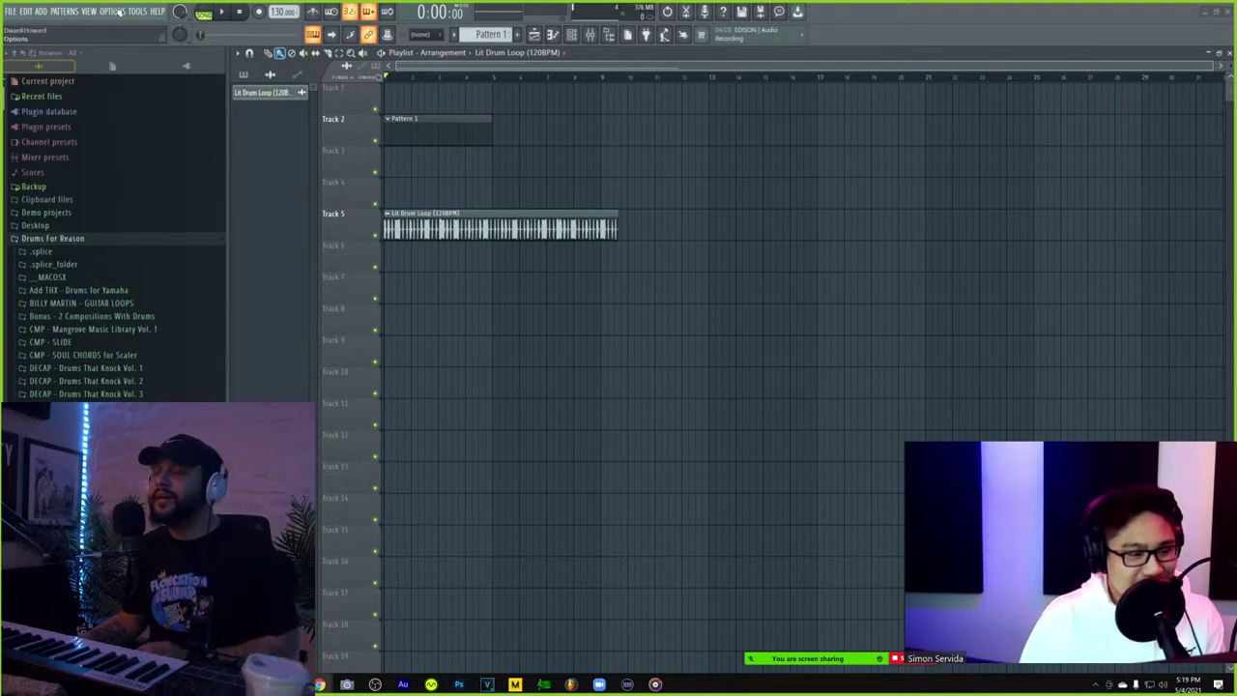
# - Play the arrangement, view the Lit Drum Loop clip's level settings in its channel window, and stop playback
pyautogui.click(229, 17)
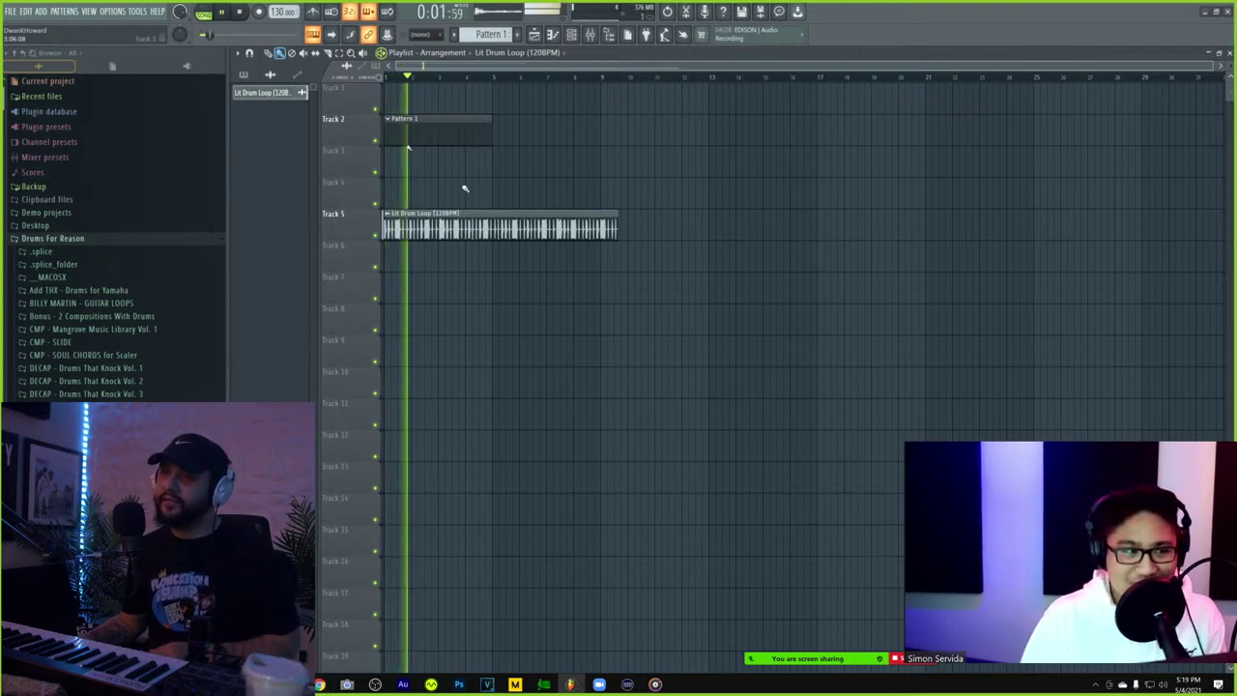
pyautogui.doubleClick(440, 224)
pyautogui.click(289, 140)
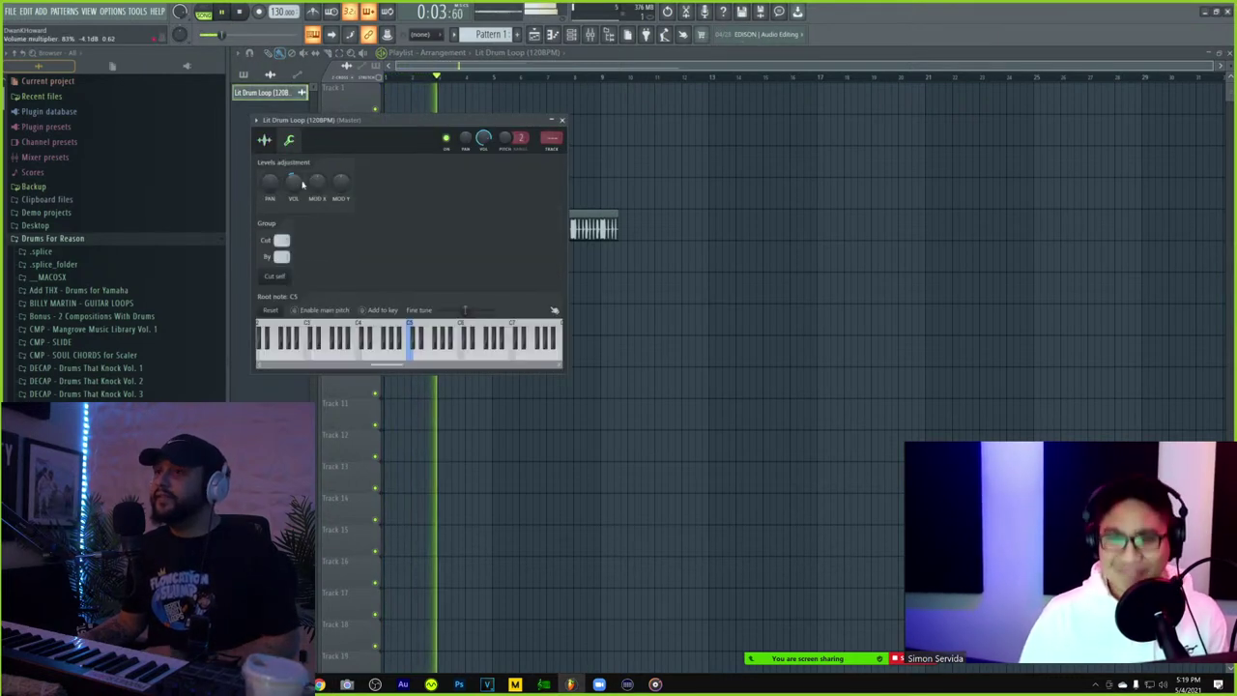
pyautogui.press('space')
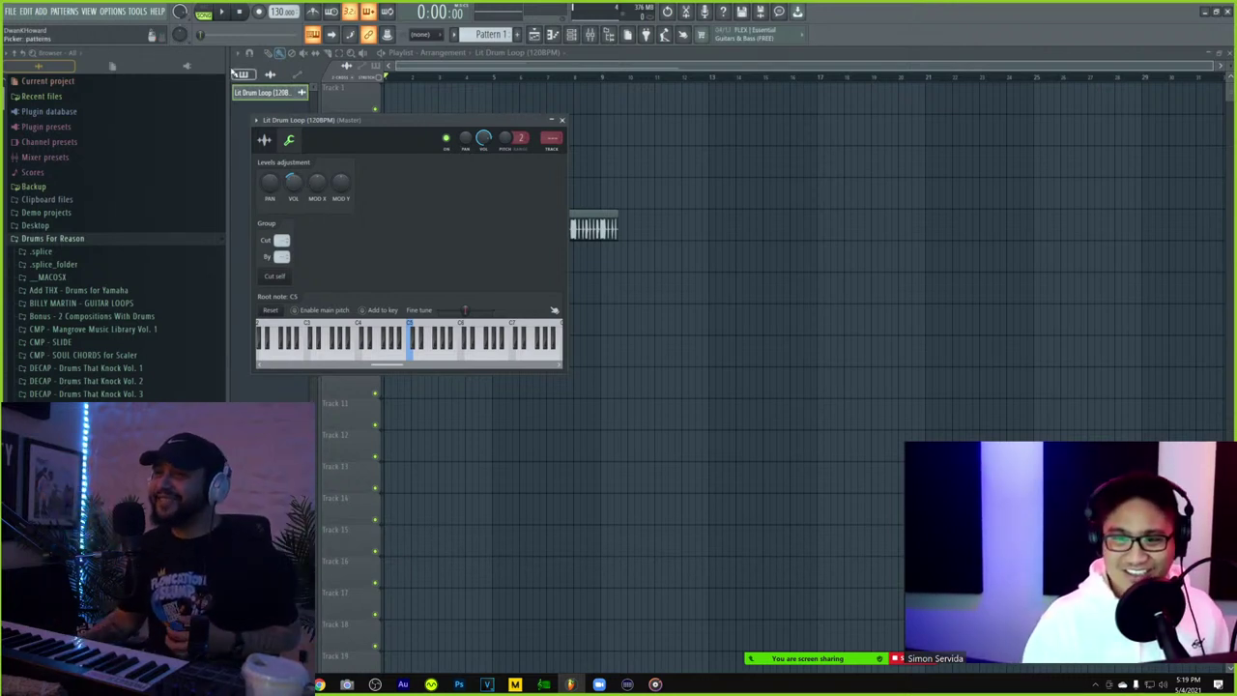
pyautogui.moveTo(938, 665)
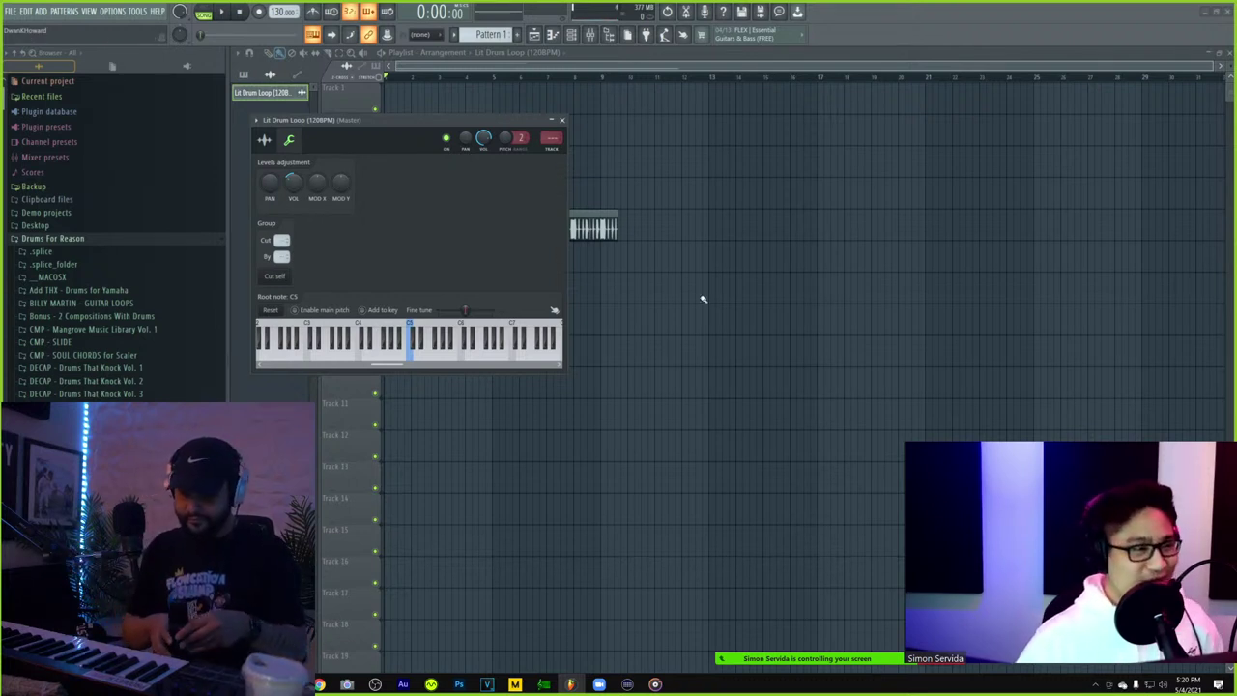
# - Place four more Lit Drum Loop clips in the playlist, on Tracks 9, 6, 10 and 2
pyautogui.click(602, 343)
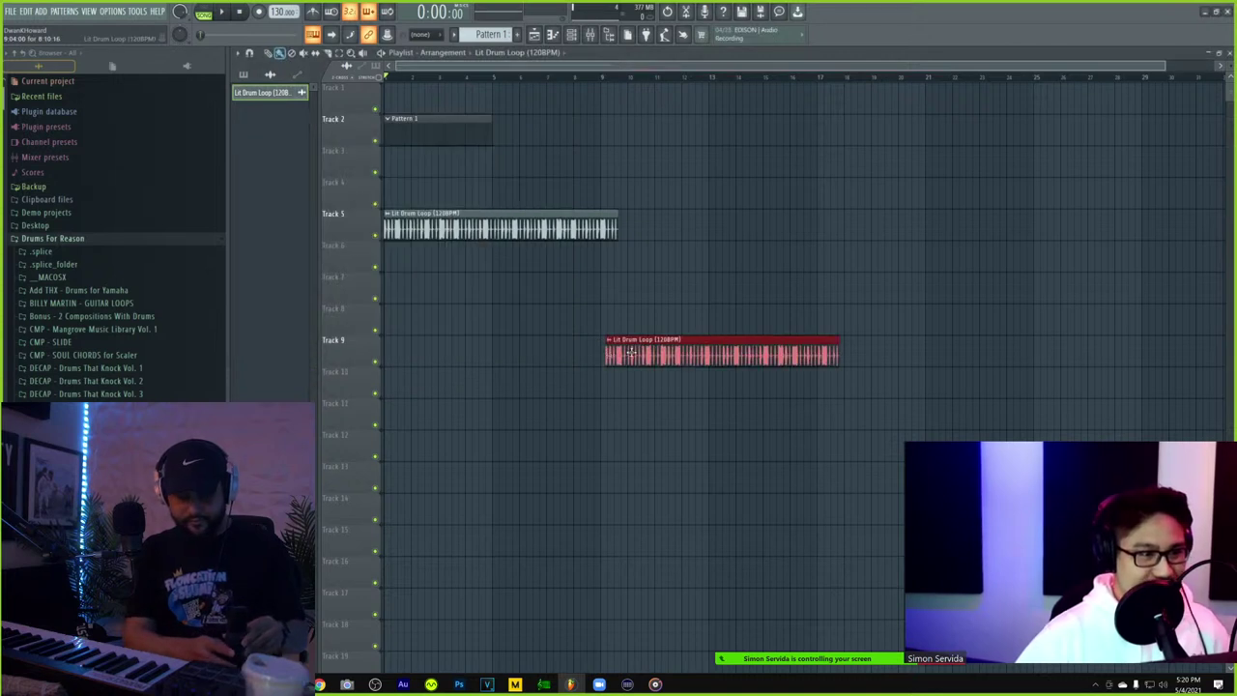
pyautogui.scroll(-1, 710, 307)
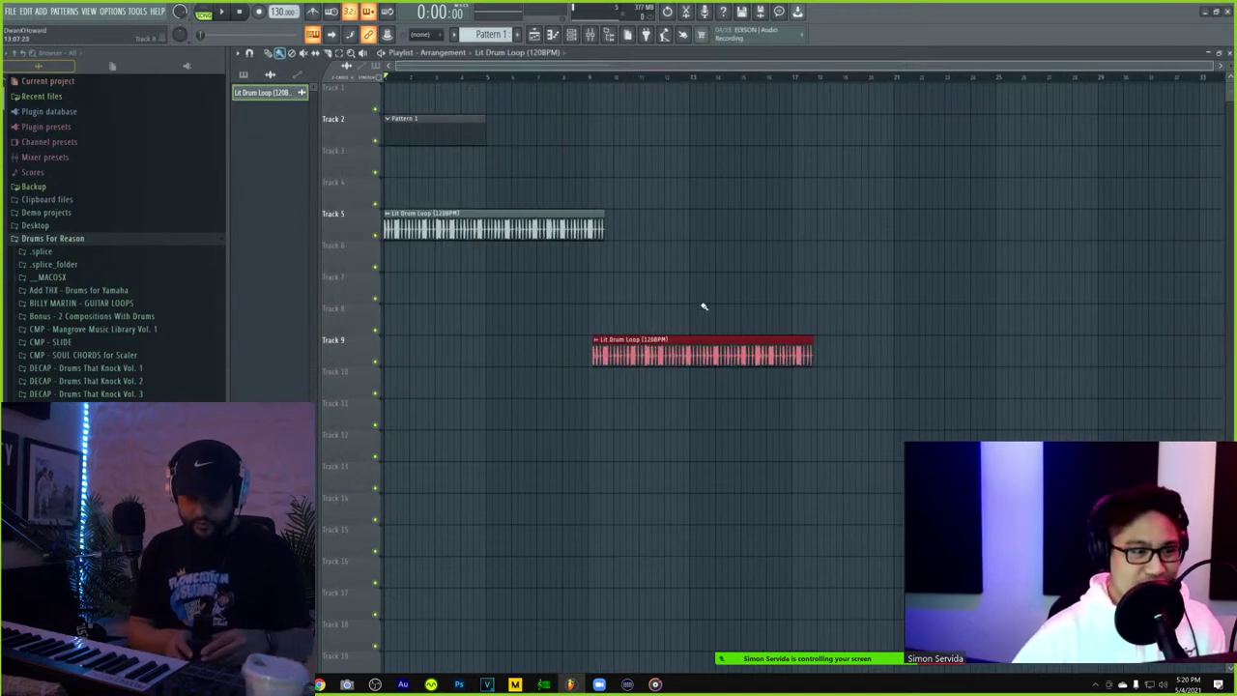
pyautogui.click(808, 249)
pyautogui.click(890, 382)
pyautogui.click(950, 130)
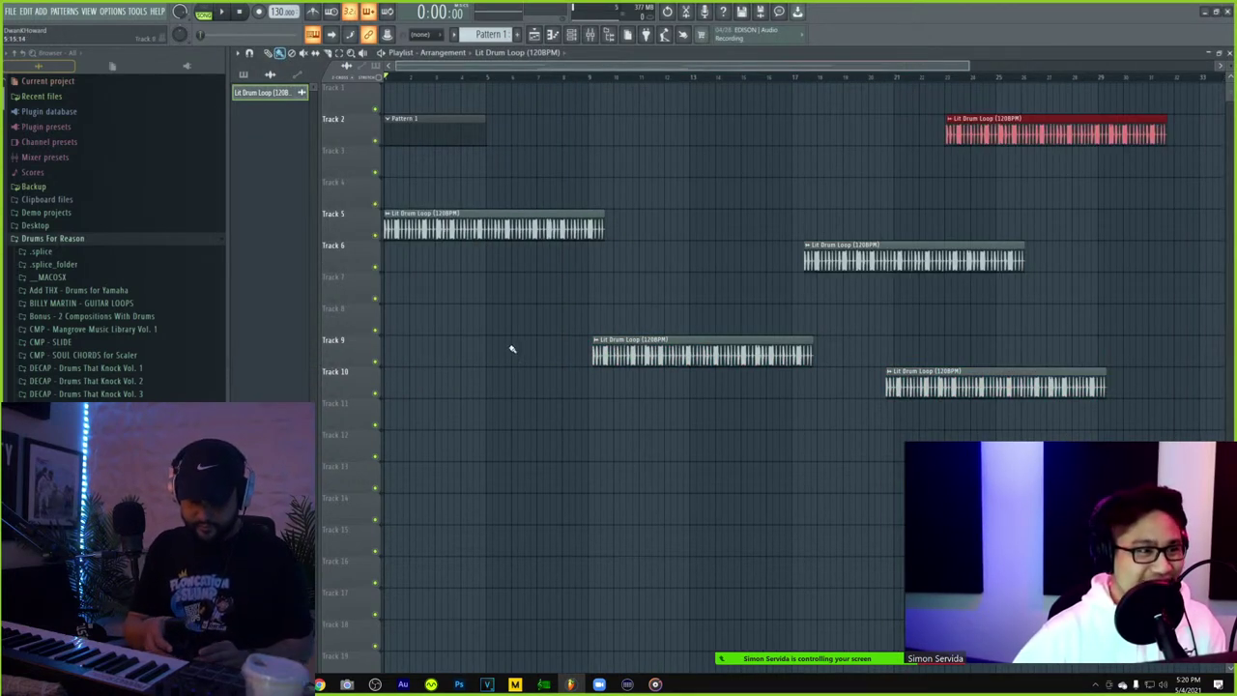
pyautogui.moveTo(1139, 525); pyautogui.dragTo(530, 114)
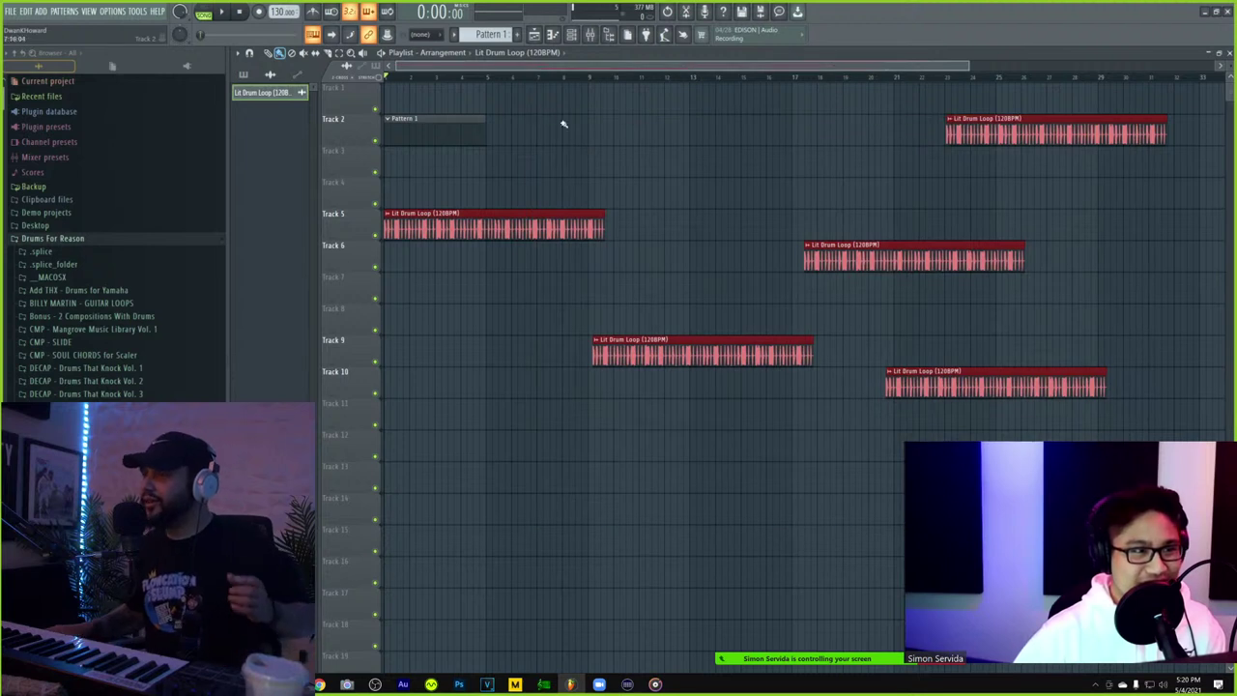
pyautogui.click(795, 186)
# - Add Lit Drum Loop clips on Tracks 7 and 11, and align them and the Track 9 clip to bar 1
pyautogui.click(533, 302)
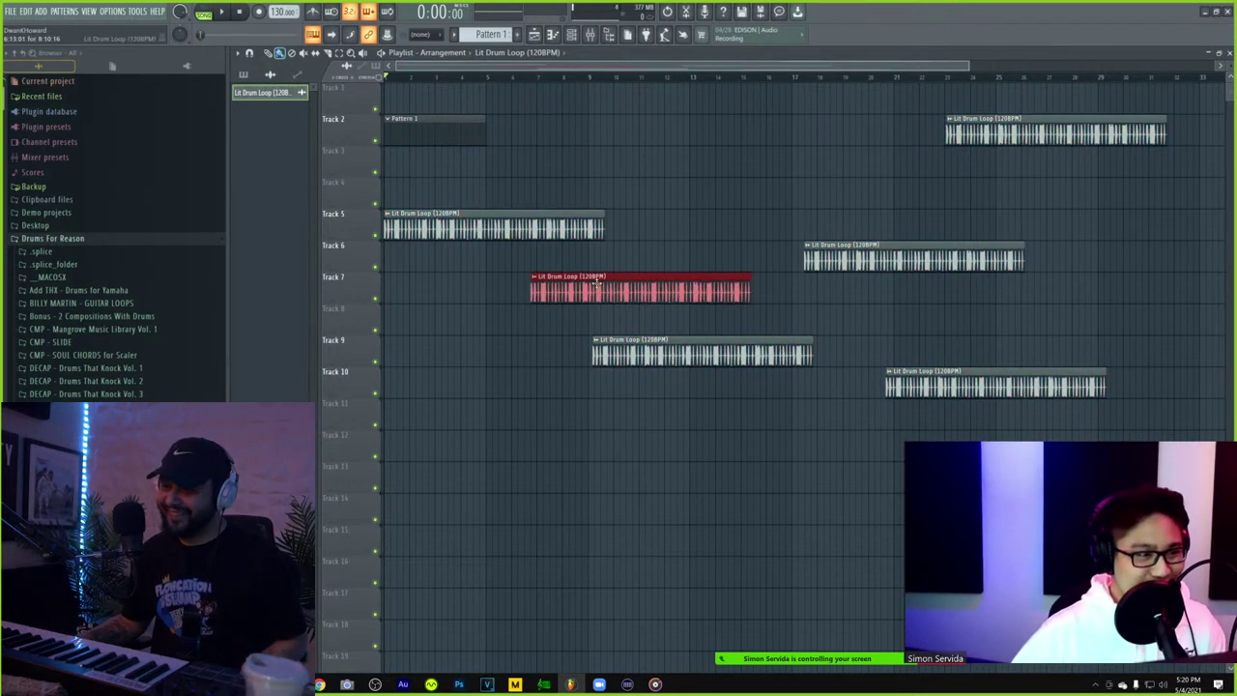
pyautogui.moveTo(597, 288); pyautogui.dragTo(470, 288)
pyautogui.click(584, 416)
pyautogui.moveTo(641, 421); pyautogui.dragTo(461, 422)
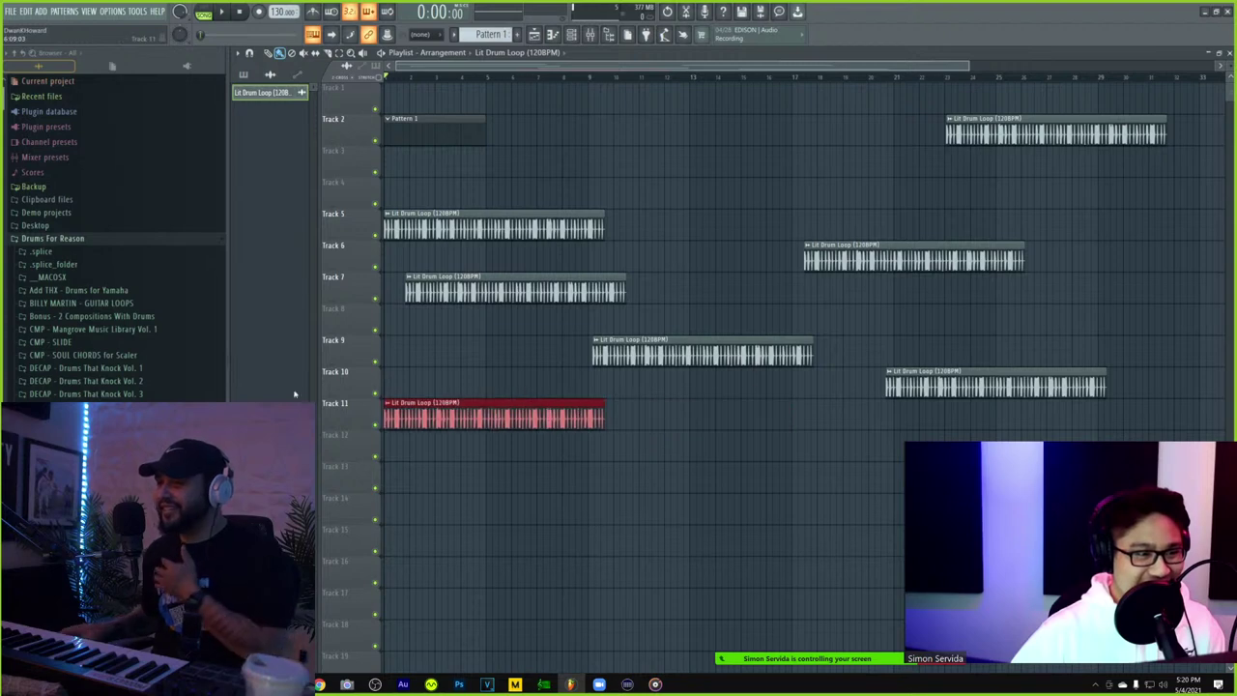
pyautogui.moveTo(575, 290); pyautogui.dragTo(554, 290)
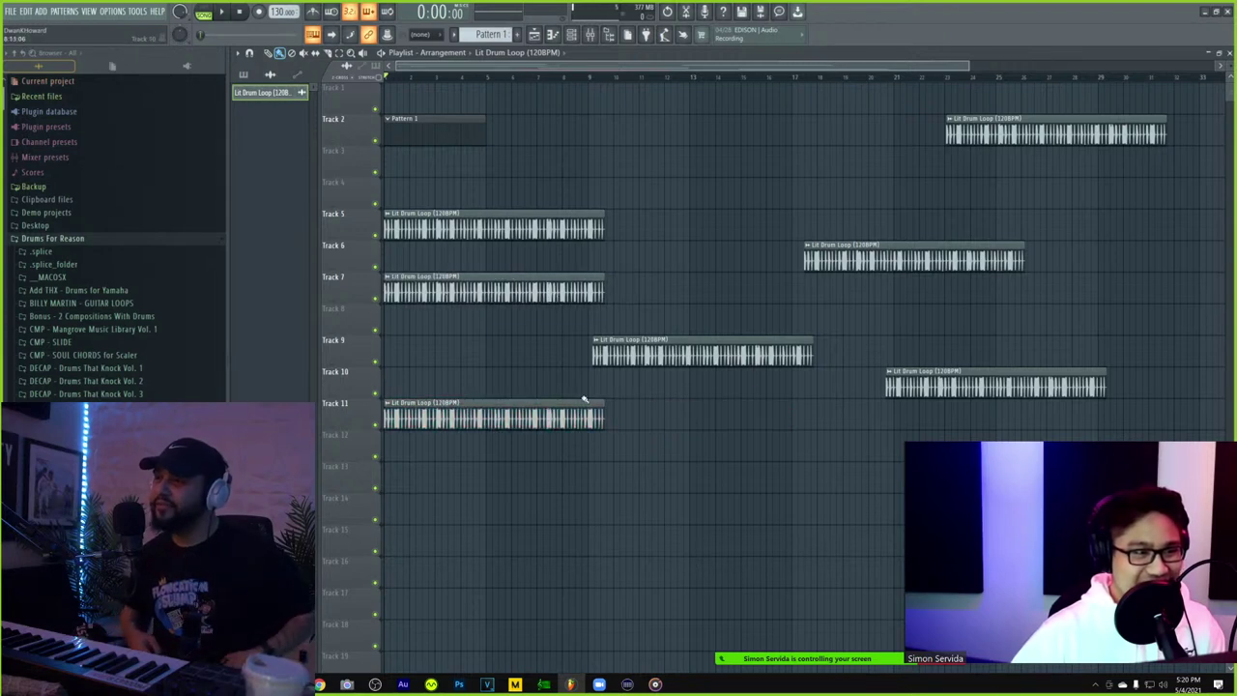
pyautogui.moveTo(595, 347); pyautogui.dragTo(387, 346)
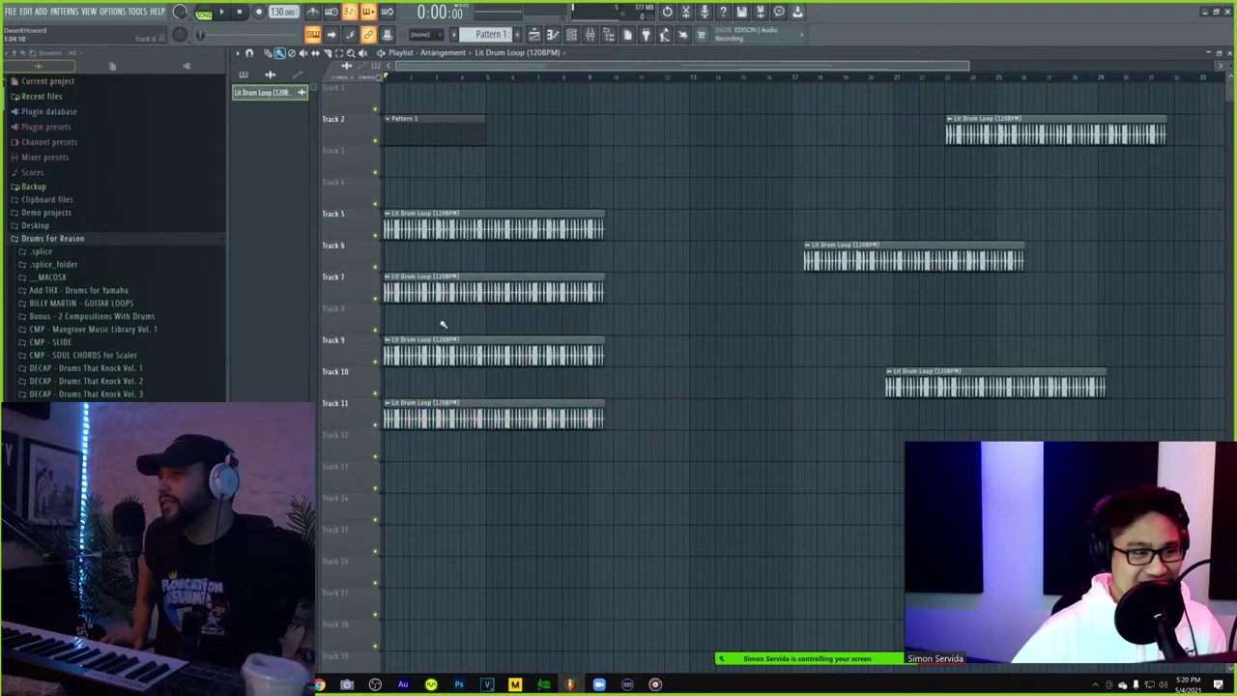
# - Delete all clips from the playlist
pyautogui.scroll(-2, 673, 276)
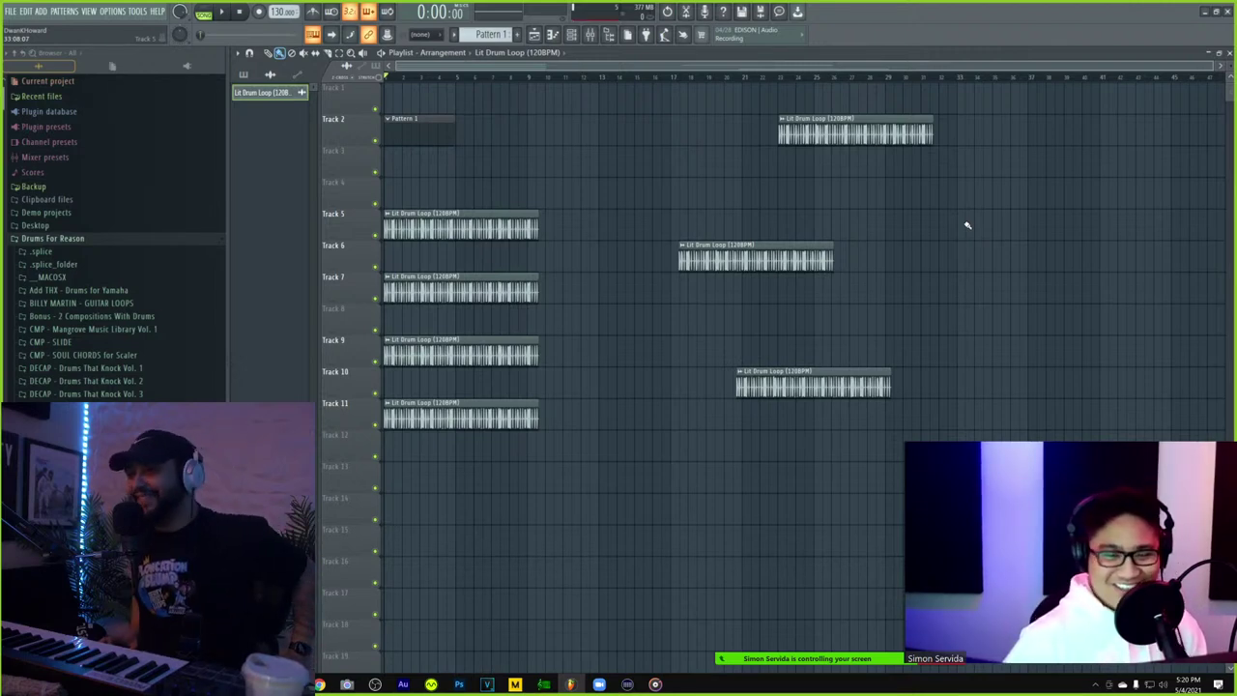
pyautogui.scroll(3, 629, 345)
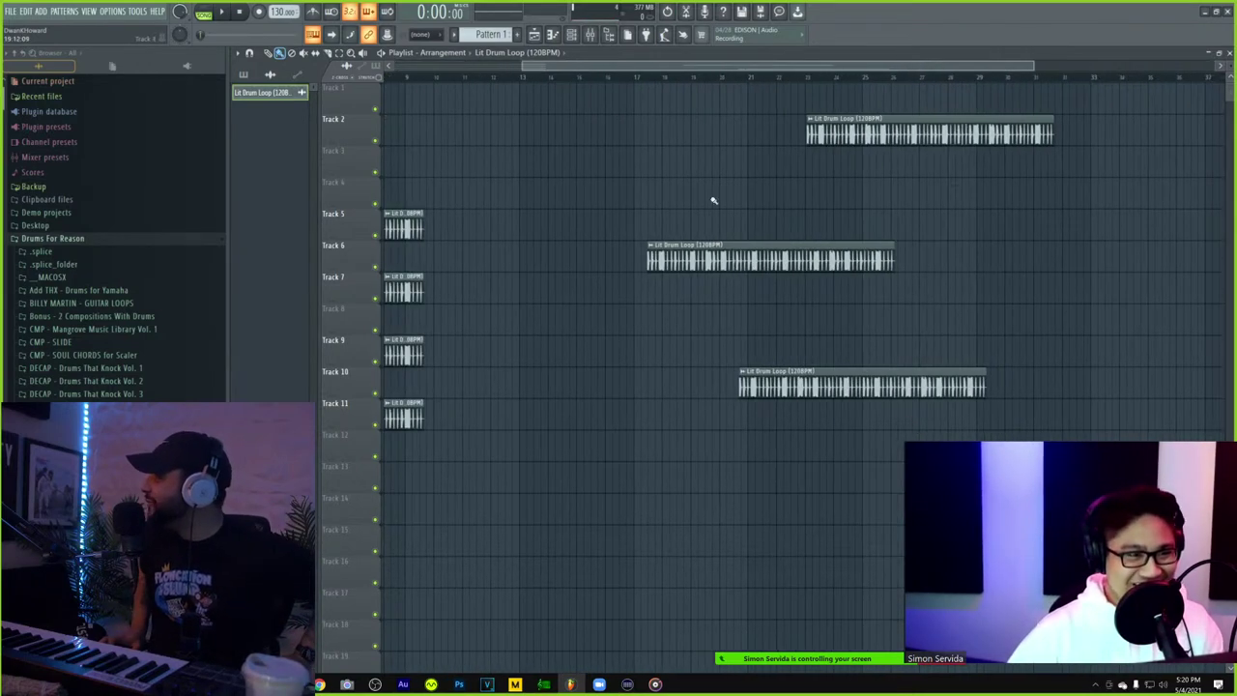
pyautogui.moveTo(672, 68); pyautogui.dragTo(379, 80)
pyautogui.scroll(1, 461, 169)
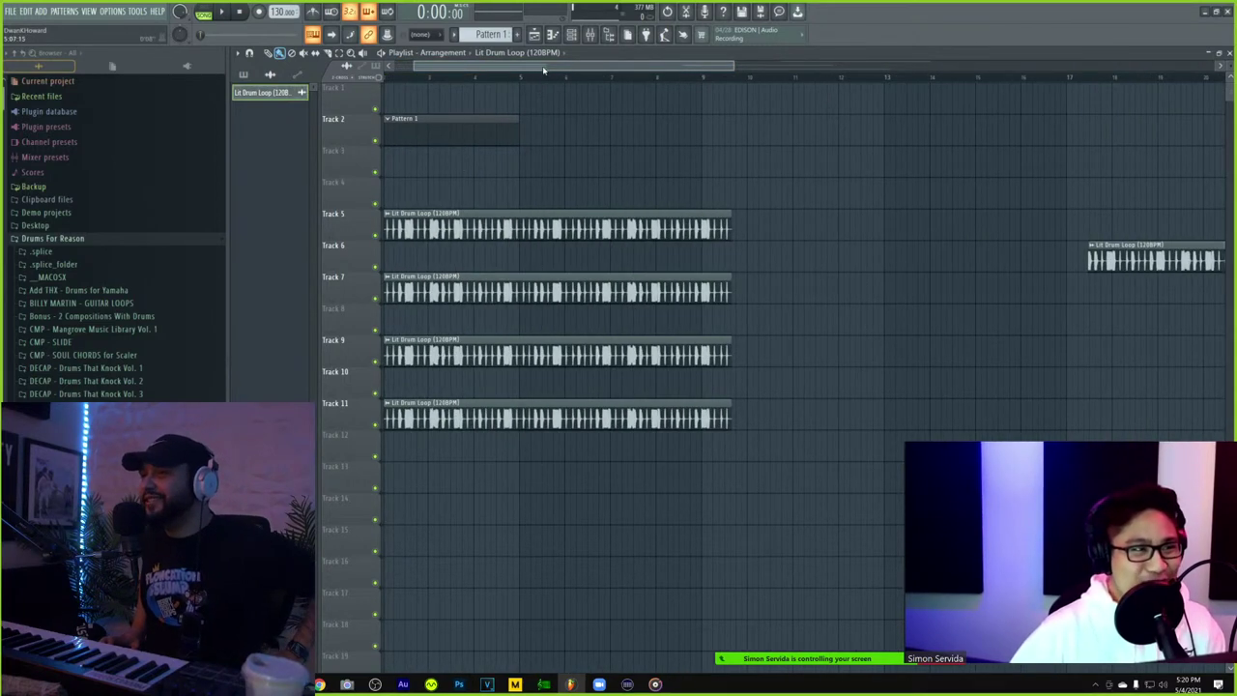
pyautogui.moveTo(515, 70); pyautogui.dragTo(447, 67)
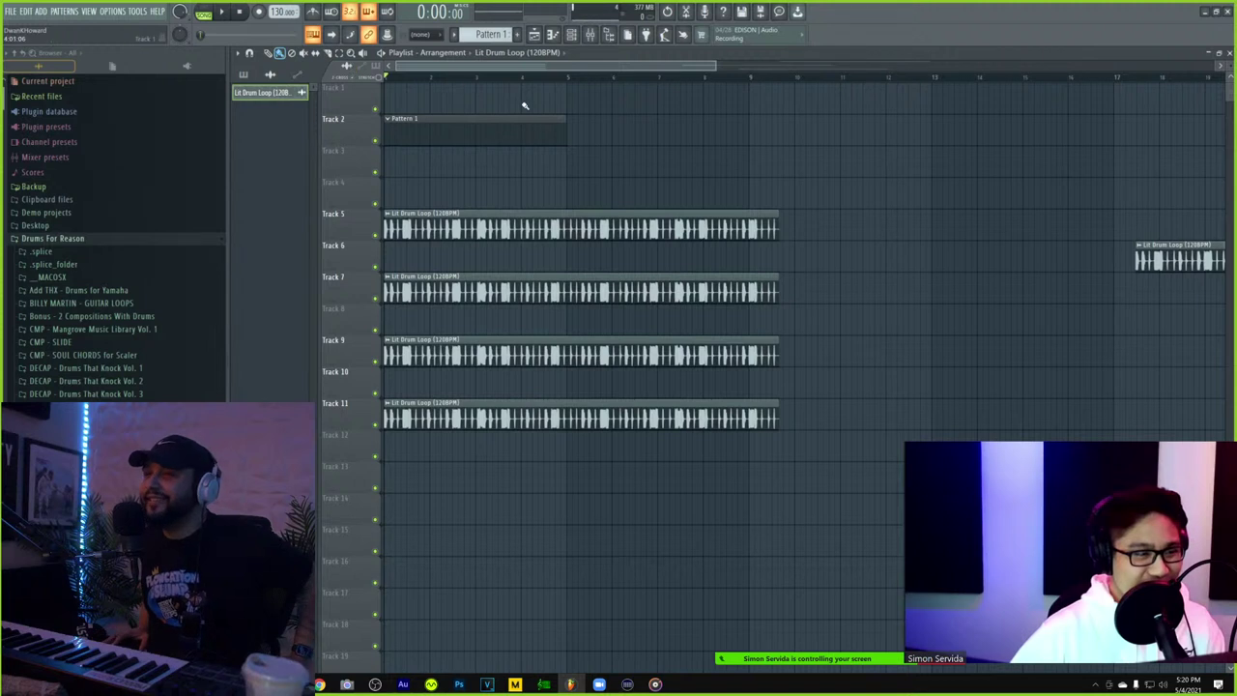
pyautogui.scroll(-1, 525, 105)
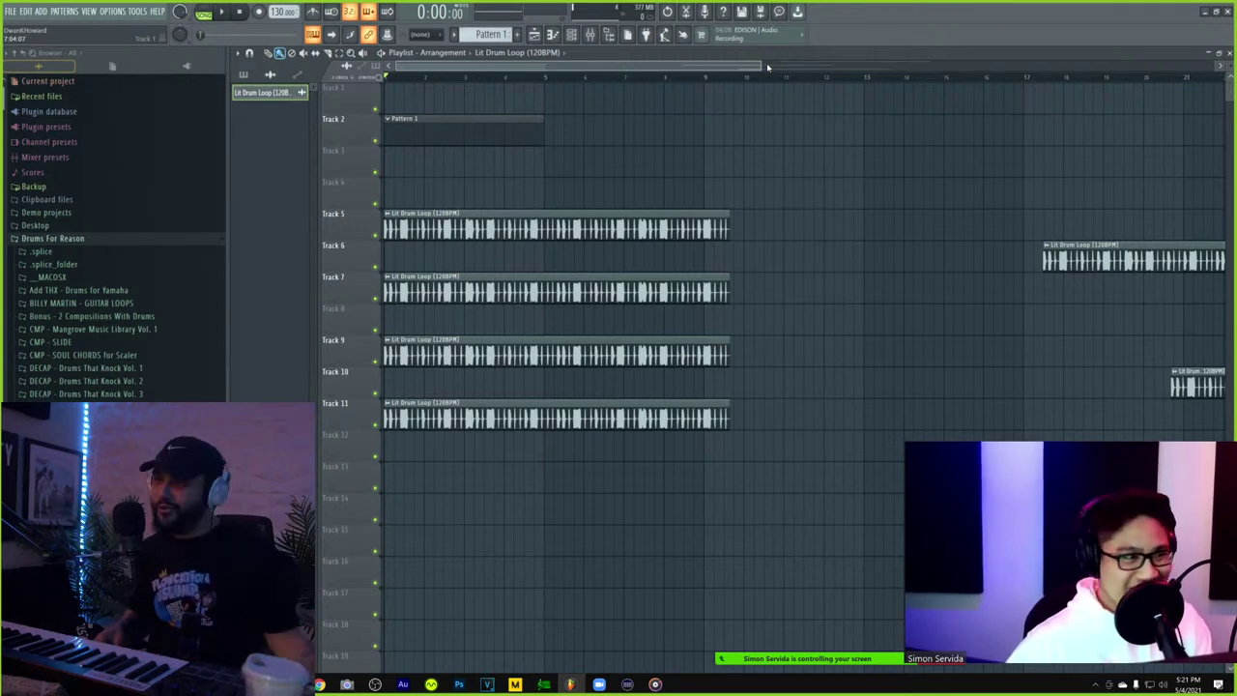
pyautogui.scroll(-3, 542, 176)
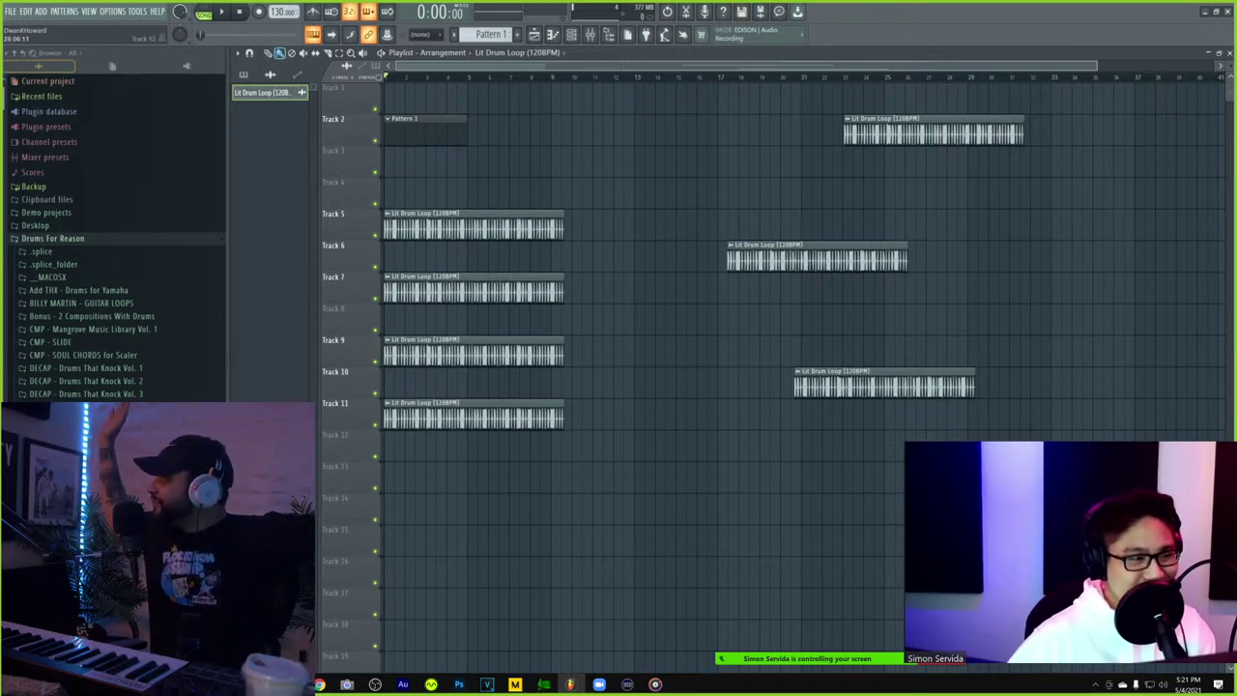
pyautogui.hotkey('ctrl', 'a')
pyautogui.press('Delete')
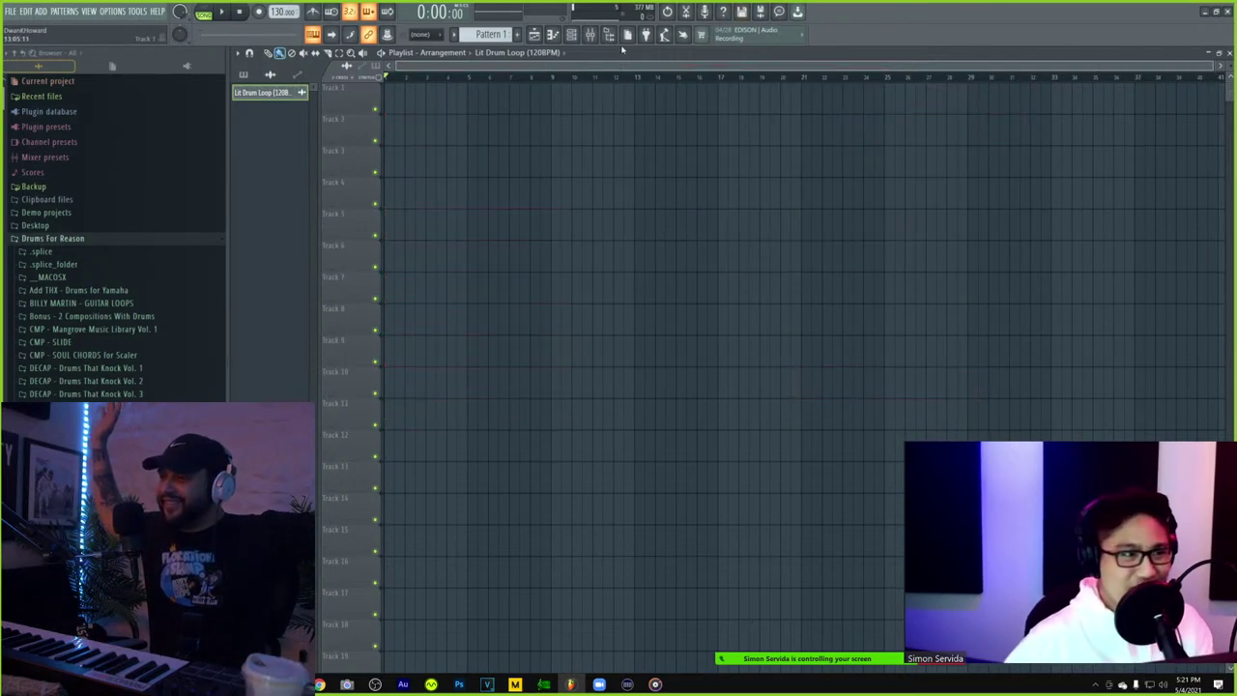
# - Show the channel rack with its channel filter set to All
pyautogui.click(571, 34)
pyautogui.click(348, 47)
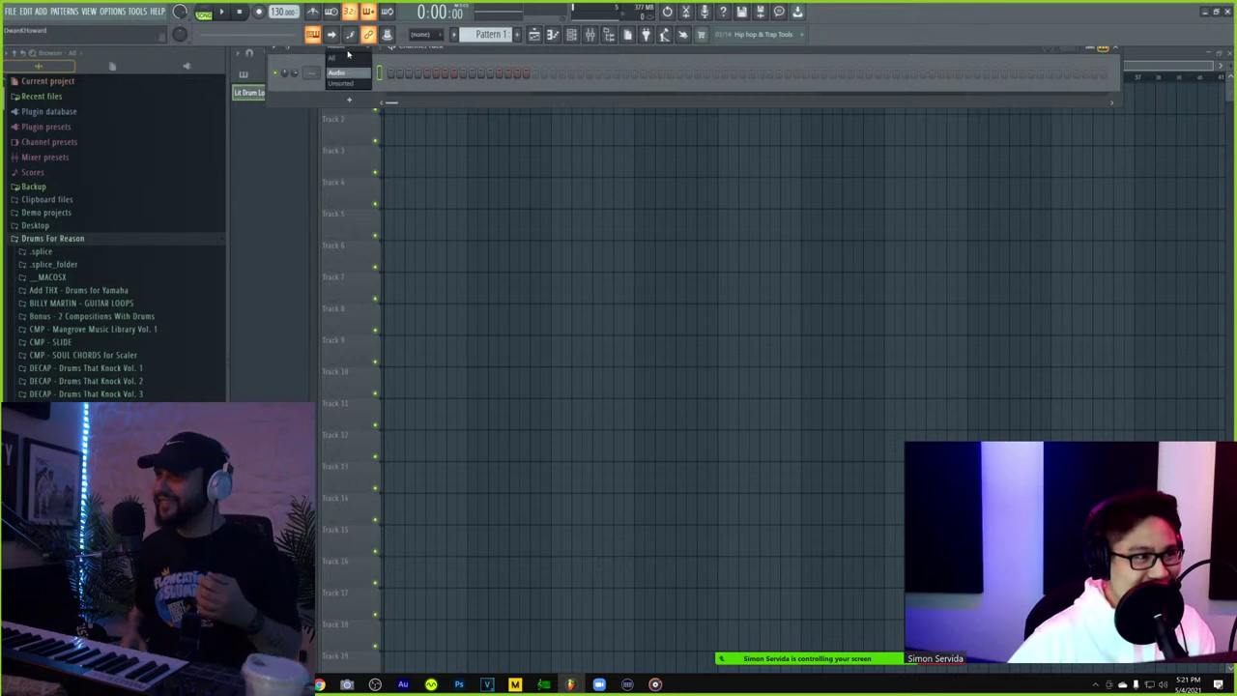
pyautogui.click(350, 60)
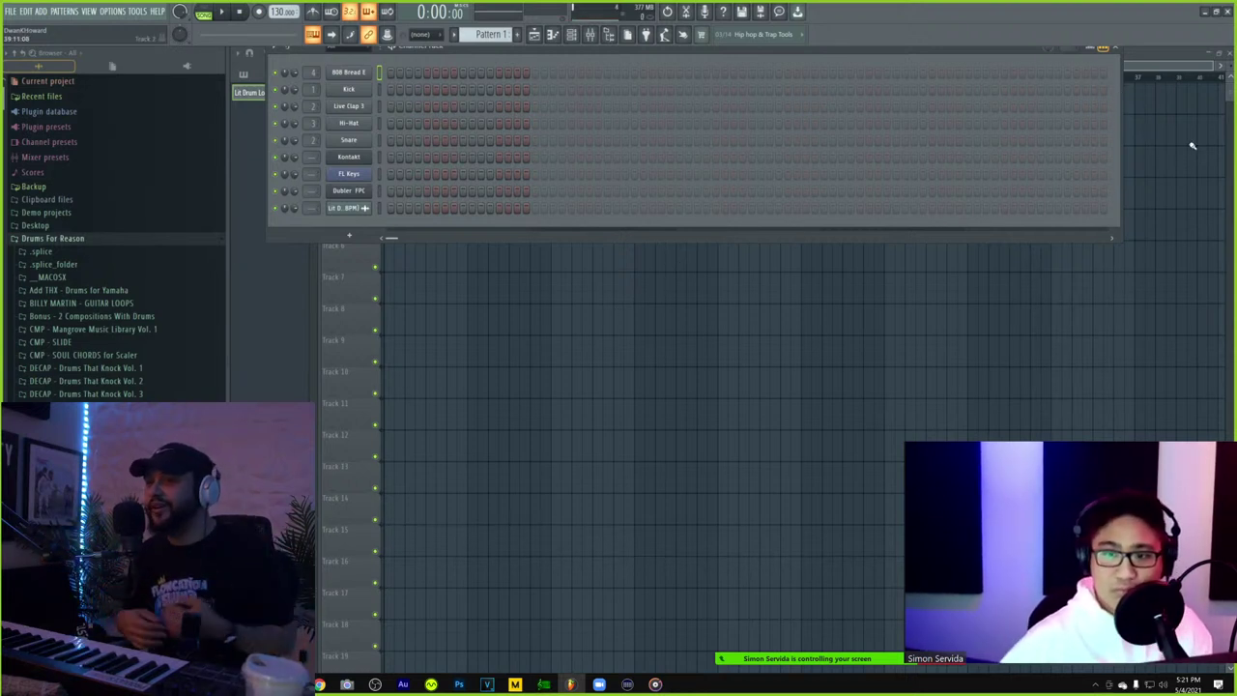
# - View the 808 Bread E channel's piano roll and close it
pyautogui.rightClick(374, 70)
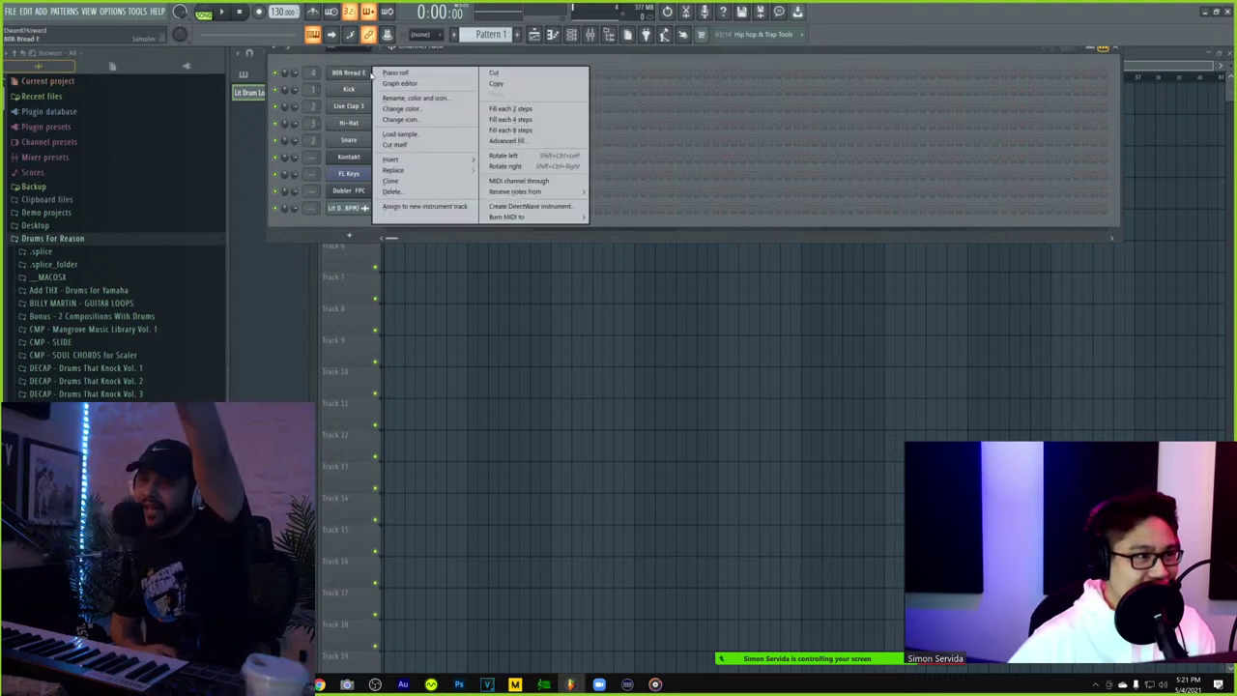
pyautogui.click(397, 73)
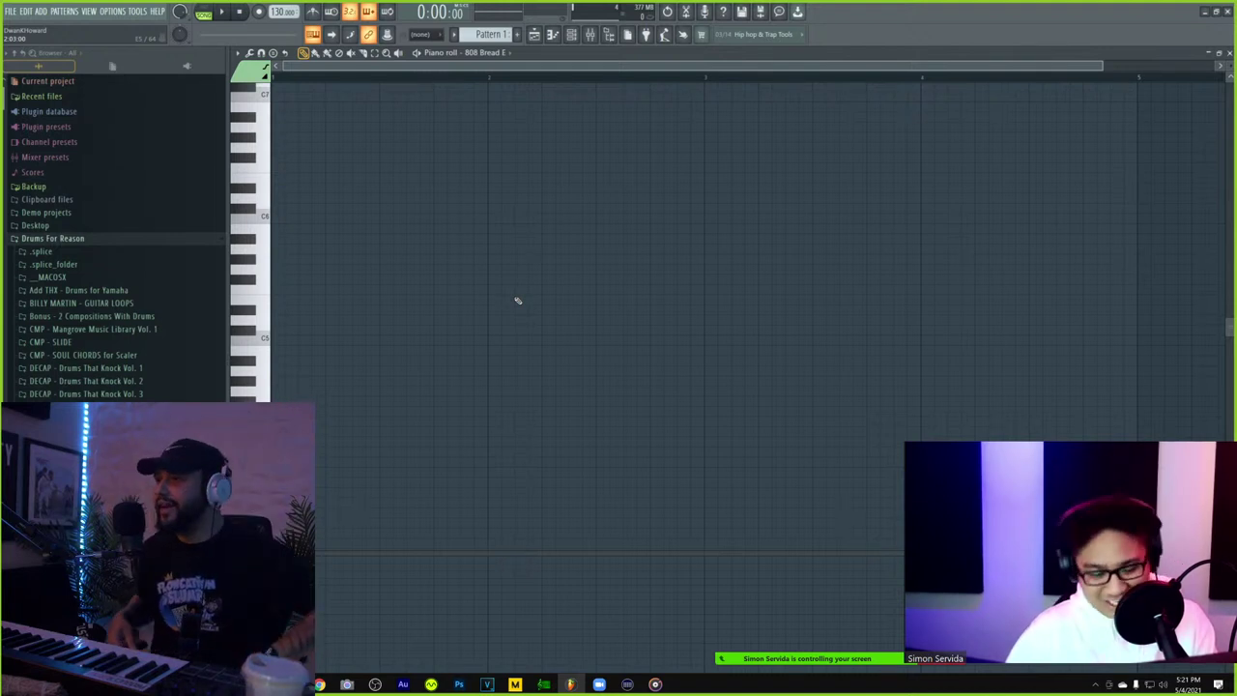
pyautogui.click(1231, 56)
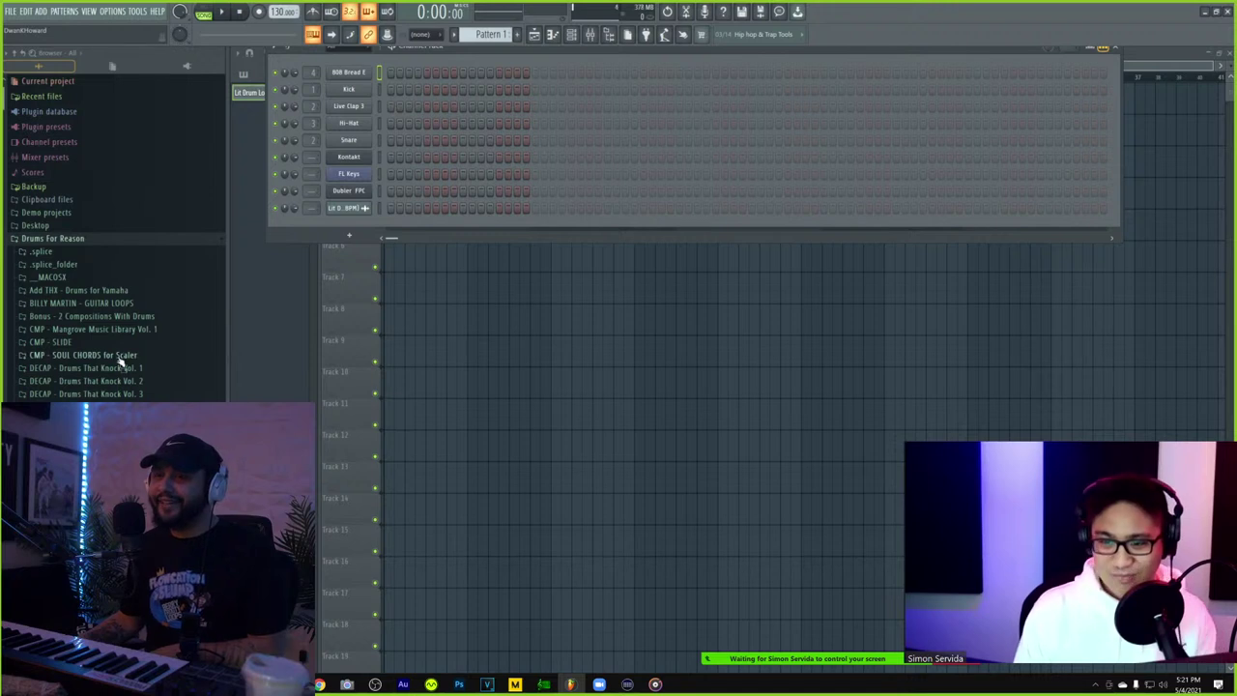
# - Browse the guitar loops folder inside Drums For Reason and preview both GRUNGE BPM164 Emin files
pyautogui.click(74, 304)
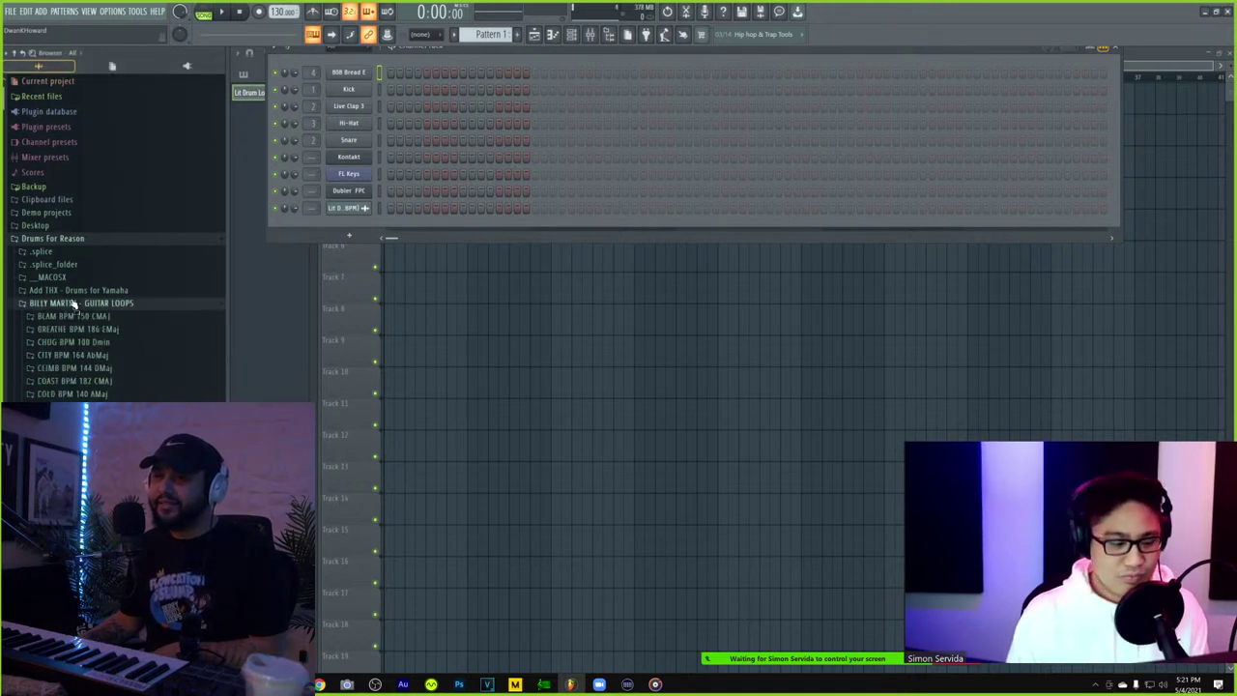
pyautogui.scroll(-5, 83, 348)
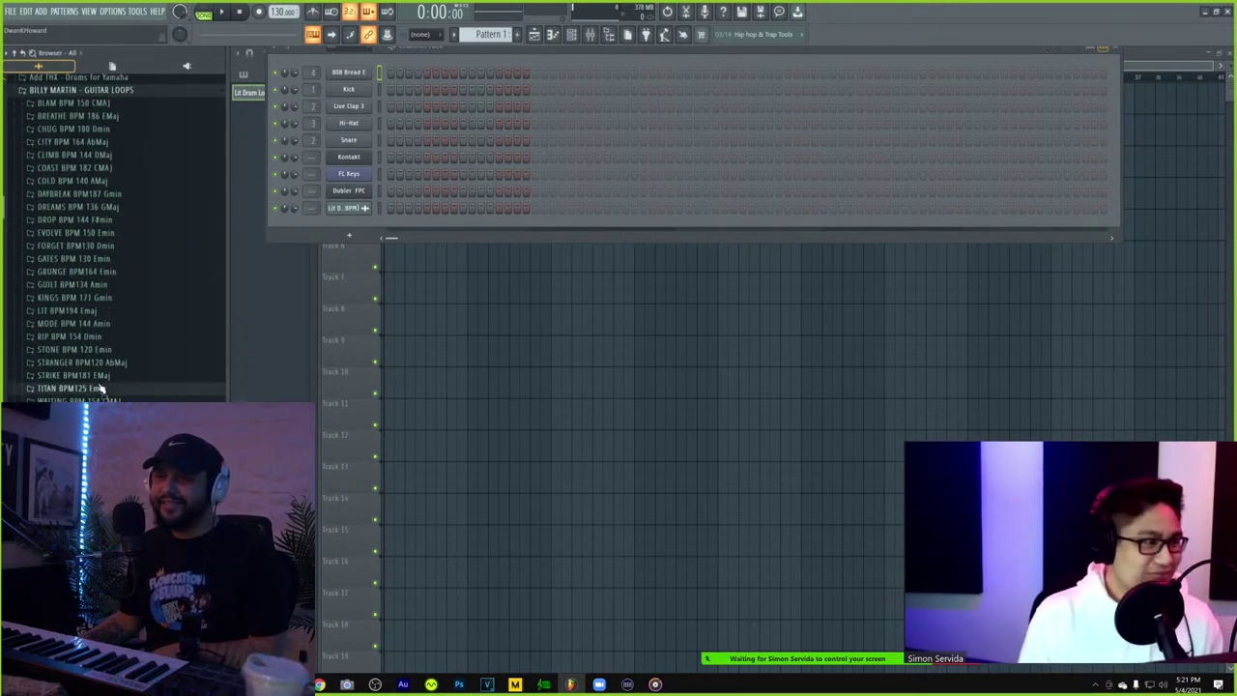
pyautogui.click(85, 287)
pyautogui.click(83, 286)
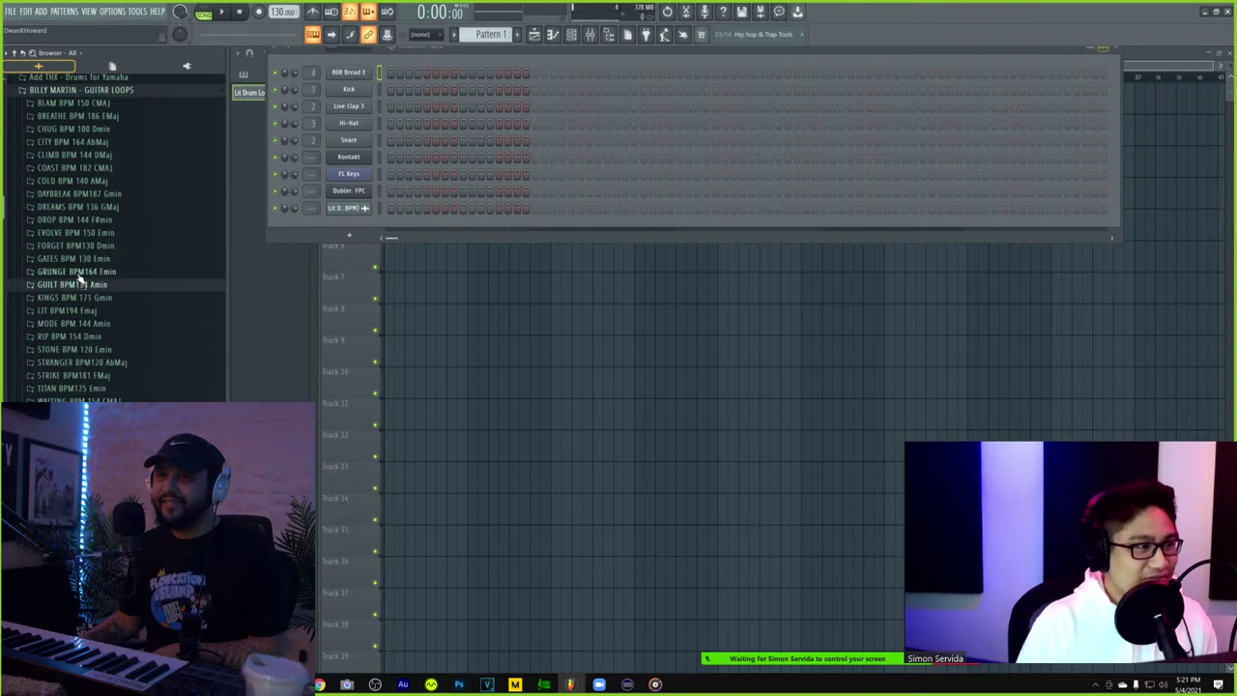
pyautogui.click(77, 272)
pyautogui.click(71, 299)
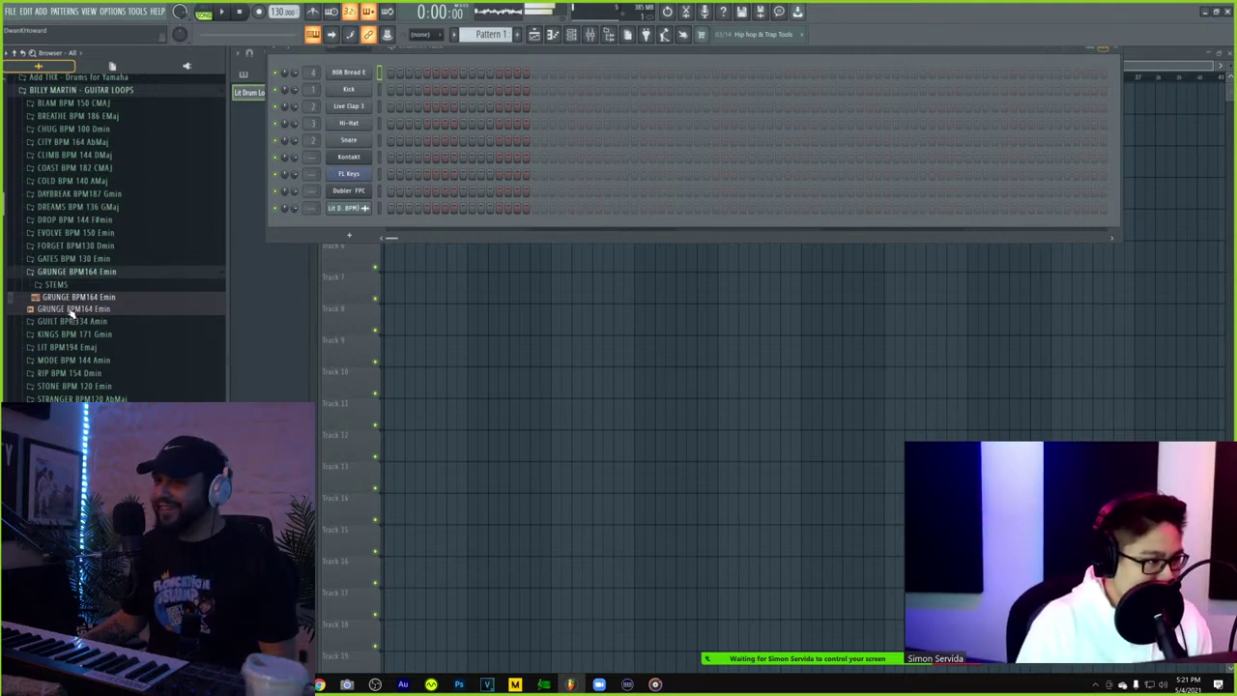
pyautogui.click(71, 308)
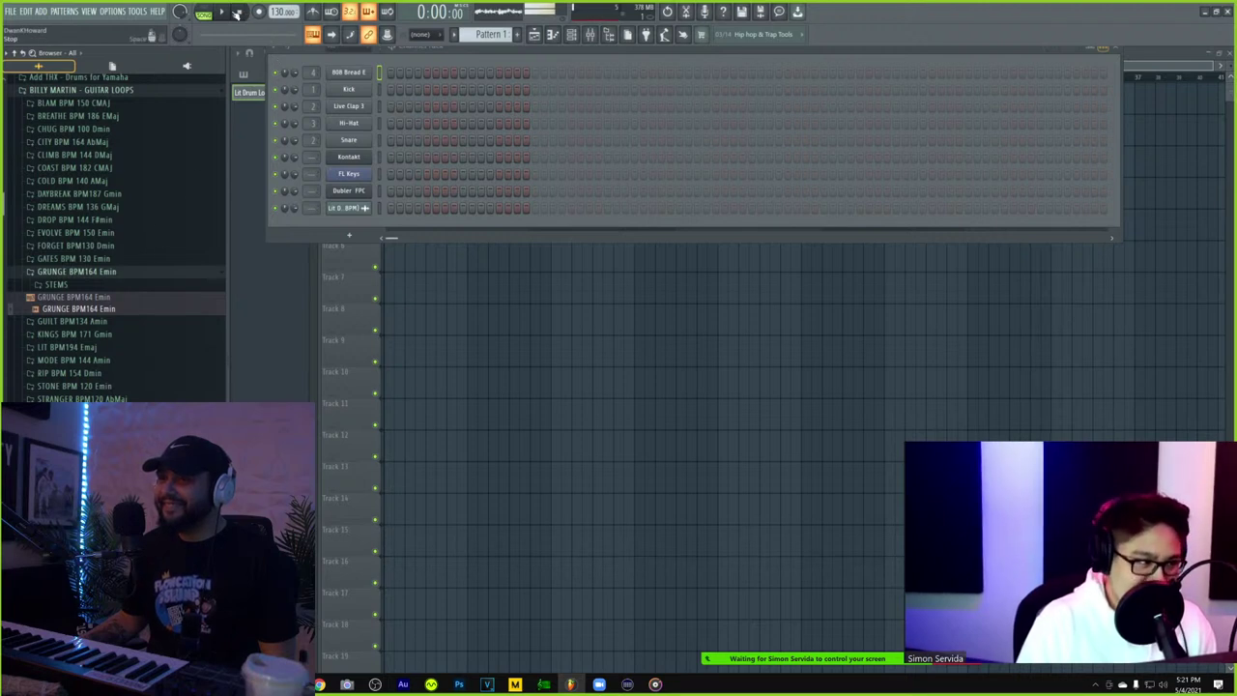
# - Stop the preview and audition the GUILT BPM134 Amin loop from its folder
pyautogui.scroll(3, 118, 242)
pyautogui.scroll(-6, 118, 244)
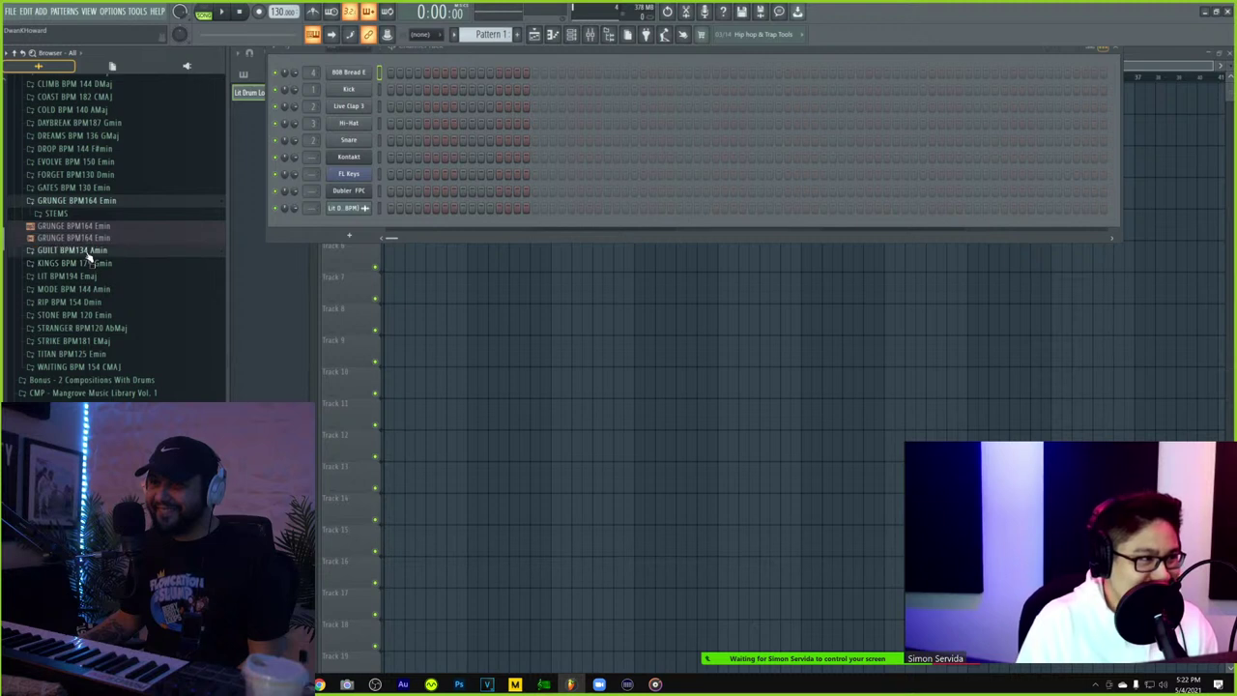
pyautogui.click(85, 249)
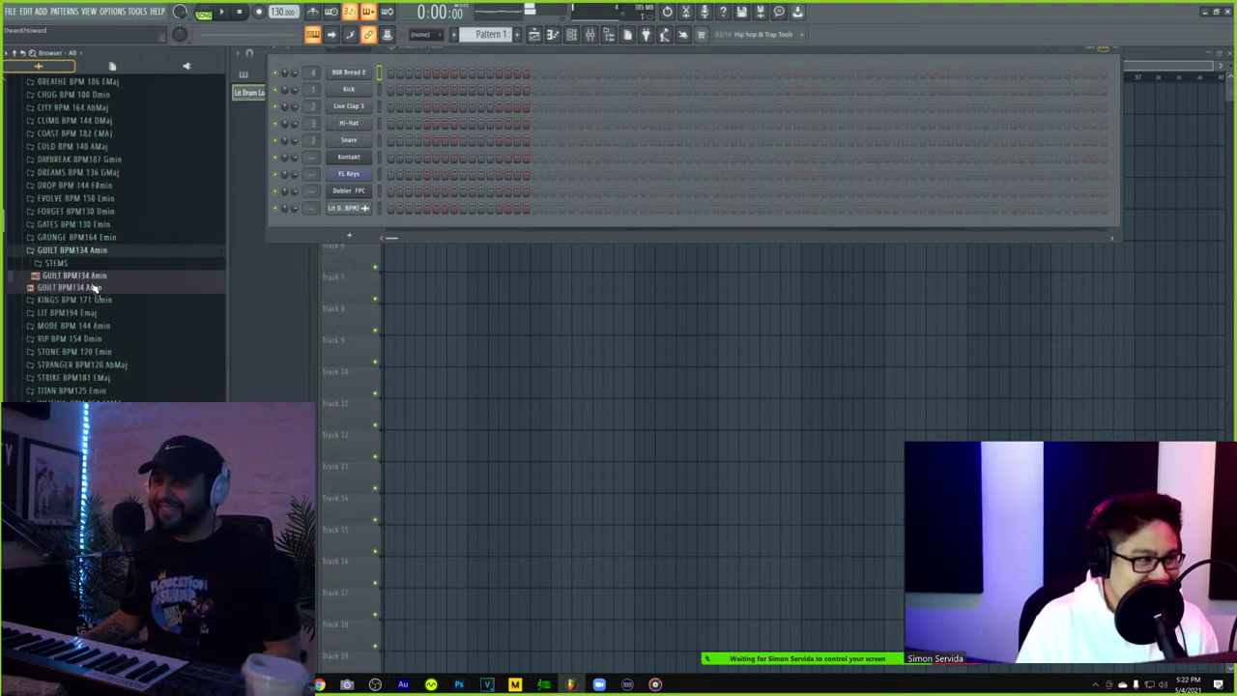
# - Preview the Kings_BPM171_Gmin and LIT BPM194 Emaj guitar loops from their folders
pyautogui.scroll(-4, 94, 287)
pyautogui.click(70, 170)
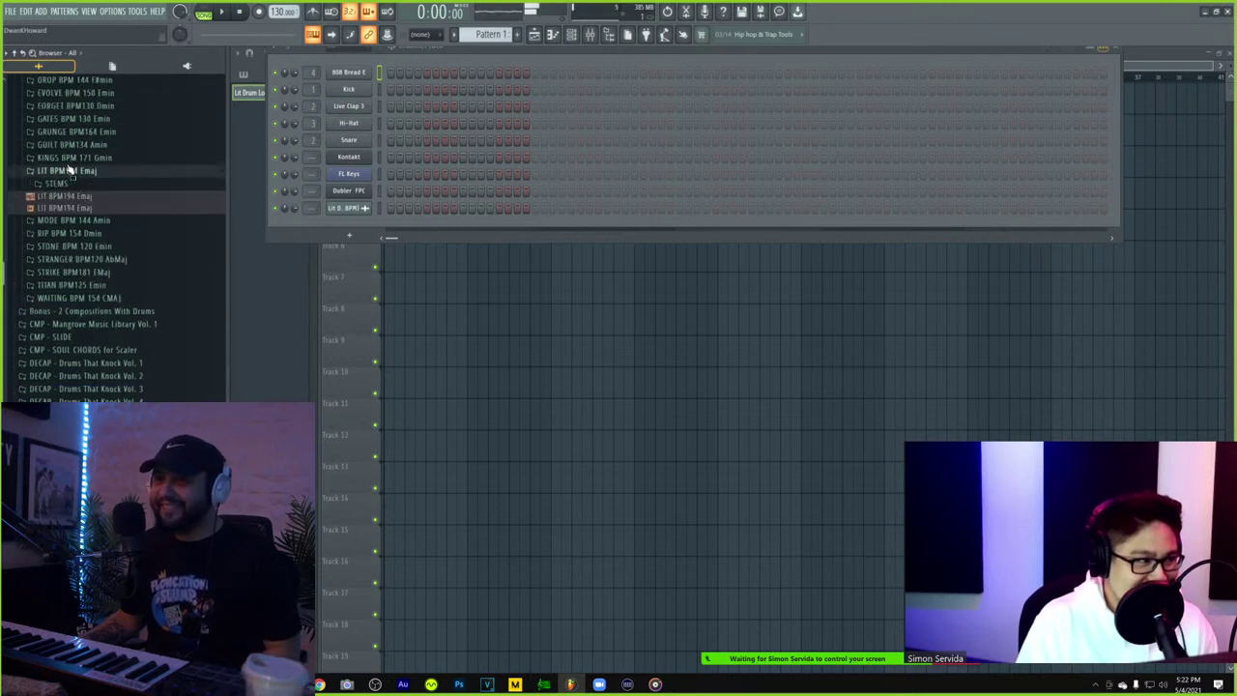
pyautogui.click(68, 157)
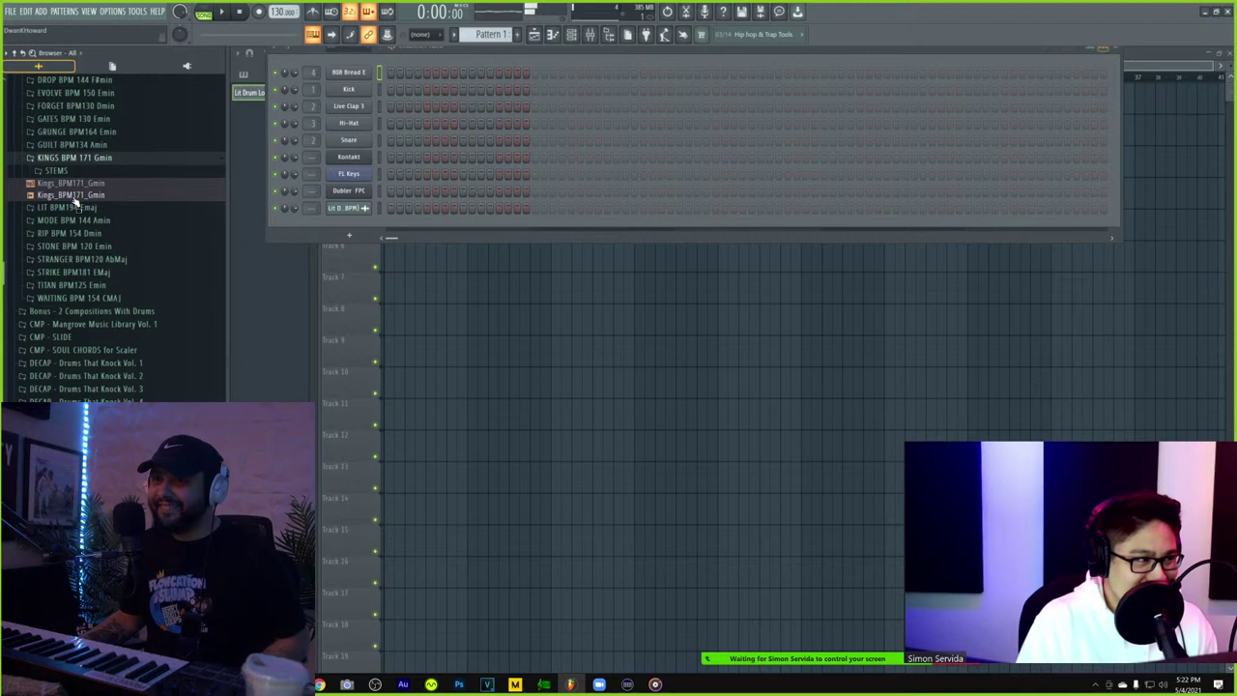
pyautogui.click(77, 196)
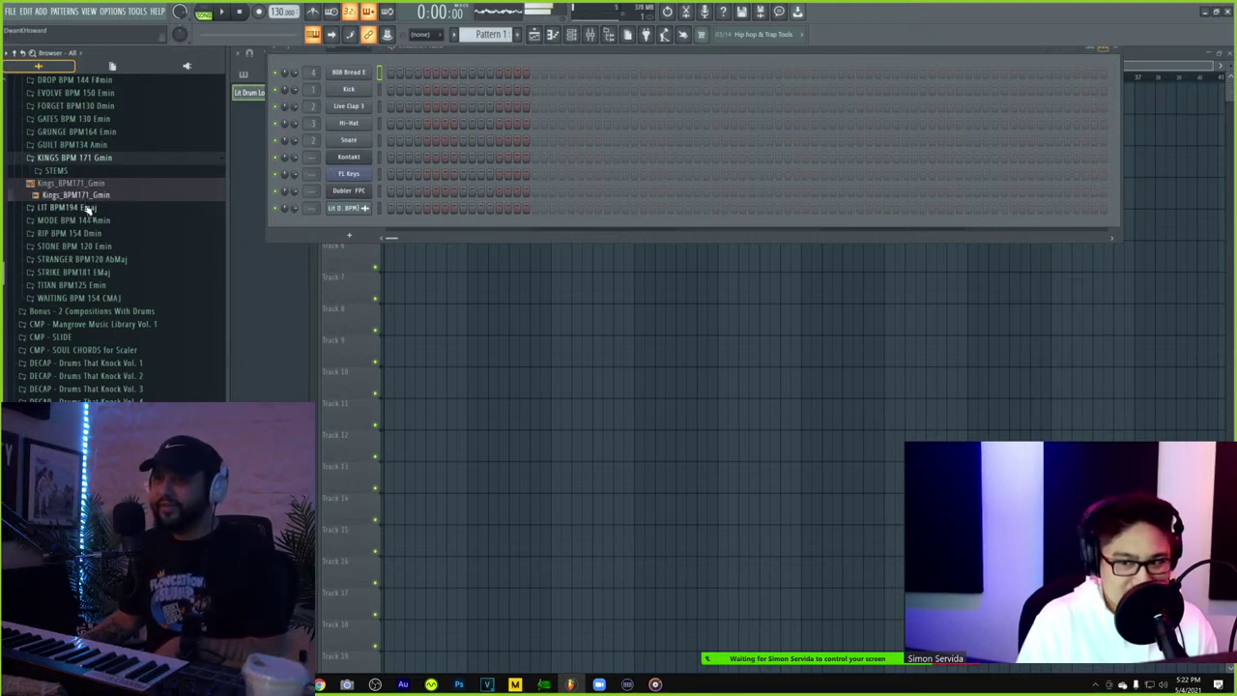
pyautogui.click(84, 207)
pyautogui.click(83, 245)
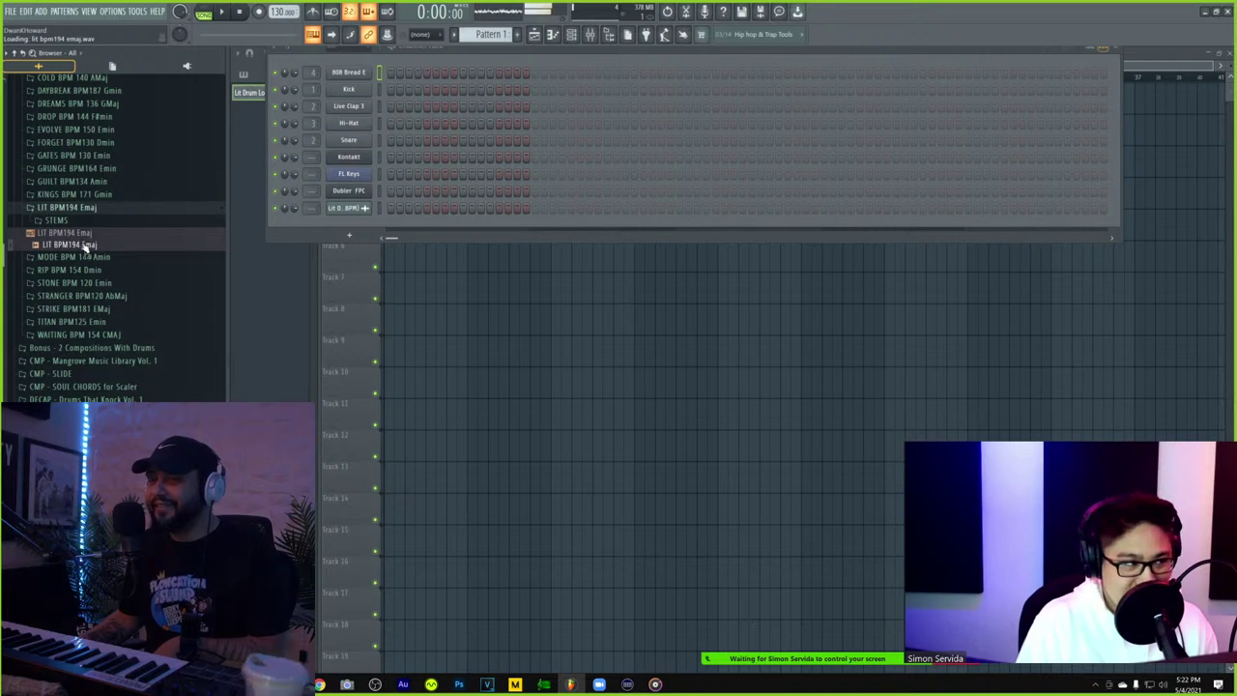
# - Preview the LIT BPM194 Emaj file and the Mode_BPM144_Amin guitar loop from its folder
pyautogui.click(82, 234)
pyautogui.click(87, 257)
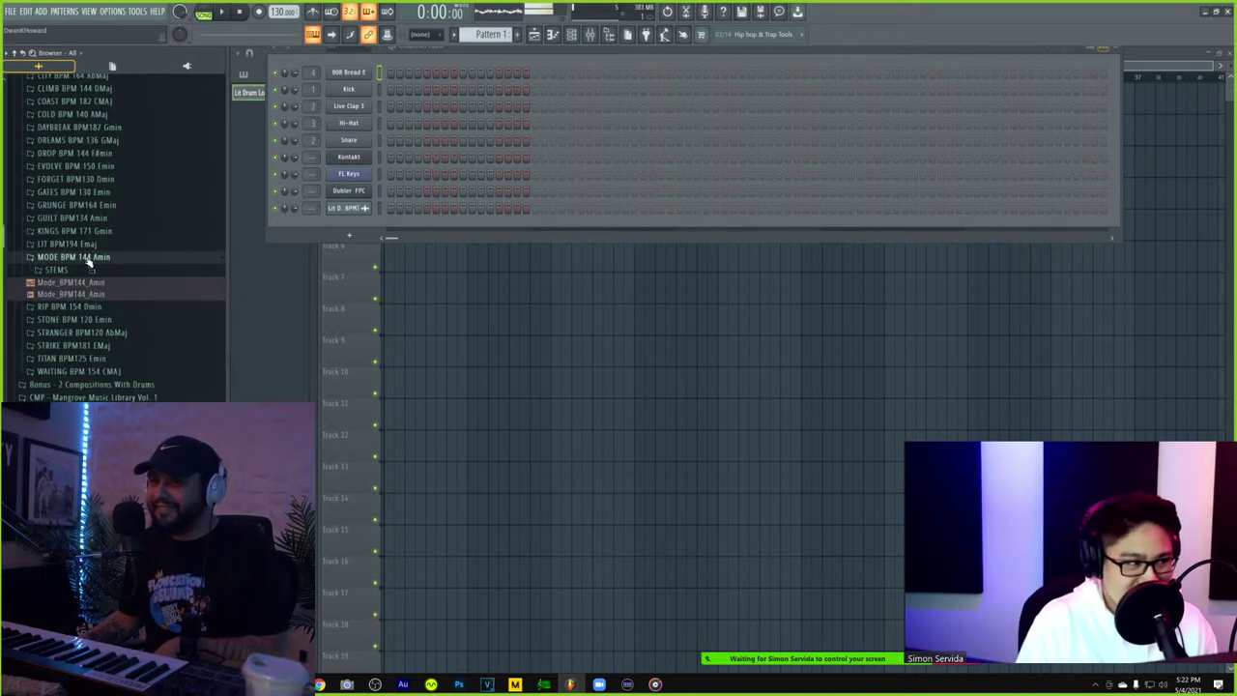
pyautogui.click(97, 294)
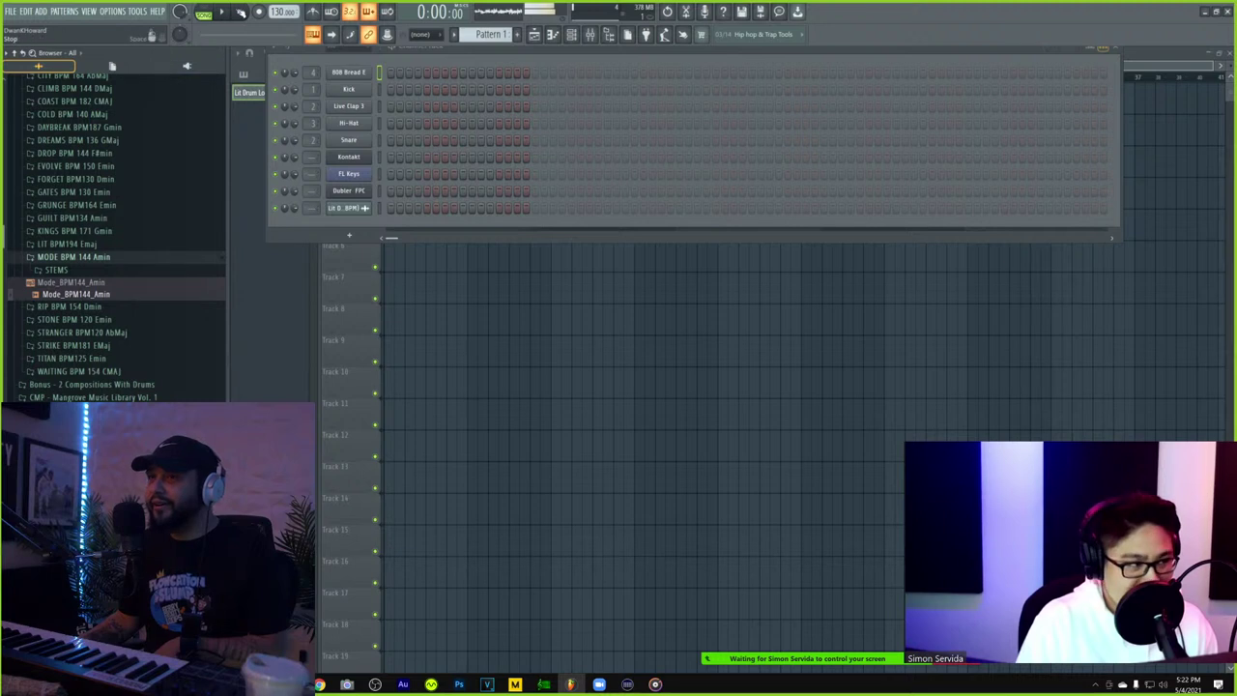
# - Browse to the Melody Loop Bytes folder in Slap Experts - Chill Bytes and preview the Just a Whole Step Away loop
pyautogui.scroll(-5, 102, 358)
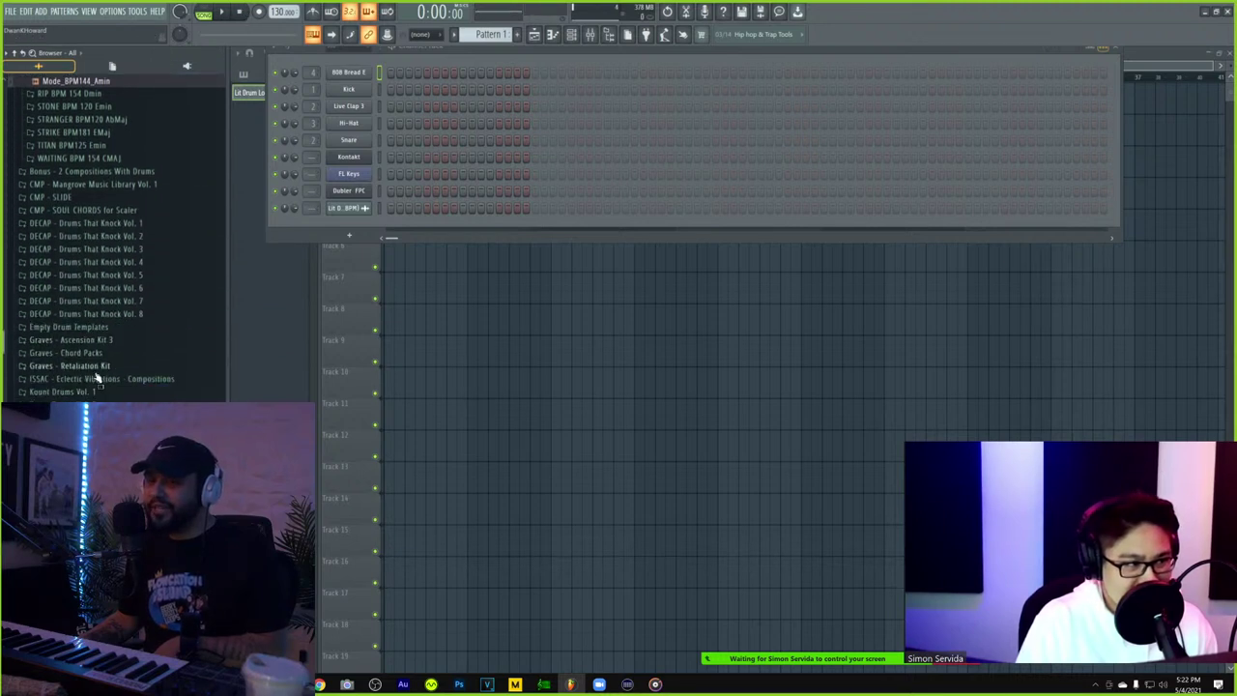
pyautogui.scroll(-15, 97, 377)
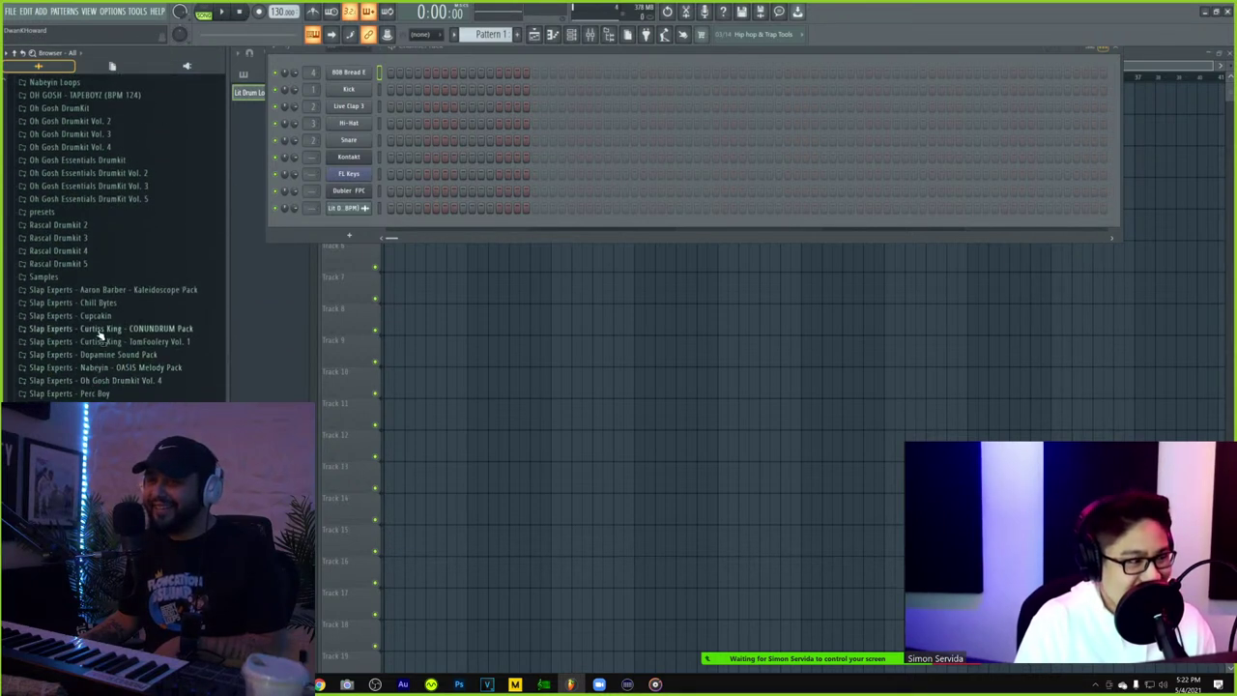
pyautogui.click(97, 303)
pyautogui.scroll(-4, 92, 308)
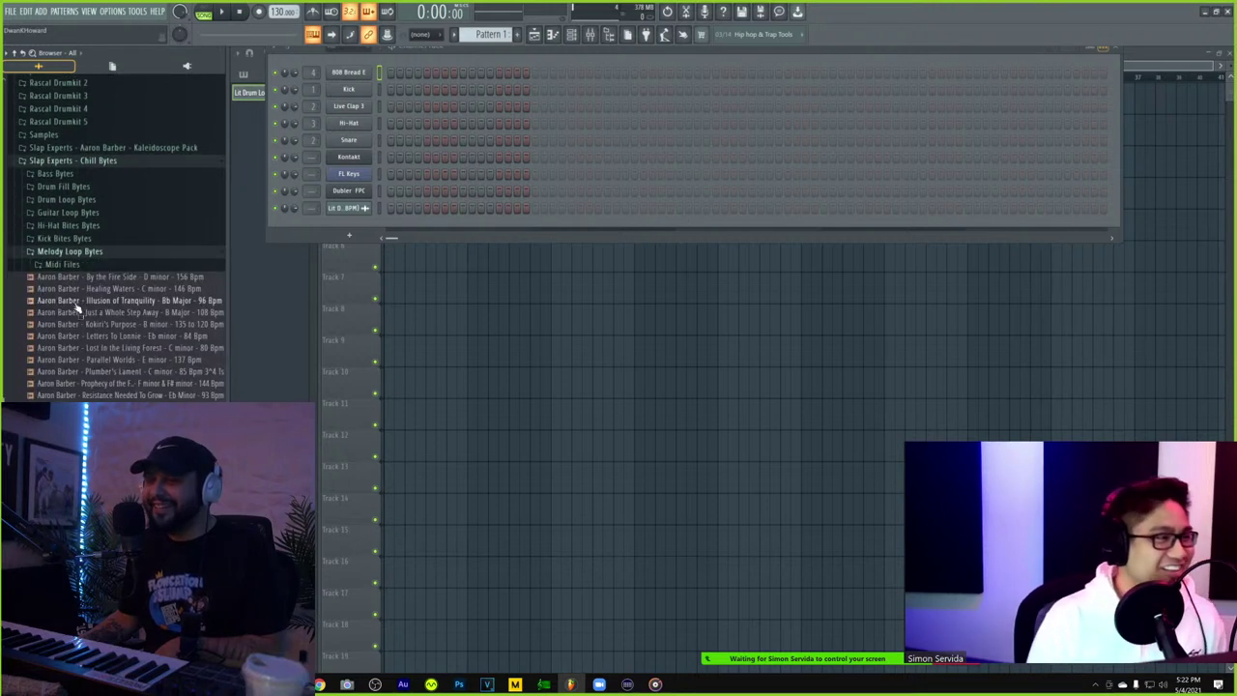
pyautogui.click(99, 313)
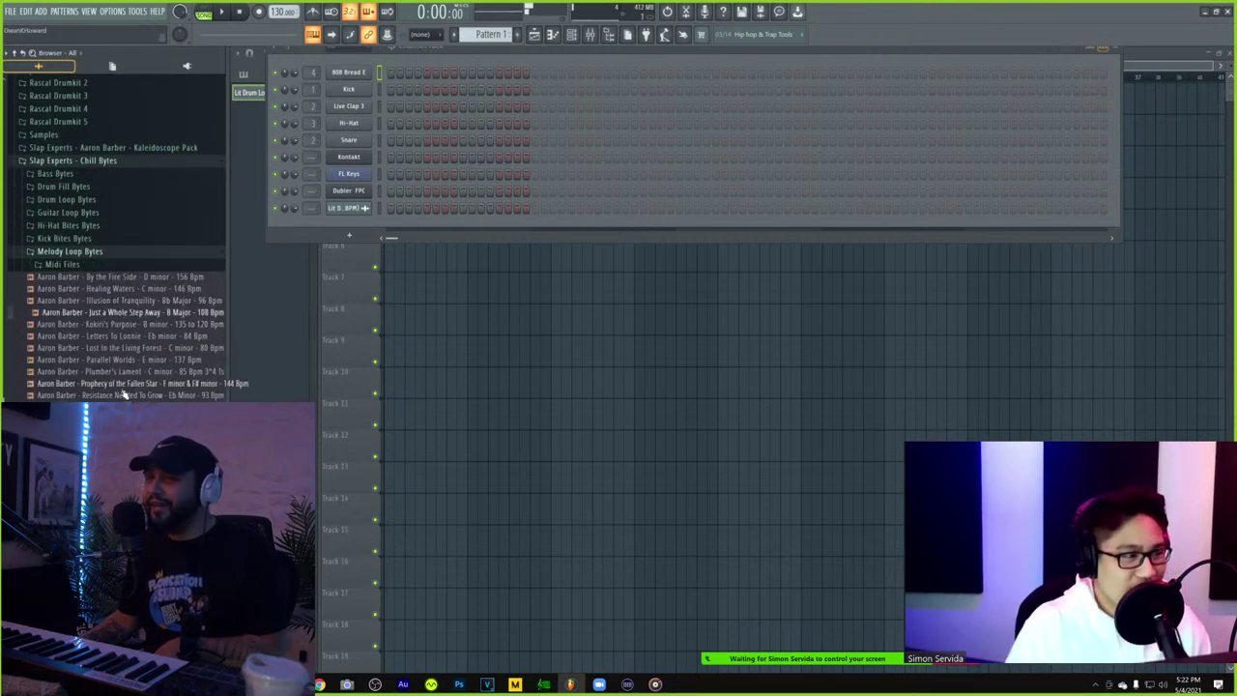
# - Preview the Resistance Needed To Grow loop and further melody loops below it in the Melody Loop Bytes folder
pyautogui.click(122, 395)
pyautogui.click(124, 407)
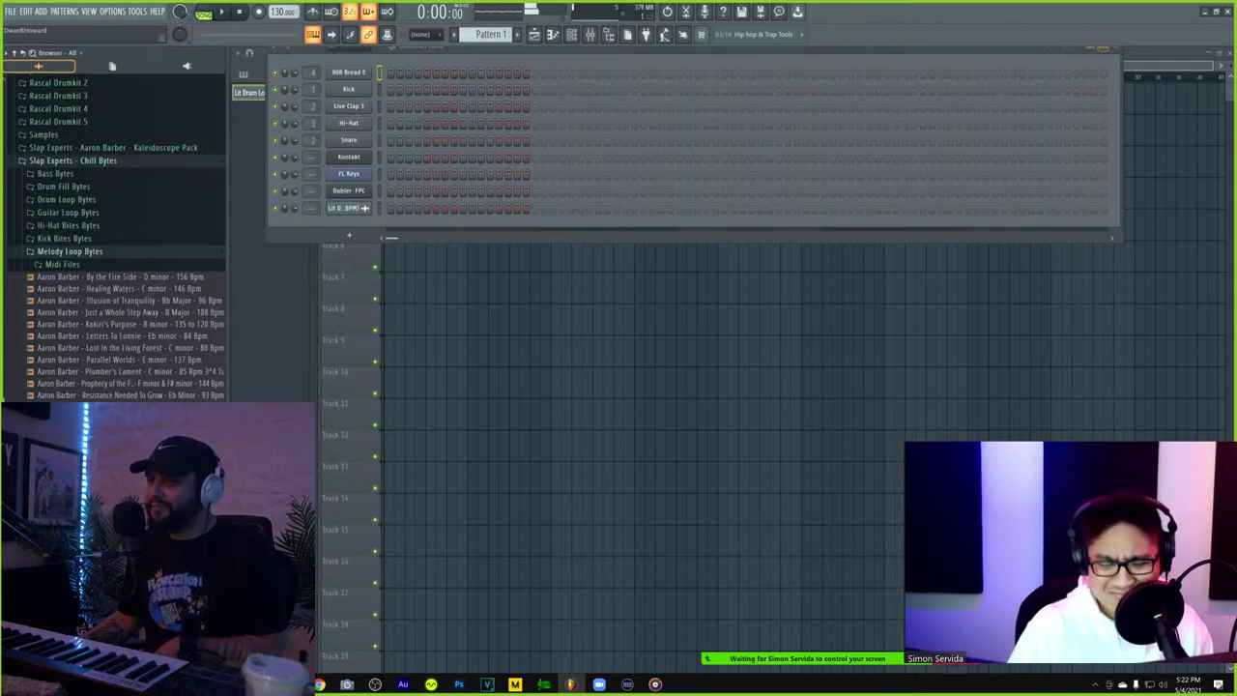
pyautogui.click(116, 455)
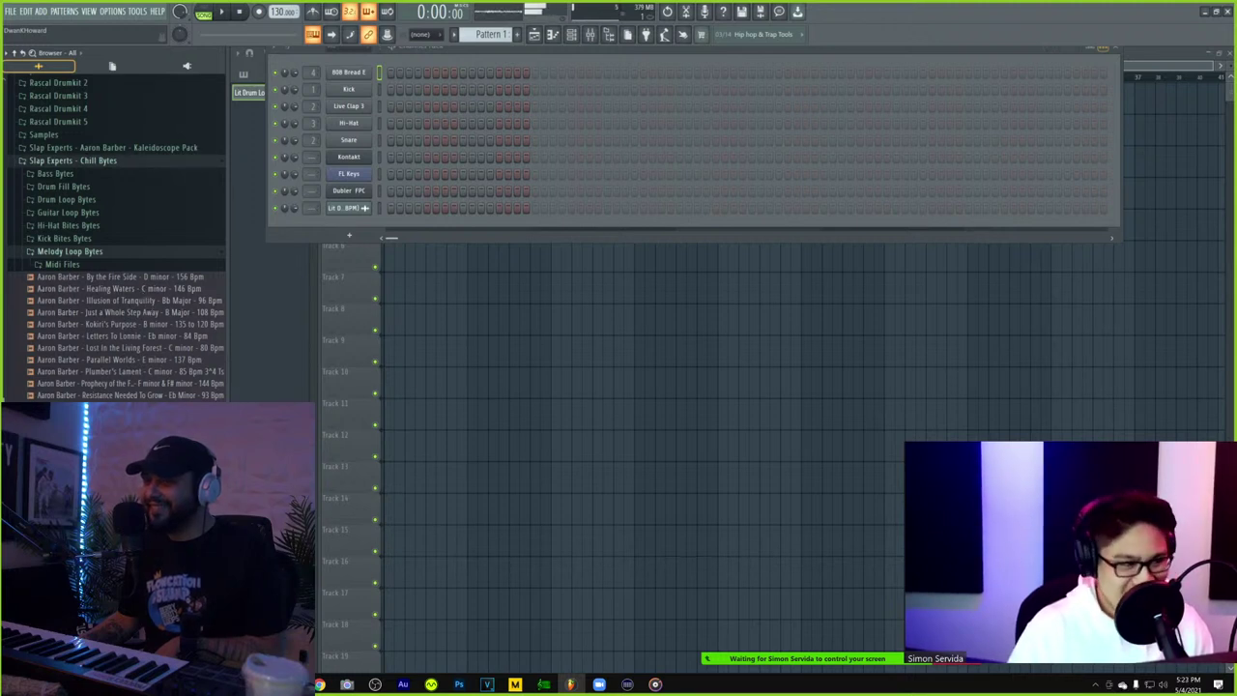
# - Place the Who the Funk Asked You loop at the start of Track 1, set the tempo to 97 BPM and test playback
pyautogui.moveTo(126, 443); pyautogui.dragTo(393, 10)
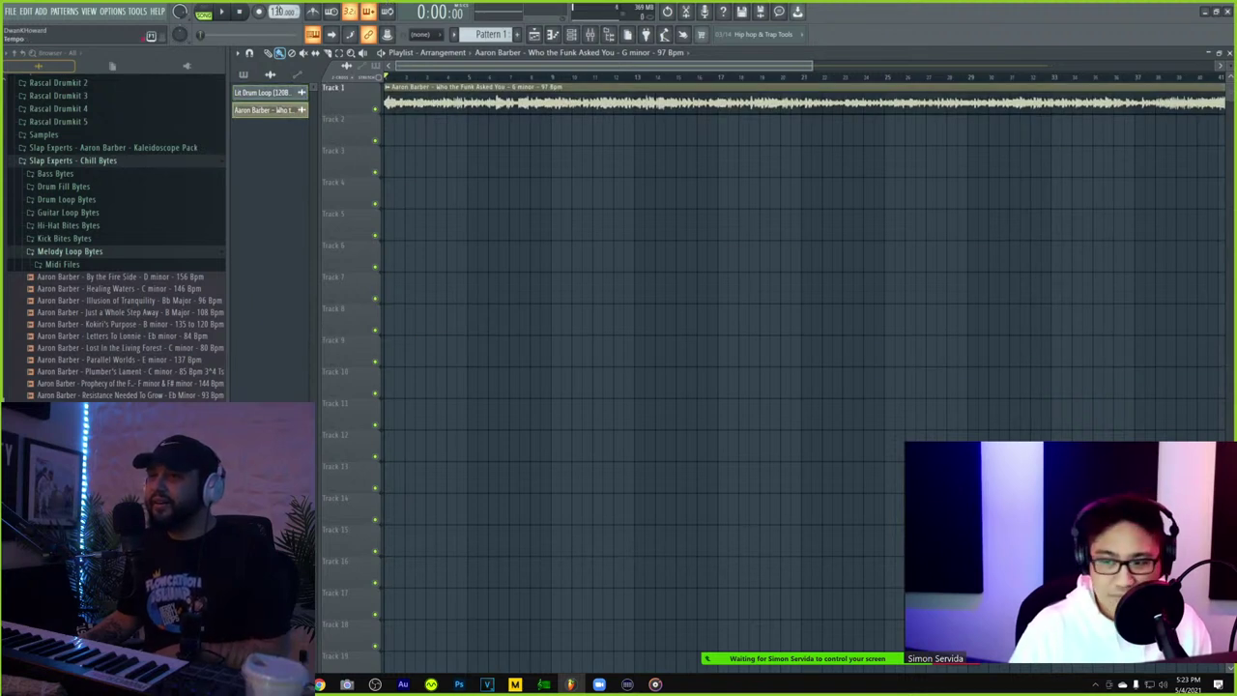
pyautogui.moveTo(276, 12); pyautogui.dragTo(276, 43)
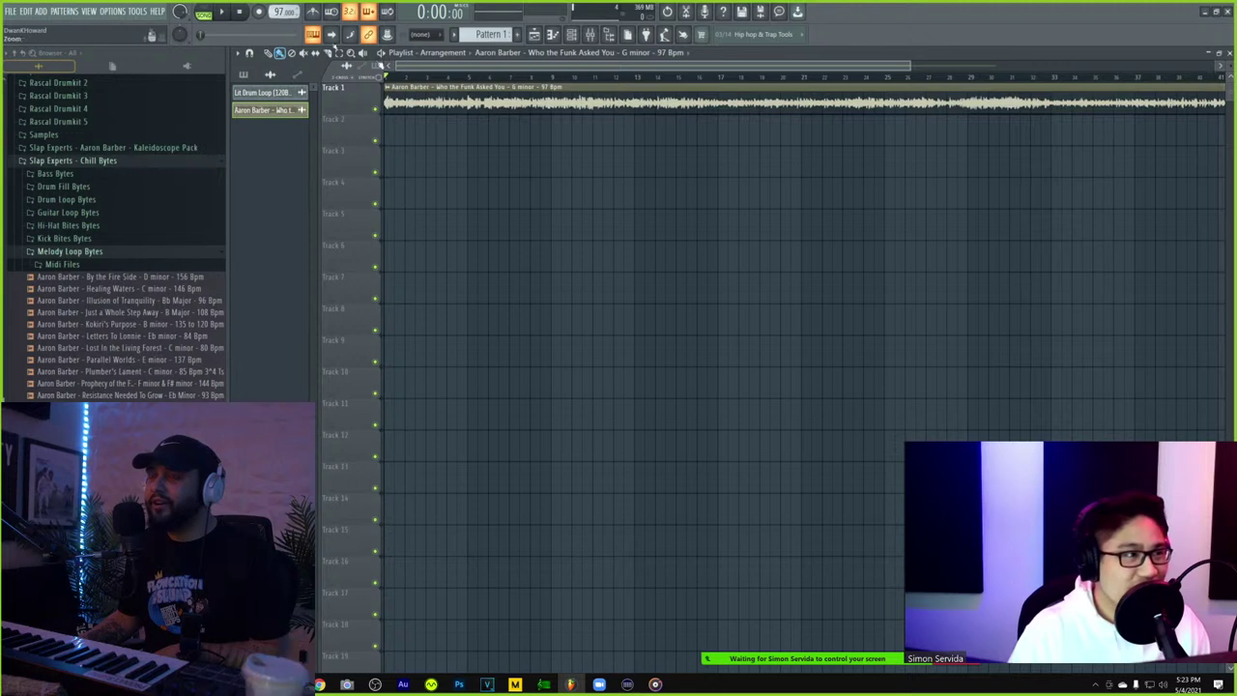
pyautogui.press('space')
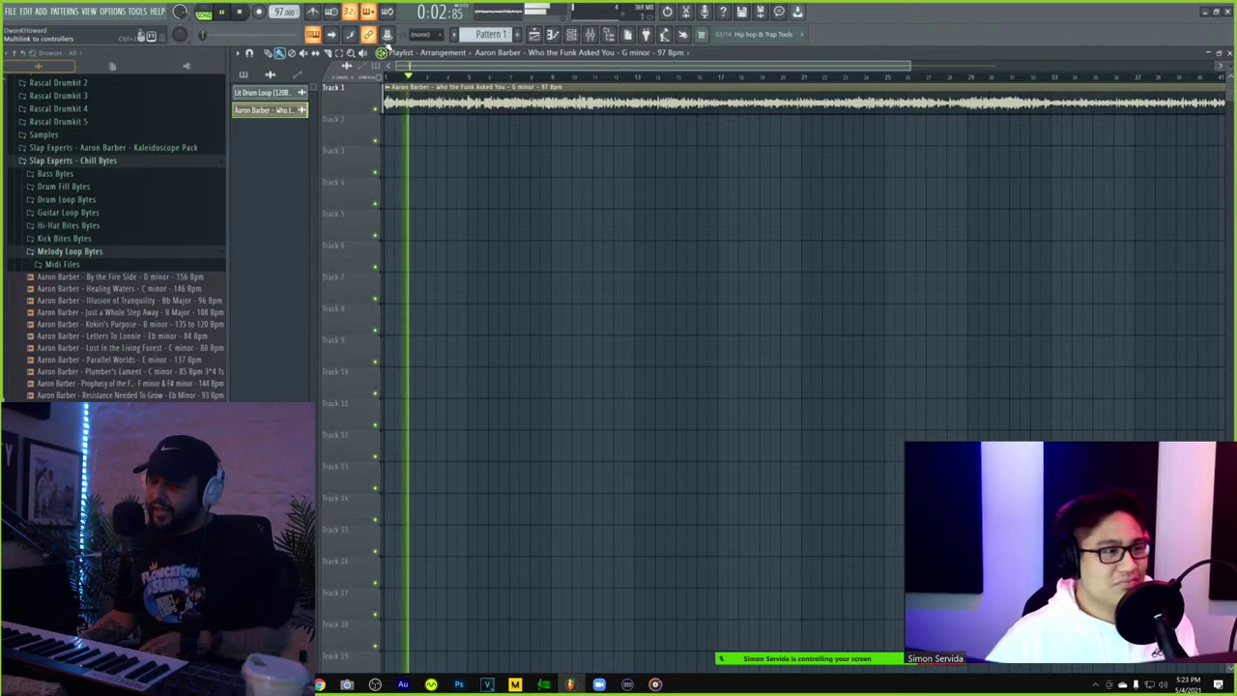
pyautogui.press('space')
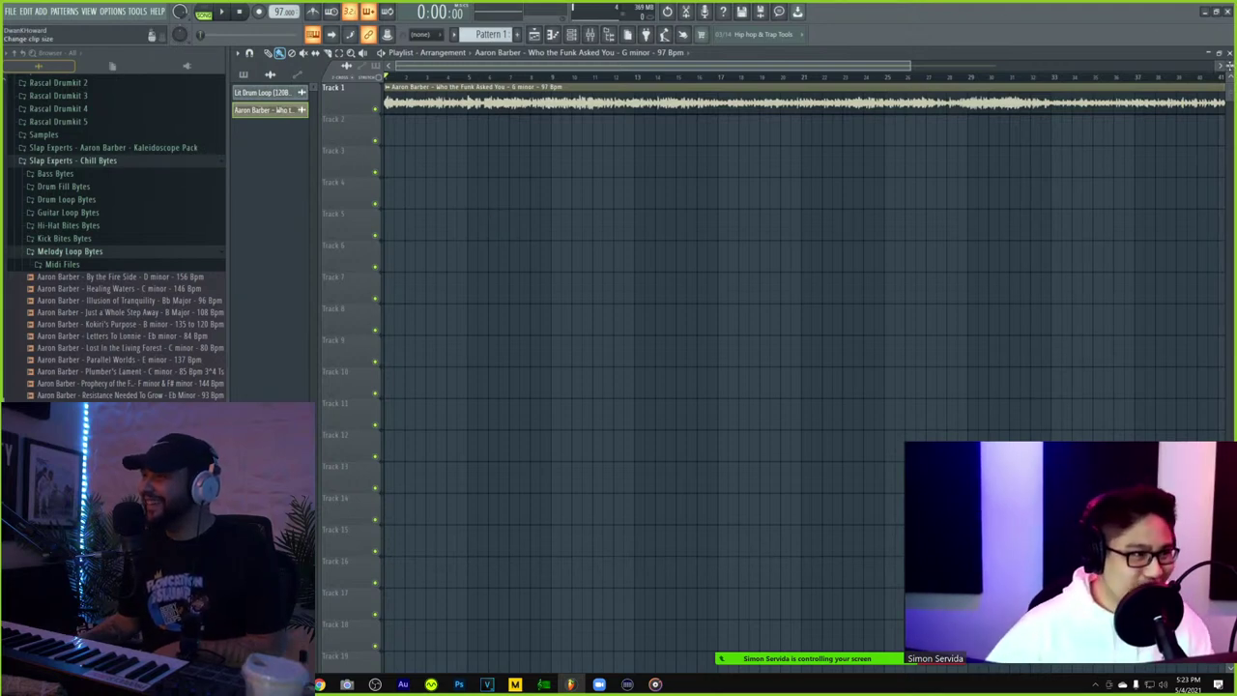
# - Enlarge the playlist tracks and, during playback, adjust the loop's volume level in its channel settings
pyautogui.moveTo(1230, 67); pyautogui.dragTo(1230, 85)
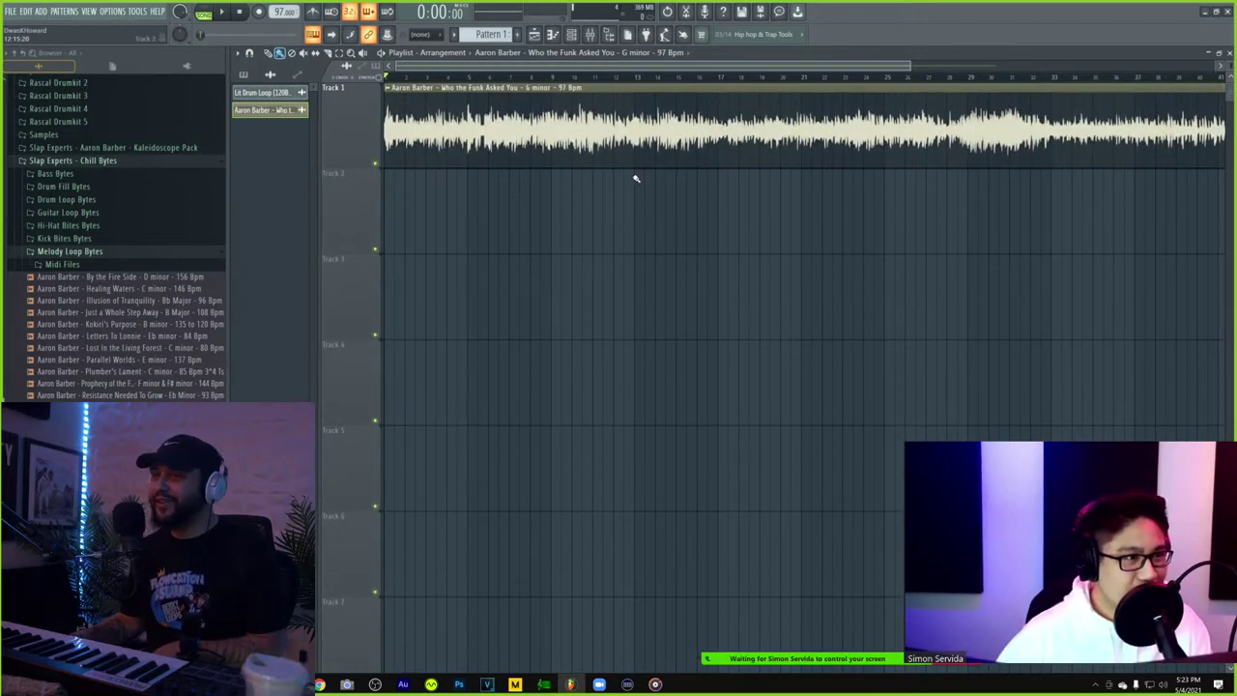
pyautogui.press('space')
pyautogui.doubleClick(428, 162)
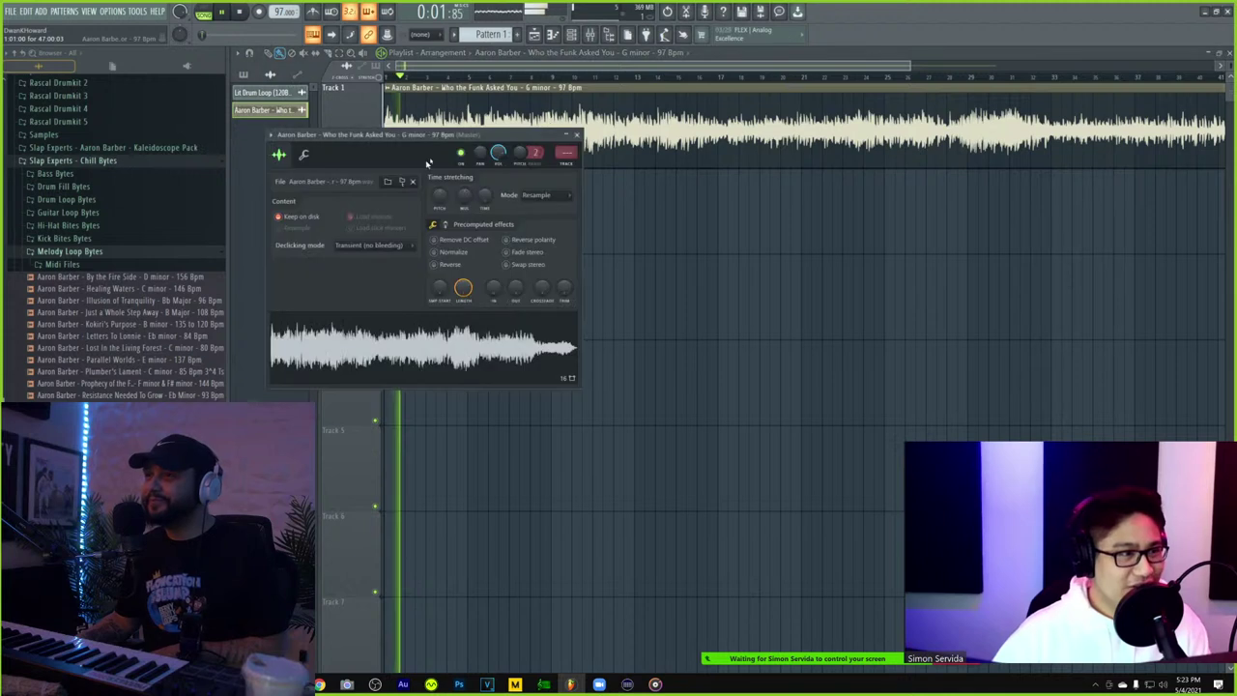
pyautogui.click(303, 155)
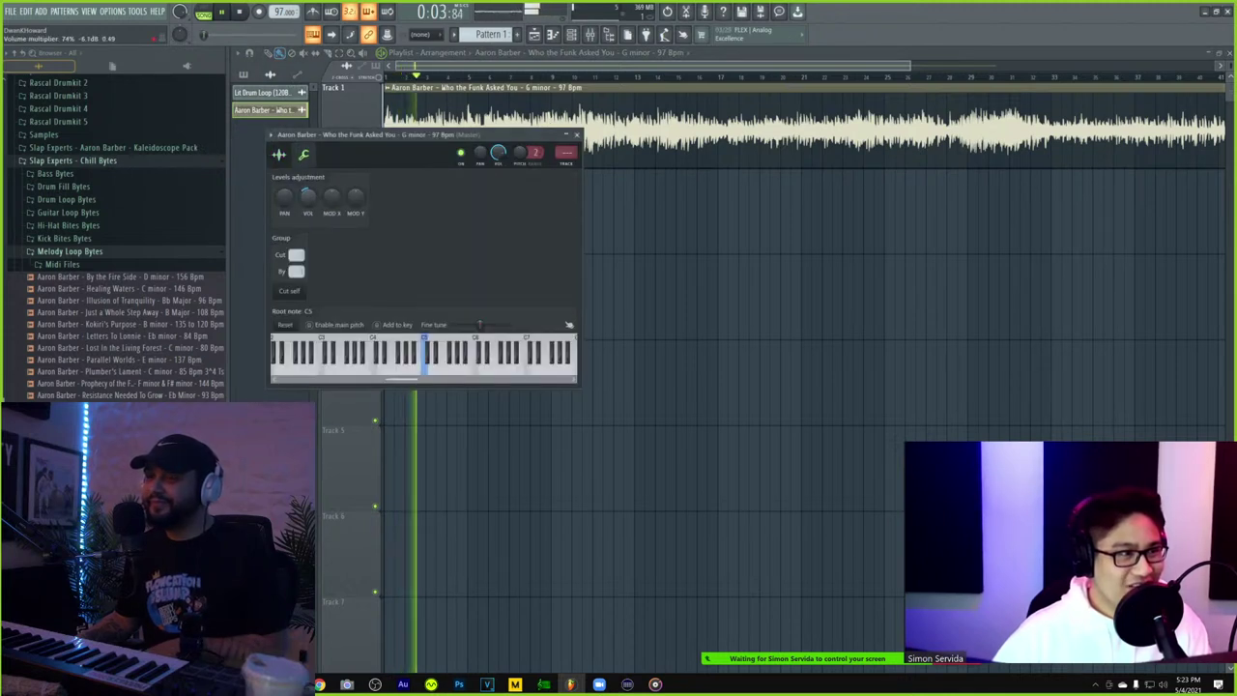
pyautogui.moveTo(303, 199); pyautogui.dragTo(304, 180)
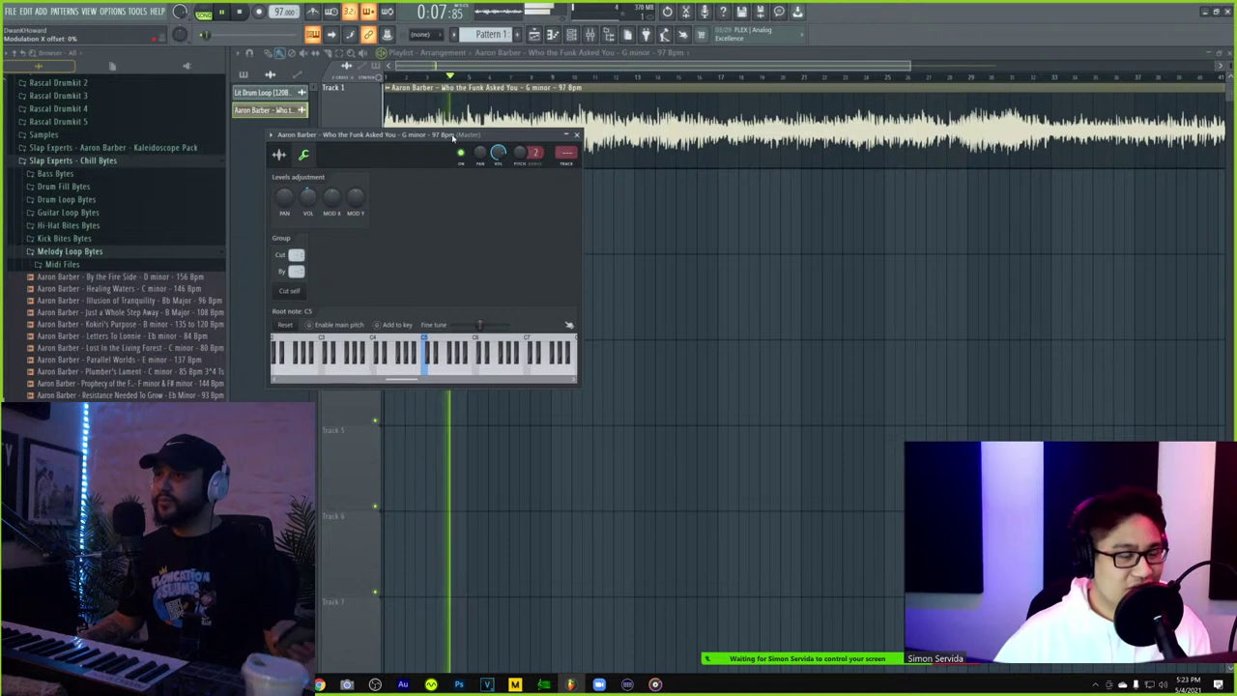
pyautogui.click(468, 55)
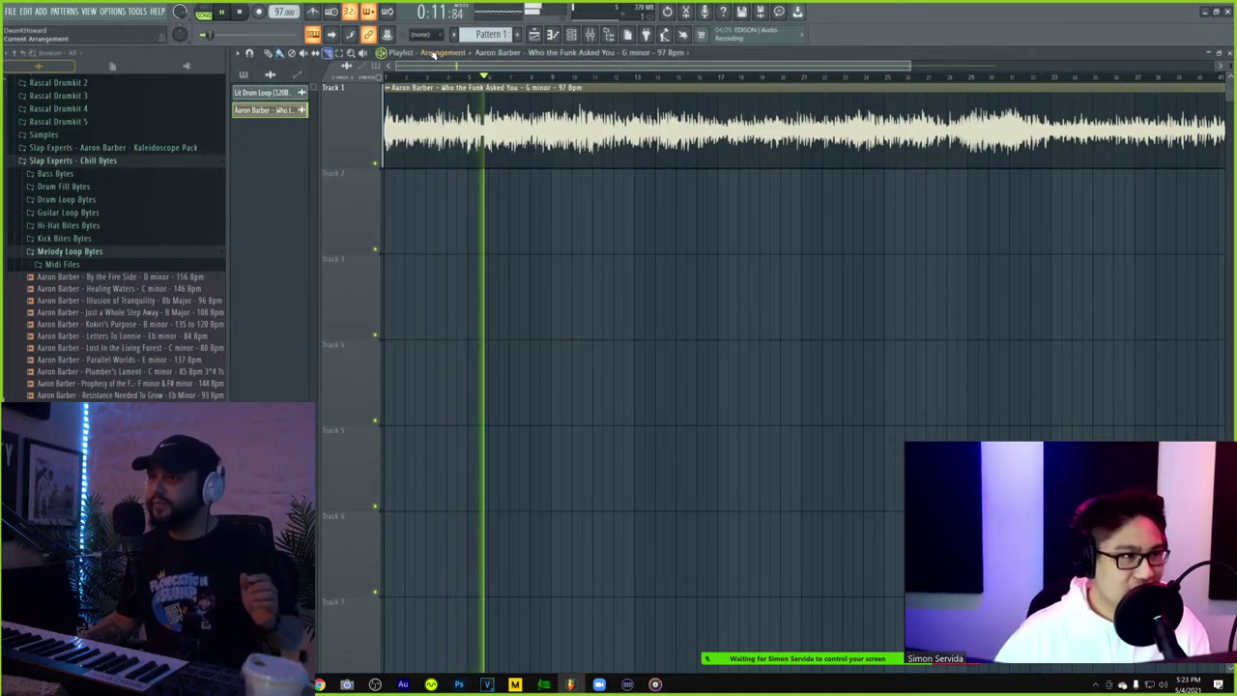
# - Set the snap to Line and slice the loop on Track 1 at bars 5, 7, 9 and 13 while listening
pyautogui.click(420, 34)
pyautogui.click(422, 49)
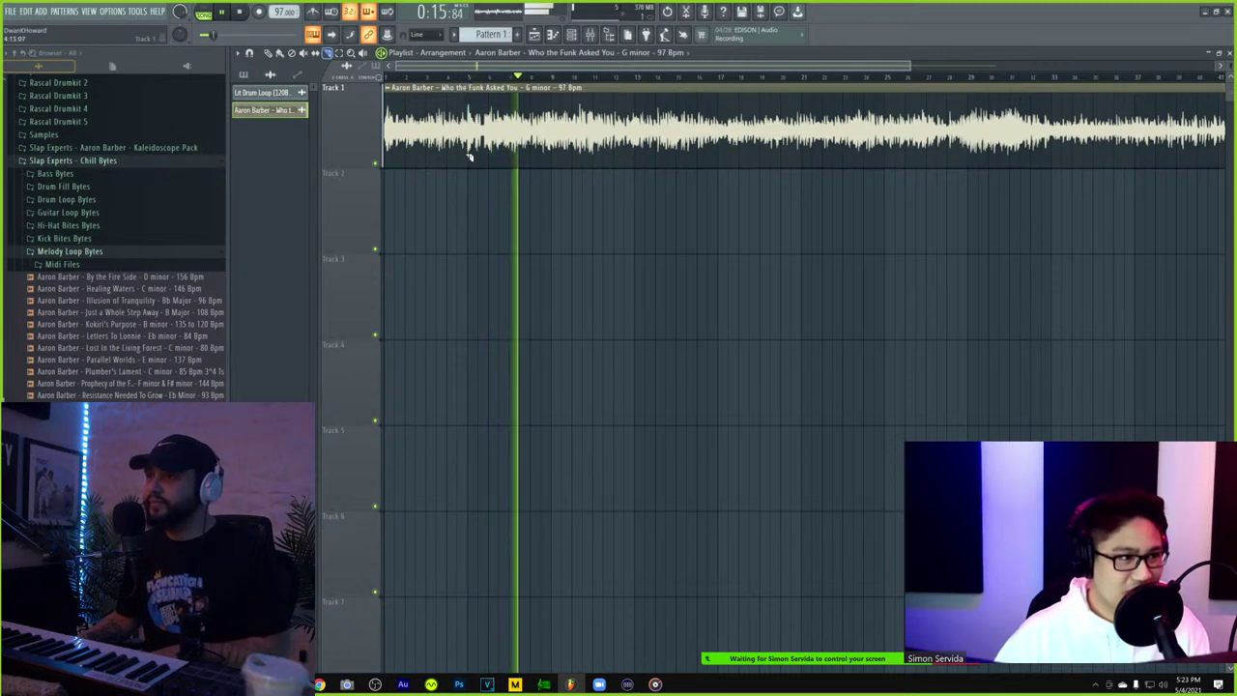
pyautogui.moveTo(470, 157); pyautogui.dragTo(471, 108)
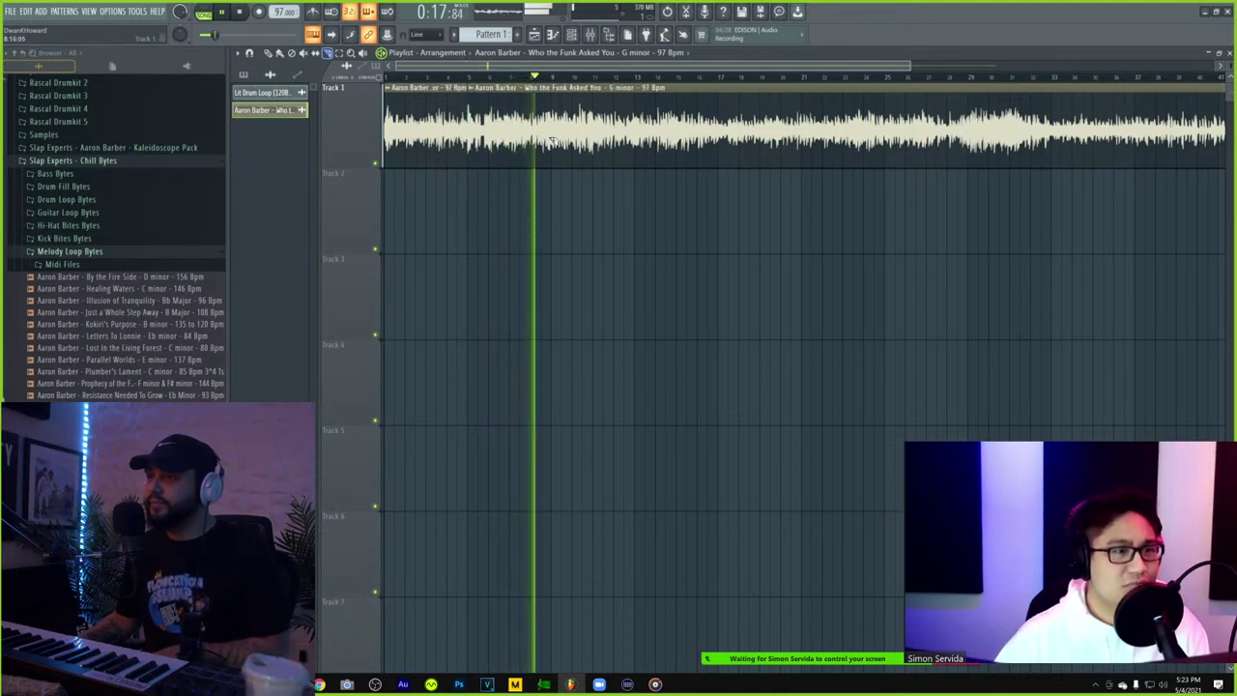
pyautogui.click(469, 76)
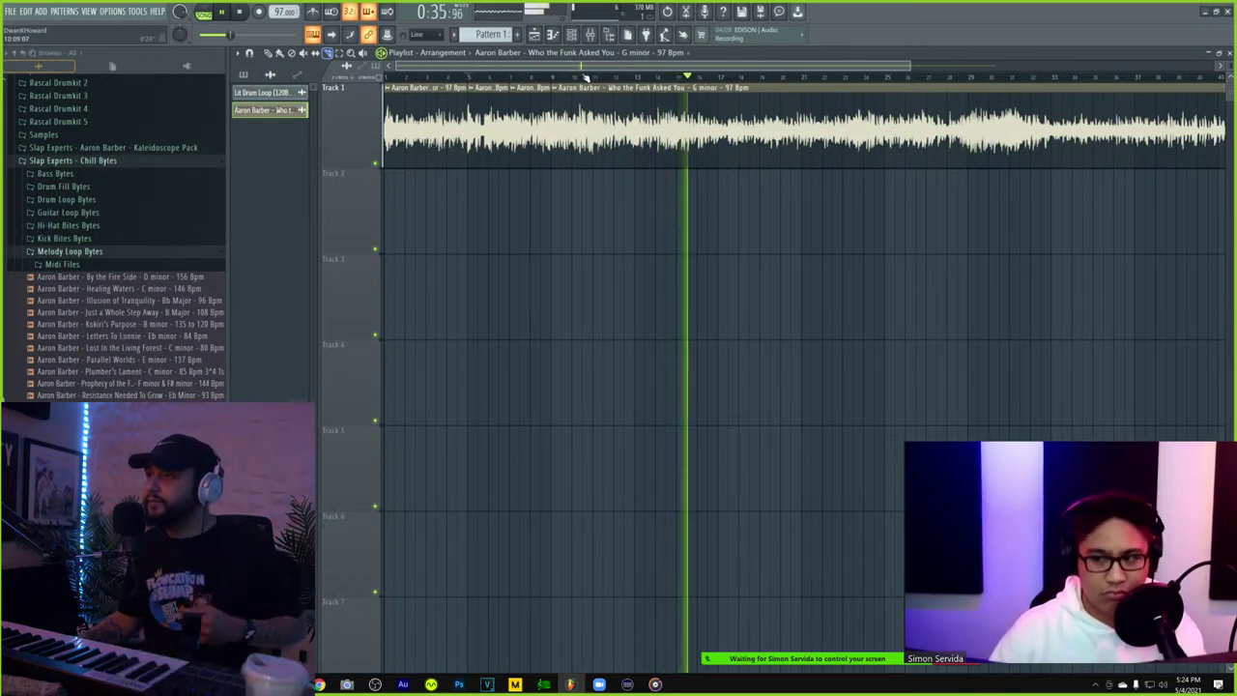
pyautogui.click(553, 77)
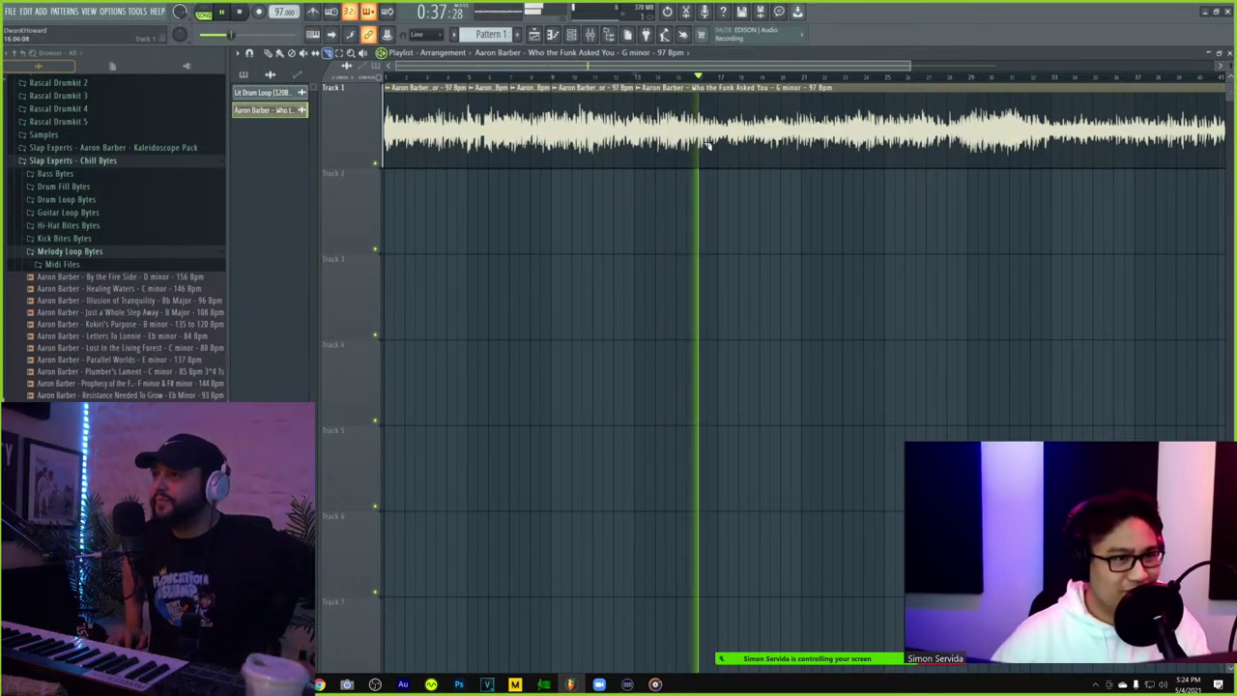
# - Listen through the rest of the loop, slice it at bars 41 and 45, and stop playback
pyautogui.scroll(-3, 696, 150)
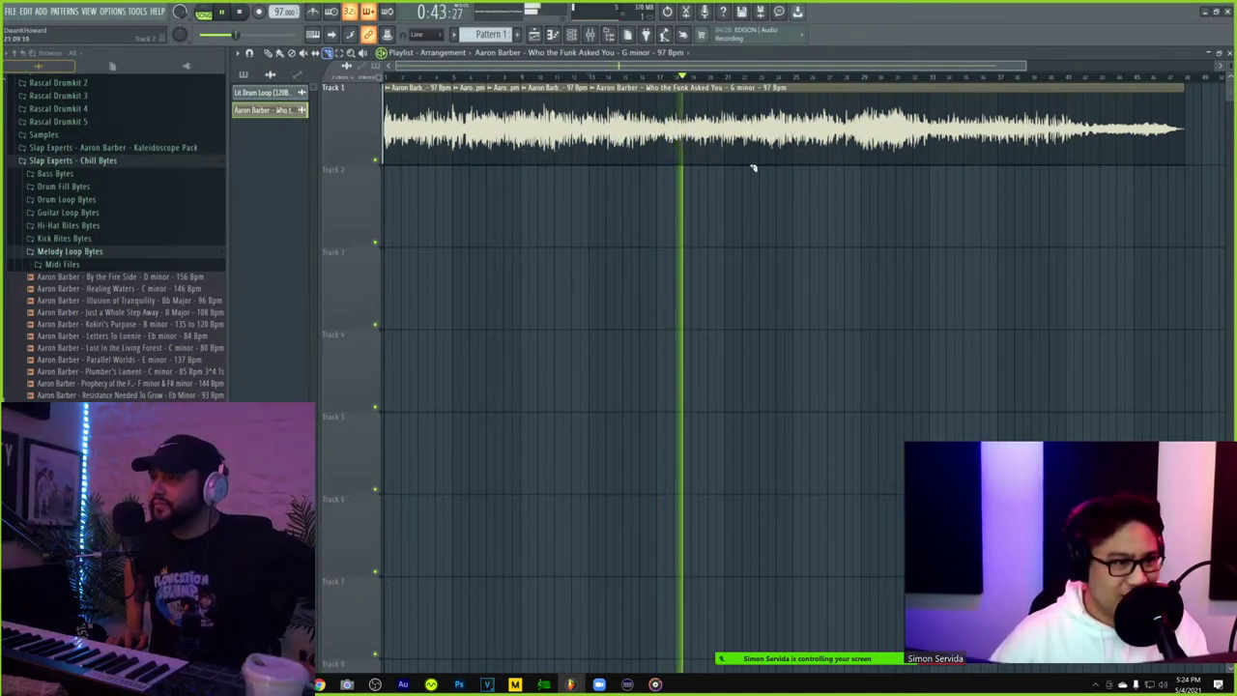
pyautogui.scroll(1, 688, 152)
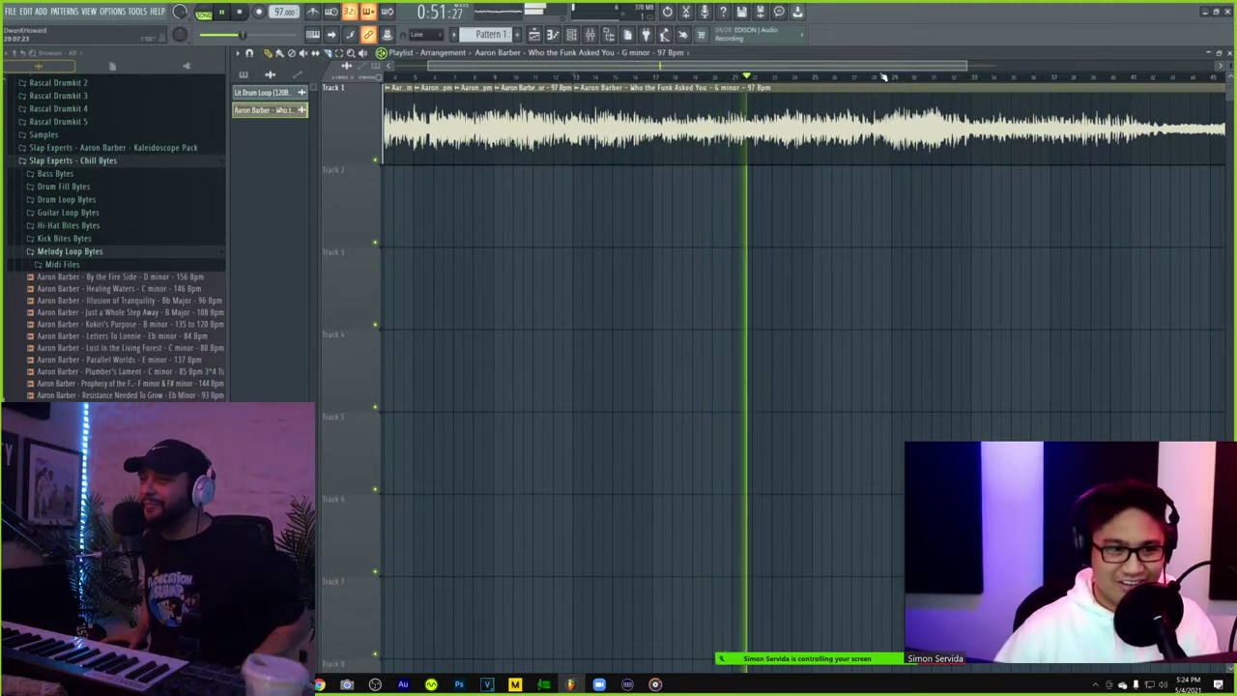
pyautogui.moveTo(880, 67); pyautogui.dragTo(908, 67)
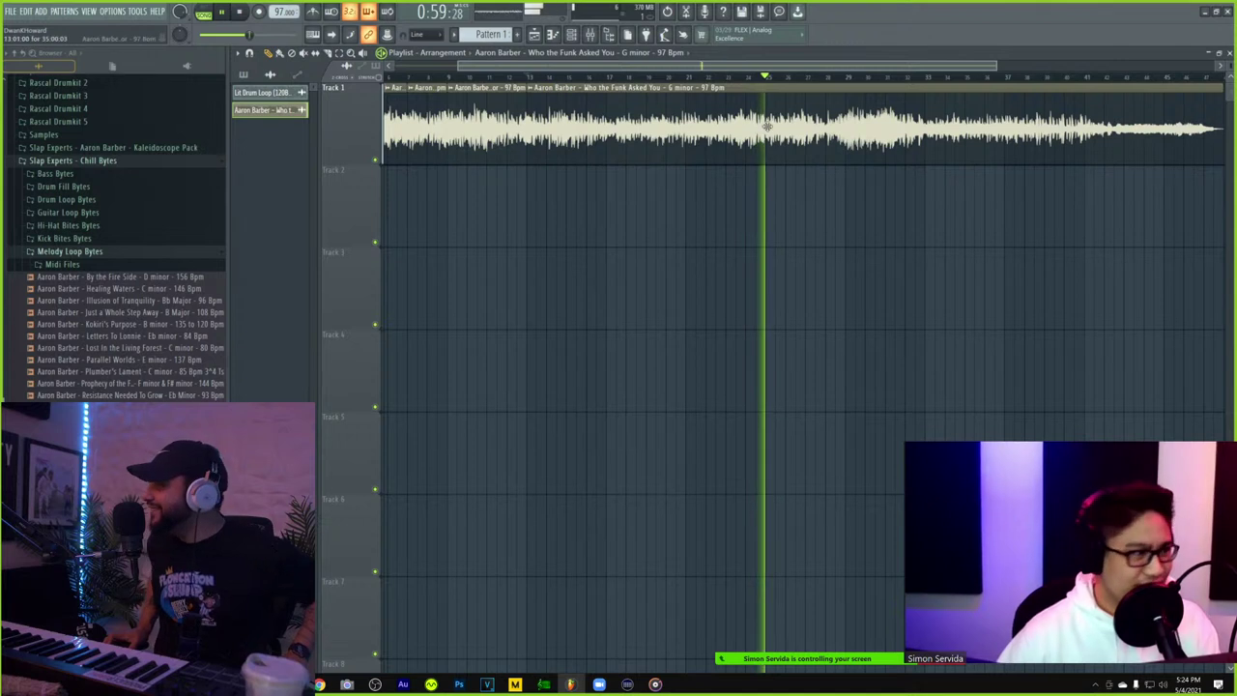
pyautogui.moveTo(788, 68); pyautogui.dragTo(834, 67)
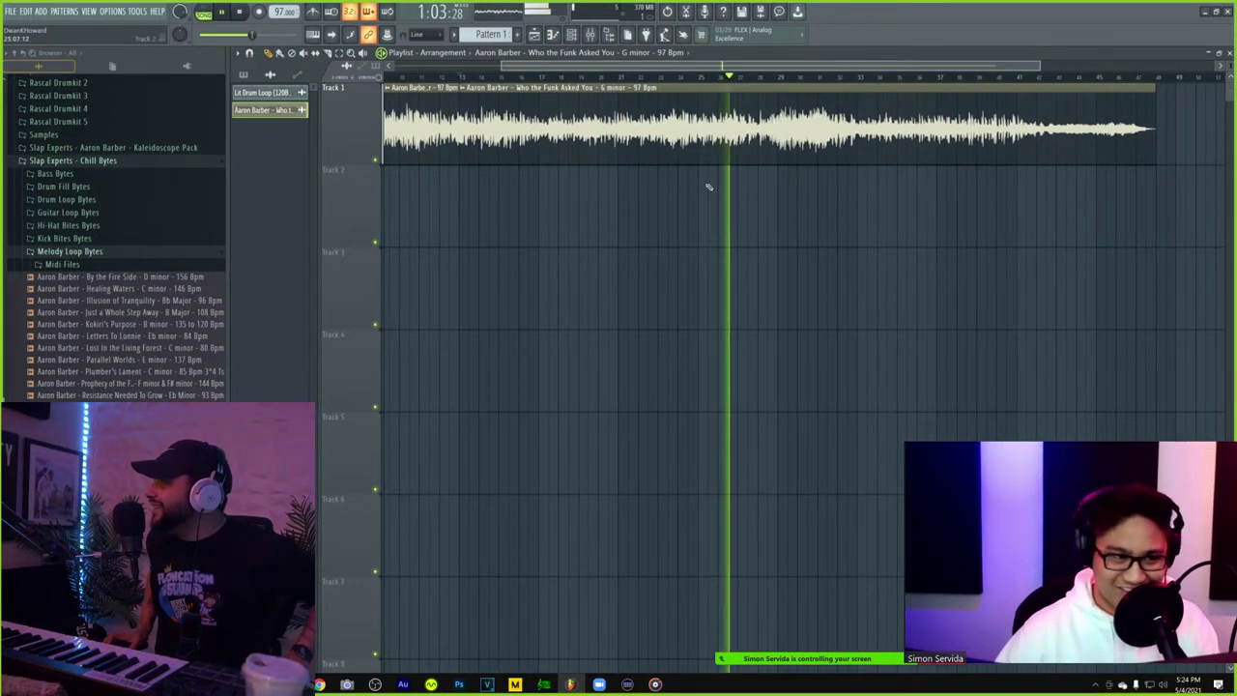
pyautogui.scroll(1, 764, 172)
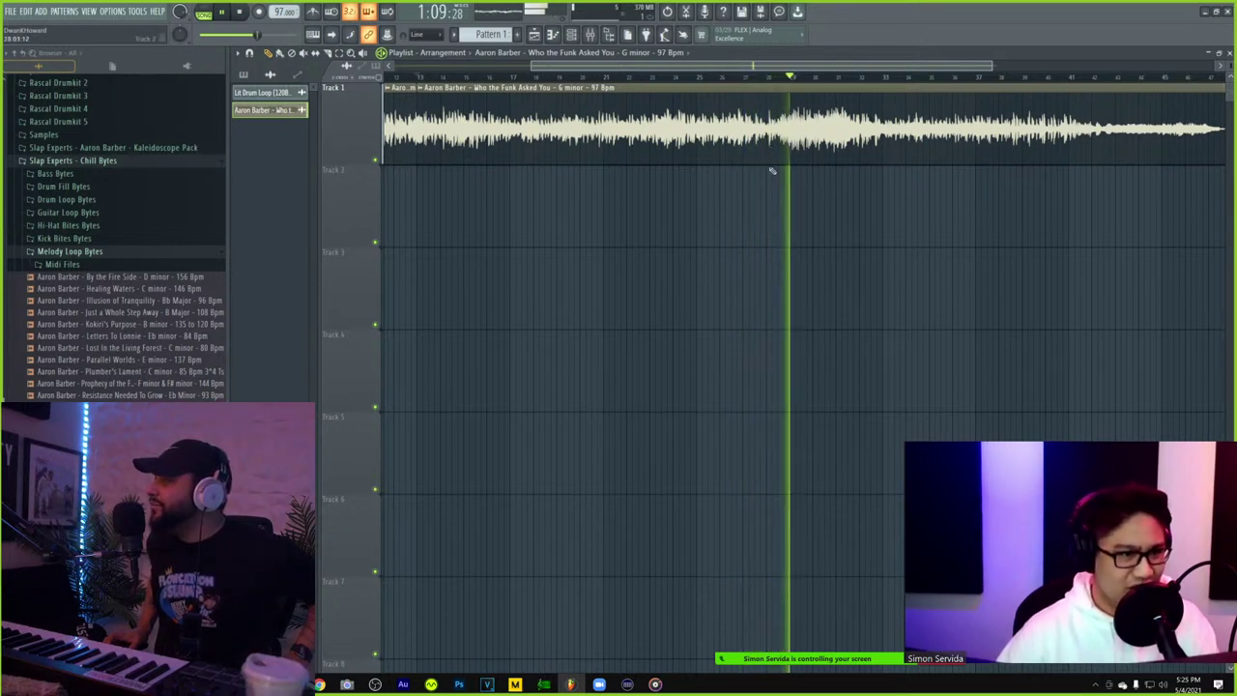
pyautogui.scroll(-2, 775, 222)
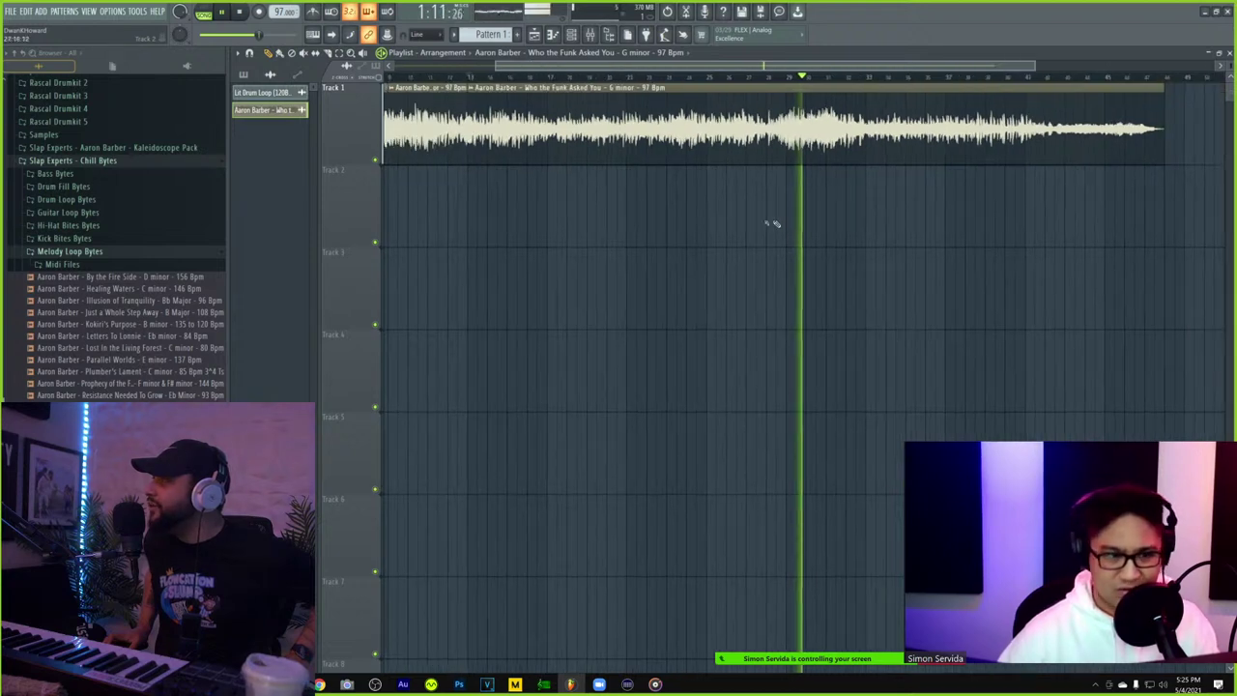
pyautogui.scroll(1, 872, 155)
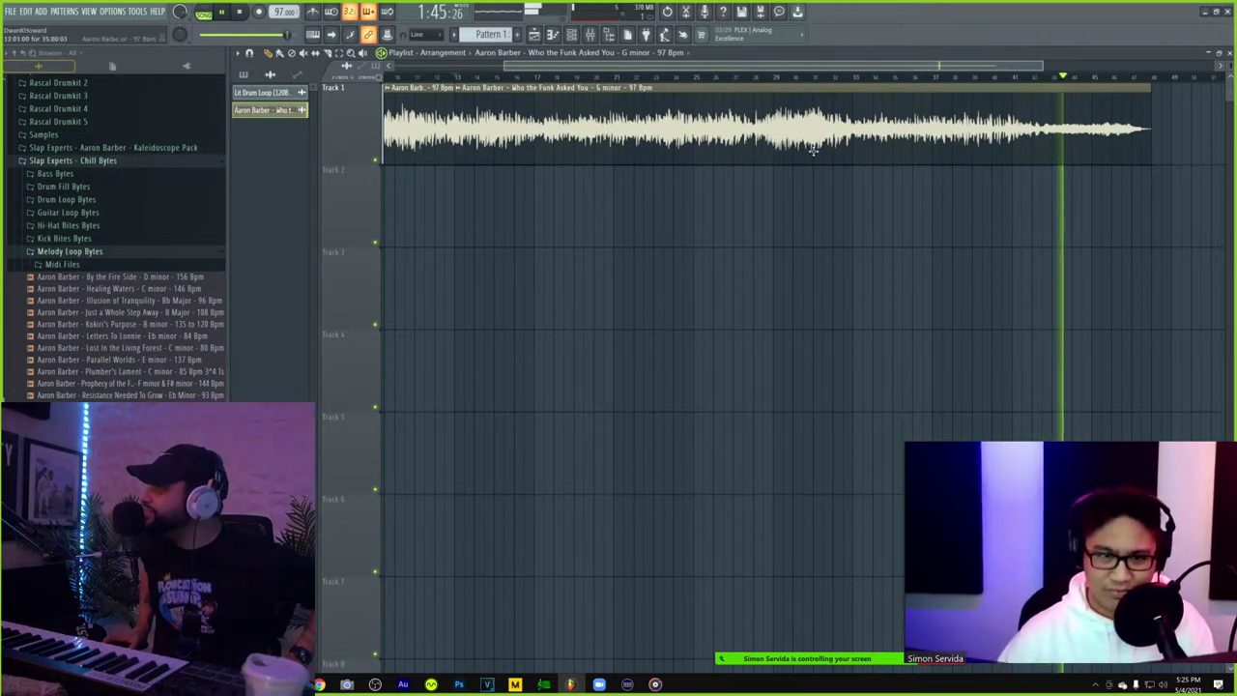
pyautogui.keyDown('ctrl'); pyautogui.scroll(3, 1102, 203); pyautogui.keyUp('ctrl')
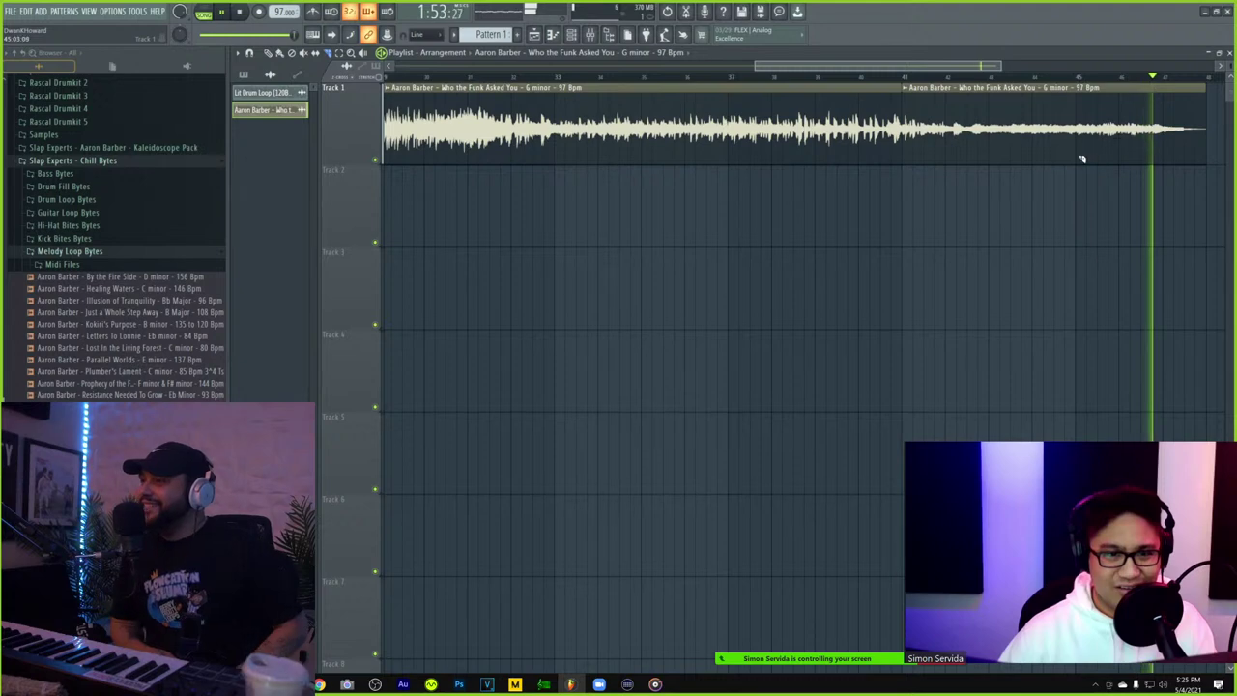
pyautogui.keyDown('ctrl'); pyautogui.scroll(-1, 1078, 162); pyautogui.keyUp('ctrl')
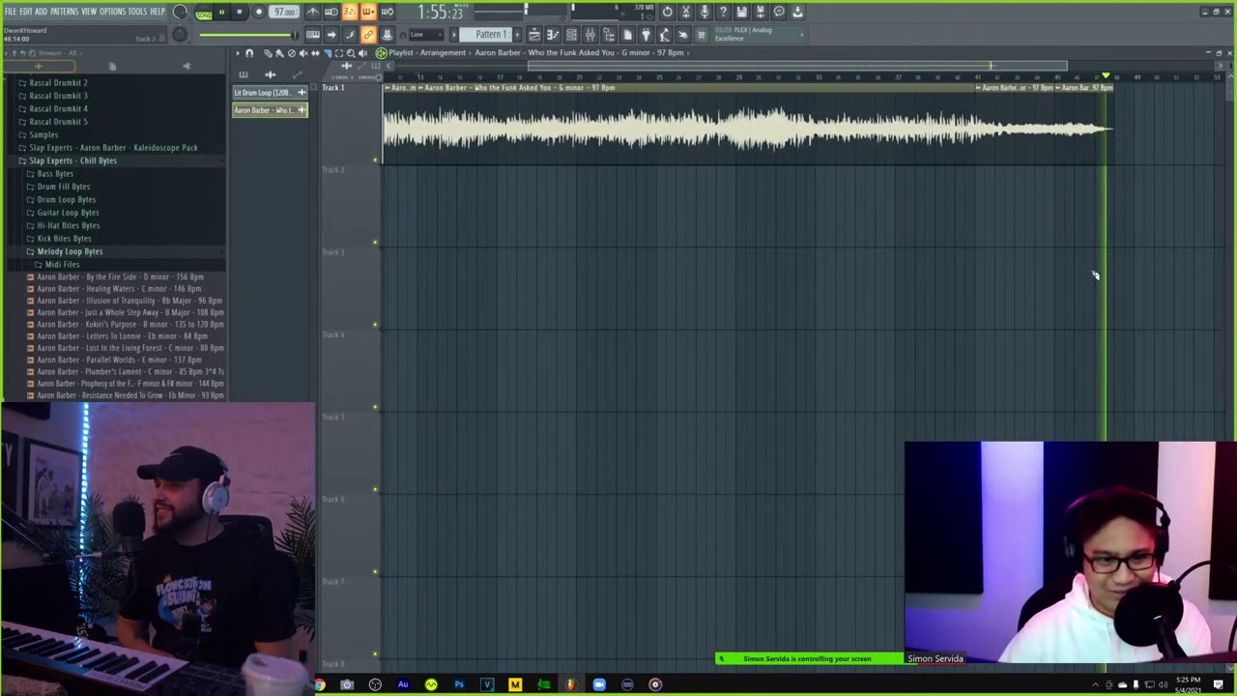
pyautogui.click(241, 11)
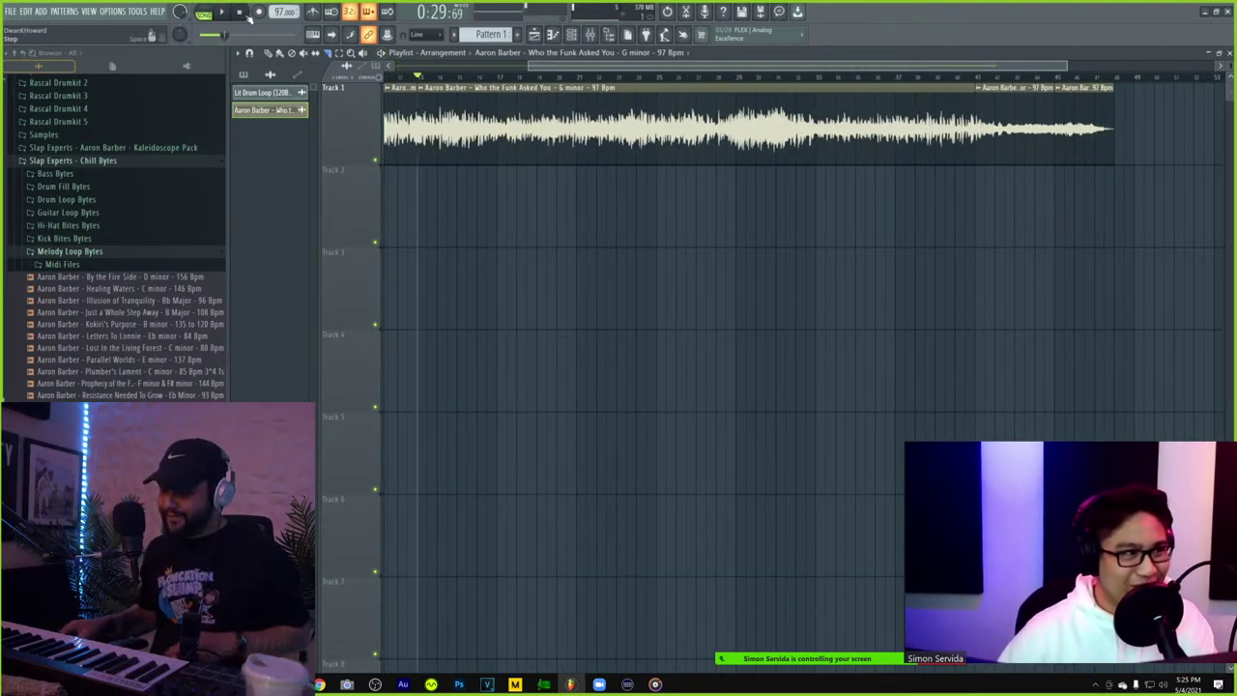
# - Set the loop's time stretching mode to Stretch in its channel settings and close them
pyautogui.moveTo(577, 69); pyautogui.dragTo(445, 69)
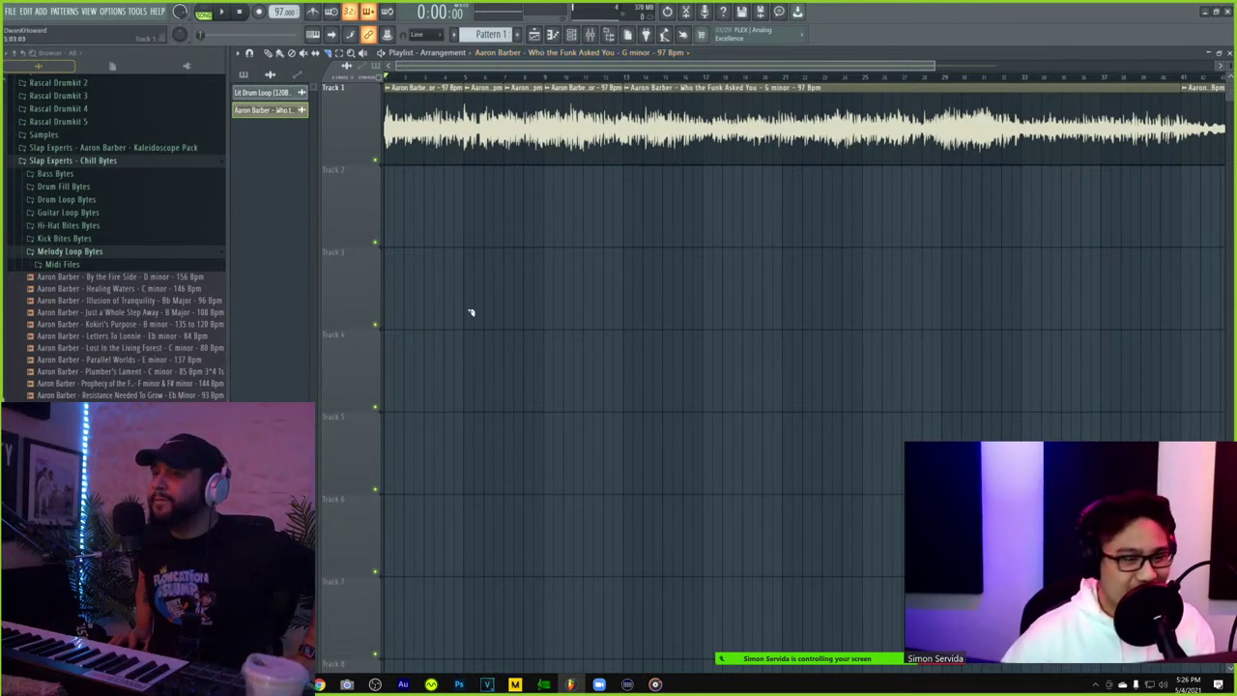
pyautogui.doubleClick(437, 122)
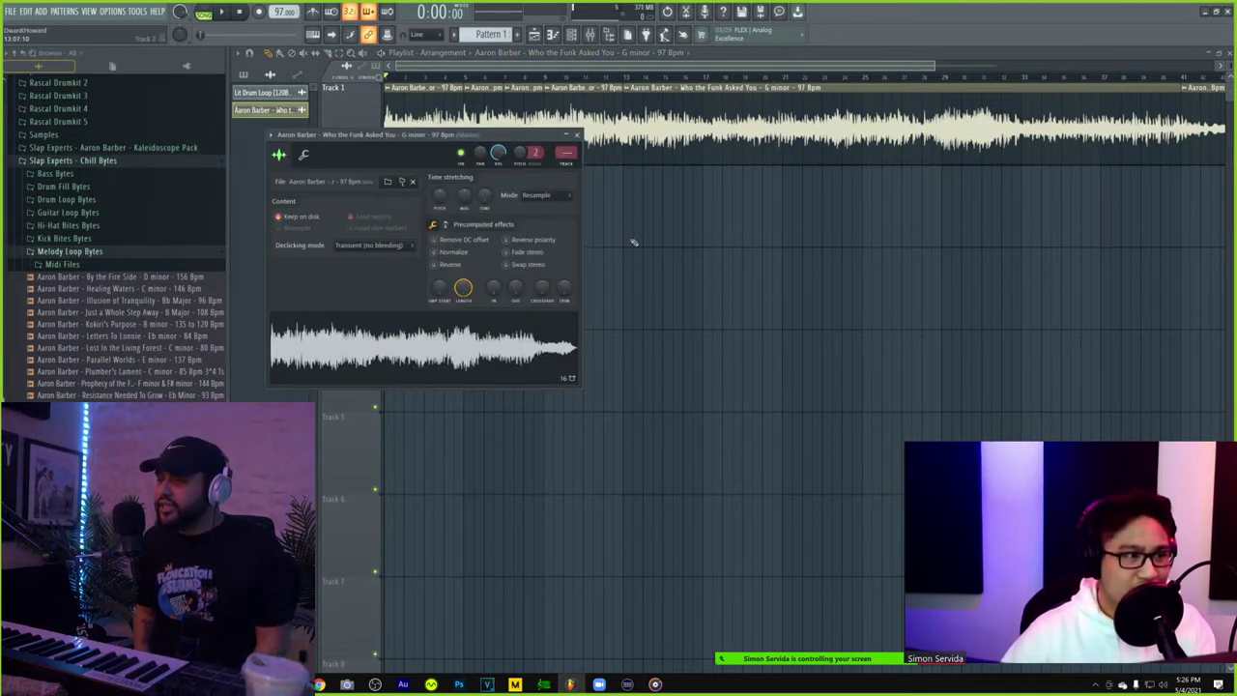
pyautogui.click(544, 196)
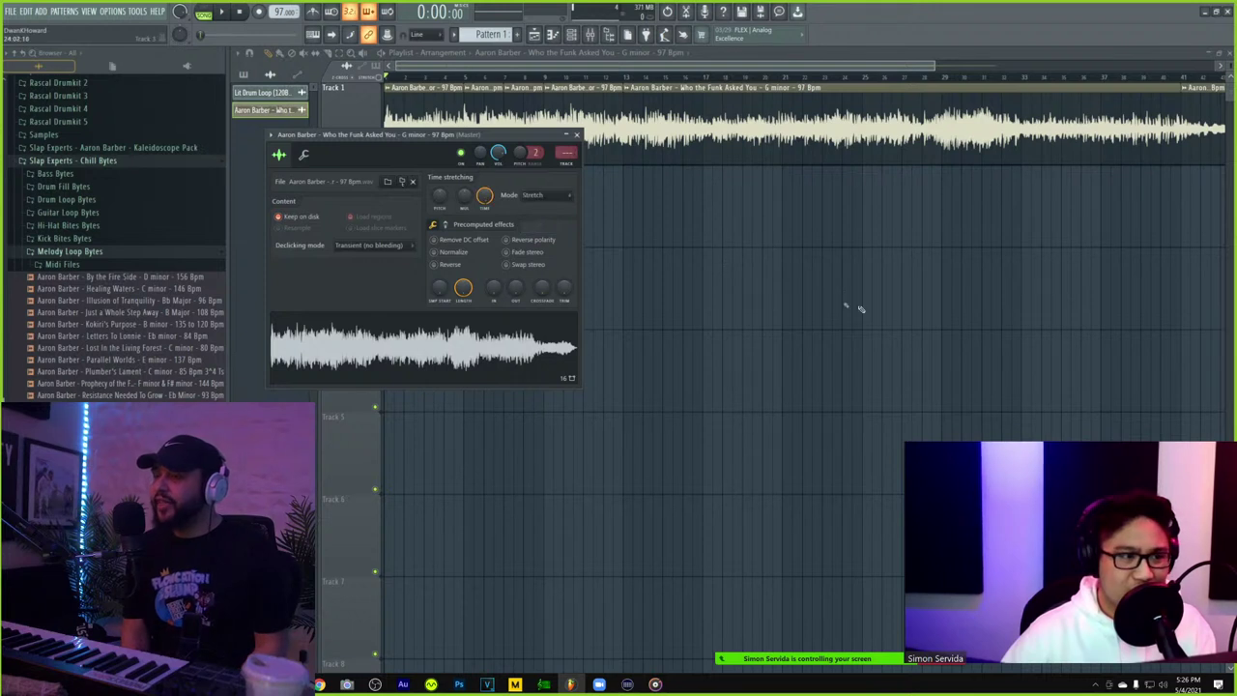
pyautogui.press('Escape')
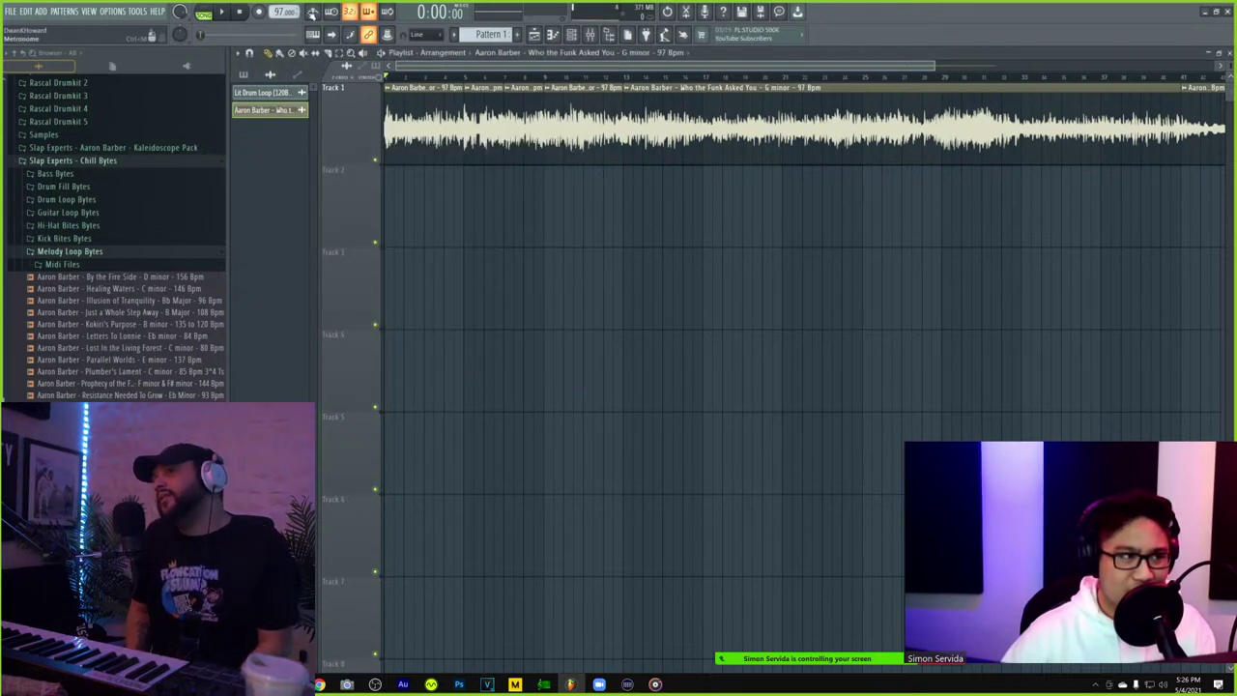
# - Mute Track 1 and listen to the metronome alone at the current tempo
pyautogui.click(376, 161)
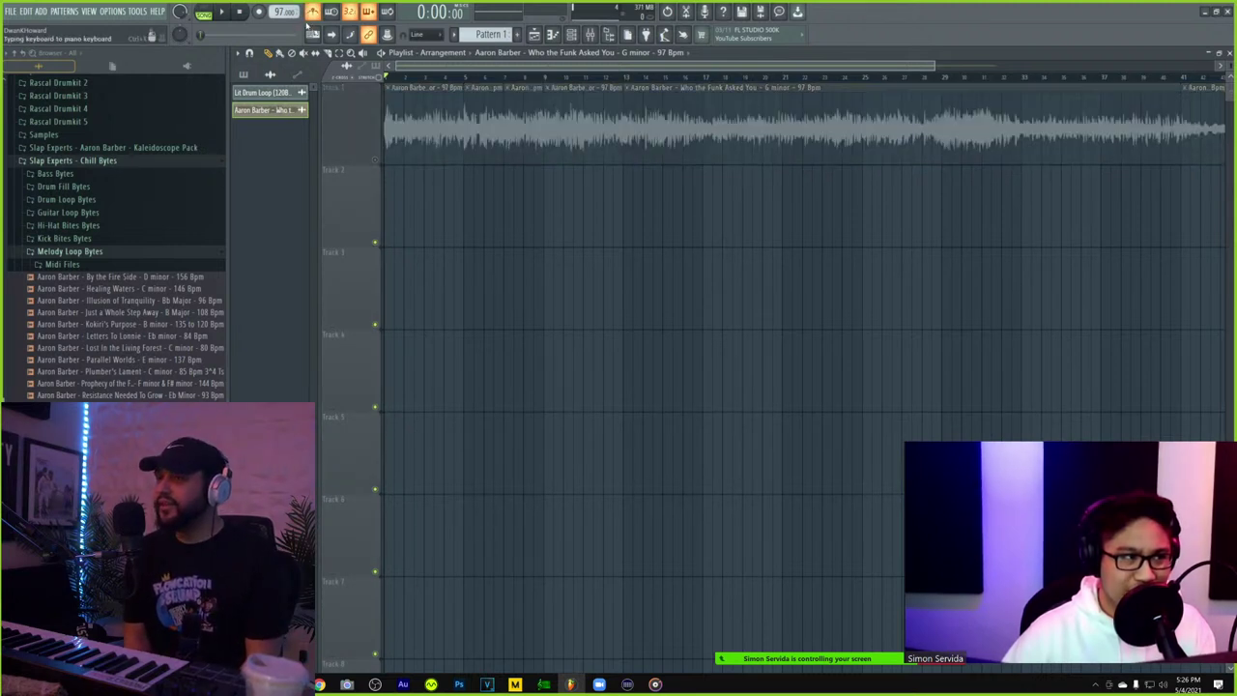
pyautogui.press('space')
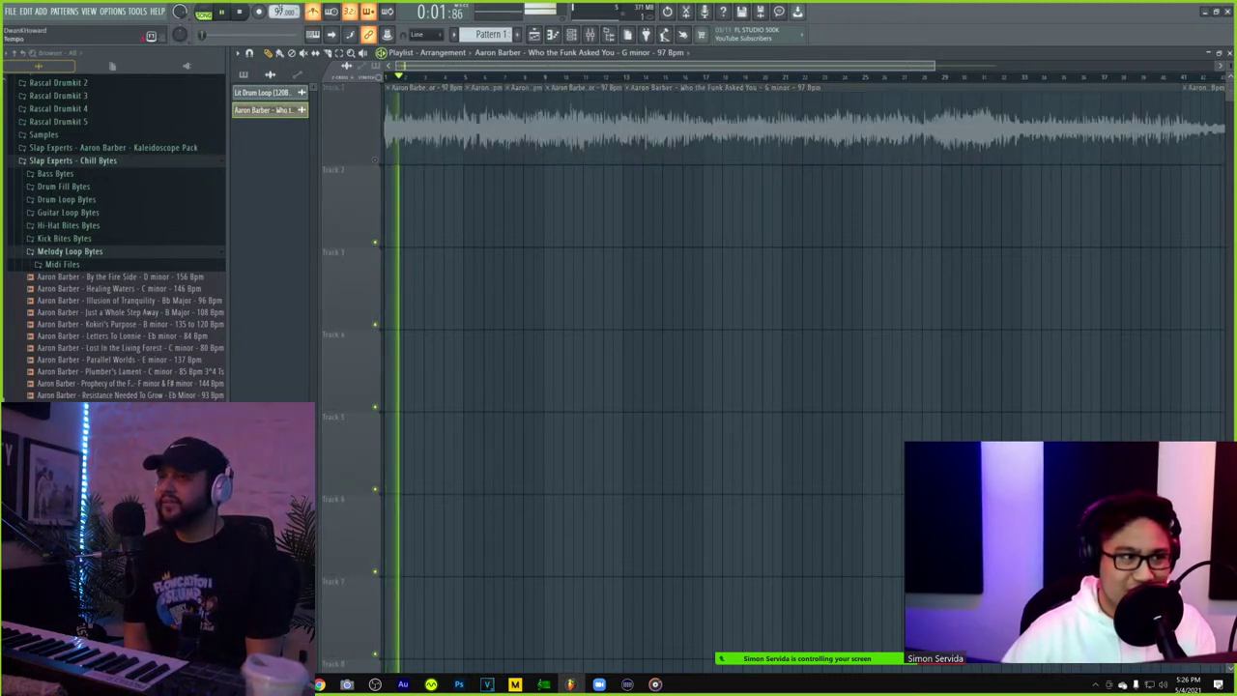
pyautogui.press('space')
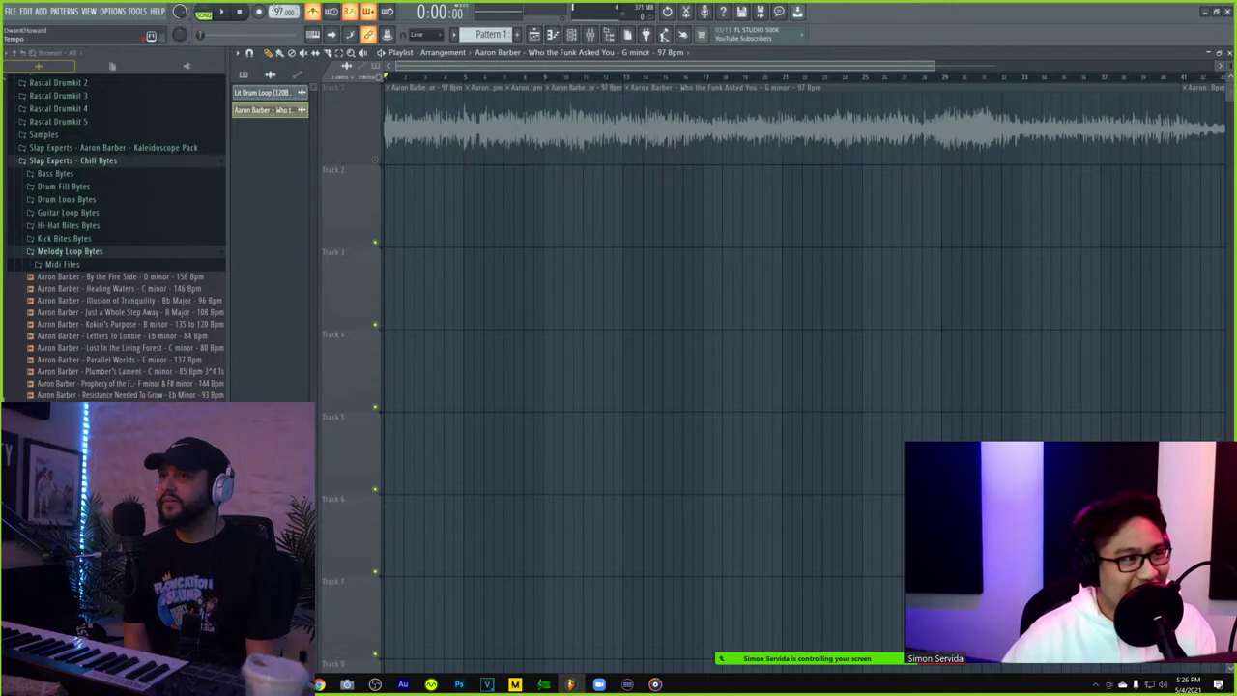
# - Set the project tempo to 87 BPM and listen to the metronome at that speed
pyautogui.moveTo(286, 12); pyautogui.dragTo(286, 2)
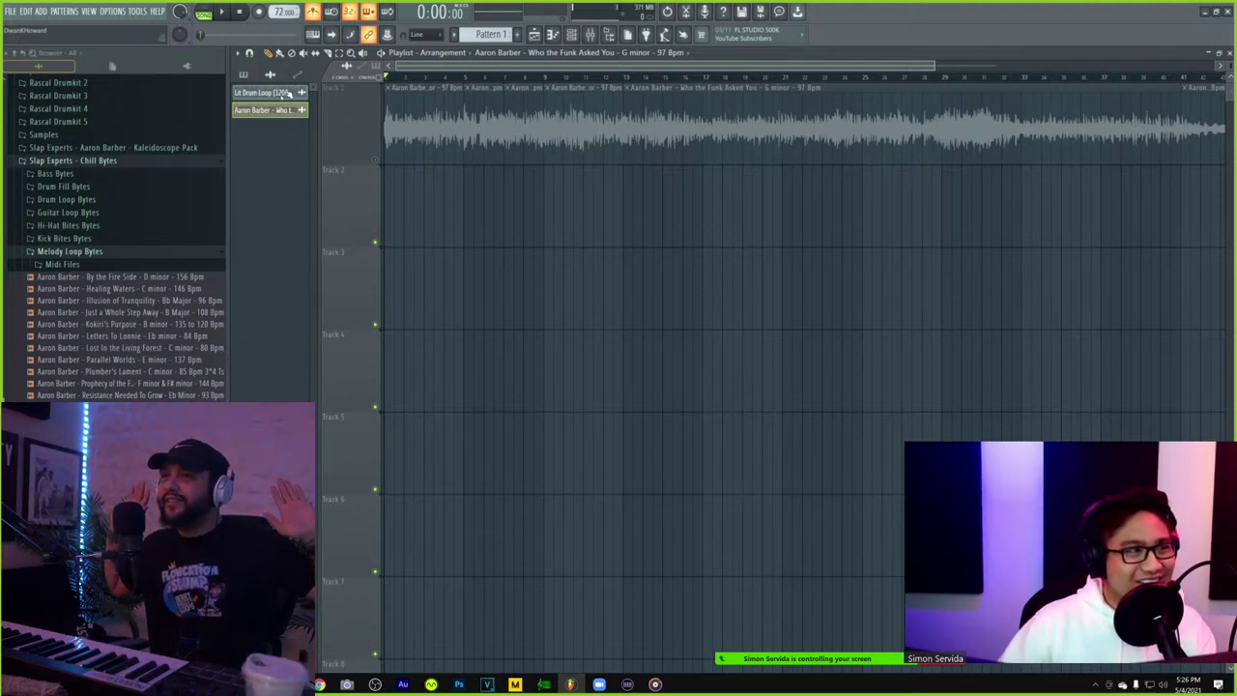
pyautogui.rightClick(282, 11)
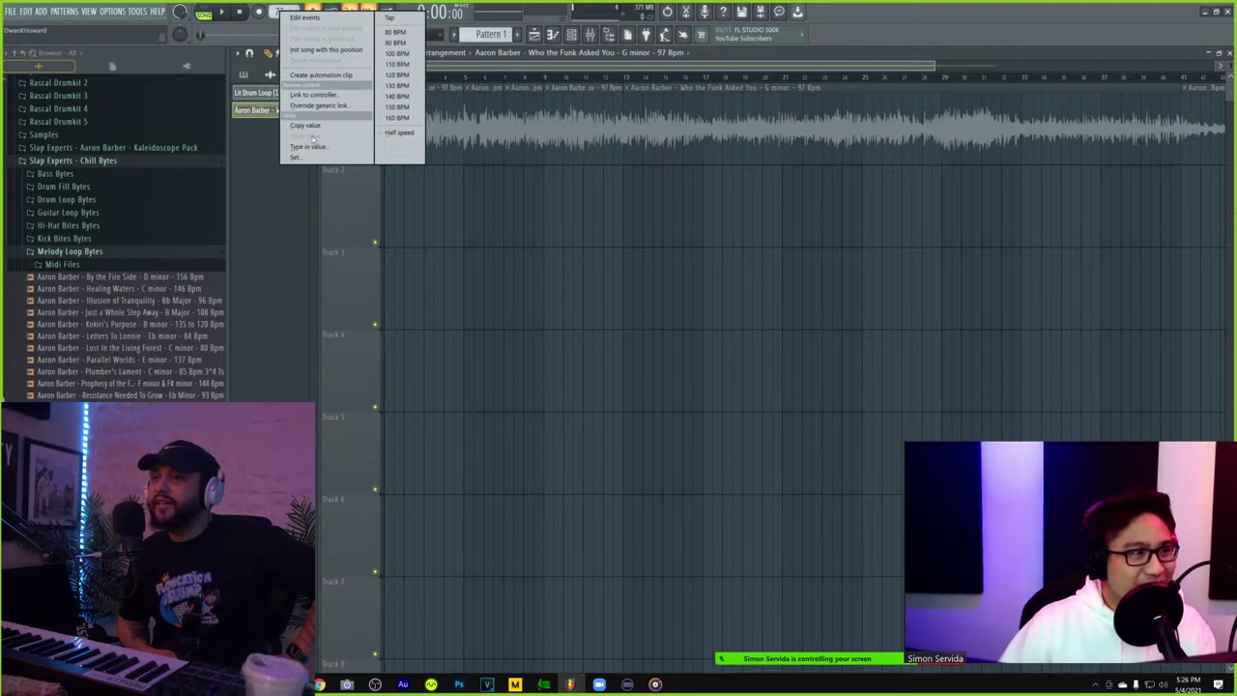
pyautogui.click(316, 148)
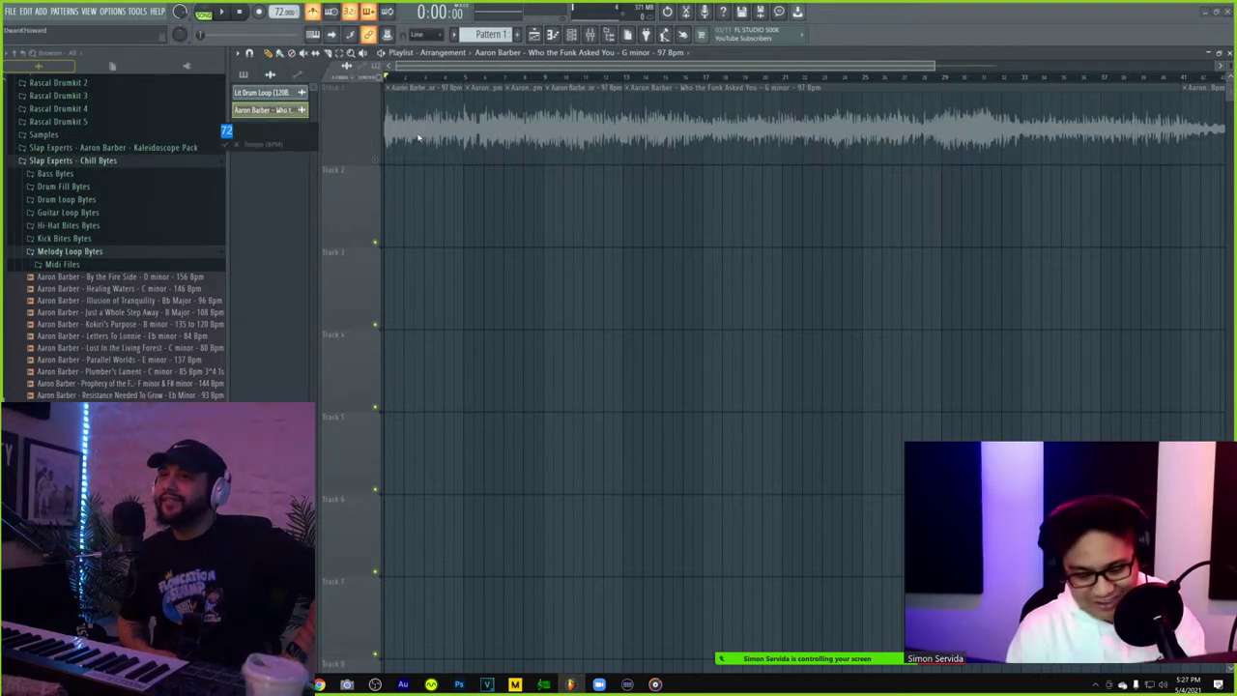
pyautogui.write('87')
pyautogui.press('Return')
pyautogui.press('space')
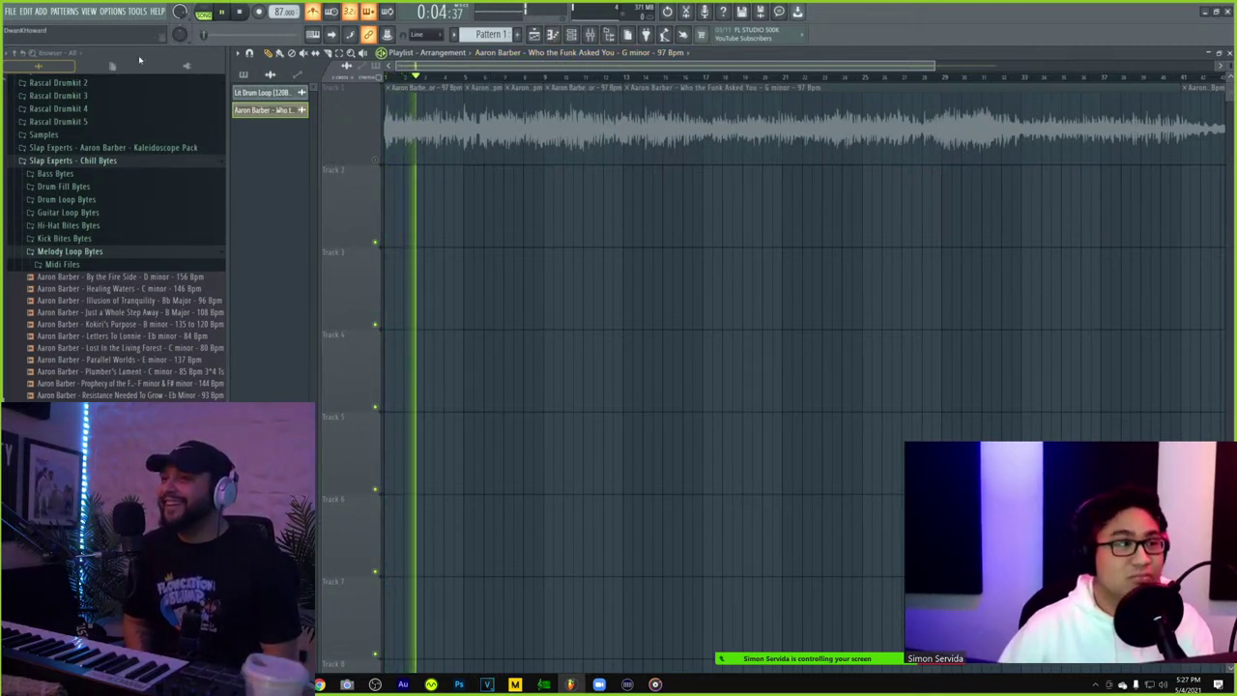
pyautogui.press('space')
# - Set the project tempo to 92 BPM
pyautogui.rightClick(278, 12)
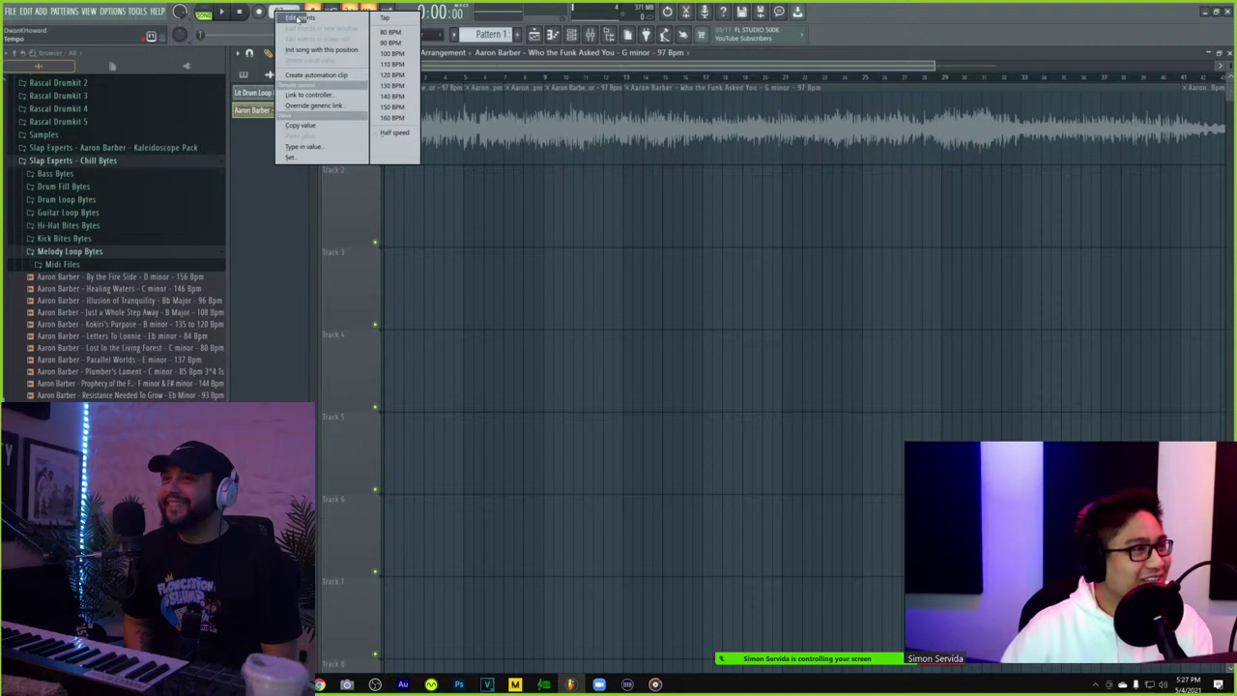
pyautogui.click(304, 147)
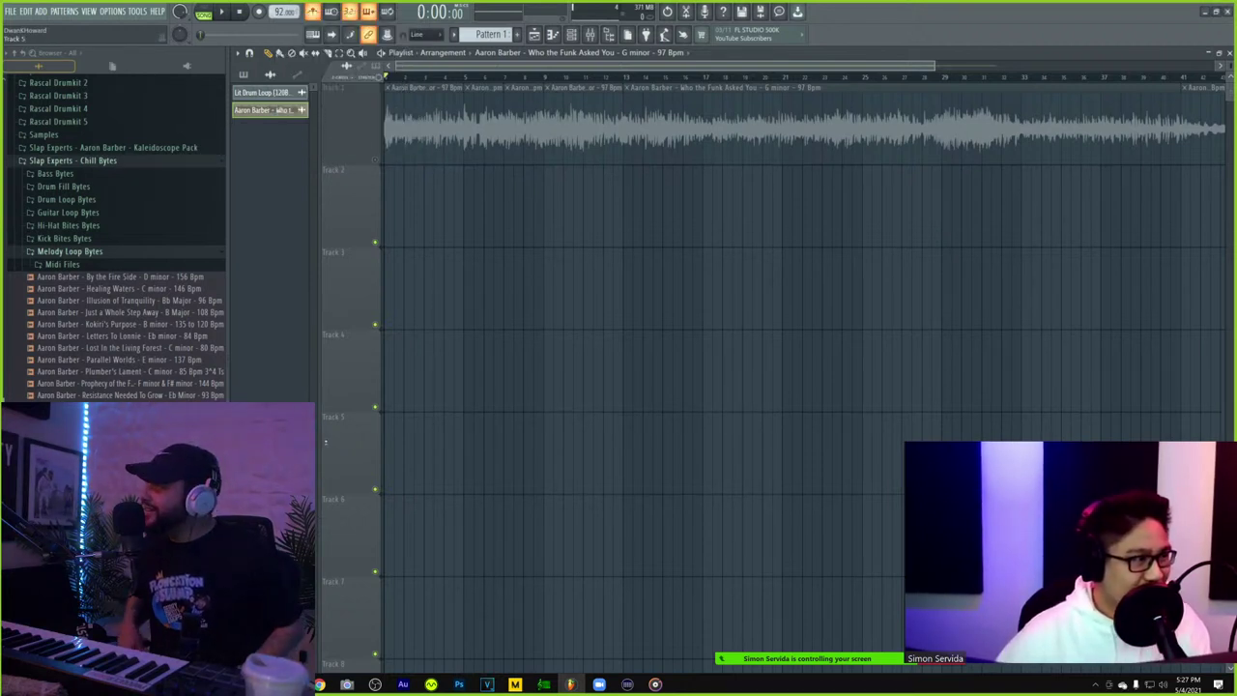
# - Collapse the Slap Experts - Chill Bytes folder and look through the other sample packs in the browser
pyautogui.click(147, 164)
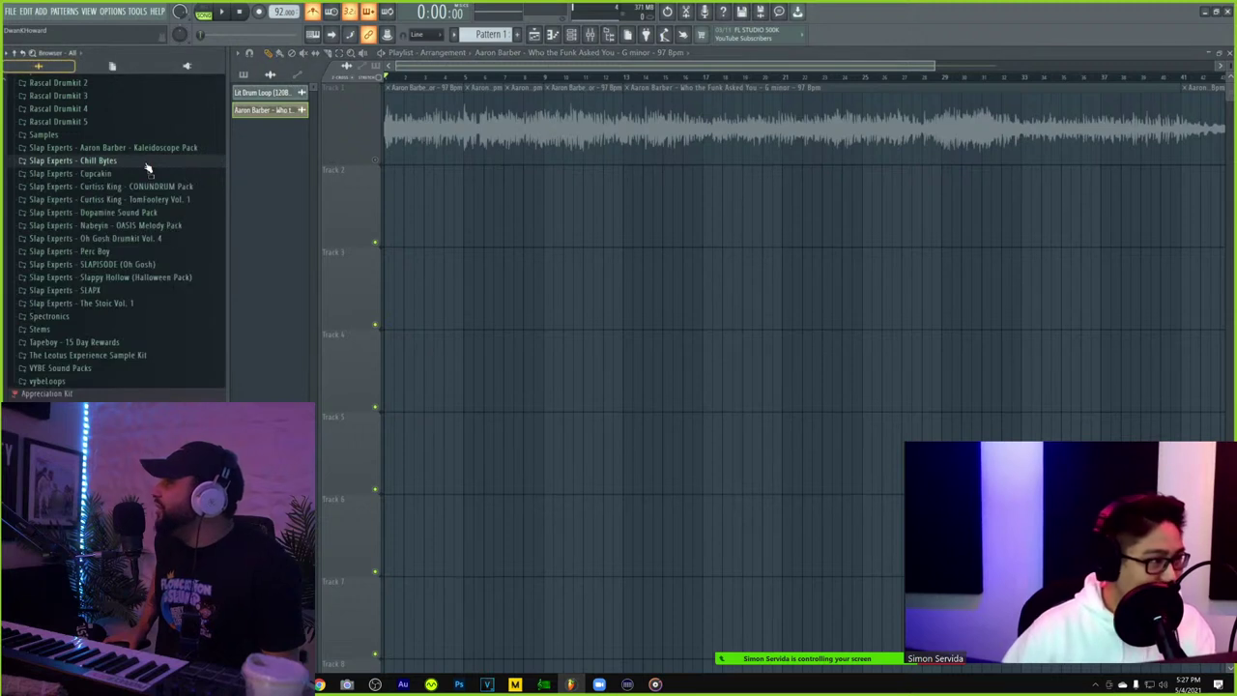
pyautogui.scroll(-2, 87, 343)
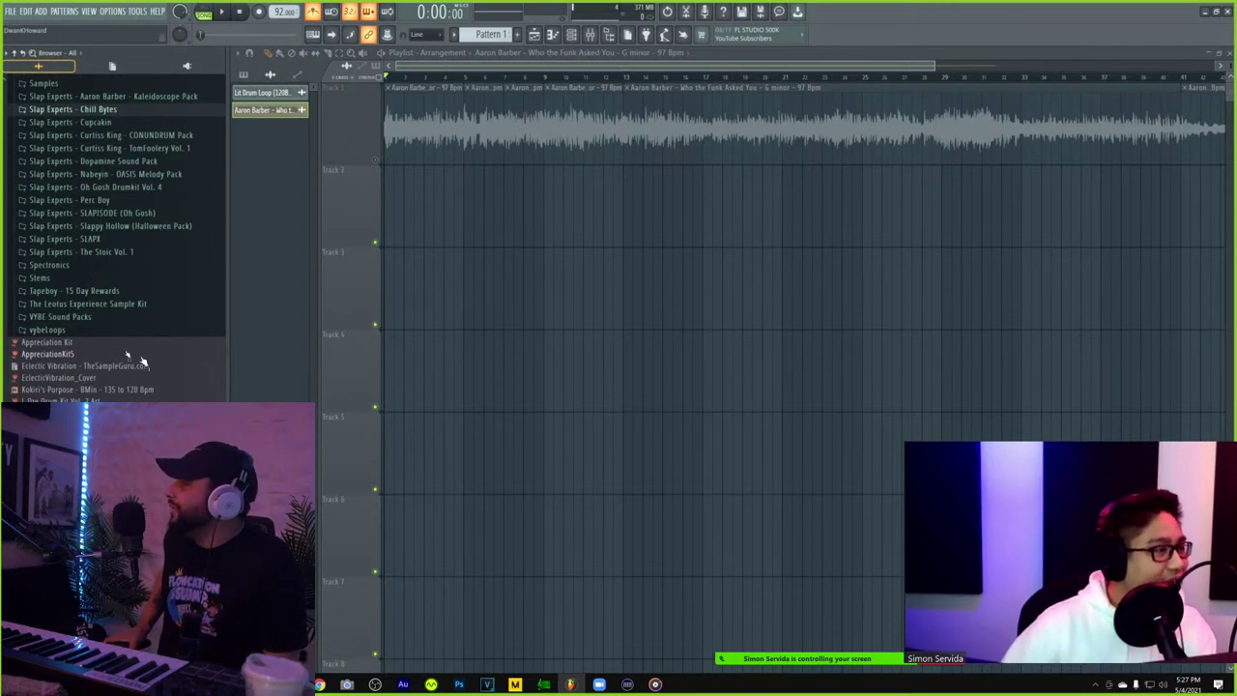
pyautogui.scroll(5, 147, 296)
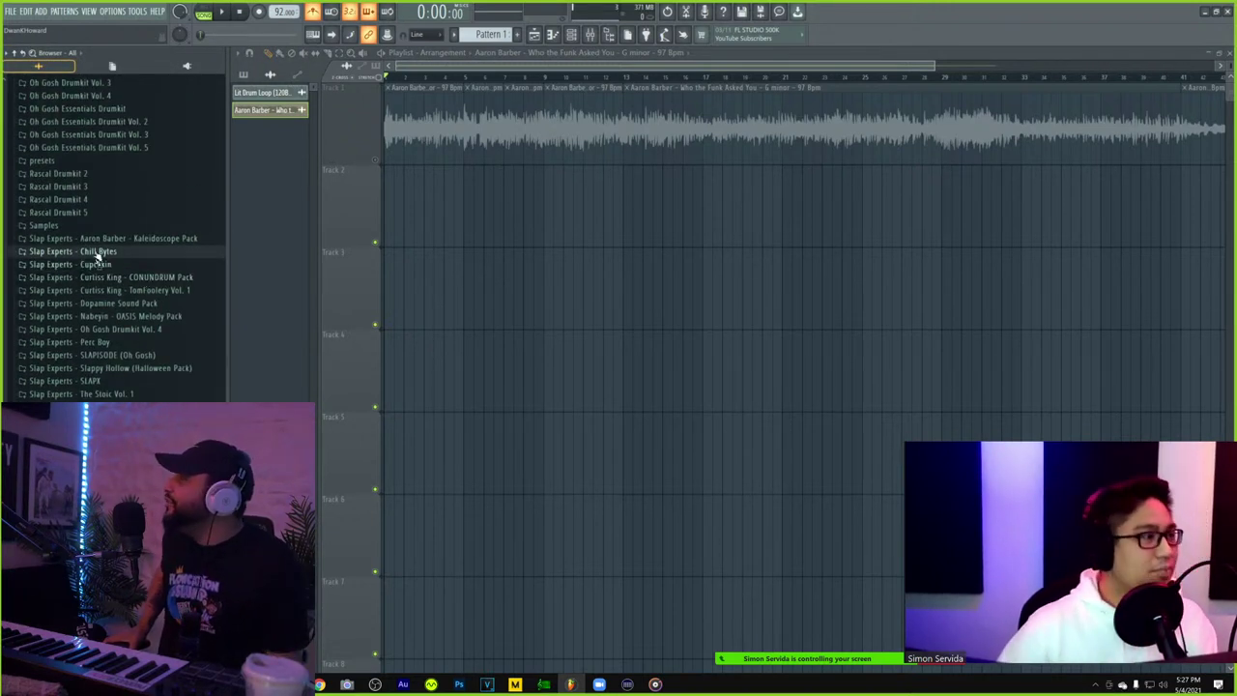
pyautogui.scroll(3, 140, 287)
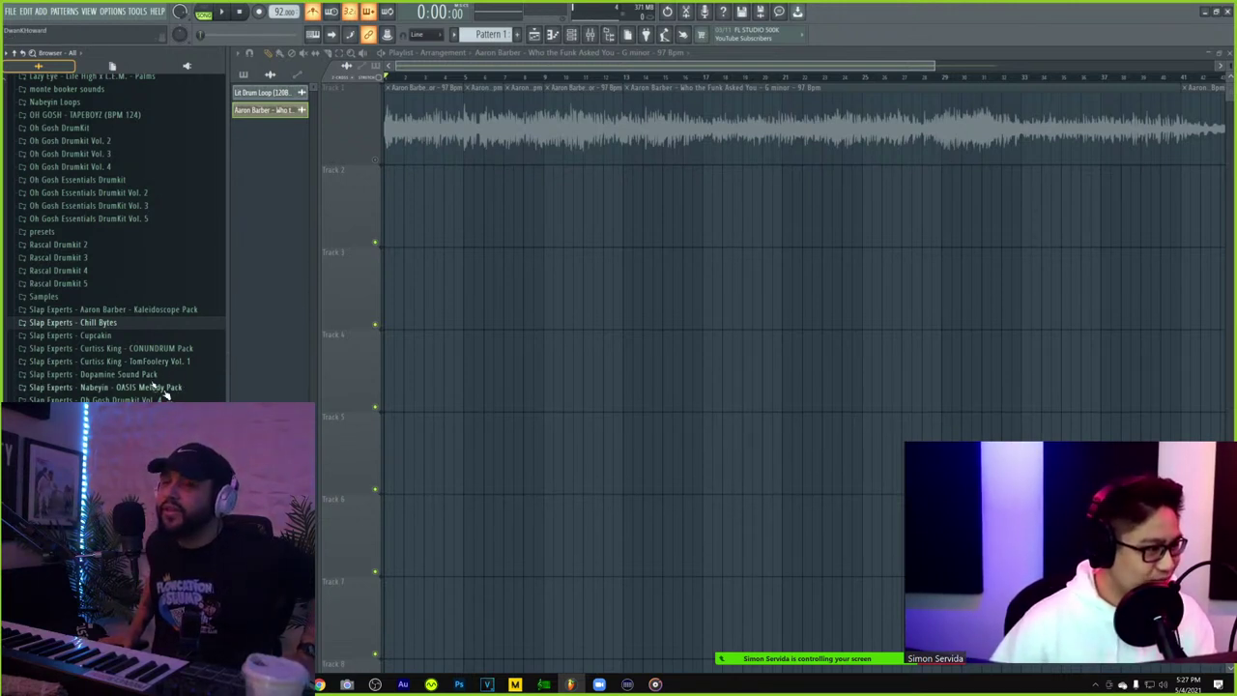
pyautogui.scroll(-2, 159, 394)
pyautogui.scroll(2, 159, 396)
pyautogui.scroll(2, 159, 391)
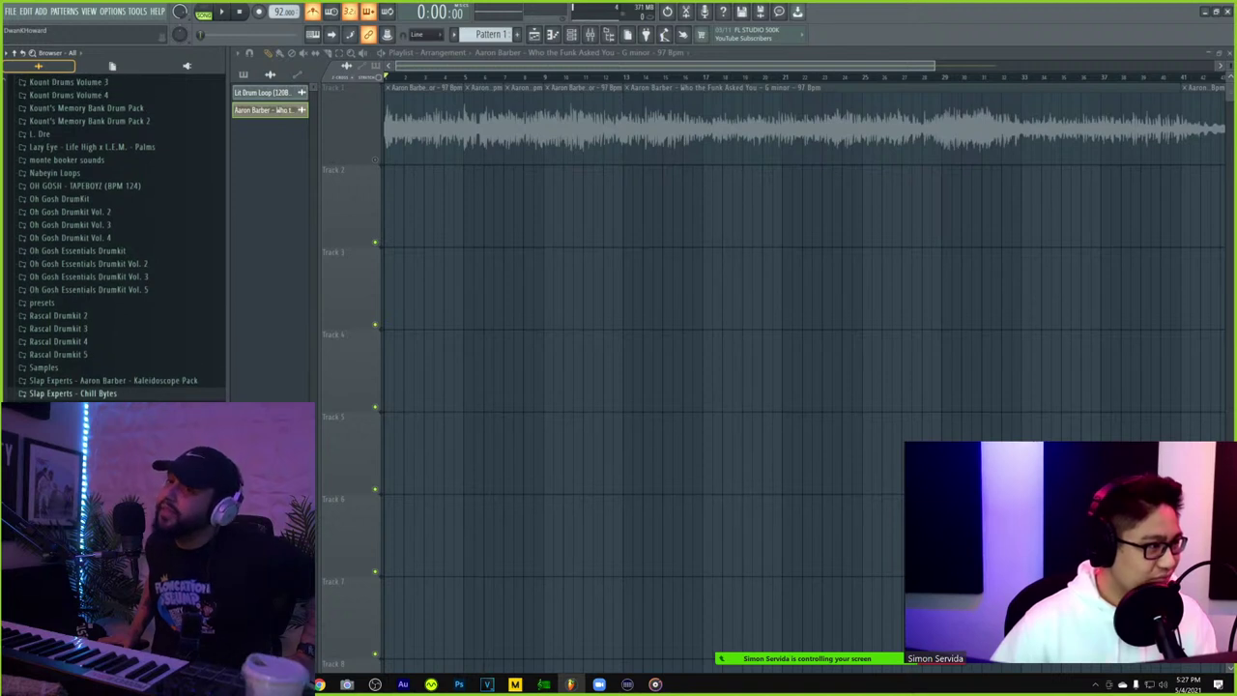
pyautogui.scroll(2, 166, 397)
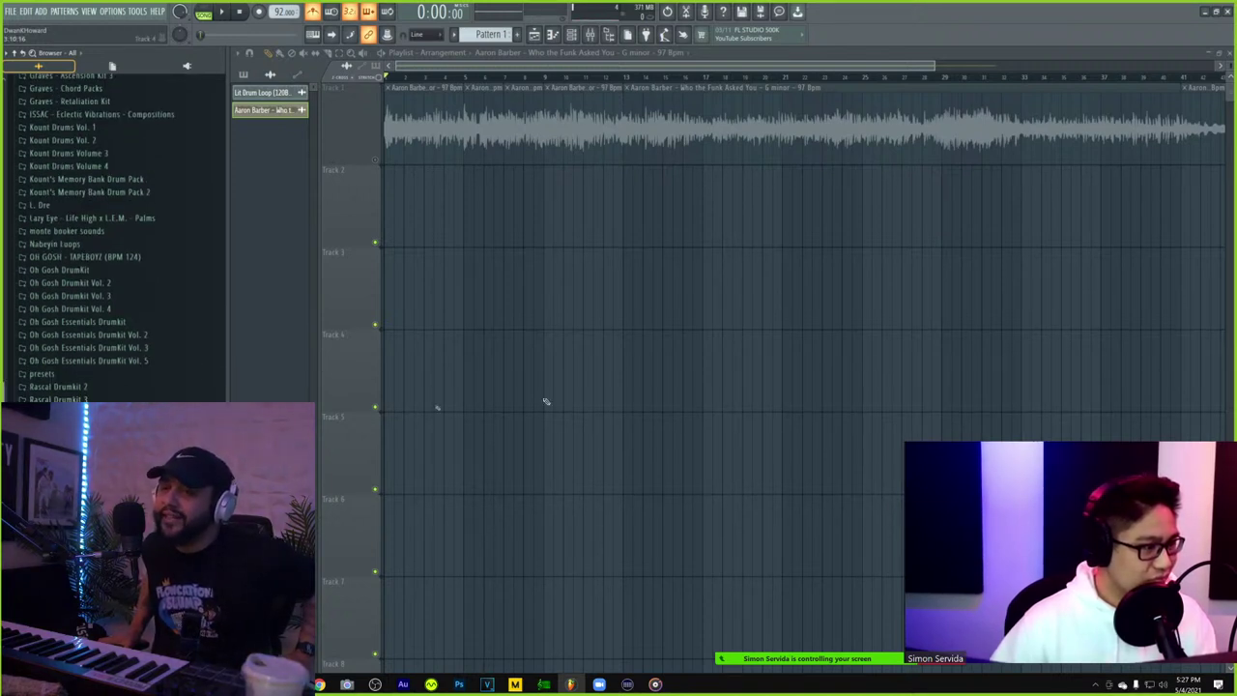
# - Return to the Slap Experts - Chill Bytes pack, collapse Melody Loop Bytes and expand the Kick Bites Bytes folder
pyautogui.scroll(-8, 163, 395)
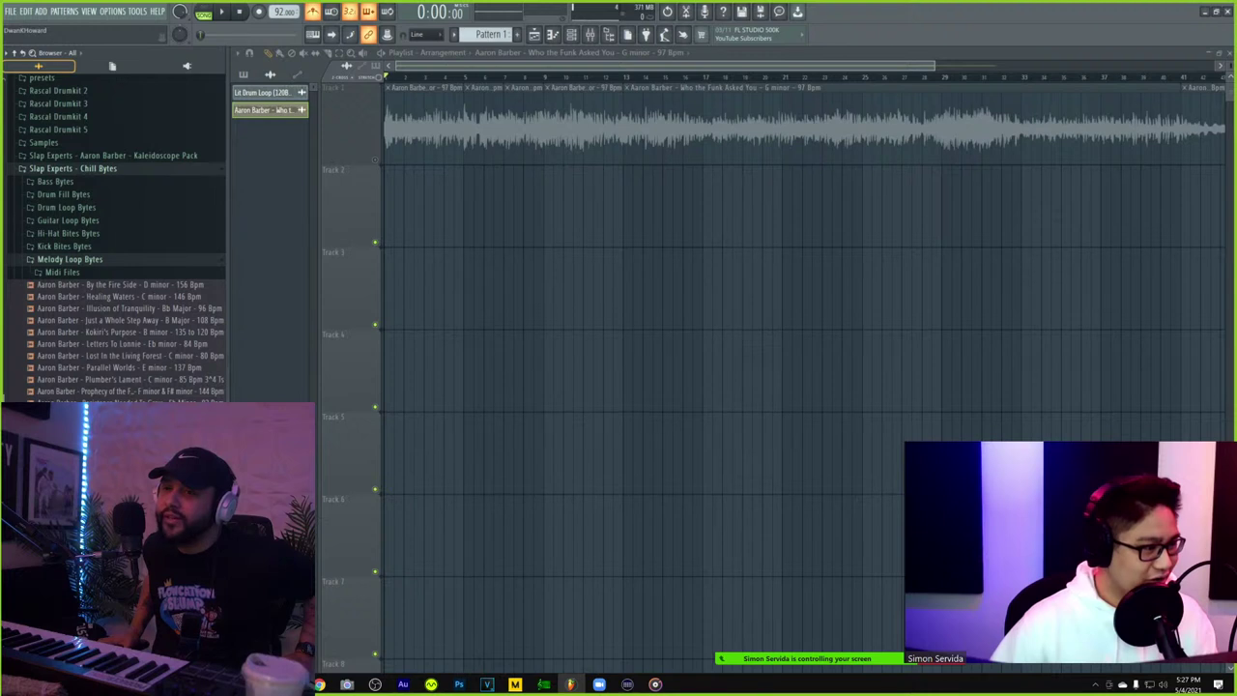
pyautogui.scroll(-2, 116, 241)
pyautogui.click(69, 201)
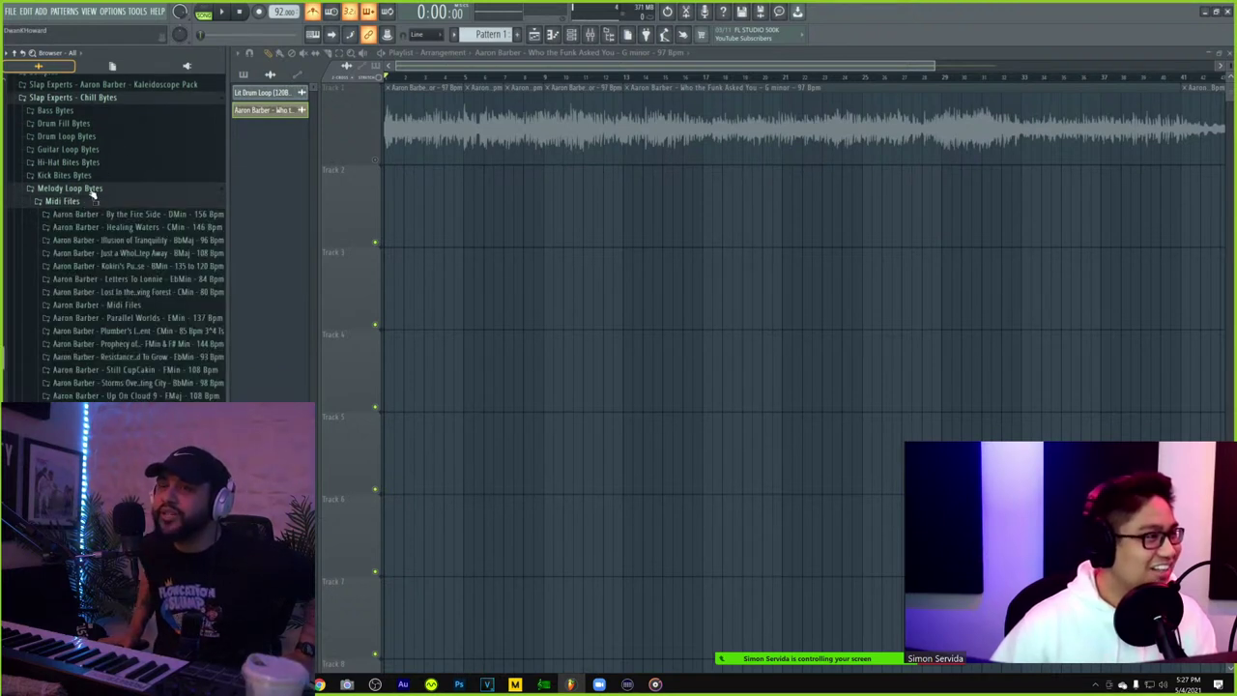
pyautogui.click(92, 190)
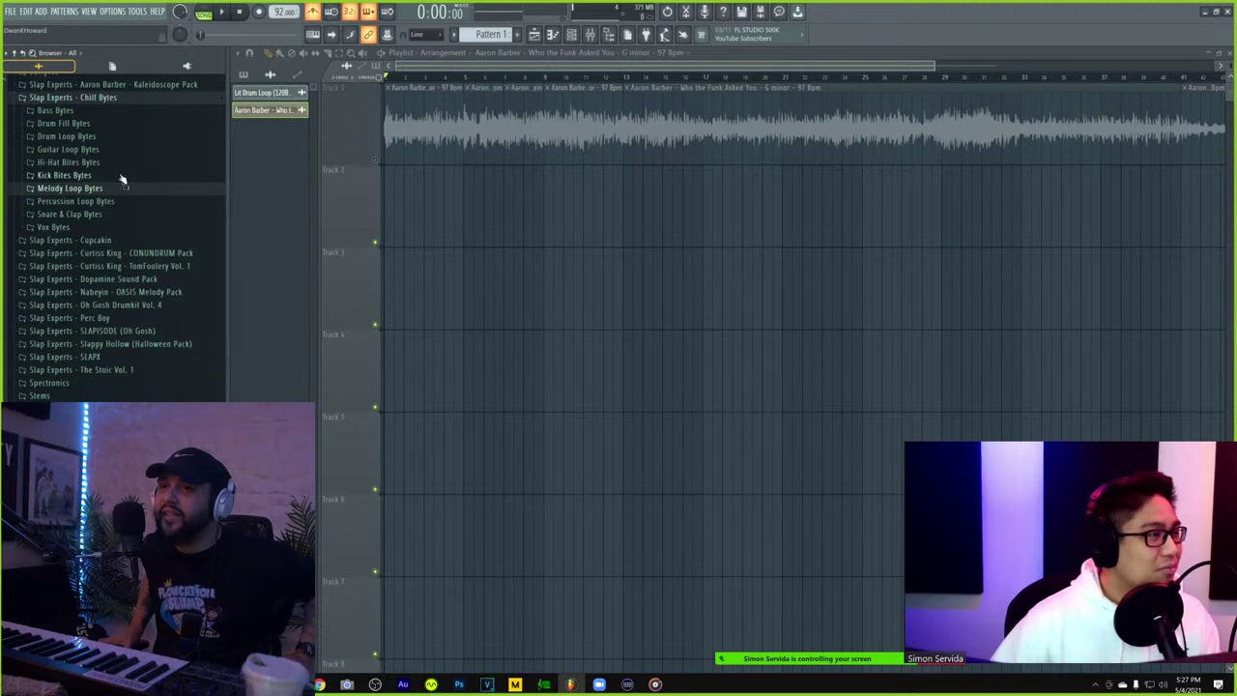
pyautogui.click(121, 177)
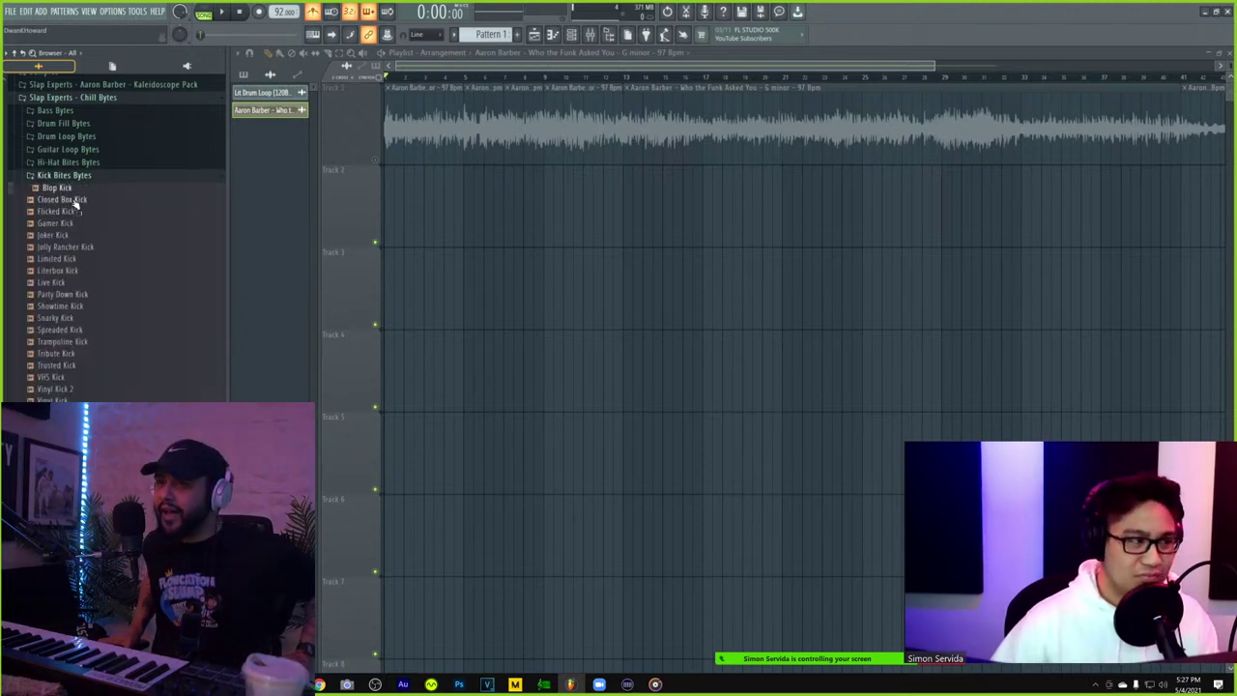
# - Audition the first kicks in the folder and load Gamer Kick into a new channel
pyautogui.click(74, 202)
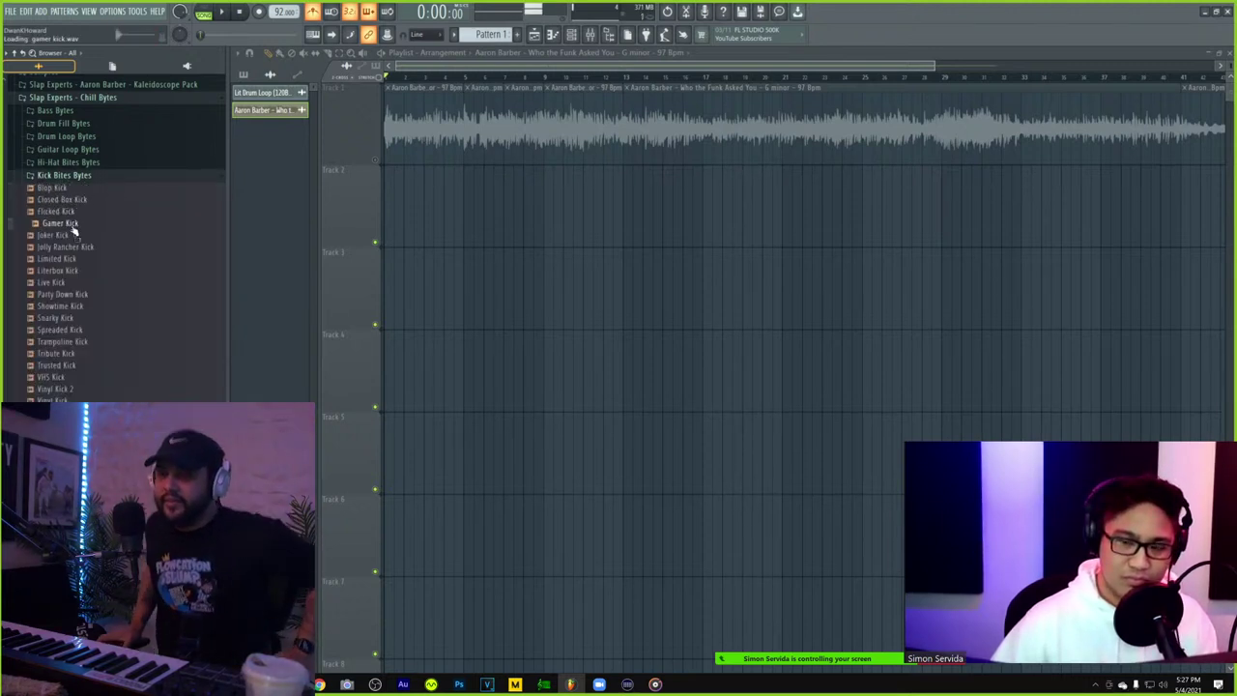
pyautogui.click(74, 237)
pyautogui.rightClick(71, 225)
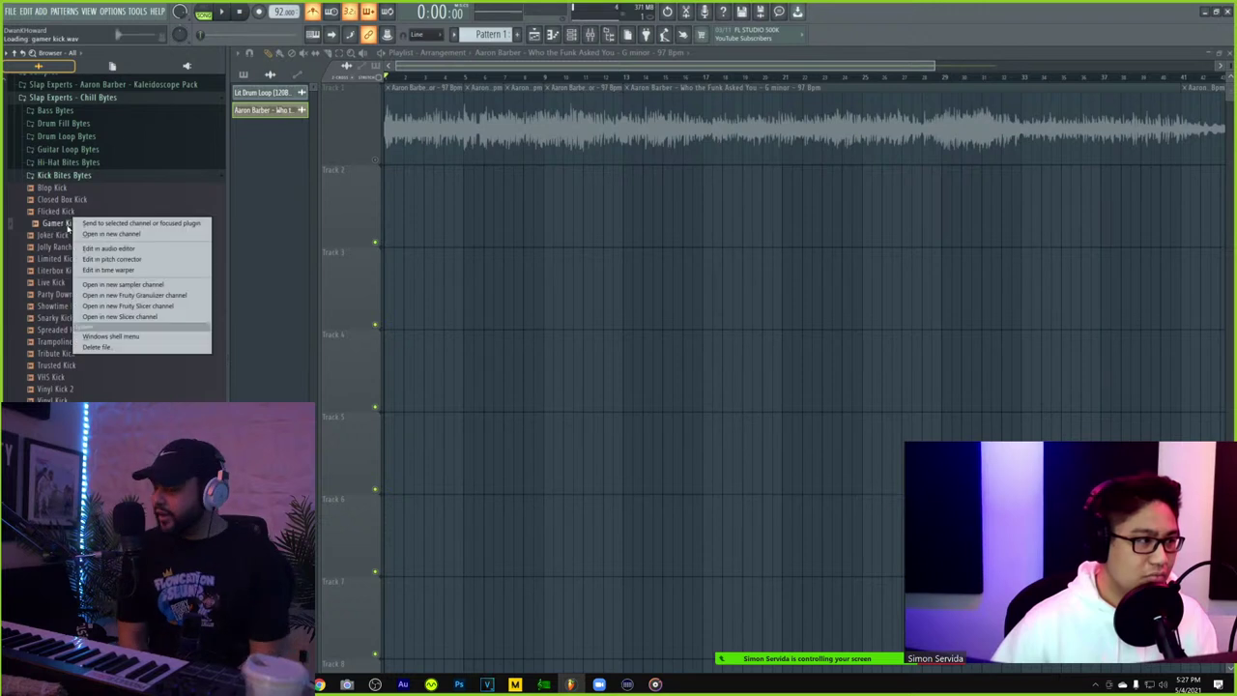
pyautogui.click(87, 236)
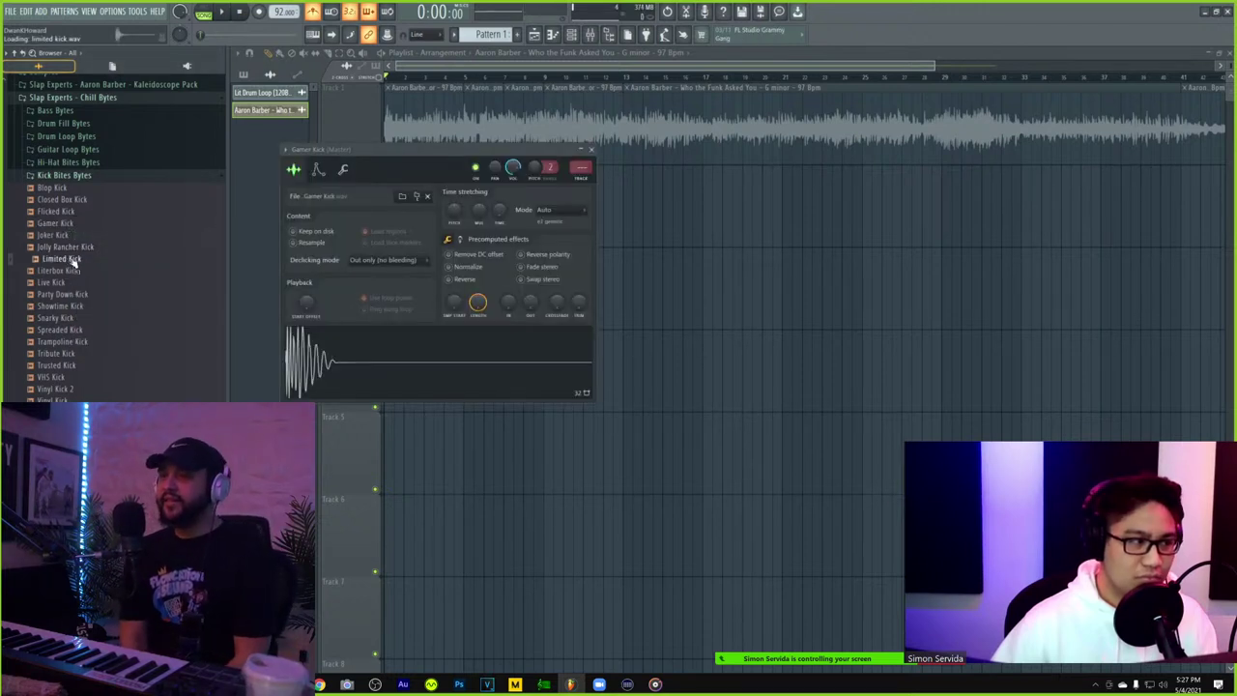
# - Audition the remaining kick samples in the folder, including Party Down Kick and Vinyl Kick 2
pyautogui.click(64, 272)
pyautogui.click(65, 284)
pyautogui.click(68, 295)
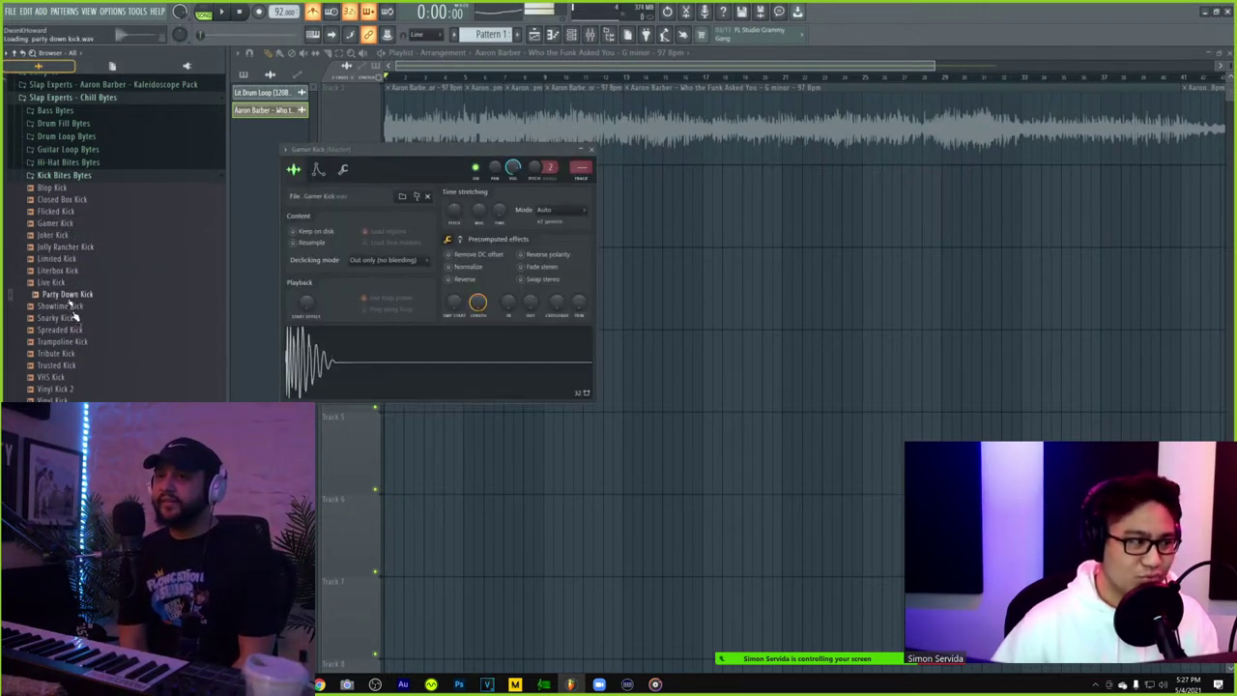
pyautogui.click(75, 306)
pyautogui.click(72, 330)
pyautogui.click(76, 354)
pyautogui.click(77, 391)
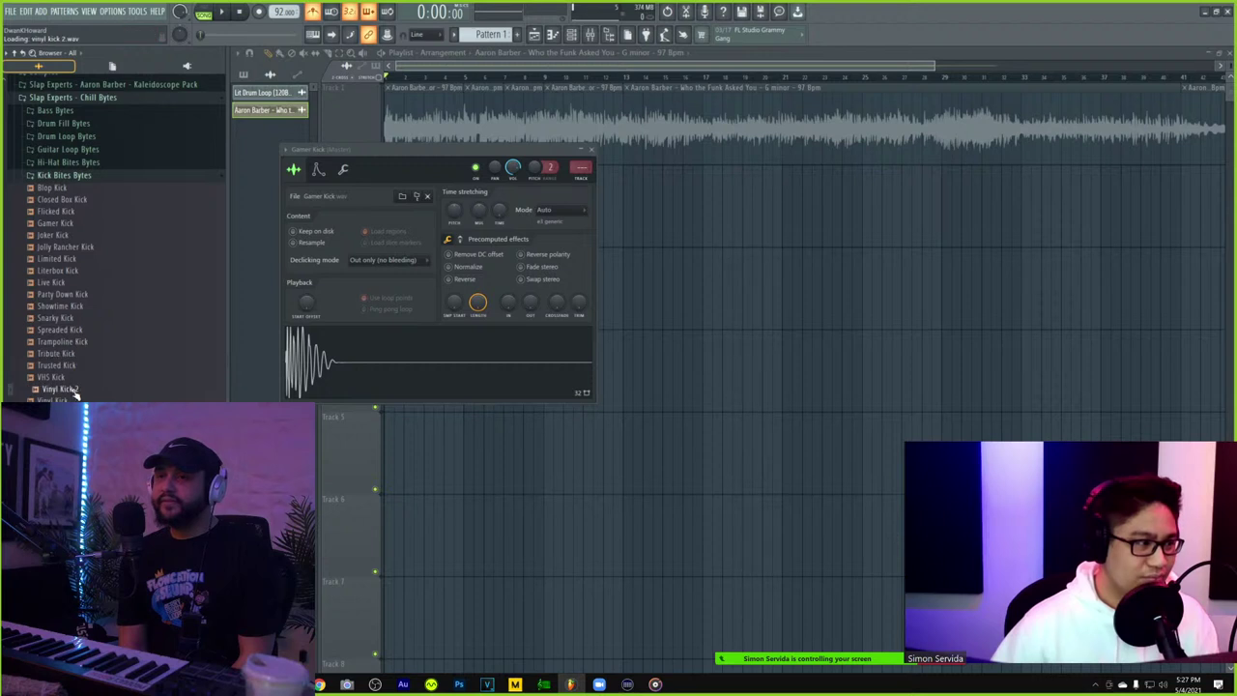
pyautogui.click(76, 412)
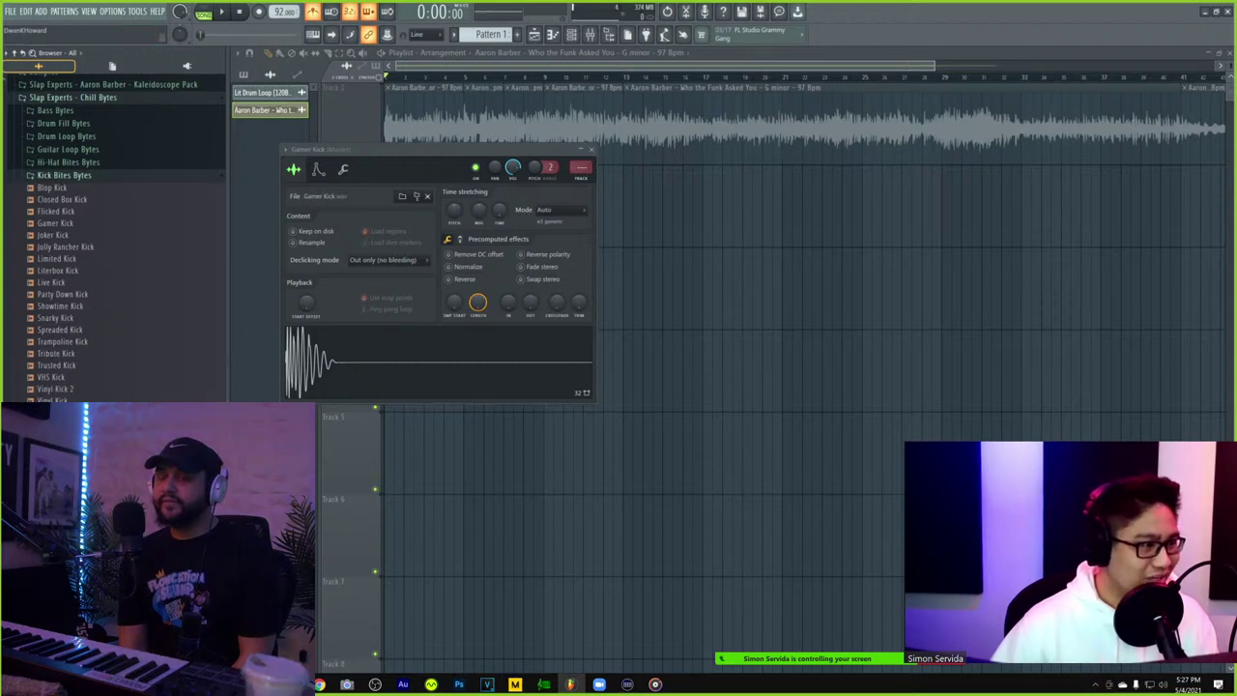
# - Audition samples in the Snare & Clap Bytes folder and load Pointy Snare and Pure Snare into new channels
pyautogui.click(77, 450)
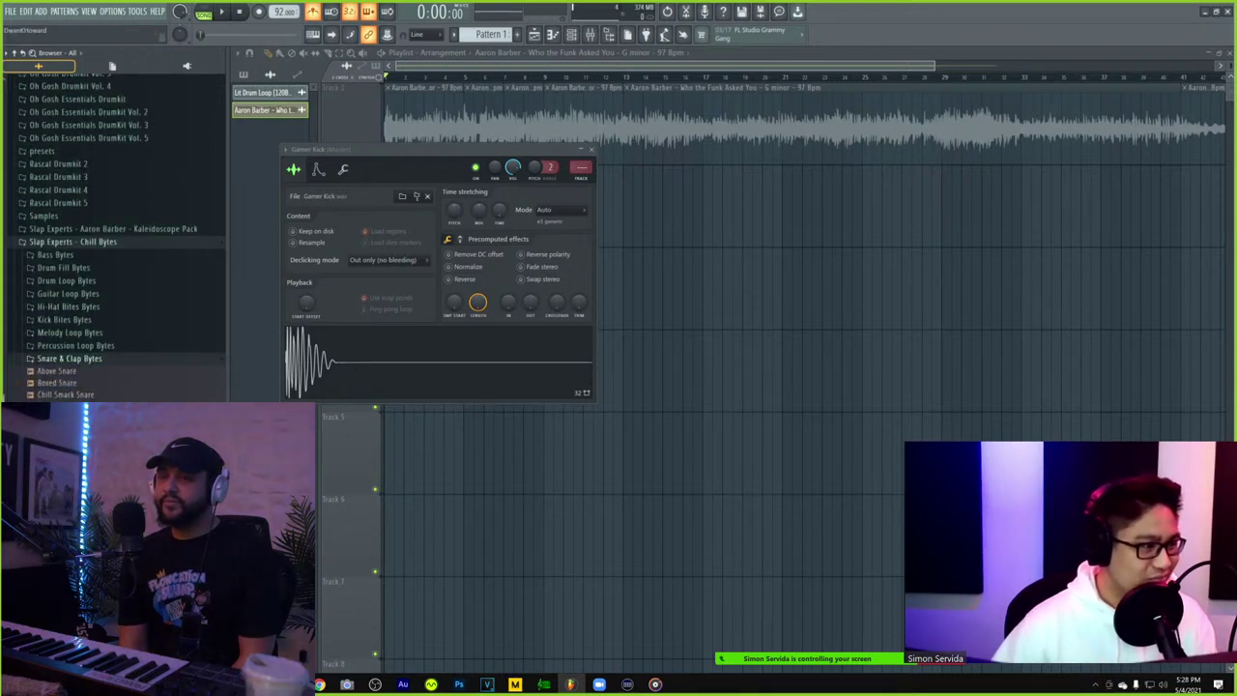
pyautogui.click(58, 383)
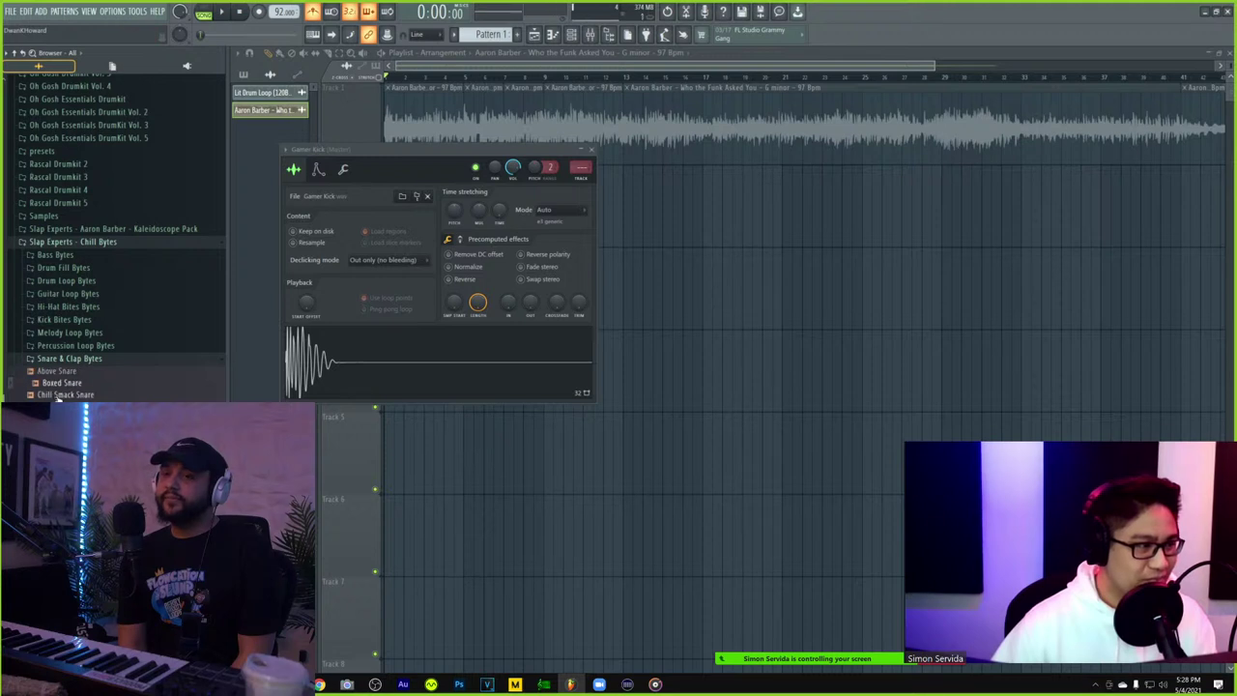
pyautogui.click(60, 395)
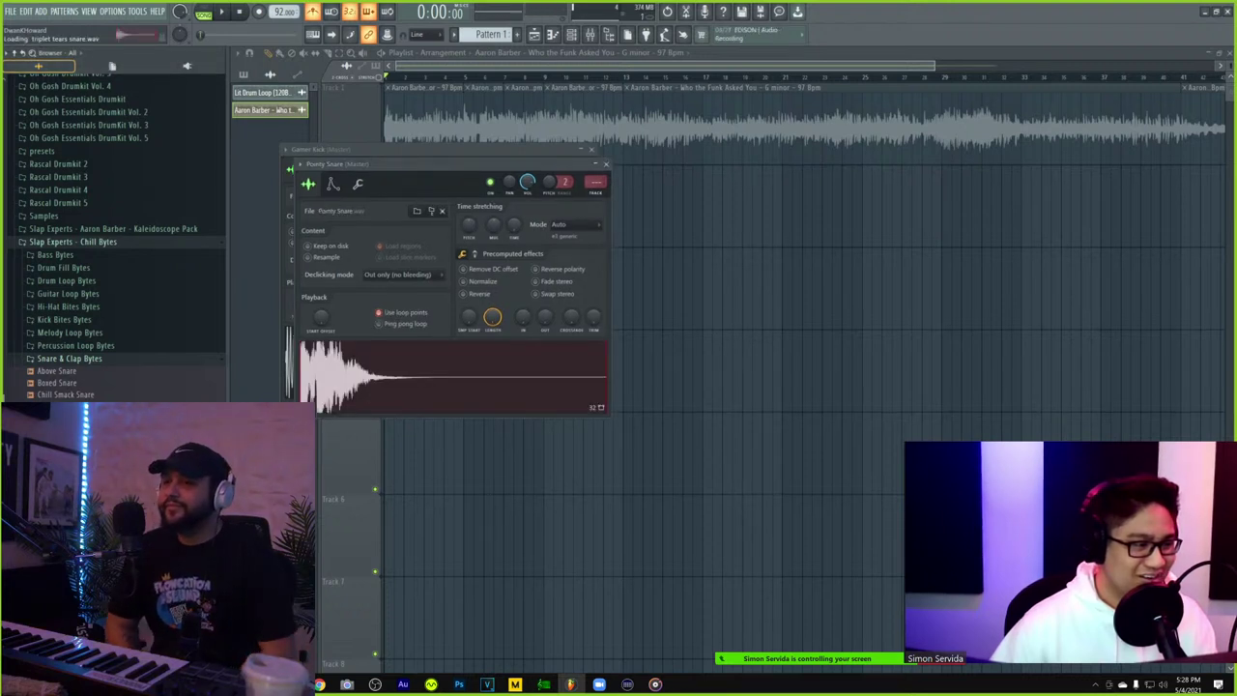
pyautogui.press('Up')
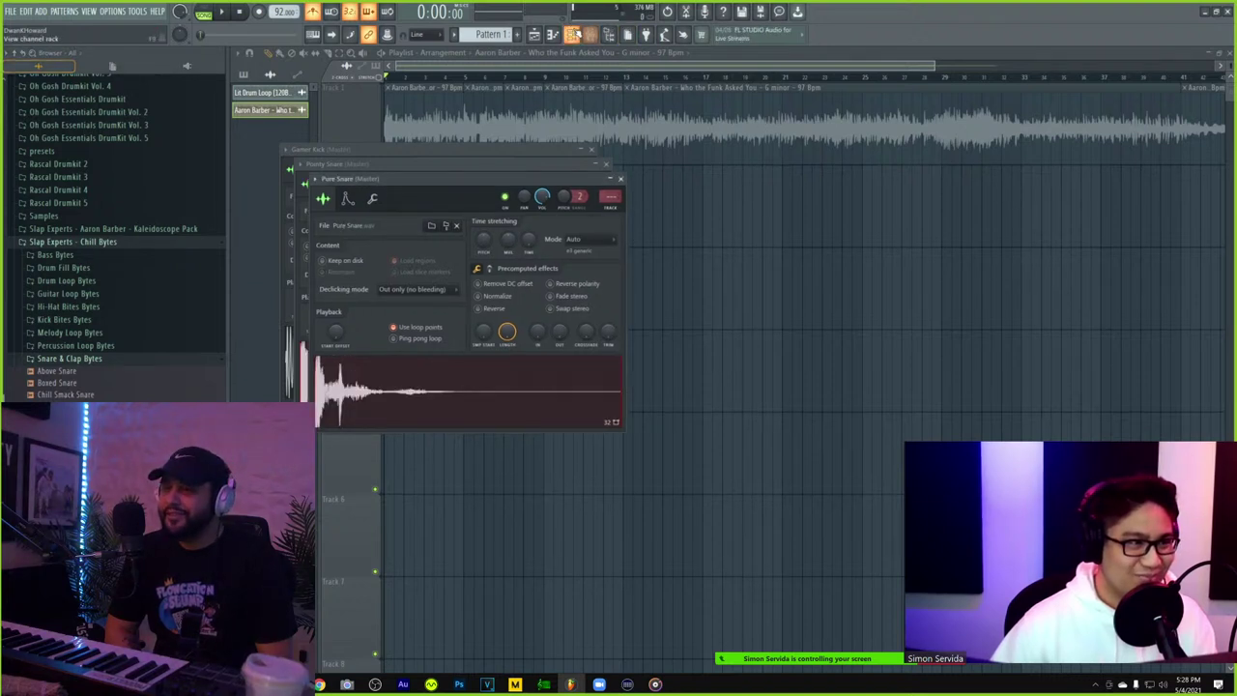
# - Place Pure Snare hits on steps 5 and 13 of Pattern 1 and switch playback to pattern mode
pyautogui.click(571, 35)
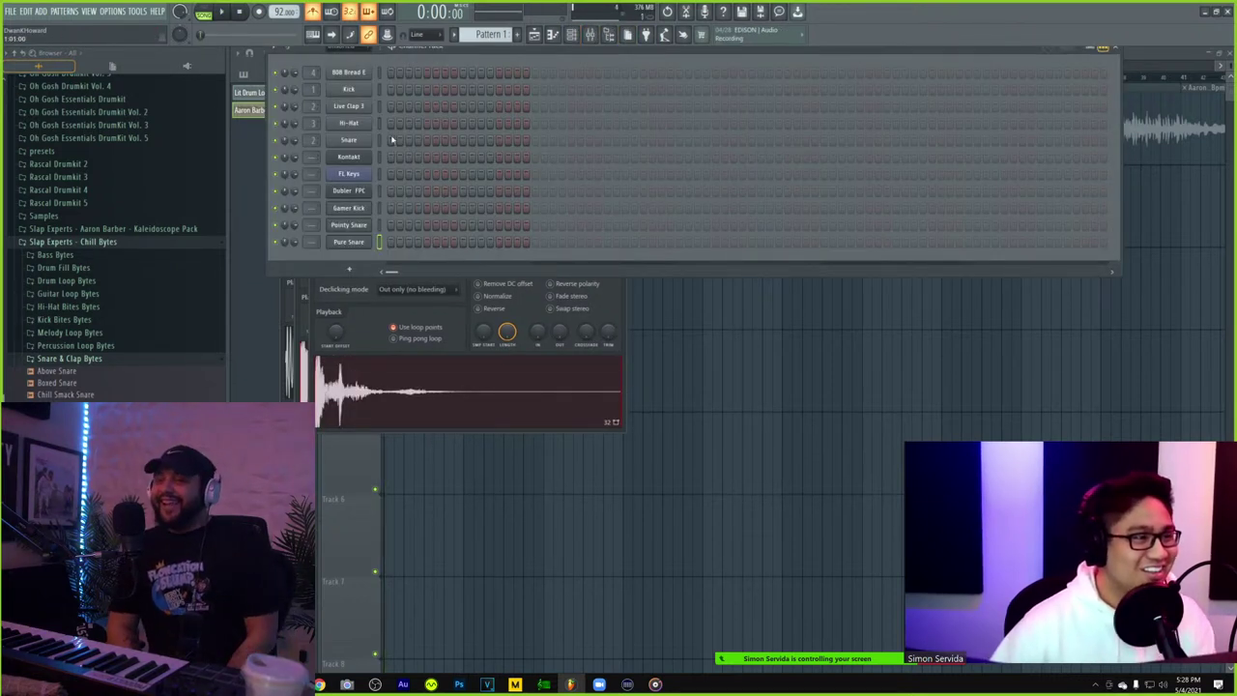
pyautogui.press('space')
pyautogui.click(426, 241)
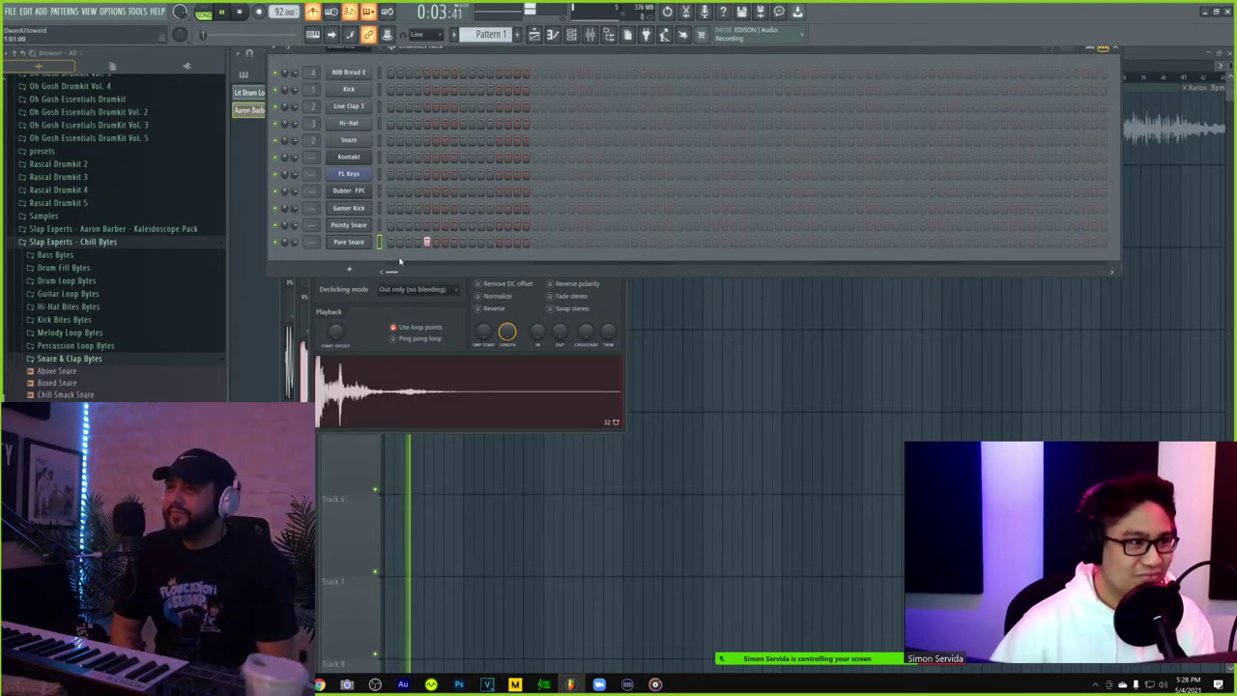
pyautogui.click(810, 474)
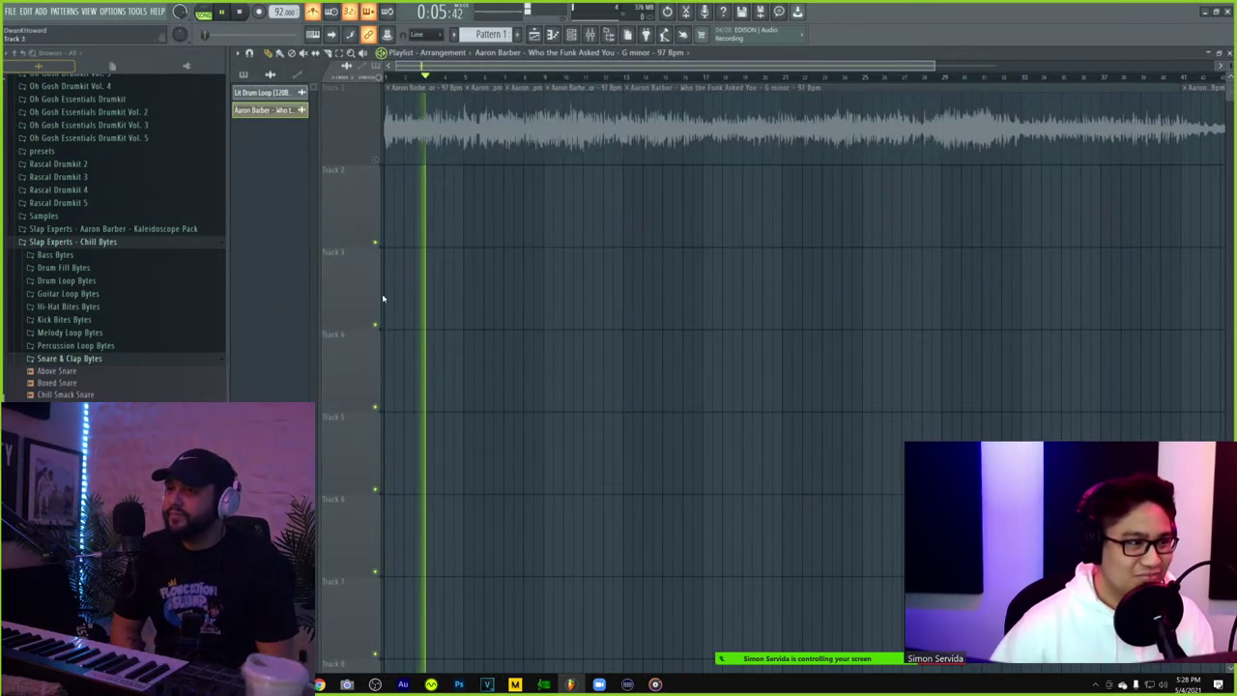
pyautogui.click(208, 13)
pyautogui.click(570, 34)
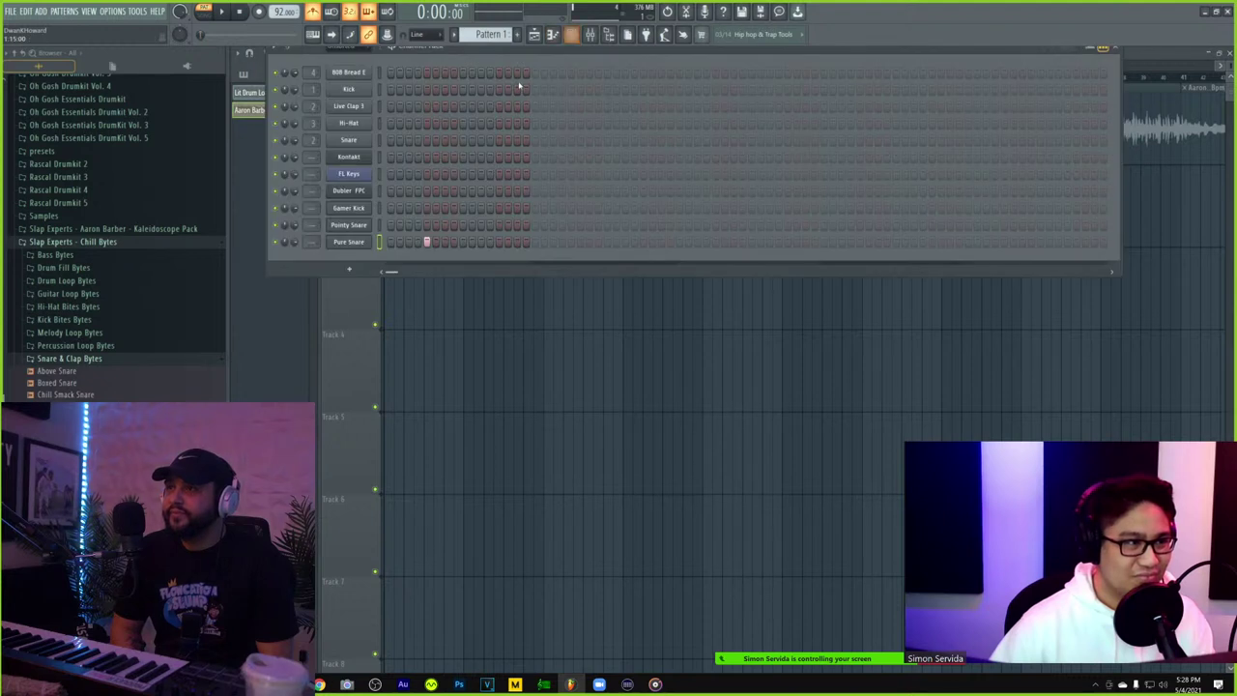
pyautogui.click(499, 242)
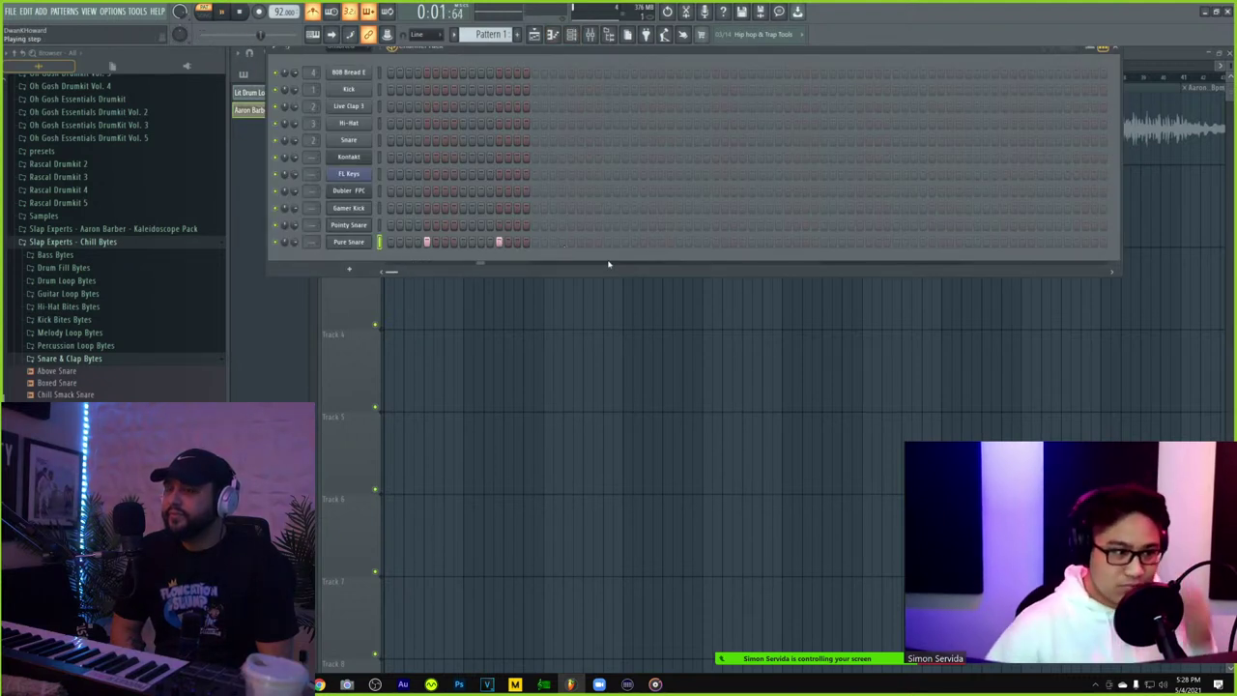
# - Add Pure Snare hits on steps 21 and 29 and Gamer Kick hits on steps 1 and 3 of Pattern 1
pyautogui.click(350, 242)
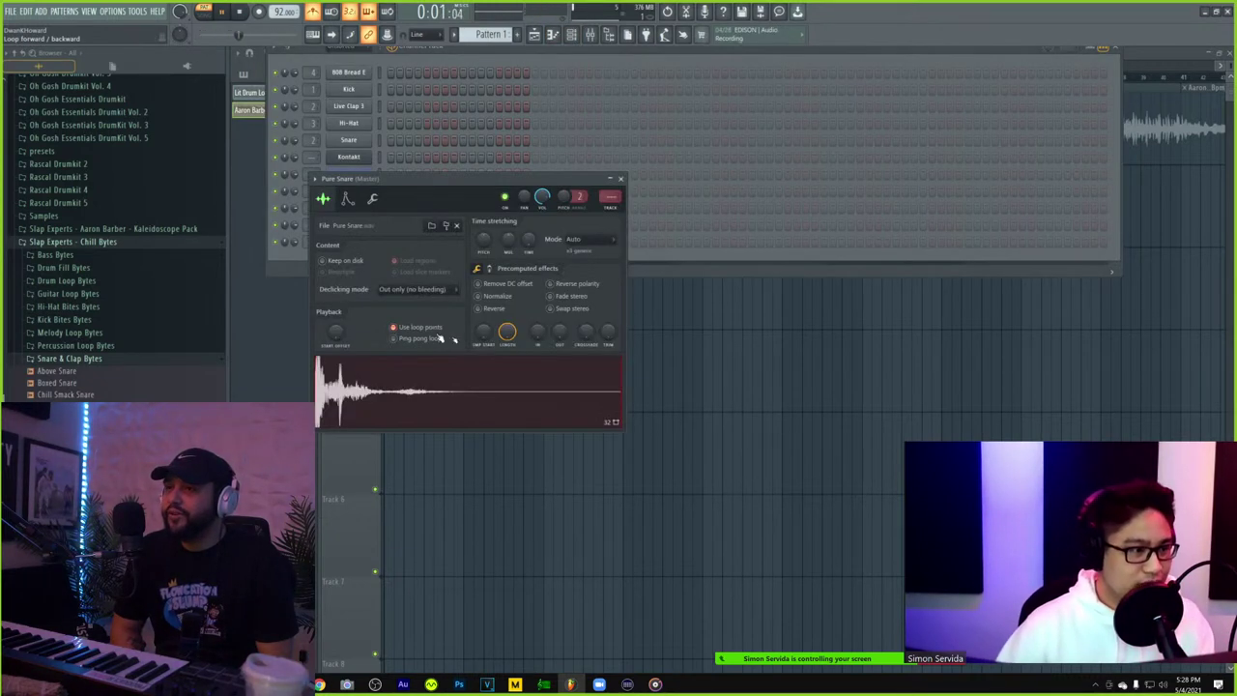
pyautogui.click(611, 181)
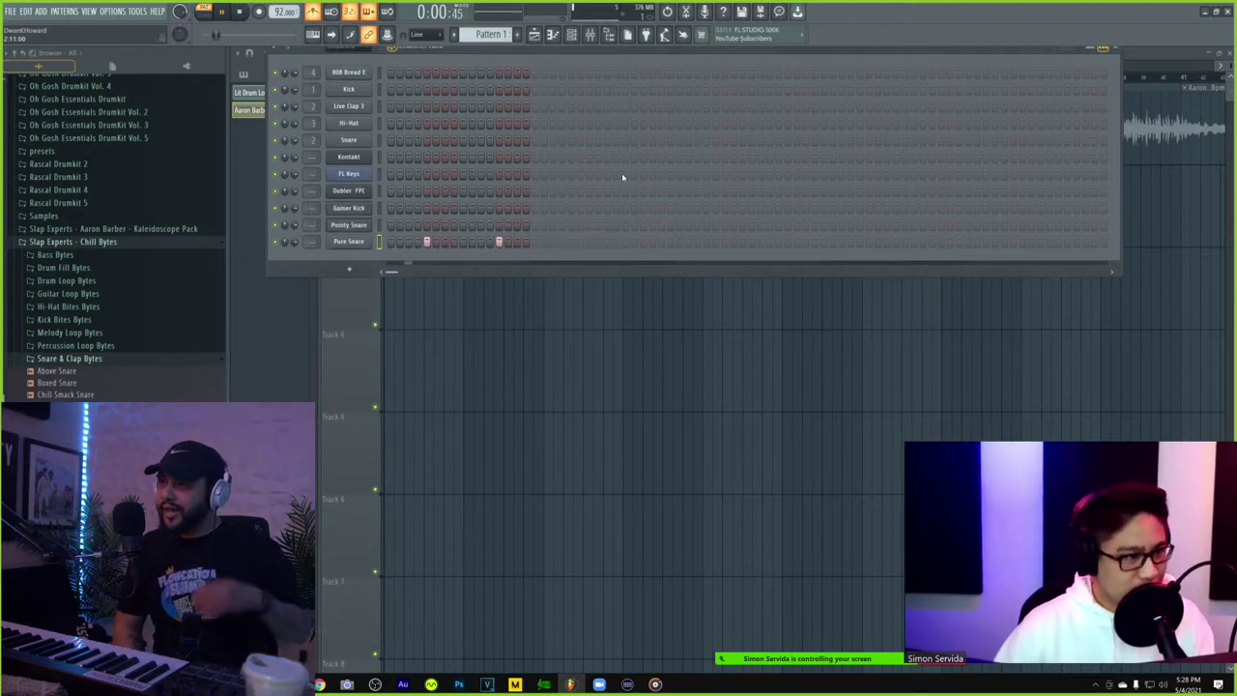
pyautogui.click(570, 242)
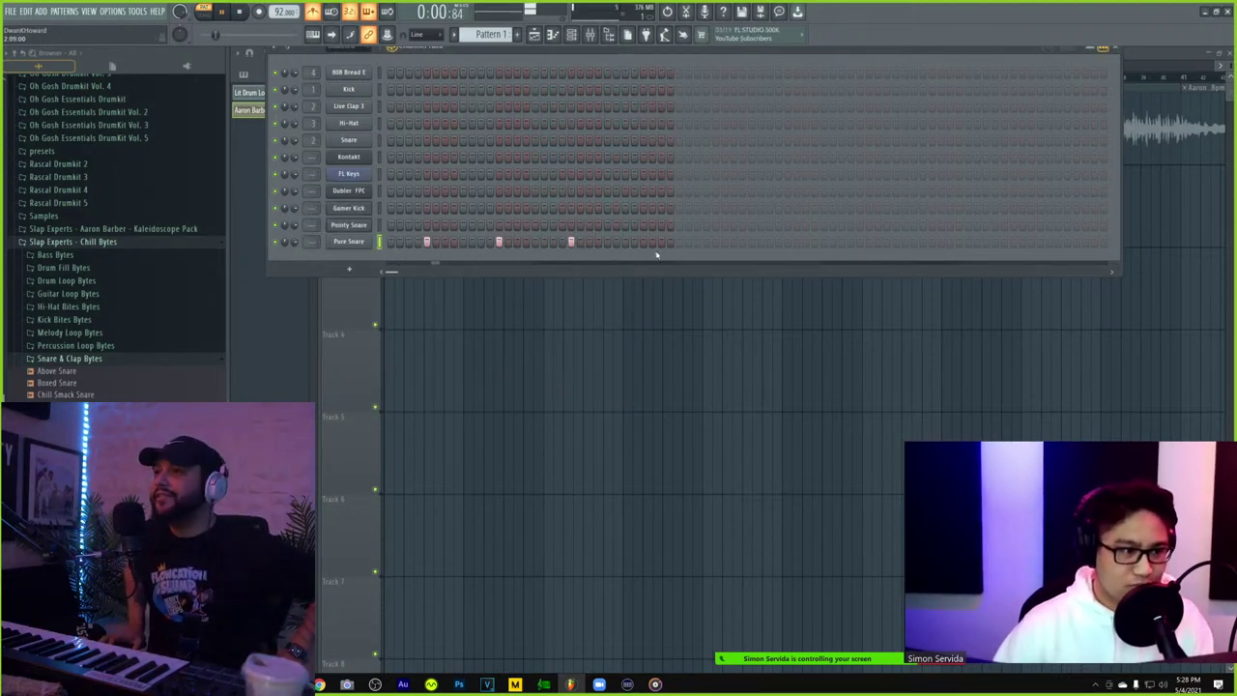
pyautogui.click(570, 225)
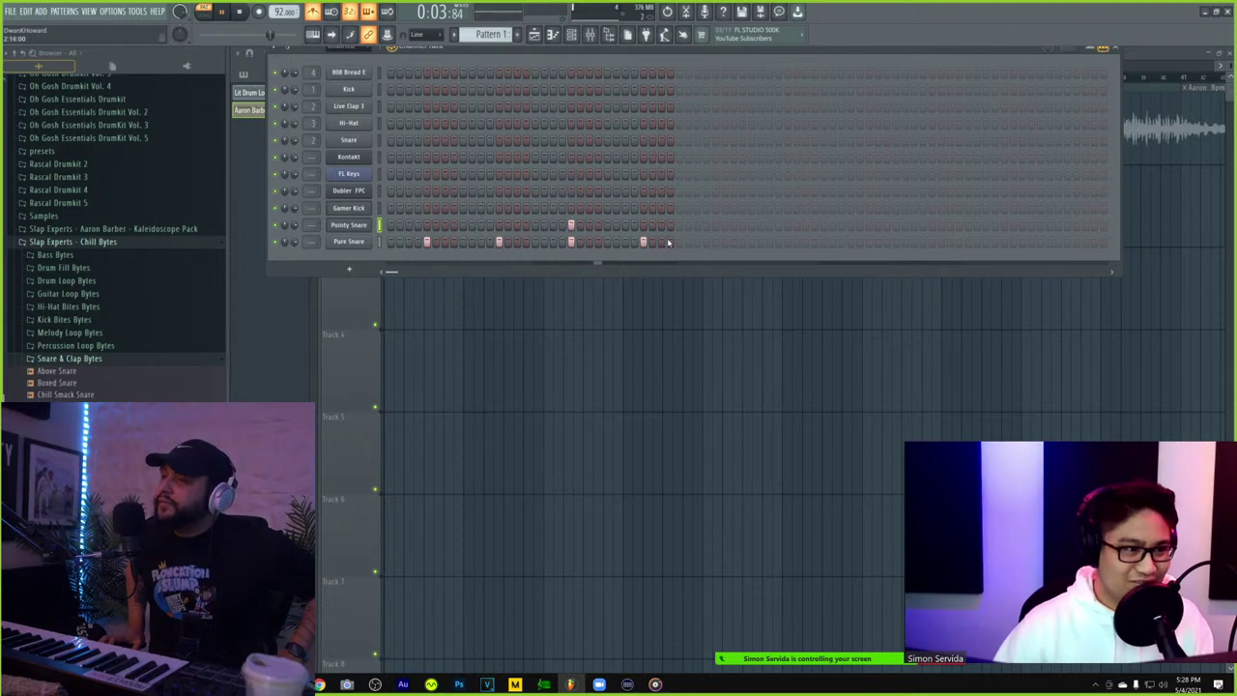
pyautogui.click(338, 226)
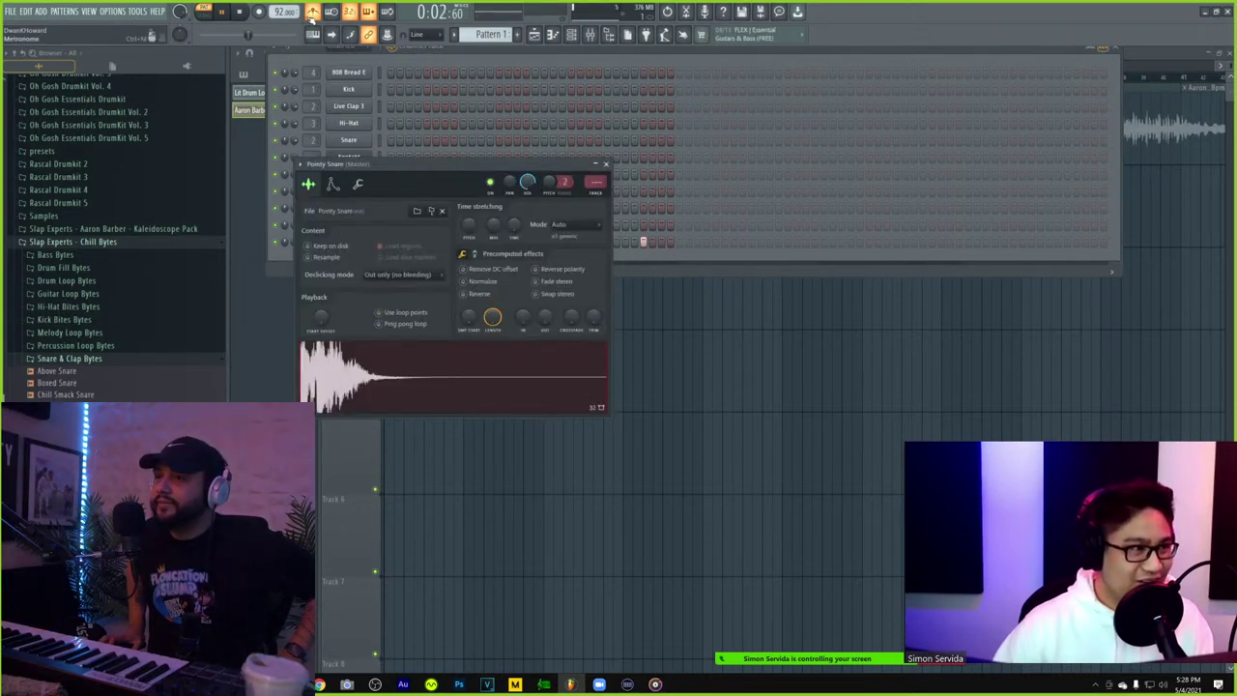
pyautogui.click(606, 164)
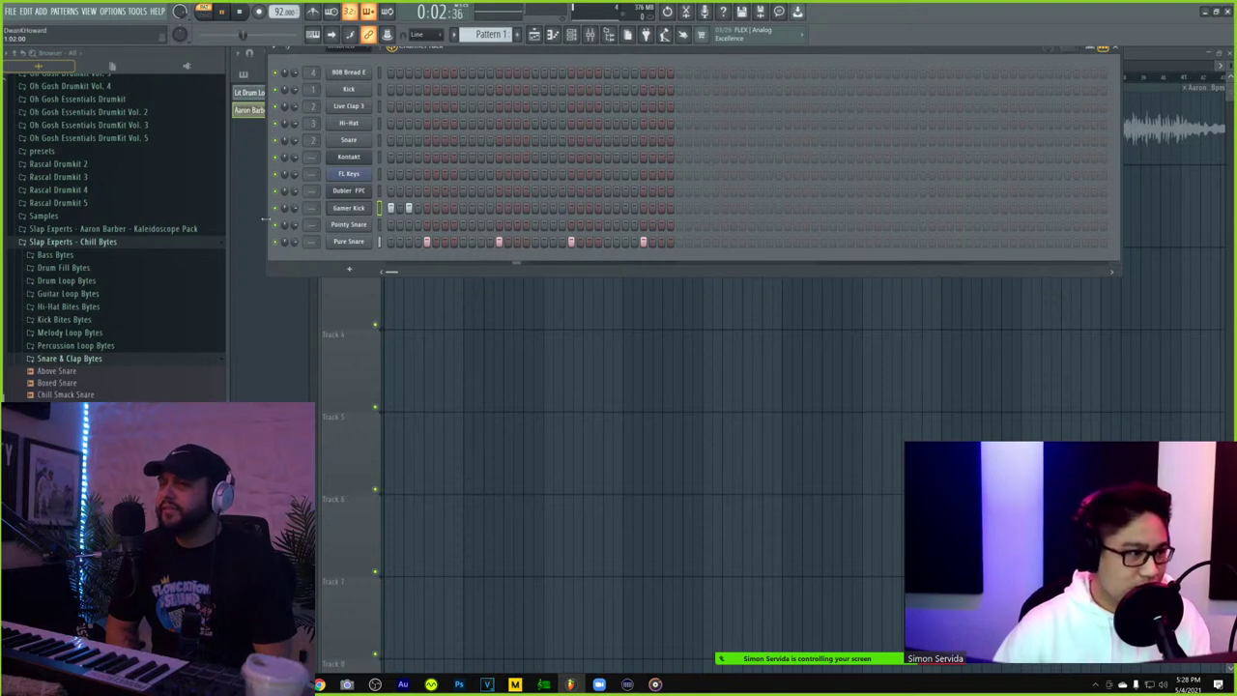
# - Stop playback and audition the Cranberry Drum Loop from the Drum Loop Bytes folder
pyautogui.press('space')
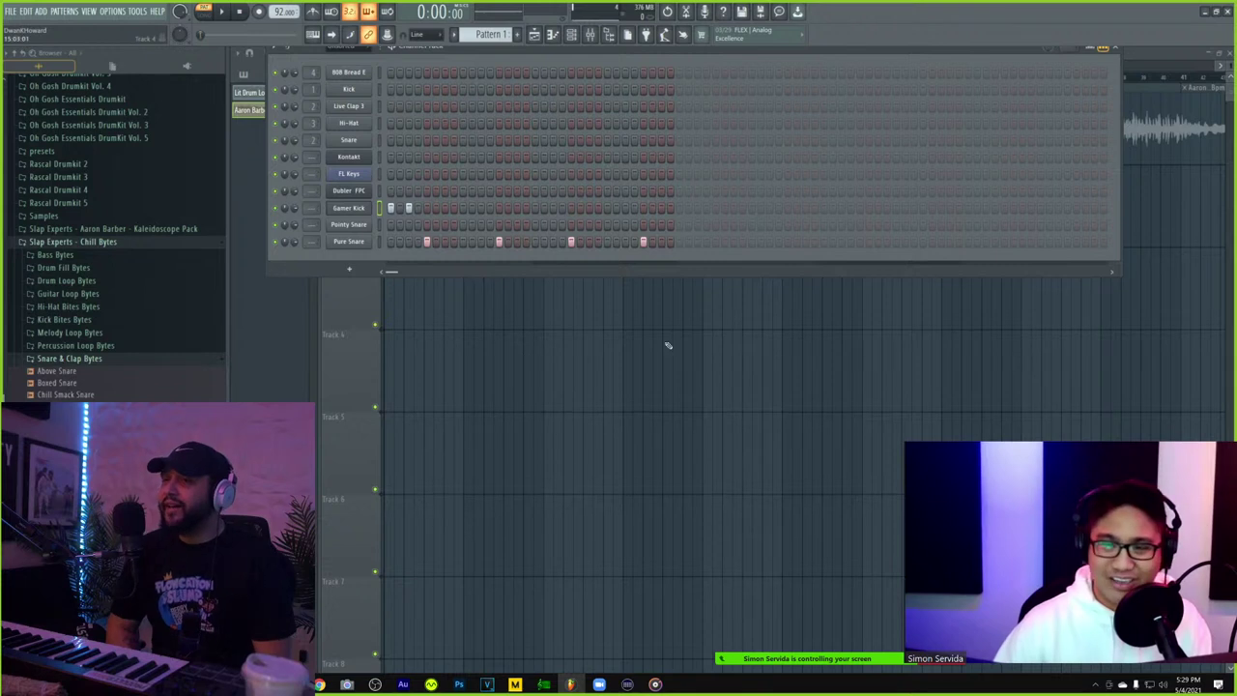
pyautogui.click(103, 360)
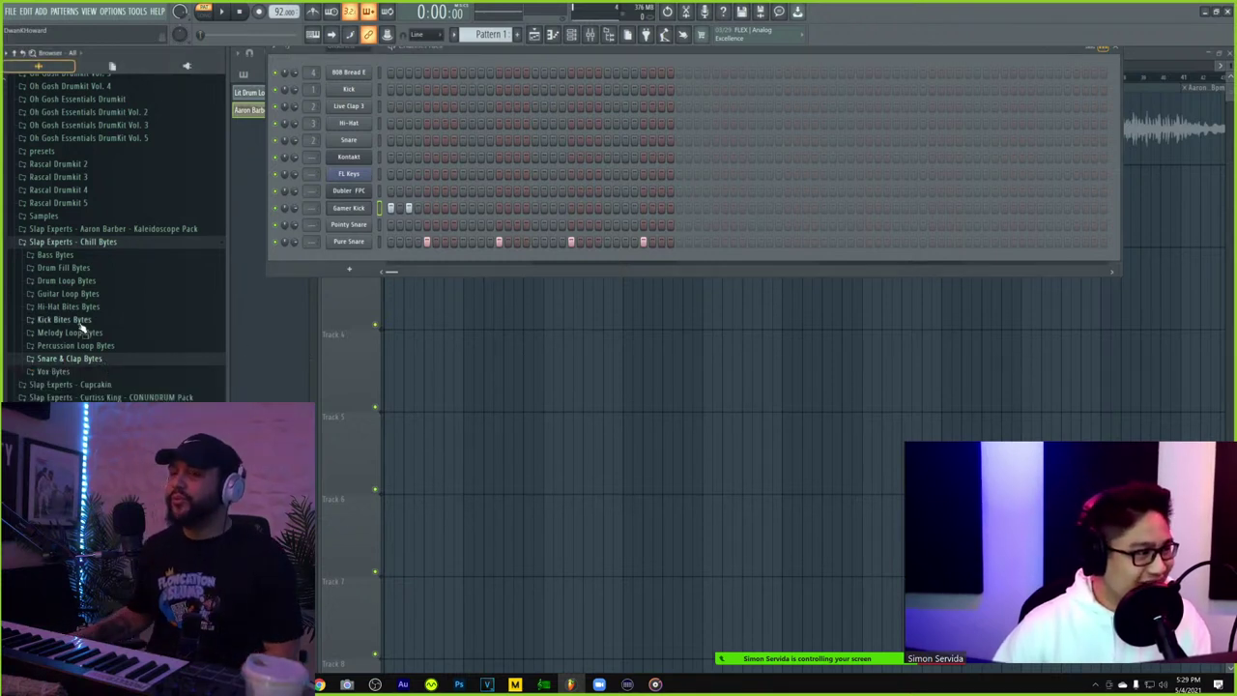
pyautogui.click(88, 280)
pyautogui.click(111, 316)
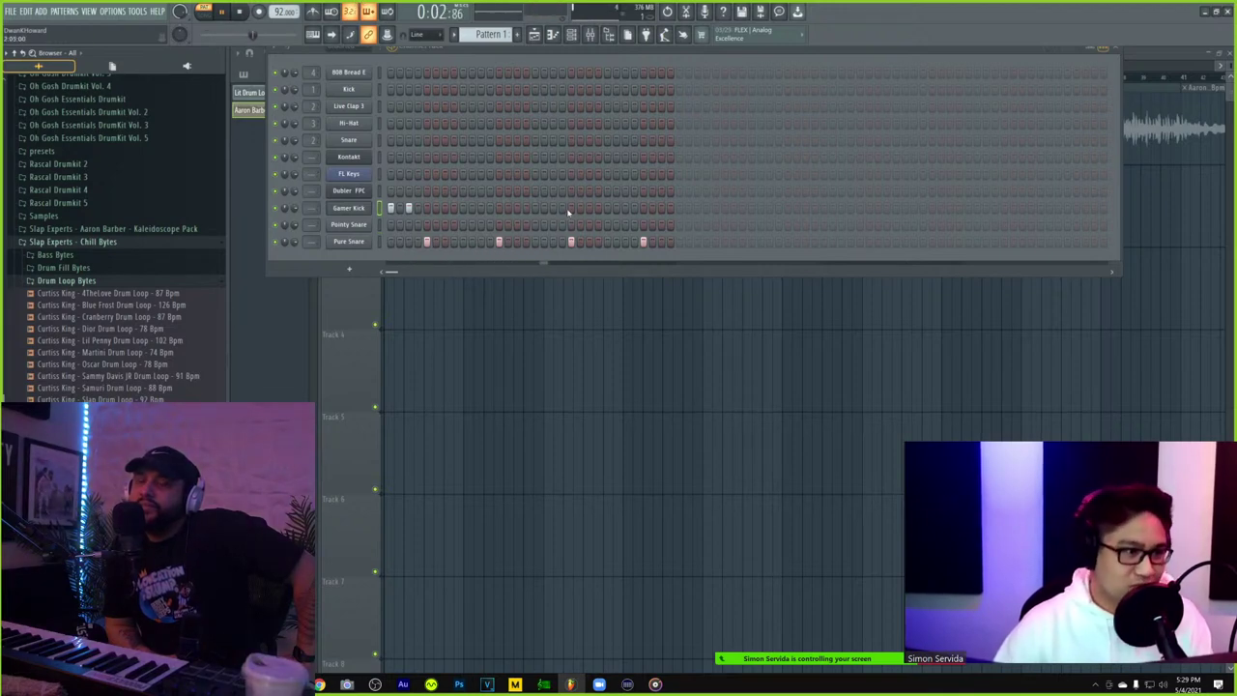
# - Place further Gamer Kick hits on steps 17, 28 and 31 of Pattern 1
pyautogui.click(535, 208)
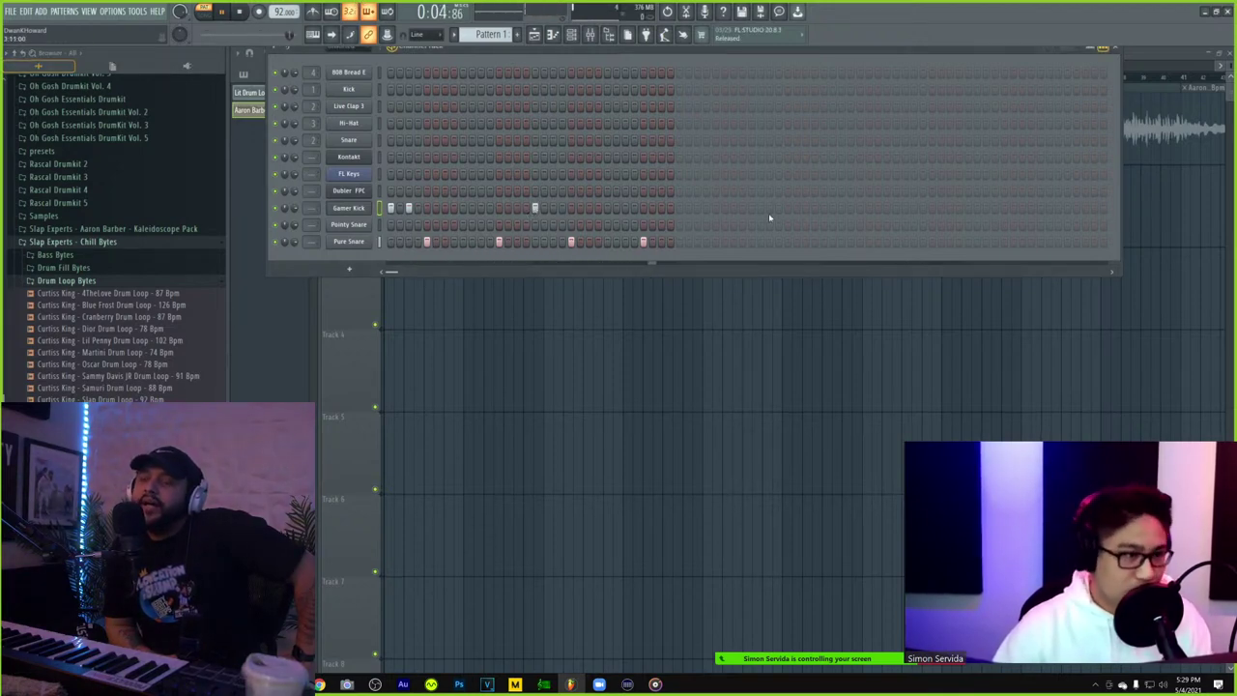
pyautogui.click(661, 208)
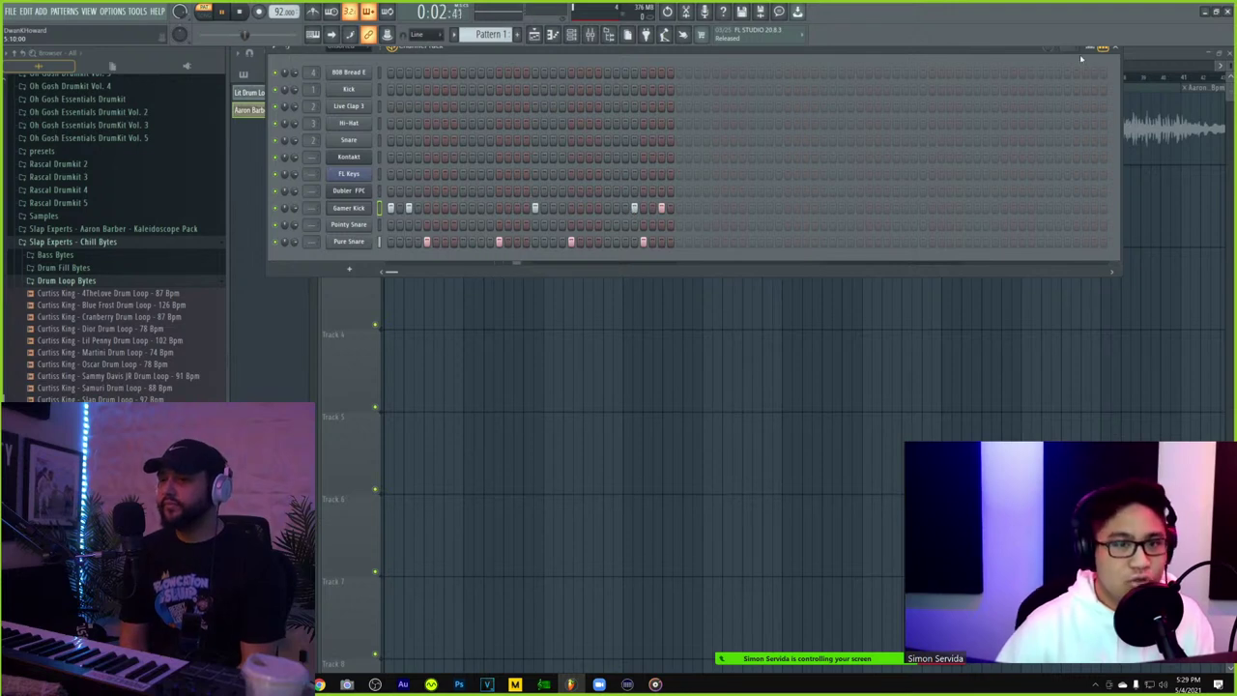
pyautogui.moveTo(911, 46); pyautogui.dragTo(912, 64)
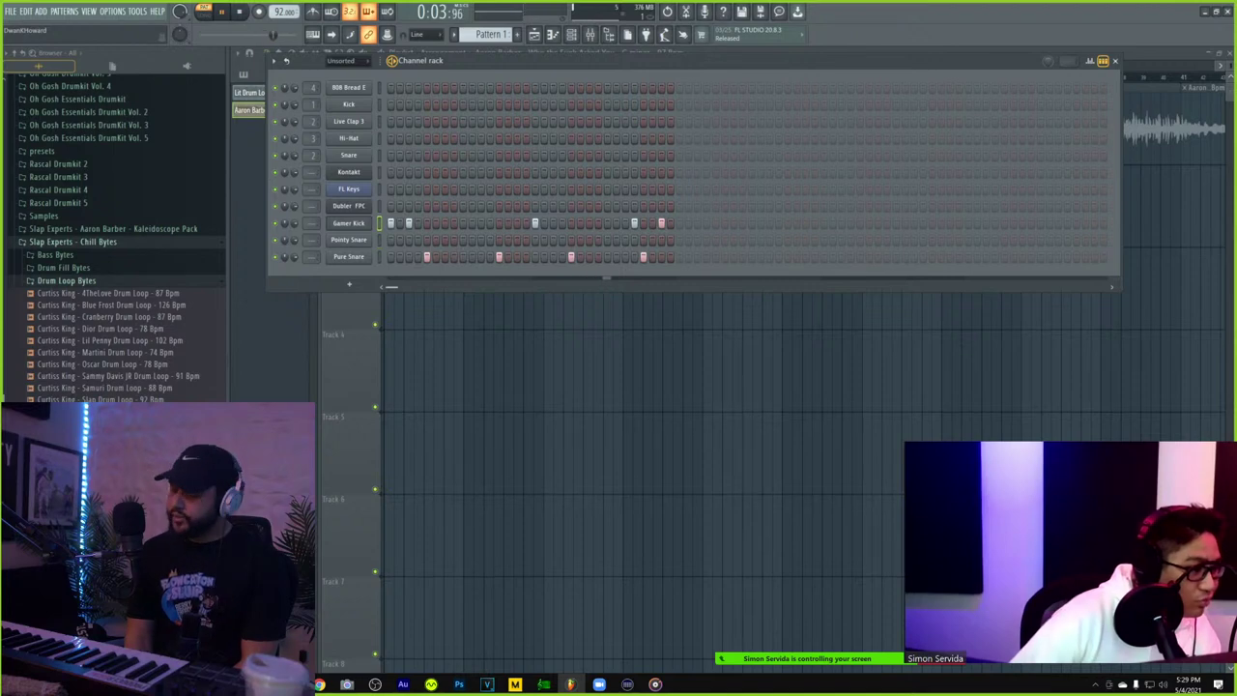
# - Audition hi-hat samples from the Chill Bytes pack and load Bernie Weeknd Hi-Hat into a new channel
pyautogui.scroll(4, 116, 232)
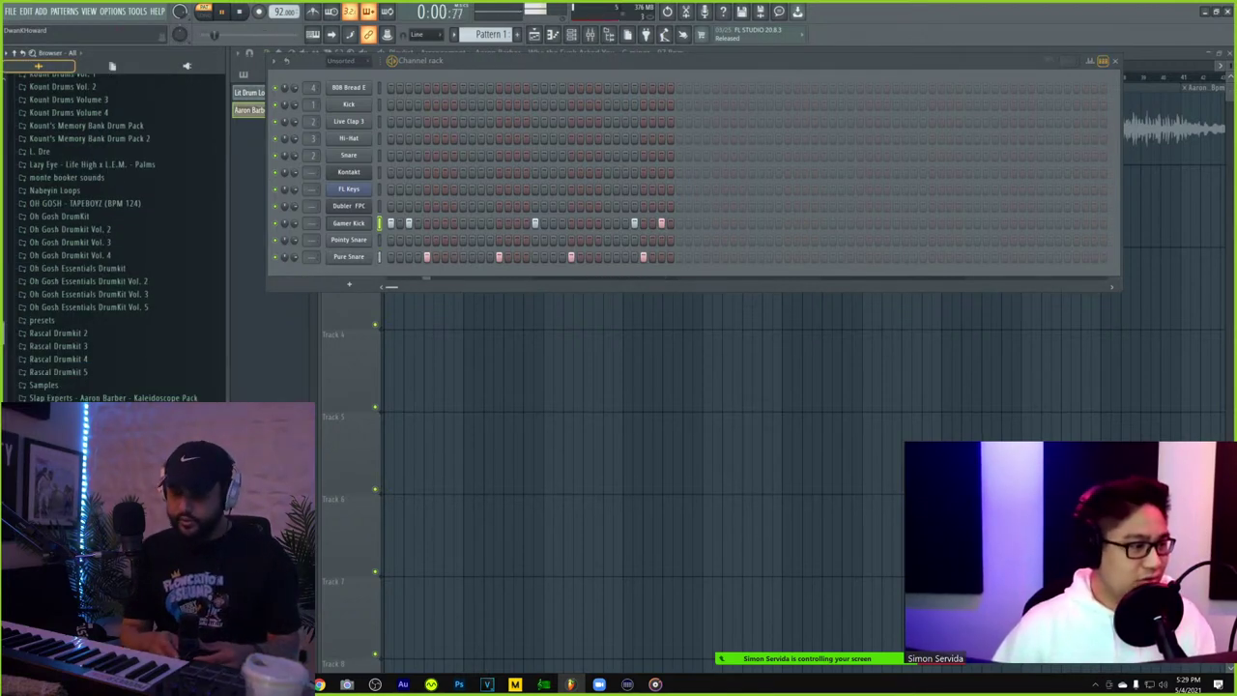
pyautogui.click(87, 483)
pyautogui.click(87, 470)
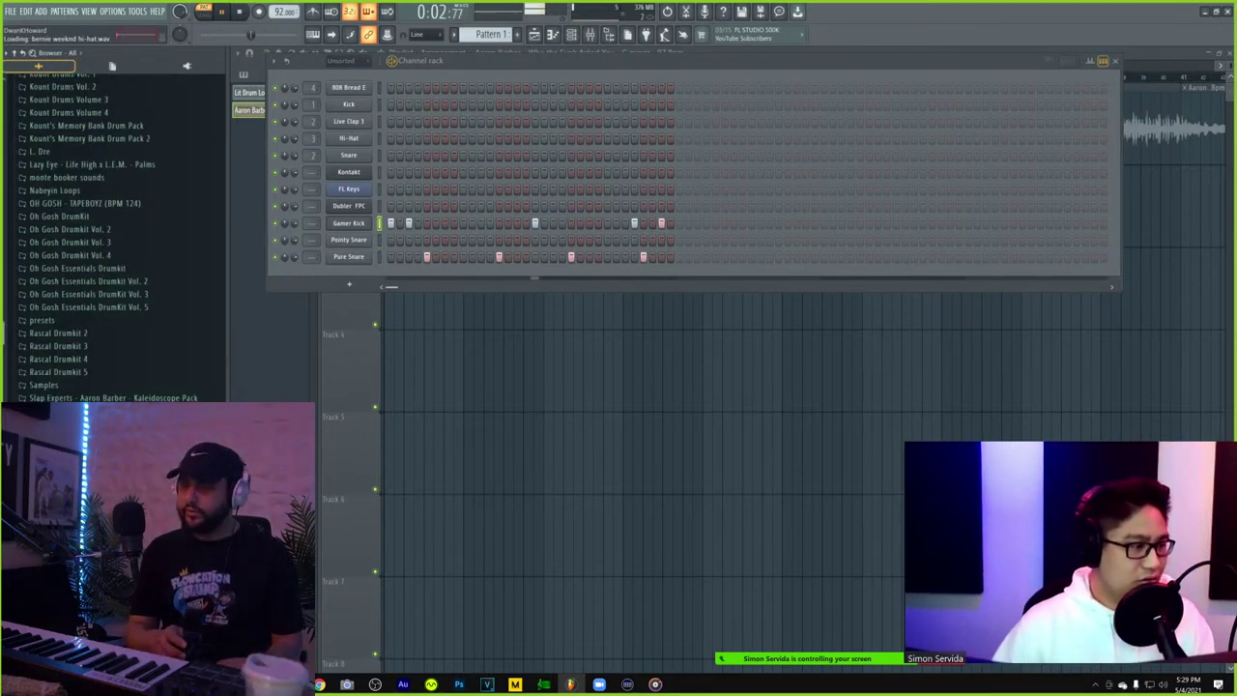
pyautogui.rightClick(87, 471)
pyautogui.click(145, 495)
pyautogui.click(87, 458)
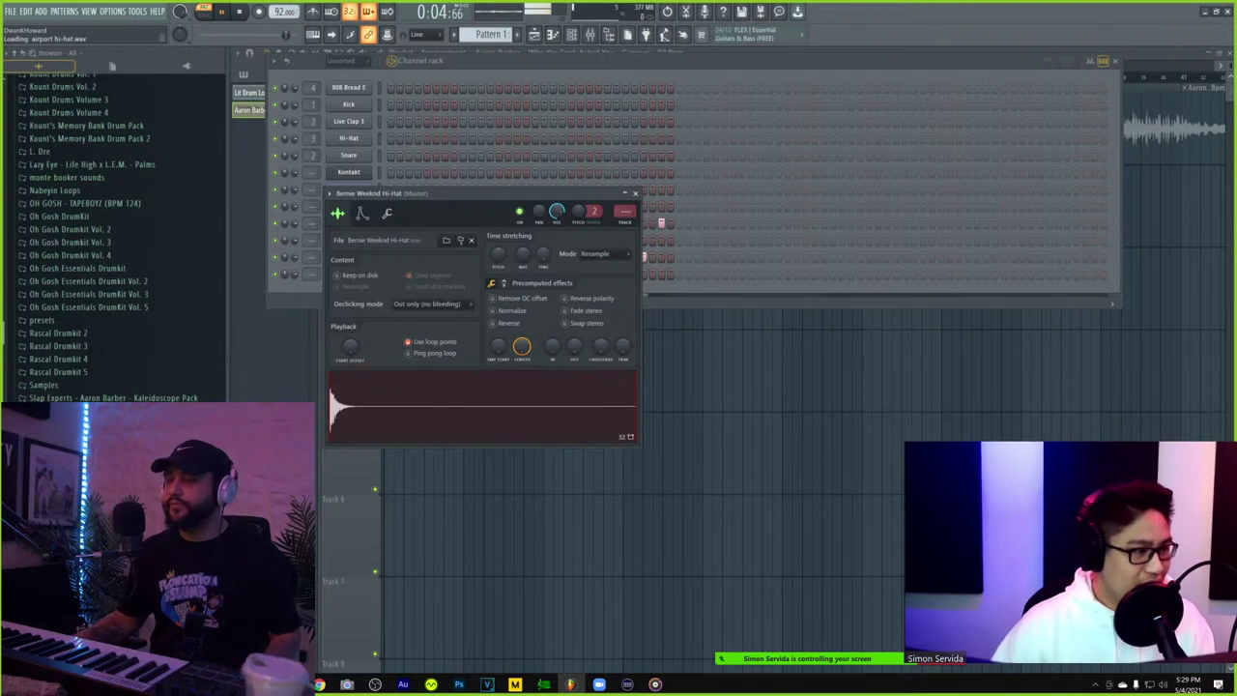
pyautogui.click(87, 484)
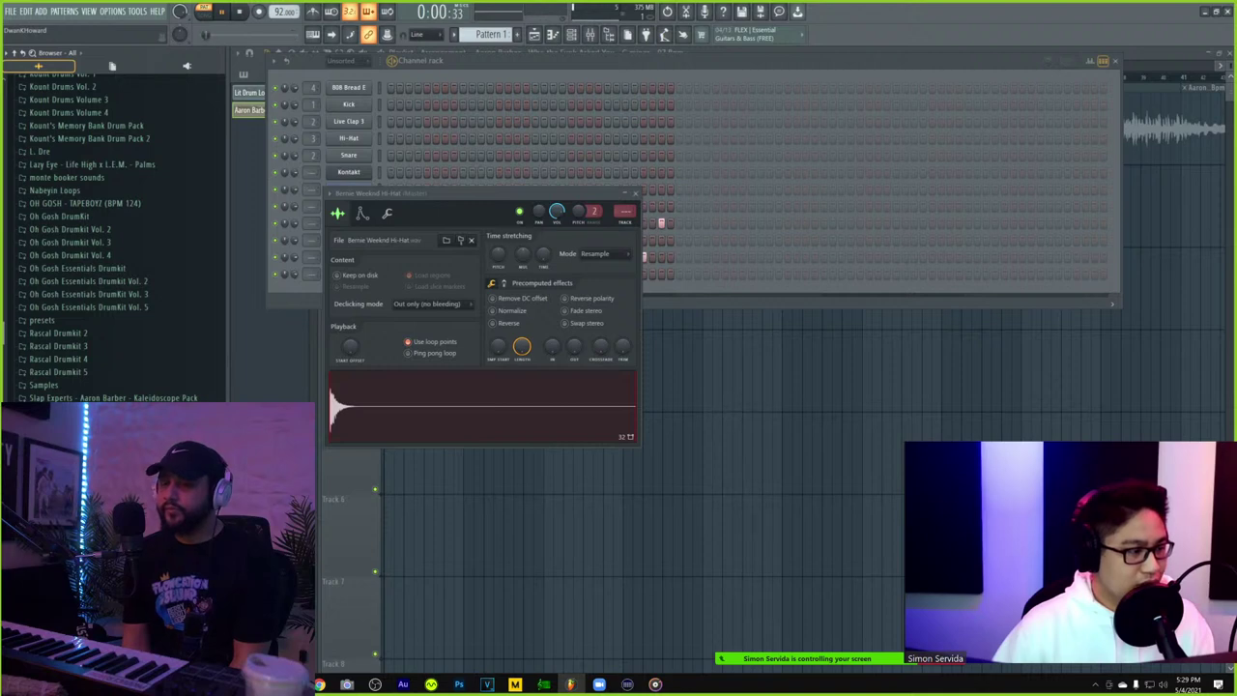
pyautogui.scroll(-2, 117, 238)
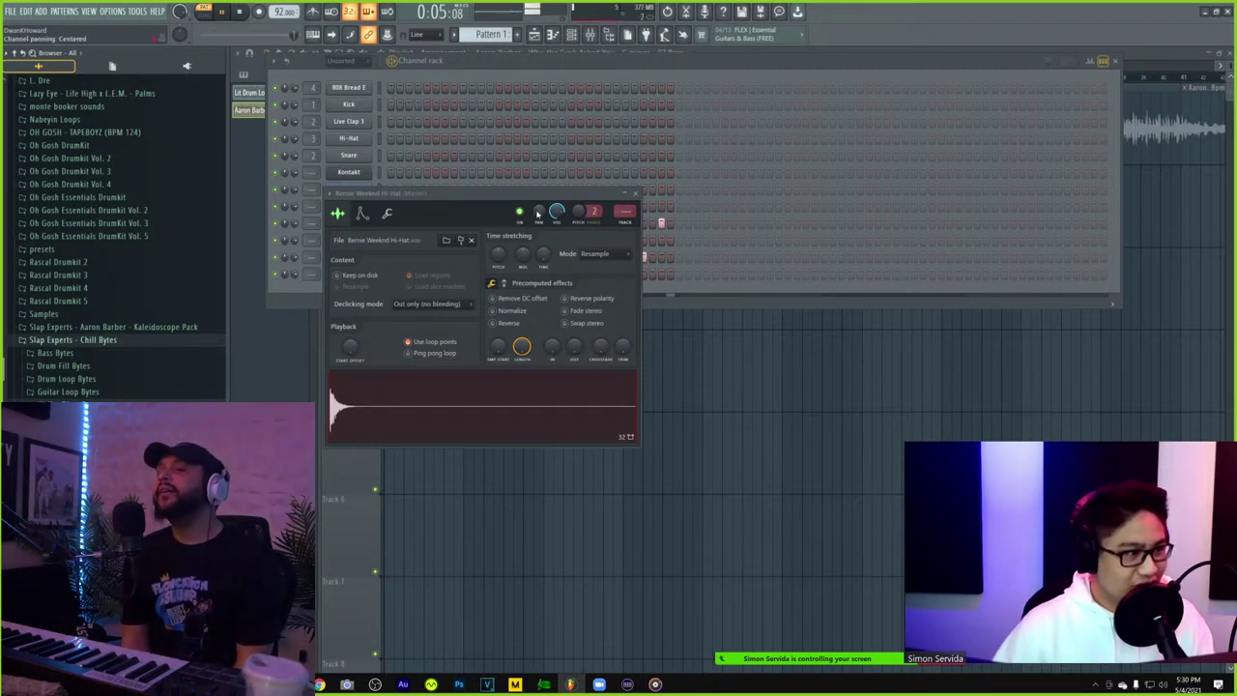
pyautogui.click(633, 193)
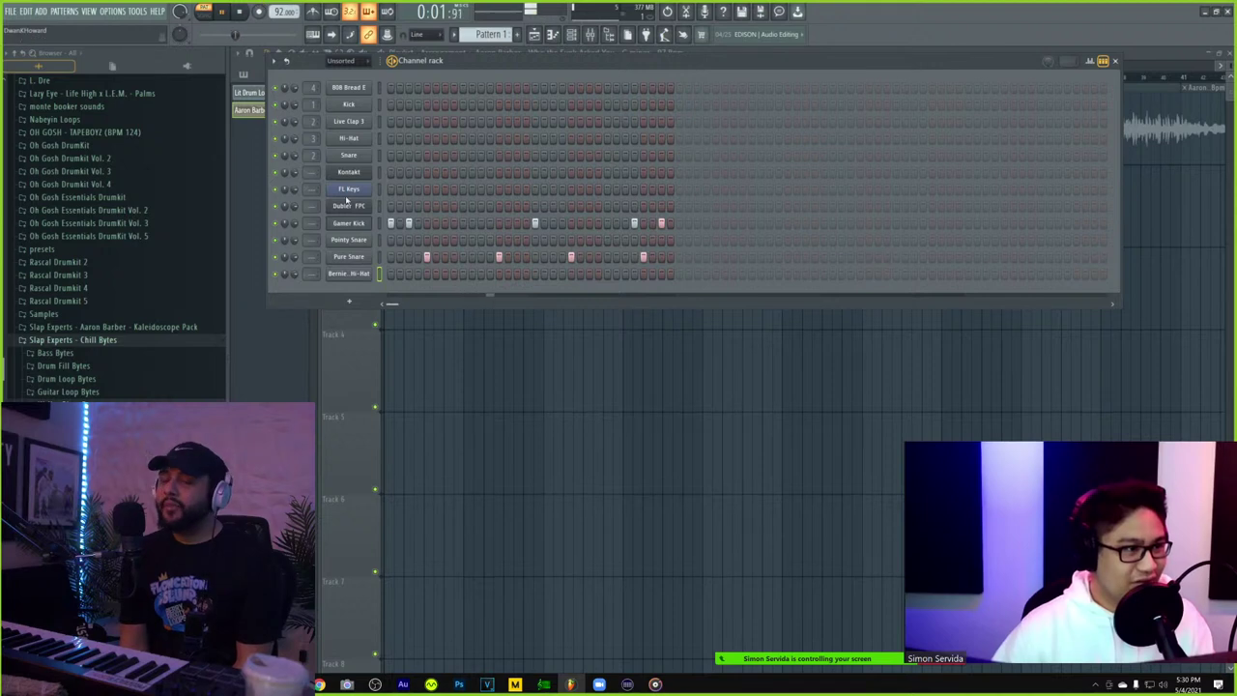
# - Preview the Bernie Weeknd Hi-Hat and fill its channel with a hit every 2 steps
pyautogui.click(349, 274)
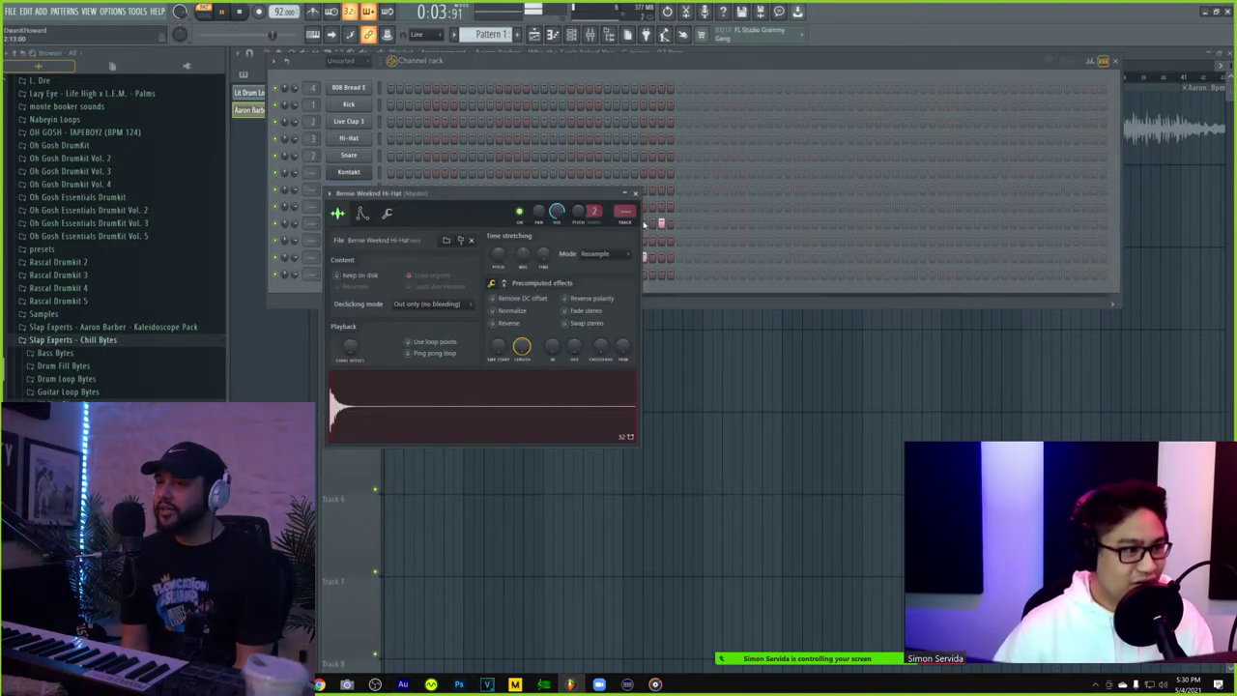
pyautogui.click(635, 194)
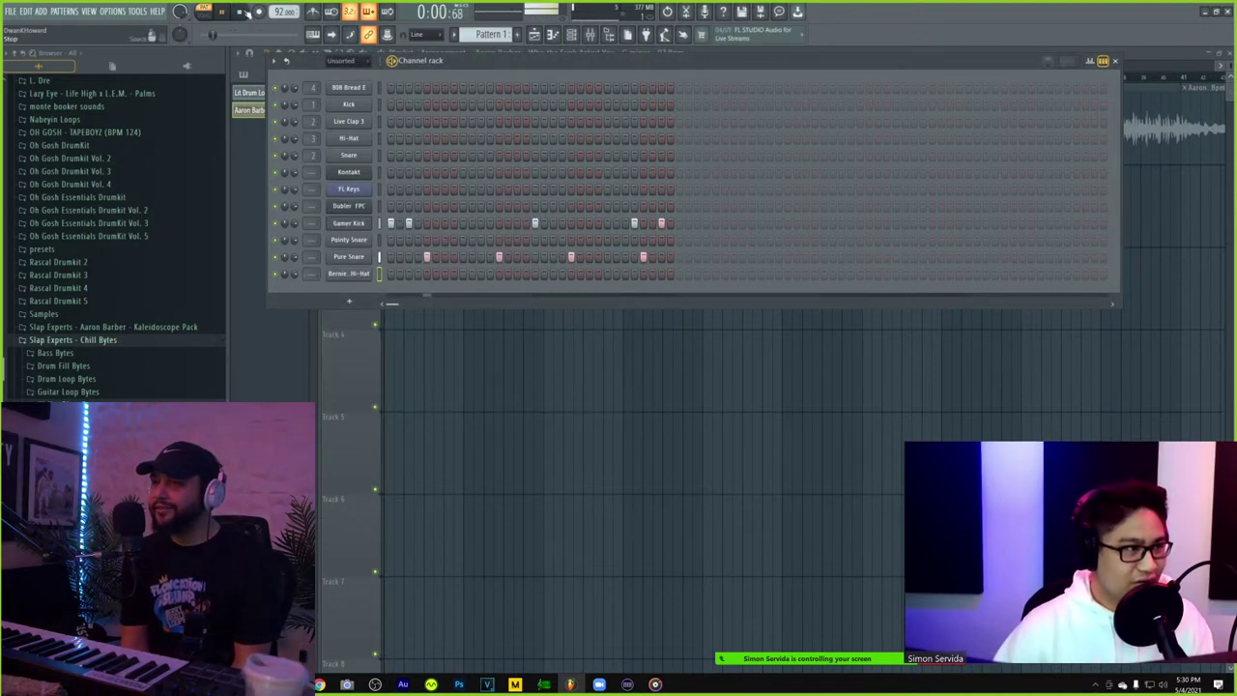
pyautogui.rightClick(349, 274)
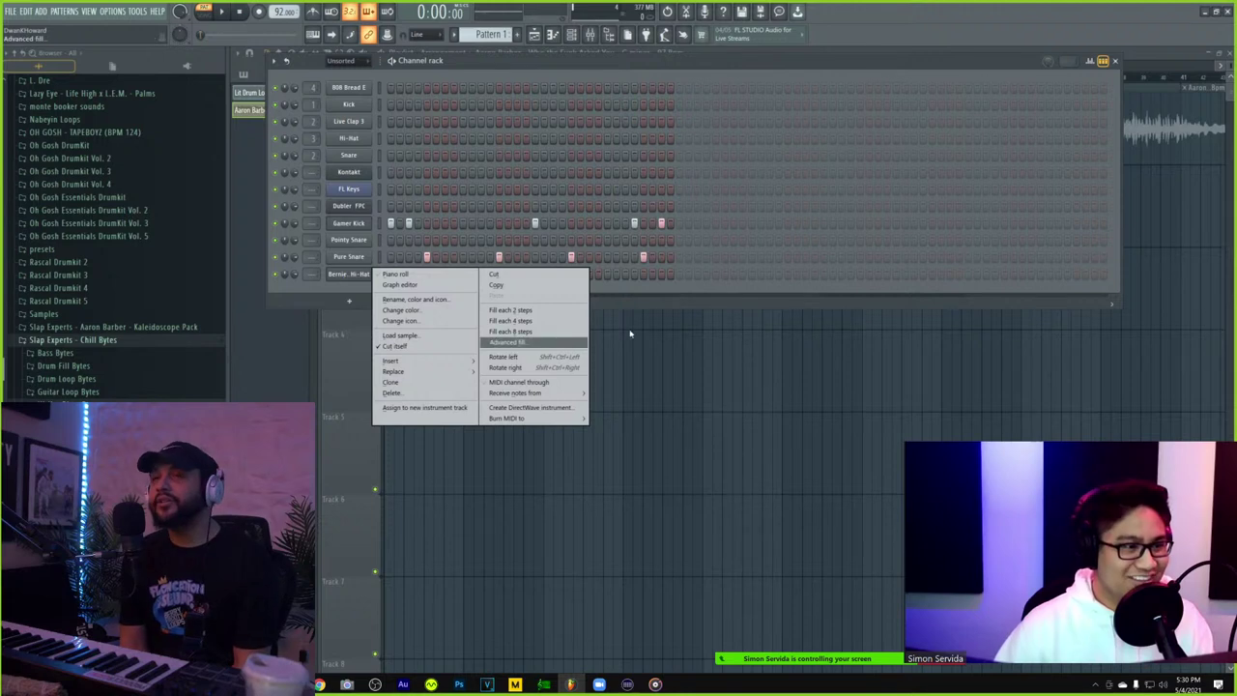
pyautogui.click(527, 312)
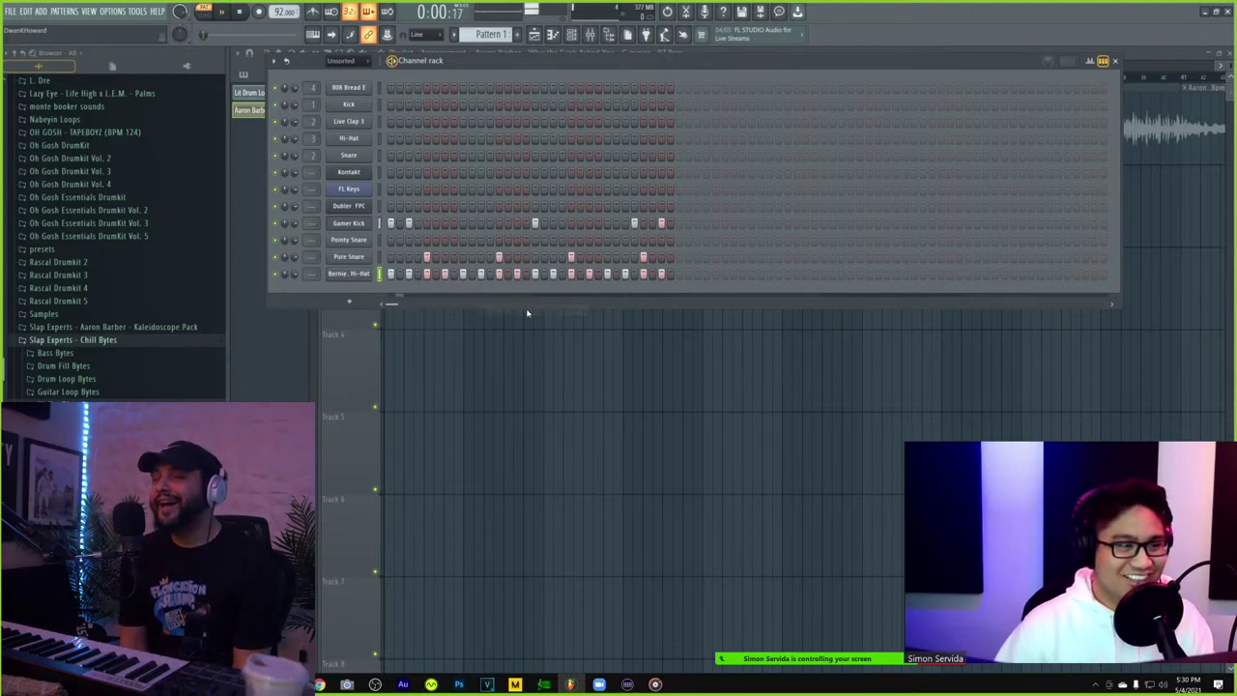
# - Fill every step of the two-bar Bernie Weeknd Hi-Hat channel and show its notes in the piano roll
pyautogui.click(1091, 62)
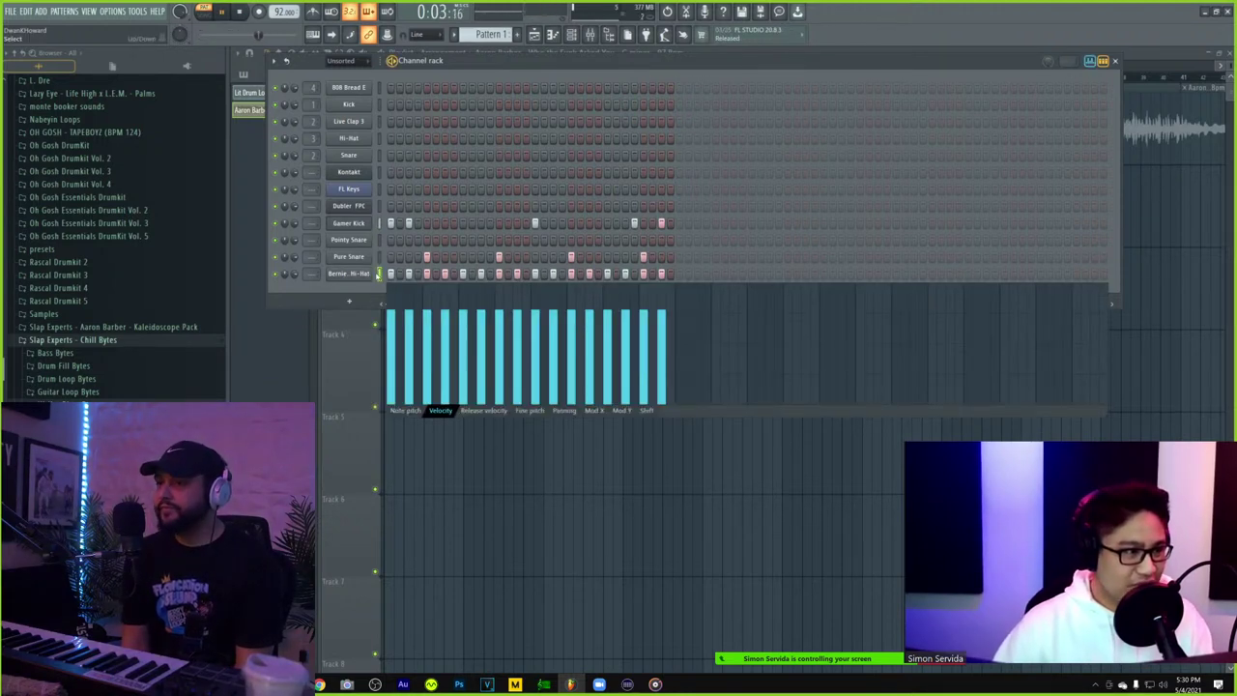
pyautogui.rightClick(378, 274)
pyautogui.click(406, 277)
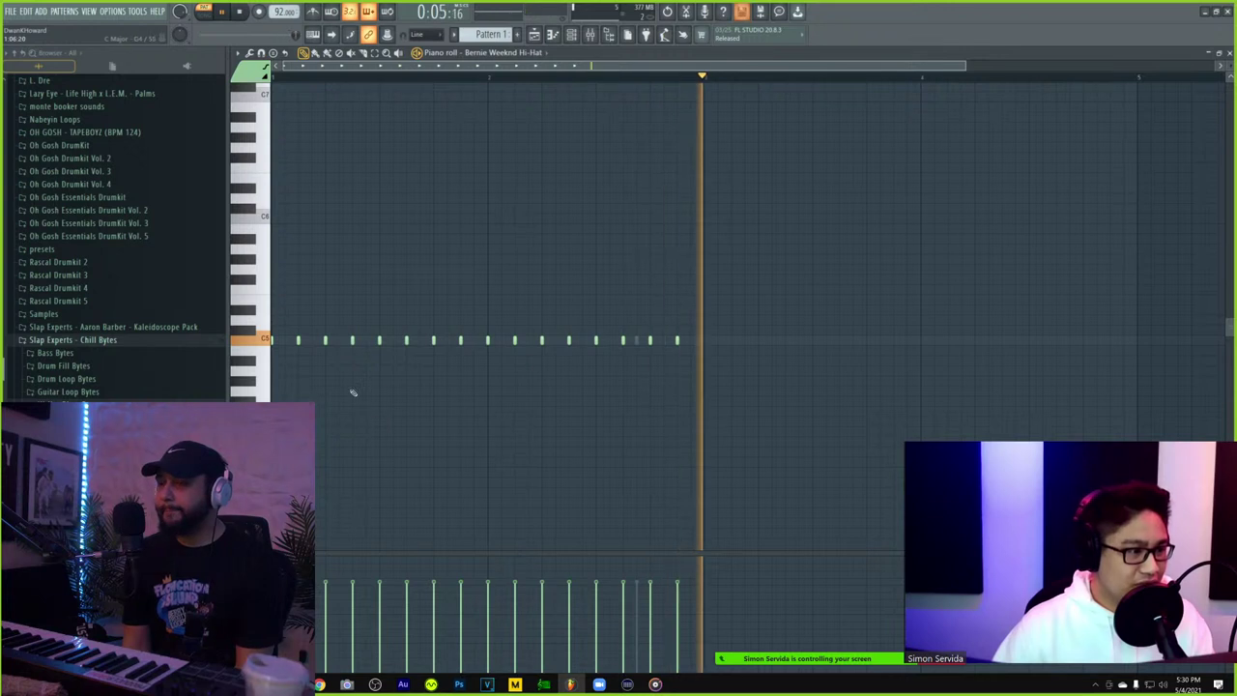
pyautogui.click(570, 35)
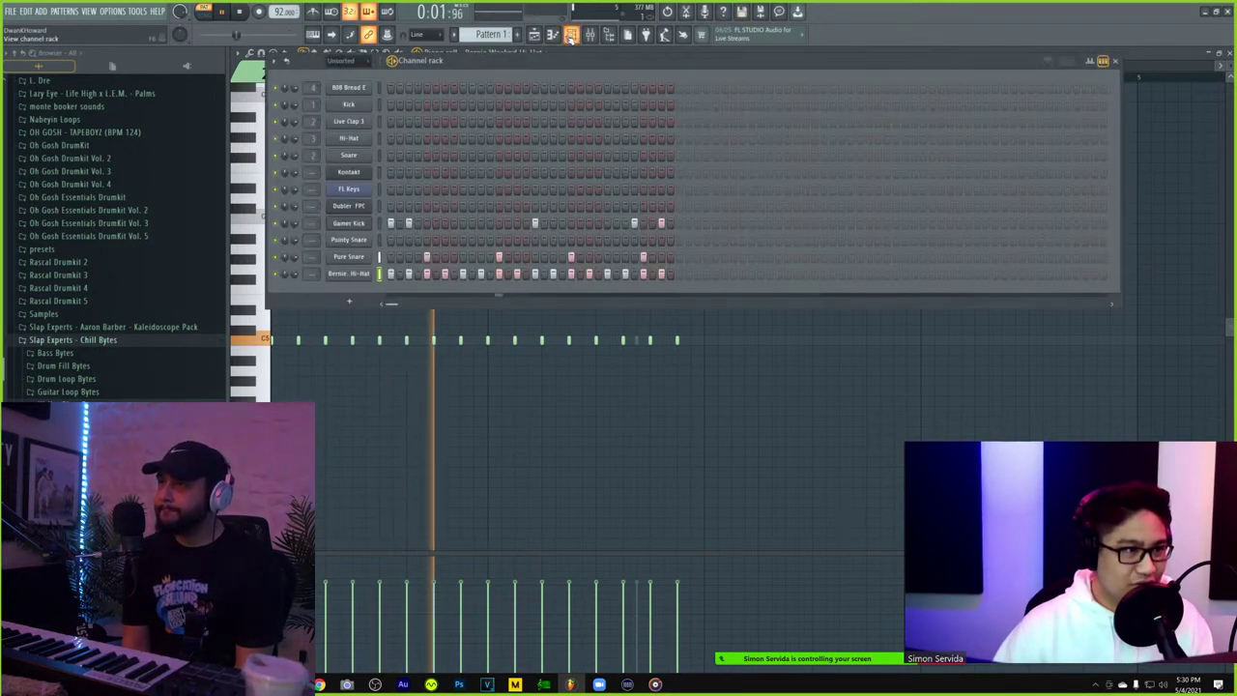
pyautogui.moveTo(390, 275); pyautogui.dragTo(671, 280)
pyautogui.click(483, 451)
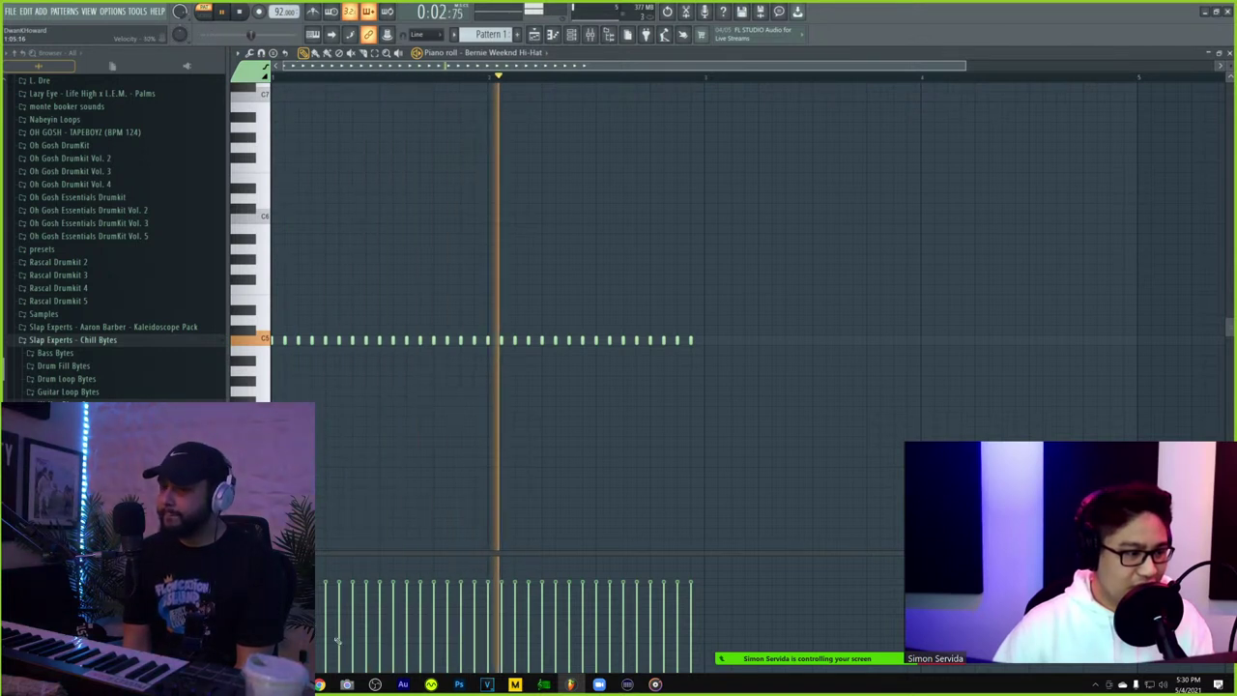
# - Reduce the hi-hat to a half-bar phrase of eight C5 notes with varied velocities, the last note one full step long
pyautogui.moveTo(793, 435); pyautogui.dragTo(367, 278)
pyautogui.press('Delete')
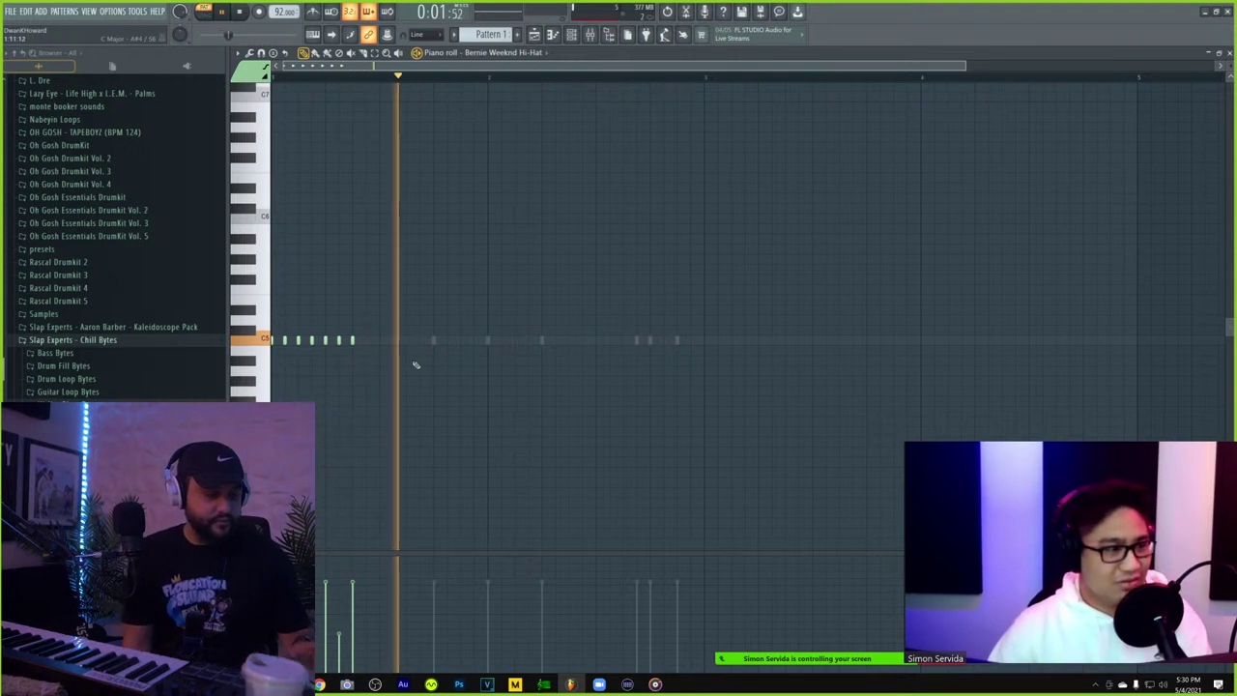
pyautogui.click(376, 341)
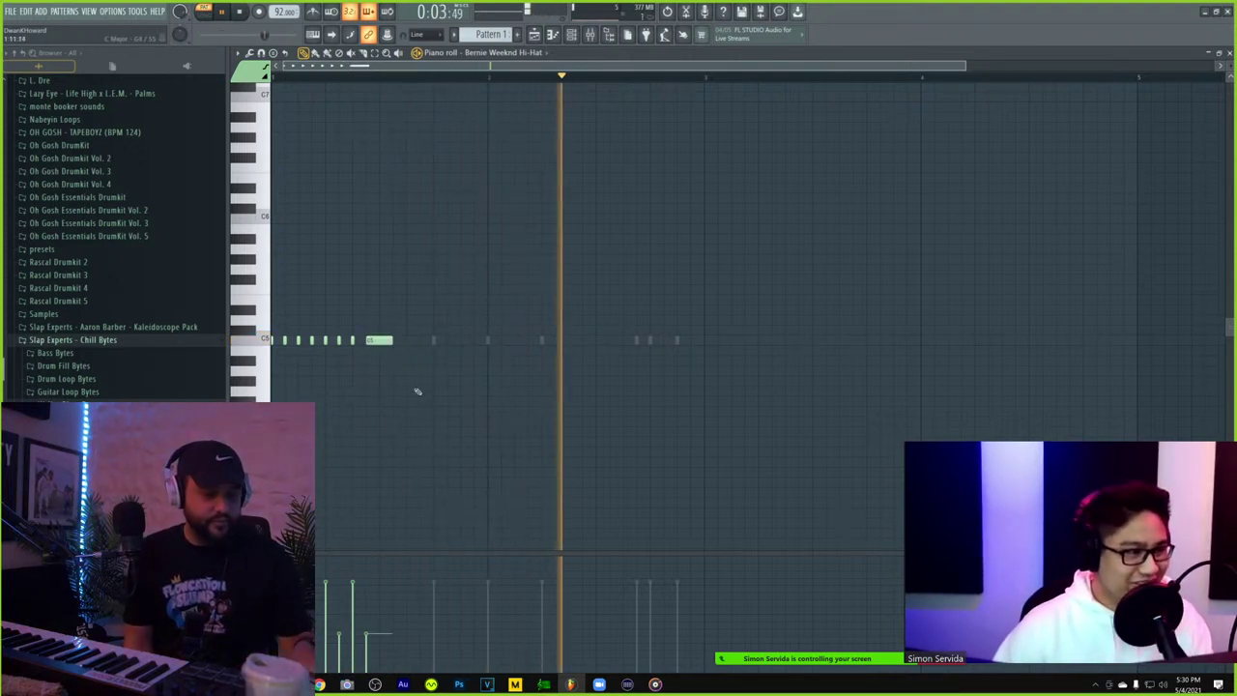
pyautogui.moveTo(391, 340); pyautogui.dragTo(379, 340)
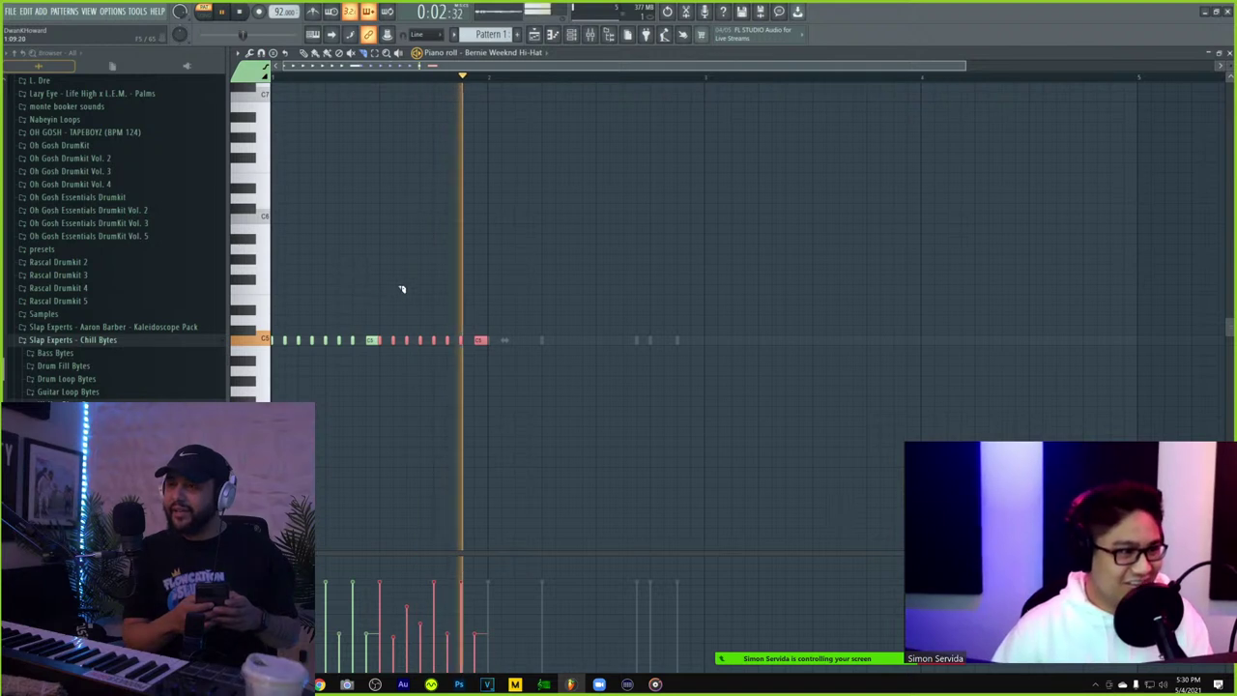
# - Duplicate the half-bar hi-hat phrase to fill two bars and delete the extra copy beyond them
pyautogui.hotkey('ctrl', 'b')
pyautogui.hotkey('ctrl', 'b')
pyautogui.hotkey('ctrl', 'b')
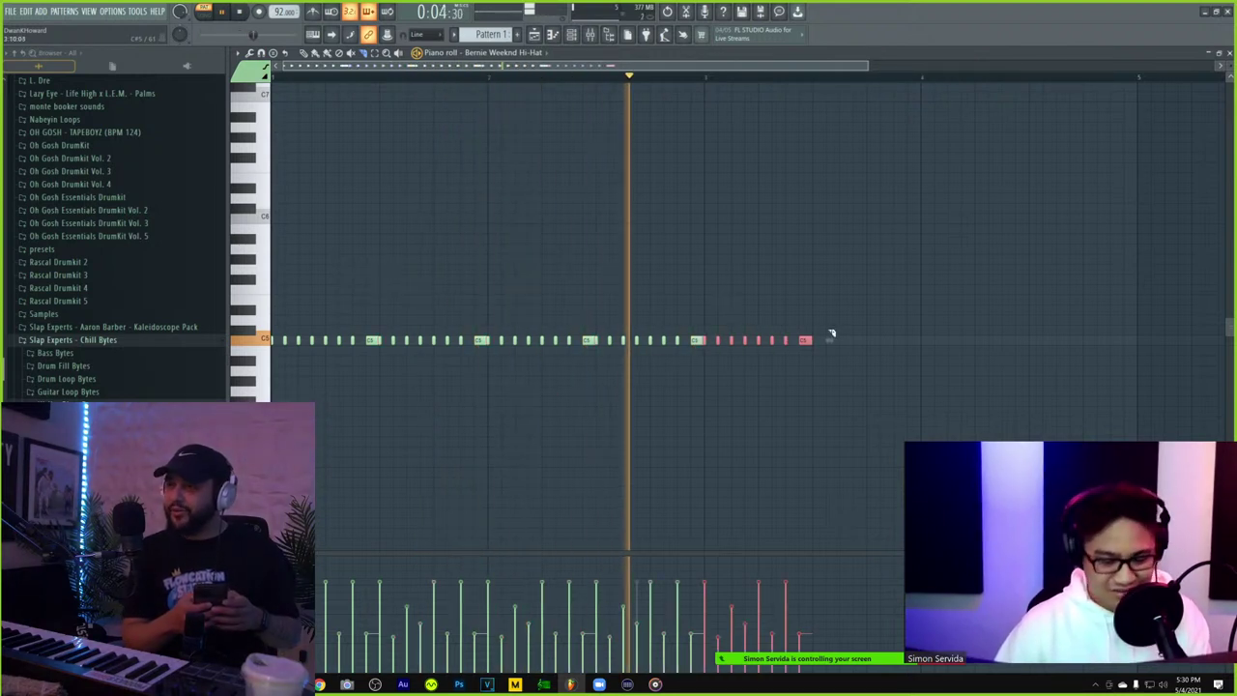
pyautogui.press('Delete')
# - Randomize the levels of all hi-hat notes, varying the velocity slightly and the panning by about 16%
pyautogui.hotkey('ctrl', 'a')
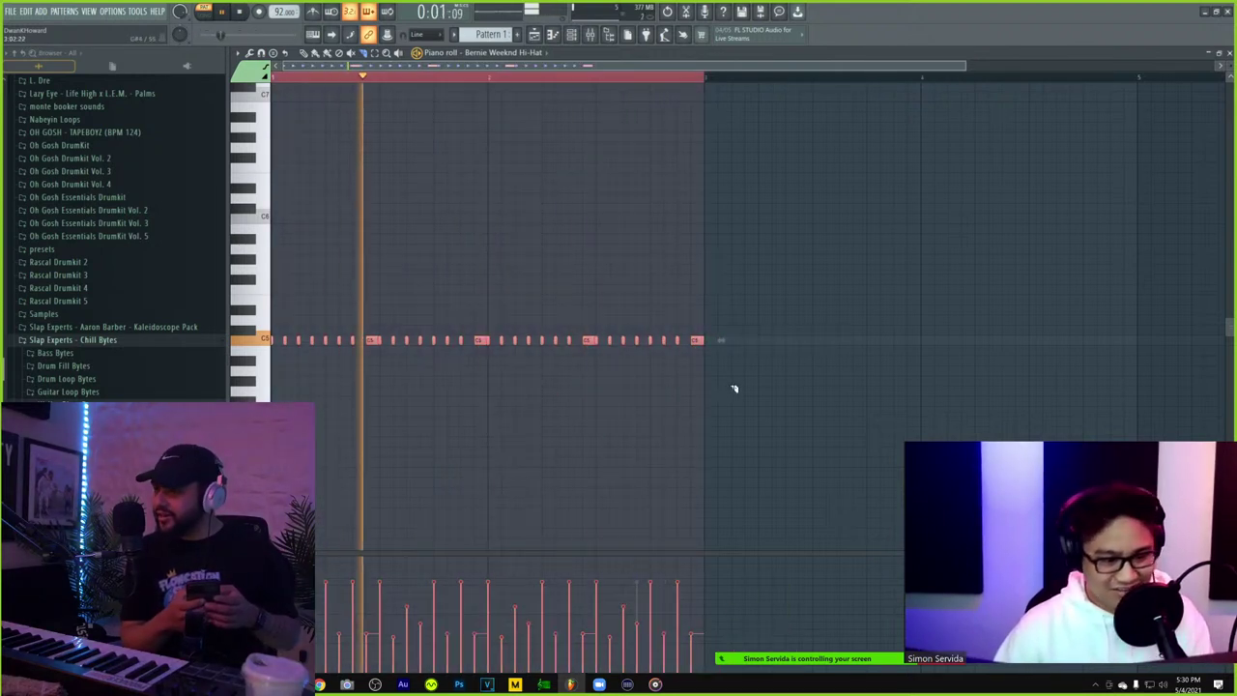
pyautogui.hotkey('alt', 'r')
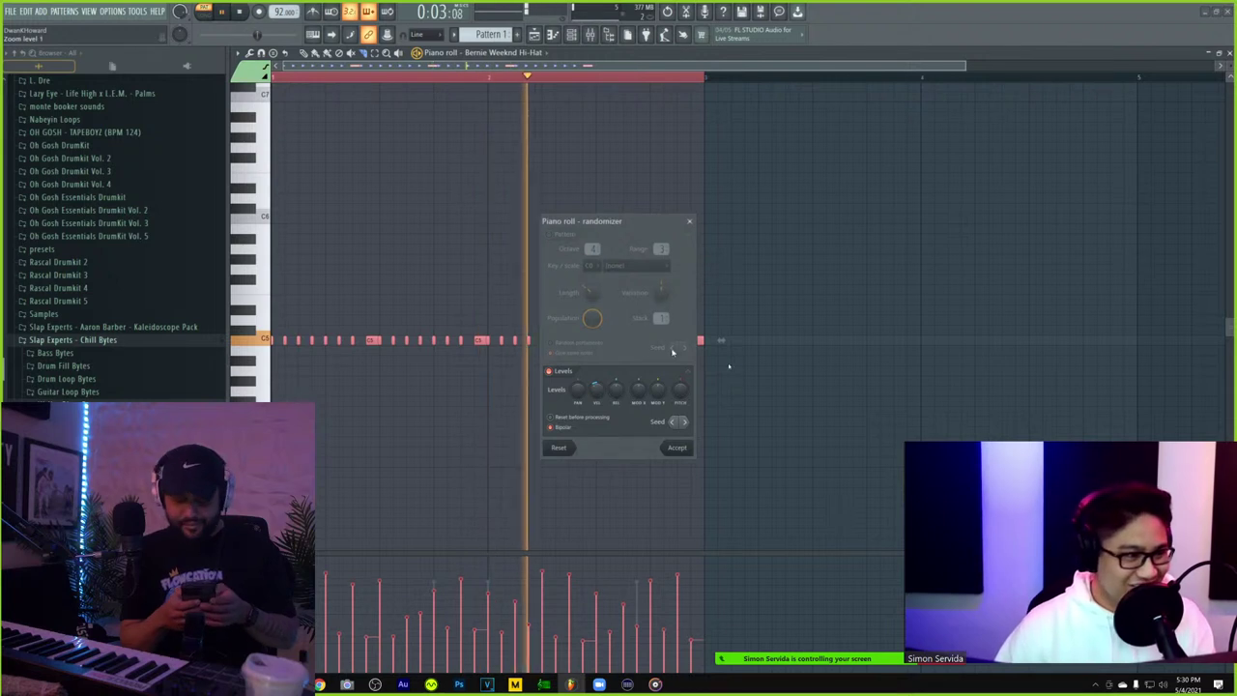
pyautogui.moveTo(579, 390); pyautogui.dragTo(578, 383)
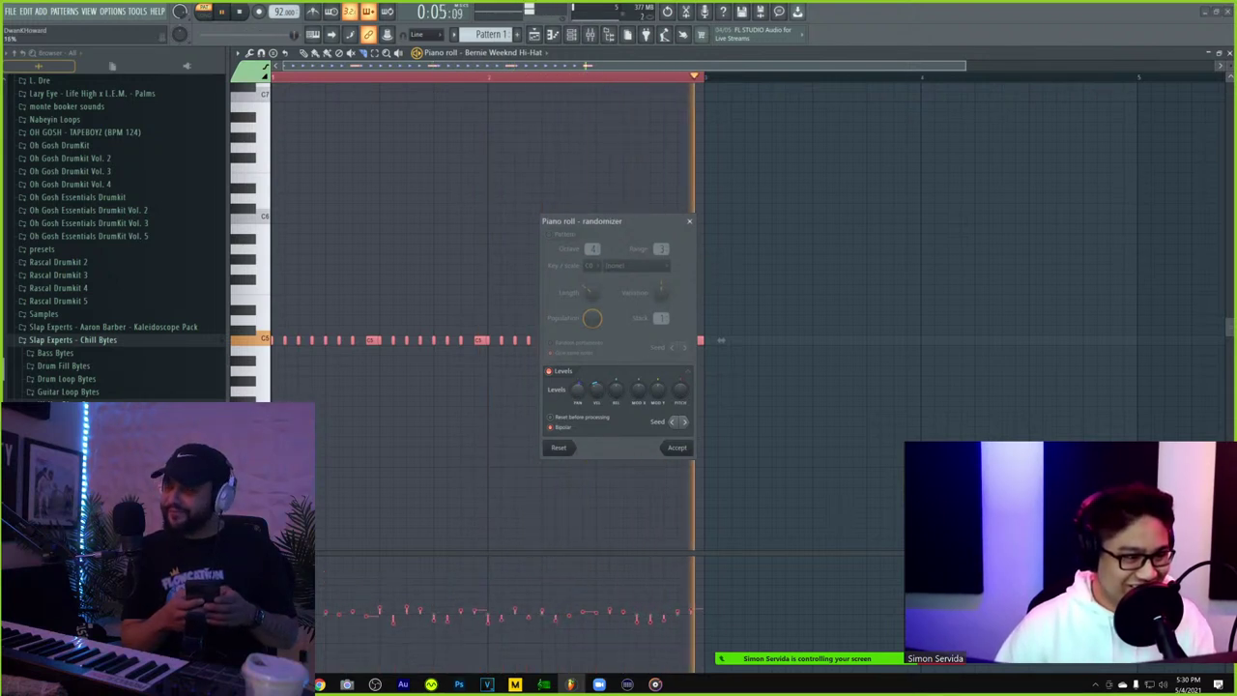
pyautogui.moveTo(597, 390); pyautogui.dragTo(597, 380)
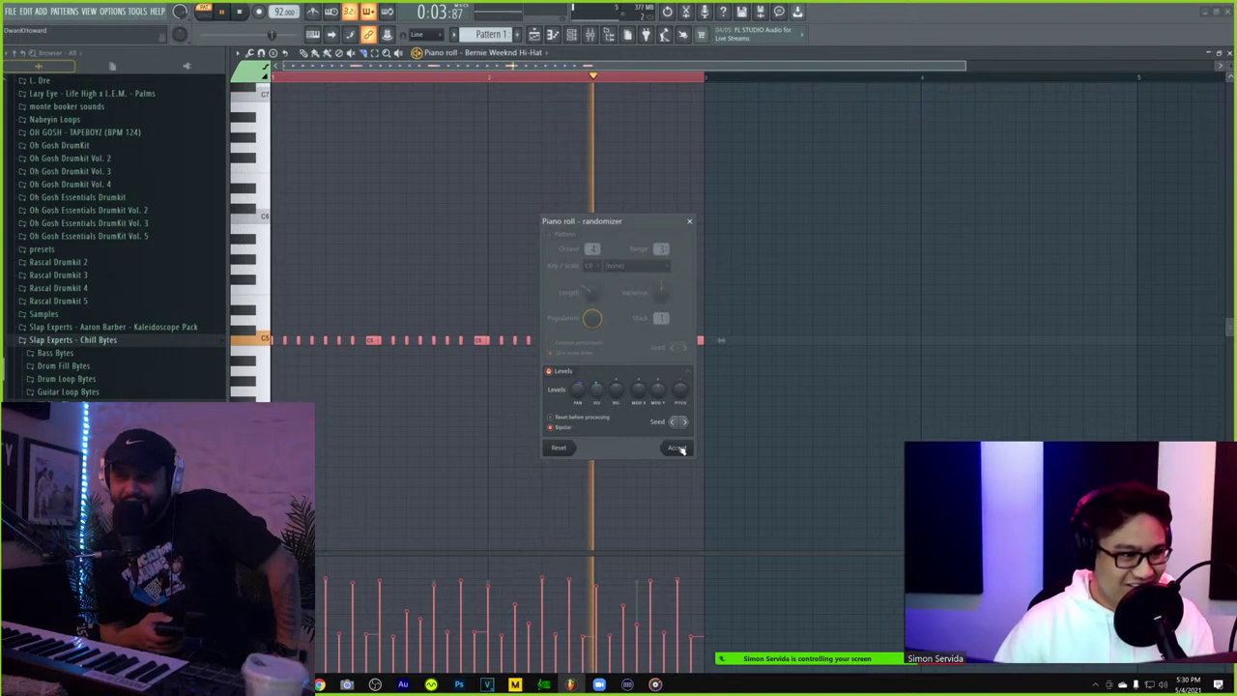
pyautogui.click(580, 391)
pyautogui.click(679, 449)
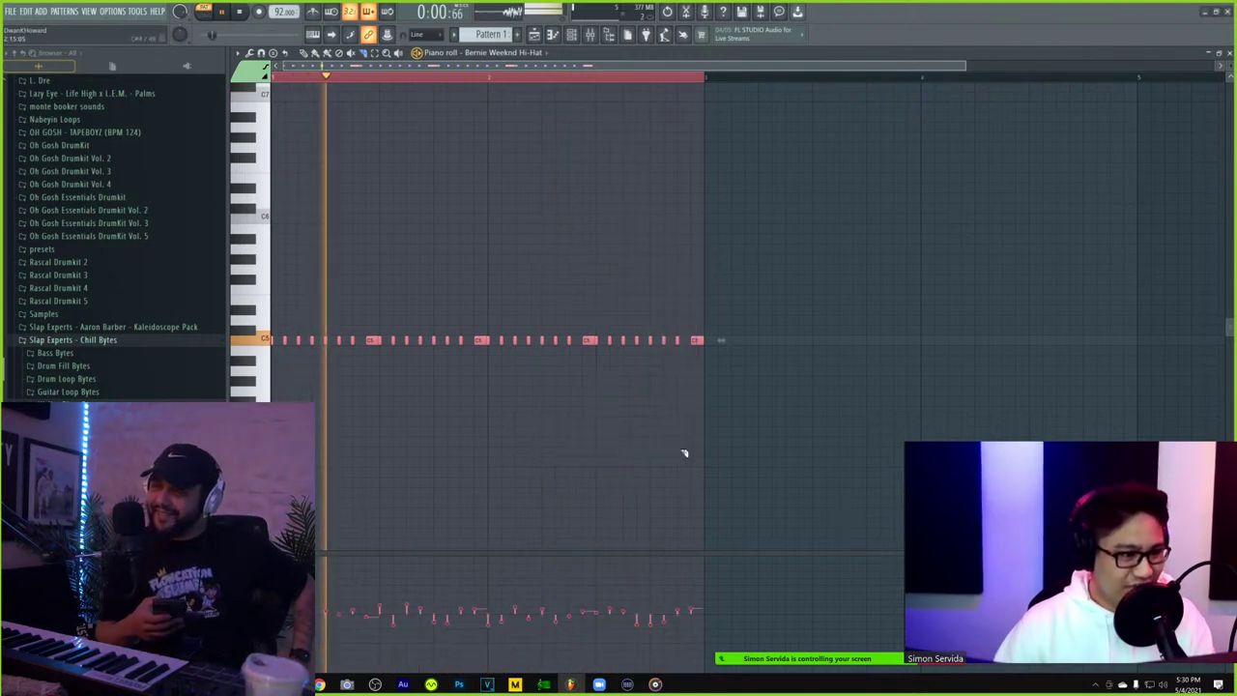
# - Try quantizing the hi-hat notes with the 16_loose feel groove template from the Quantization folder
pyautogui.hotkey('alt', 'q')
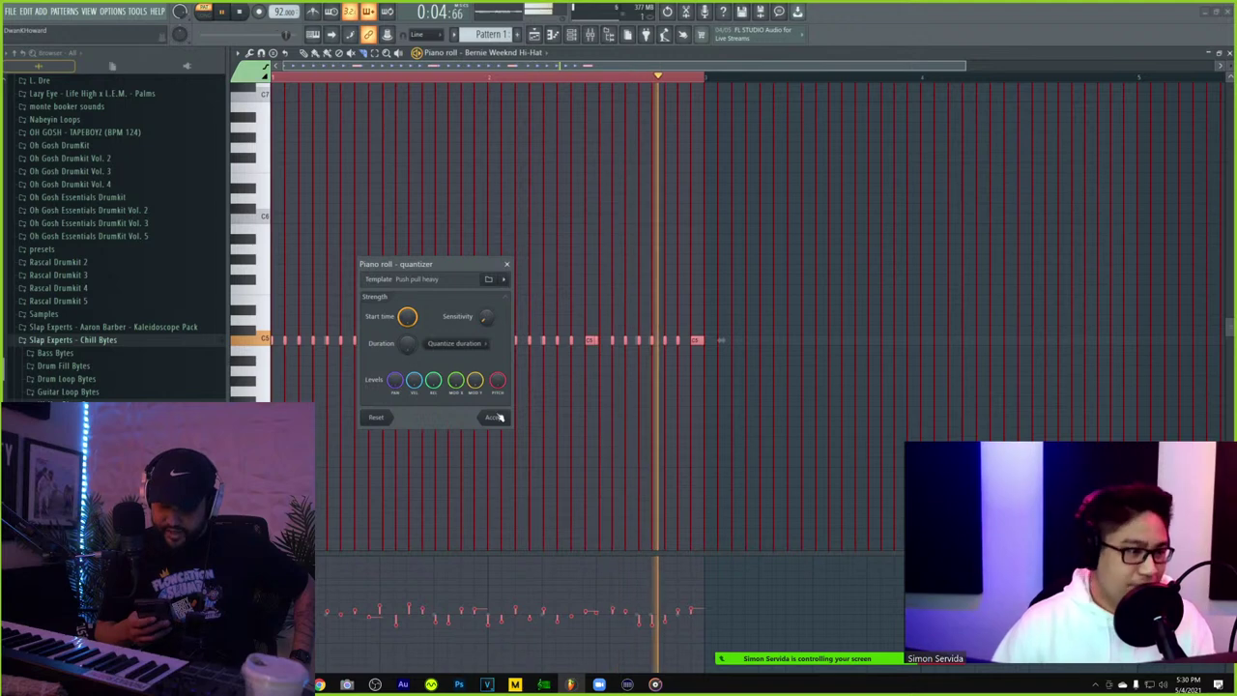
pyautogui.click(489, 280)
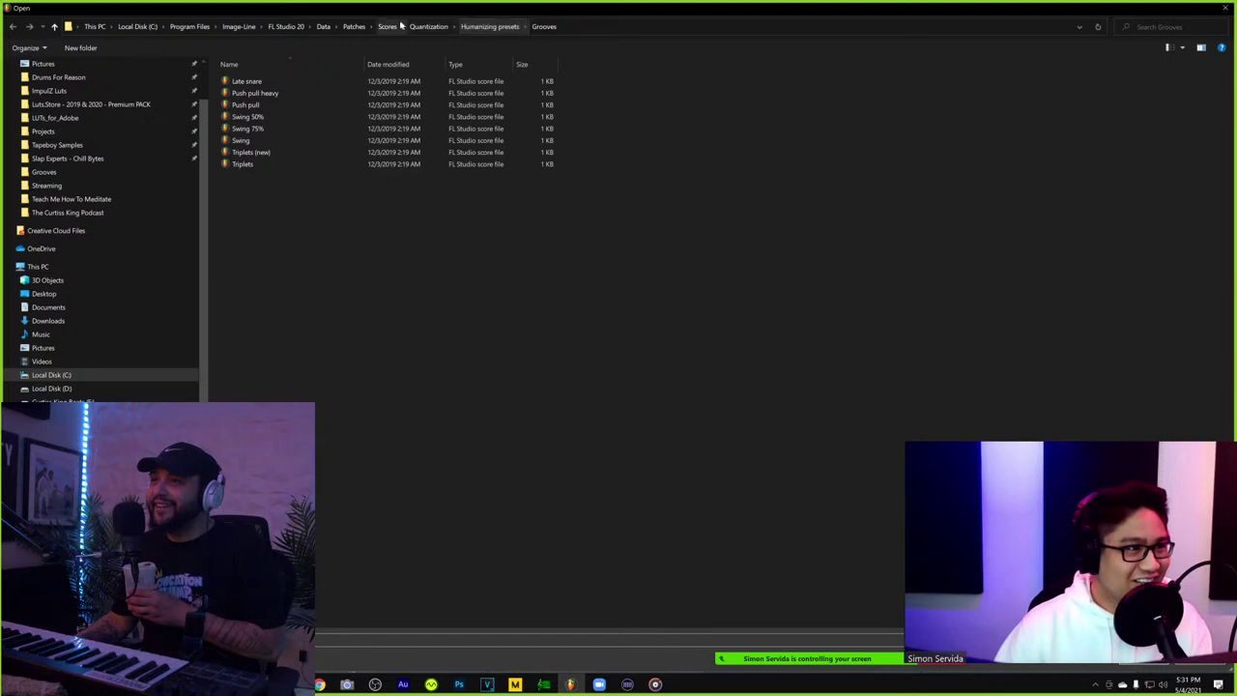
pyautogui.click(470, 28)
pyautogui.click(451, 27)
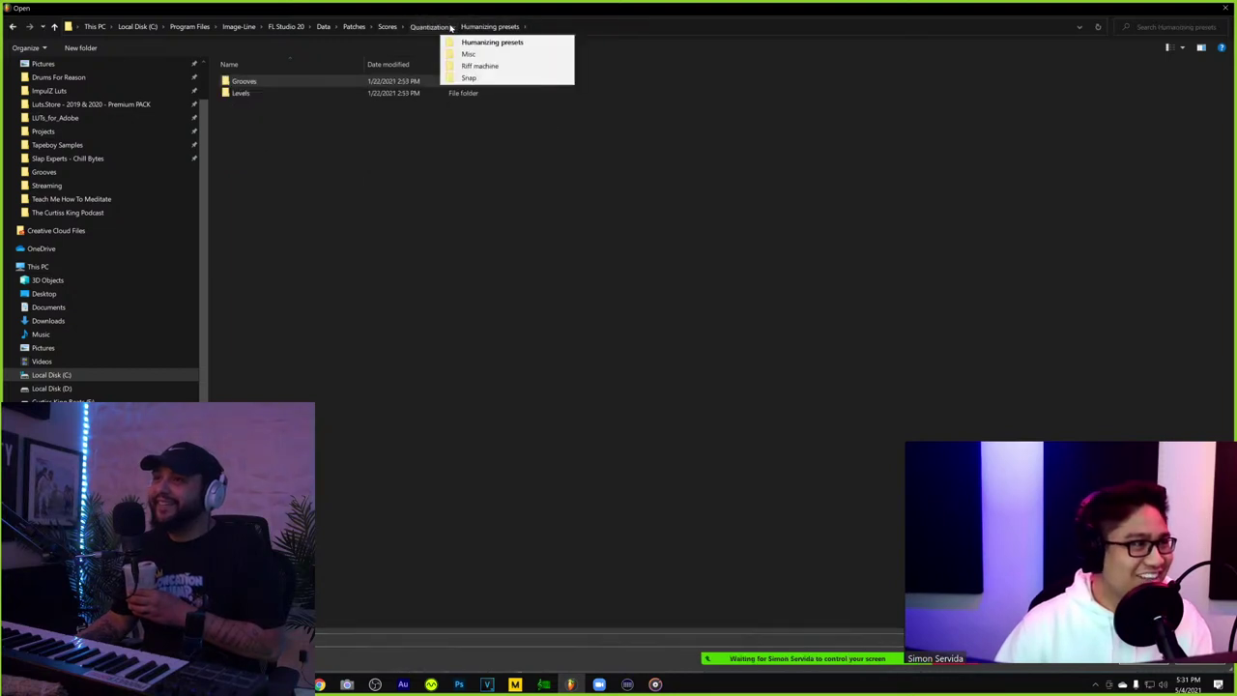
pyautogui.click(447, 27)
pyautogui.click(440, 28)
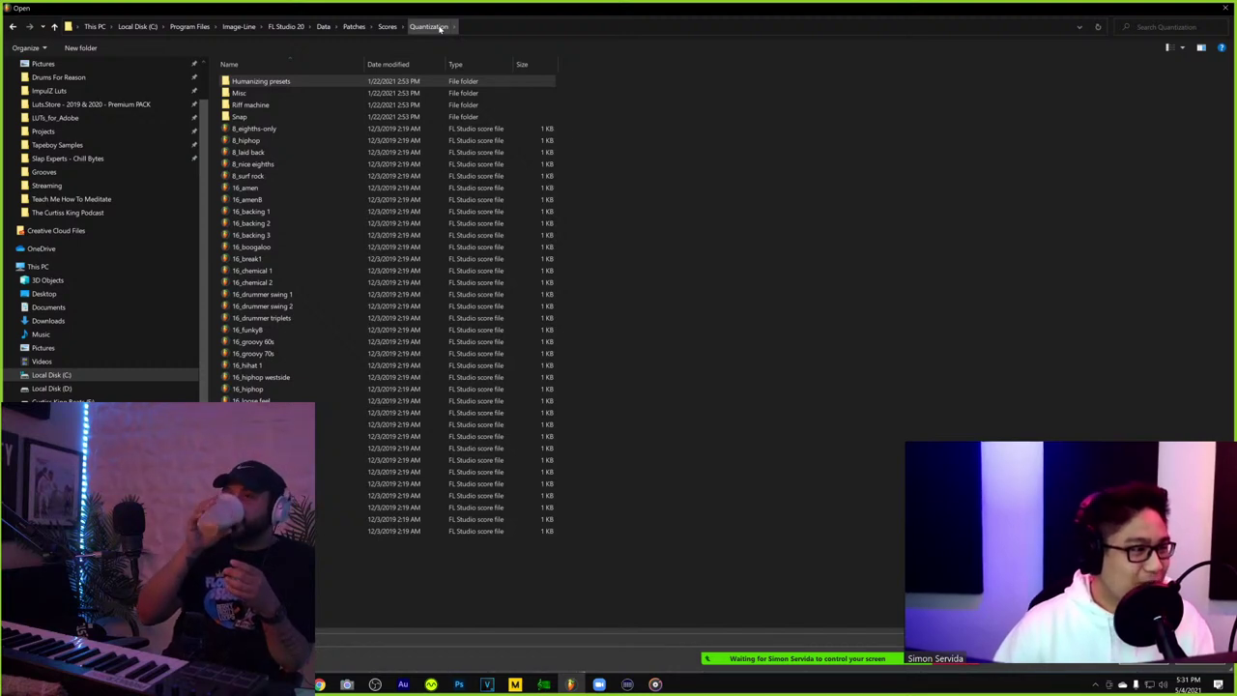
pyautogui.click(1150, 664)
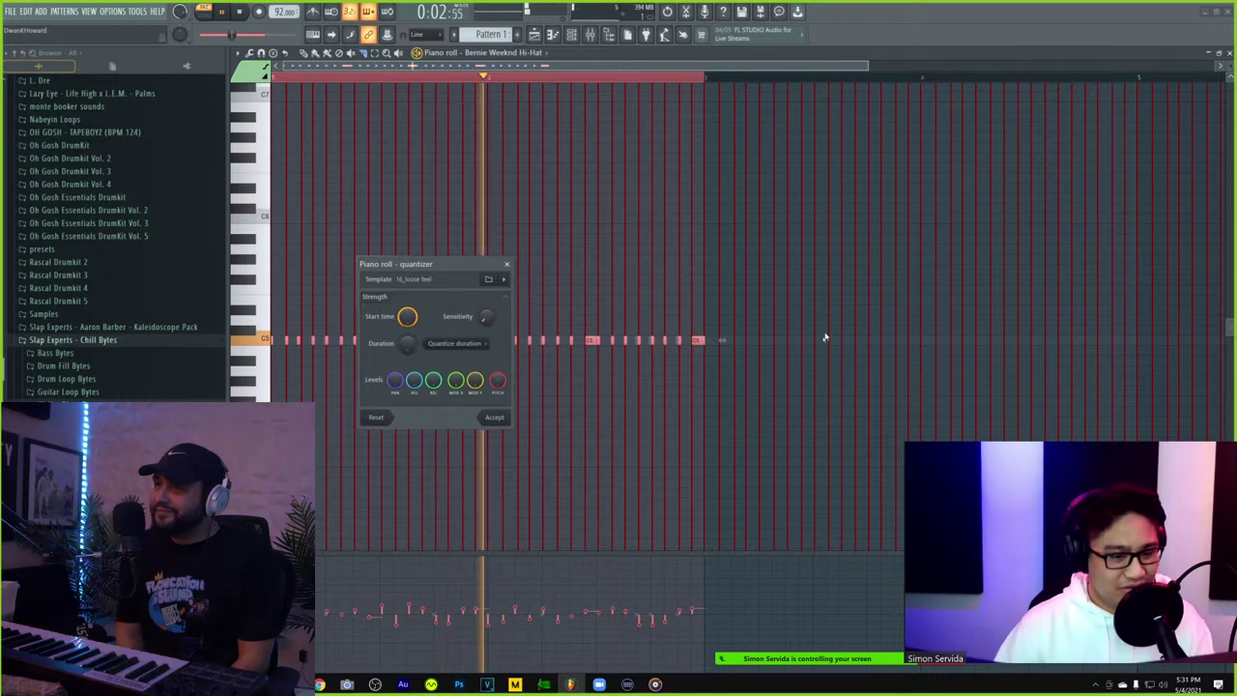
pyautogui.click(555, 36)
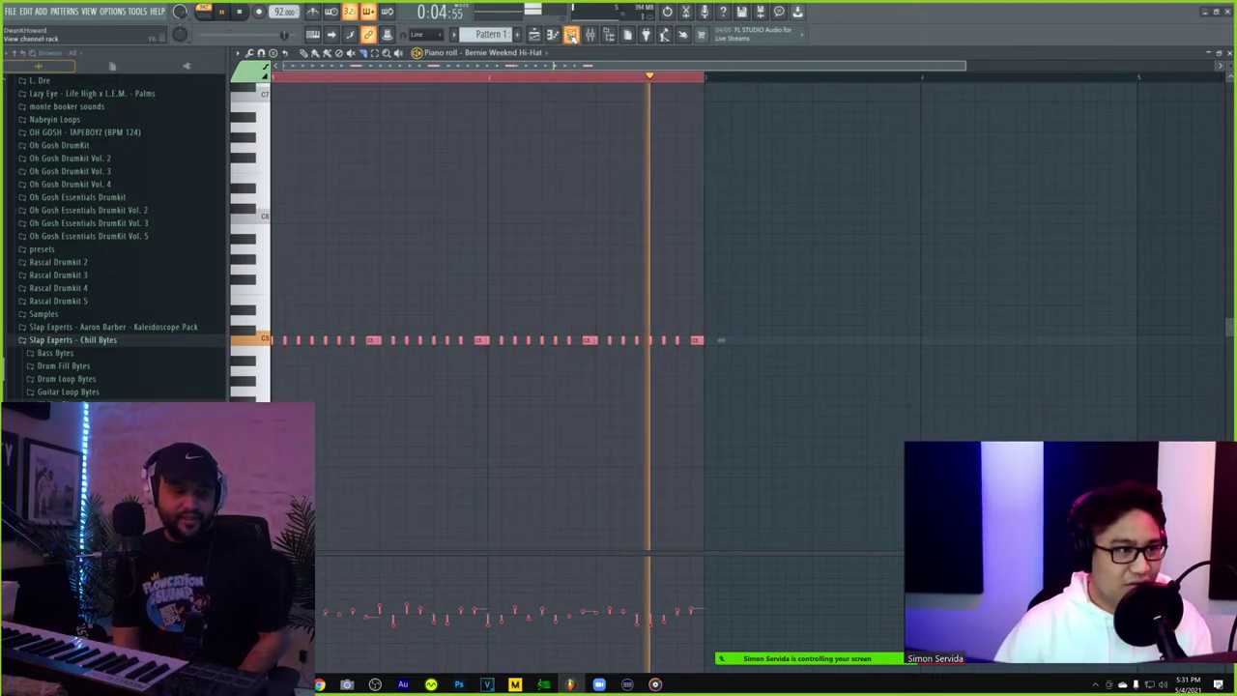
# - Delay the Bernie Weeknd Hi-Hat channel slightly using the time shift in its channel settings
pyautogui.click(571, 36)
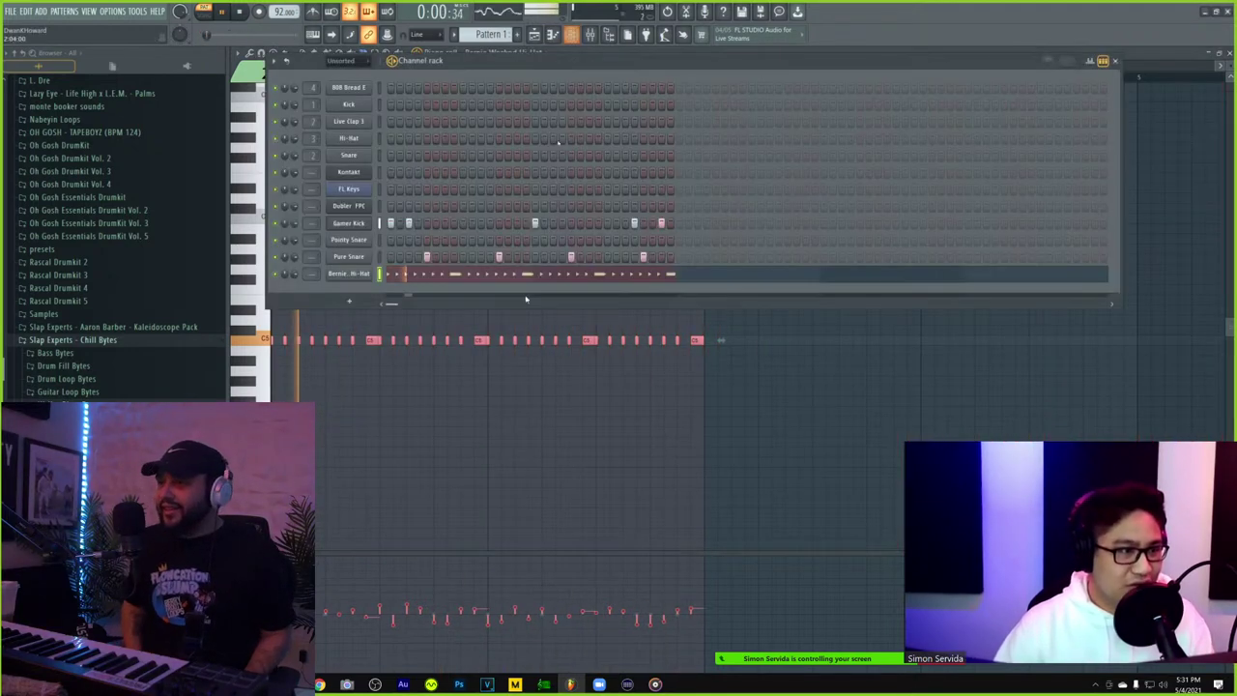
pyautogui.click(349, 274)
pyautogui.click(387, 212)
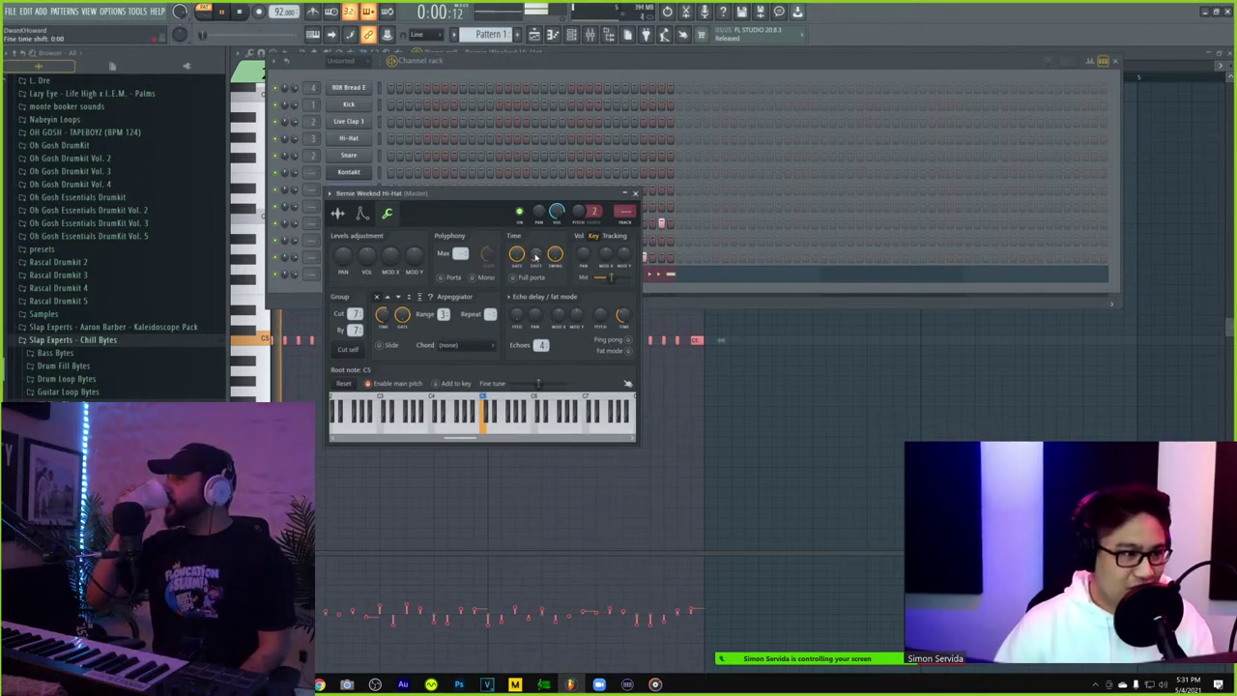
pyautogui.moveTo(536, 254)
pyautogui.mouseDown()
pyautogui.moveTo(536, 241)
pyautogui.moveTo(536, 252)
pyautogui.mouseUp()
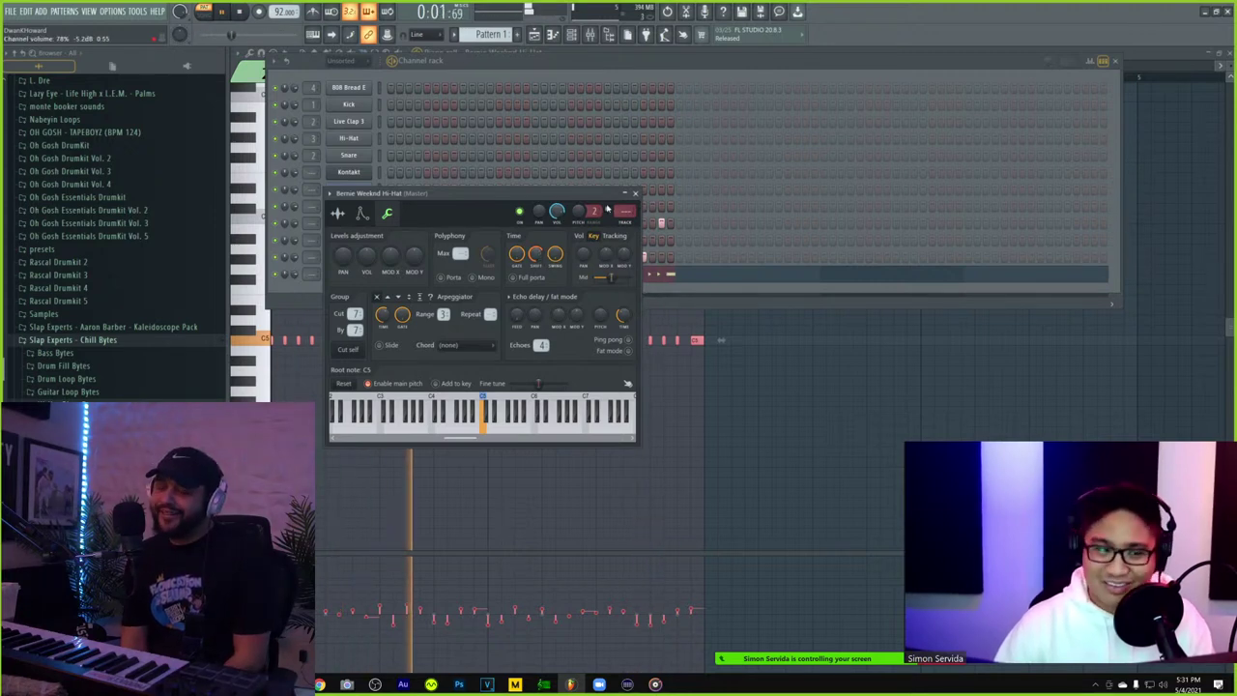
pyautogui.click(635, 193)
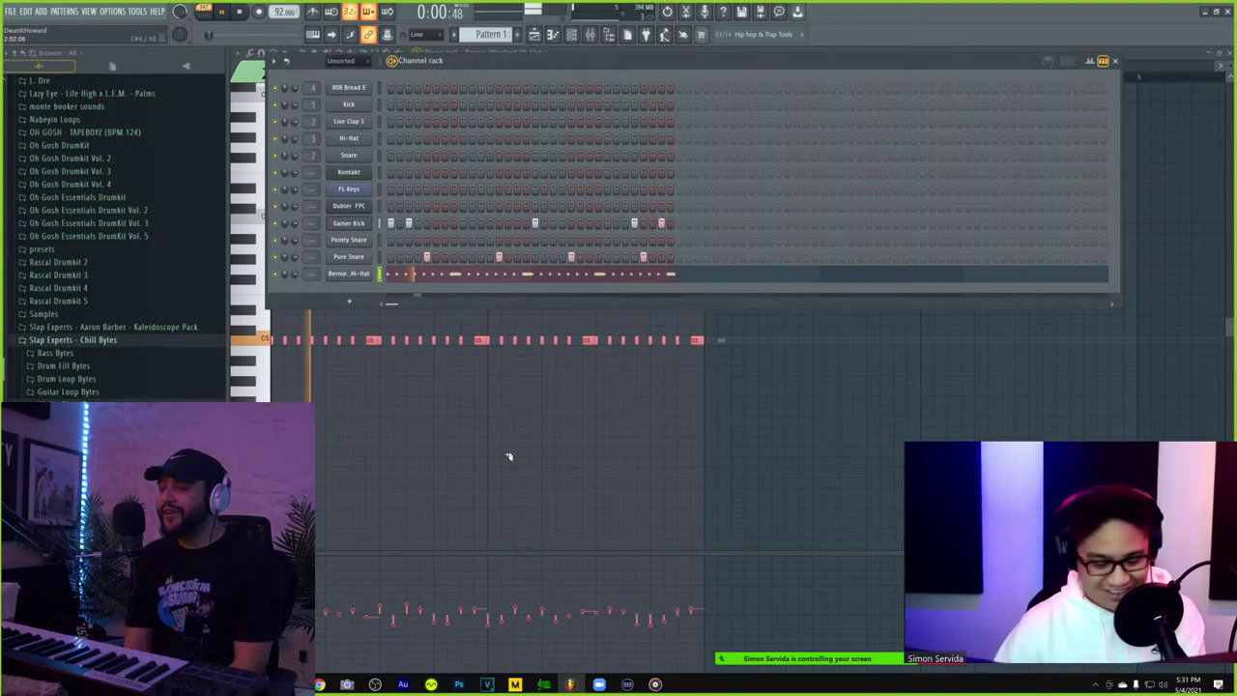
# - Transpose all hi-hat notes in the piano roll down three semitones to A4
pyautogui.click(480, 467)
pyautogui.hotkey('ctrl', 'a')
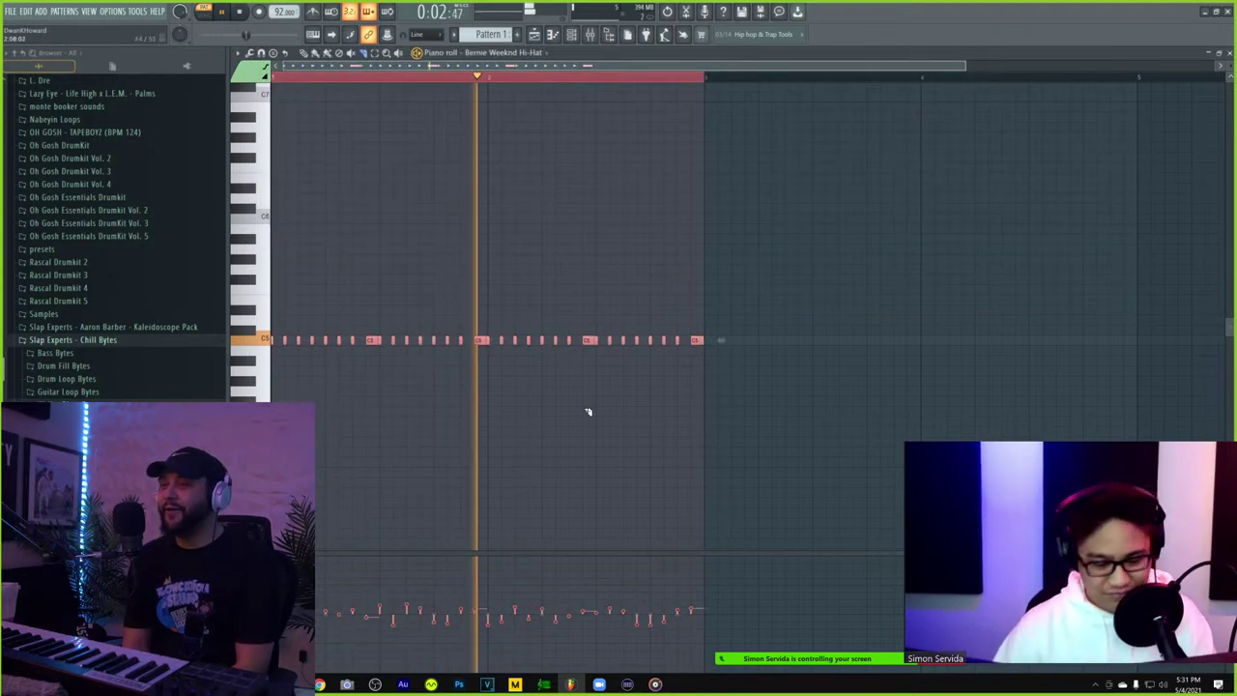
pyautogui.press('Down')
pyautogui.press('Down')
pyautogui.press('Down')
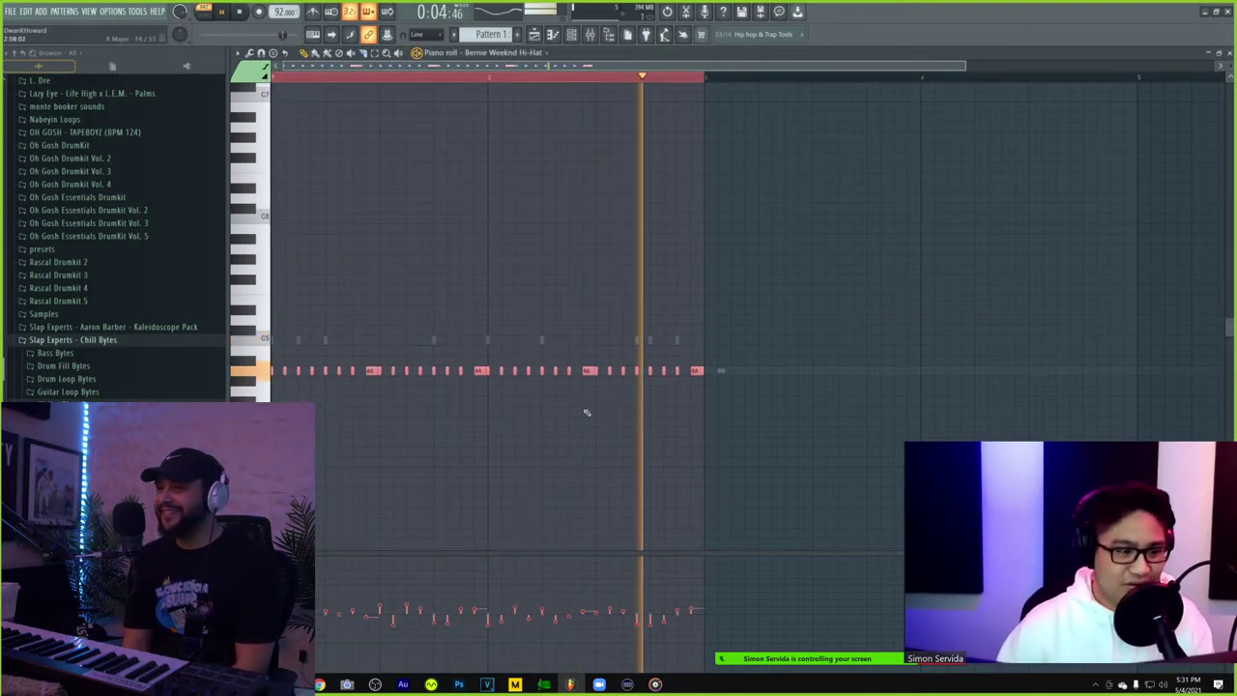
# - Display the hi-hat note velocities below the piano roll and inspect the sample settings of the Bernie Weeknd Hi-Hat channel
pyautogui.click(253, 567)
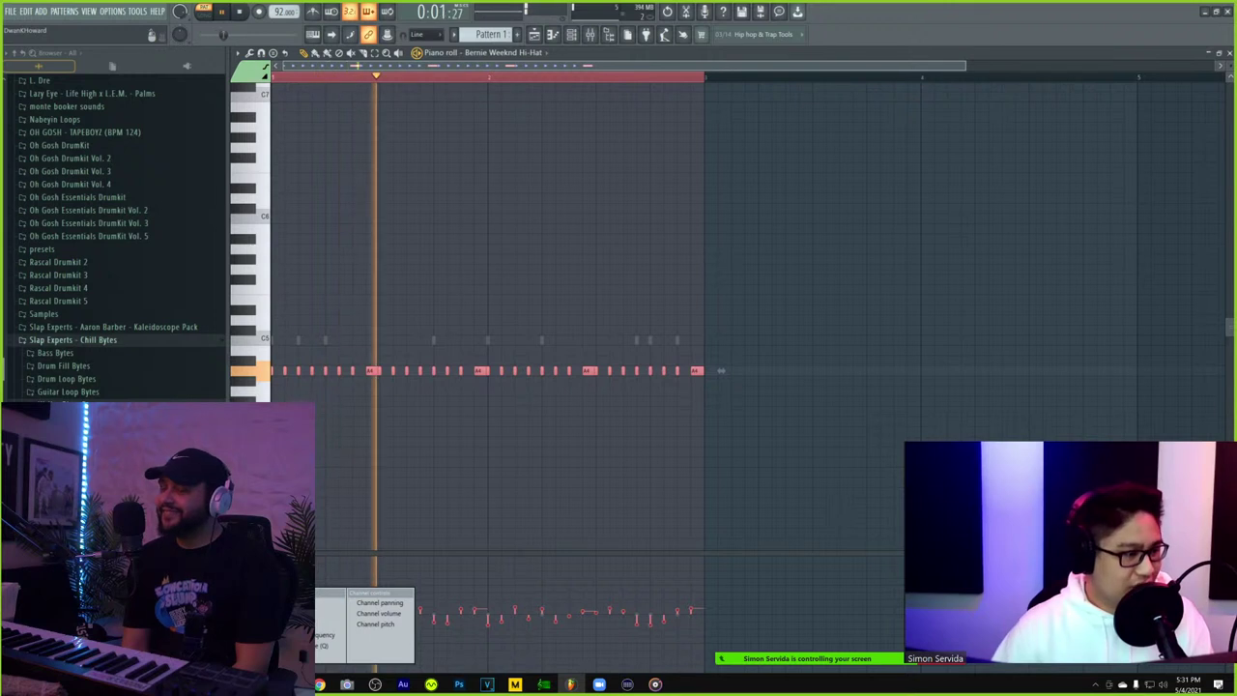
pyautogui.click(307, 615)
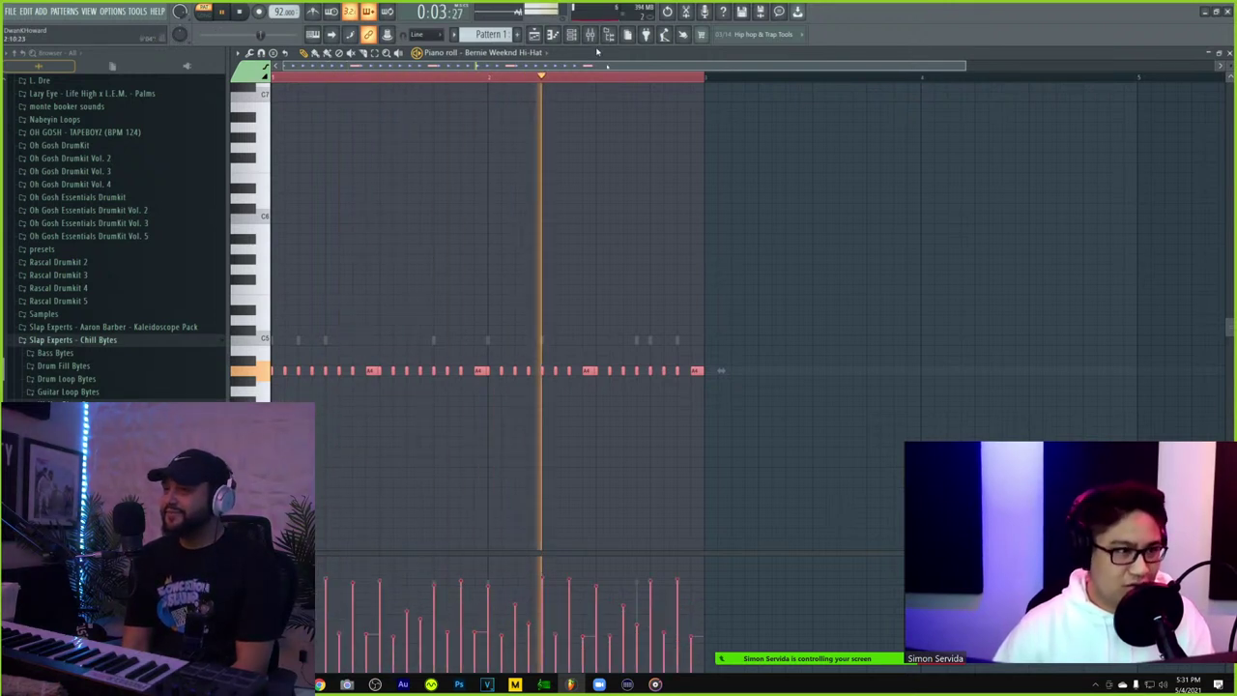
pyautogui.press('F6')
pyautogui.click(350, 275)
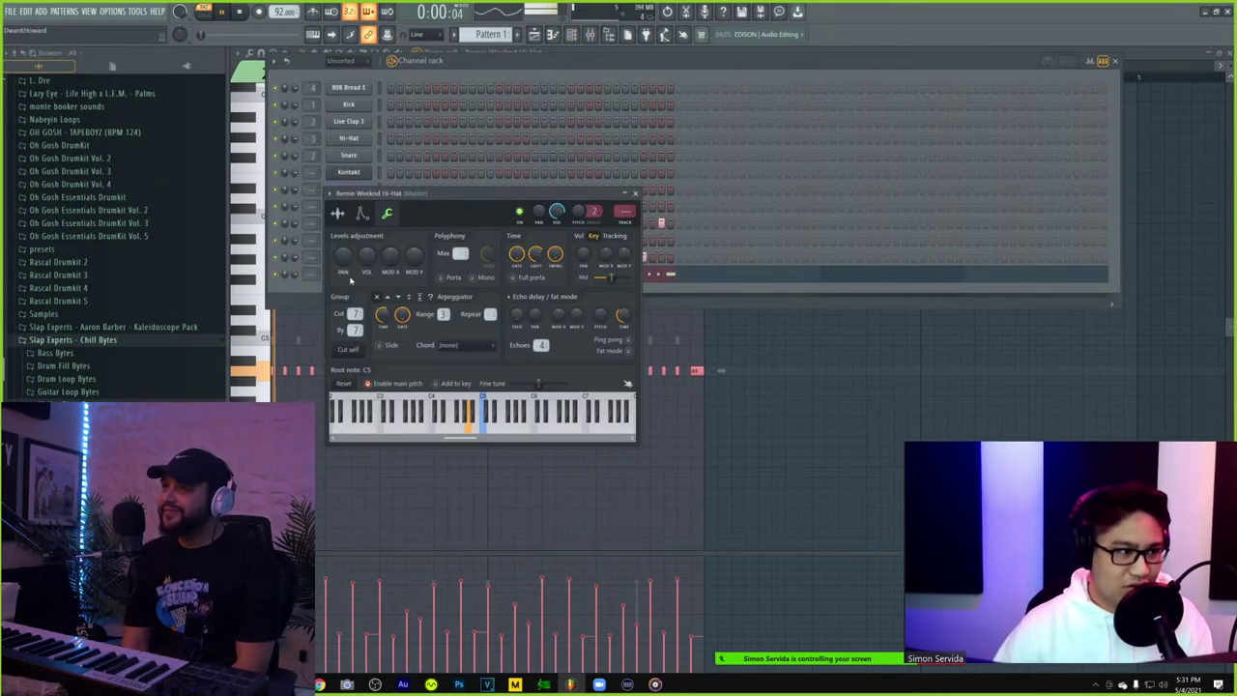
pyautogui.click(339, 214)
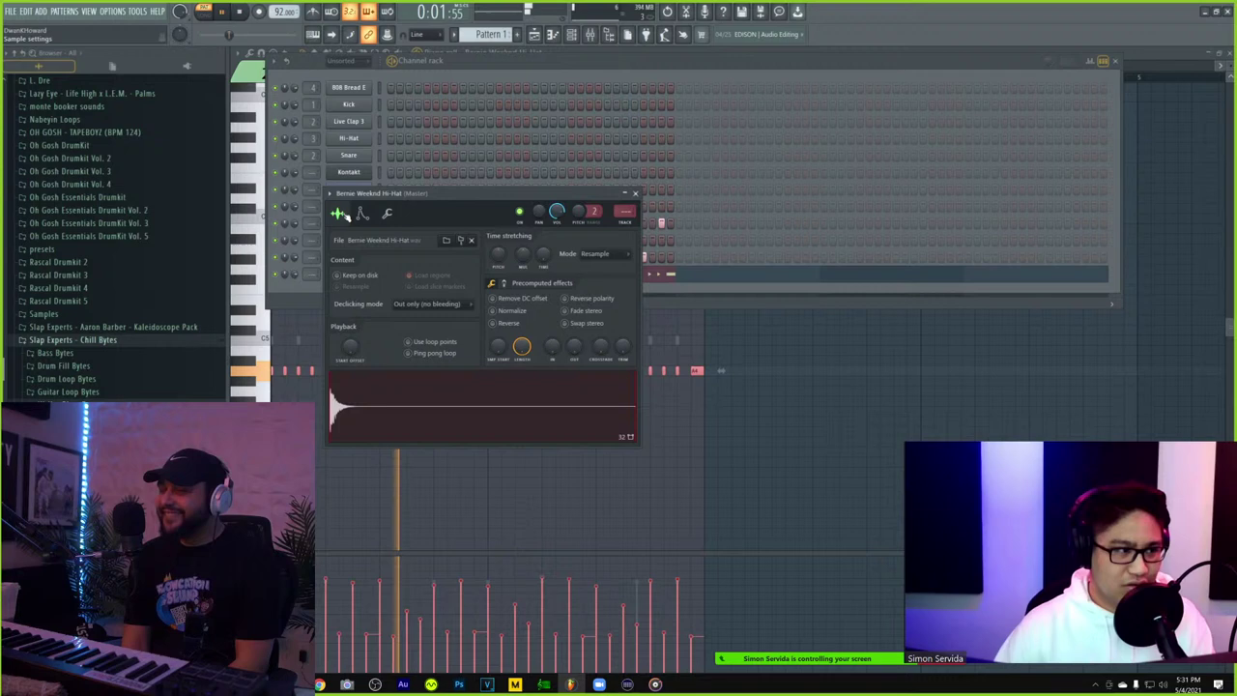
# - Audition all hi-hat notes four semitones lower at F4 and return them to A4
pyautogui.click(886, 484)
pyautogui.hotkey('ctrl', 'a')
pyautogui.hotkey('shift', 'Down')
pyautogui.hotkey('shift', 'Down')
pyautogui.hotkey('shift', 'Down')
pyautogui.hotkey('shift', 'Down')
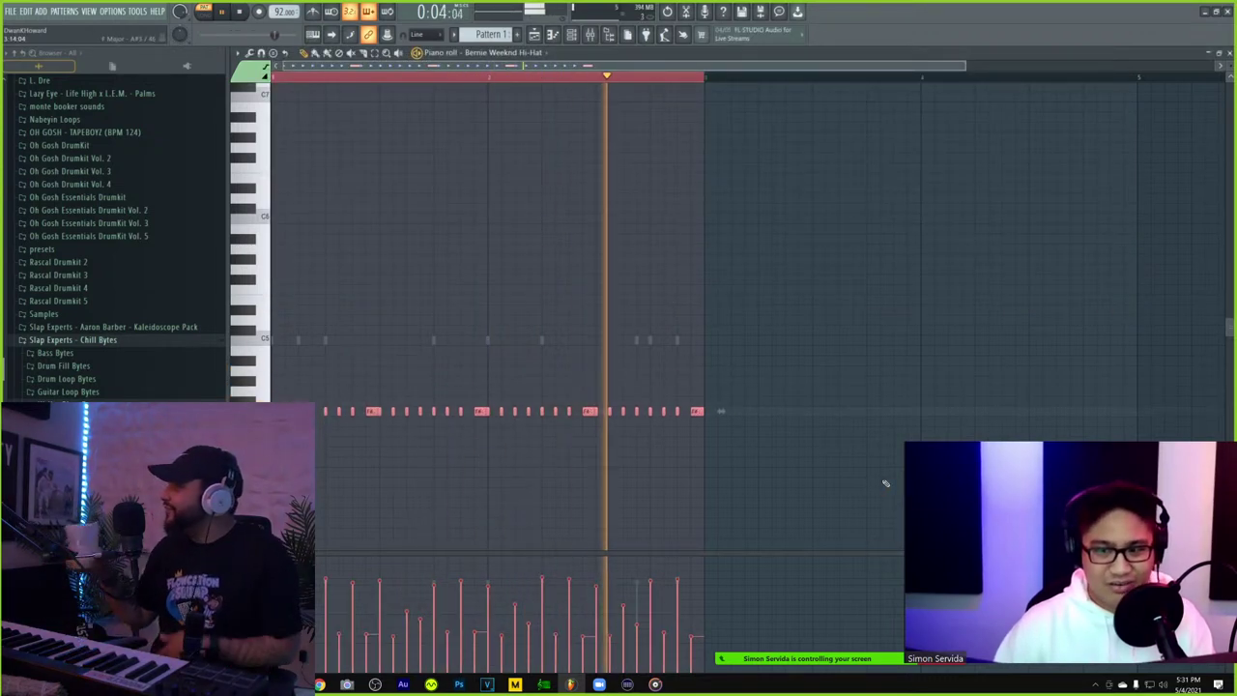
pyautogui.hotkey('shift', 'Up')
pyautogui.hotkey('shift', 'Up')
pyautogui.hotkey('shift', 'Up')
pyautogui.hotkey('shift', 'Up')
pyautogui.hotkey('shift', 'Up')
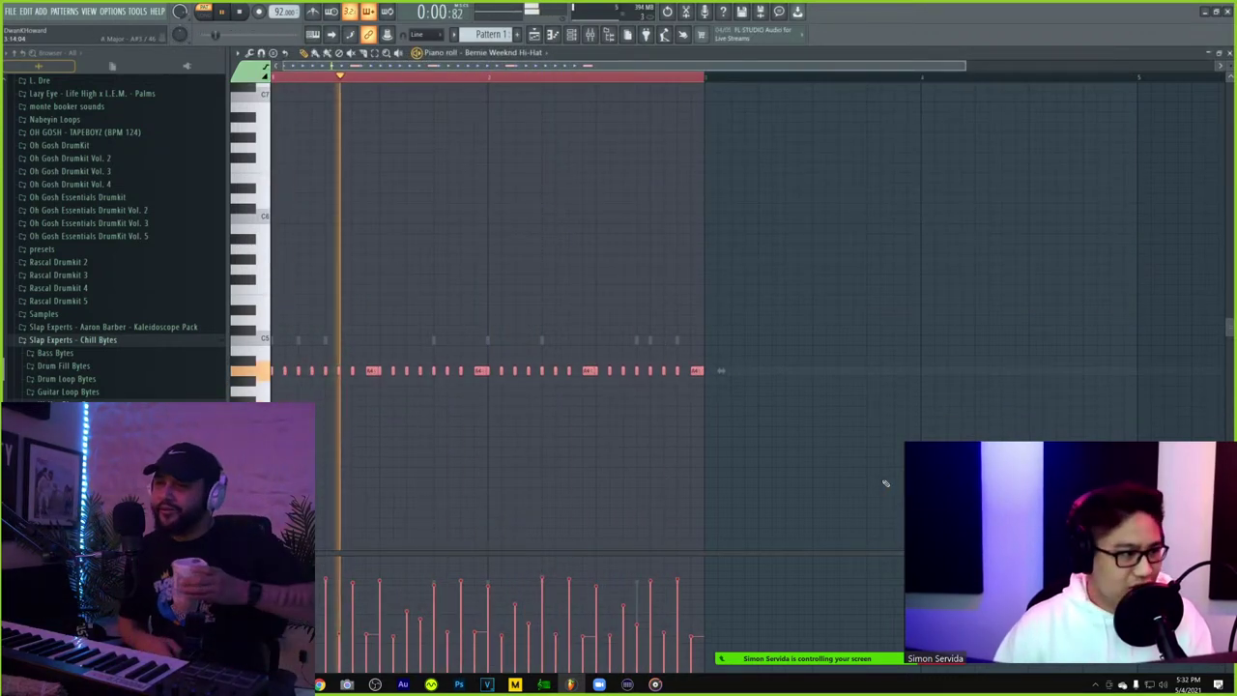
pyautogui.hotkey('shift', 'Down')
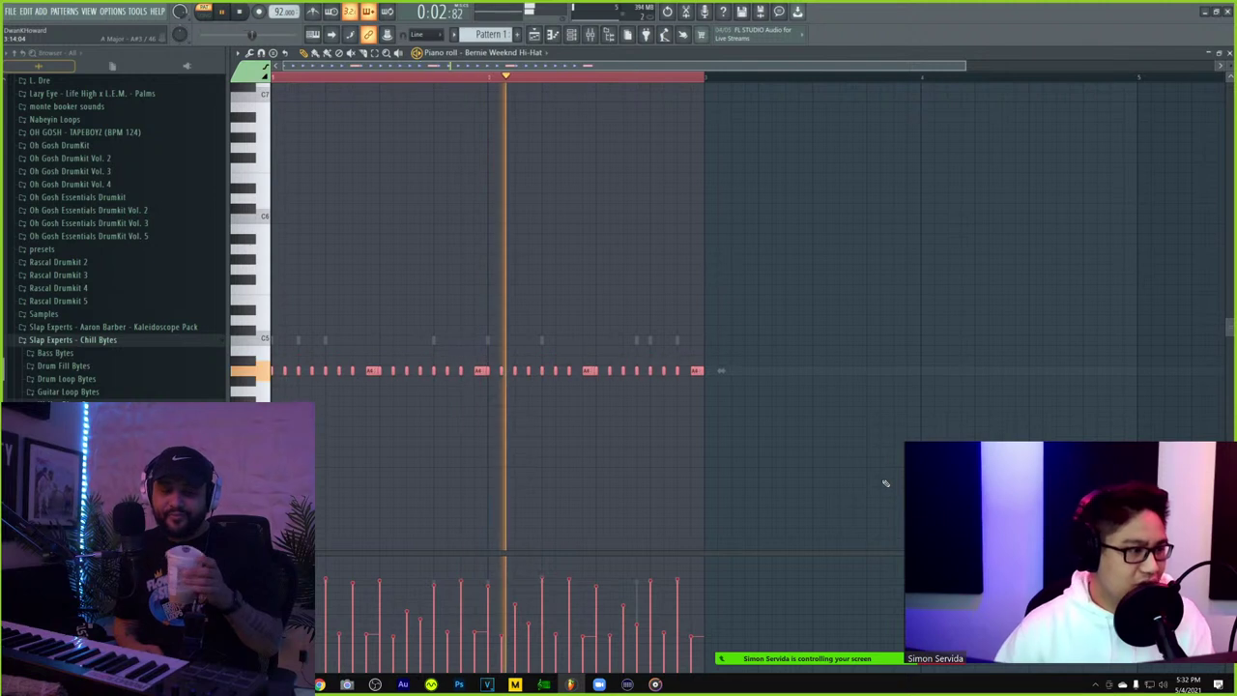
# - Stop playback, return to the playlist and place two consecutive Pattern 1 clips on Track 2, filling bars 1 to 4
pyautogui.click(571, 33)
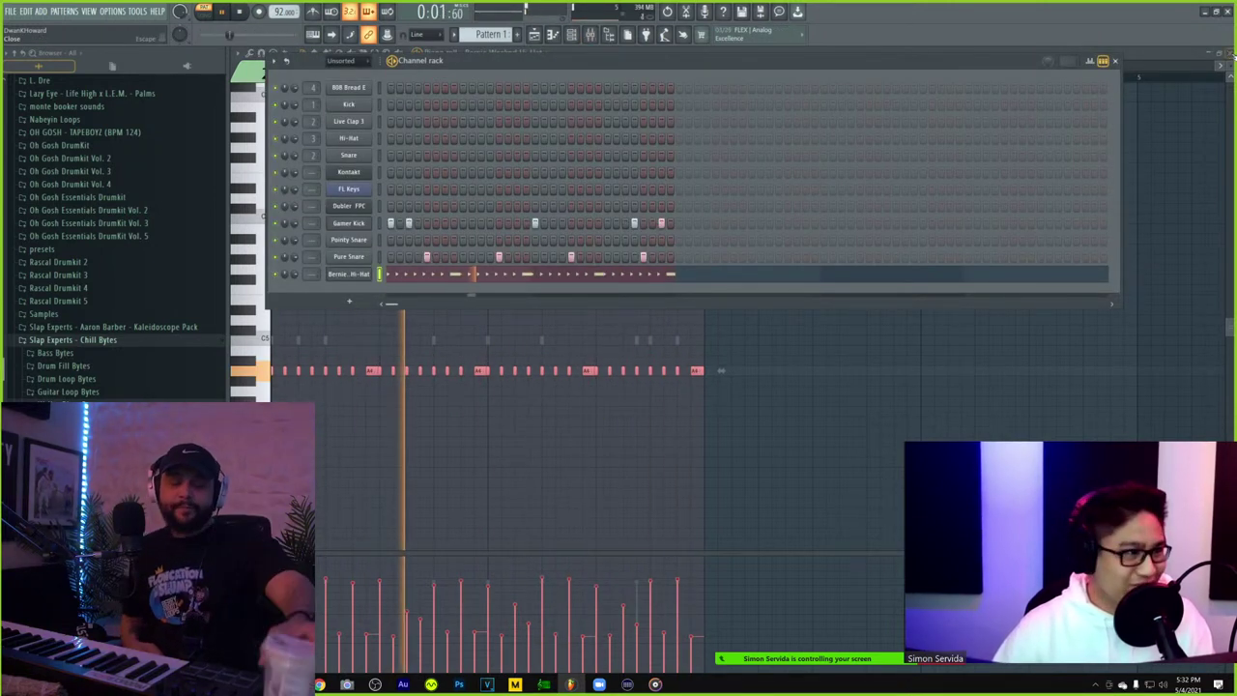
pyautogui.press('space')
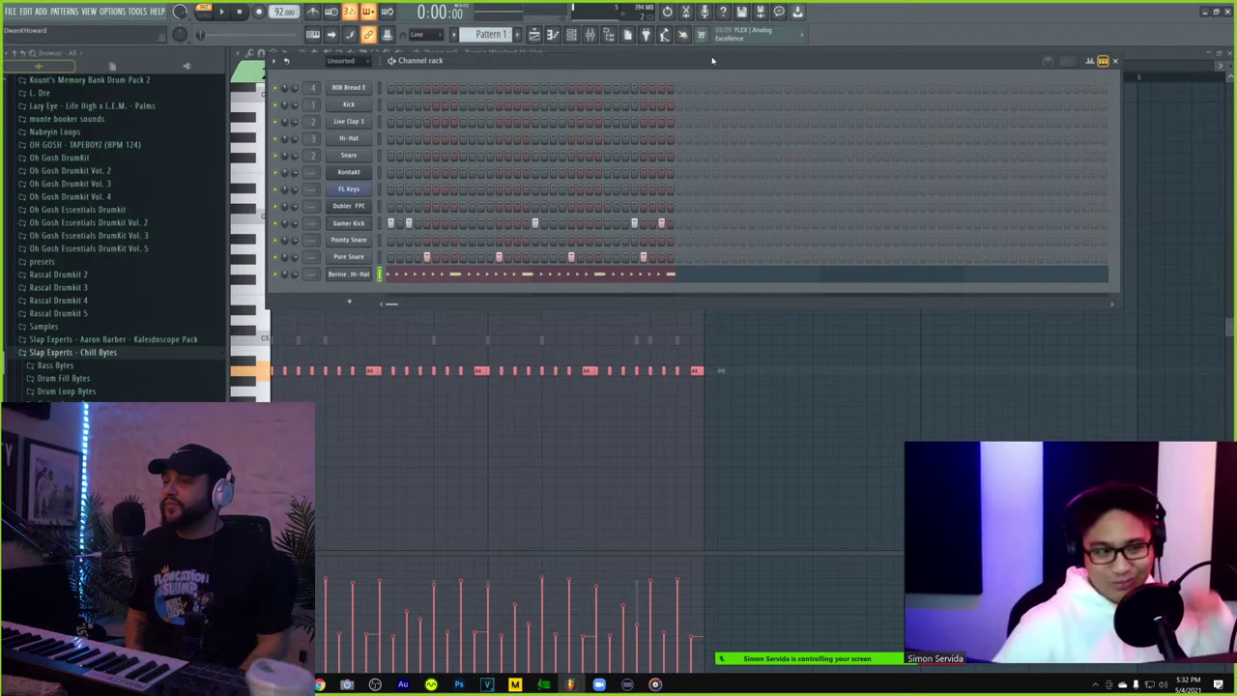
pyautogui.click(1230, 53)
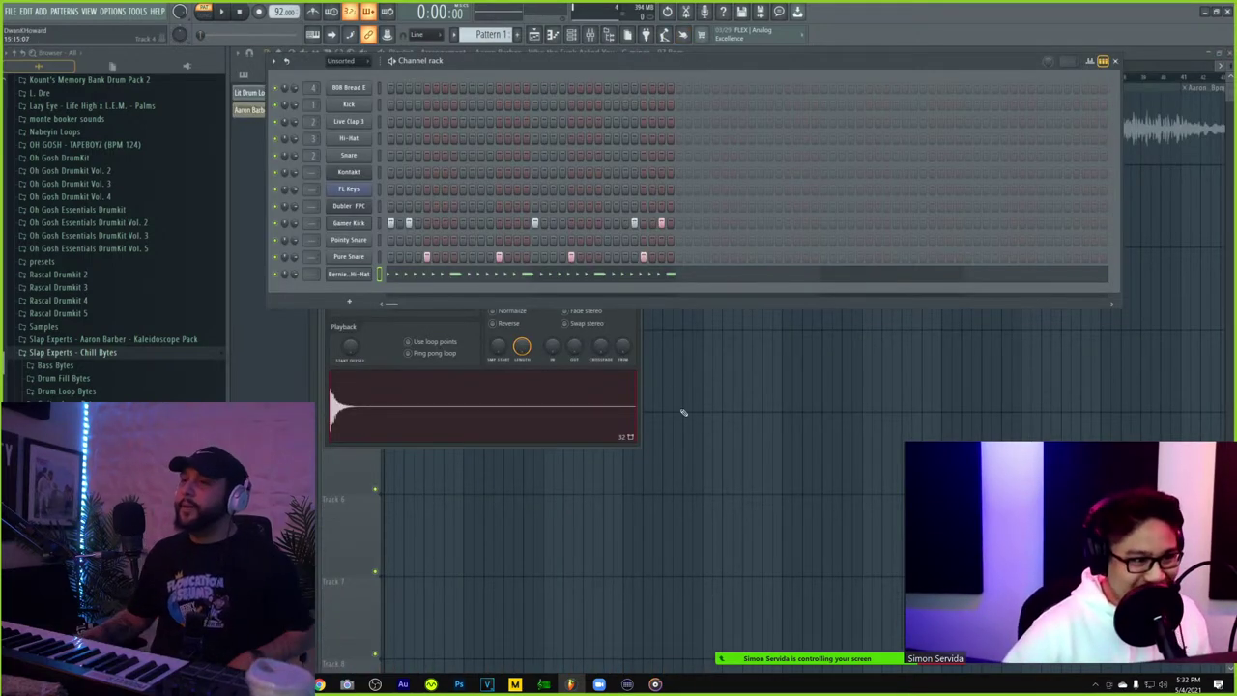
pyautogui.click(760, 381)
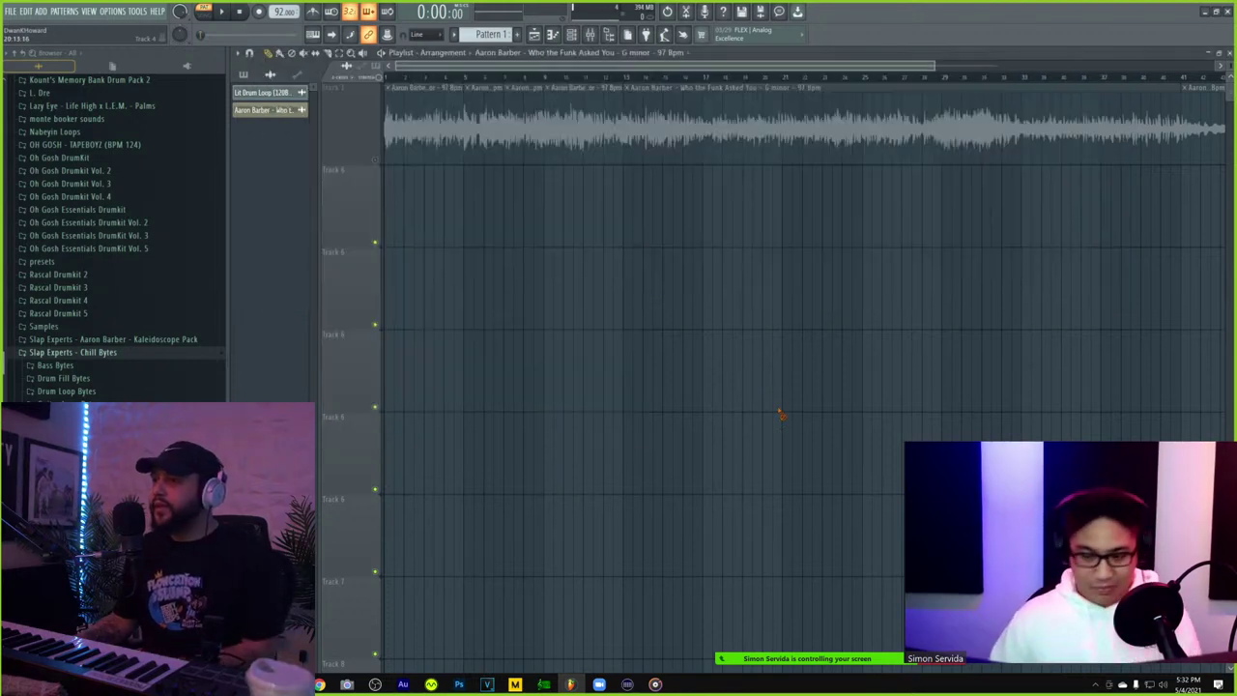
pyautogui.click(244, 75)
pyautogui.moveTo(284, 130); pyautogui.dragTo(352, 213)
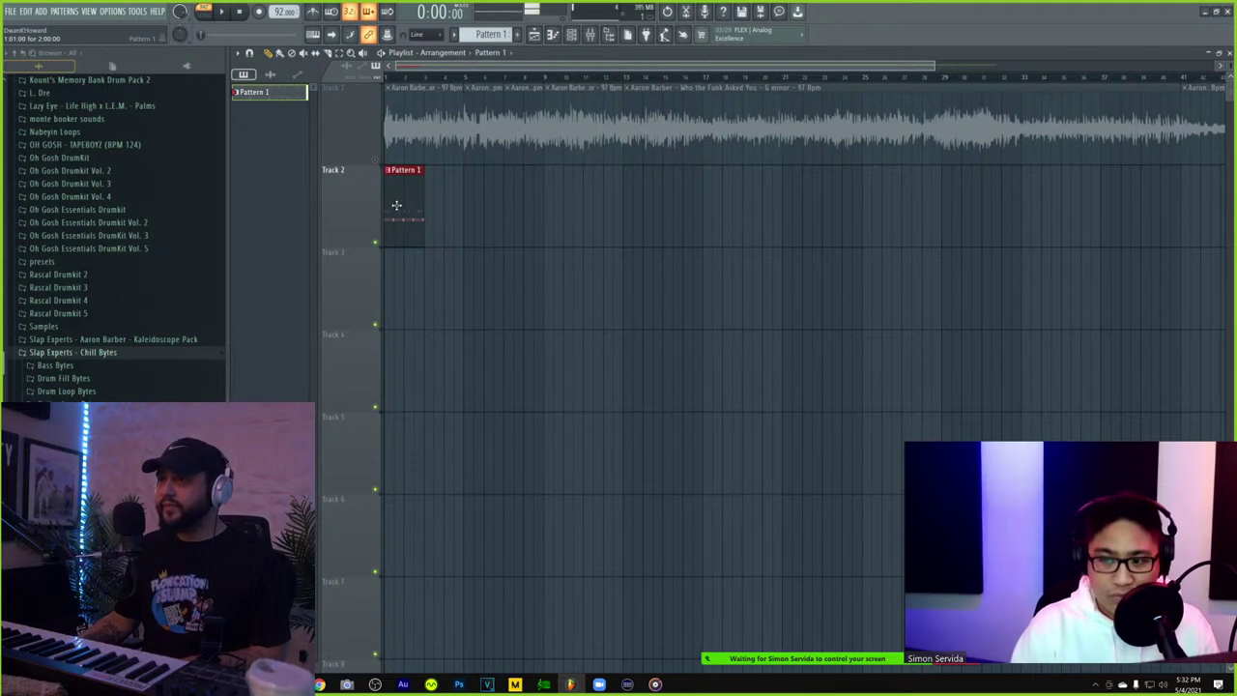
pyautogui.moveTo(447, 193); pyautogui.dragTo(431, 188)
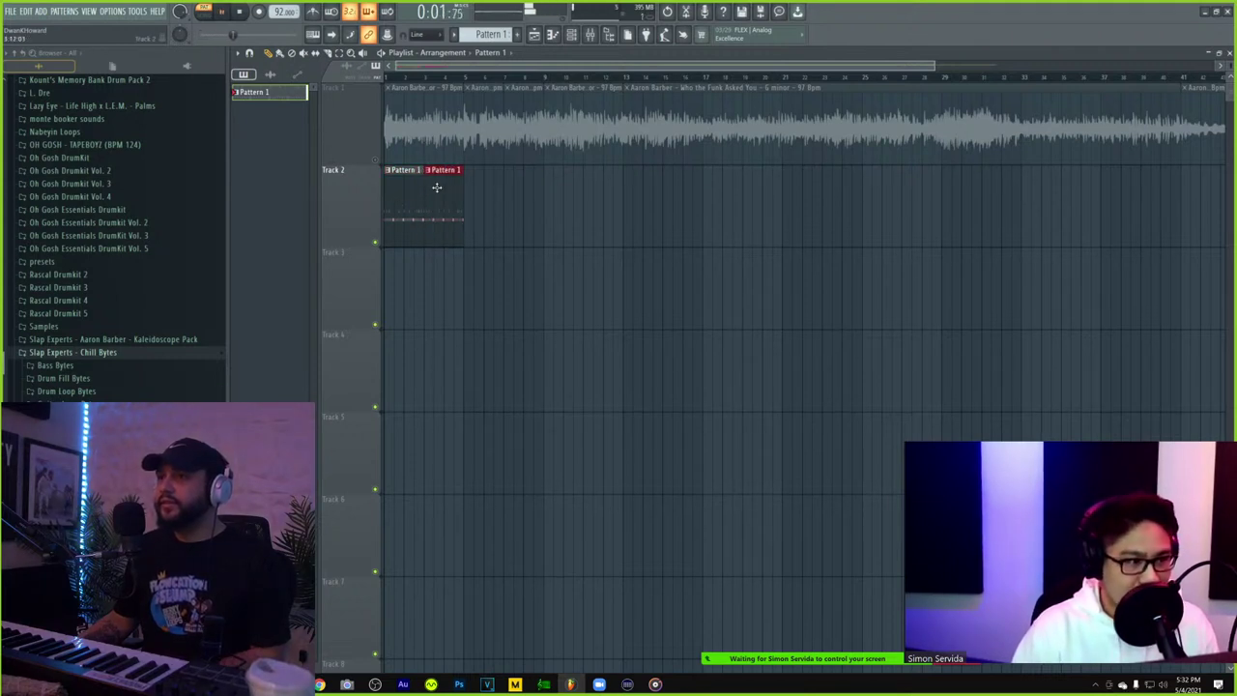
# - Switch playback to song mode and unmute the Who the Funk Asked You audio on Track 1
pyautogui.click(207, 13)
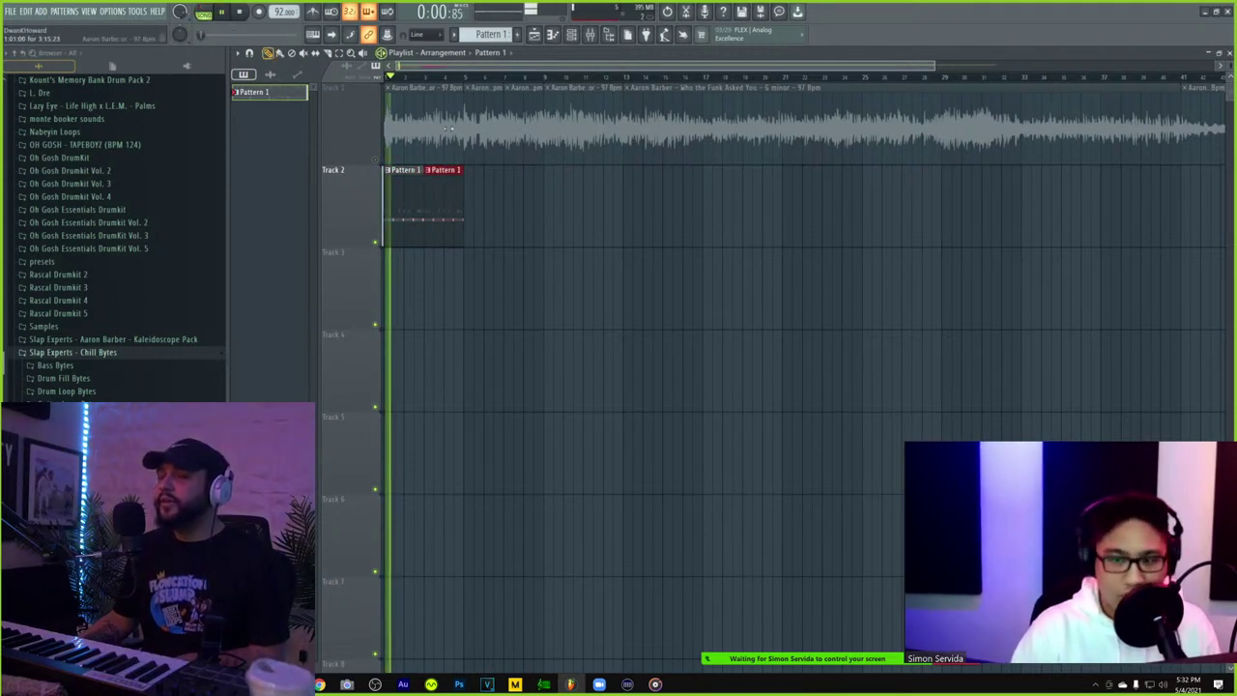
pyautogui.press('space')
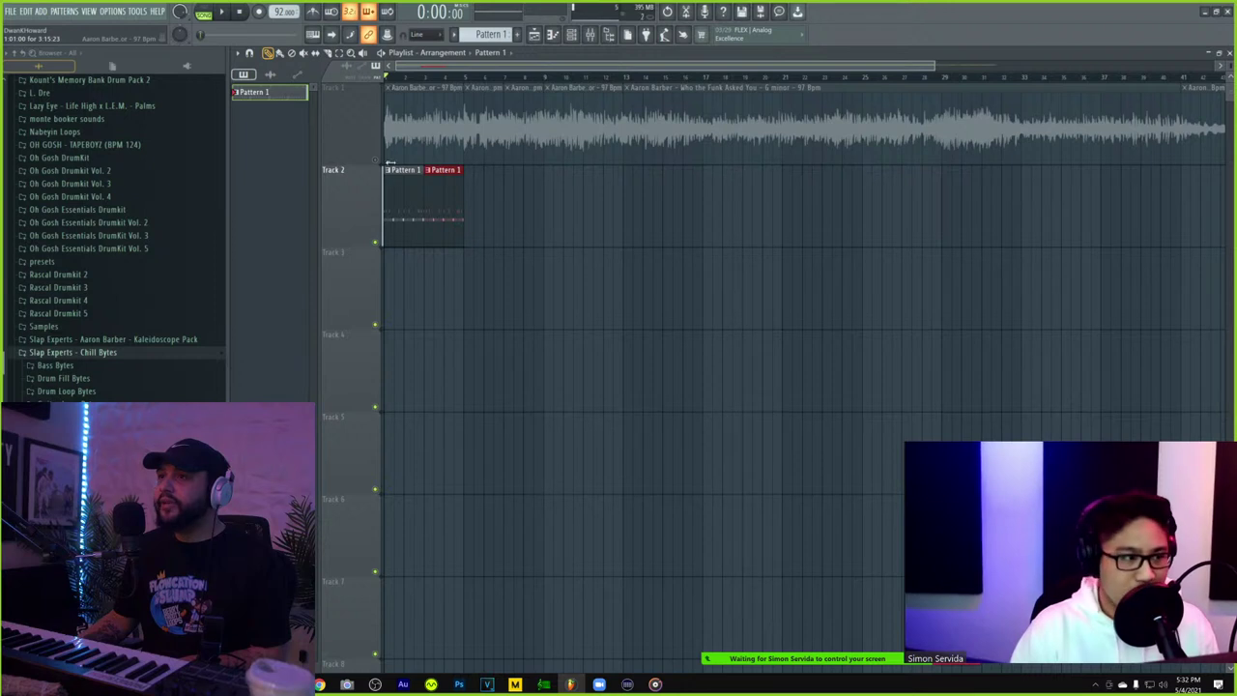
pyautogui.click(379, 161)
# - Move the two-bar audio slices at bars 5 and 7 of Track 1 to Track 3, at bars 15 and 5 respectively
pyautogui.moveTo(477, 121); pyautogui.dragTo(478, 290)
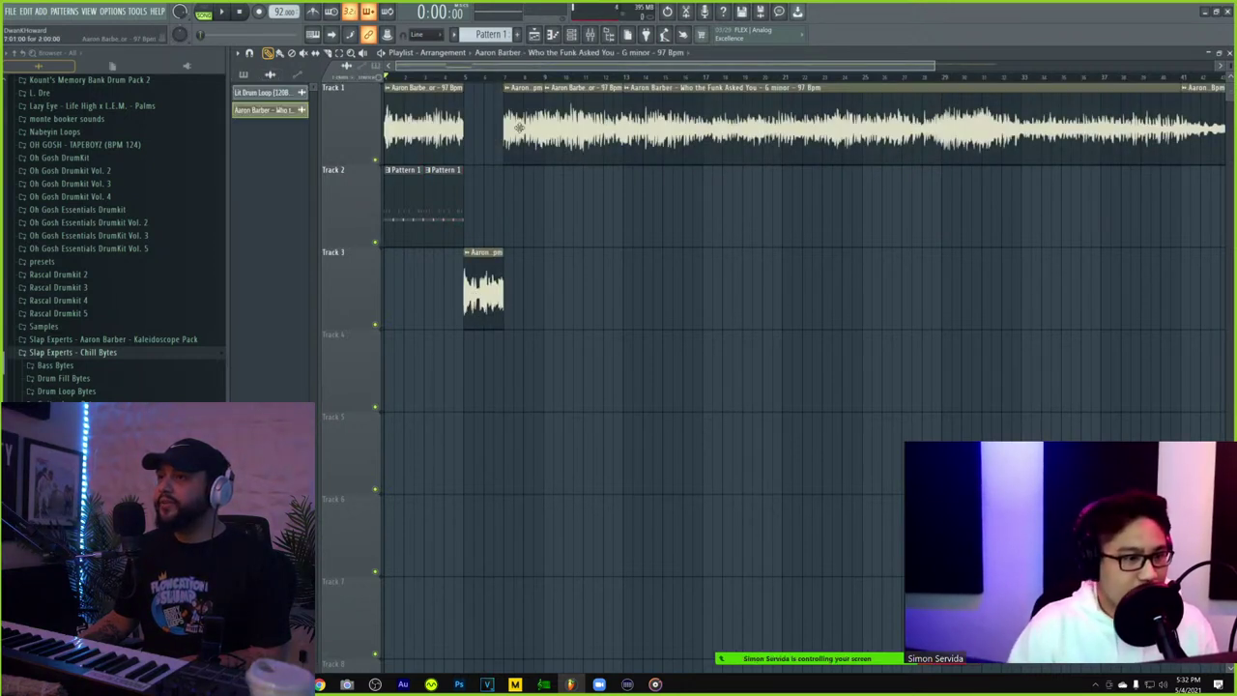
pyautogui.moveTo(519, 127); pyautogui.dragTo(565, 320)
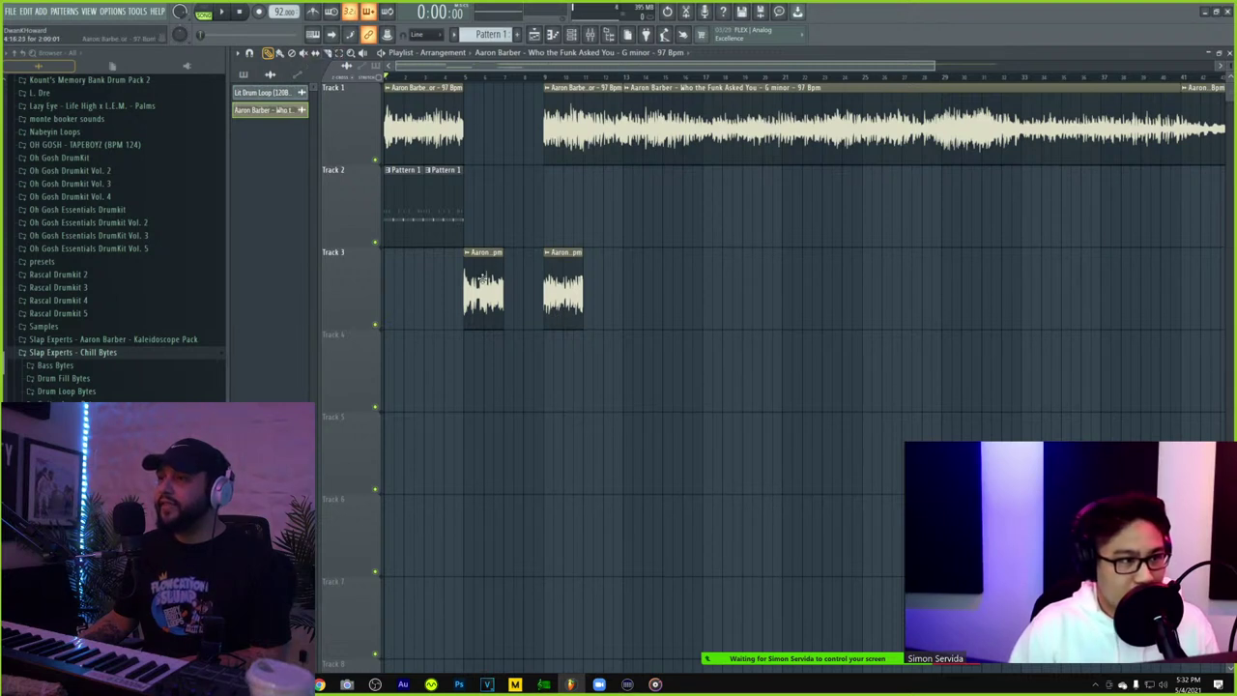
pyautogui.moveTo(482, 278); pyautogui.dragTo(682, 280)
pyautogui.moveTo(561, 280); pyautogui.dragTo(473, 278)
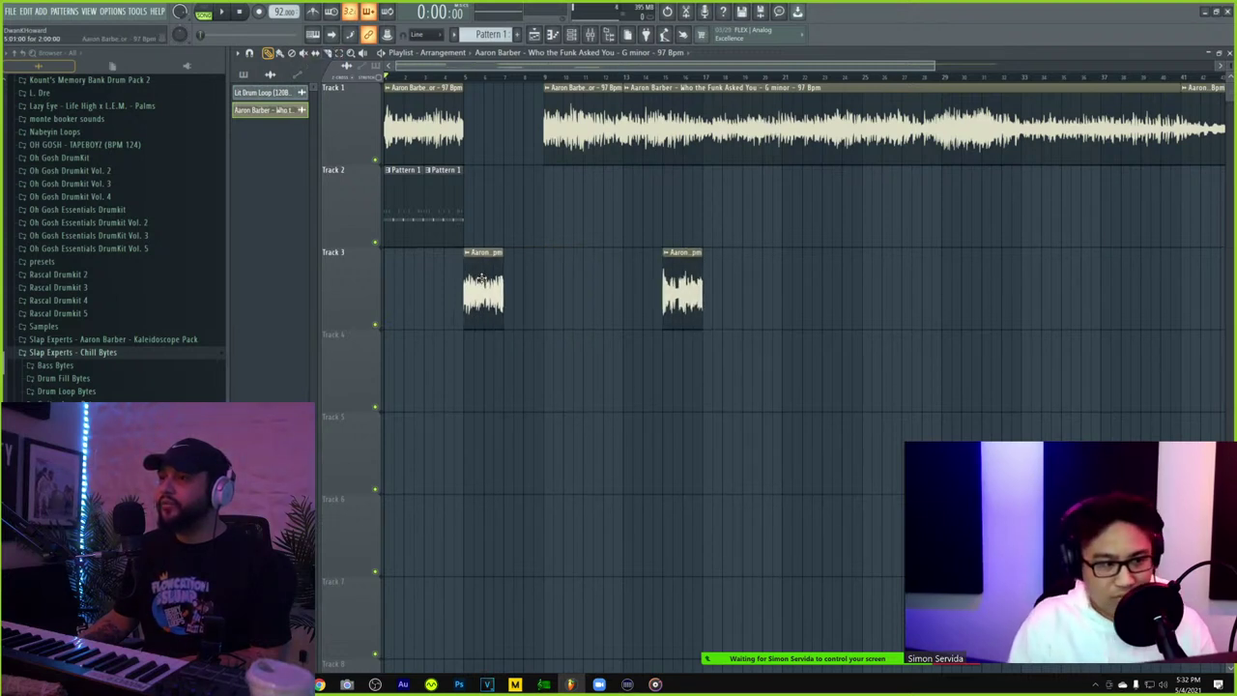
# - Play the arrangement, jump to bar 9, and move the Track 3 slice at bar 5 to about bar 18.5
pyautogui.press('space')
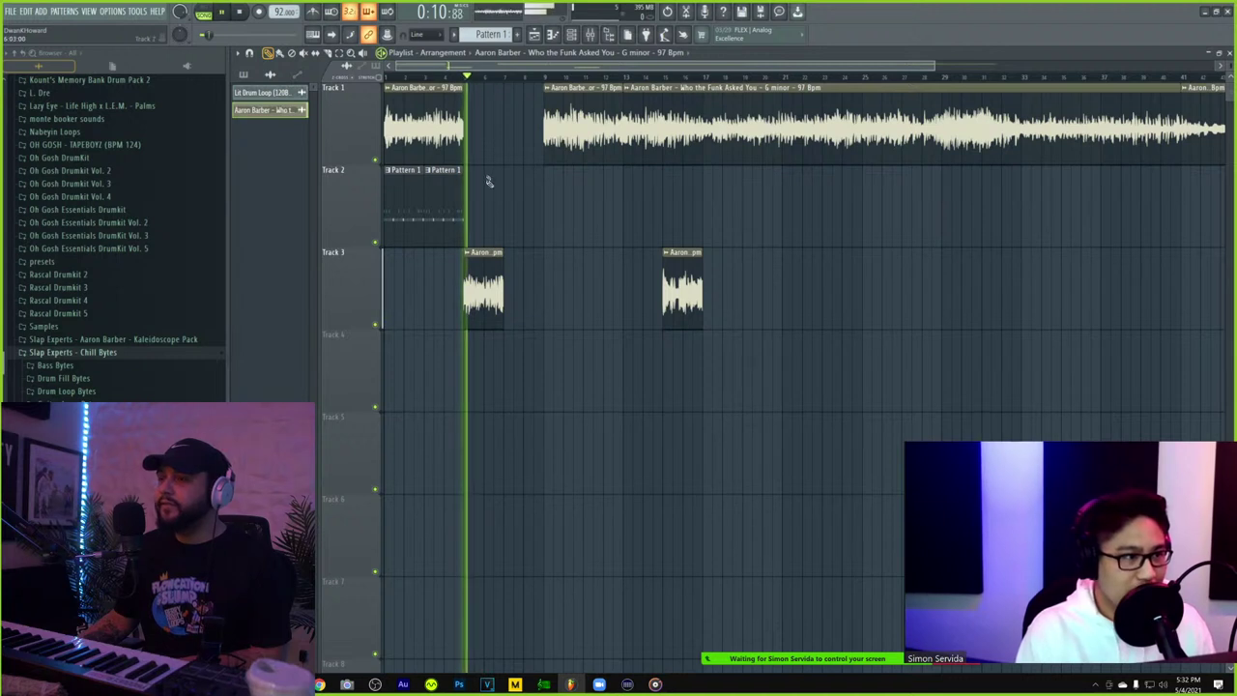
pyautogui.click(548, 77)
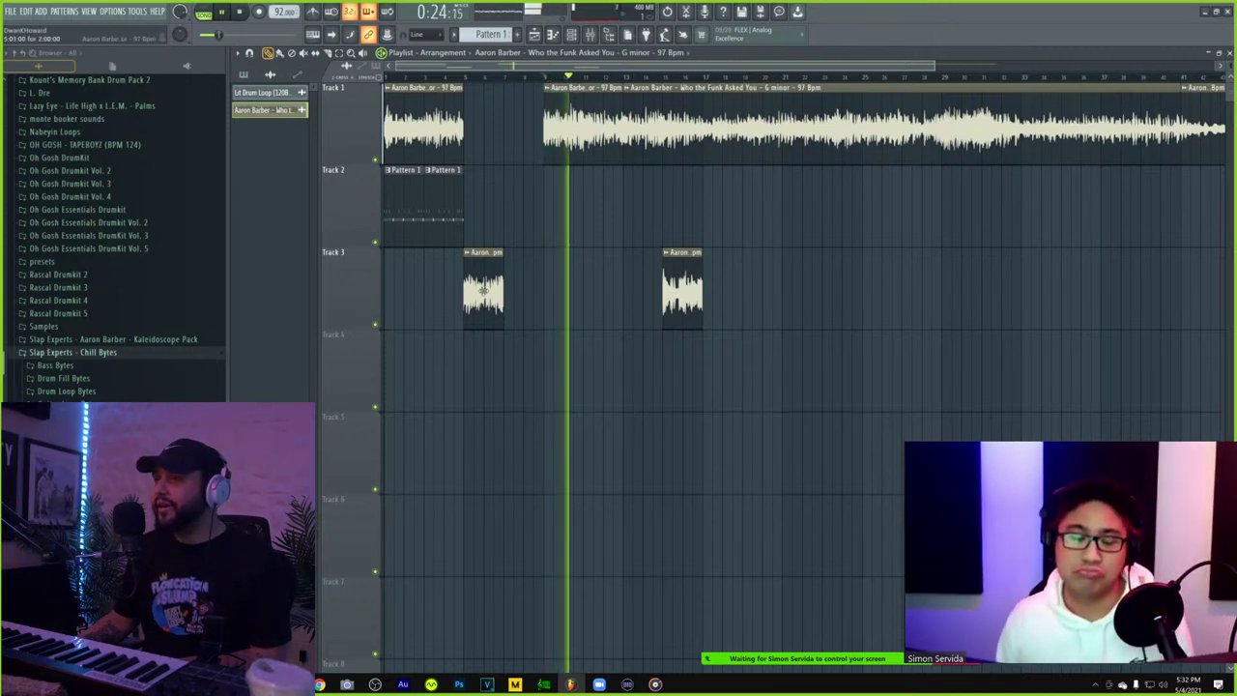
pyautogui.moveTo(484, 290); pyautogui.dragTo(751, 290)
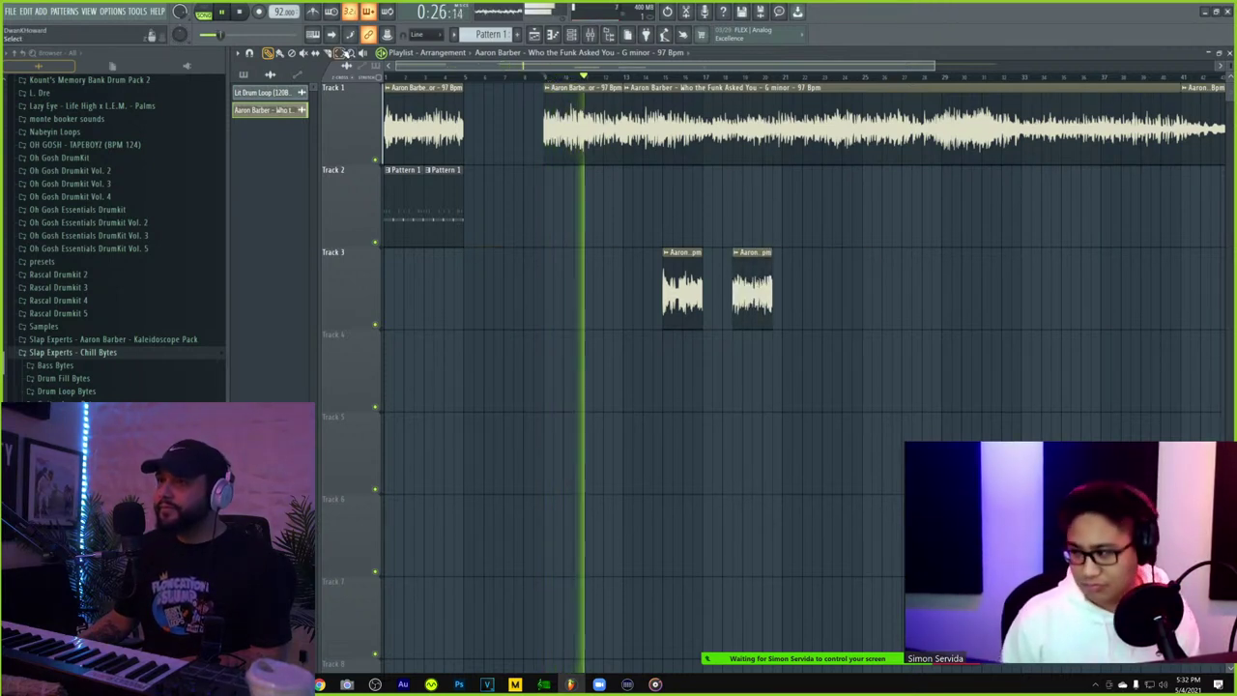
# - Consolidate the four-bar Who the Funk Asked You clip at bar 9 into a new audio clip and delete the muted original
pyautogui.press('space')
pyautogui.keyDown('ctrl'); pyautogui.click(578, 109); pyautogui.keyUp('ctrl')
pyautogui.hotkey('ctrl', 'r')
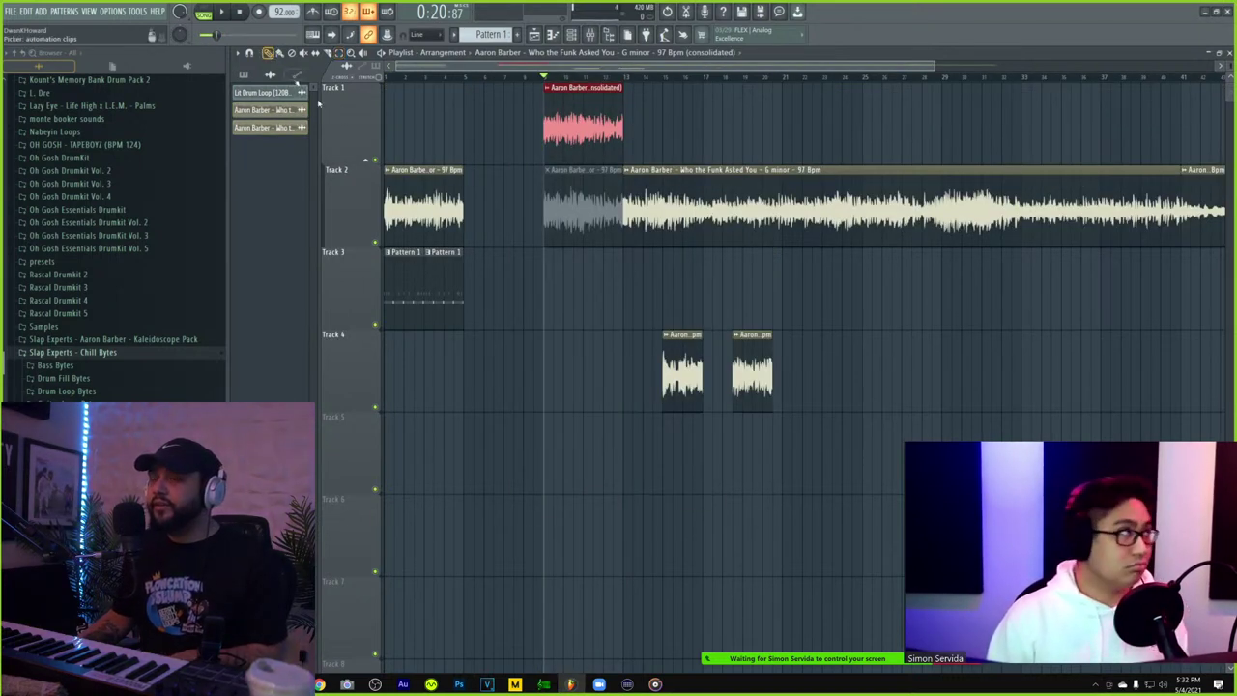
pyautogui.rightClick(600, 224)
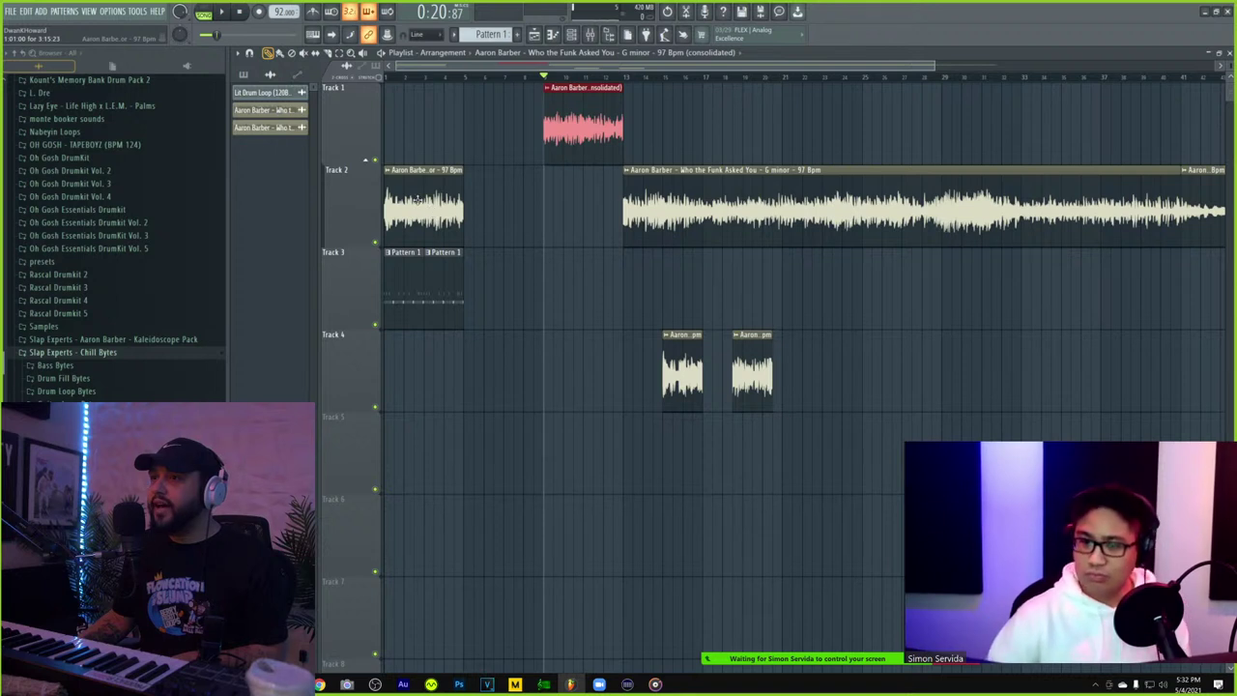
# - Move the four-bar audio clip at bar 1 of Track 2 to about bar 16.5 on Track 1, and the consolidated clip to bar 5
pyautogui.moveTo(417, 200); pyautogui.dragTo(723, 101)
pyautogui.moveTo(586, 101); pyautogui.dragTo(185, 87)
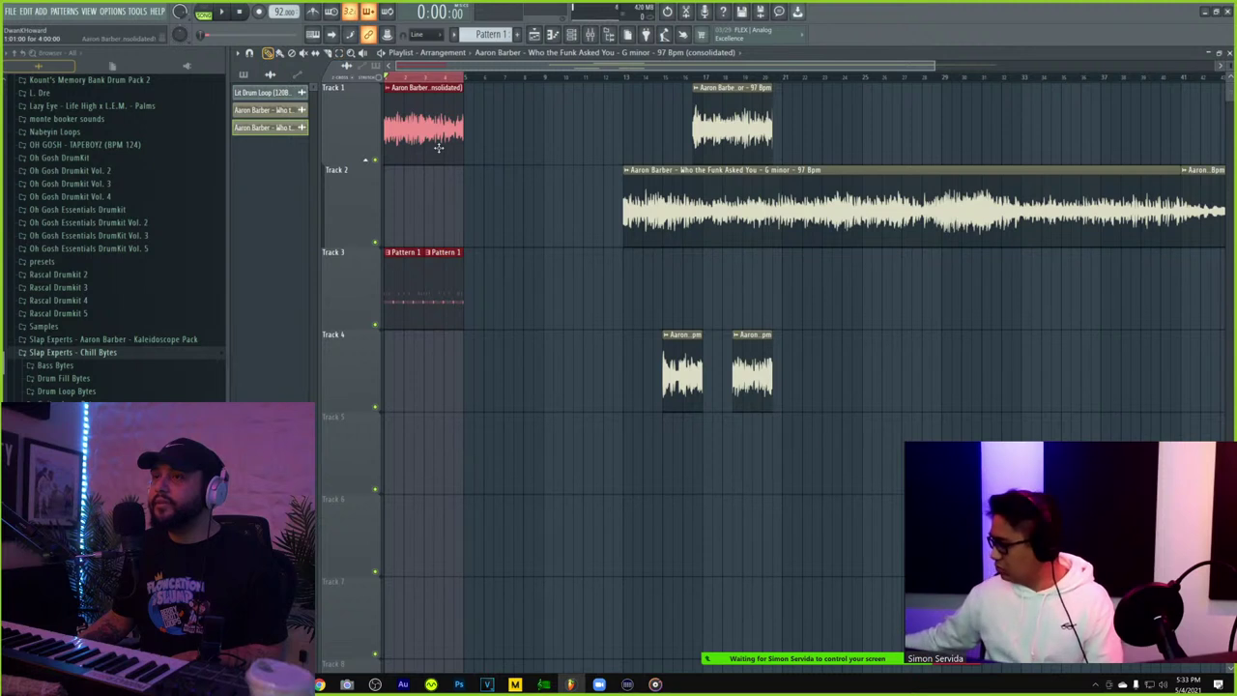
pyautogui.moveTo(439, 148); pyautogui.dragTo(351, 125)
pyautogui.keyDown('ctrl'); pyautogui.click(453, 174); pyautogui.keyUp('ctrl')
pyautogui.moveTo(427, 132); pyautogui.dragTo(504, 128)
# - Shrink the Gamer Kick piano roll to a floating window and close it to return to the playlist
pyautogui.doubleClick(437, 274)
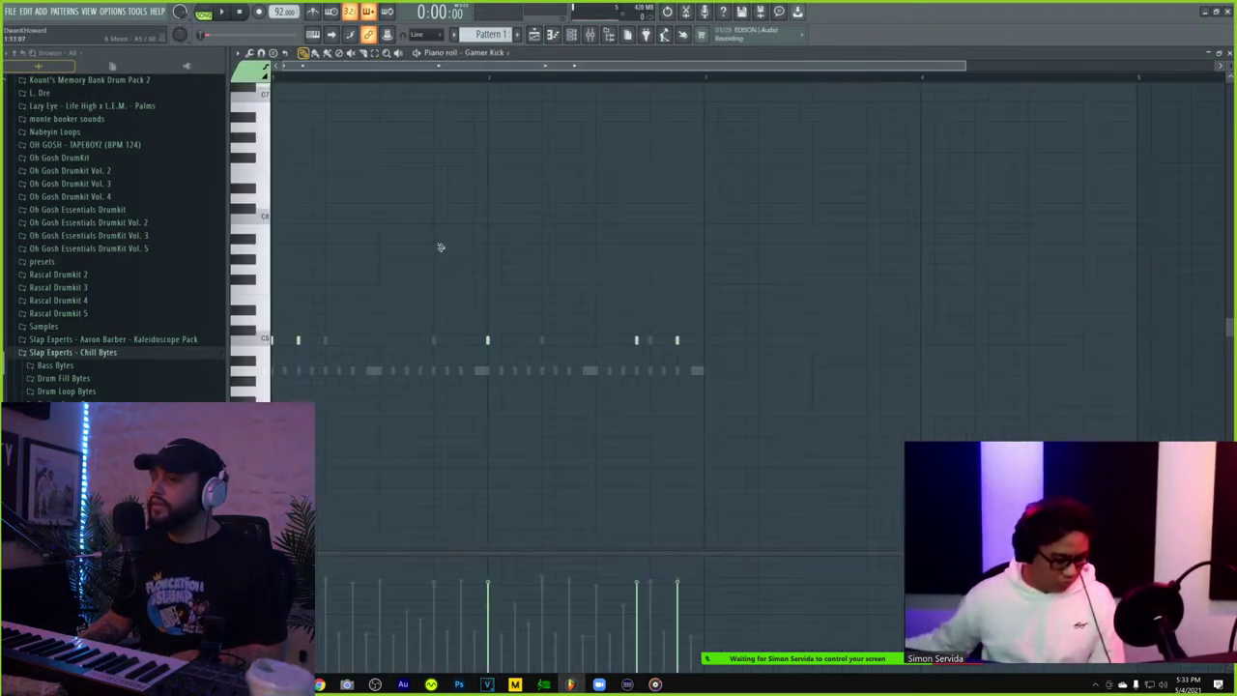
pyautogui.click(1220, 55)
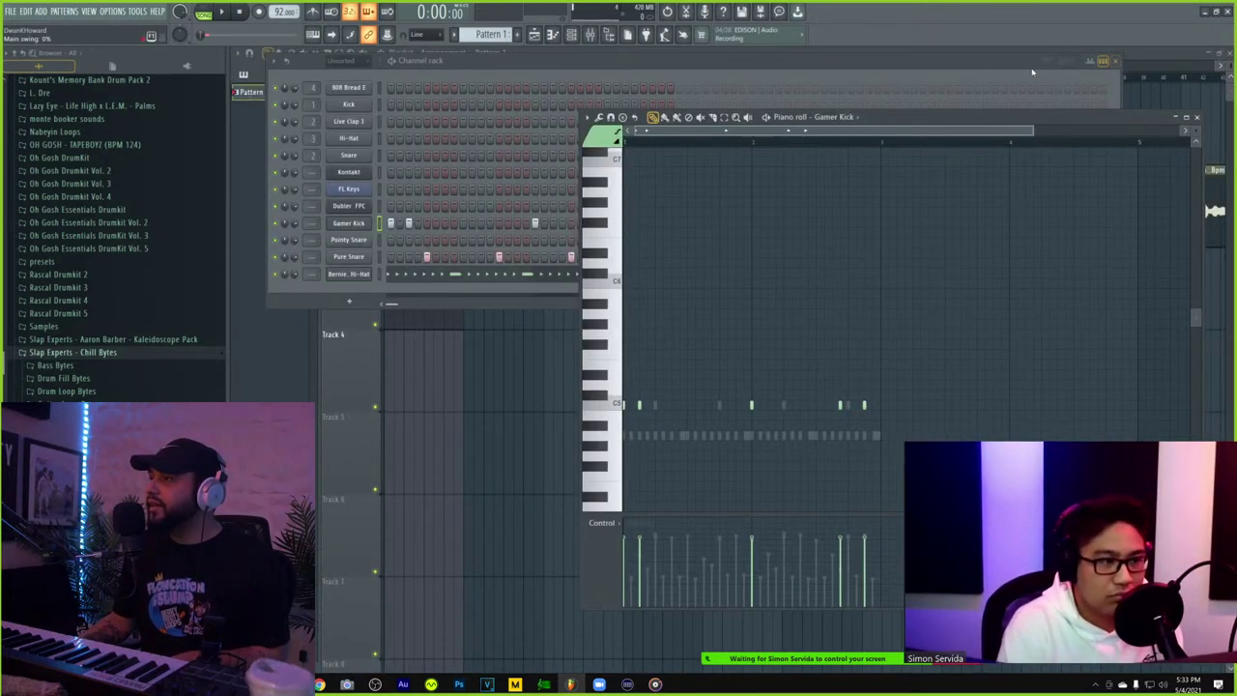
pyautogui.moveTo(1033, 72); pyautogui.dragTo(1030, 95)
pyautogui.click(1136, 121)
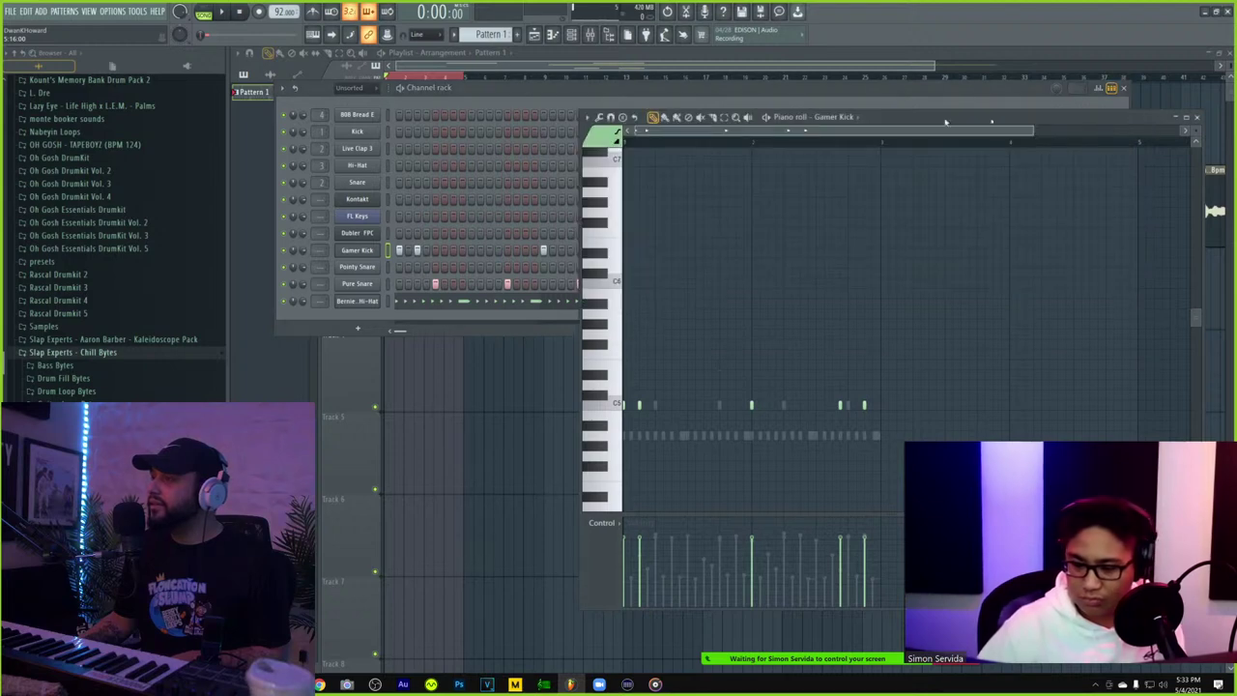
pyautogui.click(454, 68)
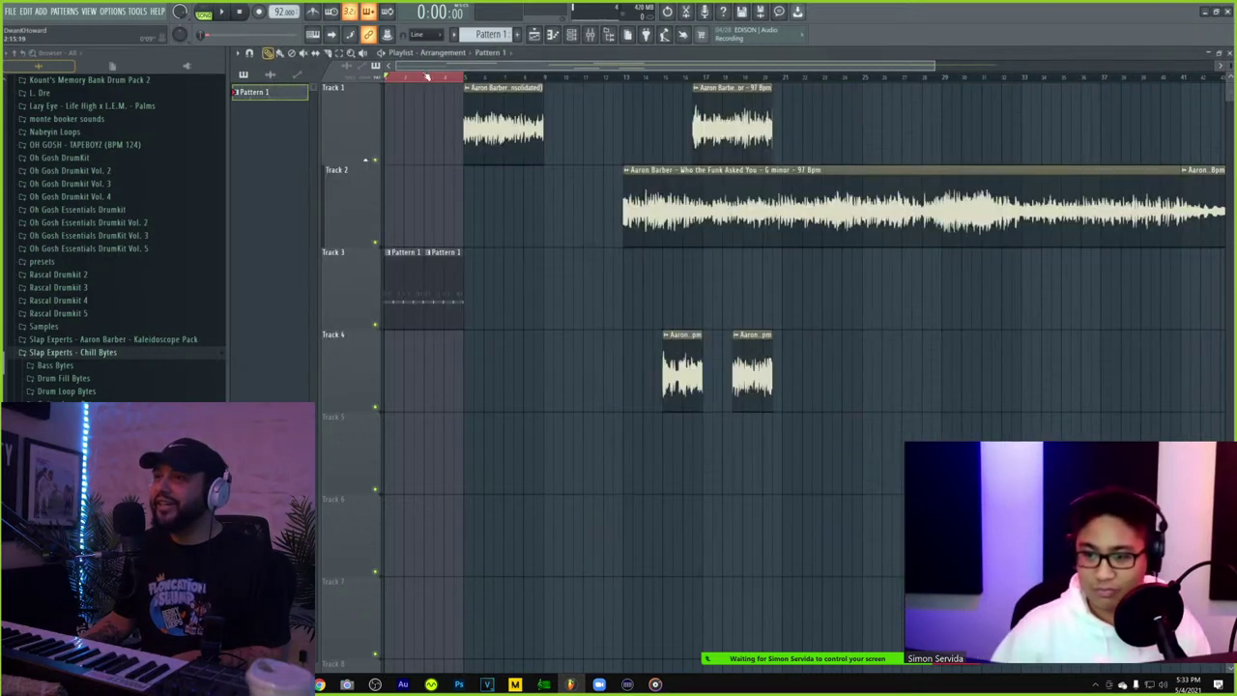
# - Open the consolidated clip's channel settings and show all channels in the channel rack, placed lower over the playlist
pyautogui.click(576, 37)
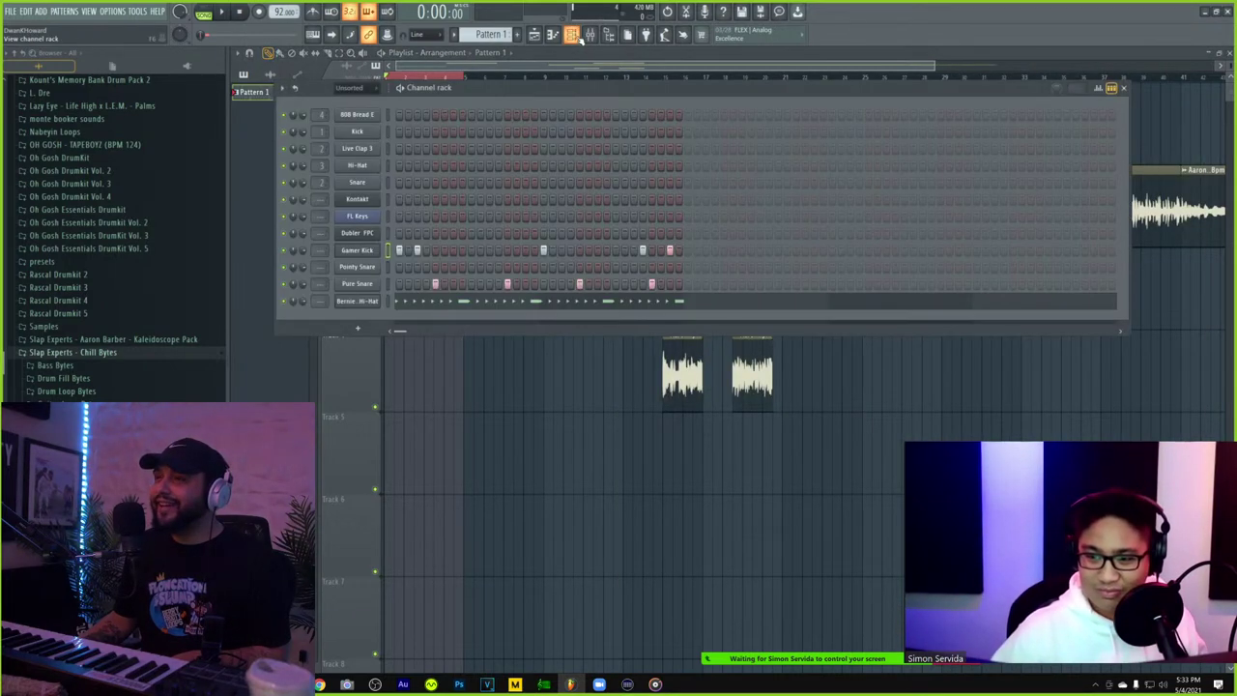
pyautogui.moveTo(509, 87); pyautogui.dragTo(565, 240)
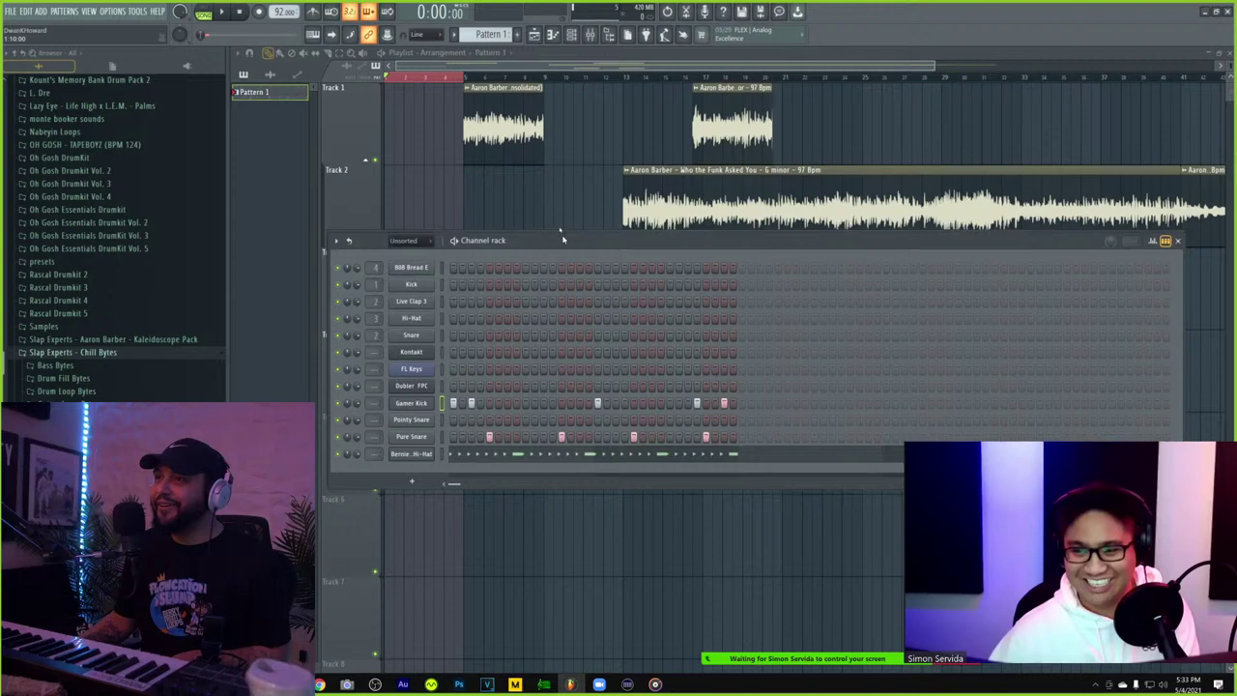
pyautogui.doubleClick(509, 118)
pyautogui.moveTo(483, 200); pyautogui.dragTo(600, 197)
pyautogui.click(575, 39)
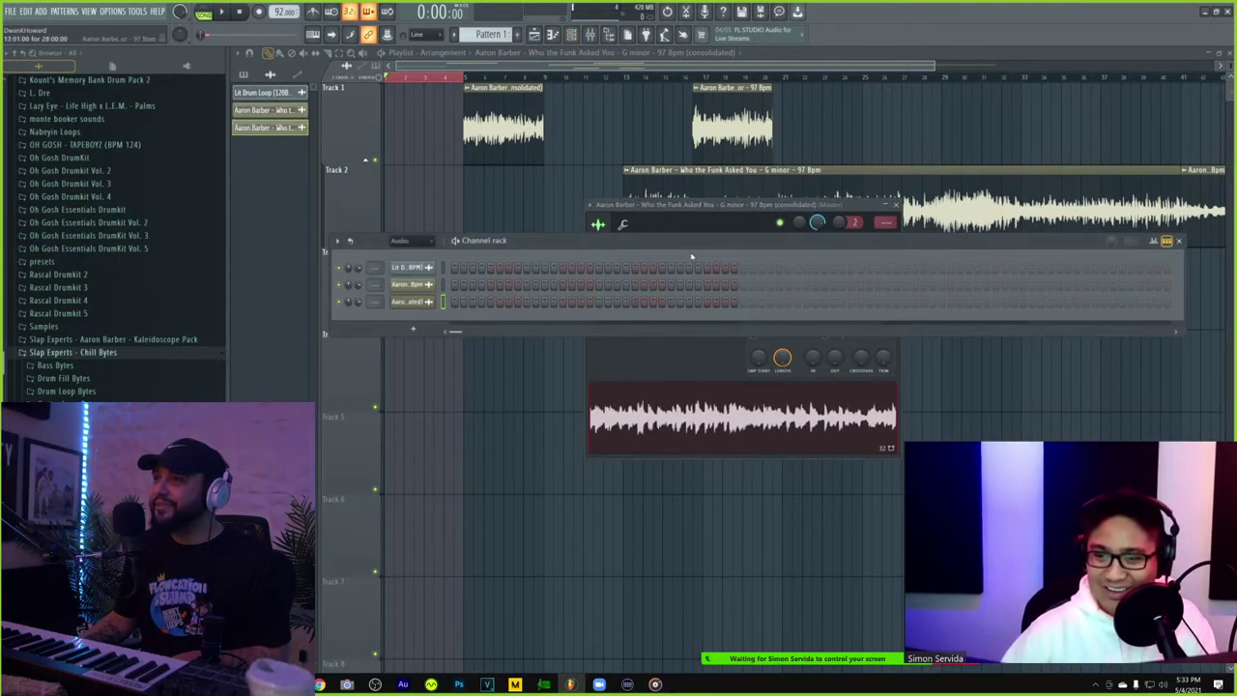
pyautogui.click(418, 255)
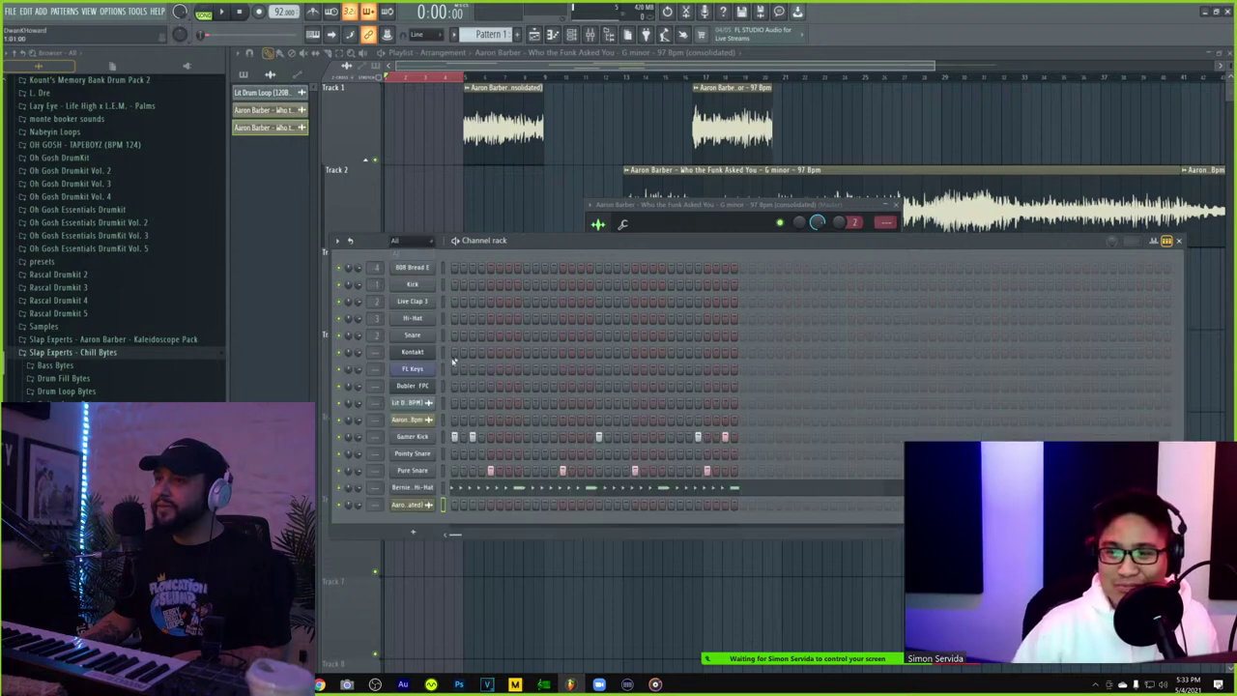
# - Insert a Fruity Slicer channel below FL Keys and load the consolidated Who the Funk Asked You sample into it
pyautogui.rightClick(418, 387)
pyautogui.moveTo(521, 471)
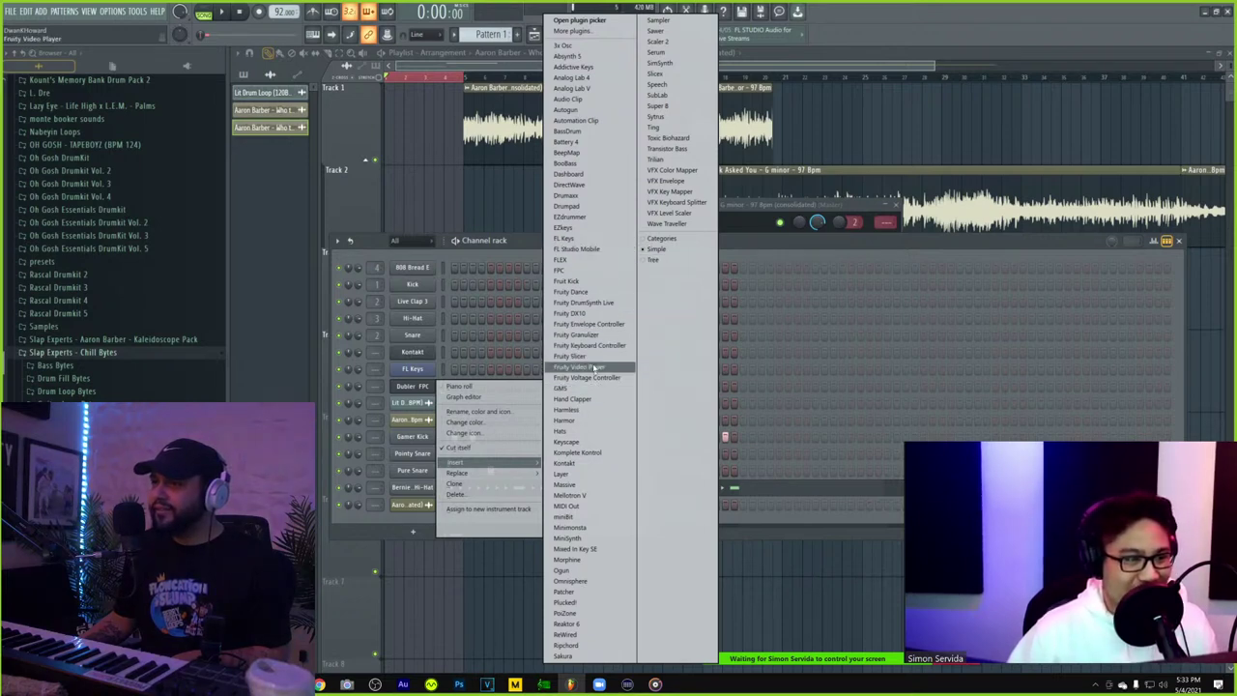
pyautogui.click(591, 356)
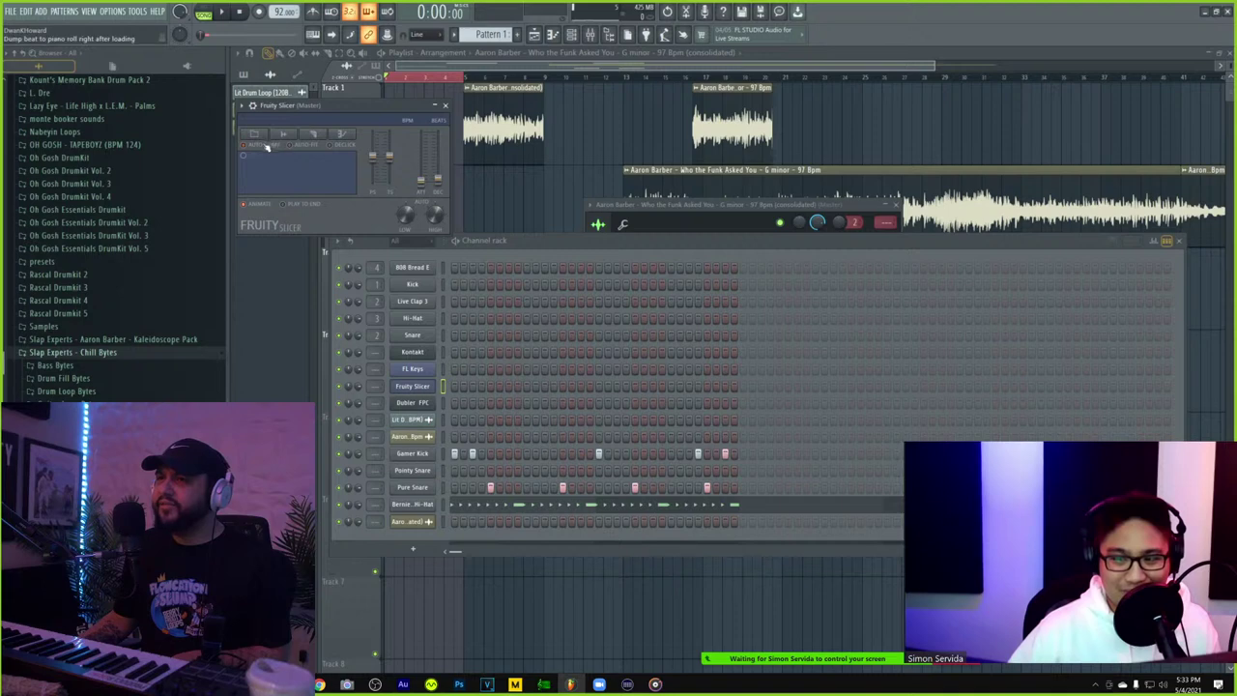
pyautogui.click(703, 207)
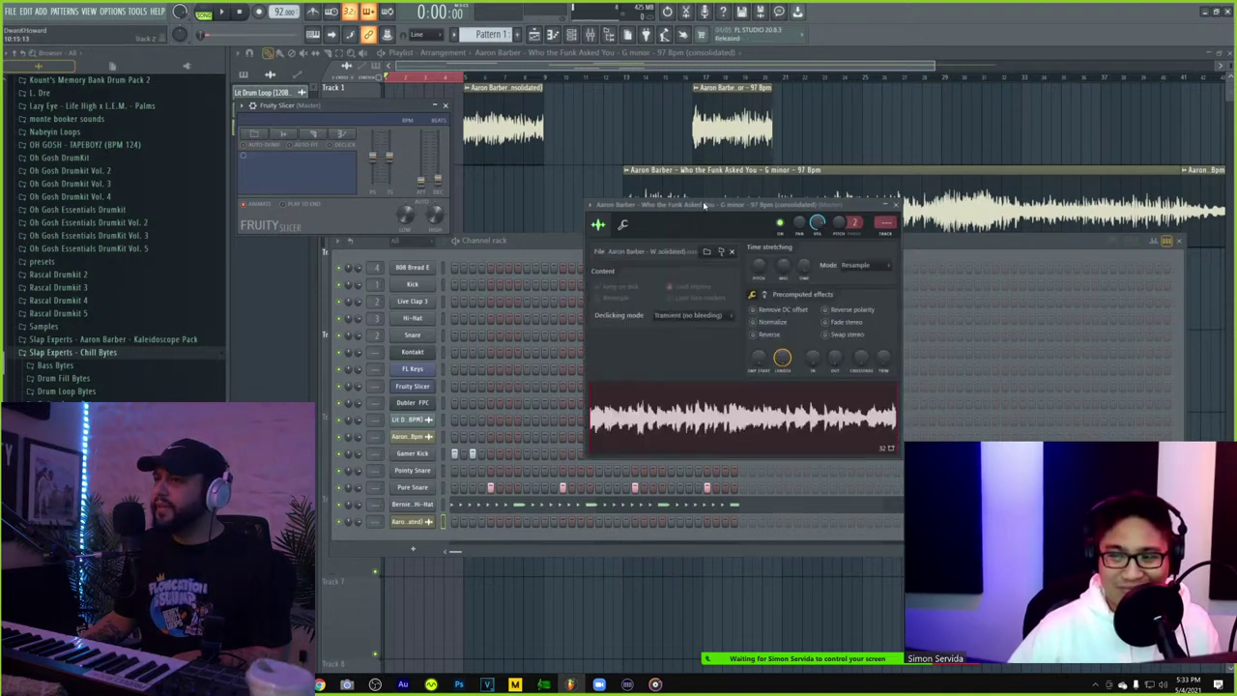
pyautogui.moveTo(682, 403); pyautogui.dragTo(287, 143)
# - Slice the sample in Fruity Slicer by Beat and slightly lower the slicer's pitch shift
pyautogui.click(322, 142)
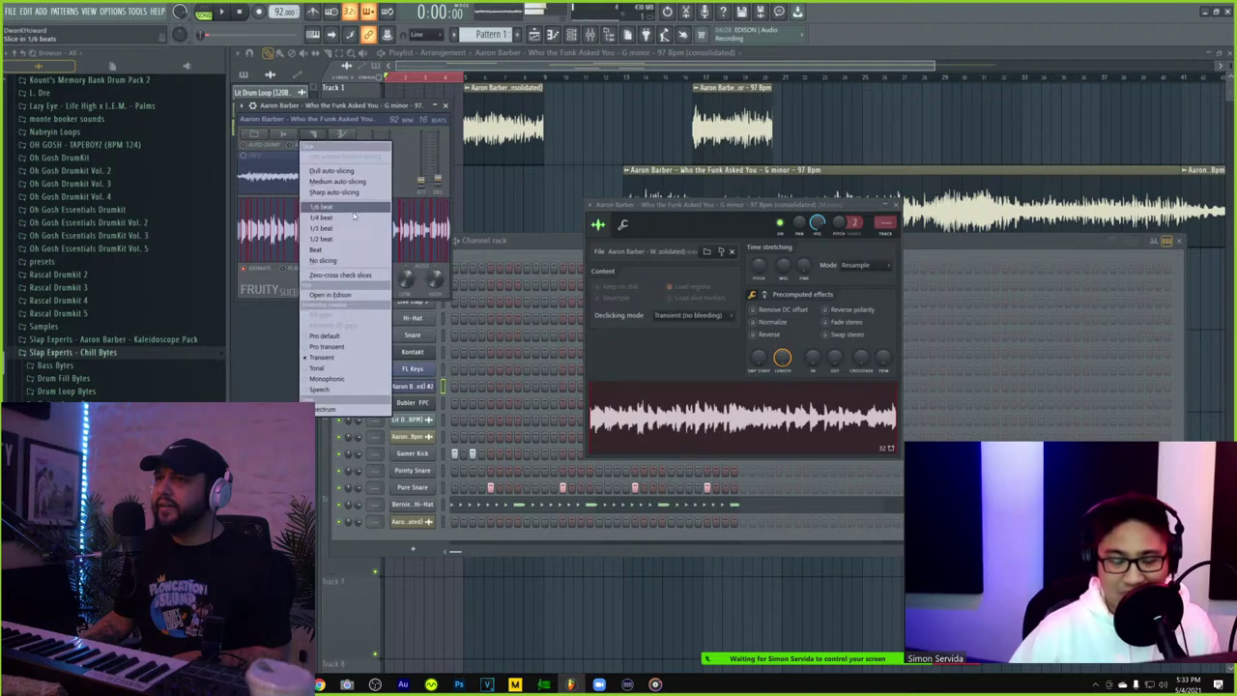
pyautogui.click(346, 250)
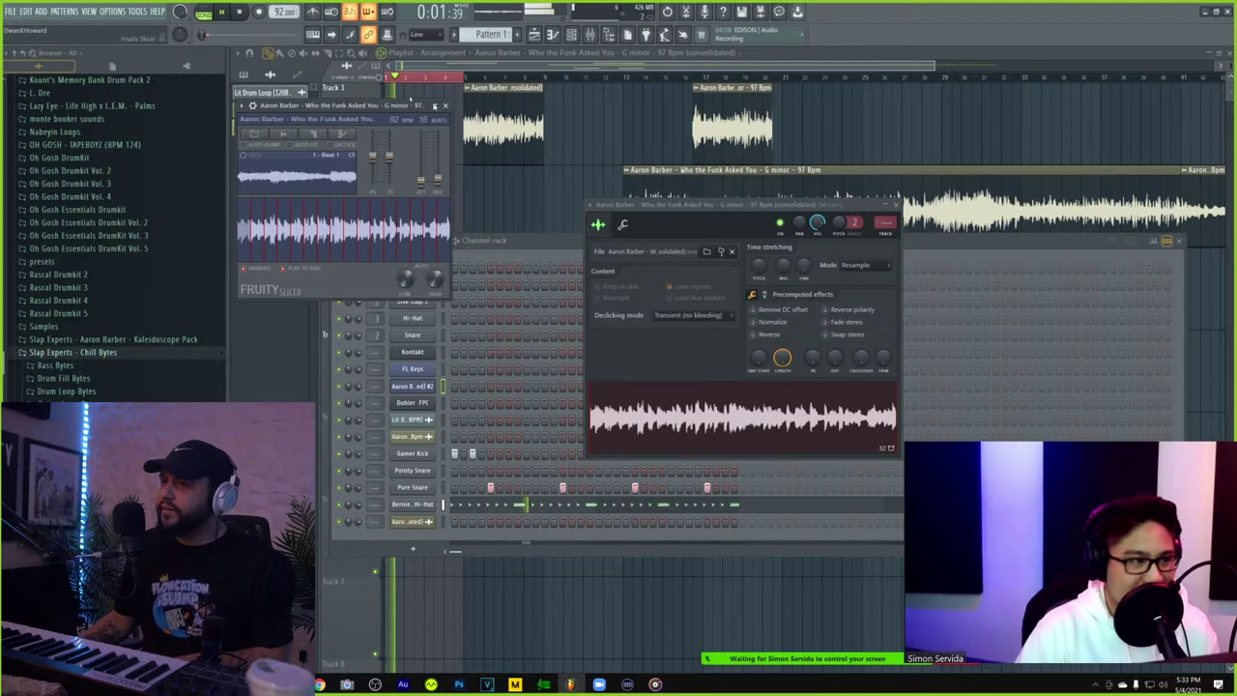
pyautogui.click(896, 204)
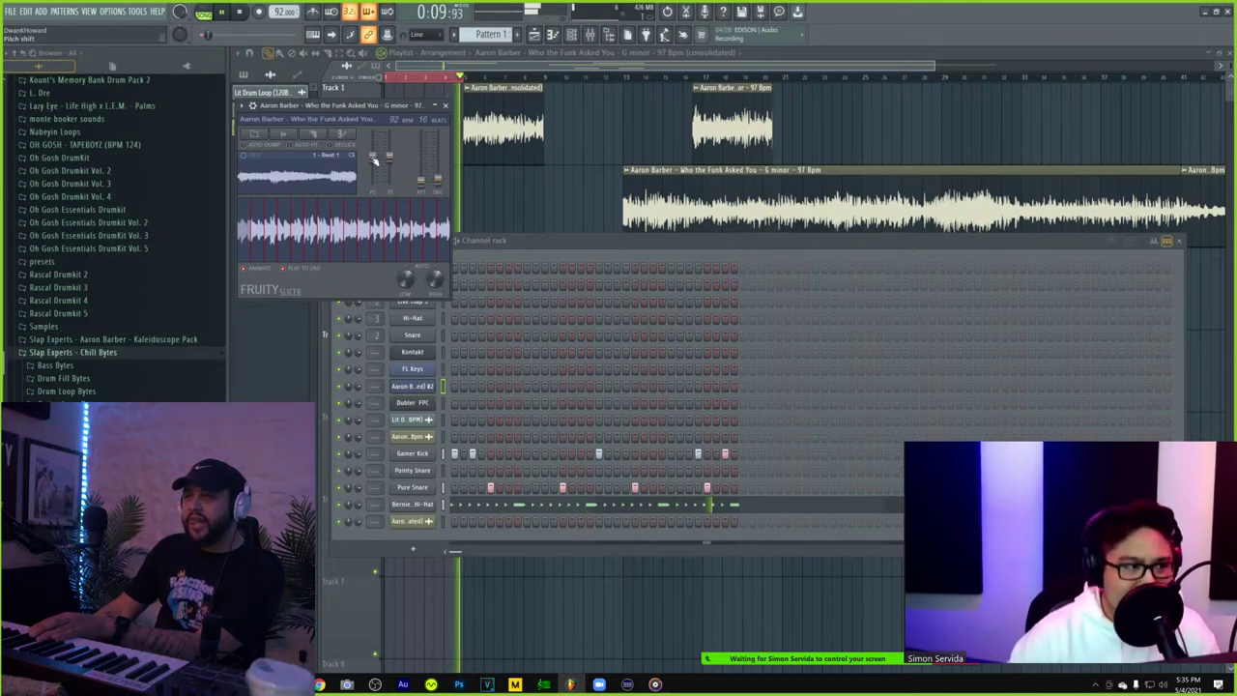
pyautogui.moveTo(375, 160); pyautogui.dragTo(377, 172)
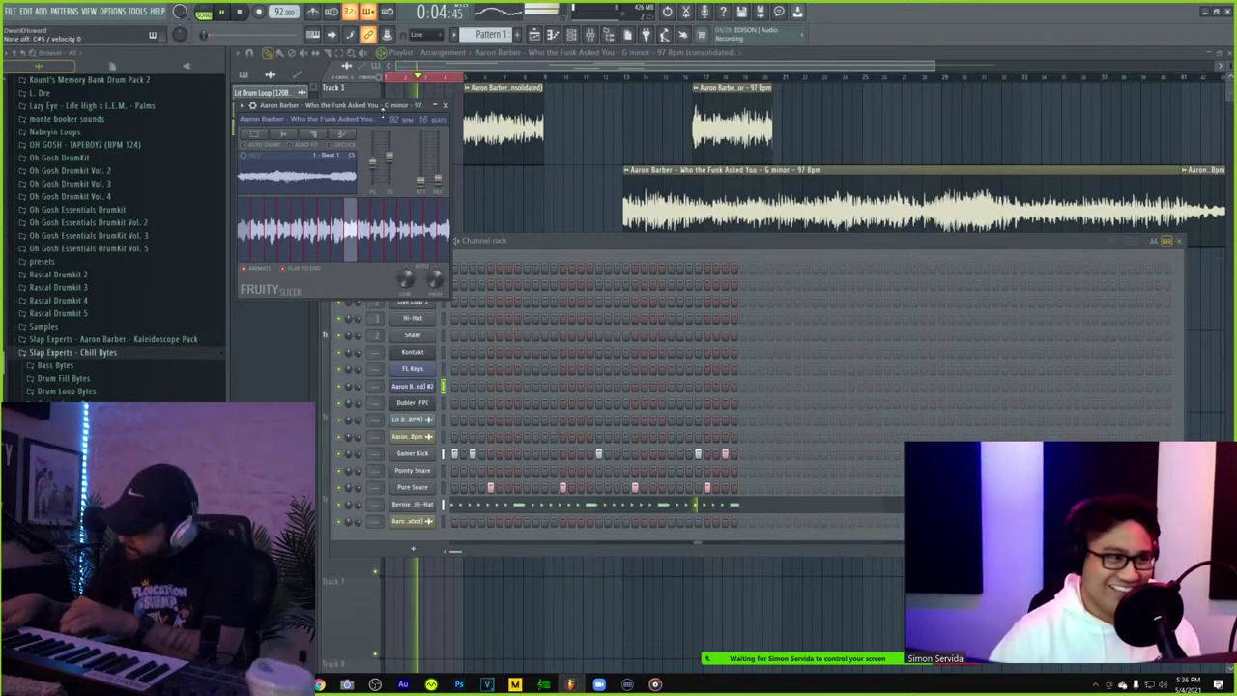
# - Stop playback and record a two-bar performance of the Fruity Slicer chops into Pattern 1 as notes and automation
pyautogui.click(240, 12)
pyautogui.click(258, 12)
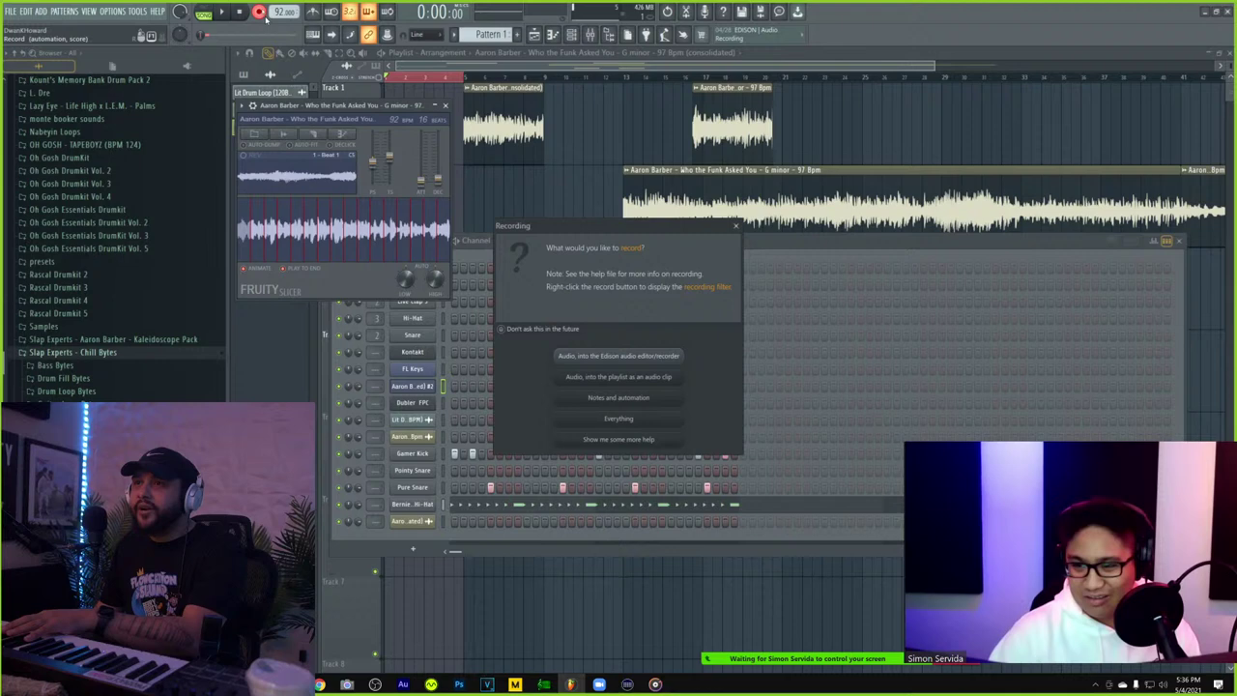
pyautogui.click(631, 417)
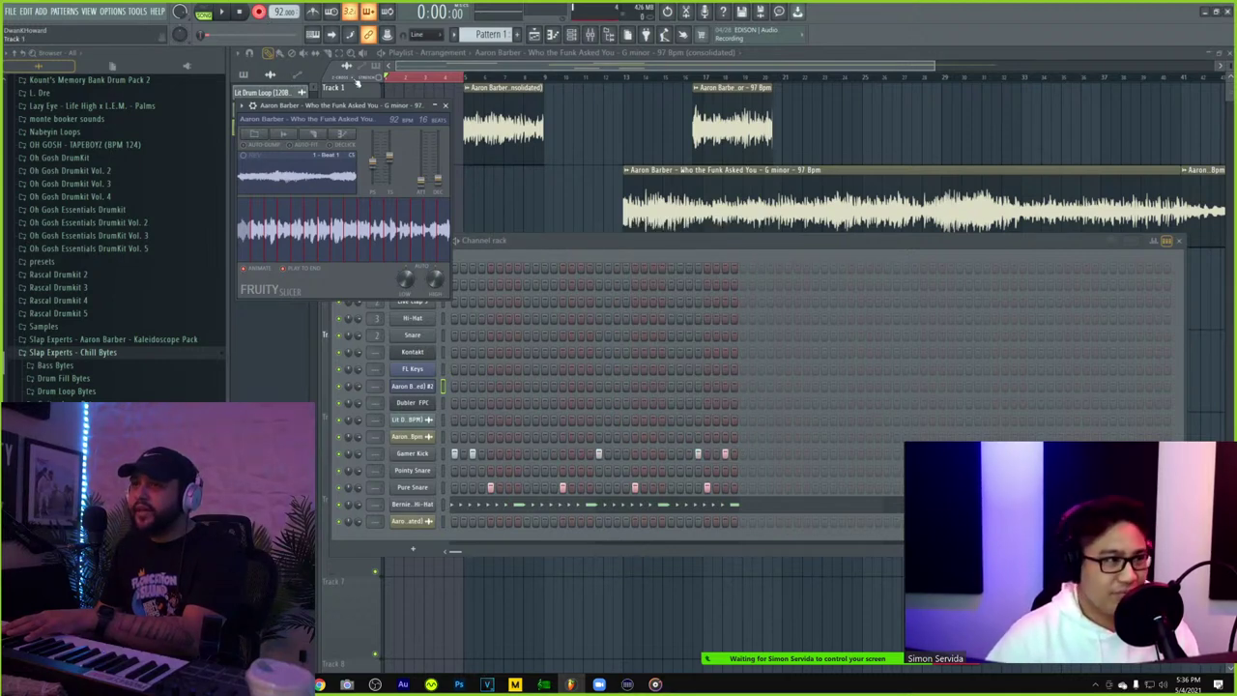
pyautogui.click(259, 11)
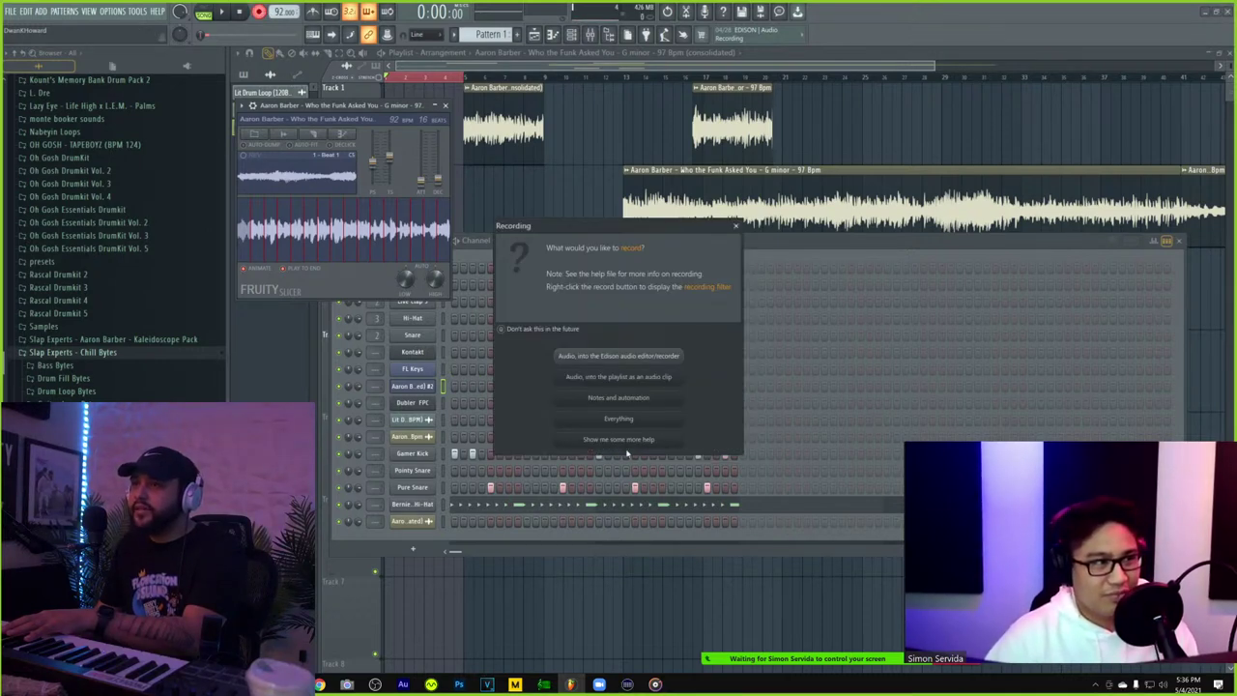
pyautogui.click(610, 402)
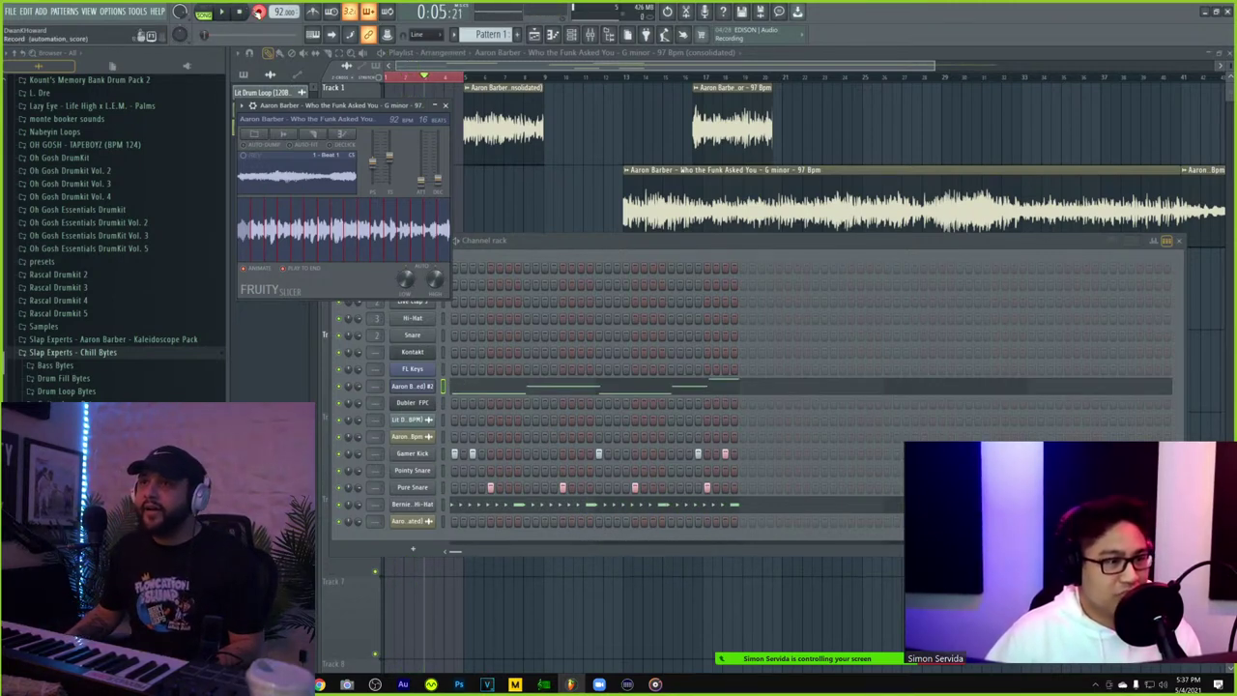
# - Open the recorded Fruity Slicer notes in the piano roll, play them back and clear the note selection
pyautogui.click(523, 390)
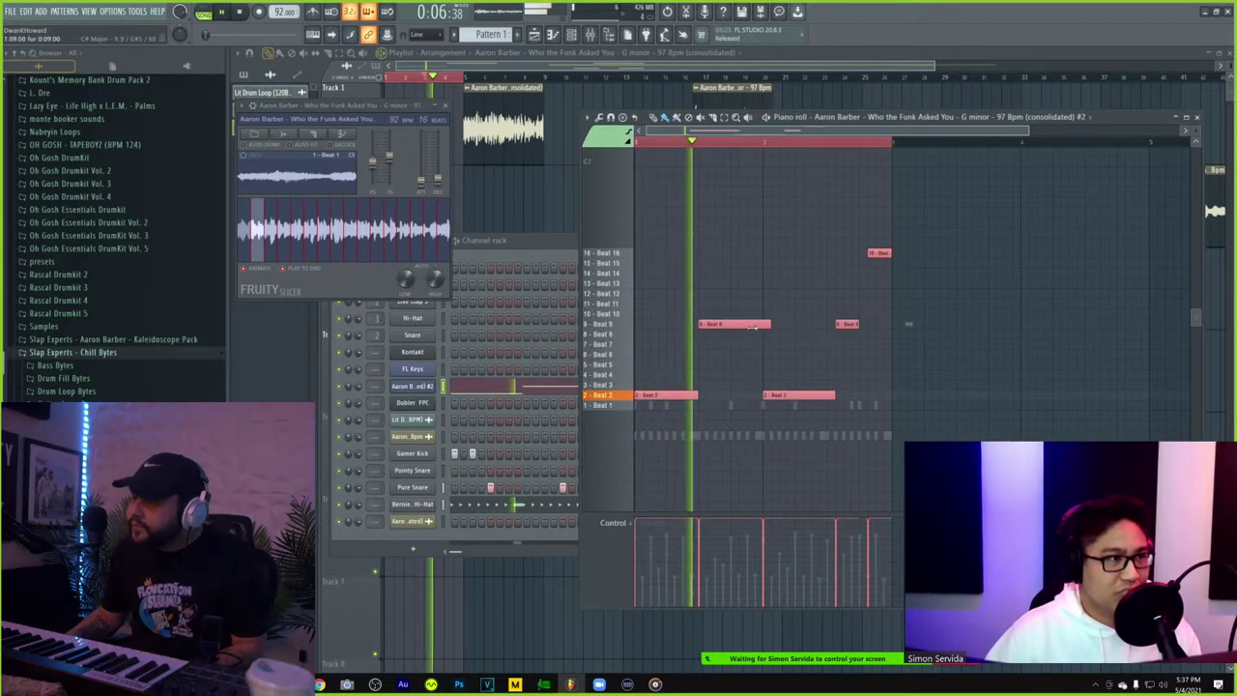
pyautogui.press('space')
pyautogui.press('space')
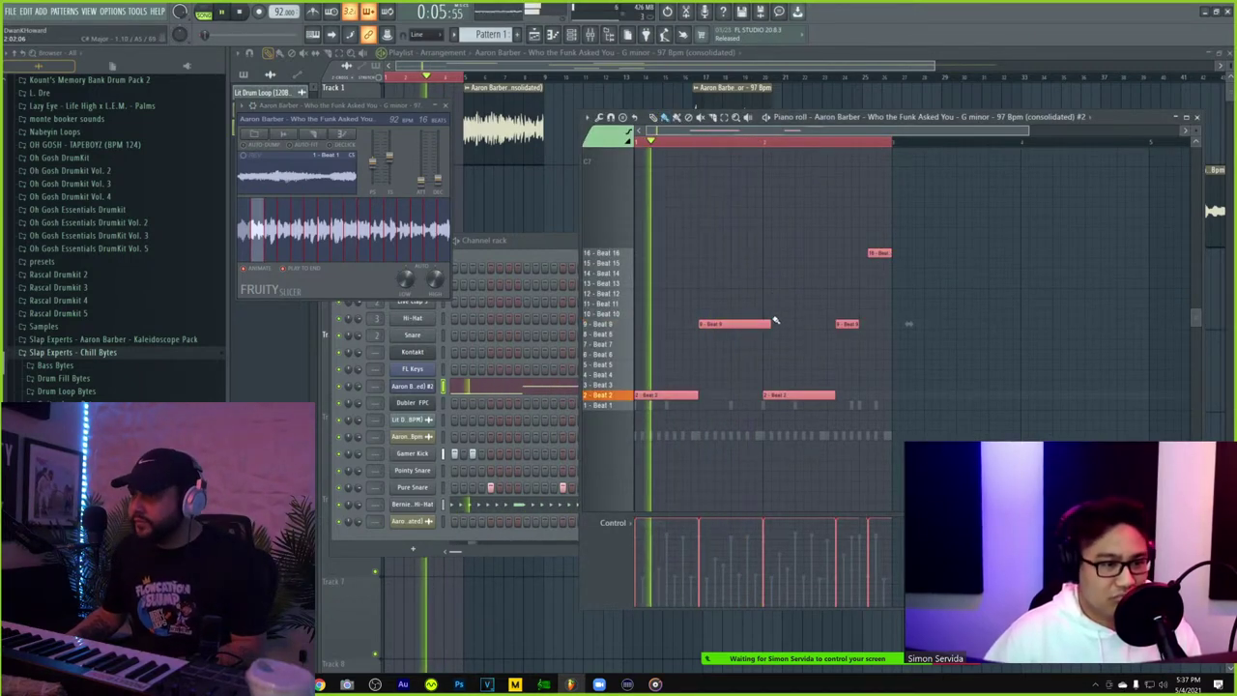
pyautogui.press('space')
pyautogui.press('space')
pyautogui.hotkey('ctrl', 'd')
pyautogui.press('space')
pyautogui.press('space')
# - Trim the first Beat 9 and second Beat 2 notes, and adjust the last Beat 9 and Beat 16 notes to run back-to-back through bar 2
pyautogui.moveTo(771, 324); pyautogui.dragTo(759, 324)
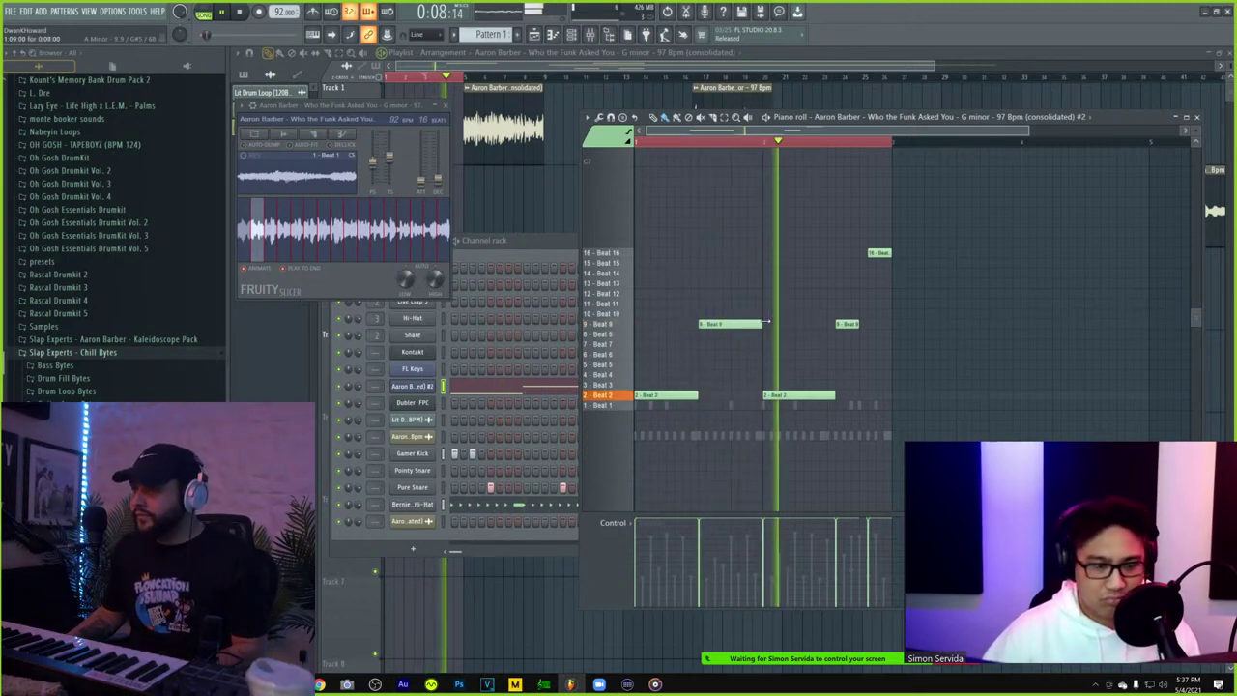
pyautogui.press('space')
pyautogui.press('space')
pyautogui.moveTo(839, 326); pyautogui.dragTo(830, 326)
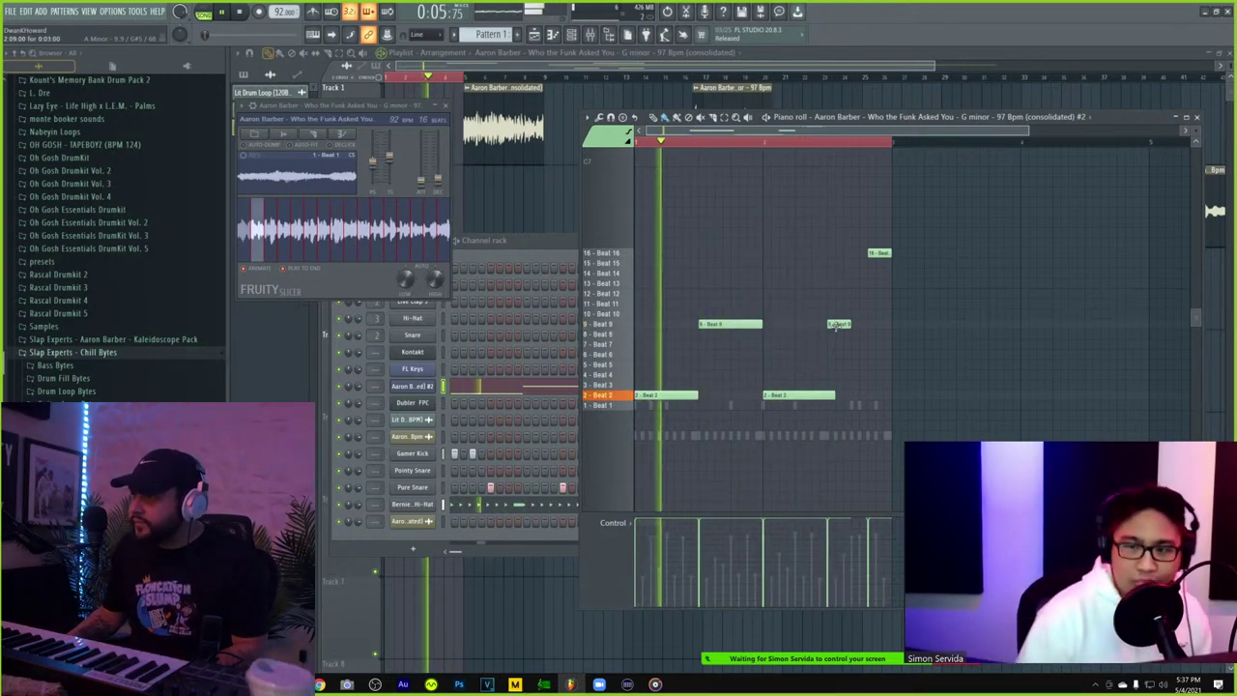
pyautogui.moveTo(833, 396); pyautogui.dragTo(825, 397)
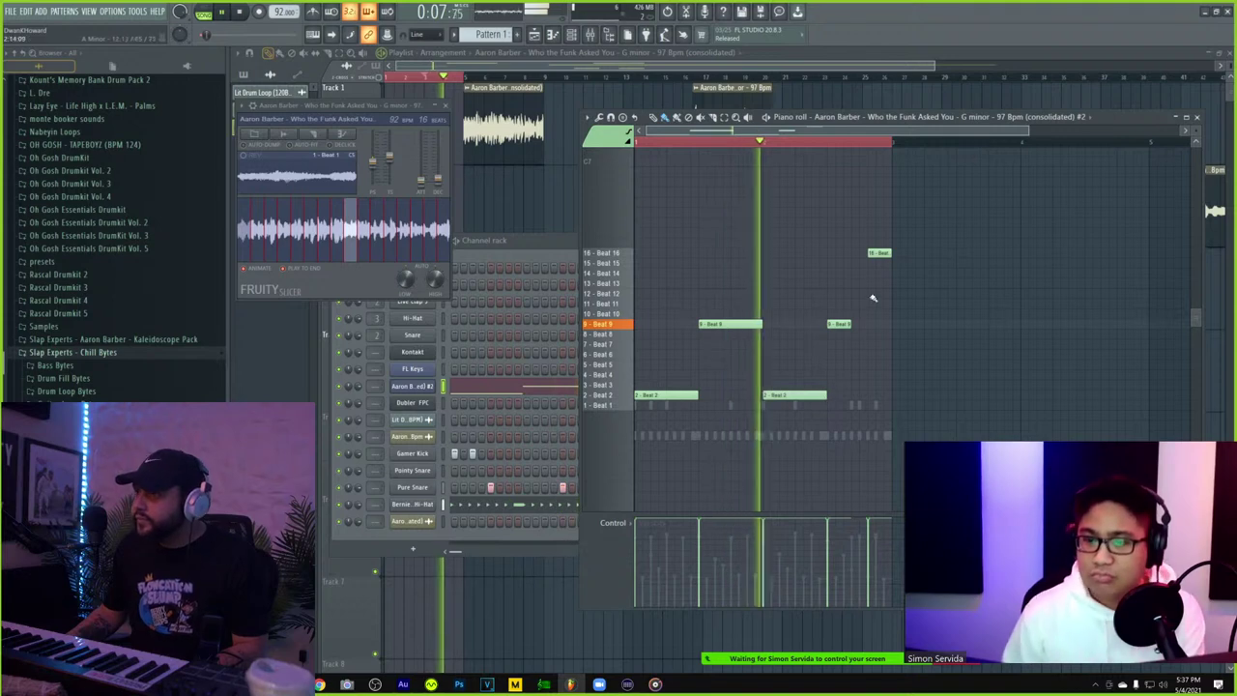
pyautogui.moveTo(879, 252); pyautogui.dragTo(889, 254)
pyautogui.press('space')
pyautogui.press('space')
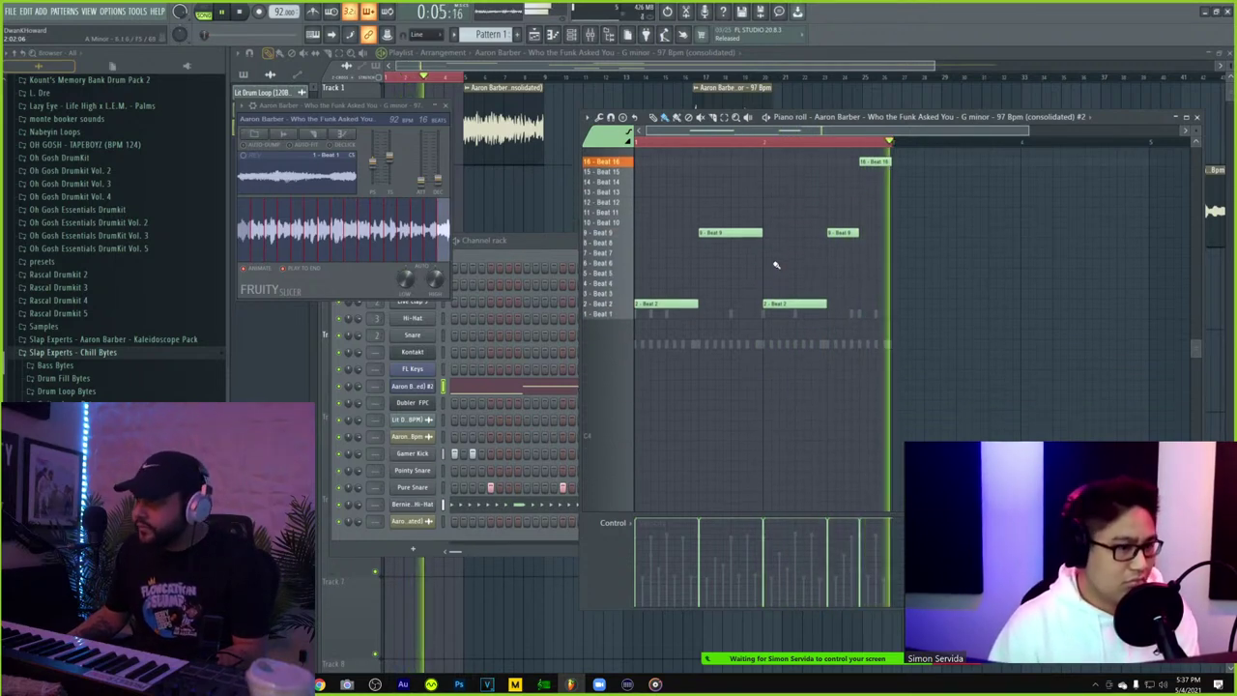
pyautogui.scroll(1, 774, 263)
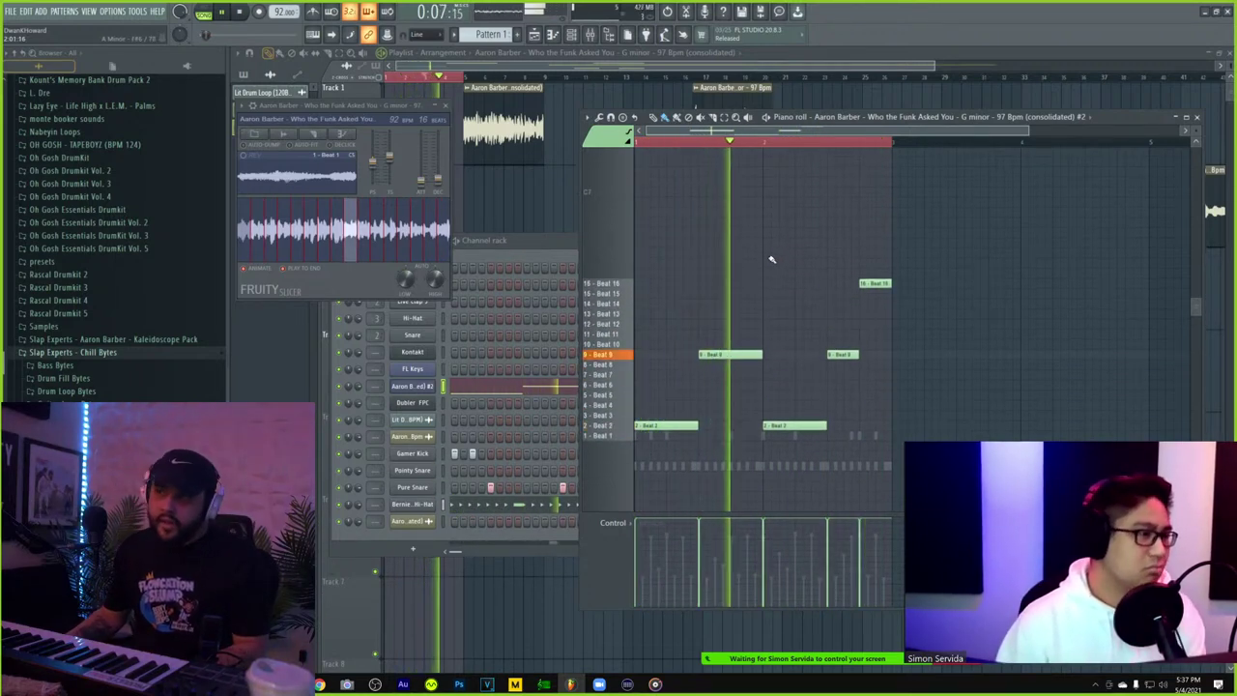
pyautogui.scroll(-2, 757, 300)
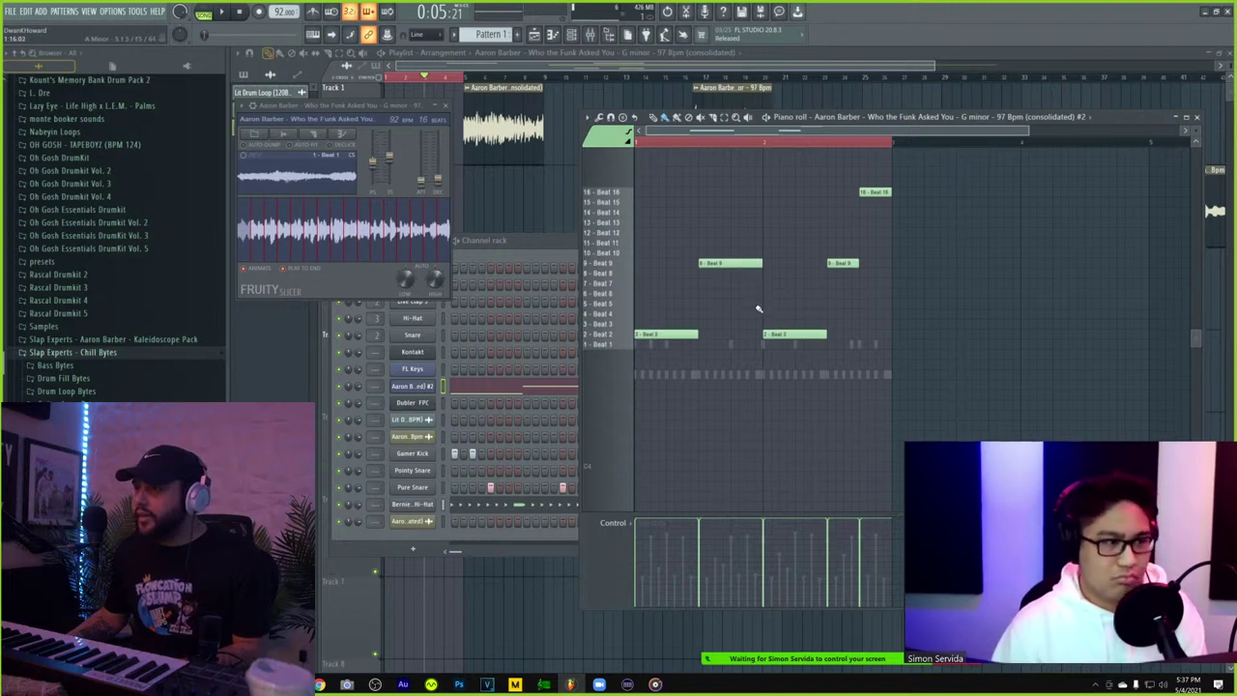
# - Delete the second Pattern 1 clip on Track 3 of the playlist and extend the first one to bar 9
pyautogui.press('F12')
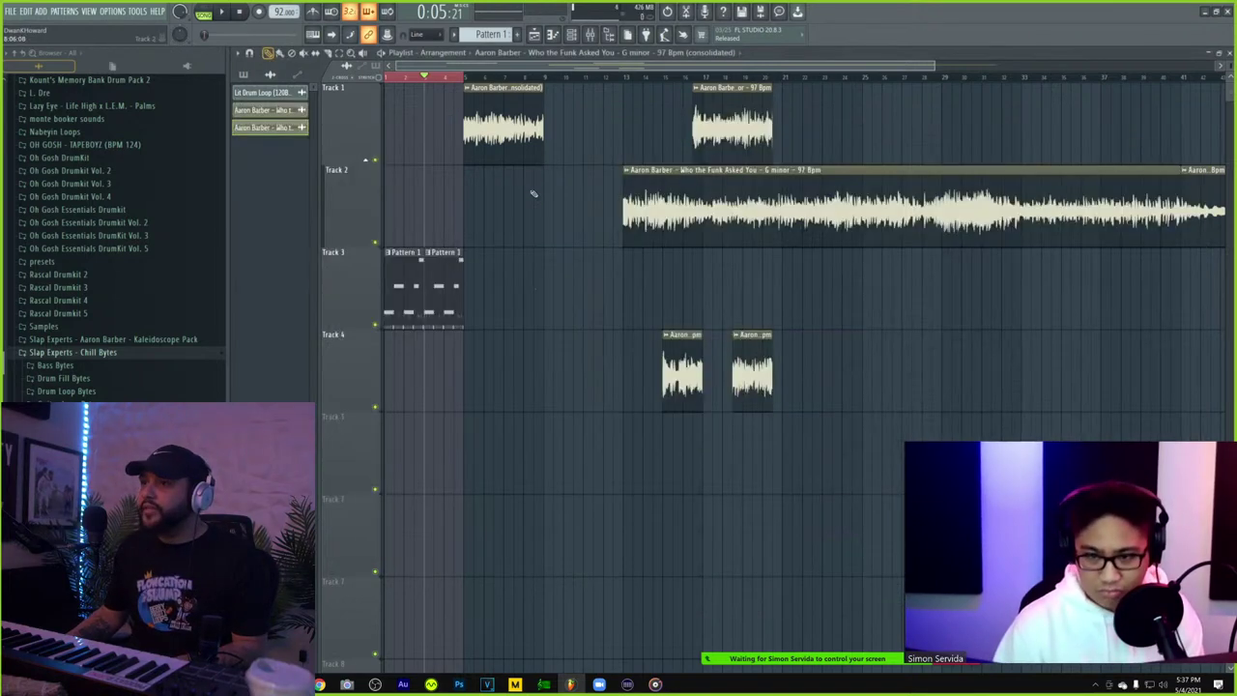
pyautogui.rightClick(435, 275)
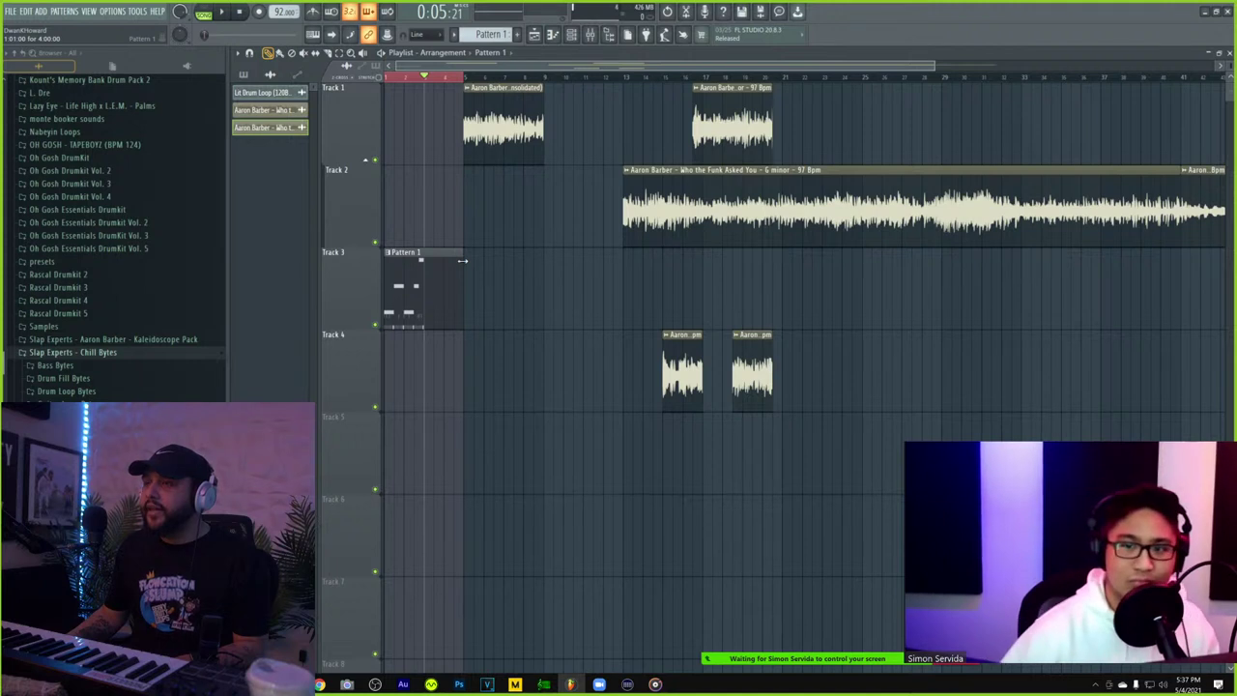
pyautogui.moveTo(463, 259); pyautogui.dragTo(537, 259)
# - Duplicate all the two-bar Fruity Slicer notes of Pattern 1 into bars 3 and 4
pyautogui.doubleClick(390, 270)
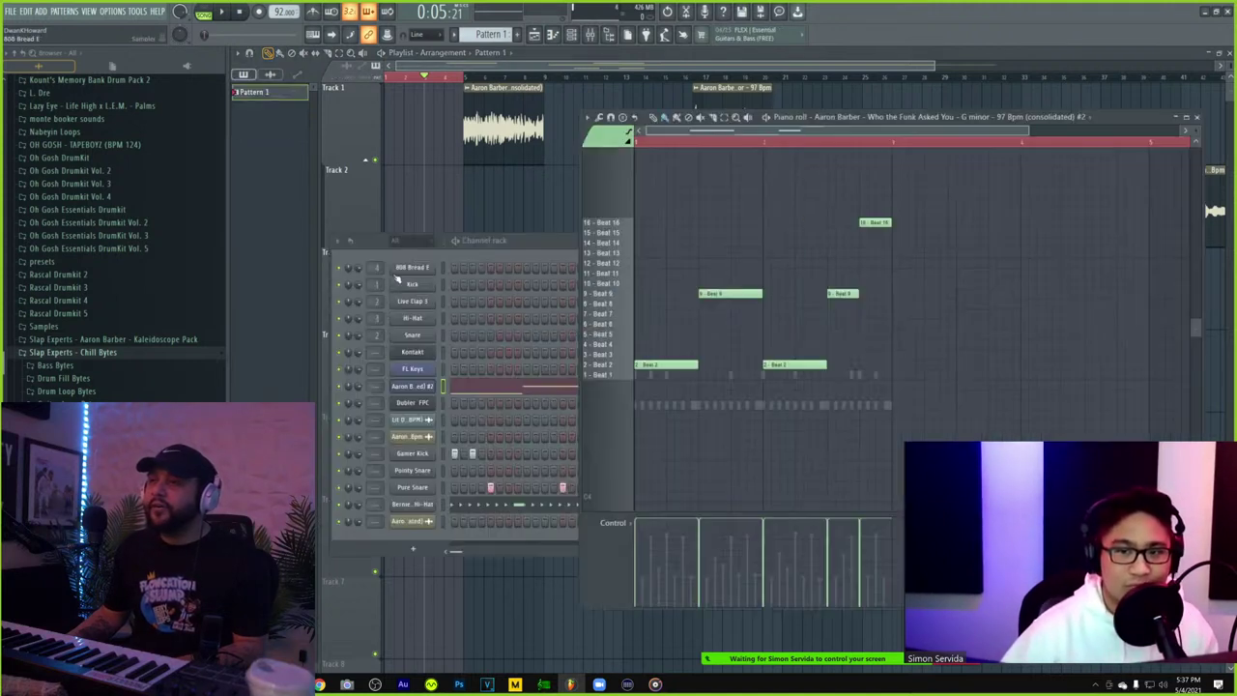
pyautogui.hotkey('ctrl', 'a')
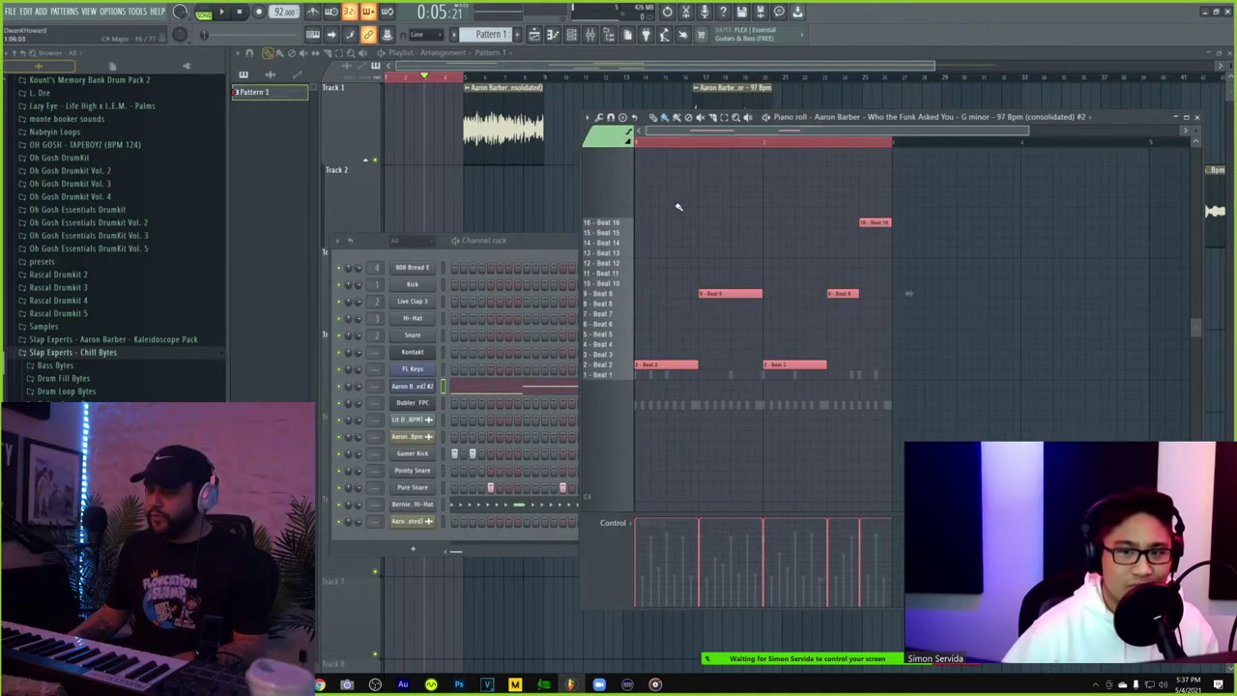
pyautogui.hotkey('ctrl', 'b')
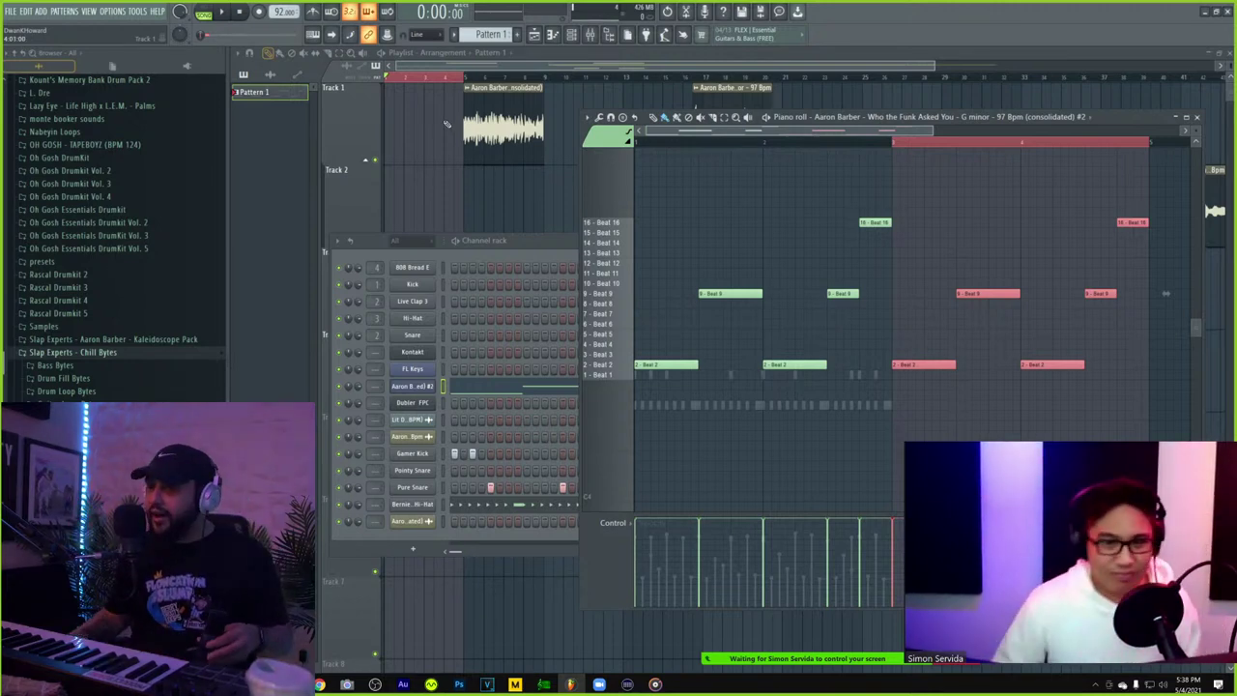
# - Switch to OBS Studio to check the stream and return to the FL Studio playlist
pyautogui.click(376, 684)
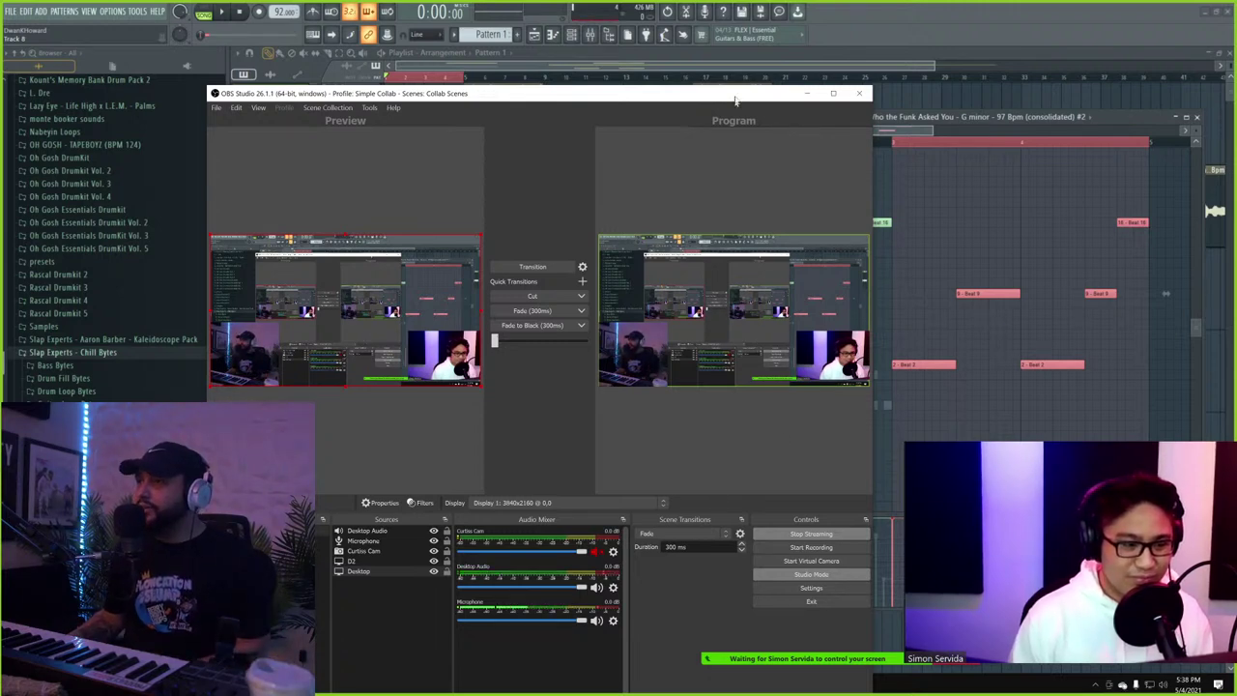
pyautogui.click(740, 67)
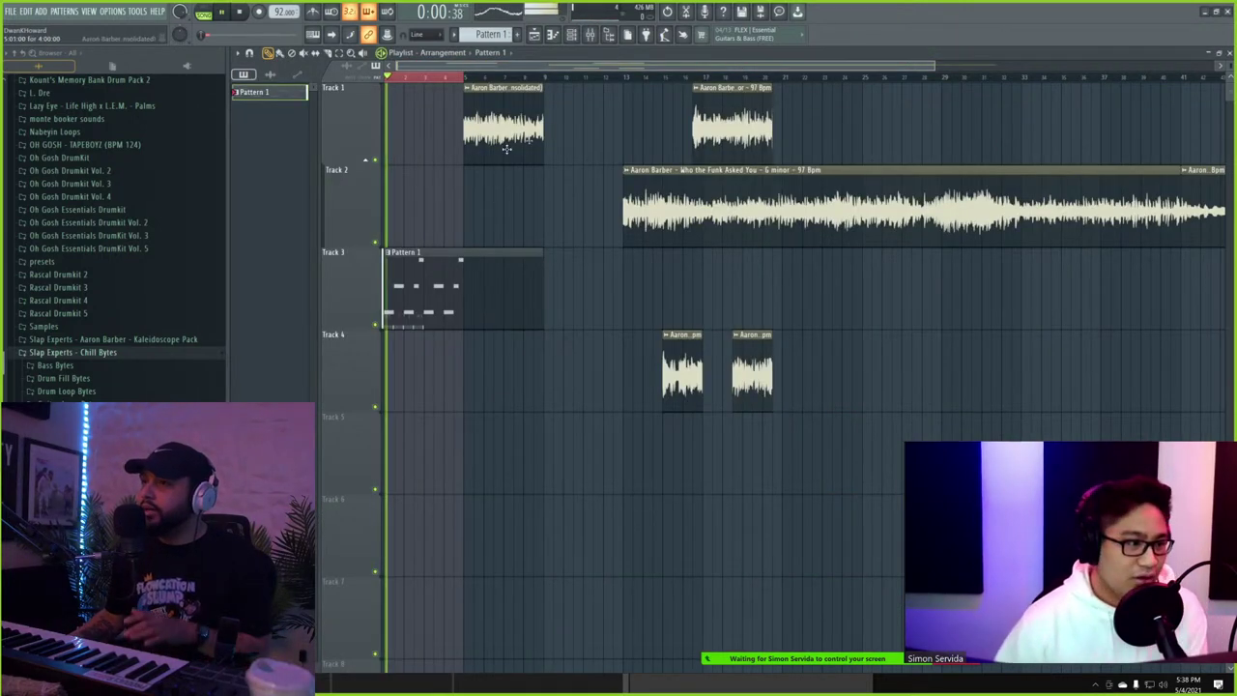
# - Delete the duplicated Fruity Slicer notes in bars 3 and 4 of Pattern 1, leaving only the original two bars
pyautogui.click(571, 34)
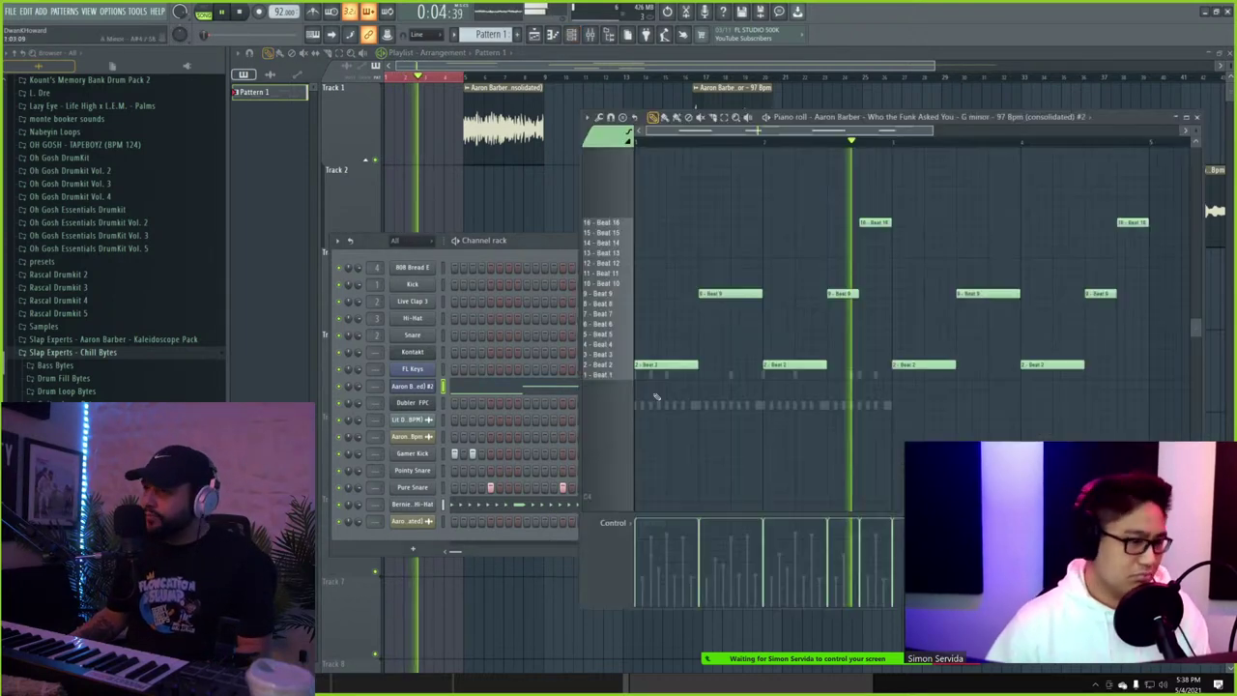
pyautogui.doubleClick(640, 392)
pyautogui.press('space')
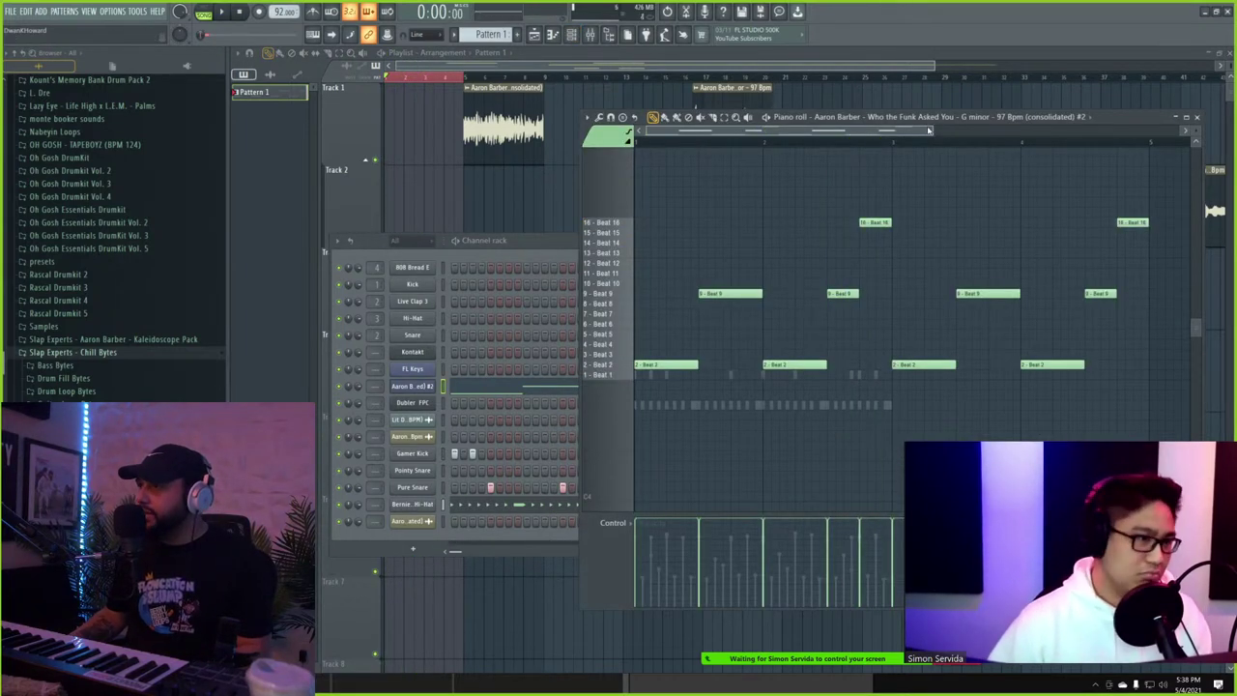
pyautogui.moveTo(932, 129); pyautogui.dragTo(1091, 130)
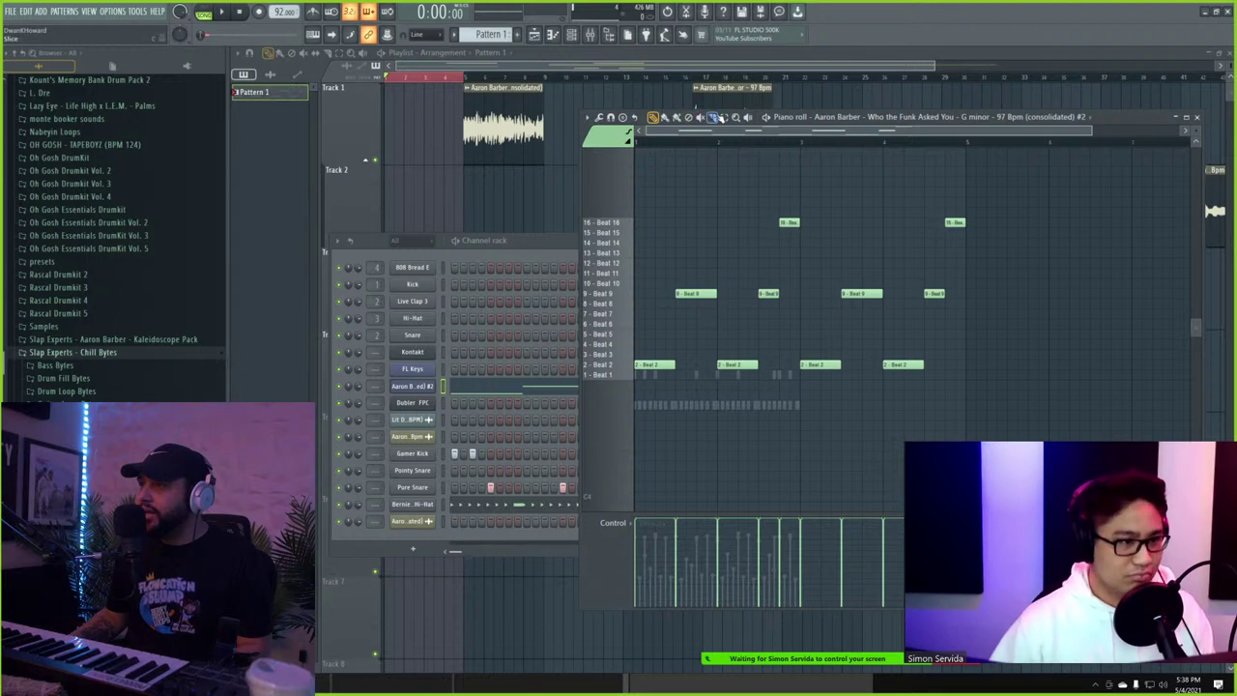
pyautogui.moveTo(852, 282); pyautogui.dragTo(1068, 503)
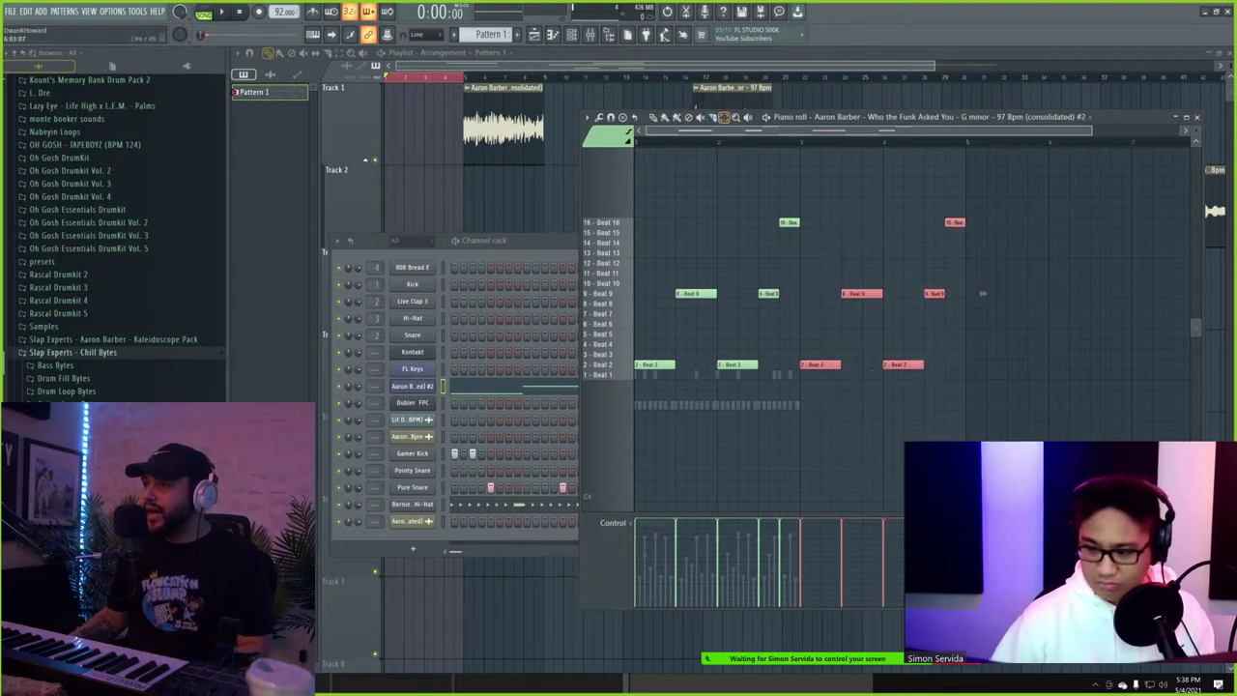
pyautogui.press('space')
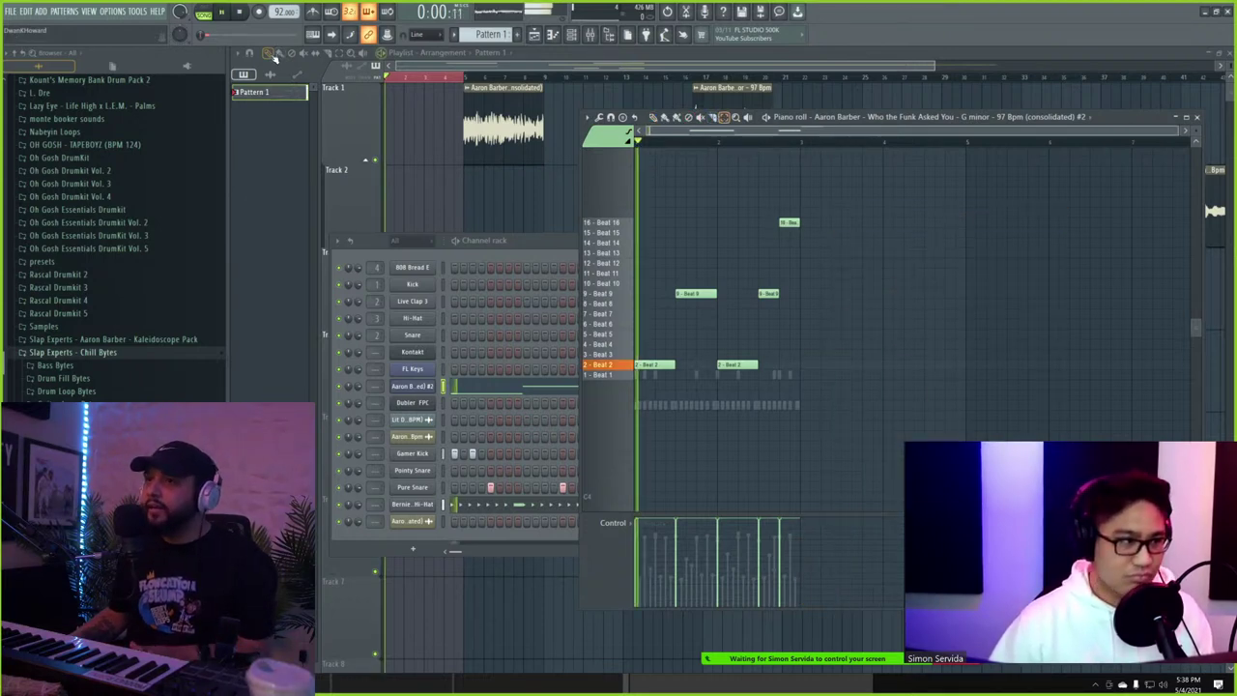
pyautogui.click(274, 53)
pyautogui.press('space')
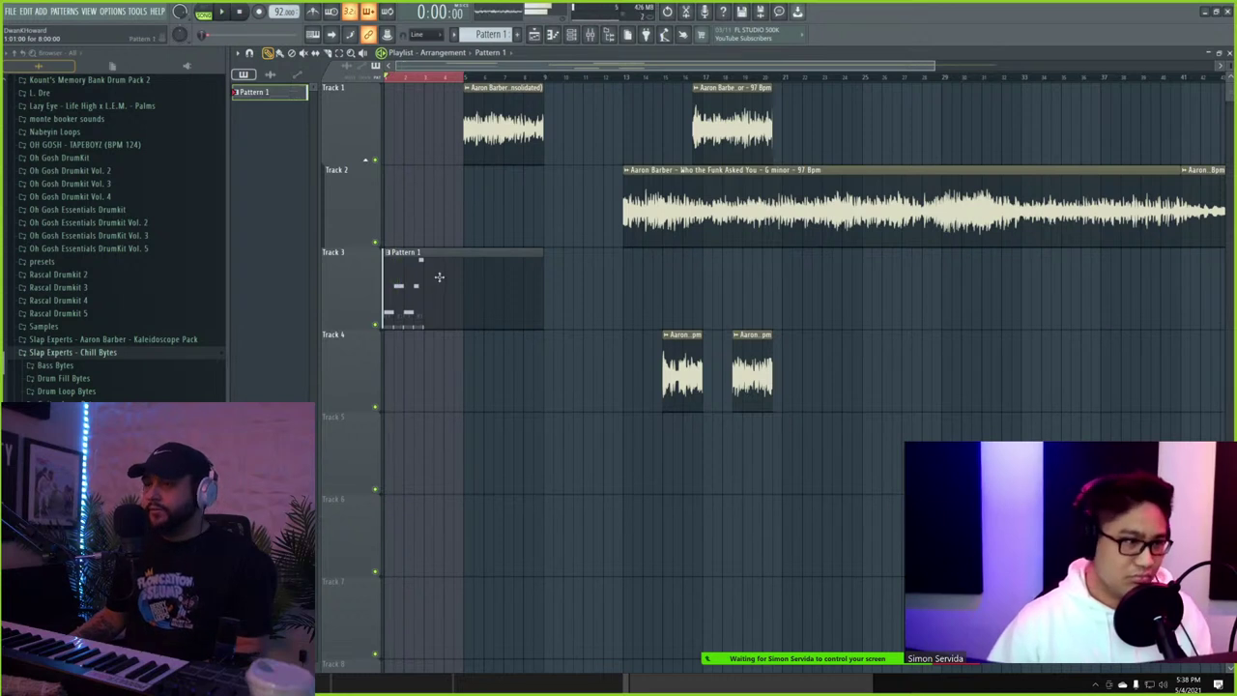
# - Shorten the Pattern 1 clip on Track 3 to two bars and place a second Pattern 1 clip at bar 3
pyautogui.moveTo(546, 259)
pyautogui.mouseDown()
pyautogui.moveTo(691, 259)
pyautogui.moveTo(543, 259)
pyautogui.mouseUp()
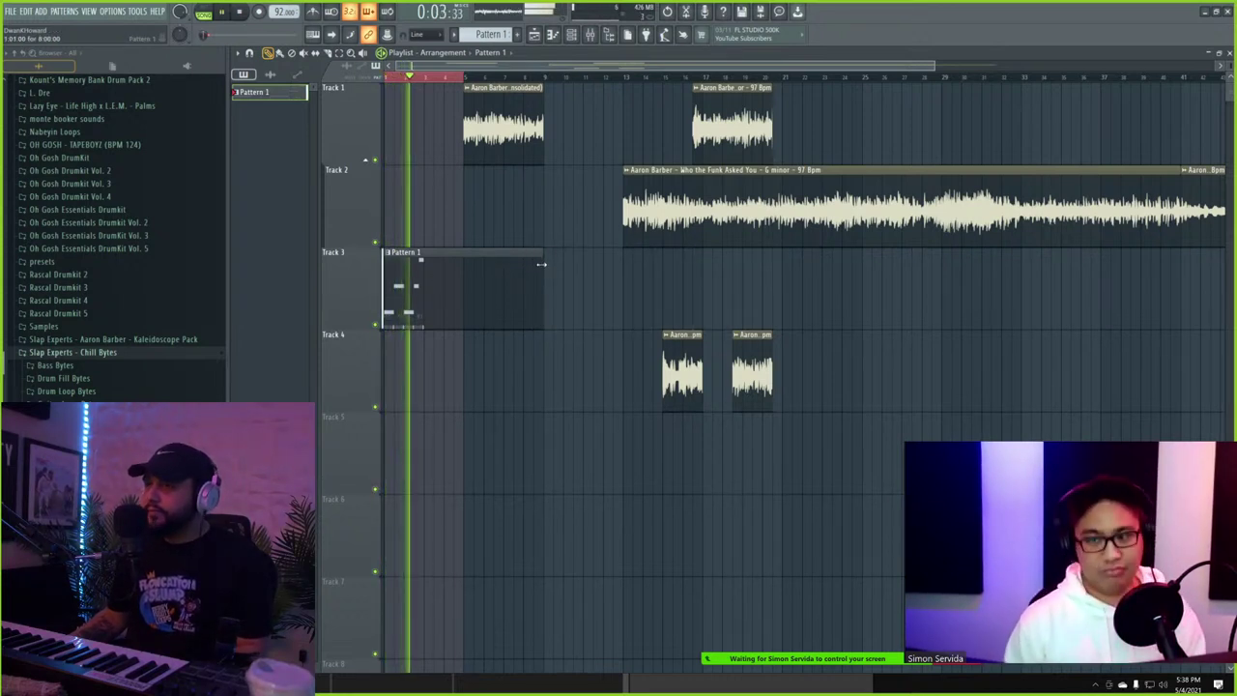
pyautogui.moveTo(540, 259); pyautogui.dragTo(443, 268)
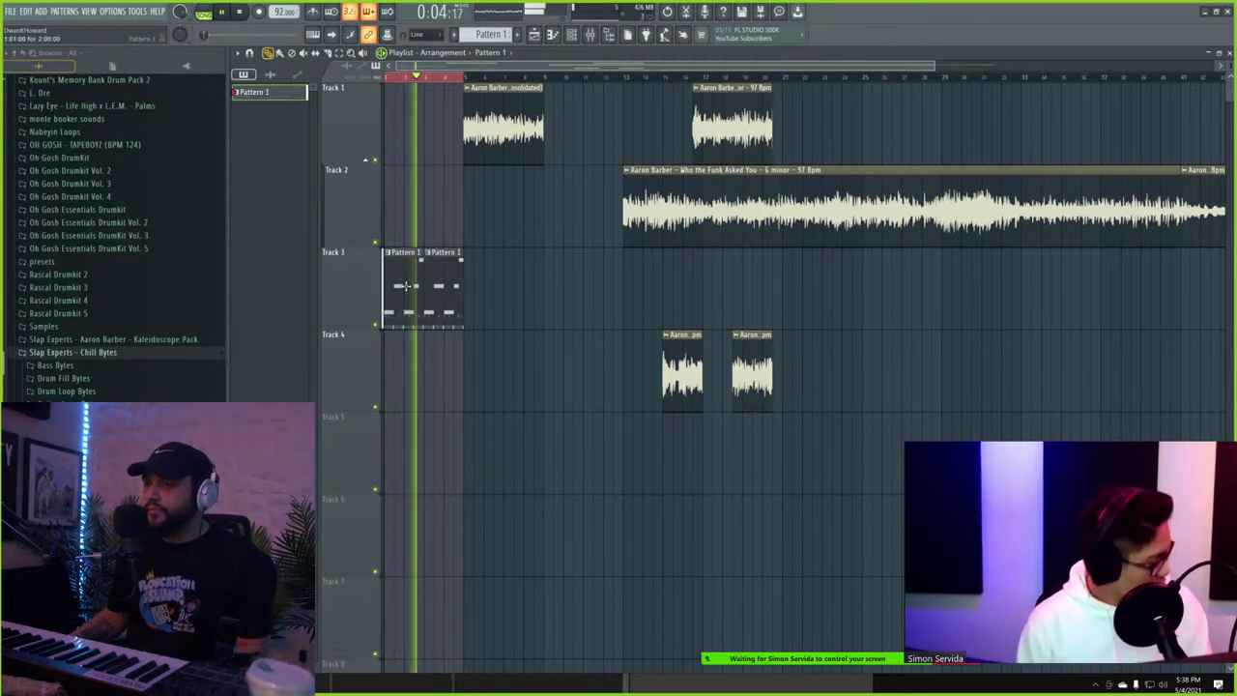
pyautogui.scroll(-2, 570, 119)
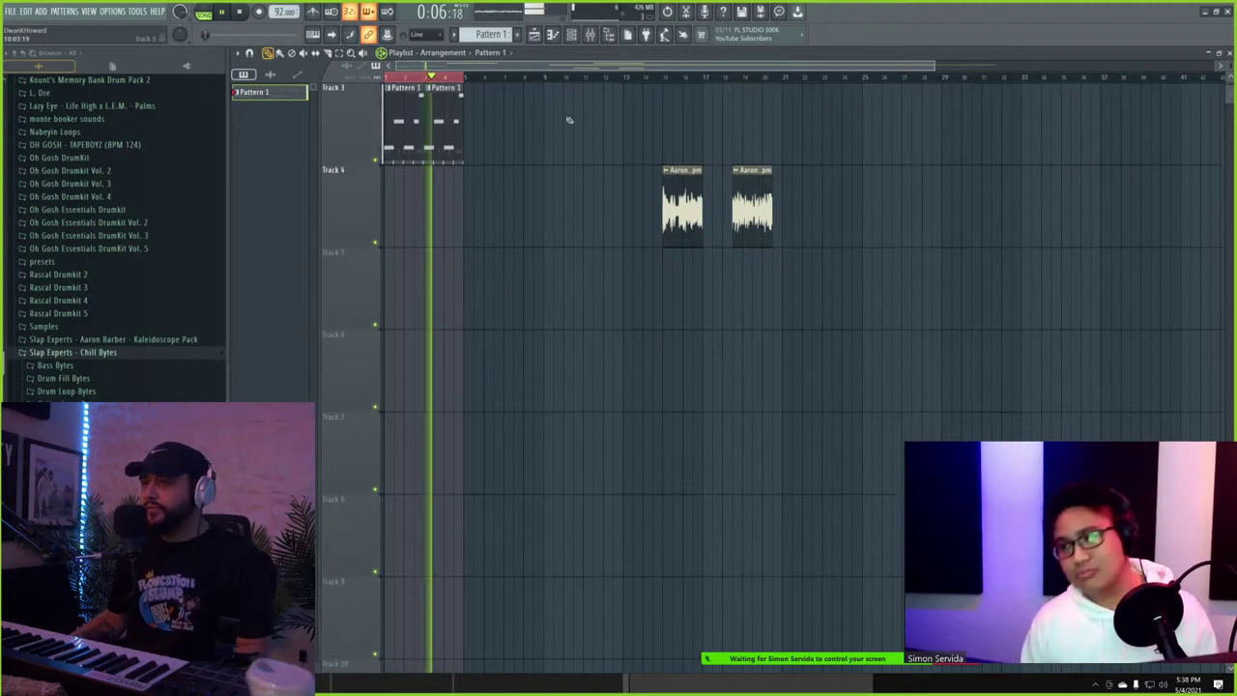
pyautogui.scroll(2, 667, 150)
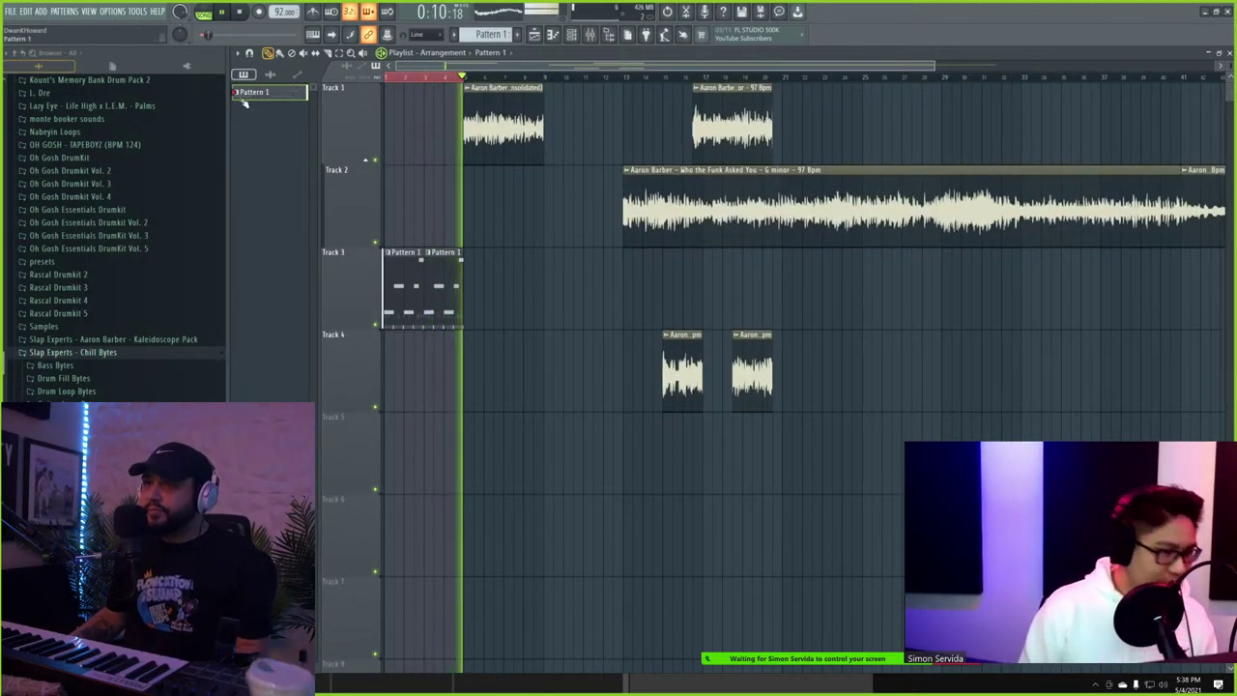
# - Move the Fruity Slicer notes out of Pattern 1 into a new Pattern 2, leaving the drums in Pattern 1
pyautogui.click(581, 34)
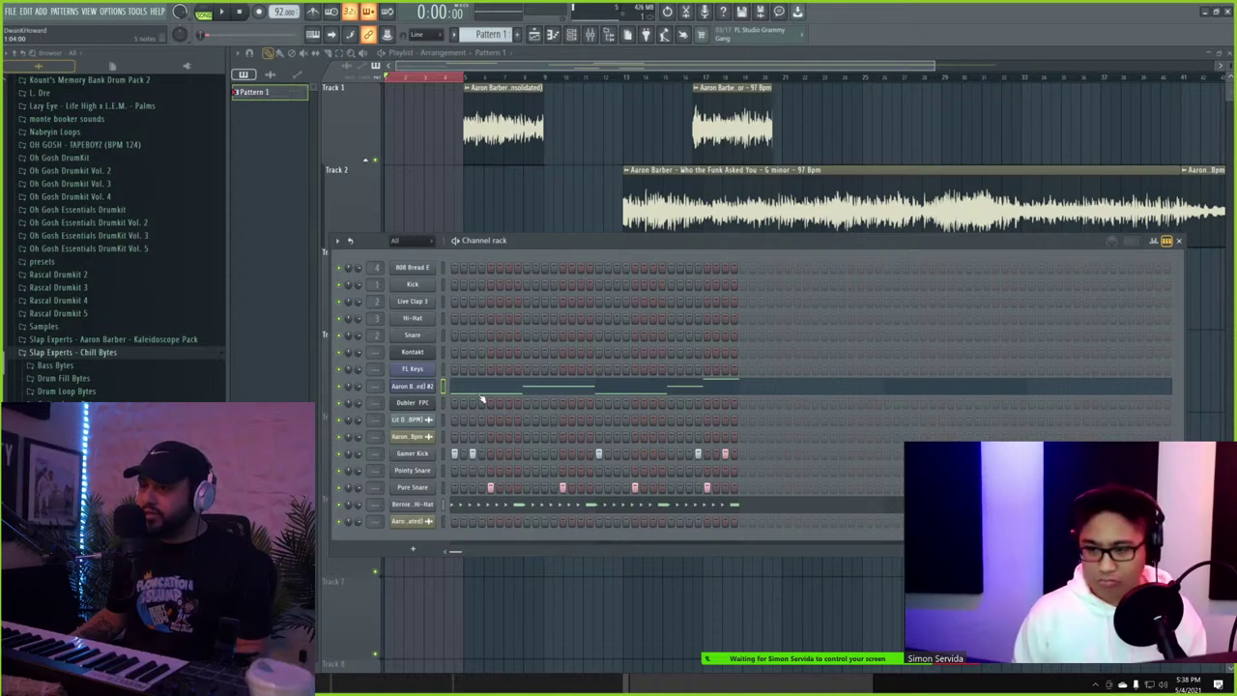
pyautogui.hotkey('ctrl', 'z')
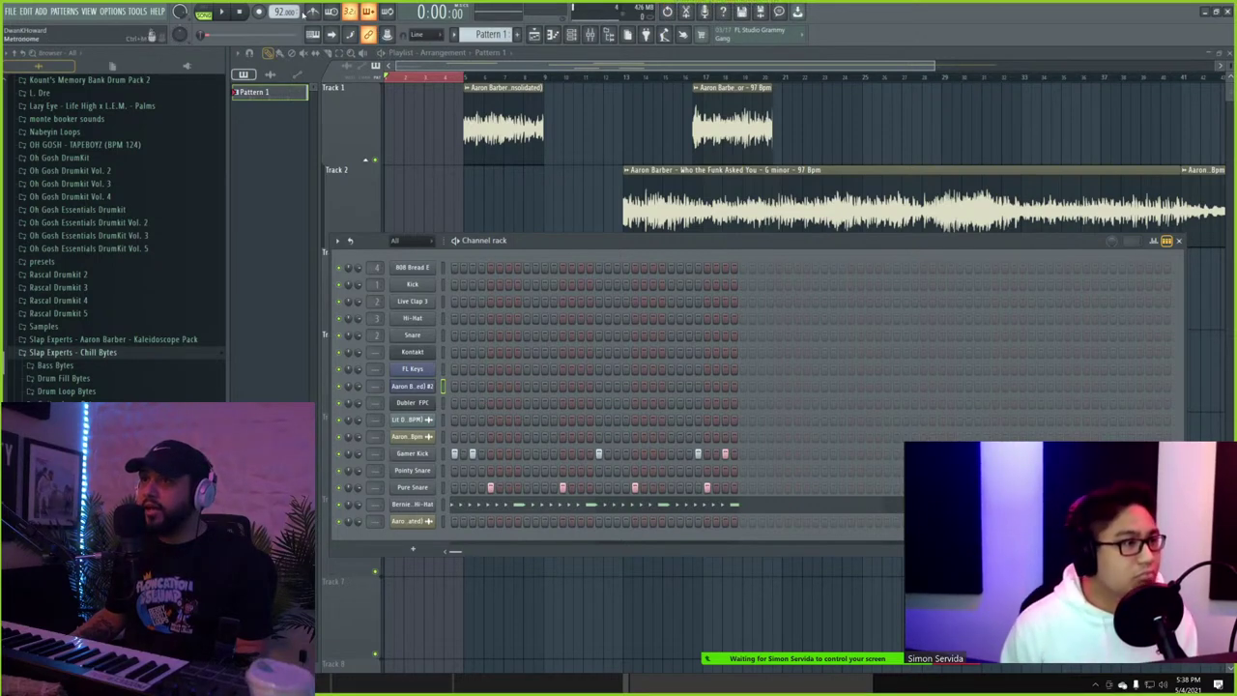
pyautogui.scroll(1, 486, 32)
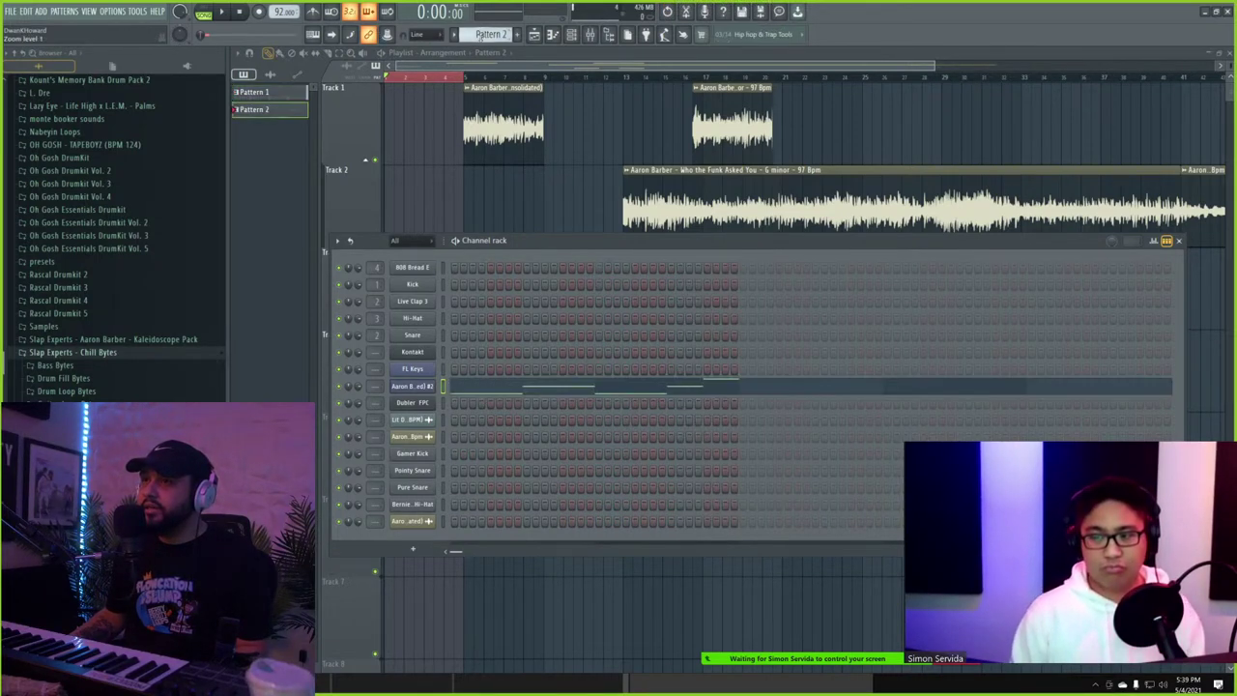
# - Place Pattern 2 clips at bars 1 and 3 on Track 4, and a second Pattern 1 clip at bar 3 on Track 3
pyautogui.moveTo(265, 113); pyautogui.dragTo(420, 345)
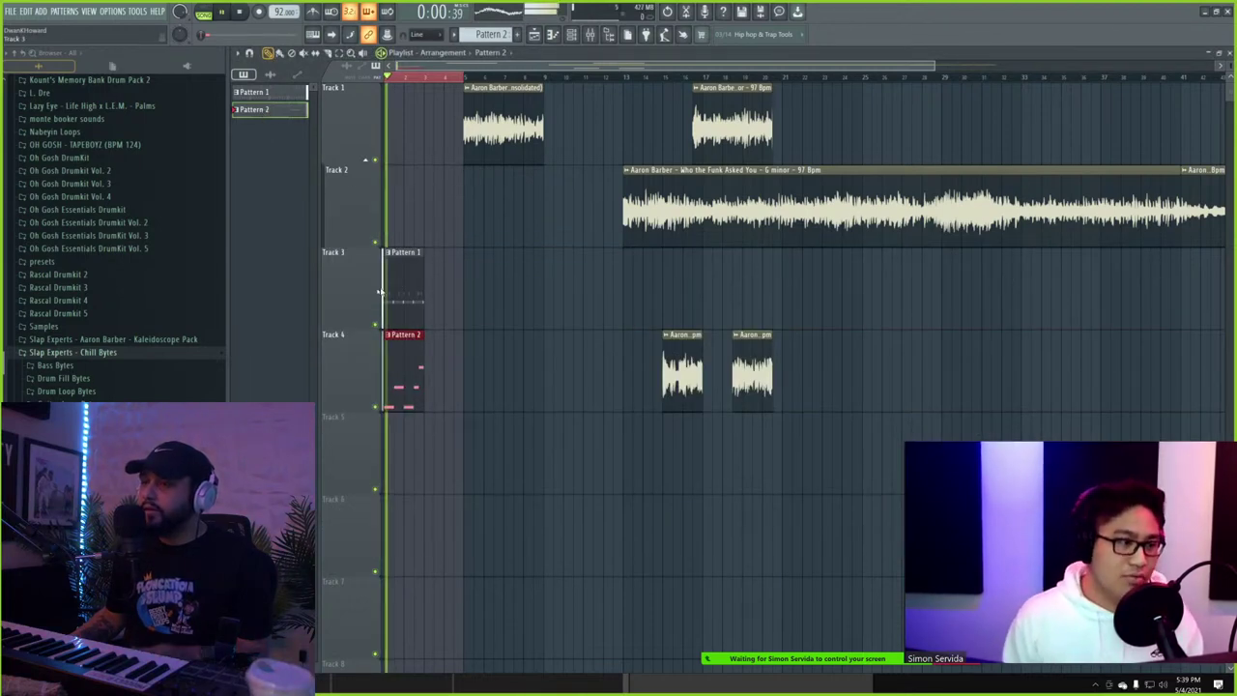
pyautogui.moveTo(419, 281)
pyautogui.mouseDown()
pyautogui.moveTo(469, 274)
pyautogui.moveTo(439, 277)
pyautogui.mouseUp()
pyautogui.hotkey('ctrl', 'z')
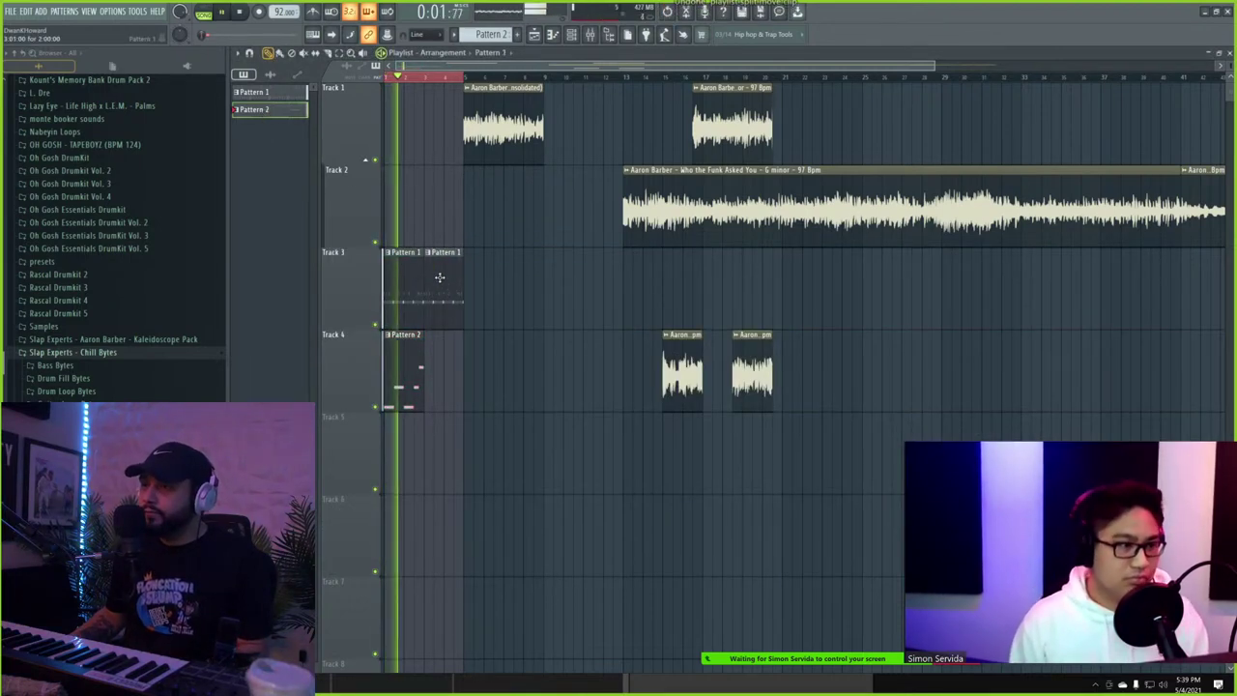
pyautogui.click(435, 349)
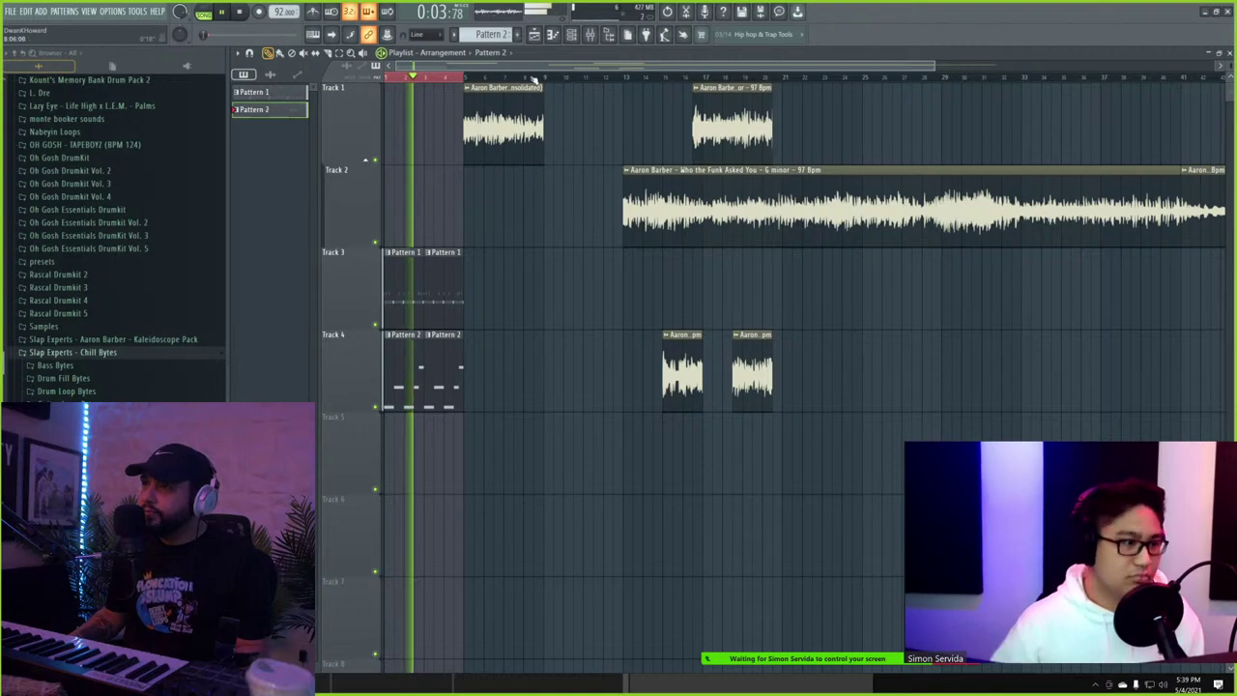
pyautogui.click(574, 35)
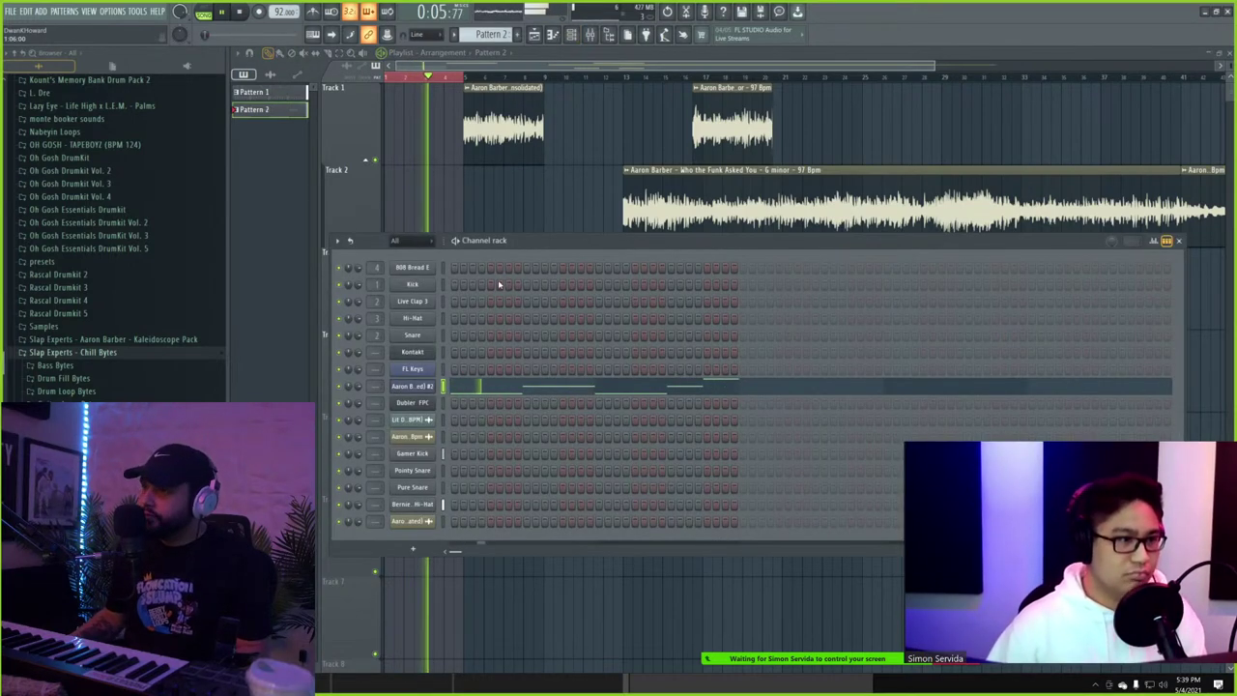
pyautogui.rightClick(555, 174)
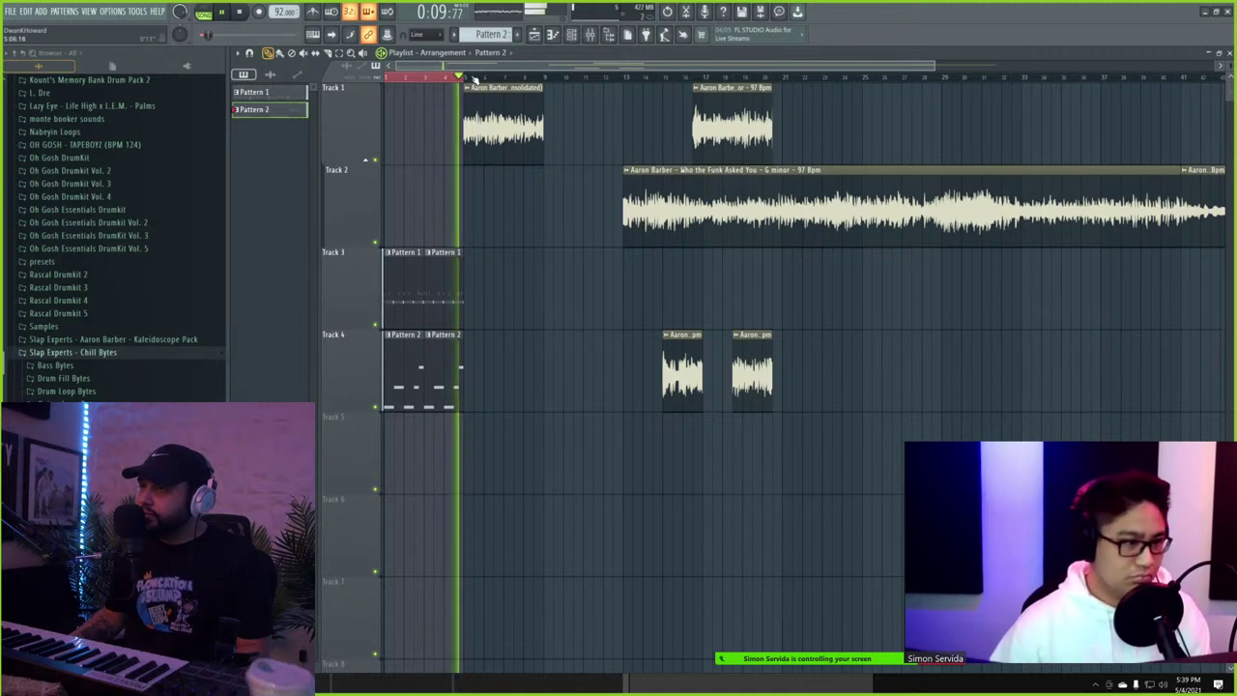
# - Clear the playlist's loop selection and move the two short Track 4 audio chops back-to-back, starting at bar 10
pyautogui.click(501, 78)
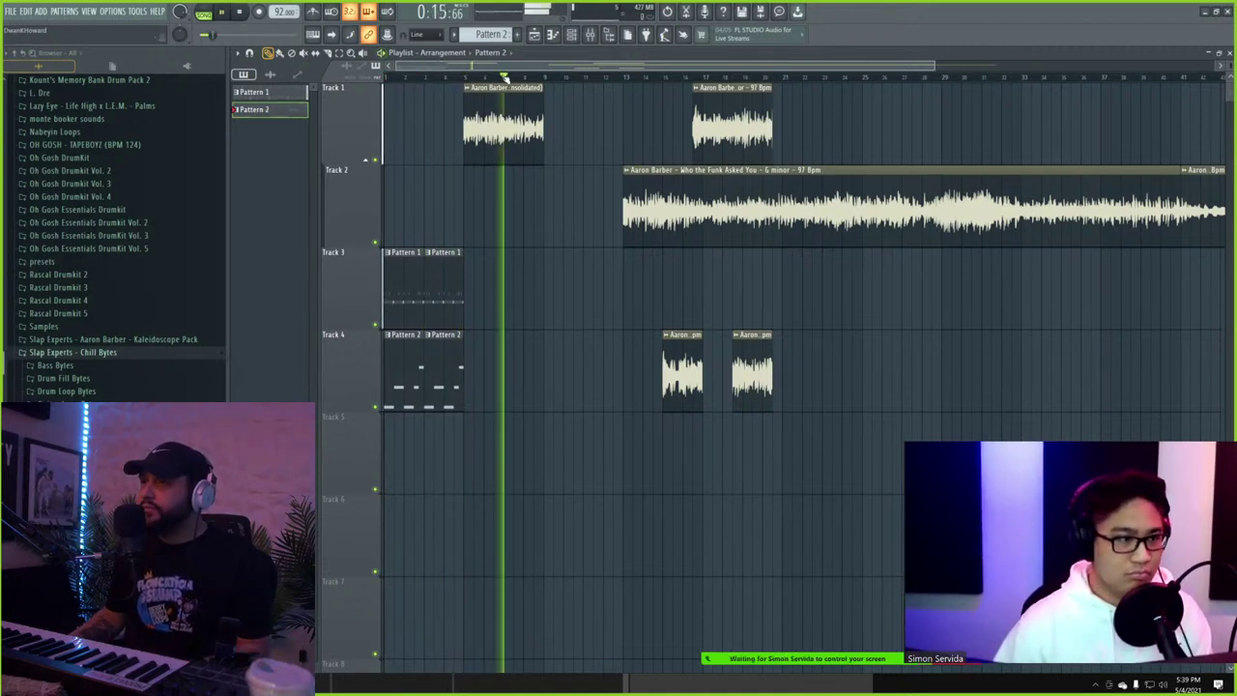
pyautogui.press('space')
pyautogui.moveTo(700, 374); pyautogui.dragTo(586, 360)
pyautogui.hotkey('ctrl', 'z')
pyautogui.click(570, 79)
pyautogui.press('space')
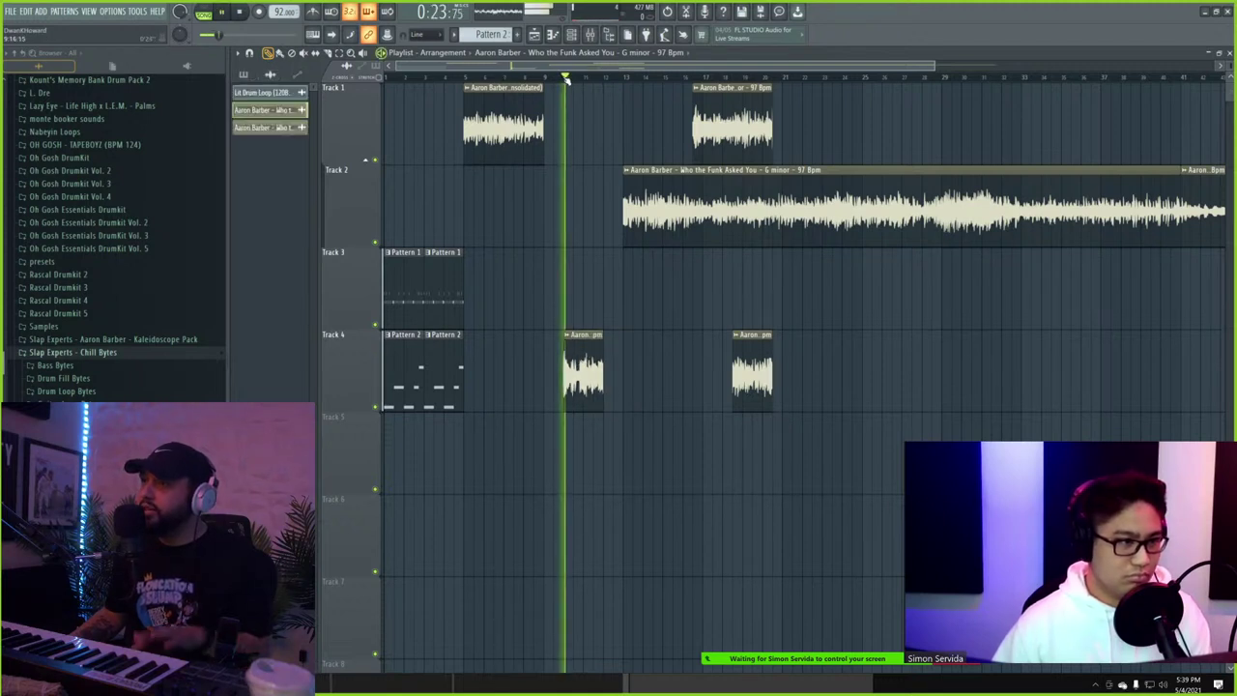
pyautogui.moveTo(748, 370); pyautogui.dragTo(618, 349)
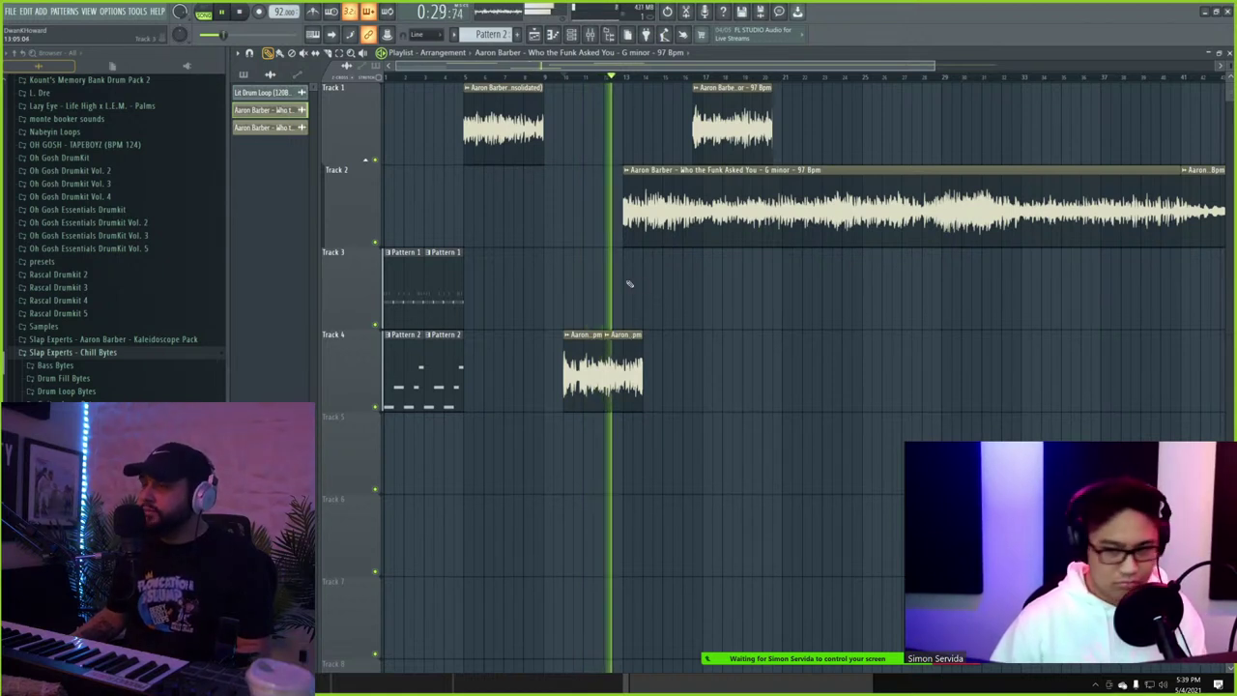
# - Move the long Who the Funk Asked You clip on Track 2 to bar 18 and play back the Track 4 chops
pyautogui.moveTo(650, 184); pyautogui.dragTo(749, 185)
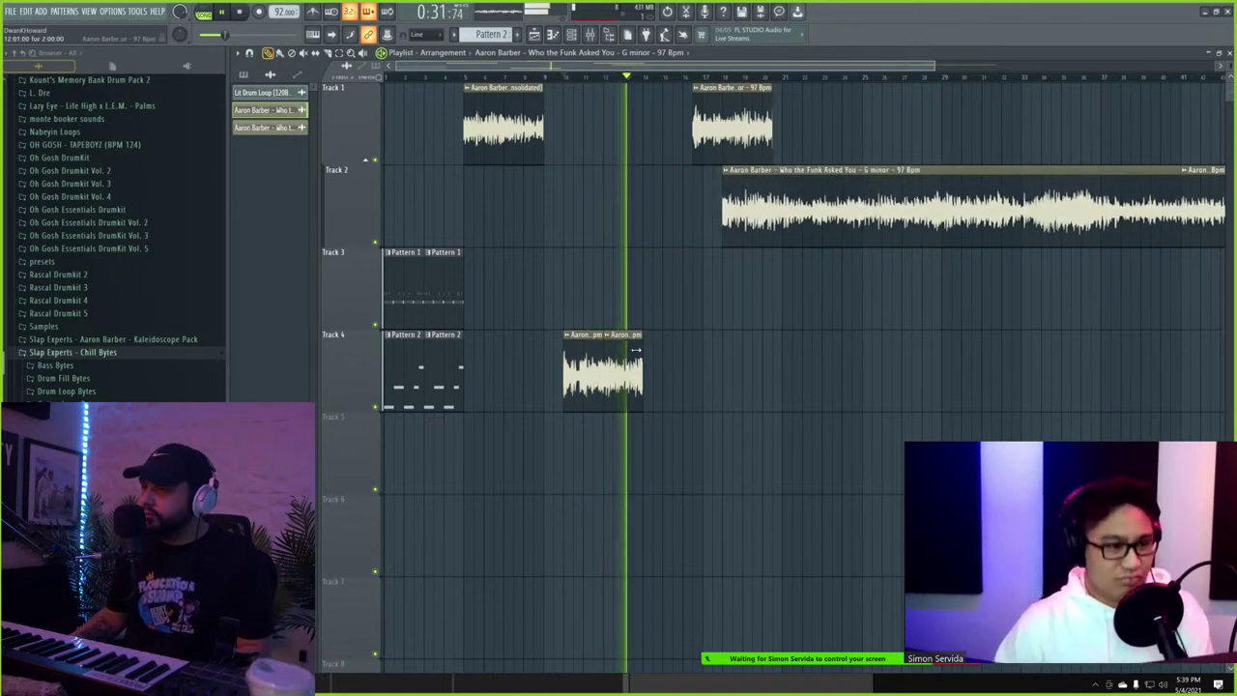
pyautogui.click(600, 77)
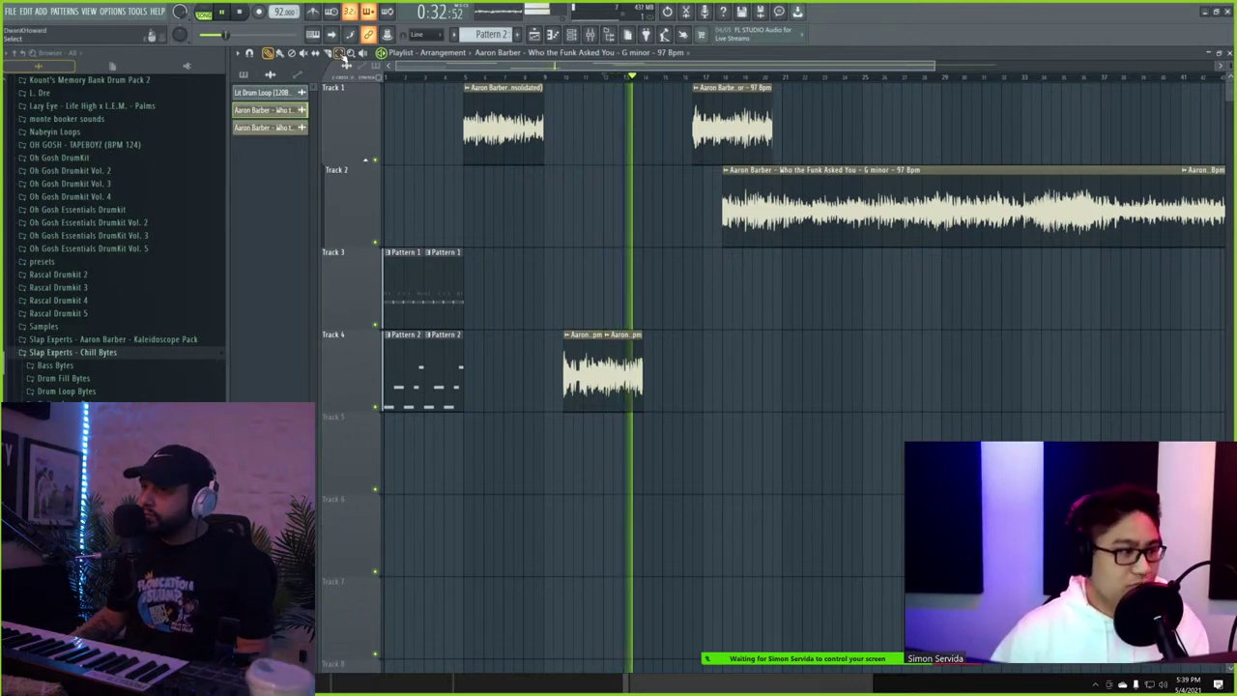
pyautogui.press('space')
pyautogui.press('space')
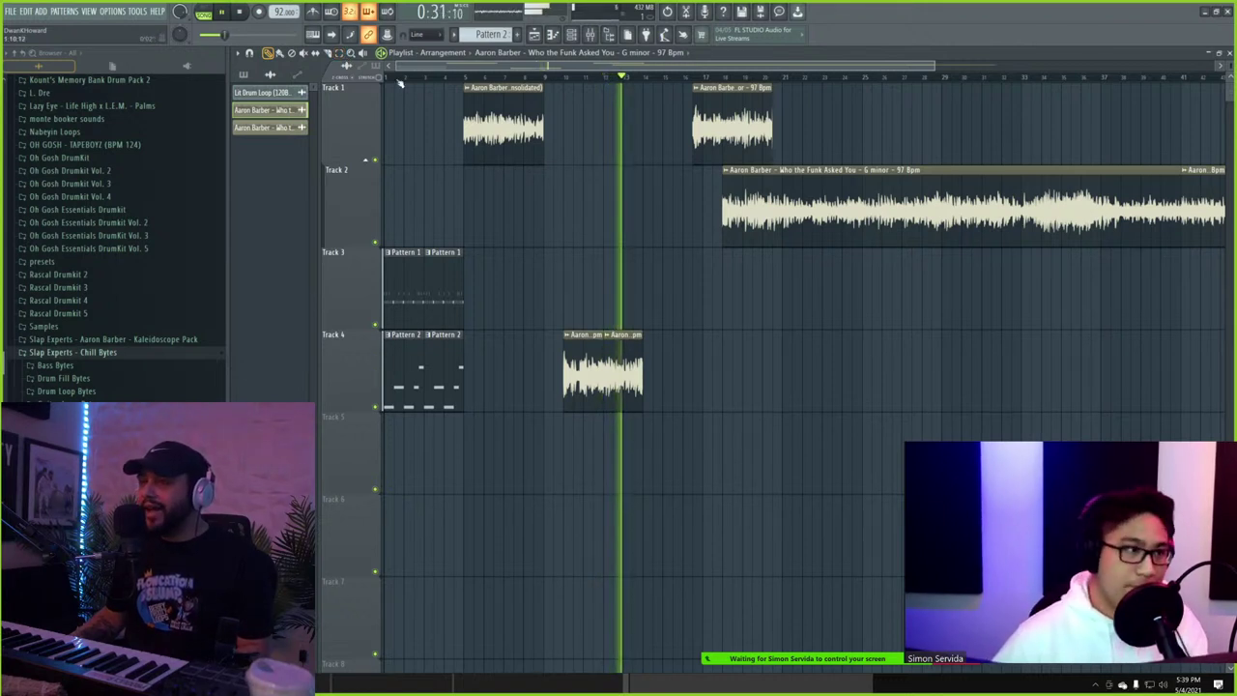
# - Play the arrangement from the start and add a third Pattern 1 clip at bar 5 on Track 3
pyautogui.click(398, 80)
pyautogui.press('space')
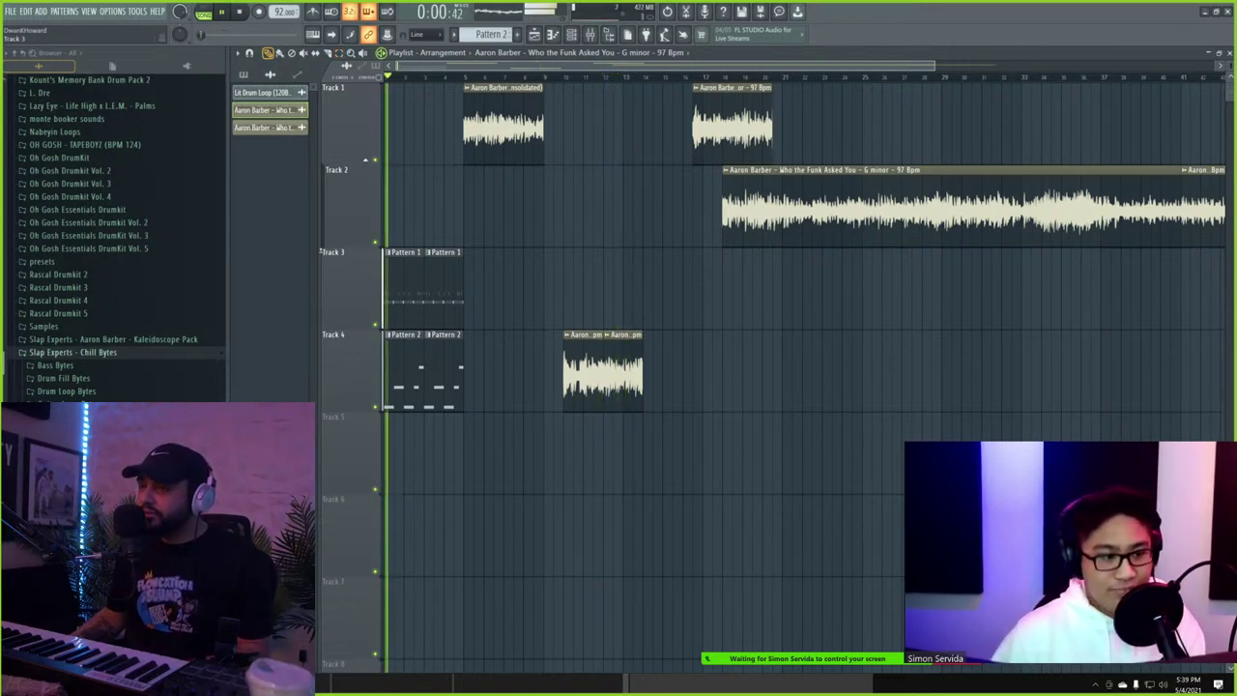
pyautogui.click(511, 284)
pyautogui.moveTo(510, 284); pyautogui.dragTo(486, 282)
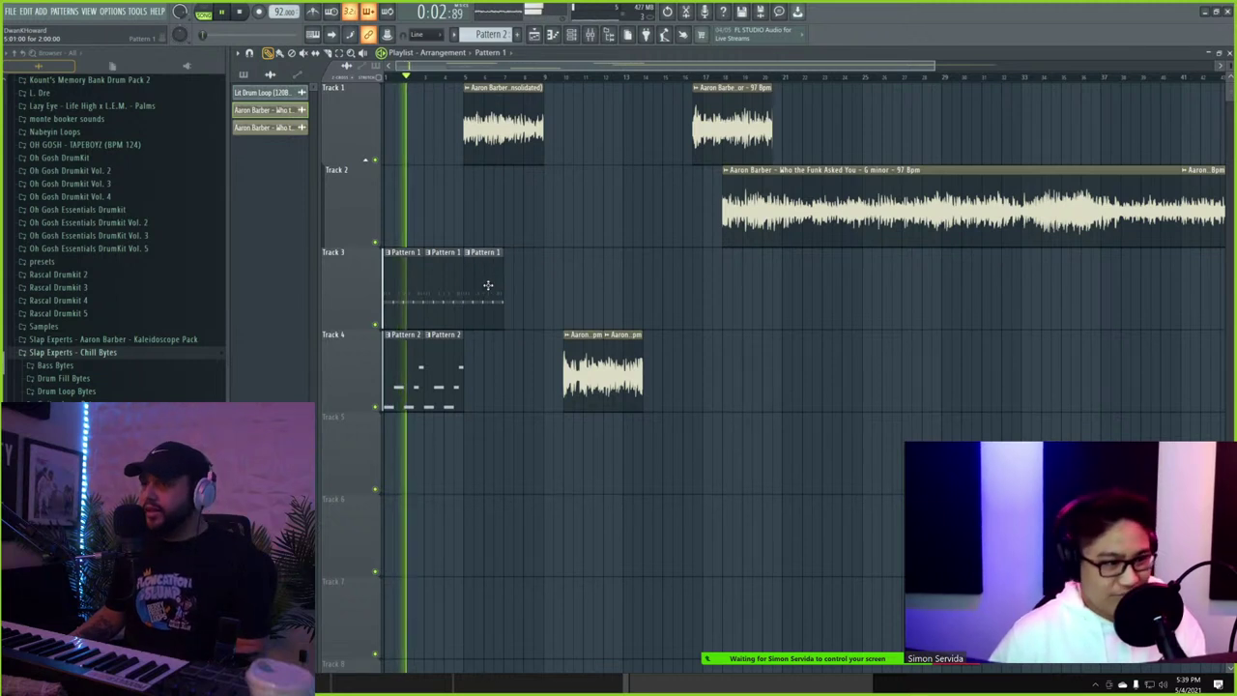
# - Try a copy of the first Track 4 audio chop at bar 5, right after the Pattern 2 clips, and remove it
pyautogui.doubleClick(585, 361)
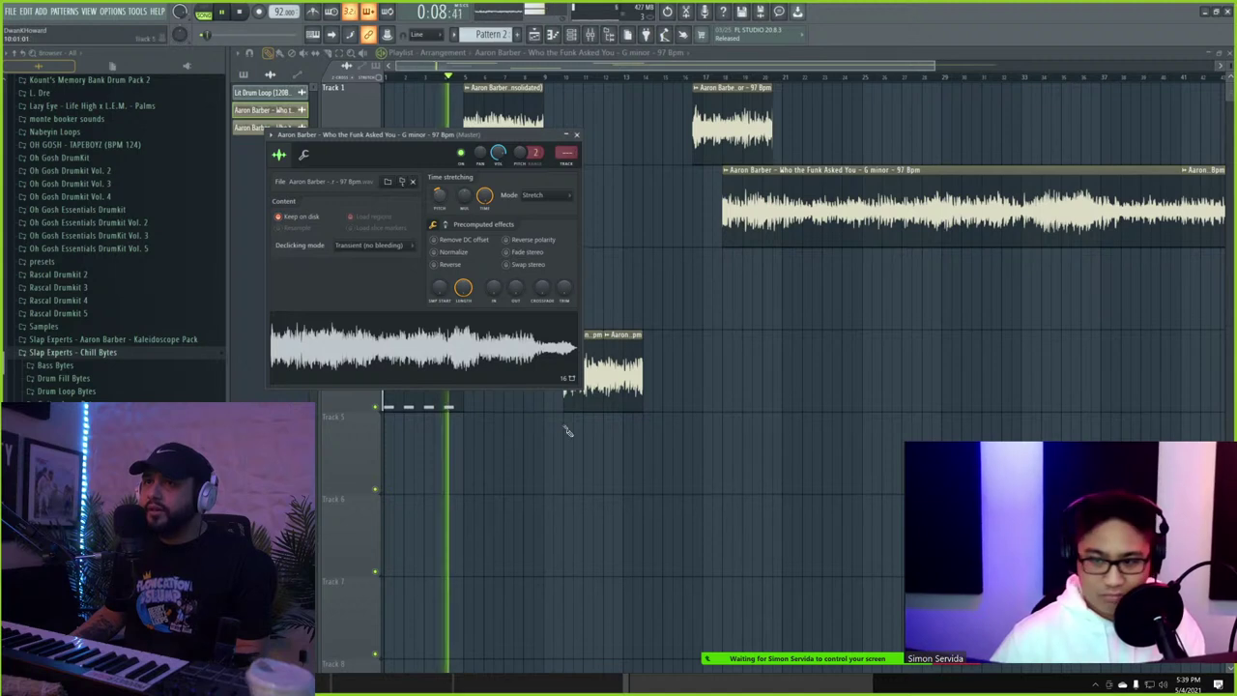
pyautogui.press('Escape')
pyautogui.moveTo(522, 381); pyautogui.dragTo(485, 380)
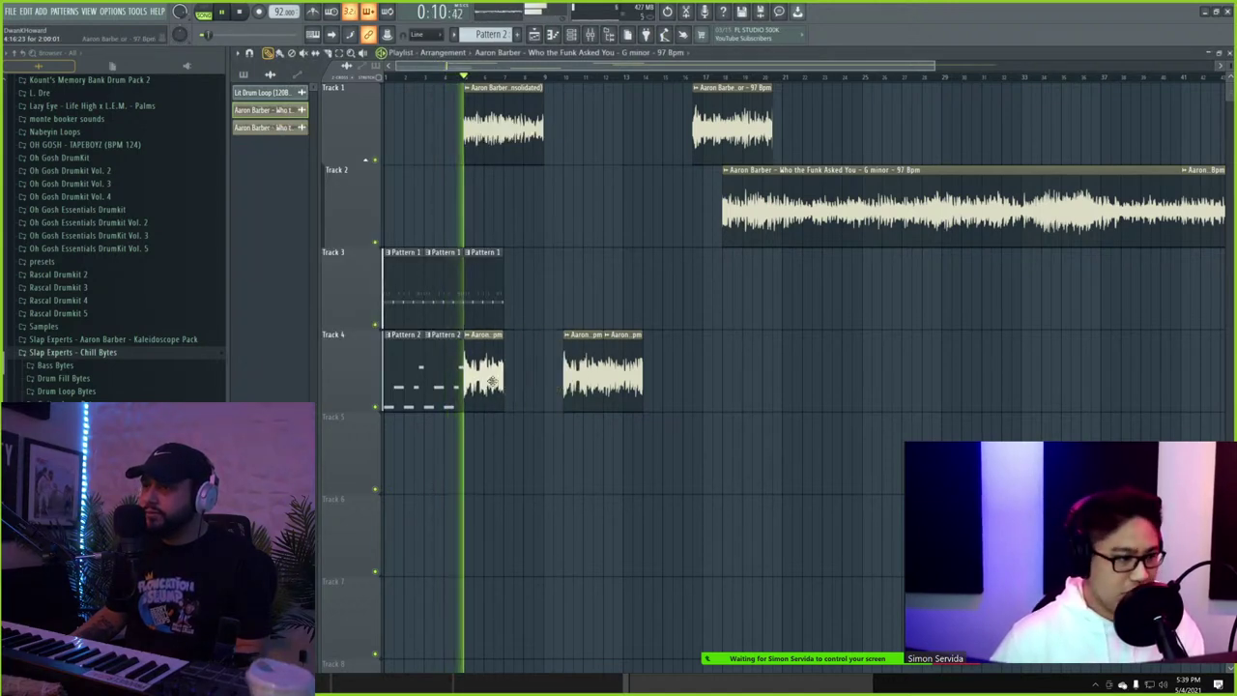
pyautogui.press('space')
pyautogui.press('space')
pyautogui.rightClick(496, 374)
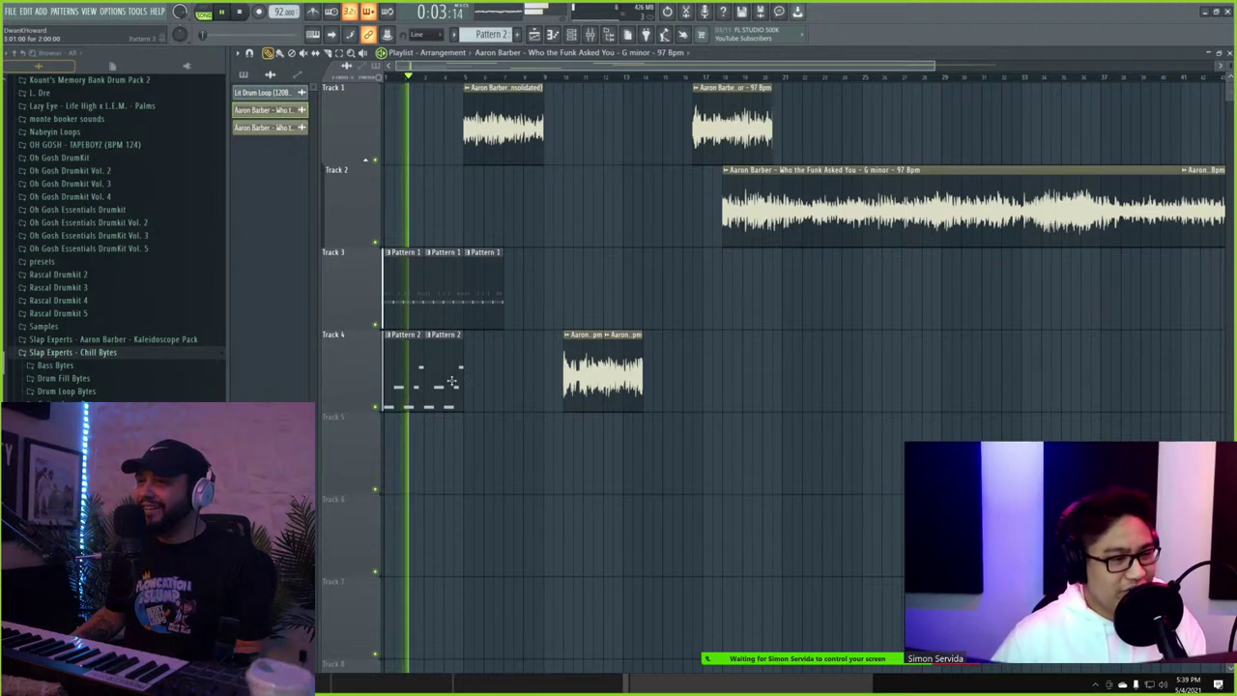
# - Mute the consolidated audio clip at bar 5 on Track 1 and move the first Track 4 audio chop to bar 5
pyautogui.doubleClick(583, 358)
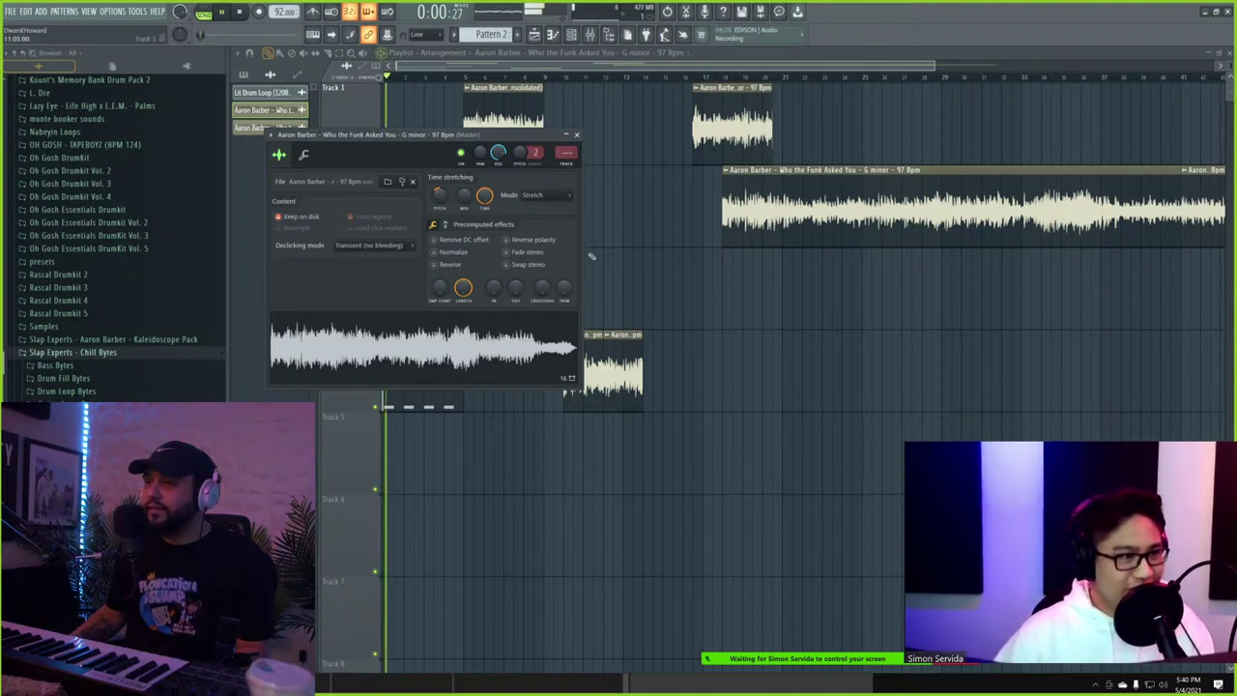
pyautogui.press('space')
pyautogui.press('Escape')
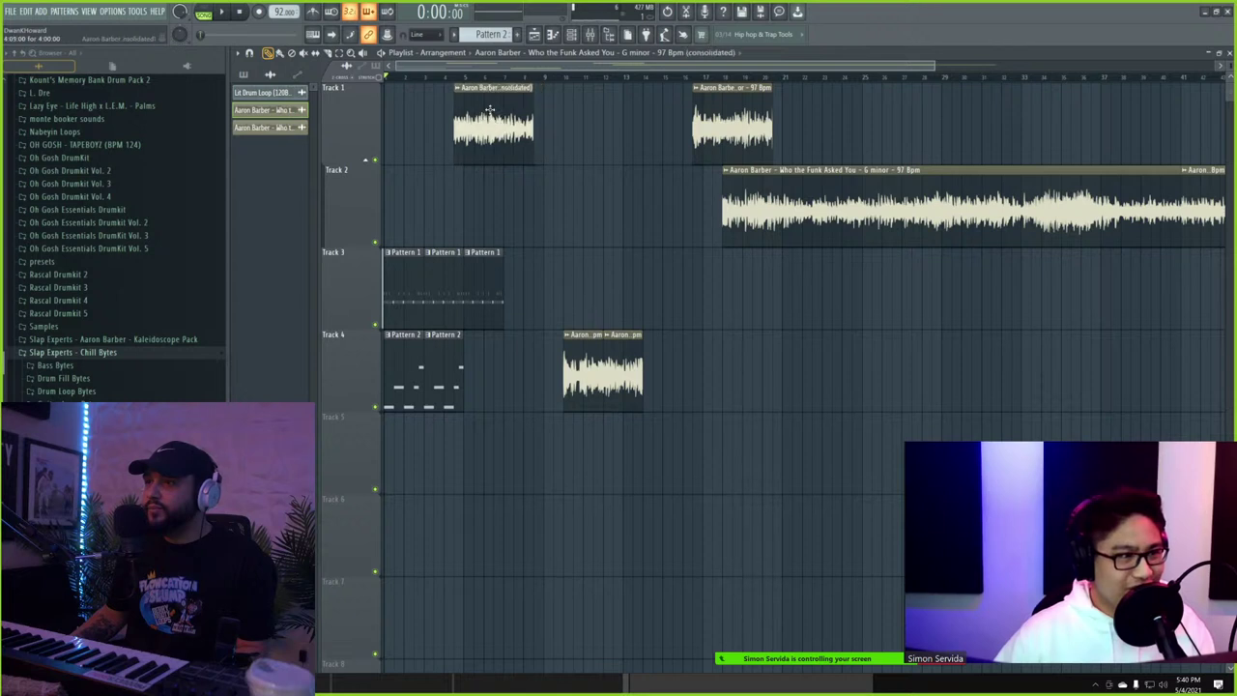
pyautogui.moveTo(490, 109); pyautogui.dragTo(500, 125)
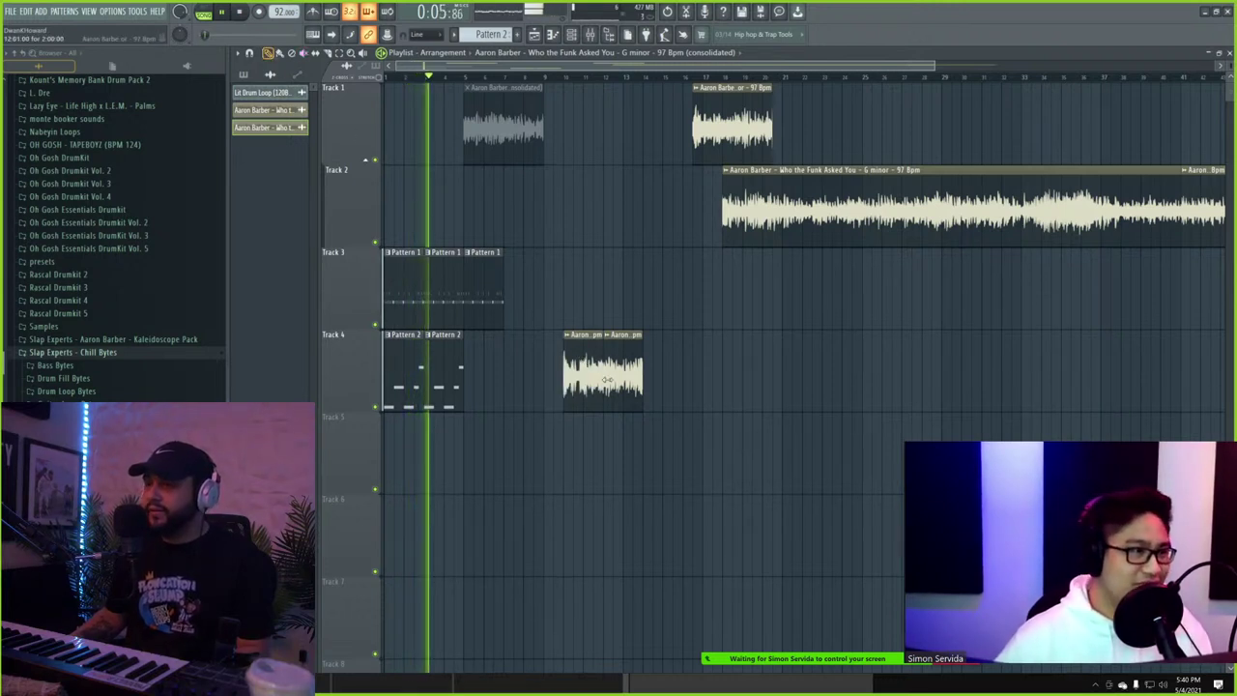
pyautogui.moveTo(587, 384); pyautogui.dragTo(480, 377)
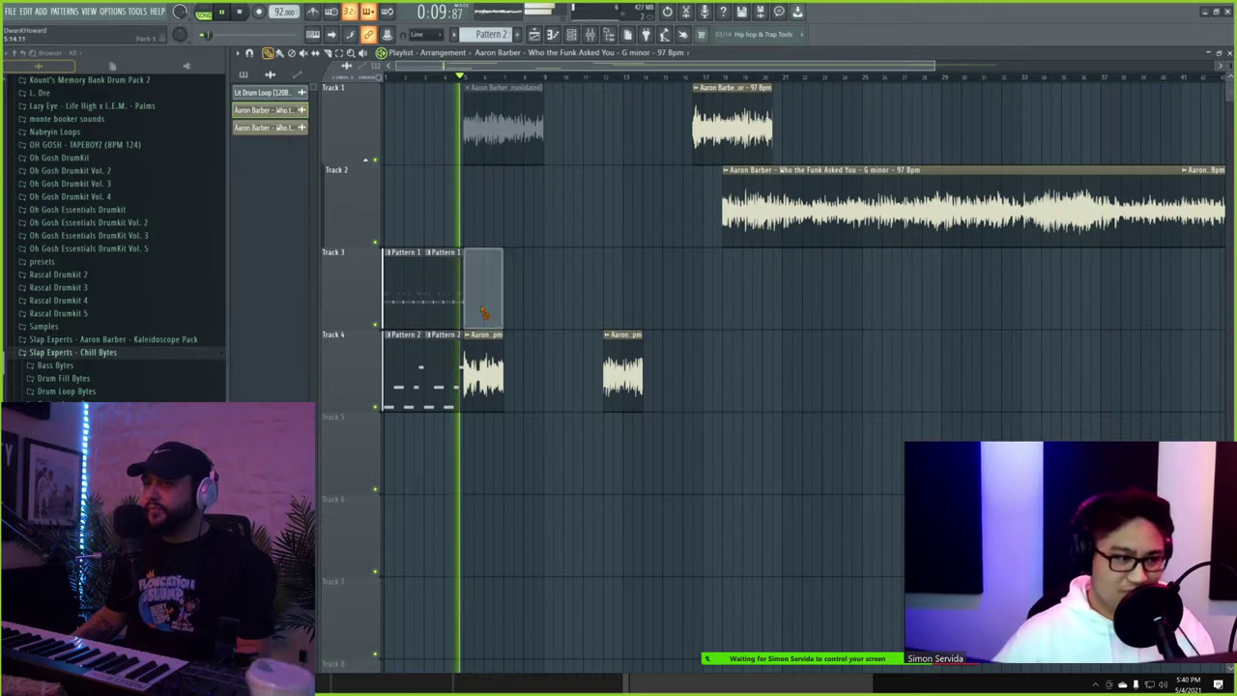
# - Delete the third Pattern 1 clip on Track 3 and the audio chop at bar 5 on Track 4
pyautogui.rightClick(480, 314)
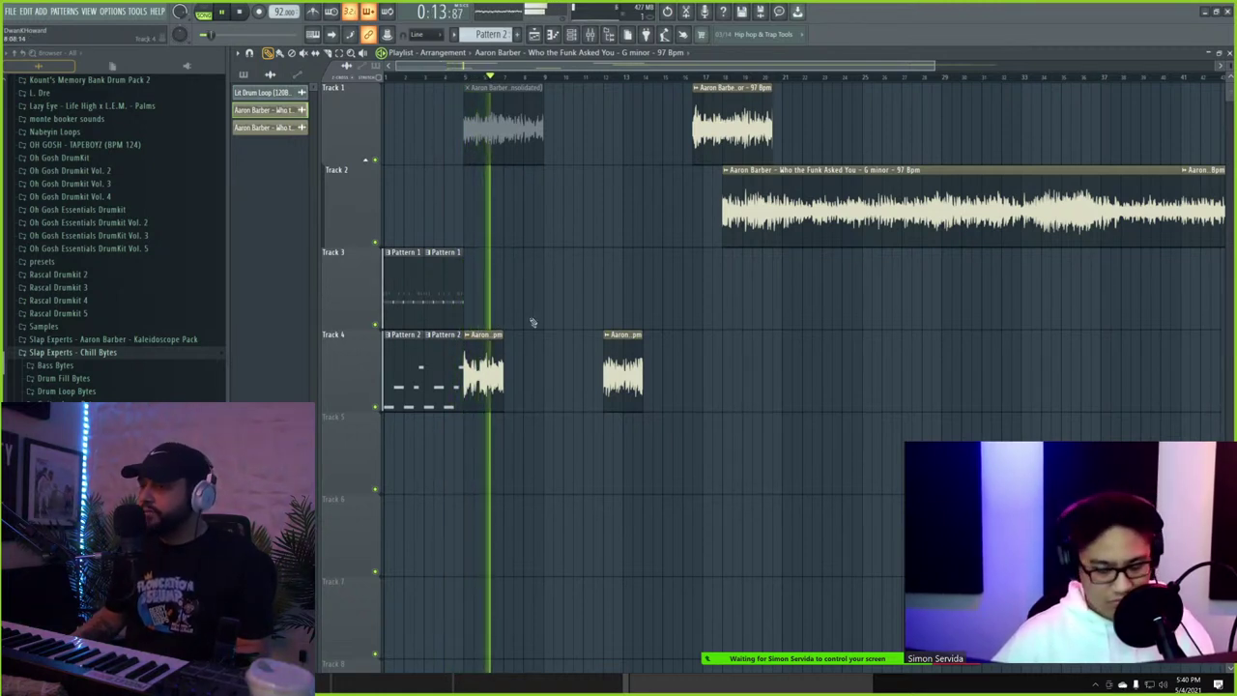
pyautogui.click(414, 78)
pyautogui.rightClick(494, 380)
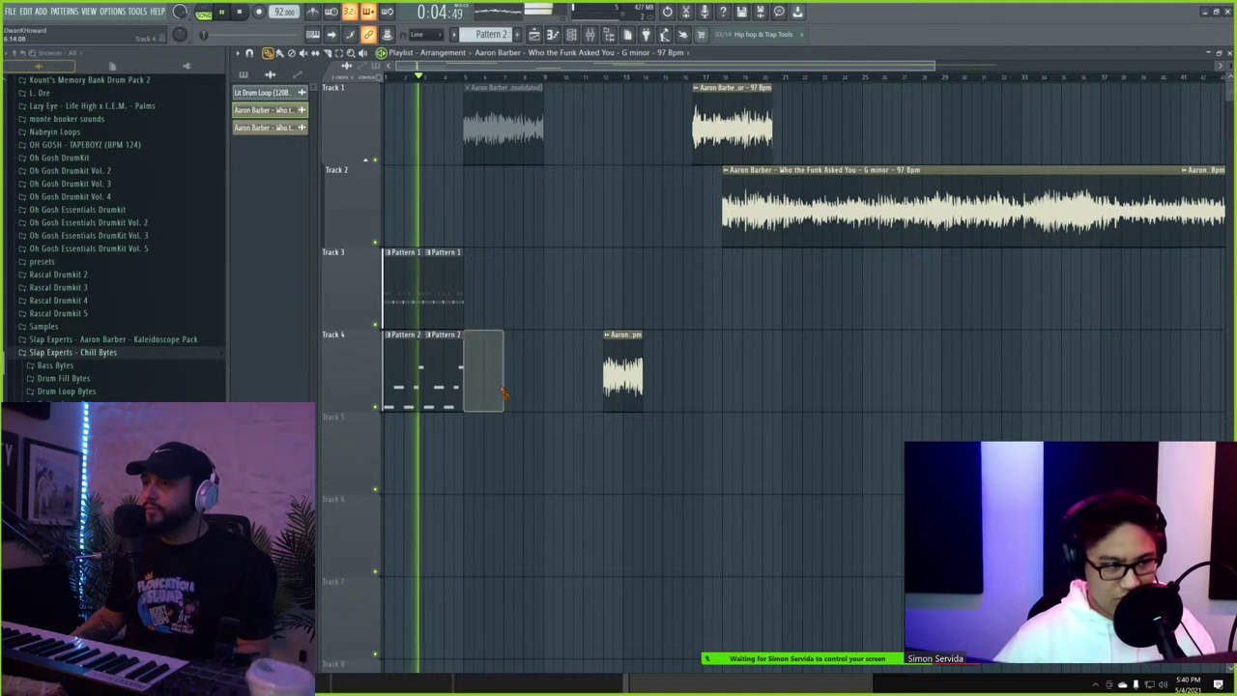
# - Place audio chops at bars 5 and 7 on Track 4 and a Pattern 1 clip at bar 7 on Track 3
pyautogui.hotkey('ctrl', 'z')
pyautogui.moveTo(492, 365)
pyautogui.mouseDown()
pyautogui.moveTo(680, 352)
pyautogui.moveTo(475, 350)
pyautogui.mouseUp()
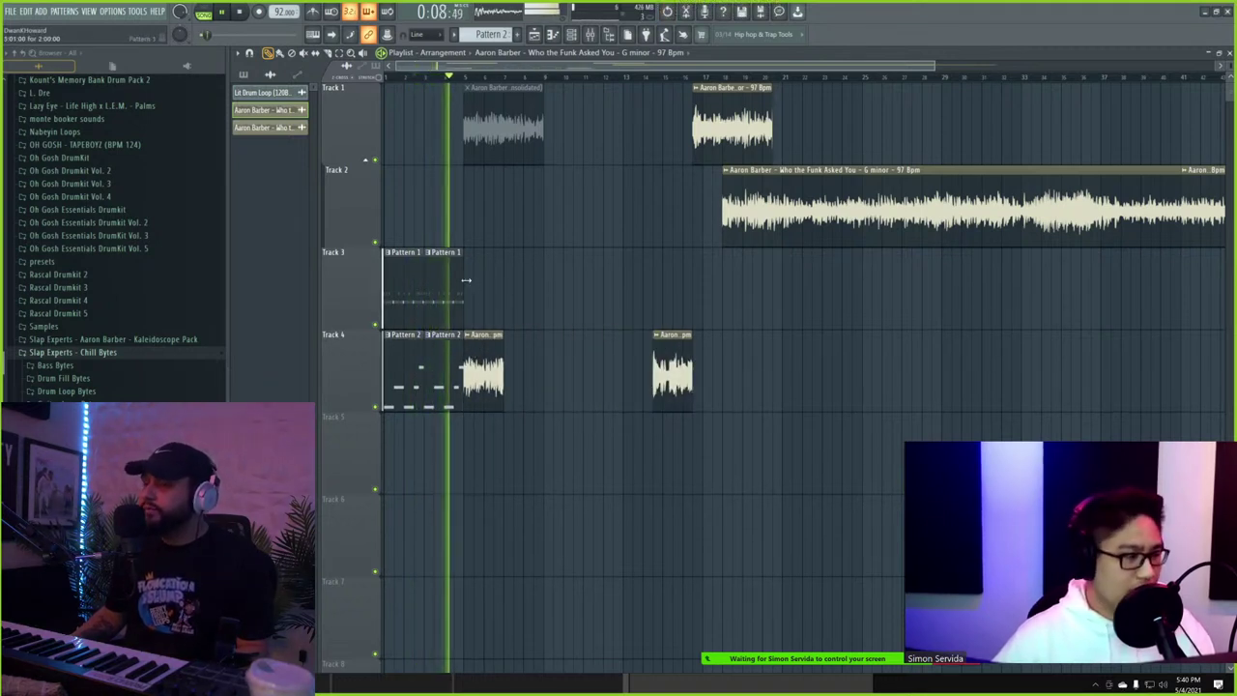
pyautogui.click(520, 293)
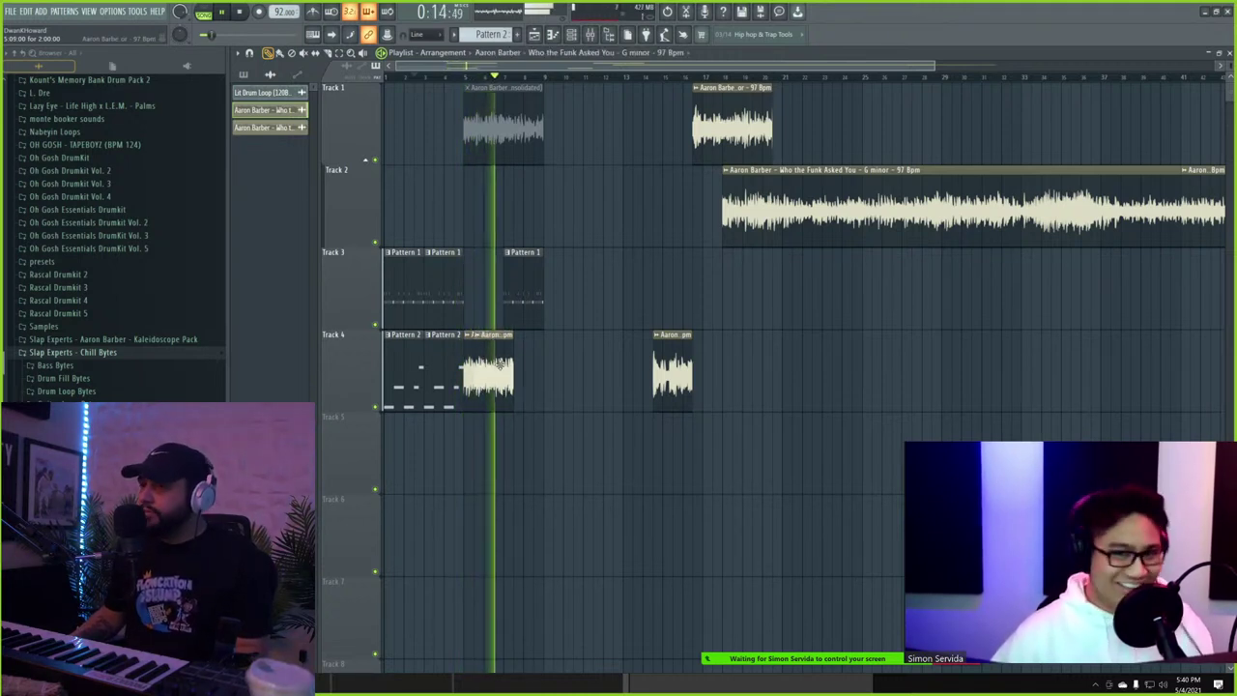
pyautogui.click(532, 364)
pyautogui.moveTo(534, 363); pyautogui.dragTo(525, 364)
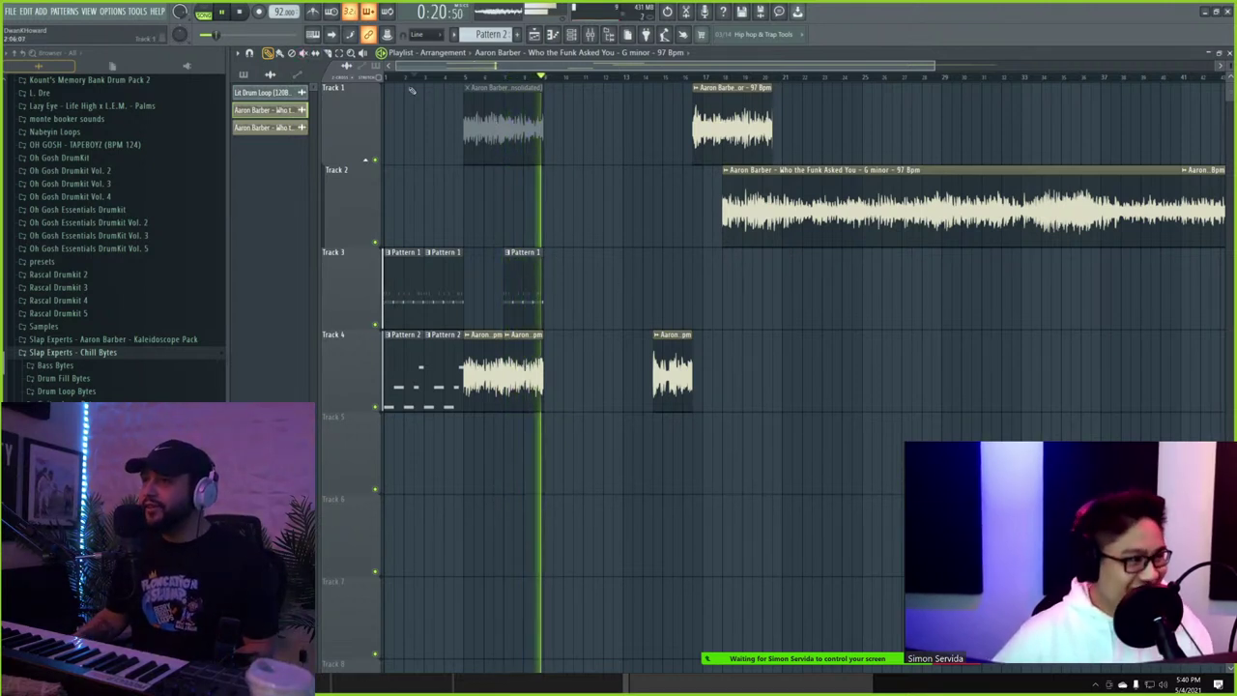
# - Load the Forever Bass - D minor - 76 Bpm sample from Bass Bytes as a new sampler channel and display its settings
pyautogui.click(55, 365)
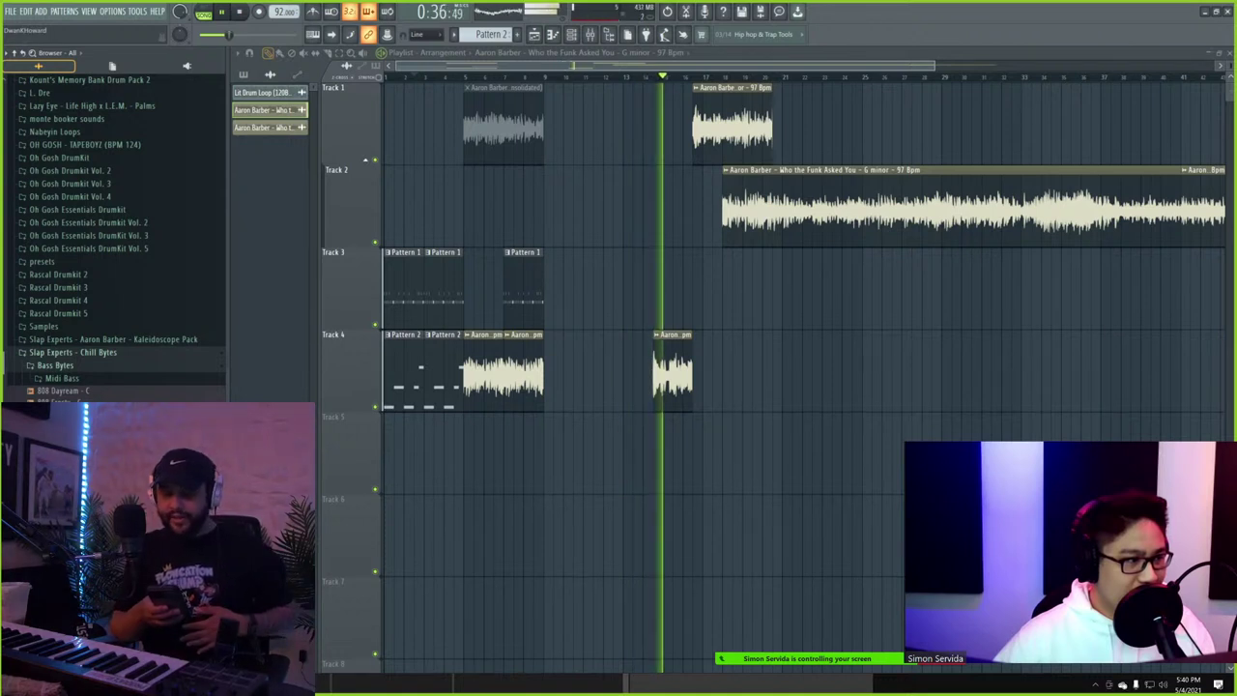
pyautogui.click(258, 11)
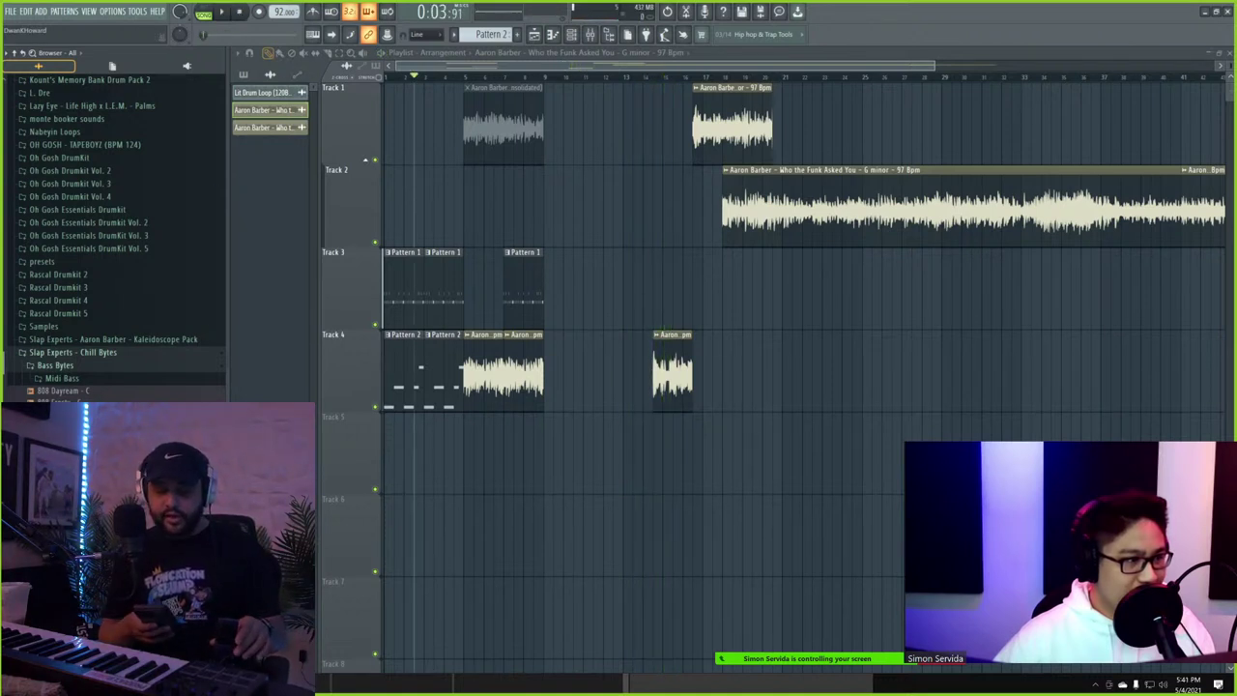
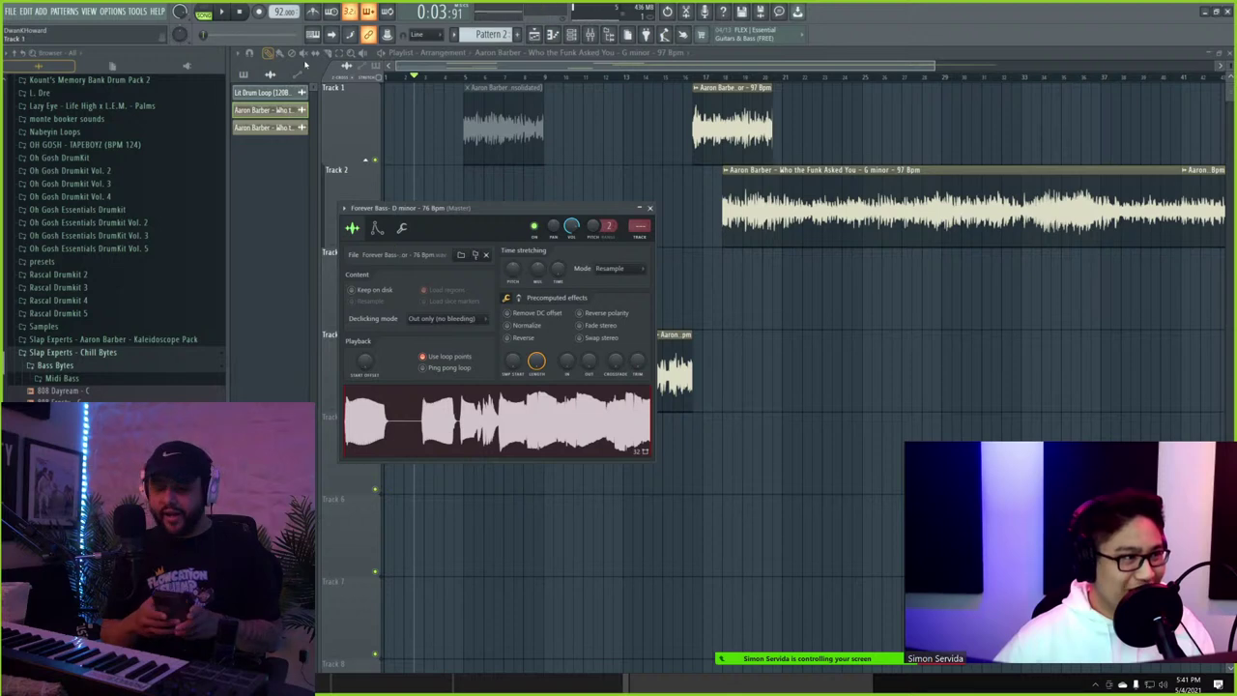
pyautogui.rightClick(478, 415)
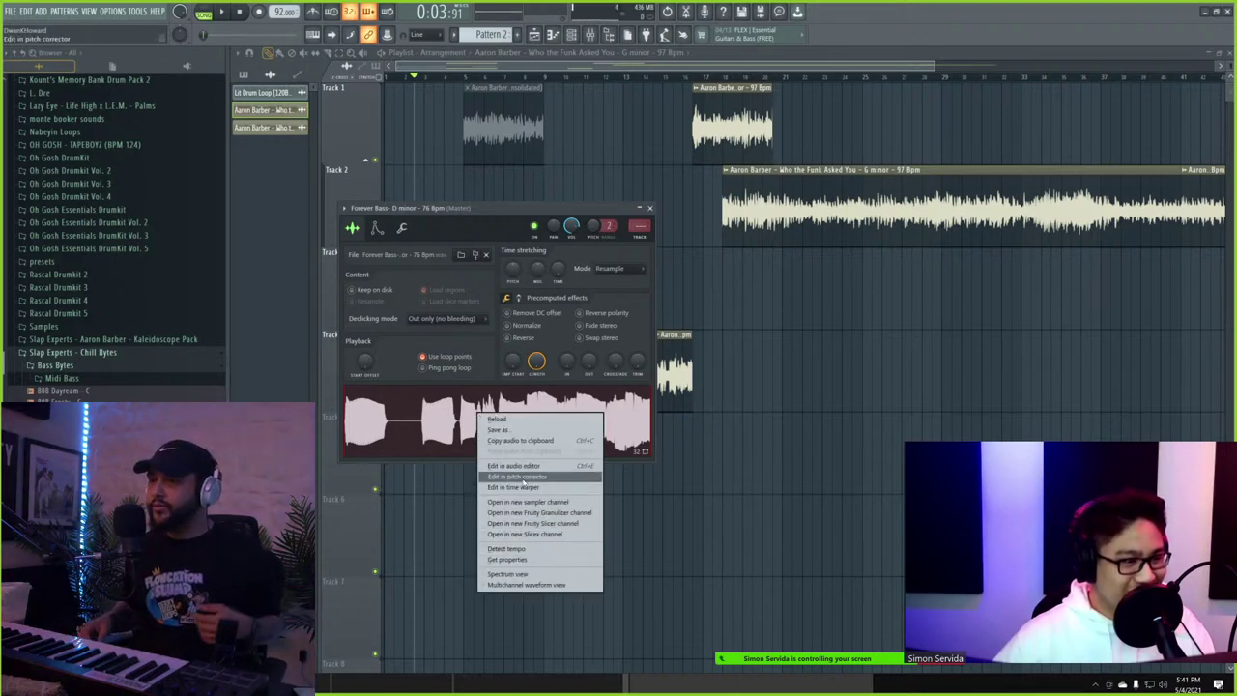
pyautogui.click(571, 35)
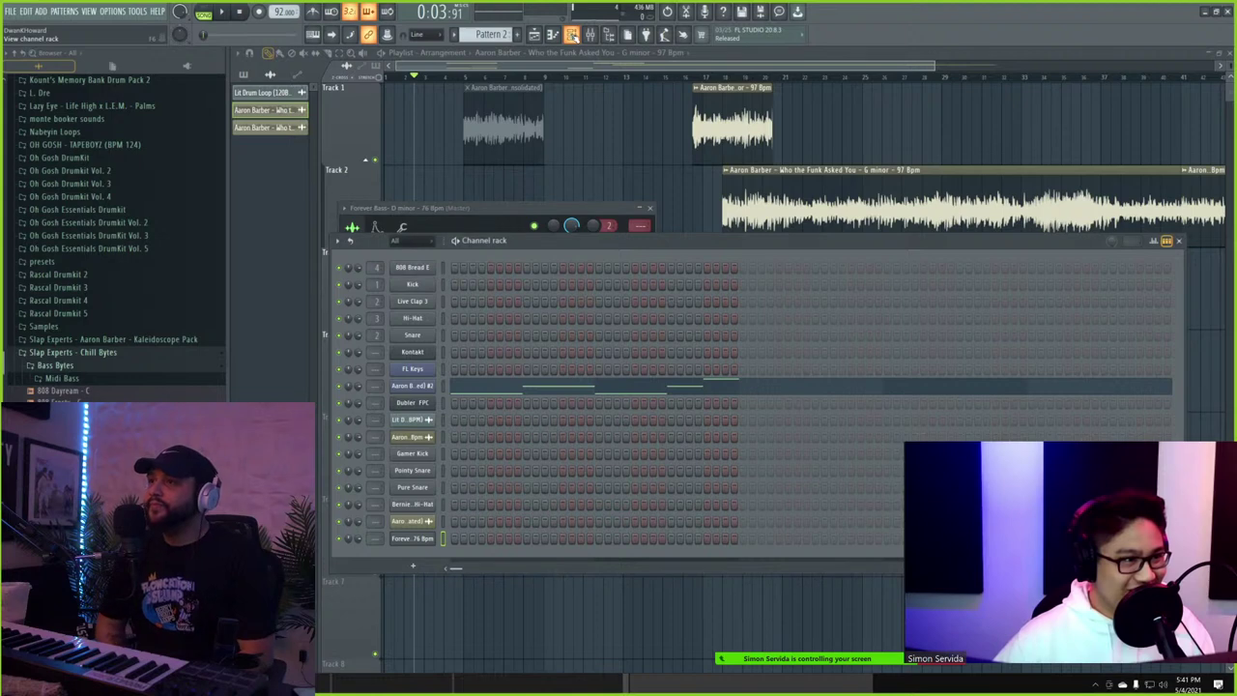
pyautogui.click(475, 214)
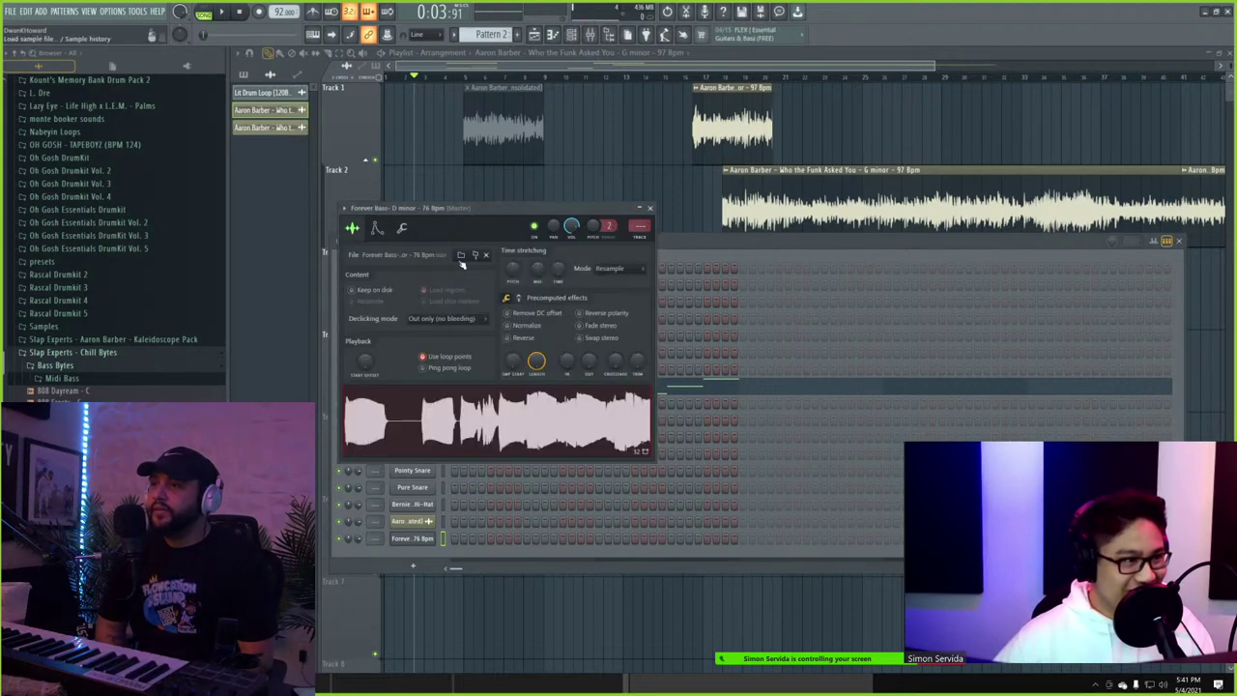
# - Edit the Forever Bass sample in Edison, select its first note and send that selection to a new sampler channel
pyautogui.rightClick(428, 417)
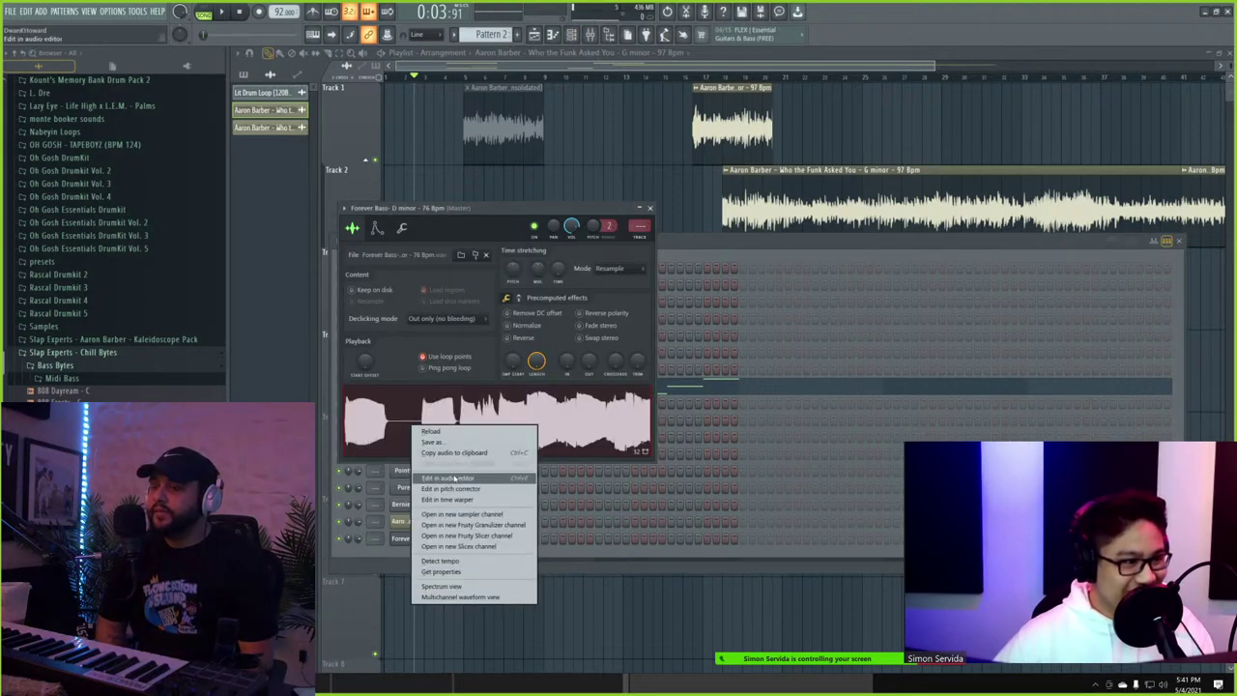
pyautogui.click(460, 478)
pyautogui.moveTo(330, 278); pyautogui.dragTo(247, 290)
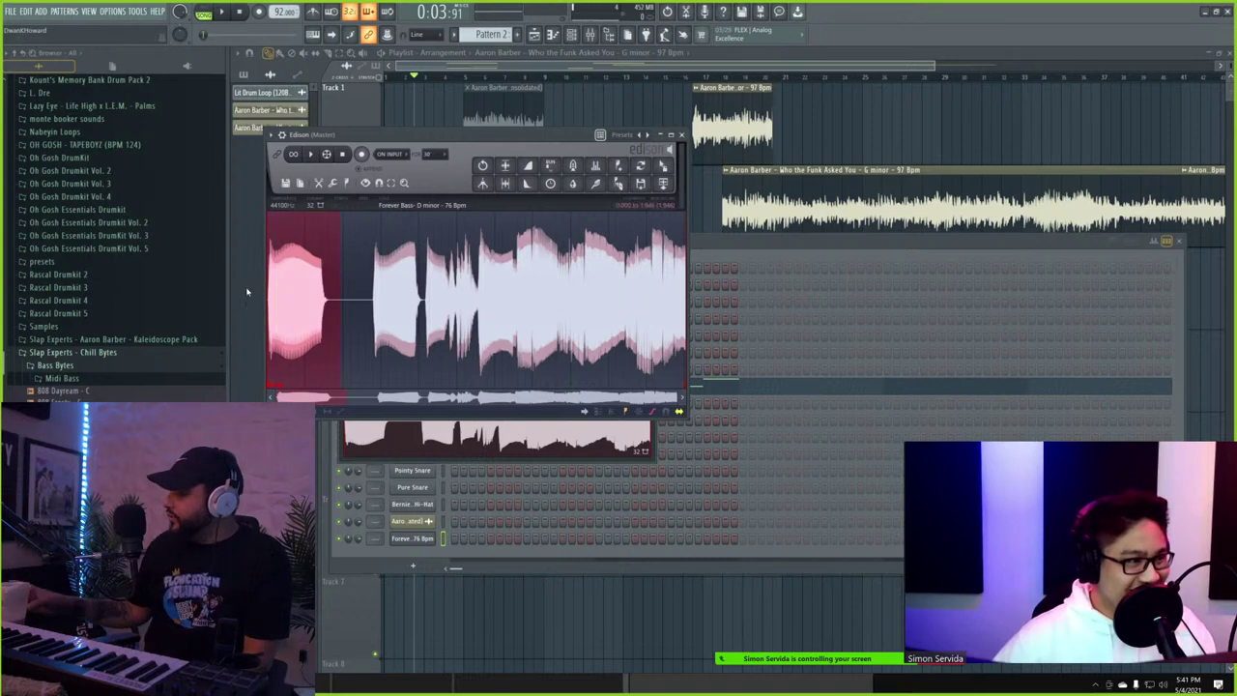
pyautogui.moveTo(663, 168); pyautogui.dragTo(416, 559)
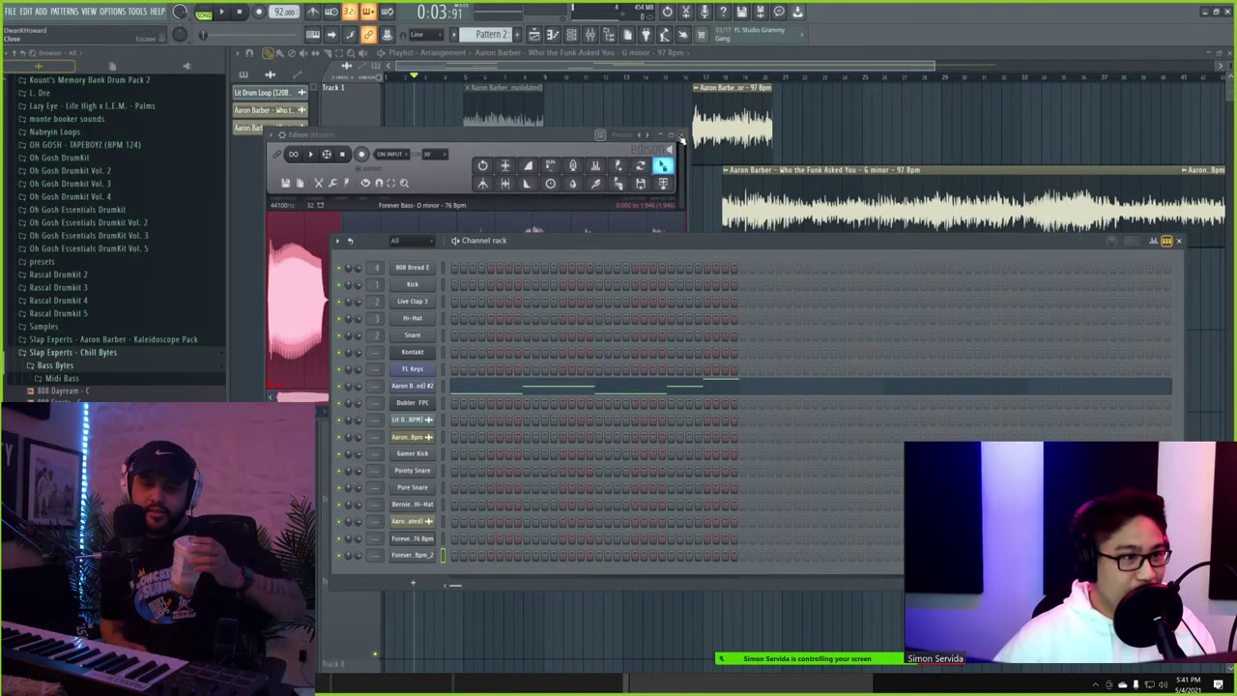
# - Set the root note of the single-note Forever Bass channel to D5
pyautogui.press('F9')
pyautogui.click(410, 557)
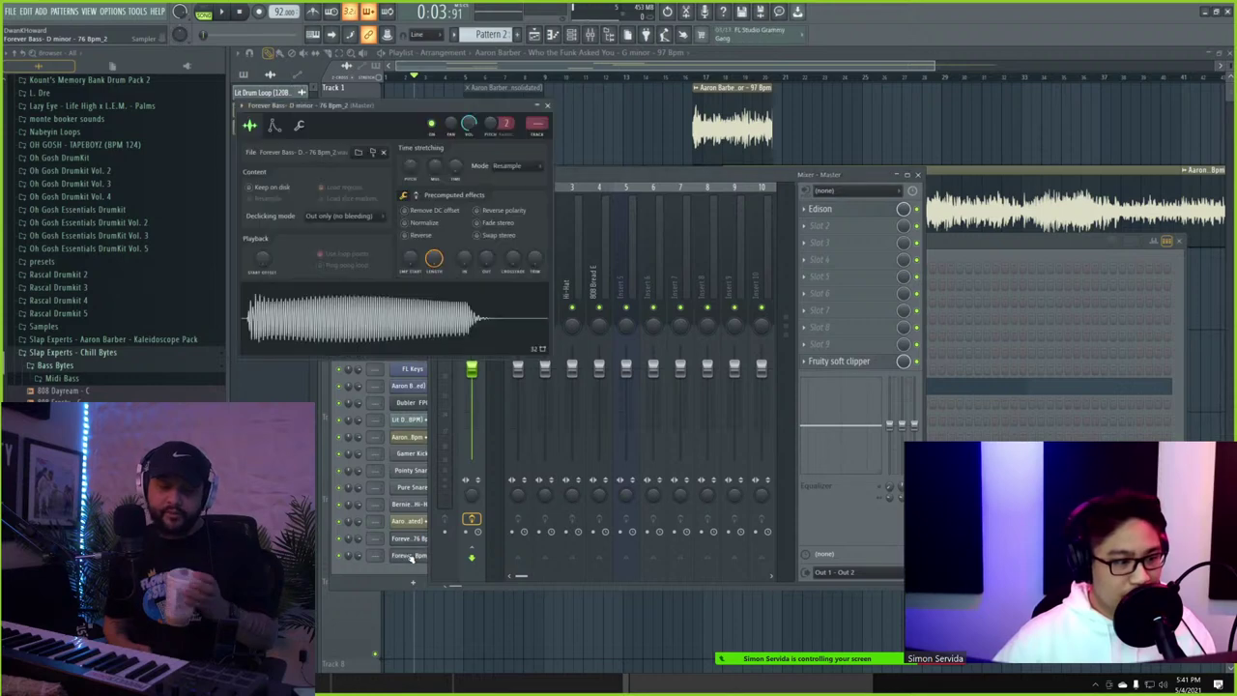
pyautogui.moveTo(411, 256); pyautogui.dragTo(411, 246)
pyautogui.click(301, 126)
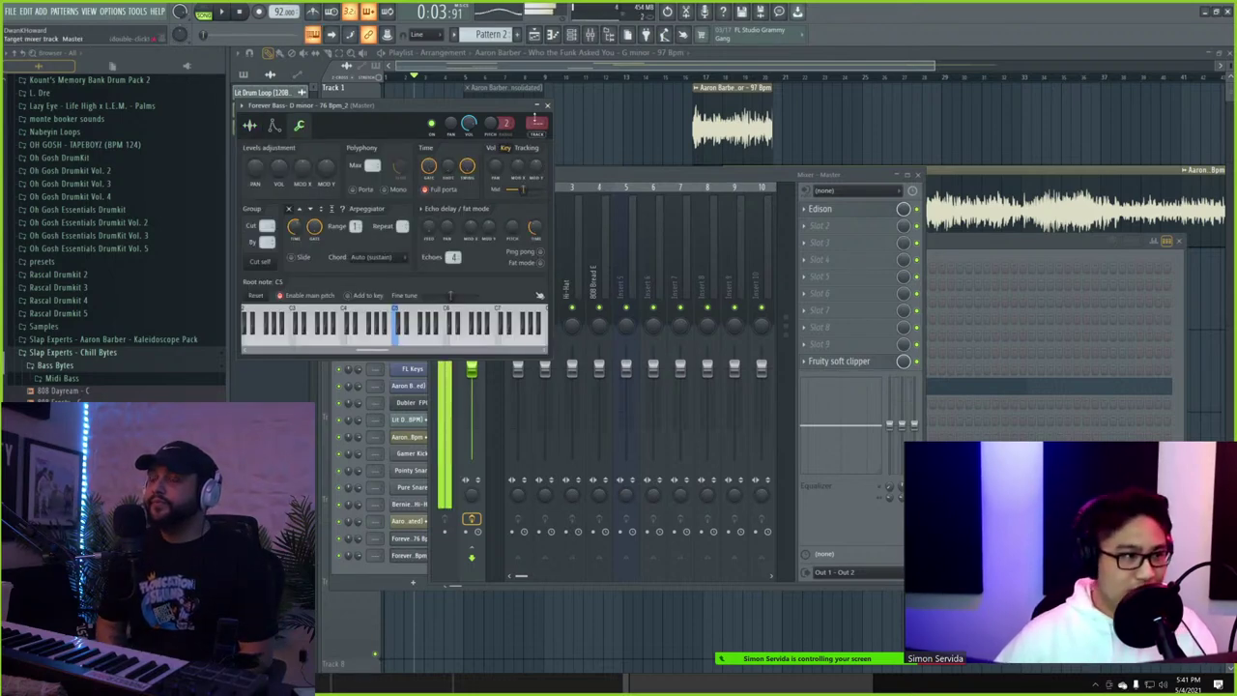
pyautogui.click(963, 248)
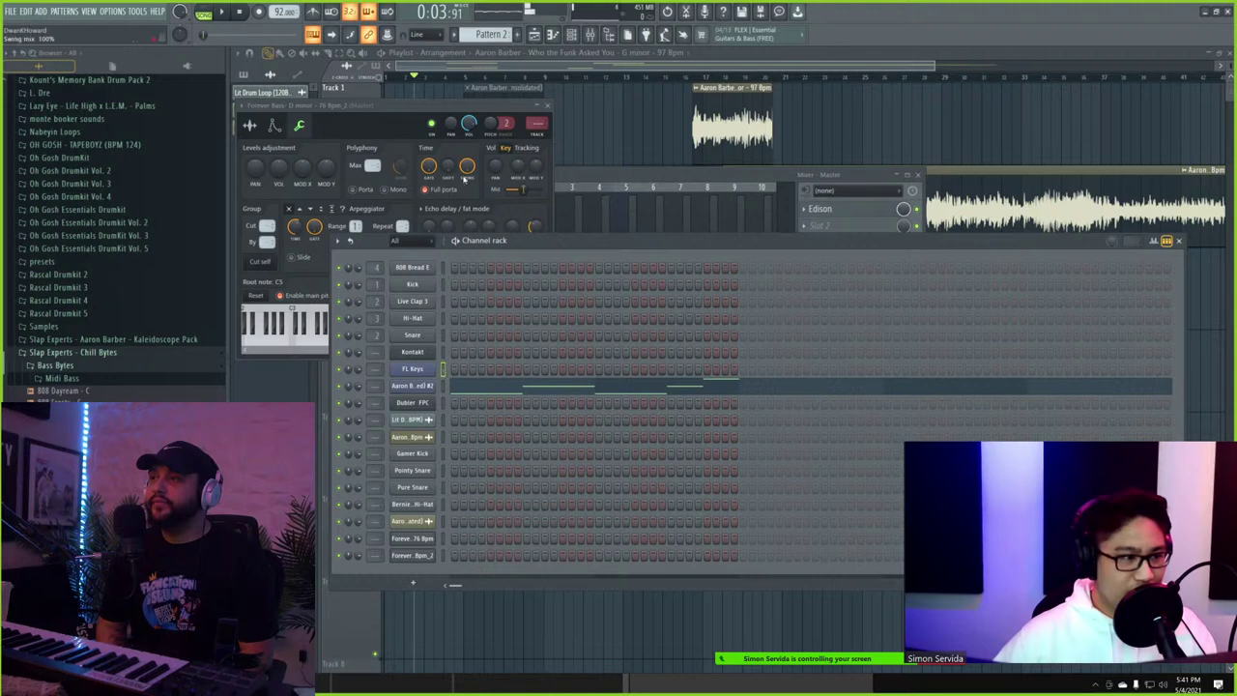
pyautogui.click(382, 118)
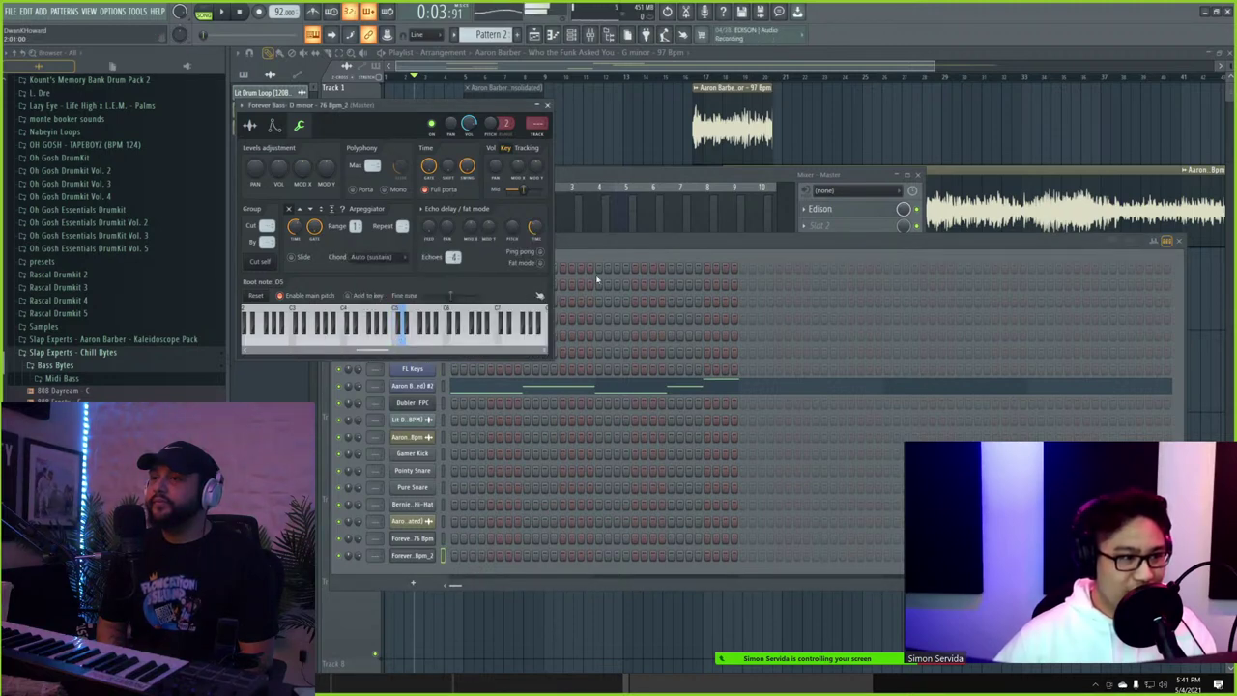
# - Play the arrangement from bar 1 and return to the playlist
pyautogui.click(600, 65)
pyautogui.scroll(6, 473, 179)
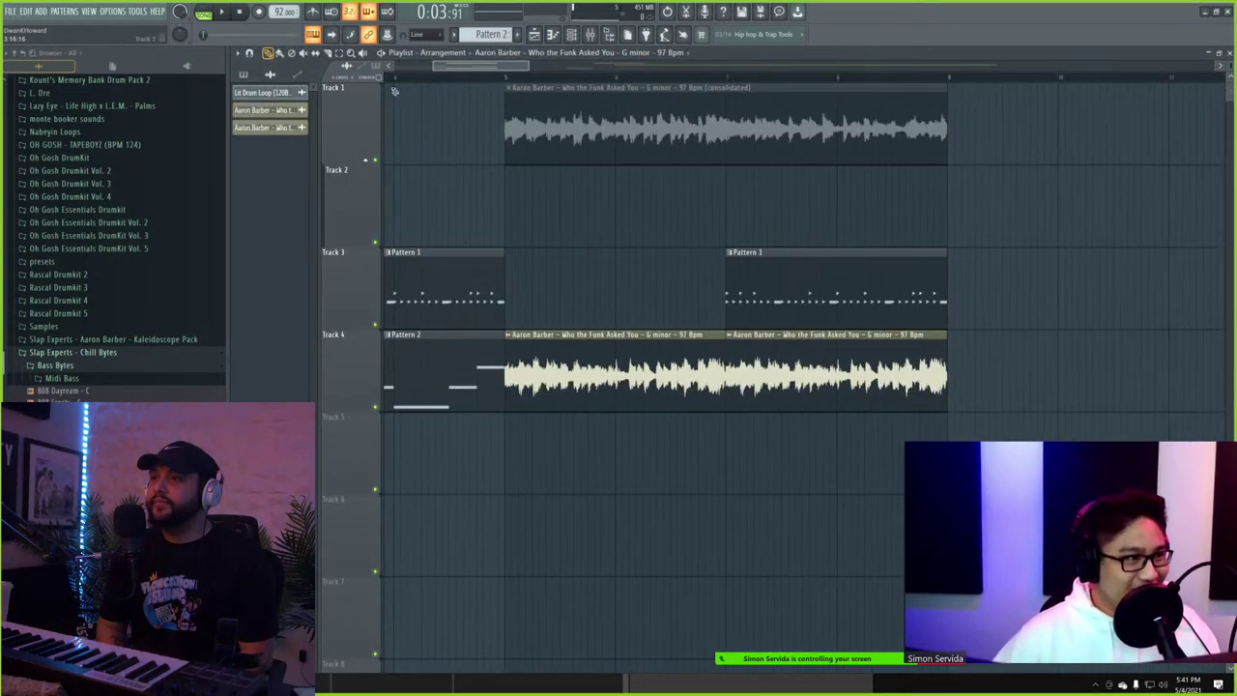
pyautogui.moveTo(486, 68); pyautogui.dragTo(446, 68)
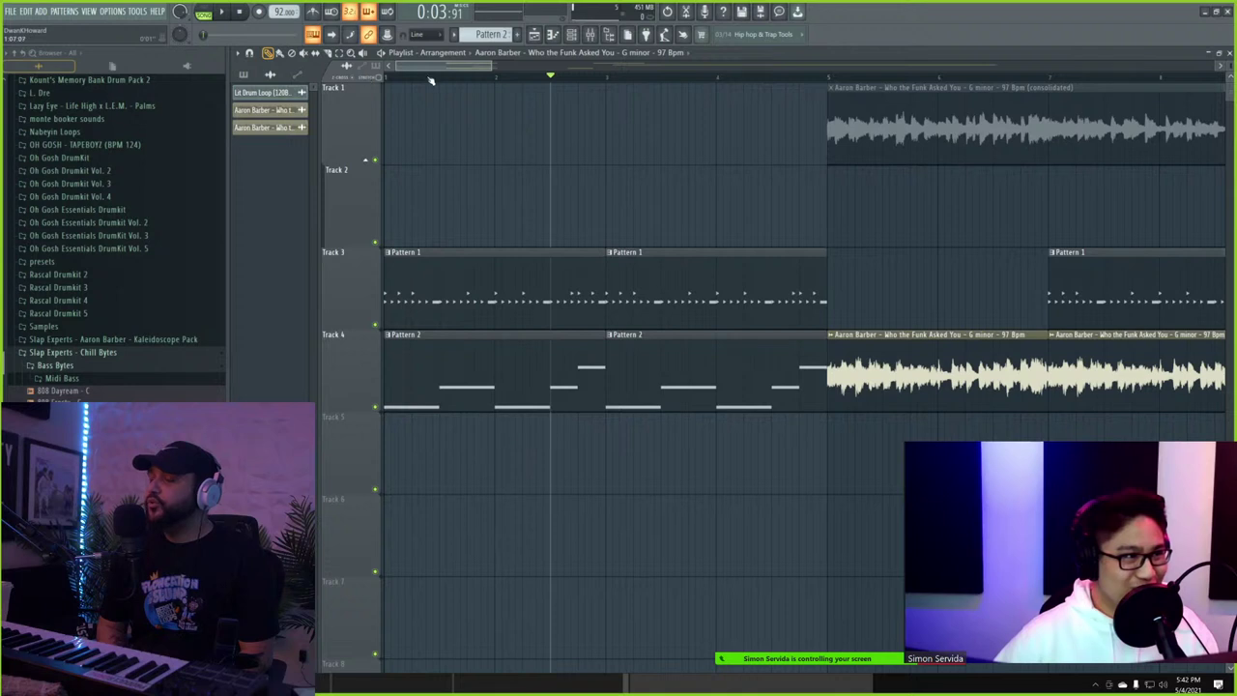
pyautogui.moveTo(431, 80); pyautogui.dragTo(383, 82)
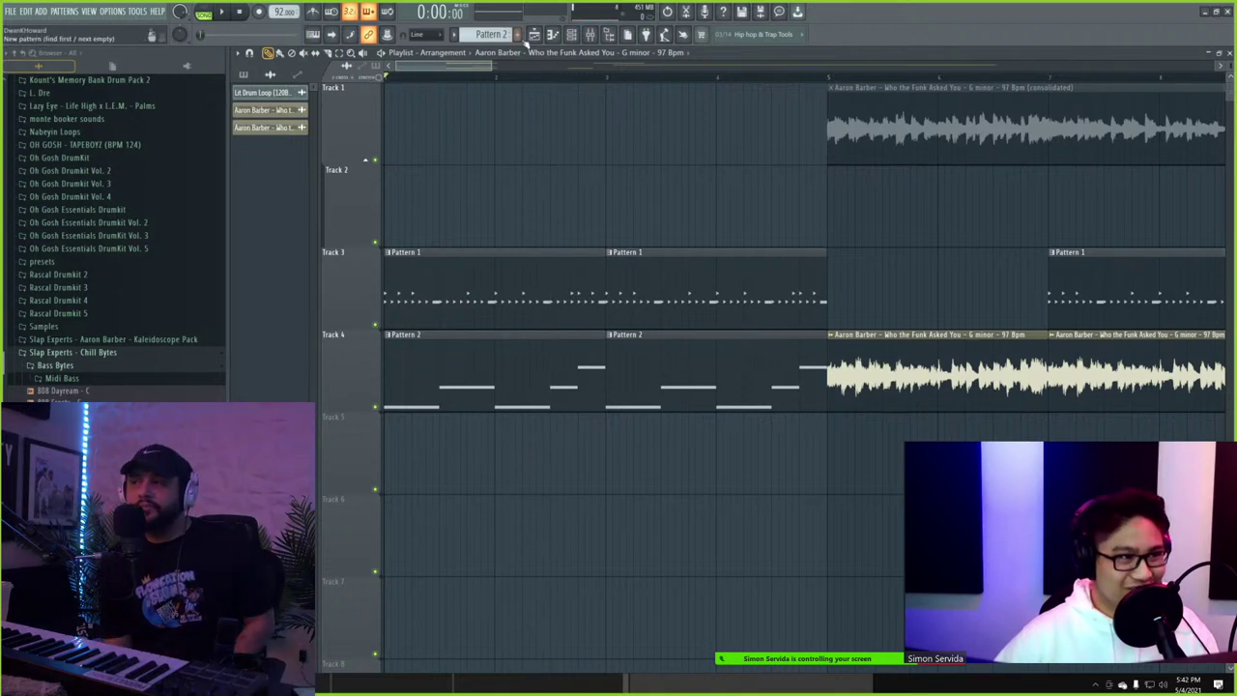
pyautogui.press('space')
pyautogui.click(572, 35)
pyautogui.press('space')
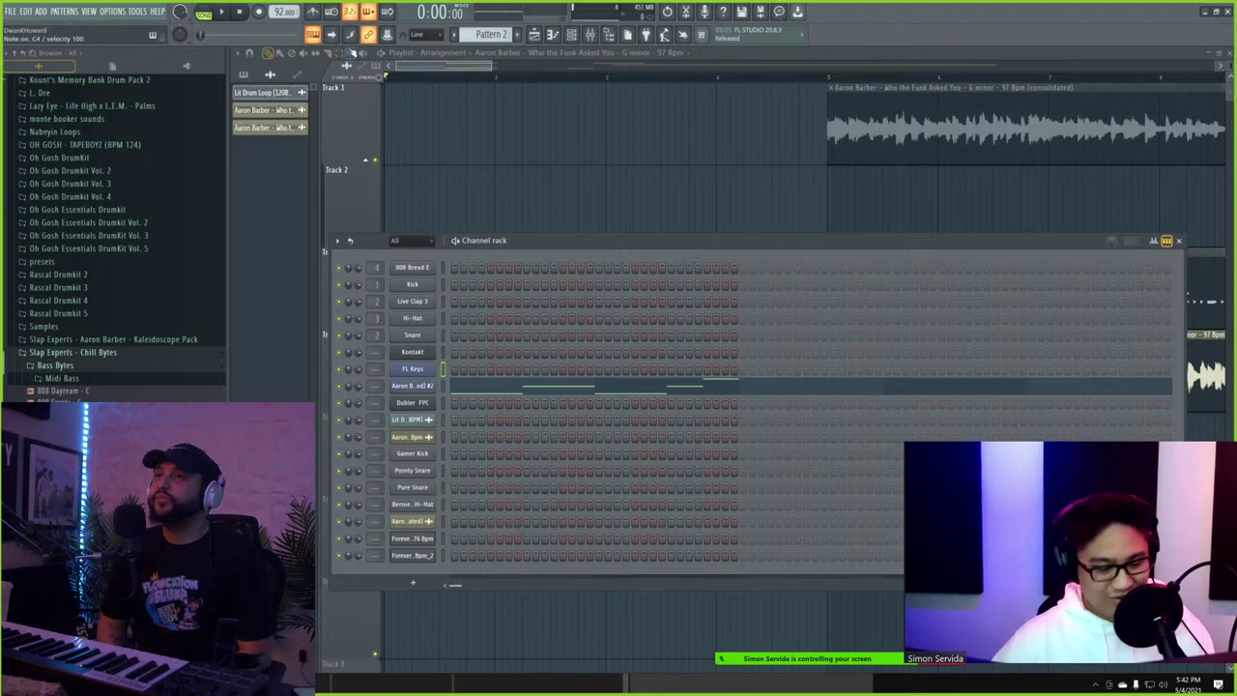
pyautogui.press('space')
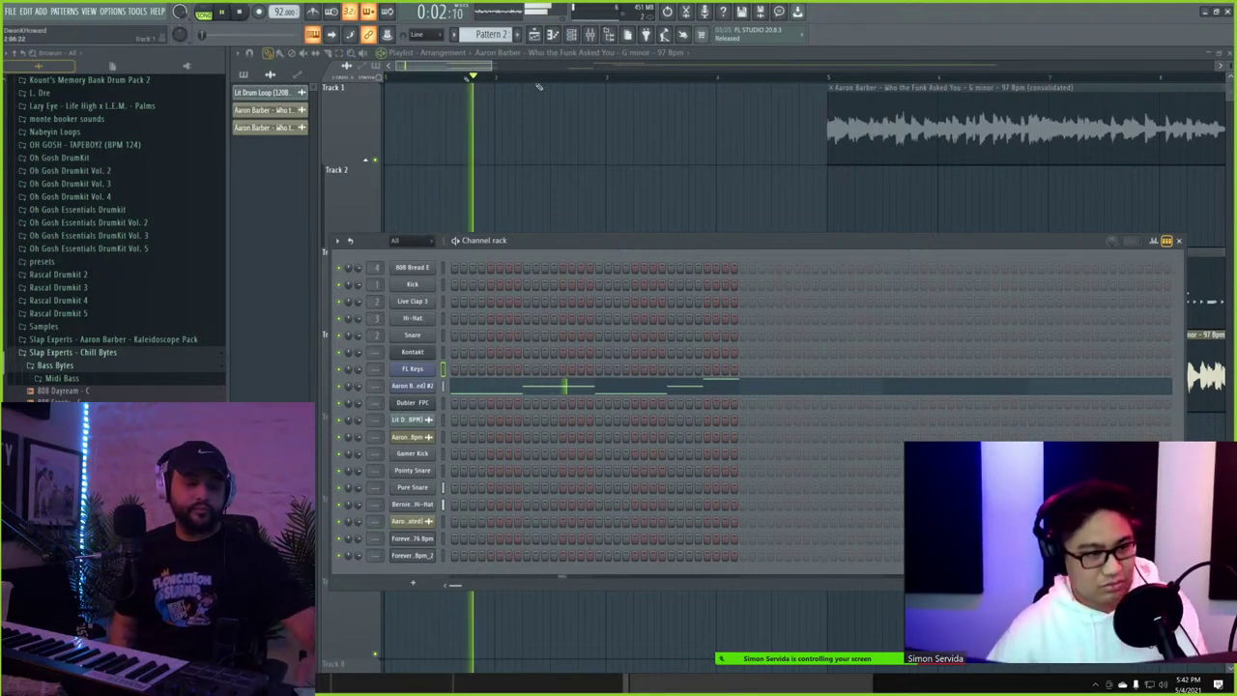
pyautogui.click(571, 35)
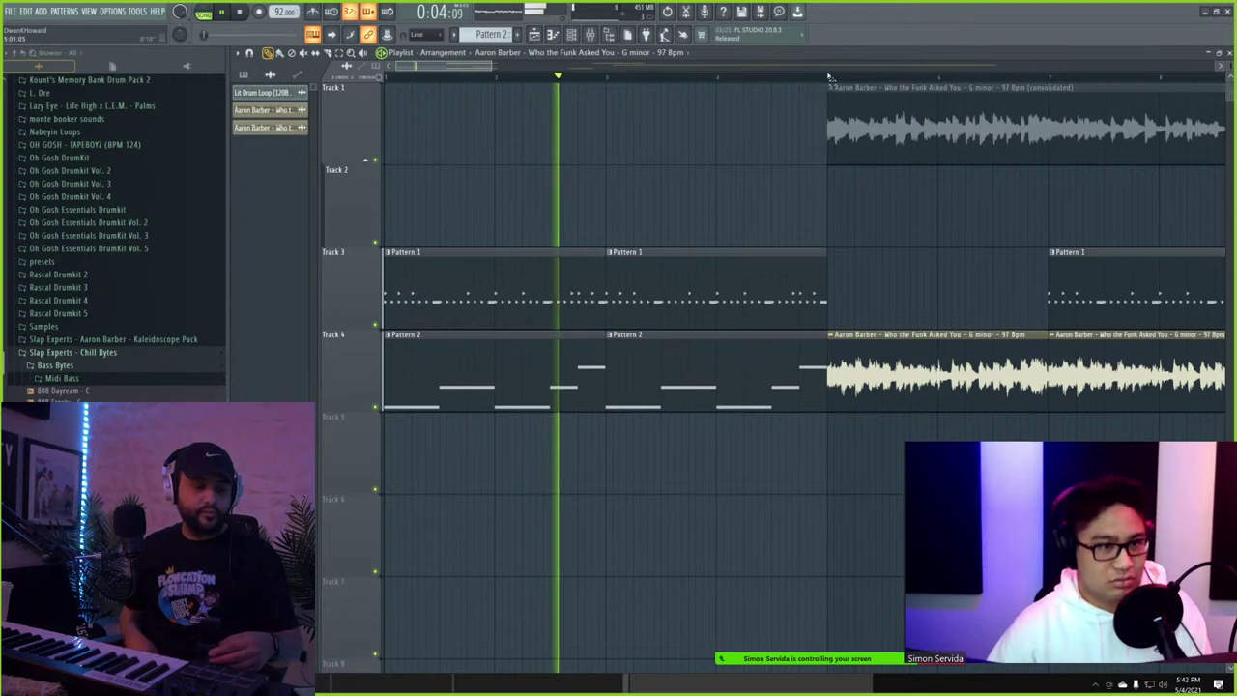
# - Select bars 1 to 5 as the loop range, create Pattern 3 and place it at bar 1 on Track 2
pyautogui.moveTo(827, 77); pyautogui.dragTo(384, 77)
pyautogui.press('F4')
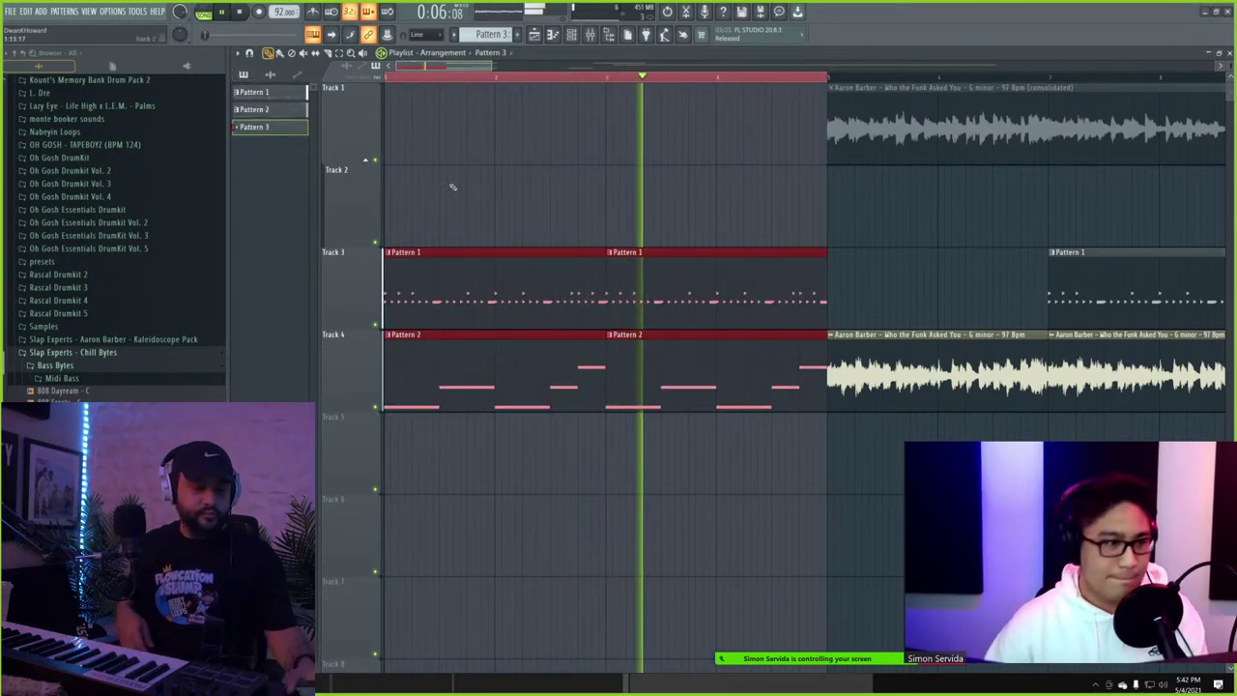
pyautogui.press('Return')
pyautogui.click(473, 210)
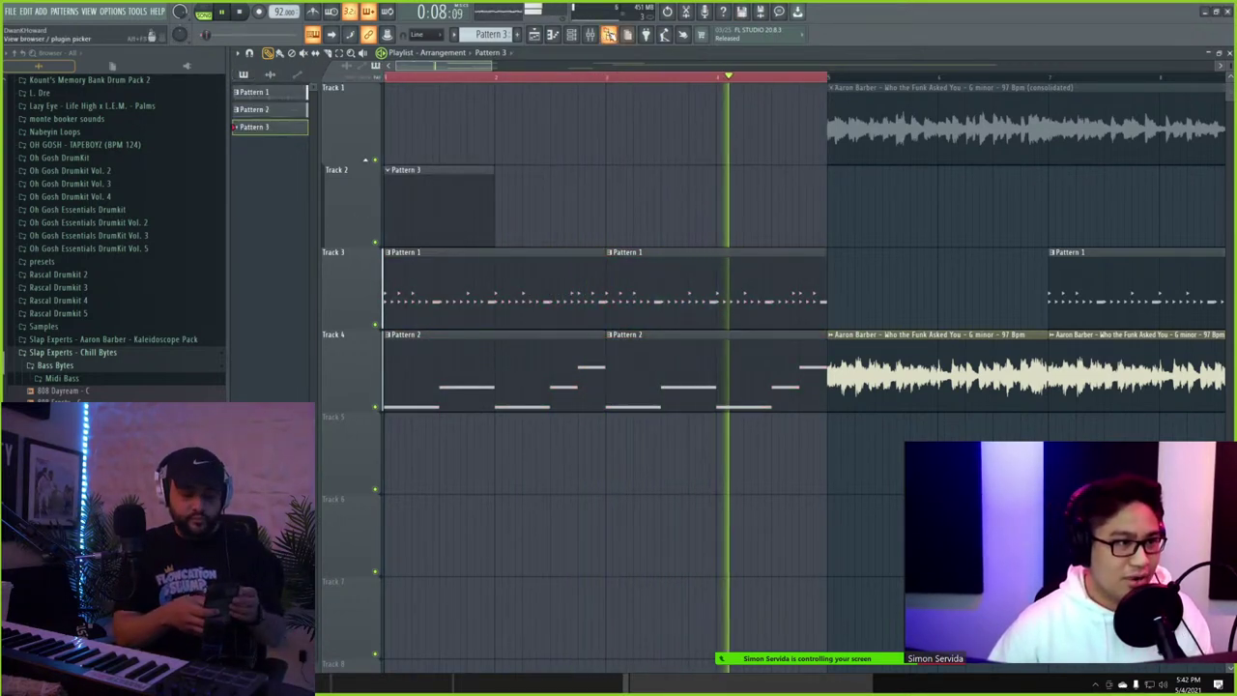
# - Inspect the FL Keys piano roll in Pattern 3
pyautogui.press('F6')
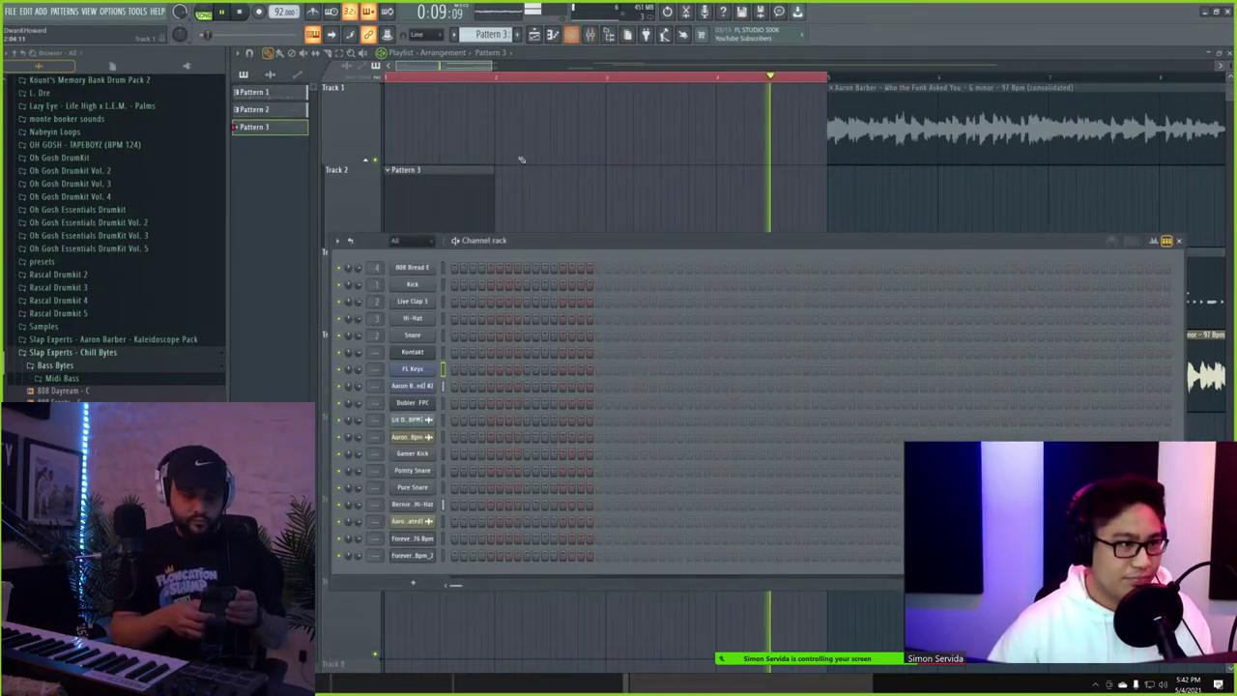
pyautogui.rightClick(413, 368)
pyautogui.click(486, 370)
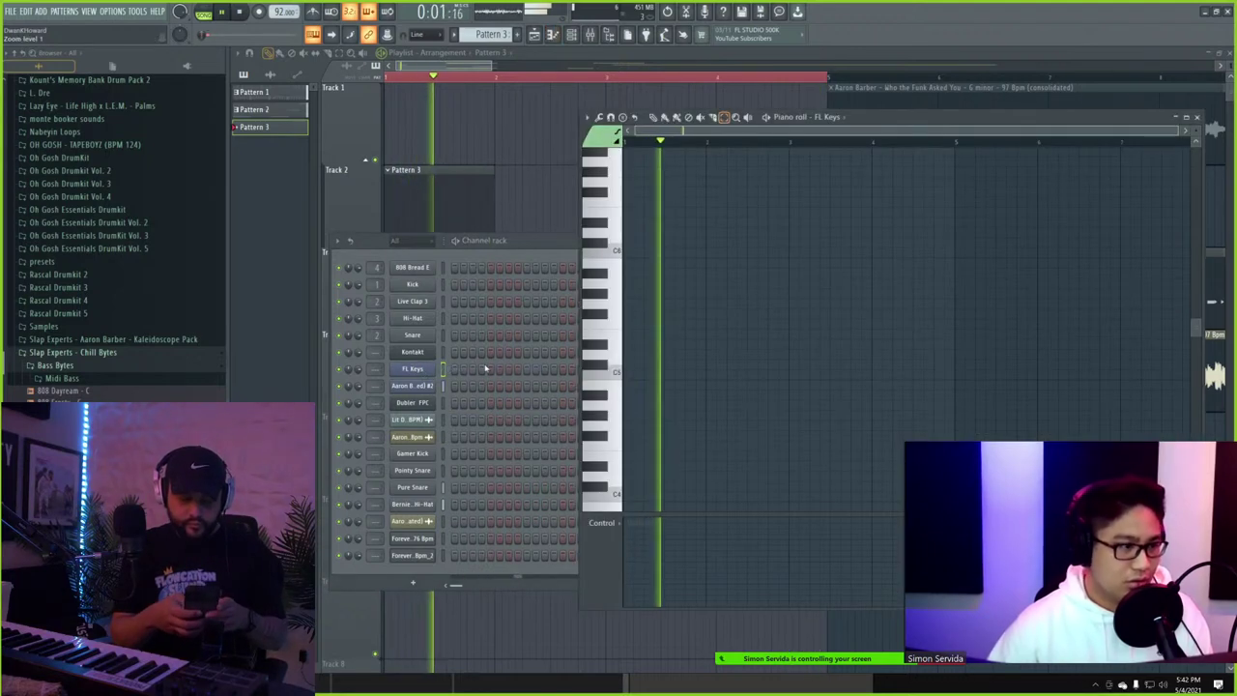
pyautogui.click(430, 371)
pyautogui.click(430, 371)
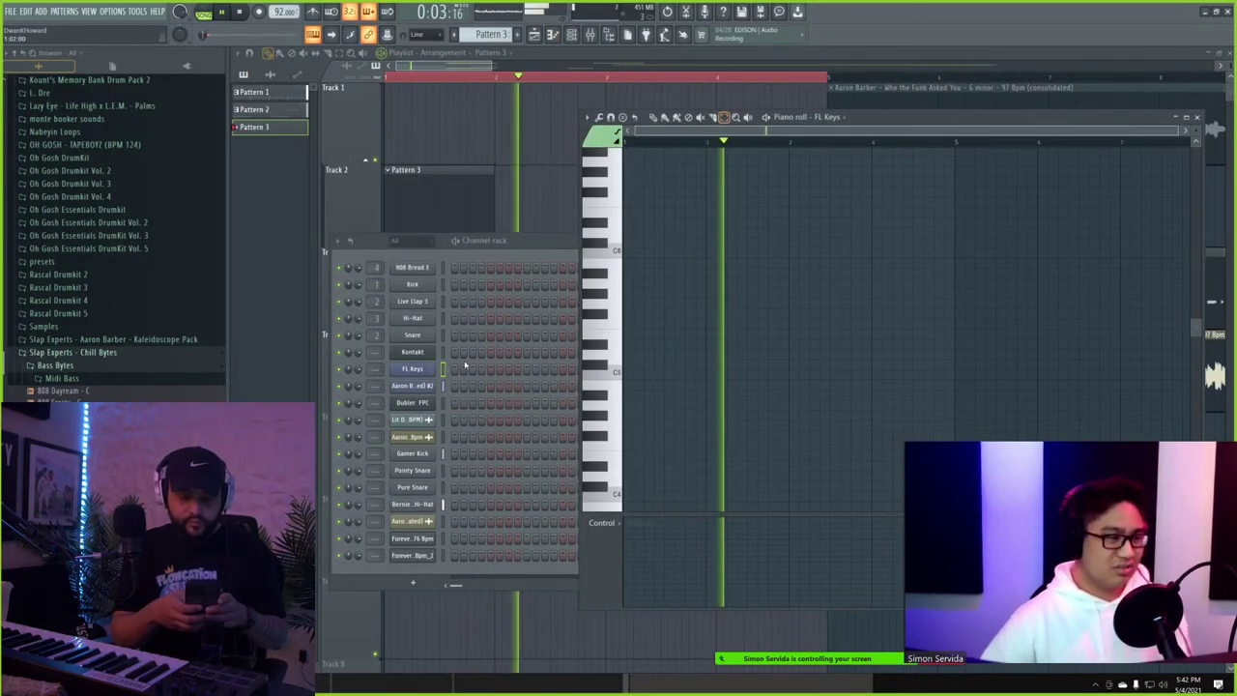
pyautogui.click(413, 368)
# - Clear the loop range over bars 1 to 5 and select bars 5 to 9 in the playlist instead
pyautogui.click(479, 67)
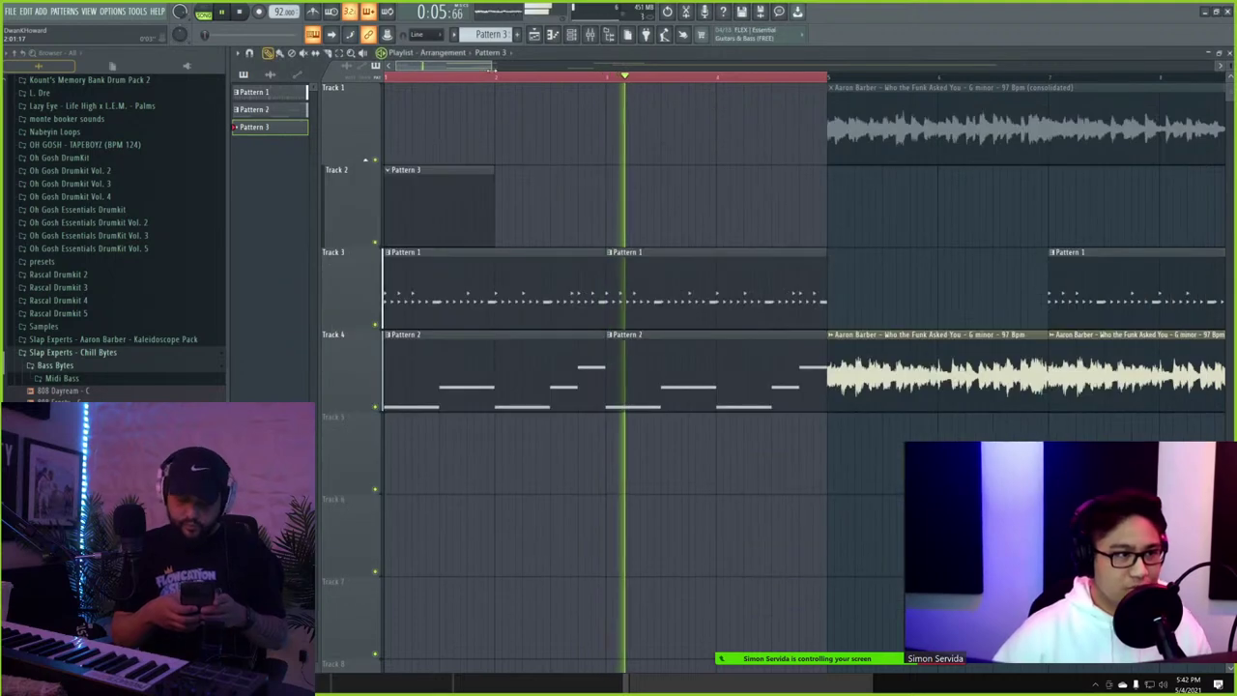
pyautogui.click(793, 77)
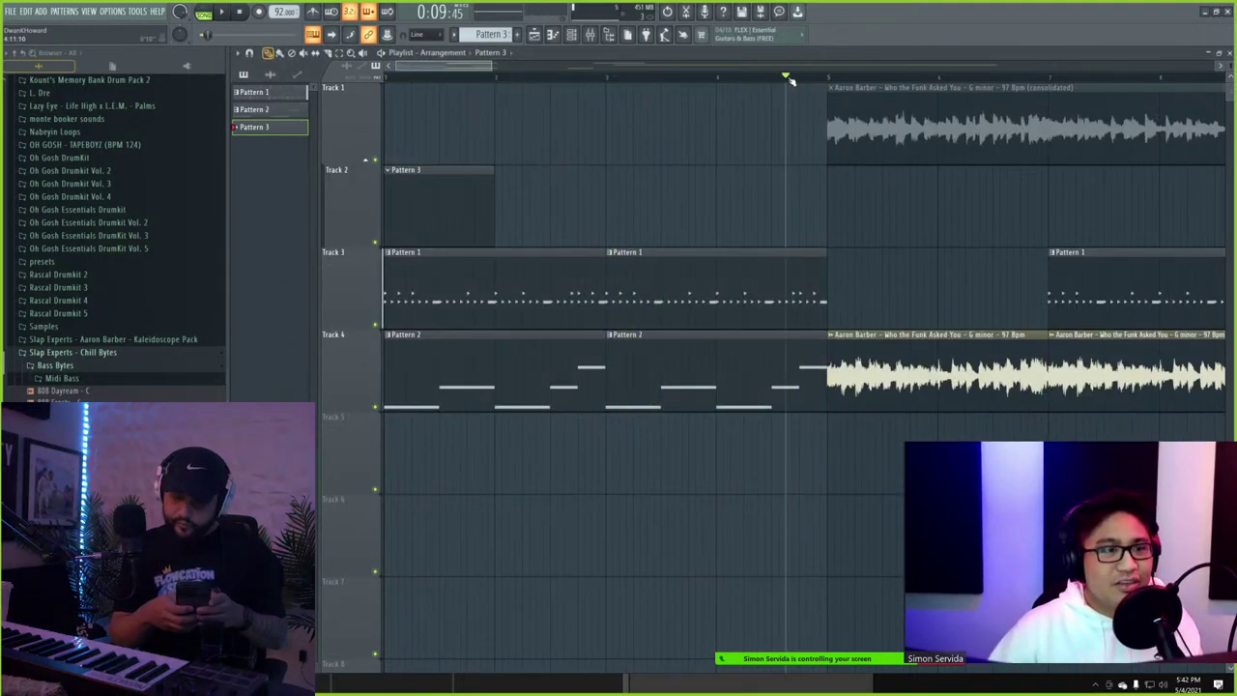
pyautogui.scroll(-2, 822, 79)
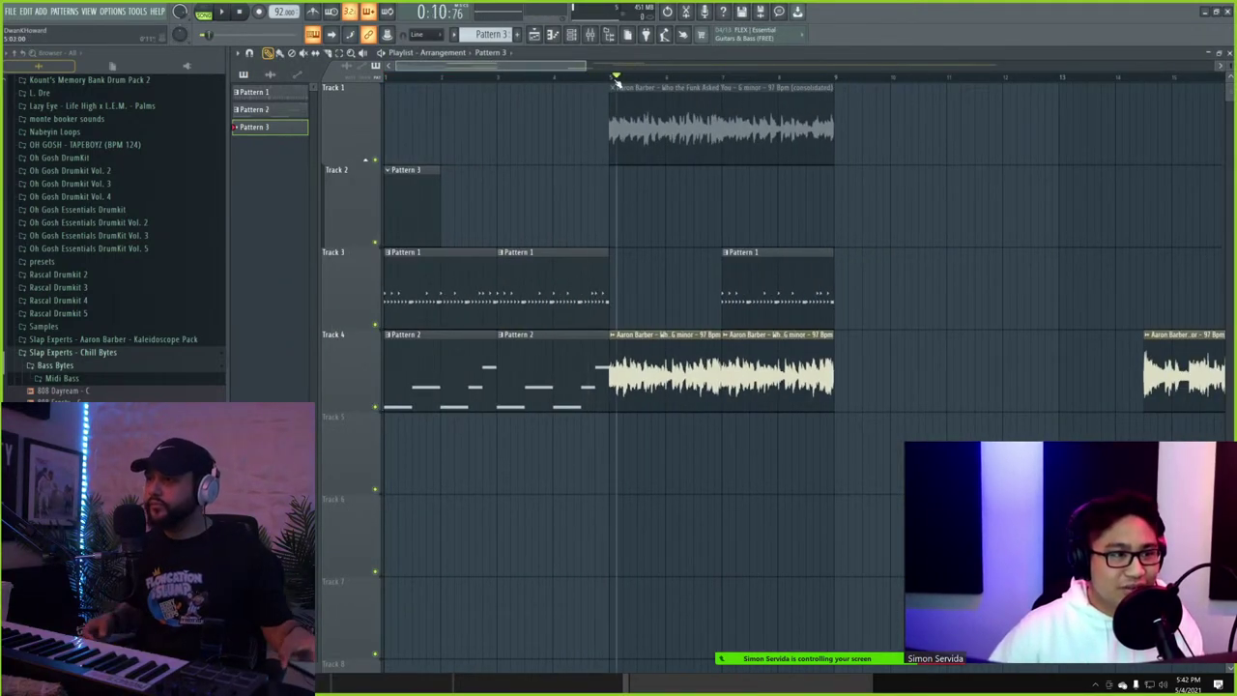
pyautogui.moveTo(612, 80); pyautogui.dragTo(838, 85)
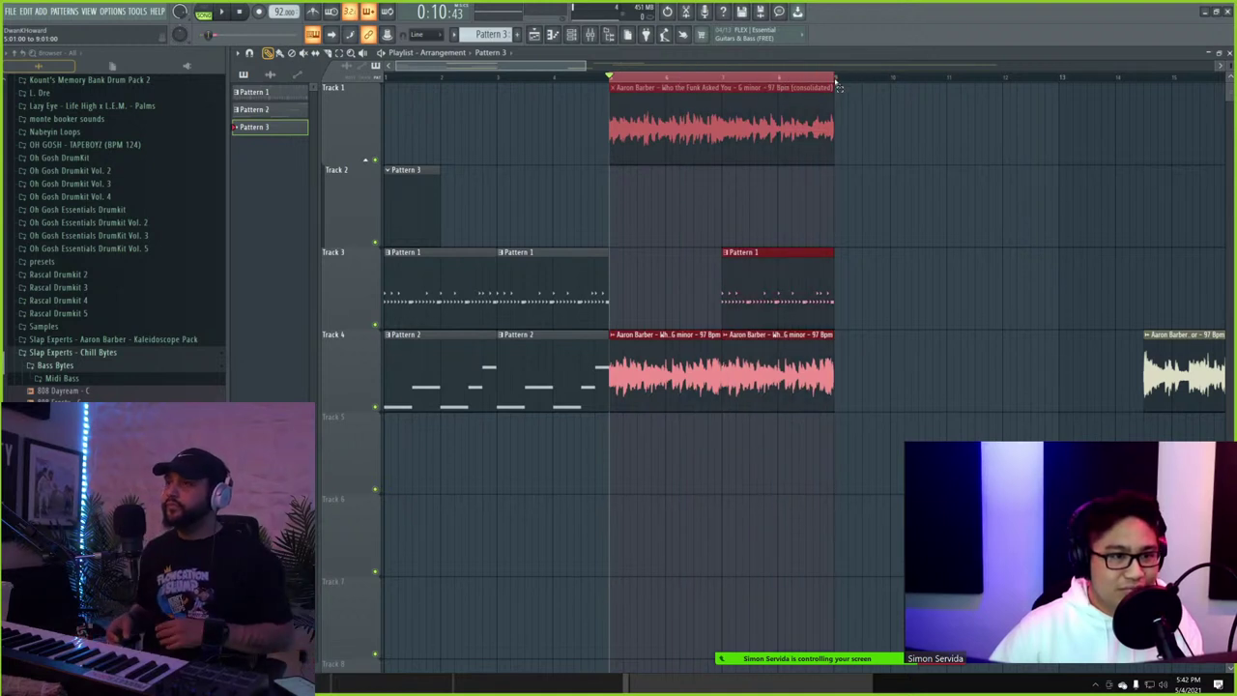
# - Open FL Keys to try notes, play back the section from bar 5 and close the instrument and channel rack
pyautogui.click(572, 34)
pyautogui.click(410, 370)
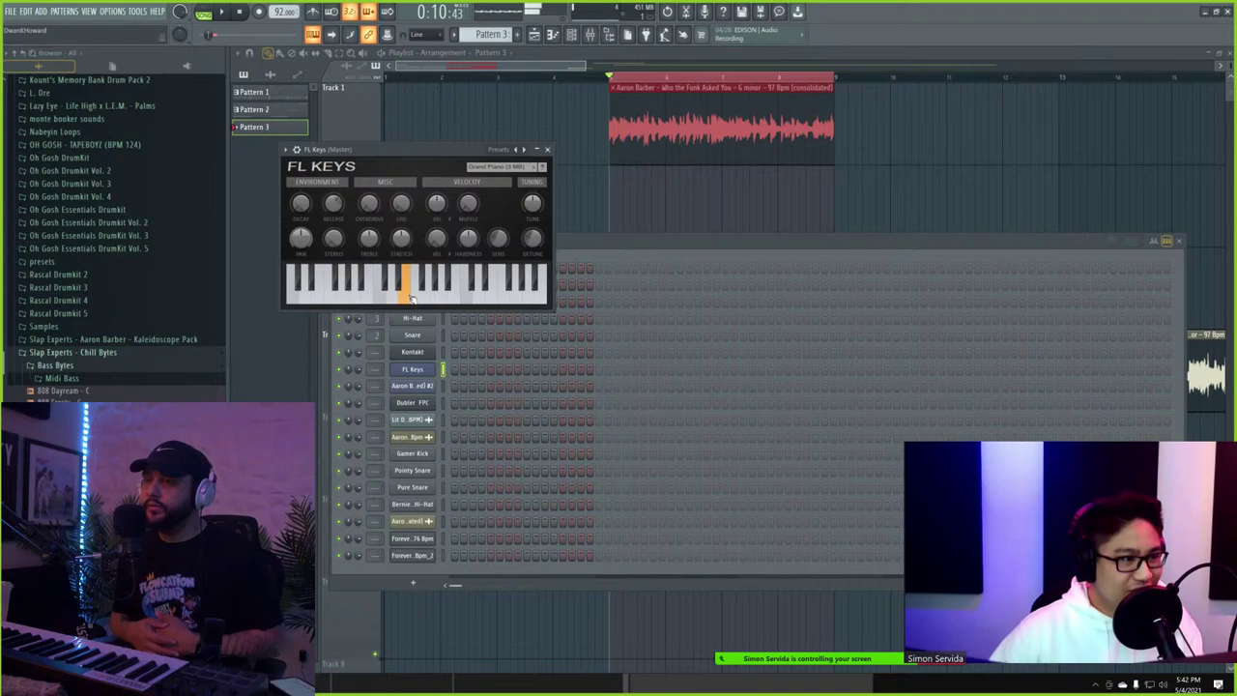
pyautogui.press('space')
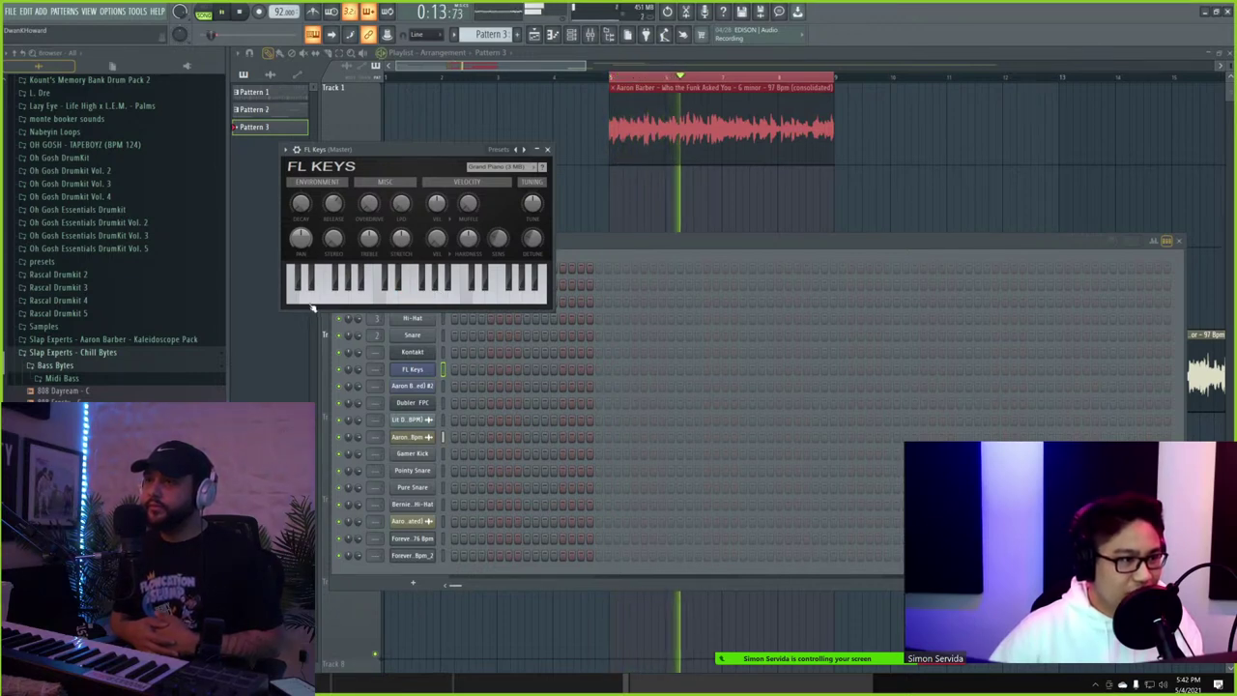
pyautogui.click(547, 149)
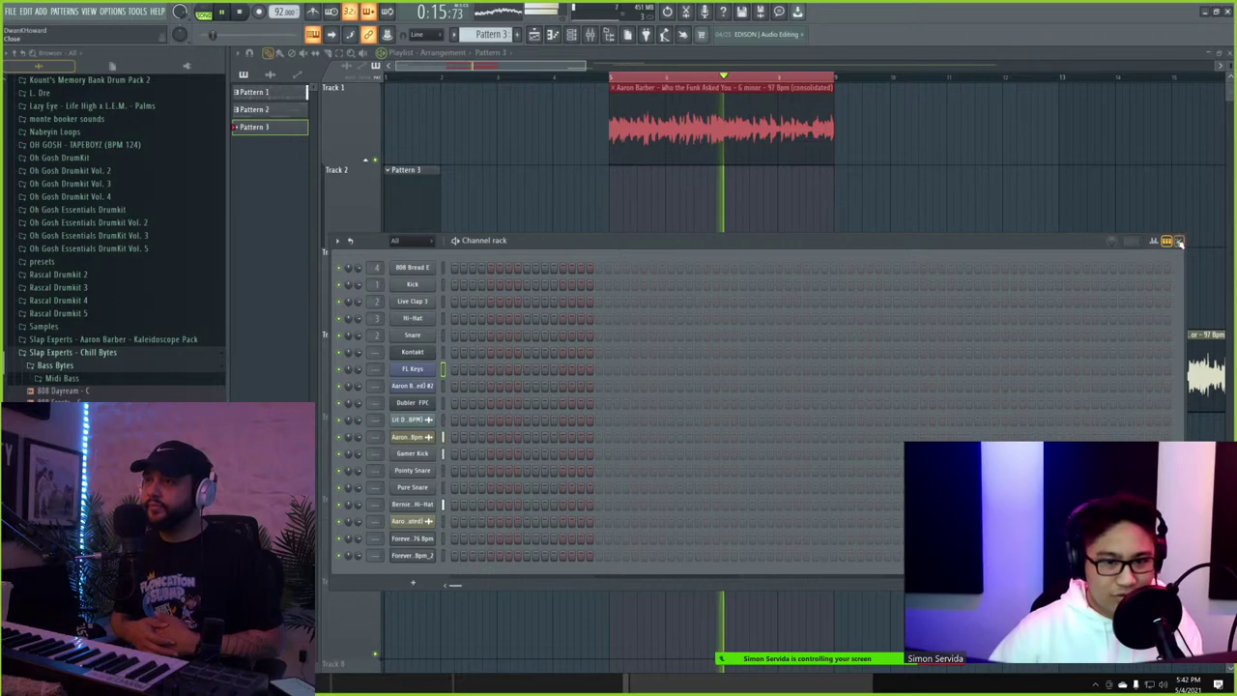
pyautogui.press('F6')
pyautogui.press('space')
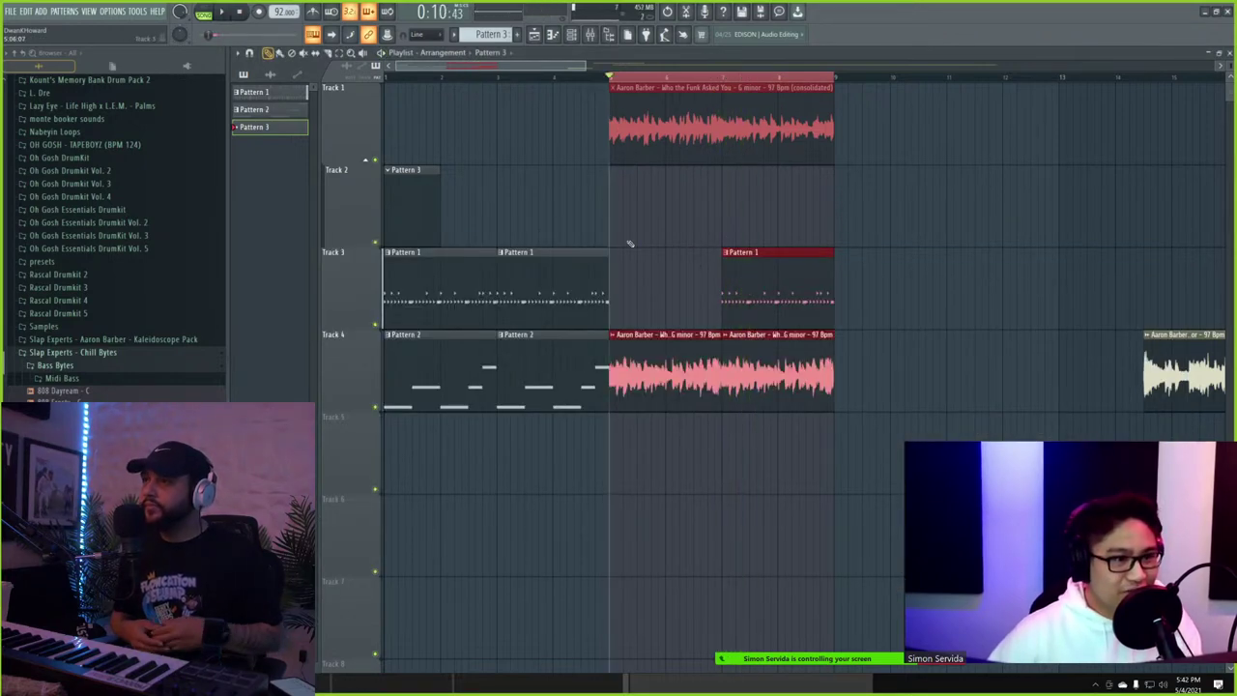
# - Move the Pattern 3 clip to bar 5, stretch it to bar 9, and fill Track 3 with Pattern 1 clips over those bars
pyautogui.moveTo(412, 211); pyautogui.dragTo(635, 215)
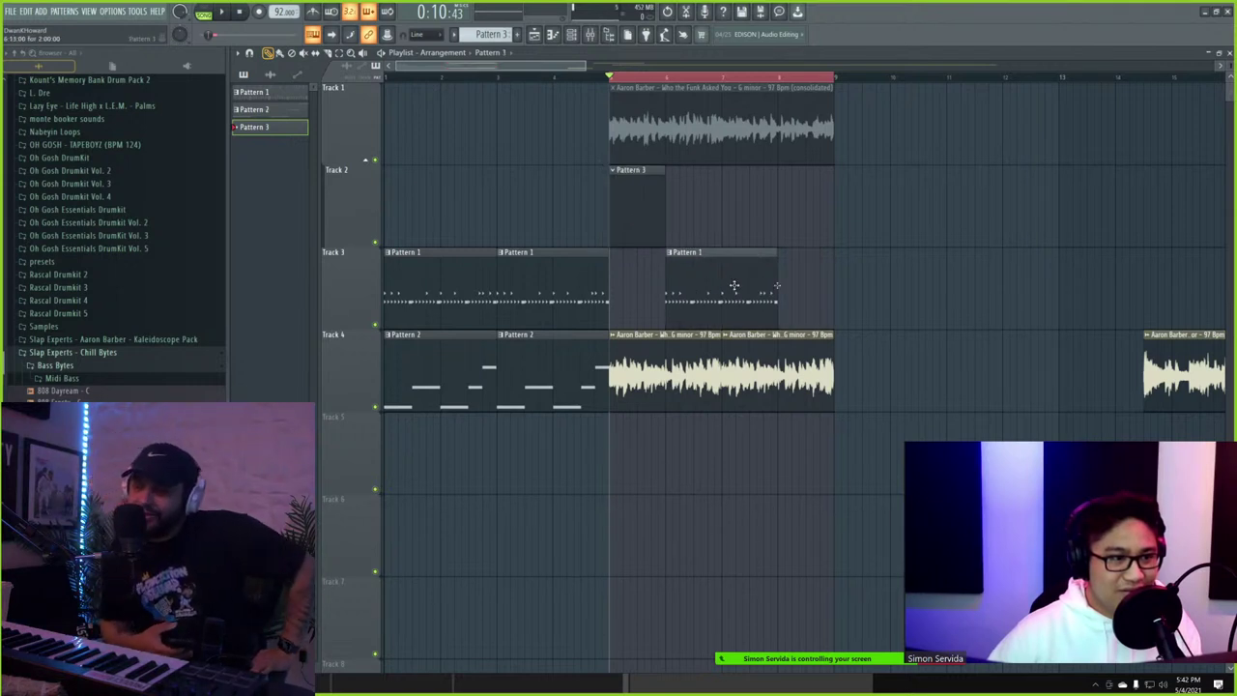
pyautogui.moveTo(786, 281)
pyautogui.mouseDown()
pyautogui.moveTo(648, 279)
pyautogui.moveTo(690, 288)
pyautogui.moveTo(782, 264)
pyautogui.mouseUp()
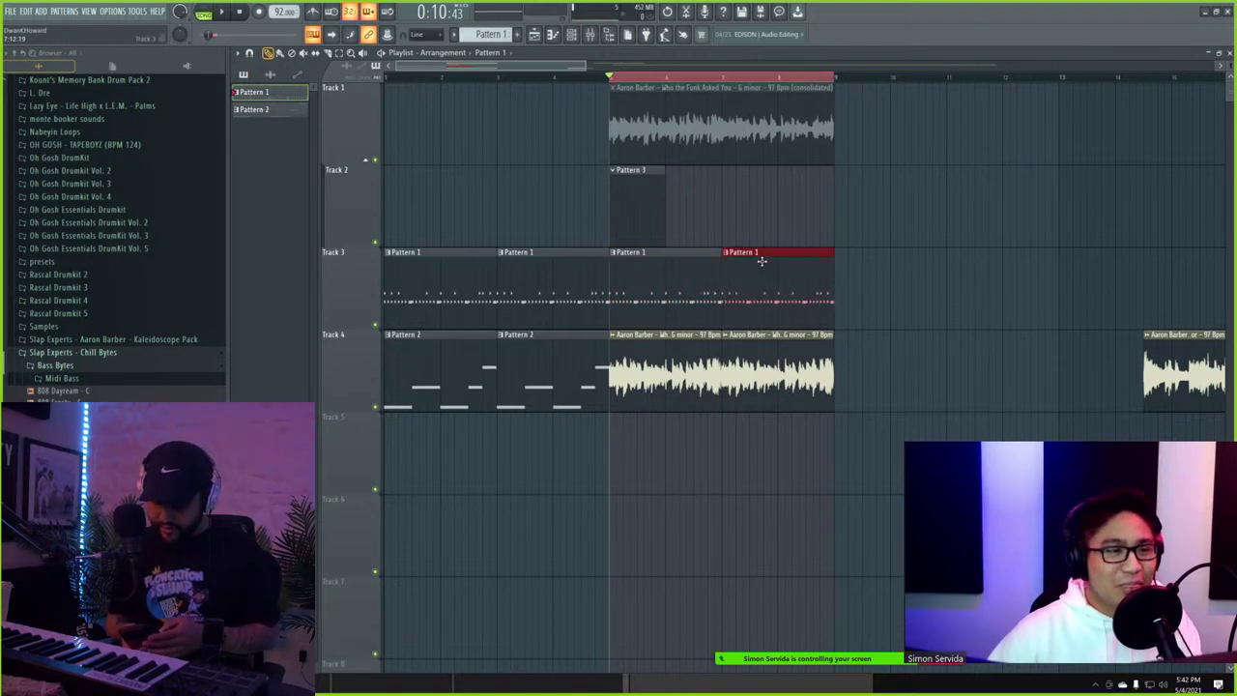
pyautogui.moveTo(657, 207); pyautogui.dragTo(833, 207)
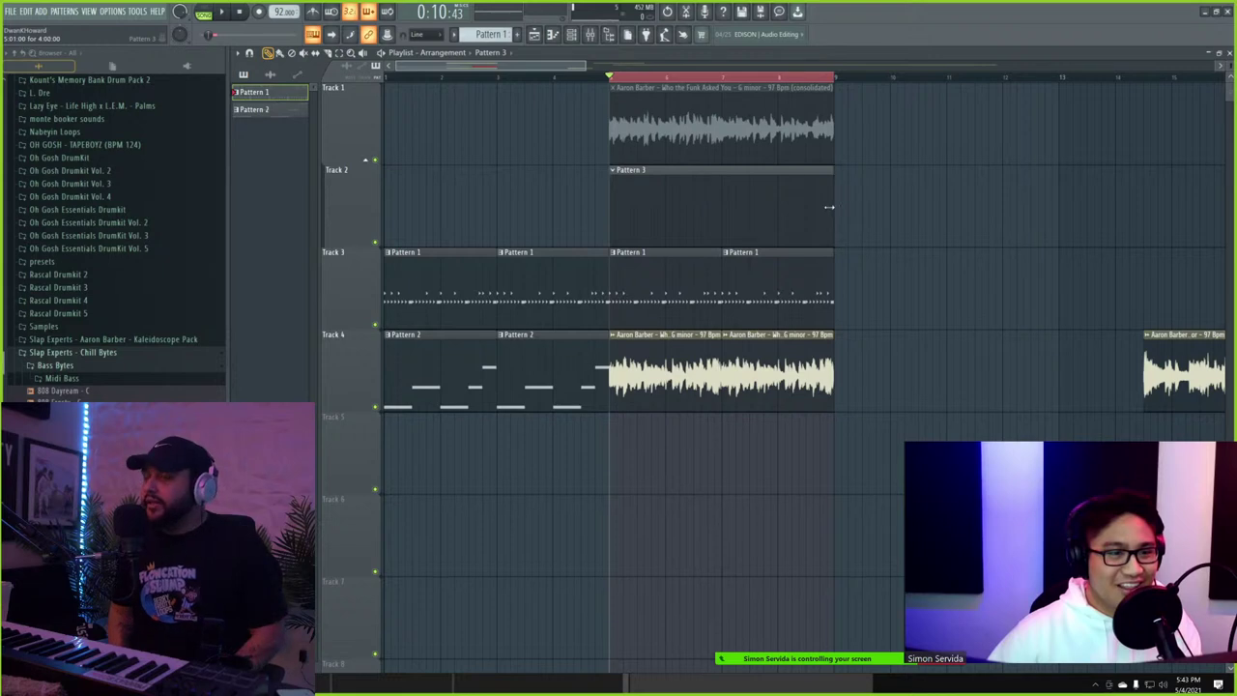
# - Make Pattern 3 active and open the sampler settings and piano roll of the Forever Bass 76 Bpm_2 channel
pyautogui.click(571, 34)
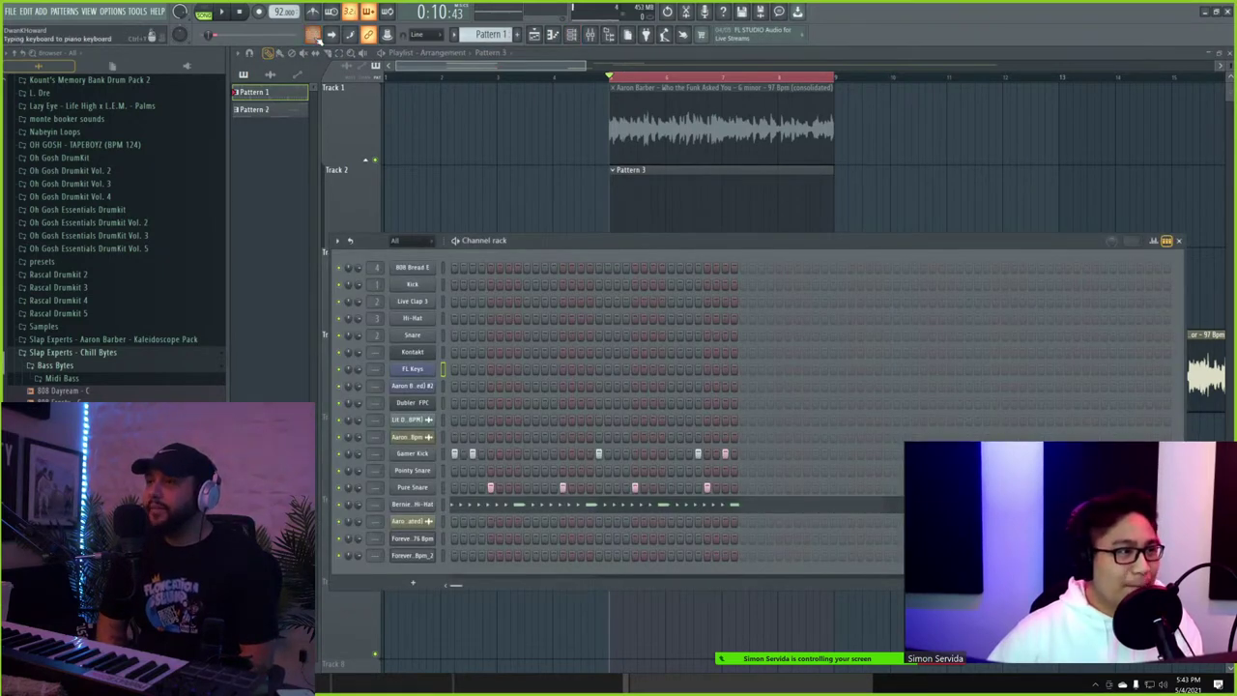
pyautogui.click(712, 185)
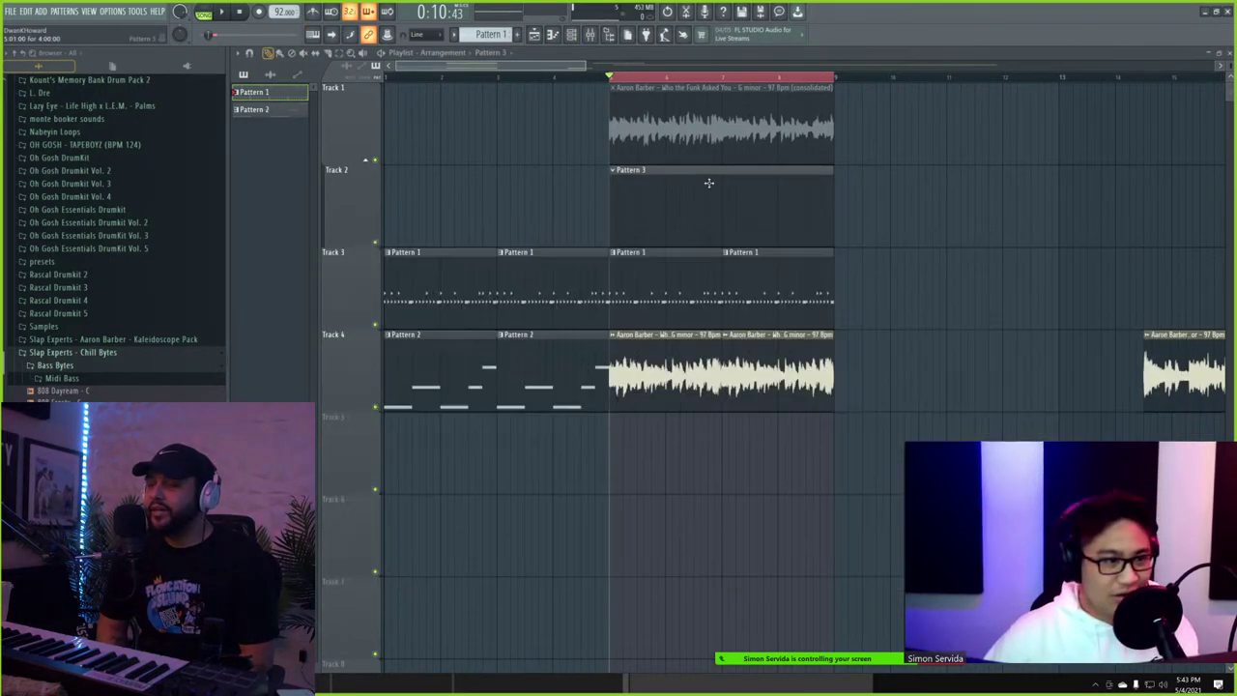
pyautogui.click(571, 34)
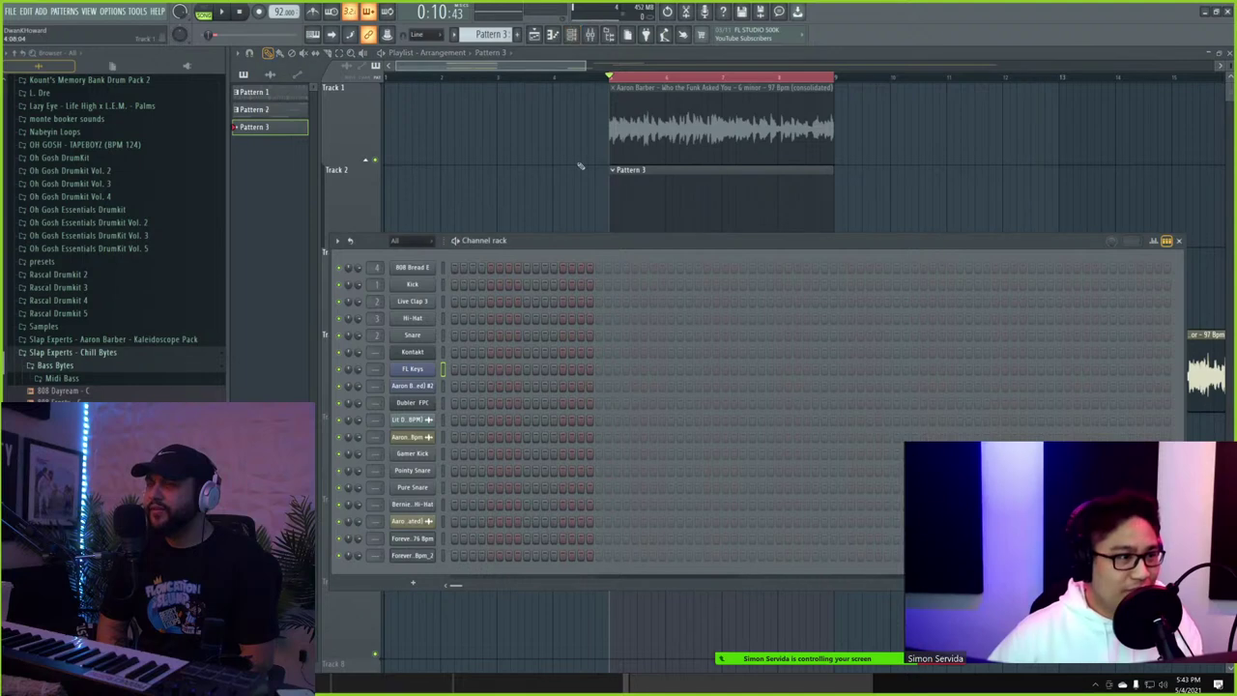
pyautogui.click(426, 555)
pyautogui.click(250, 125)
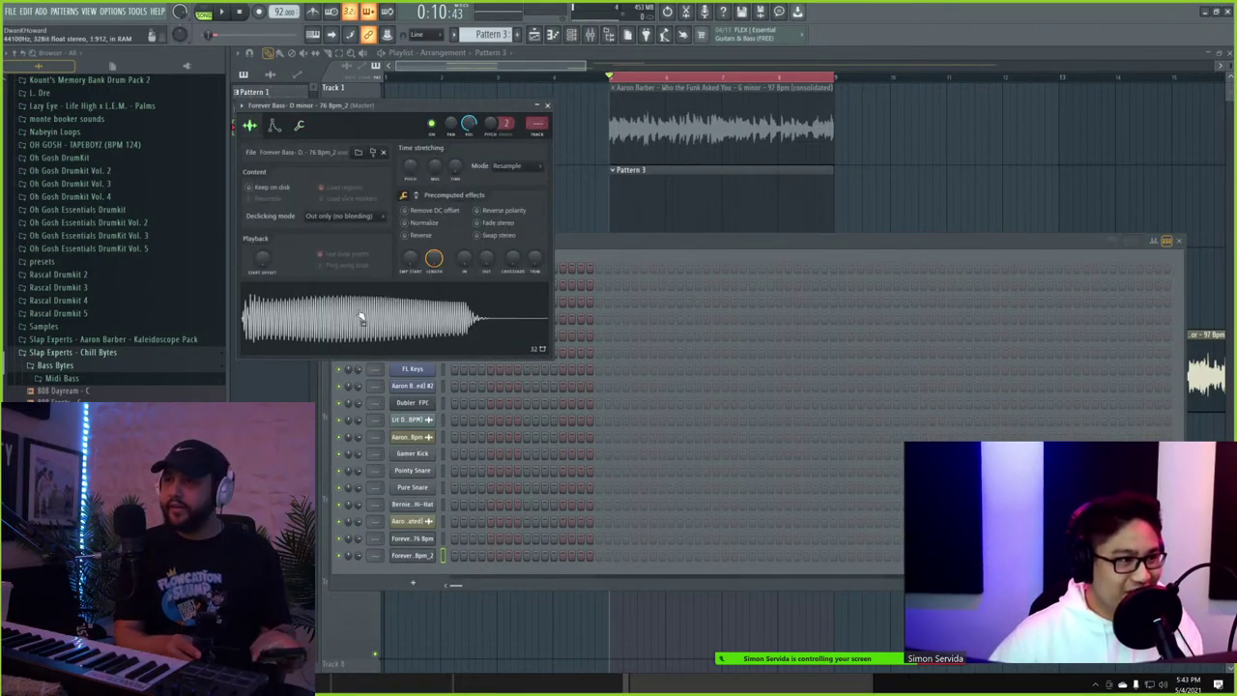
pyautogui.rightClick(437, 506)
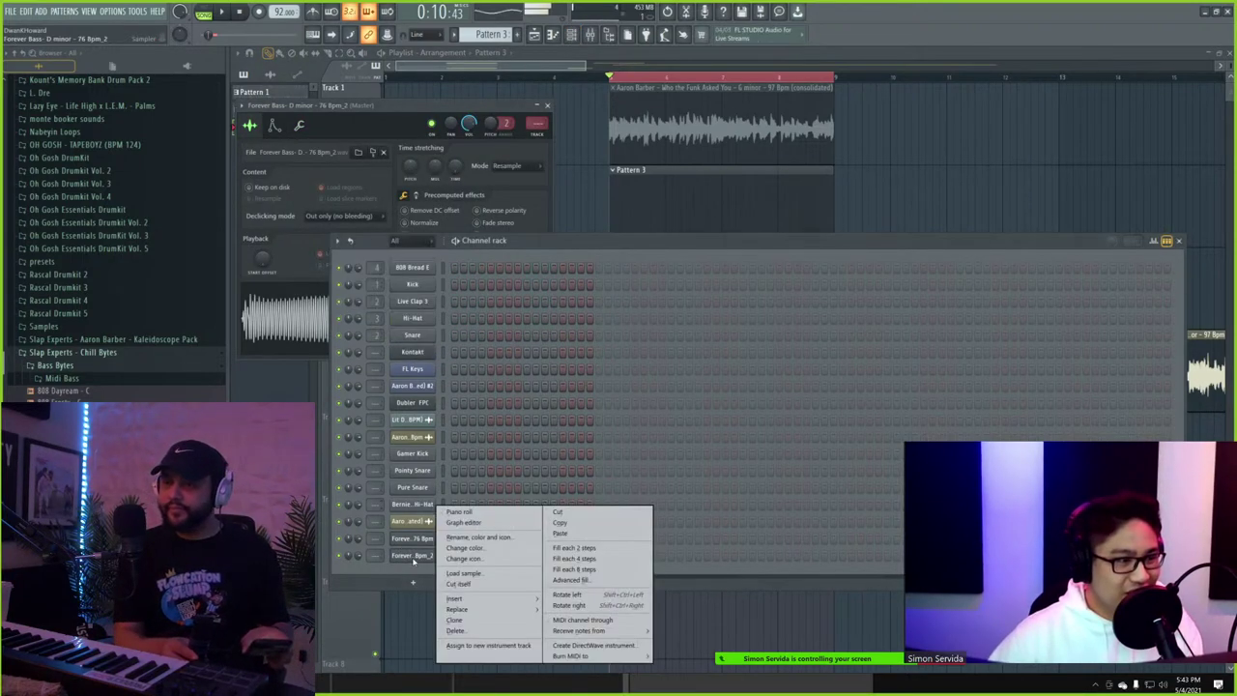
pyautogui.click(462, 513)
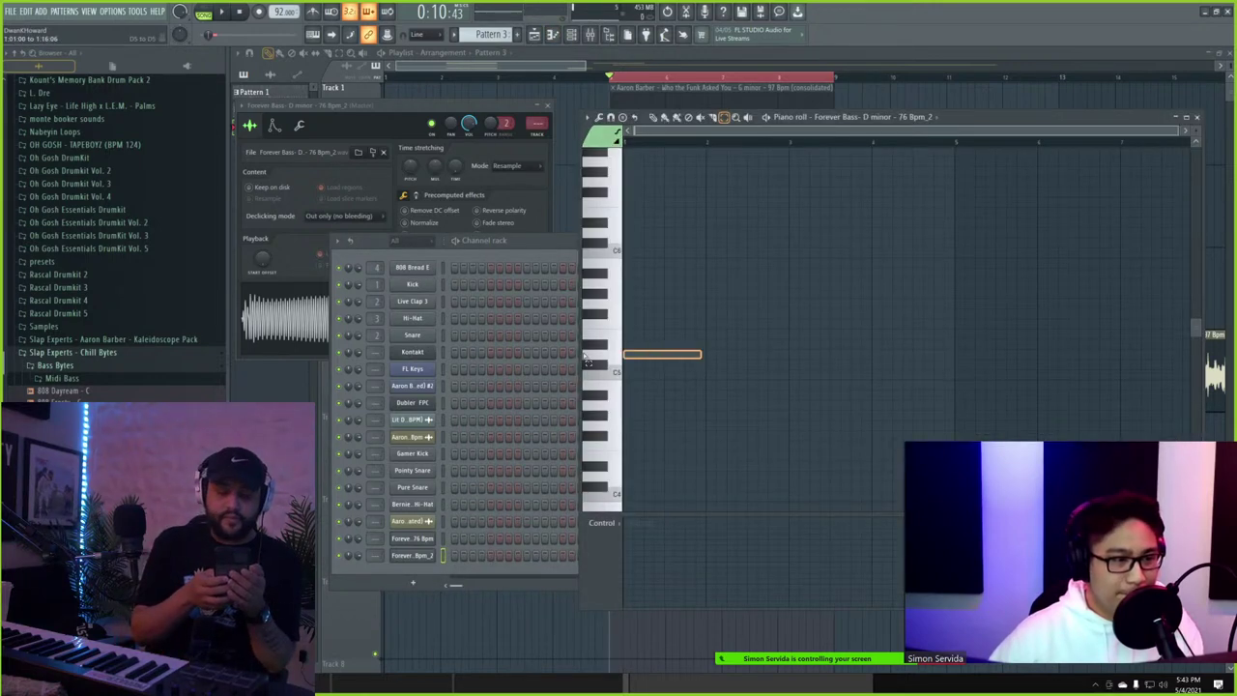
# - Draw an E5 note at the start of the bar followed by a B5 note, and play them back
pyautogui.click(640, 343)
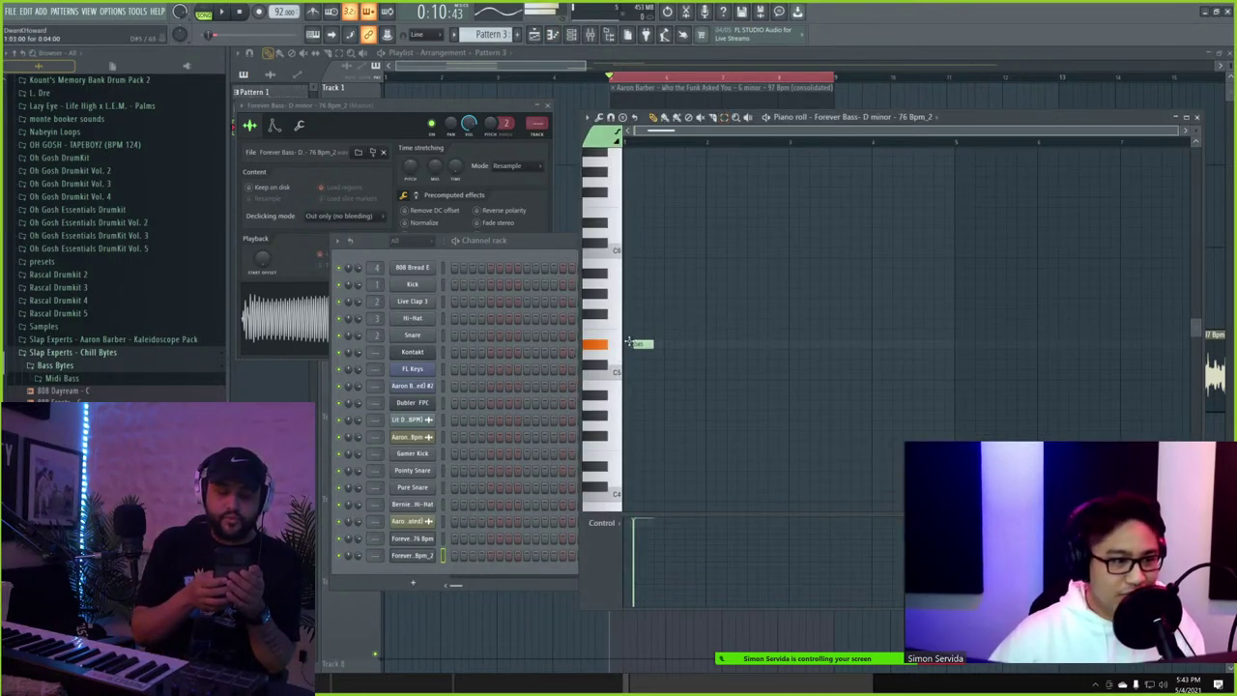
pyautogui.moveTo(611, 332); pyautogui.dragTo(612, 329)
pyautogui.click(654, 271)
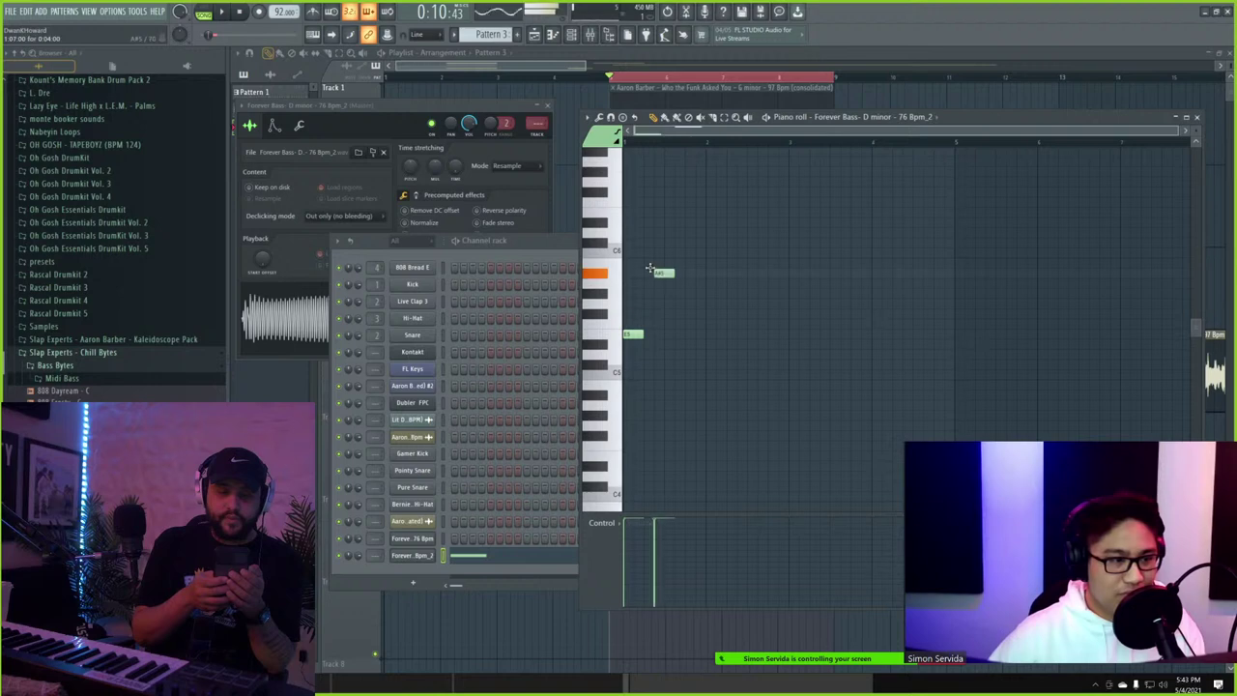
pyautogui.moveTo(640, 259); pyautogui.dragTo(646, 261)
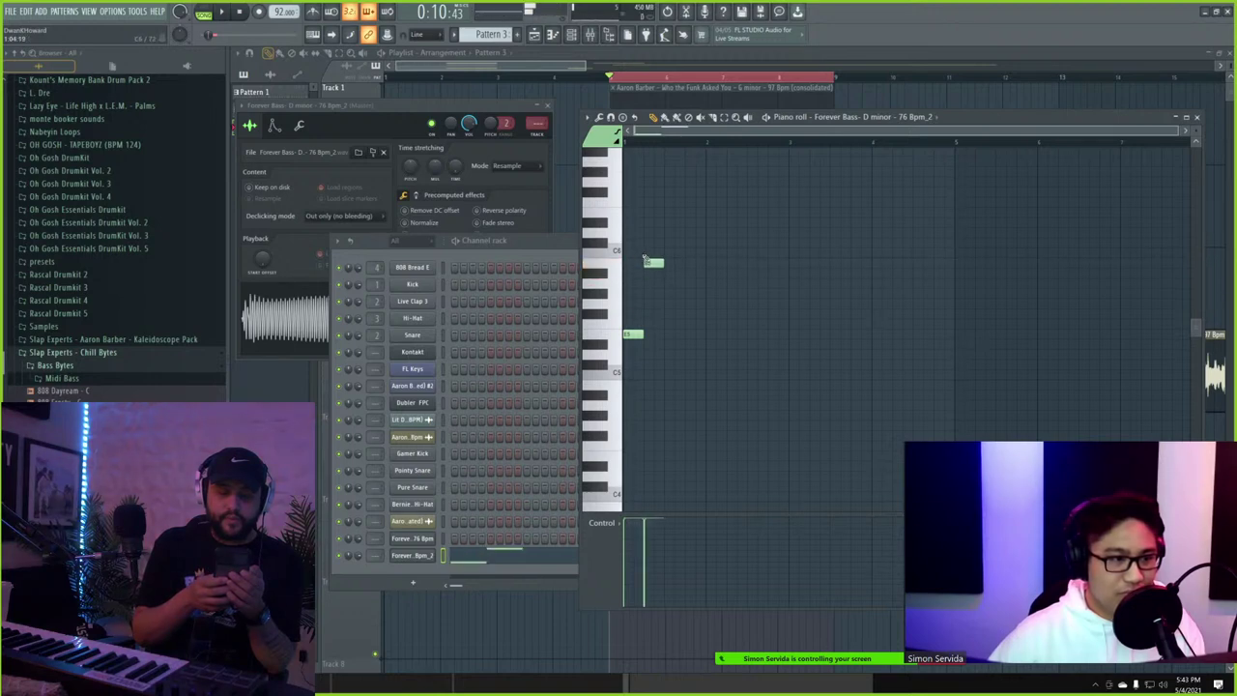
pyautogui.scroll(3, 625, 302)
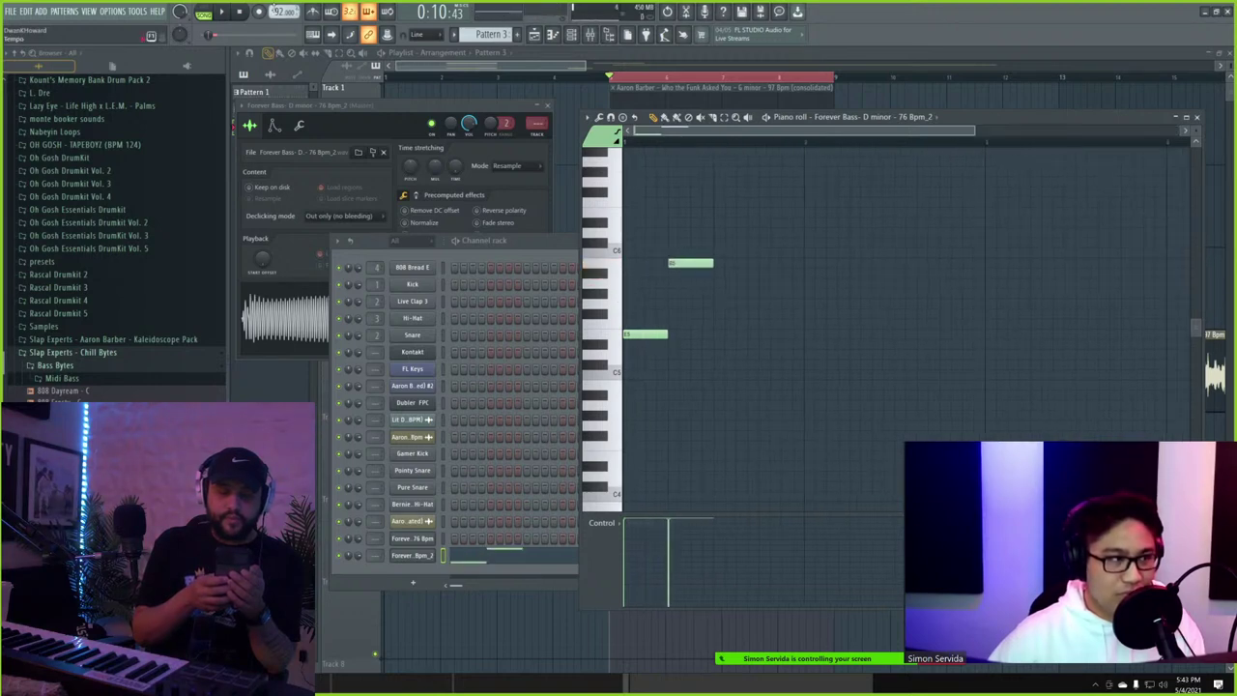
pyautogui.click(224, 13)
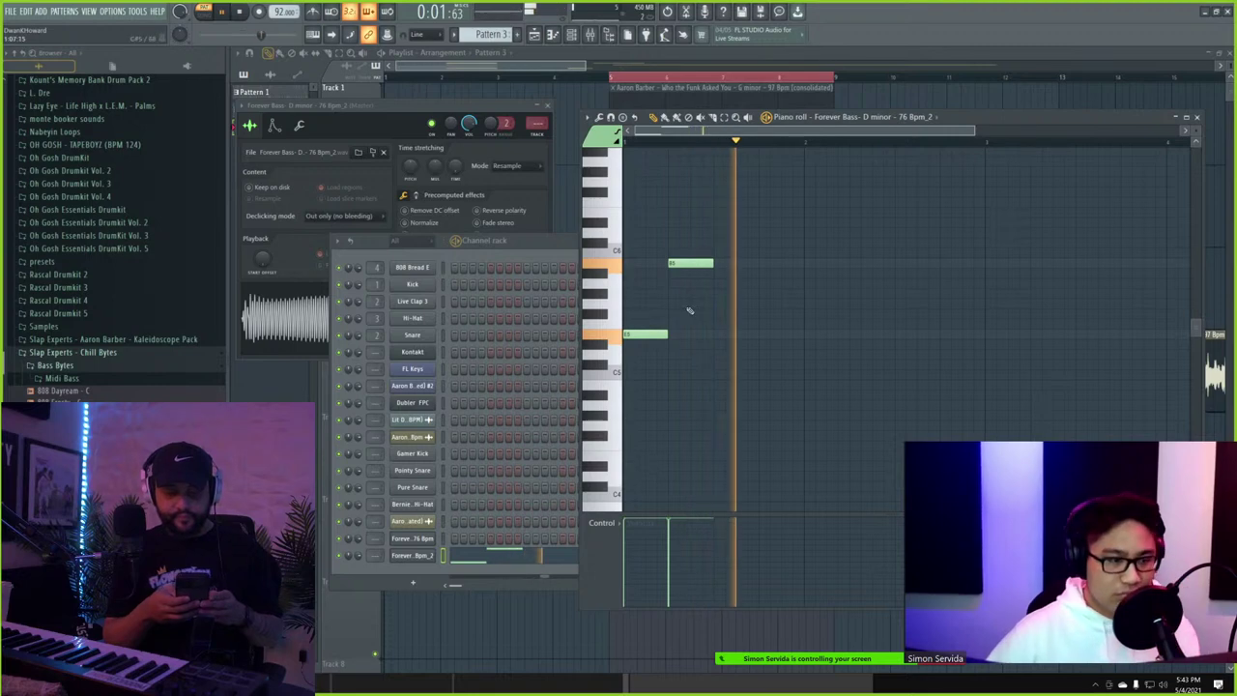
pyautogui.press('space')
# - Set the Forever Bass 76 Bpm_2 channel to cut itself and return to its piano roll
pyautogui.rightClick(419, 559)
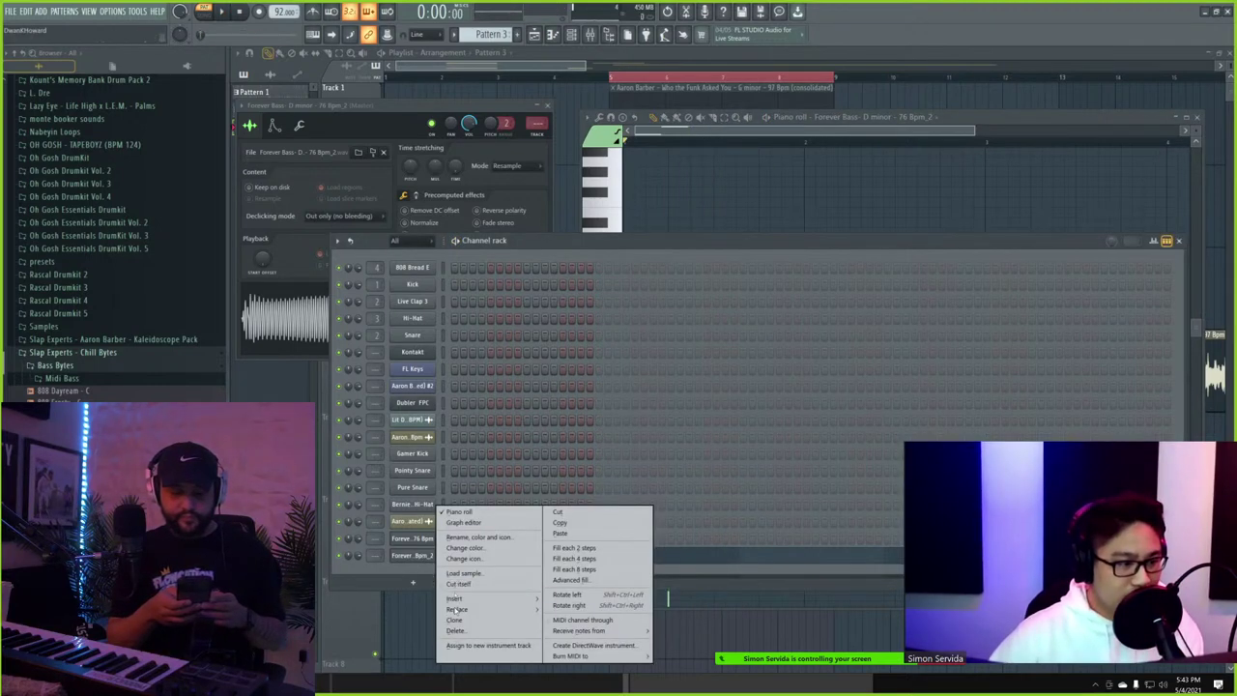
pyautogui.click(458, 584)
pyautogui.click(1023, 130)
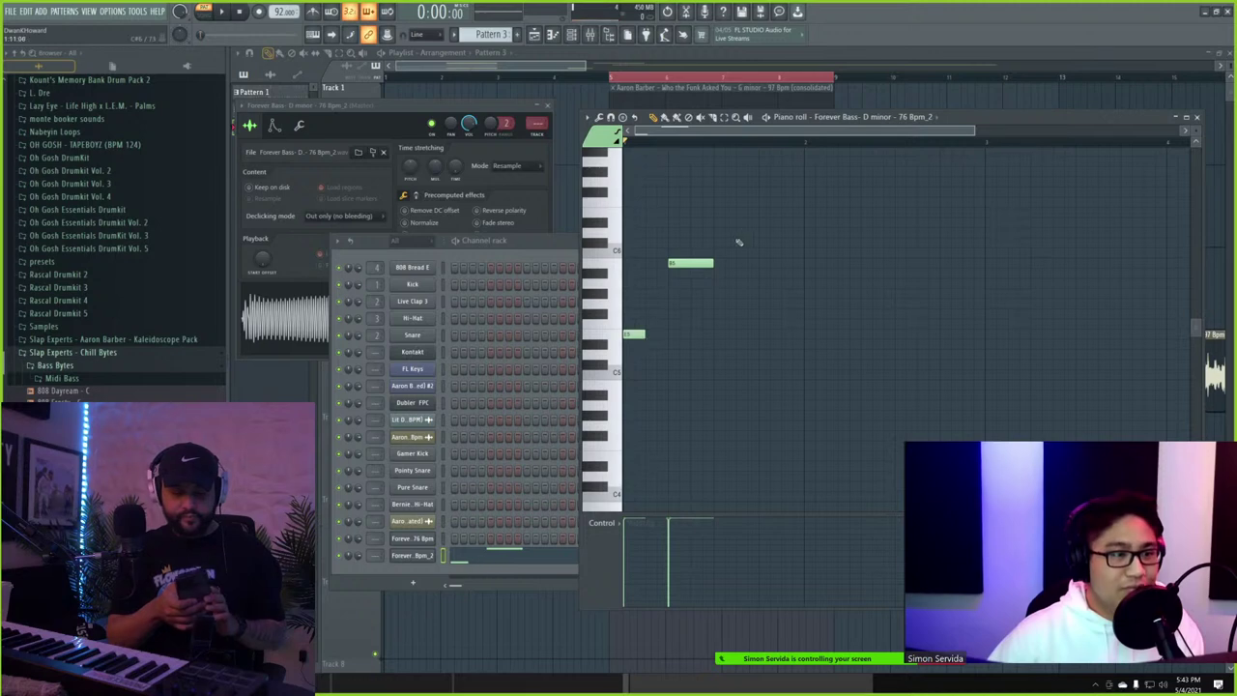
# - Shorten the E5 note to half a beat, move the B5 note directly behind it, and play them back
pyautogui.moveTo(688, 261); pyautogui.dragTo(663, 264)
pyautogui.press('space')
pyautogui.press('space')
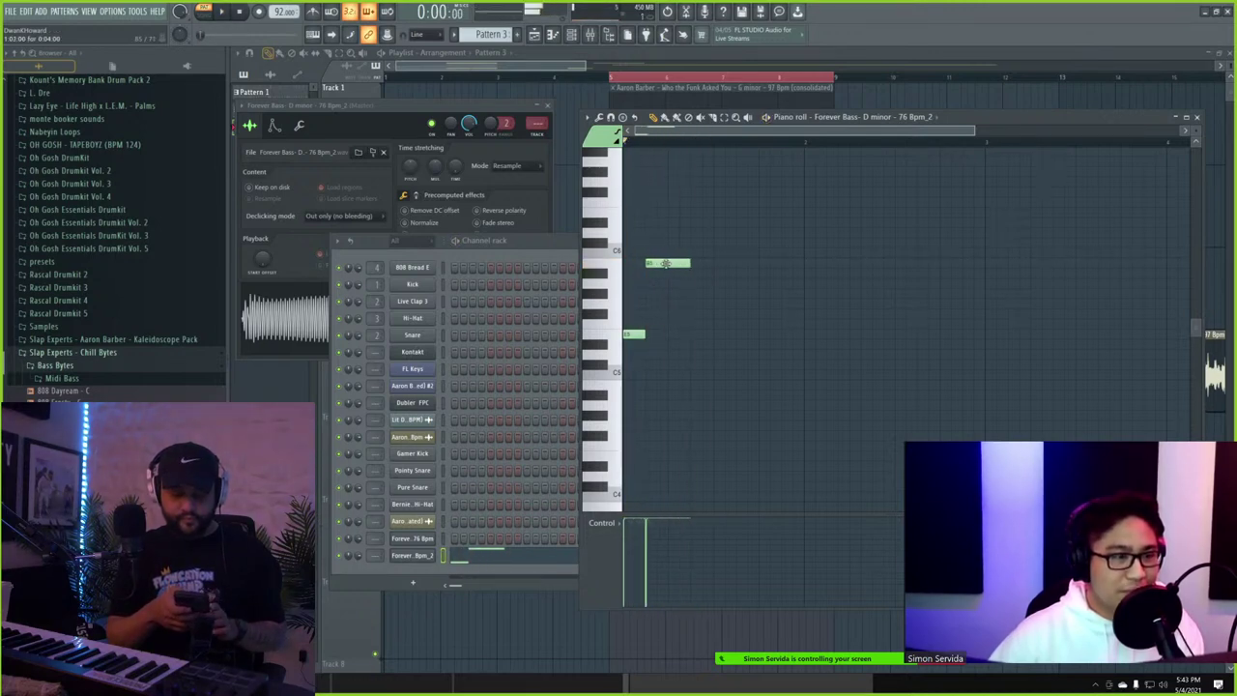
pyautogui.press('space')
pyautogui.press('space')
pyautogui.press('space')
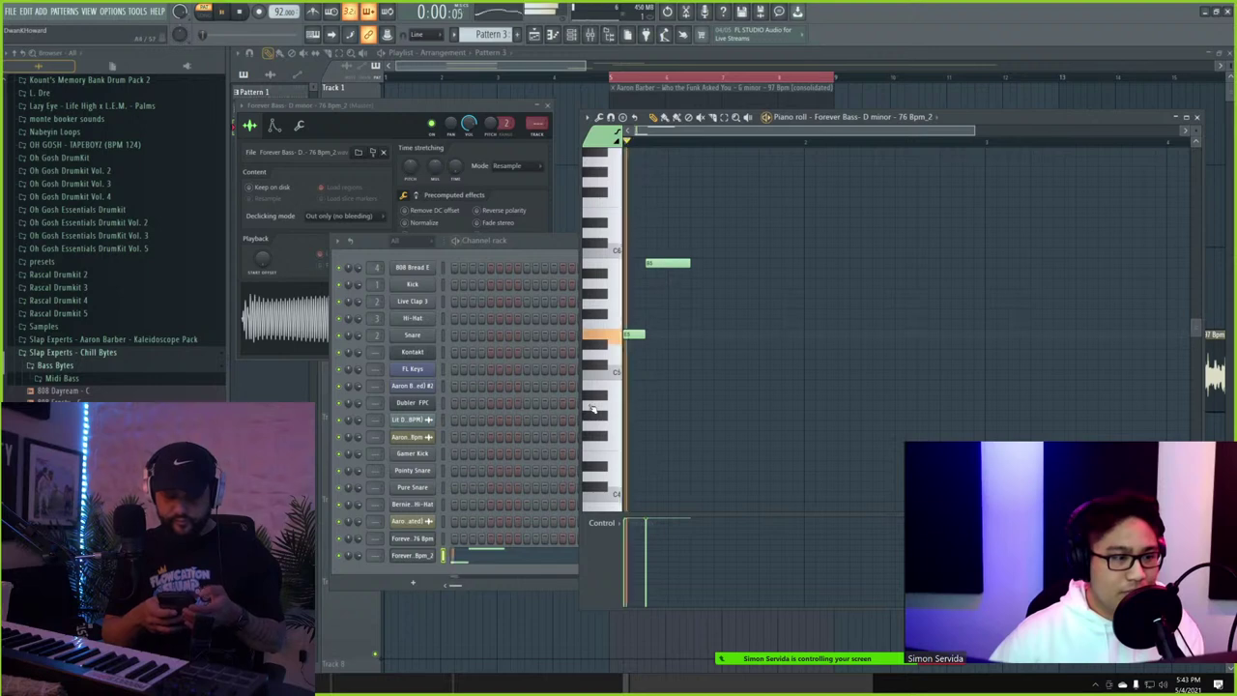
pyautogui.press('space')
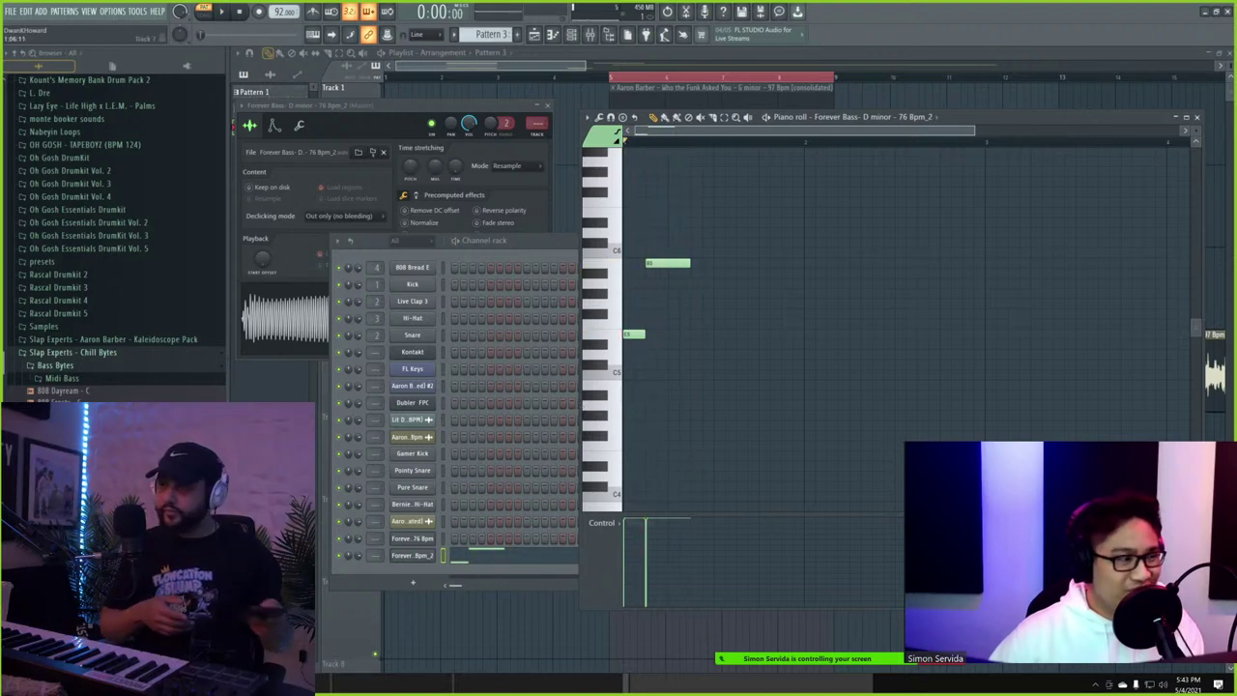
# - Audition the 808 samples in the Oh Gosh Drumkit Vol. 4 folder for a replacement bass sound
pyautogui.click(68, 400)
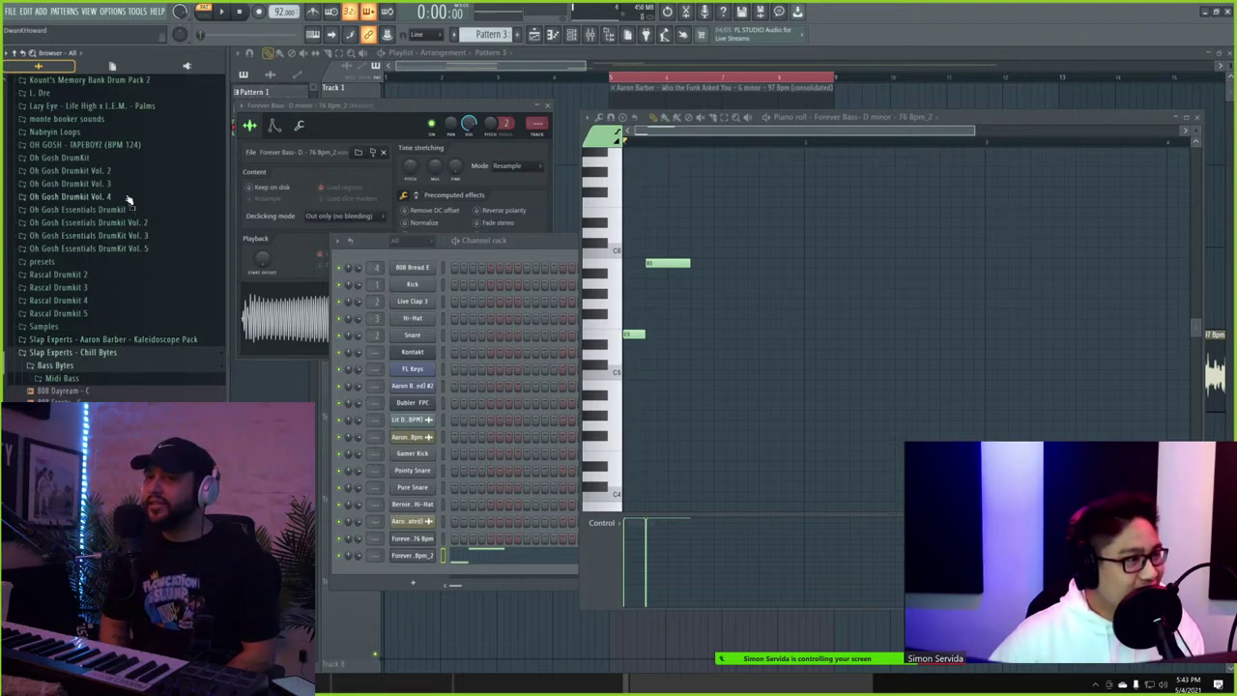
pyautogui.click(87, 196)
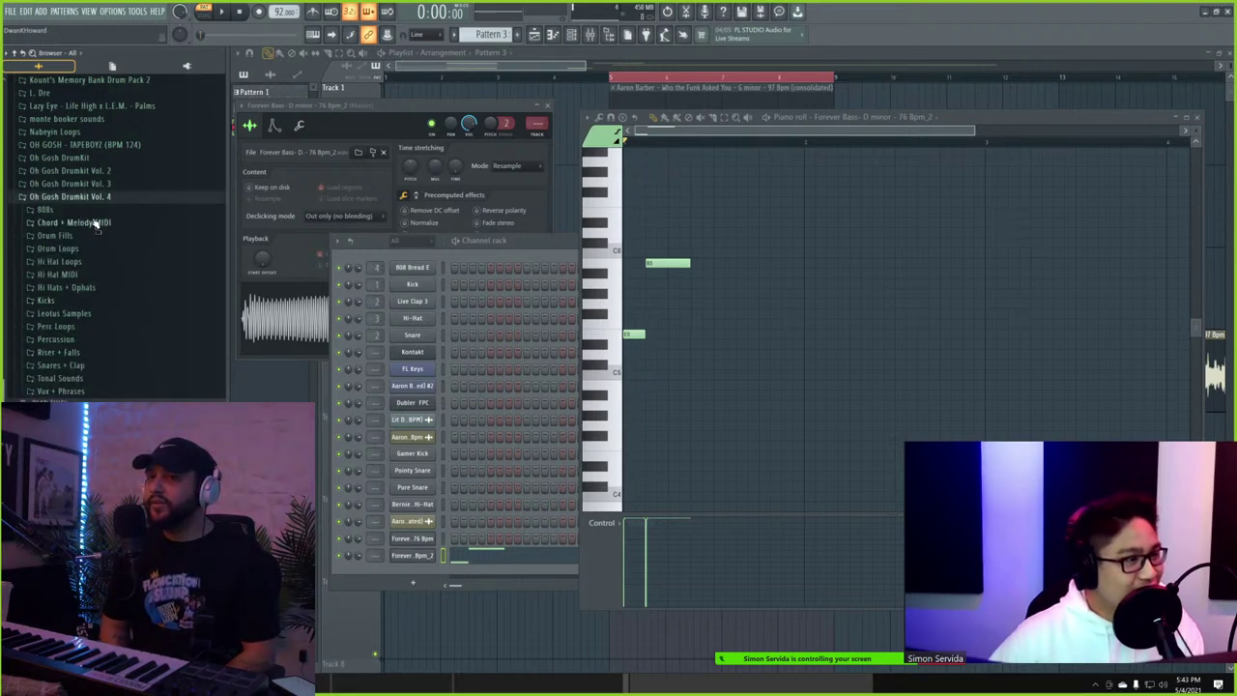
pyautogui.click(82, 209)
pyautogui.click(85, 222)
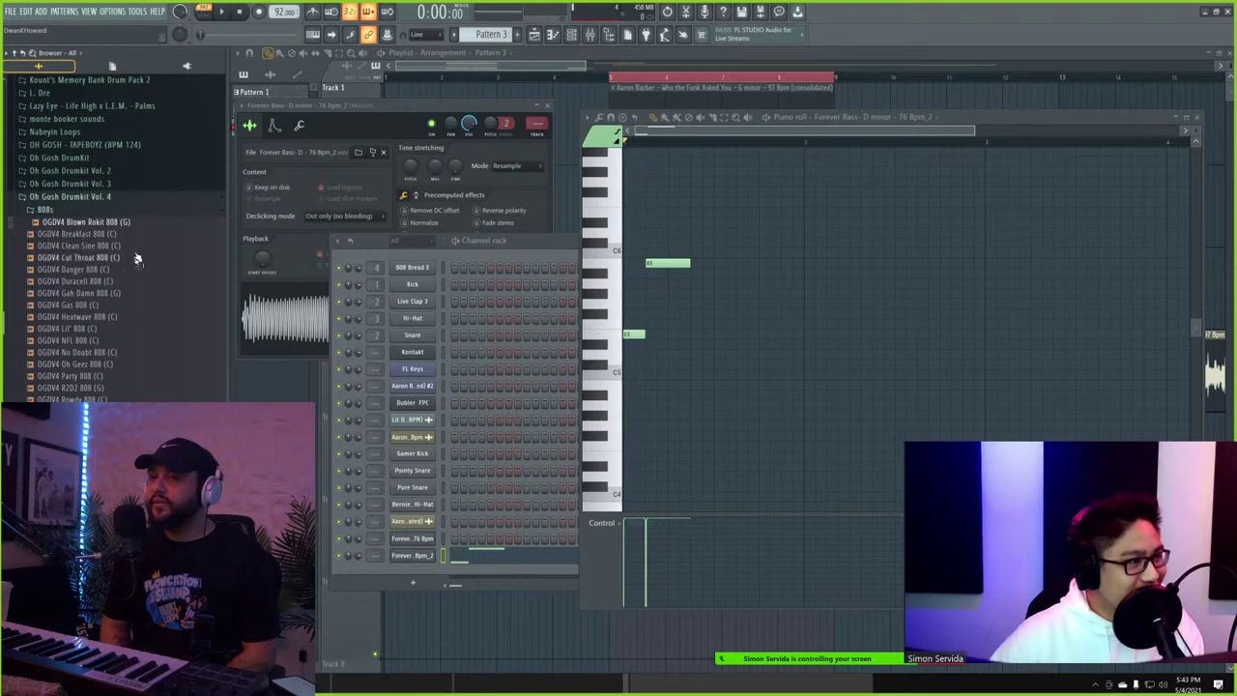
pyautogui.click(107, 247)
pyautogui.click(92, 234)
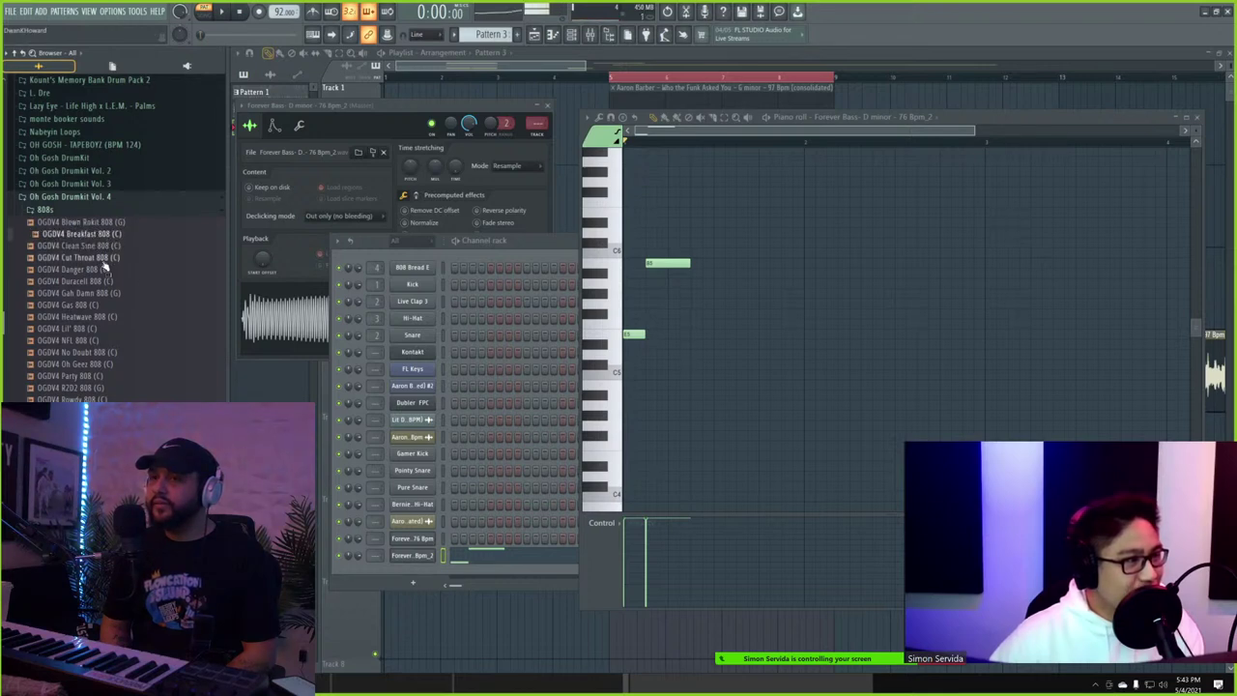
pyautogui.click(102, 259)
pyautogui.click(85, 272)
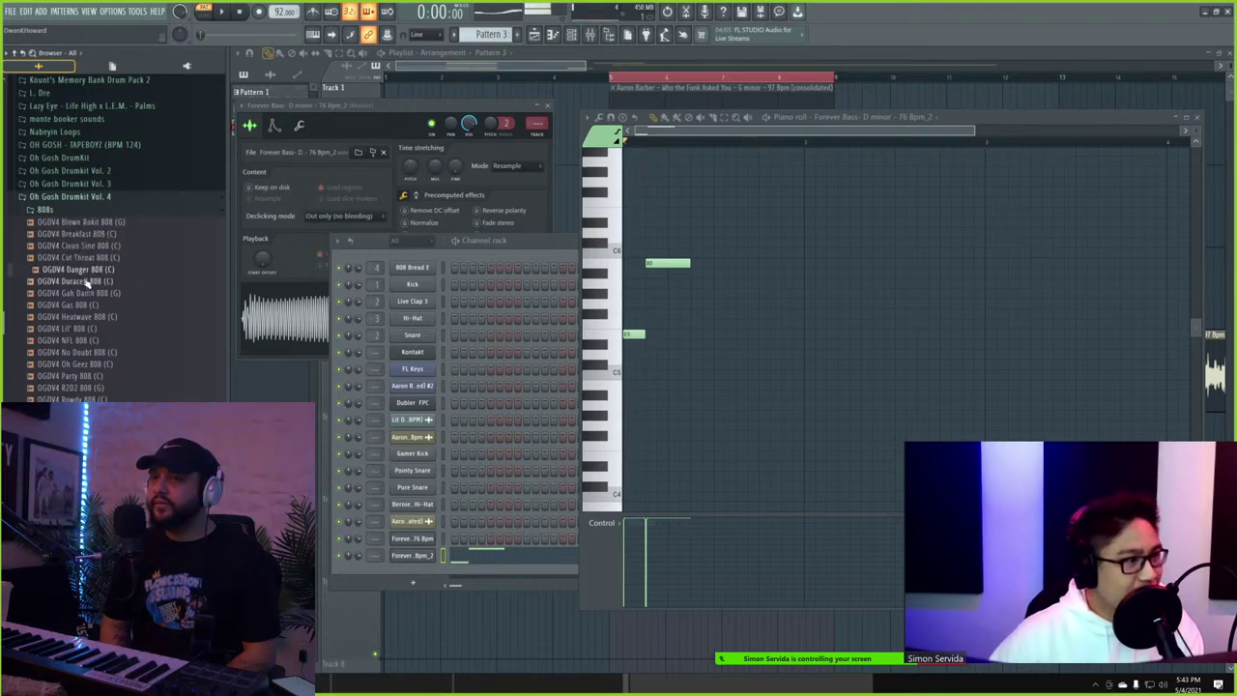
pyautogui.click(87, 283)
pyautogui.click(88, 305)
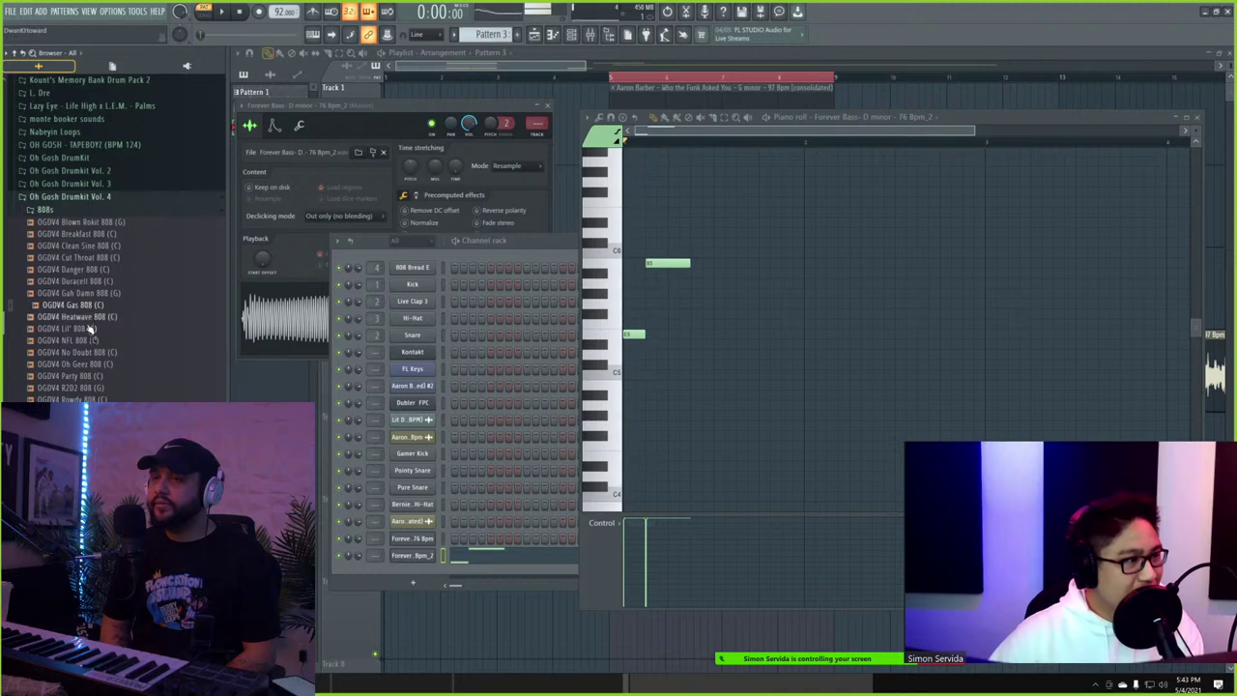
pyautogui.click(85, 321)
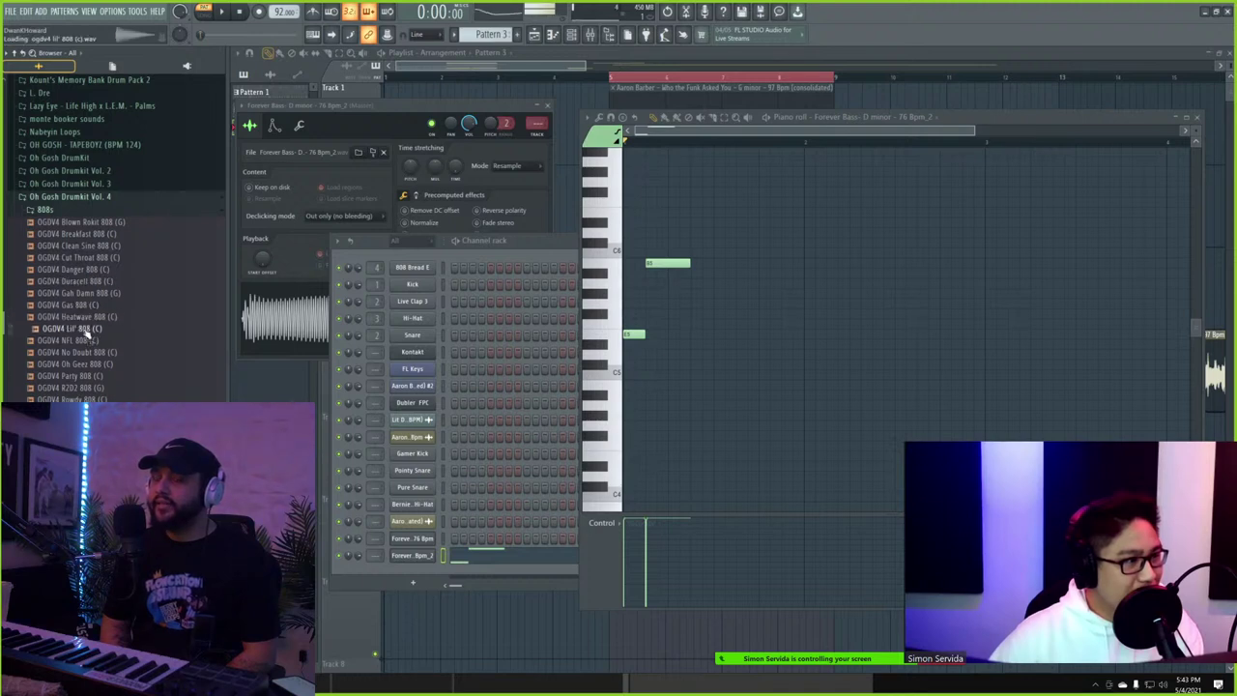
pyautogui.click(77, 316)
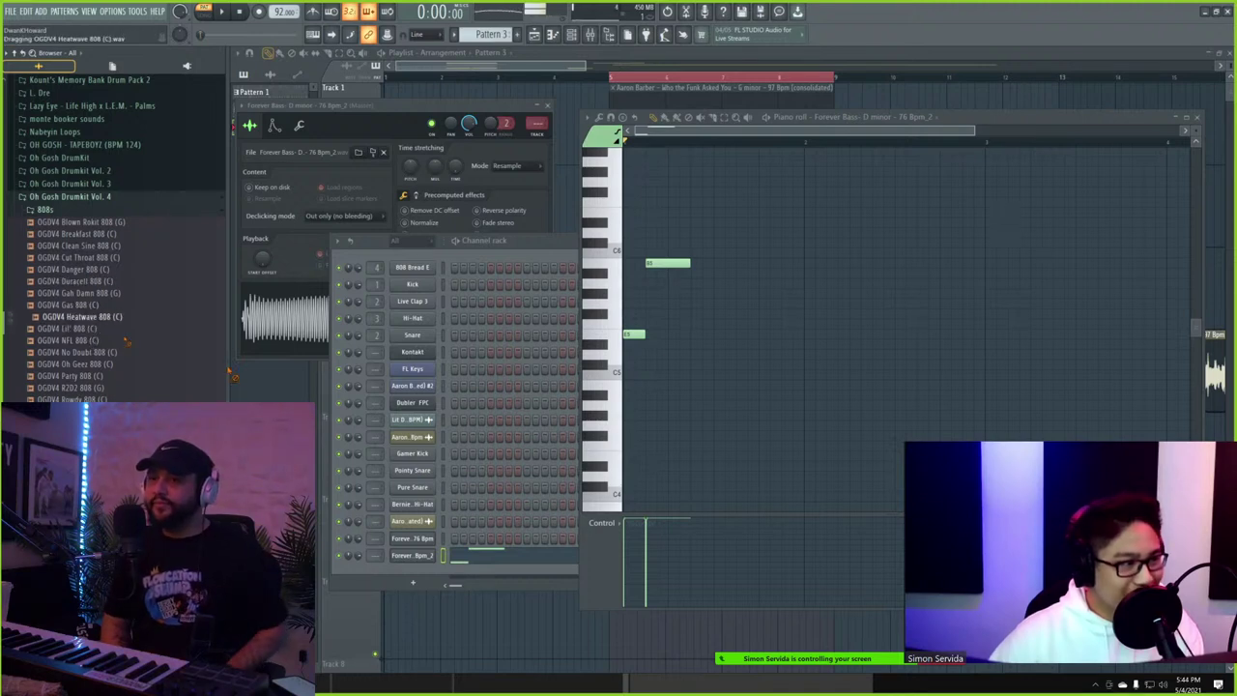
pyautogui.moveTo(77, 316); pyautogui.dragTo(414, 561)
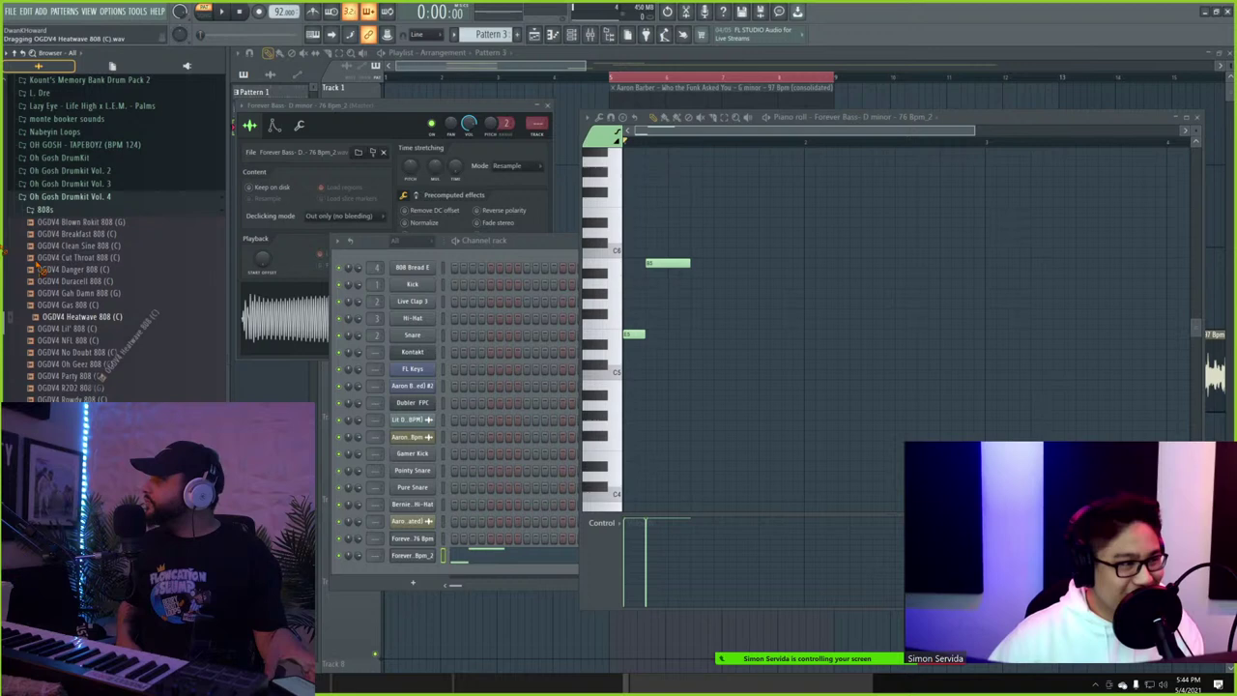
pyautogui.click(69, 306)
pyautogui.click(84, 341)
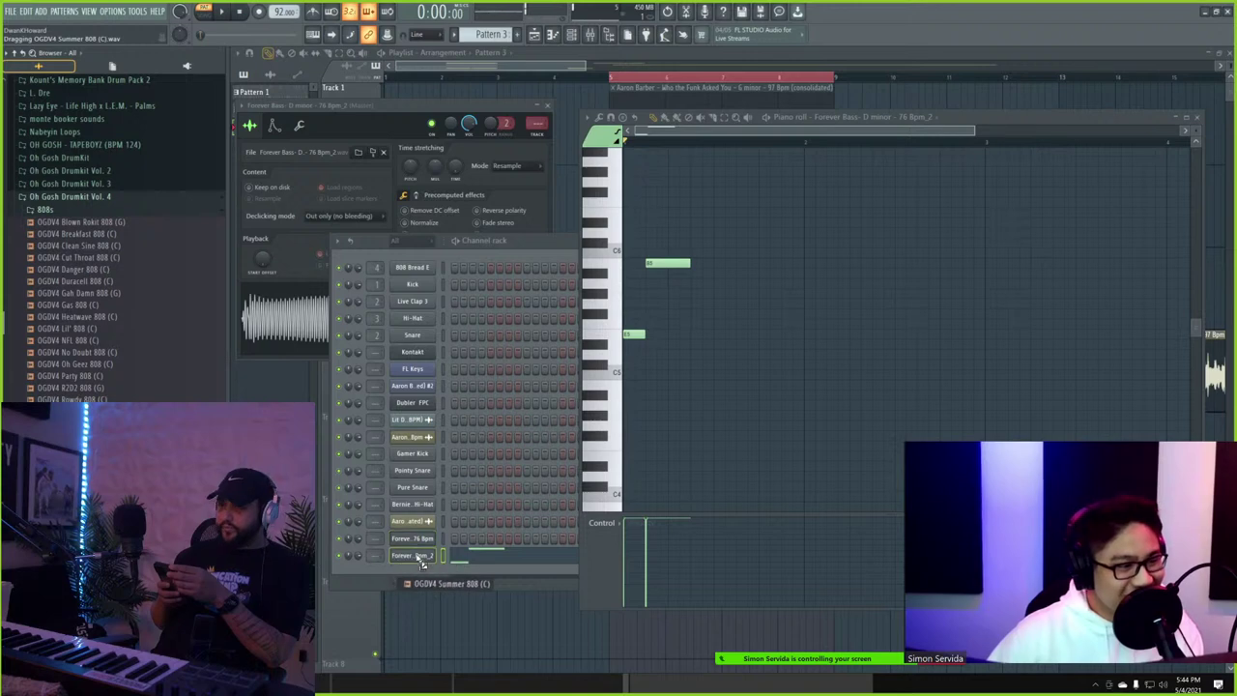
# - Replace the Forever Bass 76 Bpm_2 sample with OGDV4 Summer 808 (C) and play the notes back
pyautogui.moveTo(422, 564); pyautogui.dragTo(418, 558)
pyautogui.press('space')
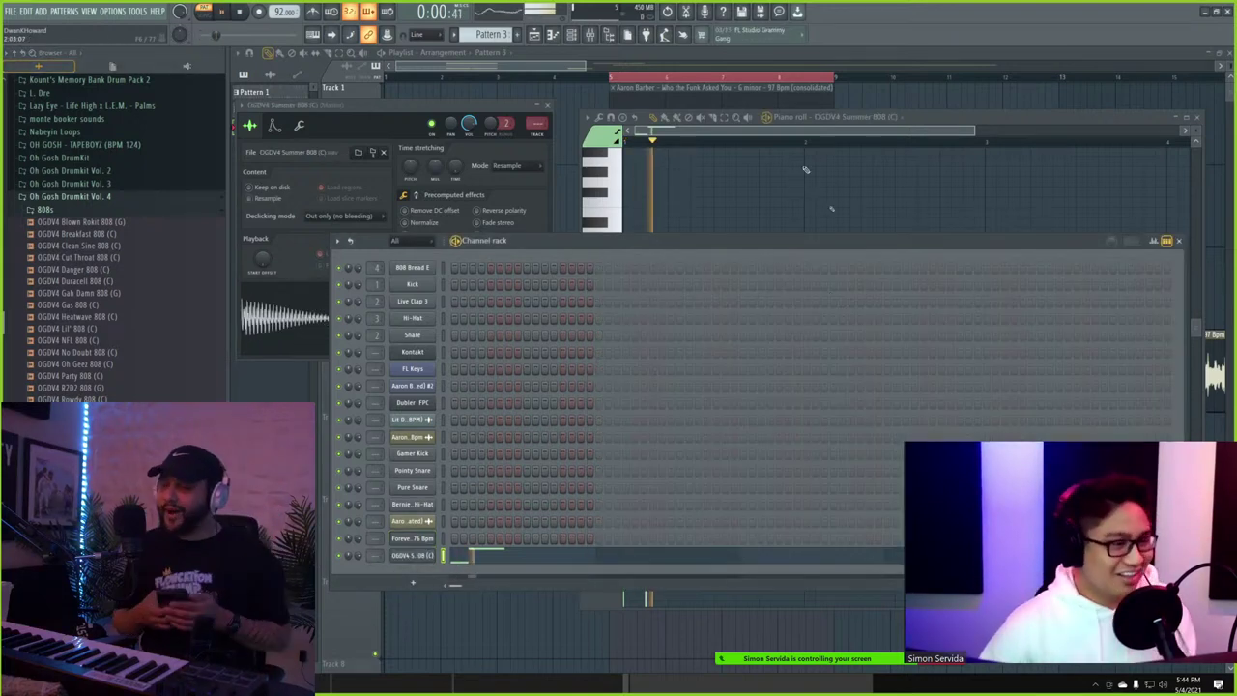
pyautogui.click(780, 120)
pyautogui.press('space')
# - Try both bass notes one octave lower and play them back
pyautogui.hotkey('ctrl', 'a')
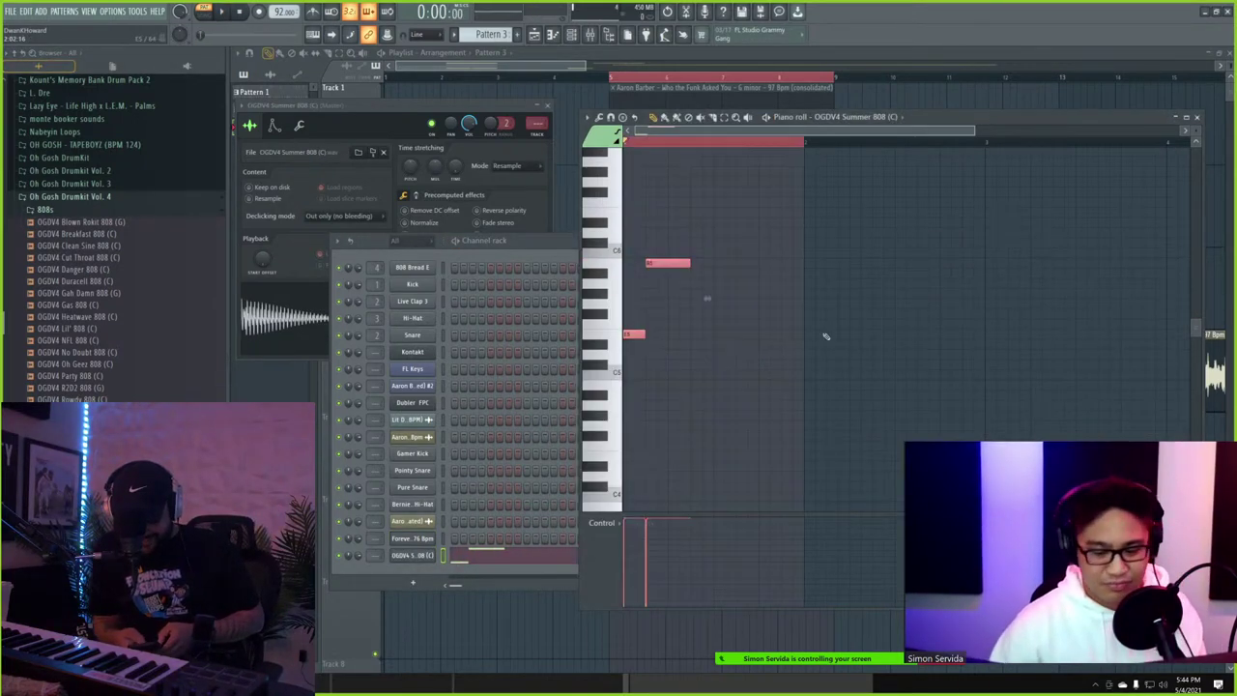
pyautogui.hotkey('ctrl', 'Down')
pyautogui.press('space')
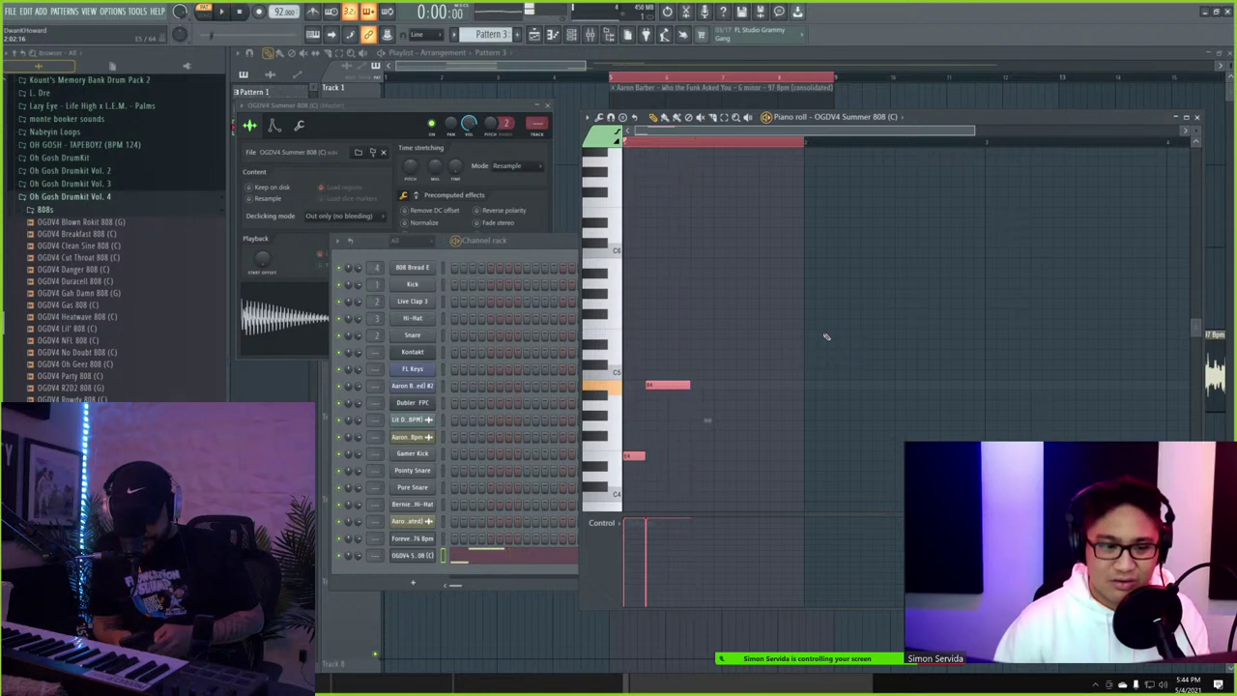
pyautogui.press('space')
pyautogui.hotkey('ctrl', 'd')
# - Add a one-beat E5 note on beat 4 of bar 1 and extend the piano roll loop range to bar 3
pyautogui.scroll(3, 656, 329)
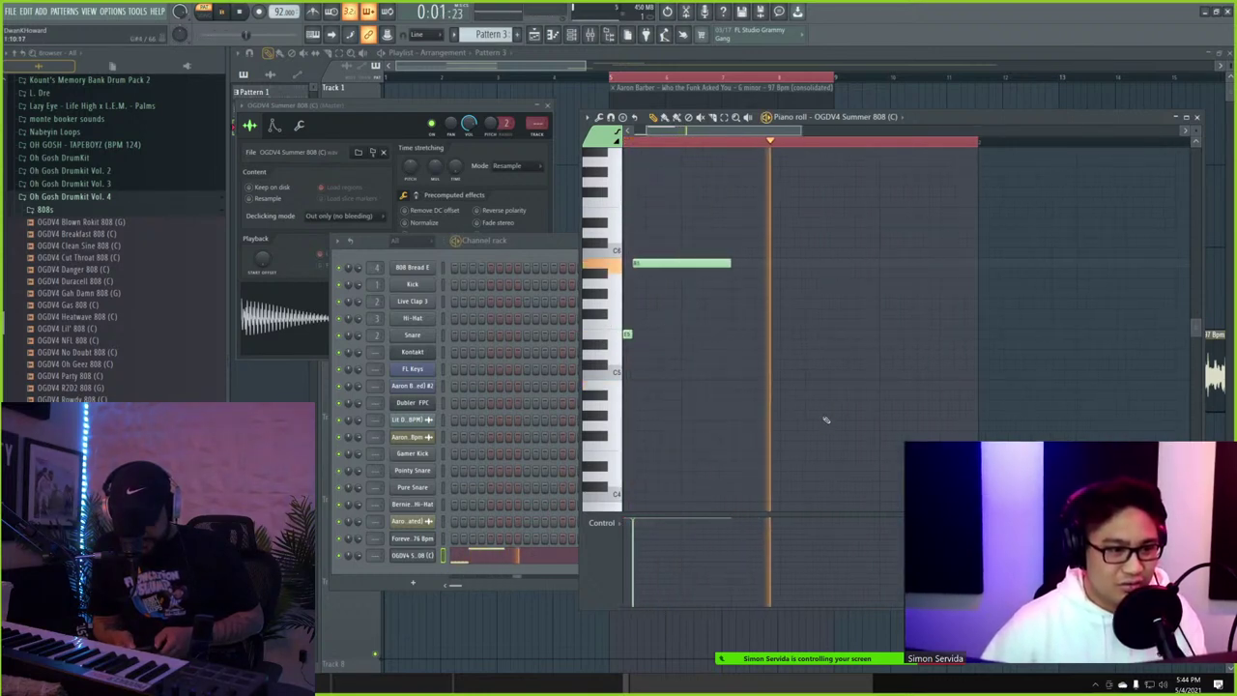
pyautogui.scroll(-3, 851, 312)
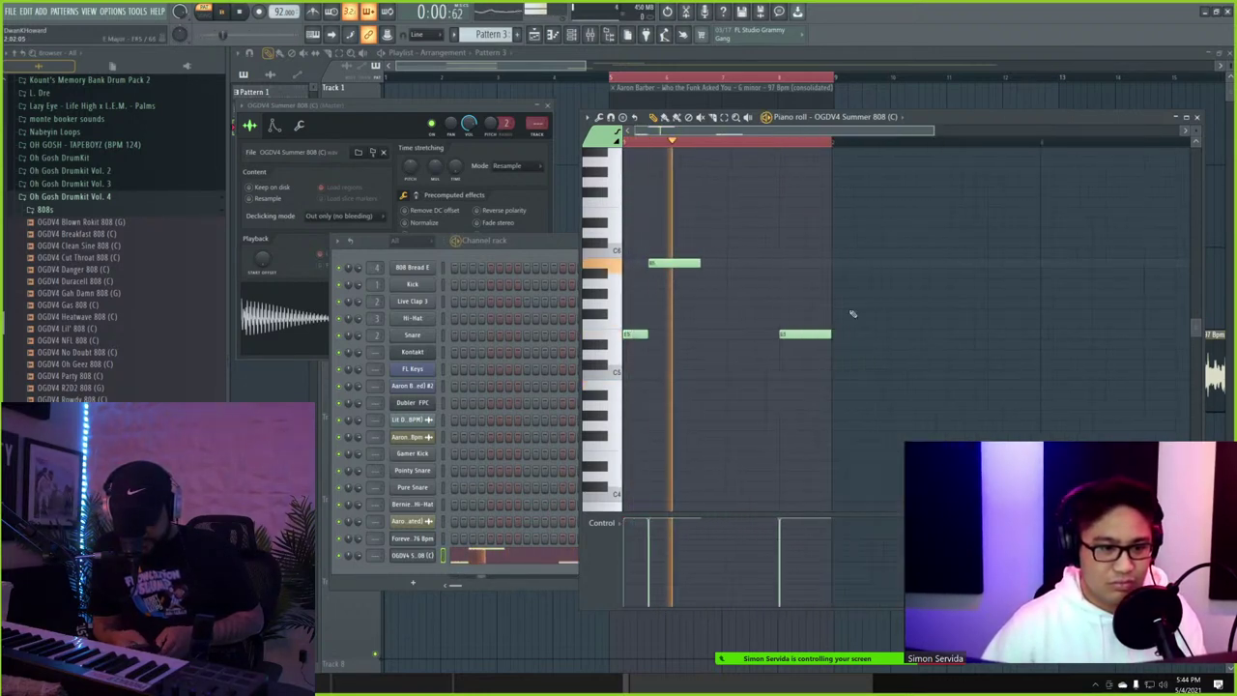
pyautogui.moveTo(738, 142); pyautogui.dragTo(854, 143)
pyautogui.scroll(2, 836, 349)
pyautogui.keyDown('ctrl'); pyautogui.click(781, 359); pyautogui.keyUp('ctrl')
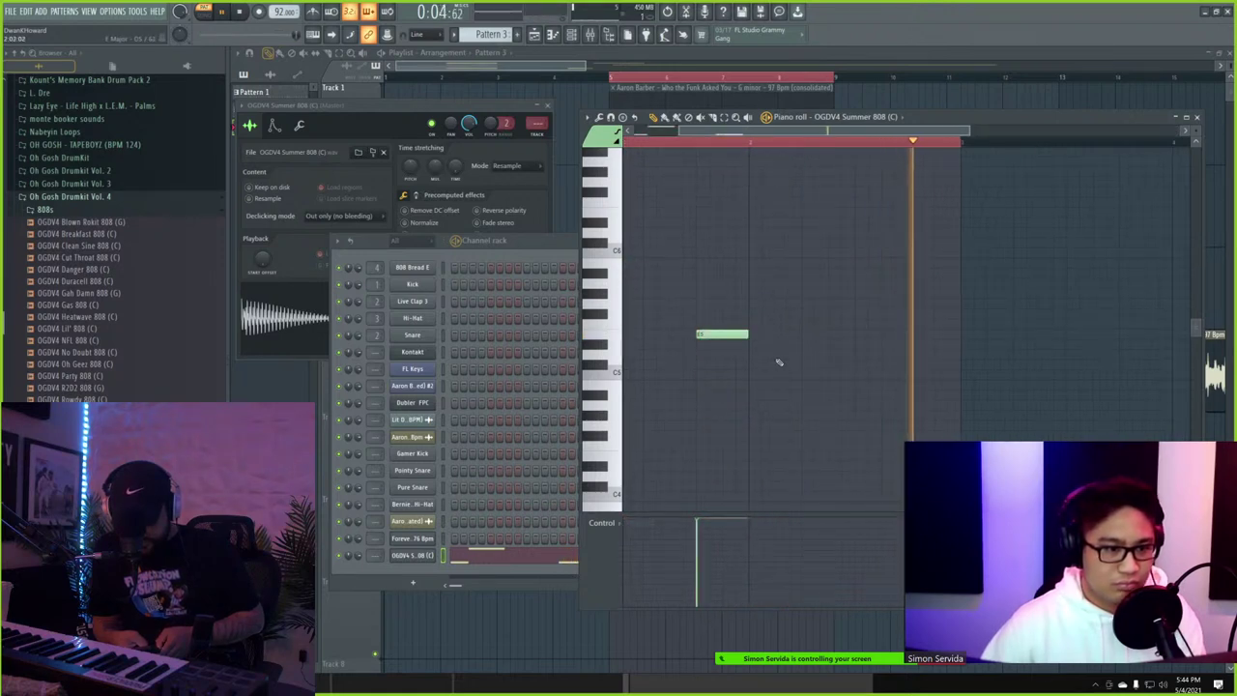
# - Add a one-beat E5 note on beat 2 of bar 2 and play the arrangement from bar 5
pyautogui.click(807, 336)
pyautogui.scroll(-2, 892, 302)
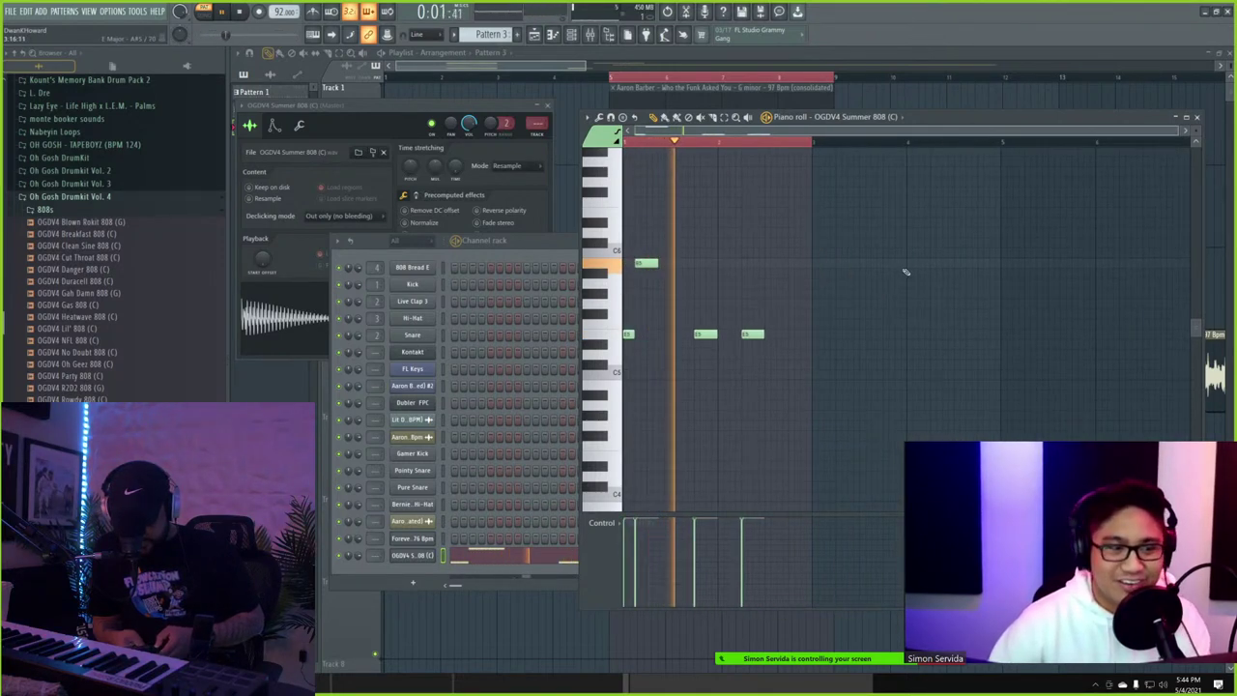
pyautogui.scroll(2, 678, 350)
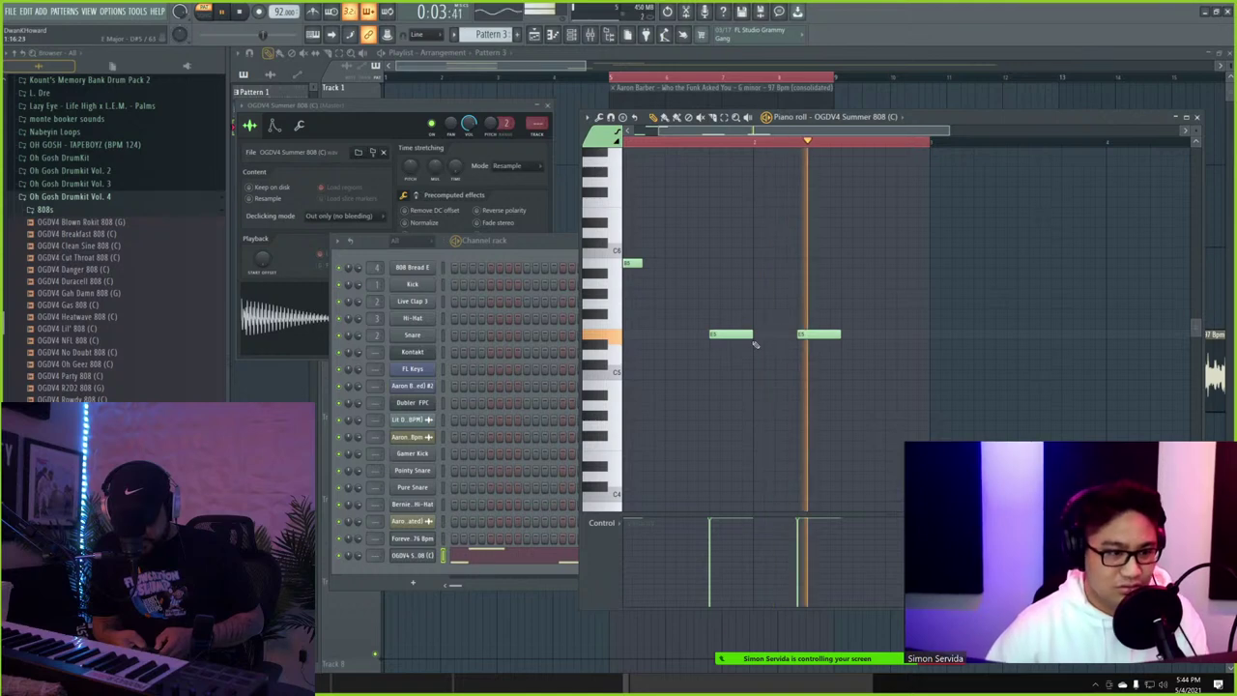
pyautogui.press('F7')
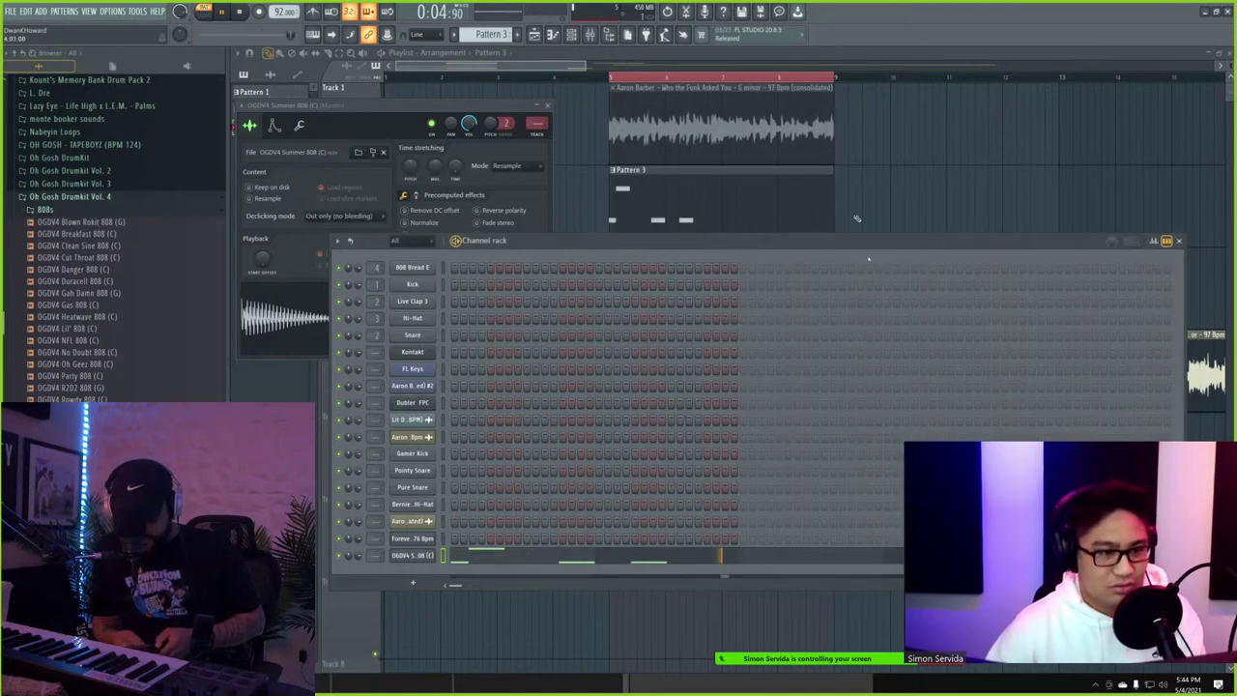
pyautogui.rightClick(898, 106)
pyautogui.click(613, 83)
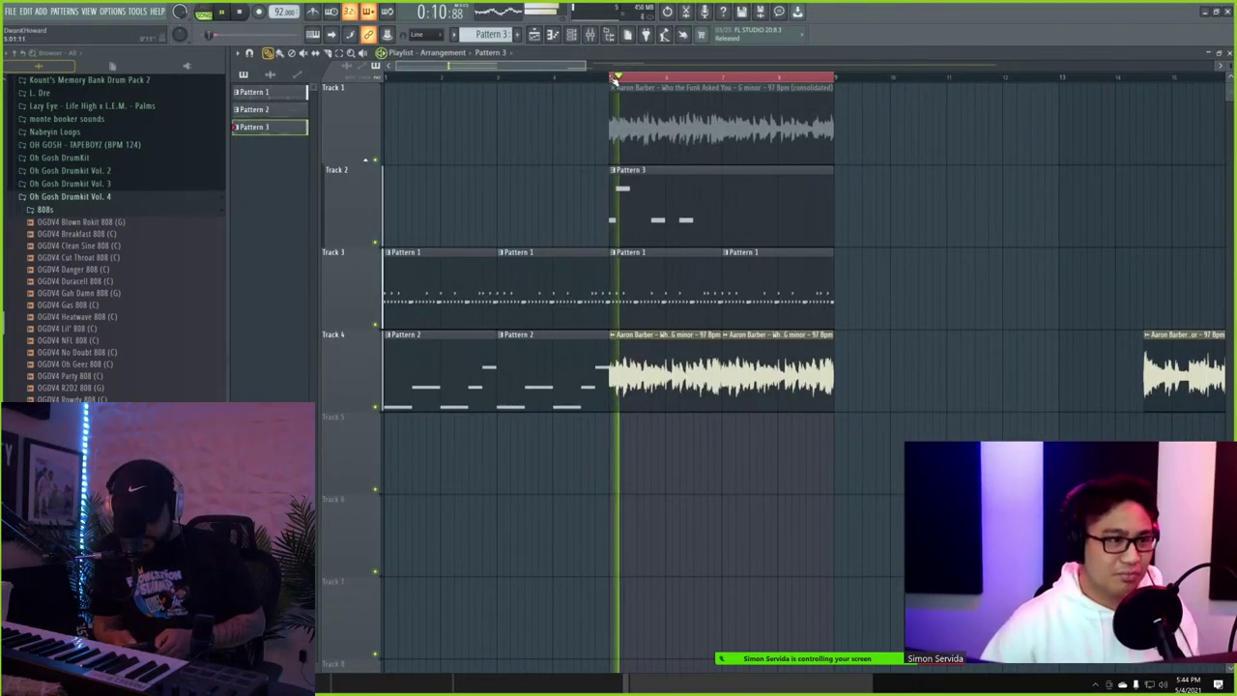
# - Route the Who the Funk Asked You chop to mixer insert 5 and browse the effects for its first slot
pyautogui.doubleClick(655, 368)
pyautogui.press('F9')
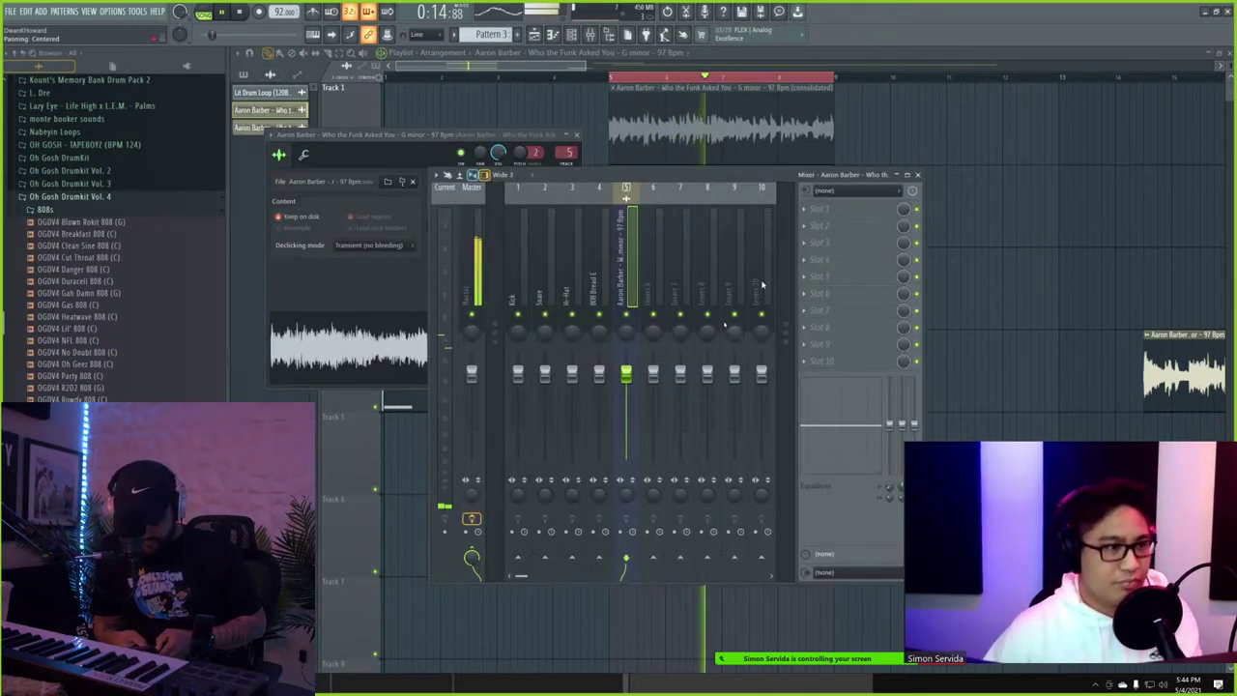
pyautogui.click(807, 211)
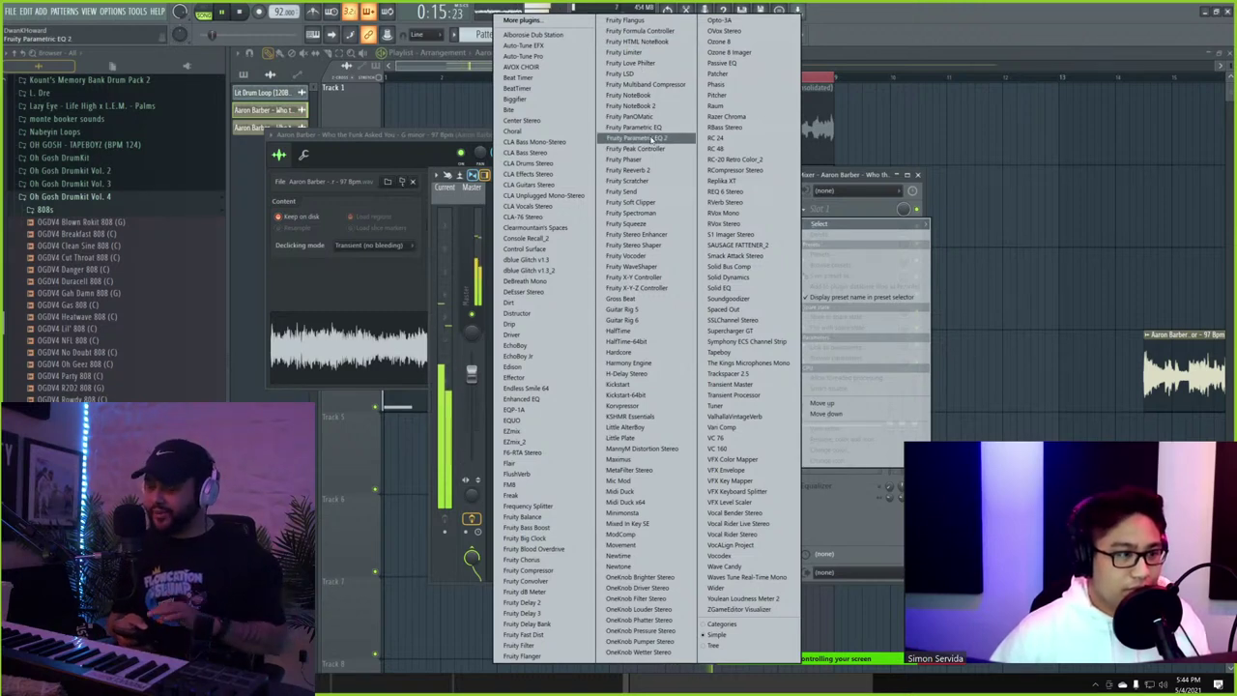
pyautogui.rightClick(1049, 130)
pyautogui.press('space')
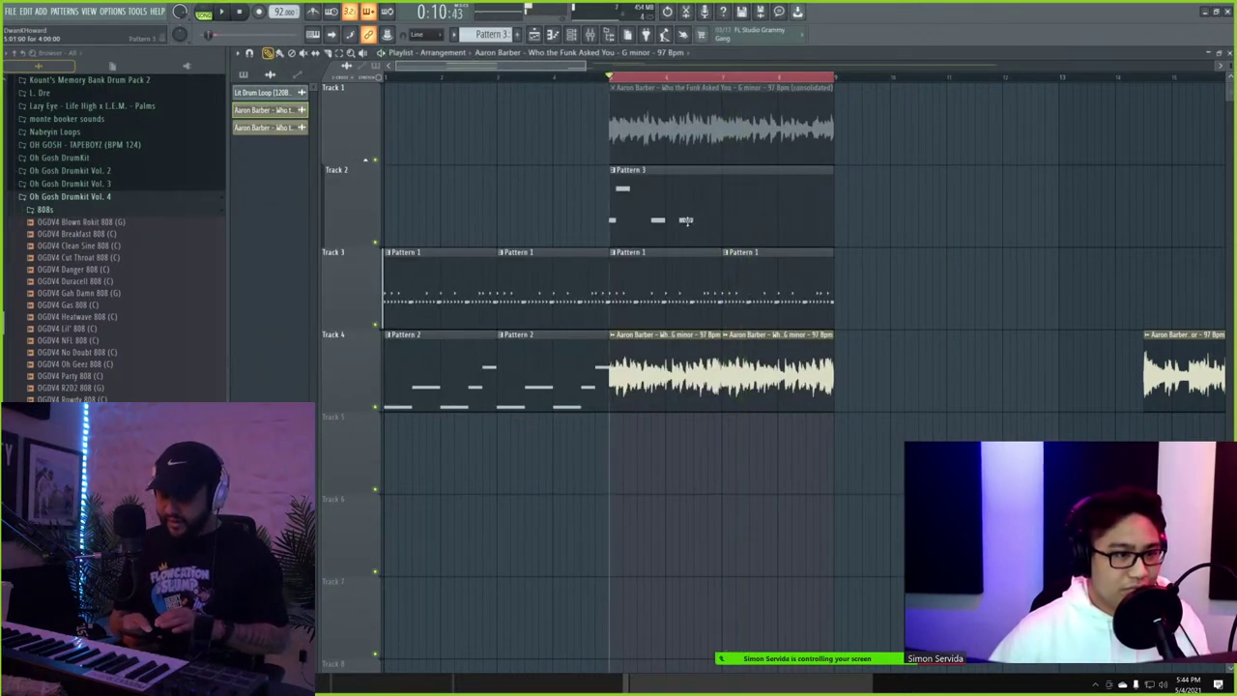
# - Mute Track 4 in the playlist, leaving the drums and the Pattern 3 bassline audible
pyautogui.click(667, 207)
pyautogui.doubleClick(667, 207)
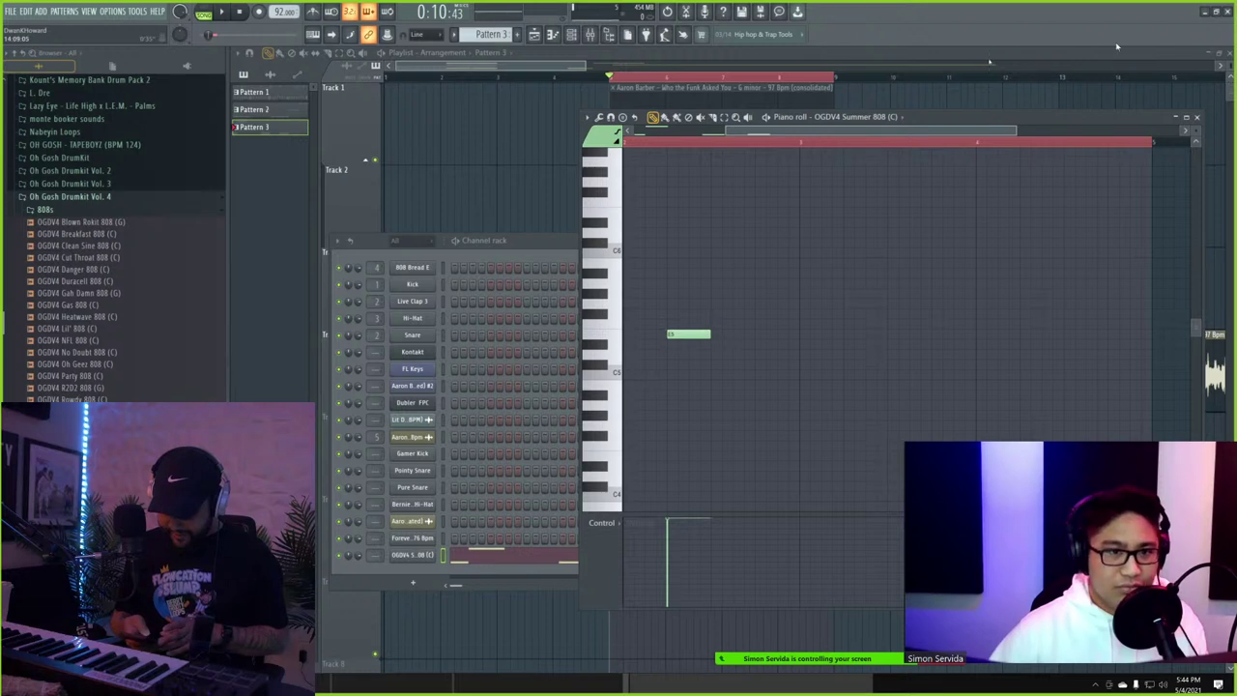
pyautogui.click(534, 68)
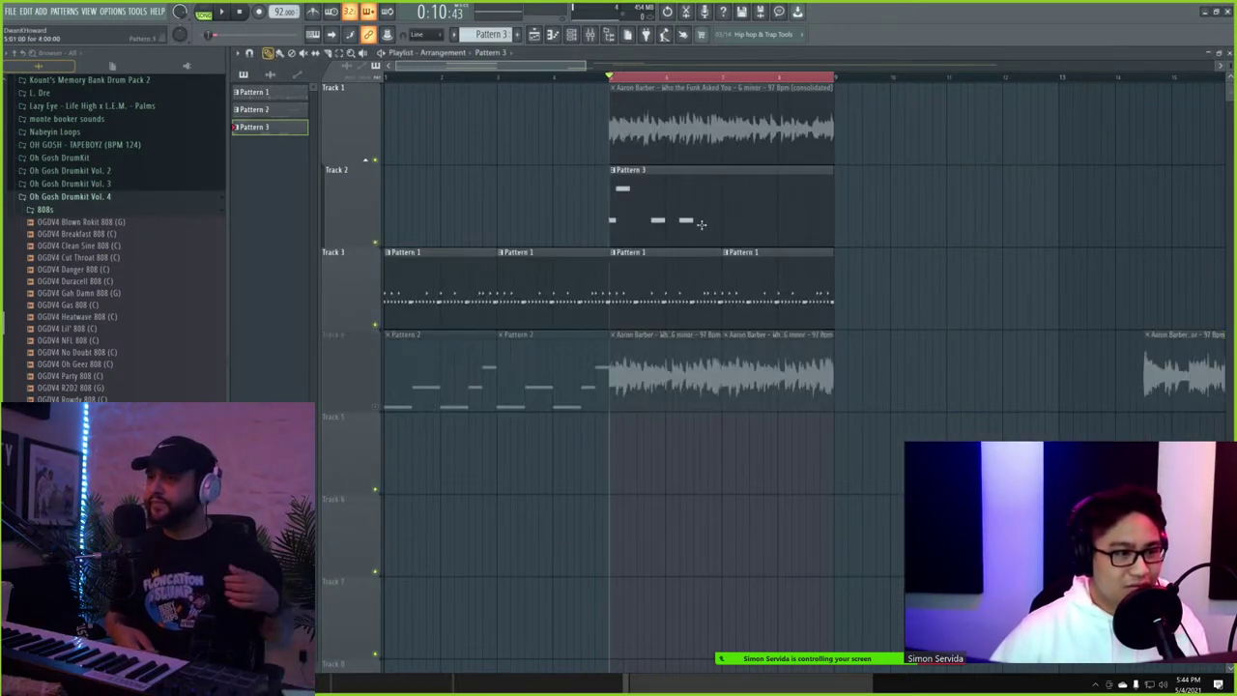
# - During playback, move the third bass note to step 11 of bar 1 and the fourth to the start of bar 2
pyautogui.doubleClick(667, 221)
pyautogui.press('space')
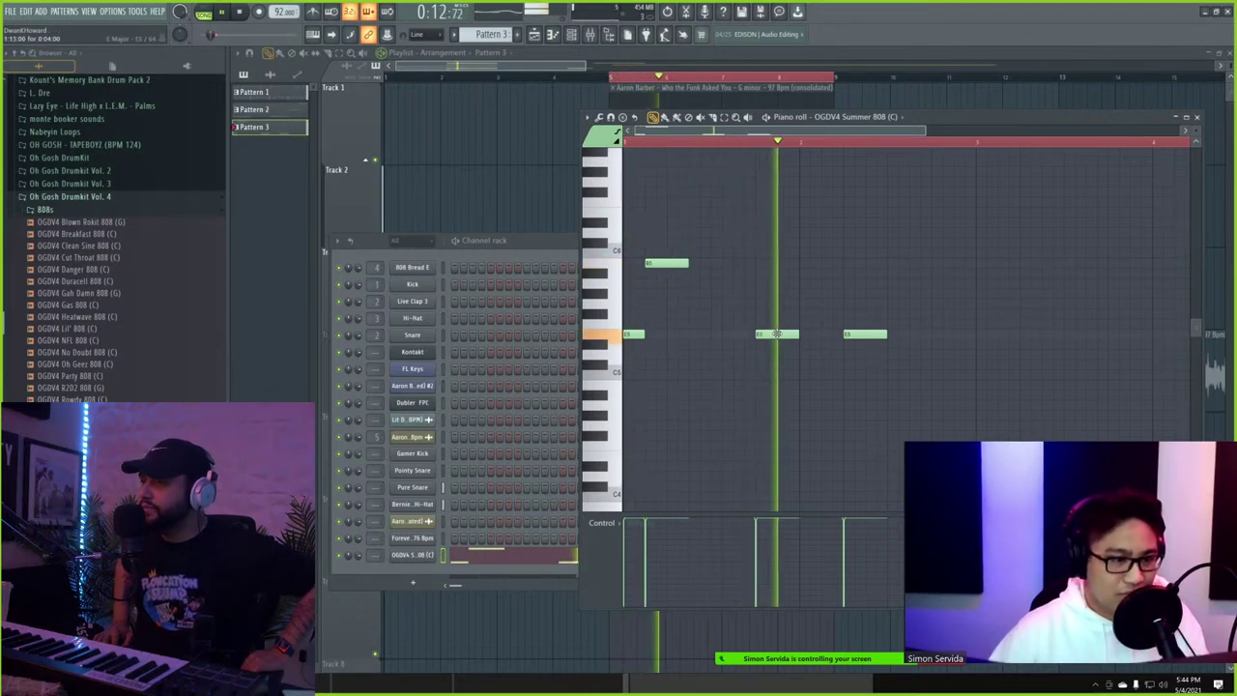
pyautogui.moveTo(770, 334); pyautogui.dragTo(760, 334)
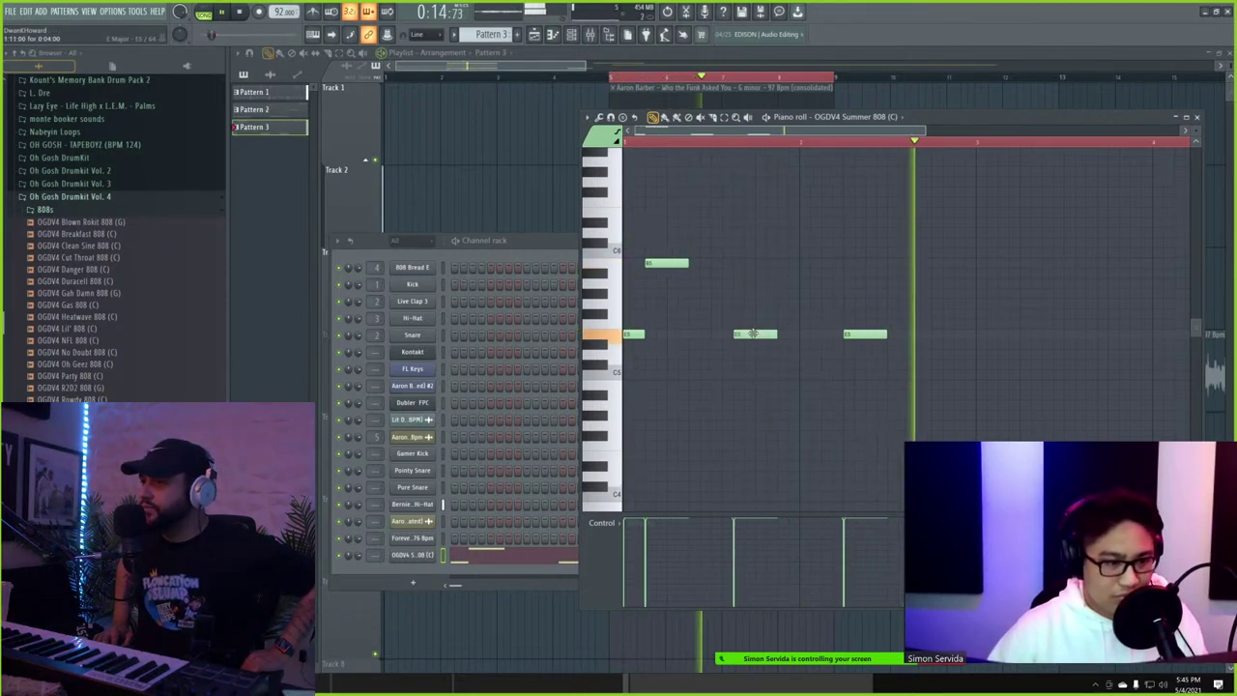
pyautogui.moveTo(856, 334); pyautogui.dragTo(801, 334)
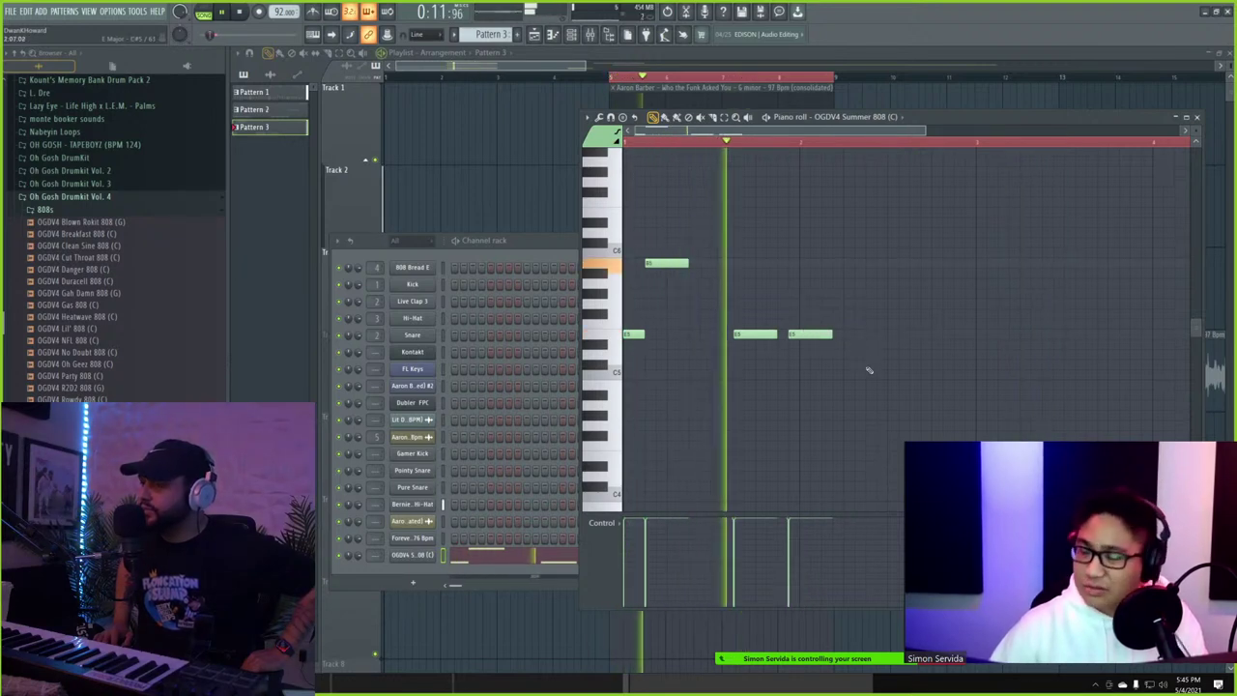
pyautogui.moveTo(803, 333); pyautogui.dragTo(814, 332)
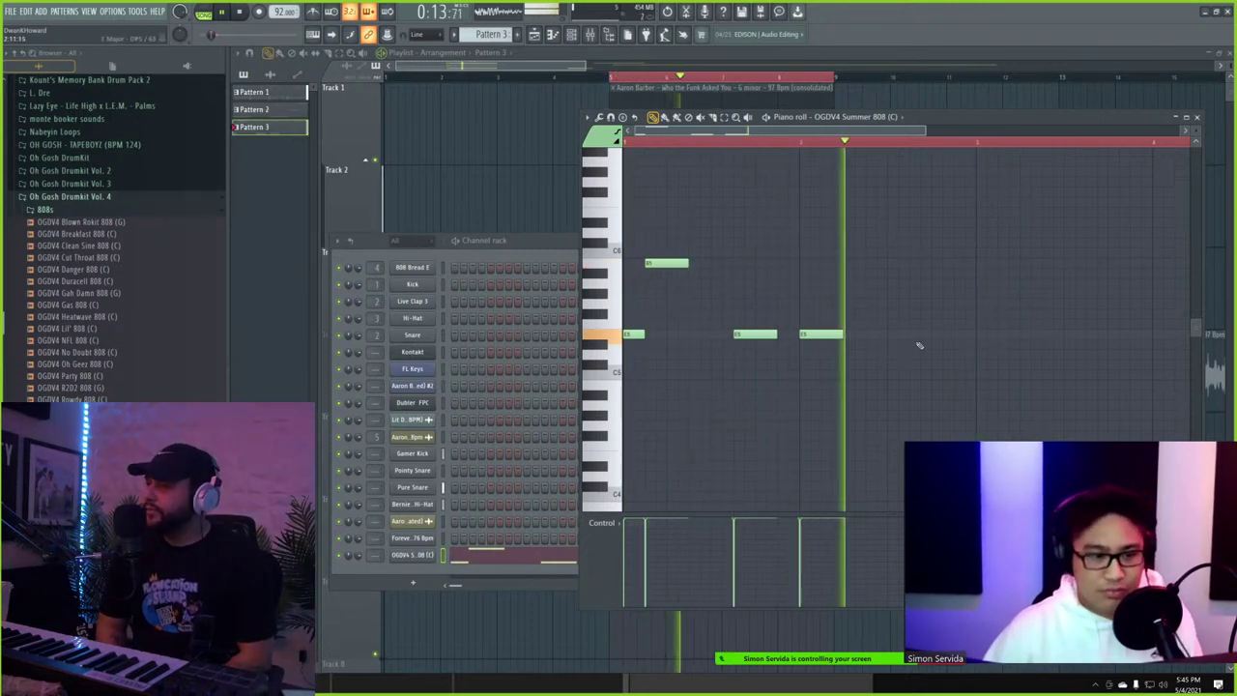
# - Add a one-beat B5 note on step 11 of bar 2 and an E5 note on step 15, sliced to two steps long
pyautogui.click(923, 264)
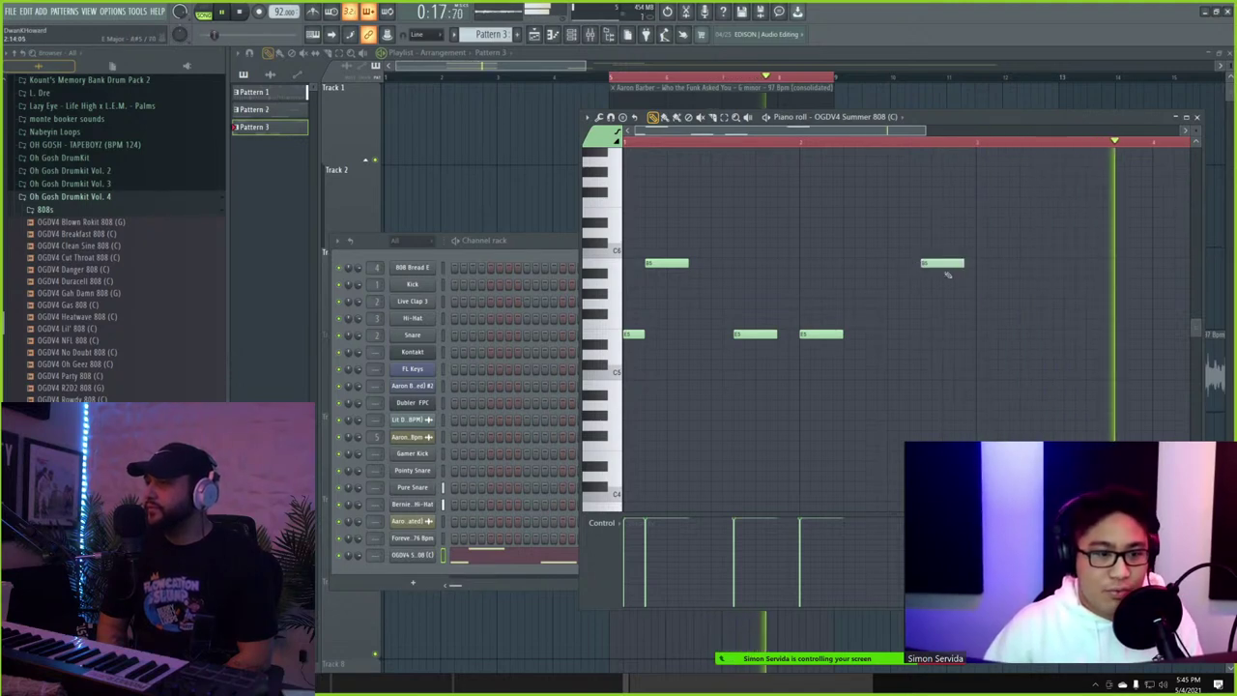
pyautogui.moveTo(937, 263); pyautogui.dragTo(926, 263)
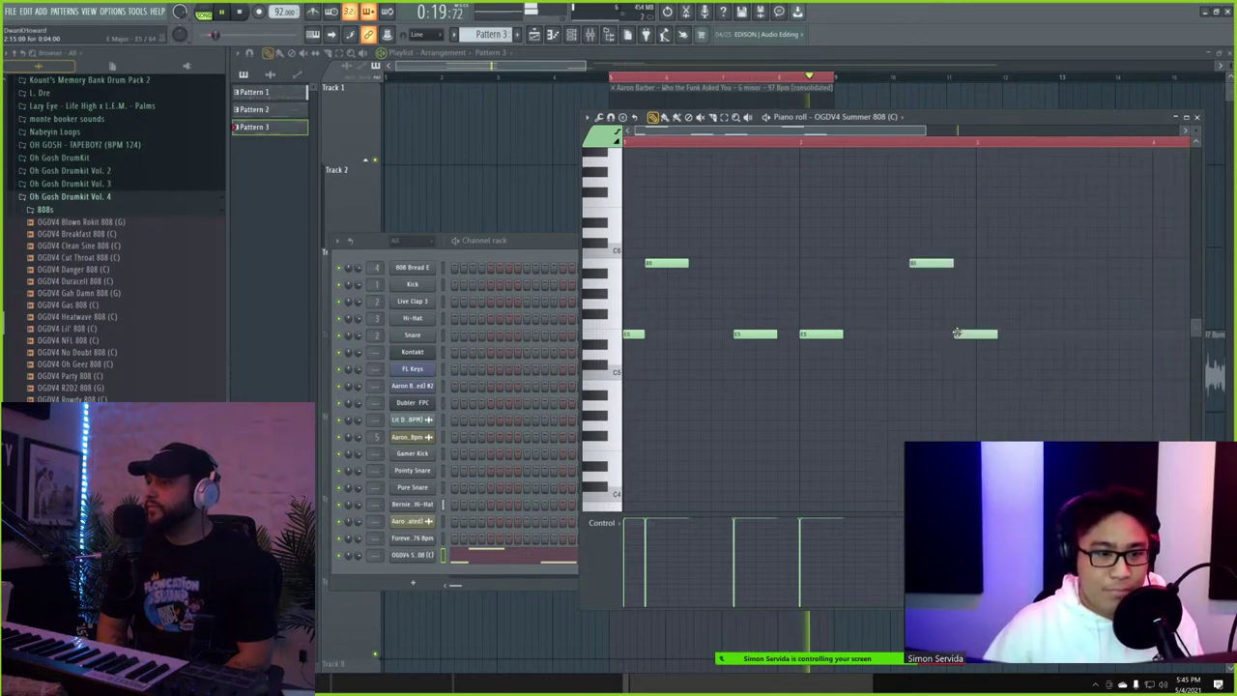
pyautogui.click(986, 334)
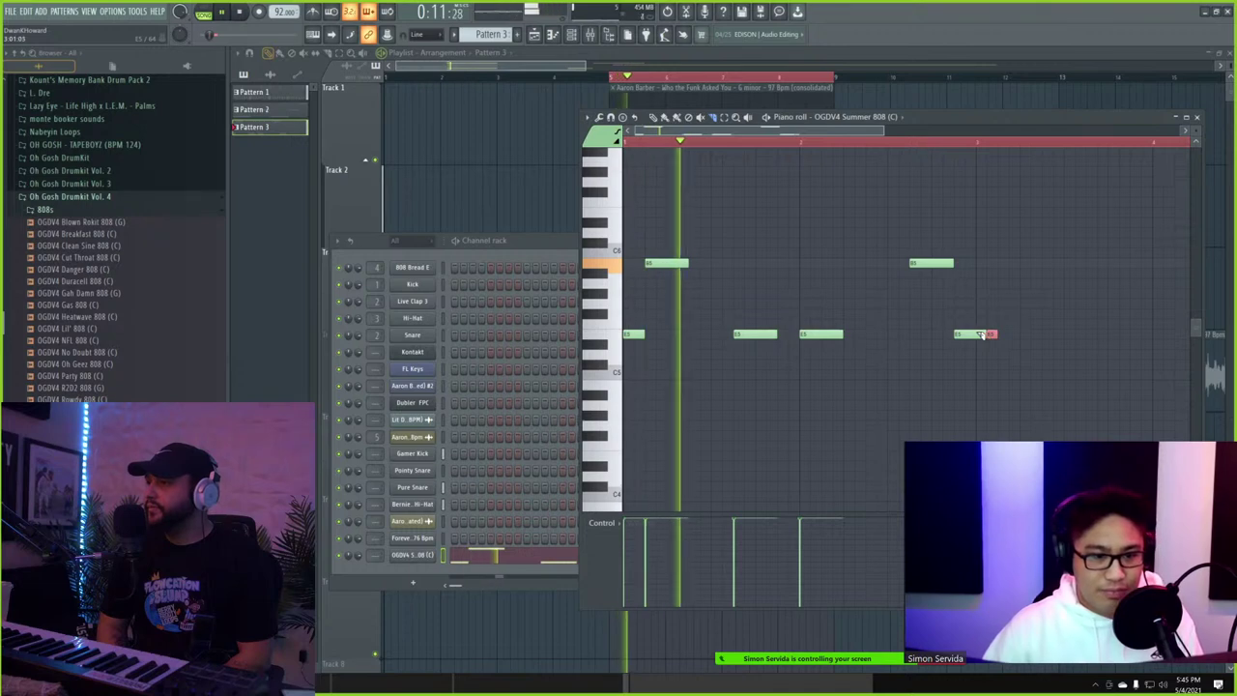
pyautogui.click(976, 335)
pyautogui.rightClick(993, 335)
pyautogui.rightClick(981, 335)
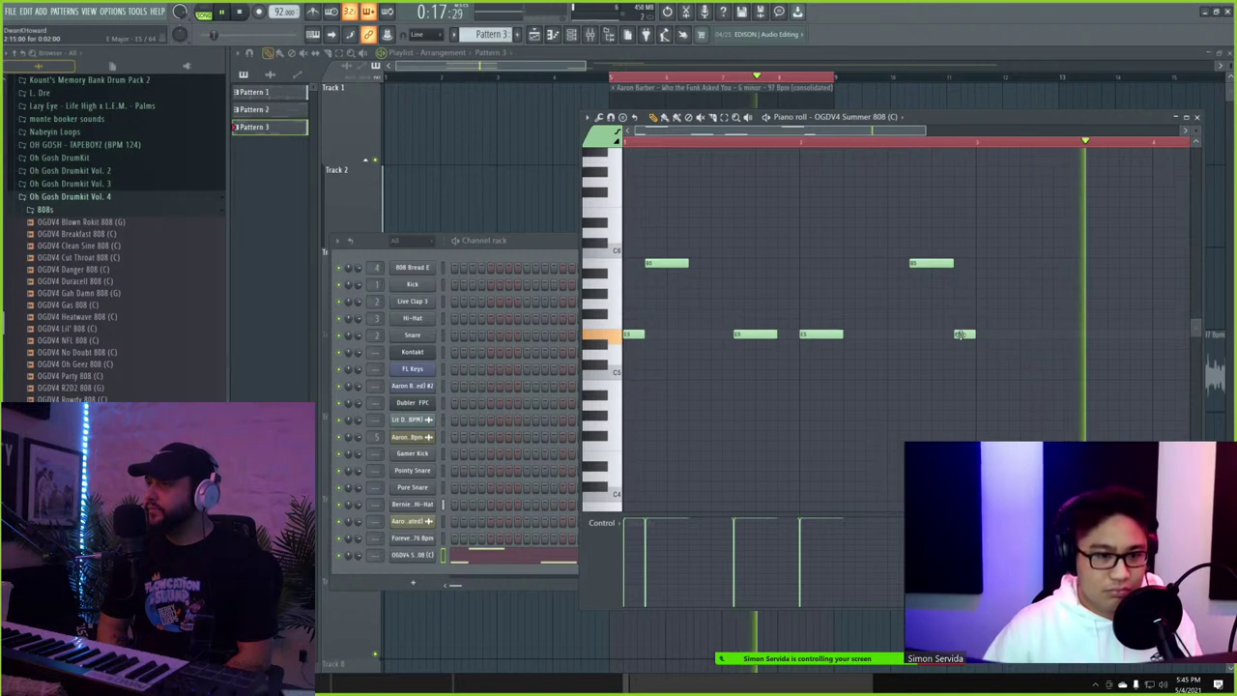
# - Make the last B5 and E5 notes three steps each, filling bar 2 to its end, and slightly lower all note velocities
pyautogui.scroll(2, 981, 285)
pyautogui.scroll(3, 981, 285)
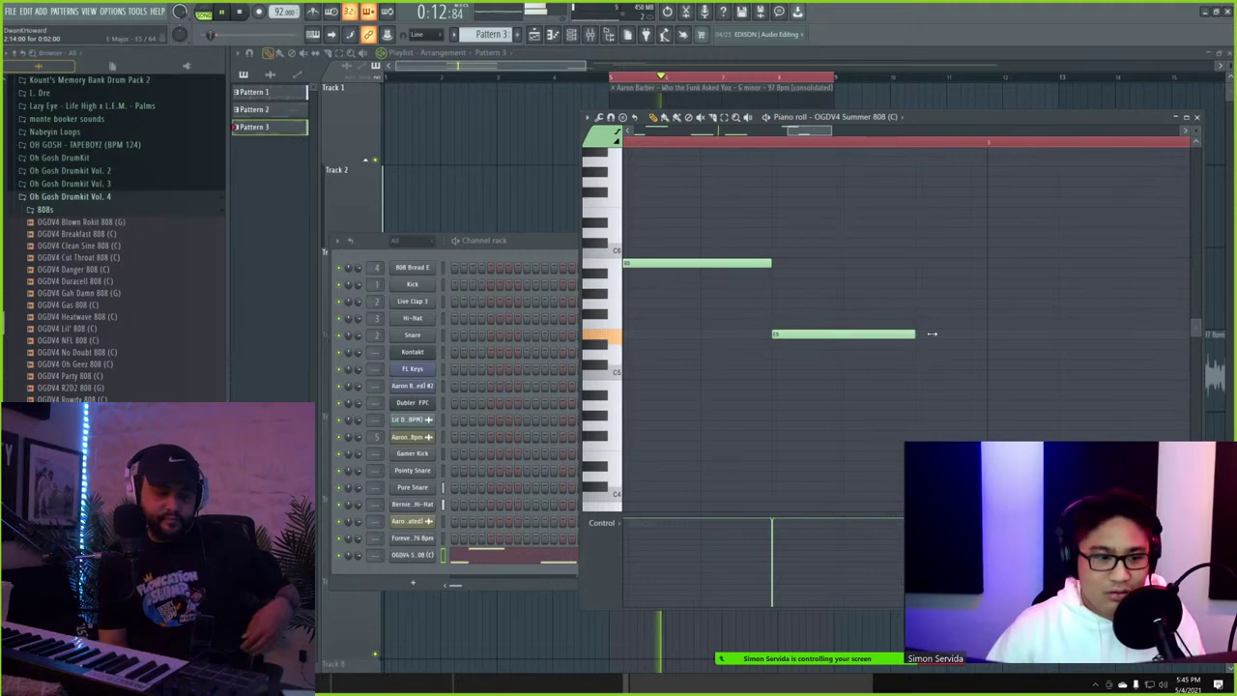
pyautogui.moveTo(932, 333); pyautogui.dragTo(986, 335)
pyautogui.scroll(-4, 986, 348)
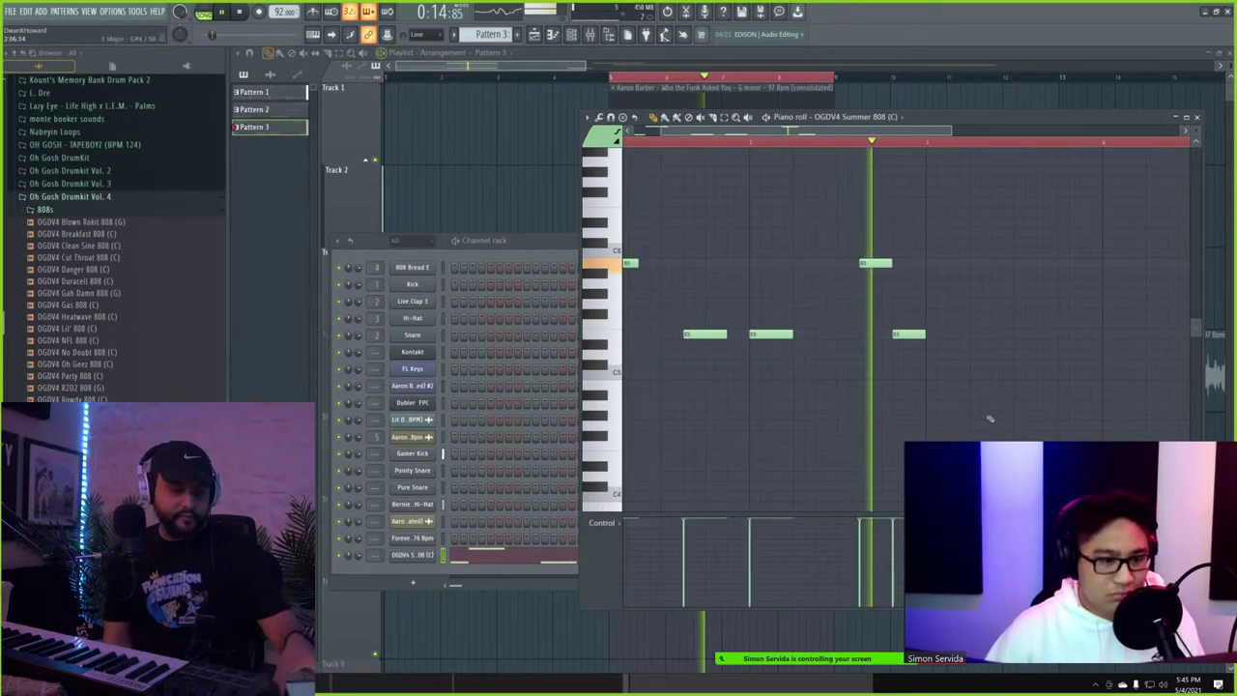
pyautogui.moveTo(992, 418); pyautogui.dragTo(473, 187)
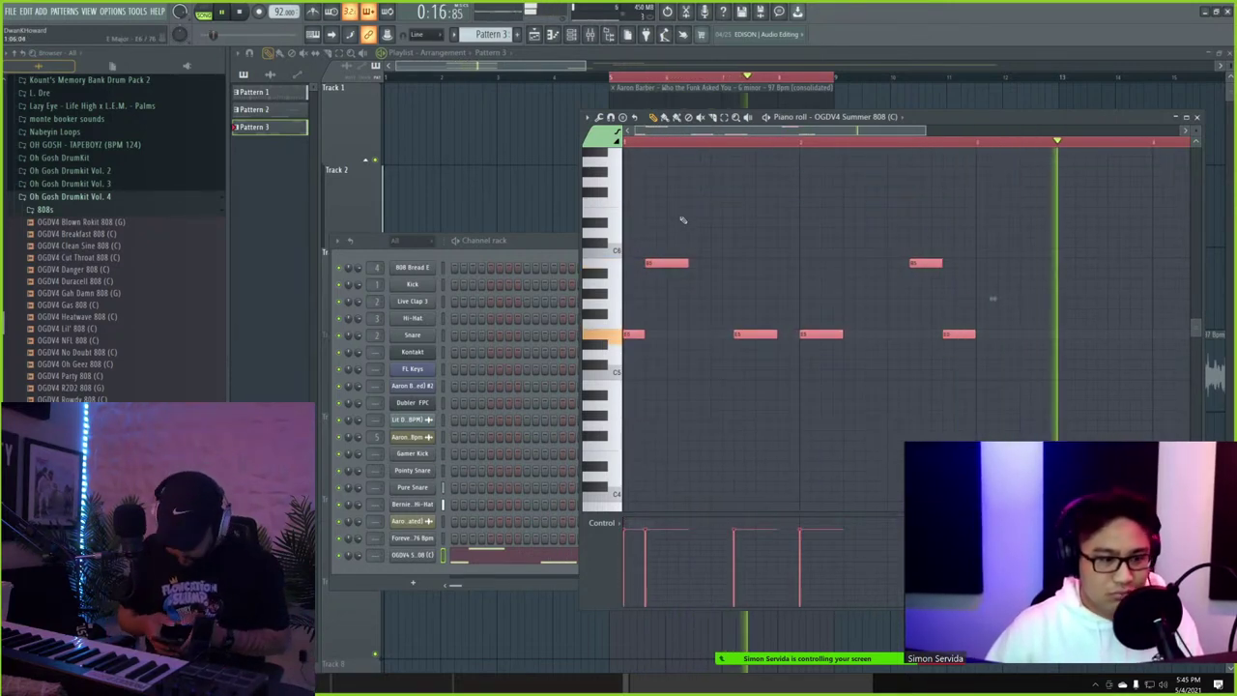
# - Check the Gamer Kick steps of Pattern 1 in the channel rack against the bassline rhythm
pyautogui.click(812, 54)
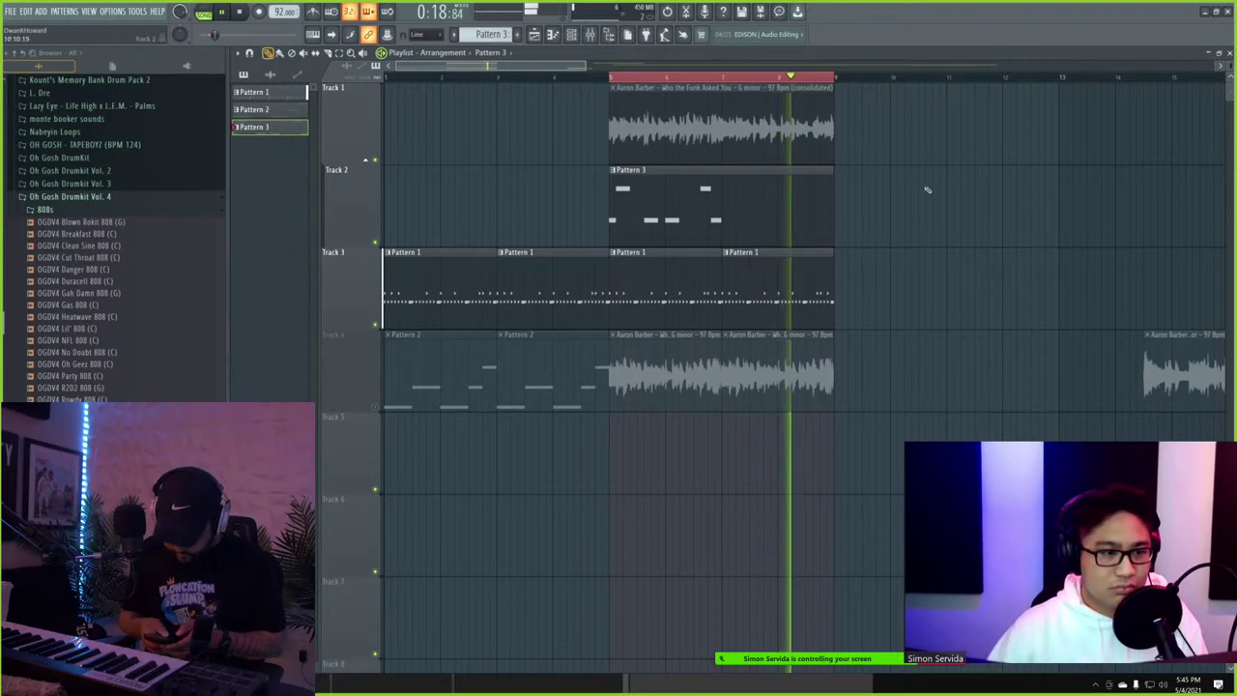
pyautogui.scroll(3, 635, 214)
pyautogui.click(649, 272)
pyautogui.click(574, 36)
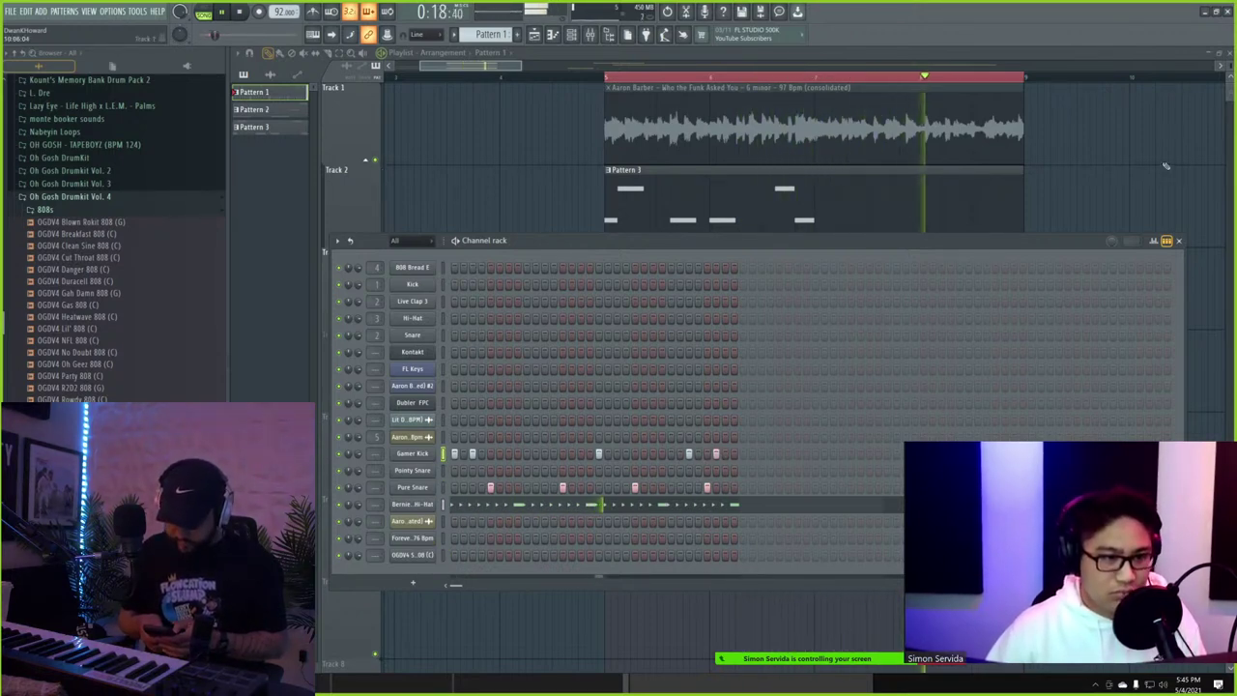
pyautogui.click(1180, 240)
# - Duplicate all the bass notes of Pattern 3 into bars 3 and 4
pyautogui.doubleClick(813, 206)
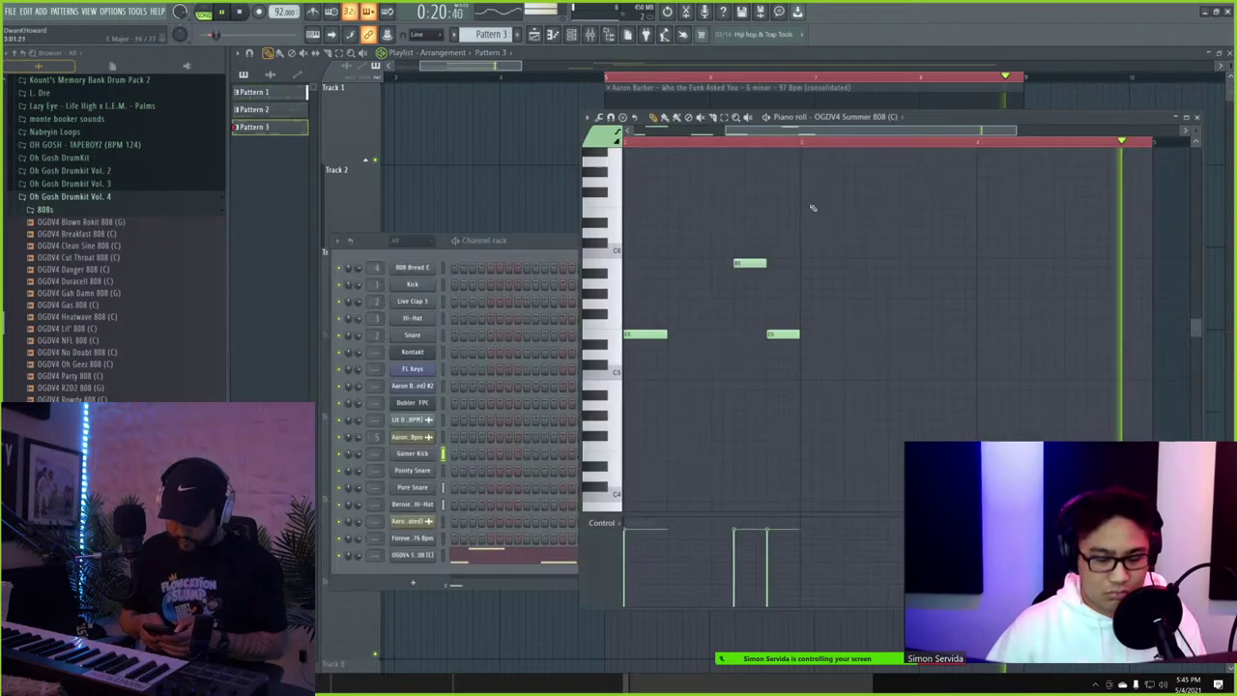
pyautogui.scroll(-3, 843, 358)
pyautogui.hotkey('ctrl', 'a')
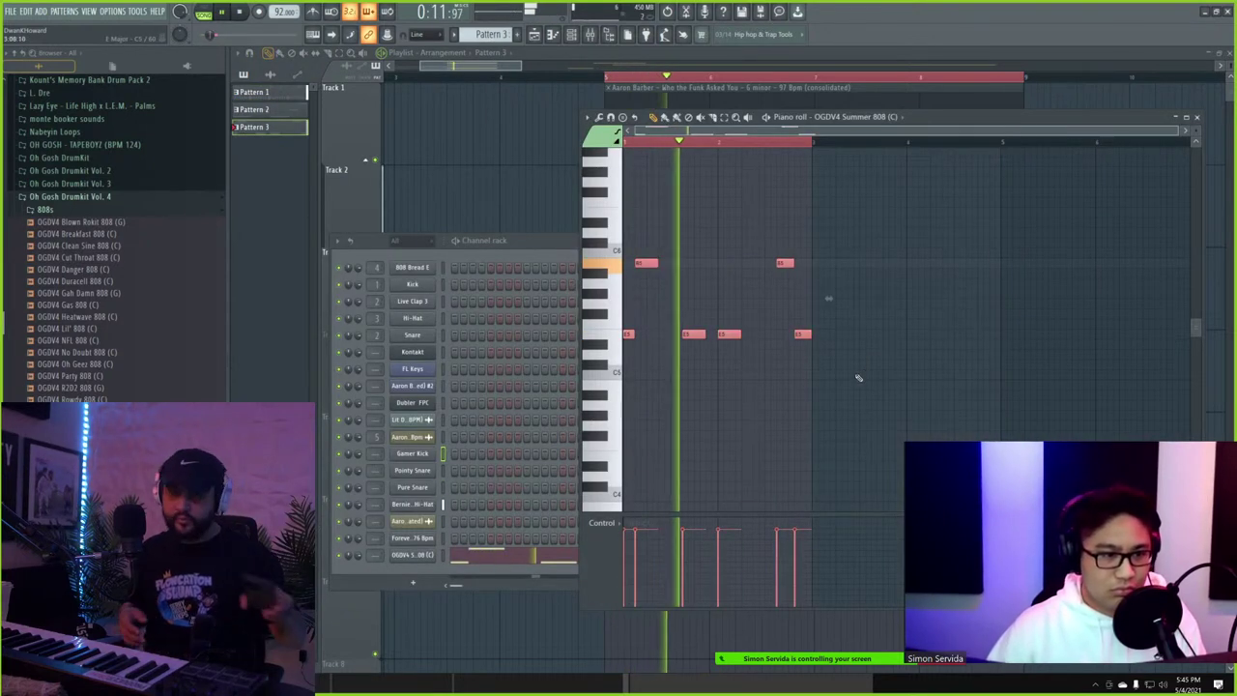
pyautogui.hotkey('ctrl', 'b')
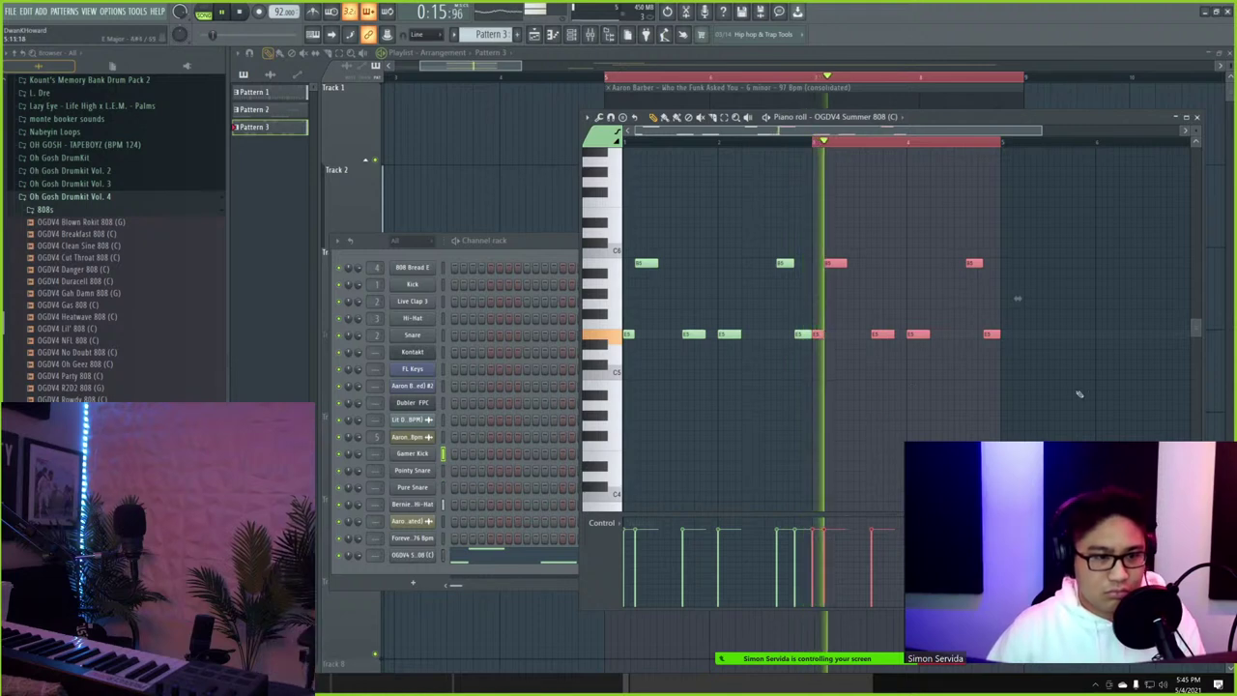
# - Try G5 and D#5 as pitches for the last note of bar 4 and return it to E5
pyautogui.scroll(2, 887, 416)
pyautogui.keyDown('ctrl'); pyautogui.click(1076, 356); pyautogui.keyUp('ctrl')
pyautogui.scroll(3, 1064, 353)
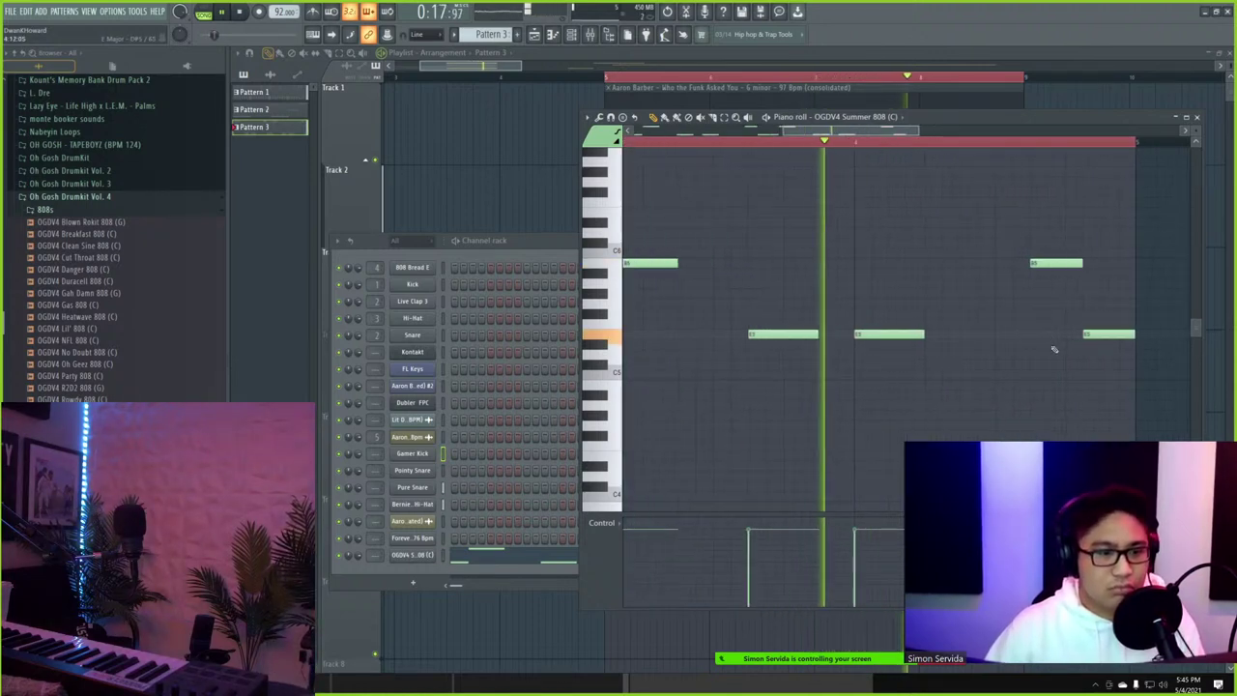
pyautogui.scroll(-2, 1048, 346)
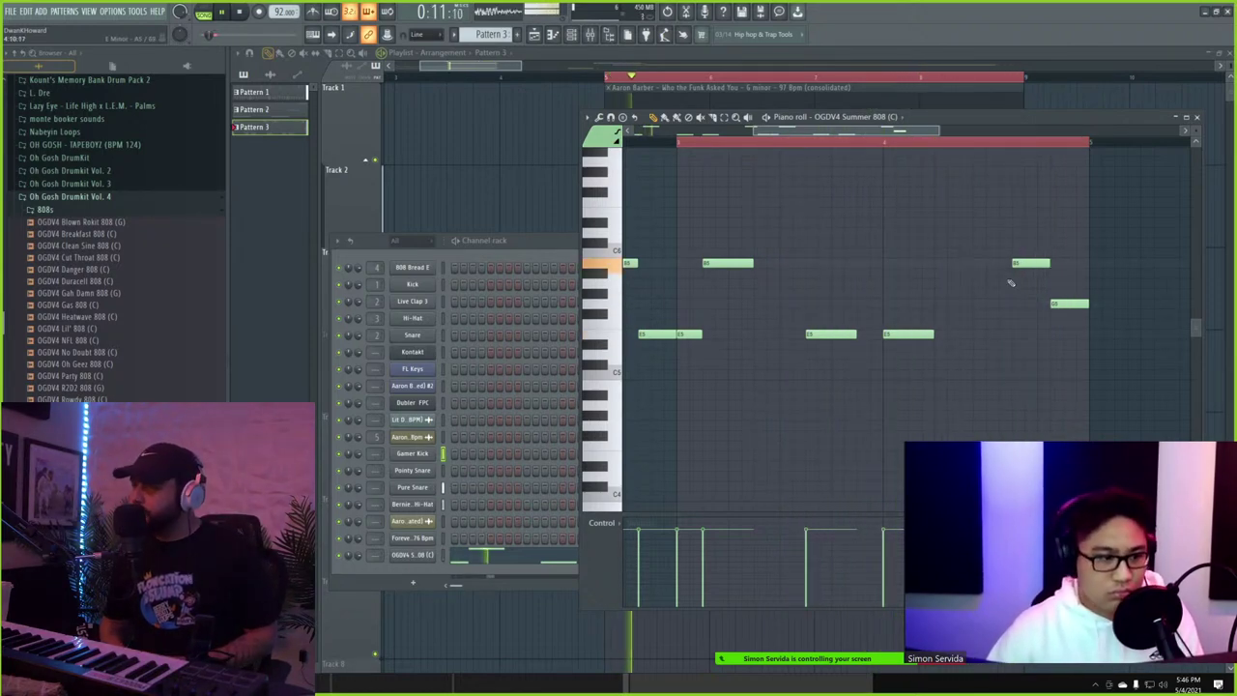
pyautogui.moveTo(1055, 303); pyautogui.dragTo(1057, 344)
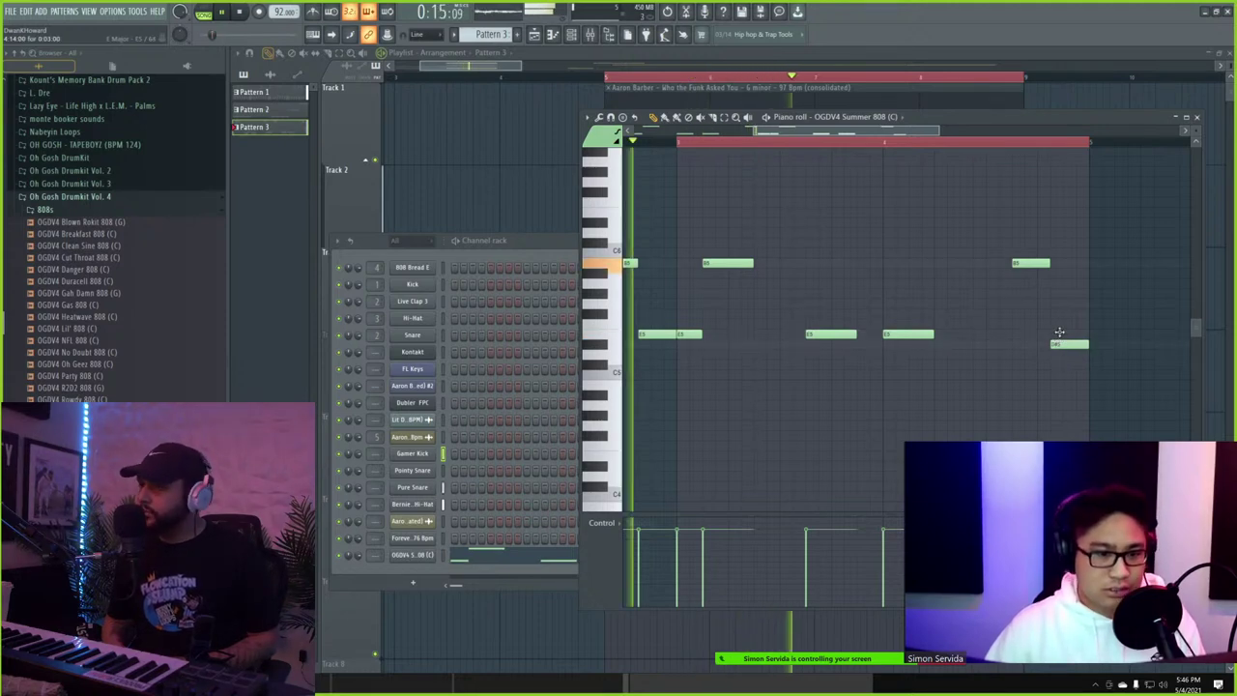
pyautogui.moveTo(1060, 333); pyautogui.dragTo(1062, 331)
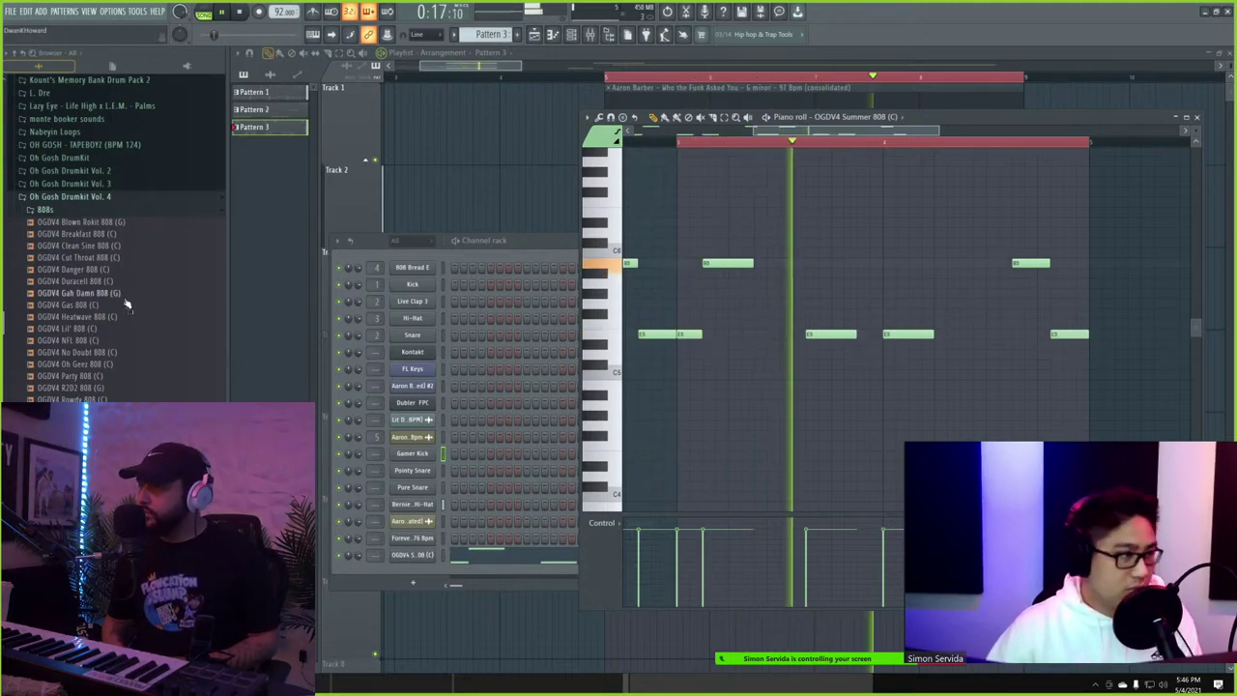
# - Find the open hats in Oh Gosh Drumkit Vol. 4 and load OGDV4 Boxed In Op Hat into a new channel
pyautogui.scroll(-3, 124, 302)
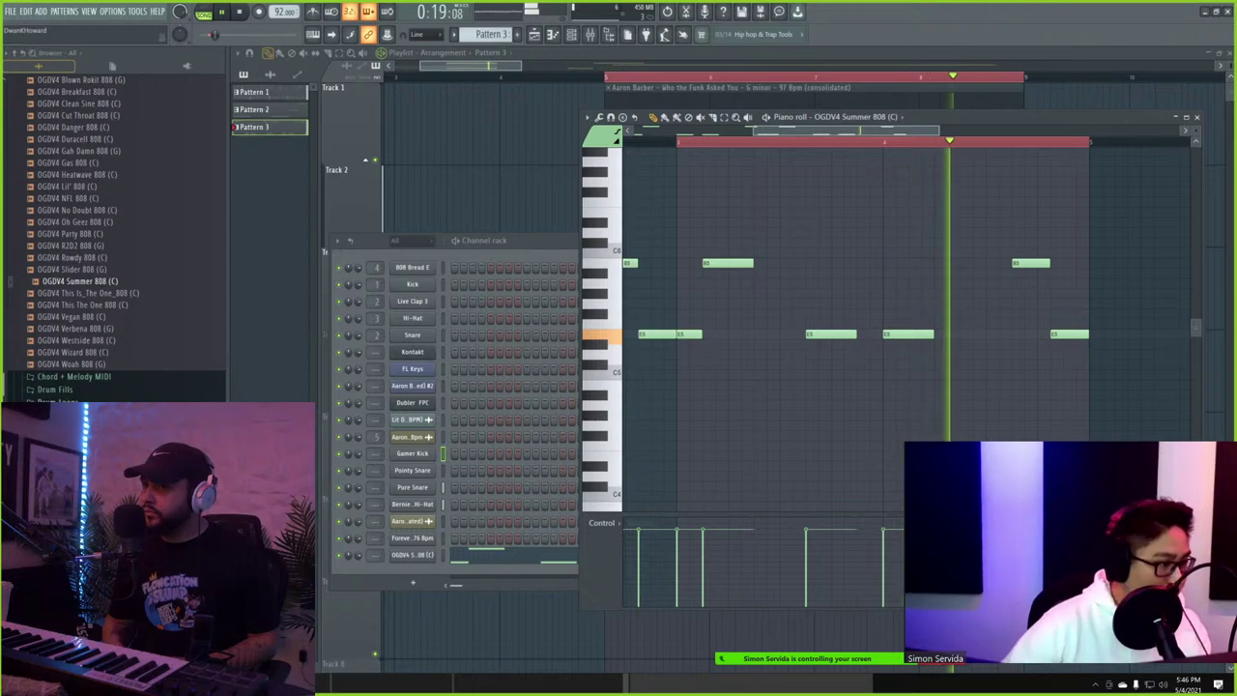
pyautogui.click(70, 351)
pyautogui.scroll(-5, 117, 251)
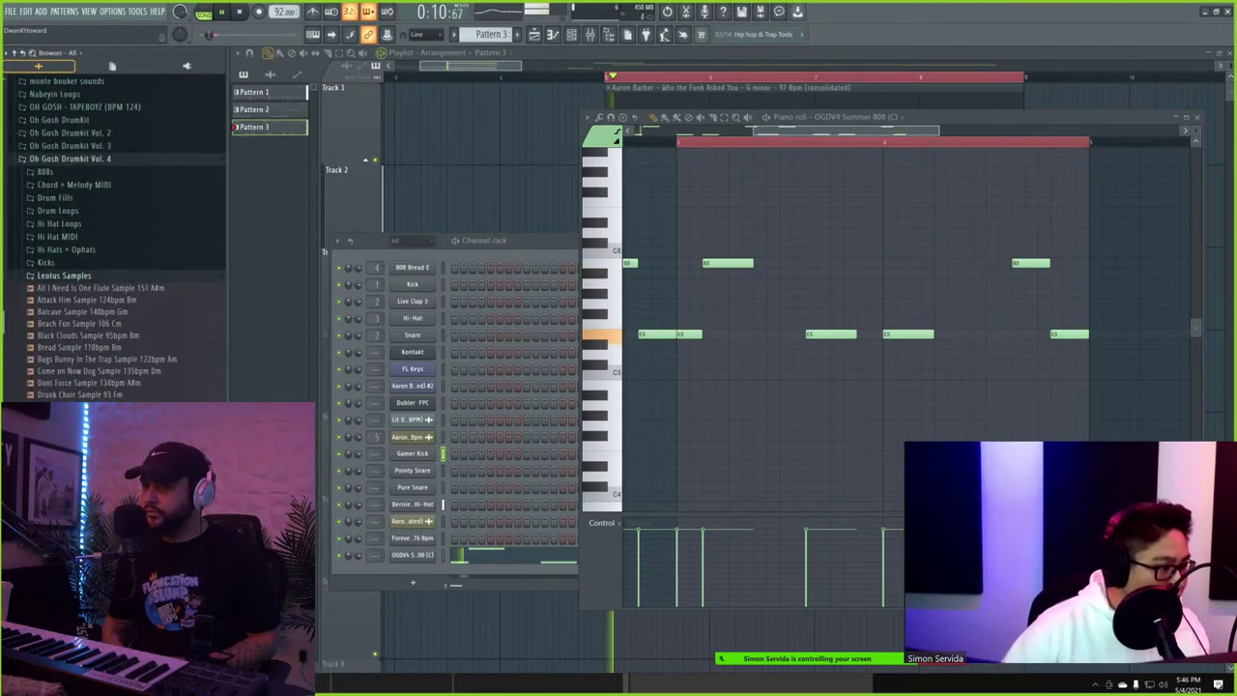
pyautogui.click(70, 250)
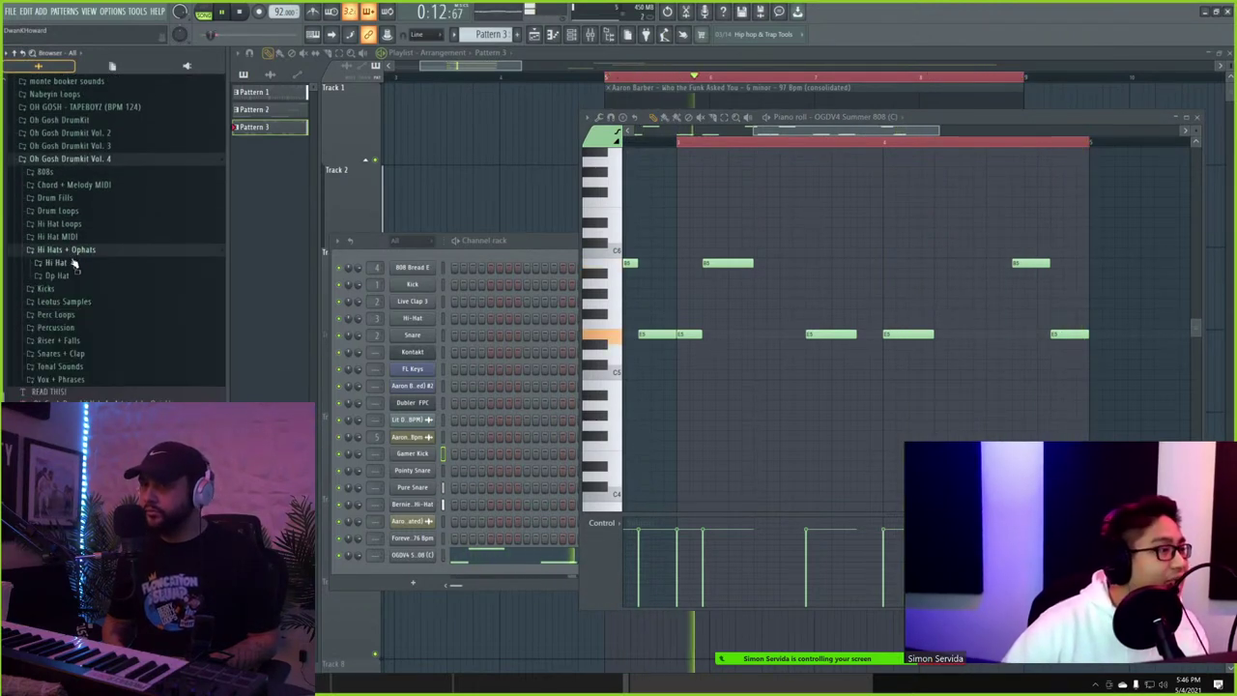
pyautogui.click(60, 275)
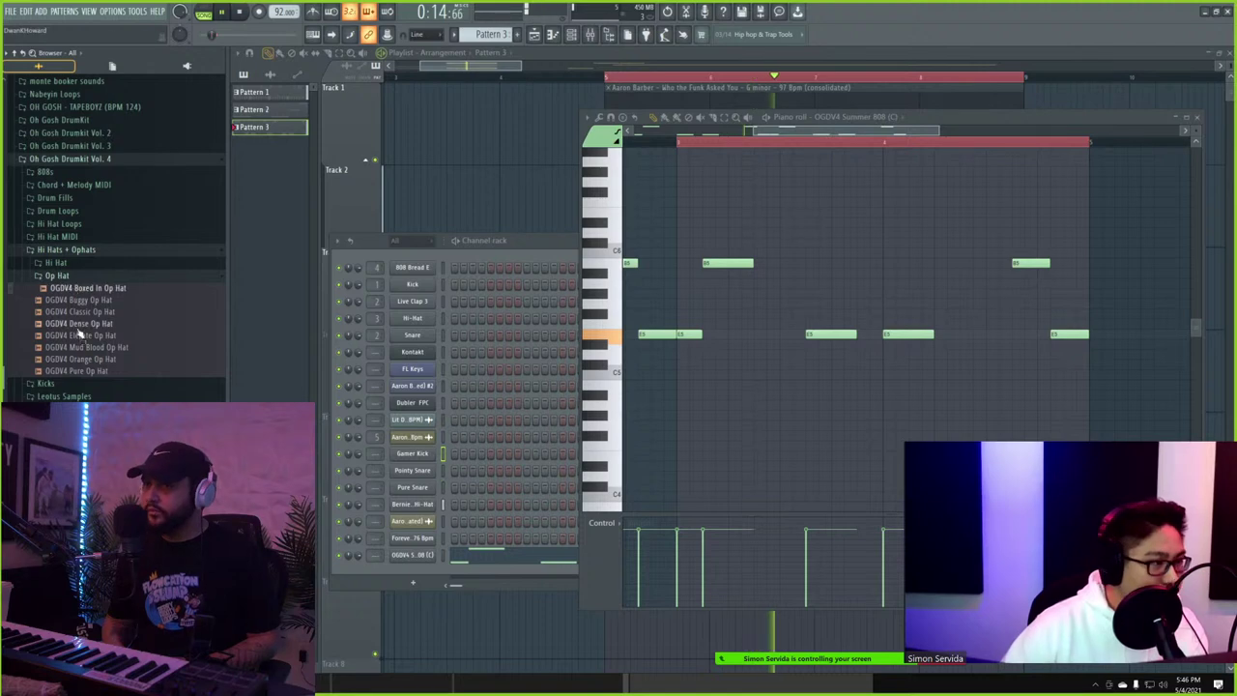
pyautogui.click(92, 292)
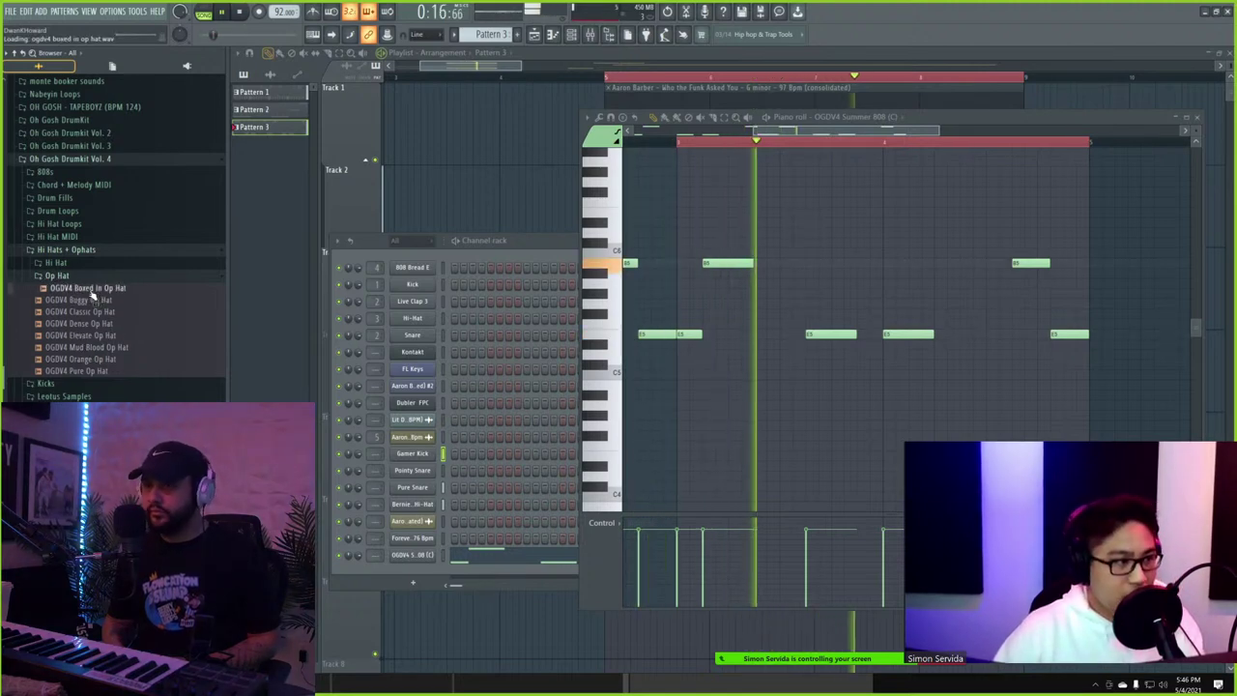
pyautogui.rightClick(92, 293)
pyautogui.click(106, 287)
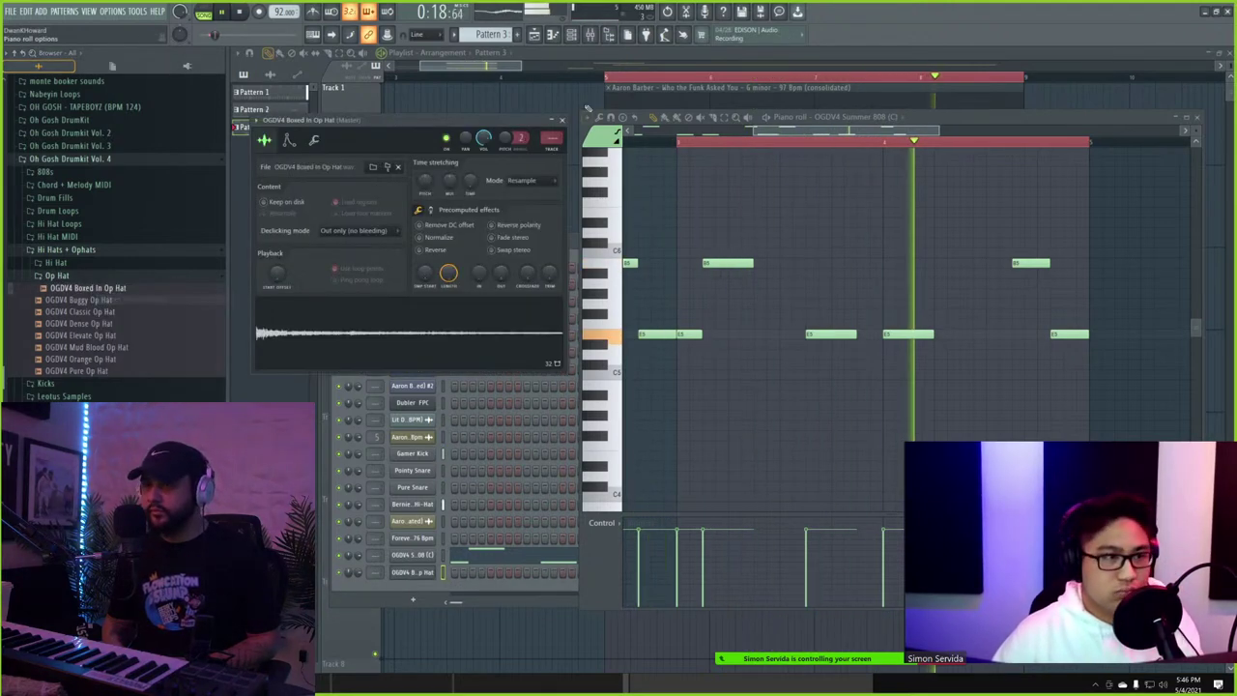
# - Switch to Pattern 1 and place OGDV4 Boxed In Op Hat hits on steps 9 and 25 in the channel rack
pyautogui.click(1231, 53)
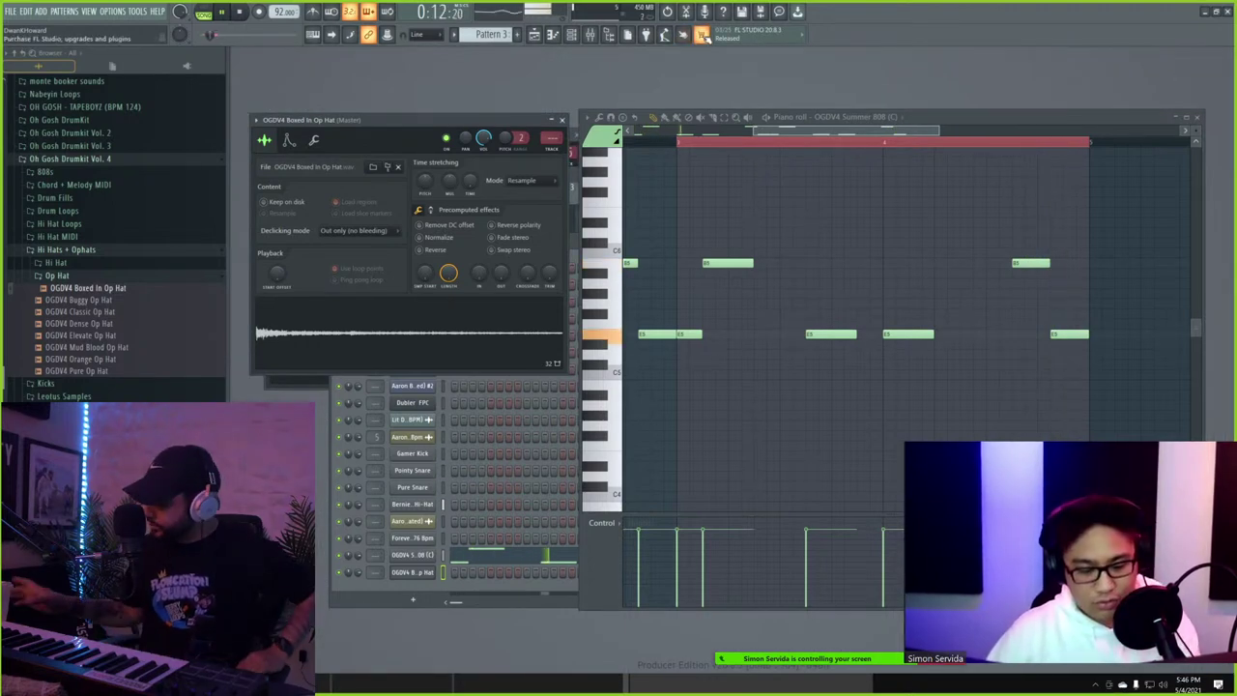
pyautogui.press('F6')
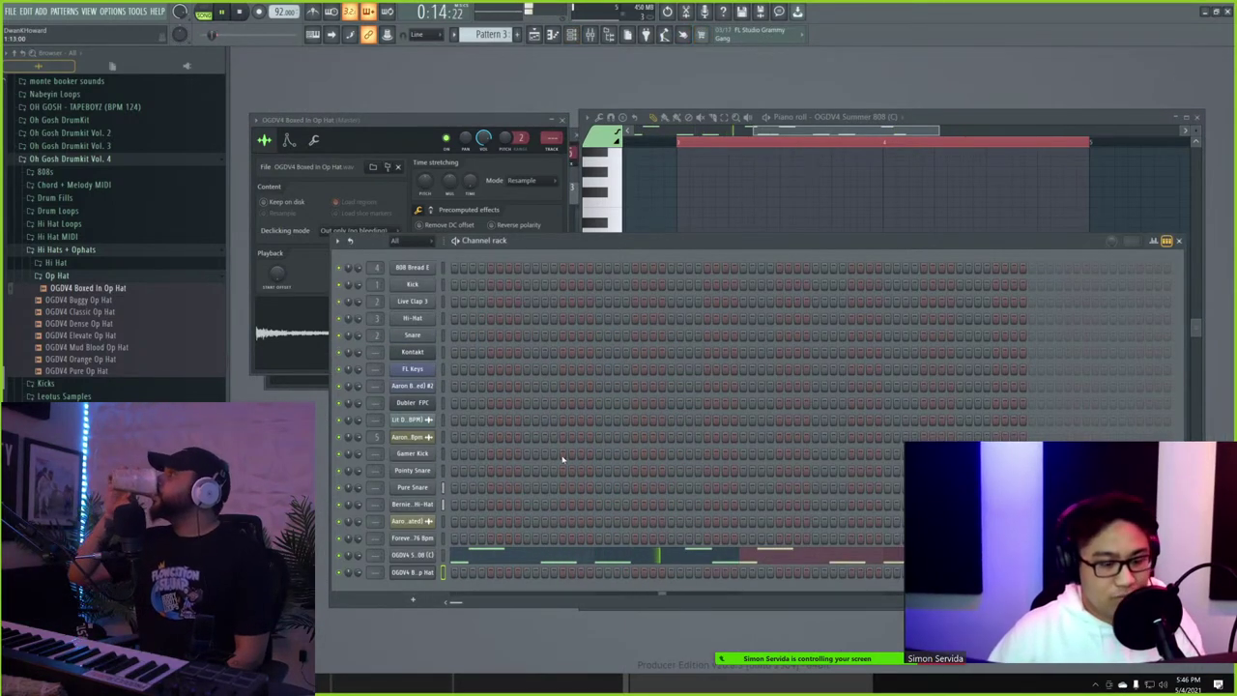
pyautogui.press('F5')
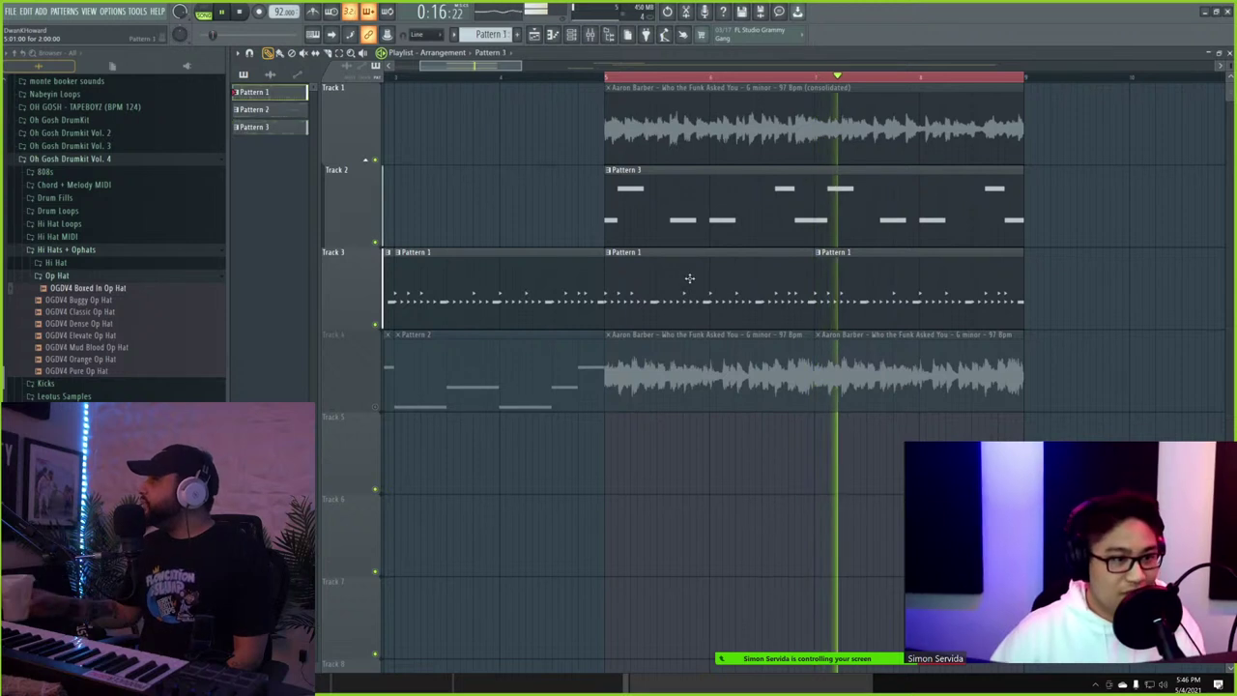
pyautogui.press('F6')
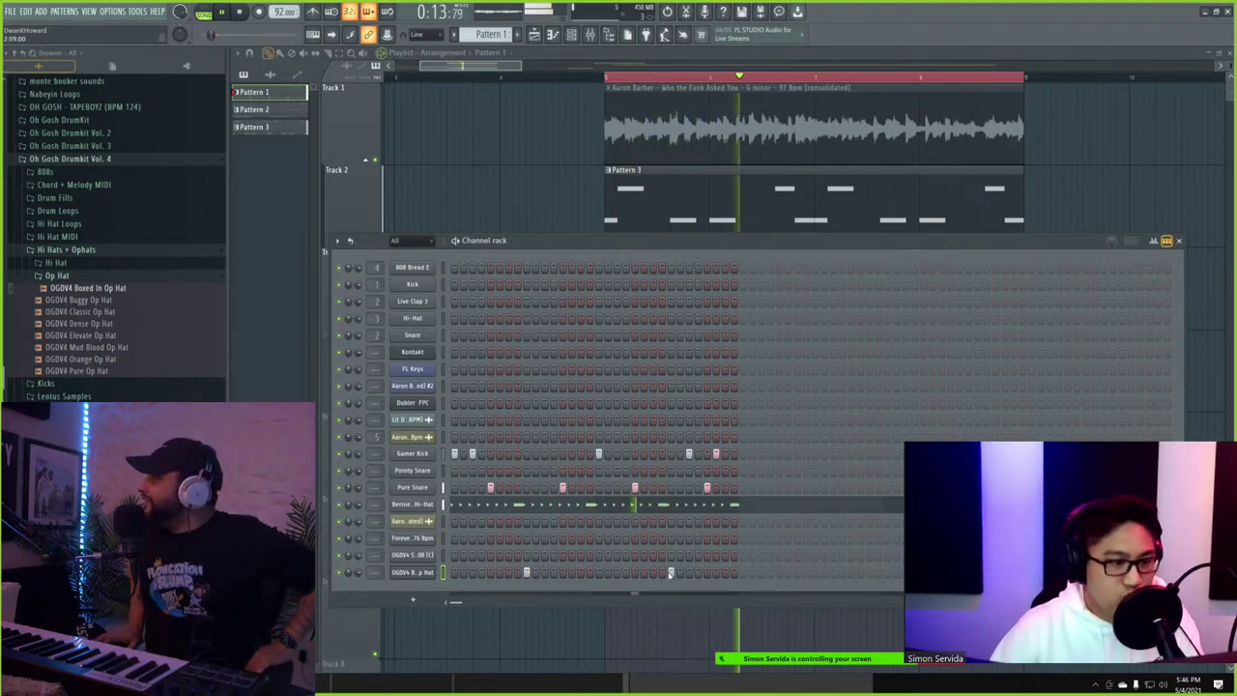
# - Pan the open hat hit on step 9 to the right and check the hat channel's sampler settings
pyautogui.click(1155, 241)
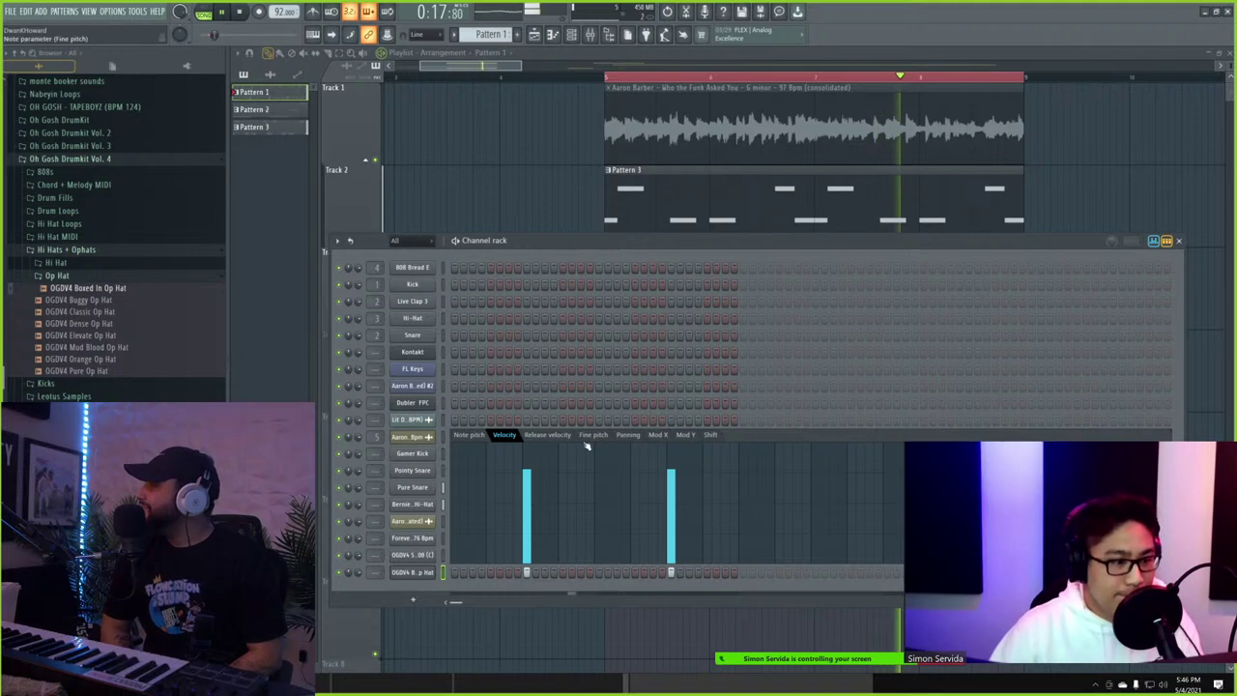
pyautogui.click(629, 436)
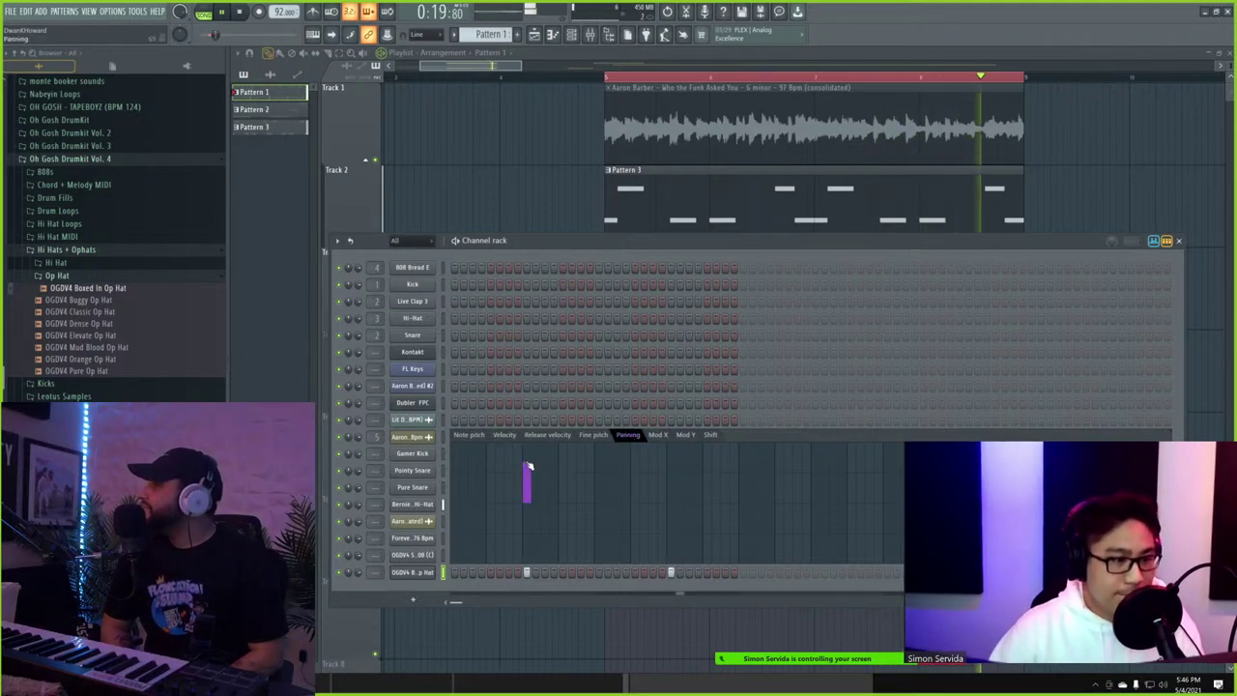
pyautogui.click(423, 573)
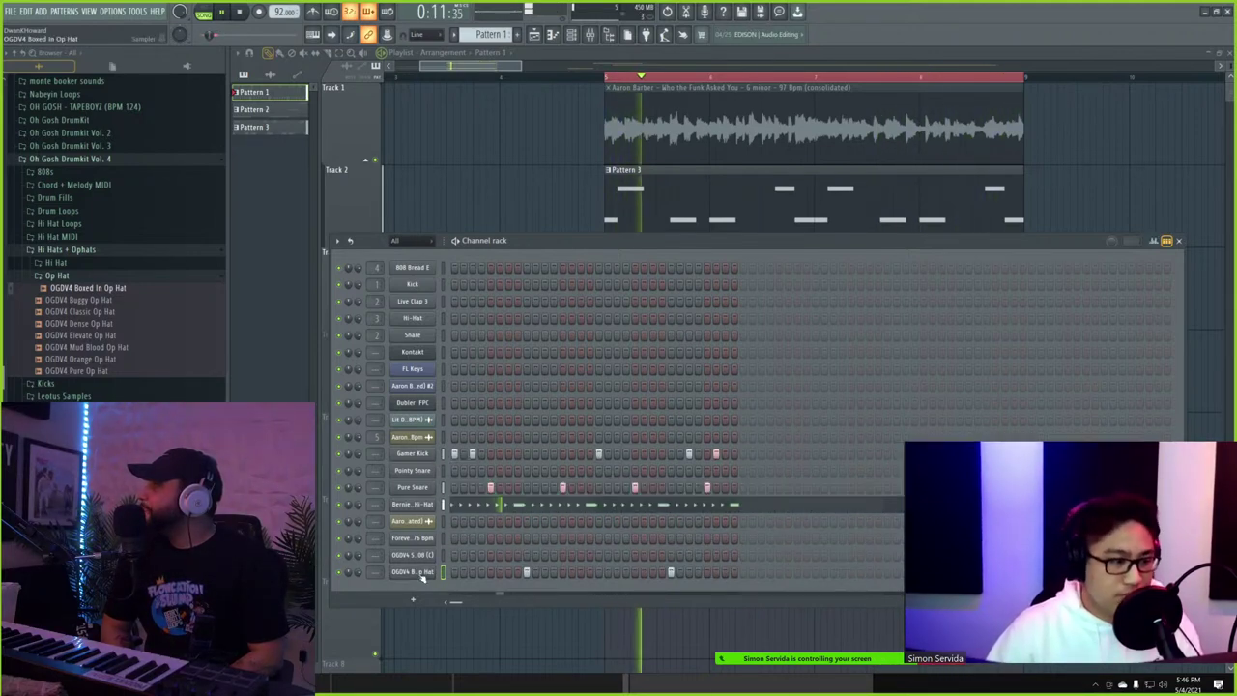
pyautogui.click(314, 141)
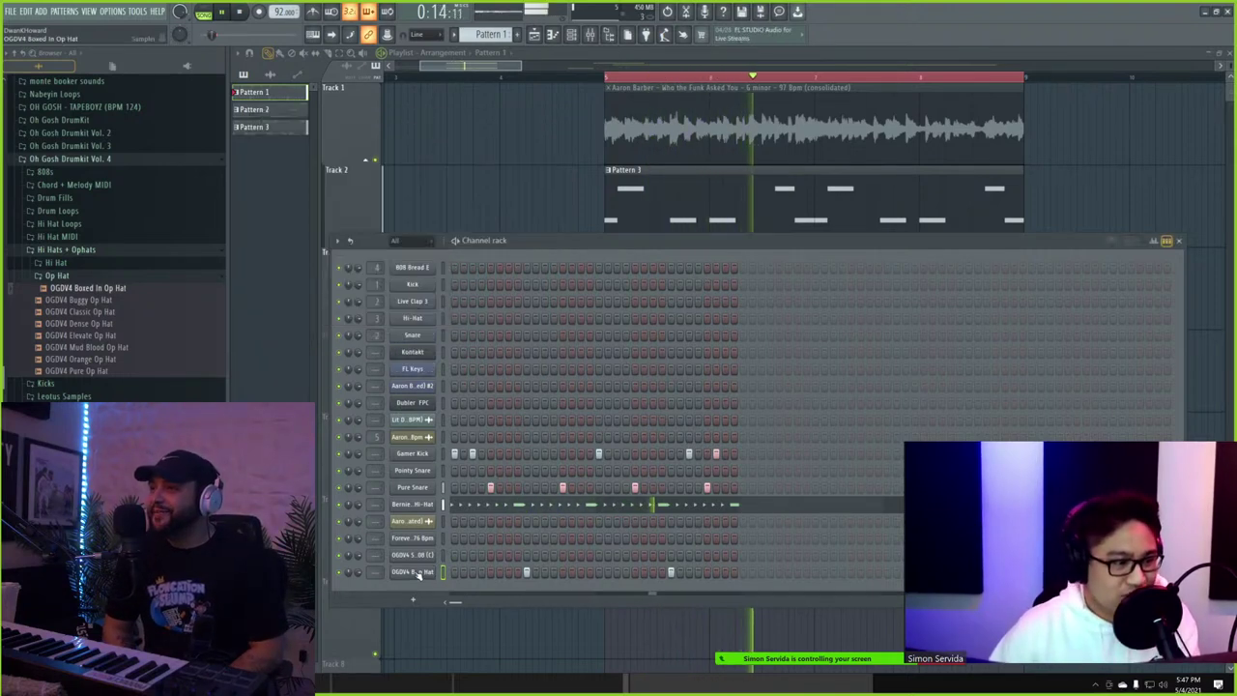
pyautogui.click(276, 153)
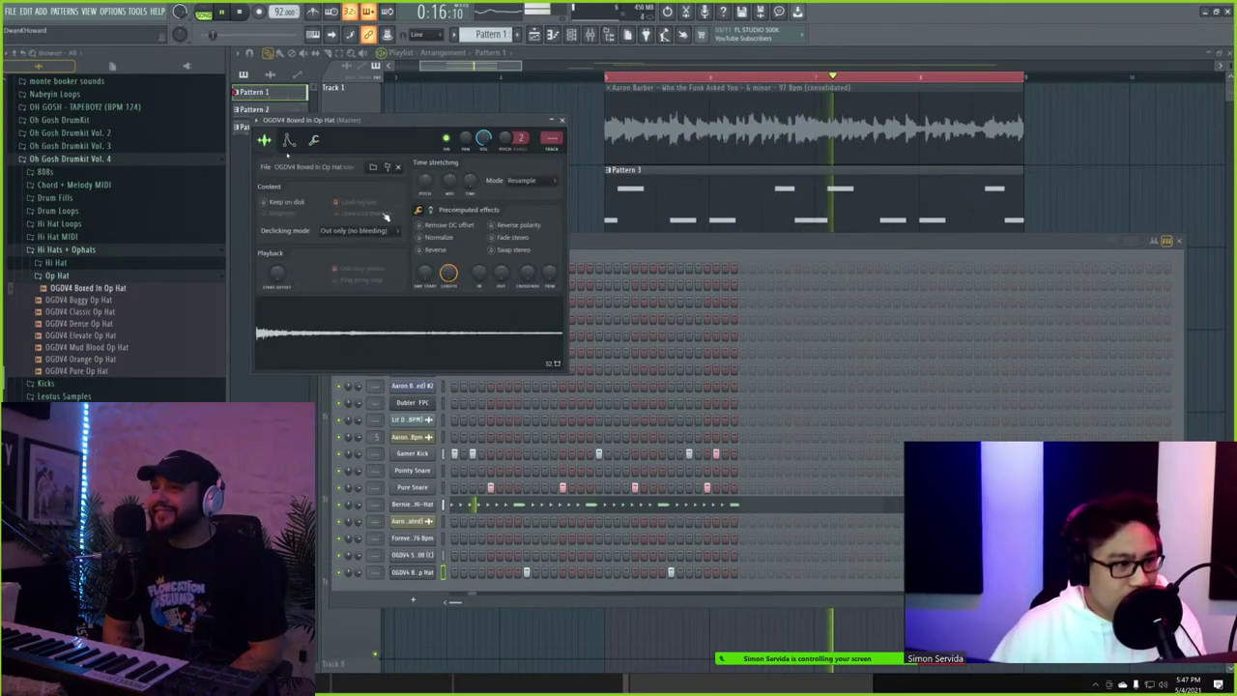
# - Unmute playlist Track 4 with the Who the Funk Asked You clips and play the loop with the mixer open
pyautogui.click(462, 65)
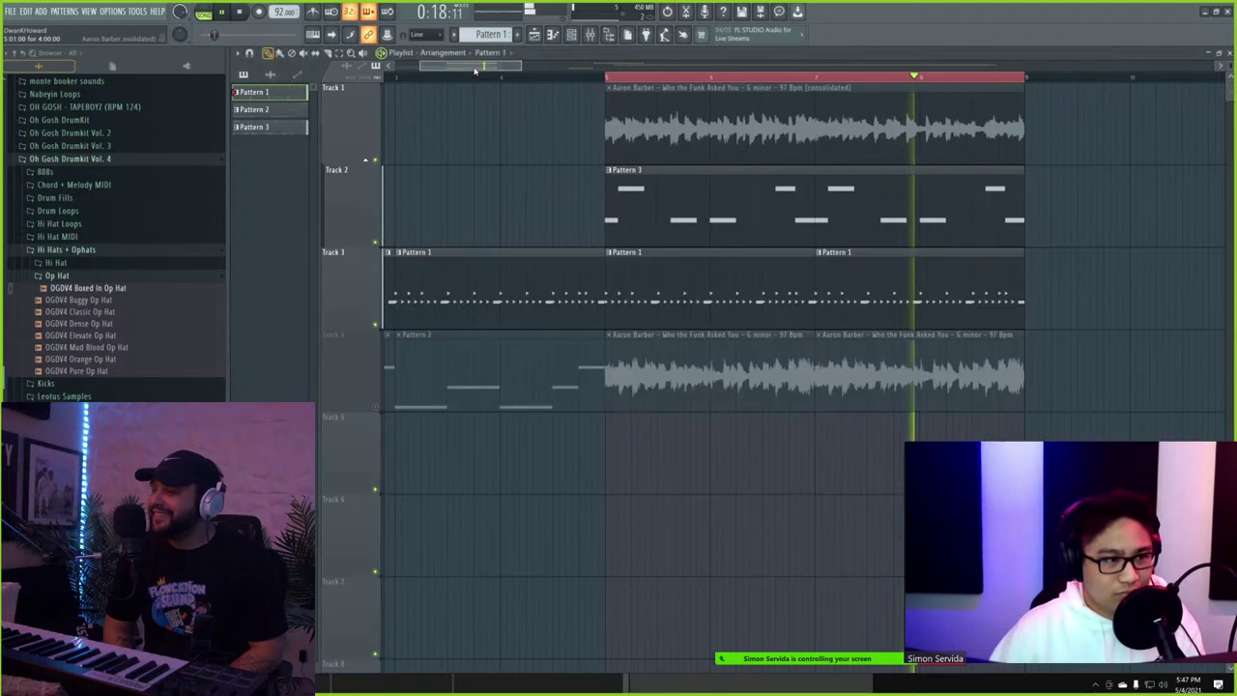
pyautogui.press('space')
pyautogui.click(379, 409)
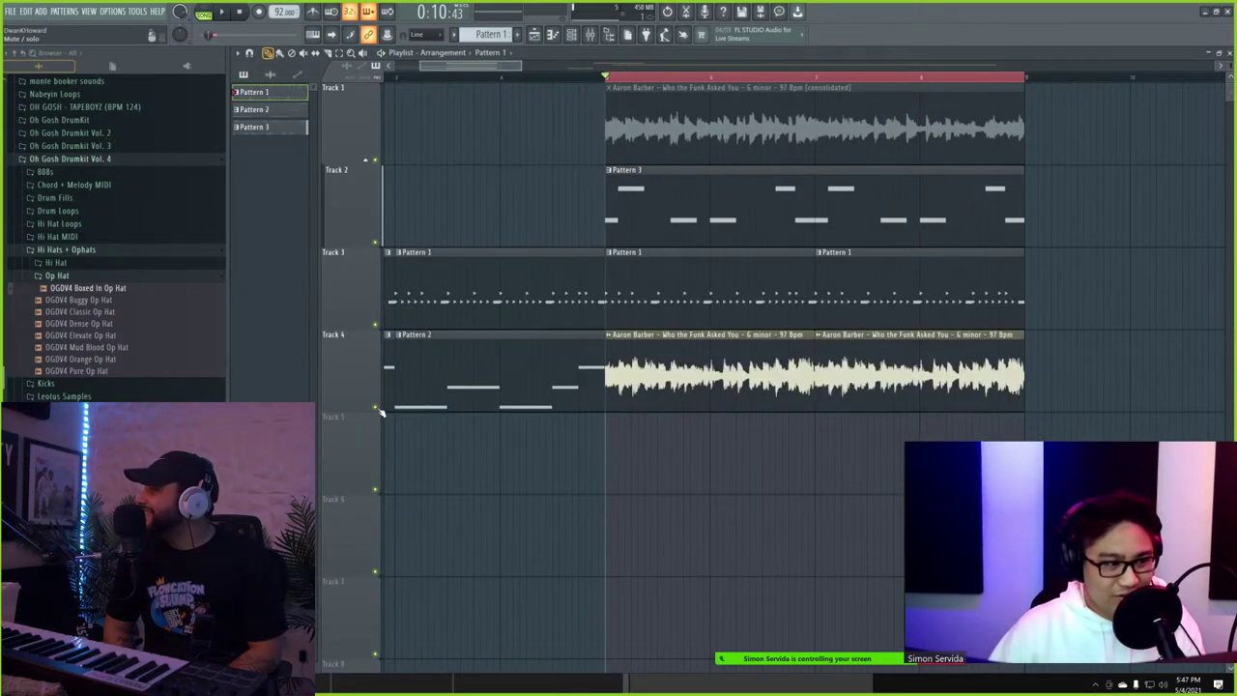
pyautogui.press('F9')
pyautogui.press('space')
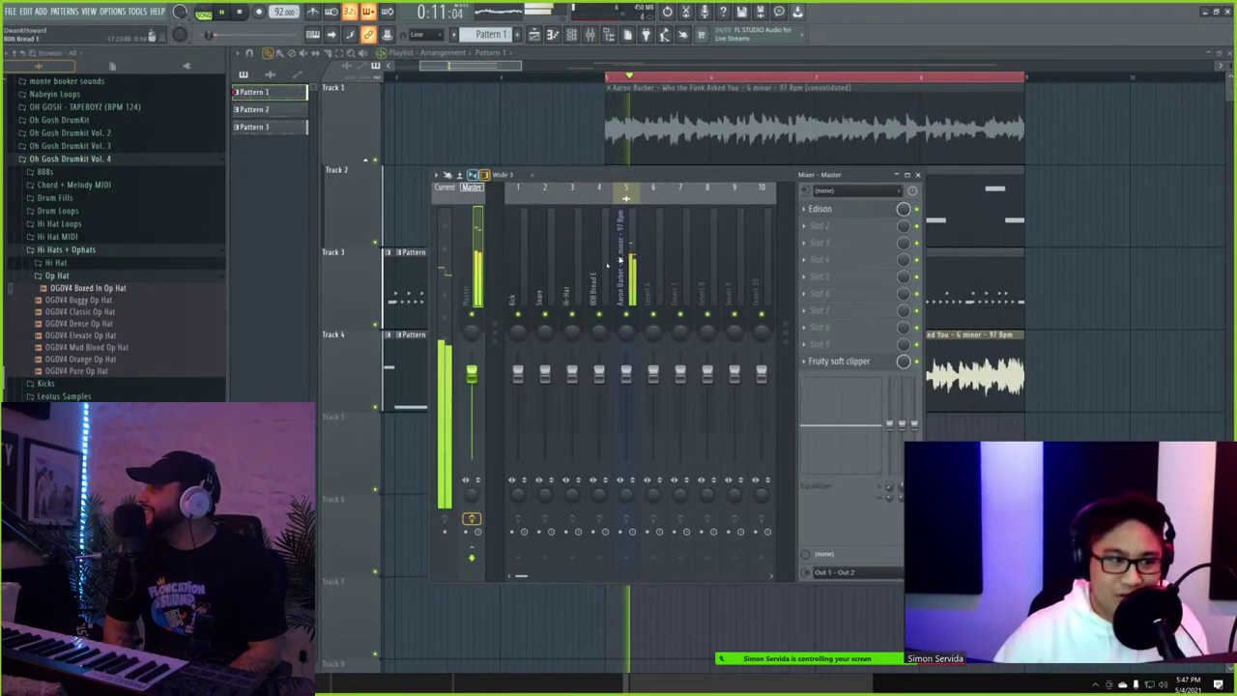
# - Load Fruity Parametric EQ 2 into the first effect slot of the melody sample's mixer insert 5
pyautogui.click(804, 210)
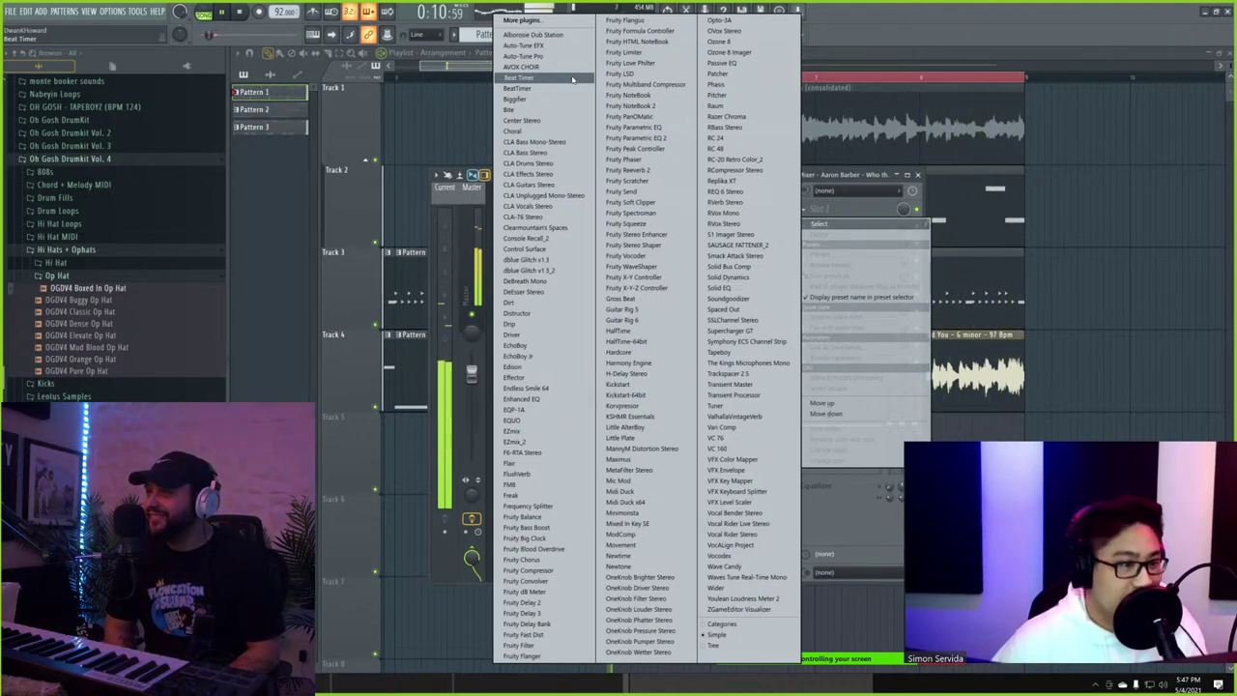
pyautogui.click(636, 137)
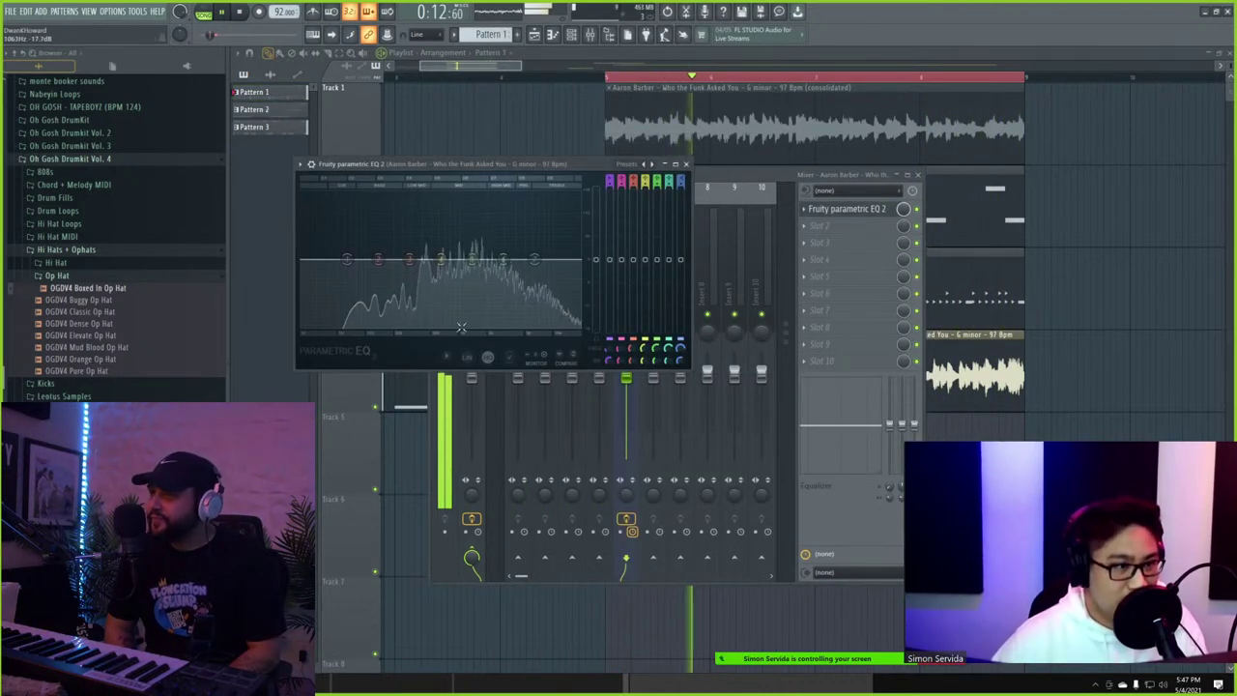
# - Browse the EQ presets to Clean Up Overal Mix and reset its band 3 dip
pyautogui.click(655, 164)
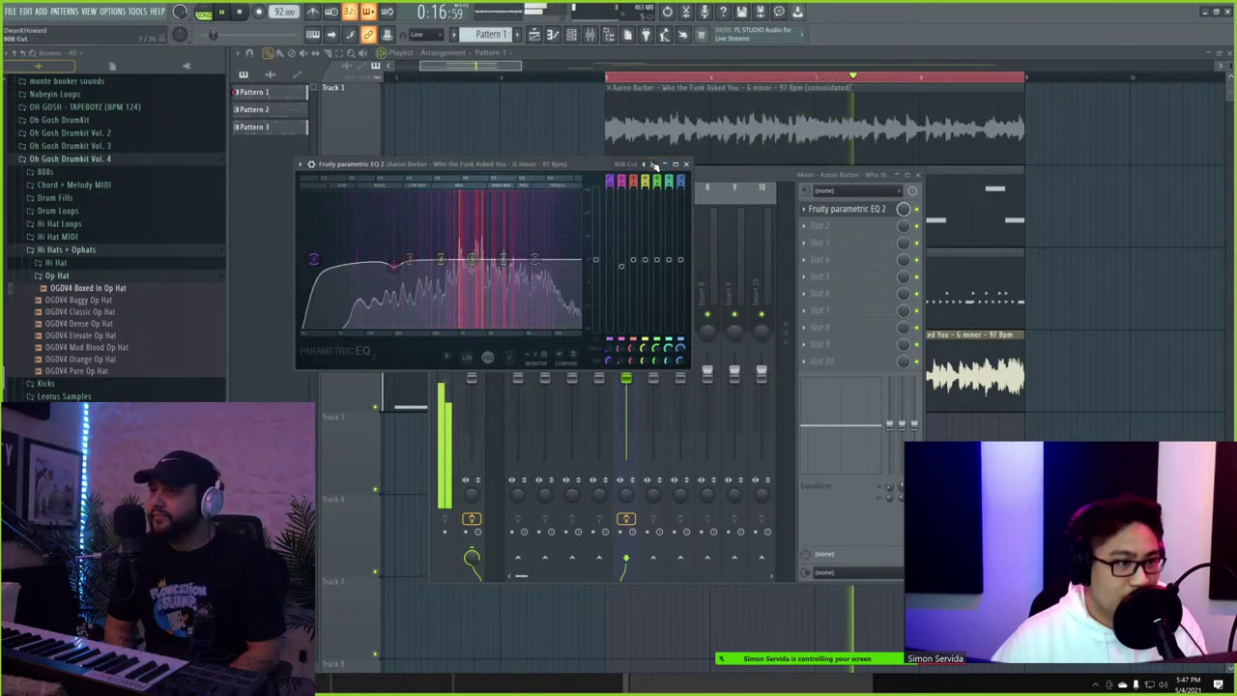
pyautogui.click(654, 164)
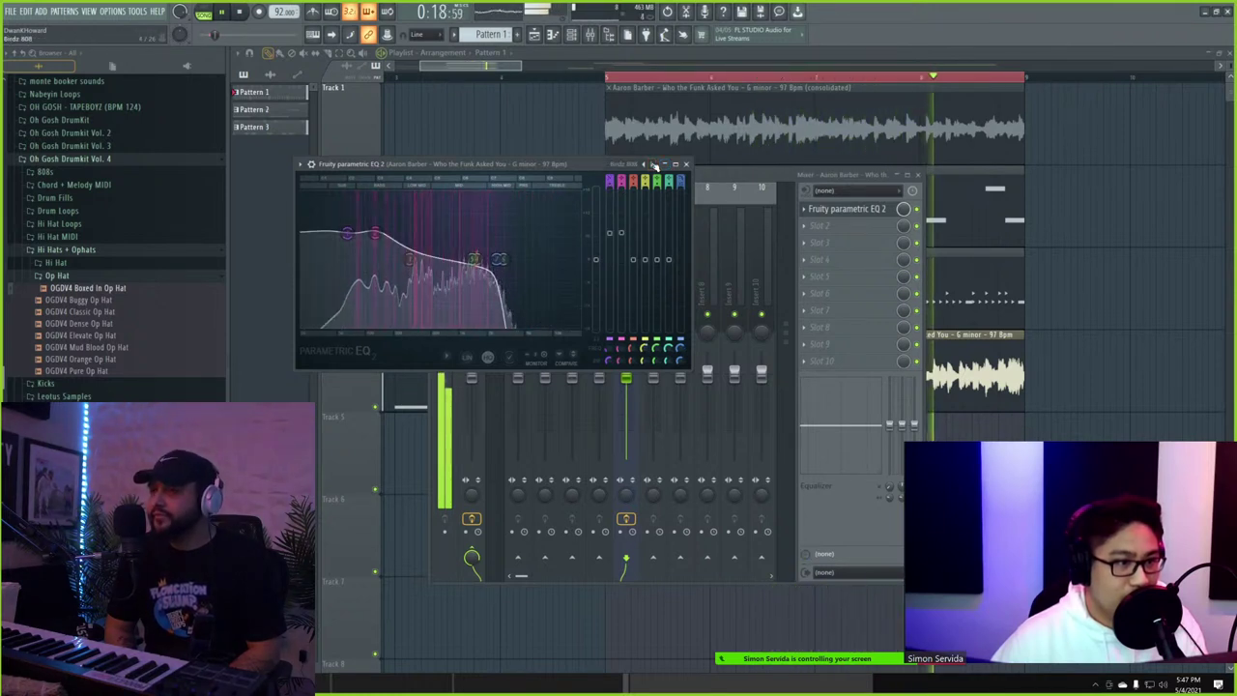
pyautogui.click(654, 164)
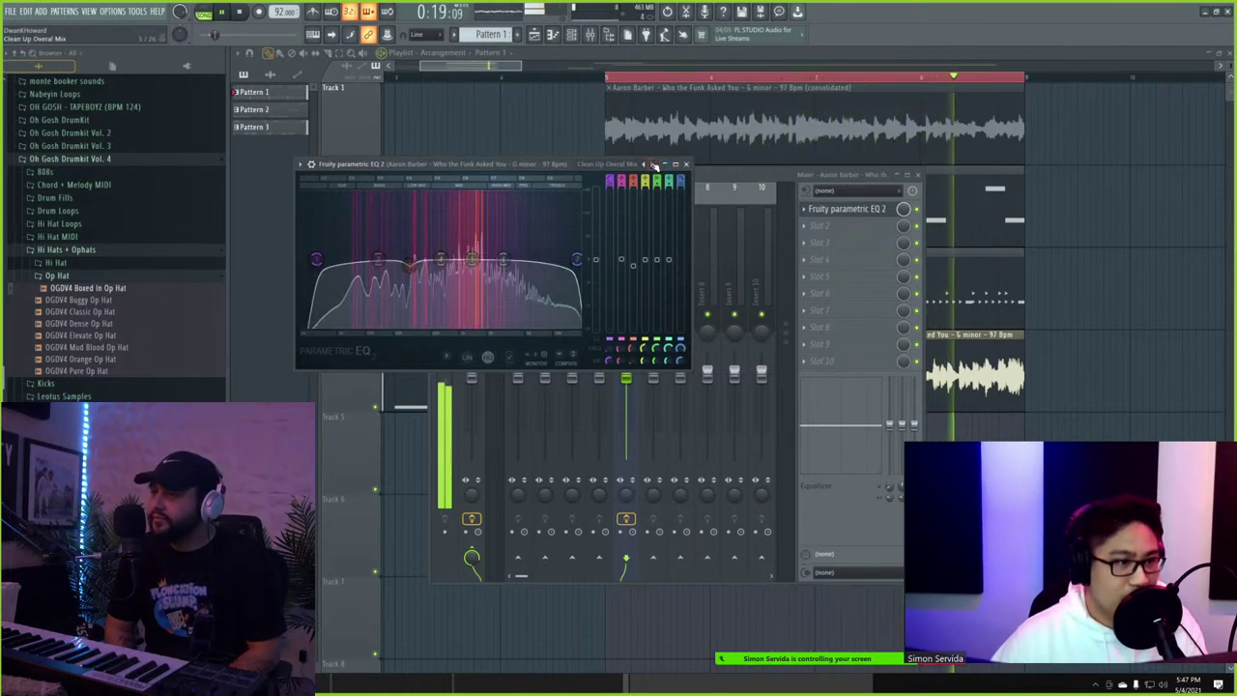
pyautogui.rightClick(409, 269)
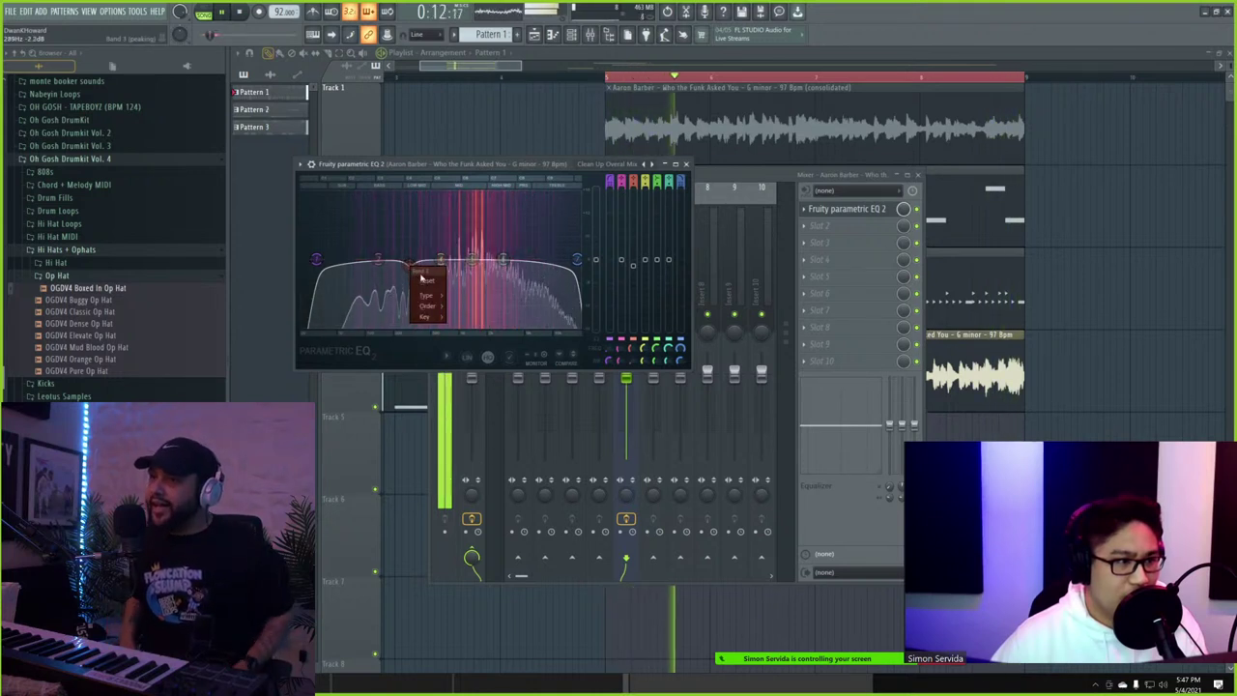
pyautogui.click(426, 281)
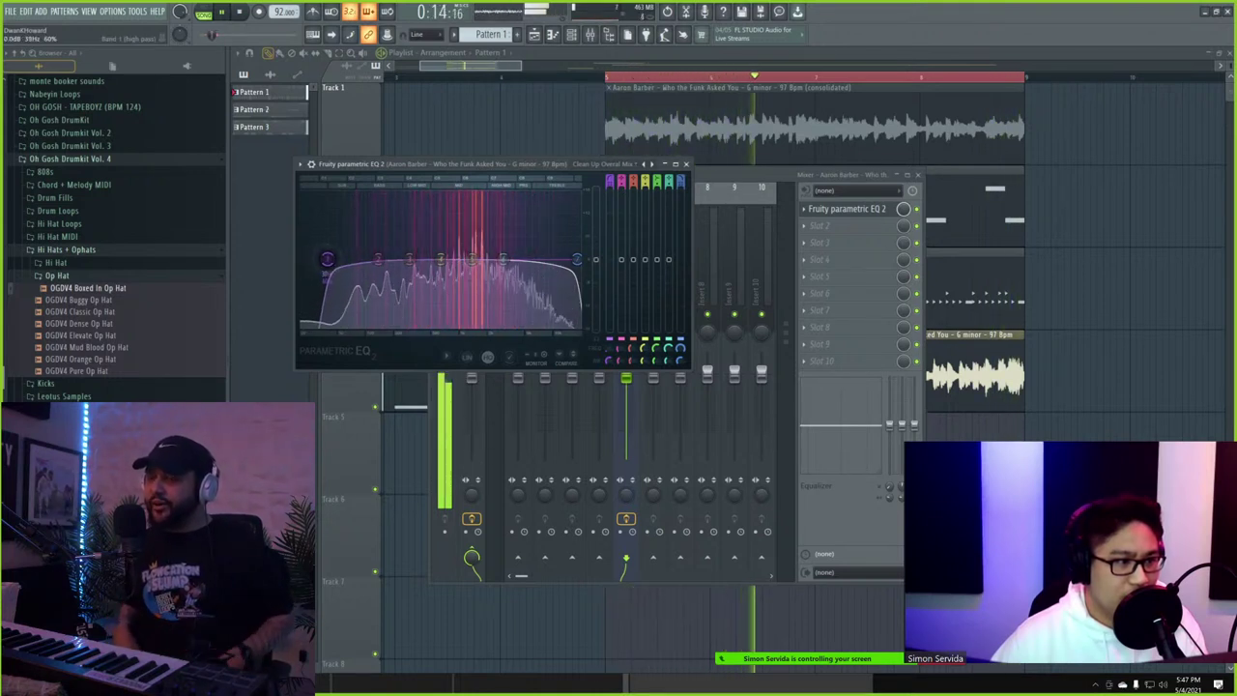
# - Try raising the high-pass band to about 264 Hz and sweeping the low-pass band far down, and return to the Default preset
pyautogui.moveTo(316, 259); pyautogui.dragTo(406, 259)
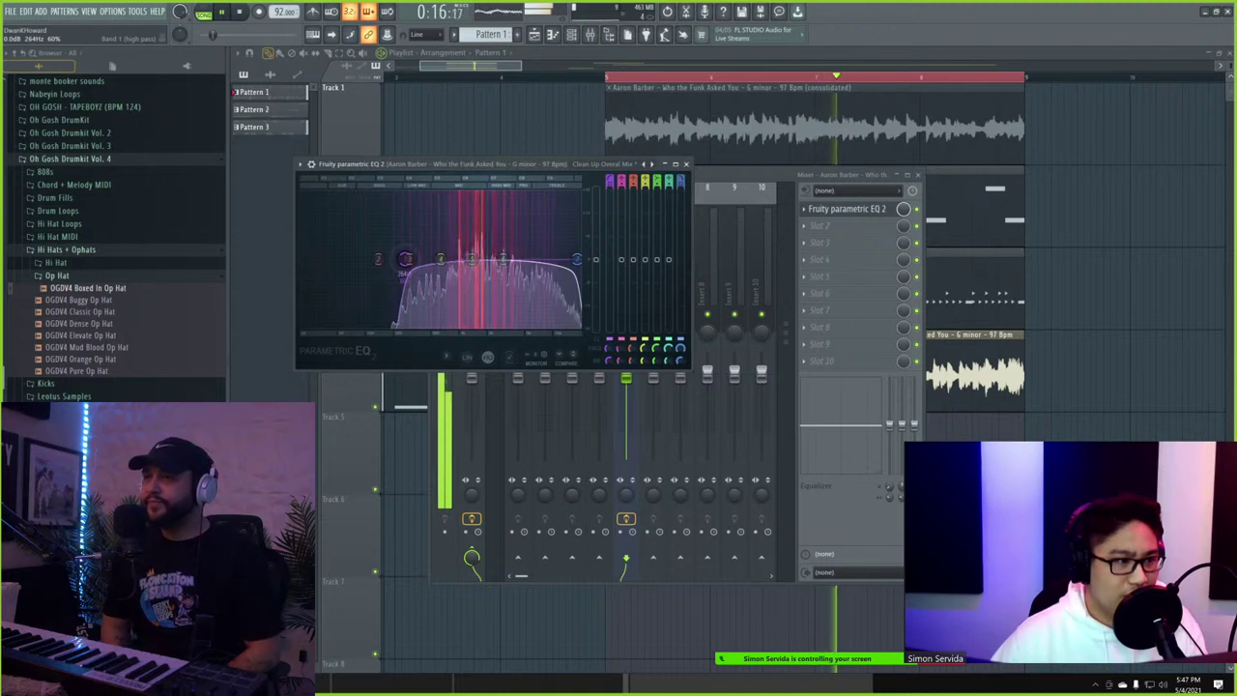
pyautogui.moveTo(577, 259); pyautogui.dragTo(369, 260)
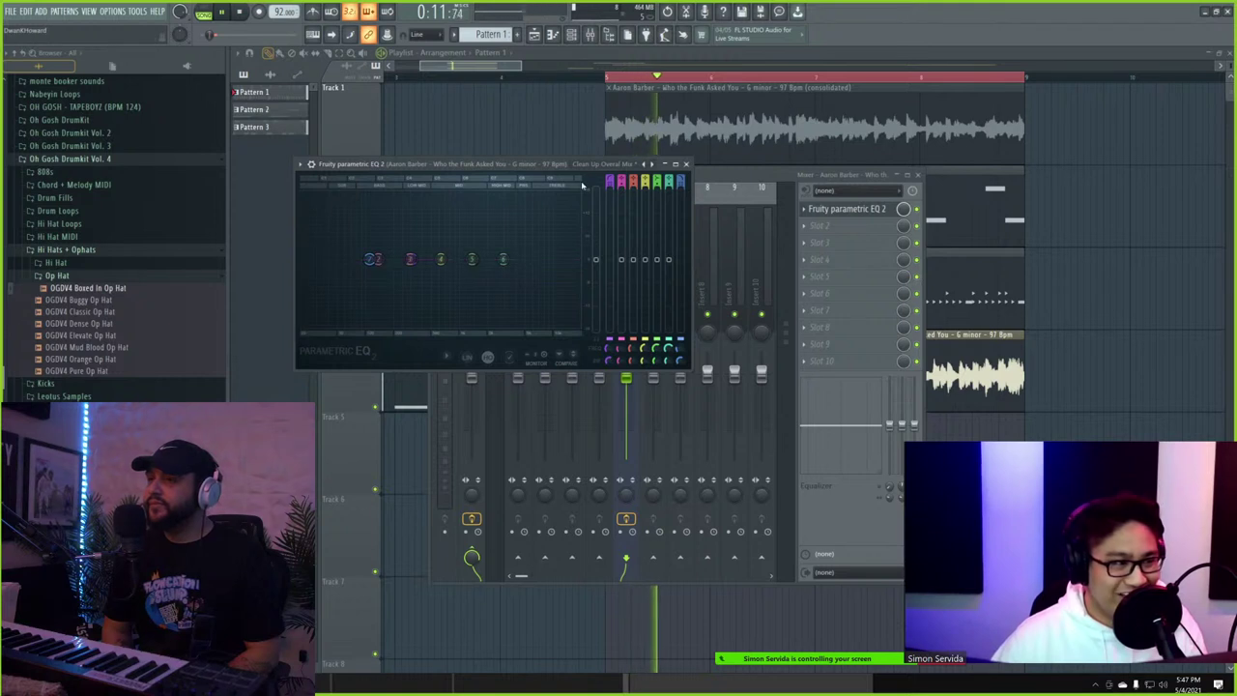
pyautogui.press('space')
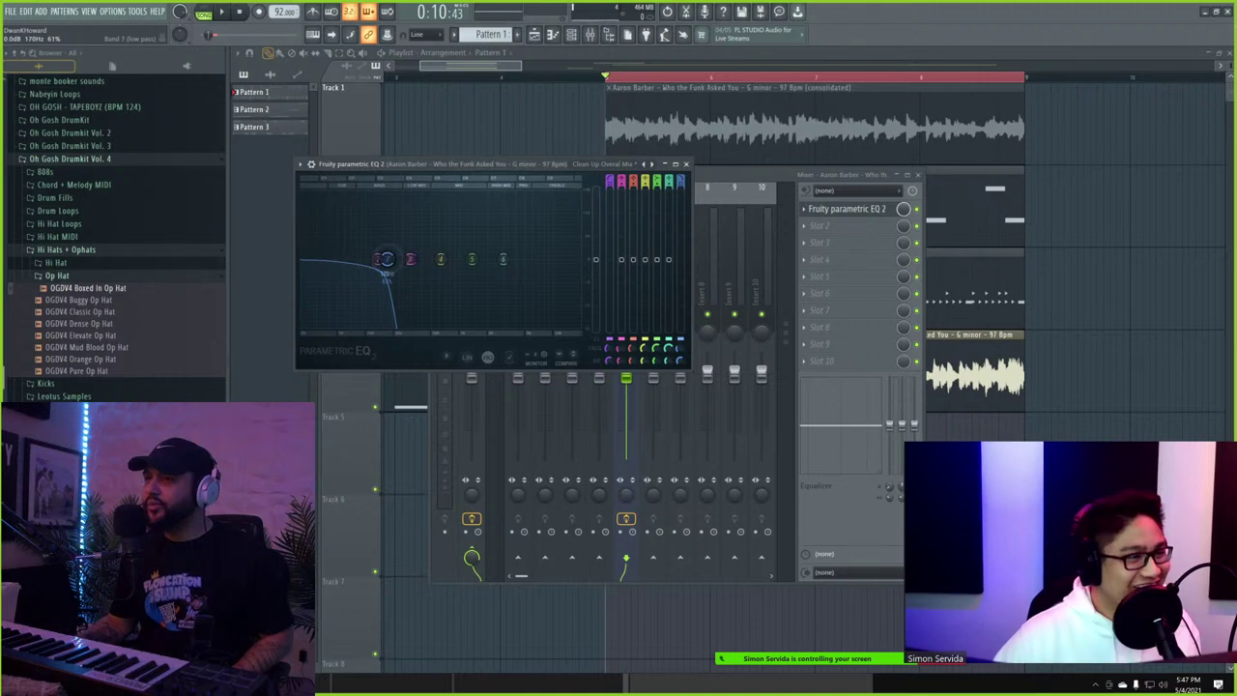
pyautogui.click(656, 164)
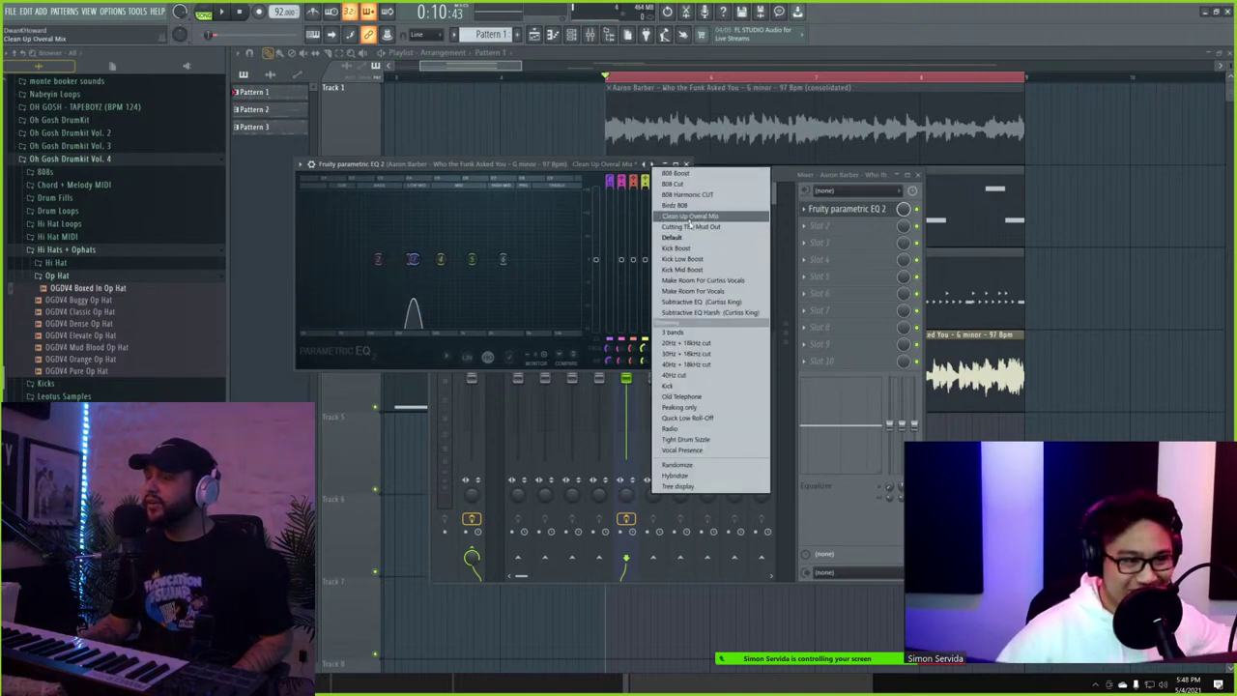
pyautogui.click(746, 239)
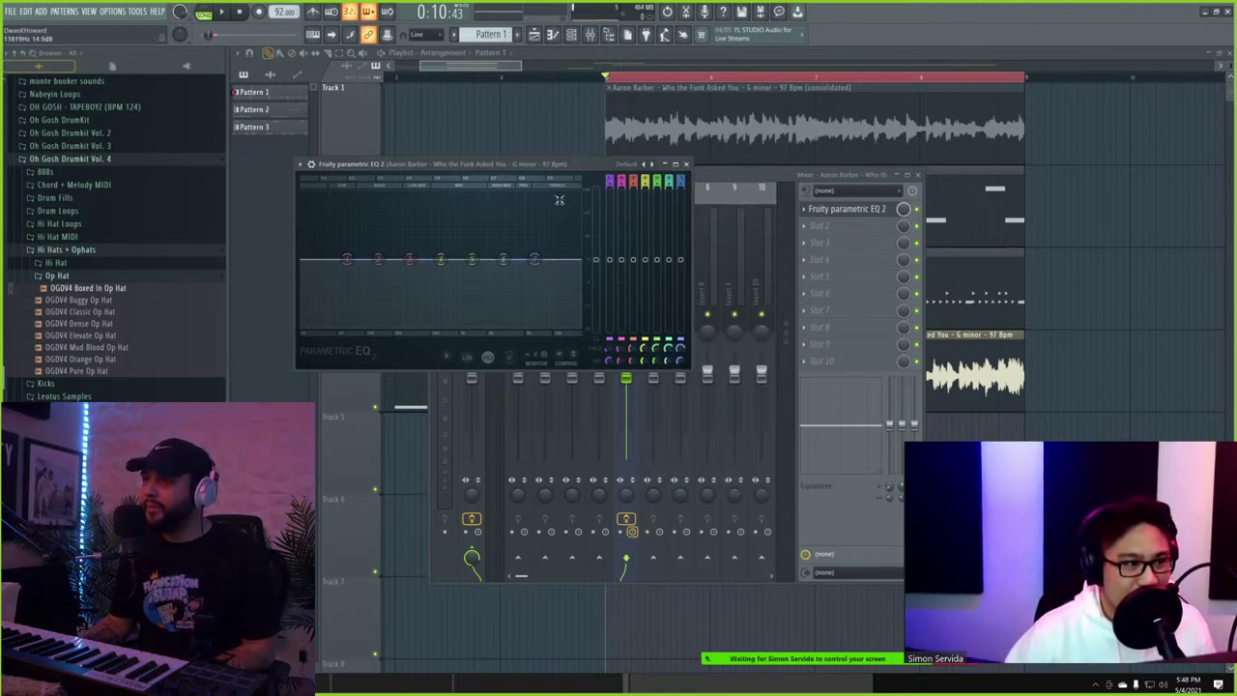
# - Set EQ band 7 to low pass and band 1 to high pass
pyautogui.moveTo(680, 340); pyautogui.dragTo(680, 369)
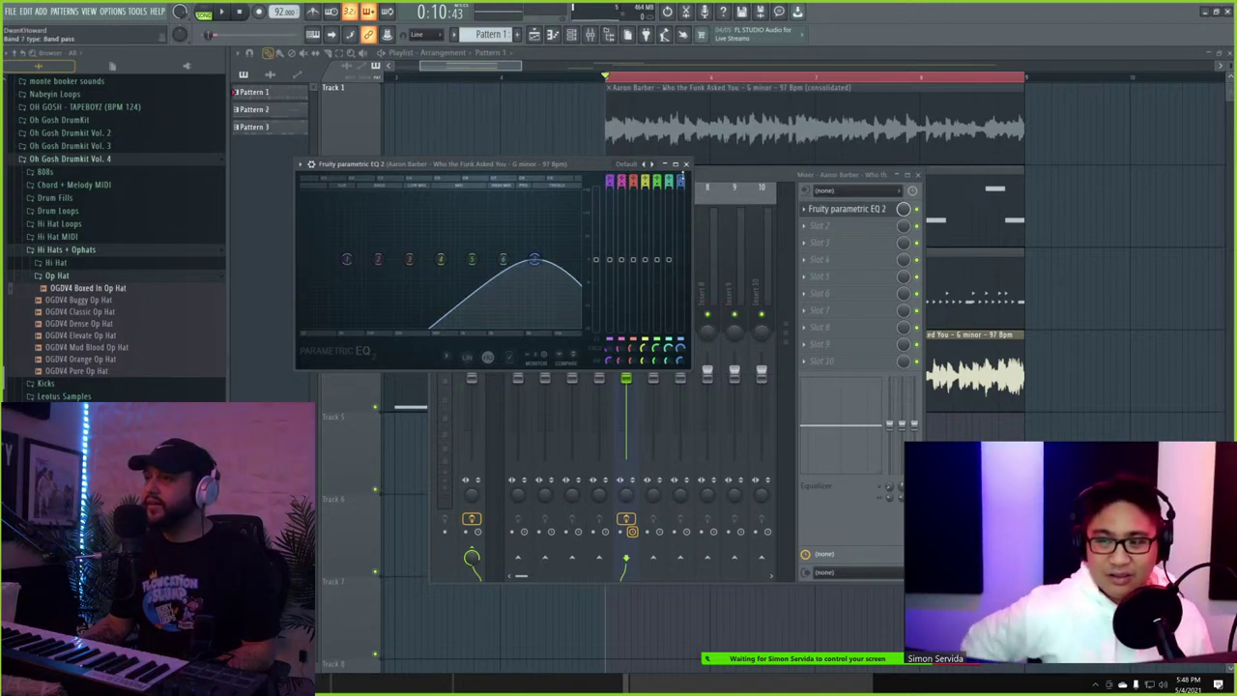
pyautogui.scroll(-2, 681, 175)
pyautogui.scroll(1, 681, 175)
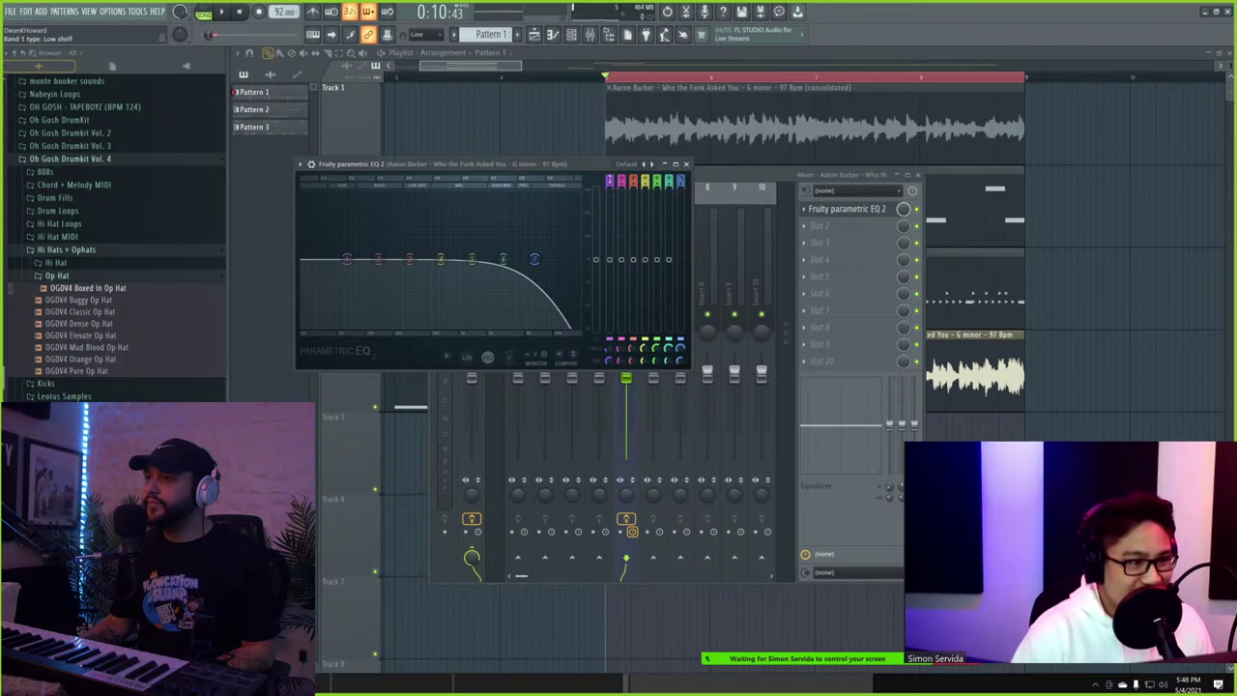
pyautogui.scroll(-2, 609, 179)
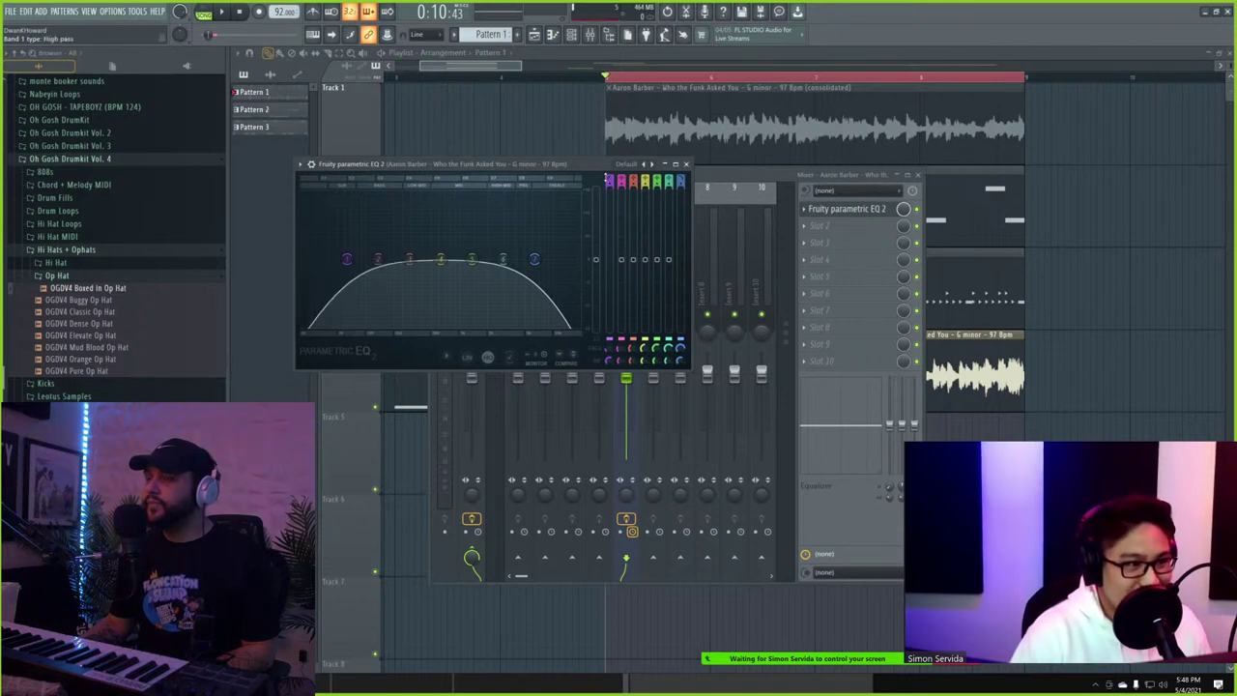
# - Lower the band 7 low-pass cutoff to band 6's position while playing the loop
pyautogui.press('space')
pyautogui.moveTo(536, 260); pyautogui.dragTo(505, 259)
pyautogui.press('space')
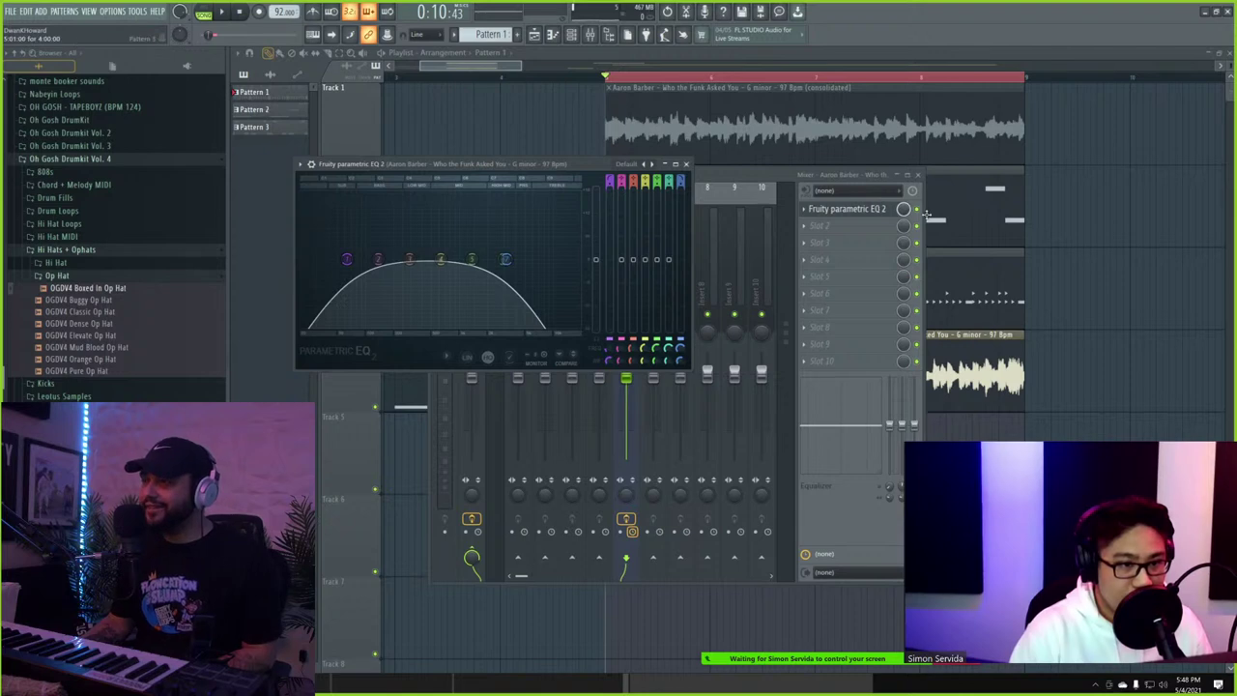
# - Load Tapeboy into the second effect slot of the sample's insert and power it on
pyautogui.click(825, 214)
pyautogui.click(812, 228)
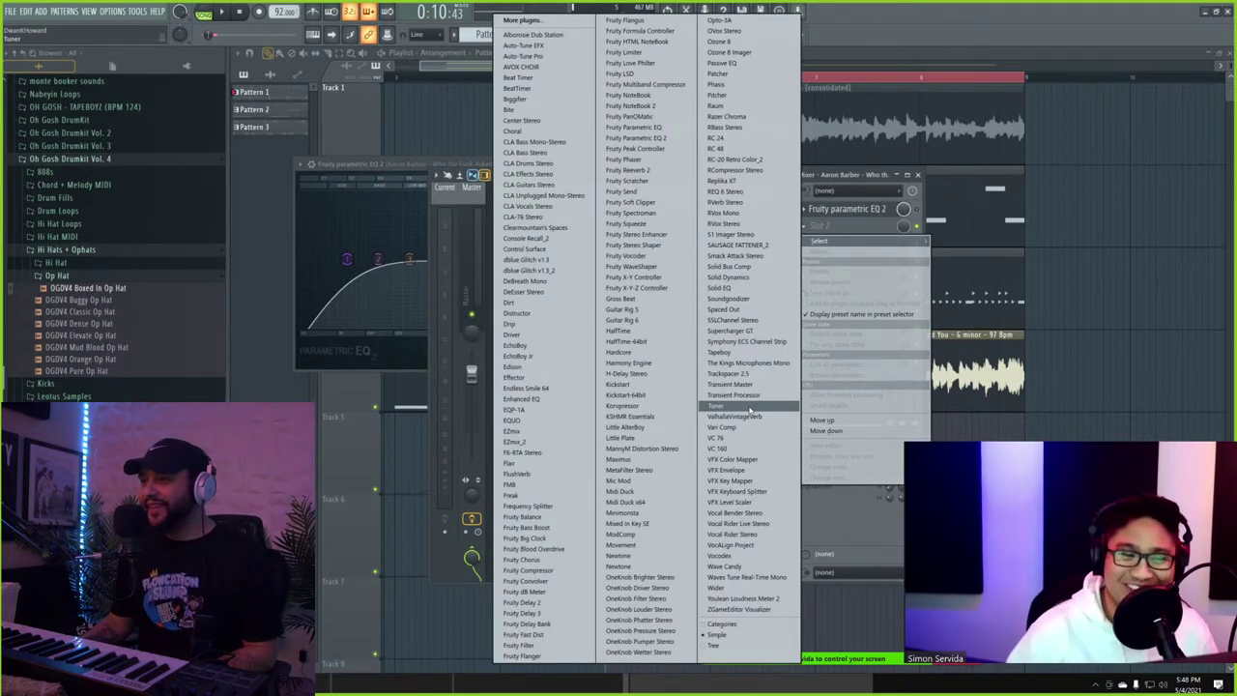
pyautogui.click(742, 352)
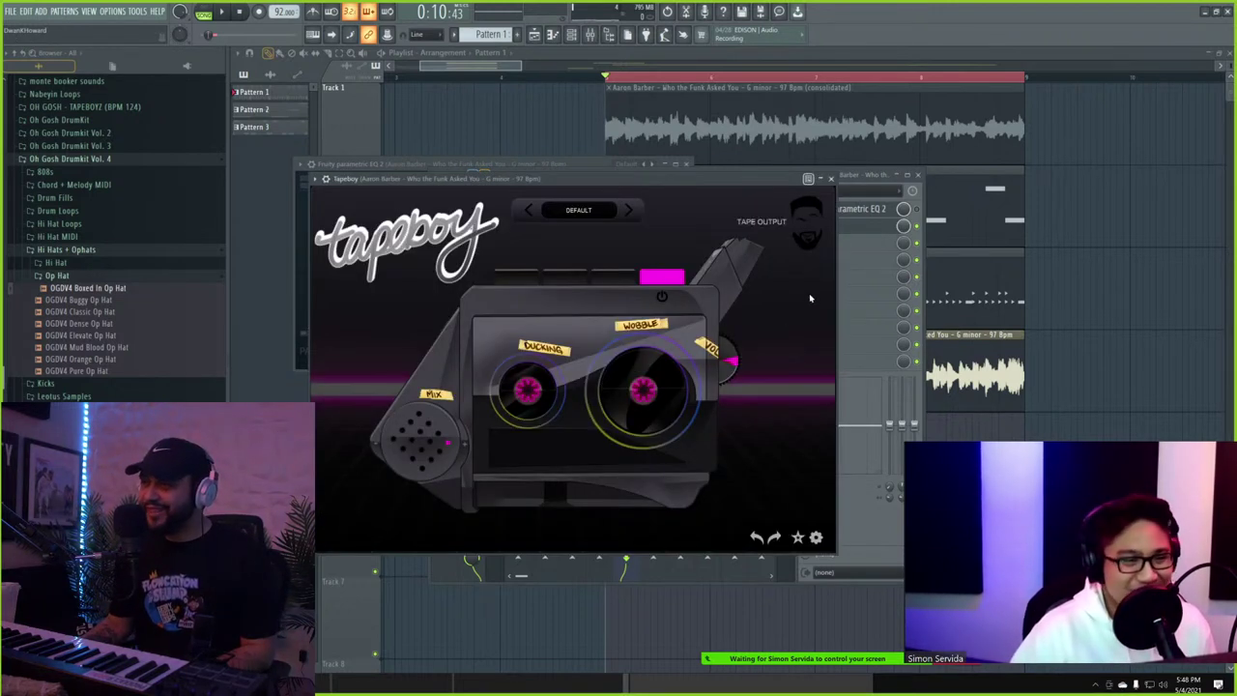
pyautogui.click(661, 279)
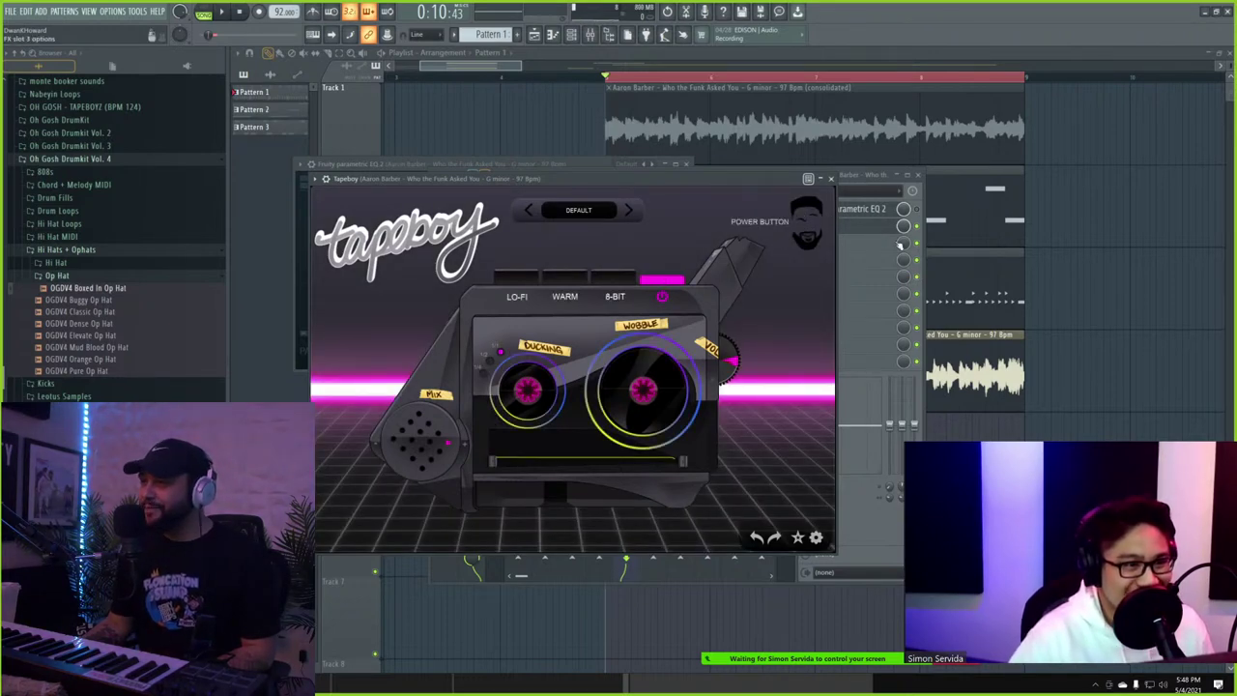
# - Narrow Tapeboy's filter range during playback by lowering the hi-cut frequency and raising the low-cut frequency
pyautogui.press('space')
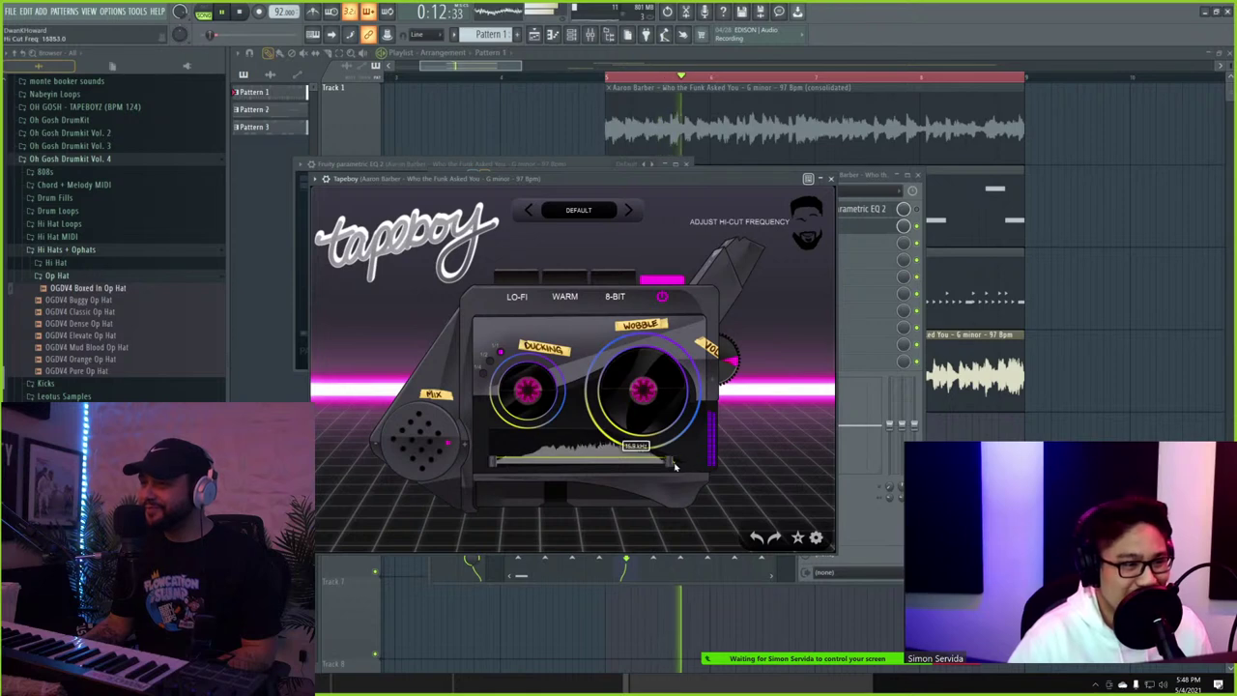
pyautogui.moveTo(675, 466); pyautogui.dragTo(627, 467)
pyautogui.moveTo(497, 467); pyautogui.dragTo(544, 468)
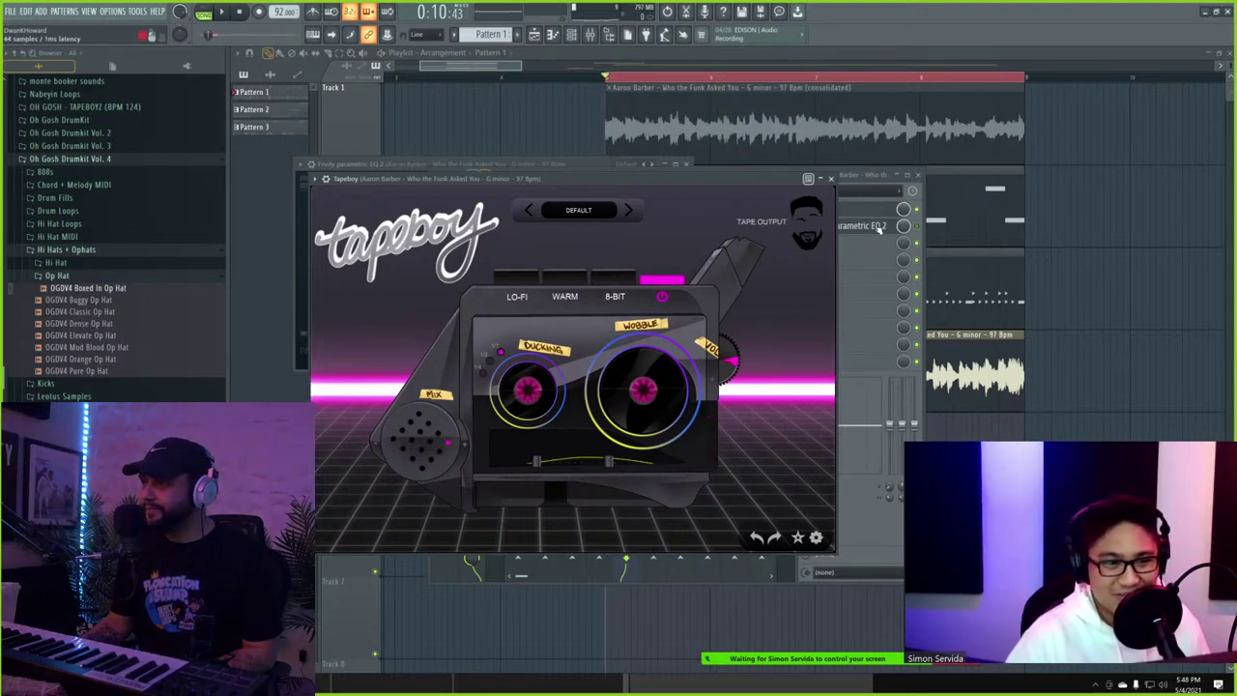
# - Enable Fruity Parametric EQ 2 below Tapeboy in the effect chain and review the settings of both plugins
pyautogui.click(876, 226)
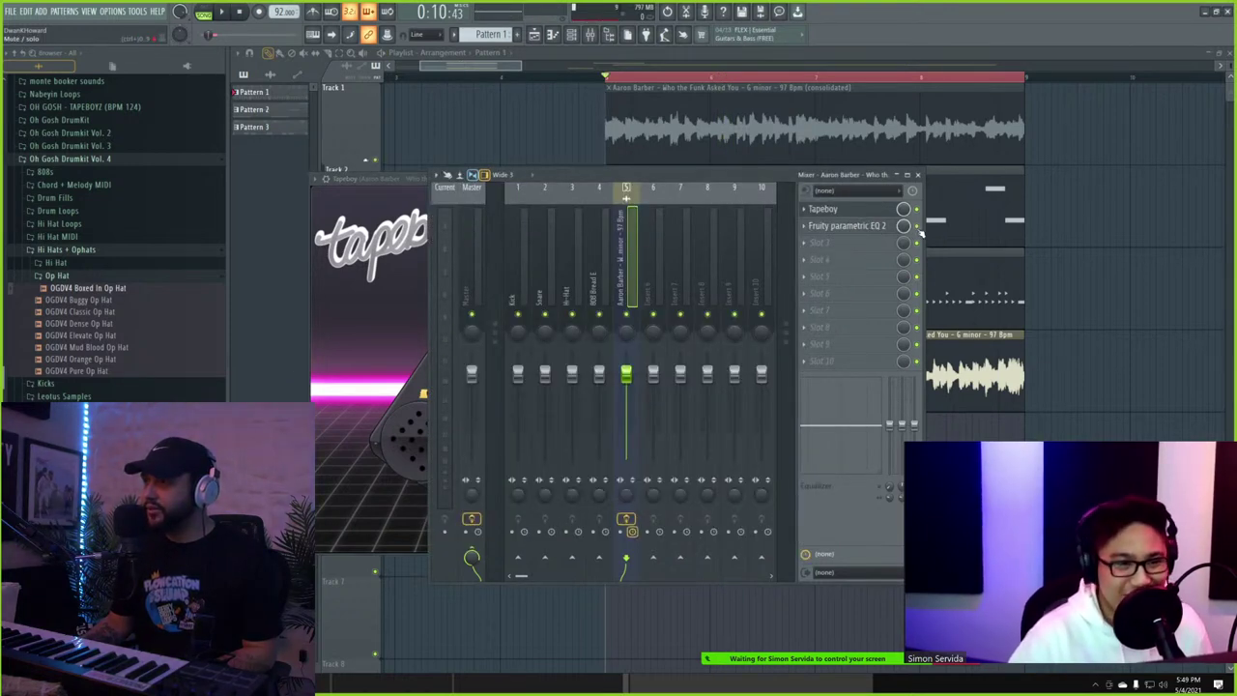
pyautogui.click(879, 228)
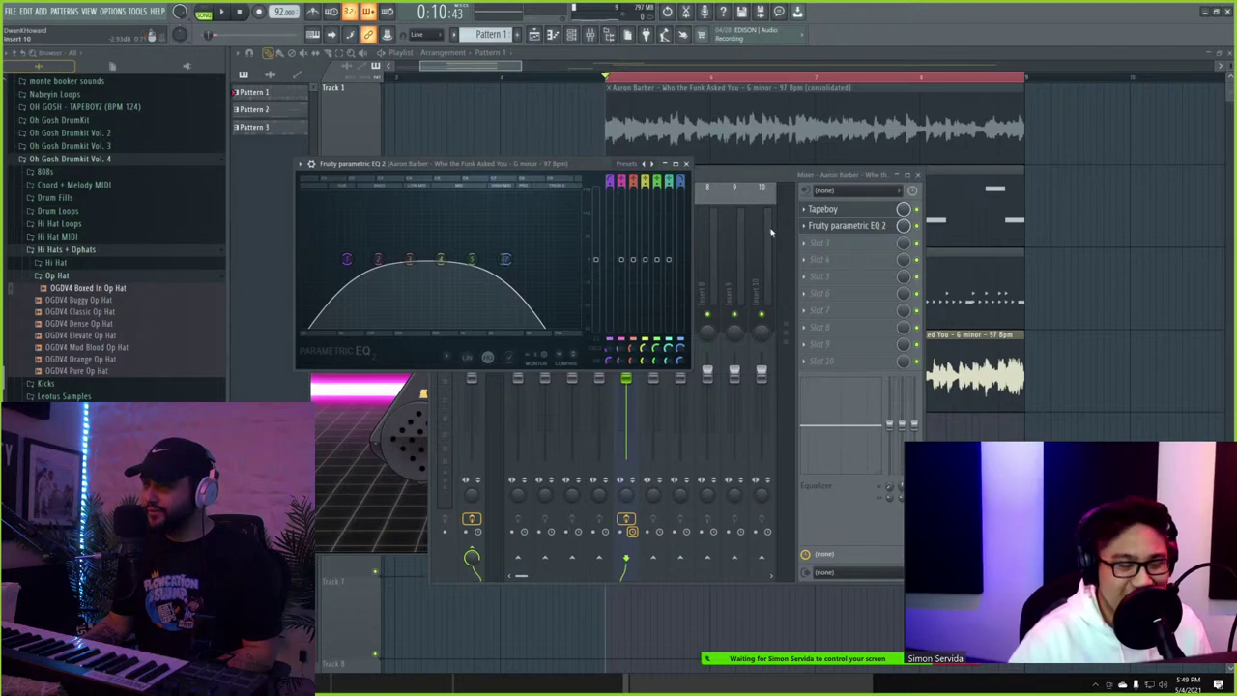
pyautogui.click(863, 211)
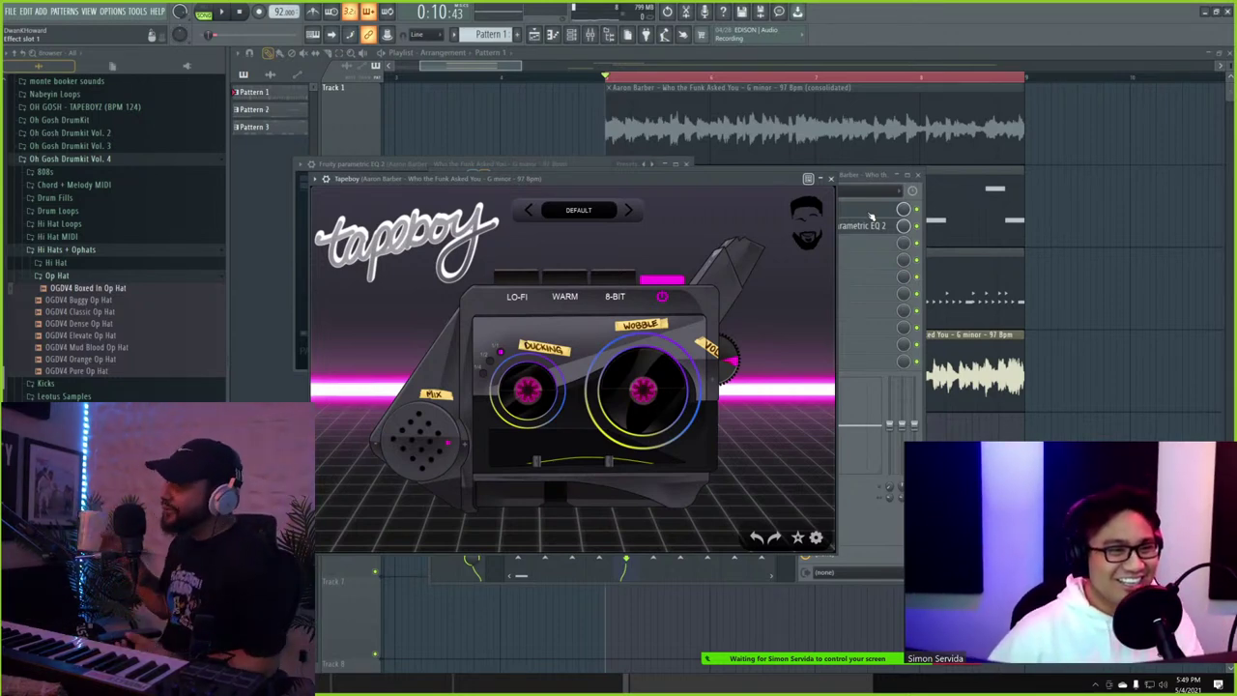
pyautogui.click(832, 180)
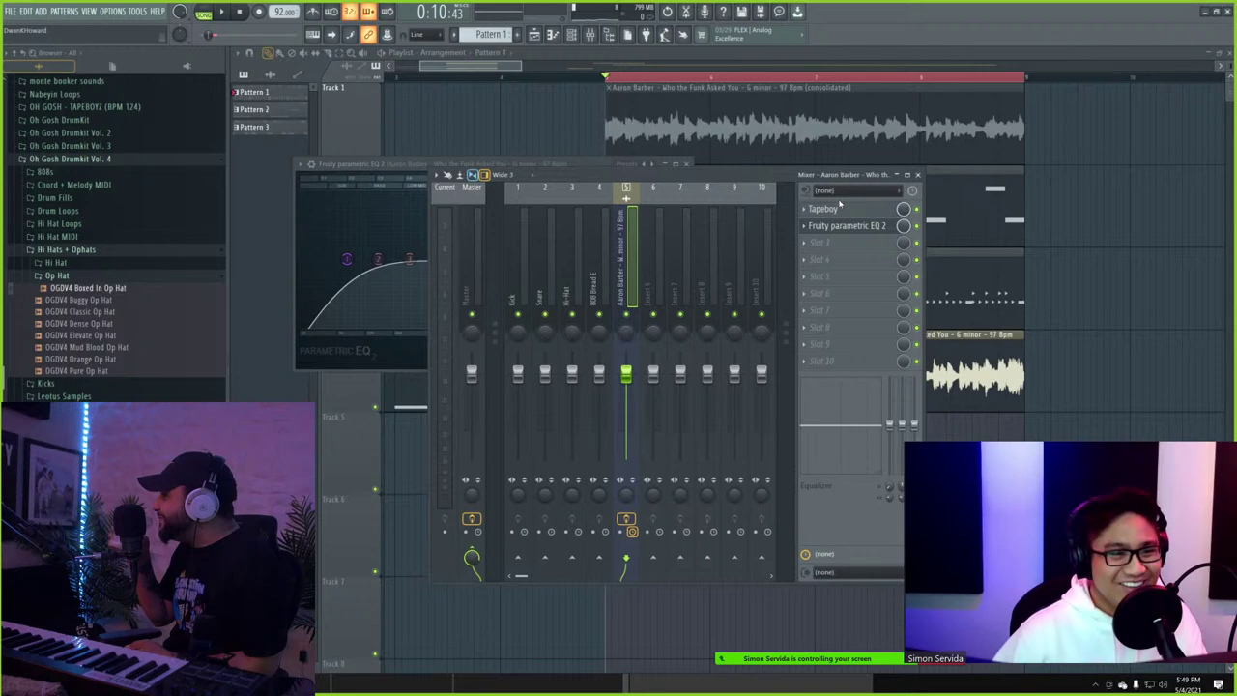
# - Load HalfTime-64bit into effect slot 3 of the sample's insert and audition the loop with it
pyautogui.click(807, 240)
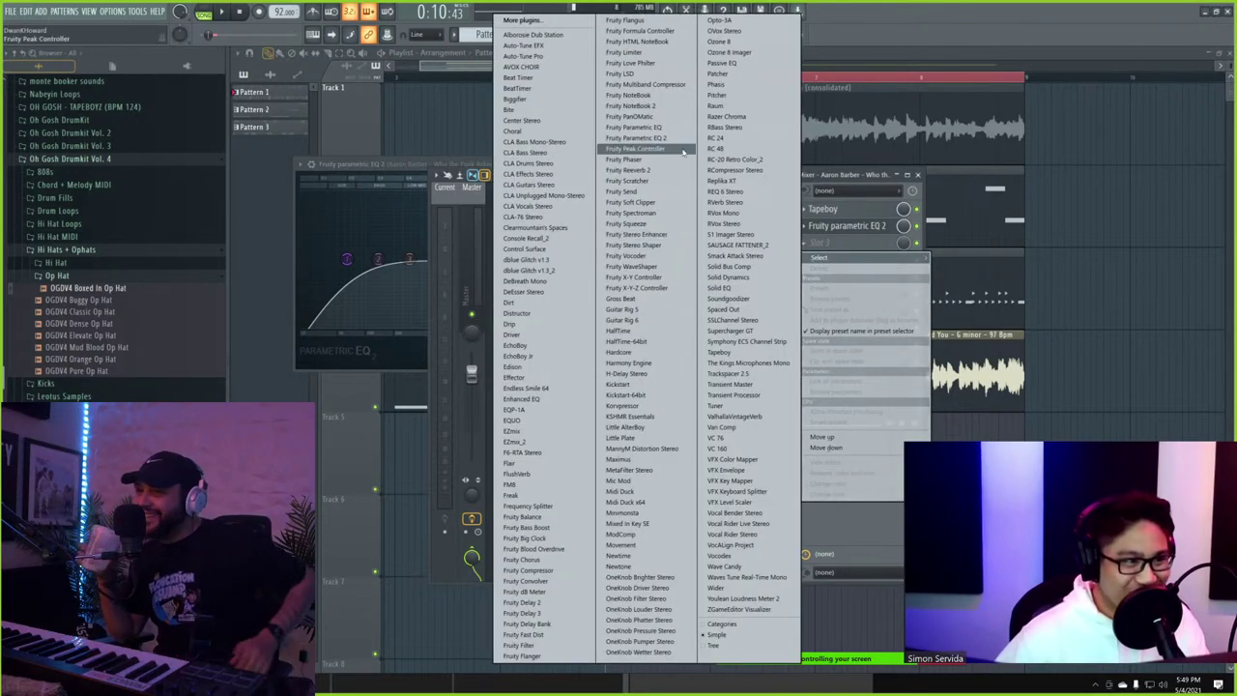
pyautogui.click(622, 341)
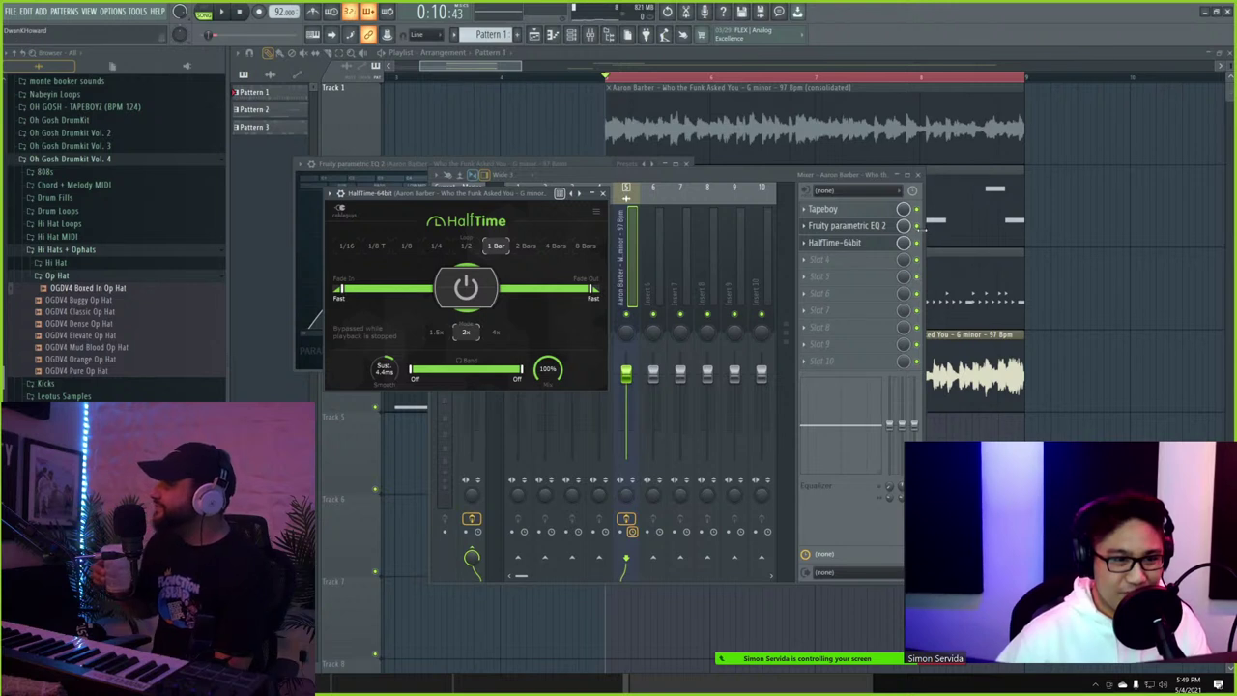
pyautogui.press('space')
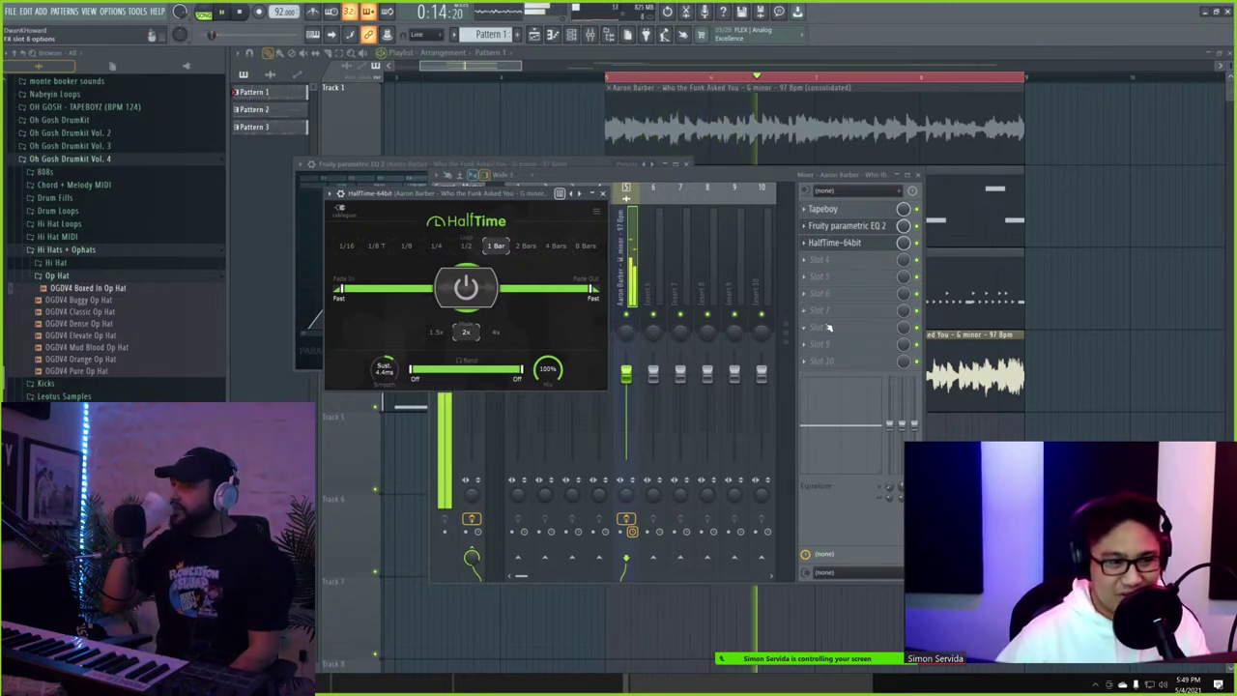
pyautogui.press('space')
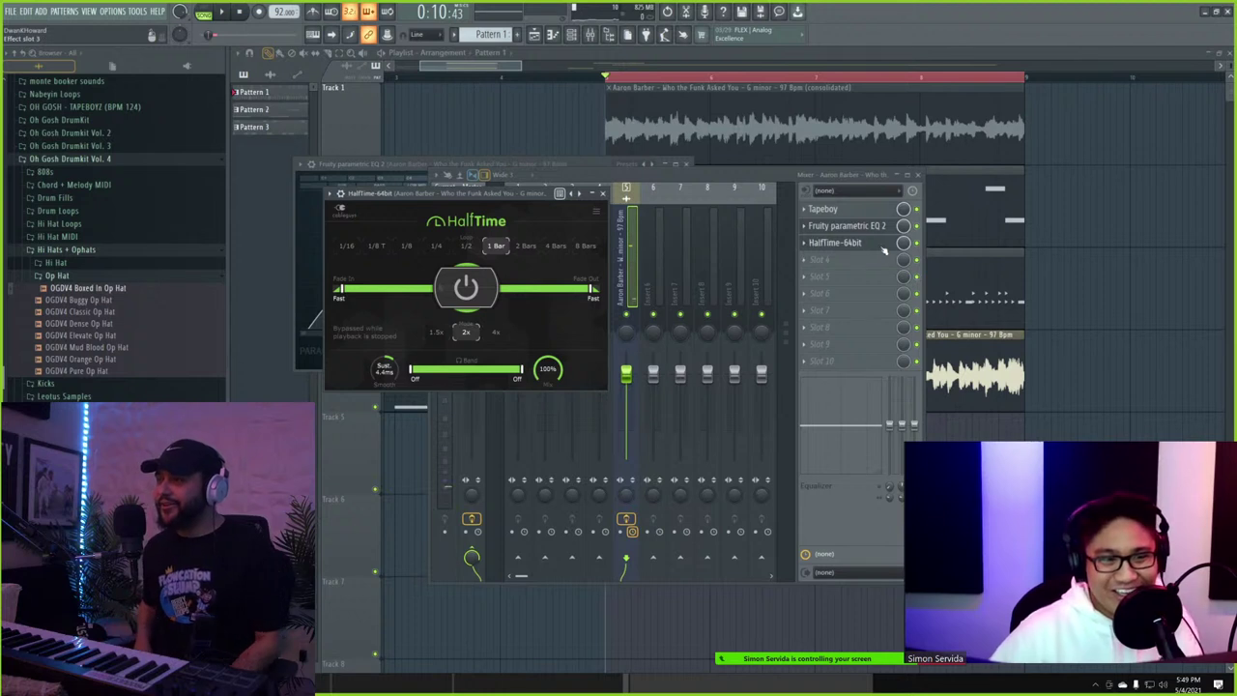
# - Toggle HalfTime's bypass during playback to compare the loop with and without the effect
pyautogui.press('space')
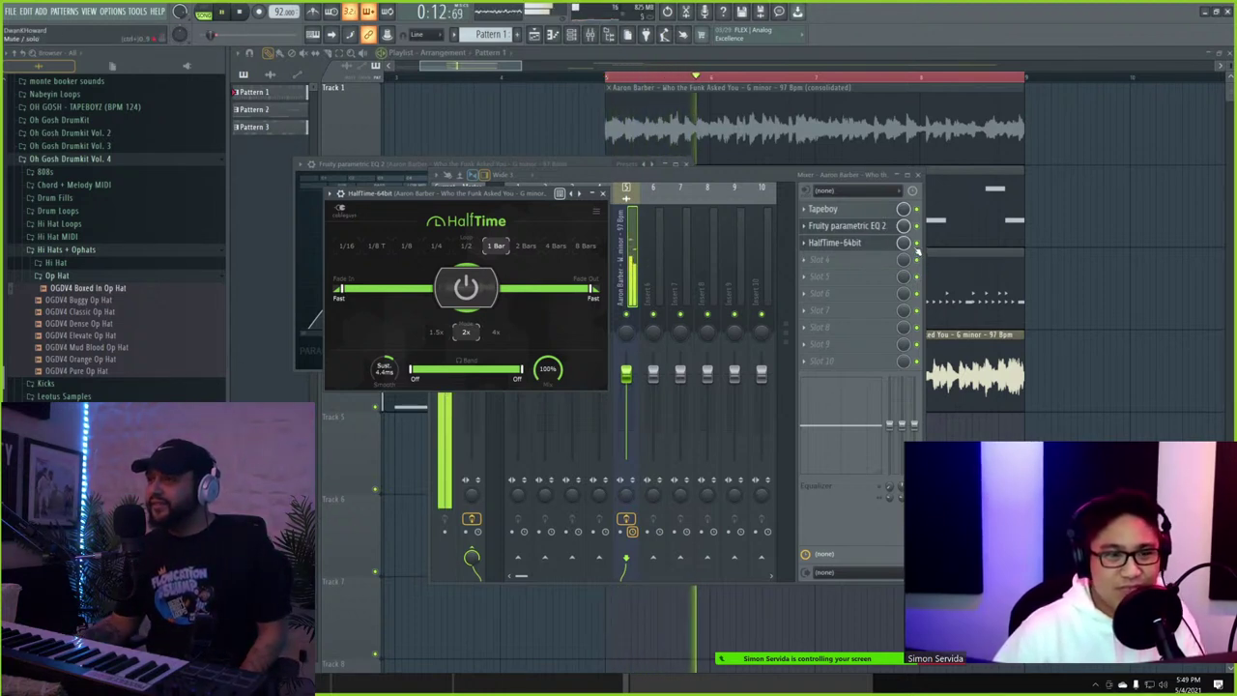
pyautogui.click(917, 243)
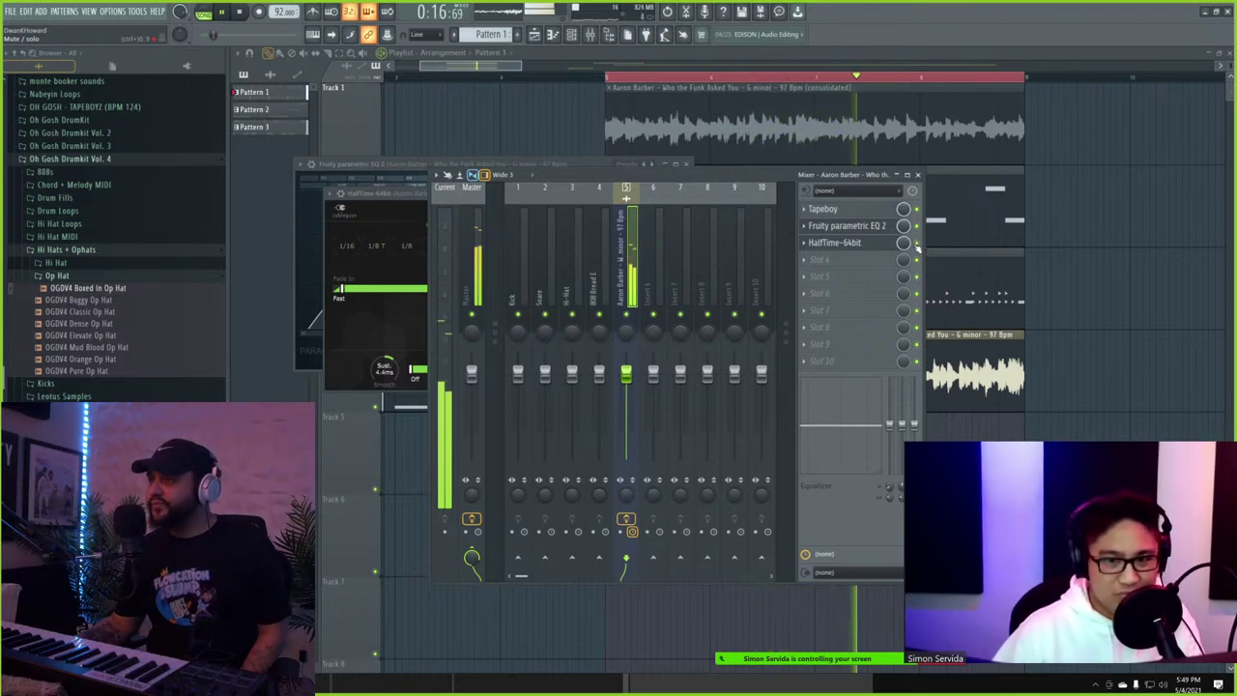
pyautogui.press('space')
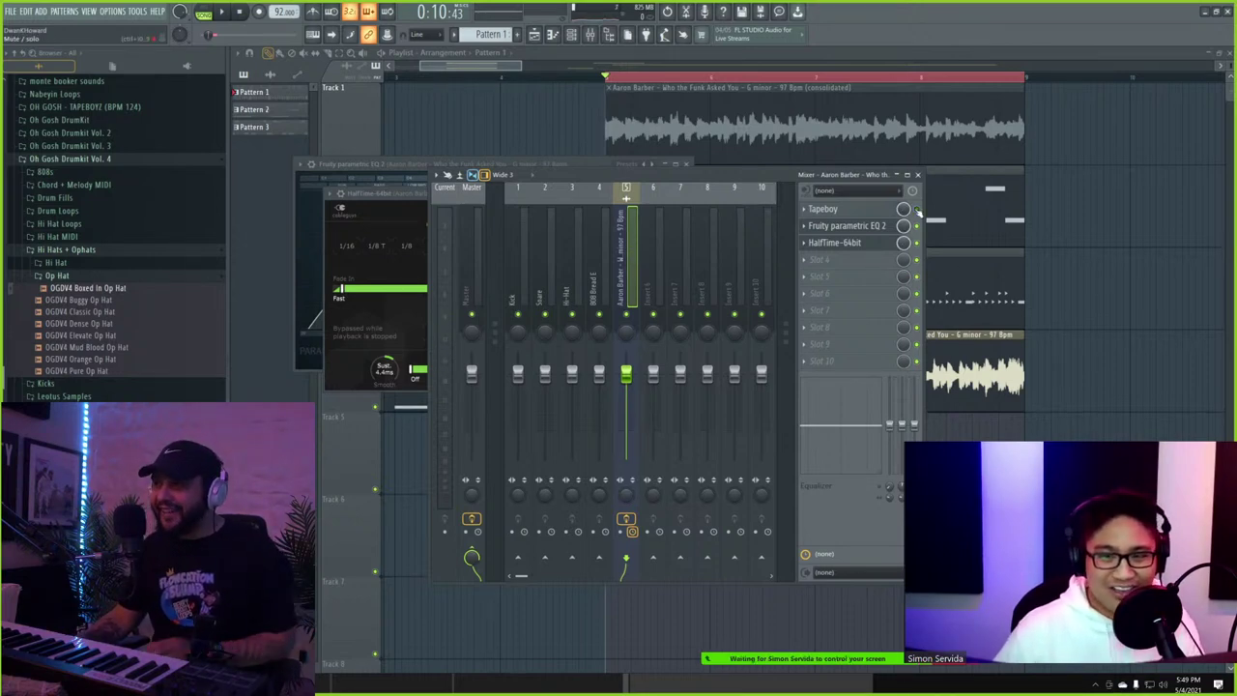
# - Set Tapeboy's hi-cut to about 2295 Hz, turn on its Warm effect and play the loop
pyautogui.click(883, 212)
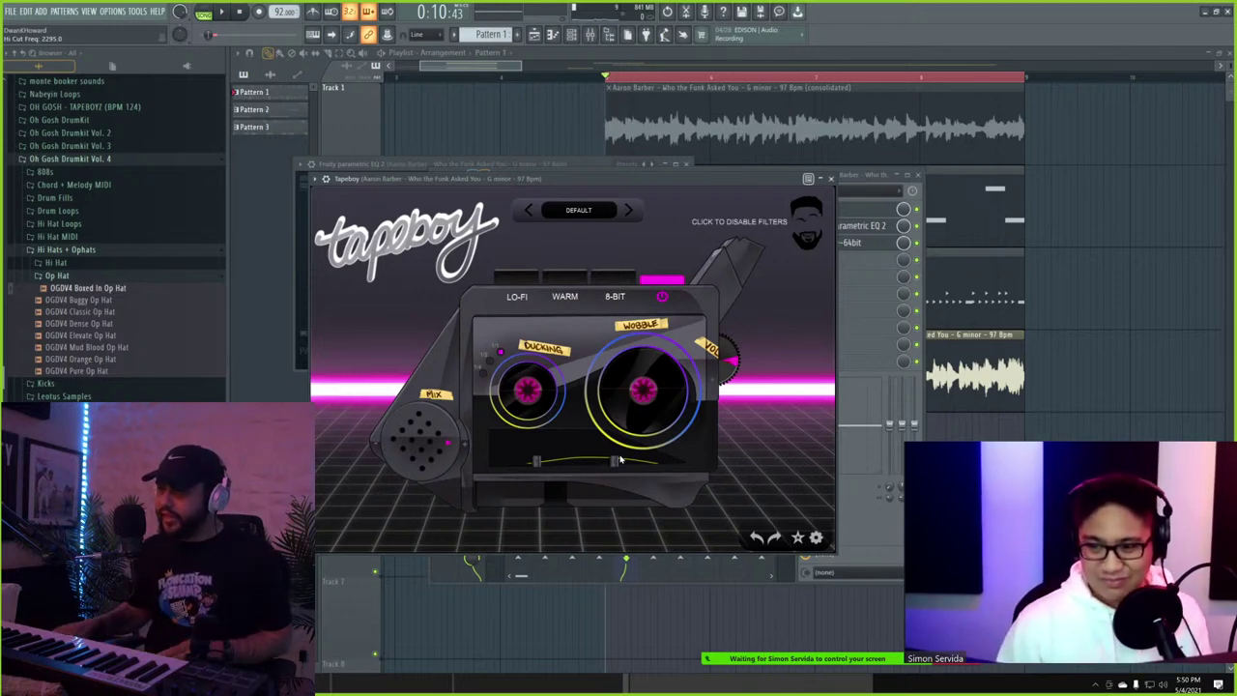
pyautogui.click(552, 278)
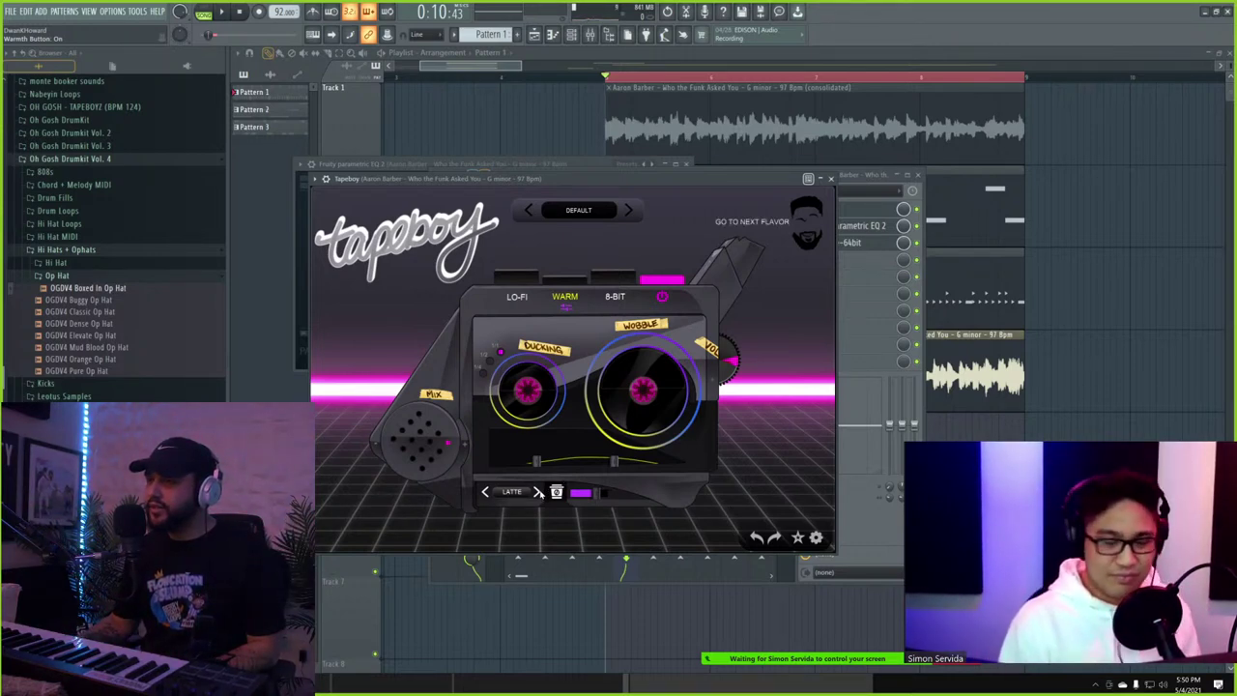
pyautogui.press('space')
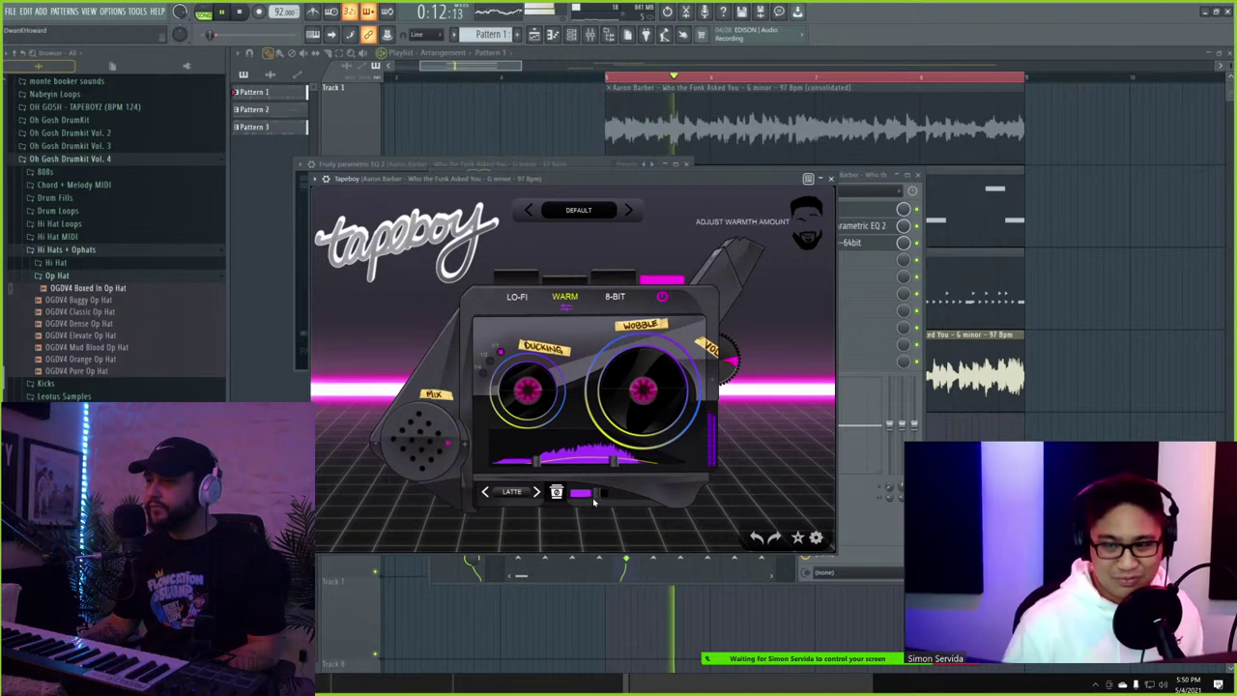
# - Raise Tapeboy's warm amount to 0.9 and set its hi-cut to about 2461 Hz while auditioning flavors from Cocoa through Glaze
pyautogui.moveTo(596, 497); pyautogui.dragTo(604, 497)
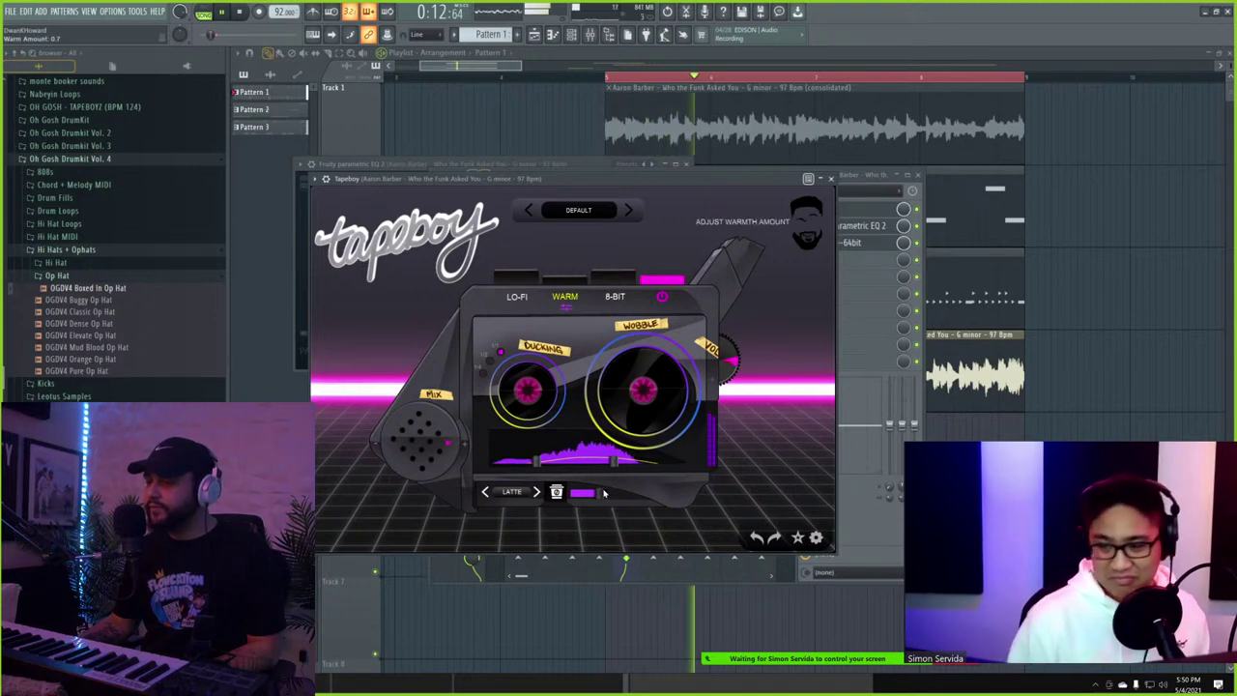
pyautogui.click(537, 492)
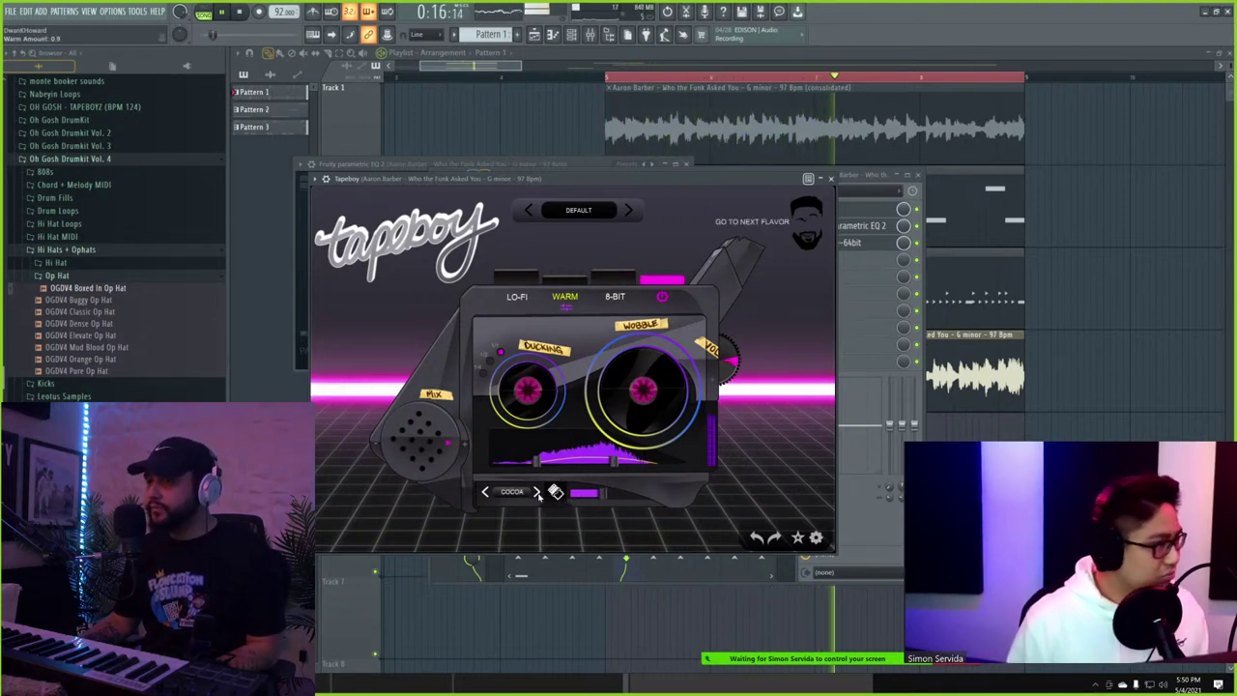
pyautogui.click(536, 492)
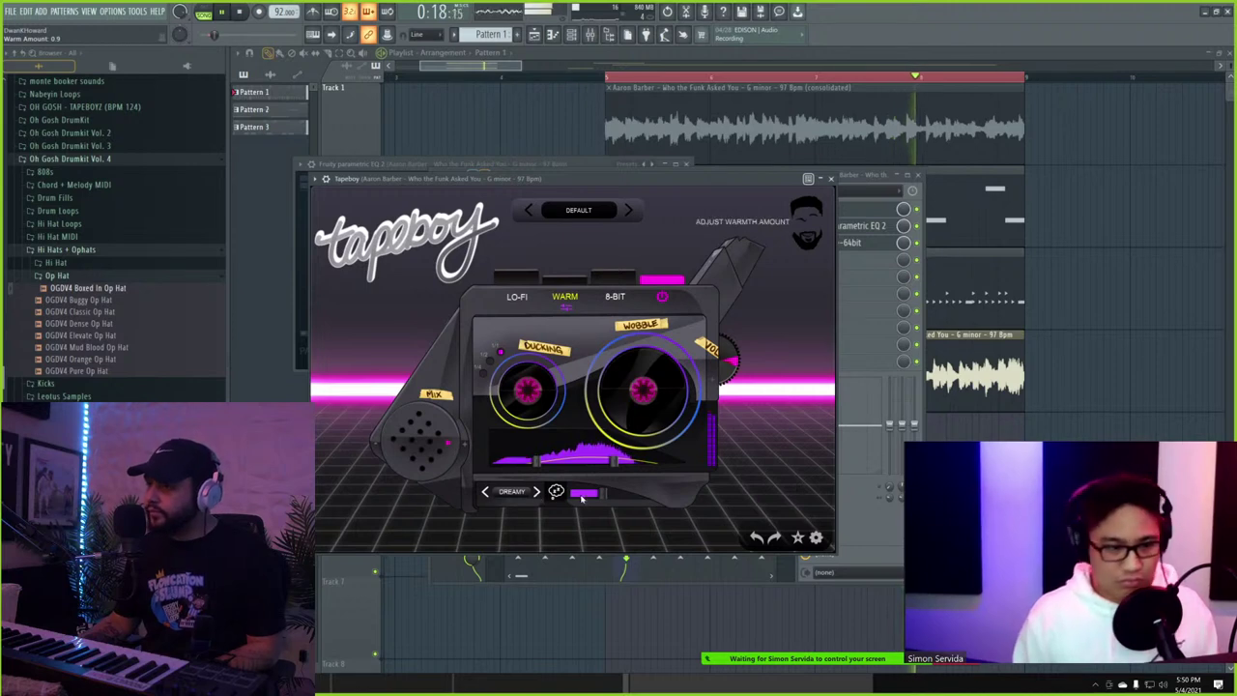
pyautogui.moveTo(617, 464)
pyautogui.mouseDown()
pyautogui.moveTo(649, 465)
pyautogui.moveTo(615, 462)
pyautogui.mouseUp()
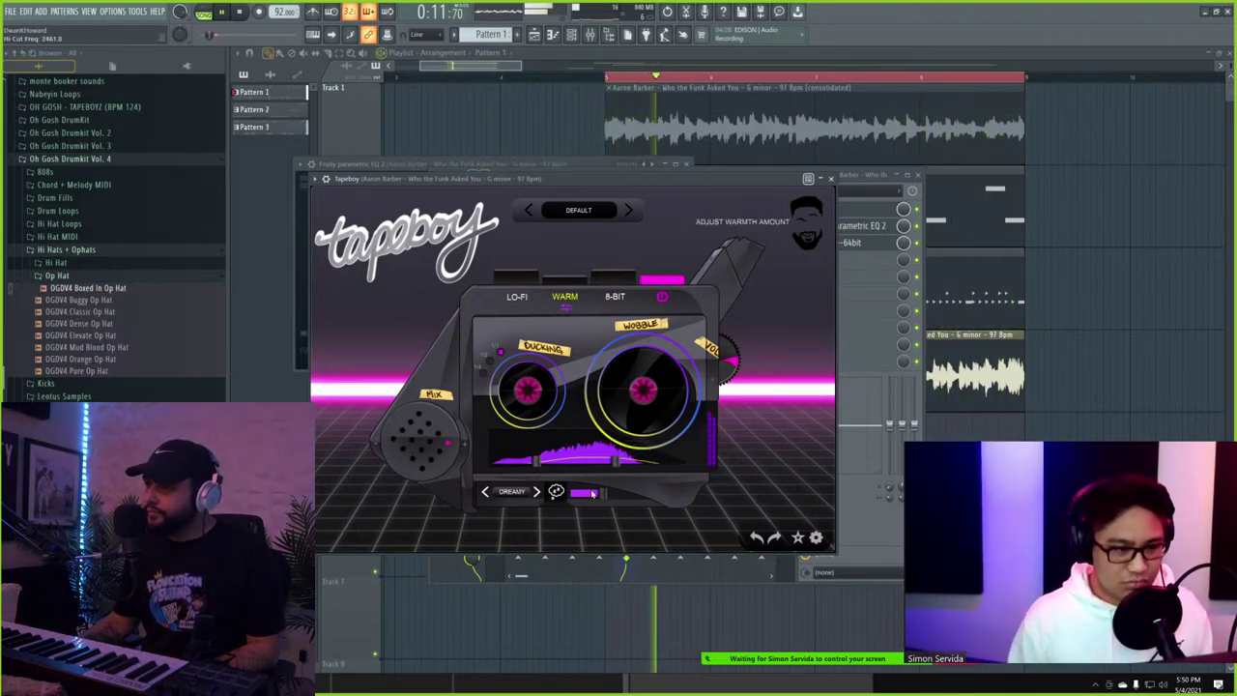
pyautogui.click(539, 492)
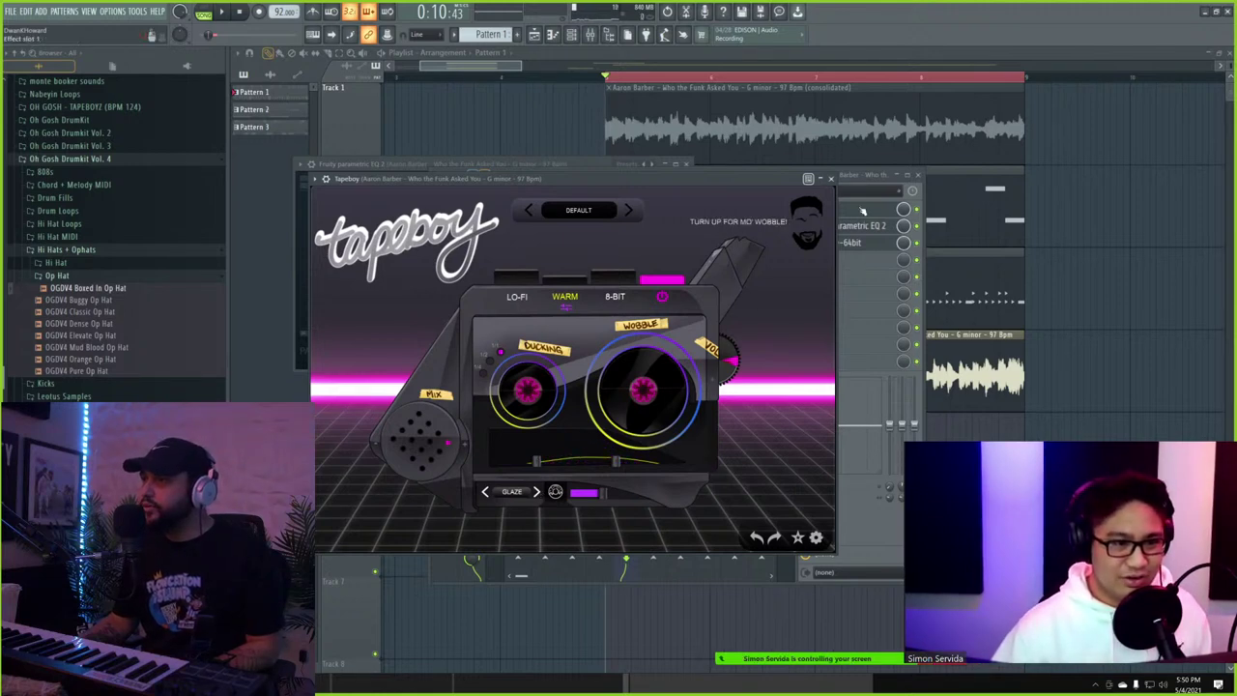
# - Reorder the melody insert's effect chain so that Fruity Parametric EQ 2 comes first, HalfTime second and Tapeboy third
pyautogui.click(864, 210)
pyautogui.scroll(-1, 857, 210)
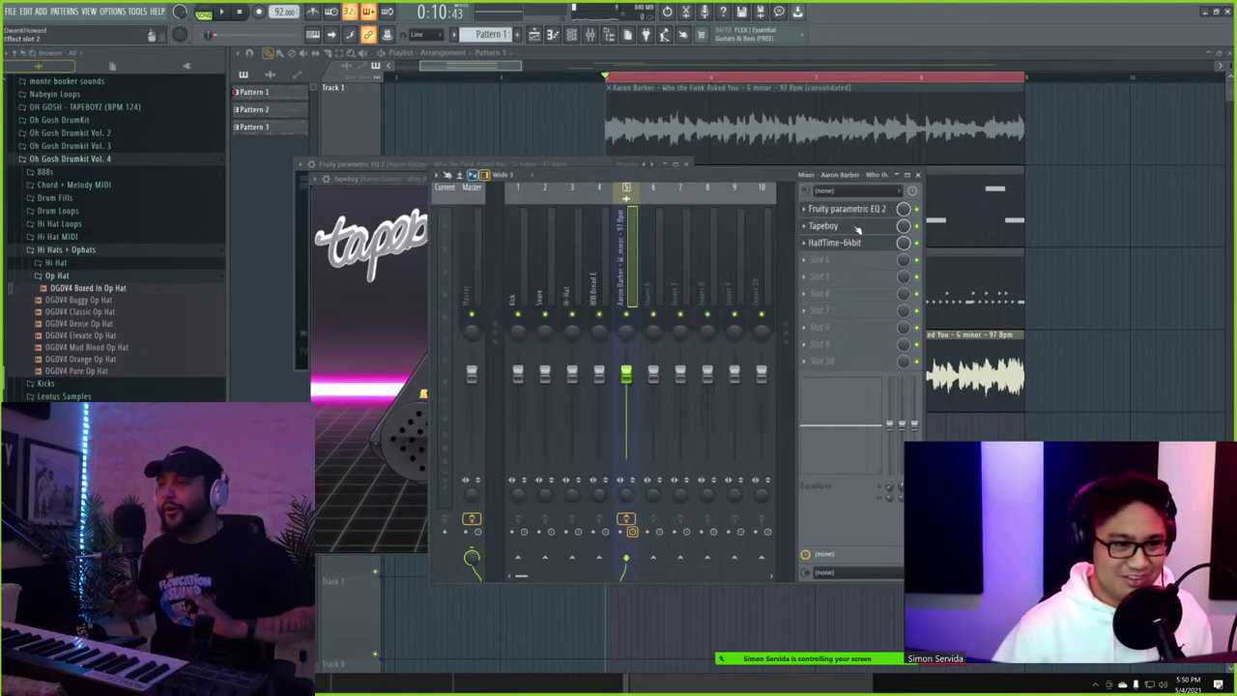
pyautogui.scroll(-1, 860, 225)
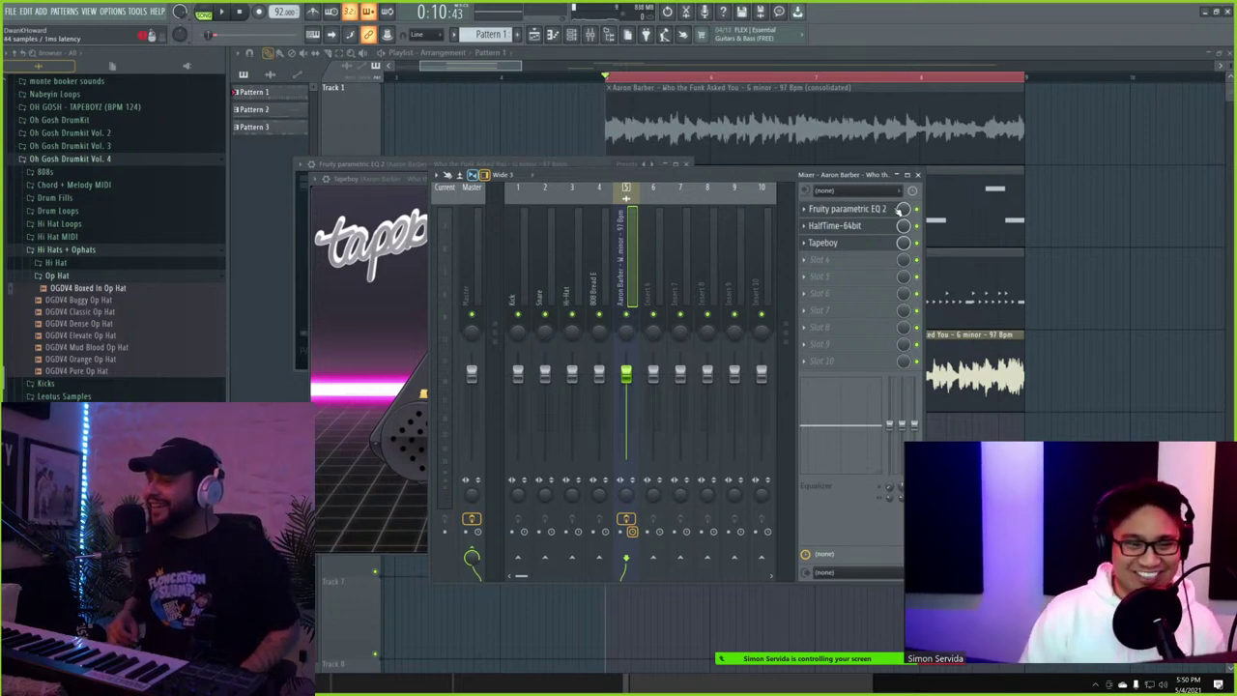
# - Check the EQ and HalfTime settings with the loop playing, and set Tapeboy's warm flavor to Cocoa
pyautogui.click(867, 211)
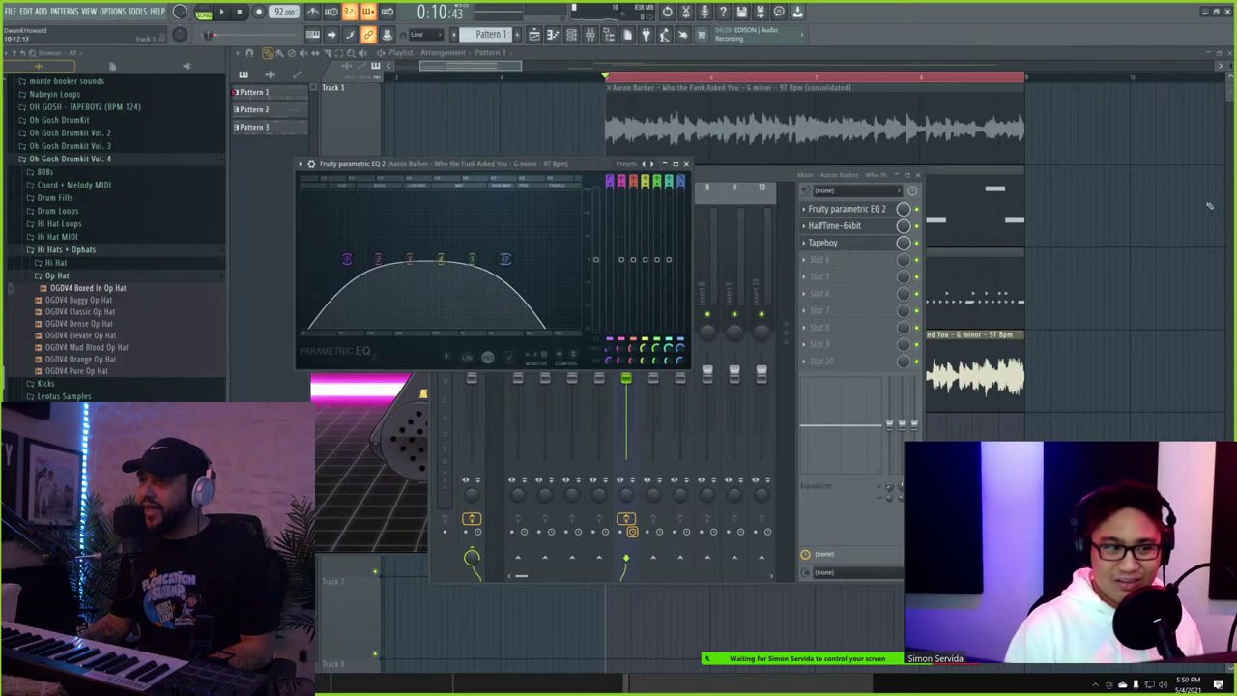
pyautogui.click(837, 224)
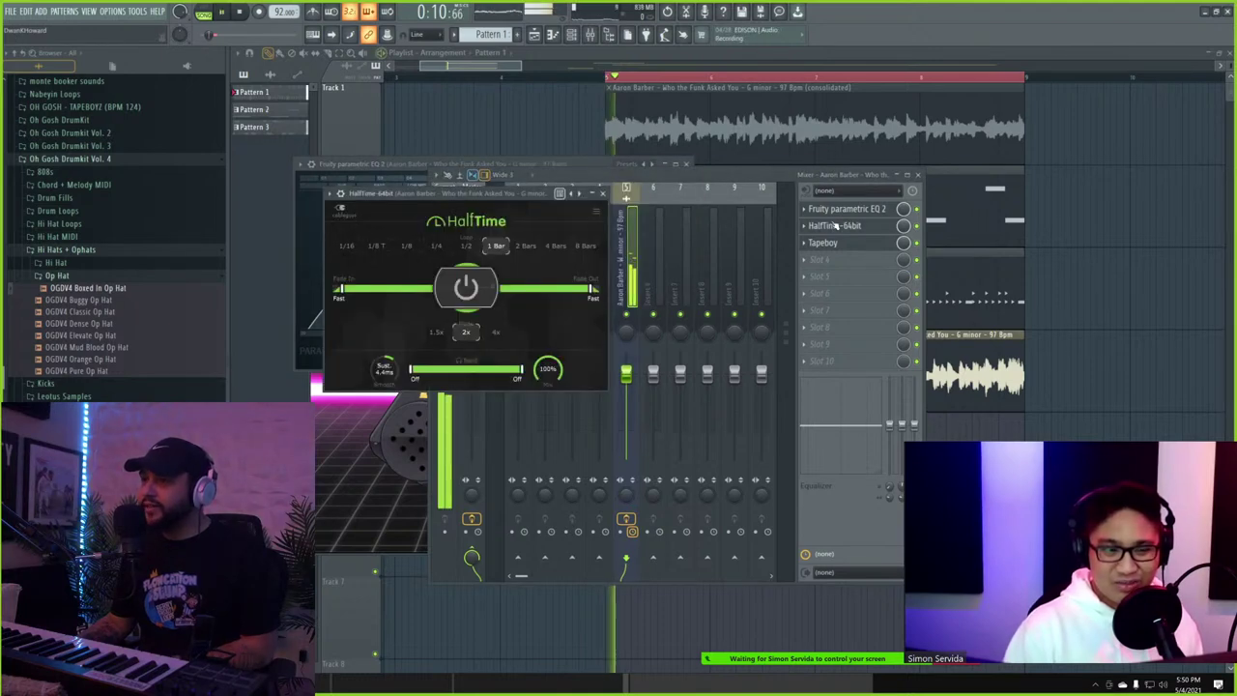
pyautogui.click(828, 242)
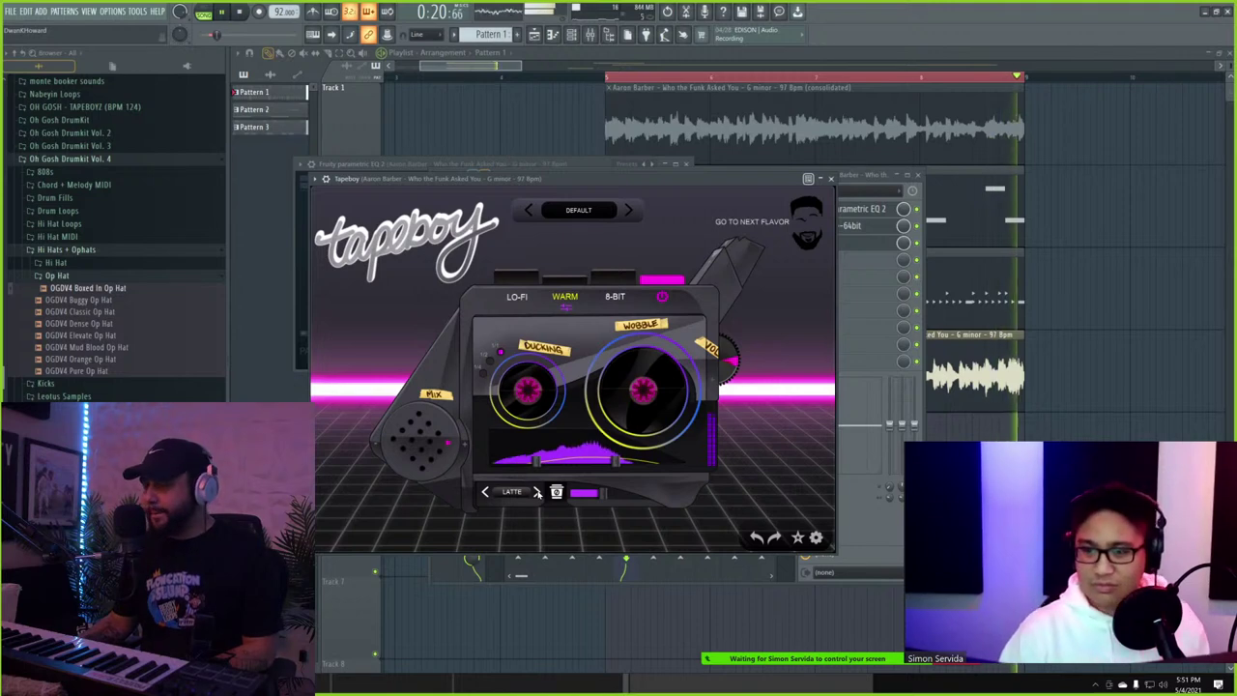
pyautogui.click(538, 492)
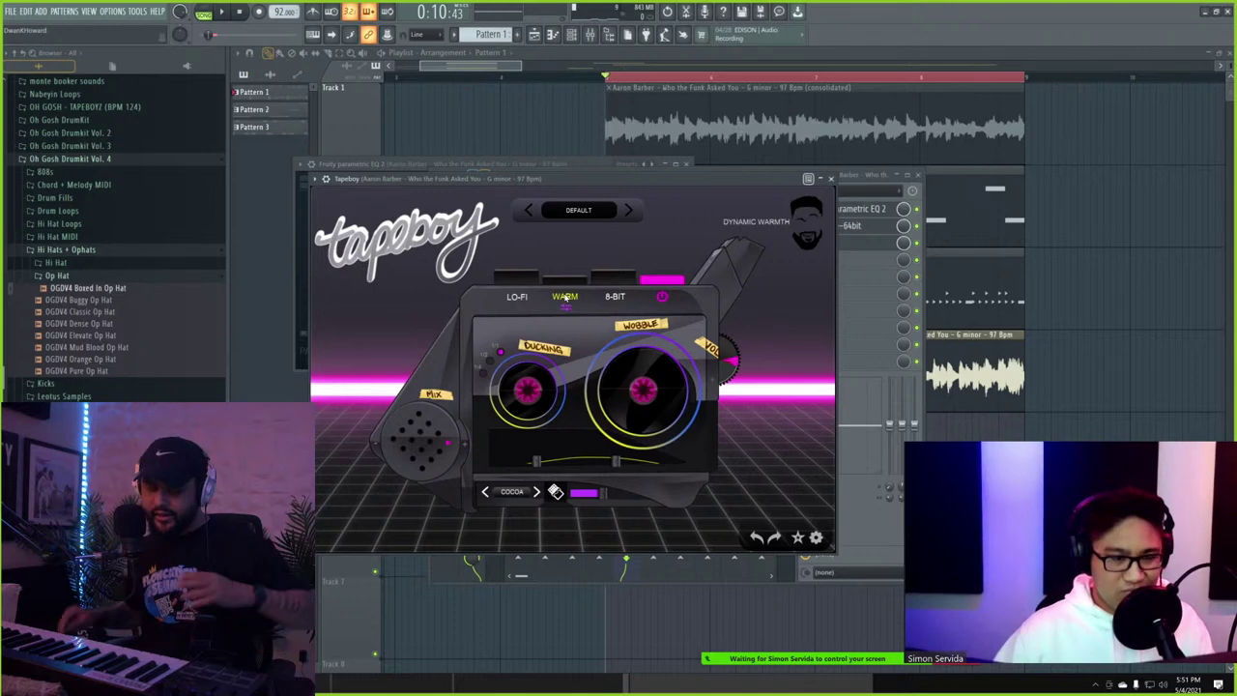
# - Open the melody clip's sample settings from Track 4, adjust its pitch shift and audition the loop
pyautogui.press('F12')
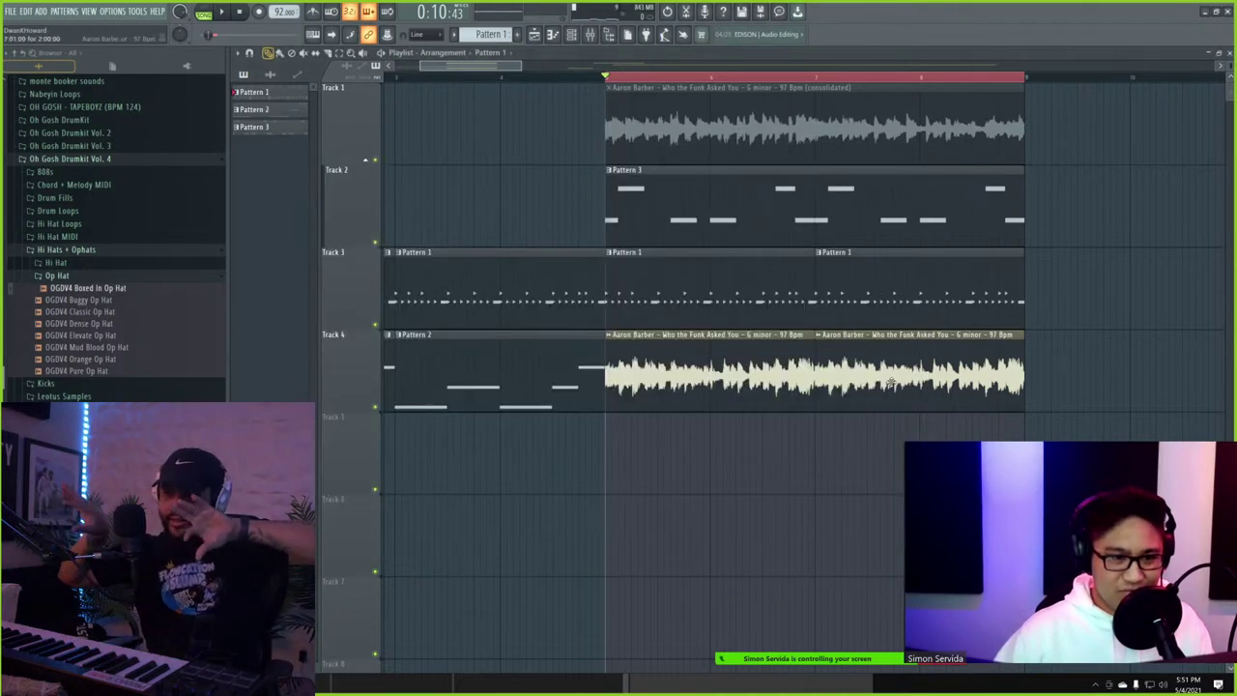
pyautogui.doubleClick(741, 356)
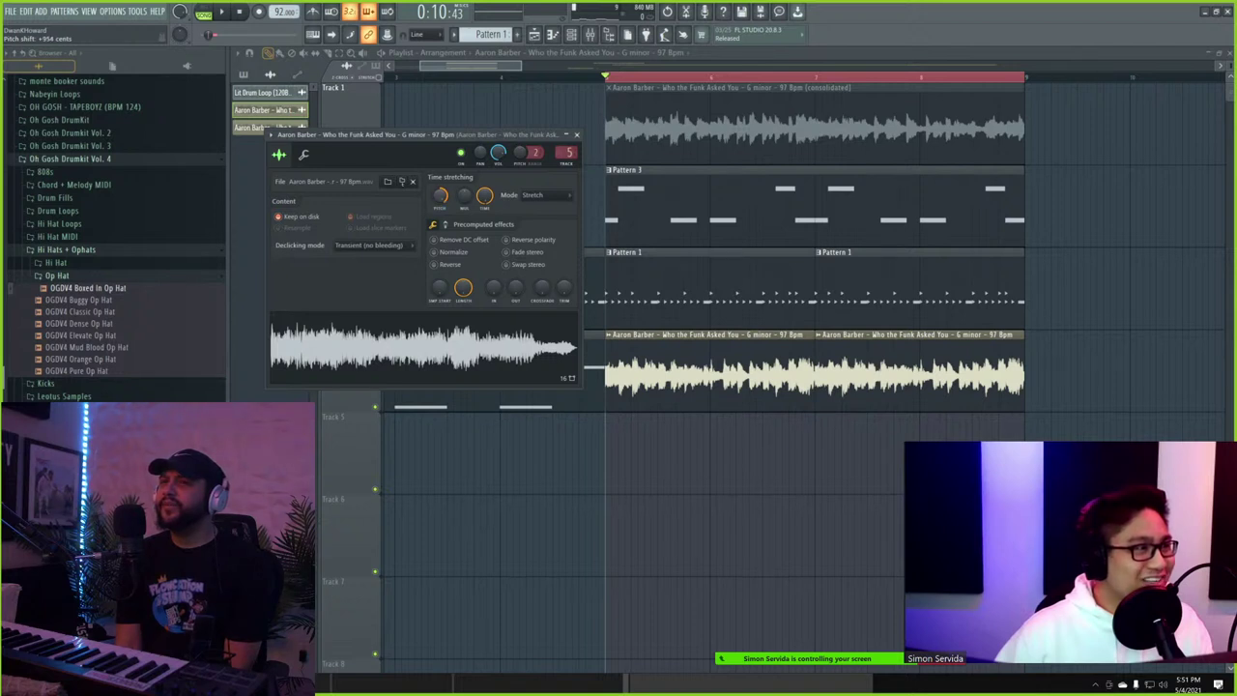
pyautogui.press('space')
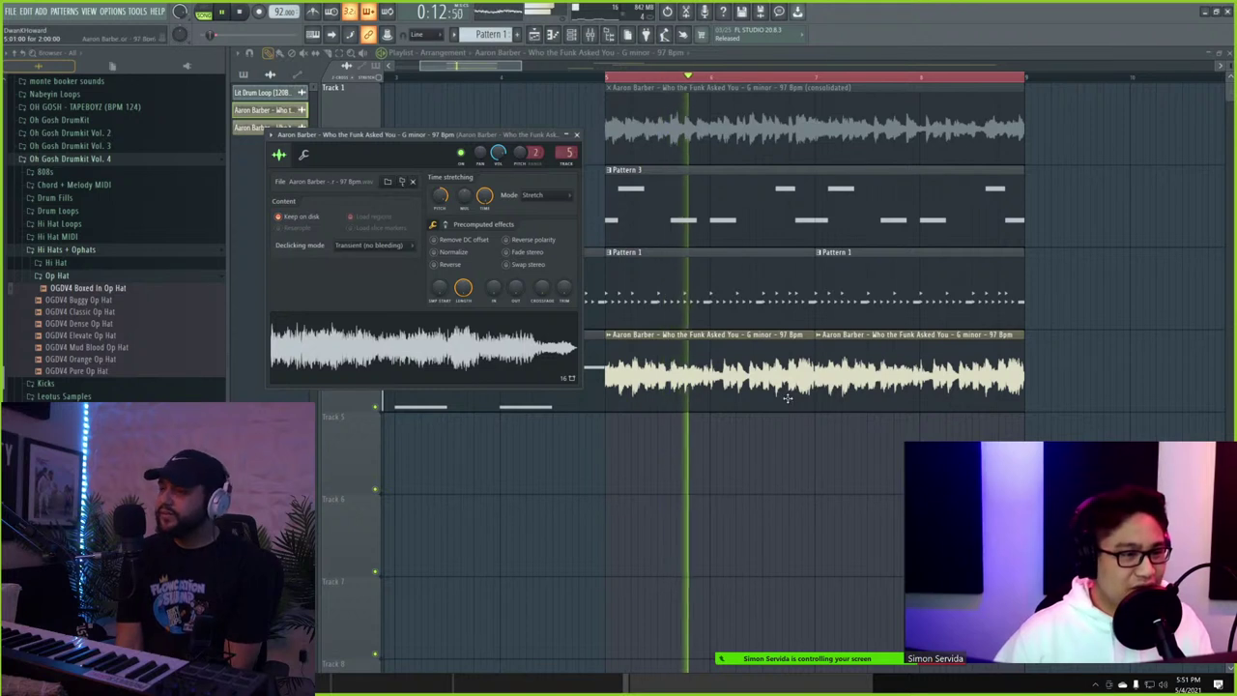
pyautogui.press('space')
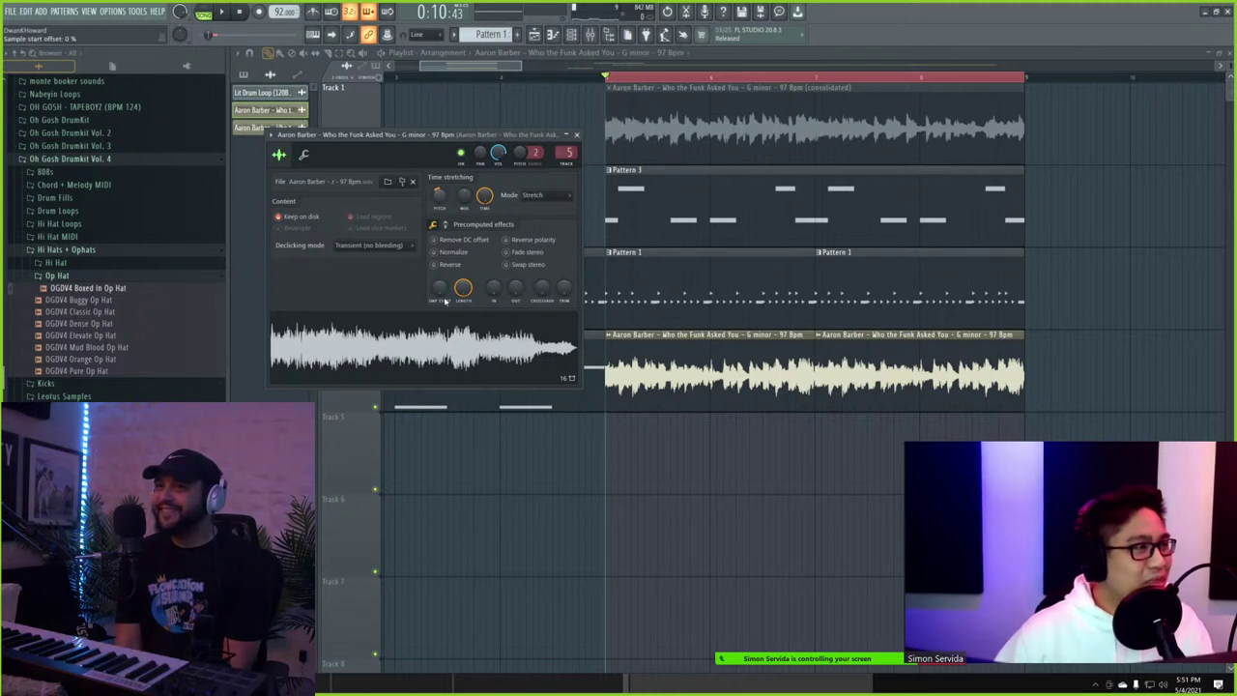
# - Play the loop with HalfTime bypassed and lower the melody insert's volume to 88% (-2.7 dB)
pyautogui.press('F9')
pyautogui.press('space')
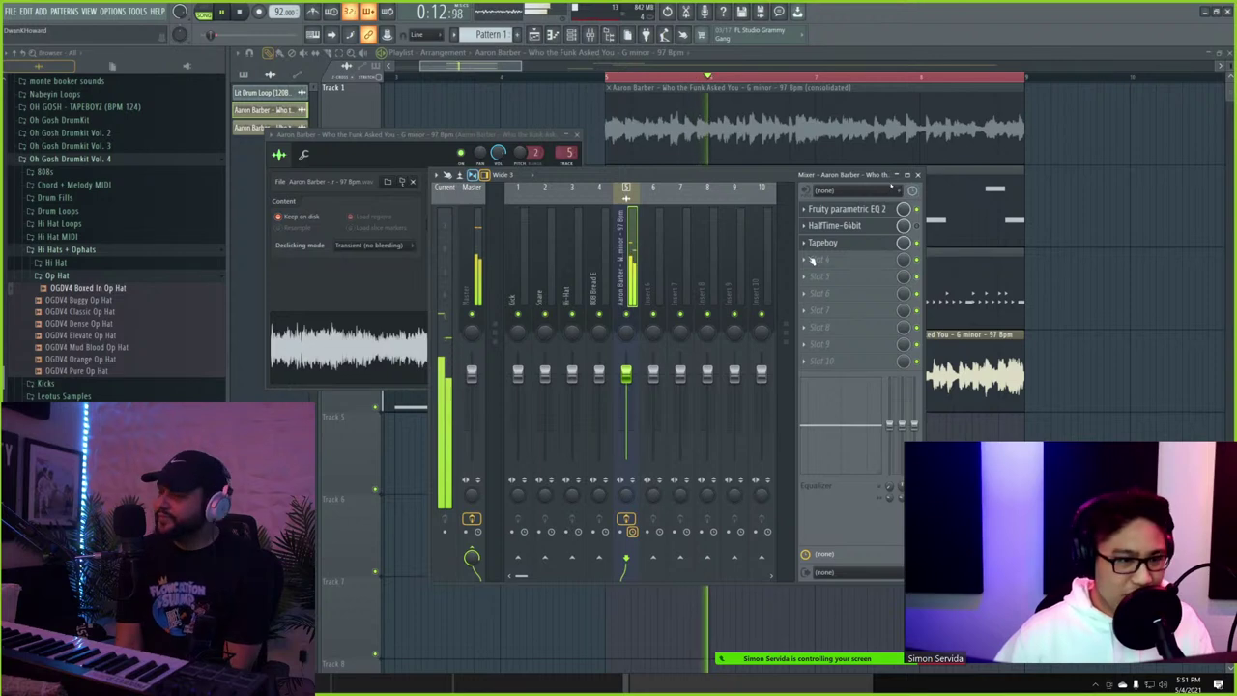
pyautogui.moveTo(627, 379); pyautogui.dragTo(628, 389)
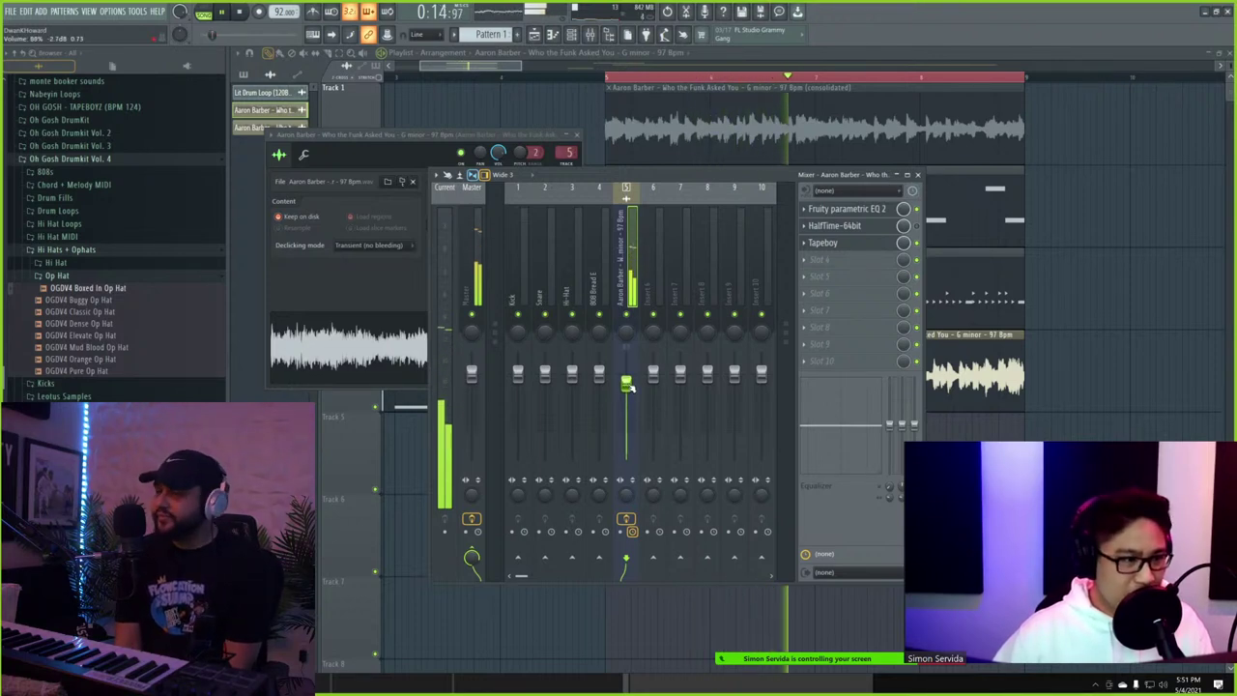
# - Route the drum channels from Gamer Kick to Boxed In Op Hat to mixer tracks 6 through 10 and check the mixer
pyautogui.click(572, 35)
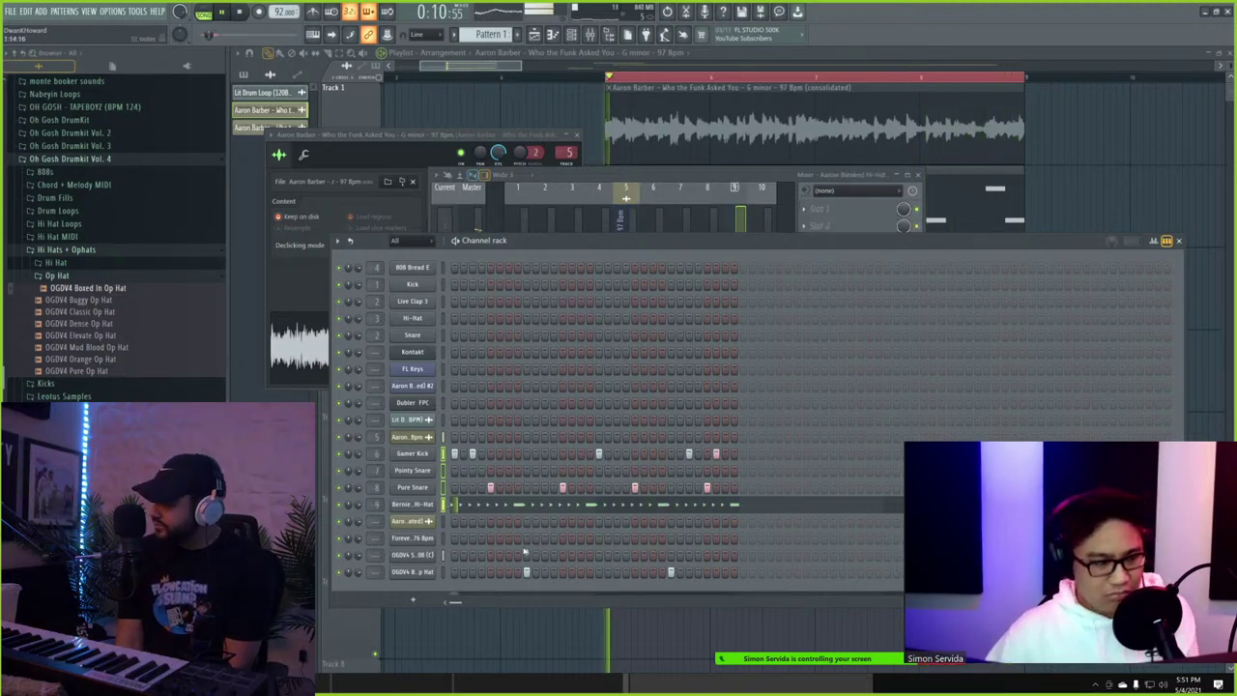
pyautogui.hotkey('ctrl', 'l')
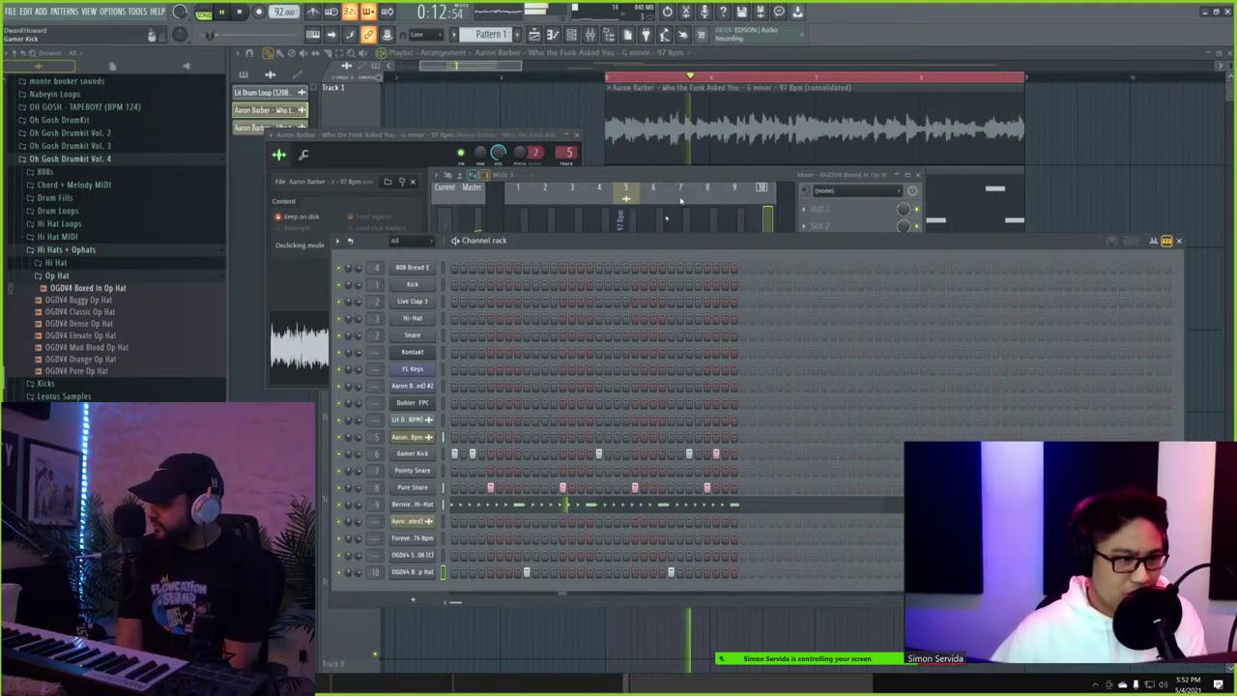
pyautogui.click(701, 175)
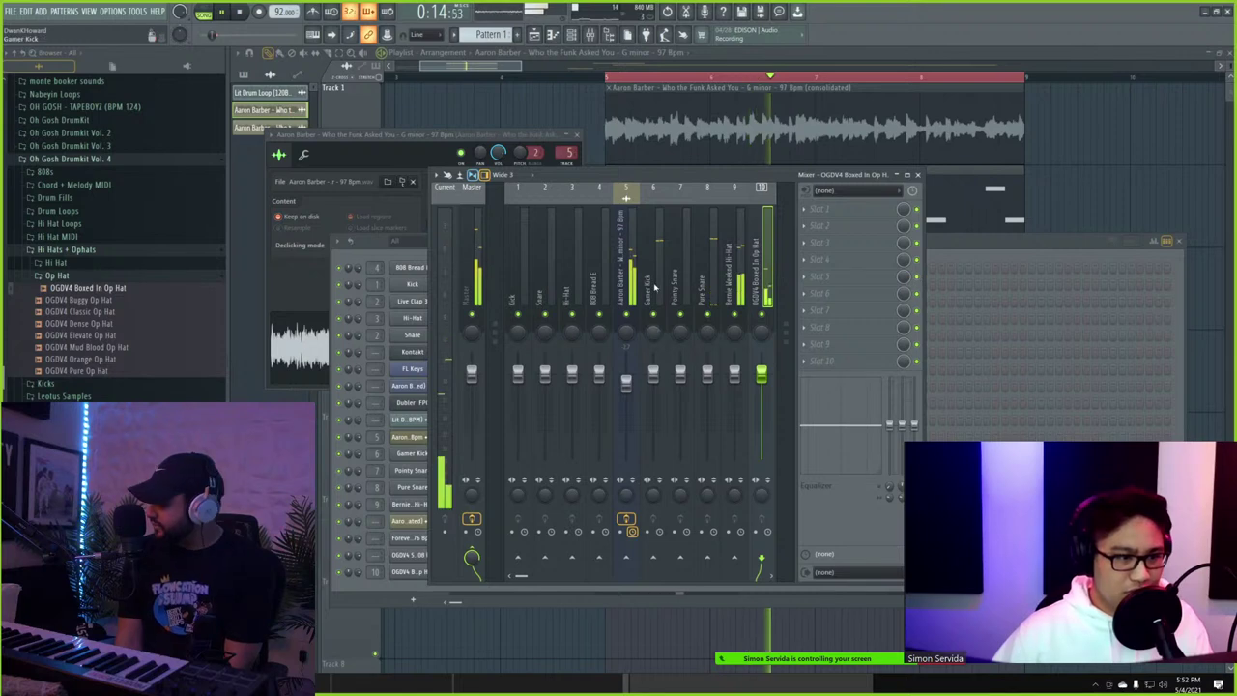
# - Route the OGDV4 Summer 808 channel to mixer track 11 and return to the playlist
pyautogui.hscroll(3, 754, 275)
pyautogui.click(966, 244)
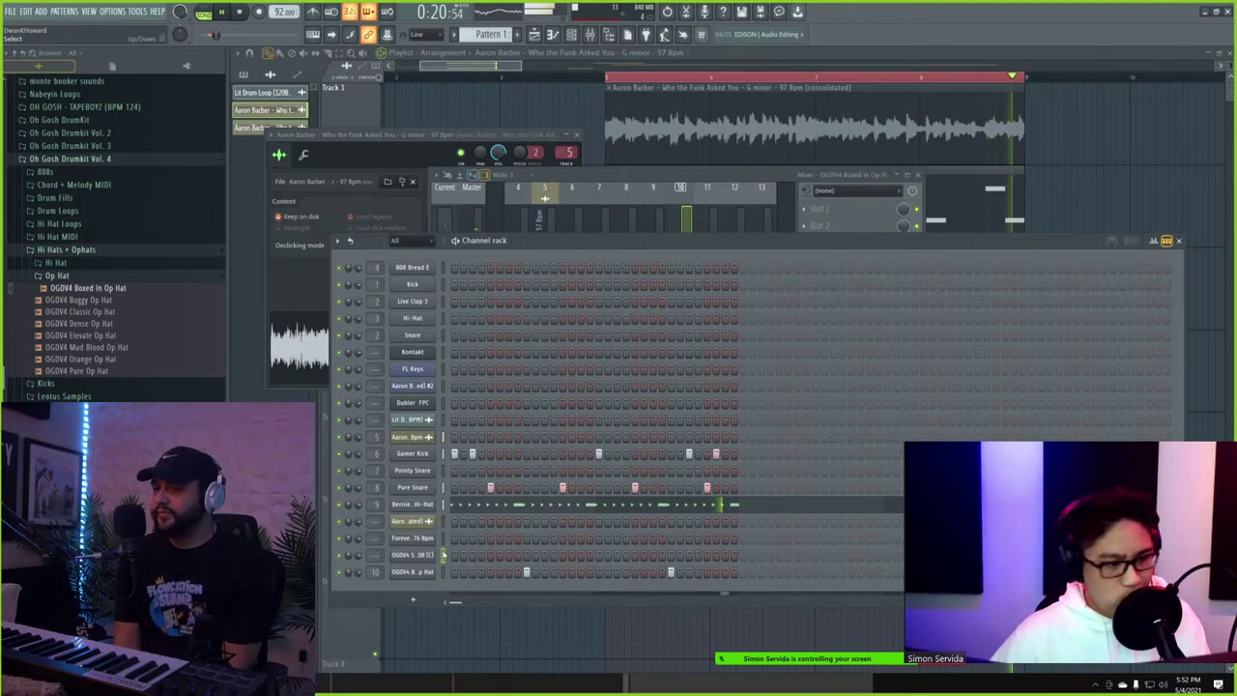
pyautogui.press('F12')
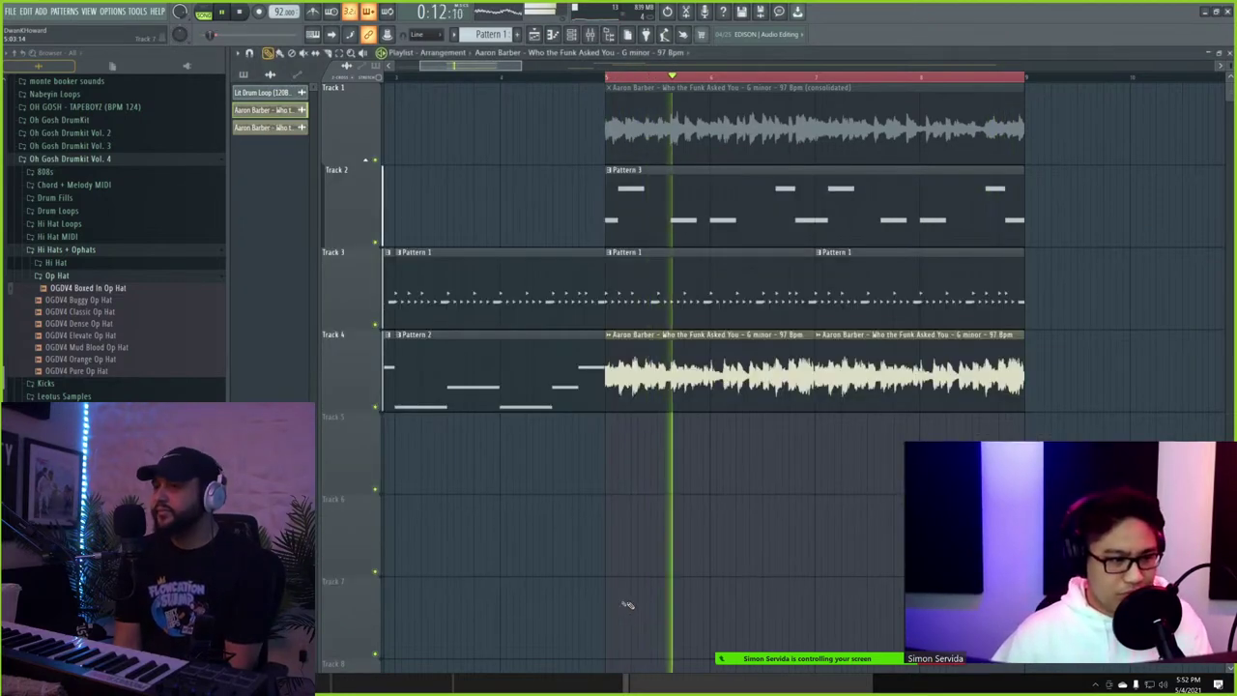
# - Check the Summer 808 notes in Pattern 3, mute playlist Track 4 and play the loop without the melody
pyautogui.press('space')
pyautogui.doubleClick(649, 215)
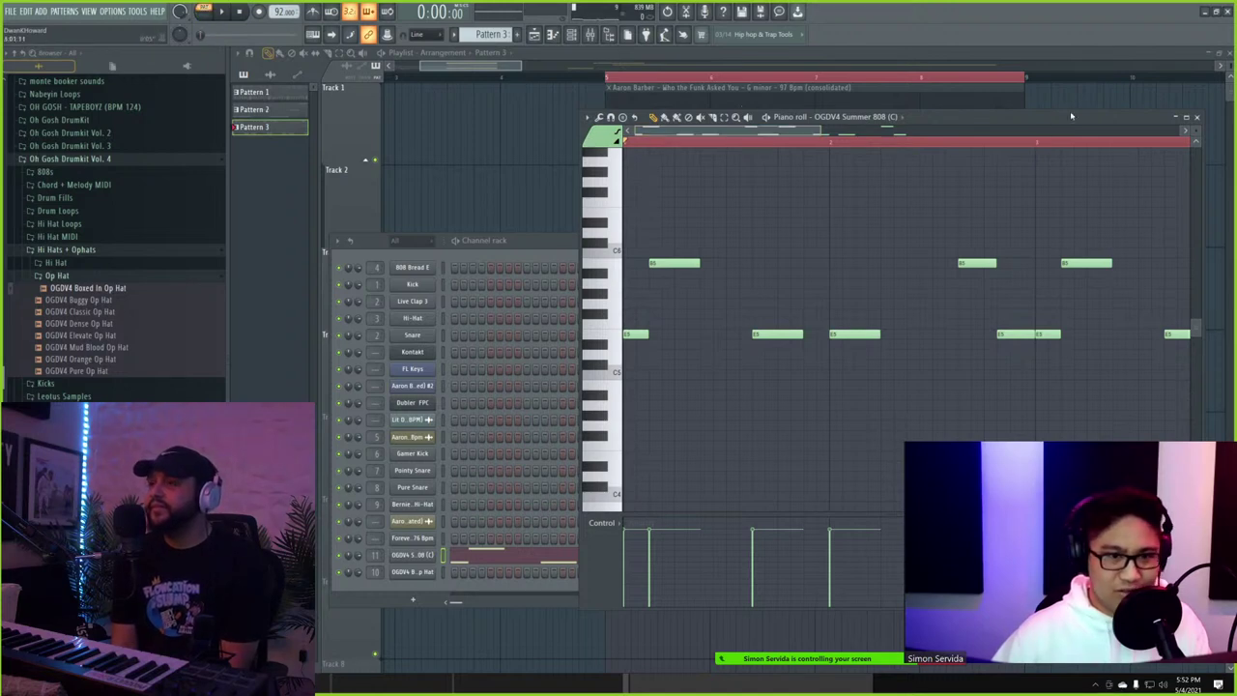
pyautogui.press('F12')
pyautogui.click(376, 409)
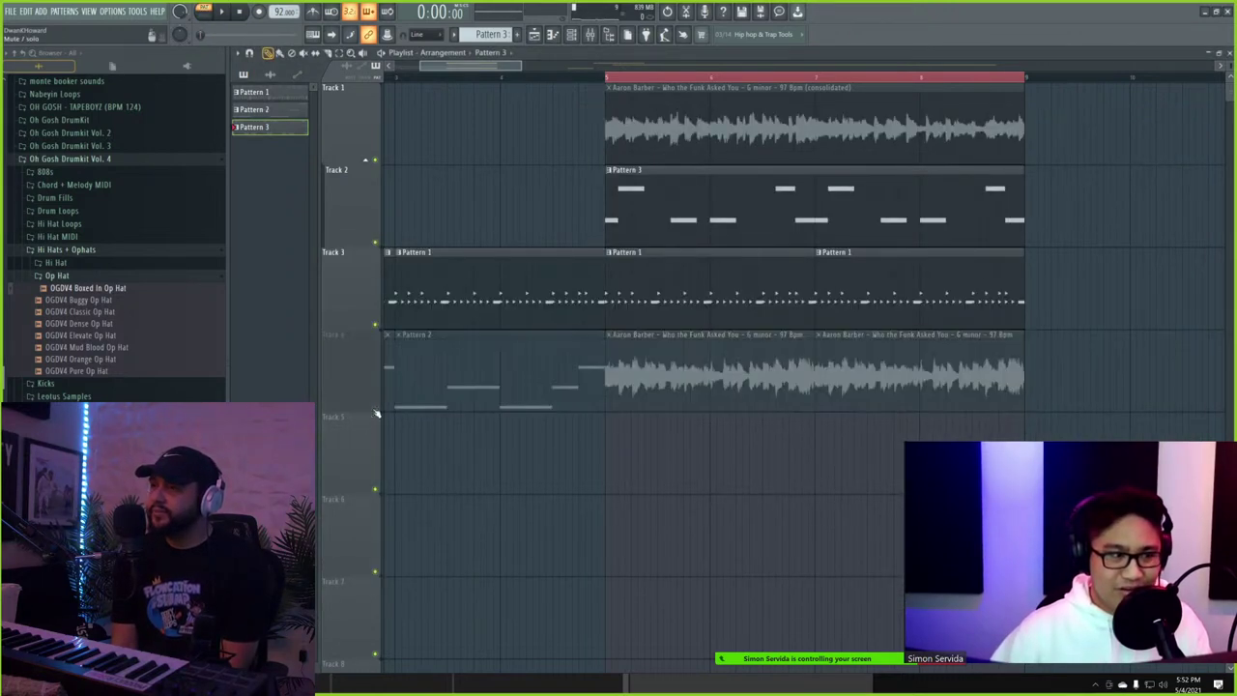
pyautogui.press('space')
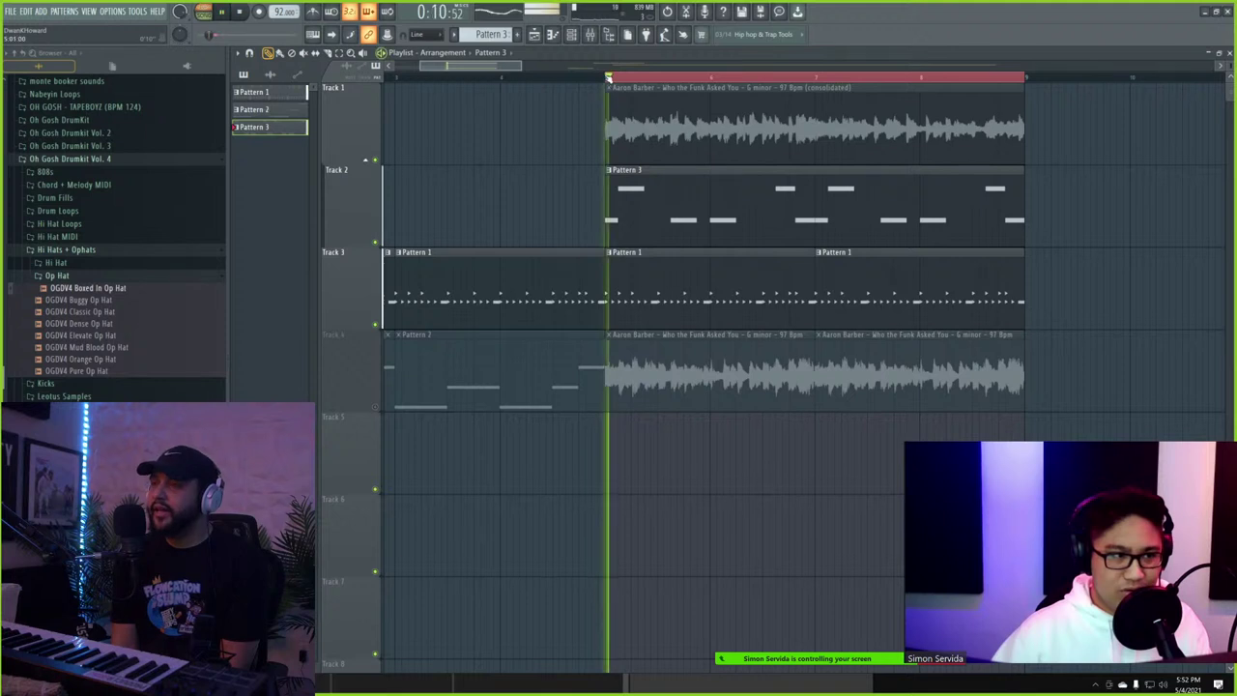
# - Transpose all Summer 808 notes in Pattern 3 down four semitones by ear, so they sit on C5 and G5
pyautogui.doubleClick(663, 188)
pyautogui.hotkey('ctrl', 'a')
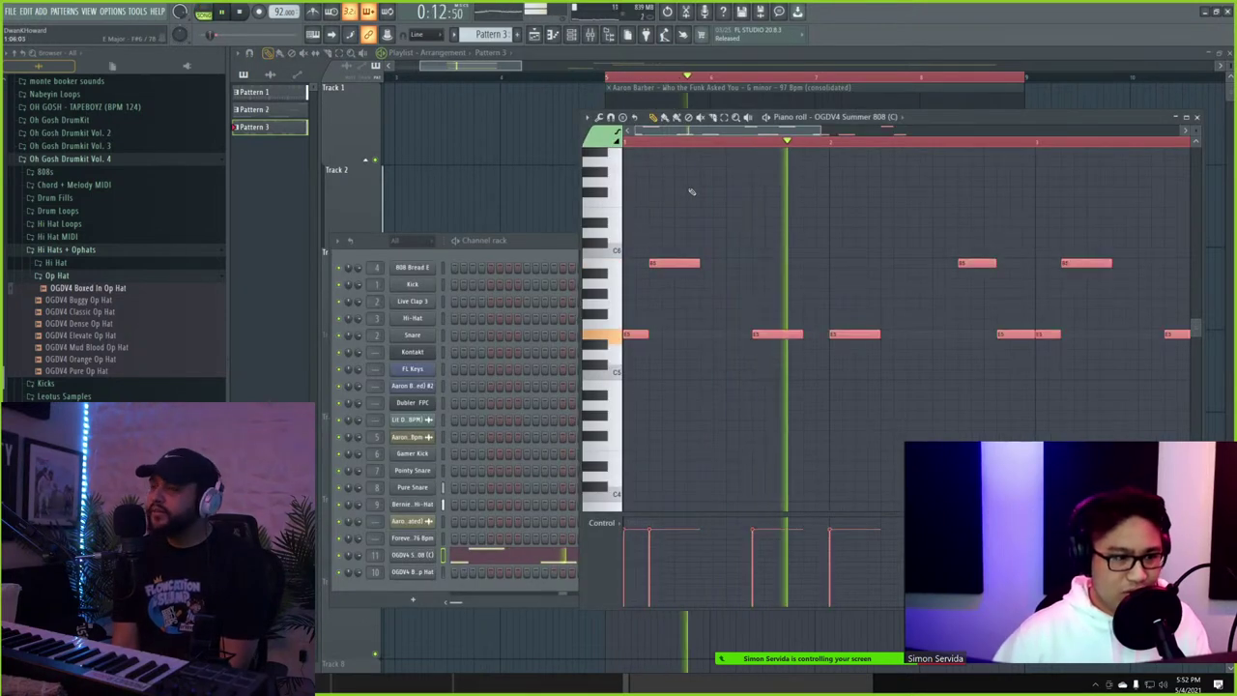
pyautogui.hotkey('ctrl', 'Down')
pyautogui.press('Up')
pyautogui.press('Up')
pyautogui.press('Up')
pyautogui.press('Up')
pyautogui.press('Up')
pyautogui.press('Up')
pyautogui.press('Up')
pyautogui.press('Up')
pyautogui.press('Up')
pyautogui.press('Up')
pyautogui.press('Up')
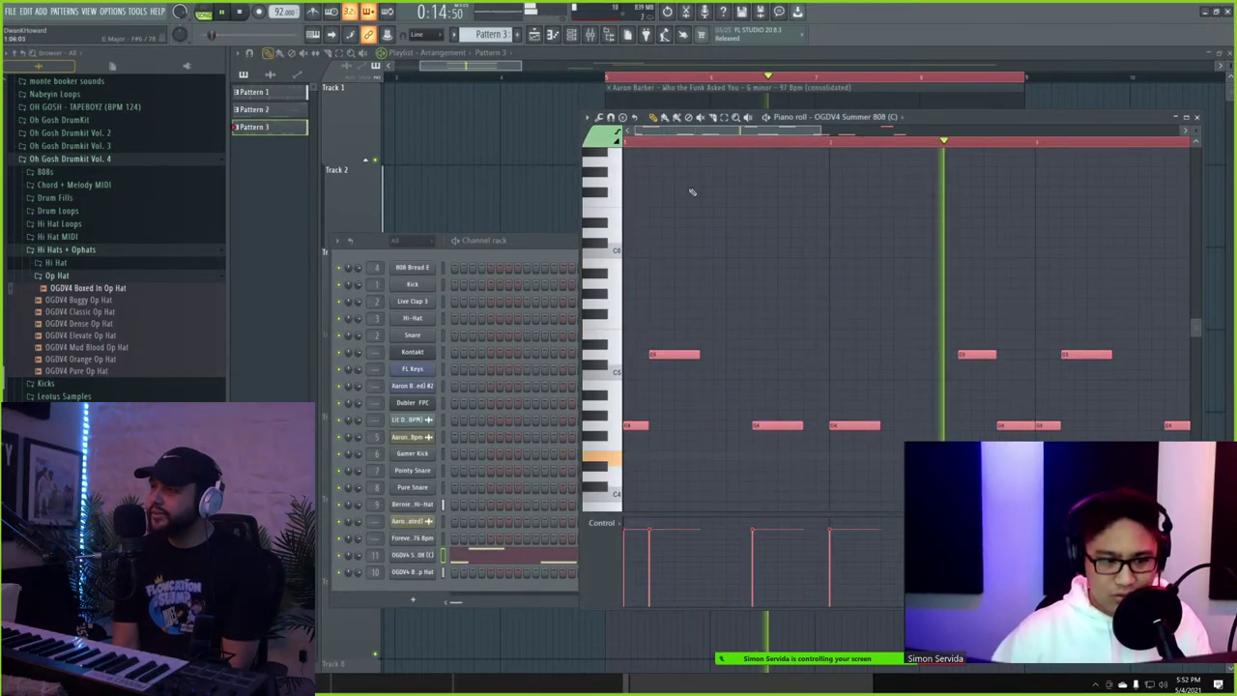
pyautogui.press('Down')
pyautogui.press('Down')
pyautogui.press('Down')
pyautogui.press('Down')
pyautogui.press('Down')
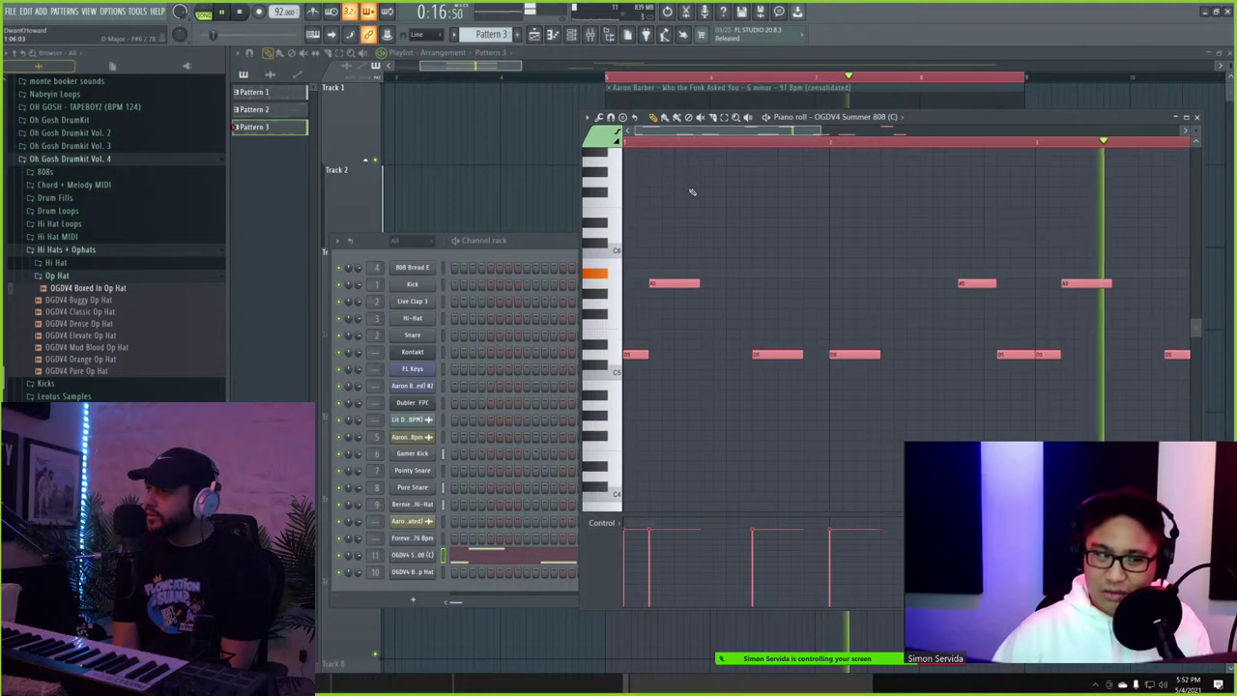
pyautogui.press('Up')
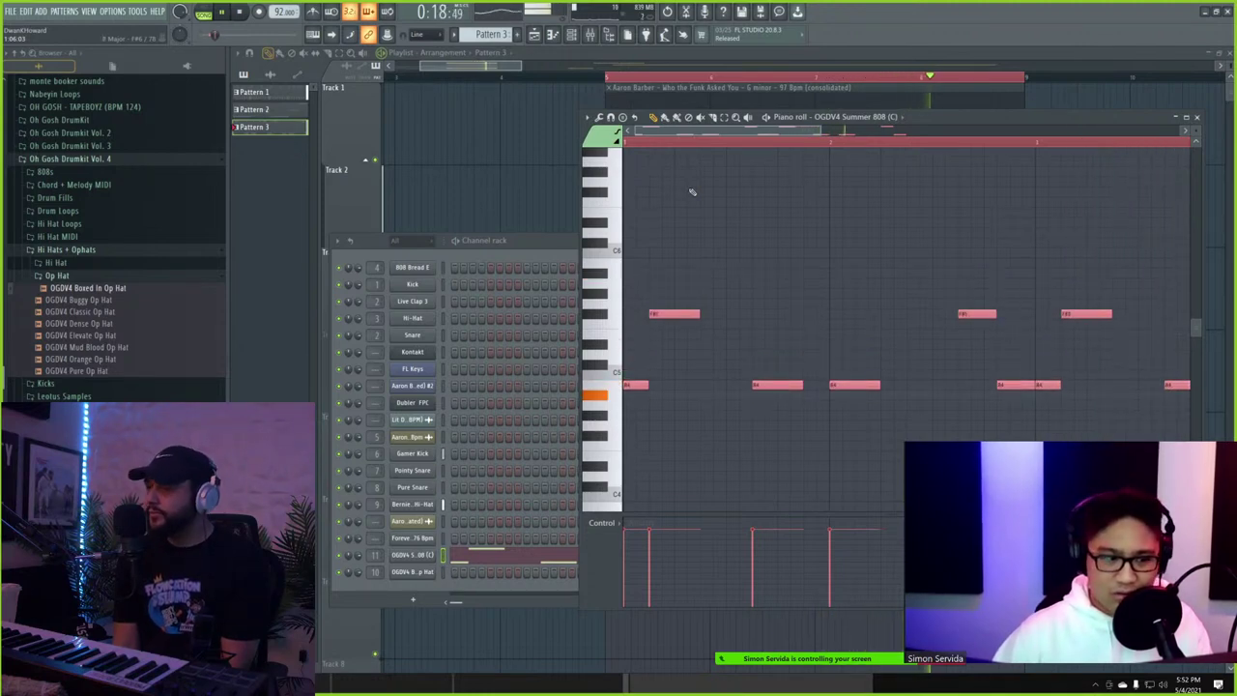
pyautogui.press('Up')
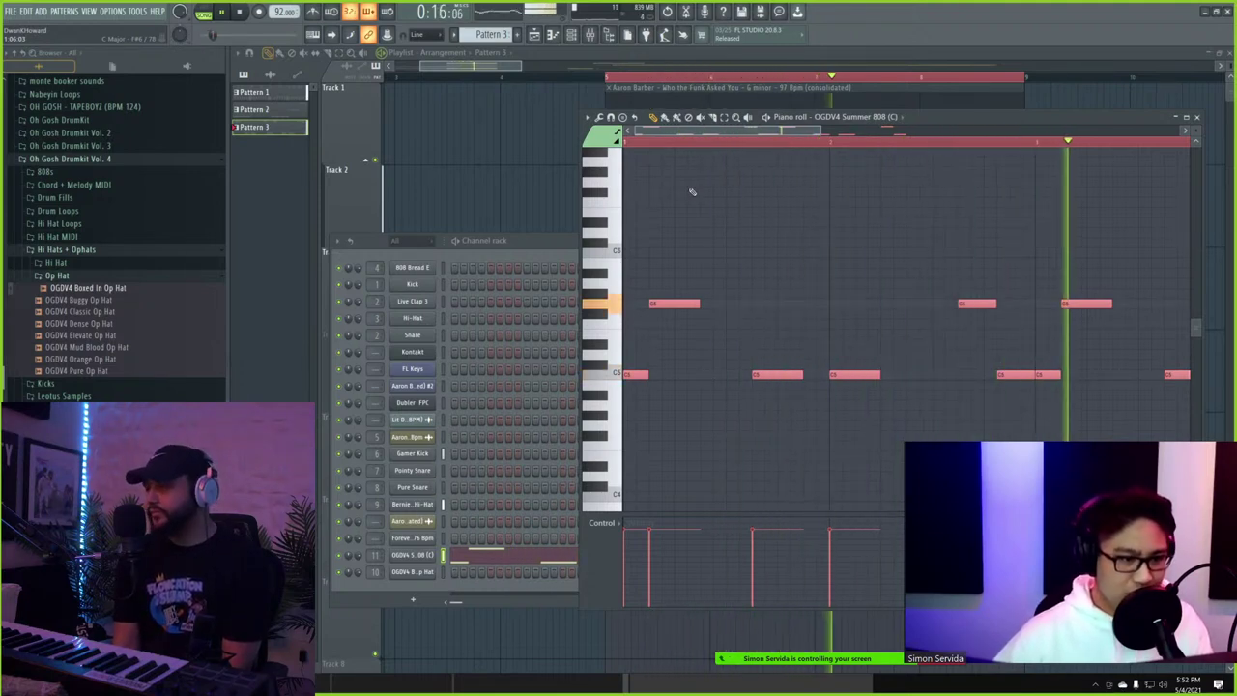
# - Load Fruity Parametric EQ 2 into slot 1 of the Summer 808's insert and sweep band 7 as a low-pass between 20 Hz and 20000 Hz
pyautogui.press('F9')
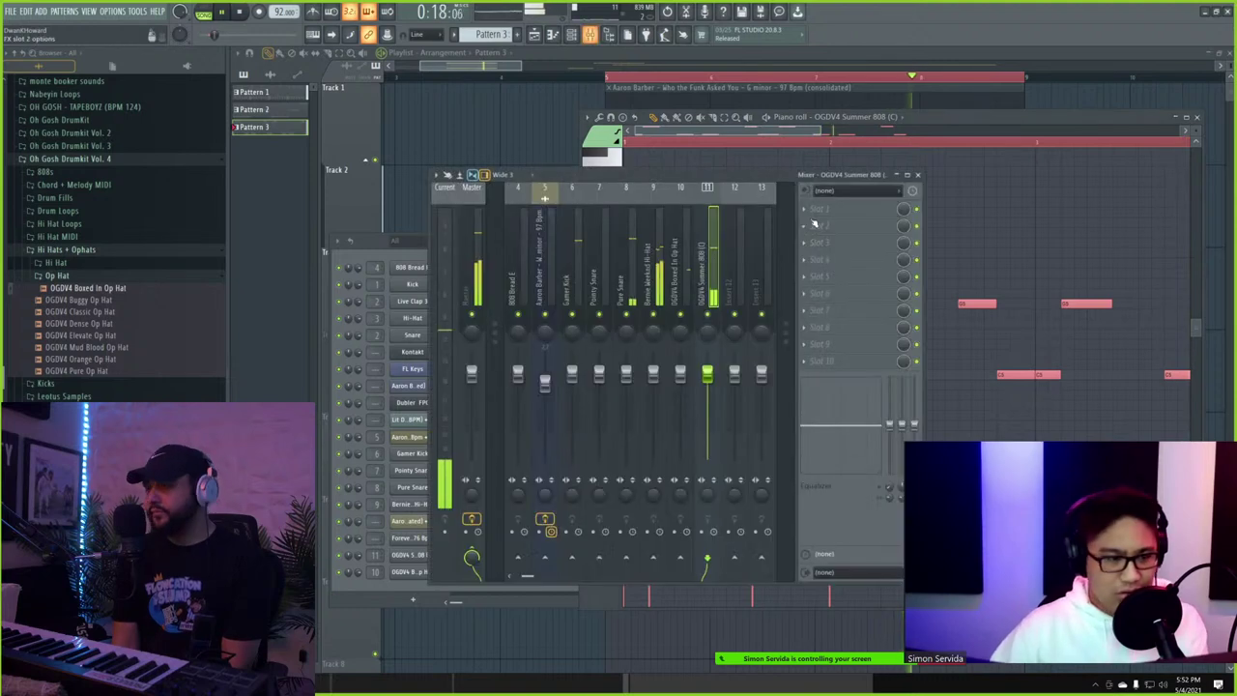
pyautogui.click(808, 215)
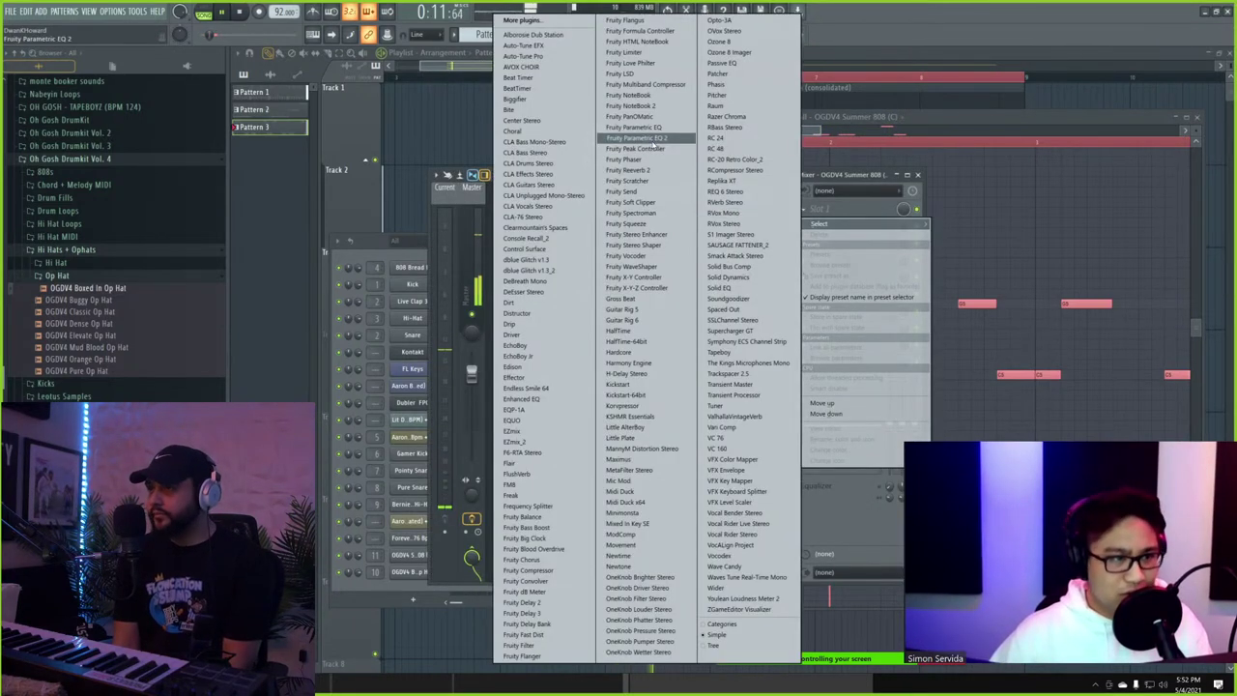
pyautogui.click(653, 141)
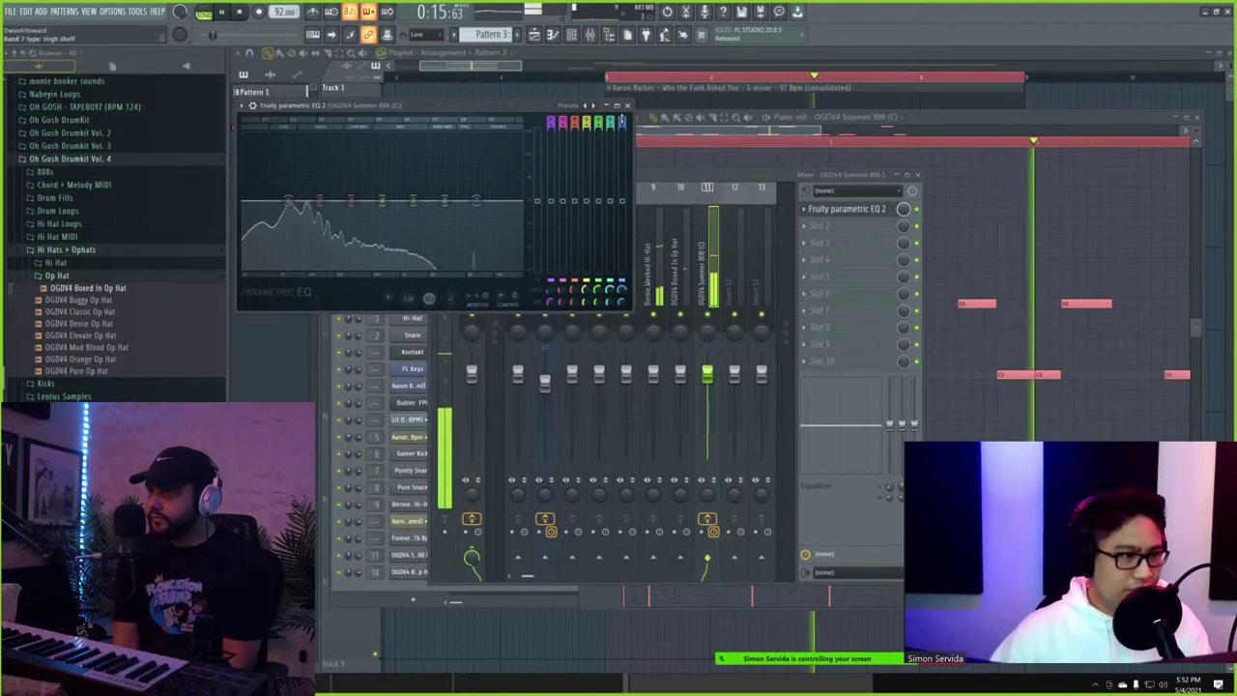
pyautogui.moveTo(622, 281); pyautogui.dragTo(622, 313)
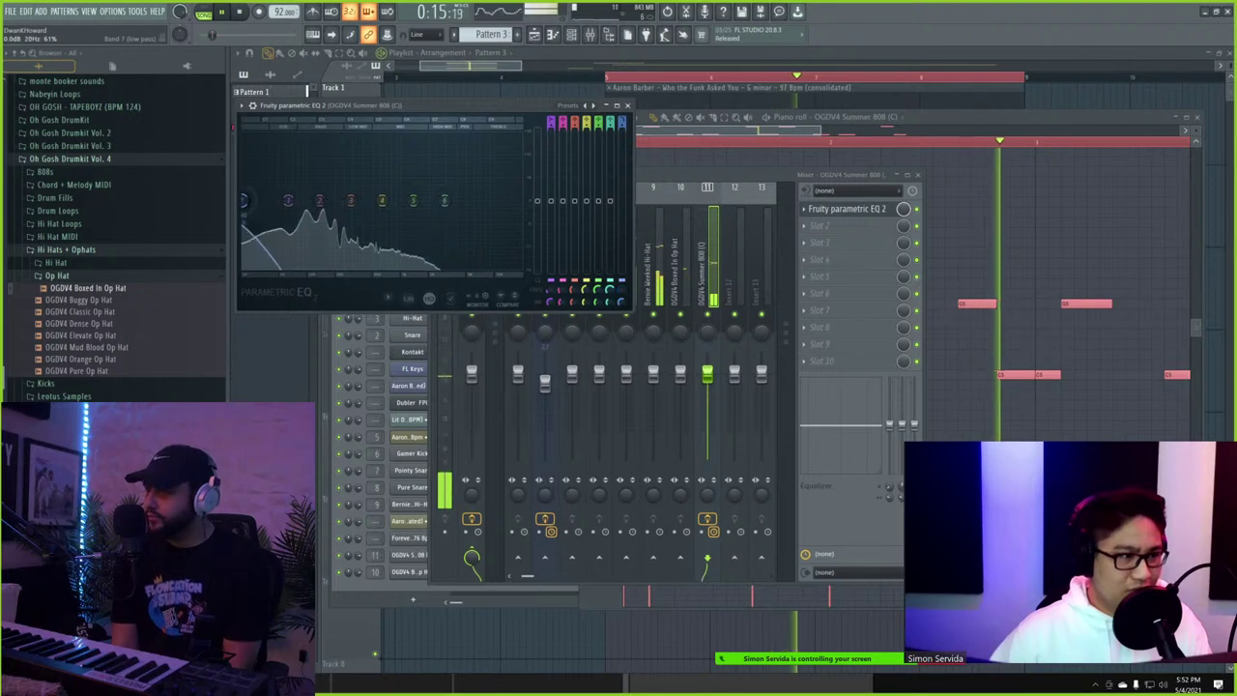
pyautogui.moveTo(462, 200); pyautogui.dragTo(251, 203)
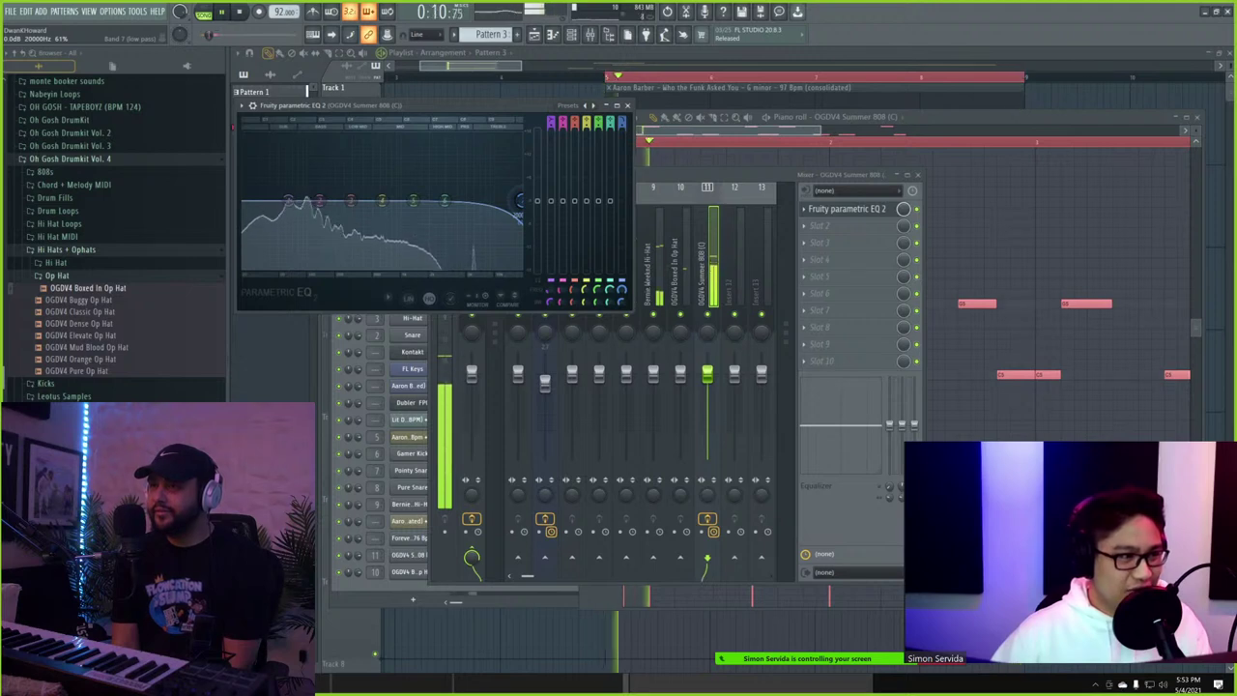
# - Lower band 7's low-pass cutoff on the Summer 808 below 1749 Hz, lining it up with band 5
pyautogui.moveTo(520, 201); pyautogui.dragTo(456, 200)
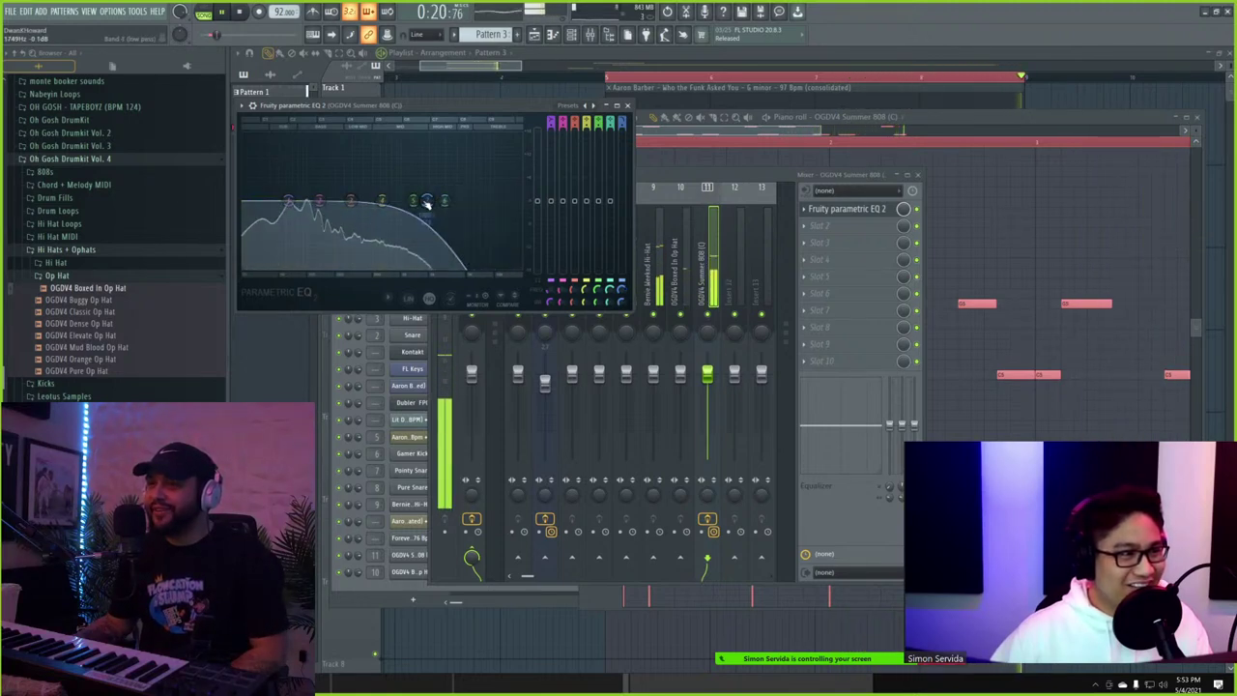
pyautogui.moveTo(426, 200); pyautogui.dragTo(412, 200)
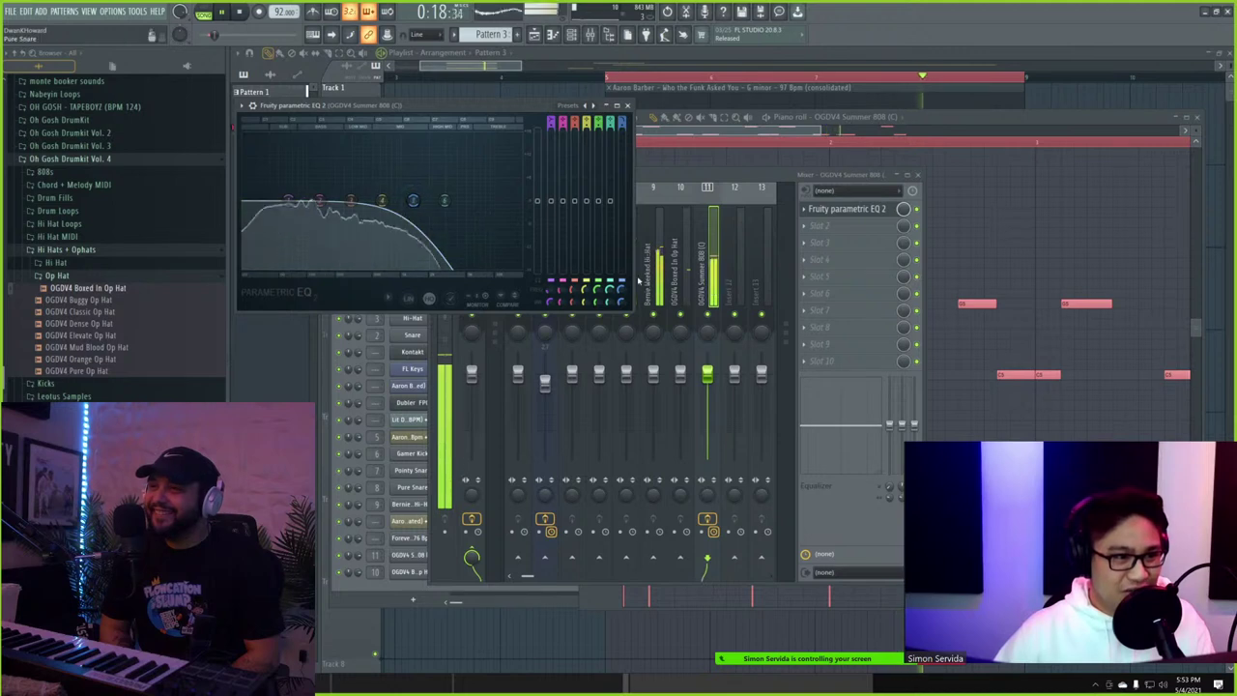
pyautogui.click(908, 138)
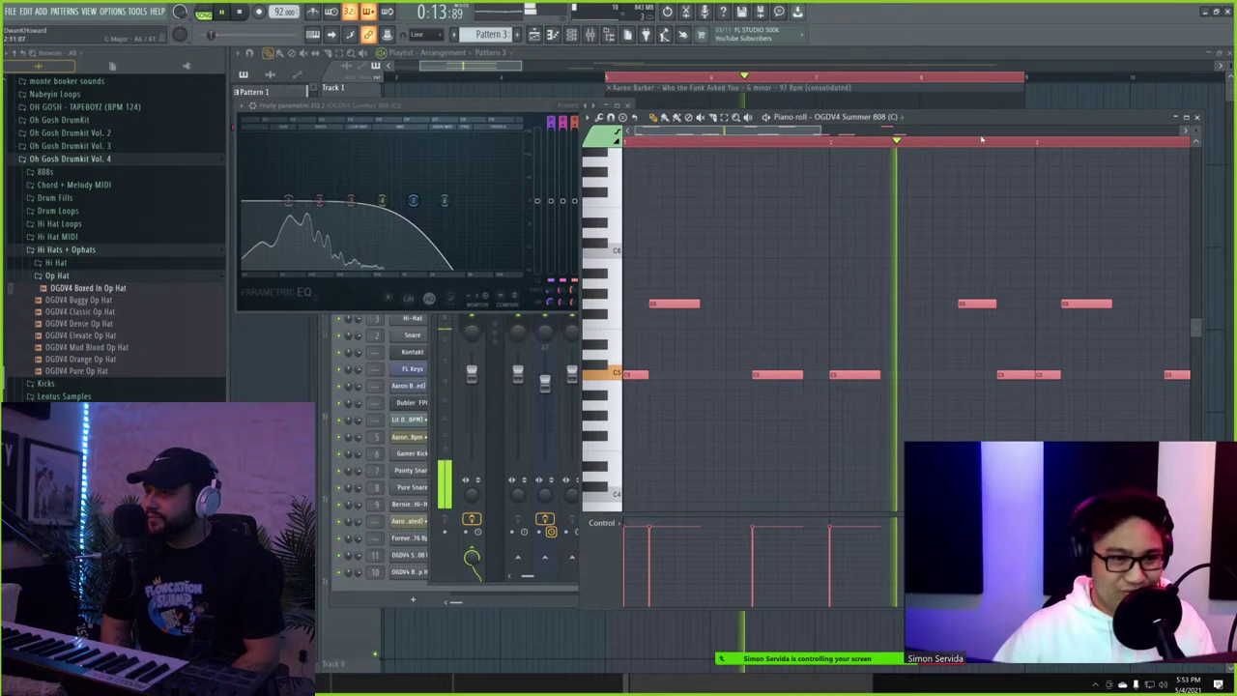
# - Check the pitch shift in the melody clip's sampler settings, then unmute playlist Track 4
pyautogui.click(1061, 55)
pyautogui.doubleClick(863, 337)
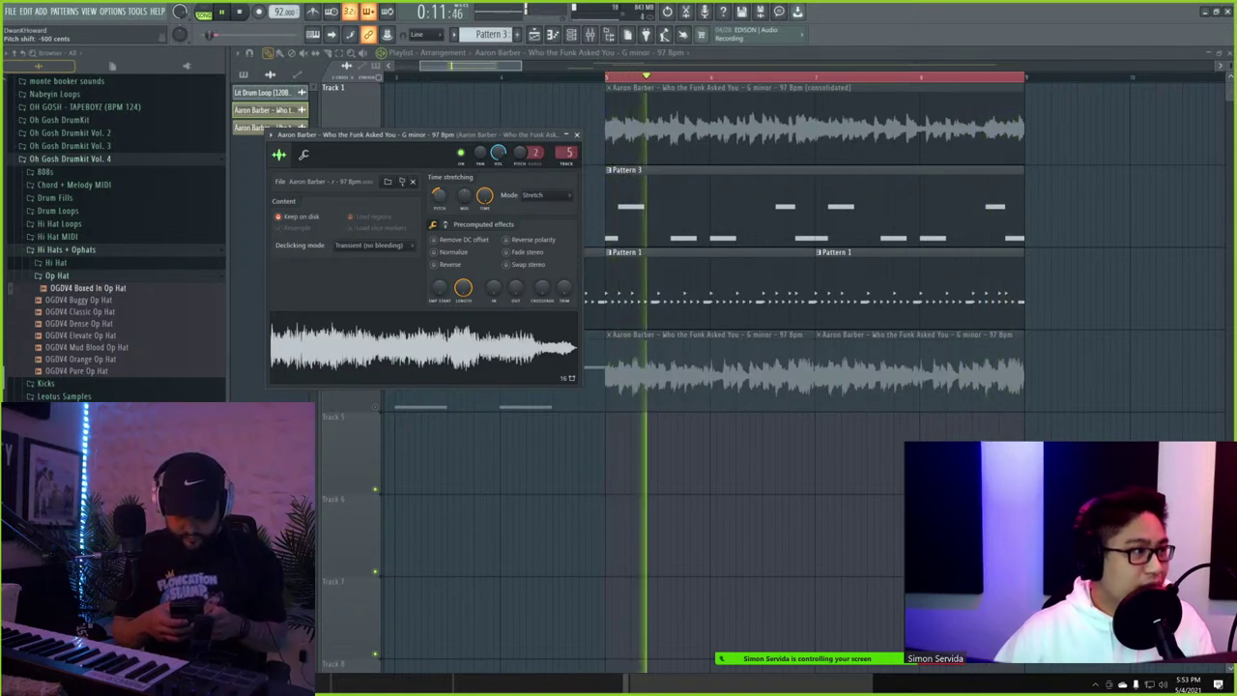
pyautogui.moveTo(438, 198); pyautogui.dragTo(438, 205)
pyautogui.press('Escape')
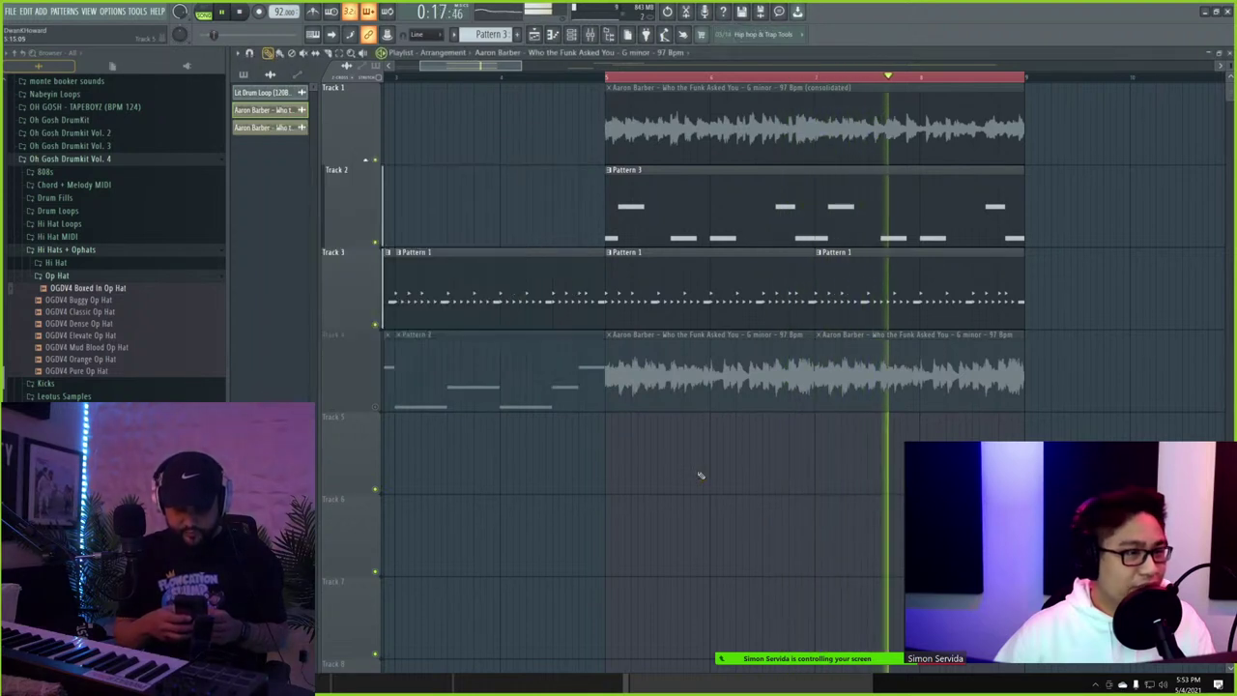
pyautogui.click(376, 408)
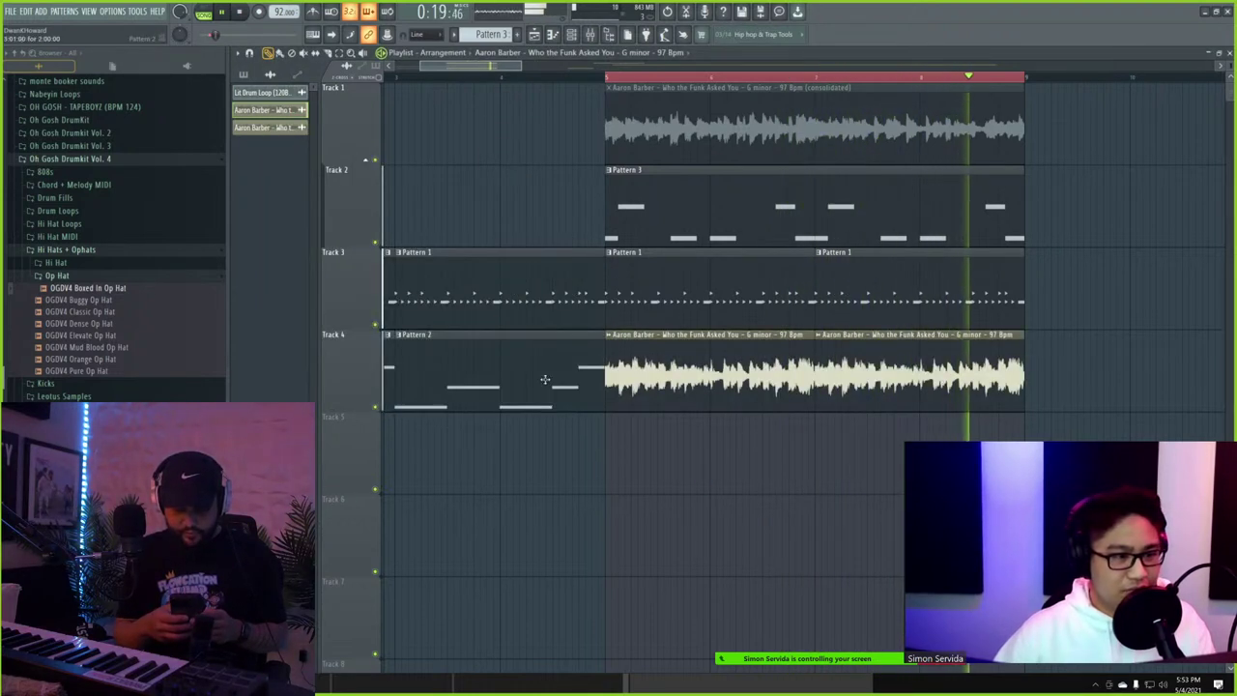
# - Open the Summer 808 channel from Pattern 3, inspect its miscellaneous settings and return to its notes
pyautogui.click(671, 218)
pyautogui.doubleClick(671, 218)
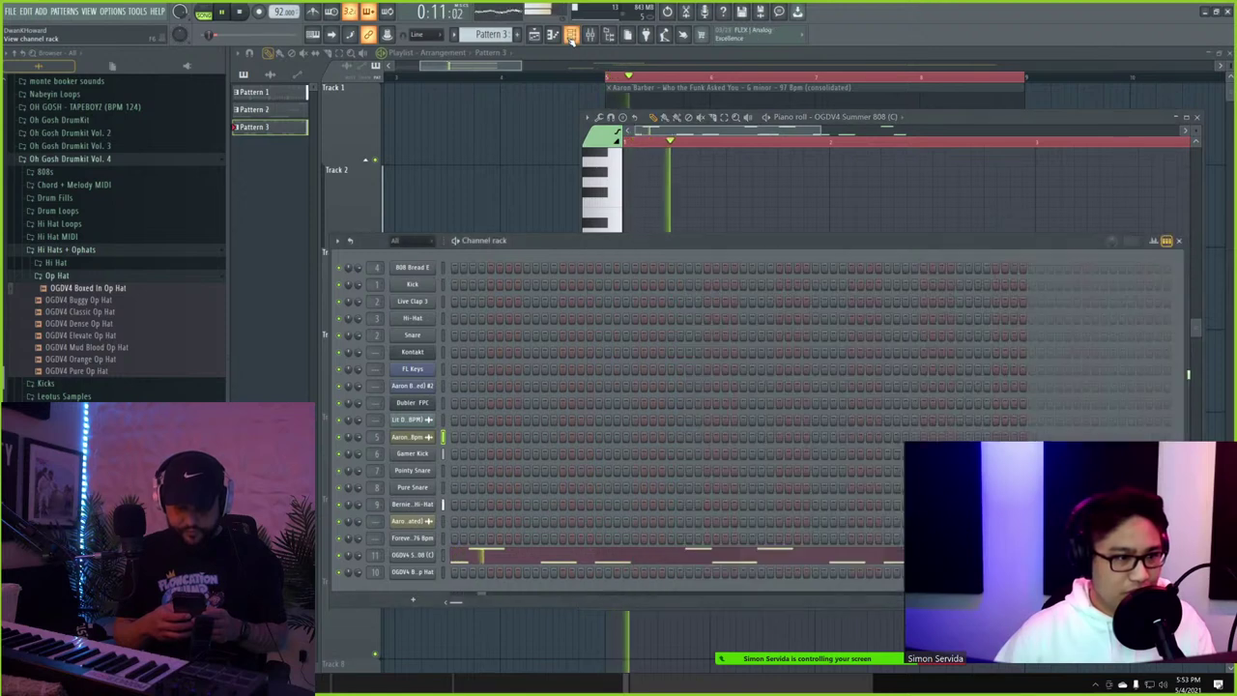
pyautogui.click(412, 555)
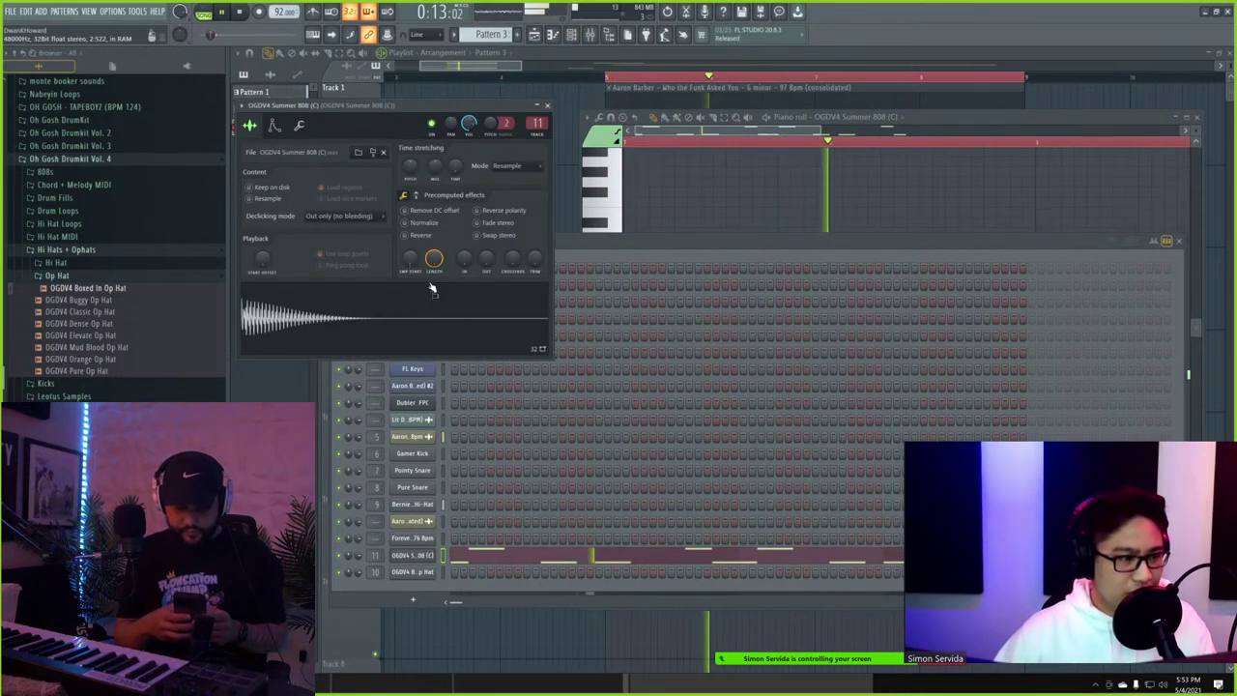
pyautogui.click(298, 126)
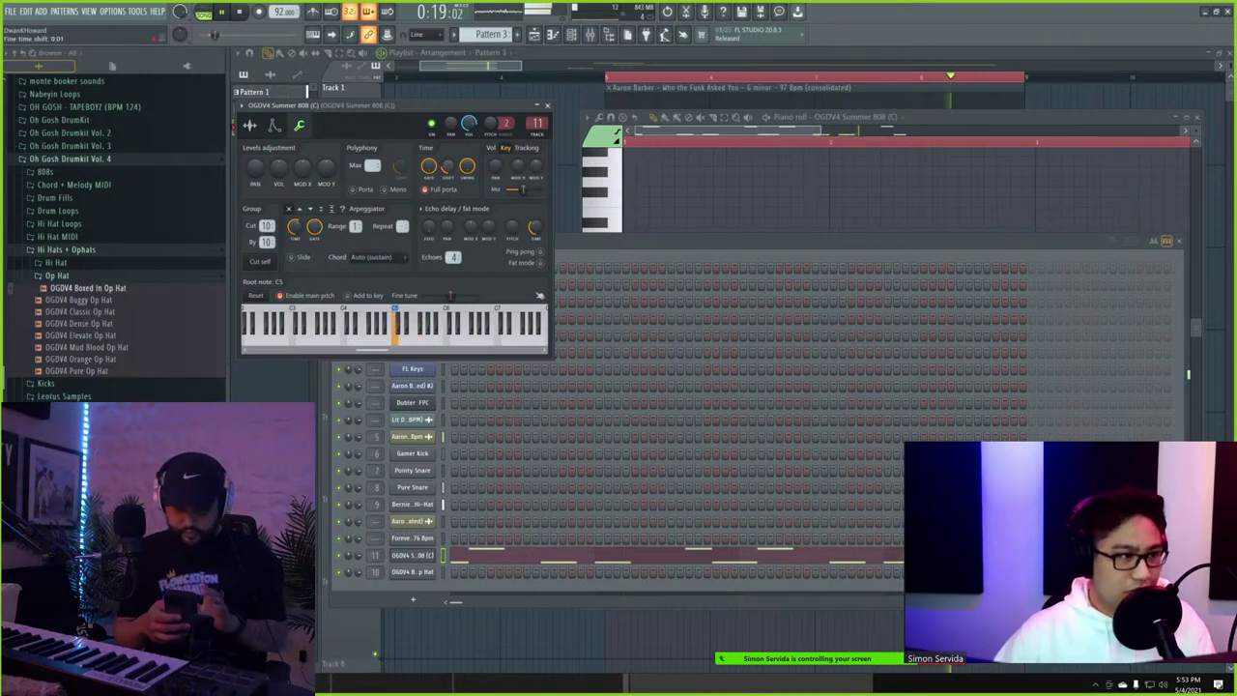
pyautogui.click(720, 197)
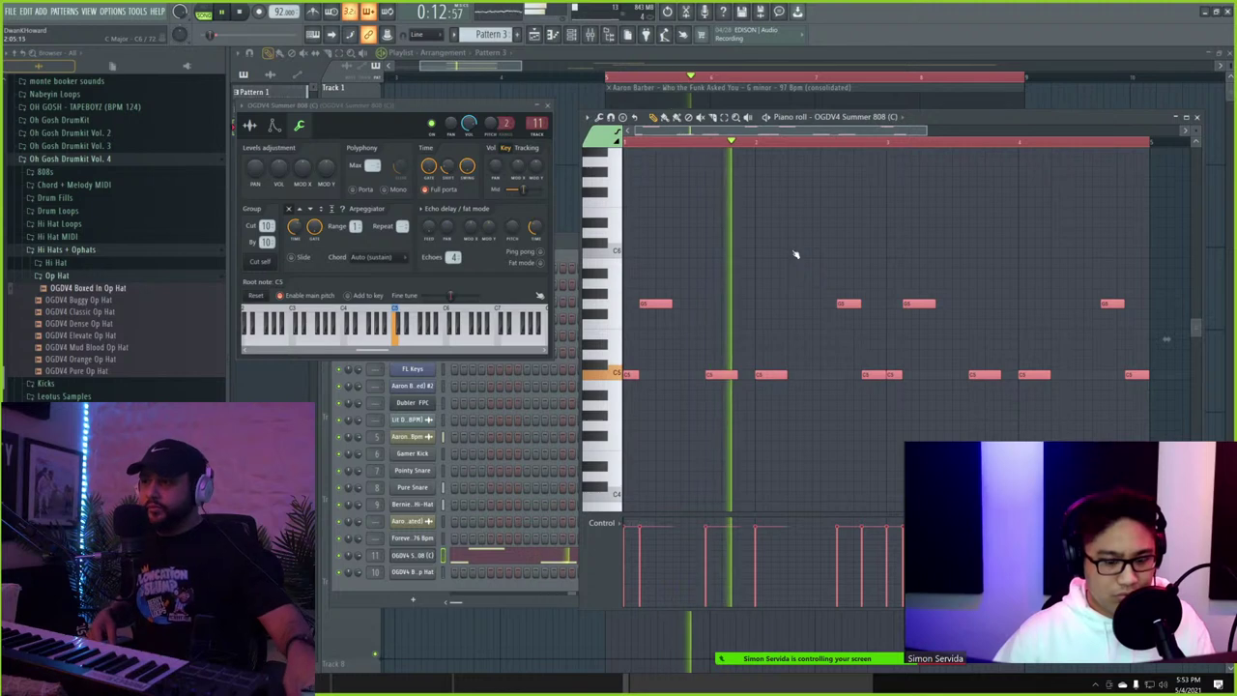
# - Quantize the Summer 808 notes in Pattern 3 and try extending them end to end with quick legato
pyautogui.hotkey('alt', 'q')
pyautogui.press('Escape')
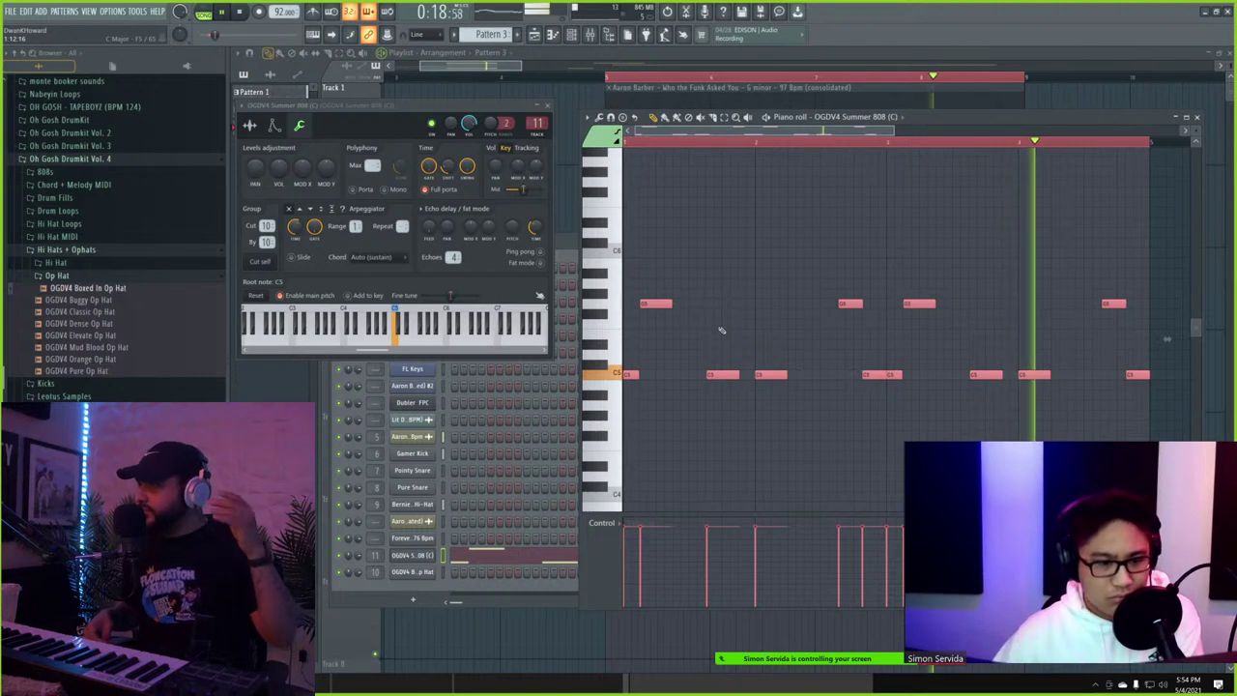
pyautogui.hotkey('ctrl', 'l')
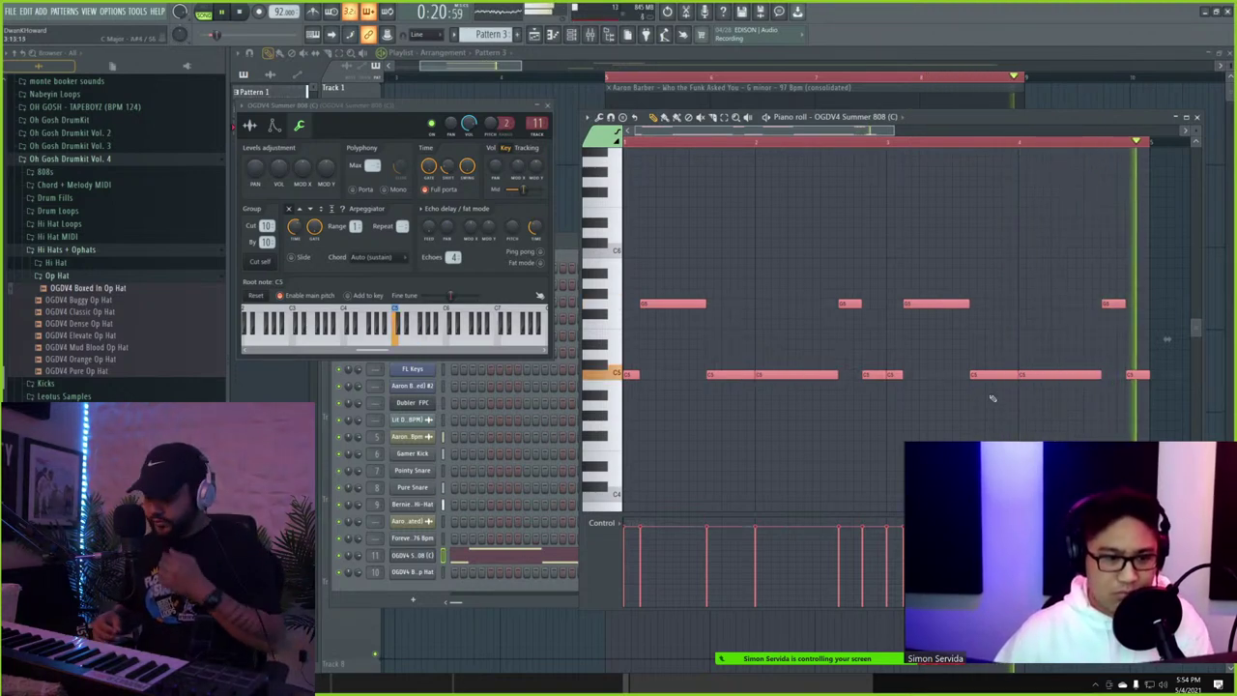
# - Add an extra C5 note to the Summer 808 in bar 4, starting three steps into the bar and four steps long
pyautogui.scroll(3, 1103, 406)
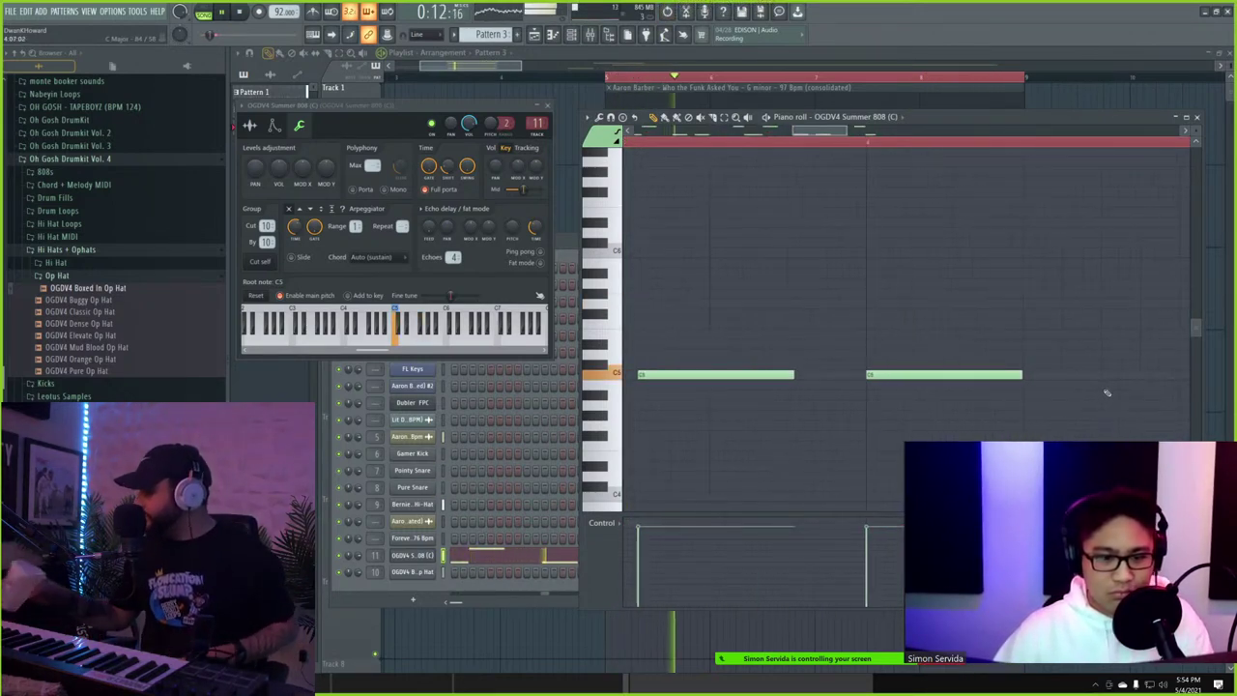
pyautogui.moveTo(1100, 375); pyautogui.dragTo(1060, 373)
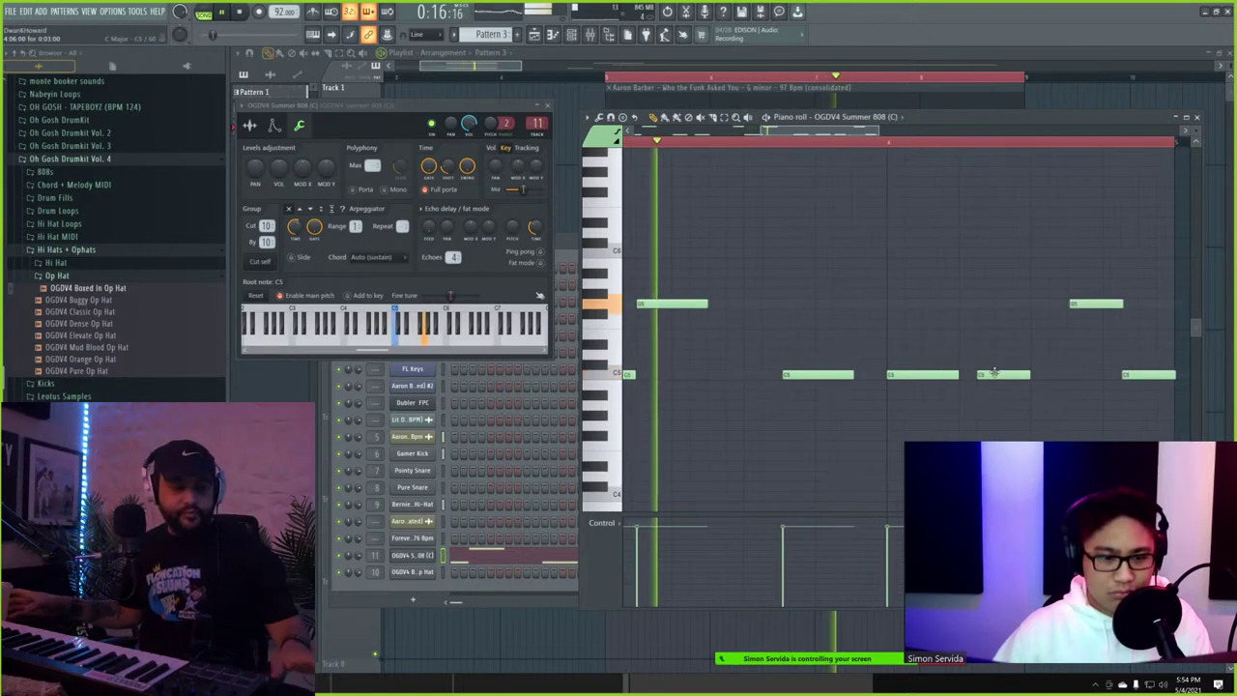
pyautogui.moveTo(996, 374); pyautogui.dragTo(1013, 374)
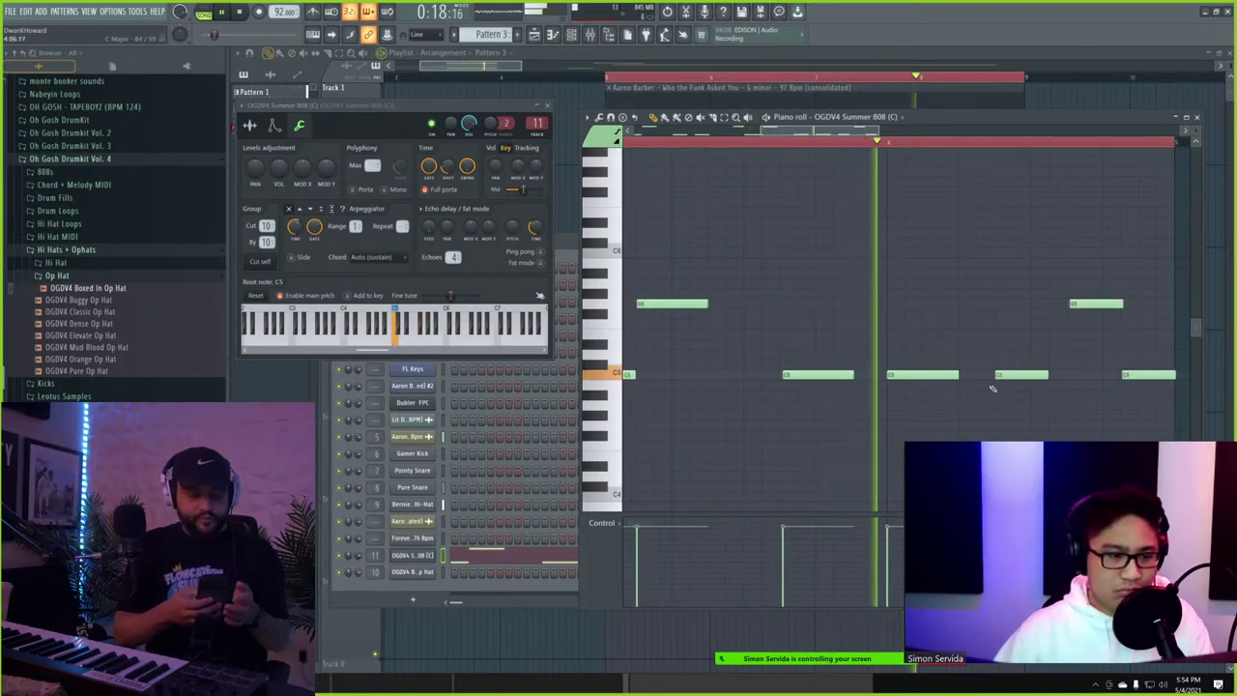
pyautogui.keyDown('shift'); pyautogui.rightClick(943, 375); pyautogui.keyUp('shift')
pyautogui.rightClick(1017, 375)
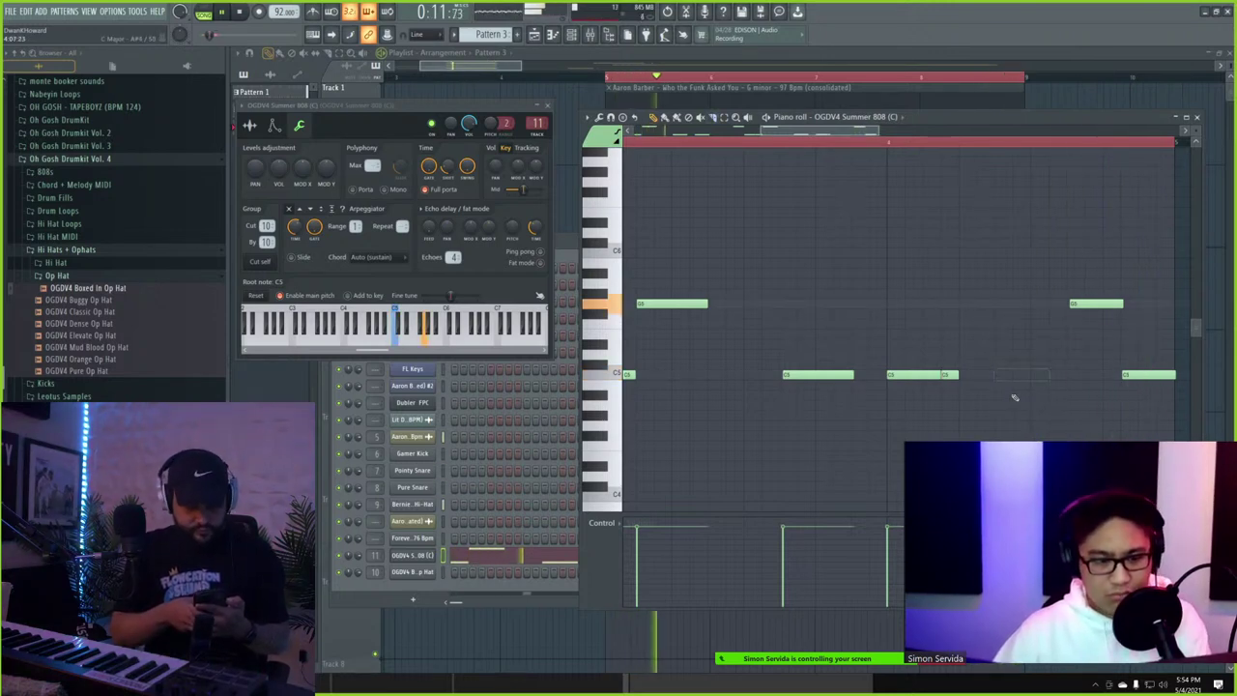
pyautogui.moveTo(958, 374); pyautogui.dragTo(1000, 374)
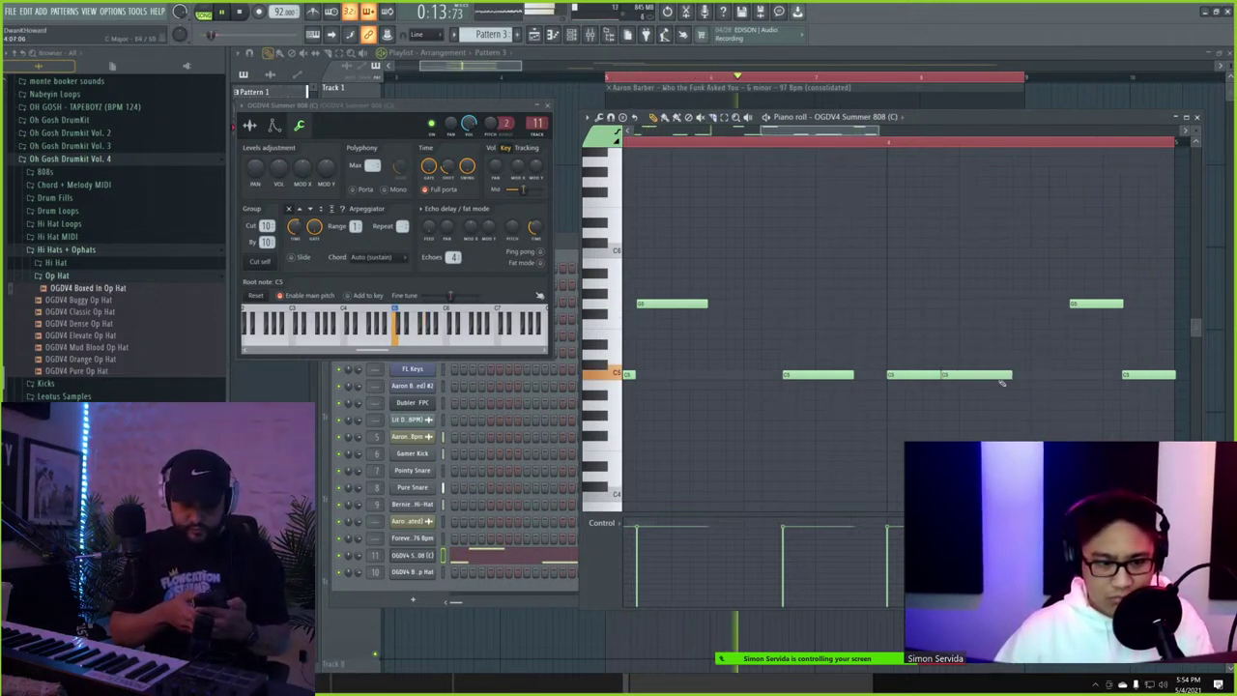
pyautogui.keyDown('ctrl'); pyautogui.scroll(-3, 981, 357); pyautogui.keyUp('ctrl')
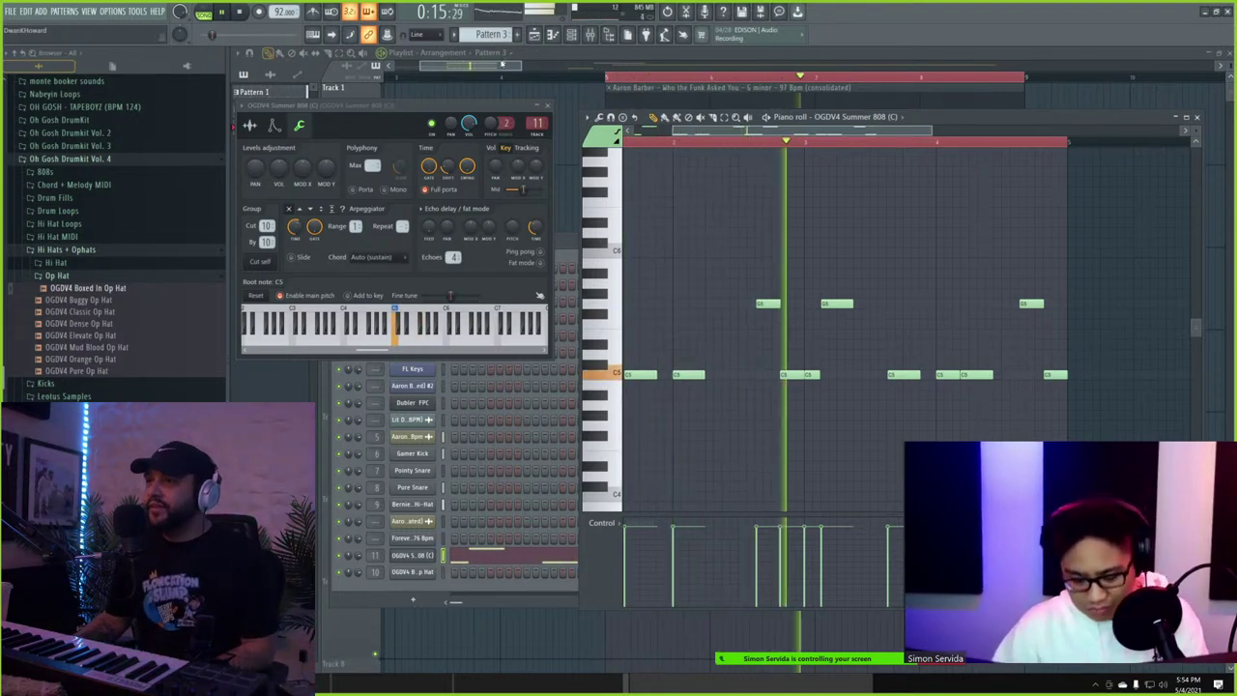
# - Select the two Pattern 2 clips at the start of playlist Track 4 and merge them into one pattern clip
pyautogui.click(533, 49)
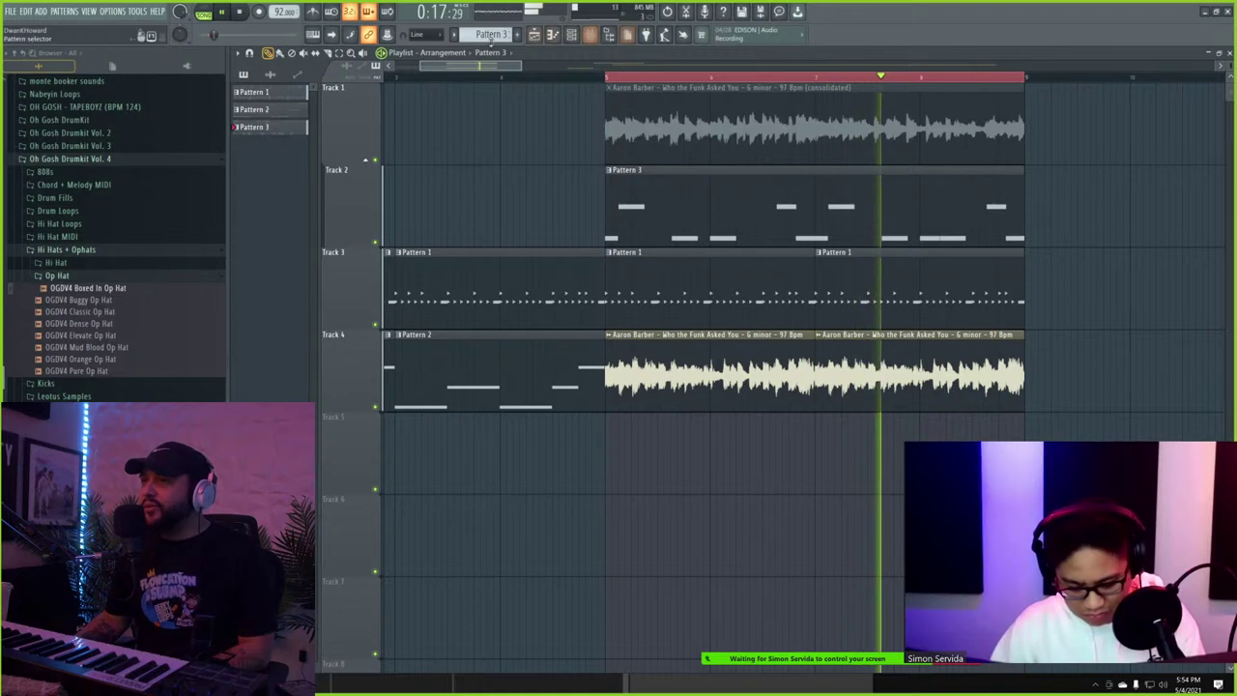
pyautogui.scroll(-4, 368, 85)
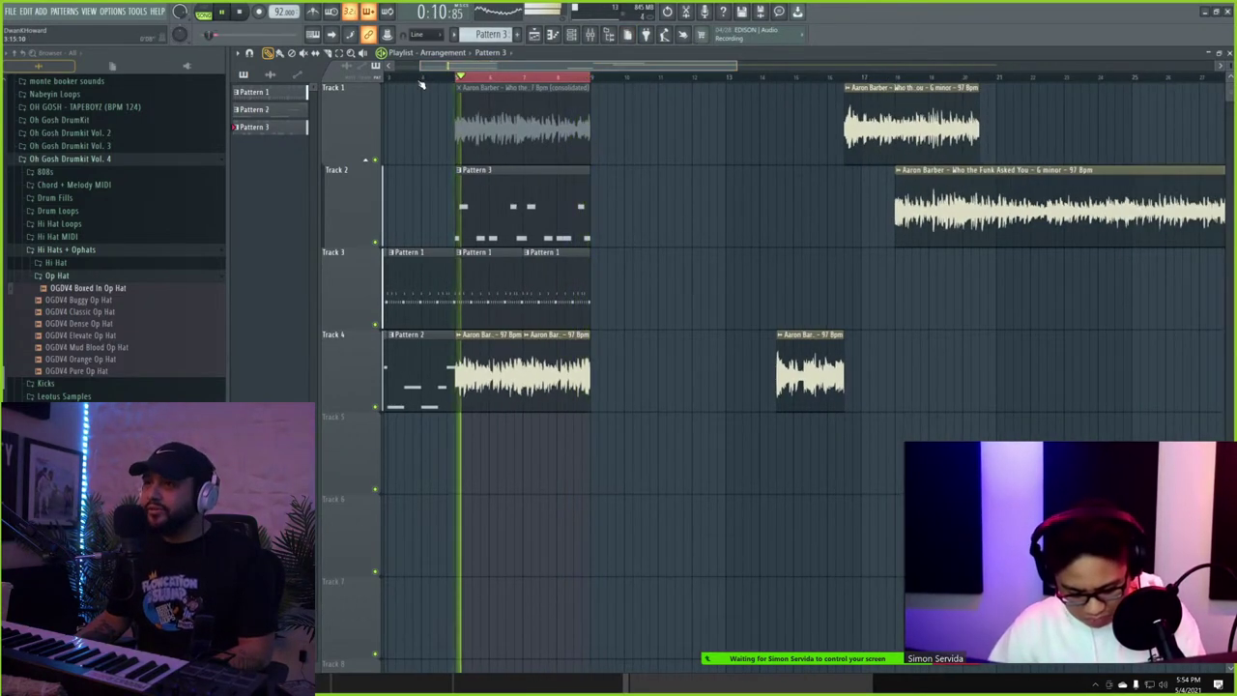
pyautogui.moveTo(422, 80); pyautogui.dragTo(178, 123)
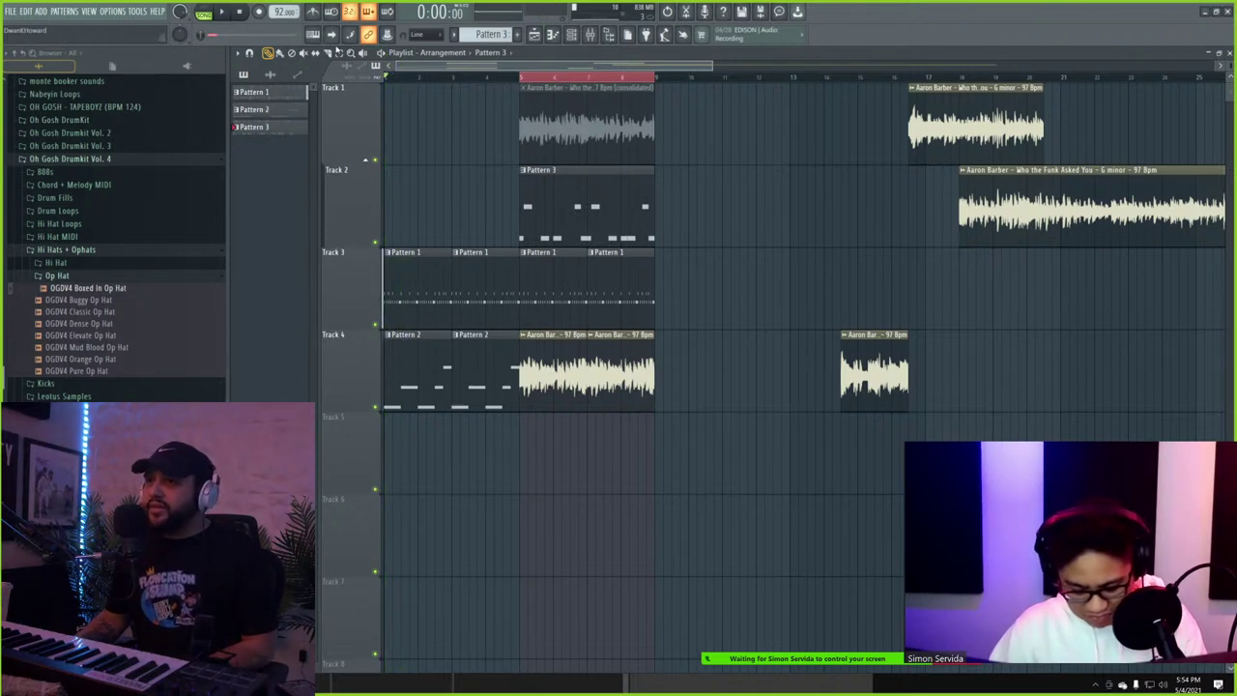
pyautogui.moveTo(414, 373); pyautogui.dragTo(465, 371)
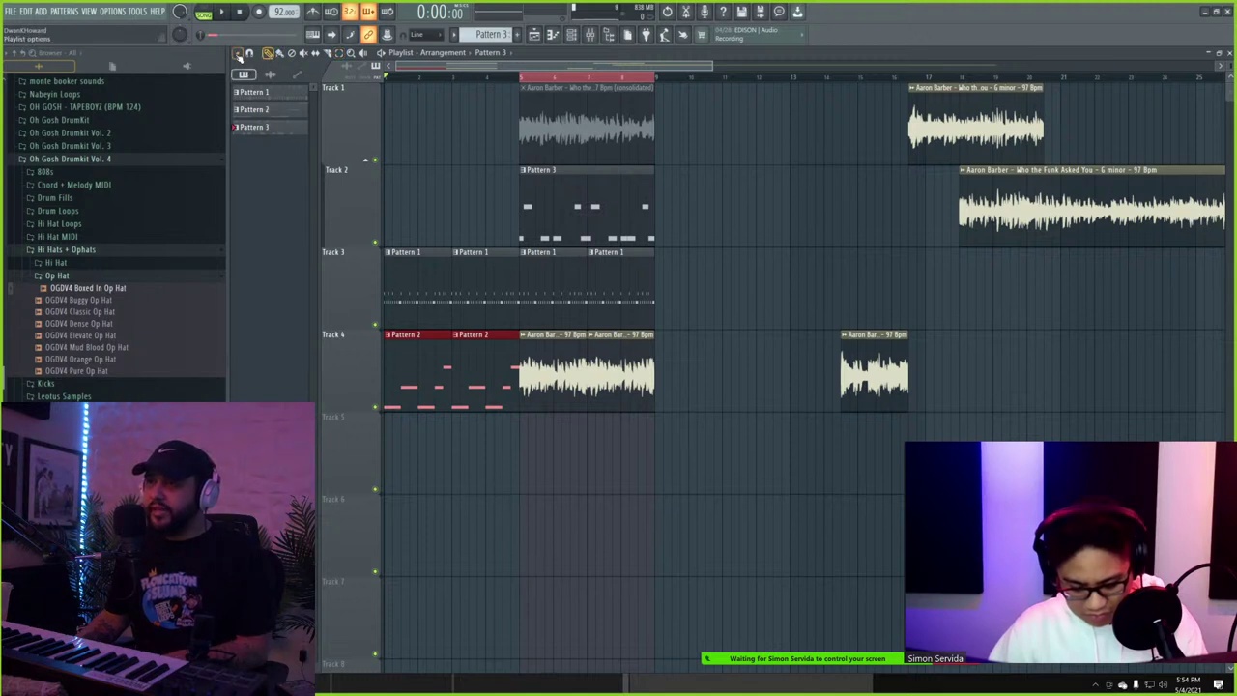
pyautogui.click(239, 55)
pyautogui.moveTo(312, 112)
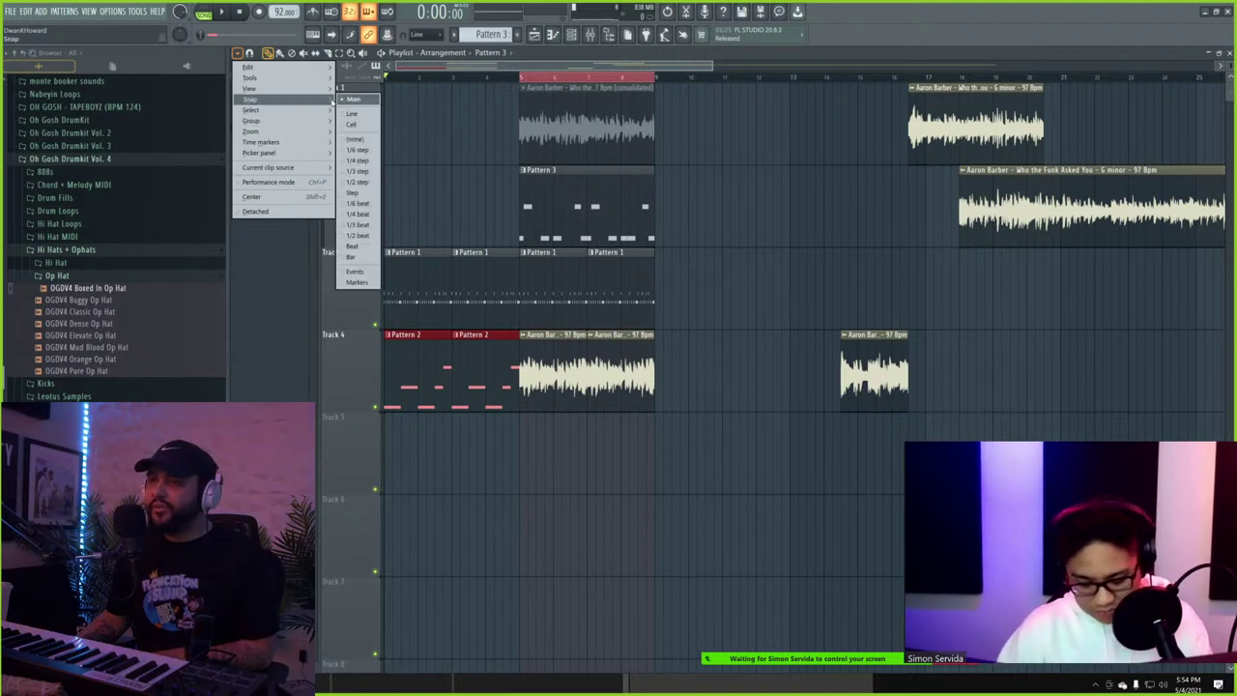
pyautogui.moveTo(311, 74)
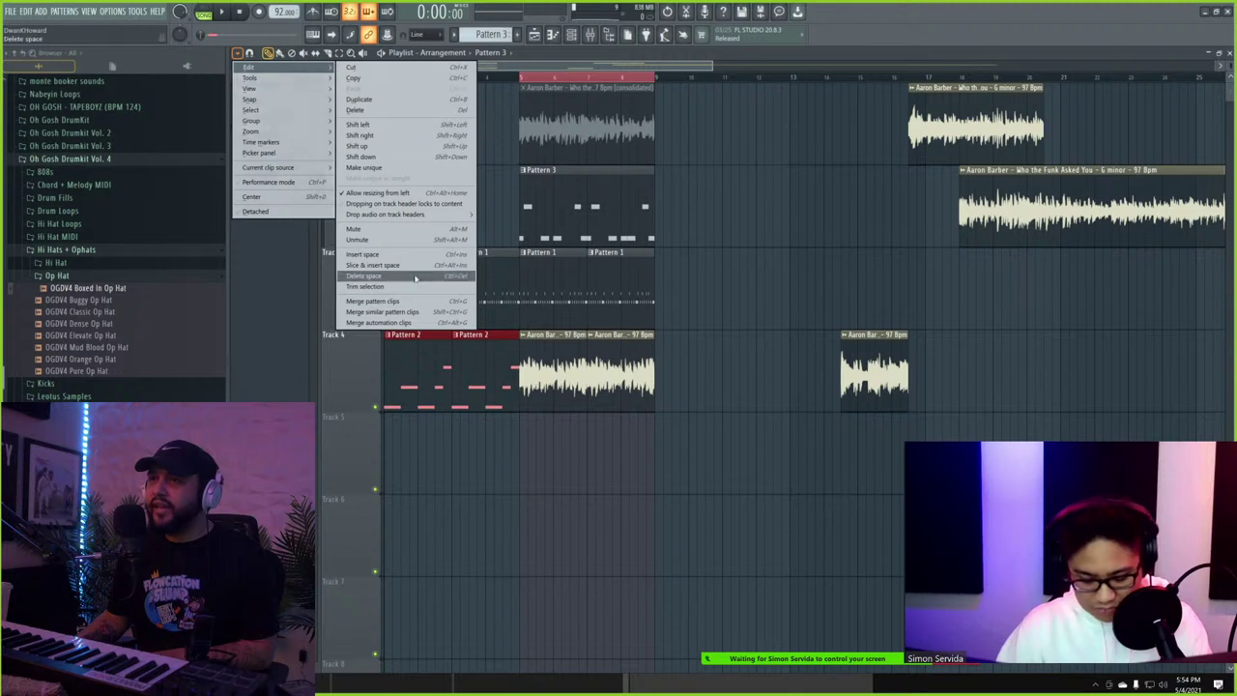
pyautogui.click(419, 301)
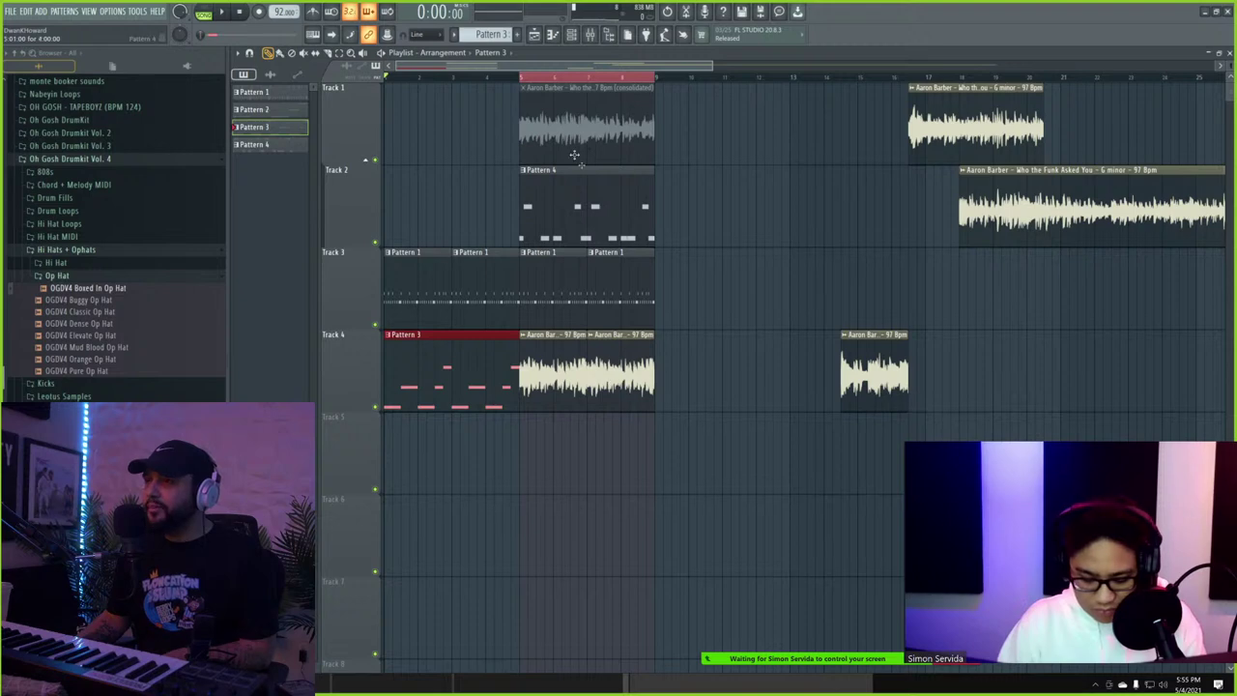
# - Clone the consolidated melody's Fruity Slicer channel, the one ending in #2, and return to the playlist
pyautogui.click(574, 35)
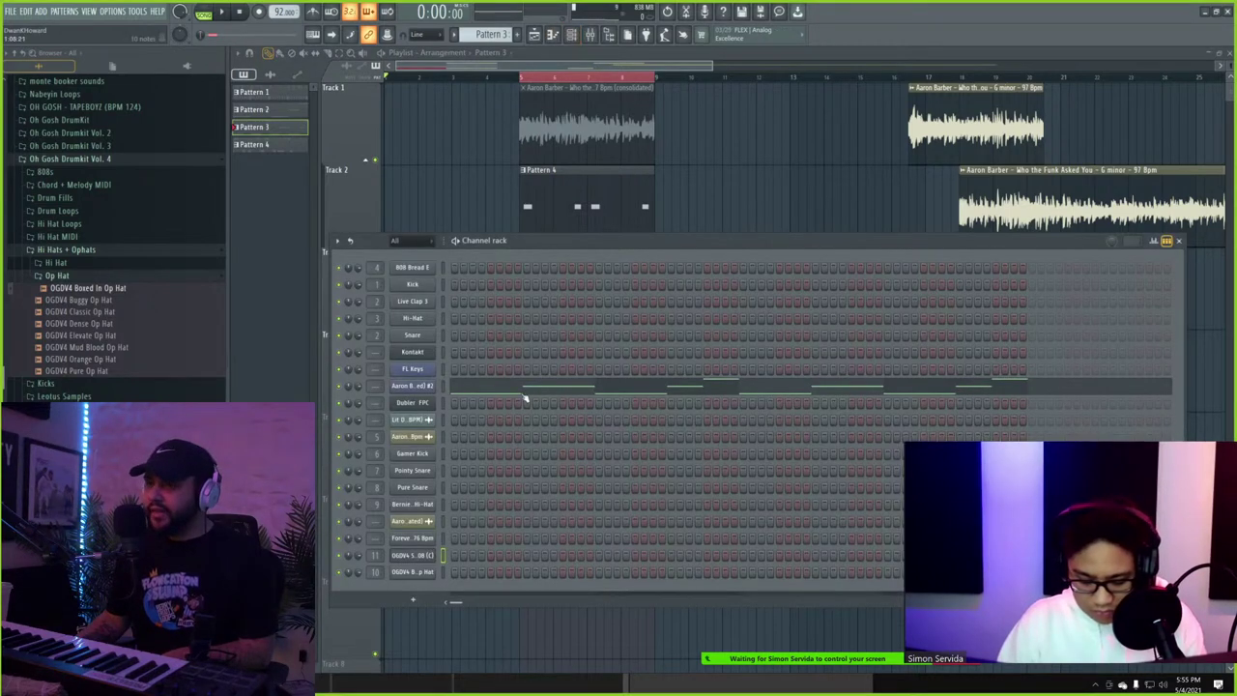
pyautogui.rightClick(388, 398)
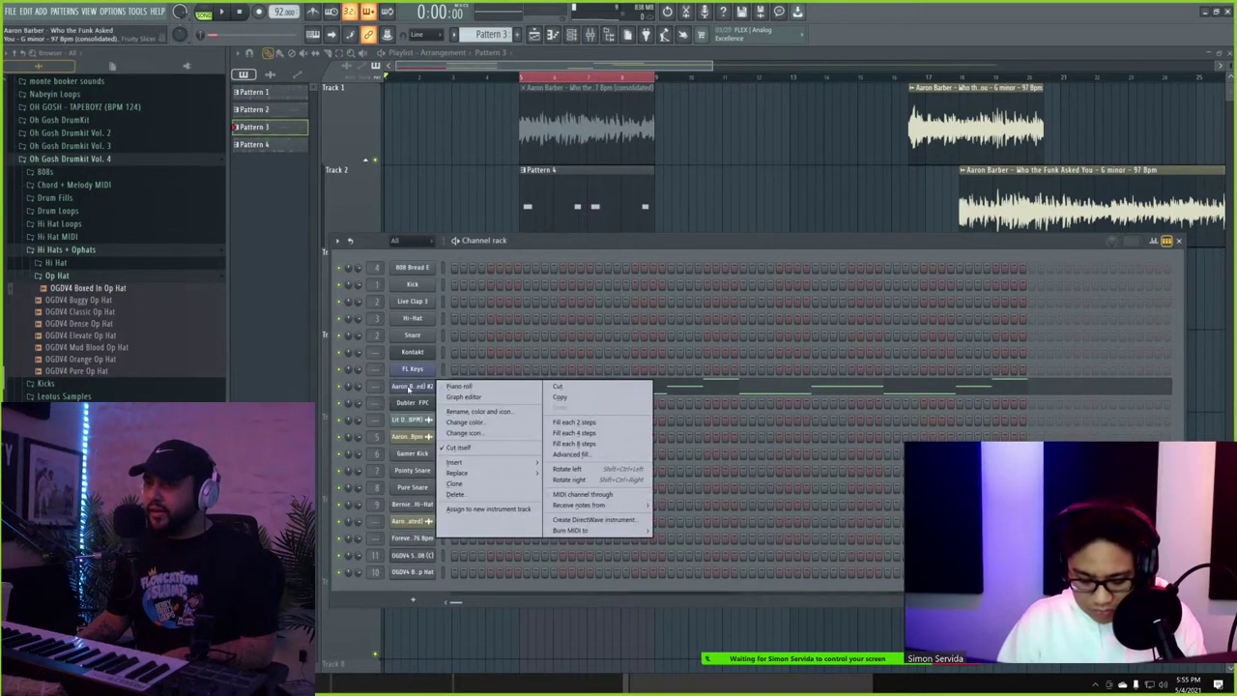
pyautogui.click(486, 486)
pyautogui.click(380, 111)
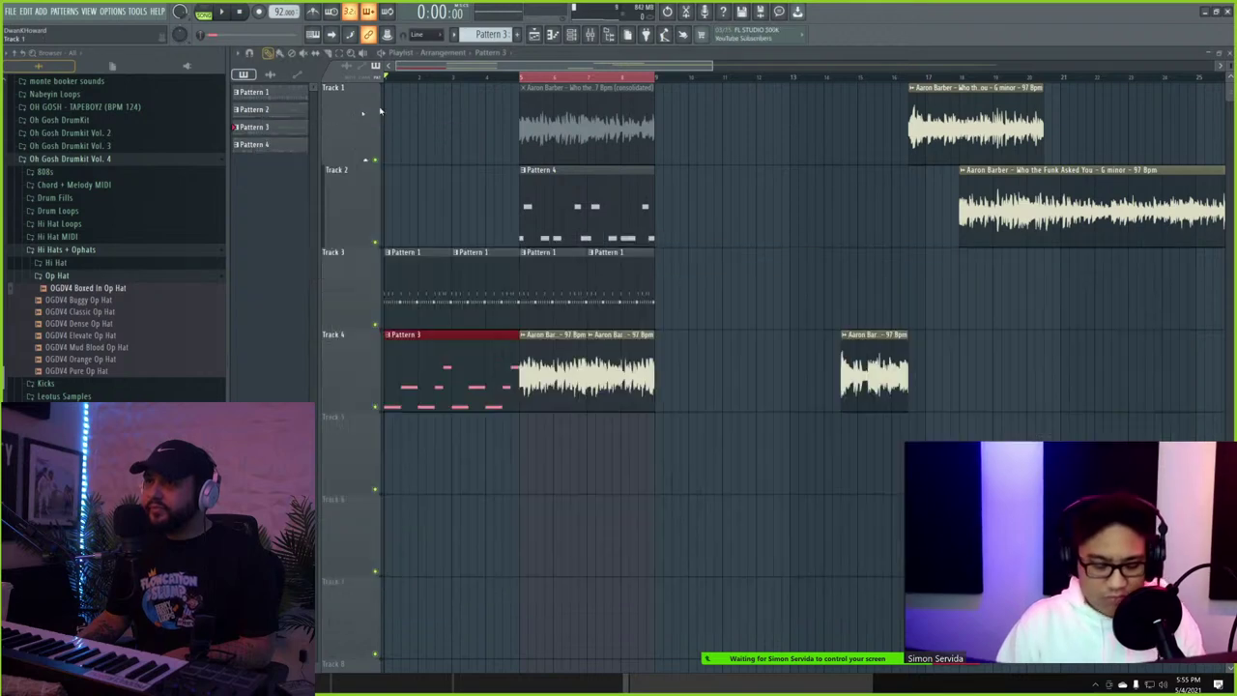
# - Open the Track 4 melody clip's sampler settings, preview its audio and check its channel in the piano roll and channel rack
pyautogui.doubleClick(556, 377)
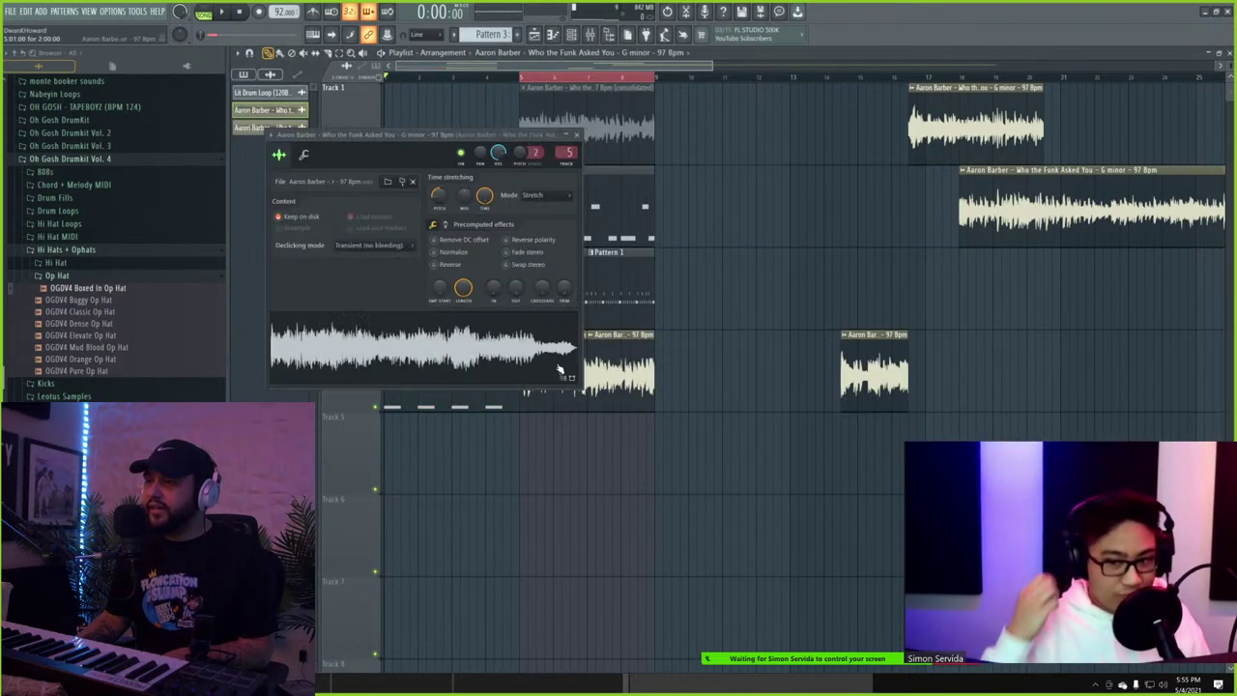
pyautogui.moveTo(432, 134); pyautogui.dragTo(758, 90)
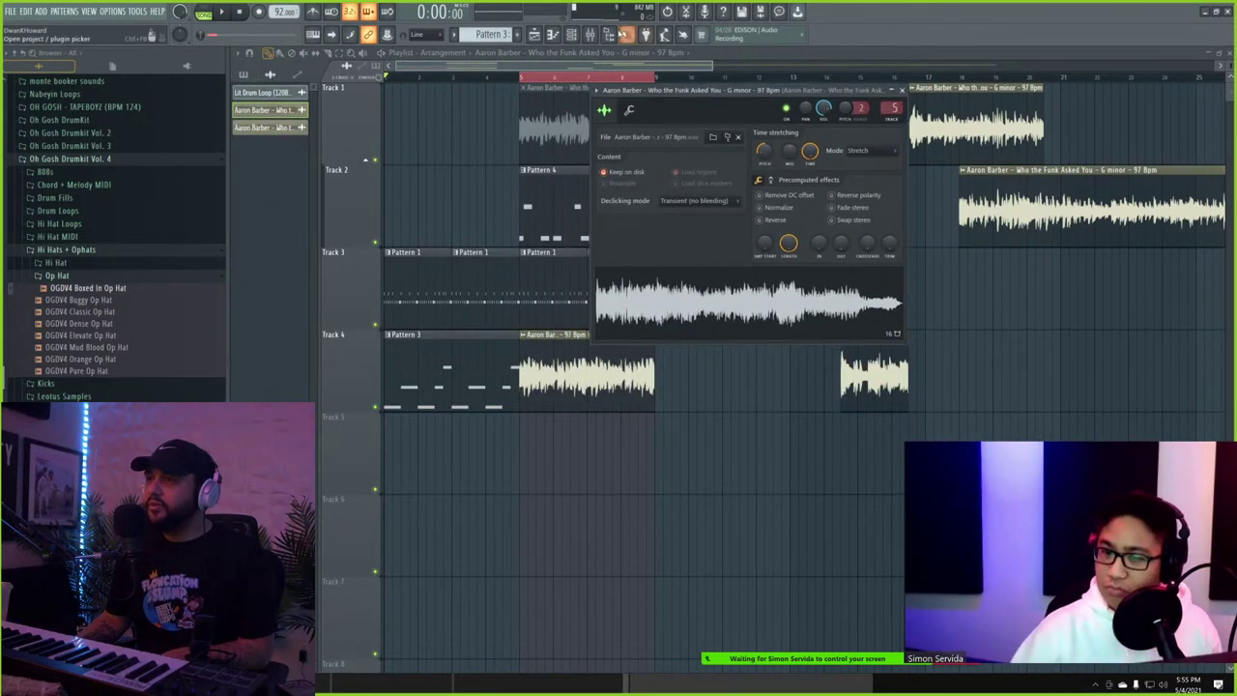
pyautogui.click(553, 34)
pyautogui.click(571, 35)
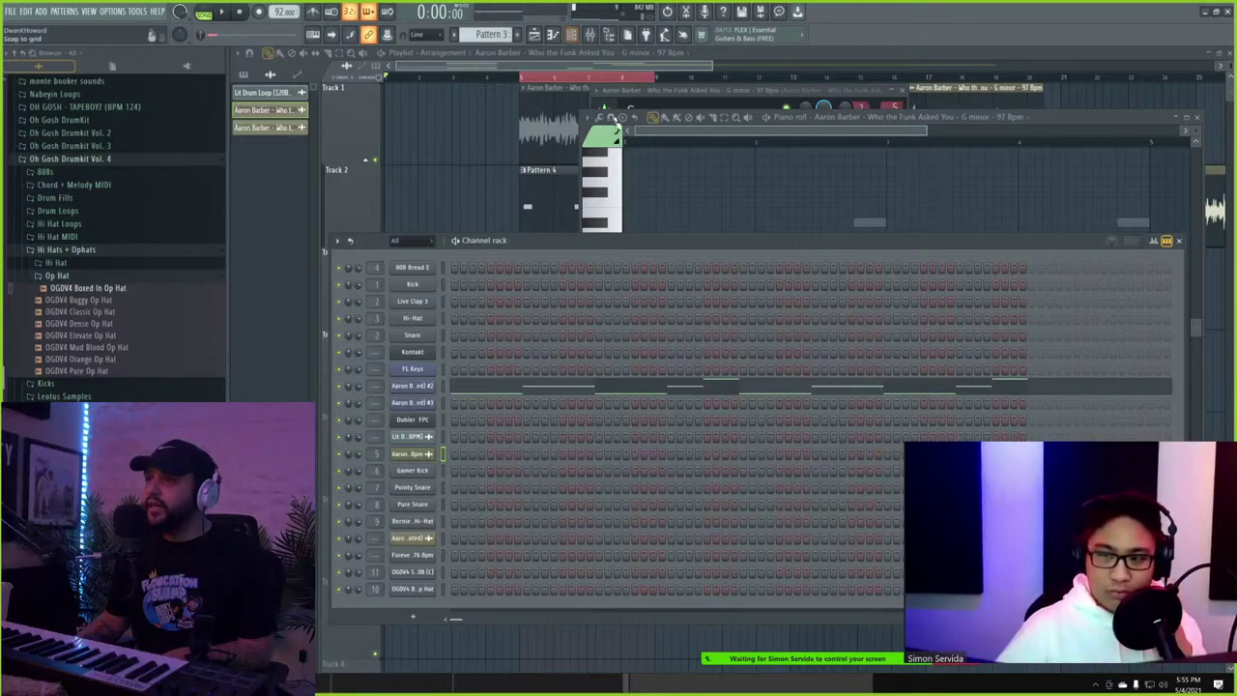
pyautogui.click(646, 91)
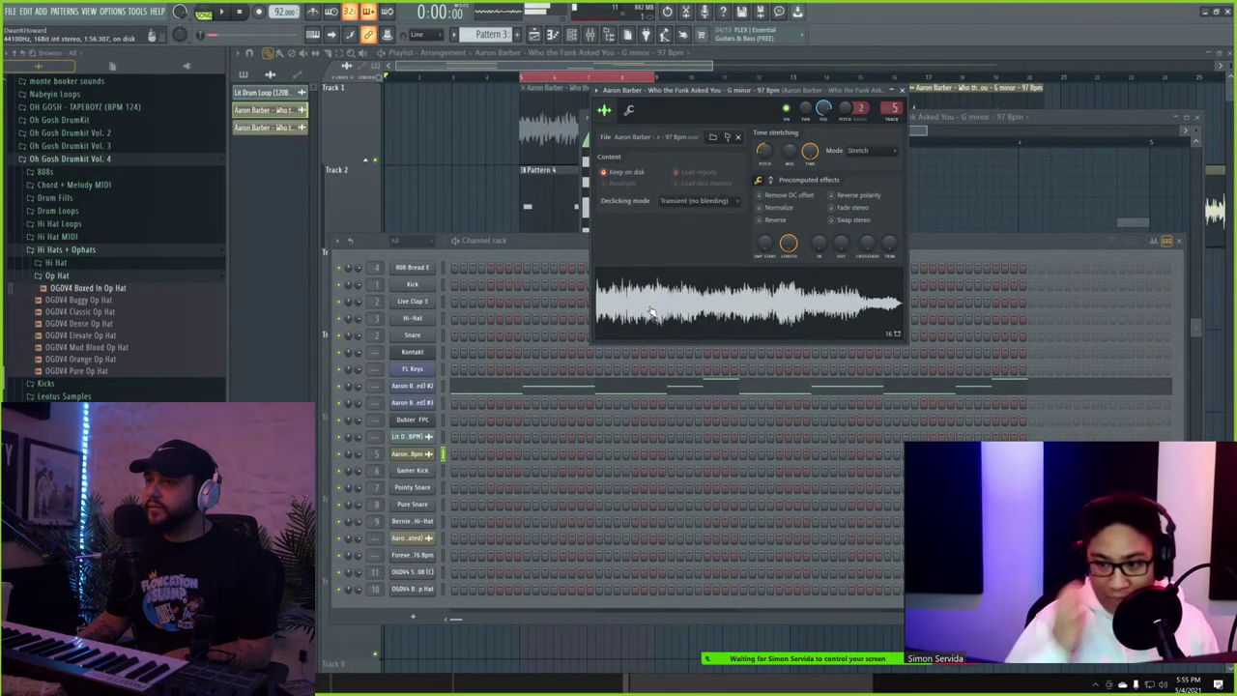
pyautogui.press('F12')
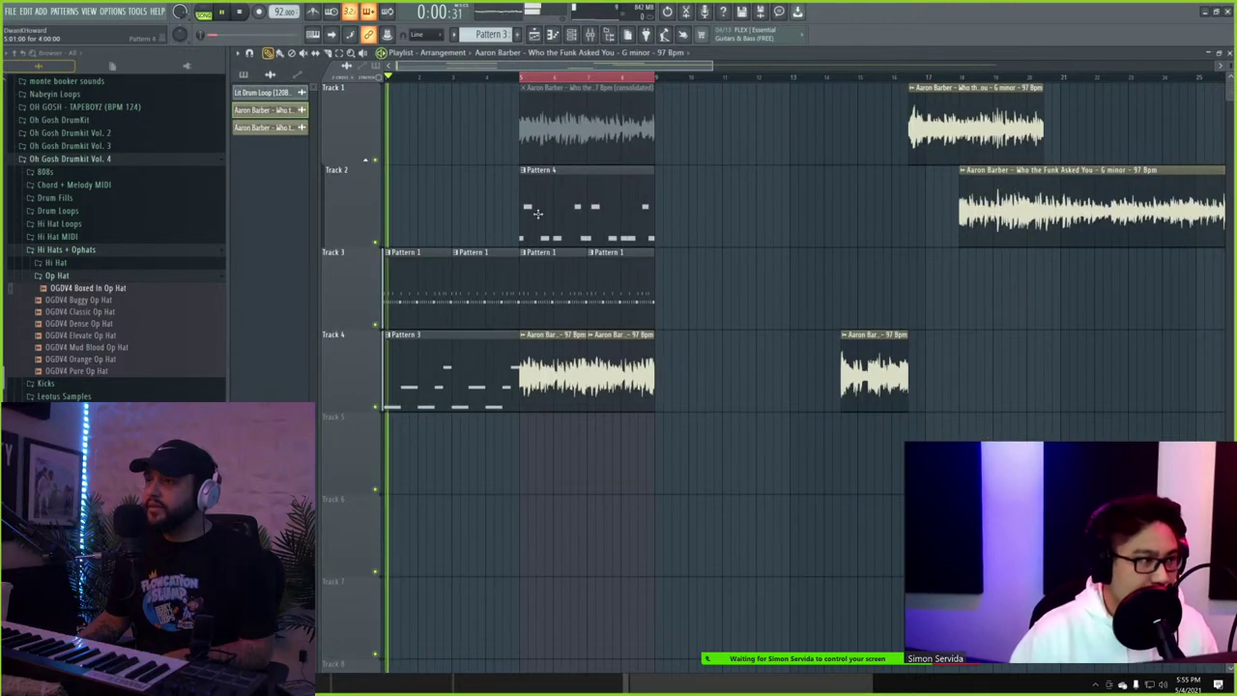
pyautogui.doubleClick(568, 352)
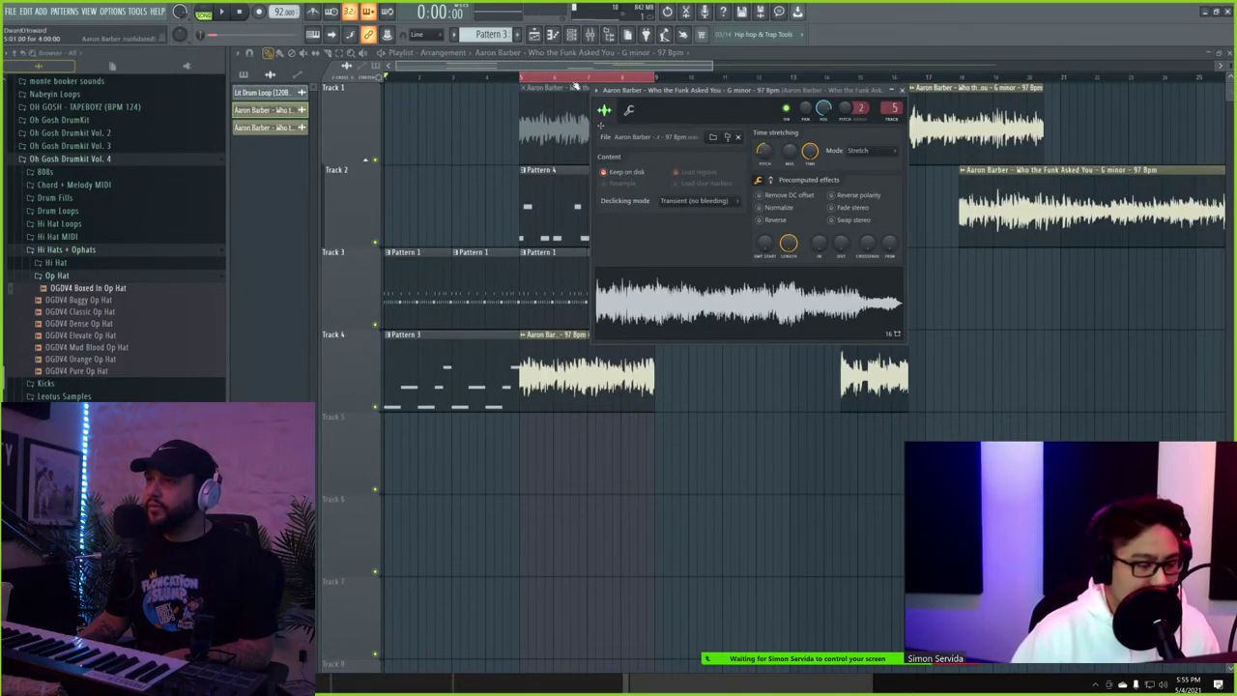
pyautogui.click(553, 35)
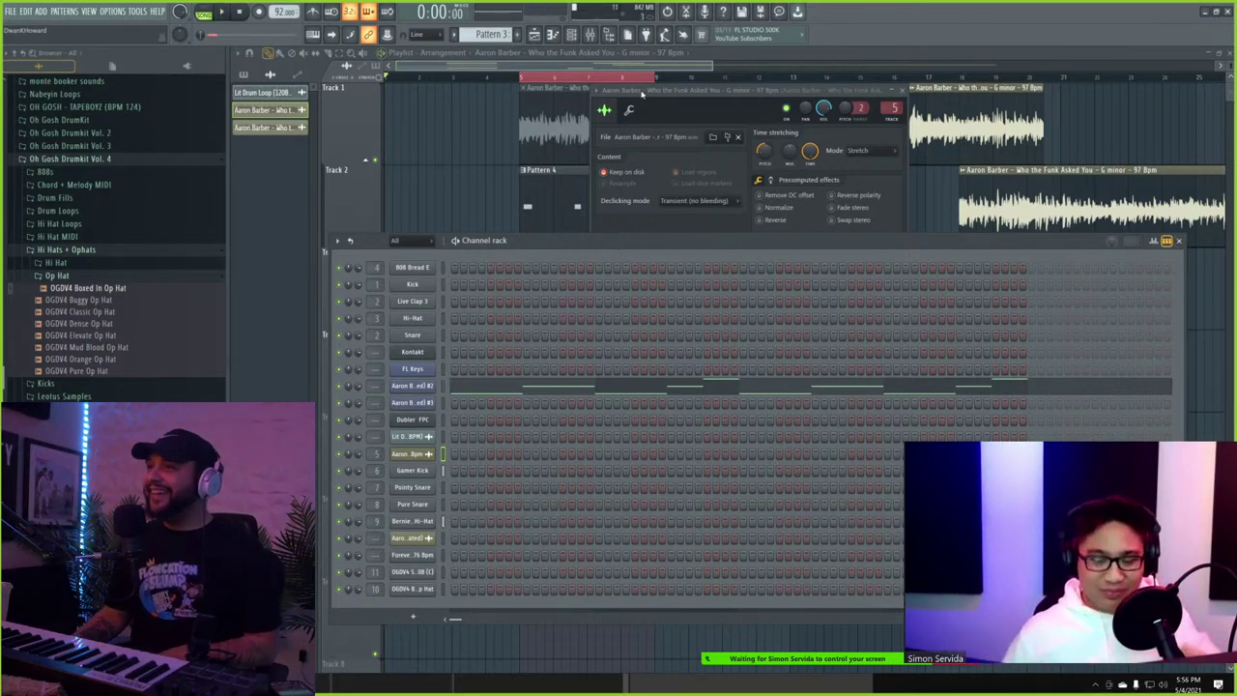
# - Play the playlist with bars 1 to 4 looped and check Pattern 3's melody notes in the piano roll
pyautogui.click(483, 166)
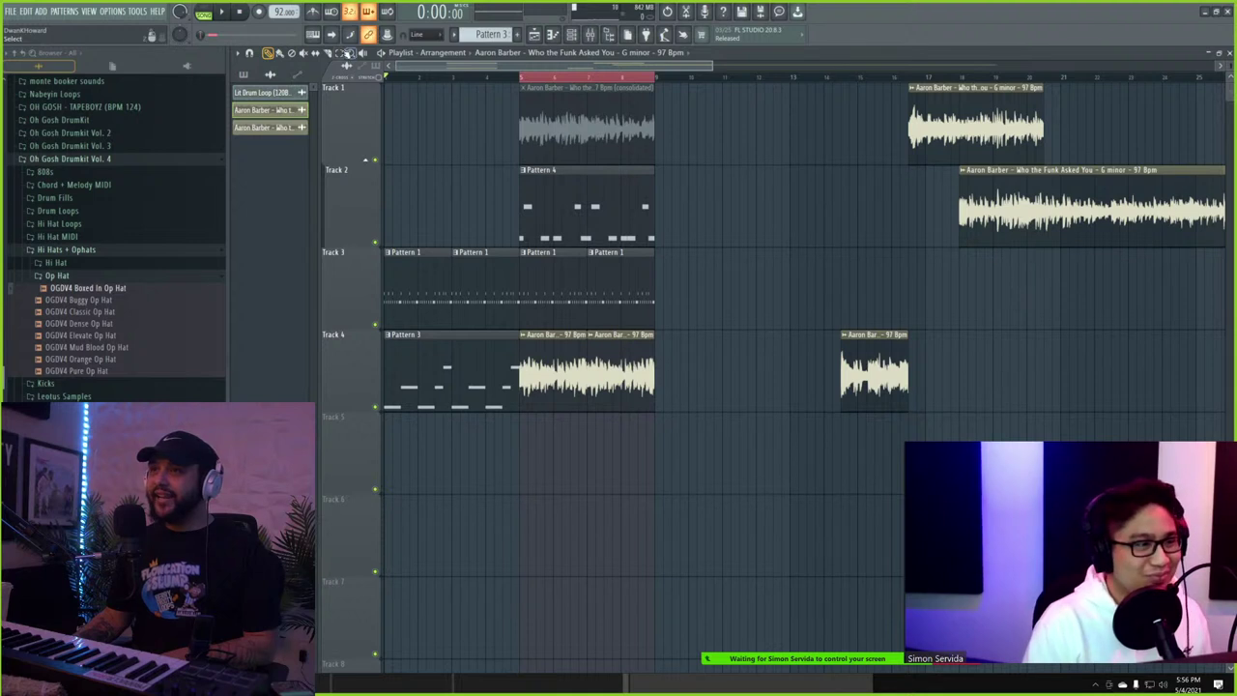
pyautogui.press('space')
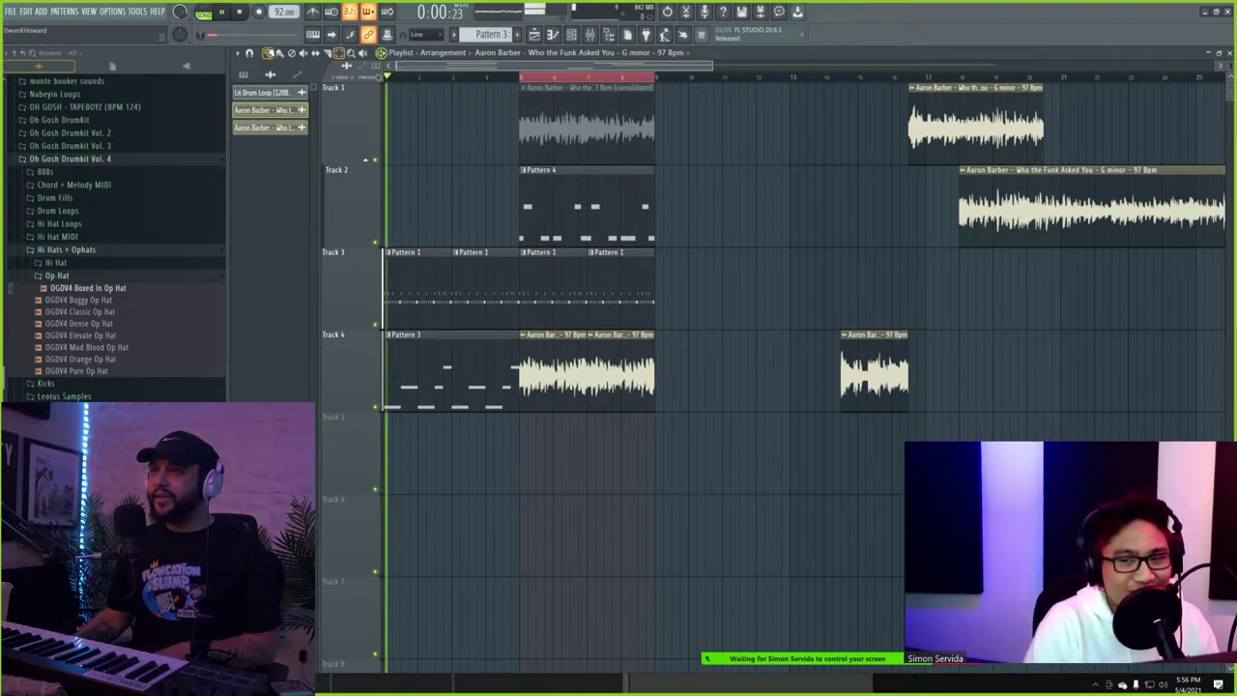
pyautogui.click(339, 54)
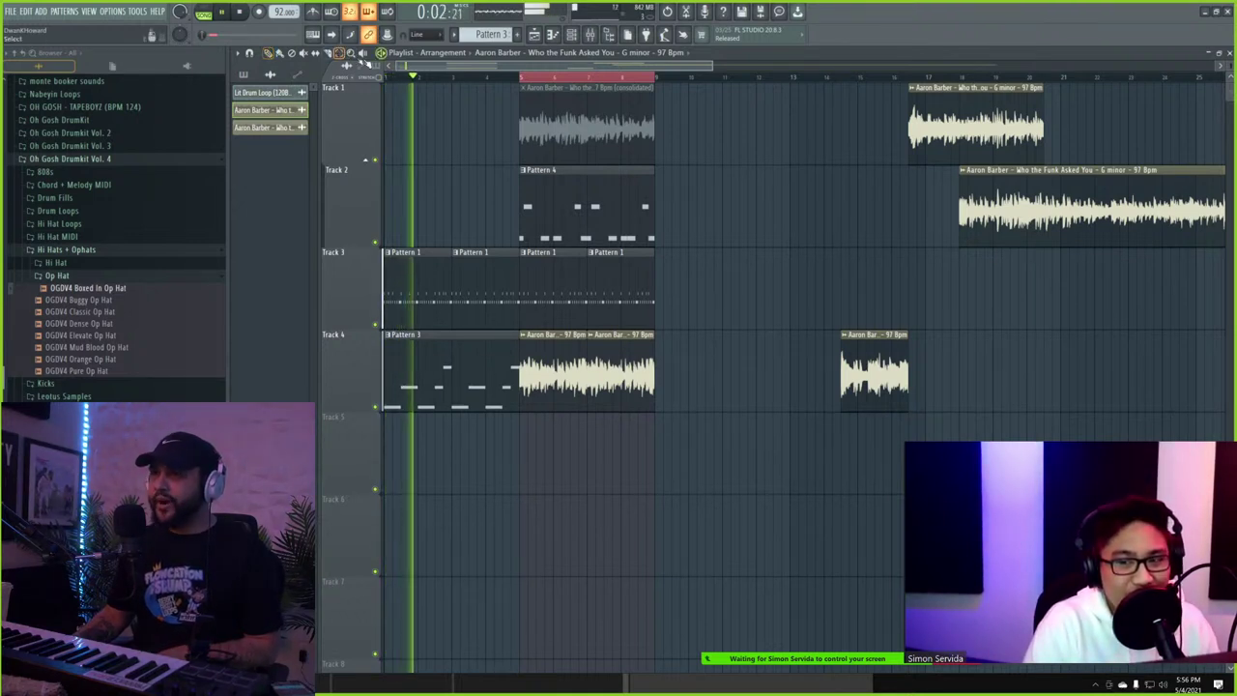
pyautogui.moveTo(509, 80); pyautogui.dragTo(124, 87)
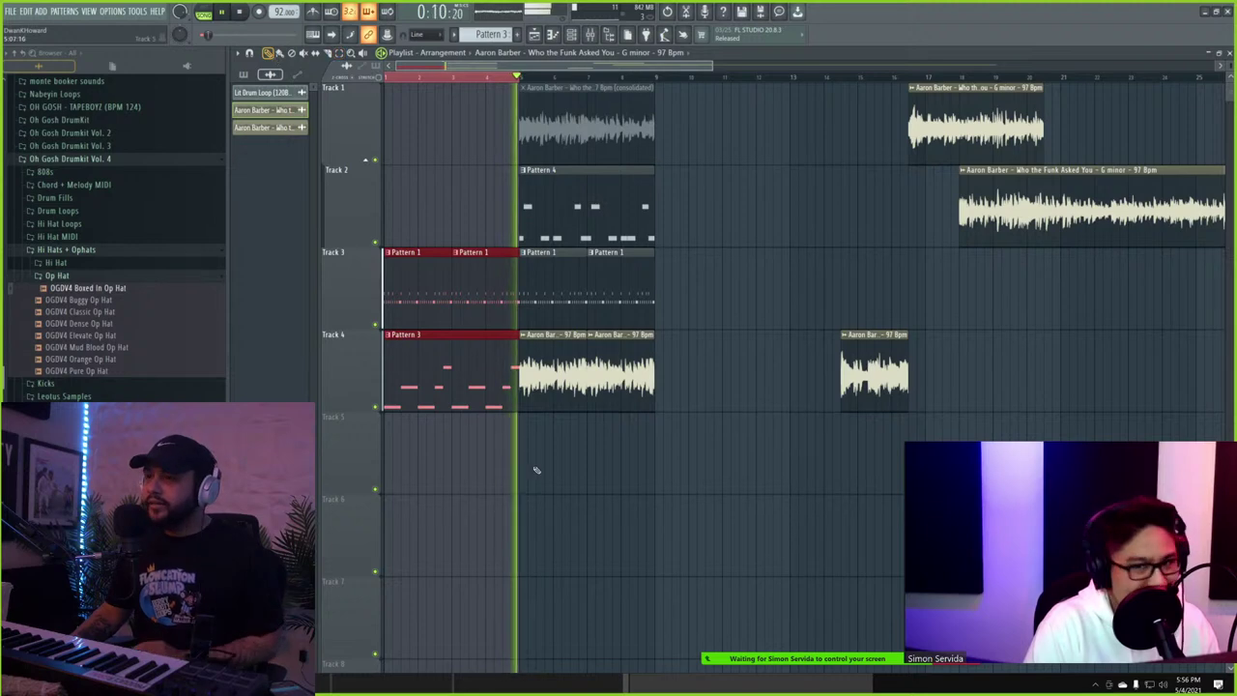
pyautogui.doubleClick(465, 340)
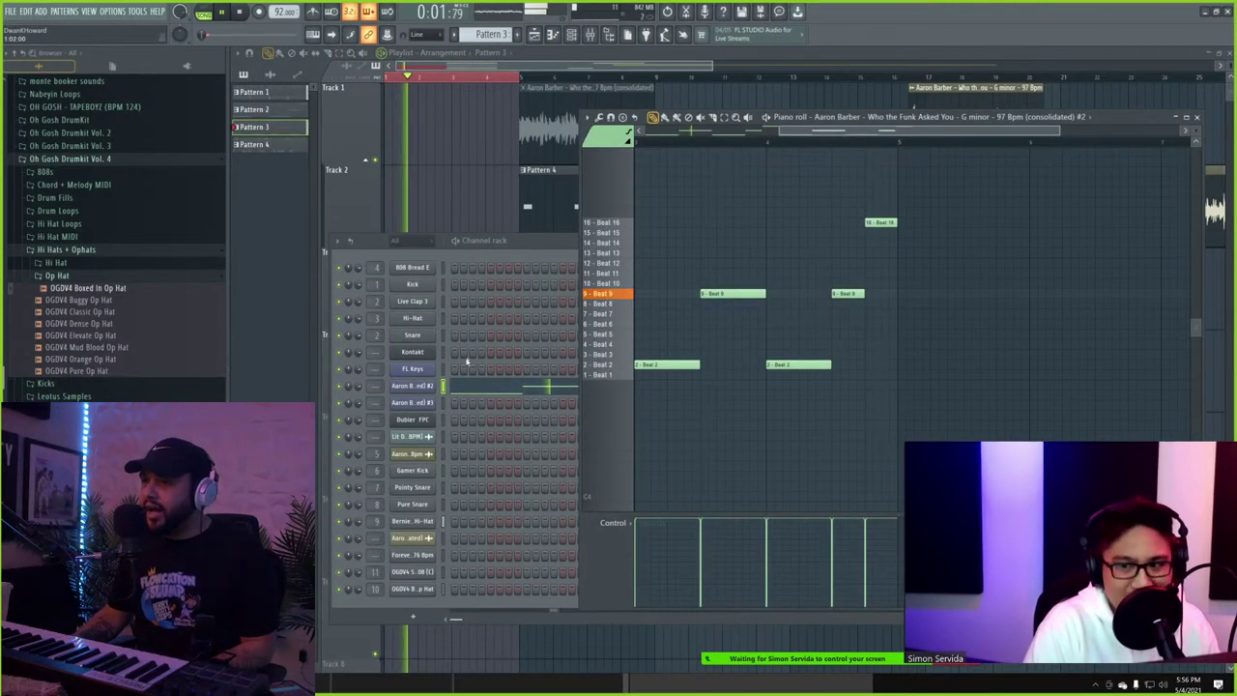
pyautogui.press('F12')
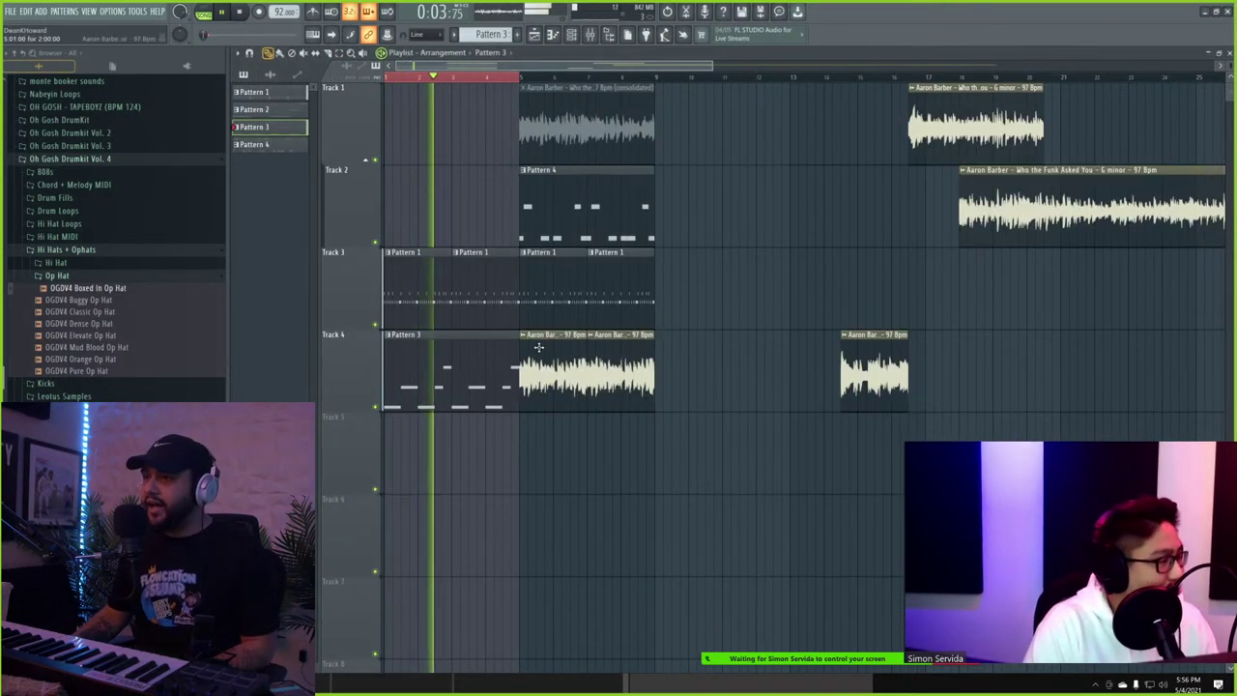
# - Load the Track 4 melody clip's sample into the cloned slicer channel below the #2 slicer, then stop playback in the playlist
pyautogui.doubleClick(538, 337)
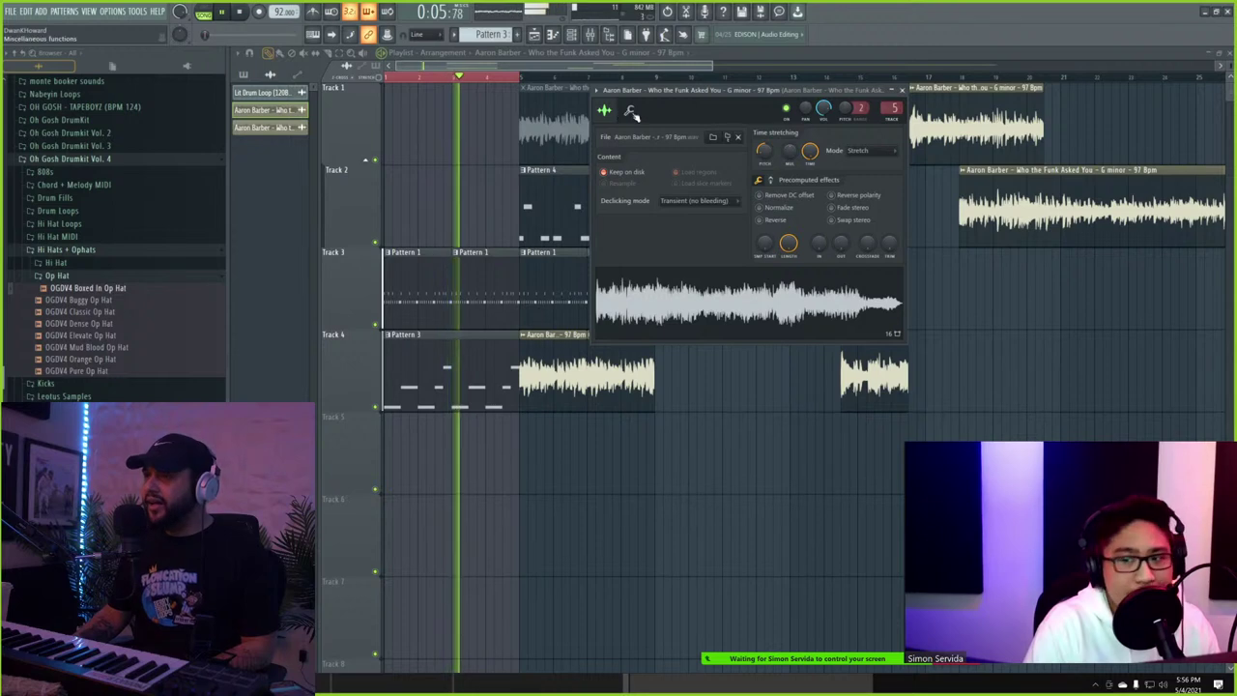
pyautogui.click(571, 36)
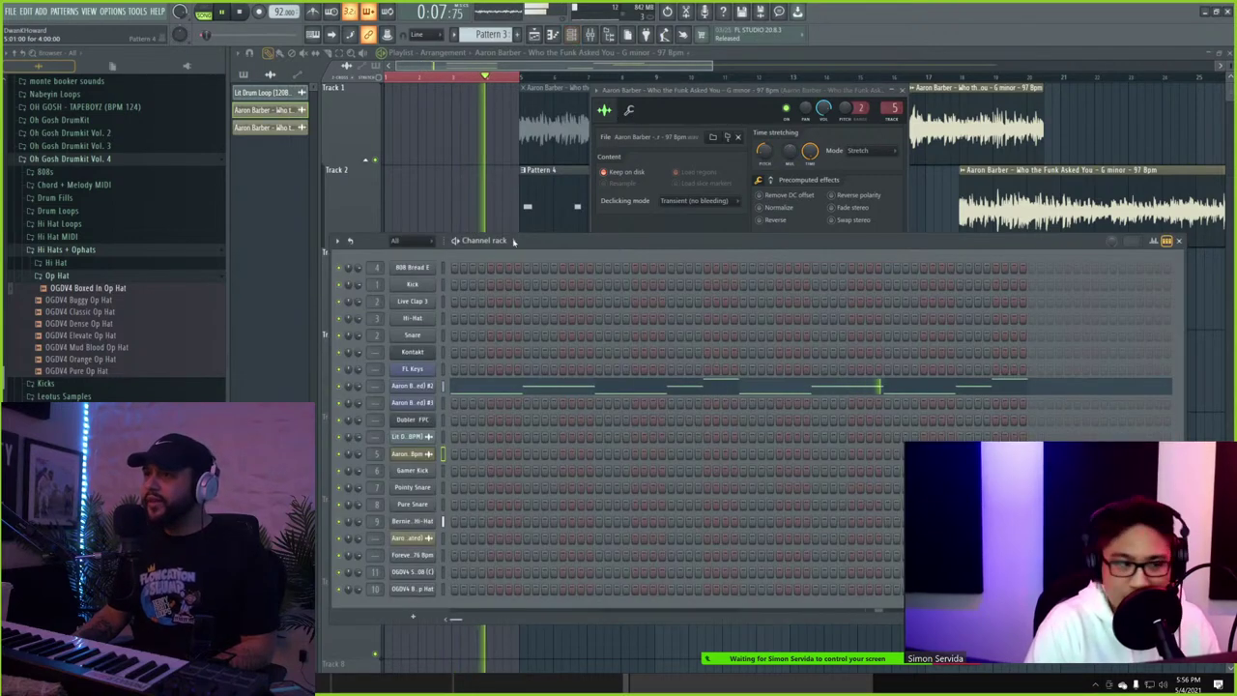
pyautogui.click(674, 93)
pyautogui.moveTo(745, 290); pyautogui.dragTo(411, 411)
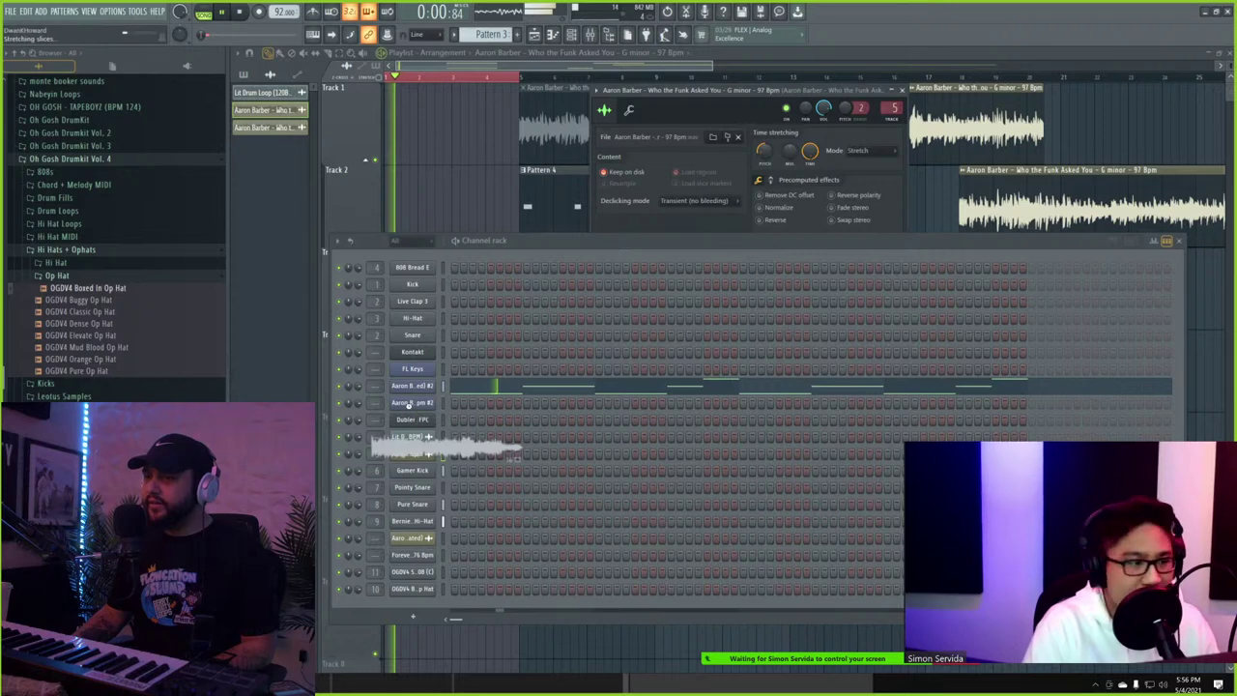
pyautogui.click(413, 407)
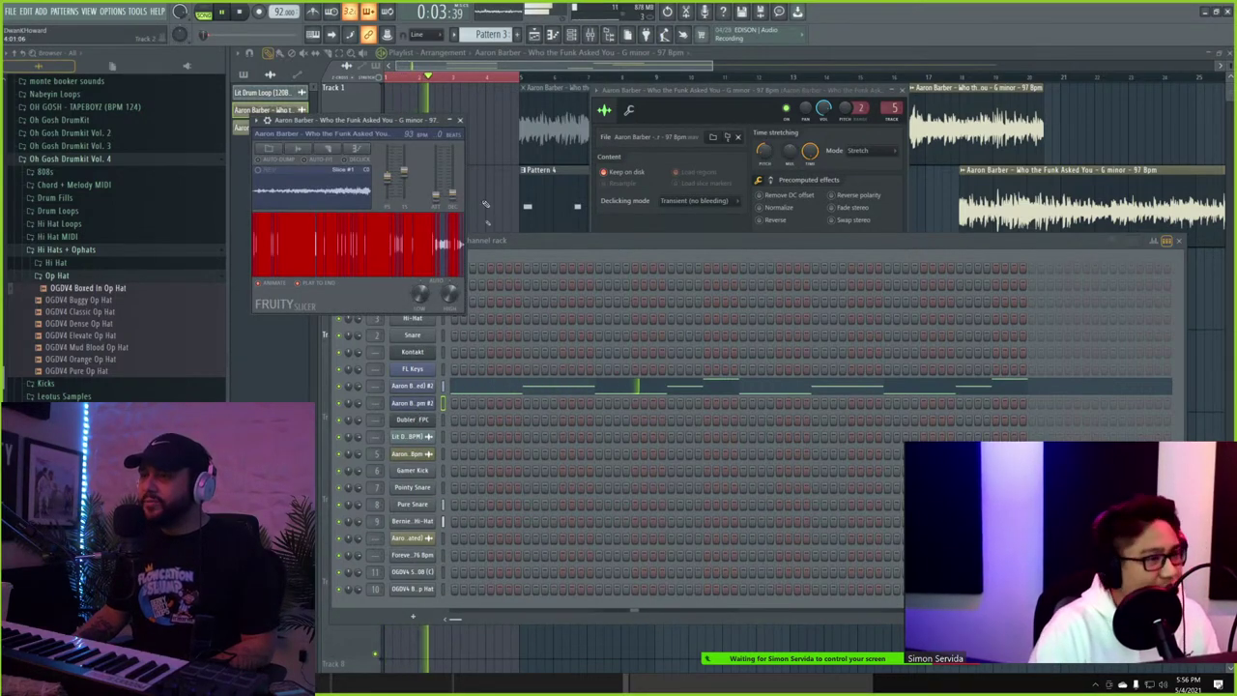
pyautogui.click(483, 168)
pyautogui.press('space')
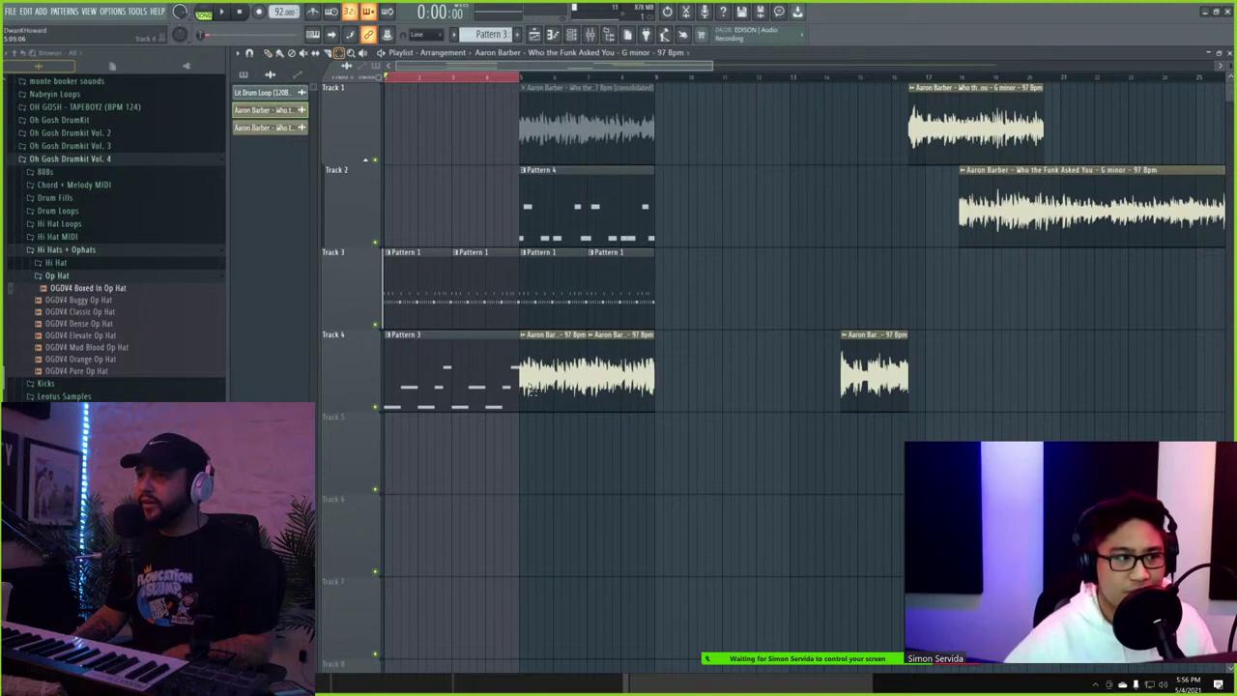
# - Try to consolidate the two Track 4 melody clips at bars 5 to 8 and delete the resulting clip
pyautogui.moveTo(541, 385); pyautogui.dragTo(642, 375)
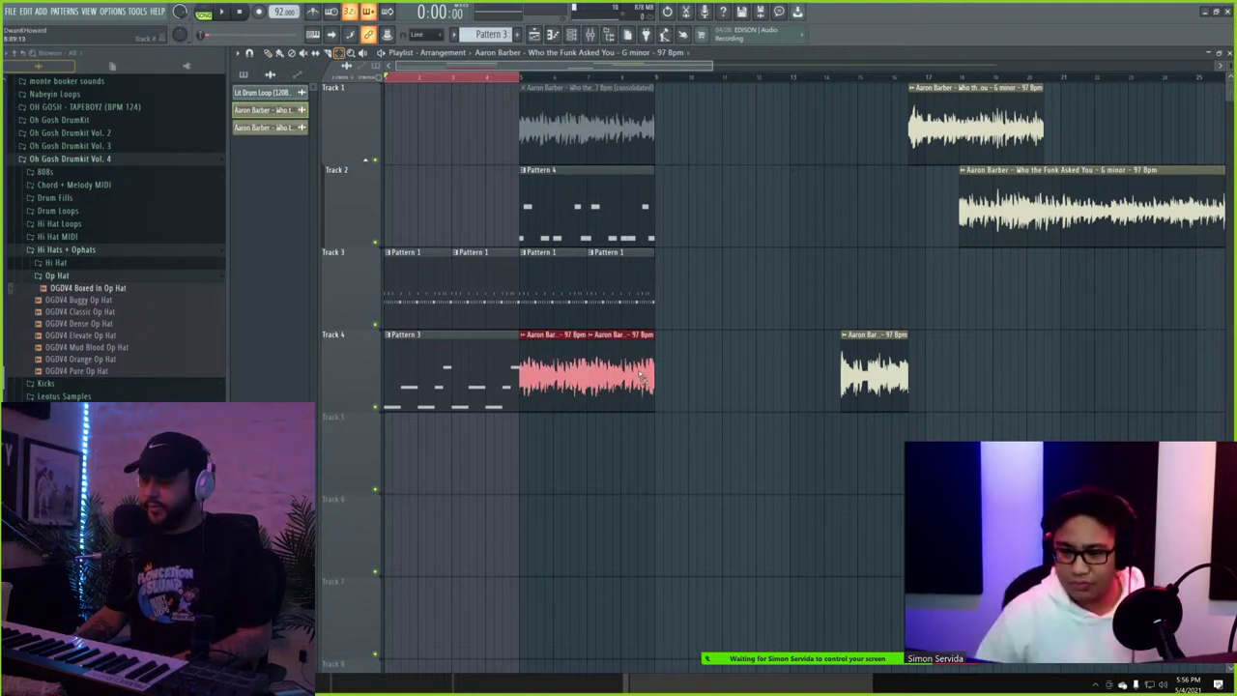
pyautogui.hotkey('ctrl', 'alt', 'c')
pyautogui.click(704, 495)
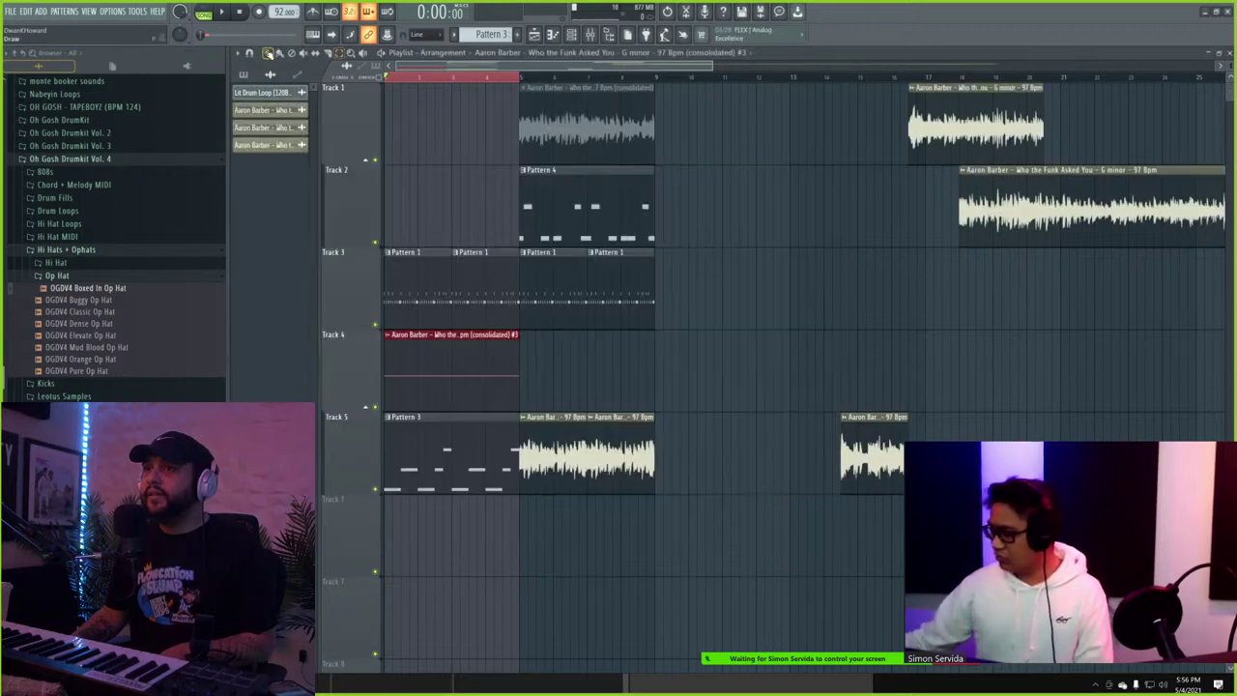
pyautogui.click(585, 546)
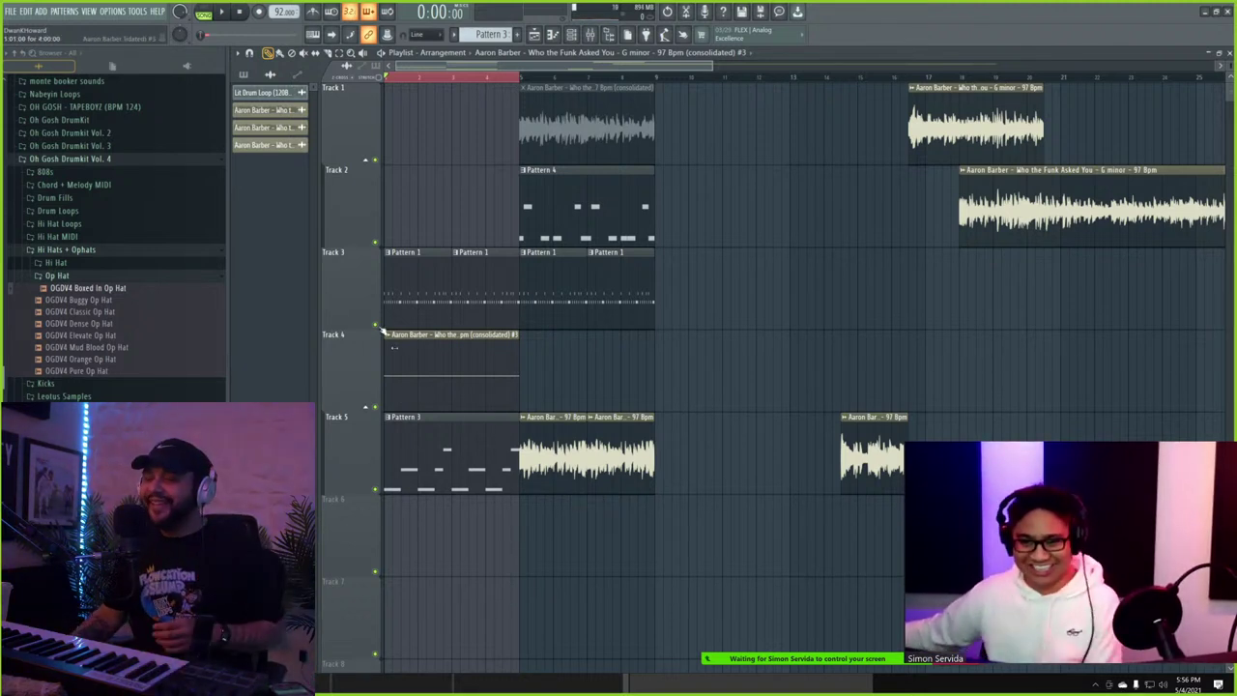
pyautogui.scroll(-2, 450, 171)
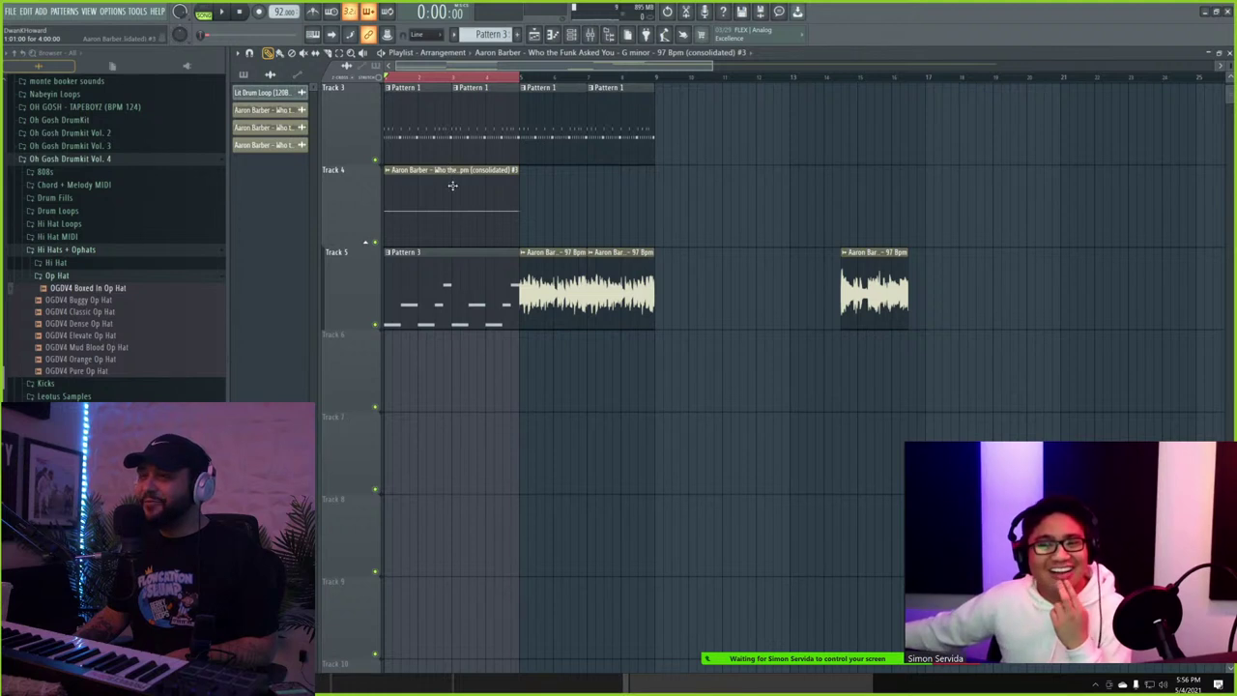
pyautogui.rightClick(455, 191)
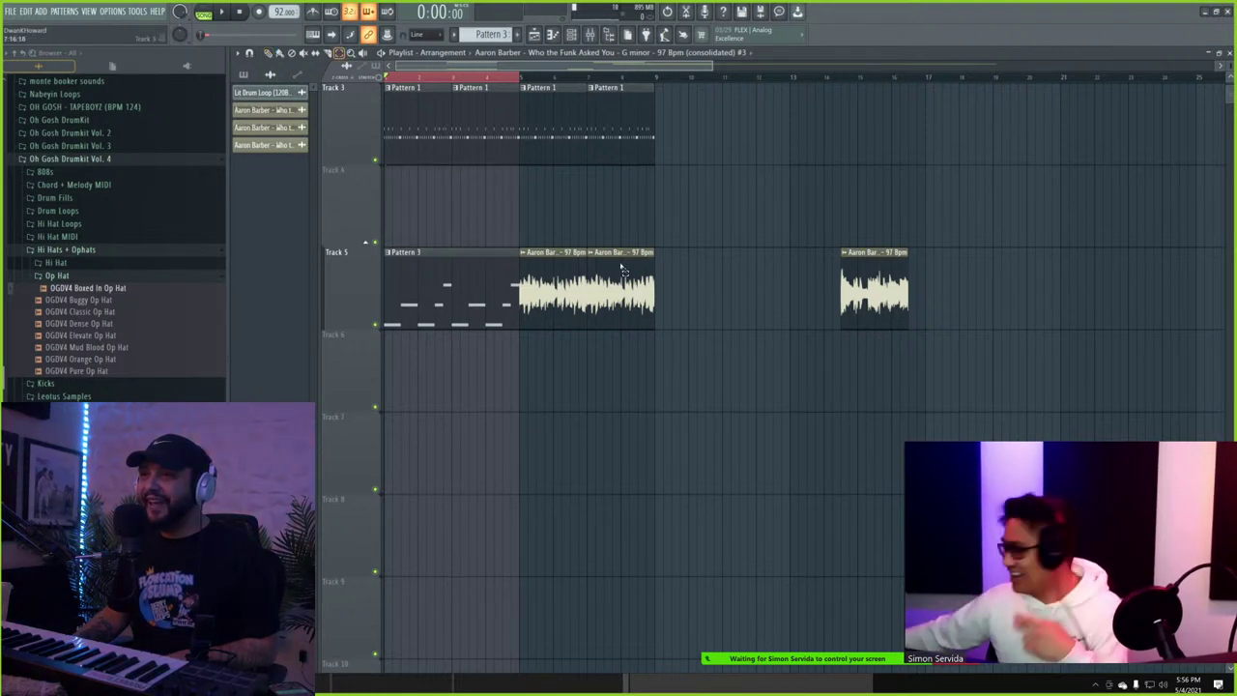
# - Clear the time selection, consolidate the two Track 5 melody clips, and set the consolidated clip's time-stretching mode to Stretch
pyautogui.keyDown('ctrl'); pyautogui.click(593, 85); pyautogui.keyUp('ctrl')
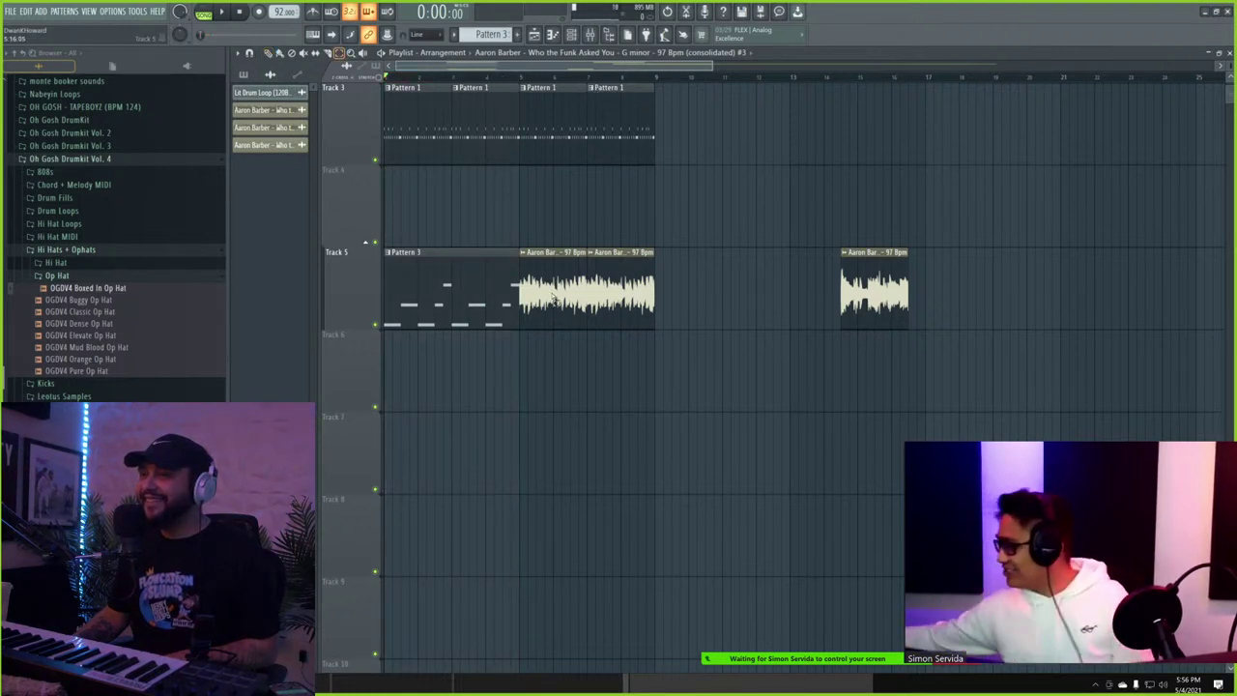
pyautogui.moveTo(554, 298); pyautogui.dragTo(632, 303)
pyautogui.hotkey('ctrl', 'alt', 'c')
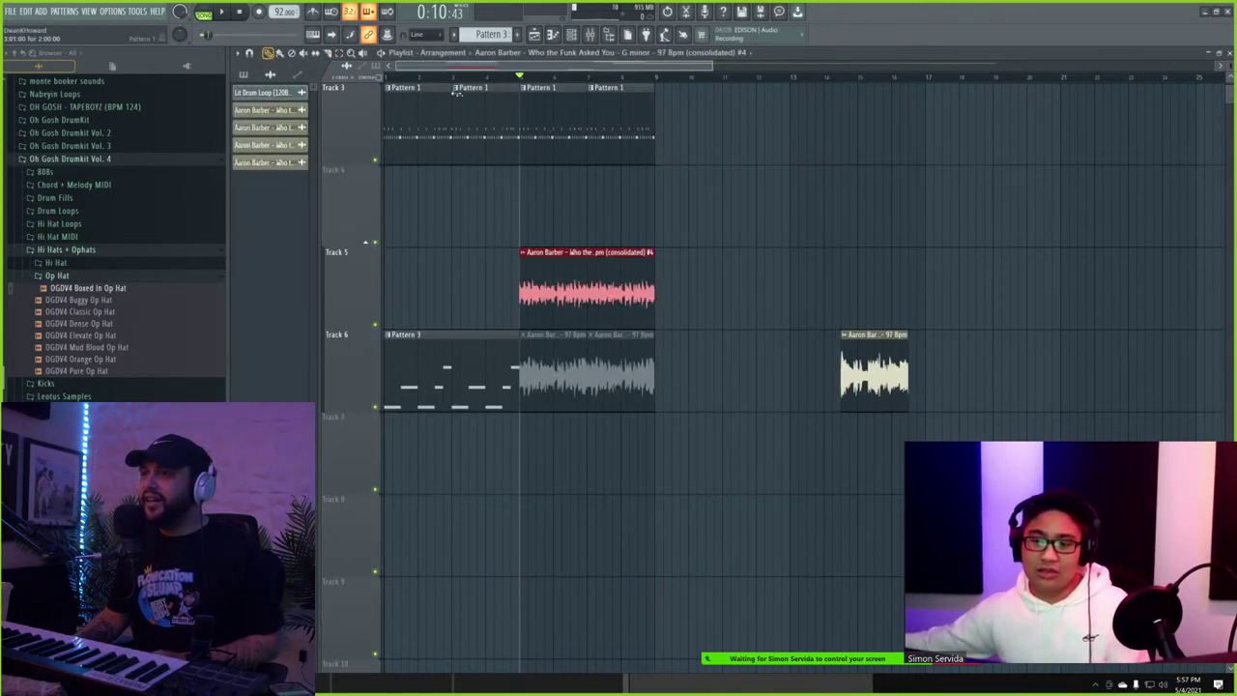
pyautogui.doubleClick(609, 298)
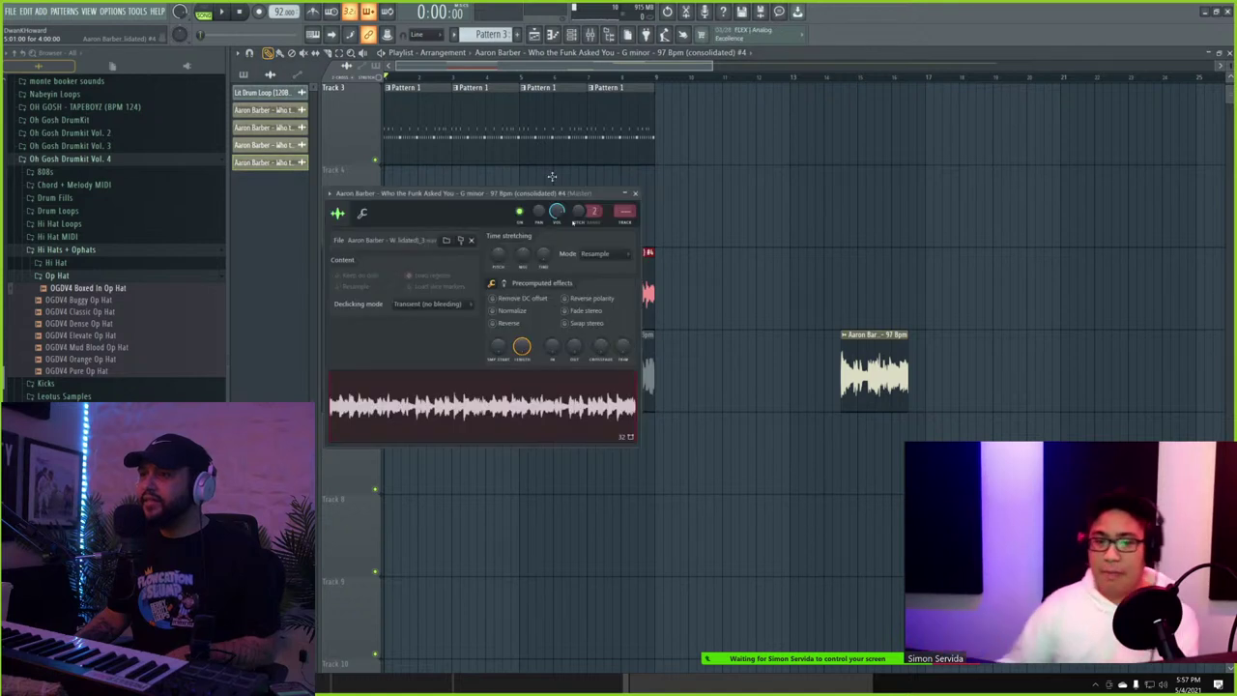
pyautogui.click(606, 255)
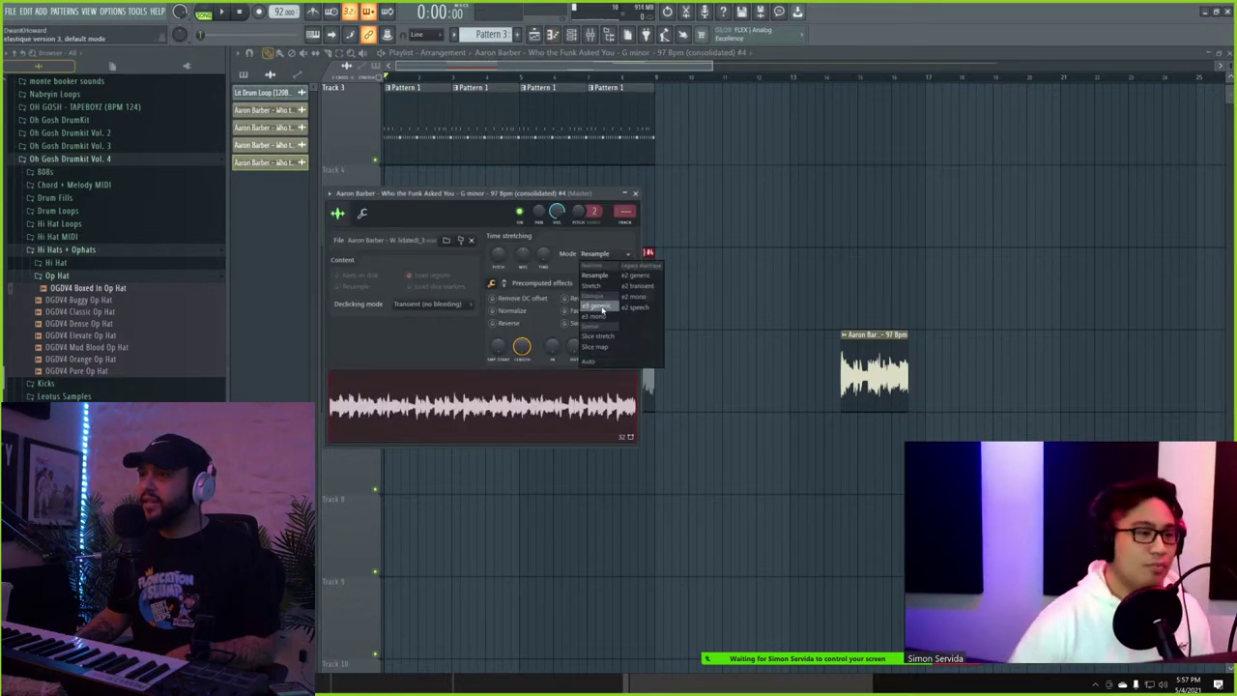
pyautogui.click(592, 286)
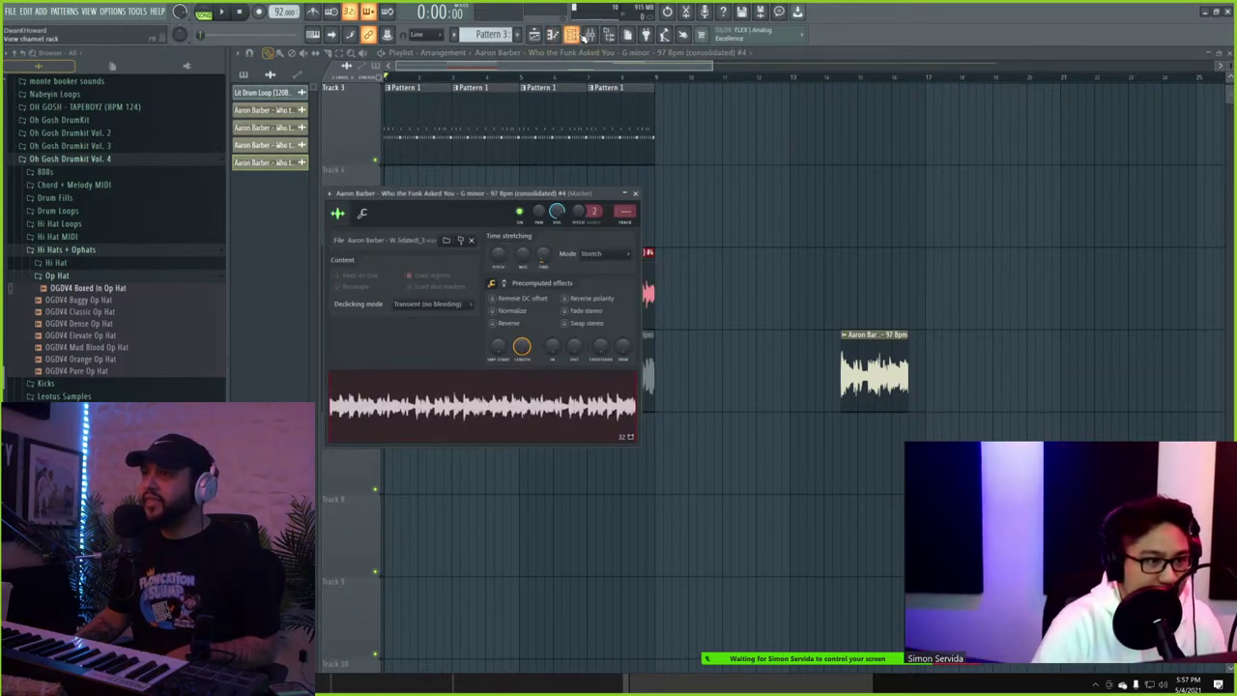
# - Show all channels, load the newly consolidated melody sample into the slicer channel below the #2 slicer, and audition it
pyautogui.click(584, 36)
pyautogui.moveTo(513, 196); pyautogui.dragTo(708, 163)
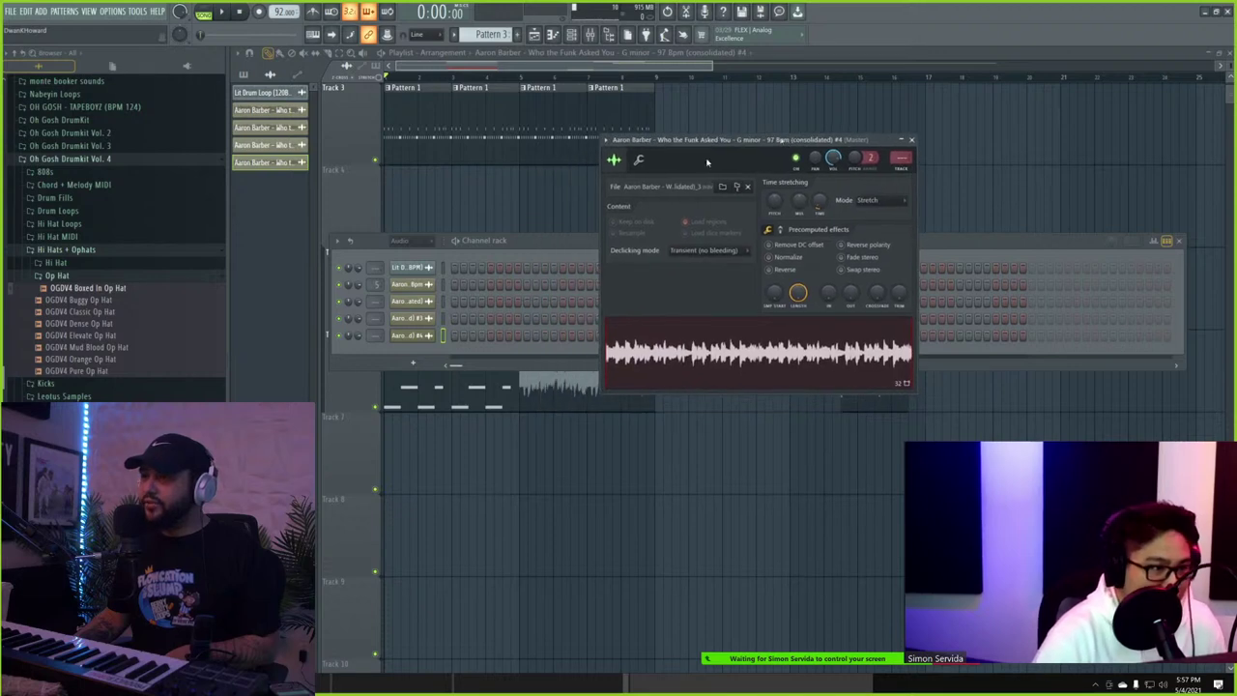
pyautogui.click(398, 241)
pyautogui.click(403, 253)
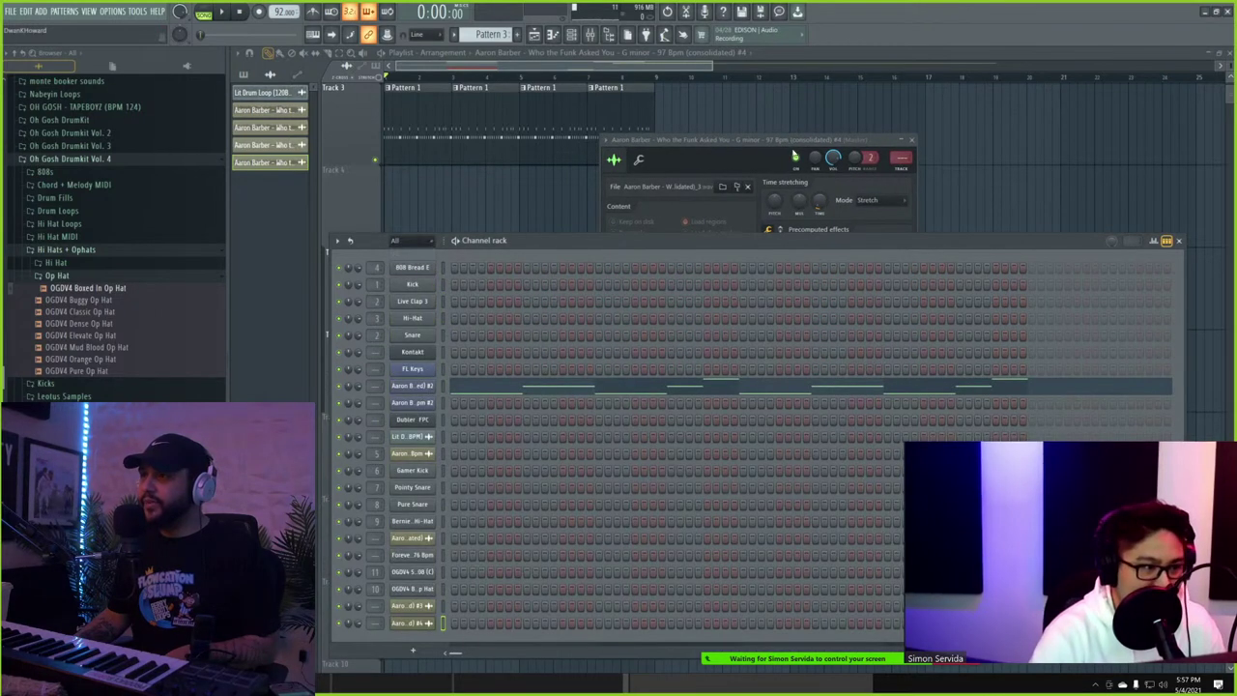
pyautogui.click(793, 141)
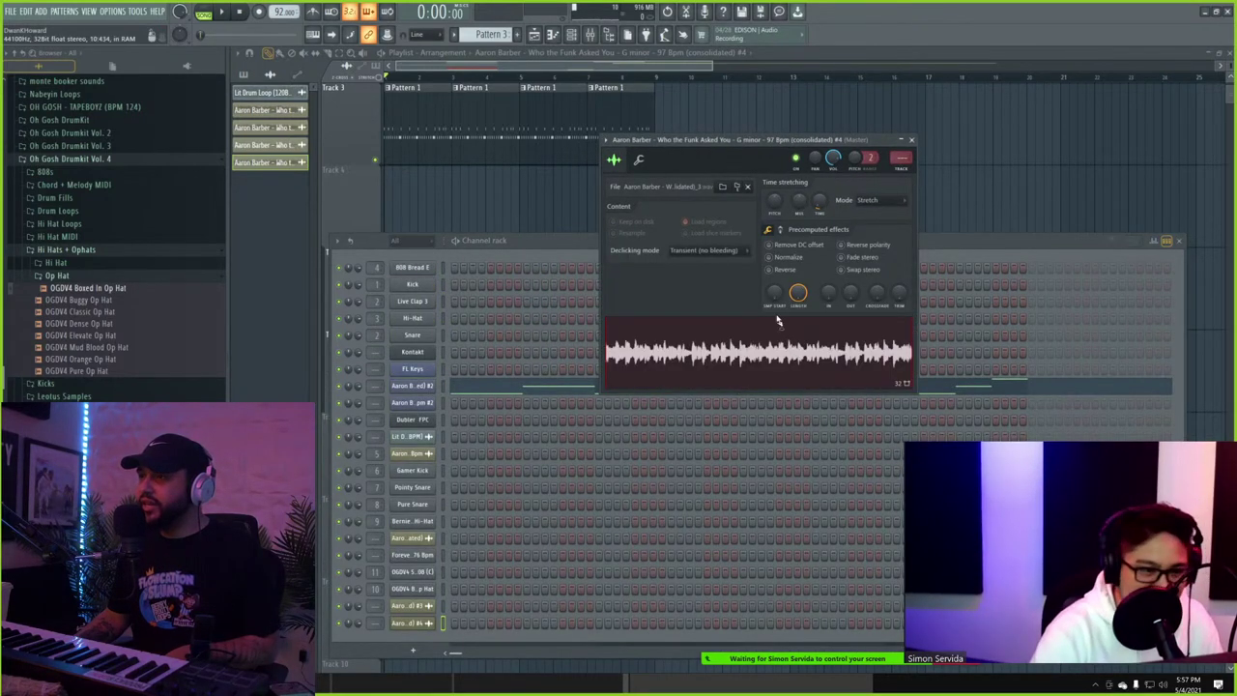
pyautogui.moveTo(791, 353); pyautogui.dragTo(425, 405)
pyautogui.press('space')
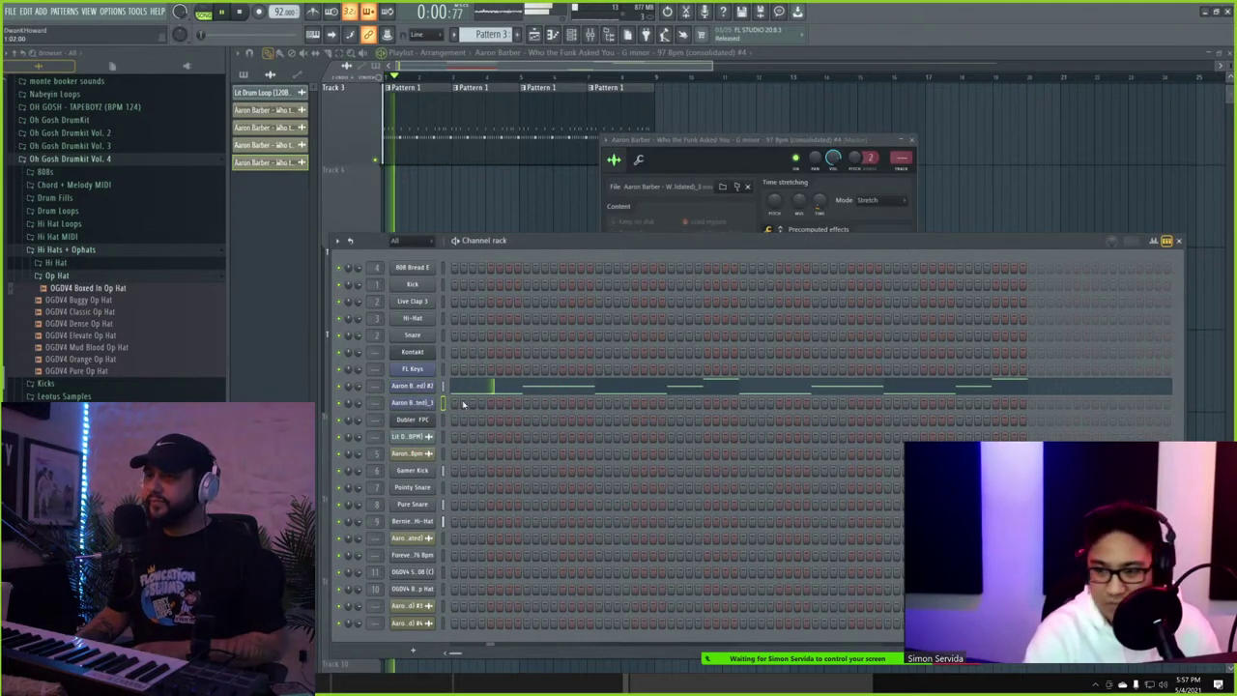
pyautogui.press('space')
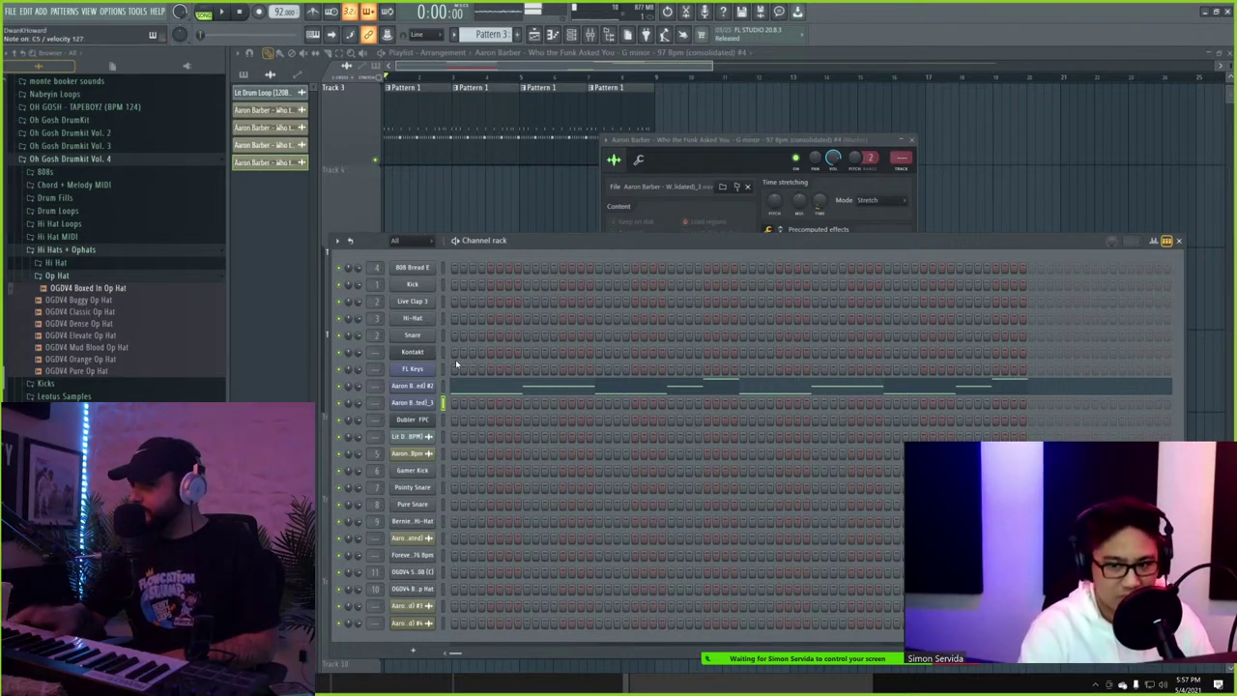
pyautogui.press('space')
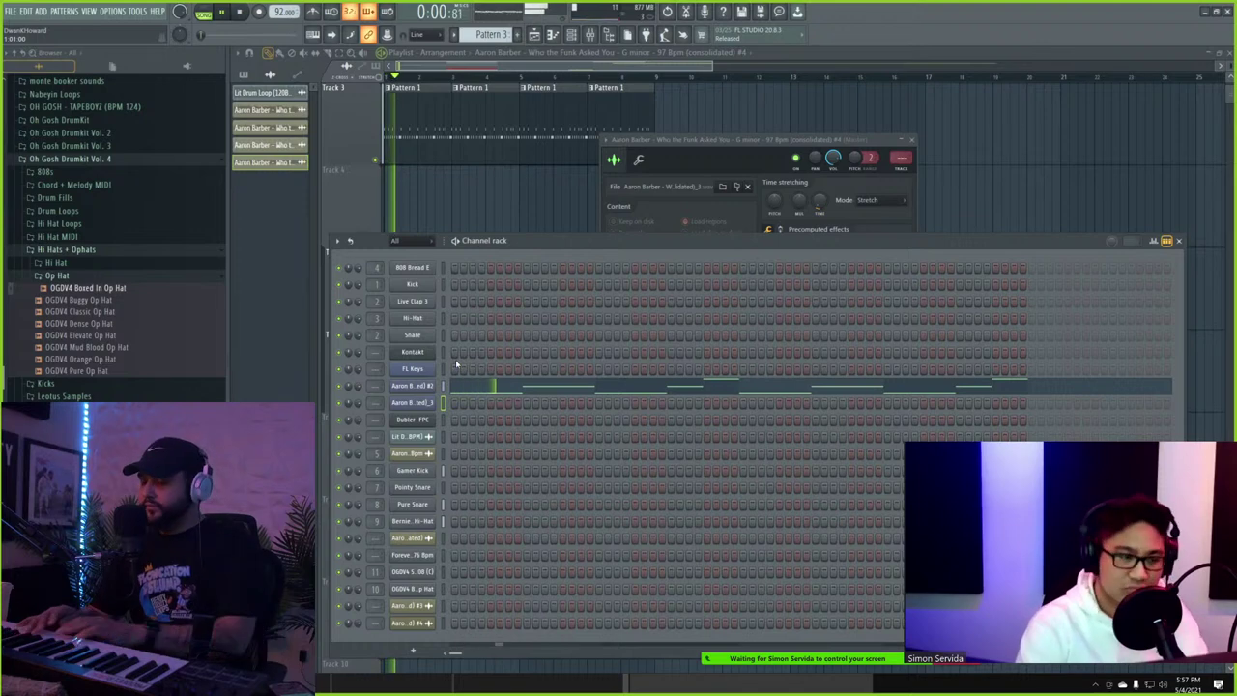
# - In the new slicer's piano roll, add two four-step Slice #1 notes on the last two beats of bar 4
pyautogui.rightClick(435, 403)
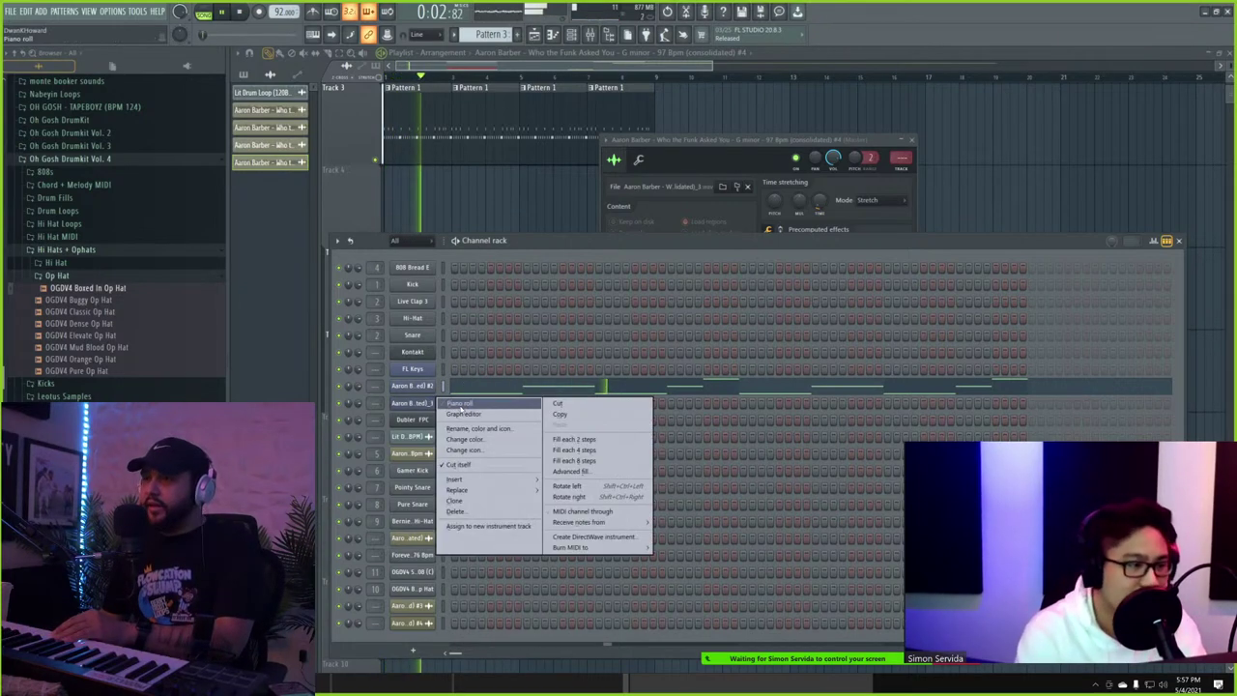
pyautogui.click(460, 404)
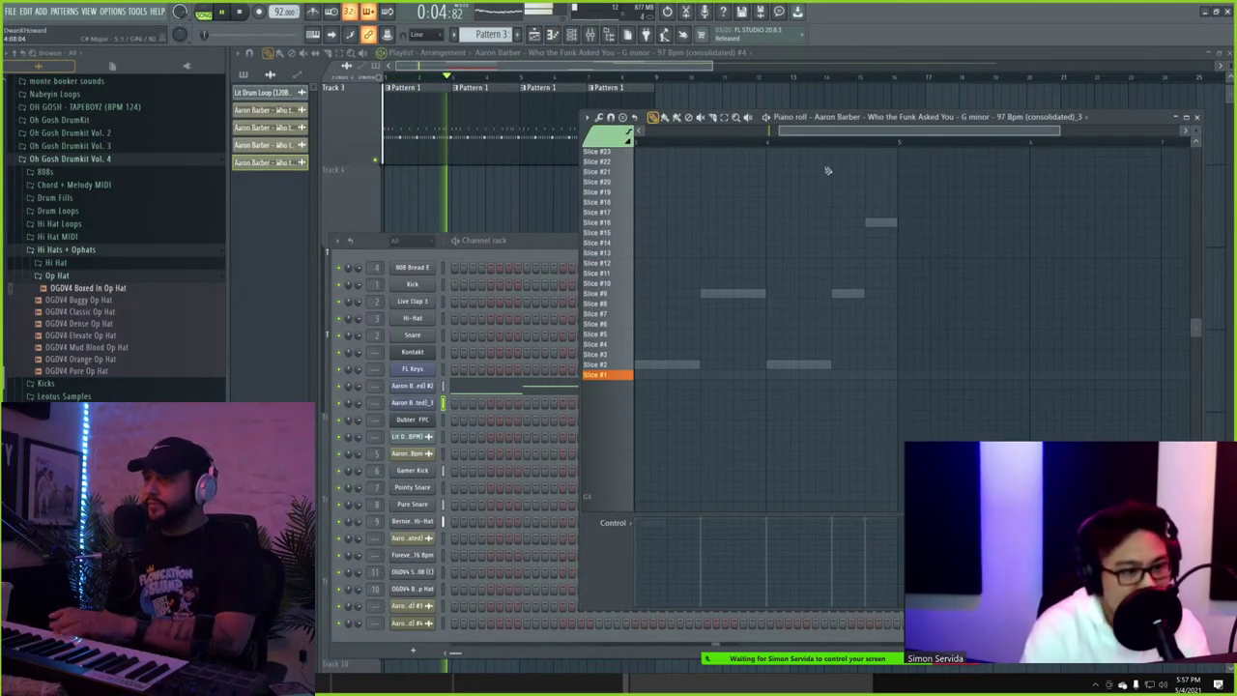
pyautogui.moveTo(815, 131)
pyautogui.mouseDown()
pyautogui.moveTo(762, 130)
pyautogui.moveTo(833, 130)
pyautogui.mouseUp()
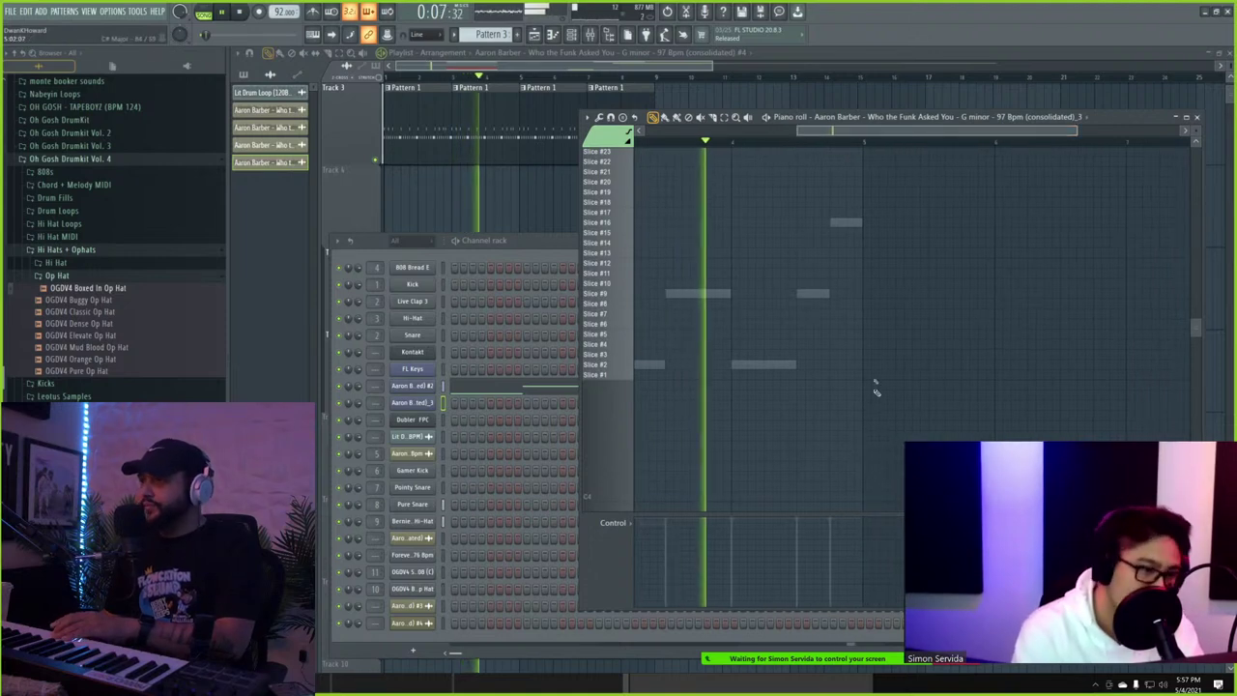
pyautogui.click(795, 374)
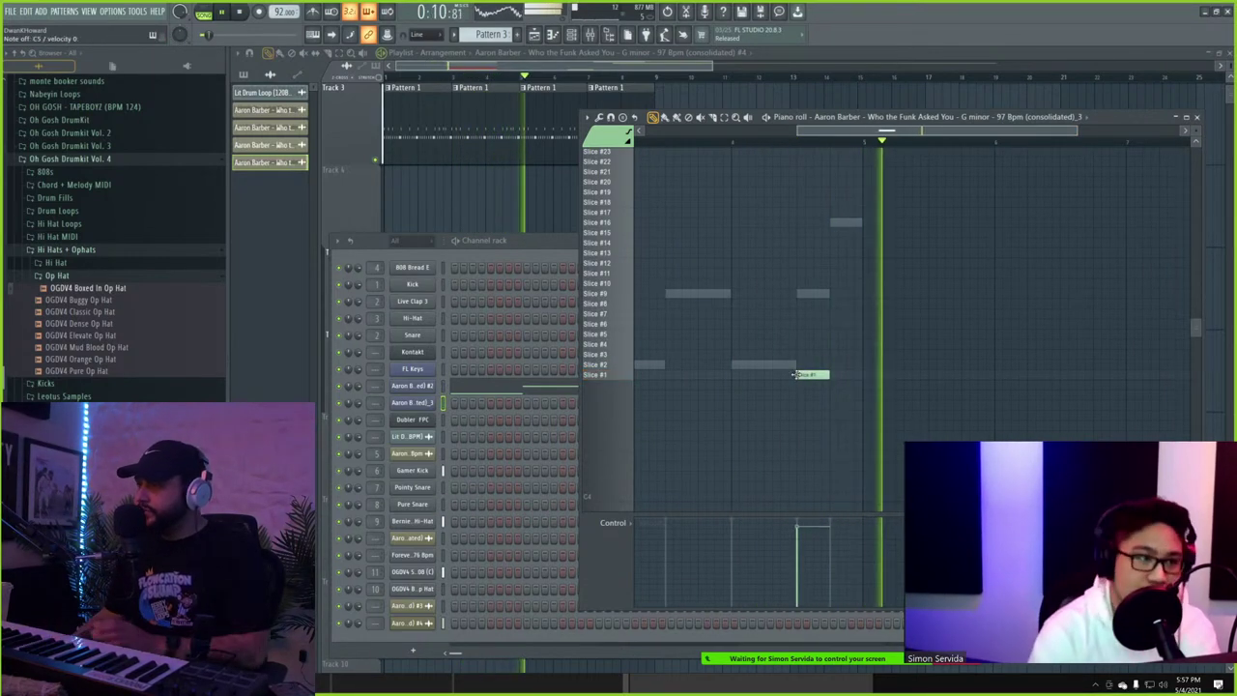
pyautogui.click(834, 375)
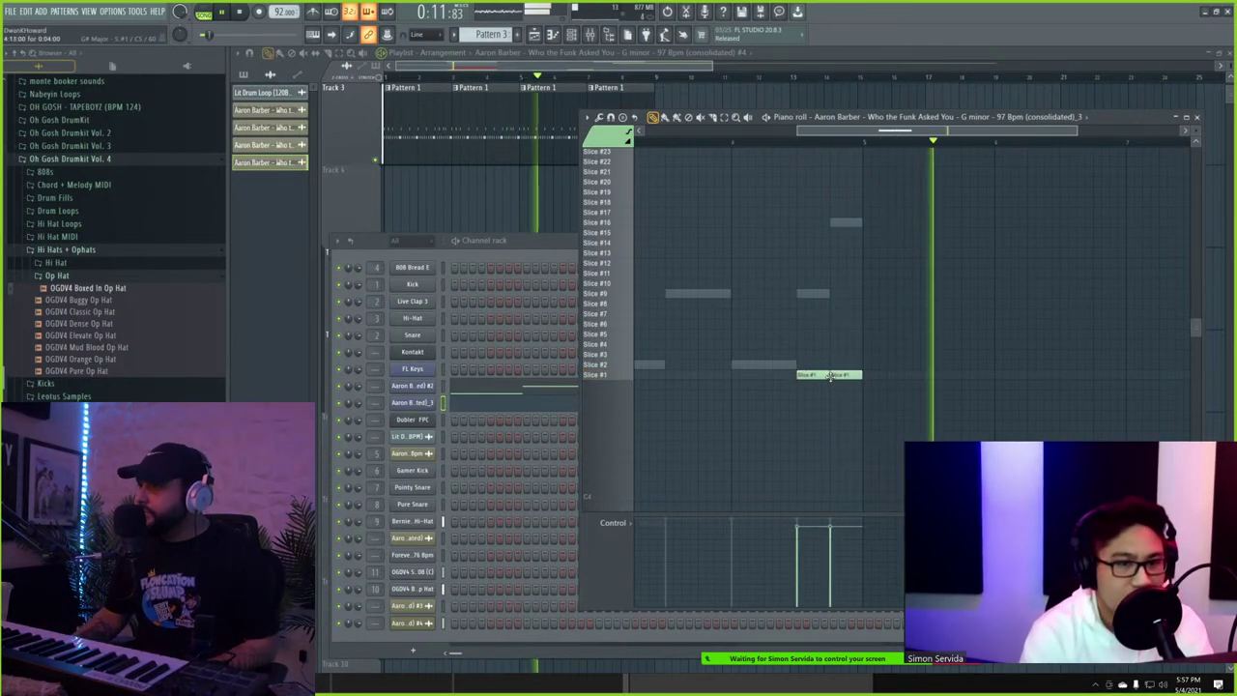
# - Delete the #2 slicer's Beat 9 and Beat 16 notes from the last two beats of bar 4
pyautogui.rightClick(814, 293)
pyautogui.rightClick(814, 294)
pyautogui.rightClick(814, 294)
pyautogui.rightClick(846, 223)
# - Play back the edited melody and toggle Track 3's mute in the playlist while listening
pyautogui.press('space')
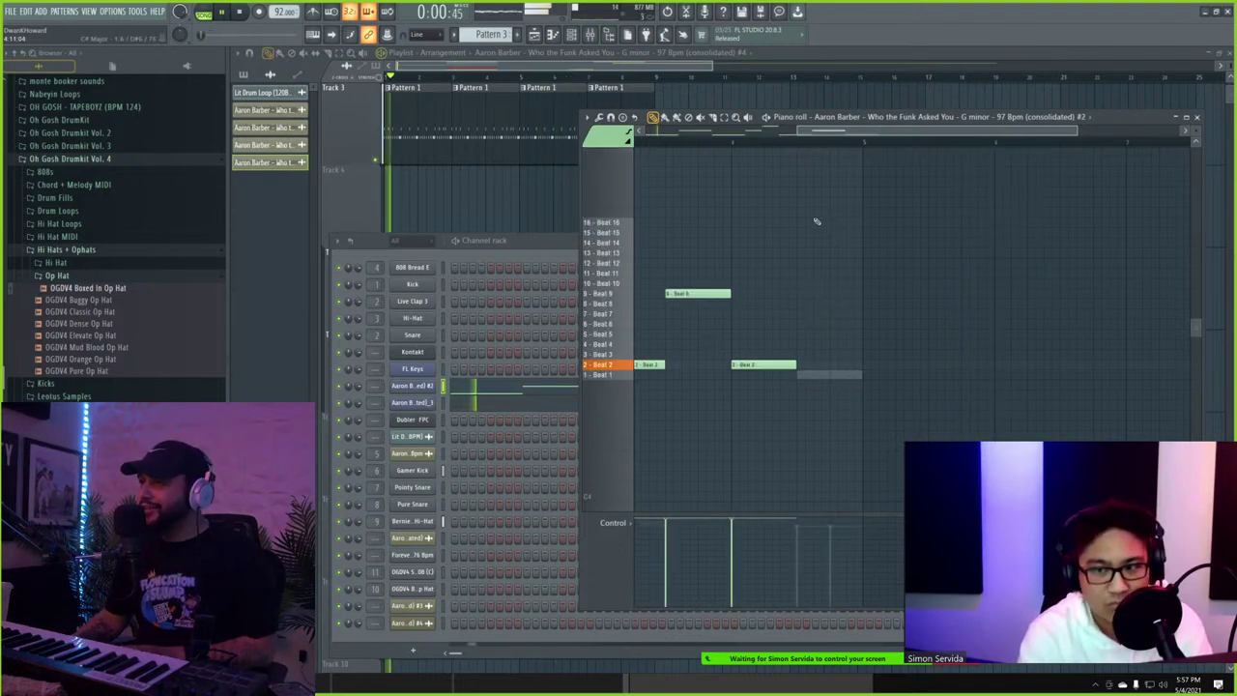
pyautogui.click(517, 242)
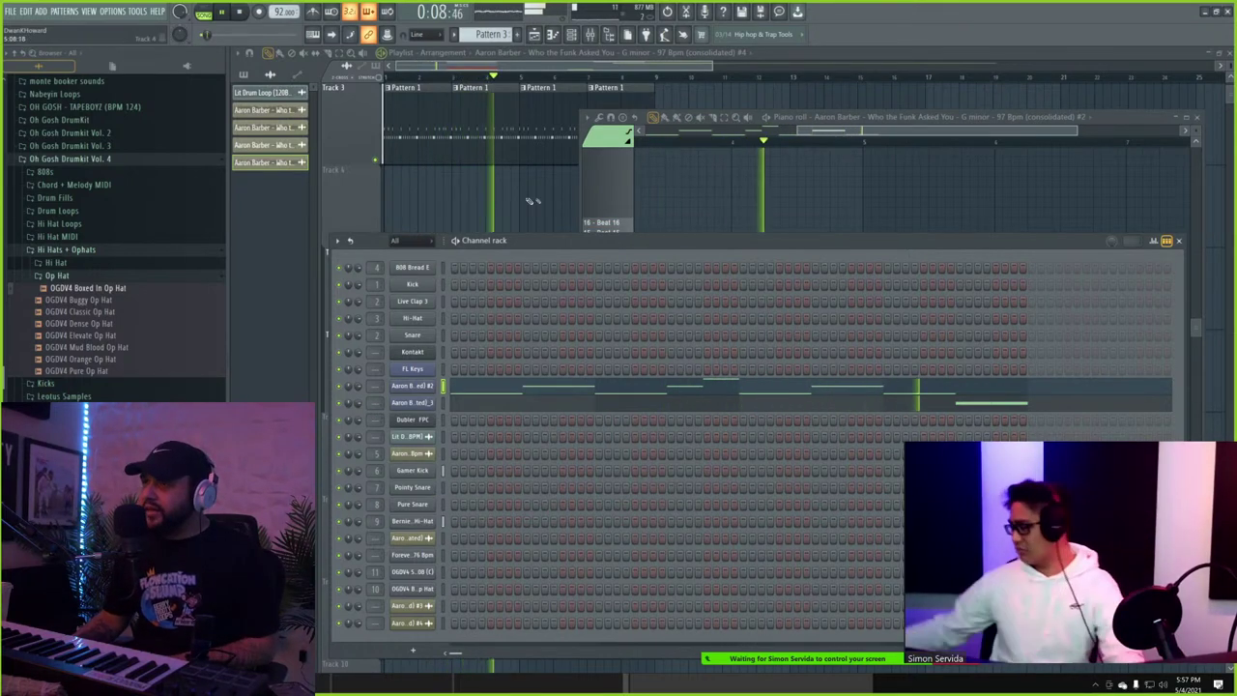
pyautogui.click(377, 159)
pyautogui.click(376, 159)
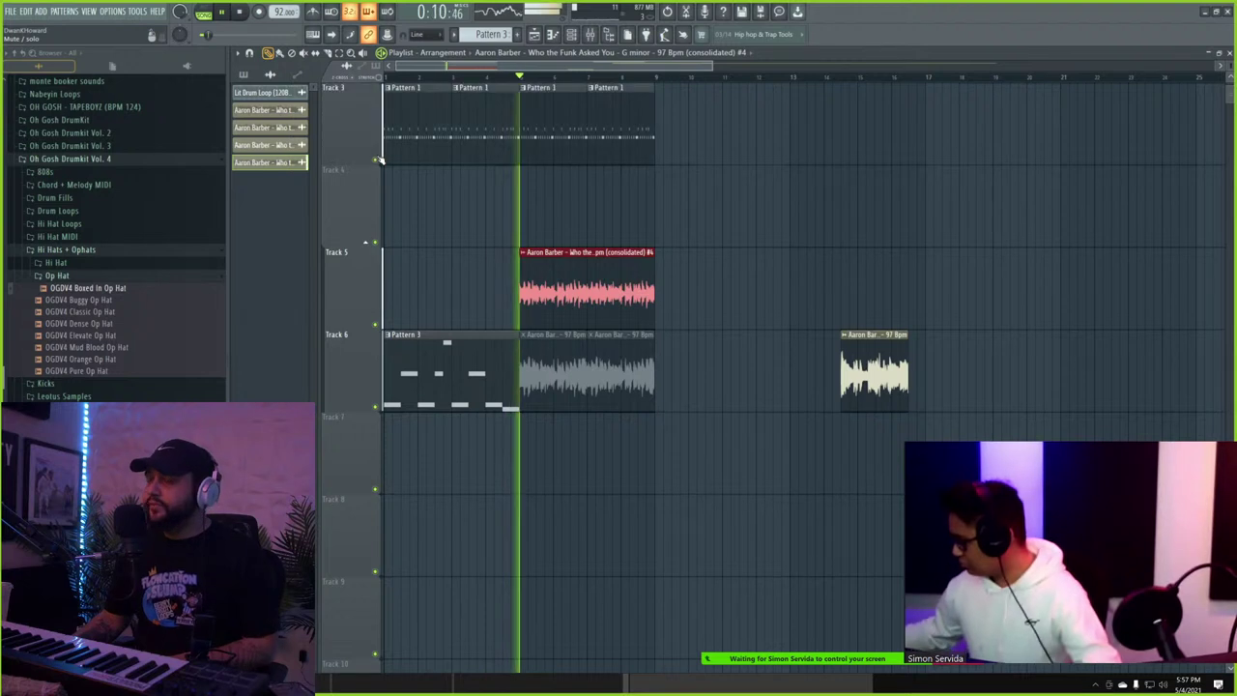
# - Trim the second Pattern 1 clip on Track 3 to leave bar 4's last two beats empty, and loop bars 1 to 4
pyautogui.click(502, 108)
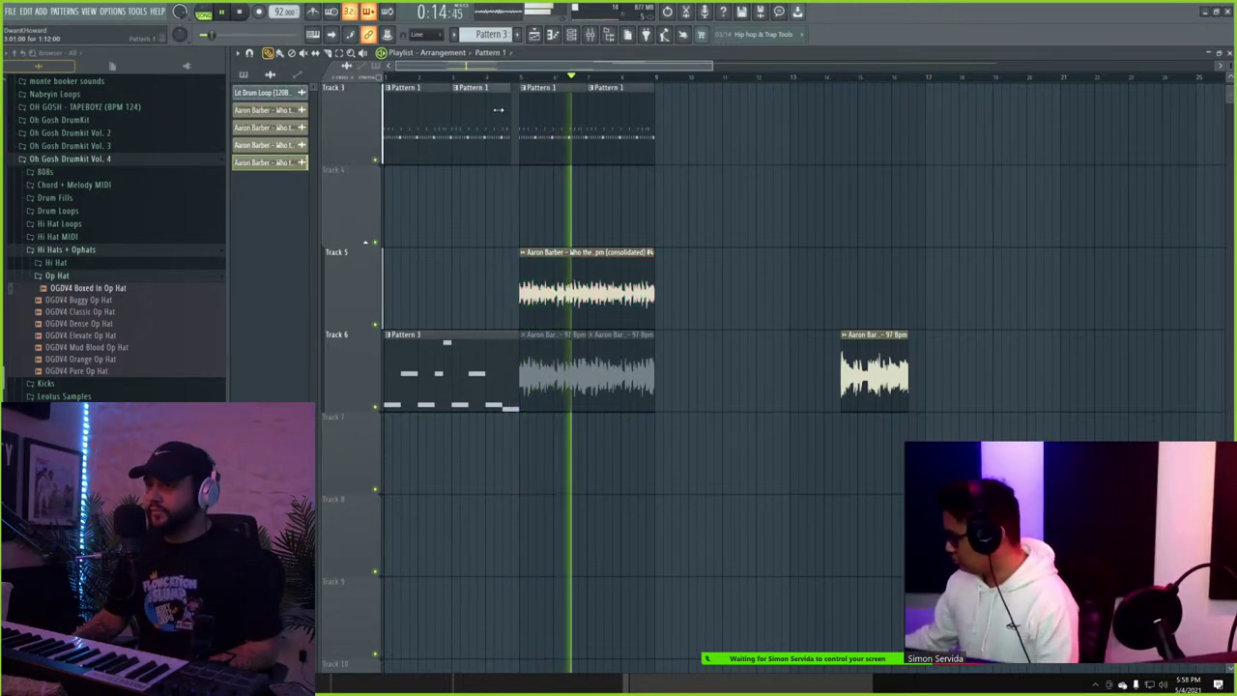
pyautogui.scroll(2, 494, 193)
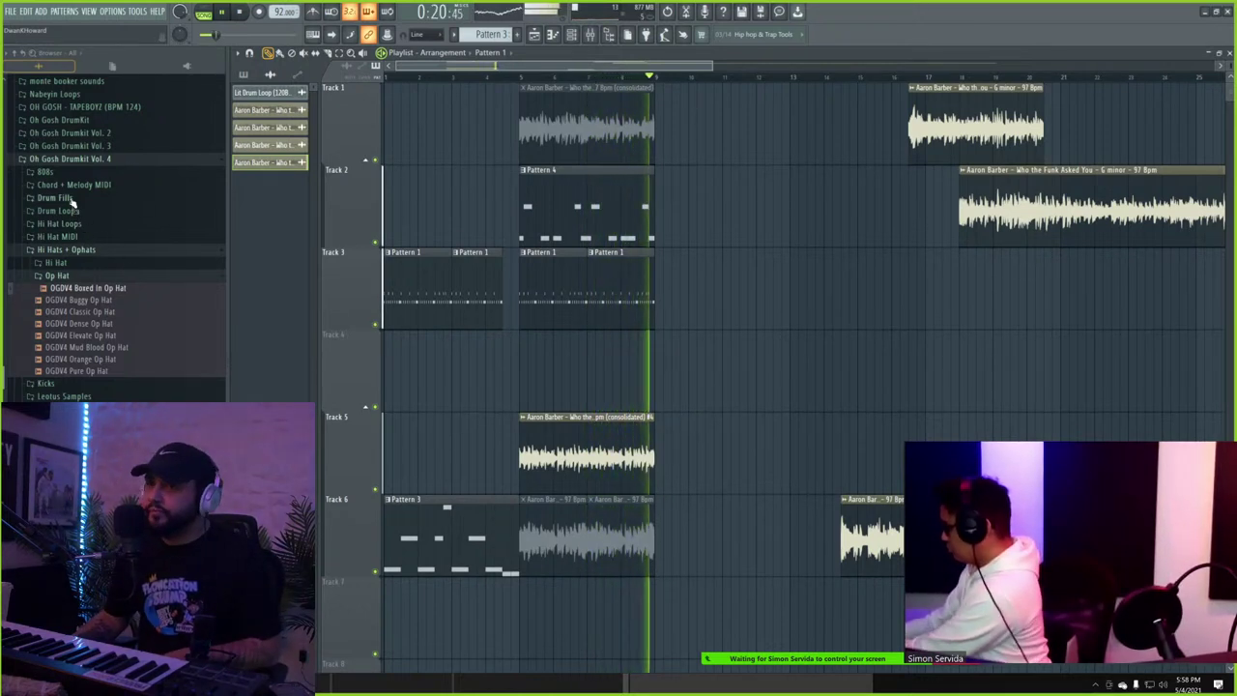
pyautogui.scroll(-4, 97, 193)
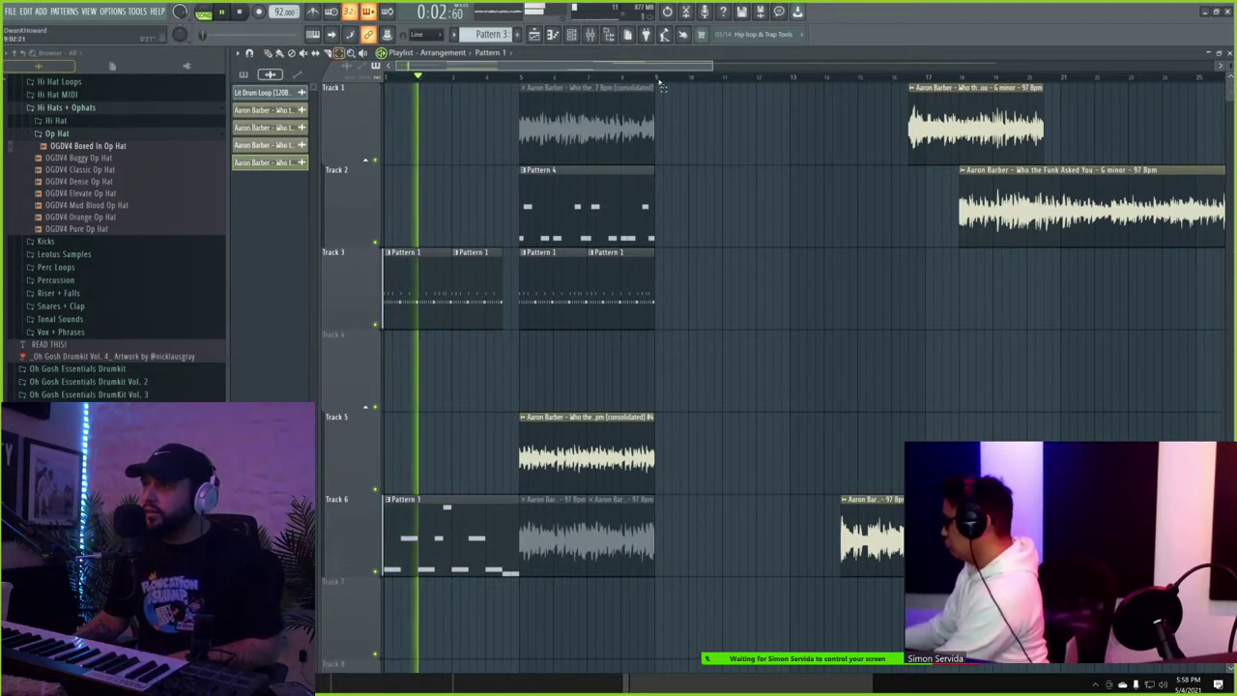
pyautogui.moveTo(523, 84); pyautogui.dragTo(384, 78)
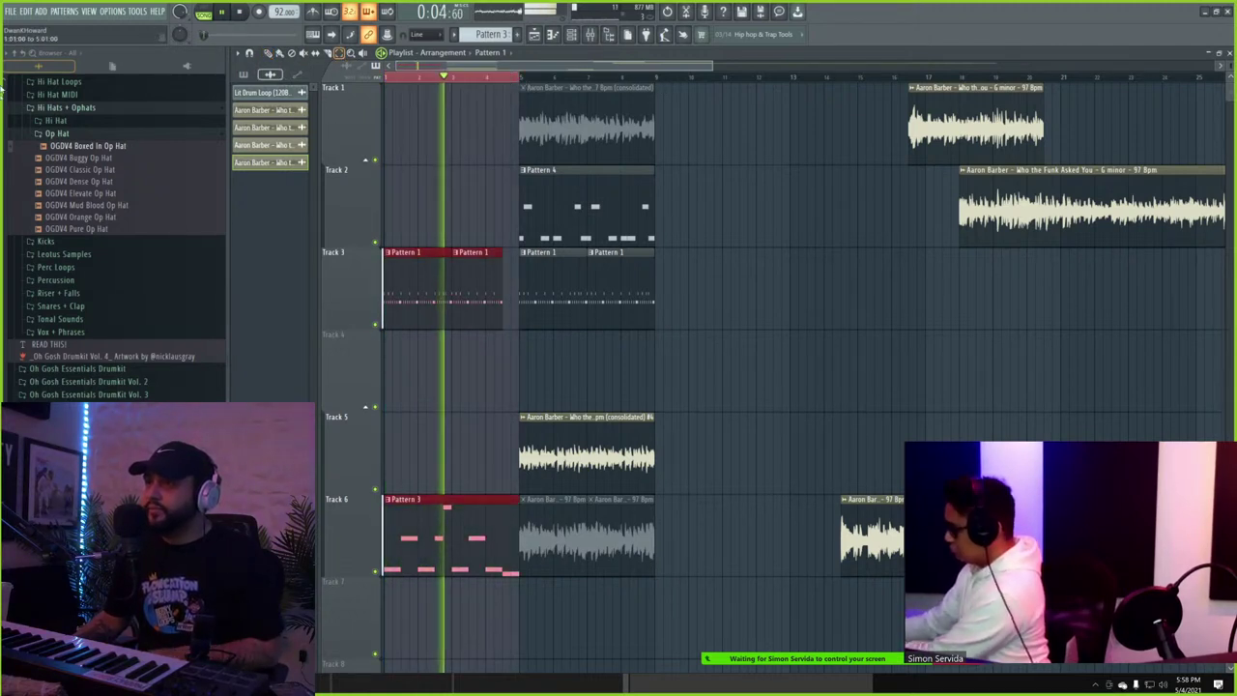
# - Find the Drum Fill Bytes folder in the Slap Experts - Chill Bytes pack and audition its fills with song playback stopped
pyautogui.scroll(2, 89, 276)
pyautogui.scroll(2, 89, 275)
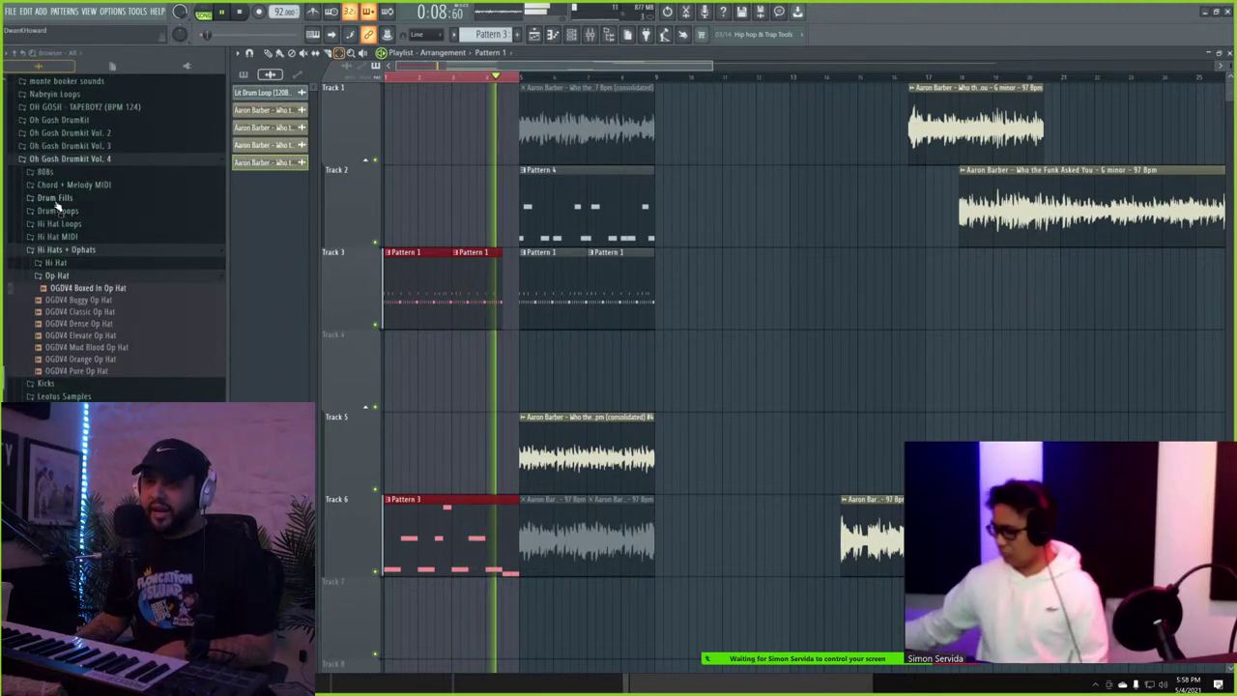
pyautogui.click(58, 197)
pyautogui.scroll(-3, 83, 194)
pyautogui.scroll(3, 84, 183)
pyautogui.scroll(-10, 83, 189)
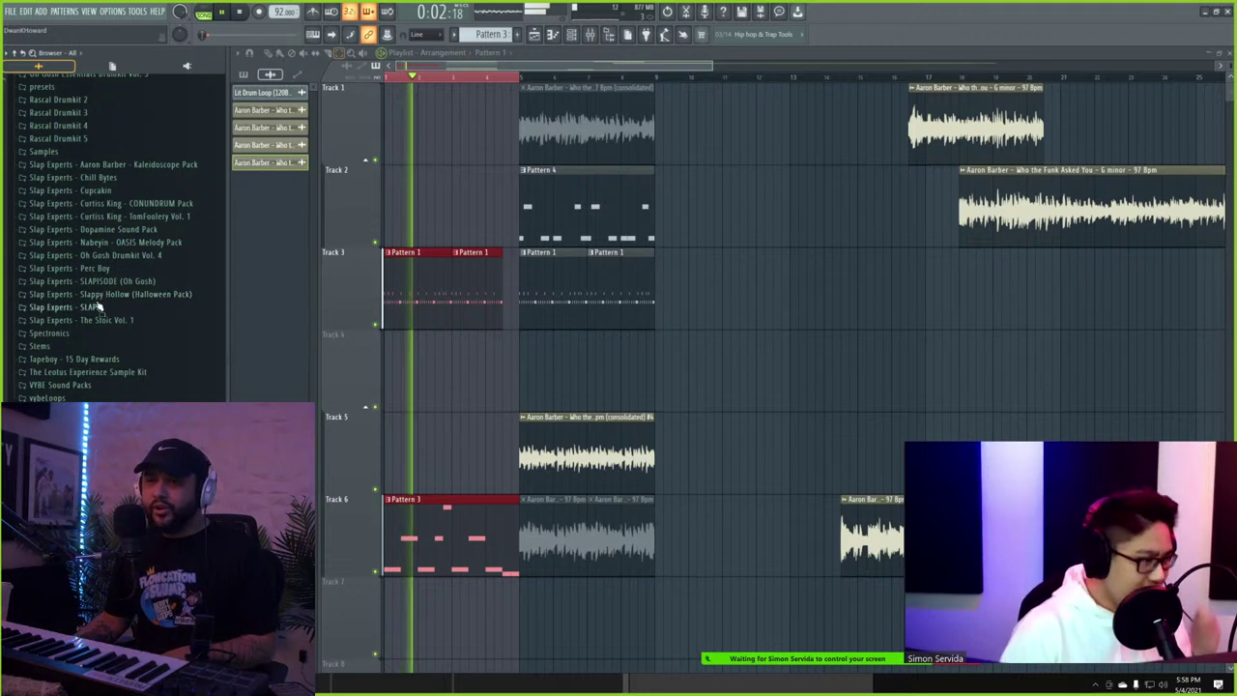
pyautogui.scroll(2, 100, 300)
pyautogui.click(107, 253)
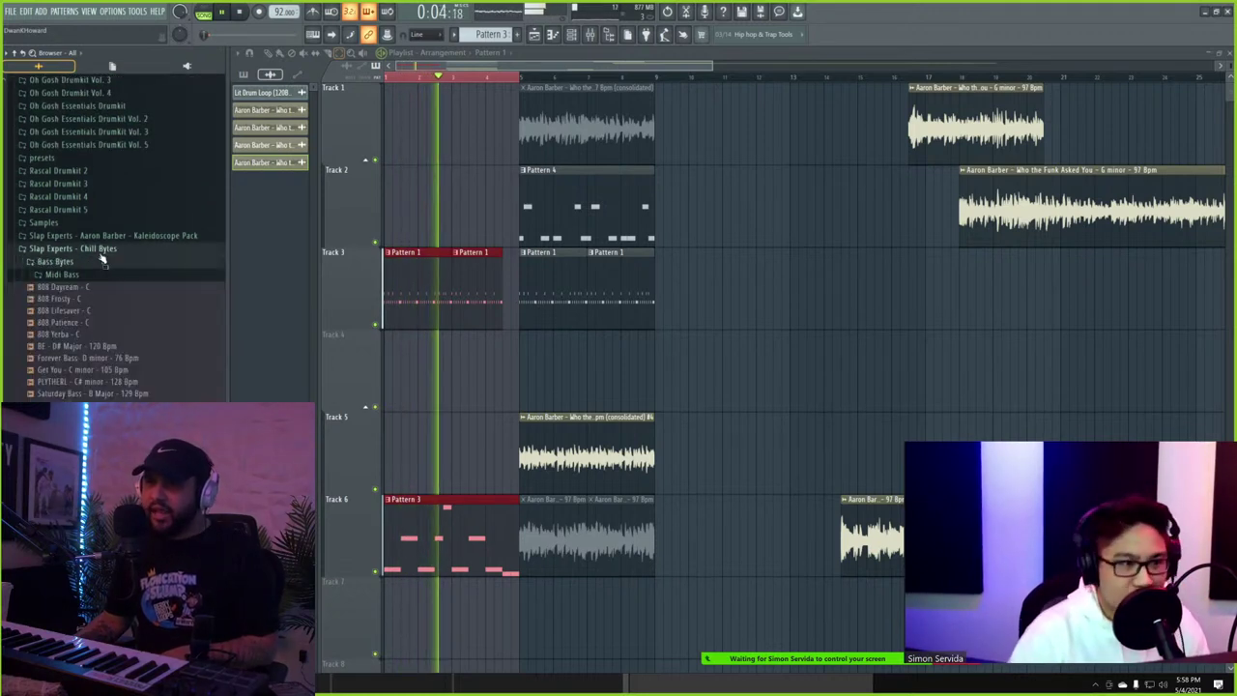
pyautogui.click(67, 261)
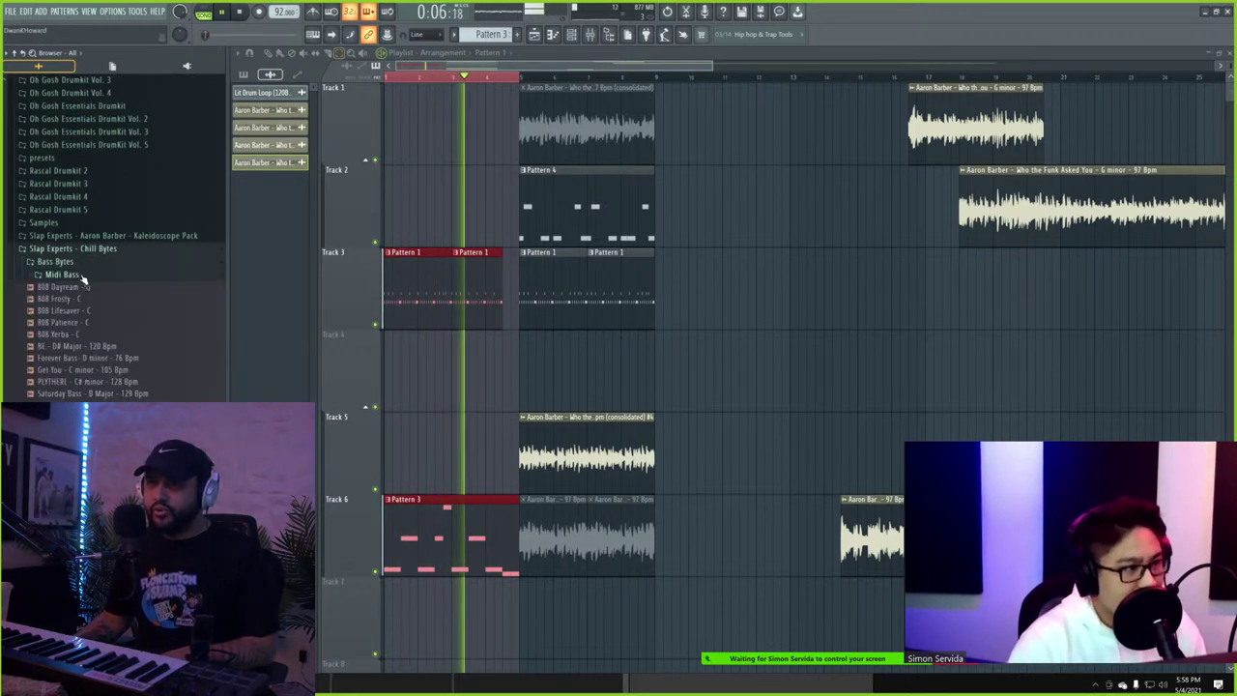
pyautogui.click(63, 262)
pyautogui.click(68, 275)
pyautogui.click(90, 311)
pyautogui.press('space')
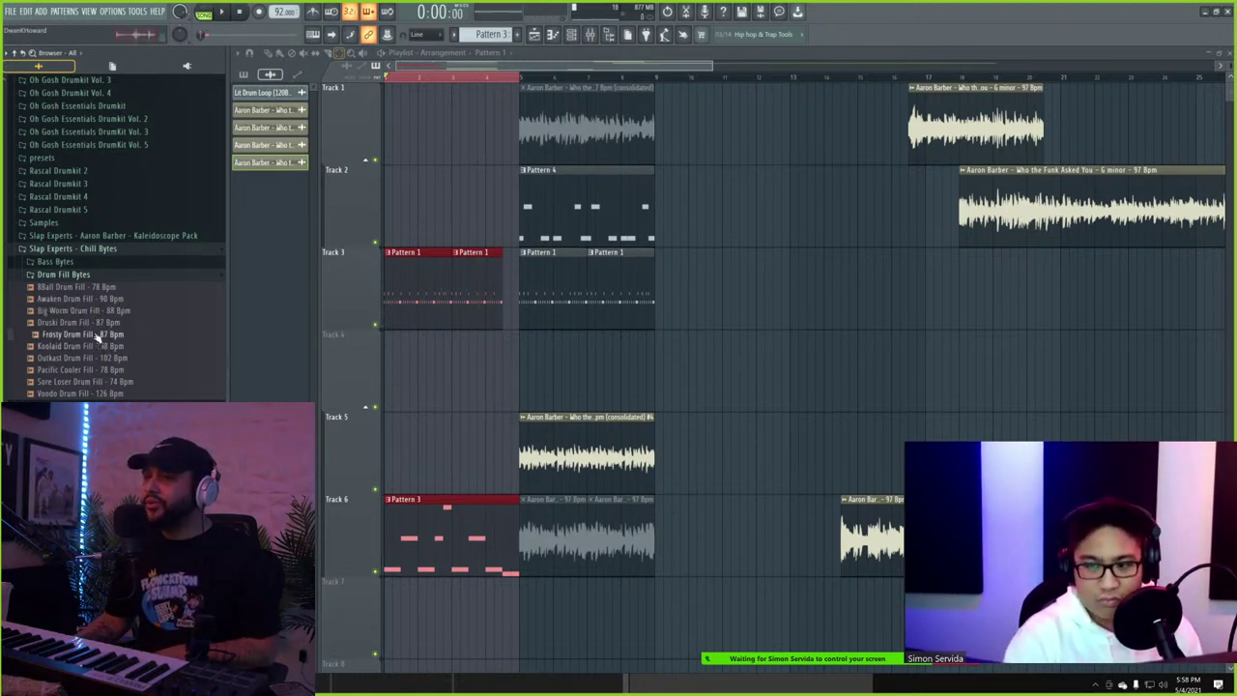
# - Place the Frosty Drum Fill - 87 Bpm sample on Track 4 over the last two beats of bar 4
pyautogui.moveTo(112, 340); pyautogui.dragTo(494, 386)
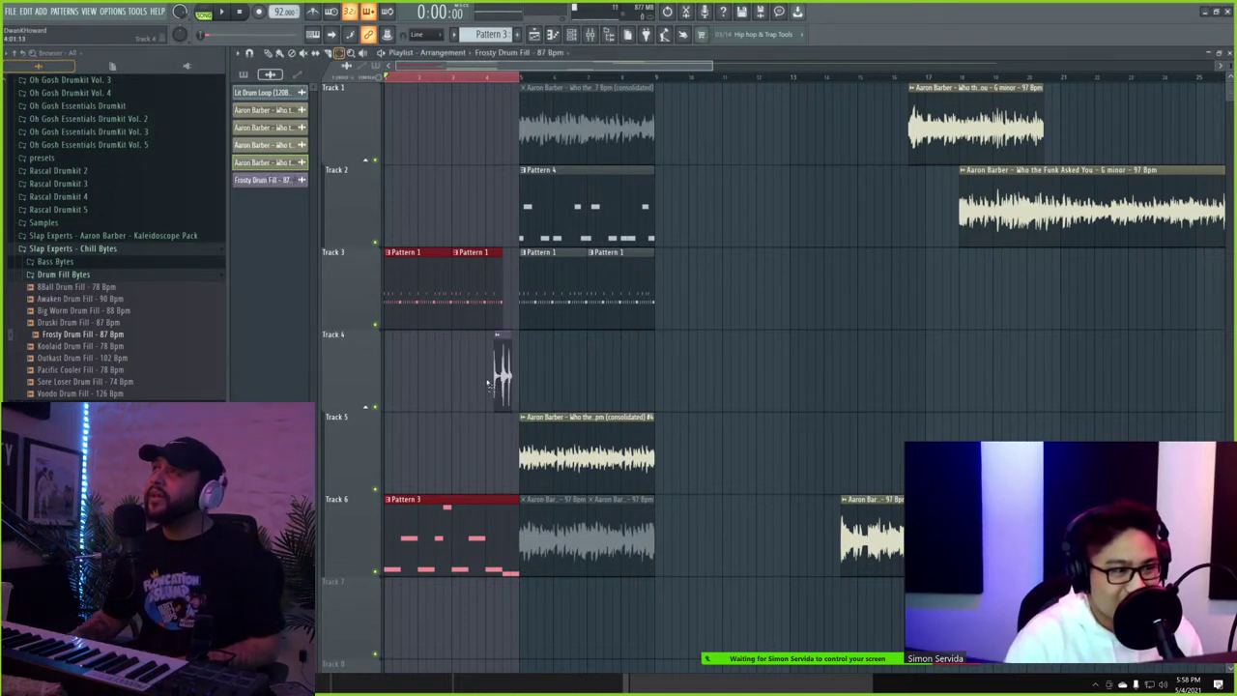
pyautogui.click(503, 387)
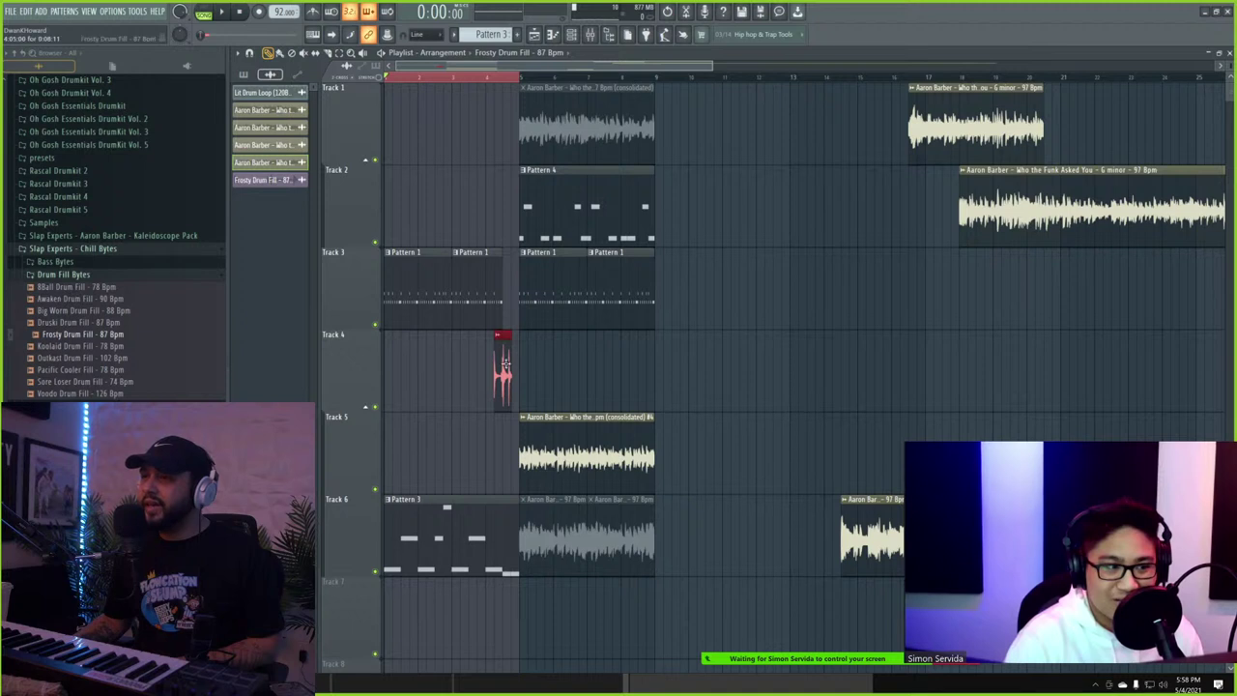
pyautogui.moveTo(506, 363); pyautogui.dragTo(519, 364)
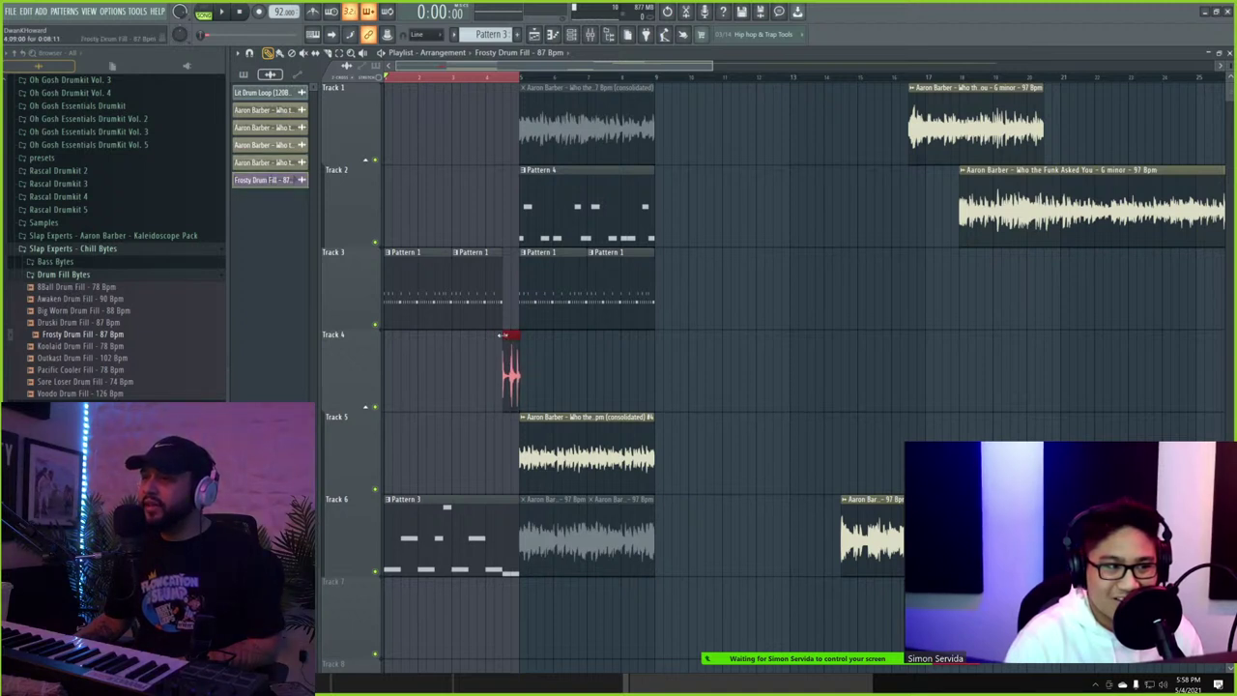
# - Fit the Frosty Drum Fill clip to the project tempo using the estimated 86.999 BPM
pyautogui.click(504, 336)
pyautogui.click(611, 411)
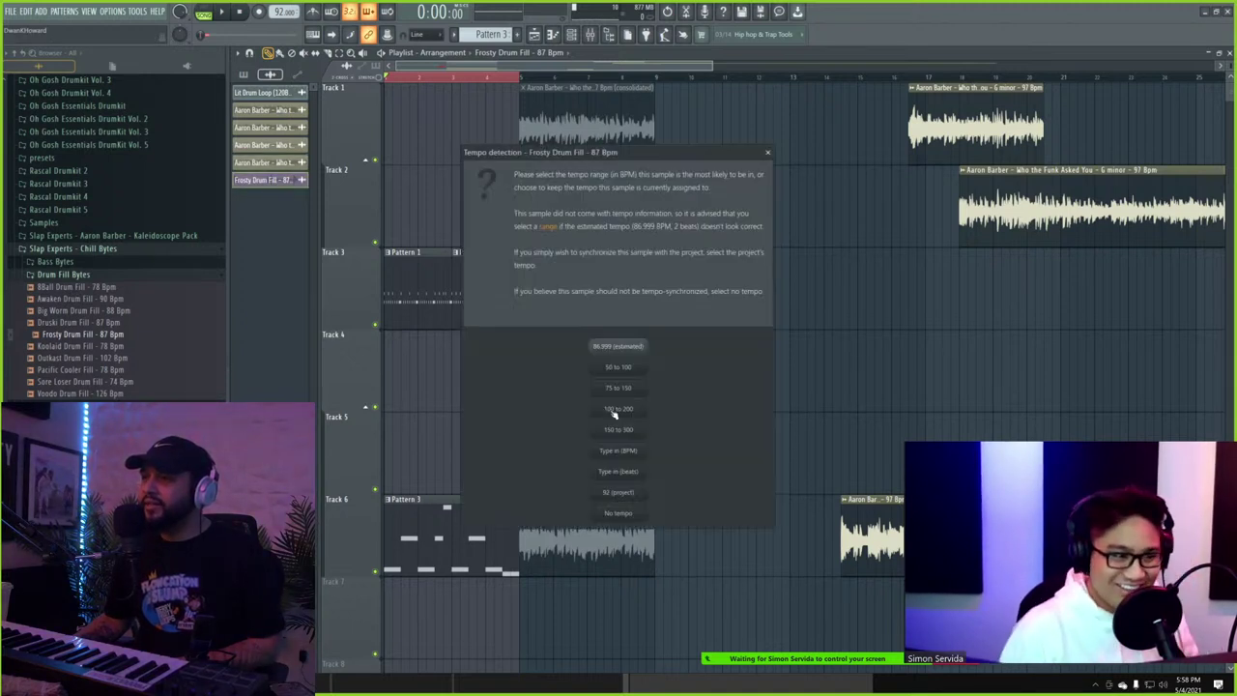
pyautogui.click(619, 347)
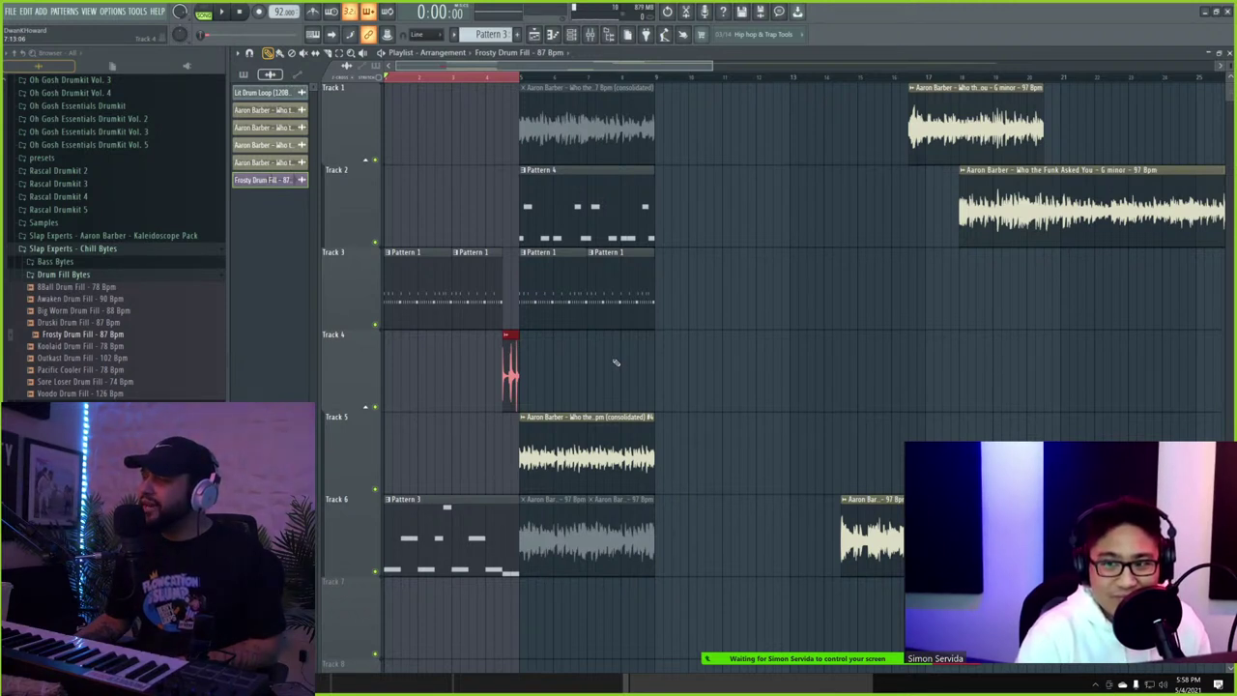
# - Set the Frosty Drum Fill's time stretching mode to Stretch and play the loop to check the fill
pyautogui.doubleClick(511, 354)
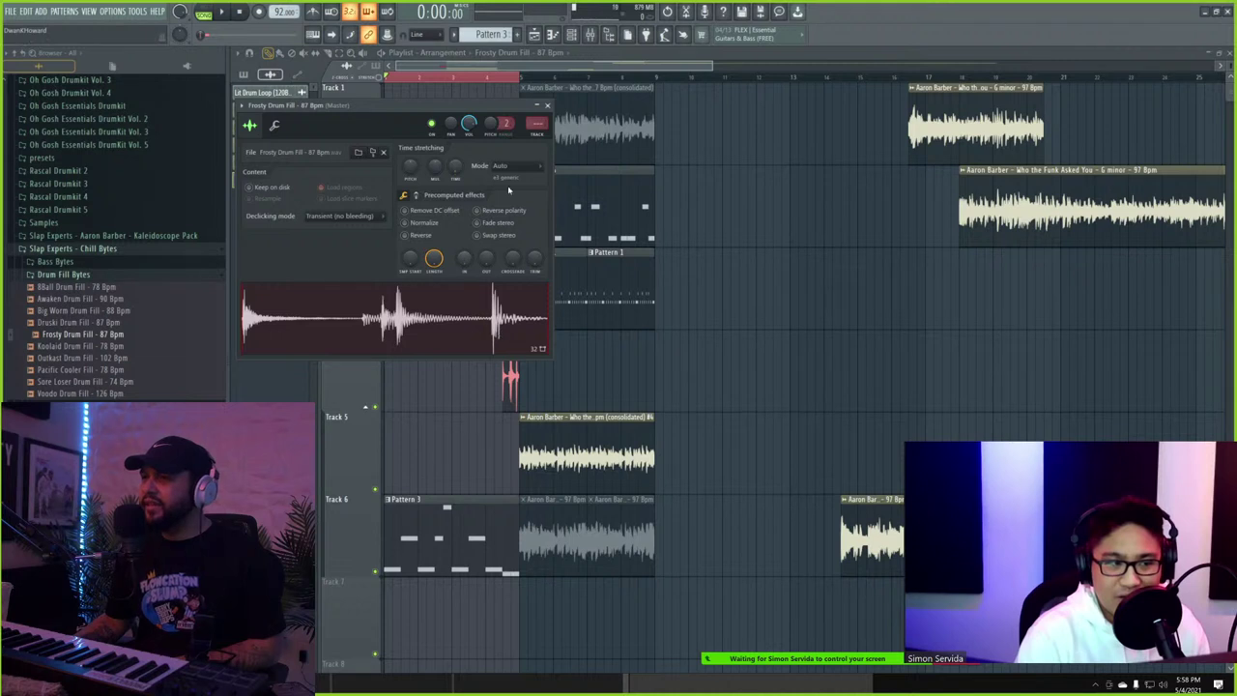
pyautogui.click(509, 167)
pyautogui.click(513, 198)
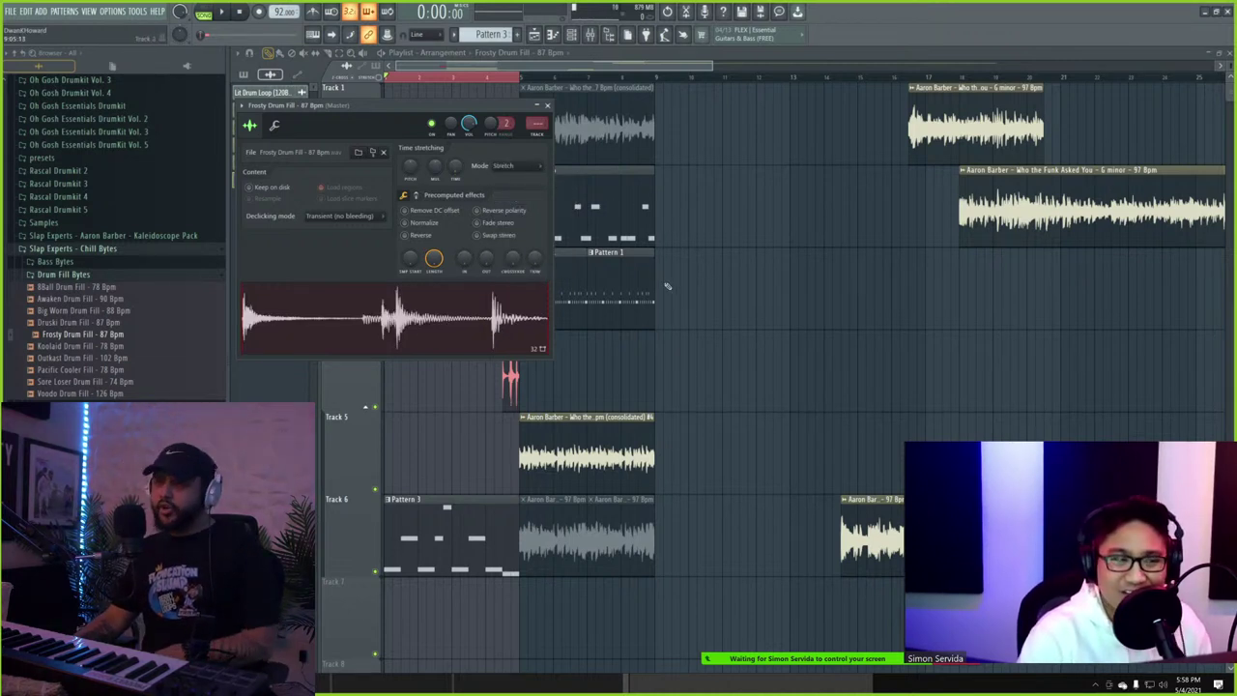
pyautogui.press('Escape')
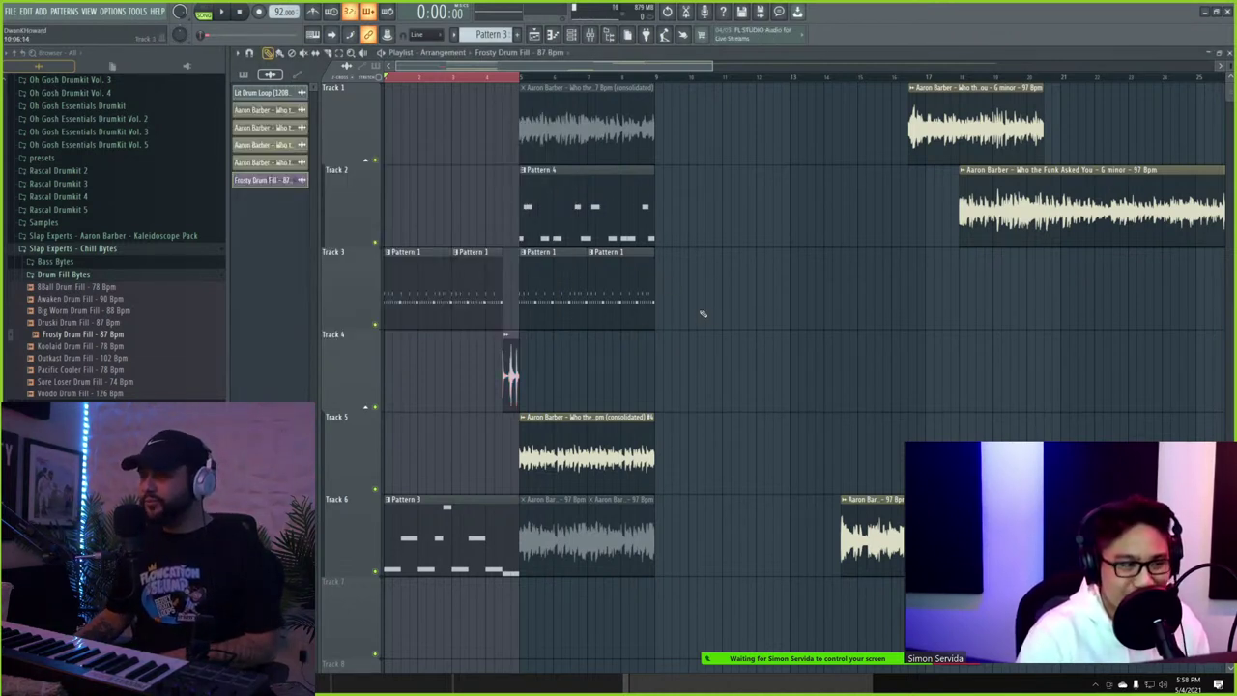
pyautogui.doubleClick(516, 355)
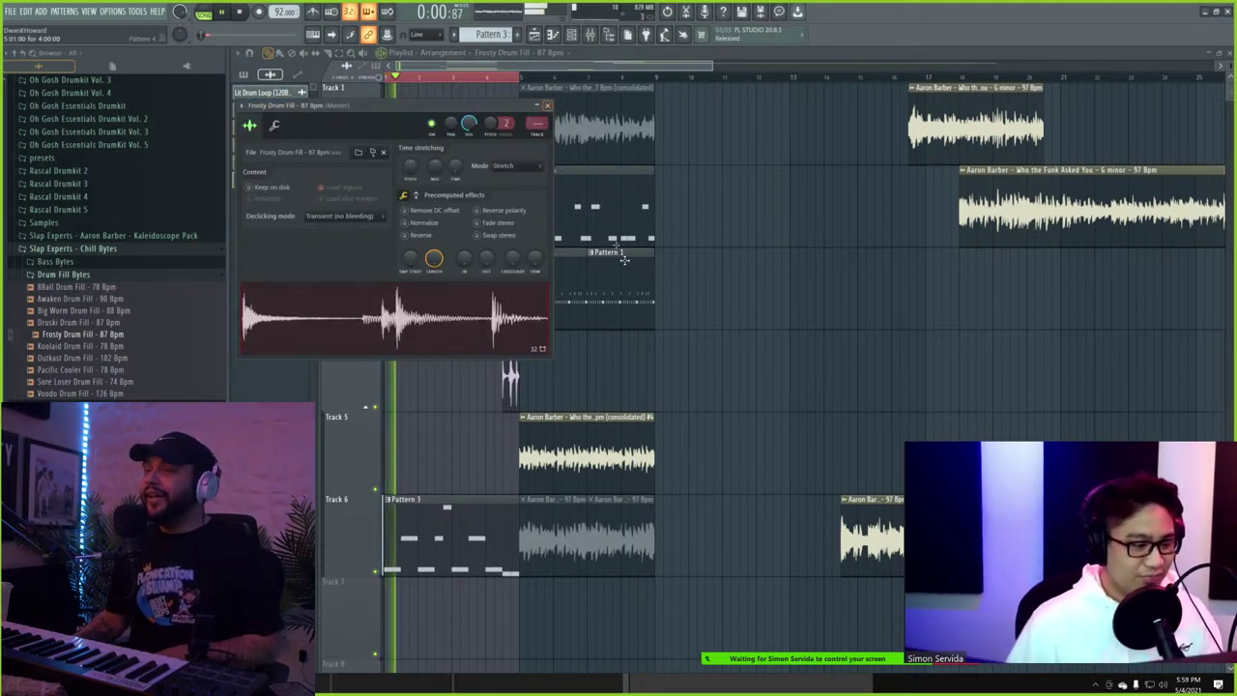
pyautogui.click(547, 104)
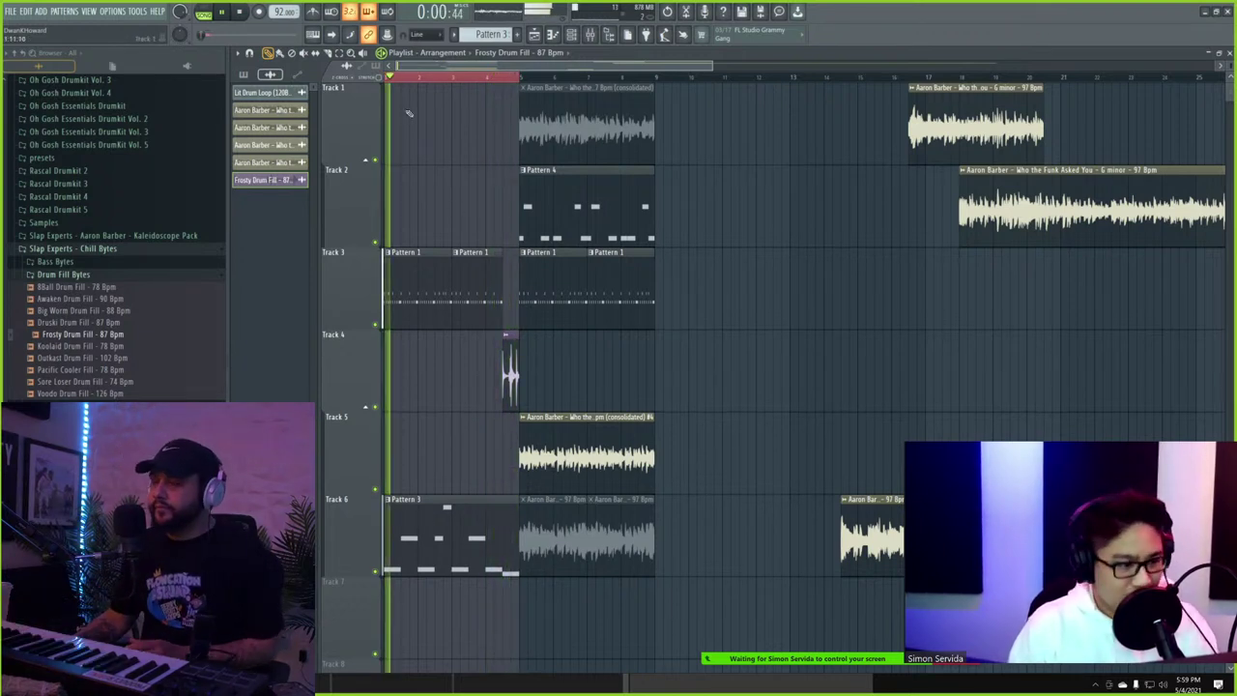
# - Clear the playlist's loop selection and set snapping to (none) for fine edits to the drum fill
pyautogui.click(471, 77)
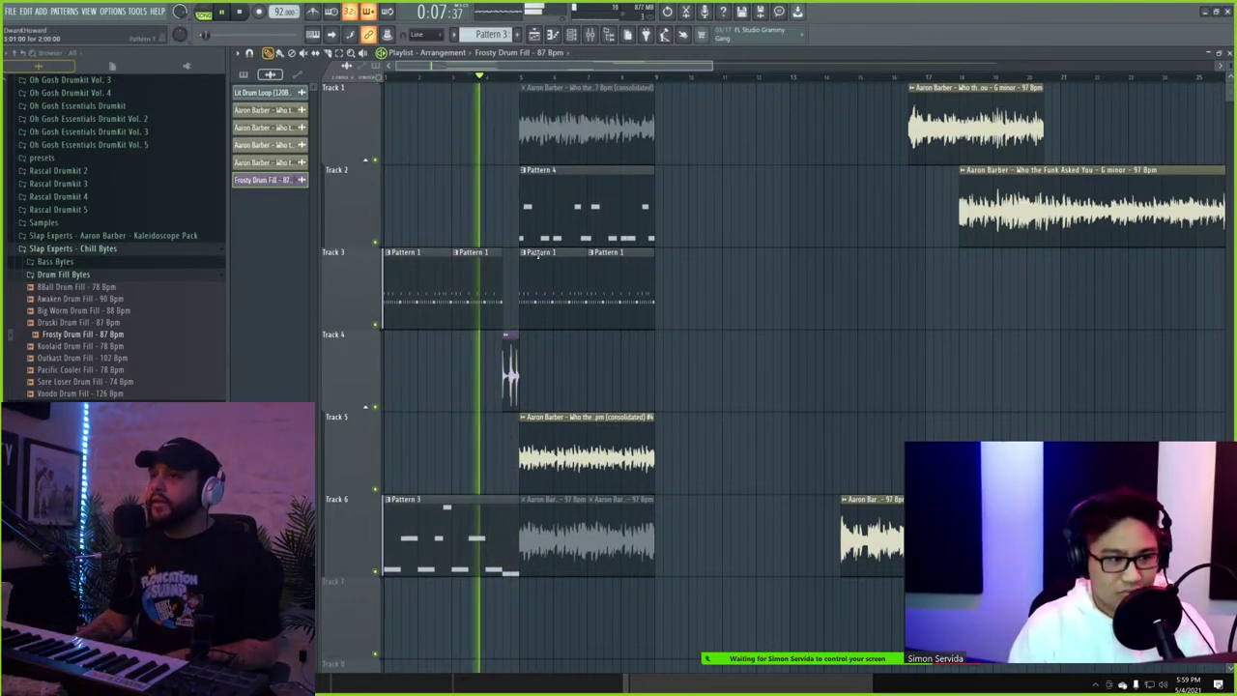
pyautogui.scroll(-2, 503, 232)
pyautogui.scroll(2, 506, 232)
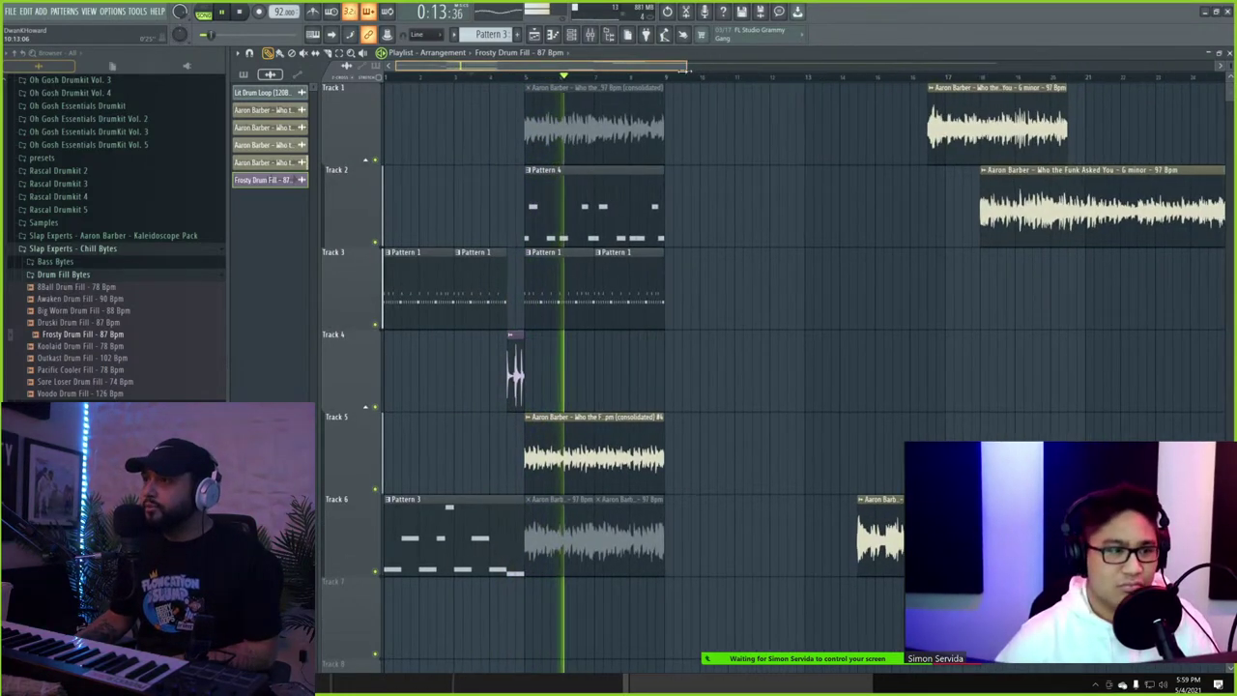
pyautogui.moveTo(715, 70); pyautogui.dragTo(456, 67)
pyautogui.click(429, 37)
pyautogui.click(425, 72)
pyautogui.rightClick(432, 66)
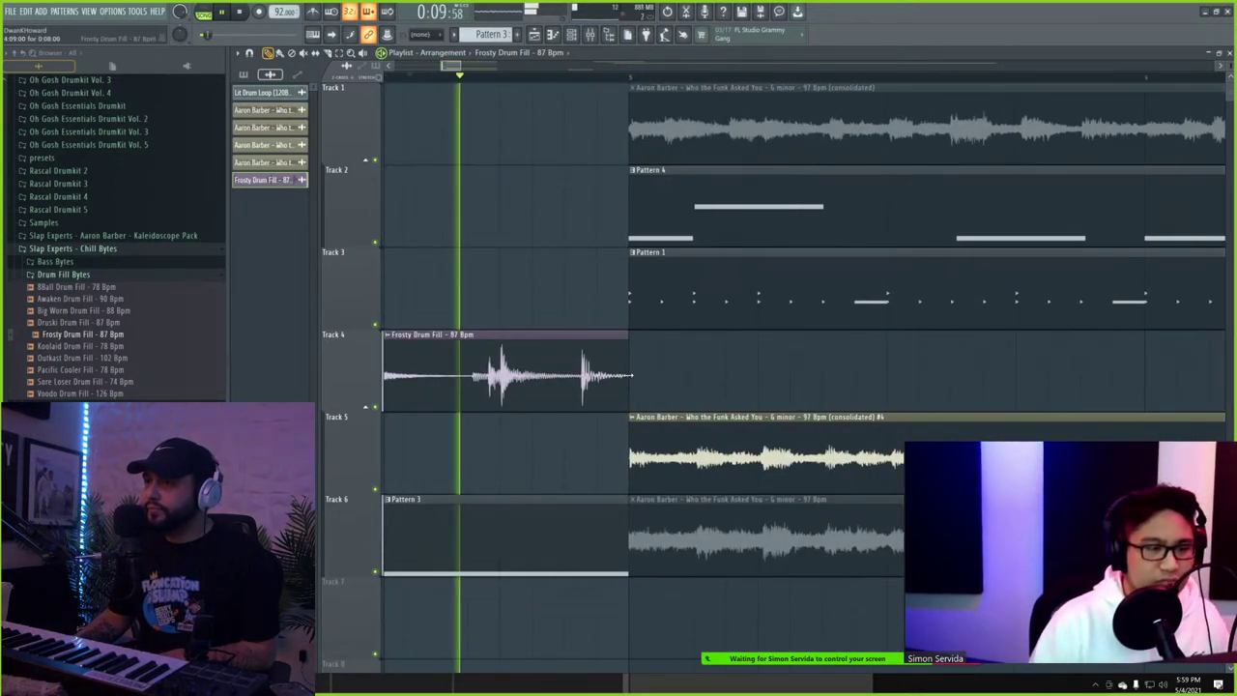
pyautogui.moveTo(629, 375); pyautogui.dragTo(636, 374)
pyautogui.press('space')
pyautogui.press('super+x')
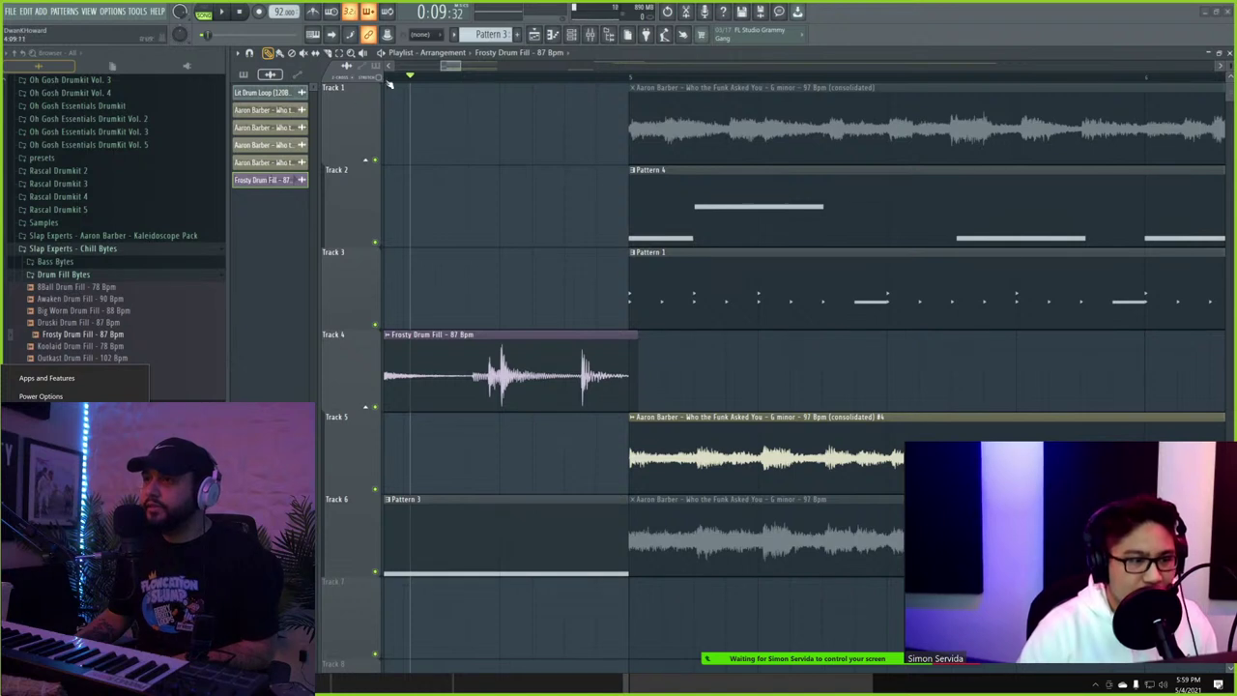
pyautogui.press('Escape')
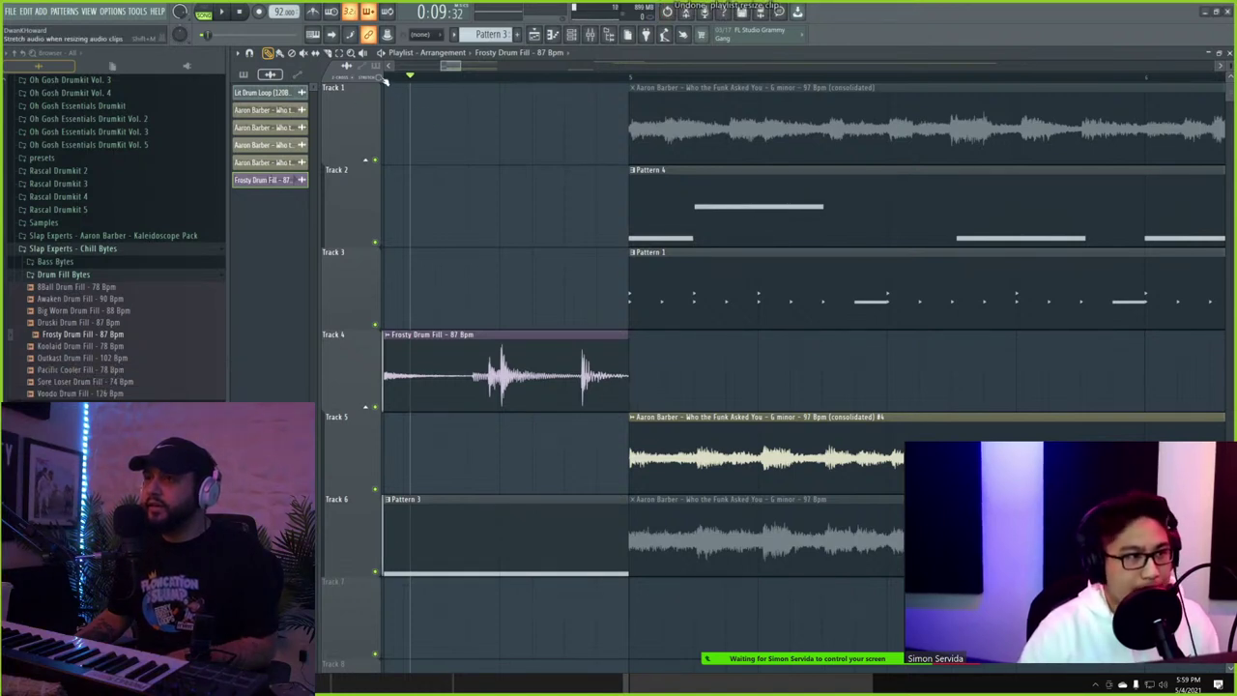
# - Stretch the end of the Frosty Drum Fill clip slightly past the start of bar 5, auditioning between adjustments
pyautogui.press('space')
pyautogui.moveTo(628, 337); pyautogui.dragTo(627, 336)
pyautogui.press('space')
pyautogui.press('space')
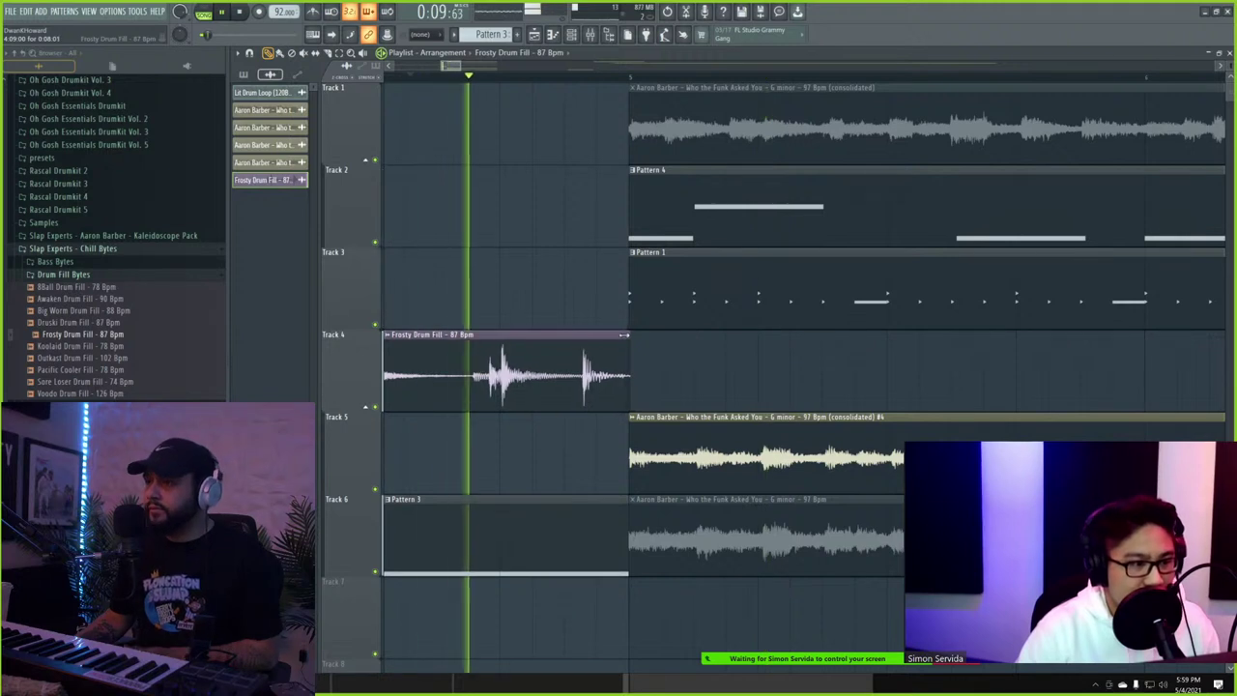
pyautogui.press('space')
pyautogui.press('space')
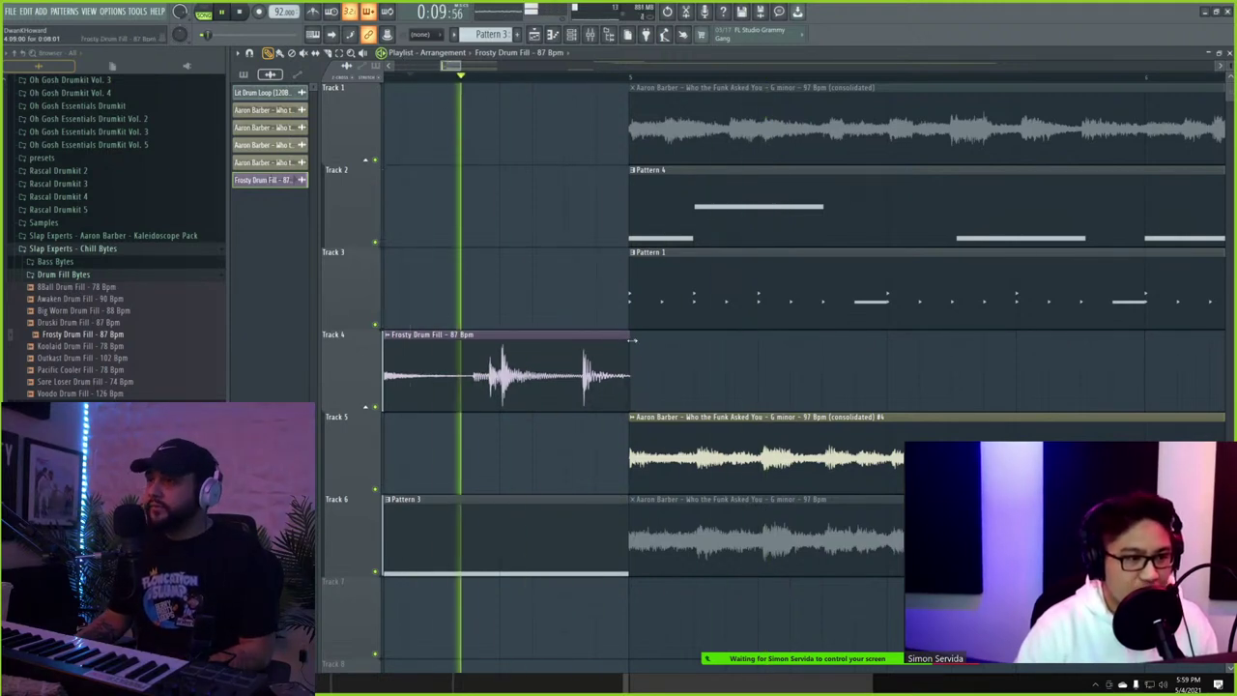
pyautogui.press('space')
pyautogui.moveTo(629, 344); pyautogui.dragTo(633, 344)
pyautogui.press('space')
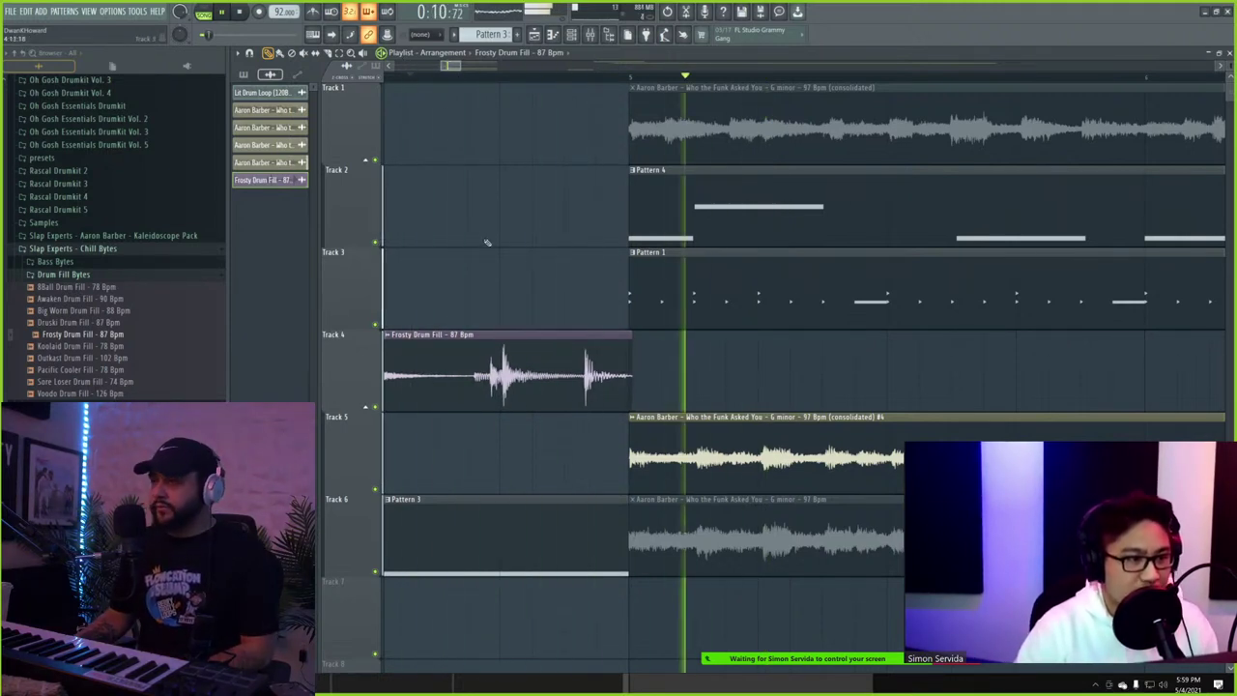
# - Set snapping back to Line, replay the transition, and select bars 1 to 8 as the loop region
pyautogui.click(419, 33)
pyautogui.click(425, 47)
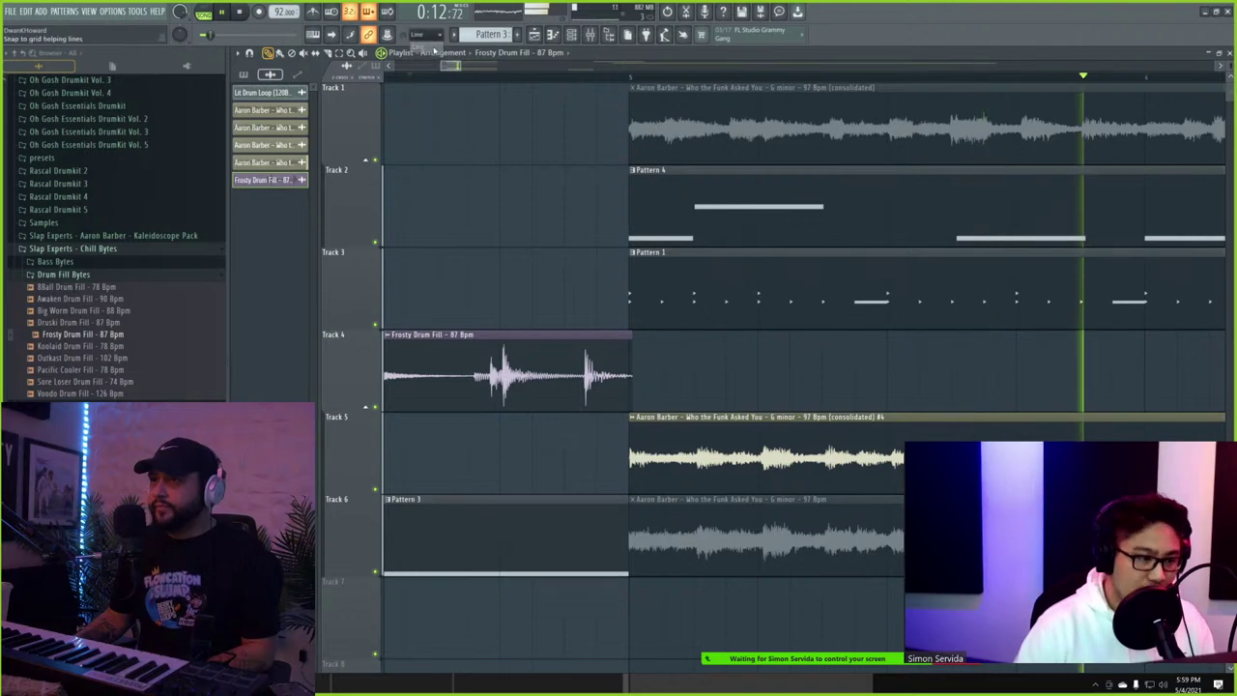
pyautogui.moveTo(441, 65); pyautogui.dragTo(674, 104)
pyautogui.click(499, 76)
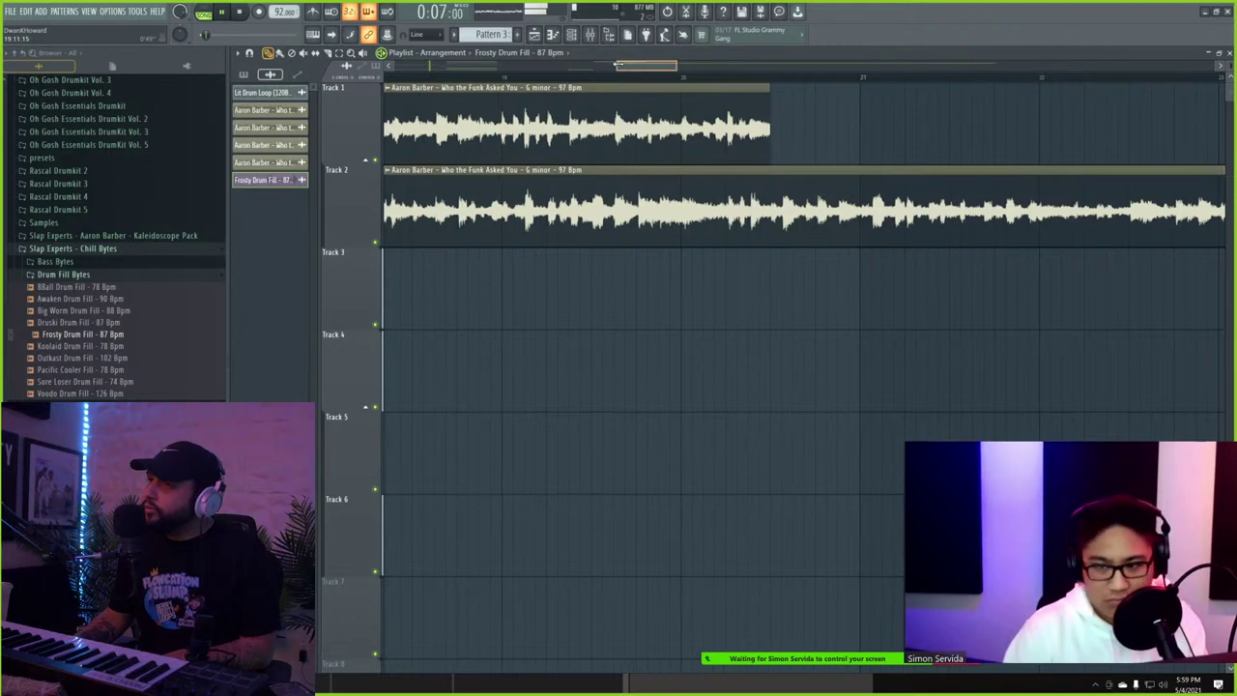
pyautogui.moveTo(620, 65); pyautogui.dragTo(498, 73)
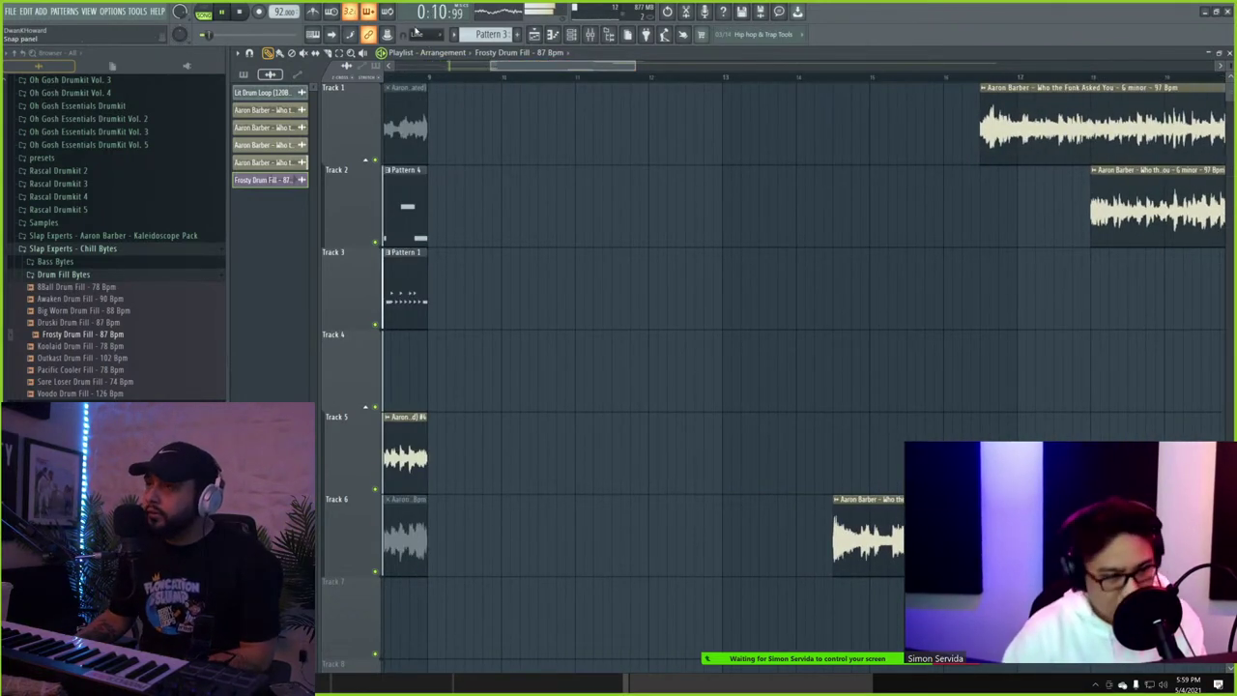
pyautogui.moveTo(526, 74); pyautogui.dragTo(447, 64)
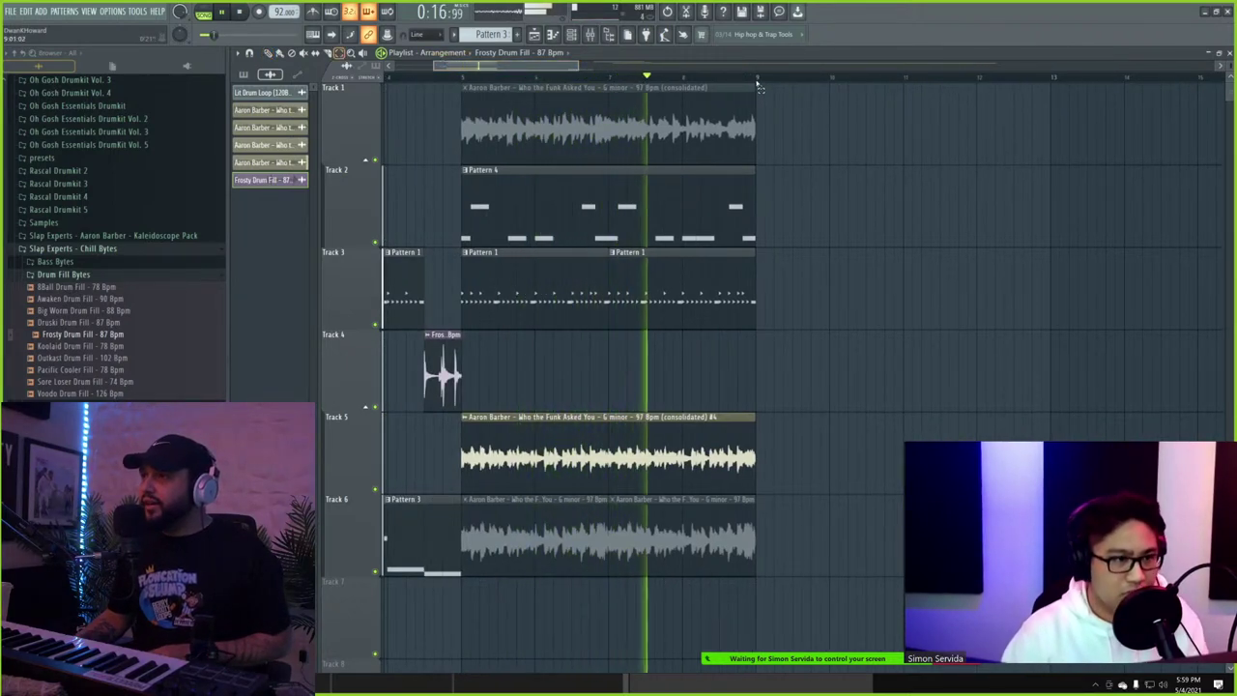
pyautogui.hotkey('ctrl', 'a')
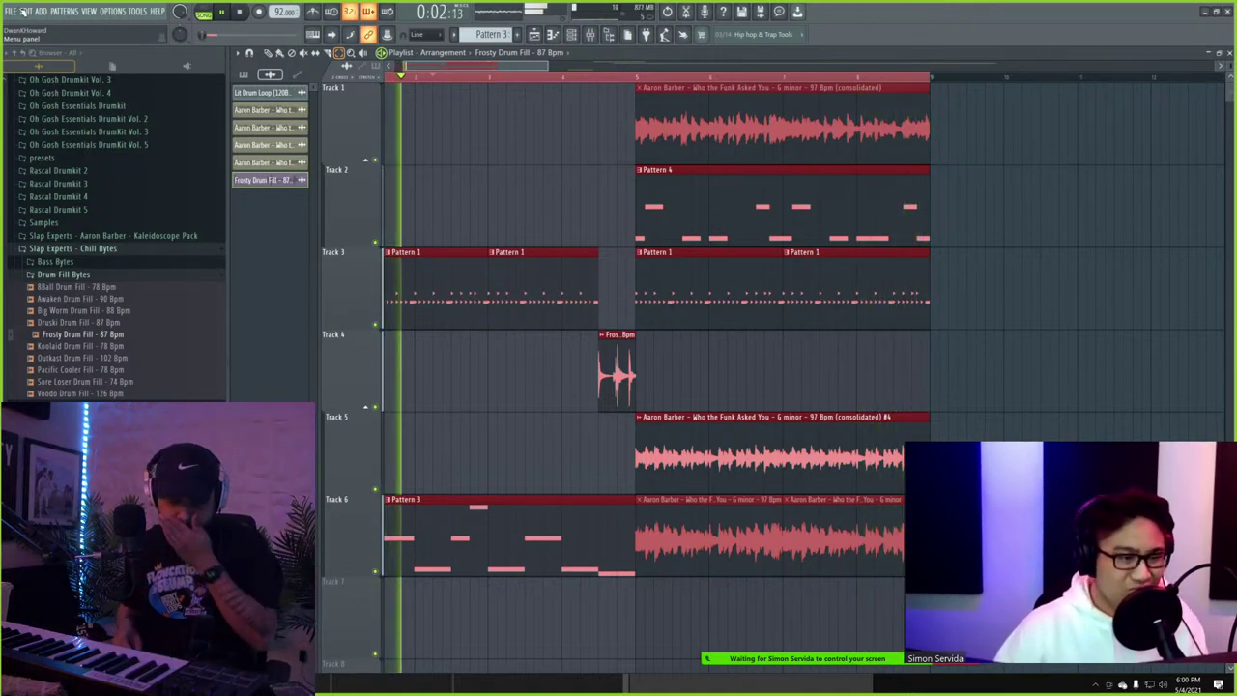
# - Save the project as SC 1 in the Projects folder
pyautogui.hotkey('ctrl', 's')
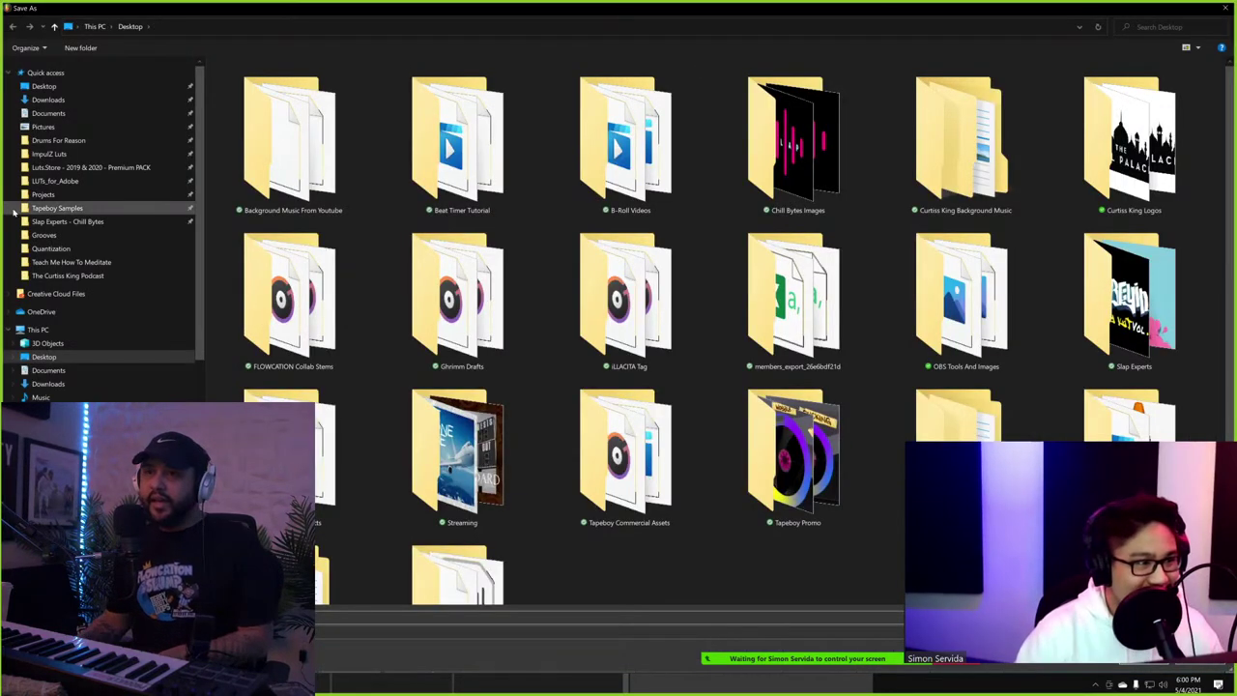
pyautogui.click(96, 195)
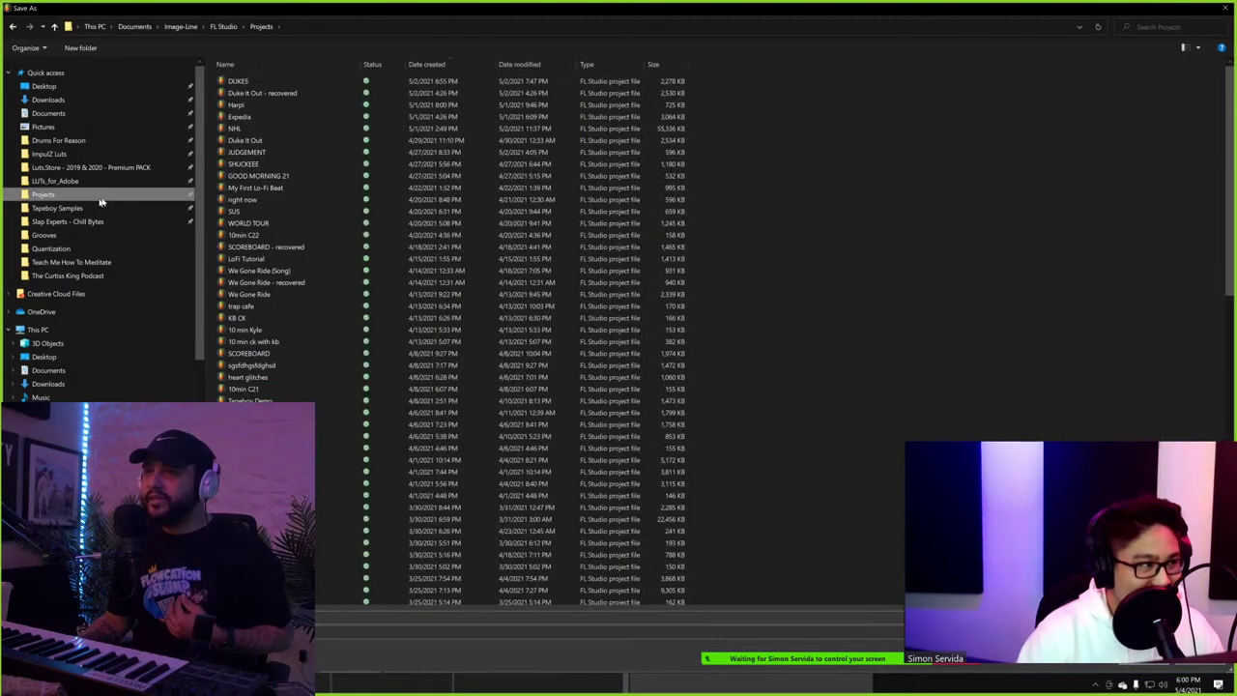
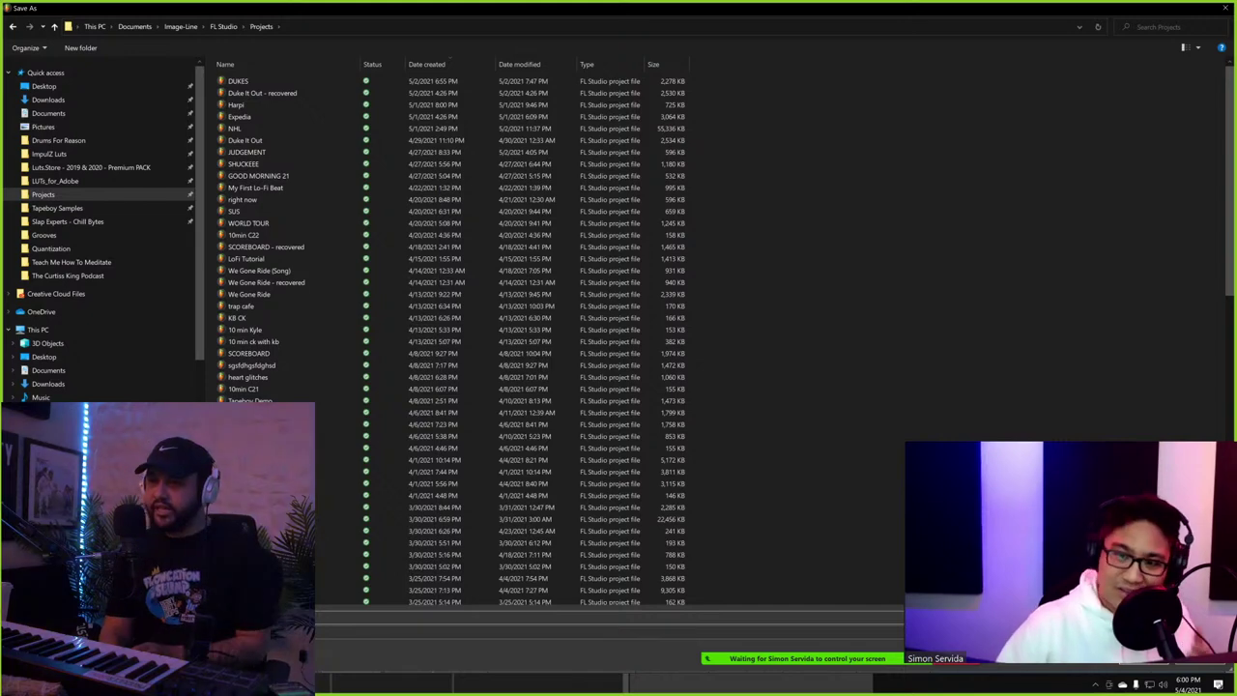
pyautogui.write('S')
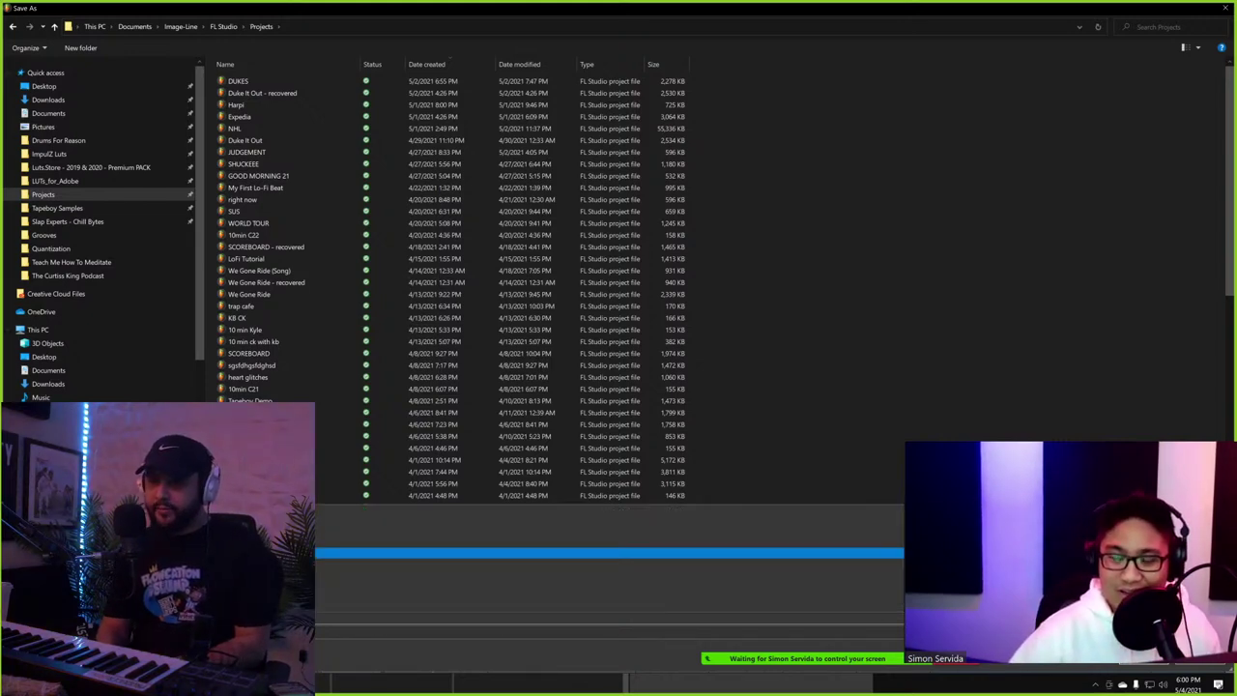
pyautogui.write('i')
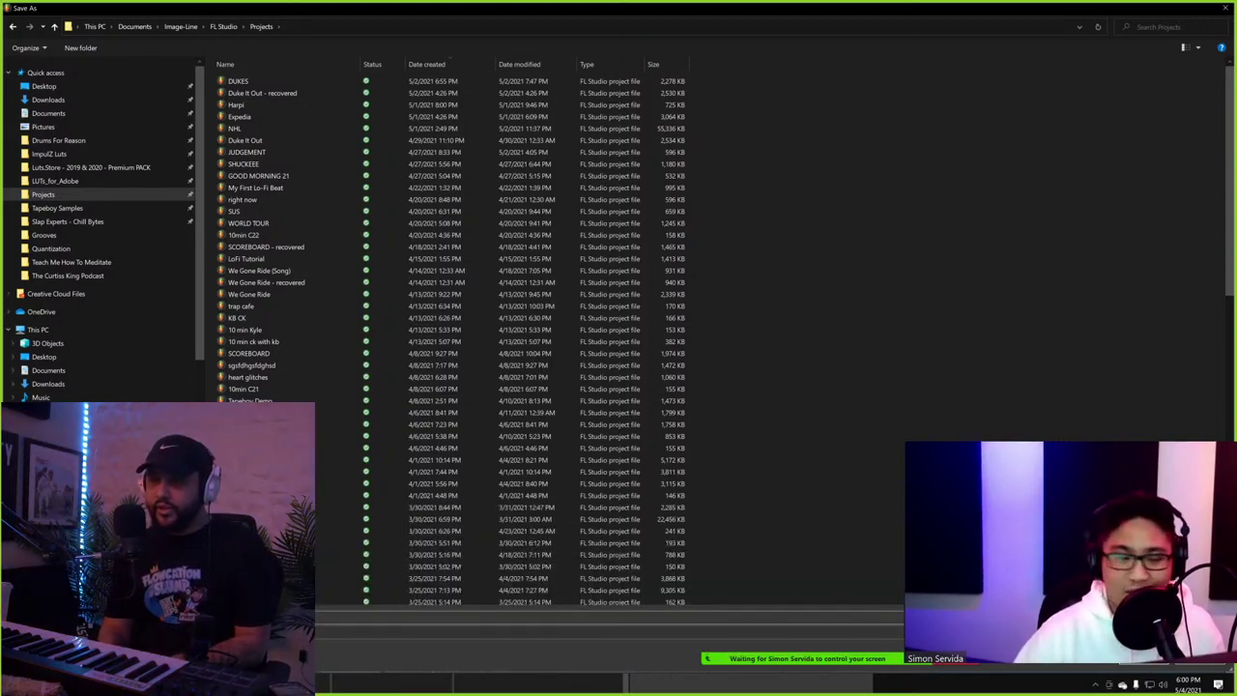
pyautogui.press('Return')
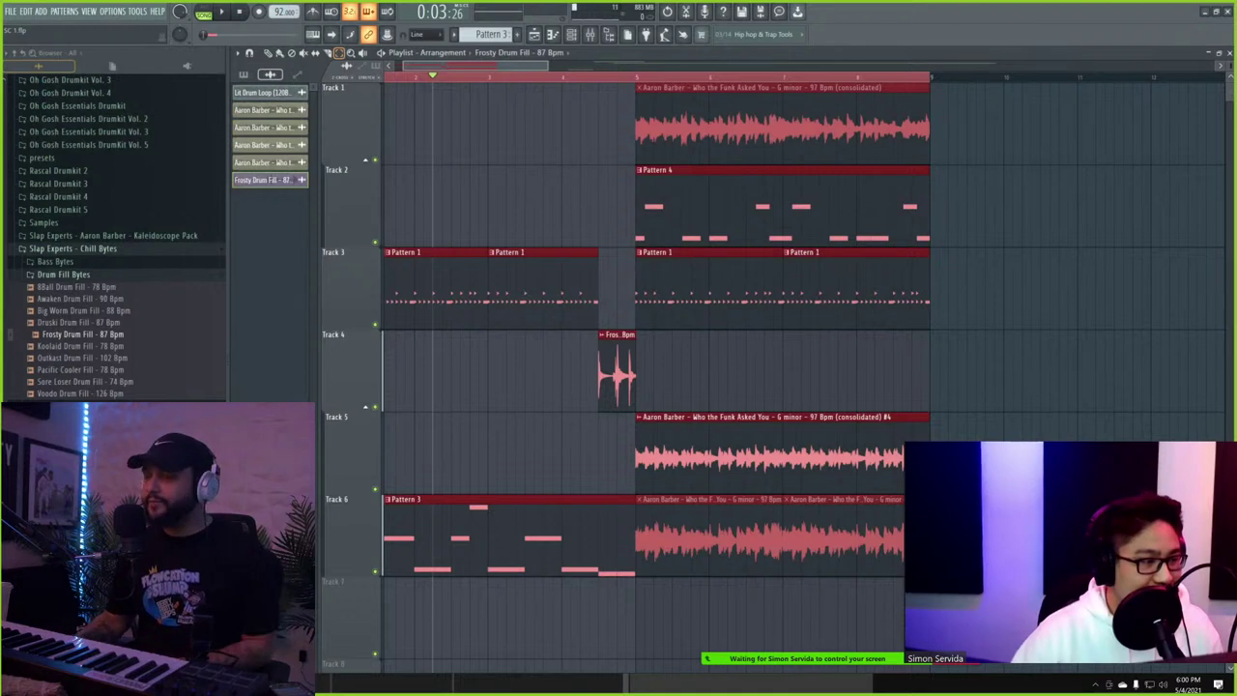
# - Create a new project from the default template and delete the BeatTimer plugin from the master track
pyautogui.click(11, 11)
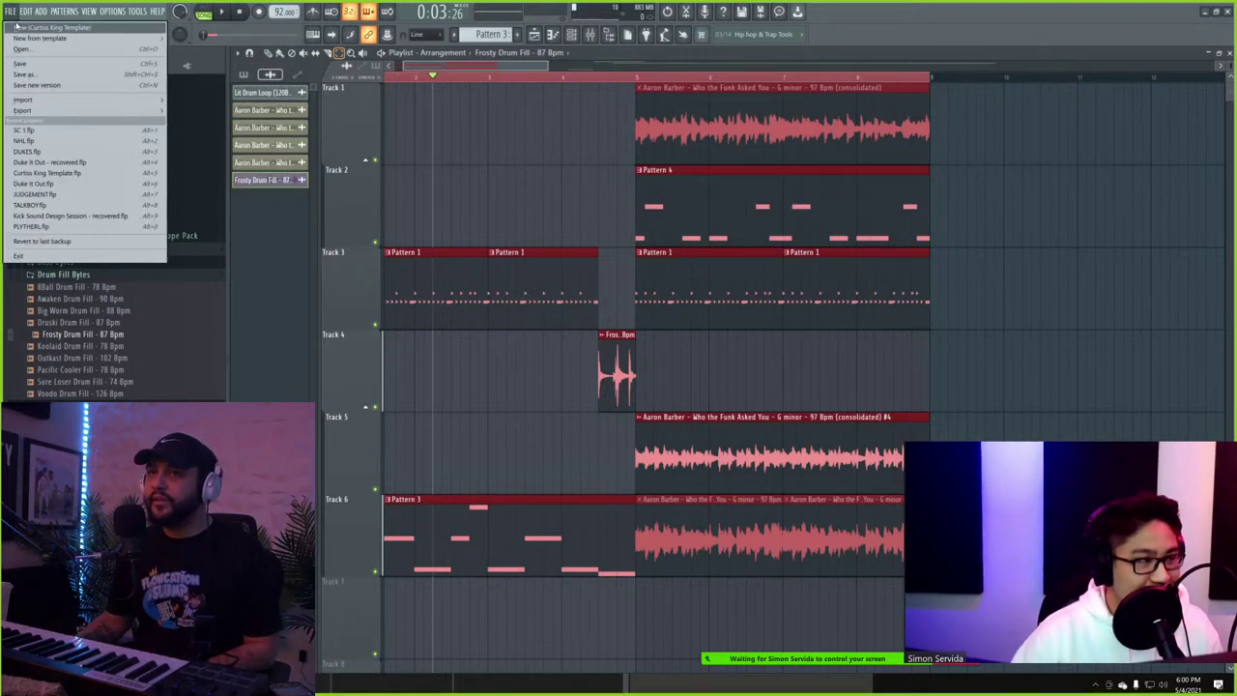
pyautogui.click(27, 31)
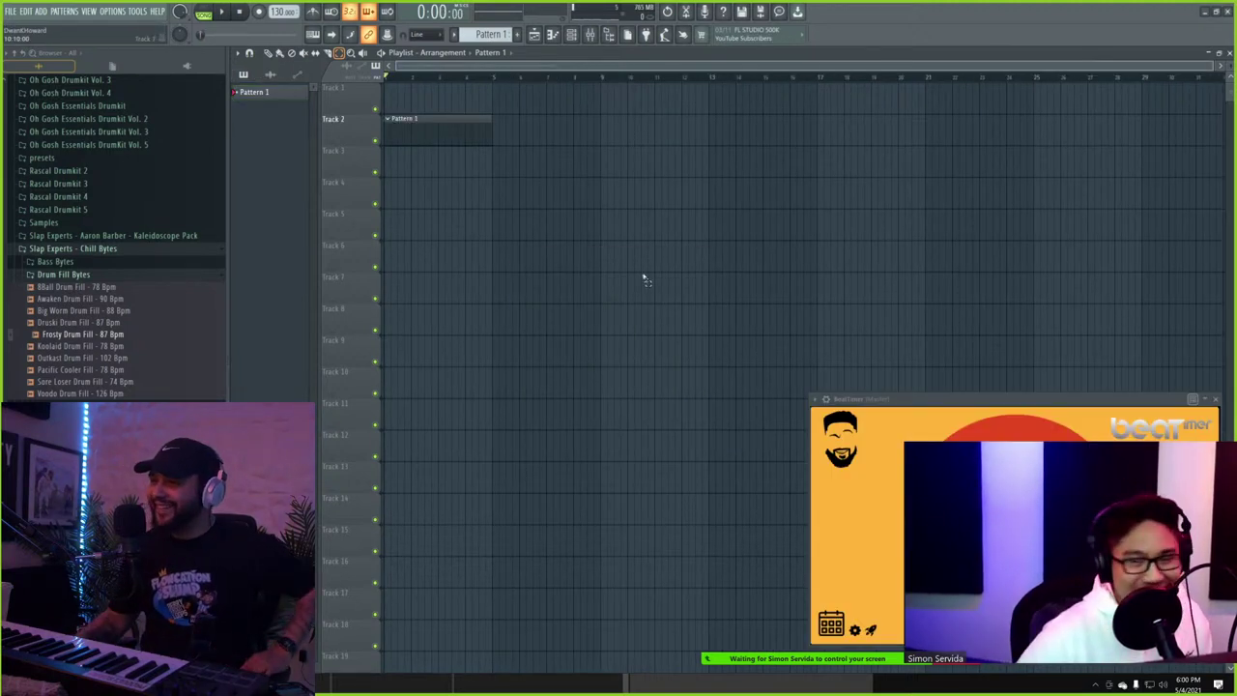
pyautogui.click(818, 401)
pyautogui.moveTo(823, 416)
pyautogui.click(823, 422)
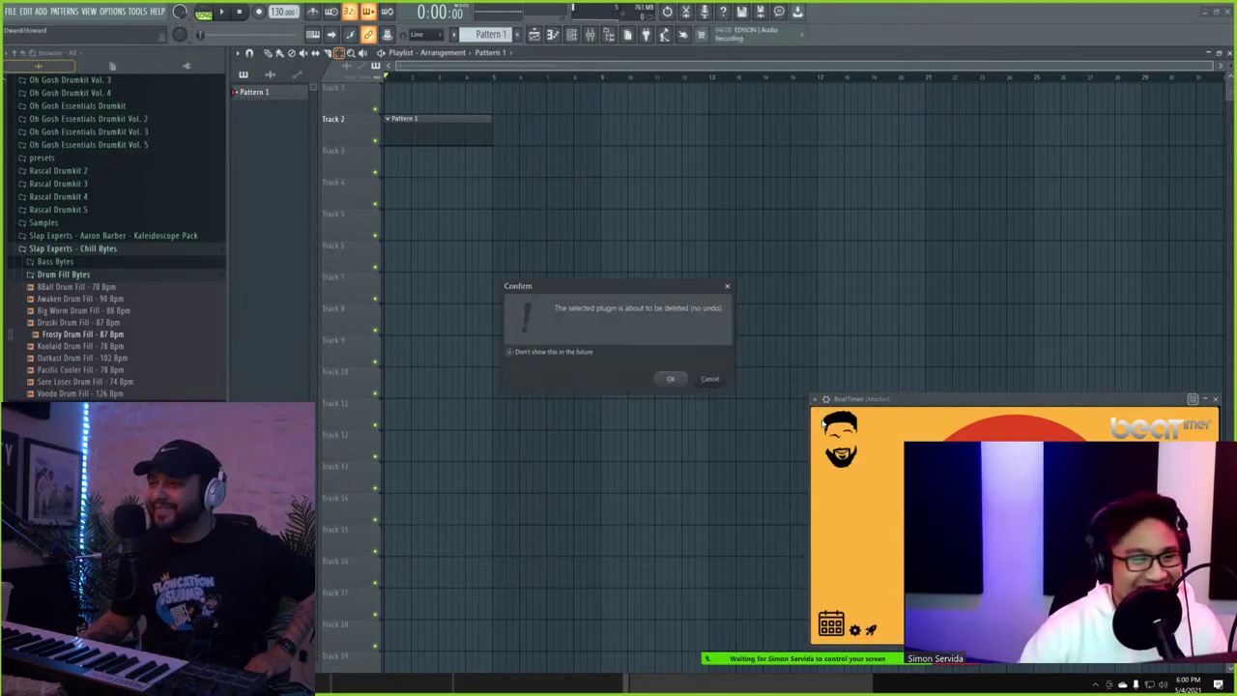
pyautogui.click(669, 379)
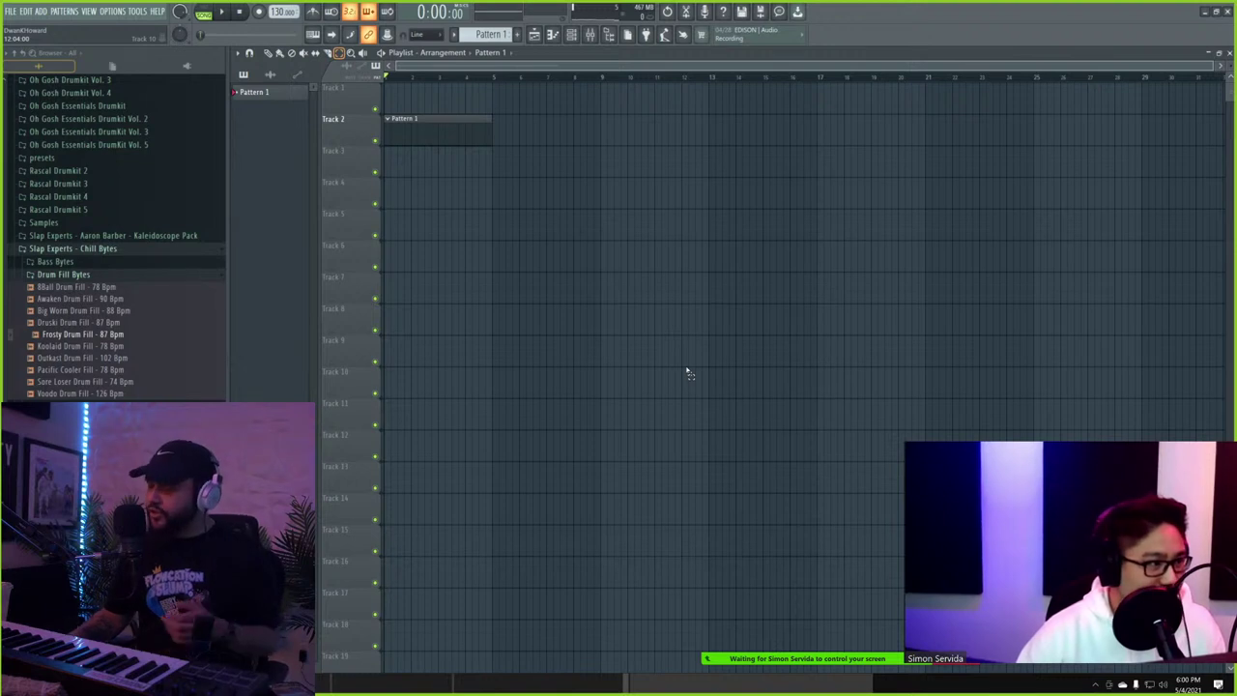
# - Close the Drum Fill Bytes folder and look through the drum kit folders, checking Kount Drums Volume 4
pyautogui.scroll(2, 109, 287)
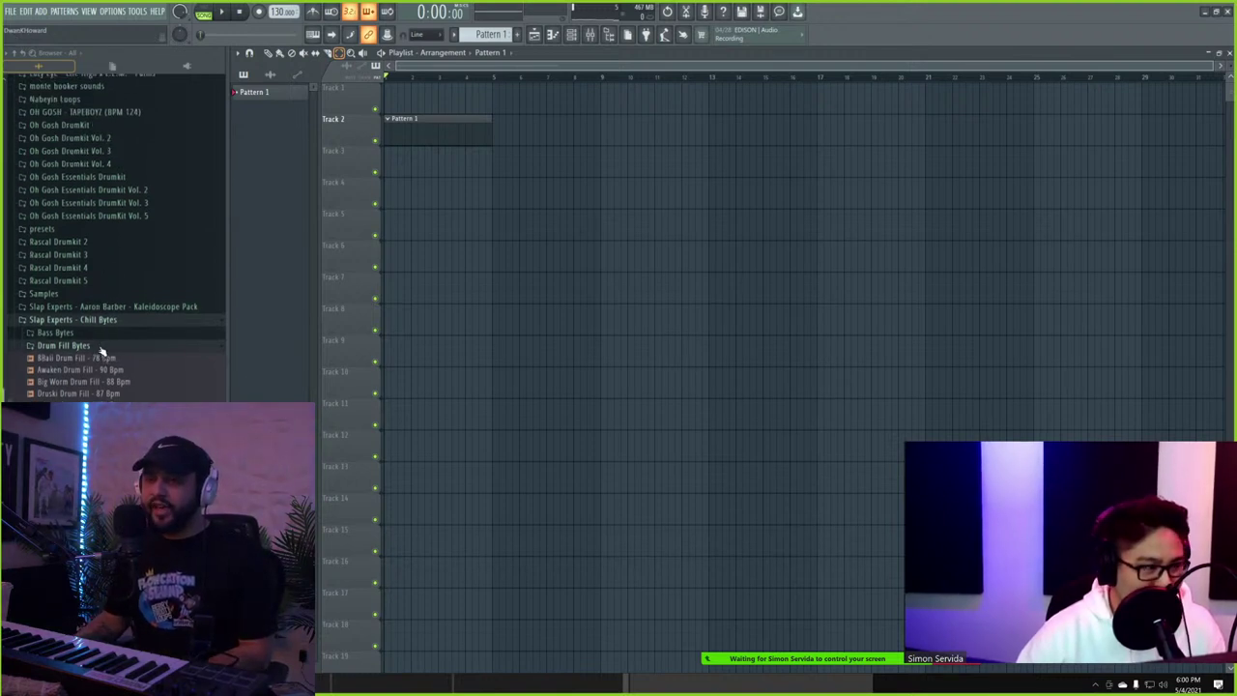
pyautogui.click(99, 346)
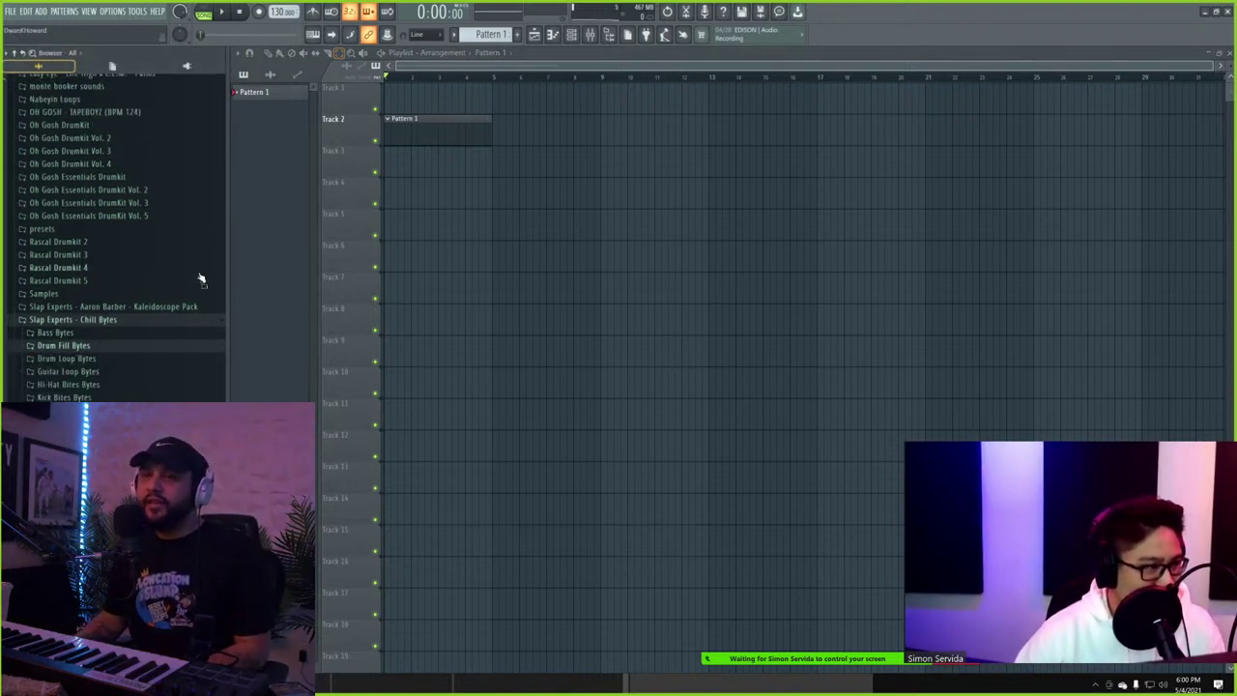
pyautogui.scroll(4, 161, 271)
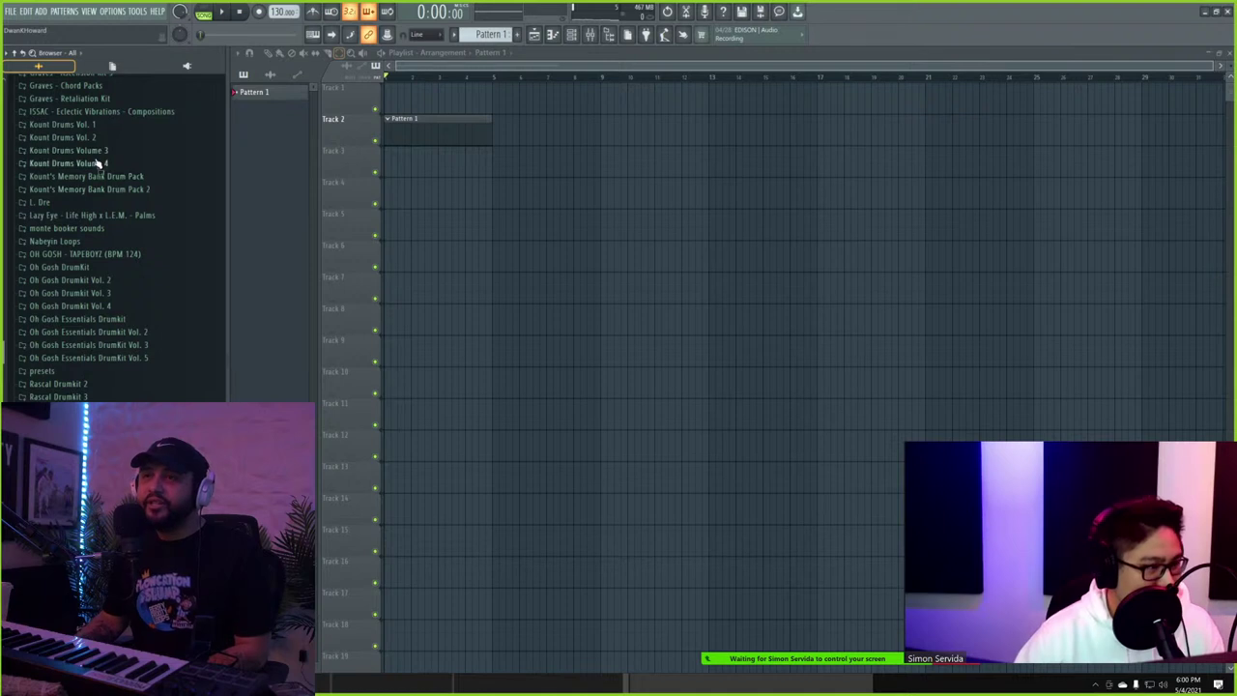
pyautogui.click(98, 163)
pyautogui.click(93, 164)
pyautogui.scroll(-8, 94, 184)
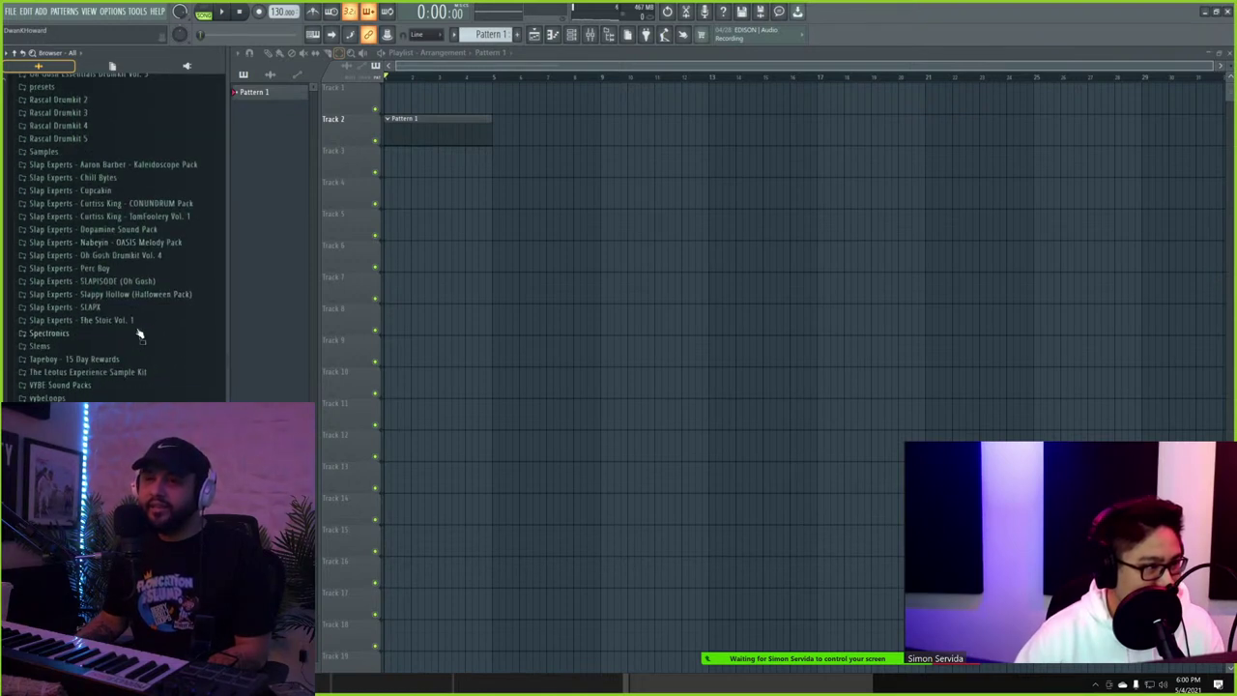
# - Look through the subfolders of Oh Gosh Drumkit Vol. 4, including its Drum Fills, and collapse the kit
pyautogui.scroll(2, 114, 271)
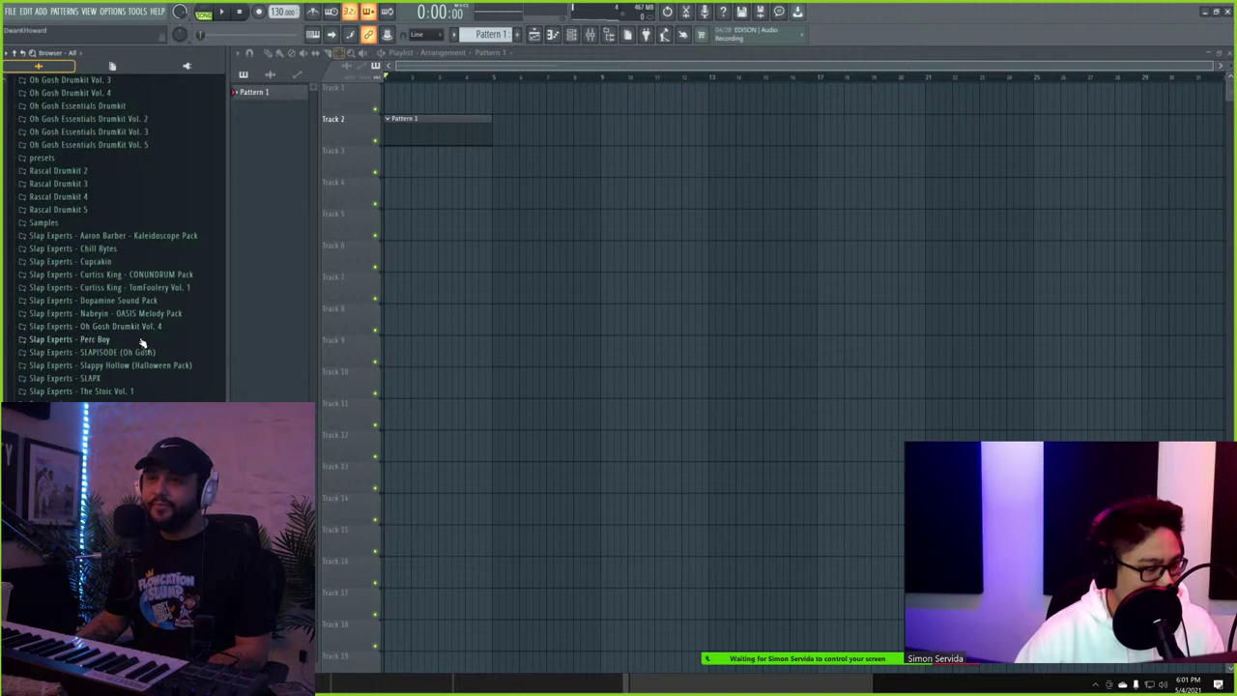
pyautogui.scroll(2, 126, 348)
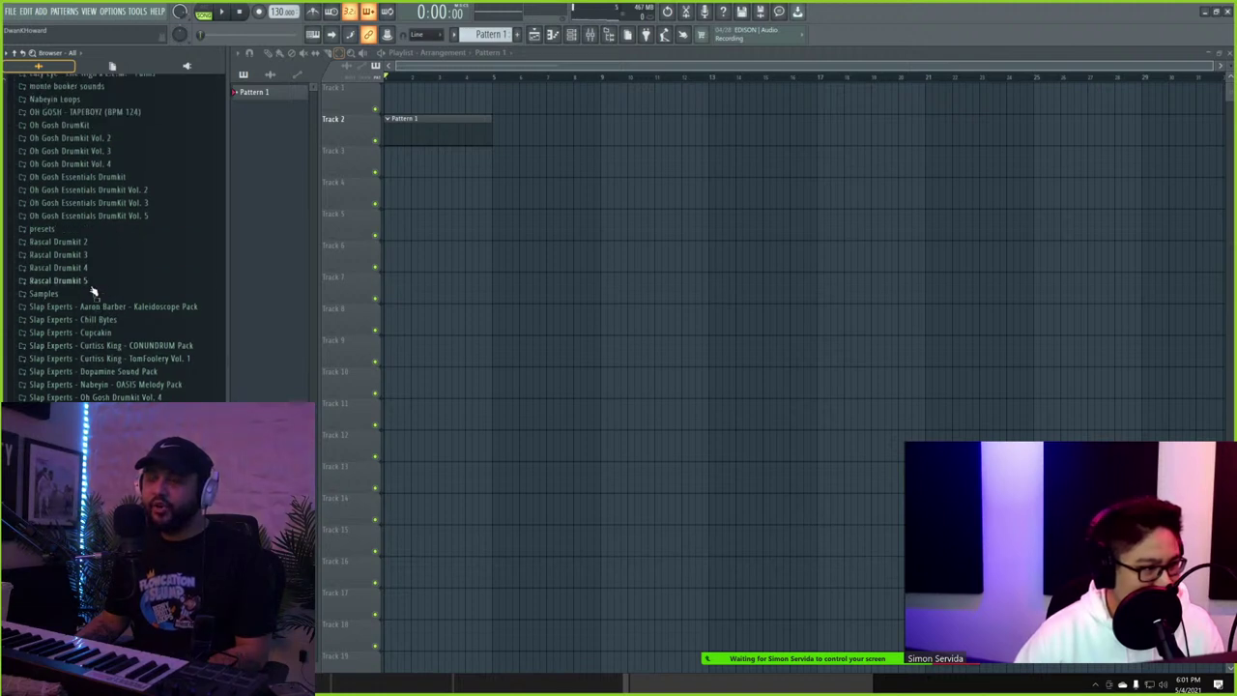
pyautogui.scroll(2, 94, 292)
pyautogui.click(110, 237)
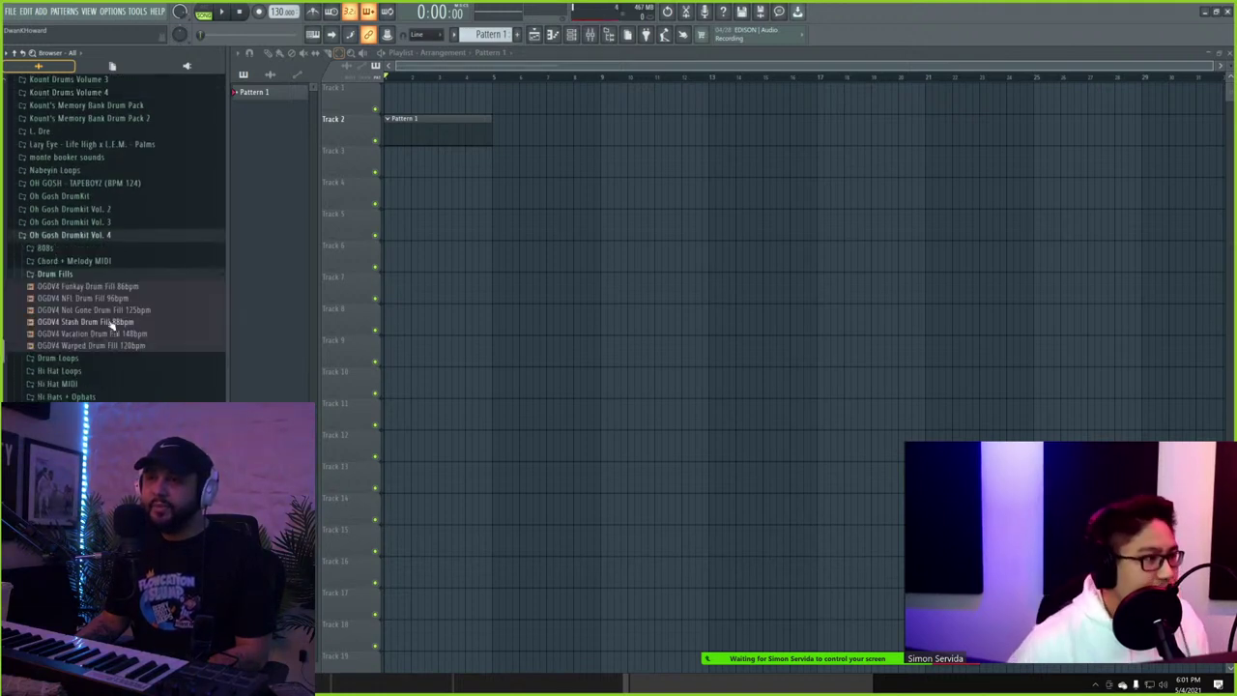
pyautogui.click(82, 278)
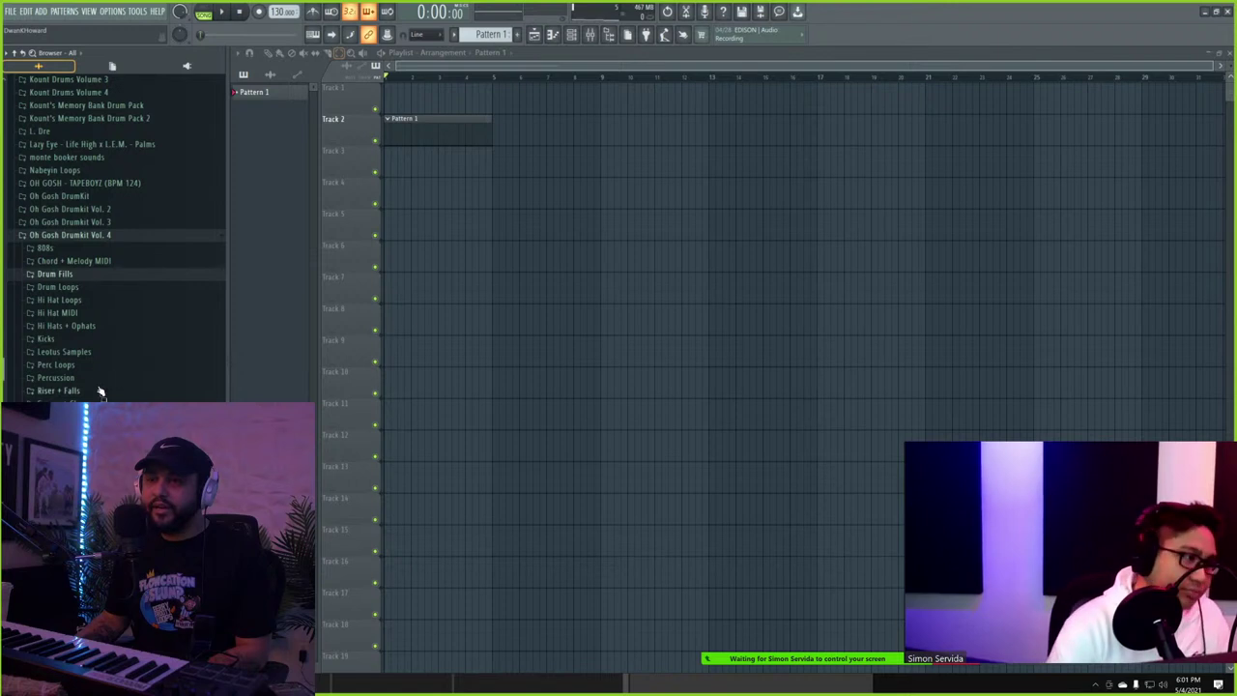
pyautogui.scroll(-4, 113, 232)
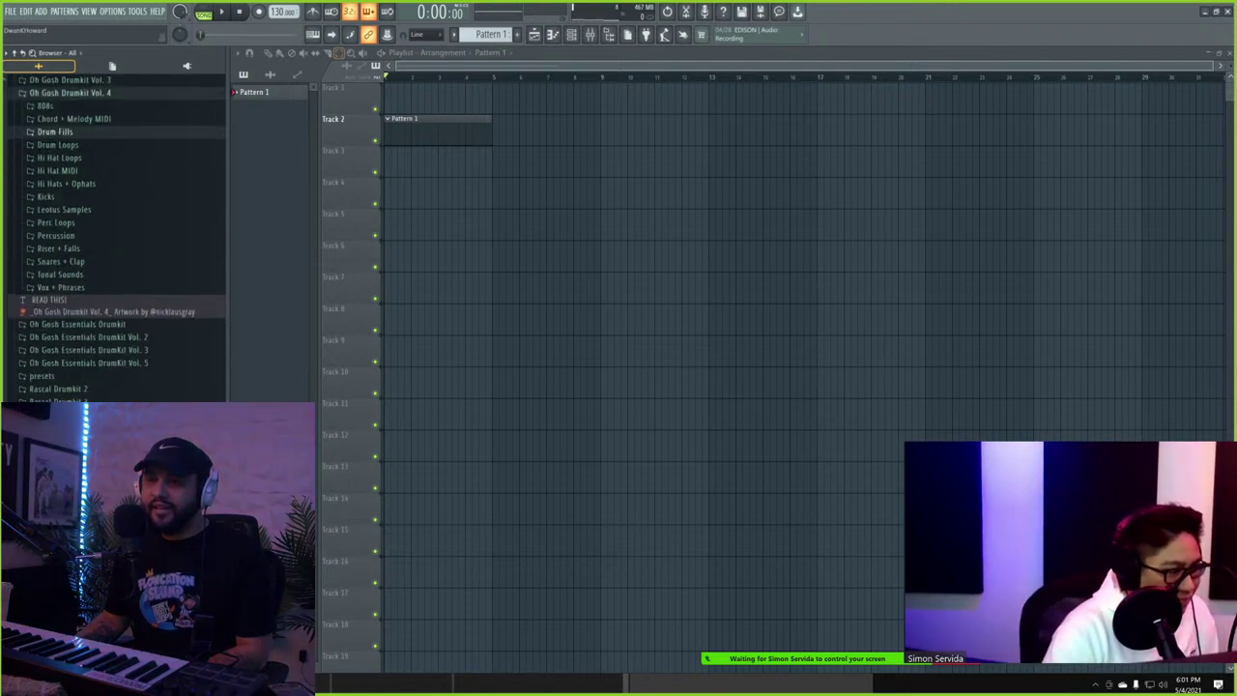
pyautogui.click(70, 93)
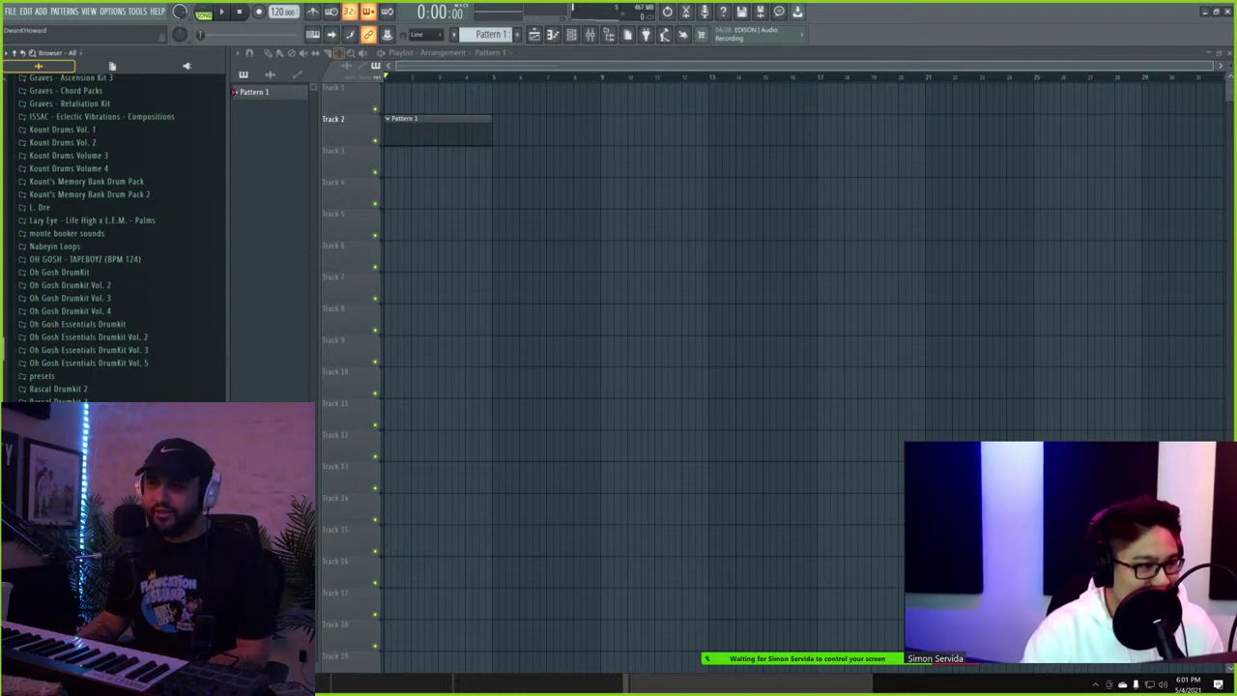
# - Load Kick - NoJumper from the VYBE Sound Packs Kicks folder onto the Kick channel and open its sampler settings
pyautogui.scroll(-3, 73, 391)
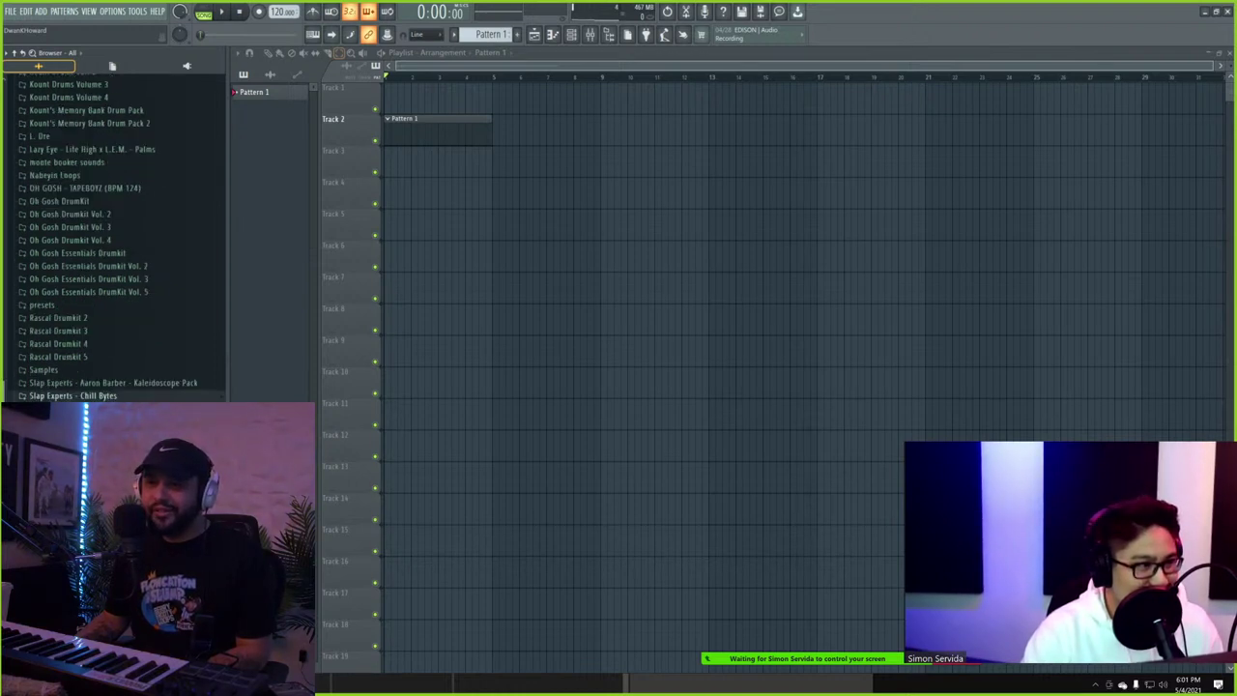
pyautogui.scroll(-10, 116, 238)
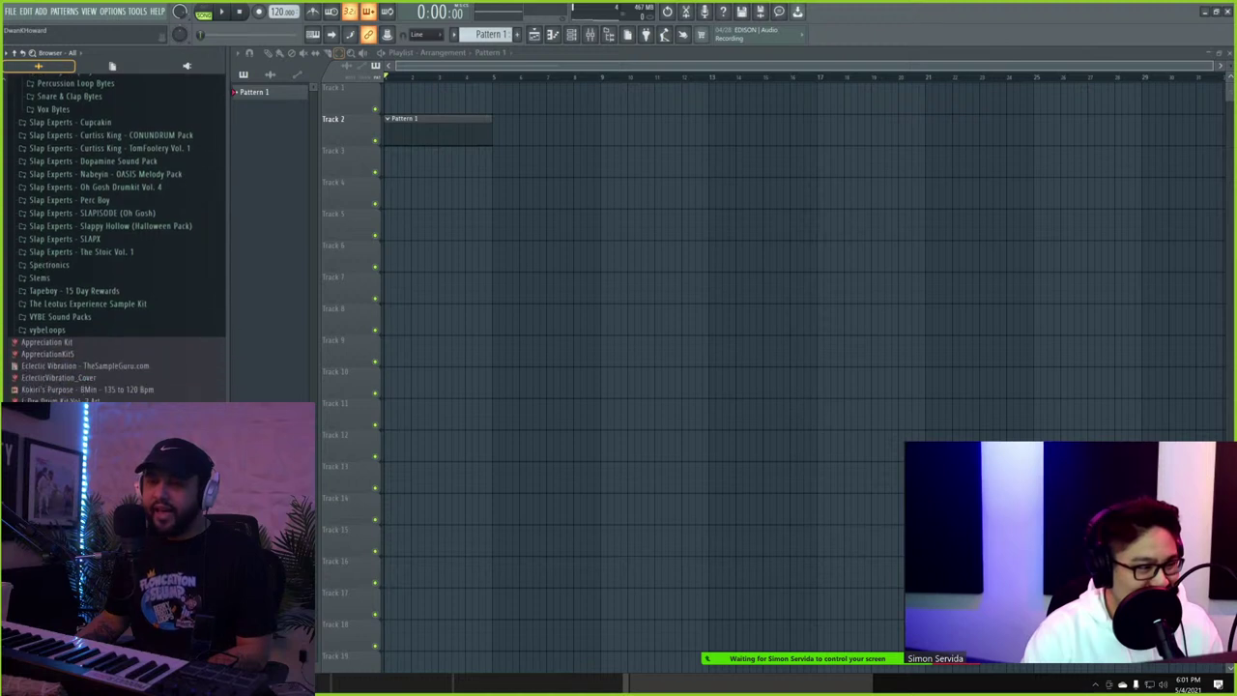
pyautogui.click(66, 316)
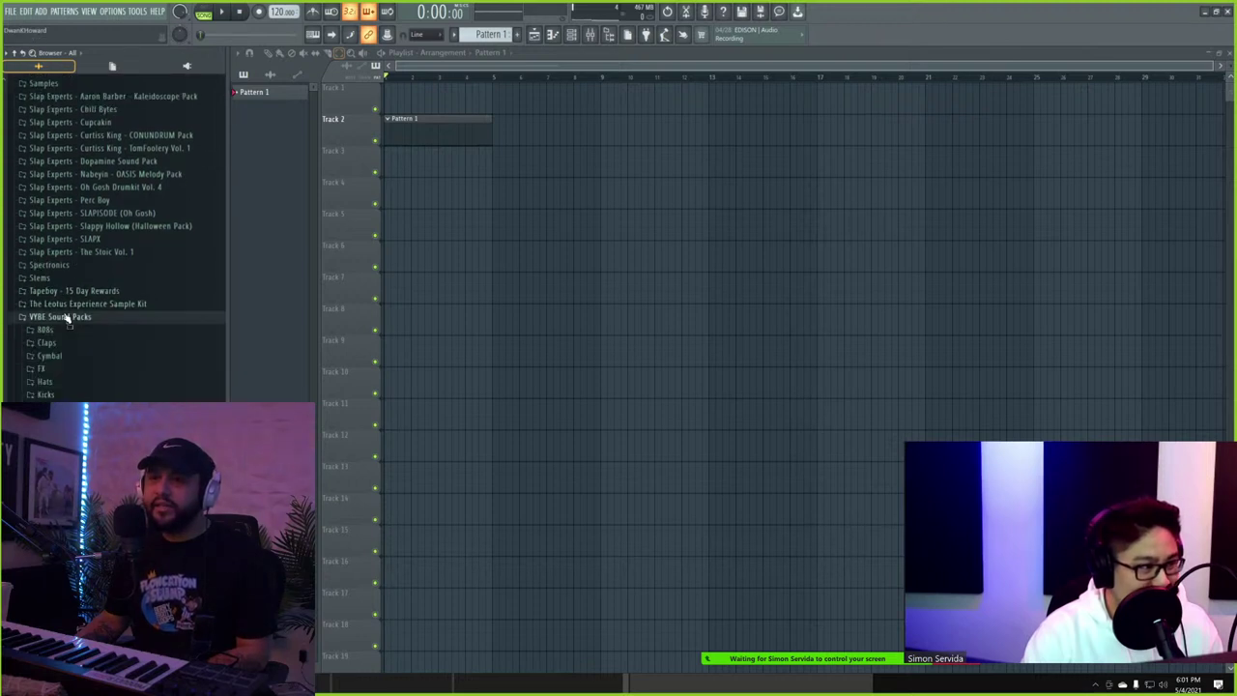
pyautogui.click(47, 395)
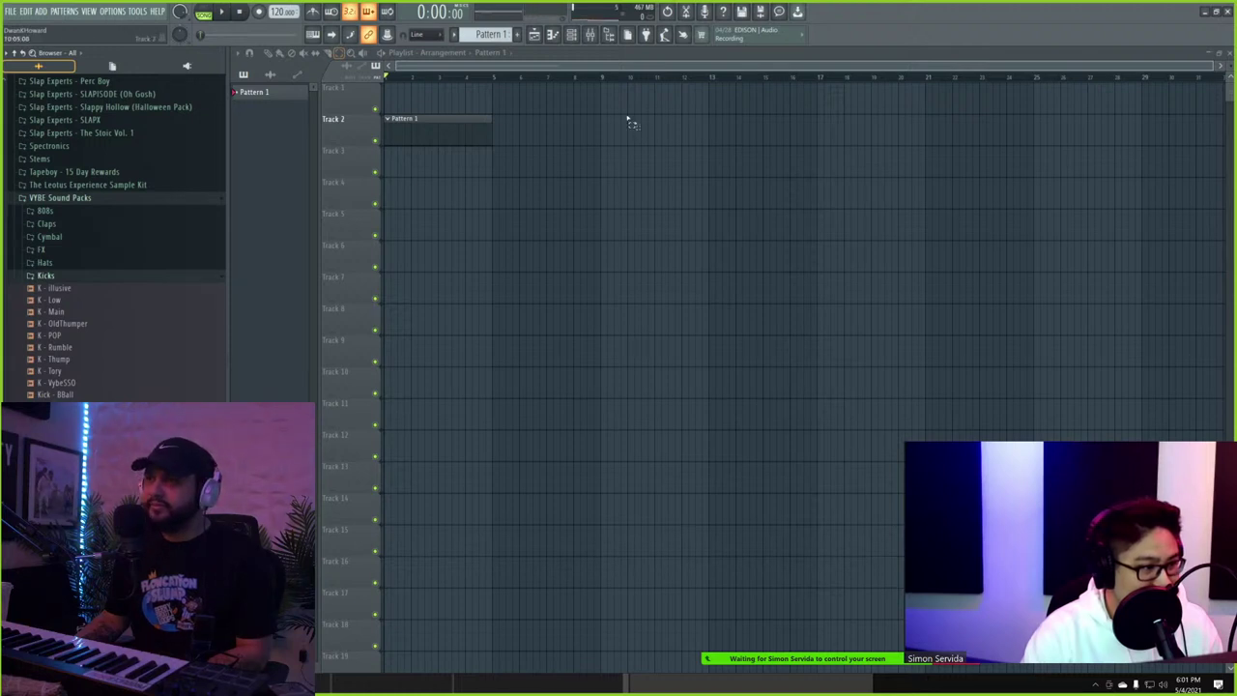
pyautogui.click(572, 35)
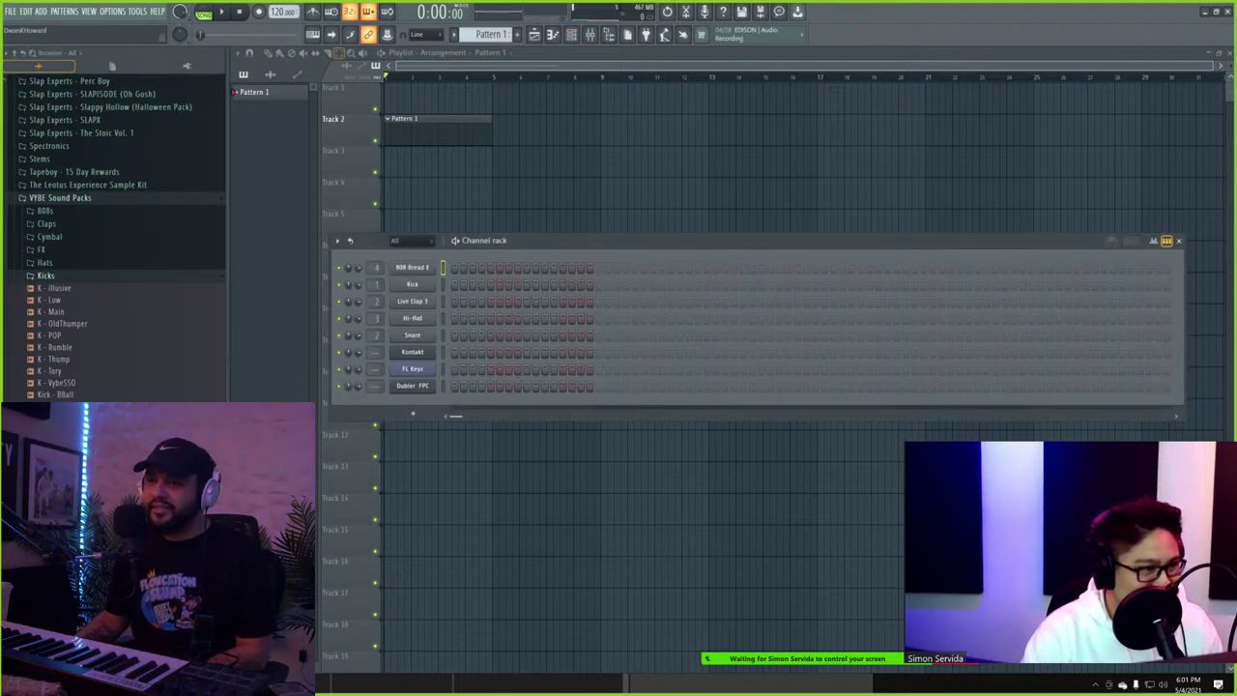
pyautogui.moveTo(60, 466); pyautogui.dragTo(416, 283)
pyautogui.click(417, 284)
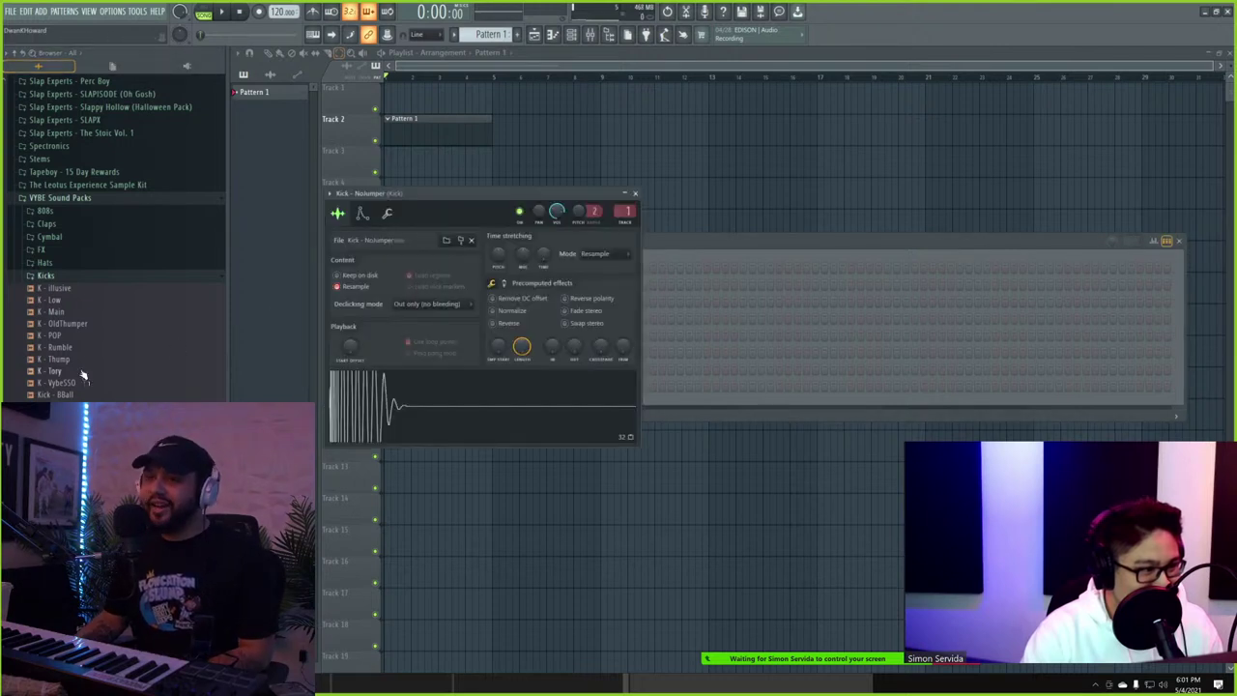
# - Open the Snare & Clap Bytes folder of the Slap Experts - Chill Bytes pack, collapsing Kick Bites Bytes
pyautogui.scroll(10, 51, 259)
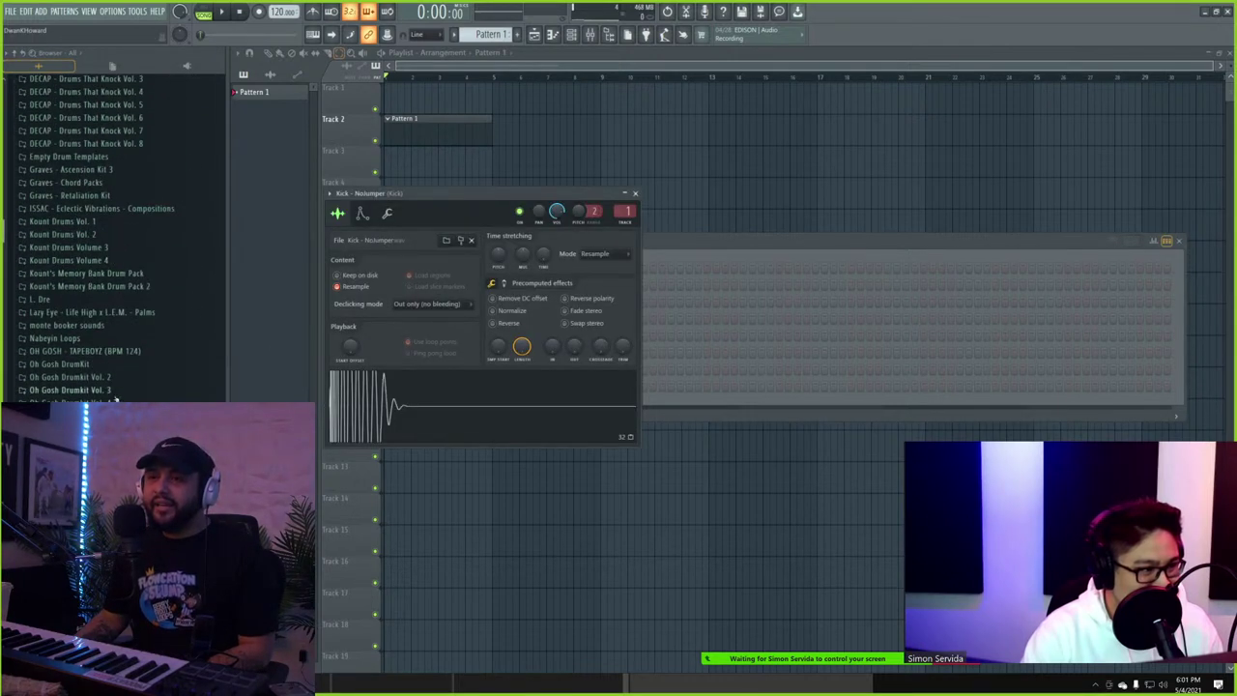
pyautogui.scroll(-7, 109, 391)
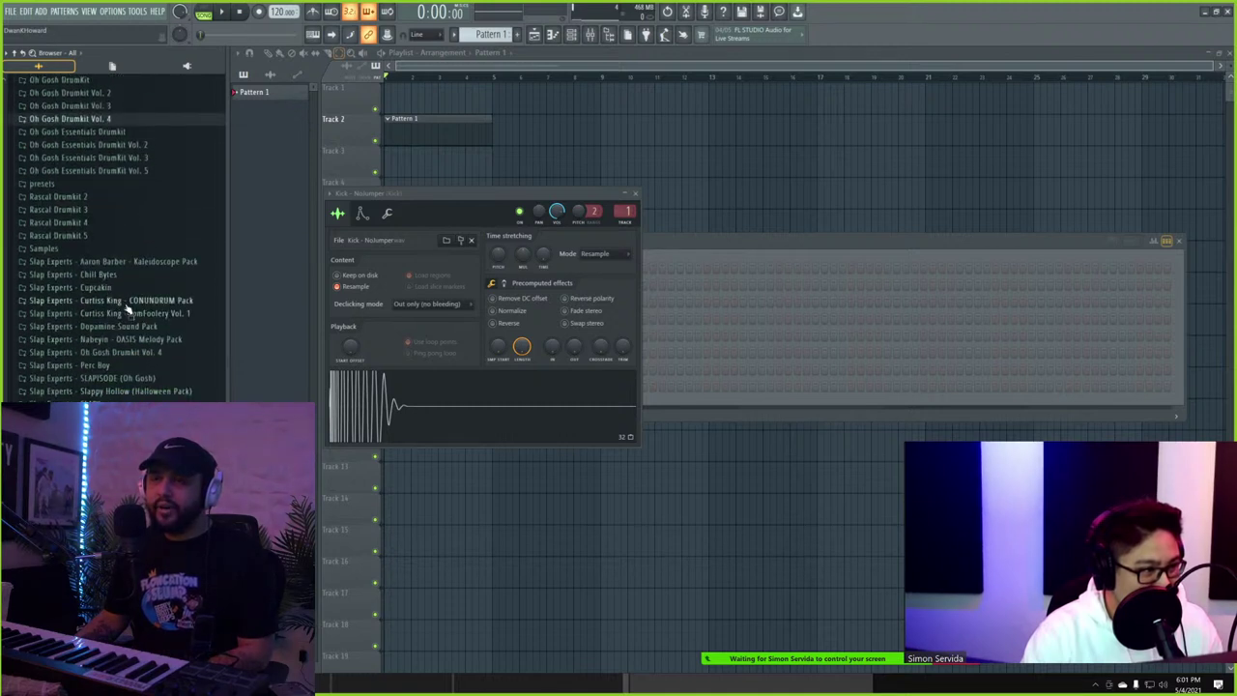
pyautogui.click(97, 290)
pyautogui.click(97, 290)
pyautogui.click(99, 277)
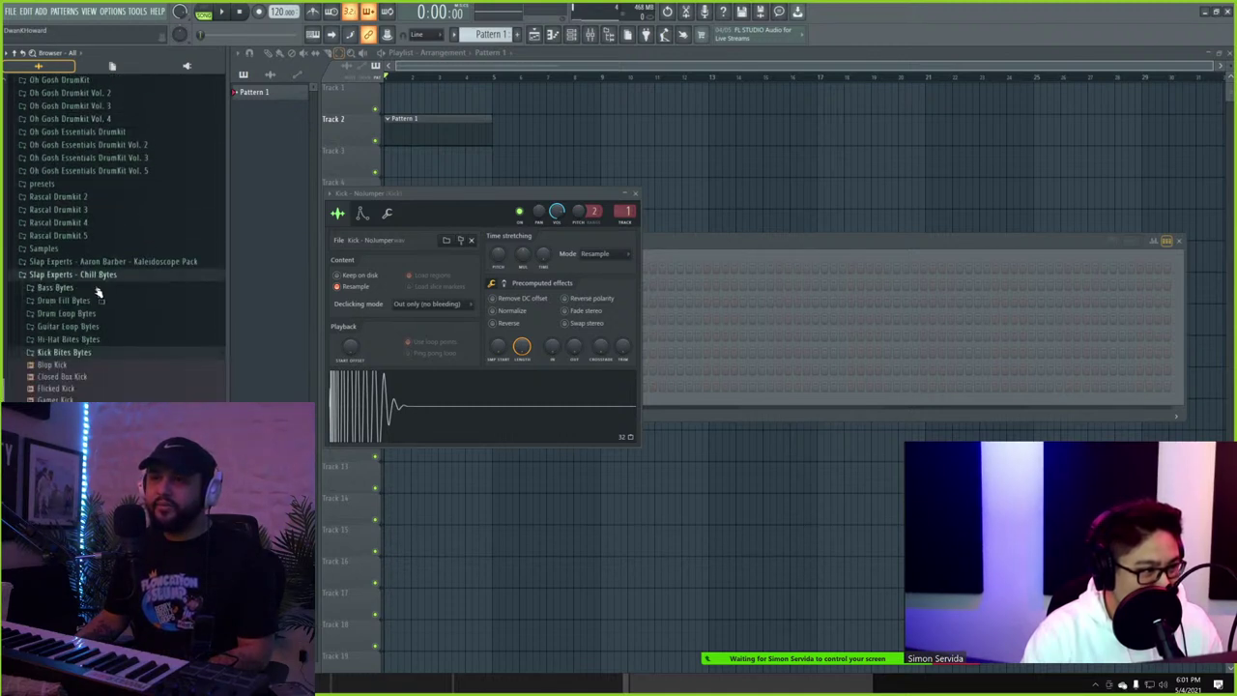
pyautogui.scroll(-2, 88, 385)
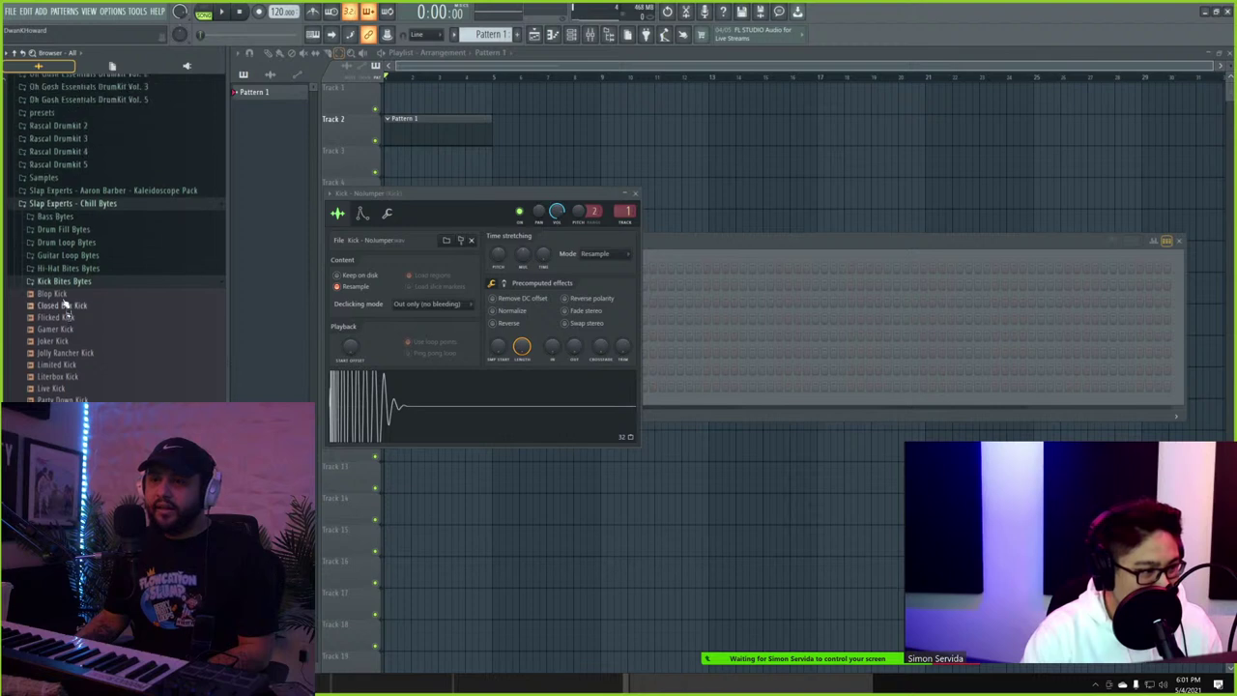
pyautogui.click(63, 281)
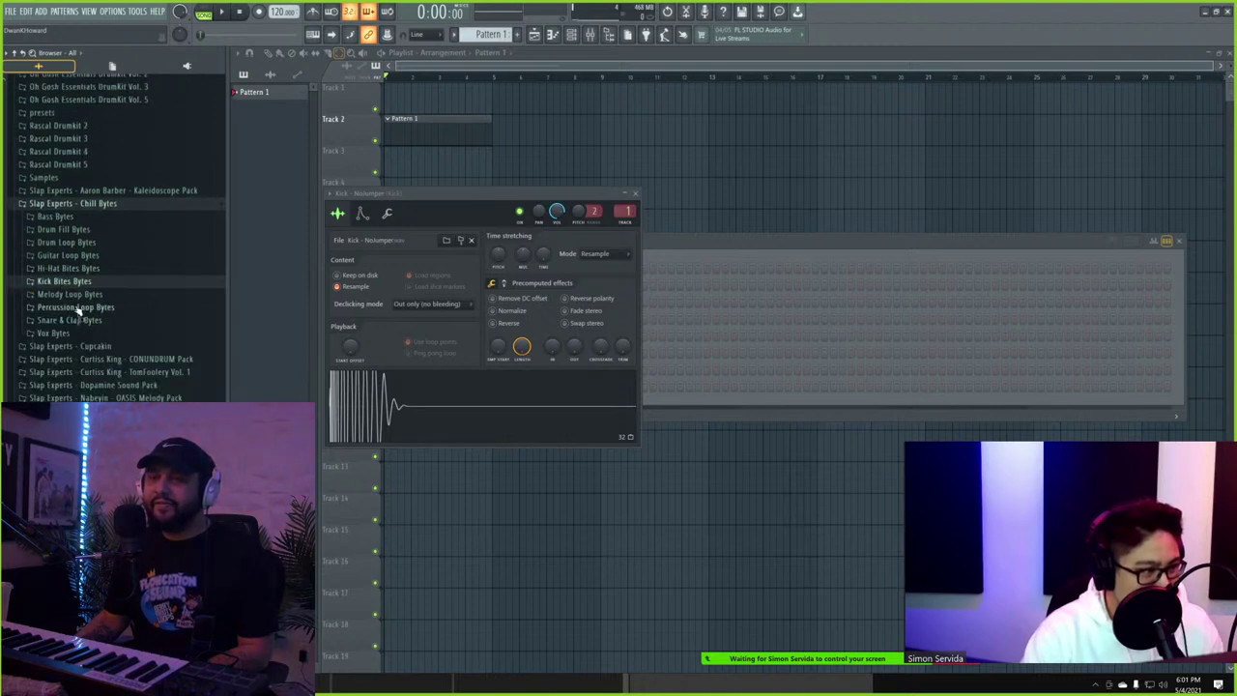
pyautogui.click(81, 325)
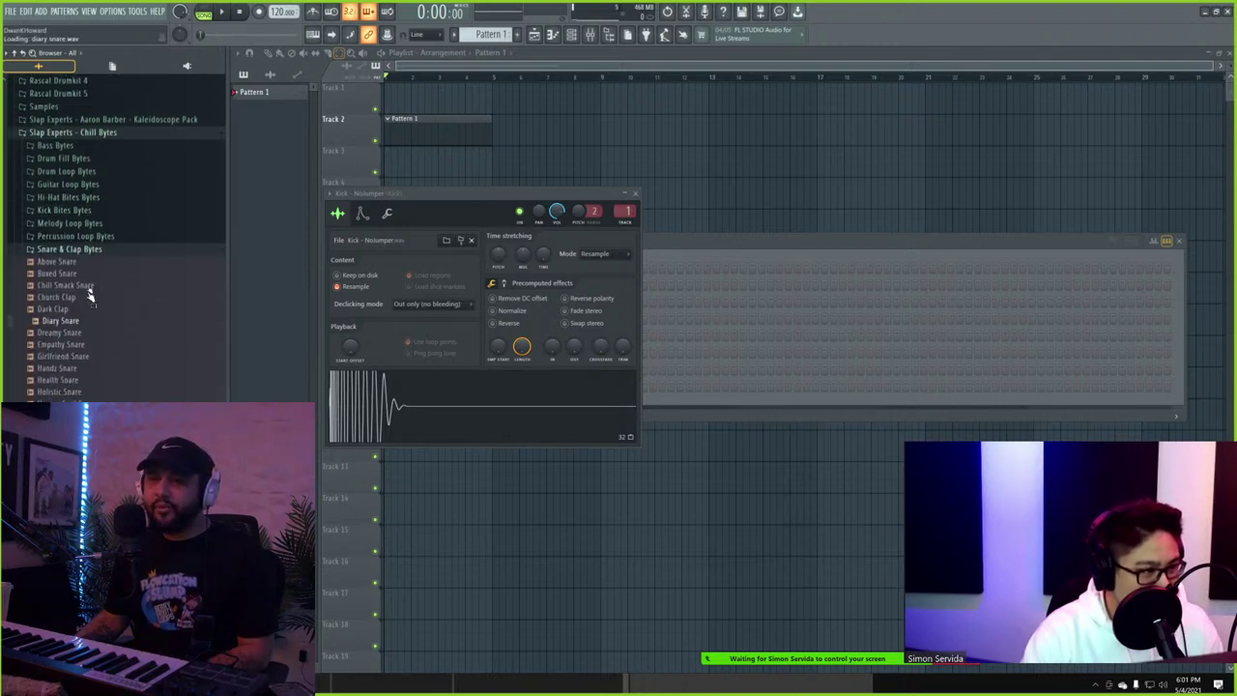
# - Close the kick's sampler settings, audition the Snare & Clap Bytes samples and add Church Clap as a new channel below Live Clap 3
pyautogui.press('Up')
pyautogui.press('Up')
pyautogui.press('Up')
pyautogui.press('Up')
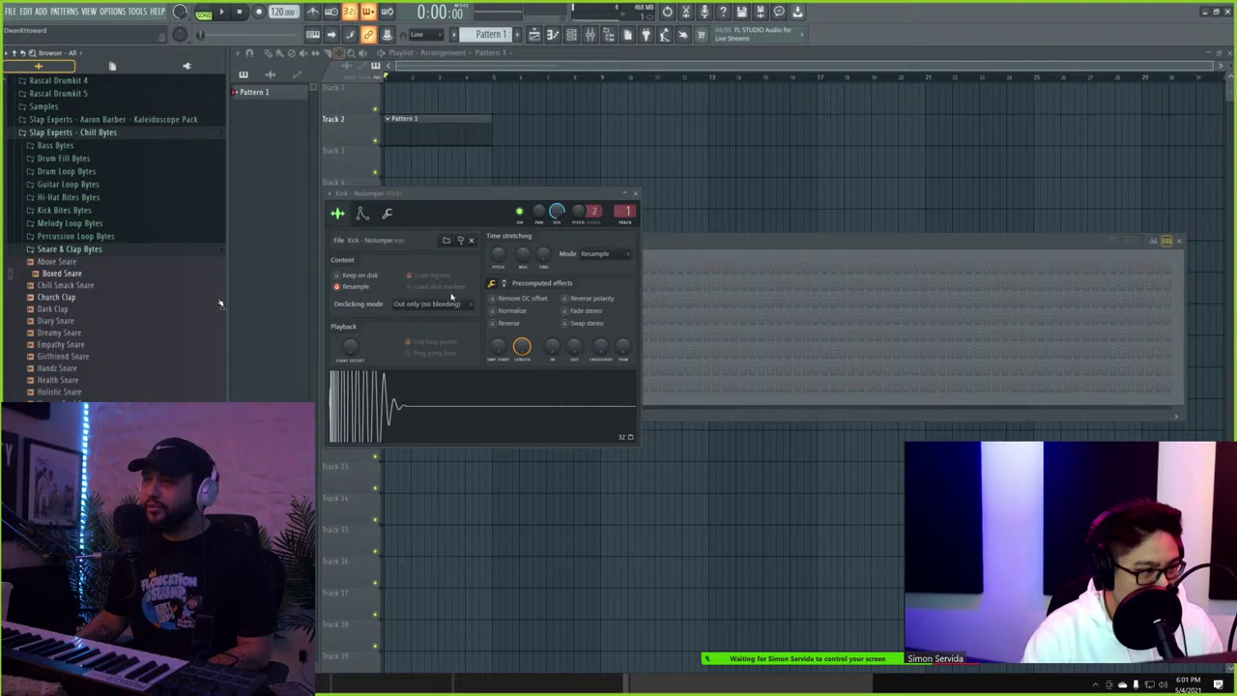
pyautogui.click(637, 194)
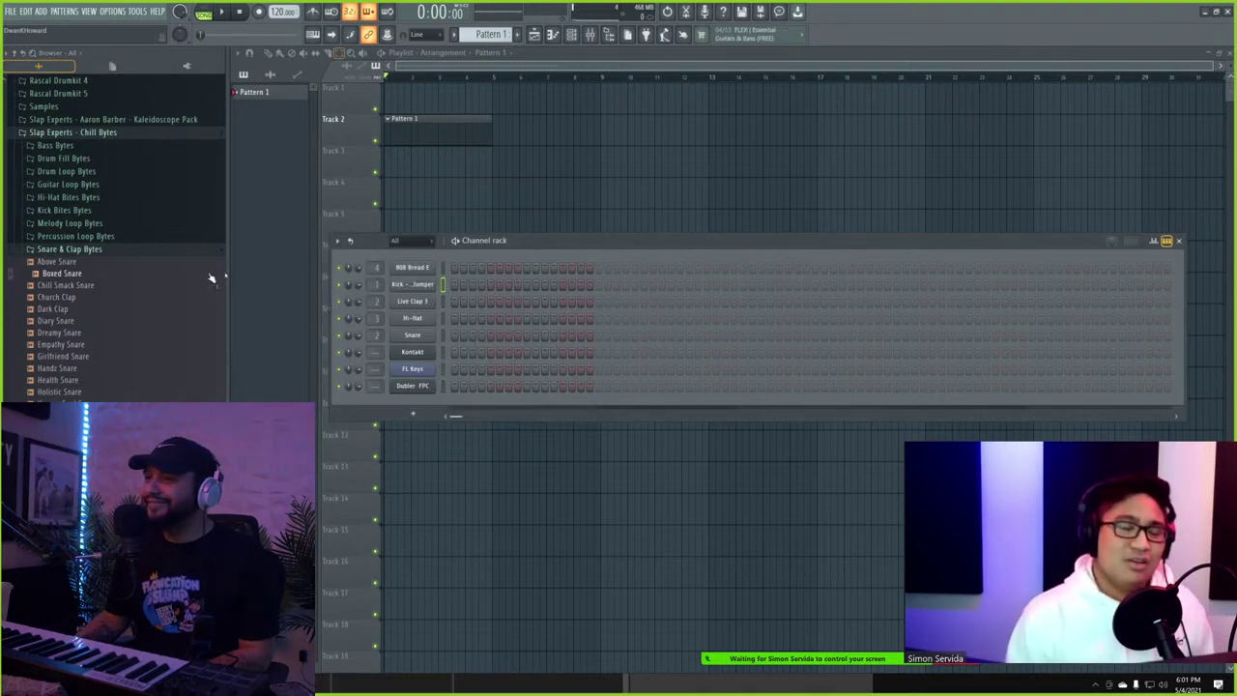
pyautogui.press('Down')
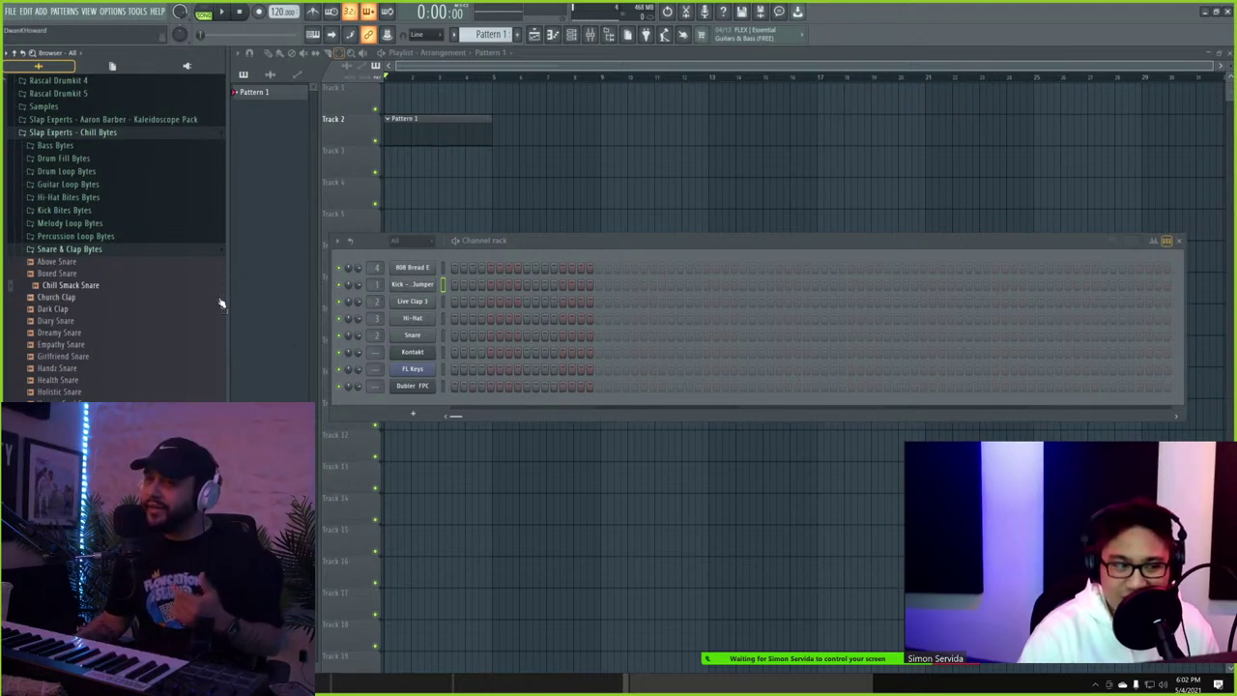
pyautogui.click(141, 300)
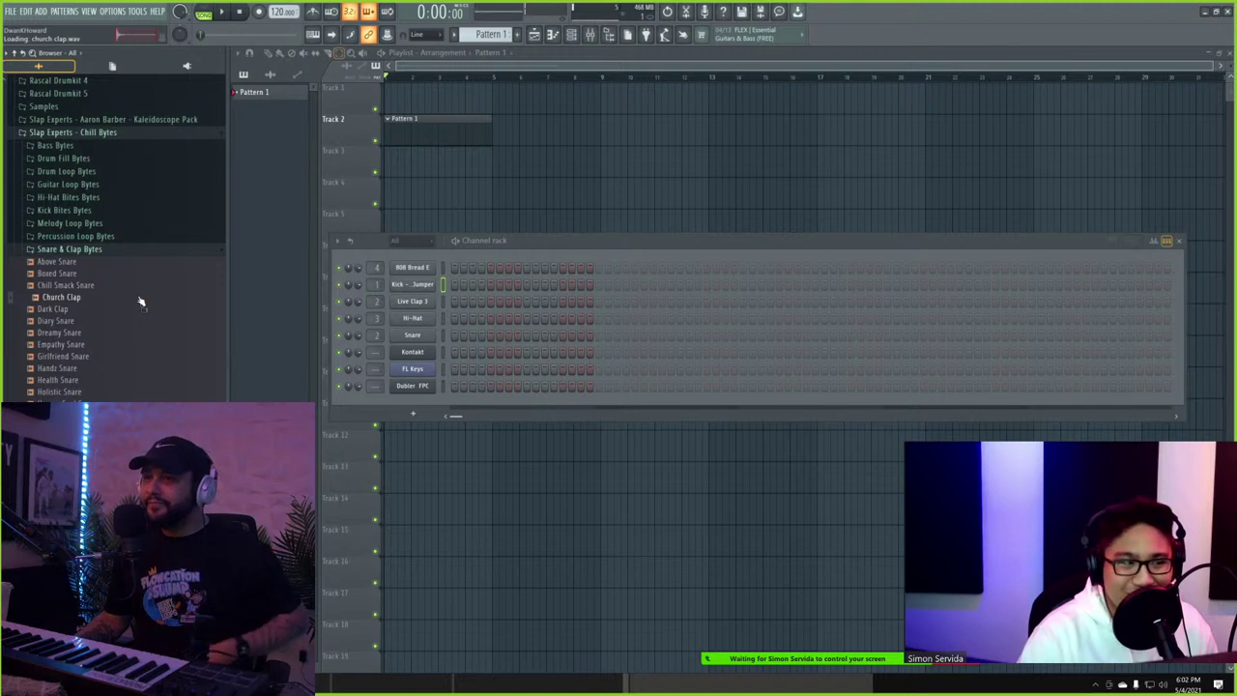
pyautogui.moveTo(300, 345); pyautogui.dragTo(422, 314)
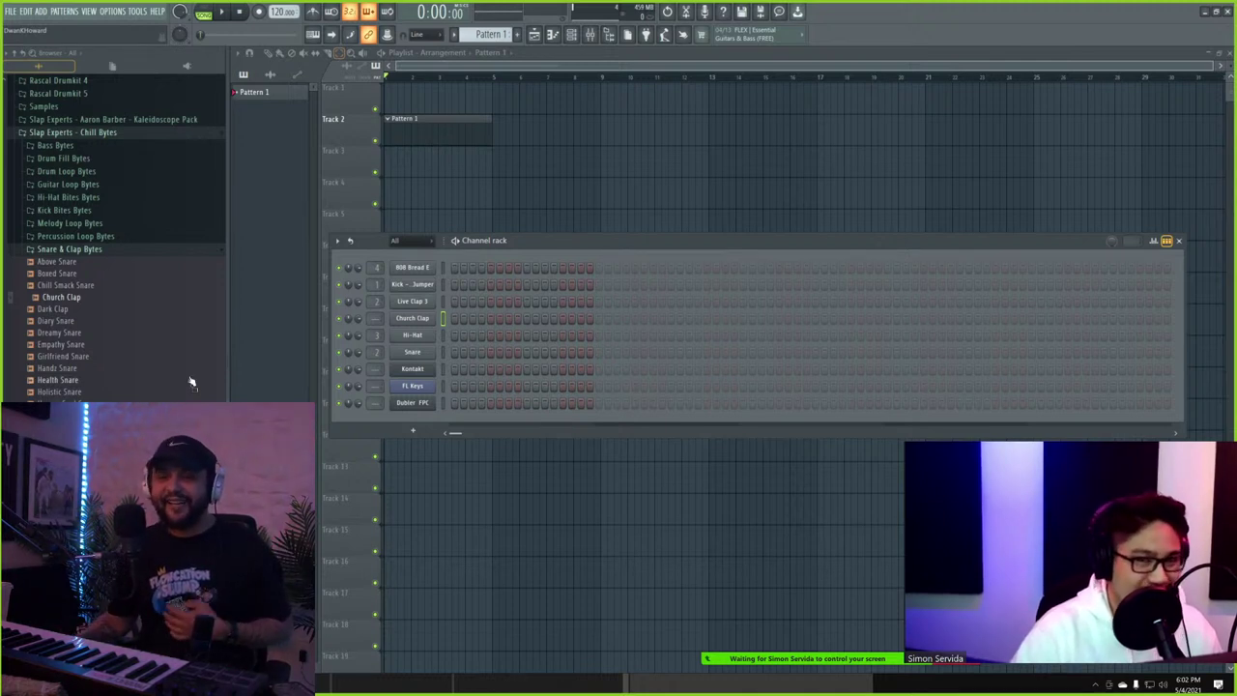
# - Audition more snares and claps from the Snare & Clap Bytes folder, including Diary Snare
pyautogui.click(184, 421)
pyautogui.click(181, 445)
pyautogui.click(179, 469)
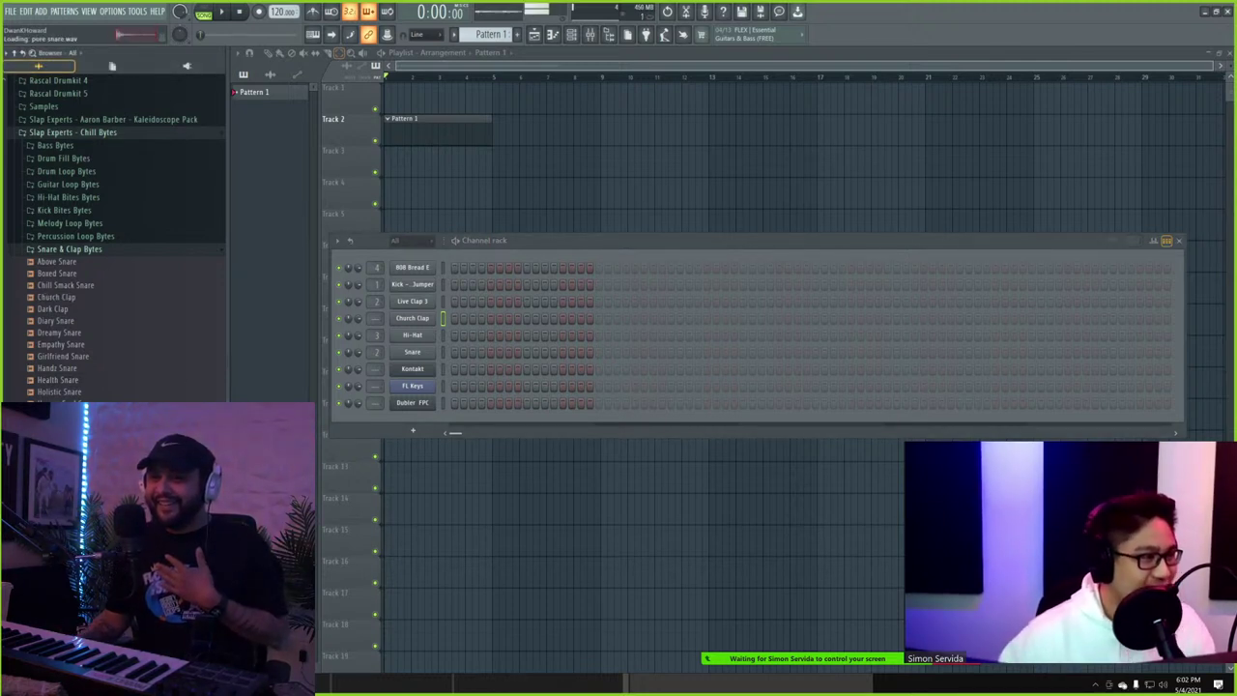
pyautogui.click(147, 299)
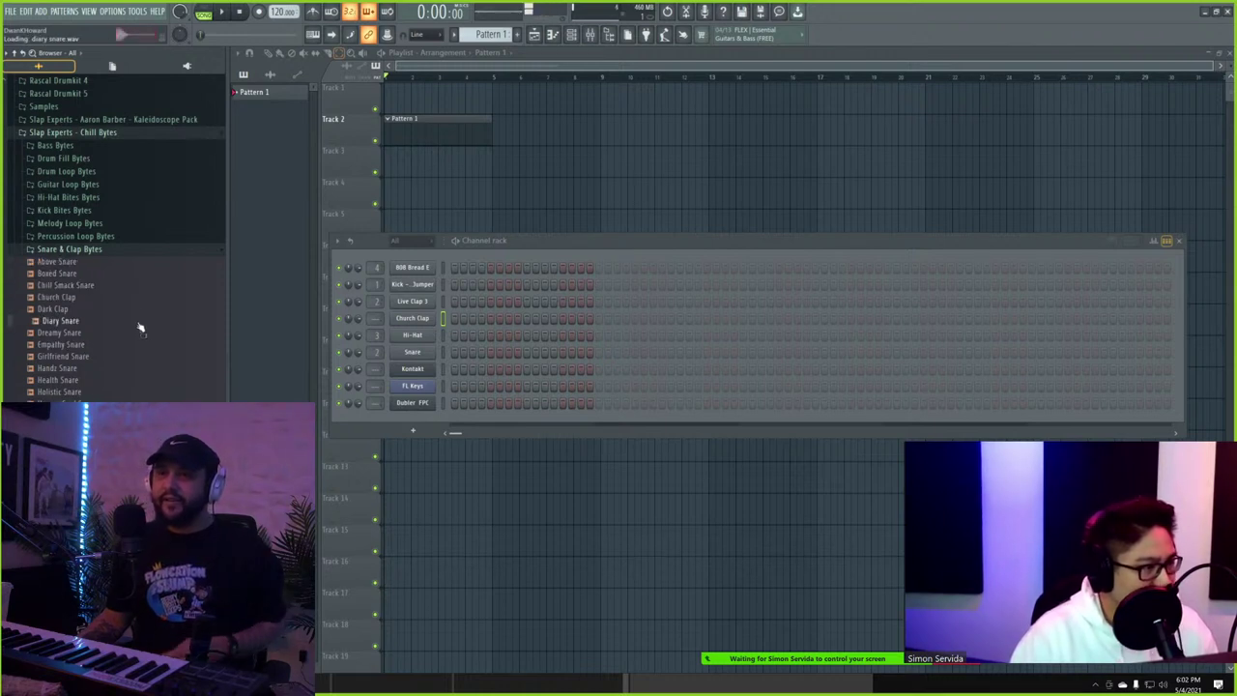
pyautogui.click(139, 311)
pyautogui.click(137, 337)
pyautogui.press('Down')
pyautogui.press('Down')
pyautogui.press('Down')
pyautogui.press('Down')
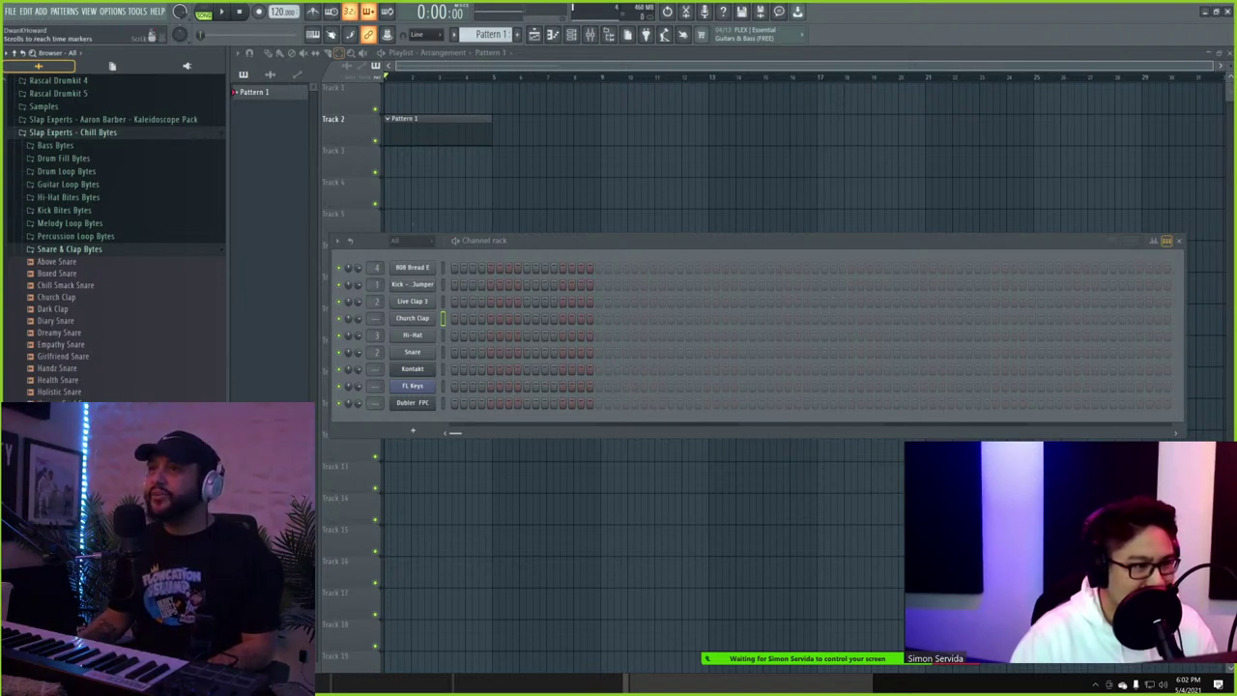
# - Start playback, program Church Clap hits on steps 9, 25, 41 and 57, and route the channel to mixer track 2
pyautogui.press('space')
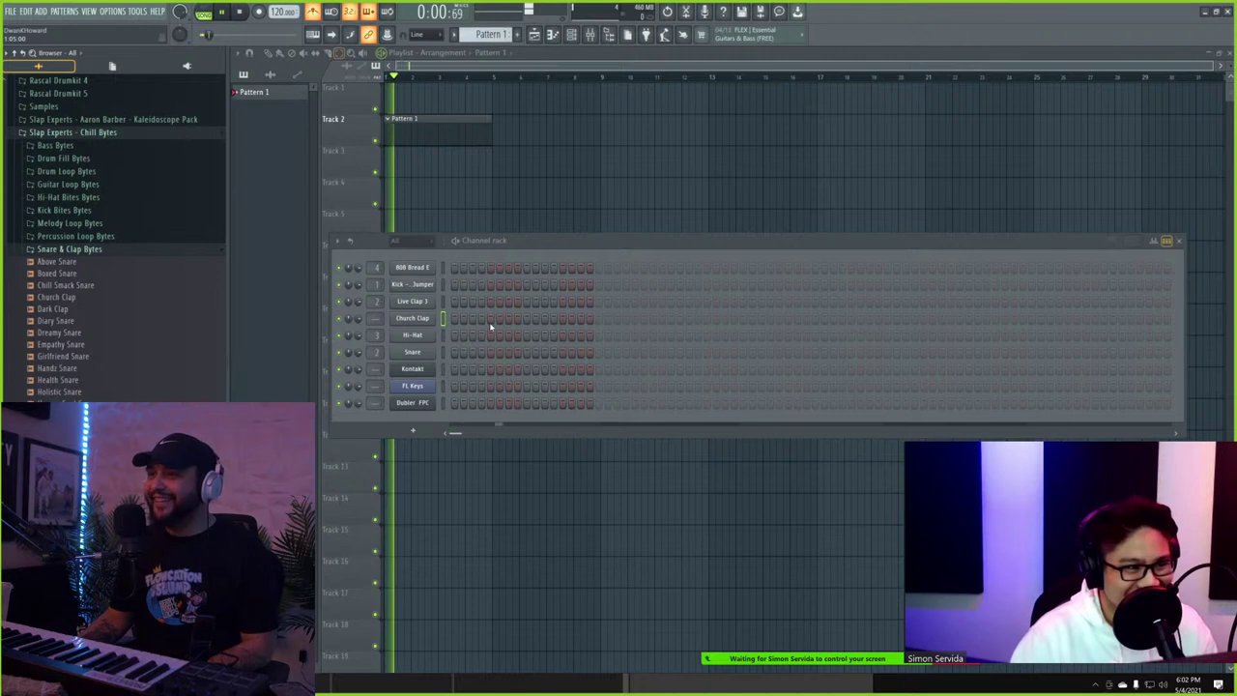
pyautogui.click(525, 318)
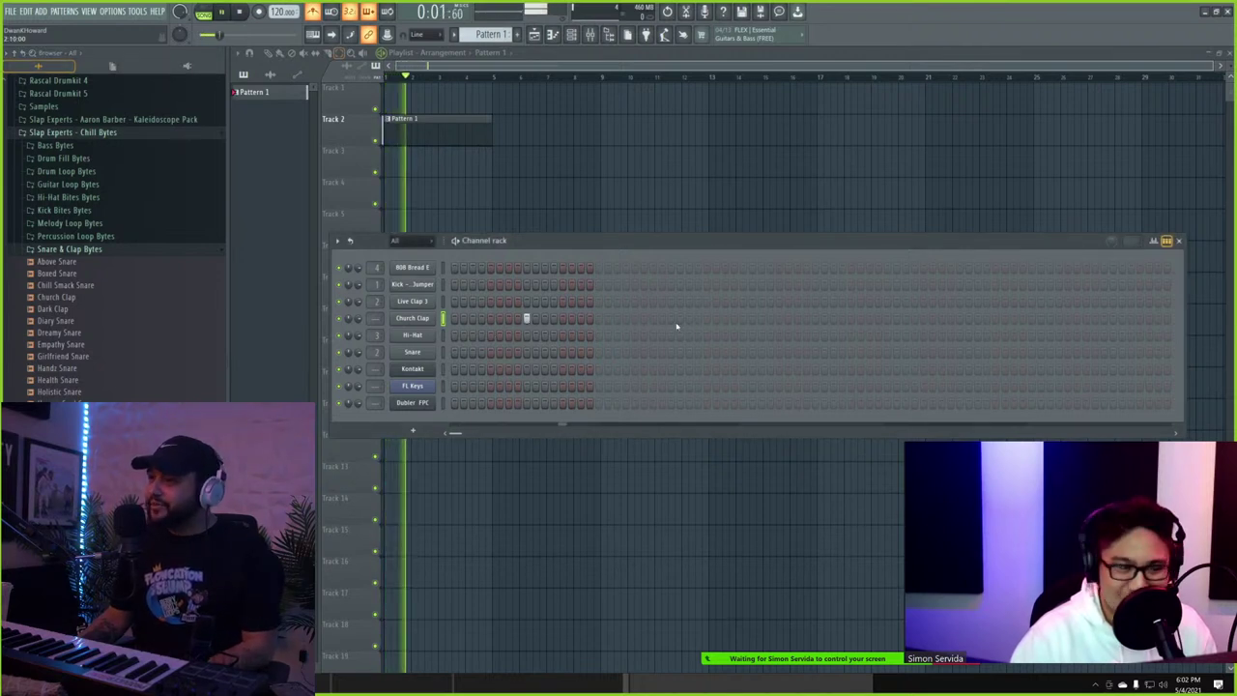
pyautogui.click(669, 320)
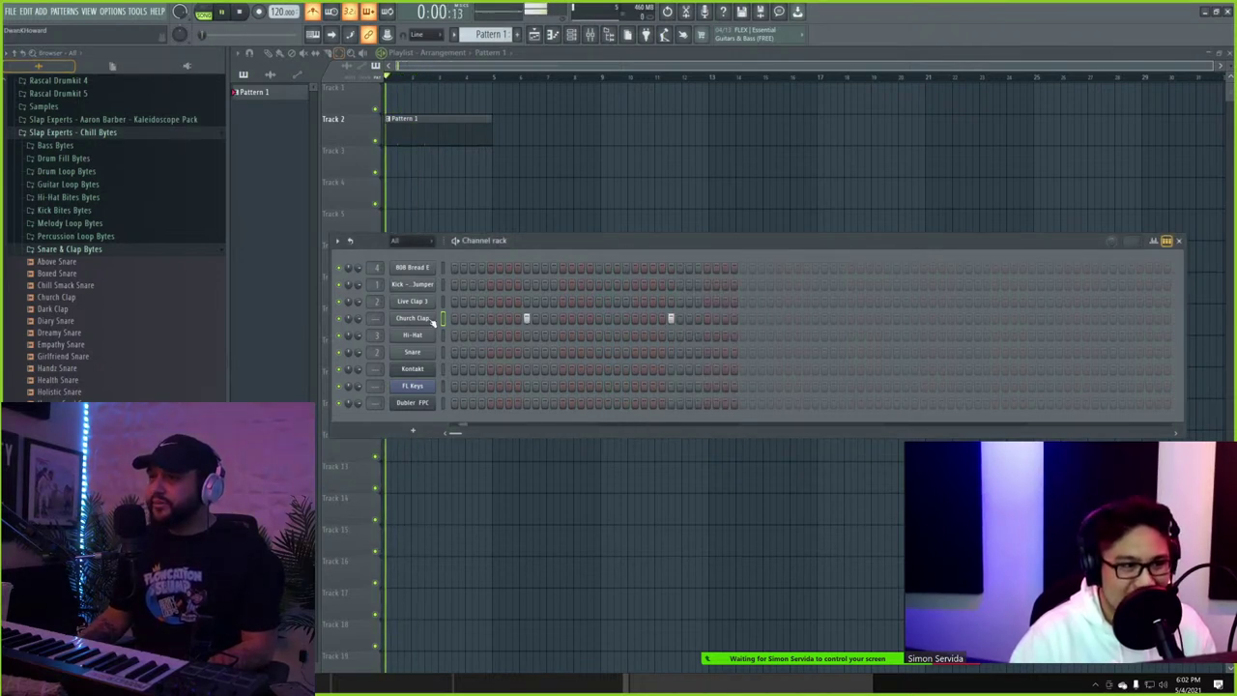
pyautogui.click(412, 318)
pyautogui.click(360, 271)
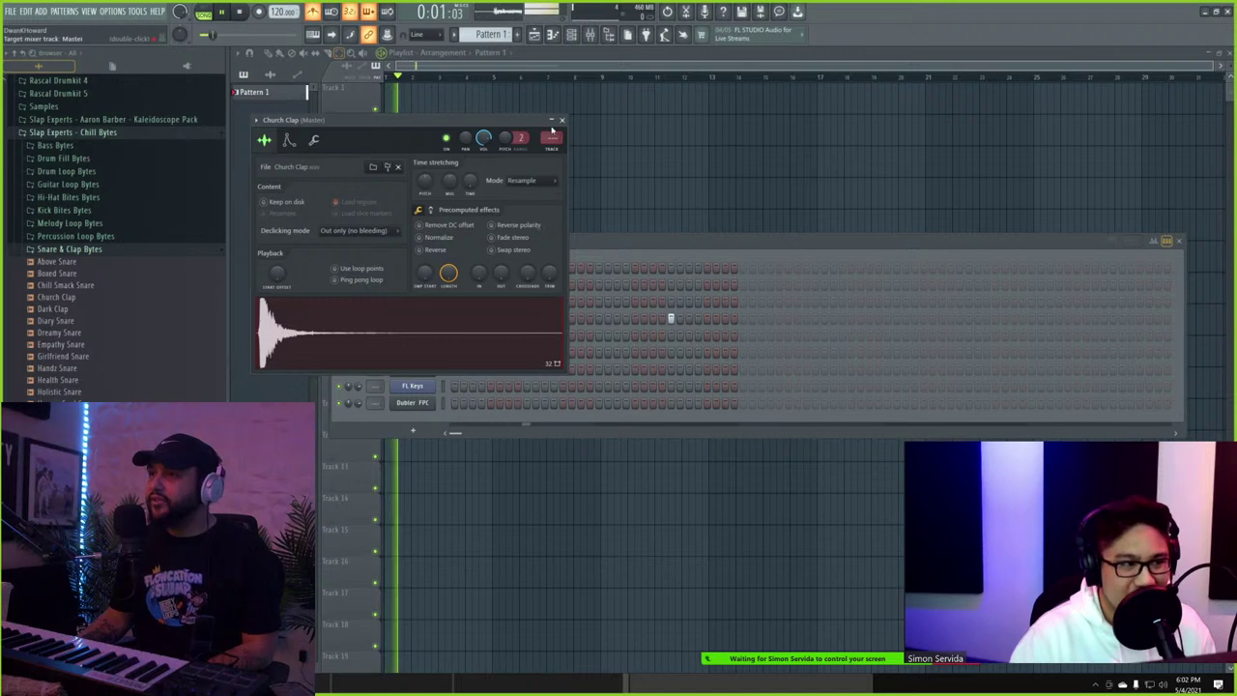
pyautogui.press('F12')
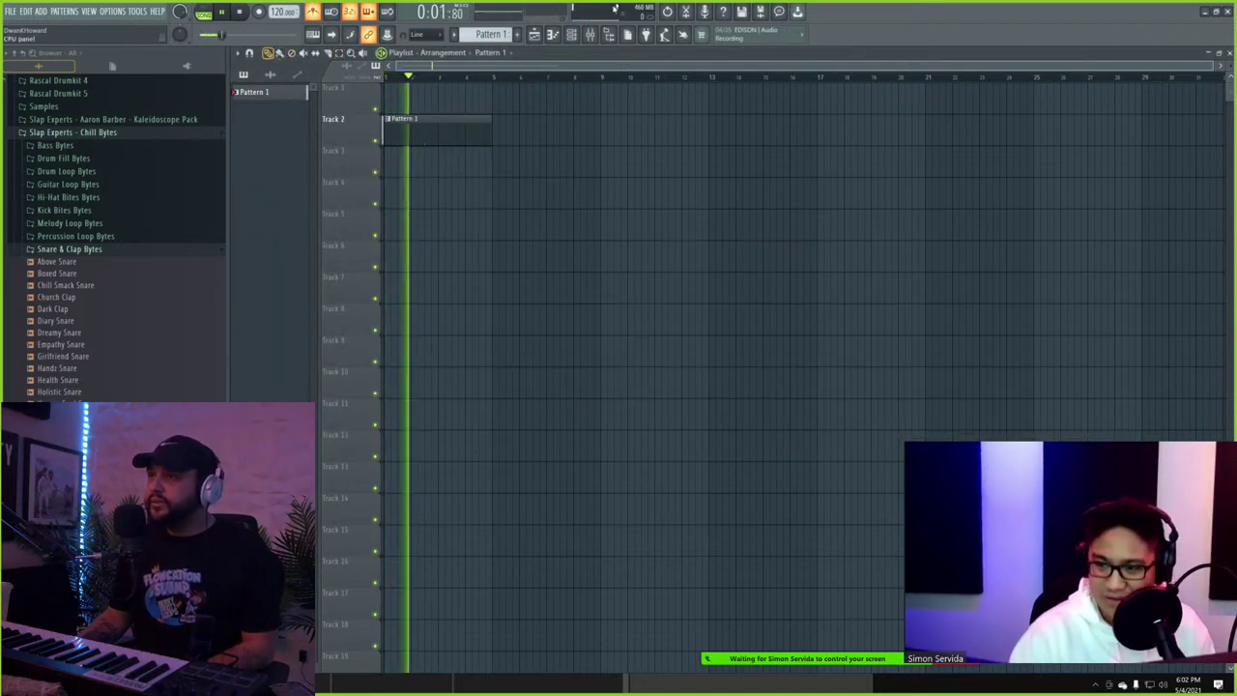
pyautogui.click(571, 36)
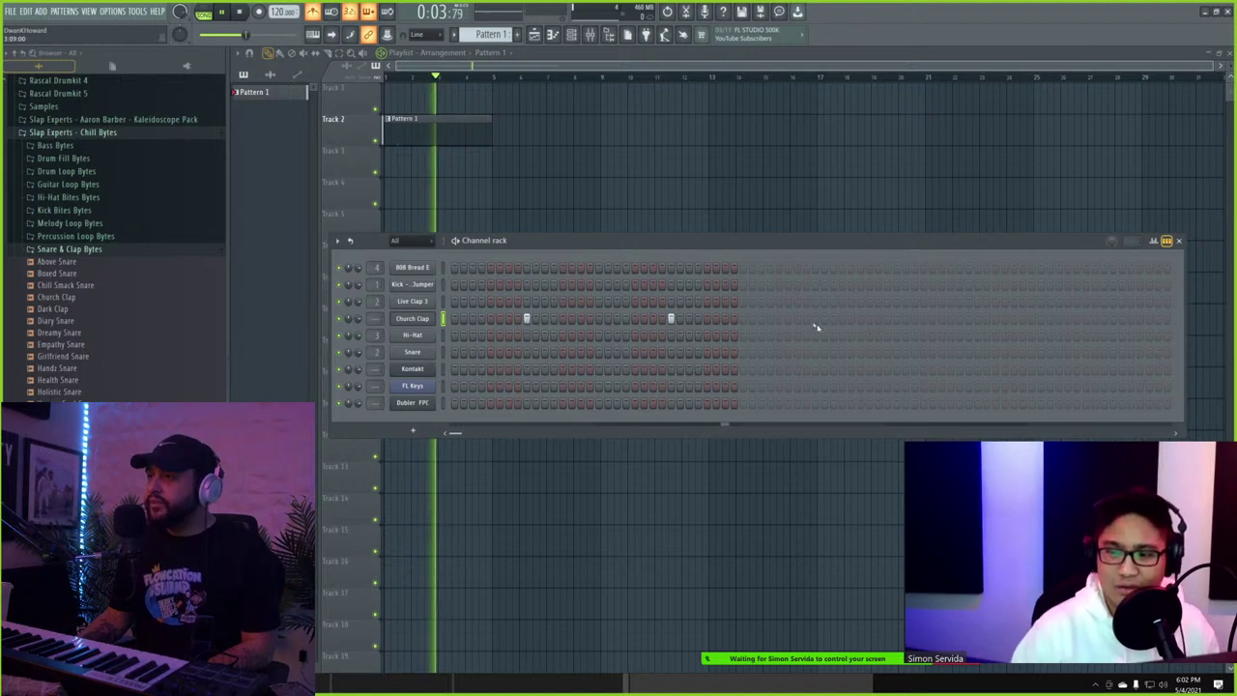
pyautogui.click(960, 319)
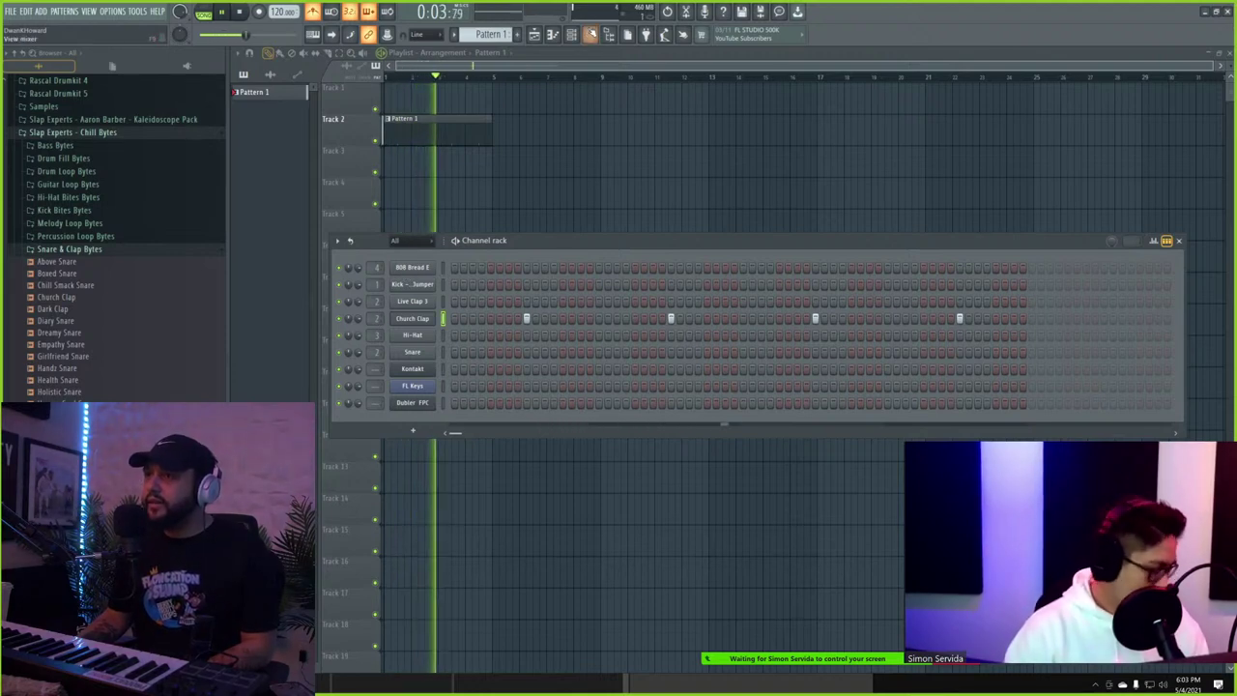
# - Insert Smack Attack Stereo in the first effect slot of the Snare mixer track and load its Curt Clipper 1 preset
pyautogui.click(590, 36)
pyautogui.click(820, 208)
pyautogui.moveTo(820, 224)
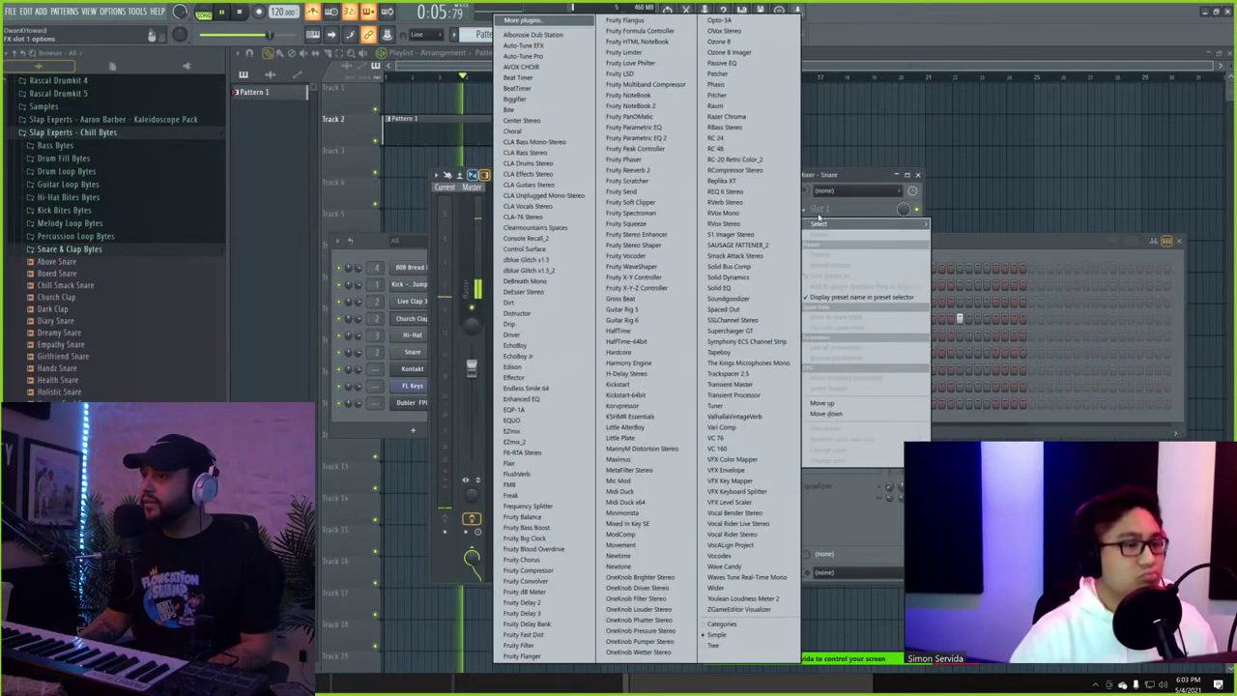
pyautogui.click(739, 255)
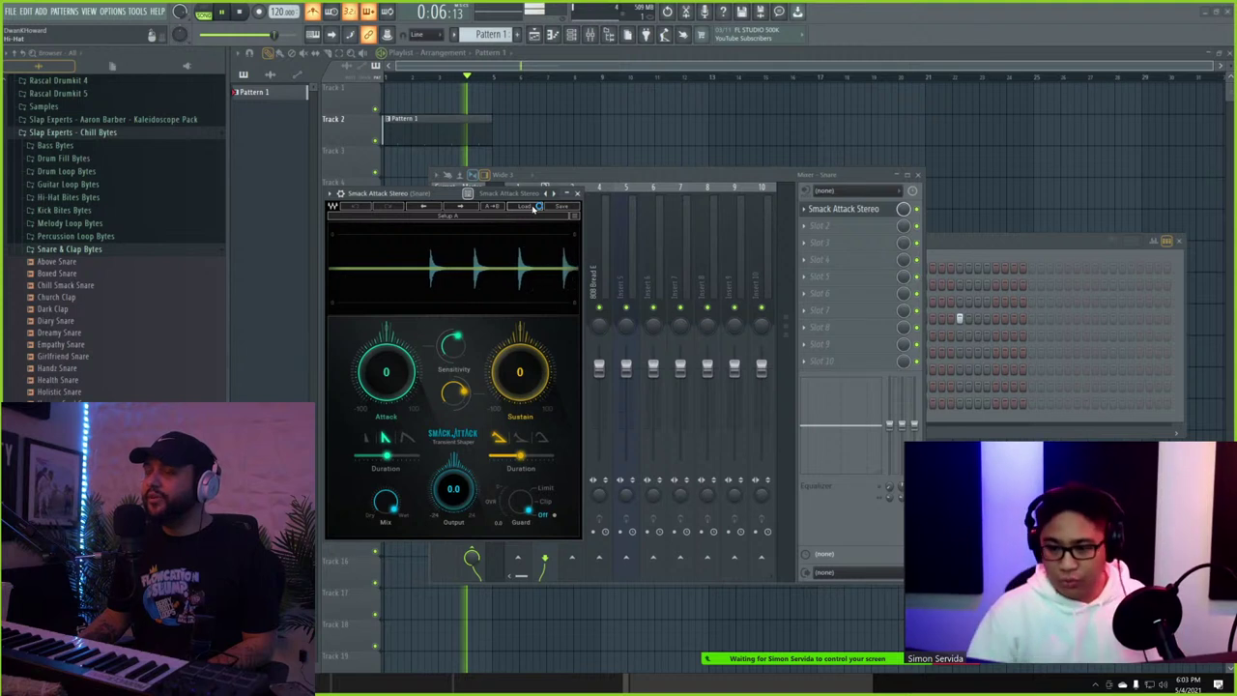
pyautogui.click(533, 207)
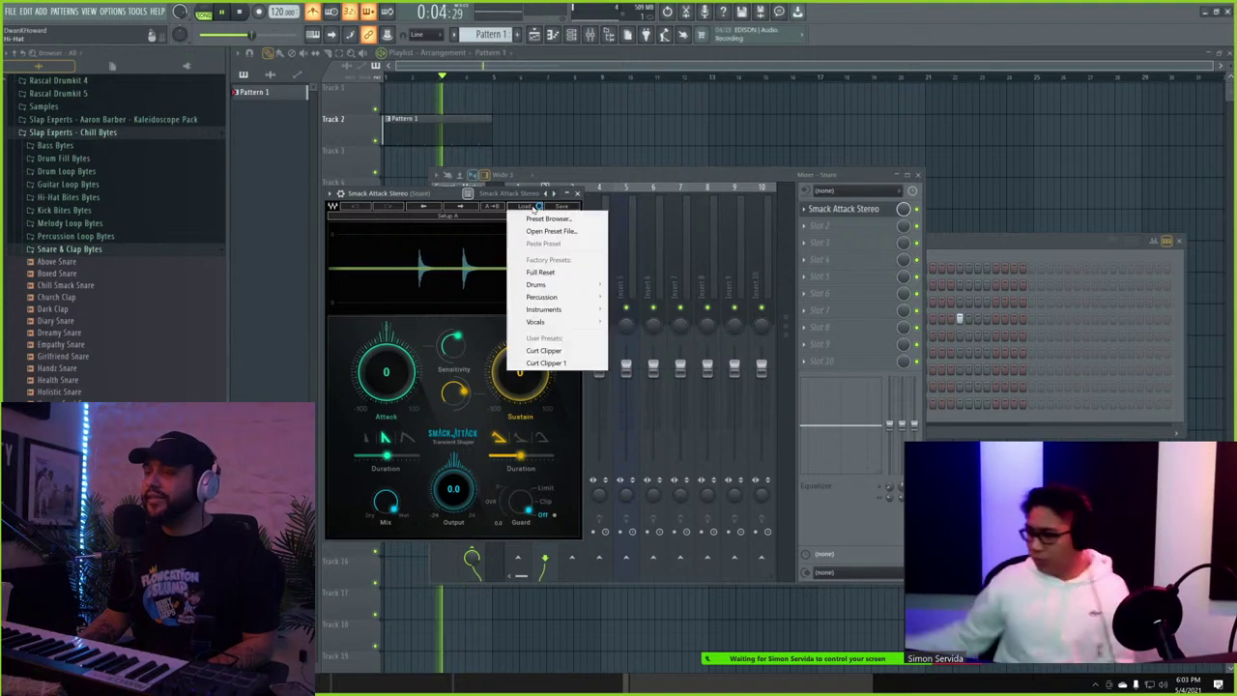
pyautogui.click(551, 363)
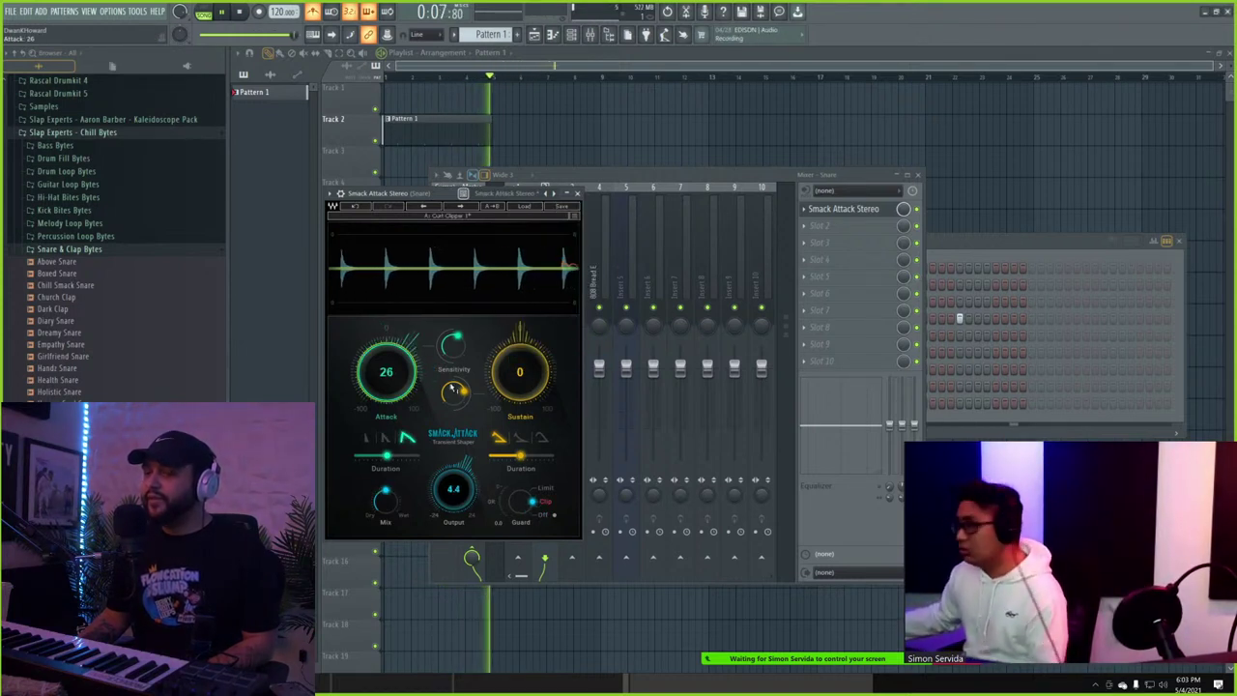
pyautogui.click(919, 175)
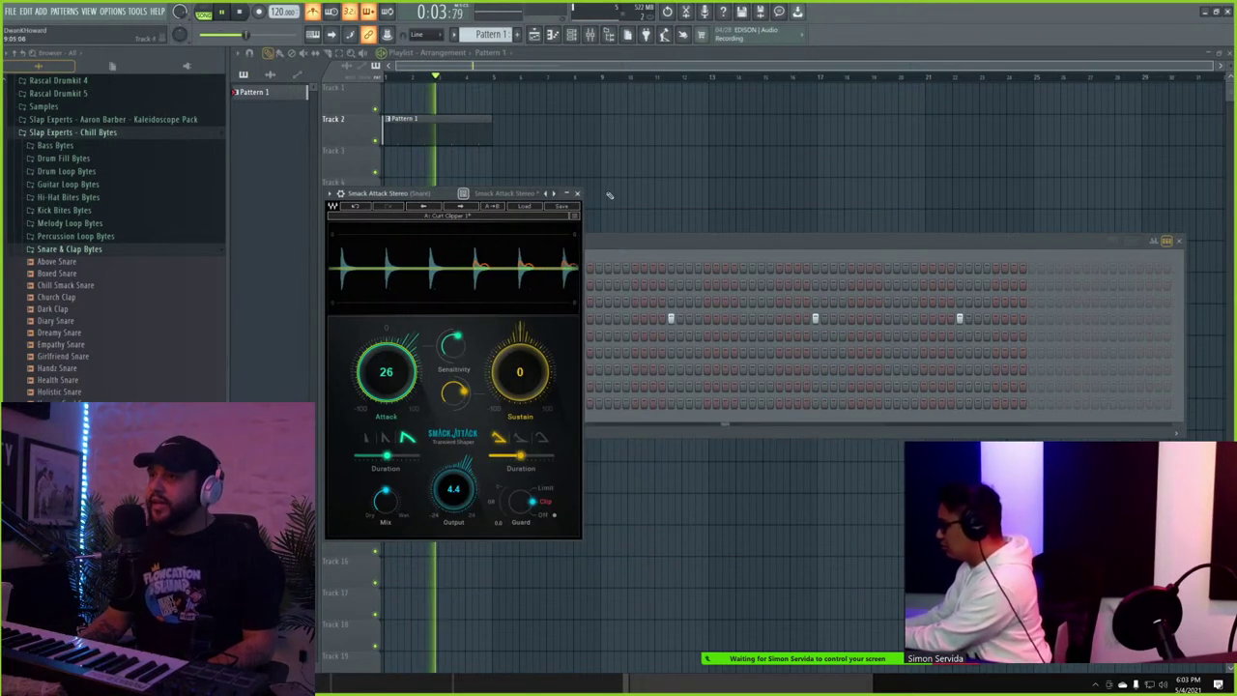
pyautogui.click(577, 193)
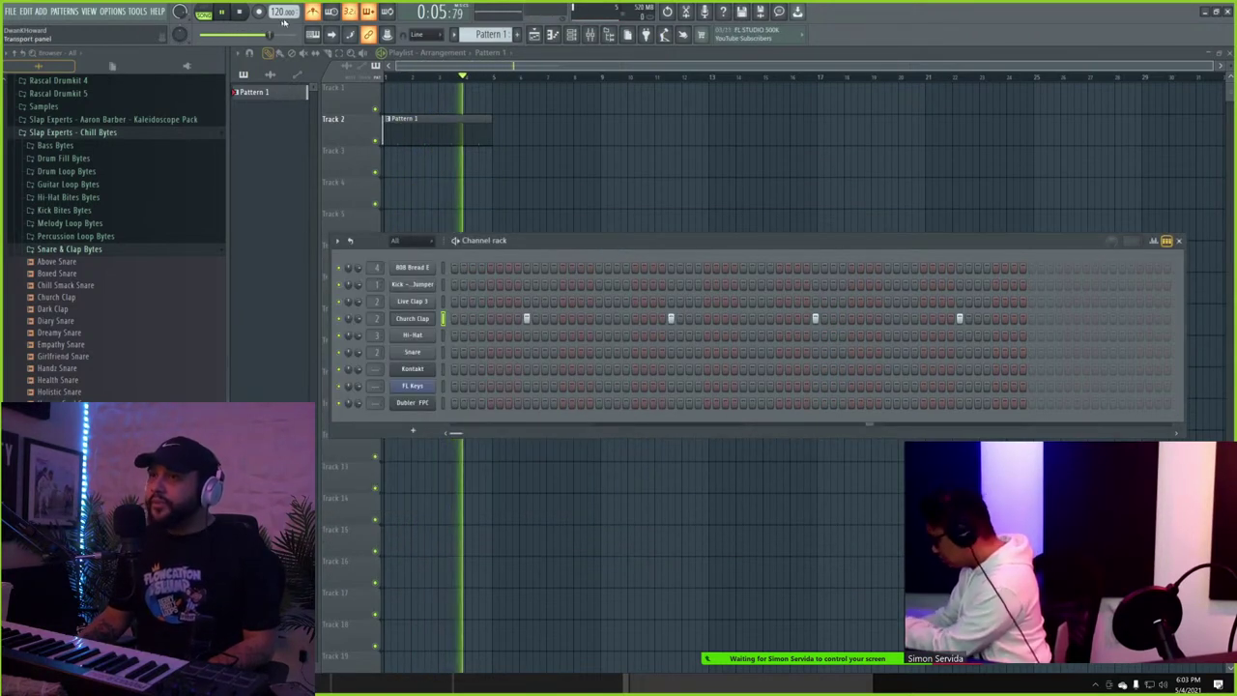
# - Load Hop The Fence Hi-Hat from the Hi-Hat Bites Bytes folder onto the Hi-Hat channel and turn off its loop points
pyautogui.click(79, 197)
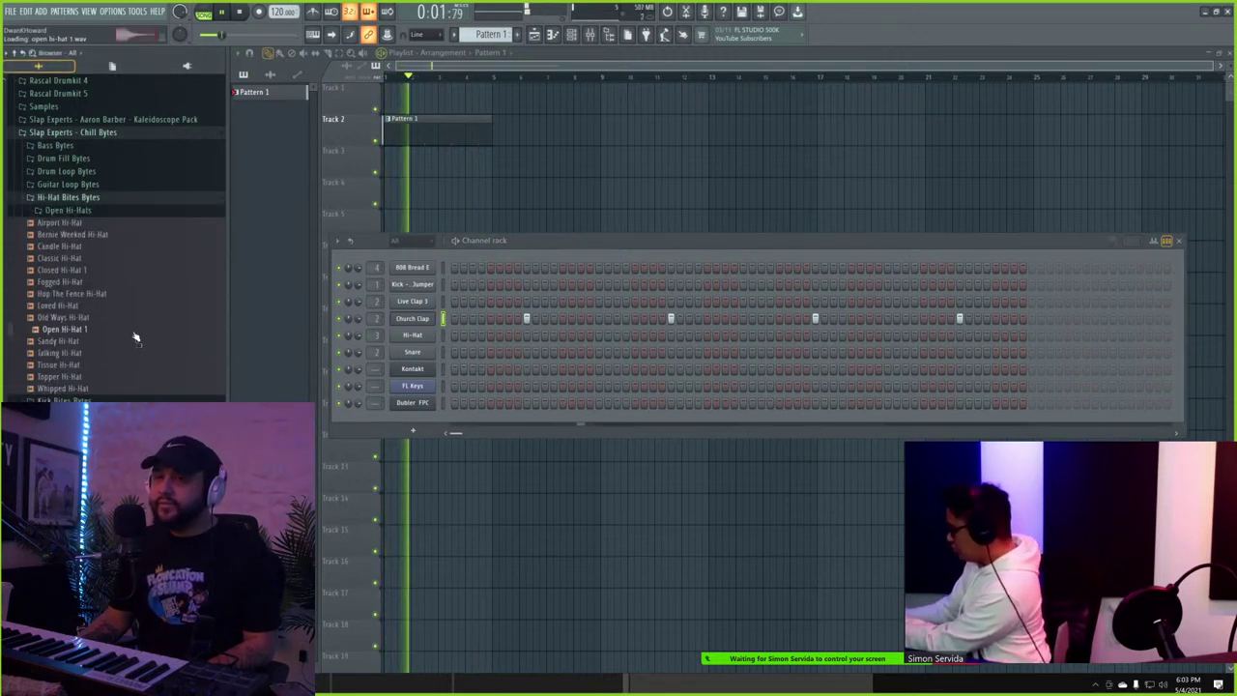
pyautogui.click(124, 292)
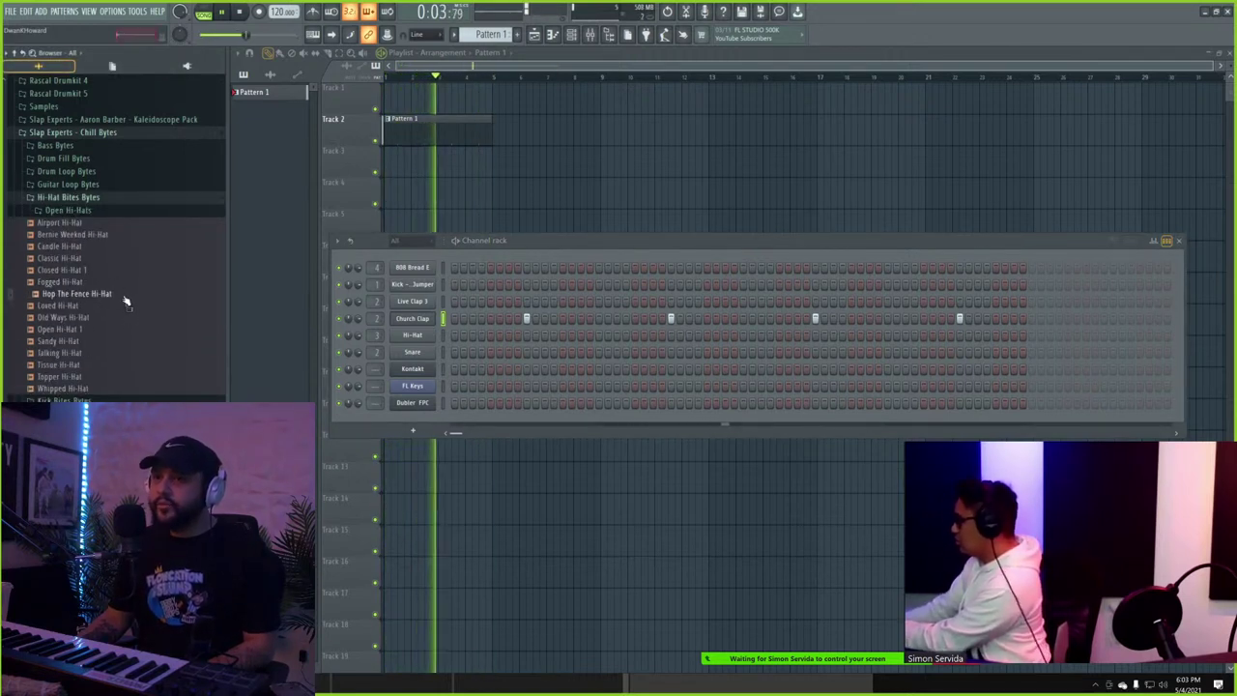
pyautogui.moveTo(125, 299); pyautogui.dragTo(413, 336)
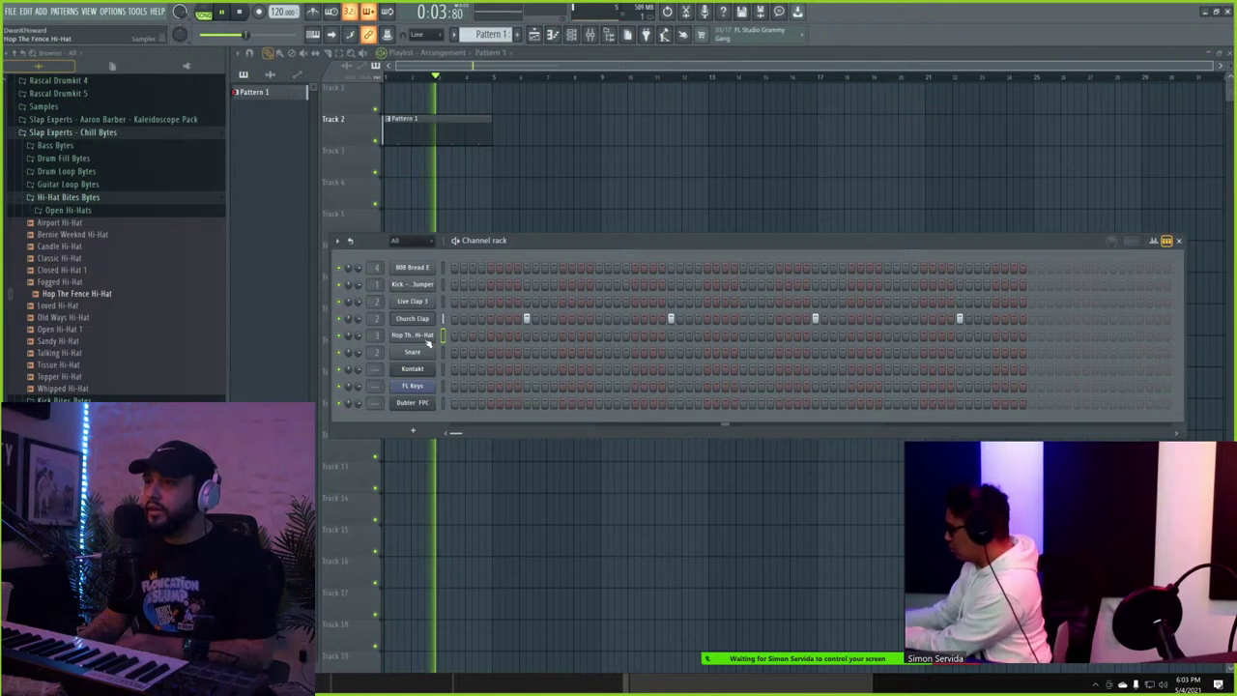
pyautogui.click(412, 335)
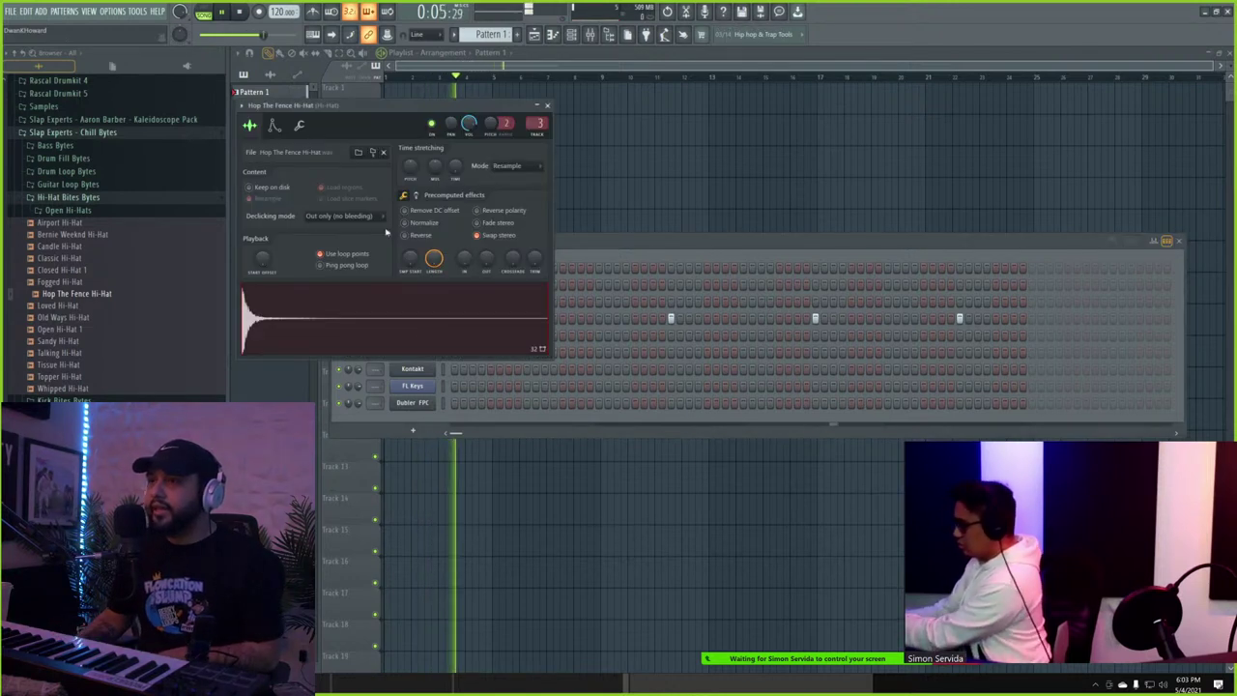
pyautogui.click(353, 255)
pyautogui.press('space')
pyautogui.press('space')
pyautogui.click(607, 257)
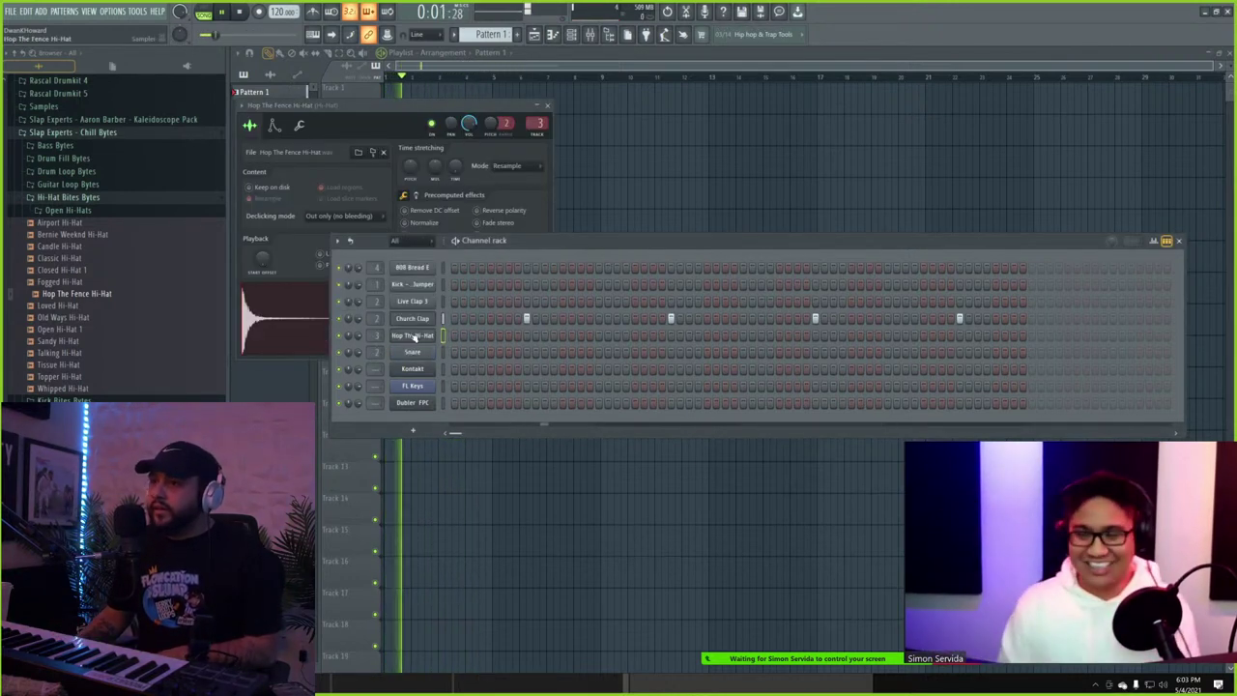
# - Open the hi-hat channel in a maximized piano roll and draw a one-step C5 note at the start of bar 1
pyautogui.rightClick(432, 333)
pyautogui.click(452, 334)
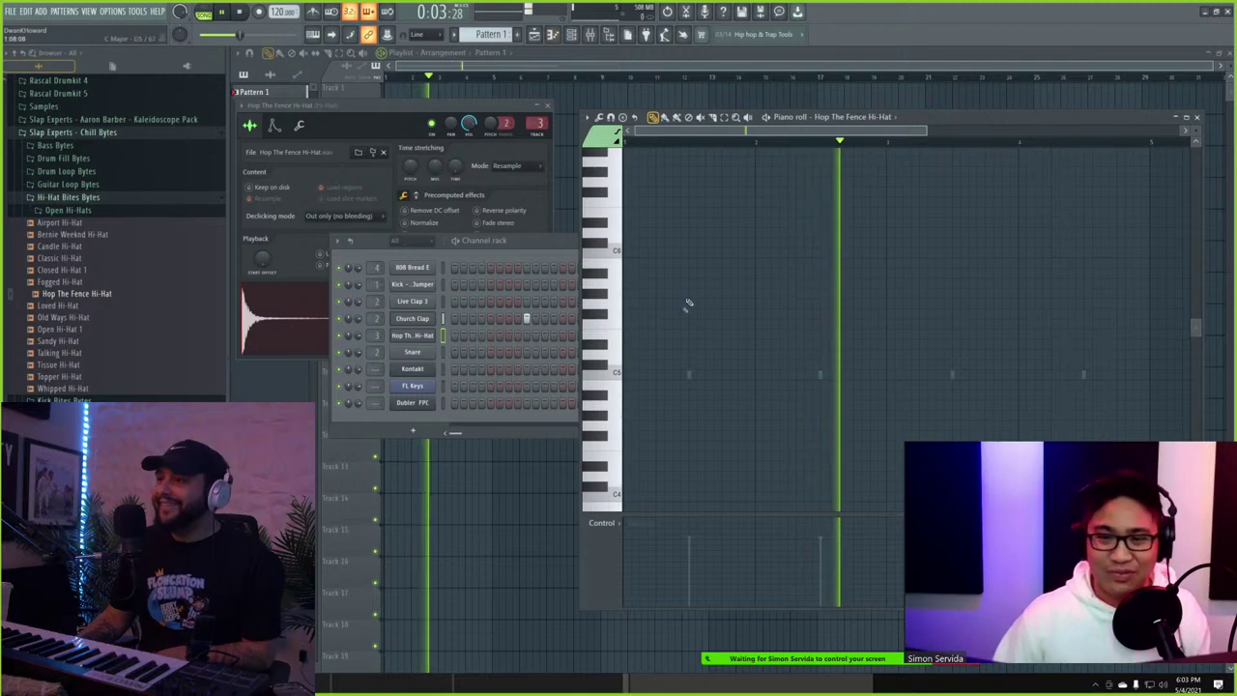
pyautogui.doubleClick(948, 118)
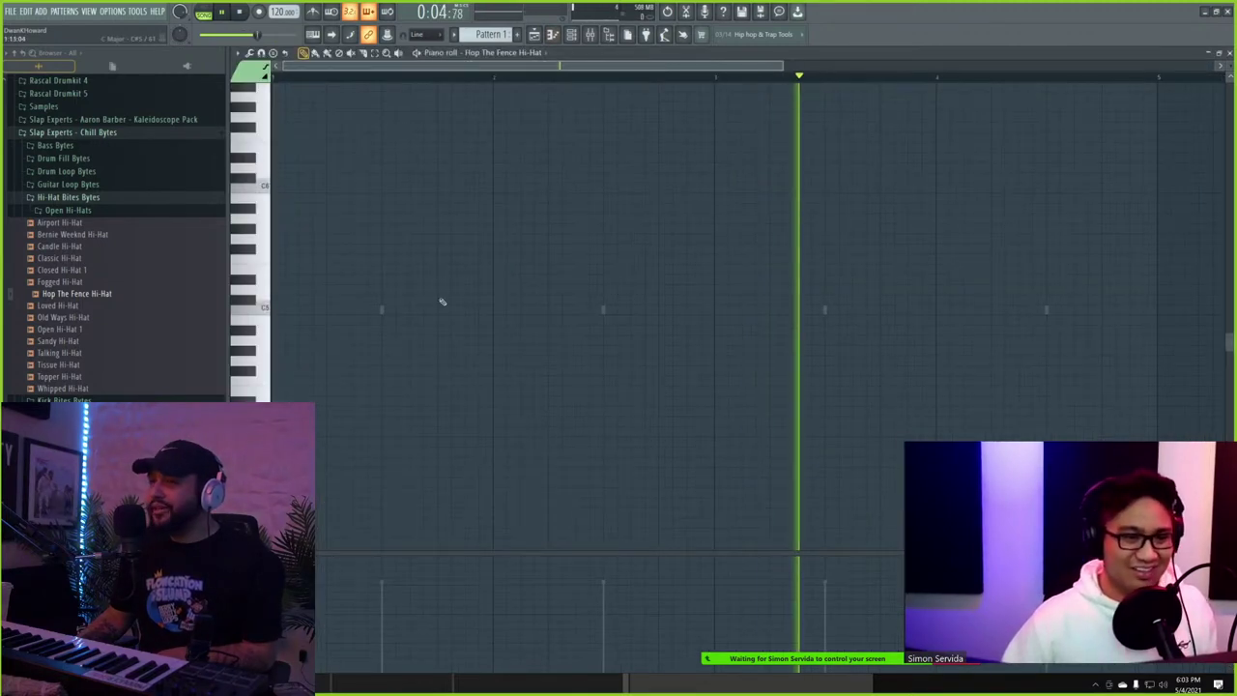
pyautogui.click(288, 309)
pyautogui.moveTo(327, 309); pyautogui.dragTo(286, 309)
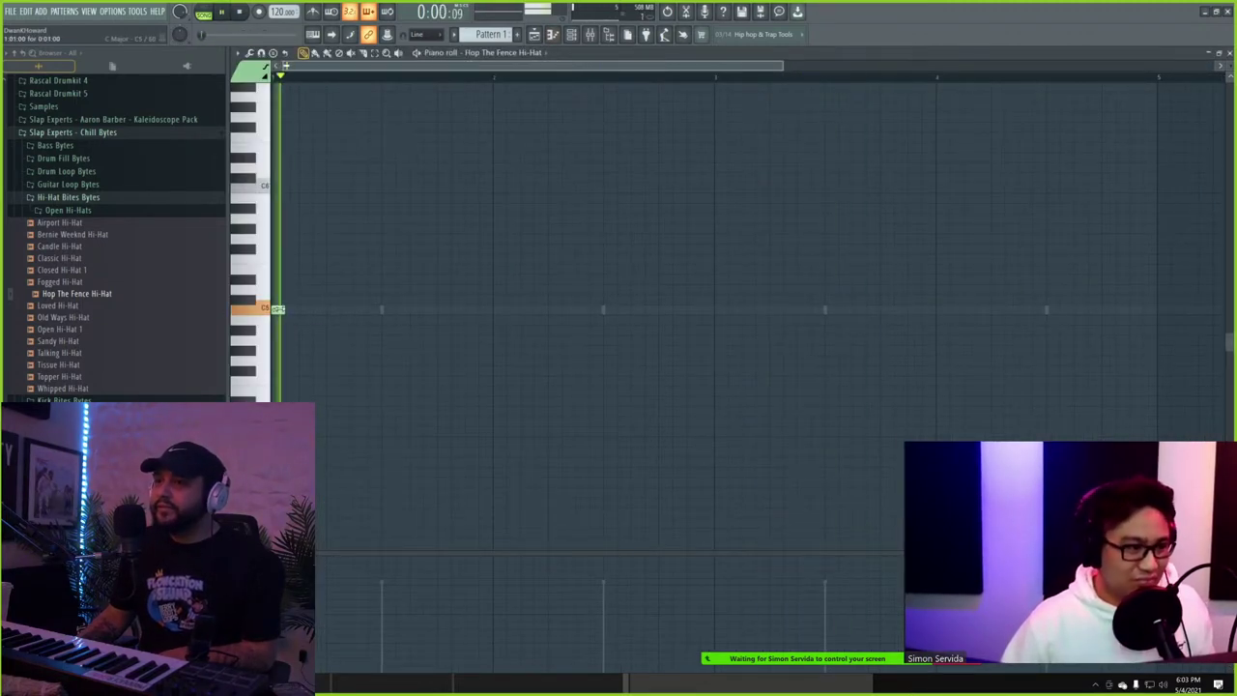
pyautogui.click(302, 310)
pyautogui.rightClick(308, 311)
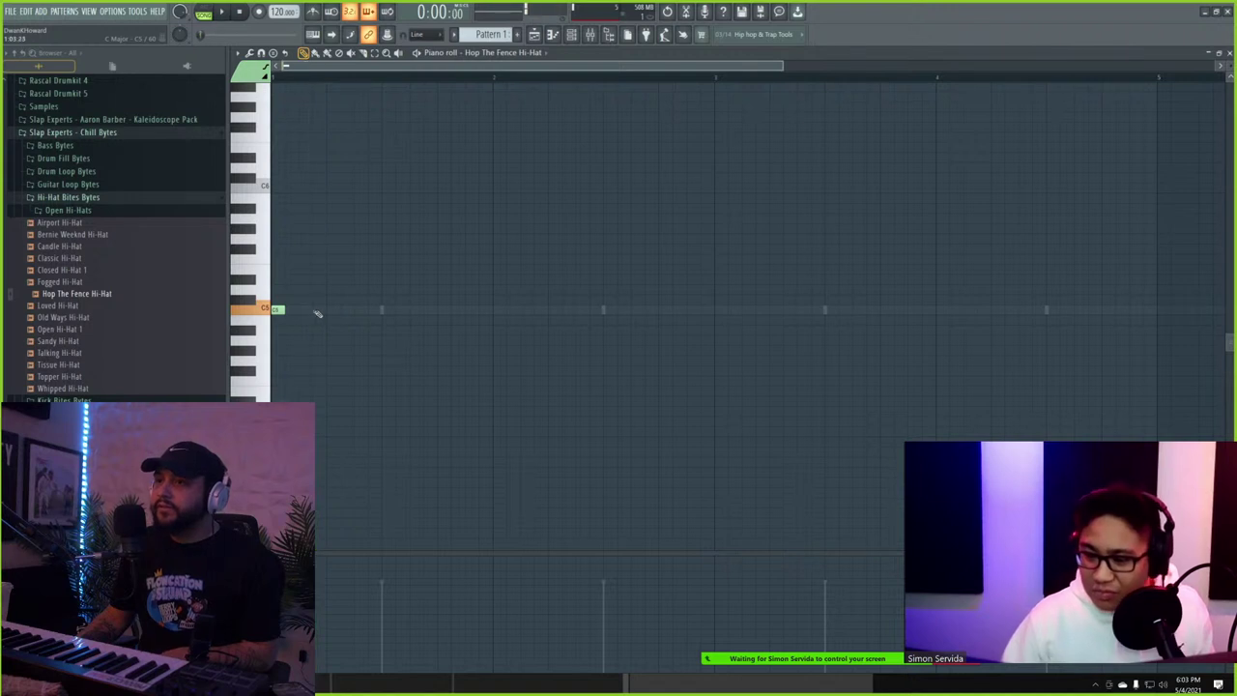
# - Draw two consecutive one-step C5 hi-hat notes starting on beat 2 of bar 1
pyautogui.click(333, 310)
pyautogui.click(359, 311)
pyautogui.rightClick(359, 310)
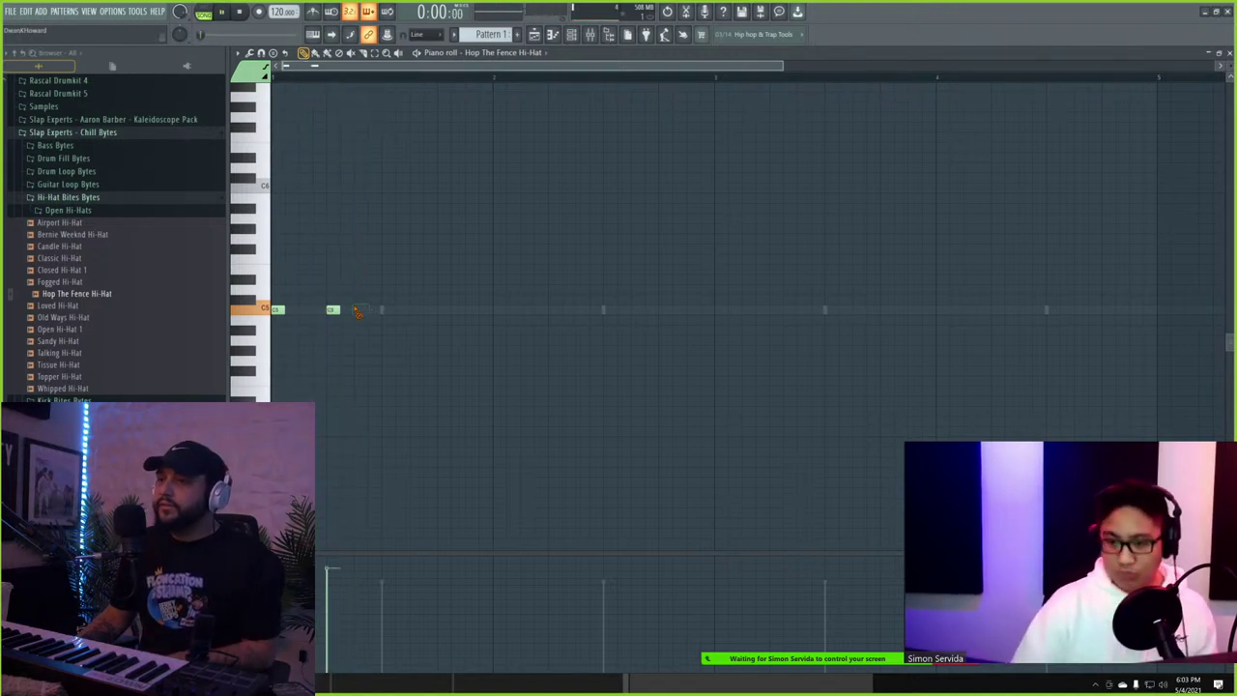
pyautogui.moveTo(359, 310); pyautogui.dragTo(343, 310)
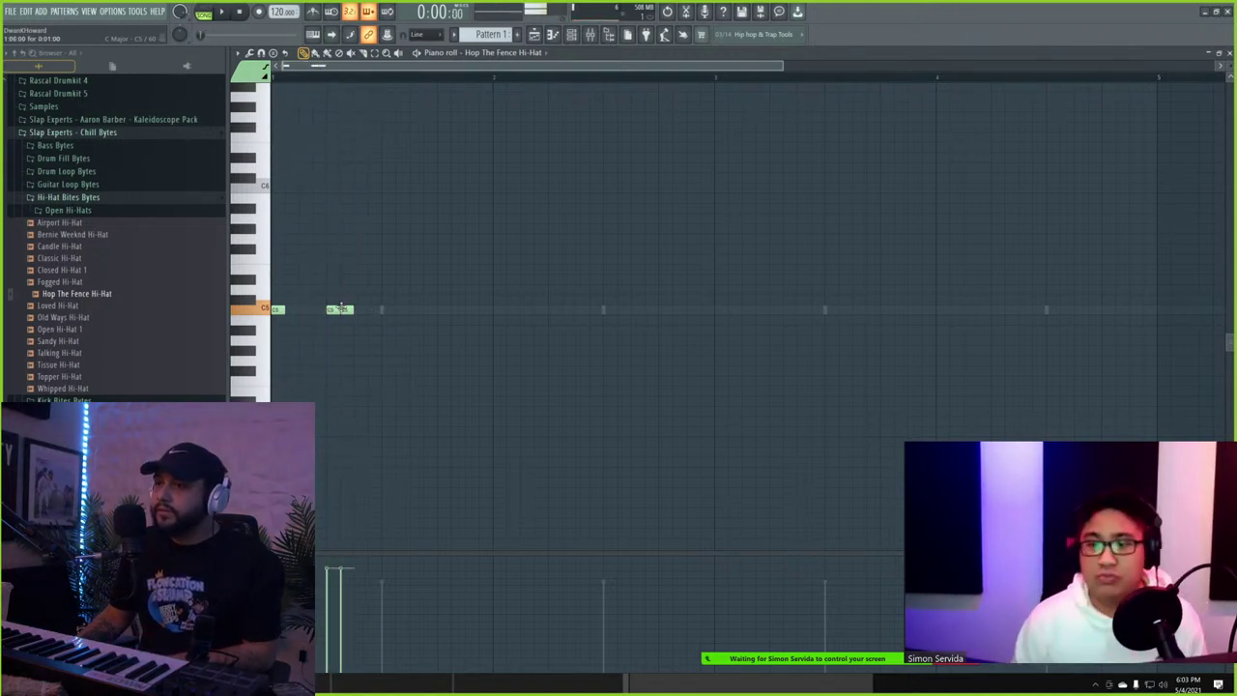
# - Add two one-beat C5 hi-hat notes, on beat 4 of bar 1 and the first beat of bar 2, and start playback
pyautogui.click(443, 309)
pyautogui.moveTo(451, 309); pyautogui.dragTo(492, 309)
pyautogui.press('space')
pyautogui.moveTo(507, 314); pyautogui.dragTo(495, 309)
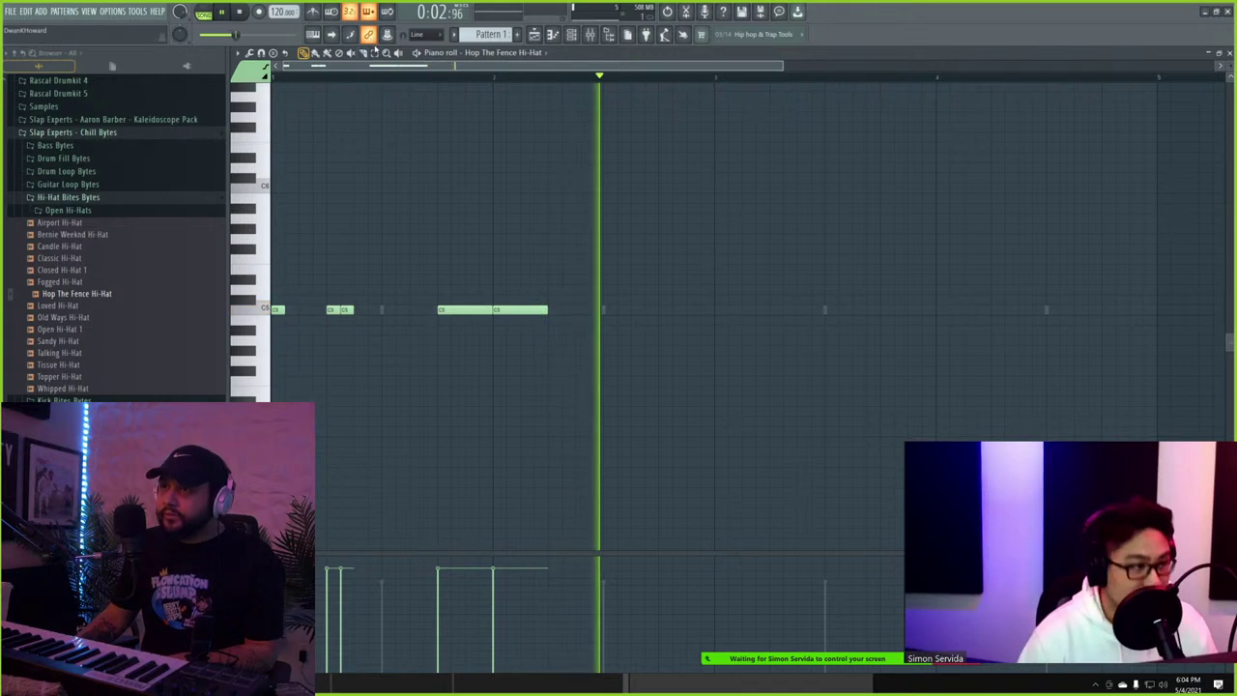
# - Select the one-beat hi-hat note on beat 4 of bar 1 and set the main snap to 1/3 step
pyautogui.click(375, 53)
pyautogui.moveTo(450, 227); pyautogui.dragTo(462, 315)
pyautogui.click(430, 35)
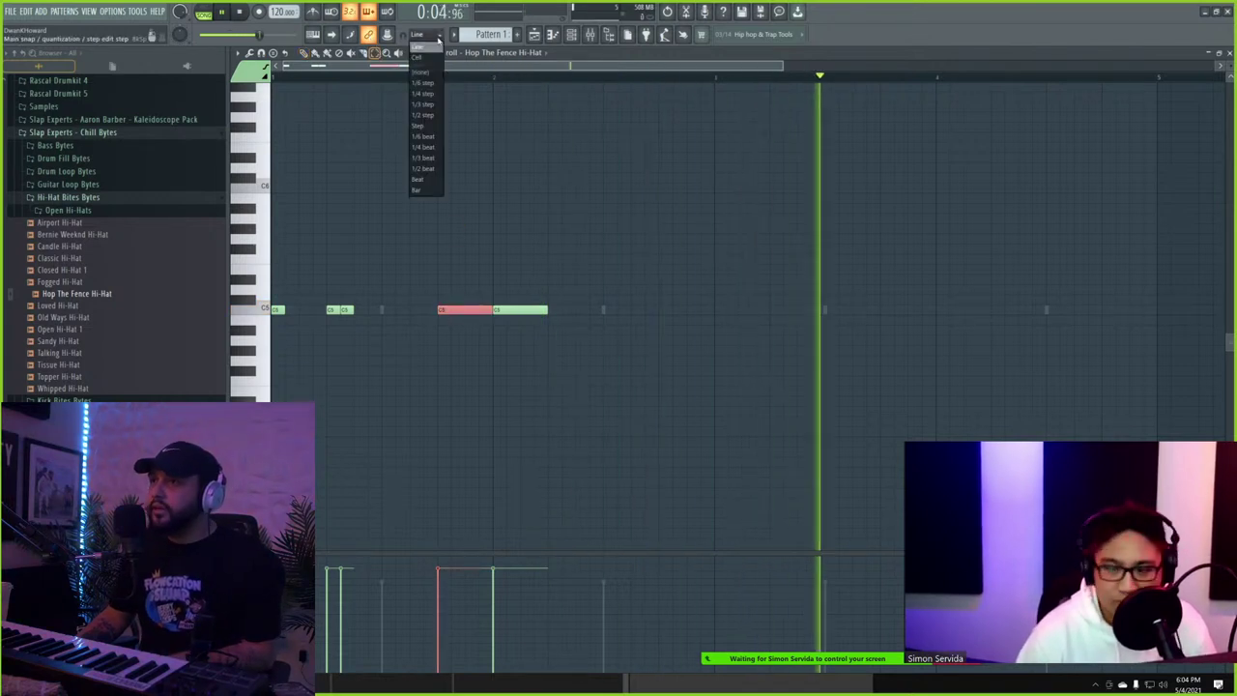
pyautogui.click(425, 100)
pyautogui.press('super')
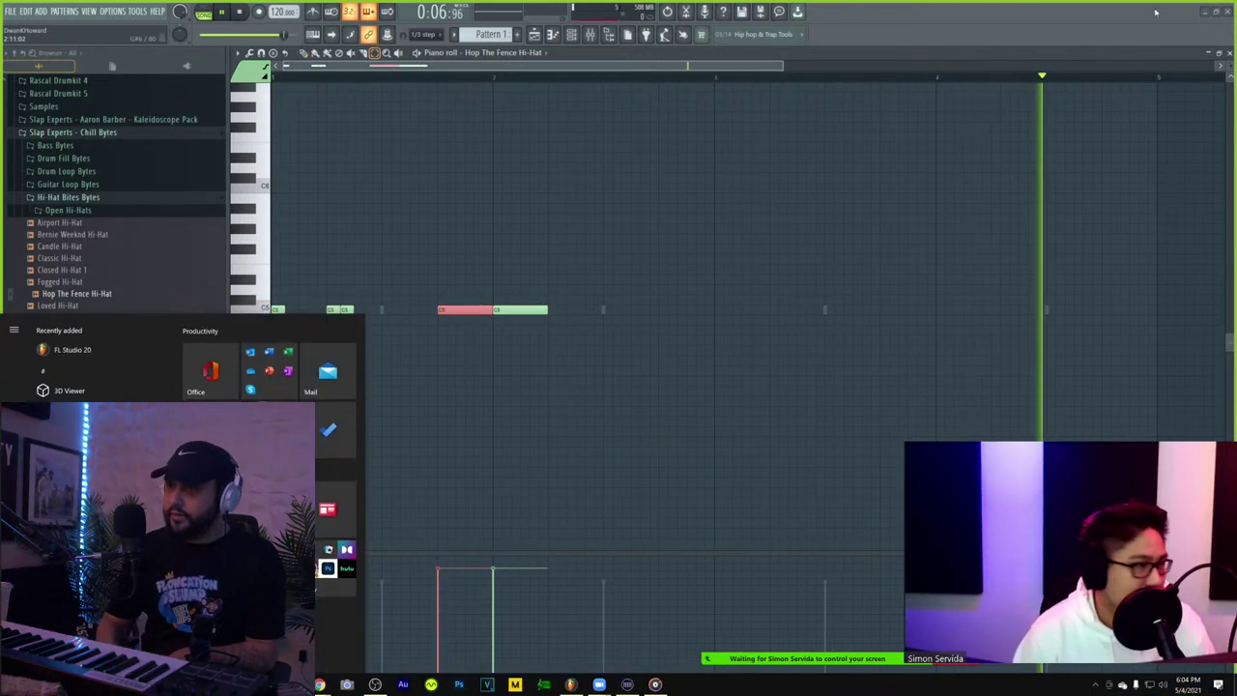
# - Chop the one-beat hi-hat note on beat 4 of bar 1 into a fast roll and lower the roll to G#4
pyautogui.click(658, 207)
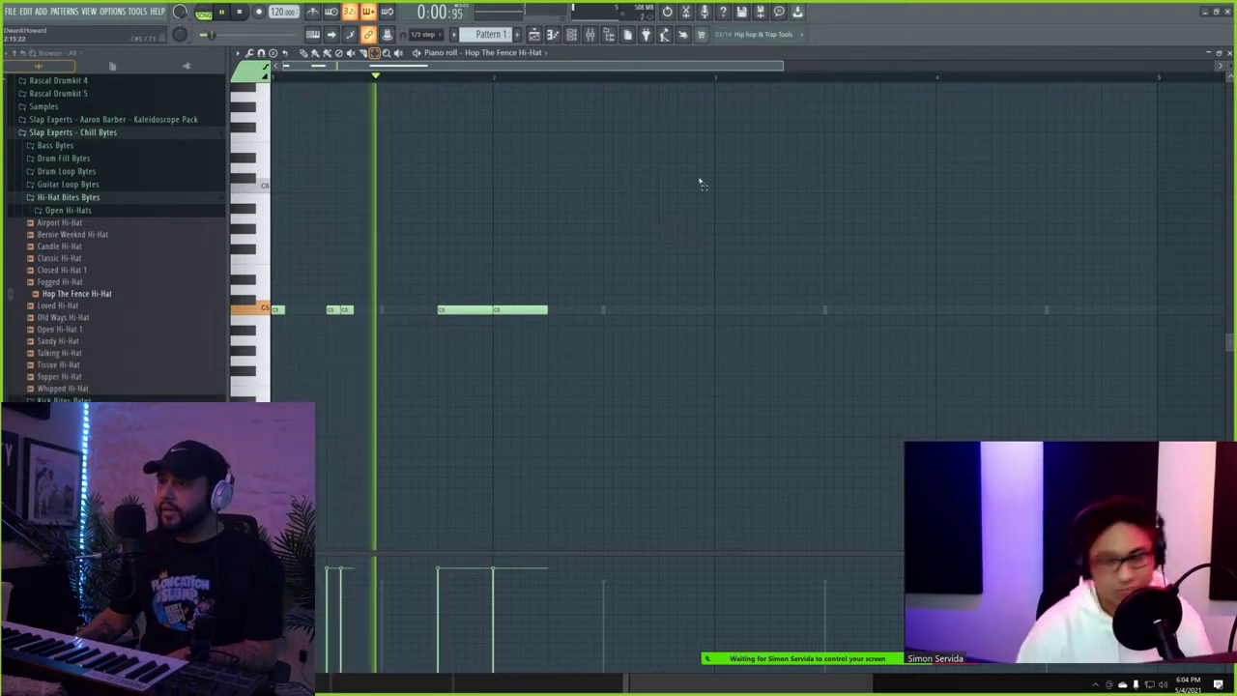
pyautogui.moveTo(449, 275); pyautogui.dragTo(463, 322)
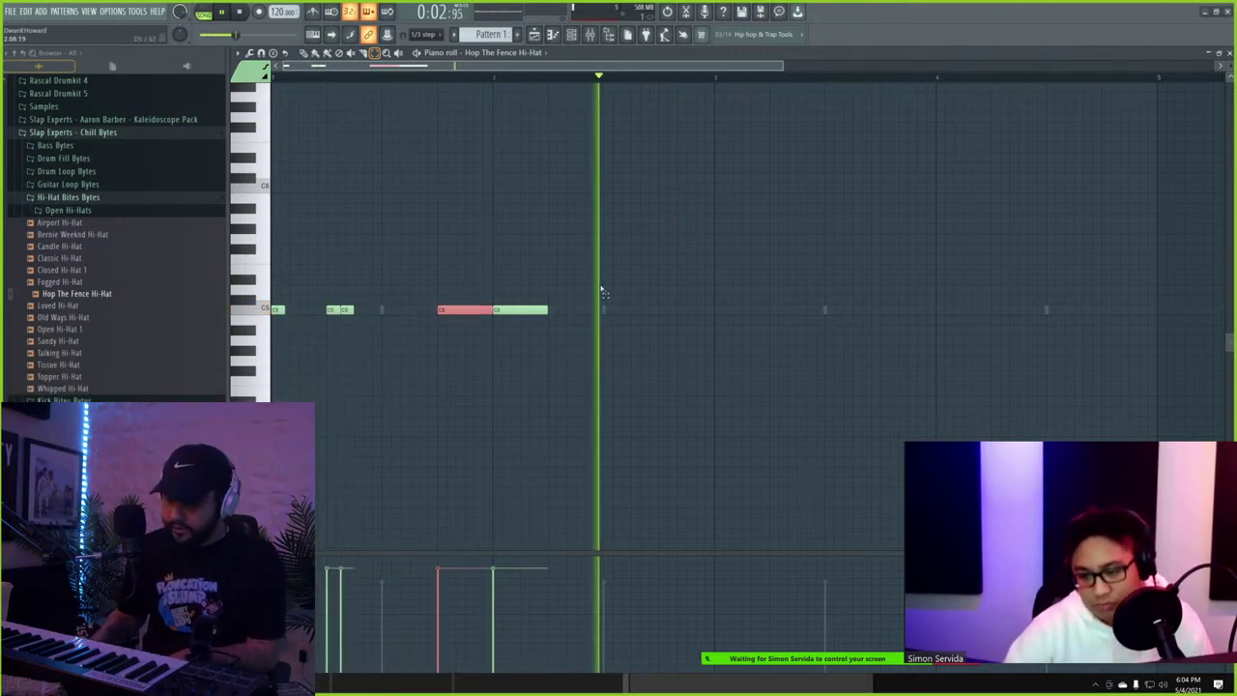
pyautogui.hotkey('ctrl', 'u')
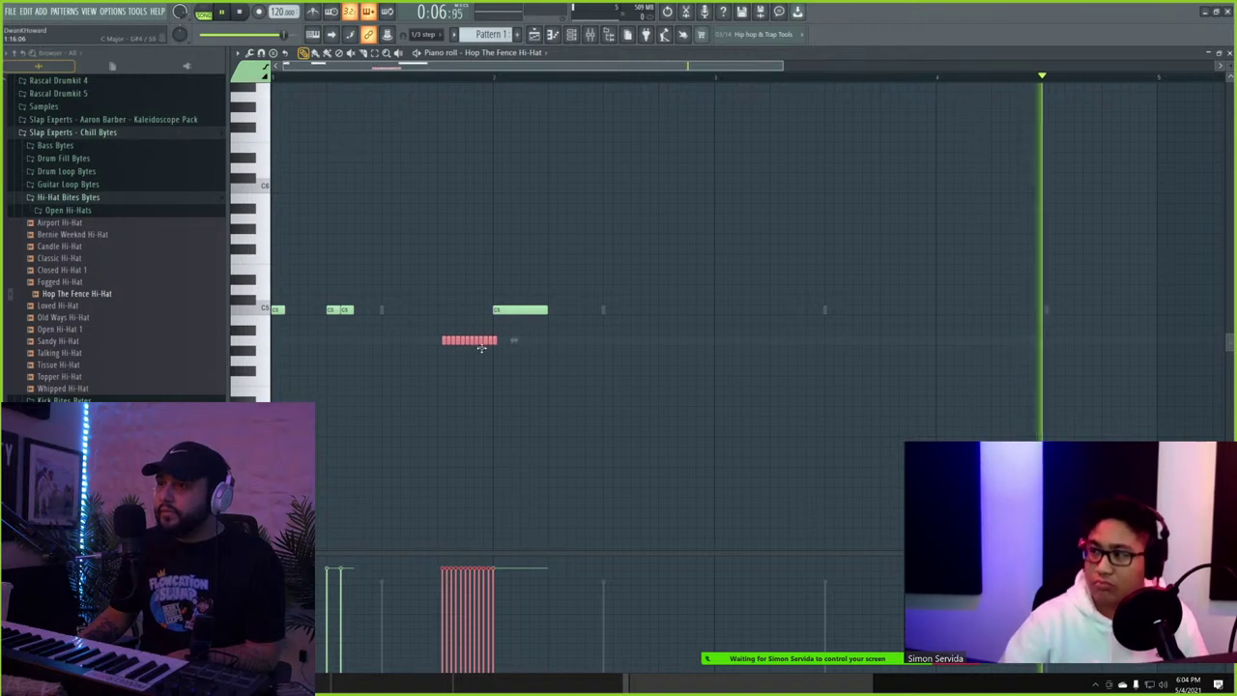
pyautogui.moveTo(505, 350)
pyautogui.mouseDown()
pyautogui.moveTo(574, 350)
pyautogui.moveTo(497, 348)
pyautogui.mouseUp()
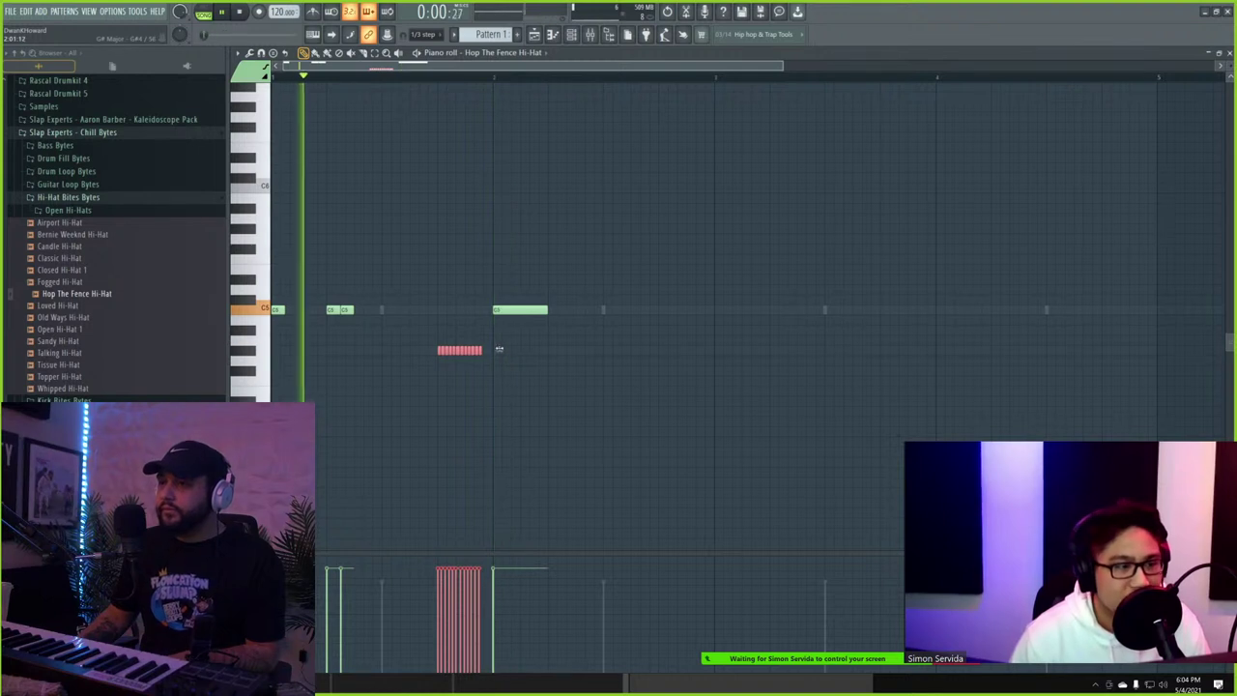
# - Shape the hi-hat roll's velocities into a steep descending ramp and move the roll to F5 on beat 3 of bar 1
pyautogui.moveTo(435, 577)
pyautogui.mouseDown()
pyautogui.moveTo(482, 602)
pyautogui.moveTo(482, 630)
pyautogui.mouseUp()
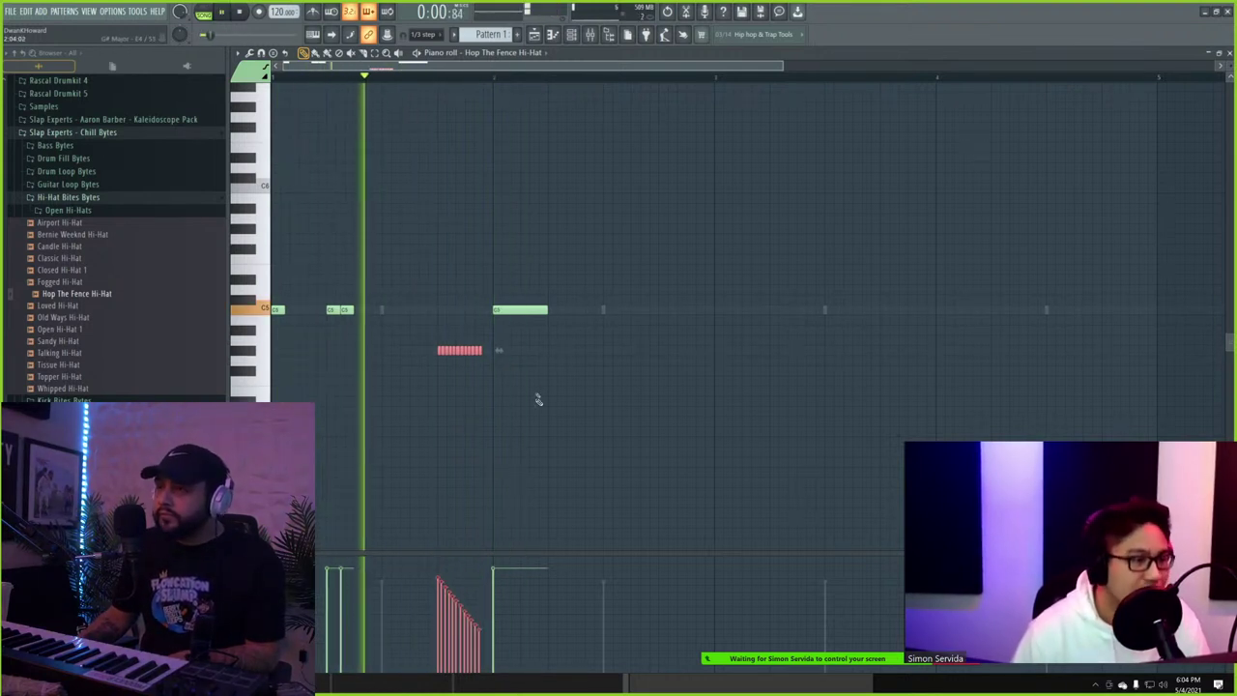
pyautogui.moveTo(428, 590)
pyautogui.mouseDown()
pyautogui.moveTo(480, 643)
pyautogui.moveTo(438, 655)
pyautogui.moveTo(344, 487)
pyautogui.mouseUp()
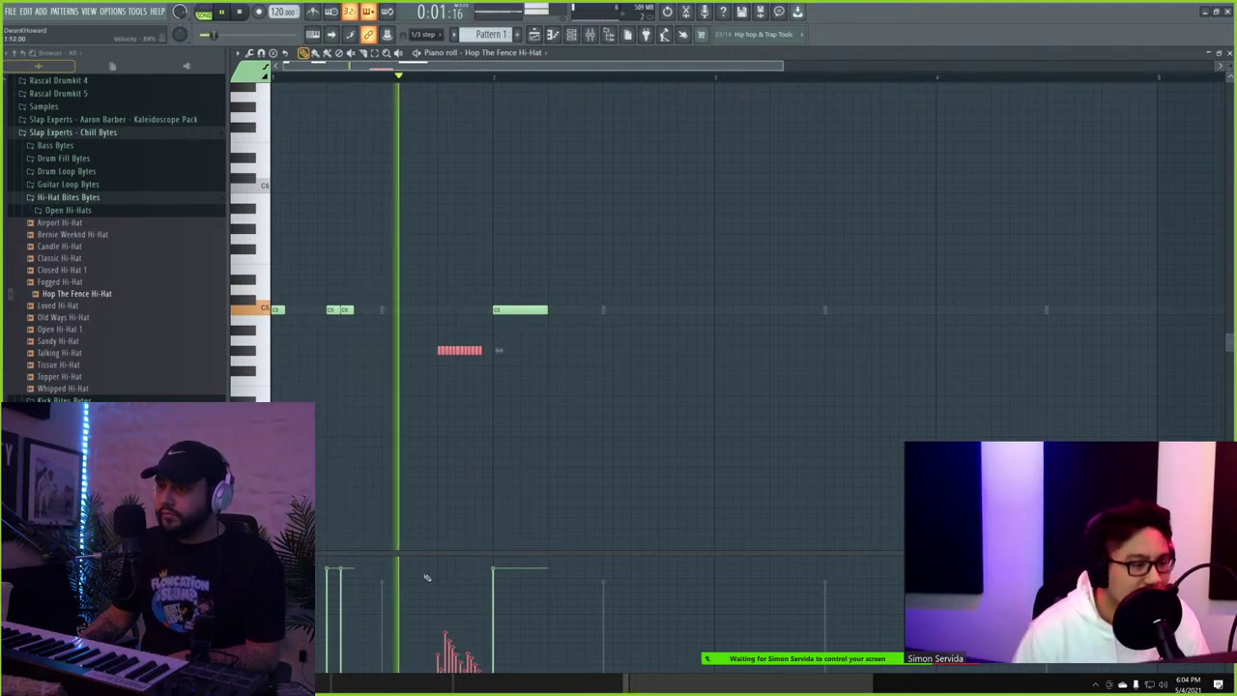
pyautogui.moveTo(426, 578); pyautogui.dragTo(485, 672)
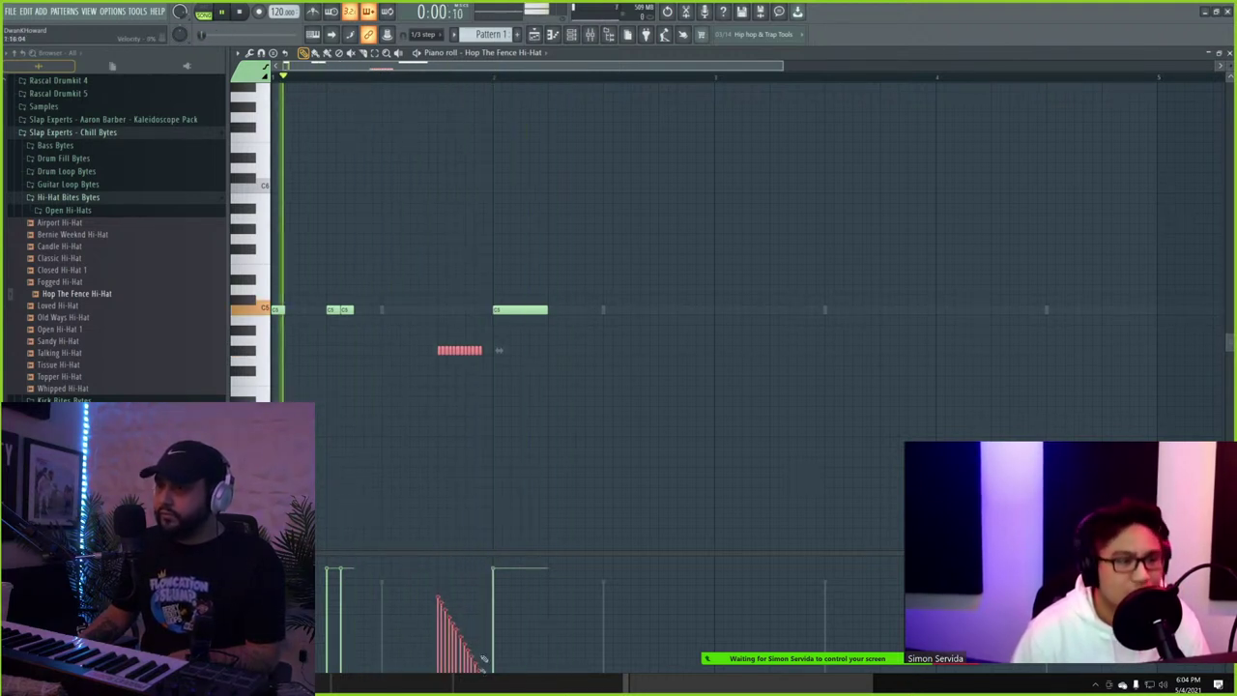
pyautogui.moveTo(449, 351); pyautogui.dragTo(393, 258)
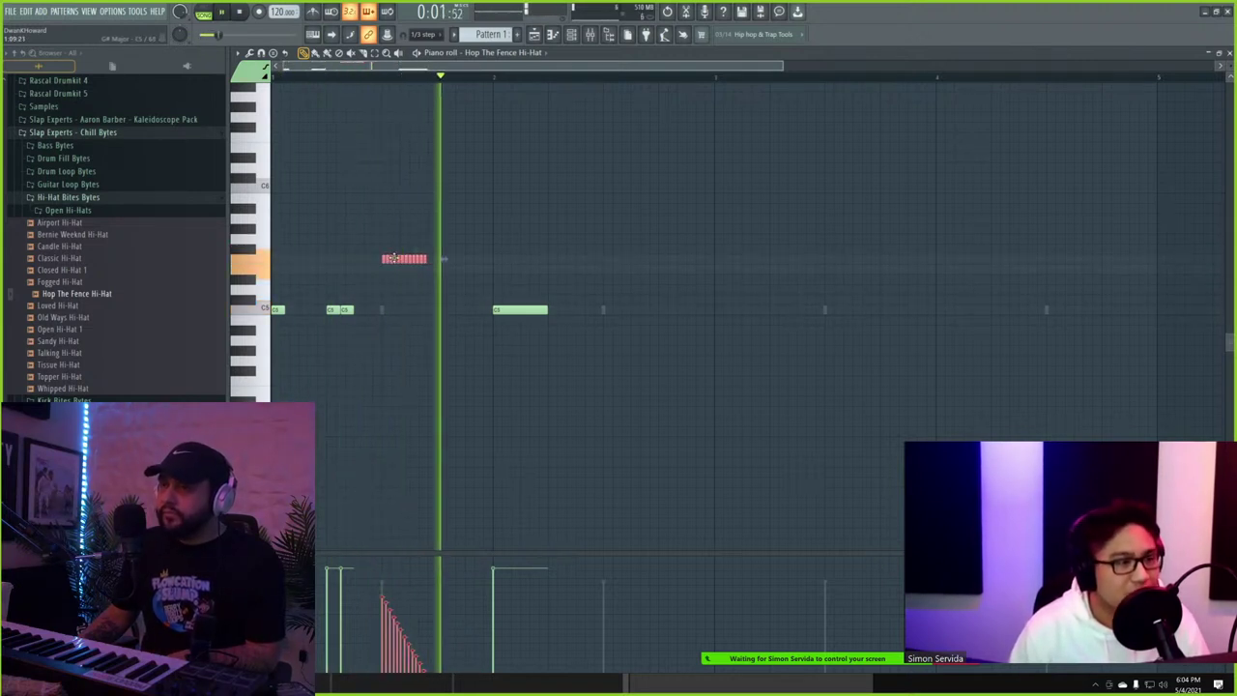
pyautogui.press('space')
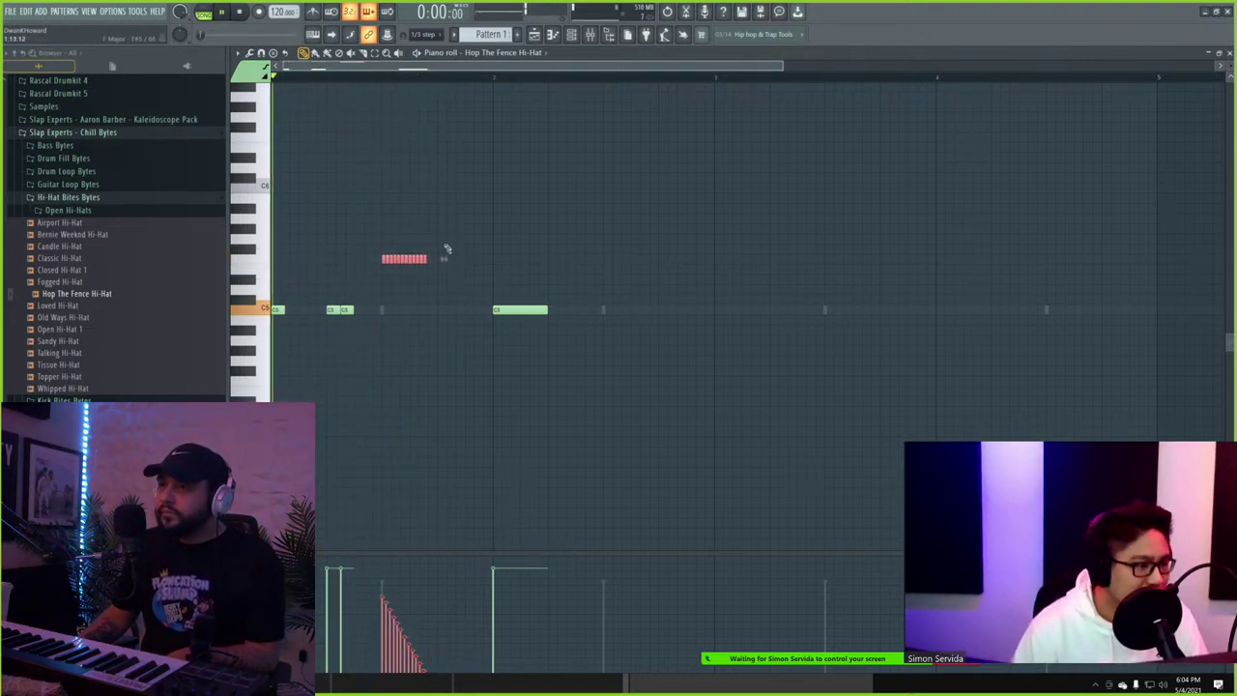
pyautogui.press('space')
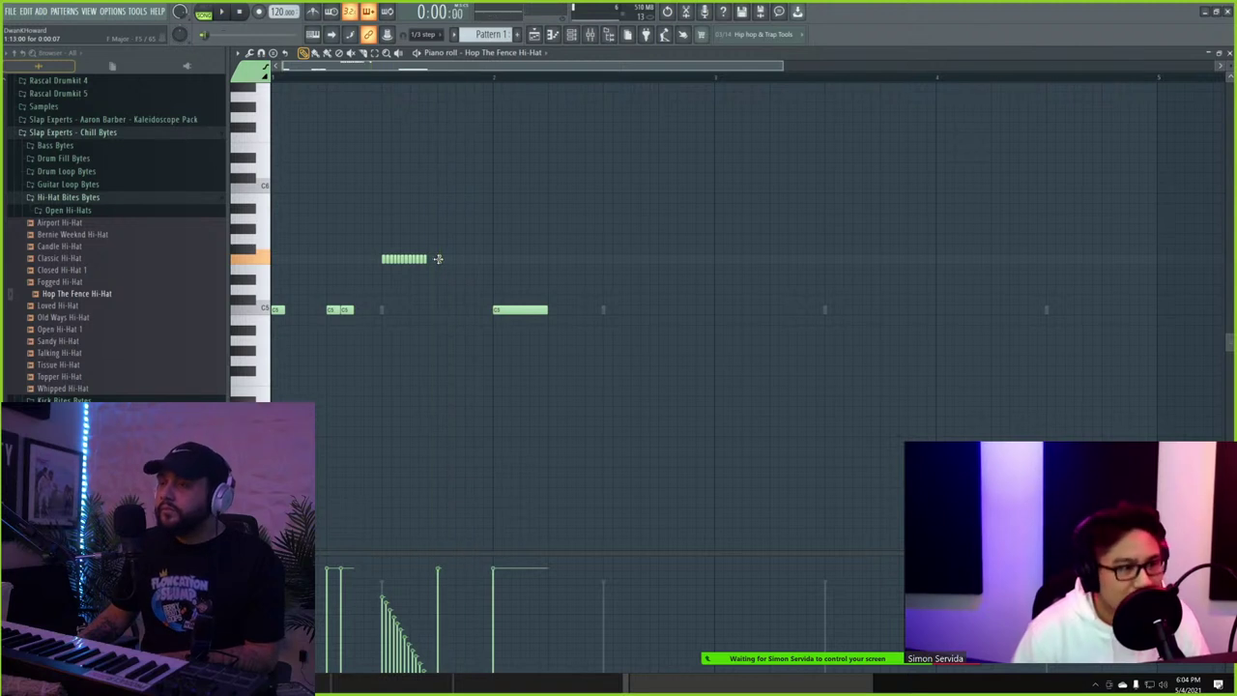
# - Set the main snap to Line and add short C5 hi-hat notes on beat 4 of bar 1 and half a beat after it
pyautogui.click(426, 35)
pyautogui.click(425, 58)
pyautogui.press('space')
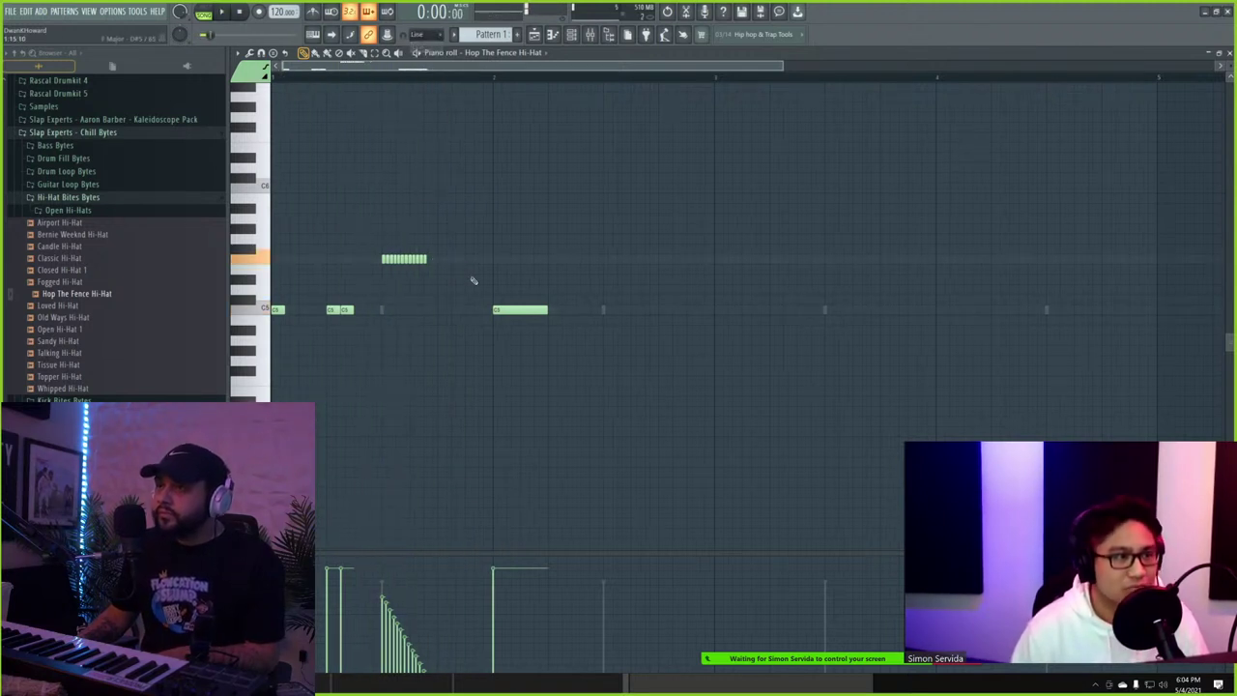
pyautogui.click(465, 260)
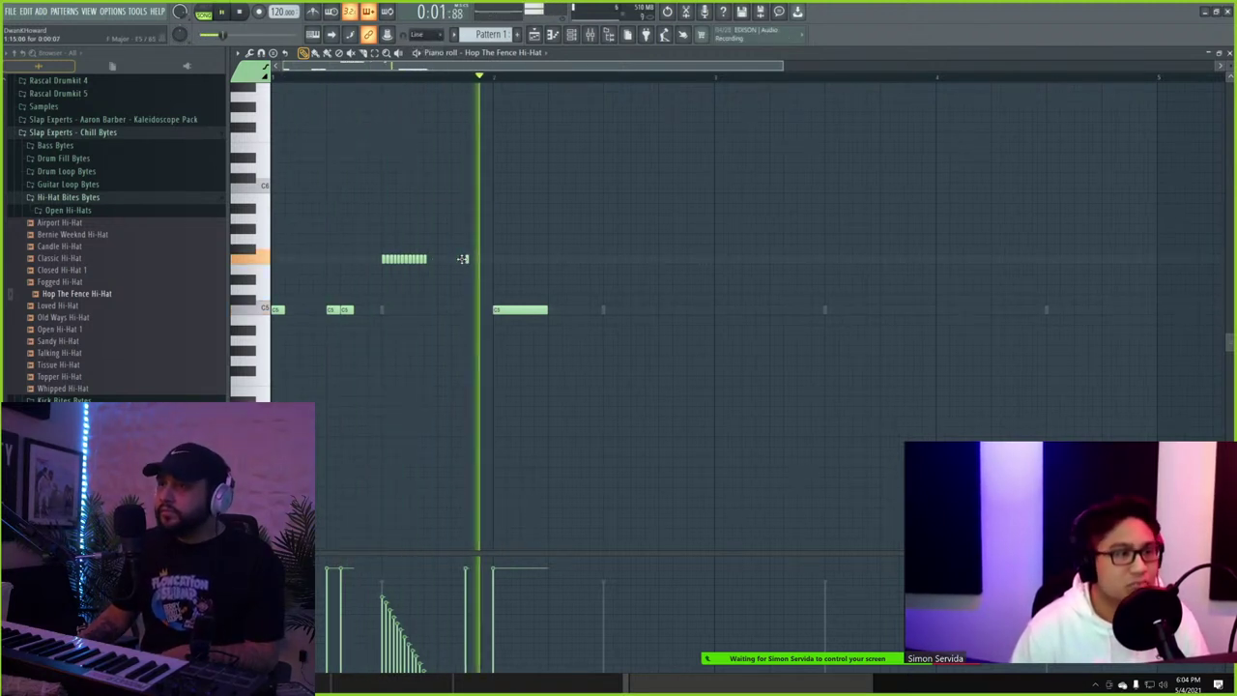
pyautogui.click(439, 310)
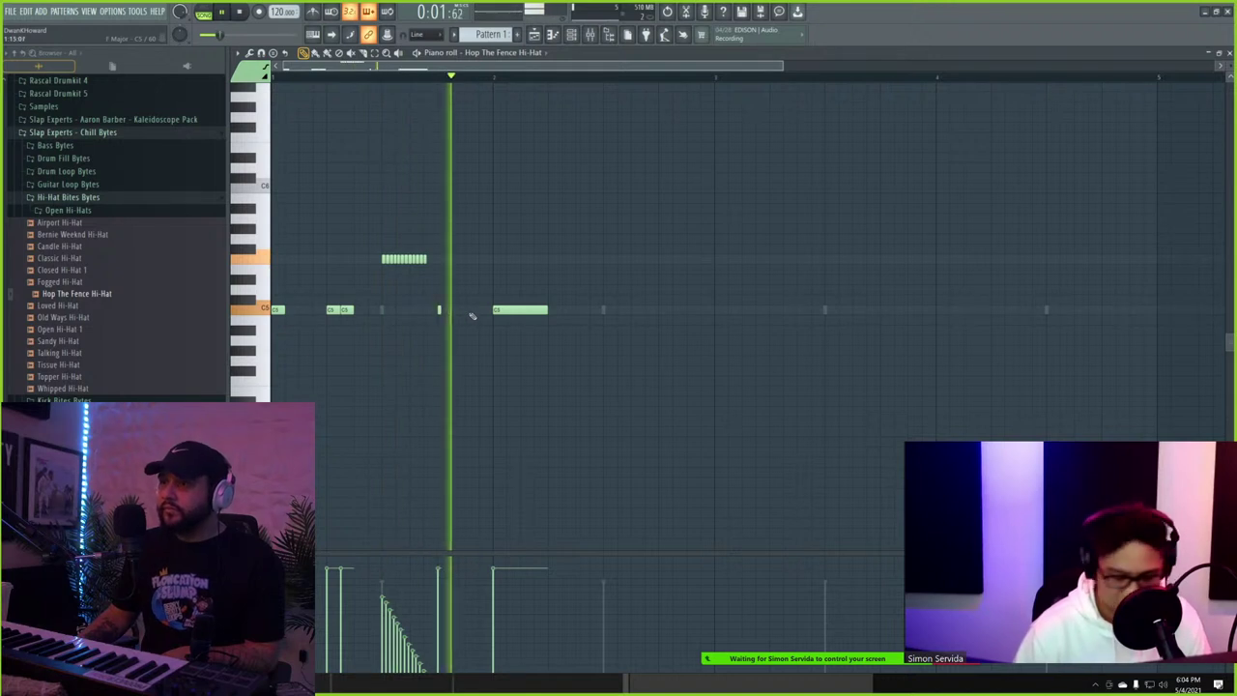
pyautogui.click(466, 309)
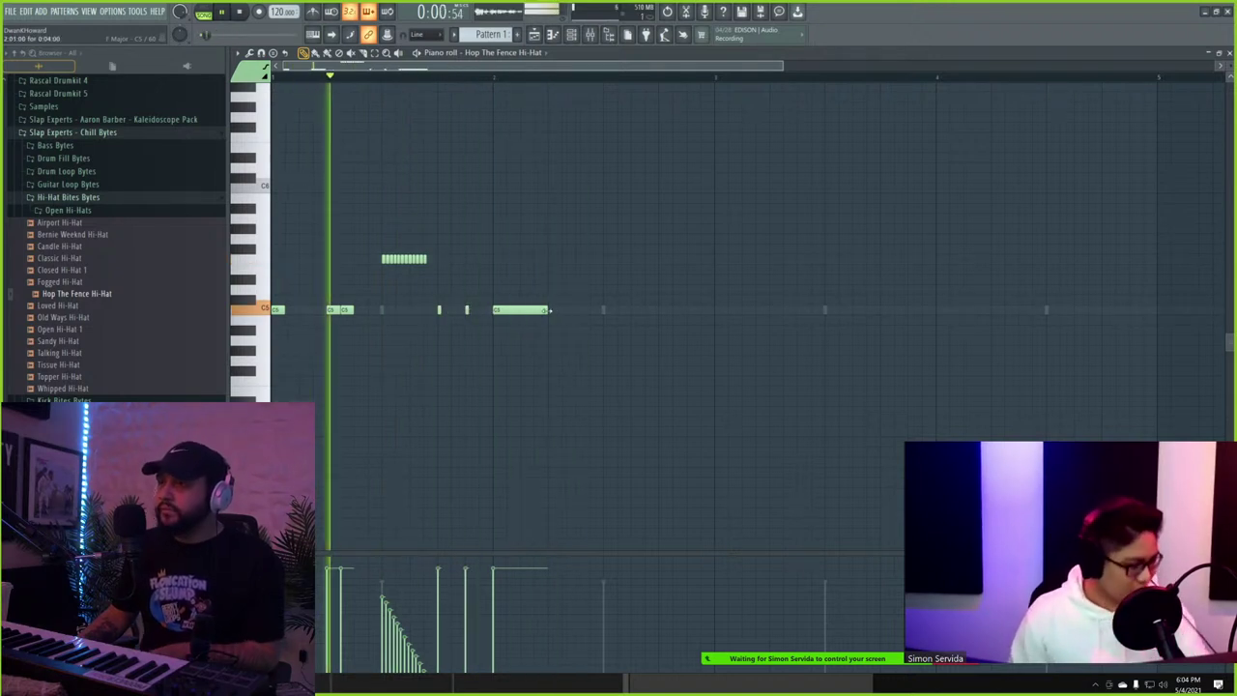
# - Shorten the hi-hat note starting bar 2 to one step and add one-step C5 notes half a beat later and on beat 2
pyautogui.moveTo(547, 311); pyautogui.dragTo(484, 307)
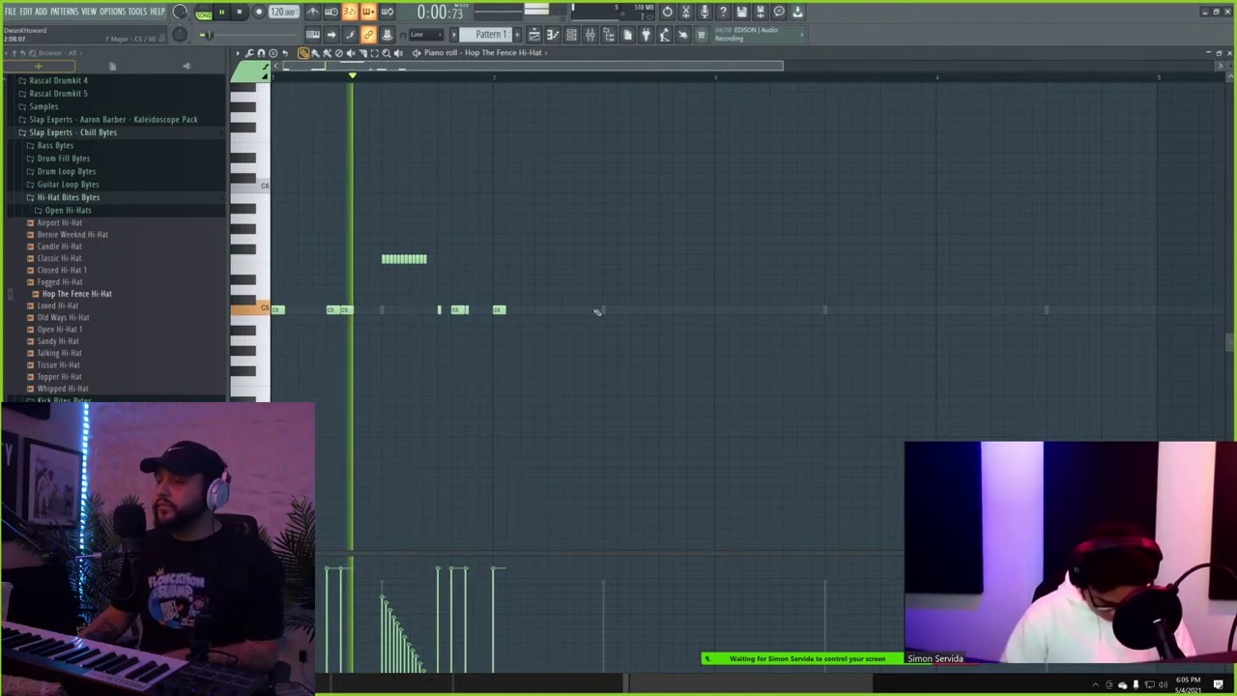
pyautogui.click(554, 311)
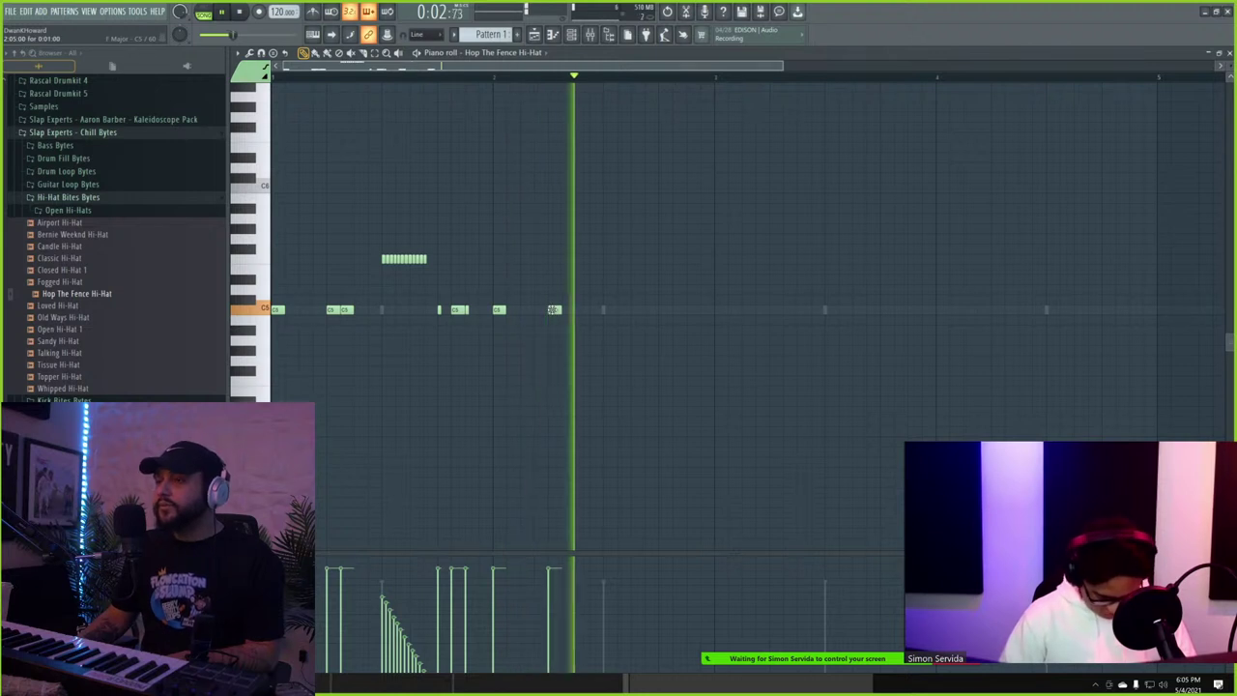
pyautogui.click(527, 311)
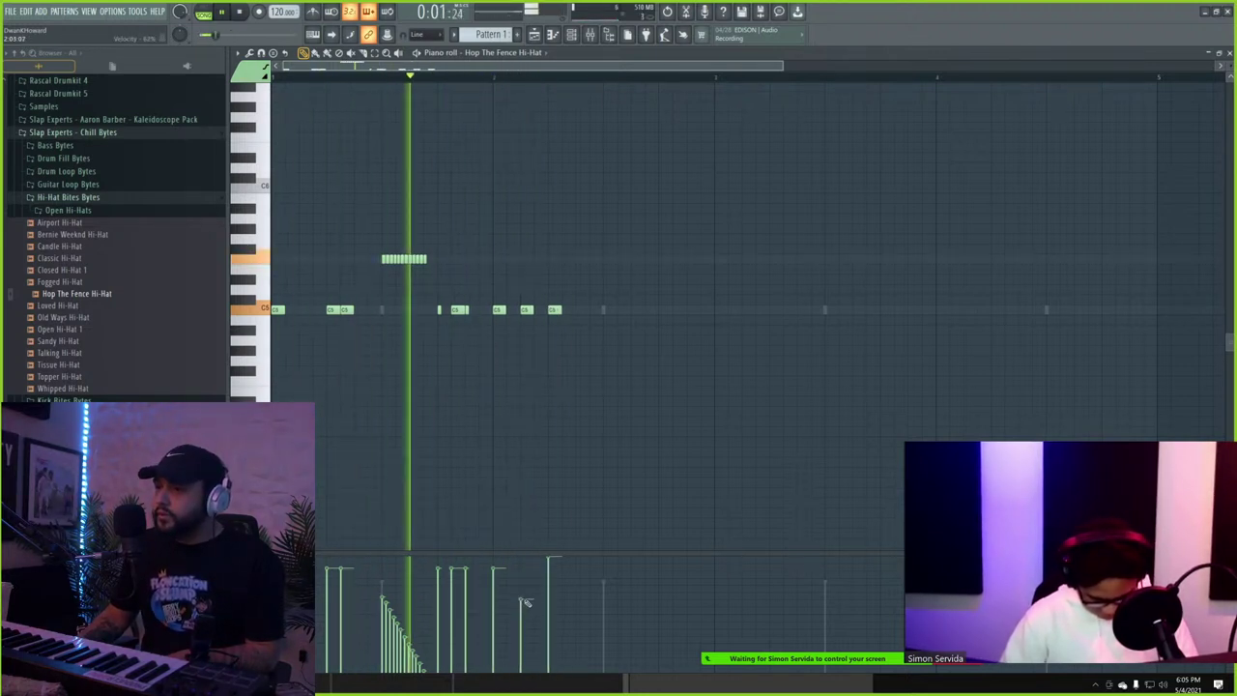
# - Add one-step C5 hi-hat notes on beat 3, on beat 4 and half a beat after beat 4 of bar 2
pyautogui.click(610, 310)
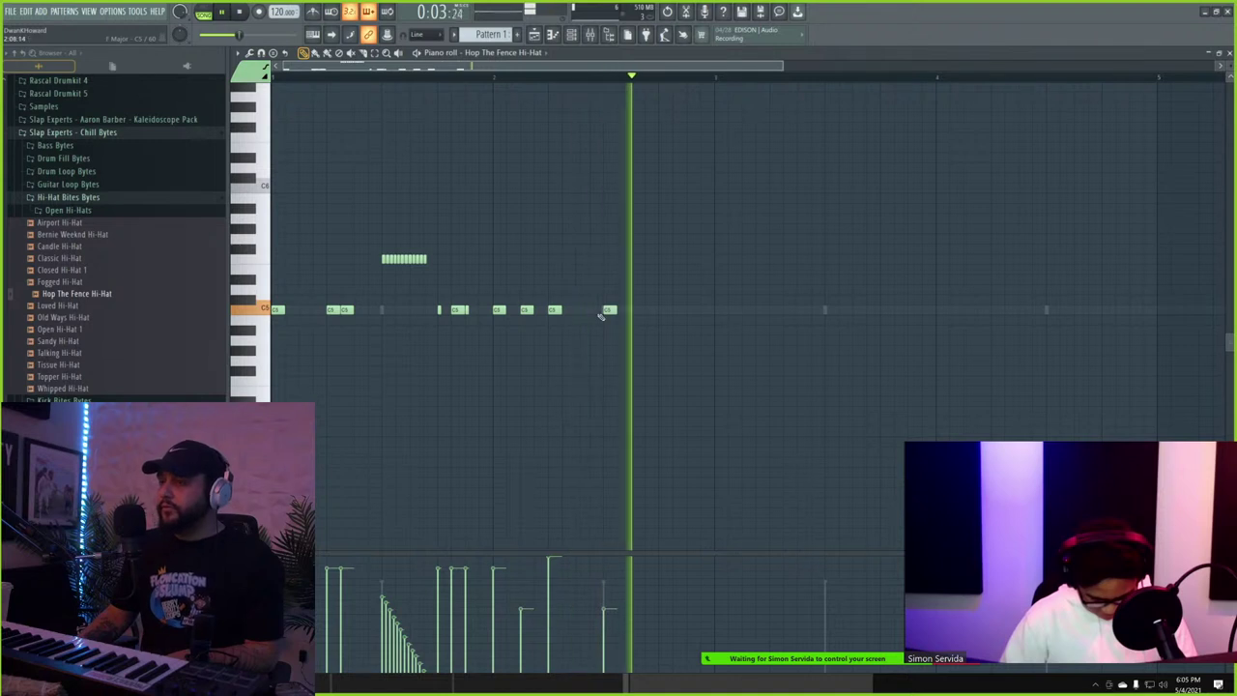
pyautogui.click(689, 311)
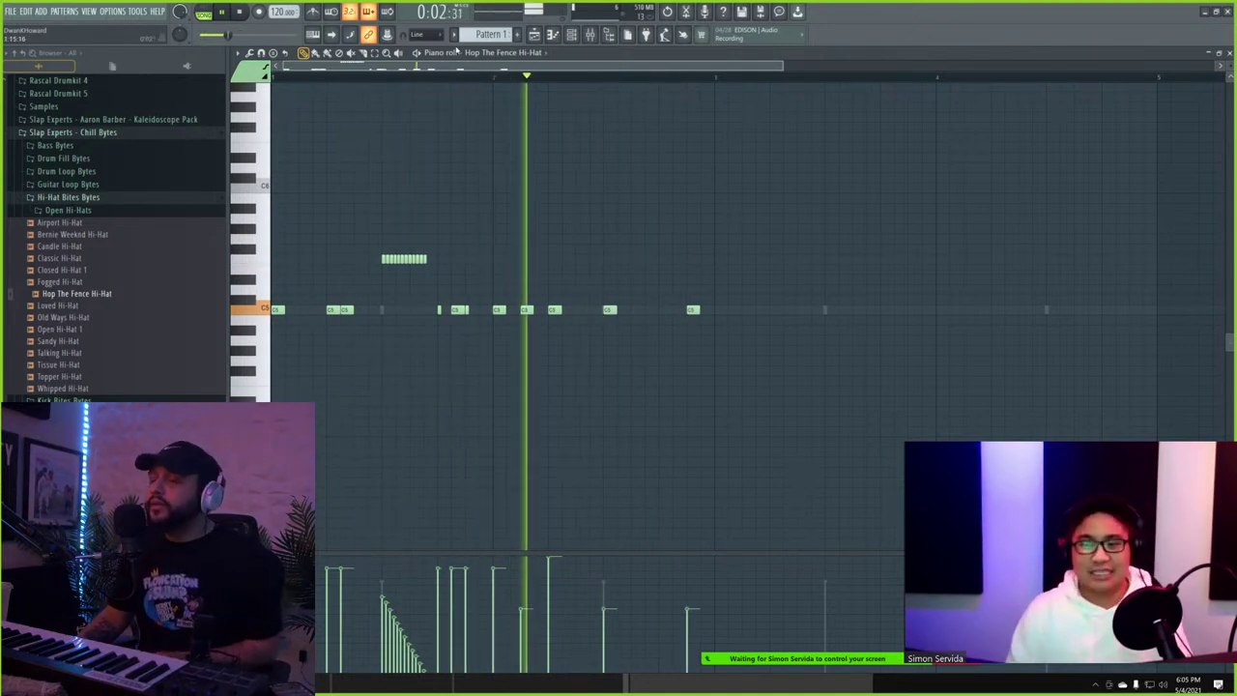
pyautogui.click(664, 309)
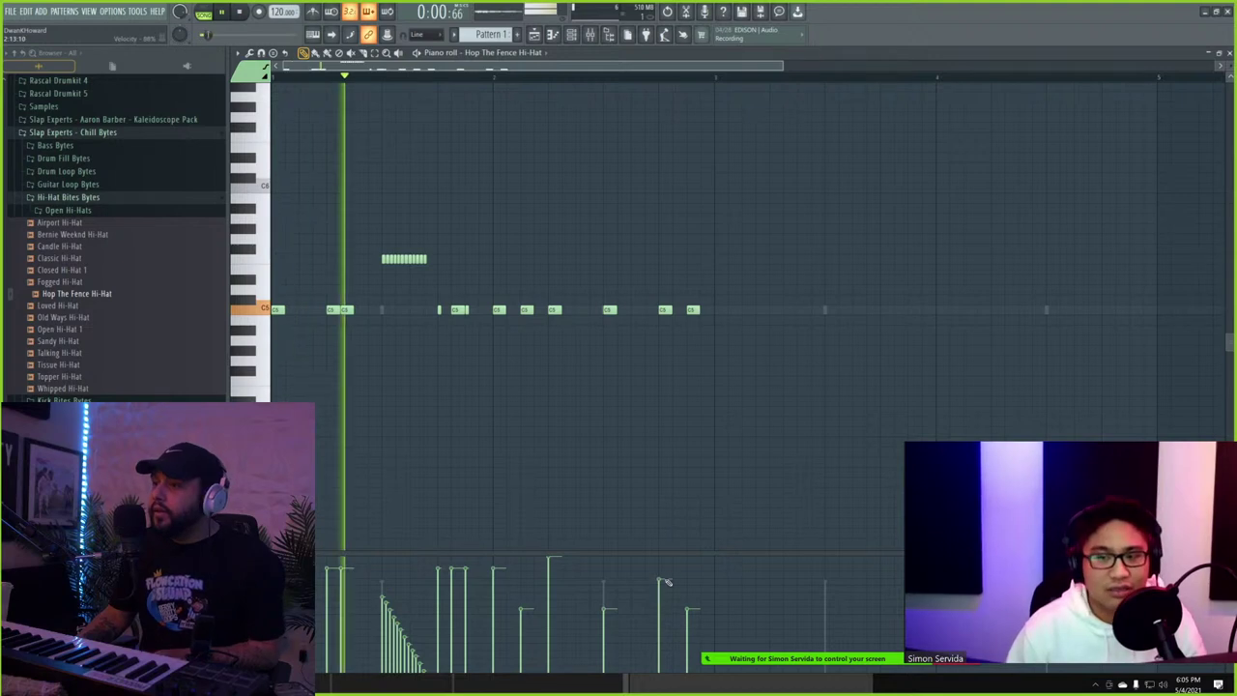
# - Duplicate the whole two-bar hi-hat pattern into bars 3 and 4
pyautogui.hotkey('ctrl', 'a')
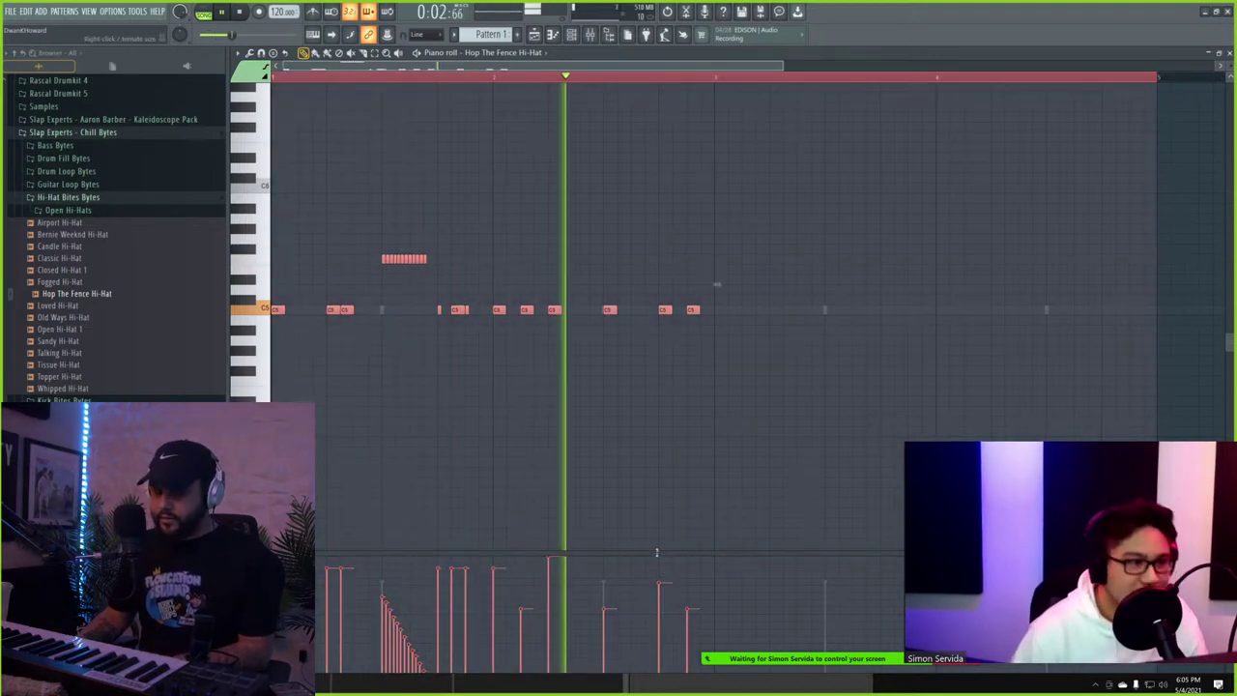
pyautogui.hotkey('ctrl', 'b')
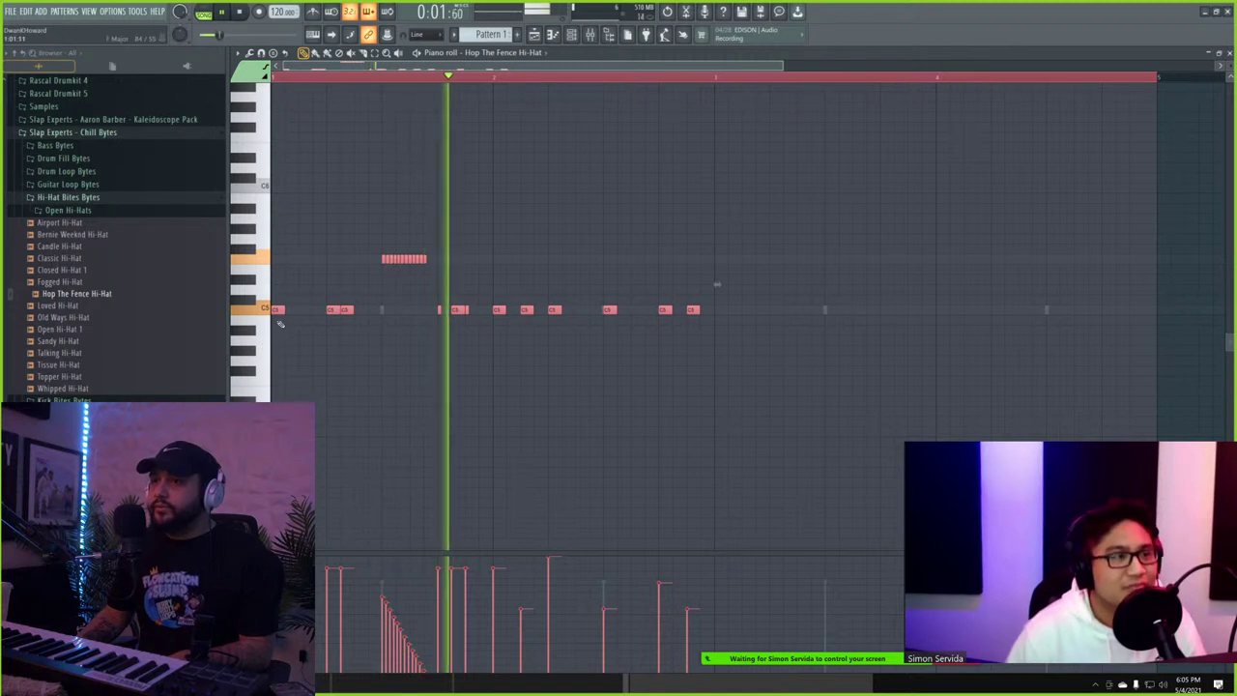
pyautogui.moveTo(274, 310)
pyautogui.mouseDown()
pyautogui.moveTo(757, 309)
pyautogui.moveTo(703, 310)
pyautogui.moveTo(716, 310)
pyautogui.mouseUp()
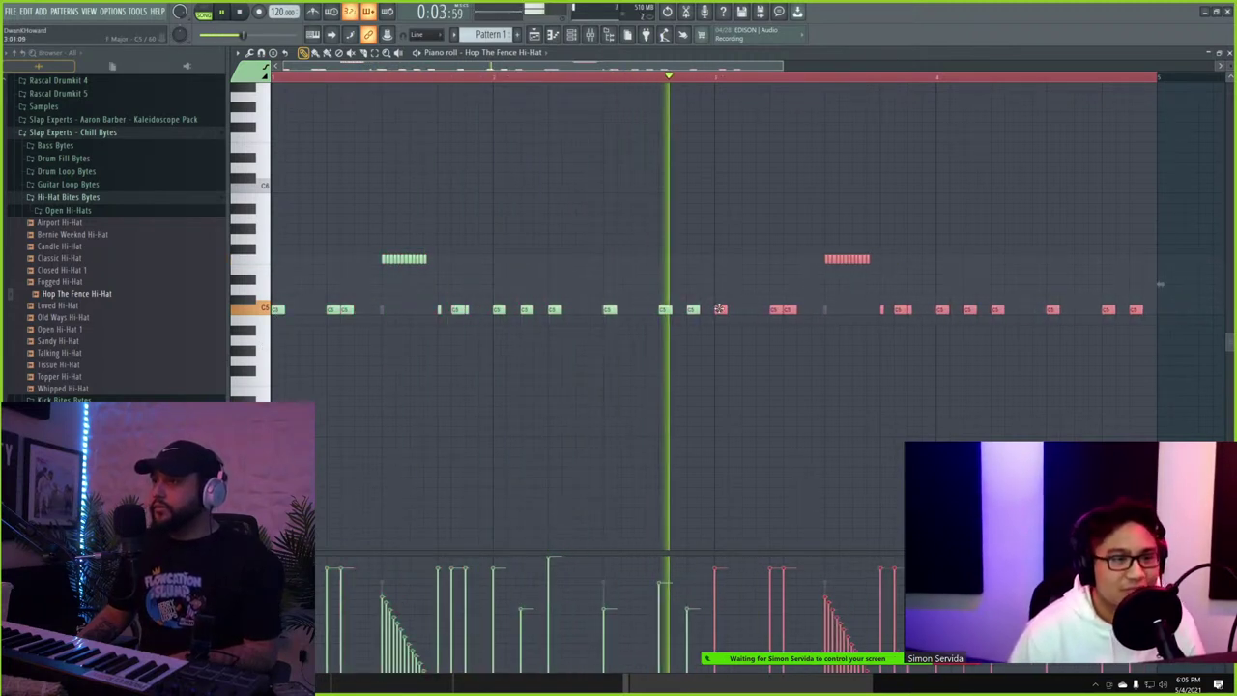
# - Add a one-step C5 hi-hat note half a beat into bar 3, delete the last note of bar 4 and close the piano roll
pyautogui.click(748, 313)
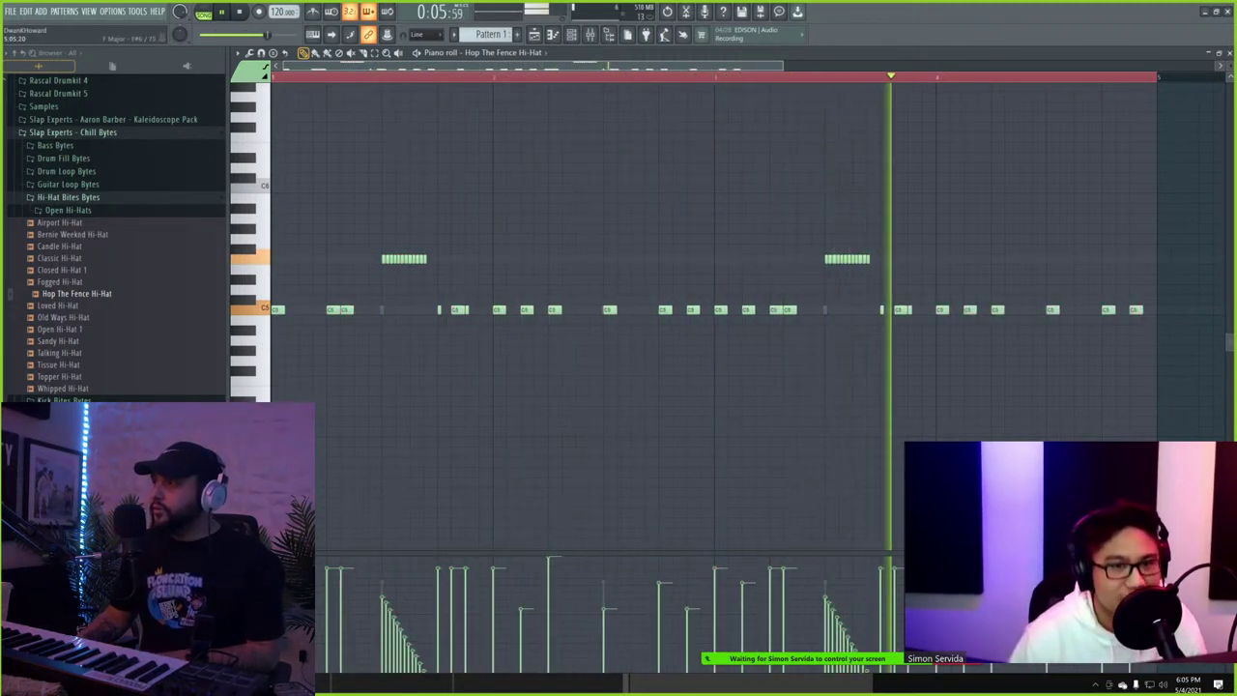
pyautogui.rightClick(1135, 309)
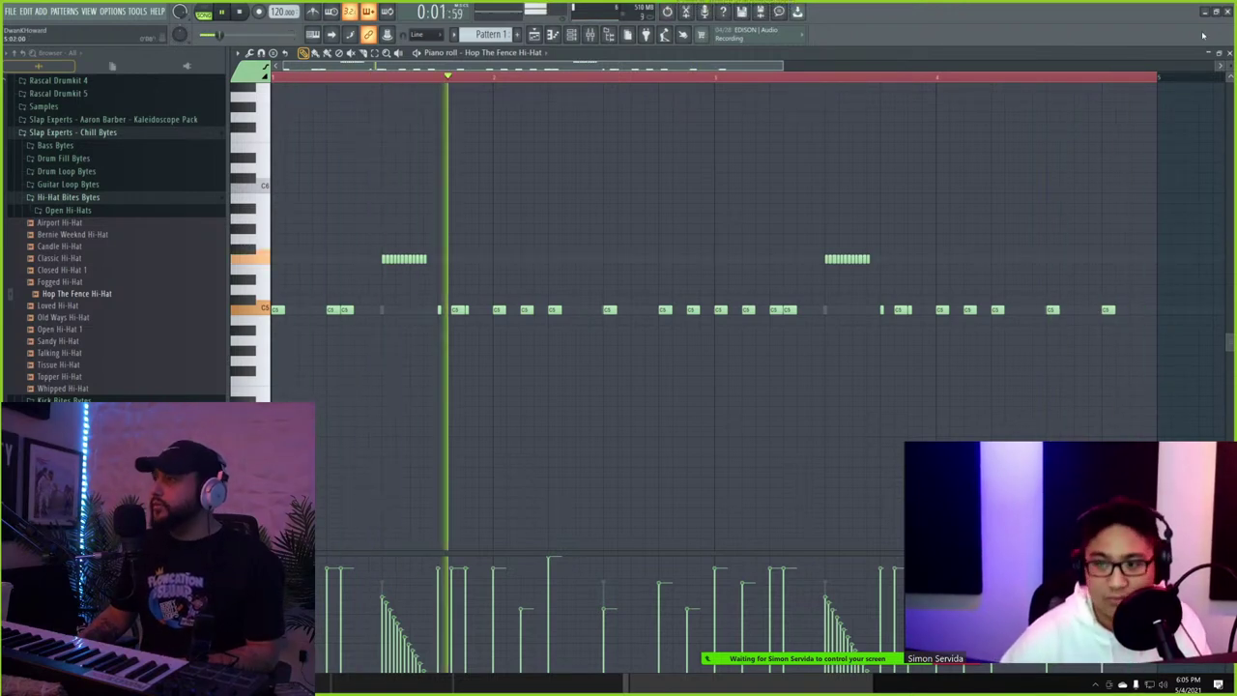
pyautogui.click(1228, 53)
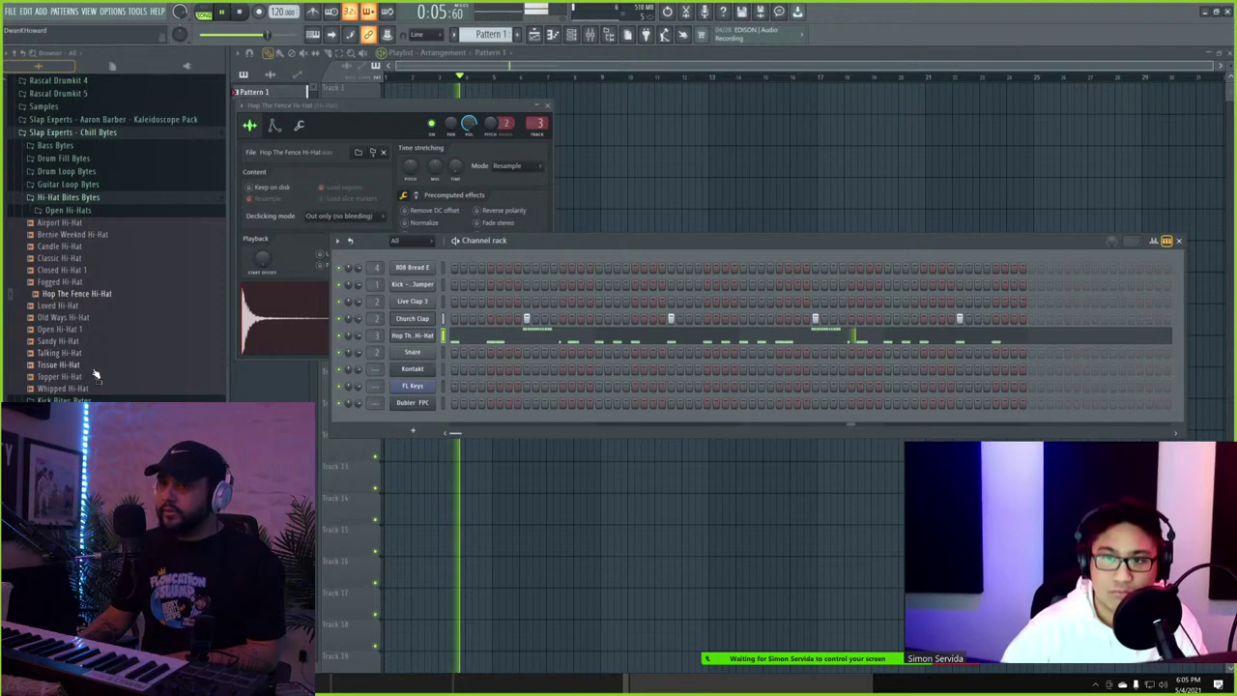
# - Add the Girlfriend Snare sample from Snare & Clap Bytes as a new channel below Church Clap and close the open sampler windows
pyautogui.click(69, 197)
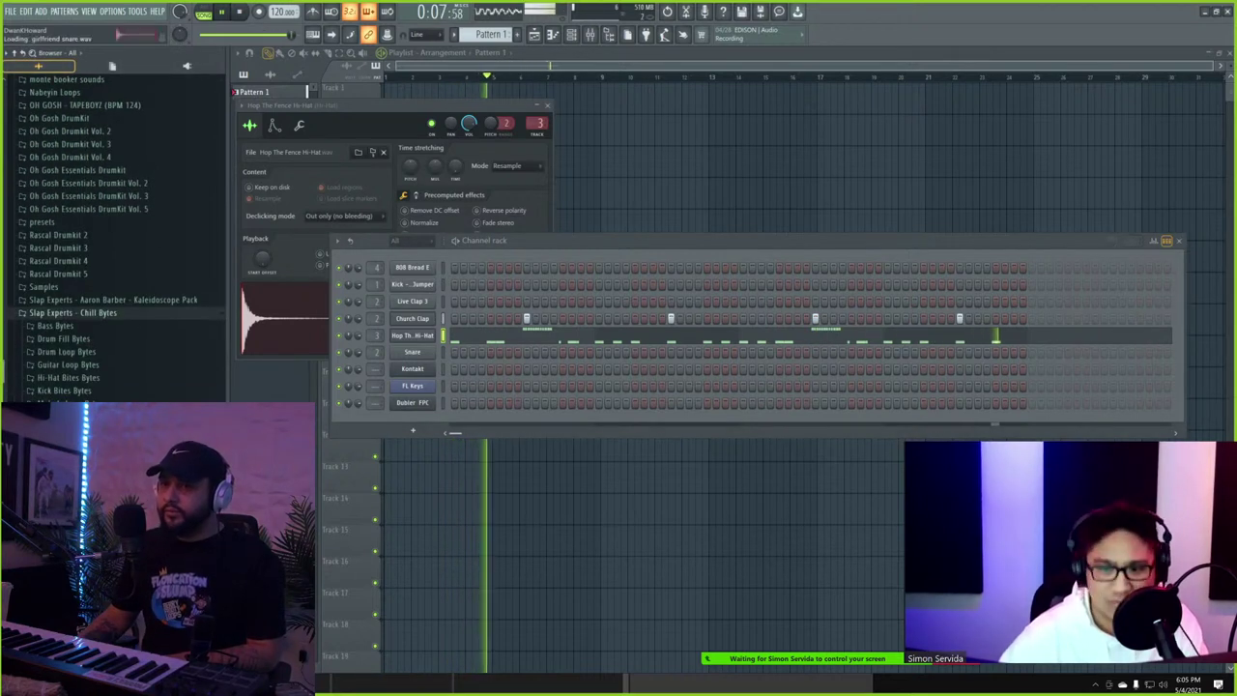
pyautogui.scroll(-4, 116, 290)
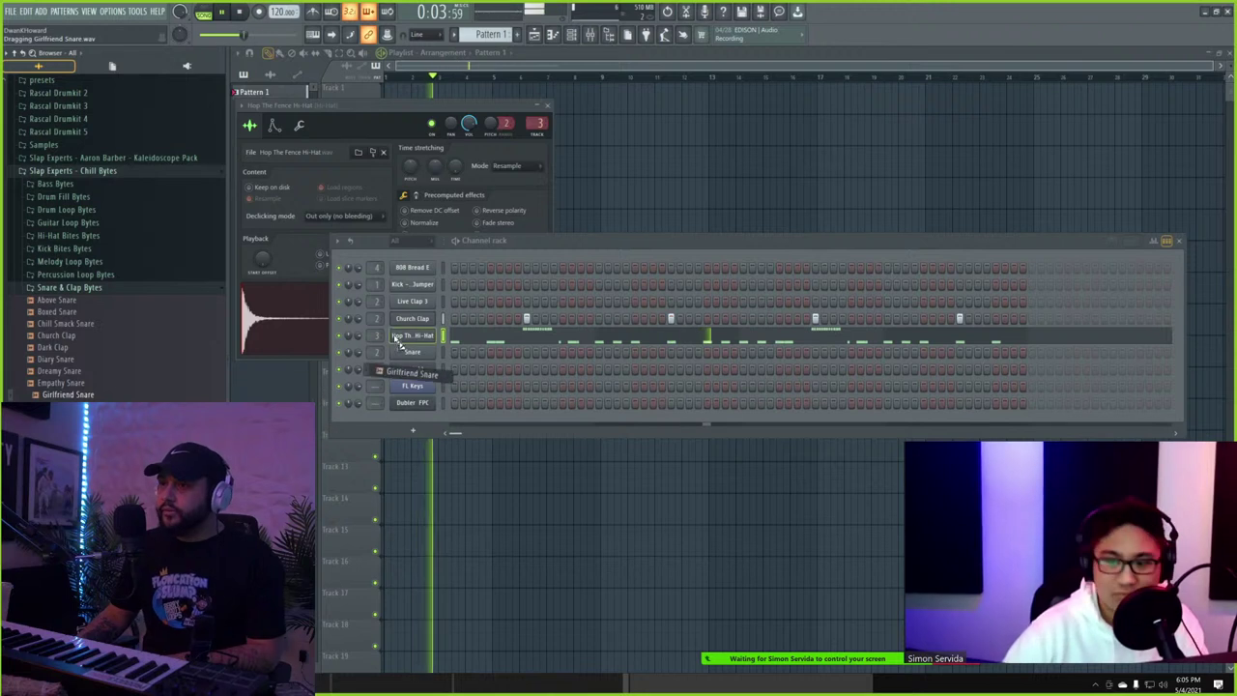
pyautogui.moveTo(404, 334); pyautogui.dragTo(412, 352)
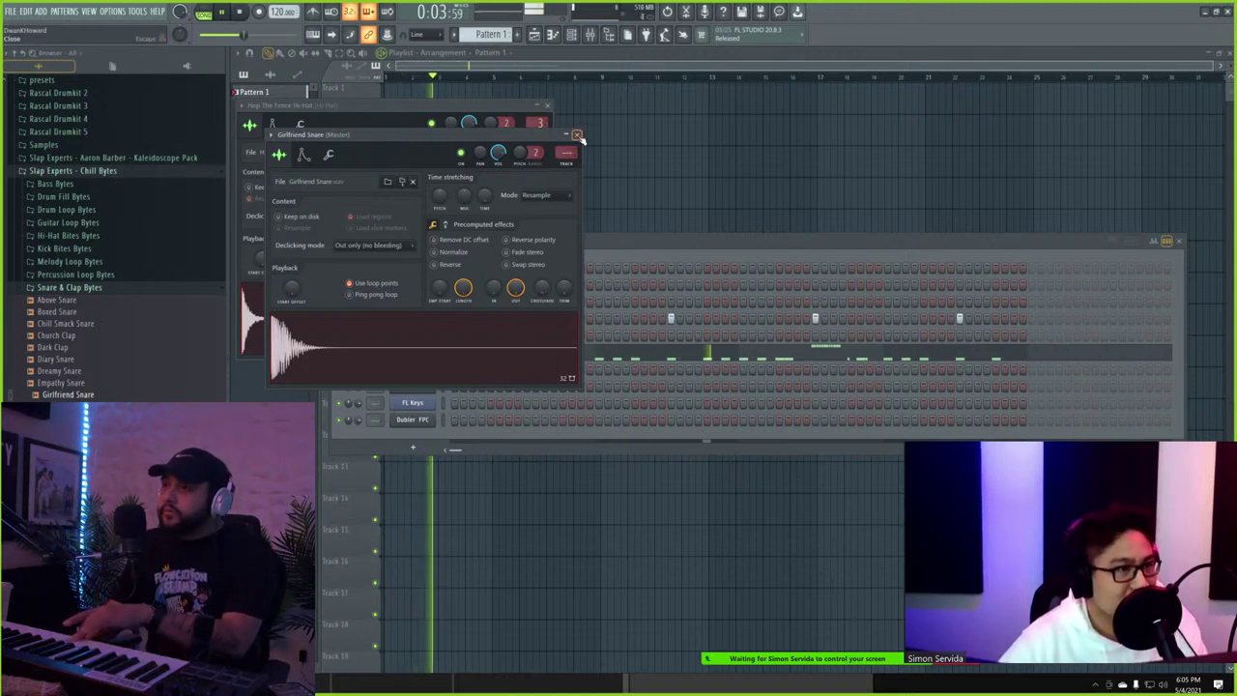
pyautogui.click(577, 135)
pyautogui.click(297, 259)
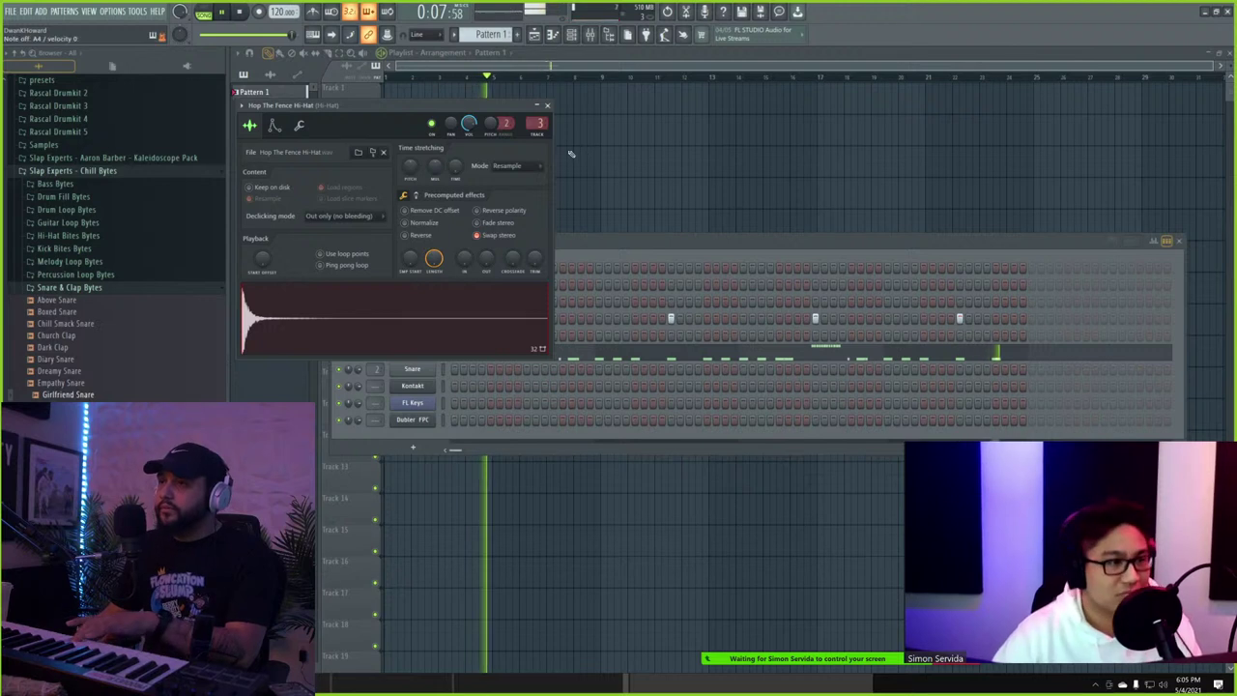
pyautogui.click(548, 107)
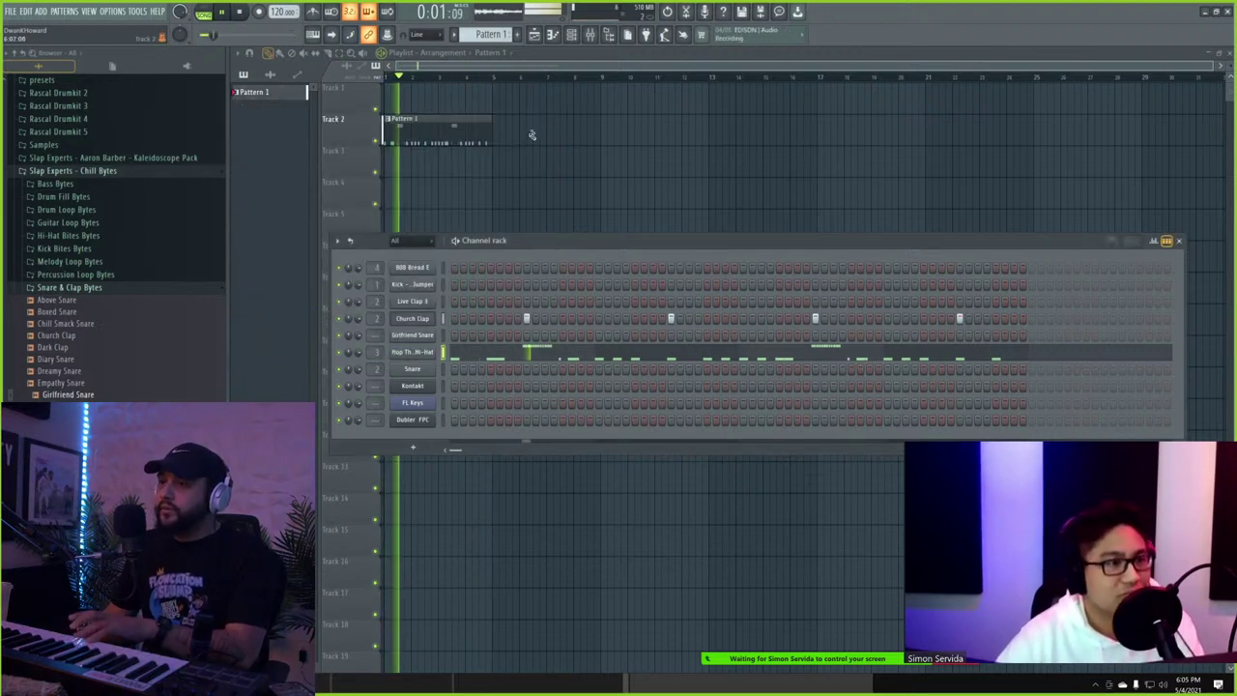
# - Copy the Church Clap steps to the Girlfriend Snare channel and lower its four notes to G#4 in the piano roll
pyautogui.rightClick(434, 335)
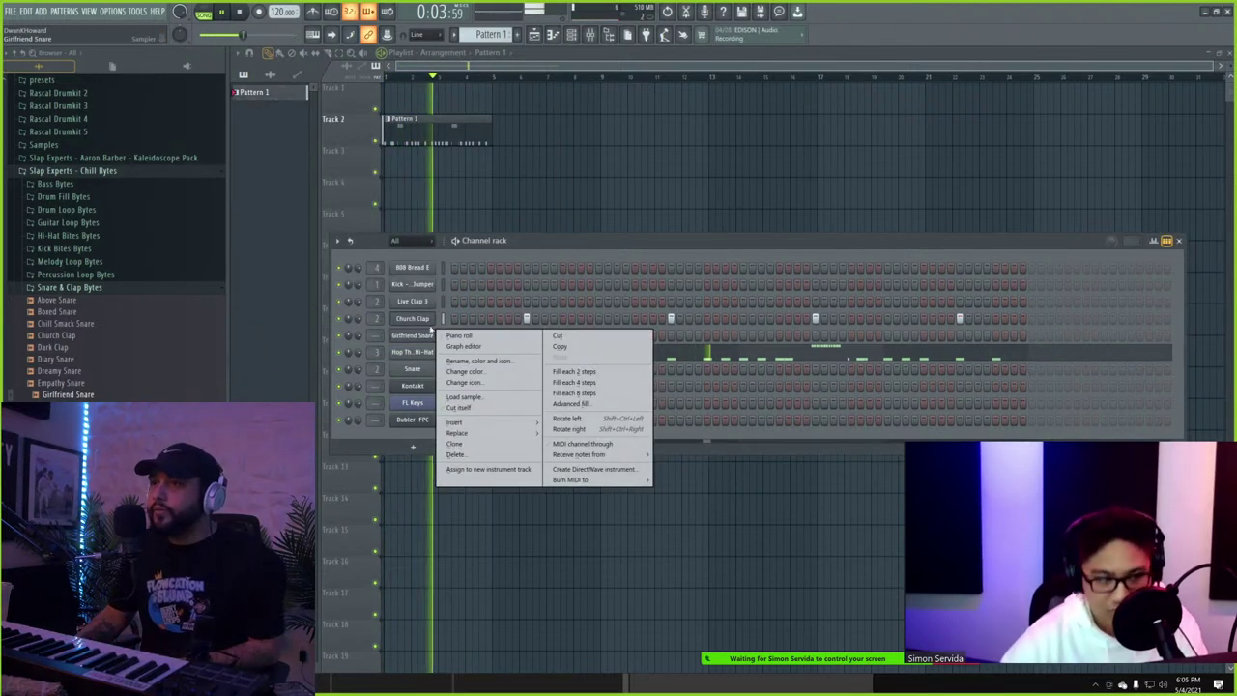
pyautogui.click(447, 323)
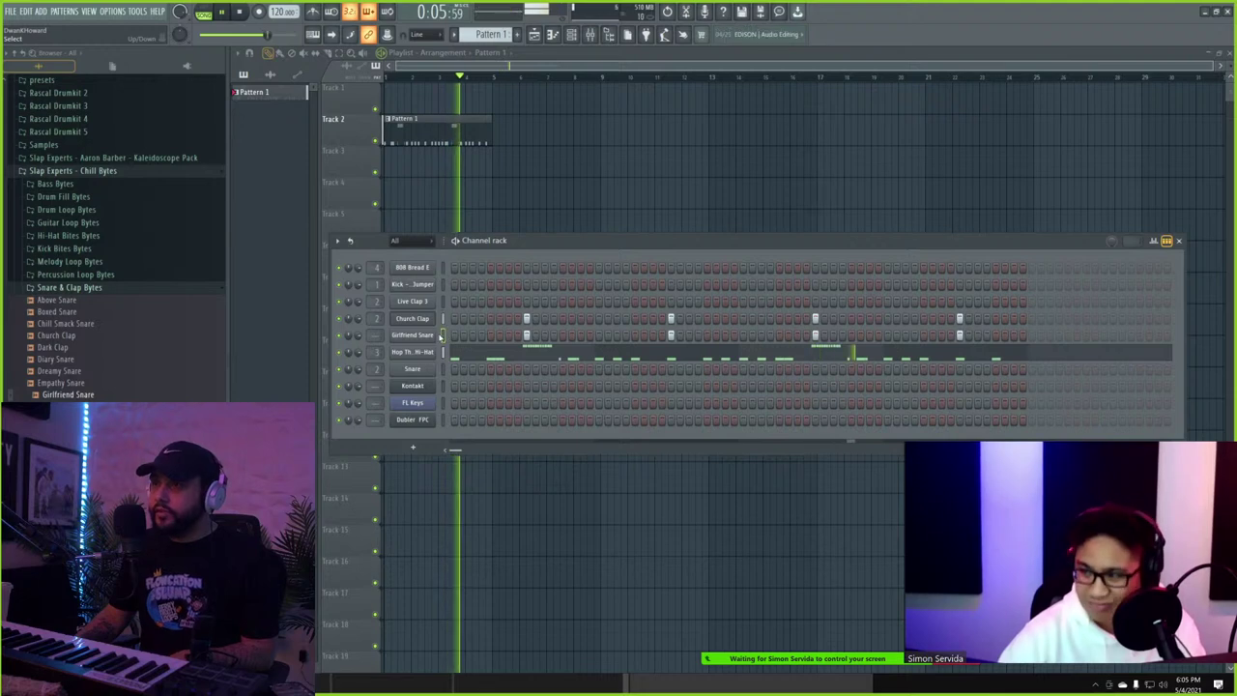
pyautogui.rightClick(431, 334)
pyautogui.click(454, 335)
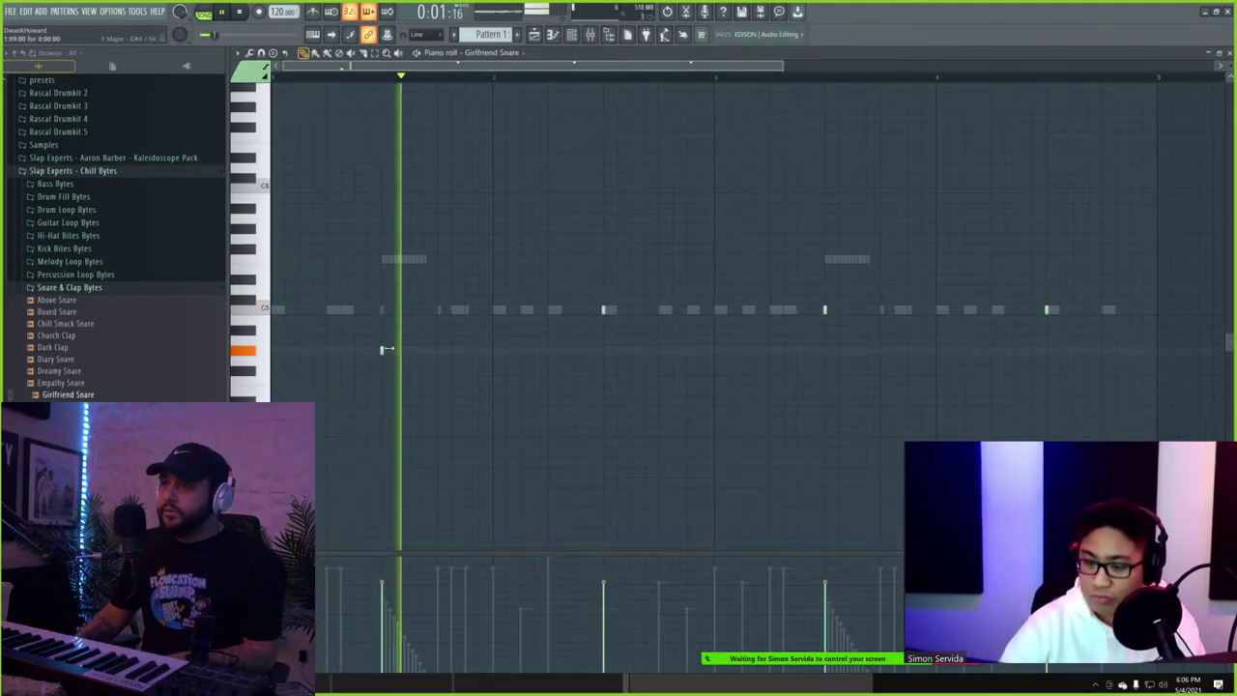
pyautogui.hotkey('ctrl', 'z')
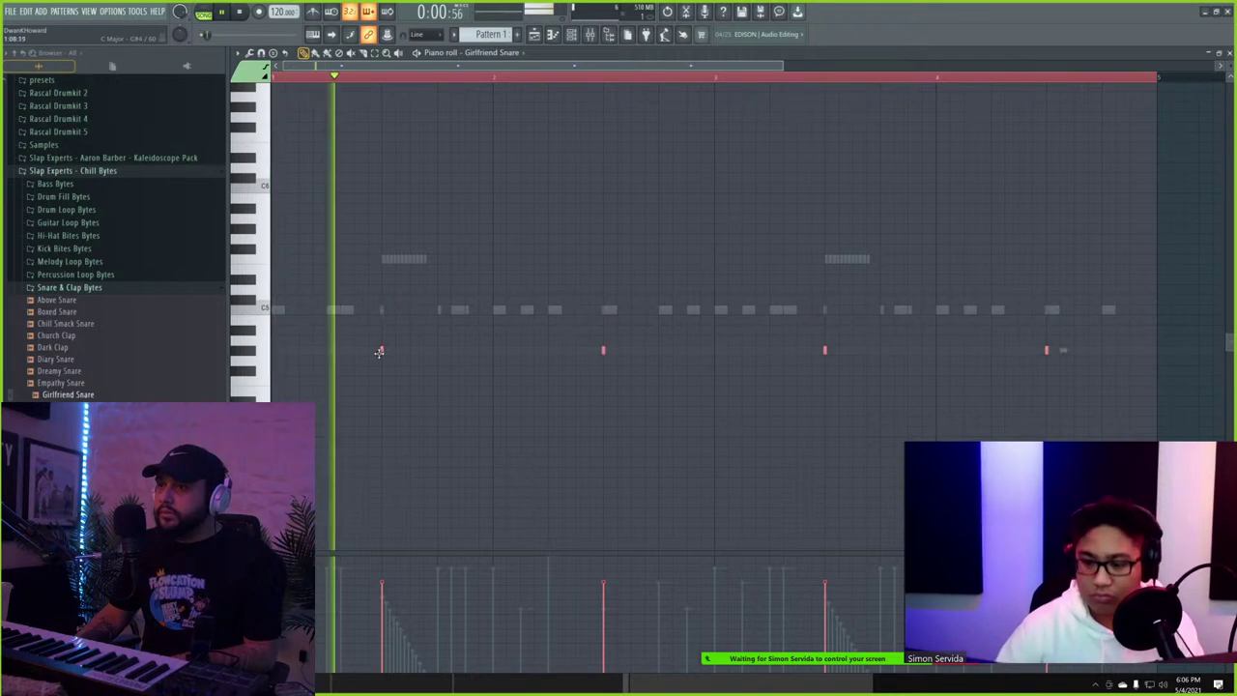
# - Restart pattern playback and close the Girlfriend Snare piano roll and sampler windows
pyautogui.press('space')
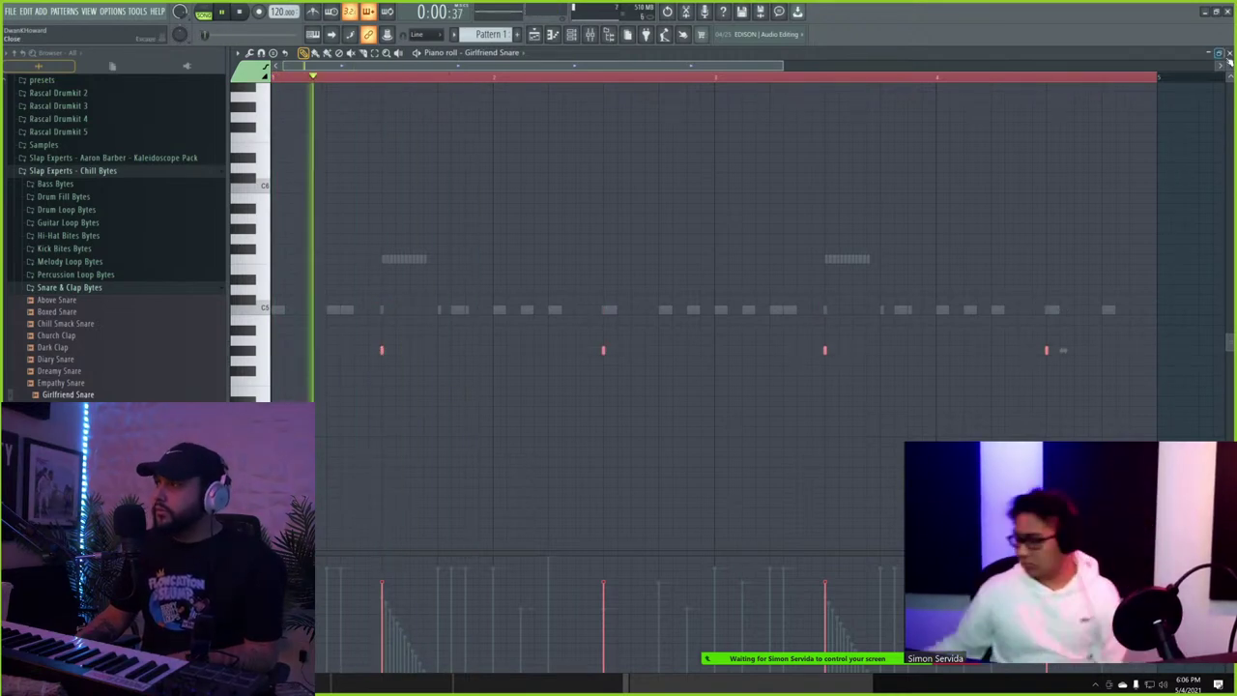
pyautogui.click(1229, 54)
pyautogui.click(406, 335)
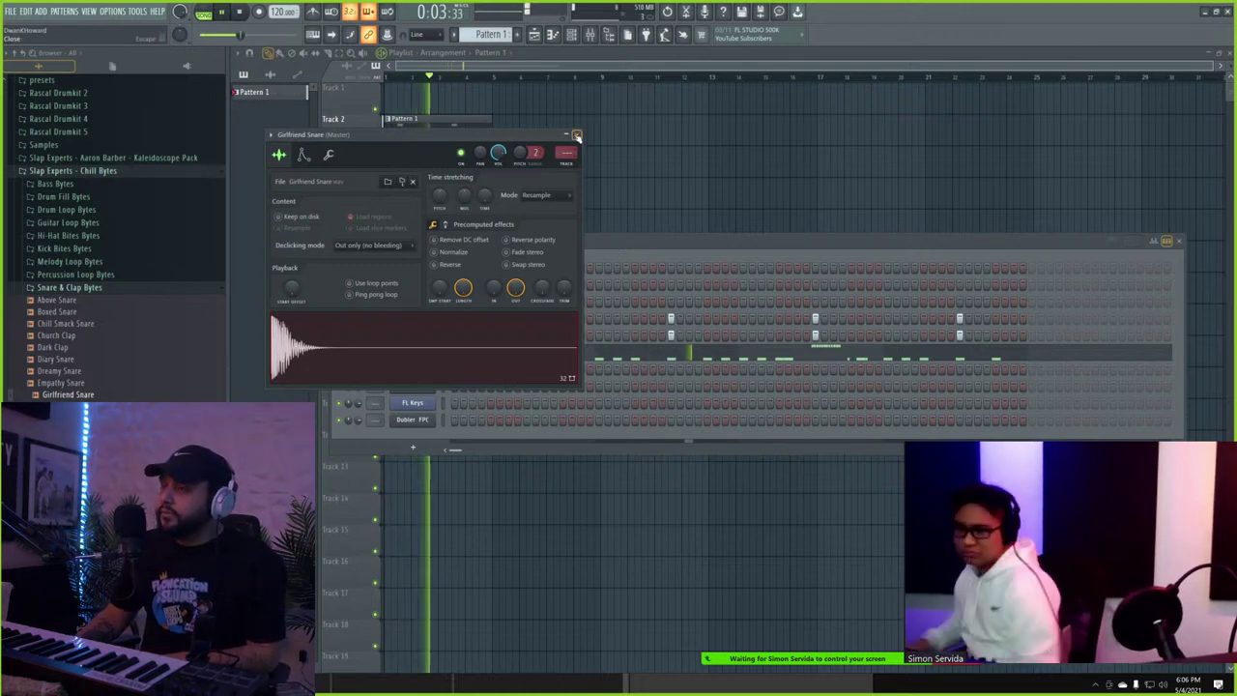
pyautogui.click(577, 135)
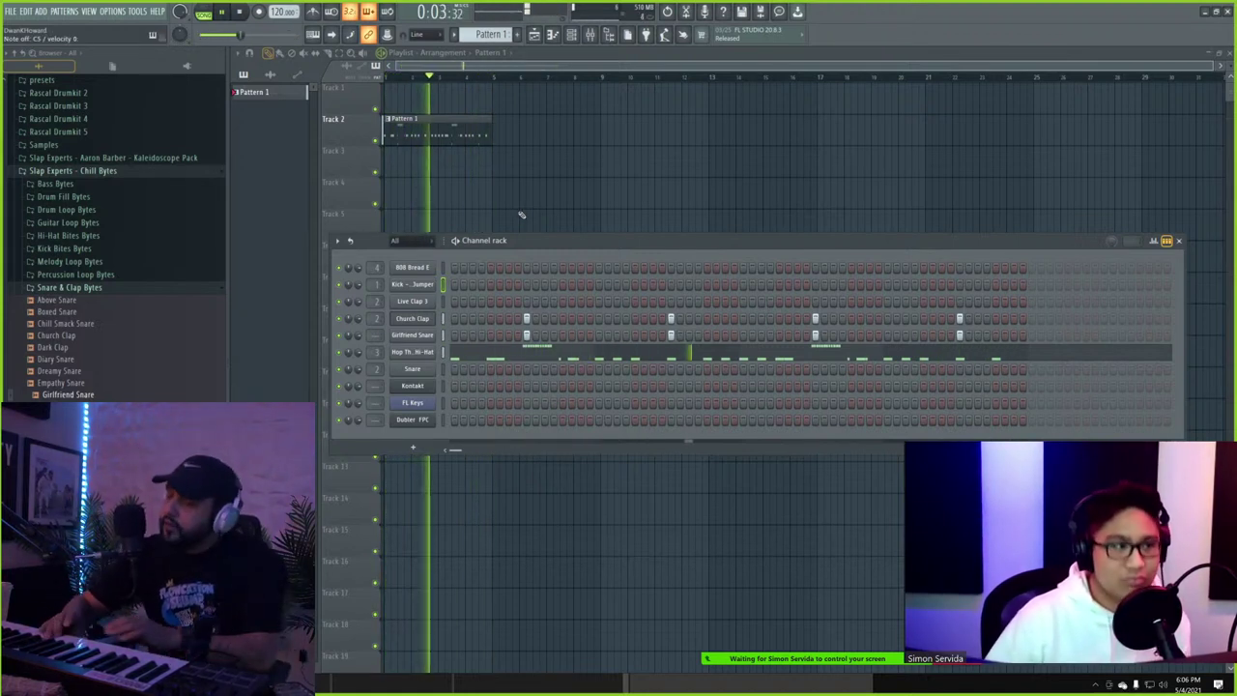
# - Program C5 kick notes across bars 1 to 4 in the kick's piano roll, lowering the velocity of the note three steps into bar 3
pyautogui.rightClick(440, 285)
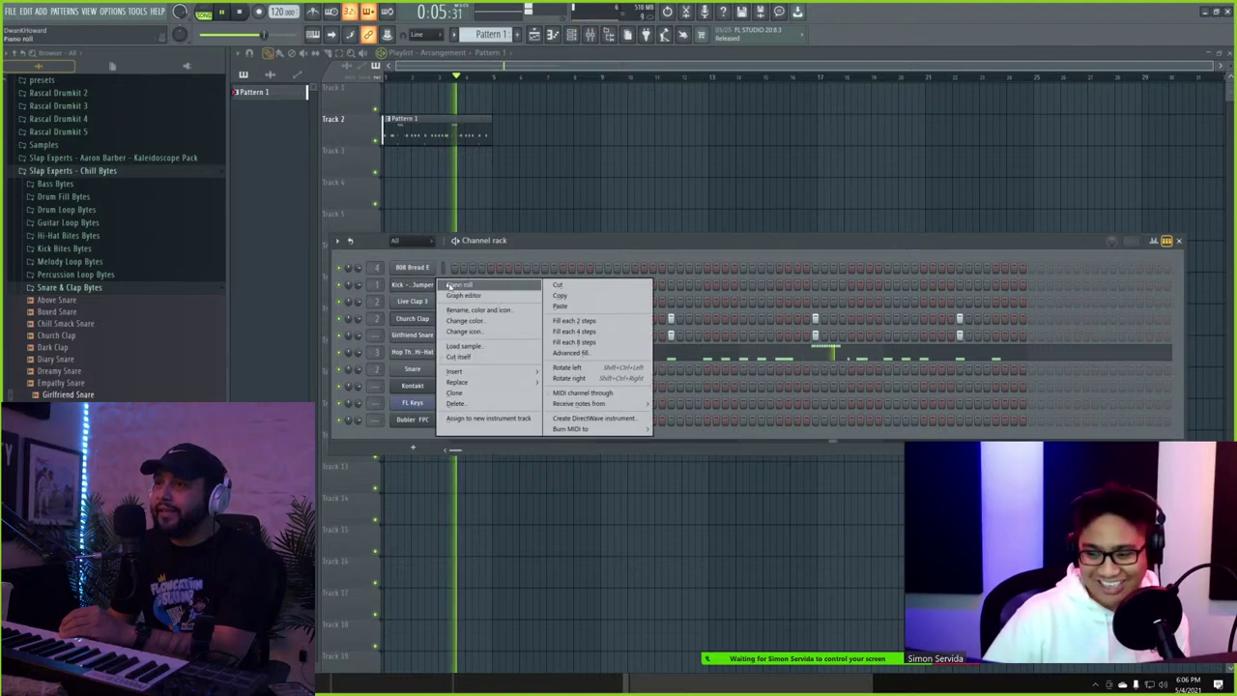
pyautogui.click(450, 285)
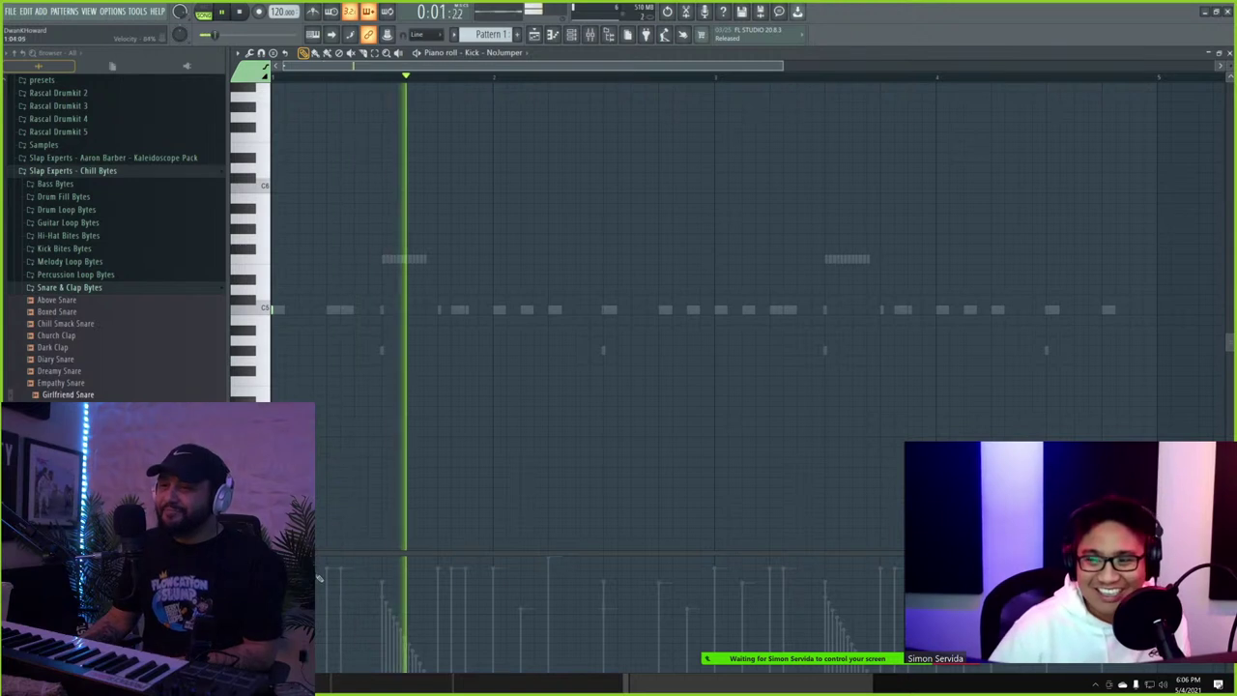
pyautogui.press('space')
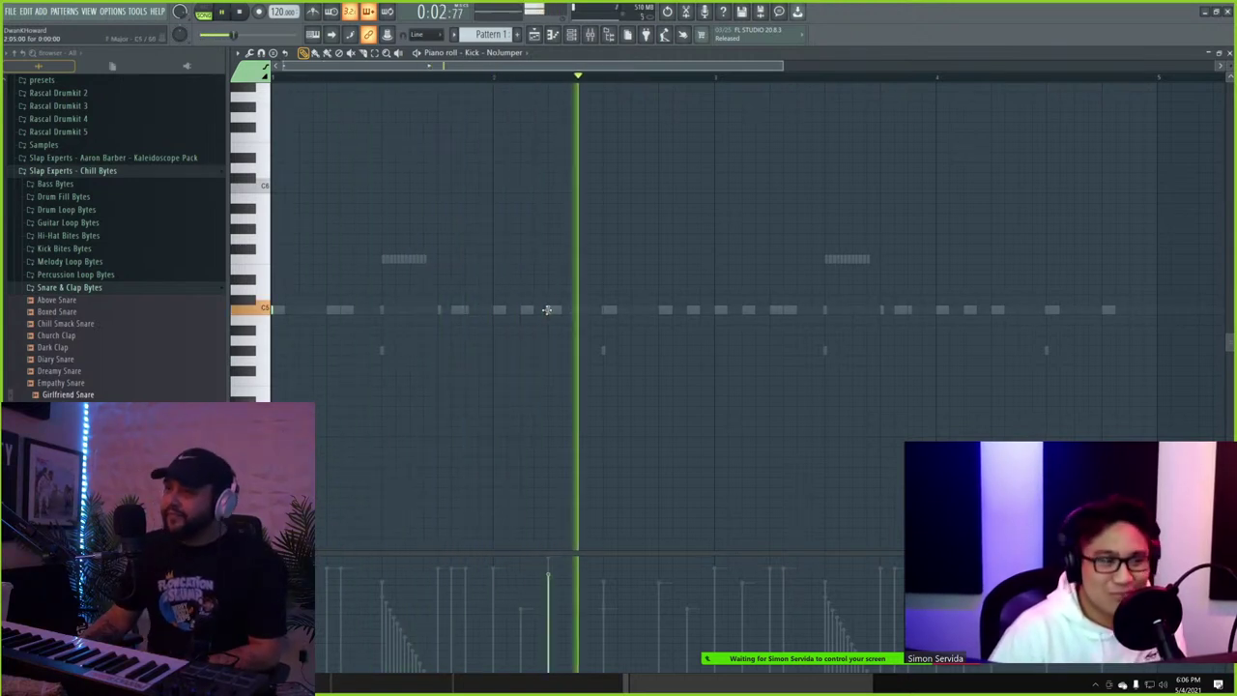
pyautogui.click(746, 311)
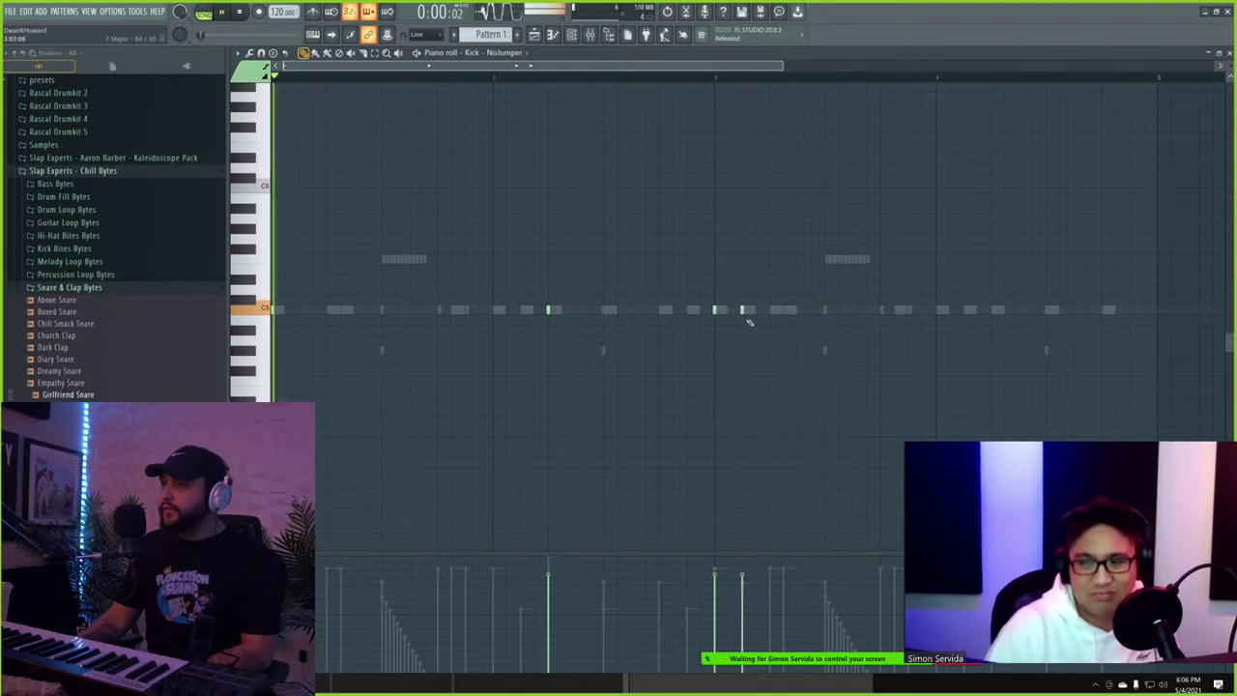
pyautogui.click(771, 311)
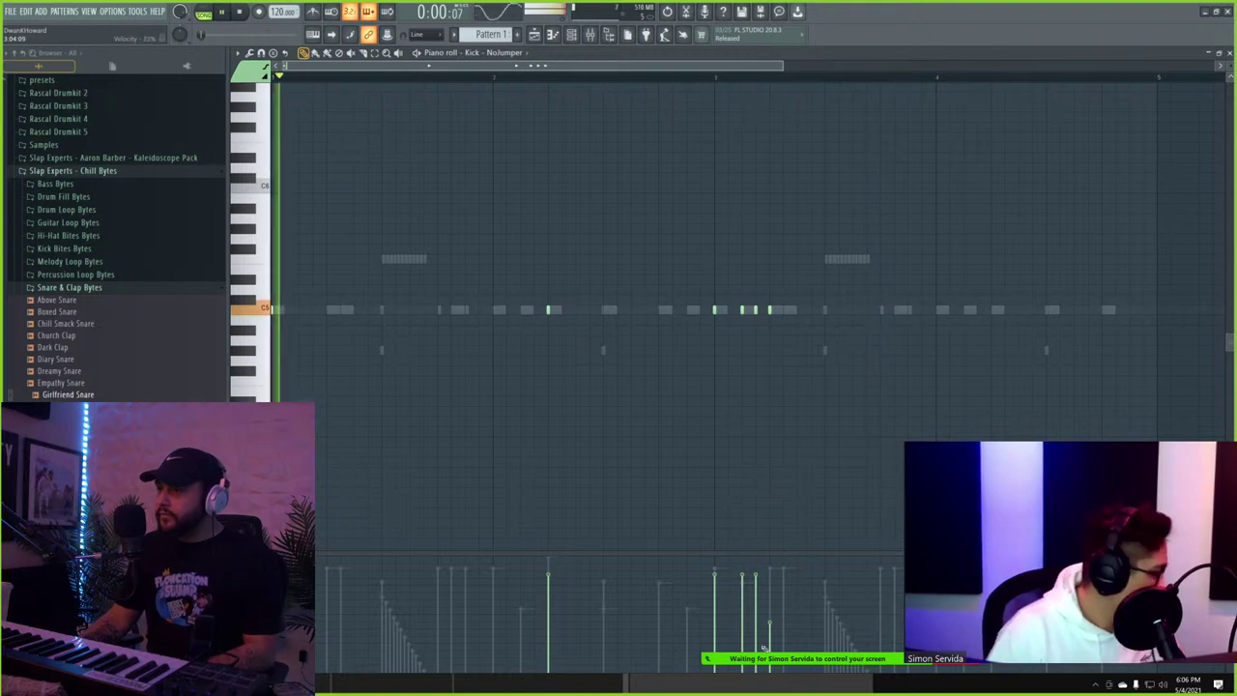
pyautogui.hotkey('ctrl', 'z')
pyautogui.click(756, 642)
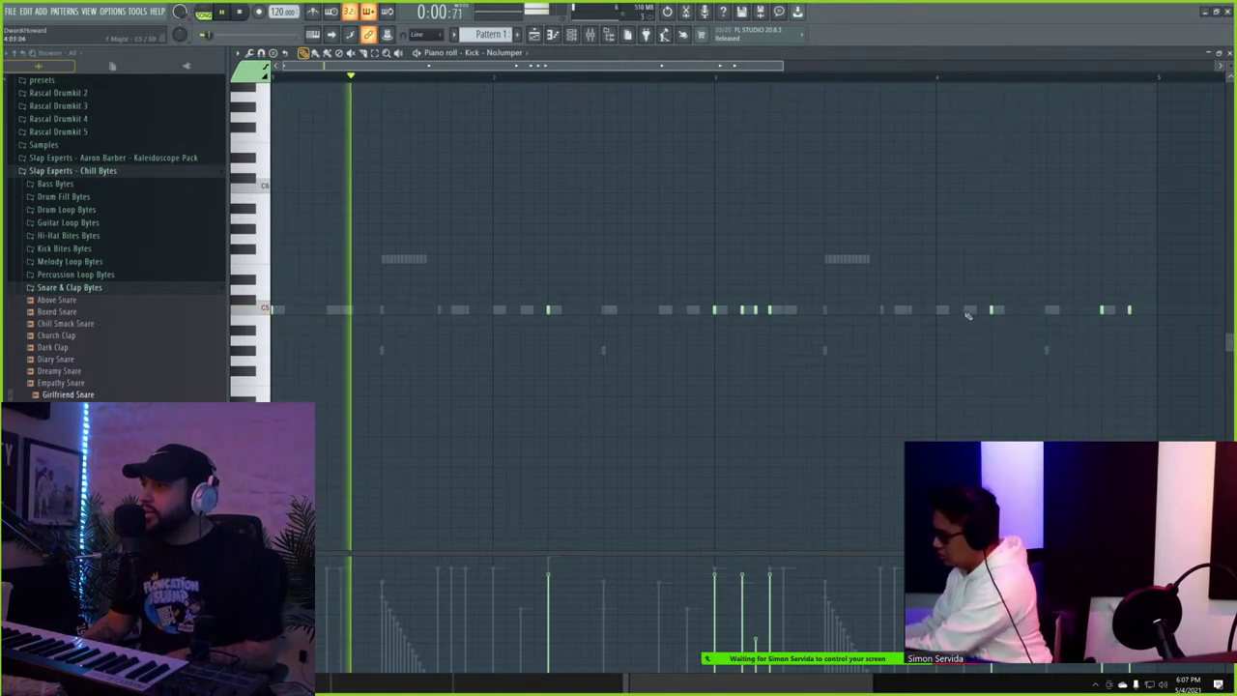
# - Place a half-beat C5 kick note half a beat into bar 4 and chop it into a 1/3-step roll
pyautogui.moveTo(986, 316); pyautogui.dragTo(1005, 314)
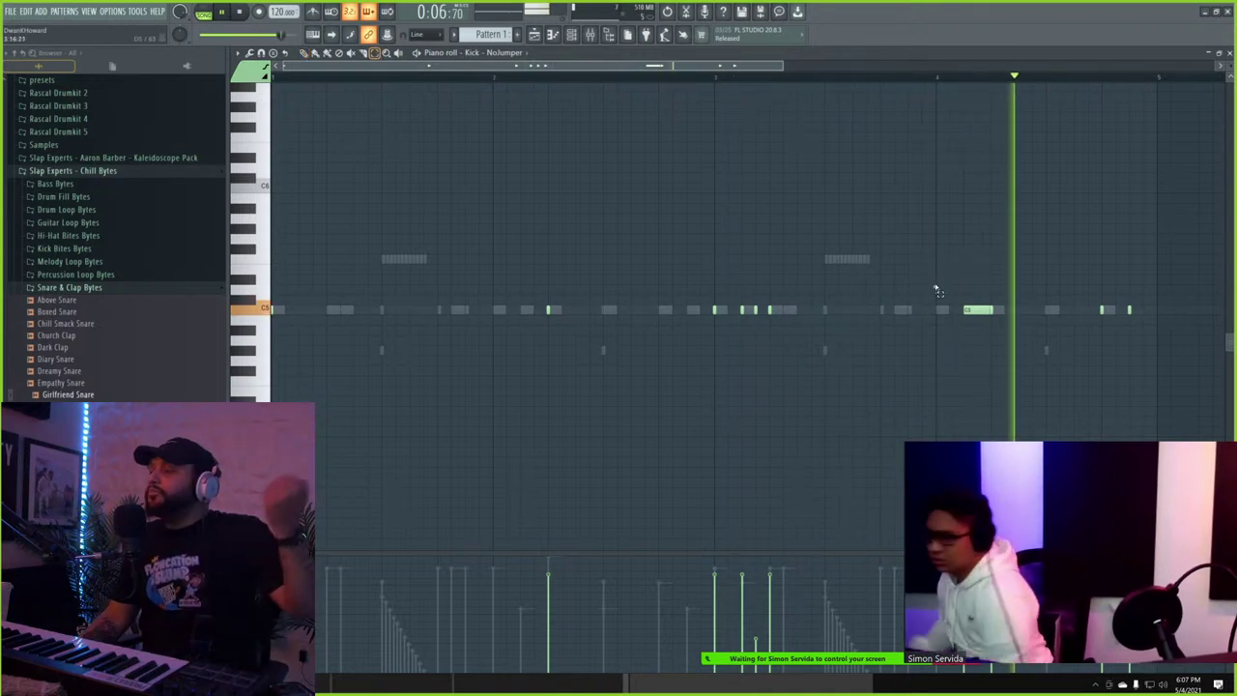
pyautogui.moveTo(945, 287); pyautogui.dragTo(964, 356)
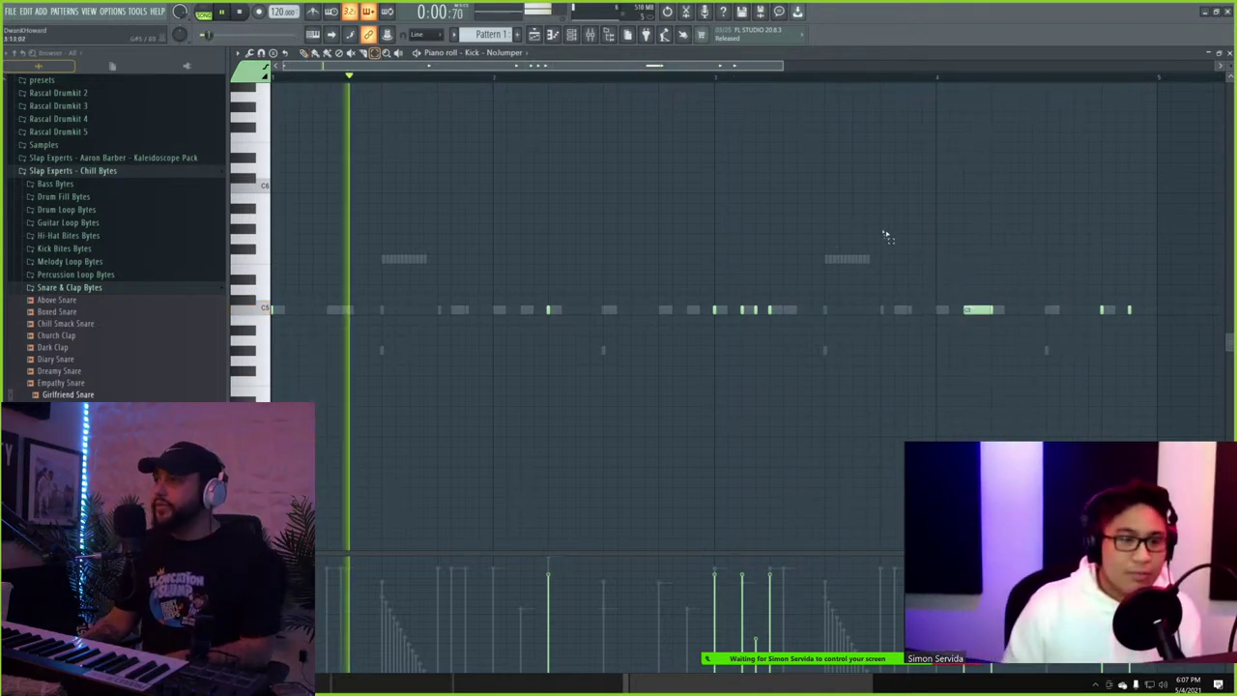
pyautogui.click(974, 308)
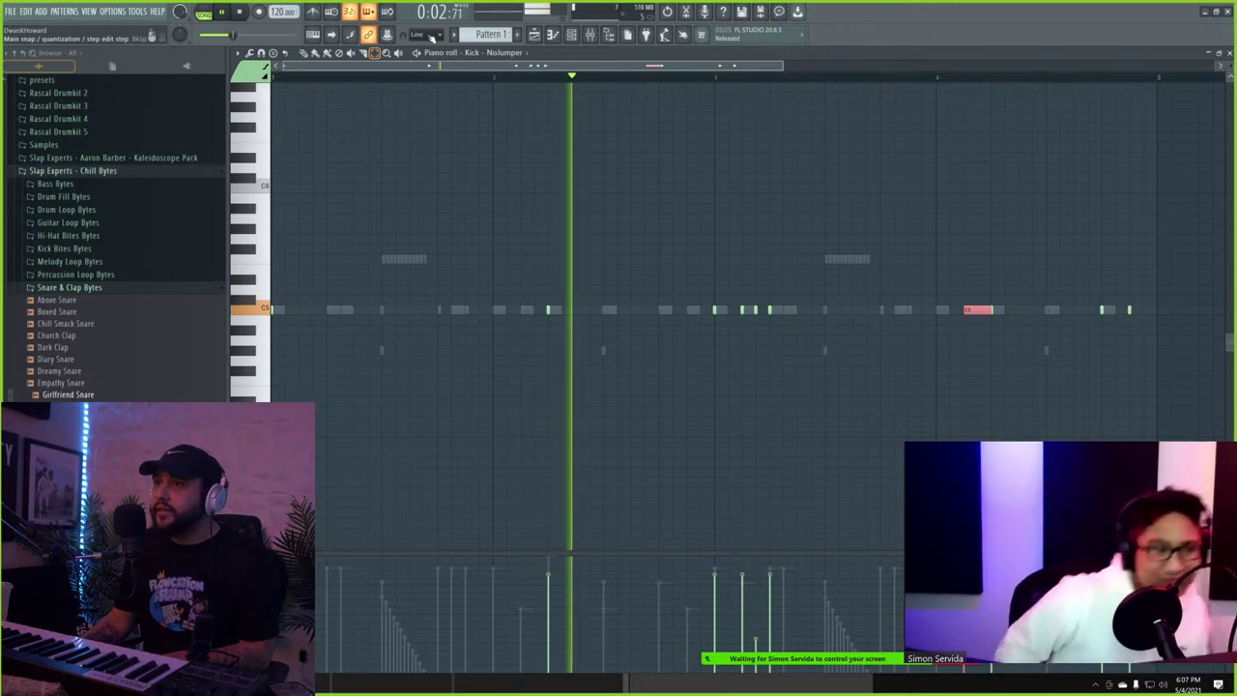
pyautogui.click(426, 34)
pyautogui.click(426, 104)
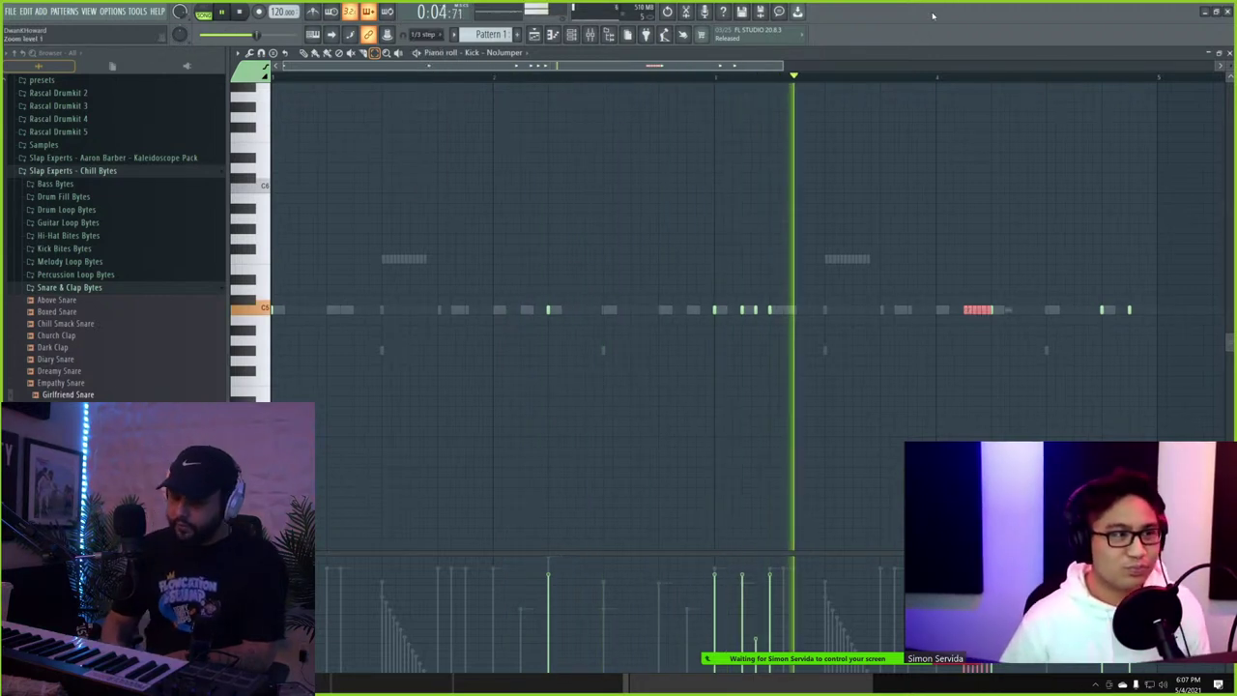
pyautogui.hotkey('ctrl', 'u')
pyautogui.press('space')
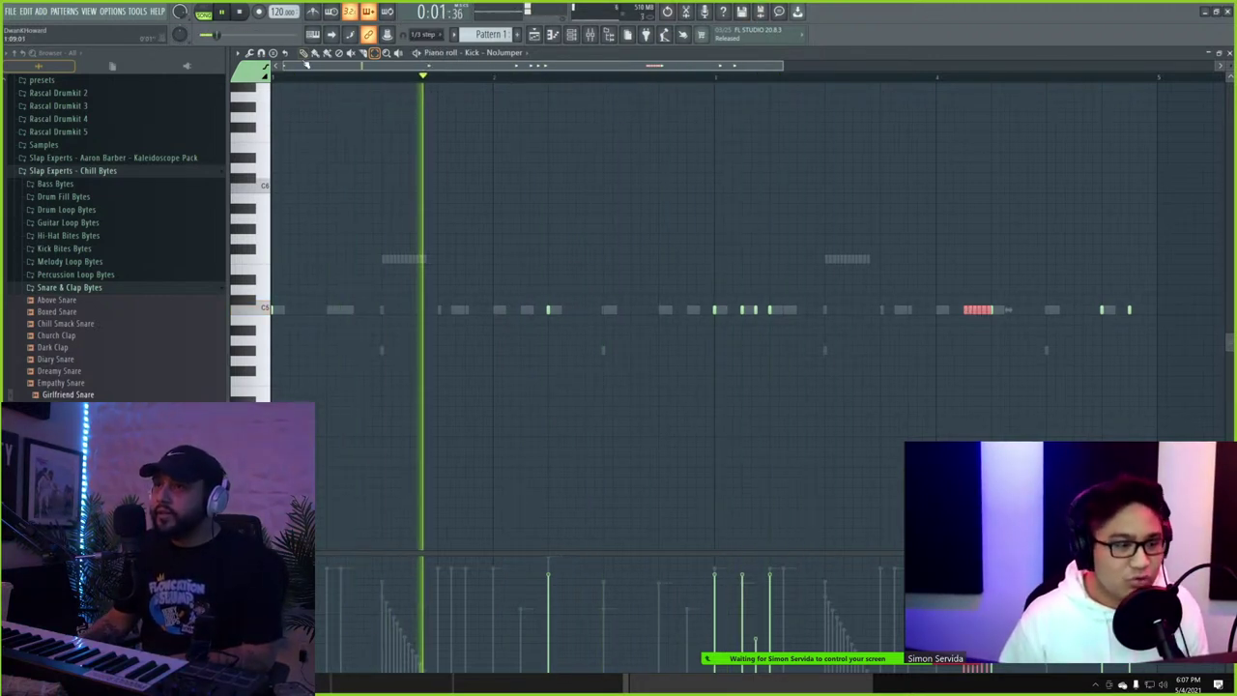
# - Return to drawing with the snap set to Line and add a one-step C5 kick note one and a half beats into bar 4
pyautogui.click(304, 53)
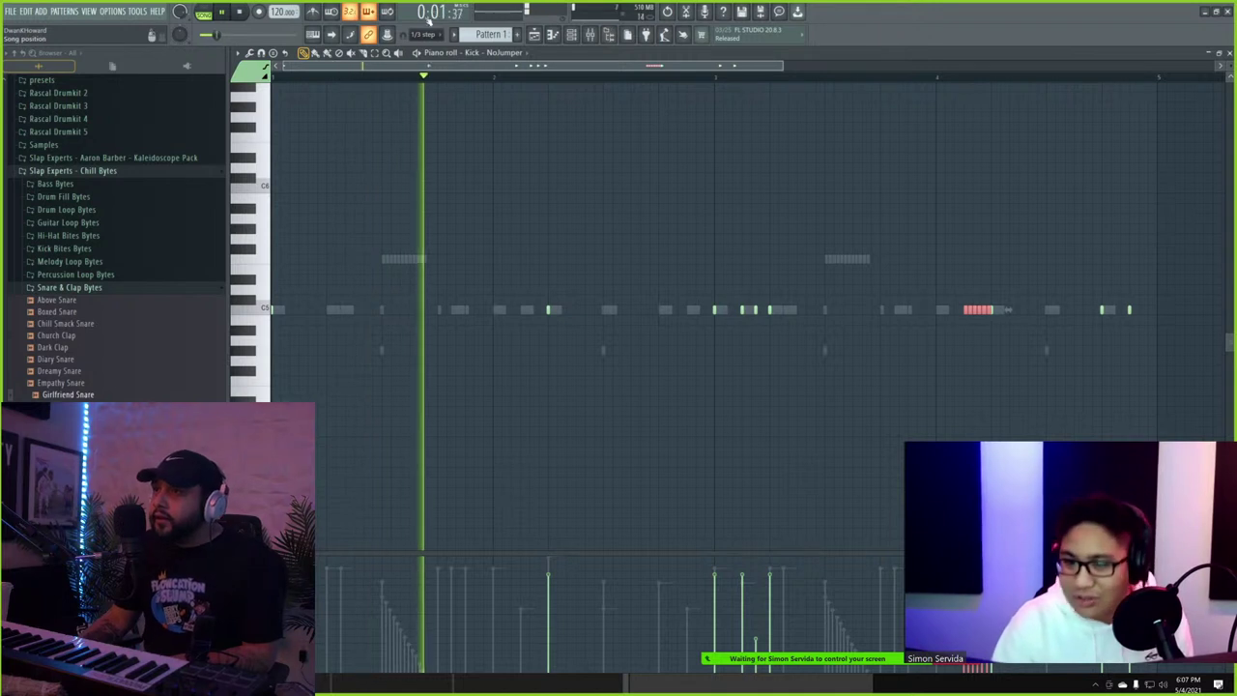
pyautogui.click(423, 34)
pyautogui.click(417, 48)
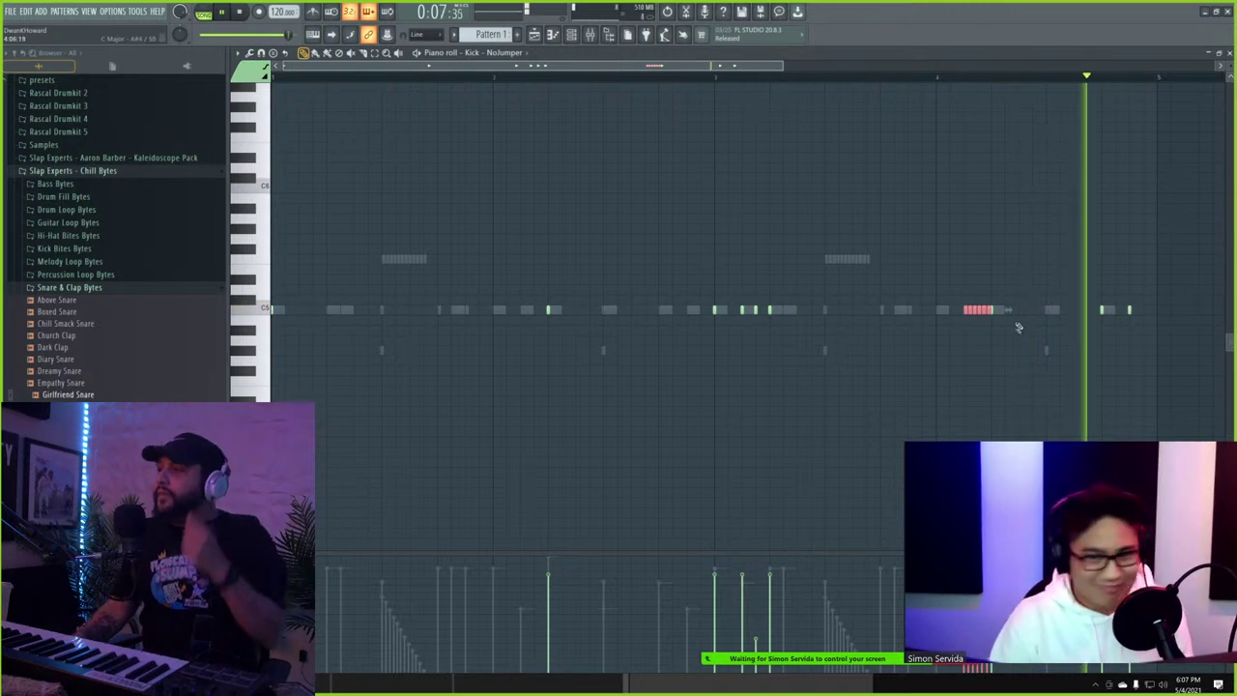
pyautogui.click(1027, 300)
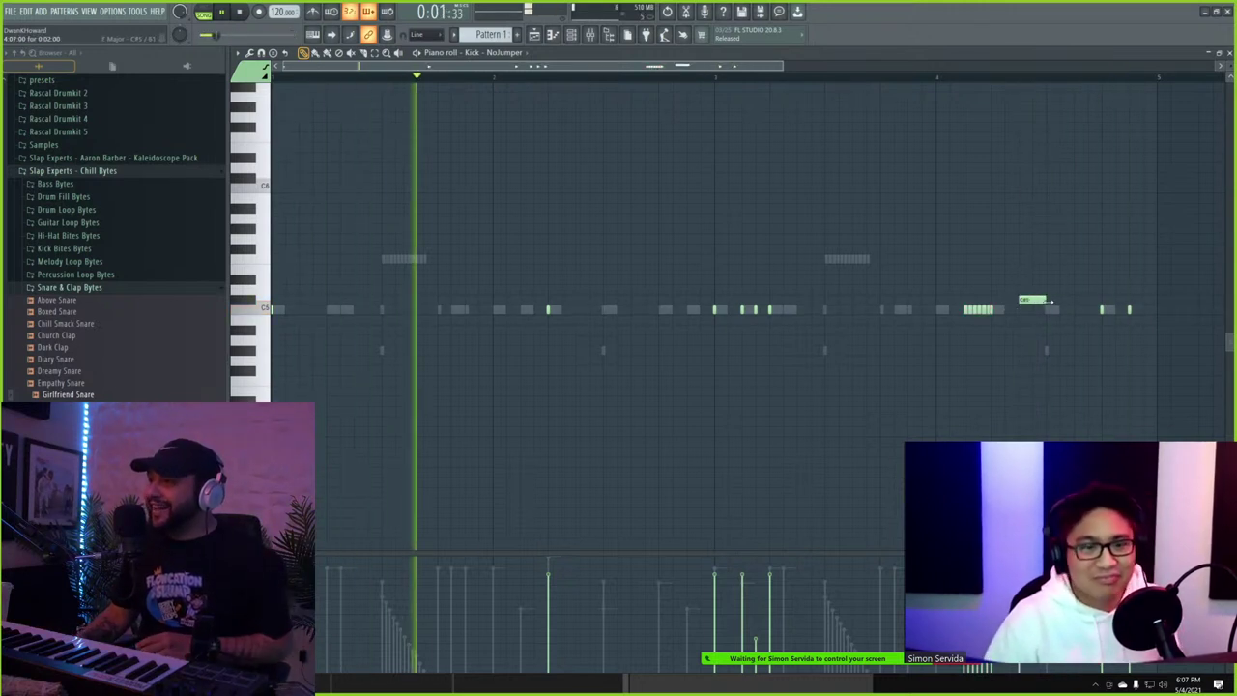
pyautogui.moveTo(1029, 301); pyautogui.dragTo(1020, 316)
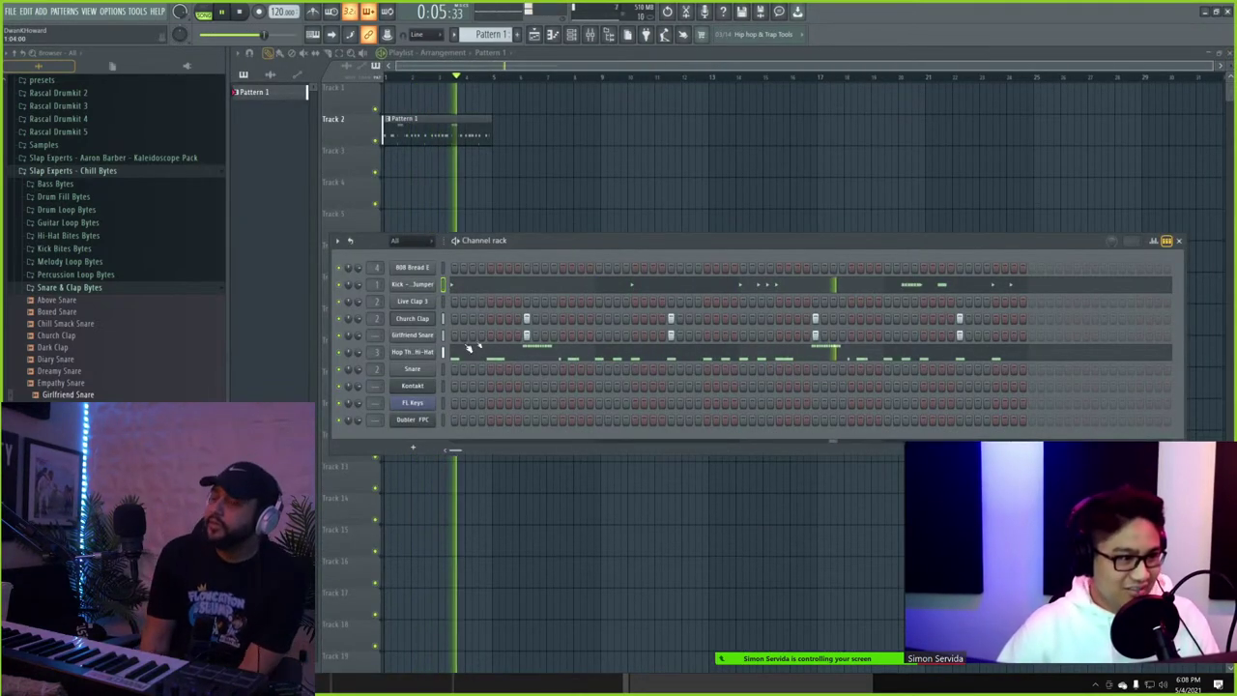
# - Add a one-step D5 note to the Girlfriend Snare half a beat into bar 3
pyautogui.rightClick(425, 338)
pyautogui.click(451, 337)
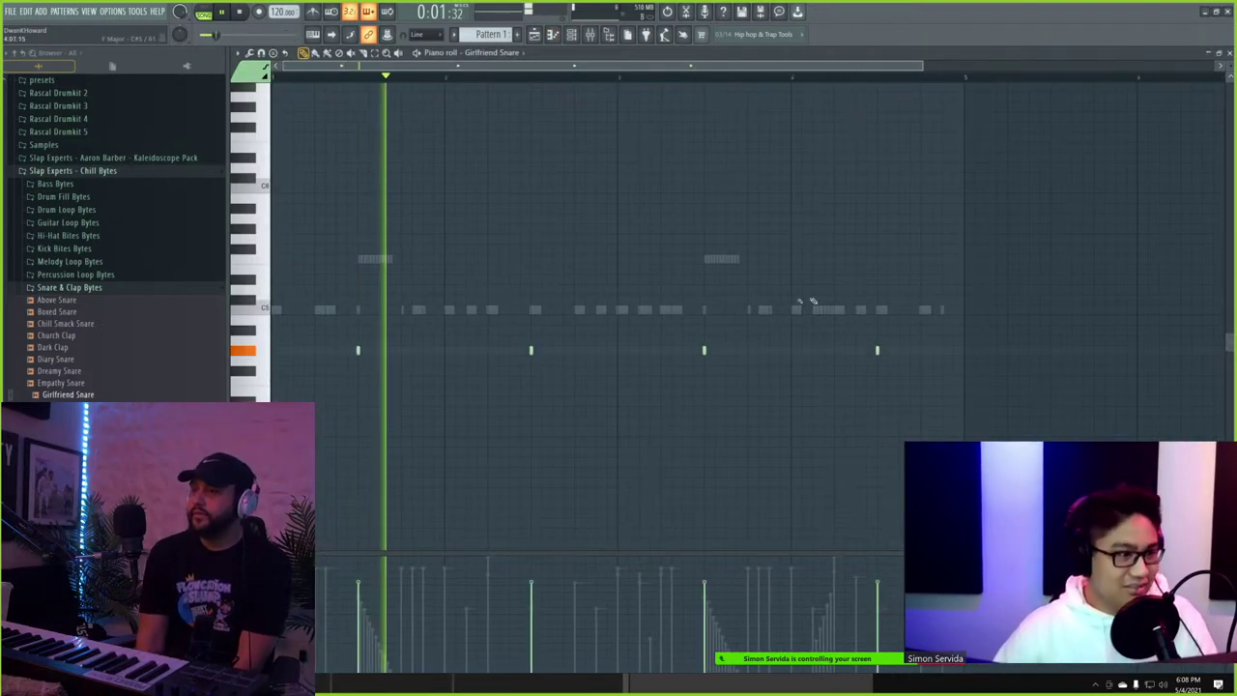
pyautogui.scroll(1, 641, 329)
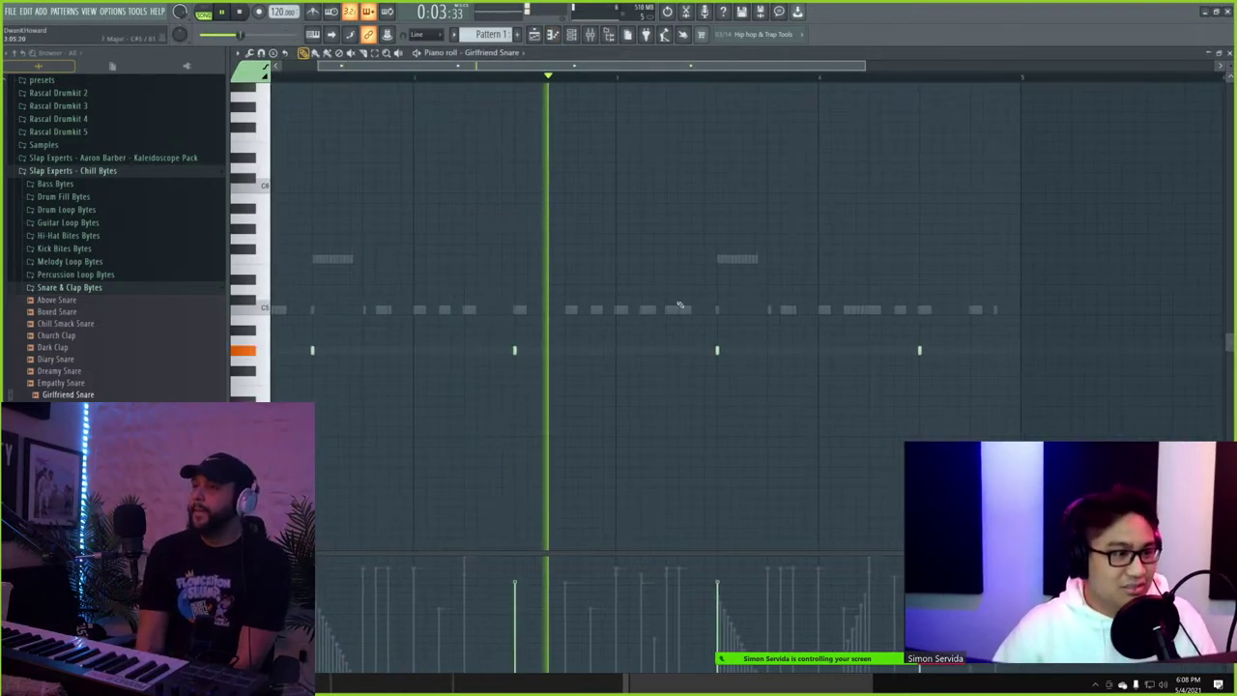
pyautogui.scroll(2, 664, 312)
pyautogui.click(635, 289)
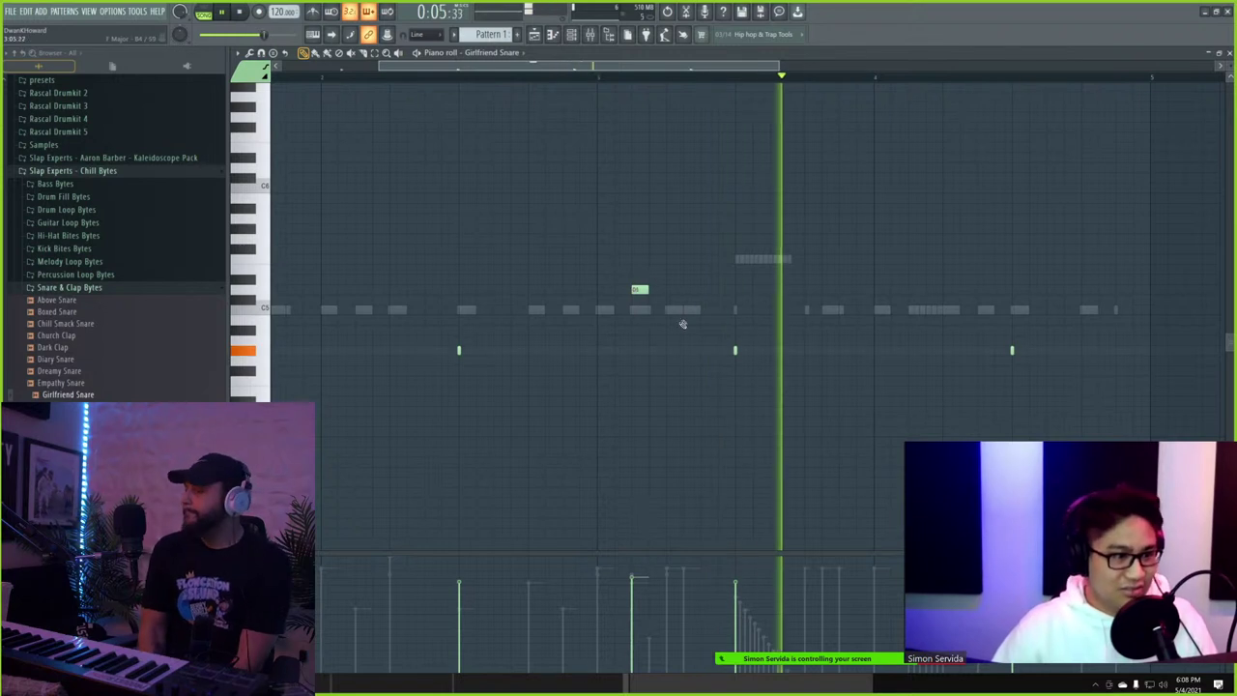
# - Pan the new D5 snare note to the left and return from the piano roll to the channel rack
pyautogui.click(252, 588)
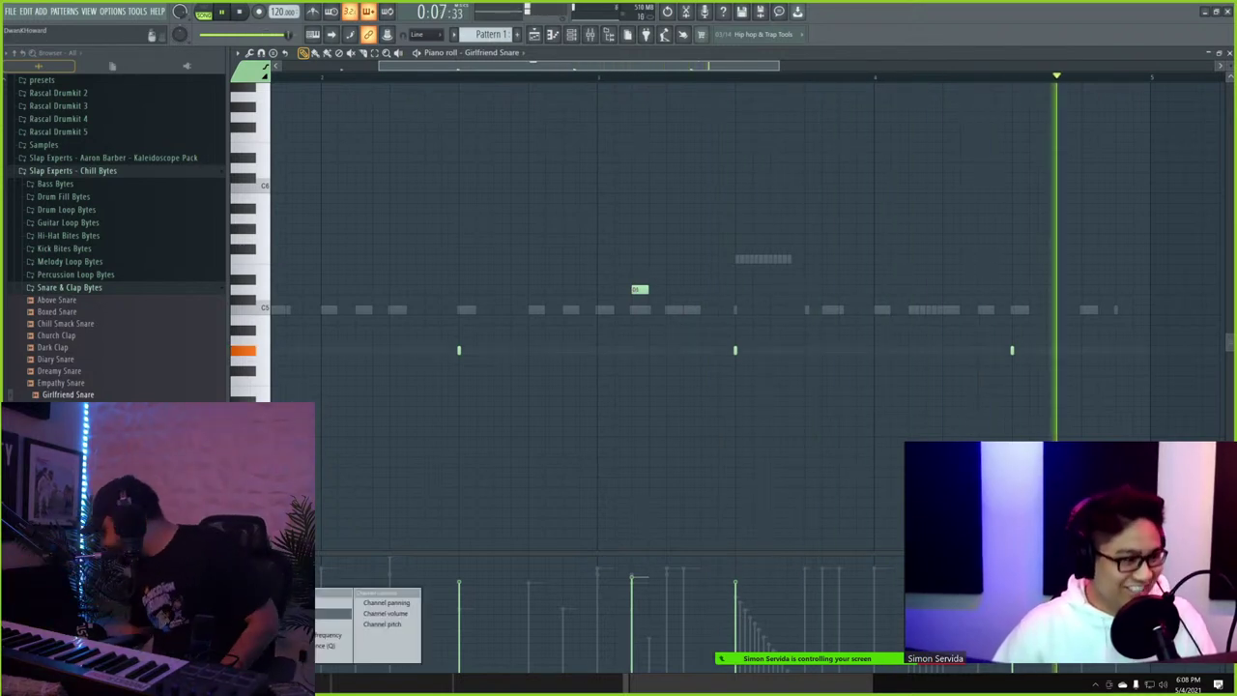
pyautogui.click(280, 603)
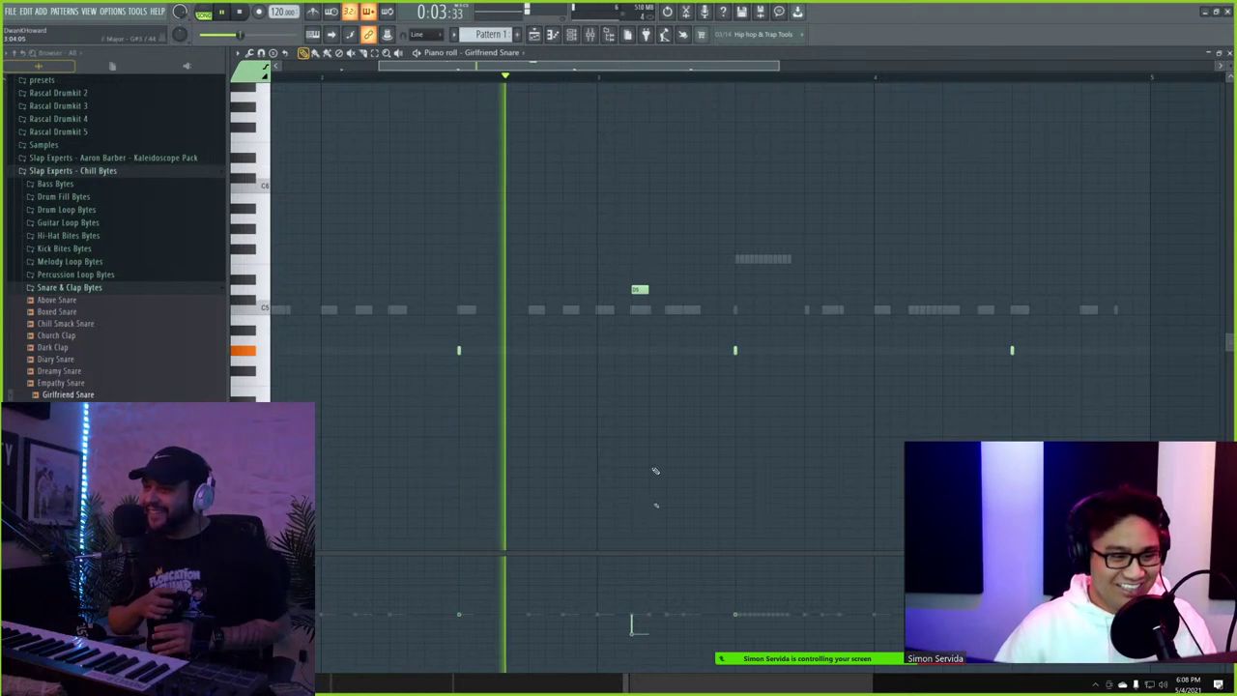
pyautogui.scroll(-1, 637, 415)
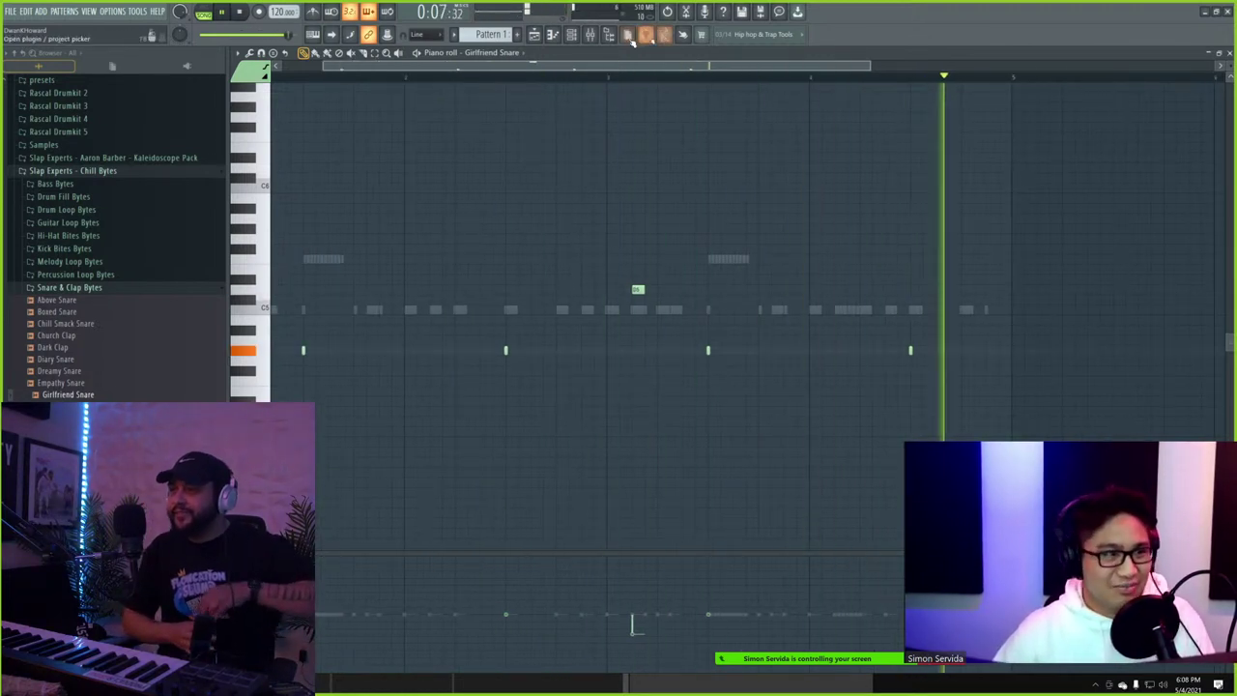
pyautogui.click(572, 35)
pyautogui.click(1231, 54)
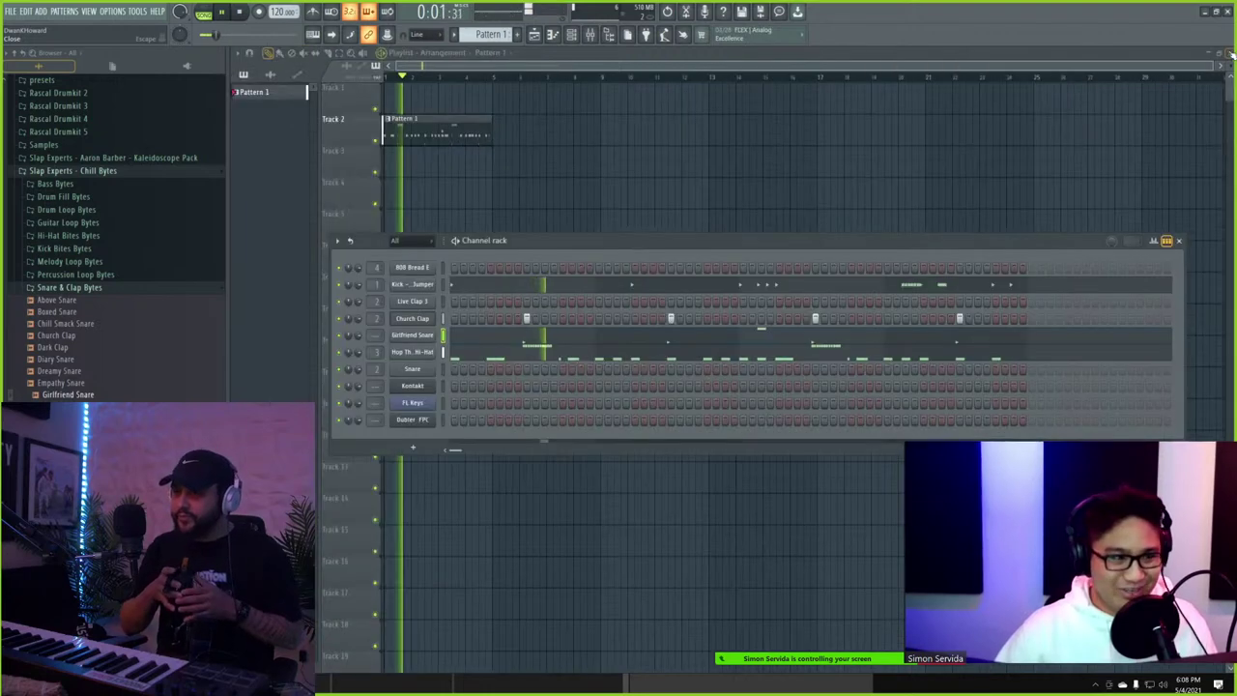
# - Insert a Keyscape instrument channel above FL Keys and bring the channel rack to the front
pyautogui.rightClick(421, 402)
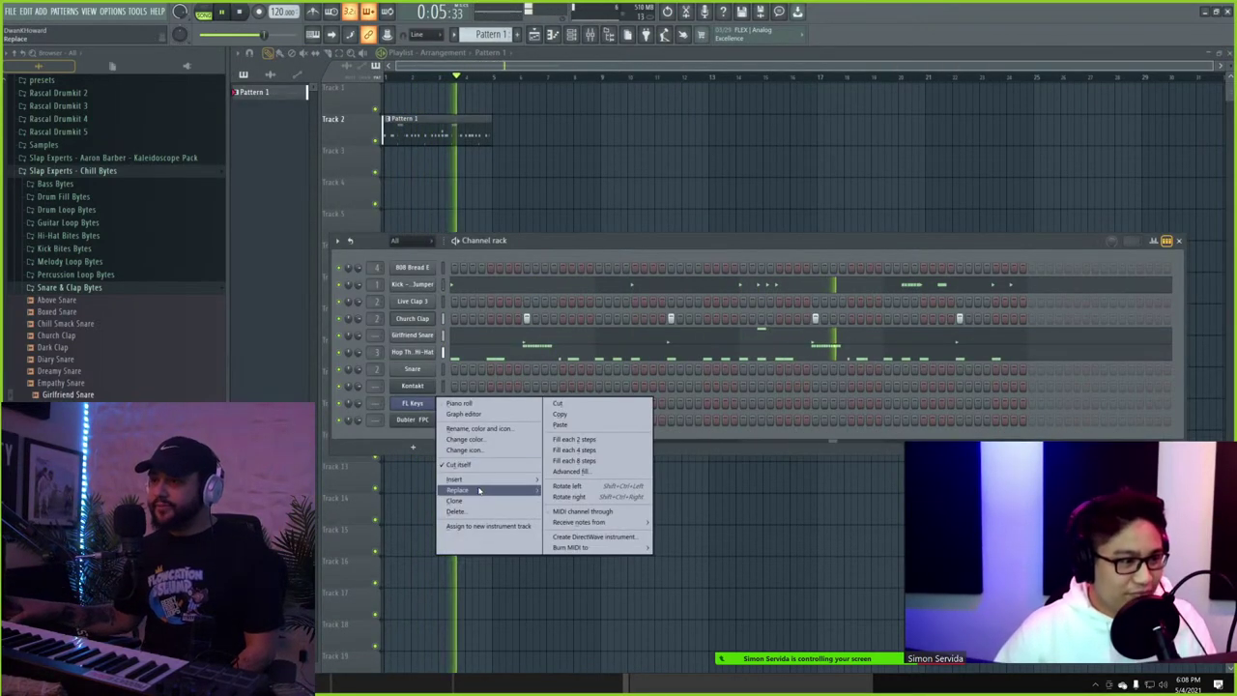
pyautogui.moveTo(477, 481)
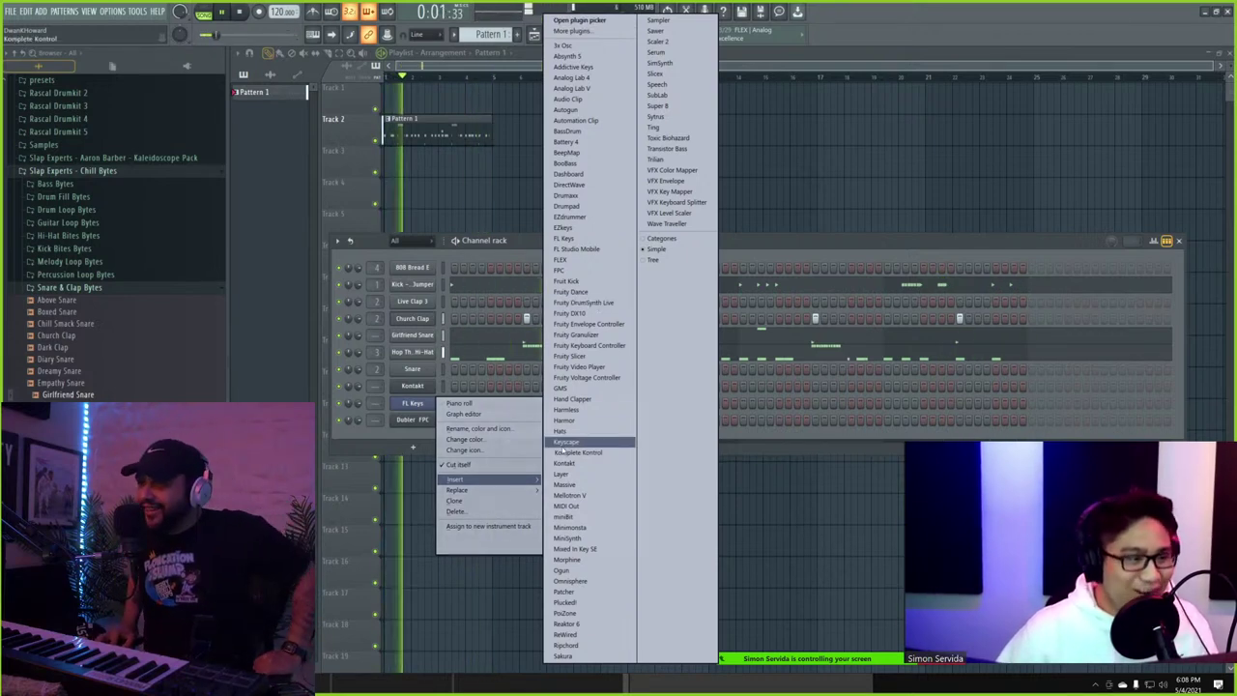
pyautogui.click(566, 441)
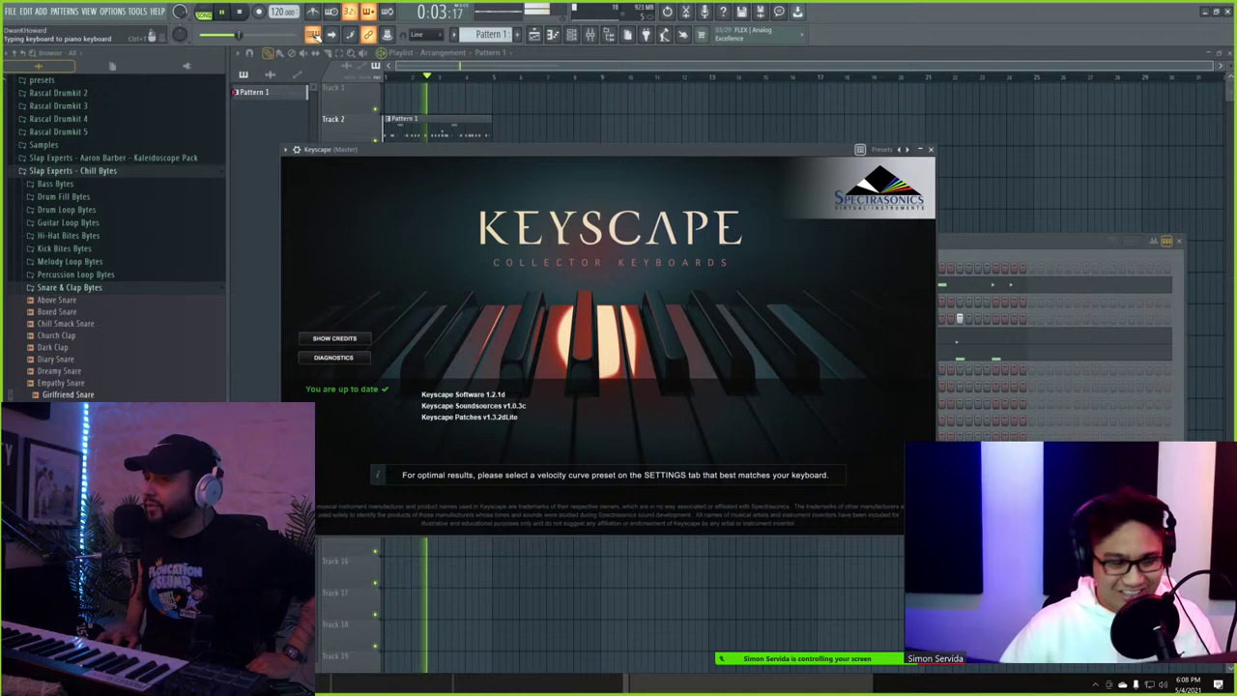
pyautogui.click(998, 248)
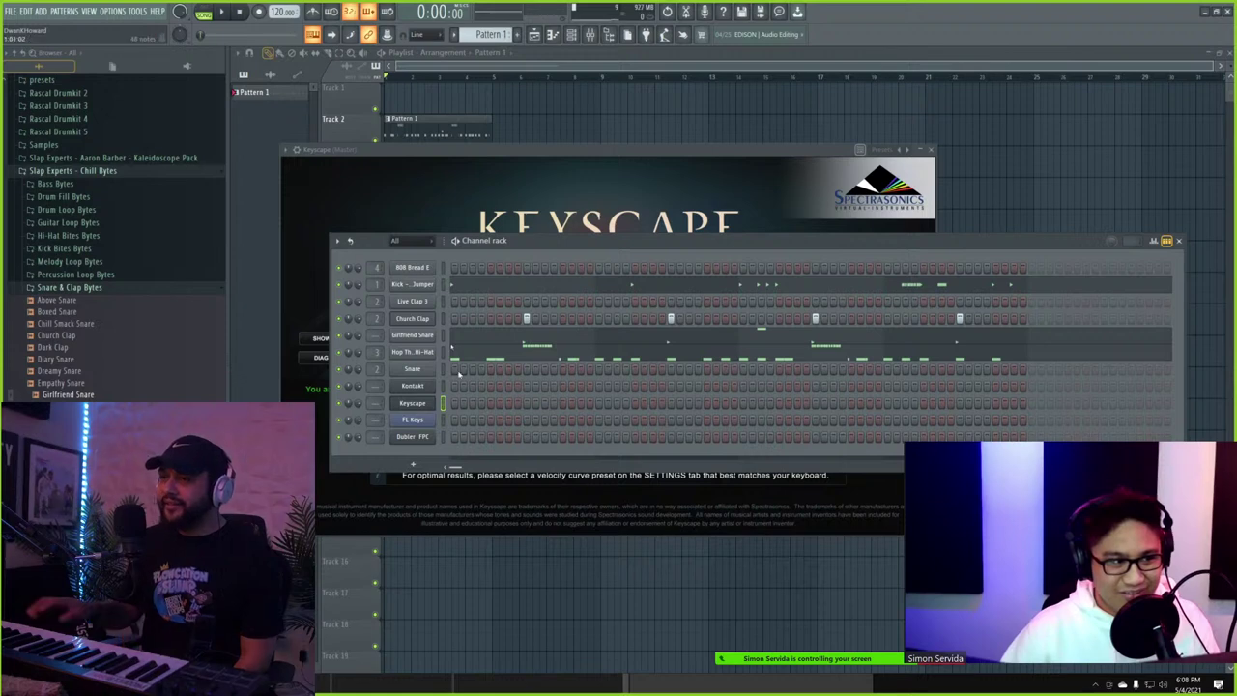
pyautogui.rightClick(417, 404)
pyautogui.click(458, 403)
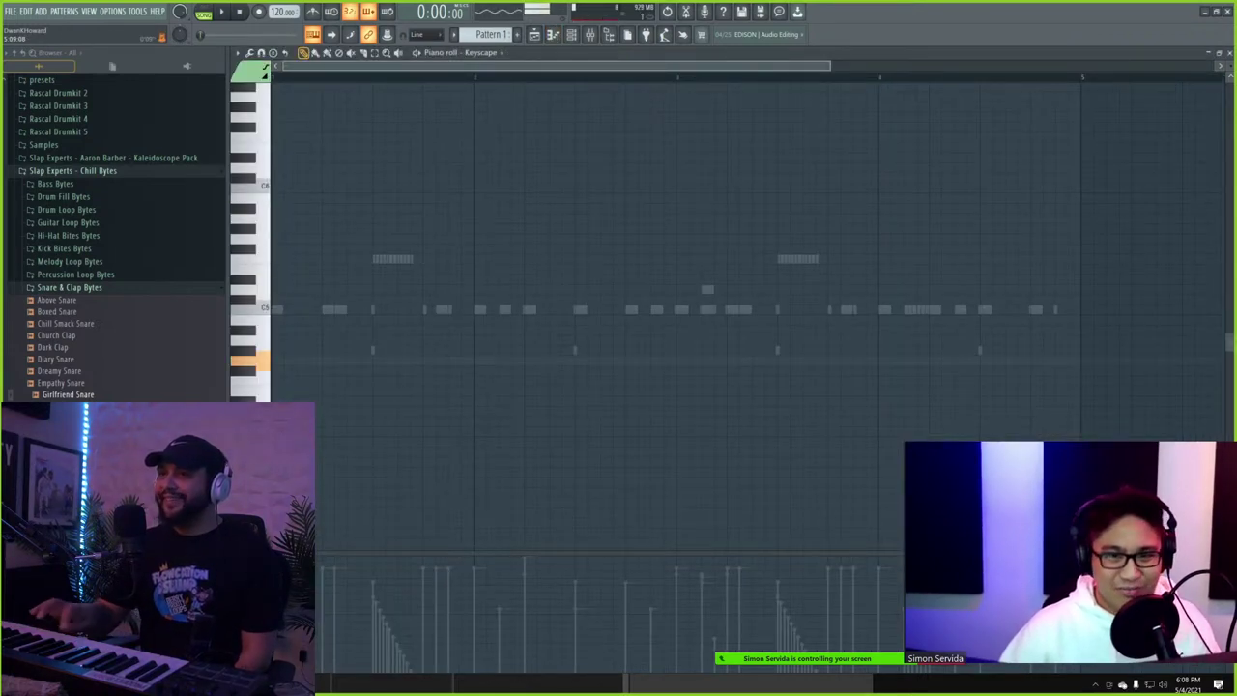
pyautogui.click(1229, 53)
# - Create Pattern 2 with its clip at the start of Track 3 and show the channel rack
pyautogui.click(1043, 481)
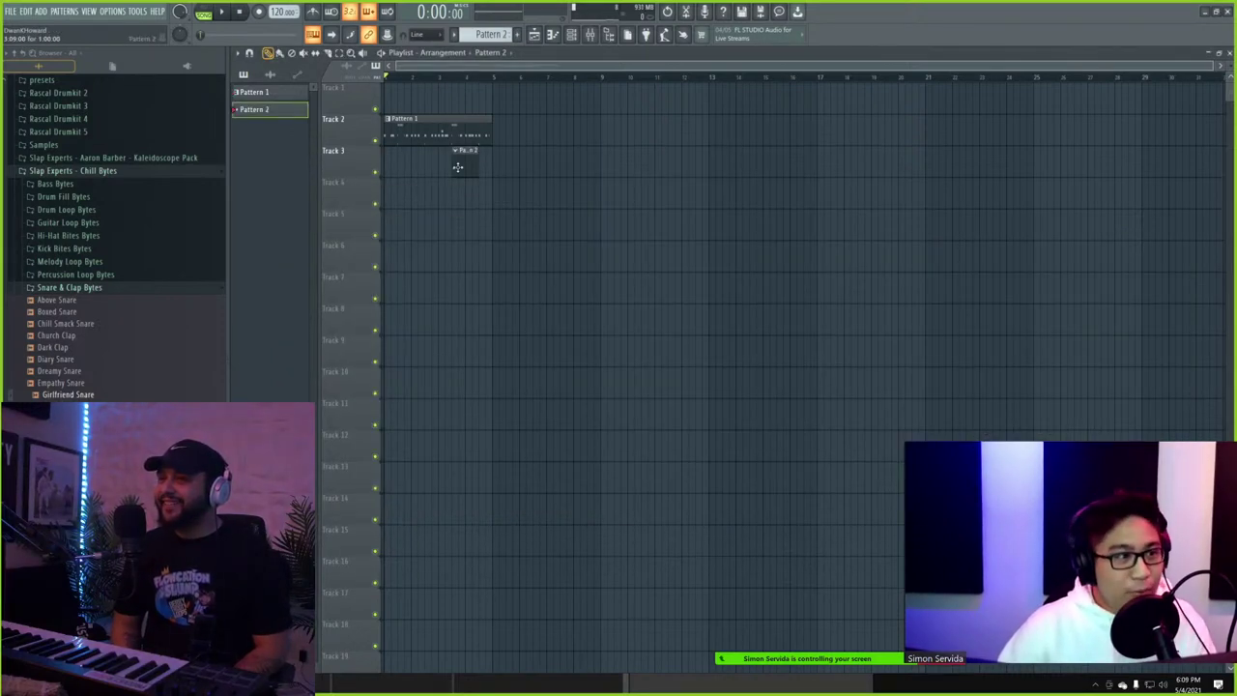
pyautogui.click(571, 35)
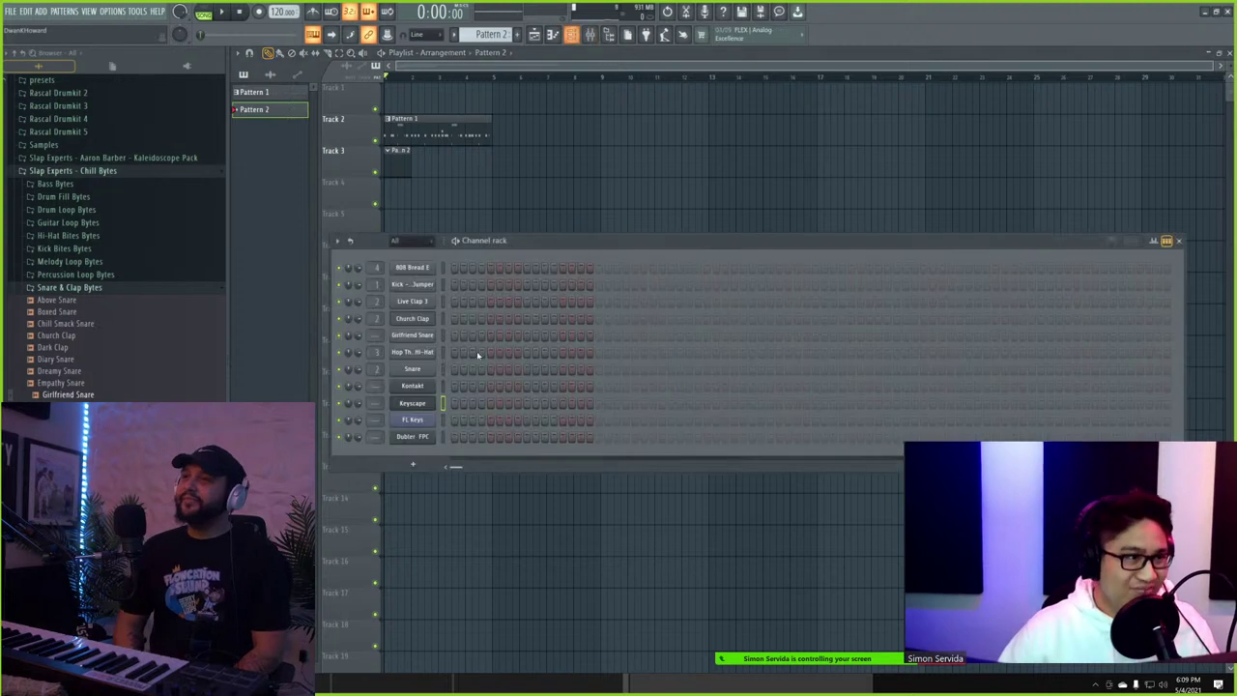
# - Draw a one-beat chord of D4, F4, A4, C5 and E5 at the start of Keyscape's piano roll
pyautogui.rightClick(434, 399)
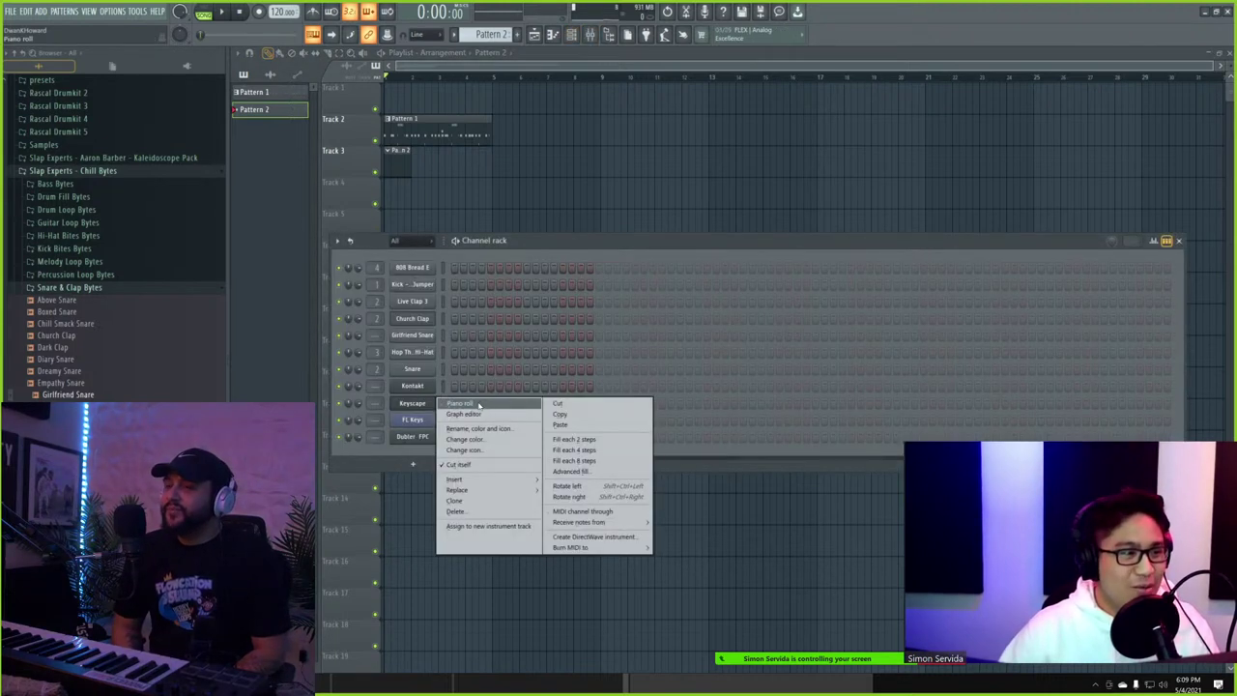
pyautogui.click(460, 403)
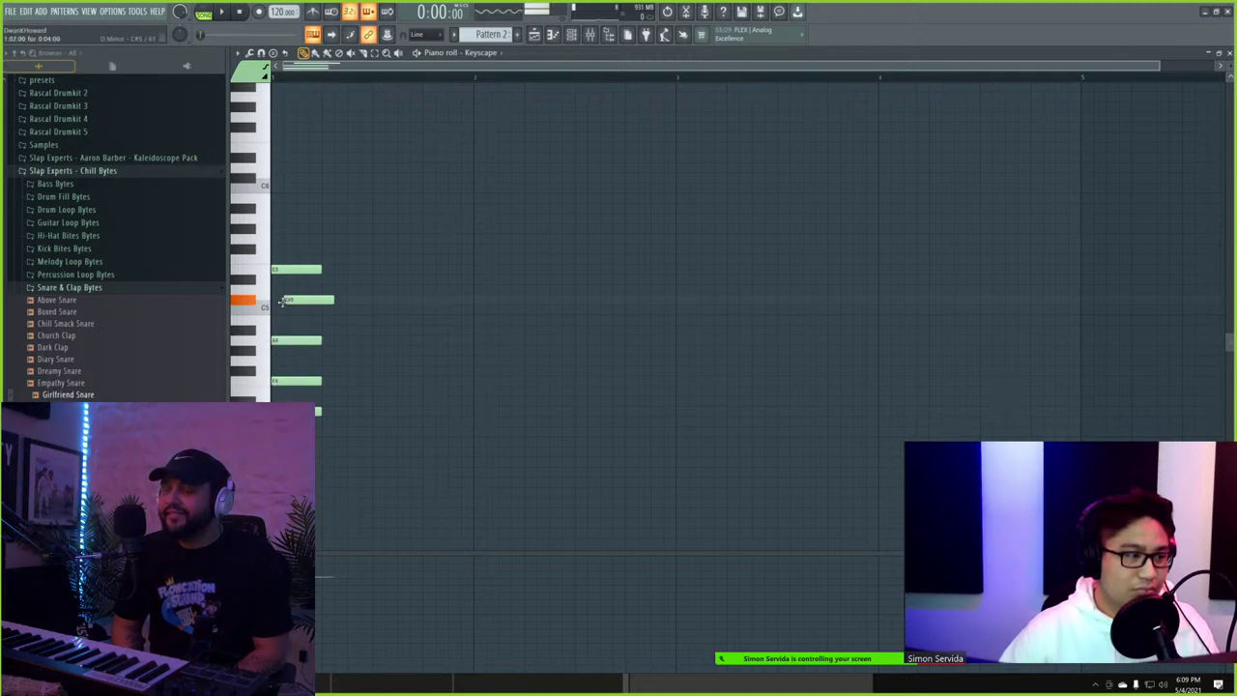
pyautogui.moveTo(283, 311); pyautogui.dragTo(284, 311)
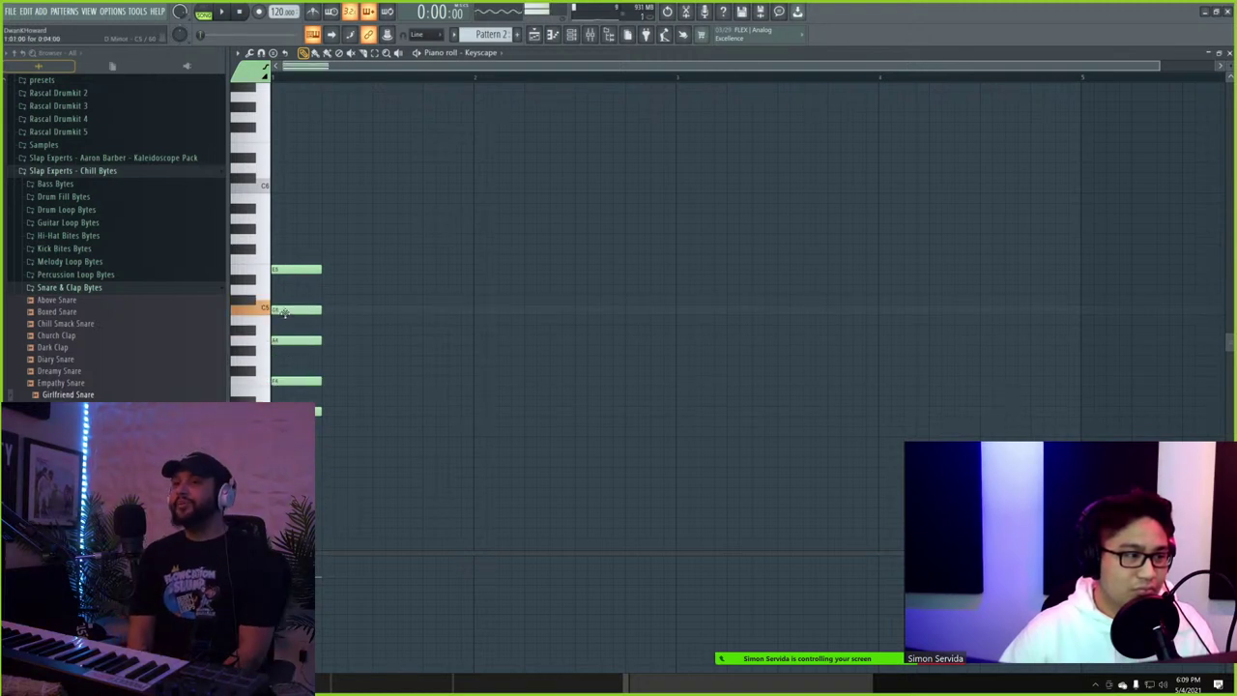
# - Play back the first Keyscape chord and draw a second one-beat chord of E4, G4, B4, D5 and E5 on beat four of bar 1
pyautogui.press('space')
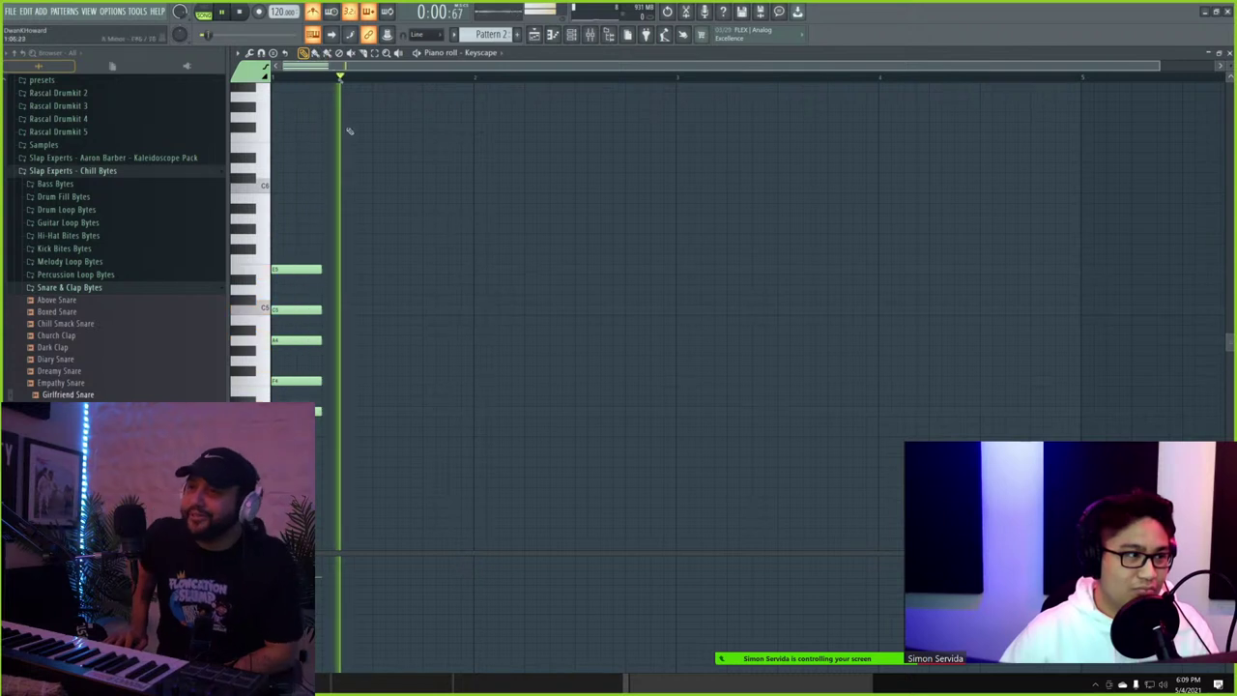
pyautogui.click(203, 15)
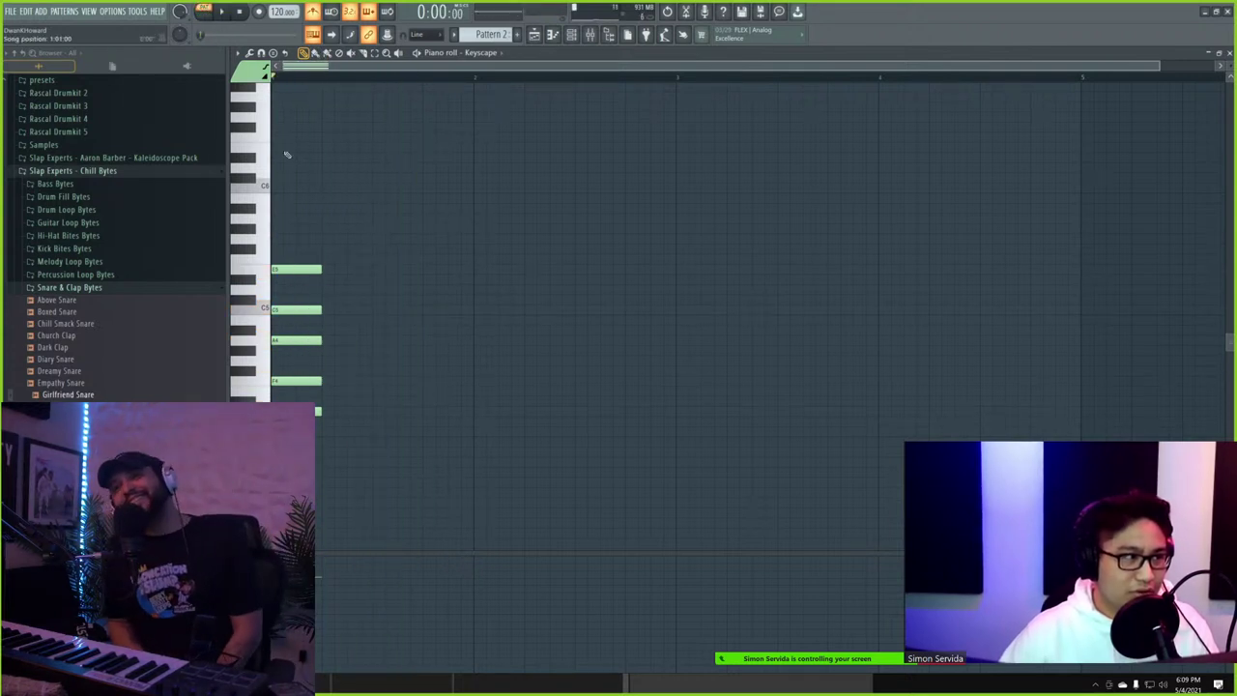
pyautogui.press('space')
pyautogui.scroll(1, 370, 350)
pyautogui.press('space')
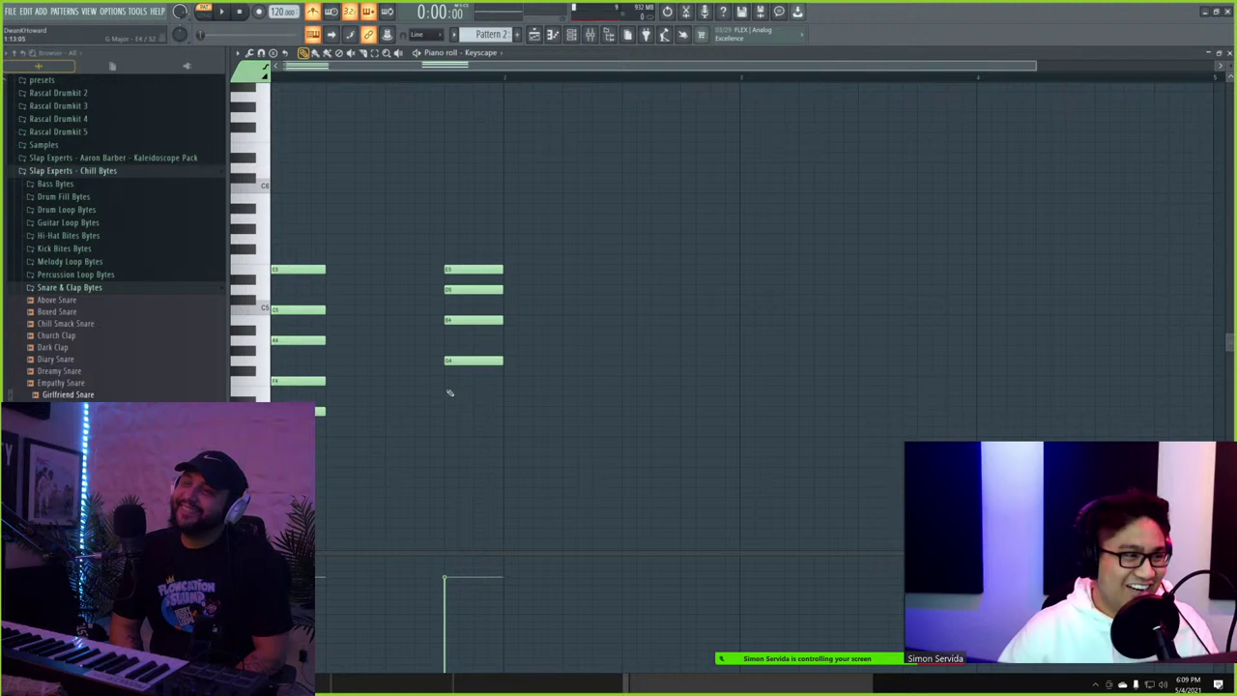
pyautogui.press('space')
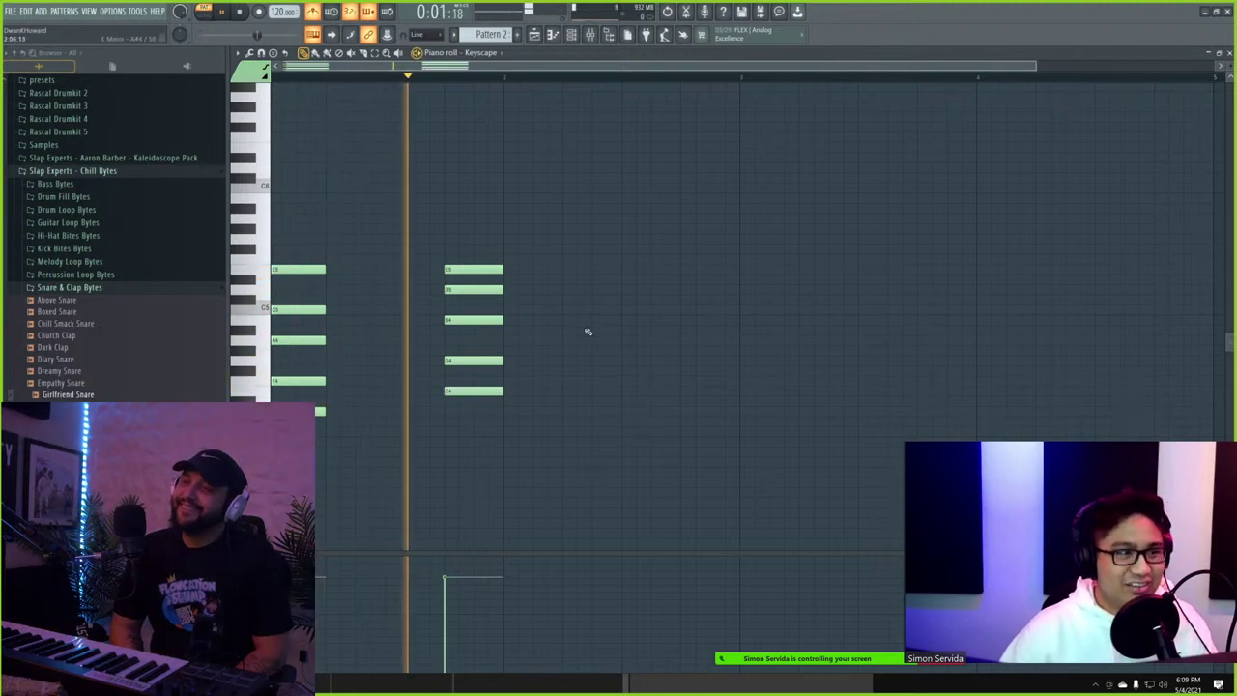
pyautogui.press('space')
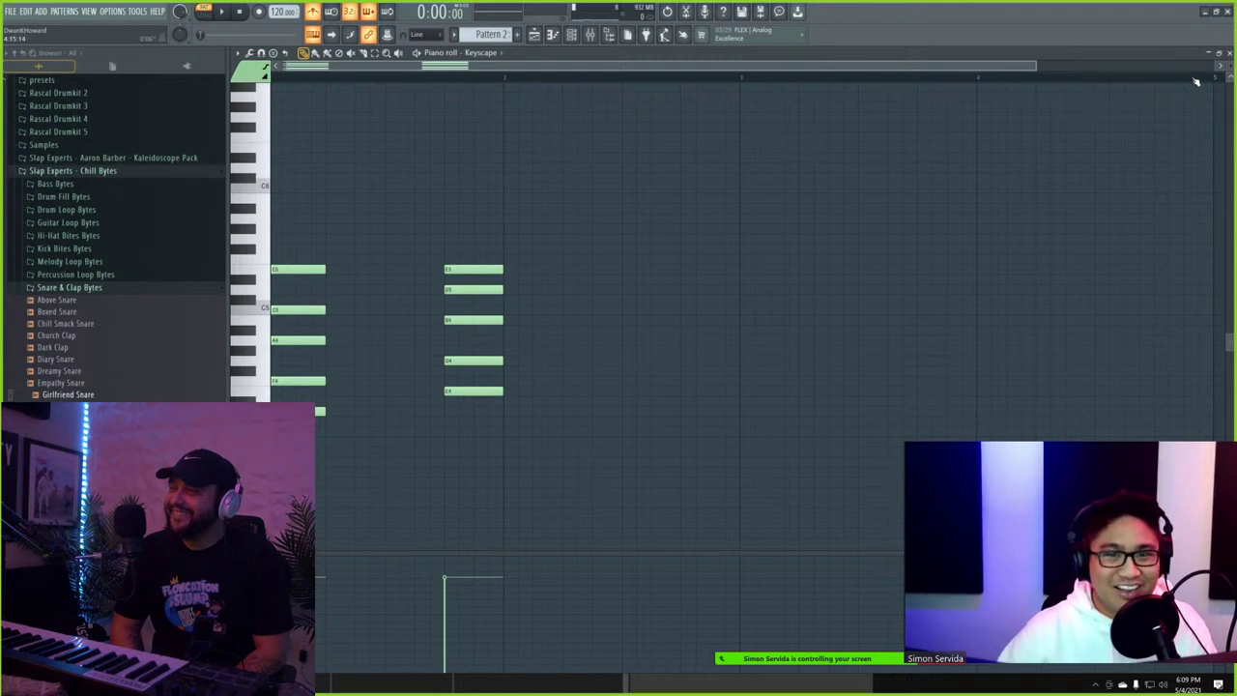
# - Set the piano roll's time selection to cover bars 1 to 4 and play back the two chords
pyautogui.moveTo(1217, 81); pyautogui.dragTo(654, 258)
pyautogui.press('space')
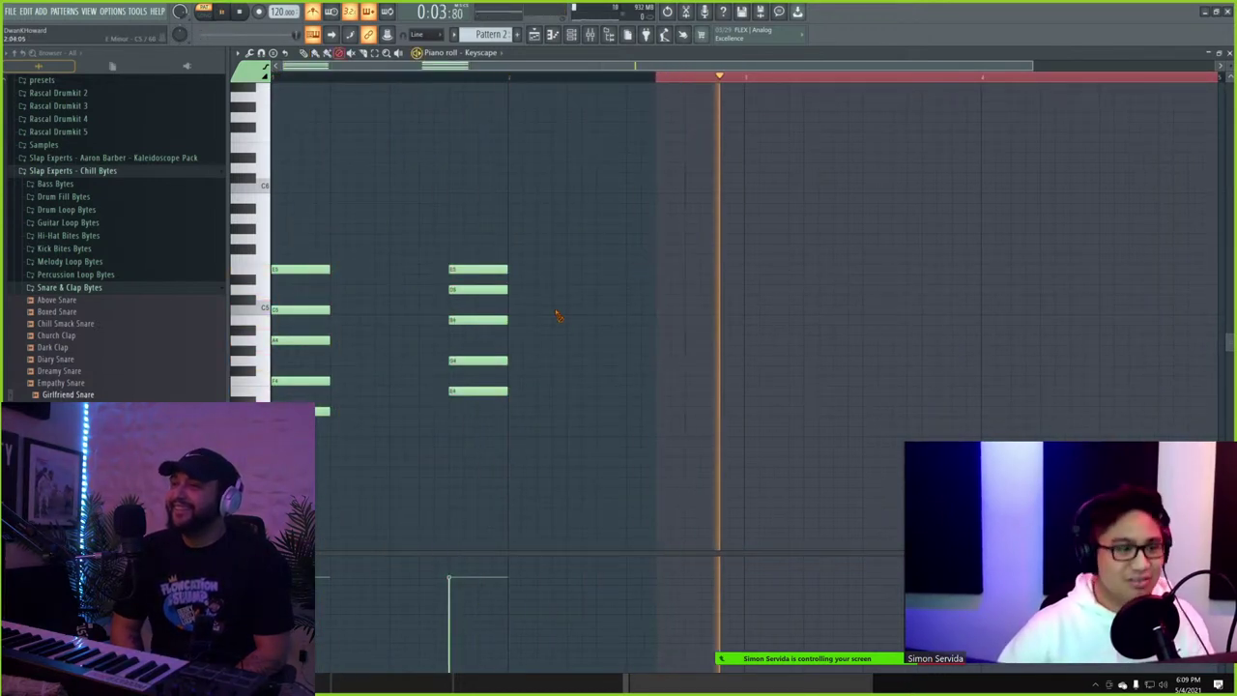
pyautogui.press('space')
pyautogui.moveTo(655, 75); pyautogui.dragTo(266, 84)
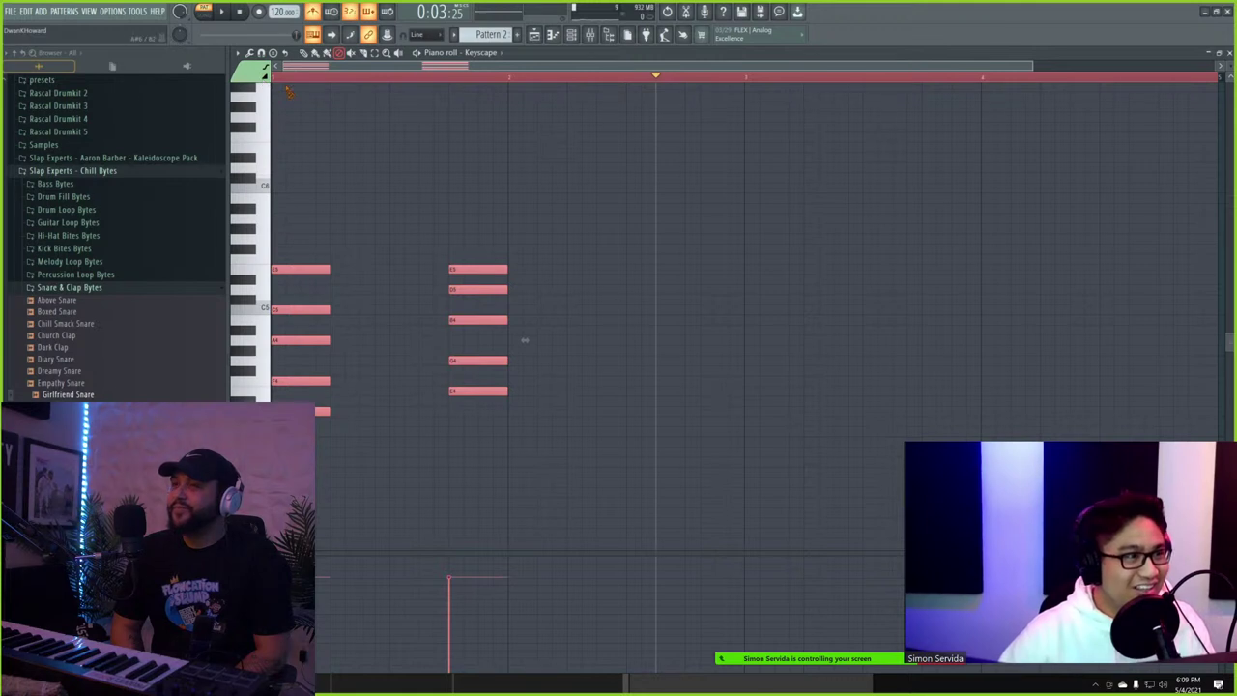
pyautogui.click(305, 170)
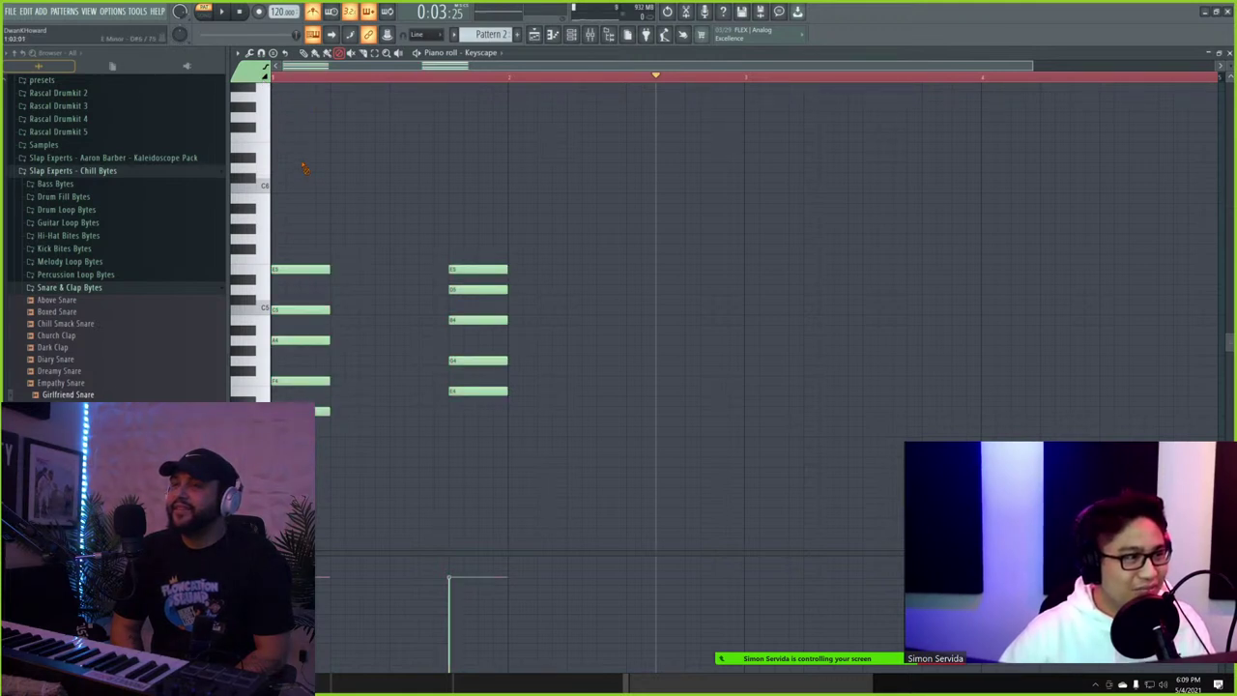
pyautogui.press('space')
pyautogui.click(241, 12)
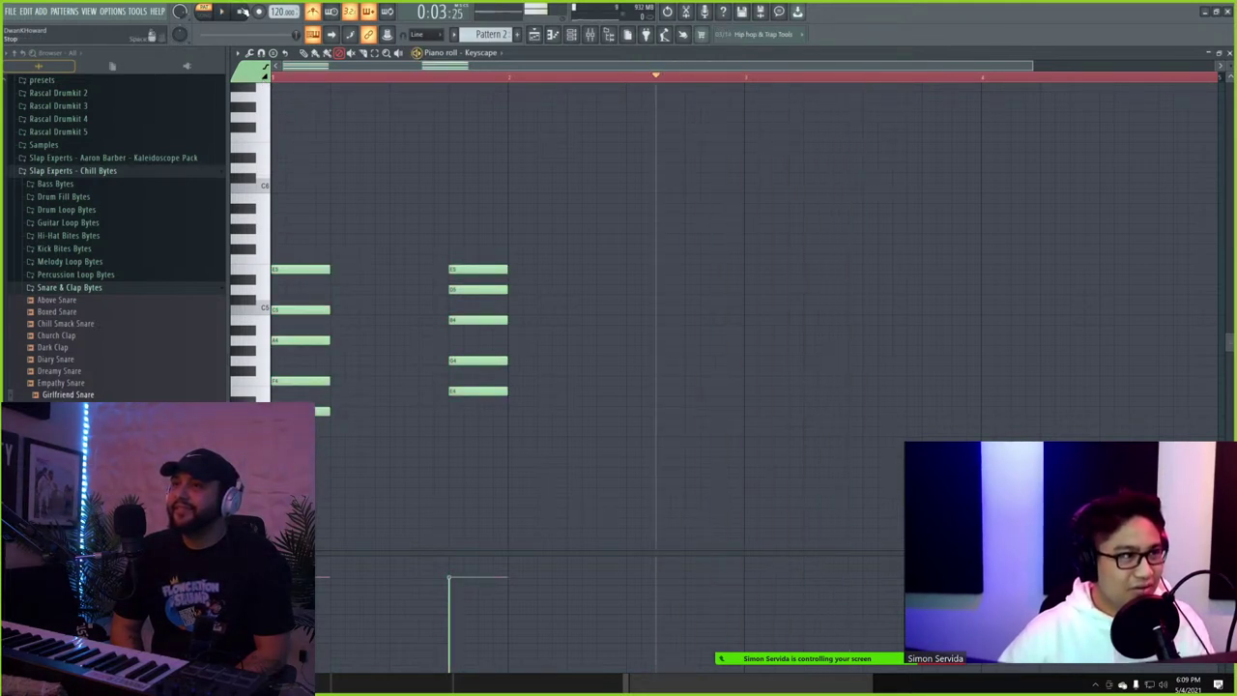
pyautogui.press('space')
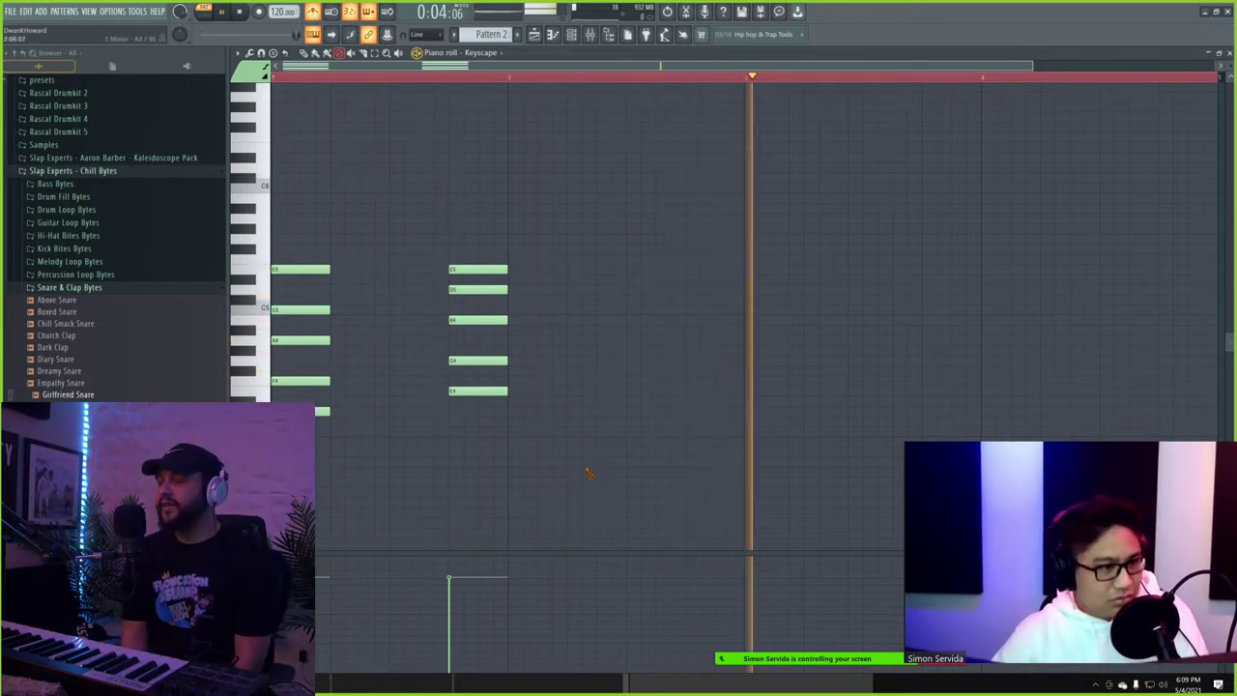
pyautogui.moveTo(588, 475); pyautogui.dragTo(273, 224)
pyautogui.press('space')
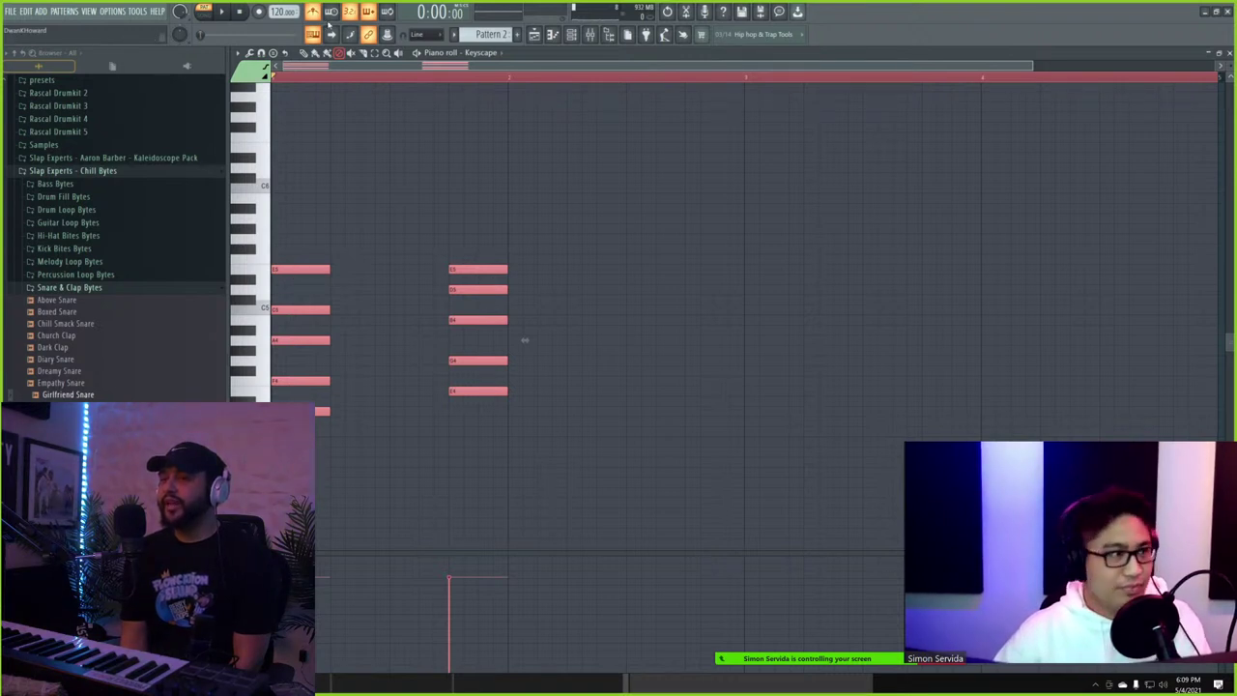
pyautogui.hotkey('ctrl', 'b')
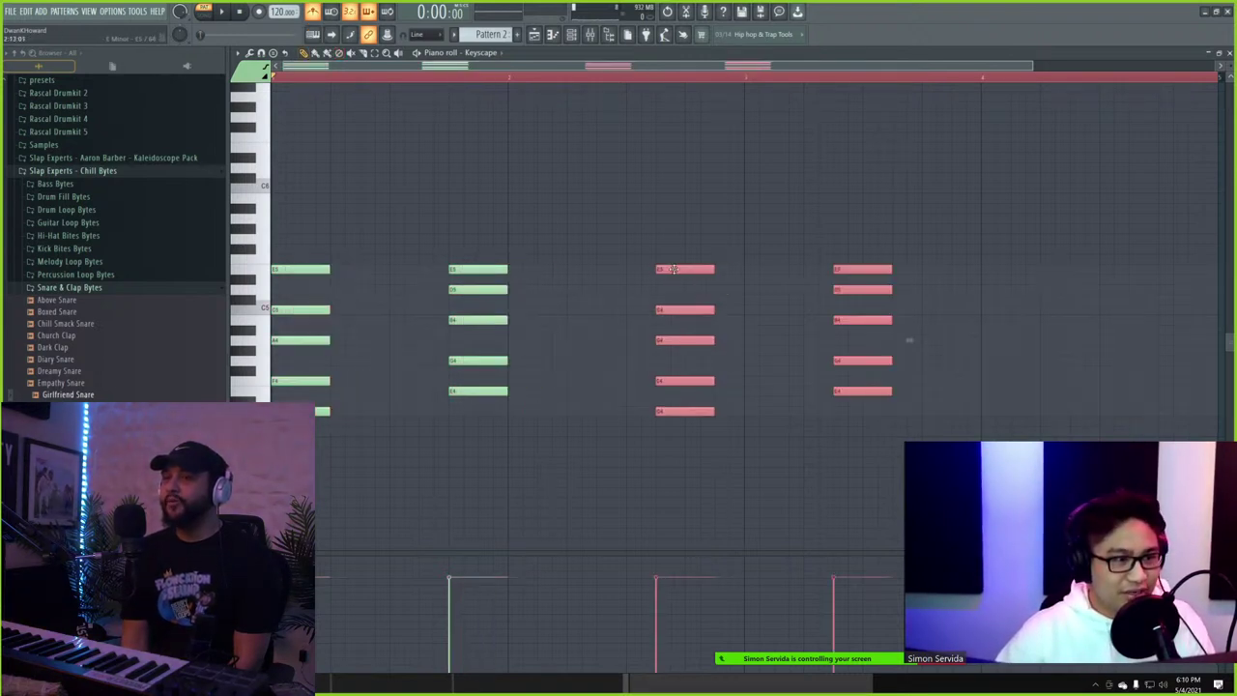
pyautogui.hotkey('ctrl', 'z')
# - Copy the second chord to beat three of bar 2 and listen to the progression
pyautogui.moveTo(554, 475); pyautogui.dragTo(460, 183)
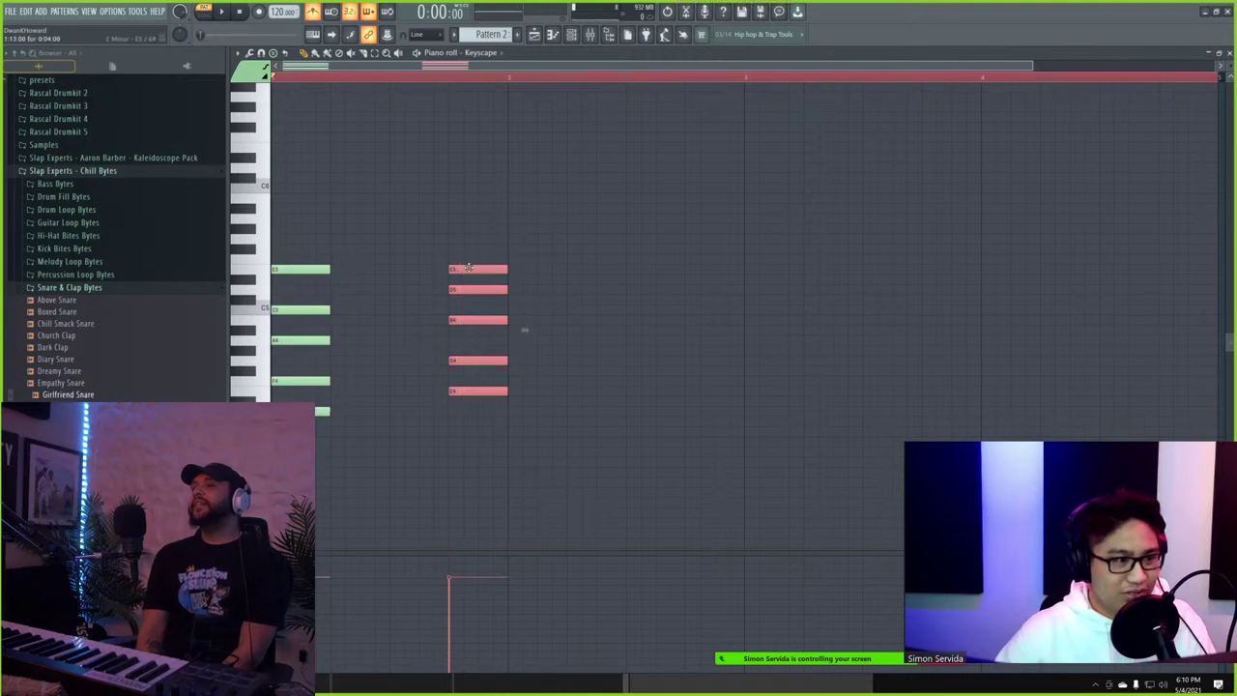
pyautogui.moveTo(464, 267); pyautogui.dragTo(645, 268)
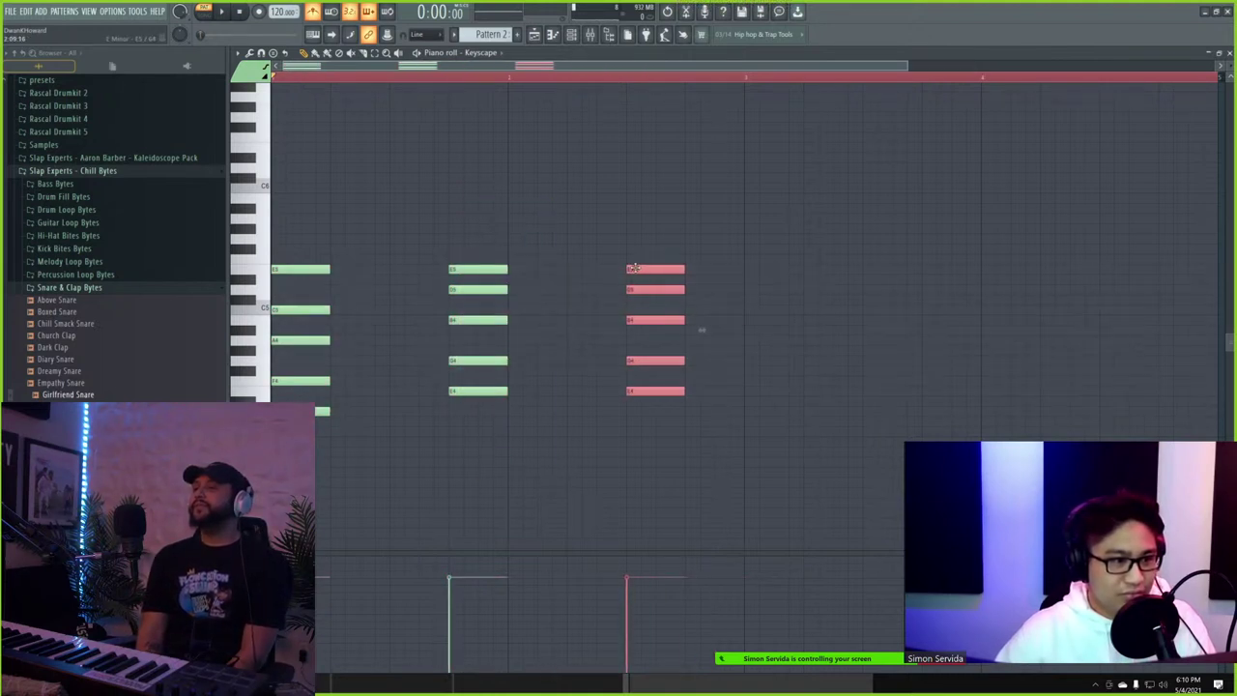
pyautogui.press('space')
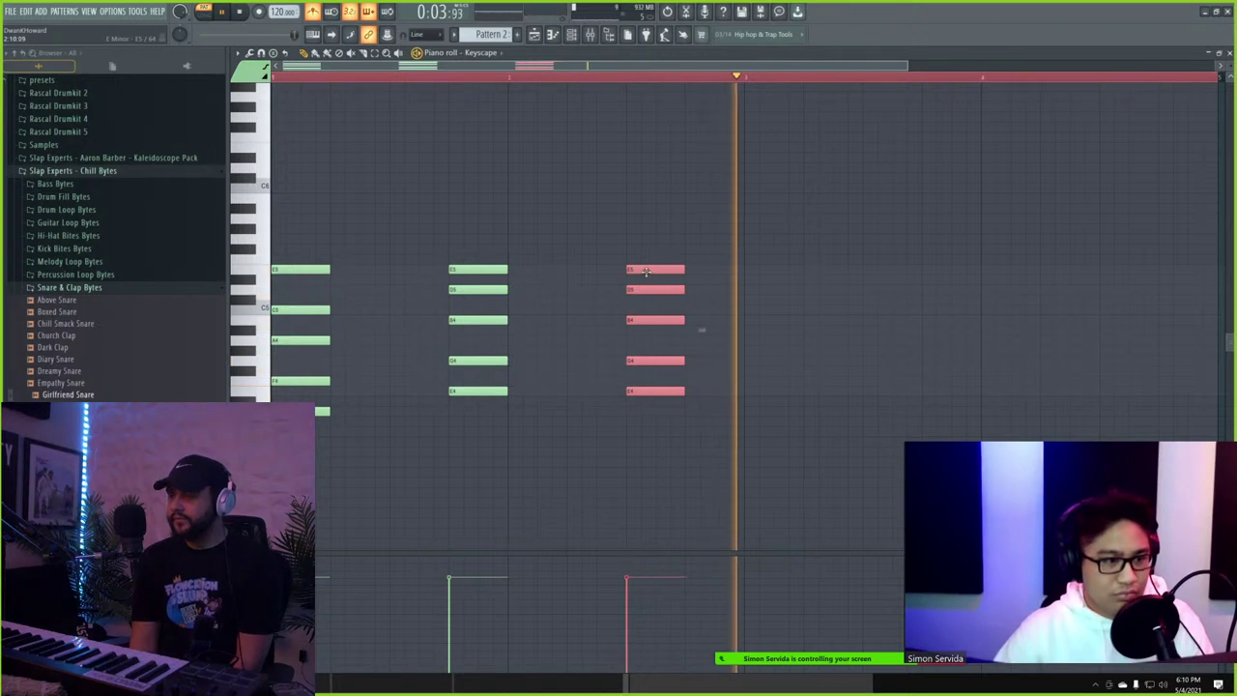
pyautogui.click(513, 78)
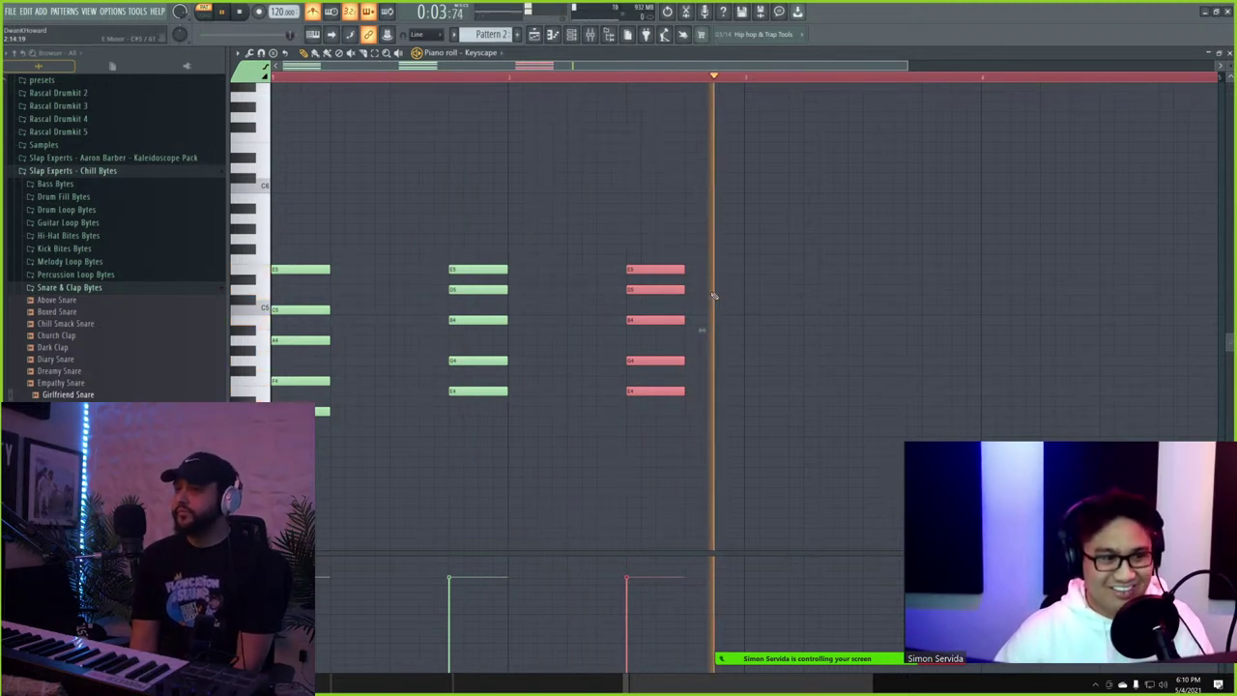
pyautogui.press('space')
# - Move the copied chord half a beat earlier, duplicate it one beat after, and add a half-beat A3 note at the end of bar 2
pyautogui.press('space')
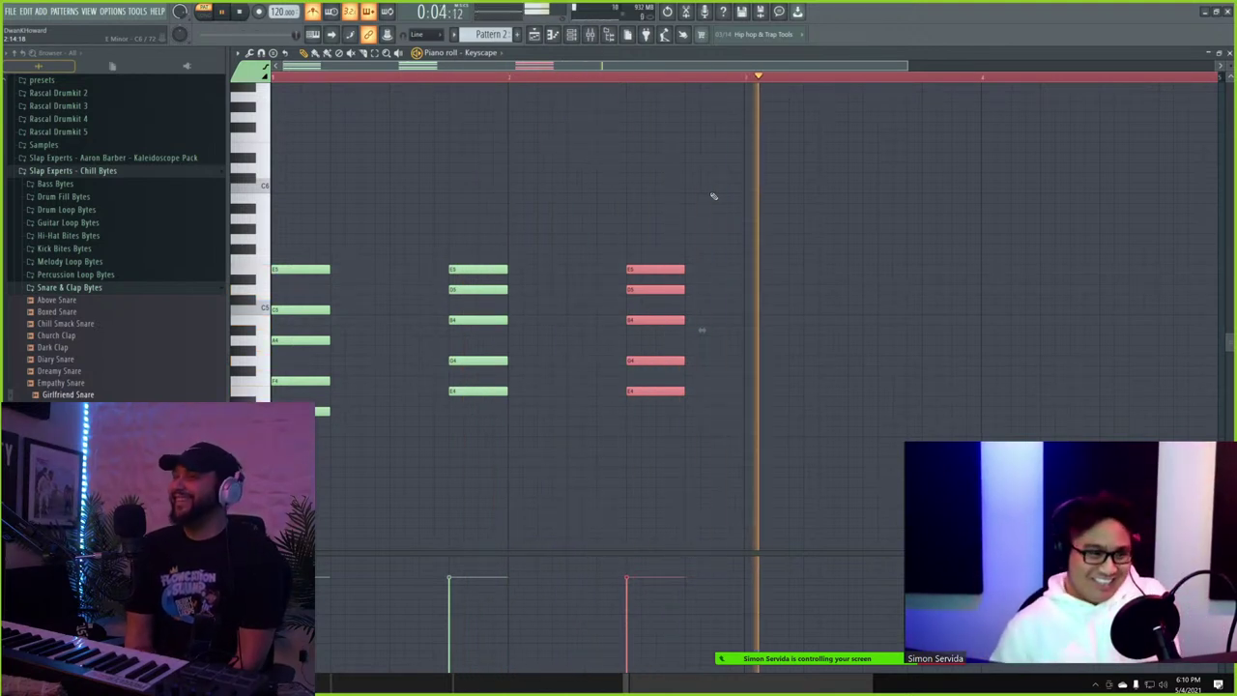
pyautogui.press('space')
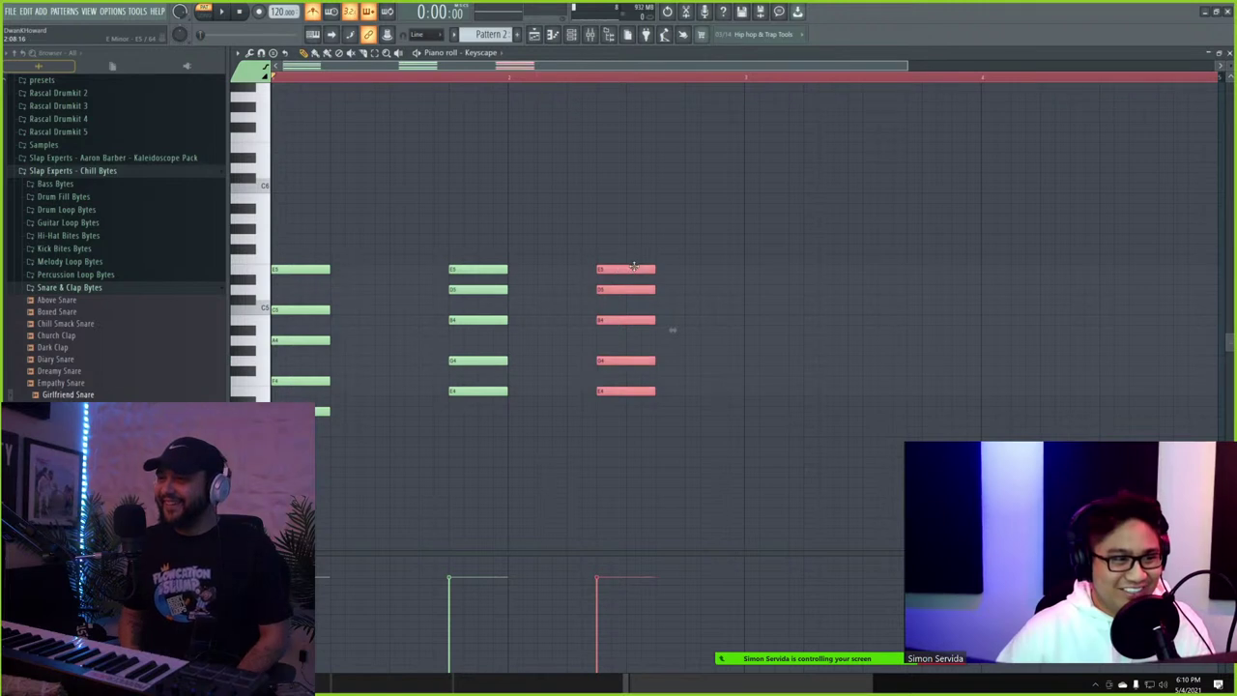
pyautogui.moveTo(633, 268); pyautogui.dragTo(678, 269)
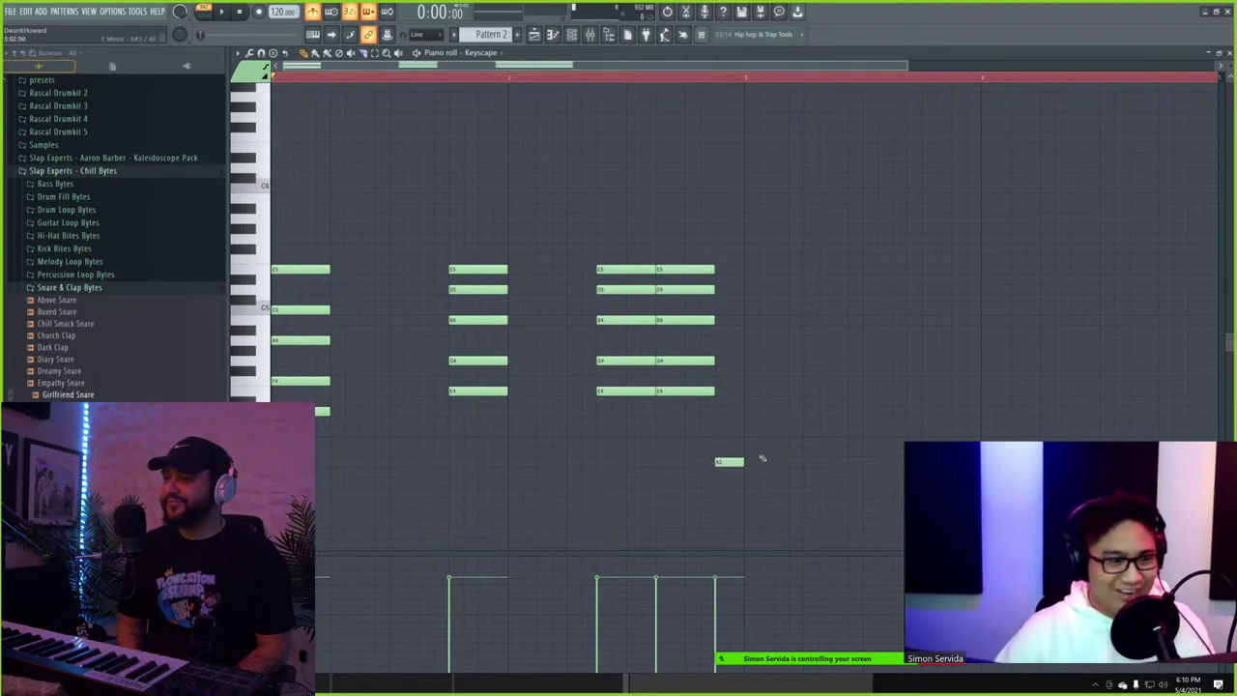
# - Add one-beat bass notes: D3 under the first chord and at the start of bar 3, and E3 under each of the other three chords
pyautogui.scroll(-2, 810, 500)
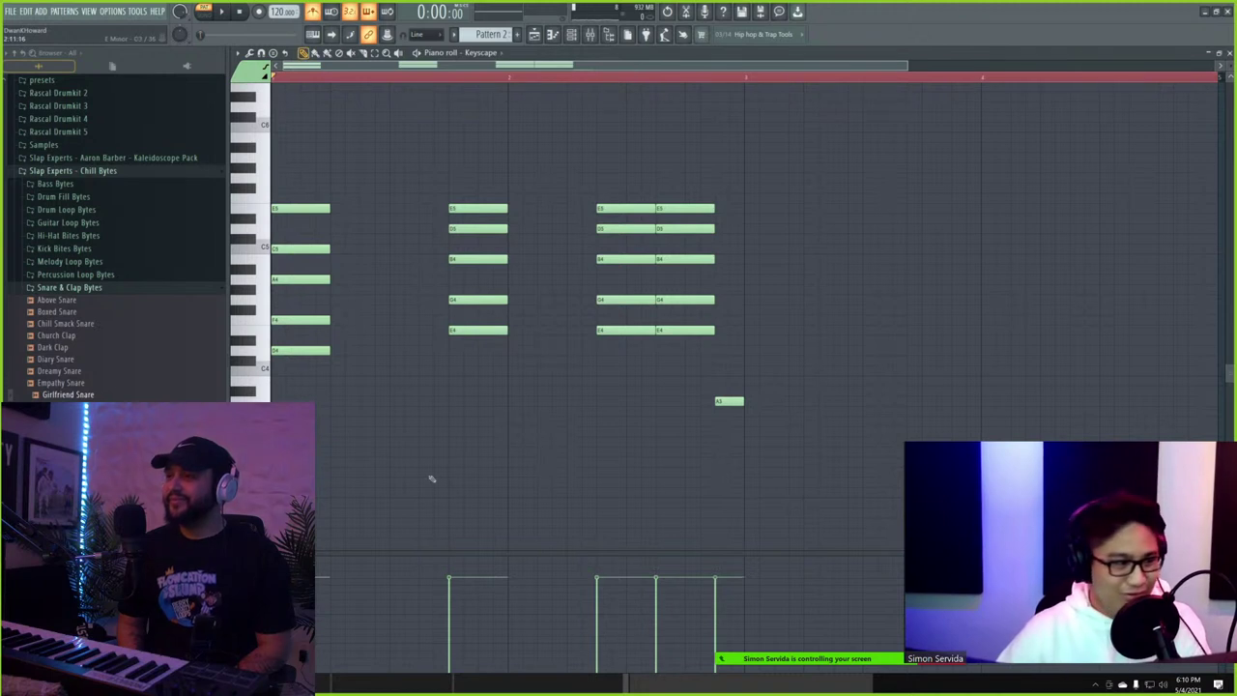
pyautogui.press('space')
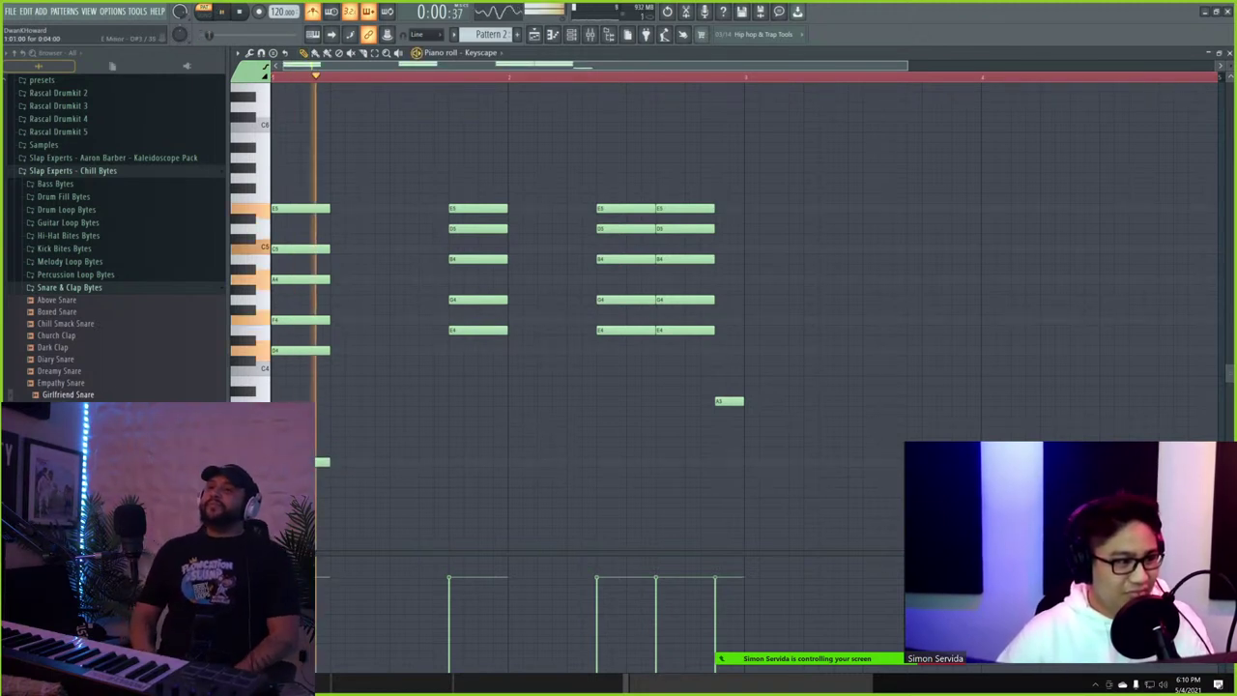
pyautogui.click(749, 473)
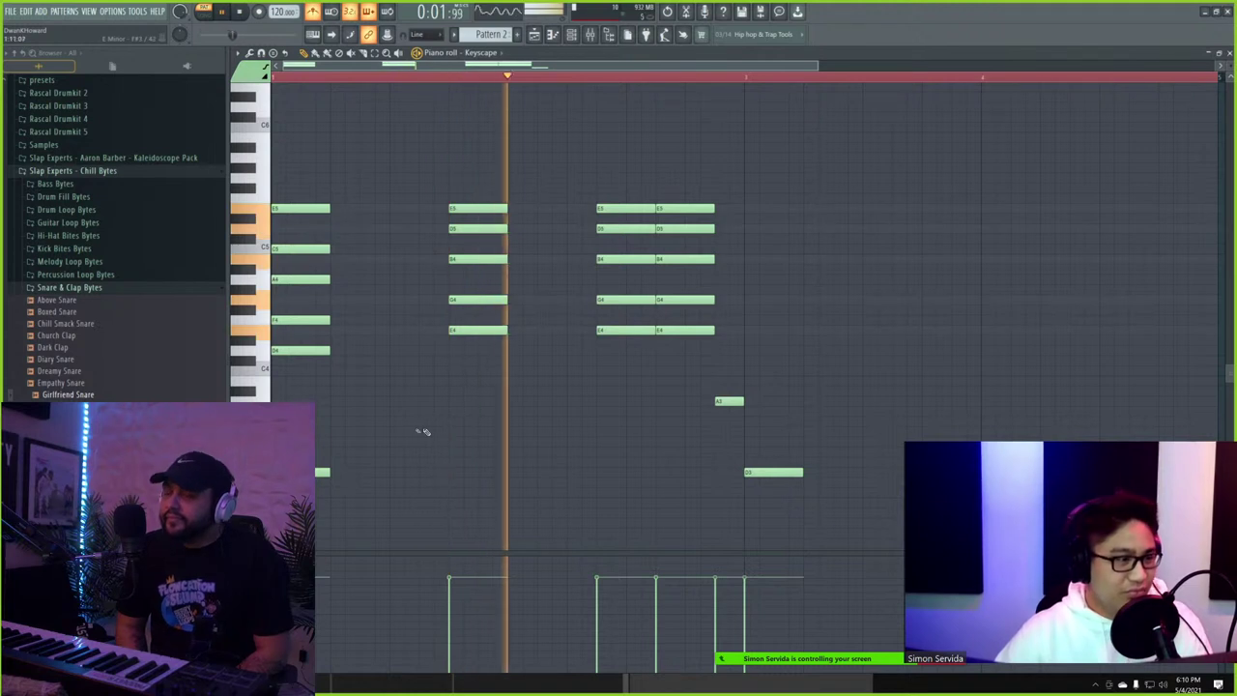
pyautogui.press('space')
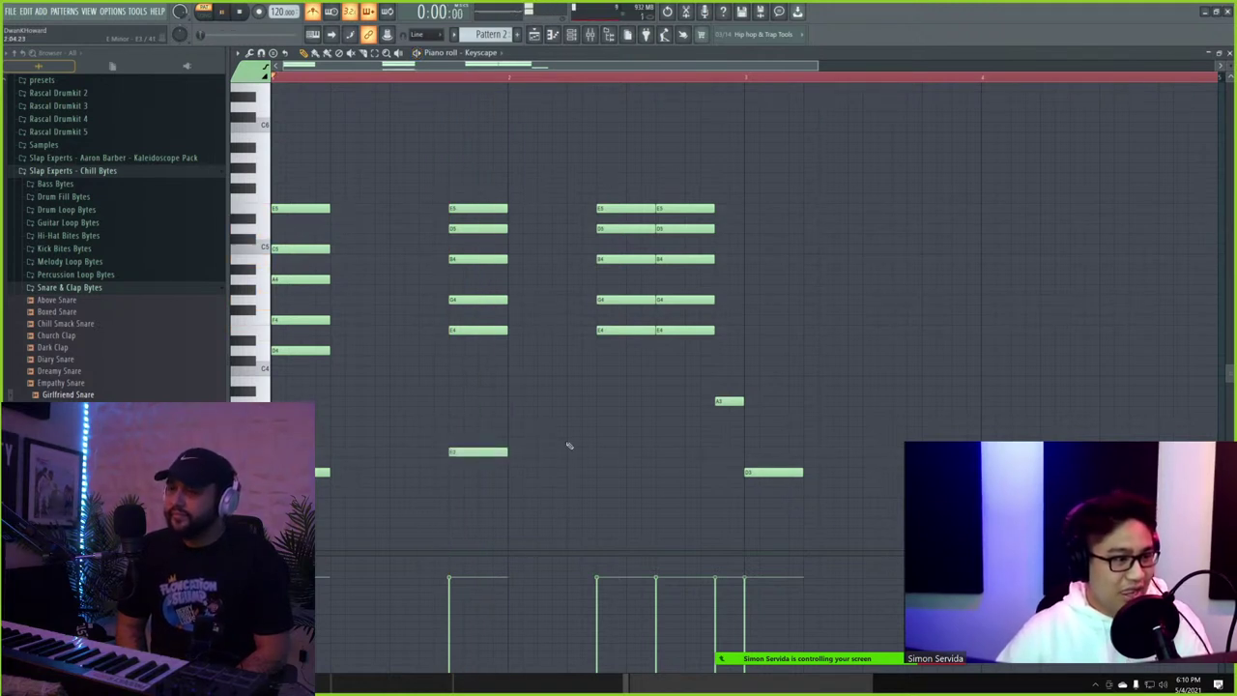
pyautogui.press('space')
pyautogui.click(604, 451)
pyautogui.click(659, 452)
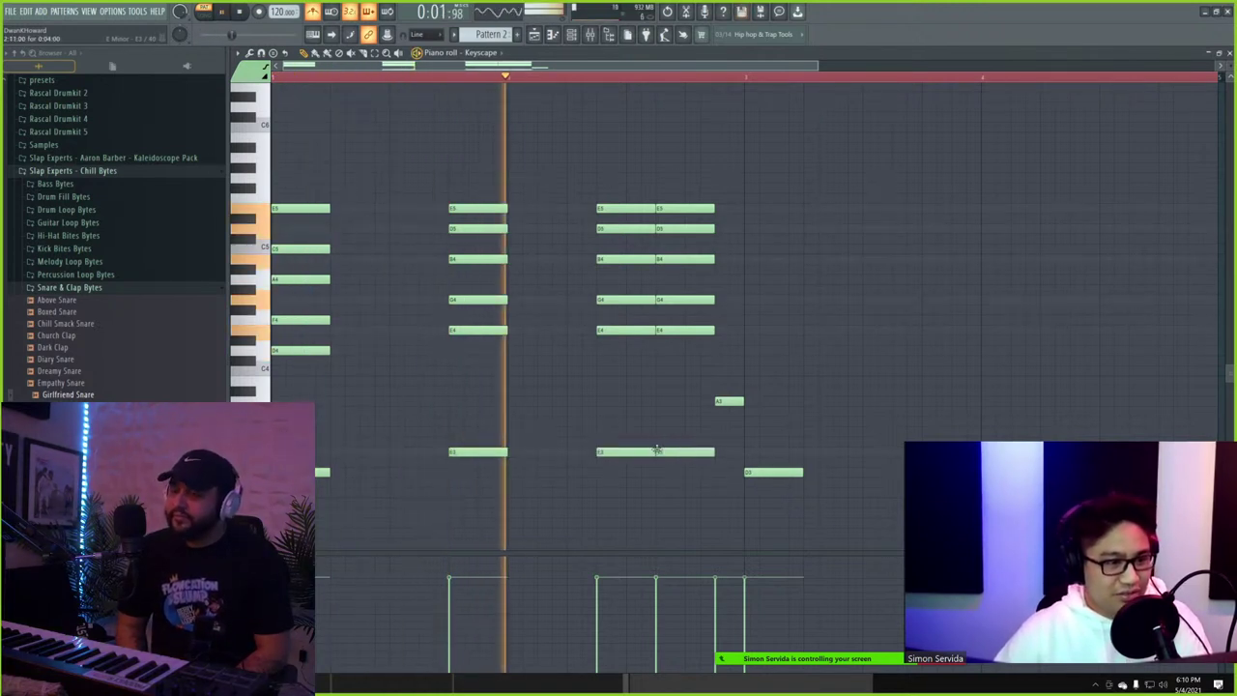
# - Shorten the two bar 2 chords and their E3 bass notes to half a beat each
pyautogui.moveTo(606, 525); pyautogui.dragTo(688, 164)
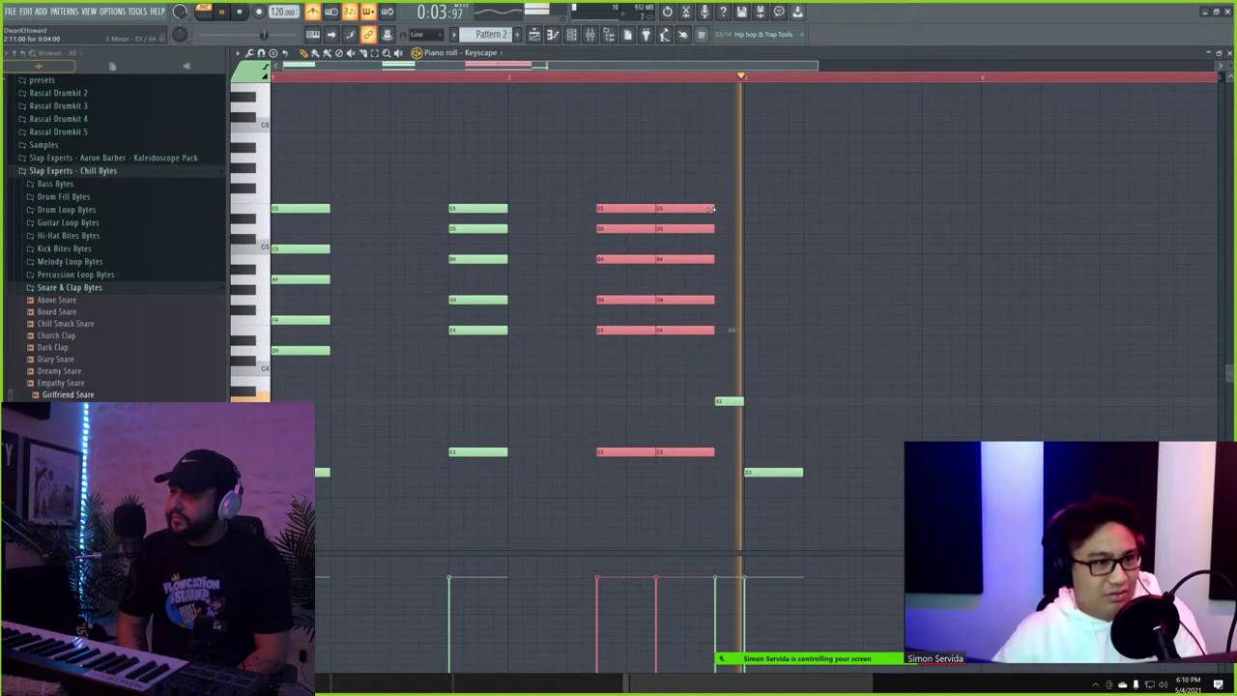
pyautogui.moveTo(713, 208); pyautogui.dragTo(684, 207)
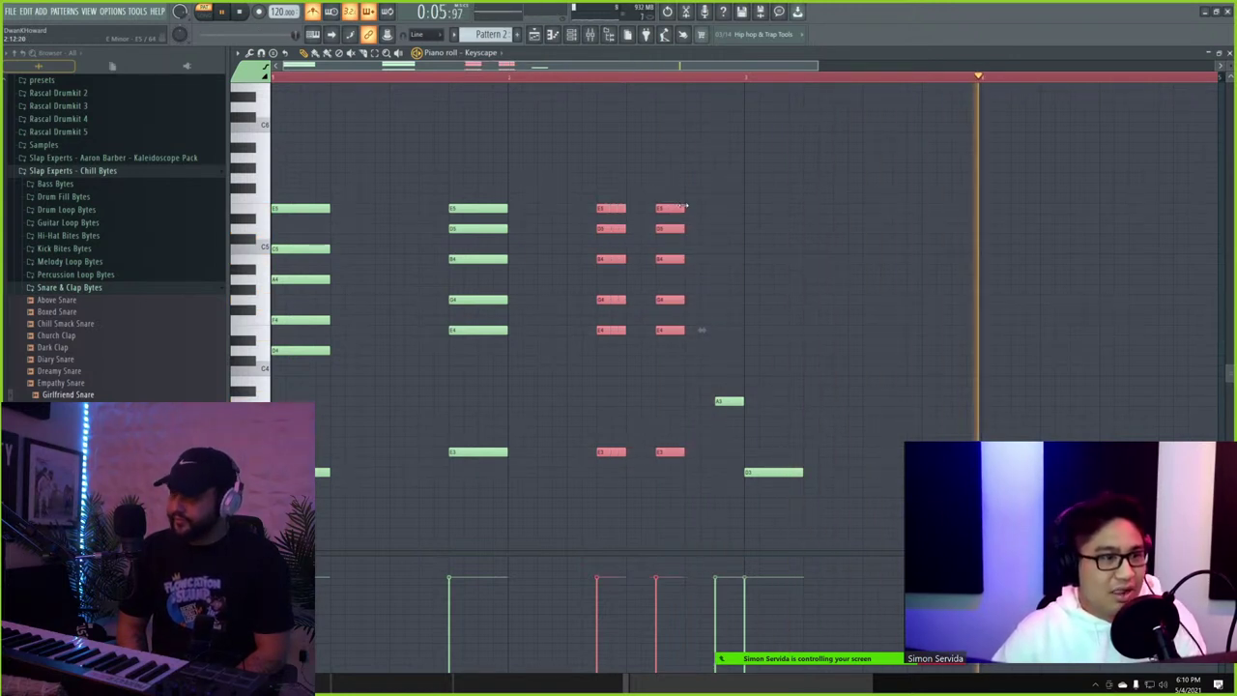
pyautogui.press('space')
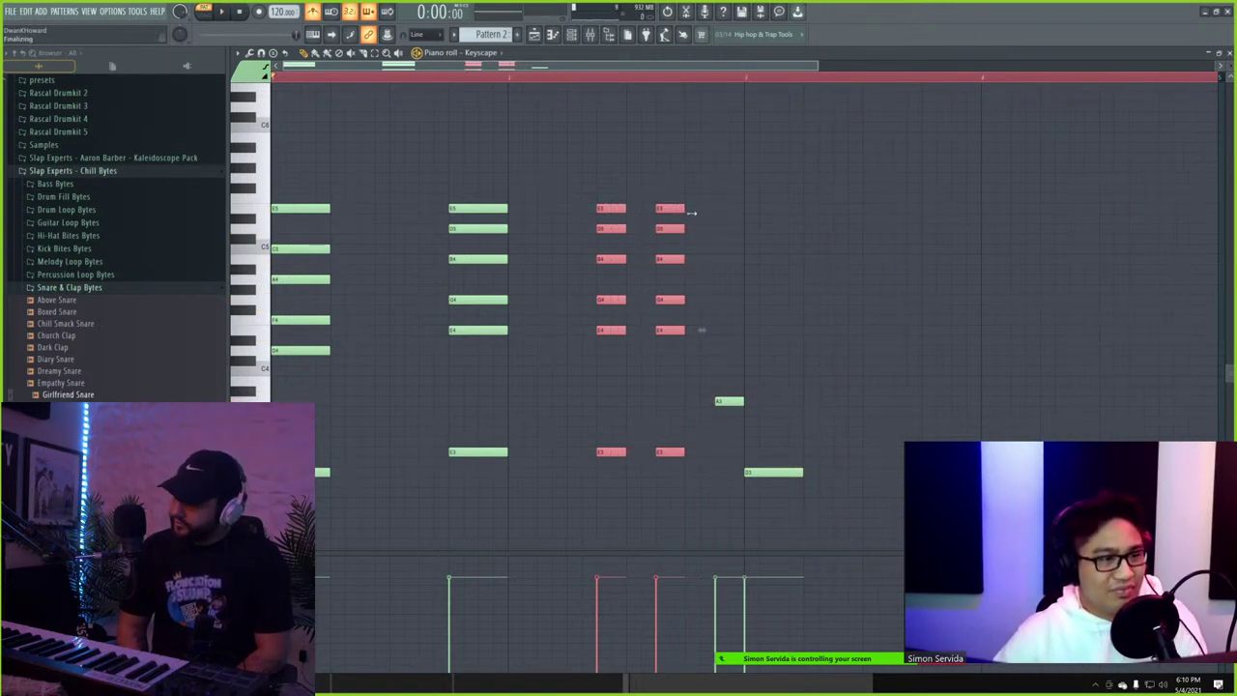
# - Delete the D3 note at bar 3 and duplicate the two-bar chord phrase into bars 3 and 4
pyautogui.press('space')
pyautogui.rightClick(788, 471)
pyautogui.hotkey('ctrl', 'a')
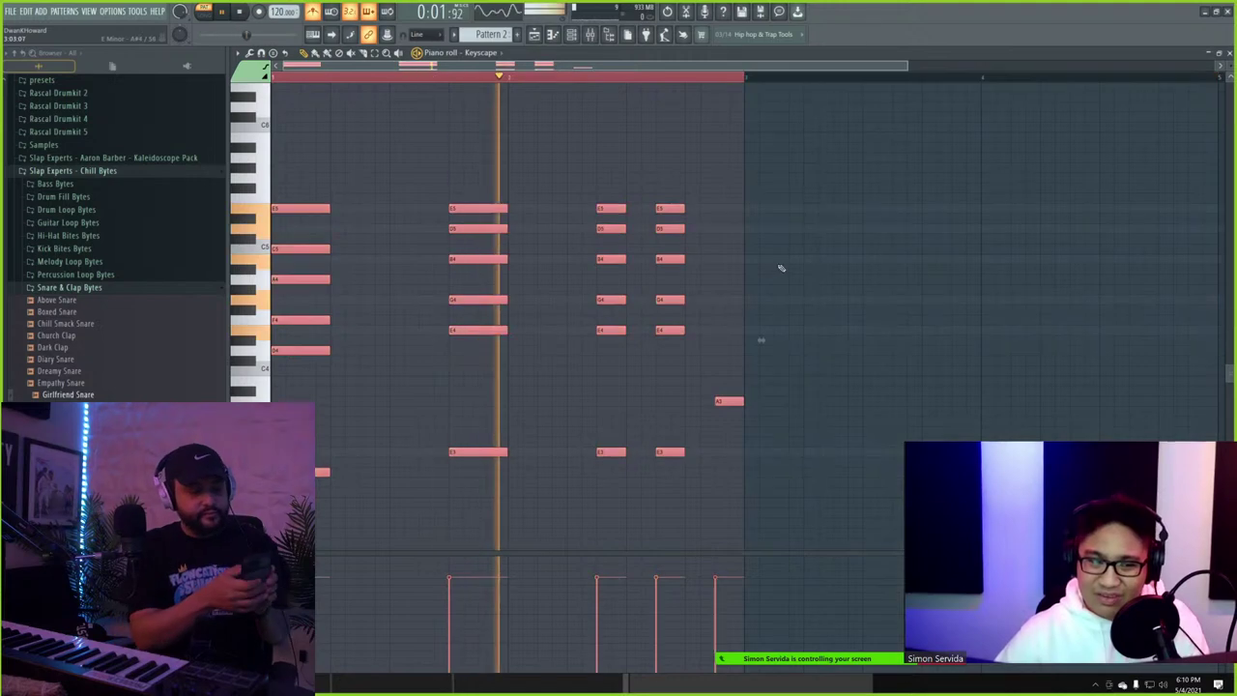
pyautogui.hotkey('ctrl', 'b')
# - Check Pattern 2's clip in the playlist, examine the repeated phrase in Keyscape's piano roll, and stop playback
pyautogui.press('F7')
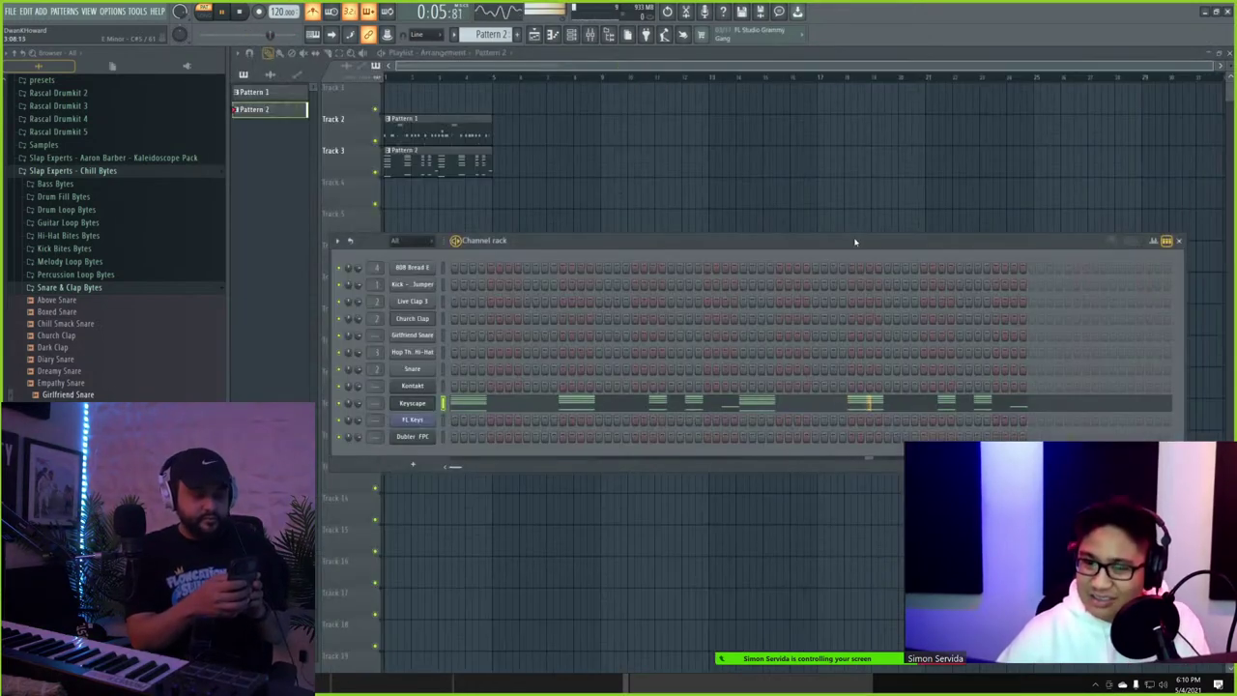
pyautogui.press('F6')
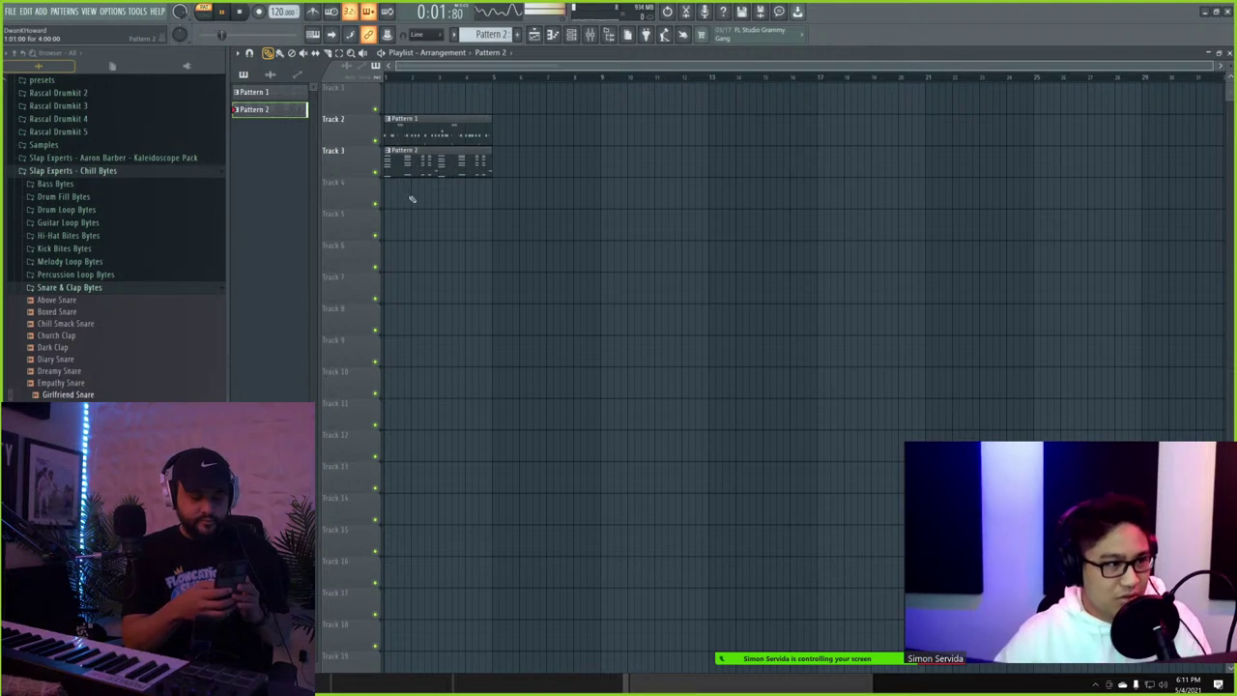
pyautogui.doubleClick(415, 164)
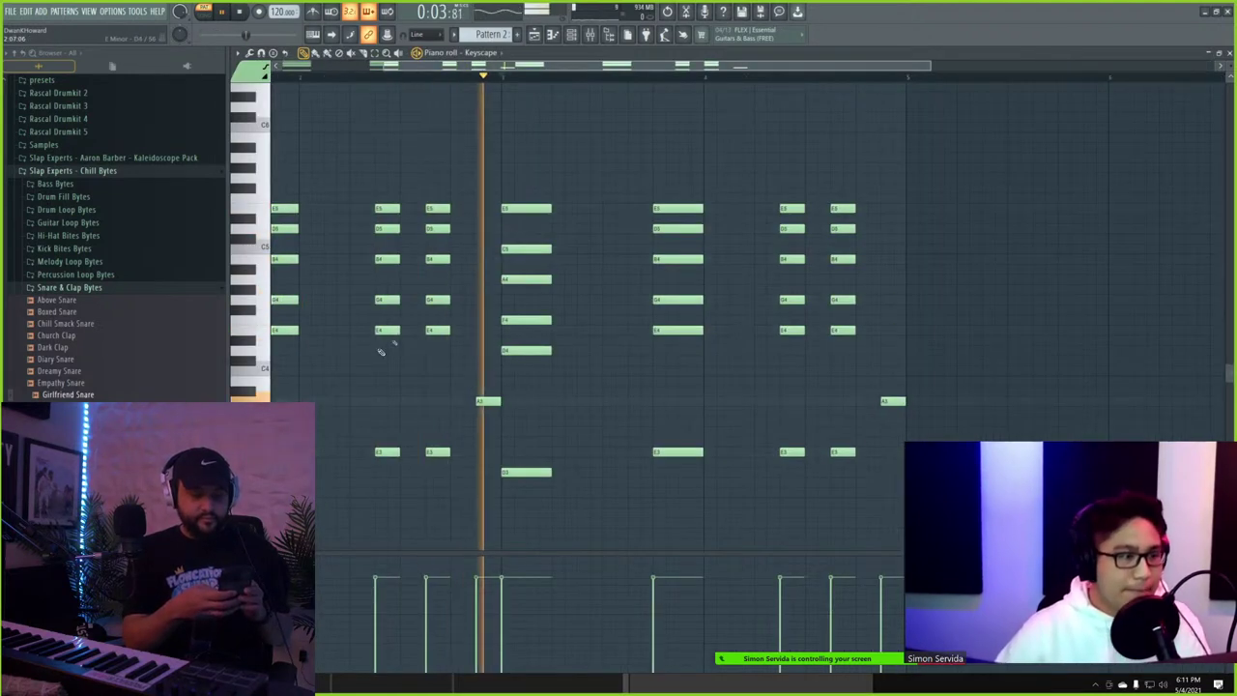
pyautogui.scroll(-4, 414, 299)
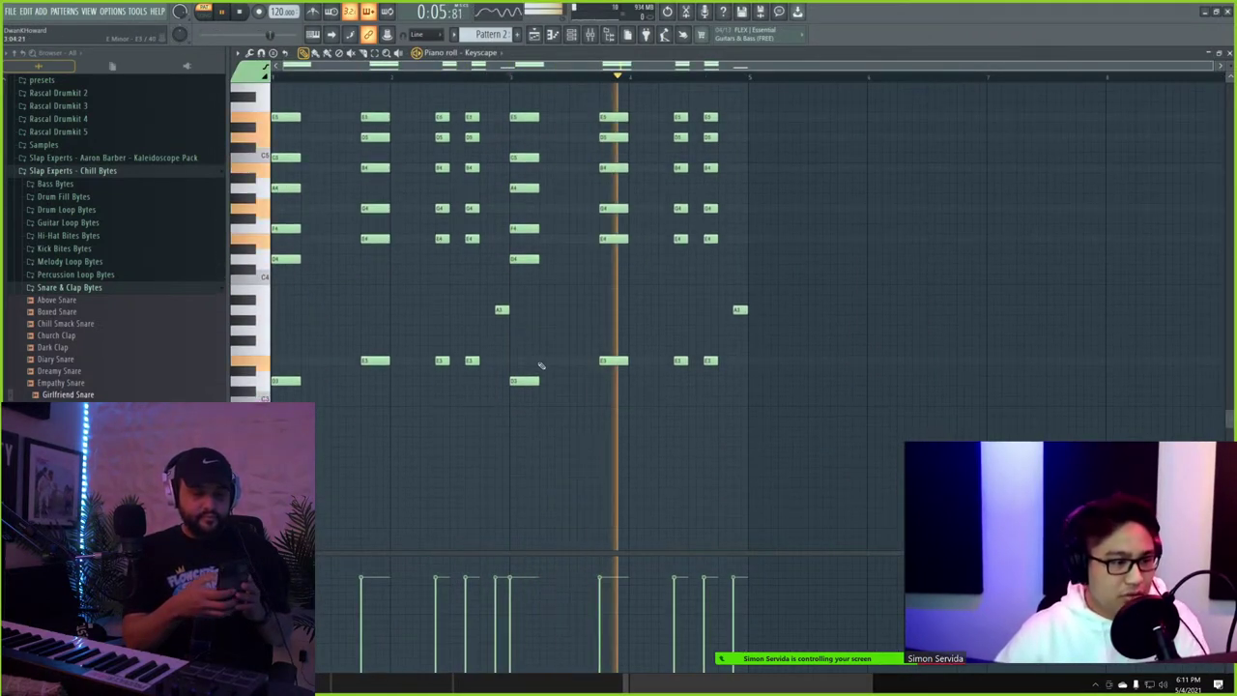
pyautogui.scroll(5, 512, 407)
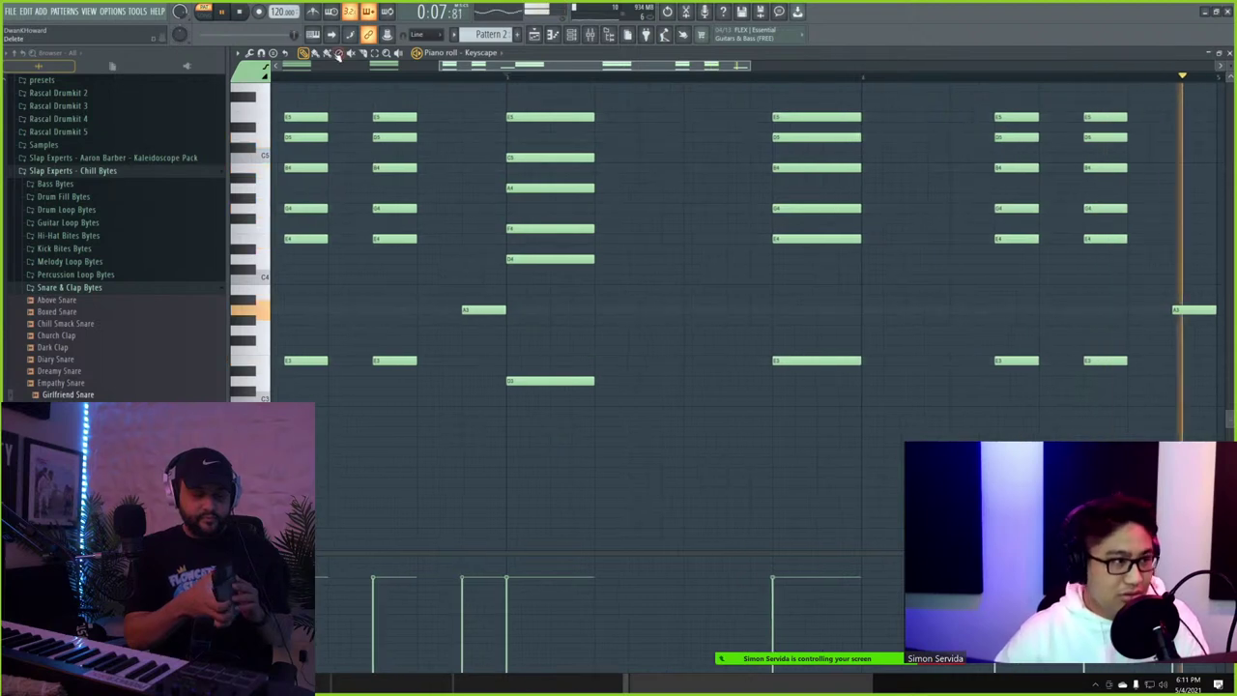
pyautogui.click(242, 12)
pyautogui.scroll(-5, 513, 169)
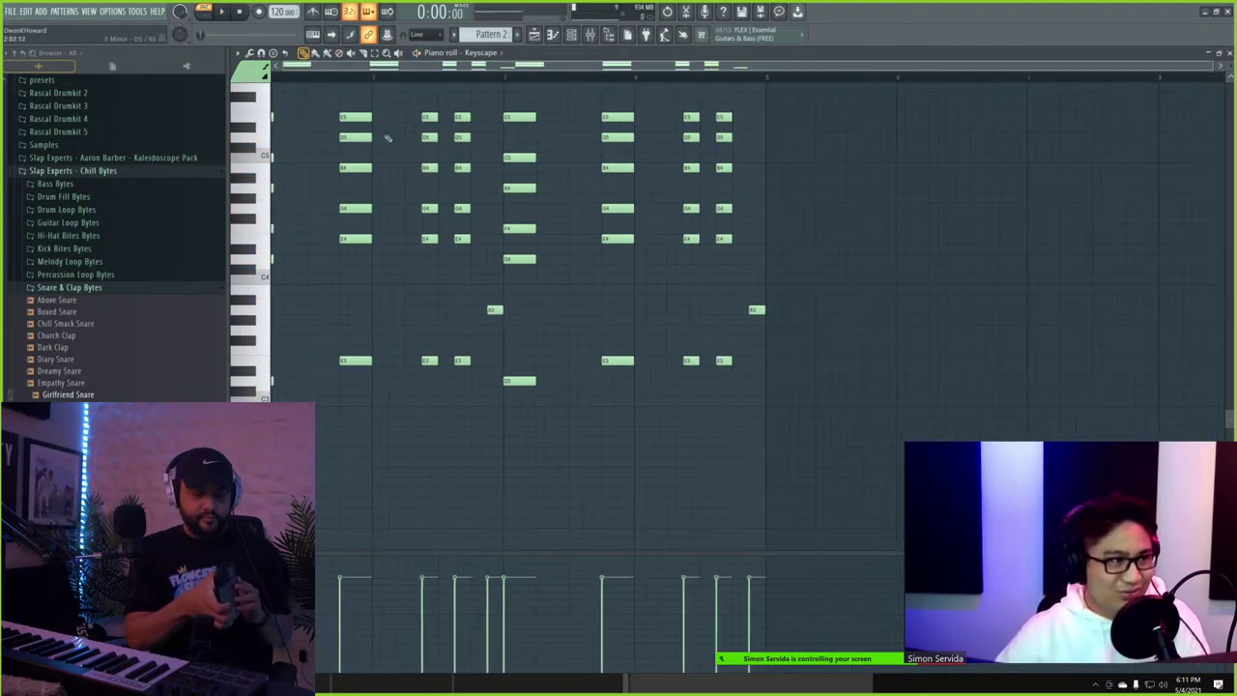
pyautogui.scroll(2, 559, 237)
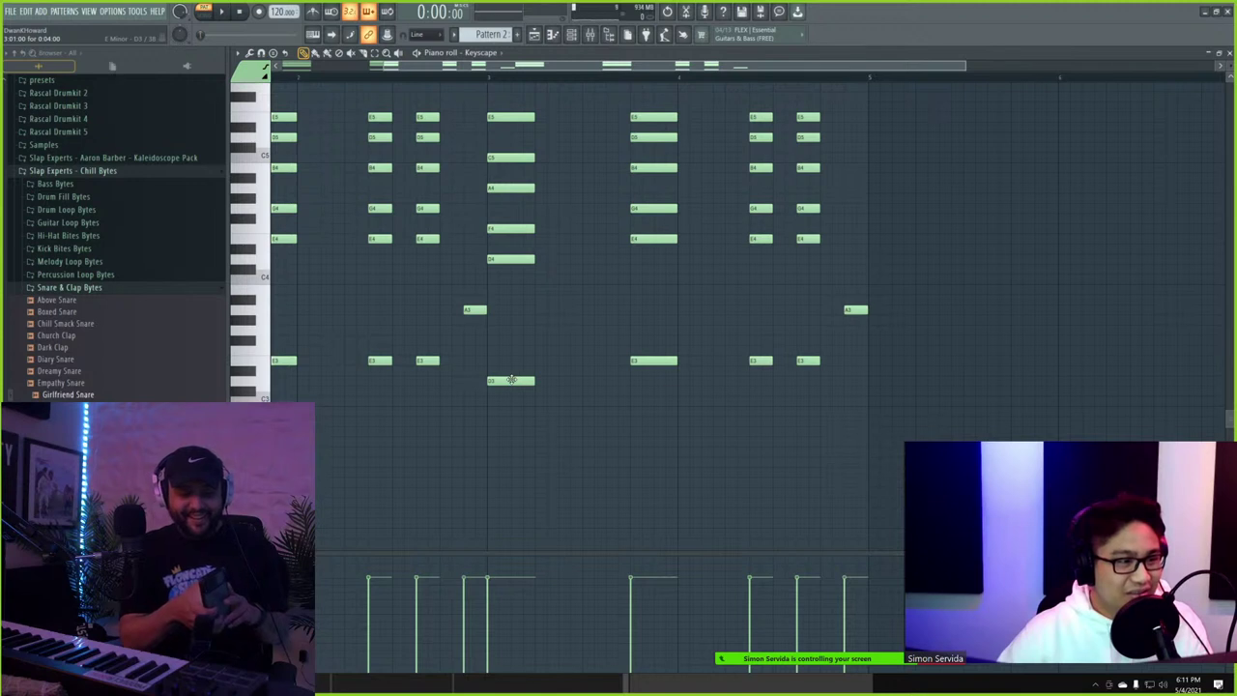
# - Try adding half-beat D4 and A3 passing notes in beat 3 of bar 3, leading into the next E chord
pyautogui.scroll(1, 575, 403)
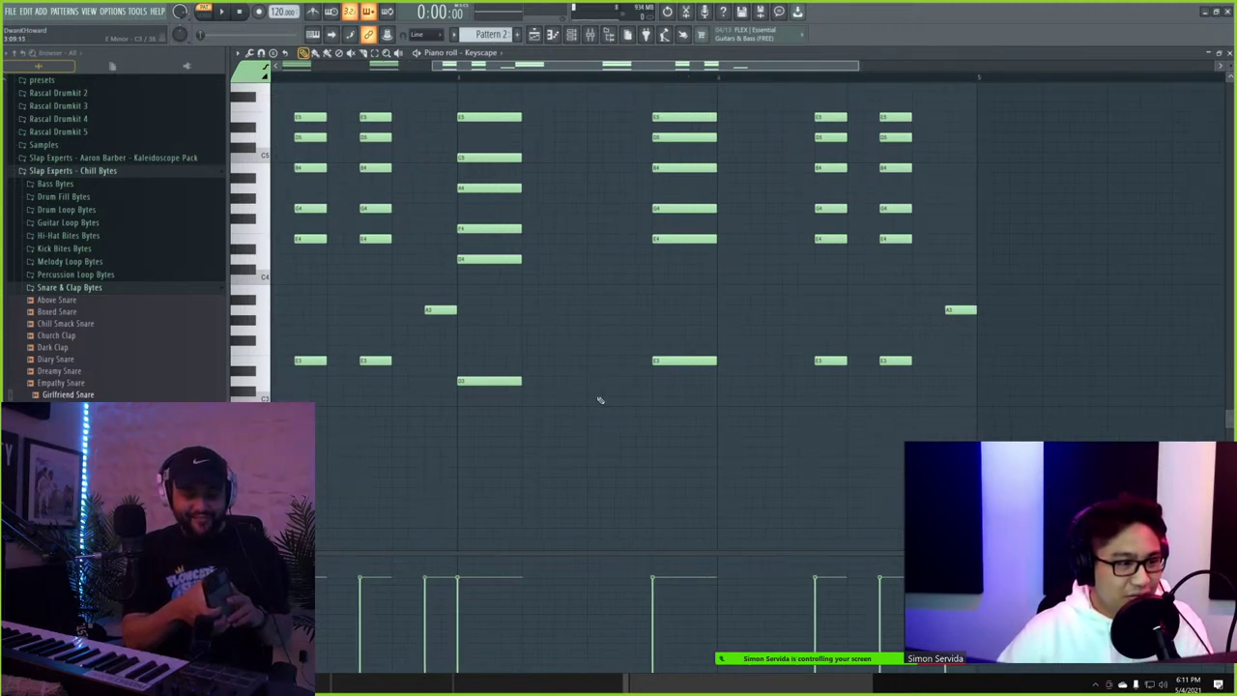
pyautogui.click(623, 404)
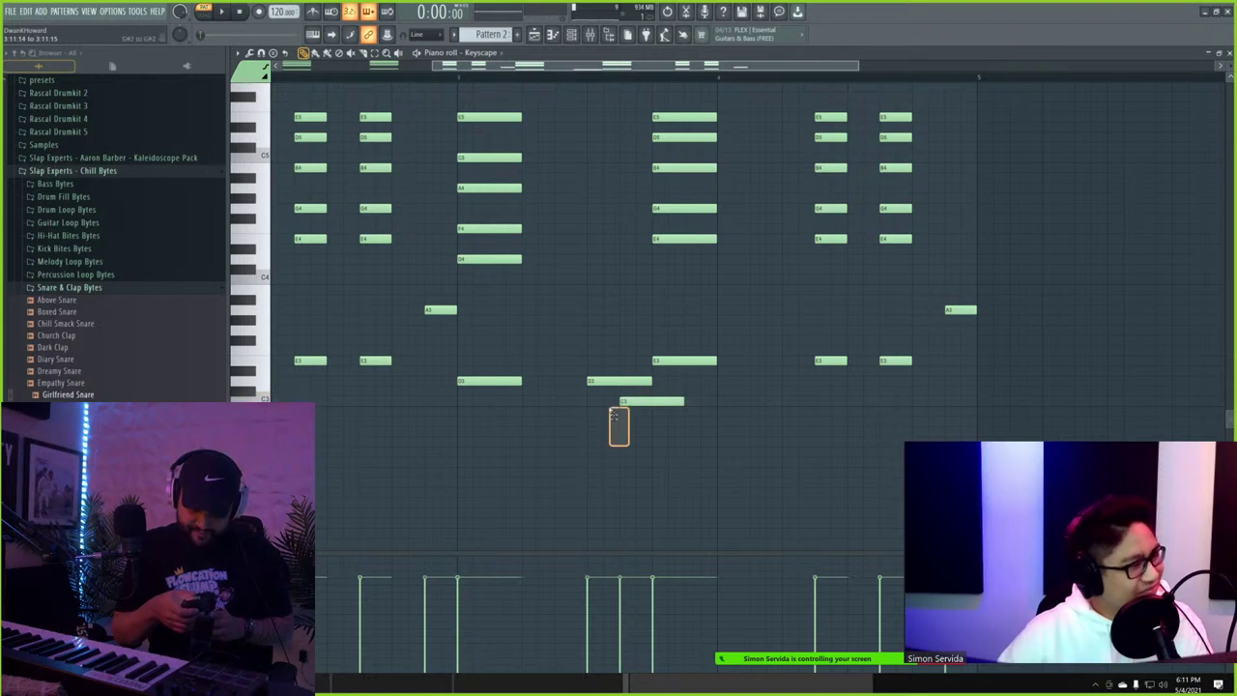
pyautogui.moveTo(612, 414); pyautogui.dragTo(602, 345)
pyautogui.hotkey('ctrl', 'Up')
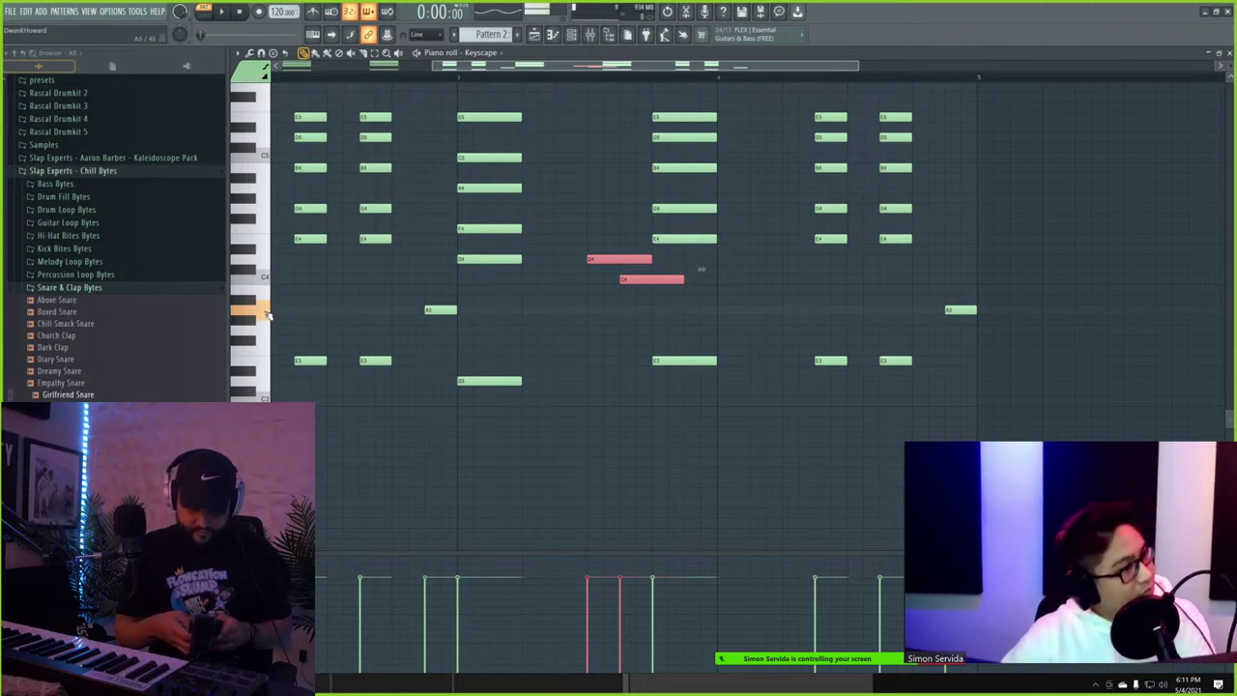
pyautogui.moveTo(591, 259); pyautogui.dragTo(640, 311)
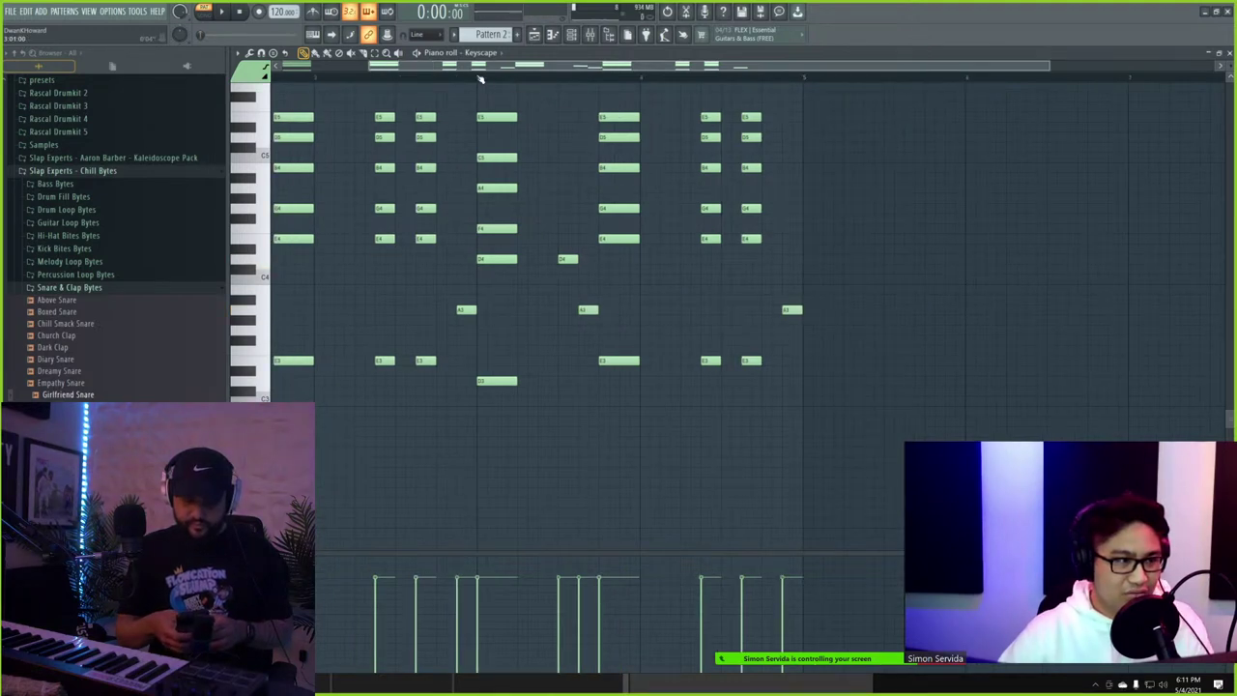
# - Audition the phrase from bar 3 and delete the two passing notes before the E chord
pyautogui.press('space')
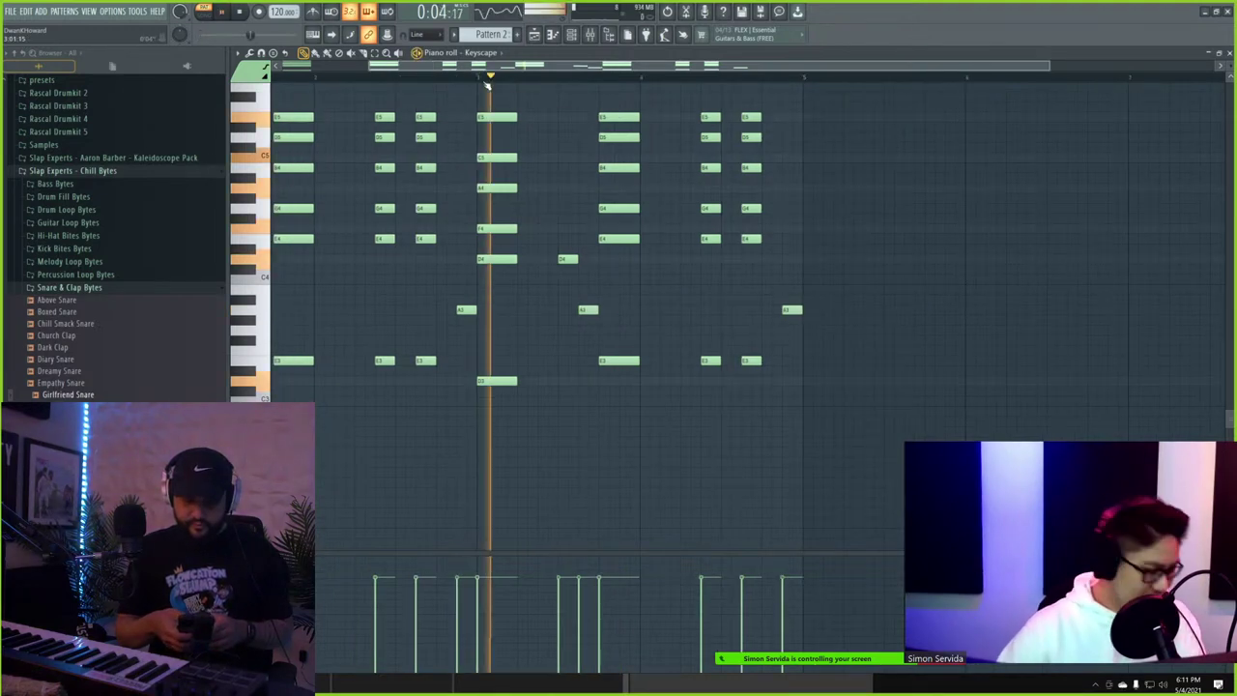
pyautogui.rightClick(586, 309)
pyautogui.rightClick(570, 259)
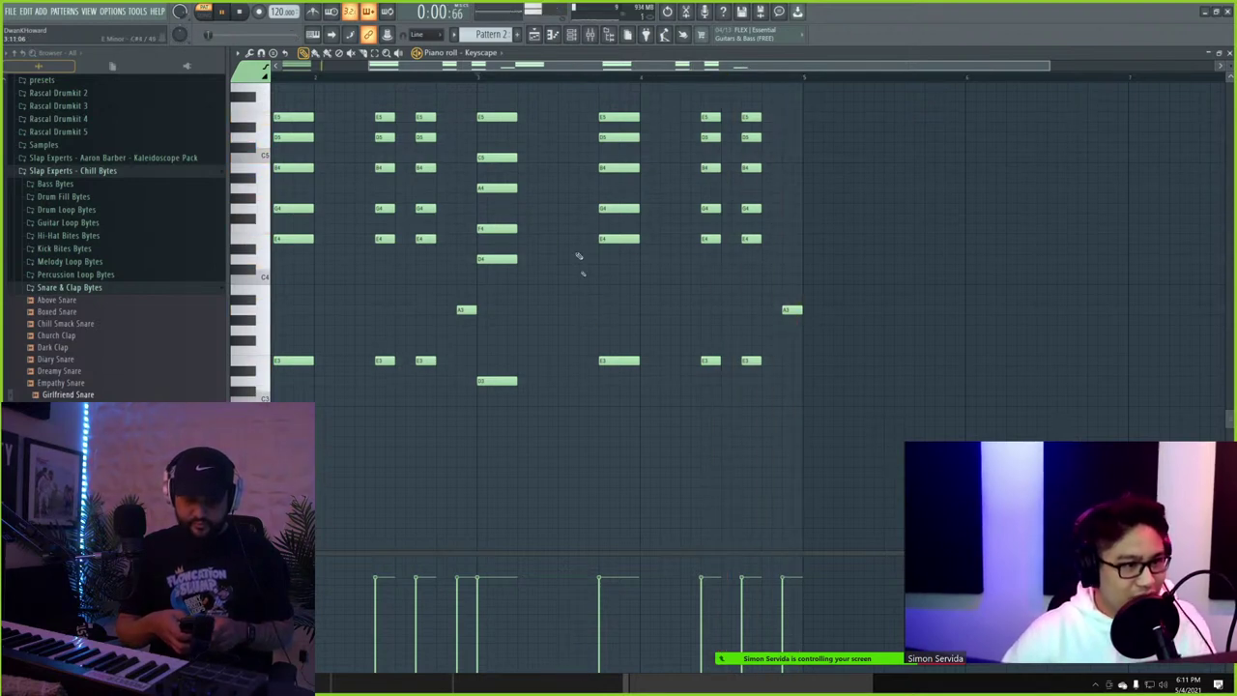
# - Close the piano roll, play both patterns together in song mode while watching the mixer levels, and stop playback
pyautogui.click(1228, 53)
pyautogui.press('F6')
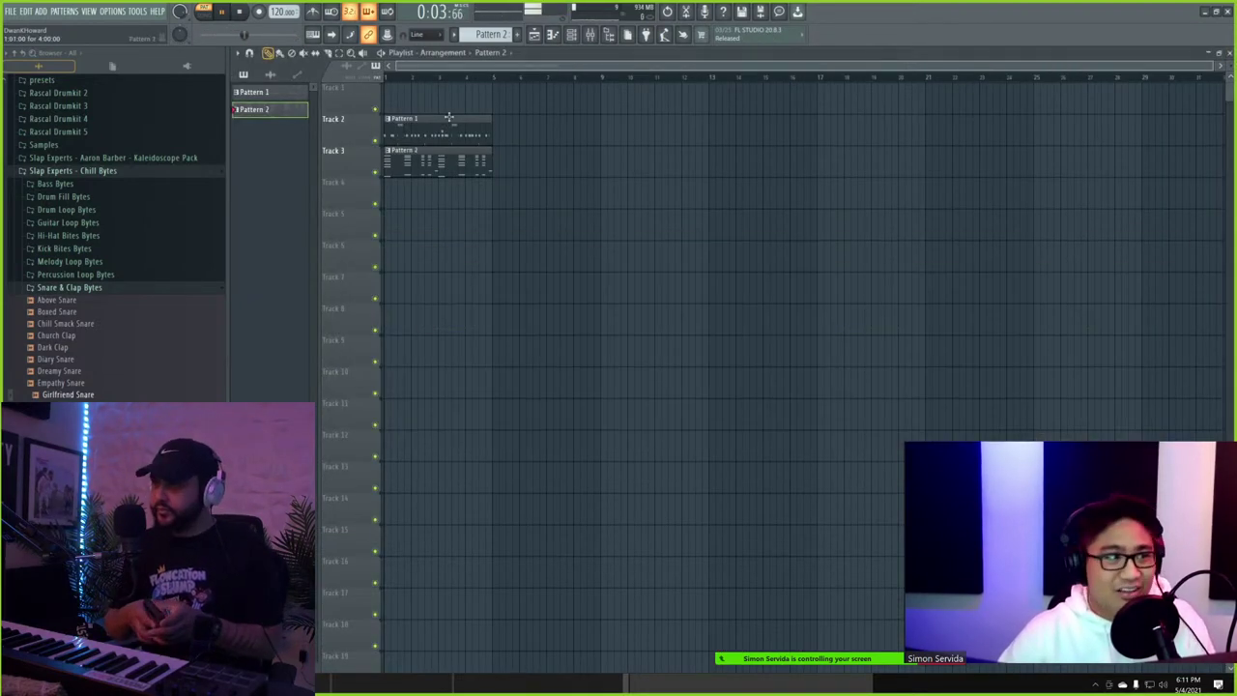
pyautogui.press('l')
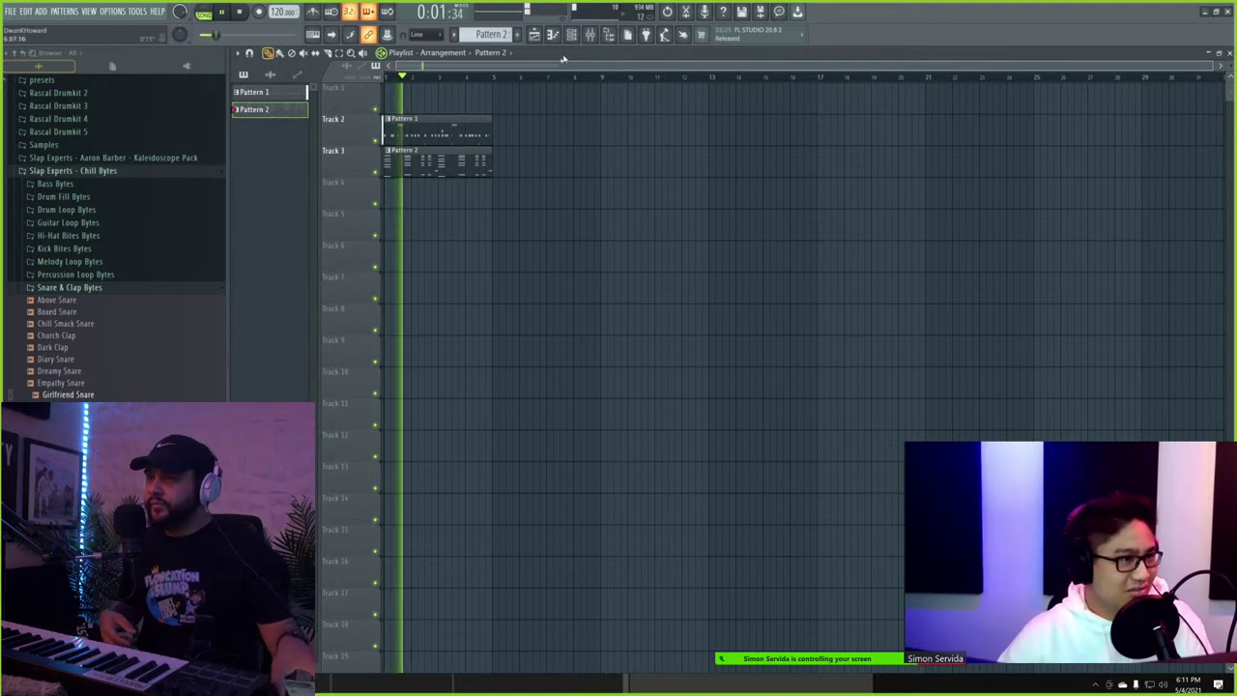
pyautogui.press('F6')
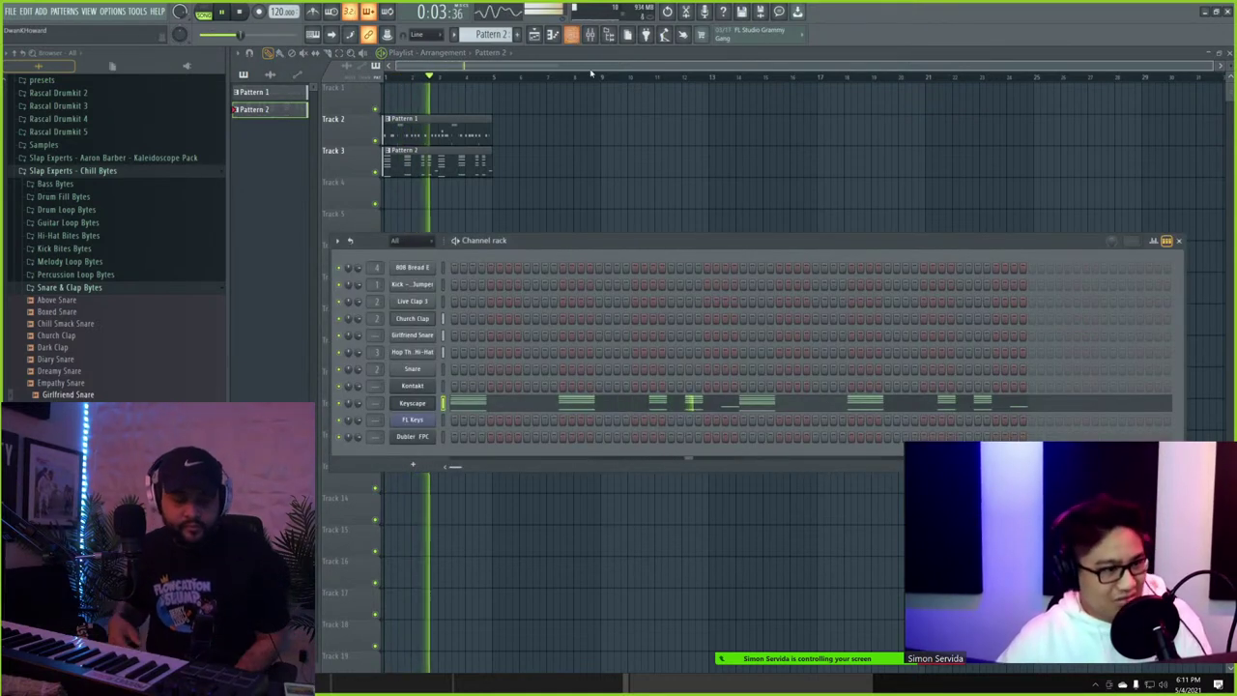
pyautogui.press('F9')
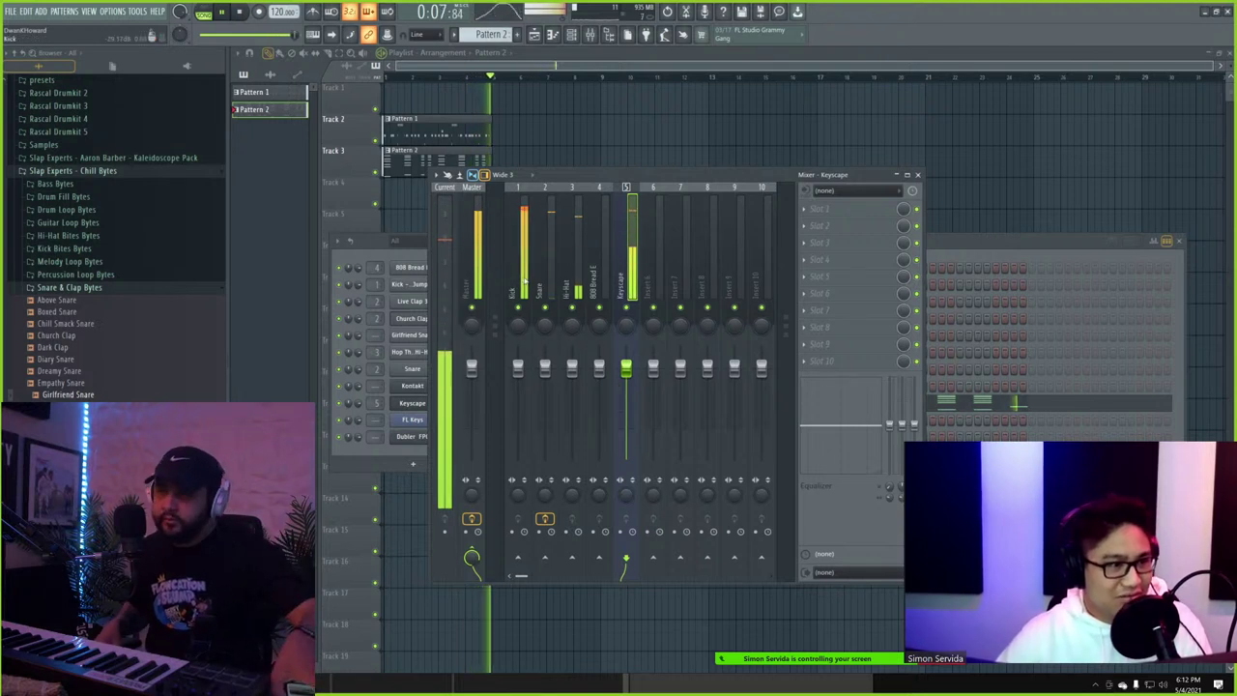
pyautogui.press('space')
# - Compare the effect slots of the Kick and Master mixer tracks and restart song playback
pyautogui.click(518, 246)
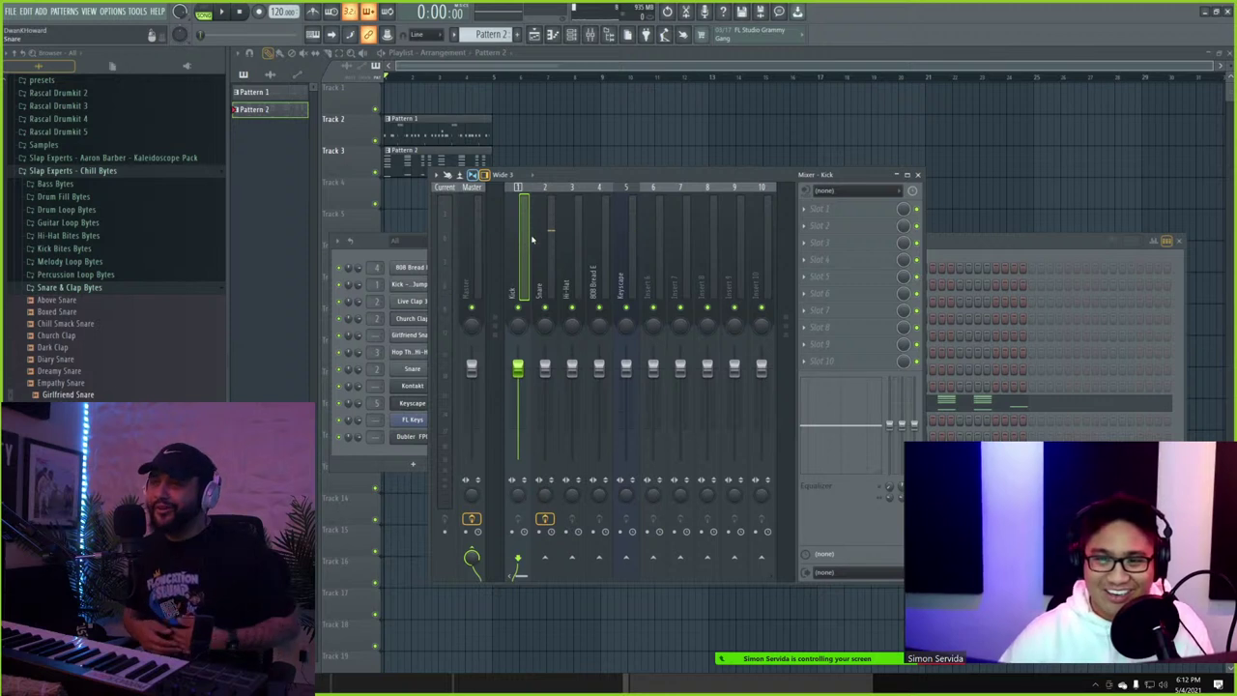
pyautogui.click(466, 253)
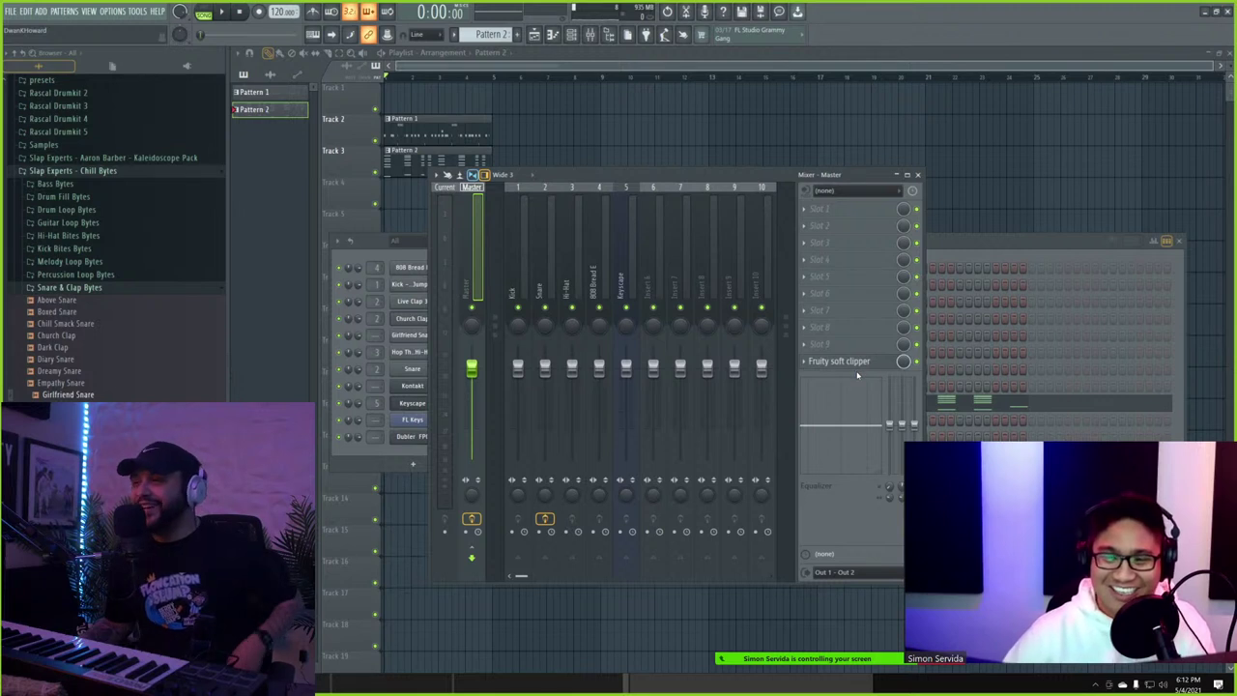
pyautogui.click(520, 266)
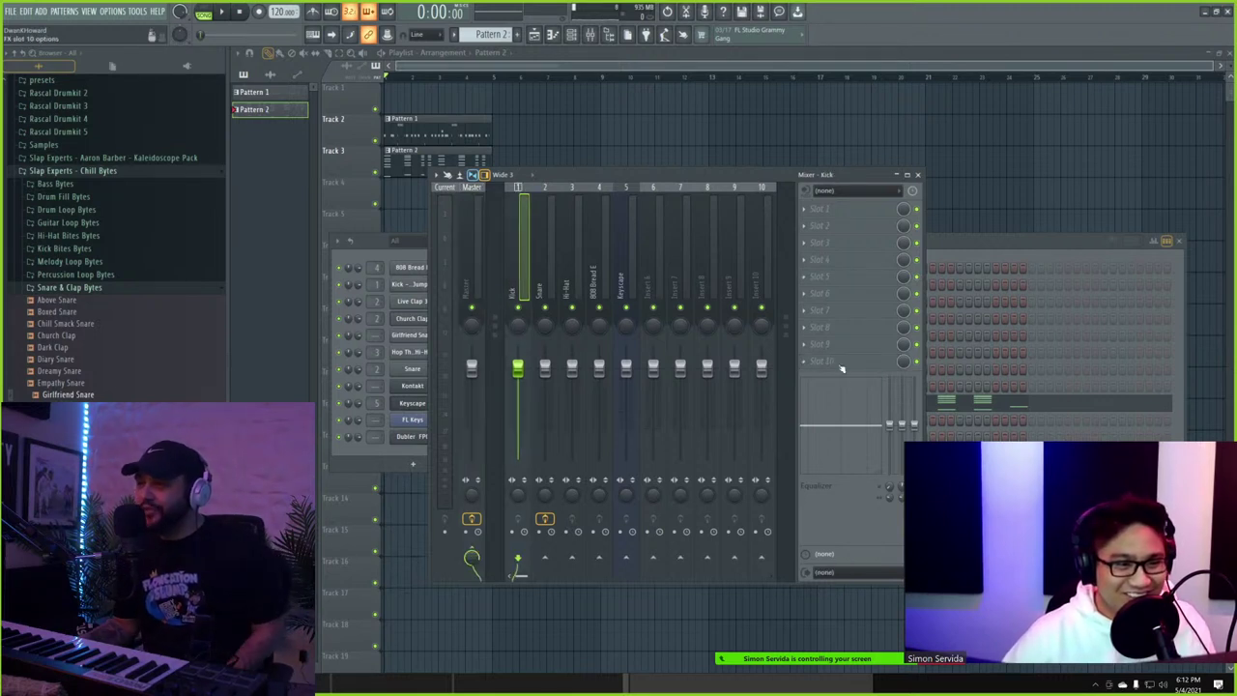
pyautogui.click(474, 258)
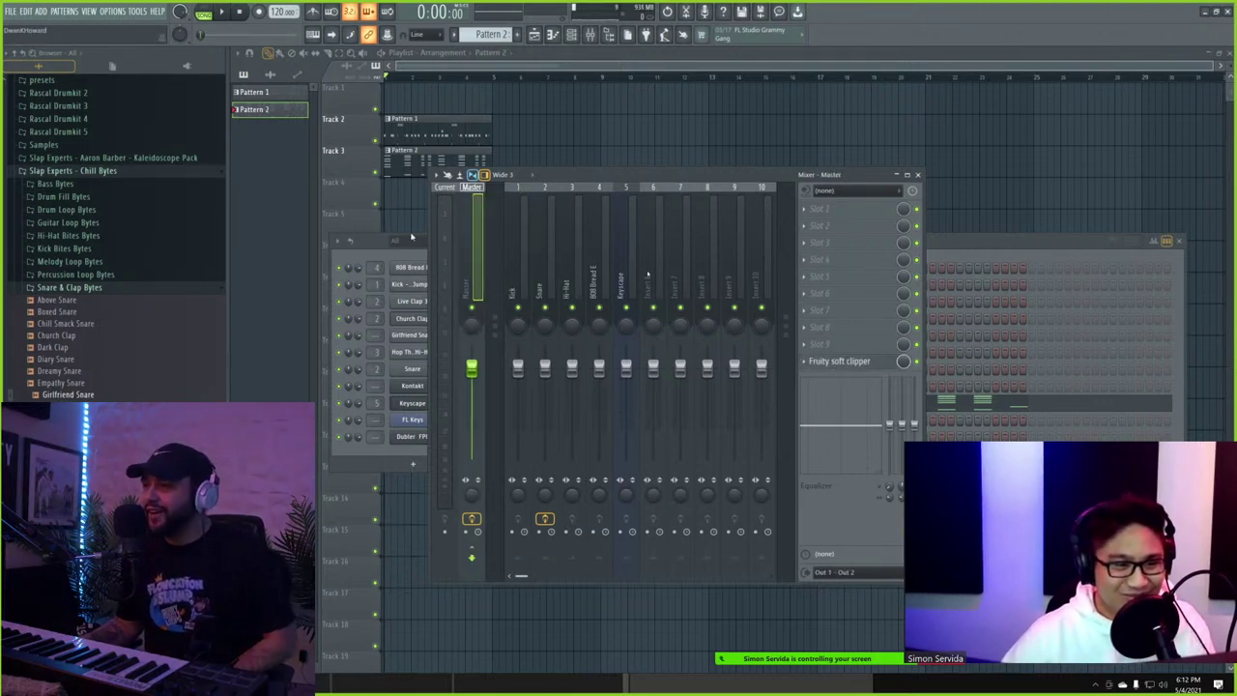
pyautogui.click(524, 235)
pyautogui.press('space')
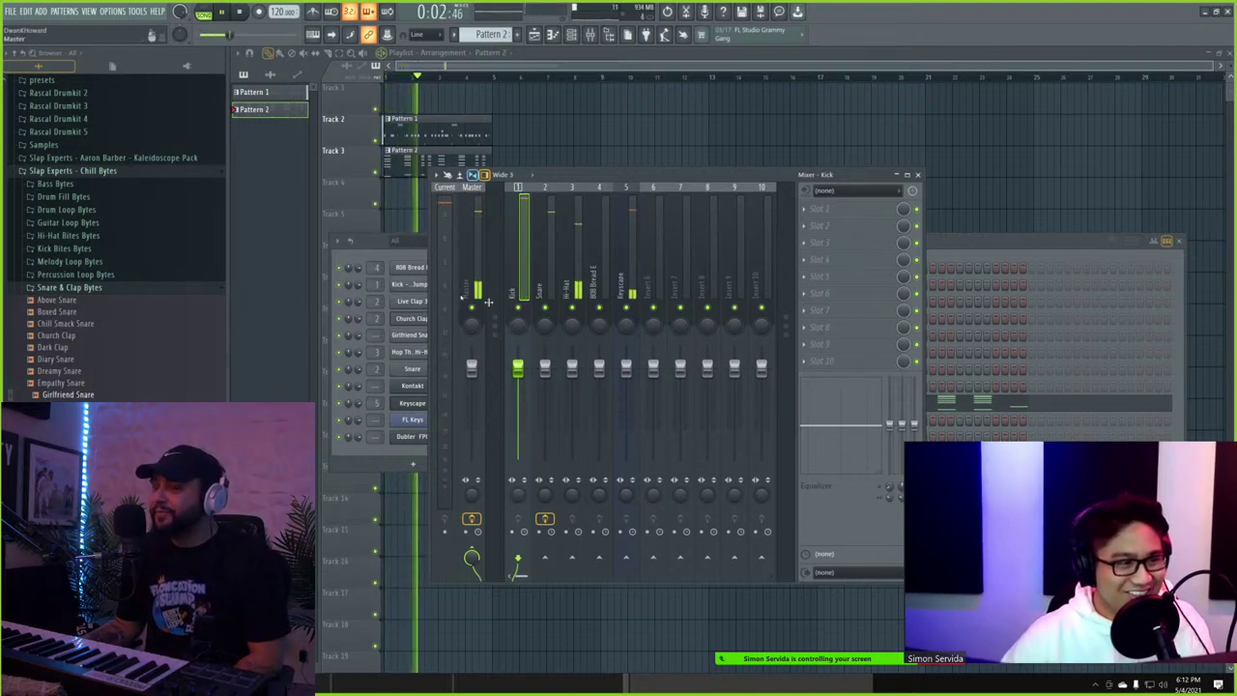
# - Check the Keyscape mixer track's effect slots during playback and return to the playlist
pyautogui.click(630, 246)
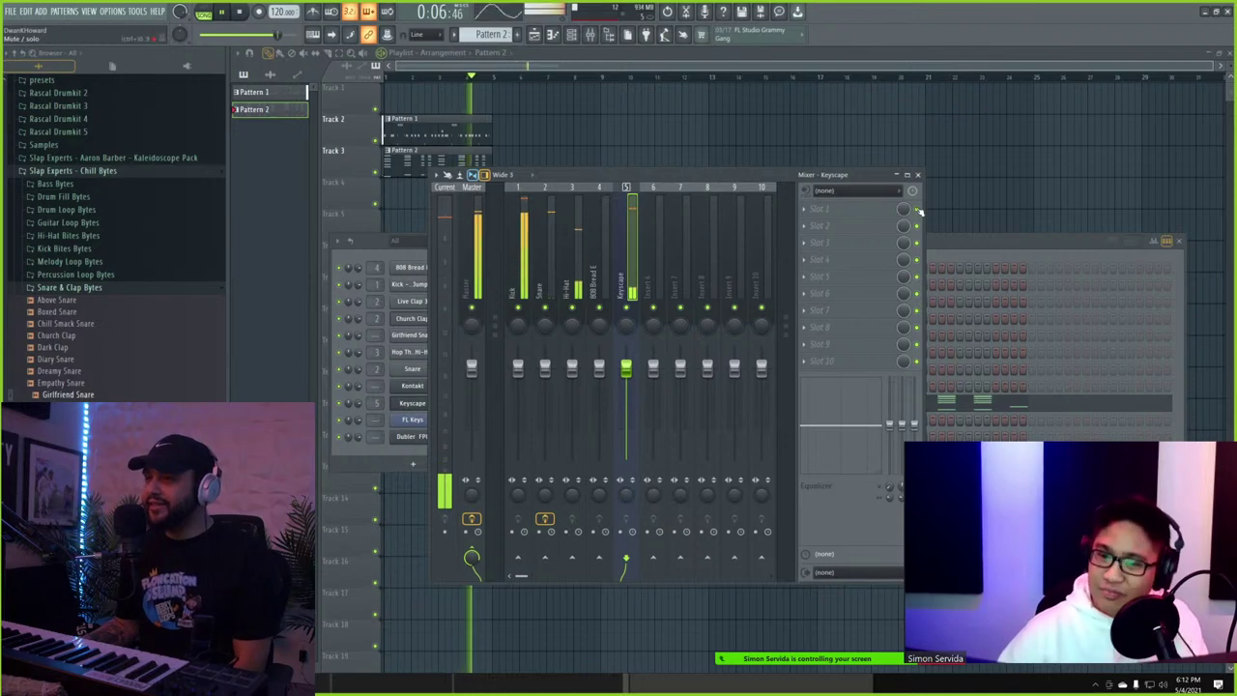
pyautogui.rightClick(916, 209)
pyautogui.click(952, 135)
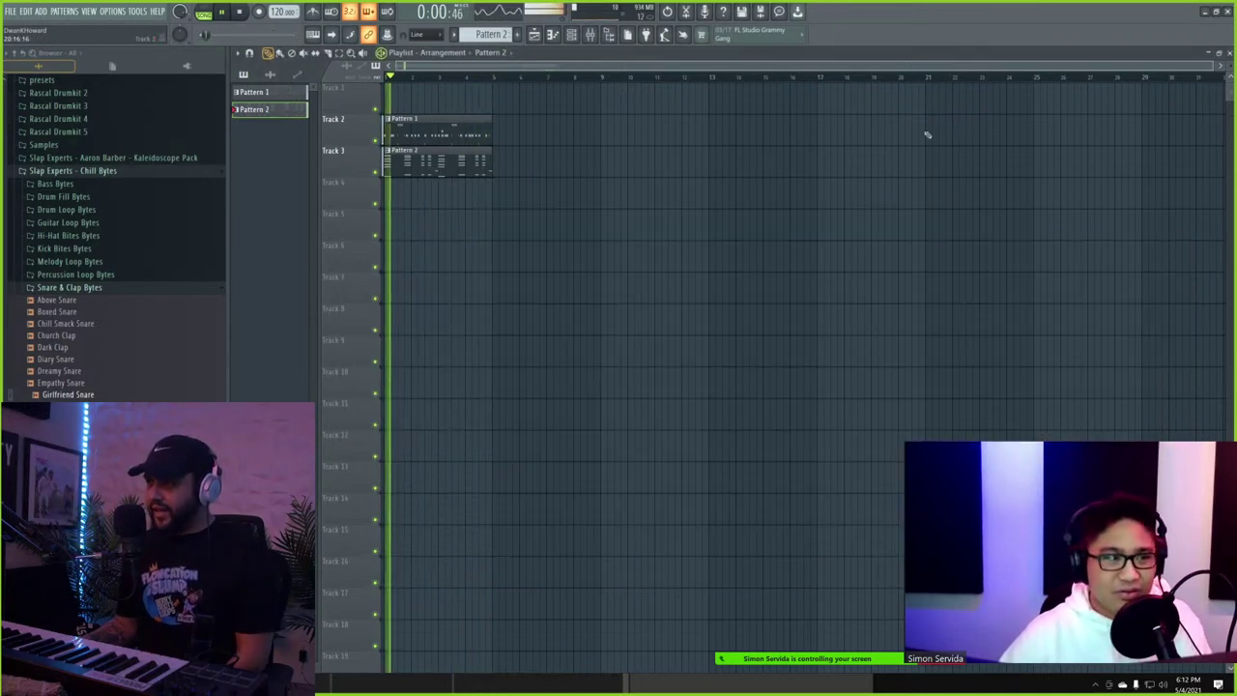
# - Open the channel rack and the mixer, and stop playback
pyautogui.click(573, 35)
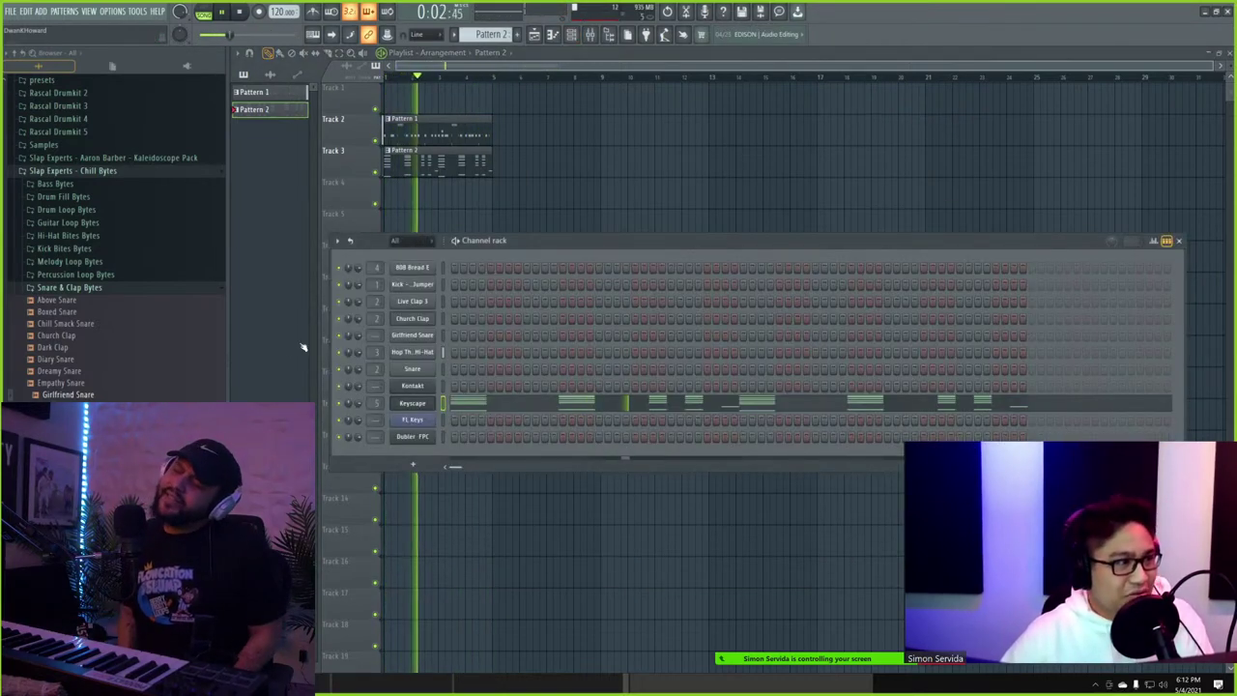
pyautogui.press('F9')
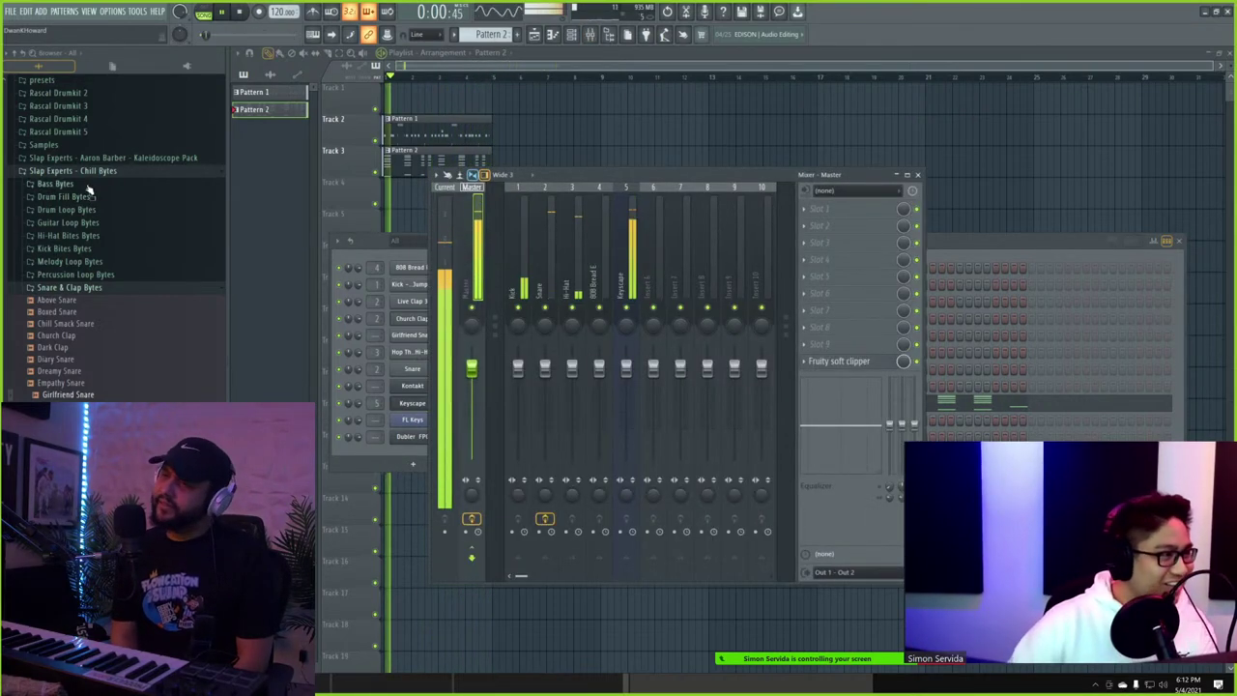
pyautogui.scroll(4, 91, 184)
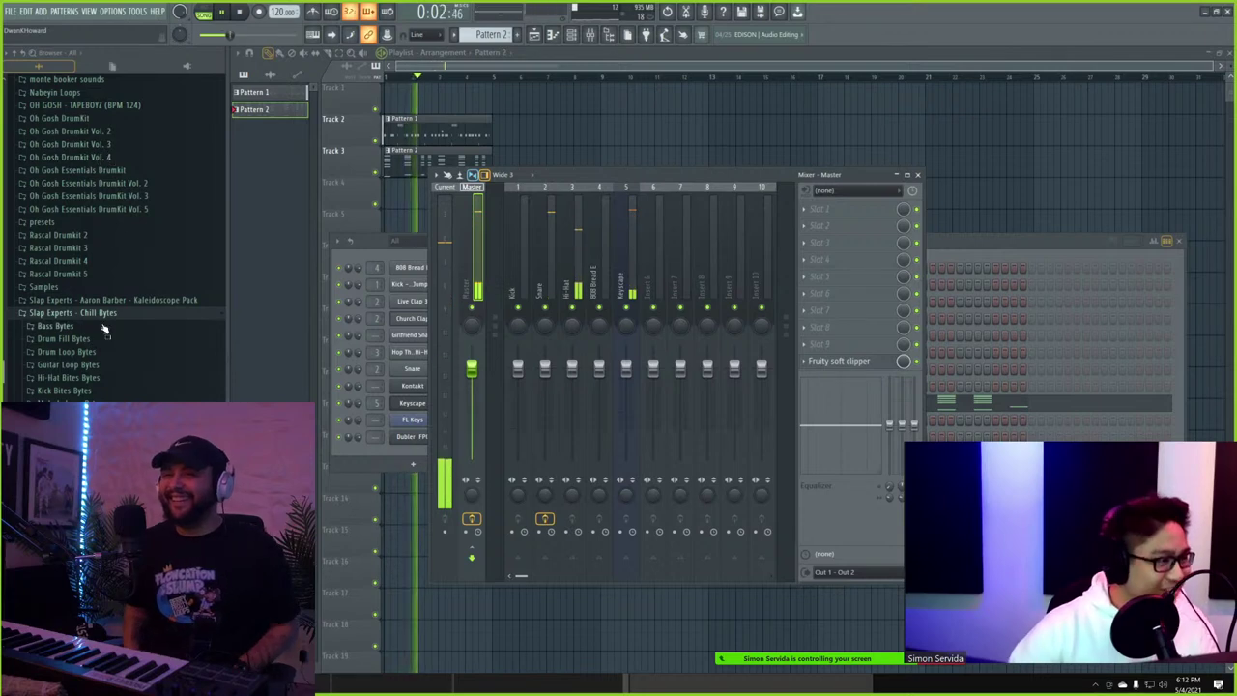
pyautogui.scroll(-2, 100, 164)
pyautogui.click(241, 12)
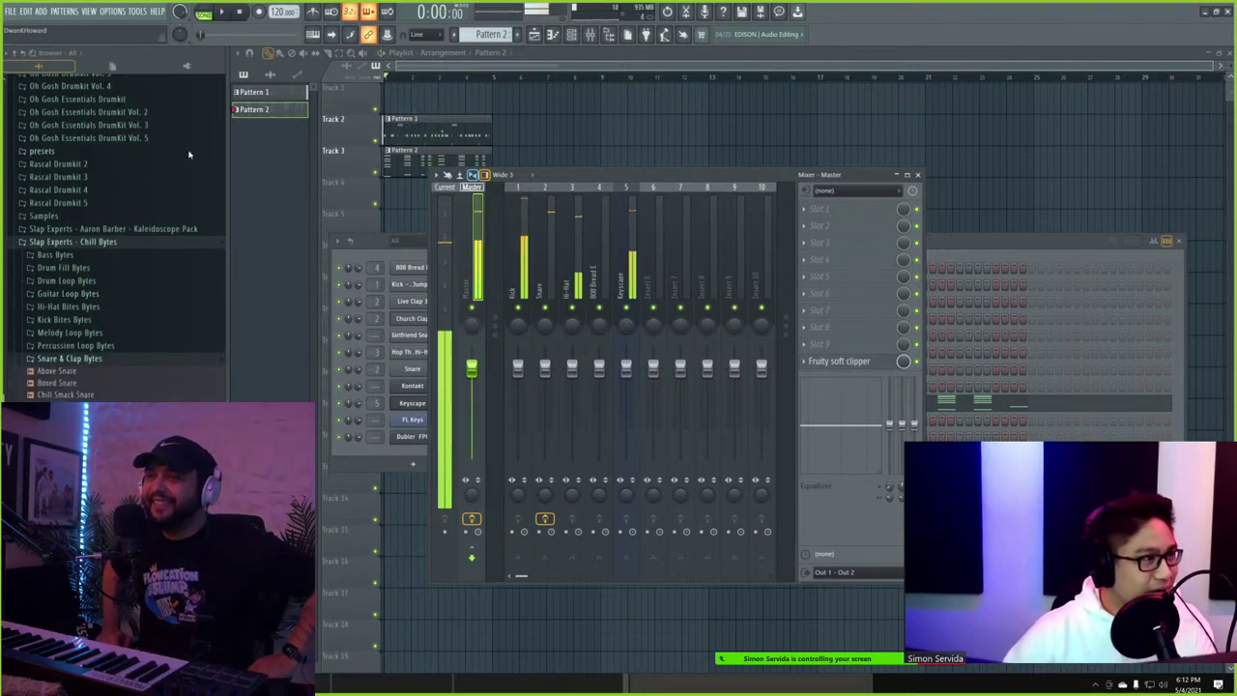
# - Collapse the Slap Experts - Chill Bytes folder and expand the 808s folder inside the Slap Experts - SLAPX pack
pyautogui.click(108, 241)
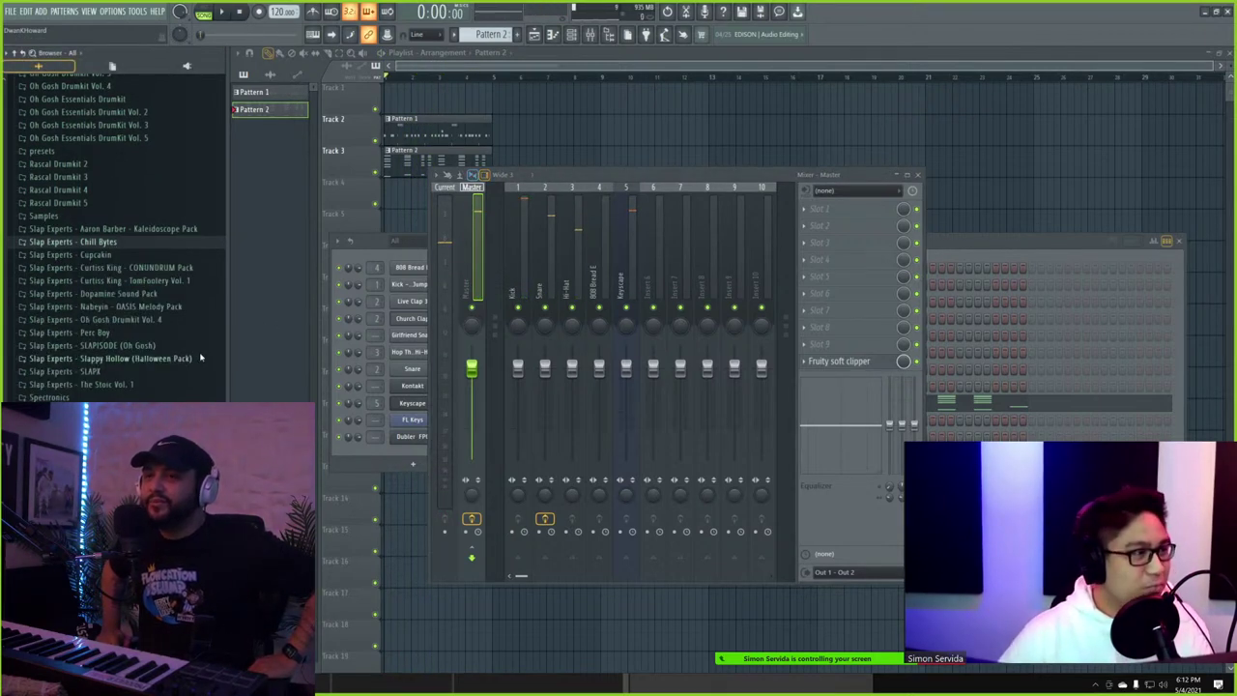
pyautogui.click(92, 371)
pyautogui.click(104, 385)
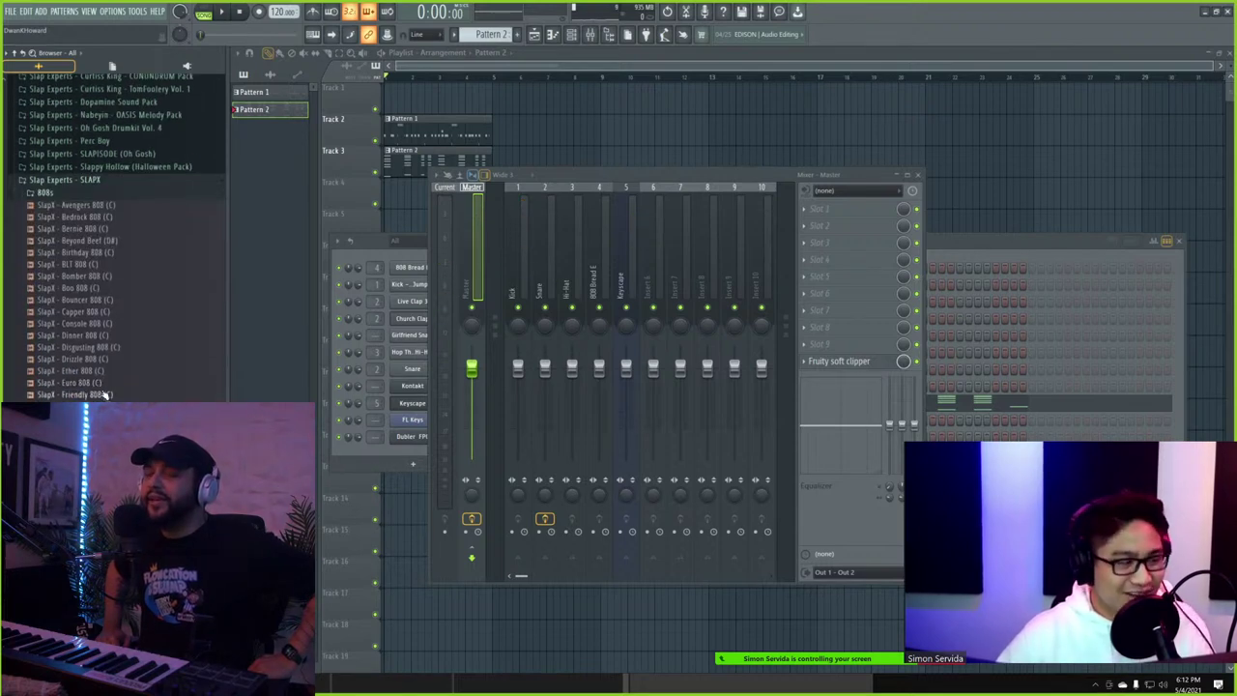
# - Audition the 808 samples from SlapX - Avengers 808 (C) through SlapX - BLT 808 (C)
pyautogui.click(72, 206)
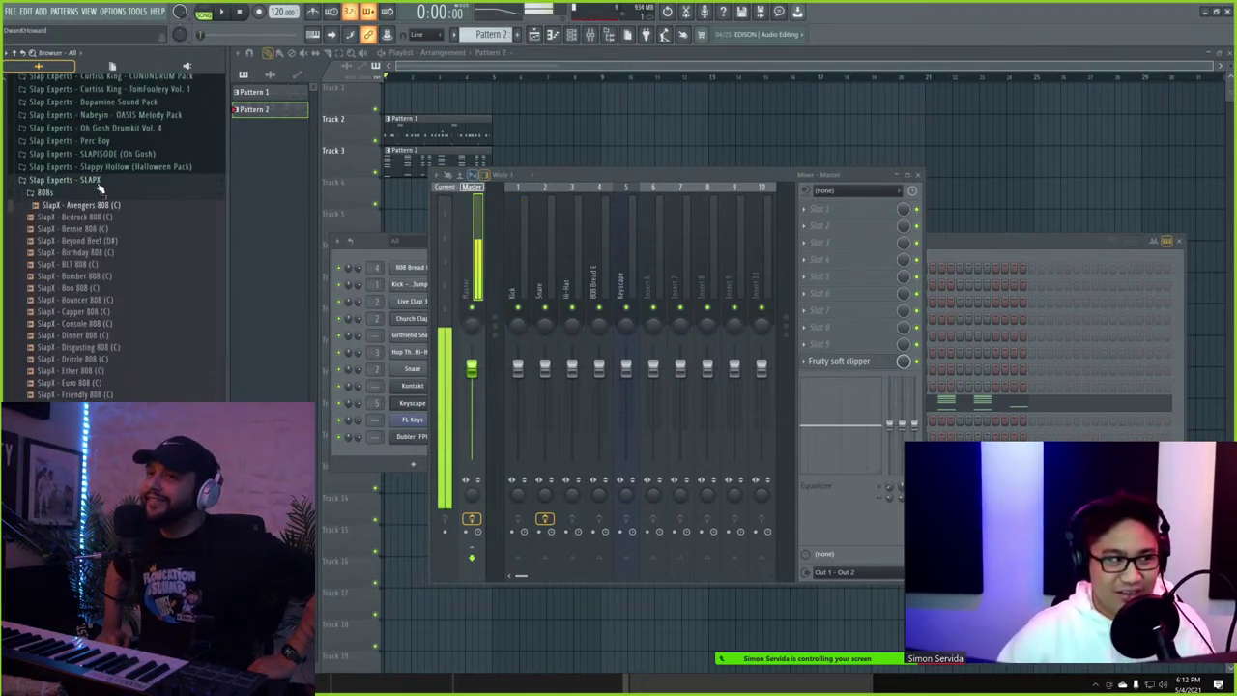
pyautogui.press('Down')
pyautogui.press('Down')
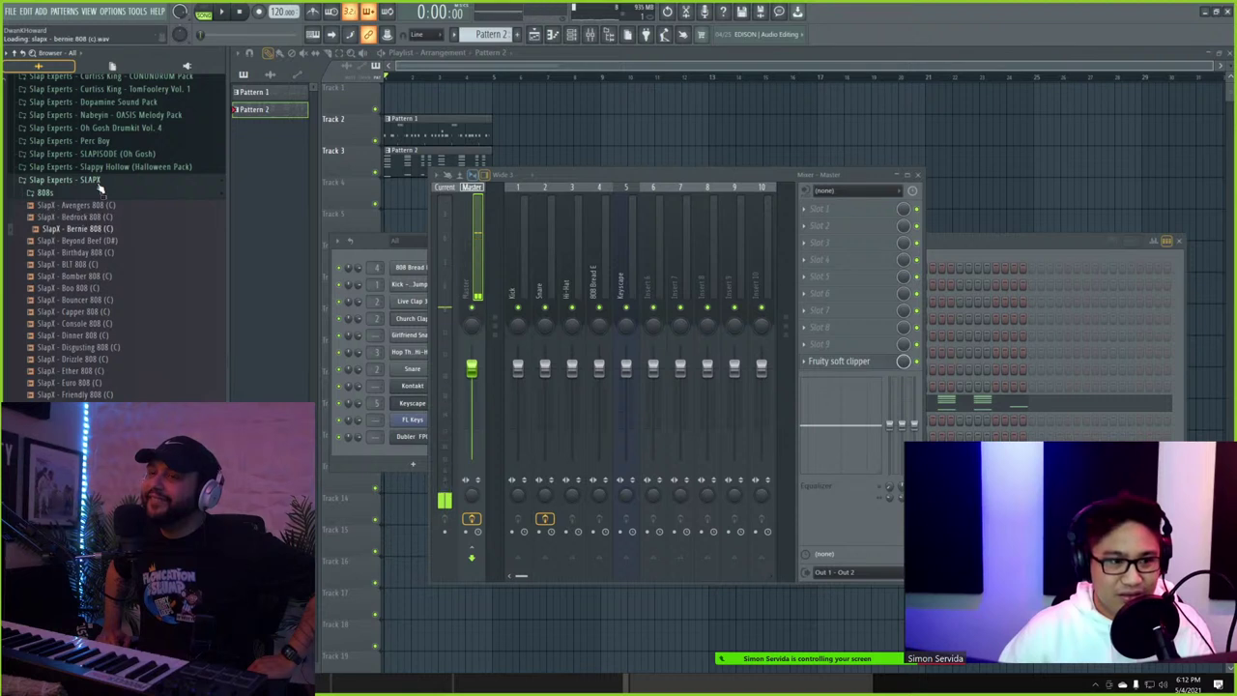
pyautogui.press('Down')
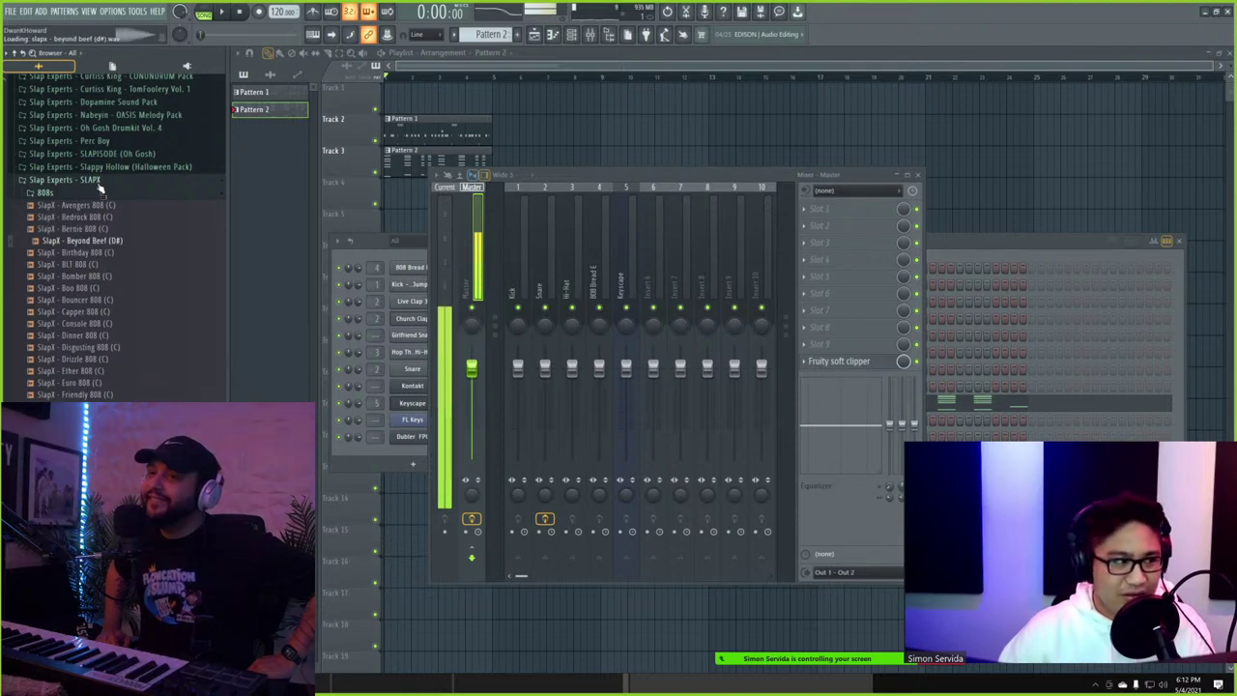
pyautogui.press('Down')
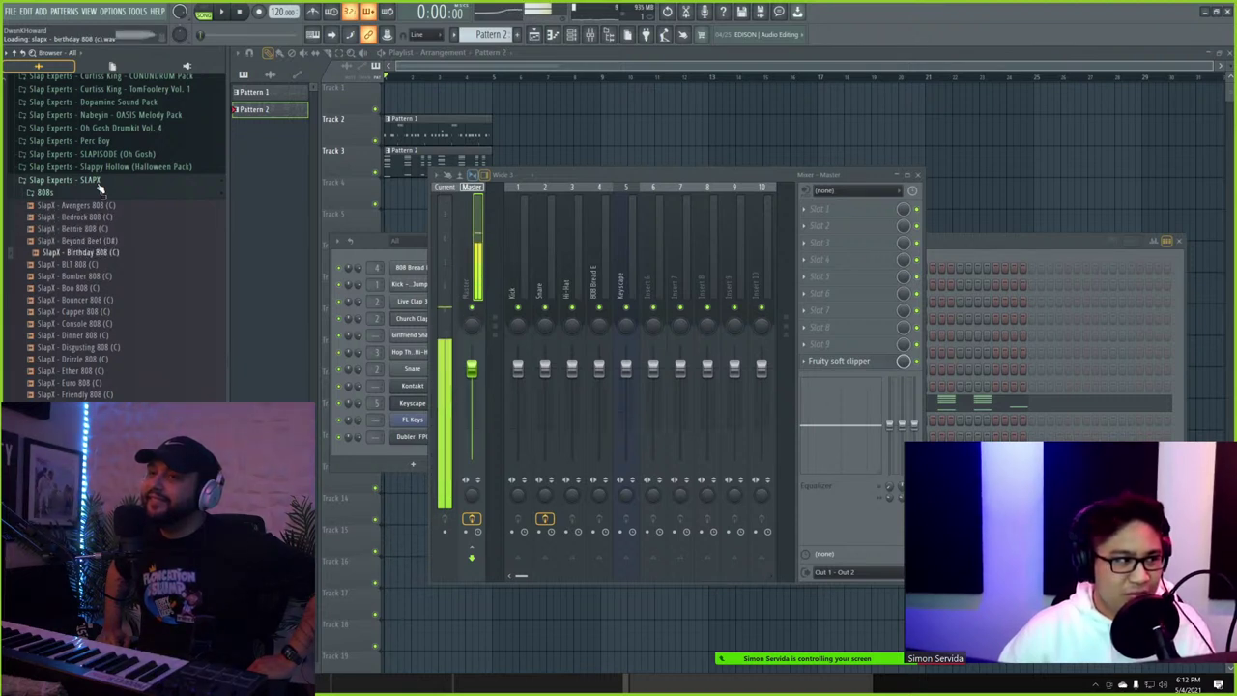
pyautogui.press('Down')
pyautogui.press('Down')
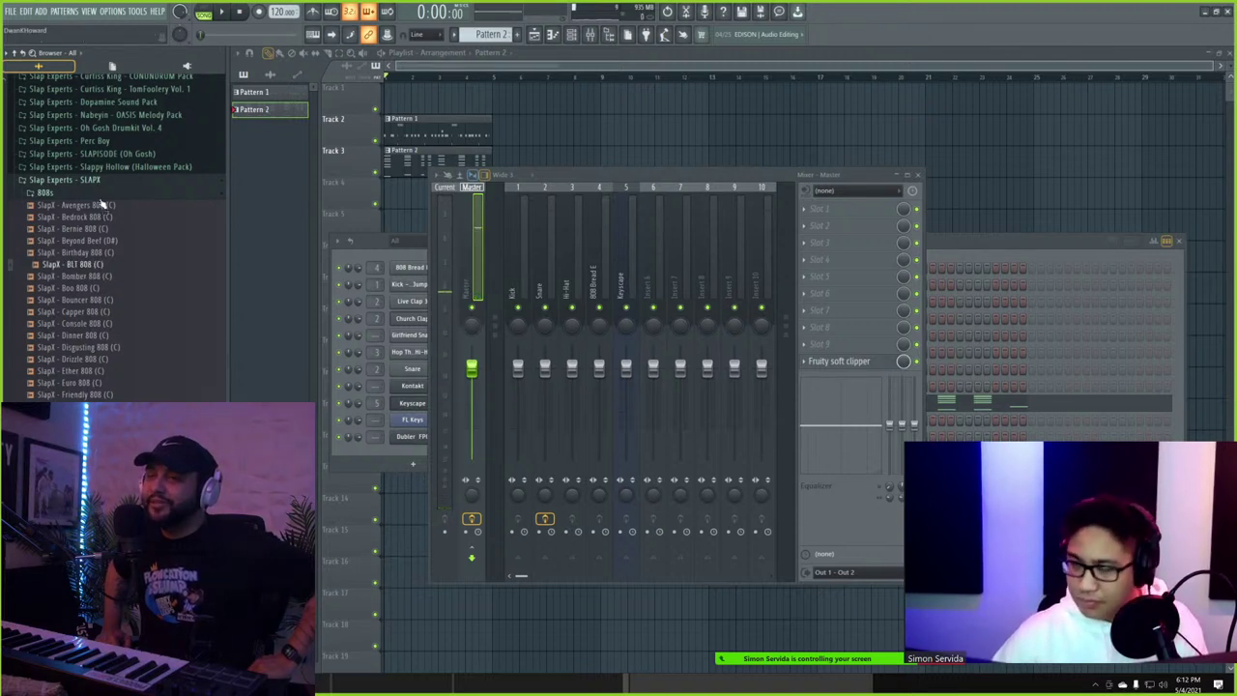
pyautogui.click(58, 265)
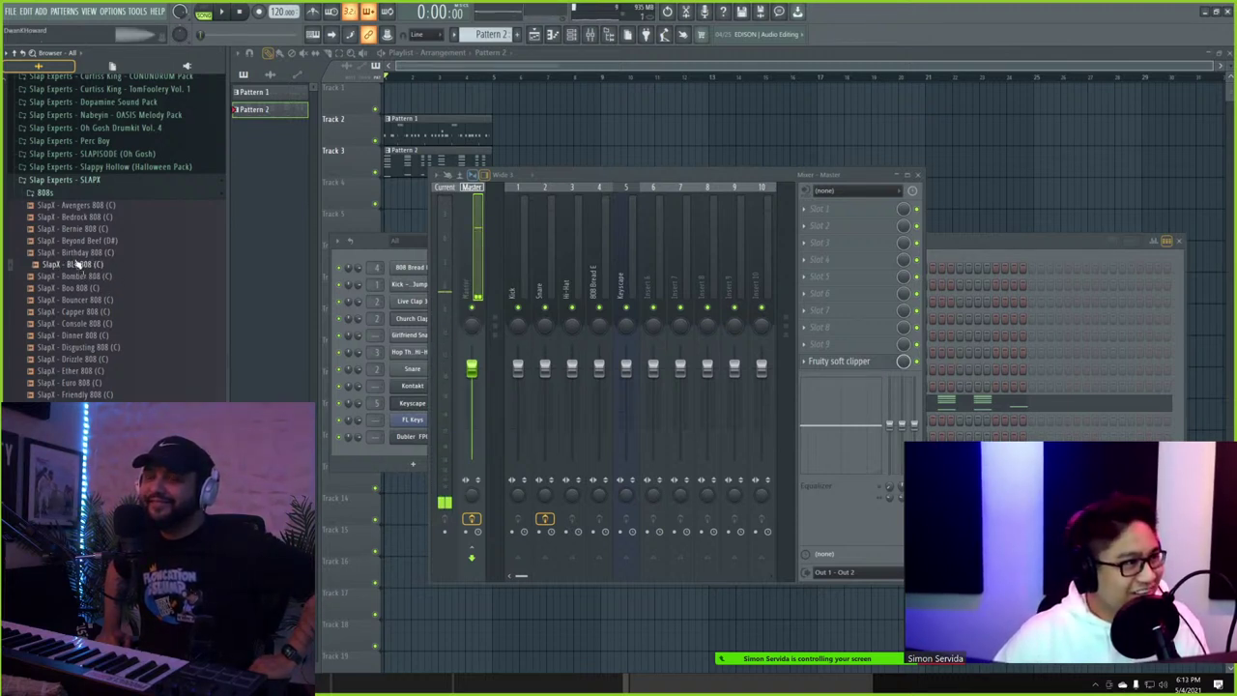
# - Audition the Bomber, Boo and Bouncer 808 samples and open SlapX - Bouncer 808 (C) in a new channel
pyautogui.press('Down')
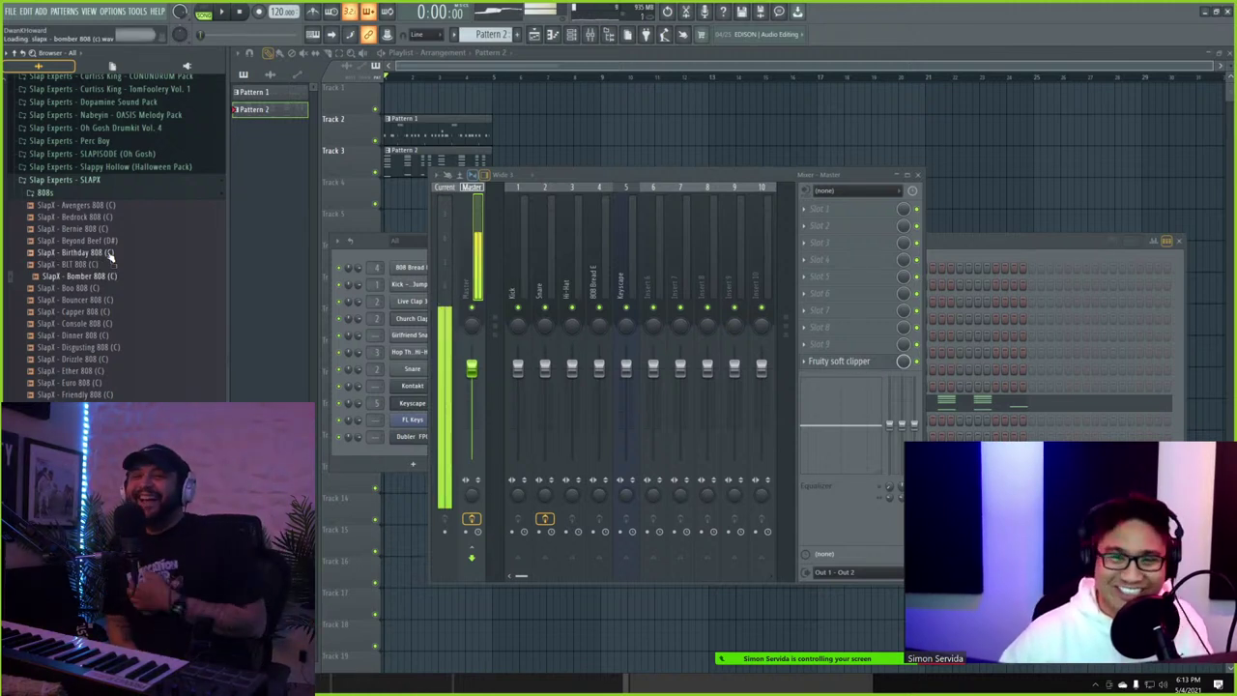
pyautogui.press('Down')
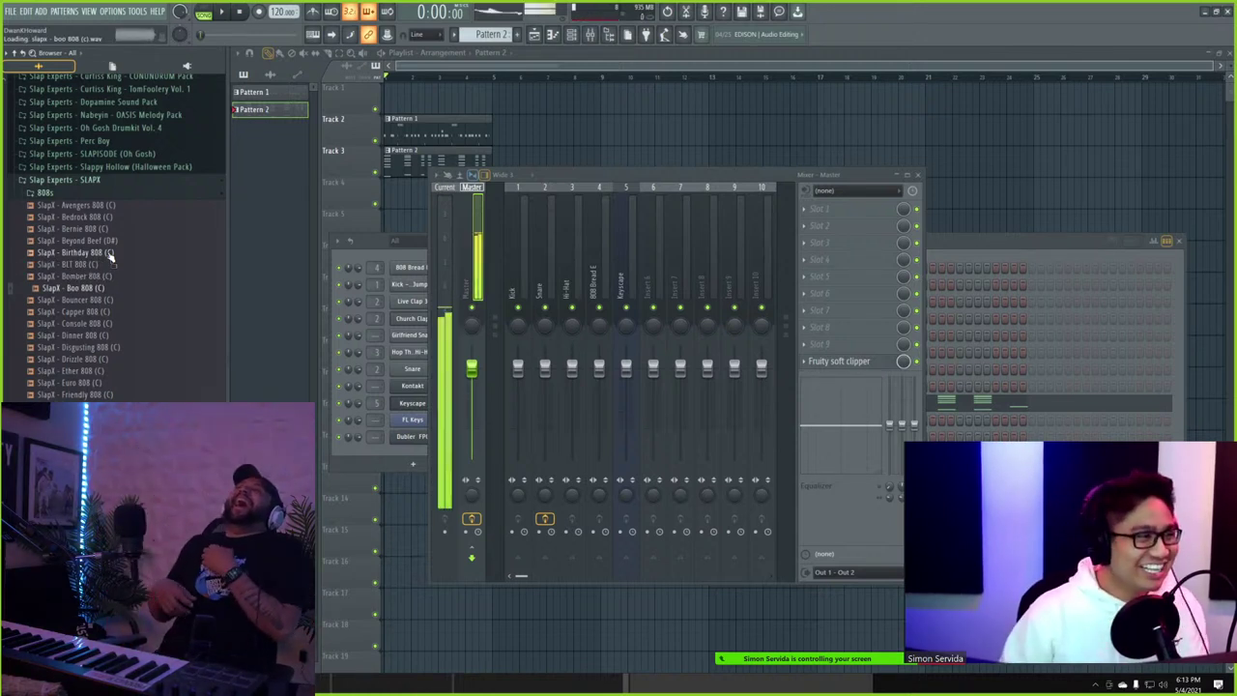
pyautogui.press('Down')
pyautogui.press('Down')
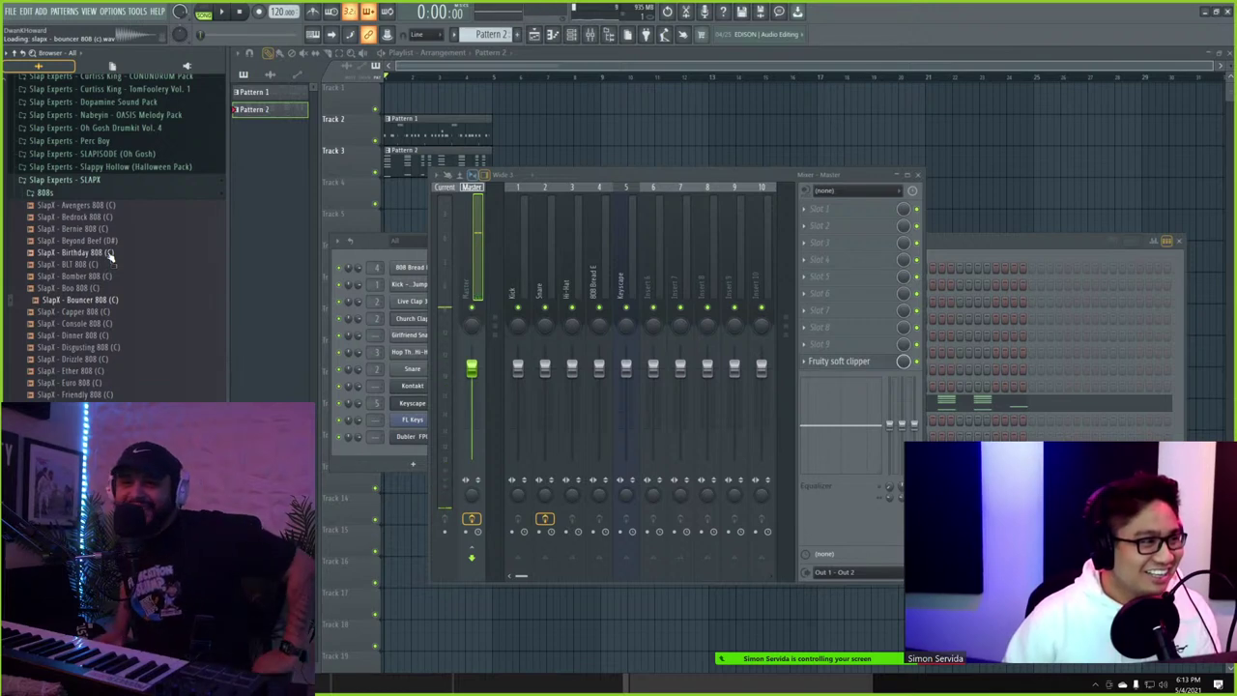
pyautogui.press('Up')
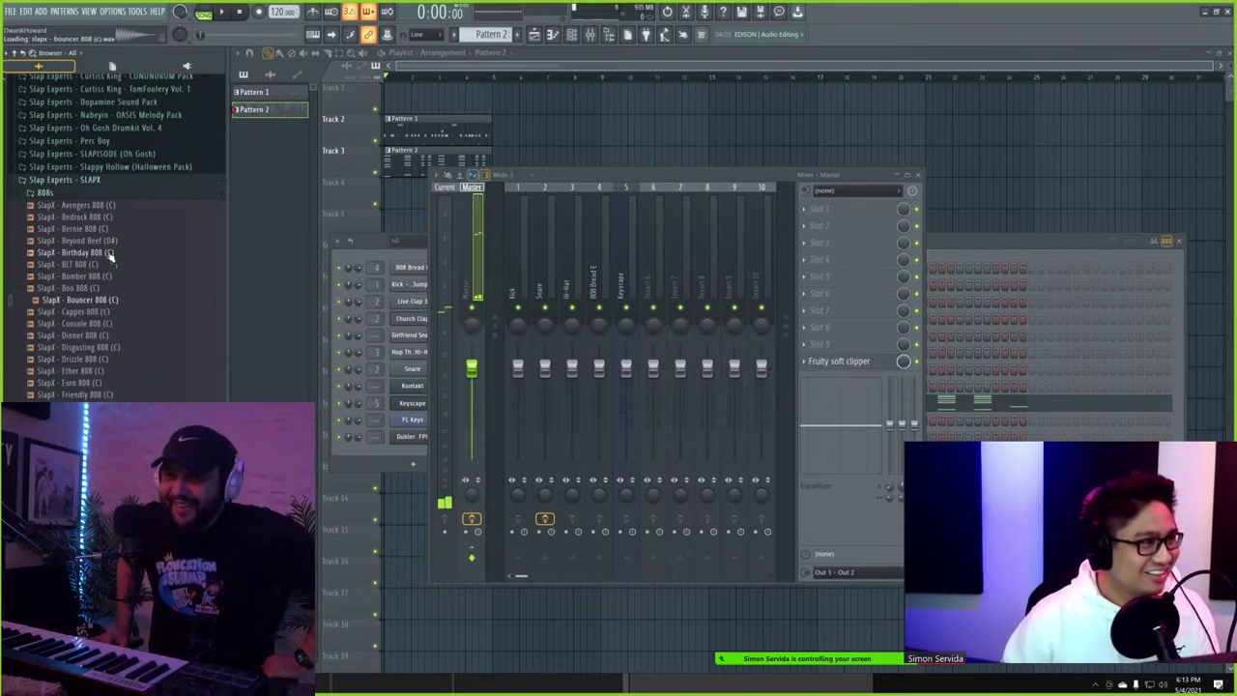
pyautogui.rightClick(104, 300)
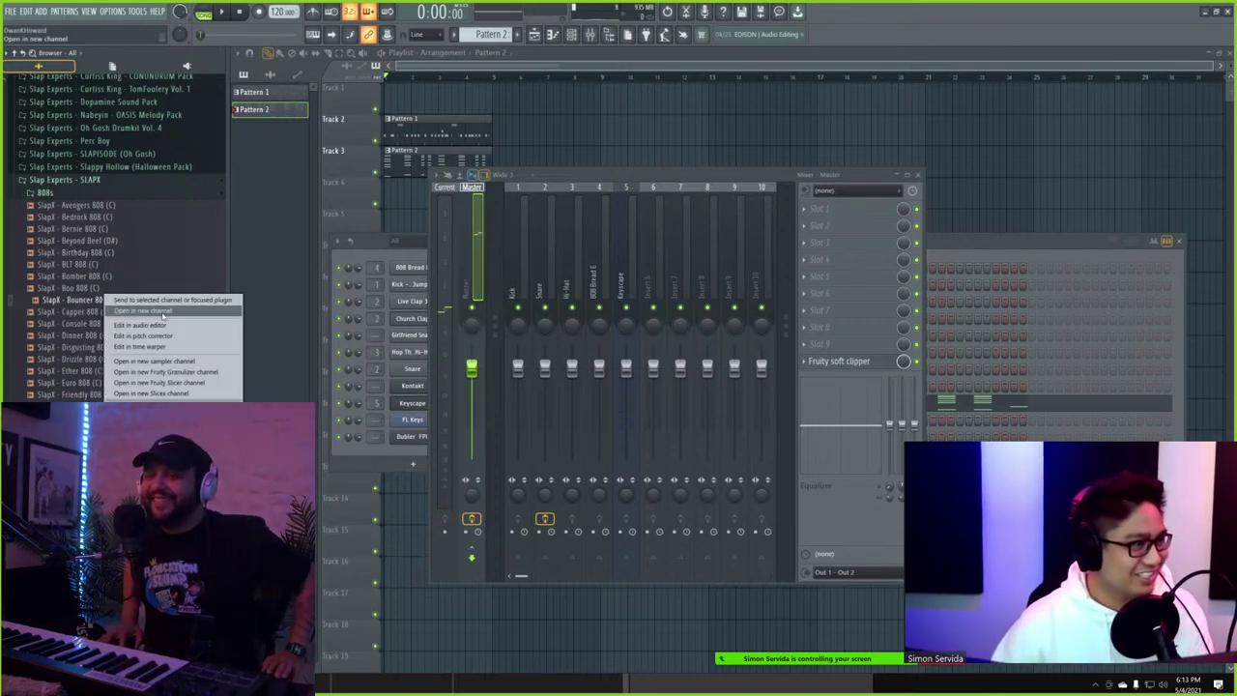
pyautogui.click(162, 311)
# - Audition further 808 samples through SlapX - Ether 808 (C) and open SlapX - Drizzle 808 (C) in a new channel
pyautogui.click(100, 325)
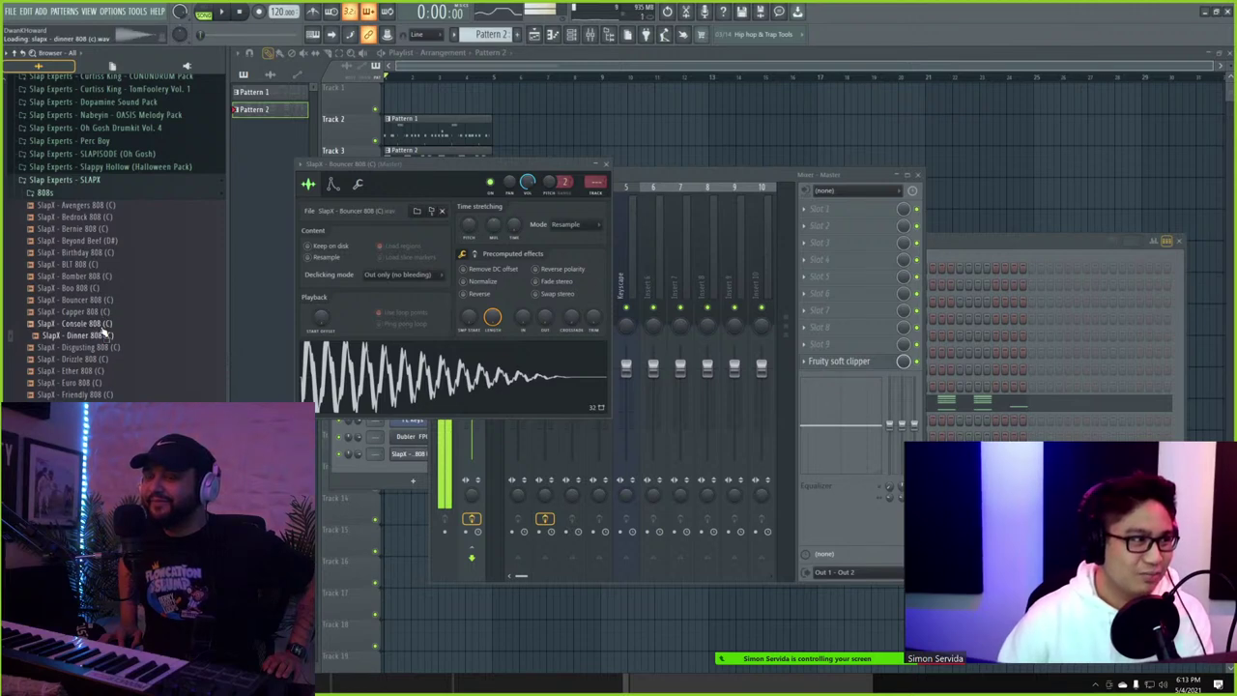
pyautogui.press('Down')
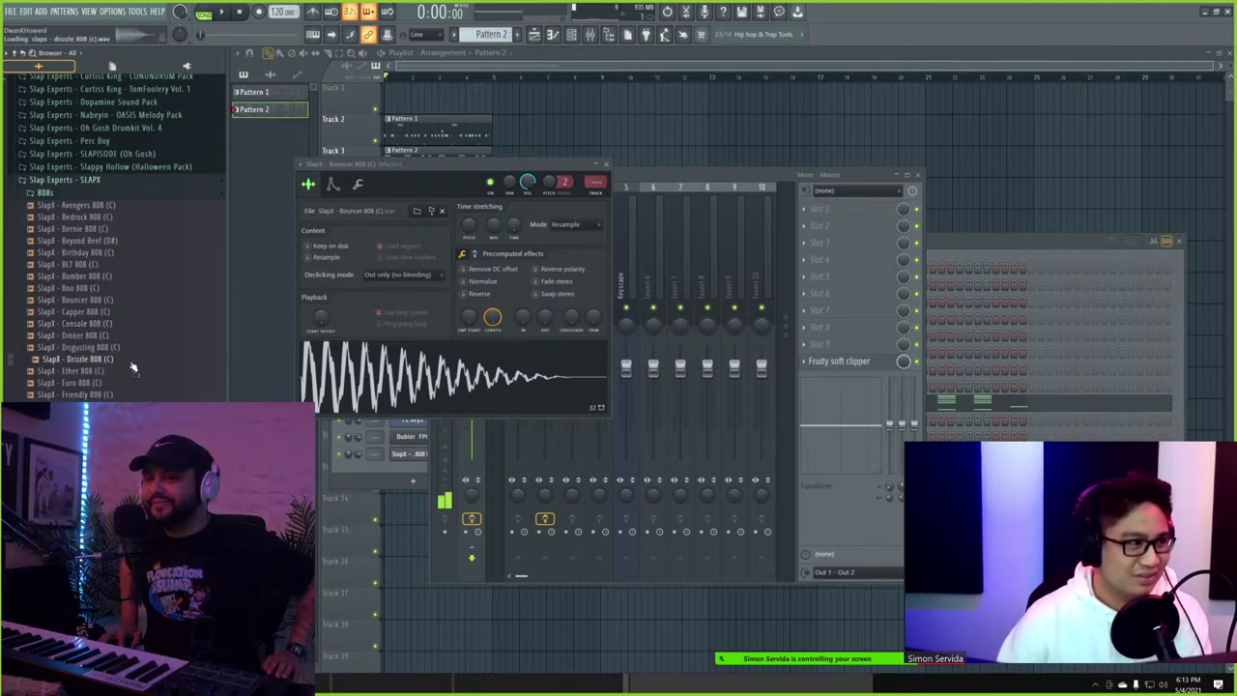
pyautogui.press('Down')
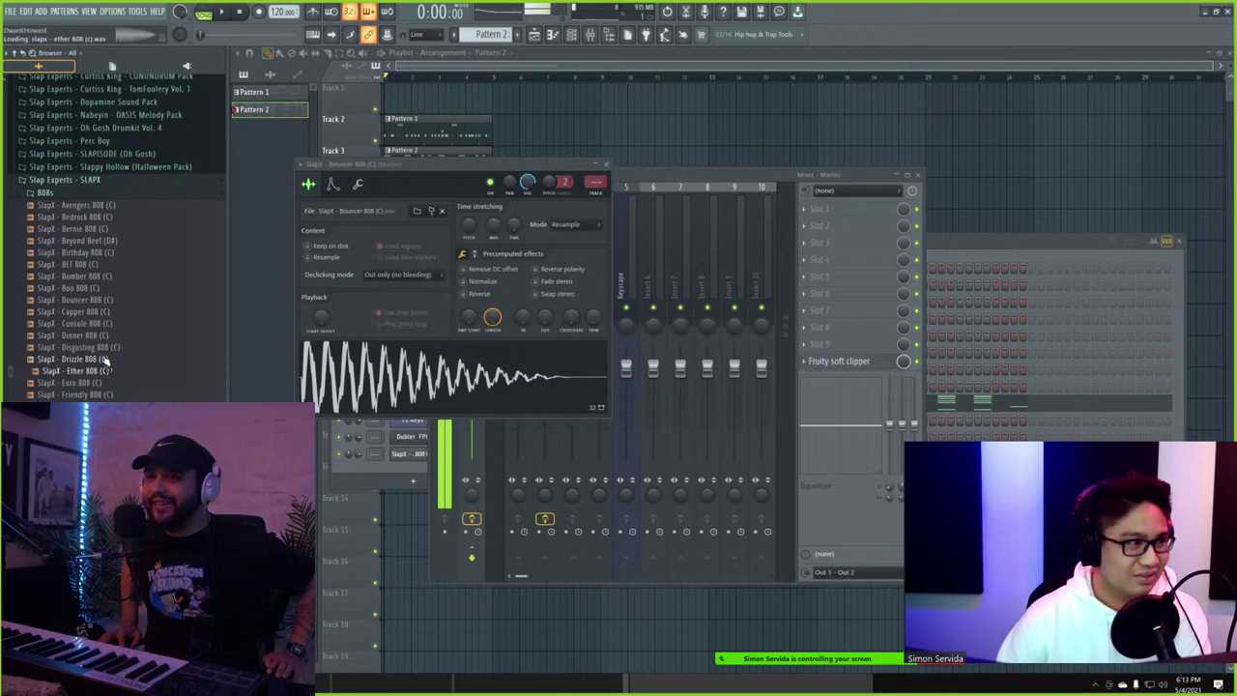
pyautogui.rightClick(104, 361)
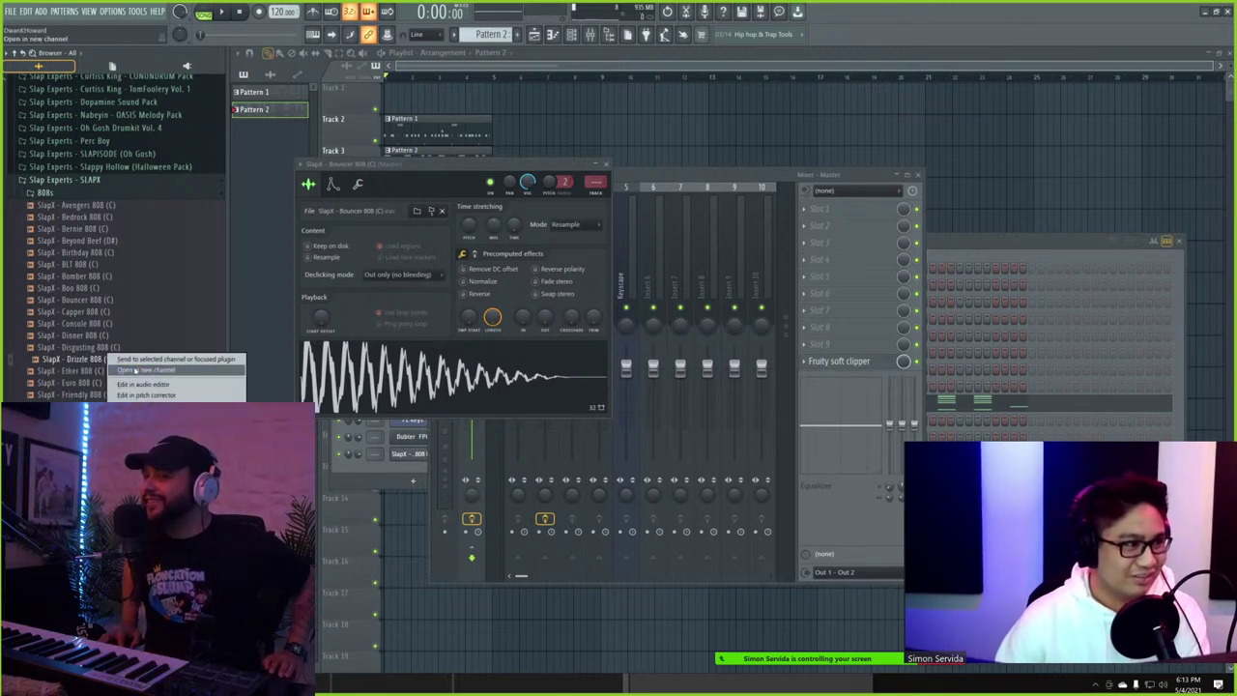
pyautogui.click(155, 363)
# - Close the open windows, create the new Pattern 3 and place it on Track 6 of the playlist
pyautogui.click(1005, 254)
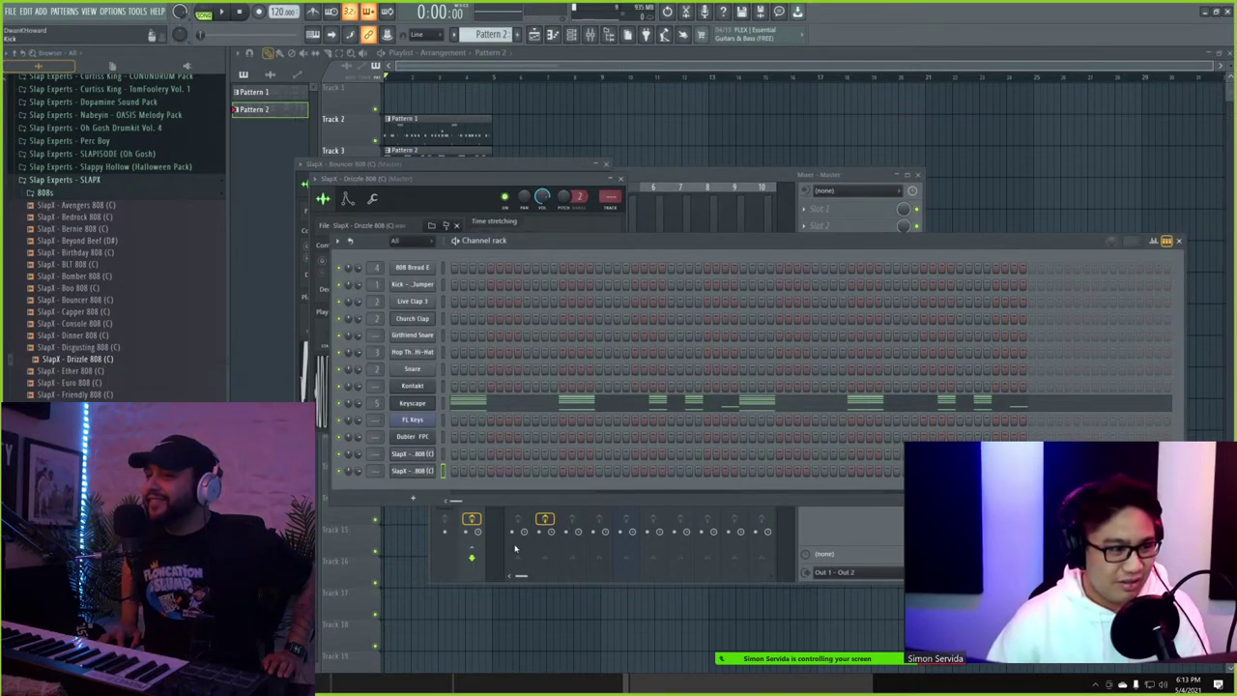
pyautogui.press('F12')
pyautogui.press('F4')
pyautogui.click(425, 259)
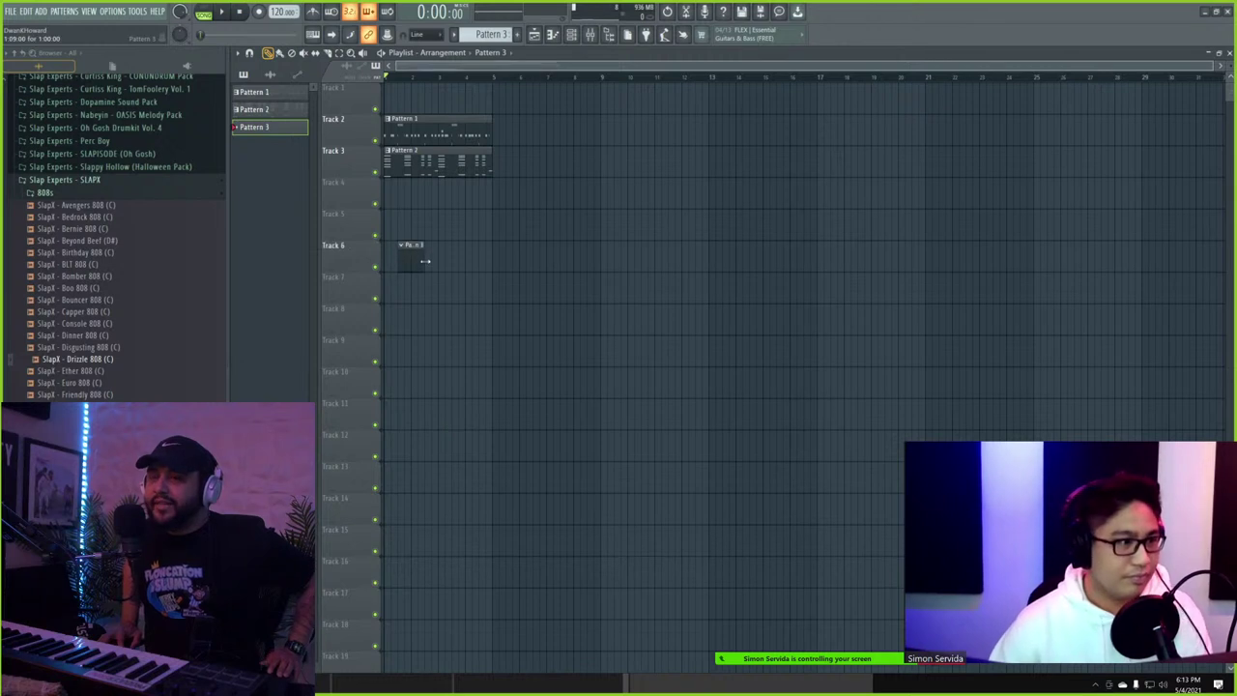
# - Open the piano roll of the SlapX - Drizzle 808 channel and place a note at the start of Pattern 3
pyautogui.click(571, 35)
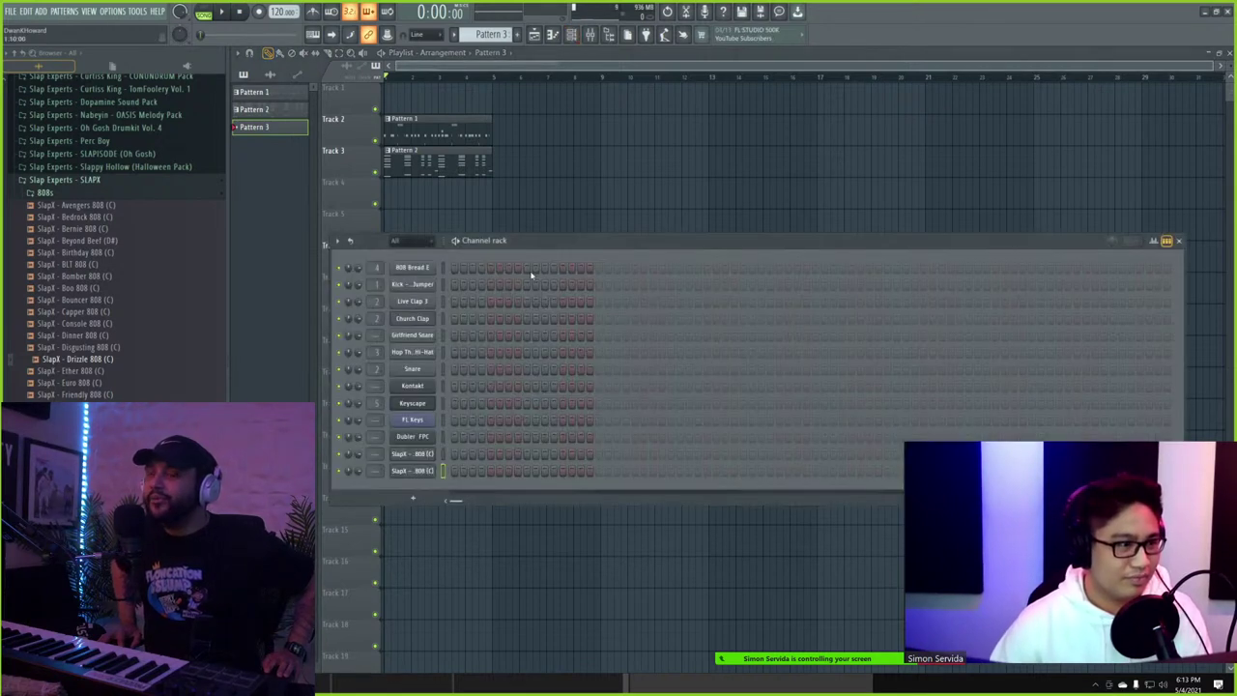
pyautogui.rightClick(430, 474)
pyautogui.click(457, 472)
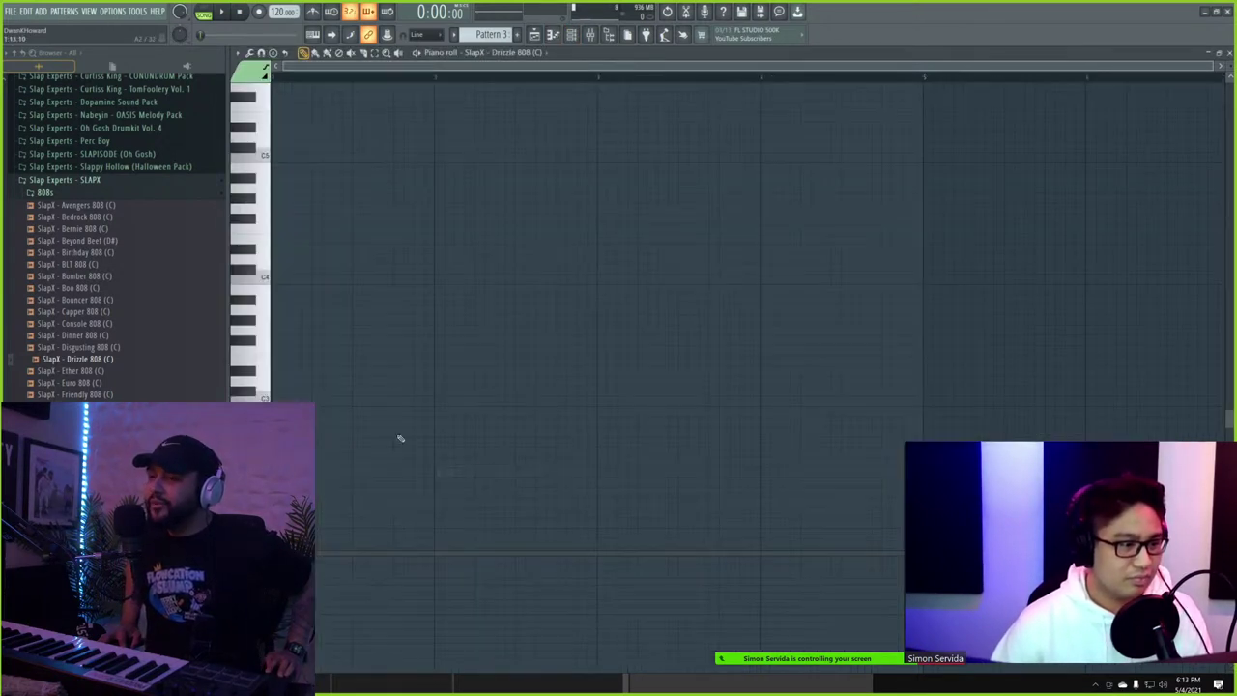
pyautogui.moveTo(264, 374); pyautogui.dragTo(248, 209)
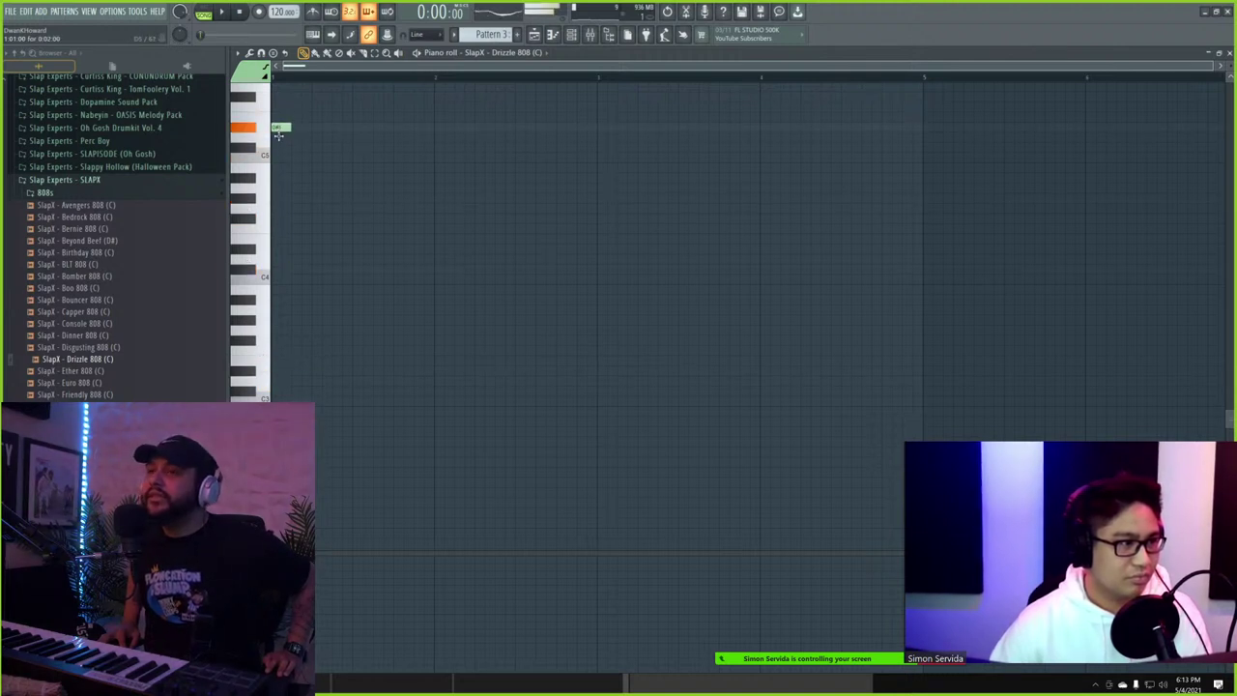
# - Play the song briefly, stop it, and switch playback from song mode to pattern mode
pyautogui.press('space')
pyautogui.scroll(6, 338, 174)
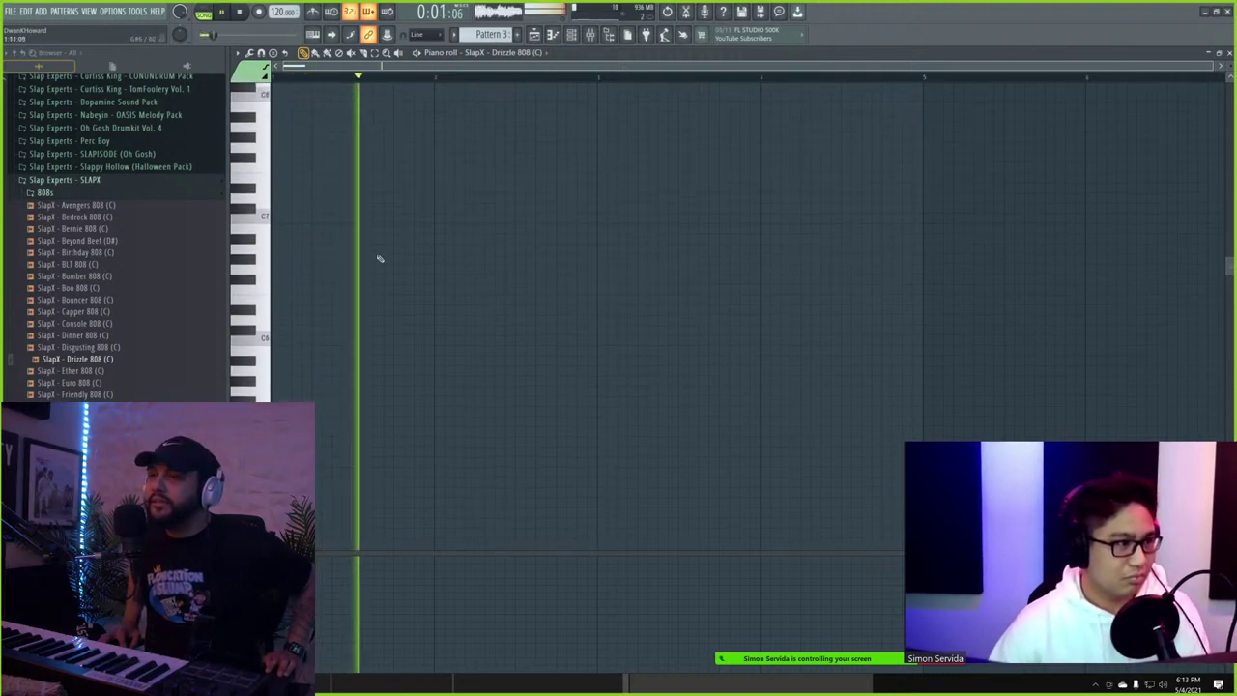
pyautogui.click(241, 11)
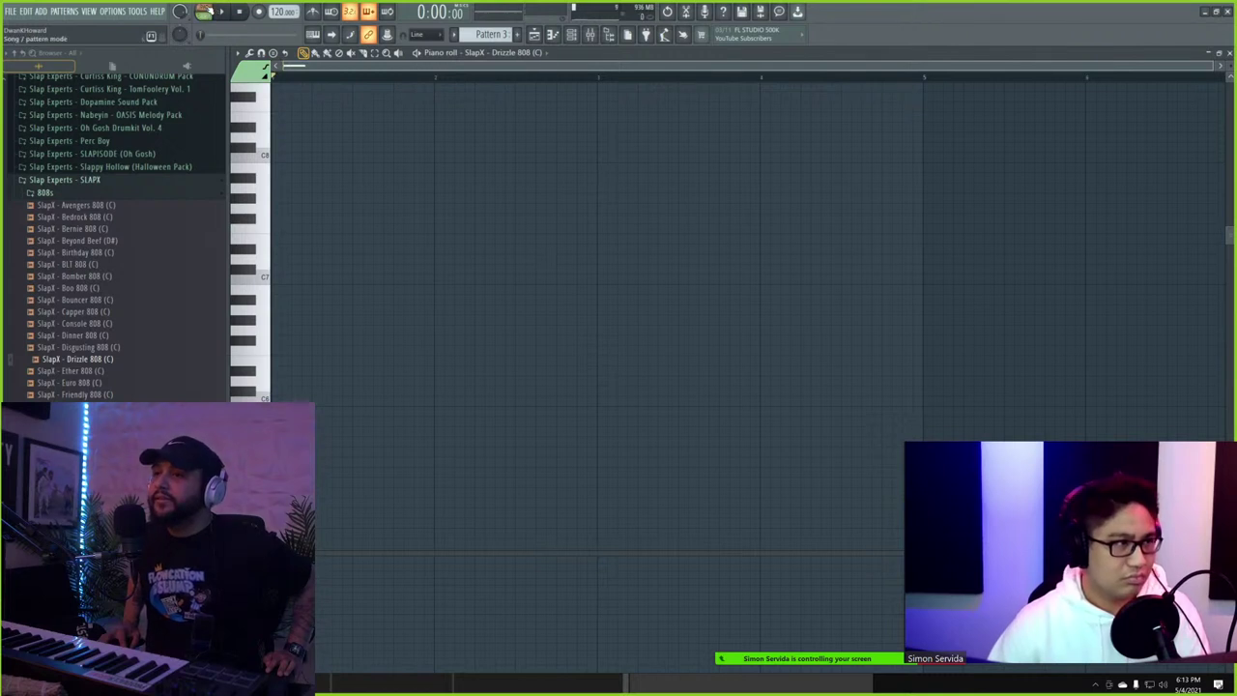
pyautogui.click(218, 10)
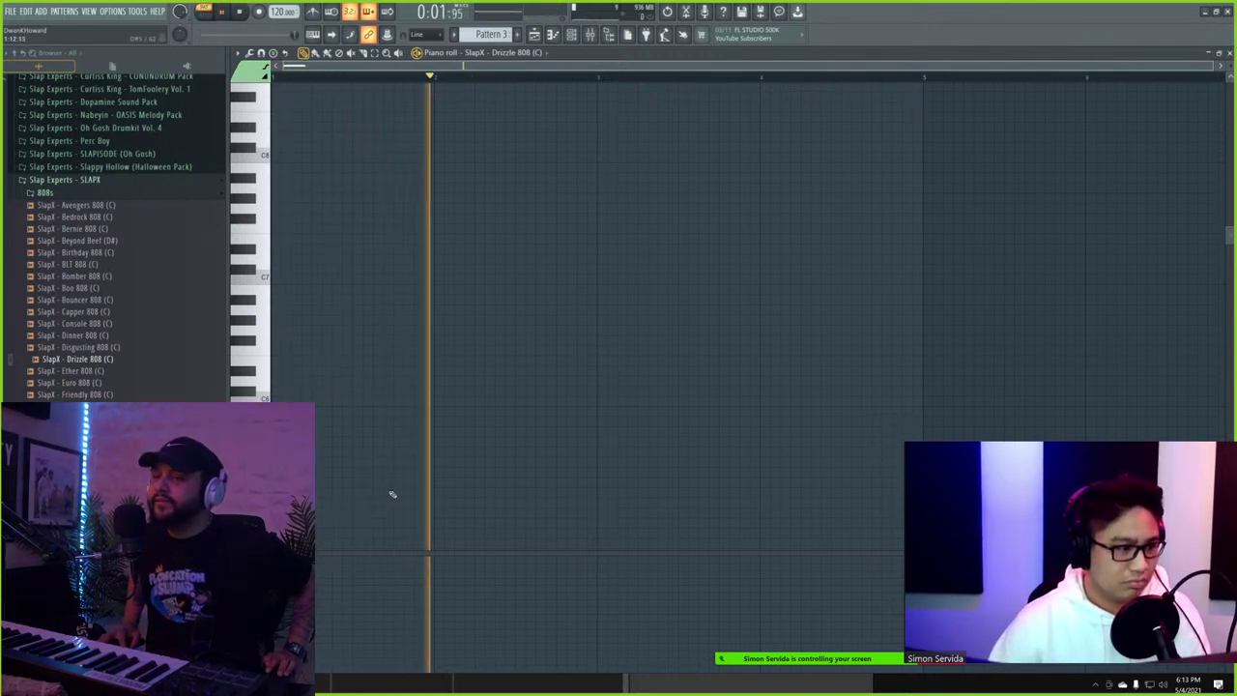
# - Add back-to-back D5 and E5 notes to the Drizzle 808 in the second half of the first bar and play the pattern
pyautogui.press('space')
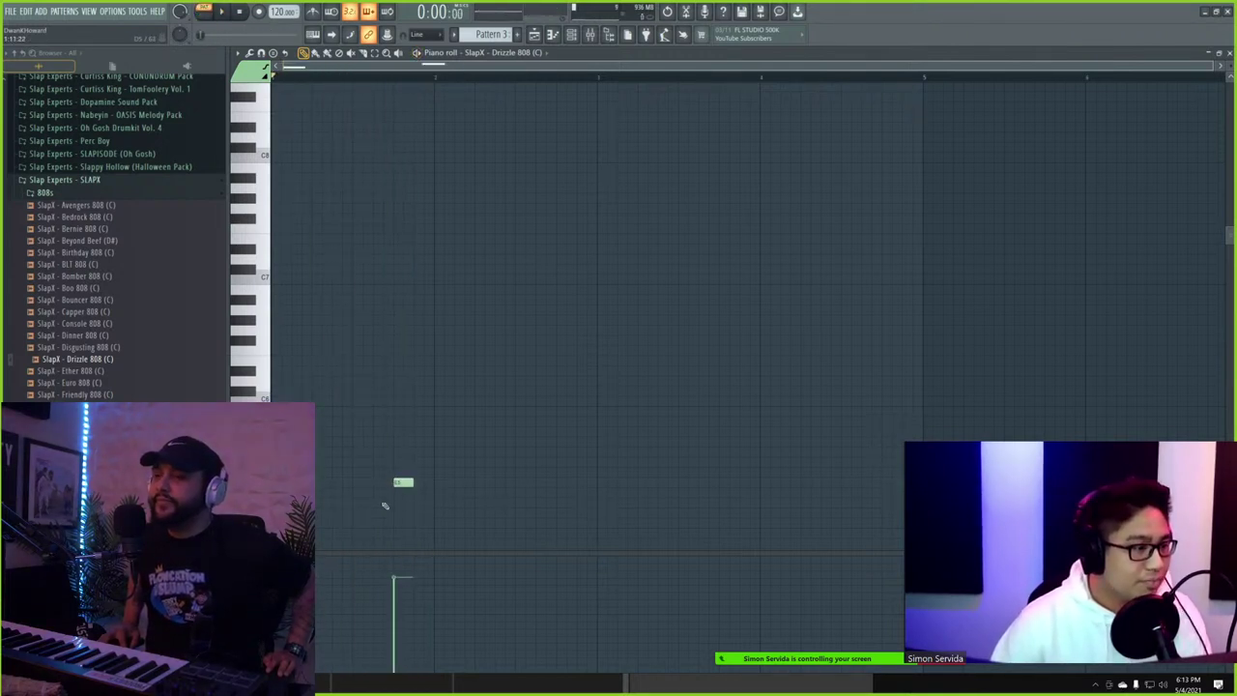
pyautogui.scroll(6, 372, 511)
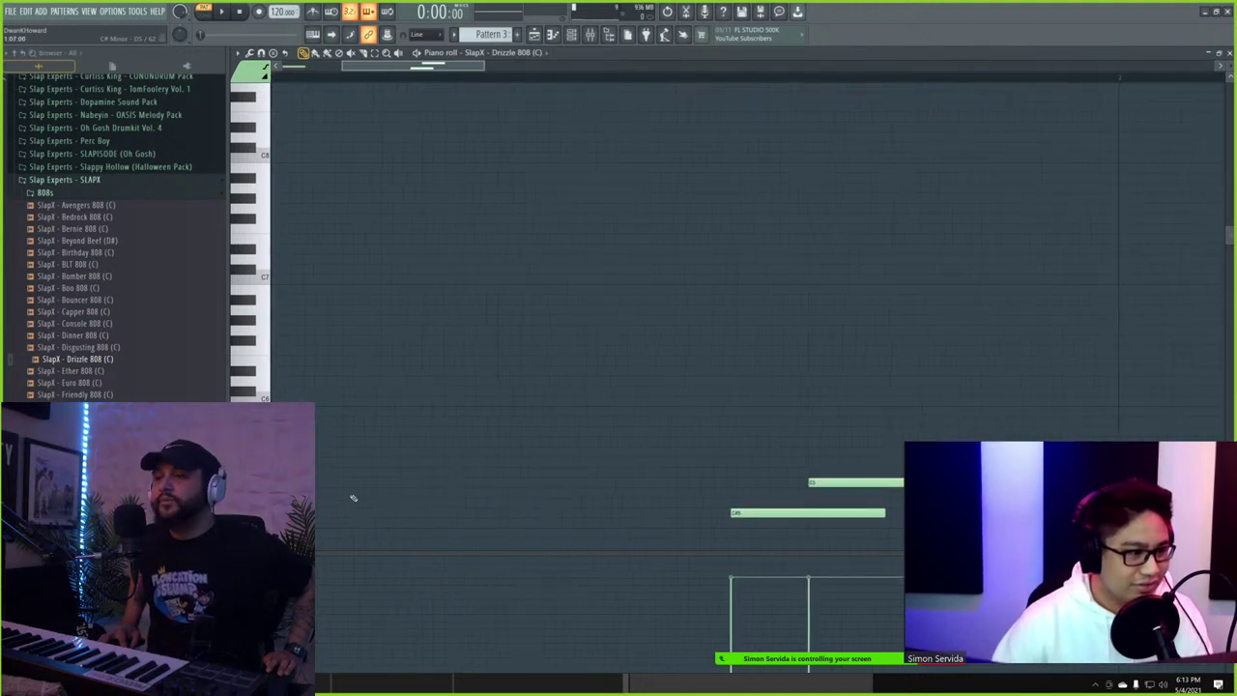
pyautogui.moveTo(707, 513); pyautogui.dragTo(655, 504)
pyautogui.press('space')
pyautogui.scroll(-4, 663, 381)
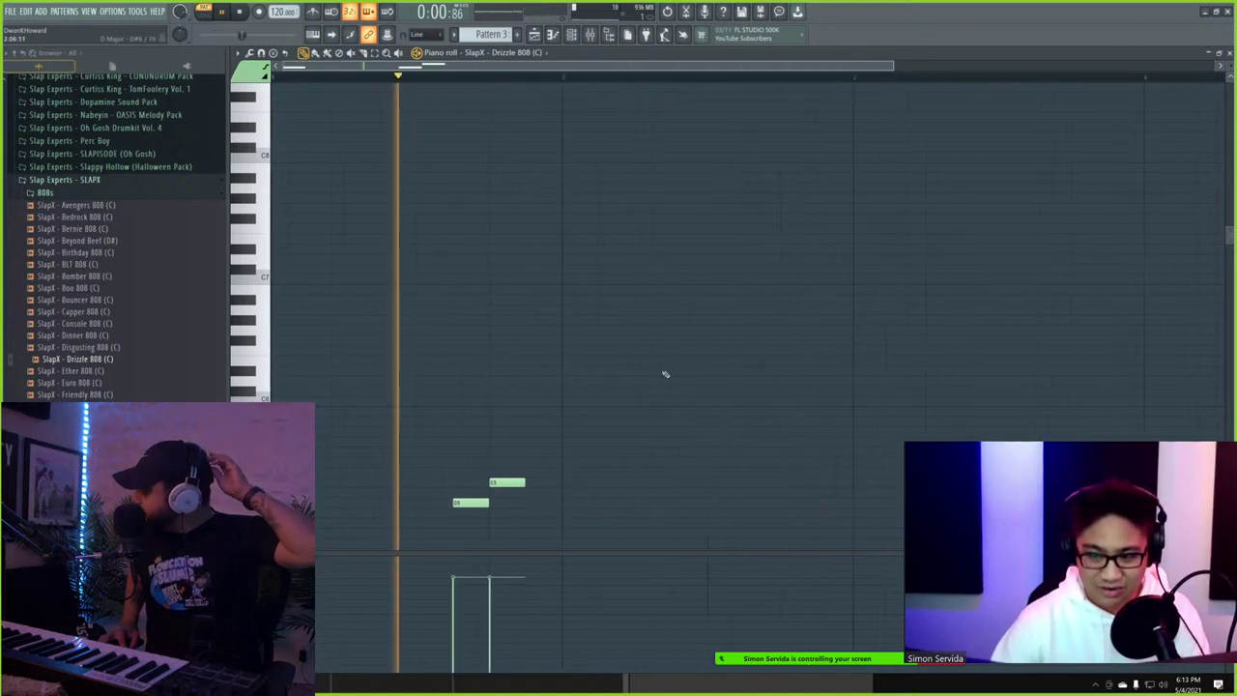
# - Return from the channel rack to the Drizzle 808's piano roll and place an E5 note in the second bar
pyautogui.click(570, 34)
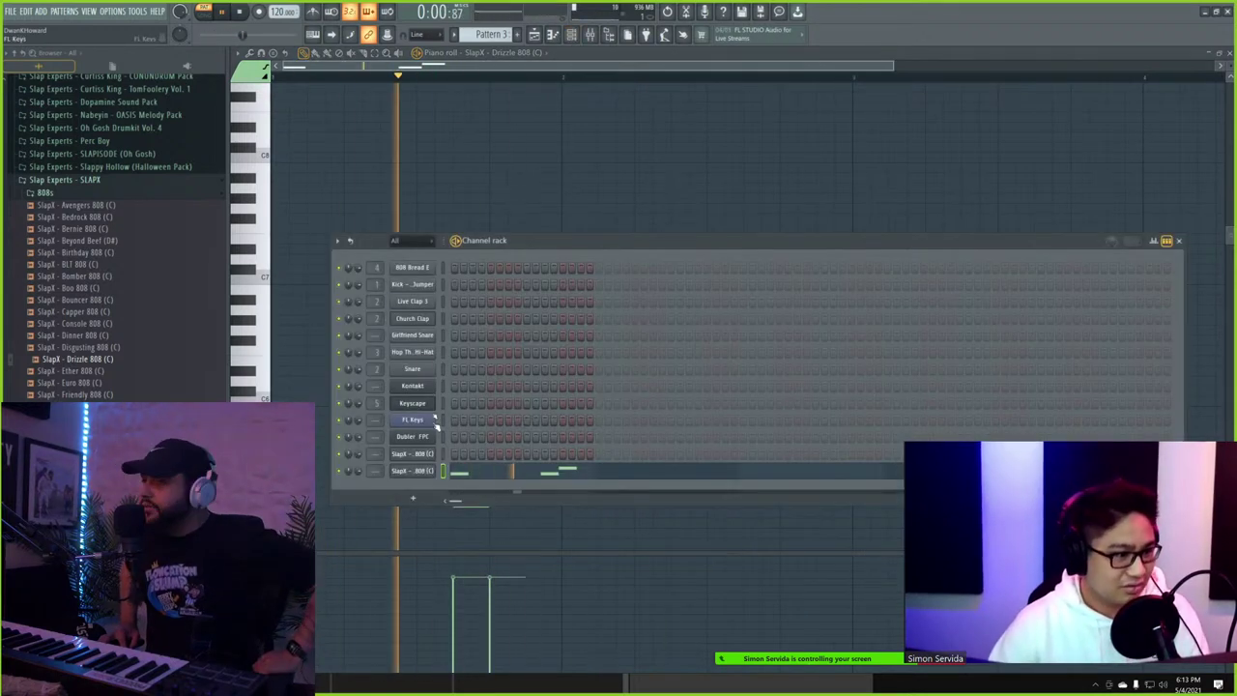
pyautogui.rightClick(426, 469)
pyautogui.click(790, 526)
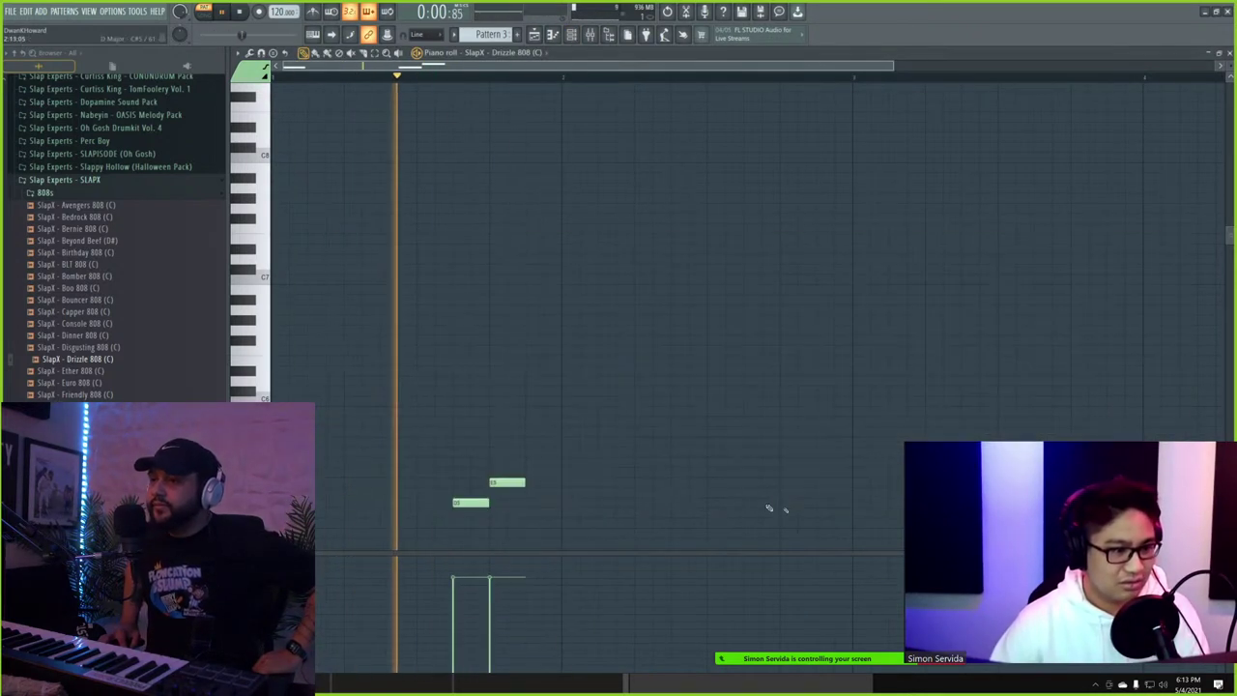
pyautogui.click(677, 483)
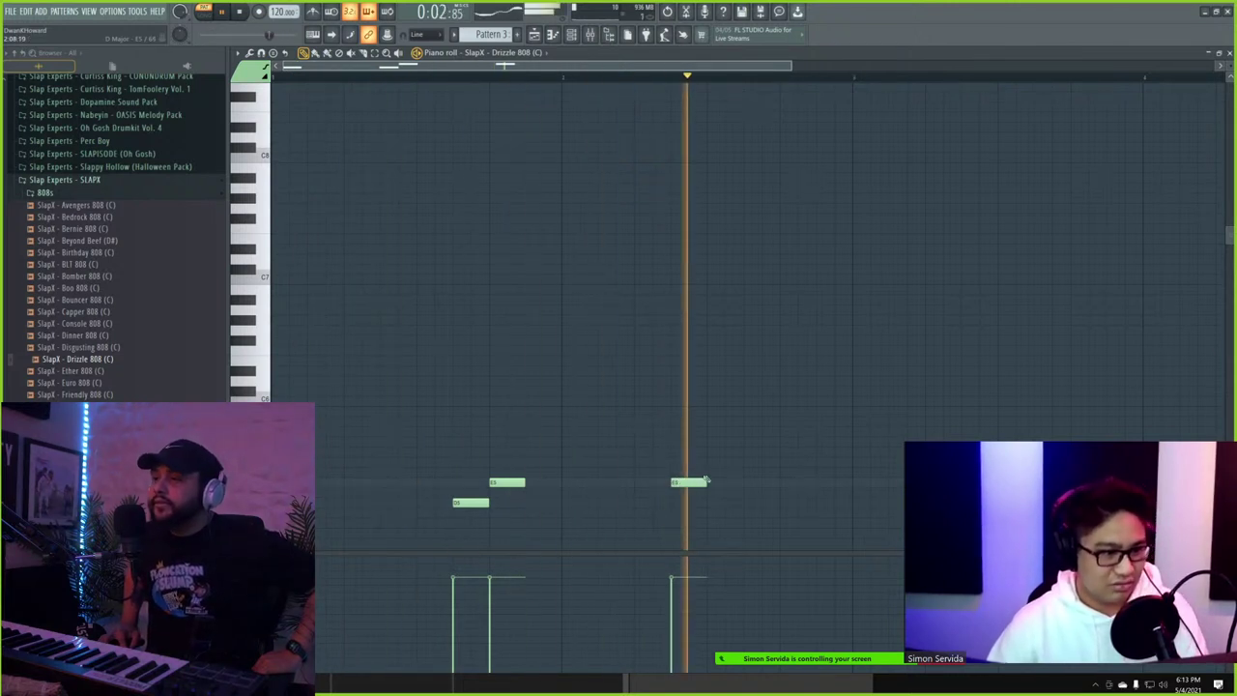
# - Move the E5 note in bar 2 an eighth note earlier, play the pattern, and add an A5 note at the end of bar 2
pyautogui.moveTo(687, 483); pyautogui.dragTo(648, 482)
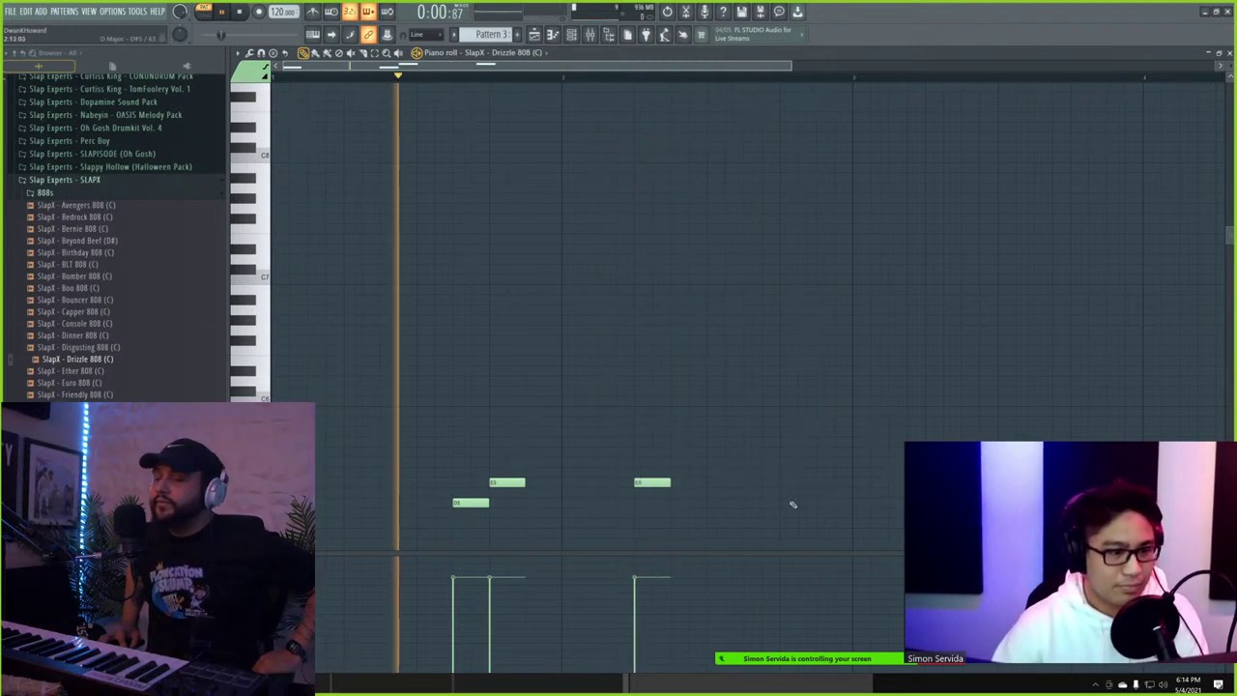
pyautogui.press('space')
pyautogui.scroll(-1, 797, 445)
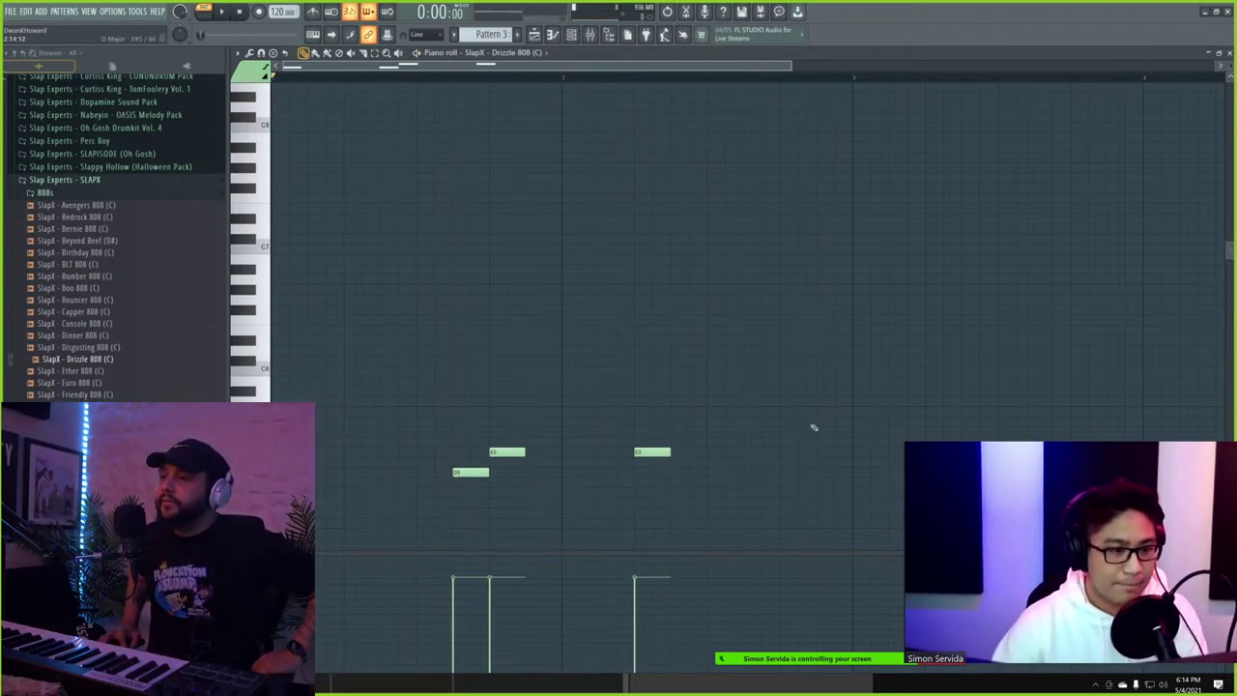
pyautogui.click(810, 389)
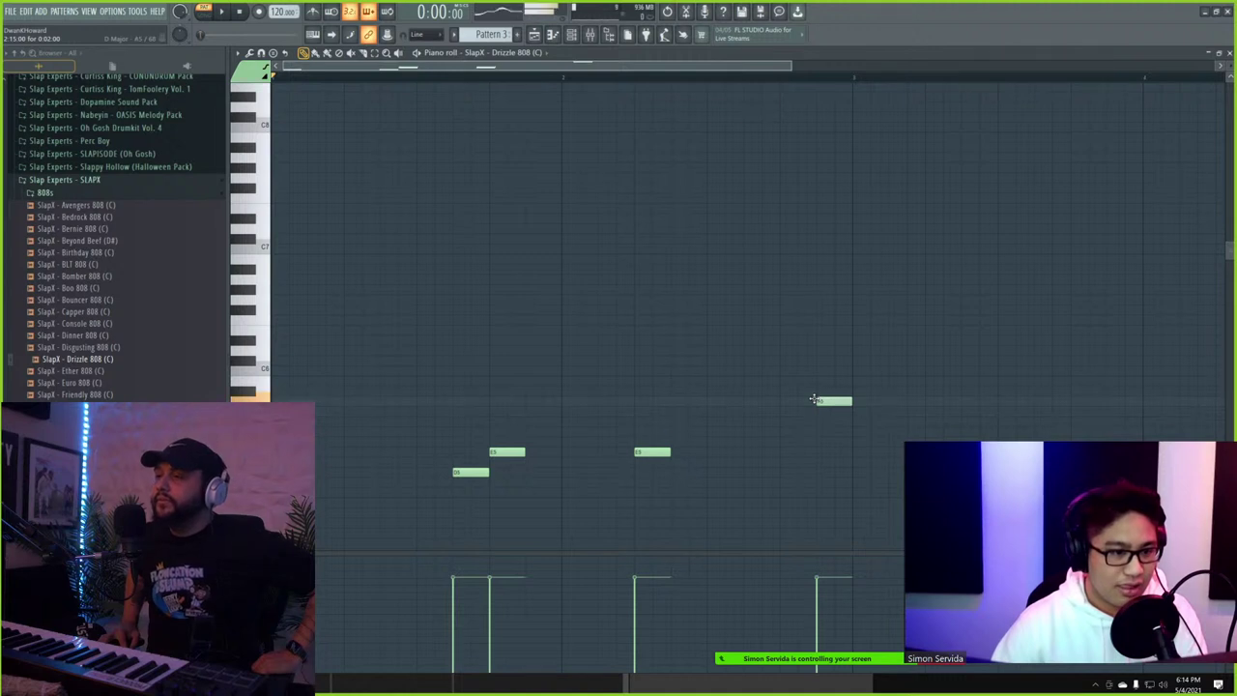
# - Duplicate the whole two-bar 808 phrase into bars 3 and 4, play the copy, and clear the selection
pyautogui.hotkey('ctrl', 'a')
pyautogui.hotkey('ctrl', 'b')
pyautogui.scroll(-2, 887, 425)
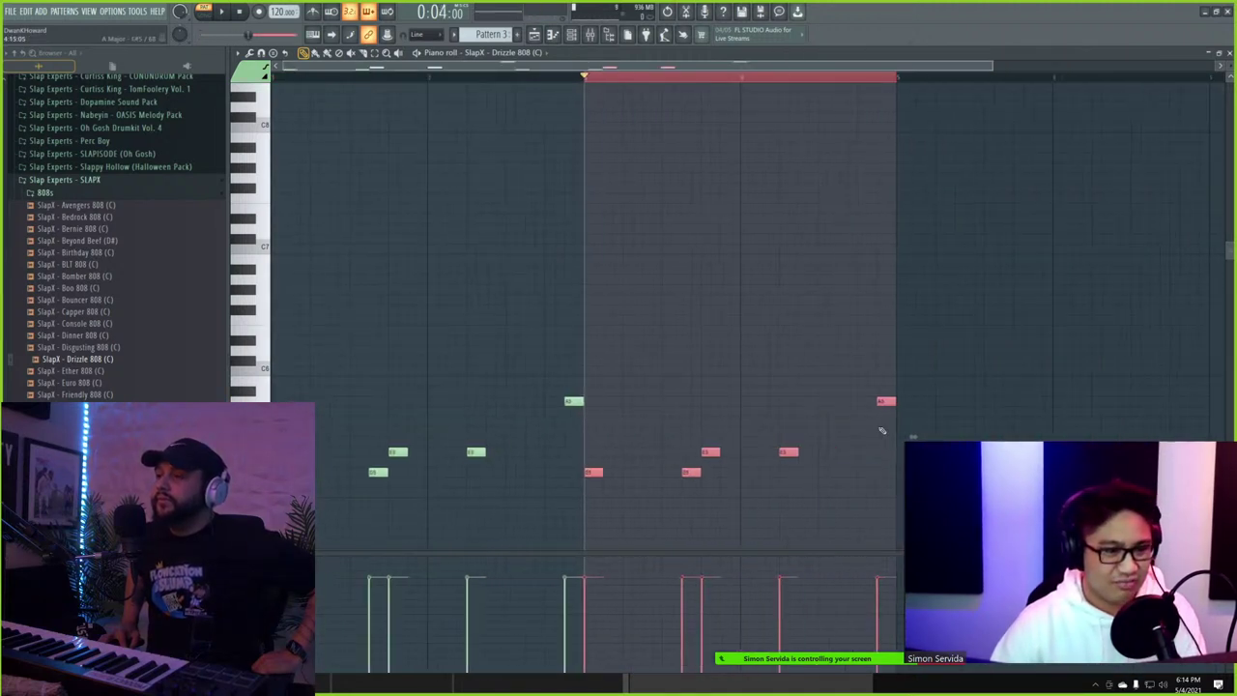
pyautogui.press('space')
pyautogui.scroll(5, 754, 425)
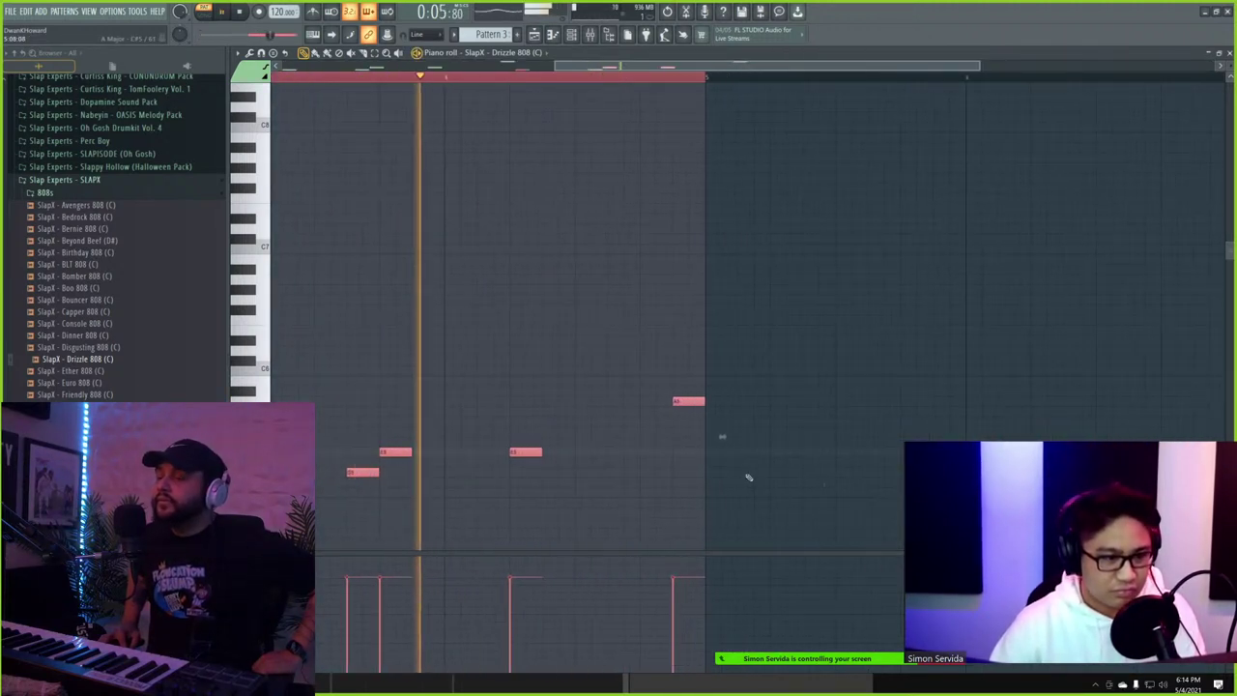
pyautogui.keyDown('ctrl'); pyautogui.click(634, 477); pyautogui.keyUp('ctrl')
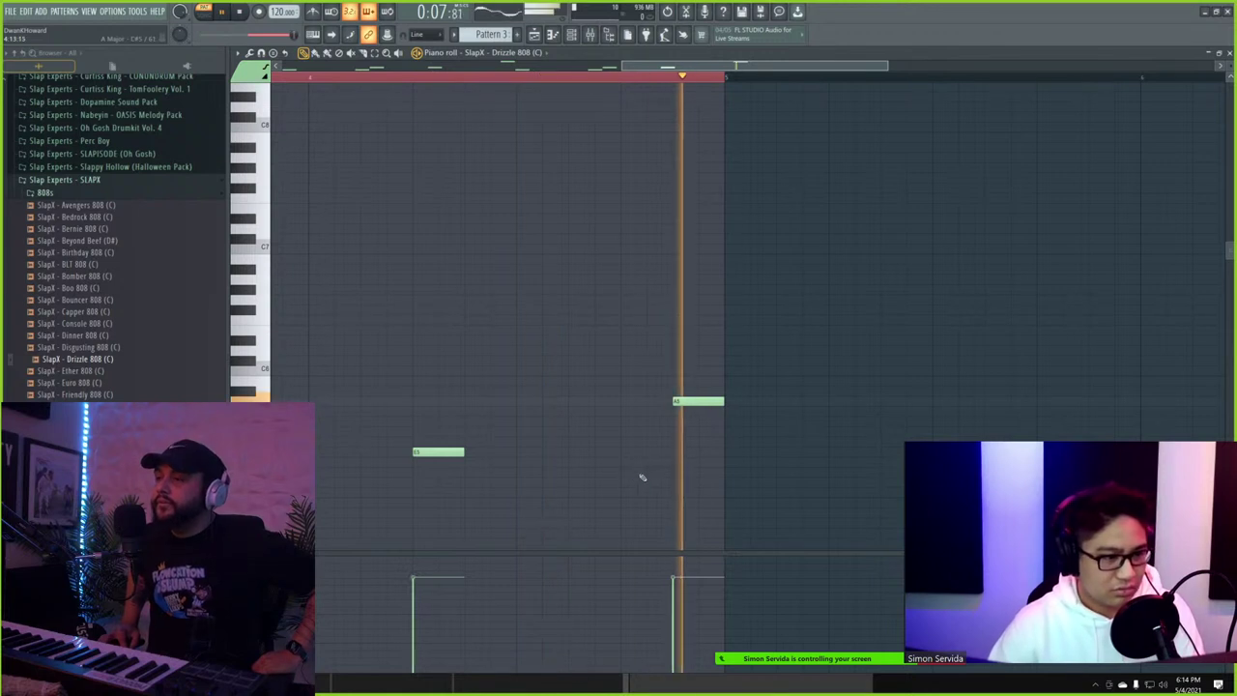
# - Stop playback and add another E5 note in bar 4 between the existing E5 and the closing A5
pyautogui.scroll(-5, 599, 425)
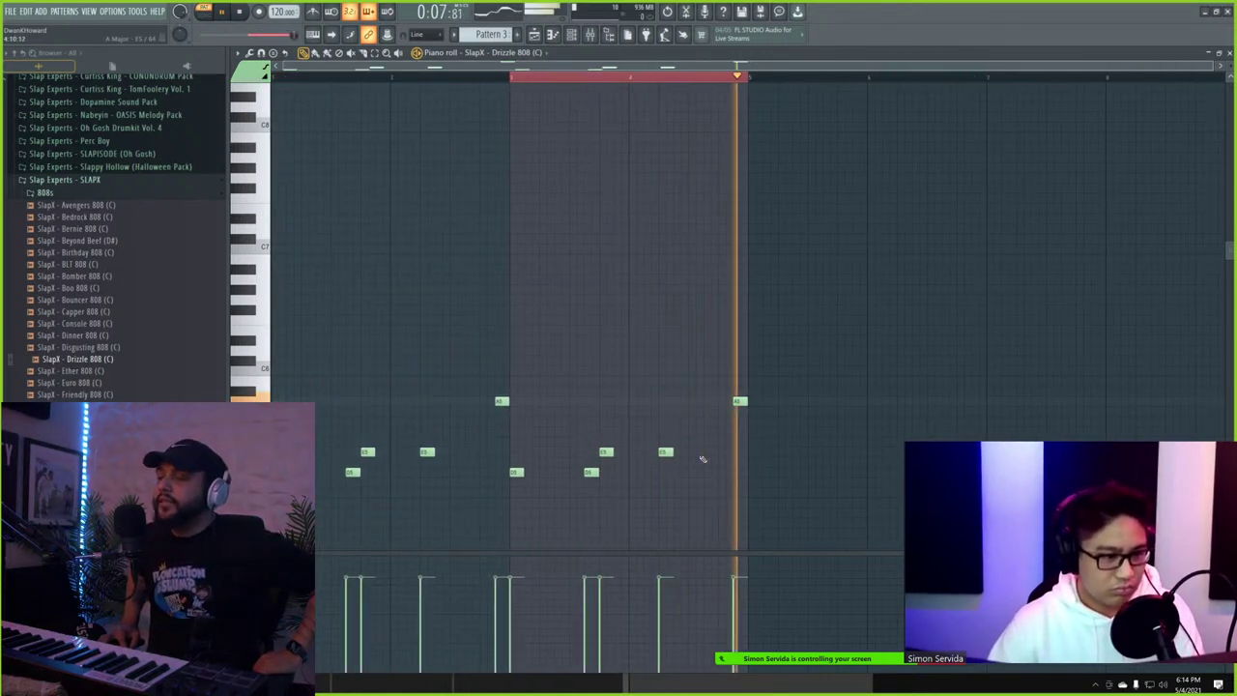
pyautogui.press('space')
pyautogui.keyDown('ctrl'); pyautogui.scroll(4, 698, 461); pyautogui.keyUp('ctrl')
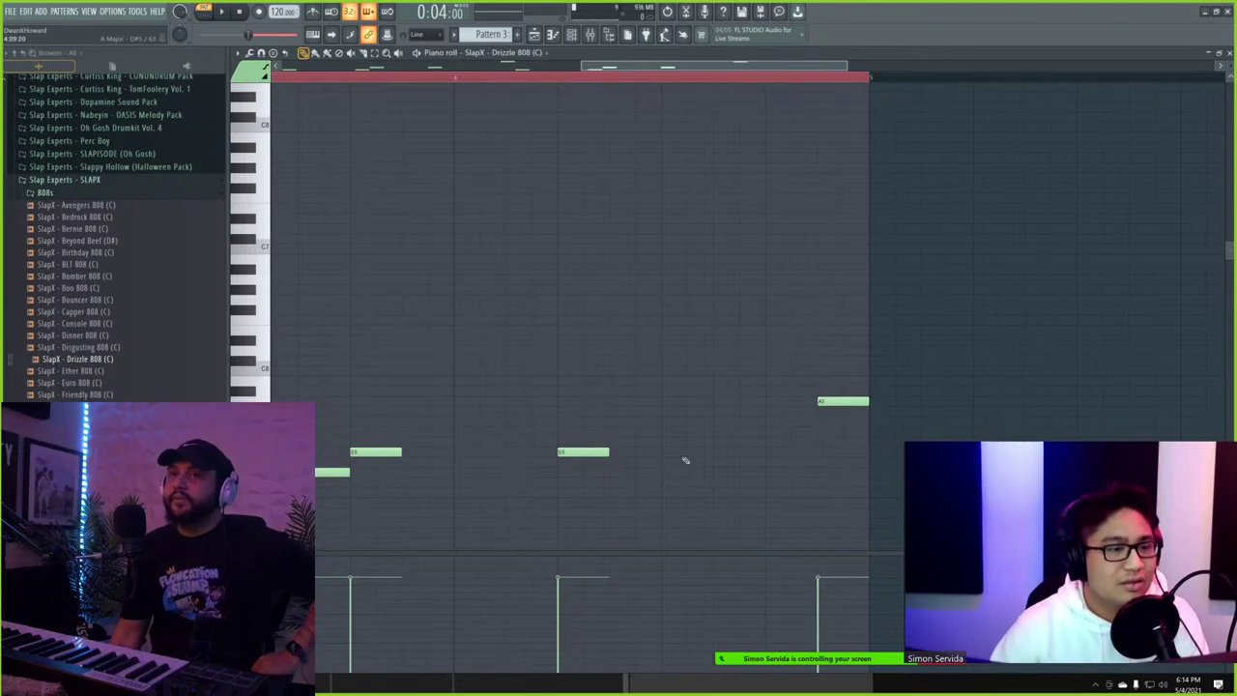
pyautogui.click(715, 451)
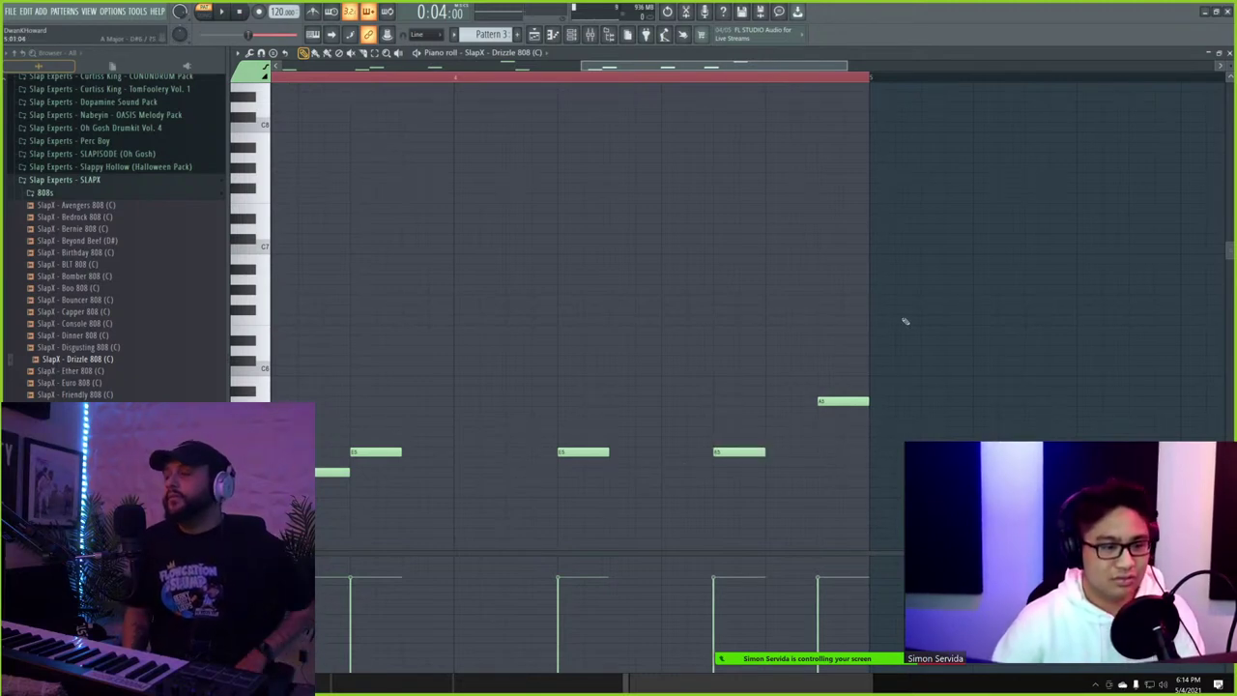
# - Go from the piano roll to the playlist, switch playback to song mode, and show the channel rack
pyautogui.press('F7')
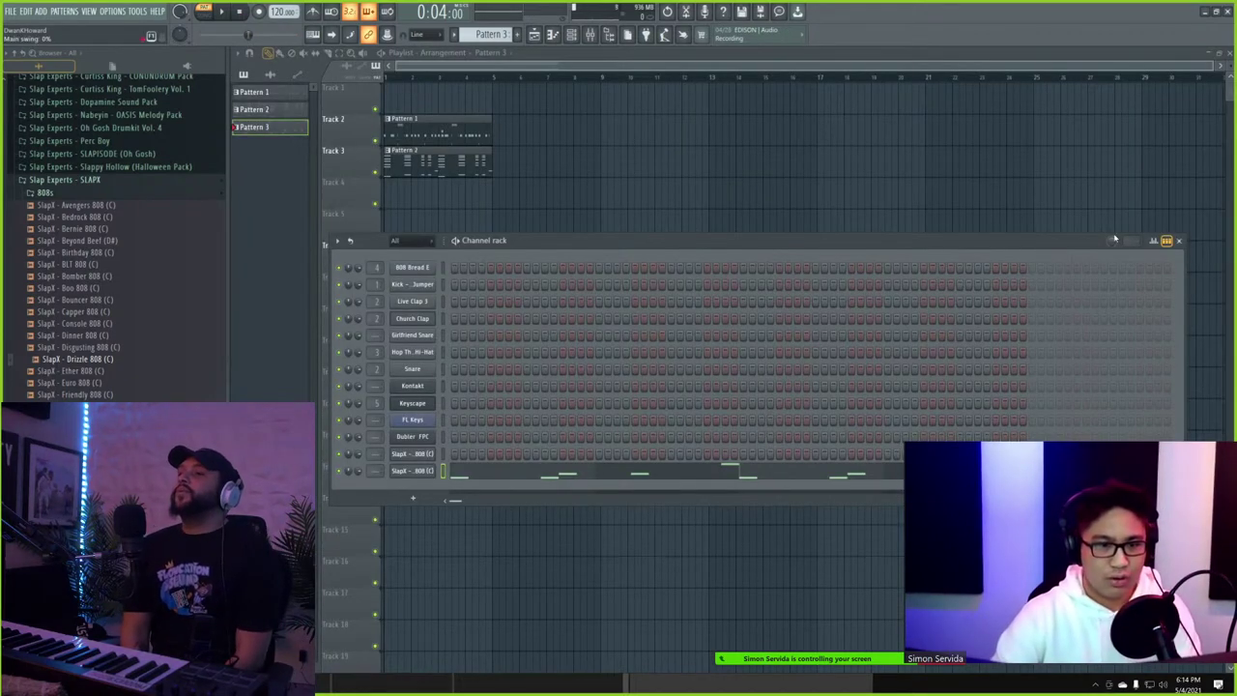
pyautogui.press('F6')
pyautogui.keyDown('ctrl'); pyautogui.scroll(2, 622, 192); pyautogui.keyUp('ctrl')
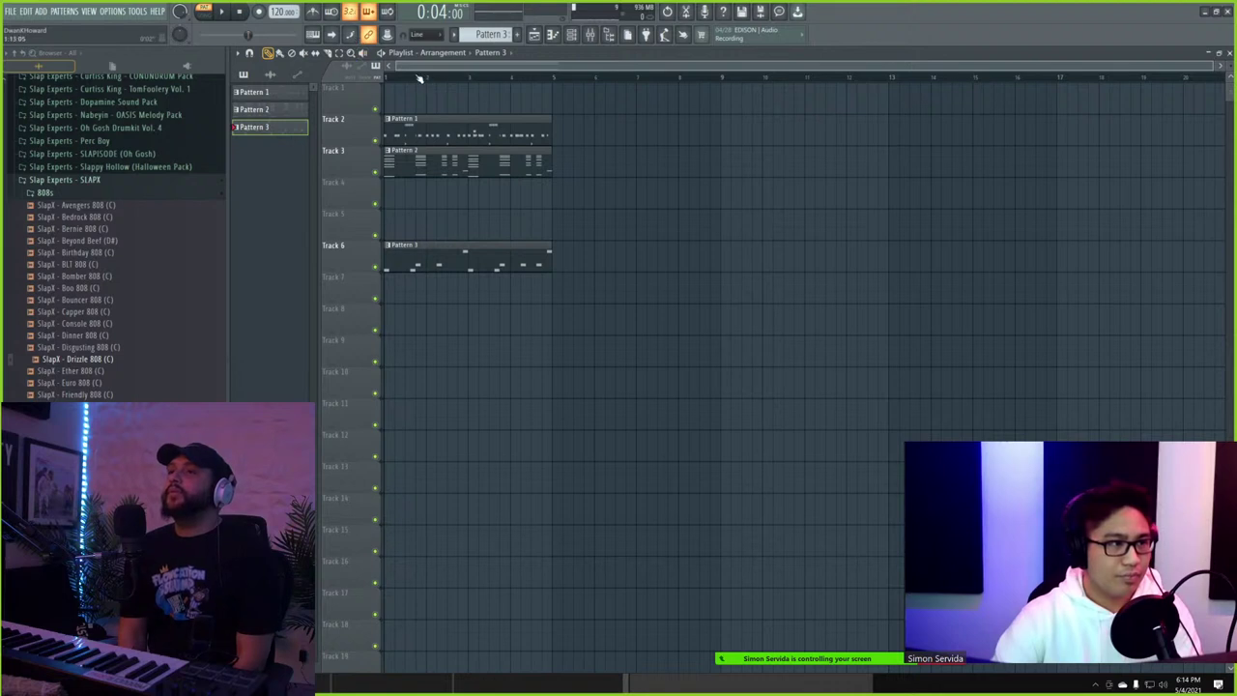
pyautogui.click(572, 34)
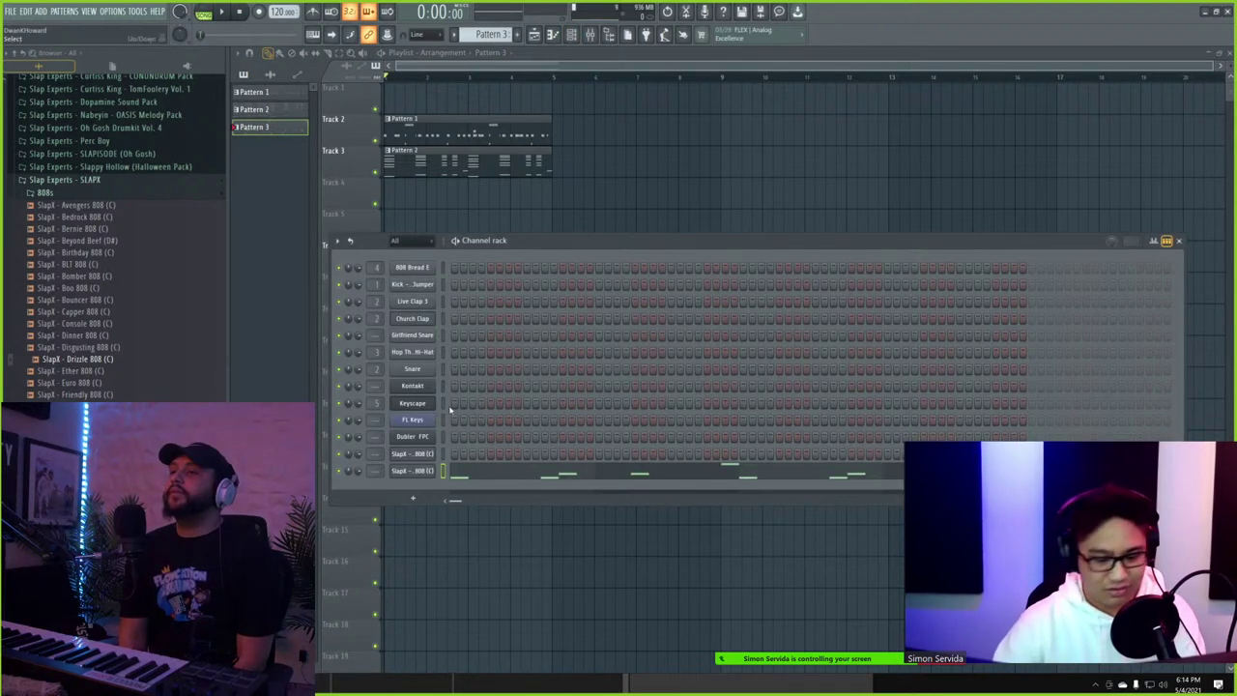
# - Cut the low end of the Keyscape mixer track with the low shelf band of its built-in EQ and close the mixer
pyautogui.press('F9')
pyautogui.click(623, 242)
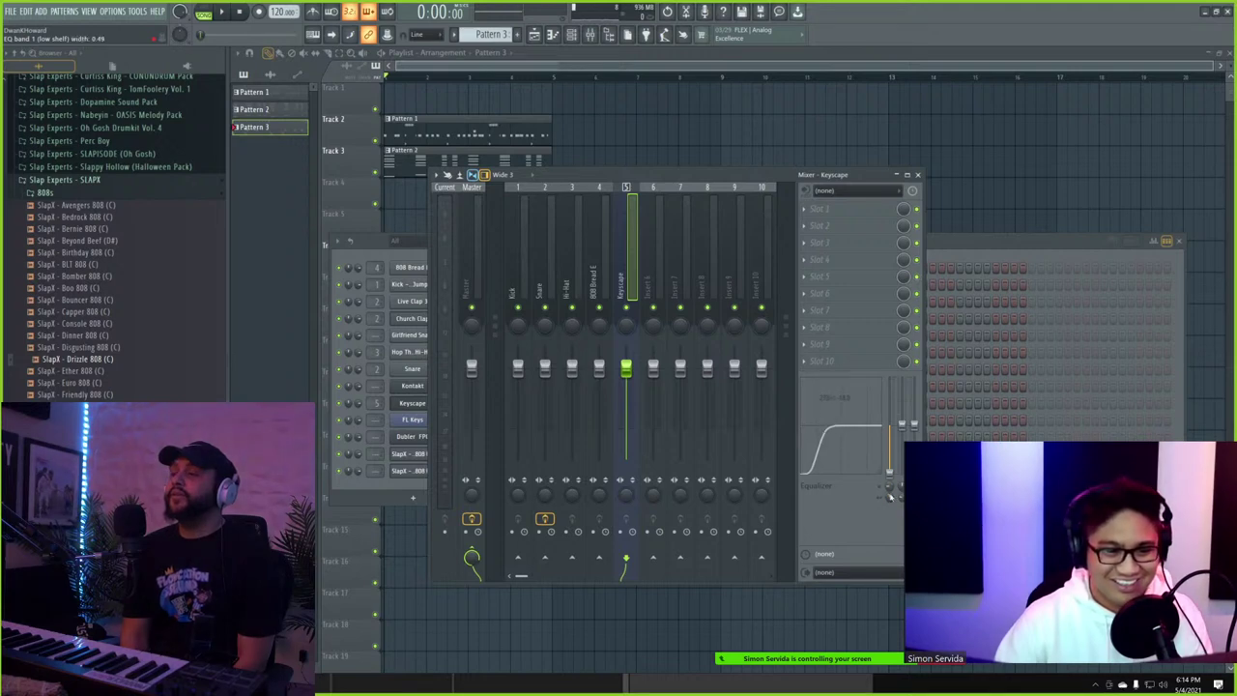
pyautogui.press('F12')
# - Play the song in the playlist, open the Pattern 3 clip's Drizzle 808 notes in the piano roll, and stop playback
pyautogui.press('space')
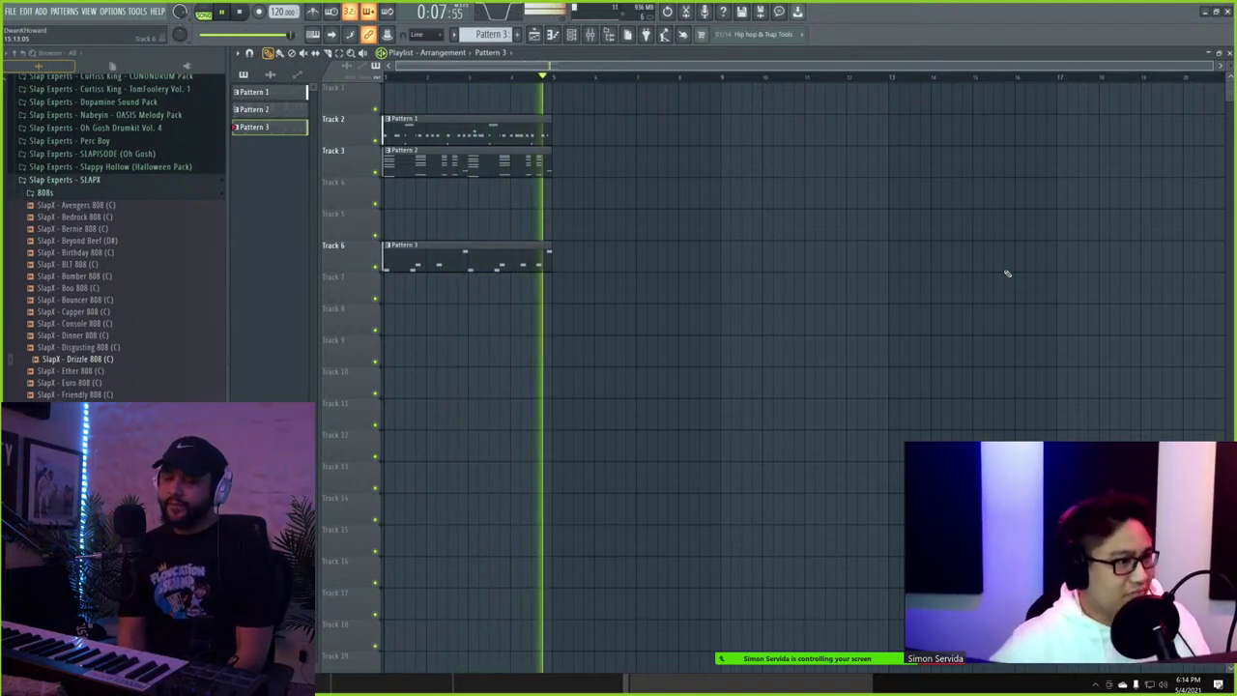
pyautogui.doubleClick(422, 256)
pyautogui.press('space')
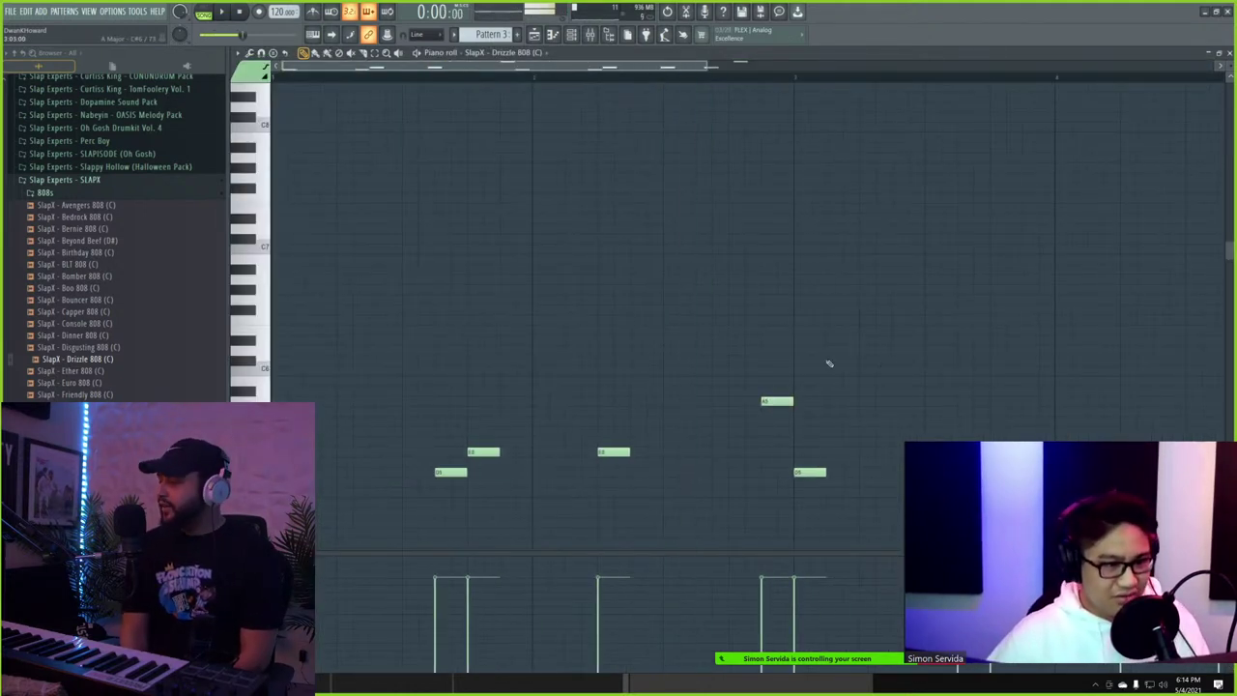
pyautogui.scroll(2, 719, 364)
pyautogui.click(715, 348)
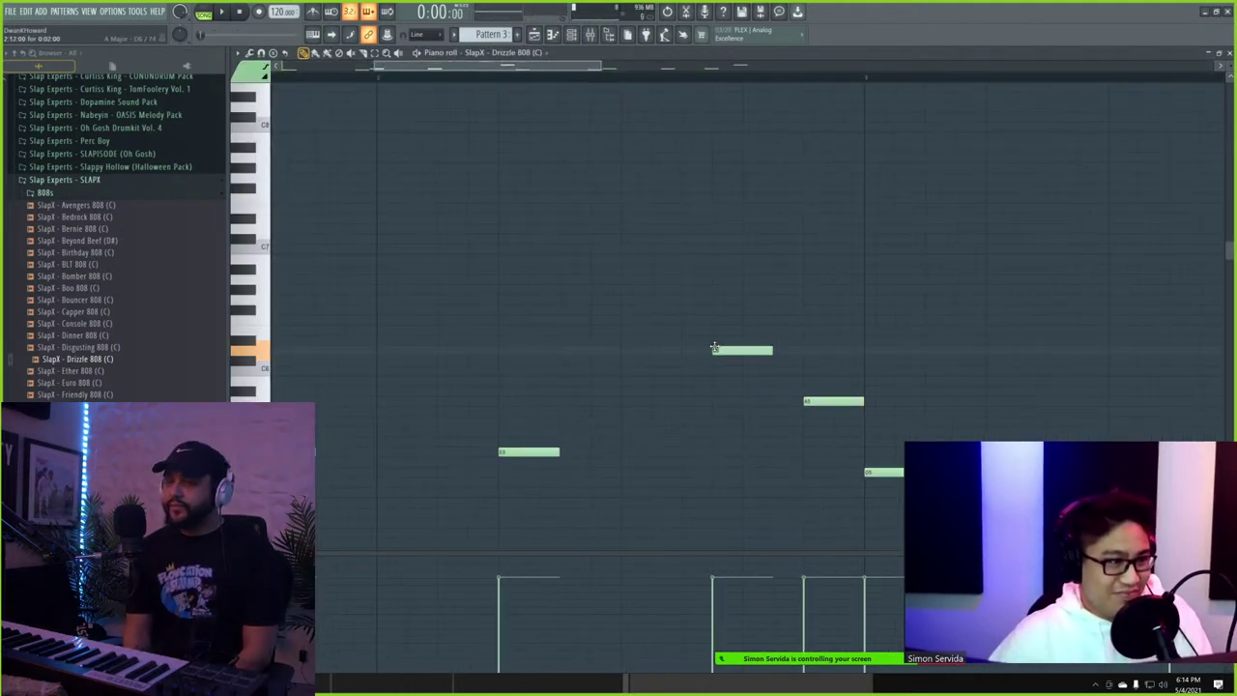
pyautogui.moveTo(715, 365); pyautogui.dragTo(717, 375)
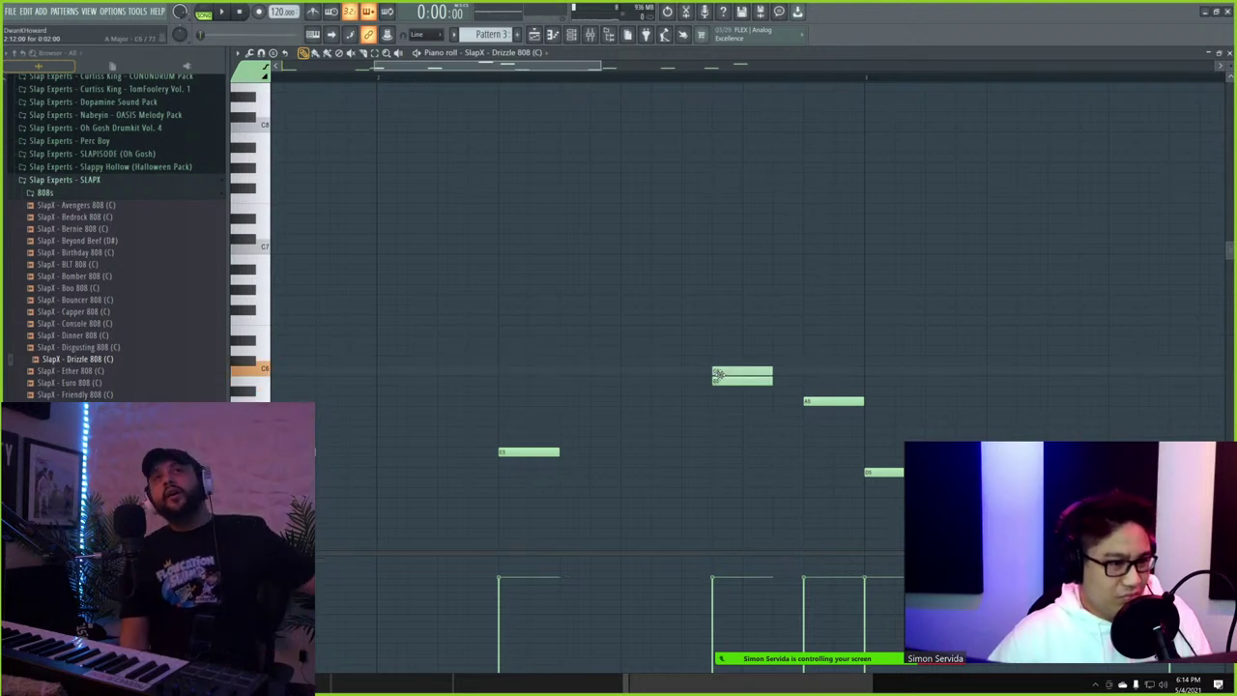
pyautogui.rightClick(719, 379)
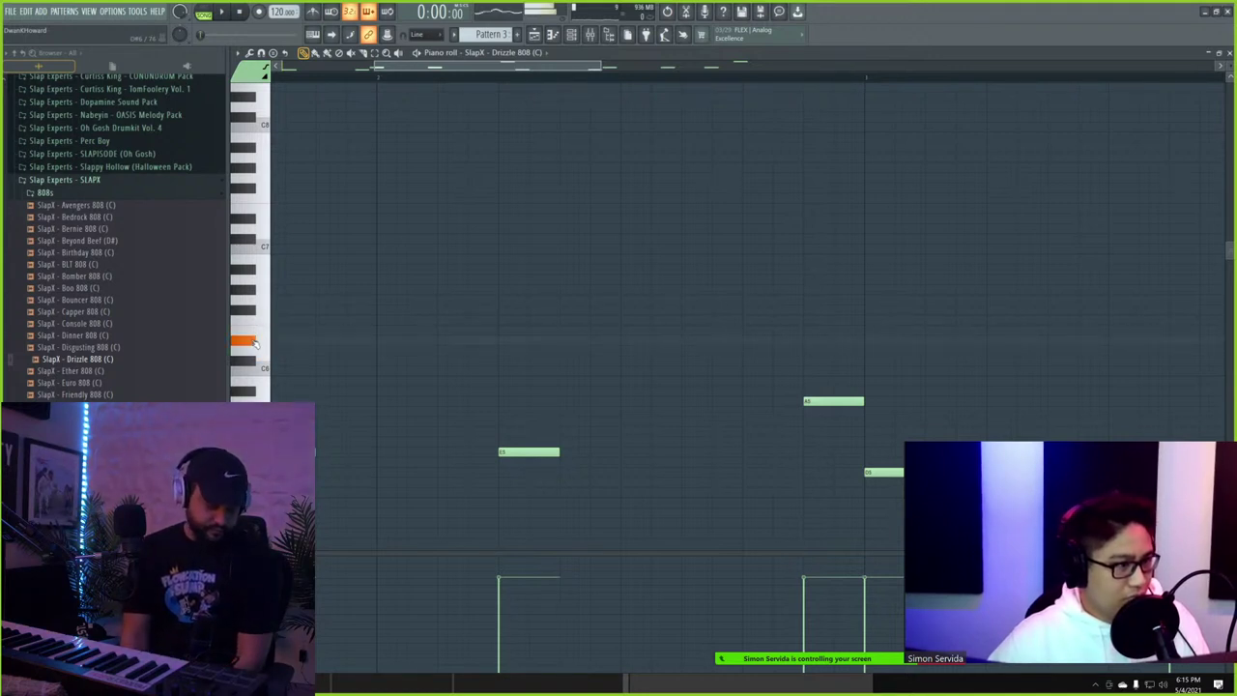
# - Rework the end of bar 2 into back-to-back A5, E5 and D#5 notes descending to the D5 at bar 3
pyautogui.moveTo(832, 402); pyautogui.dragTo(833, 469)
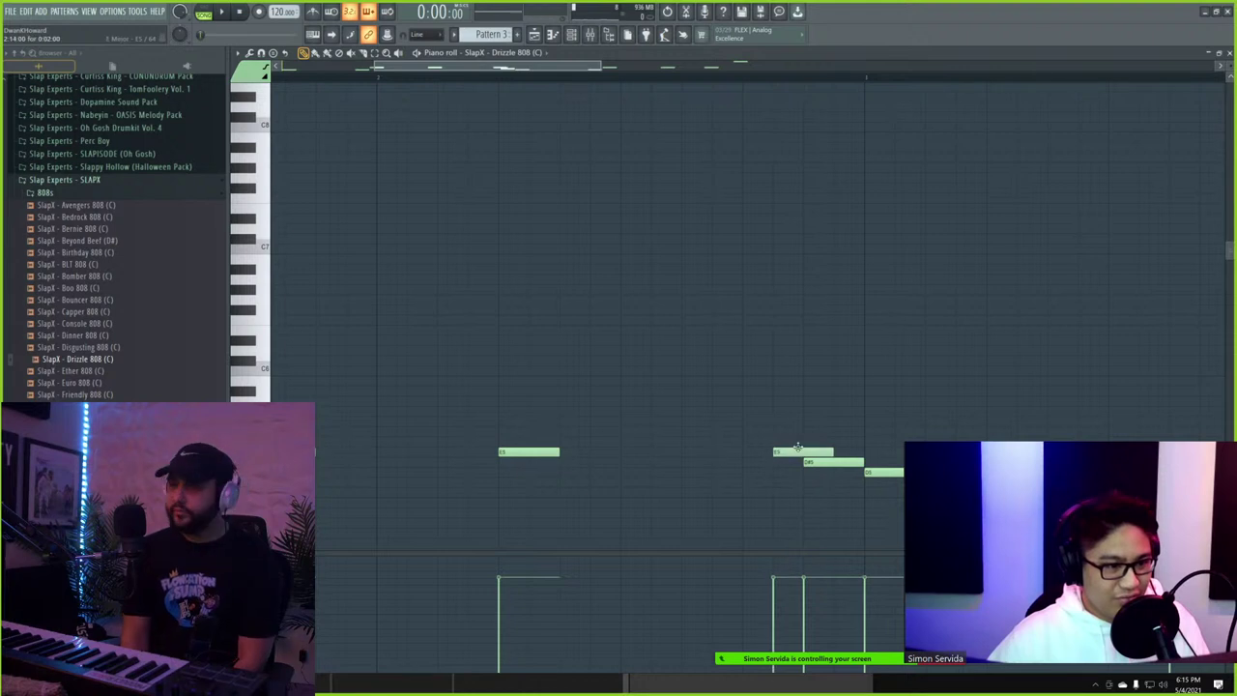
pyautogui.moveTo(687, 380); pyautogui.dragTo(690, 405)
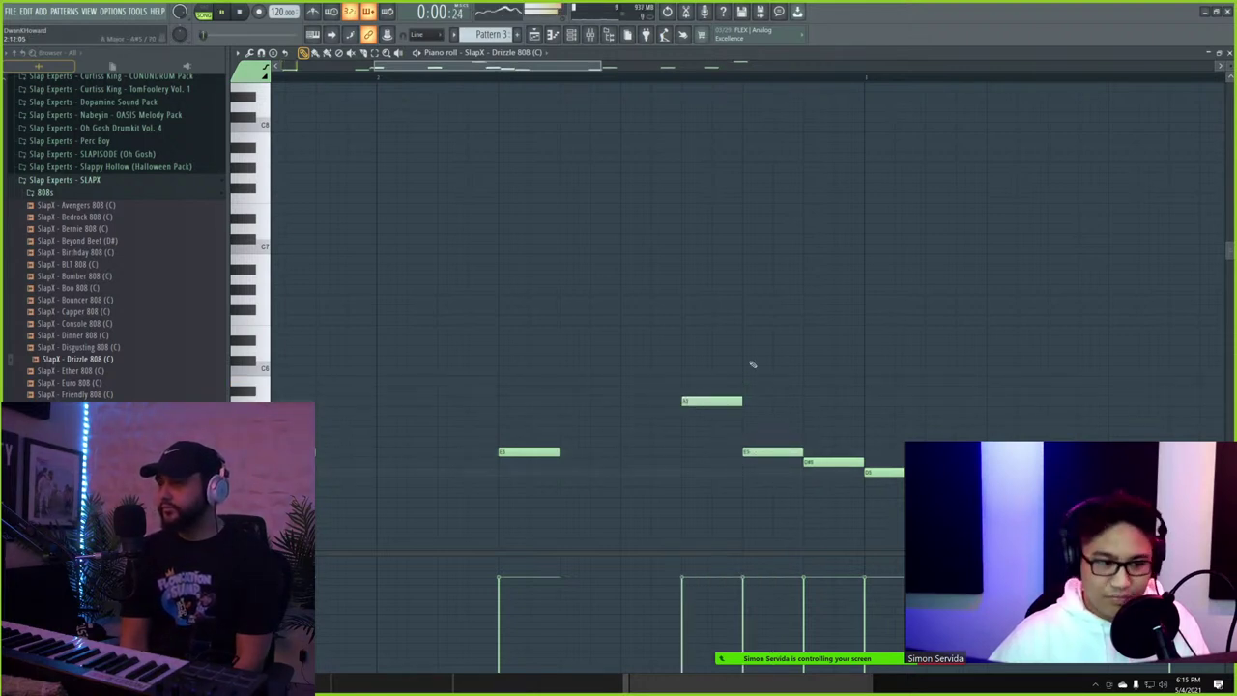
pyautogui.keyDown('ctrl'); pyautogui.scroll(-2, 753, 365); pyautogui.keyUp('ctrl')
# - Play the song repeatedly from the piano roll and check how the 808 line sounds through bars 3 and 4
pyautogui.press('space')
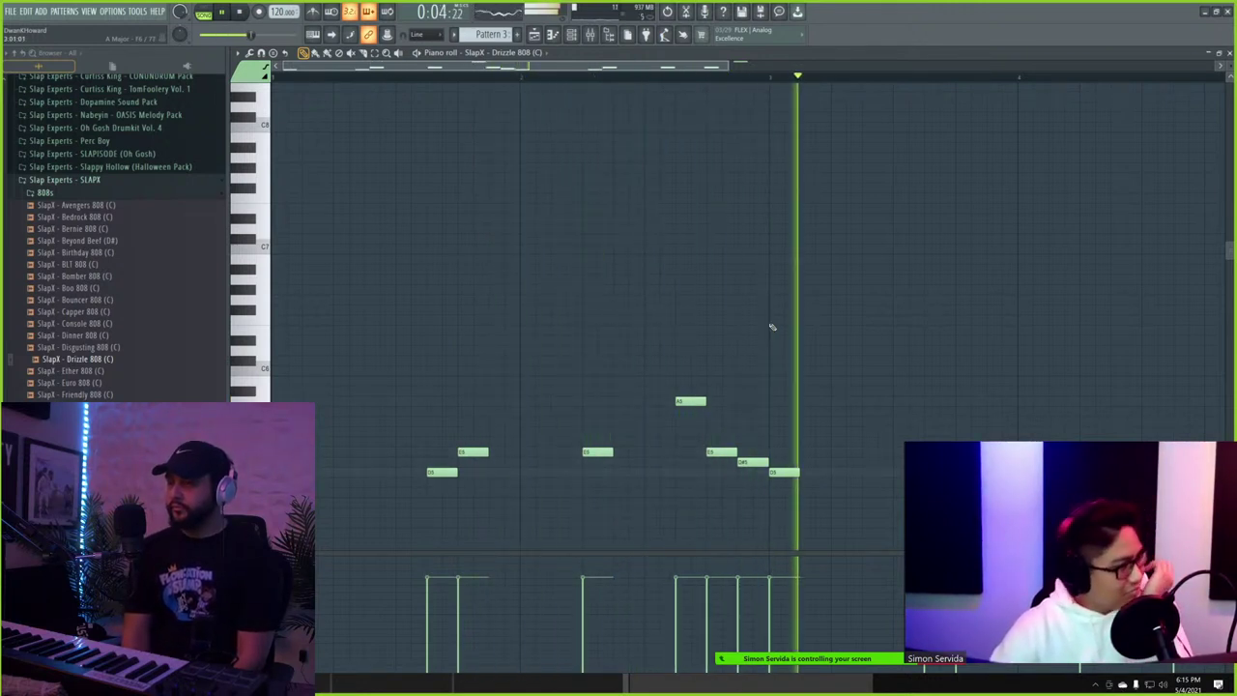
pyautogui.keyDown('ctrl'); pyautogui.scroll(-2, 783, 345); pyautogui.keyUp('ctrl')
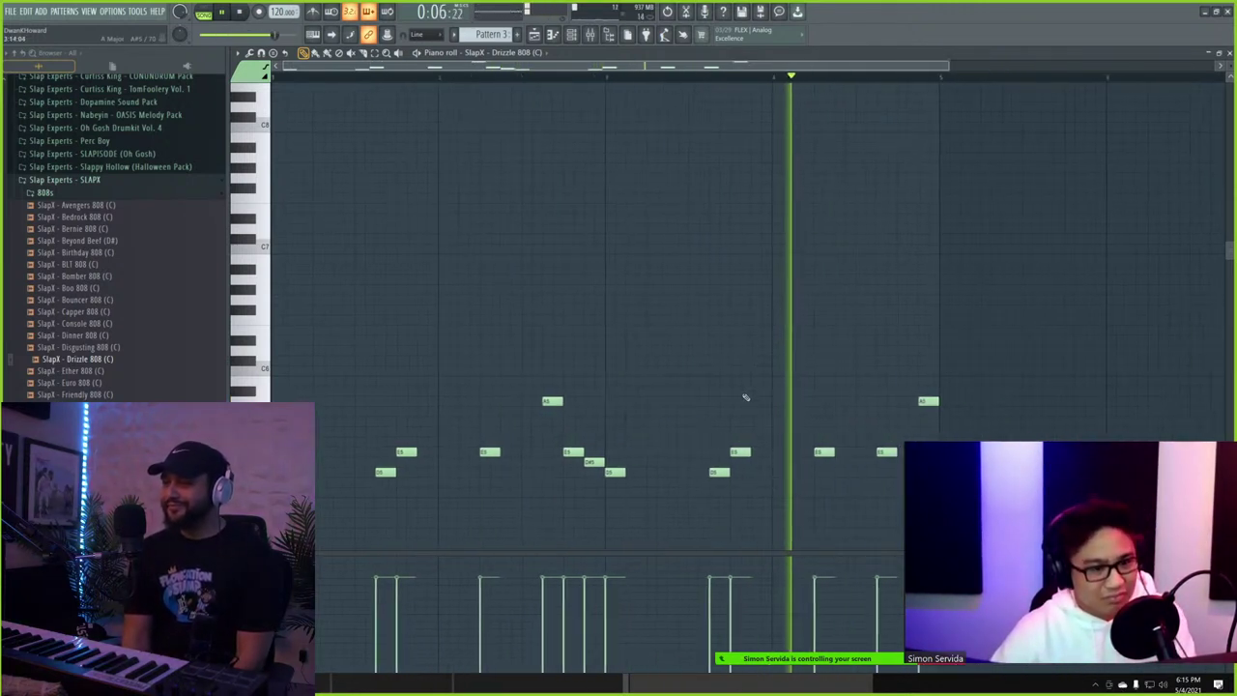
pyautogui.keyDown('ctrl'); pyautogui.scroll(4, 989, 428); pyautogui.keyUp('ctrl')
pyautogui.press('space')
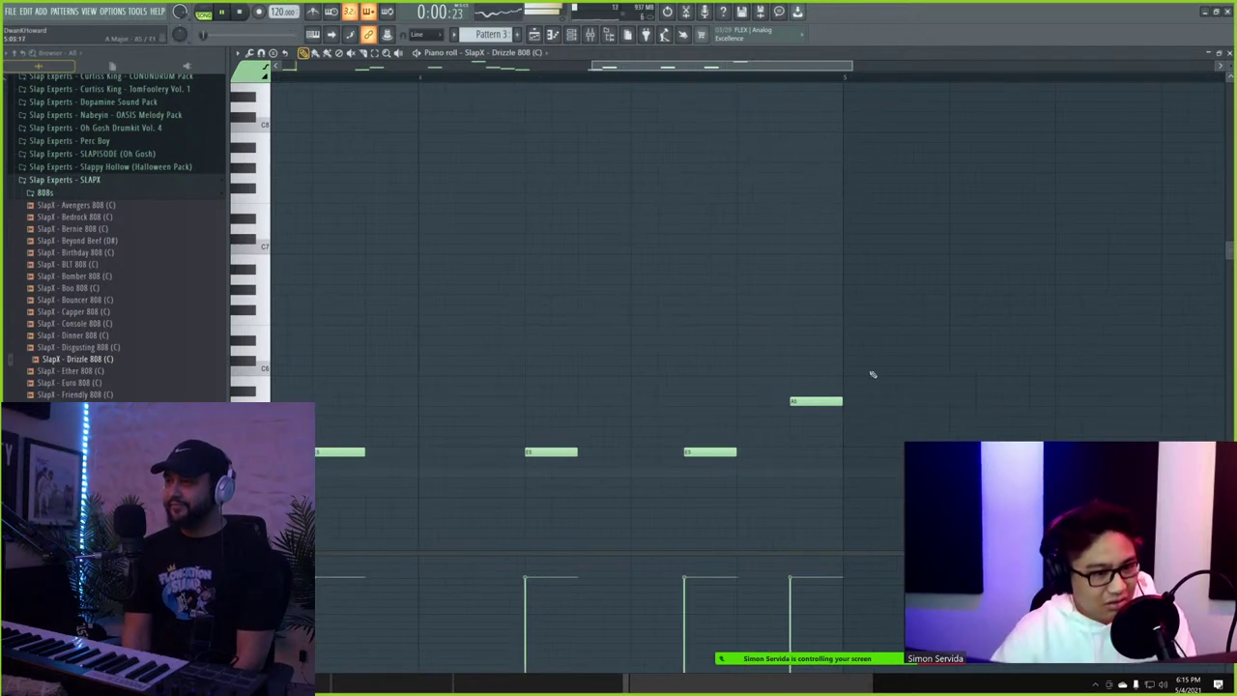
pyautogui.keyDown('ctrl'); pyautogui.scroll(-3, 758, 323); pyautogui.keyUp('ctrl')
pyautogui.press('space')
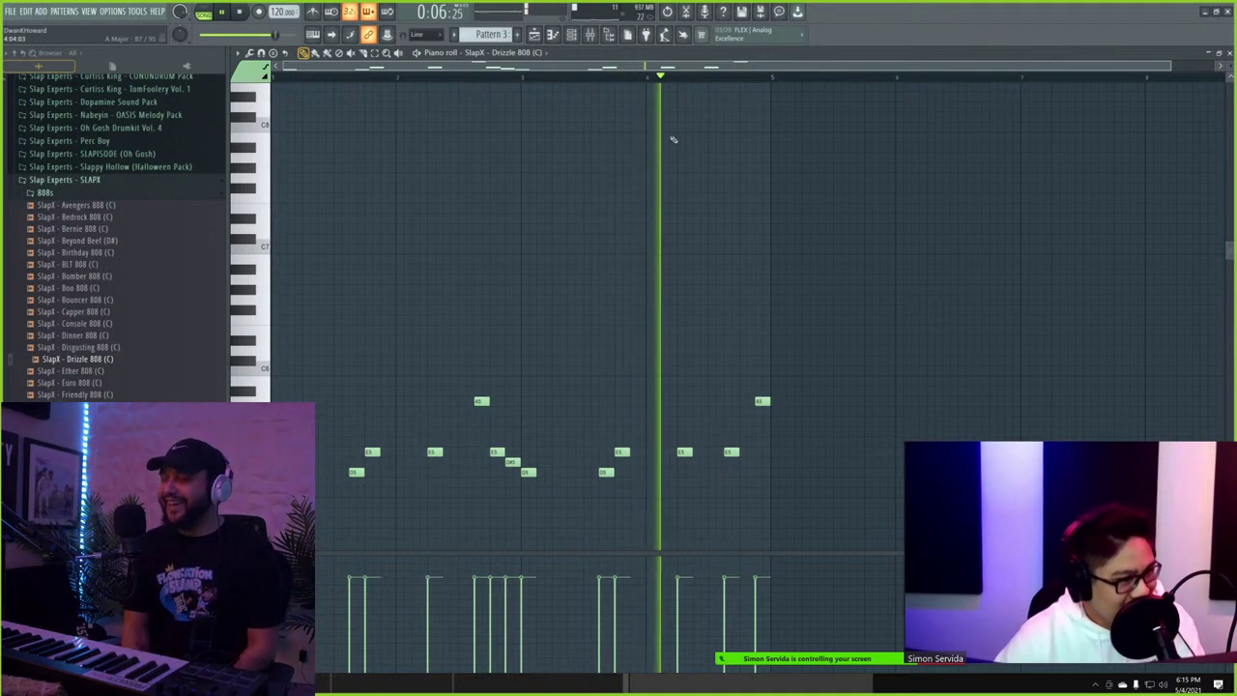
pyautogui.press('space')
pyautogui.keyDown('ctrl'); pyautogui.scroll(3, 712, 335); pyautogui.keyUp('ctrl')
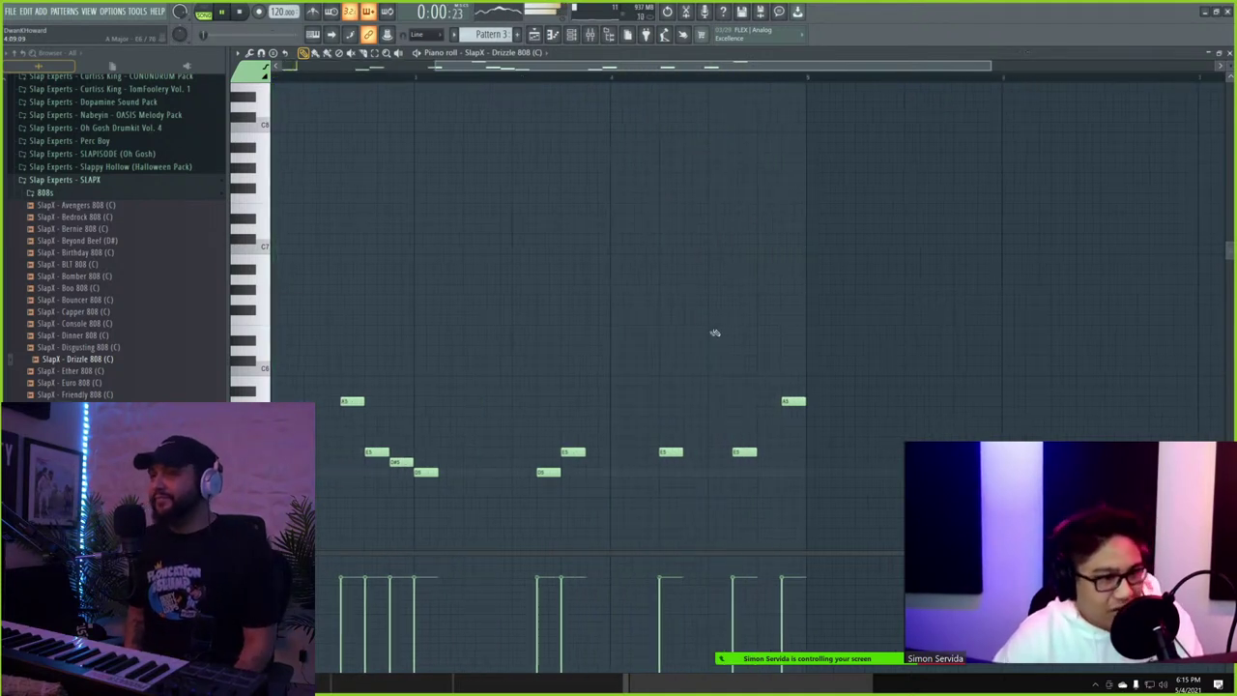
pyautogui.press('space')
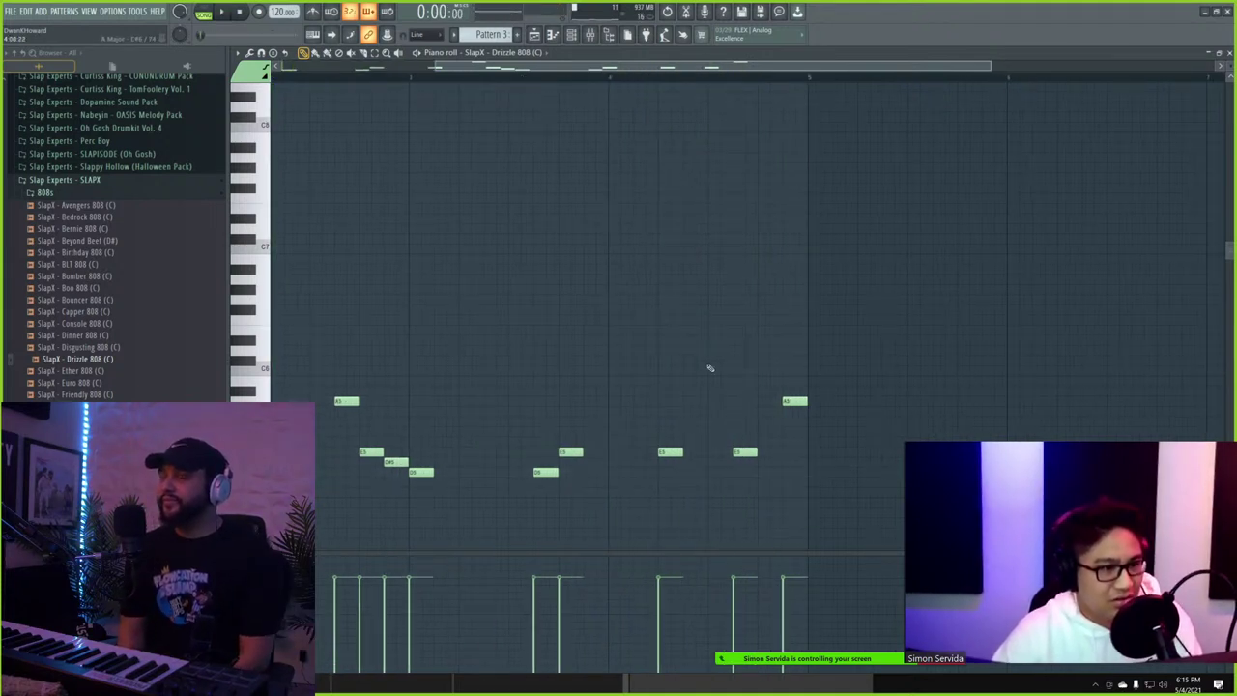
# - Add a C6 note in the middle of bar 4, play the song, and delete the E5 note just after it
pyautogui.click(705, 341)
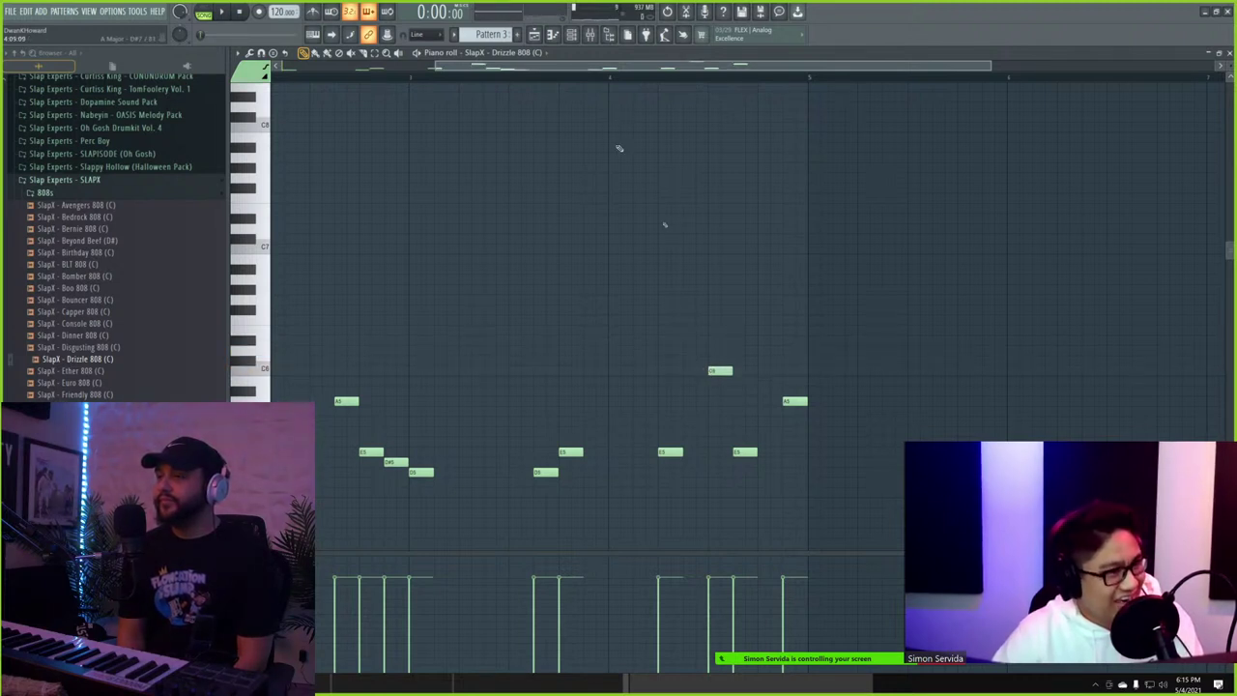
pyautogui.press('space')
pyautogui.rightClick(745, 451)
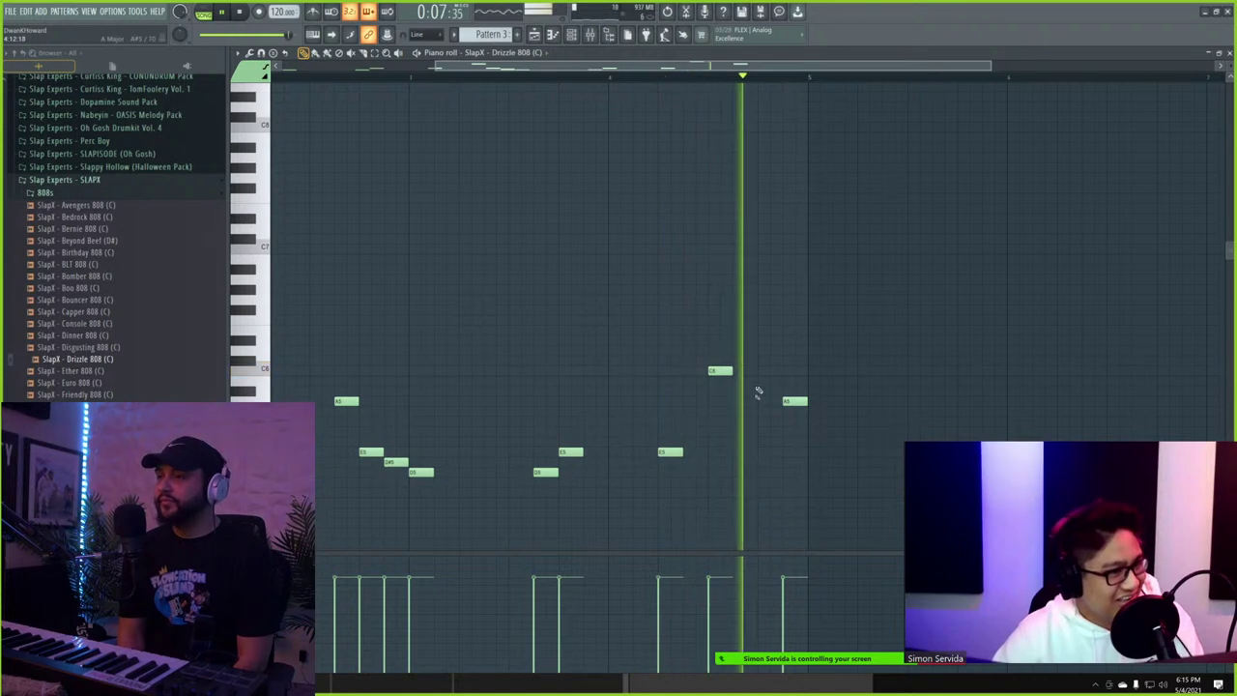
# - Stop playback, replace the C6 note in bar 4 with a B5 note, and audition the change
pyautogui.press('space')
pyautogui.rightClick(727, 372)
pyautogui.click(711, 390)
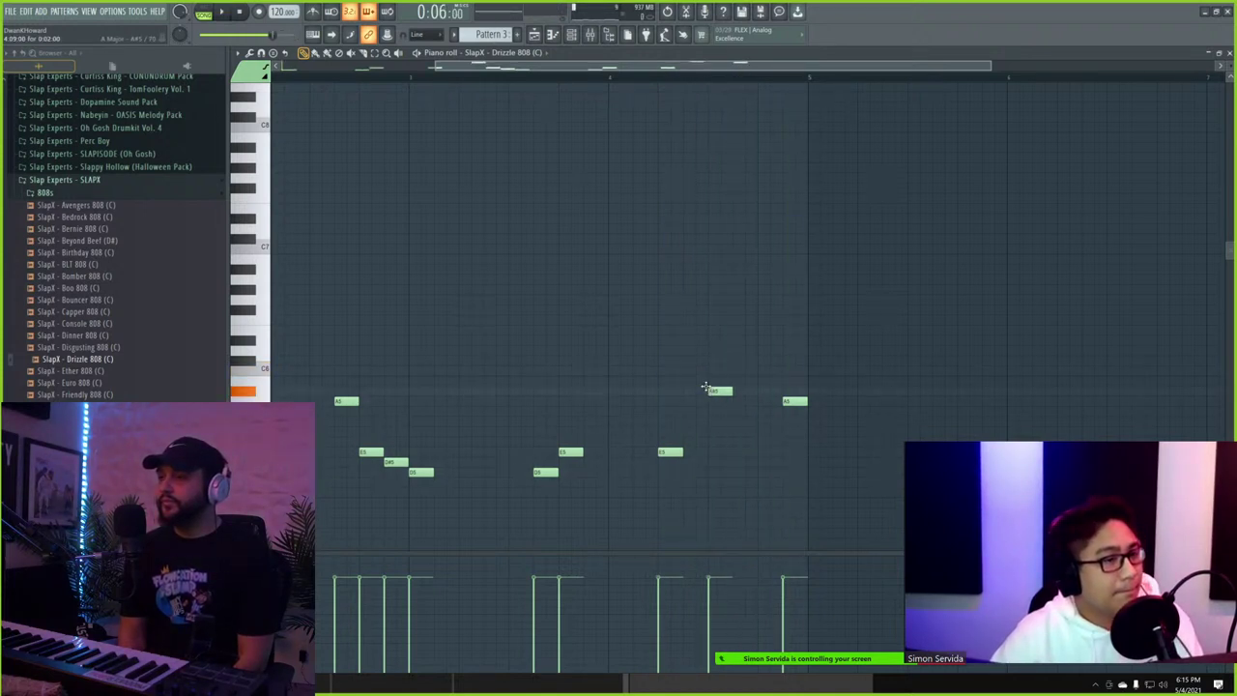
pyautogui.moveTo(706, 387)
pyautogui.mouseDown()
pyautogui.moveTo(705, 366)
pyautogui.moveTo(708, 386)
pyautogui.mouseUp()
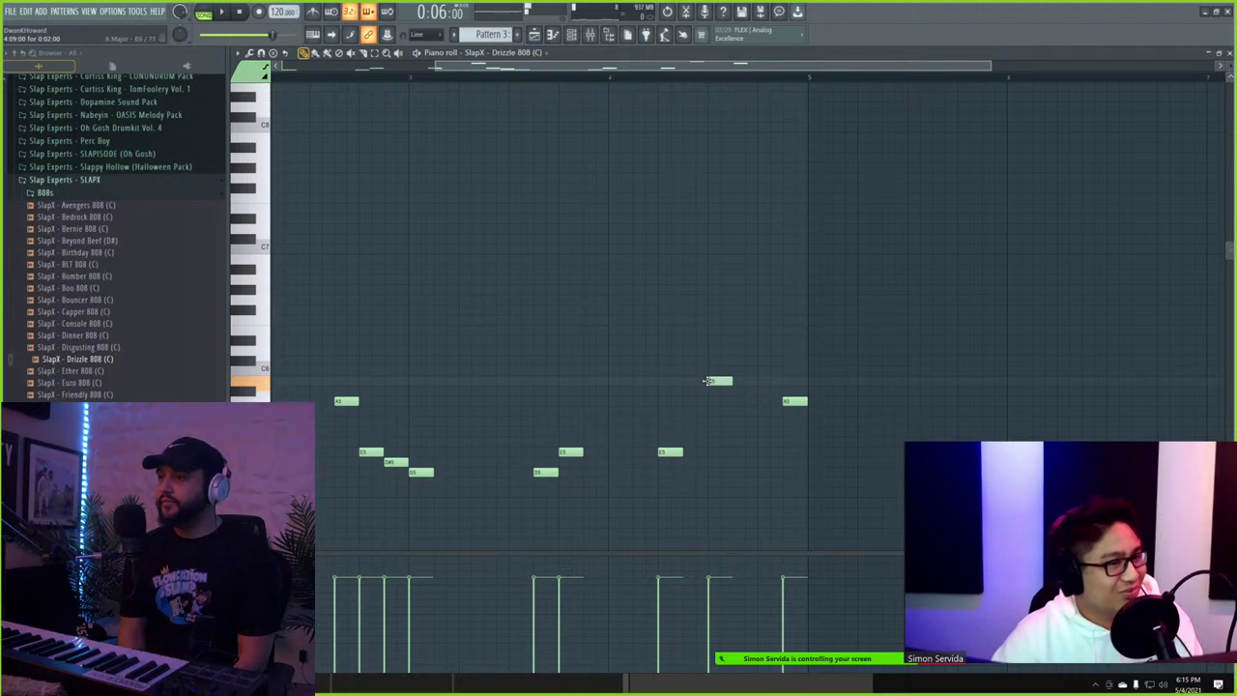
pyautogui.press('space')
pyautogui.press('space')
# - Add a B4 note directly after the B5 in bar 4 and play the song
pyautogui.click(746, 513)
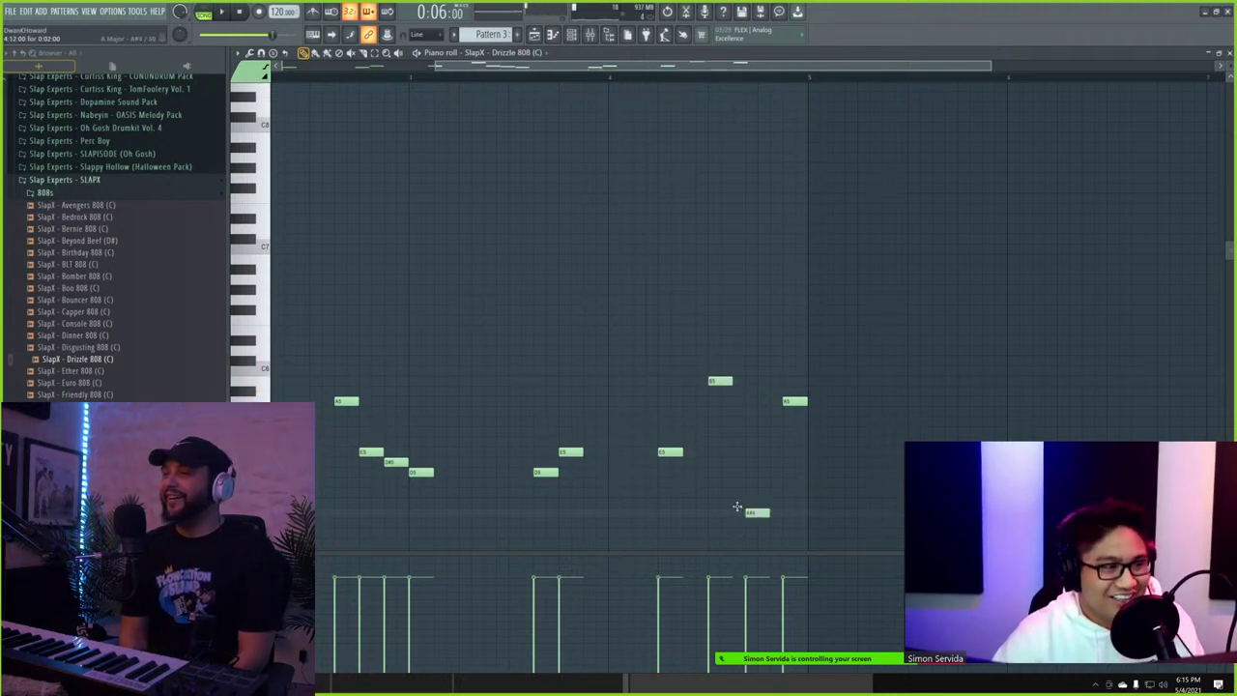
pyautogui.moveTo(737, 507); pyautogui.dragTo(734, 492)
pyautogui.press('space')
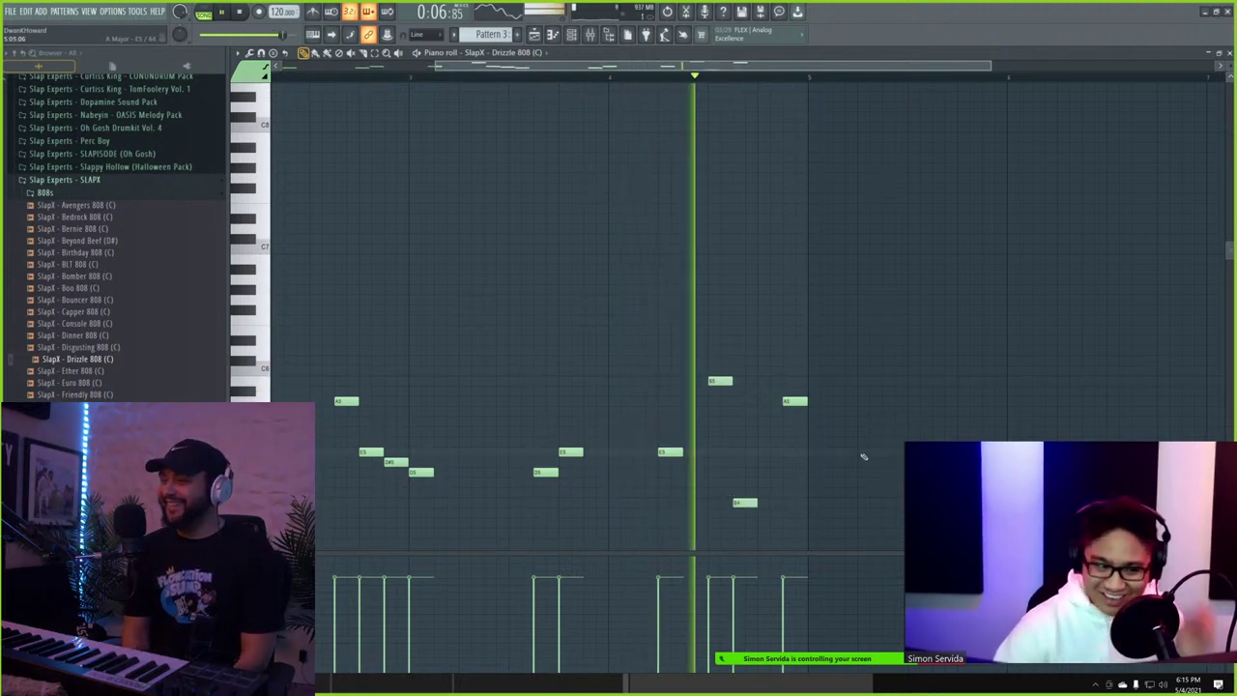
# - Lower the B5 note in bar 4 to E5 and listen to the changed ending
pyautogui.press('space')
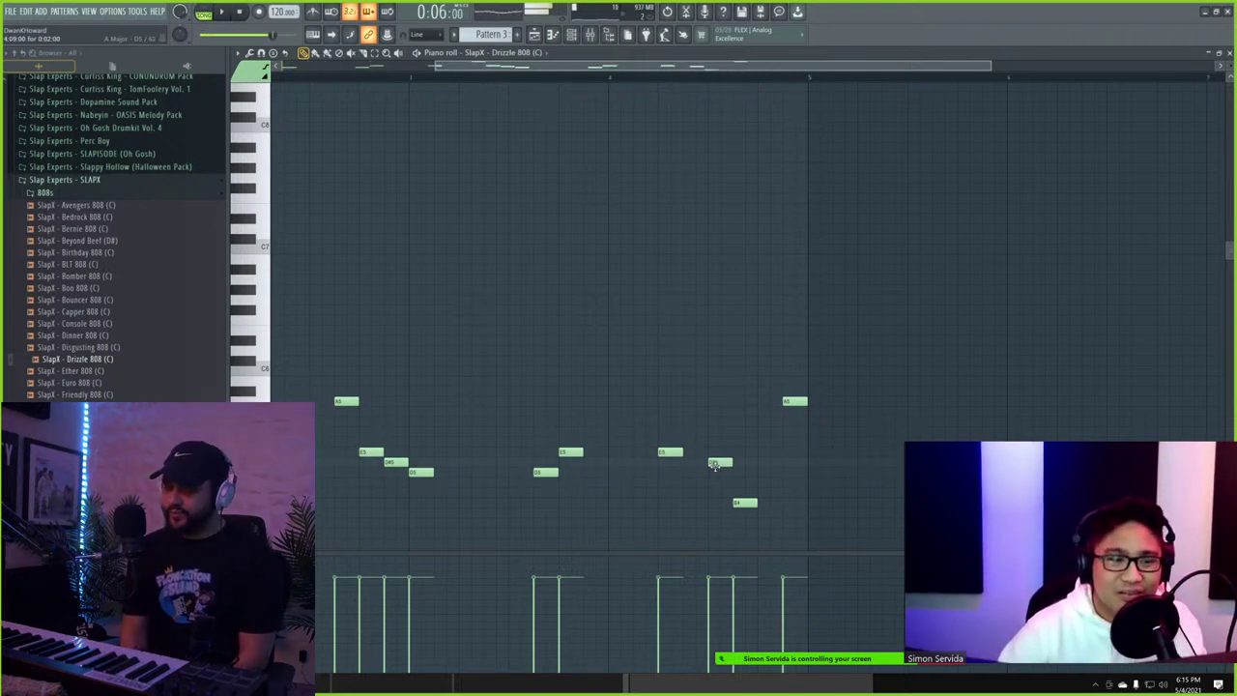
pyautogui.press('space')
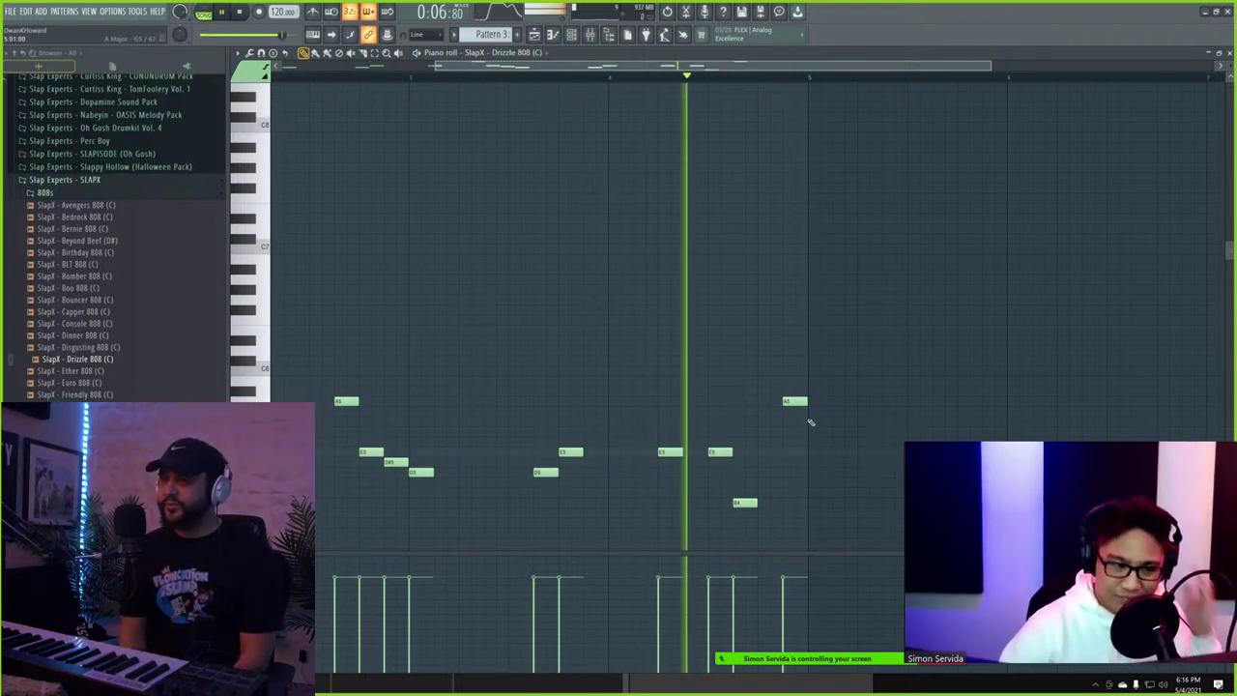
pyautogui.press('space')
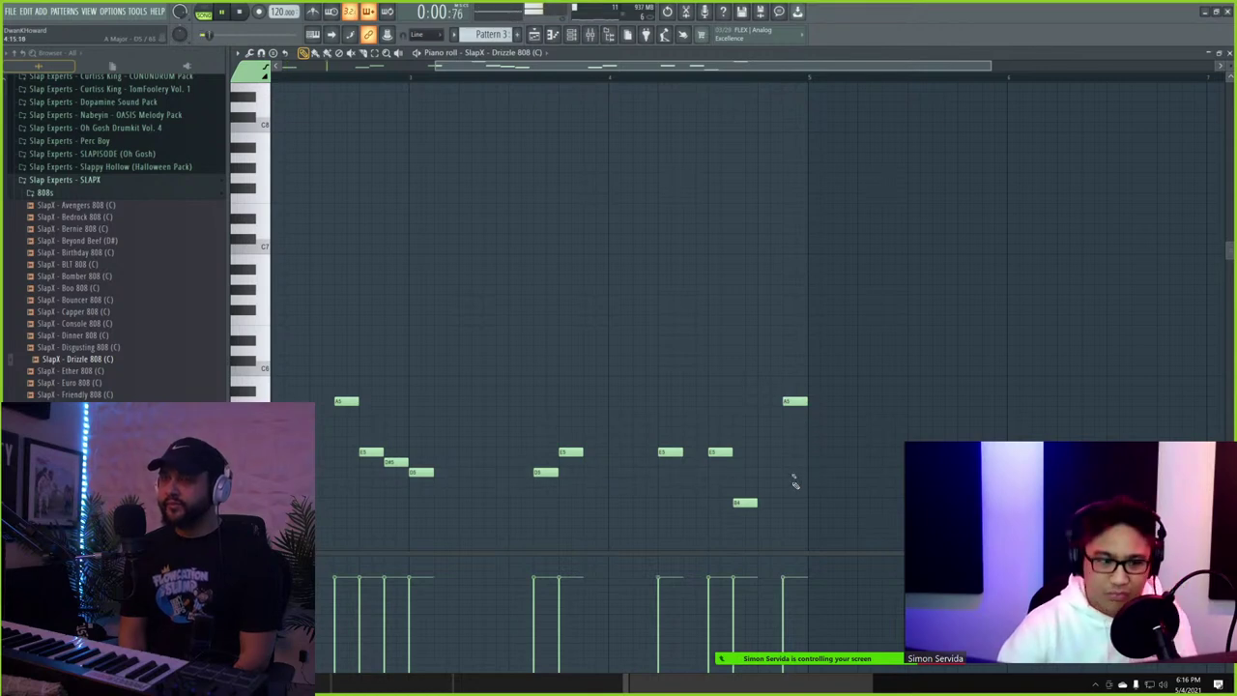
# - Close the piano roll and launch the Splice desktop app
pyautogui.press('Escape')
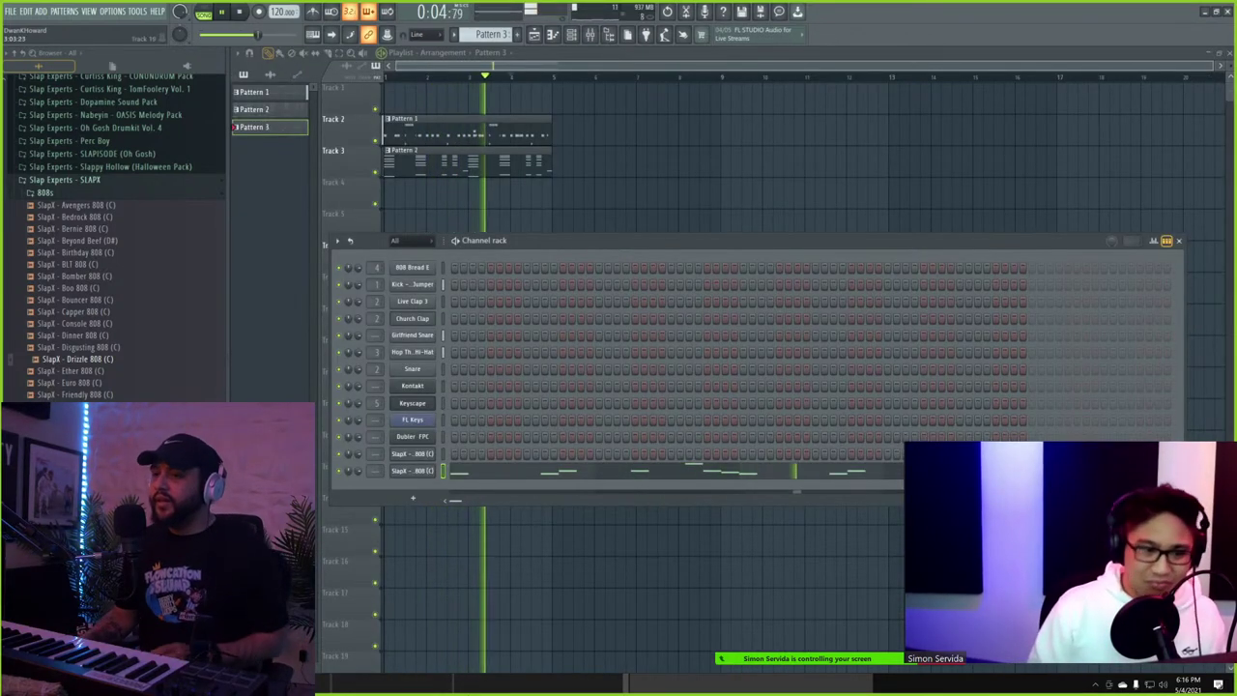
pyautogui.press('super')
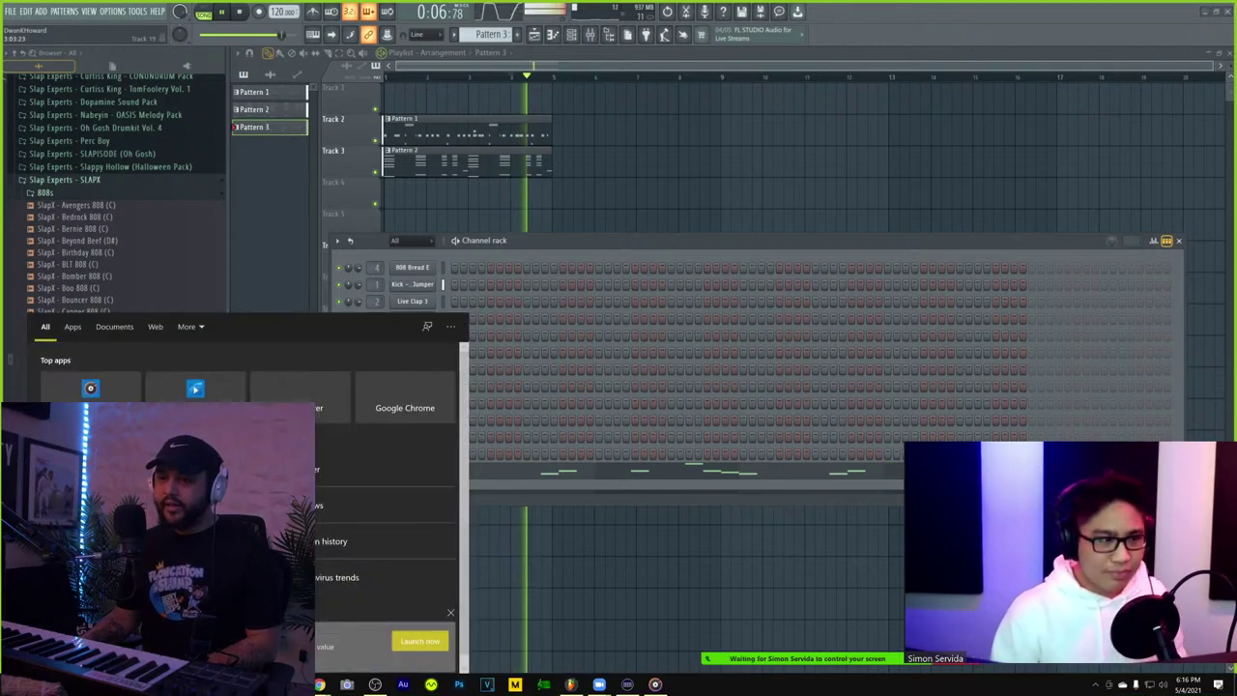
pyautogui.write('splice')
pyautogui.press('Return')
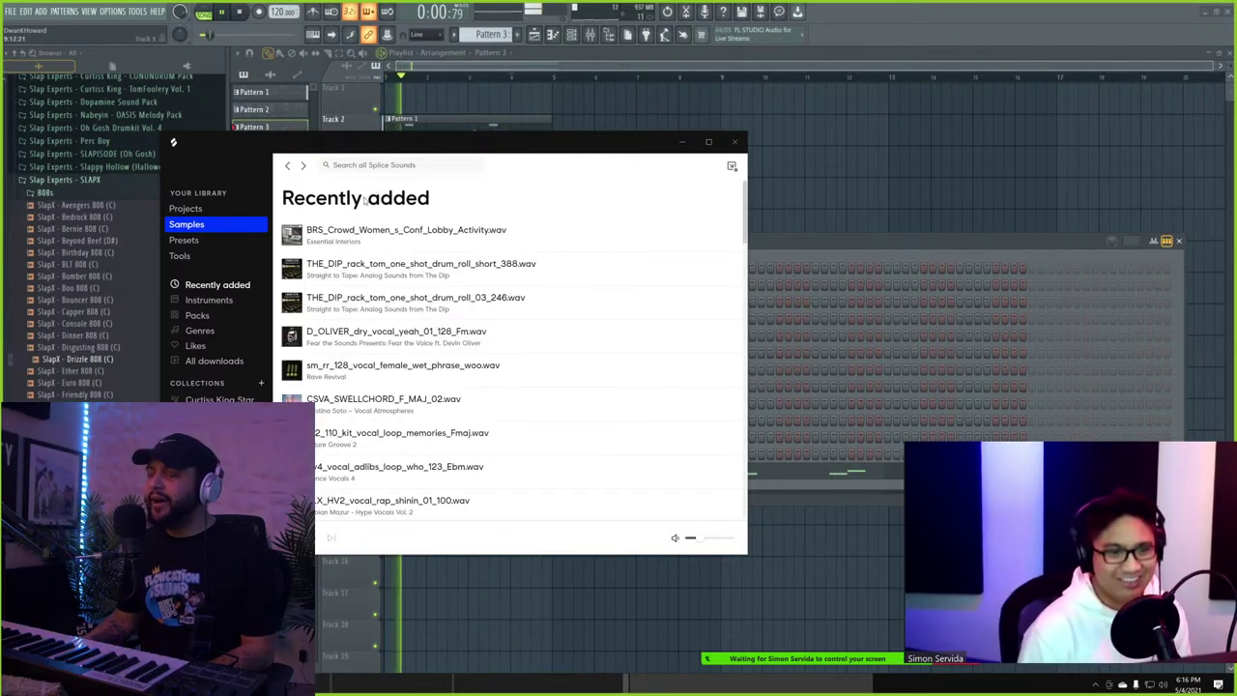
# - Show the Vocals instrument category of the Splice sample library and filter it to minor keys
pyautogui.click(222, 303)
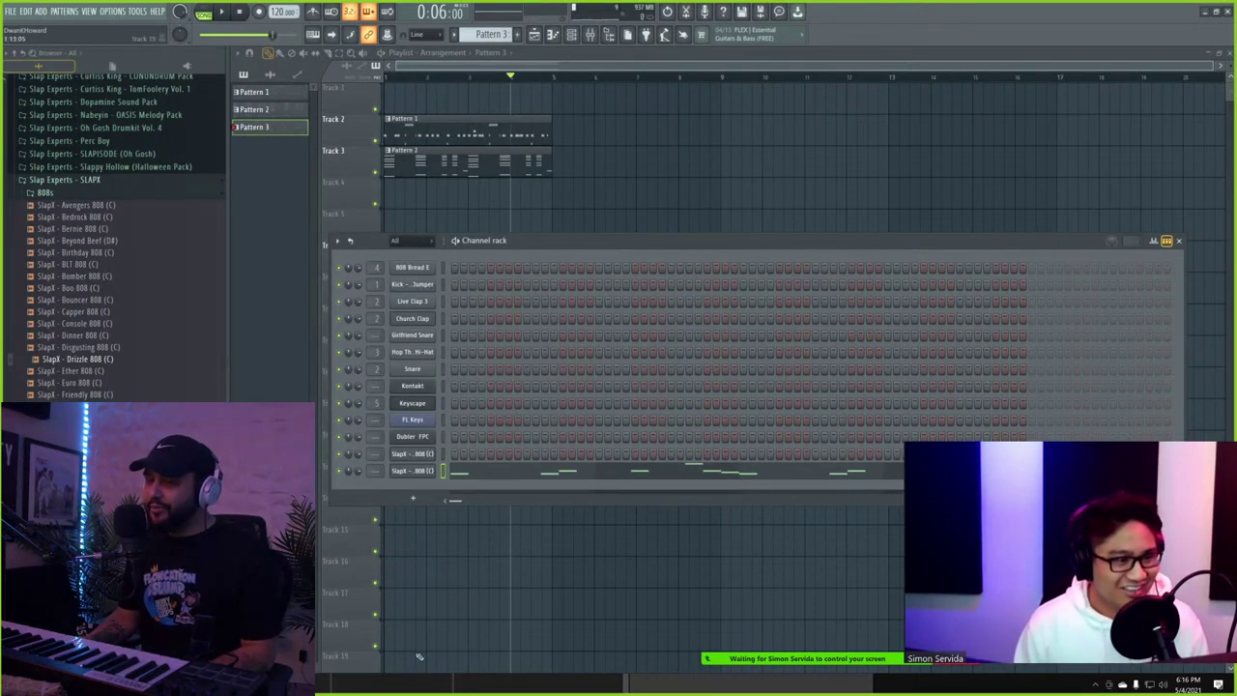
pyautogui.press('super')
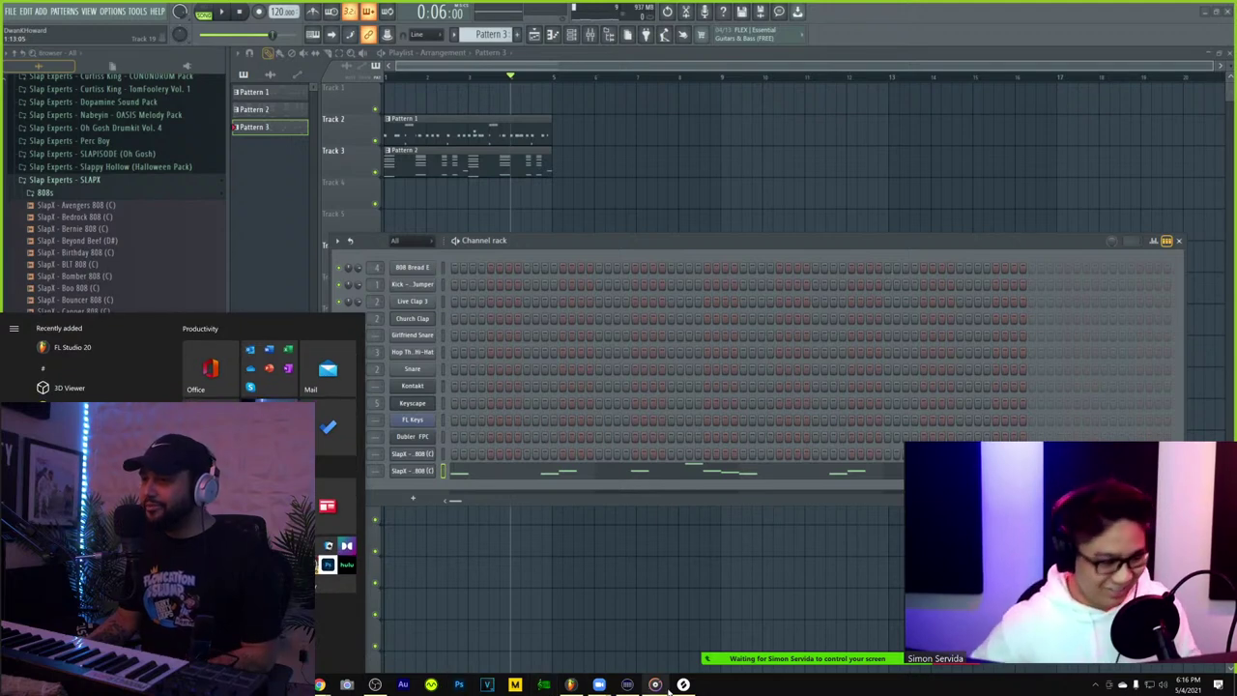
pyautogui.moveTo(684, 685)
pyautogui.click(667, 645)
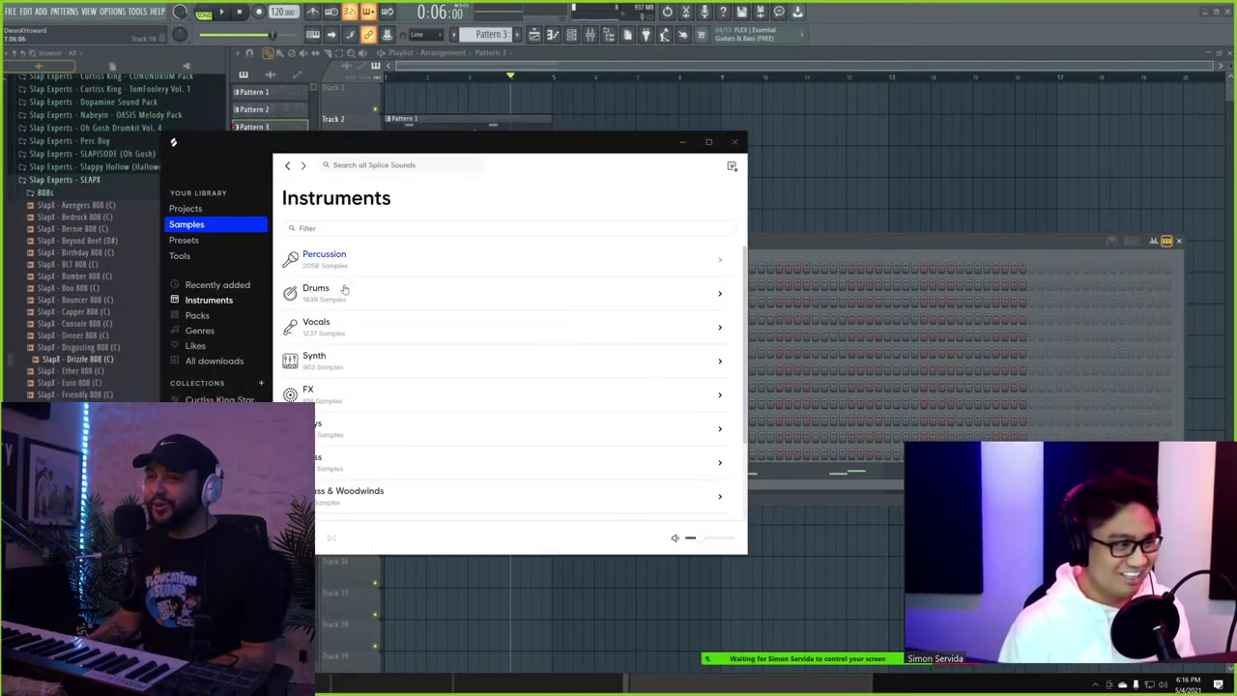
pyautogui.click(364, 341)
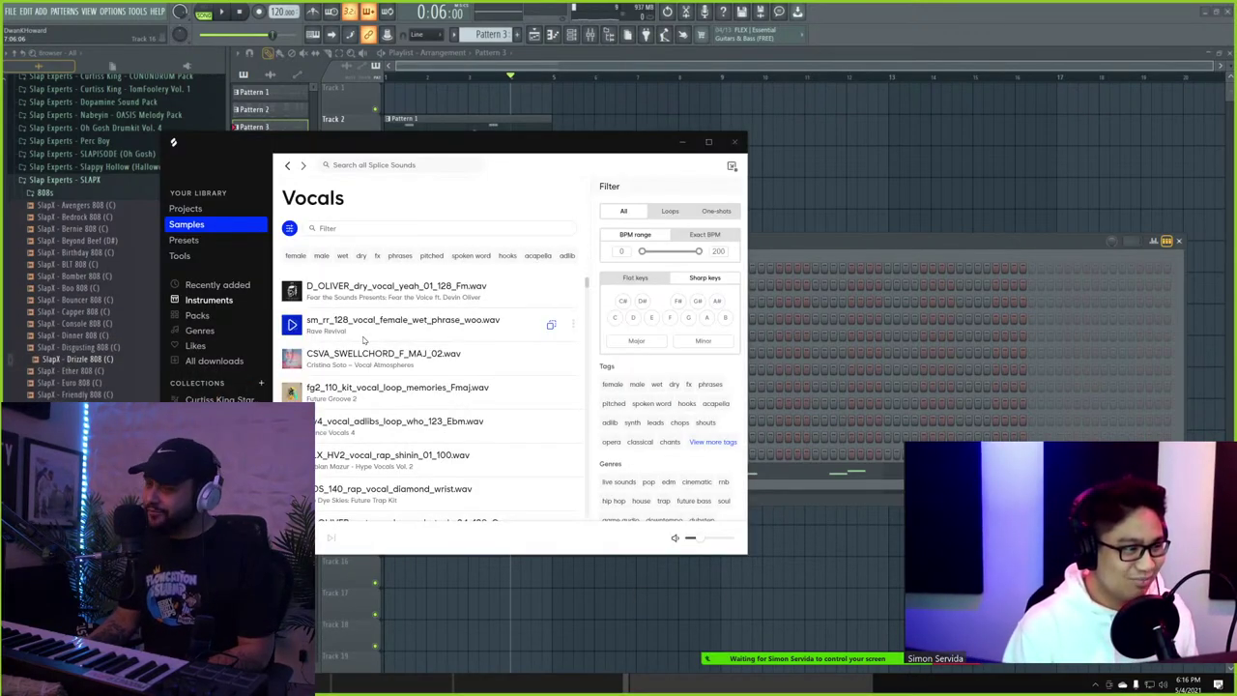
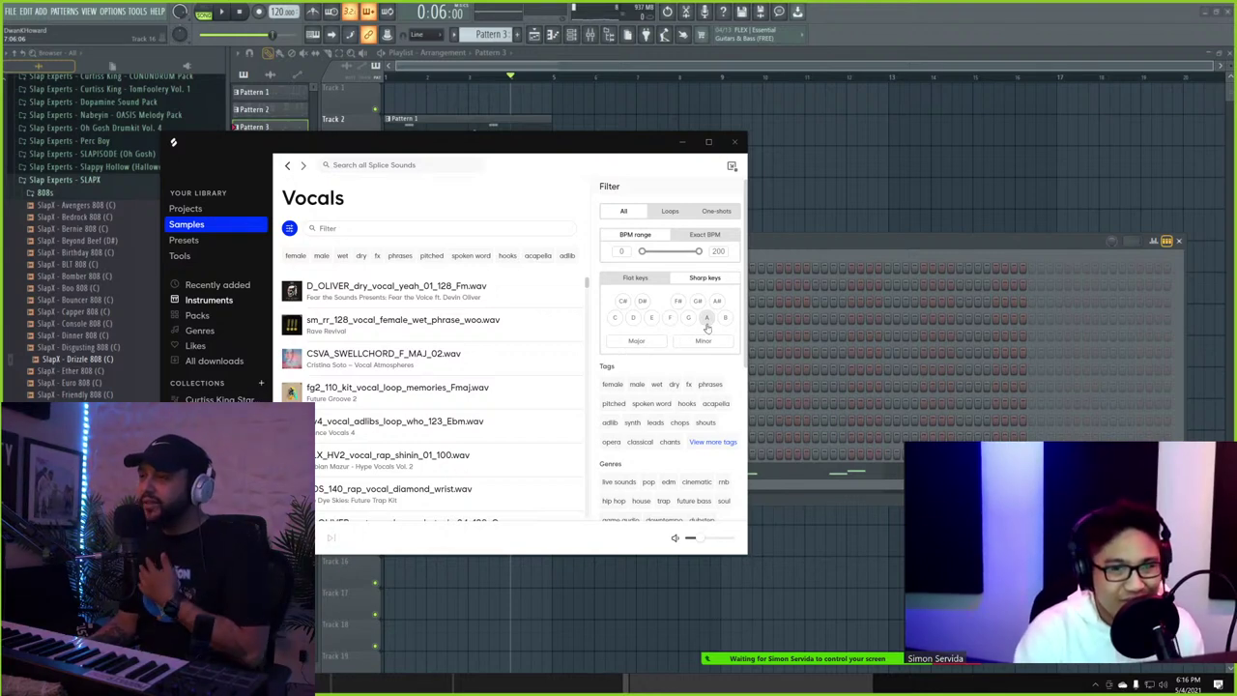
pyautogui.click(650, 319)
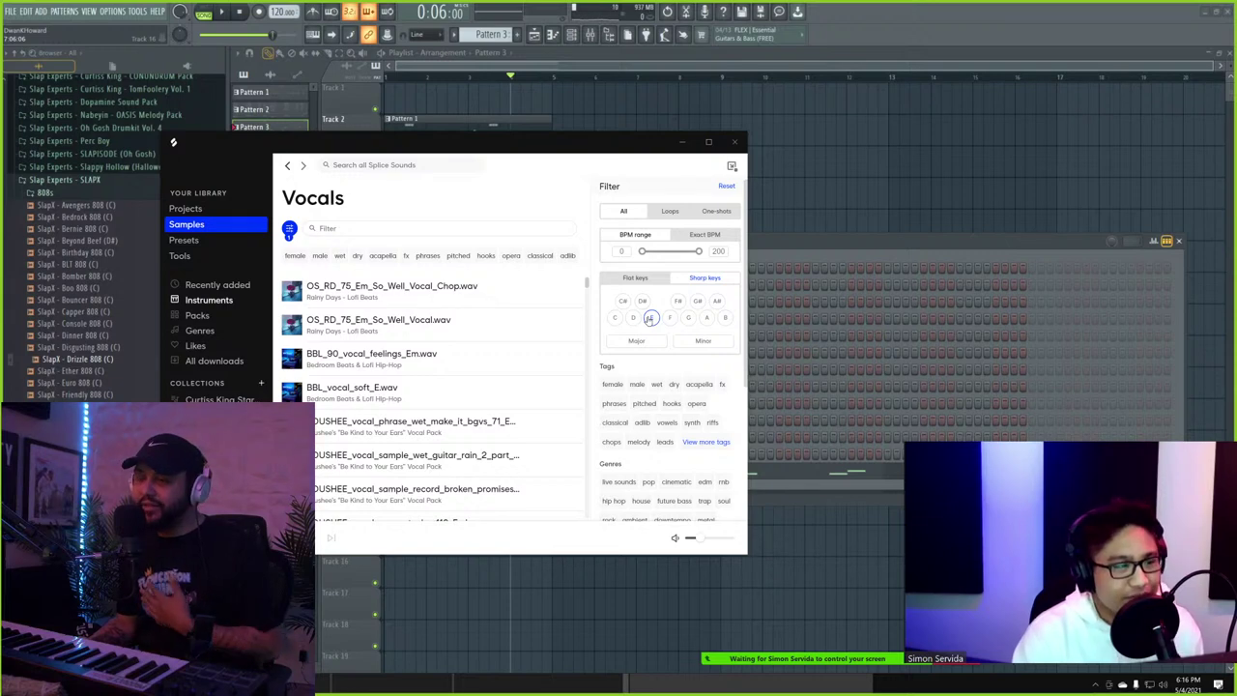
pyautogui.click(692, 342)
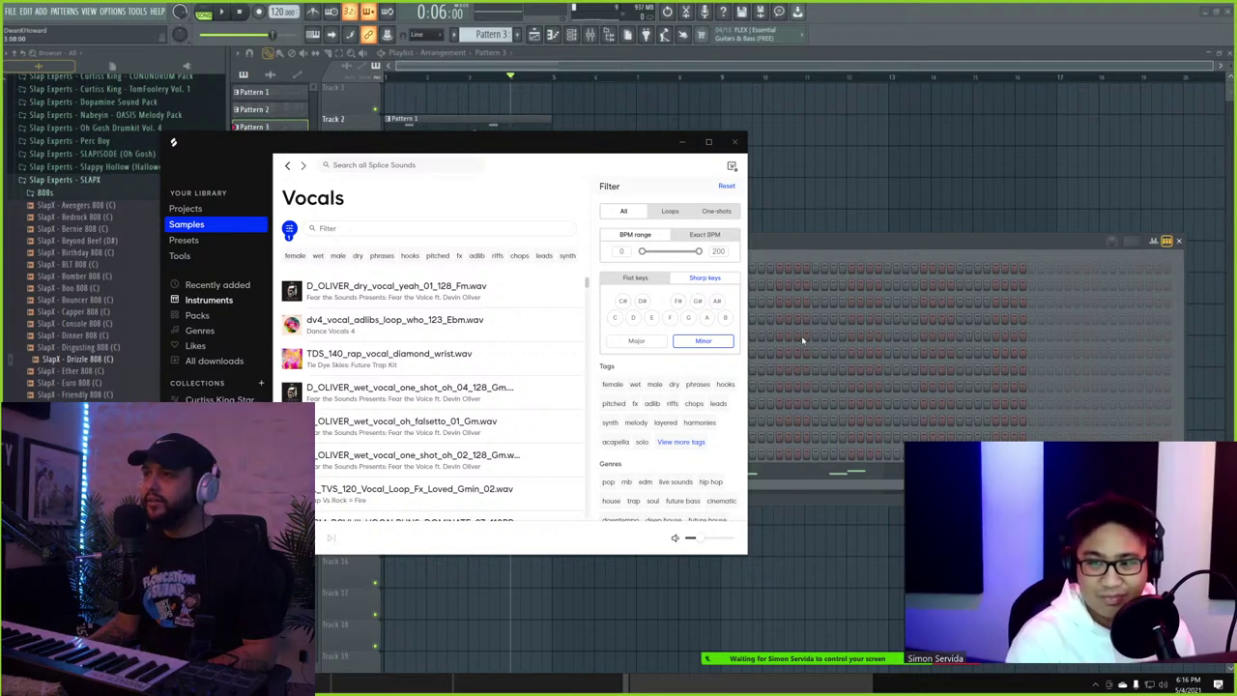
# - Return to FL Studio, solo Track 3 in the playlist, and start playback
pyautogui.click(796, 255)
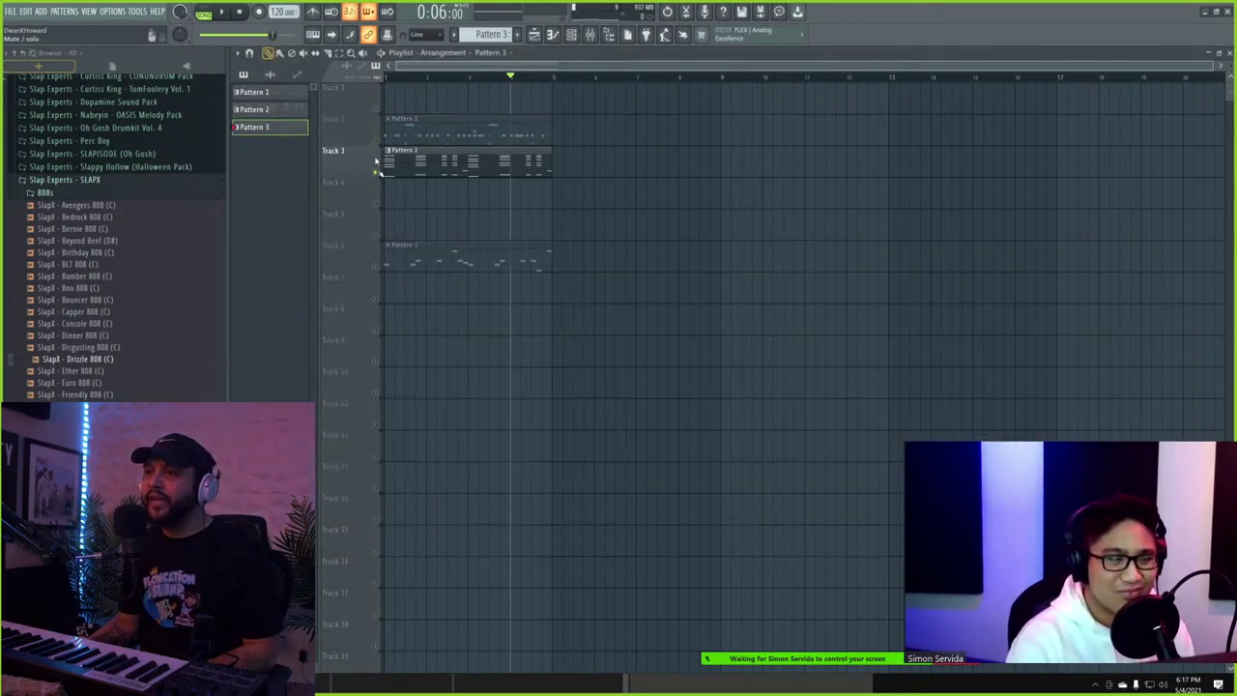
pyautogui.press('space')
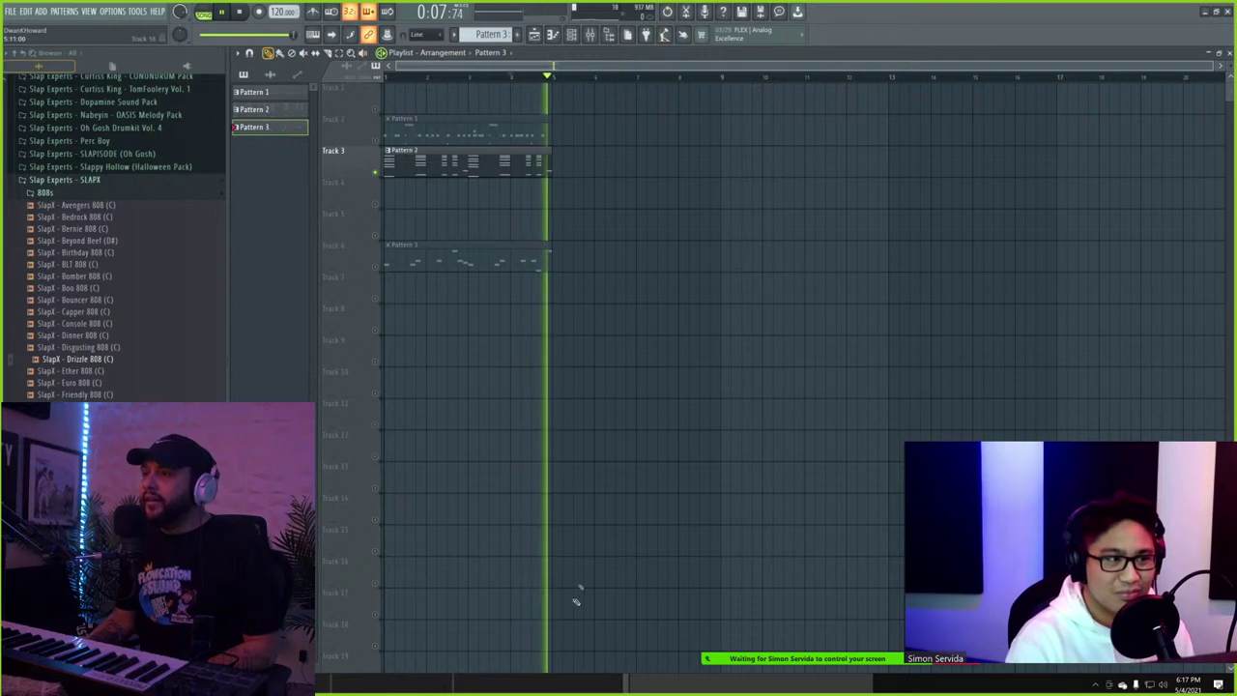
# - Switch to Splice and preview A minor vocals, including FOUSHEE_vocal_phrase_da_di_84_Amin, against the playing chords
pyautogui.press('super')
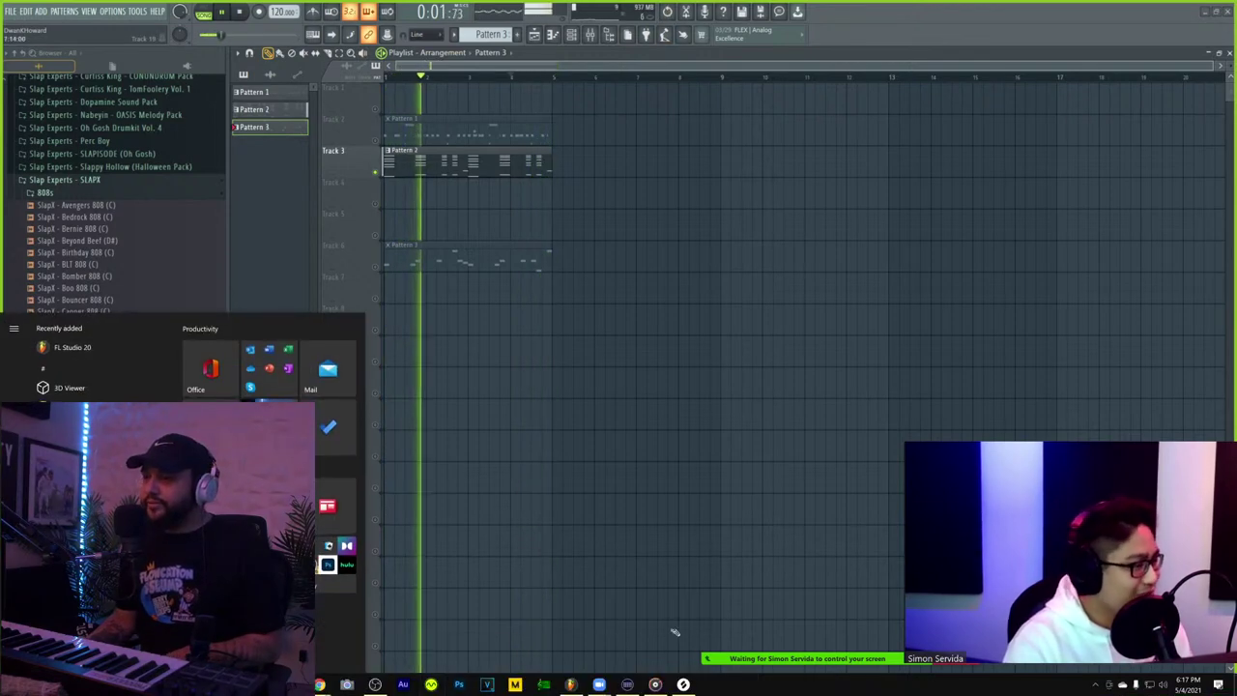
pyautogui.click(431, 684)
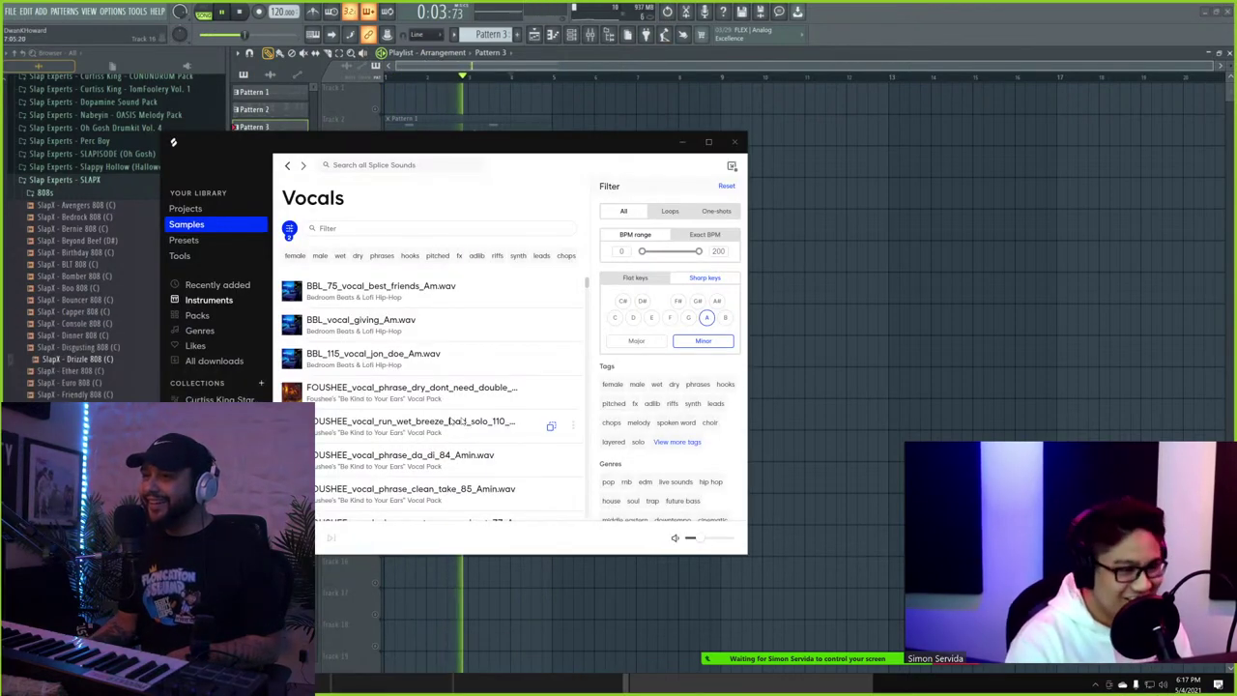
pyautogui.click(292, 393)
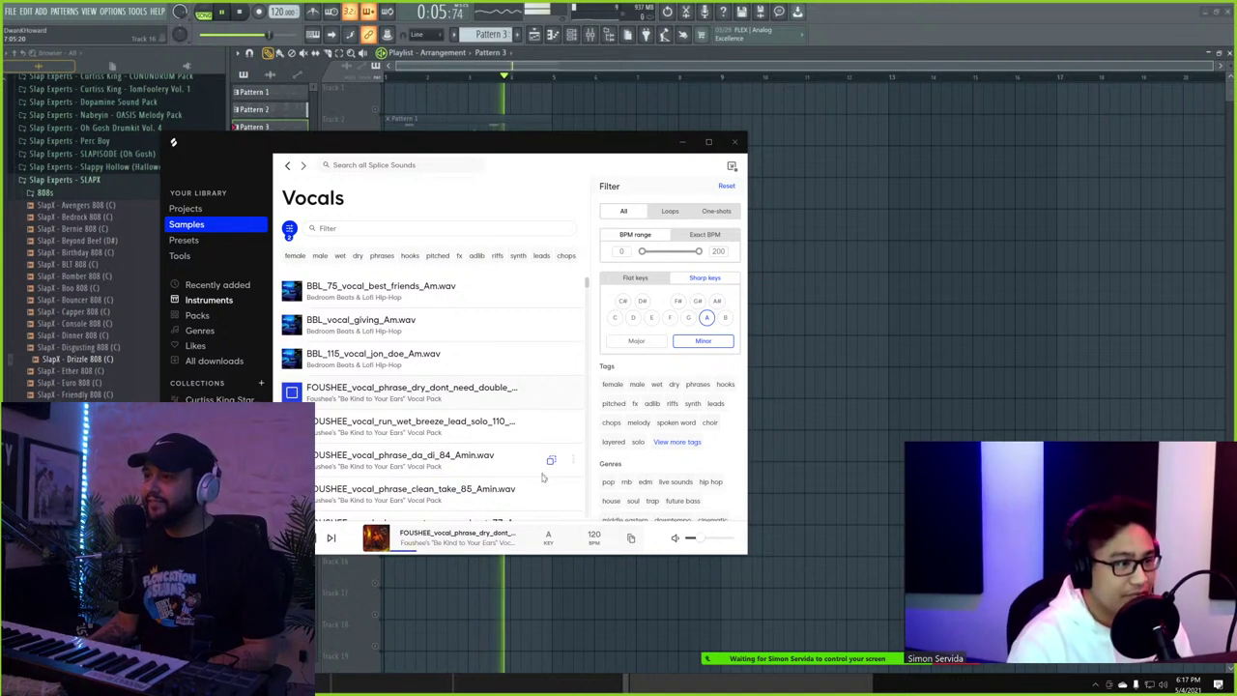
pyautogui.scroll(-3, 304, 358)
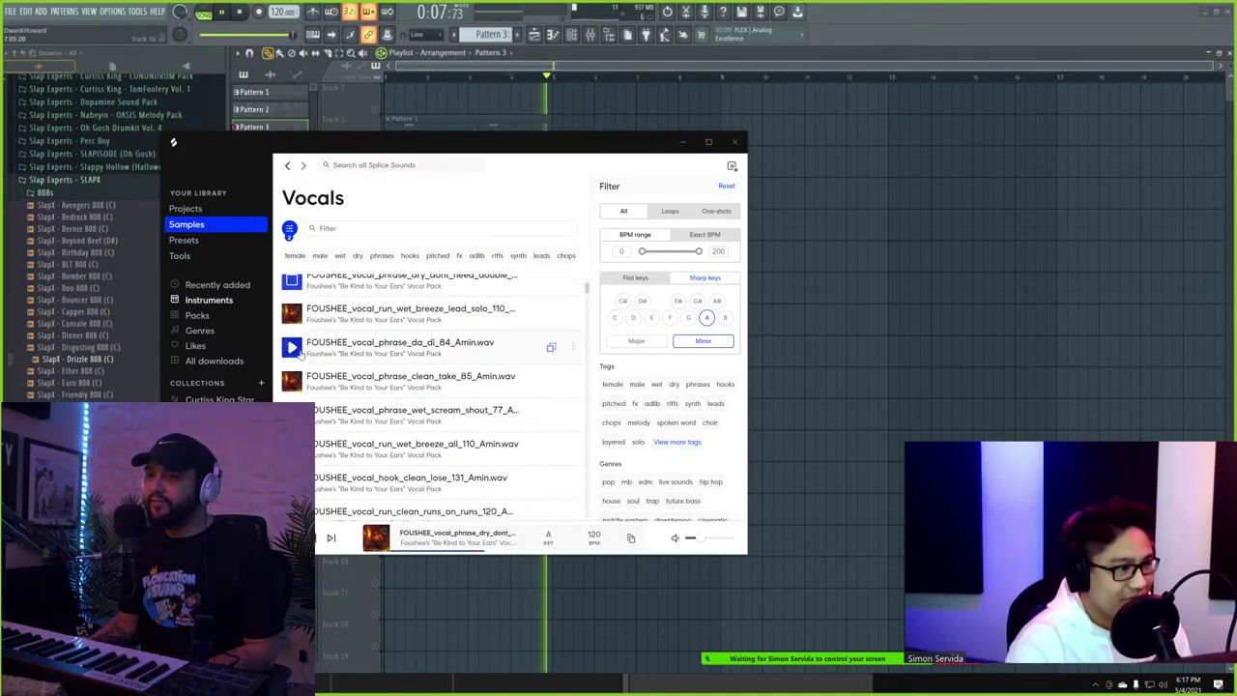
pyautogui.click(293, 348)
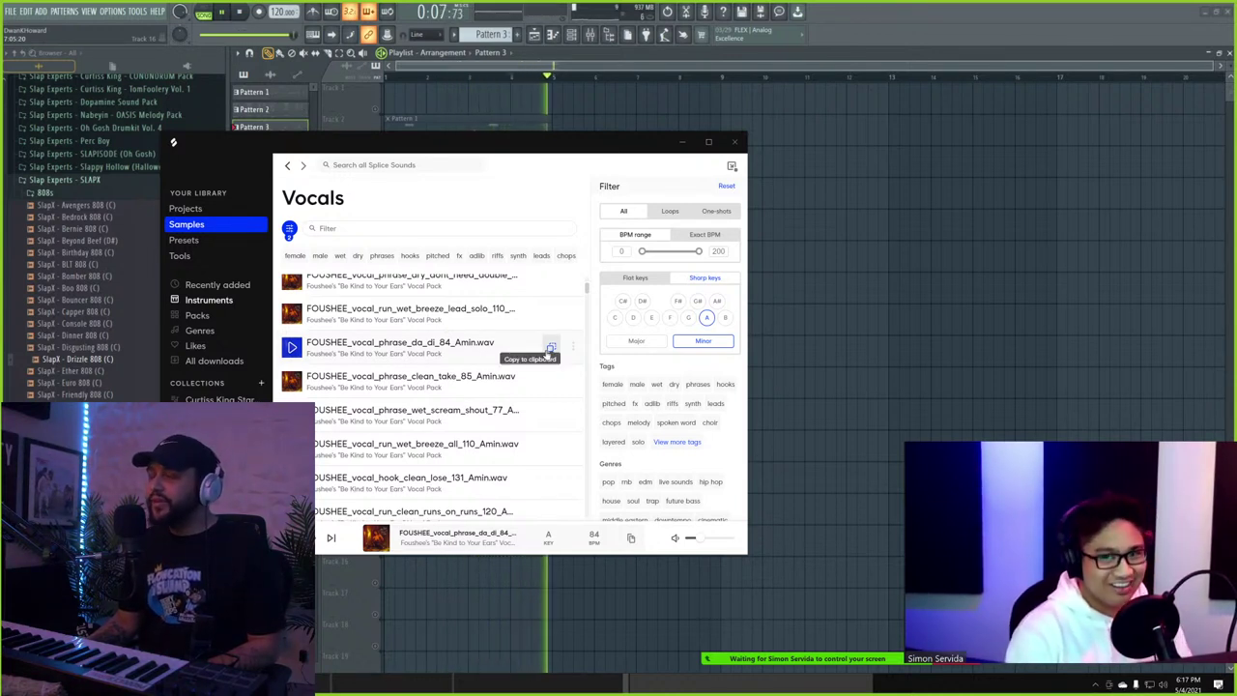
# - Place FOUSHEE_vocal_phrase_da_di_84_Amin from Splice on Track 7 at bar 5 in FL Studio and set its time stretching mode to Stretch
pyautogui.moveTo(550, 350); pyautogui.dragTo(783, 259)
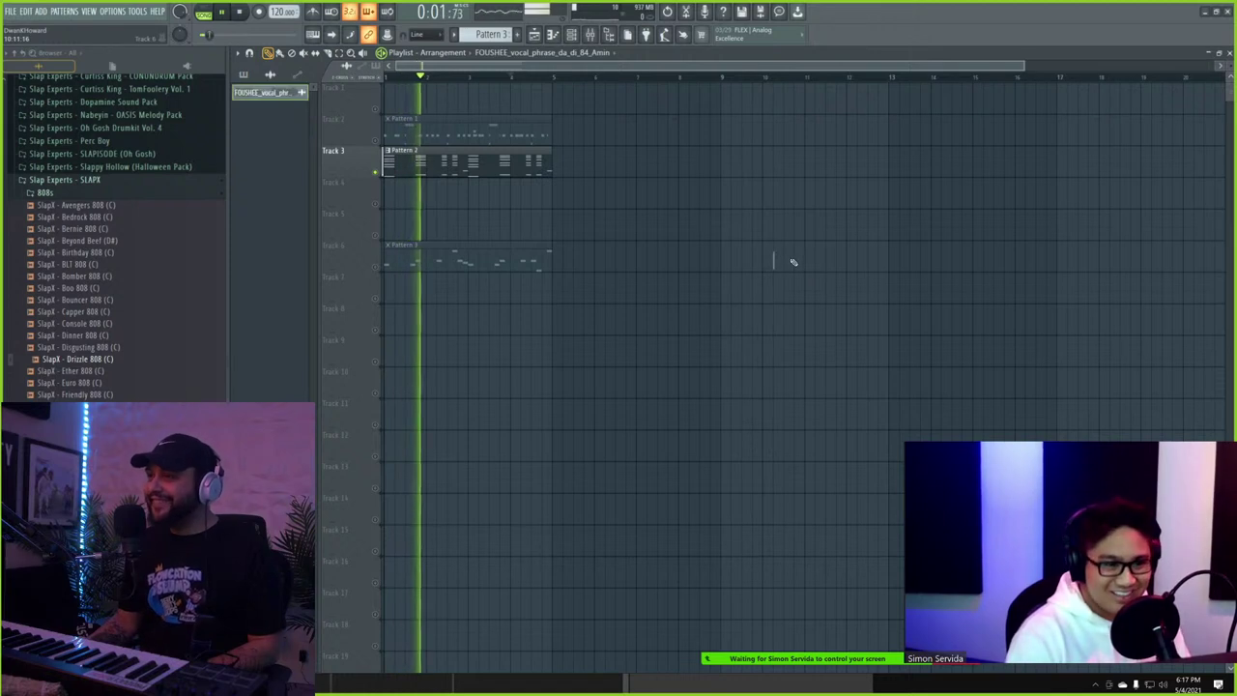
pyautogui.doubleClick(554, 293)
pyautogui.click(617, 255)
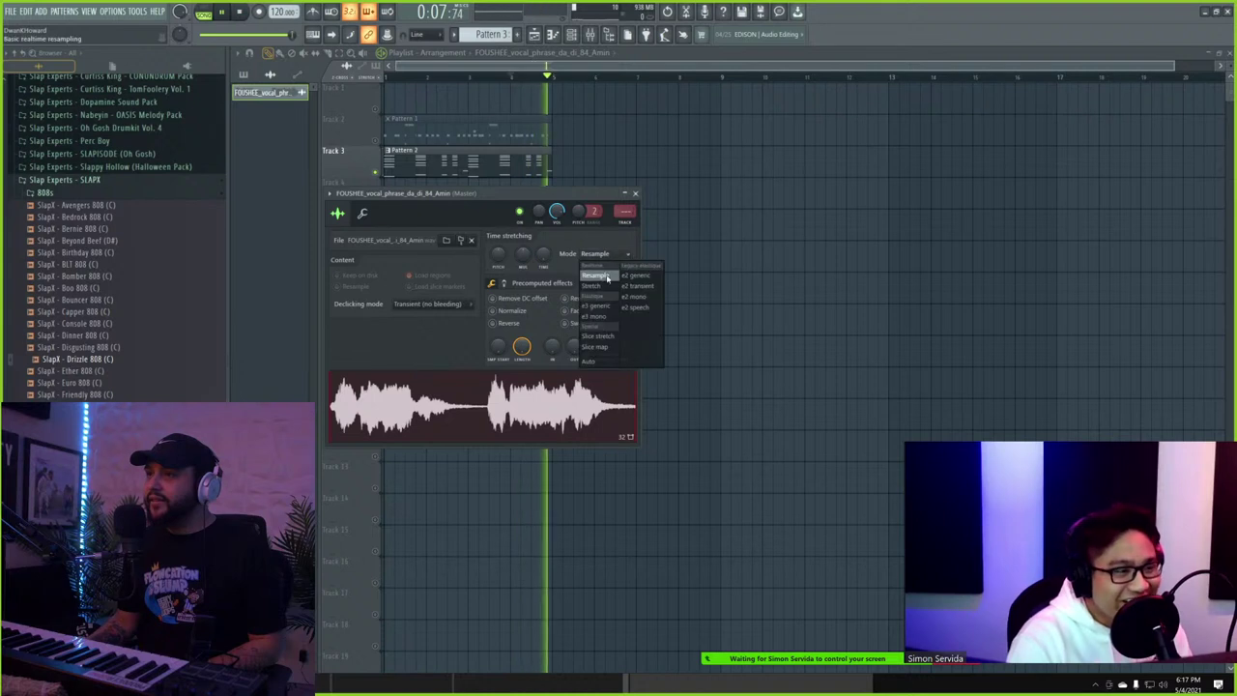
pyautogui.click(606, 286)
pyautogui.press('Escape')
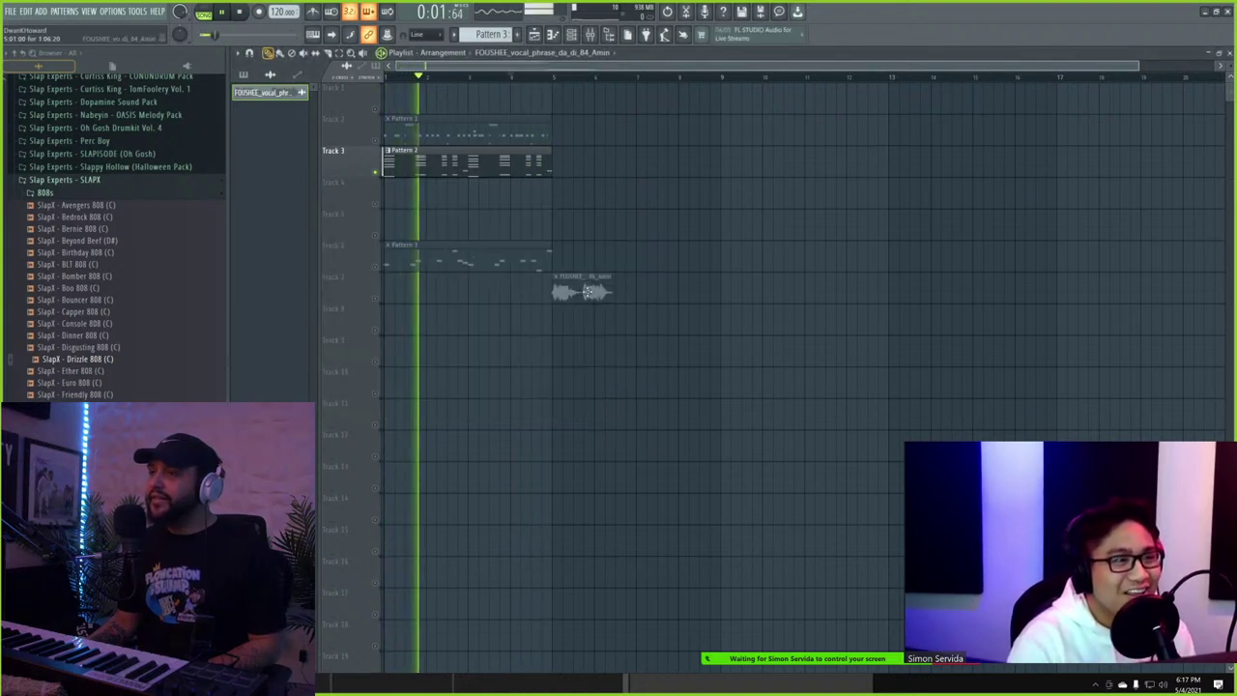
# - Reopen the vocal sample's channel settings and set its root note to C5
pyautogui.doubleClick(583, 293)
pyautogui.press('Escape')
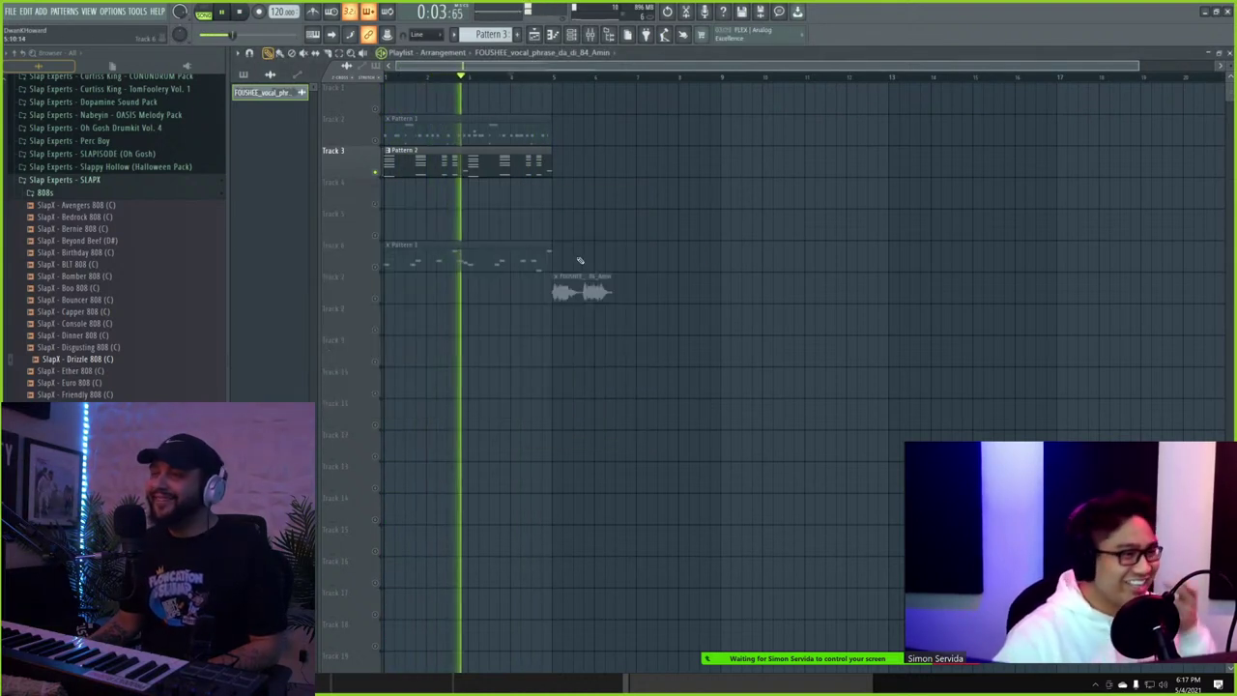
pyautogui.doubleClick(580, 291)
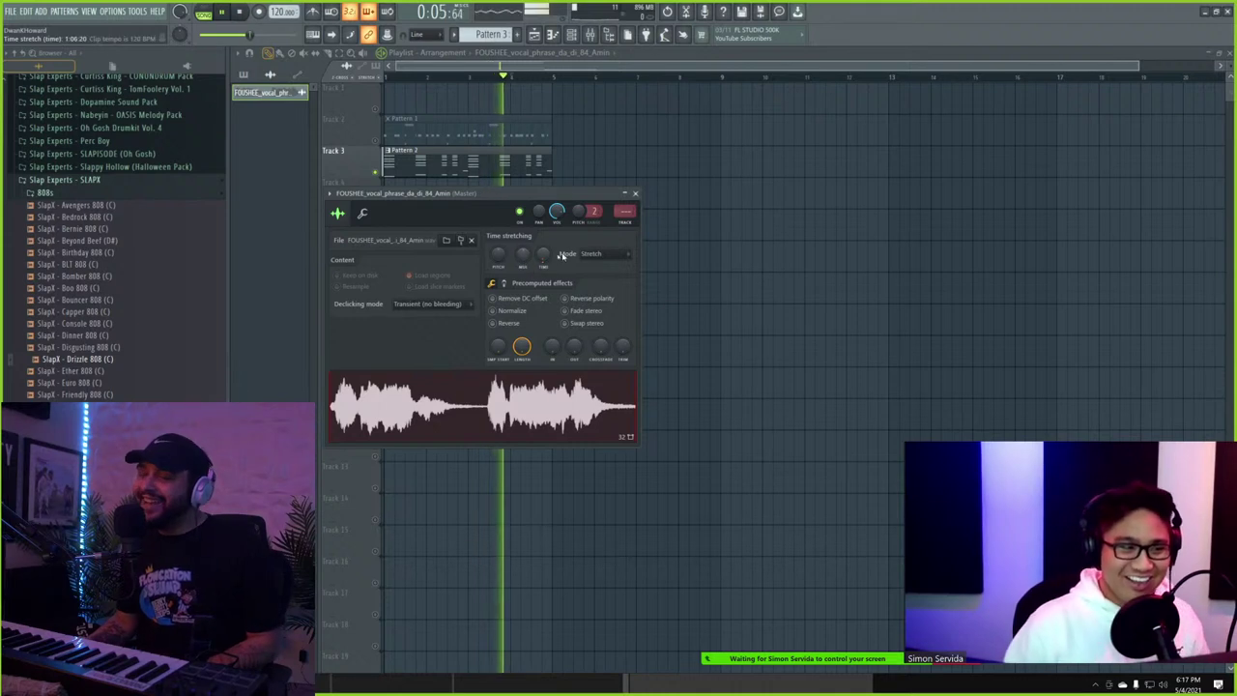
pyautogui.click(607, 255)
pyautogui.click(608, 257)
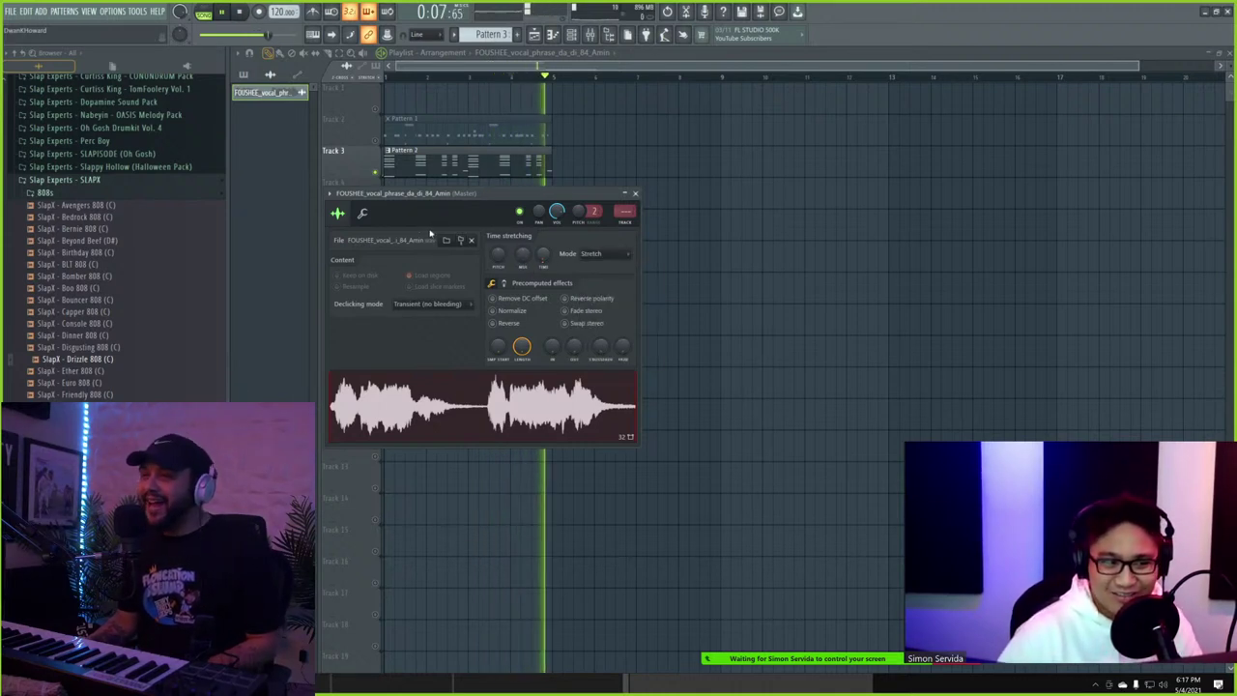
pyautogui.click(362, 213)
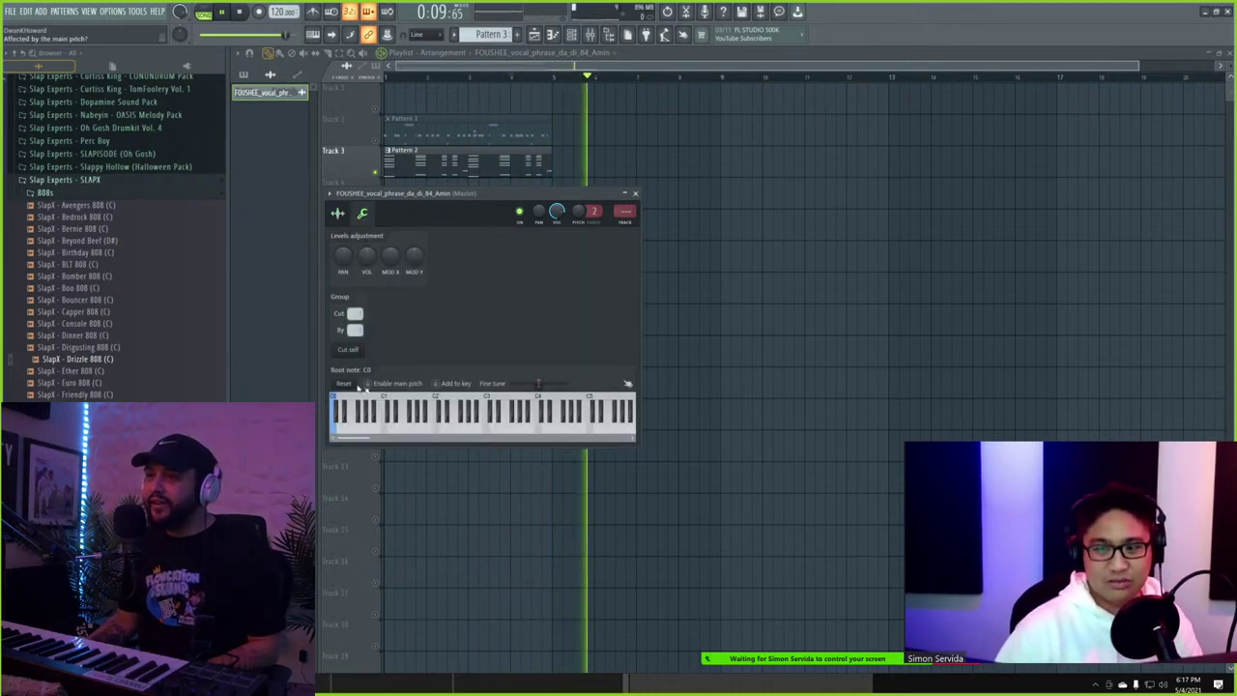
pyautogui.click(590, 414)
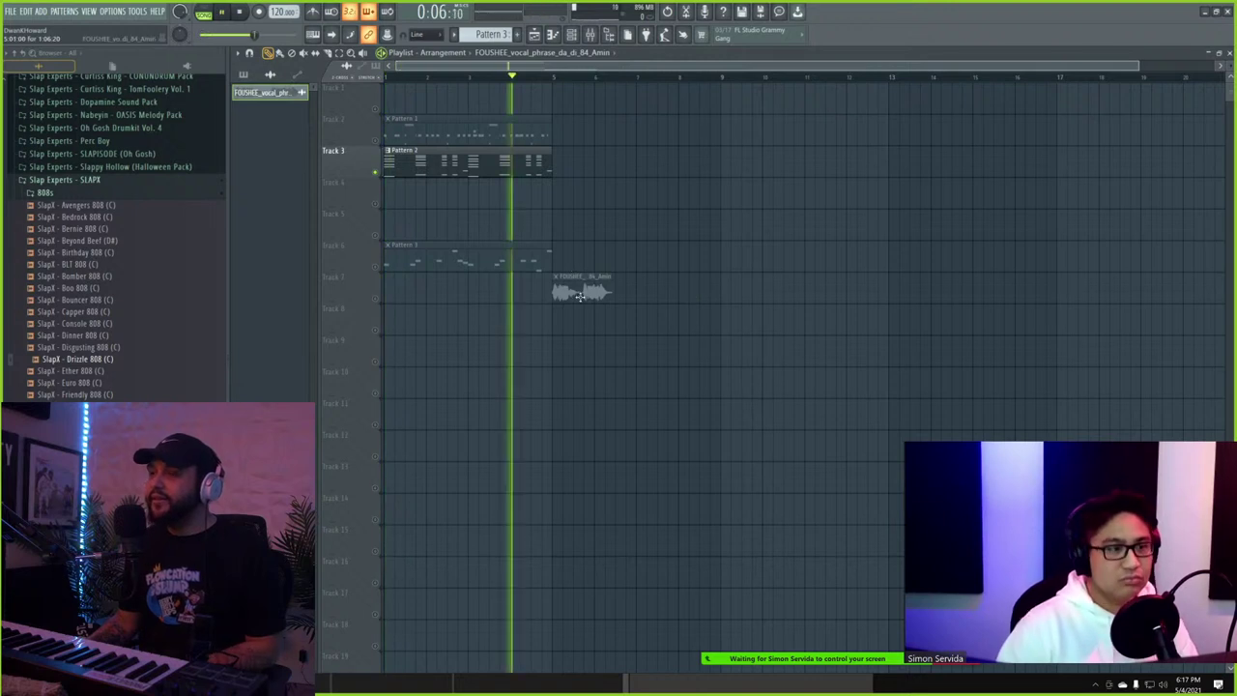
# - Move the vocal clip on Track 7 to the start of bar 1 and play the arrangement from the beginning
pyautogui.moveTo(580, 297); pyautogui.dragTo(412, 295)
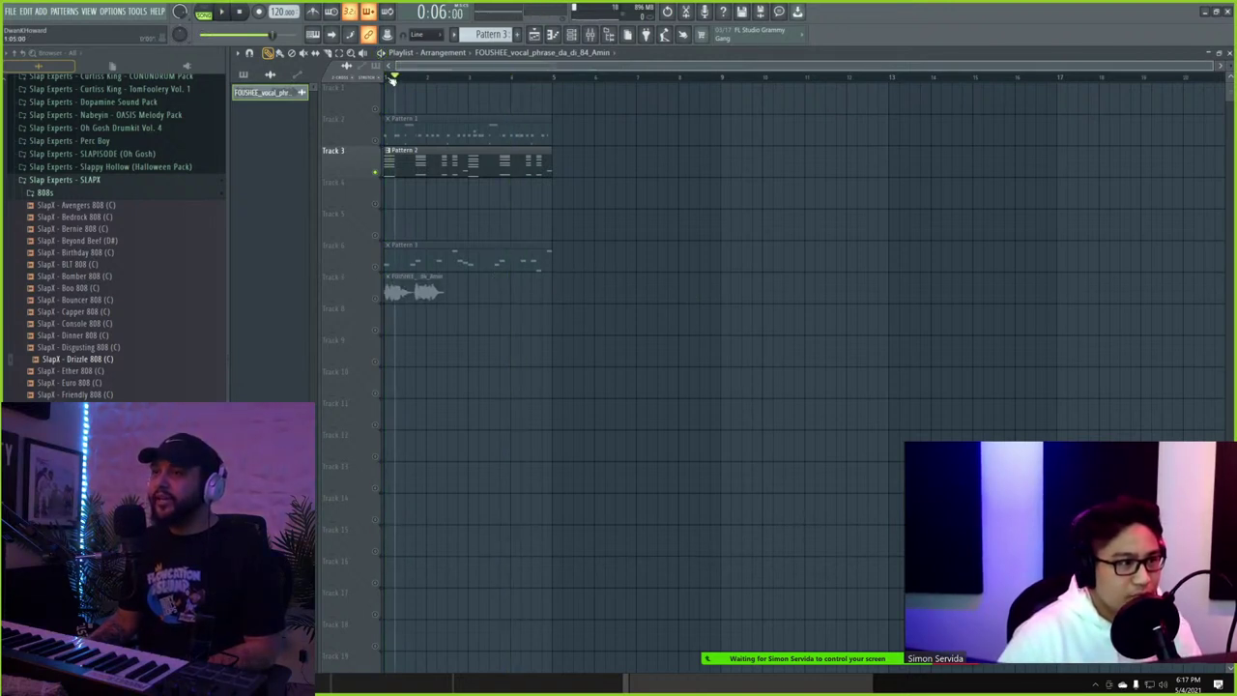
pyautogui.press('space')
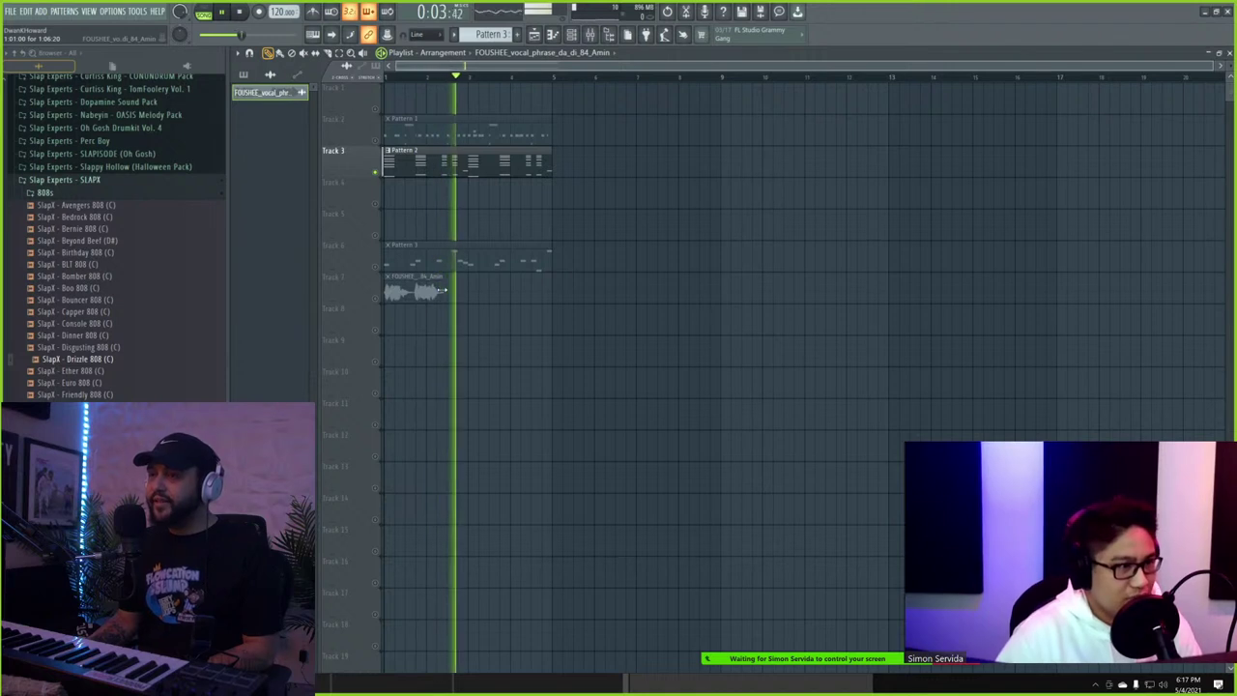
pyautogui.press('space')
pyautogui.press('space')
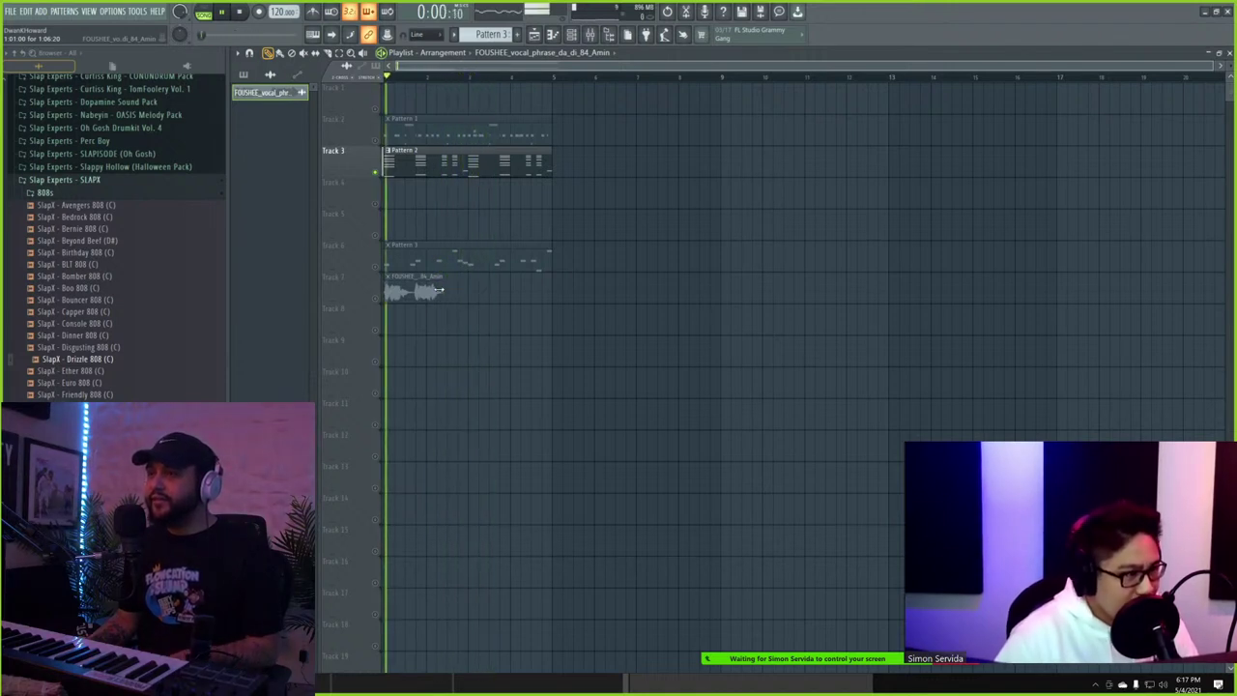
pyautogui.press('space')
# - Check the vocal's channel settings and fit the sample to the project tempo using the estimated 84 BPM
pyautogui.doubleClick(396, 294)
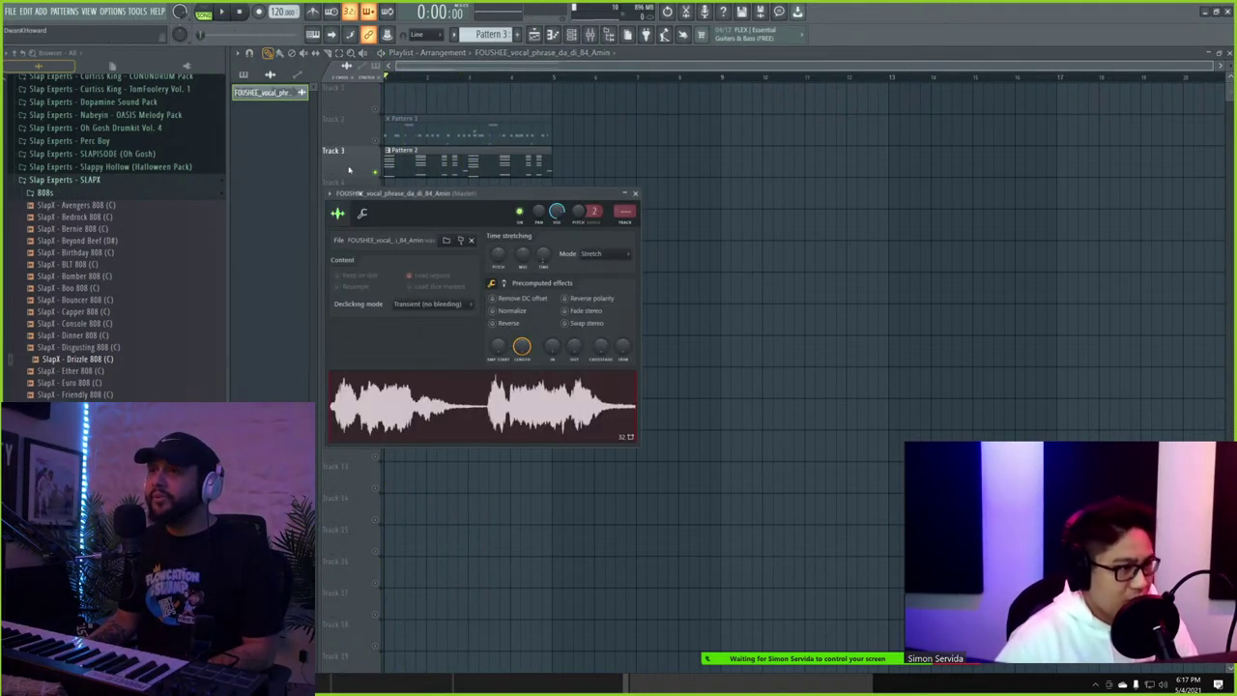
pyautogui.click(365, 214)
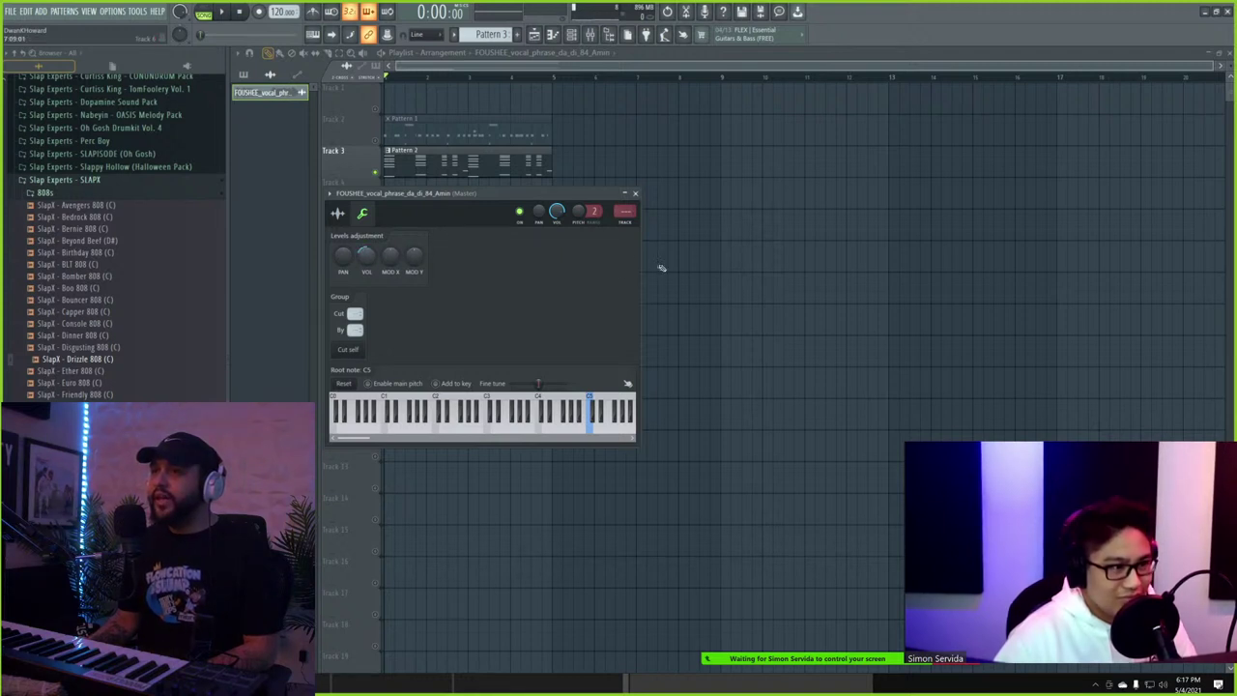
pyautogui.press('Escape')
pyautogui.click(389, 278)
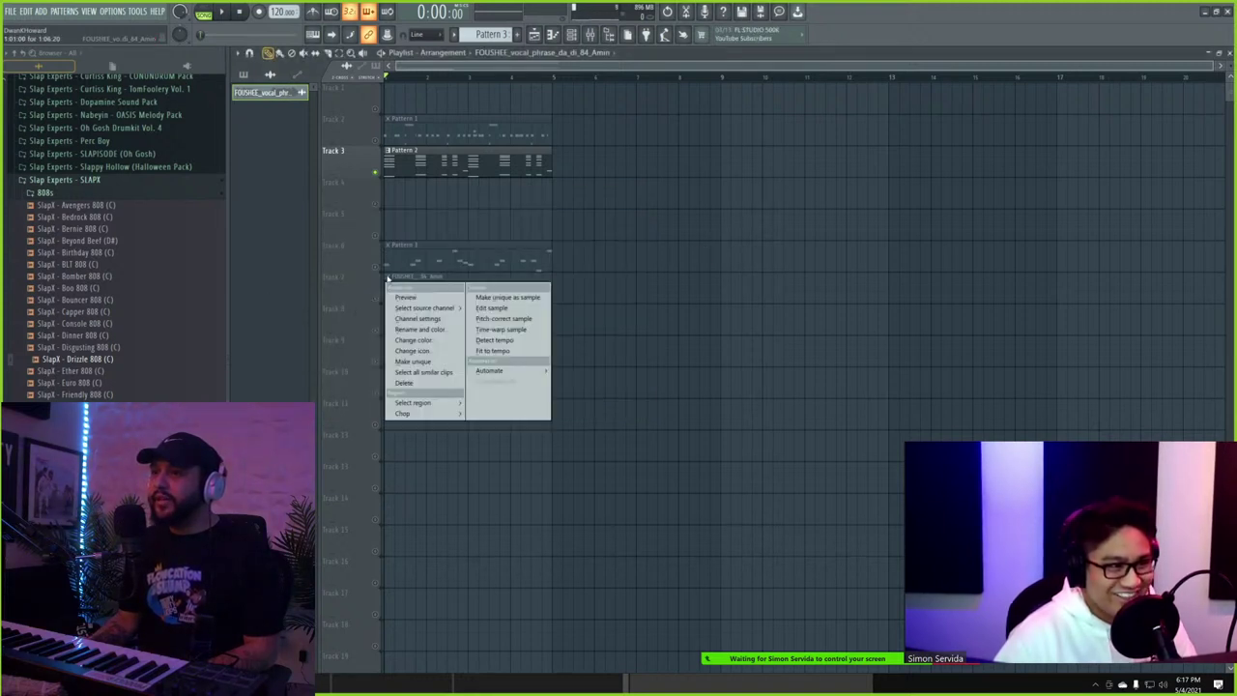
pyautogui.click(486, 351)
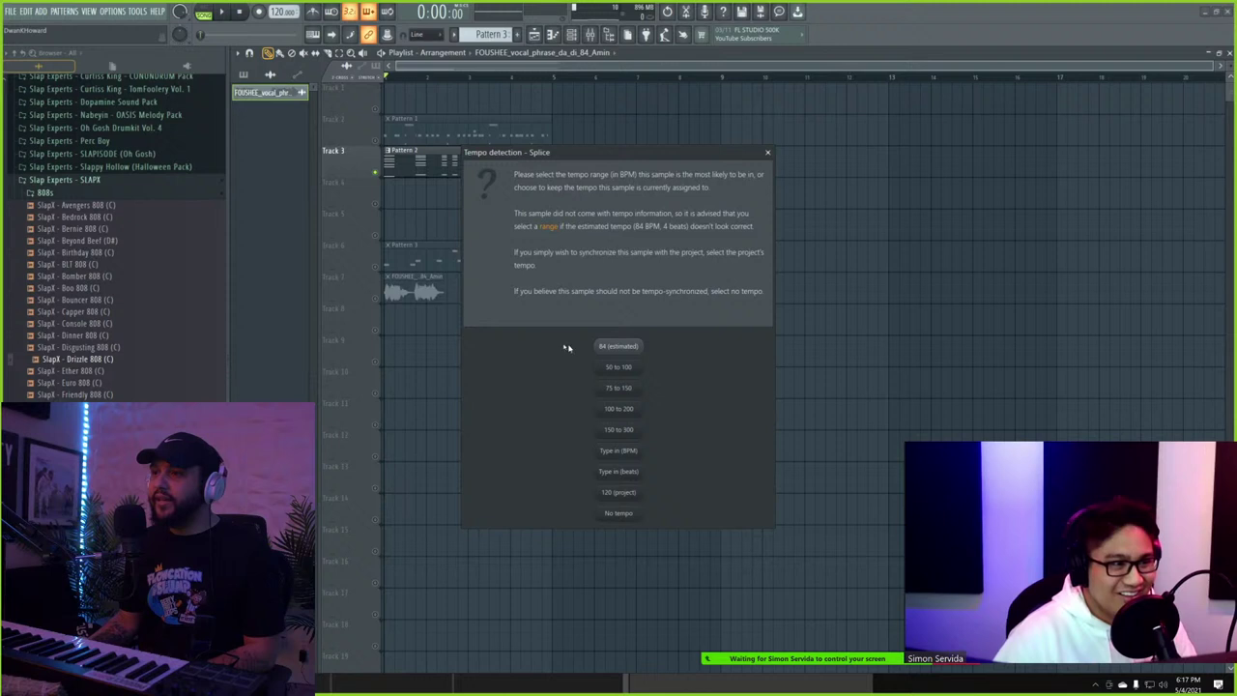
pyautogui.click(624, 349)
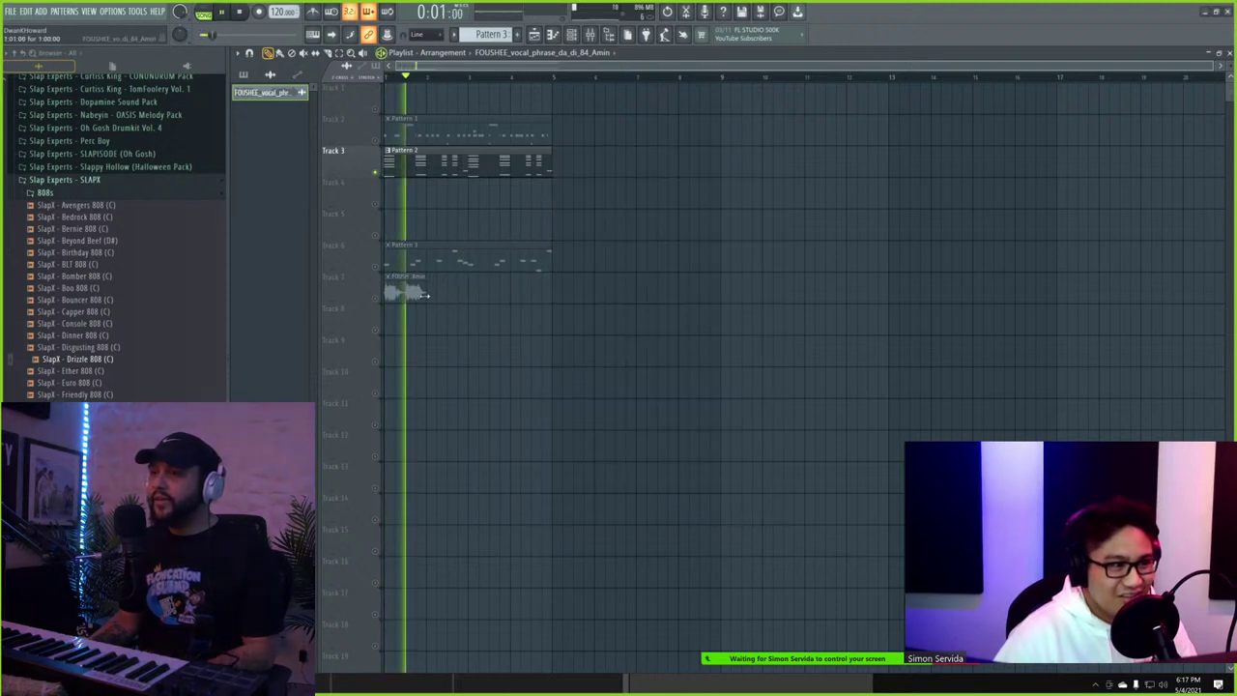
# - Play the song with Track 7 unmuted and stretch the vocal clip to two bars
pyautogui.press('space')
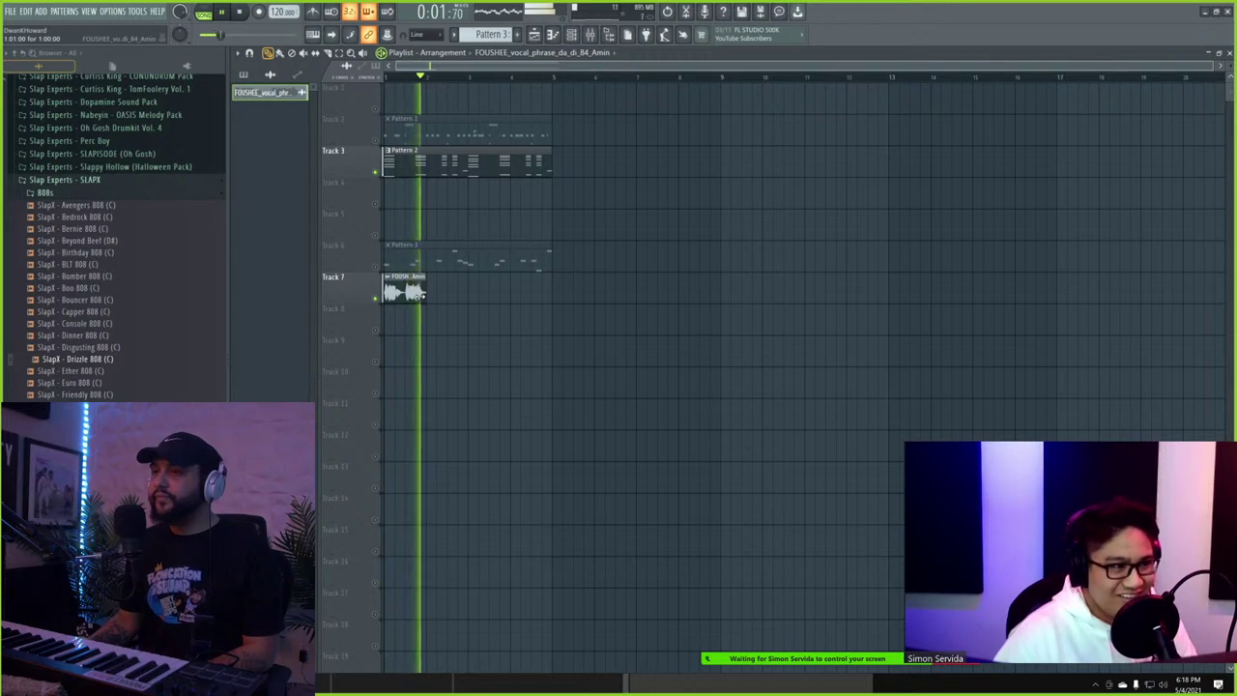
pyautogui.moveTo(421, 295); pyautogui.dragTo(465, 295)
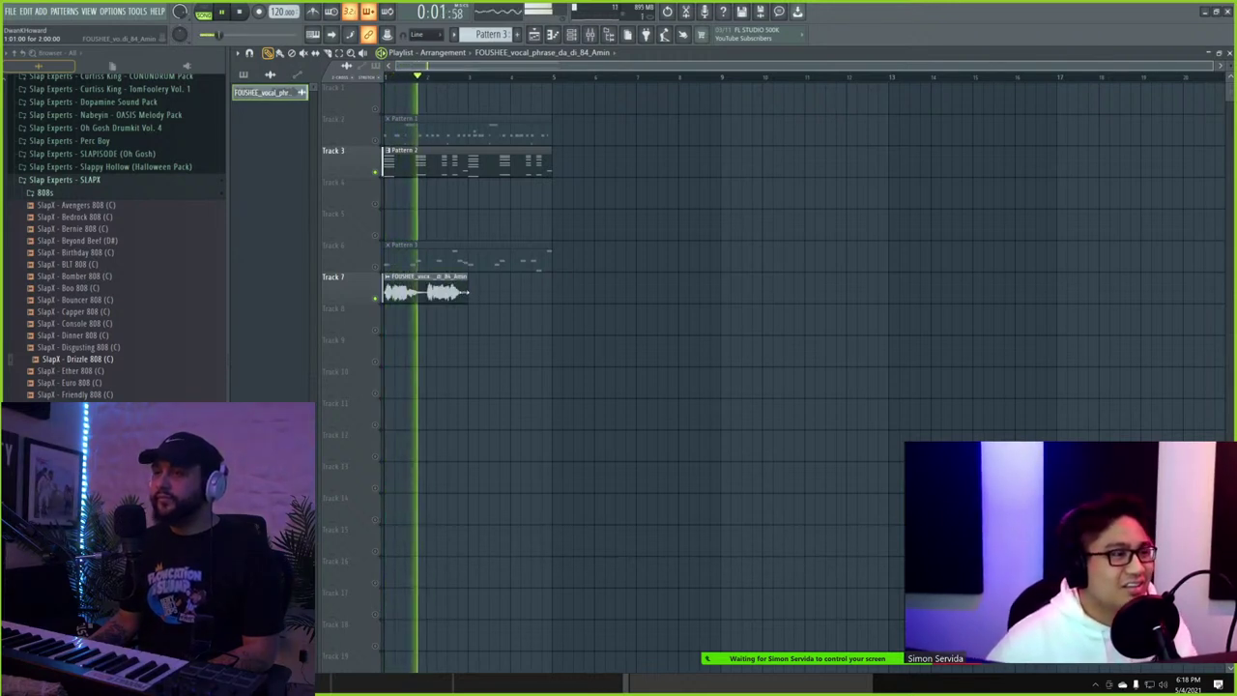
# - Compress the vocal clip on Track 7 to one bar and slice it into two equal halves
pyautogui.moveTo(412, 290); pyautogui.dragTo(435, 288)
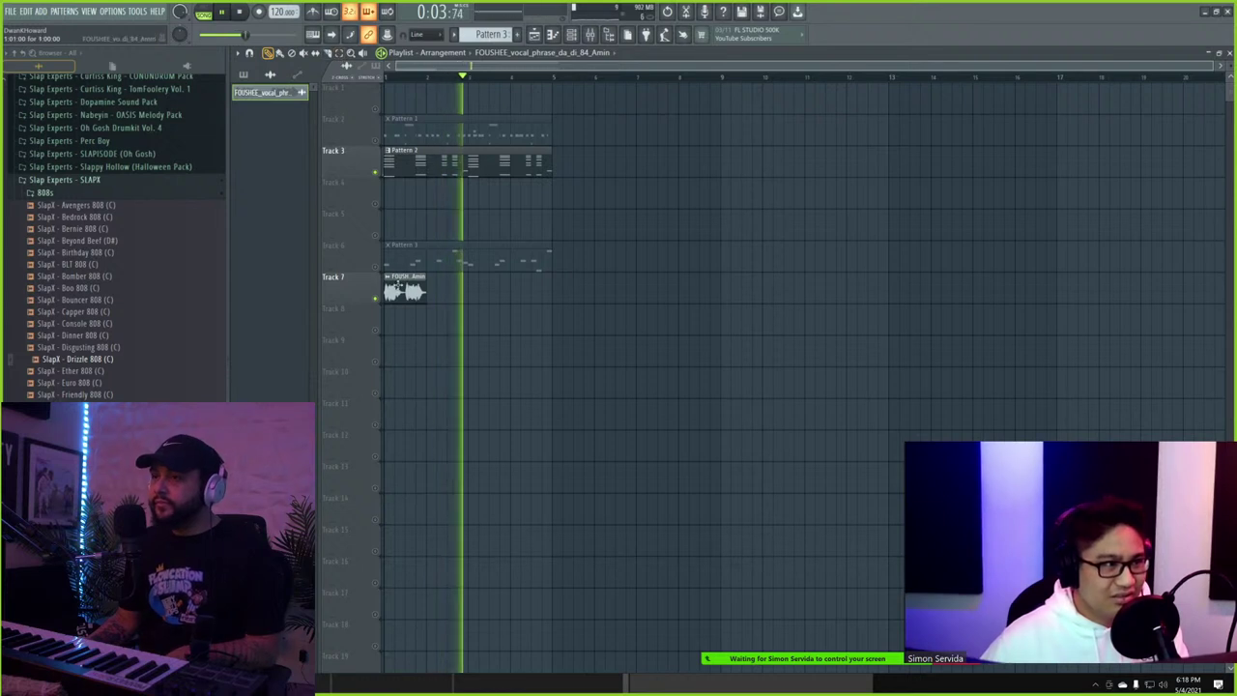
pyautogui.keyDown('shift'); pyautogui.moveTo(392, 276); pyautogui.dragTo(480, 266); pyautogui.keyUp('shift')
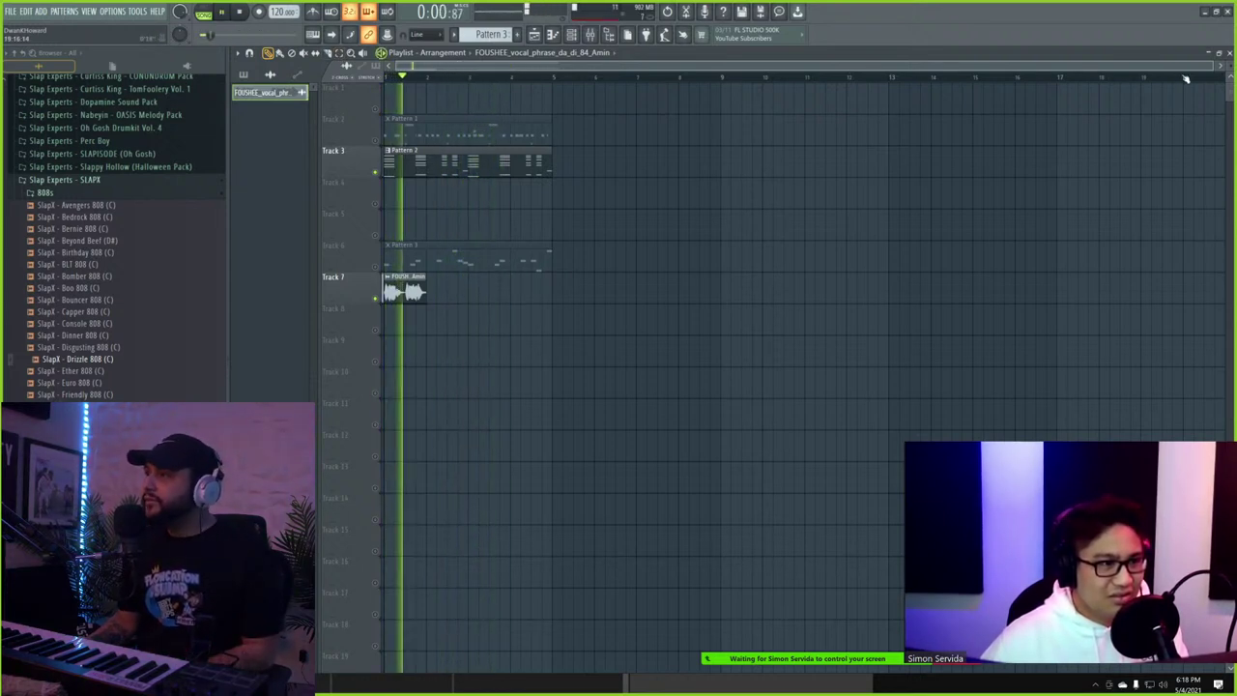
pyautogui.scroll(5, 380, 75)
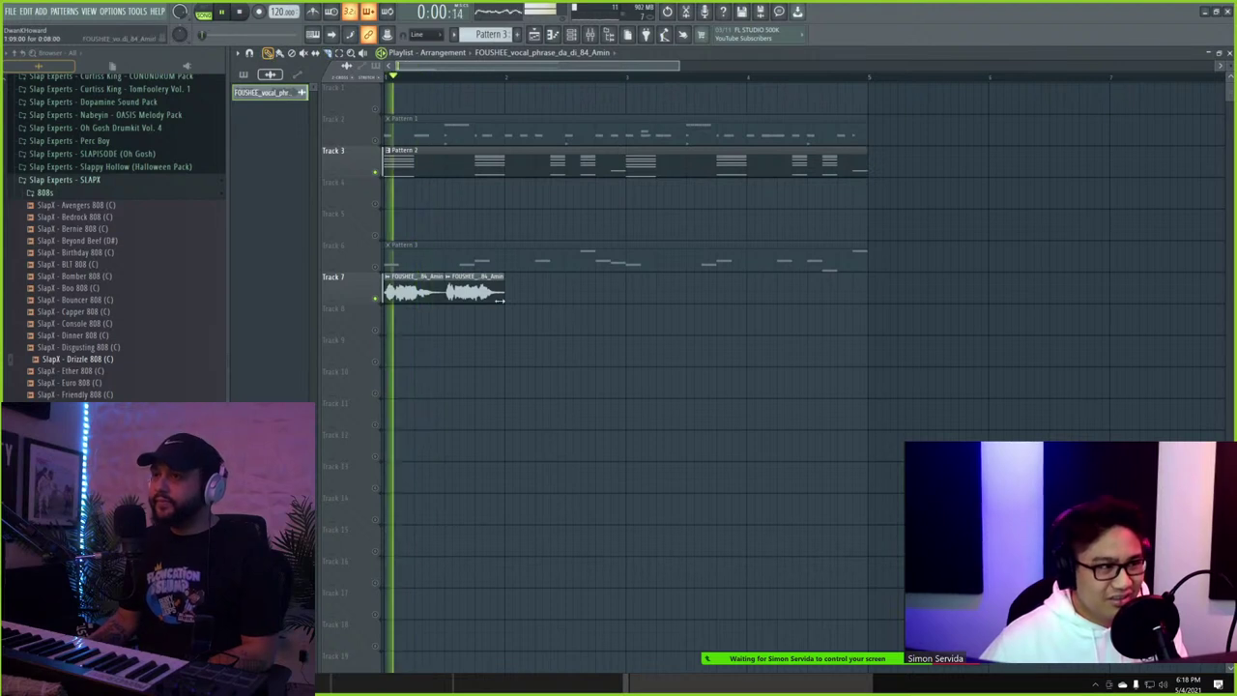
# - Move the second vocal half to the last beat of bar 1 and place a copy on the last beat of bar 3
pyautogui.moveTo(470, 293); pyautogui.dragTo(500, 293)
pyautogui.press('space')
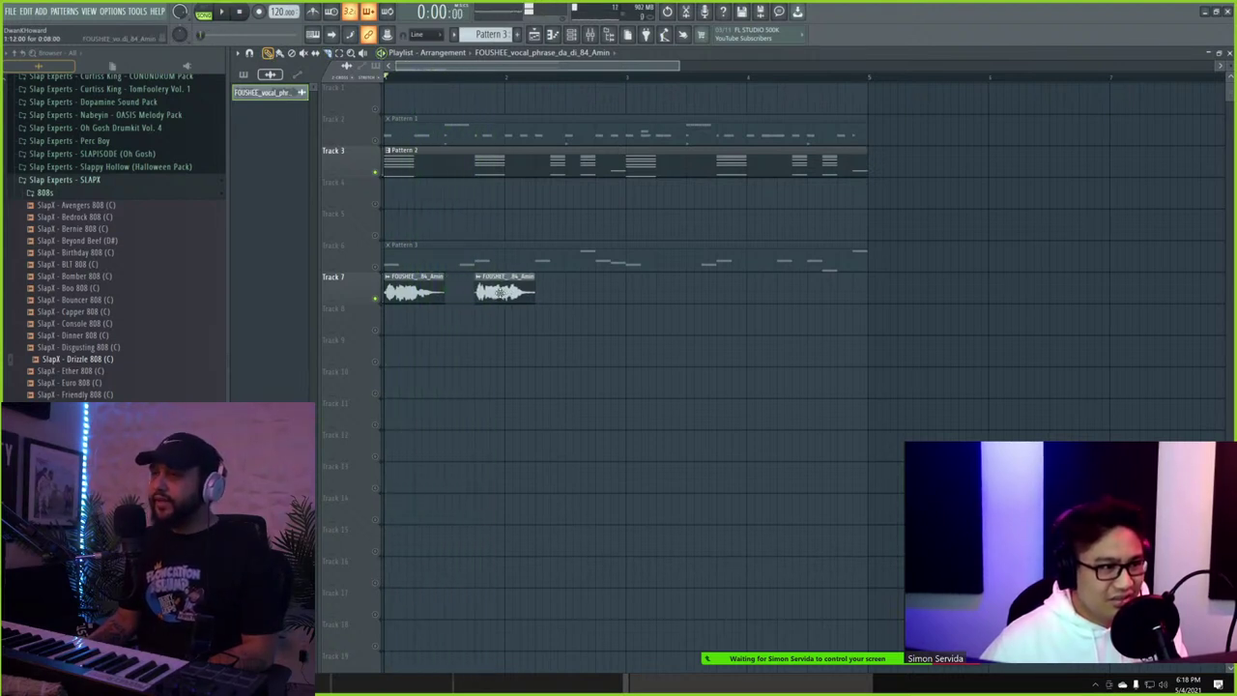
pyautogui.press('space')
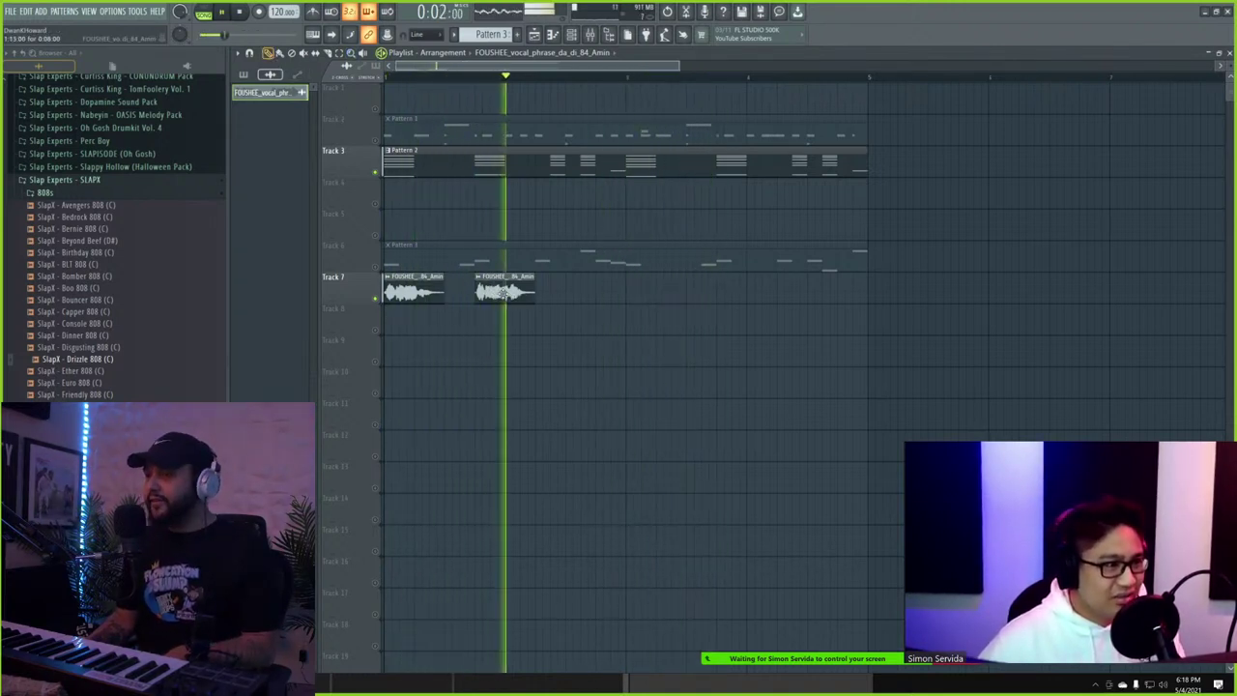
pyautogui.moveTo(504, 293); pyautogui.dragTo(746, 291)
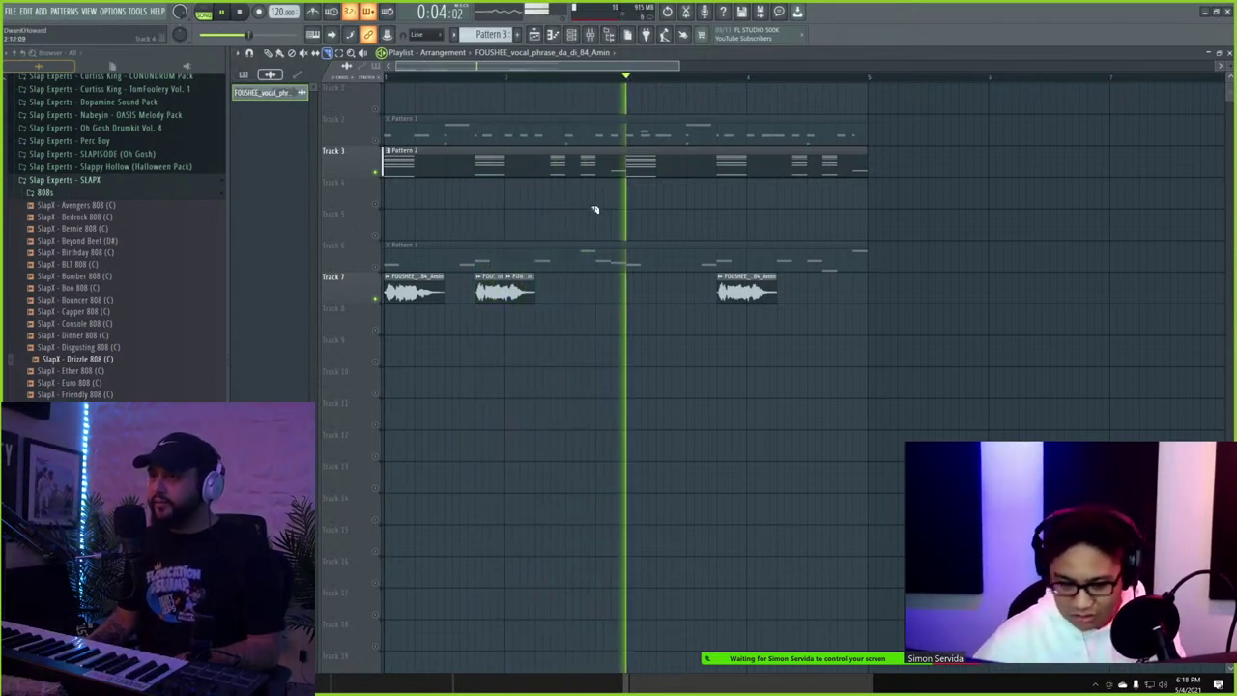
# - Slice the second vocal clip just after the start of bar 2 and set the sample's declicking mode to Generic (bleeding)
pyautogui.moveTo(679, 66); pyautogui.dragTo(541, 65)
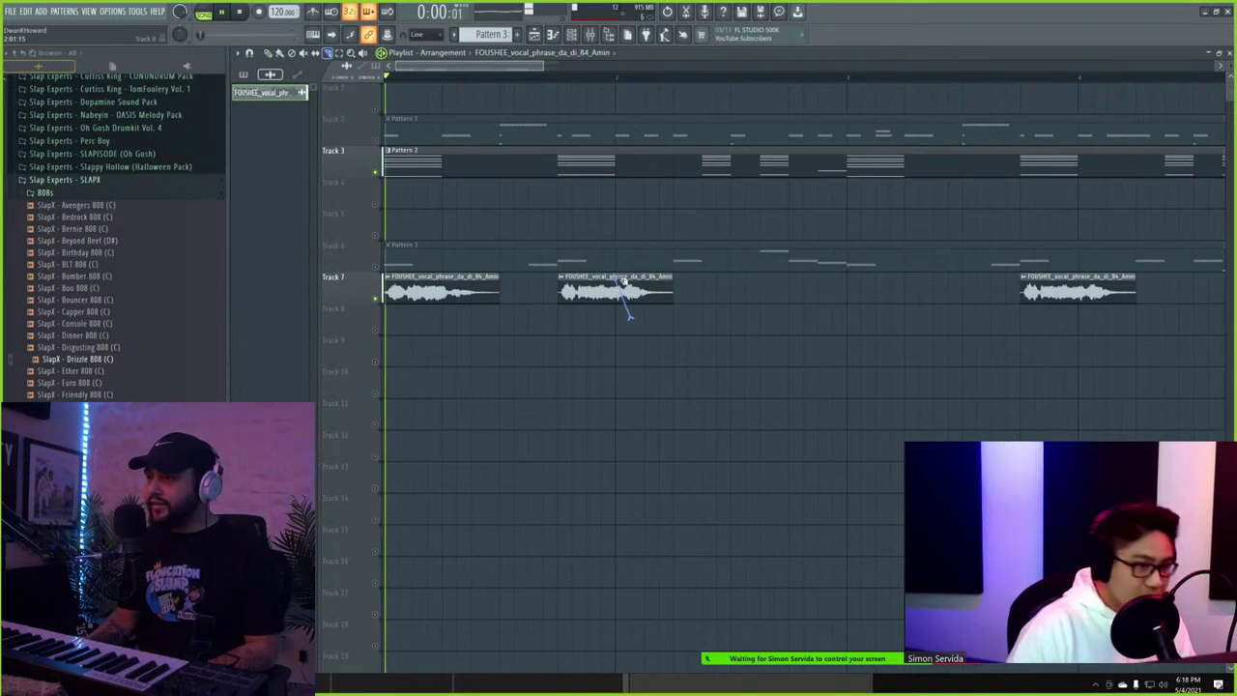
pyautogui.moveTo(624, 281); pyautogui.dragTo(628, 279)
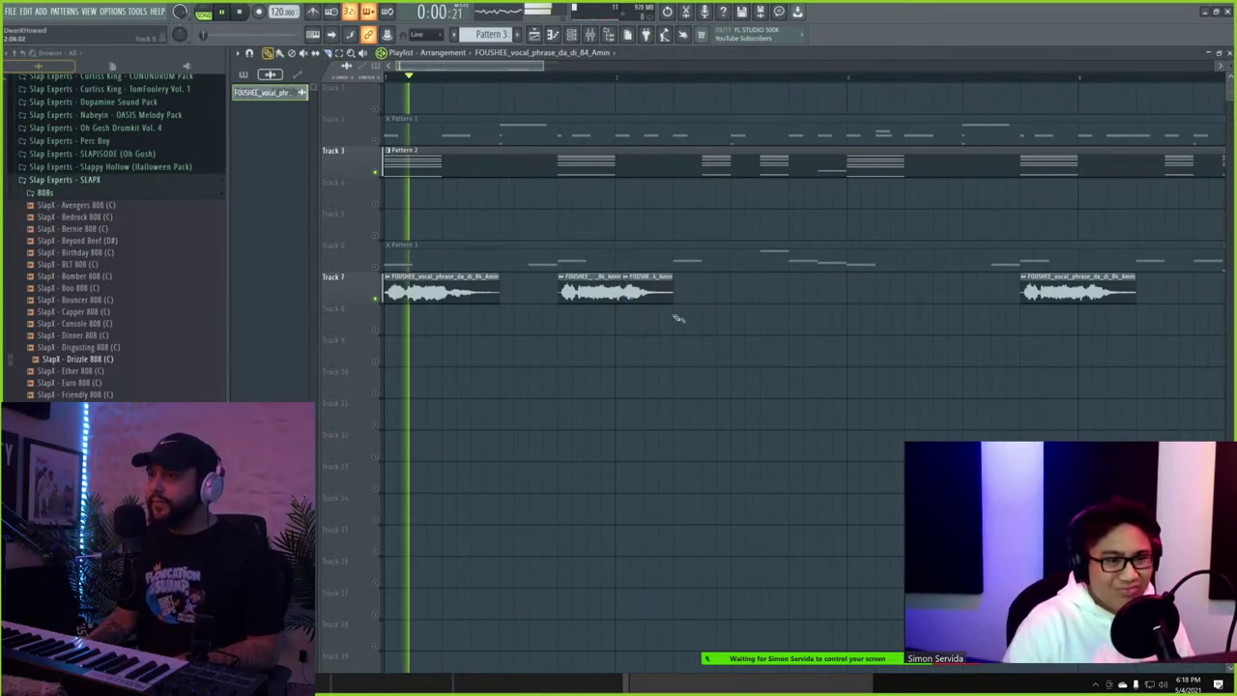
pyautogui.doubleClick(647, 293)
pyautogui.click(453, 305)
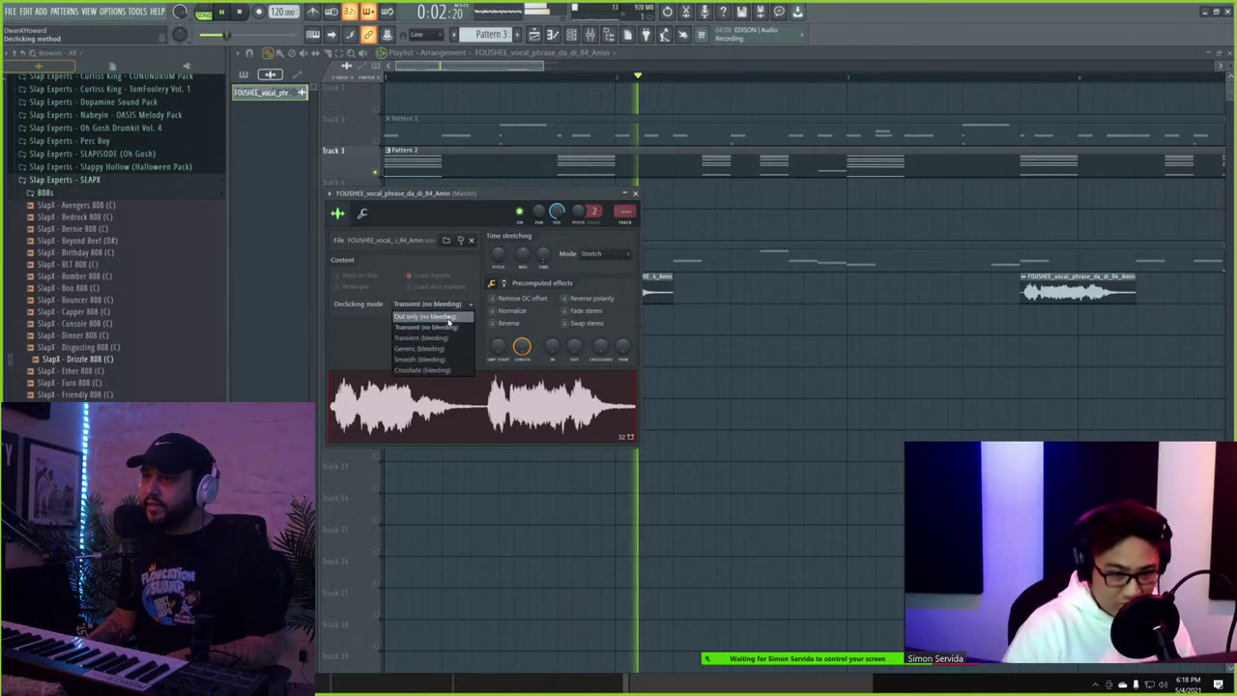
pyautogui.click(442, 352)
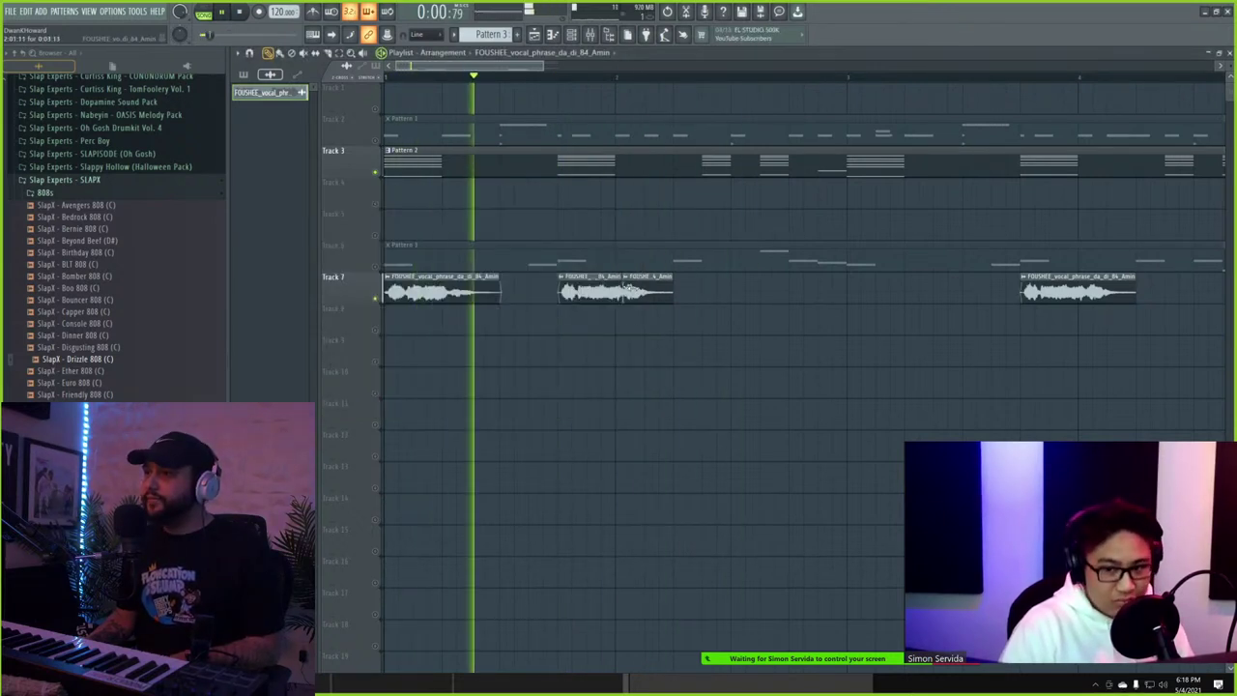
# - Place a copy of the vocal's tail slice near beat 2 of bar 2 and another at the same position in bar 4
pyautogui.click(703, 288)
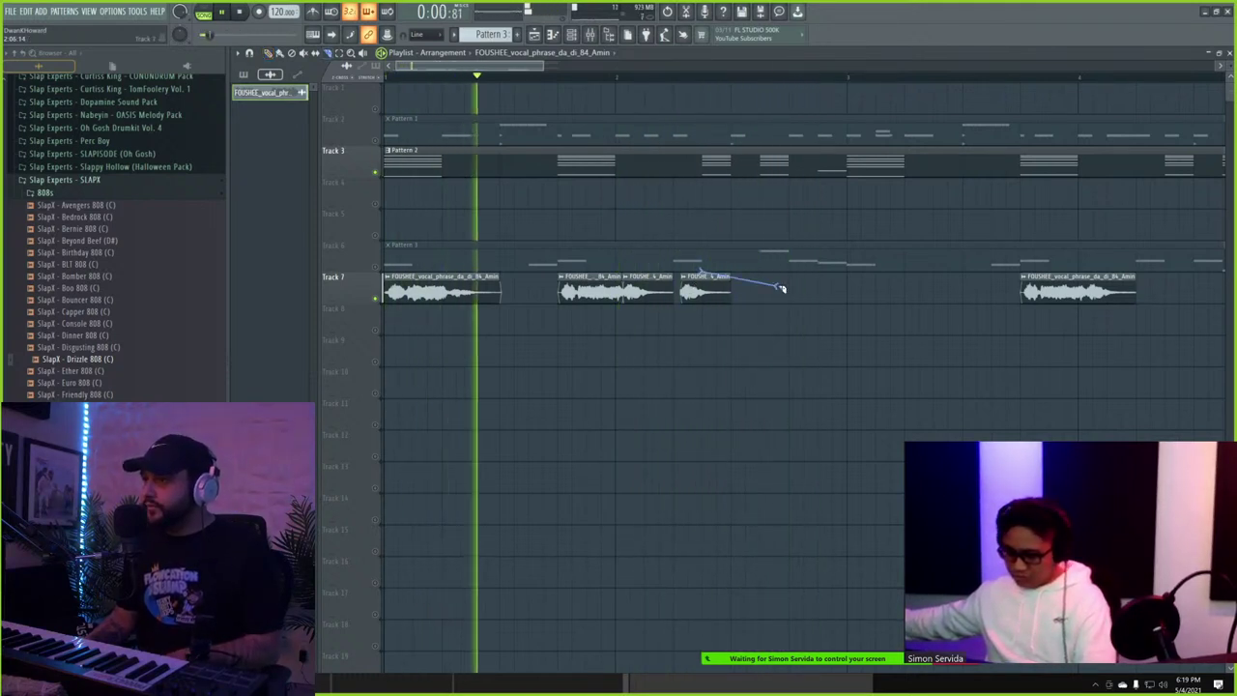
pyautogui.click(271, 54)
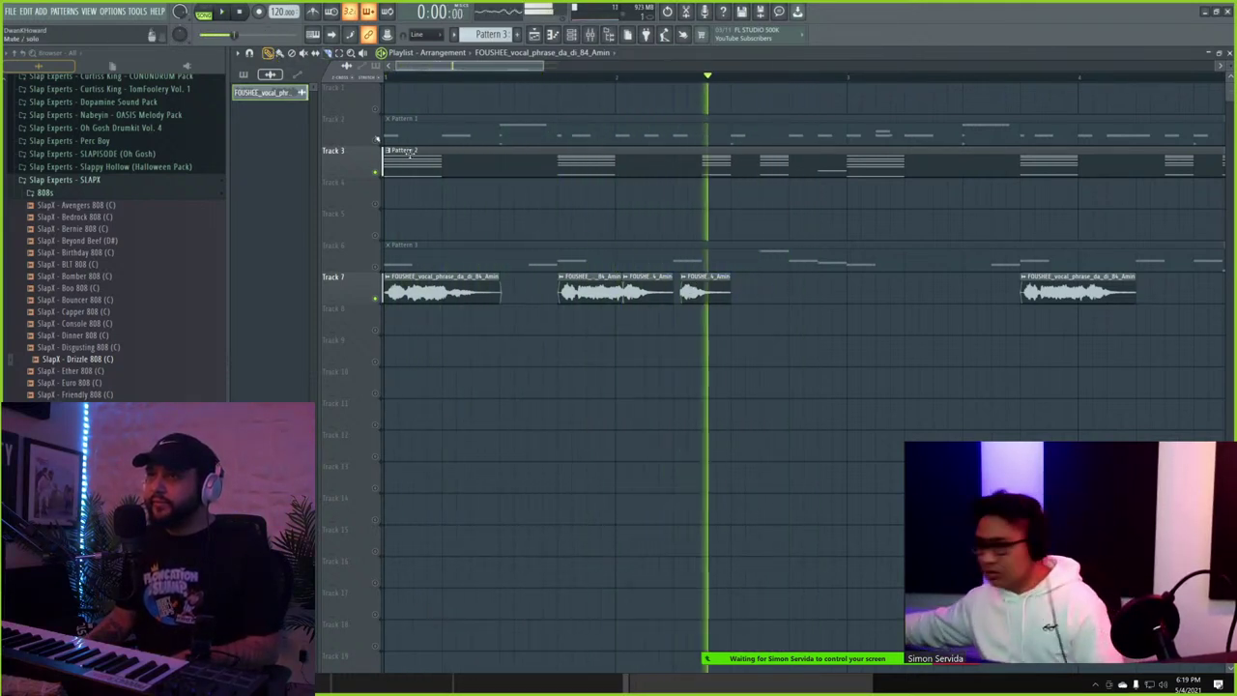
pyautogui.press('space')
pyautogui.press('space')
pyautogui.moveTo(696, 289)
pyautogui.mouseDown()
pyautogui.moveTo(1194, 260)
pyautogui.moveTo(1133, 290)
pyautogui.moveTo(987, 316)
pyautogui.moveTo(889, 311)
pyautogui.moveTo(879, 299)
pyautogui.mouseUp()
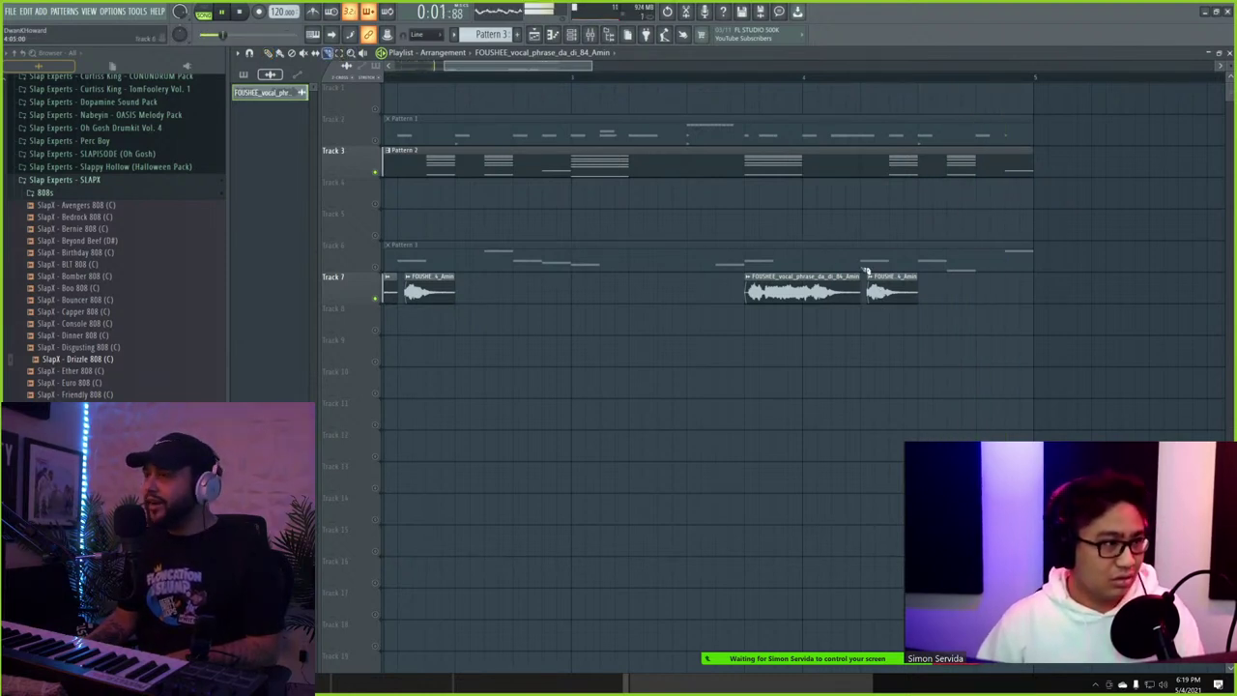
# - Slice the tail copy in bar 4 and place two copies of its short first piece at the end of bar 4
pyautogui.moveTo(891, 306); pyautogui.dragTo(890, 285)
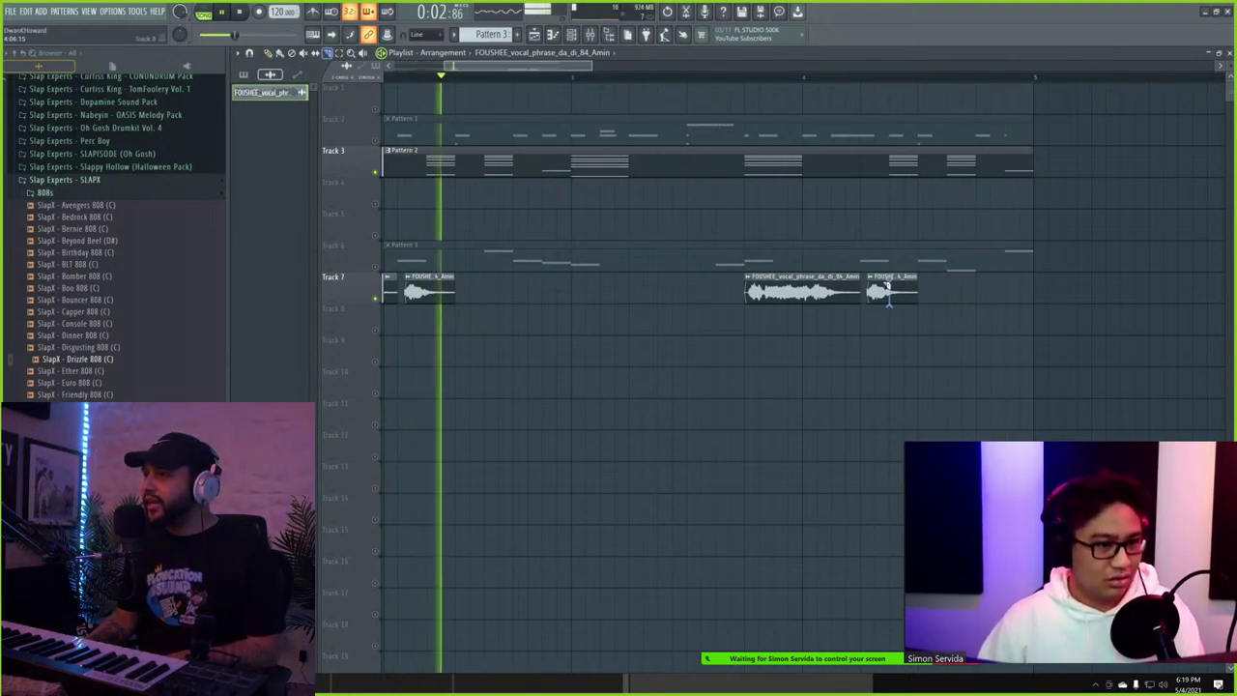
pyautogui.click(268, 54)
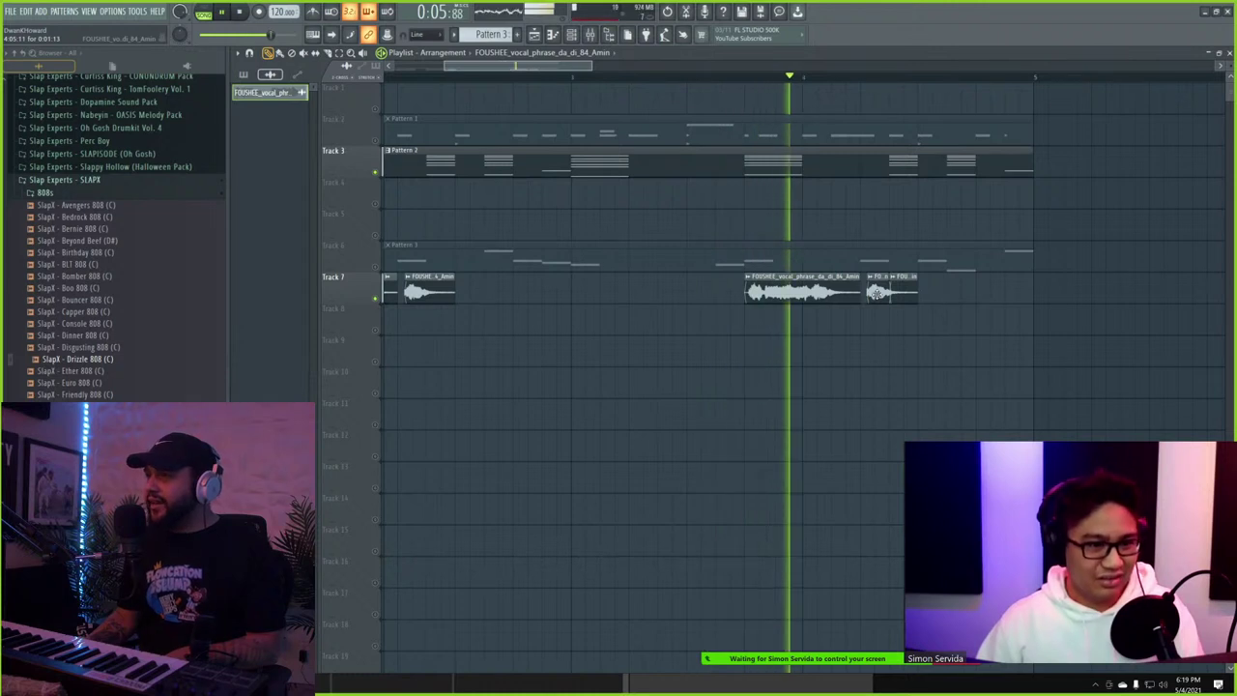
pyautogui.click(980, 286)
pyautogui.moveTo(980, 282); pyautogui.dragTo(994, 282)
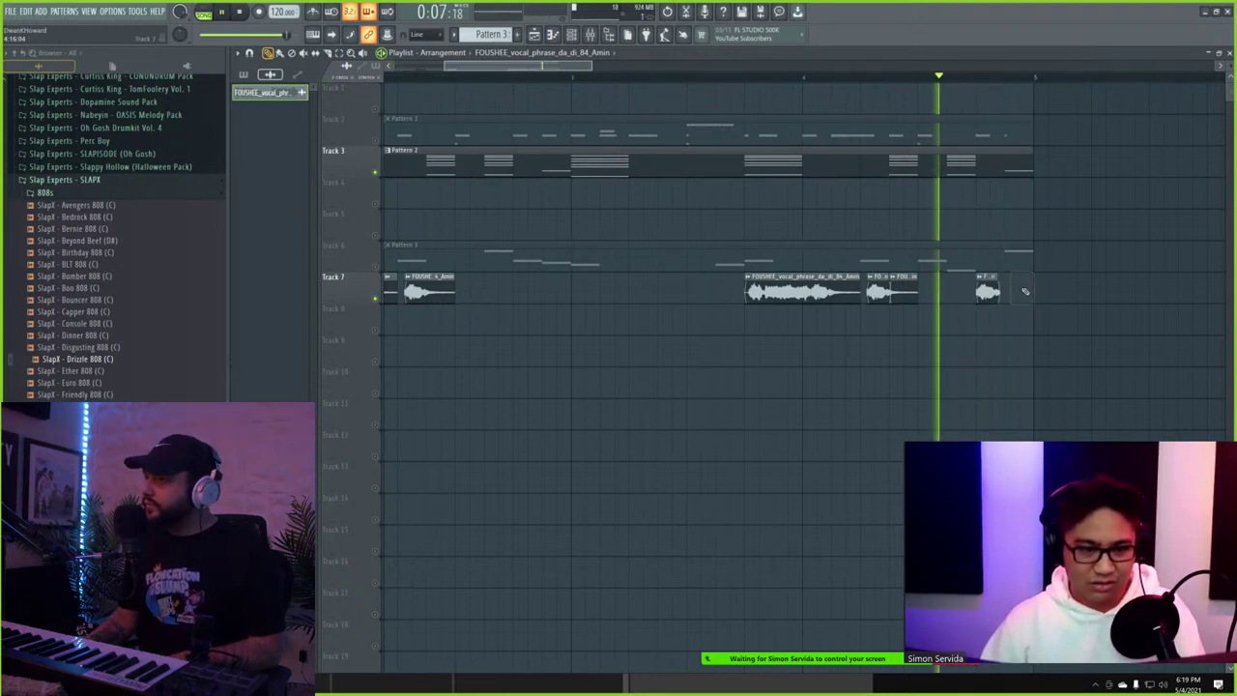
pyautogui.click(1010, 289)
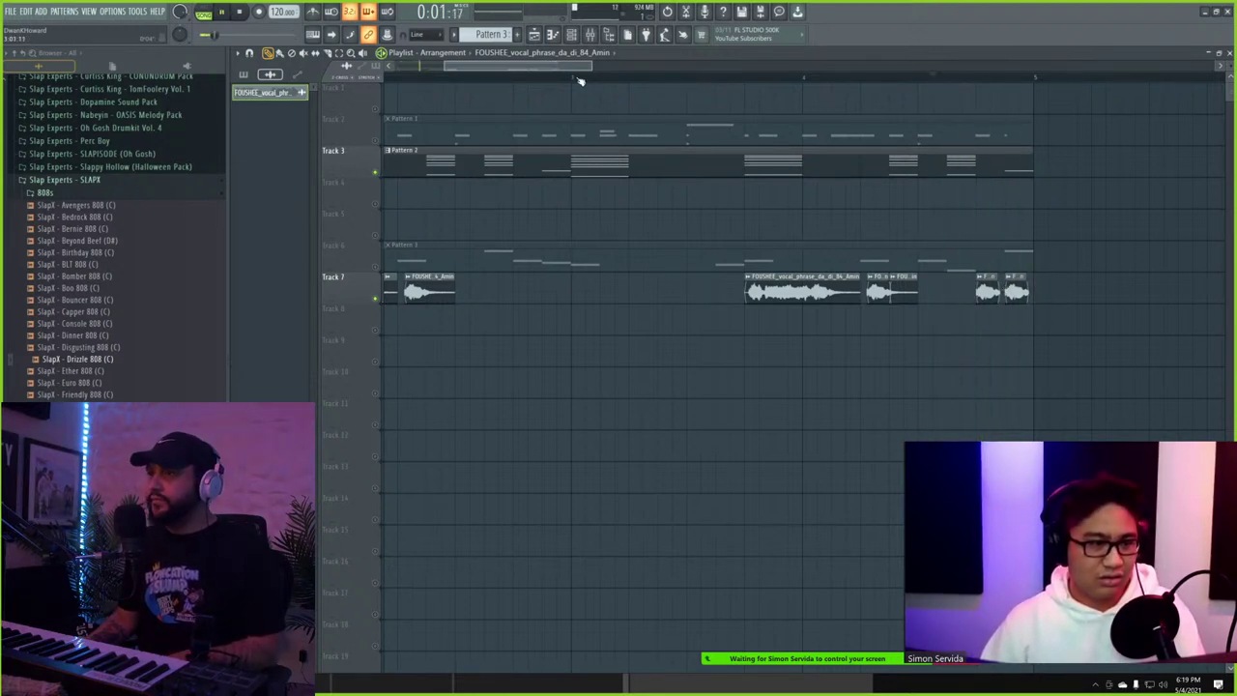
# - Copy the opening vocal clip from bar 1 to the start of bar 3 and listen to the arrangement
pyautogui.moveTo(560, 70); pyautogui.dragTo(533, 76)
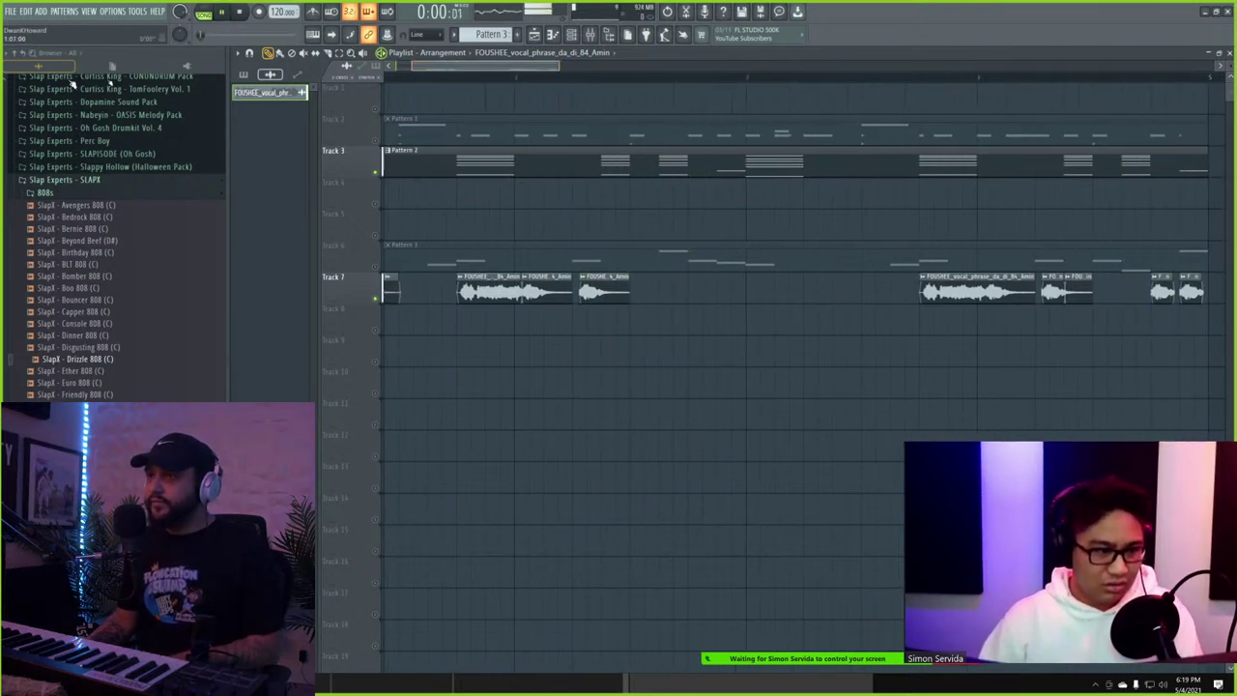
pyautogui.moveTo(454, 291); pyautogui.dragTo(893, 284)
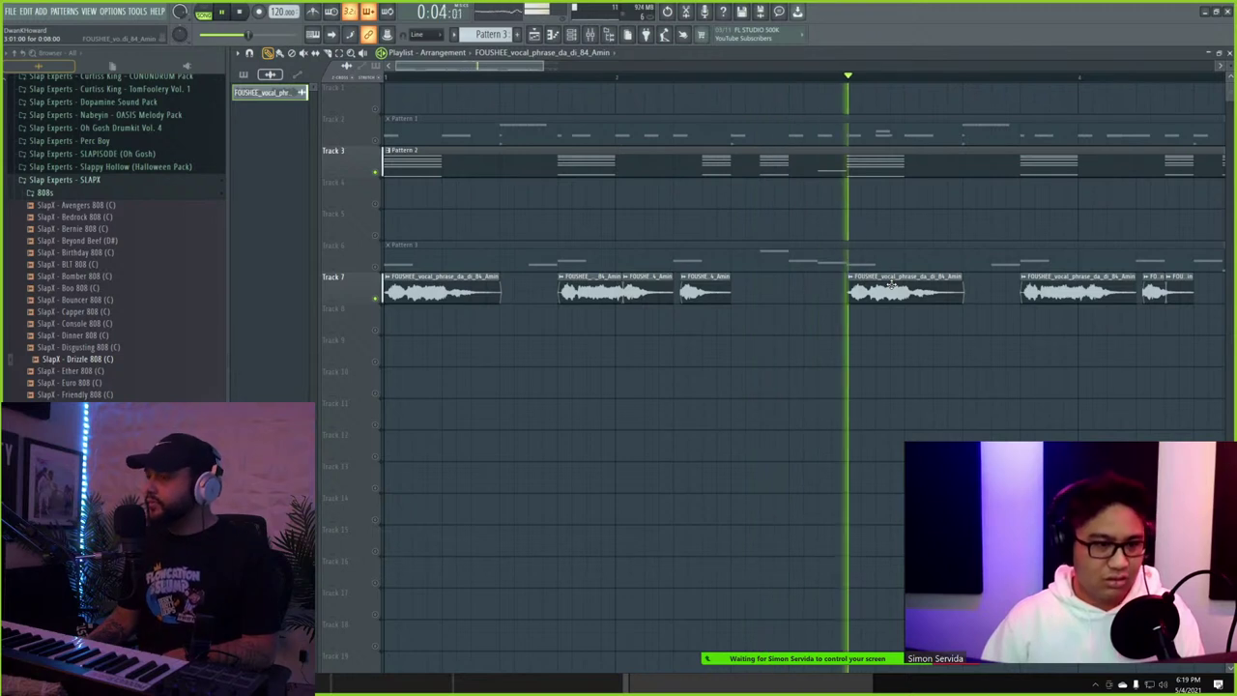
pyautogui.moveTo(525, 68); pyautogui.dragTo(629, 64)
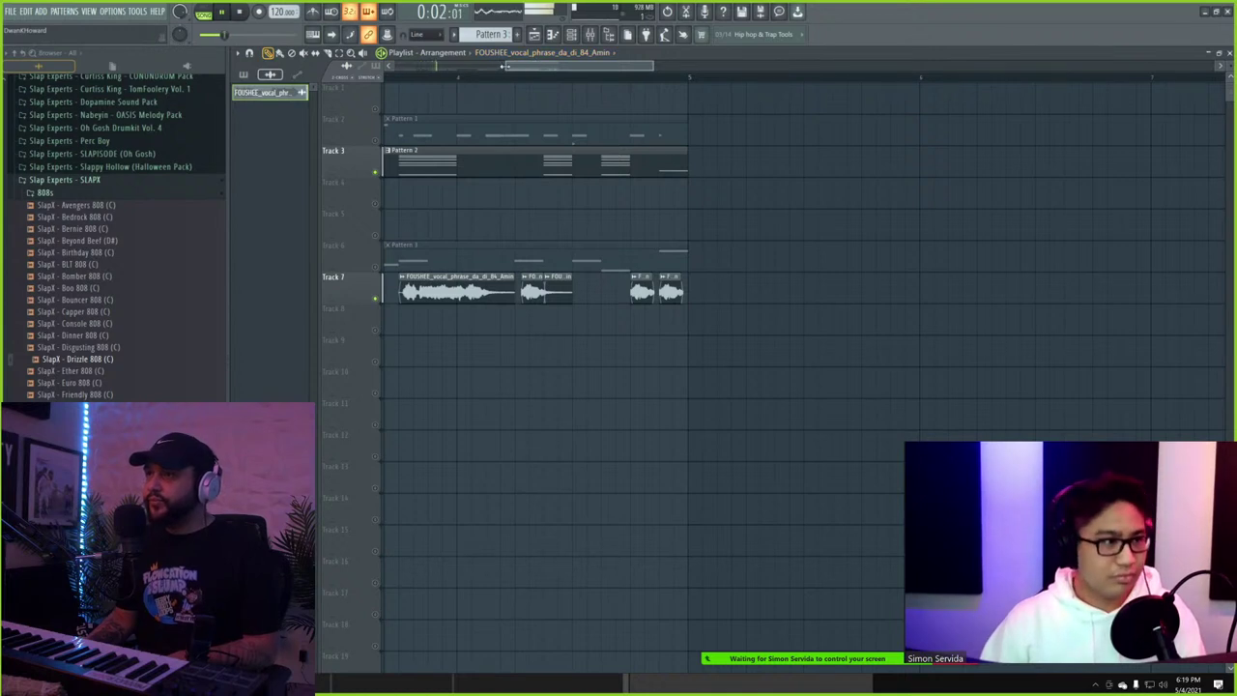
pyautogui.moveTo(505, 67); pyautogui.dragTo(395, 67)
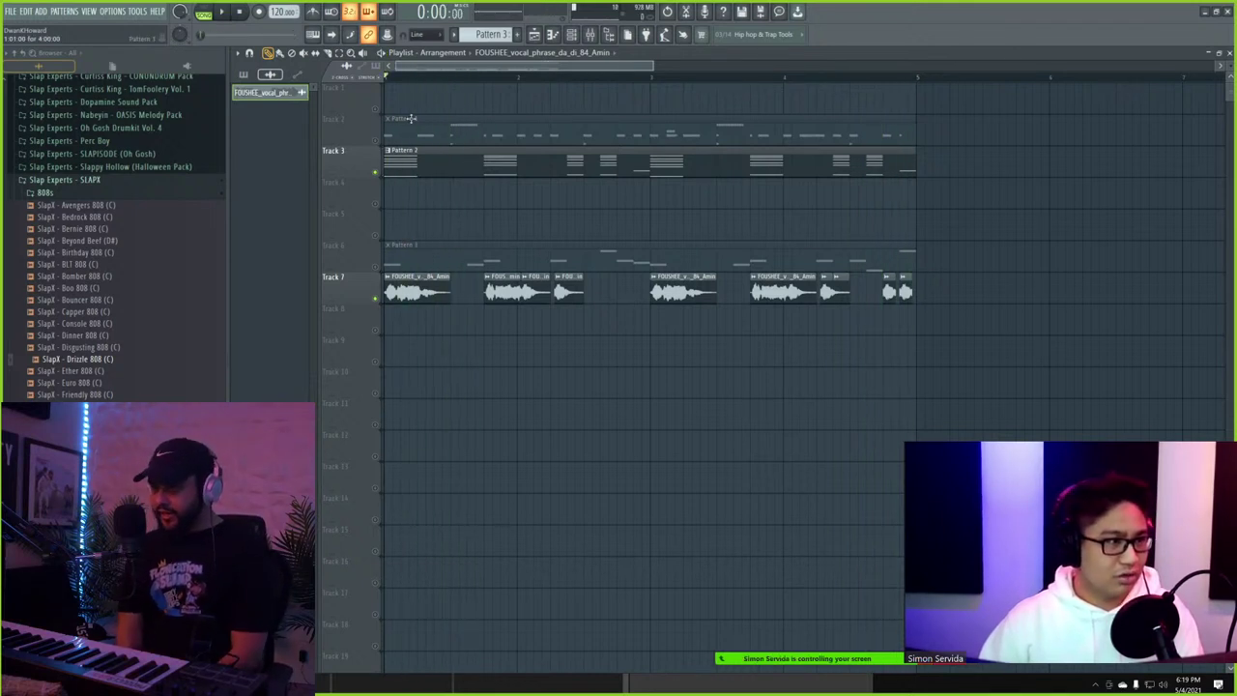
# - Slice a short piece off the start of the opening vocal clip and place a copy of it shortly before bar 3
pyautogui.scroll(5, 411, 118)
pyautogui.moveTo(419, 71); pyautogui.dragTo(410, 74)
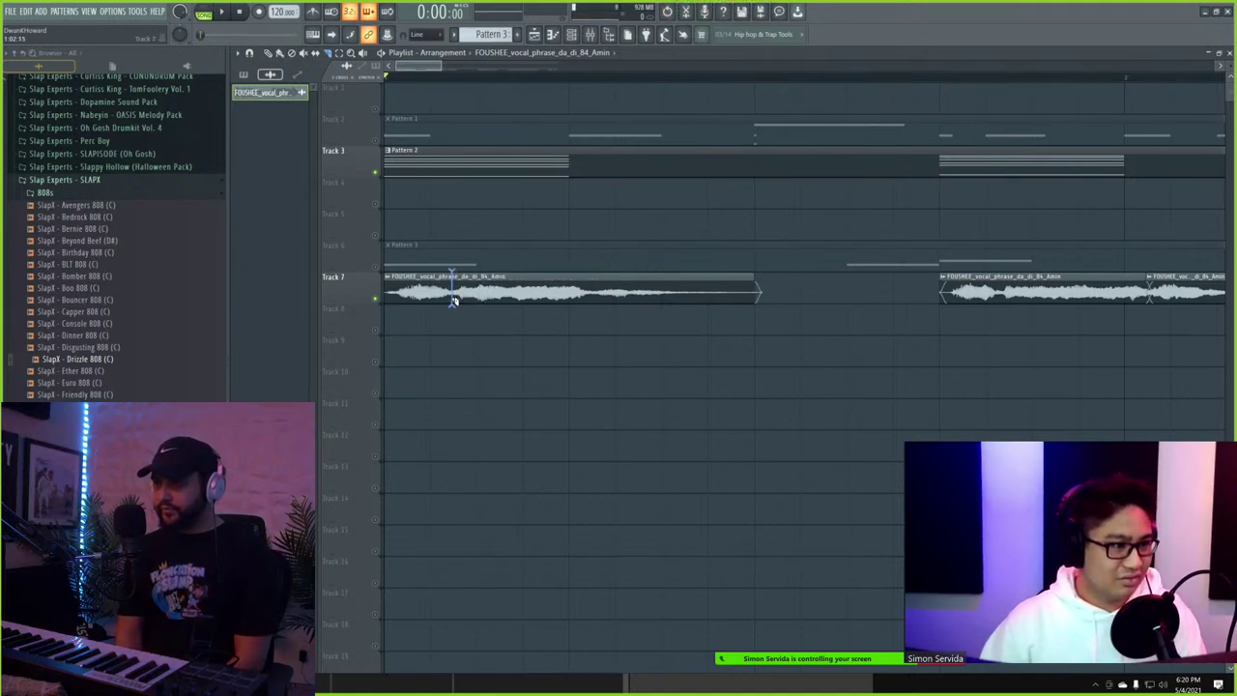
pyautogui.scroll(-4, 454, 299)
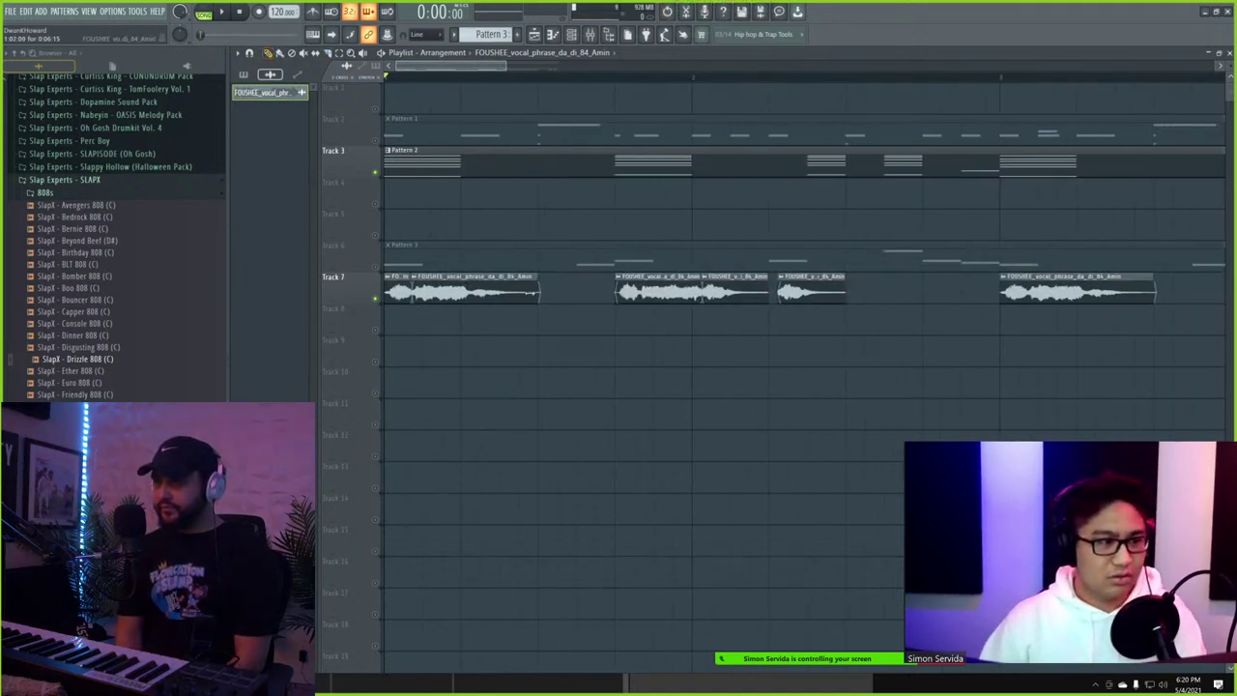
# - Make the short vocal slice before bar 3 unique and nudge it closer to the start of bar 3
pyautogui.rightClick(945, 279)
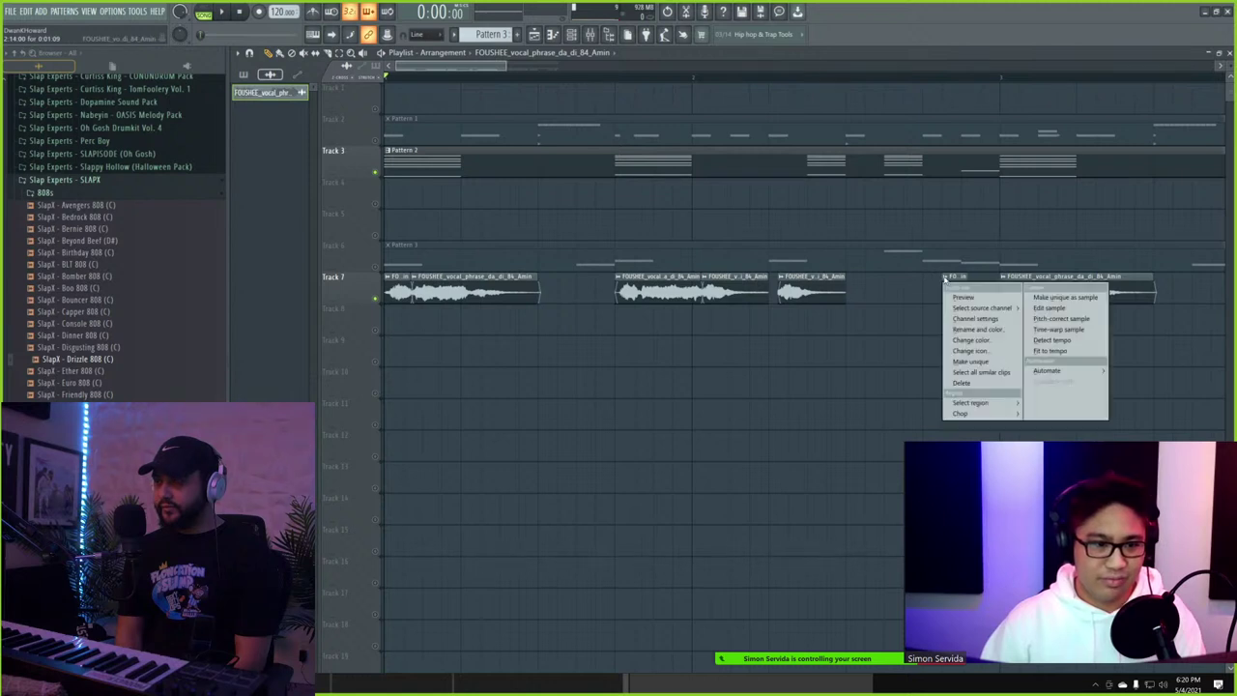
pyautogui.click(988, 362)
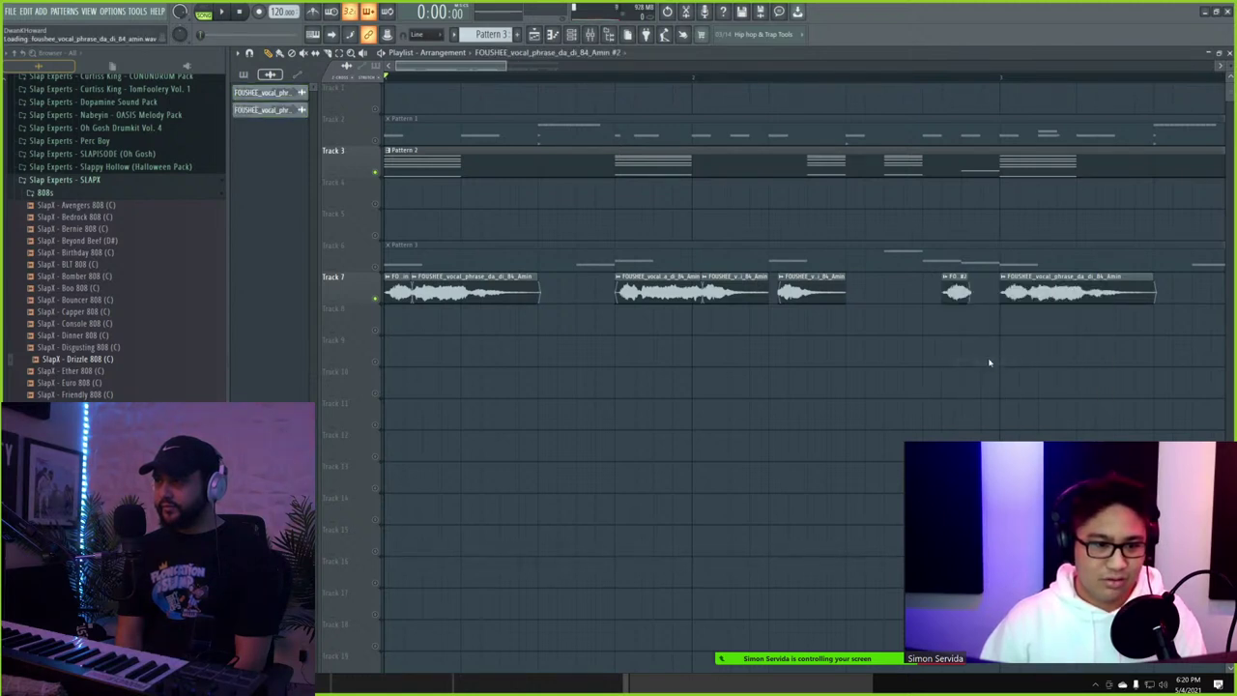
pyautogui.scroll(4, 989, 363)
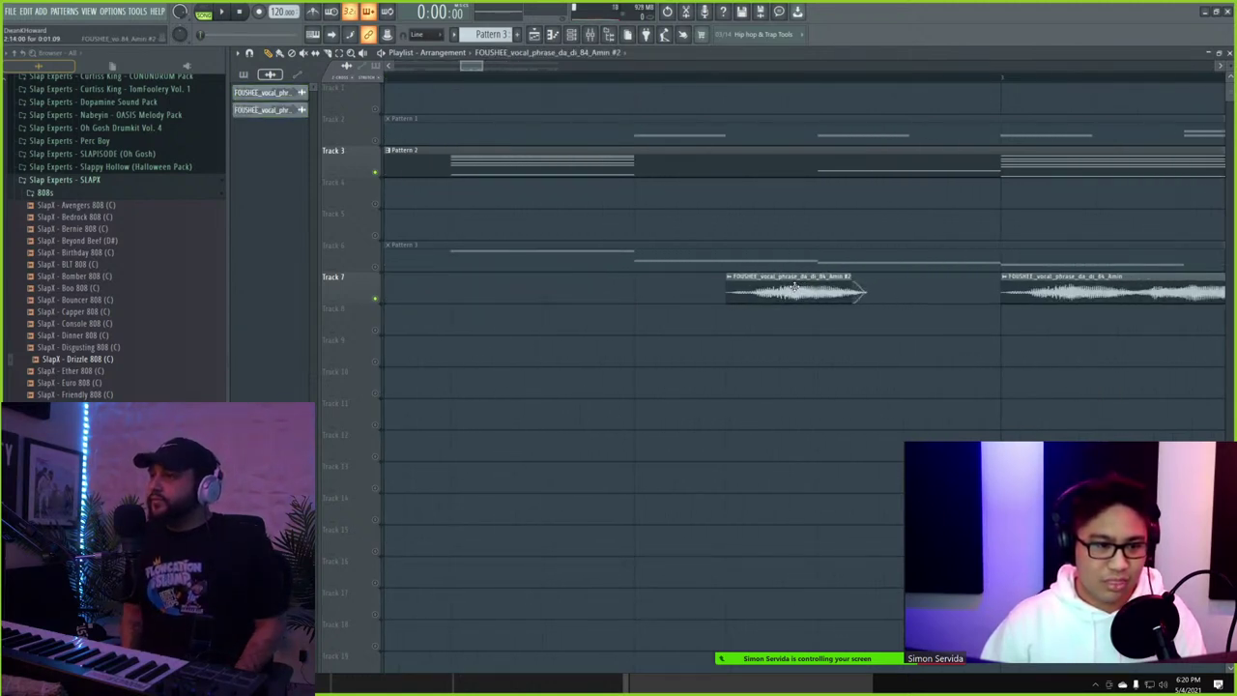
pyautogui.scroll(-6, 899, 324)
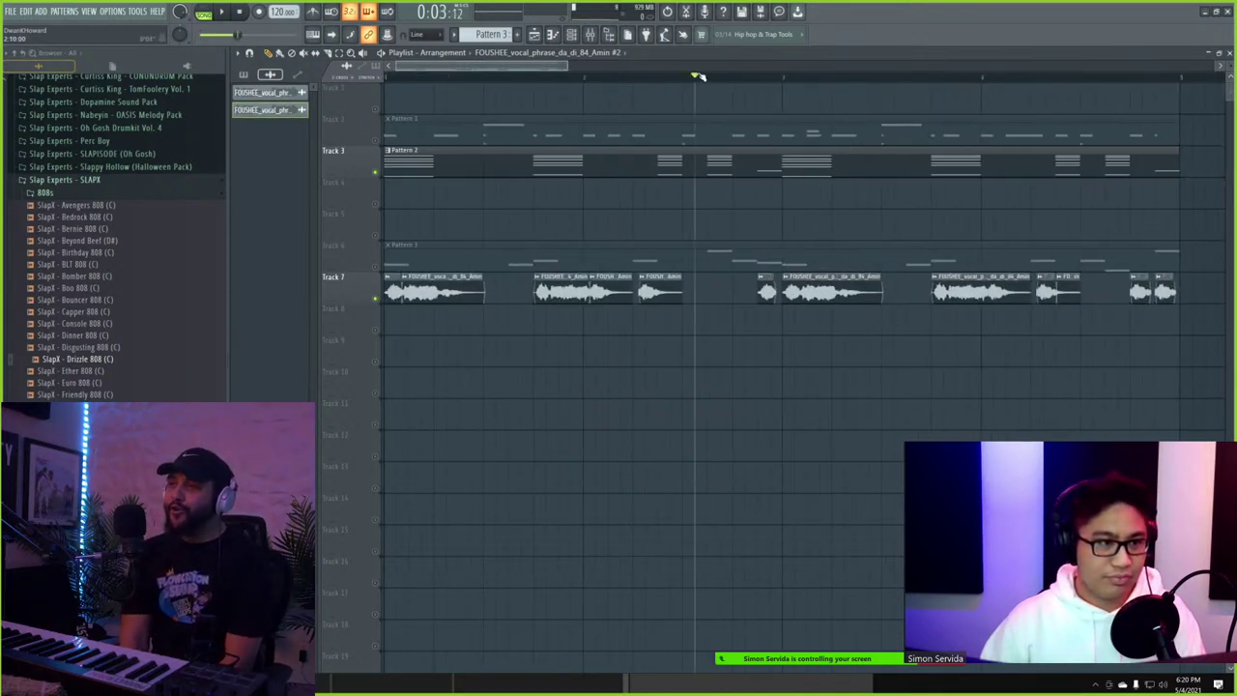
pyautogui.press('space')
pyautogui.scroll(3, 770, 309)
pyautogui.press('space')
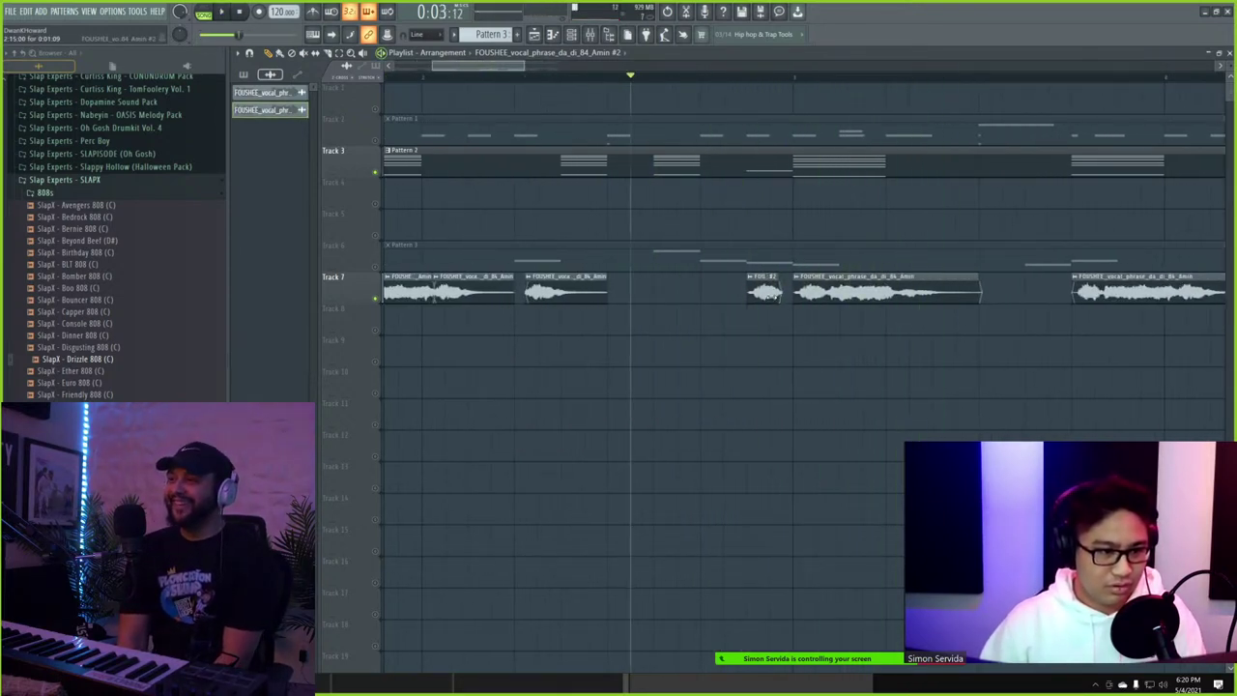
pyautogui.scroll(5, 771, 290)
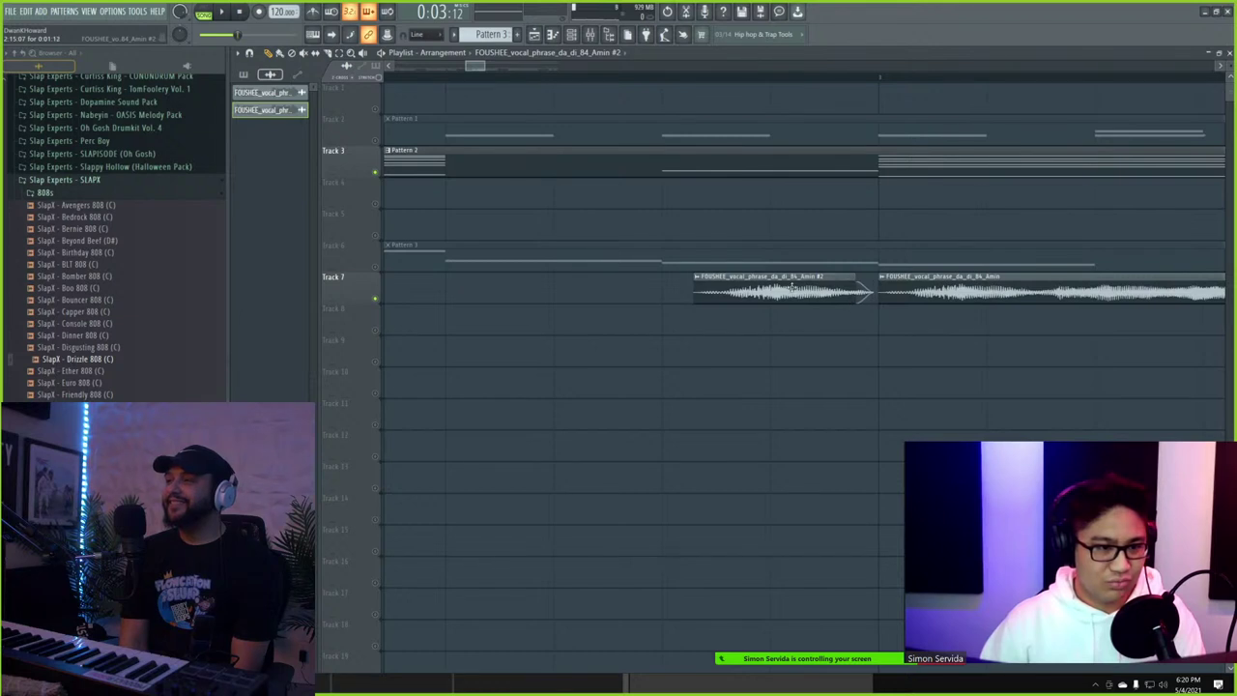
# - Set the unique vocal slice's pitch shift to -300 cents and play the arrangement
pyautogui.doubleClick(787, 287)
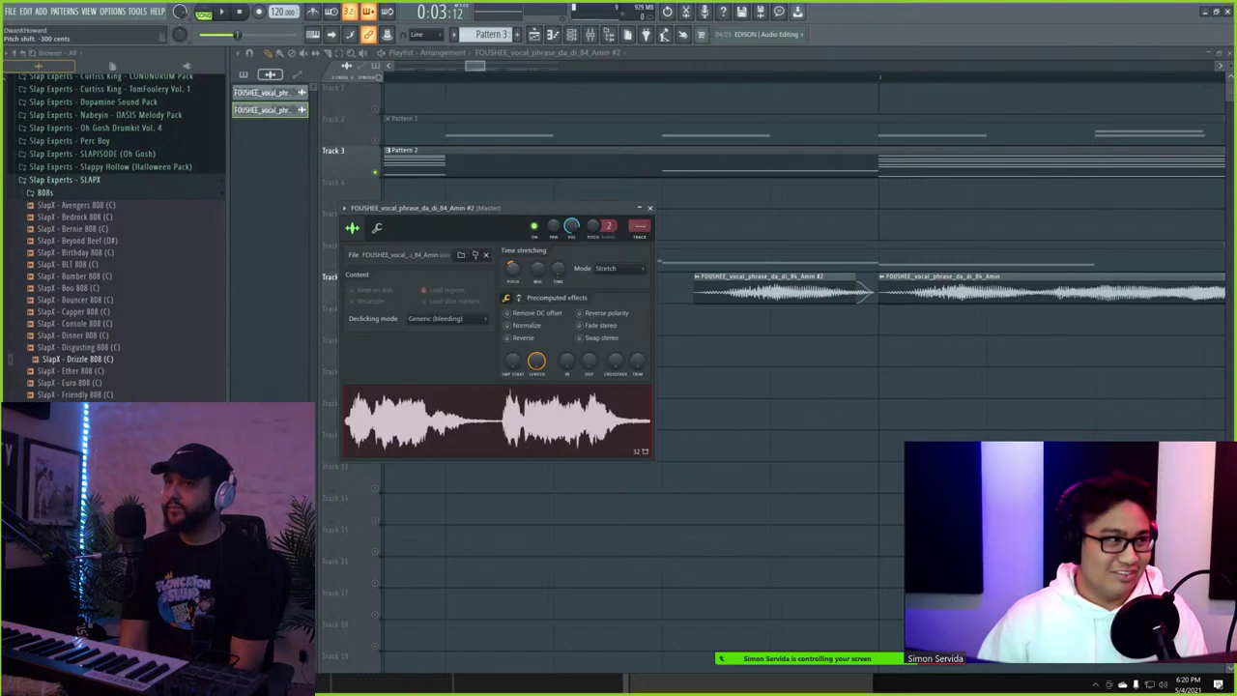
pyautogui.press('Escape')
pyautogui.scroll(-7, 796, 476)
pyautogui.press('space')
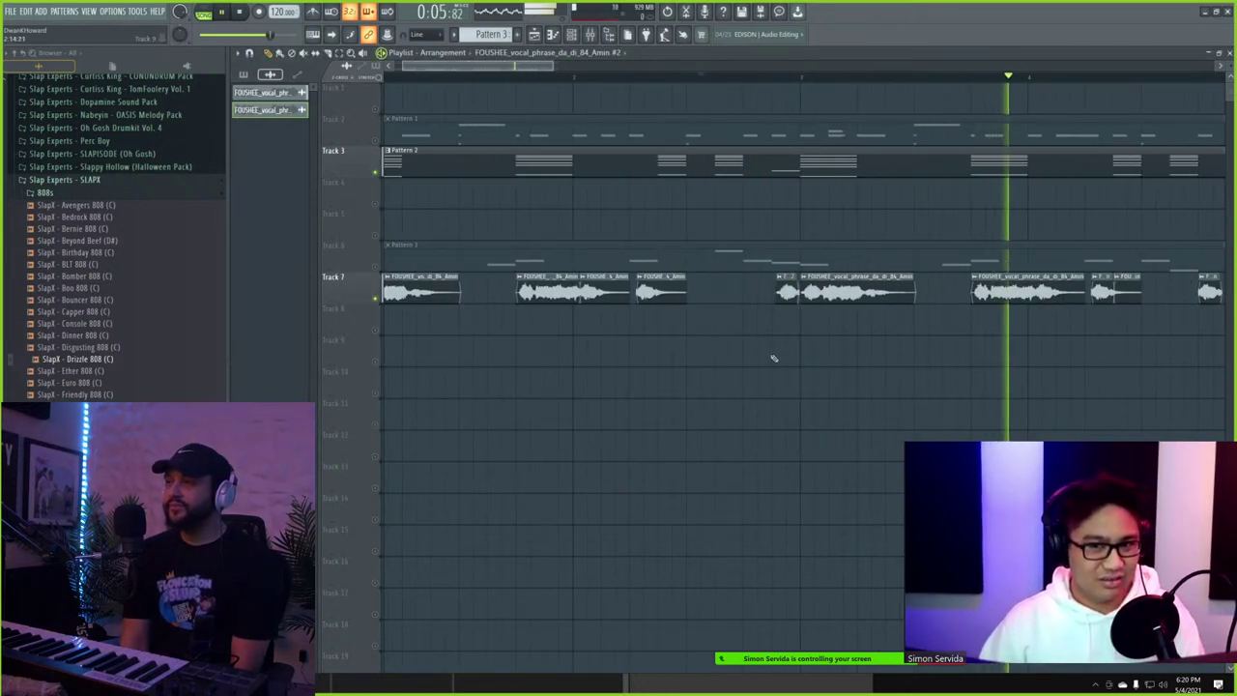
pyautogui.scroll(-2, 778, 354)
pyautogui.scroll(-3, 787, 339)
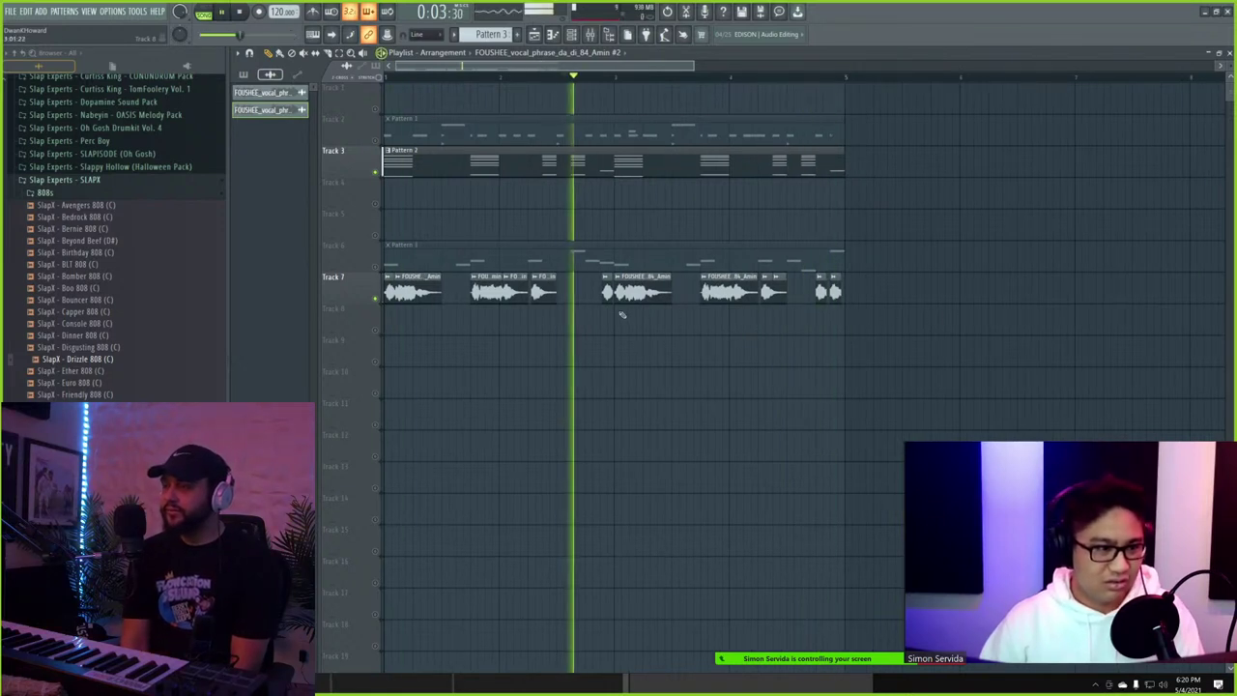
# - Place the full pitched-down vocal phrase on Track 9, starting in the second half of bar 4
pyautogui.scroll(3, 822, 354)
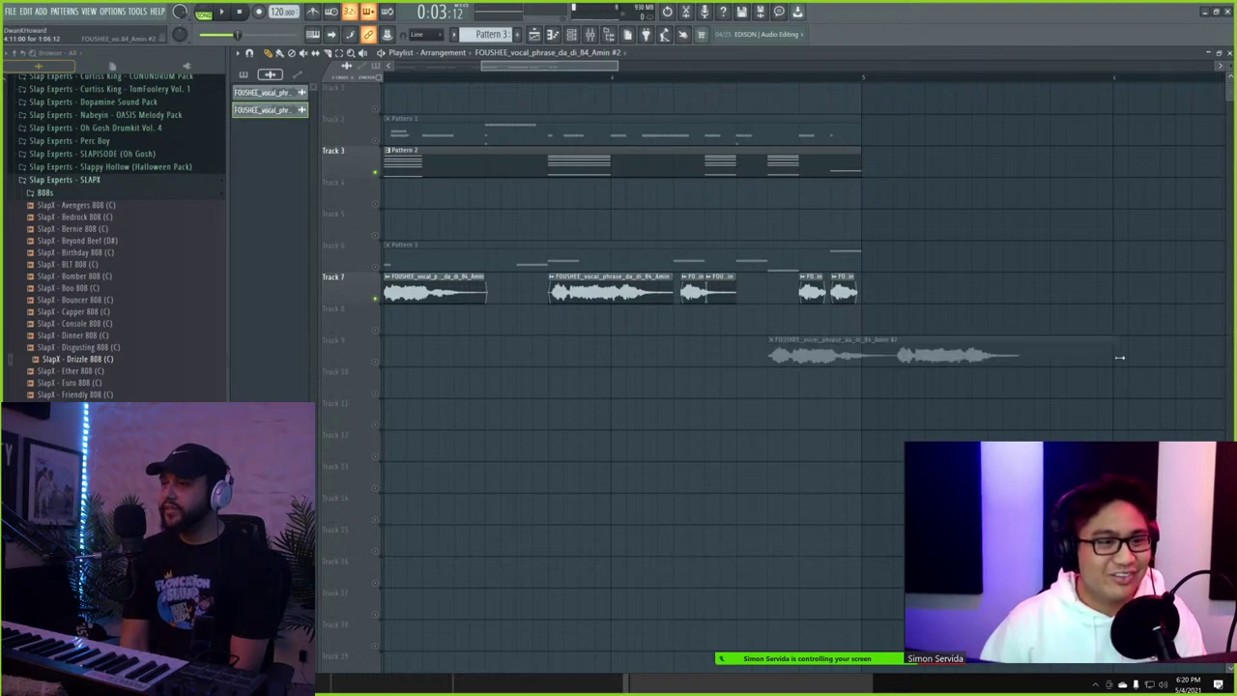
pyautogui.click(378, 364)
pyautogui.moveTo(693, 352); pyautogui.dragTo(762, 349)
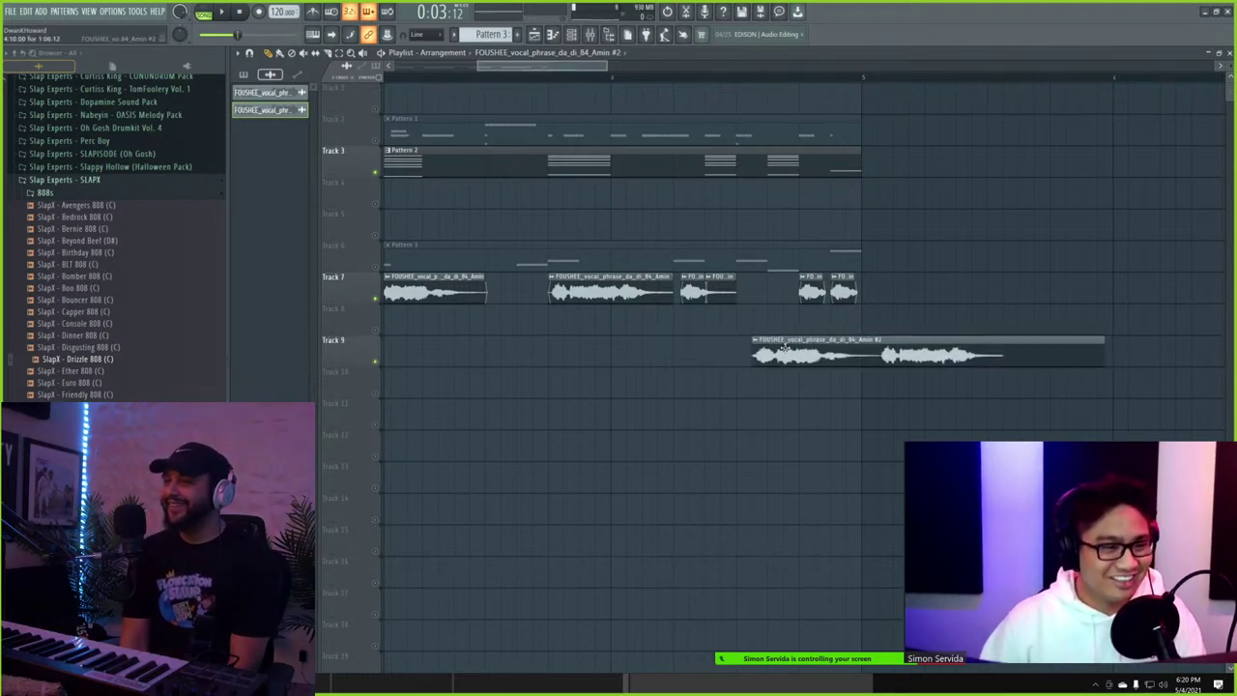
pyautogui.scroll(-3, 512, 92)
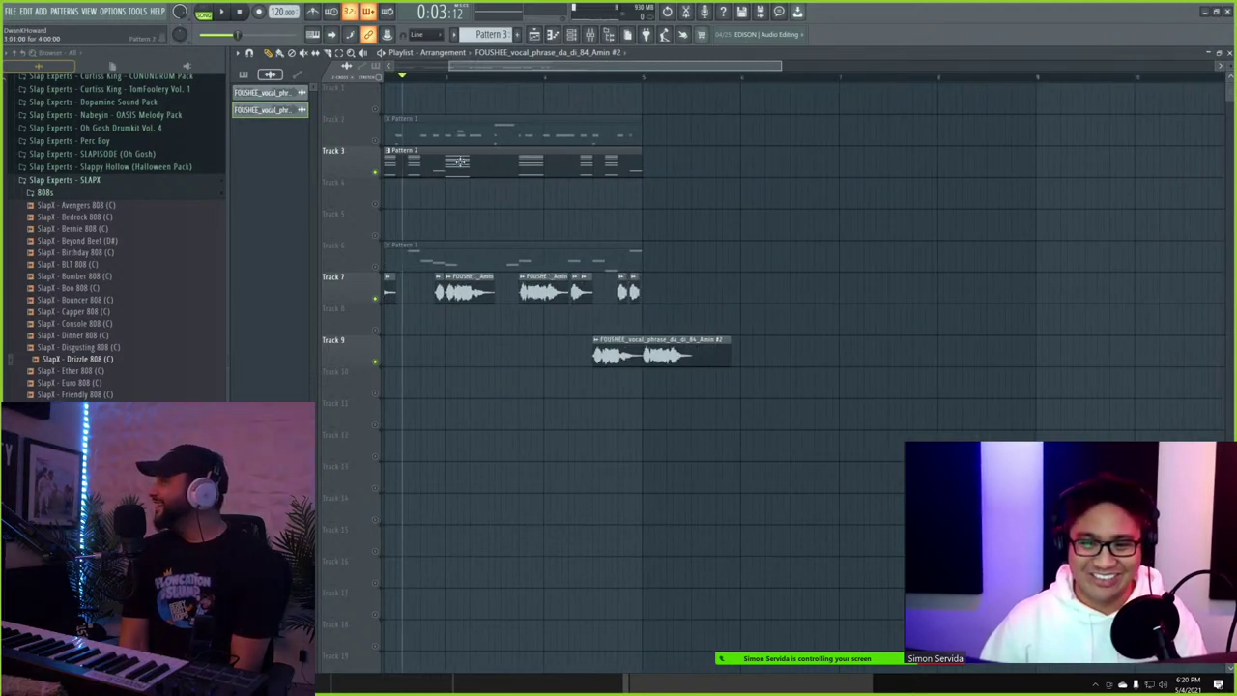
# - Try moving the Track 9 vocal phrase one beat earlier, undo the move, and play the arrangement
pyautogui.scroll(3, 457, 161)
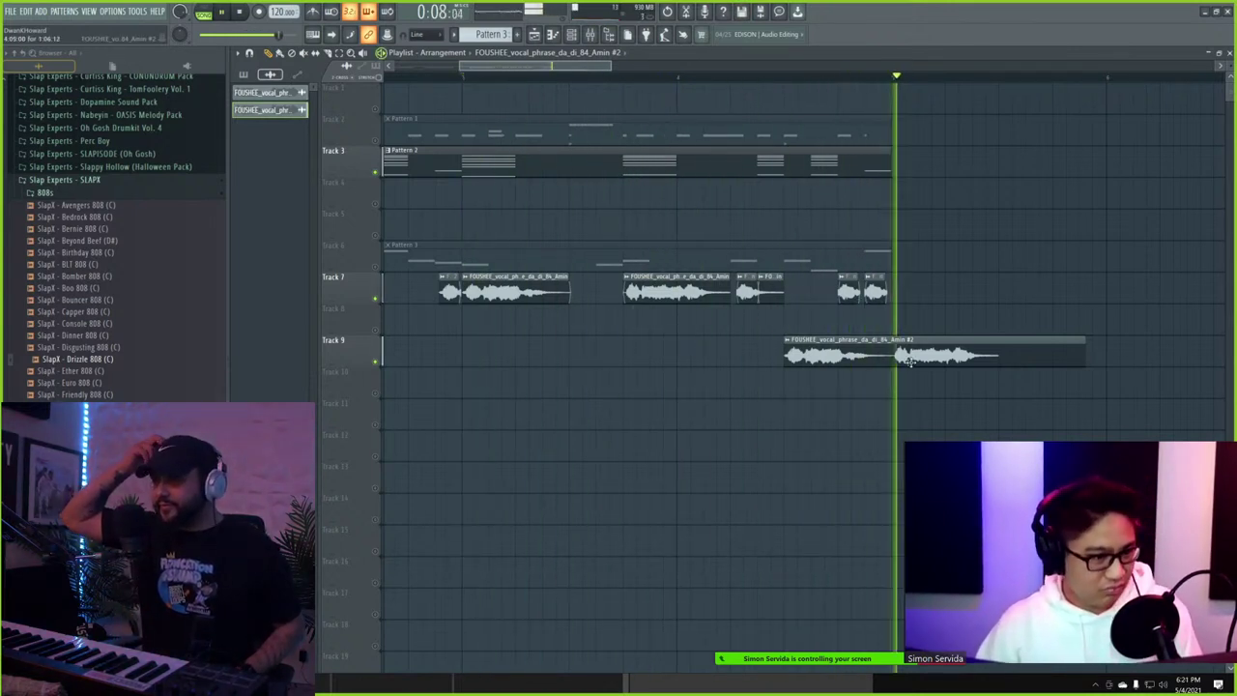
pyautogui.press('space')
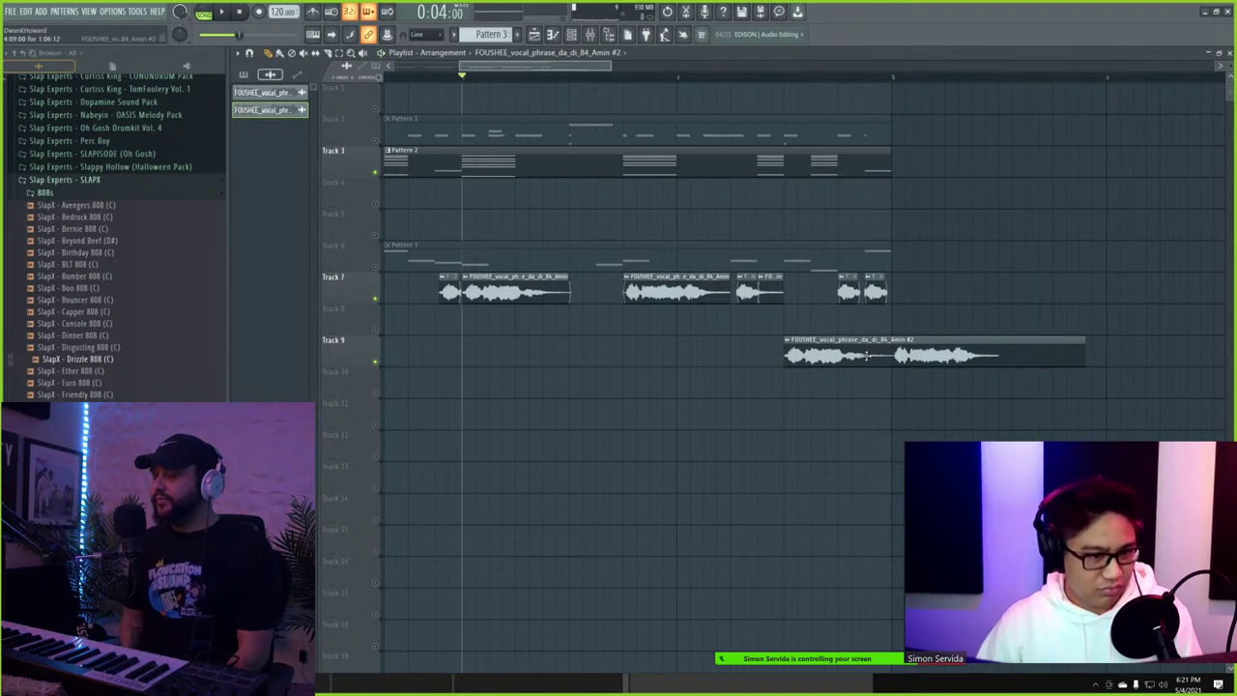
pyautogui.moveTo(867, 356); pyautogui.dragTo(835, 356)
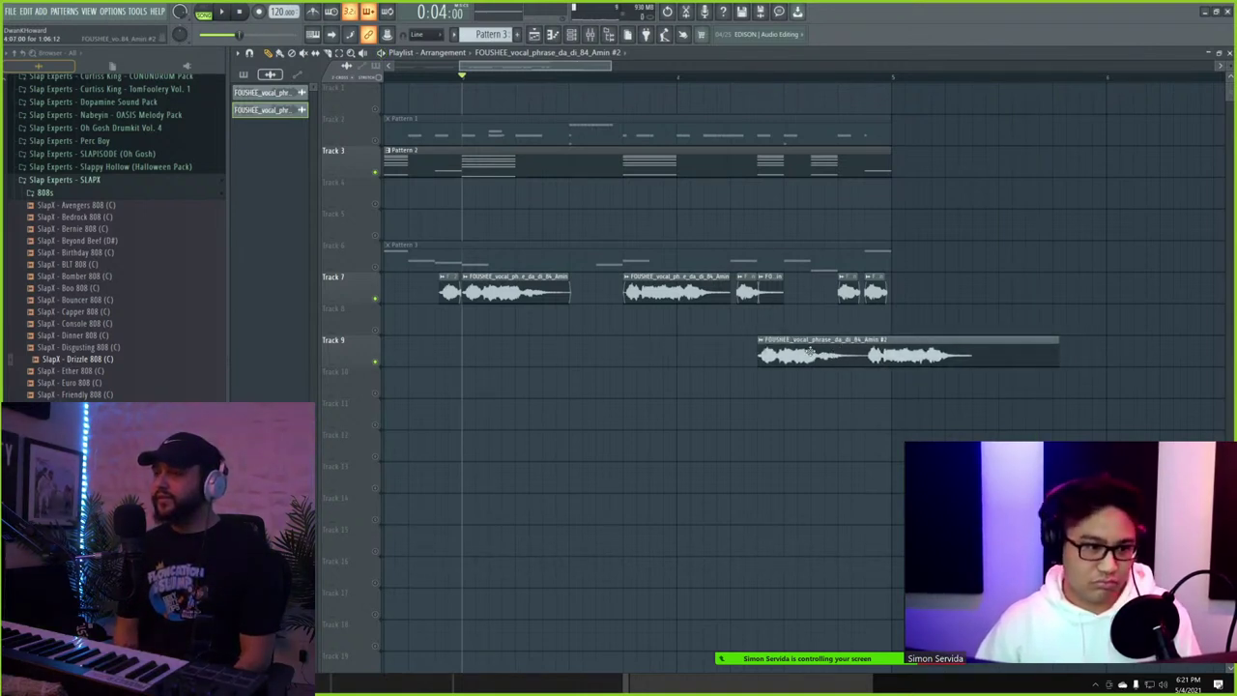
pyautogui.hotkey('ctrl', 'z')
pyautogui.press('space')
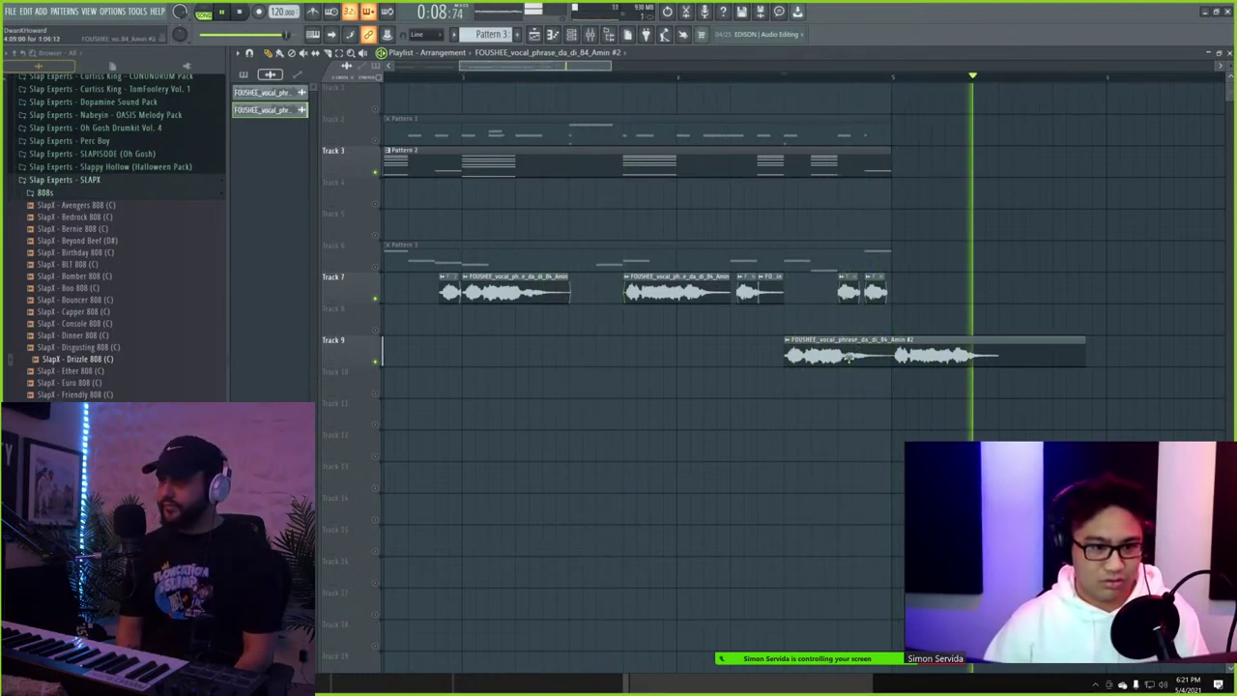
# - Play the pitched-down vocal phrase from the middle of bar 4, and delete it from Track 9
pyautogui.scroll(-1, 849, 358)
pyautogui.scroll(2, 811, 341)
pyautogui.press('space')
pyautogui.scroll(4, 818, 341)
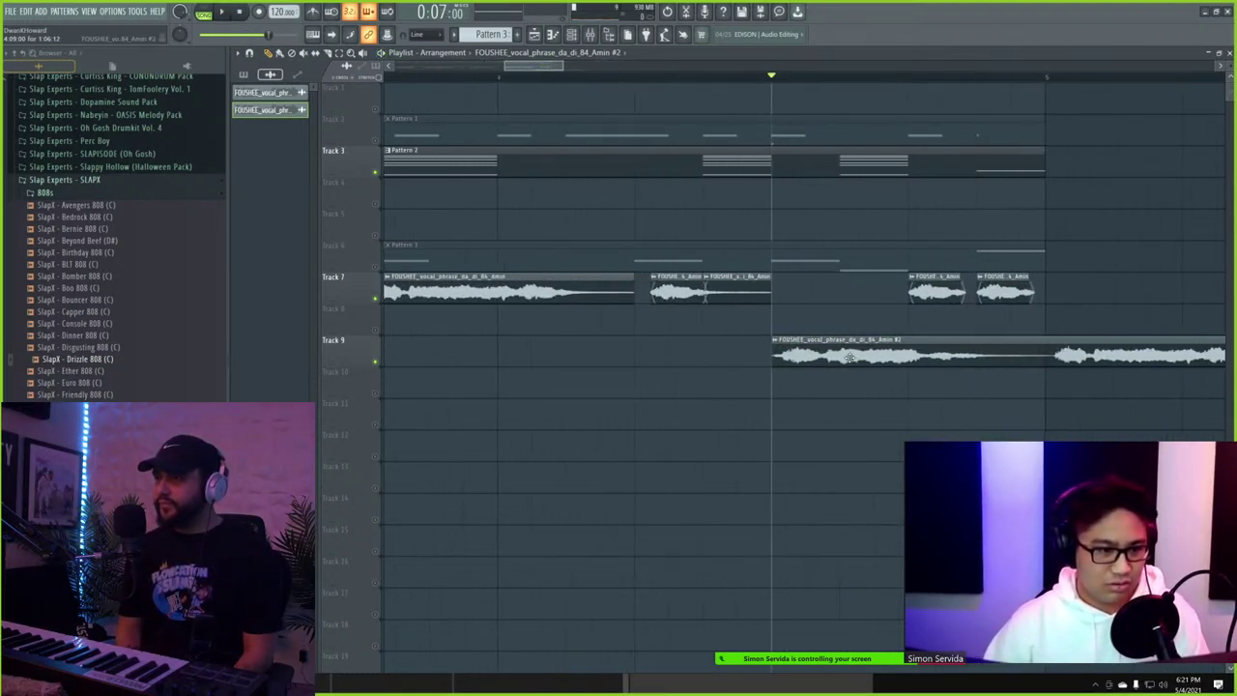
pyautogui.press('space')
pyautogui.press('space')
pyautogui.scroll(-4, 809, 355)
pyautogui.rightClick(901, 354)
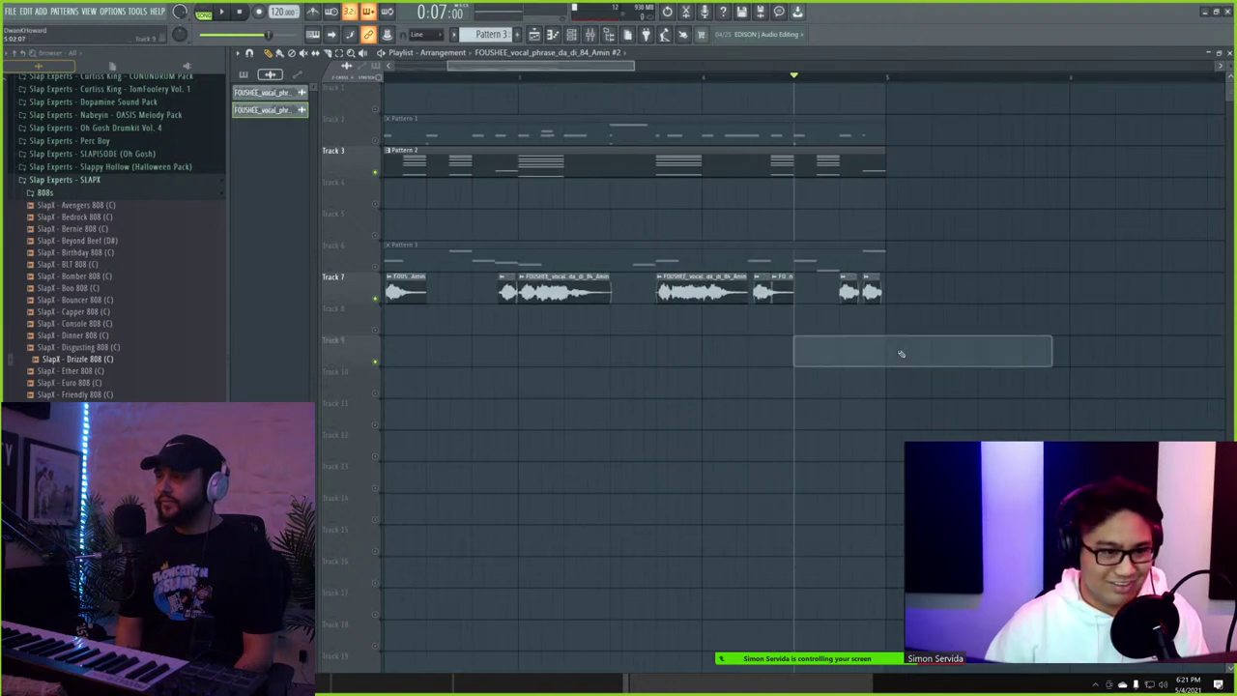
# - Play the vocal chops leading to bar 5, and make the first of the two short slices ending bar 4 unique
pyautogui.press('space')
pyautogui.click(647, 76)
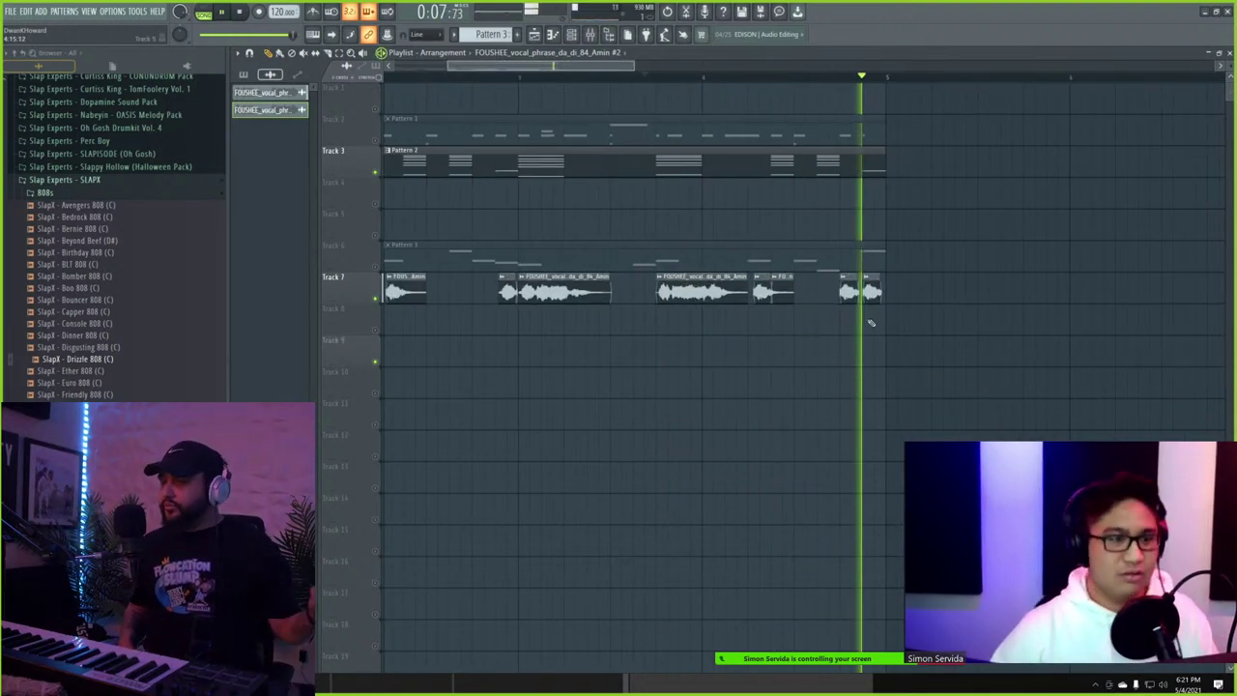
pyautogui.scroll(2, 830, 311)
pyautogui.press('space')
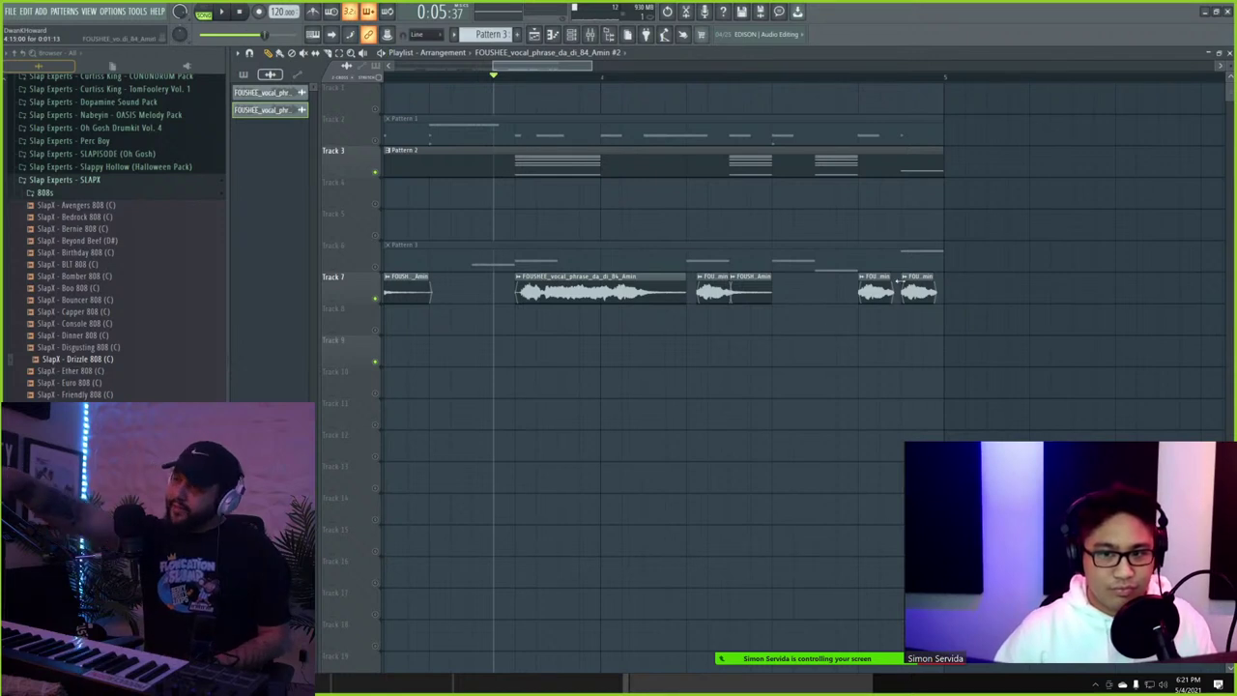
pyautogui.scroll(2, 903, 298)
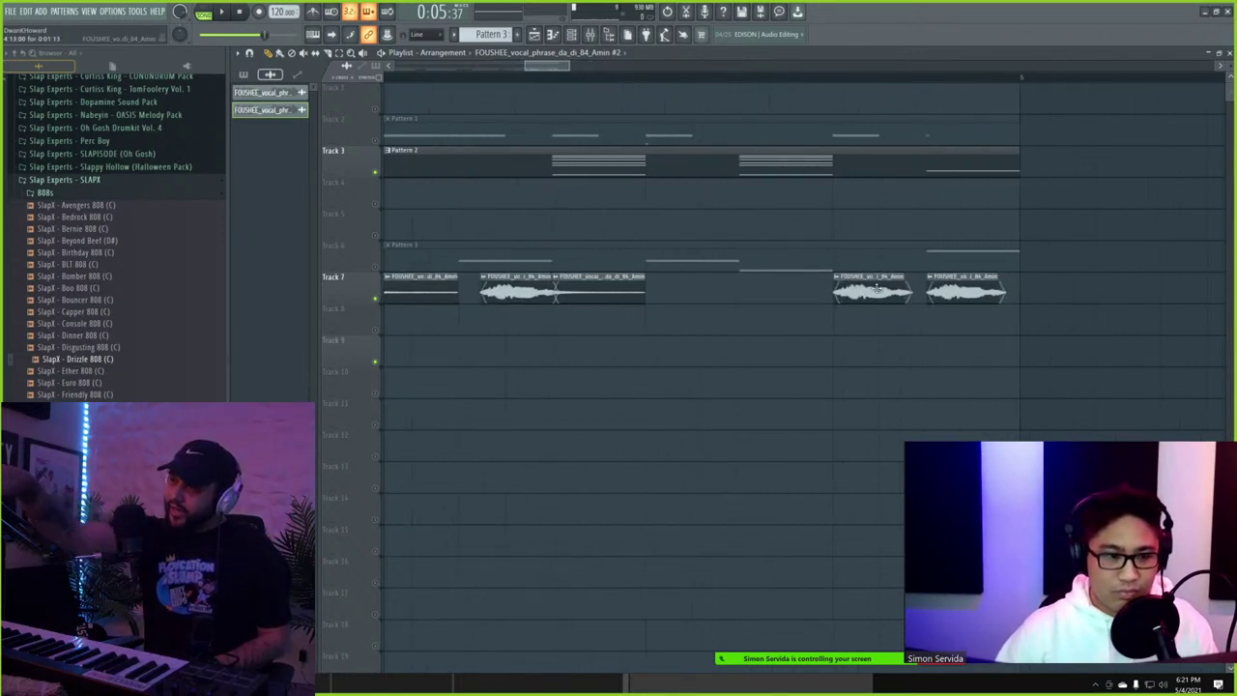
pyautogui.click(840, 283)
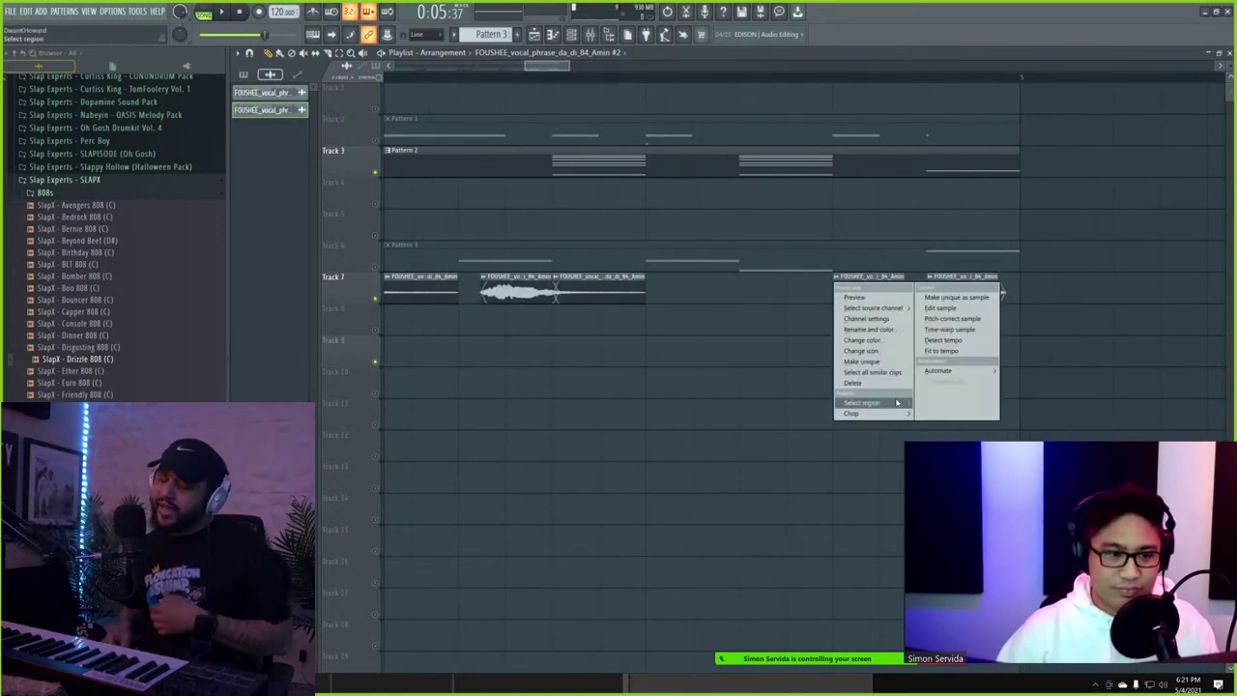
pyautogui.click(872, 364)
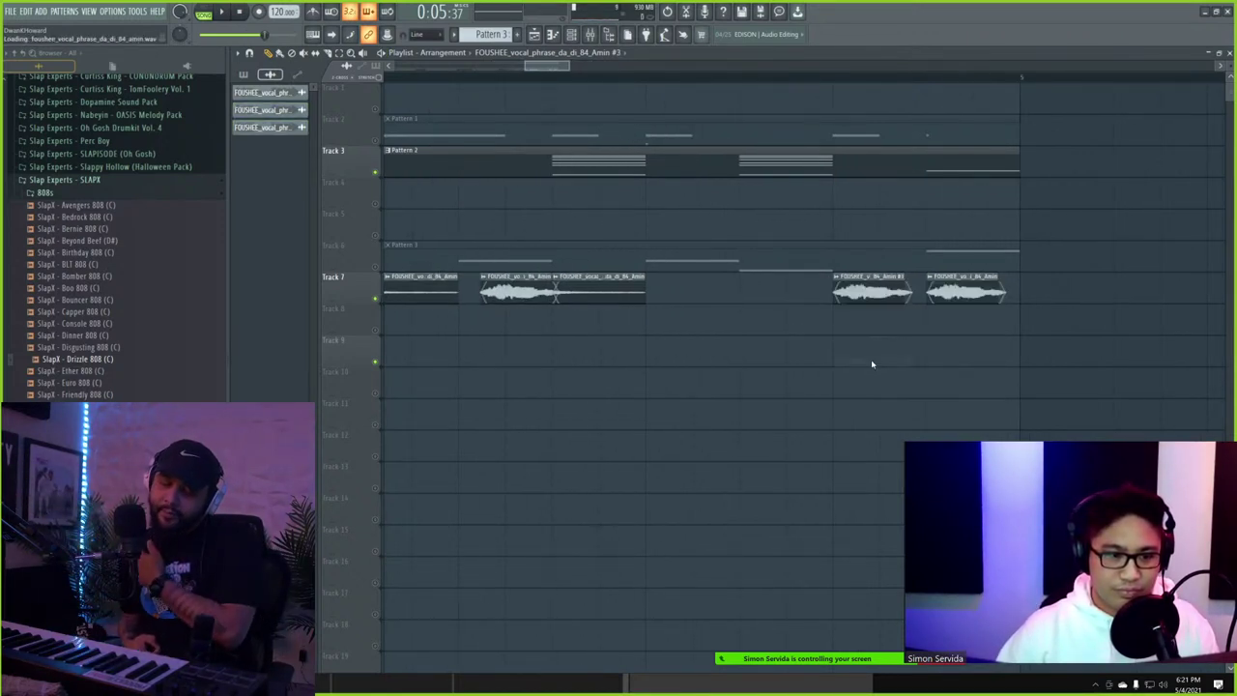
# - Set the newly unique vocal slice's pitch shift to -400 cents and play from the second beat of bar 4
pyautogui.doubleClick(867, 285)
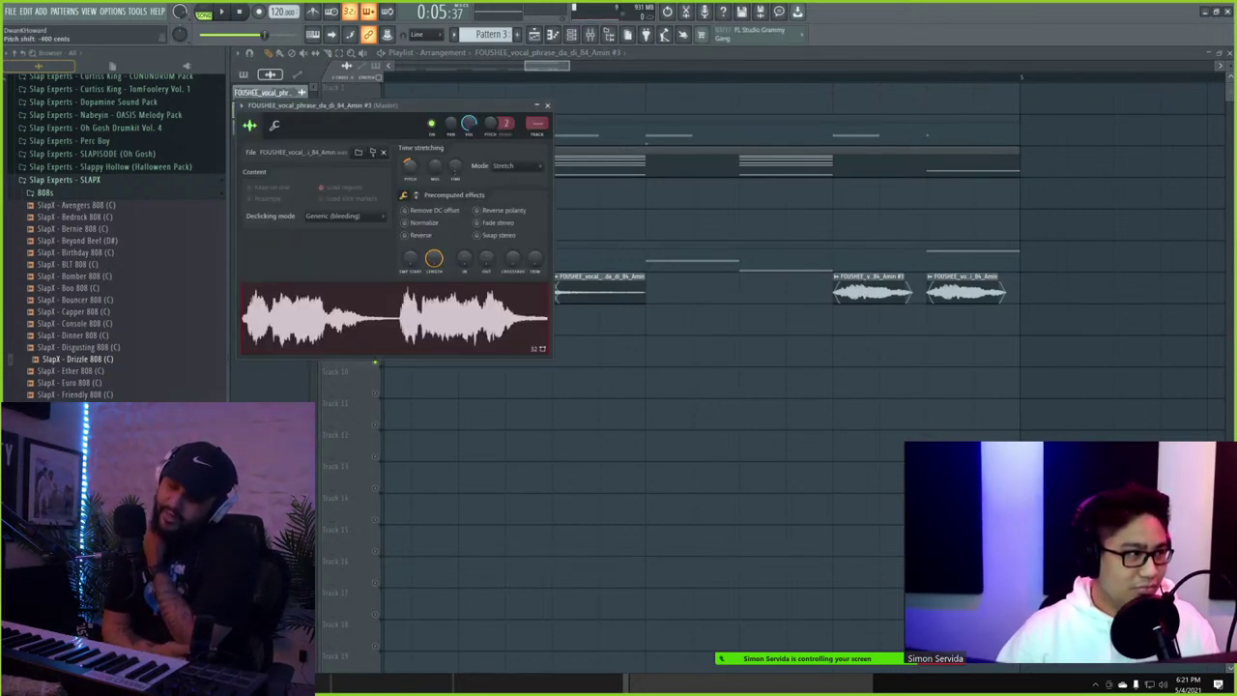
pyautogui.press('Escape')
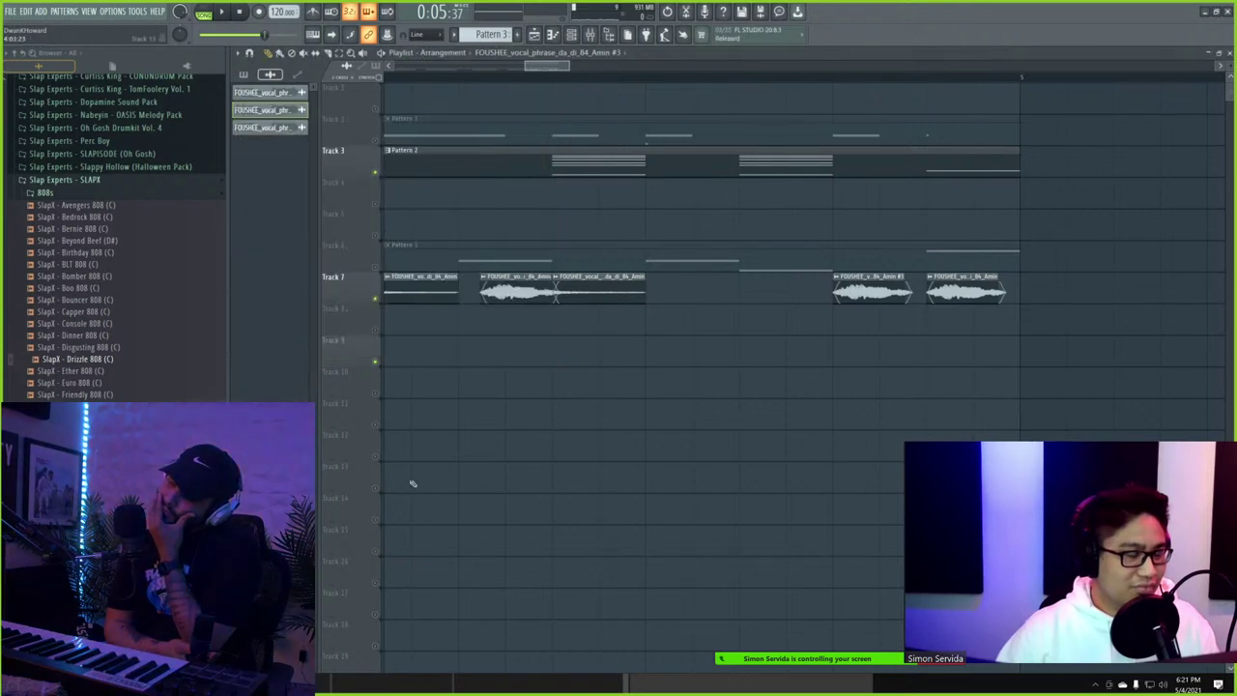
pyautogui.scroll(-2, 495, 107)
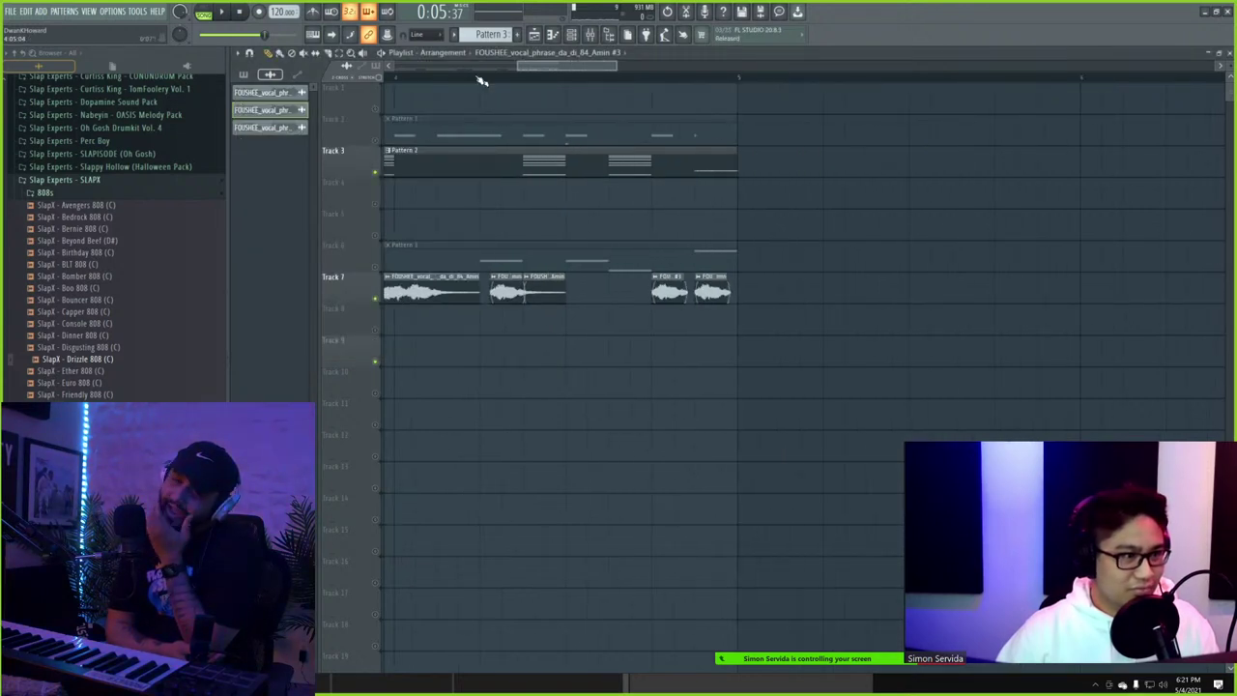
pyautogui.click(481, 79)
pyautogui.press('space')
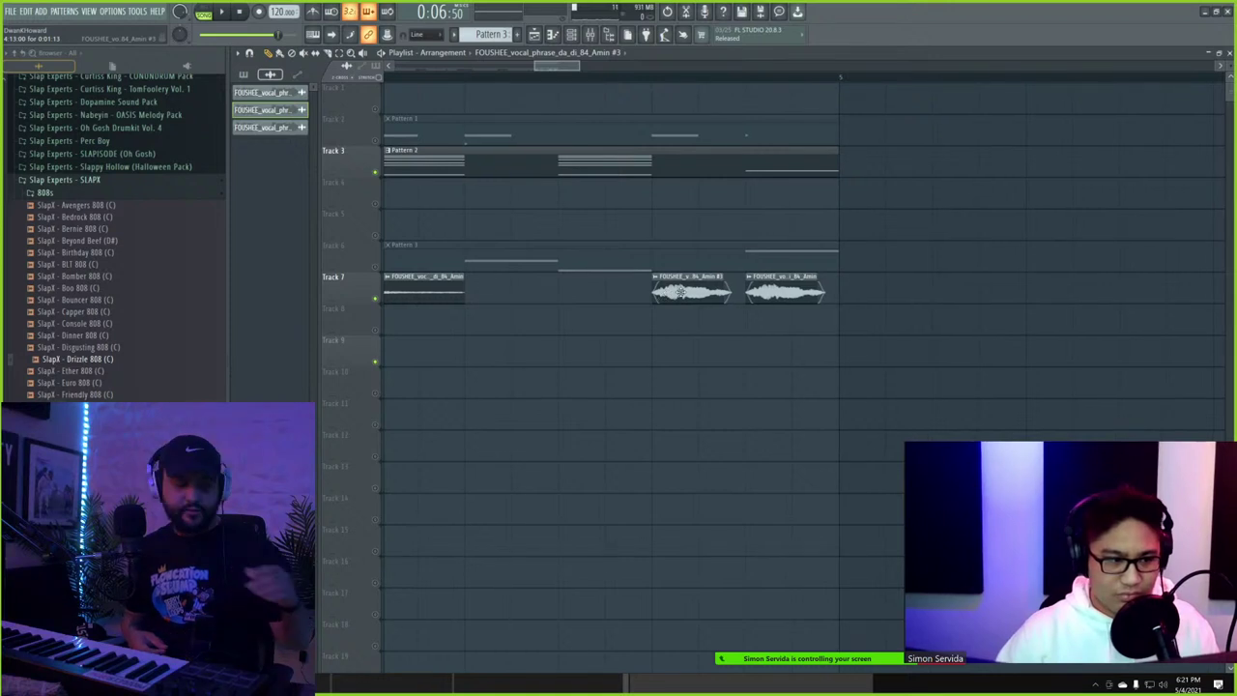
# - Solo Track 7 and loop playback over the first of the two short vocal slices ending bar 4
pyautogui.doubleClick(681, 293)
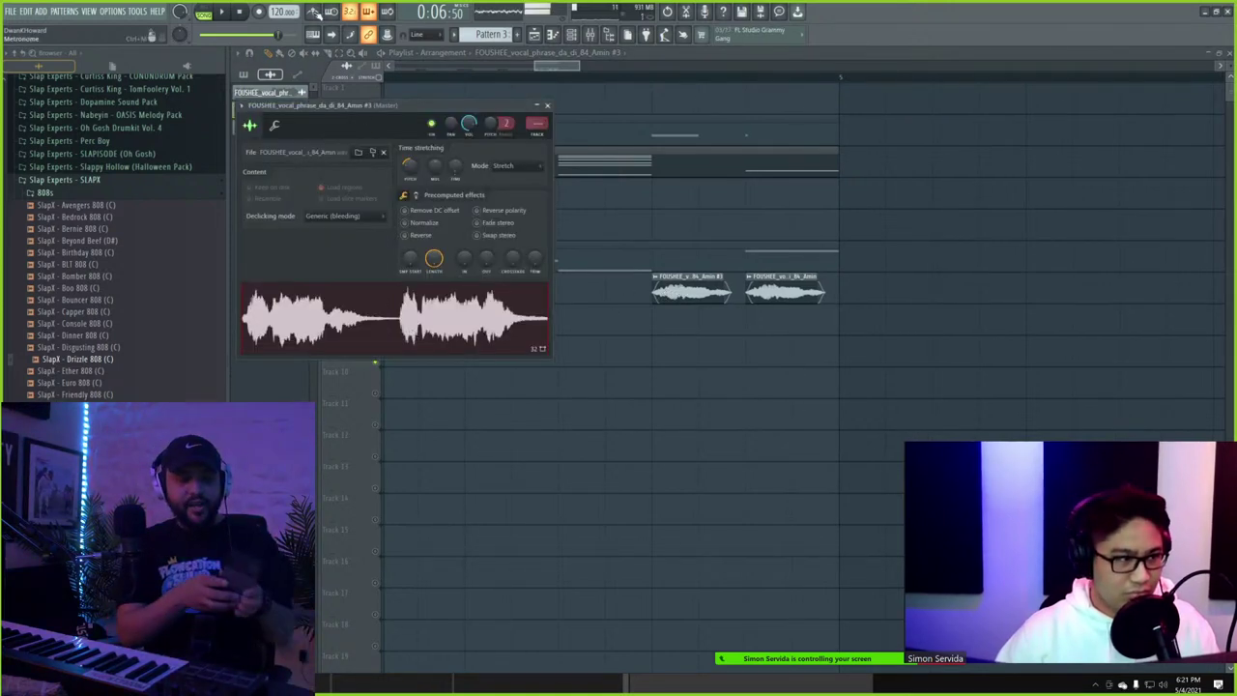
pyautogui.press('Escape')
pyautogui.scroll(3, 632, 352)
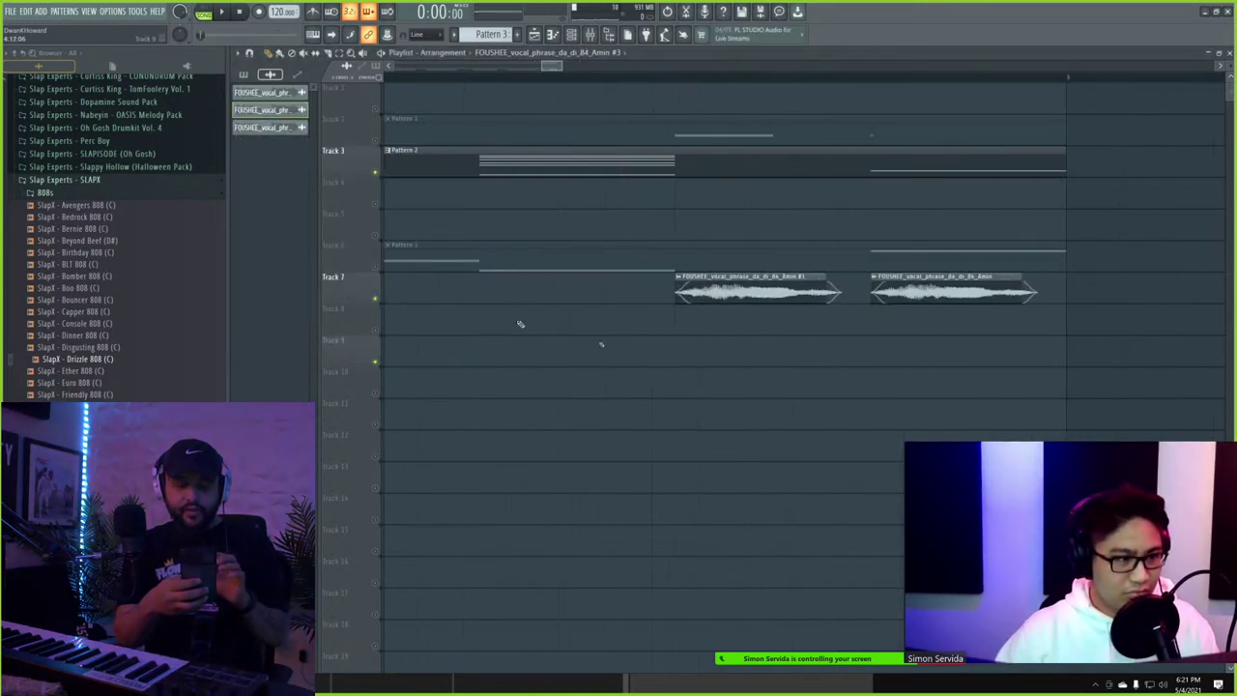
pyautogui.rightClick(376, 299)
pyautogui.moveTo(680, 78); pyautogui.dragTo(877, 91)
pyautogui.press('space')
pyautogui.press('space')
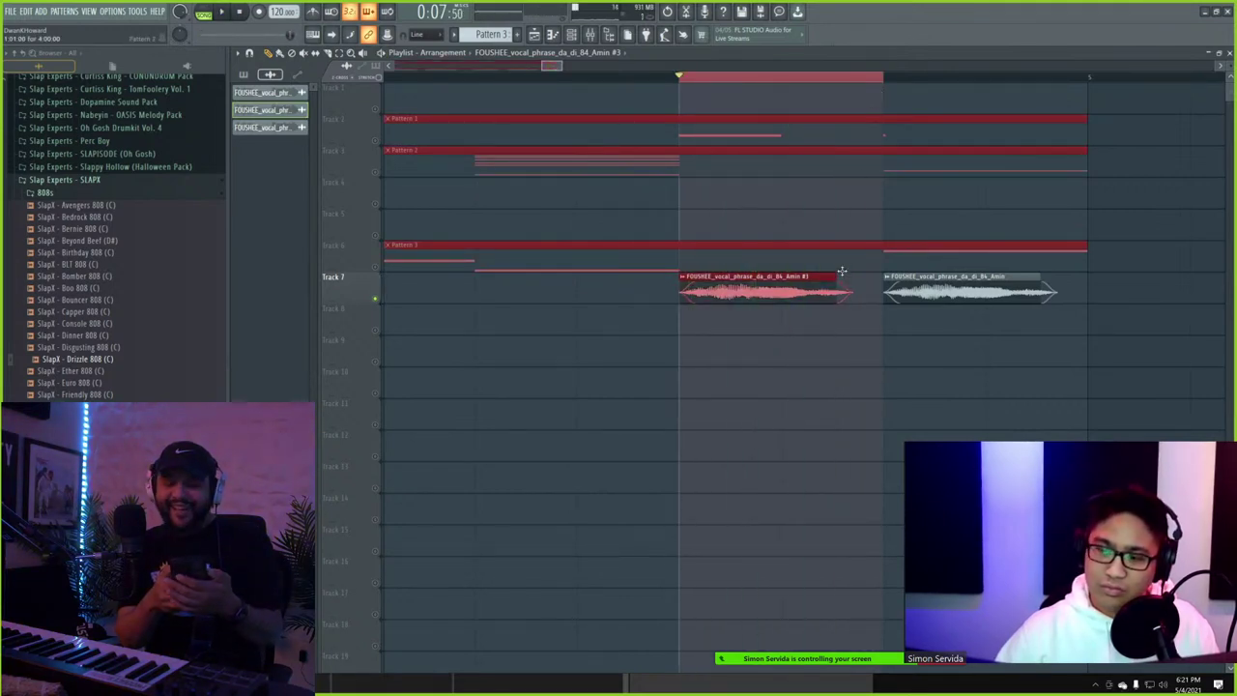
# - Fine-tune the looped vocal slice's pitch shift to about -400 cents while auditioning it
pyautogui.doubleClick(760, 292)
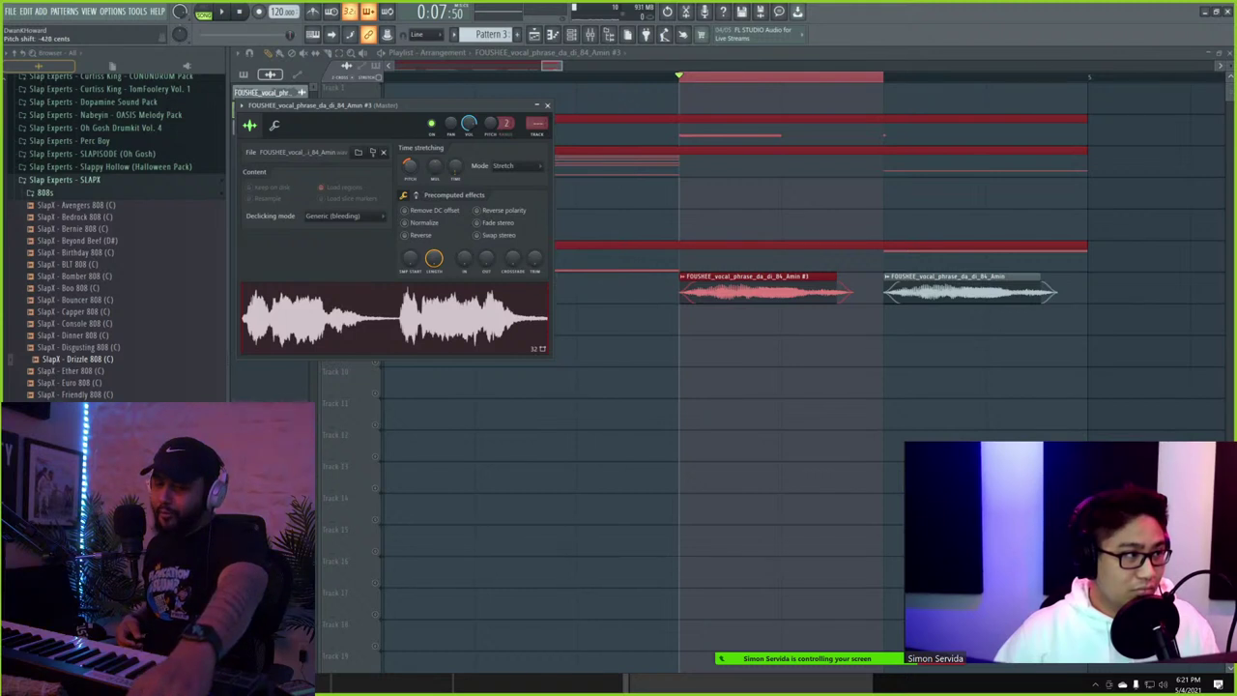
pyautogui.press('space')
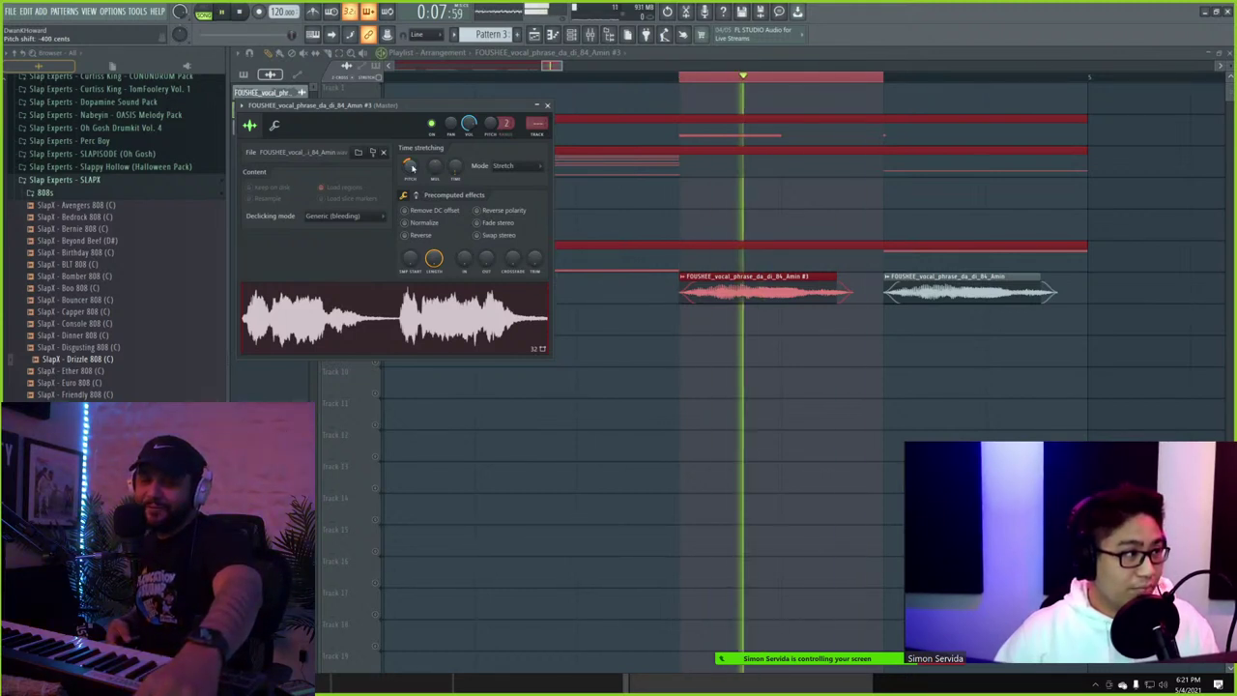
pyautogui.press('space')
pyautogui.click(973, 339)
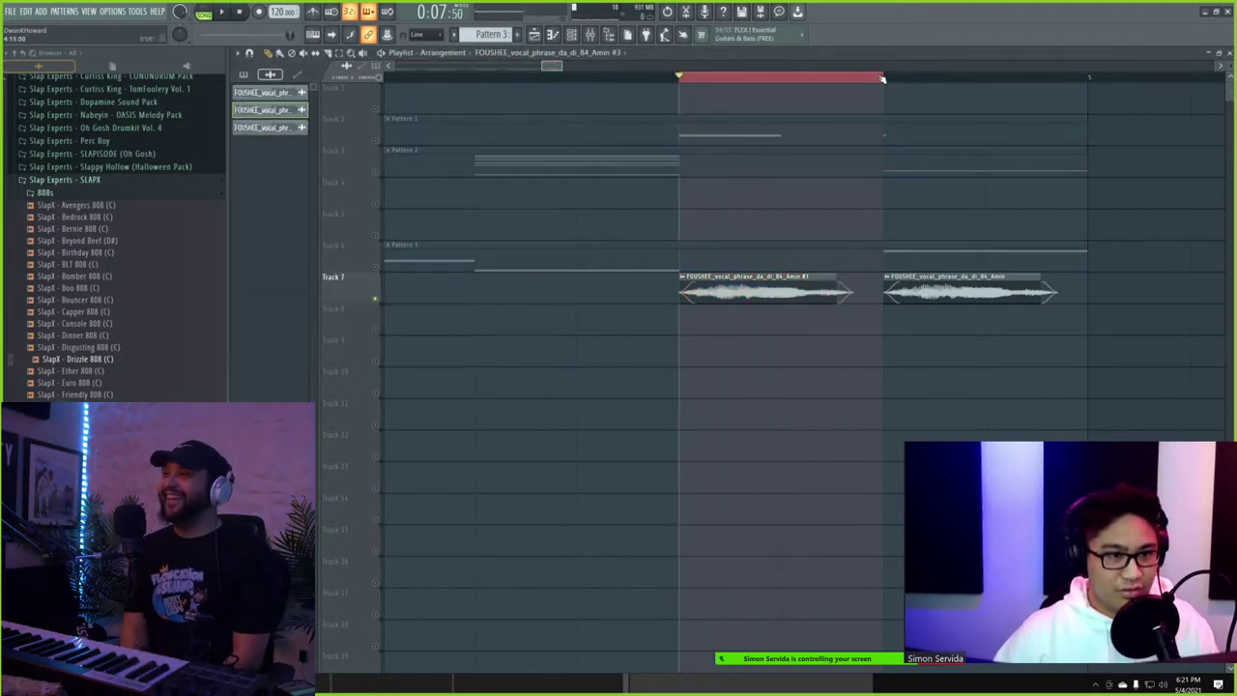
# - Loop playback over the last short vocal slice before bar 5, audition it, and make it unique
pyautogui.moveTo(885, 80); pyautogui.dragTo(1085, 91)
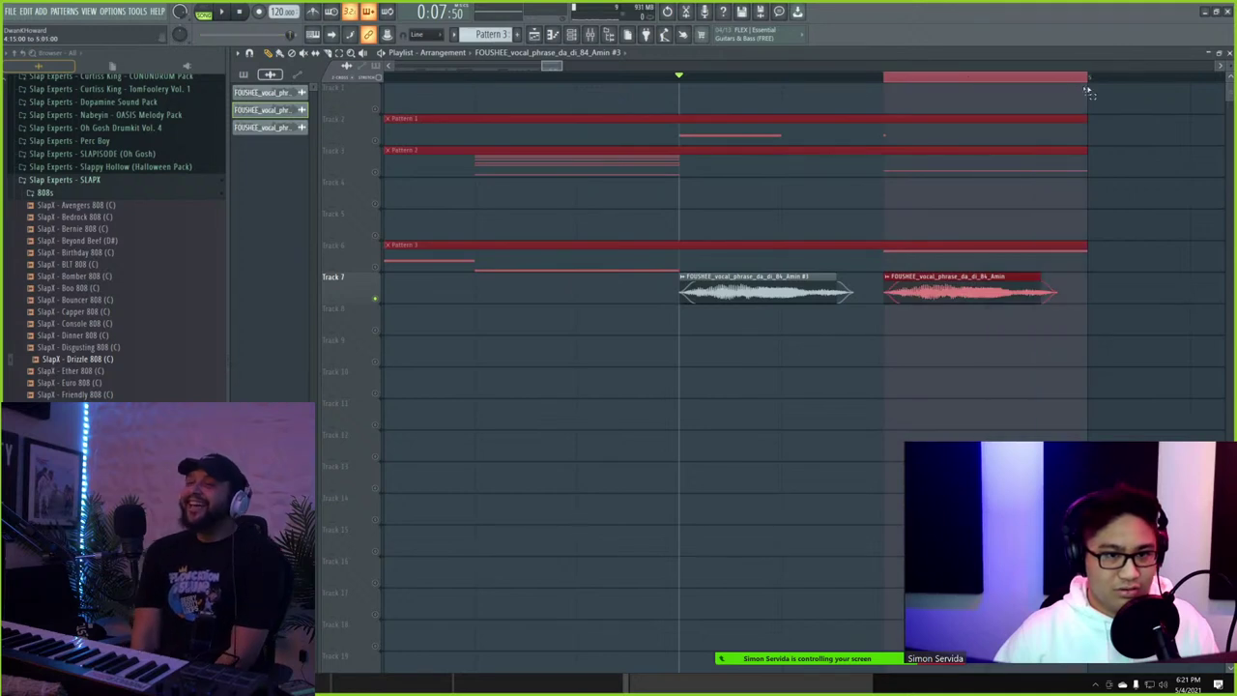
pyautogui.press('space')
pyautogui.press('space')
pyautogui.doubleClick(942, 284)
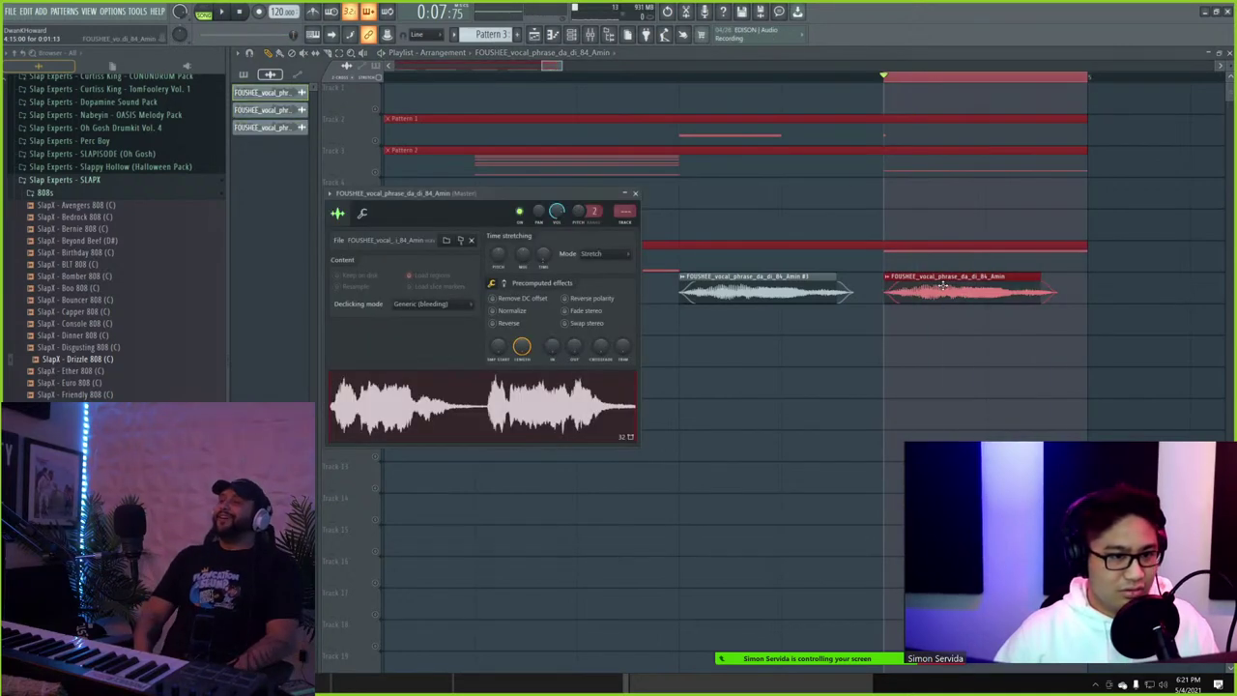
pyautogui.click(889, 277)
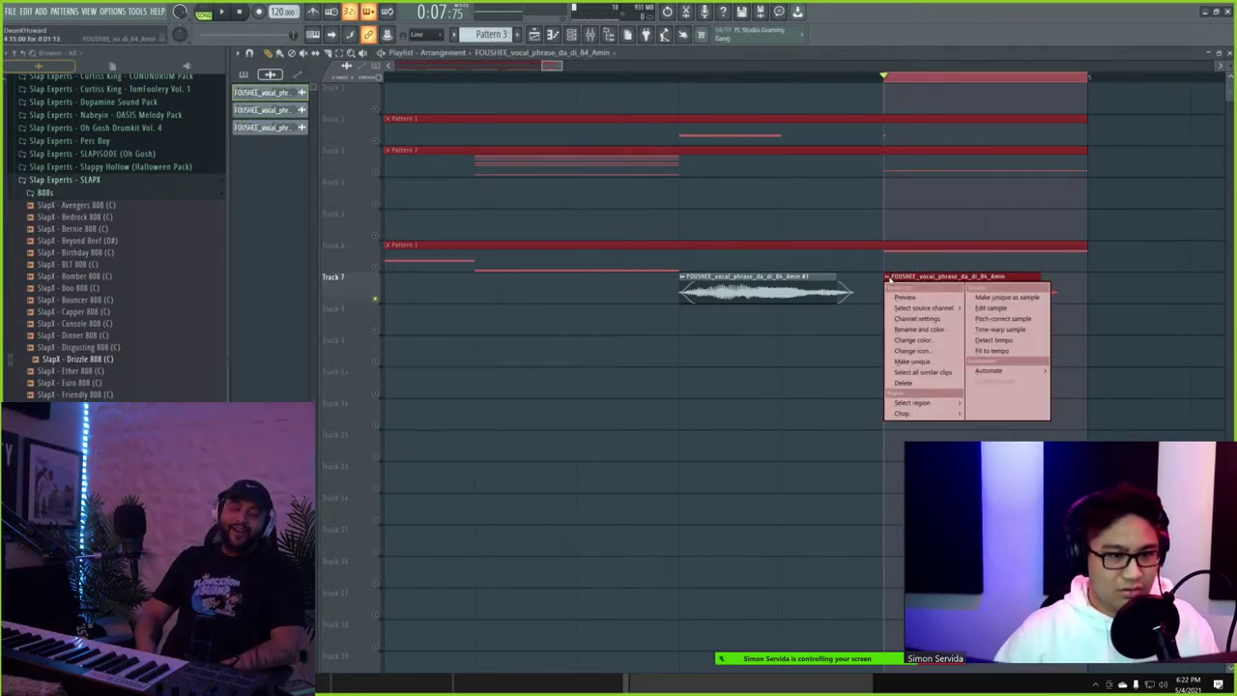
pyautogui.click(919, 367)
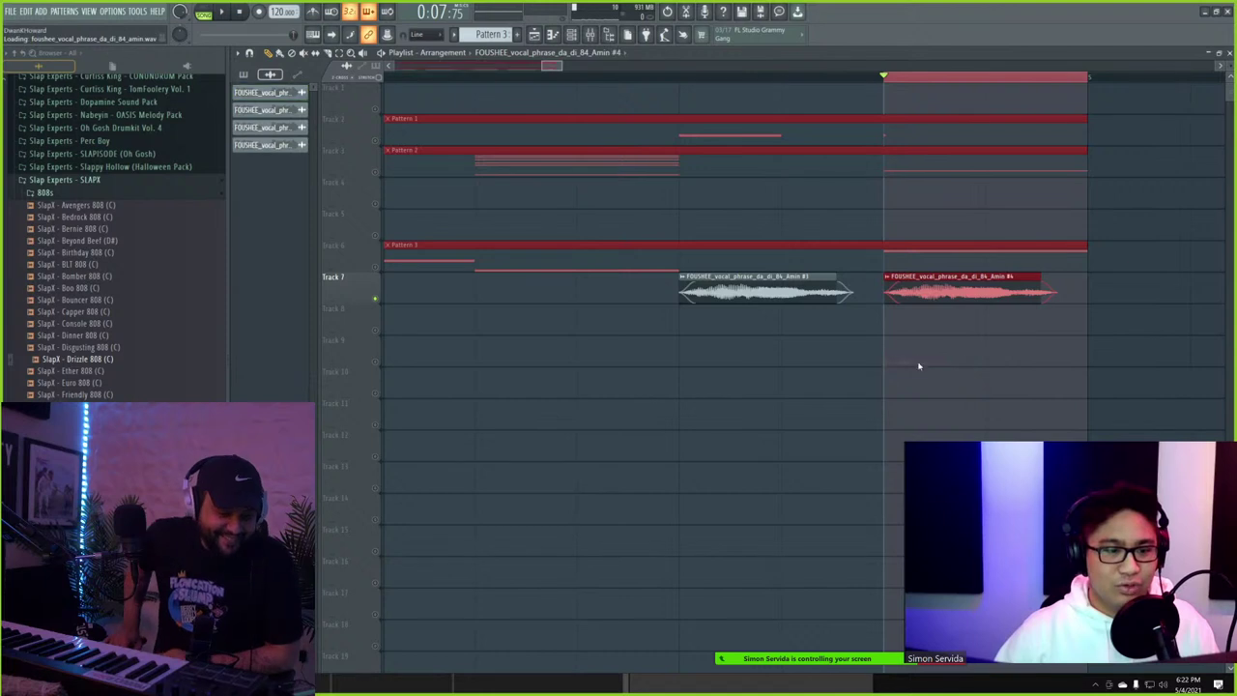
# - Set the last vocal slice's pitch shift to +300 cents and play both short slices ending bar 4 in a loop
pyautogui.doubleClick(926, 290)
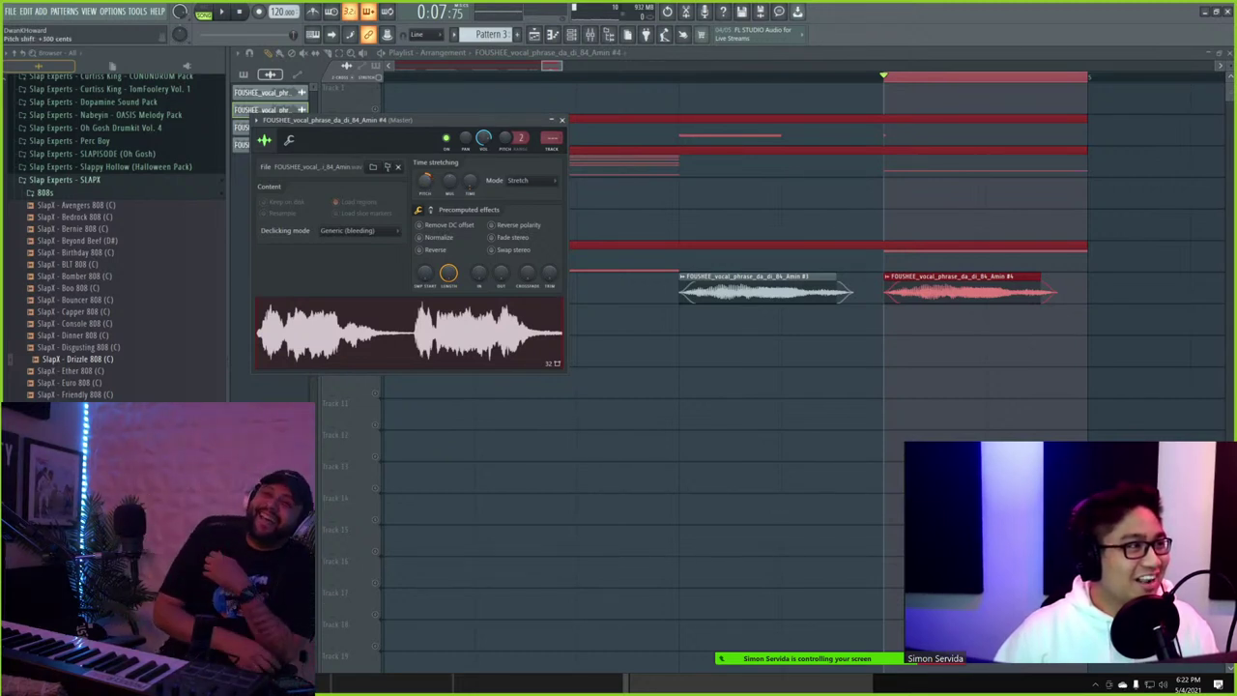
pyautogui.press('space')
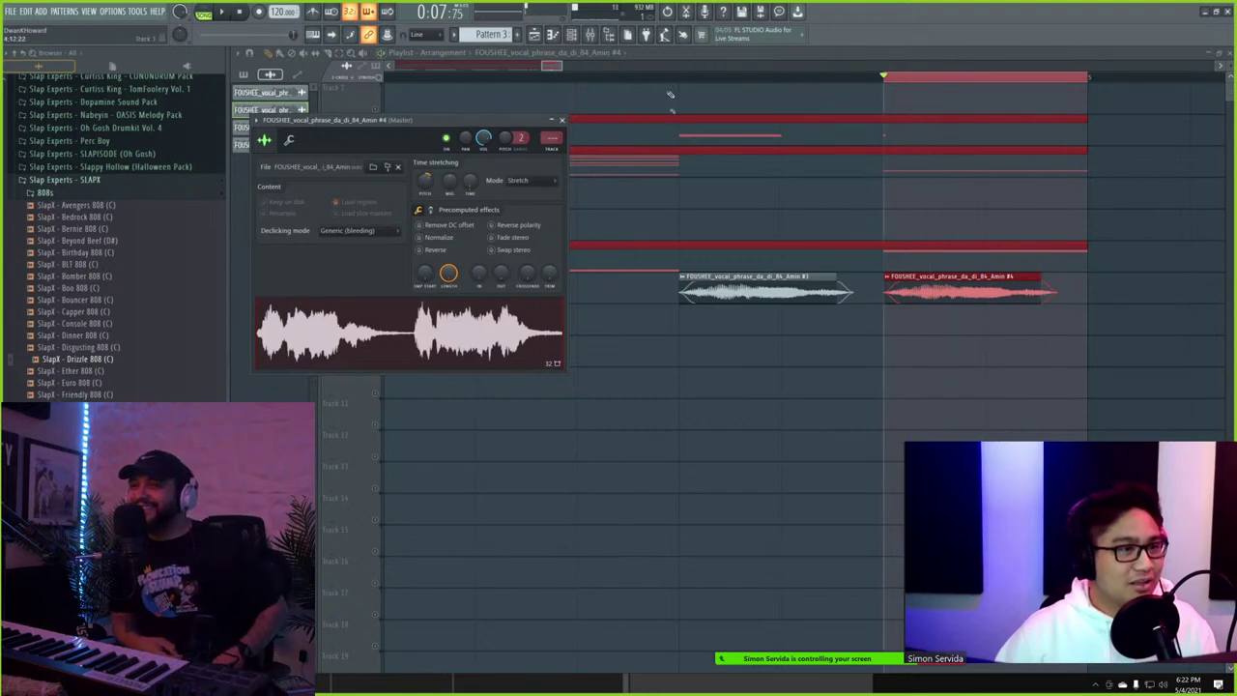
pyautogui.click(682, 77)
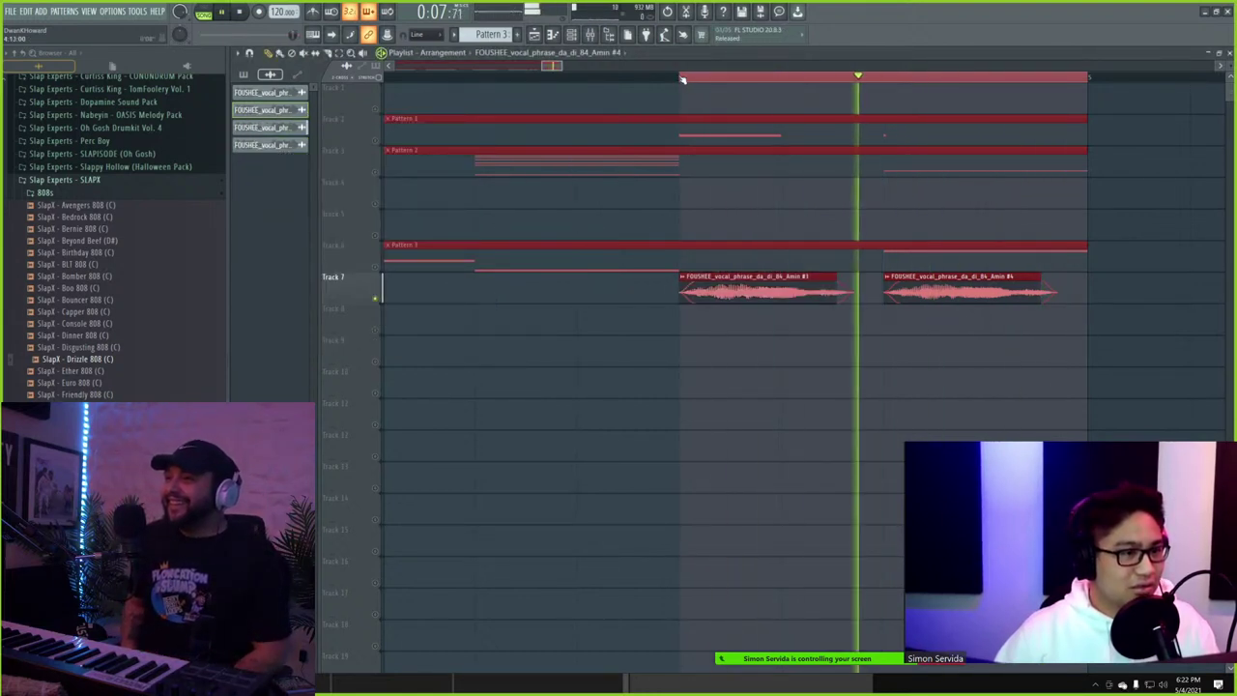
# - Clear the loop selection, unmute the Track 6 and Track 3 patterns, and play them with the vocal chops from bar 1
pyautogui.scroll(-5, 683, 77)
pyautogui.click(531, 77)
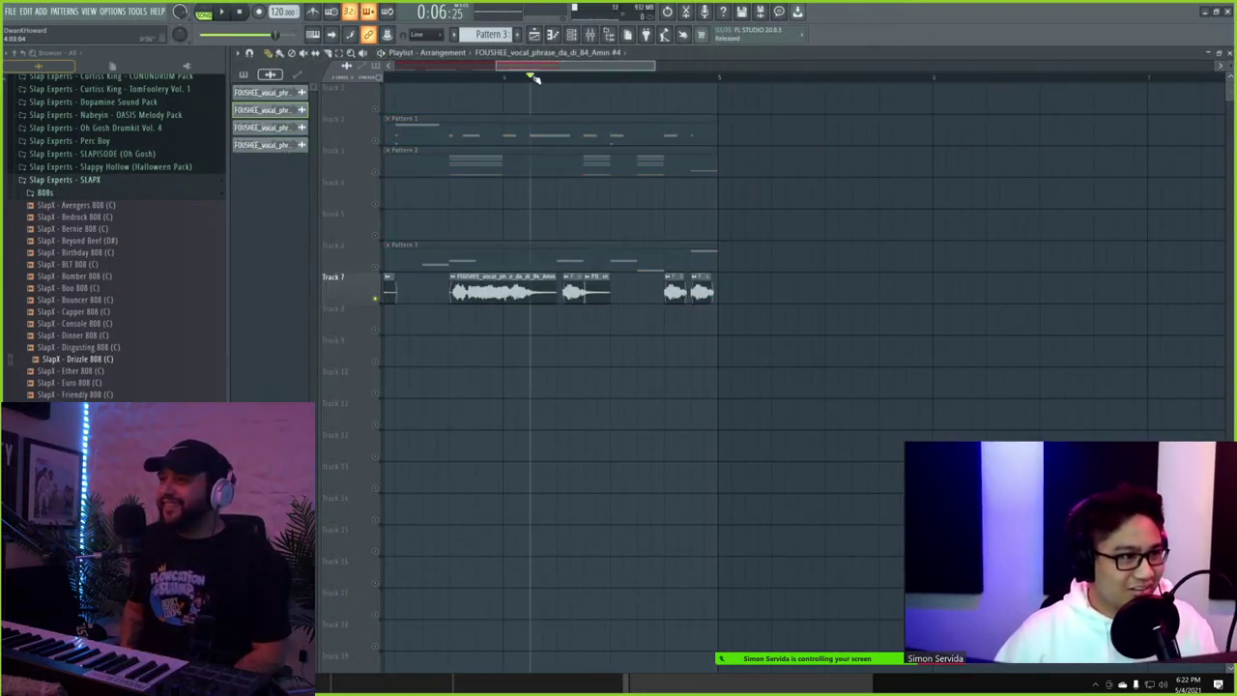
pyautogui.scroll(-3, 532, 77)
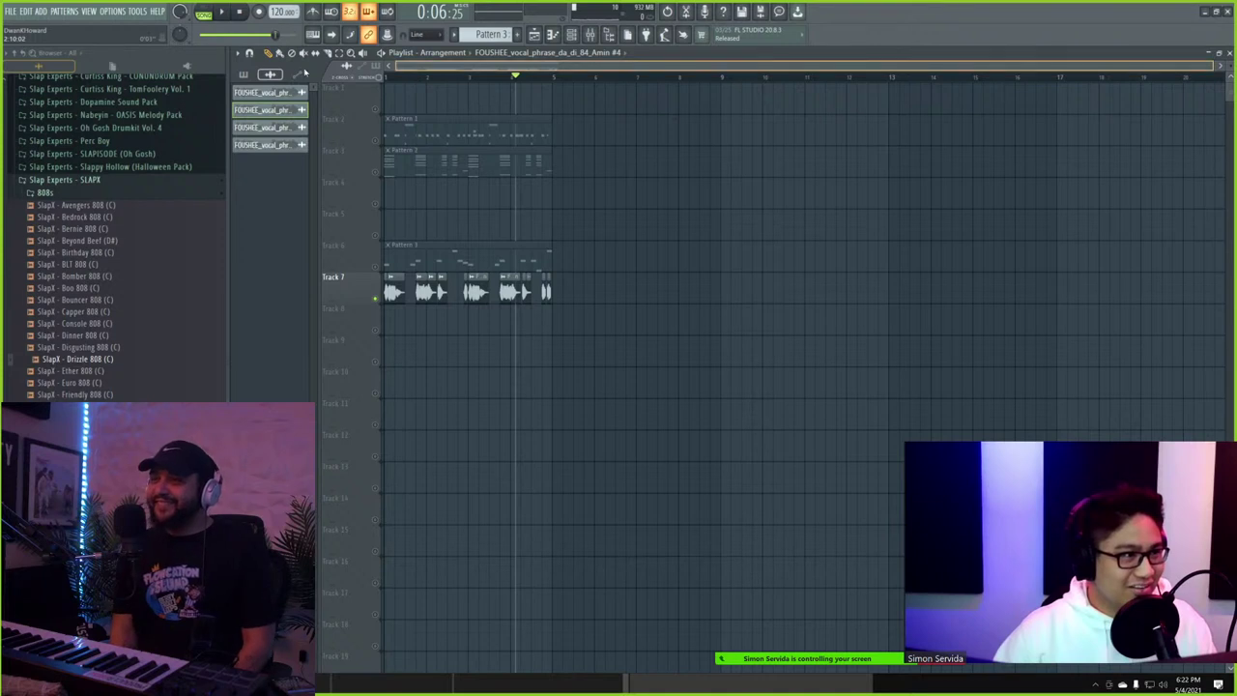
pyautogui.click(396, 78)
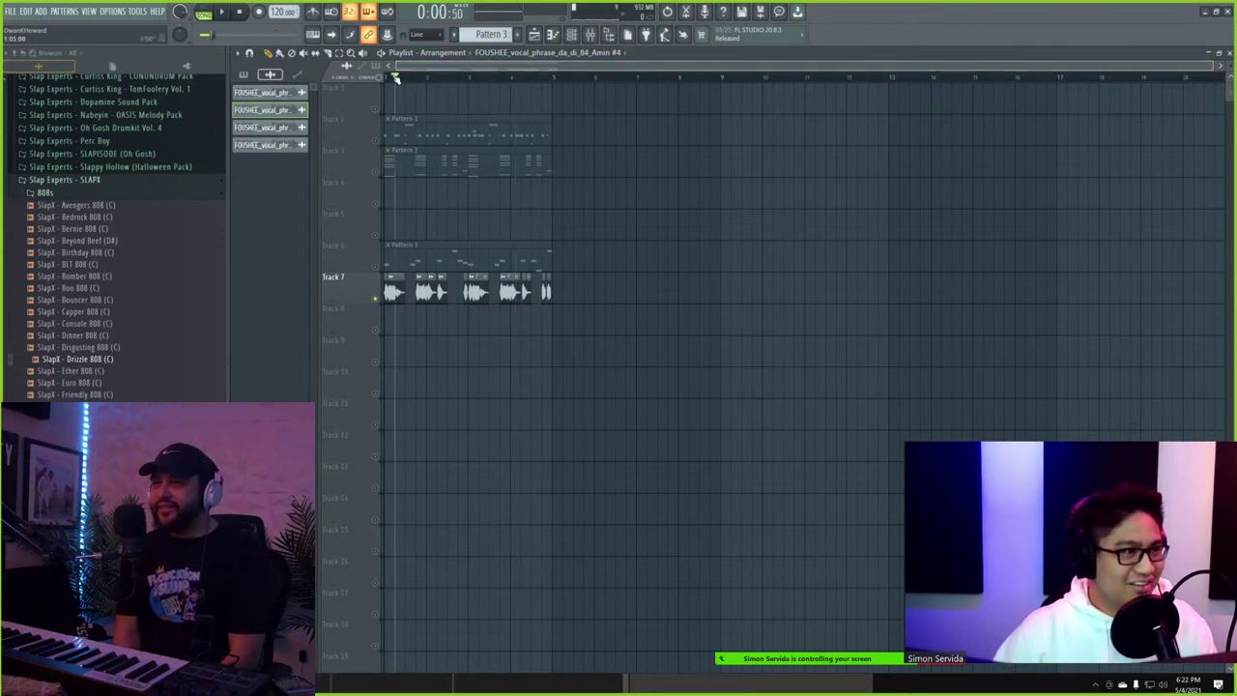
pyautogui.click(375, 267)
pyautogui.press('space')
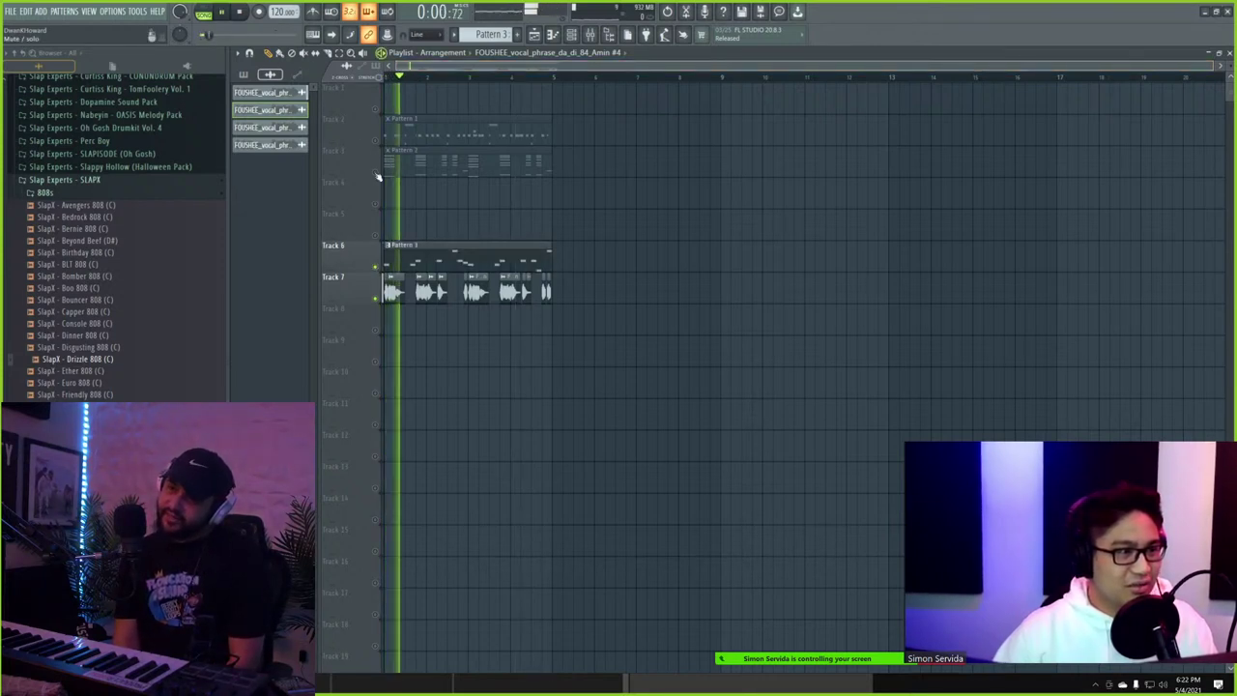
pyautogui.click(376, 172)
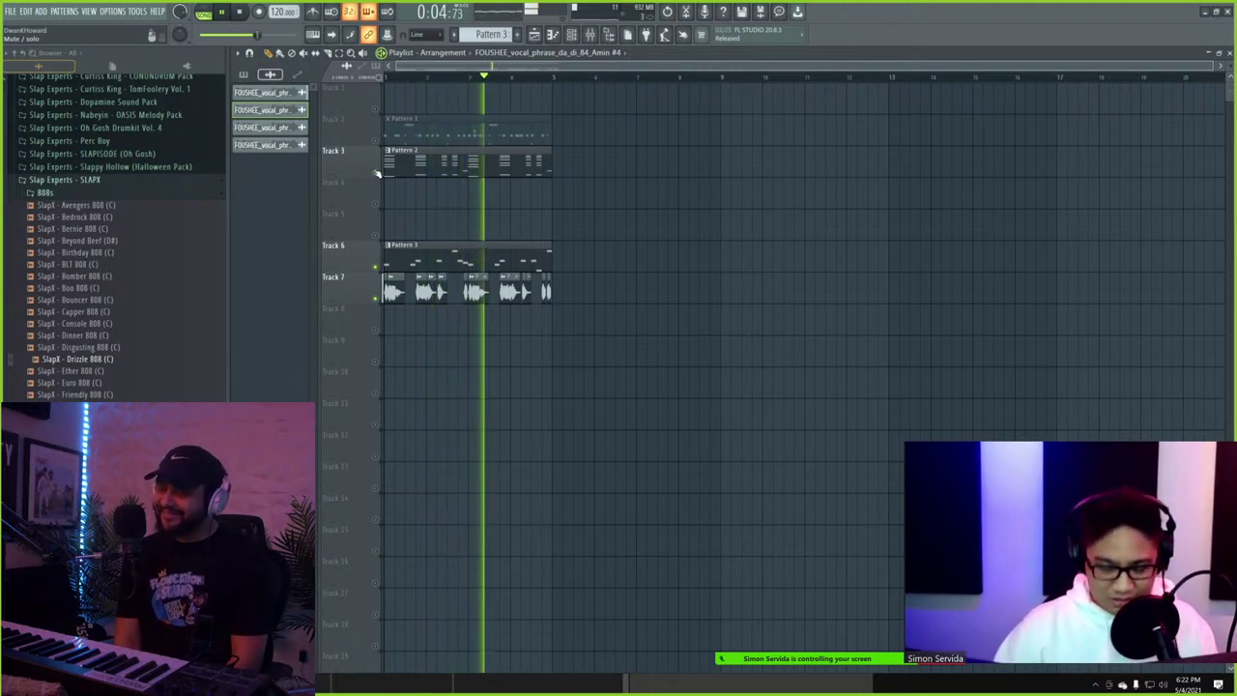
pyautogui.scroll(3, 455, 325)
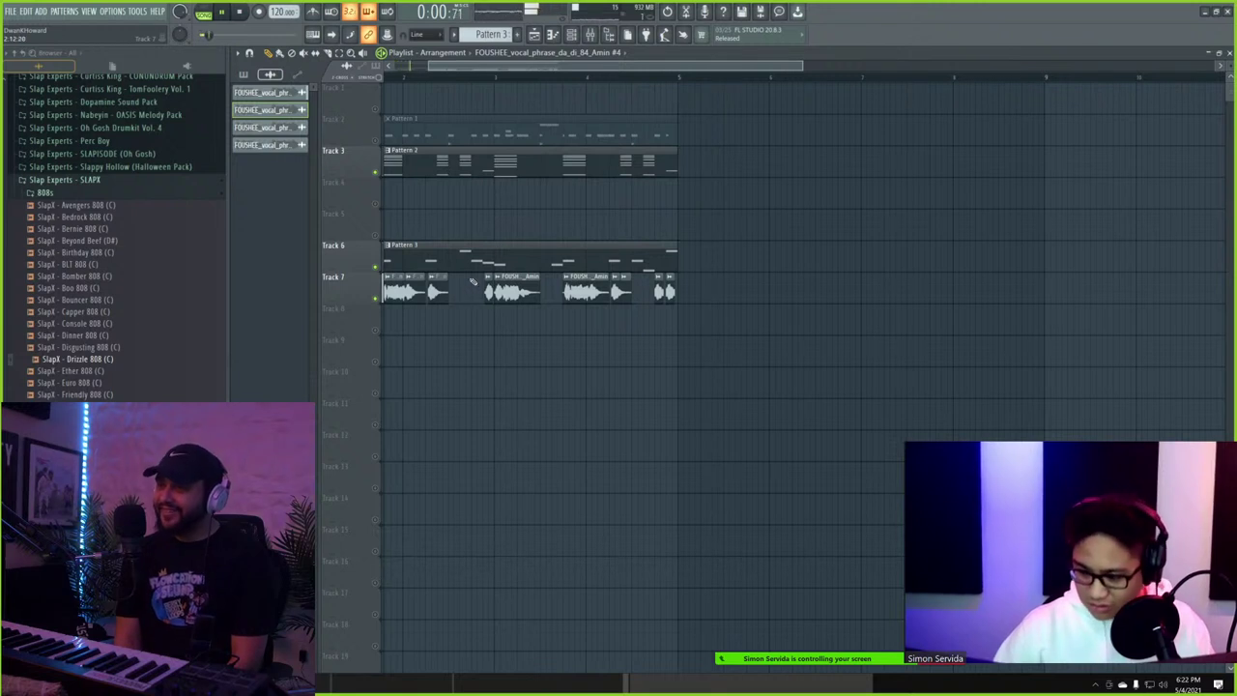
pyautogui.scroll(4, 472, 281)
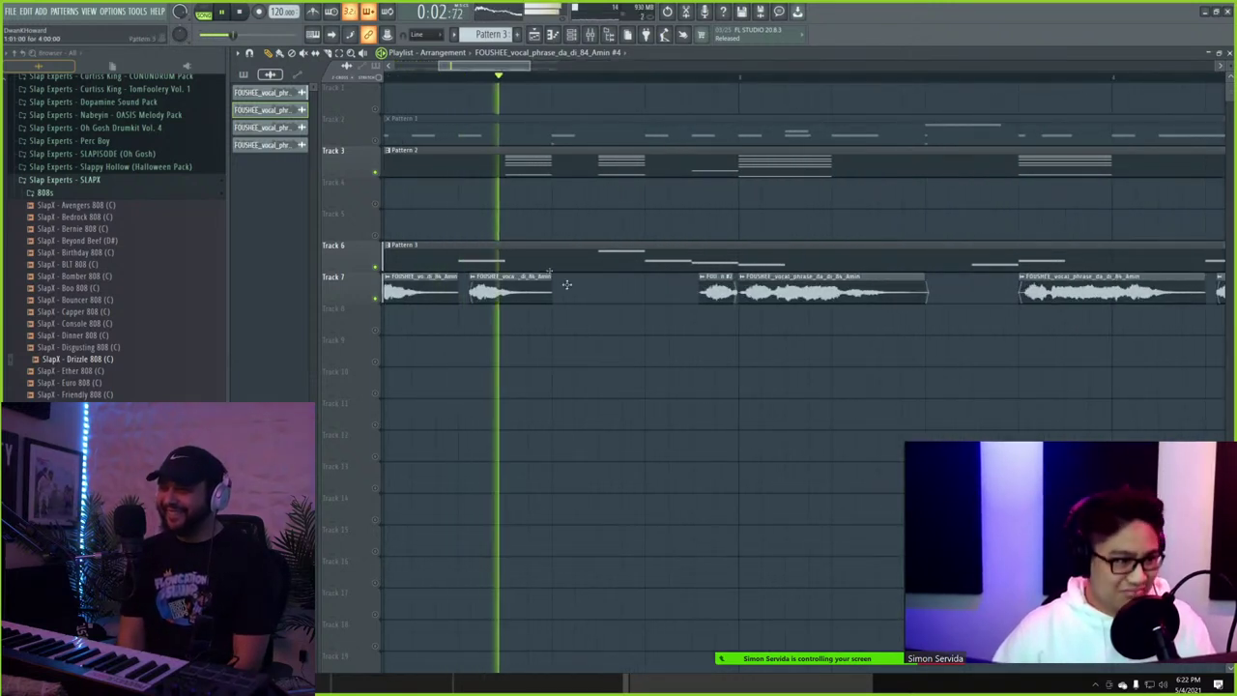
# - Nudge the short vocal slice just before bar 3 slightly earlier on Track 7 and play the arrangement
pyautogui.scroll(3, 735, 290)
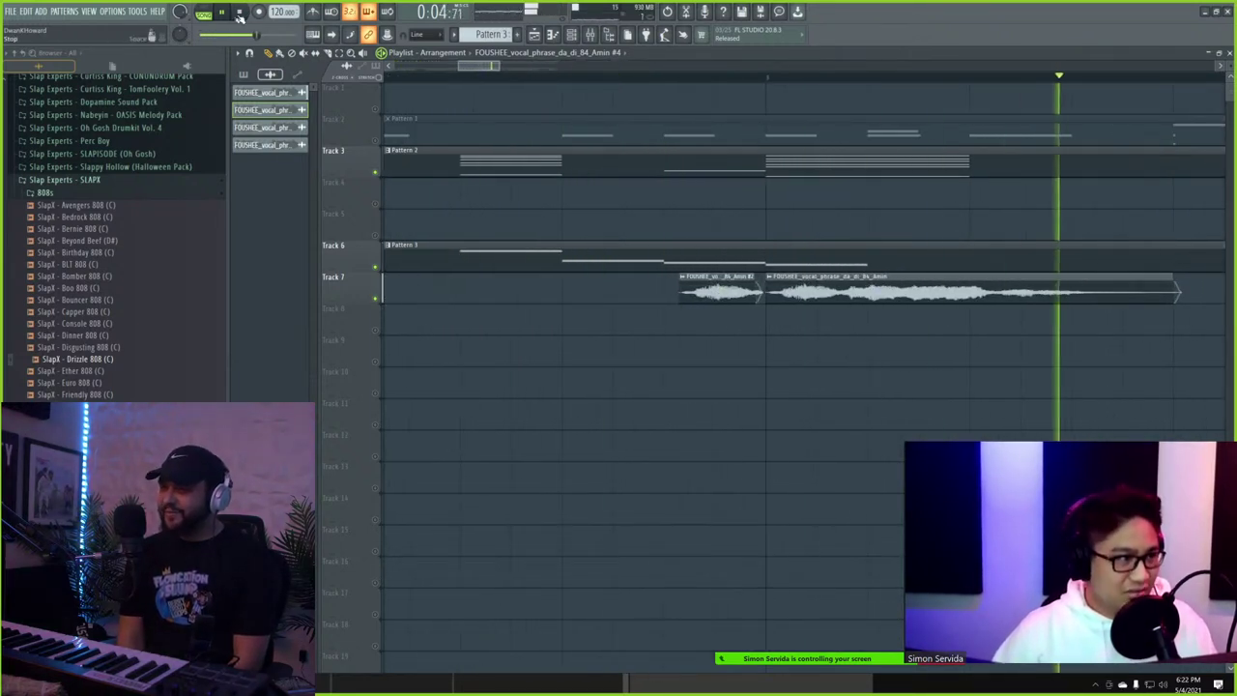
pyautogui.click(240, 14)
pyautogui.scroll(2, 706, 298)
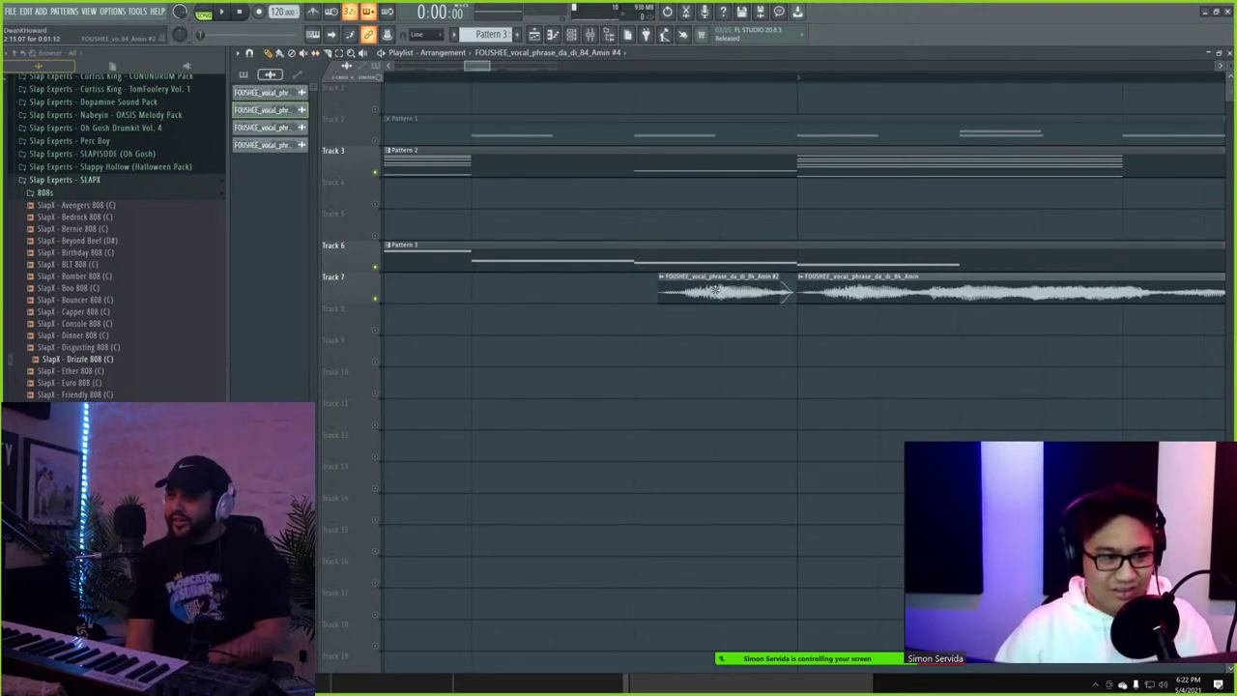
pyautogui.moveTo(713, 290); pyautogui.dragTo(675, 290)
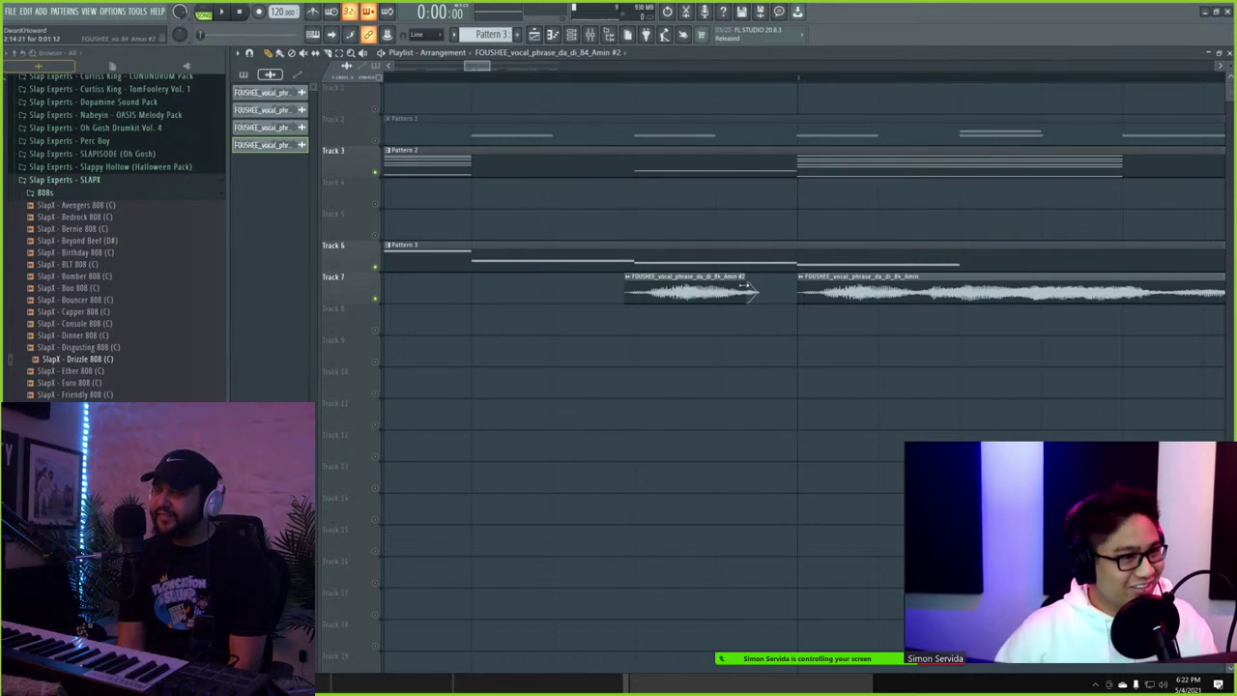
pyautogui.moveTo(747, 287)
pyautogui.mouseDown()
pyautogui.moveTo(832, 291)
pyautogui.moveTo(746, 287)
pyautogui.mouseUp()
pyautogui.press('space')
pyautogui.scroll(-5, 745, 288)
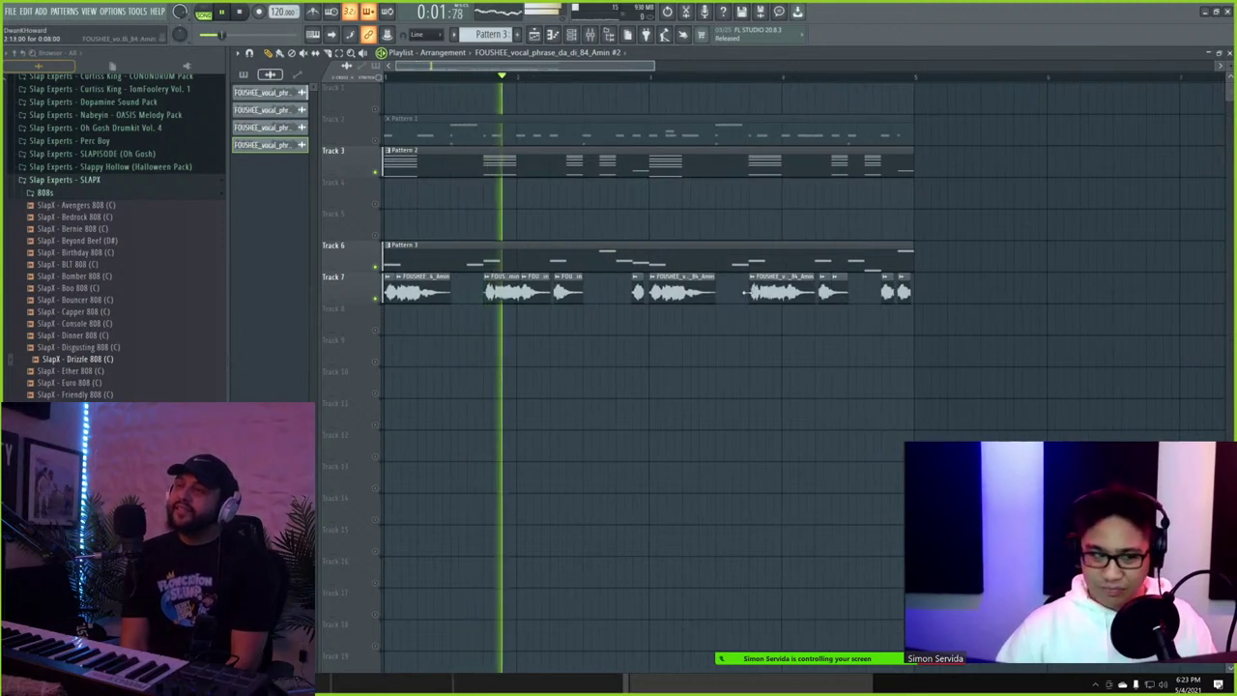
pyautogui.scroll(3, 385, 81)
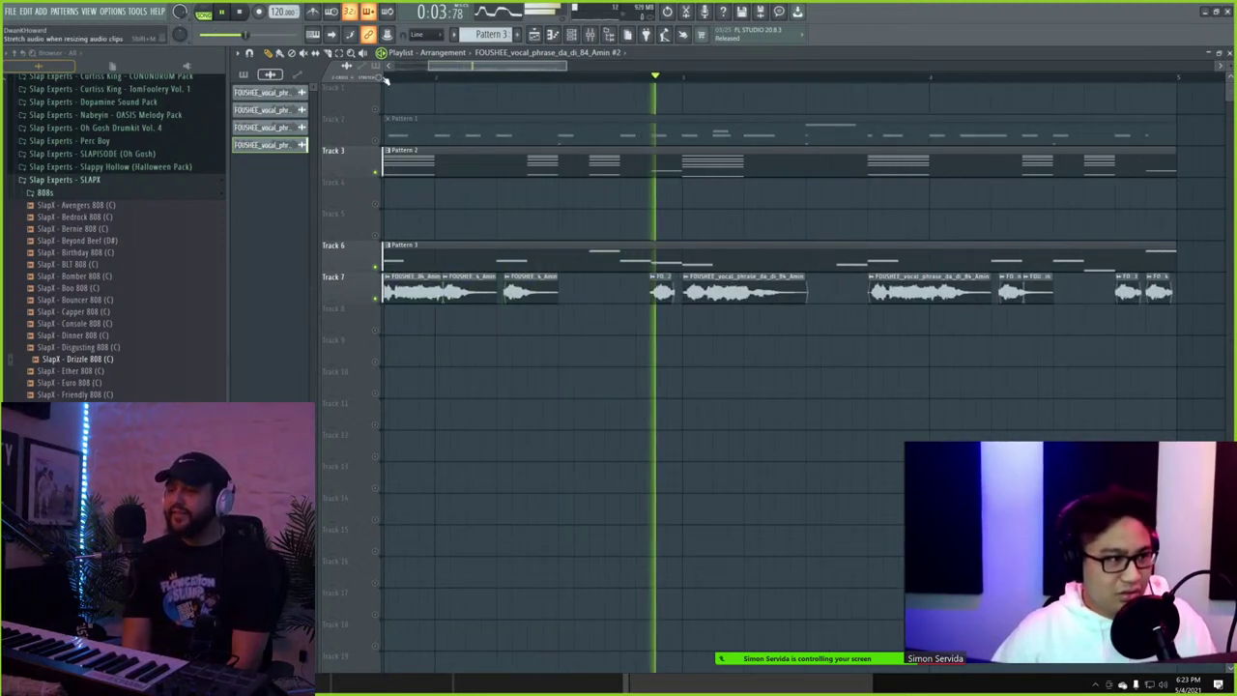
# - Extend the end of the short slice up to the vocal clip starting at bar 3 and audition the join
pyautogui.press('space')
pyautogui.scroll(3, 678, 308)
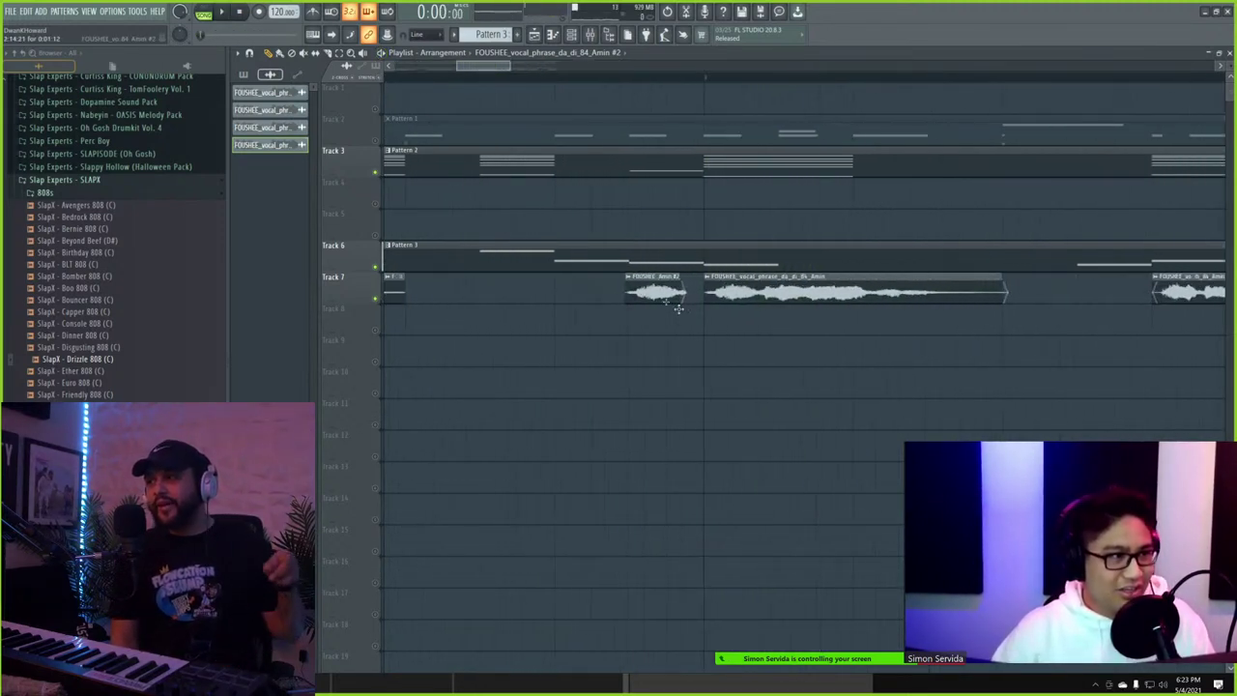
pyautogui.scroll(3, 679, 307)
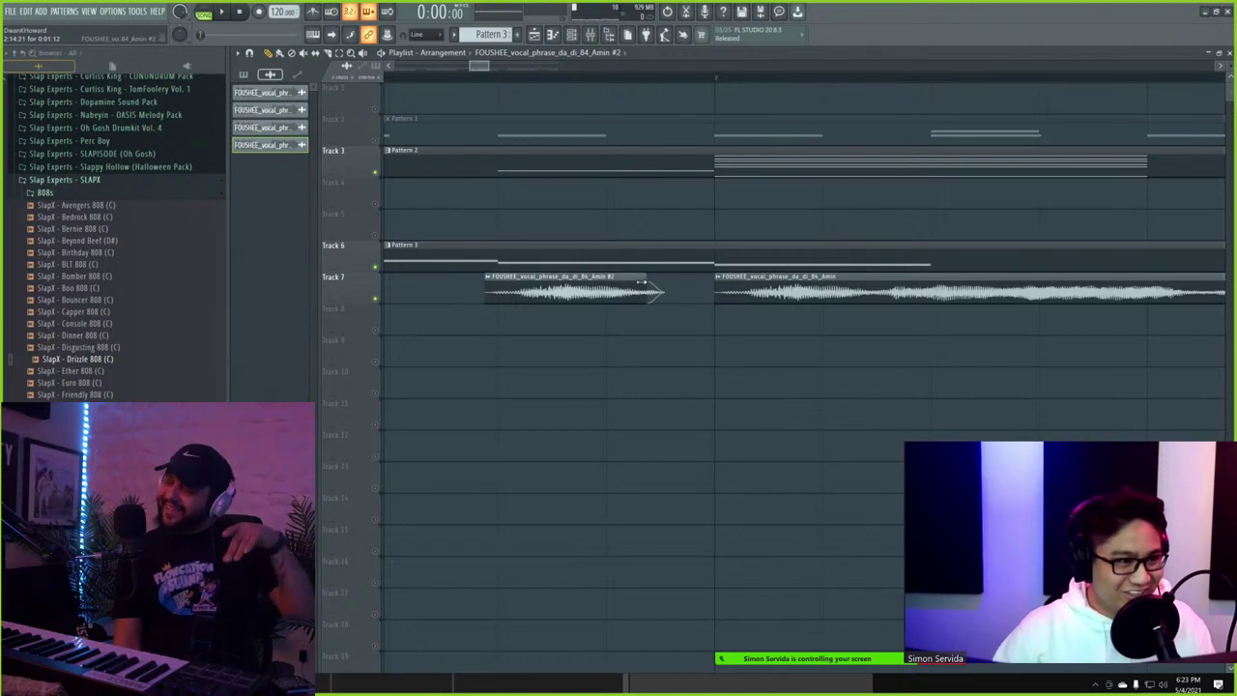
pyautogui.moveTo(642, 282); pyautogui.dragTo(701, 282)
pyautogui.press('space')
pyautogui.scroll(-3, 704, 282)
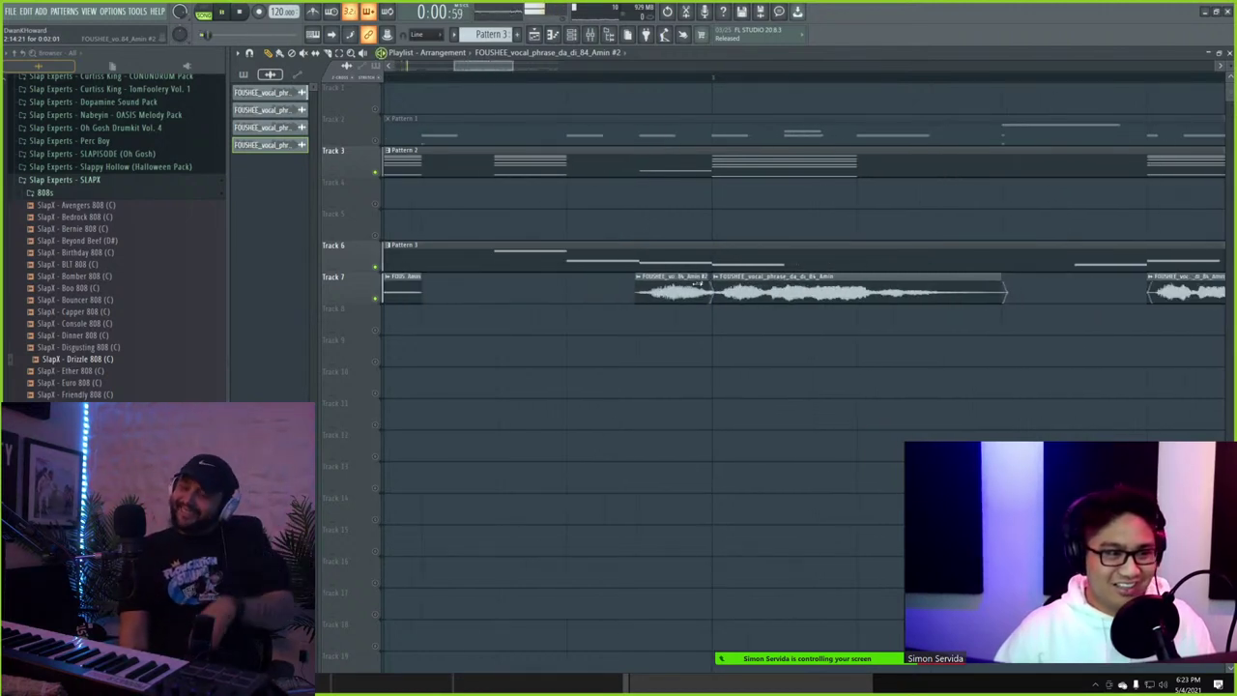
pyautogui.scroll(-2, 698, 282)
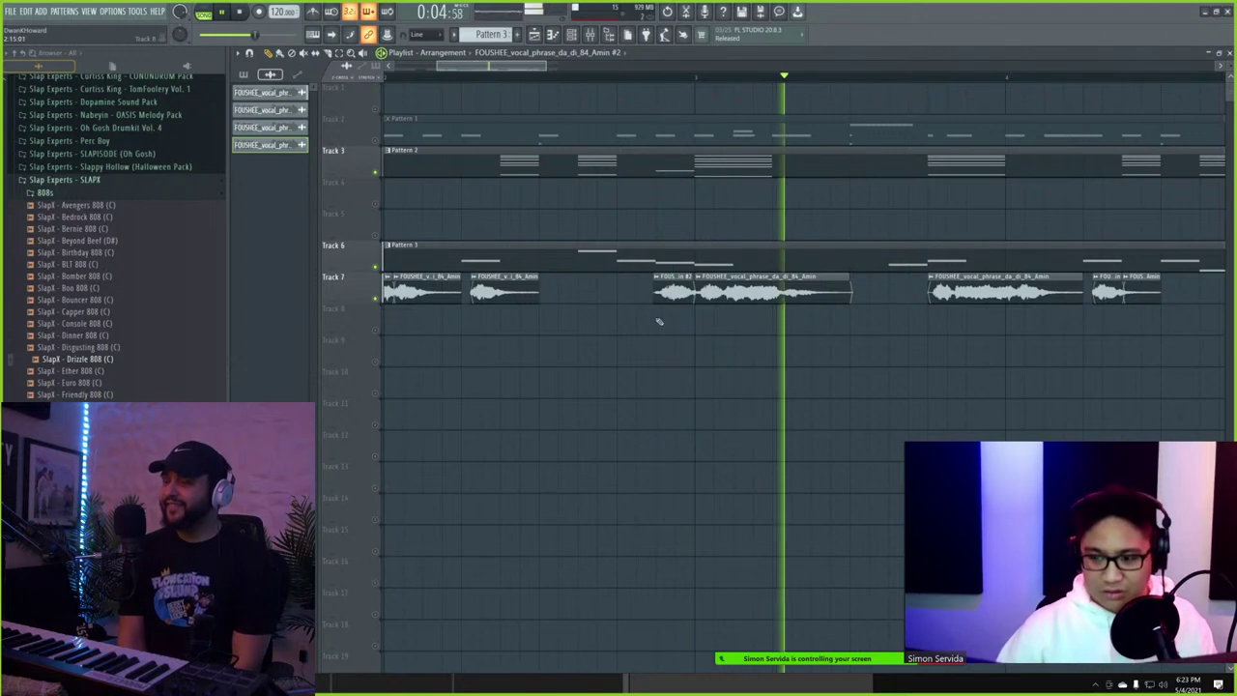
# - Mute Pattern 2 on Track 3 and unmute Pattern 1 on Track 2 under the vocal chops
pyautogui.scroll(-1, 636, 329)
pyautogui.scroll(-3, 636, 333)
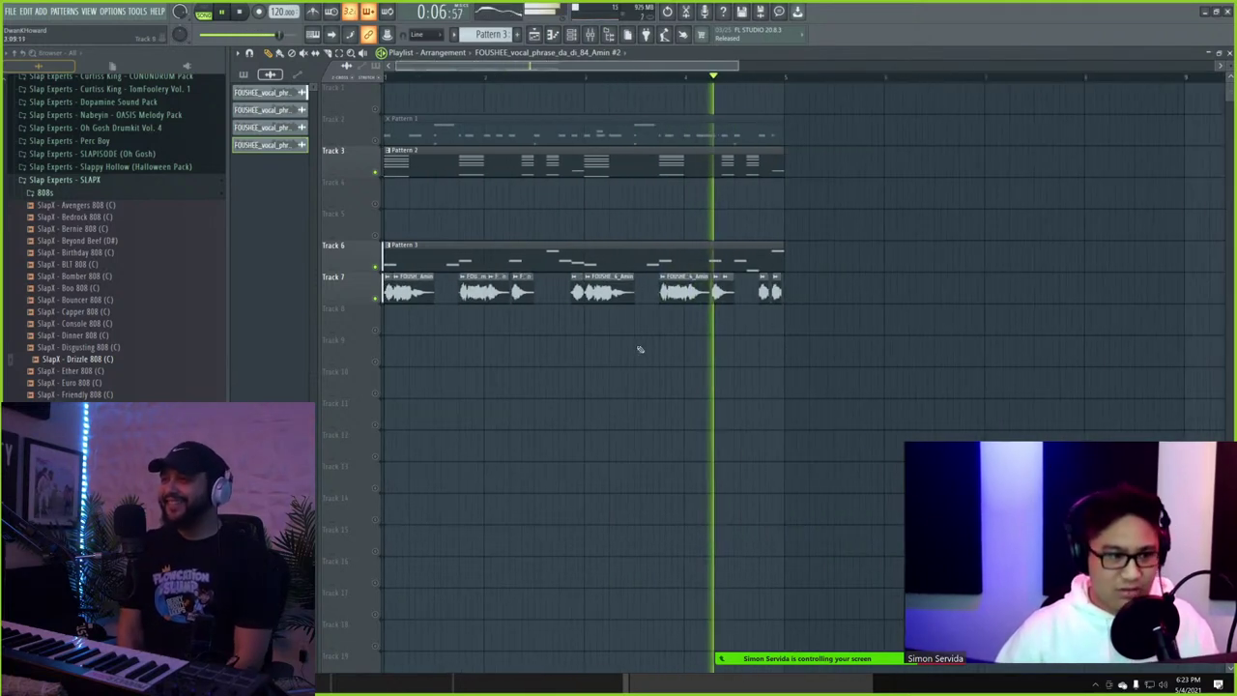
pyautogui.click(376, 171)
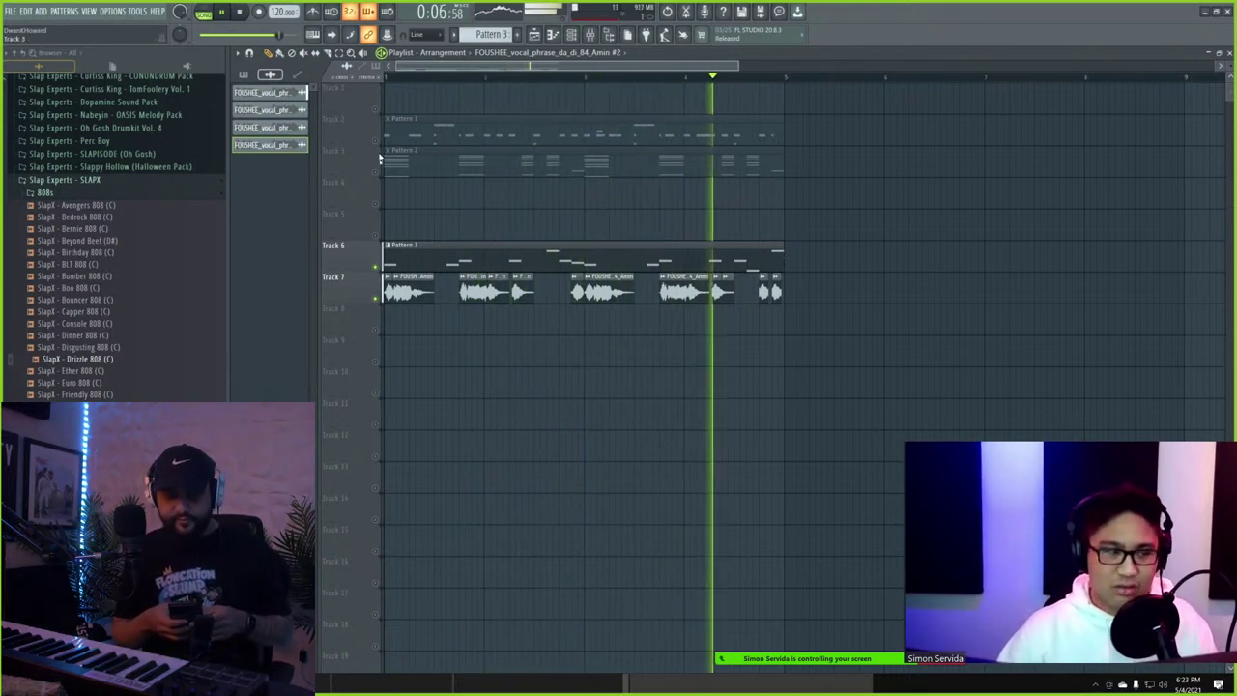
pyautogui.click(379, 140)
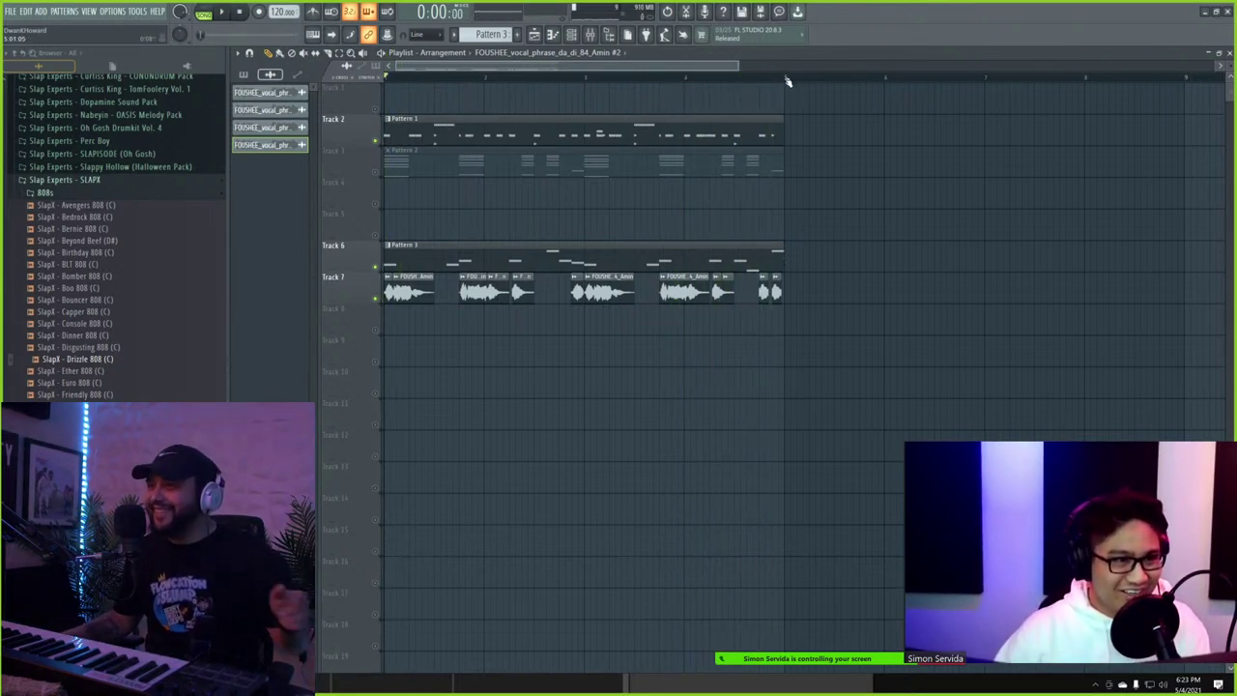
# - Try to consolidate the Track 7 vocal slices into one audio clip without first setting a time selection
pyautogui.click(358, 288)
pyautogui.hotkey('ctrl', 'r')
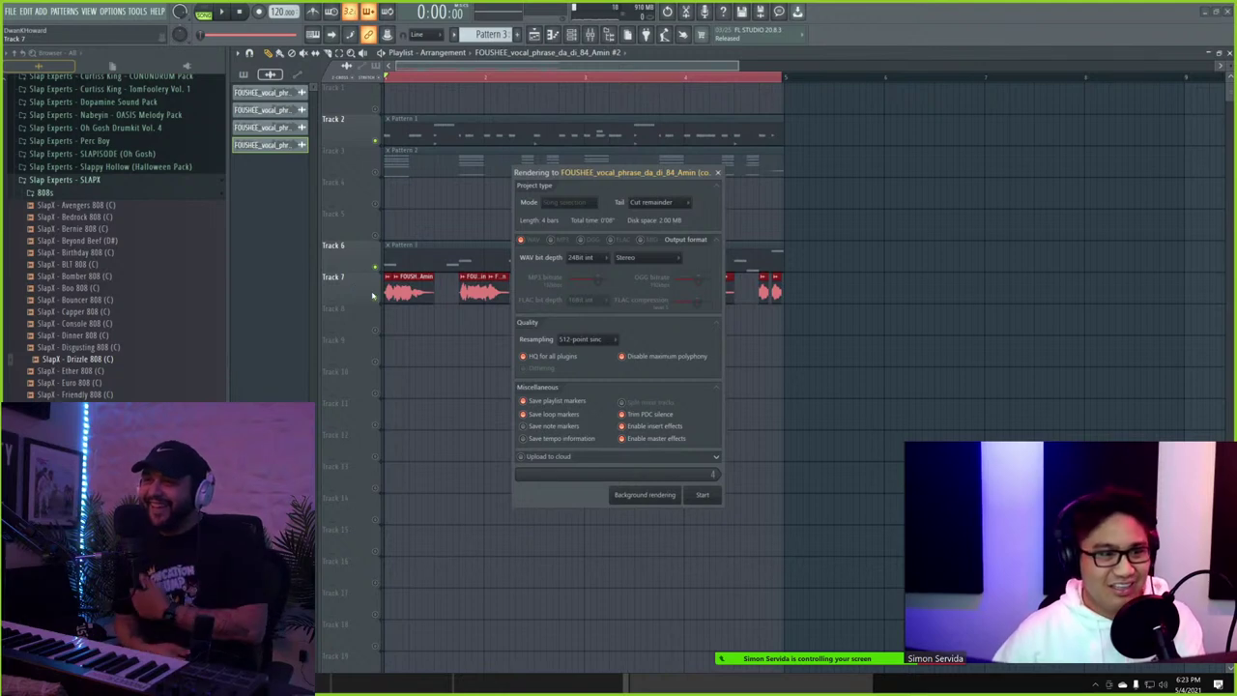
pyautogui.press('Return')
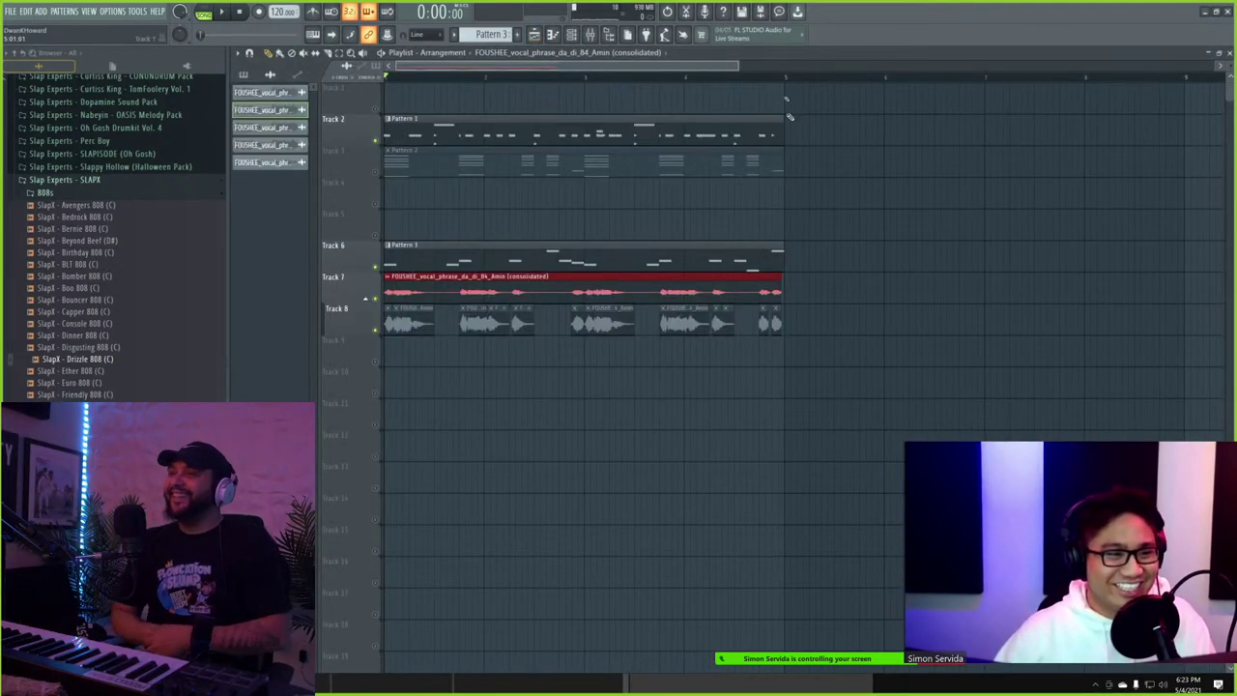
# - Undo the consolidation so the separate vocal slices are back on Track 7
pyautogui.press('Delete')
pyautogui.press('Return')
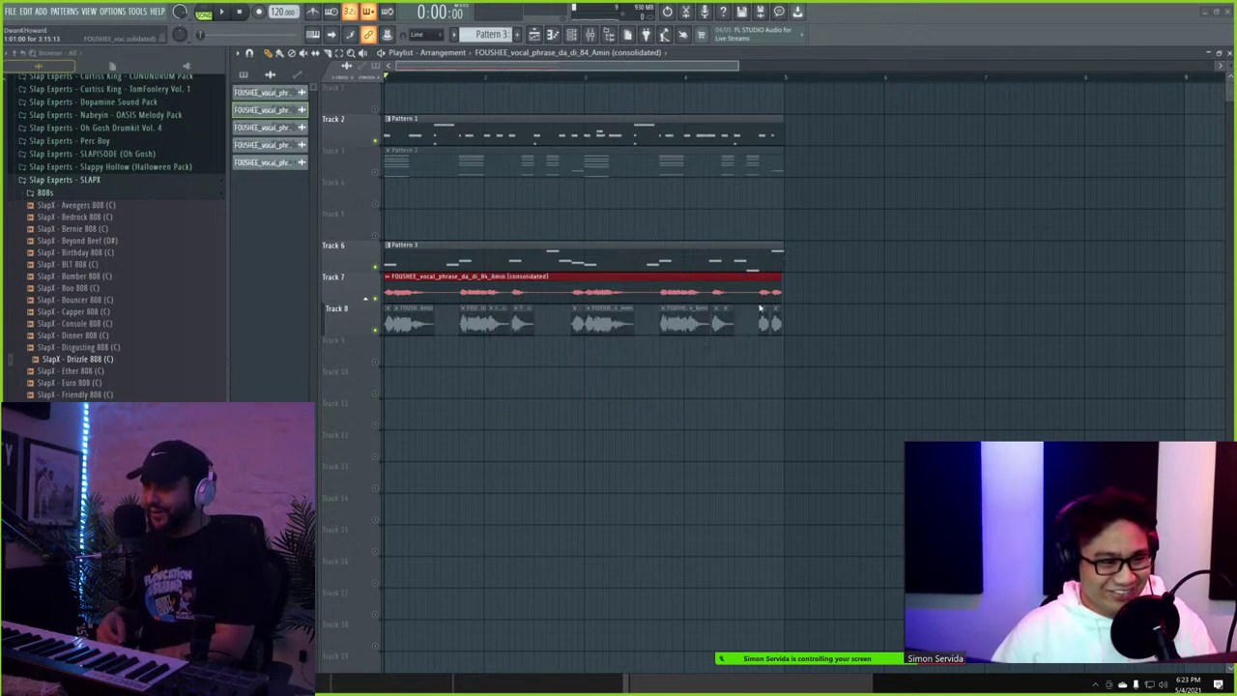
pyautogui.press('Return')
pyautogui.press('Return')
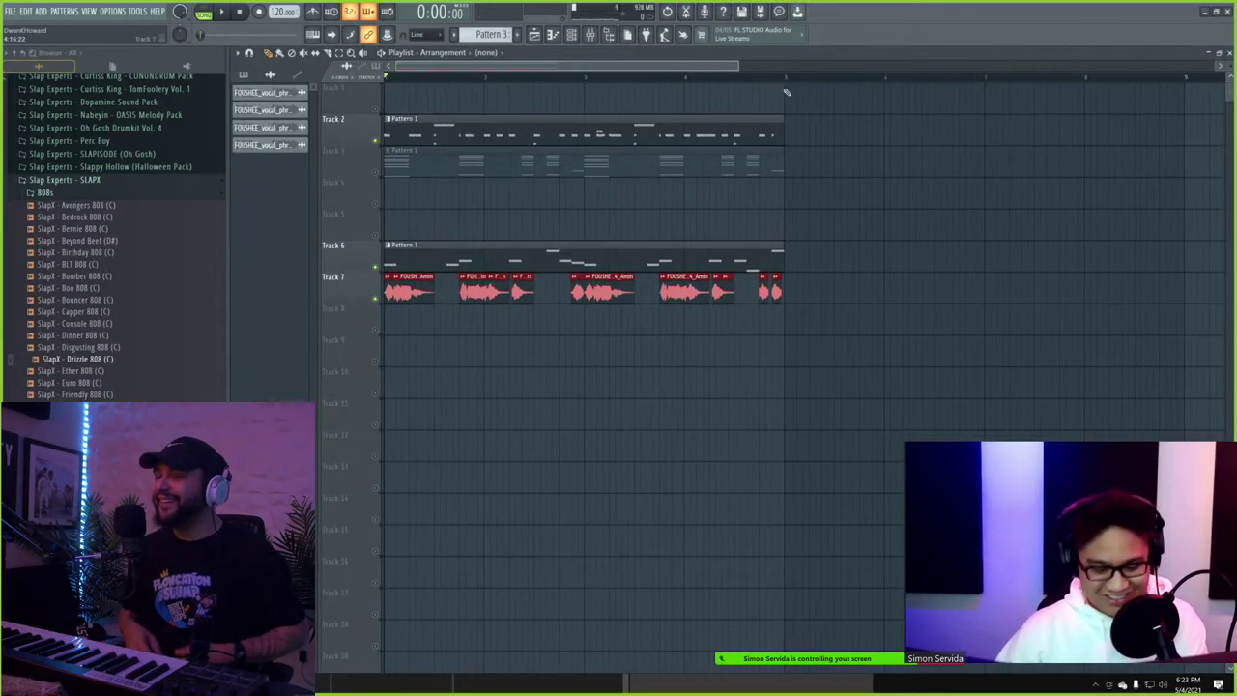
# - Select only the Track 7 vocal slices over bars 1 to 4, consolidate them into one audio clip, and clear the selection
pyautogui.moveTo(788, 81); pyautogui.dragTo(84, 116)
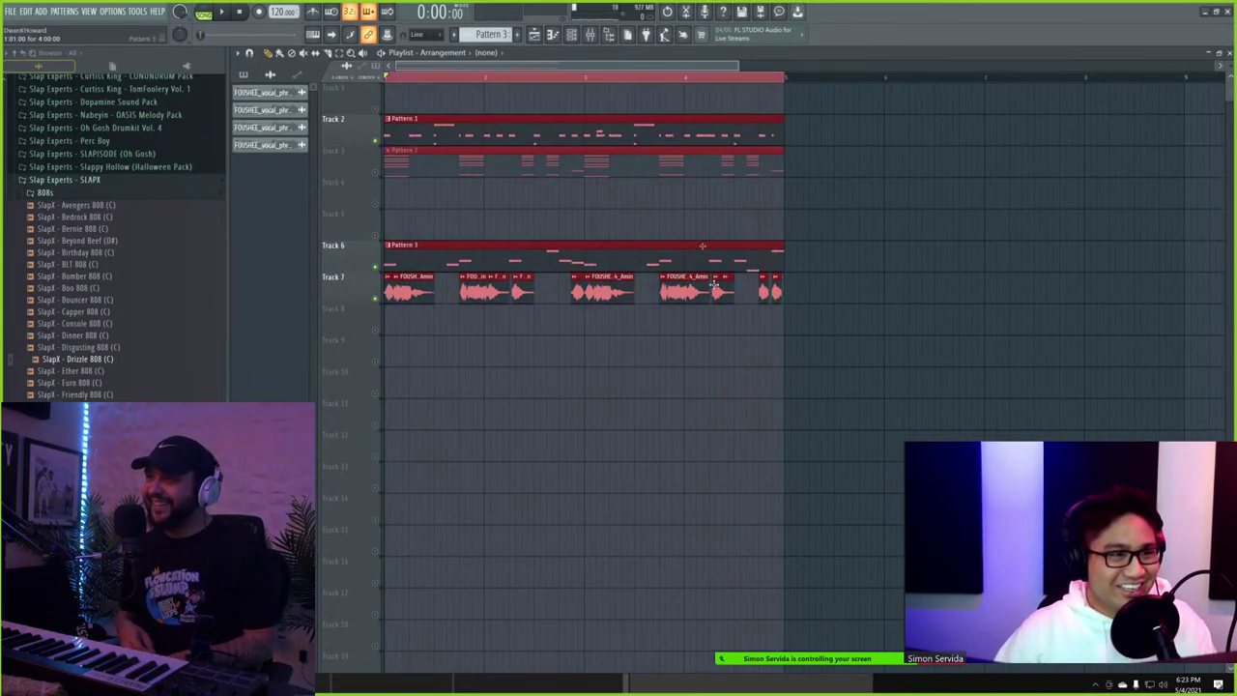
pyautogui.moveTo(818, 292); pyautogui.dragTo(368, 269)
pyautogui.moveTo(858, 290); pyautogui.dragTo(394, 295)
pyautogui.hotkey('ctrl', 'alt', 'c')
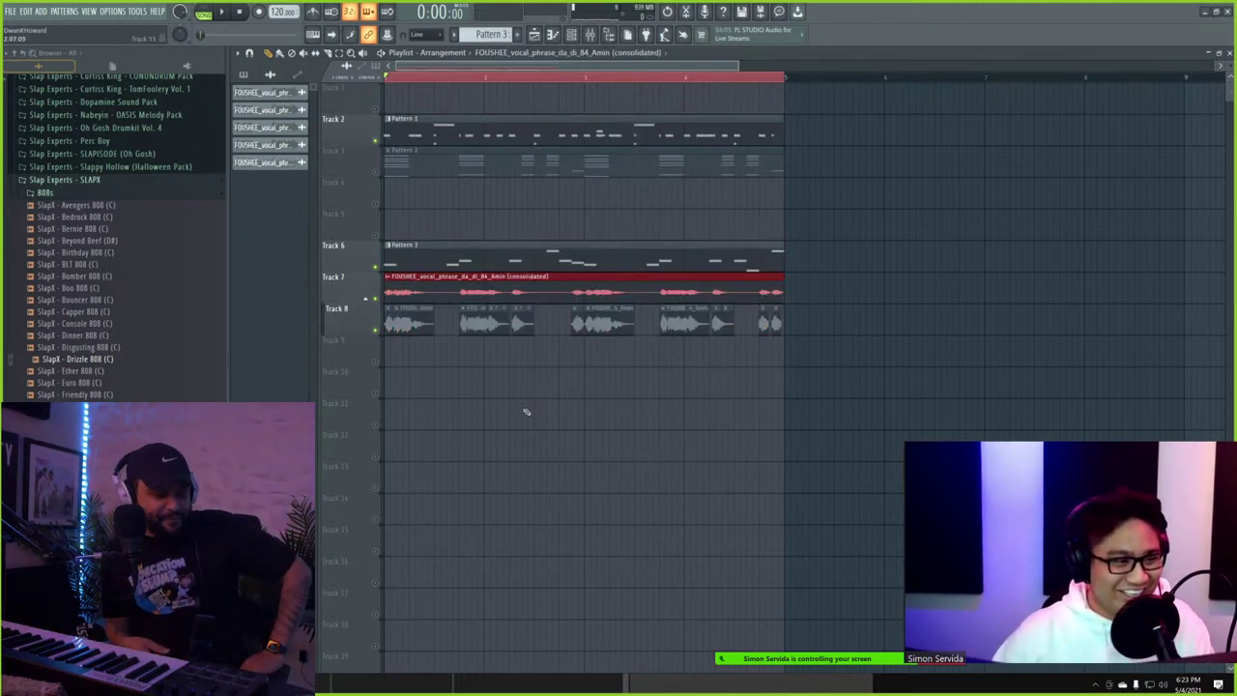
pyautogui.keyDown('ctrl'); pyautogui.click(527, 411); pyautogui.keyUp('ctrl')
pyautogui.click(389, 78)
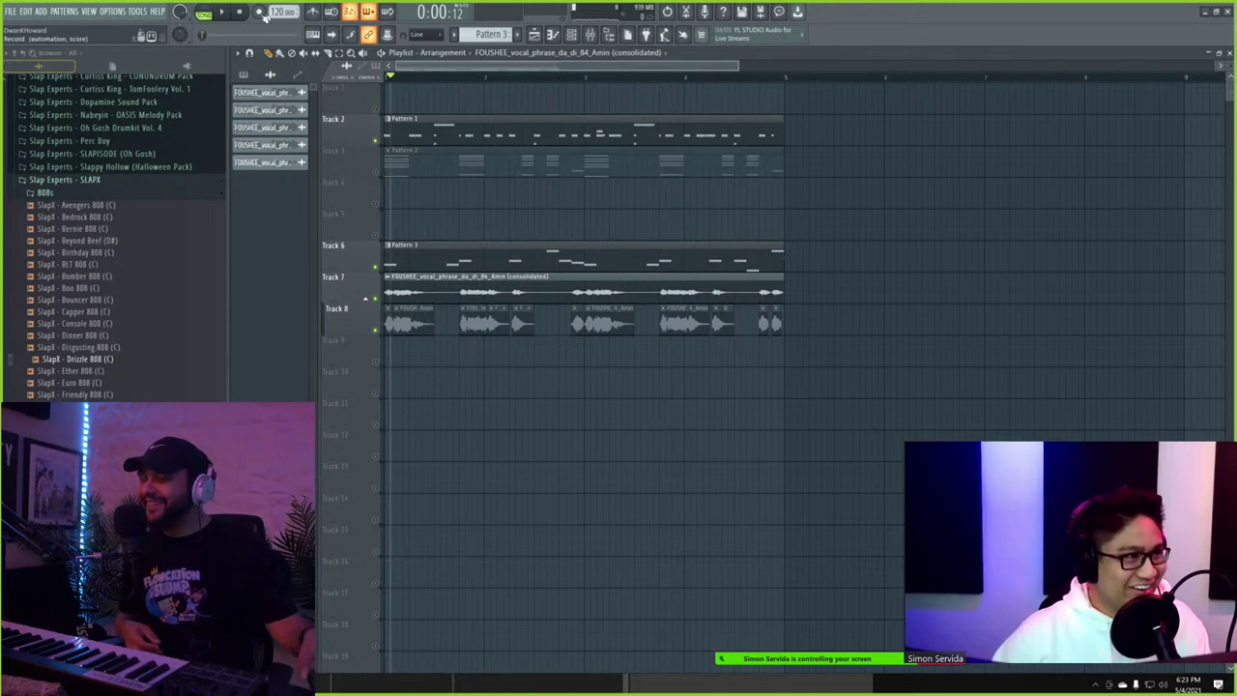
# - Route the consolidated vocal clip to mixer insert 6 and start playback
pyautogui.doubleClick(443, 291)
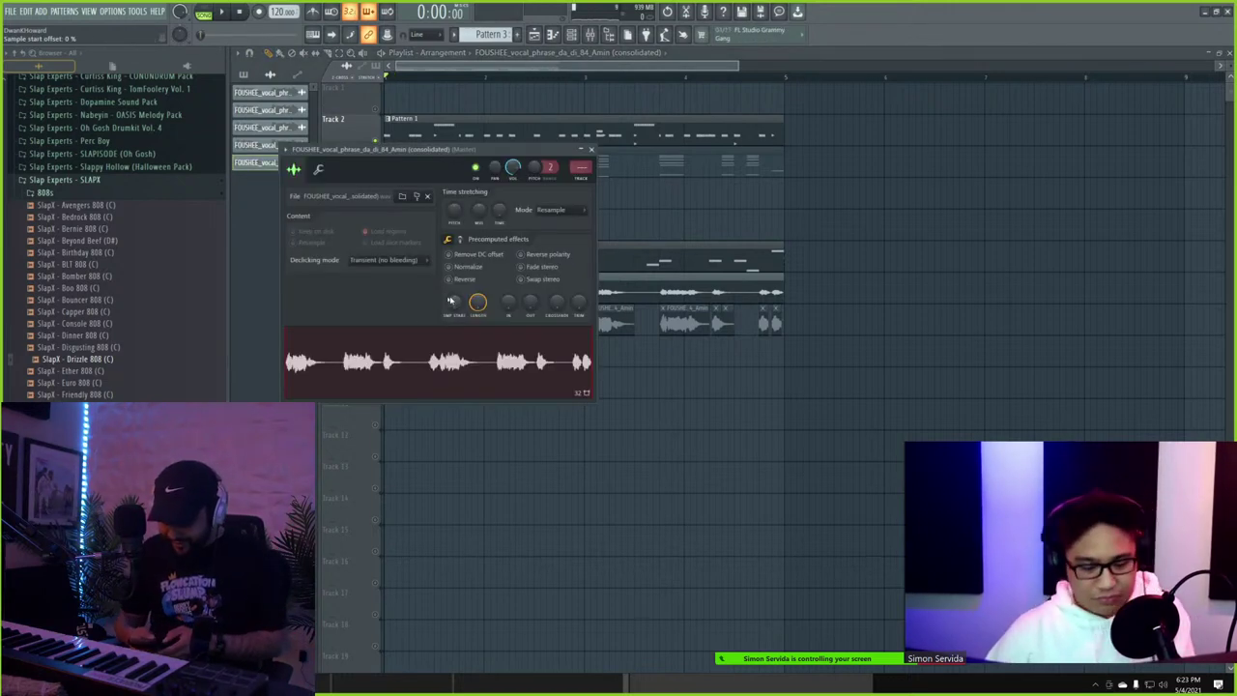
pyautogui.hotkey('ctrl', 'l')
pyautogui.press('F9')
pyautogui.press('F9')
pyautogui.press('space')
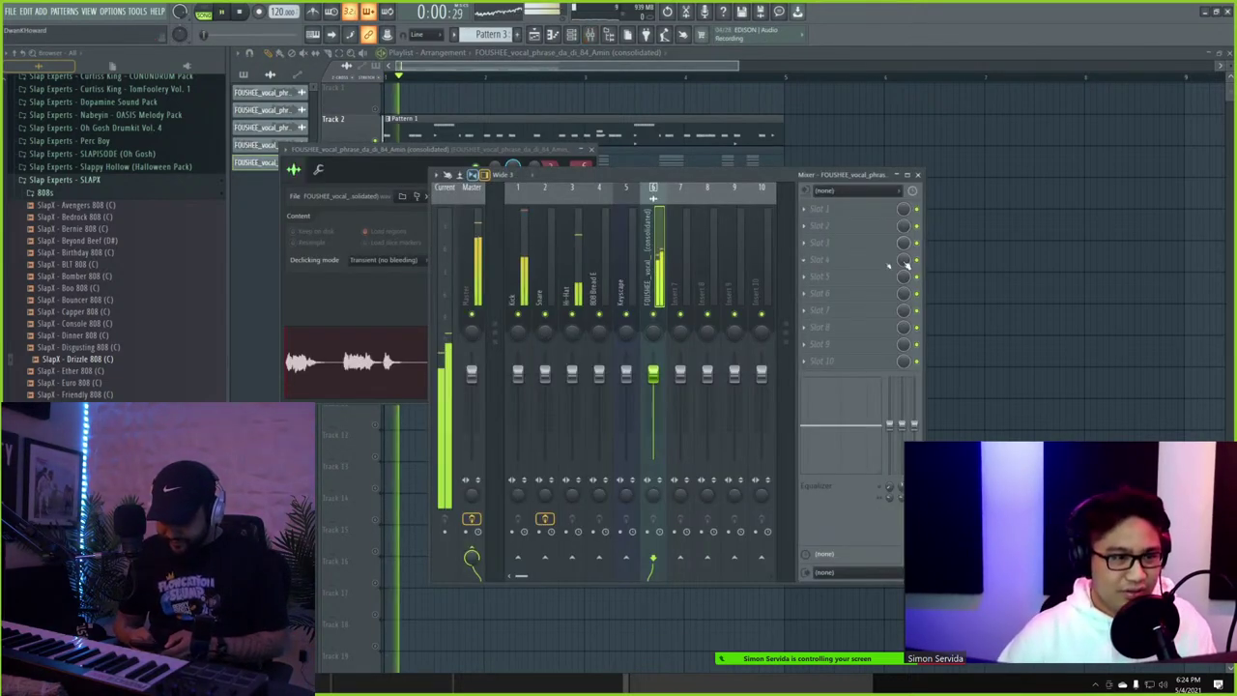
# - Load Endless Smile 64 in effect slot 2 of the vocal's mixer insert and try different intensity amounts
pyautogui.click(820, 242)
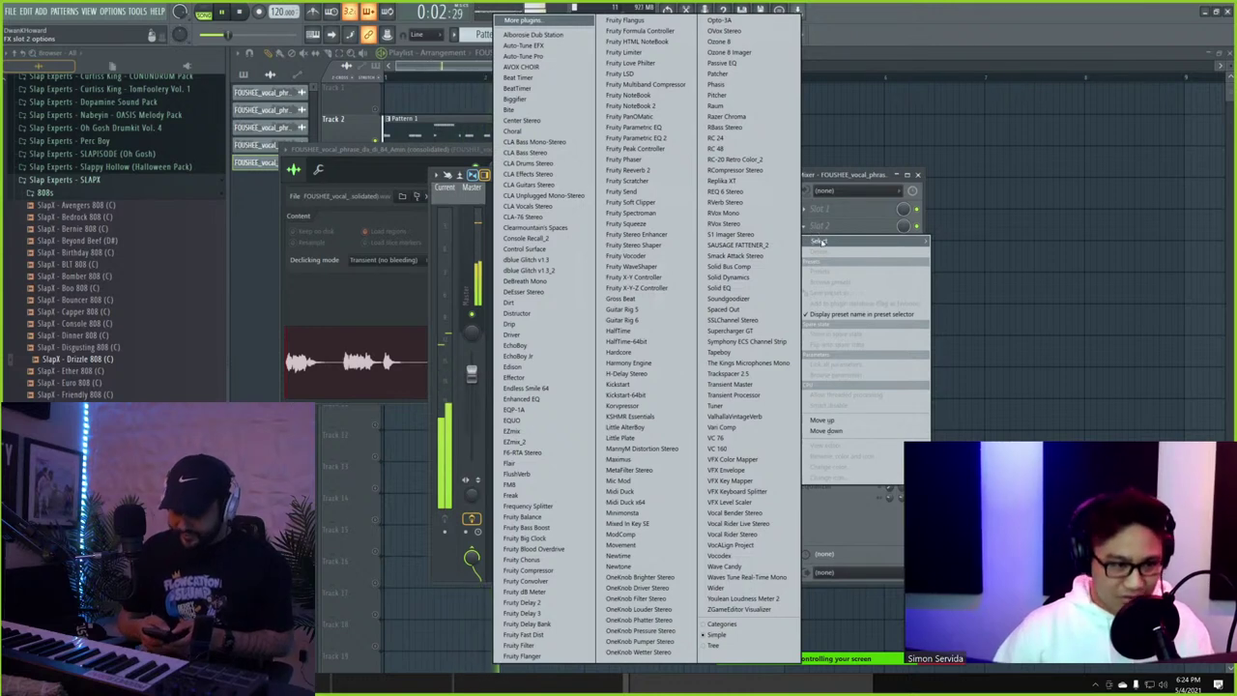
pyautogui.moveTo(810, 236)
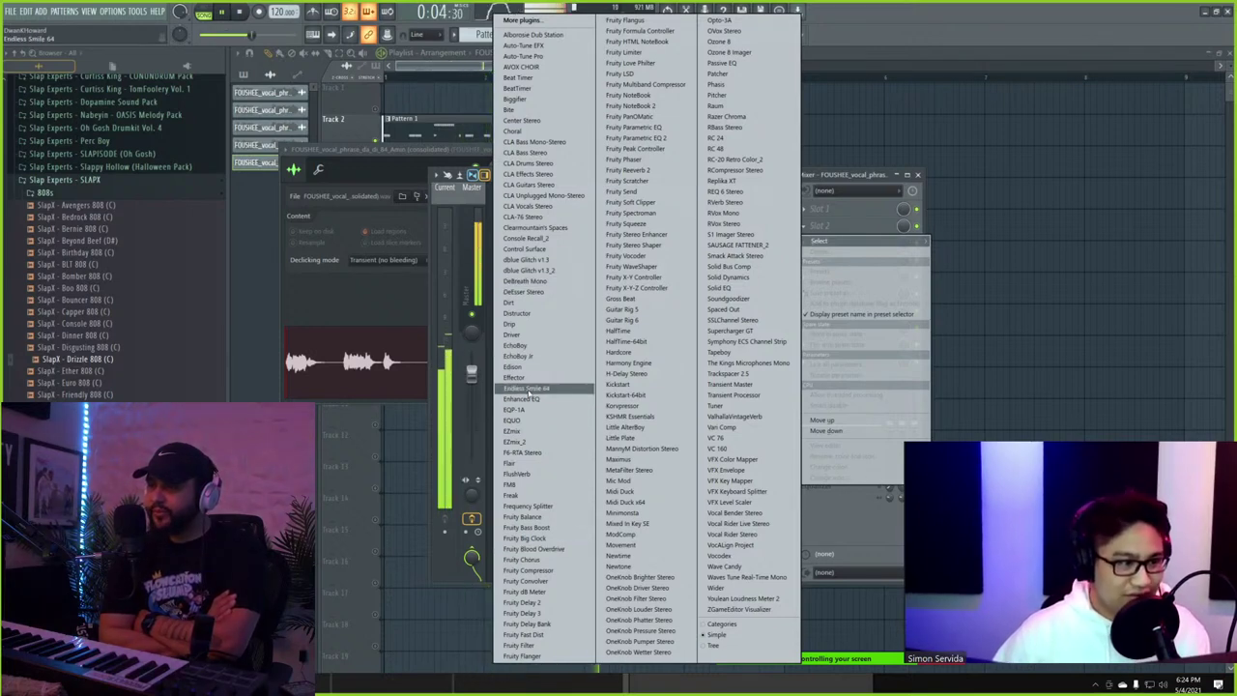
pyautogui.click(528, 389)
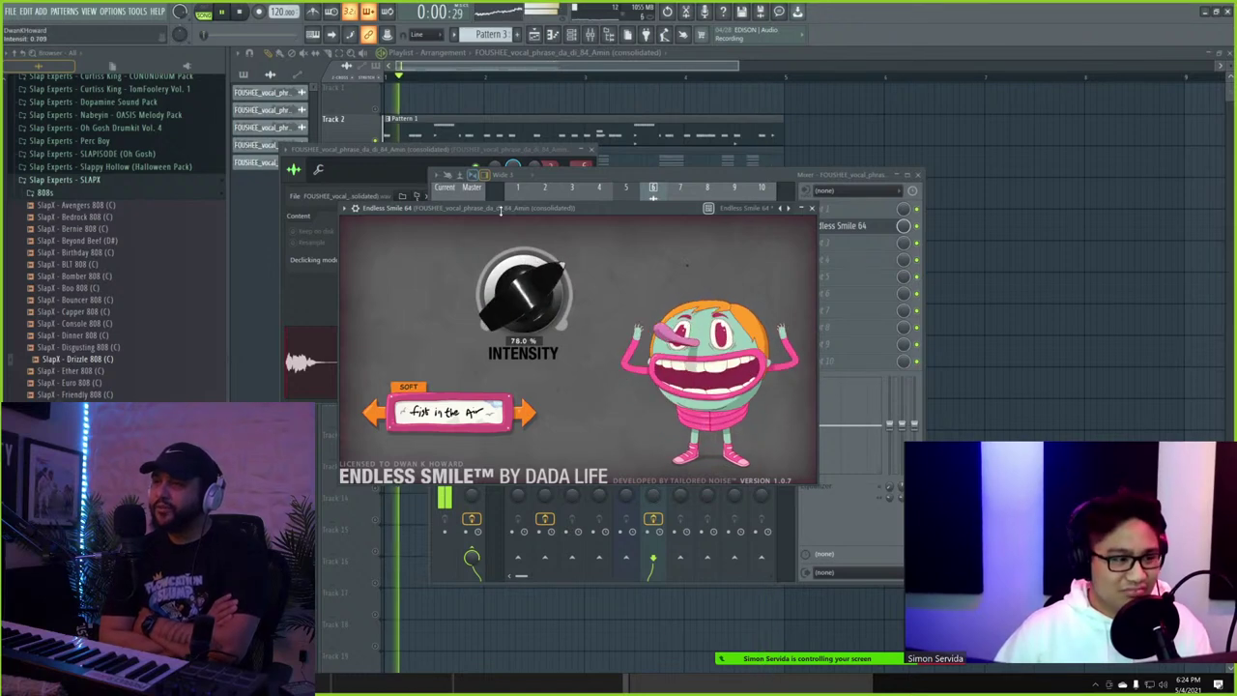
pyautogui.moveTo(501, 210); pyautogui.dragTo(481, 345)
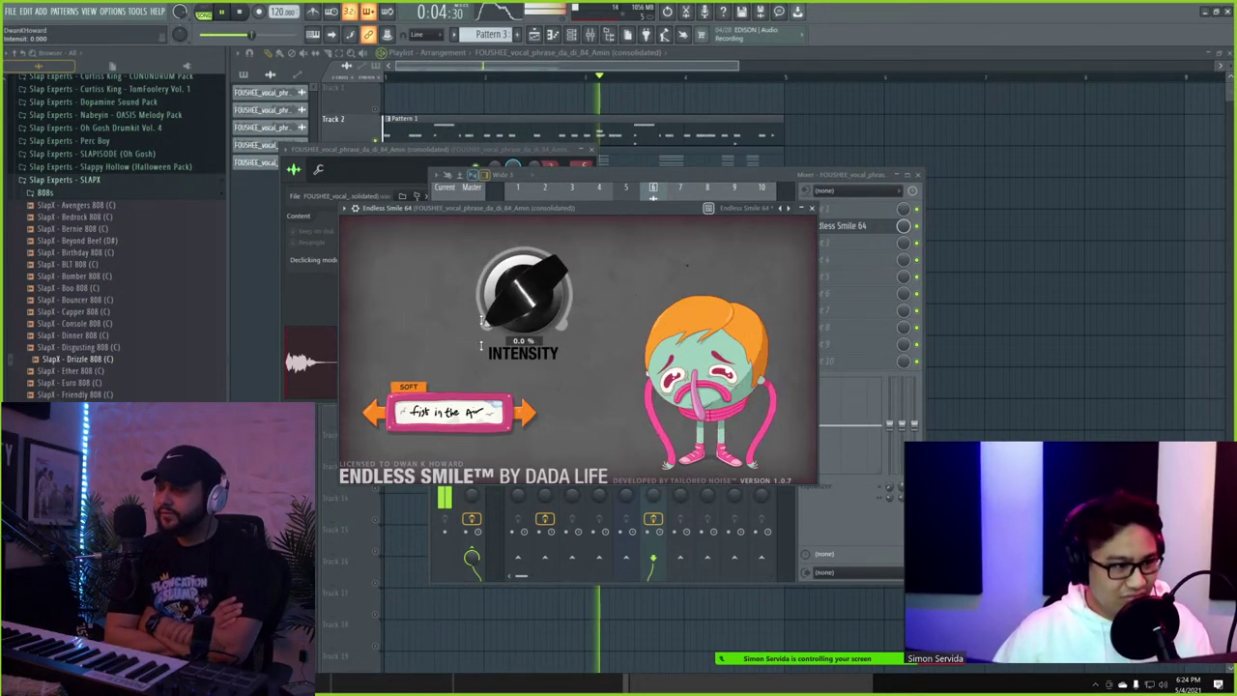
pyautogui.moveTo(486, 455); pyautogui.dragTo(480, 404)
# - Audition Endless Smile's presets, choose the medium Face Melting Joy preset, and set its intensity to 36%
pyautogui.click(523, 418)
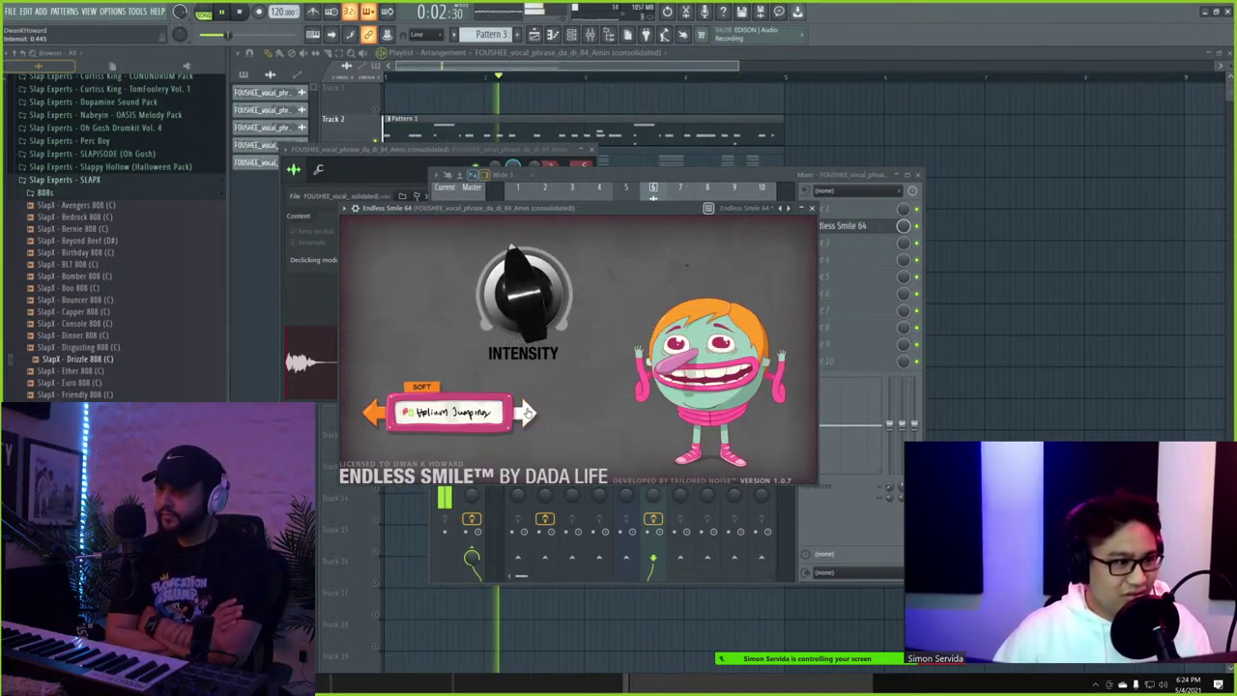
pyautogui.click(528, 412)
pyautogui.moveTo(528, 330); pyautogui.dragTo(515, 261)
pyautogui.click(529, 415)
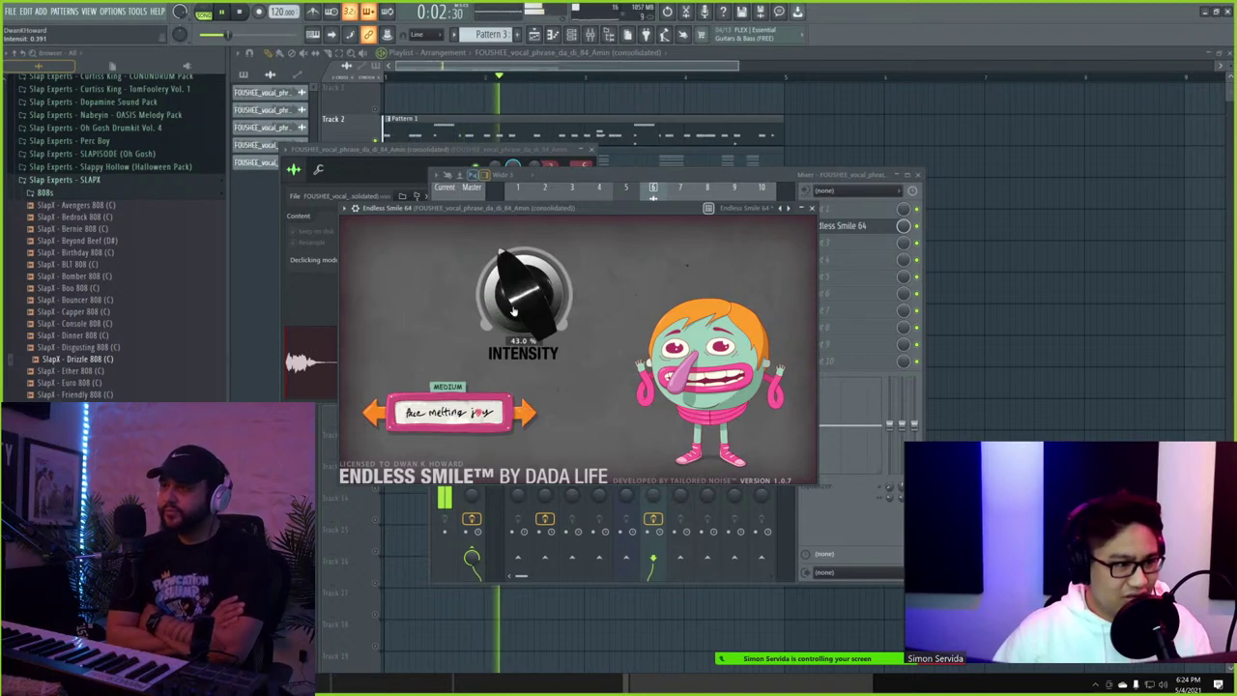
pyautogui.click(1052, 329)
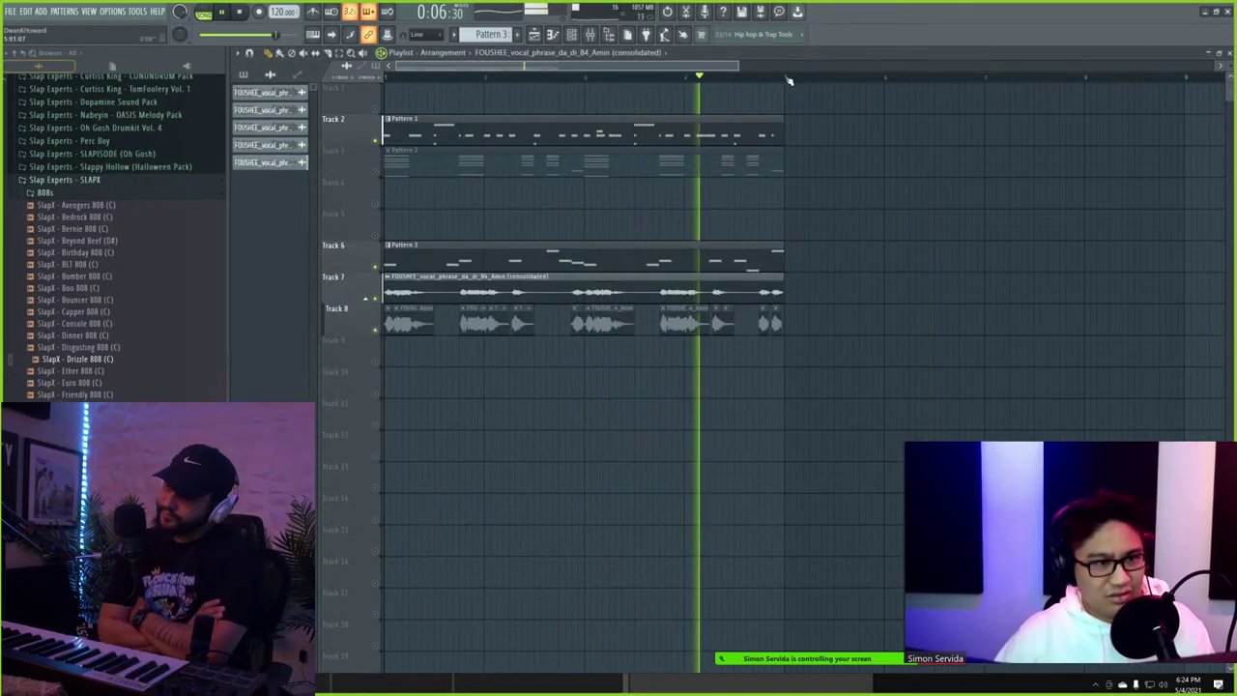
# - Select bars 1 to 4 for looping and lower Endless Smile's intensity to 0%
pyautogui.hotkey('ctrl', 'a')
pyautogui.press('F9')
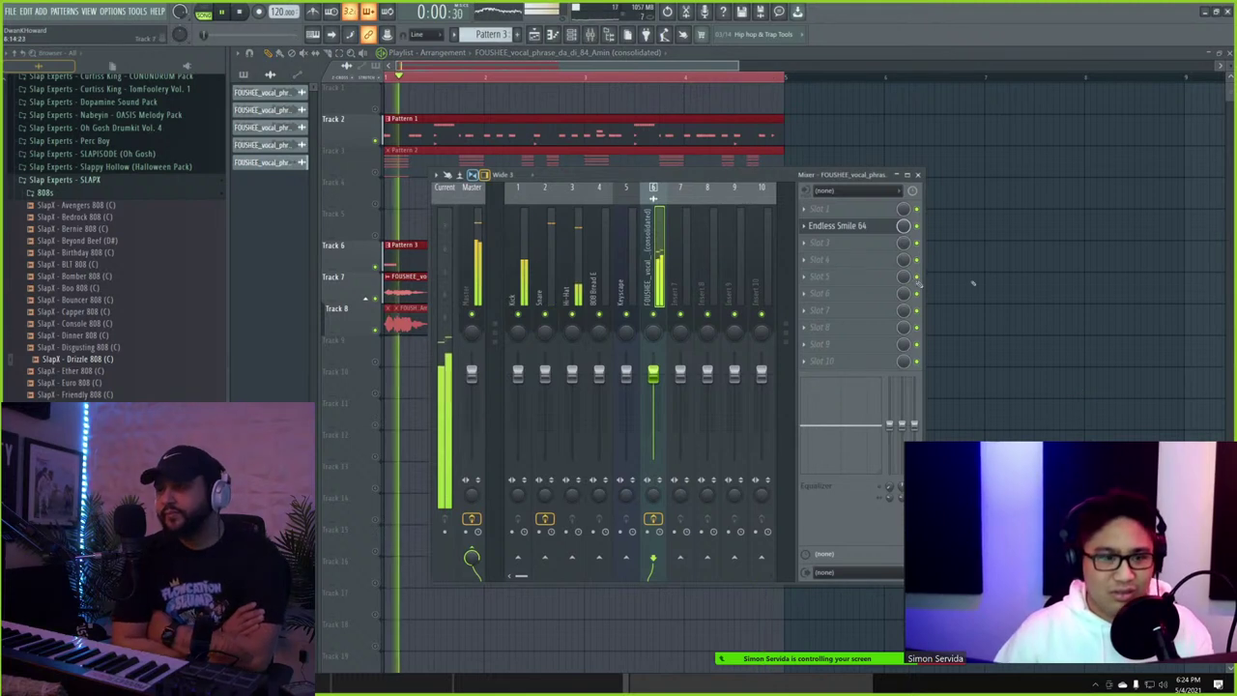
pyautogui.click(882, 230)
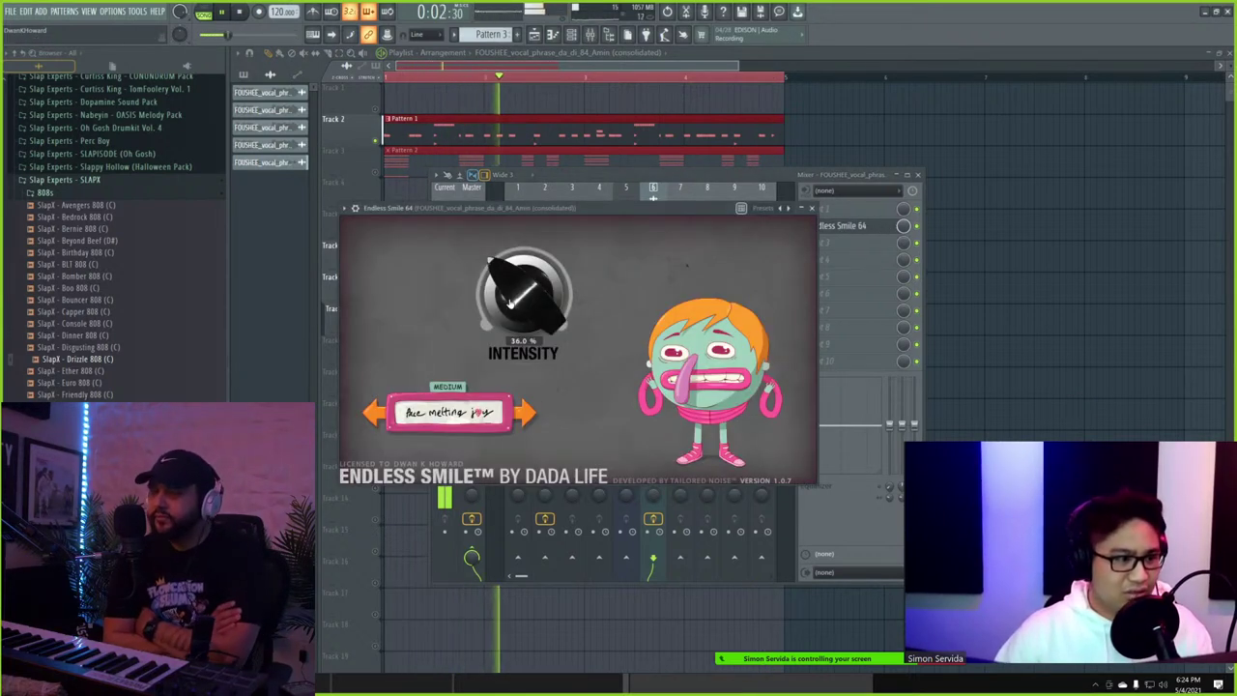
pyautogui.moveTo(511, 301); pyautogui.dragTo(503, 417)
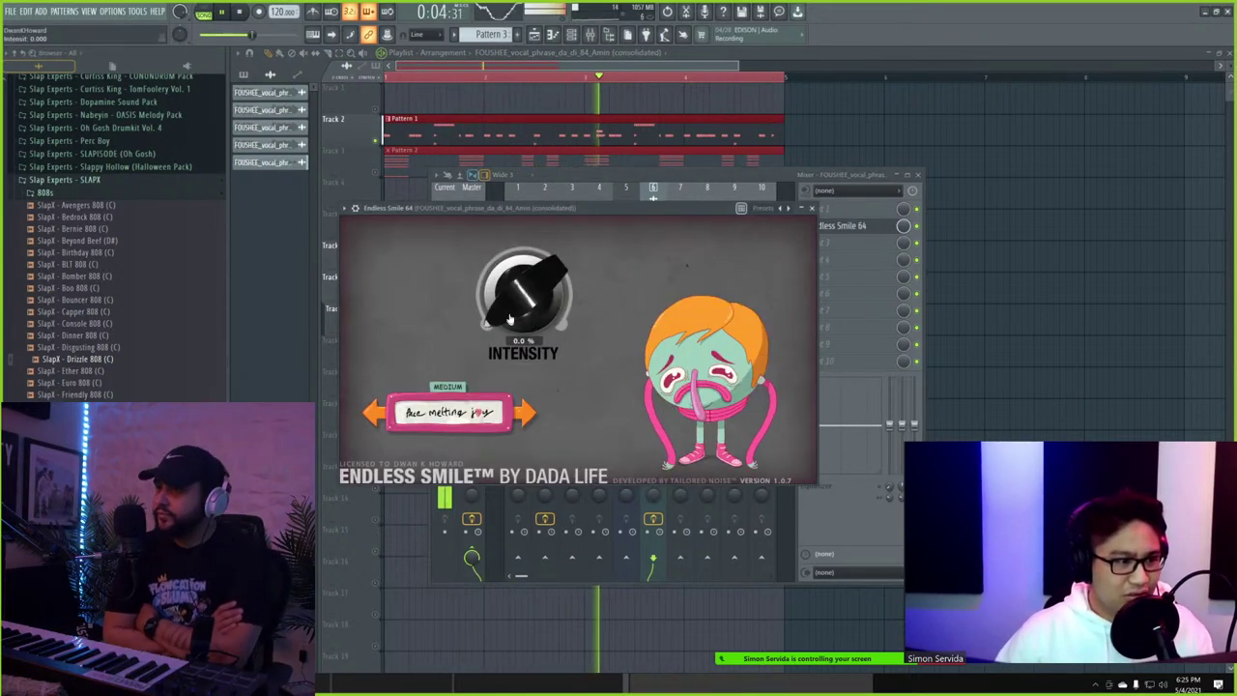
# - Create an automation clip for Endless Smile's mix level and set the effect's intensity to 50%
pyautogui.rightClick(903, 226)
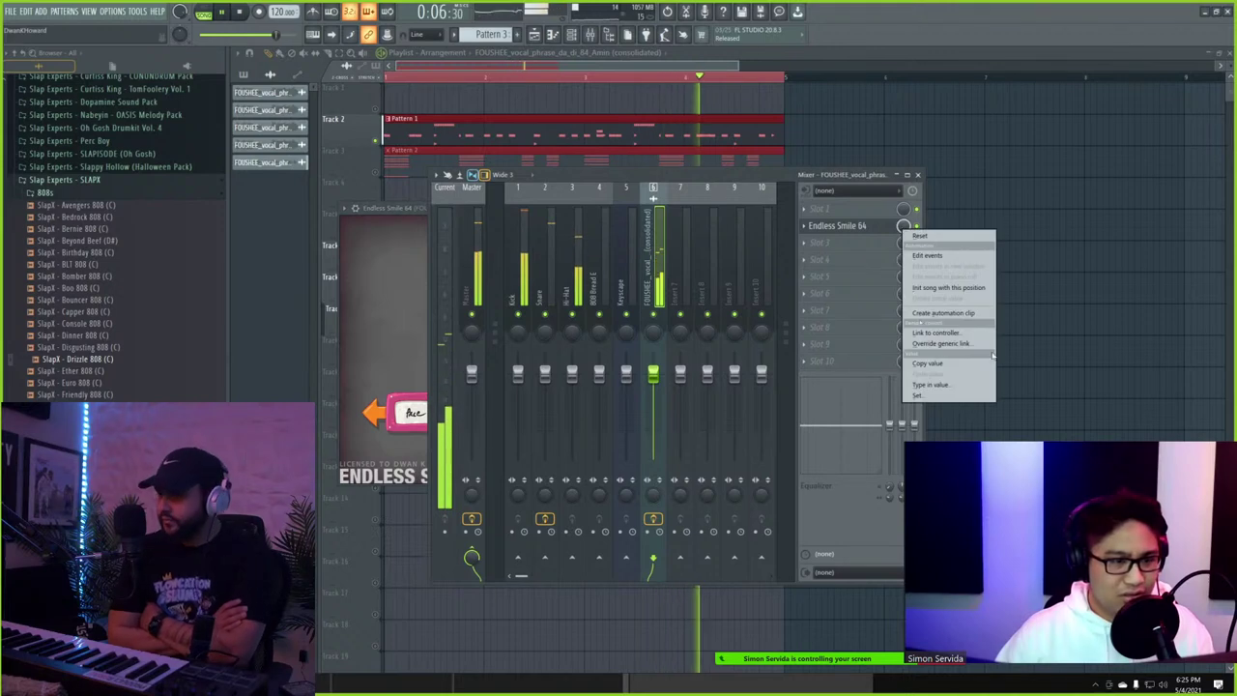
pyautogui.click(954, 316)
pyautogui.click(382, 278)
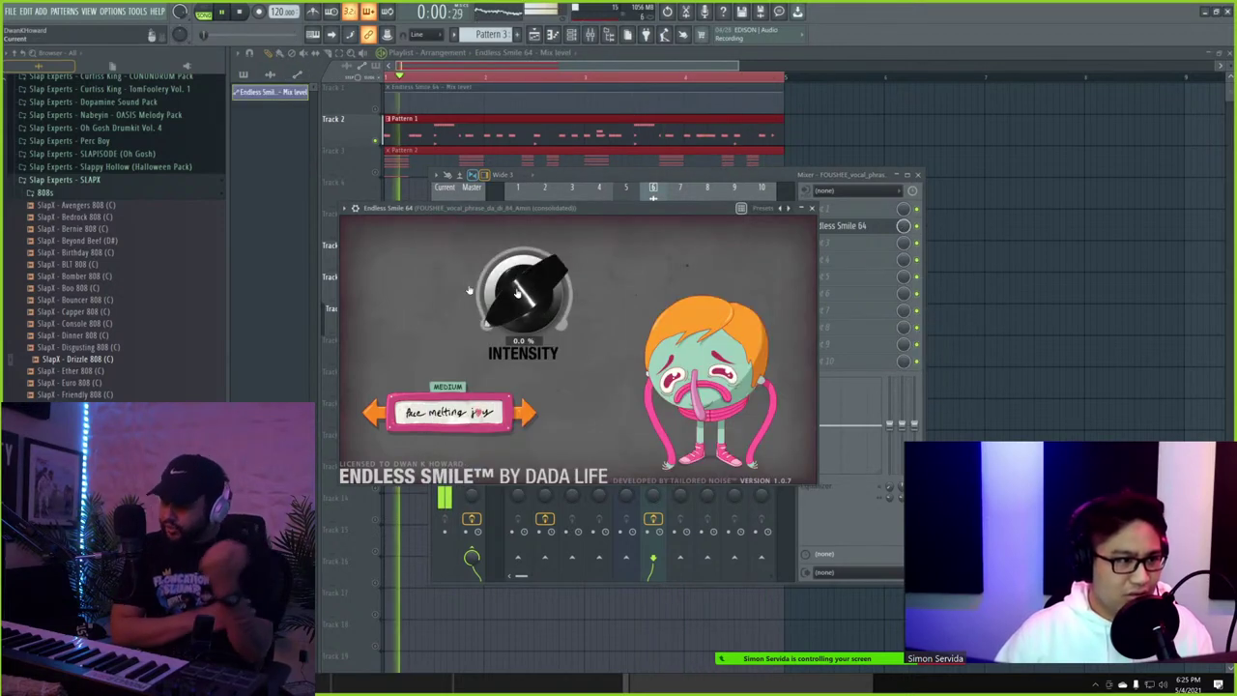
pyautogui.moveTo(520, 290); pyautogui.dragTo(517, 213)
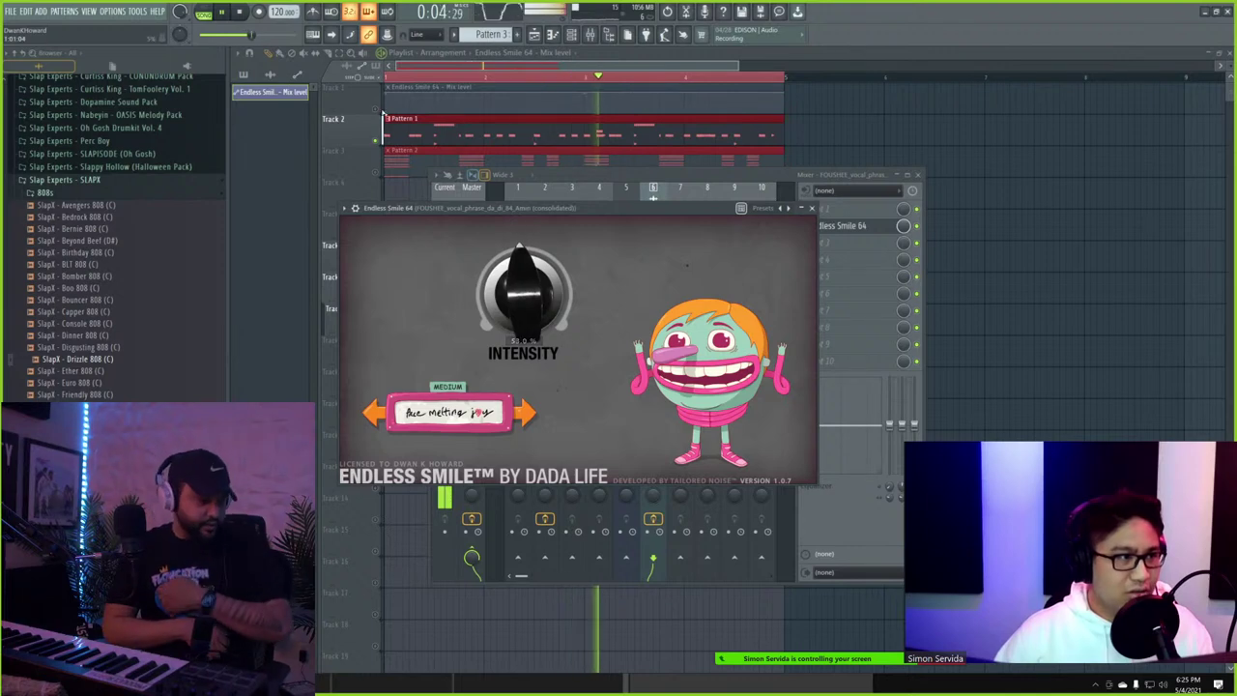
# - Unmute Track 1 and shape the mix-level automation to stay at zero until bar 4 and ramp up to 100% at bar 5
pyautogui.click(376, 109)
pyautogui.moveTo(385, 93); pyautogui.dragTo(363, 158)
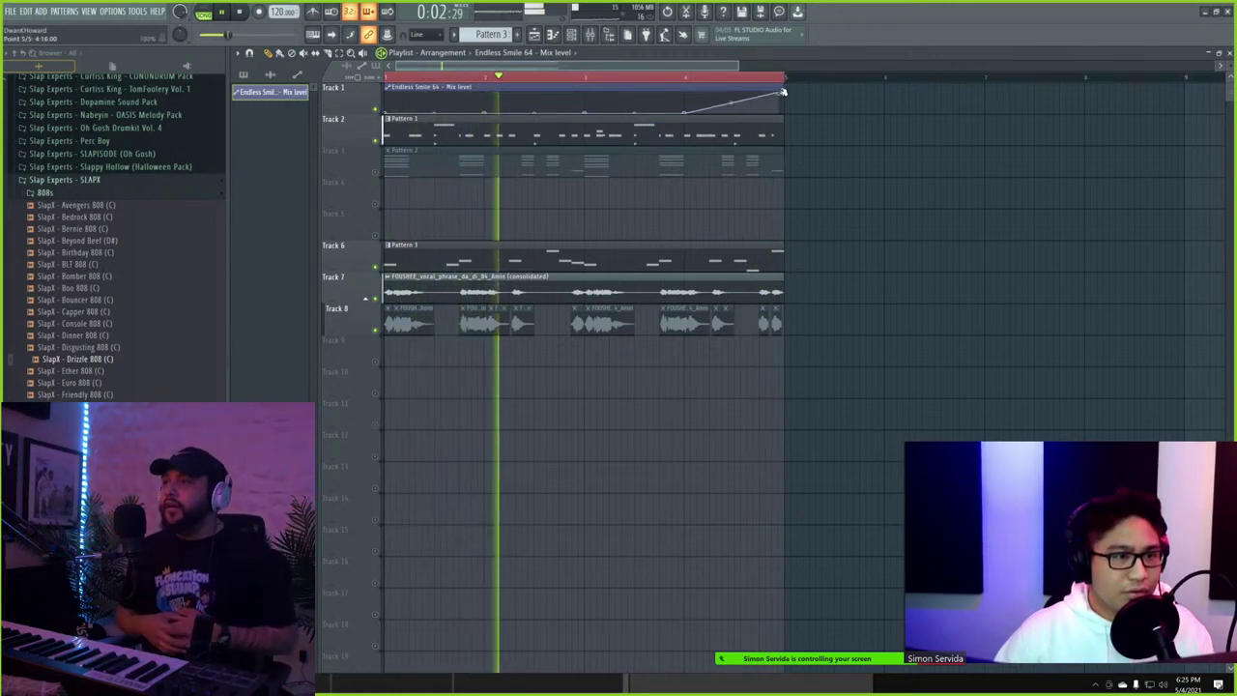
# - Add a second ramp to the Endless Smile mix-level automation, rising from bar 2 to full at bar 3 and dropping straight to zero
pyautogui.rightClick(585, 94)
pyautogui.moveTo(588, 91)
pyautogui.mouseDown()
pyautogui.moveTo(603, 106)
pyautogui.moveTo(588, 108)
pyautogui.moveTo(584, 94)
pyautogui.mouseUp()
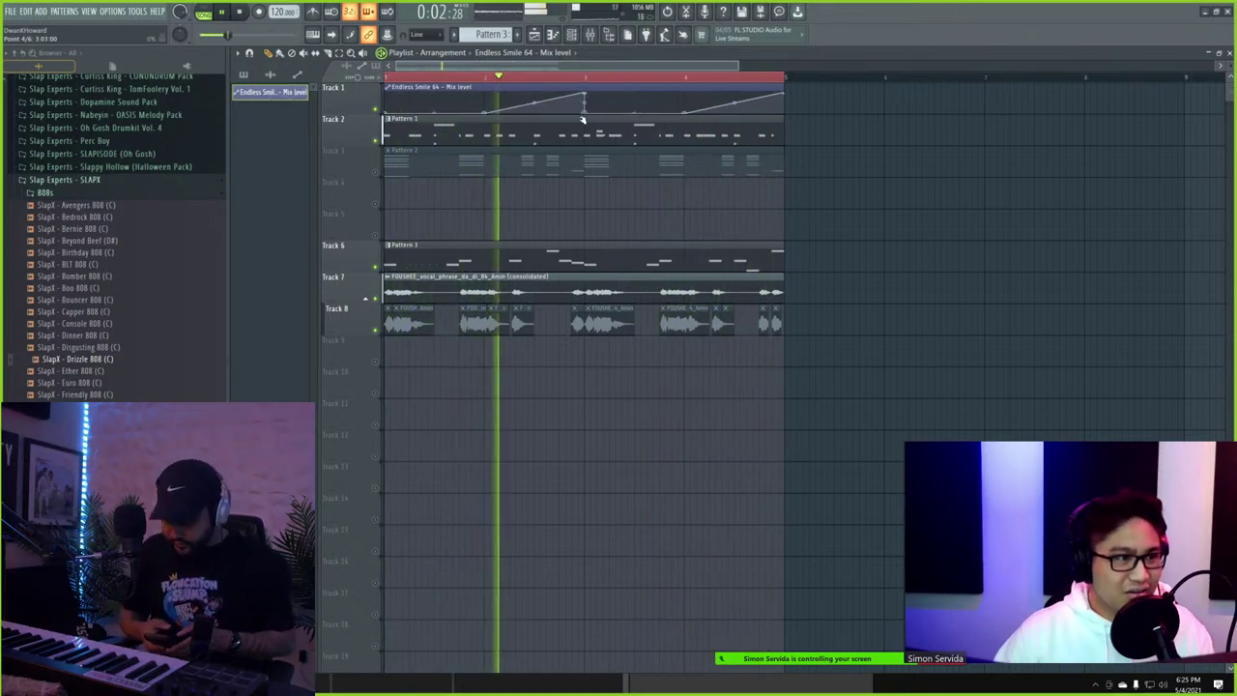
# - Set the consolidated vocal's channel pitch range to 12 semitones and its time-stretching mode to Stretch
pyautogui.doubleClick(520, 293)
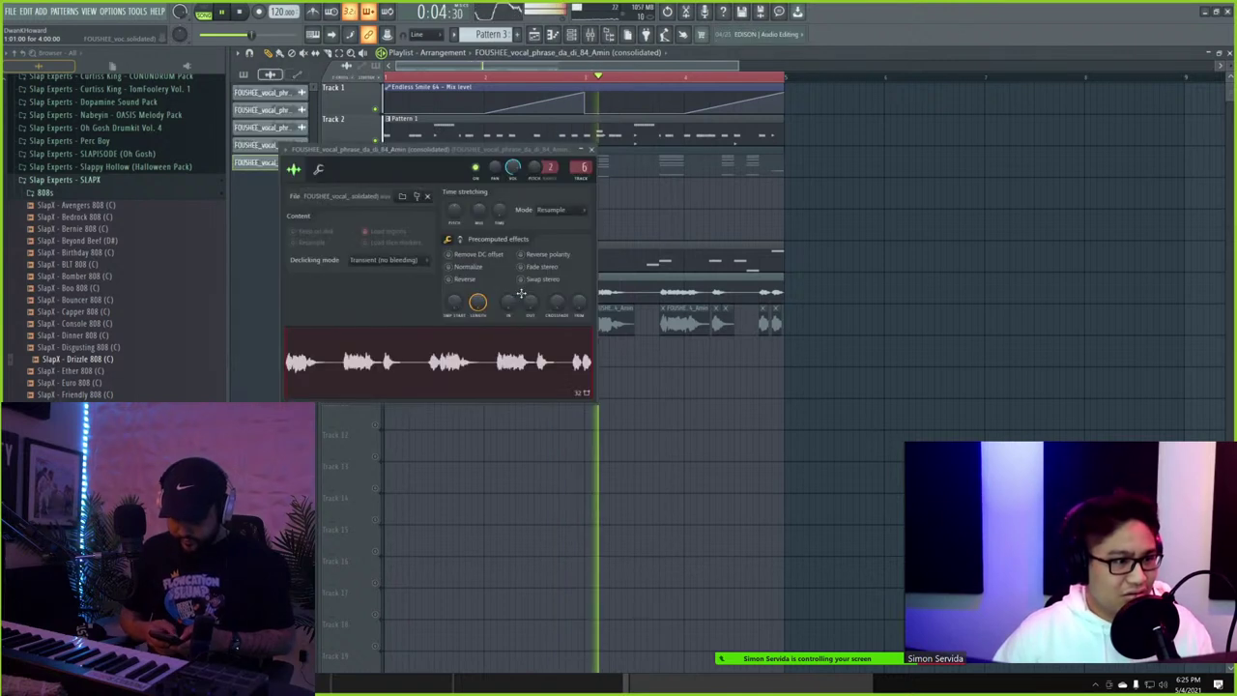
pyautogui.moveTo(550, 169); pyautogui.dragTo(550, 115)
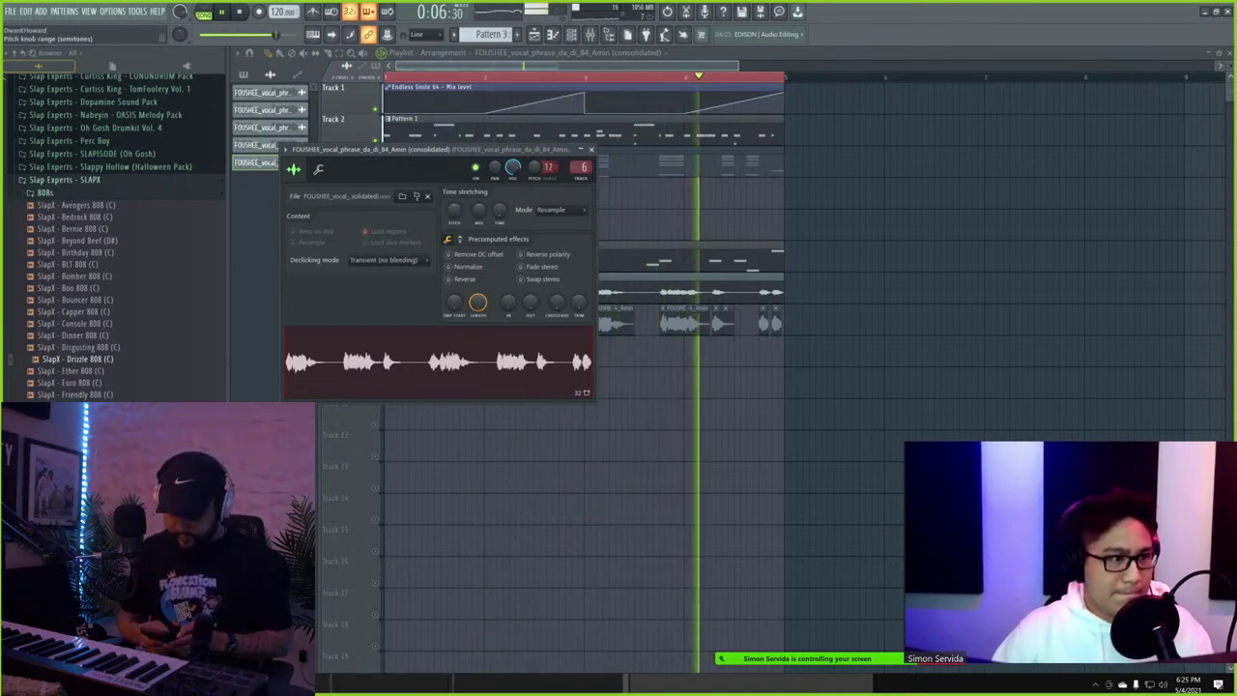
pyautogui.click(558, 209)
pyautogui.click(554, 242)
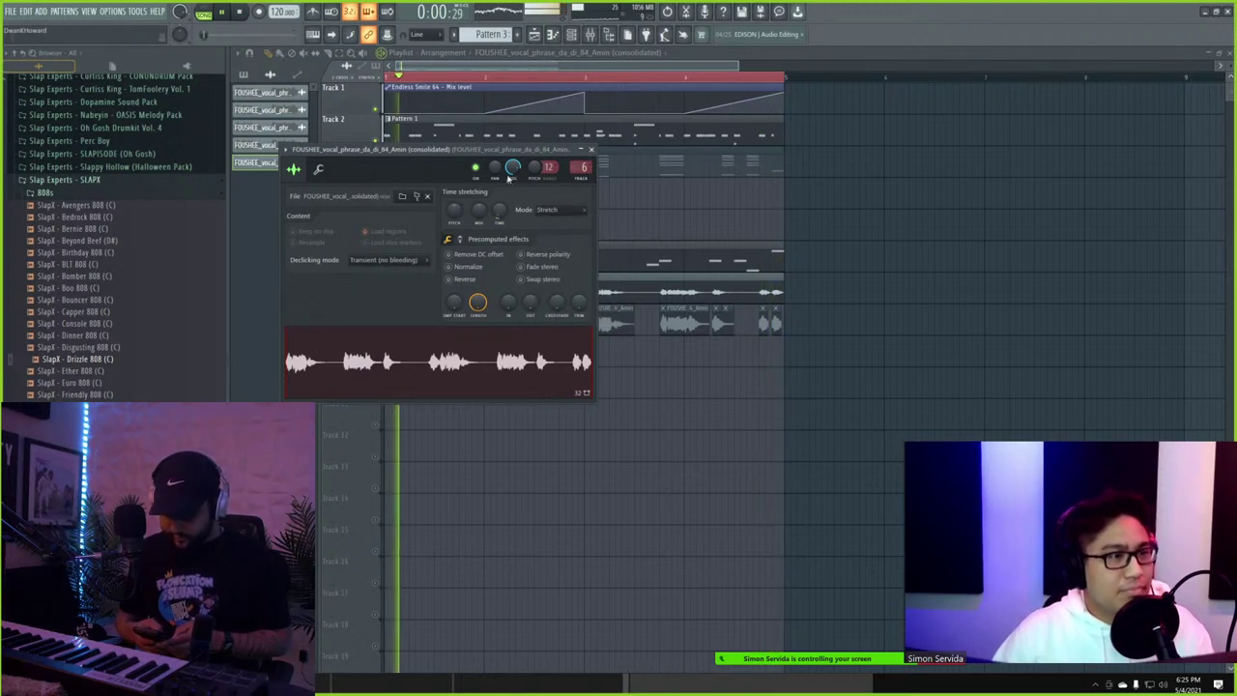
# - Try raising the consolidated vocal's channel pitch by 1200 cents, and reset it to its default
pyautogui.moveTo(534, 169); pyautogui.dragTo(535, 108)
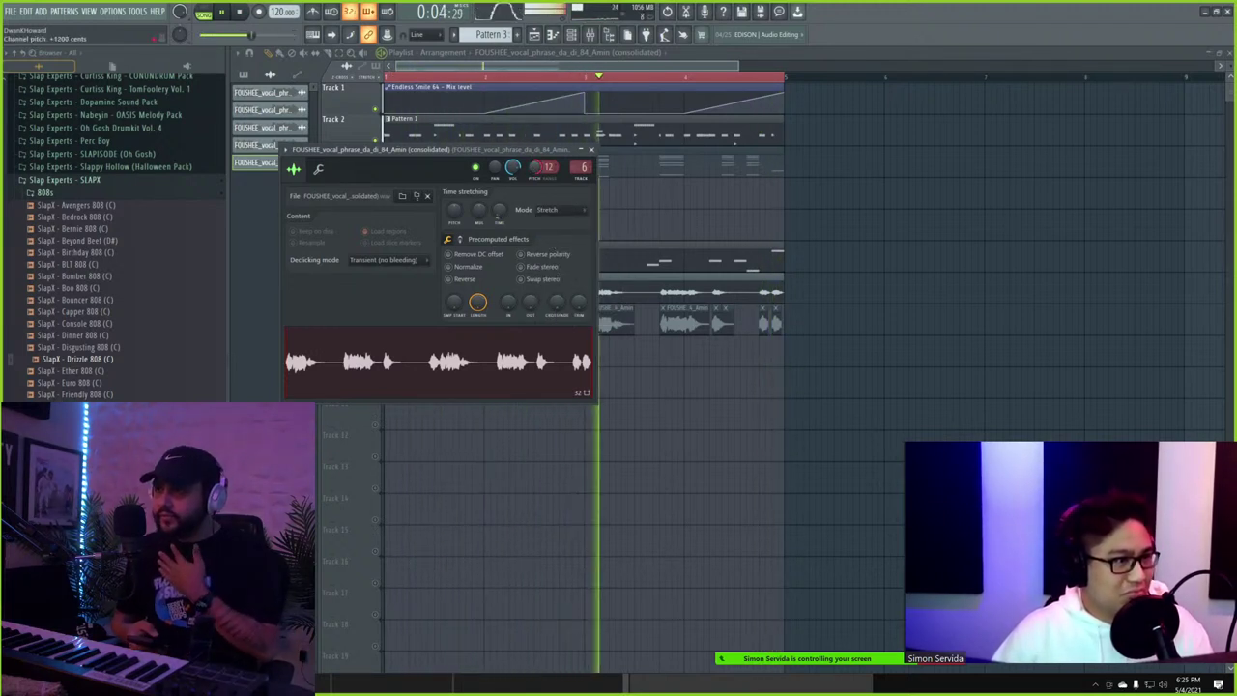
pyautogui.rightClick(537, 169)
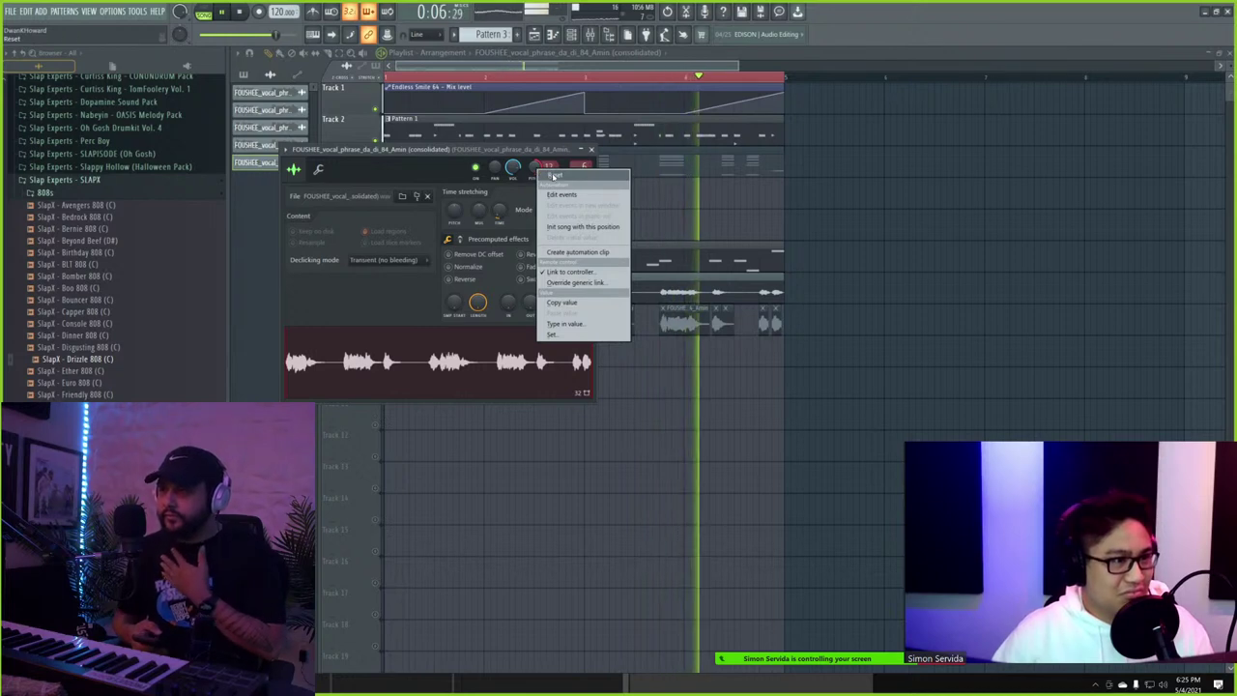
pyautogui.click(553, 176)
# - Load Little AlterBoy on the vocal's mixer track and move it to the first slot, ahead of Endless Smile
pyautogui.rightClick(974, 322)
pyautogui.press('F9')
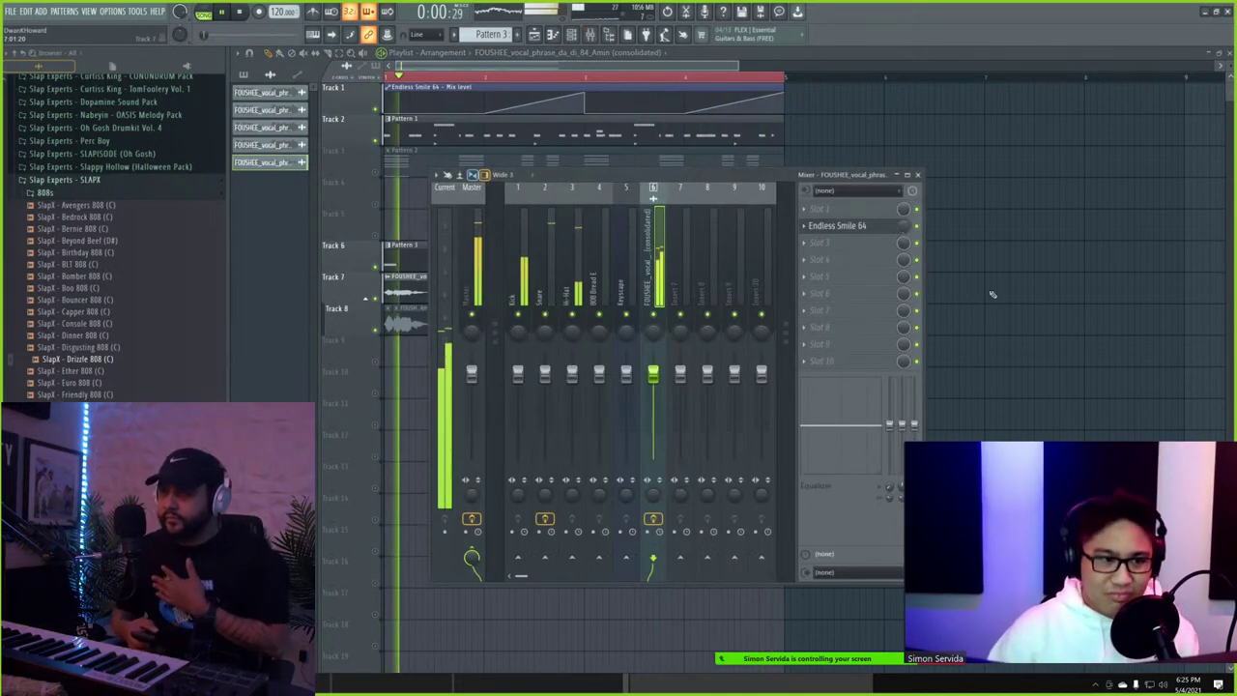
pyautogui.click(823, 243)
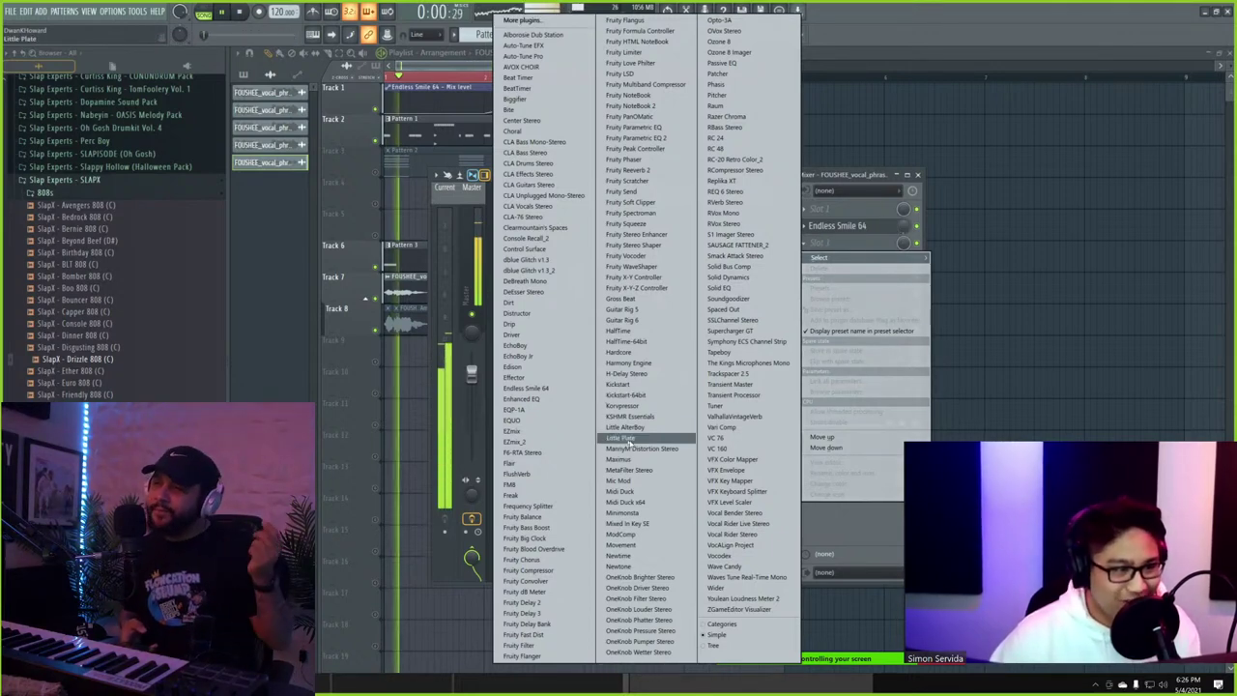
pyautogui.click(633, 427)
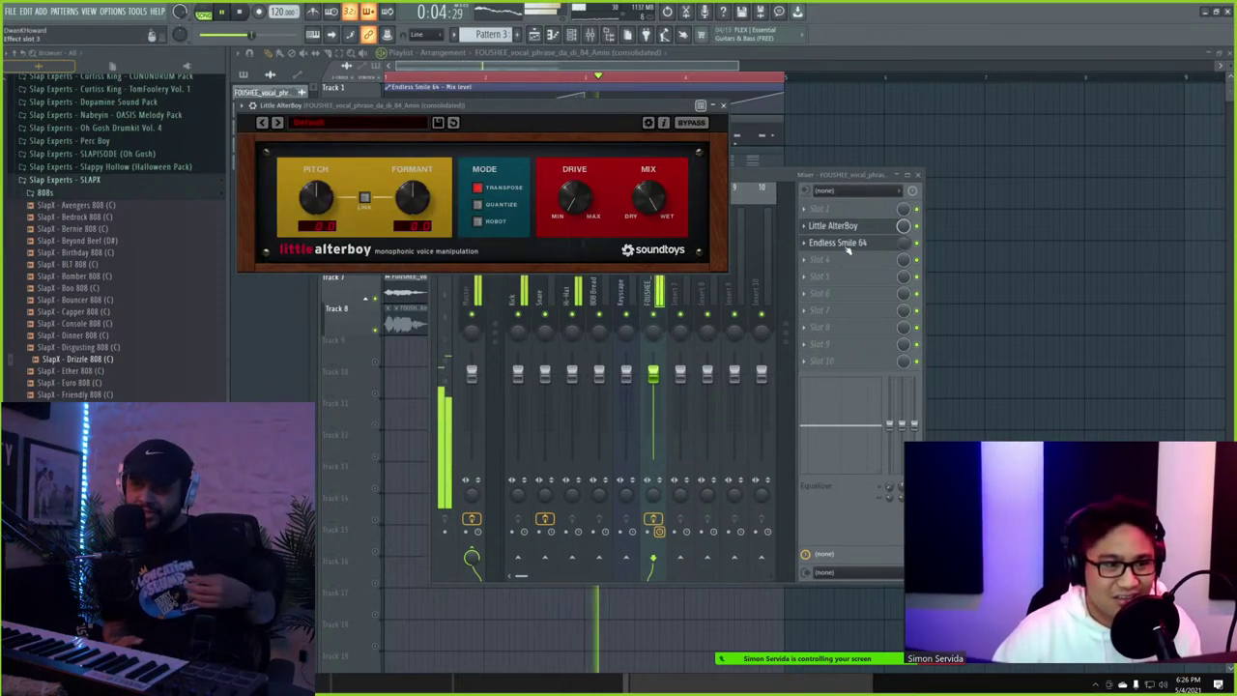
pyautogui.scroll(1, 853, 231)
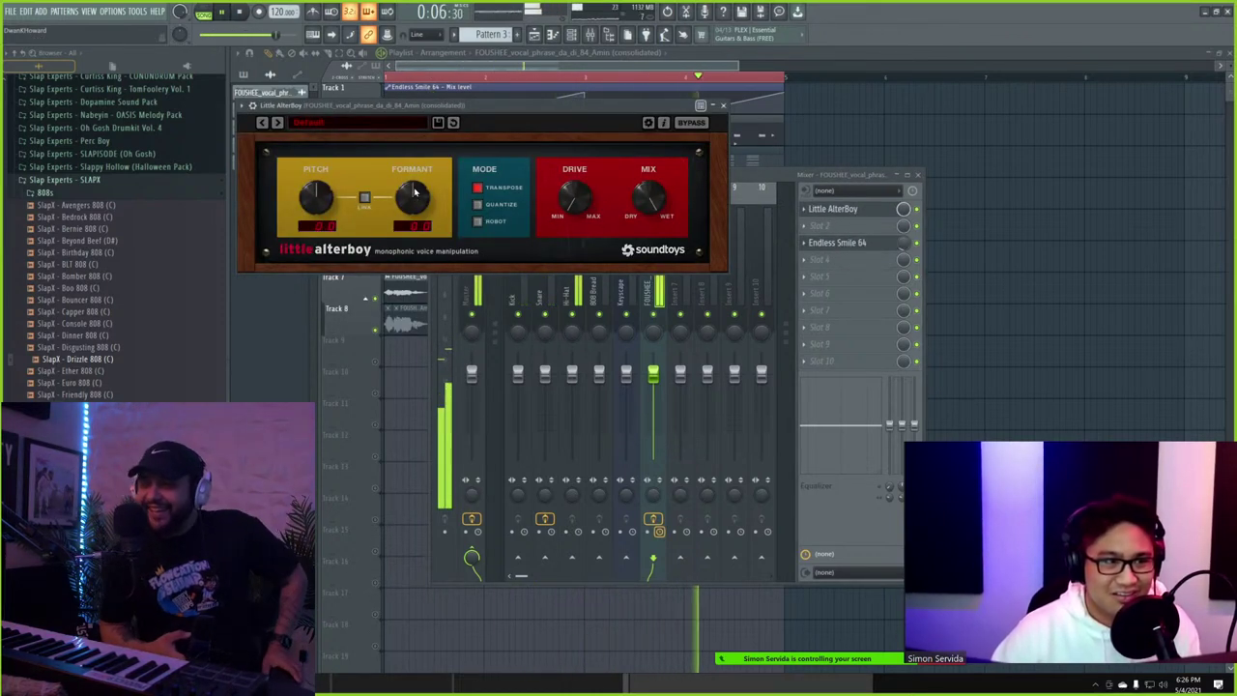
# - Try different formant settings in Little AlterBoy on the vocal, and delete the plugin from the mixer track
pyautogui.moveTo(406, 235); pyautogui.dragTo(416, 262)
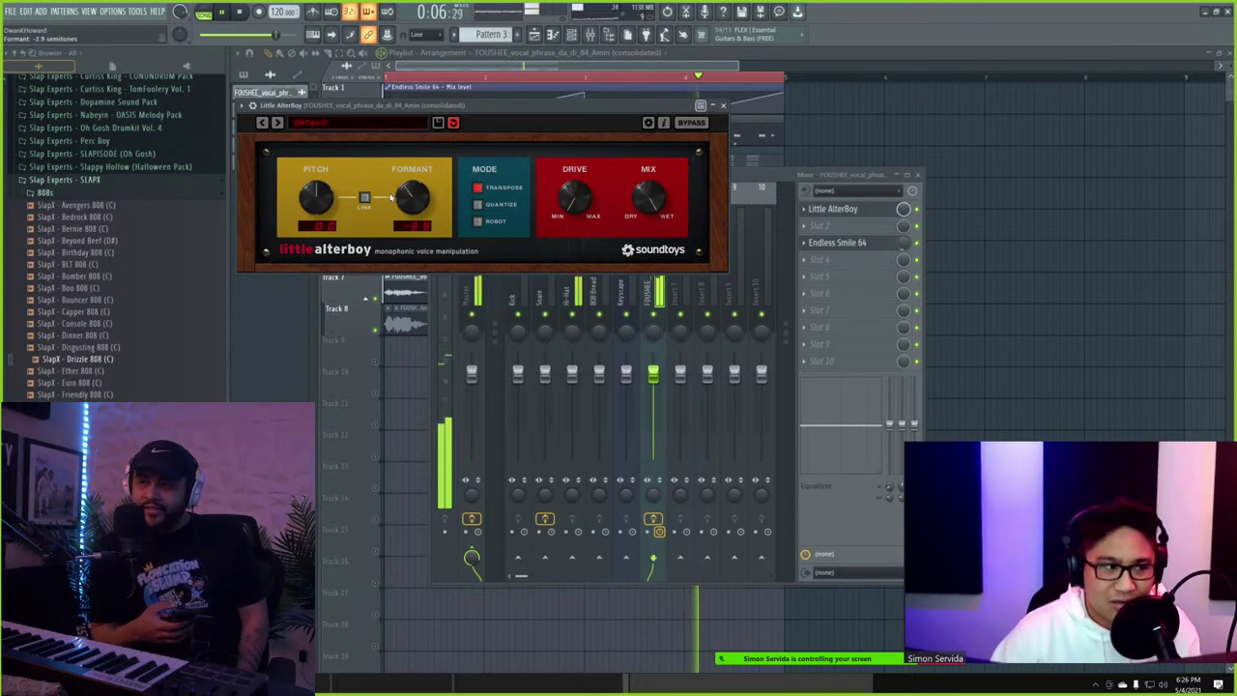
pyautogui.moveTo(571, 175); pyautogui.dragTo(565, 106)
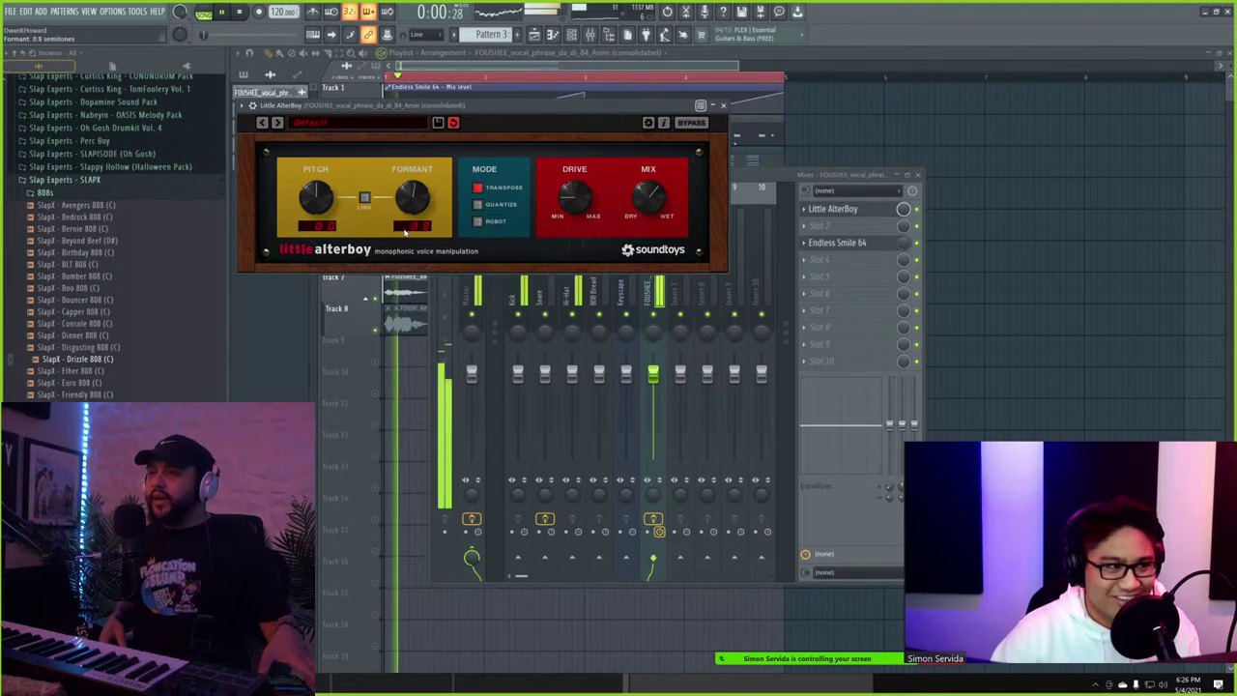
pyautogui.rightClick(833, 234)
pyautogui.click(918, 254)
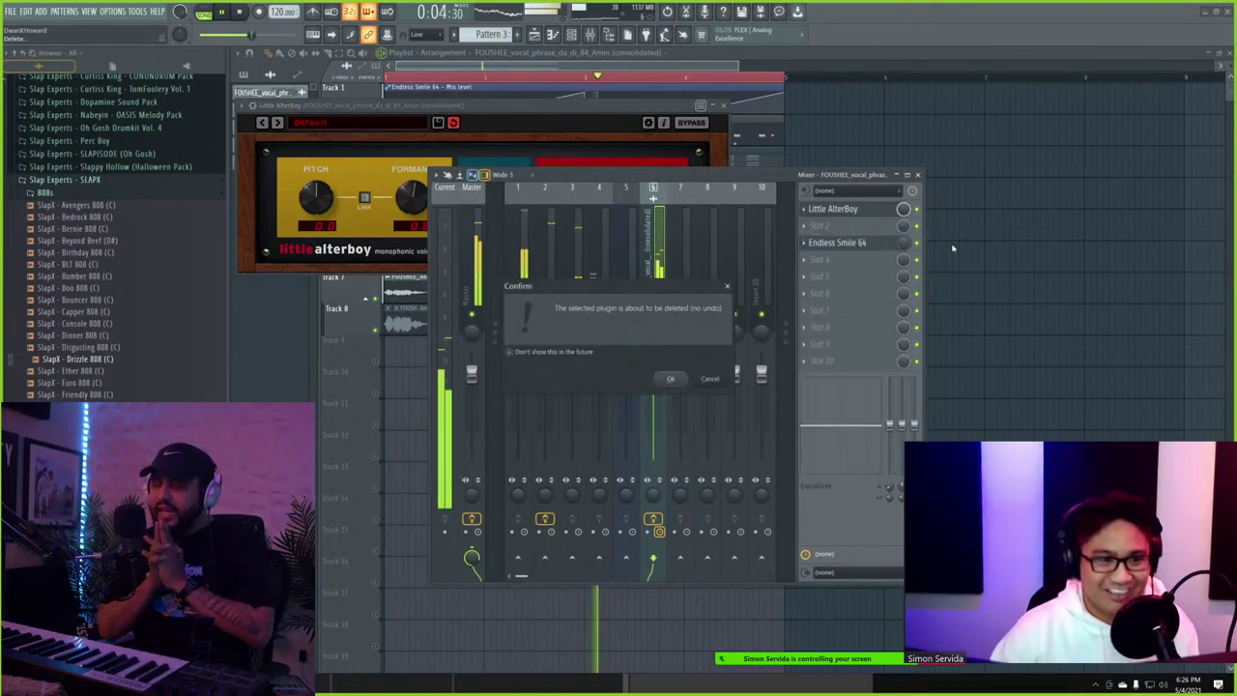
pyautogui.click(670, 378)
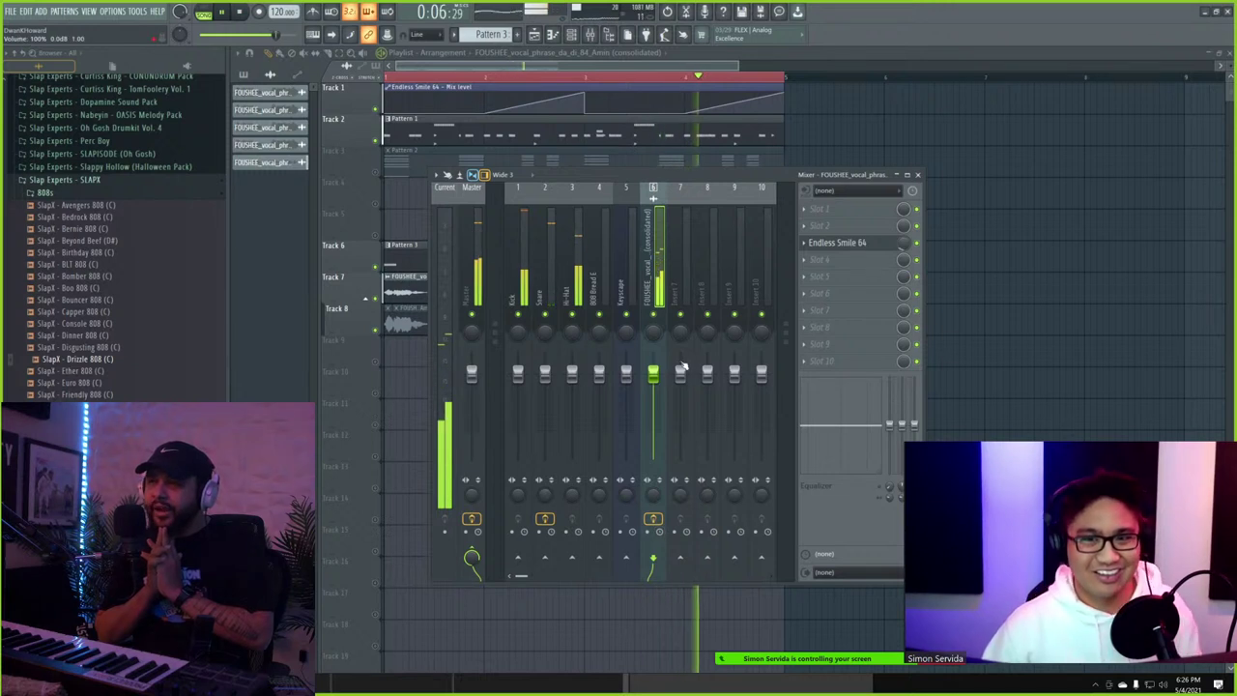
# - Restart playback with only the consolidated vocal on Track 7 soloed, and check its mixer track
pyautogui.click(244, 11)
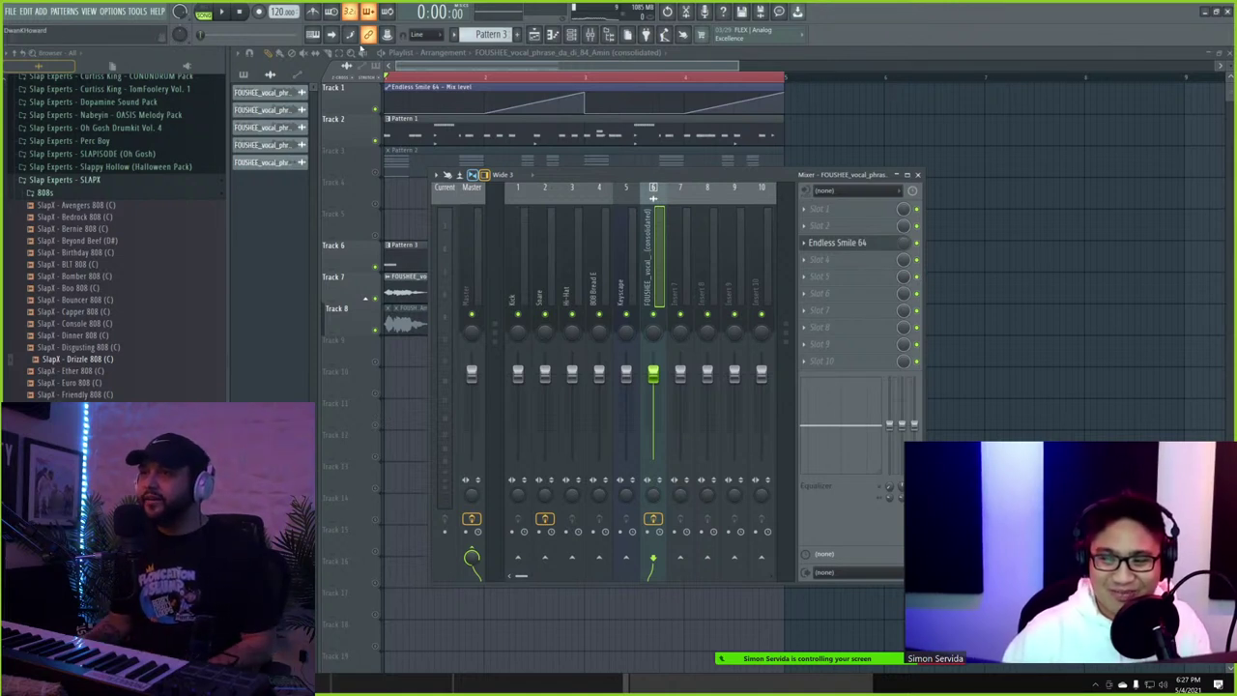
pyautogui.click(342, 53)
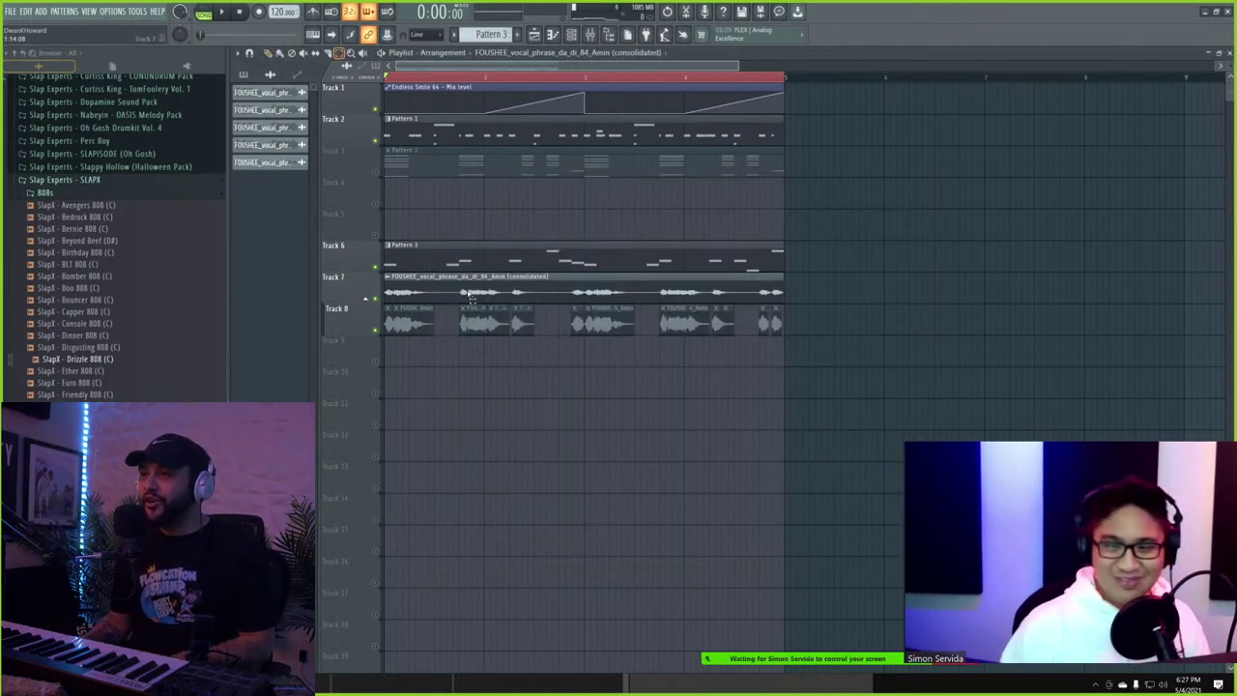
pyautogui.click(573, 38)
pyautogui.click(573, 37)
pyautogui.press('space')
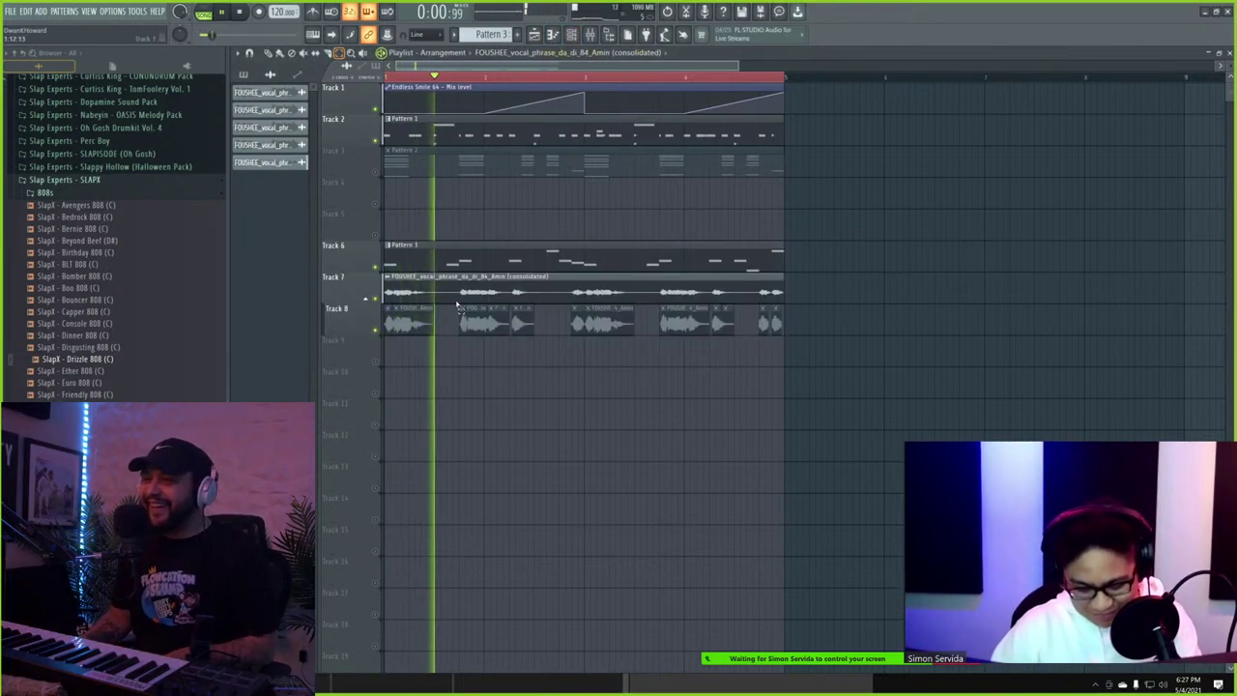
pyautogui.rightClick(375, 299)
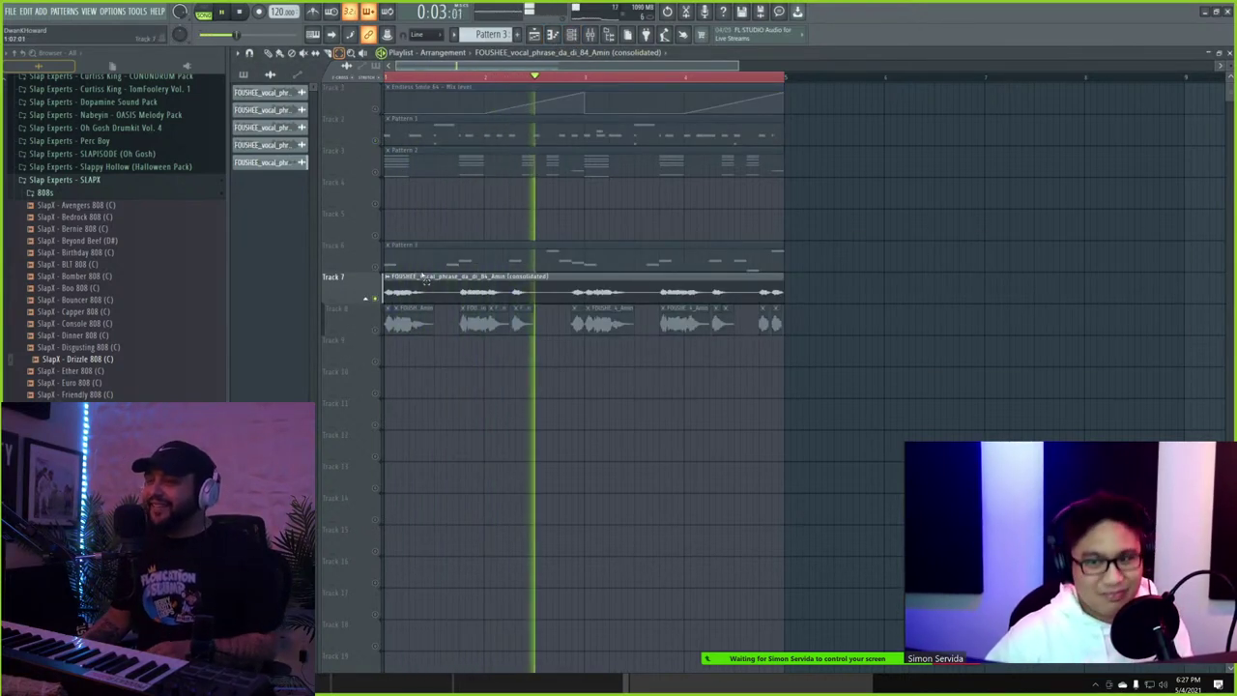
pyautogui.click(590, 35)
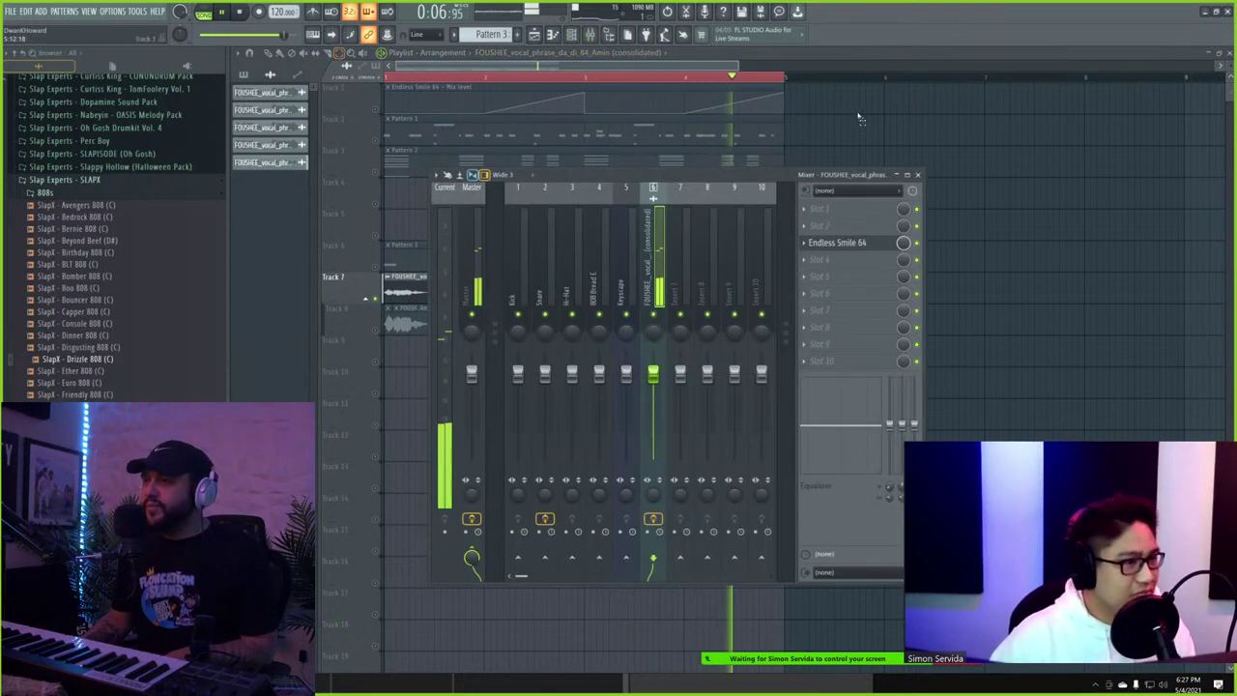
pyautogui.press('F9')
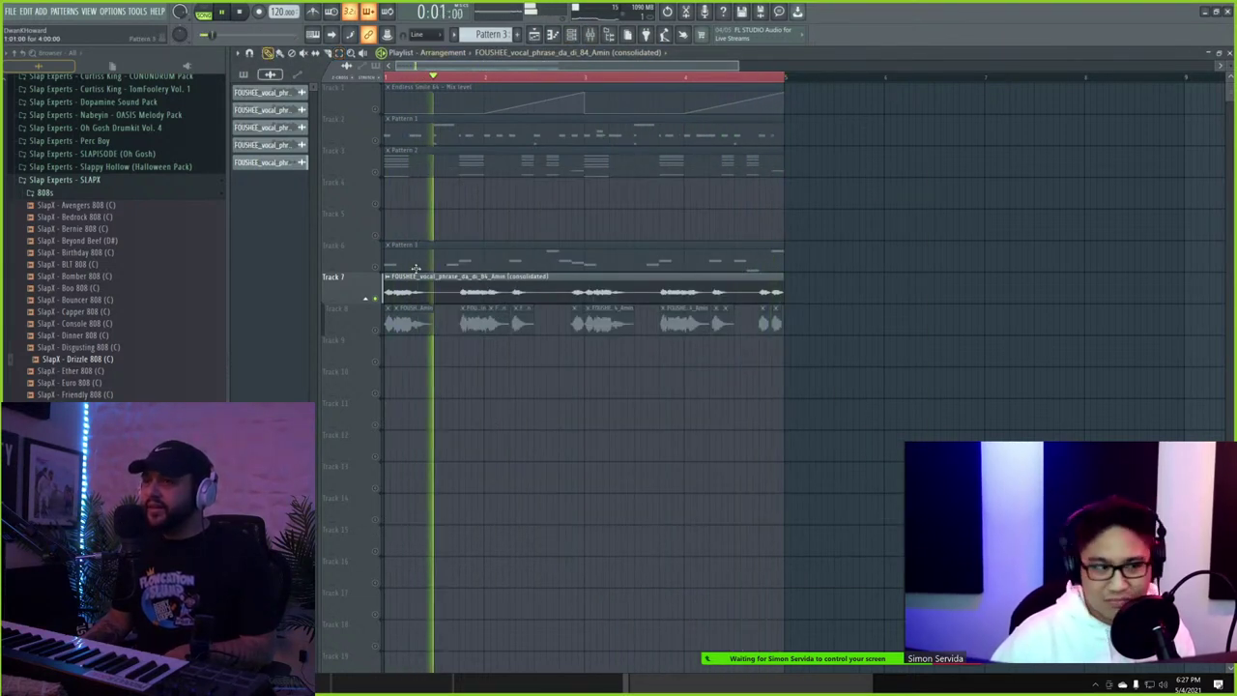
# - Duplicate the consolidated vocal clip to bar 5 on Track 7 and make the copy unique
pyautogui.moveTo(429, 281); pyautogui.dragTo(828, 283)
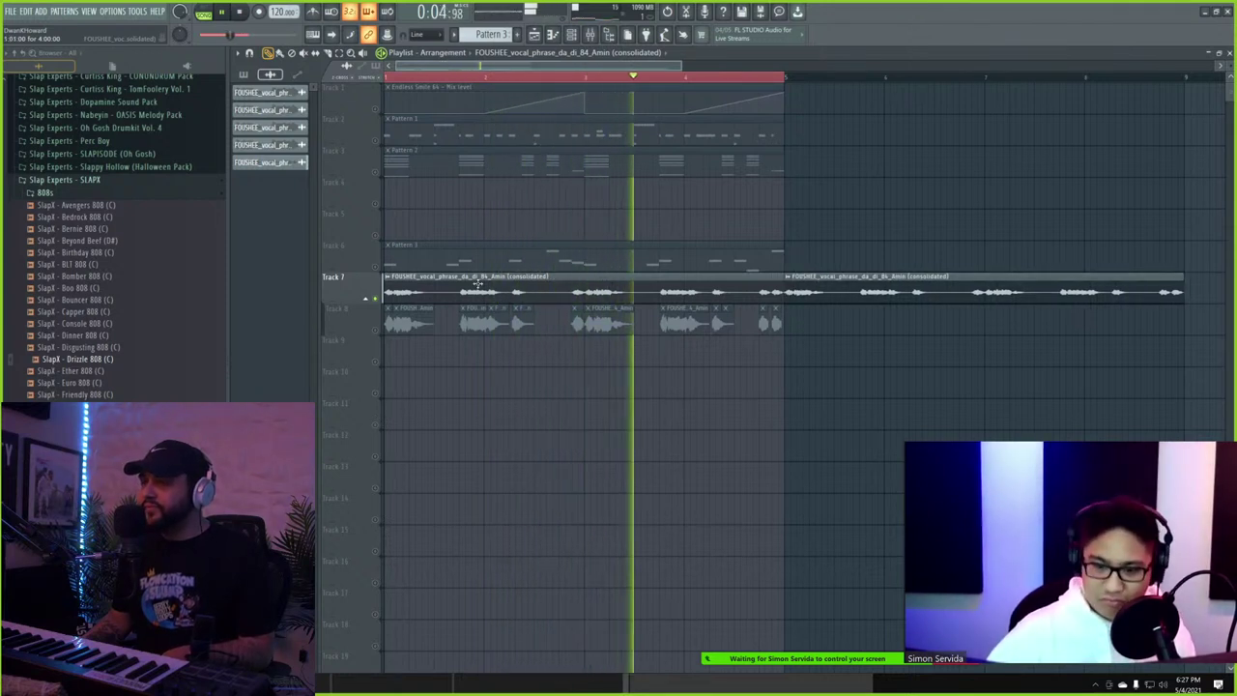
pyautogui.rightClick(787, 283)
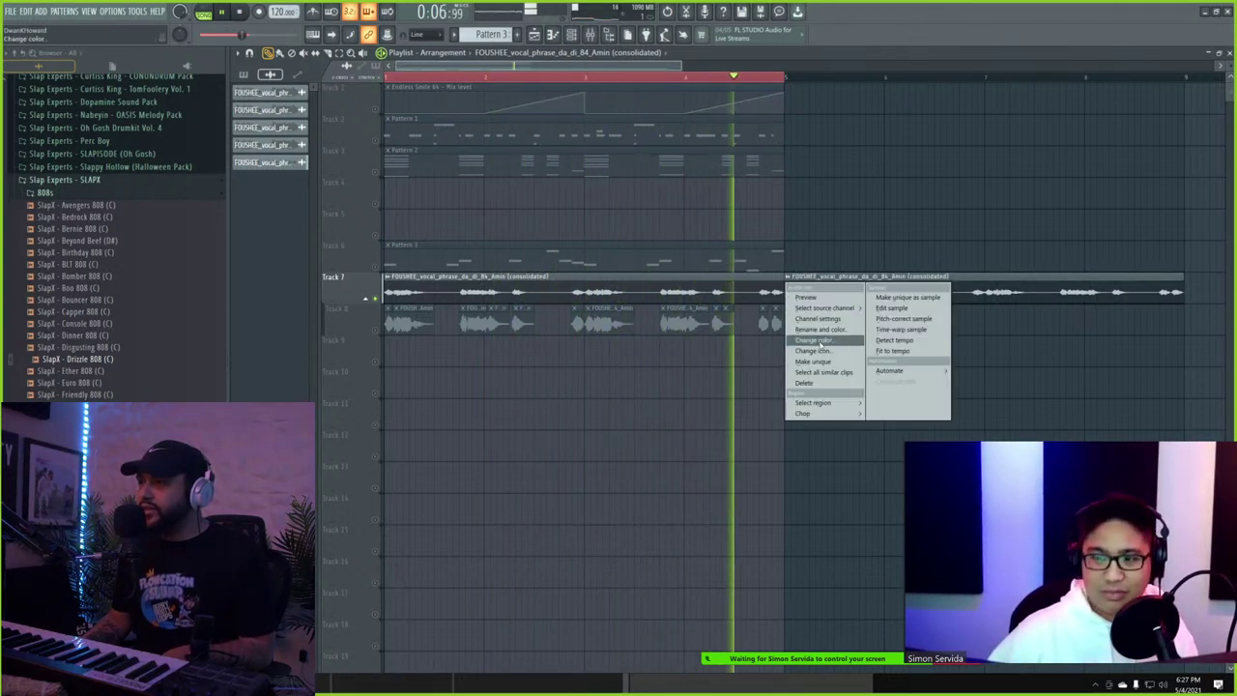
pyautogui.click(813, 361)
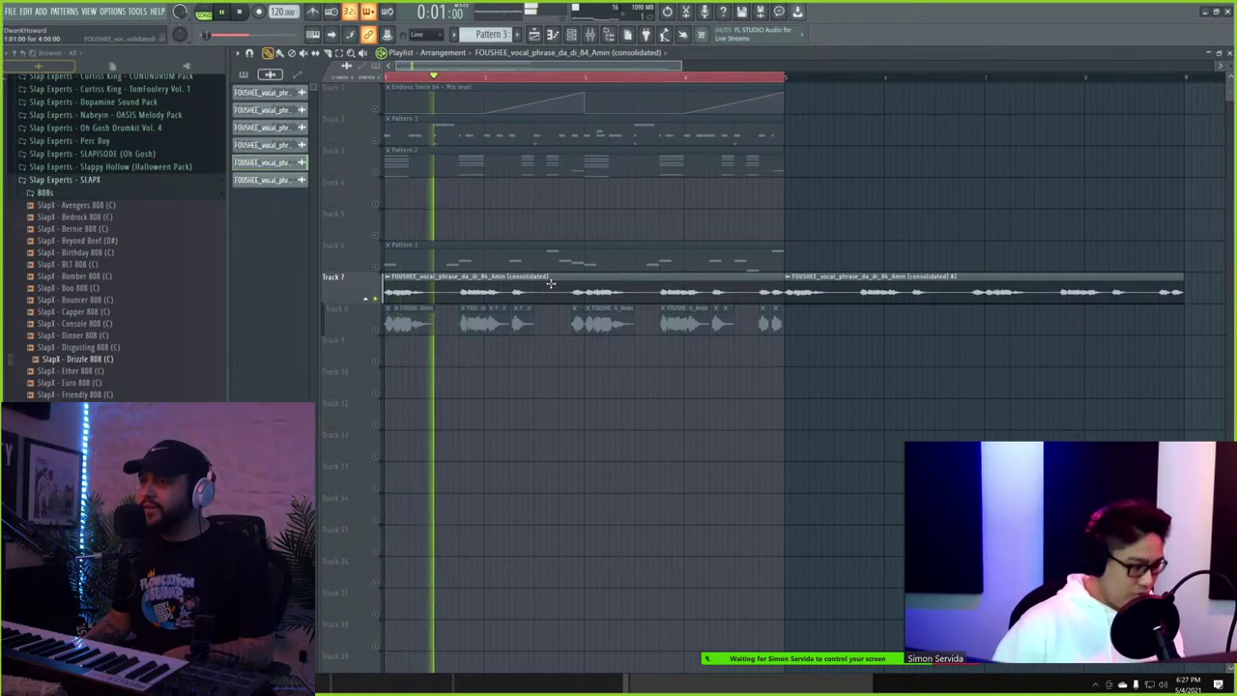
# - Check the original vocal's channel settings and Endless Smile, and try shifting the unique copy's time-stretching pitch to -700 cents
pyautogui.doubleClick(551, 283)
pyautogui.click(590, 35)
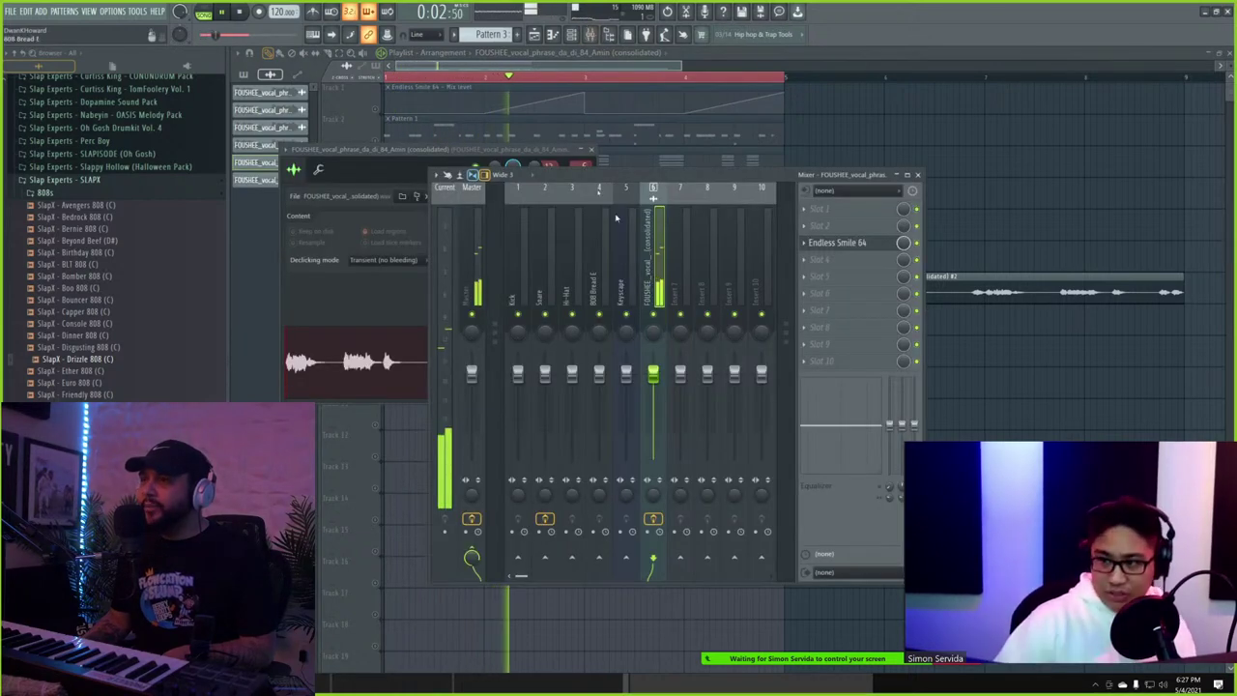
pyautogui.click(843, 242)
pyautogui.click(845, 175)
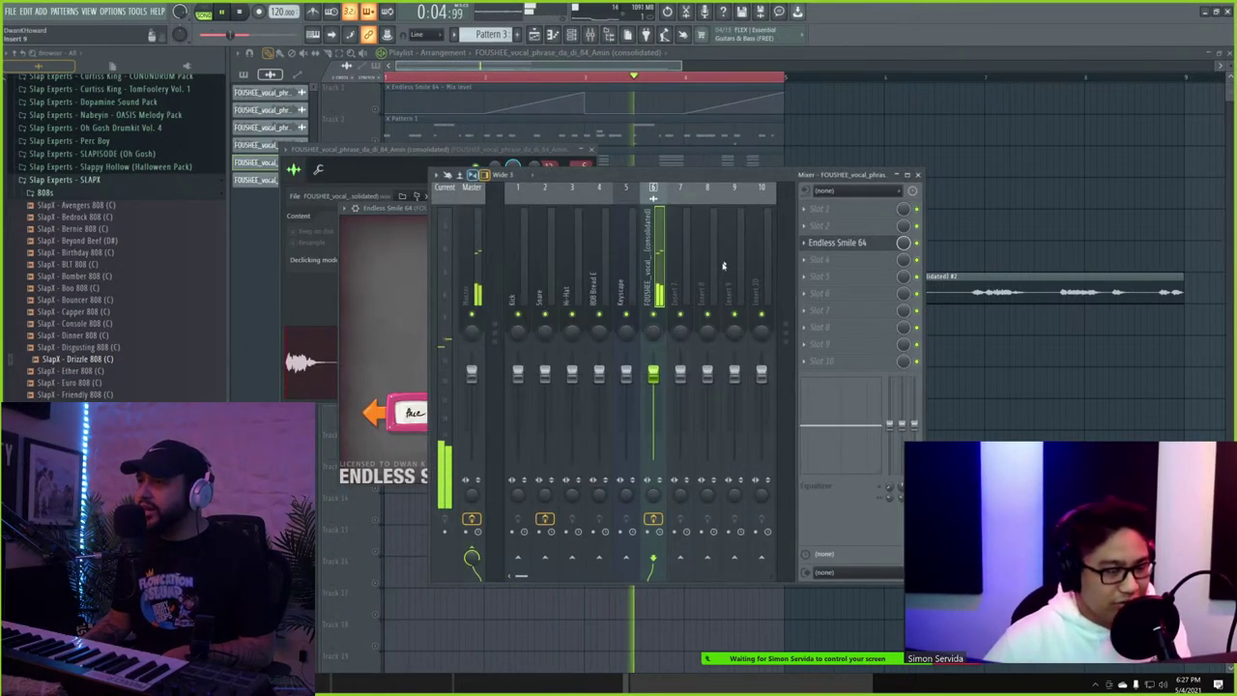
pyautogui.press('F12')
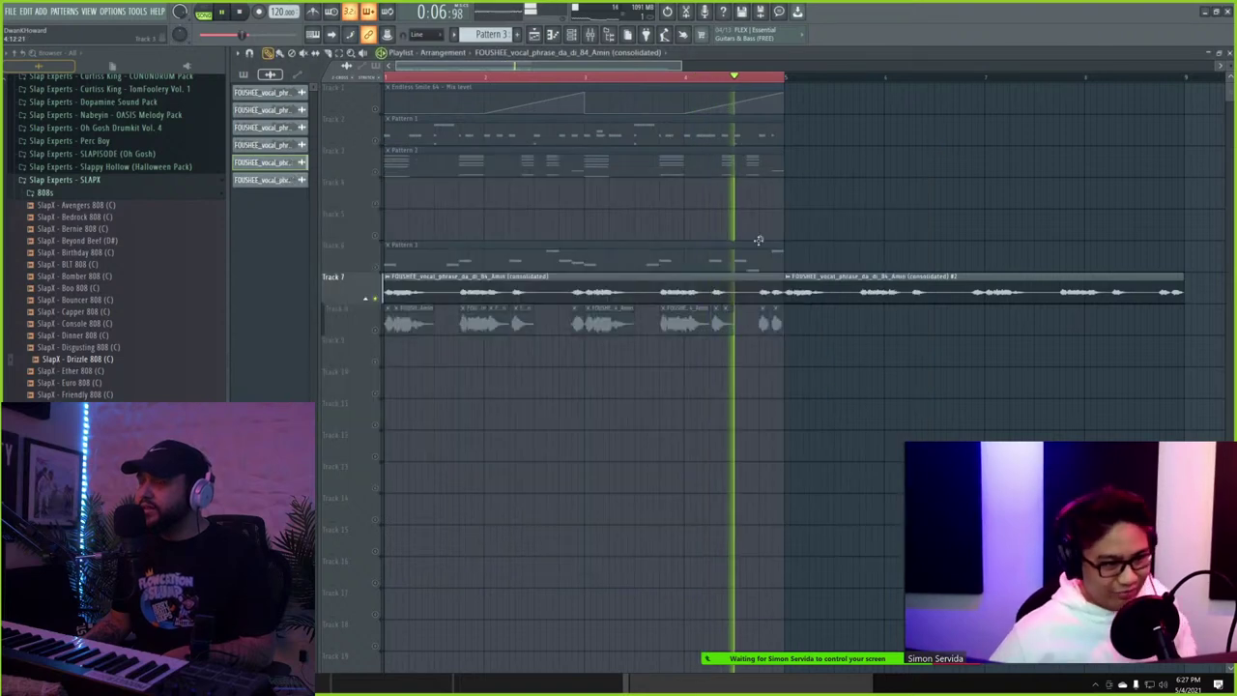
pyautogui.doubleClick(810, 283)
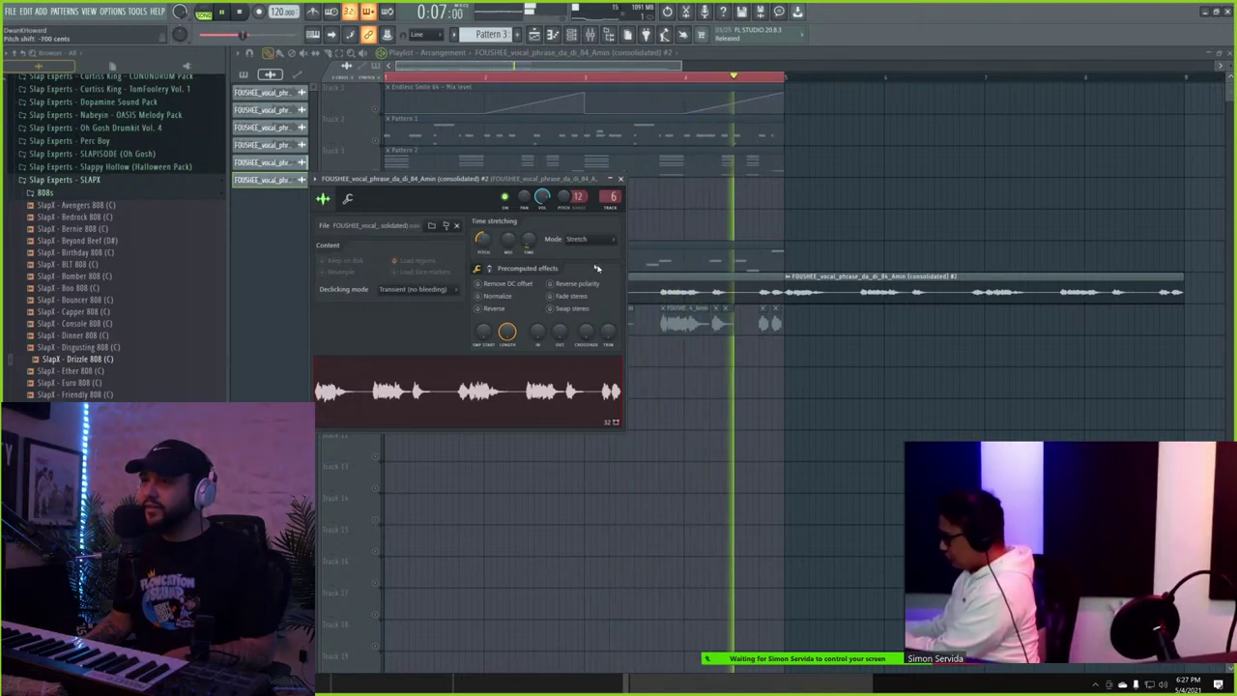
pyautogui.press('Escape')
# - Move the unique vocal copy to bar 1 on Track 11 and solo that track
pyautogui.click(375, 299)
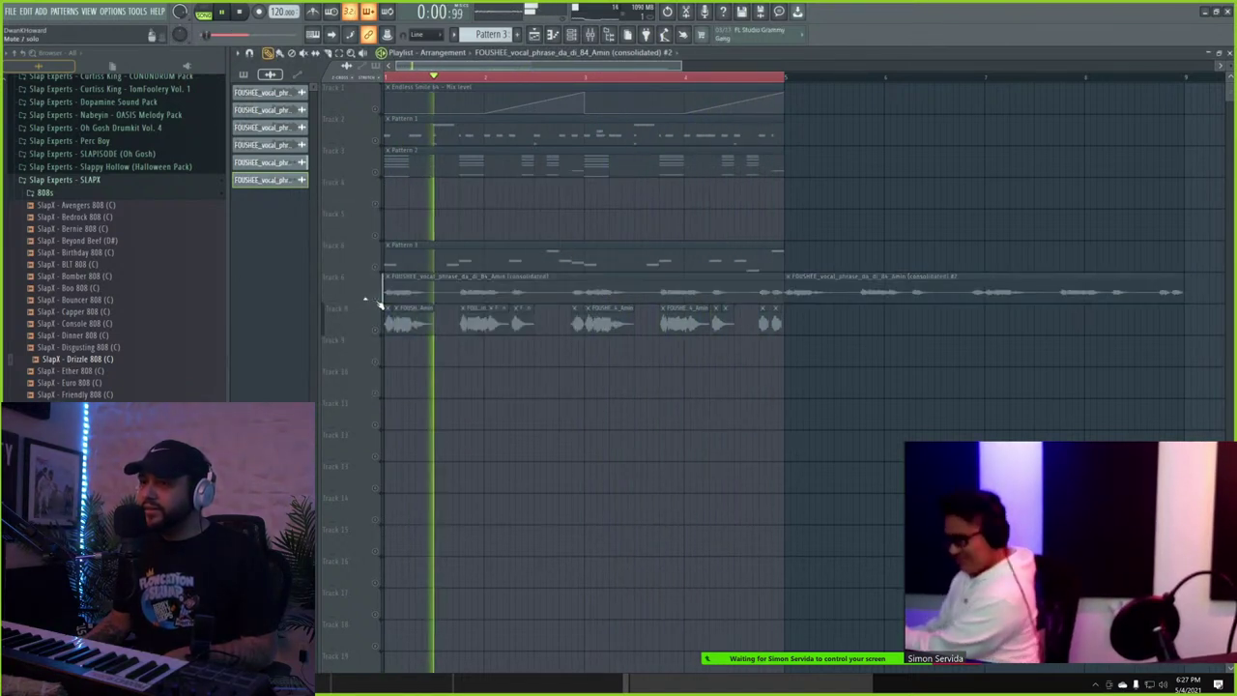
pyautogui.moveTo(836, 294); pyautogui.dragTo(435, 420)
pyautogui.click(375, 424)
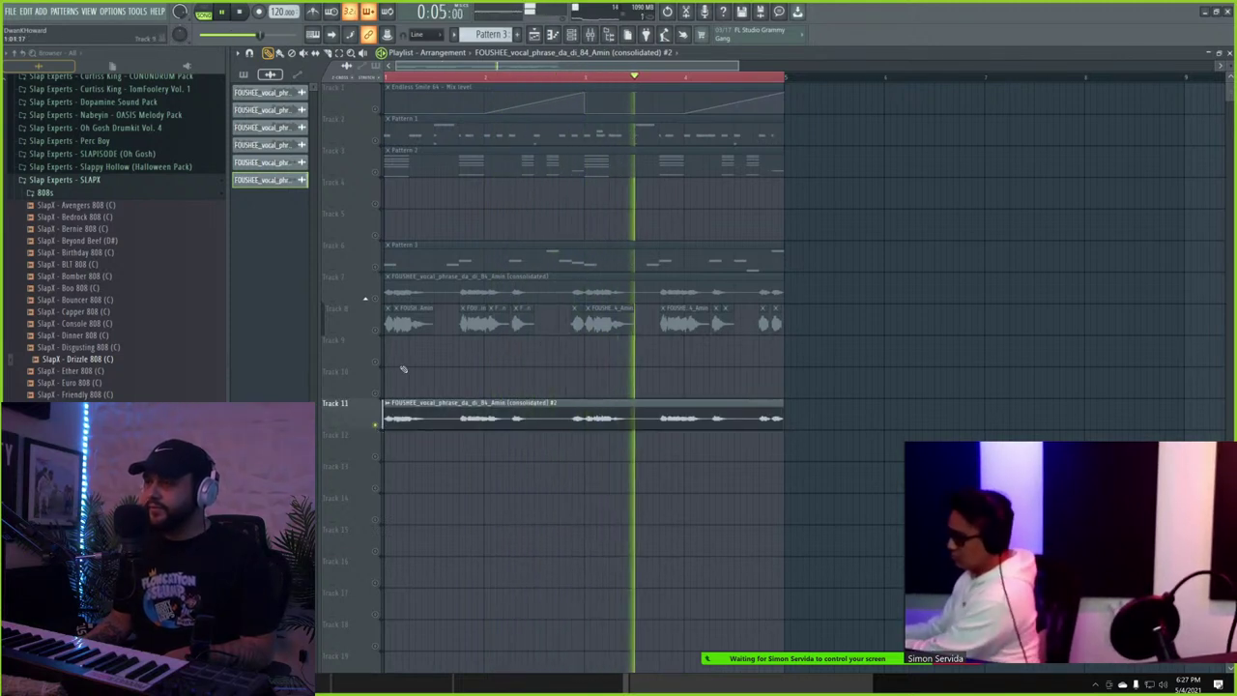
# - Try a time-stretching pitch shift of -500 cents on the Track 11 vocal copy, and reset it
pyautogui.doubleClick(426, 421)
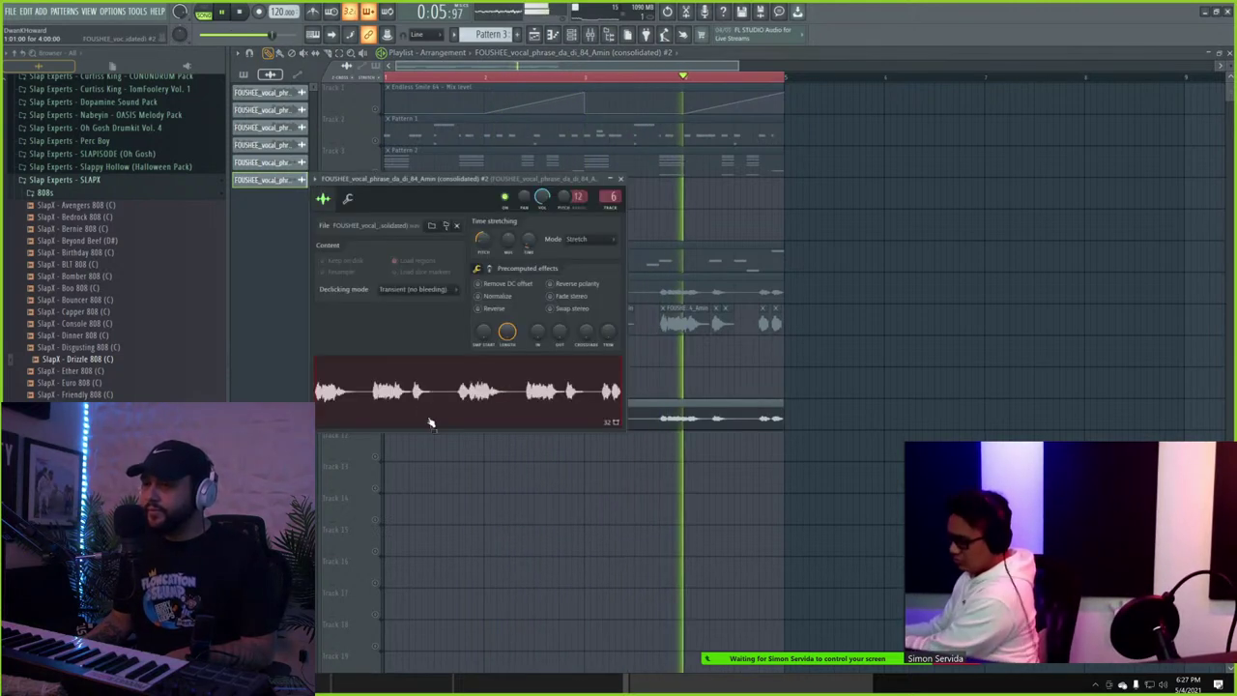
pyautogui.rightClick(485, 236)
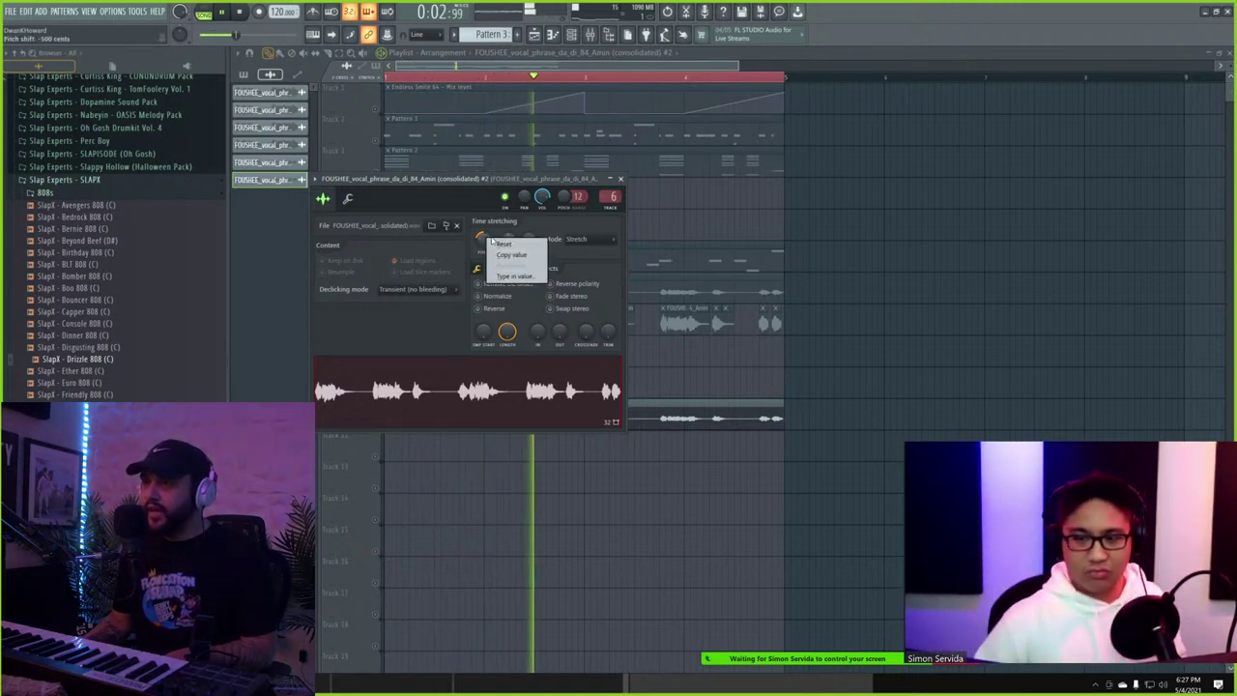
pyautogui.click(497, 243)
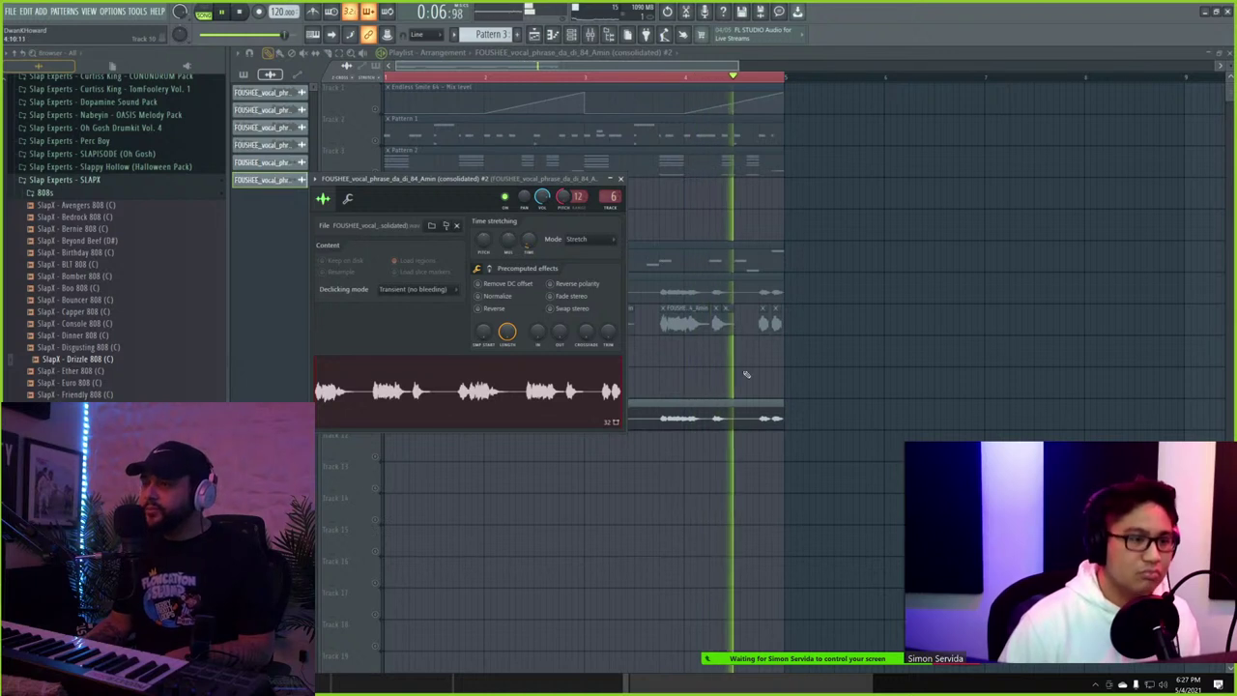
pyautogui.press('Escape')
# - Place the unique vocal copy at bar 5 on Track 7 behind the original clip, and extend the loop region over bars 1 to 8
pyautogui.moveTo(501, 415); pyautogui.dragTo(894, 436)
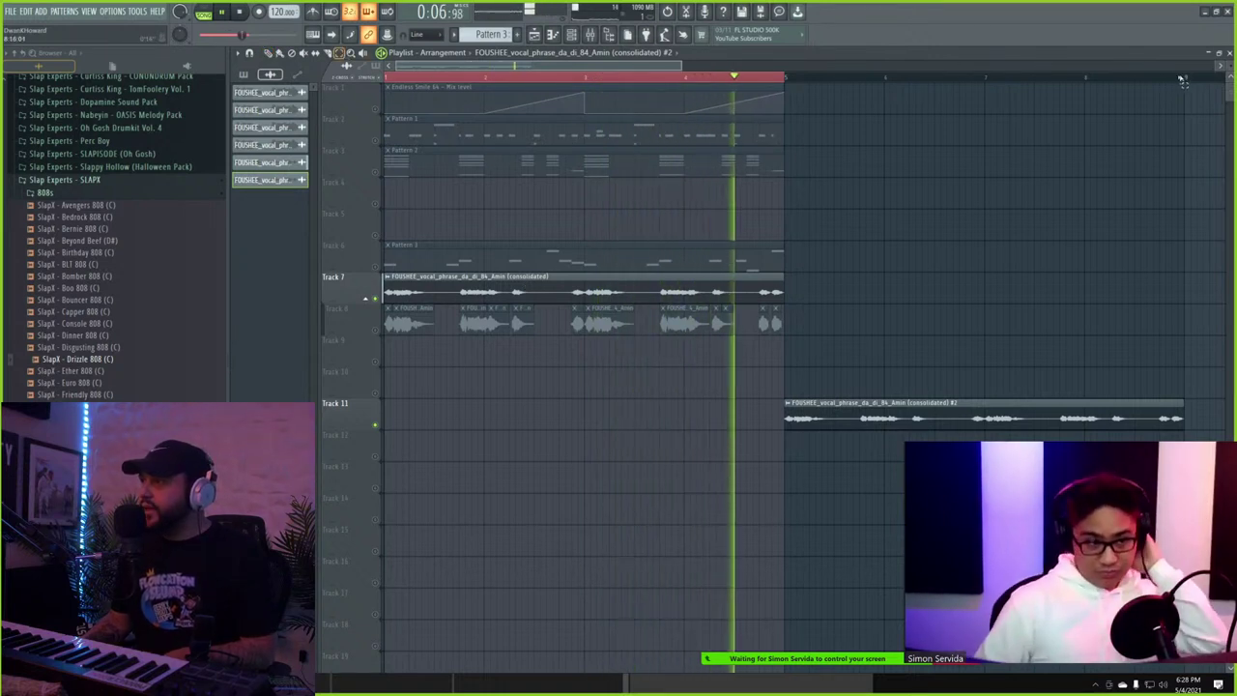
pyautogui.hotkey('ctrl', 'a')
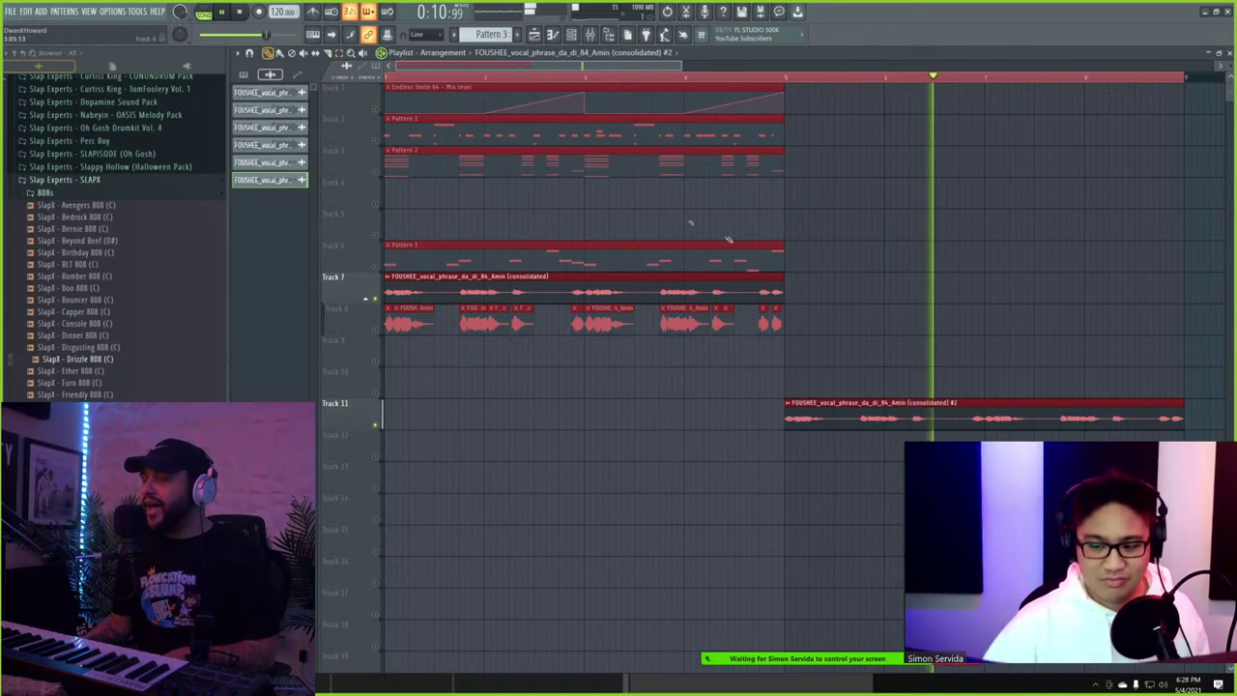
pyautogui.click(862, 292)
pyautogui.moveTo(835, 414); pyautogui.dragTo(829, 288)
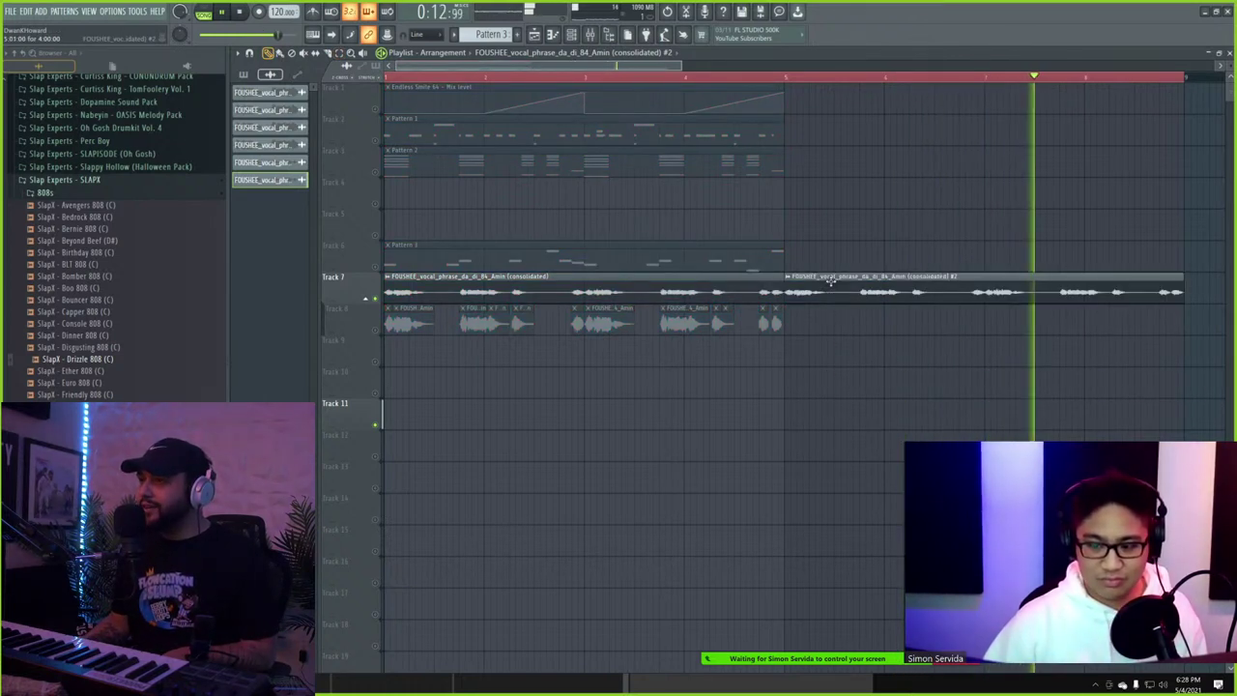
# - Place a second Pattern 2 clip at bar 5 on Track 3, and unmute that track
pyautogui.rightClick(423, 169)
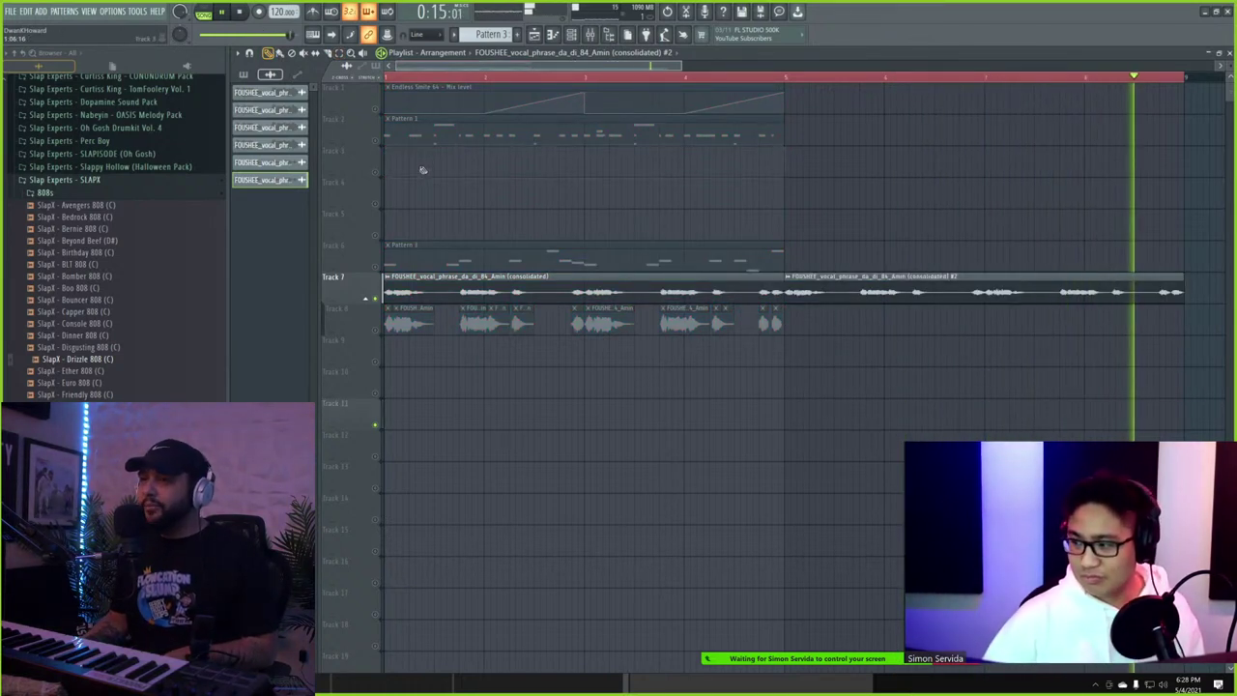
pyautogui.hotkey('ctrl', 'z')
pyautogui.click(423, 156)
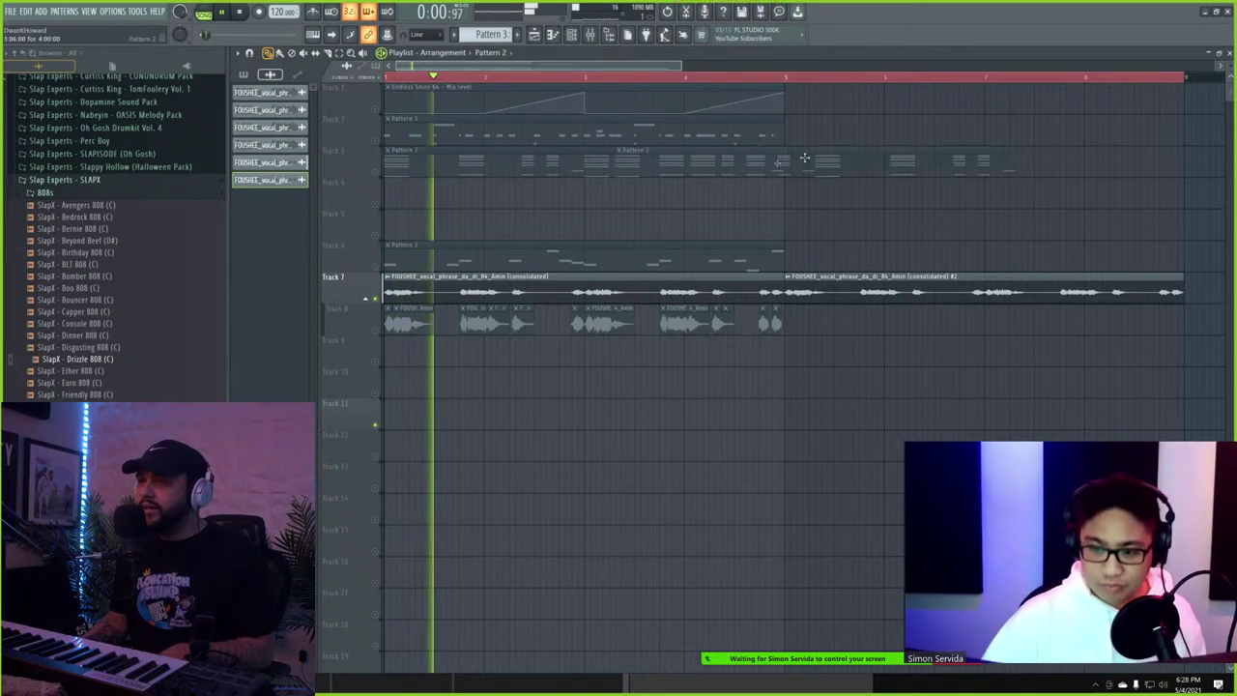
pyautogui.click(810, 157)
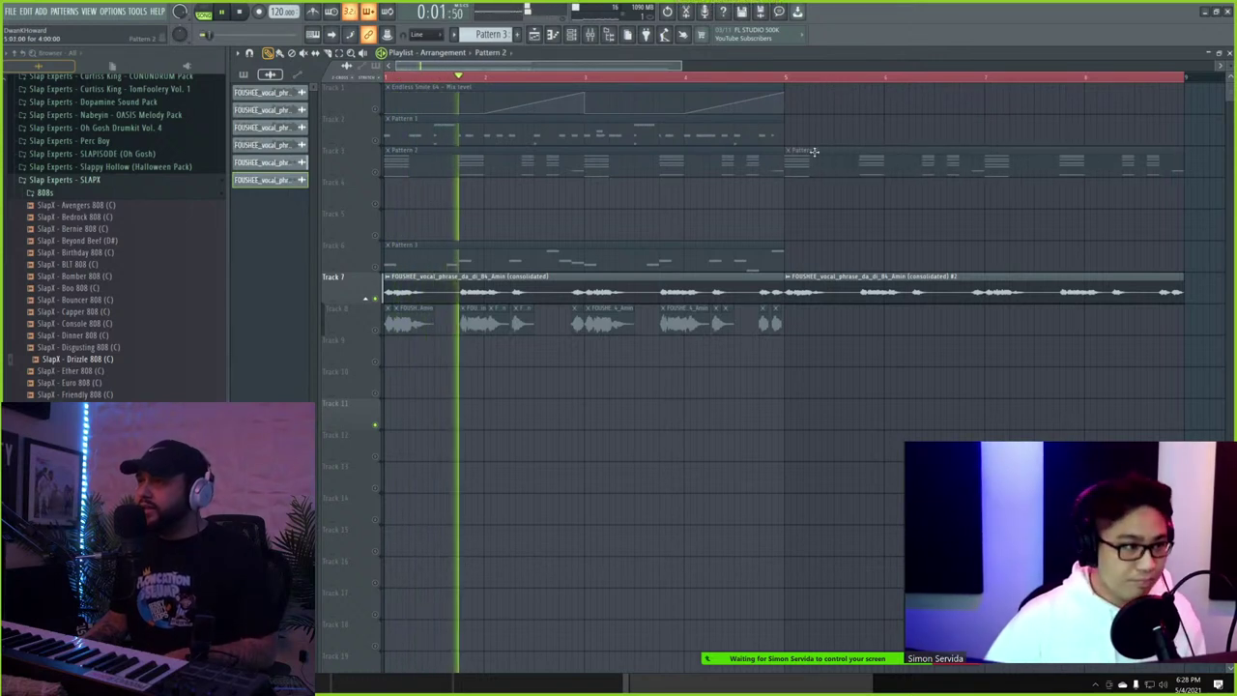
pyautogui.click(378, 175)
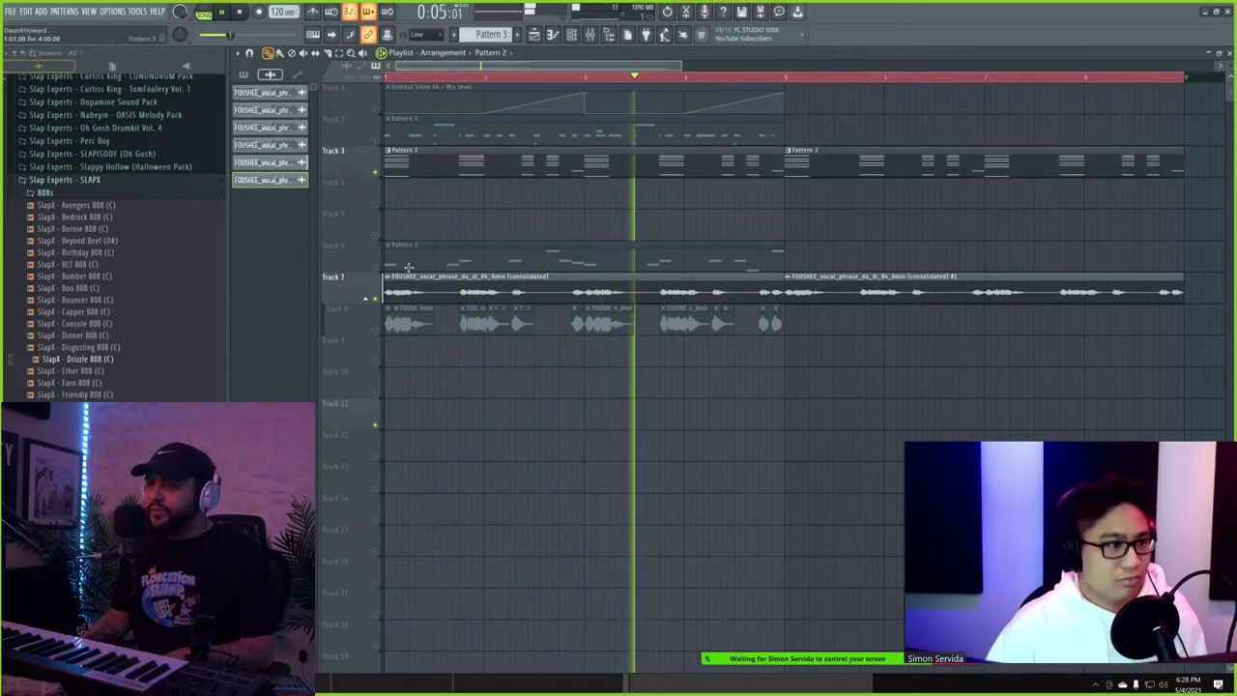
# - Place a second Pattern 3 clip at bar 5 on Track 6, unmute that track, and make the new clip a unique pattern
pyautogui.click(818, 257)
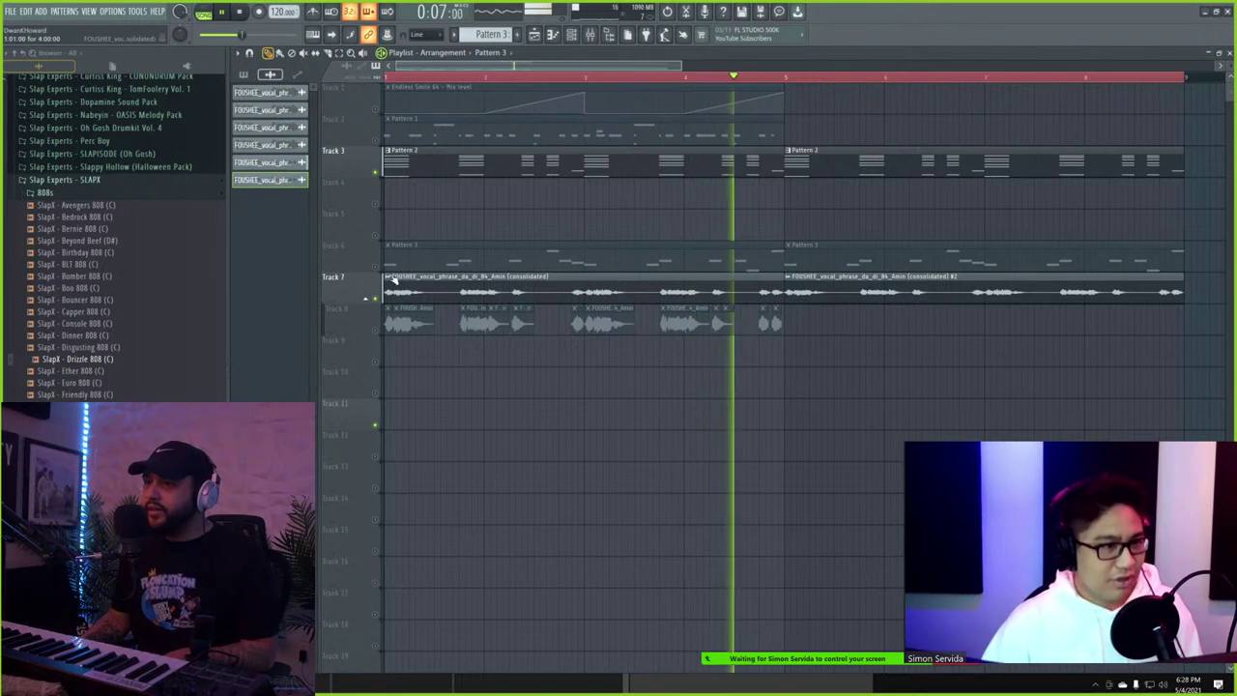
pyautogui.click(764, 252)
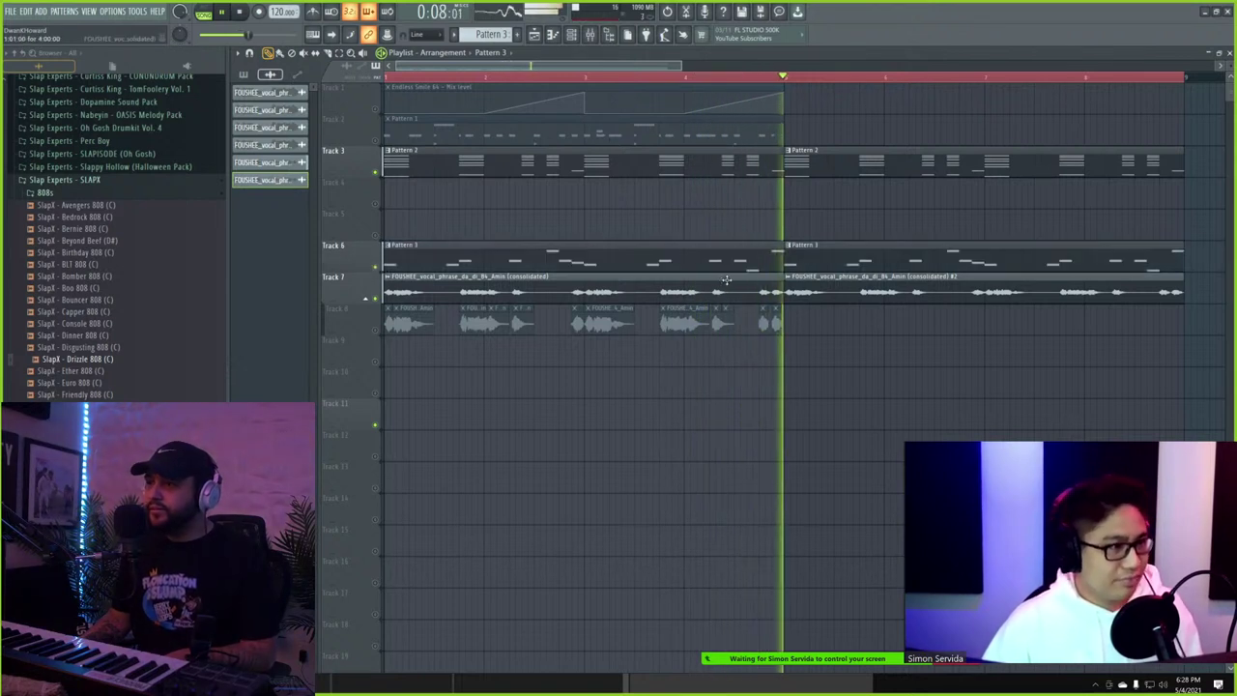
pyautogui.click(788, 248)
pyautogui.click(829, 320)
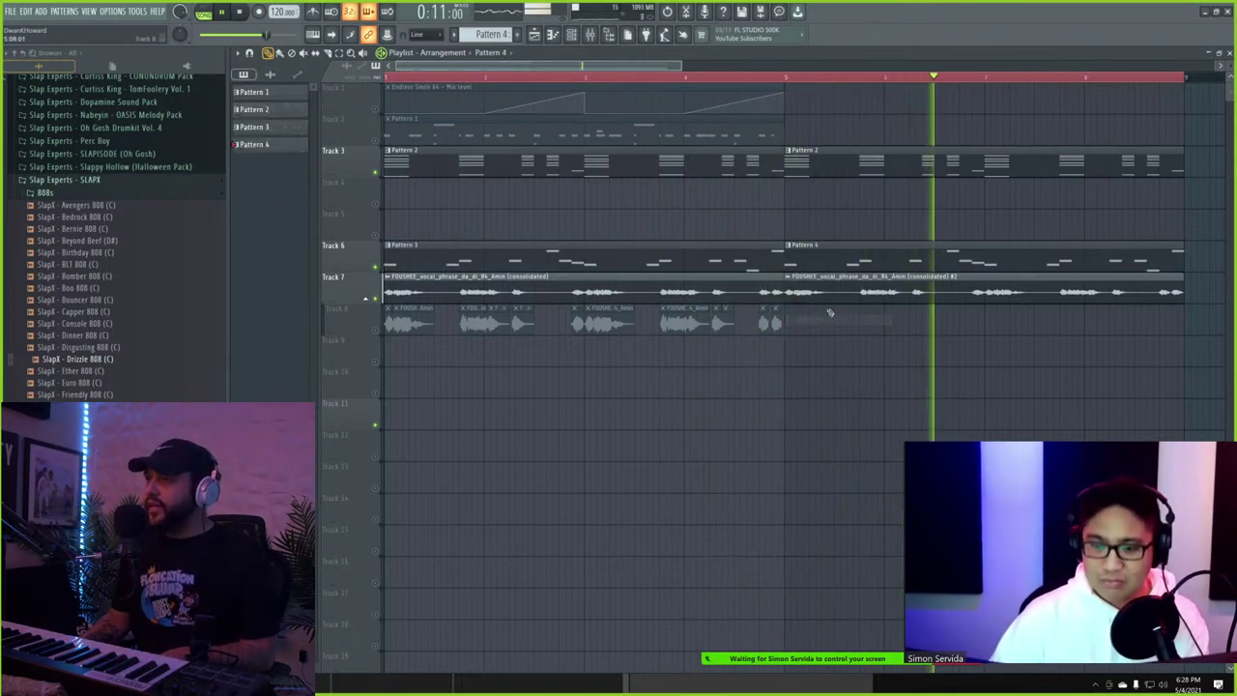
pyautogui.doubleClick(818, 257)
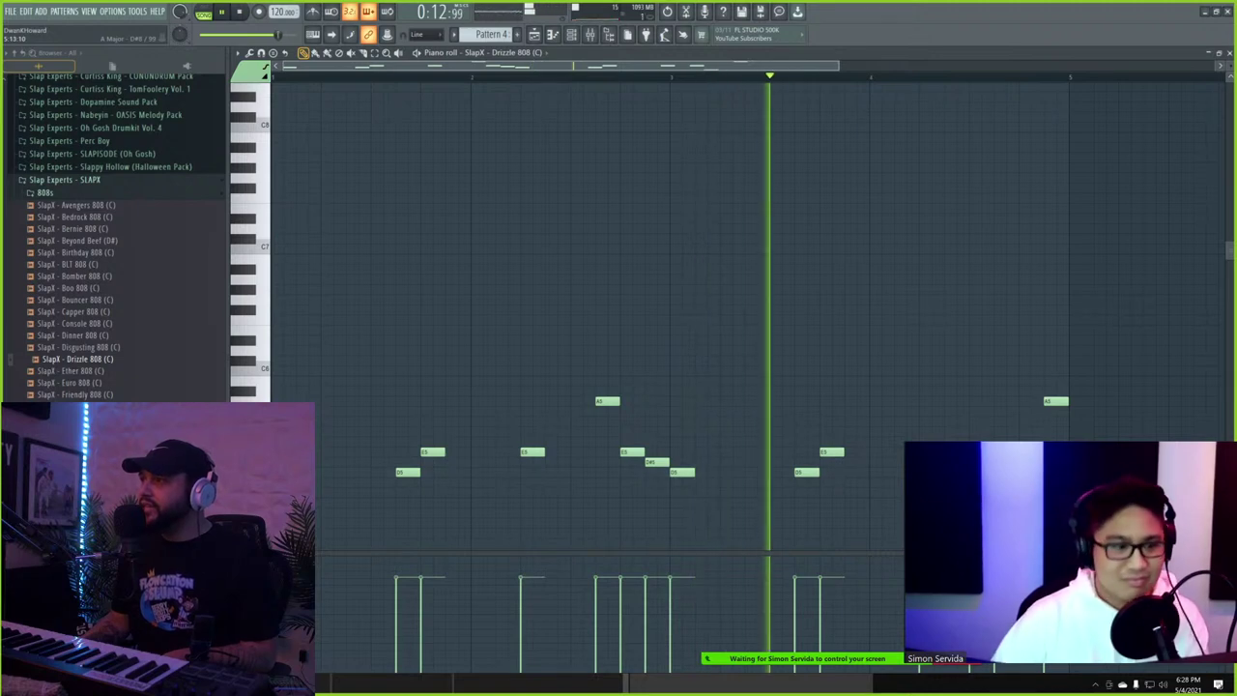
pyautogui.click(1229, 53)
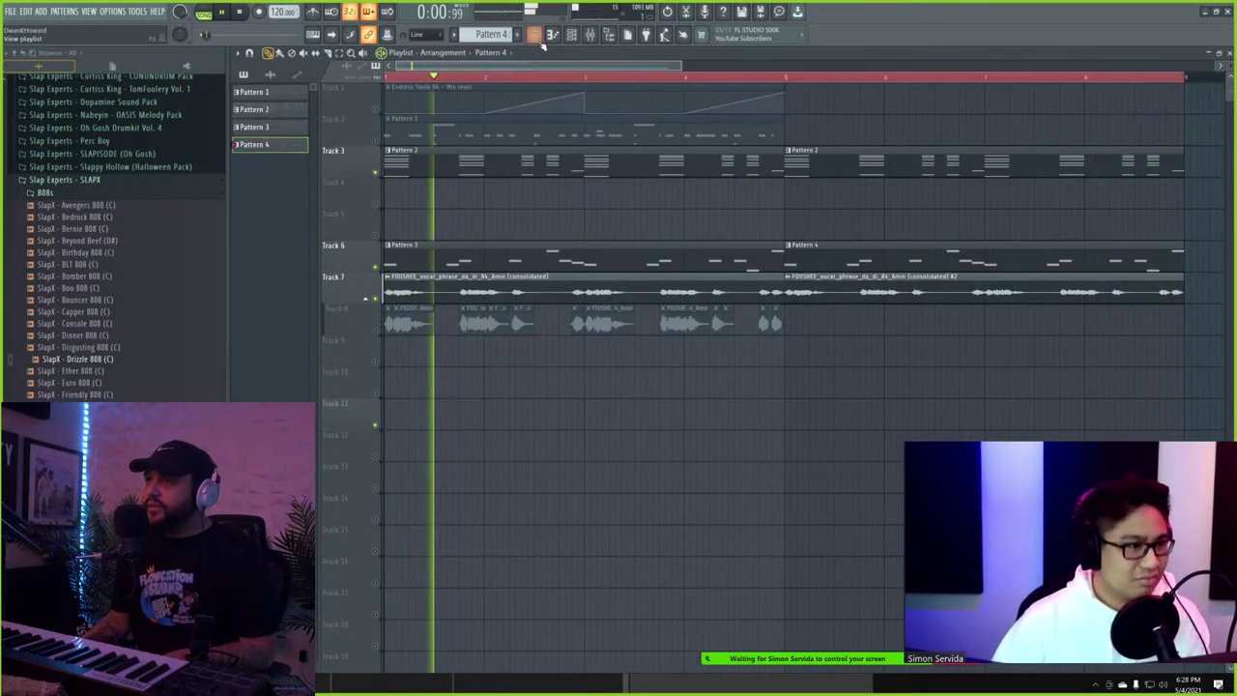
# - Browse the 808 samples of DECAP - Drums That Knock Vol. 6 and Vol. 7, and audition BOW Analog (C) 808
pyautogui.press('F6')
pyautogui.scroll(7, 28, 326)
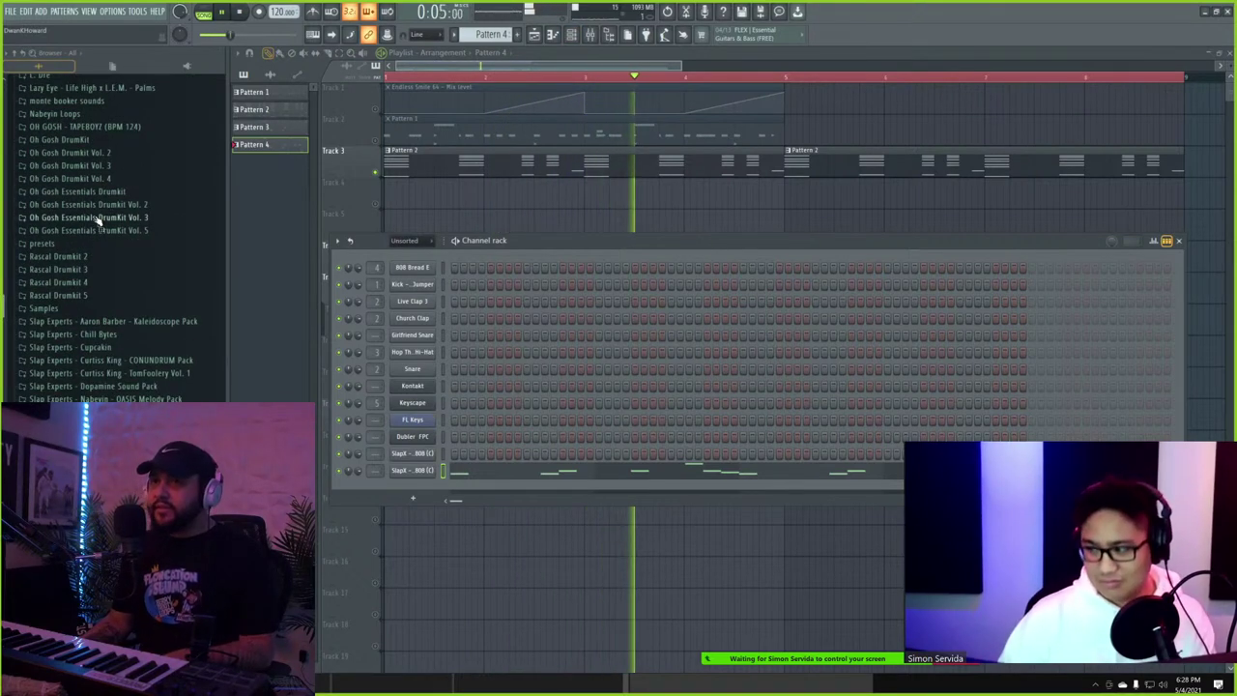
pyautogui.scroll(7, 101, 232)
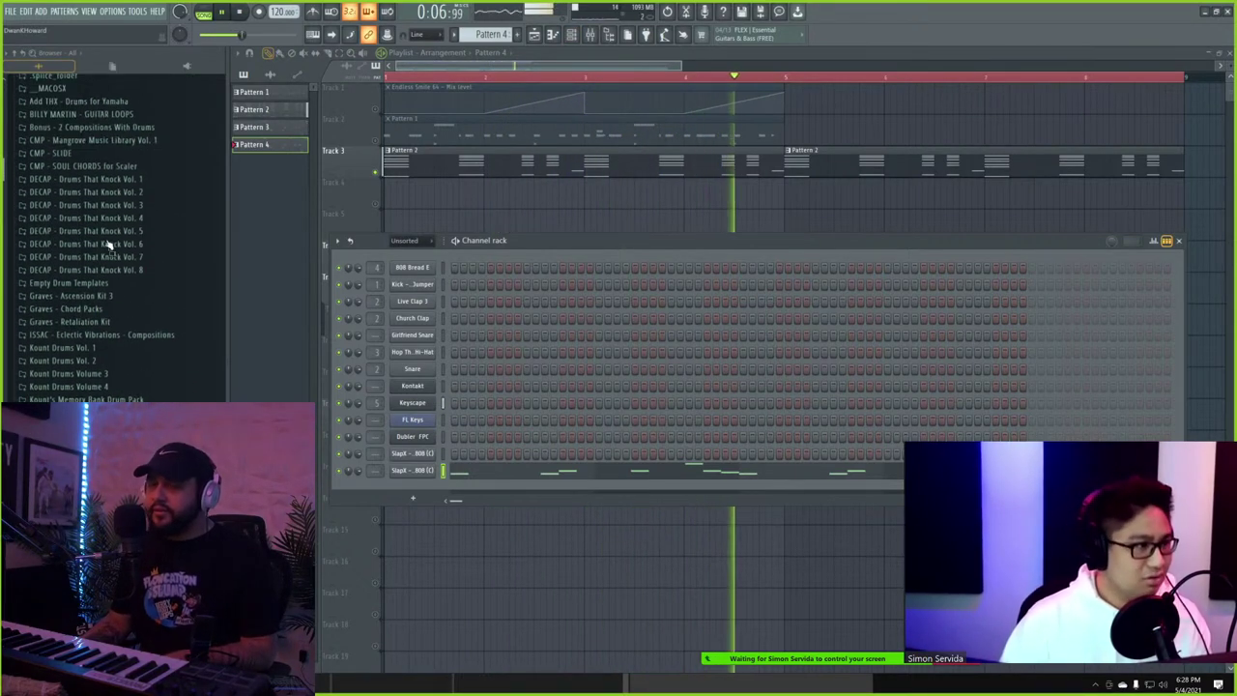
pyautogui.scroll(2, 116, 263)
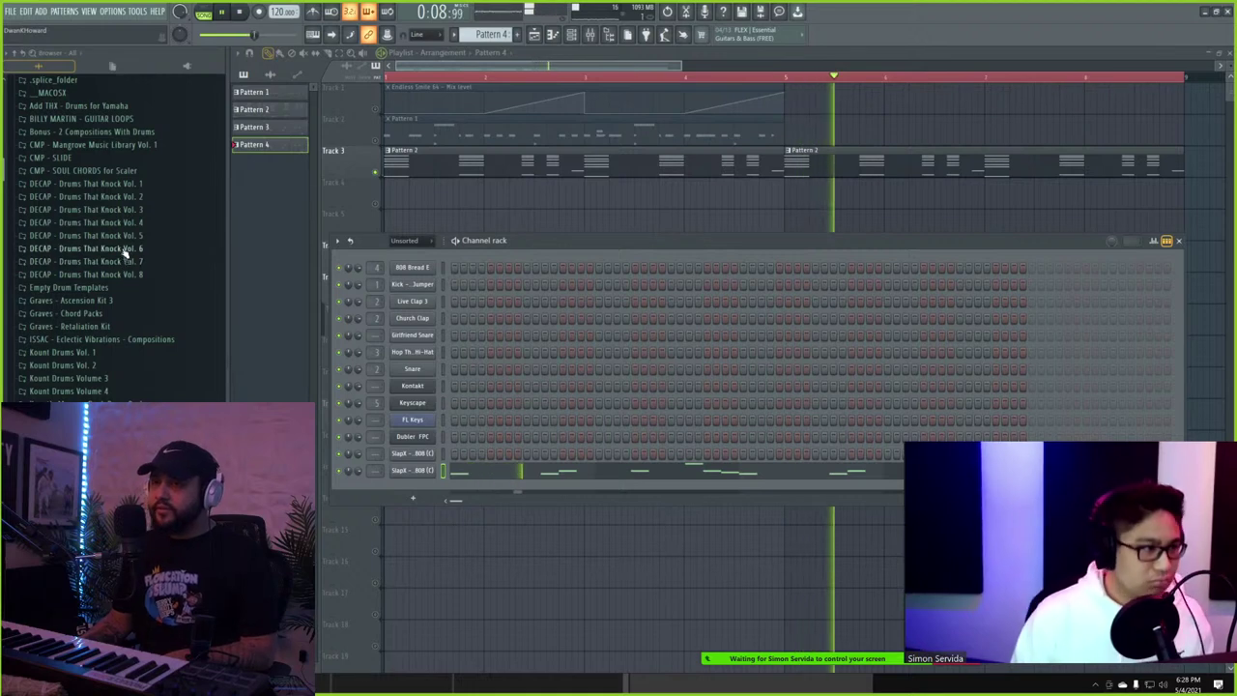
pyautogui.click(124, 248)
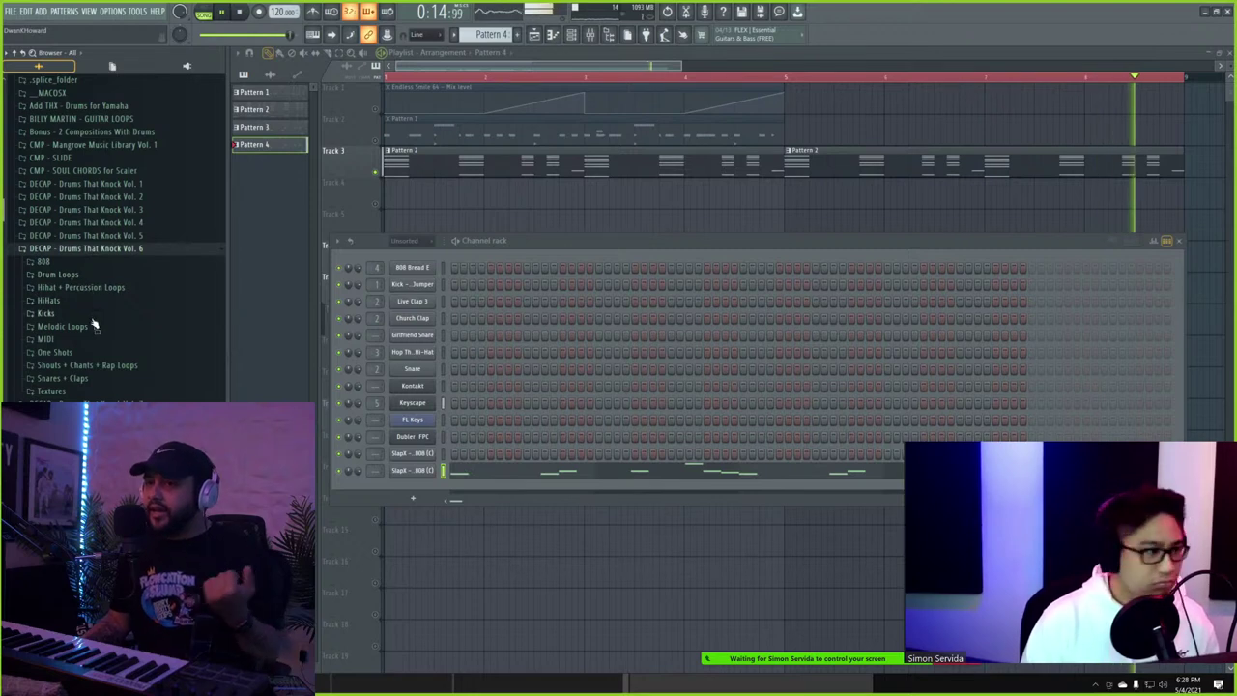
pyautogui.click(68, 262)
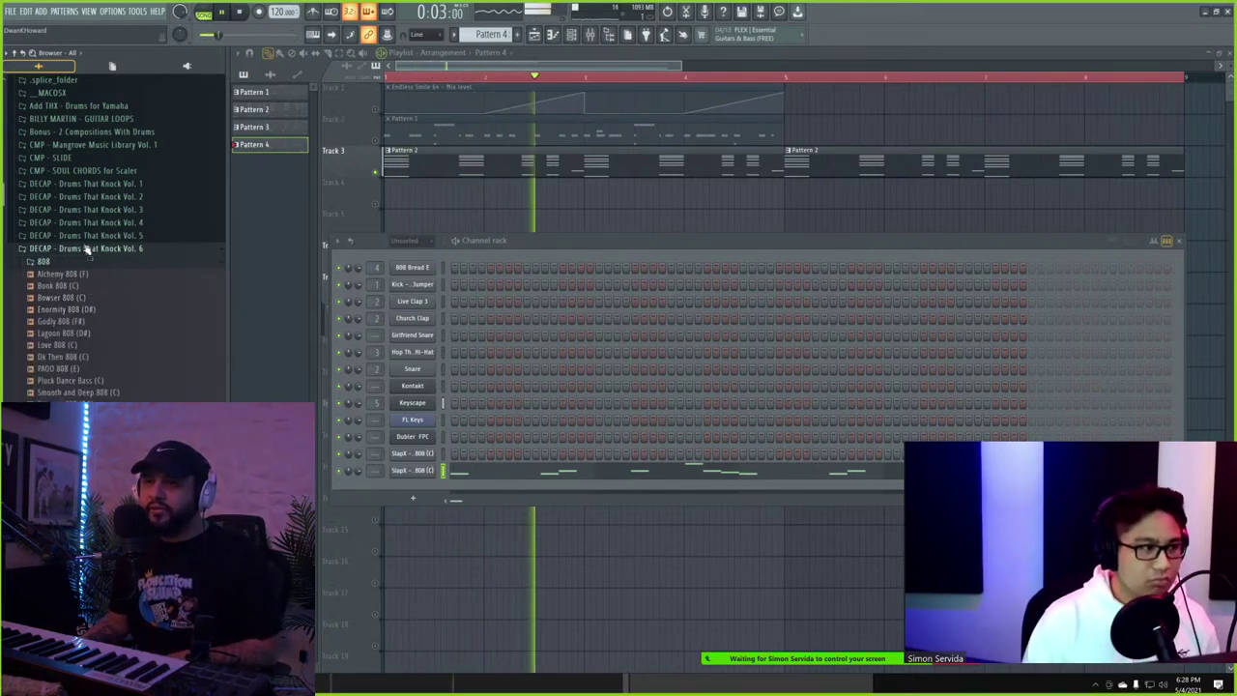
pyautogui.click(87, 249)
pyautogui.click(58, 262)
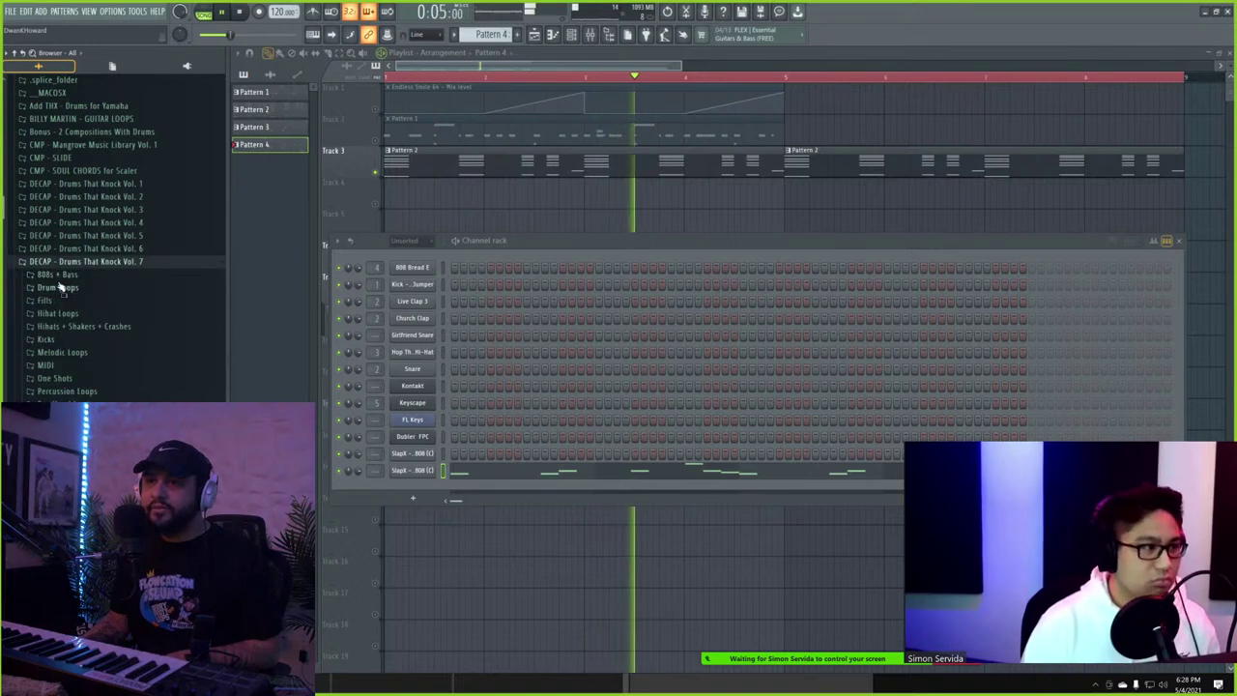
pyautogui.click(58, 275)
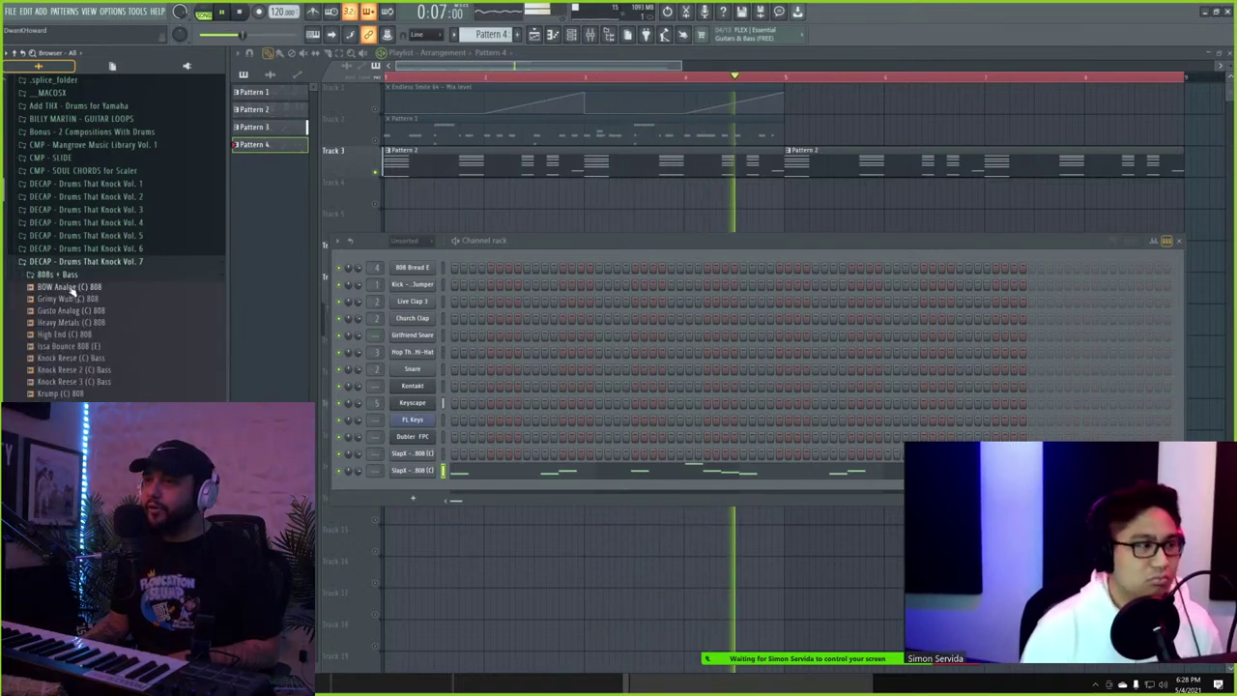
pyautogui.click(69, 287)
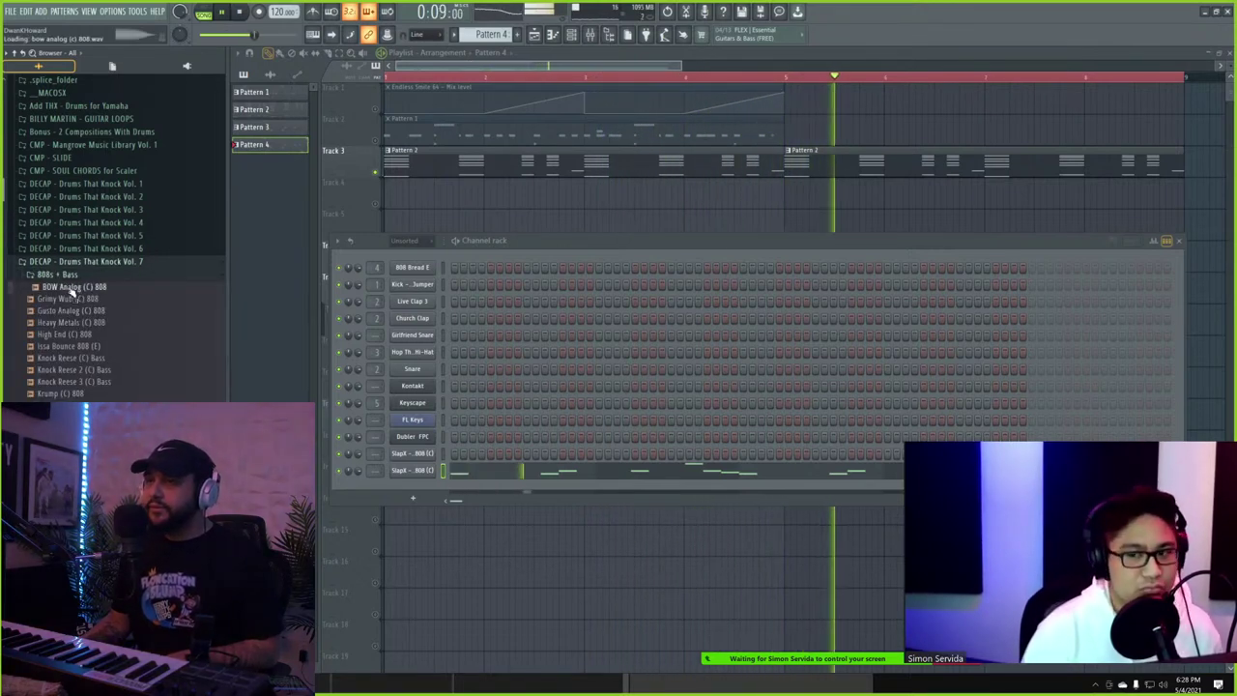
# - Move the Pattern 4 bassline notes from the last SlapX 808 channel to the 808 Bread E channel
pyautogui.click(412, 268)
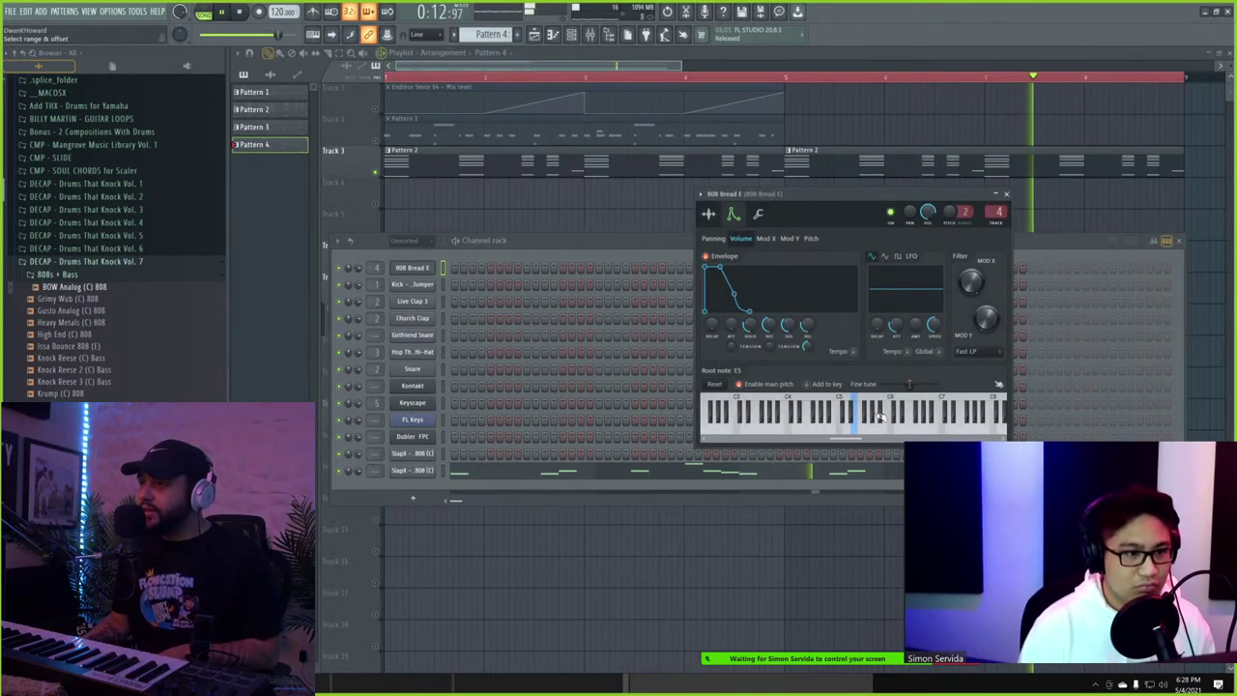
pyautogui.click(444, 473)
pyautogui.click(443, 268)
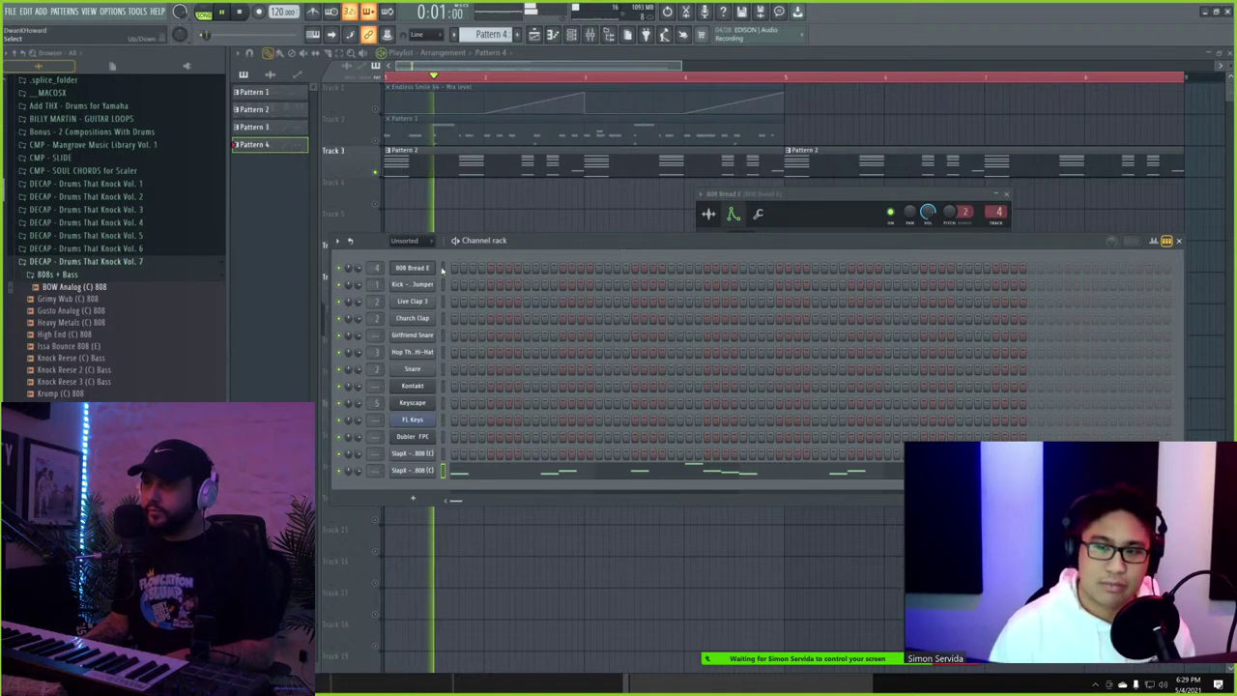
pyautogui.hotkey('ctrl', 'v')
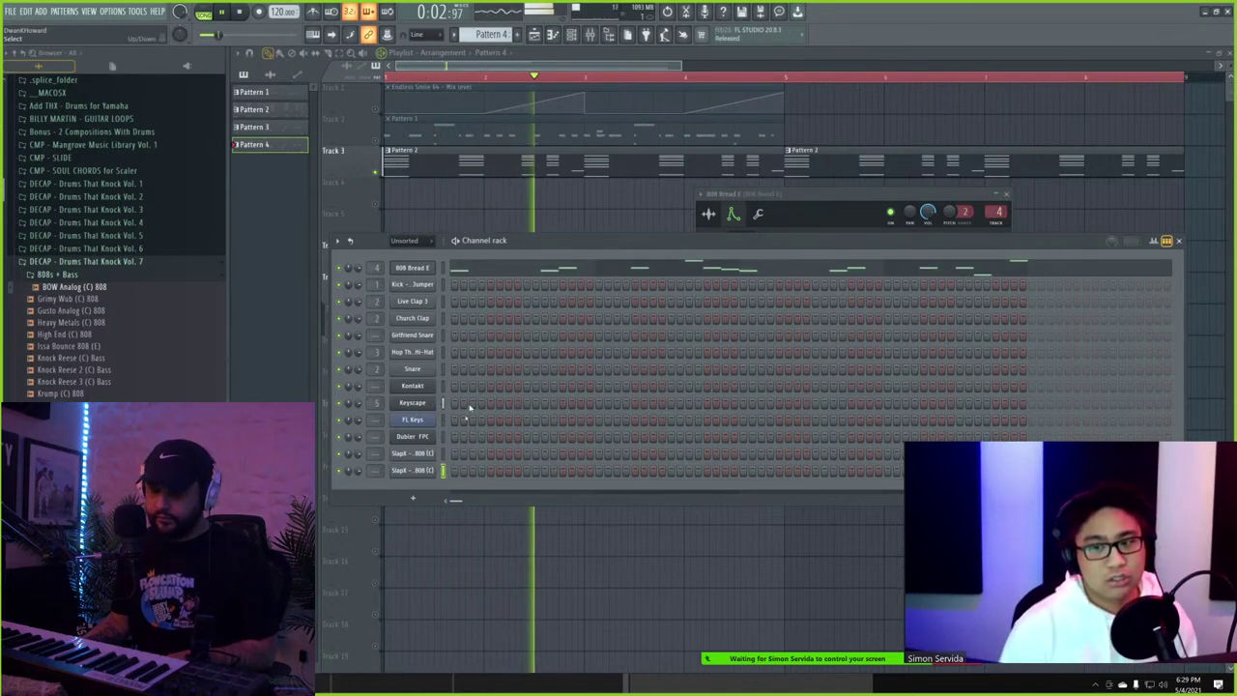
# - Apply legato to the 808 Bread E notes so that each extends to the start of the following note
pyautogui.click(462, 271)
pyautogui.hotkey('ctrl', 'l')
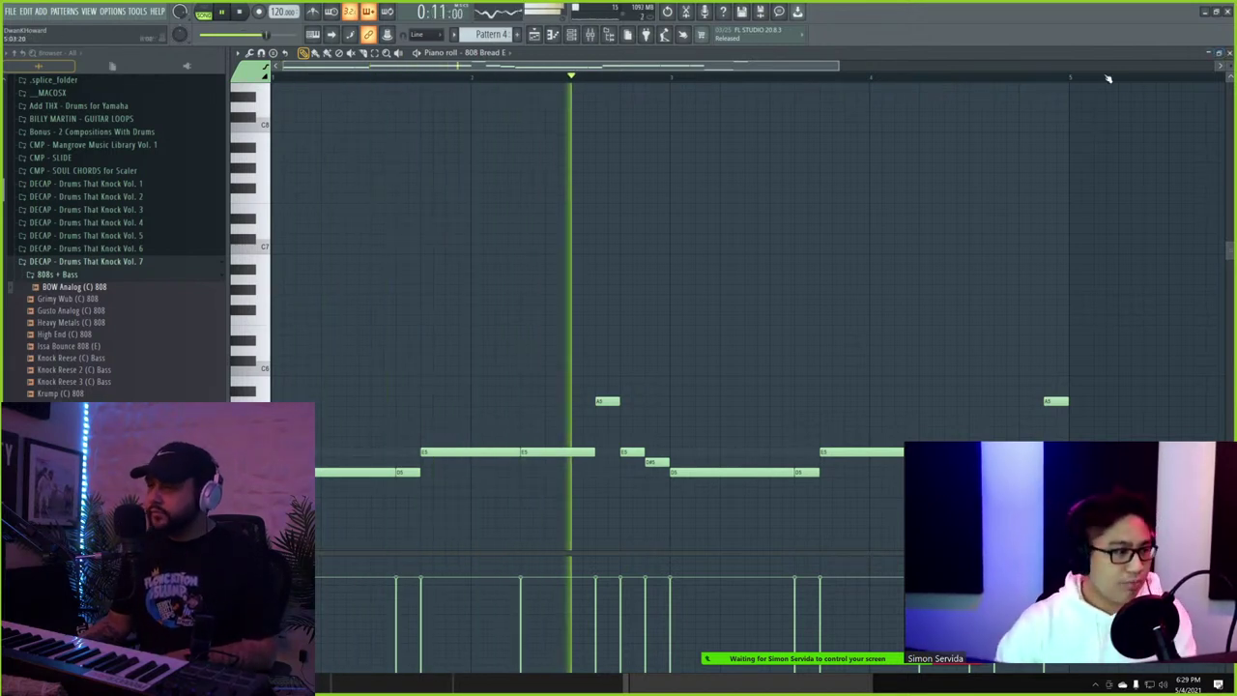
pyautogui.click(1224, 54)
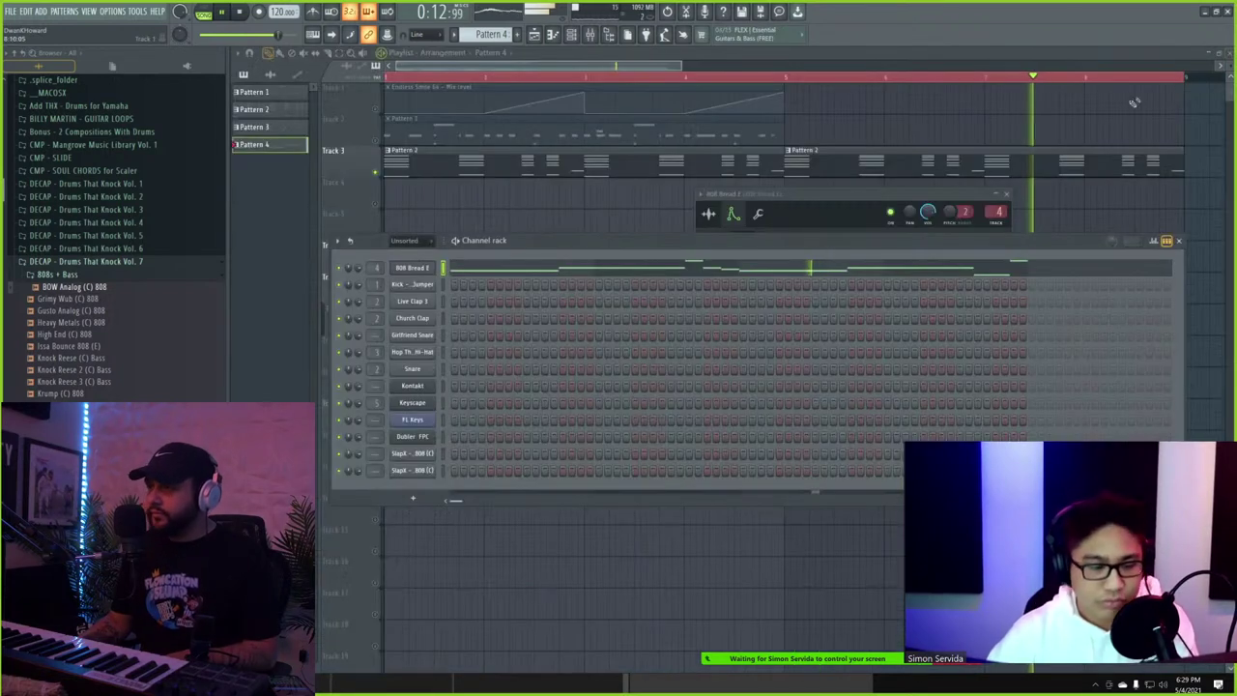
# - Try the whole 808 Bread E bassline one octave higher, and return it to its original octave
pyautogui.click(465, 271)
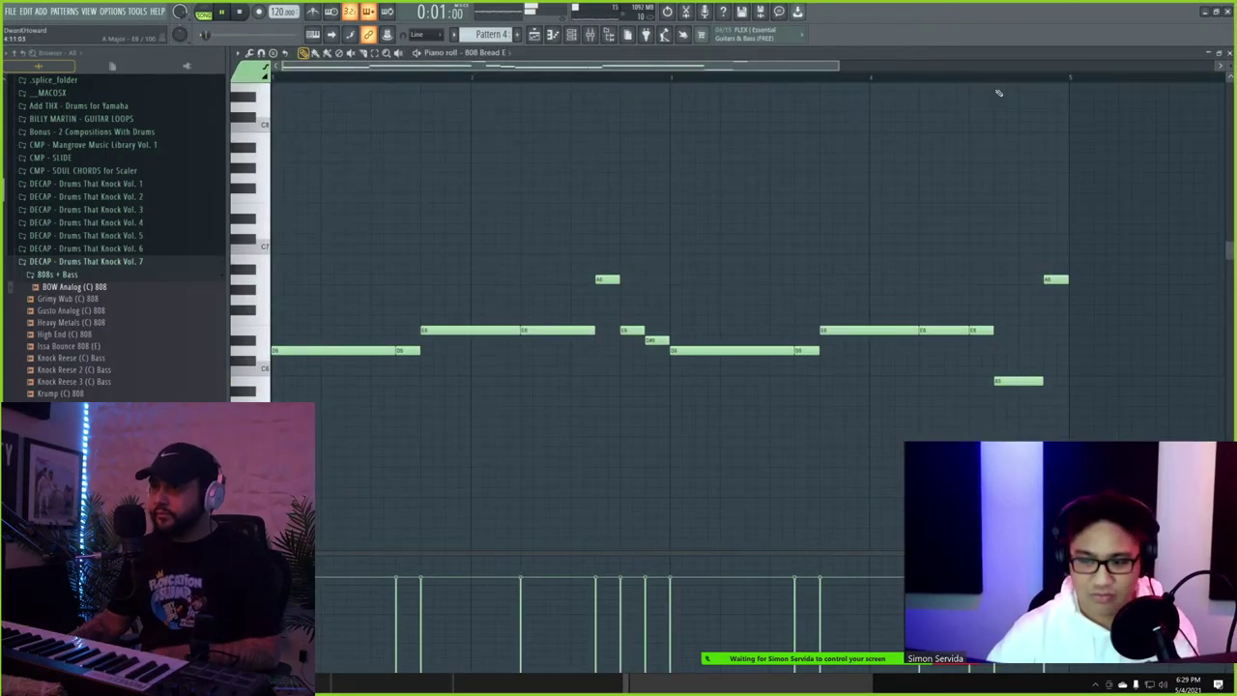
pyautogui.click(1230, 54)
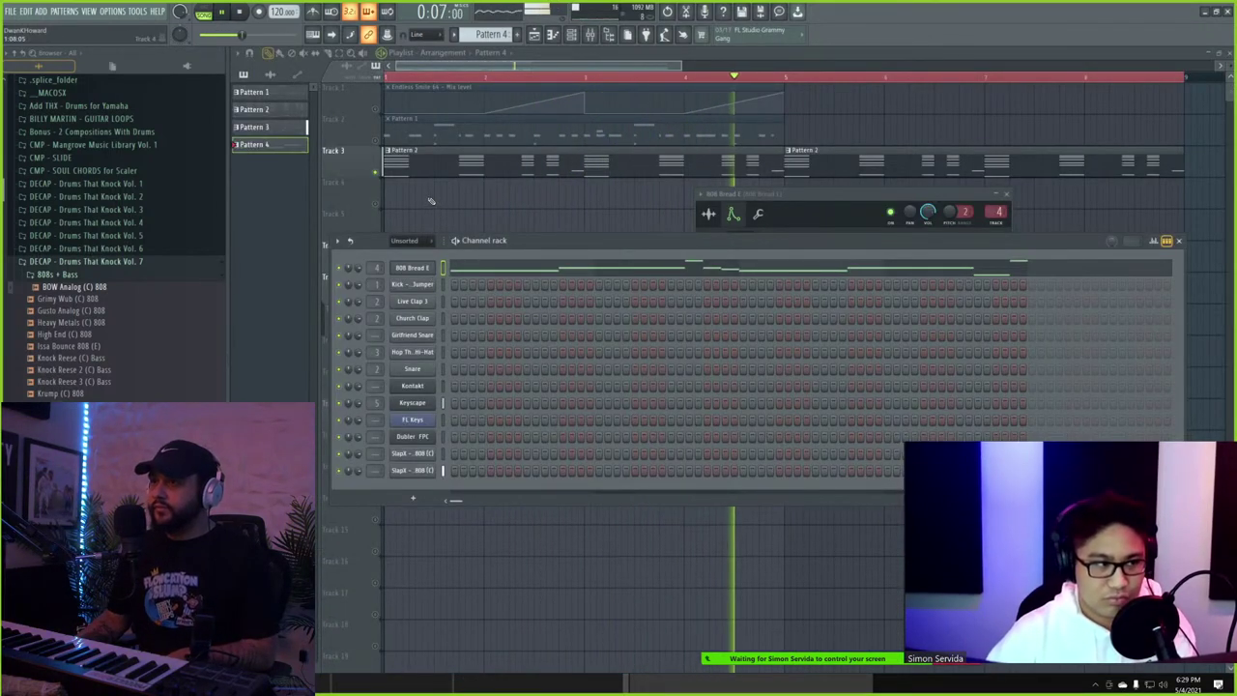
pyautogui.click(511, 270)
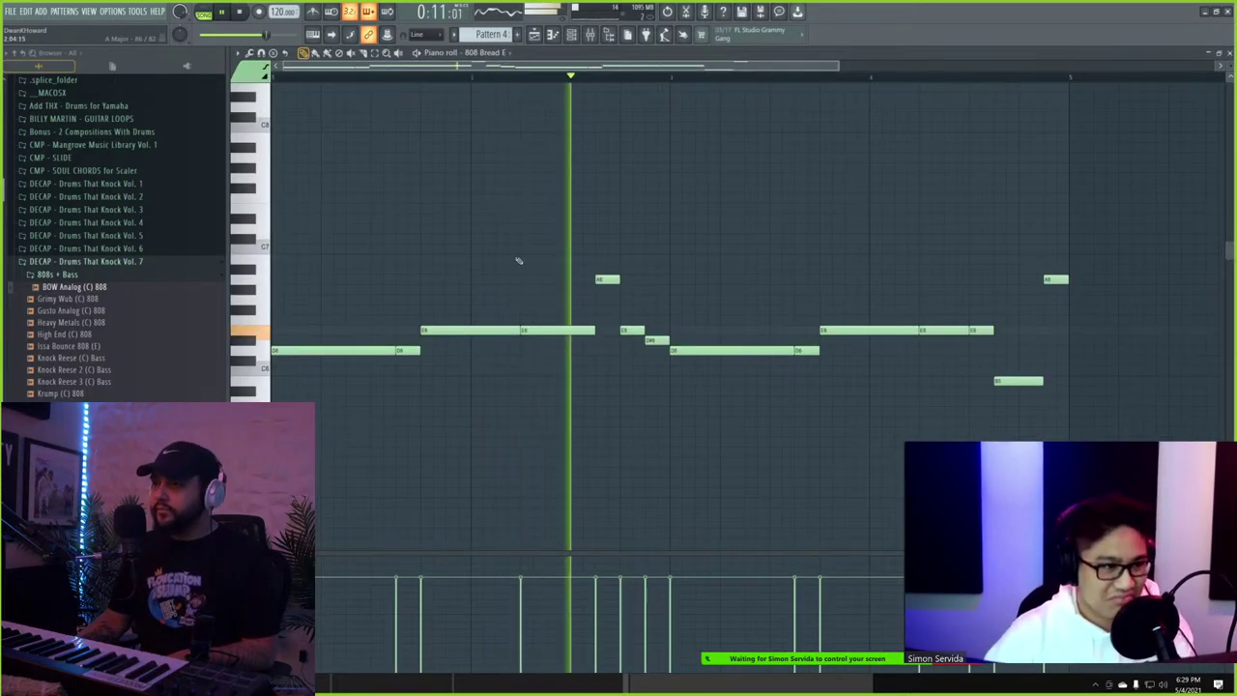
pyautogui.scroll(3, 518, 261)
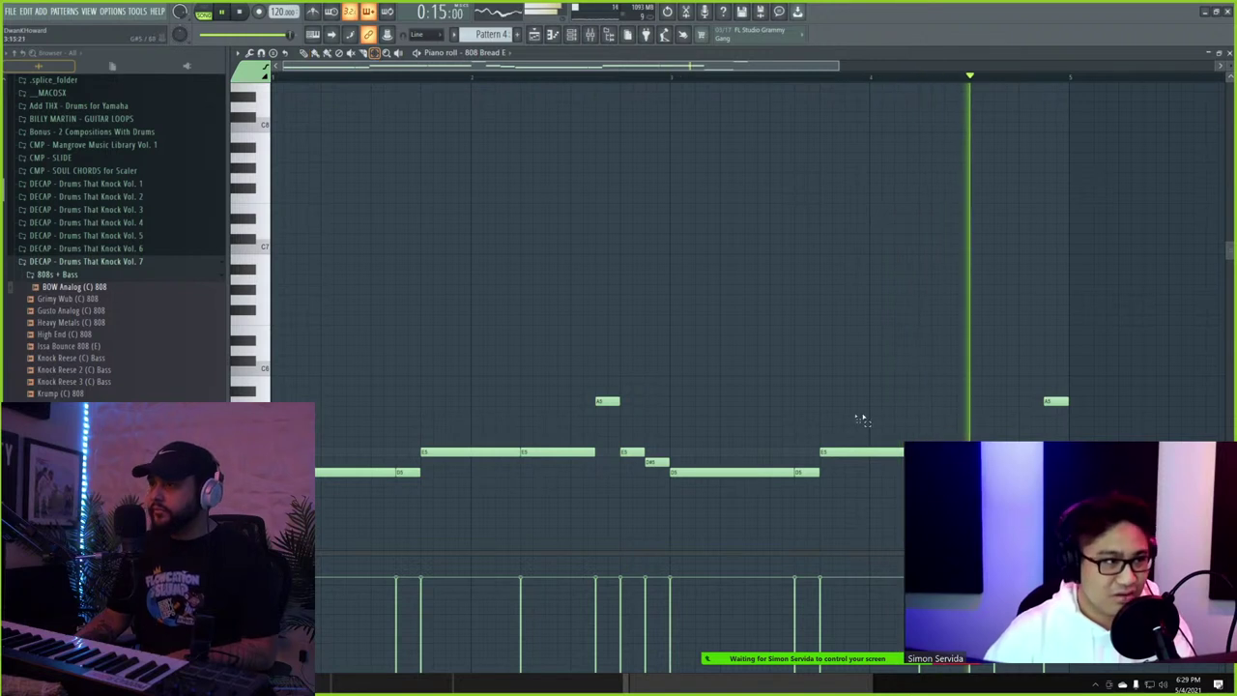
# - Raise the last three 808 Bread E notes by one octave and return to the playlist
pyautogui.scroll(-2, 1025, 319)
pyautogui.press('space')
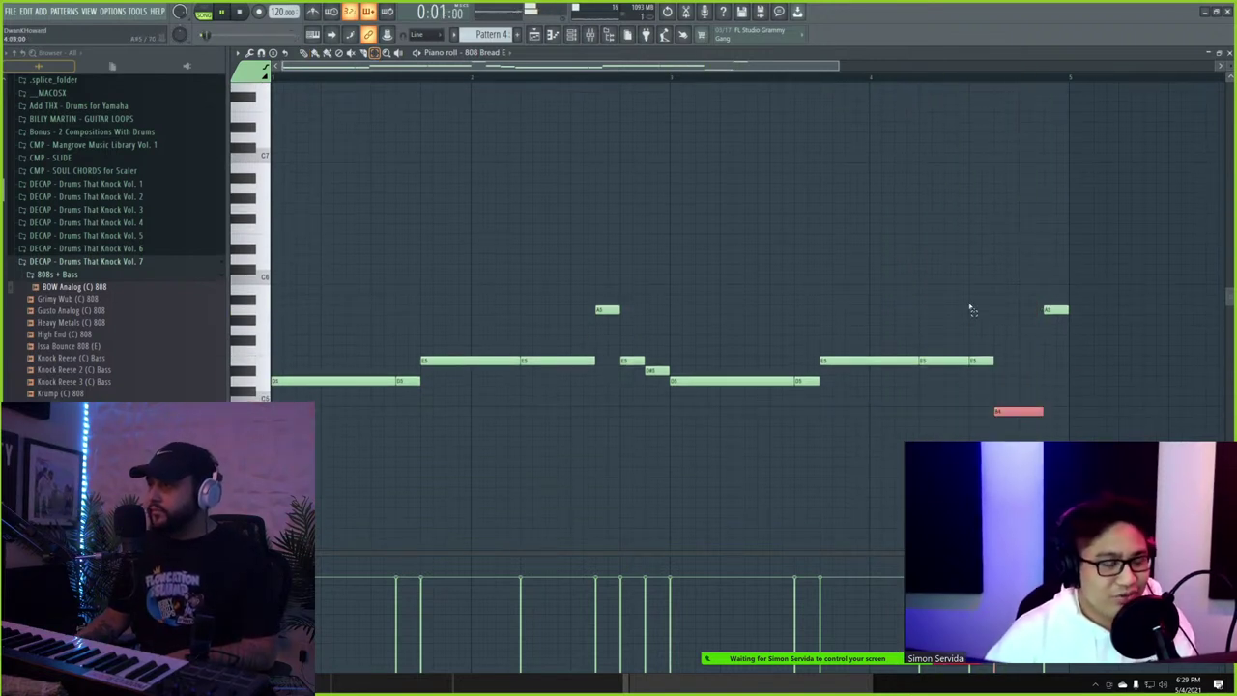
pyautogui.press('space')
pyautogui.moveTo(971, 304); pyautogui.dragTo(1052, 462)
pyautogui.hotkey('ctrl', 'Up')
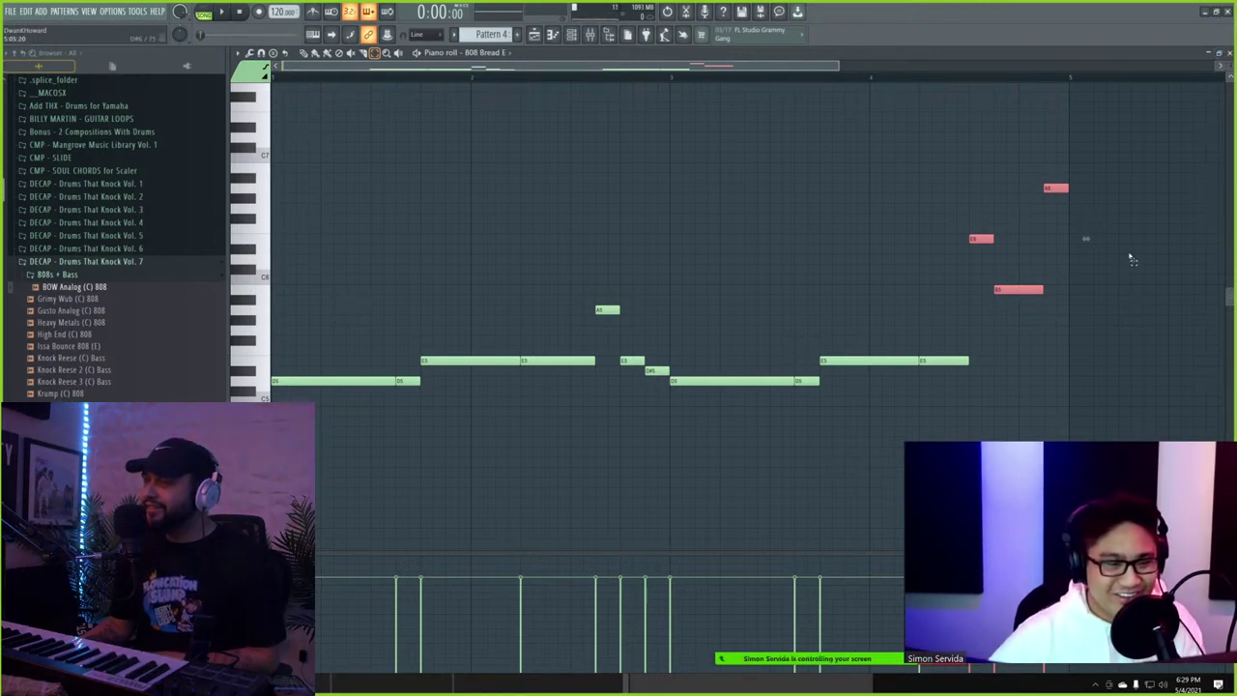
pyautogui.press('F7')
pyautogui.press('F12')
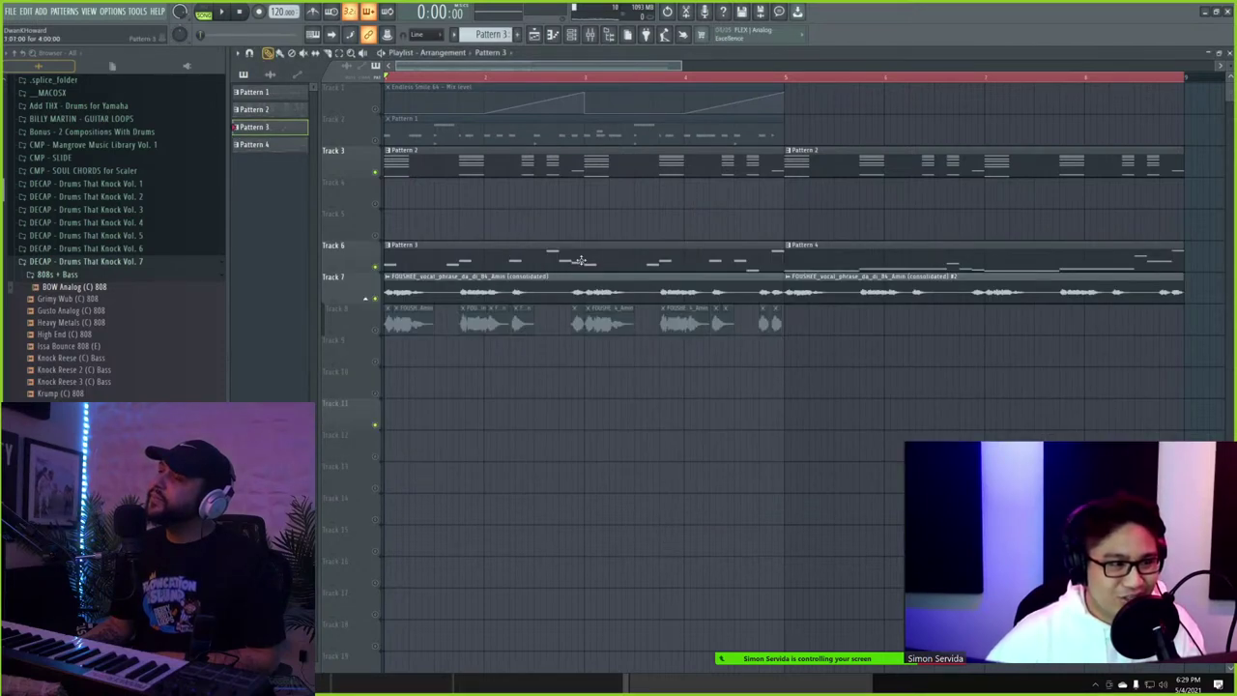
pyautogui.moveTo(544, 238); pyautogui.dragTo(593, 272)
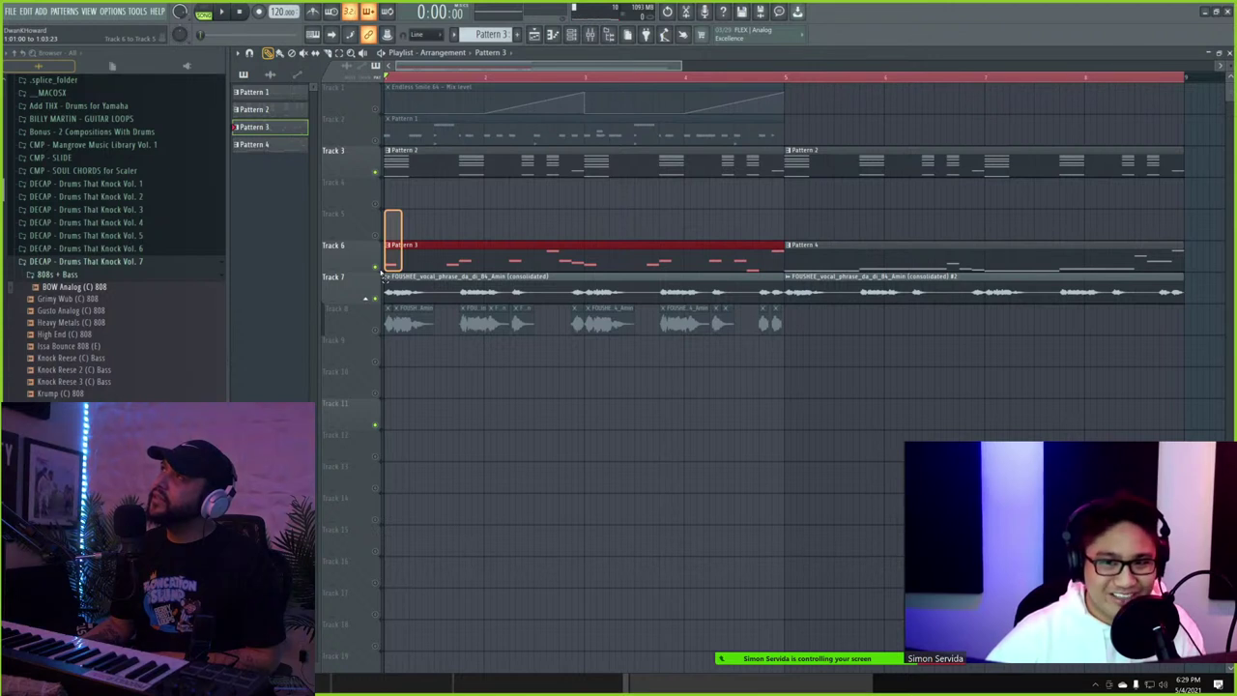
pyautogui.moveTo(384, 277); pyautogui.dragTo(386, 284)
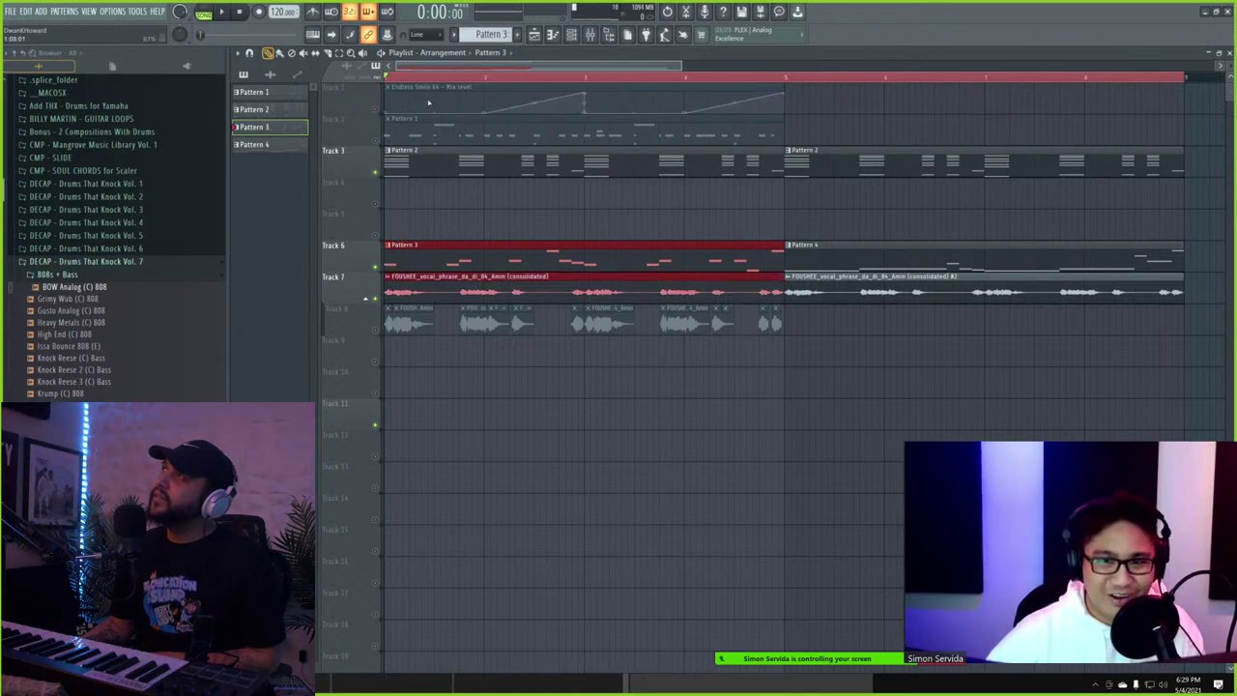
pyautogui.click(544, 232)
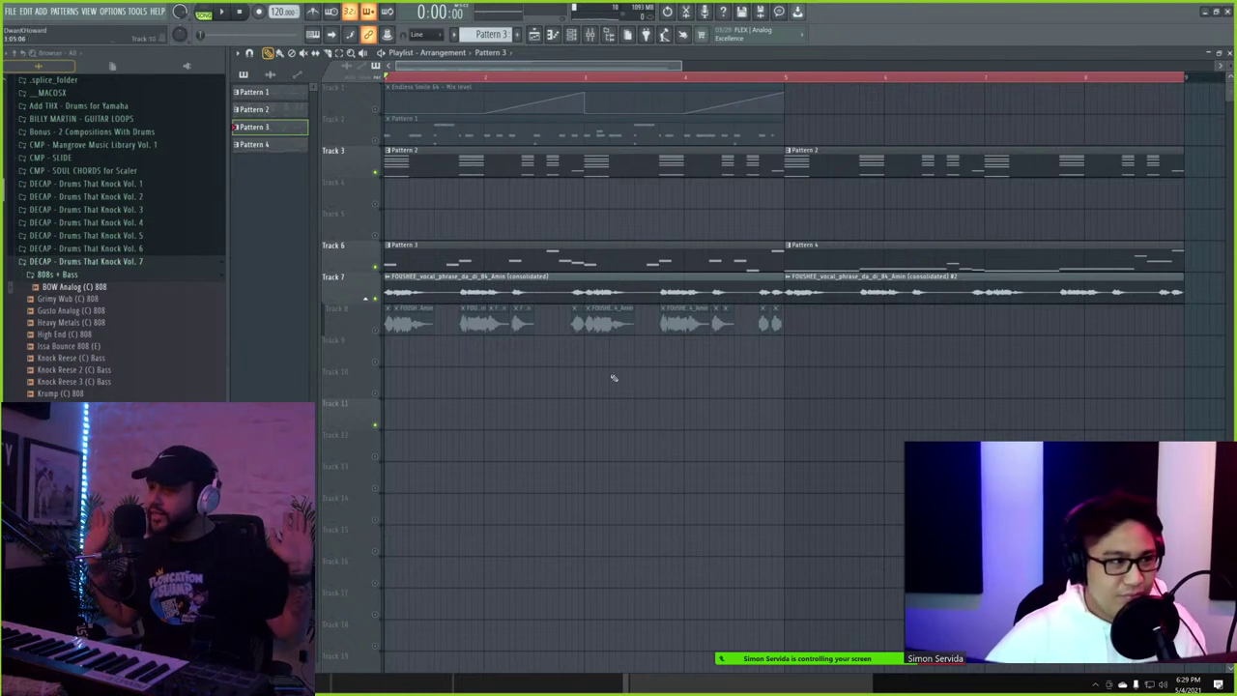
# - Place a unique copy of the Pattern 3 bassline near bar 1 on Track 11
pyautogui.hotkey('ctrl', 'shift', 'c')
pyautogui.click(387, 417)
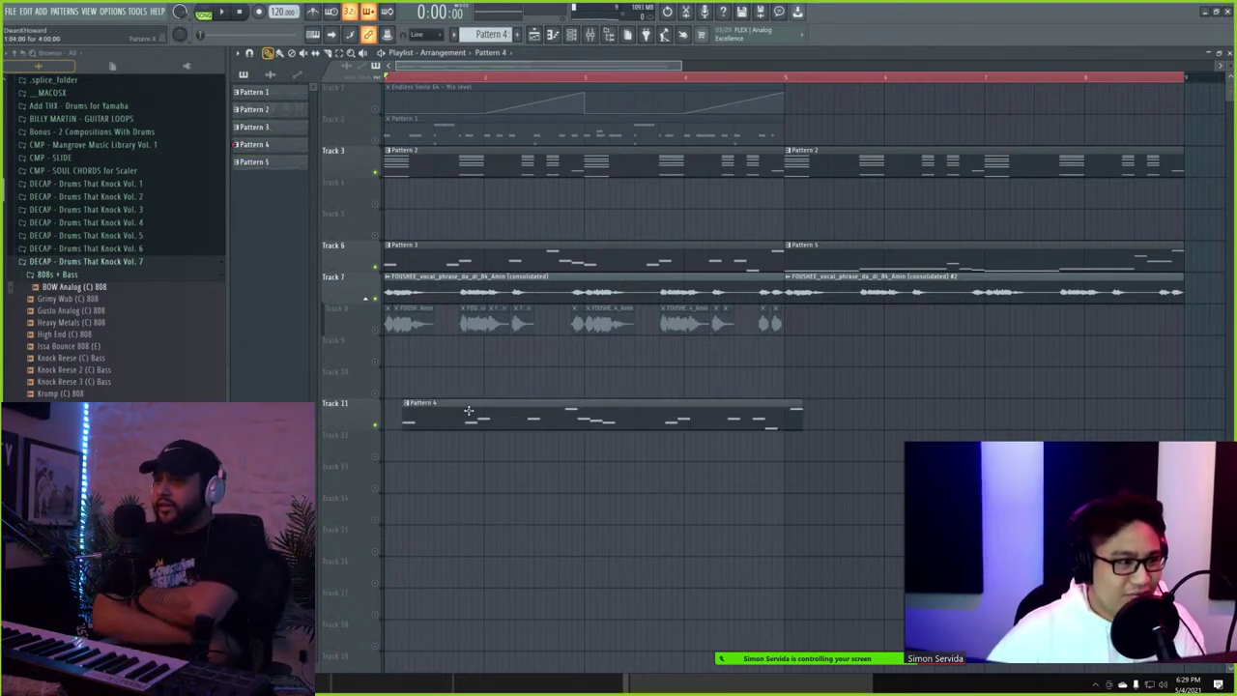
pyautogui.rightClick(376, 427)
# - Copy the Pattern 4 bassline notes from the SlapX - Drizzle 808 (C) channel into the 808 Bread E channel
pyautogui.click(571, 36)
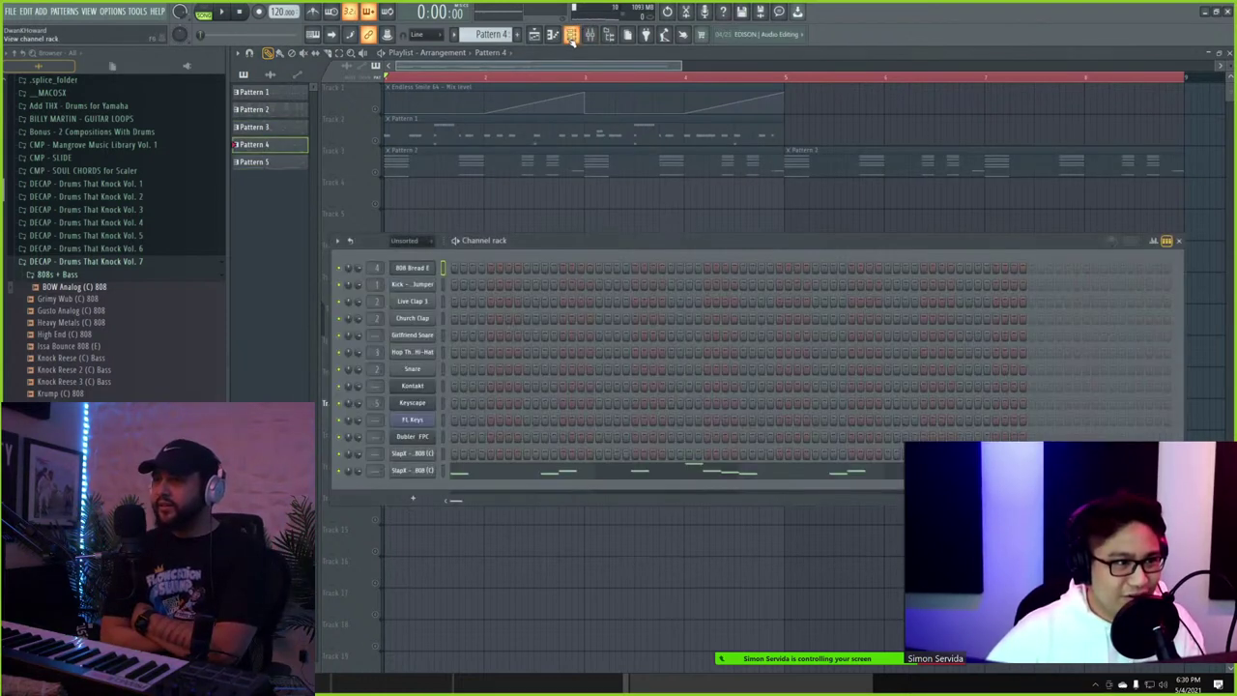
pyautogui.rightClick(416, 470)
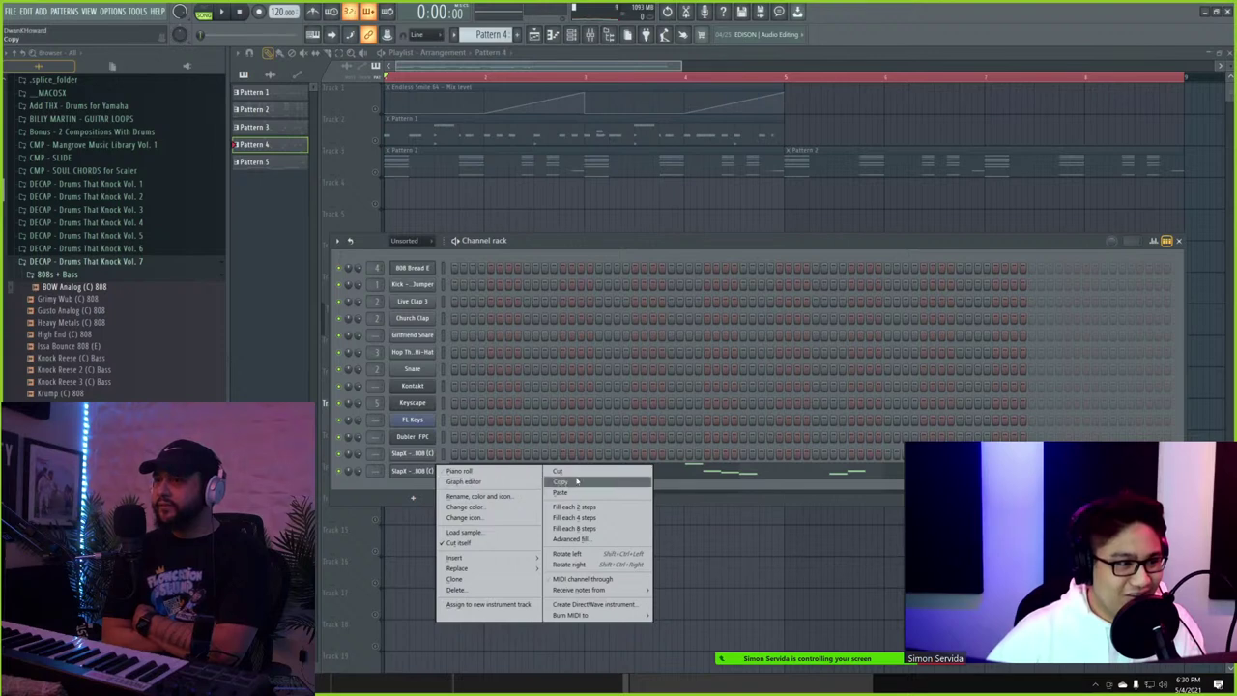
pyautogui.click(576, 481)
pyautogui.rightClick(412, 268)
pyautogui.click(568, 292)
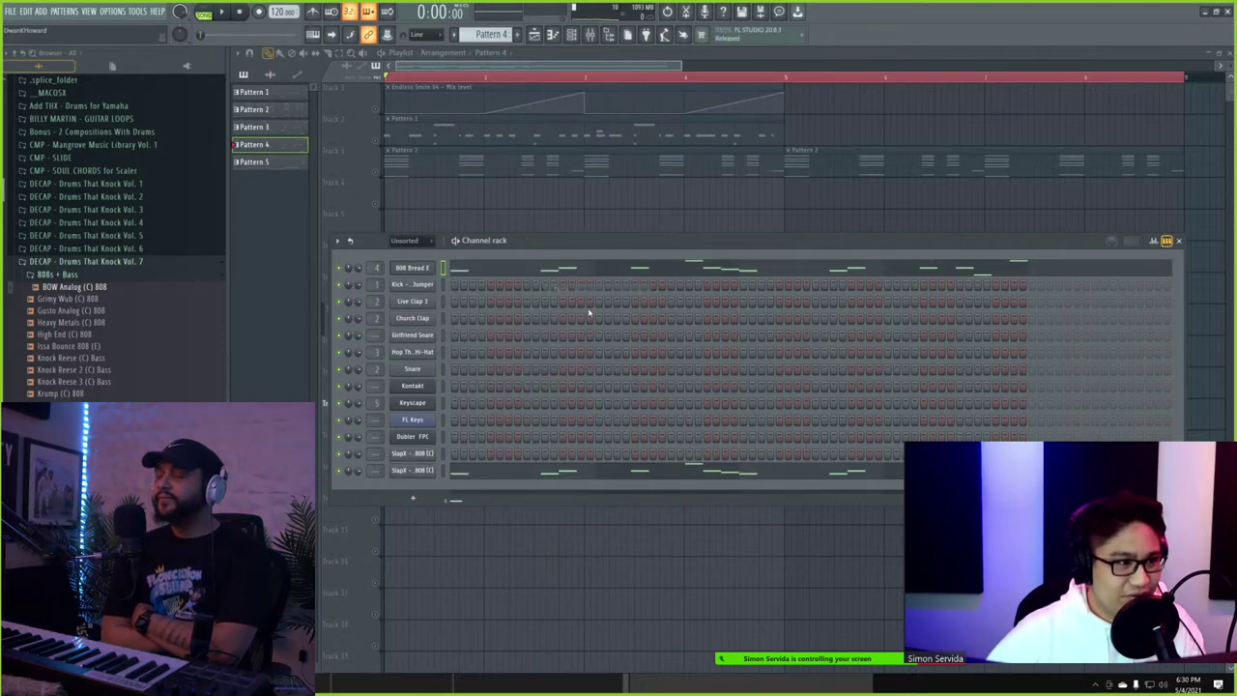
# - Set up the cut groups of SlapX - Drizzle 808 (C) and 808 Bread E around group 7, so the two basses interrupt each other
pyautogui.click(417, 267)
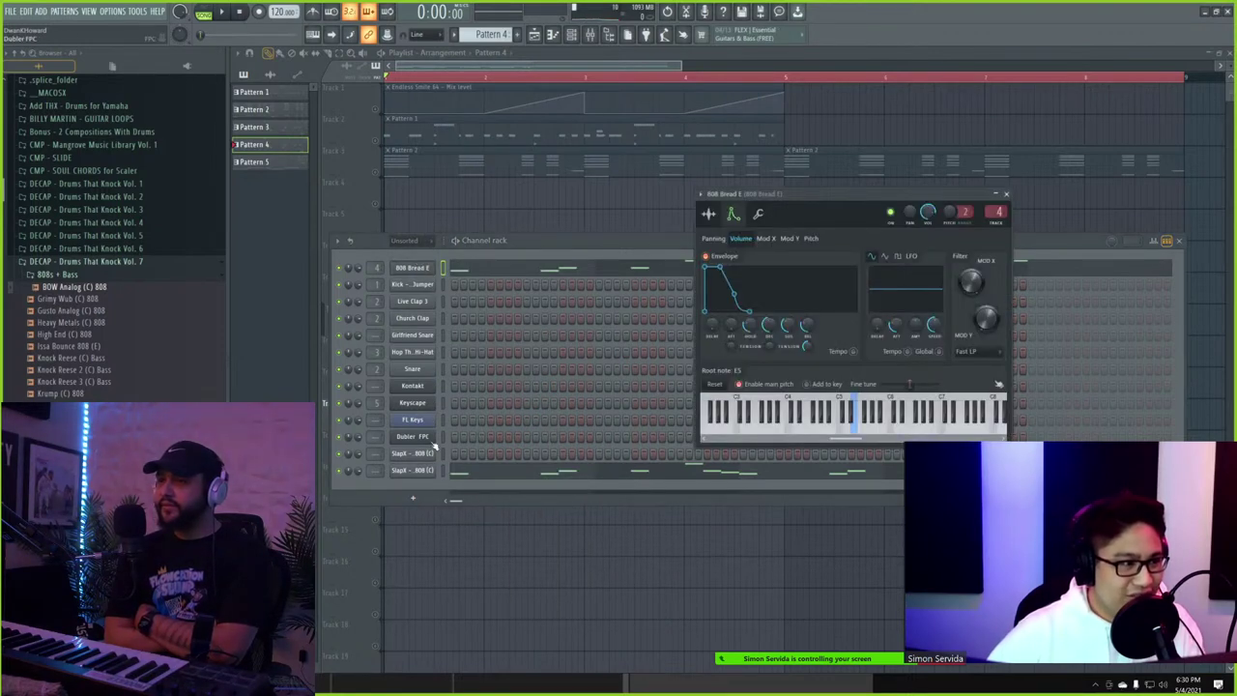
pyautogui.click(757, 215)
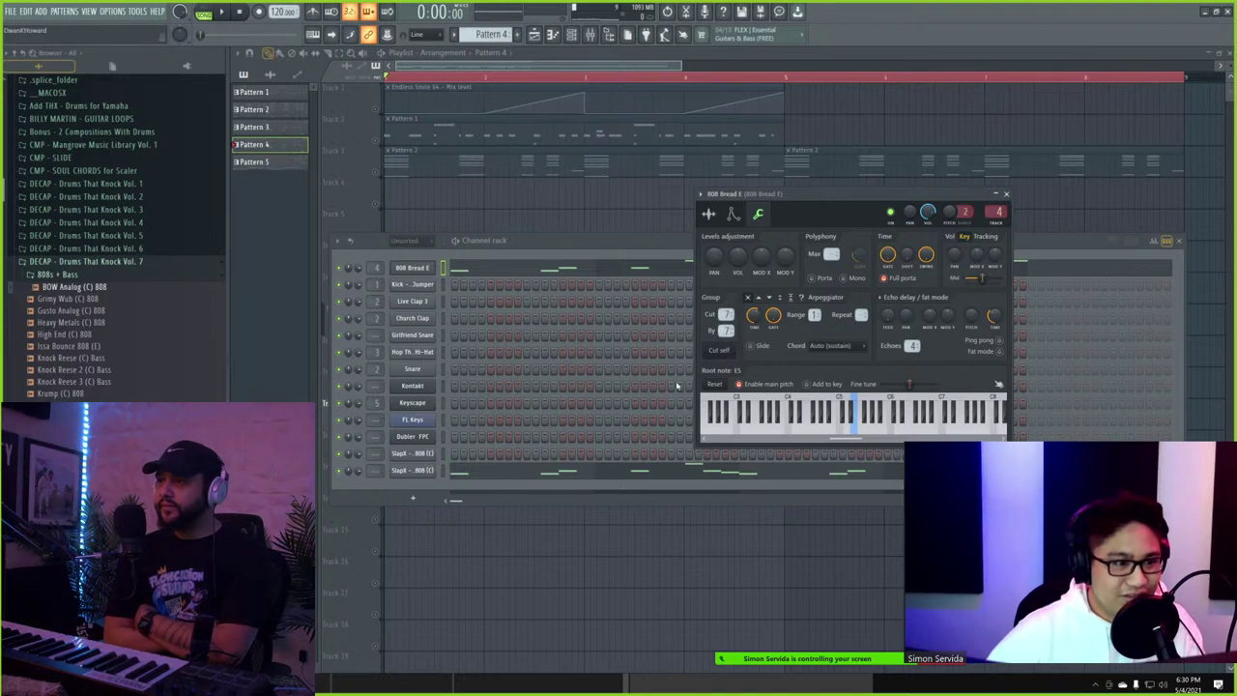
pyautogui.click(412, 471)
pyautogui.click(373, 199)
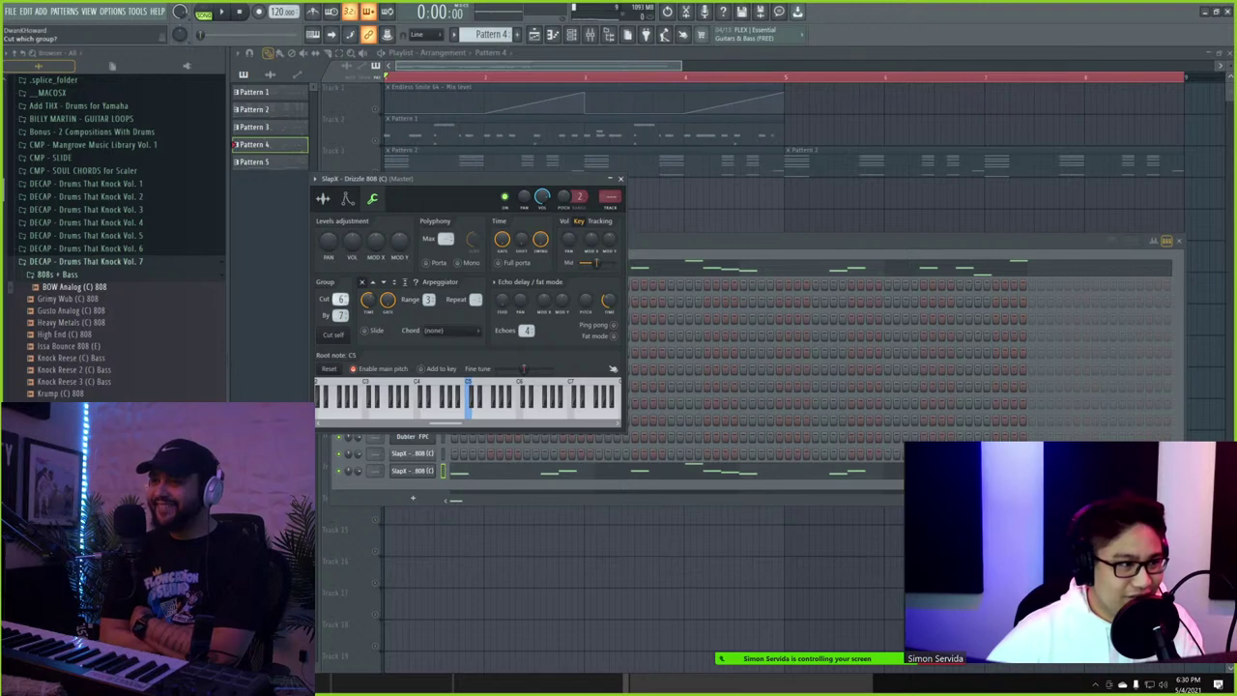
pyautogui.click(665, 241)
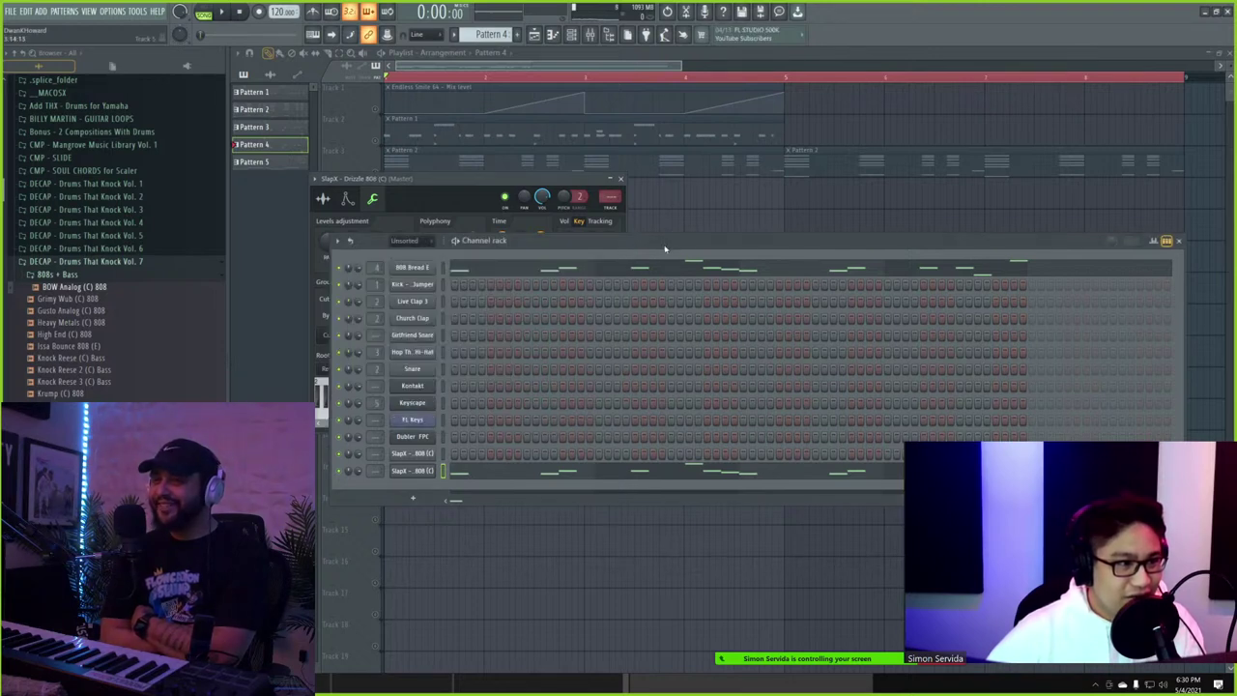
# - Divide the Pattern 4 bassline between the two 808 channels by deleting complementary notes in each, and play the result back
pyautogui.click(490, 472)
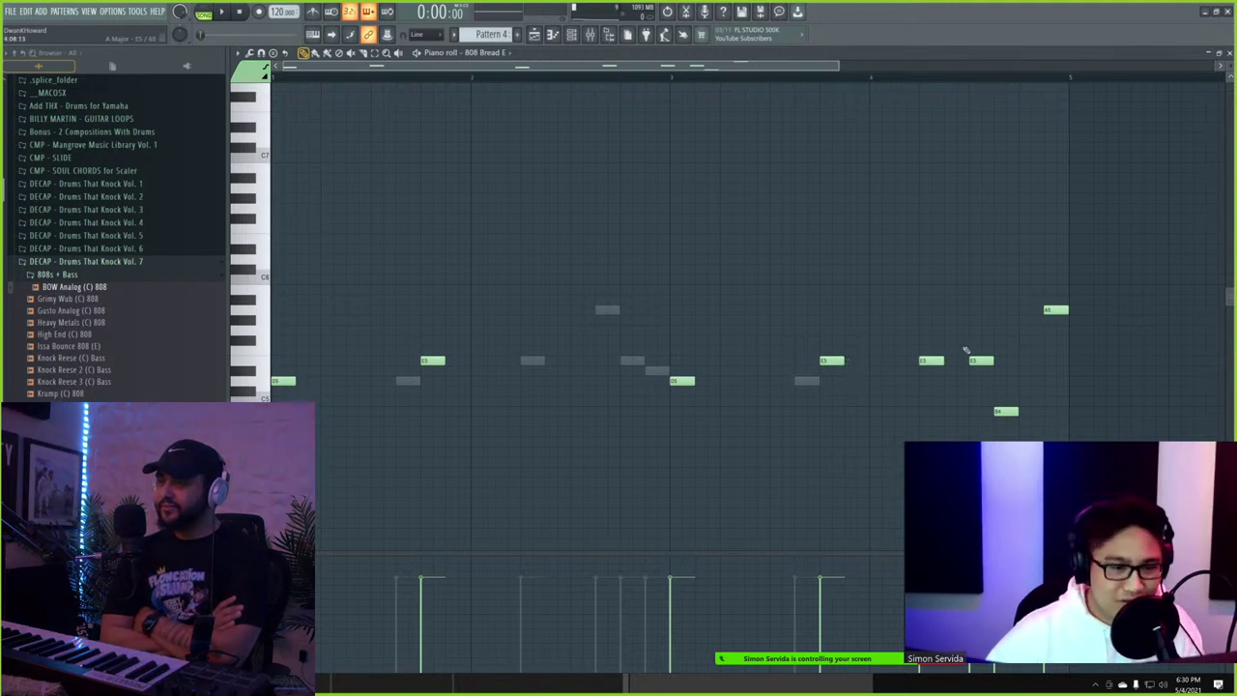
pyautogui.press('space')
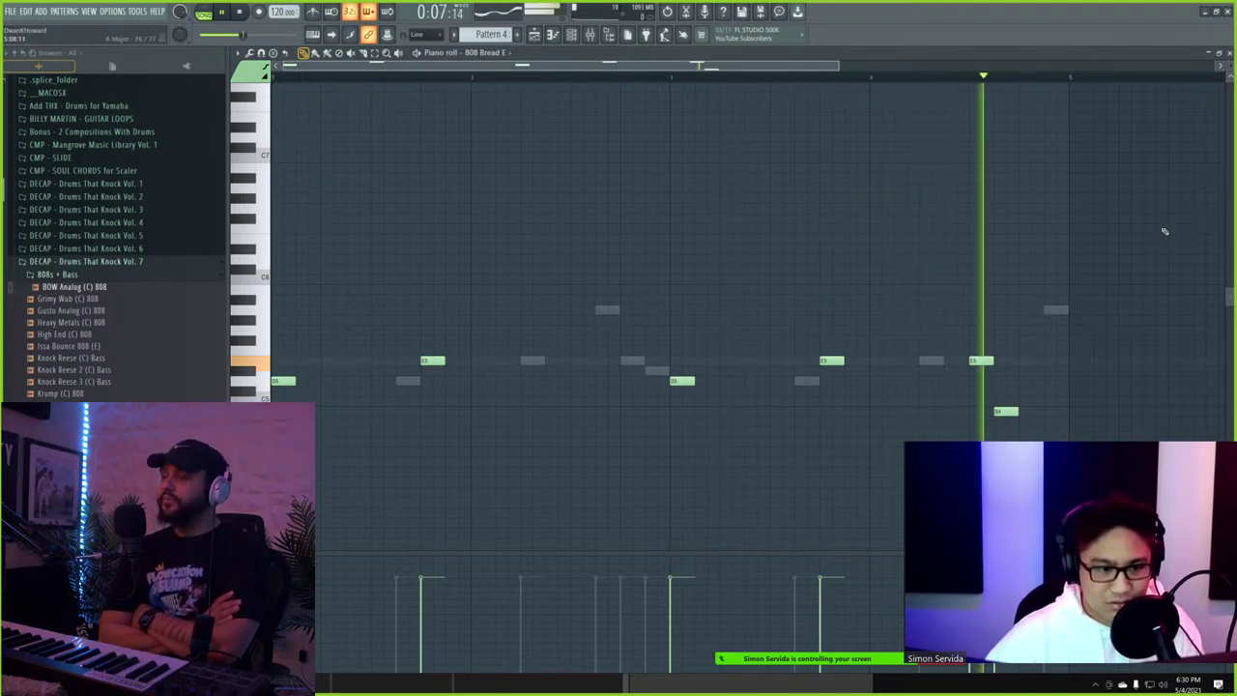
pyautogui.press('F7')
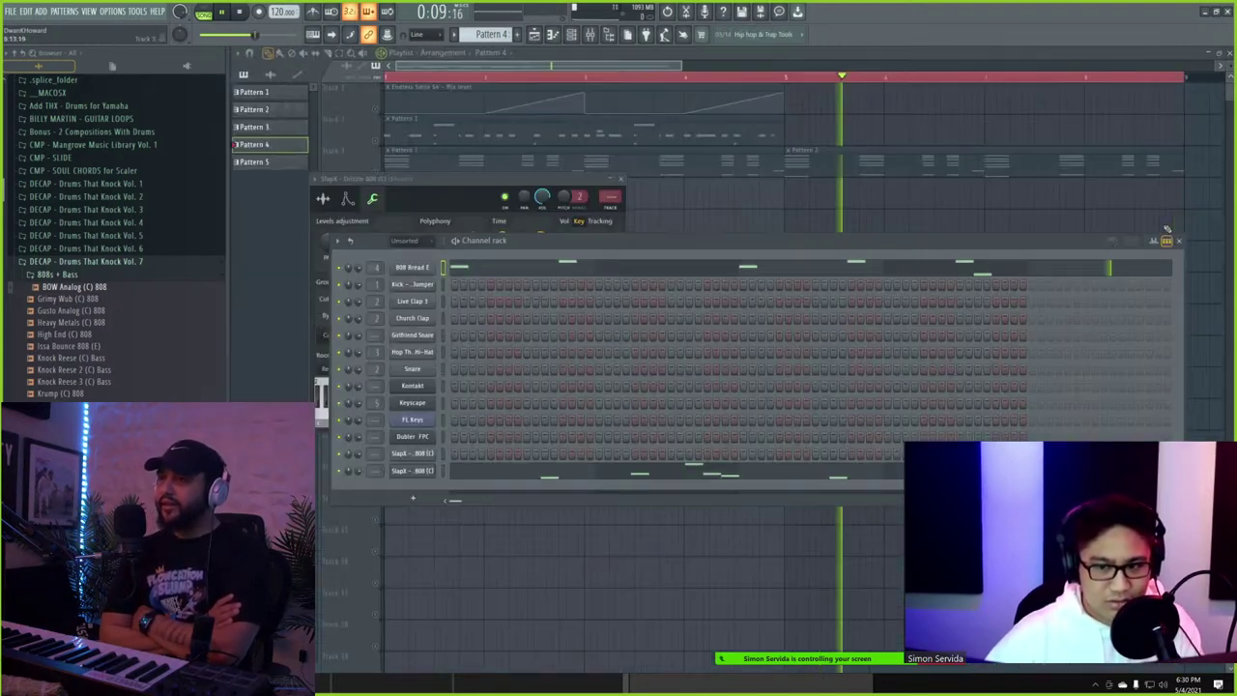
pyautogui.rightClick(1172, 197)
pyautogui.press('space')
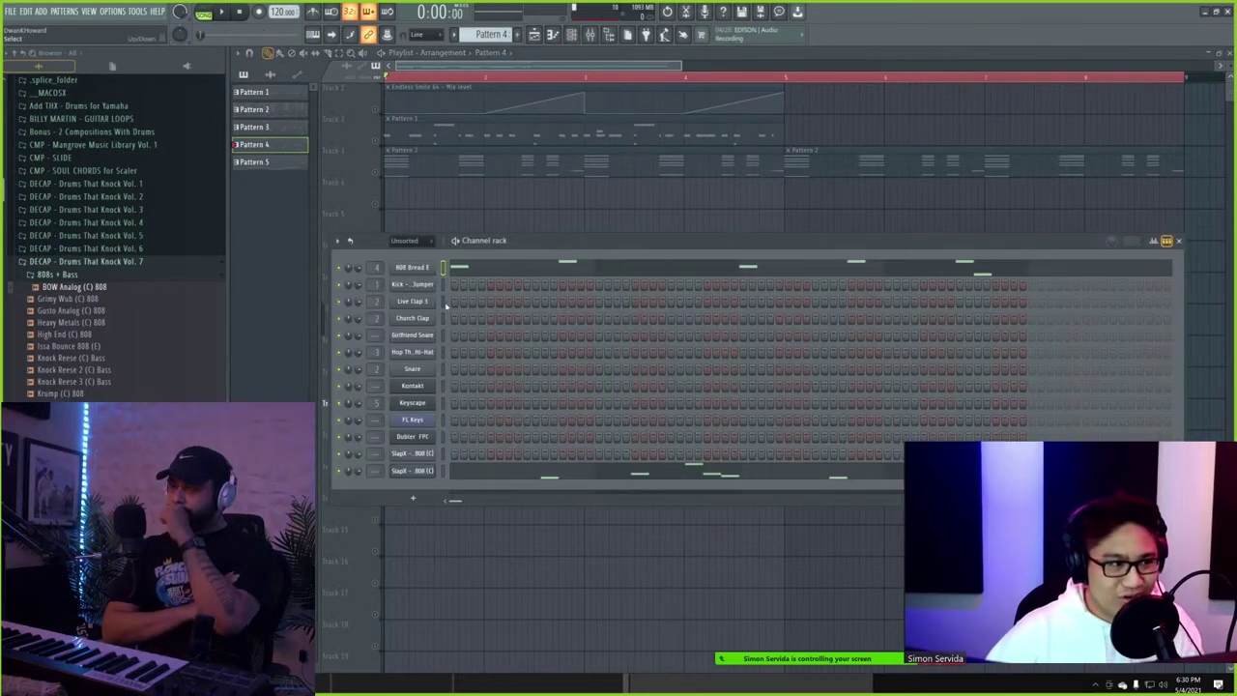
# - Lengthen the hold of the 808 Bread E volume envelope during playback and return to the playlist
pyautogui.click(421, 272)
pyautogui.click(732, 214)
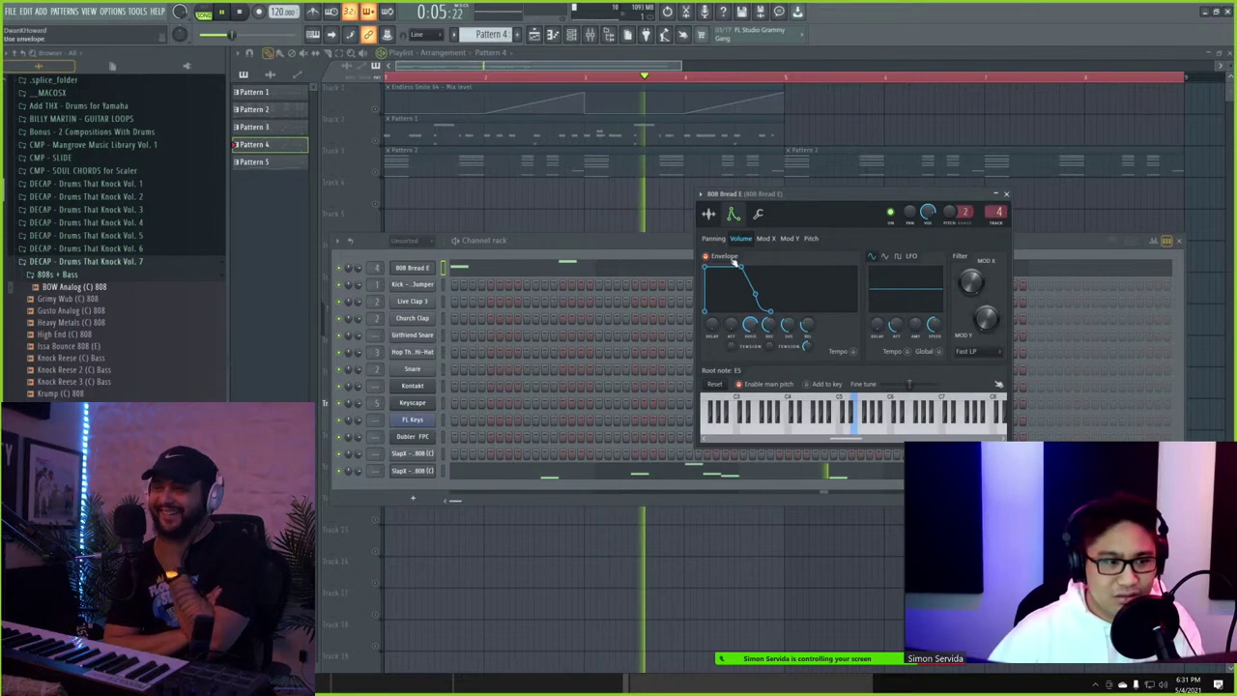
pyautogui.click(713, 214)
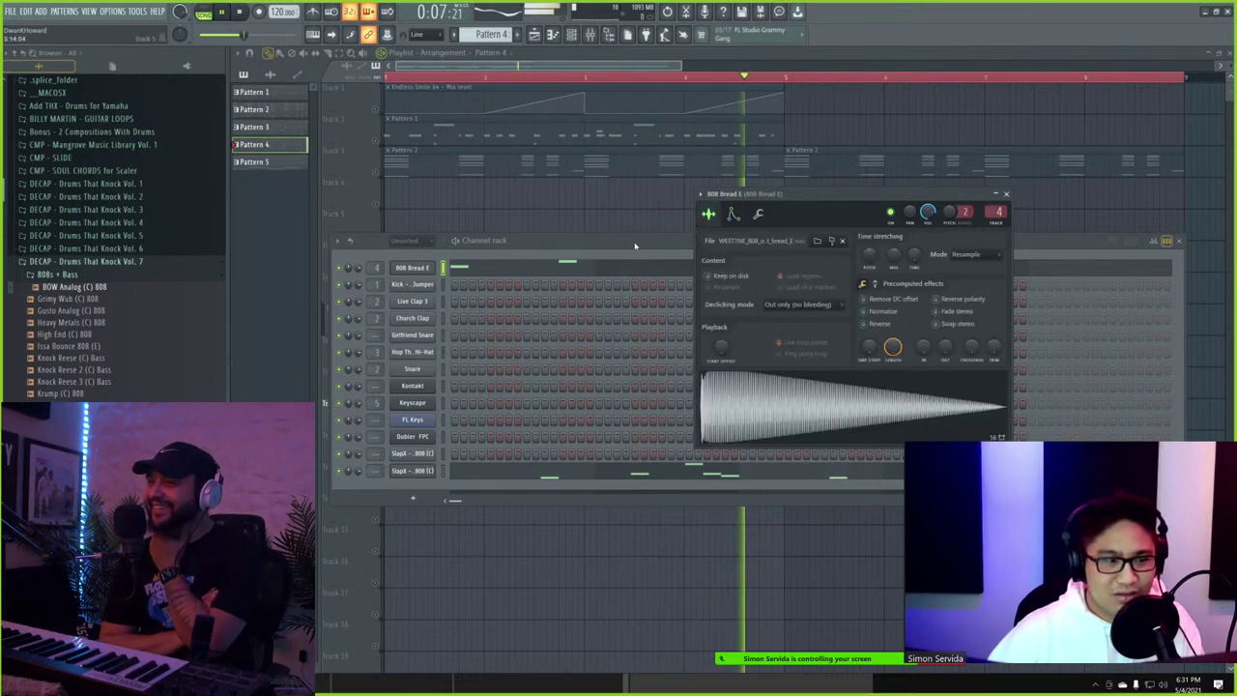
pyautogui.click(597, 215)
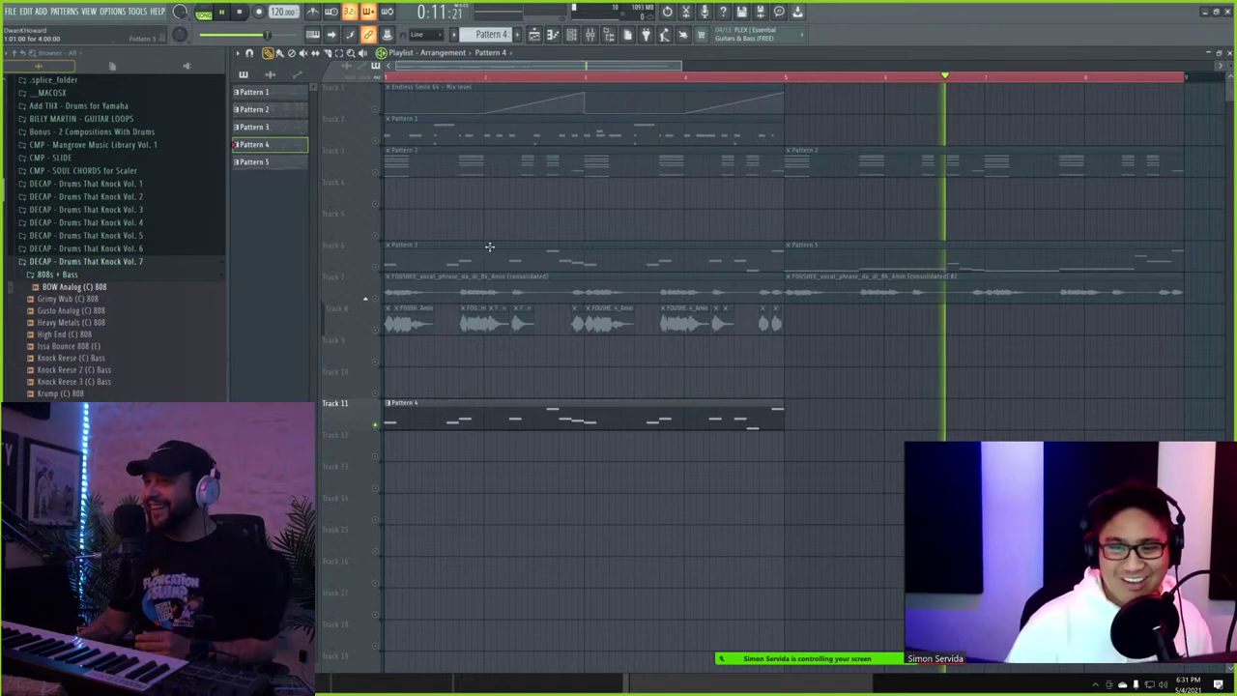
# - Unmute Track 6 and the vocals on Track 7, and delete the Pattern 3 clip from Track 6 so Pattern 4 supplies the bassline
pyautogui.click(377, 267)
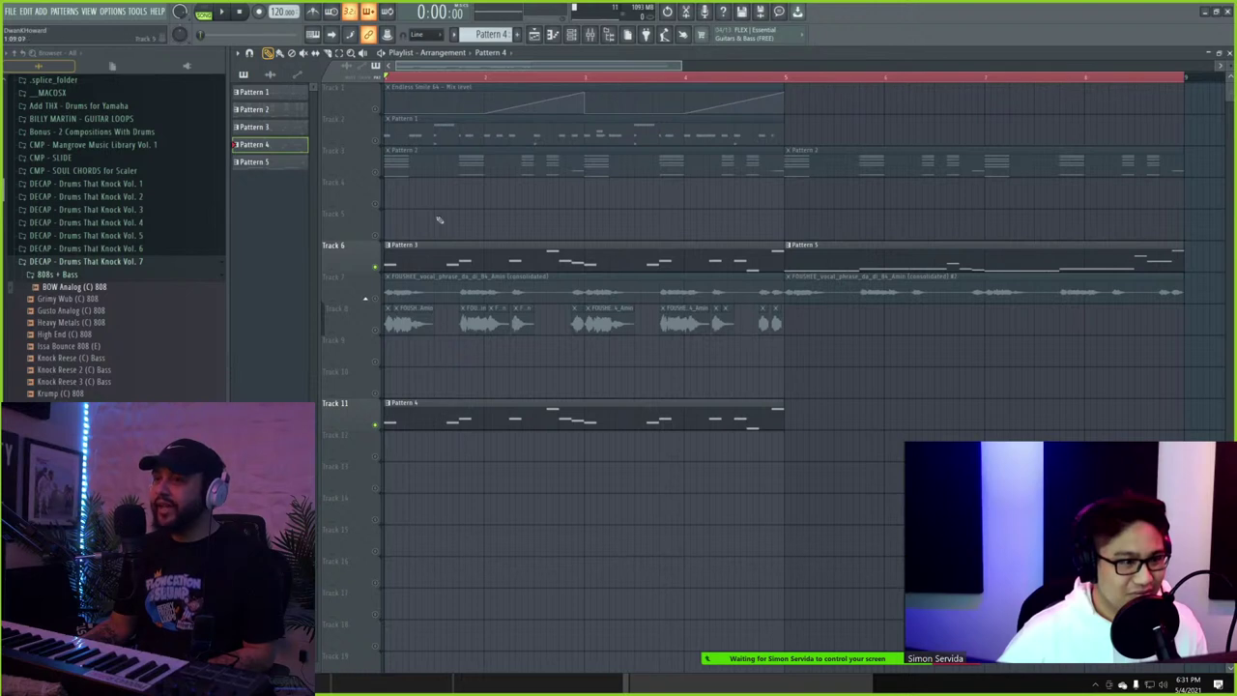
pyautogui.doubleClick(439, 251)
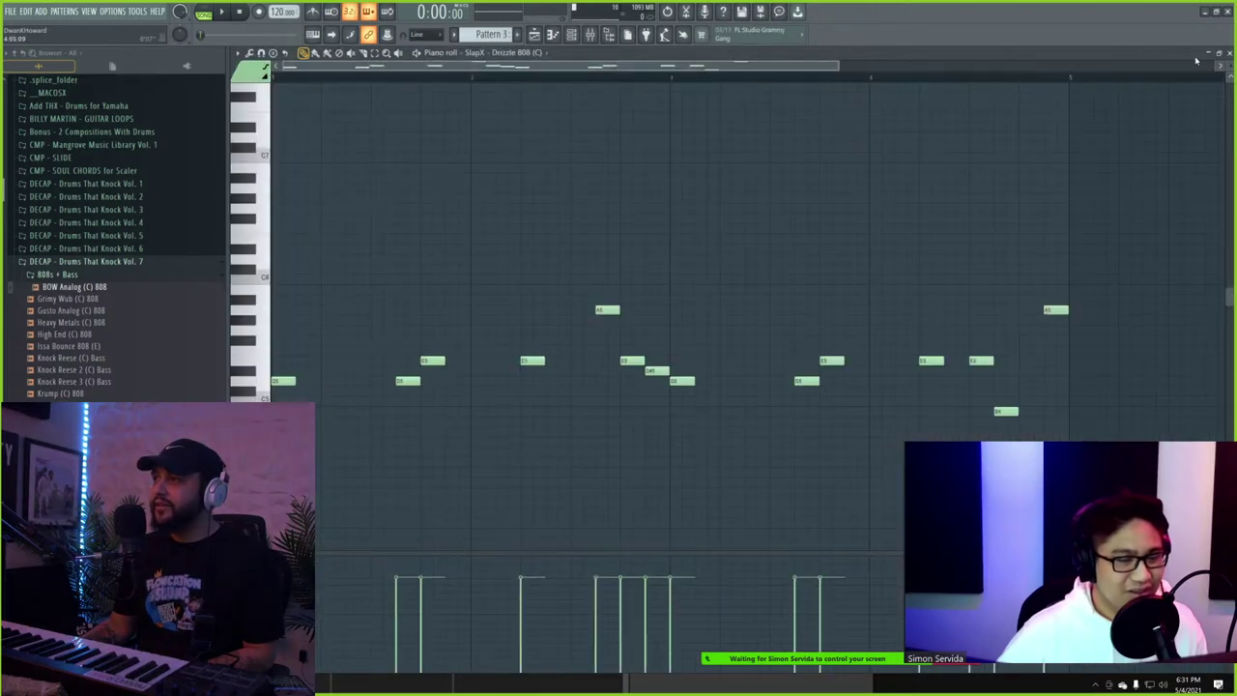
pyautogui.click(1229, 54)
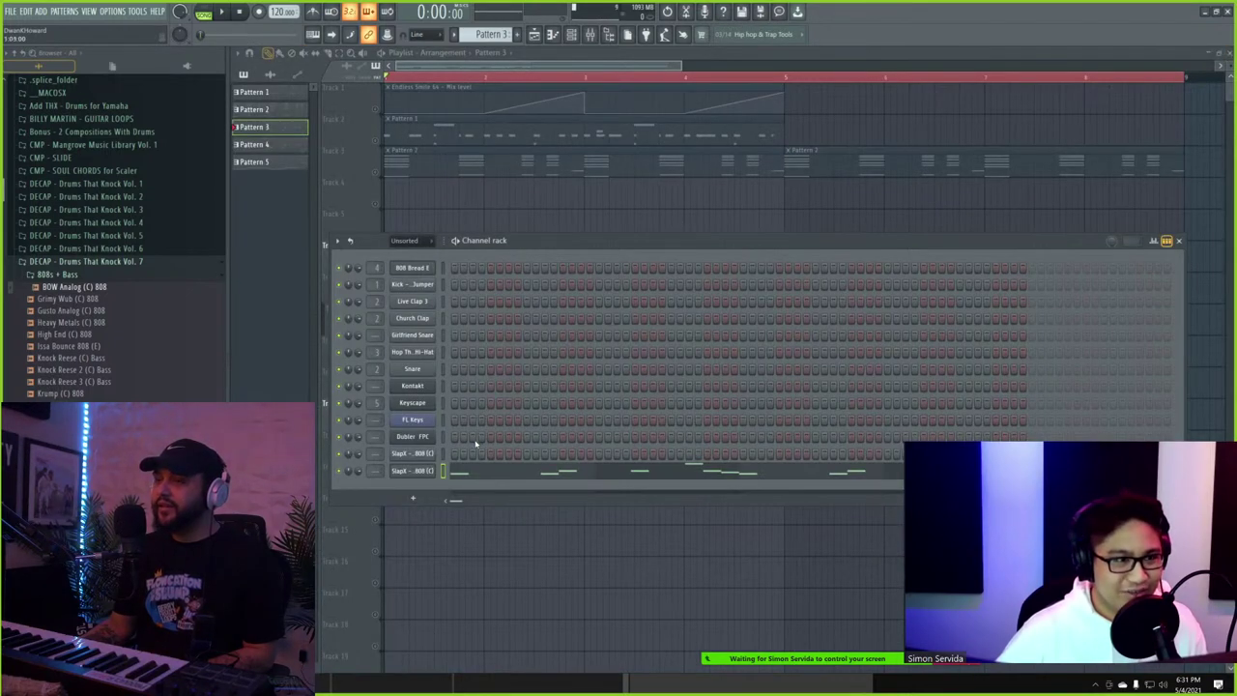
pyautogui.press('F6')
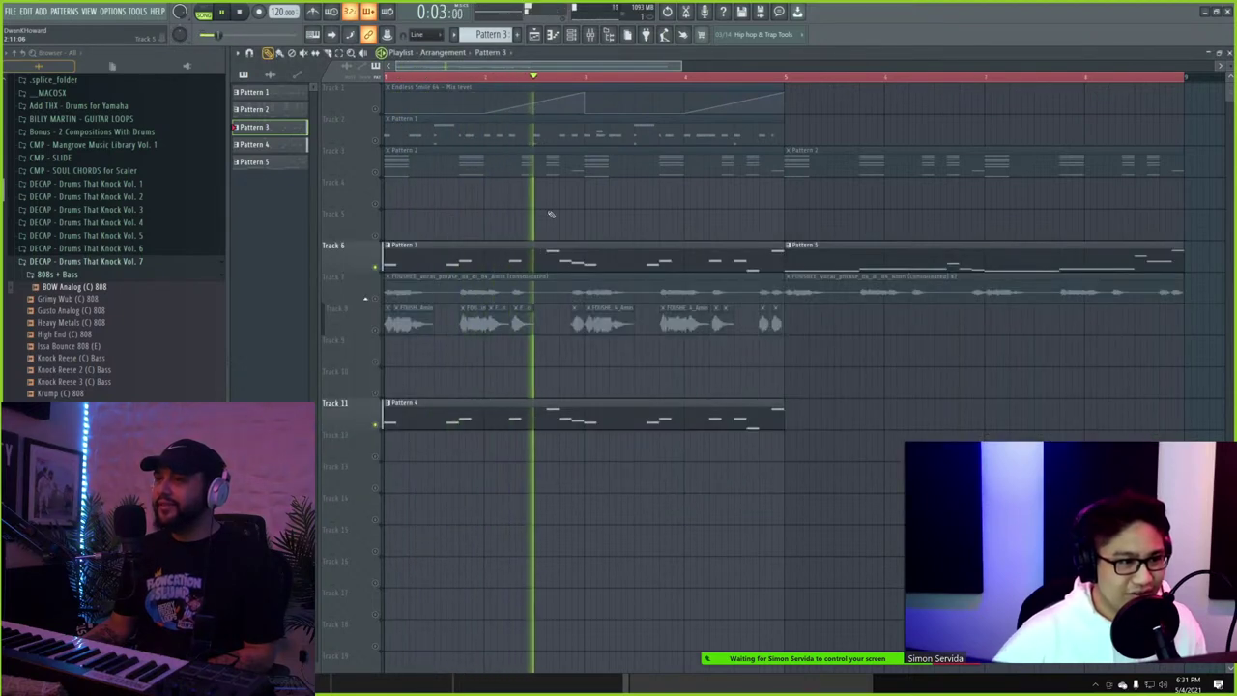
pyautogui.press('space')
pyautogui.rightClick(512, 267)
pyautogui.press('space')
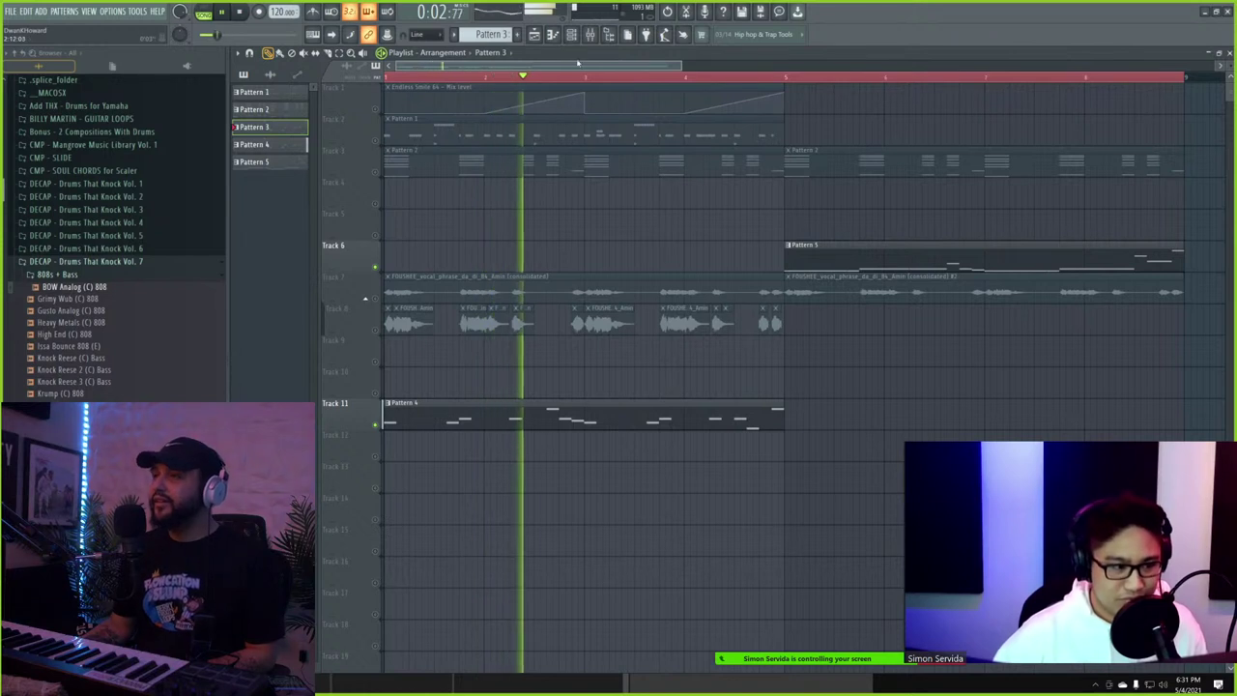
pyautogui.moveTo(595, 66); pyautogui.dragTo(594, 67)
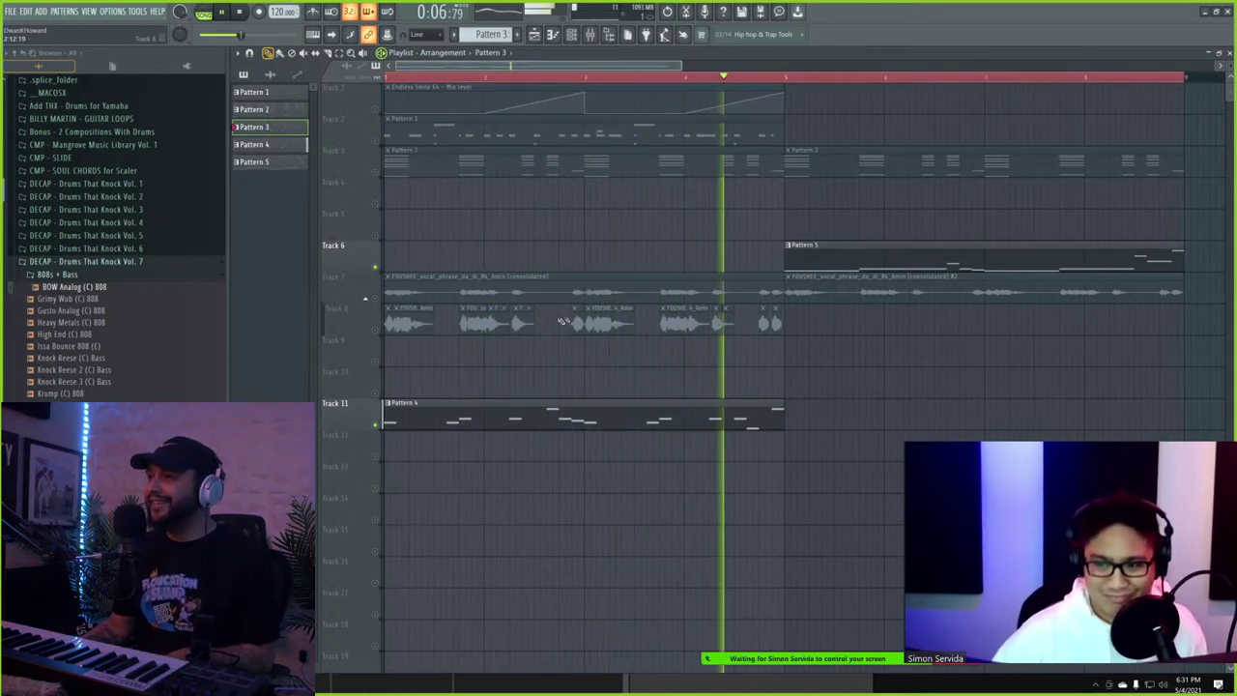
pyautogui.click(376, 297)
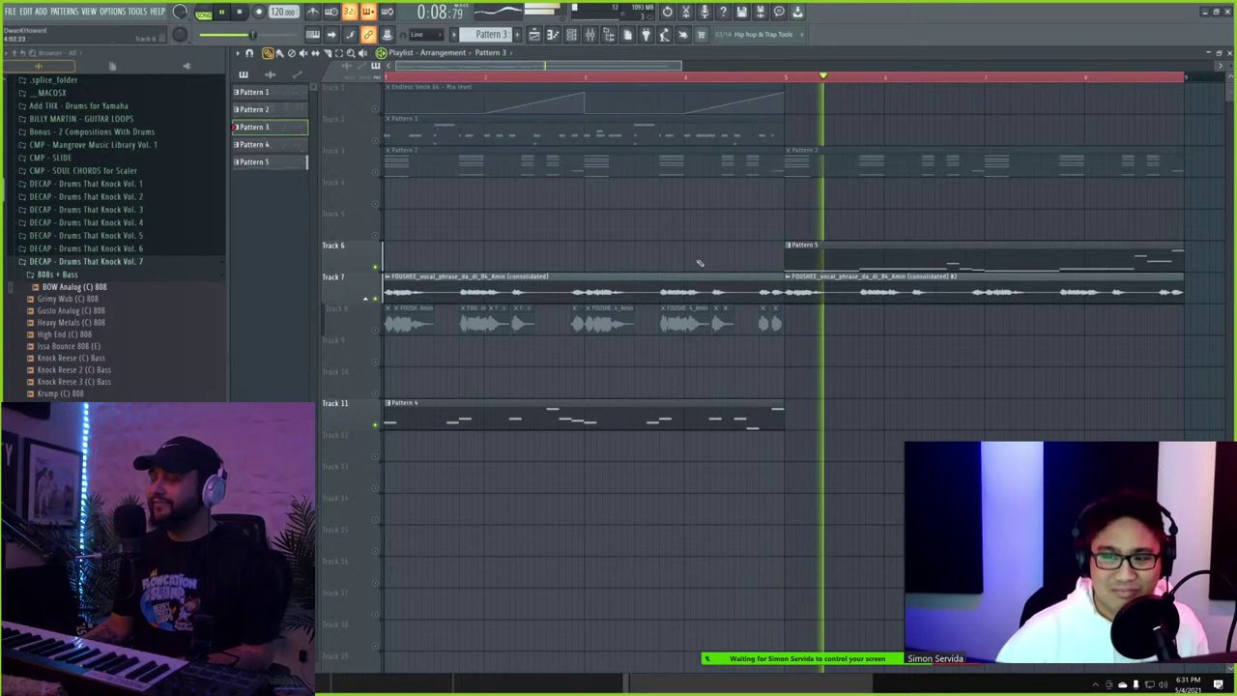
# - In Pattern 5's 808 Bread E part, delete the short D5 note in bar 1 and replace the last E5 note with four short E6 notes
pyautogui.doubleClick(816, 257)
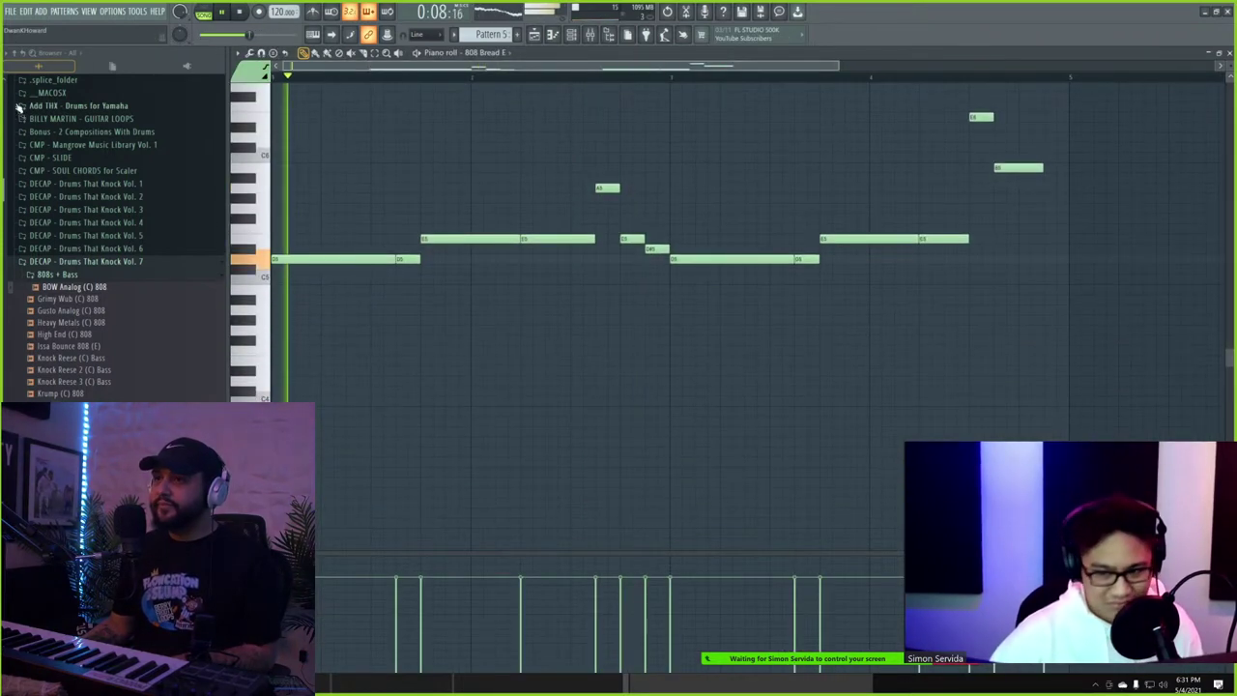
pyautogui.moveTo(417, 259); pyautogui.dragTo(396, 259)
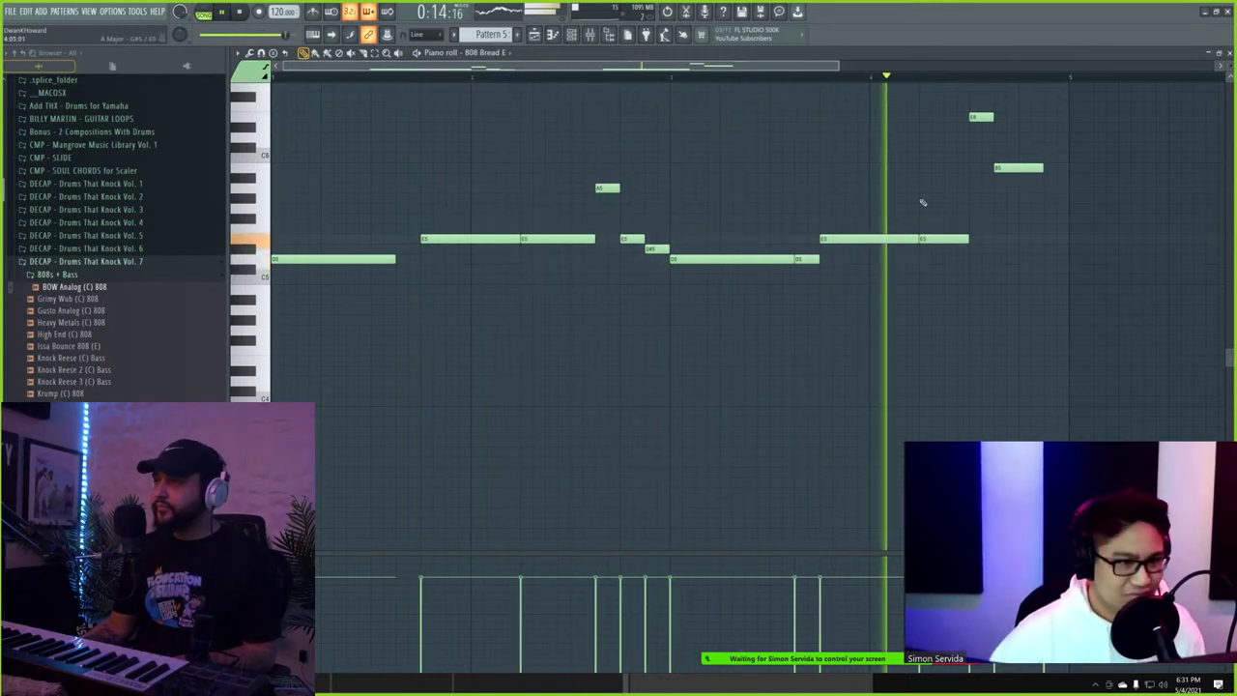
pyautogui.press('space')
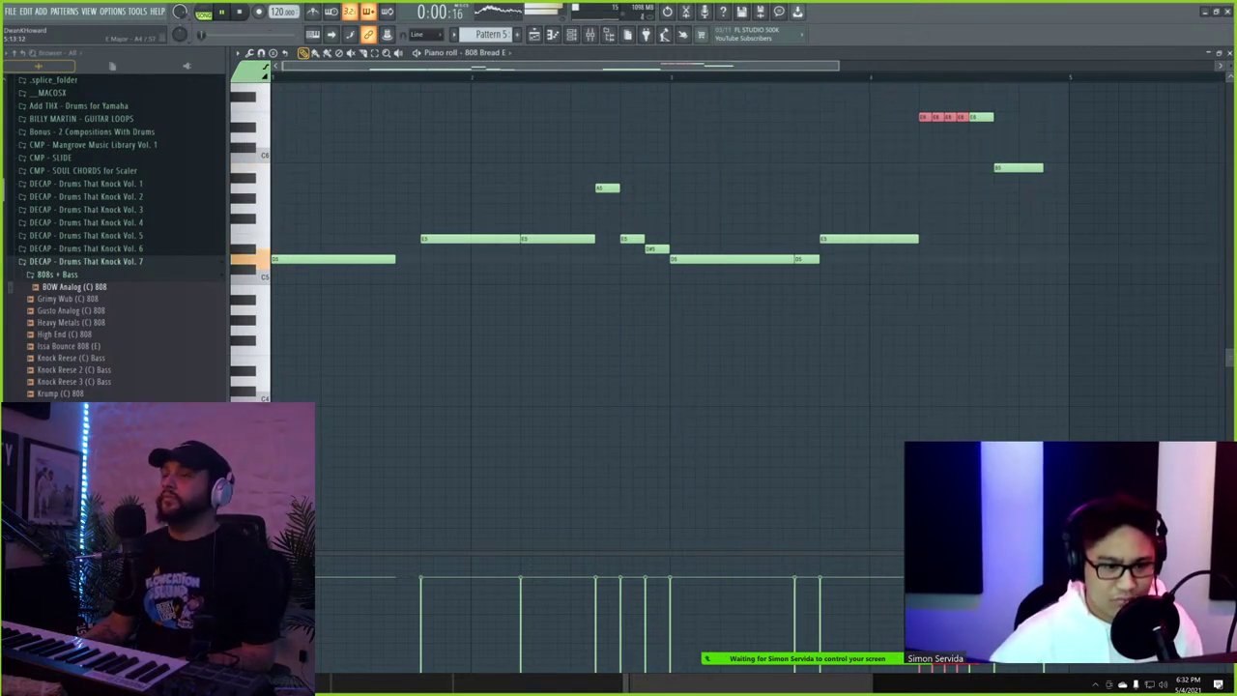
pyautogui.click(1229, 55)
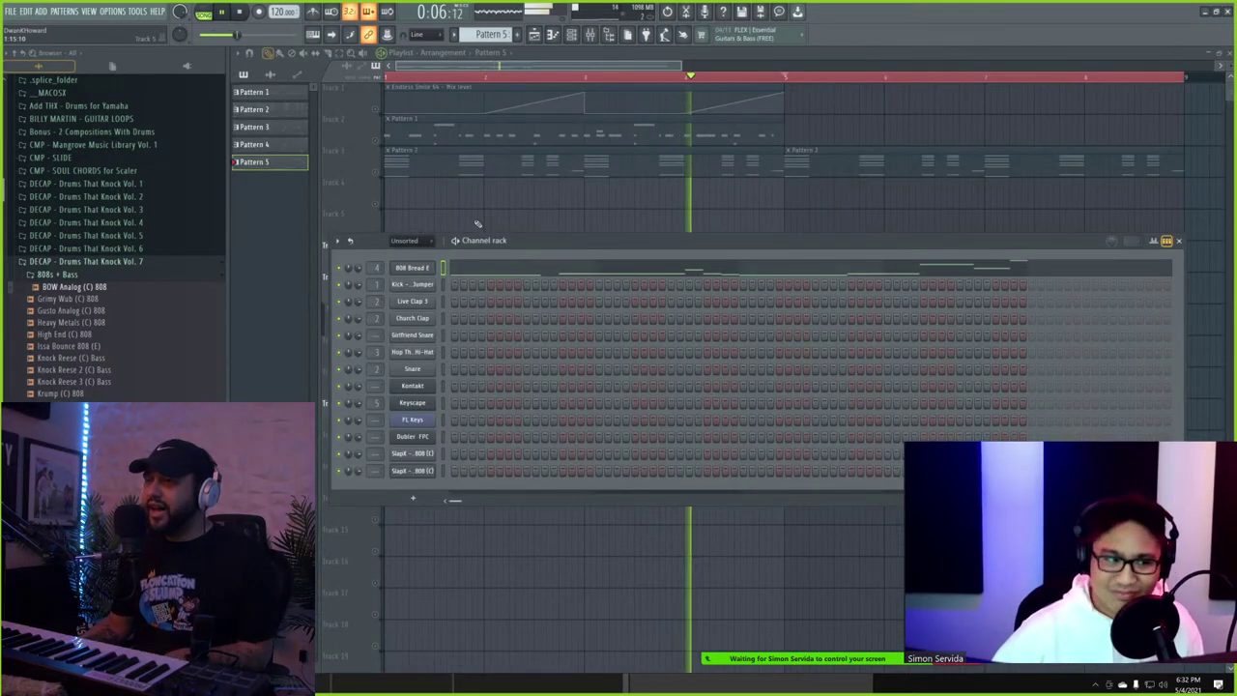
pyautogui.press('F6')
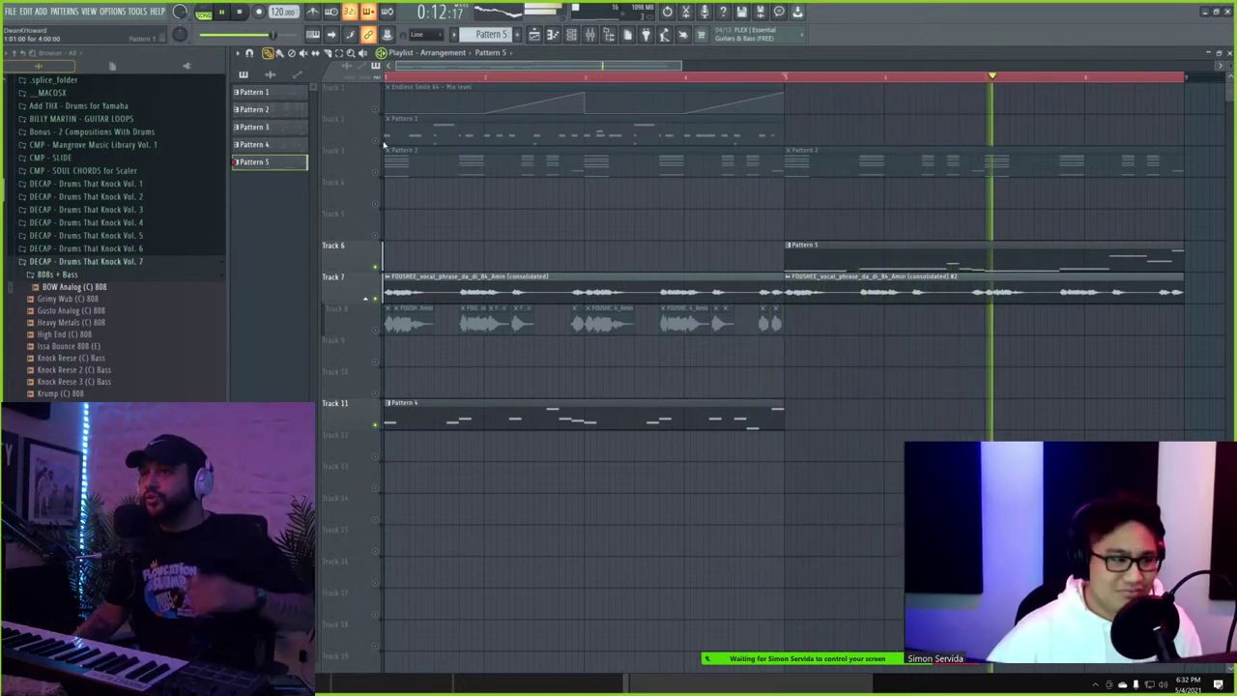
# - Create a new empty pattern, place it on Track 5 across bars 5 to 8, unmute that track and loop those bars
pyautogui.press('F4')
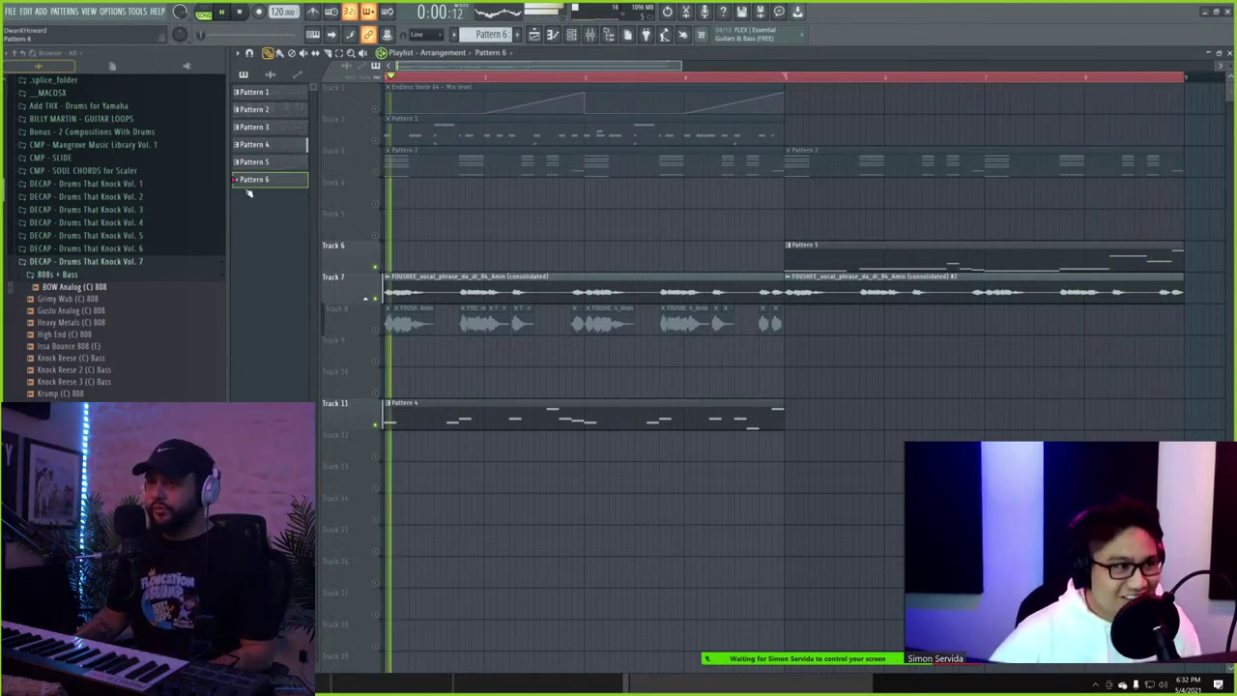
pyautogui.moveTo(253, 180); pyautogui.dragTo(1098, 215)
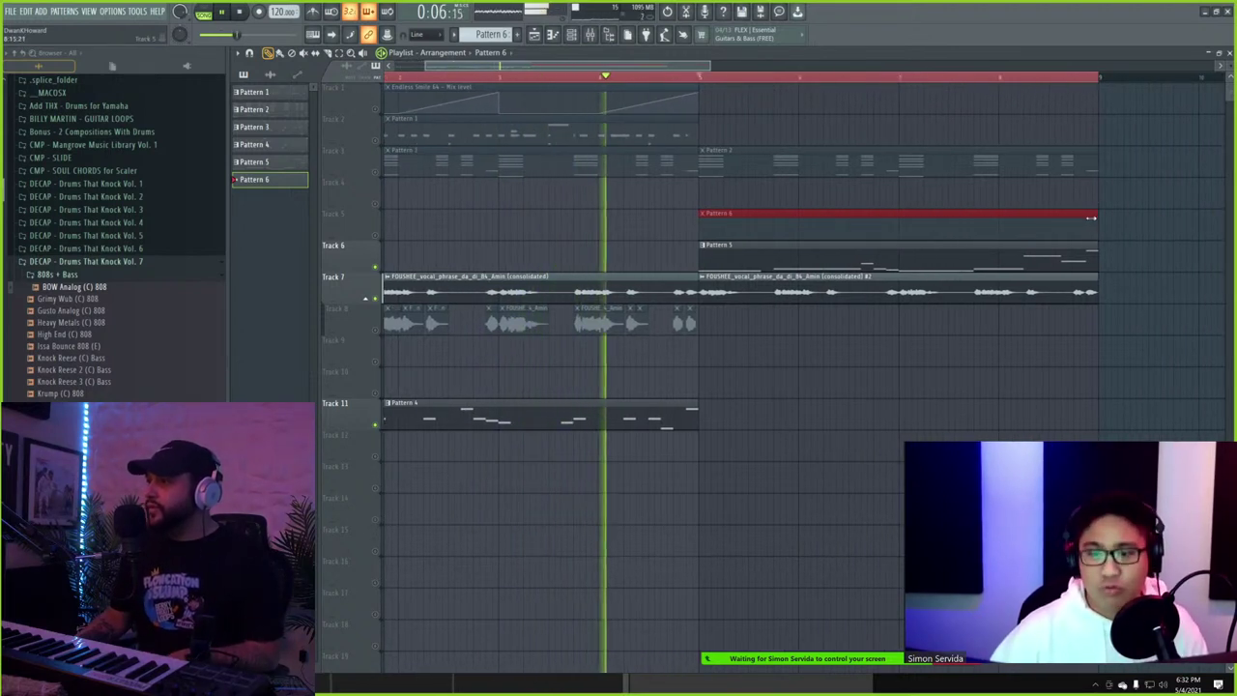
pyautogui.click(373, 235)
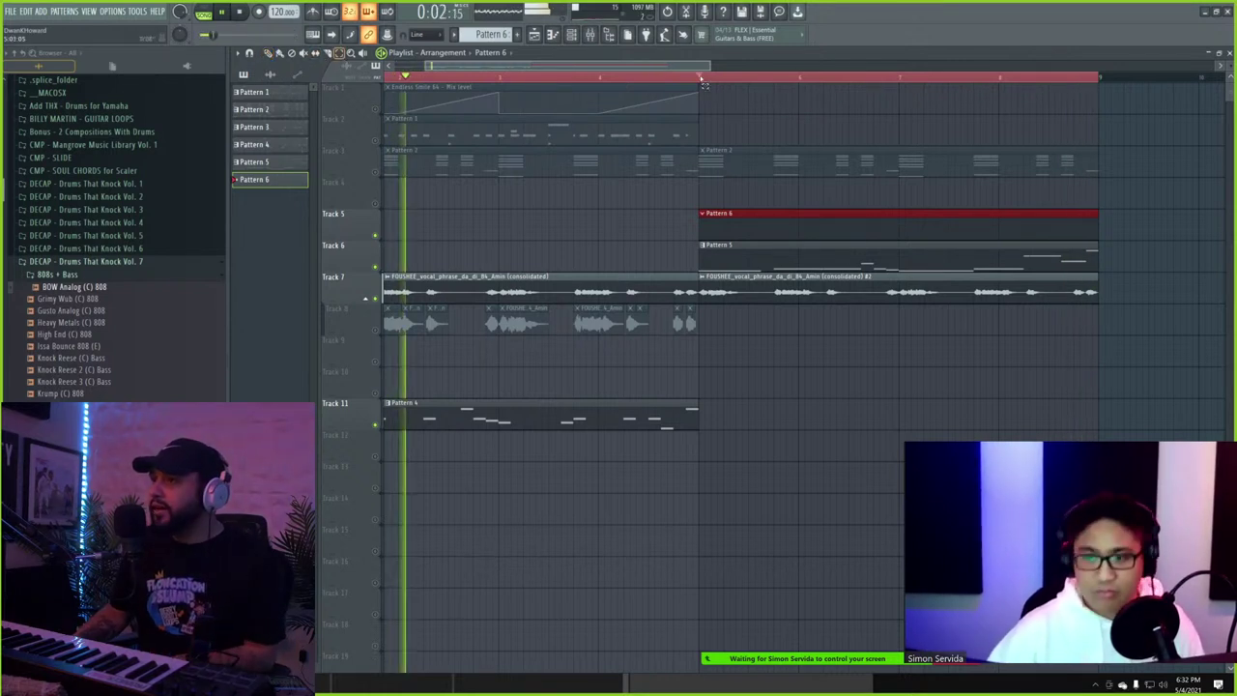
pyautogui.moveTo(703, 75); pyautogui.dragTo(1099, 70)
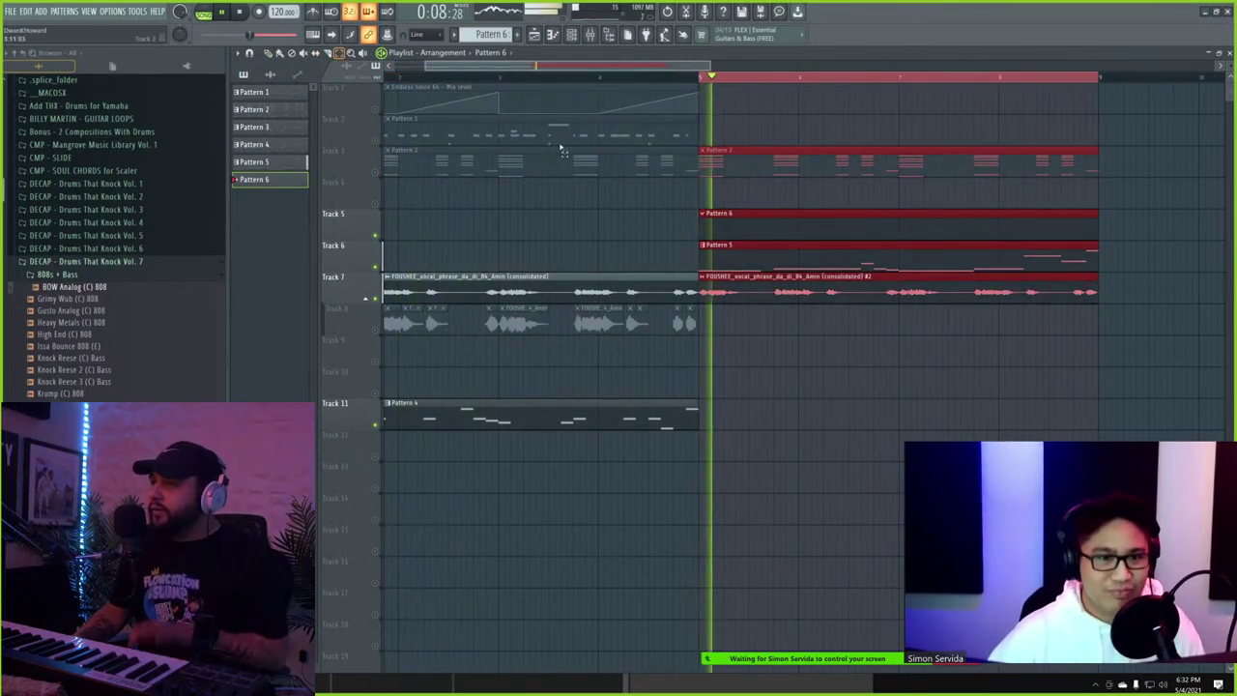
# - Try placing a single A5 note at the start of the Hop The Fence Hi-Hat piano roll in Pattern 6
pyautogui.press('F6')
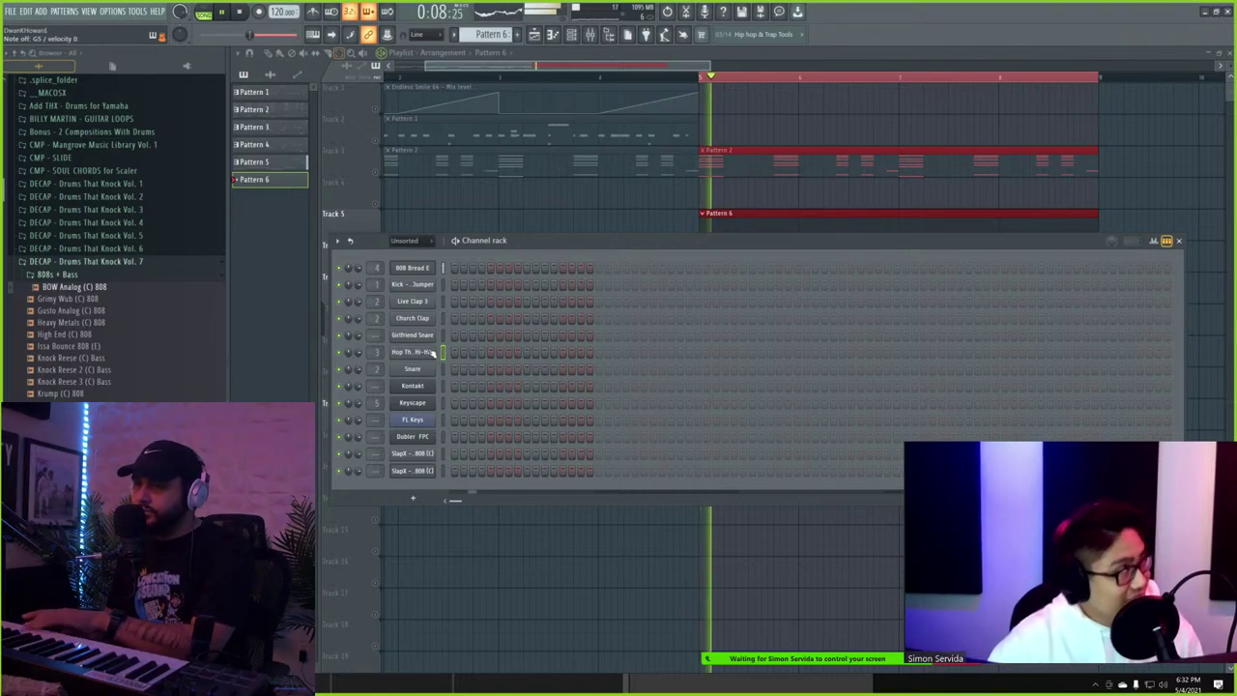
pyautogui.rightClick(432, 353)
pyautogui.click(454, 358)
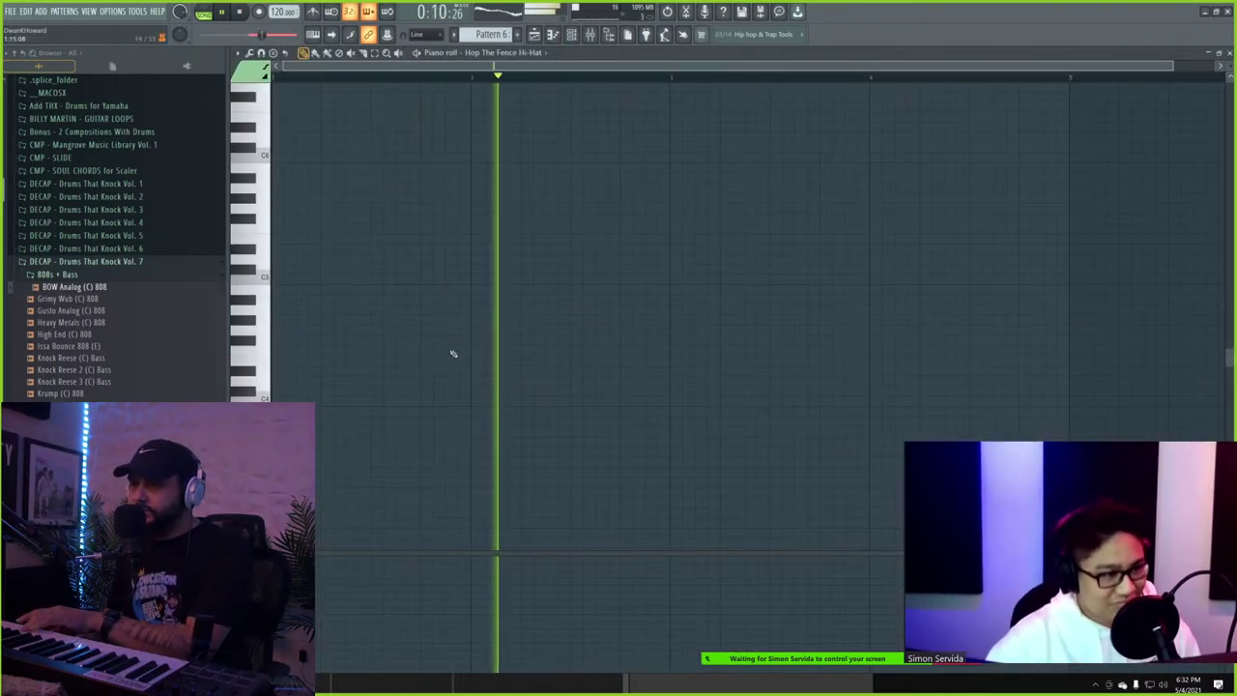
pyautogui.click(290, 189)
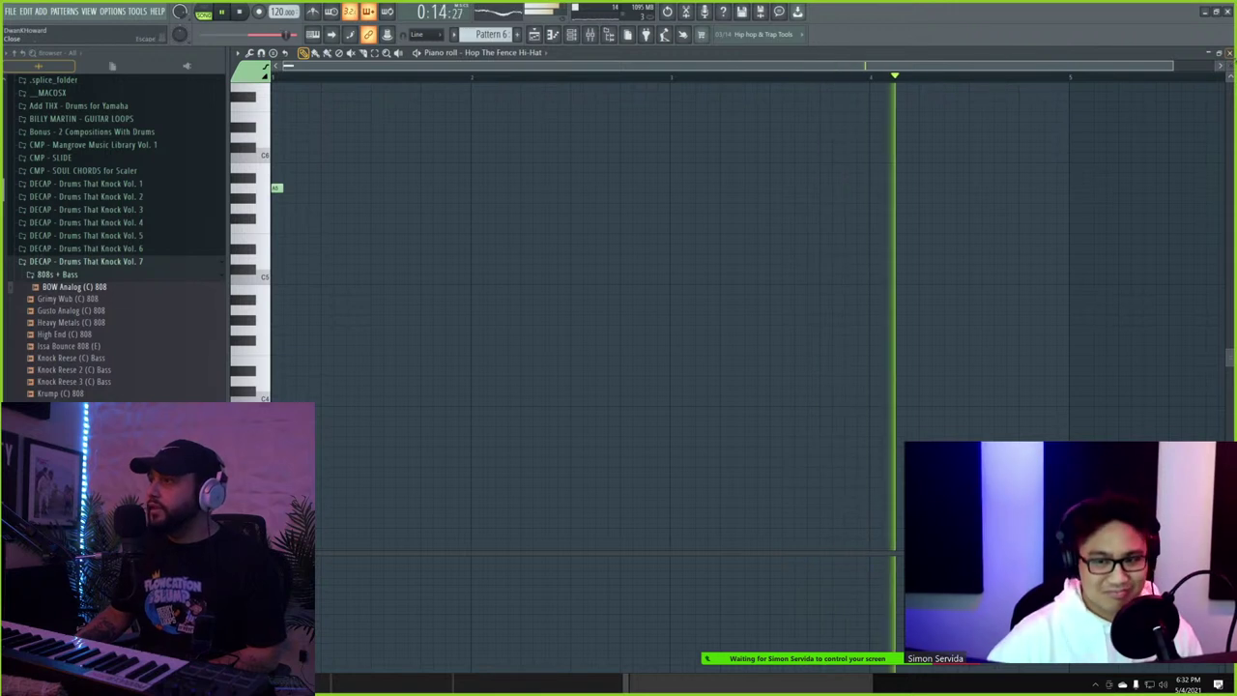
pyautogui.press('Escape')
# - Fill the Hop The Fence Hi-Hat channel in Pattern 6 with a hit on every fourth step
pyautogui.rightClick(443, 352)
pyautogui.moveTo(510, 386)
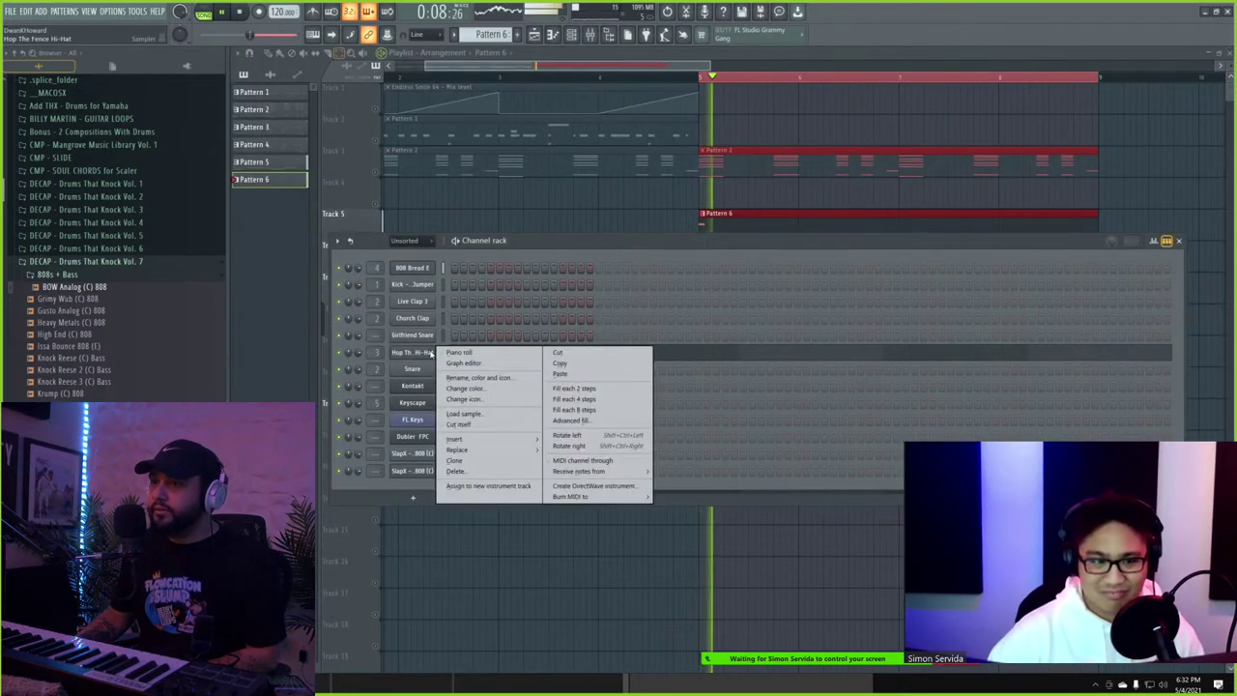
pyautogui.click(553, 401)
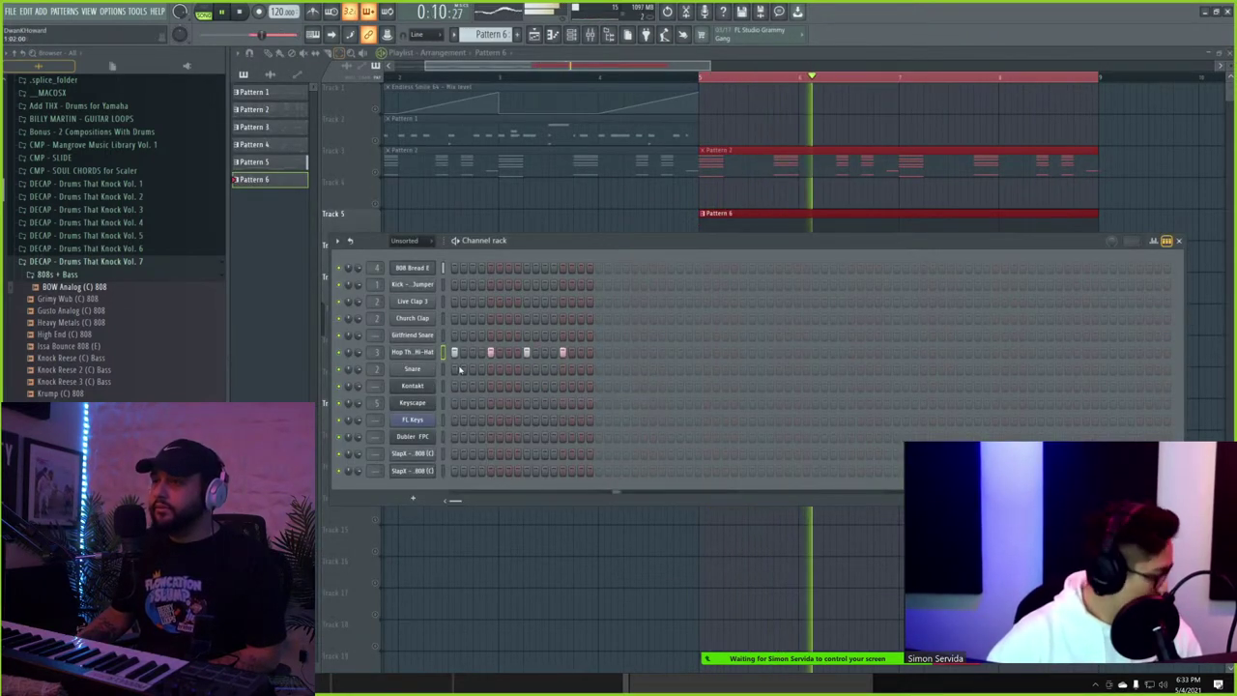
# - Fill the Hop The Fence Hi-Hat channel in Pattern 6 with a hit on every second step
pyautogui.rightClick(431, 356)
pyautogui.moveTo(498, 381)
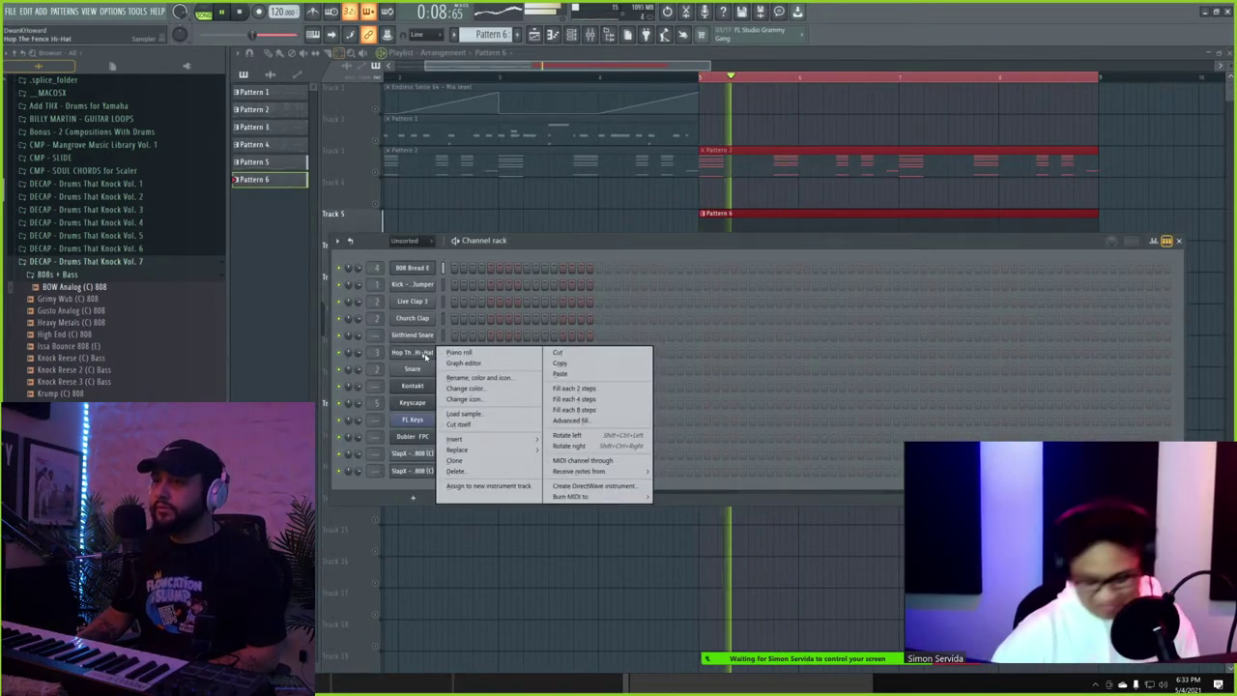
pyautogui.click(570, 387)
# - Convert the Hop The Fence Hi-Hat steps to piano roll notes and duplicate the first bar three times to fill four bars
pyautogui.rightClick(437, 356)
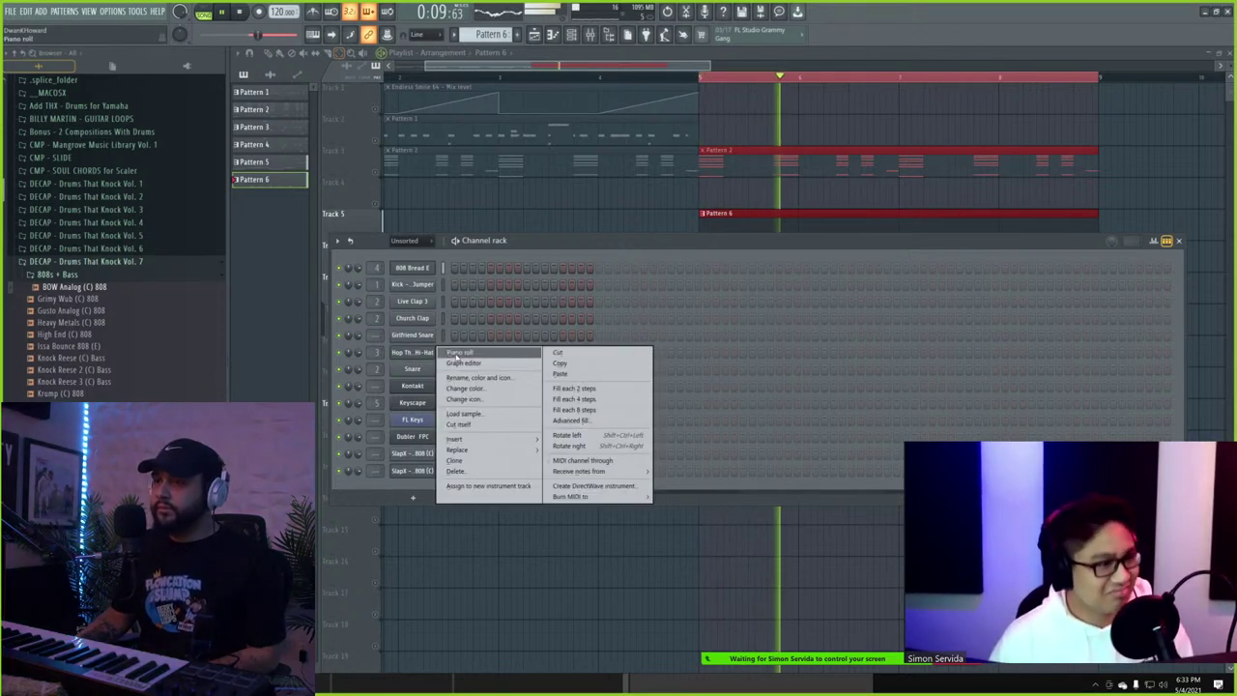
pyautogui.click(455, 354)
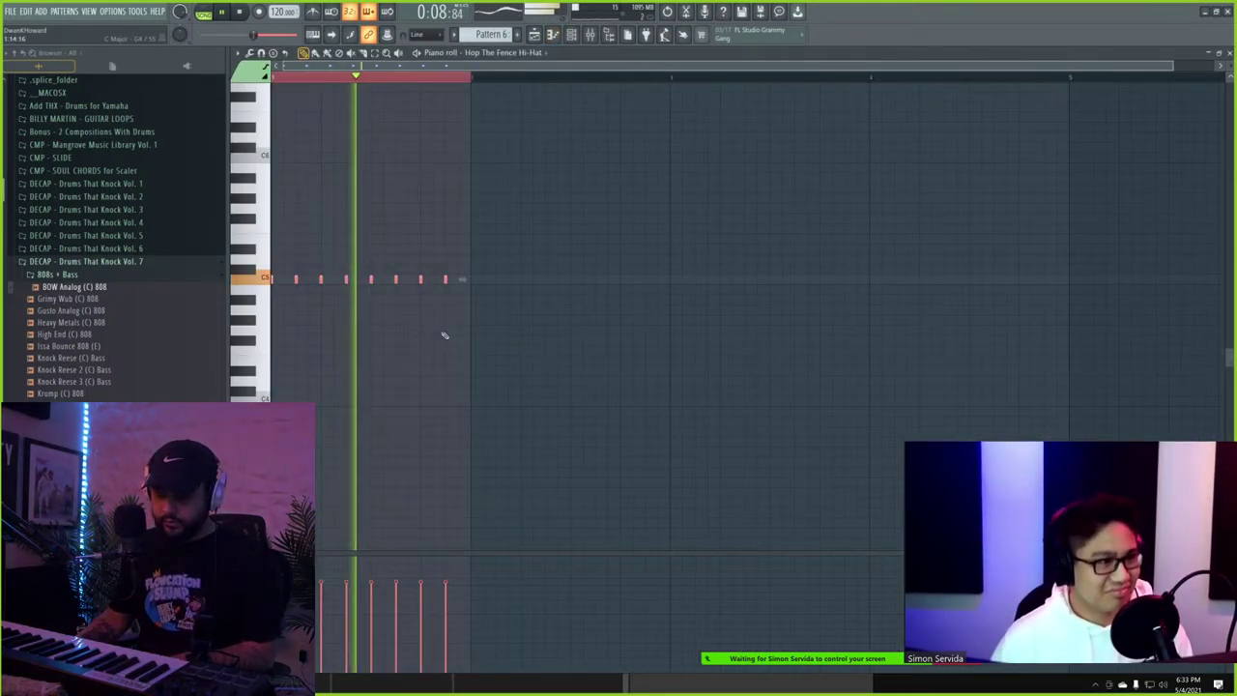
pyautogui.hotkey('ctrl', 'b')
pyautogui.hotkey('ctrl', 'b')
pyautogui.hotkey('ctrl', 'b')
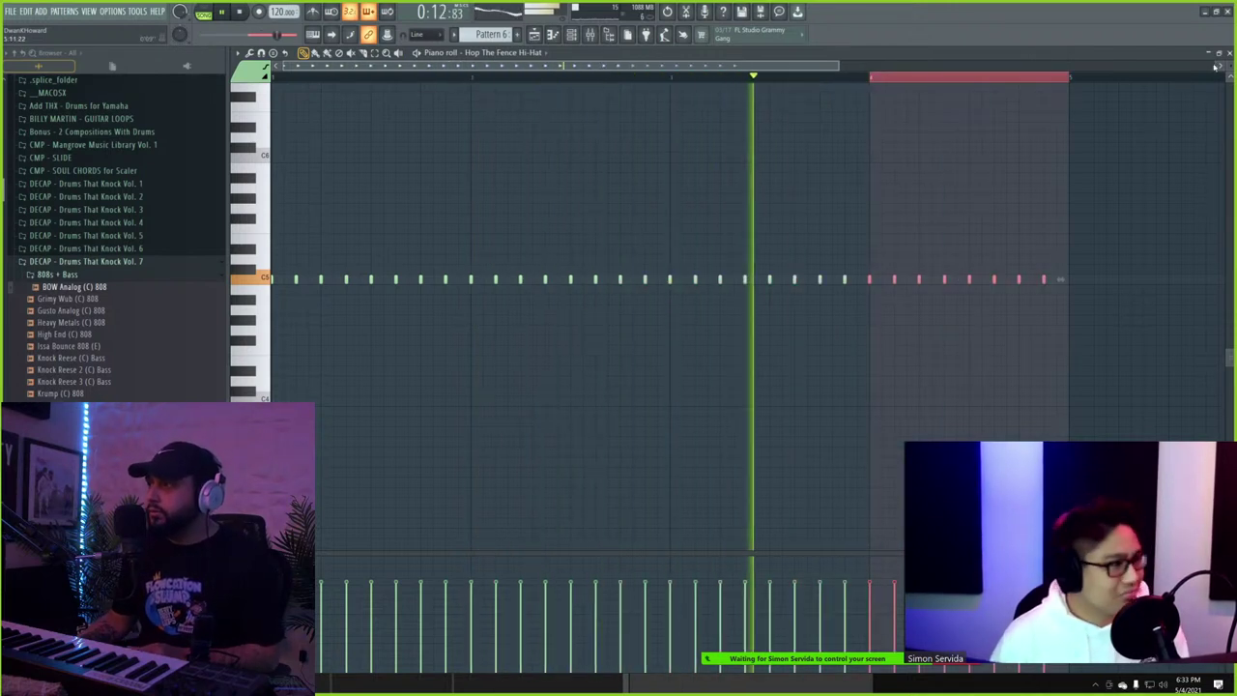
pyautogui.keyDown('ctrl'); pyautogui.click(387, 401); pyautogui.keyUp('ctrl')
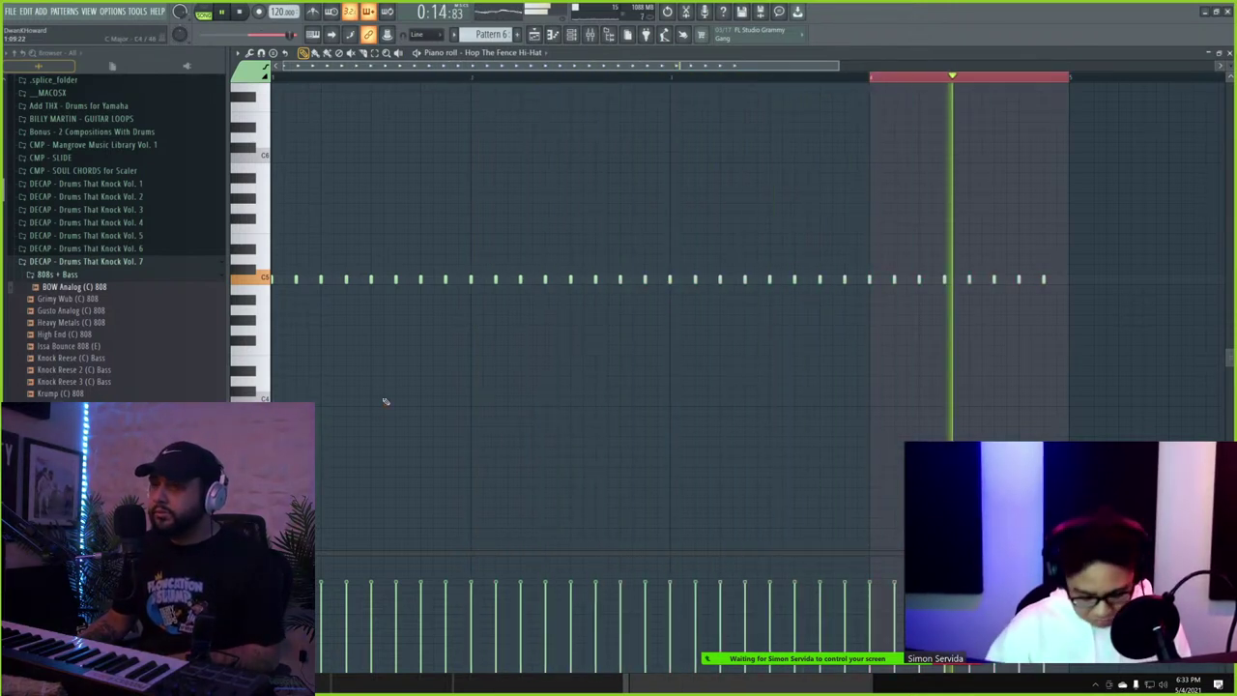
# - Quantize all the hi-hat notes with the 16_loose feel groove template from the Quantization folder and close the piano roll
pyautogui.hotkey('ctrl', 'a')
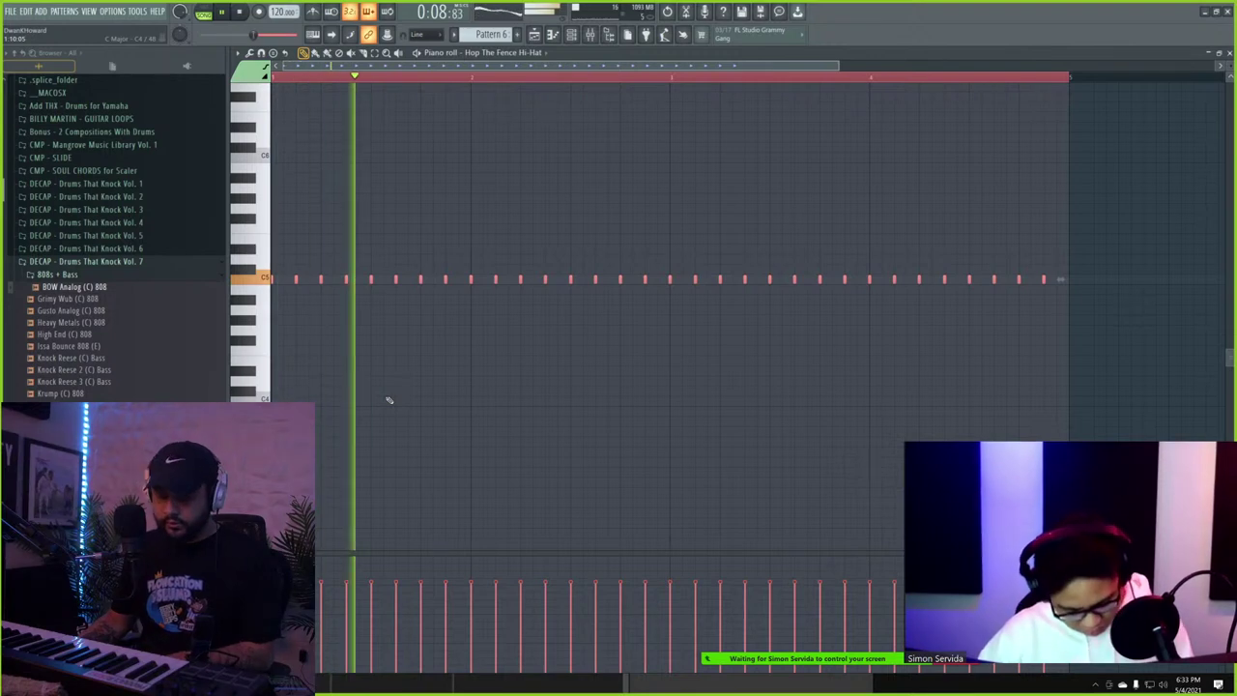
pyautogui.hotkey('alt', 'q')
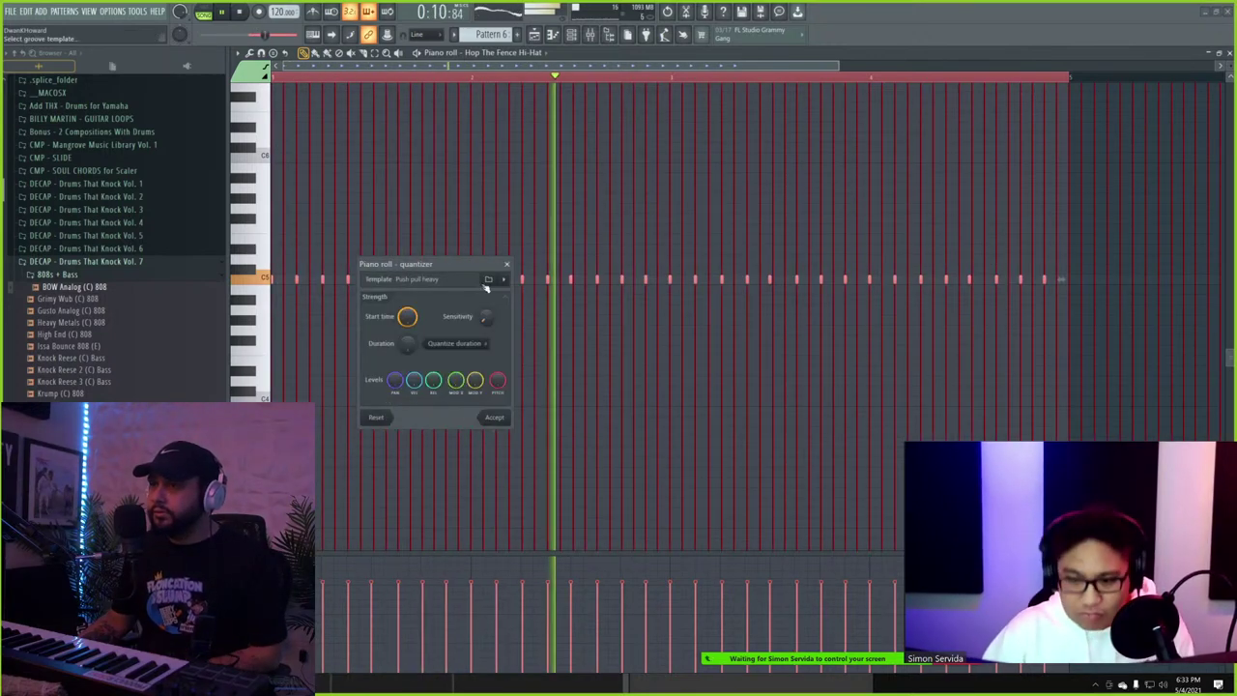
pyautogui.click(488, 280)
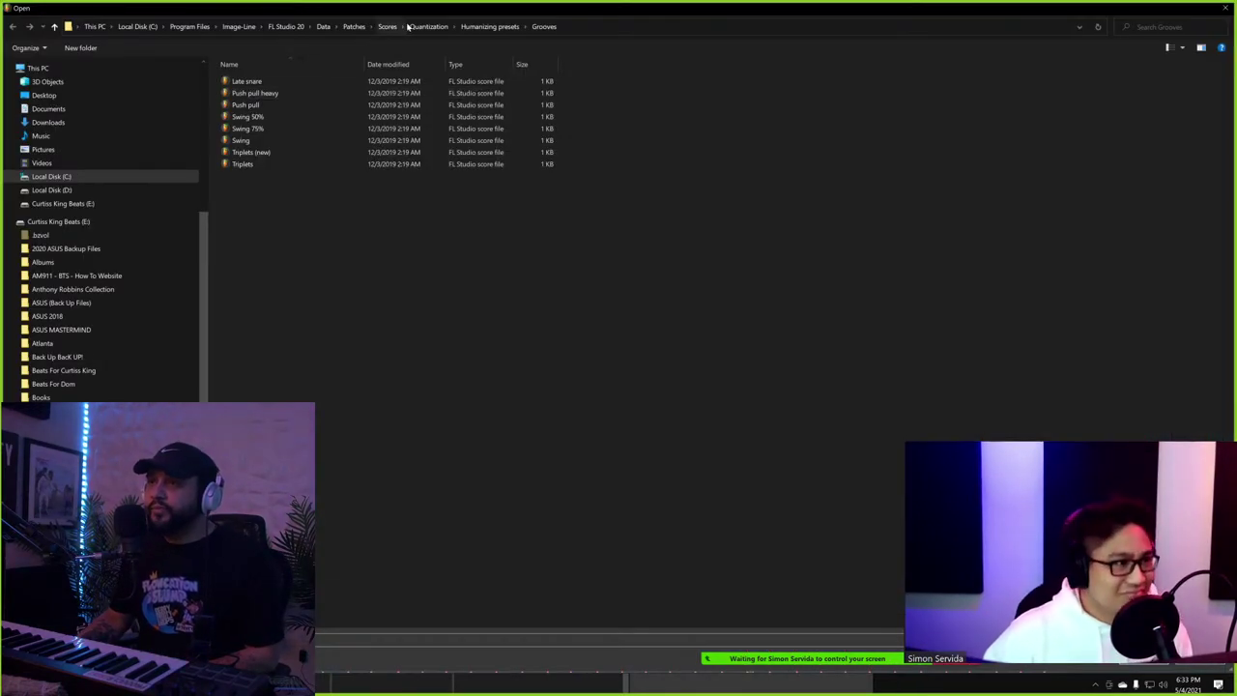
pyautogui.click(426, 26)
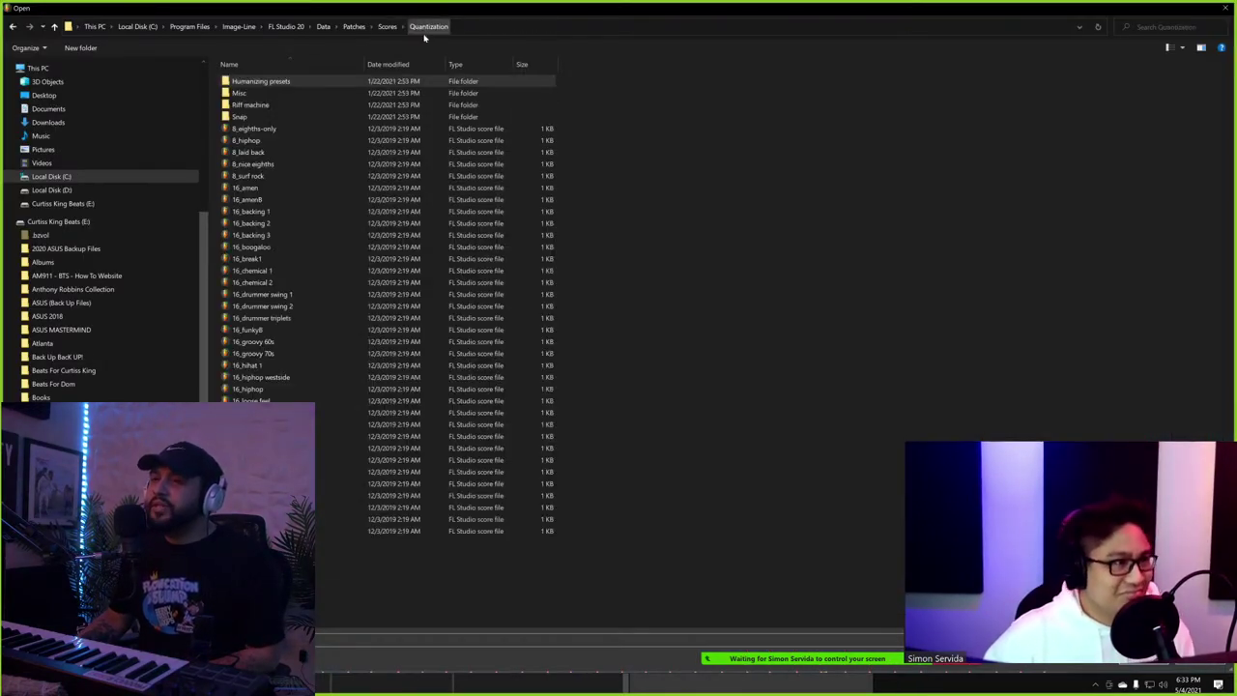
pyautogui.click(329, 258)
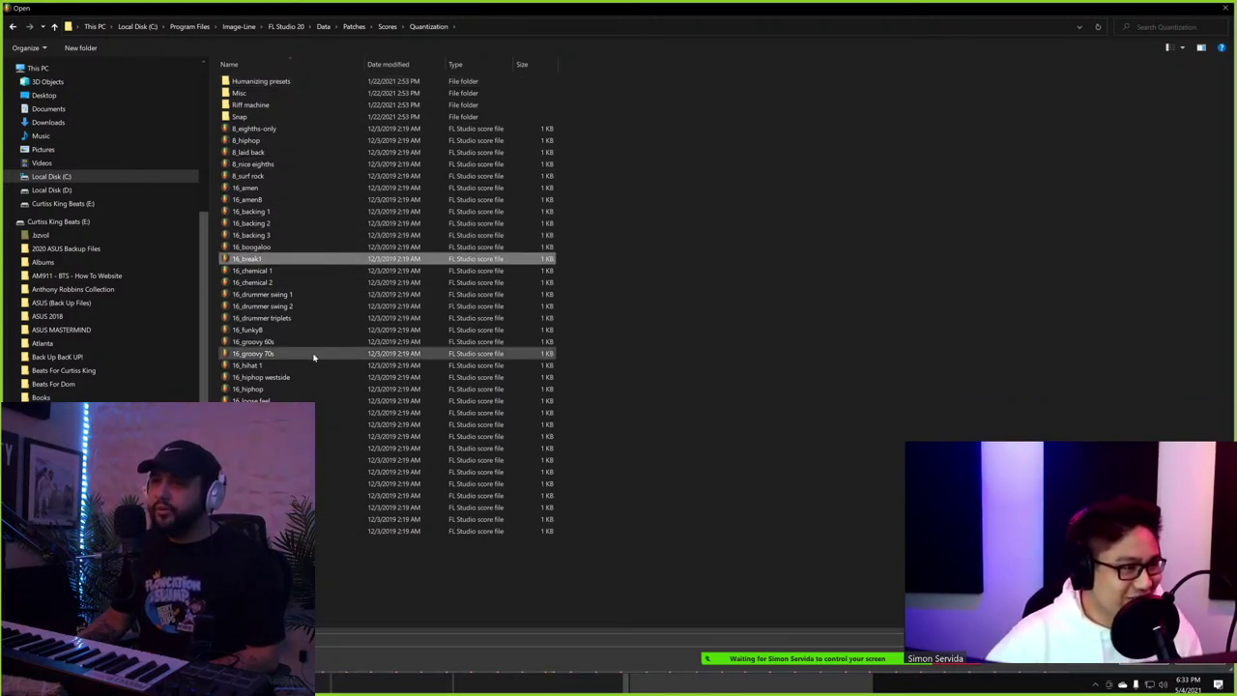
pyautogui.click(345, 399)
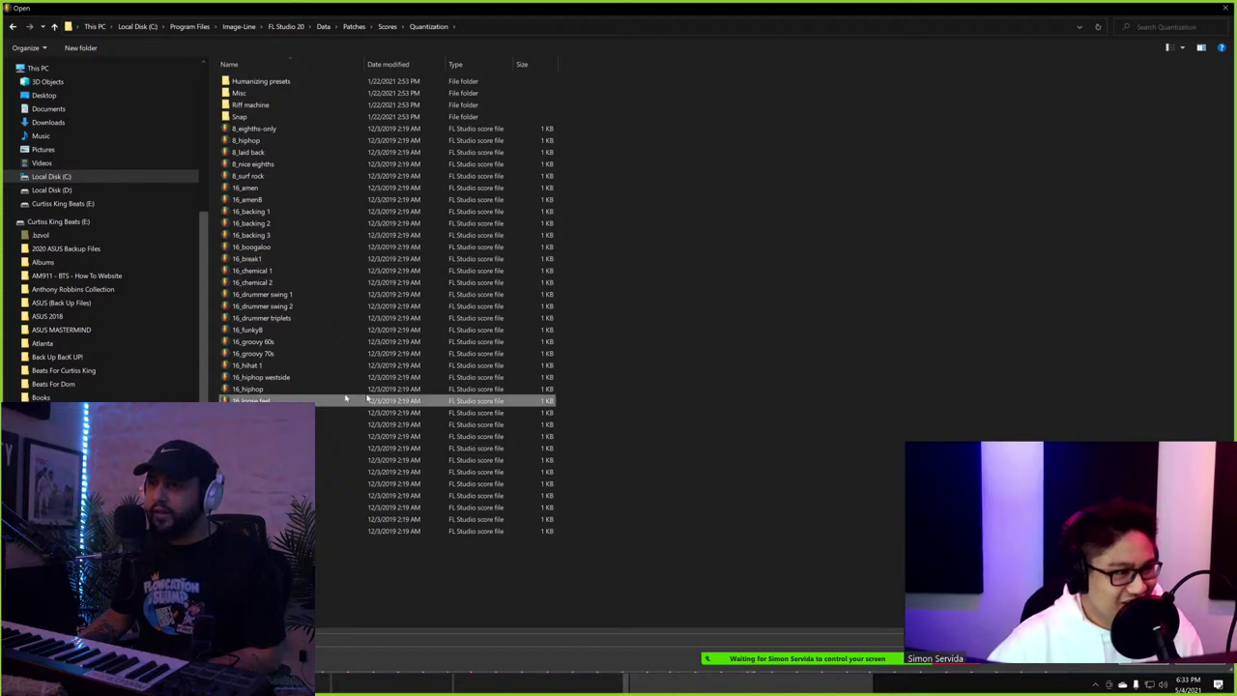
pyautogui.click(1136, 663)
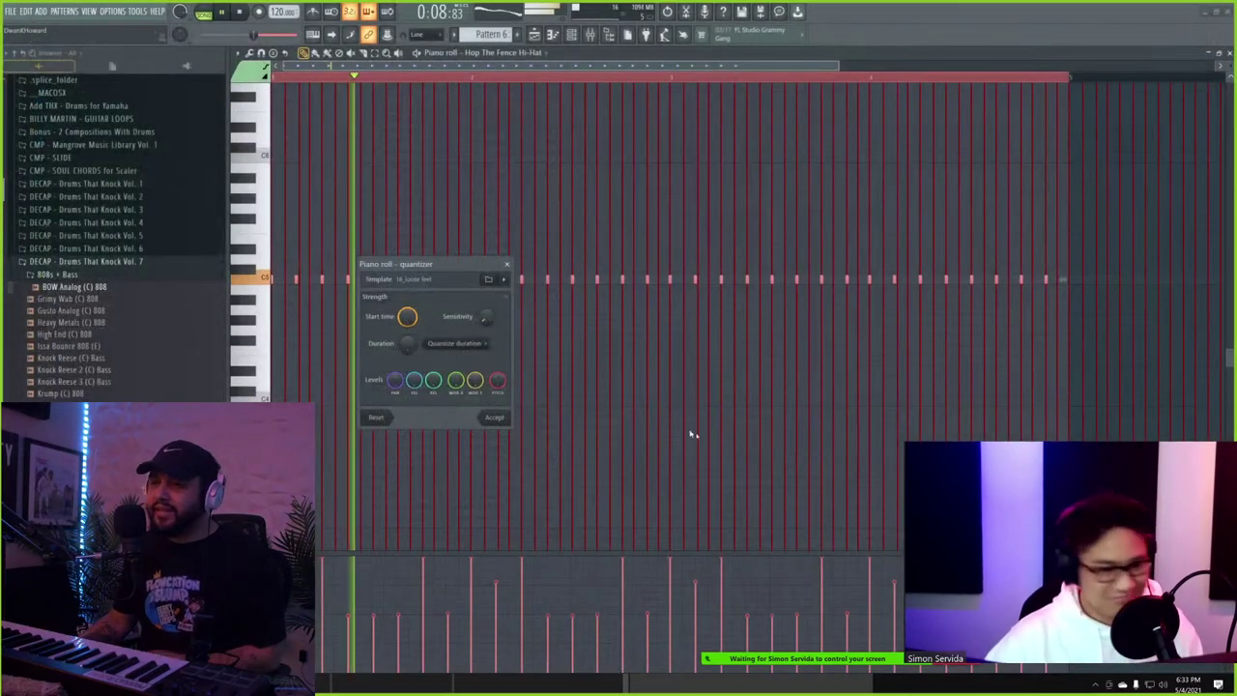
pyautogui.click(498, 418)
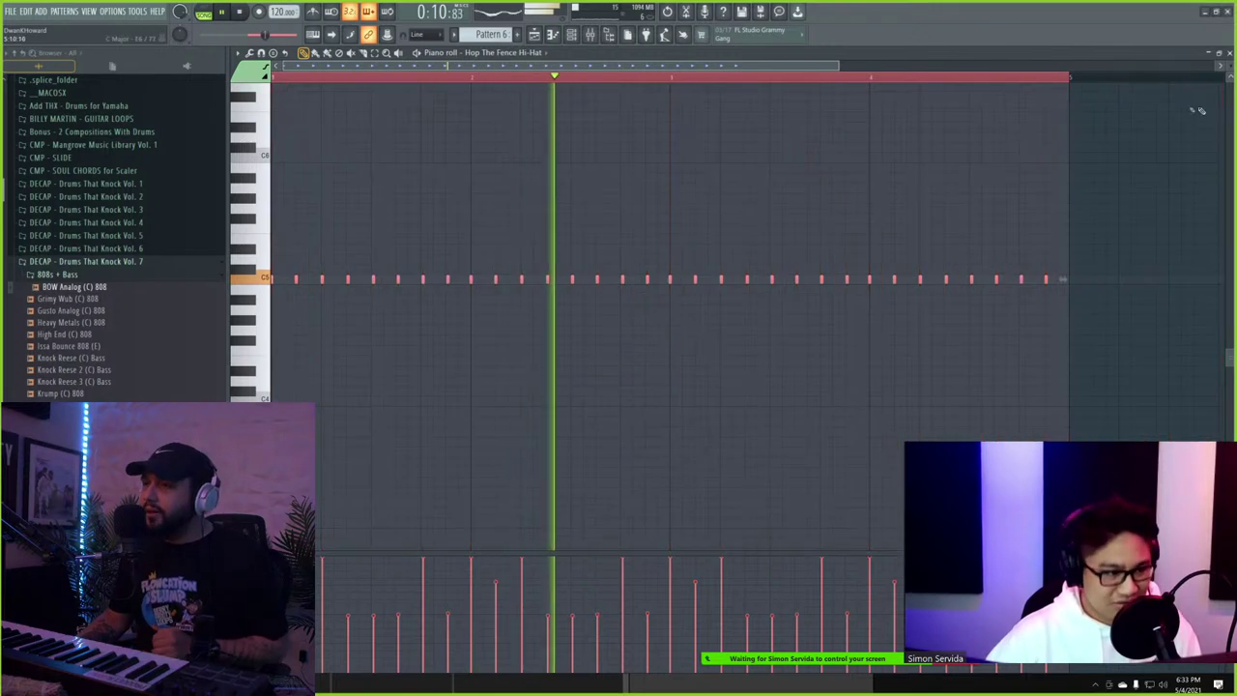
pyautogui.click(1228, 54)
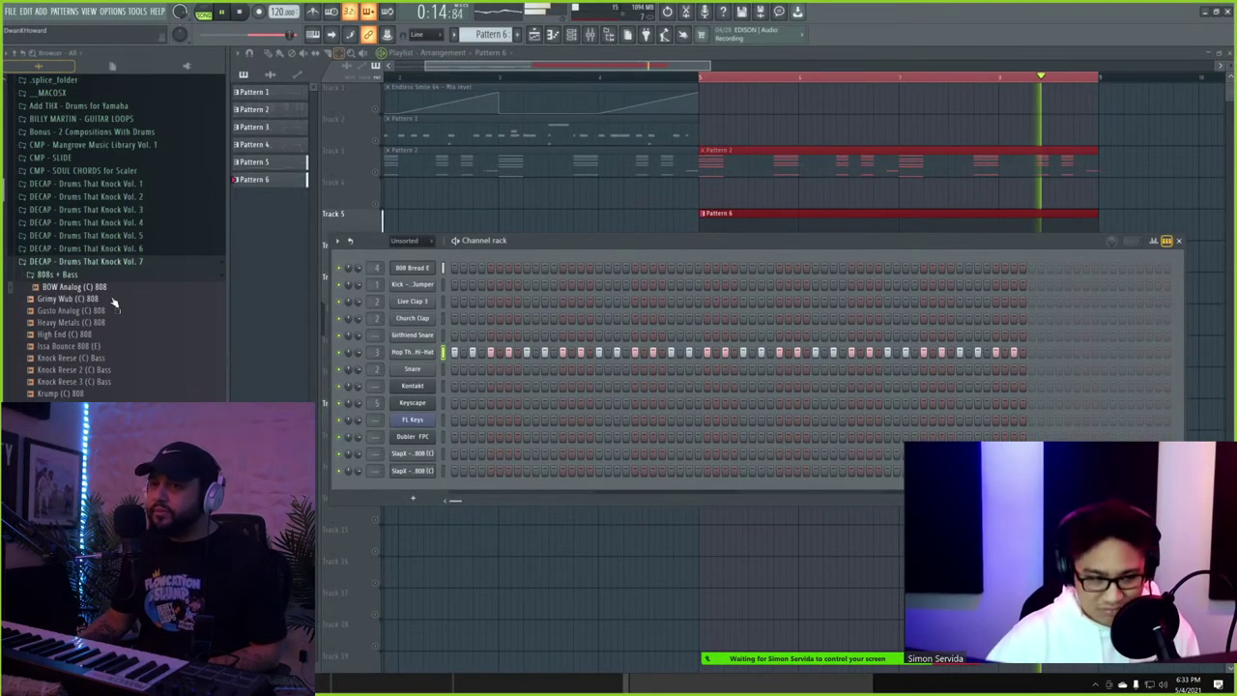
# - Add OGDV4 Dense Op Hat from Oh Gosh Drumkit Vol. 4 as a channel below the hi-hat, with hits on each bar's third beat and near the end
pyautogui.click(67, 275)
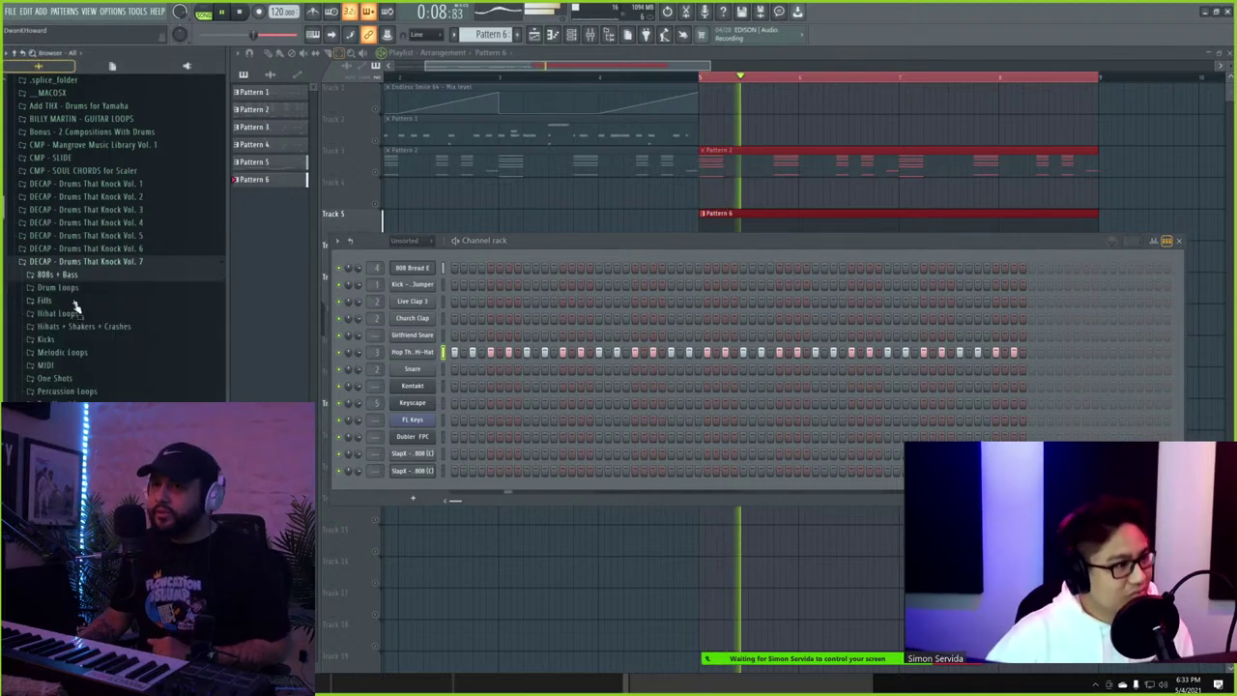
pyautogui.scroll(-6, 78, 319)
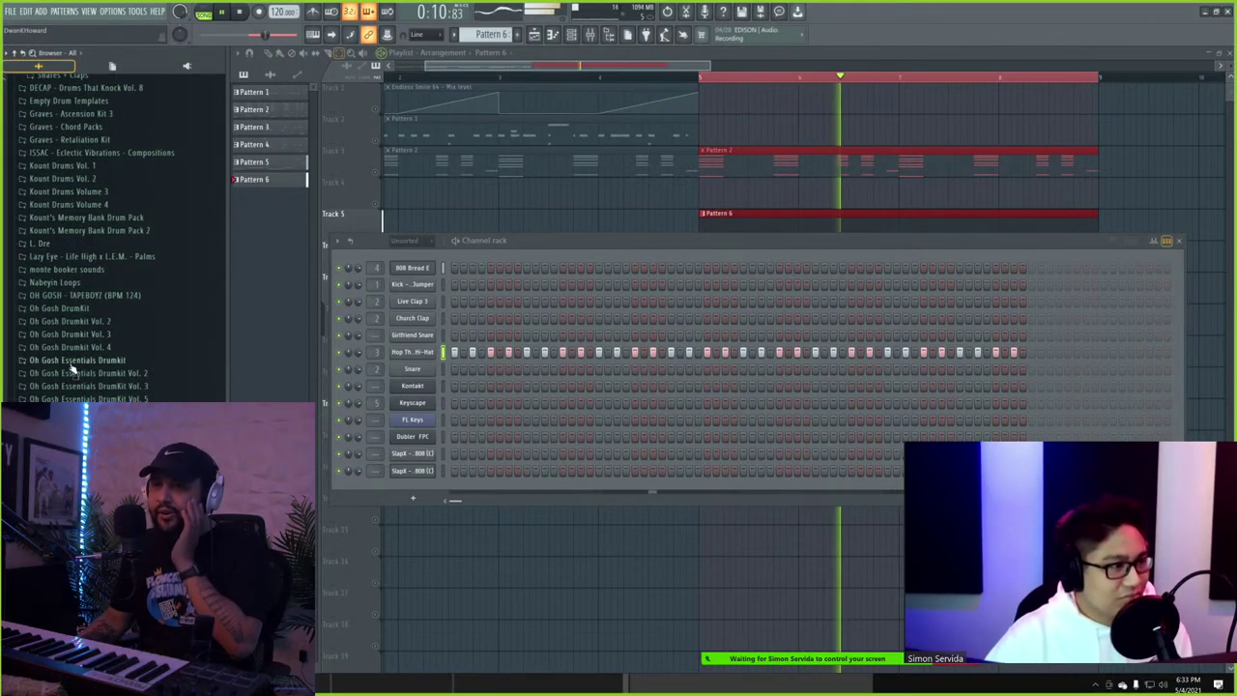
pyautogui.scroll(-3, 76, 362)
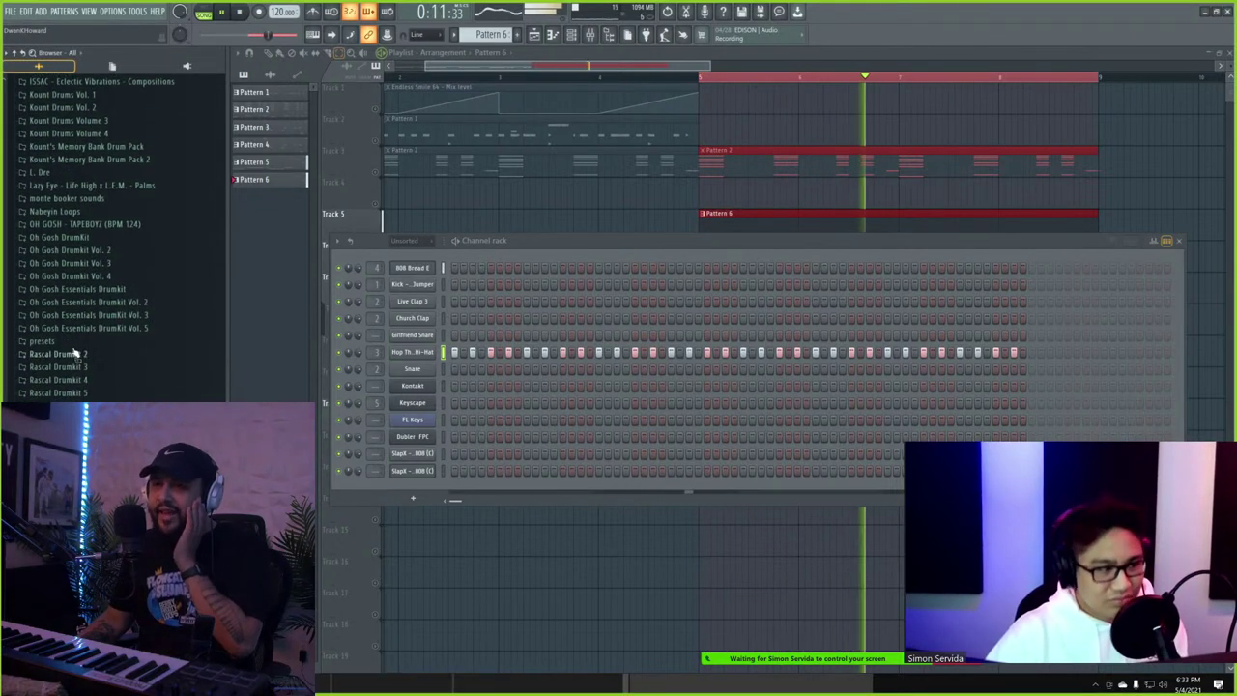
pyautogui.click(91, 277)
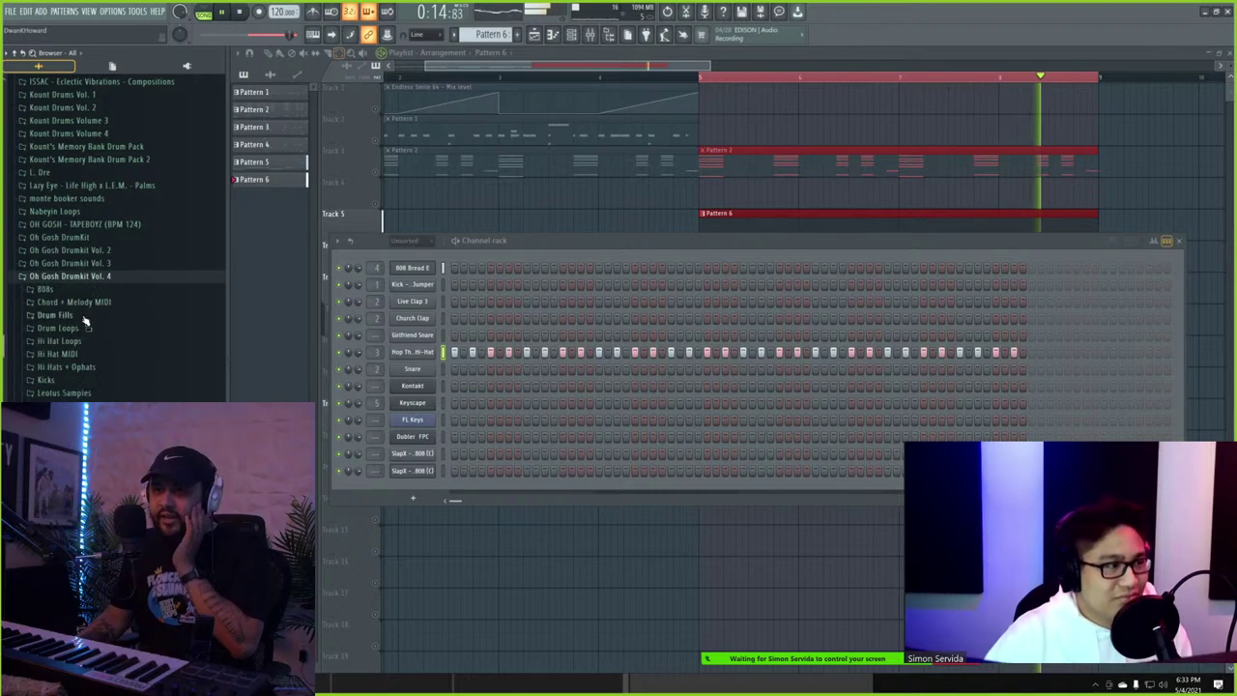
pyautogui.click(69, 368)
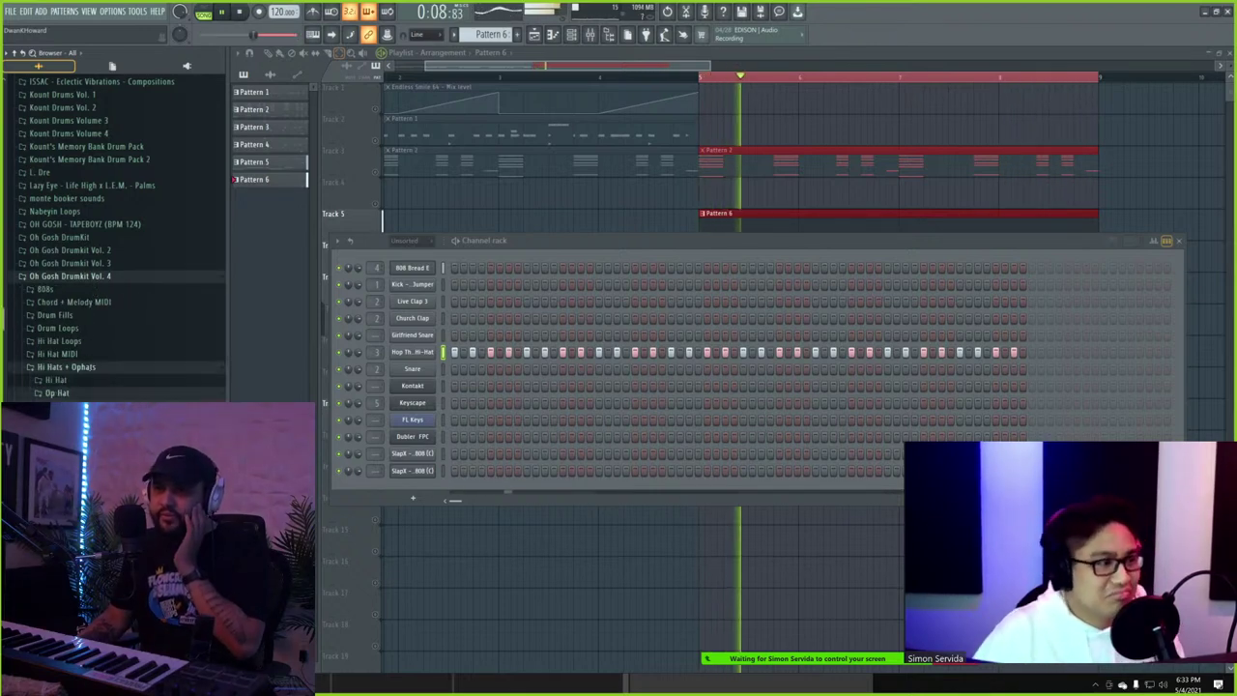
pyautogui.click(78, 418)
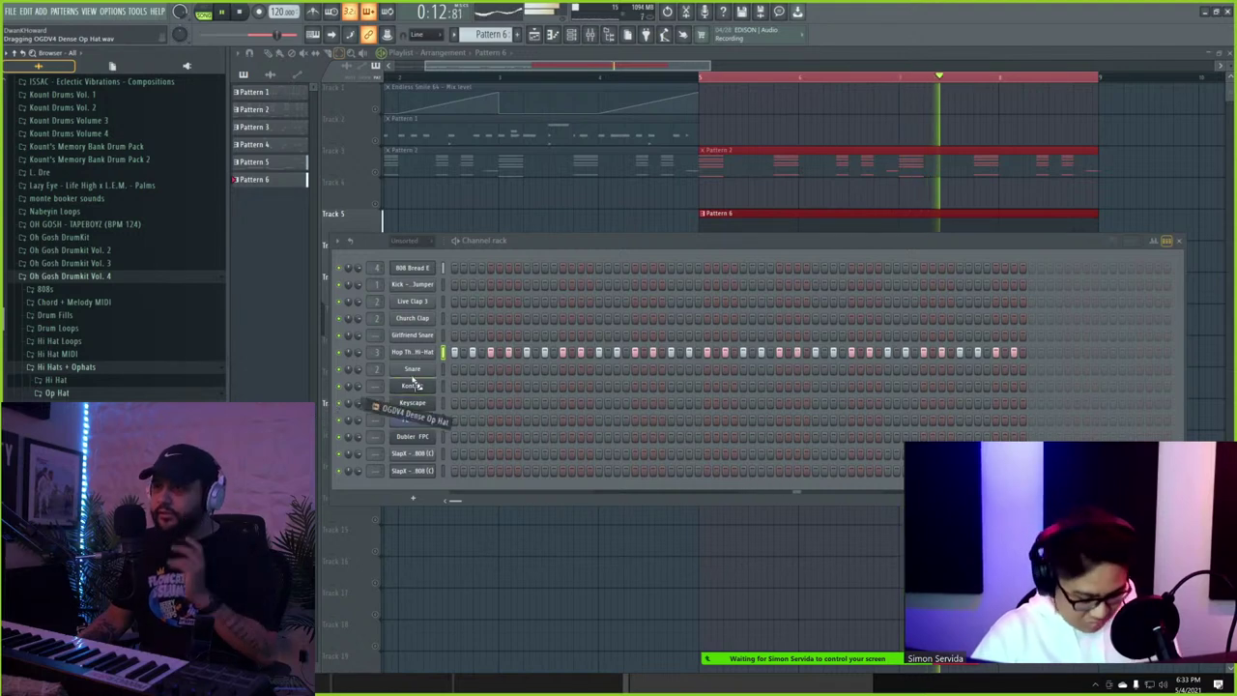
pyautogui.moveTo(421, 370); pyautogui.dragTo(422, 369)
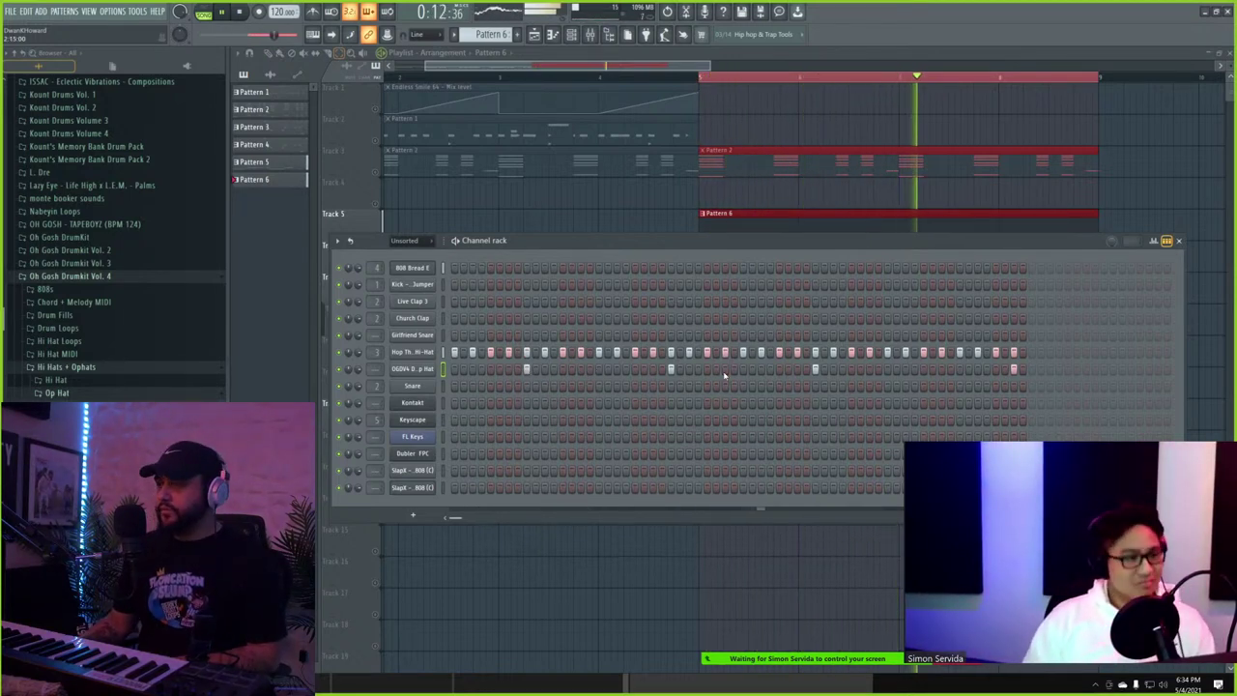
pyautogui.click(960, 370)
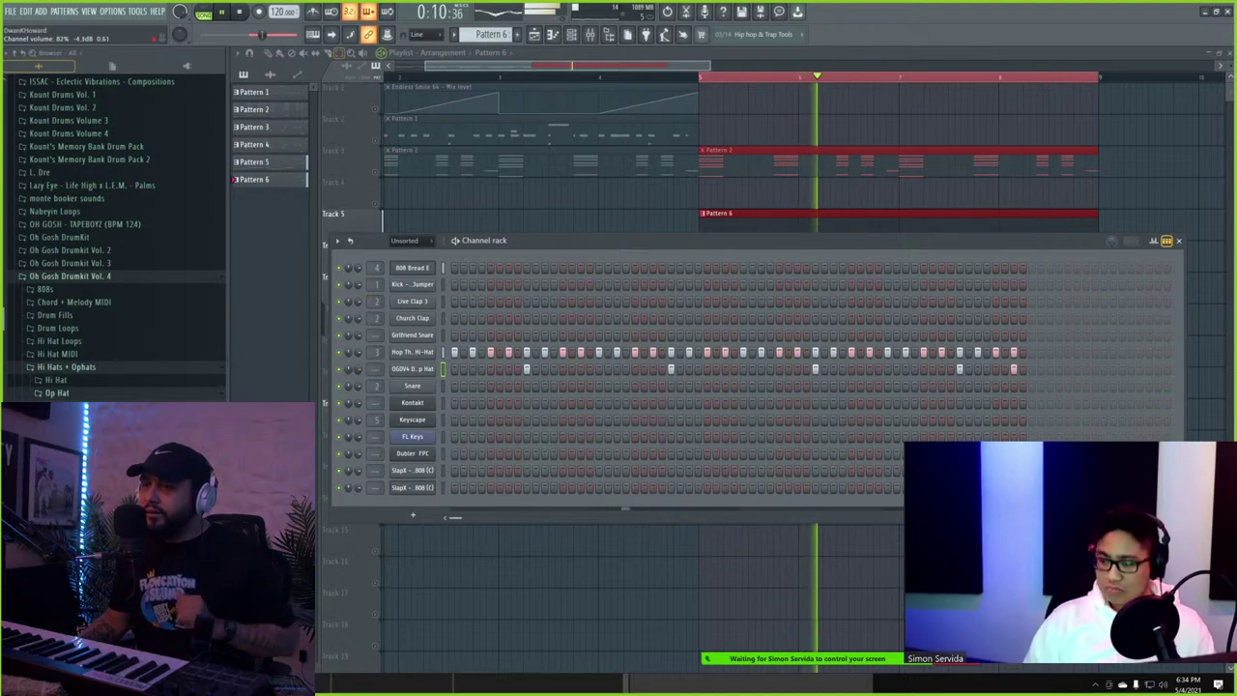
# - Examine the miscellaneous sampler settings of the Hop The Fence Hi-Hat and OGDV4 Dense Op Hat channels with playback stopped
pyautogui.click(412, 352)
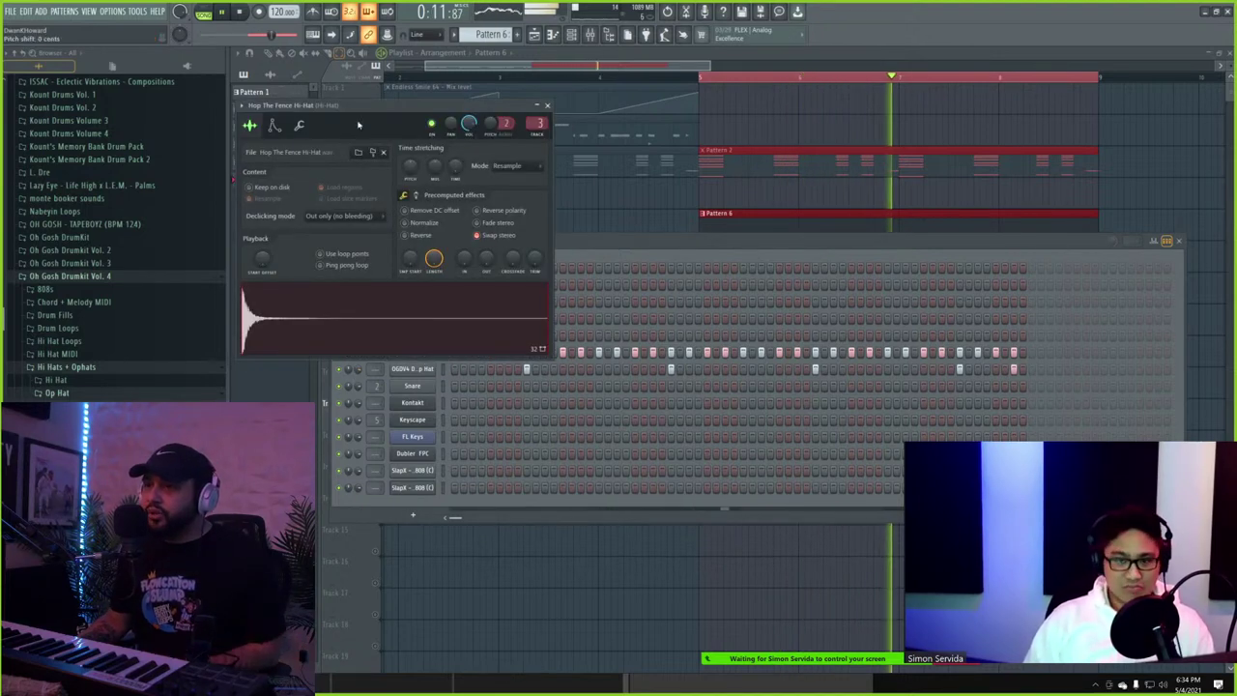
pyautogui.click(299, 124)
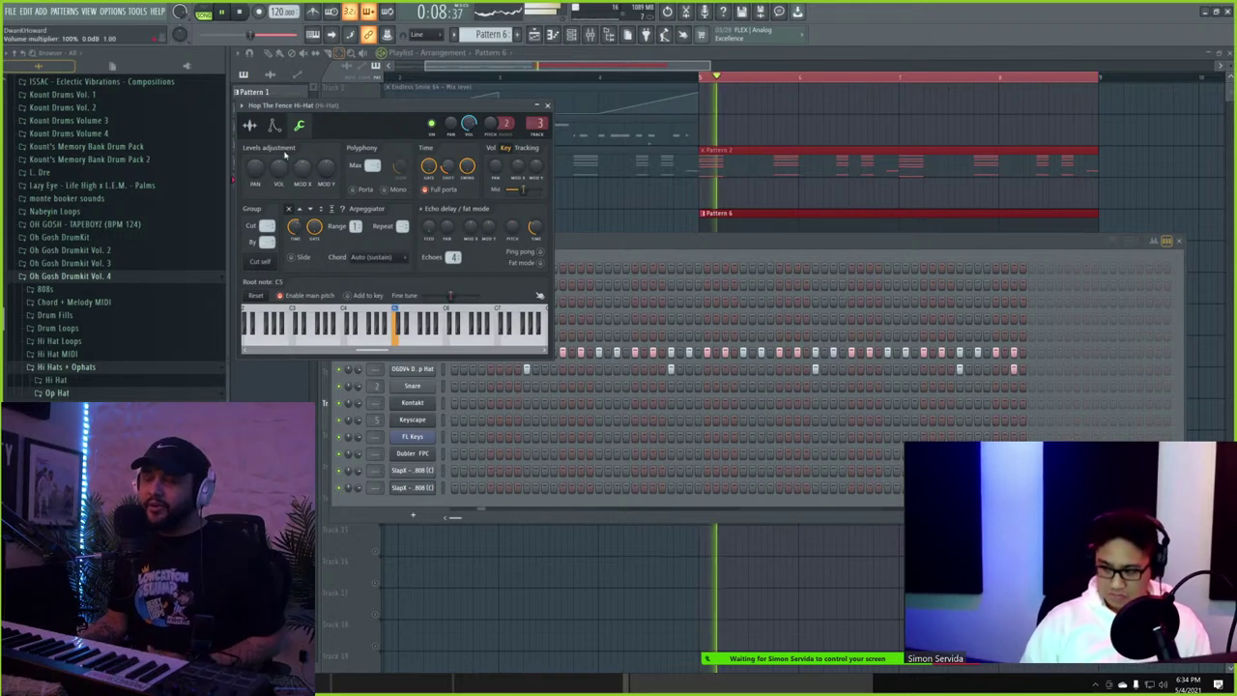
pyautogui.press('space')
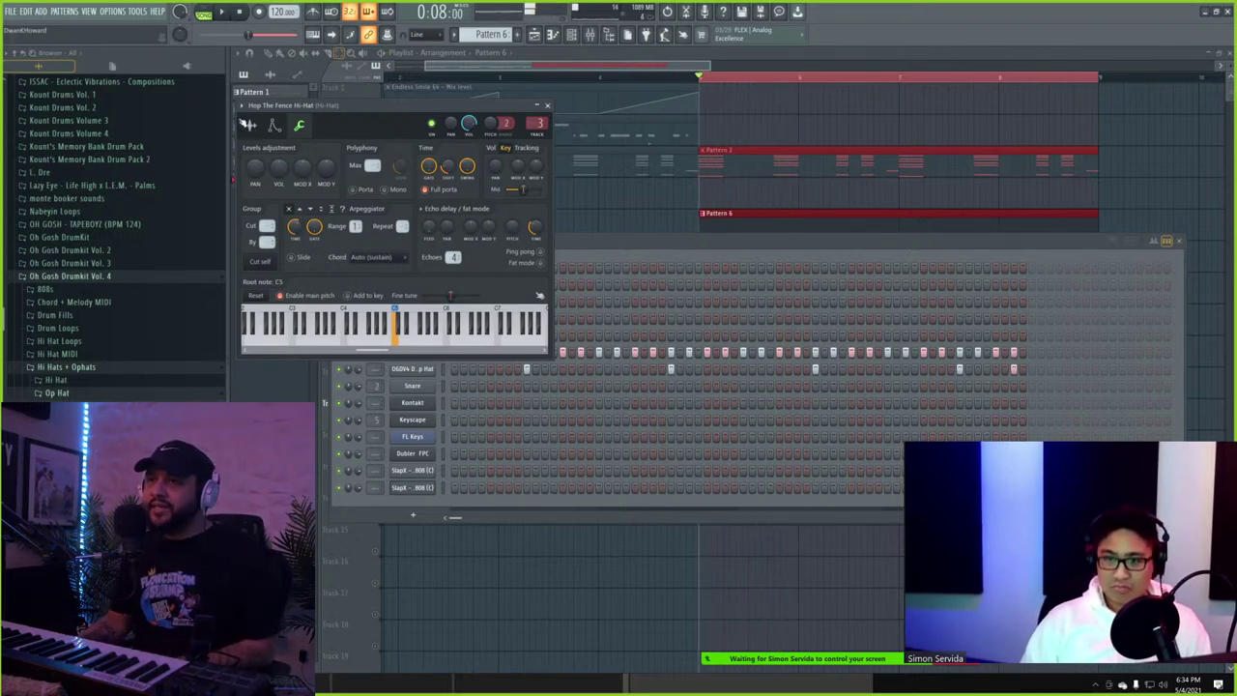
pyautogui.click(734, 254)
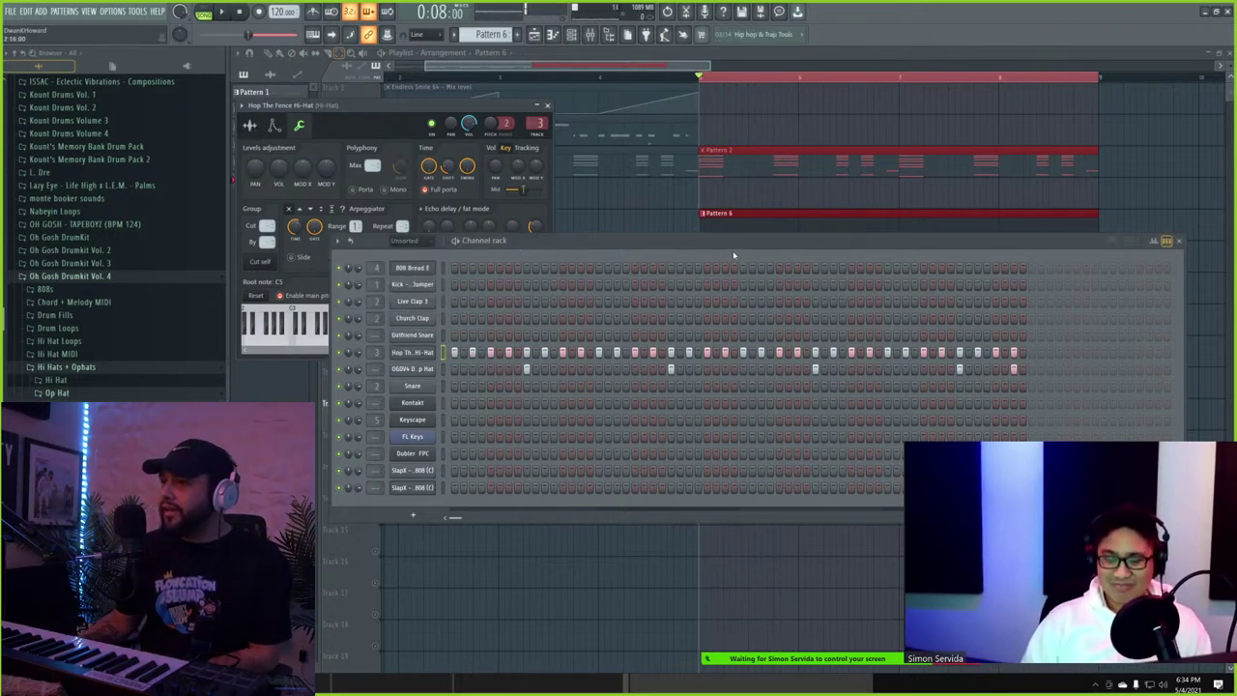
pyautogui.click(429, 370)
pyautogui.click(388, 214)
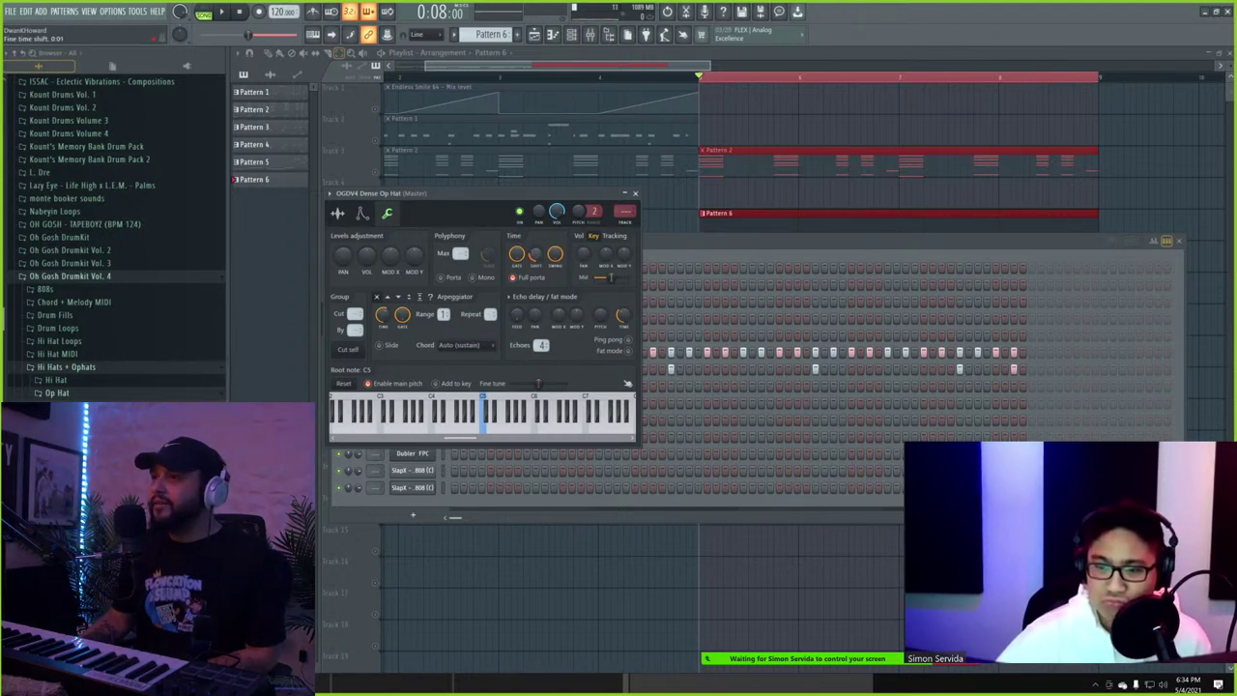
pyautogui.click(635, 195)
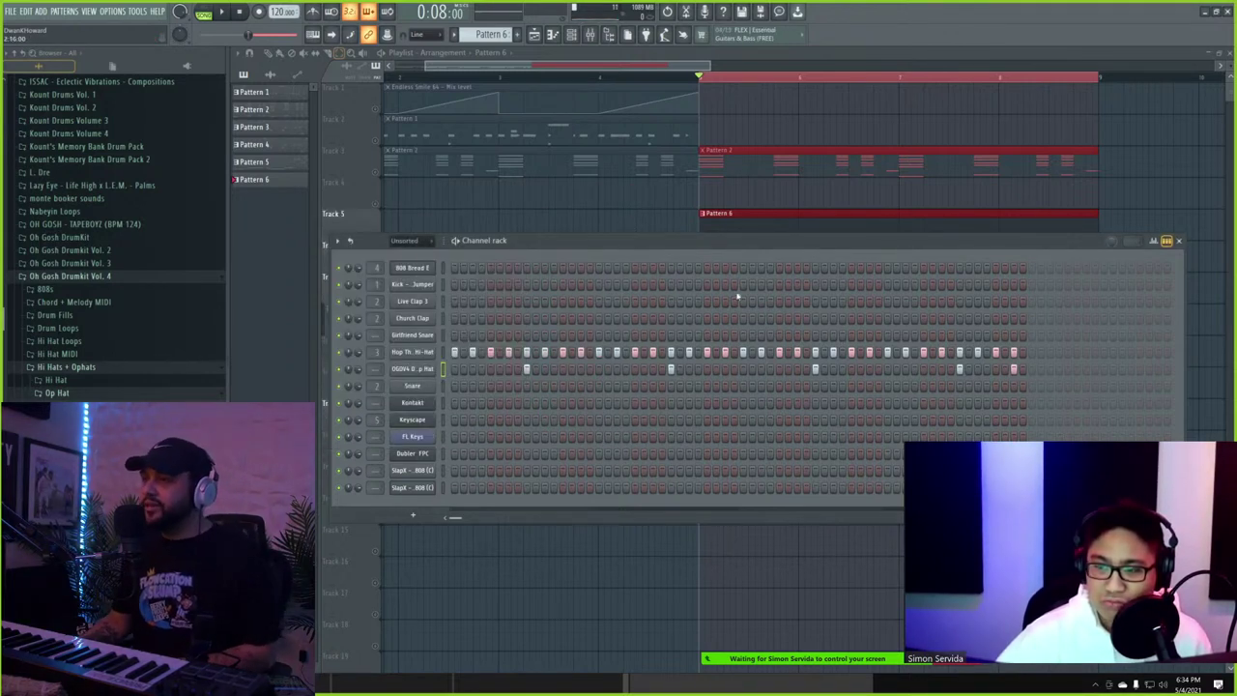
# - Play the arrangement from bar 1 with Track 2 unmuted, and bring the channel rack back up
pyautogui.press('F6')
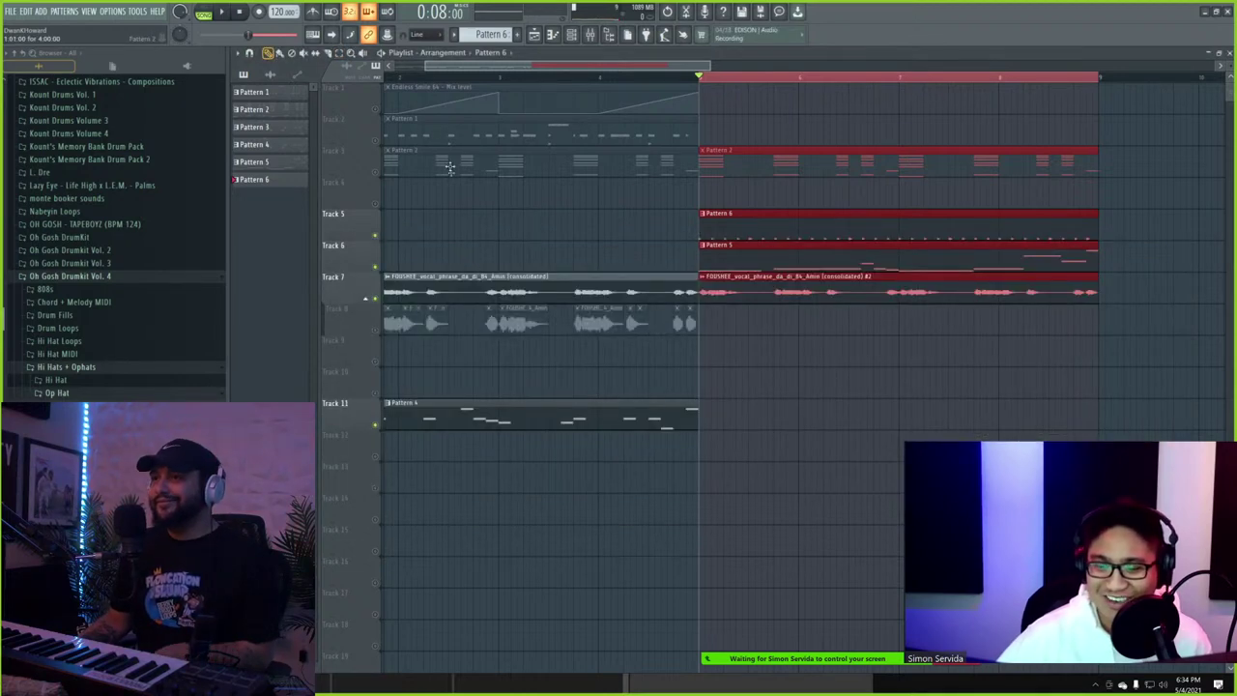
pyautogui.click(446, 134)
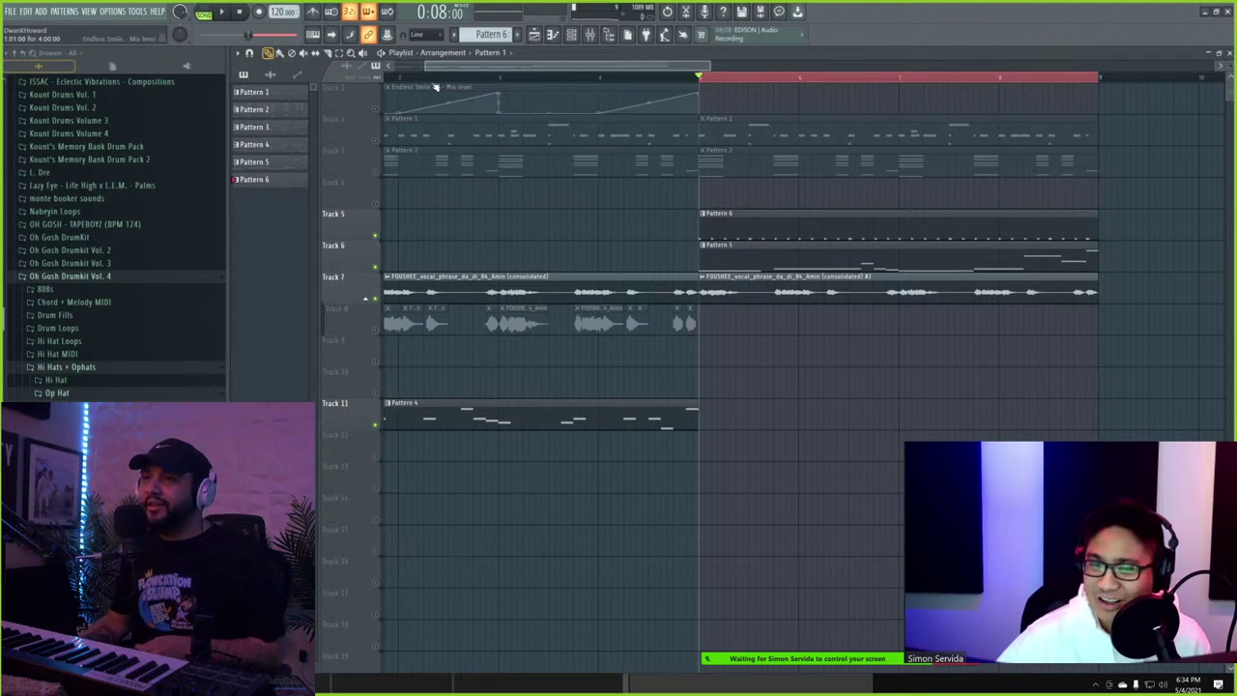
pyautogui.moveTo(429, 77); pyautogui.dragTo(242, 80)
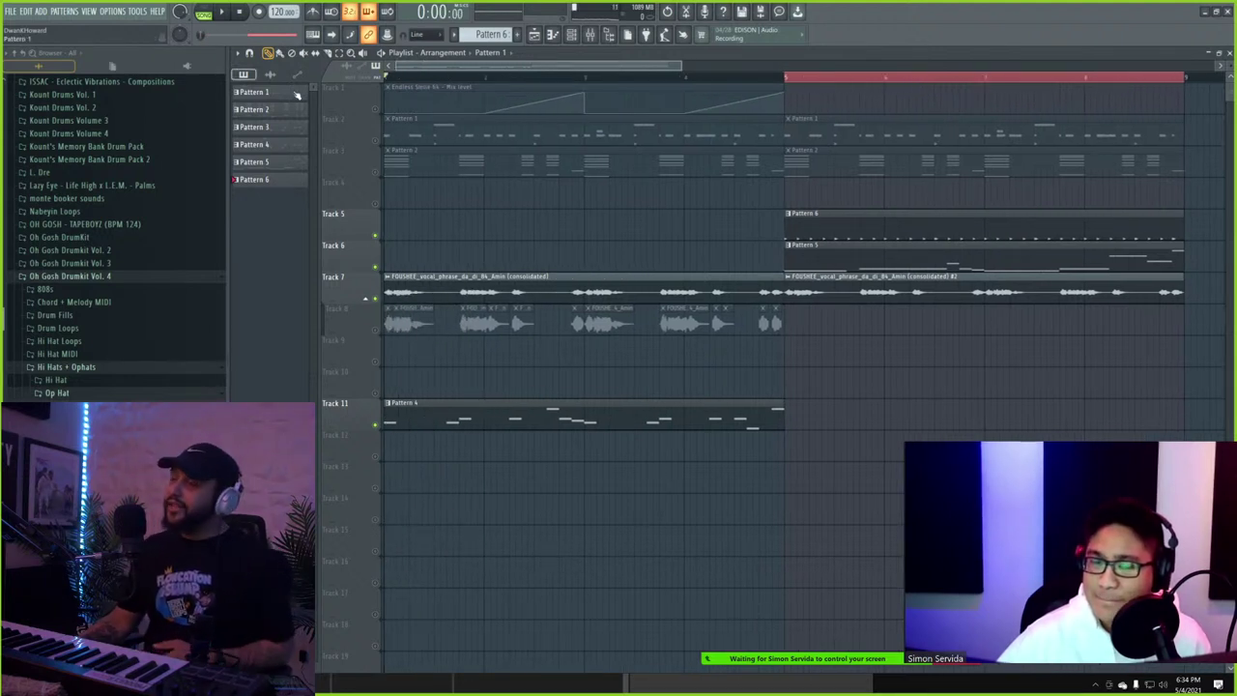
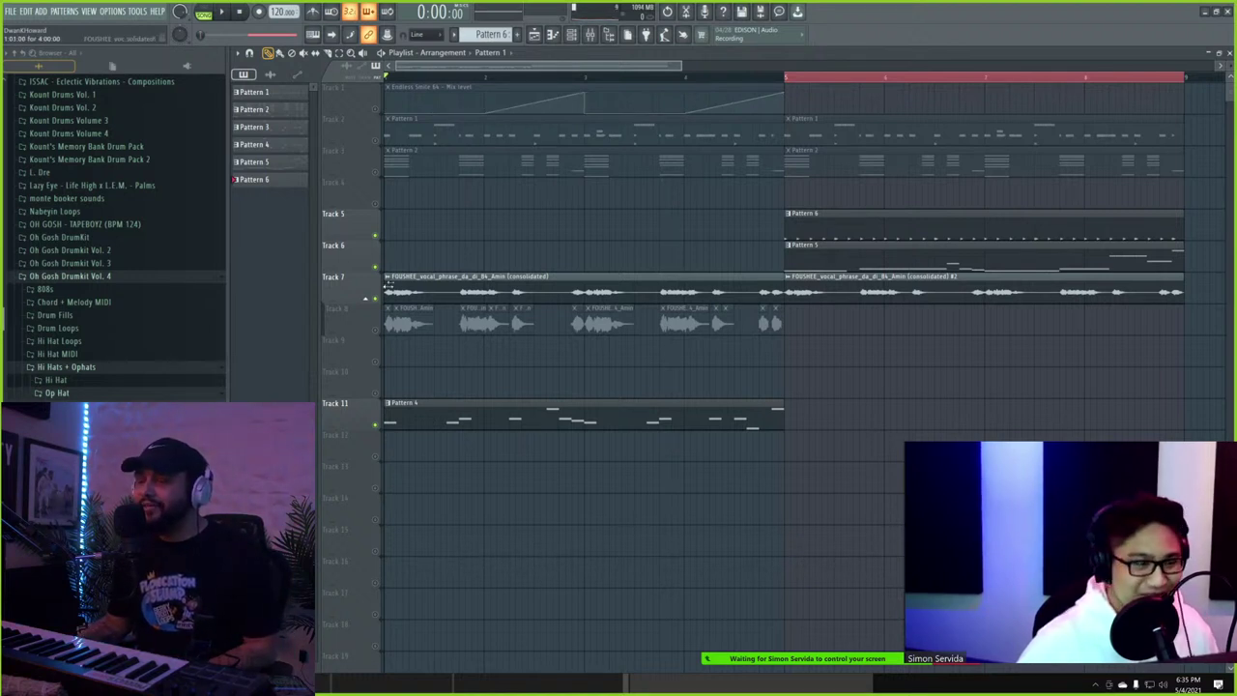
pyautogui.press('space')
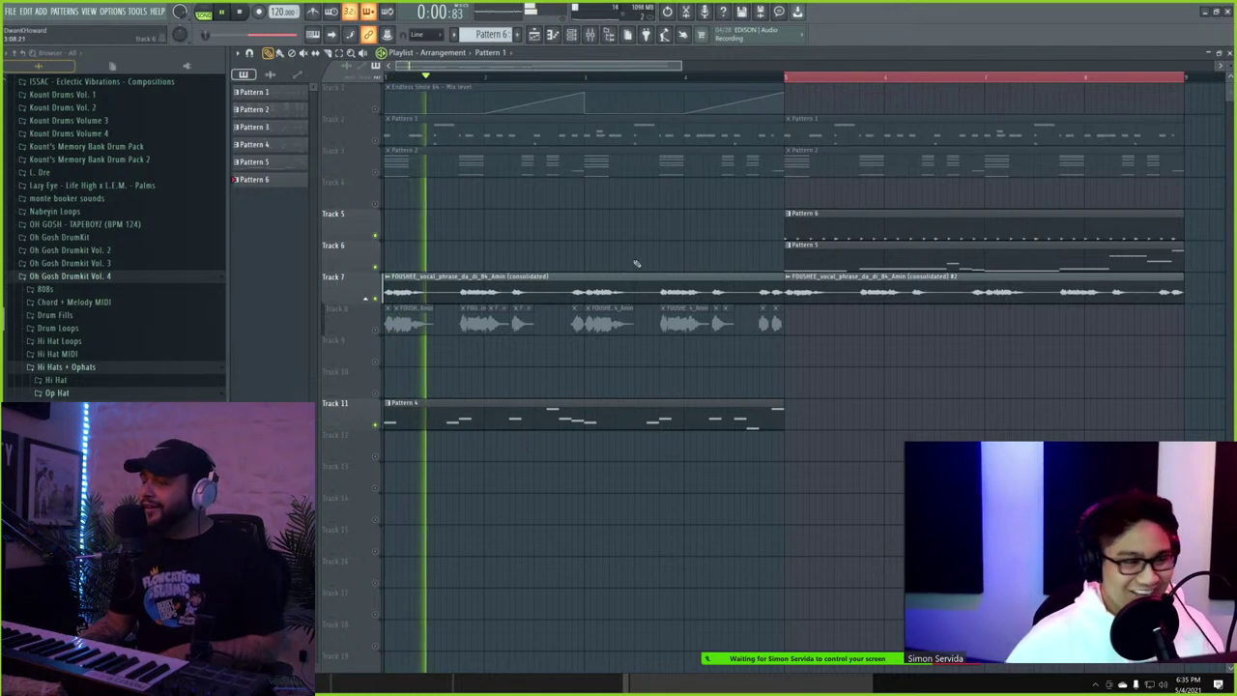
pyautogui.click(374, 141)
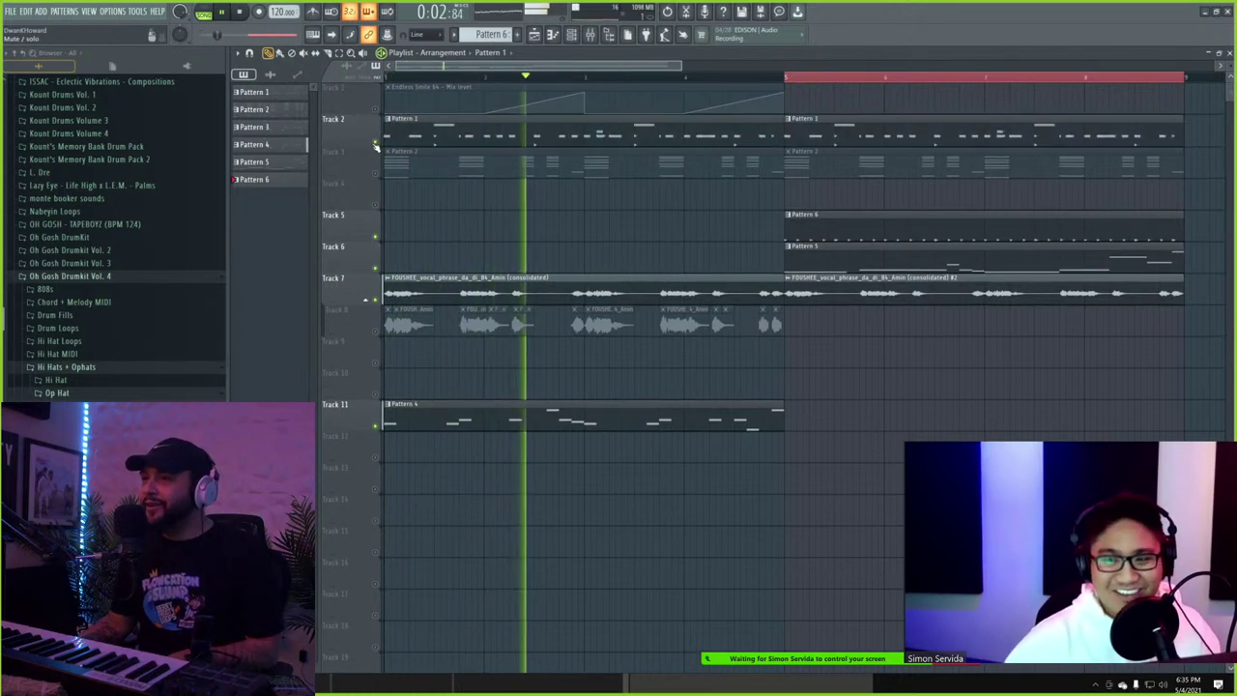
pyautogui.click(572, 35)
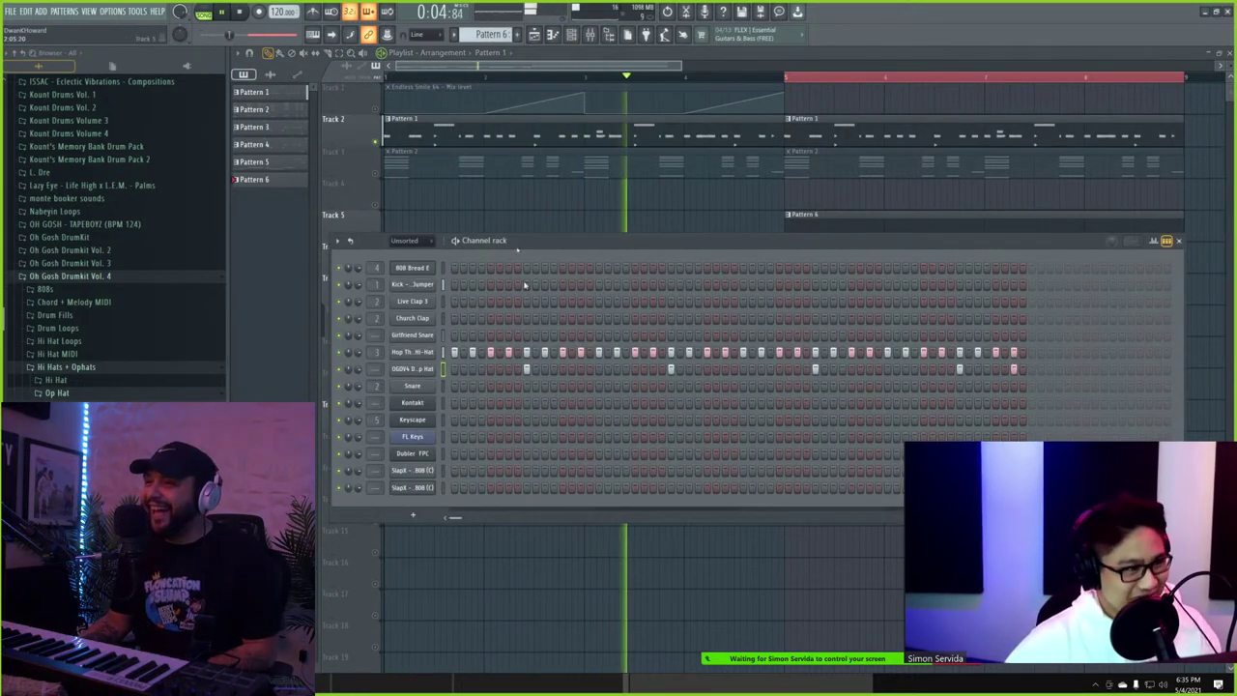
# - Restart playback and check the Kick - NoJumper notes of Pattern 1 in the piano roll, closing it when done
pyautogui.click(444, 285)
pyautogui.press('space')
pyautogui.press('space')
pyautogui.doubleClick(425, 128)
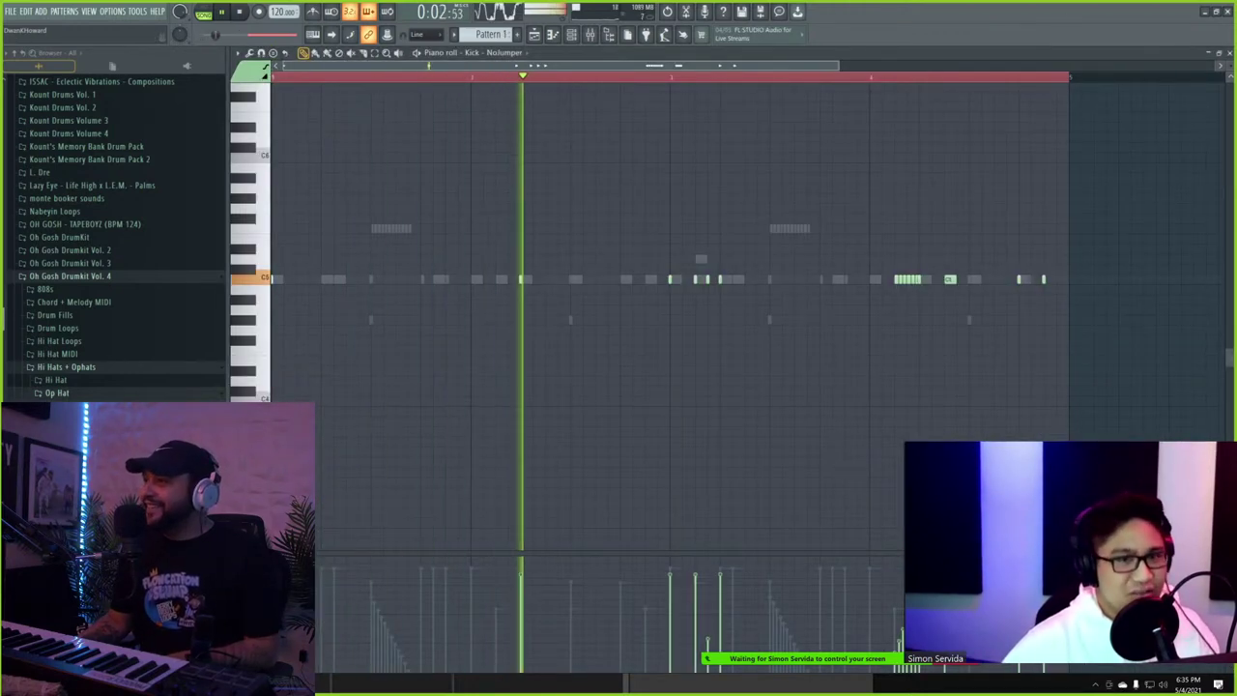
pyautogui.click(1228, 55)
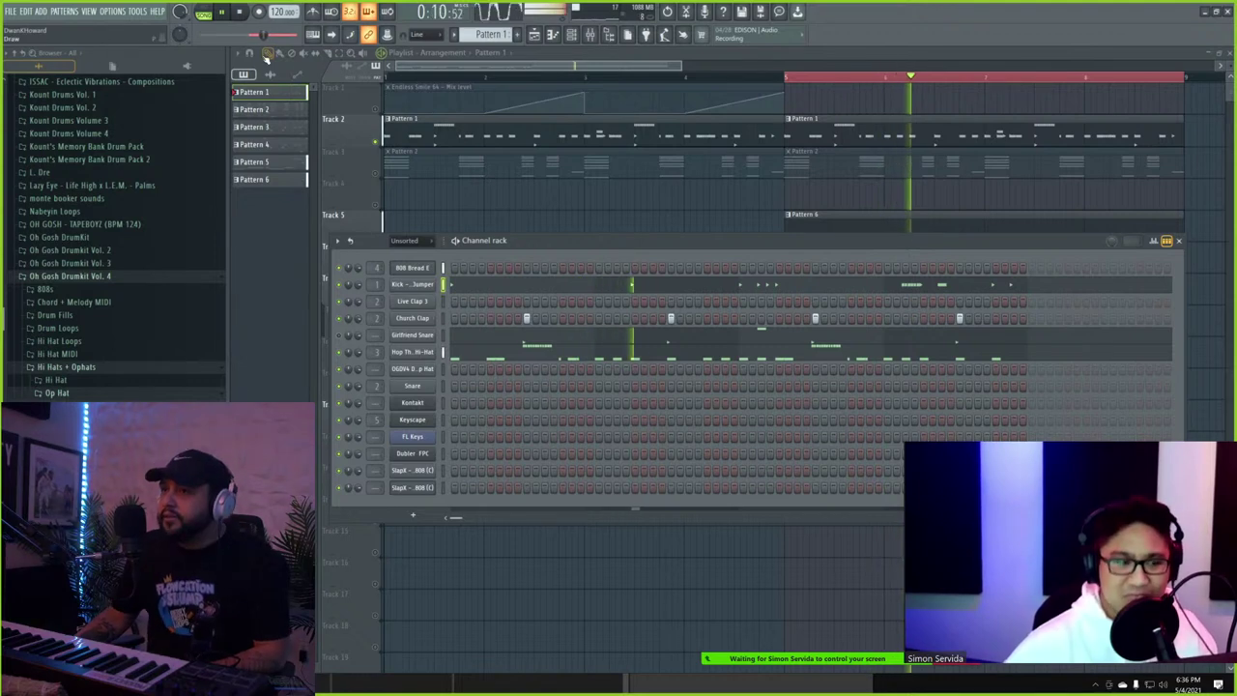
# - Replay the arrangement from bar 1, check Pattern 5's 808 Bread E notes in the piano roll, and return to the playlist
pyautogui.click(840, 135)
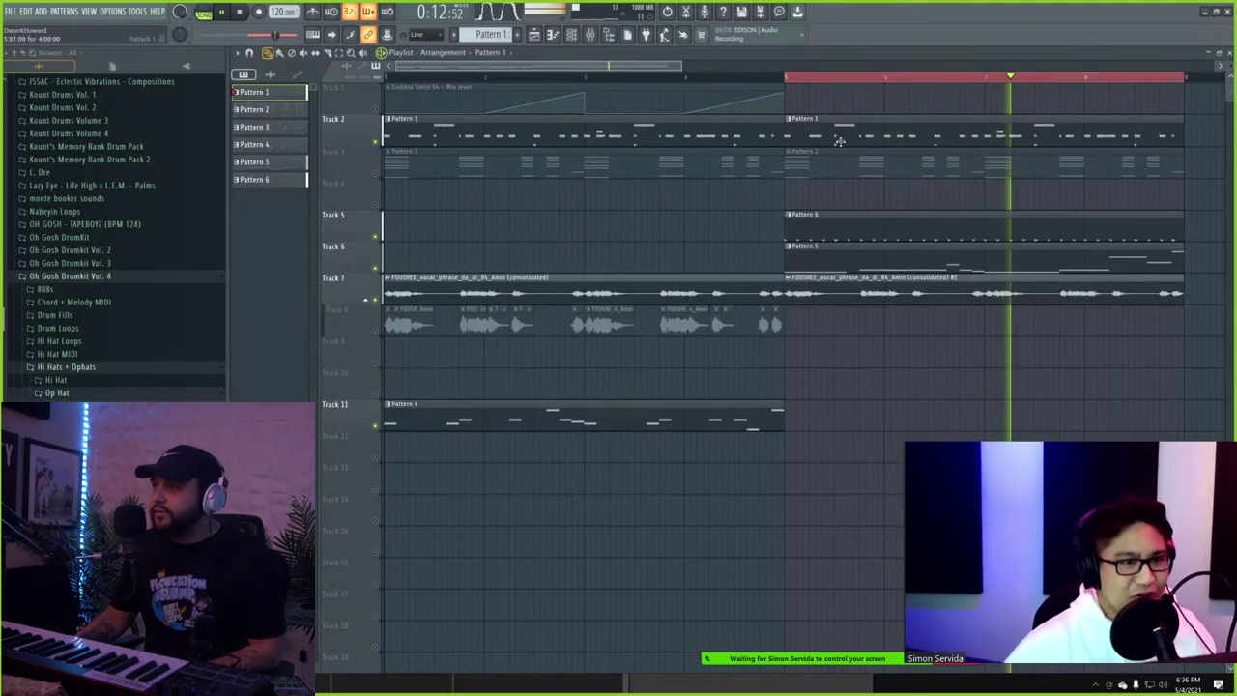
pyautogui.press('space')
pyautogui.press('space')
pyautogui.doubleClick(829, 251)
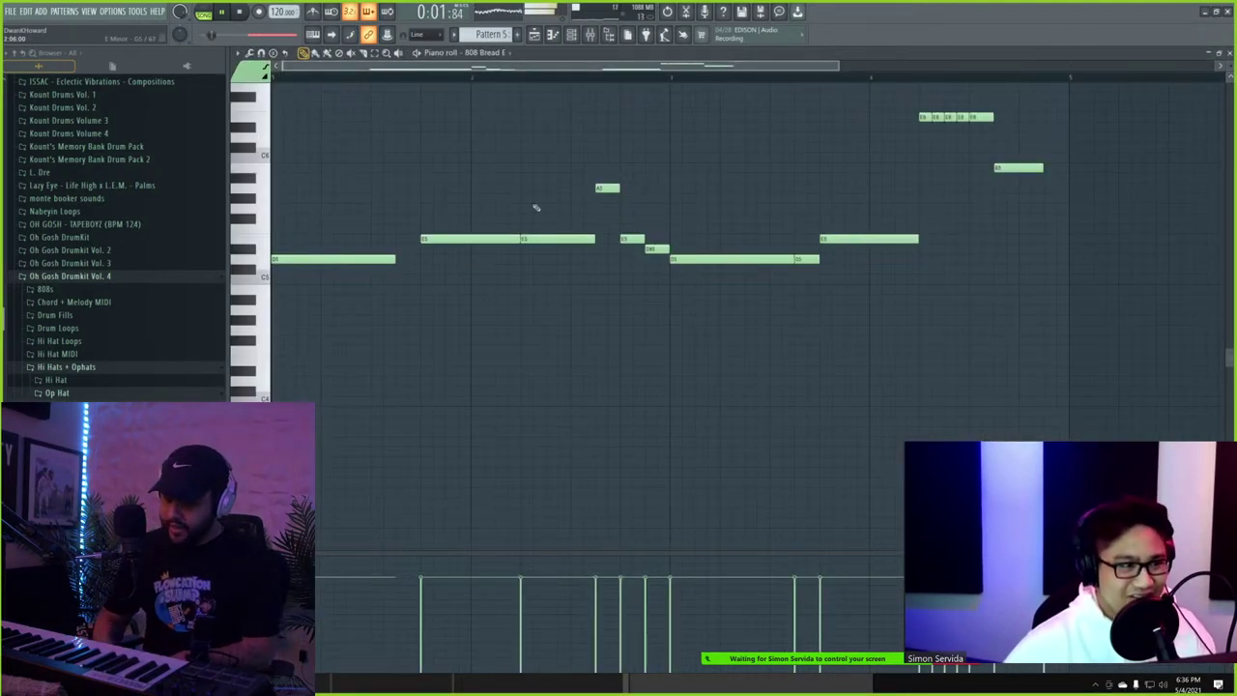
pyautogui.click(1230, 54)
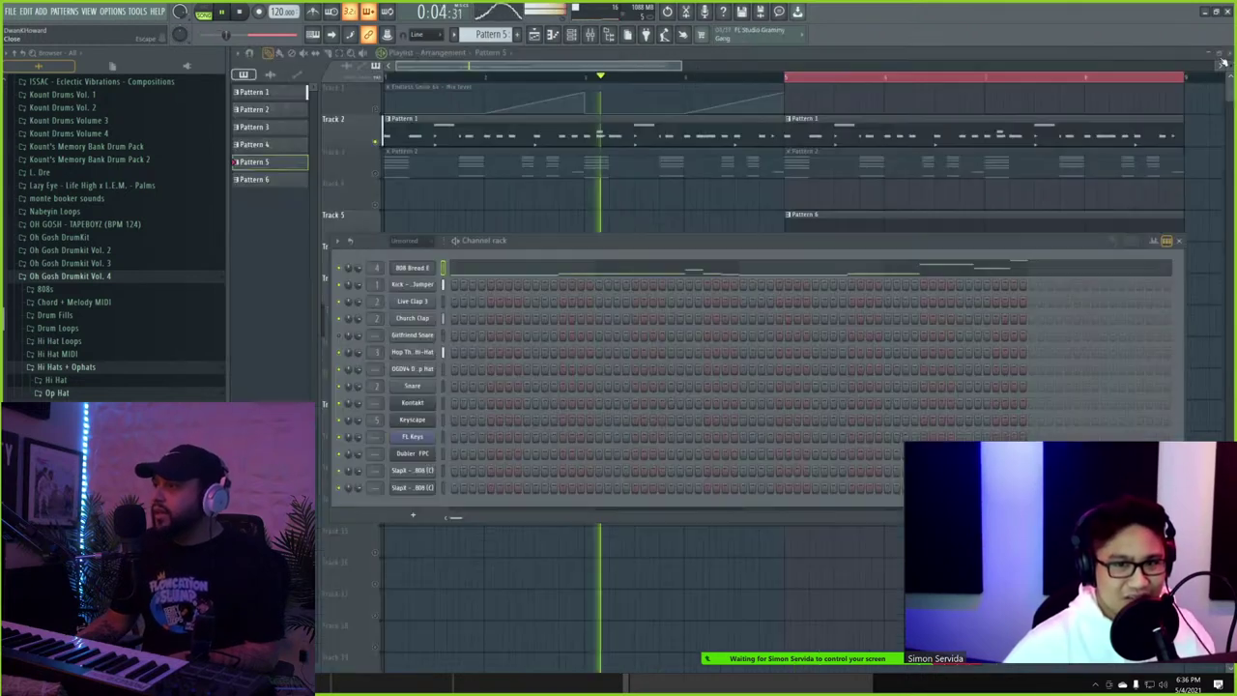
pyautogui.click(270, 54)
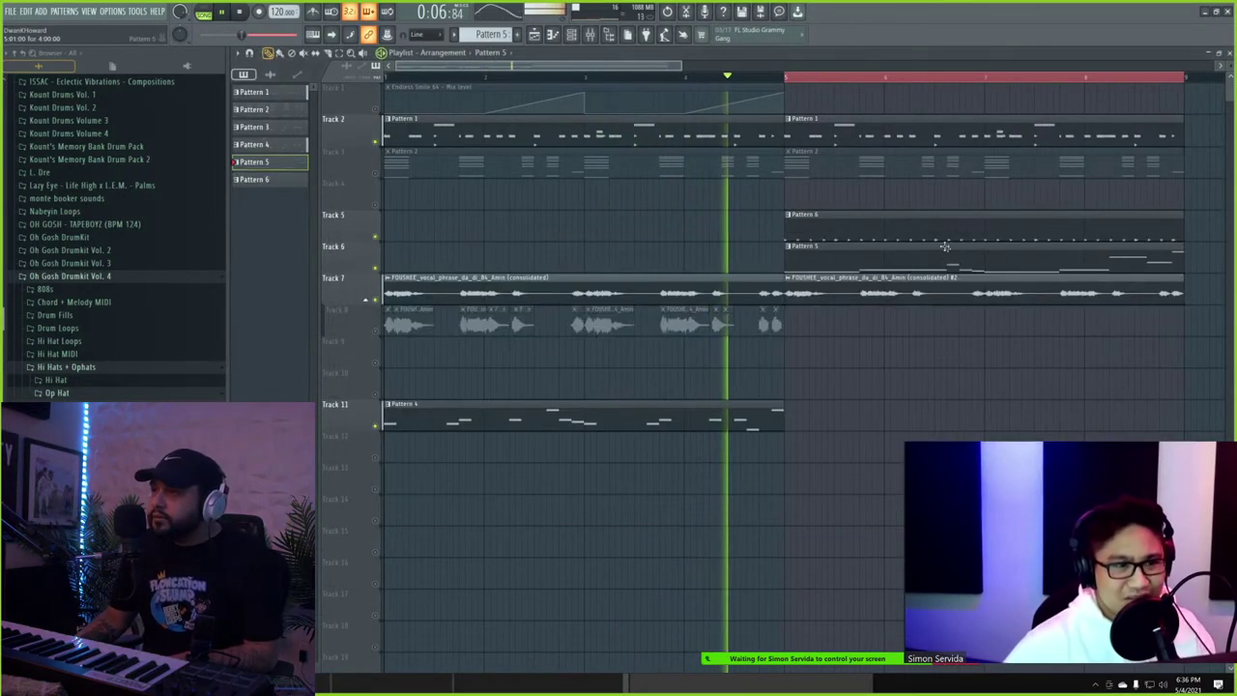
# - Unmute the Pattern 2 chords on Track 3, and unmute all the remaining playlist tracks
pyautogui.click(376, 173)
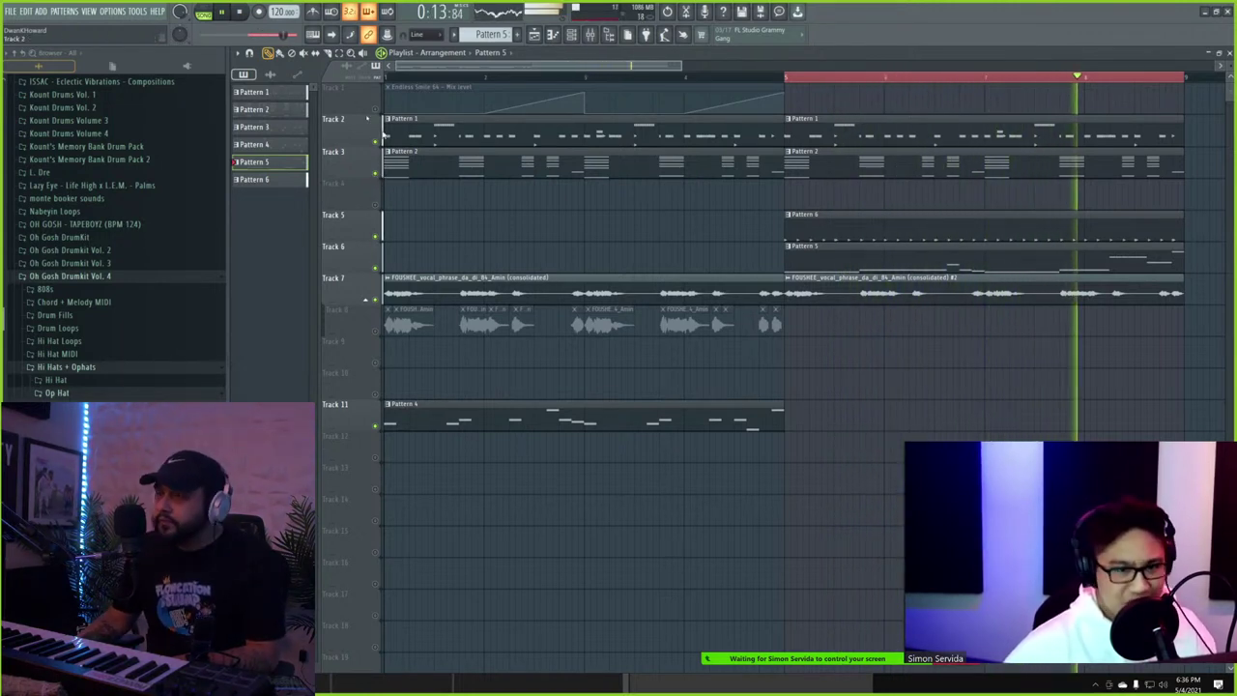
pyautogui.press('F6')
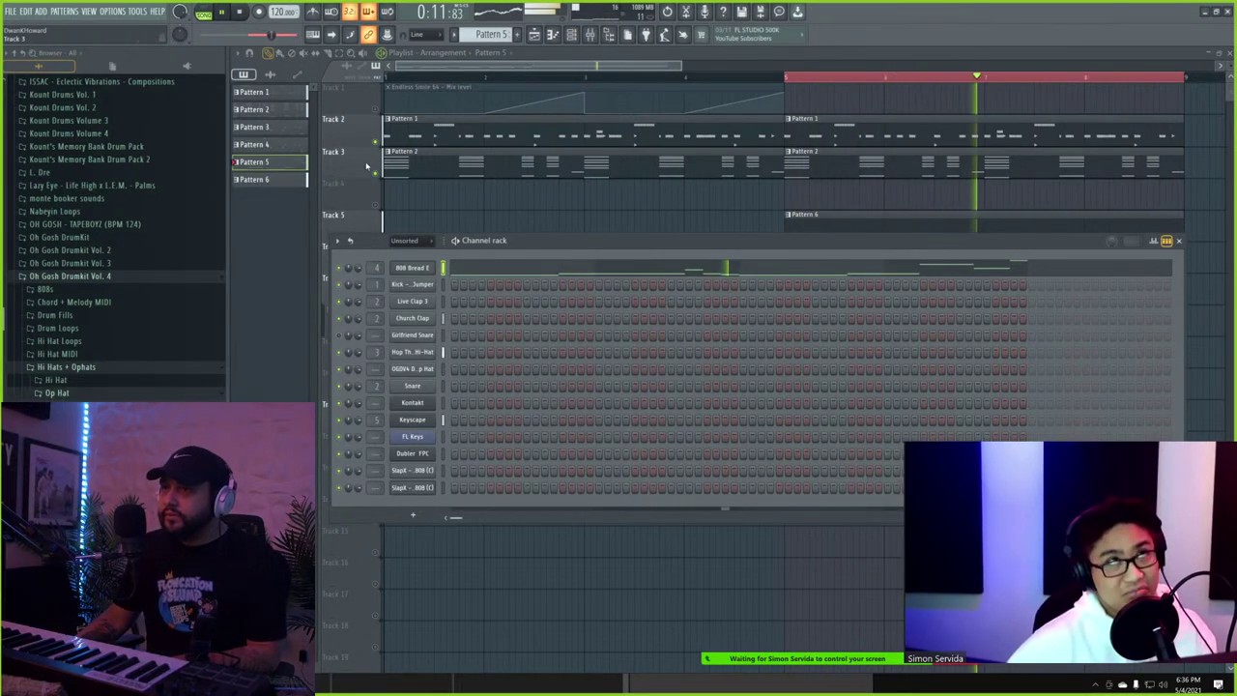
pyautogui.rightClick(374, 116)
pyautogui.click(373, 136)
pyautogui.click(376, 110)
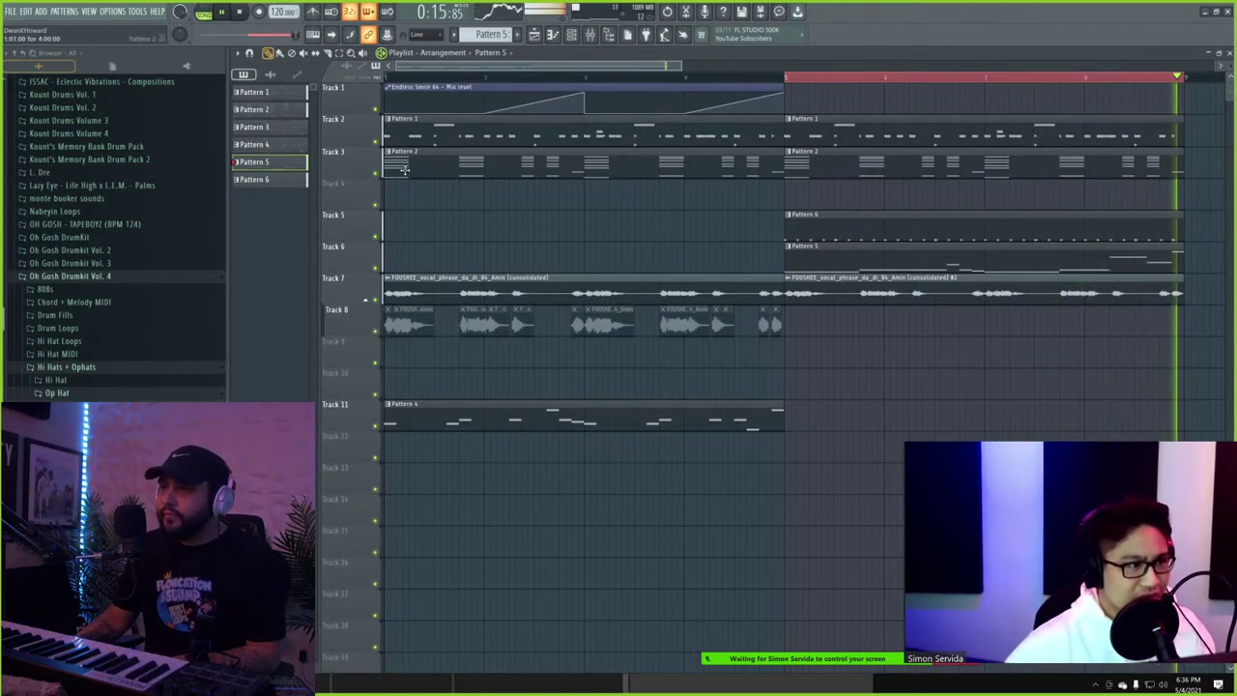
# - Clear the time selection over bars 5 to 8 and play the full arrangement from bar 1
pyautogui.press('space')
pyautogui.press('space')
pyautogui.press('space')
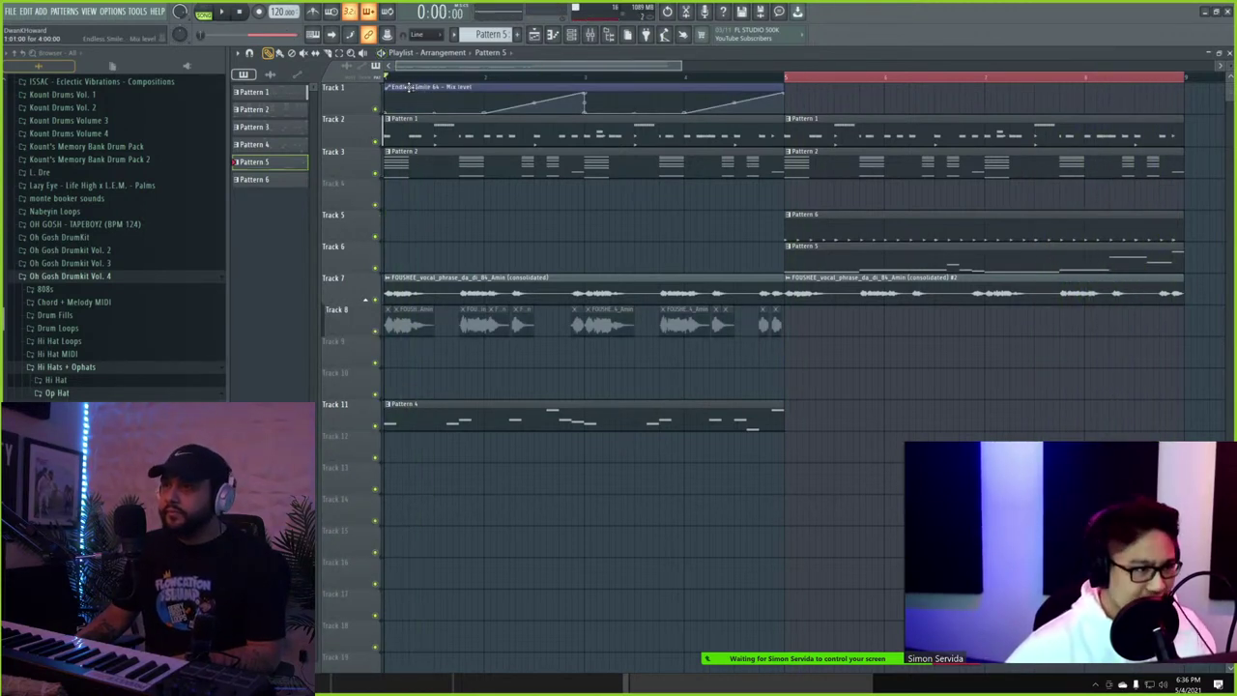
pyautogui.doubleClick(388, 77)
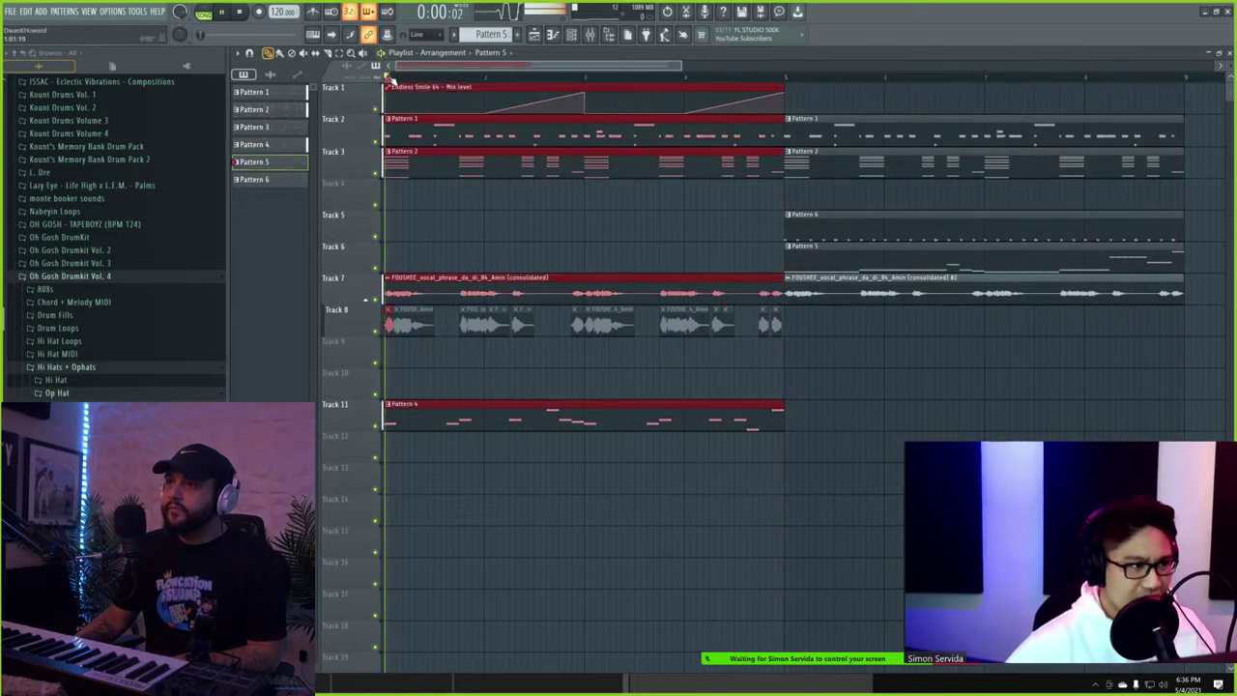
pyautogui.press('space')
pyautogui.click(388, 77)
pyautogui.click(387, 80)
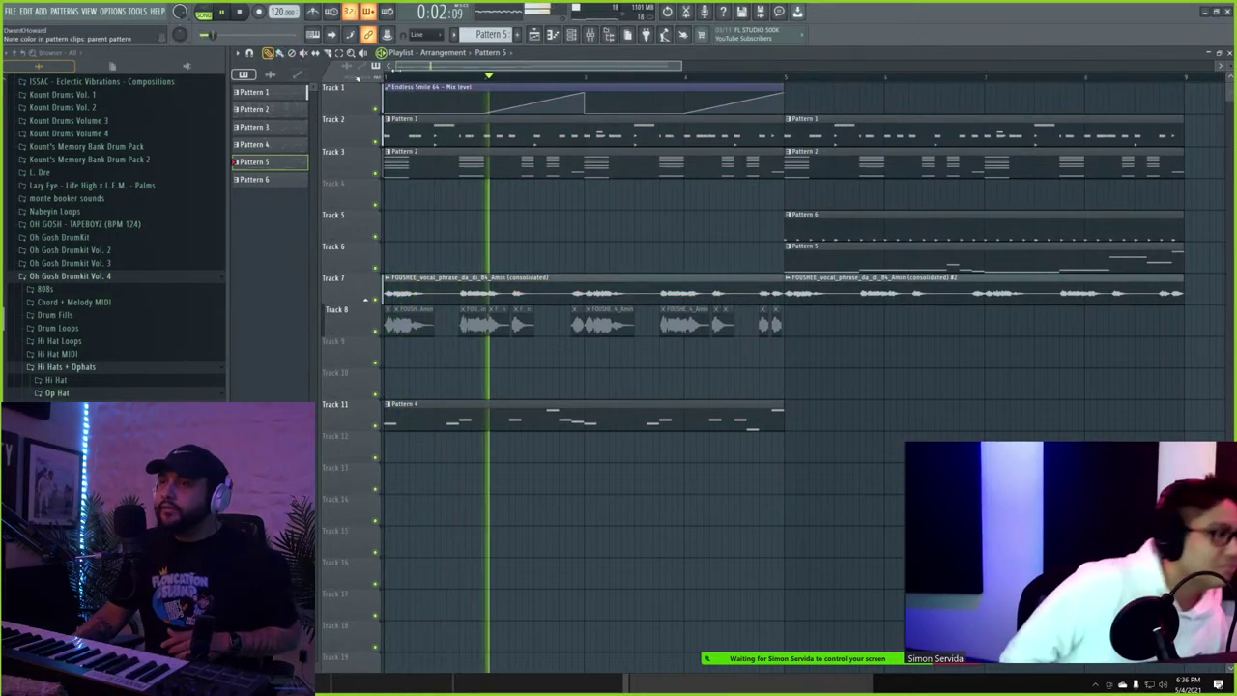
# - Move the Girlfriend Snare notes in the channel rack from Pattern 1 to Pattern 6
pyautogui.click(572, 37)
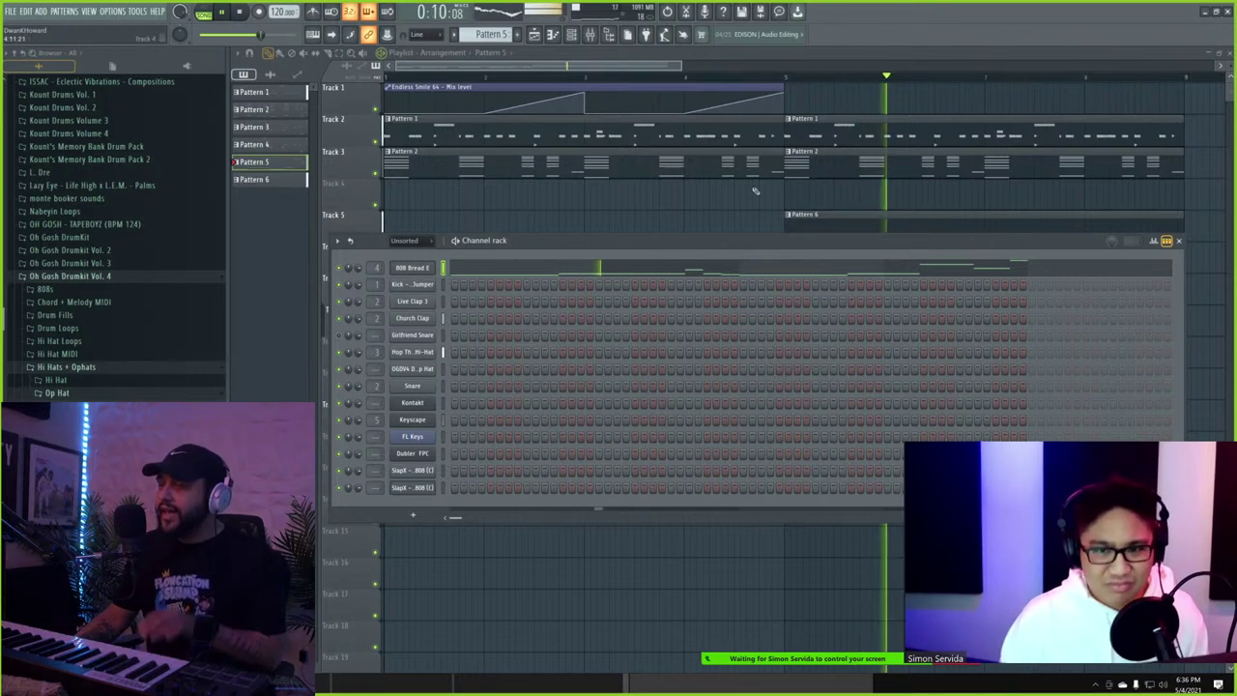
pyautogui.press('F6')
pyautogui.press('F6')
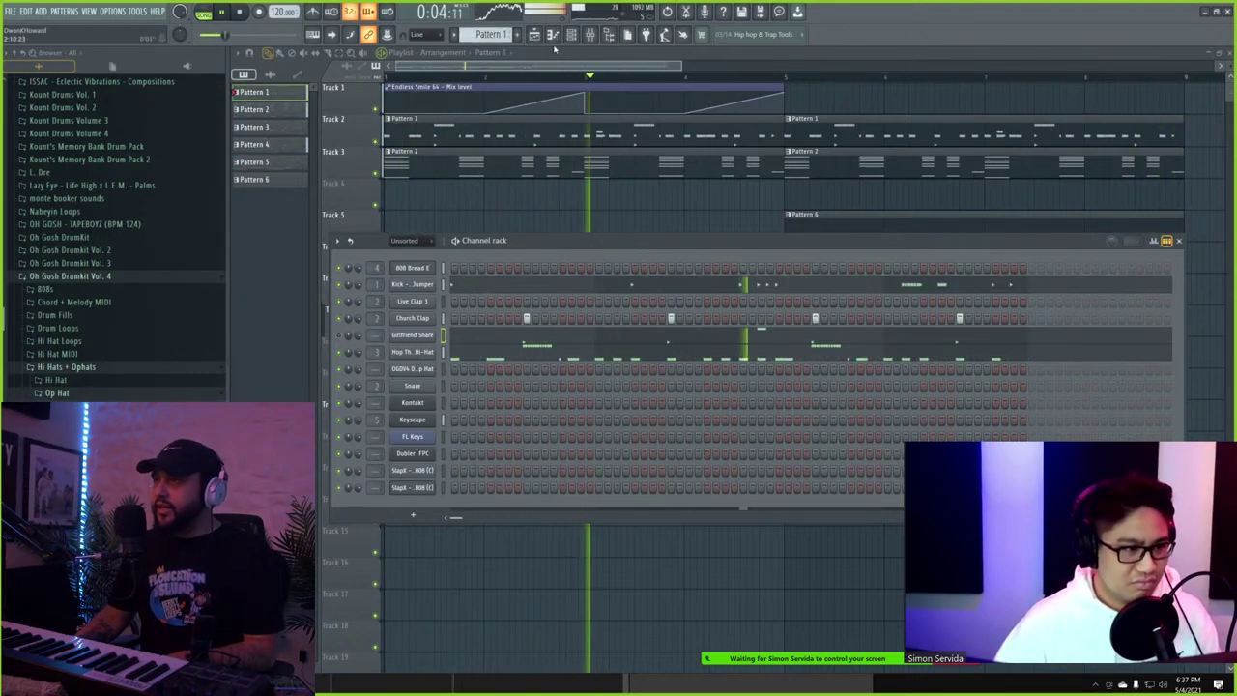
pyautogui.scroll(-3, 490, 35)
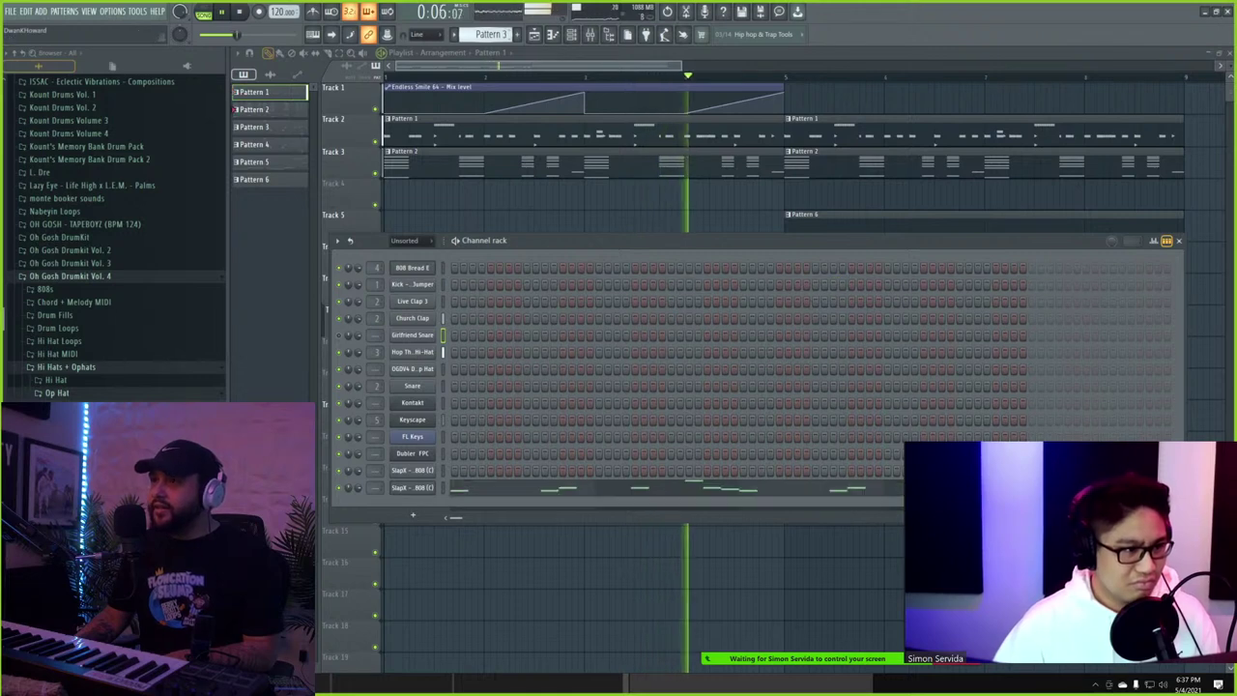
pyautogui.scroll(-2, 490, 35)
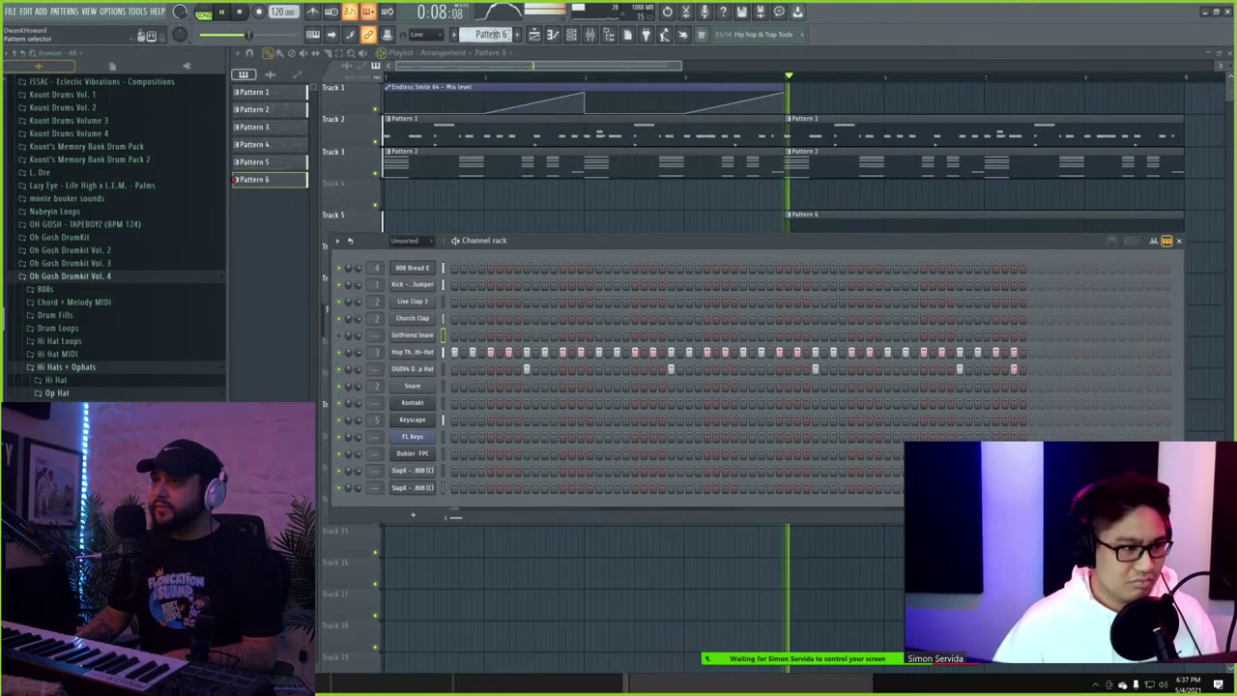
pyautogui.hotkey('ctrl', 'v')
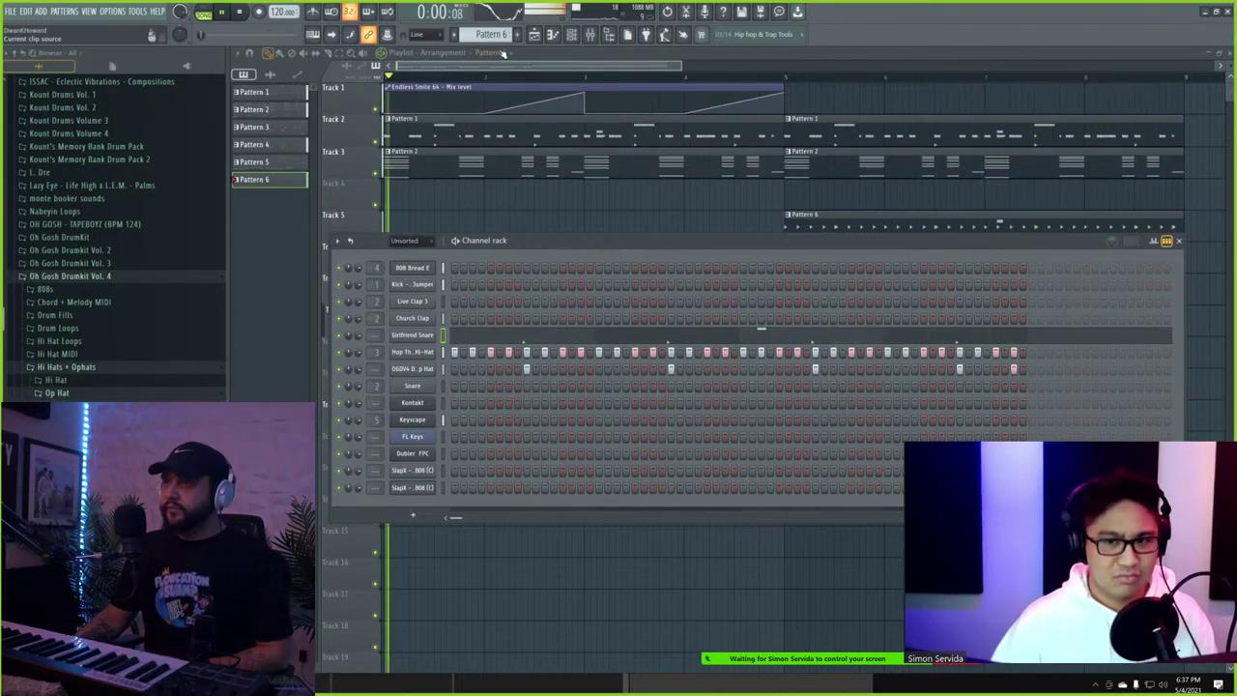
pyautogui.moveTo(489, 34); pyautogui.dragTo(488, 58)
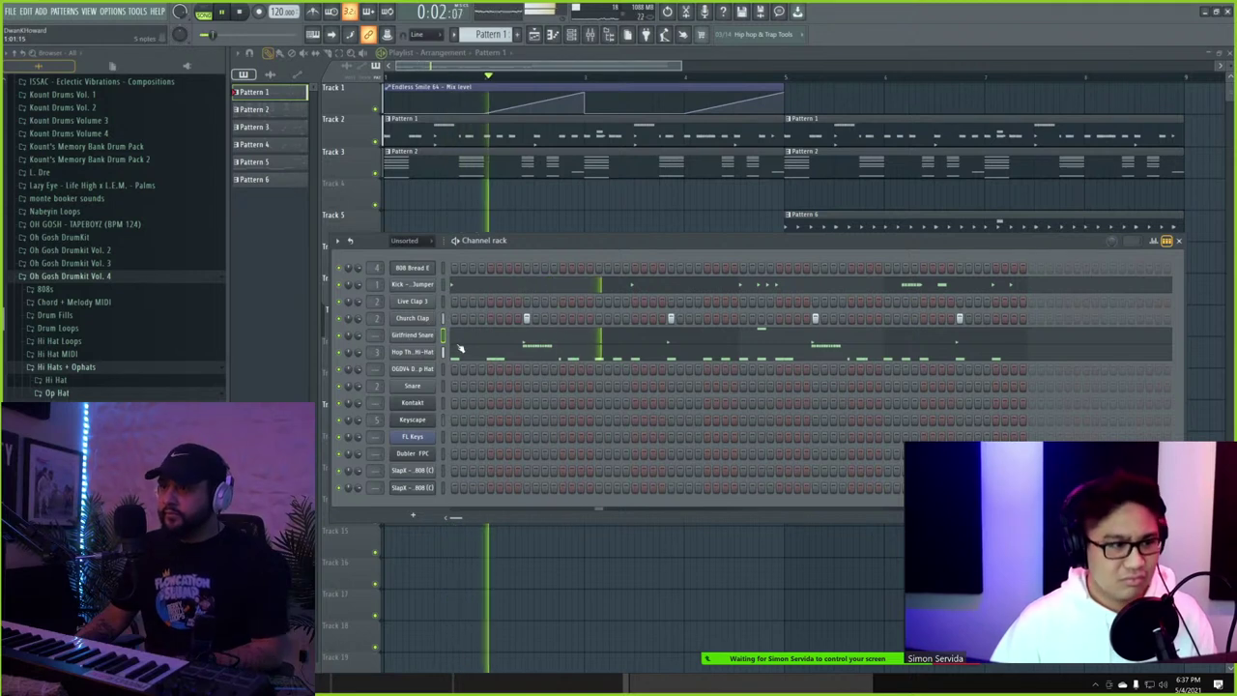
pyautogui.hotkey('ctrl', 'x')
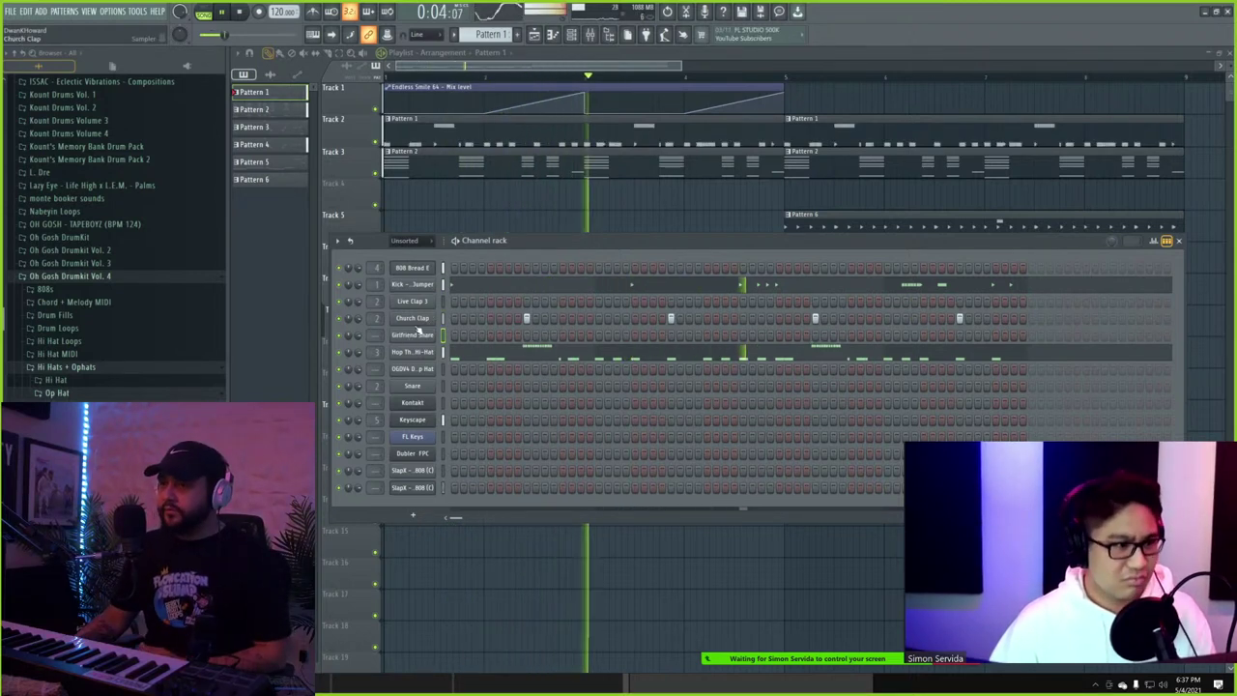
# - Set the Sustain of the Smack Attack Stereo effect on the Church Clap's Snare mixer track to -28
pyautogui.click(414, 319)
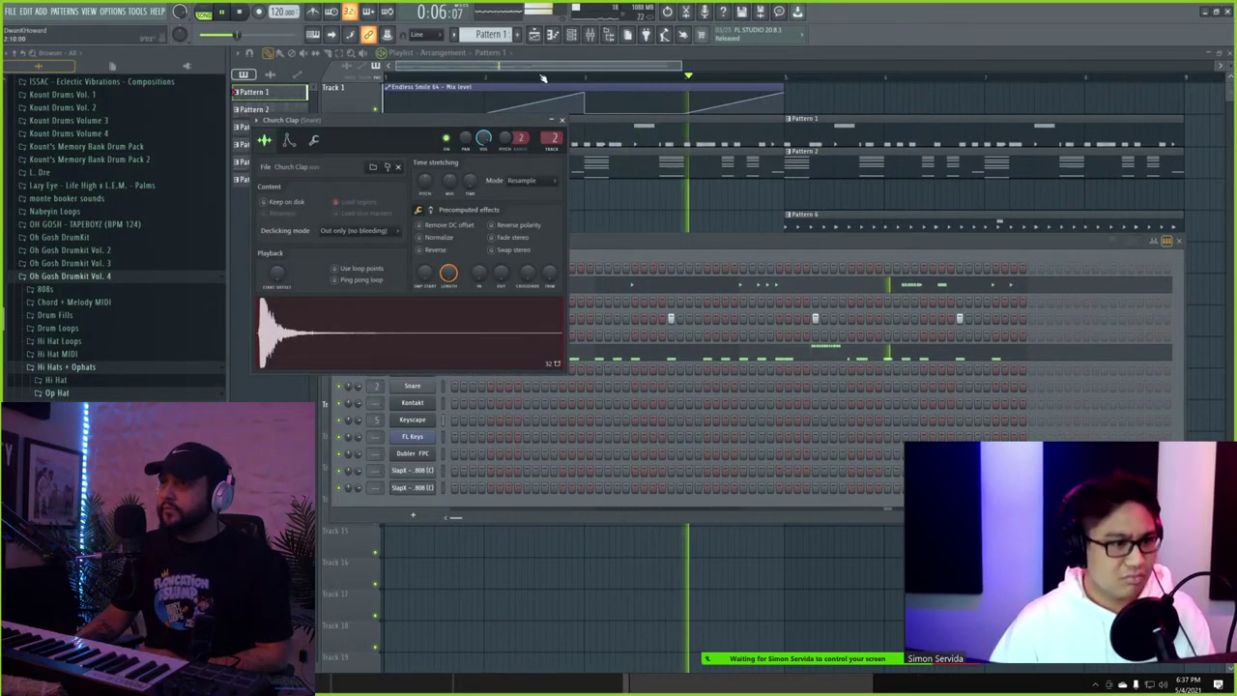
pyautogui.click(535, 36)
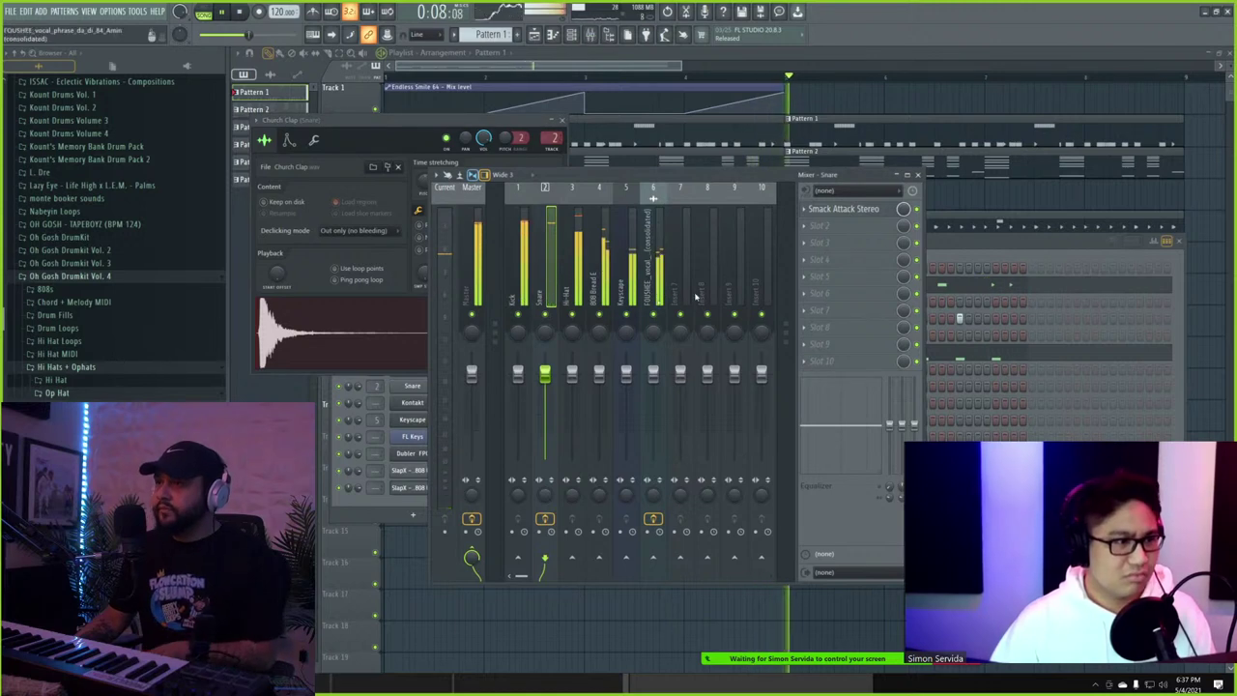
pyautogui.click(867, 211)
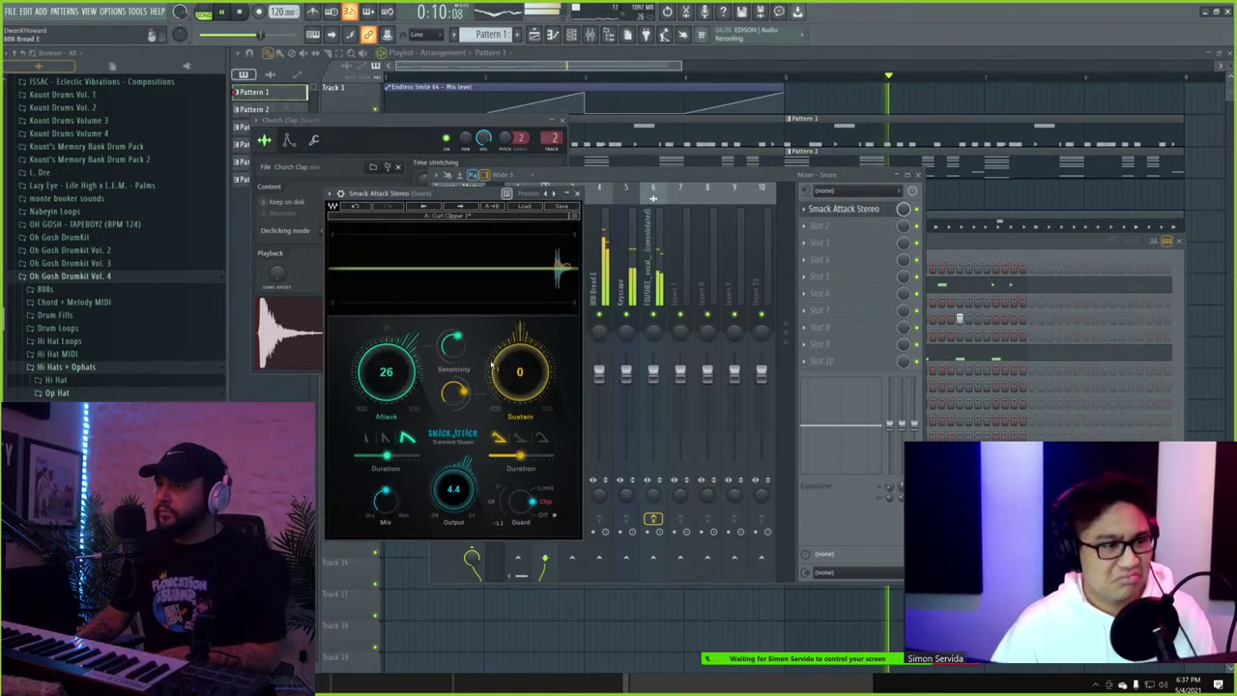
pyautogui.moveTo(499, 359); pyautogui.dragTo(499, 358)
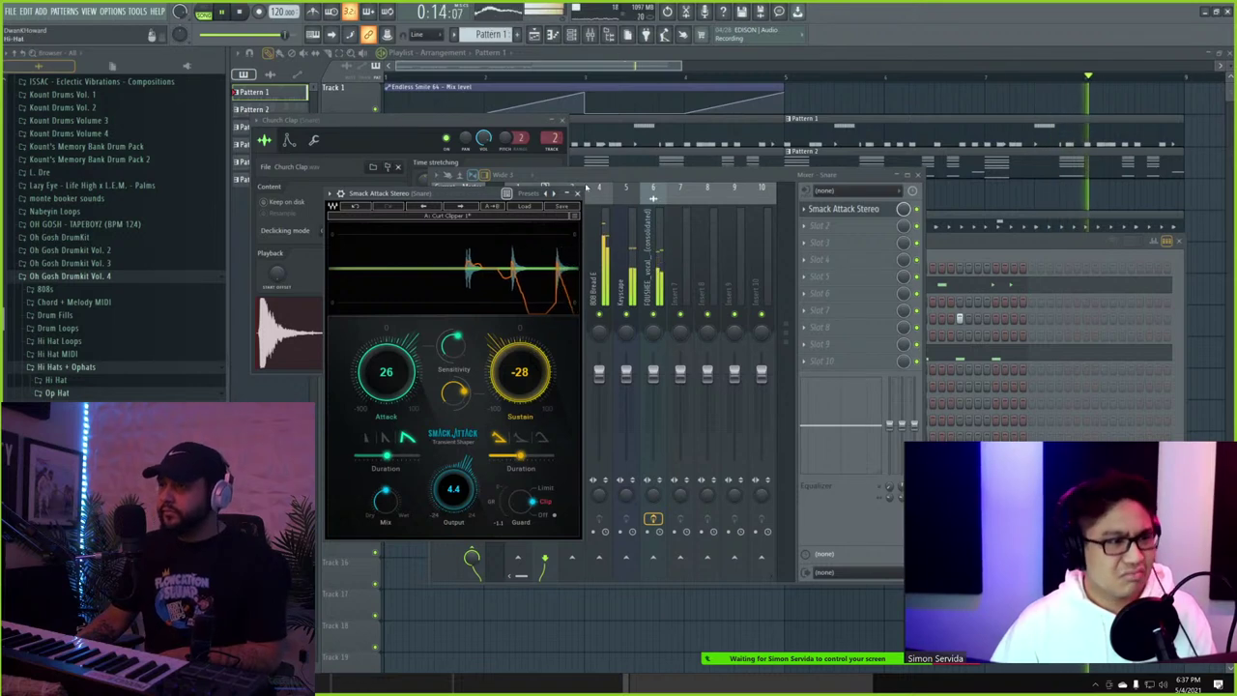
pyautogui.click(856, 209)
# - Close the open windows and delete the second Pattern 1 clip, starting at bar 5 on Track 2 of the playlist
pyautogui.press('F6')
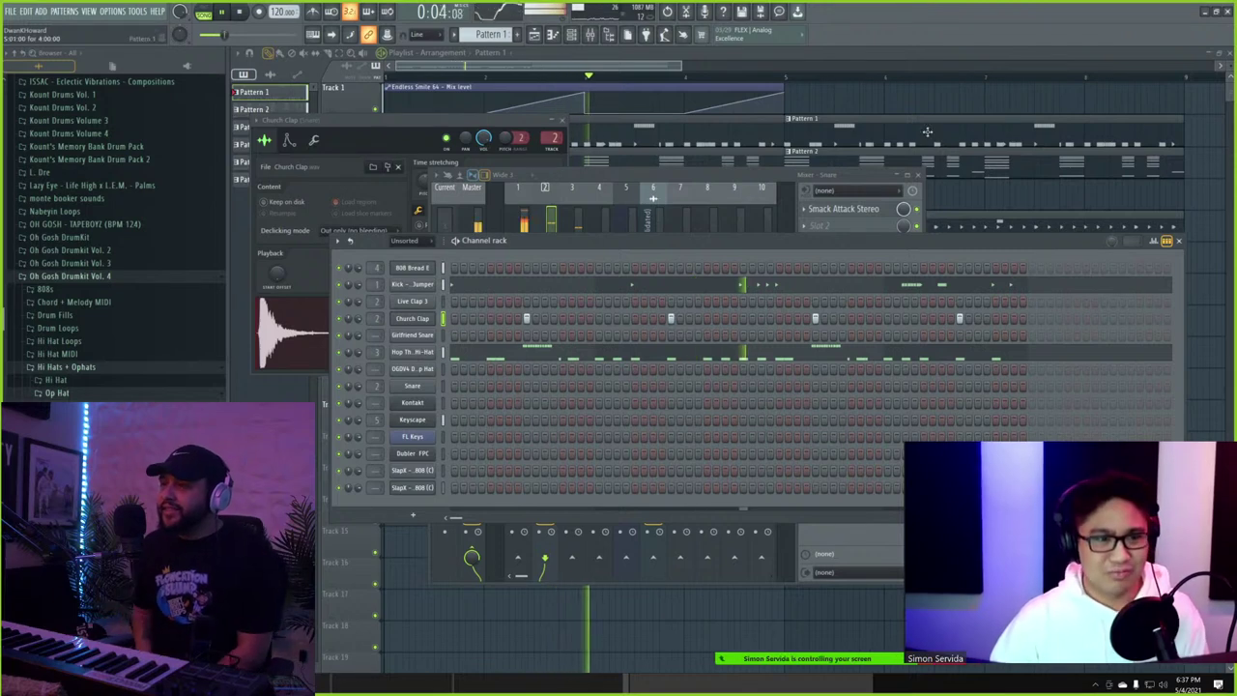
pyautogui.press('F12')
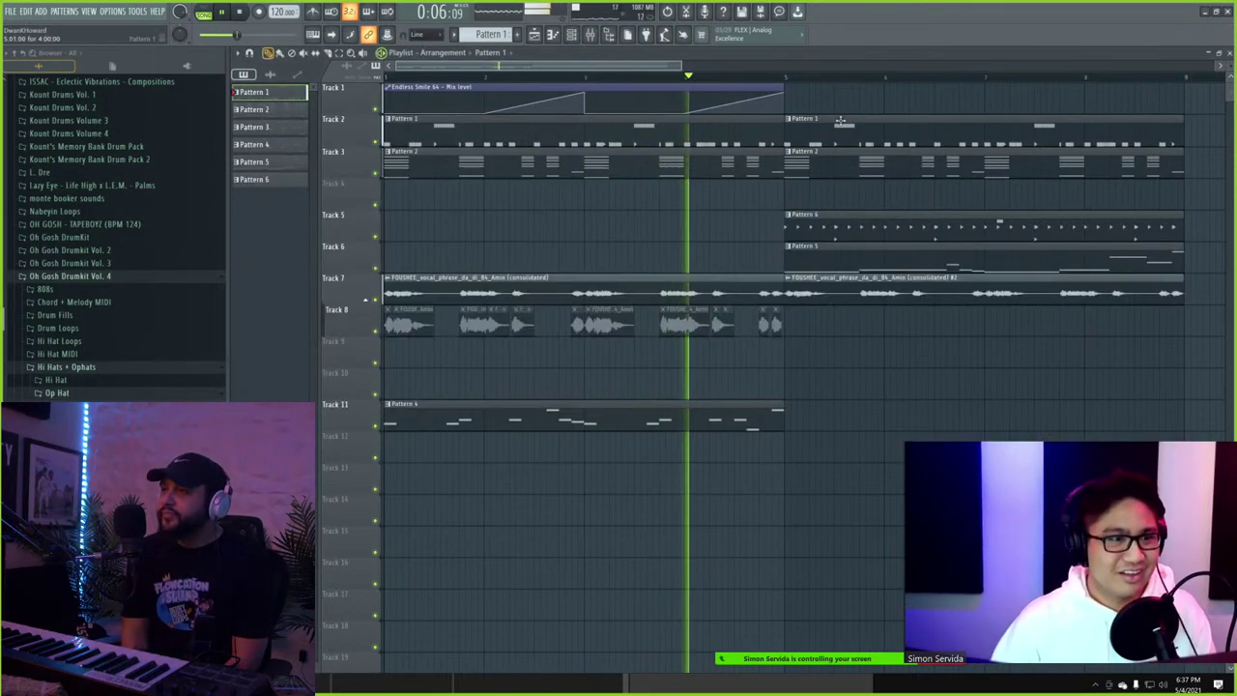
pyautogui.rightClick(847, 123)
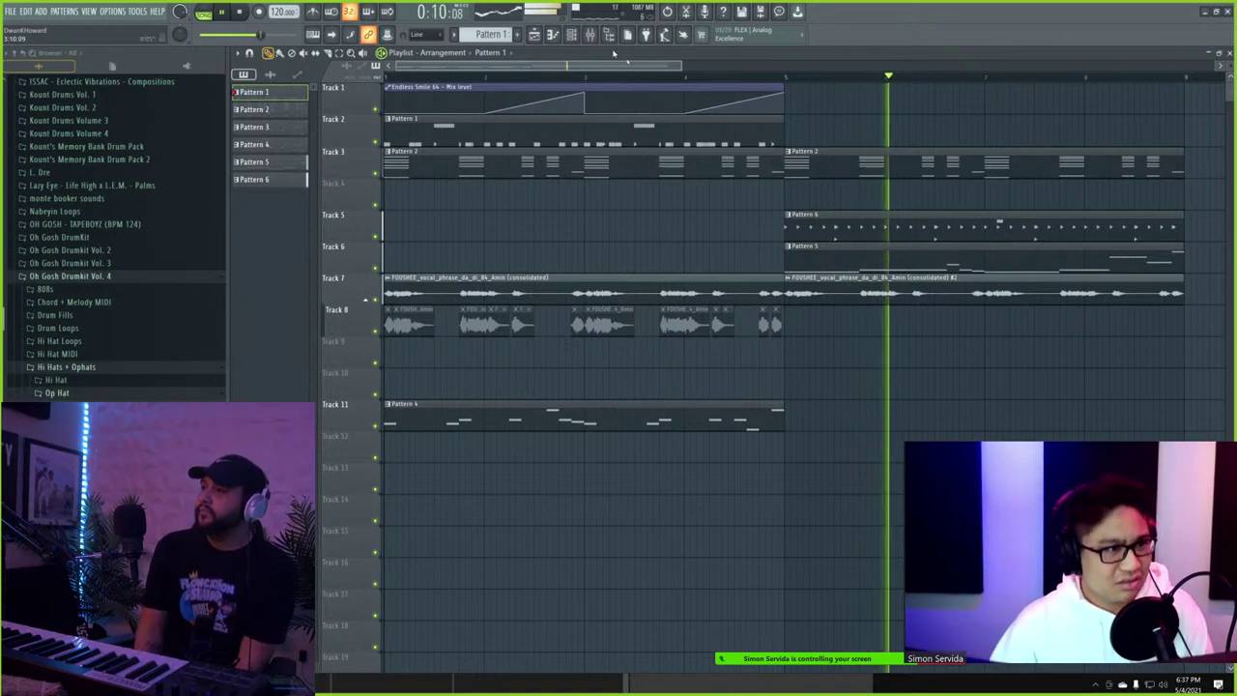
# - Stop playback, then copy the kick channel's notes from Pattern 1 and paste them into the same channel in Pattern 6
pyautogui.click(572, 35)
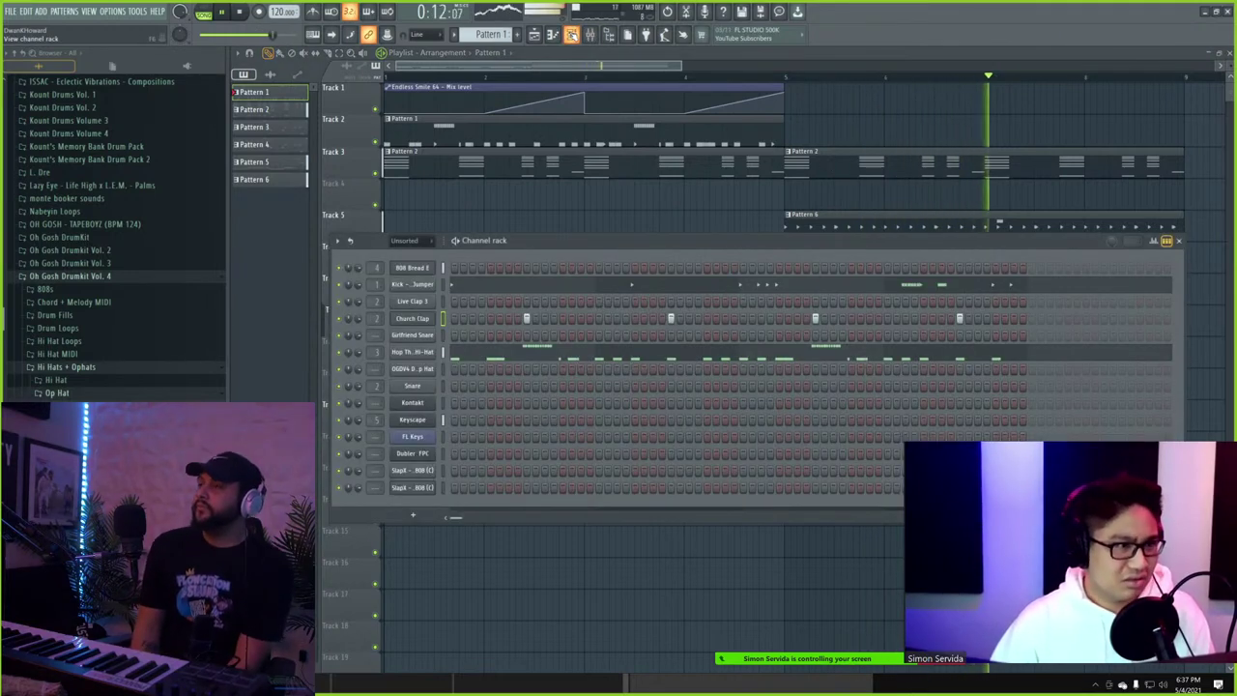
pyautogui.click(860, 226)
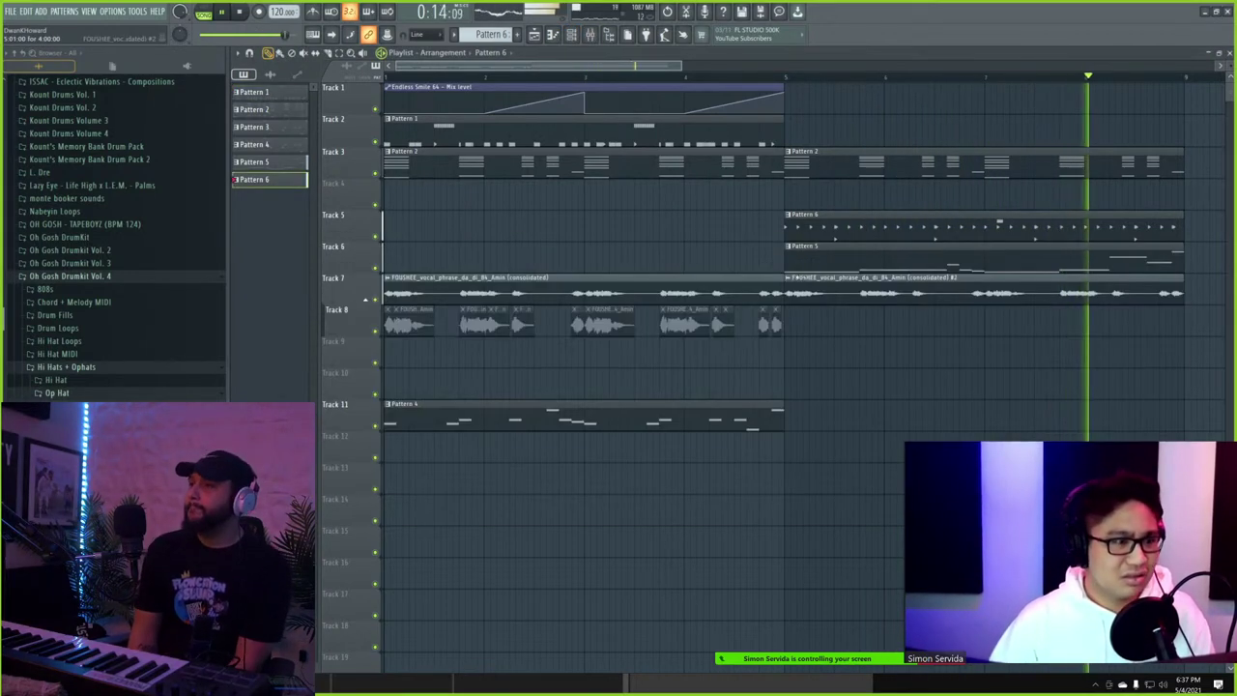
pyautogui.press('space')
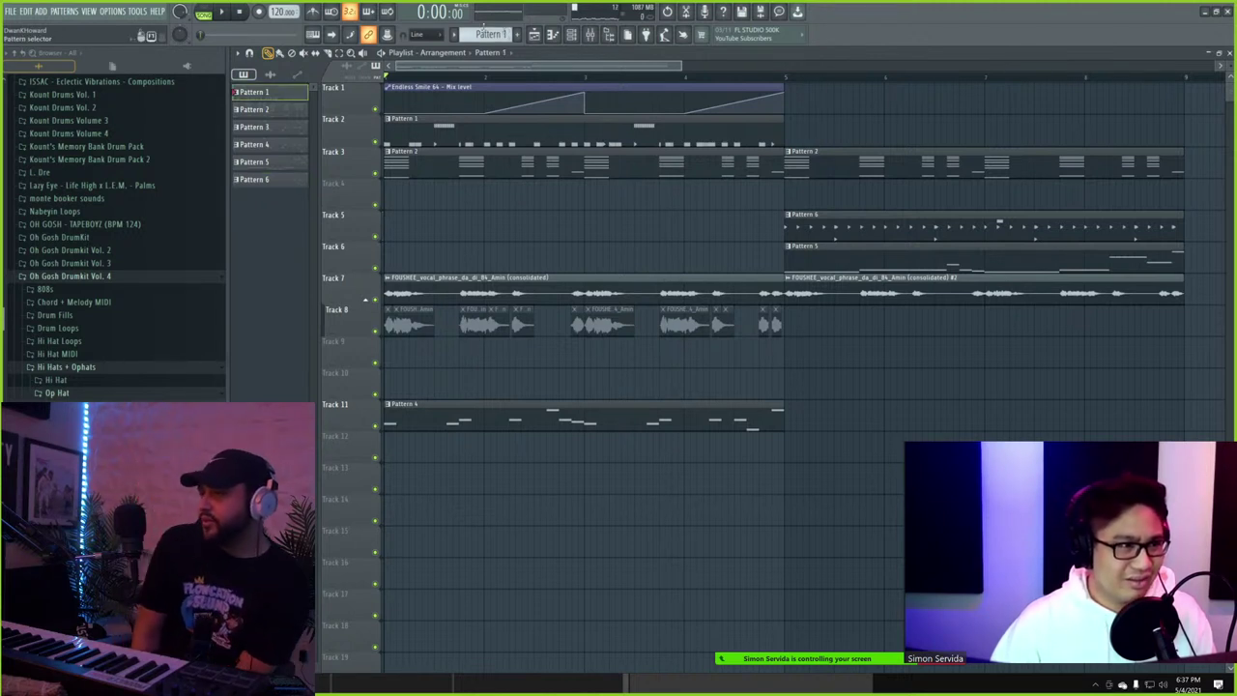
pyautogui.click(572, 35)
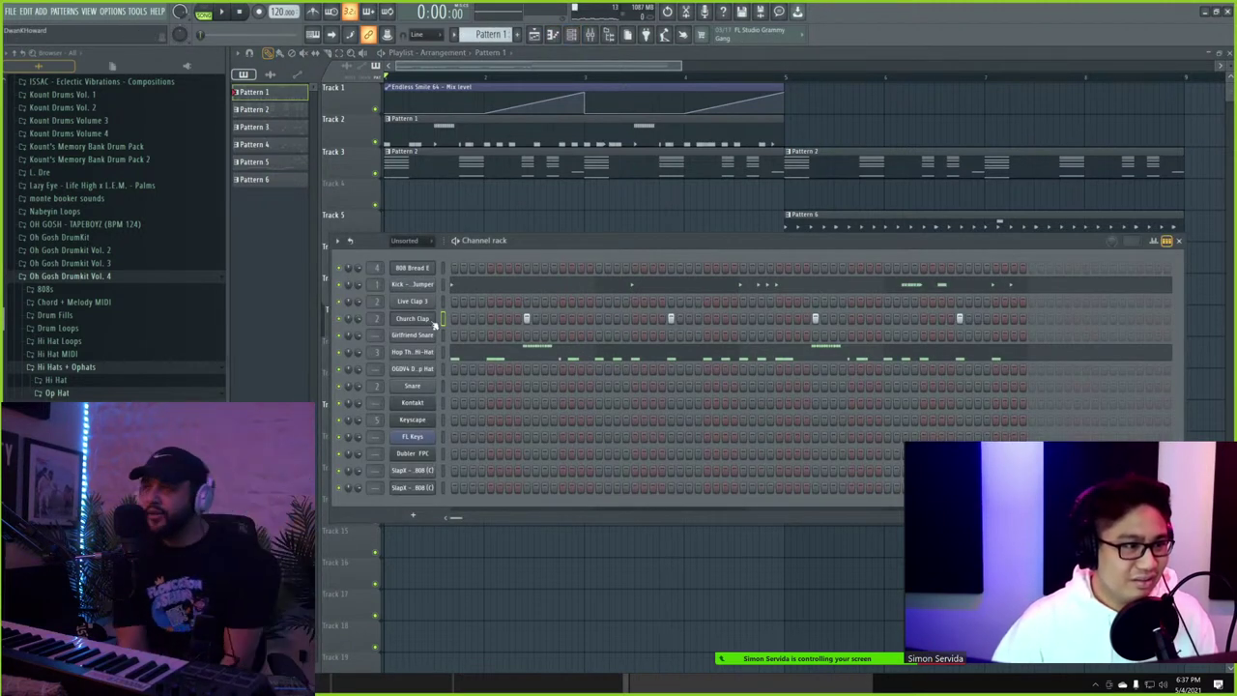
pyautogui.rightClick(423, 284)
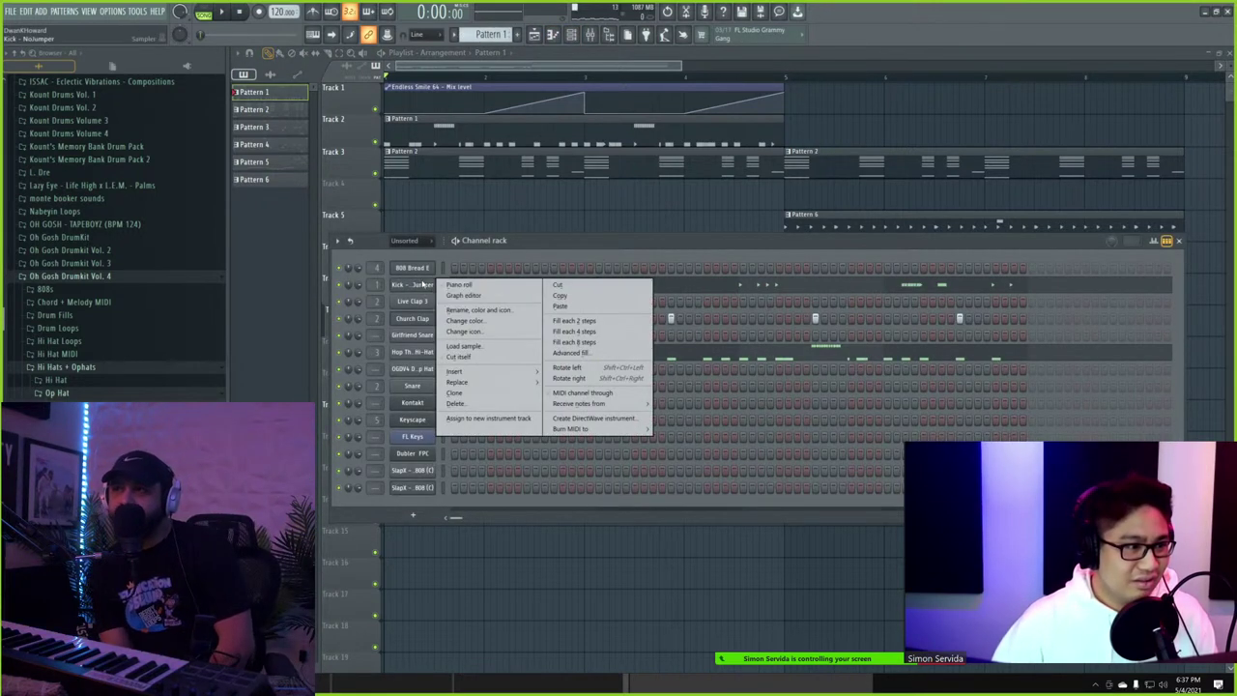
pyautogui.click(588, 297)
pyautogui.click(857, 141)
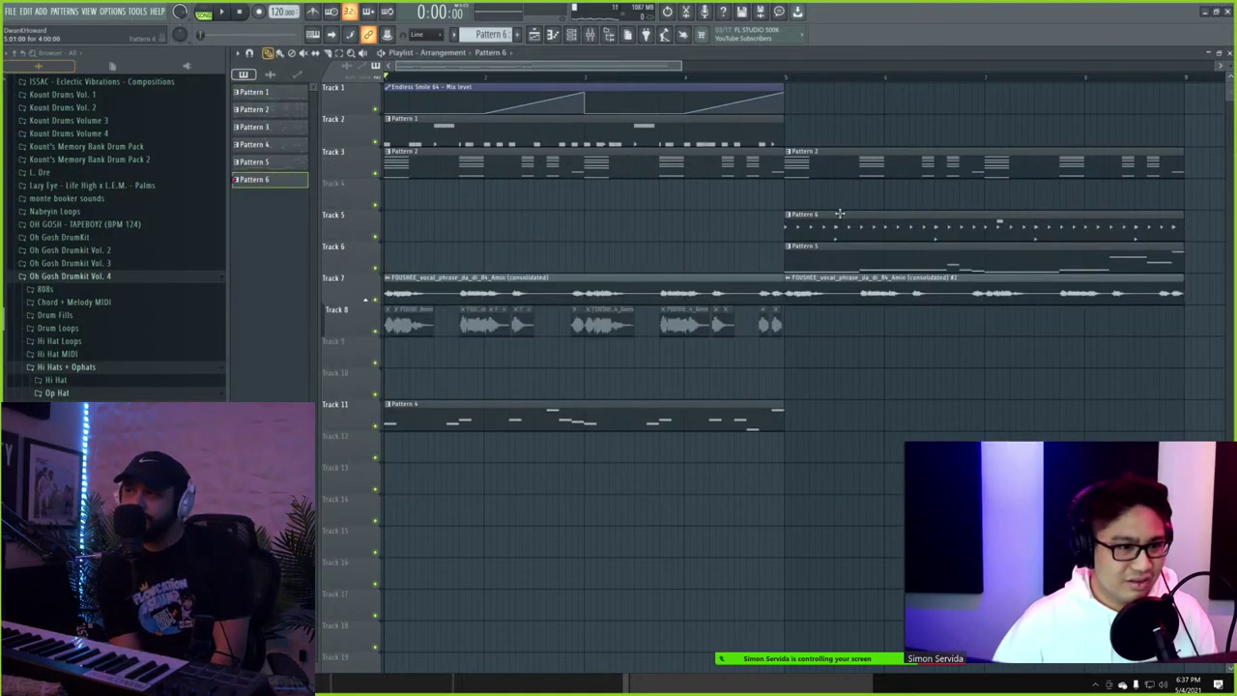
pyautogui.click(573, 35)
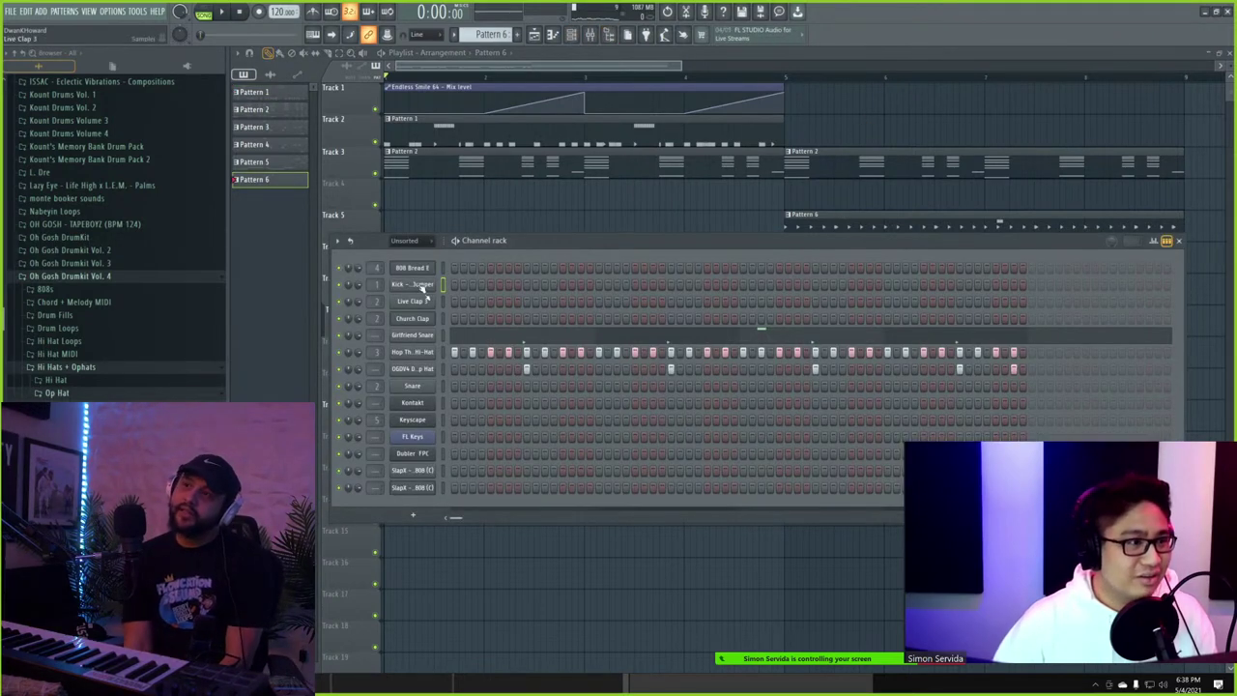
pyautogui.rightClick(423, 284)
pyautogui.click(585, 309)
# - Play the arrangement from bar 5 and set a loop range from bar 5 to bar 9
pyautogui.press('space')
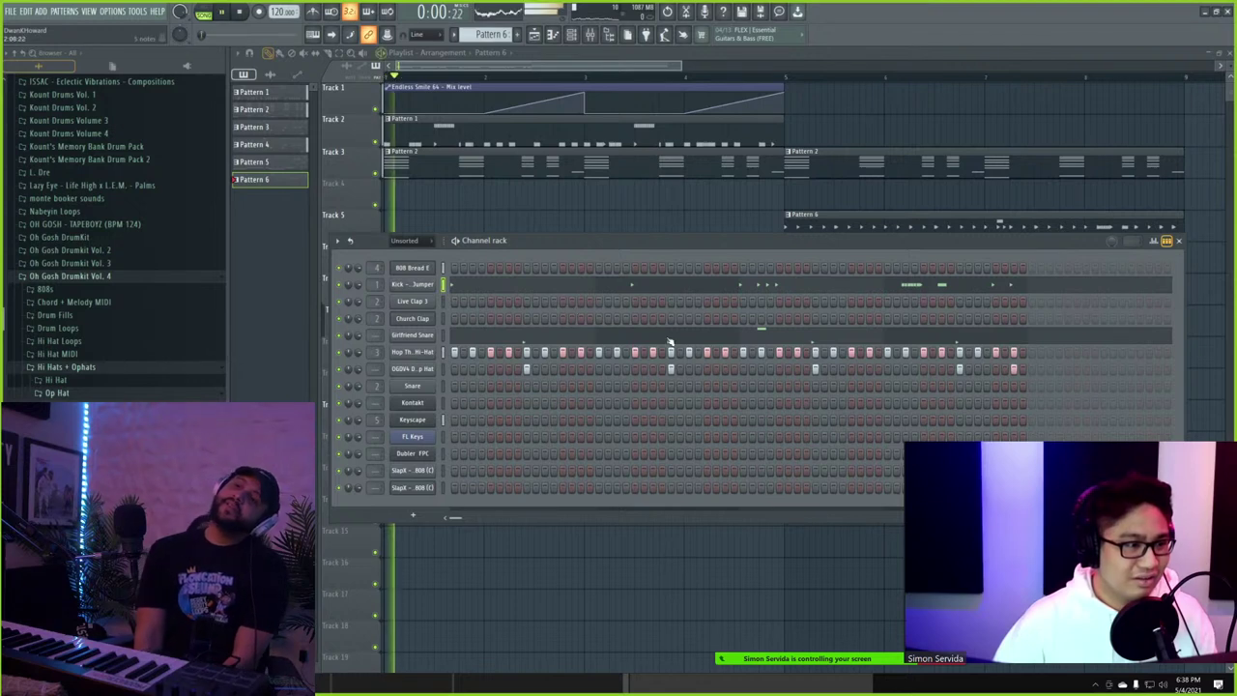
pyautogui.click(789, 78)
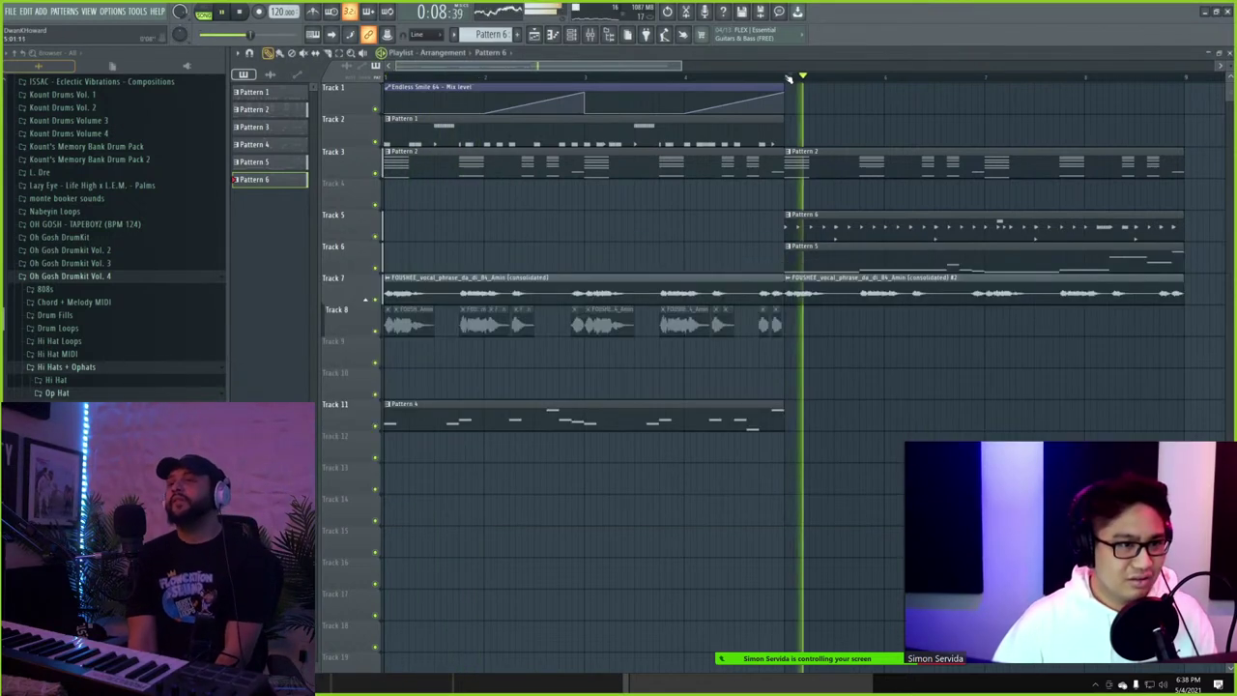
pyautogui.moveTo(788, 80); pyautogui.dragTo(1189, 81)
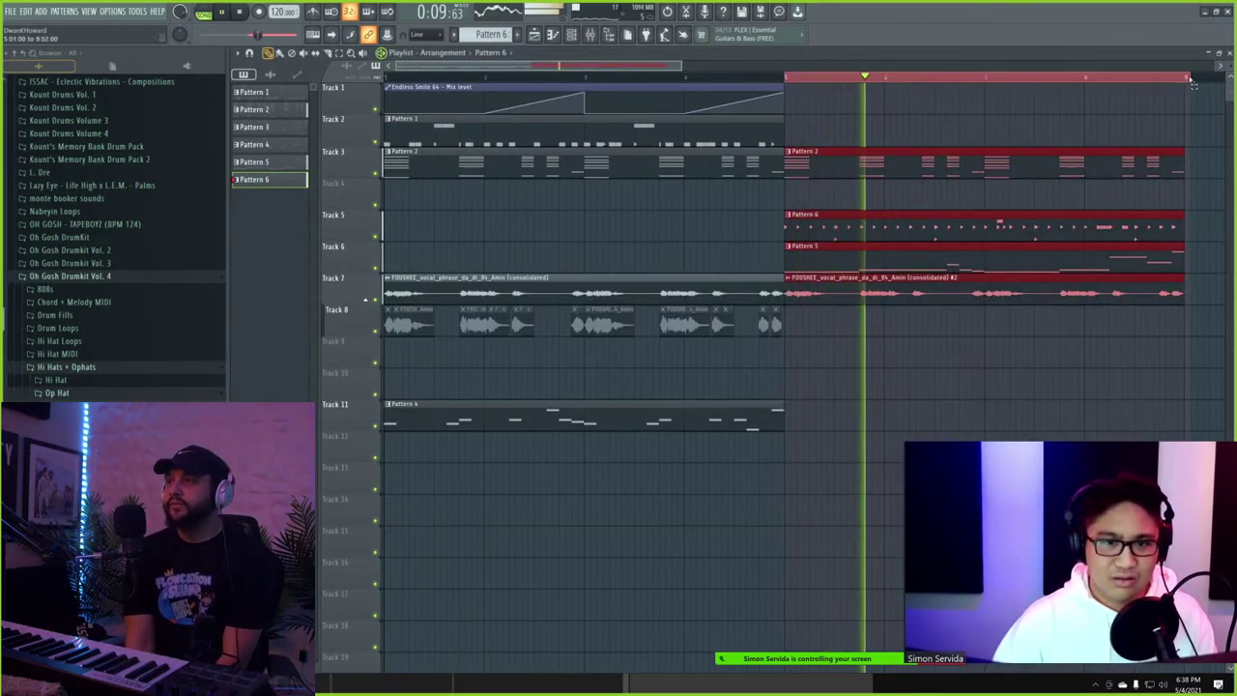
# - Raise the Smack Attack Stereo Sustain on the Snare mixer track to 8 and audition the loop
pyautogui.press('F9')
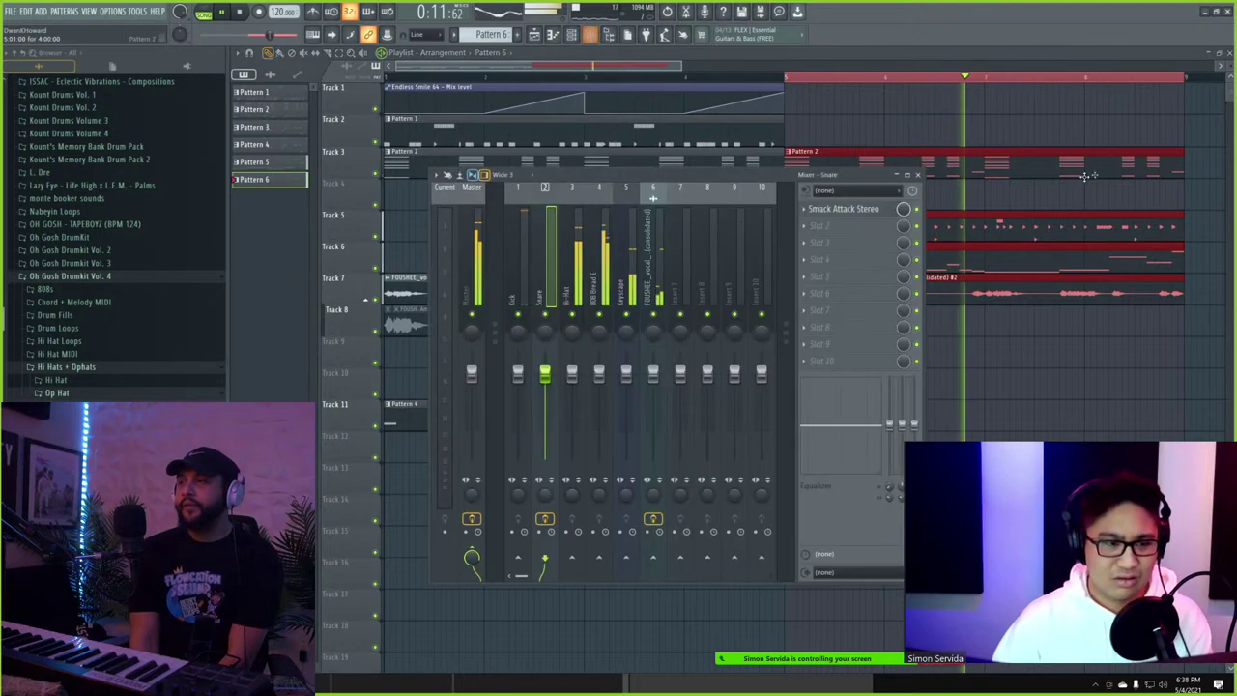
pyautogui.click(870, 209)
pyautogui.click(875, 209)
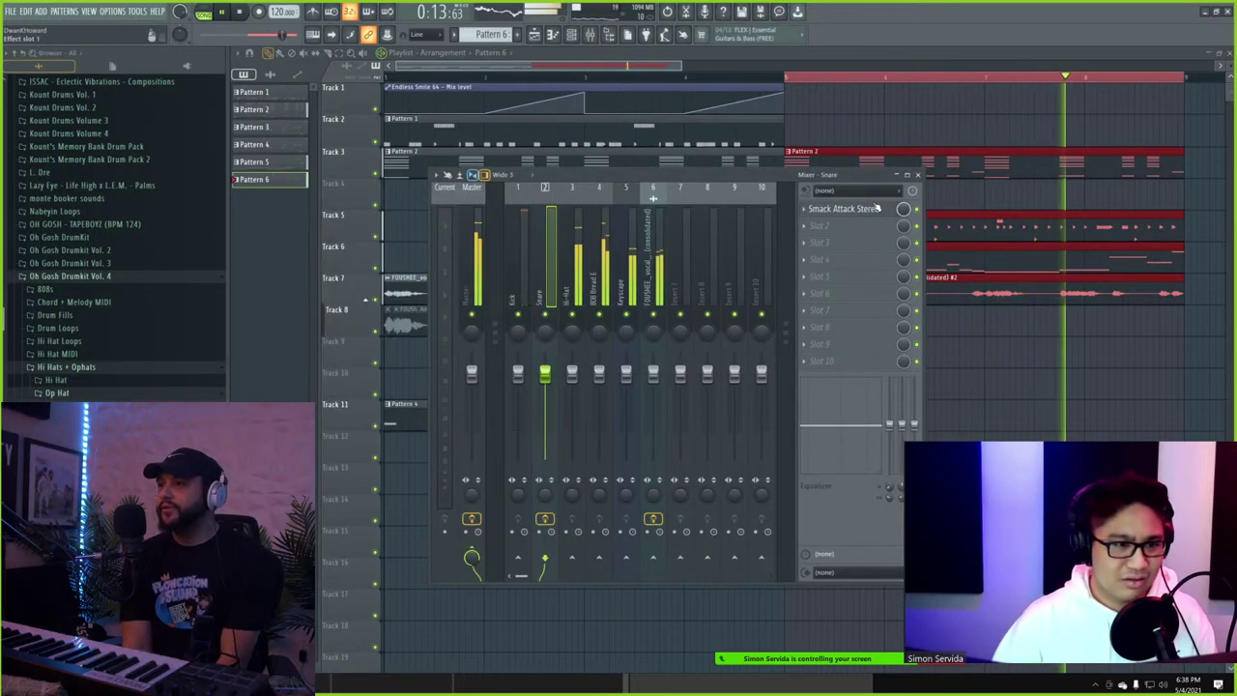
pyautogui.click(875, 209)
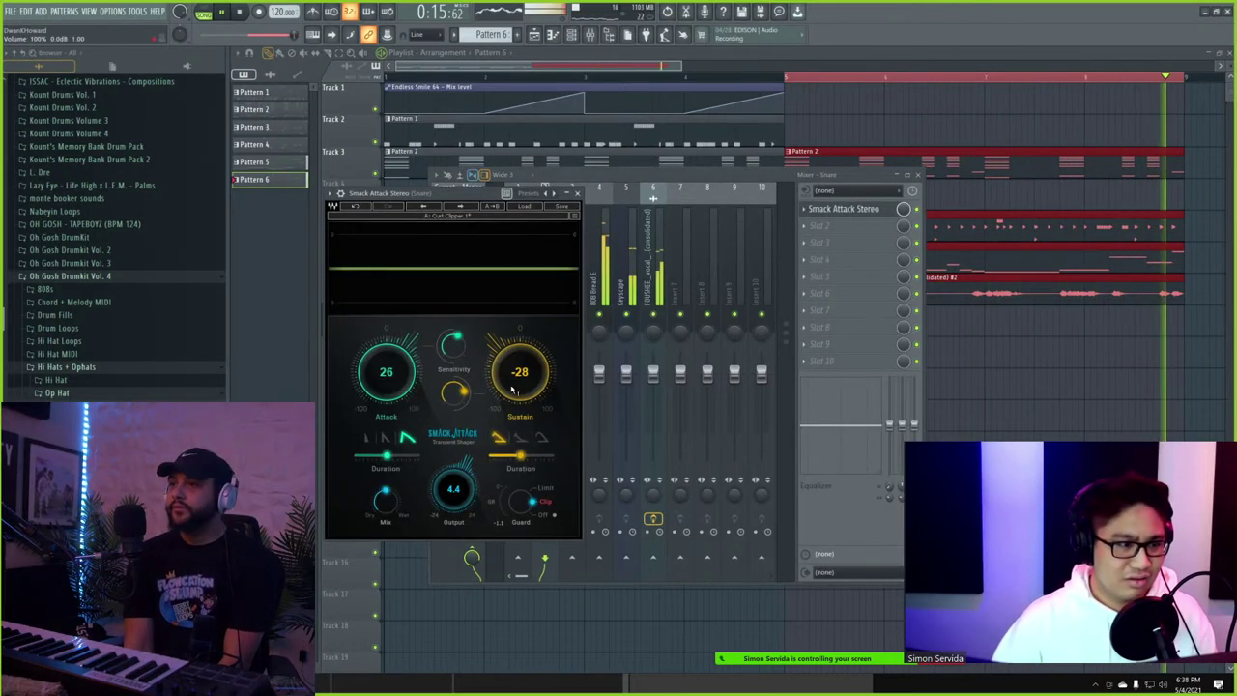
pyautogui.moveTo(512, 389); pyautogui.dragTo(512, 363)
pyautogui.press('space')
pyautogui.moveTo(711, 178); pyautogui.dragTo(789, 179)
pyautogui.press('space')
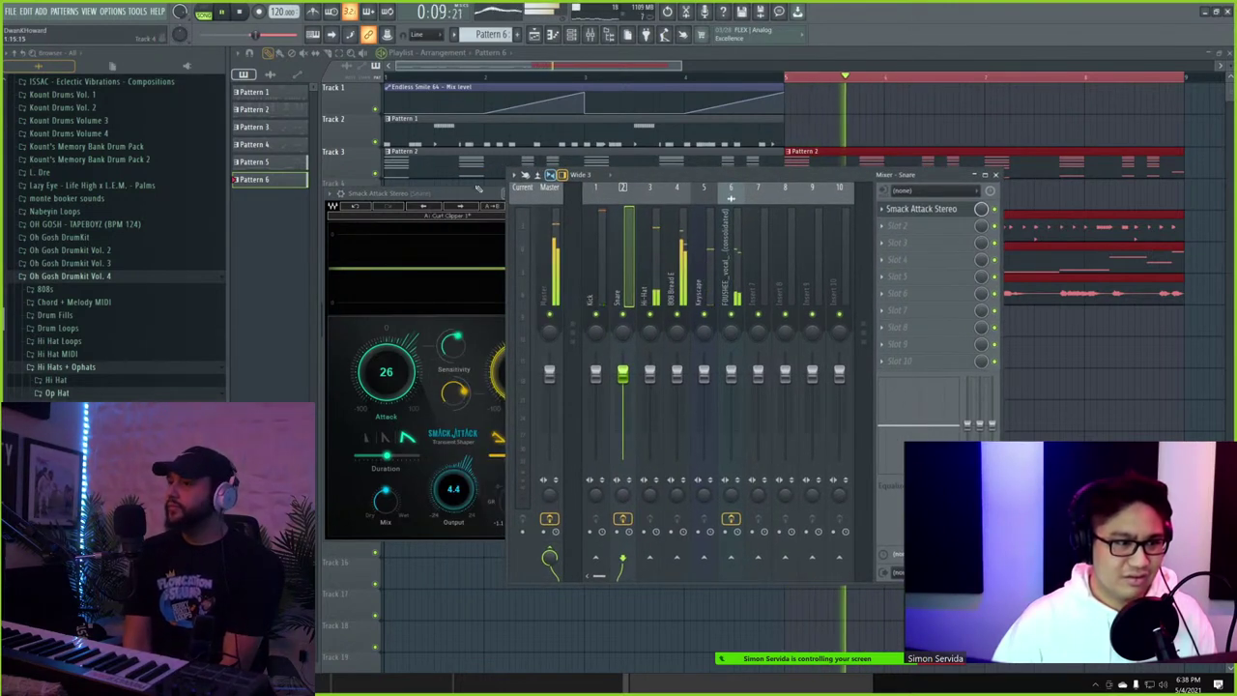
pyautogui.press('F12')
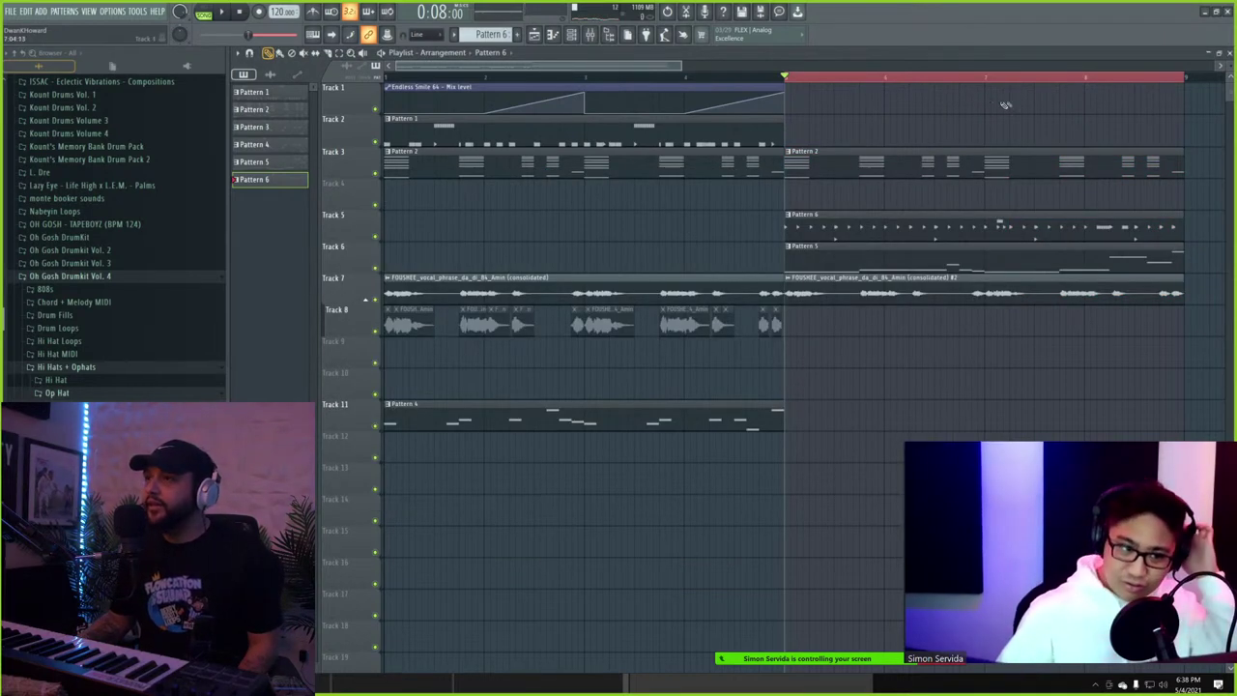
# - Reopen Smack Attack Stereo on the Snare mixer track, lower its Sustain to -1 and audition the loop from its start
pyautogui.click(591, 34)
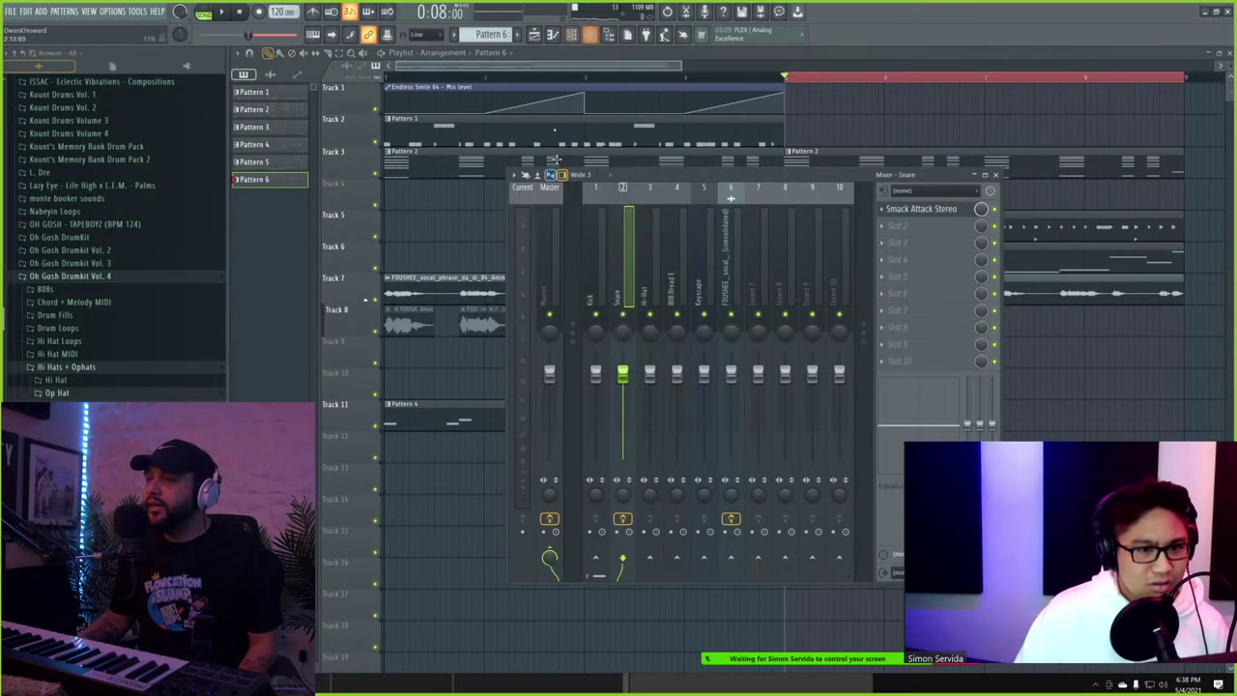
pyautogui.moveTo(725, 175); pyautogui.dragTo(615, 108)
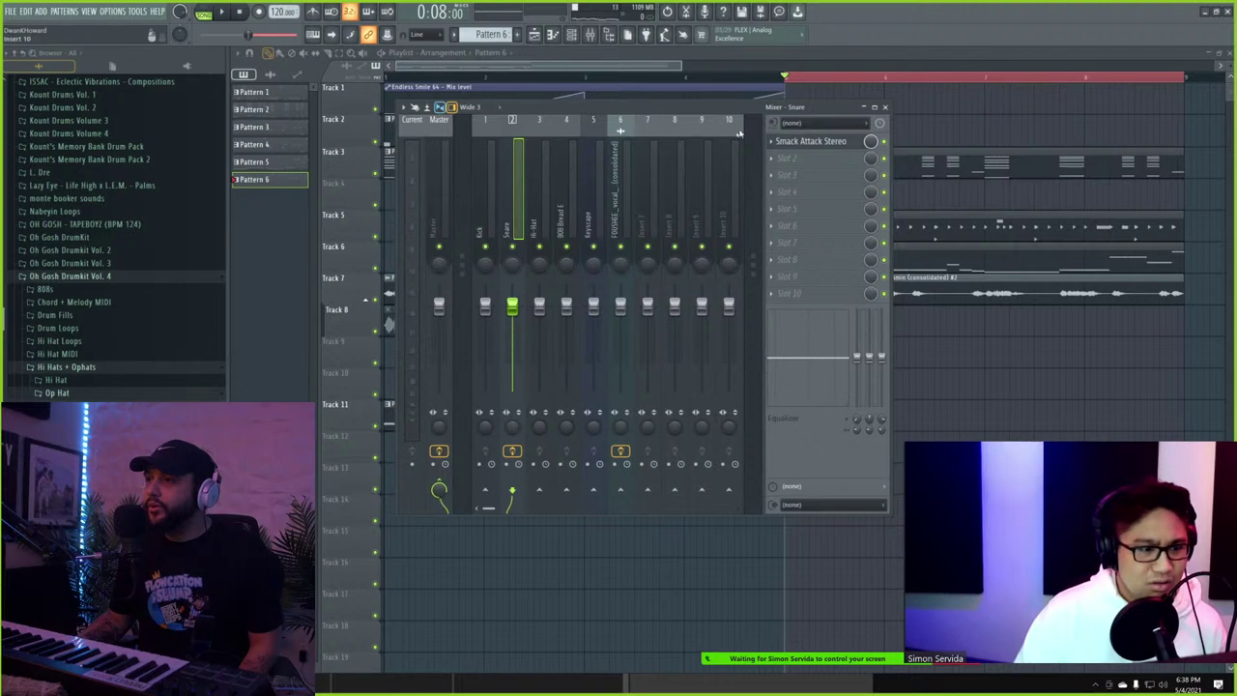
pyautogui.click(803, 142)
pyautogui.press('space')
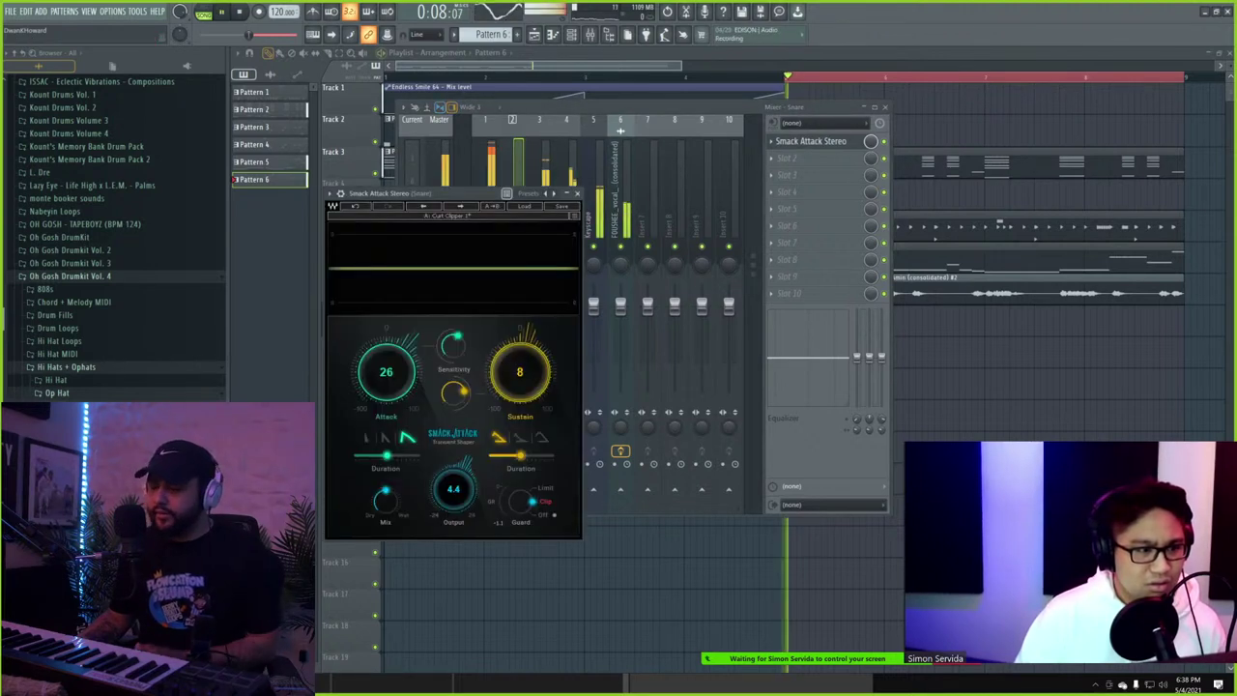
pyautogui.moveTo(520, 372); pyautogui.dragTo(520, 378)
pyautogui.press('space')
pyautogui.press('space')
pyautogui.press('space')
pyautogui.press('space')
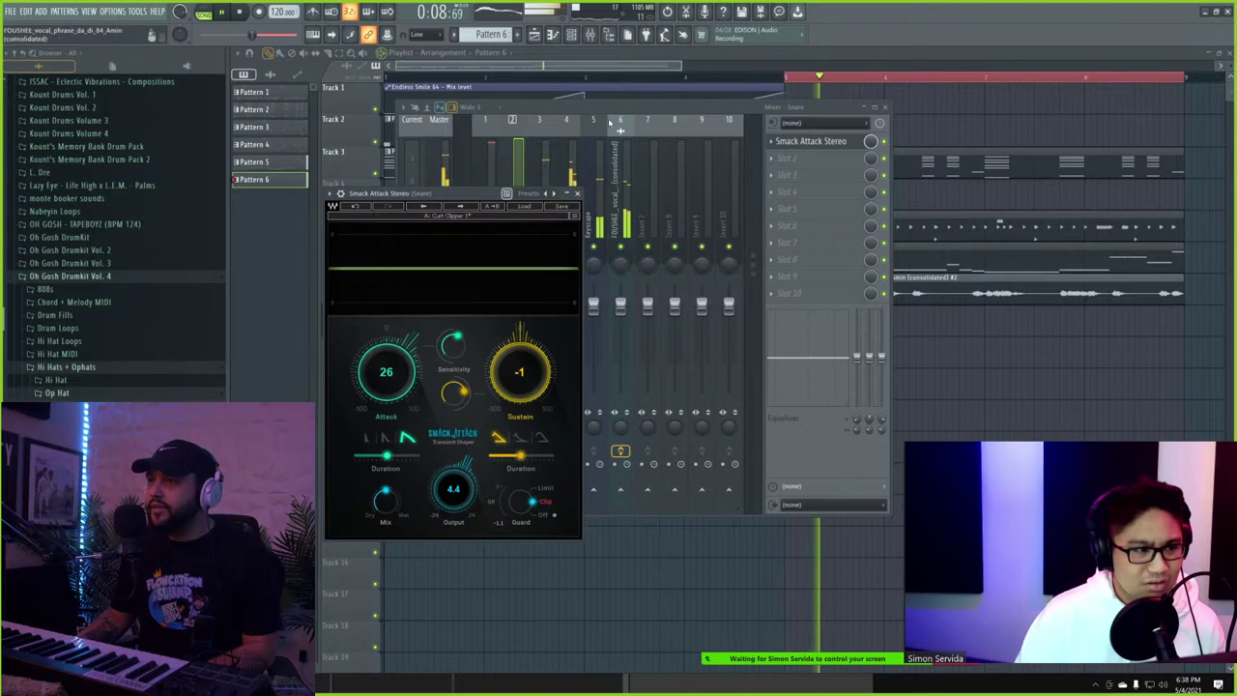
# - Stop playback, bring up the channel rack and audition the start of the loop from bar 5
pyautogui.click(560, 114)
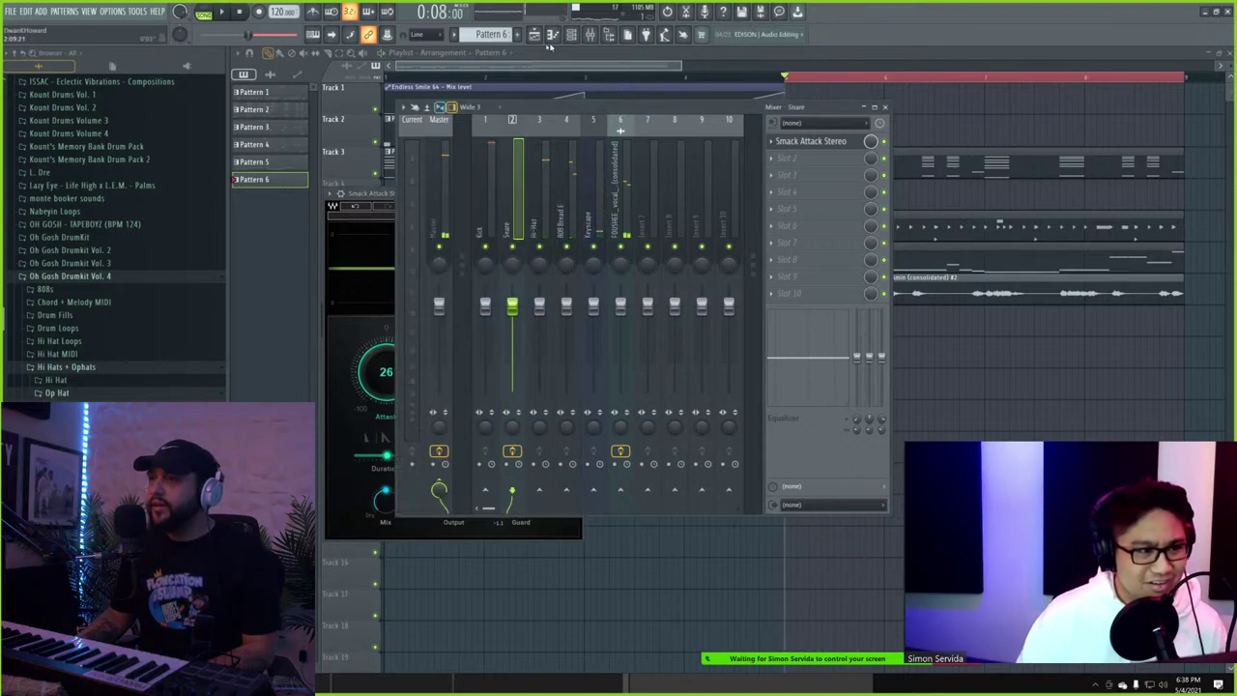
pyautogui.click(591, 35)
pyautogui.click(571, 35)
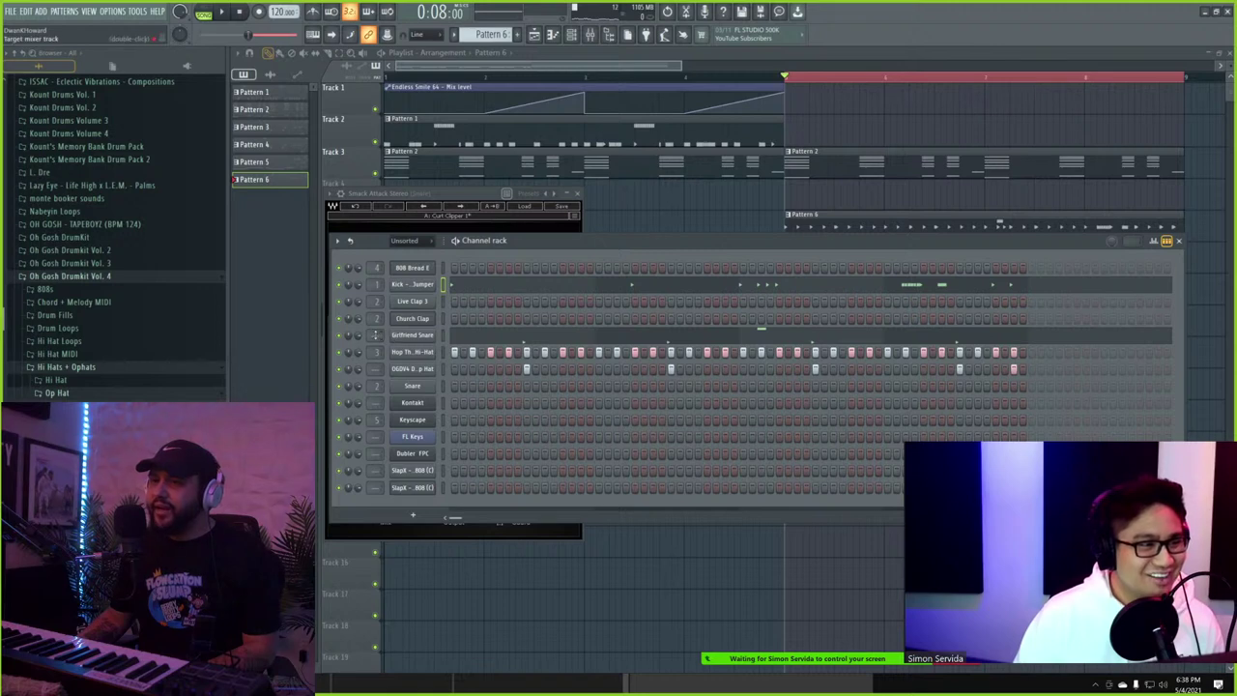
pyautogui.press('space')
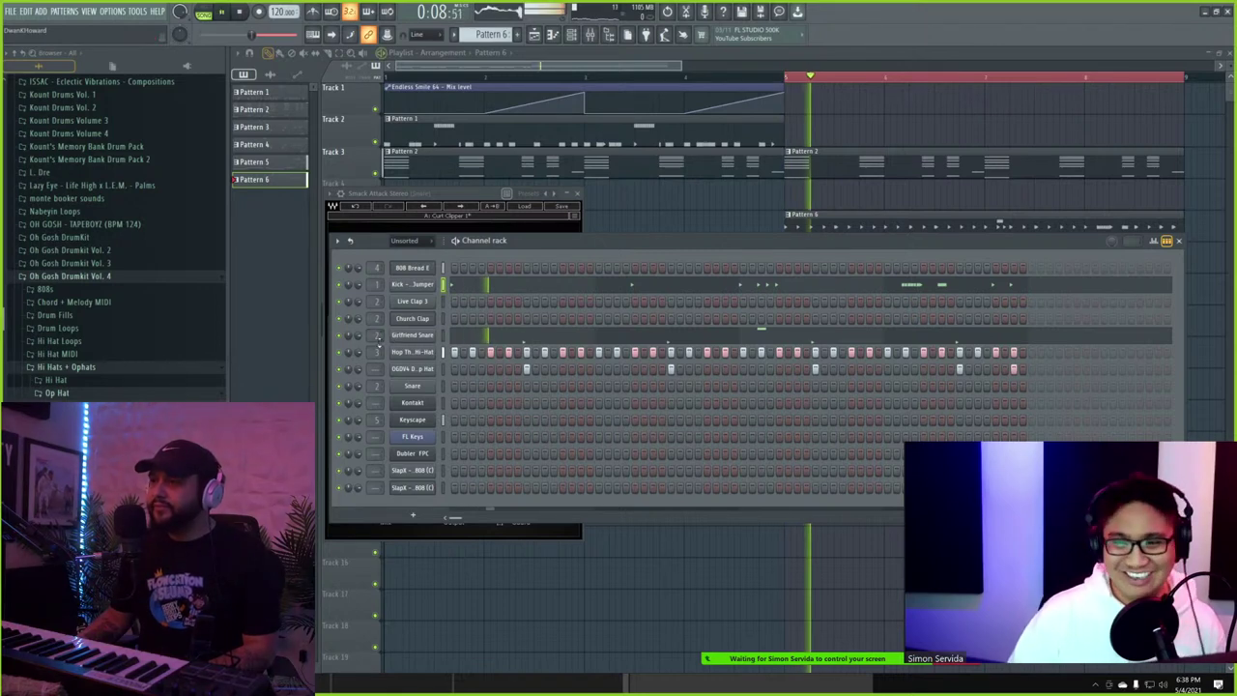
pyautogui.press('space')
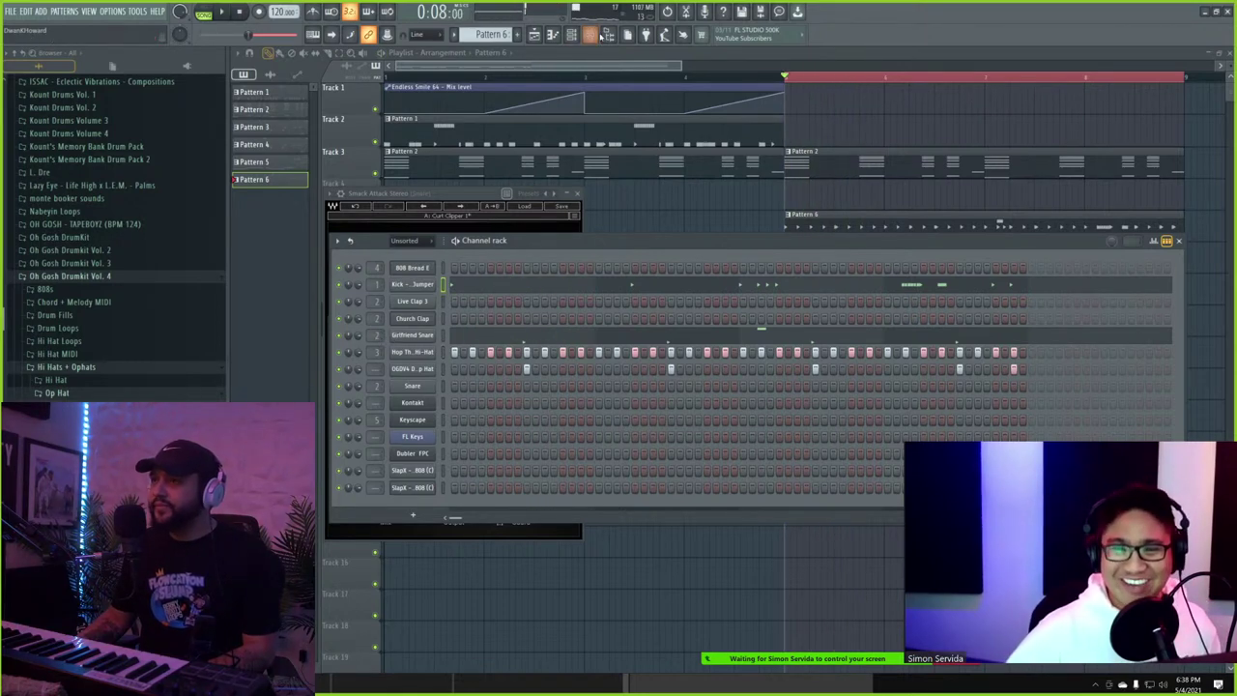
# - Move the mixer aside, toggle Smack Attack Stereo on the Snare track during playback, and return to the channel rack
pyautogui.click(591, 35)
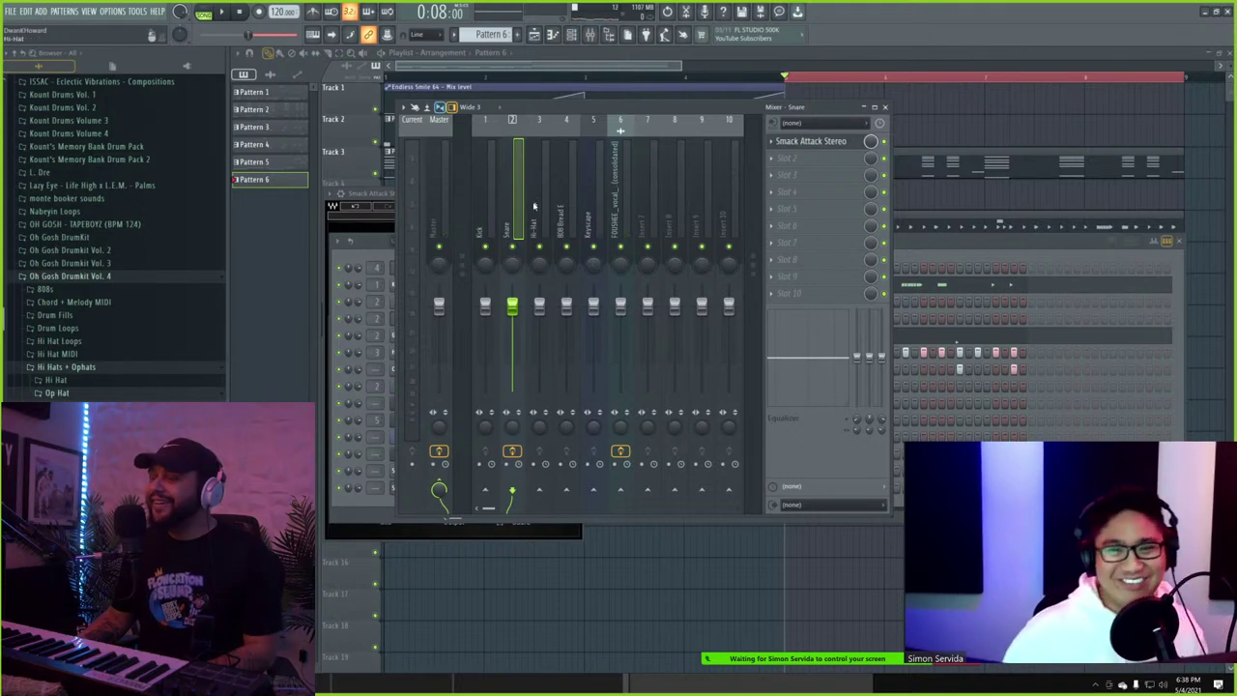
pyautogui.moveTo(567, 112); pyautogui.dragTo(710, 121)
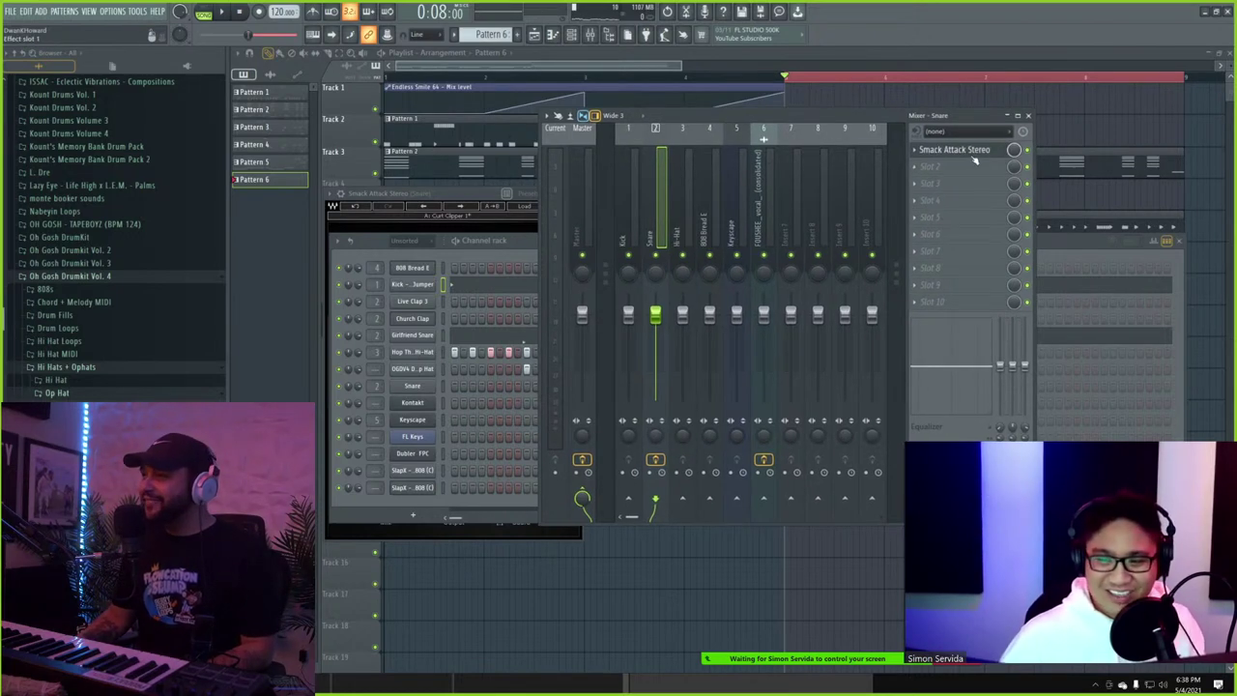
pyautogui.press('space')
pyautogui.click(1028, 150)
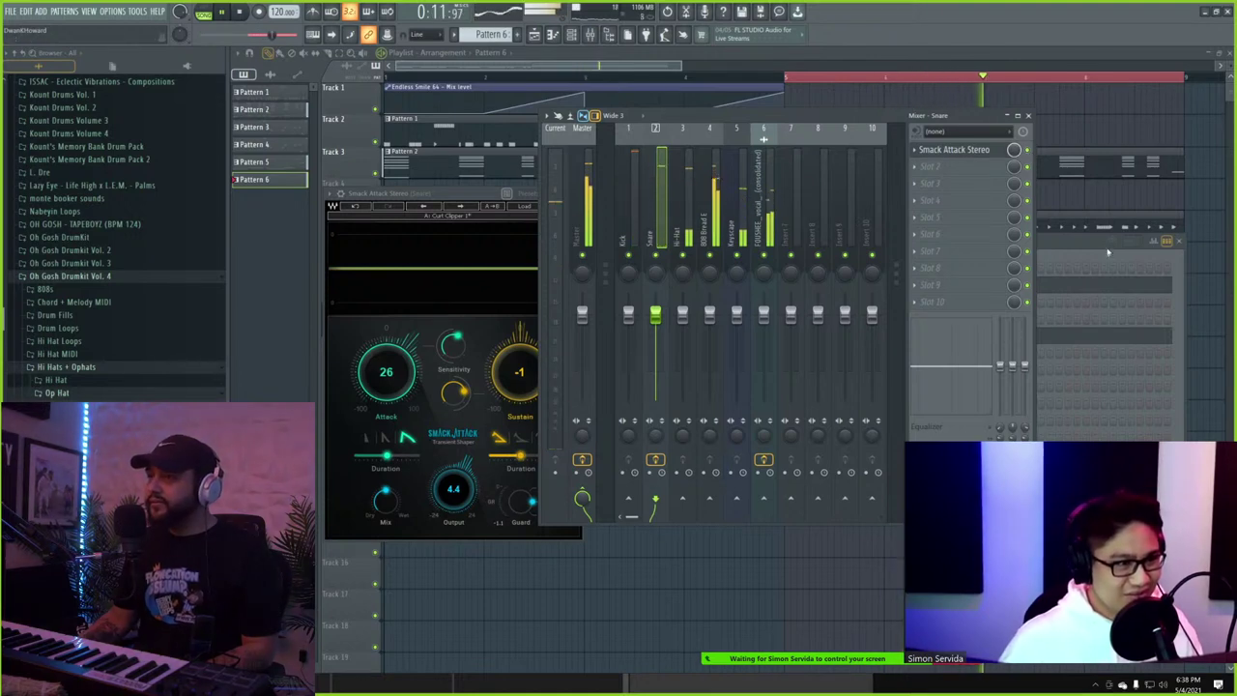
pyautogui.click(1029, 117)
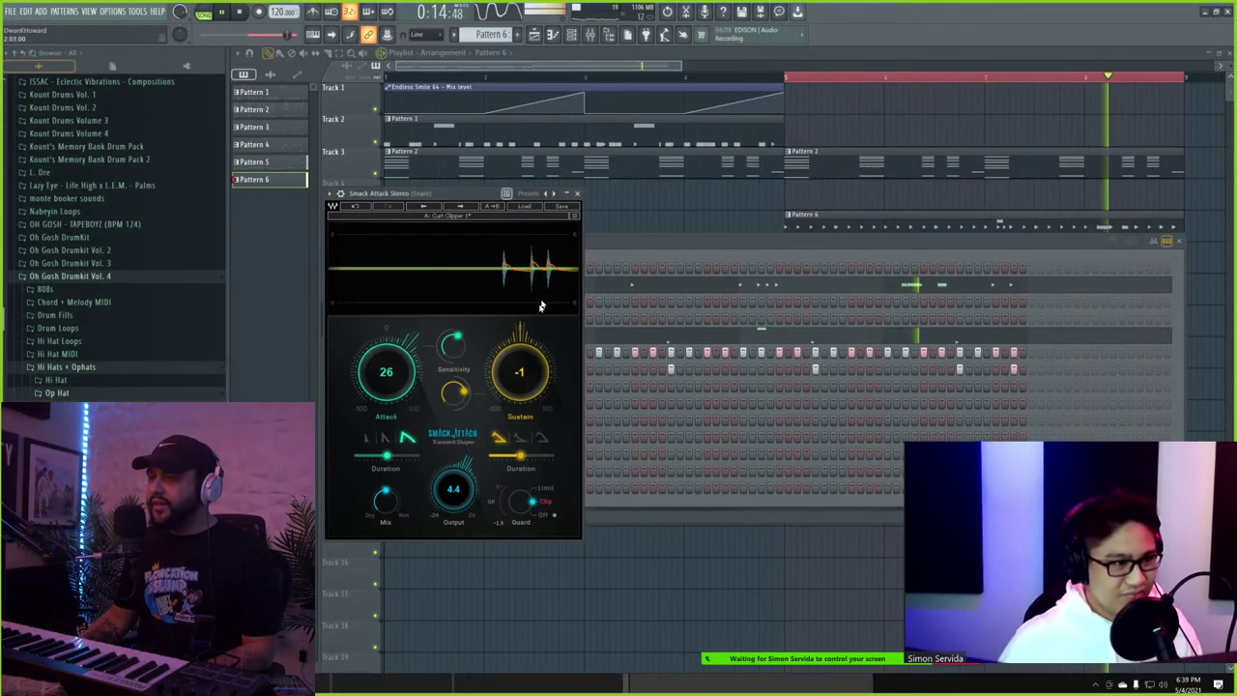
pyautogui.click(689, 250)
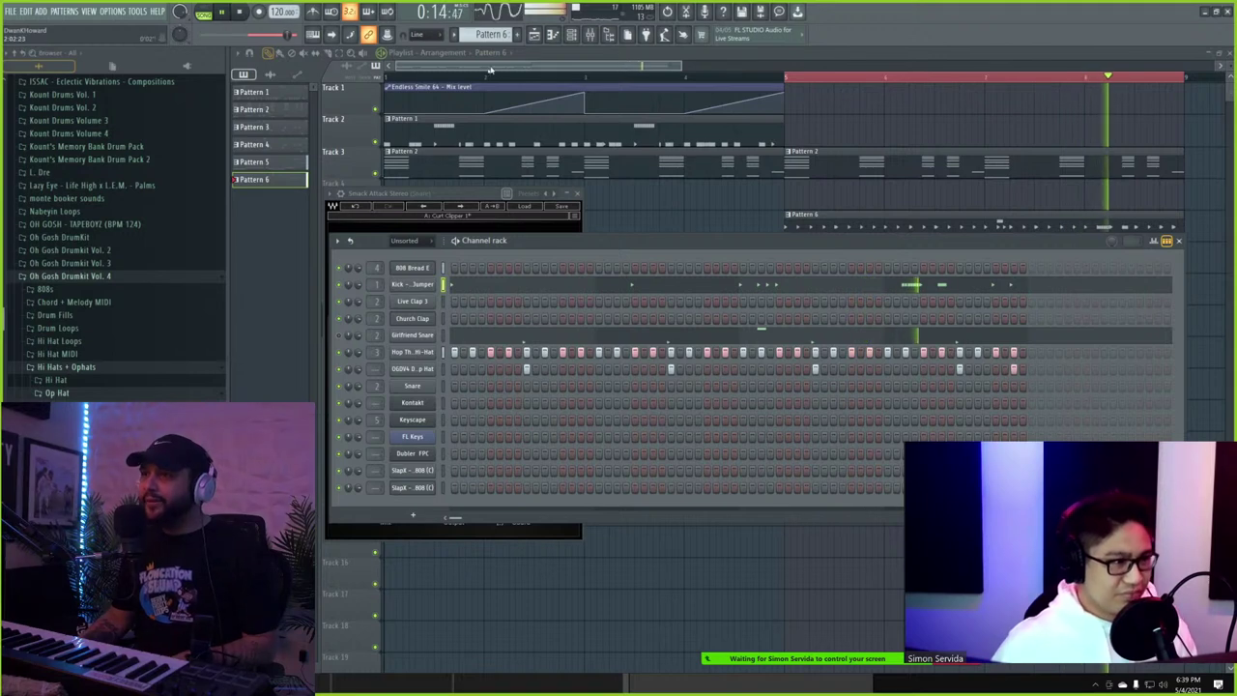
# - Stop playback, copy the Church Clap notes from Pattern 1 into the same channel in Pattern 6, and play the loop
pyautogui.press('space')
pyautogui.scroll(5, 486, 35)
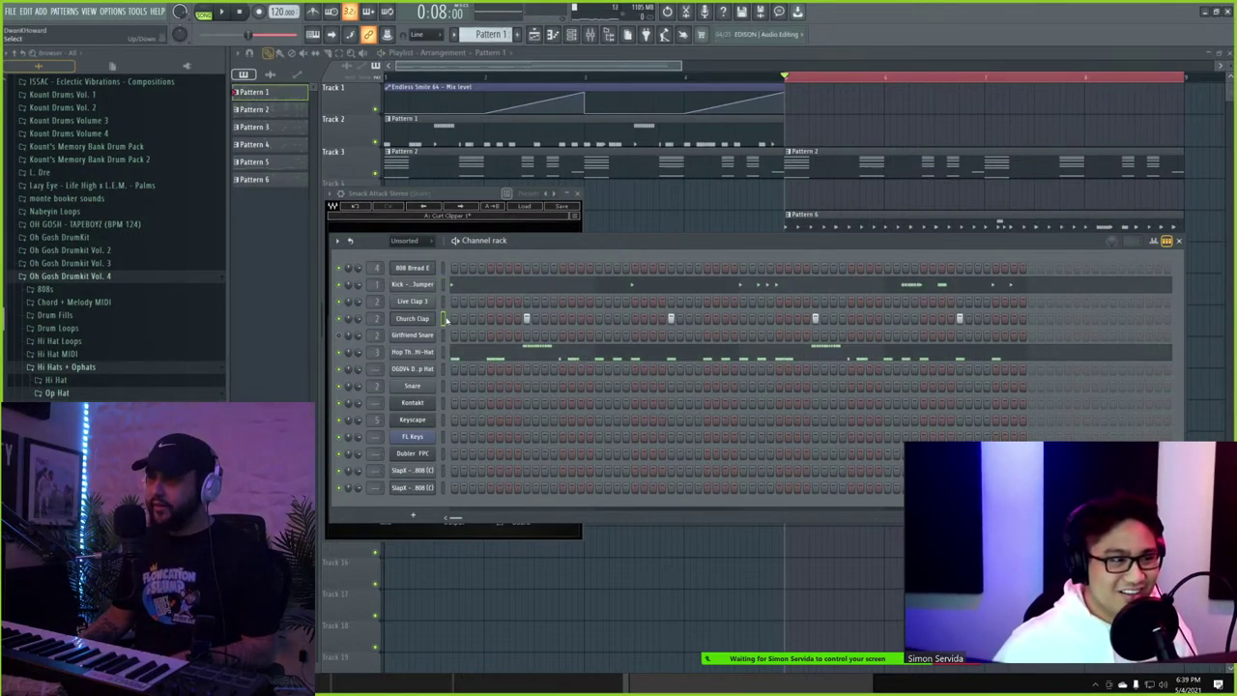
pyautogui.scroll(-3, 490, 35)
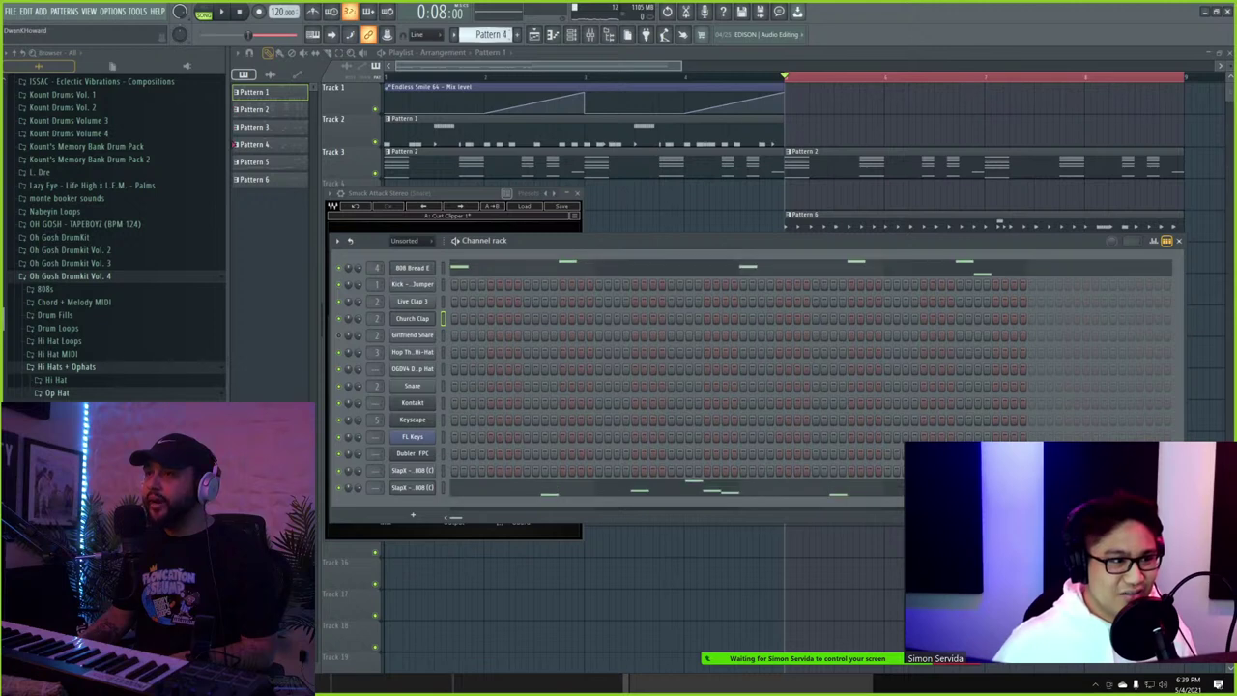
pyautogui.scroll(-2, 490, 35)
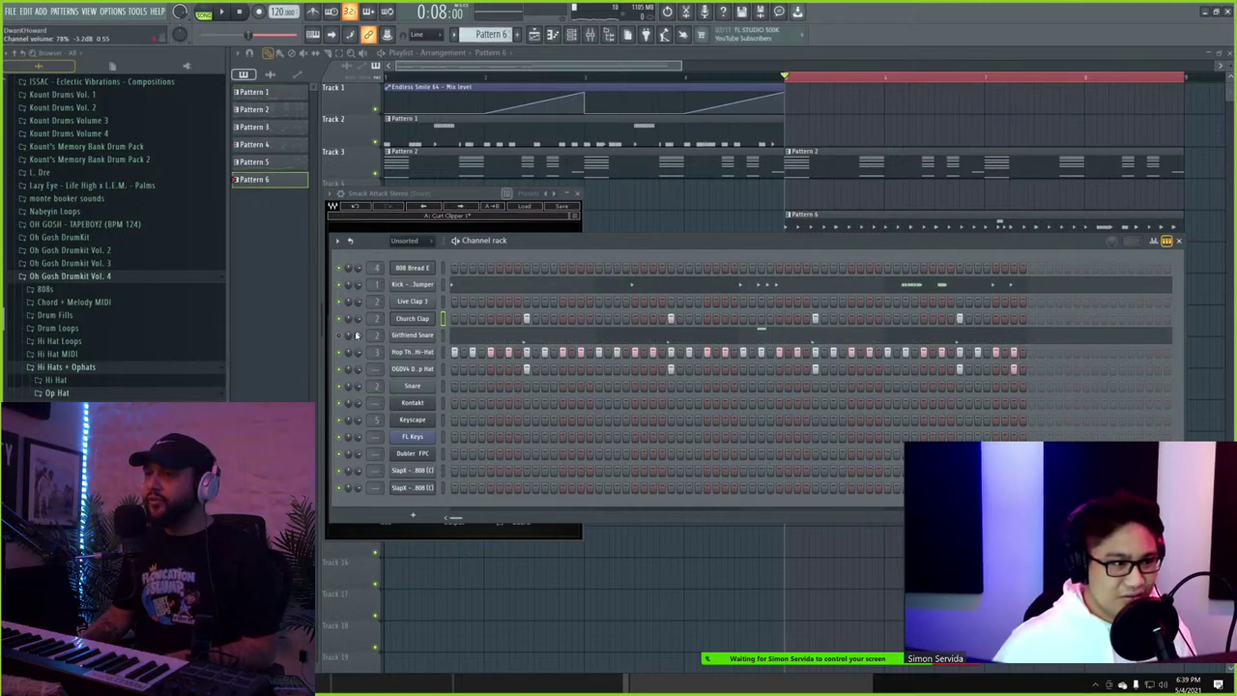
pyautogui.press('space')
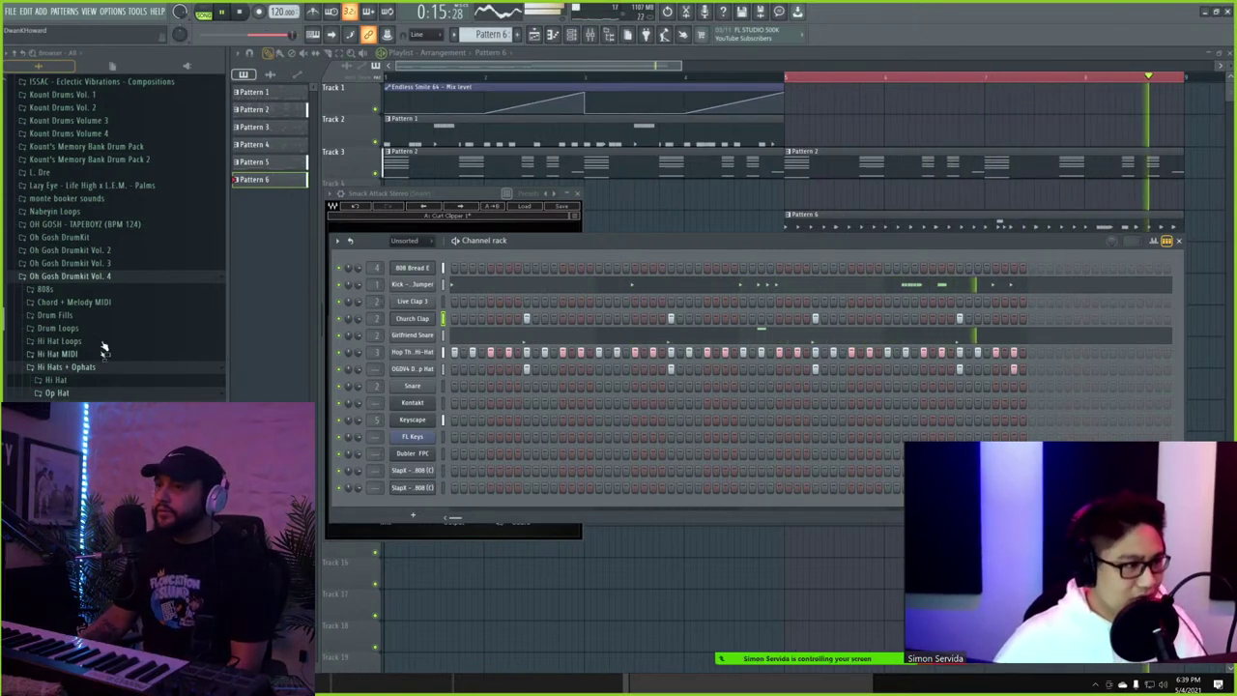
# - Look through the Hi Hat MIDI folder of Oh Gosh Drumkit Vol. 4 and view Pattern 1's kick notes during playback
pyautogui.click(56, 380)
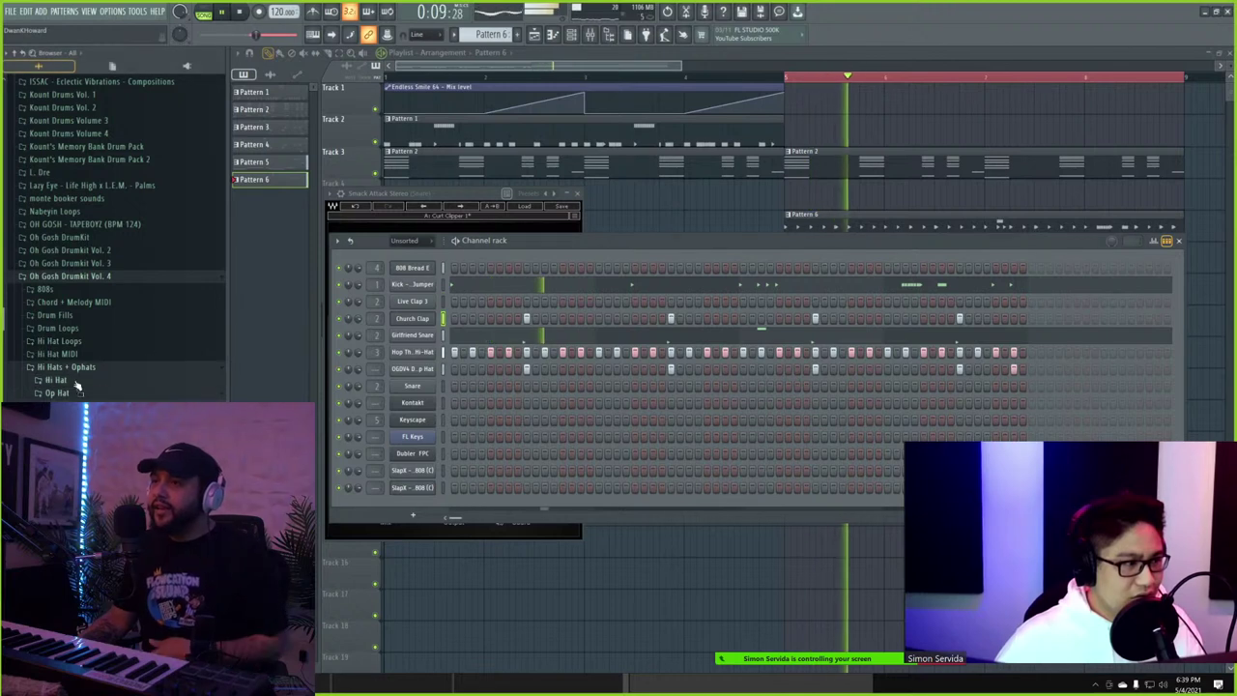
pyautogui.click(60, 353)
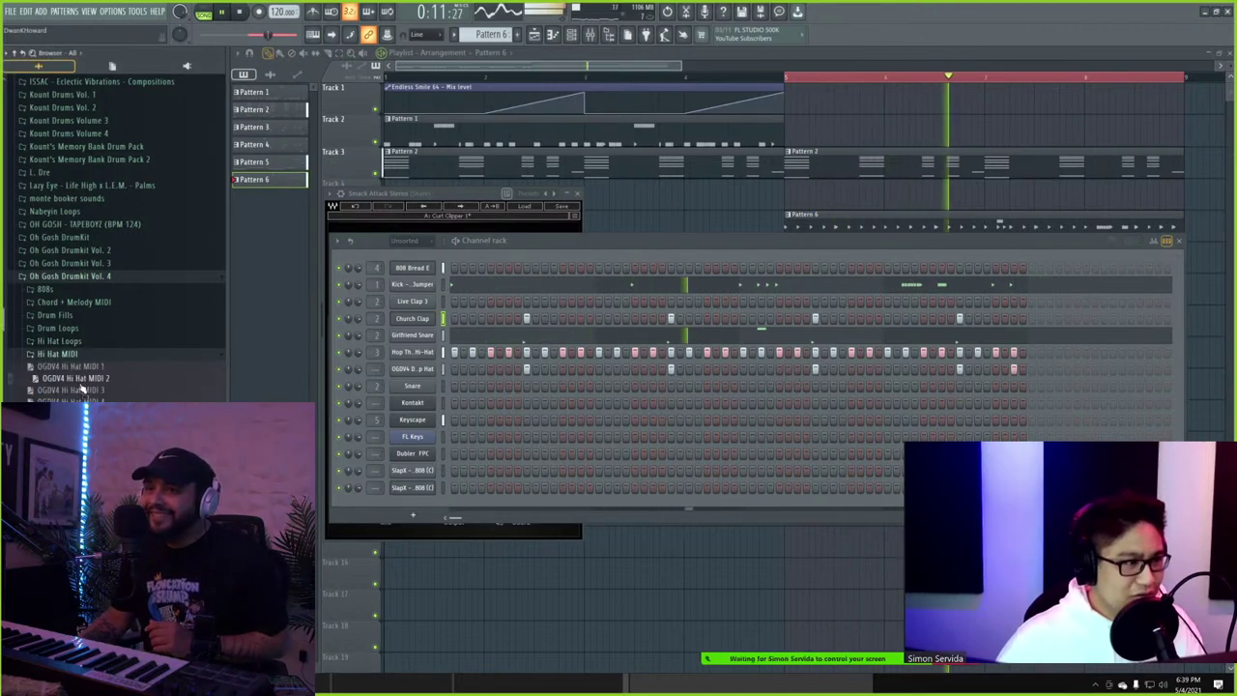
pyautogui.doubleClick(440, 127)
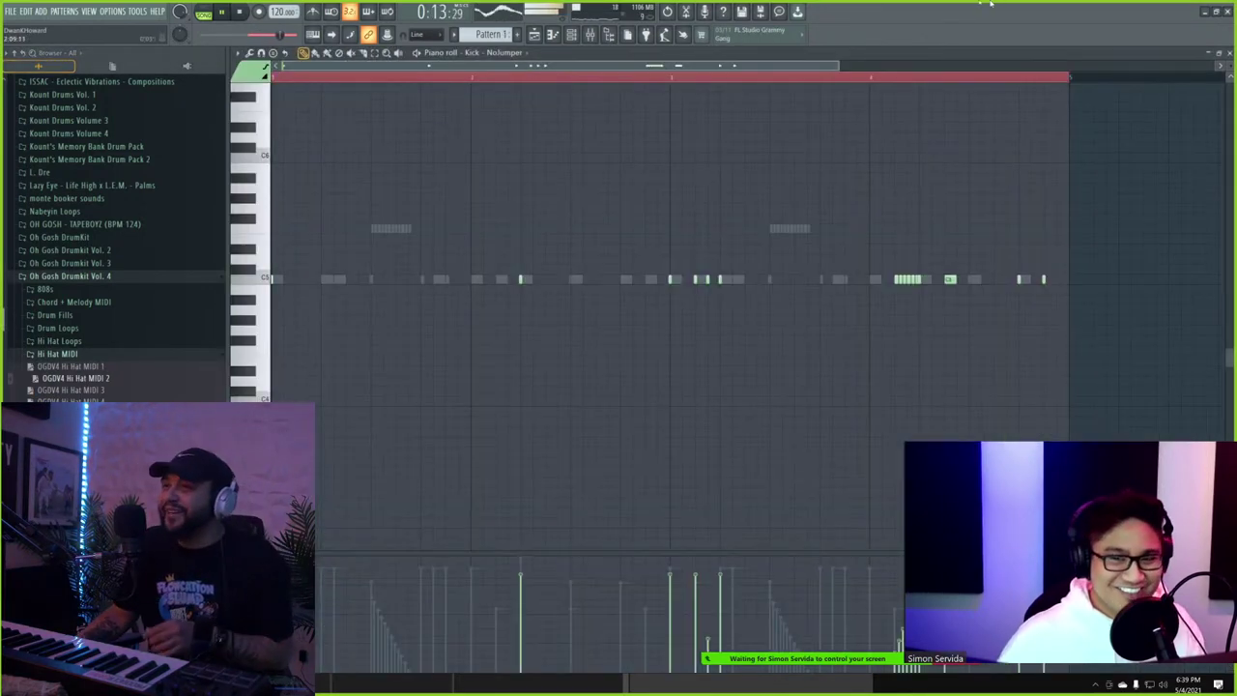
pyautogui.click(1228, 53)
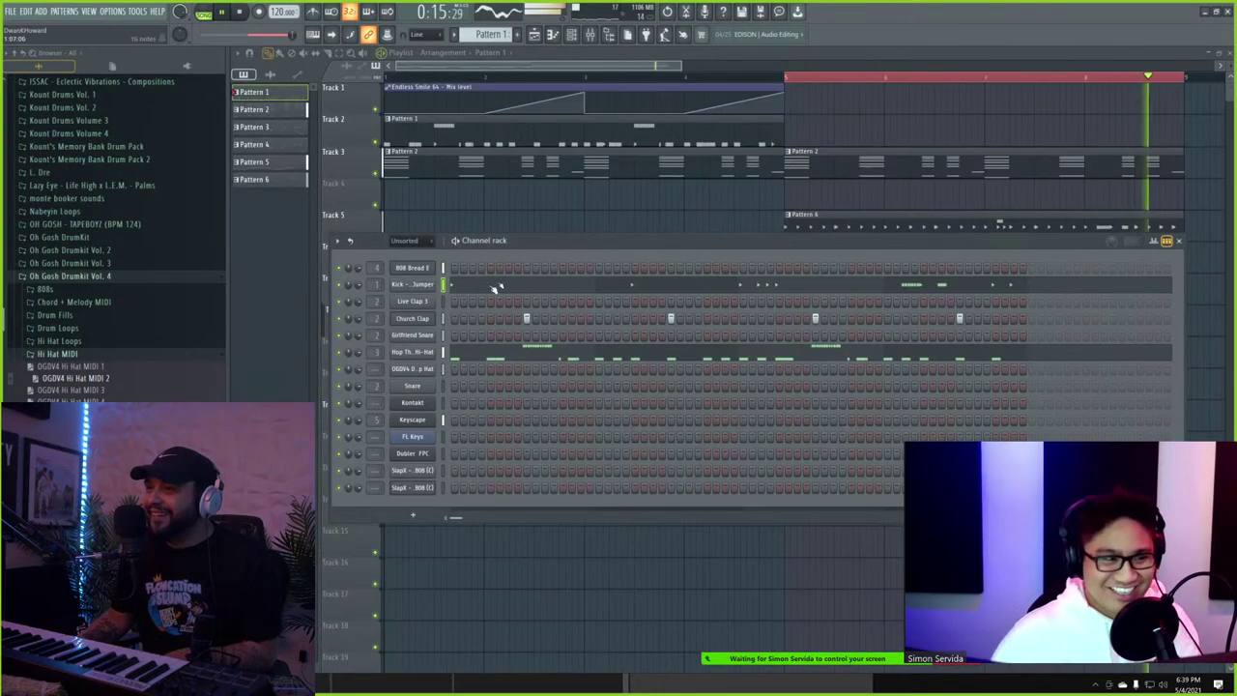
pyautogui.click(443, 337)
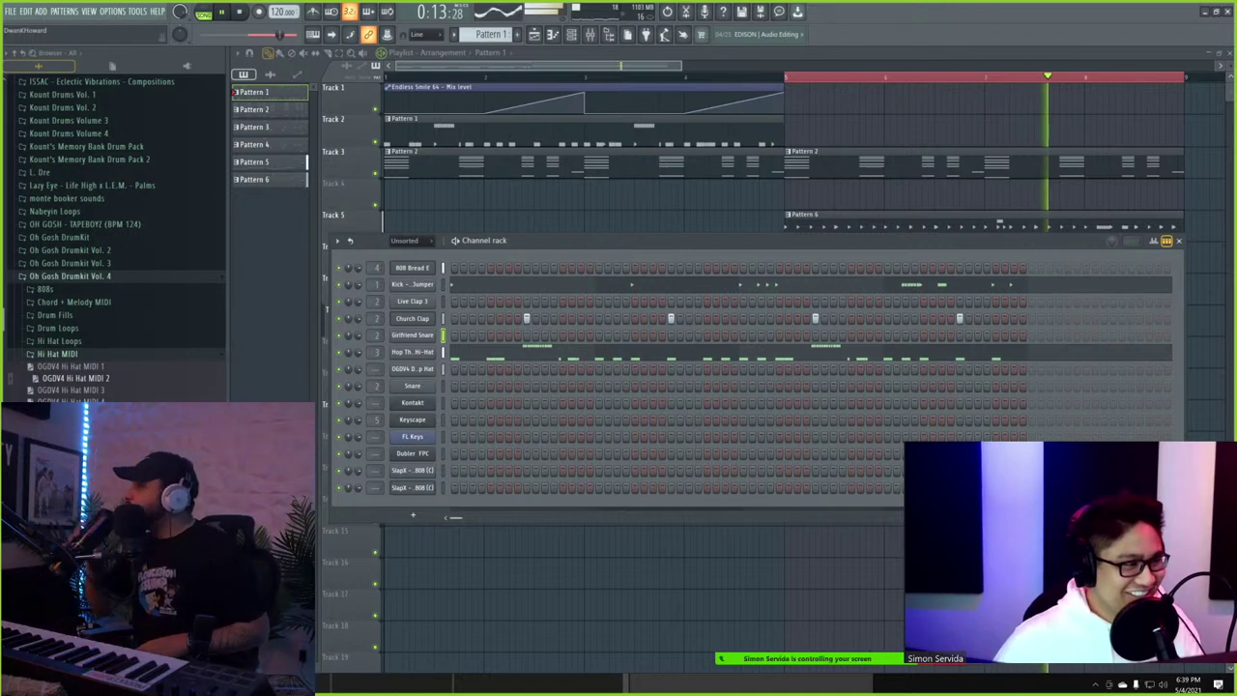
# - Stop playback, preview samples in the kit's Hi Hat folder and add OGDV4 On Time Hi Hat as a new channel
pyautogui.click(56, 394)
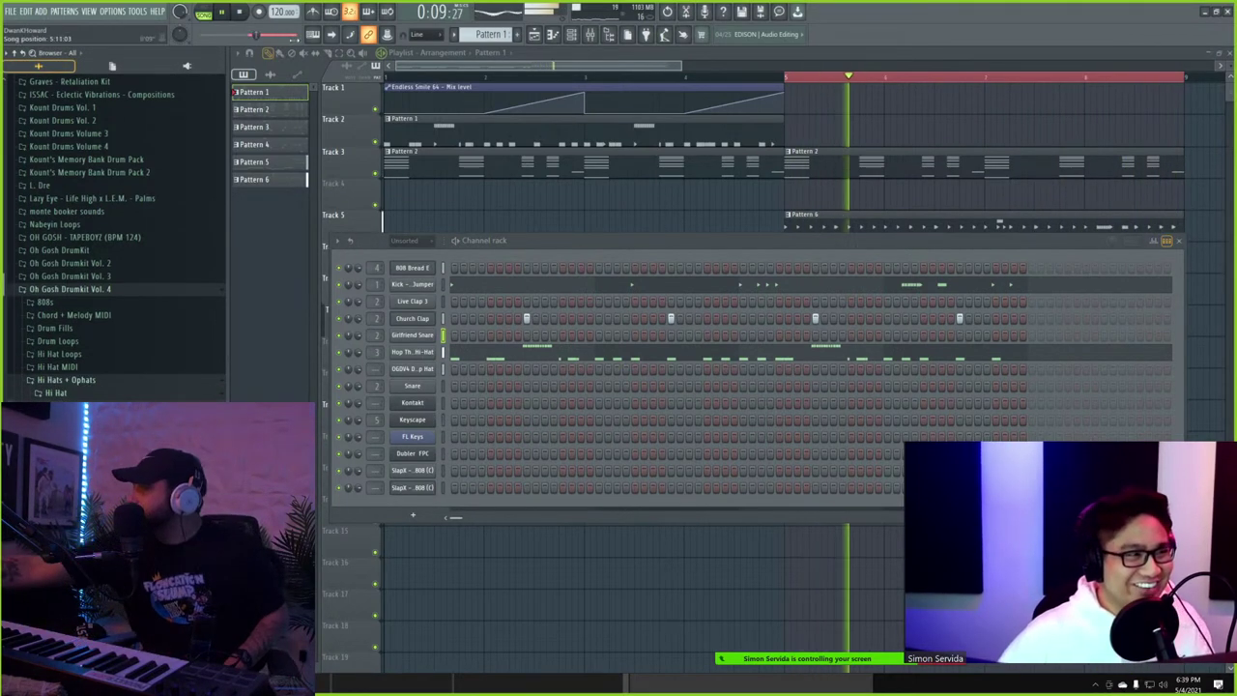
pyautogui.click(241, 12)
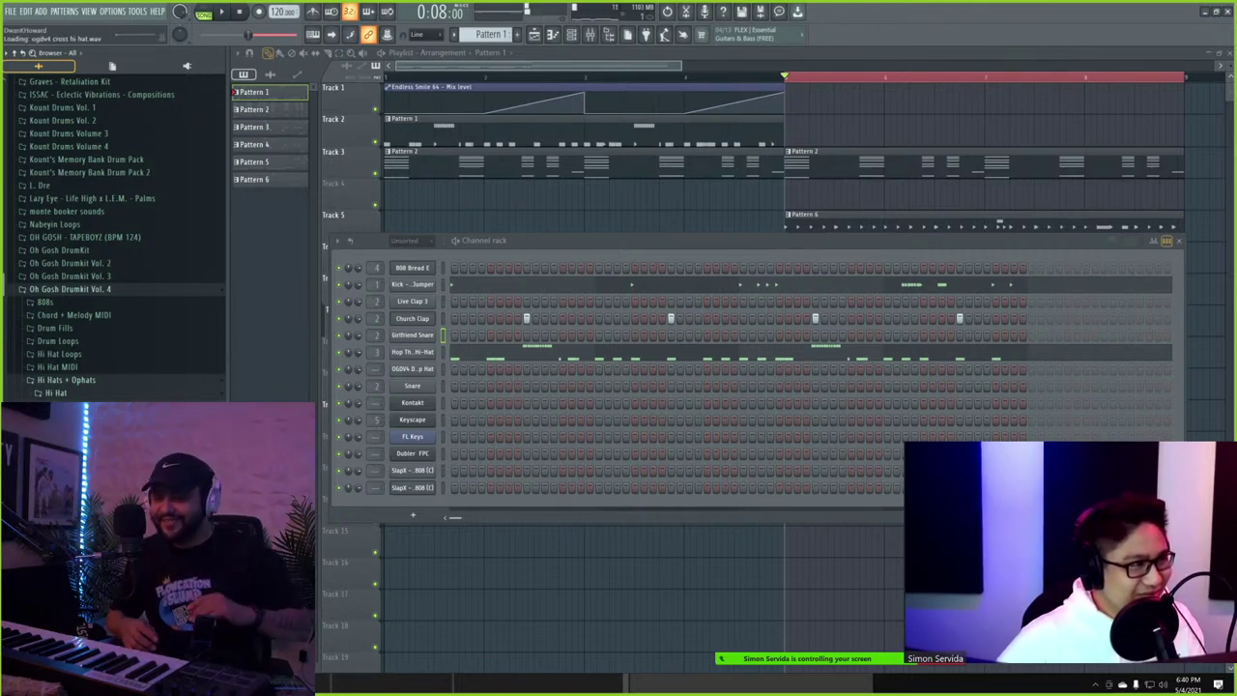
pyautogui.press('Down')
pyautogui.press('Down')
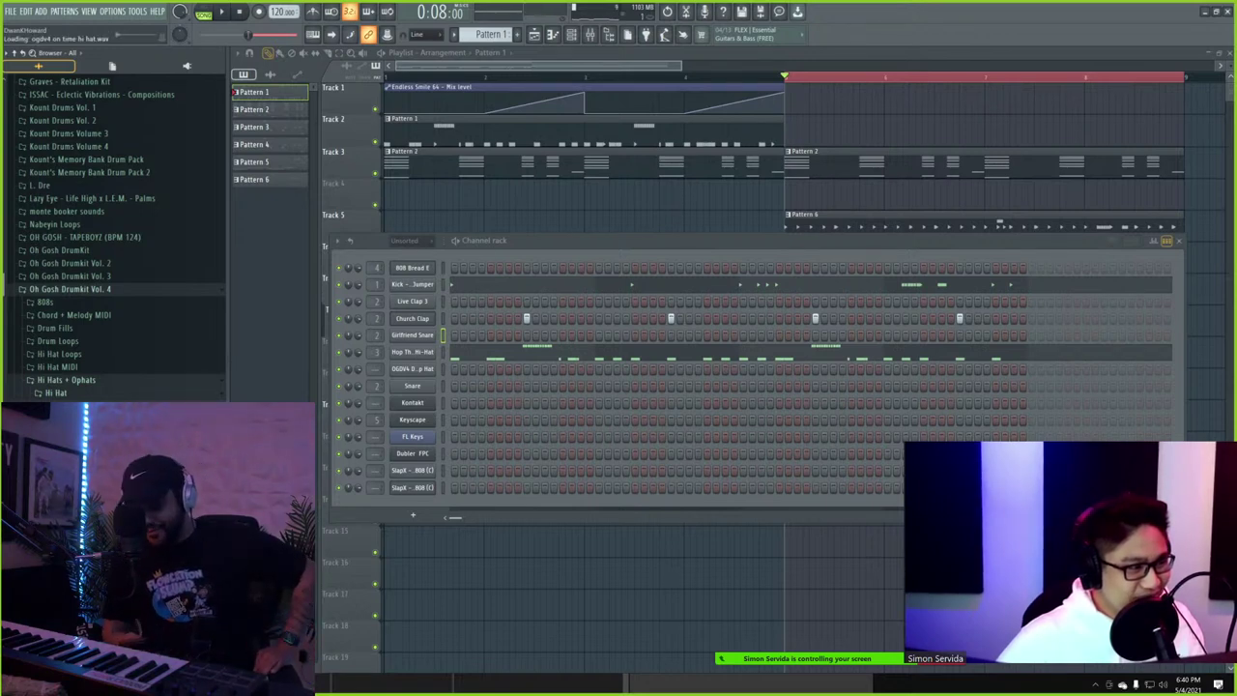
pyautogui.moveTo(97, 503); pyautogui.dragTo(426, 365)
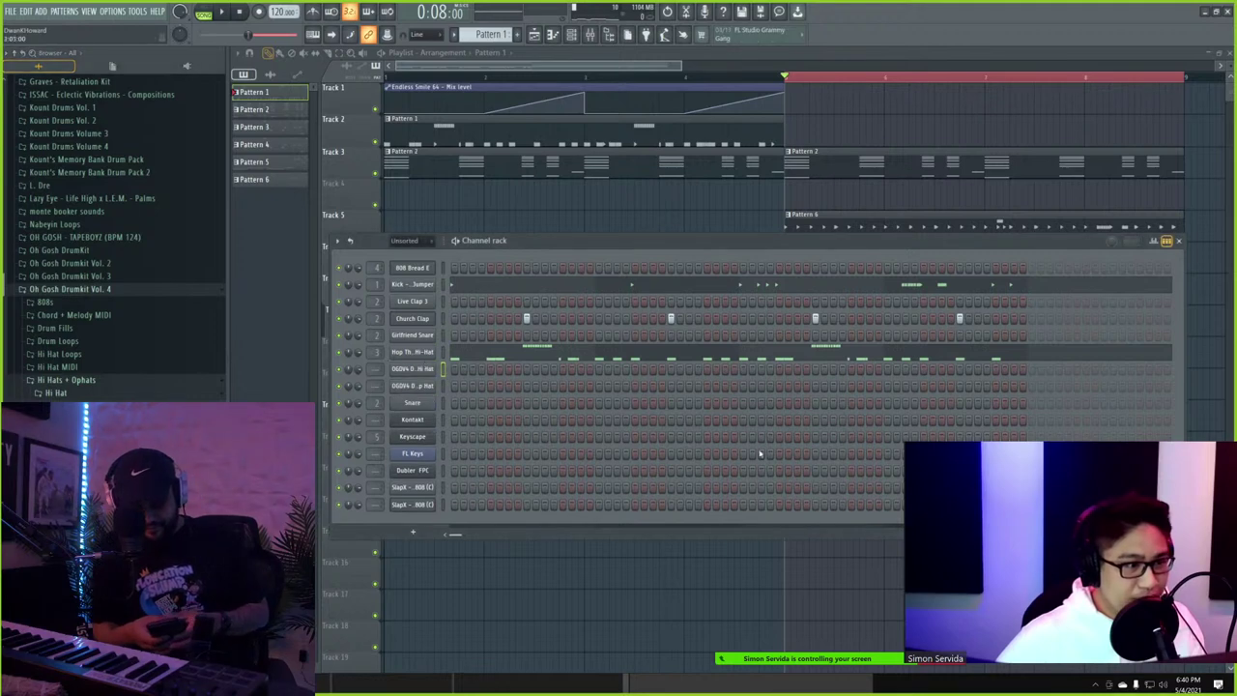
# - Open the OGDV4 On Time Hi Hat piano roll in Pattern 6 and set its snap to 1/6 beat
pyautogui.click(818, 225)
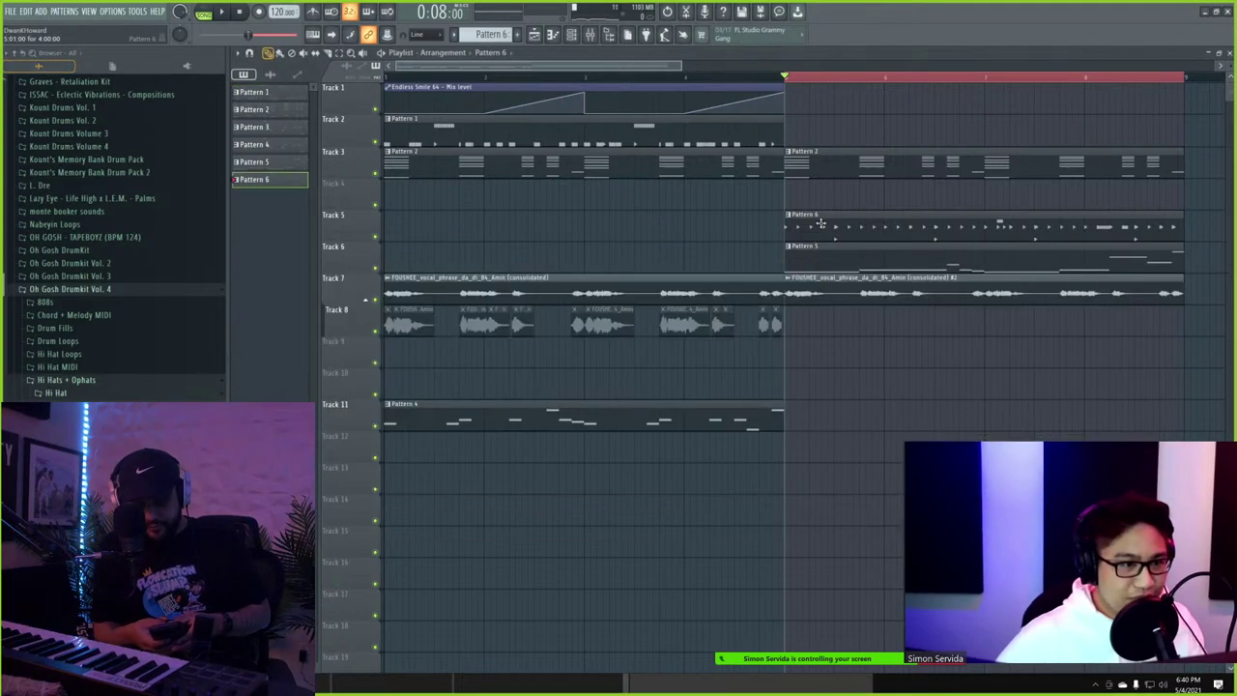
pyautogui.click(574, 36)
pyautogui.rightClick(413, 369)
pyautogui.click(464, 369)
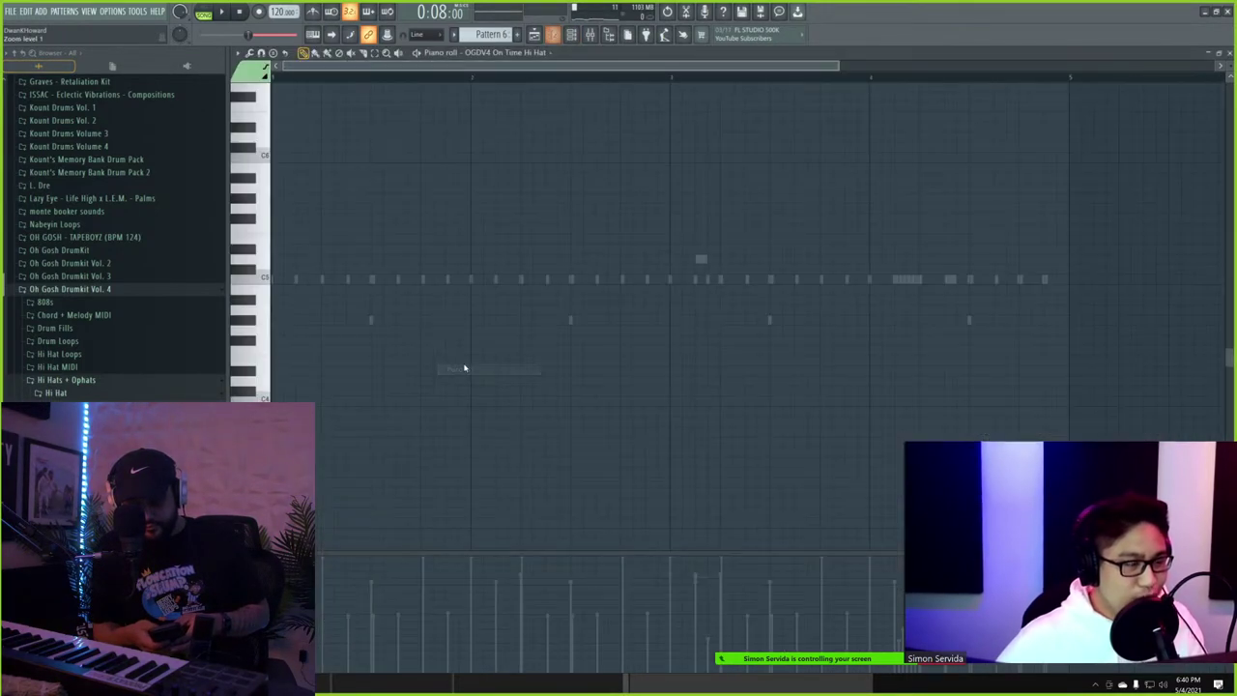
pyautogui.scroll(3, 324, 272)
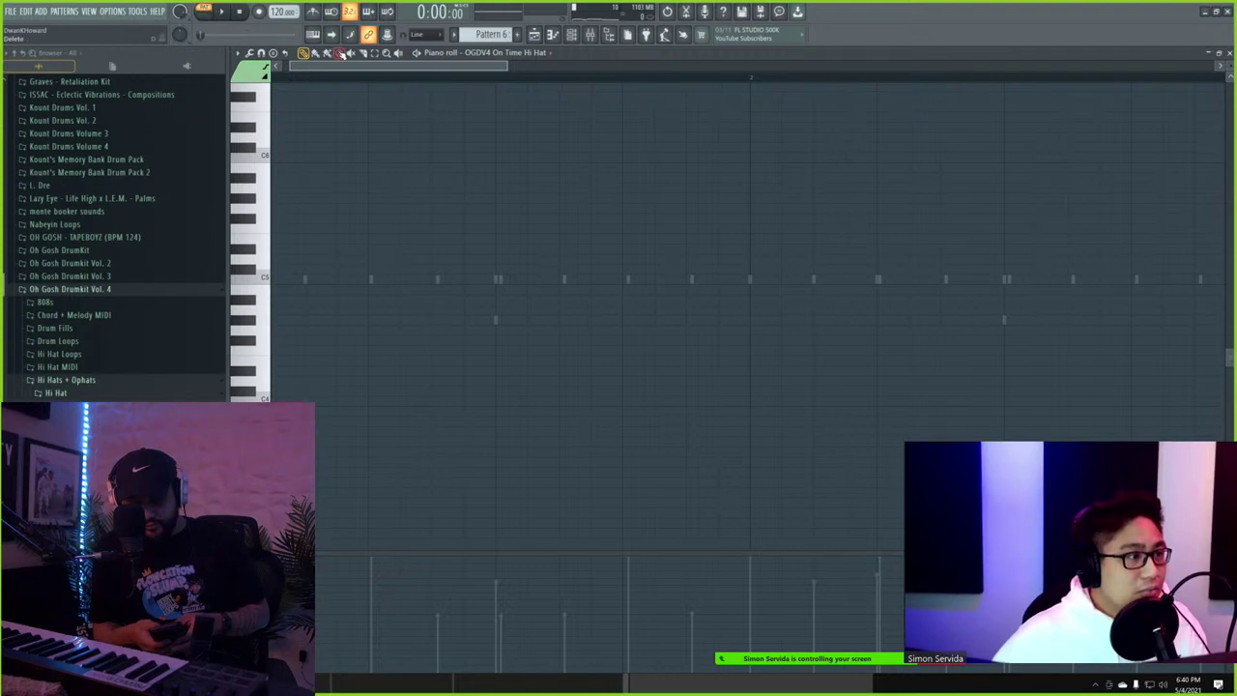
pyautogui.moveTo(337, 66); pyautogui.dragTo(186, 71)
pyautogui.press('space')
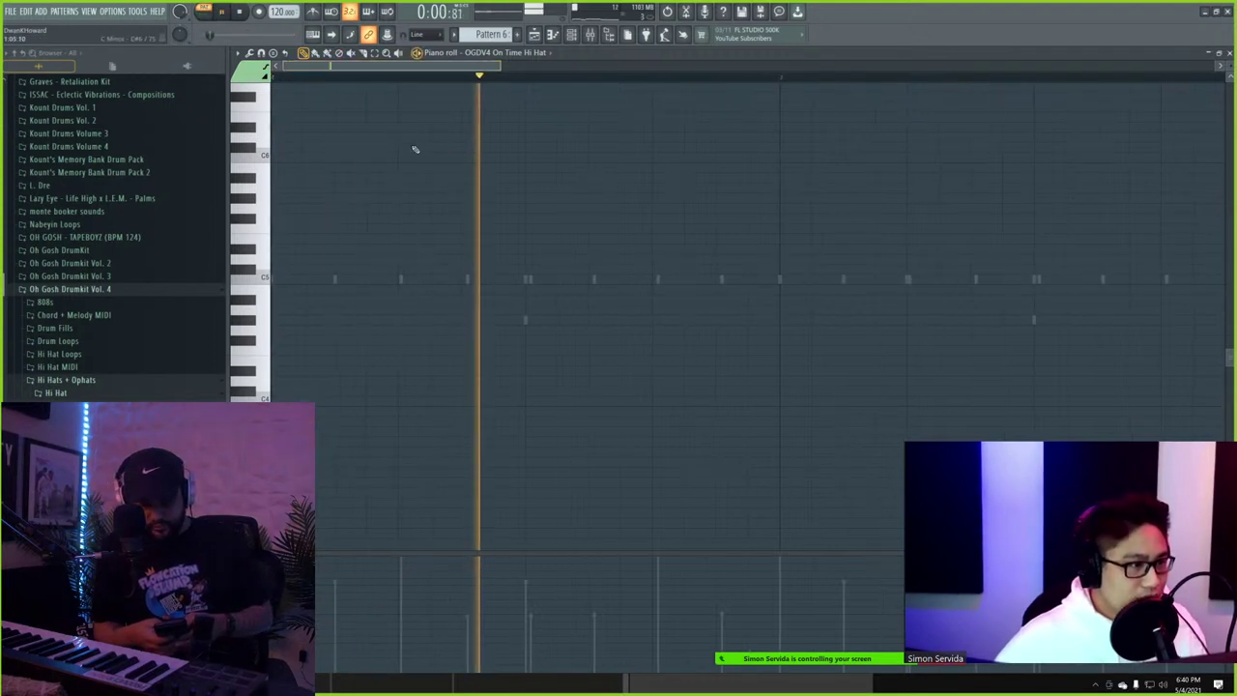
pyautogui.click(260, 55)
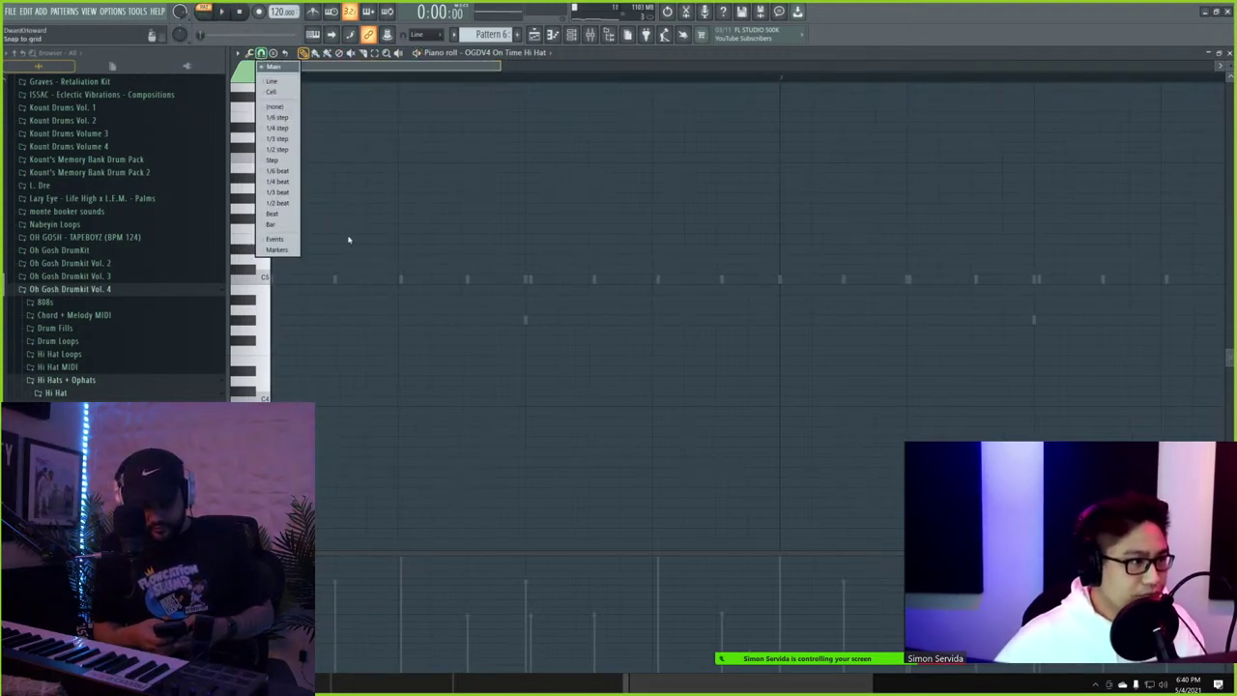
pyautogui.click(279, 171)
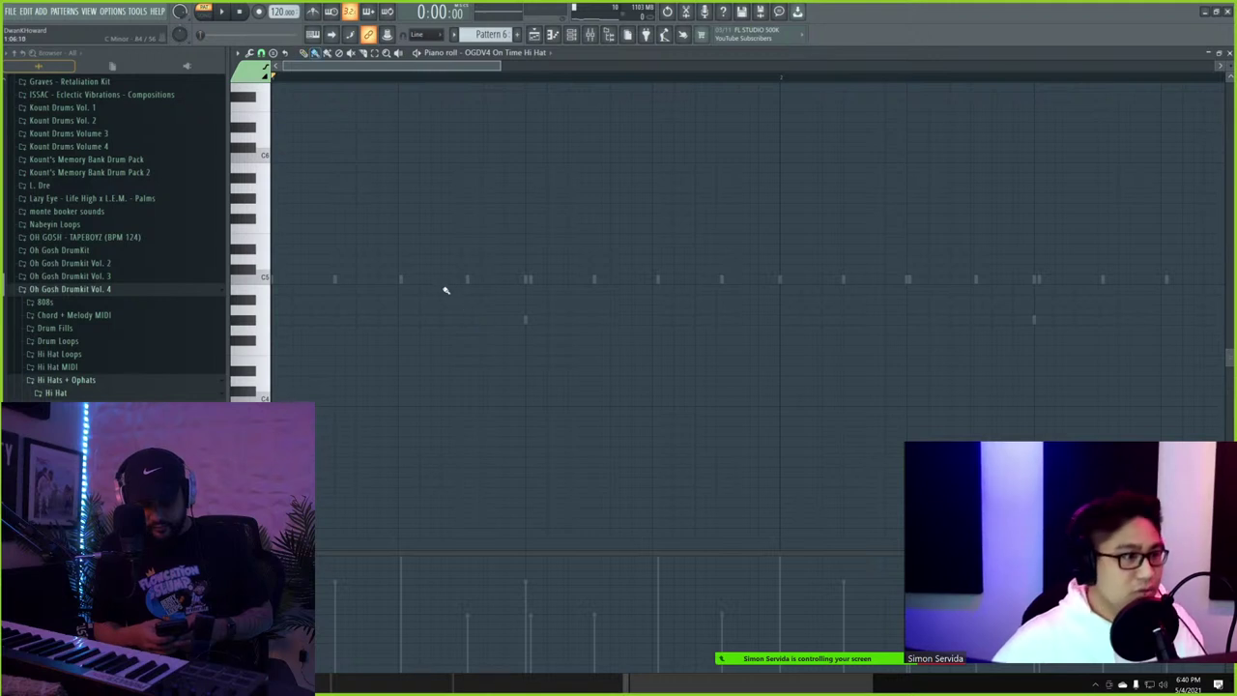
# - Draw four C5 hi-hat notes spaced 1/6 beat apart from the second beat of bar 1 and audition them
pyautogui.keyDown('ctrl'); pyautogui.scroll(3, 392, 301); pyautogui.keyUp('ctrl')
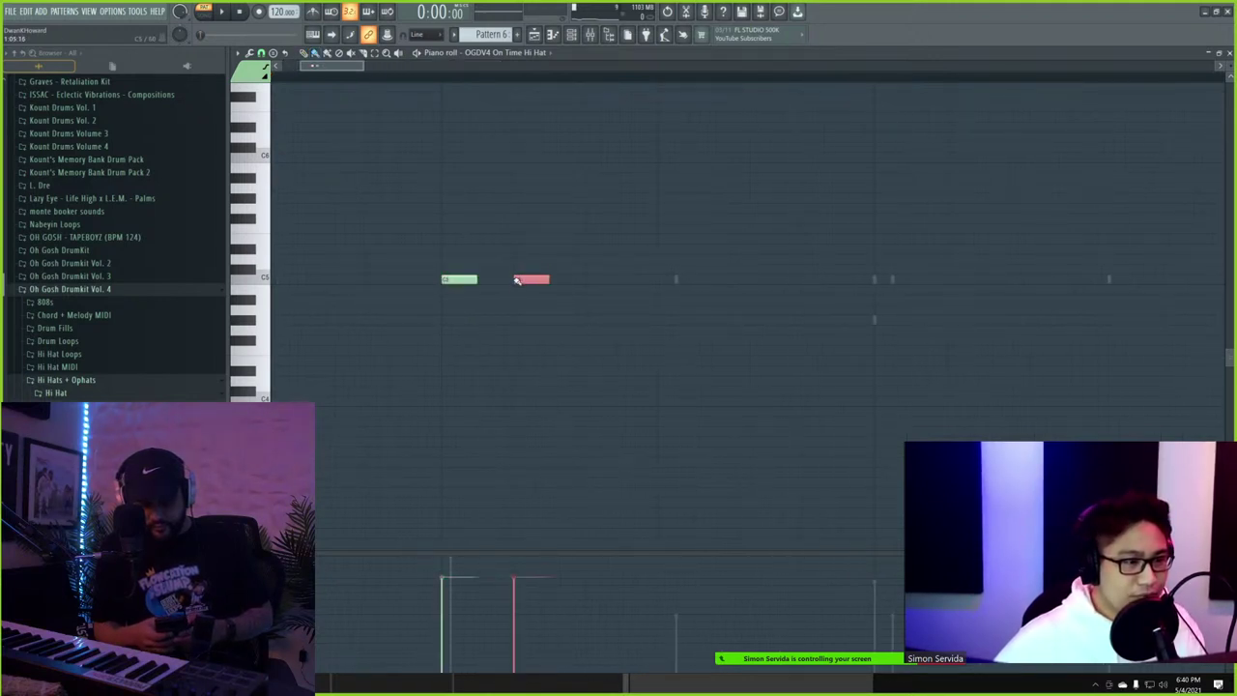
pyautogui.keyDown('ctrl'); pyautogui.scroll(-3, 672, 290); pyautogui.keyUp('ctrl')
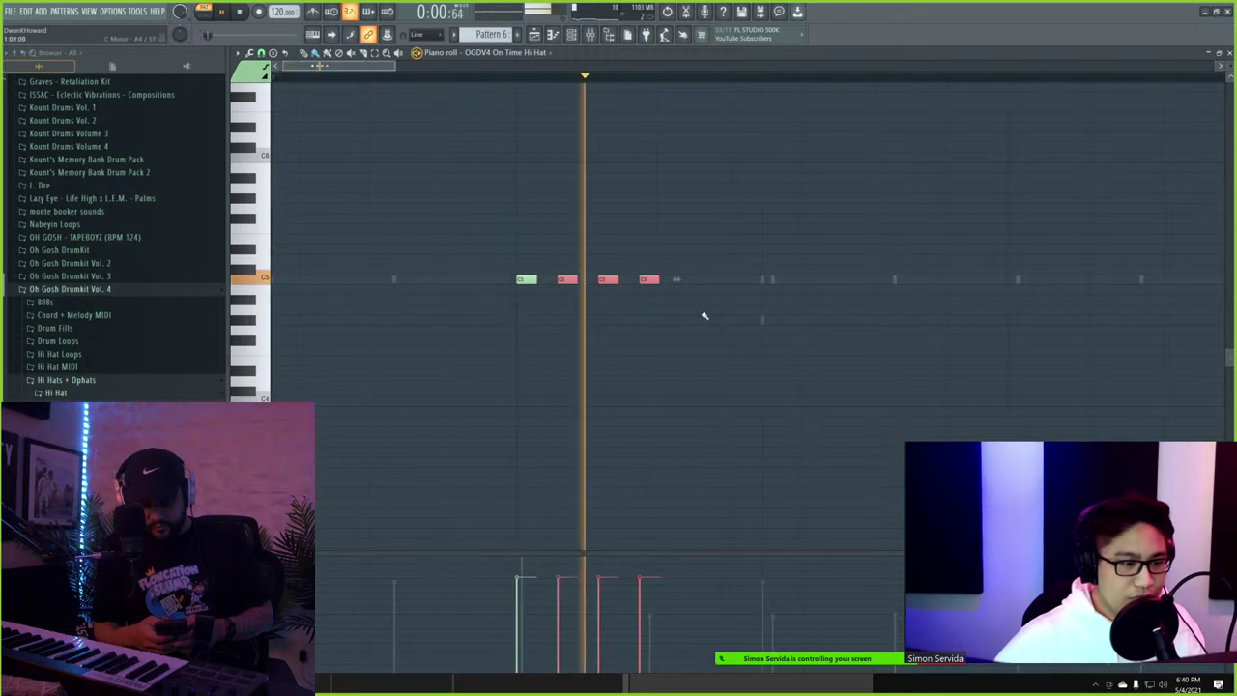
pyautogui.press('space')
# - Show the notes' fine pitch values, raise them progressively across the four hi-hat notes and play the pattern
pyautogui.click(251, 588)
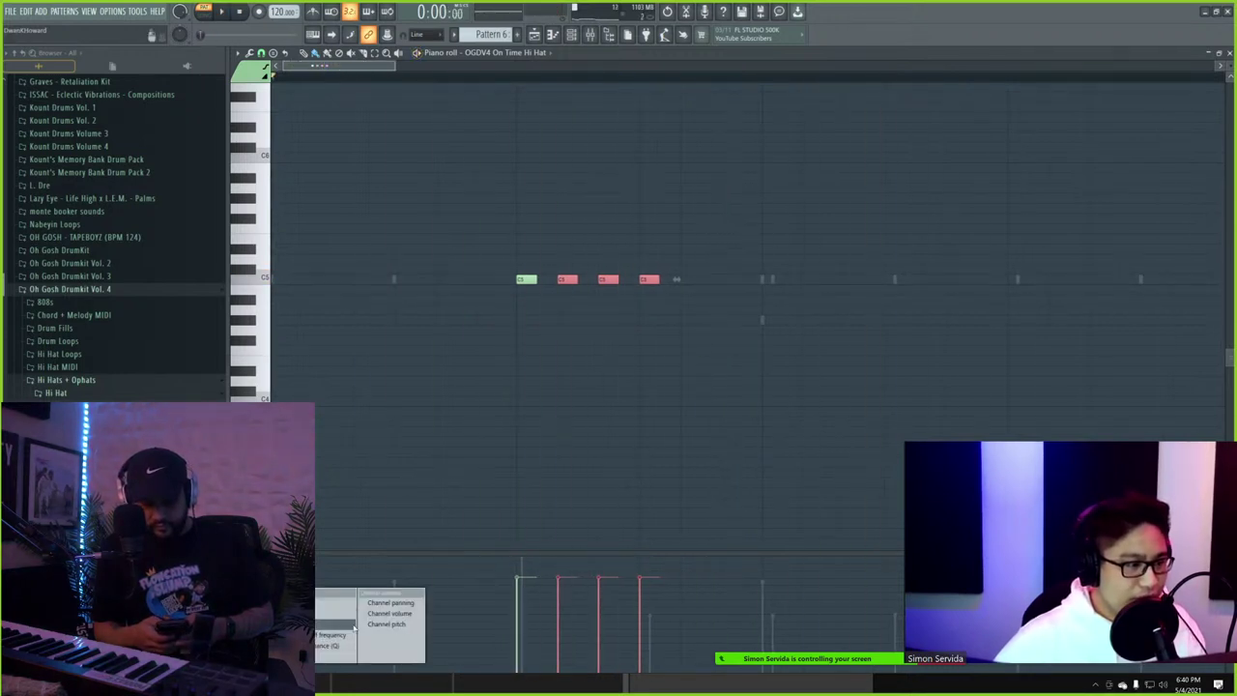
pyautogui.click(334, 645)
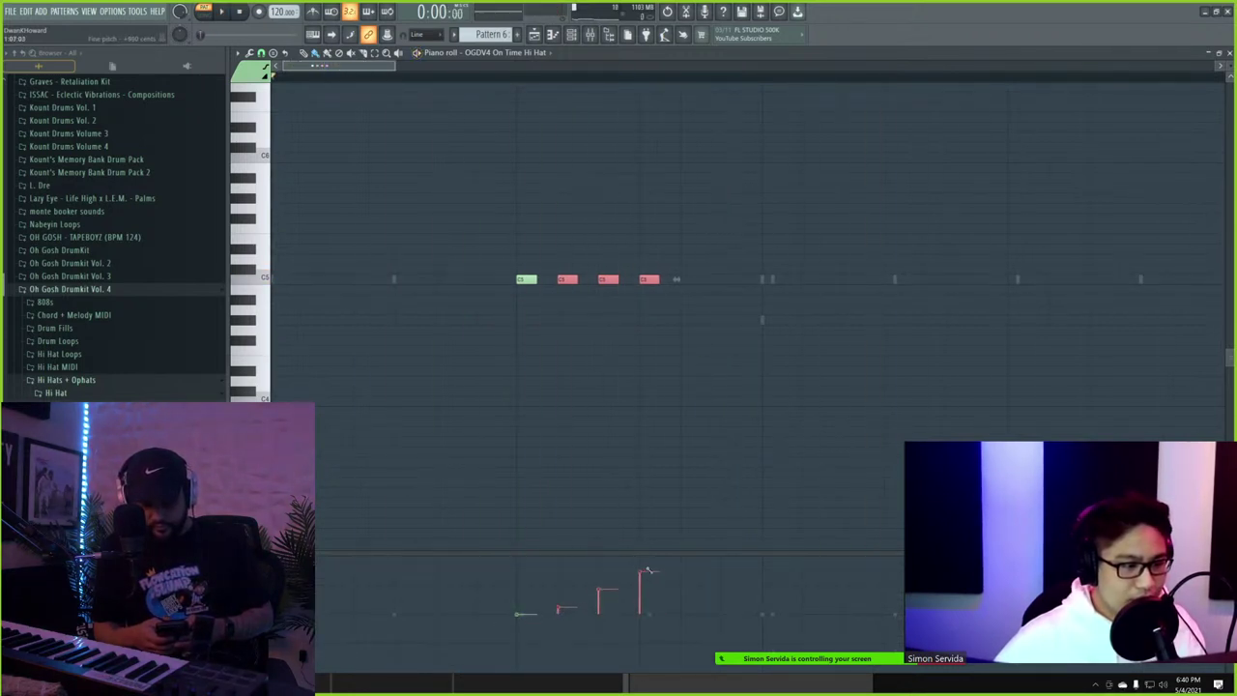
pyautogui.press('space')
# - Select all four hi-hat notes, shift their rising fine pitch ramp lower so it starts below centre, and audition the pattern
pyautogui.keyDown('ctrl'); pyautogui.scroll(-1, 679, 397); pyautogui.keyUp('ctrl')
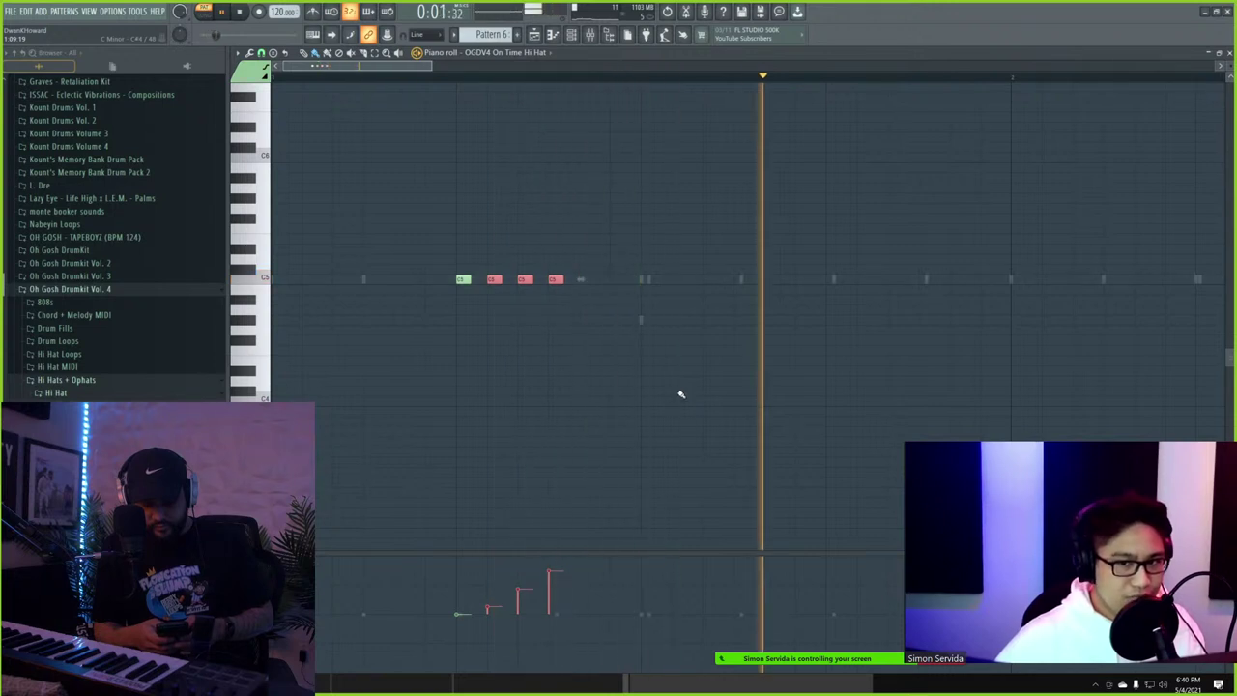
pyautogui.press('space')
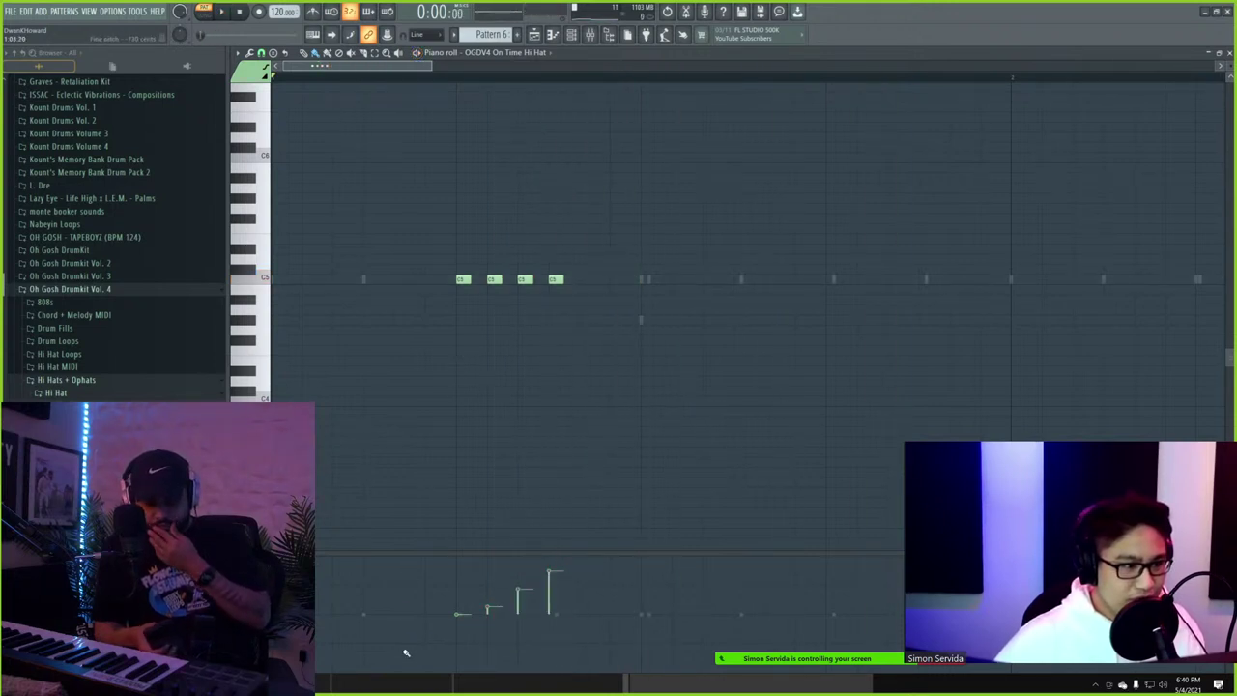
pyautogui.press('space')
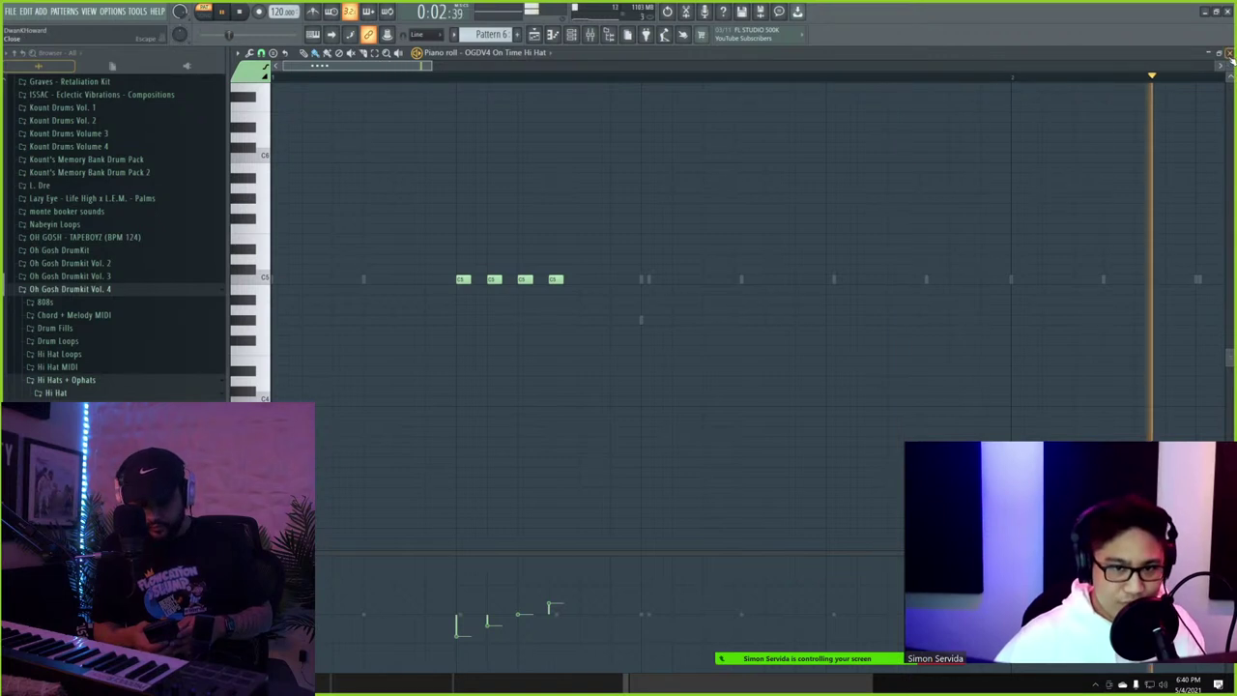
# - Raise the four bar 1 hi-hat notes to D5, and draw six C5 hi-hat notes 1/8 beat apart from the start of bar 4
pyautogui.keyDown('ctrl'); pyautogui.moveTo(723, 336); pyautogui.dragTo(448, 253); pyautogui.keyUp('ctrl')
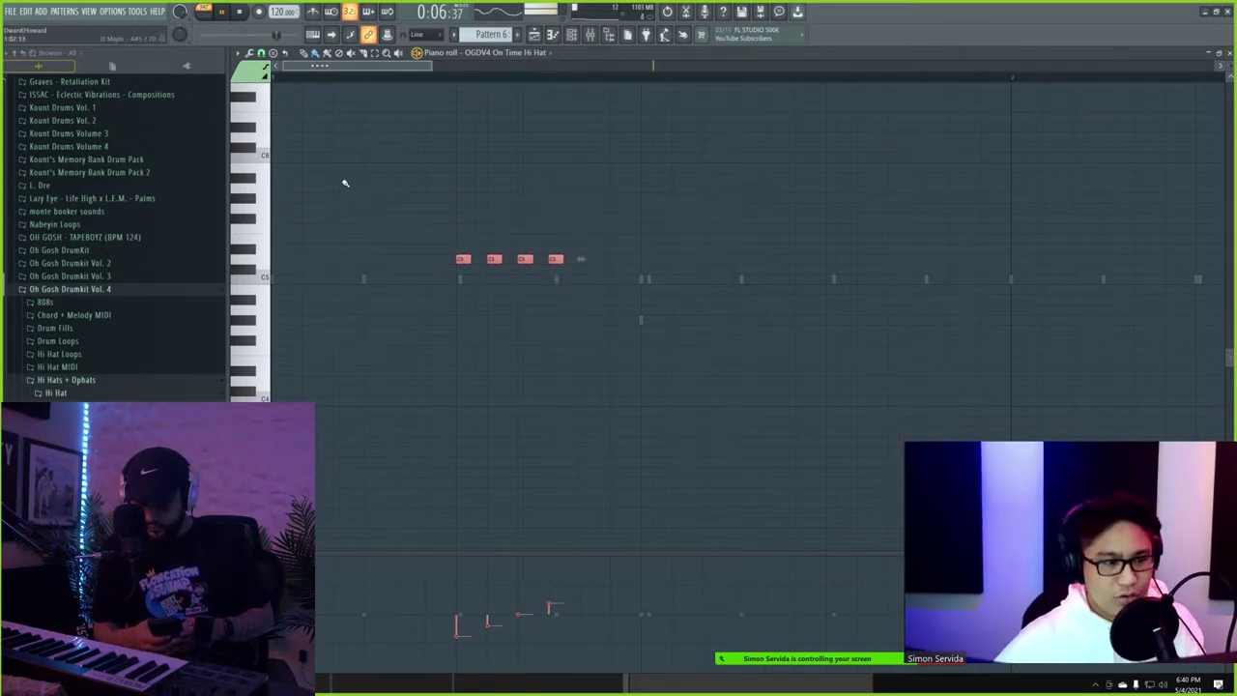
pyautogui.keyDown('ctrl'); pyautogui.scroll(-6, 567, 210); pyautogui.keyUp('ctrl')
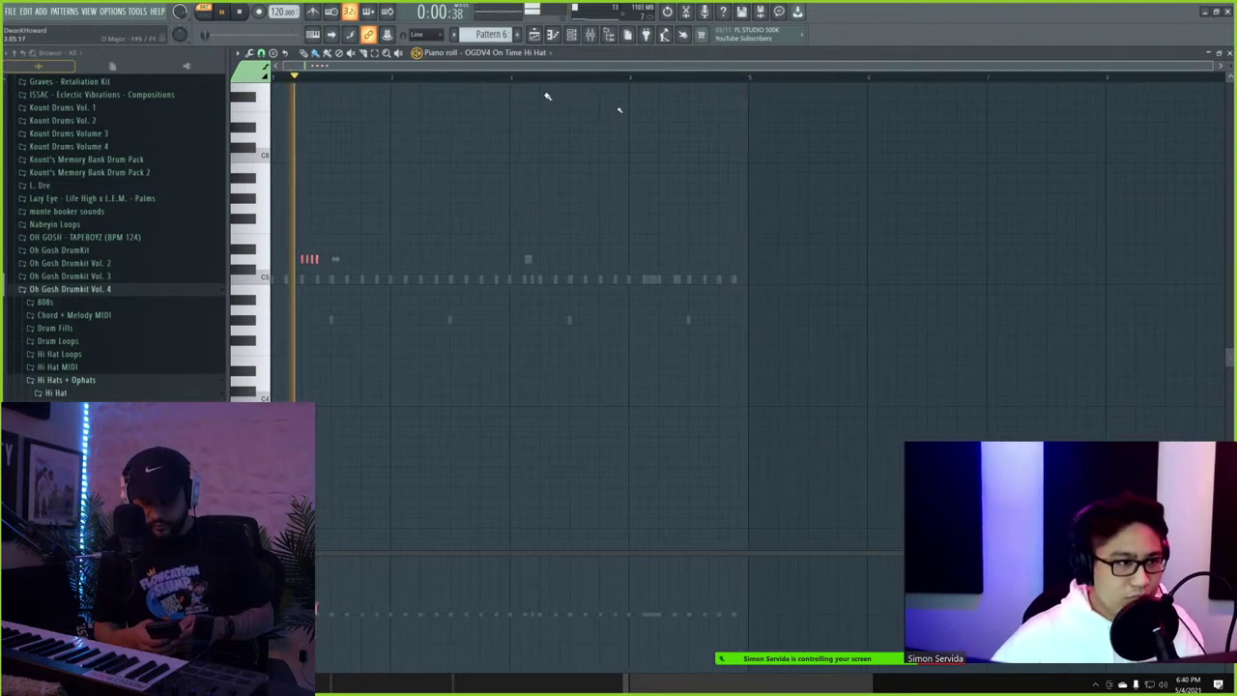
pyautogui.keyDown('ctrl'); pyautogui.scroll(2, 456, 184); pyautogui.keyUp('ctrl')
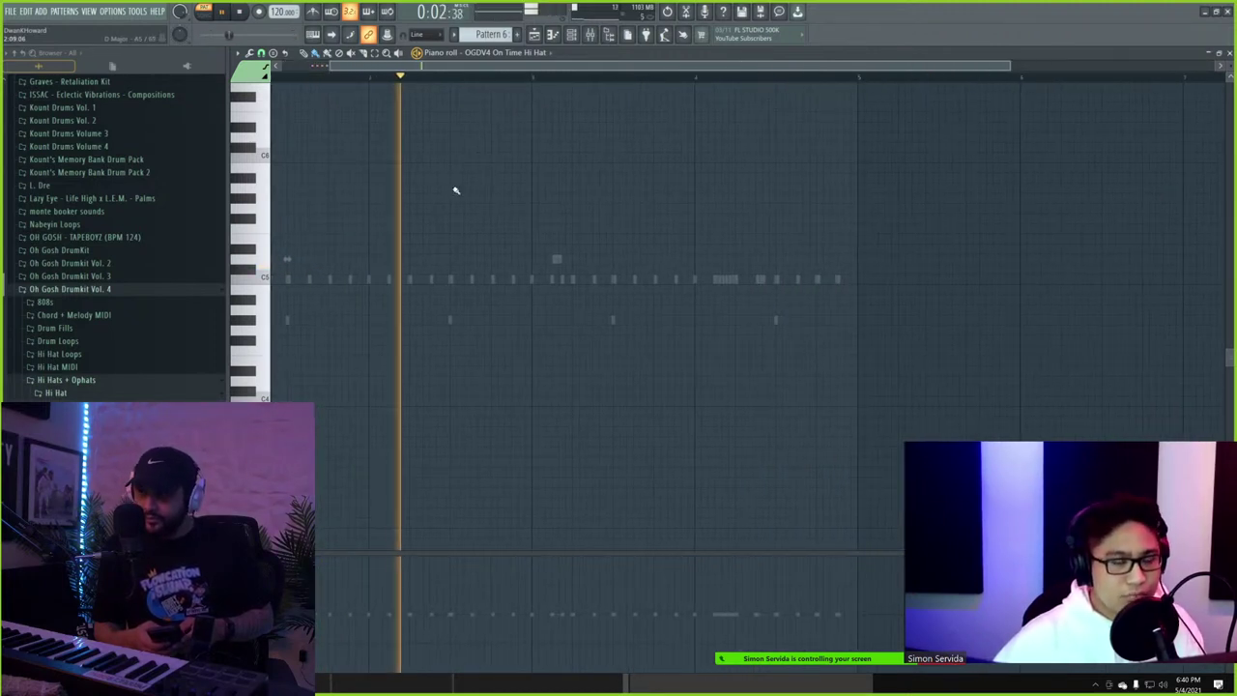
pyautogui.keyDown('ctrl'); pyautogui.scroll(2, 398, 259); pyautogui.keyUp('ctrl')
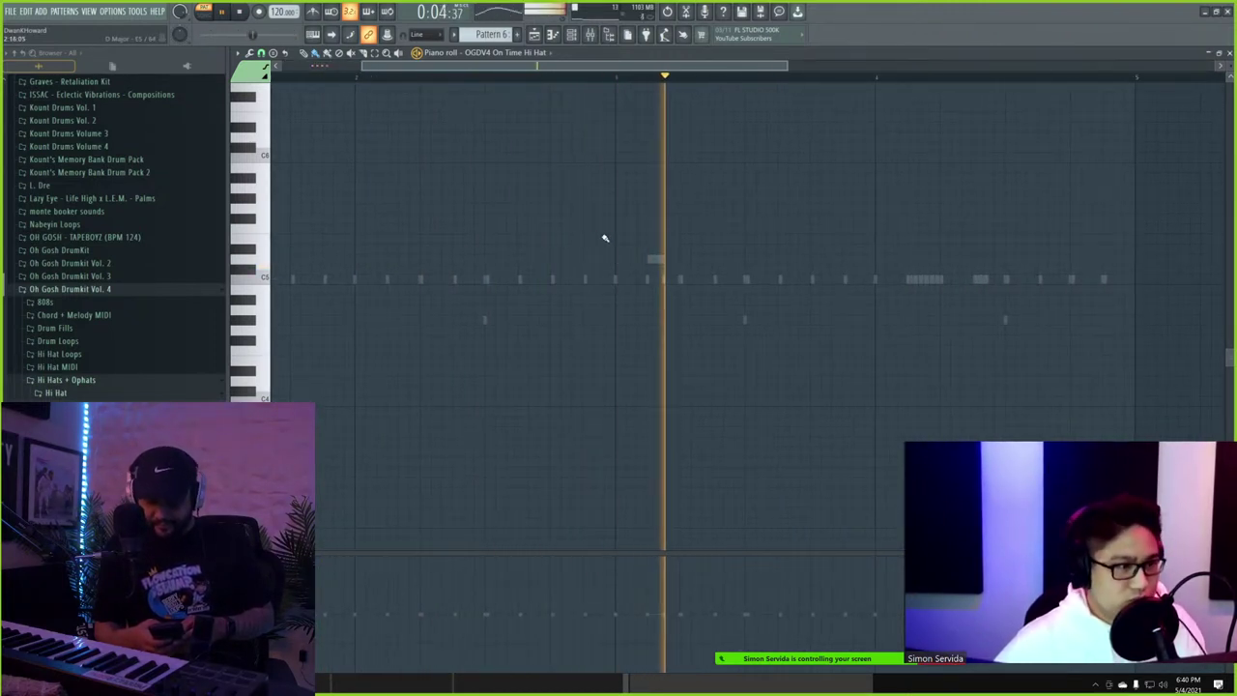
pyautogui.keyDown('ctrl'); pyautogui.scroll(-1, 961, 226); pyautogui.keyUp('ctrl')
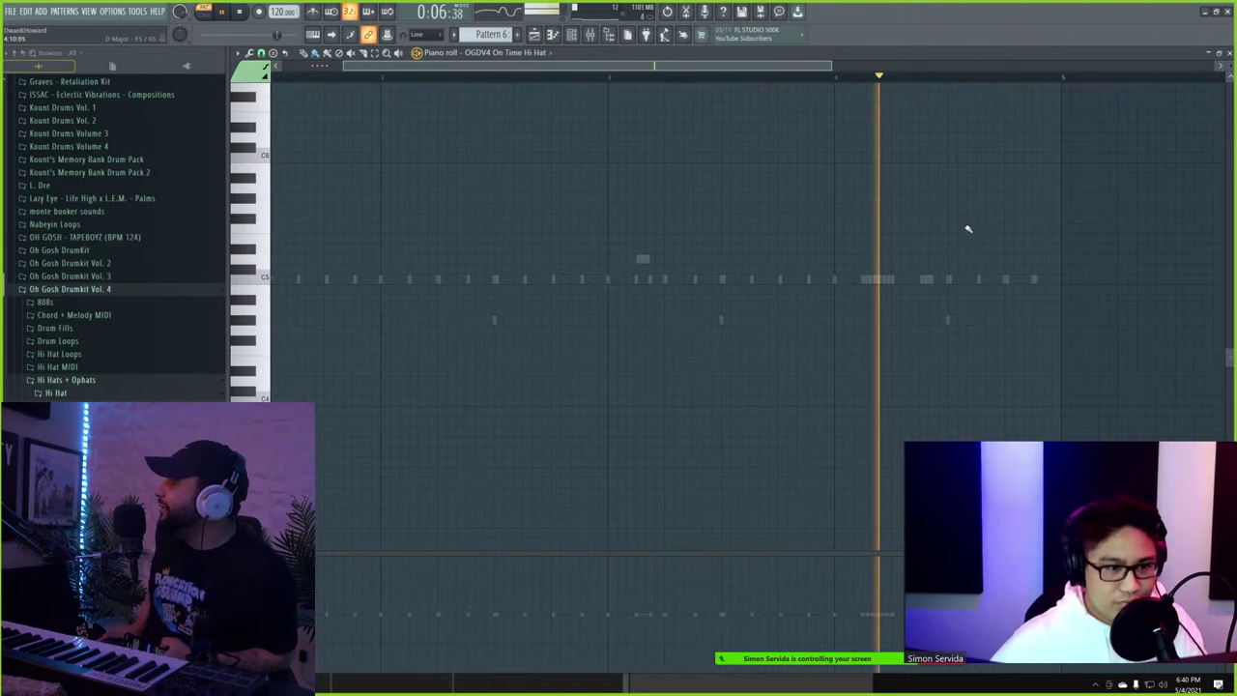
pyautogui.keyDown('ctrl'); pyautogui.scroll(1, 896, 243); pyautogui.keyUp('ctrl')
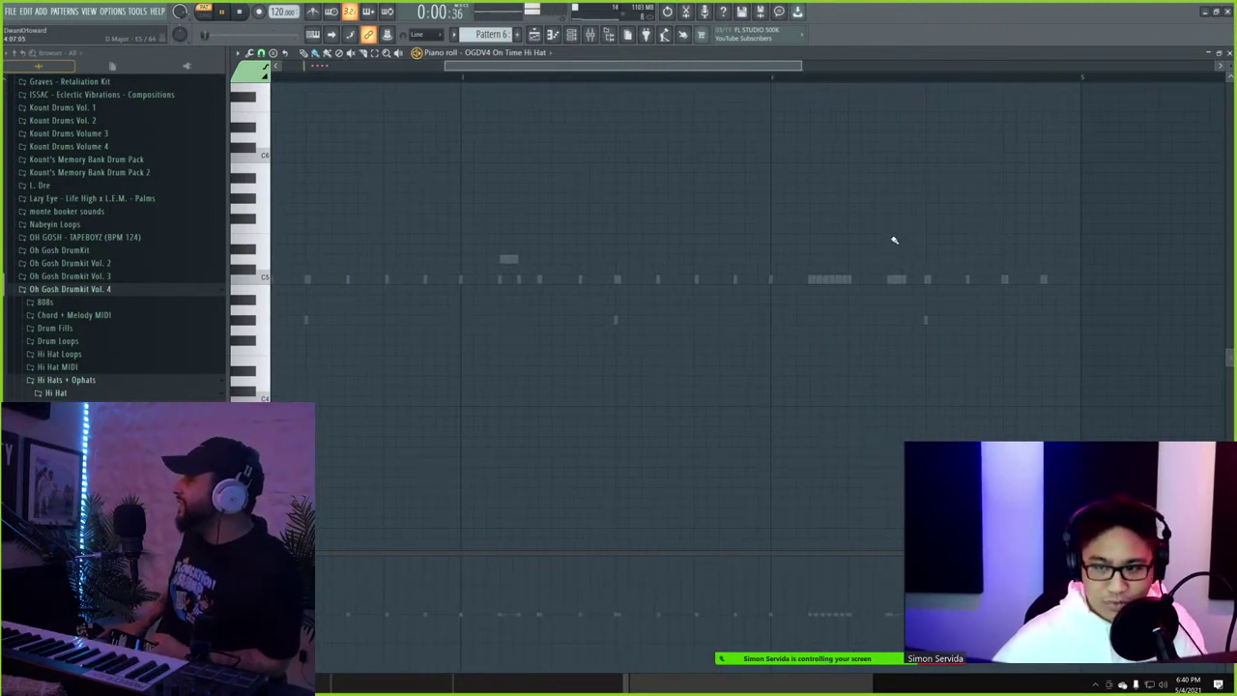
pyautogui.keyDown('ctrl'); pyautogui.scroll(1, 878, 232); pyautogui.keyUp('ctrl')
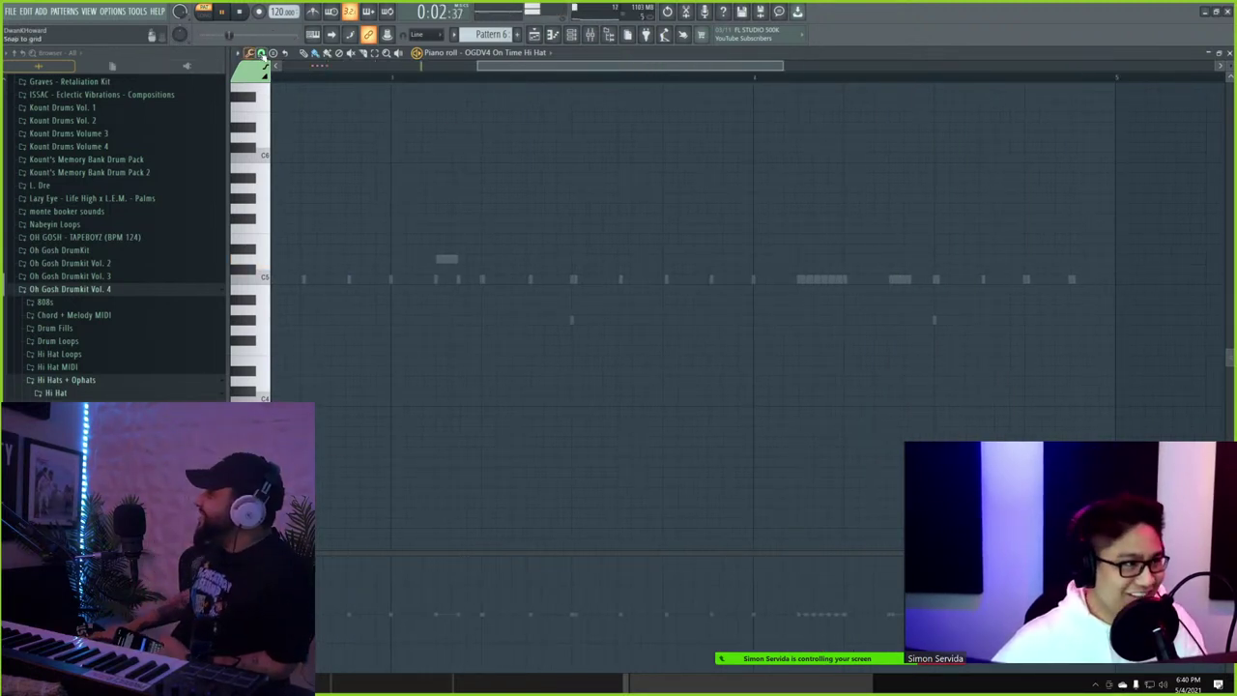
pyautogui.click(262, 55)
pyautogui.click(278, 149)
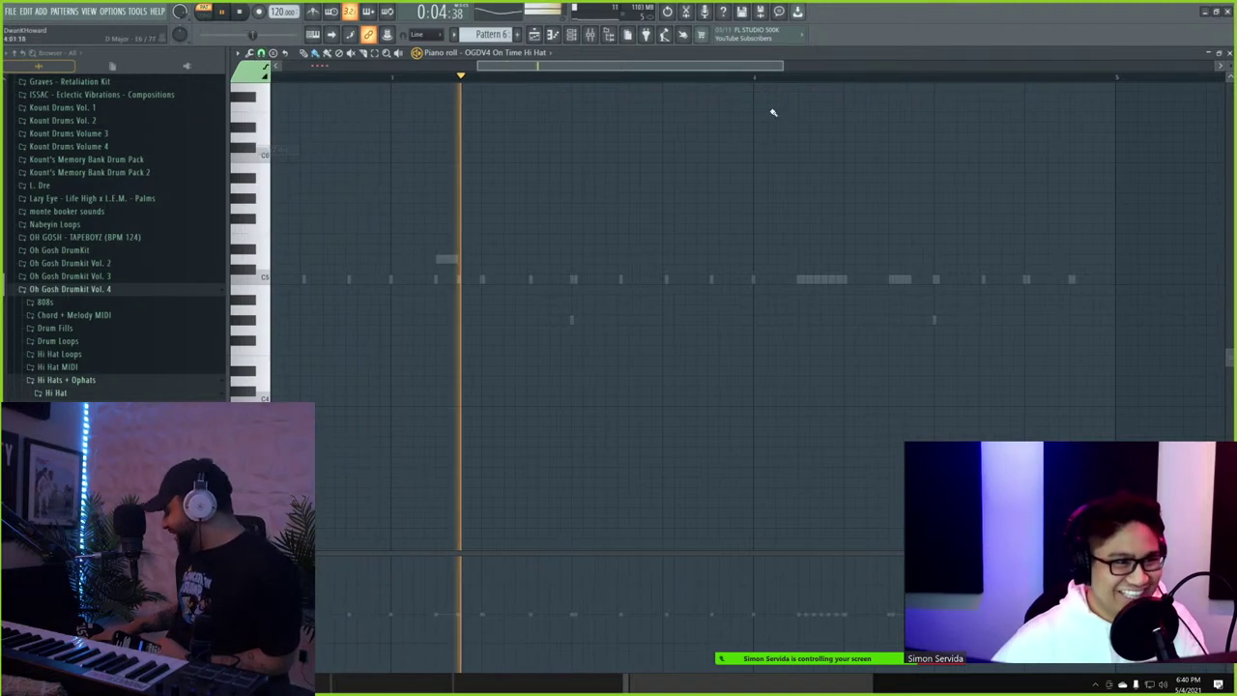
pyautogui.keyDown('ctrl'); pyautogui.scroll(1, 774, 113); pyautogui.keyUp('ctrl')
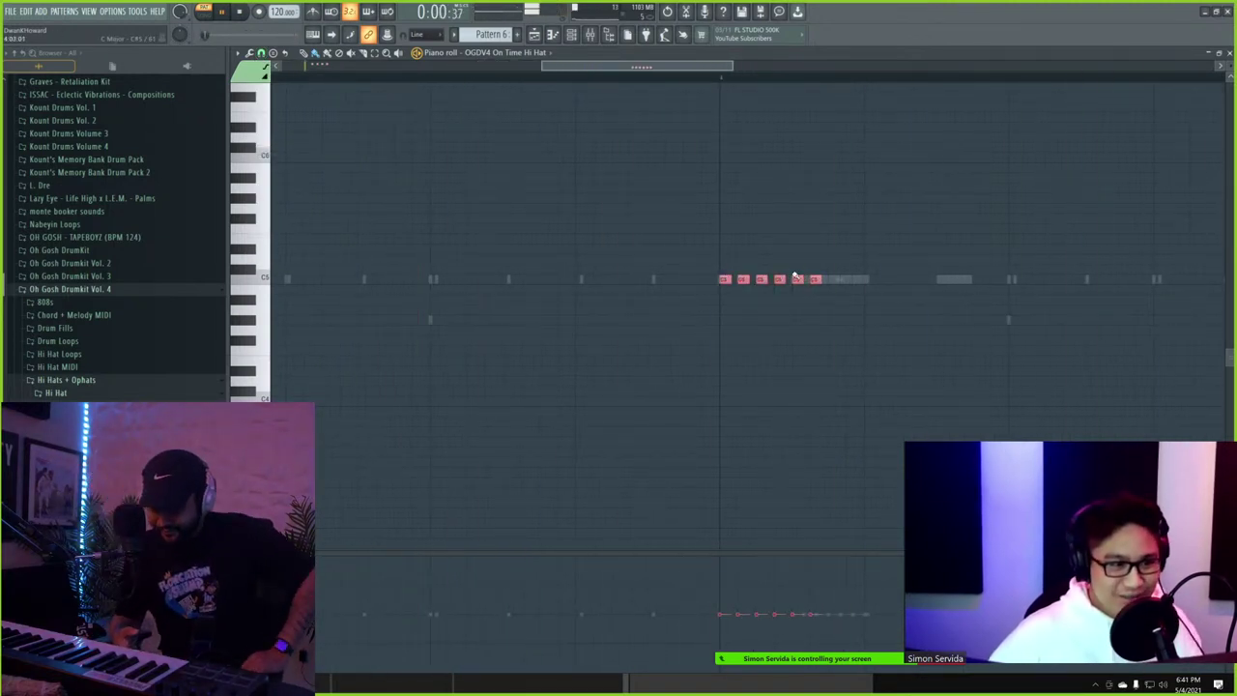
# - Show the hi-hat notes' panning values and alternate them between right and left across the six bar 4 notes
pyautogui.rightClick(249, 588)
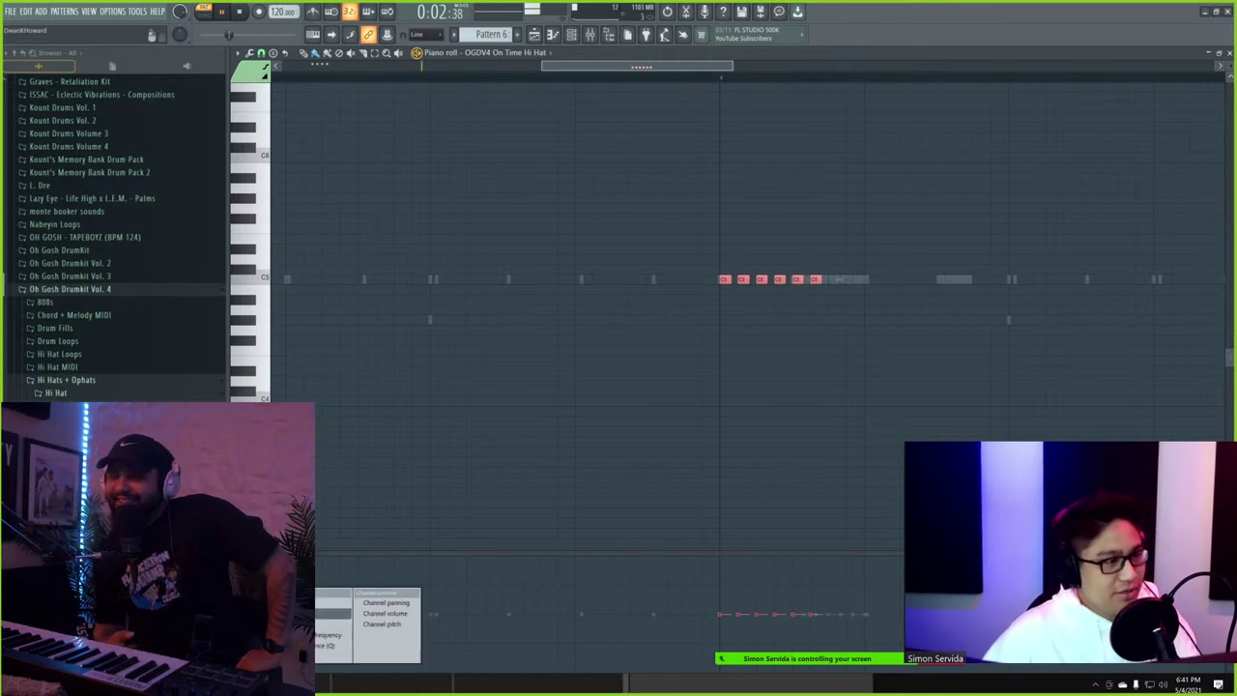
pyautogui.click(285, 603)
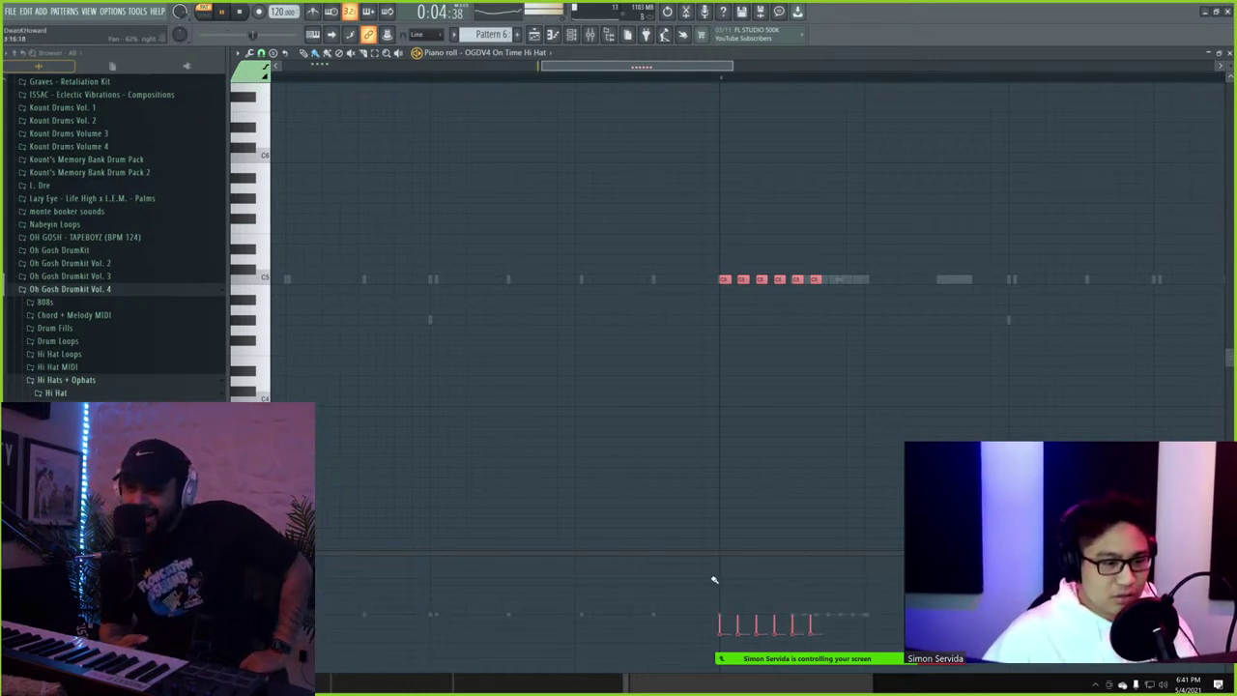
pyautogui.moveTo(714, 580)
pyautogui.mouseDown()
pyautogui.moveTo(790, 596)
pyautogui.moveTo(837, 576)
pyautogui.mouseUp()
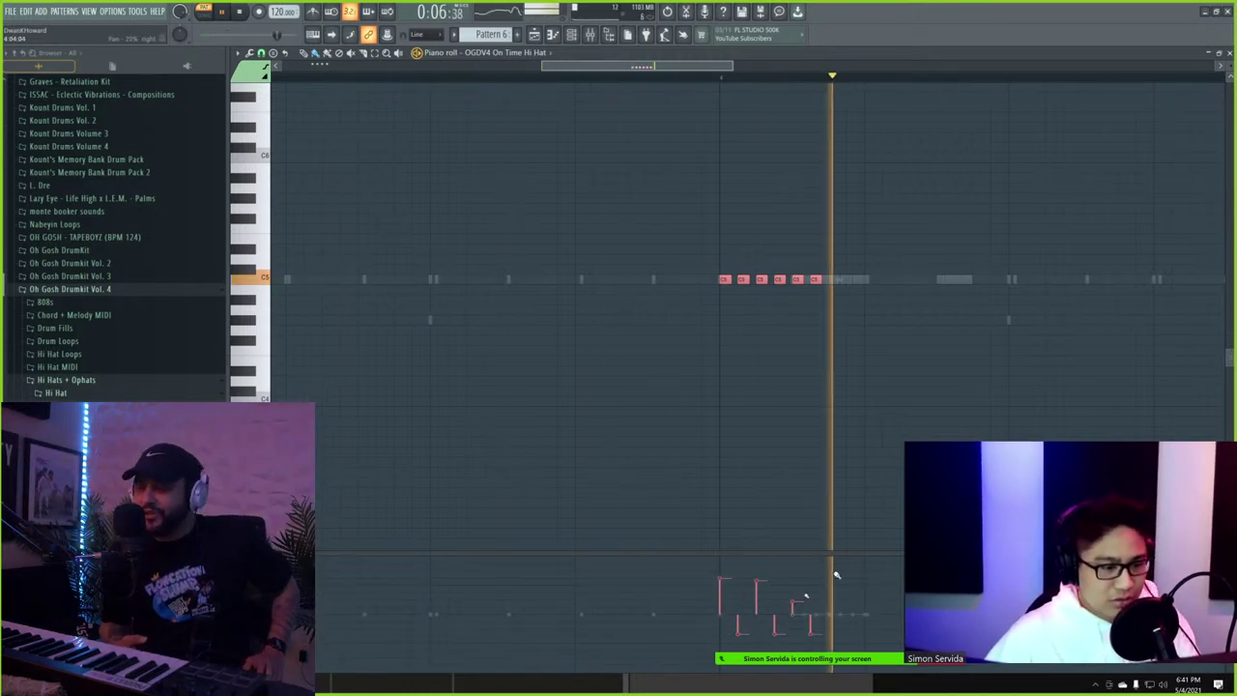
# - Randomize the six bar 4 hi-hat notes' panning by 7%, delete the sixth note and close the piano roll
pyautogui.moveTo(860, 331); pyautogui.dragTo(644, 255)
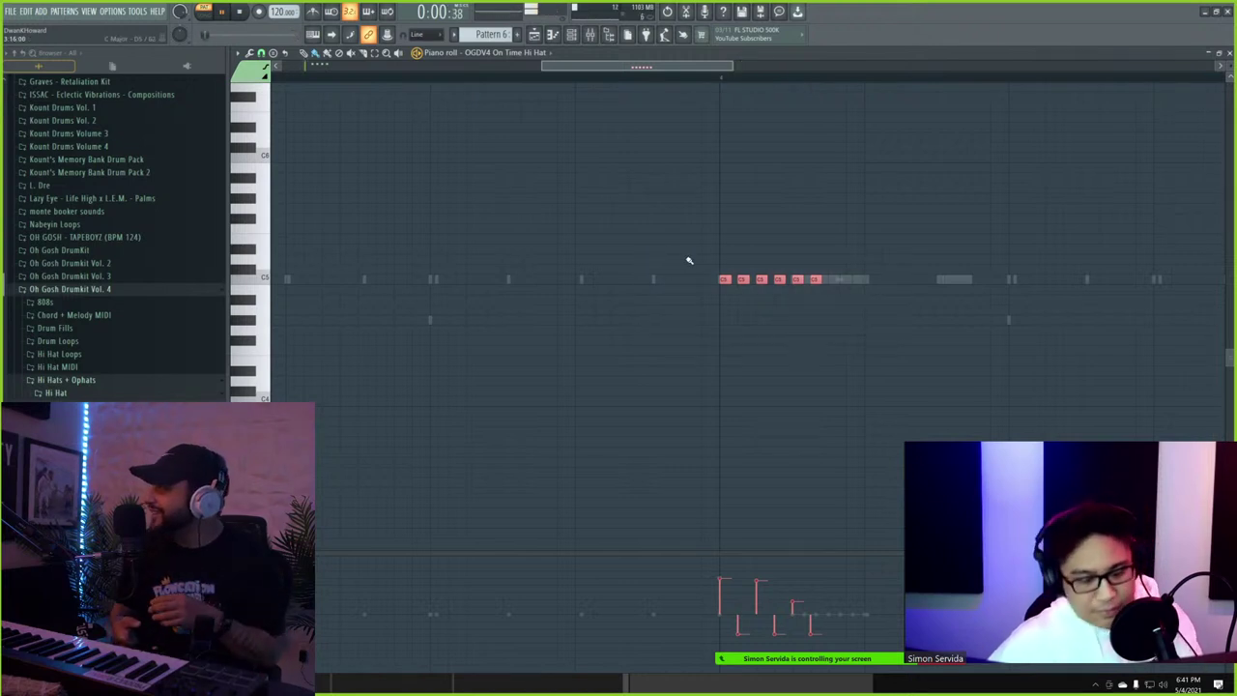
pyautogui.hotkey('alt', 'r')
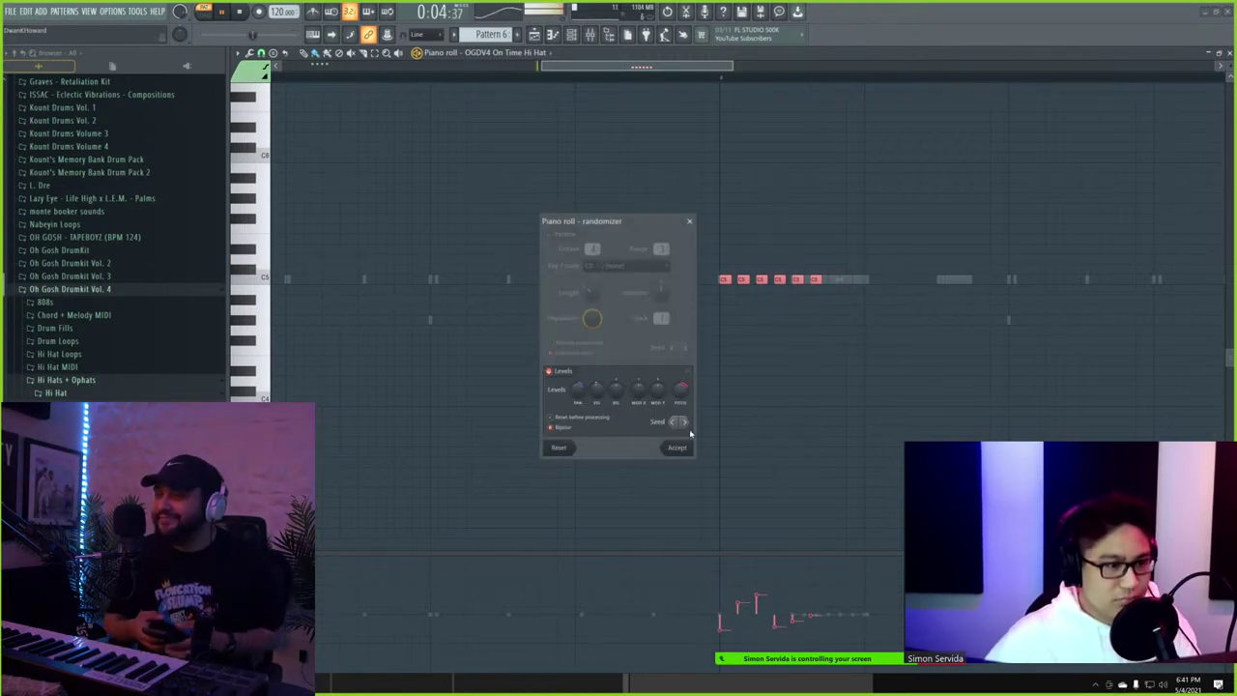
pyautogui.moveTo(579, 389); pyautogui.dragTo(579, 378)
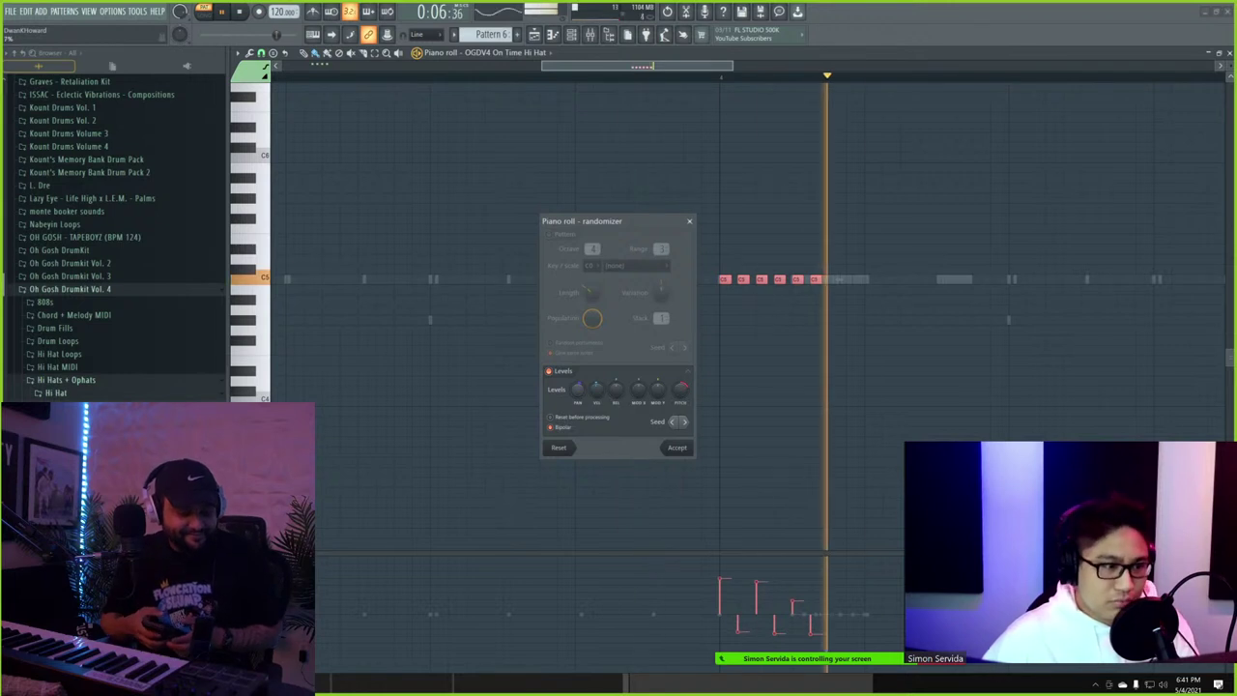
pyautogui.click(678, 449)
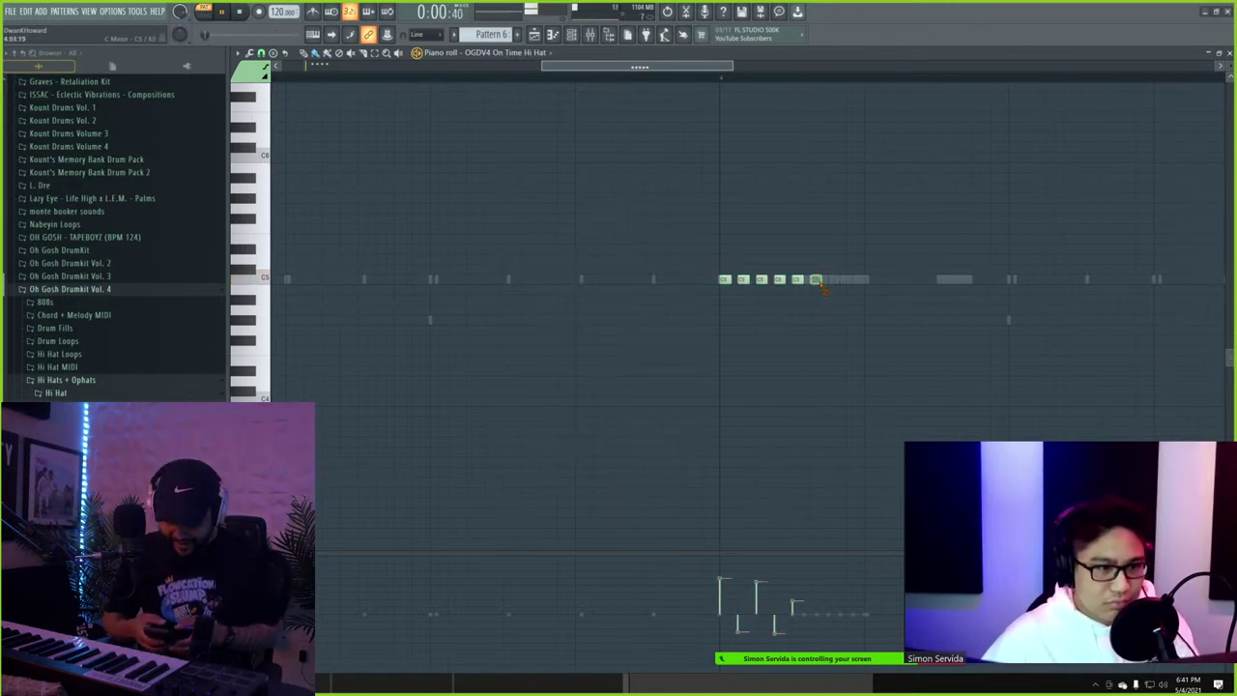
pyautogui.press('Escape')
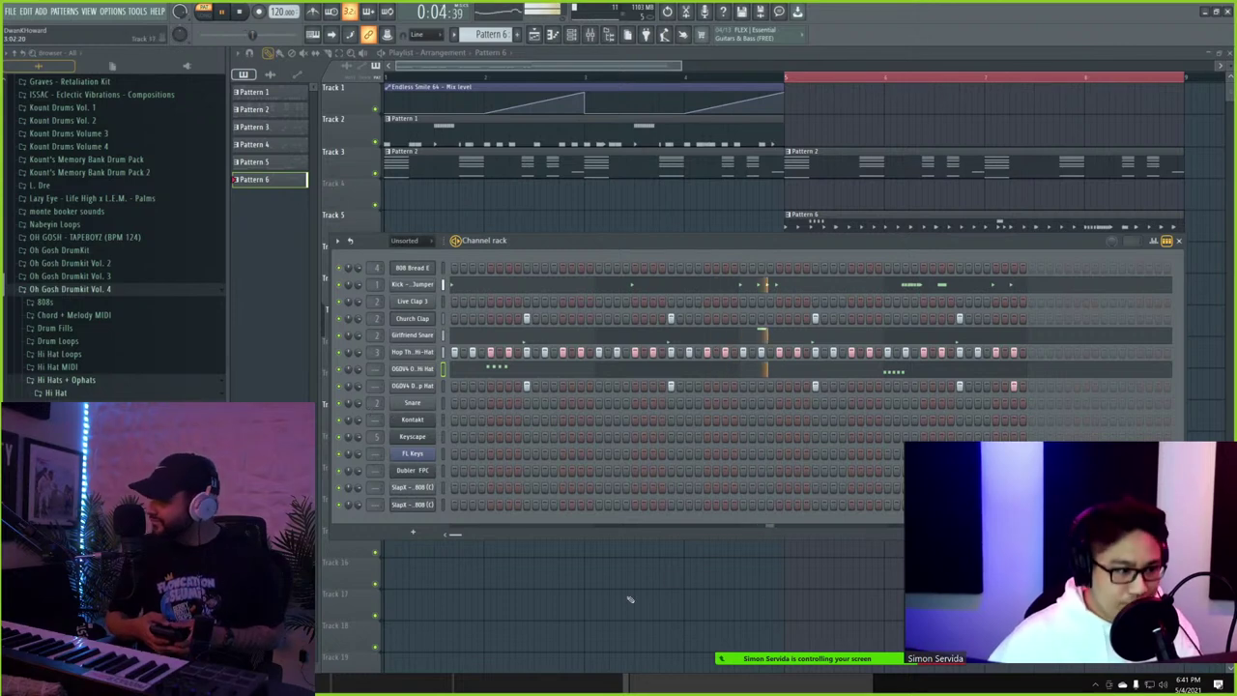
# - Open the Keyscape notes of Pattern 2 from the playlist, examine the whole chord progression and close the piano roll
pyautogui.press('F6')
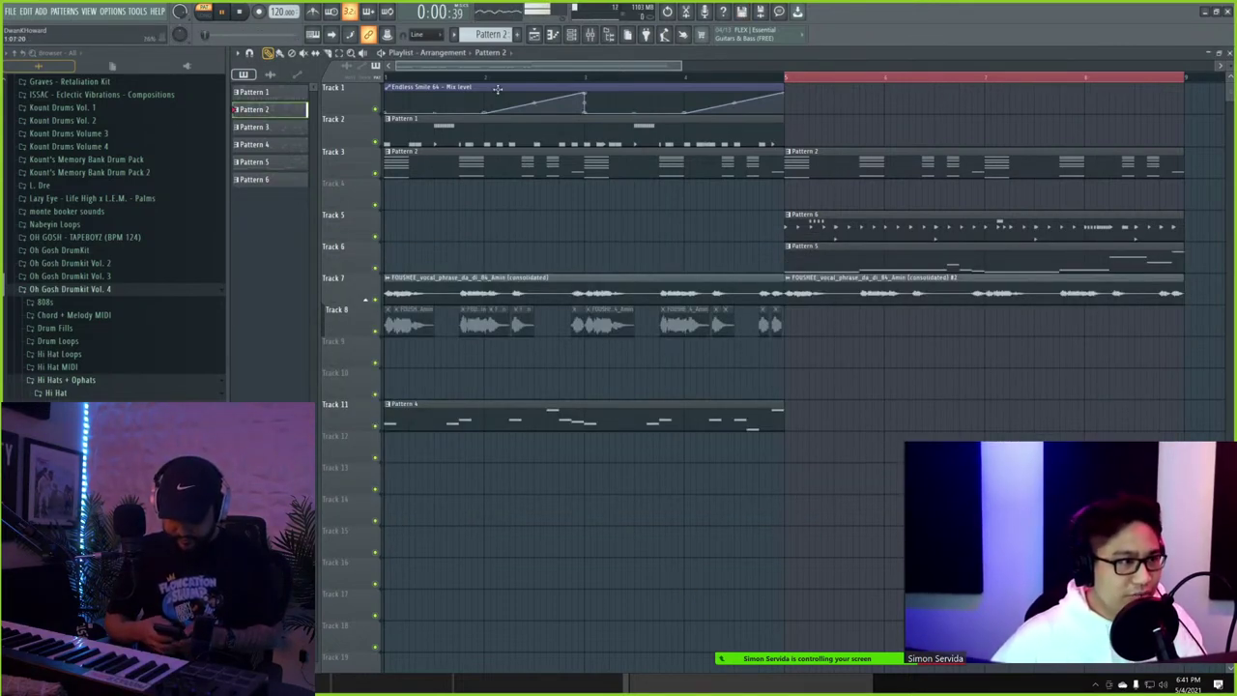
pyautogui.doubleClick(856, 163)
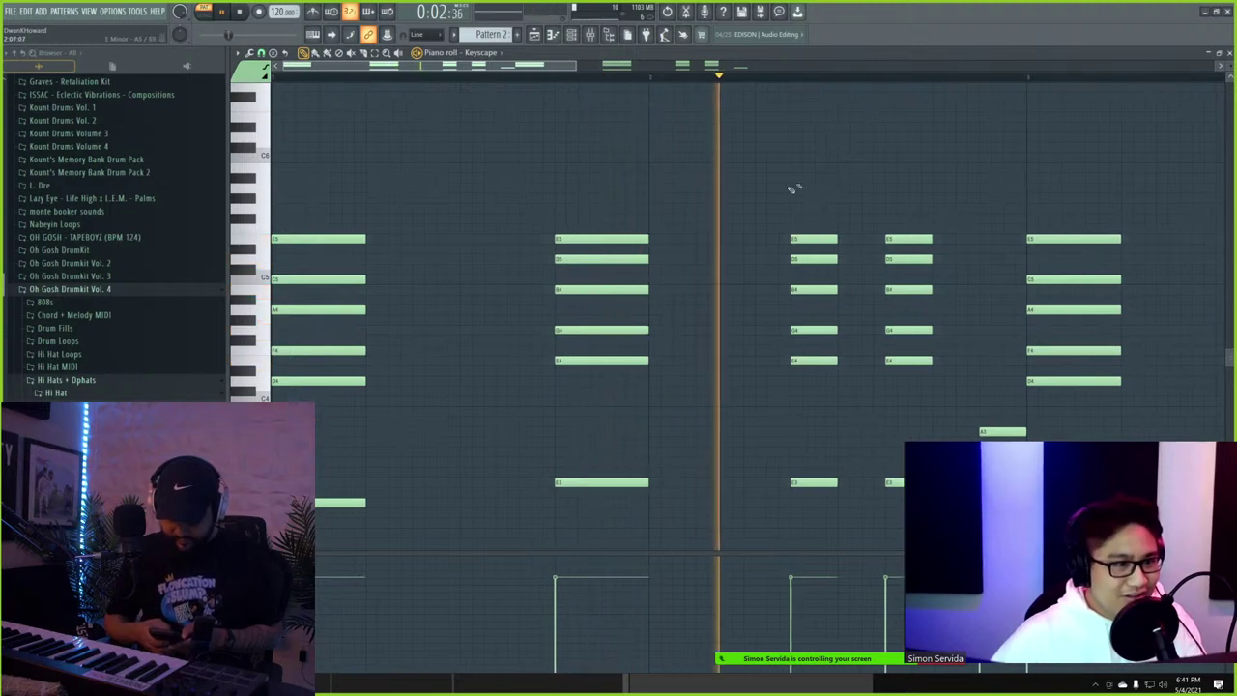
pyautogui.scroll(-3, 737, 225)
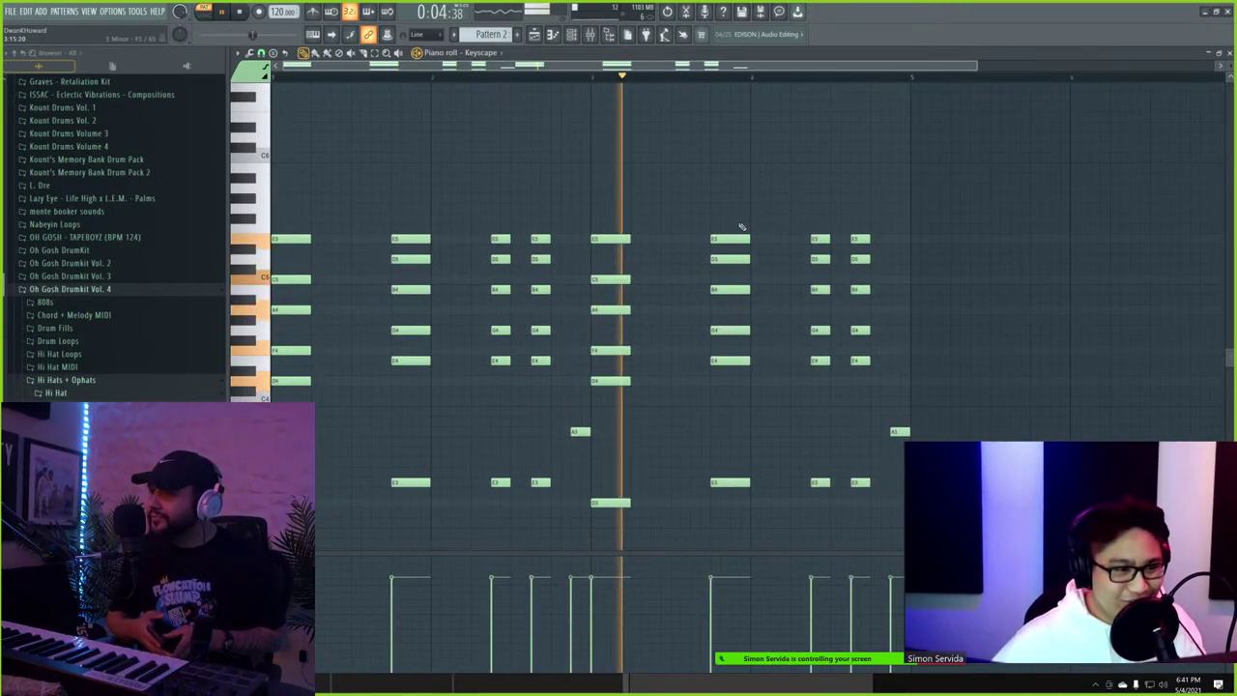
pyautogui.scroll(-1, 722, 241)
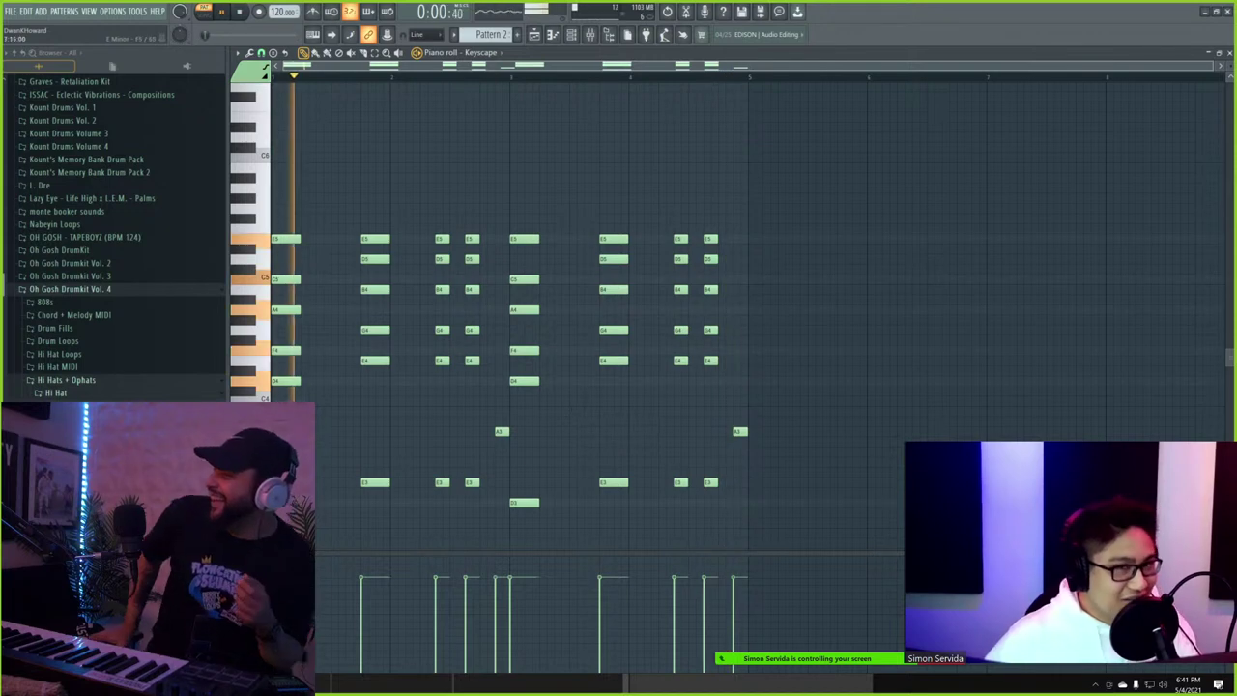
pyautogui.click(1233, 54)
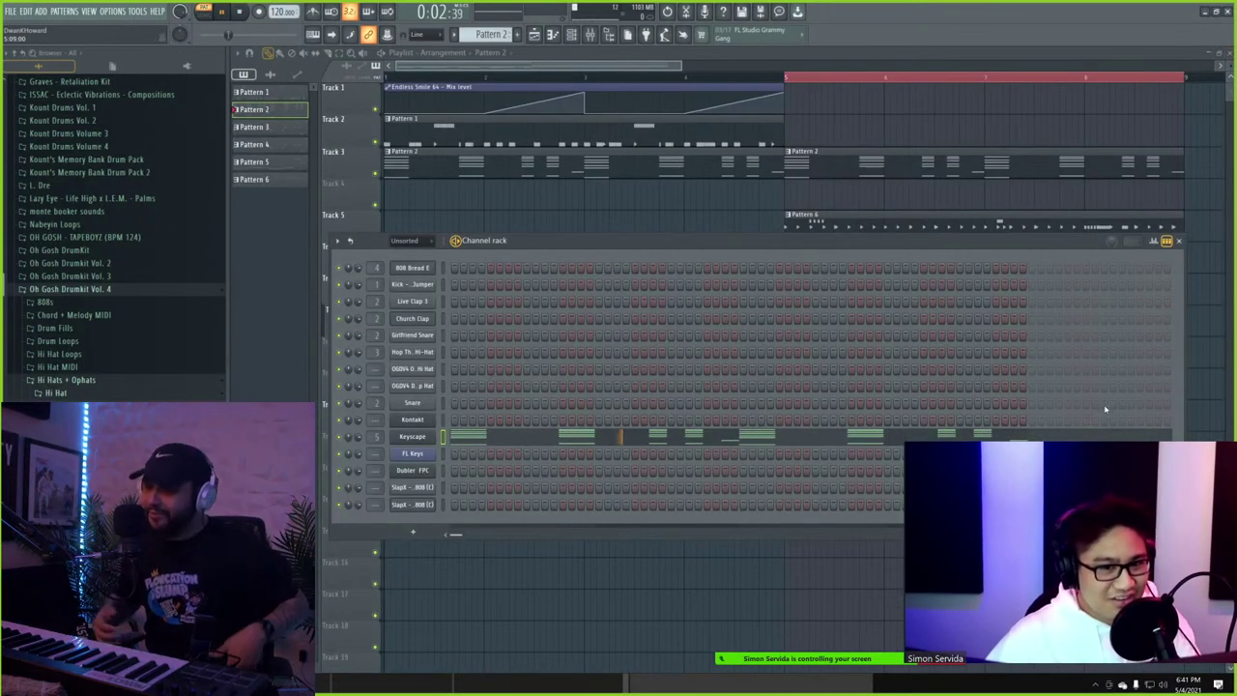
# - Play the song from bar 5 with only Track 3 and Track 6 audible
pyautogui.press('F6')
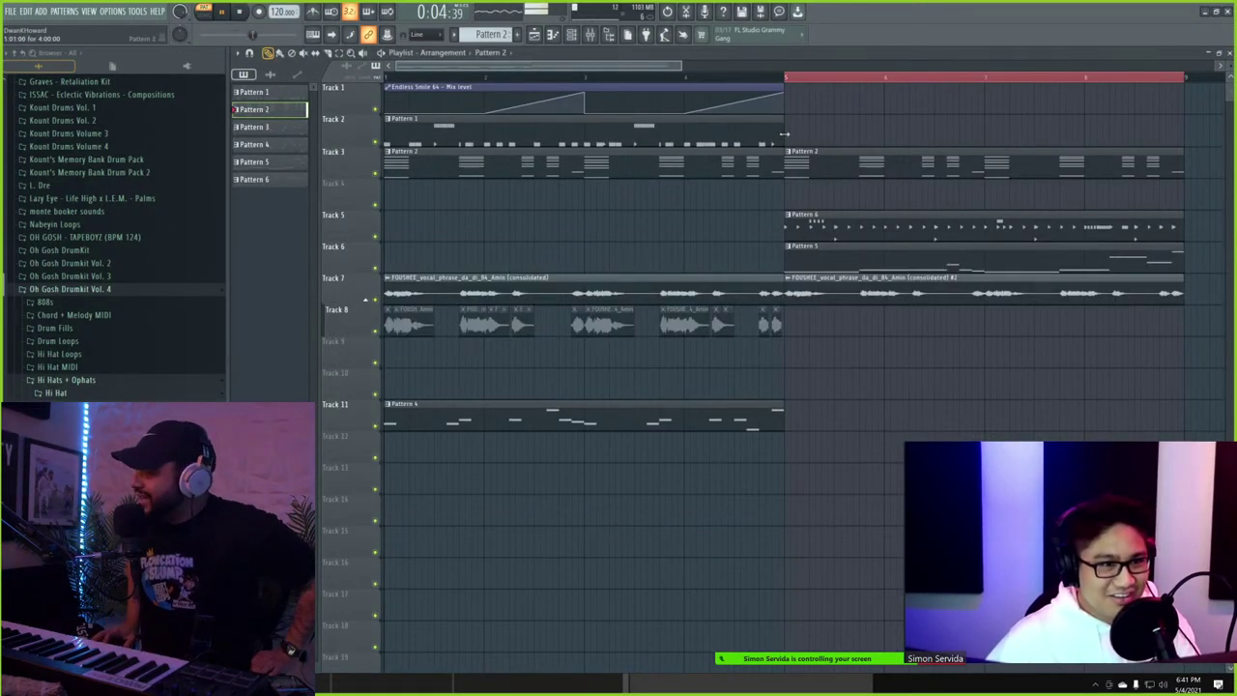
pyautogui.click(789, 80)
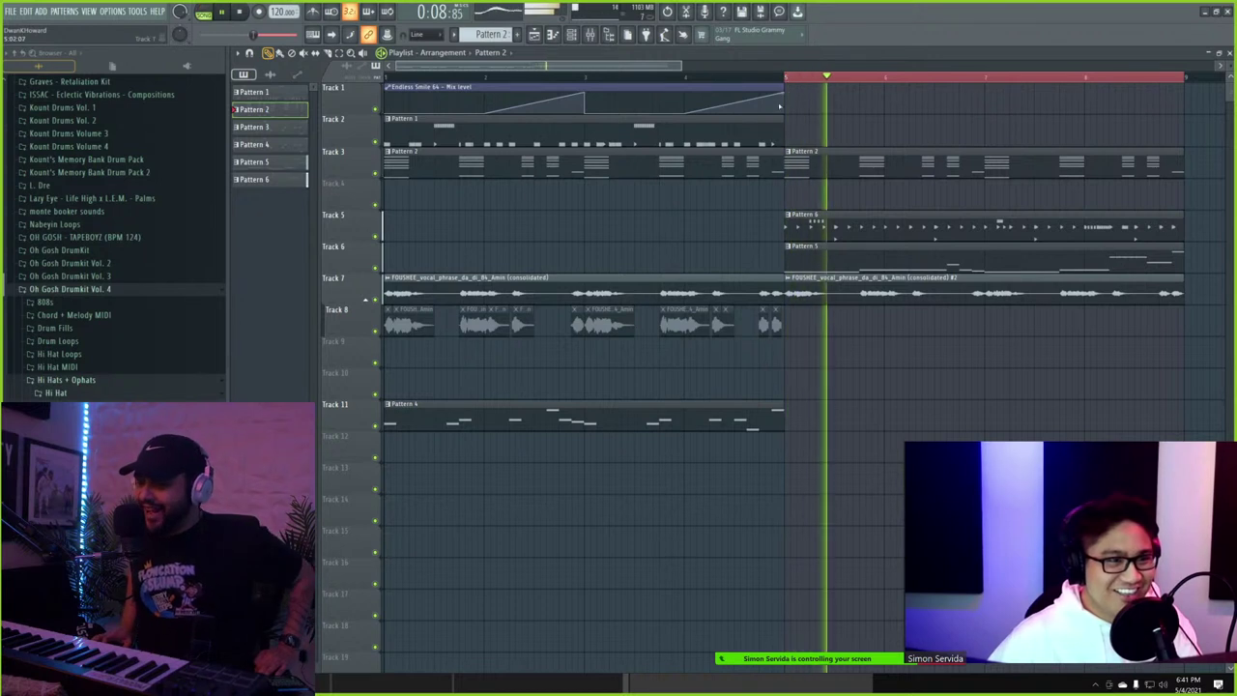
pyautogui.press('space')
pyautogui.rightClick(376, 174)
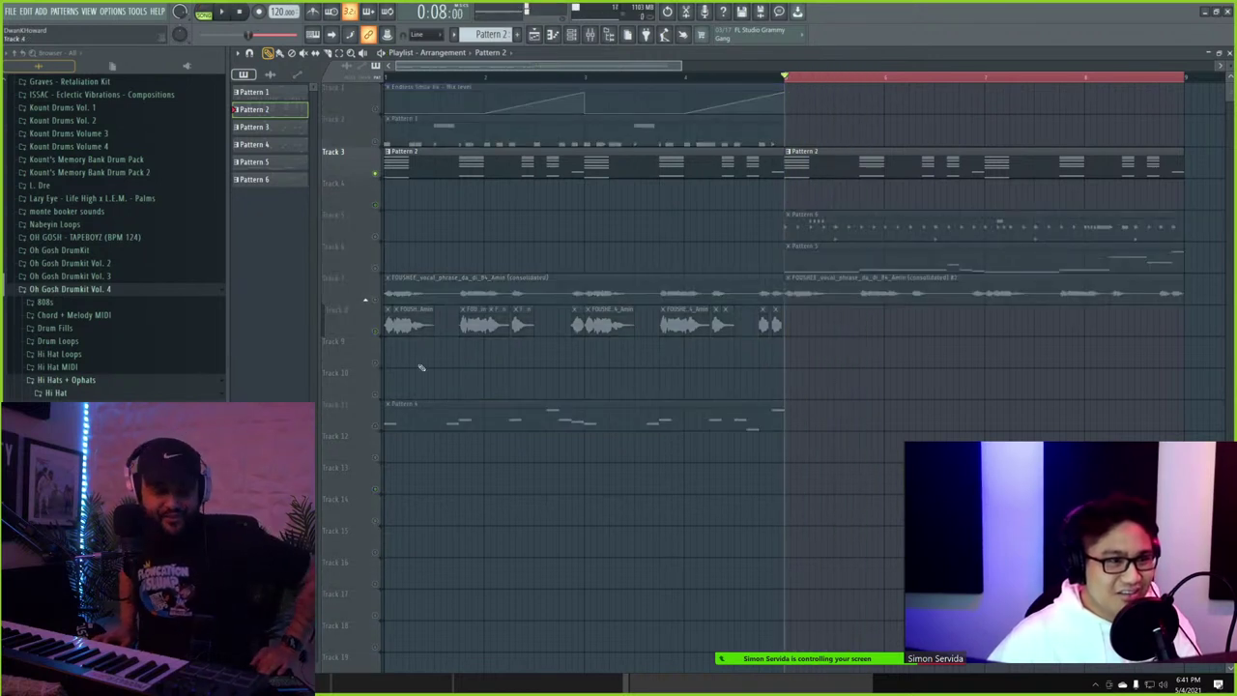
pyautogui.click(376, 268)
pyautogui.press('space')
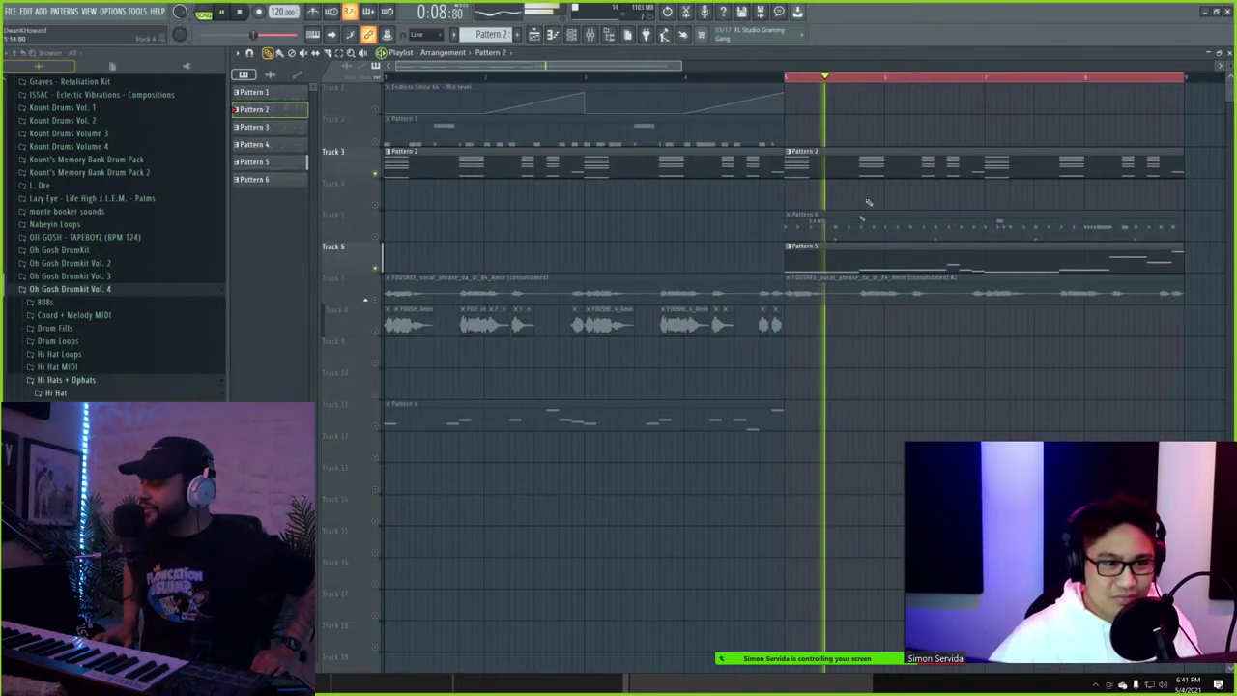
# - In Pattern 2's Keyscape notes, delete the first of bar 2's two short chords and make the other one beat long, starting on beat 3
pyautogui.doubleClick(858, 167)
pyautogui.scroll(3, 420, 312)
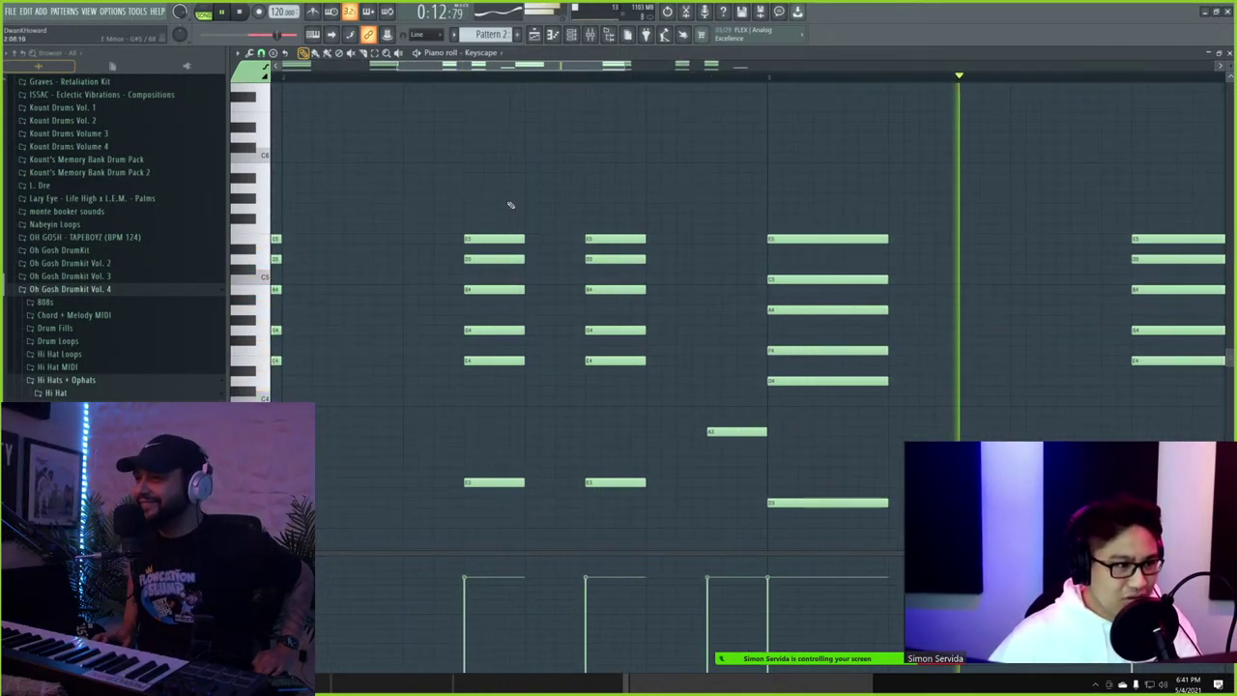
pyautogui.rightClick(508, 238)
pyautogui.rightClick(502, 482)
pyautogui.moveTo(659, 518); pyautogui.dragTo(663, 243)
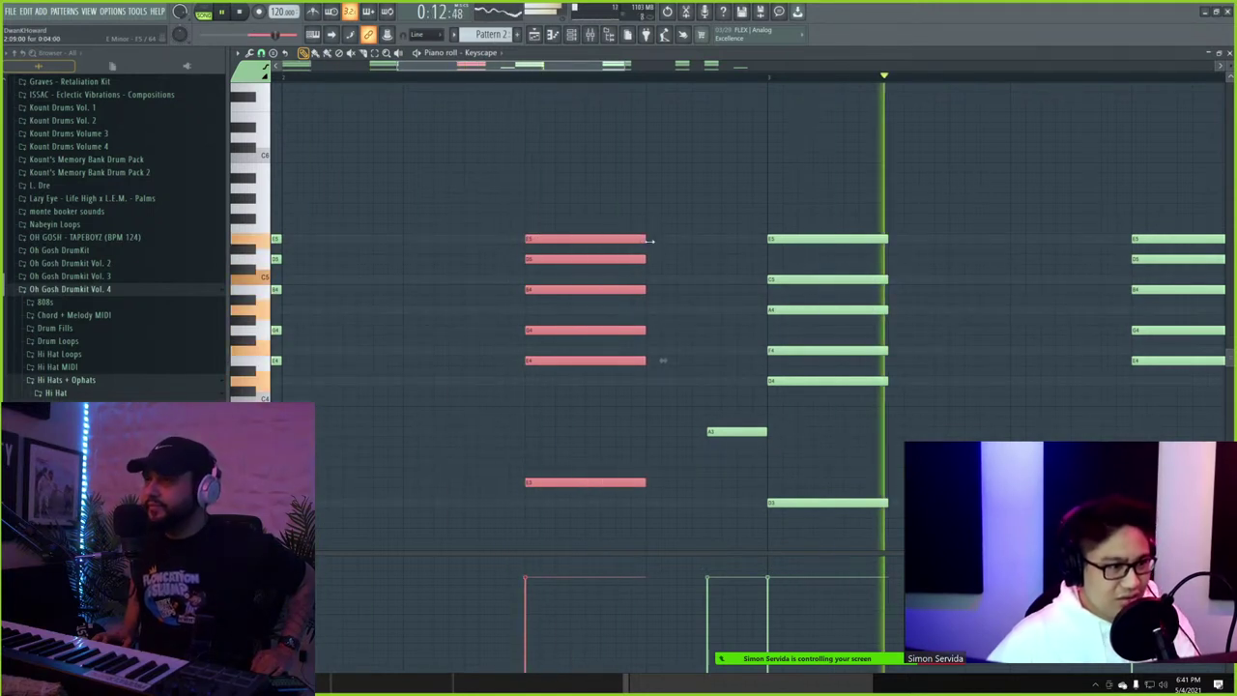
# - Shift the selected bar 2 chord half a beat later so it ends at the A3 note, audition it and return to the playlist
pyautogui.press('space')
pyautogui.press('space')
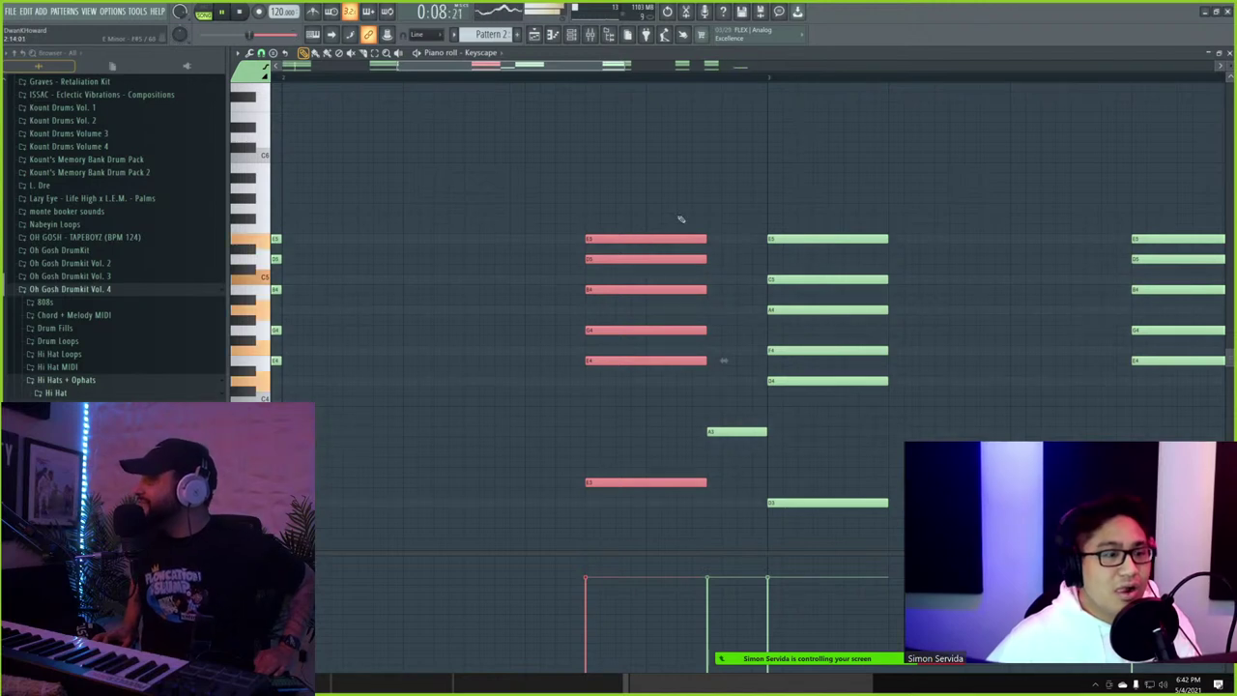
pyautogui.scroll(-3, 678, 203)
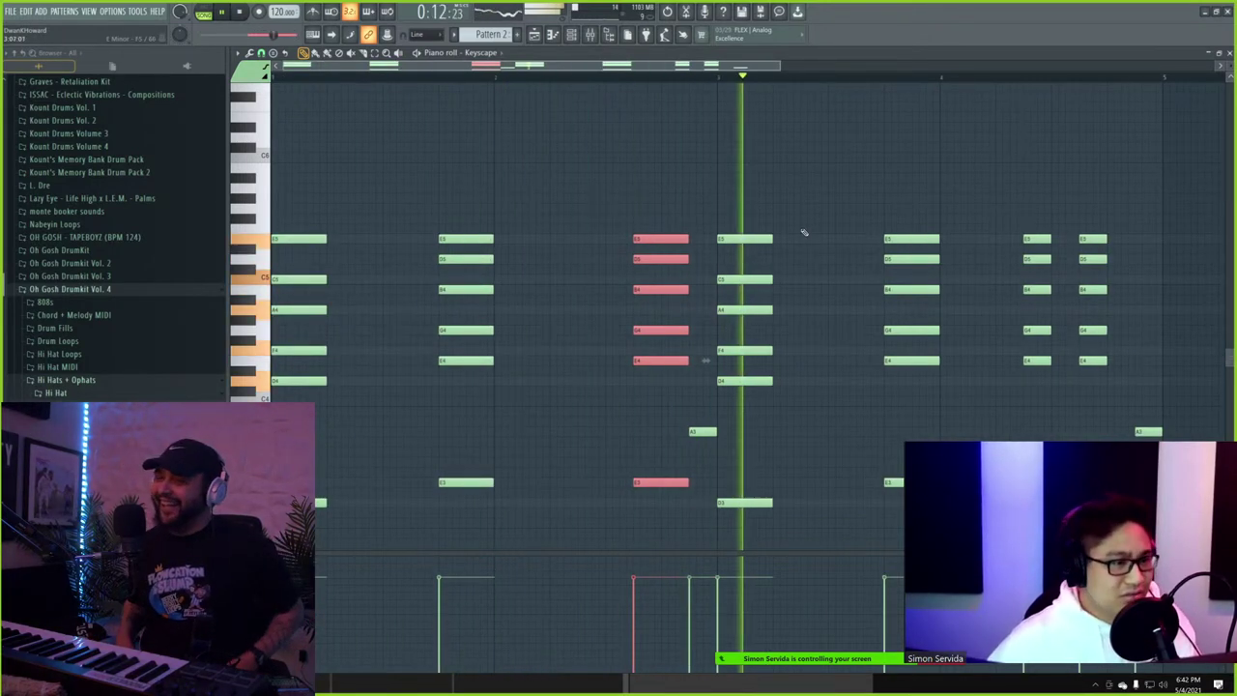
pyautogui.press('Escape')
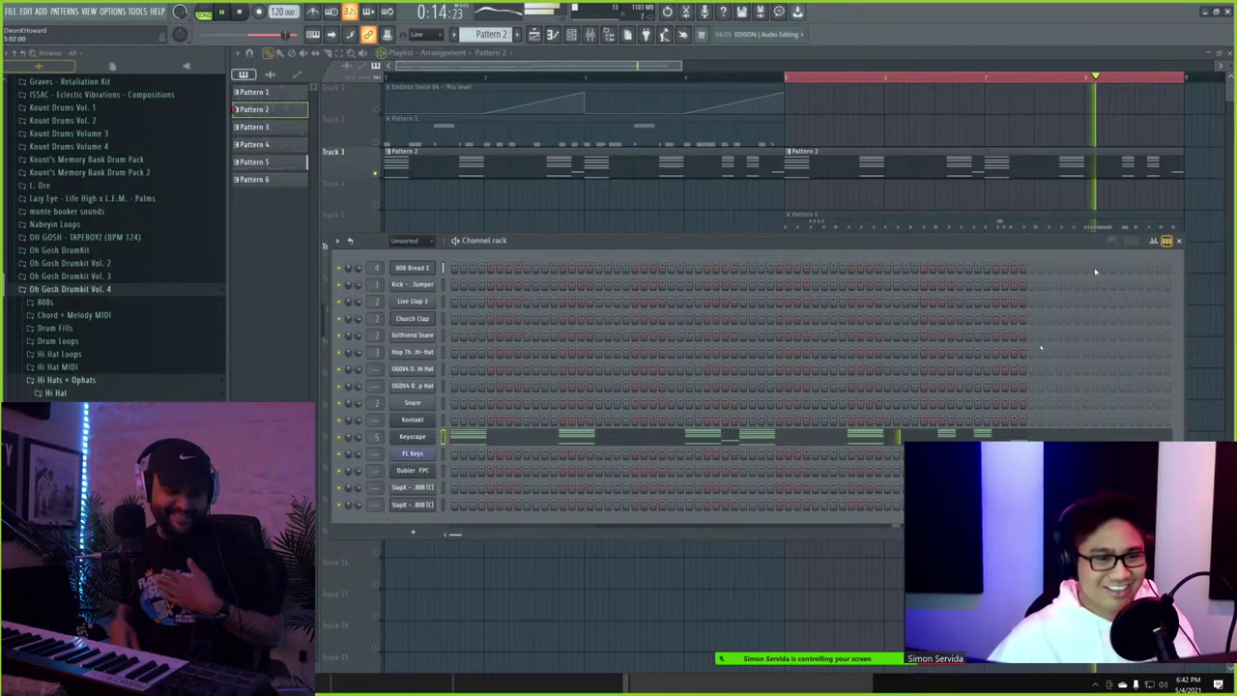
pyautogui.rightClick(1181, 158)
pyautogui.hotkey('ctrl', 'z')
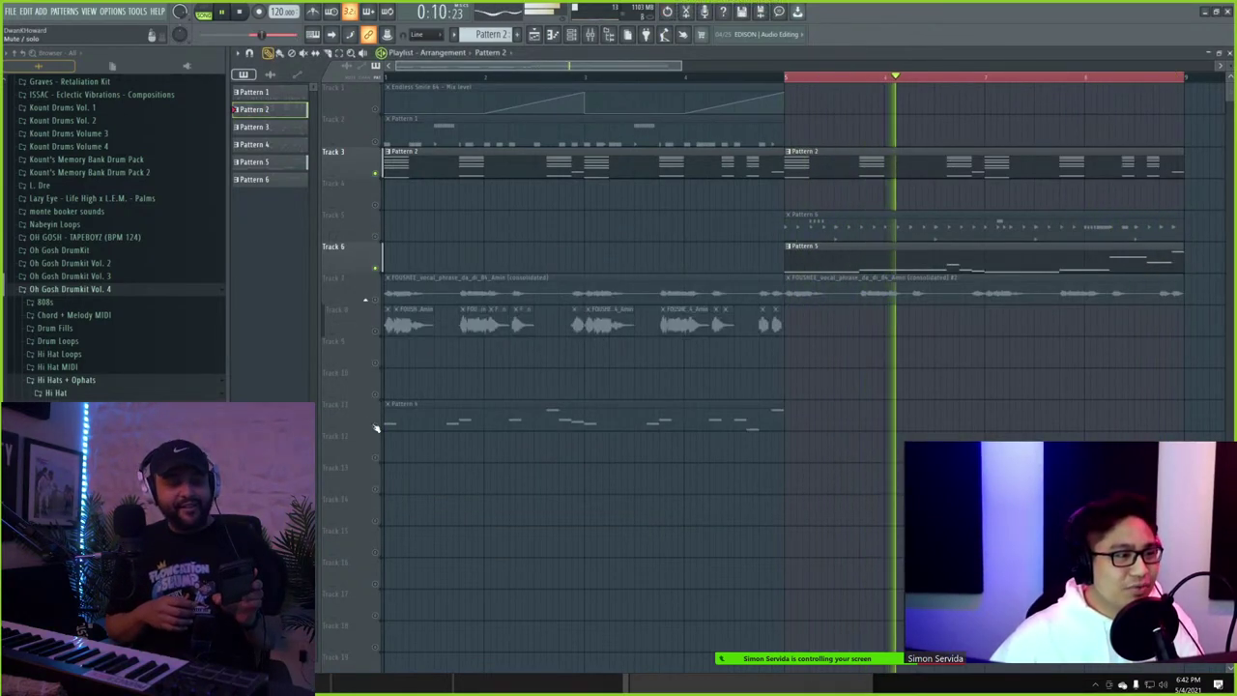
# - Open Pattern 4's 808 Bread E piano roll, play the pattern alone and extend the first D5 note to eight steps
pyautogui.doubleClick(451, 418)
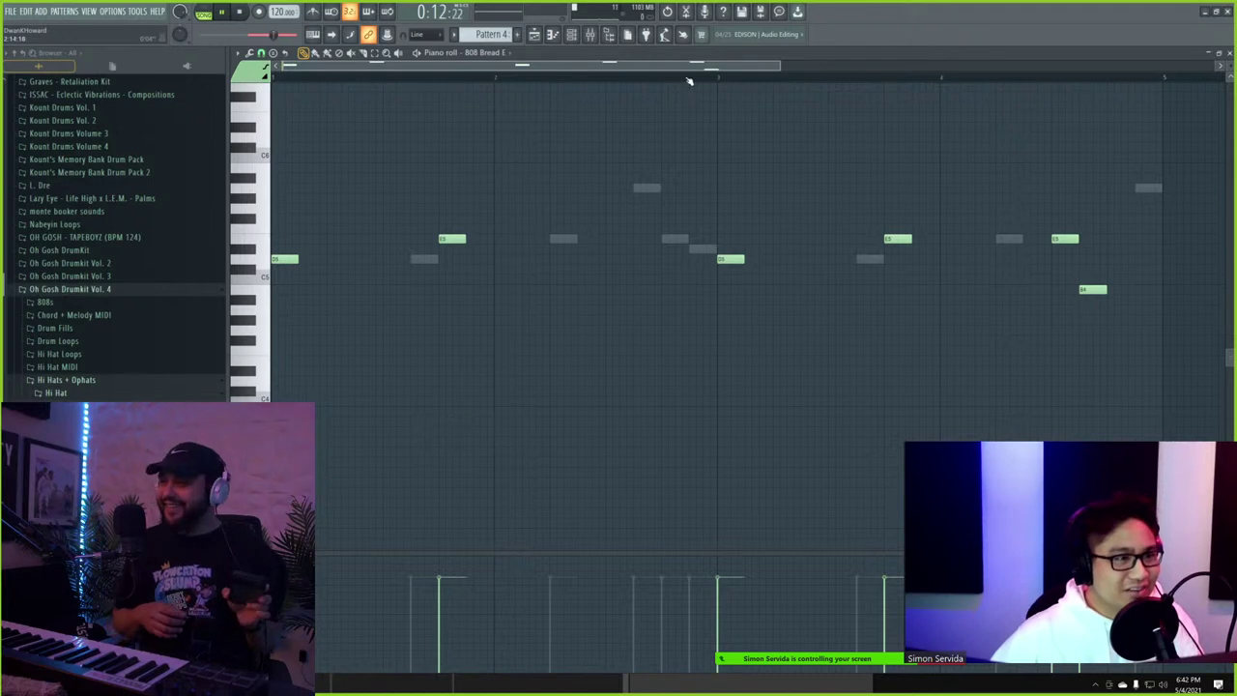
pyautogui.click(204, 12)
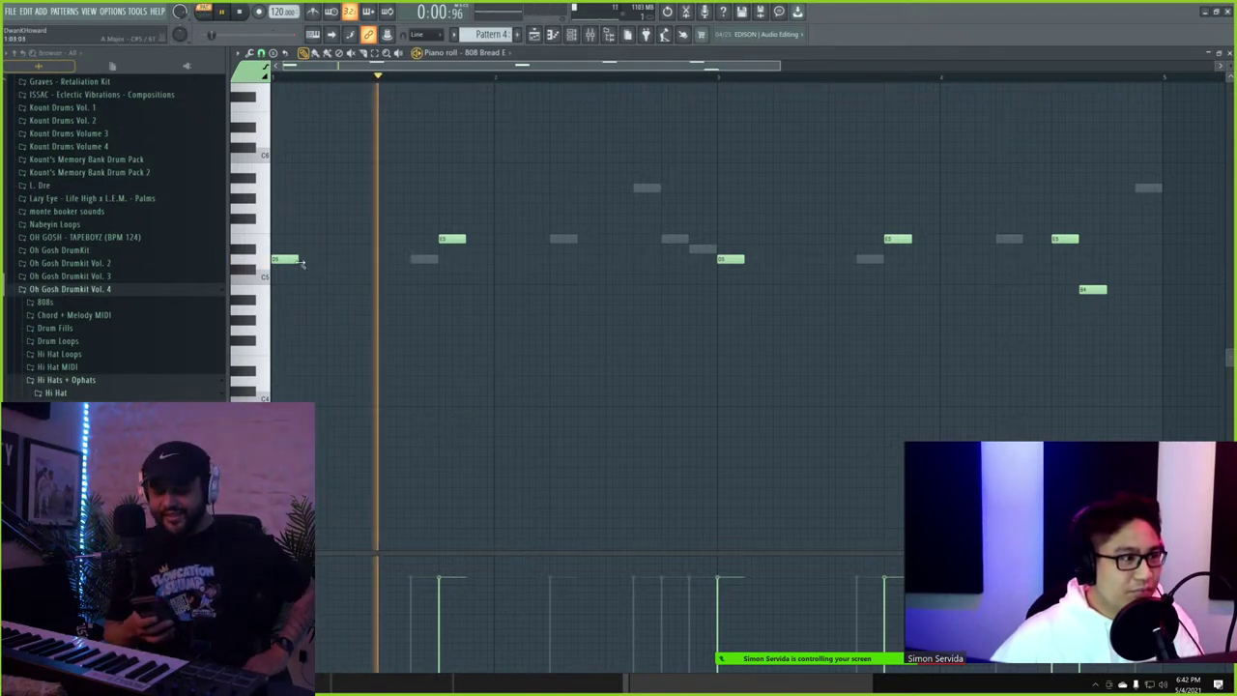
pyautogui.moveTo(298, 259); pyautogui.dragTo(381, 261)
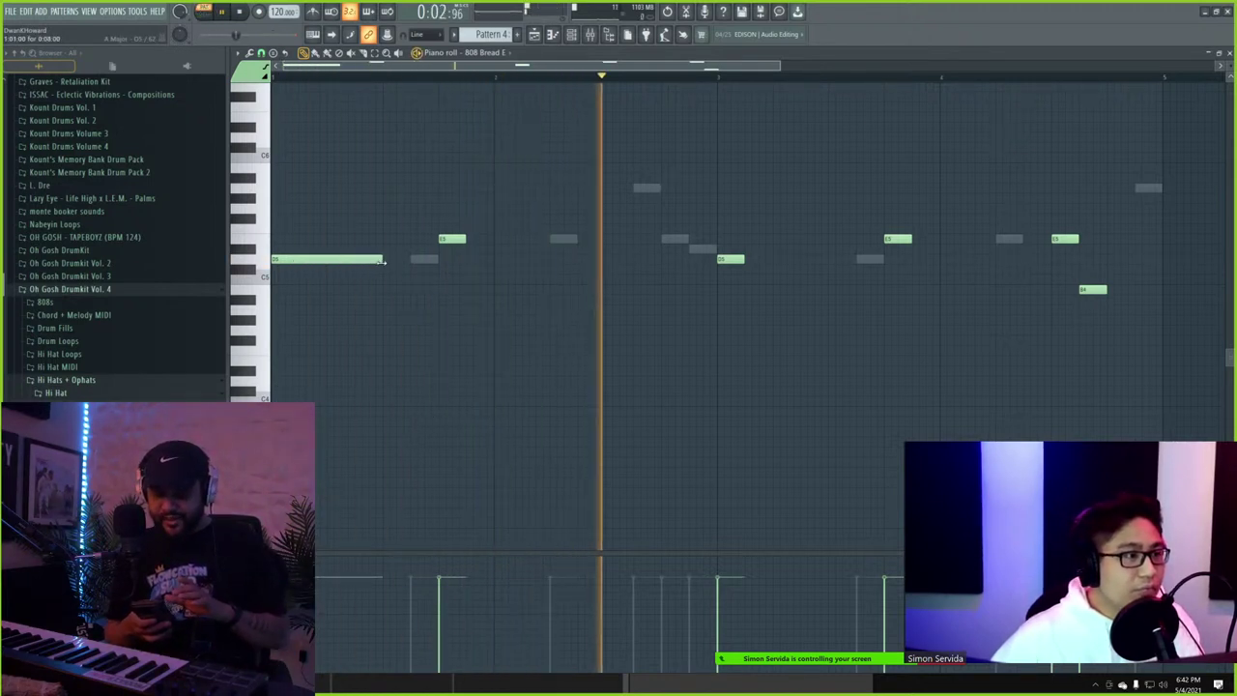
# - In Pattern 4's 808 notes, set both first E5 notes to six steps, extend bar 3's D5 to about 8.5 steps and return to the playlist
pyautogui.moveTo(468, 239); pyautogui.dragTo(558, 240)
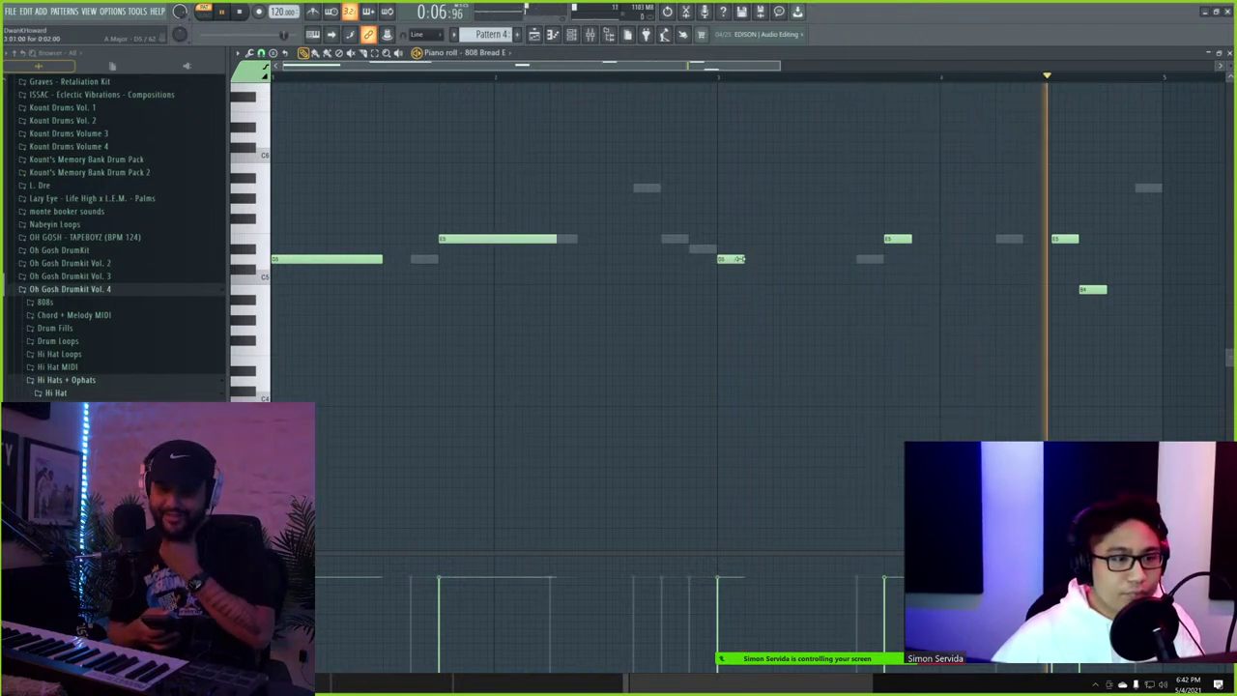
pyautogui.moveTo(741, 259); pyautogui.dragTo(836, 261)
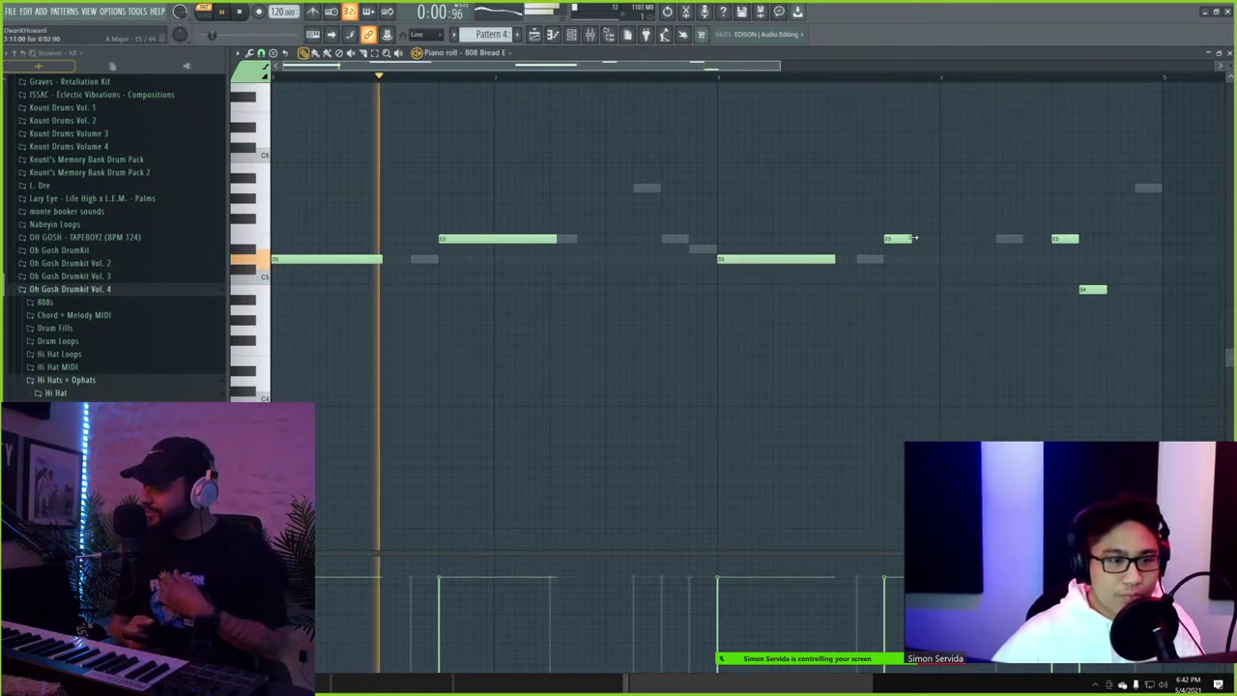
pyautogui.moveTo(911, 239); pyautogui.dragTo(976, 243)
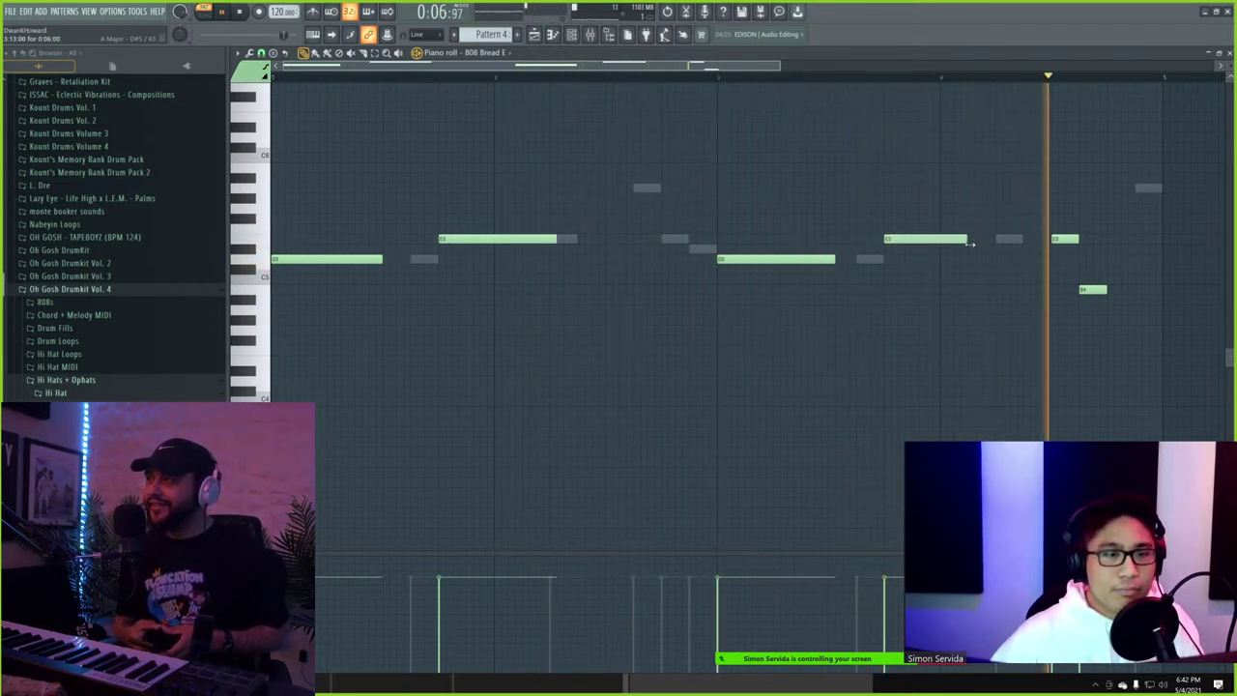
pyautogui.moveTo(553, 239); pyautogui.dragTo(522, 239)
pyautogui.press('F7')
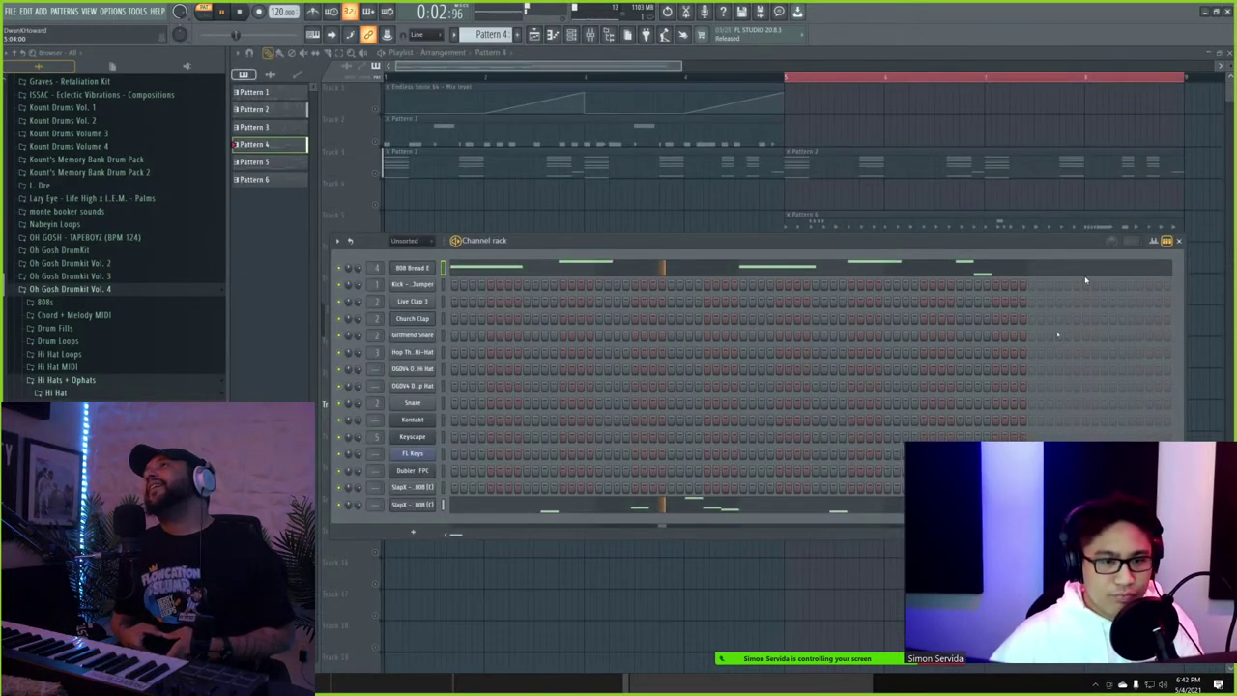
pyautogui.press('F6')
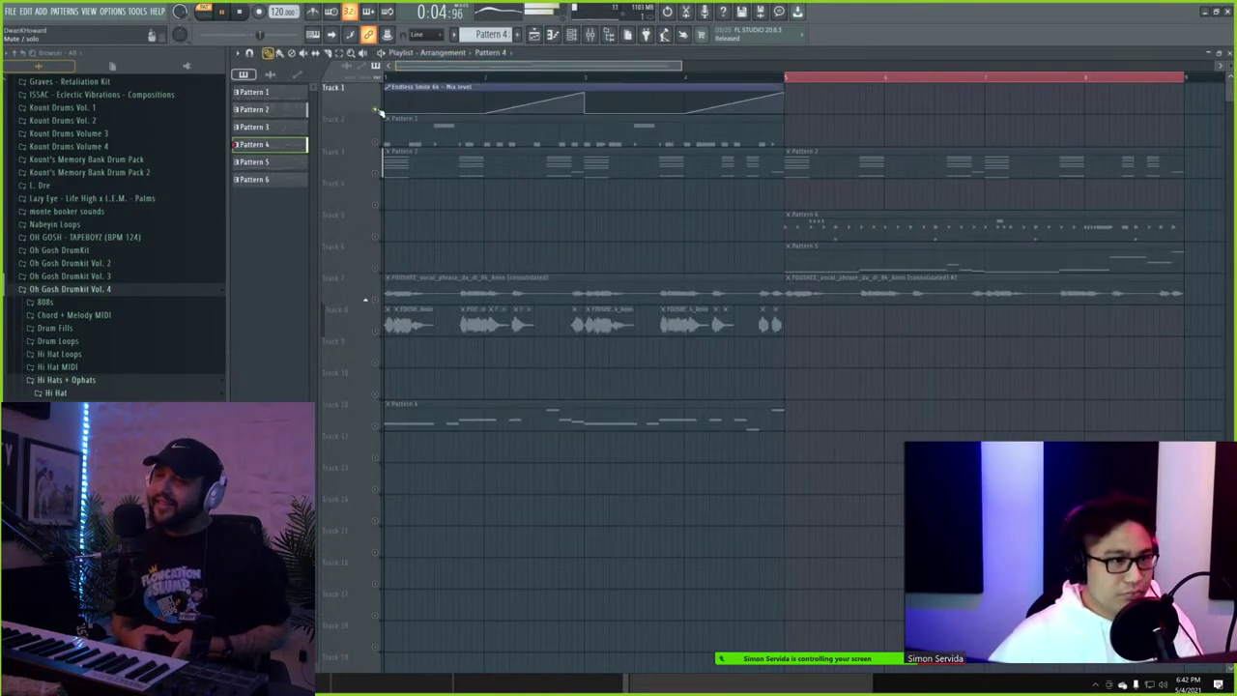
# - Duplicate the clips of bars 5–8 into bars 9–12 and copy the opening section's clips, including Pattern 4, to bar 13
pyautogui.scroll(-2, 494, 155)
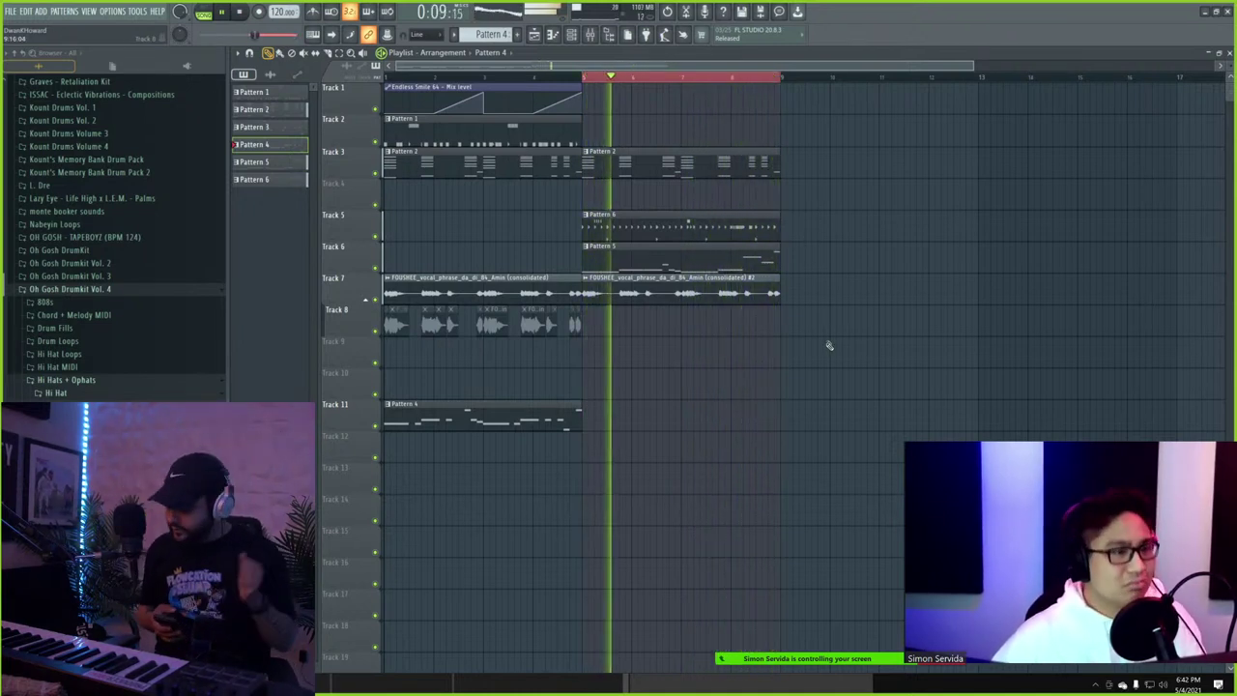
pyautogui.moveTo(830, 330); pyautogui.dragTo(604, 151)
pyautogui.hotkey('ctrl', 'b')
pyautogui.moveTo(578, 464); pyautogui.dragTo(383, 84)
pyautogui.moveTo(436, 155); pyautogui.dragTo(1002, 162)
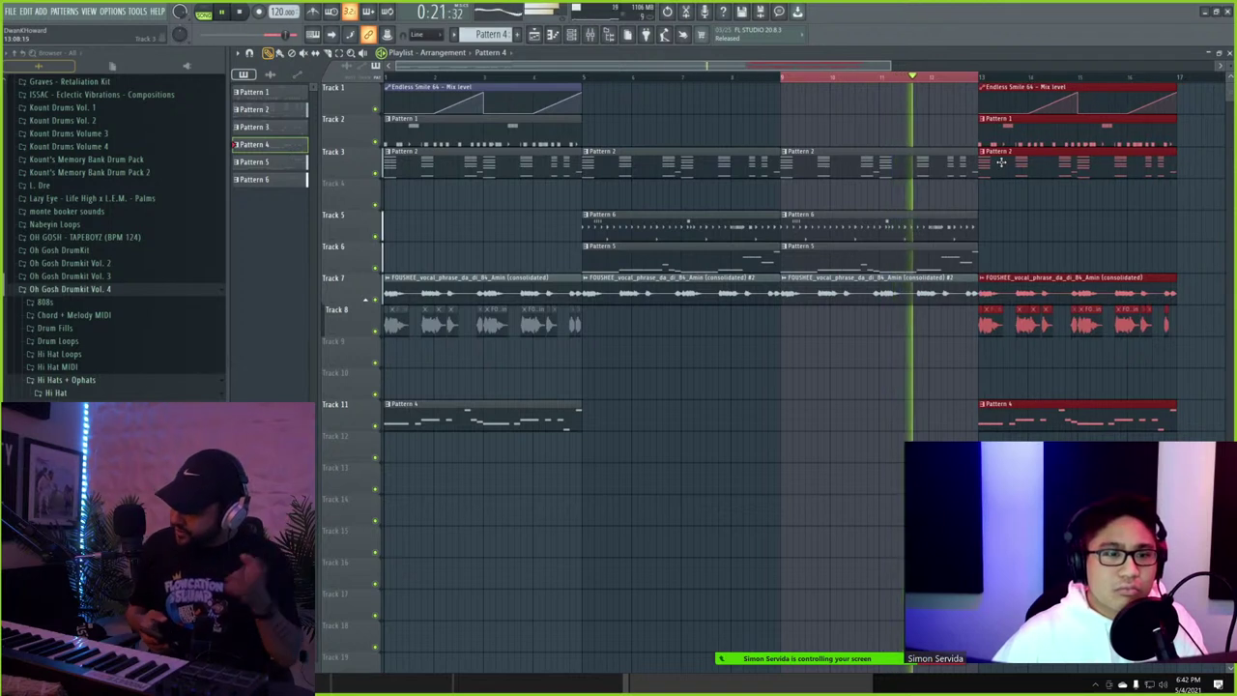
# - Delete the Pattern 2 clips from Track 3 in bars 5–12 and set the playlist's loop selection from bar 5 to bar 17
pyautogui.rightClick(890, 174)
pyautogui.rightClick(740, 174)
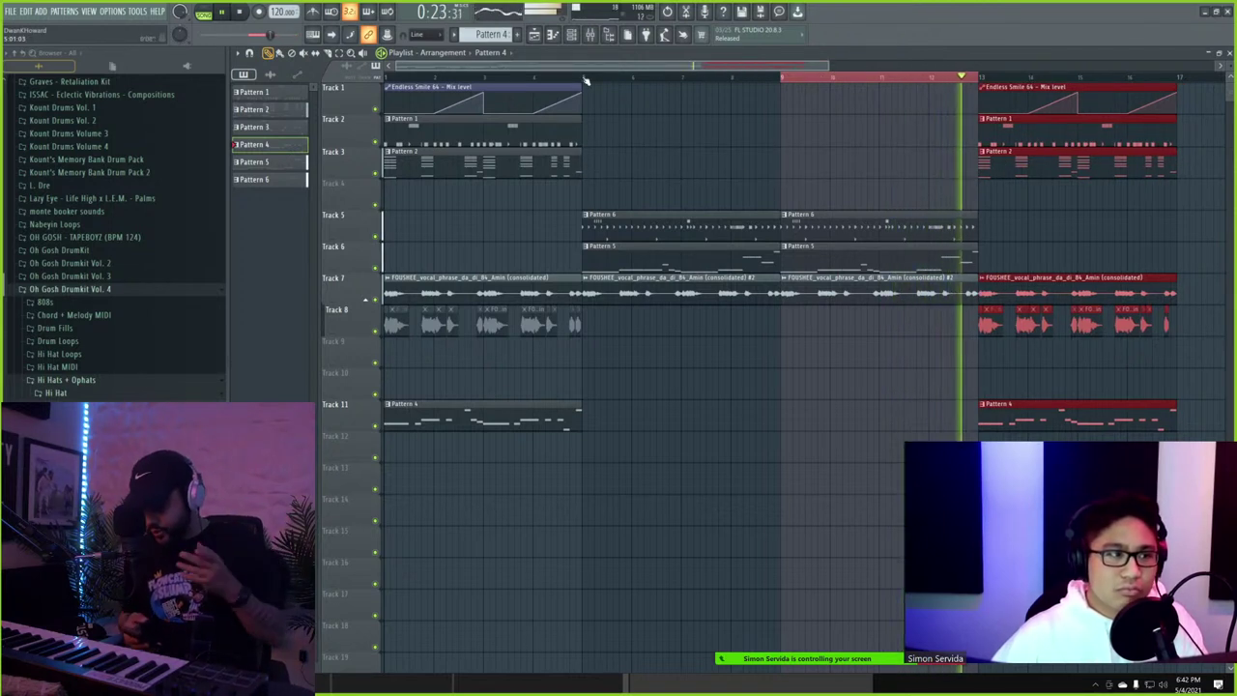
pyautogui.moveTo(585, 79); pyautogui.dragTo(967, 87)
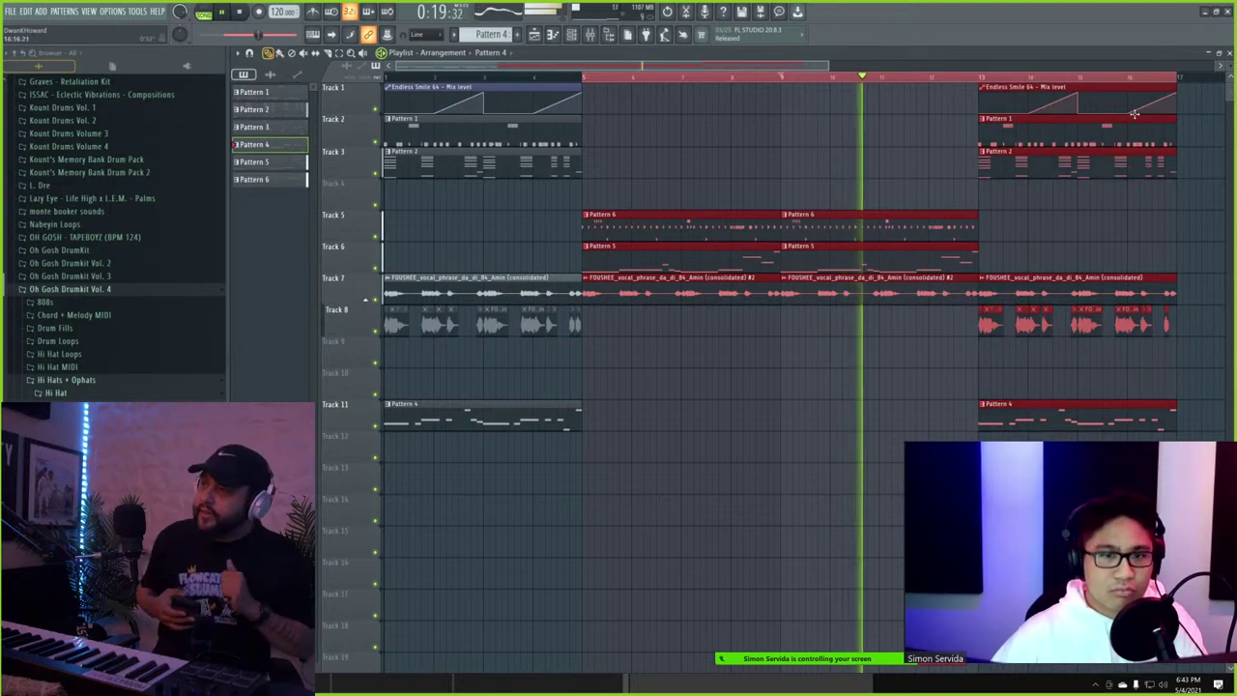
# - Cut the last beat of bar 12 off the Pattern 6 and Pattern 5 clips on Tracks 5 and 6
pyautogui.scroll(3, 969, 333)
pyautogui.press('c')
pyautogui.moveTo(974, 261); pyautogui.dragTo(967, 222)
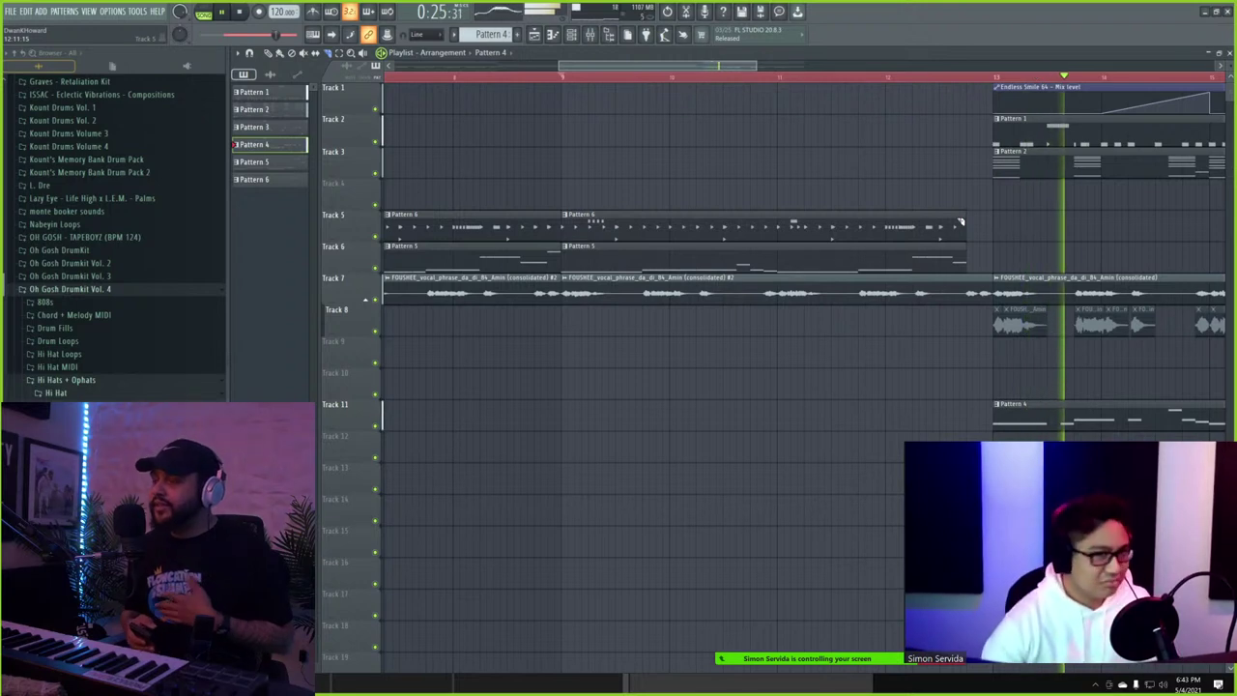
pyautogui.scroll(-3, 840, 317)
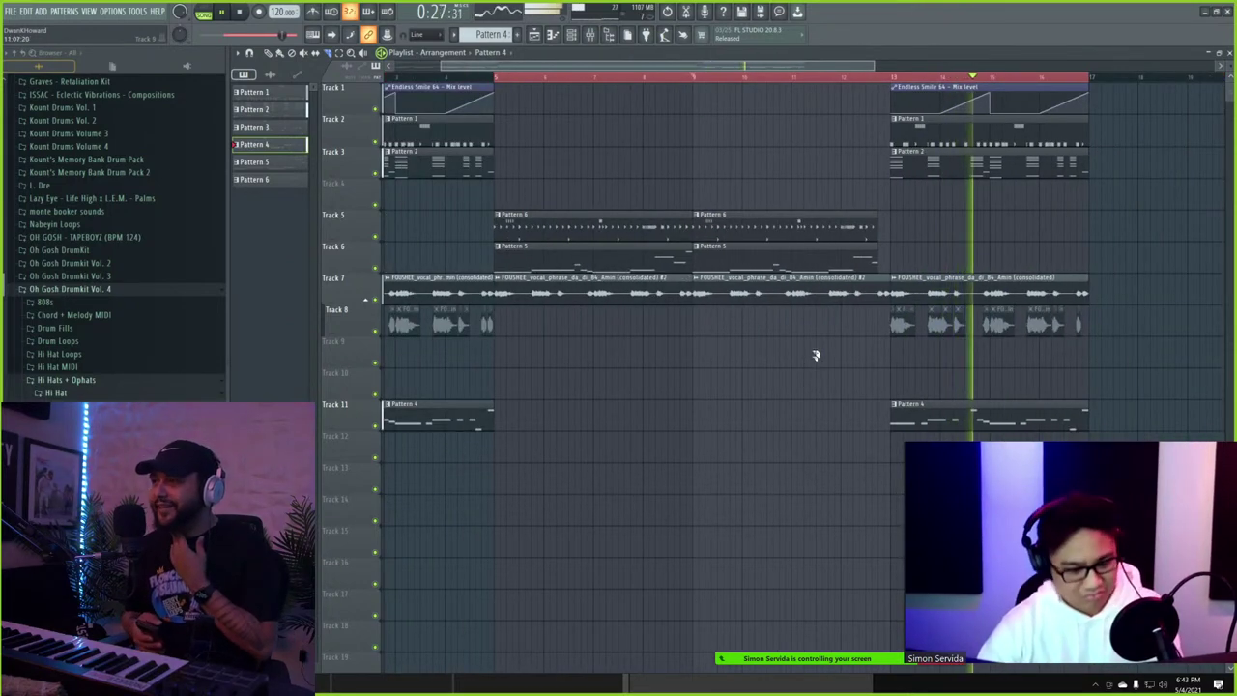
pyautogui.scroll(-1, 843, 354)
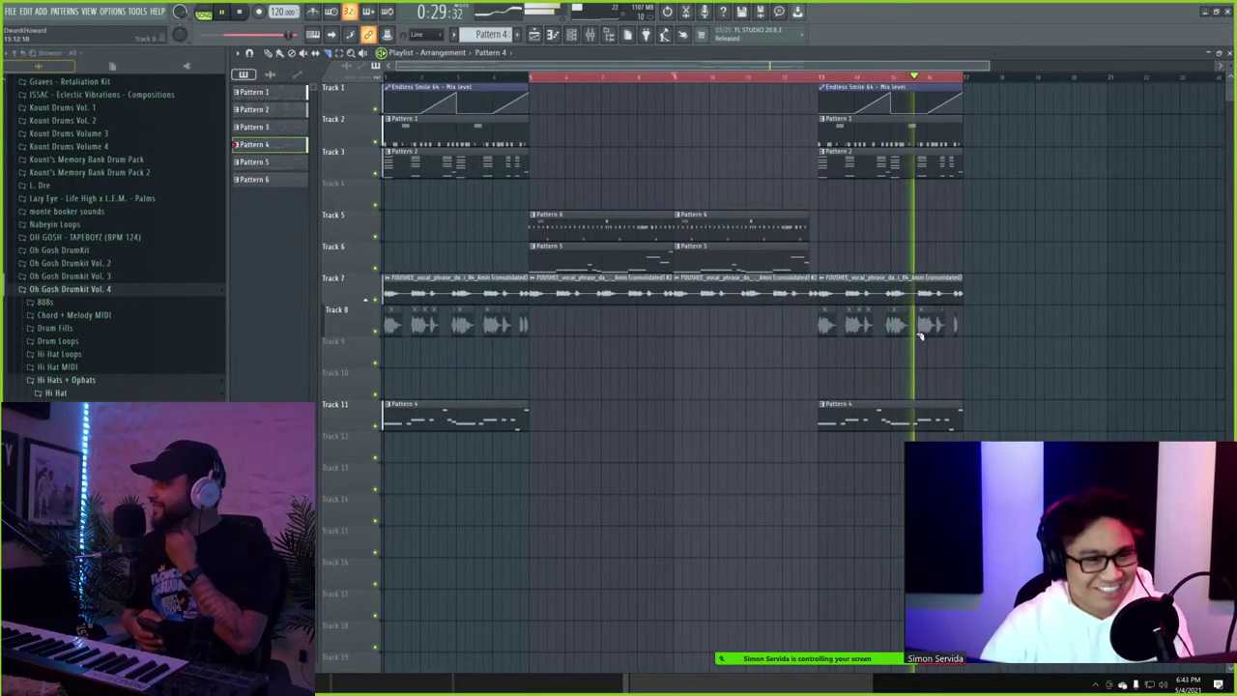
pyautogui.scroll(1, 905, 290)
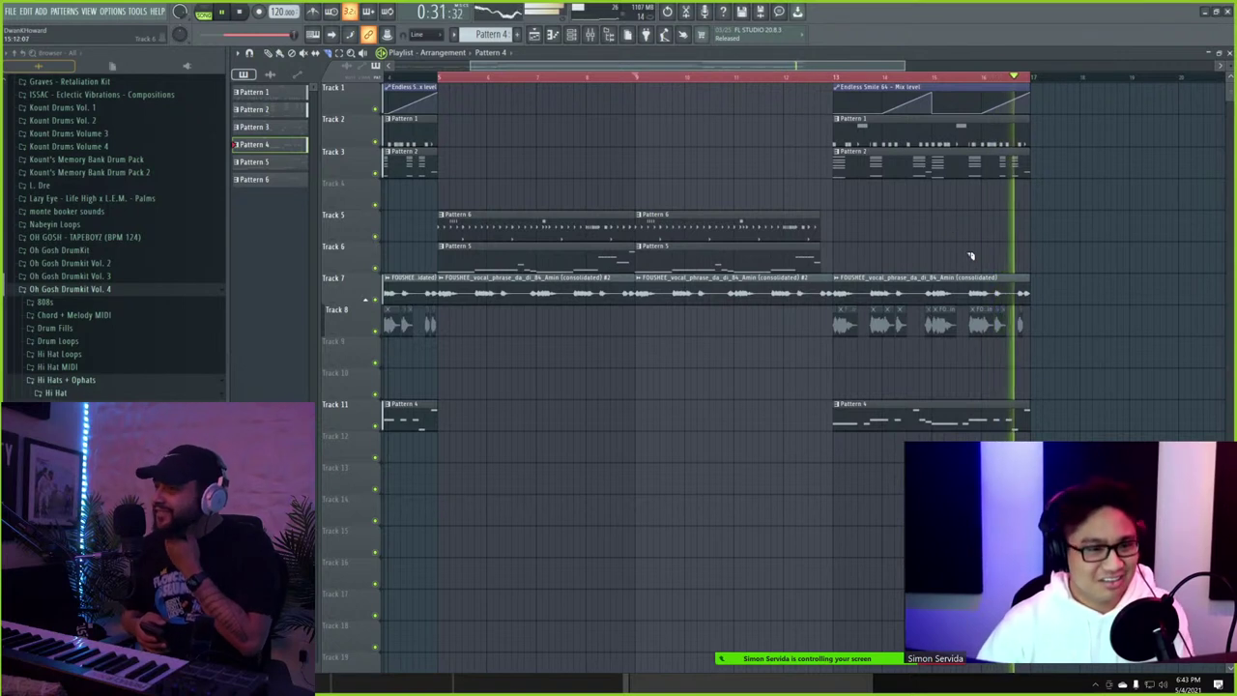
# - Duplicate all clips of bars 13–16 into bars 17–20 and extend the loop selection to bar 21
pyautogui.moveTo(1113, 493); pyautogui.dragTo(839, 106)
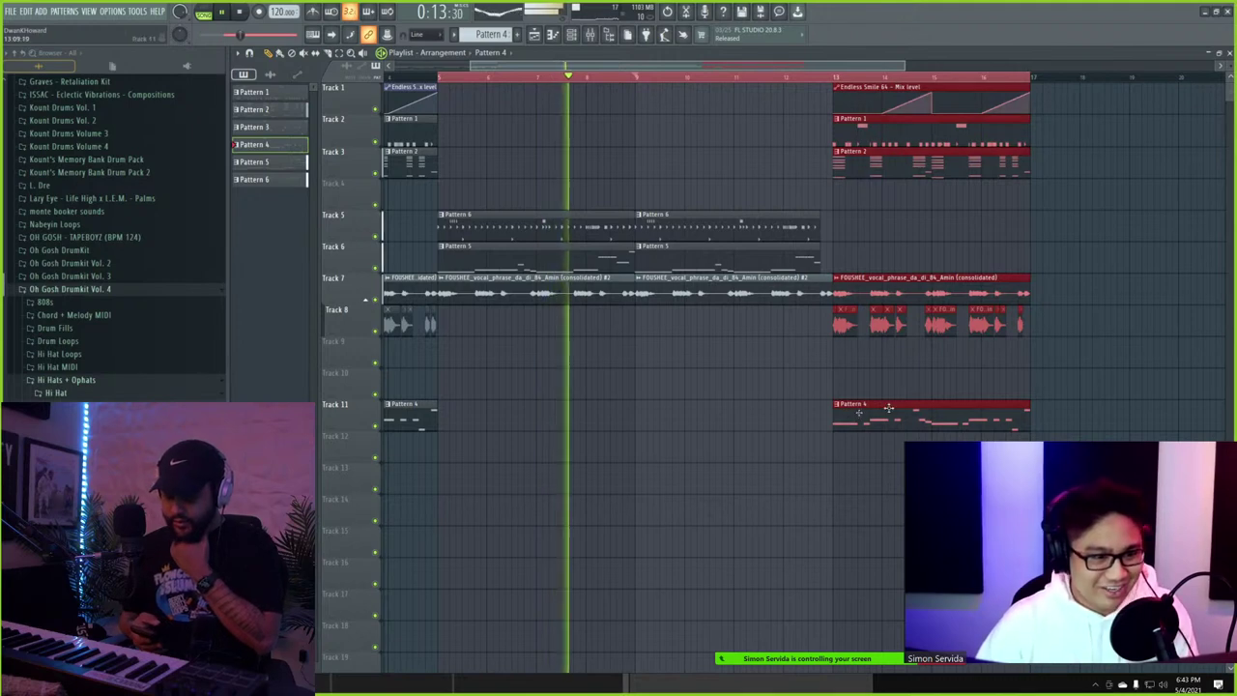
pyautogui.hotkey('ctrl', 'b')
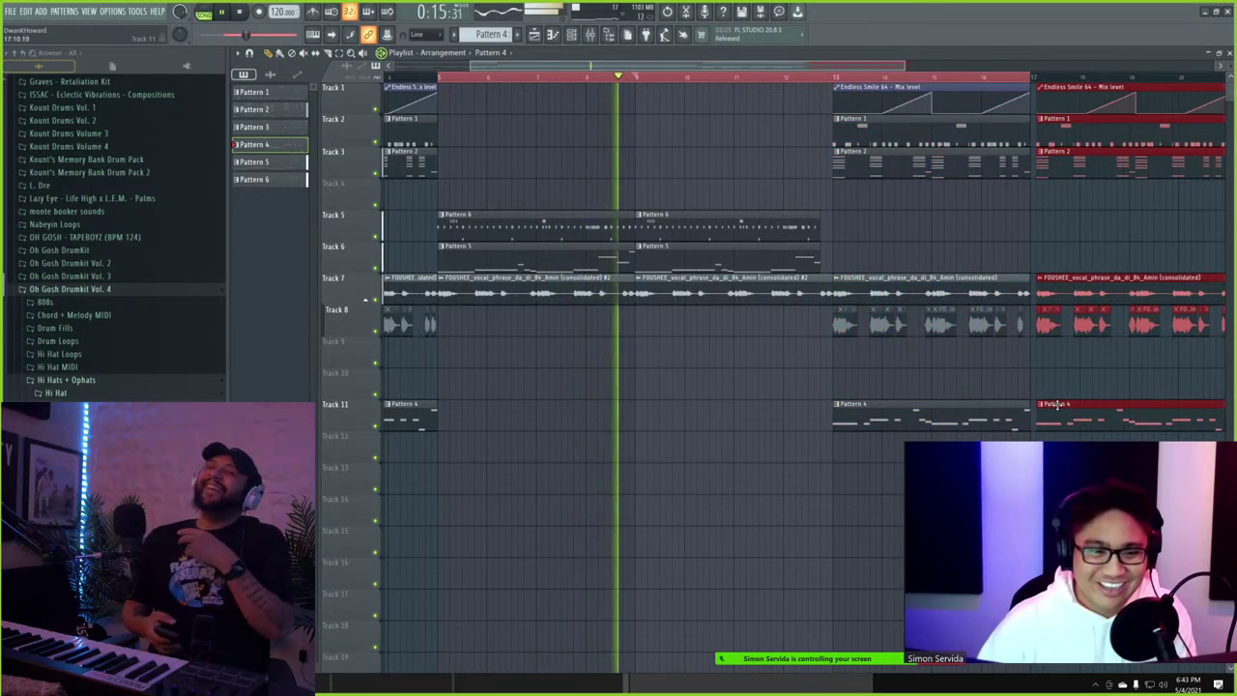
pyautogui.scroll(-2, 1055, 405)
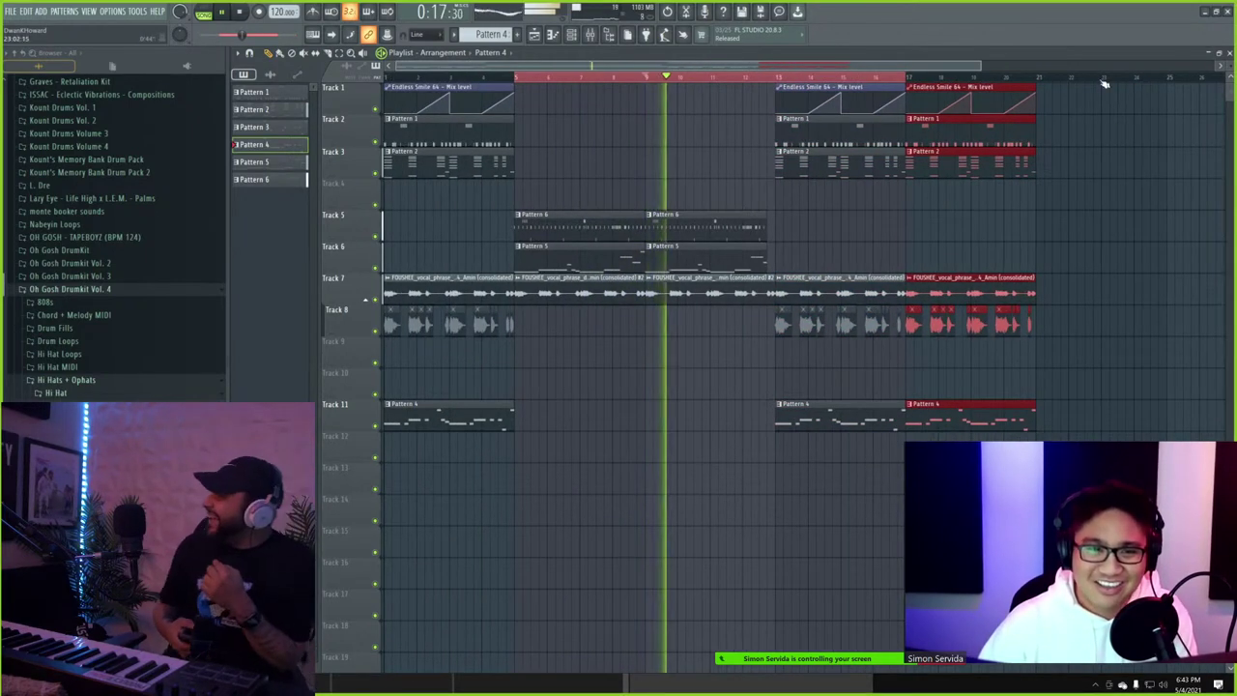
pyautogui.hotkey('ctrl', 'a')
pyautogui.scroll(2, 857, 196)
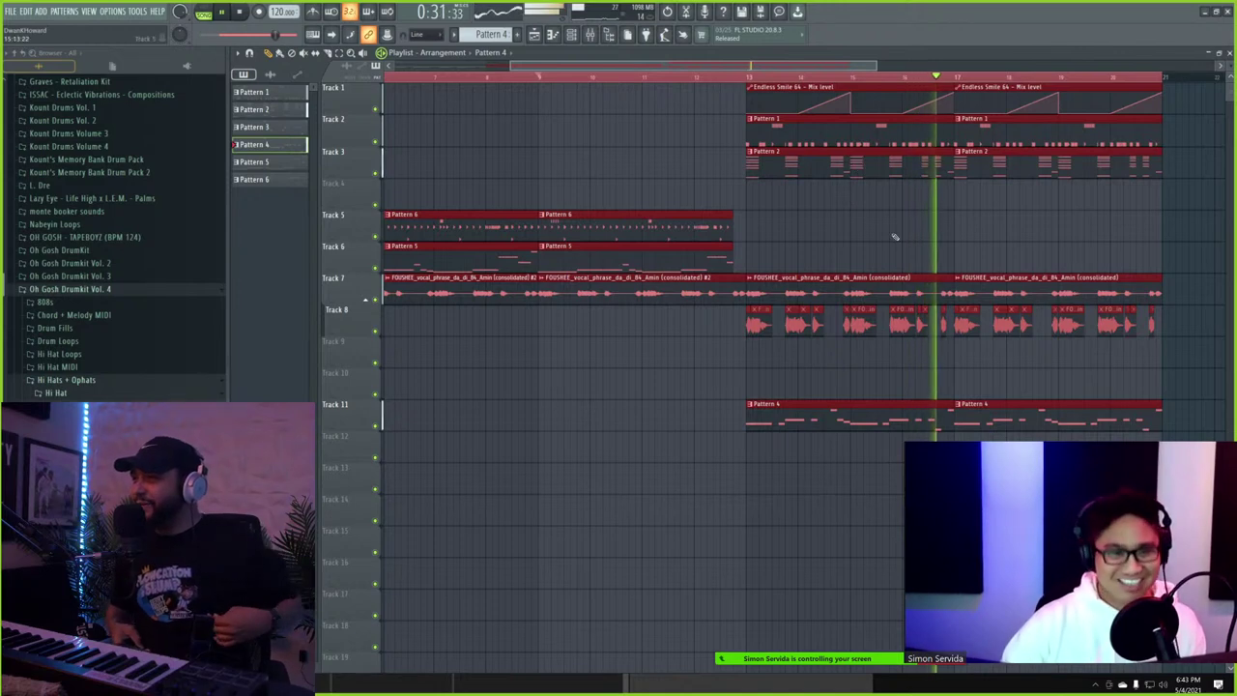
pyautogui.scroll(-2, 882, 276)
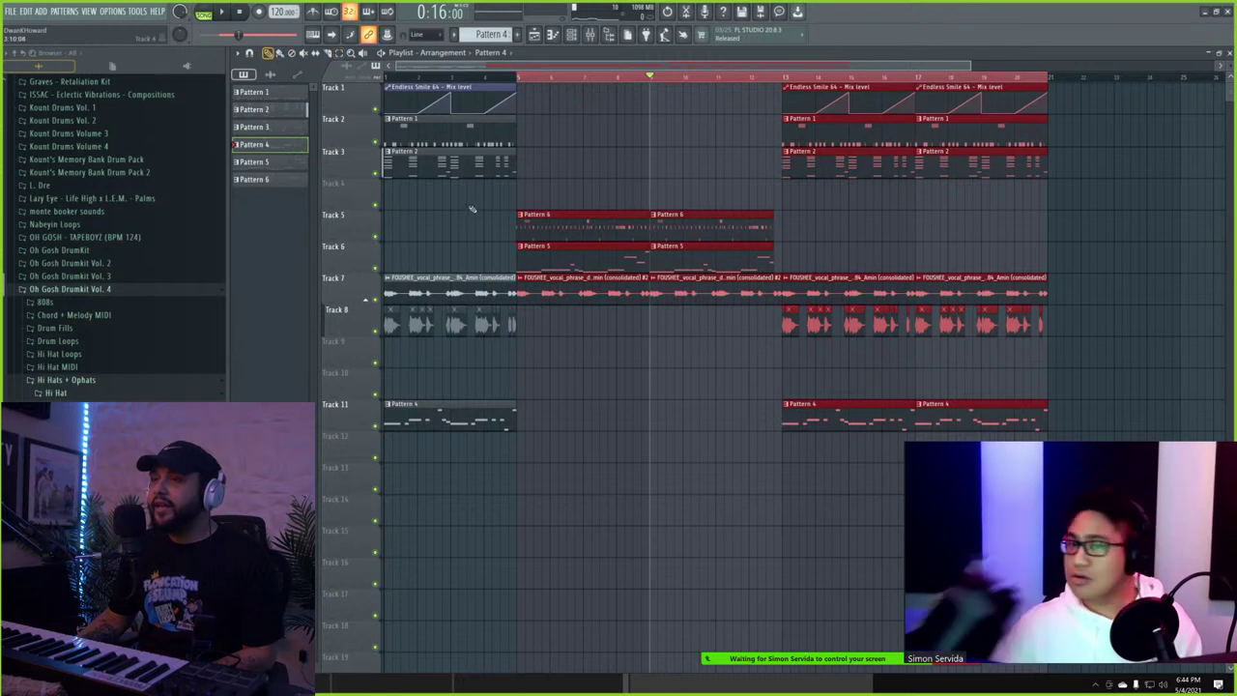
# - Play the song from bar 1 and delete the Pattern 1 clip at bar 17 and the Pattern 4 clip at bar 13
pyautogui.press('space')
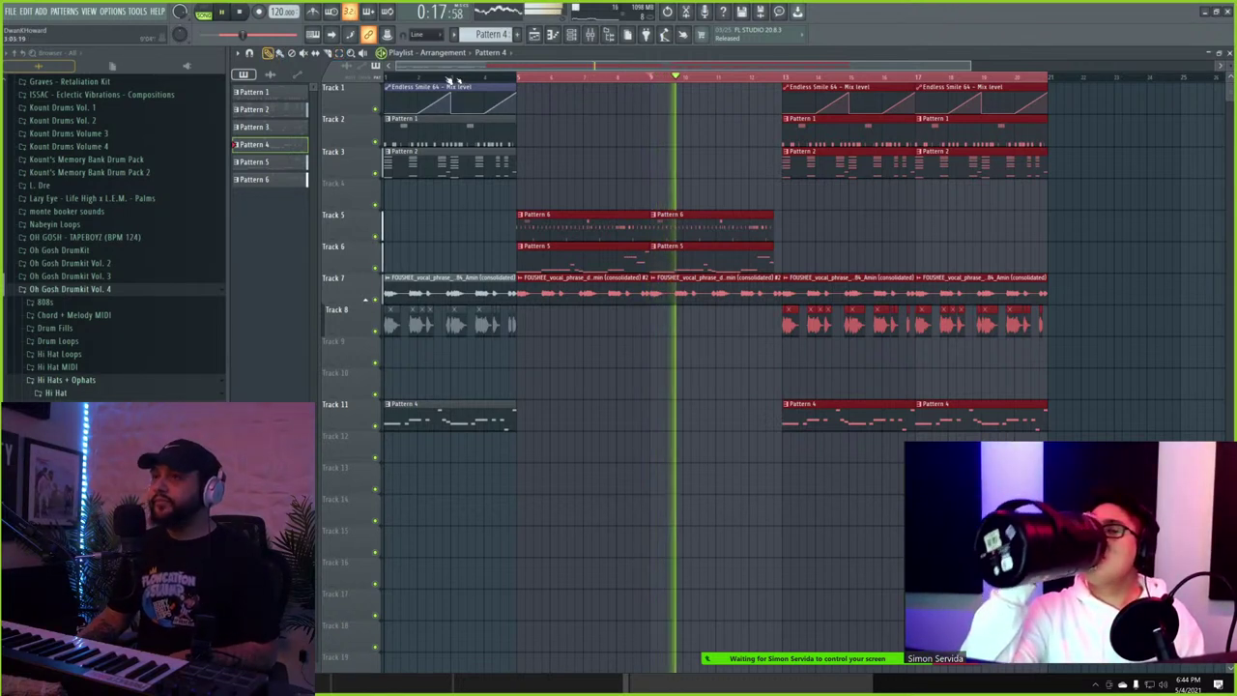
pyautogui.click(386, 77)
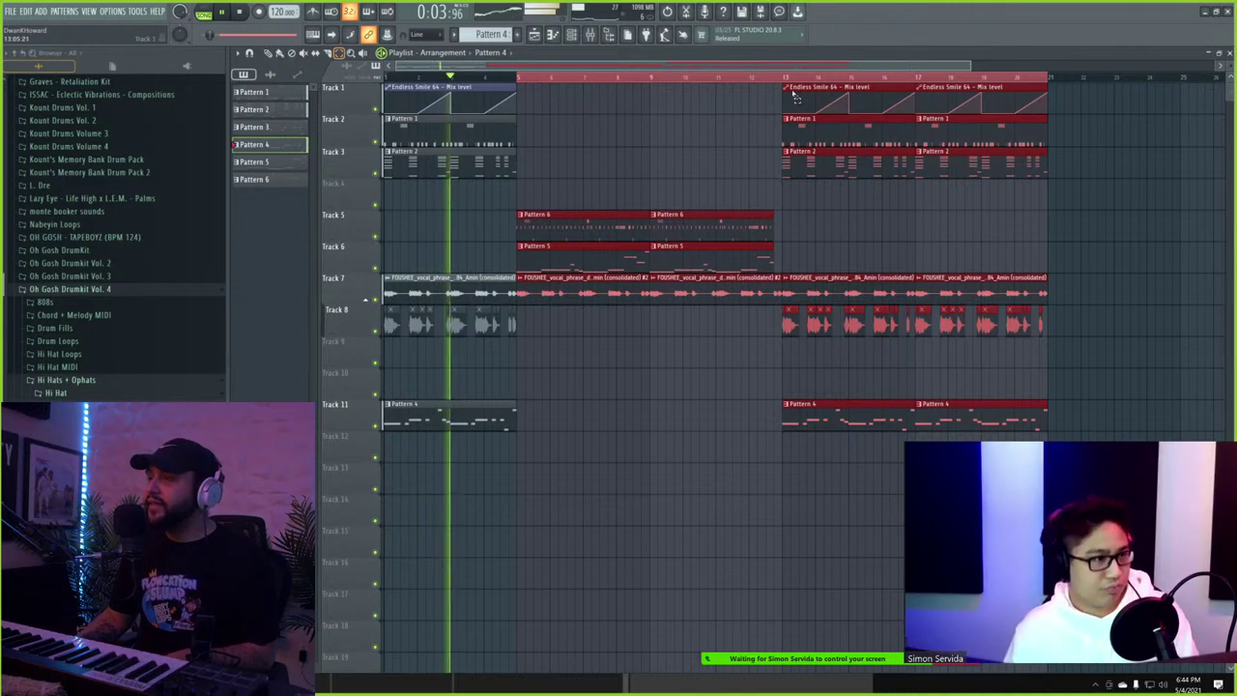
pyautogui.moveTo(790, 147); pyautogui.dragTo(952, 135)
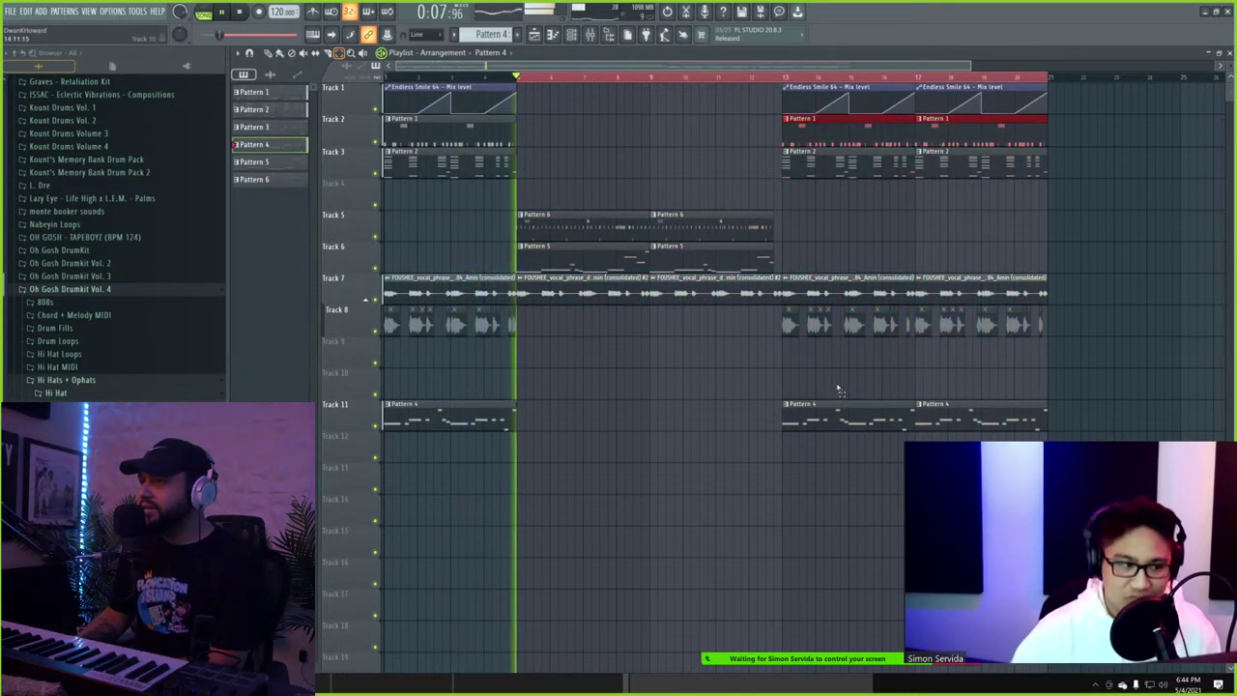
pyautogui.click(956, 131)
pyautogui.press('Delete')
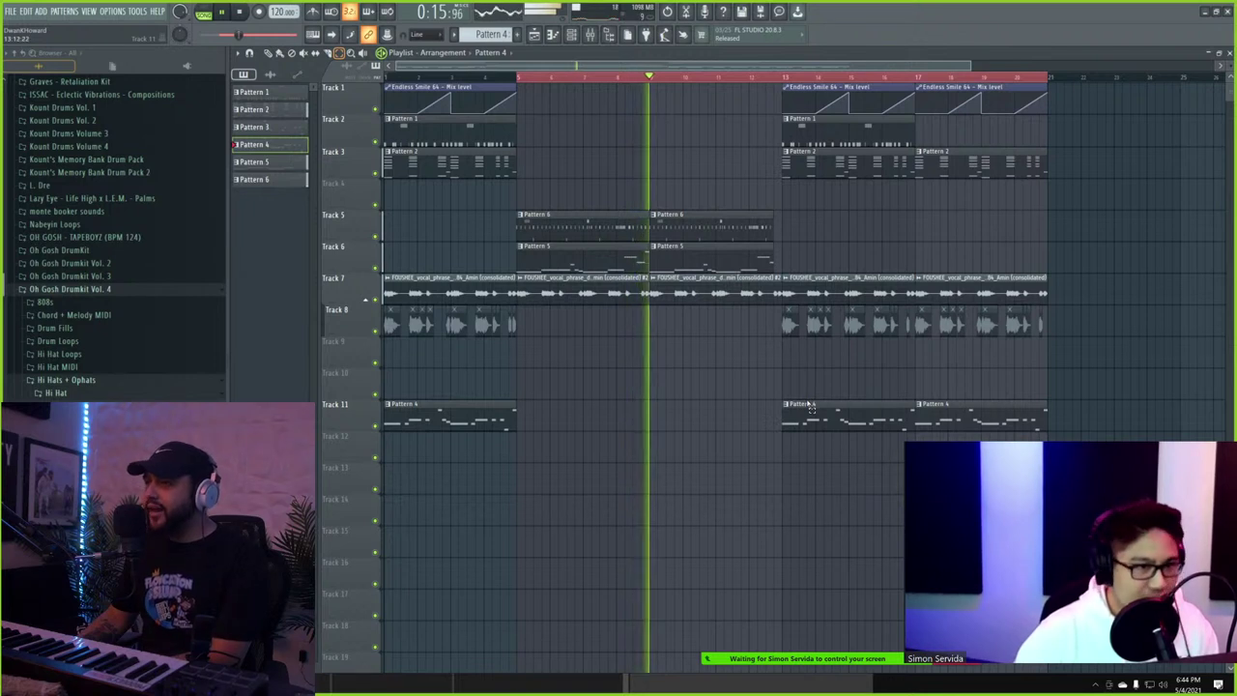
pyautogui.click(810, 407)
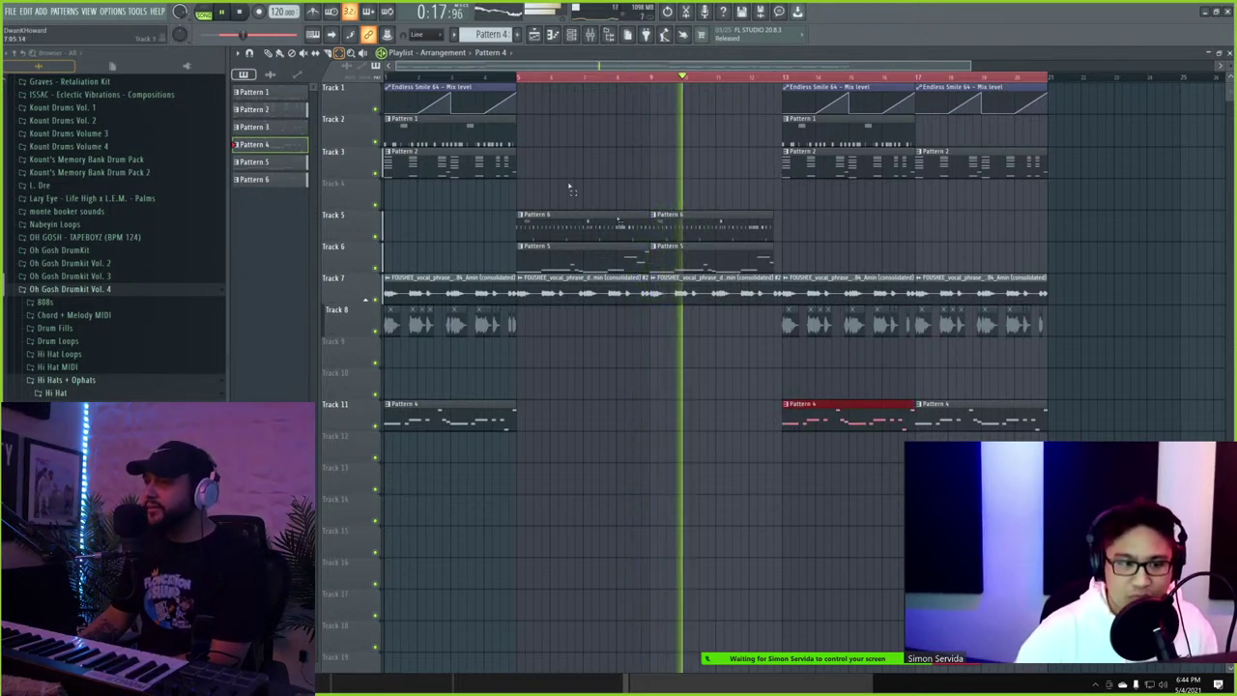
pyautogui.press('Delete')
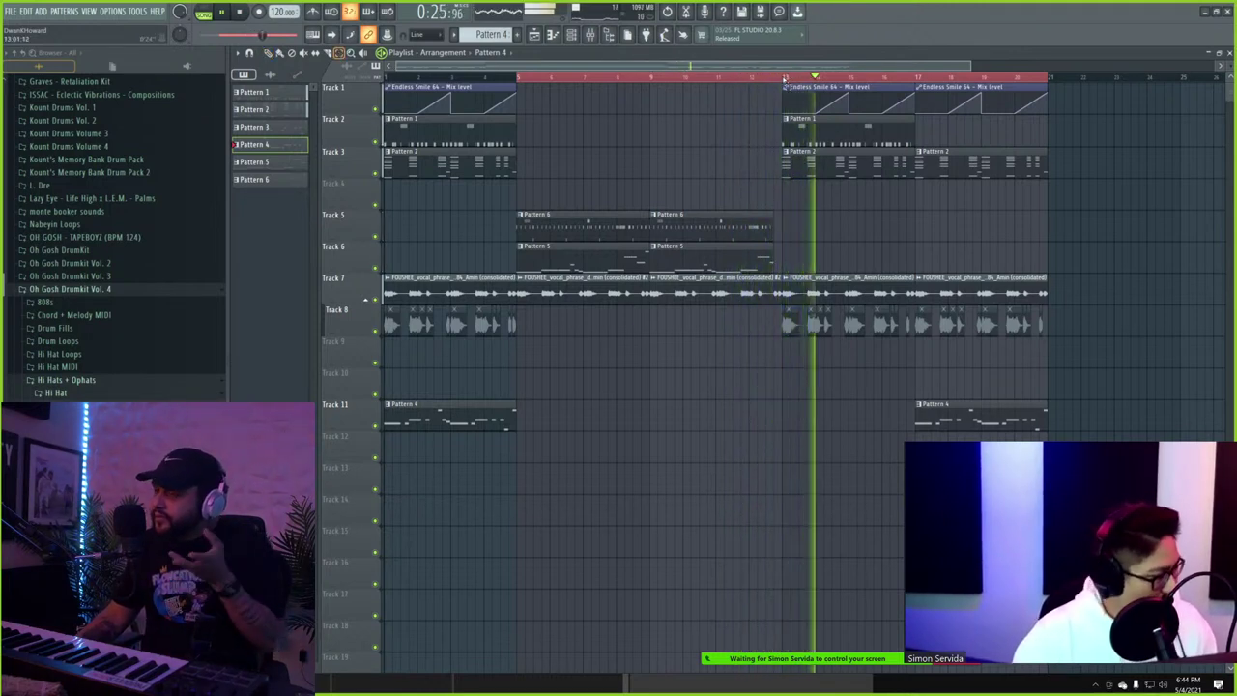
# - Stop playback with bars 13–16 as the loop selection, create a pattern named Pad and place it across those bars on Track 4
pyautogui.moveTo(785, 79); pyautogui.dragTo(914, 79)
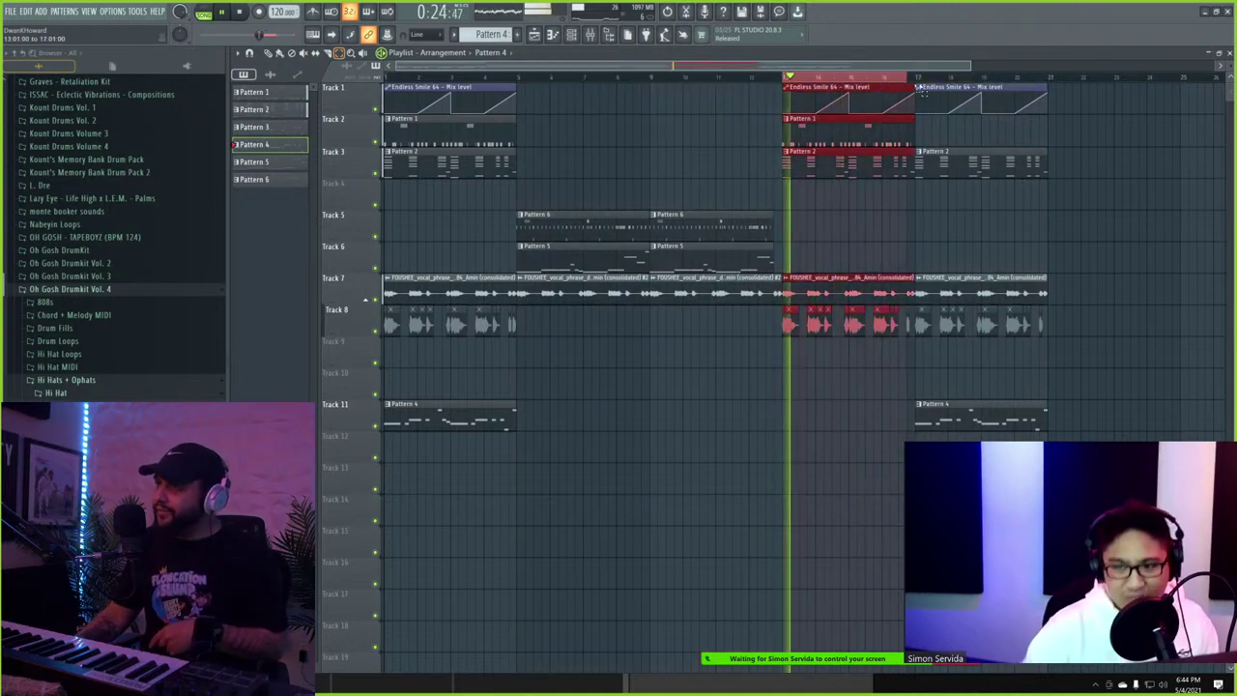
pyautogui.press('space')
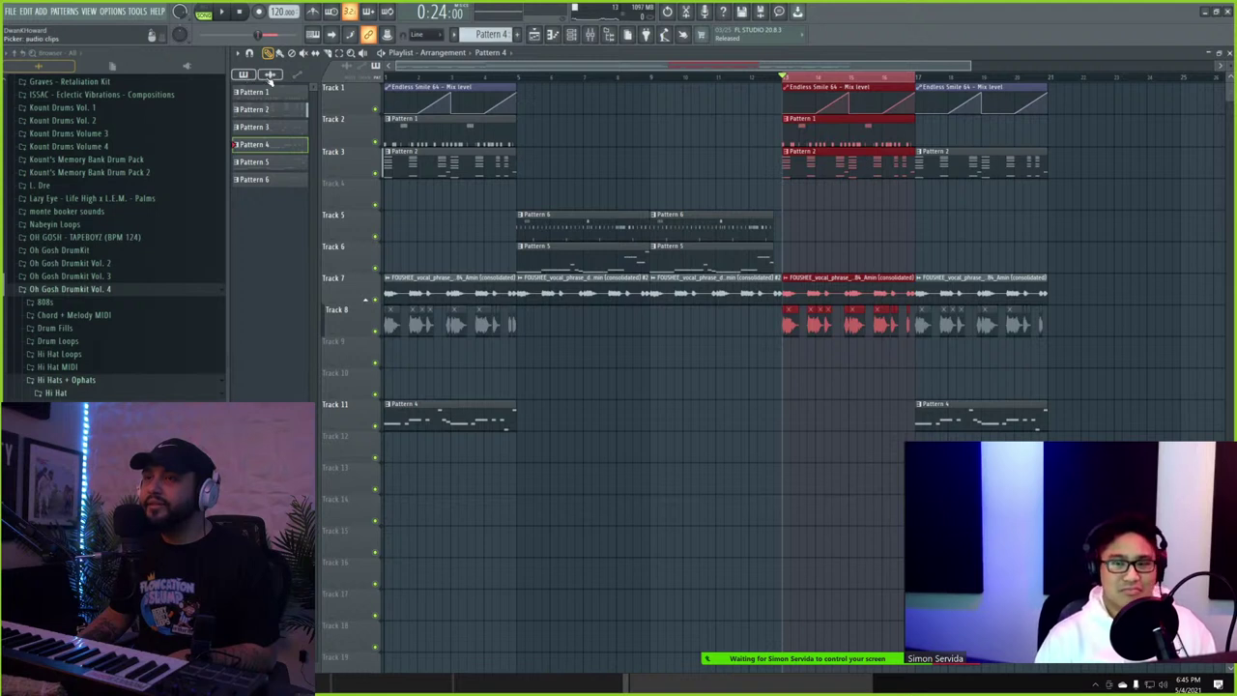
pyautogui.press('F4')
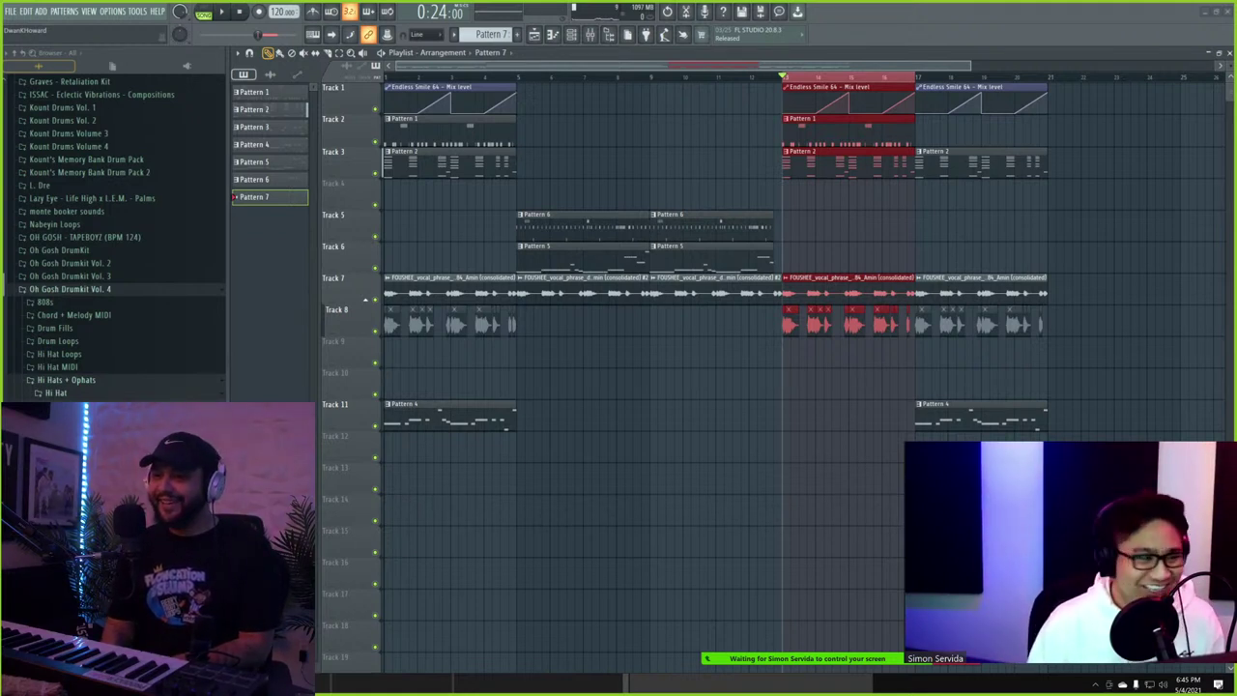
pyautogui.write('Pad')
pyautogui.press('Return')
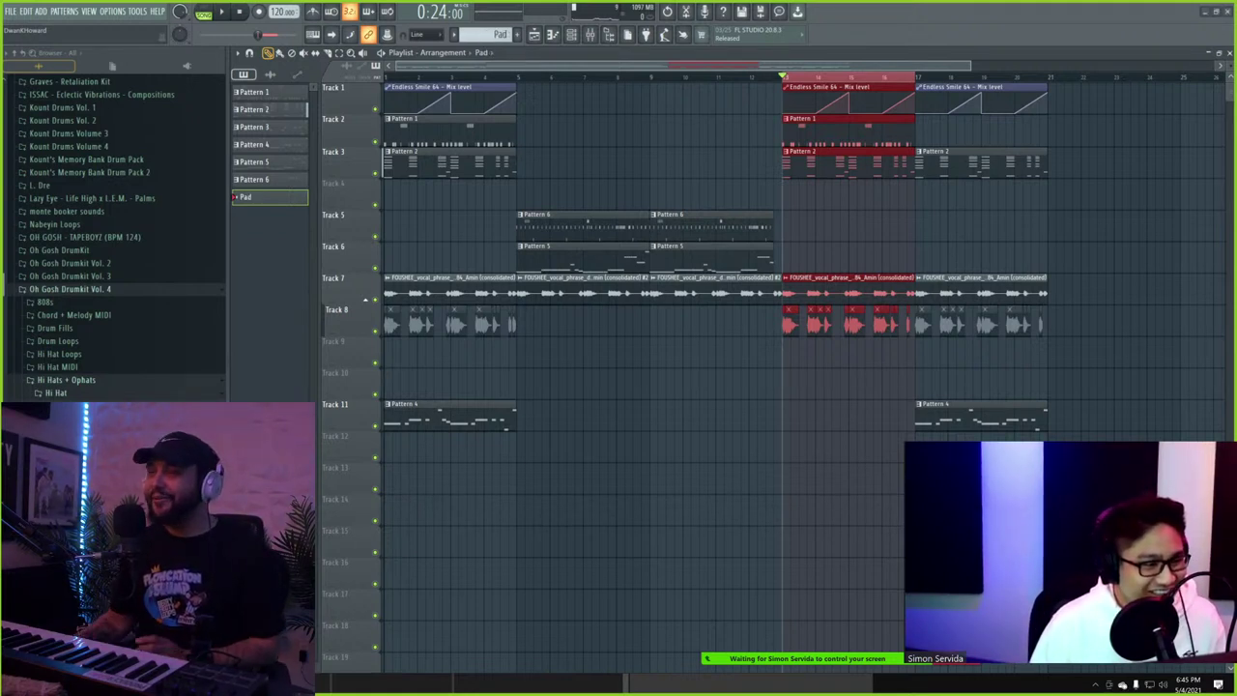
pyautogui.moveTo(260, 199); pyautogui.dragTo(903, 185)
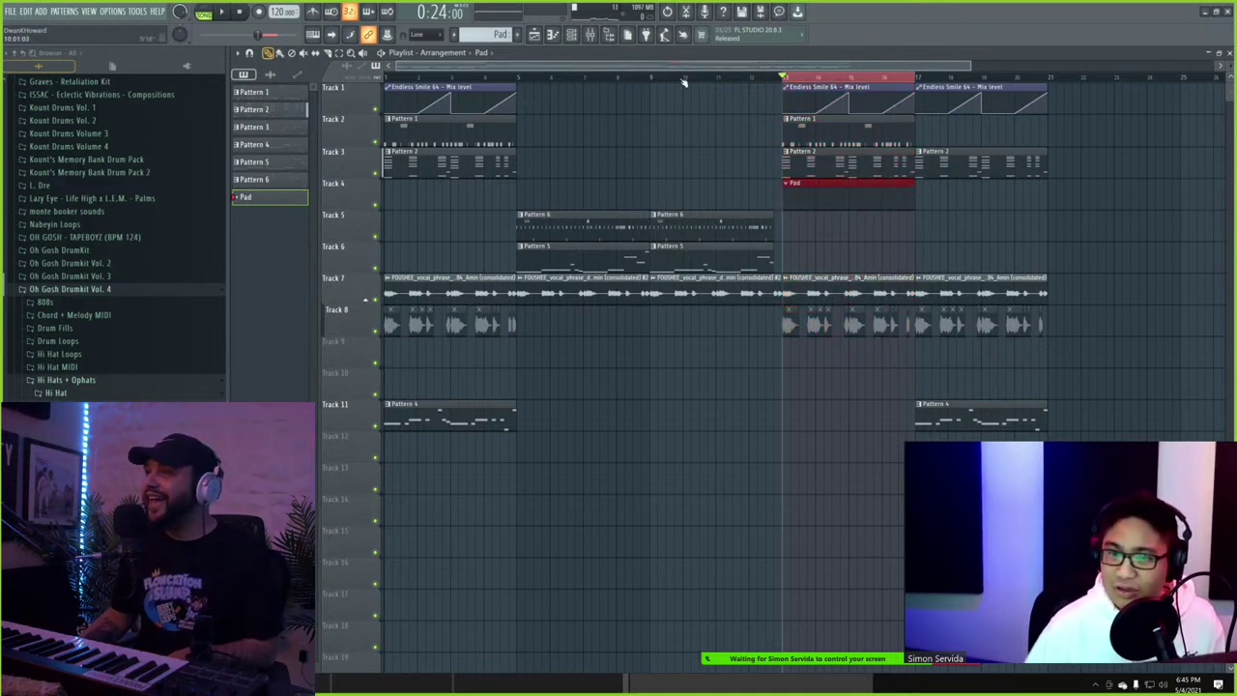
# - Open Pattern 2's Keyscape piano roll, select all its notes and return to the Pad pattern in the channel rack
pyautogui.press('F6')
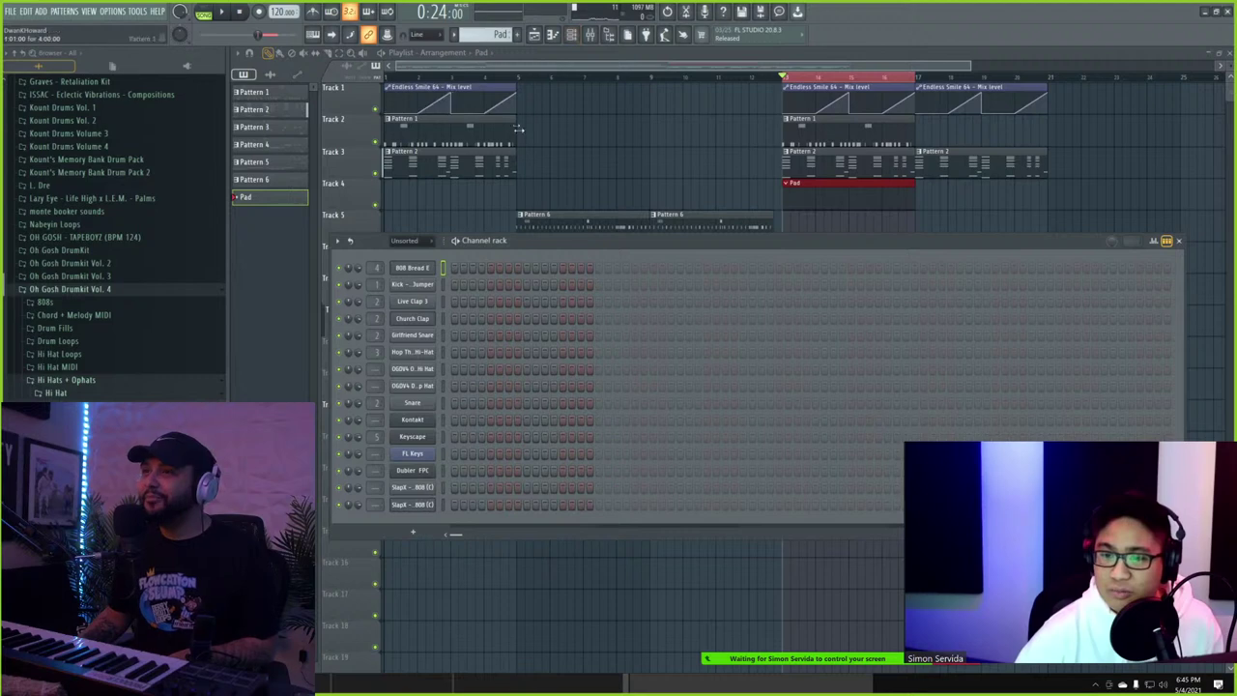
pyautogui.doubleClick(808, 143)
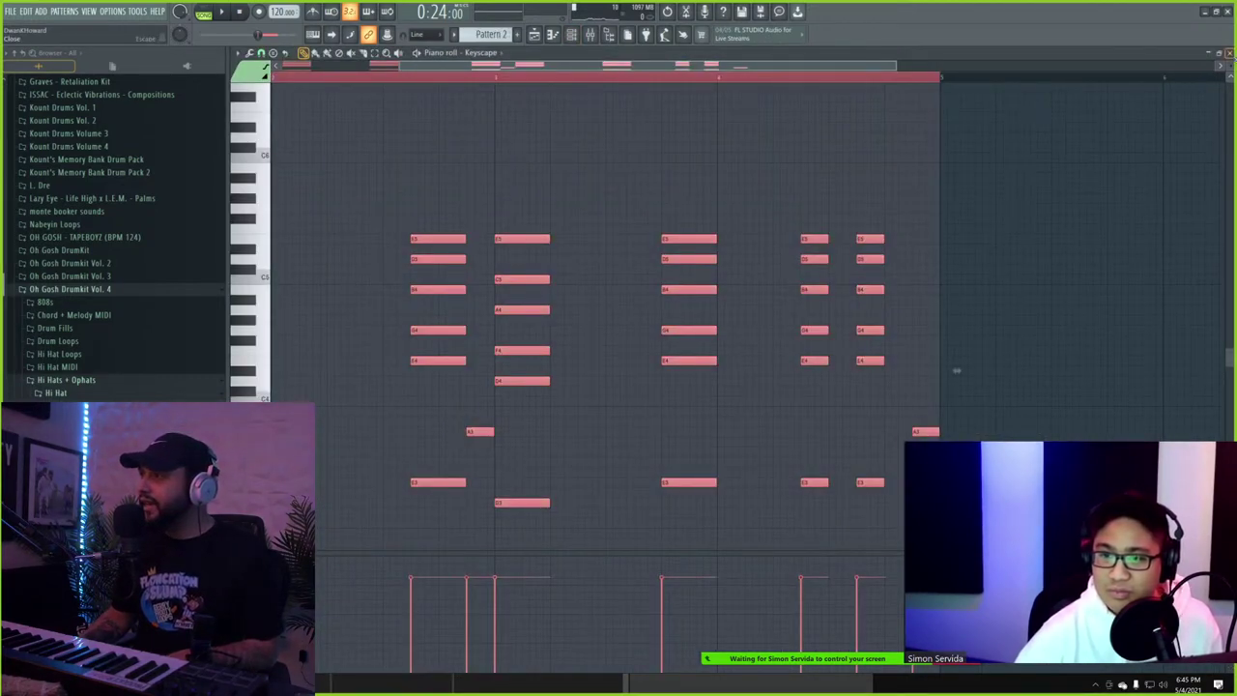
pyautogui.press('F6')
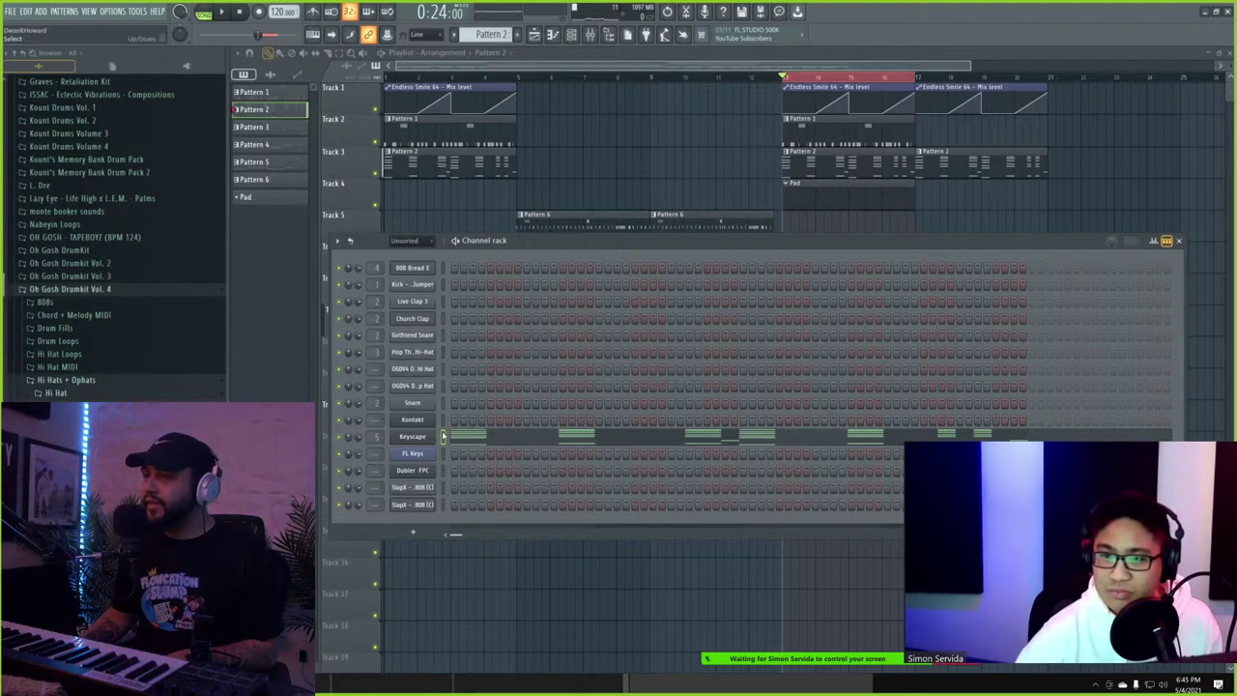
pyautogui.click(829, 203)
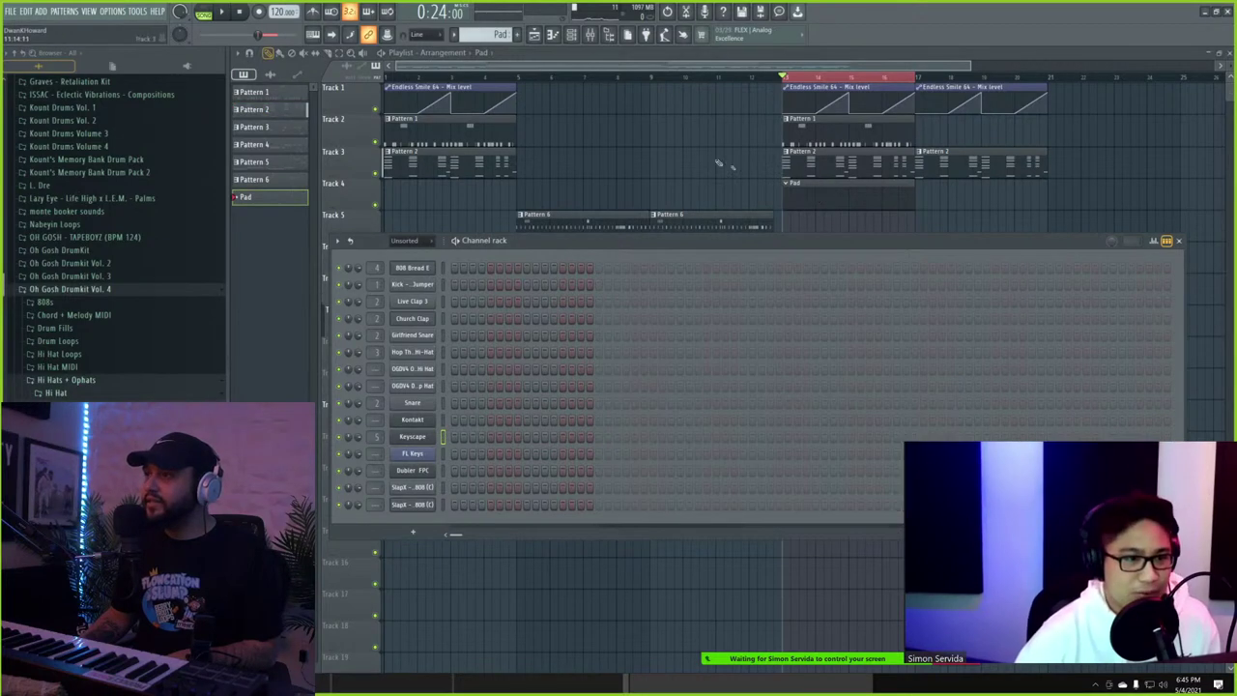
pyautogui.click(413, 420)
pyautogui.moveTo(477, 131); pyautogui.dragTo(530, 62)
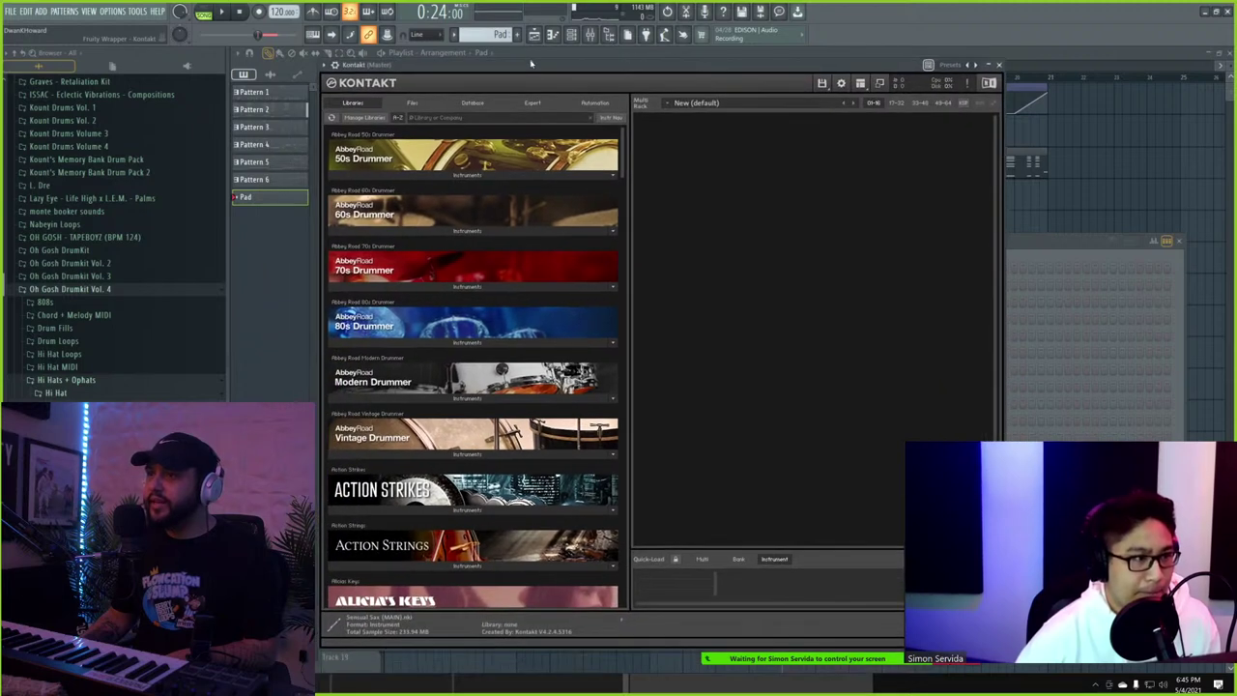
pyautogui.scroll(-7, 484, 292)
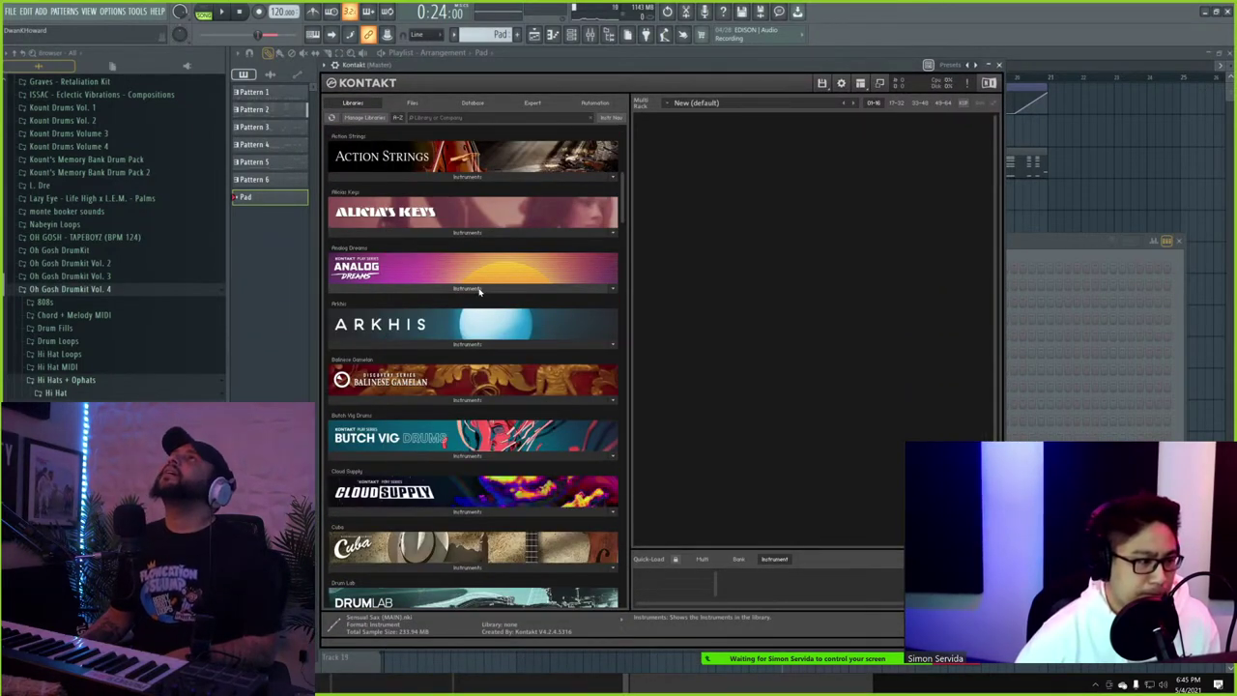
pyautogui.click(1000, 66)
# - Insert an Omnisphere channel above Kontakt in the channel rack and close its plugin window
pyautogui.rightClick(433, 425)
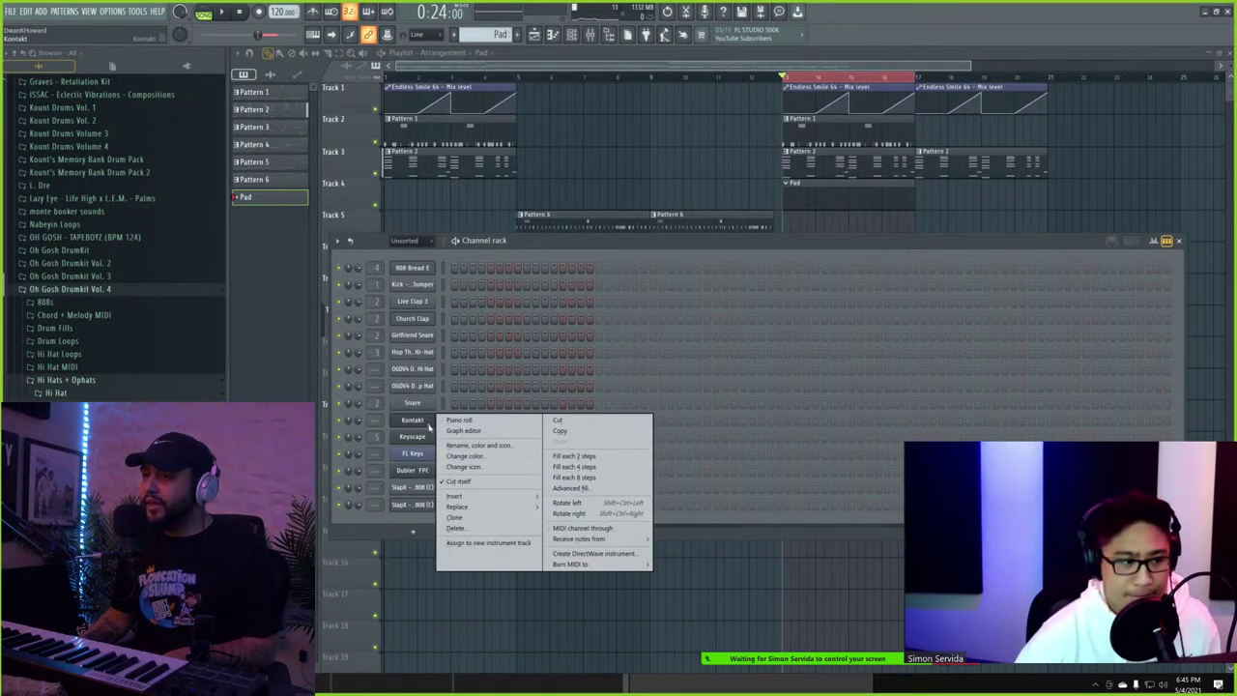
pyautogui.moveTo(513, 506)
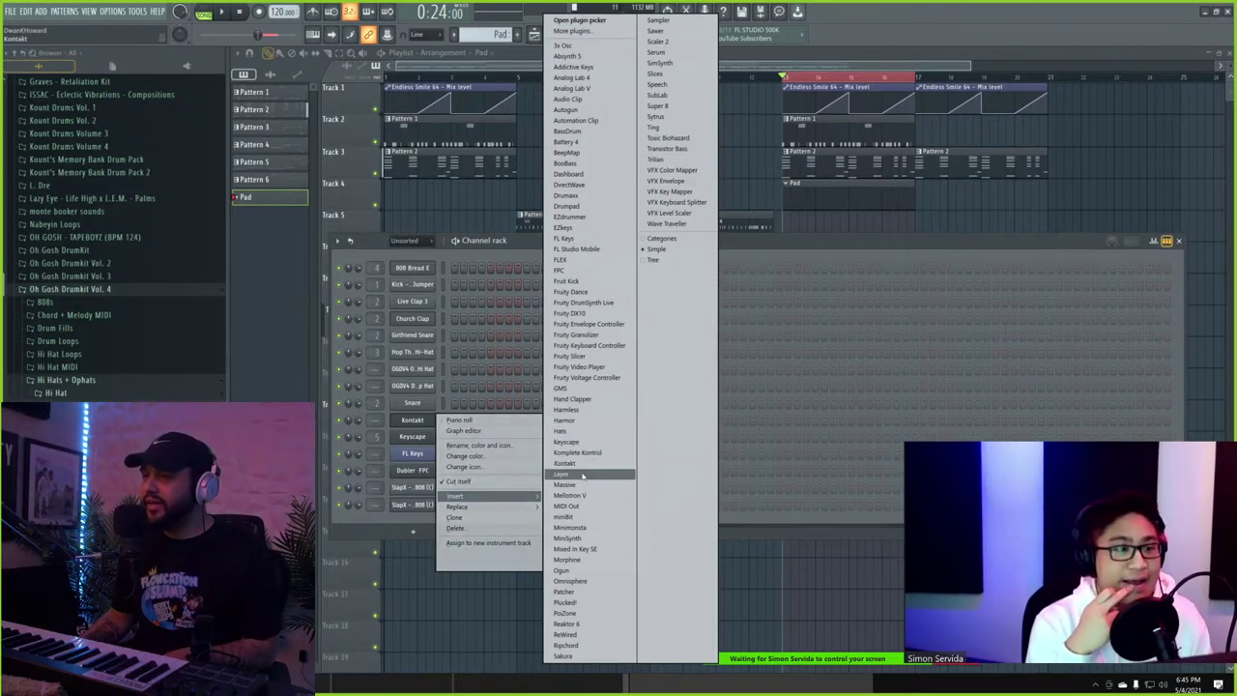
pyautogui.click(570, 581)
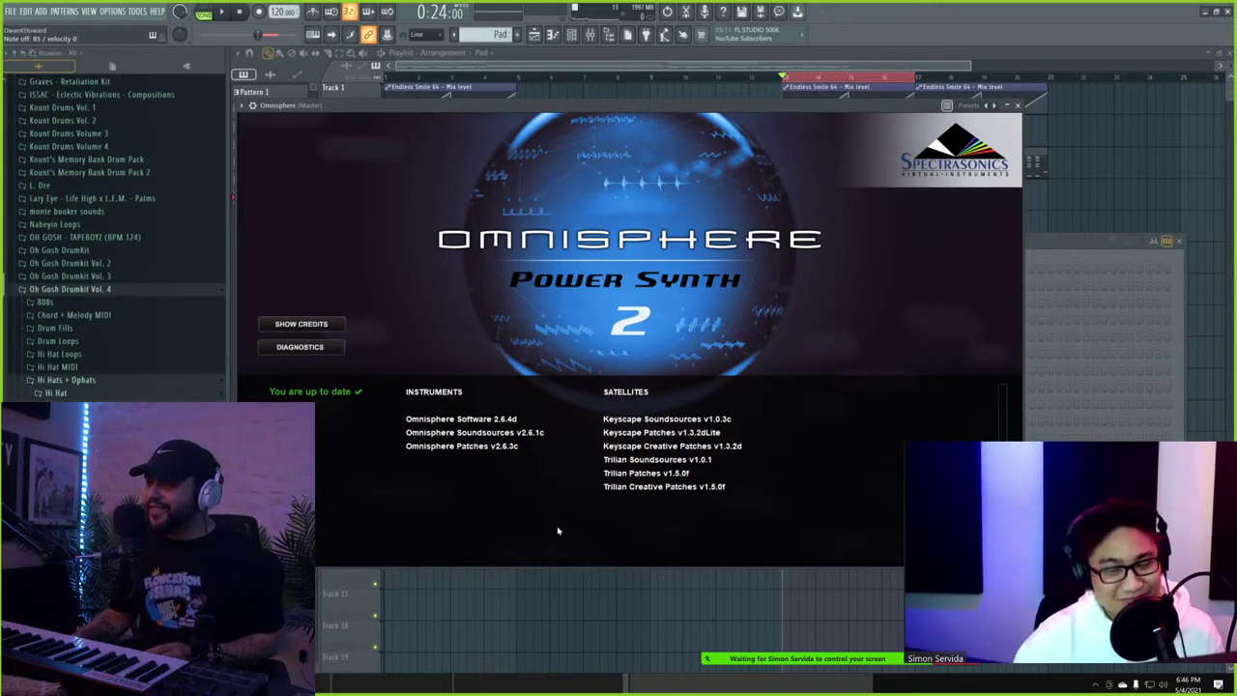
pyautogui.click(1017, 106)
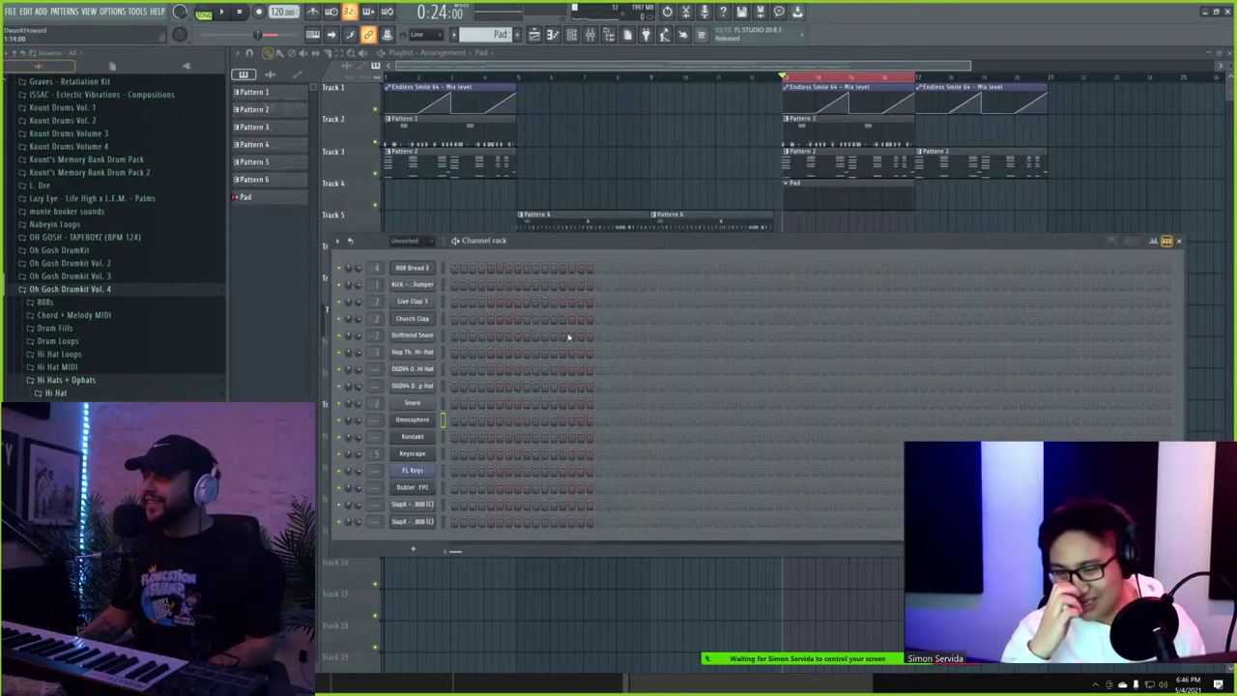
# - Open the Kontakt channel and load the Analog Dreams.nki instrument from the Analog Dreams library
pyautogui.click(426, 438)
pyautogui.scroll(-6, 419, 236)
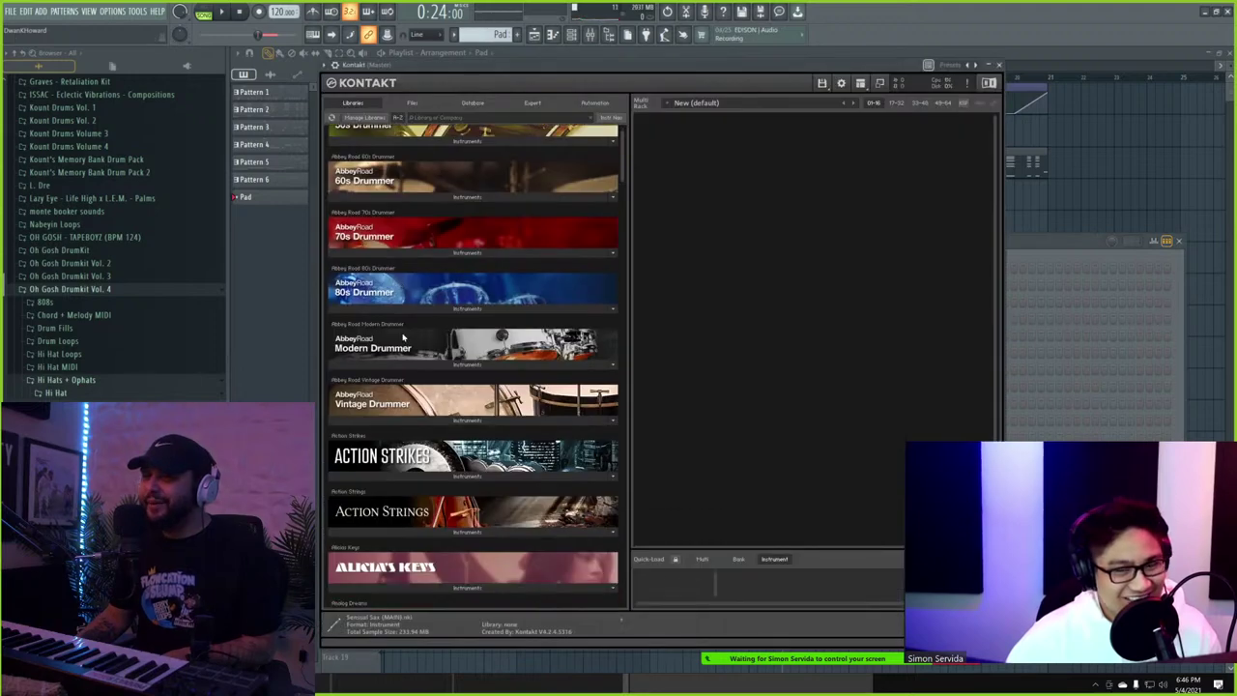
pyautogui.click(425, 271)
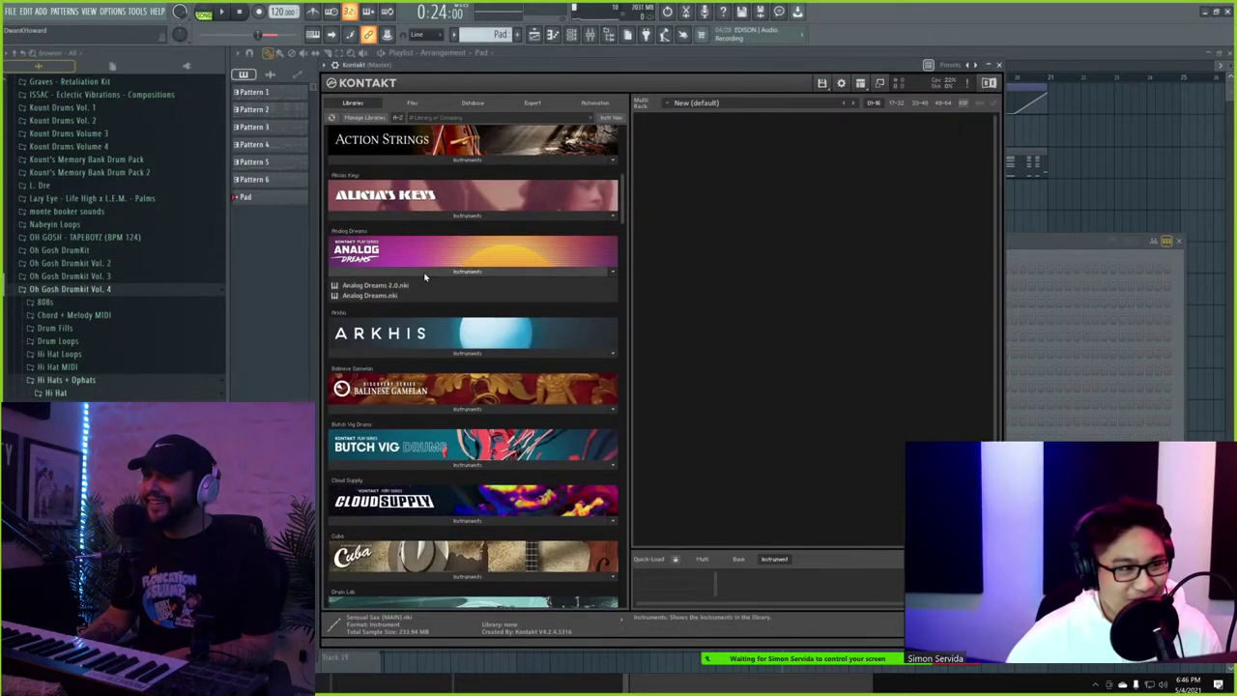
pyautogui.moveTo(368, 295); pyautogui.dragTo(680, 264)
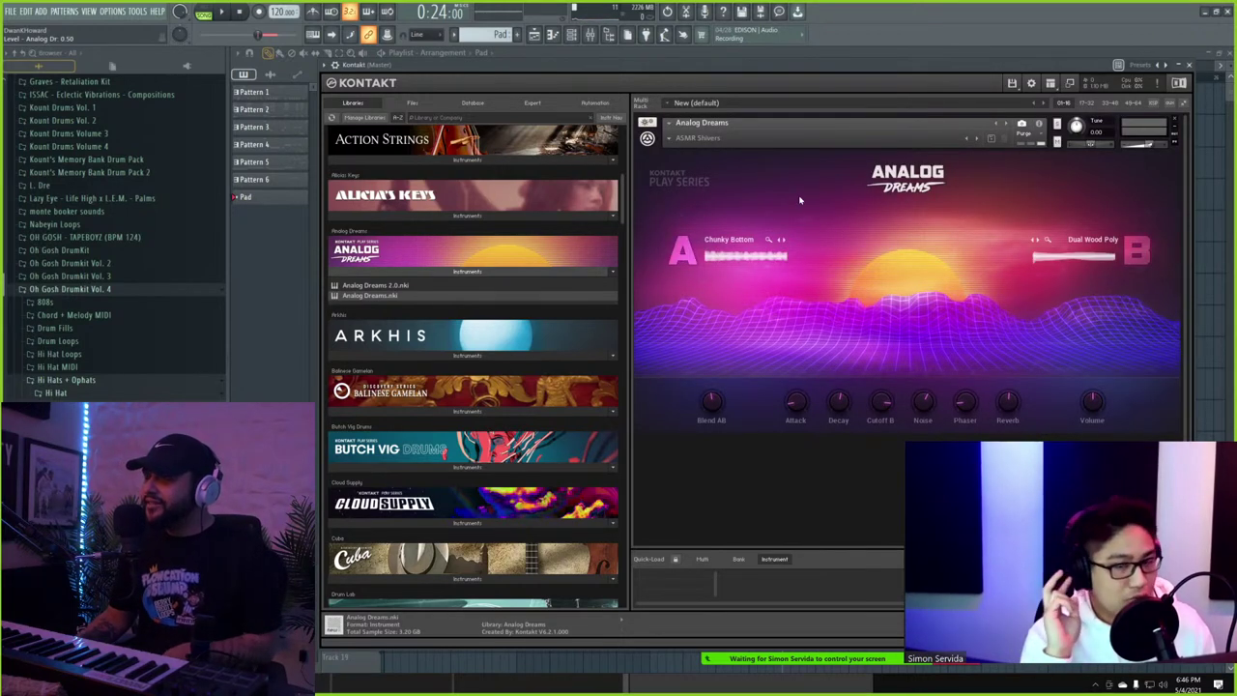
# - Audition the Analog Dreams pluck snapshots from Caverna Magica forward to Resonant Dawn
pyautogui.click(667, 140)
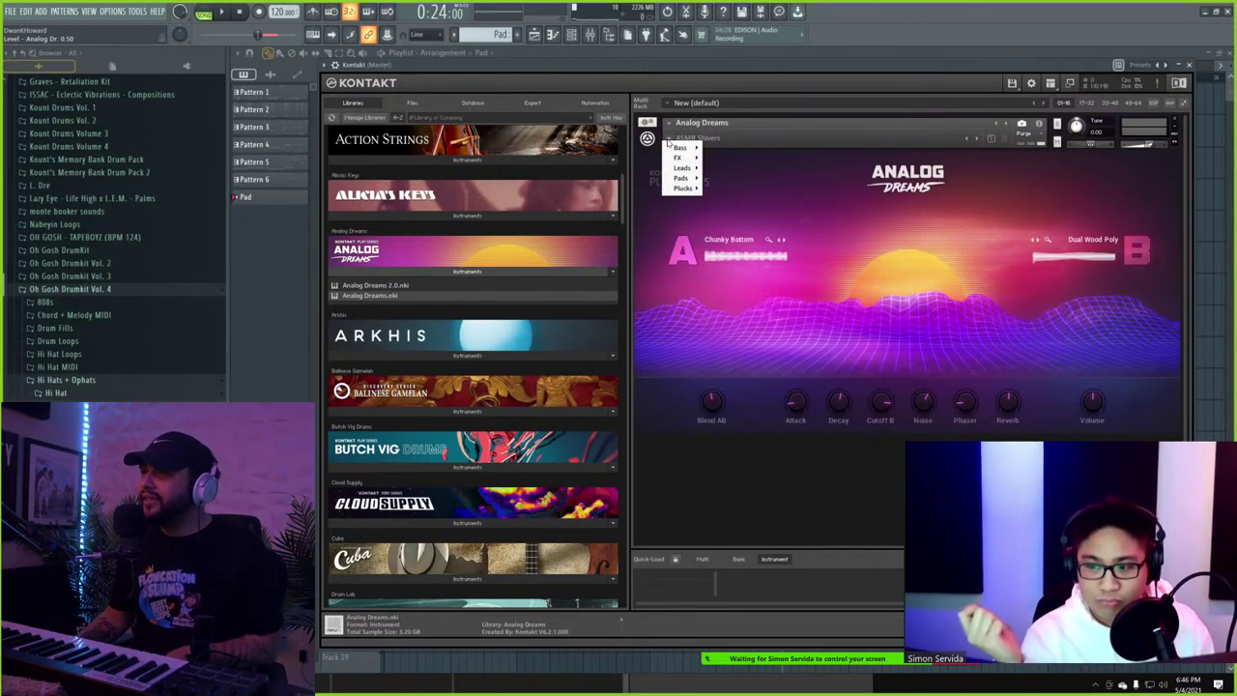
pyautogui.moveTo(684, 188)
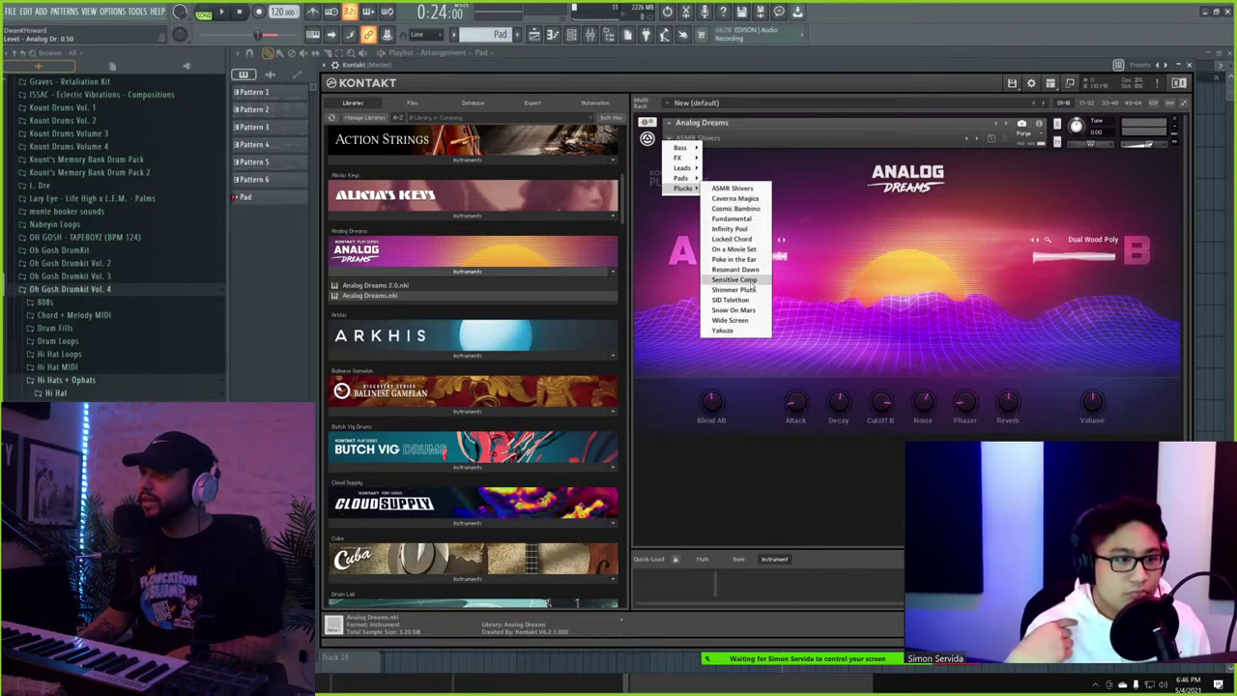
pyautogui.click(734, 200)
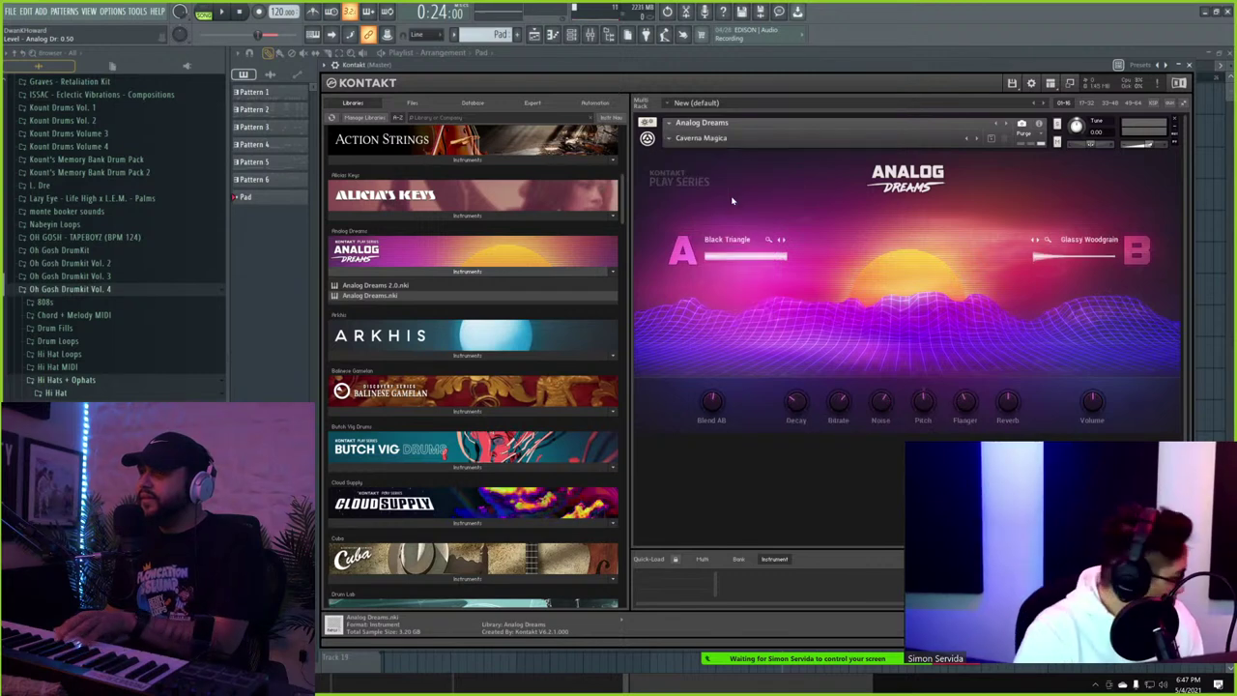
pyautogui.click(977, 140)
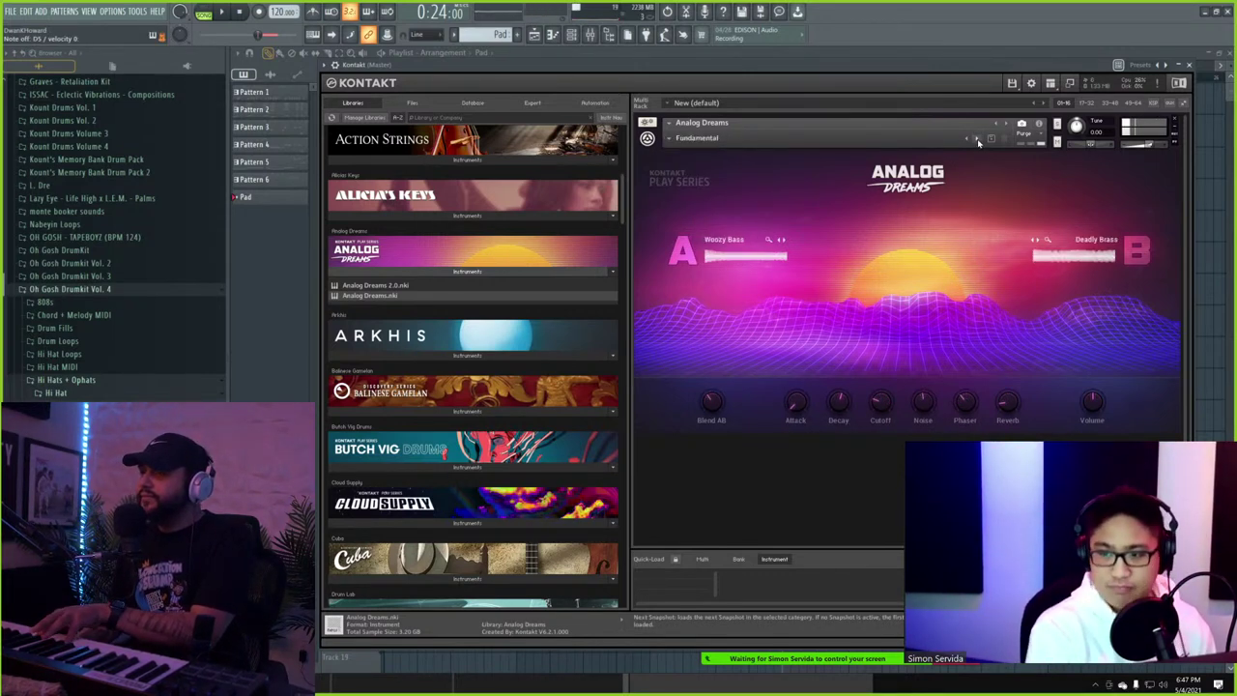
pyautogui.click(976, 140)
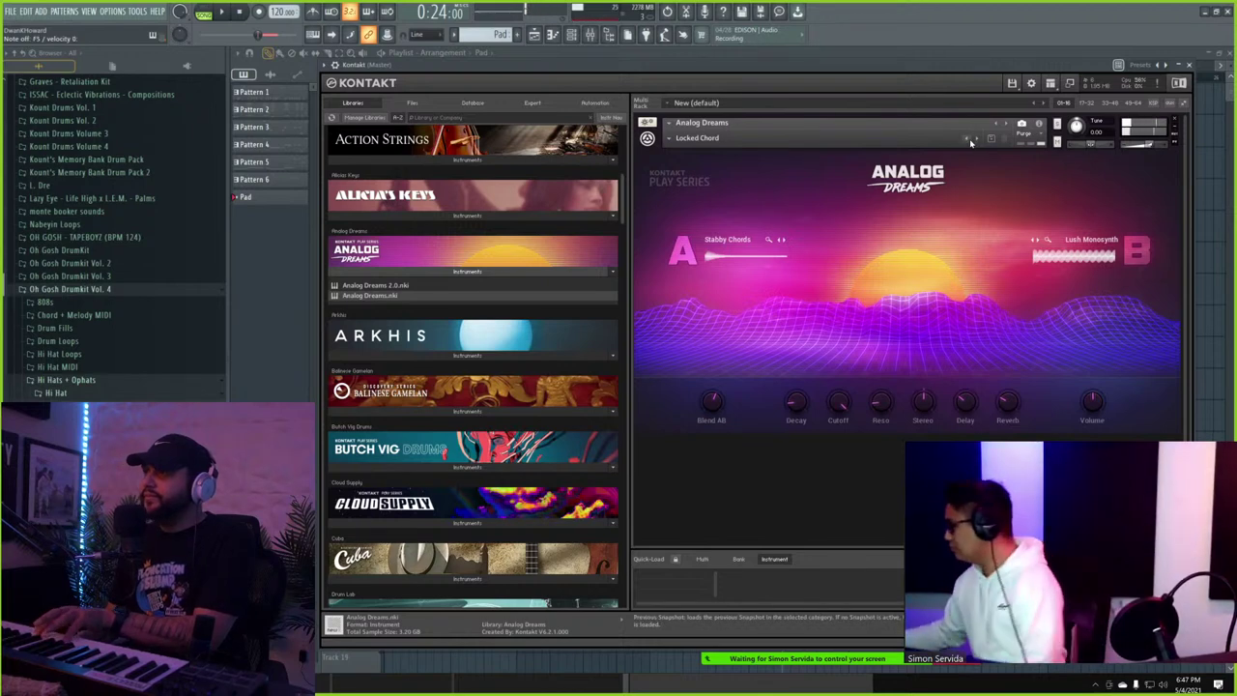
pyautogui.click(977, 140)
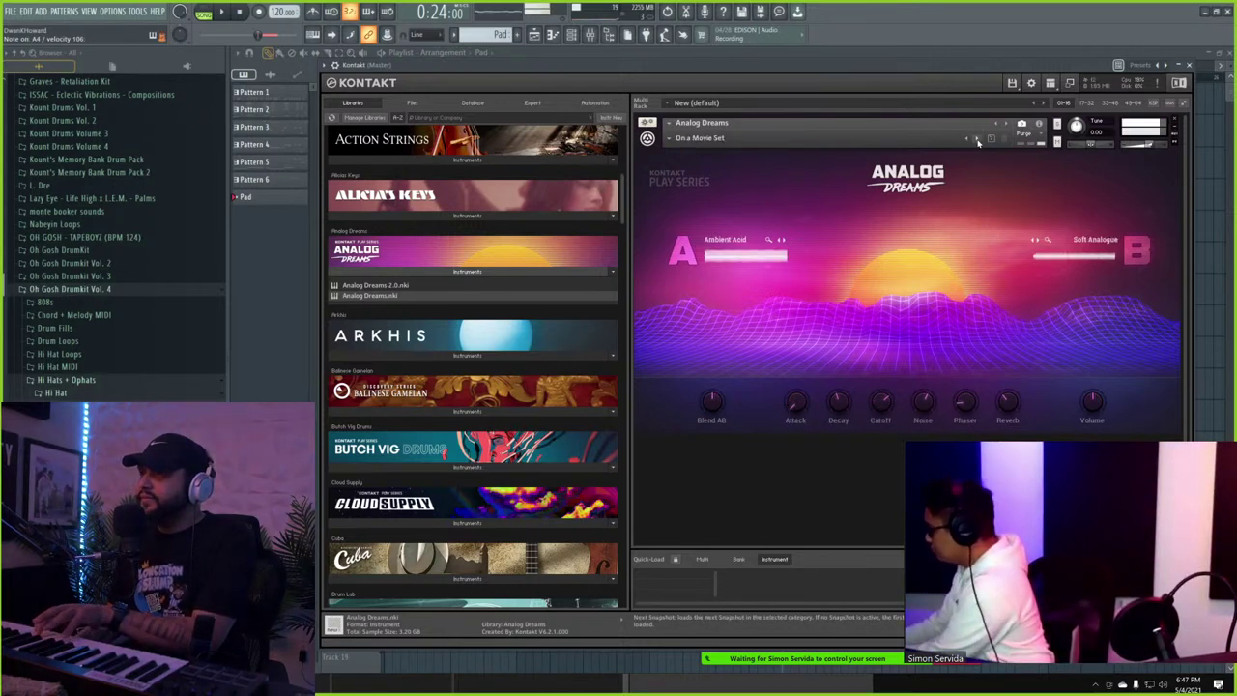
pyautogui.click(976, 140)
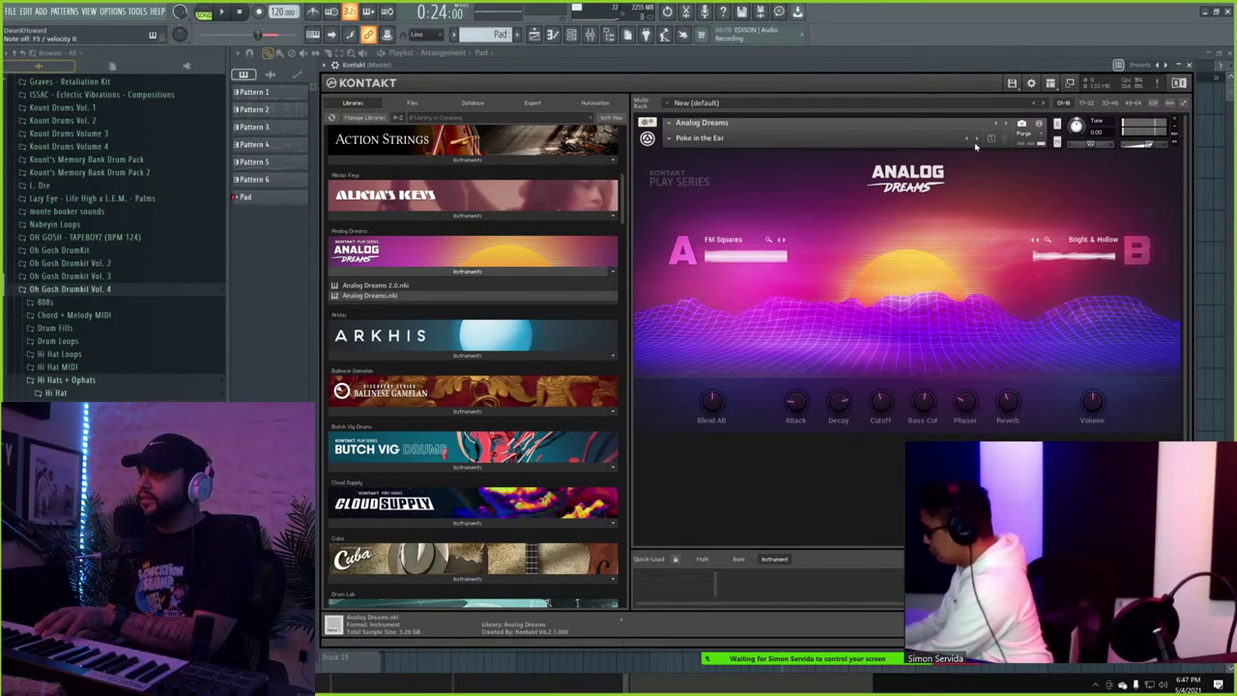
pyautogui.click(976, 140)
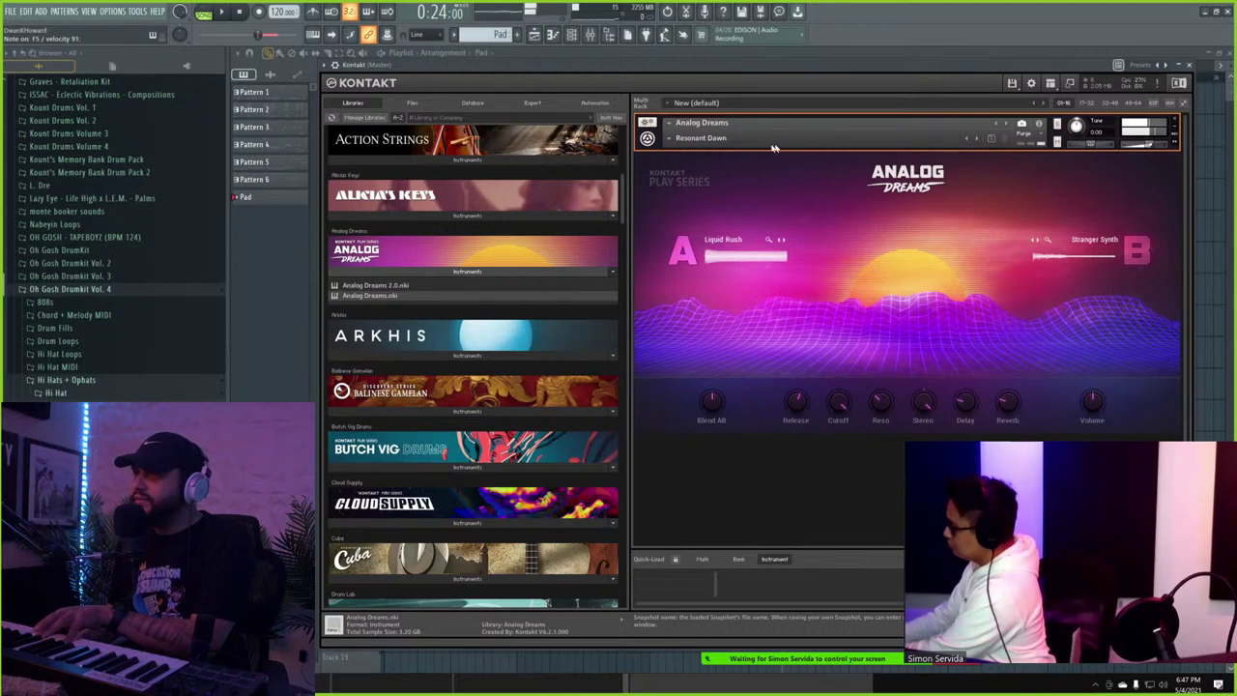
# - Switch to the Analog Dreams pad snapshots and audition them backwards from the last one to Navigator
pyautogui.click(676, 138)
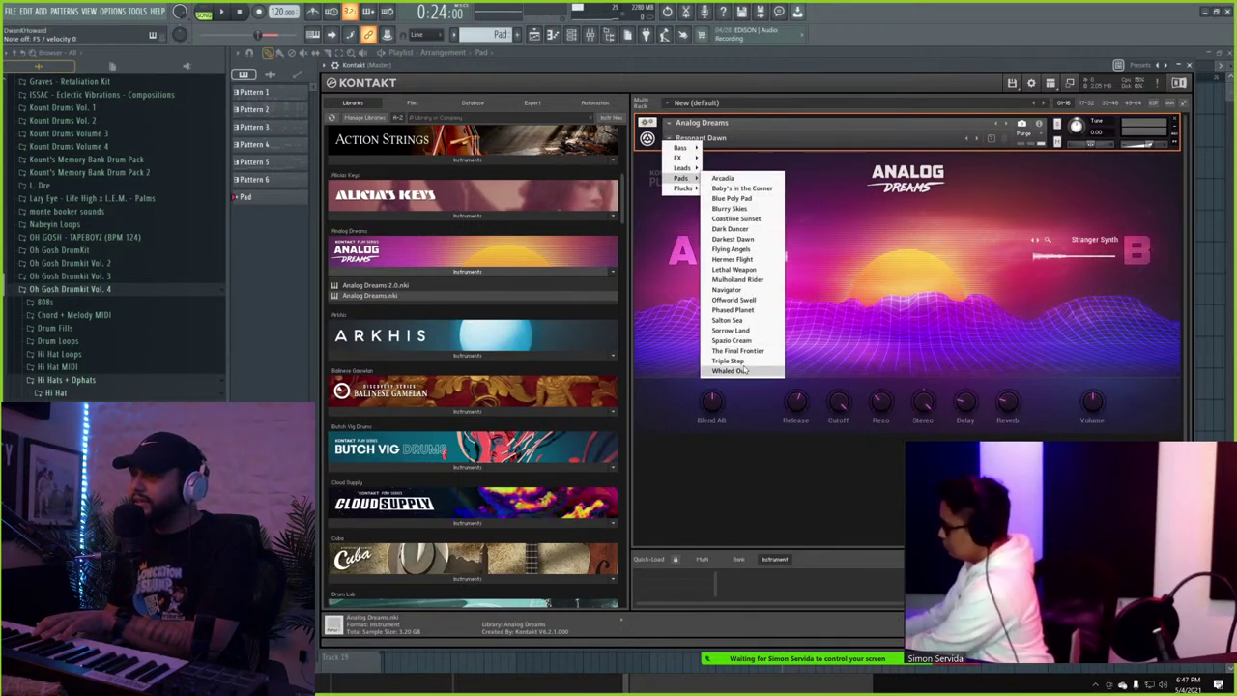
pyautogui.click(735, 370)
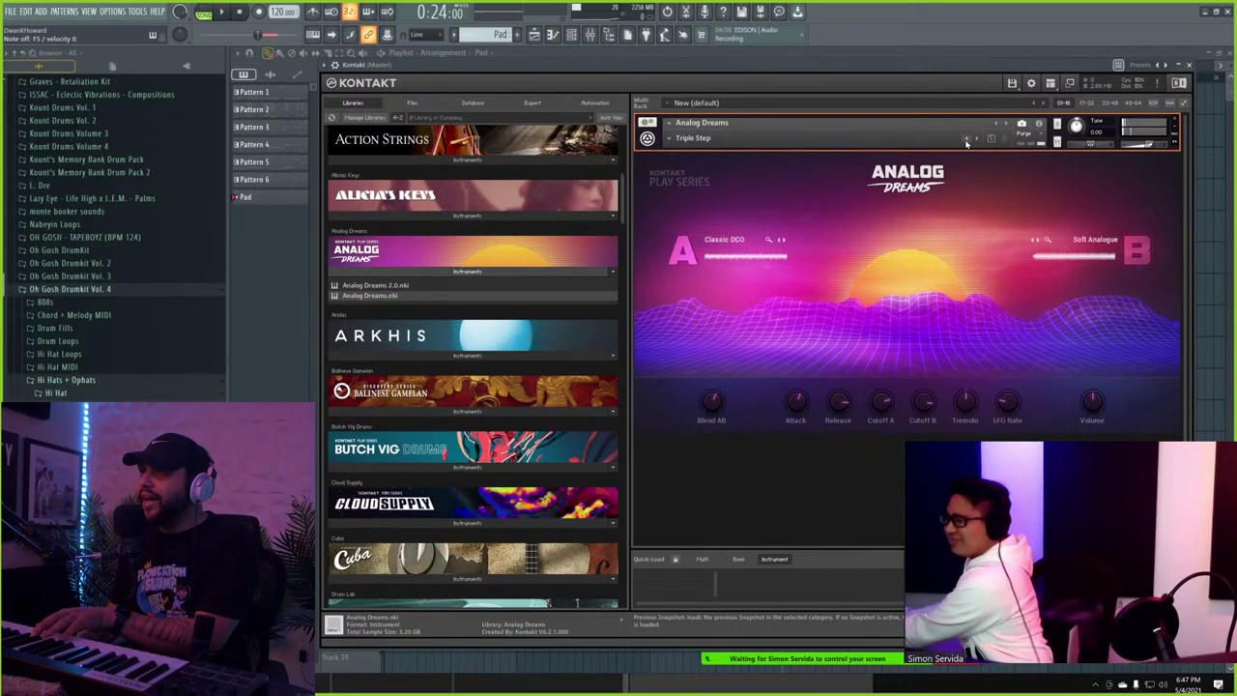
pyautogui.click(967, 141)
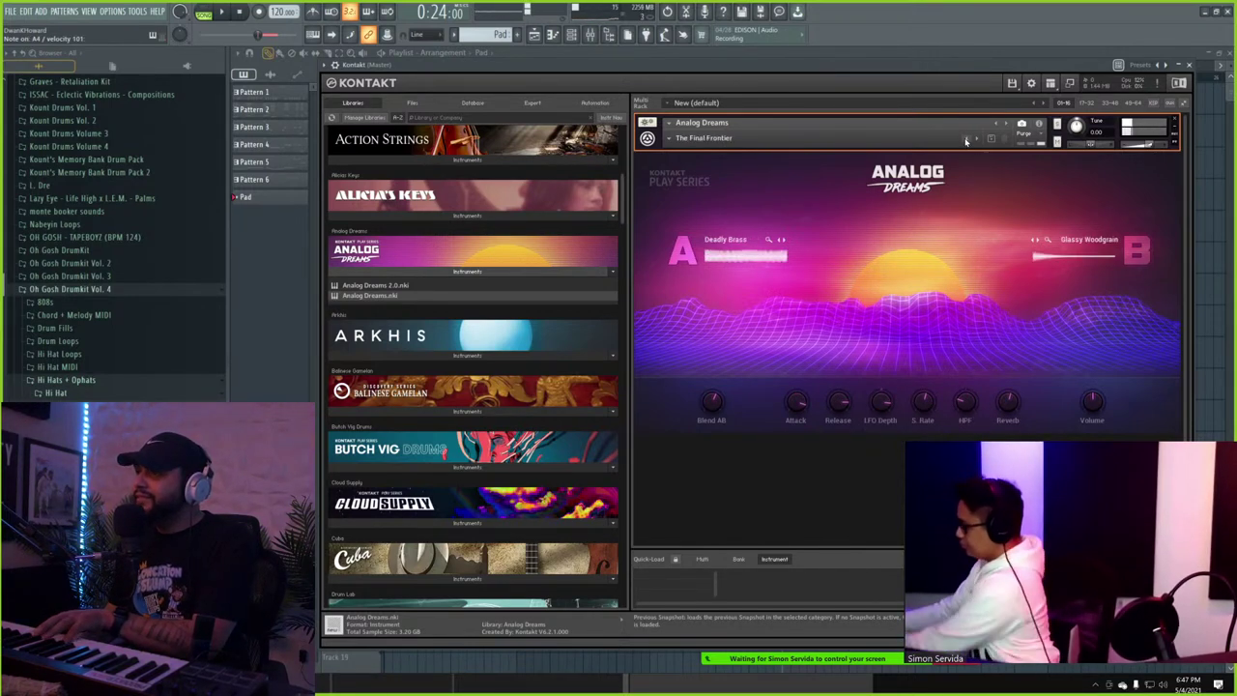
pyautogui.click(967, 142)
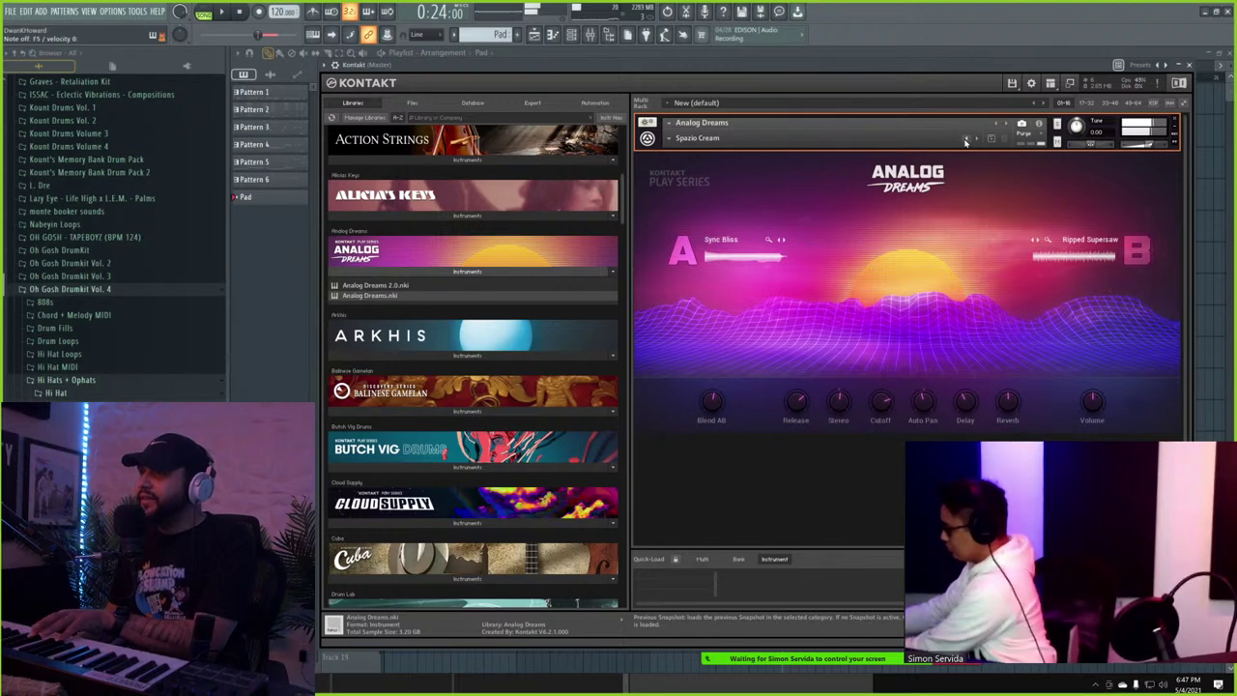
pyautogui.click(967, 141)
pyautogui.click(967, 141)
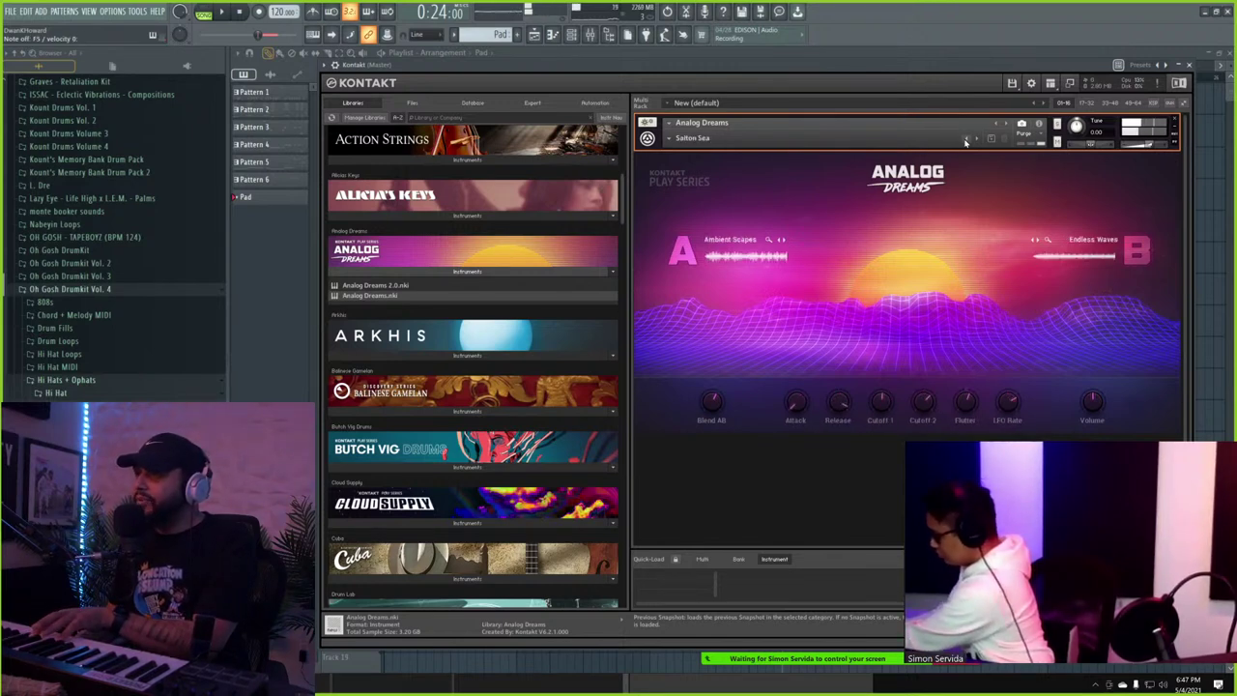
pyautogui.click(967, 141)
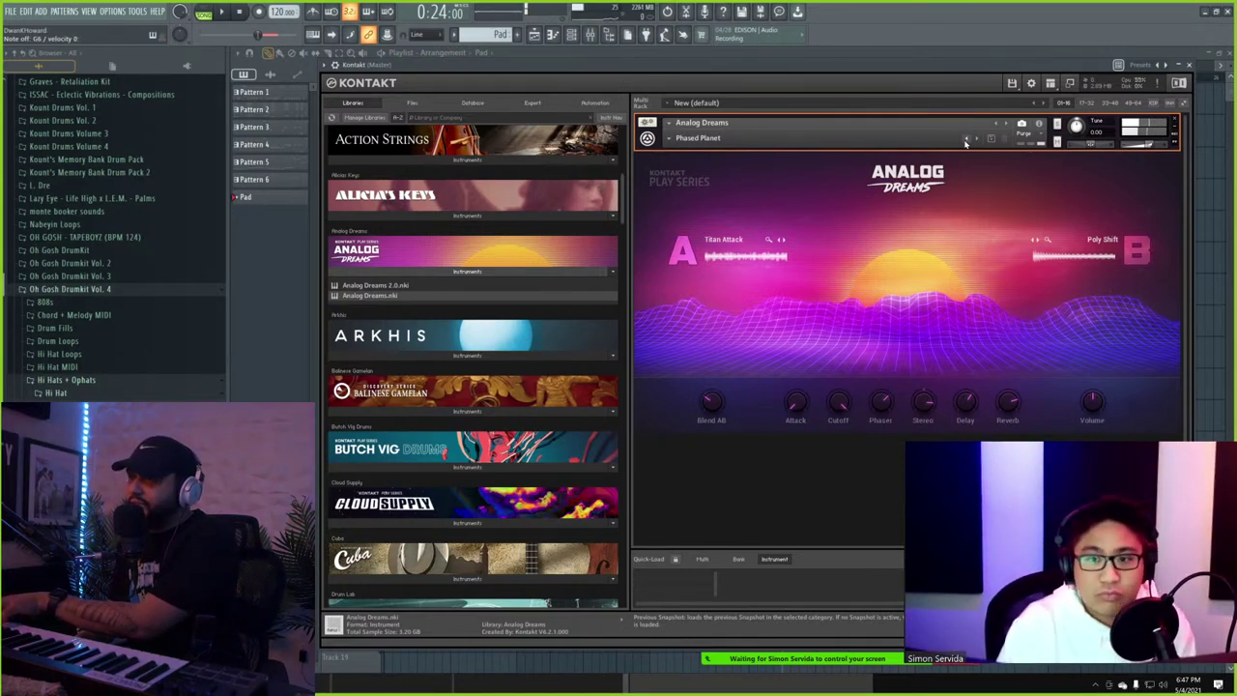
pyautogui.click(966, 141)
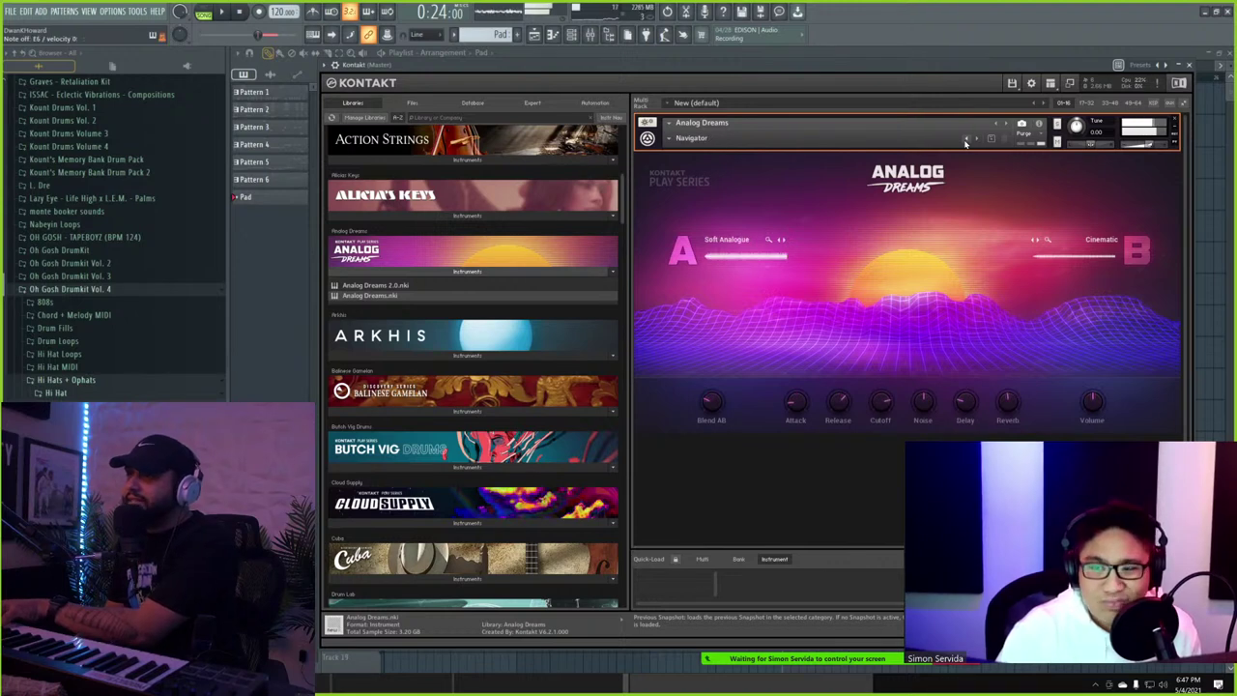
# - Audition the pad snapshots from Mulholland Rider back to Coastline Sunset and load Dark Dancer
pyautogui.click(965, 142)
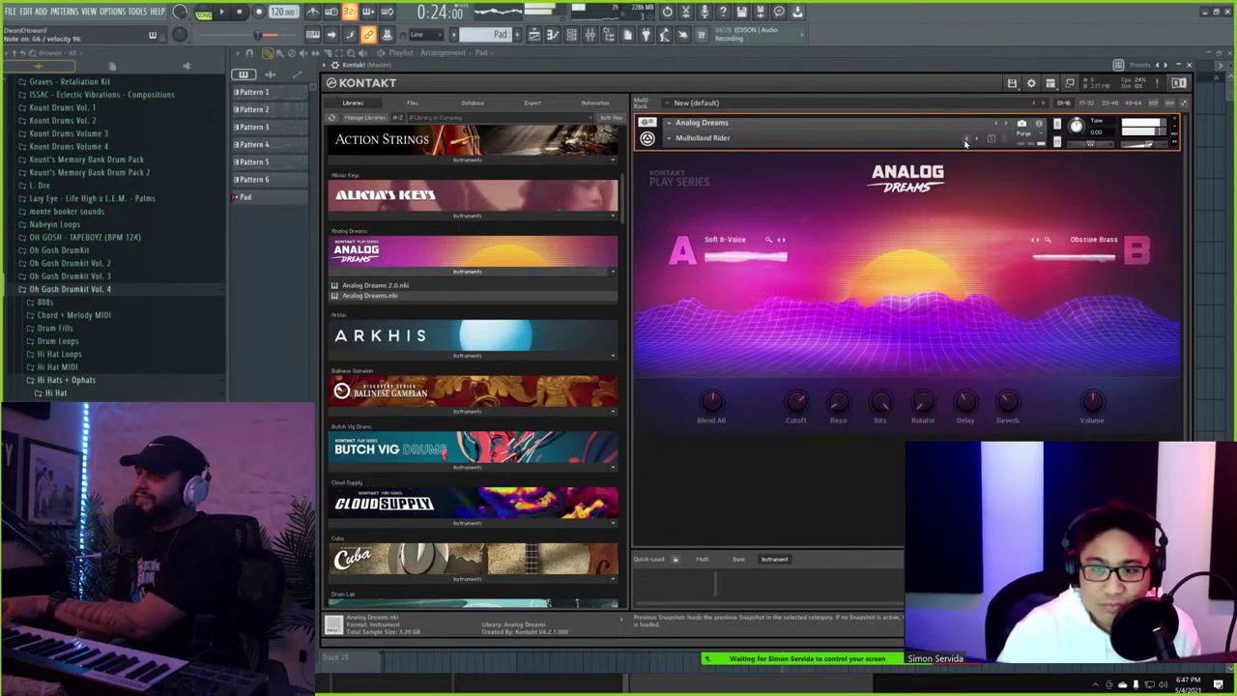
pyautogui.click(965, 142)
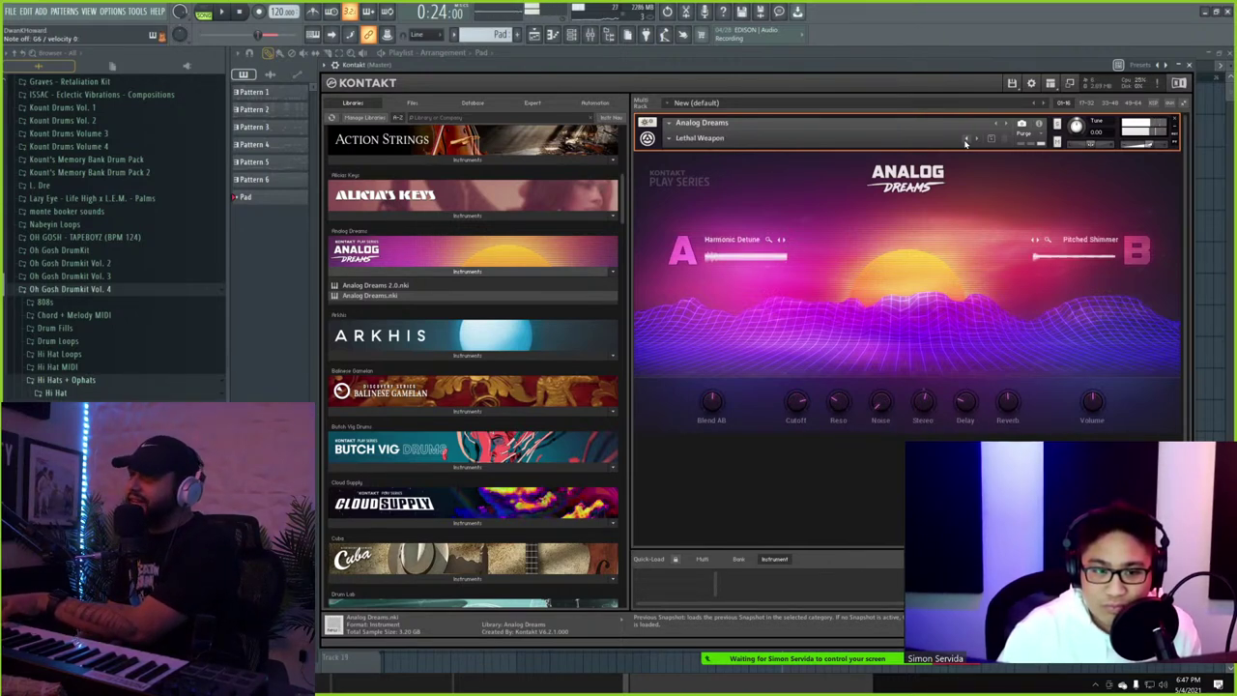
pyautogui.click(964, 143)
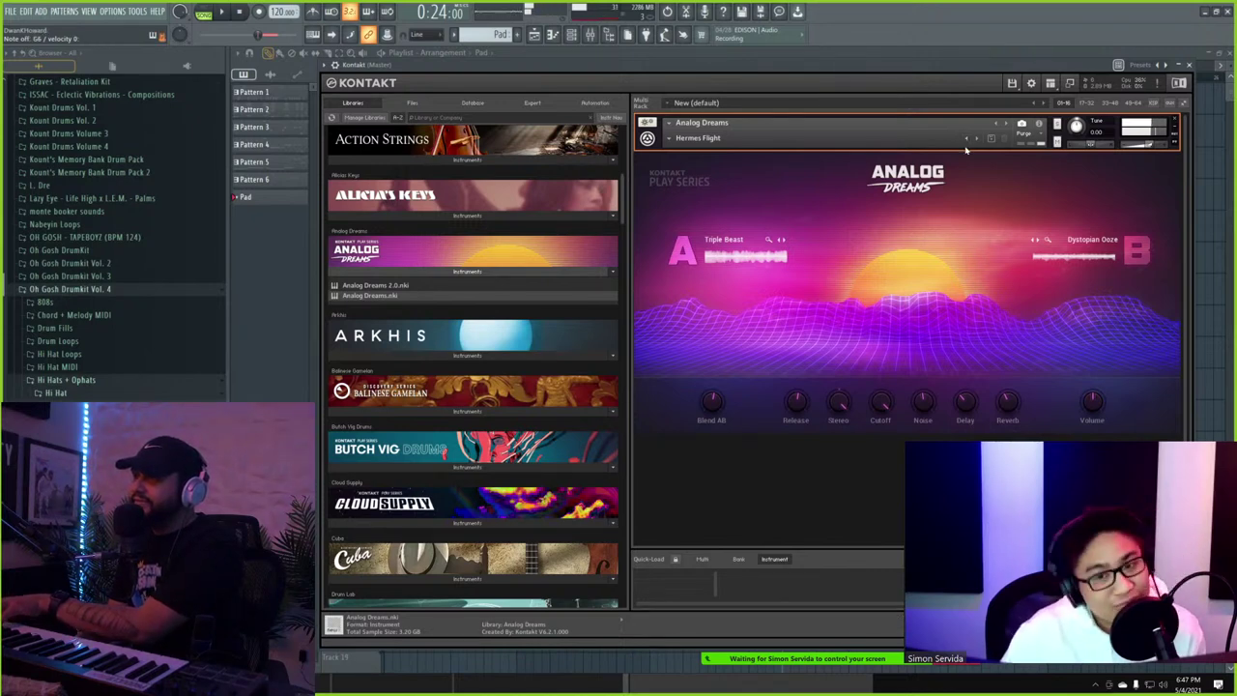
pyautogui.click(965, 142)
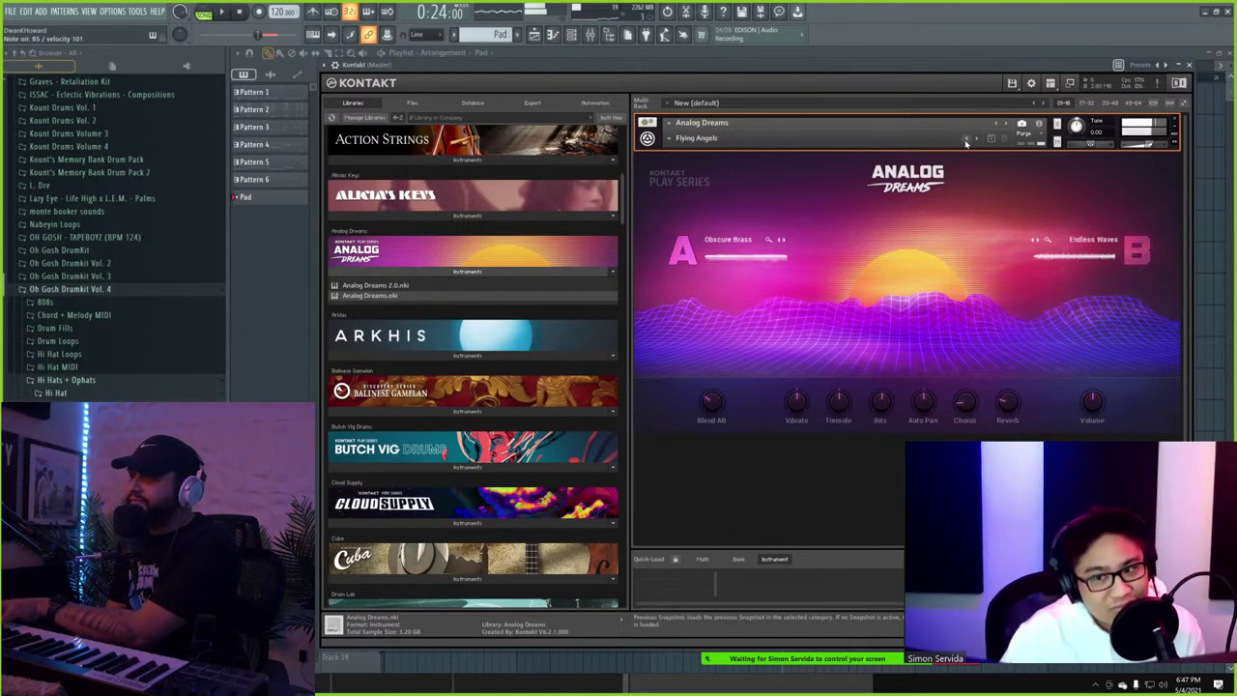
pyautogui.click(965, 142)
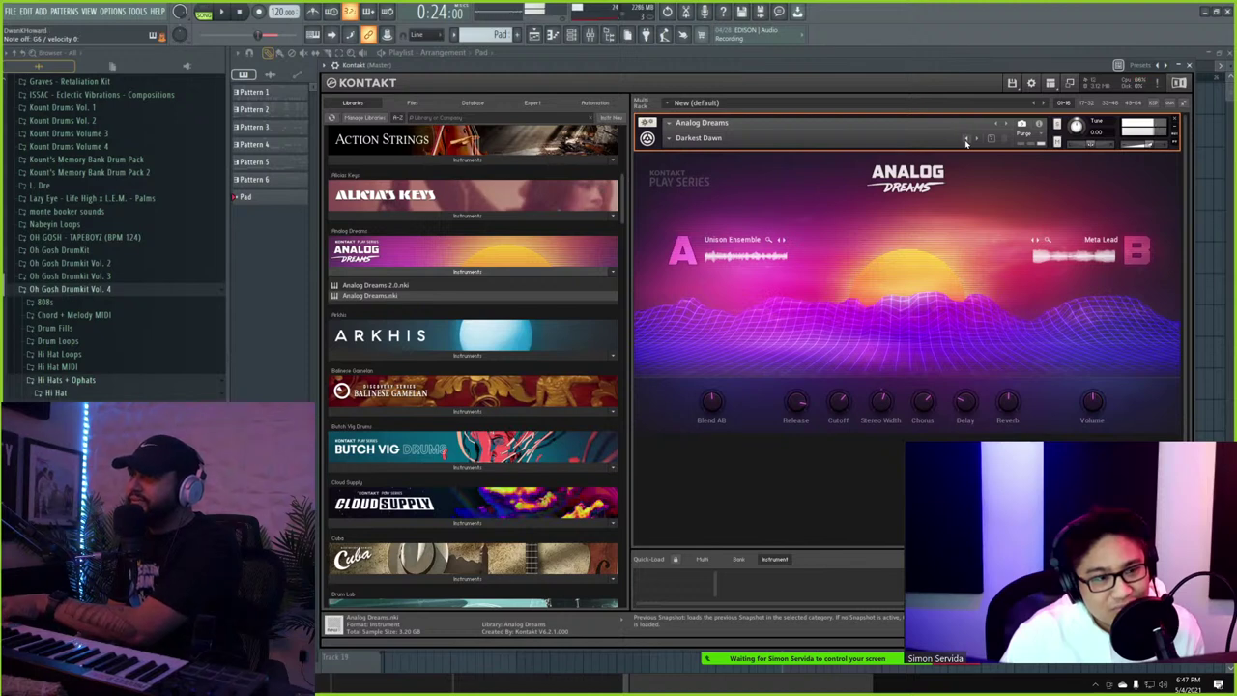
pyautogui.click(964, 142)
pyautogui.click(977, 140)
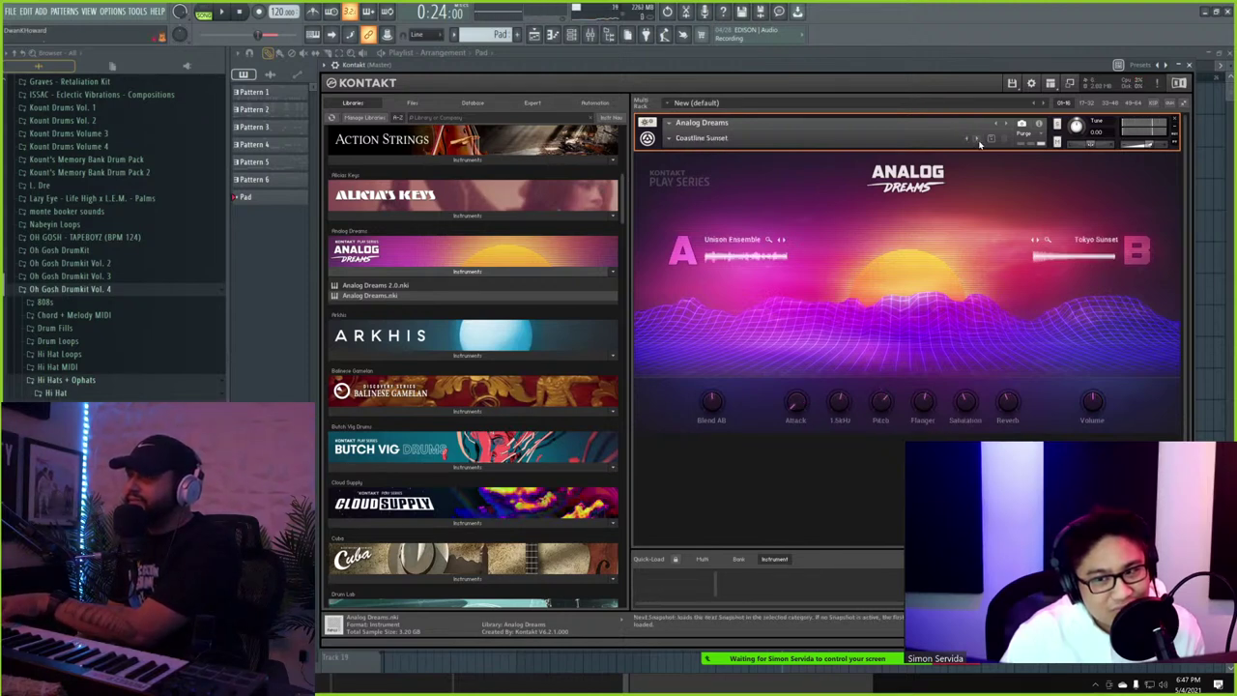
pyautogui.click(978, 142)
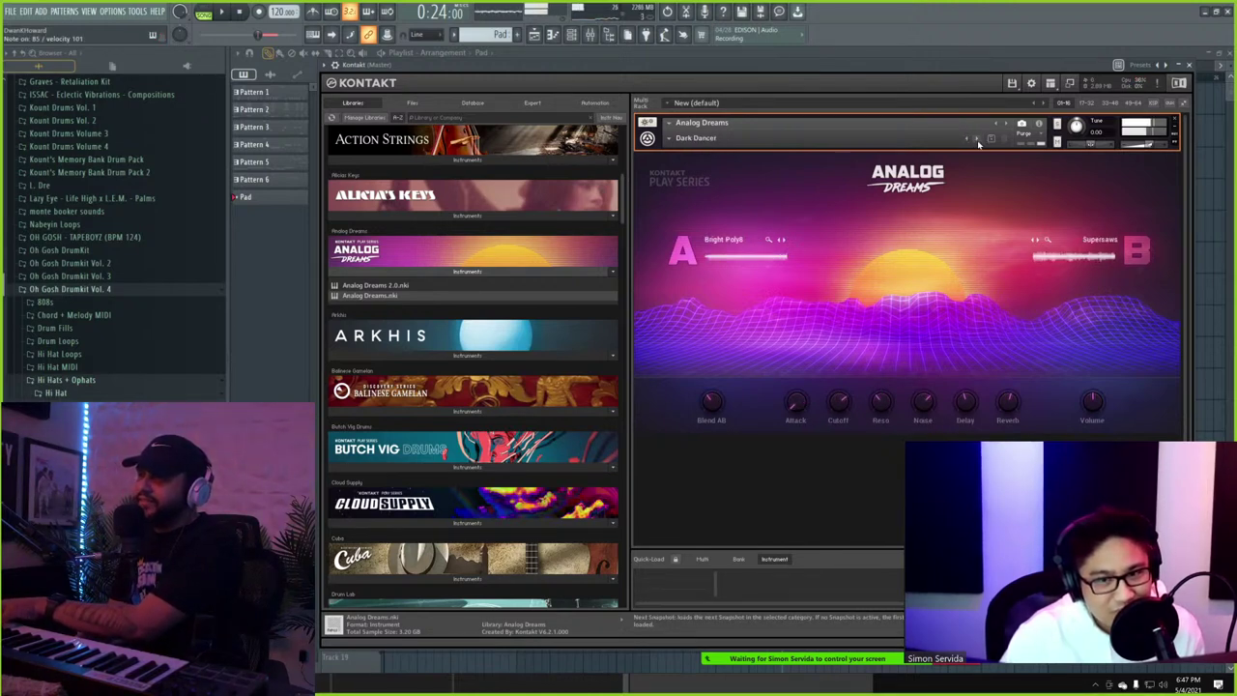
# - Raise Dark Dancer's attack, set its cutoff to 10.0 kHz, turn the delay fully down, set Blend AB to 68% and close Kontakt
pyautogui.moveTo(795, 409); pyautogui.dragTo(738, 395)
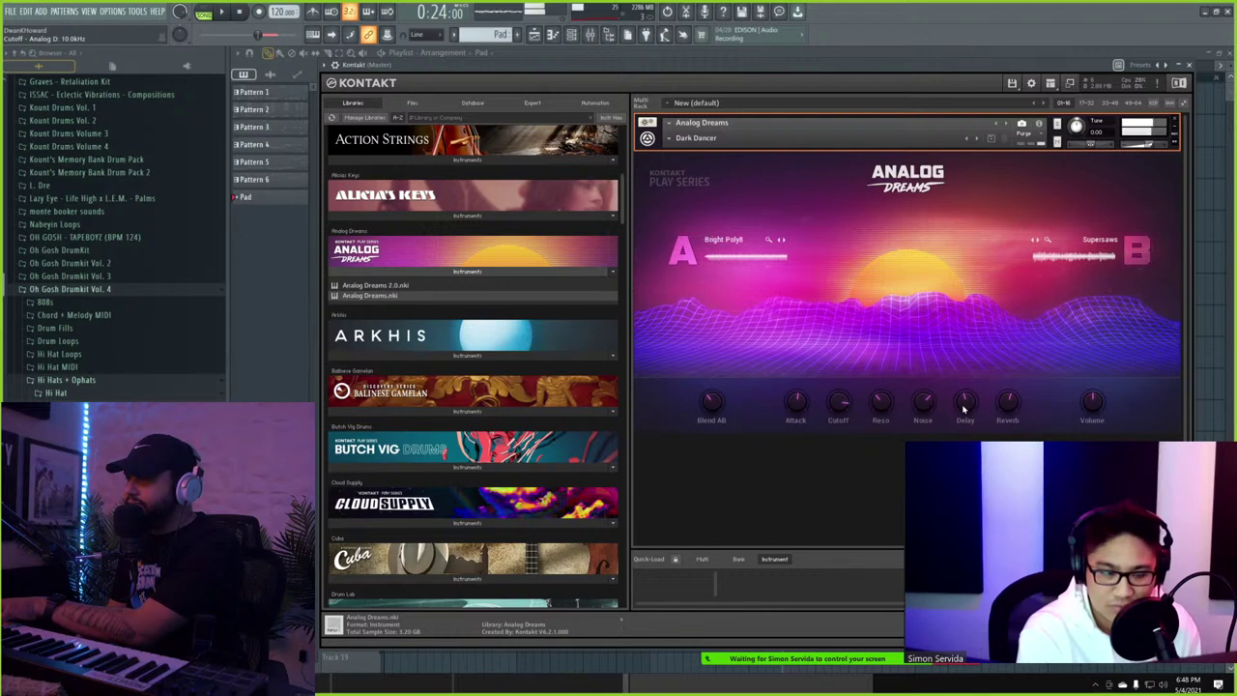
pyautogui.moveTo(970, 406); pyautogui.dragTo(970, 469)
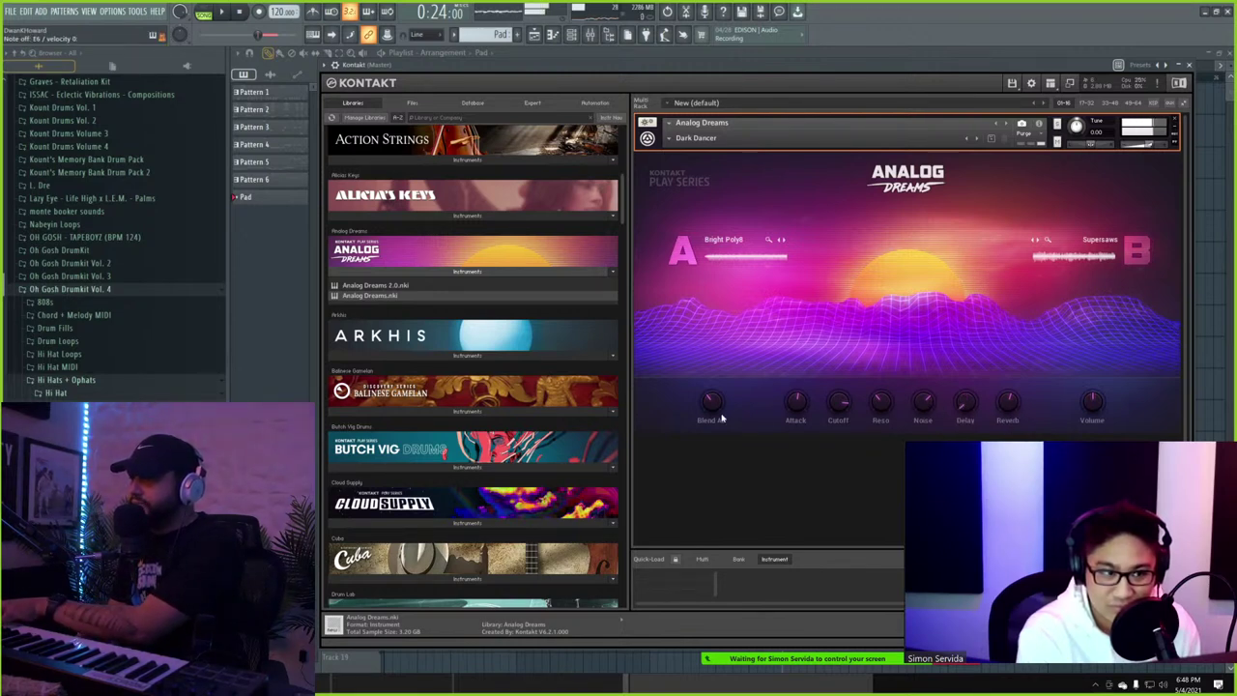
pyautogui.moveTo(712, 395); pyautogui.dragTo(705, 373)
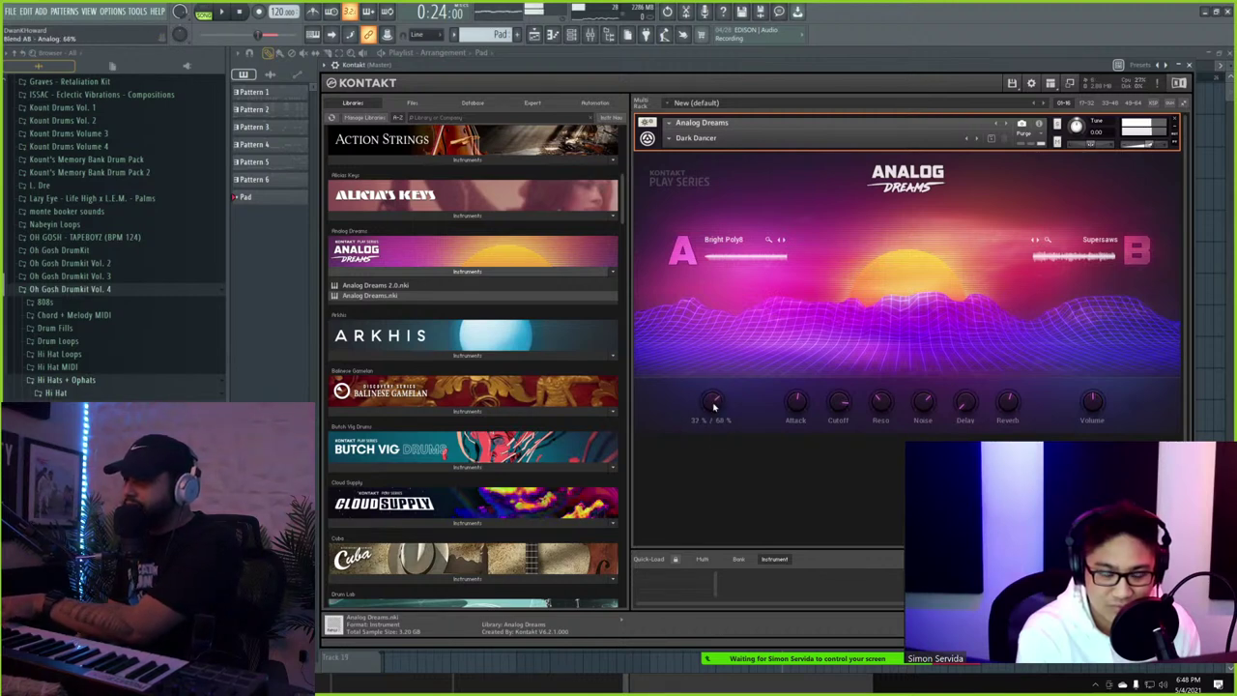
pyautogui.click(1189, 64)
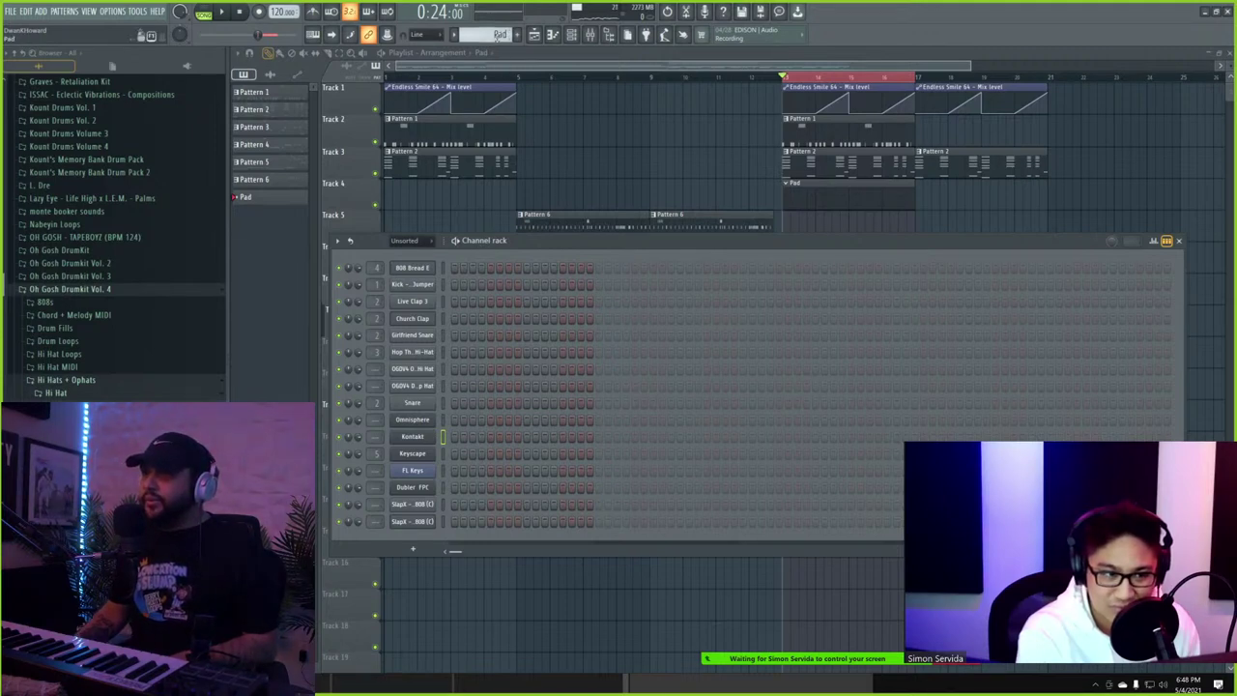
# - Copy the Keyscape chords from Pattern 2 into the Kontakt channel of the Pad pattern
pyautogui.press('-')
pyautogui.press('-')
pyautogui.press('-')
pyautogui.press('-')
pyautogui.press('-')
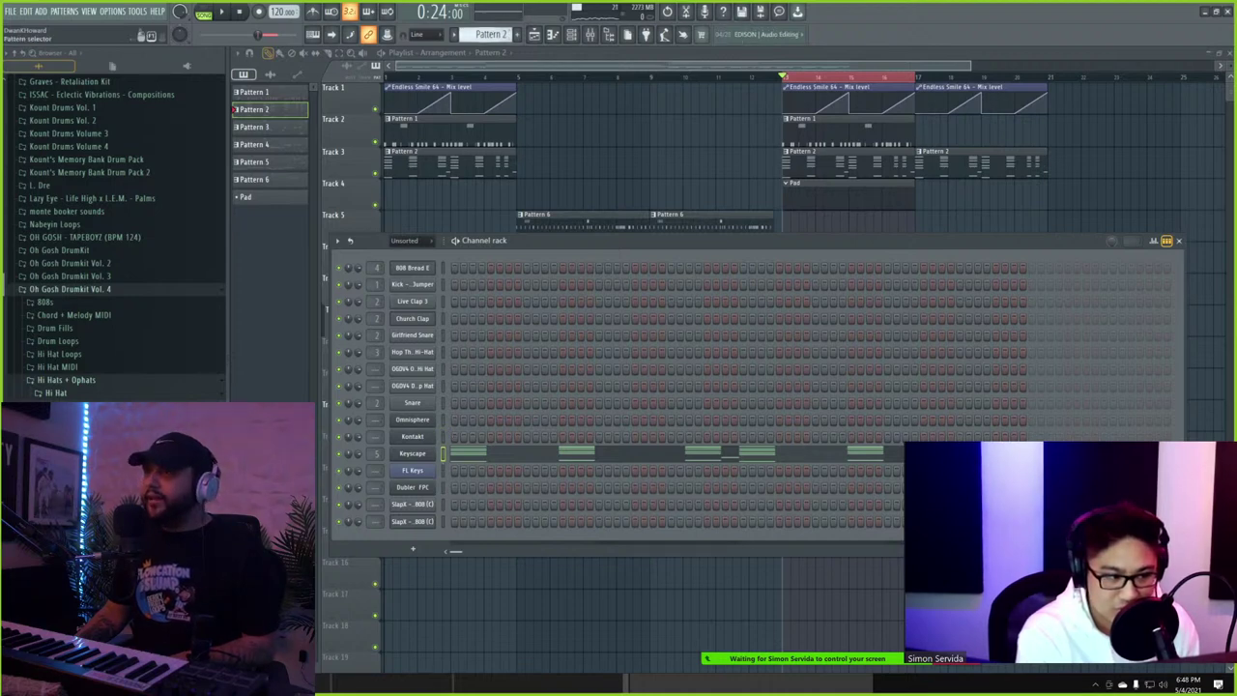
pyautogui.press('+')
pyautogui.press('+')
pyautogui.press('+')
pyautogui.press('+')
pyautogui.press('+')
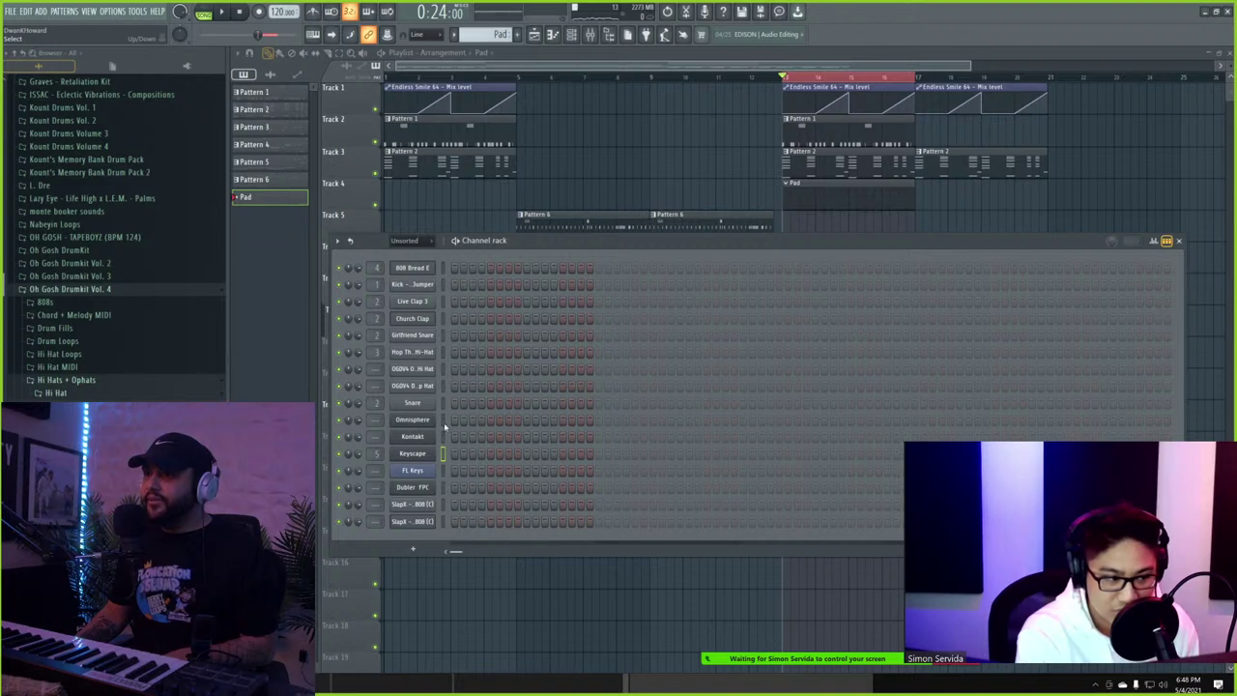
pyautogui.hotkey('ctrl', 'v')
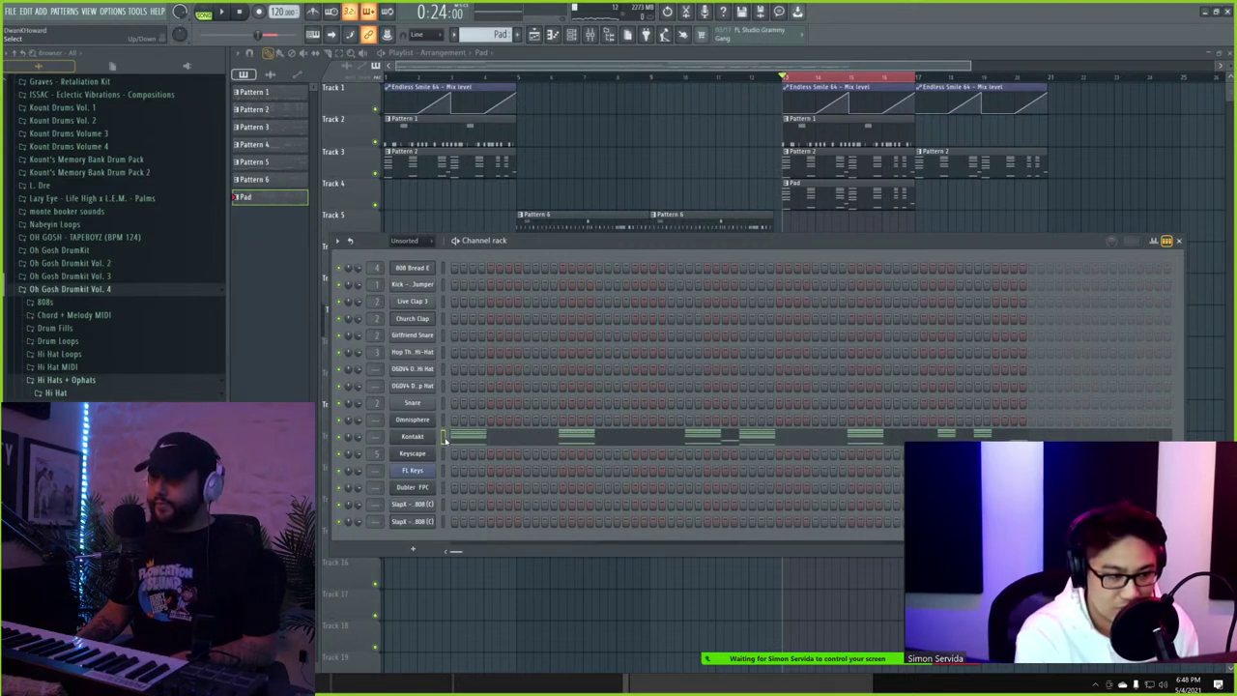
# - Play the Kontakt chords in the piano roll and try removing the second and third chords, undoing each deletion
pyautogui.press('space')
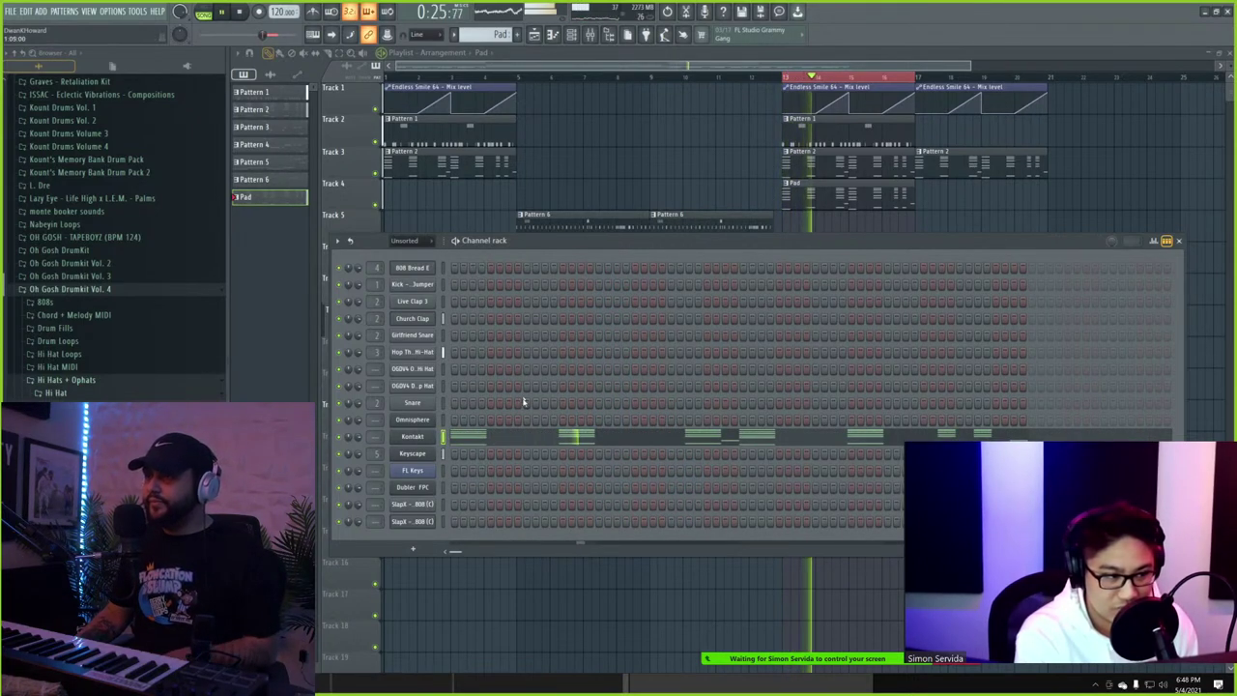
pyautogui.click(522, 437)
pyautogui.scroll(-6, 840, 378)
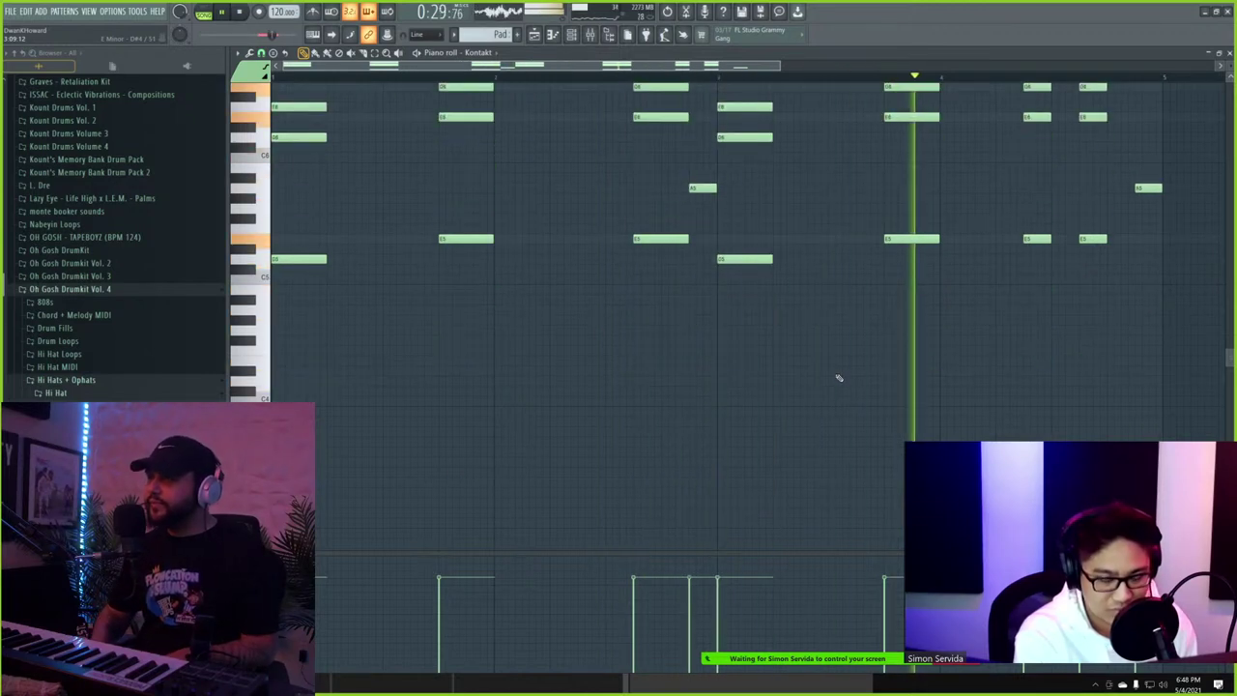
pyautogui.scroll(3, 839, 378)
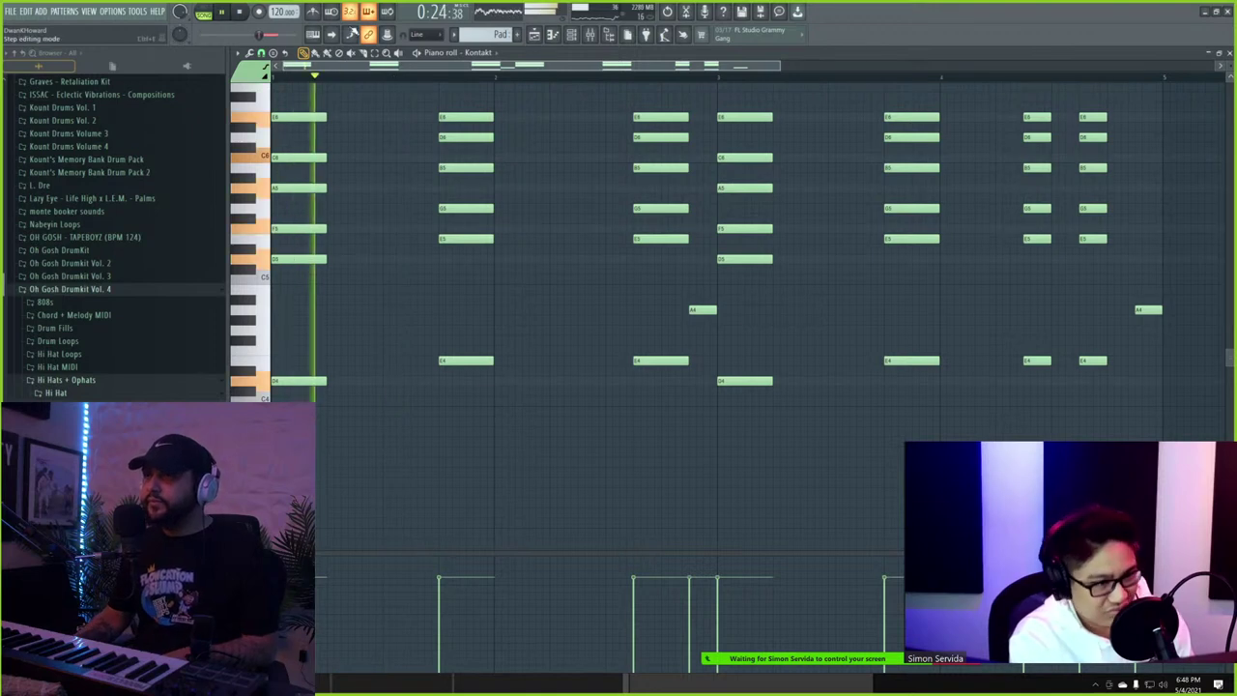
pyautogui.press('space')
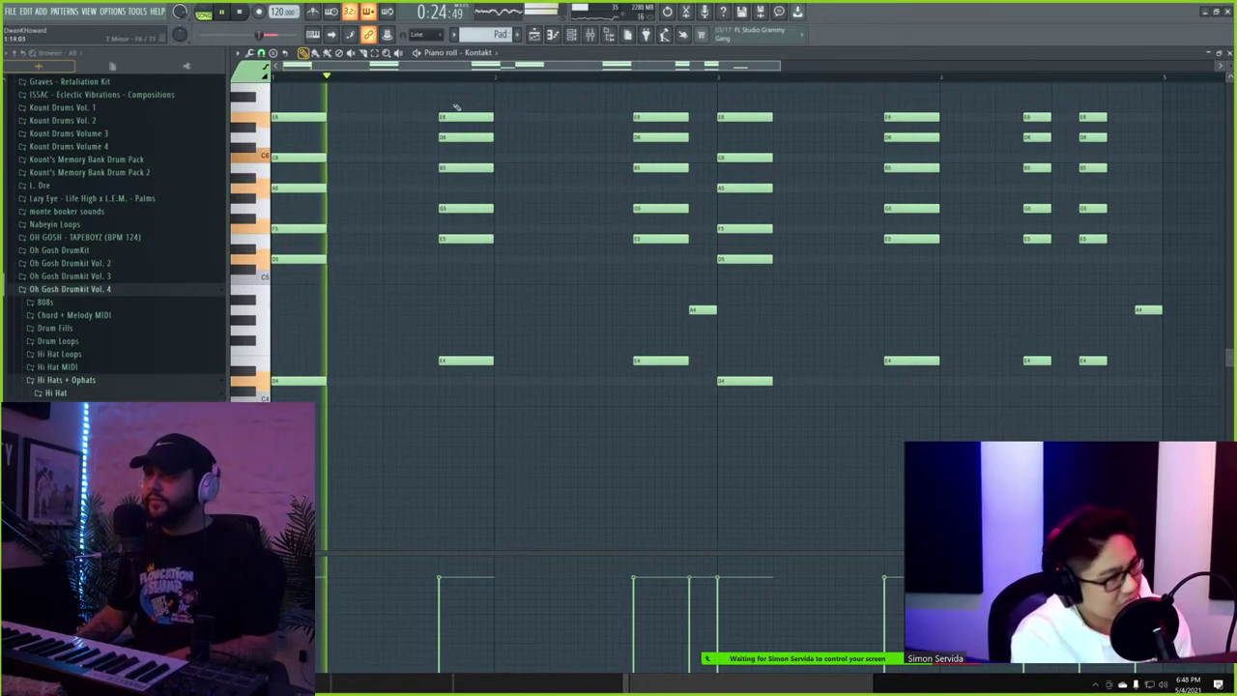
pyautogui.moveTo(456, 110); pyautogui.dragTo(459, 386)
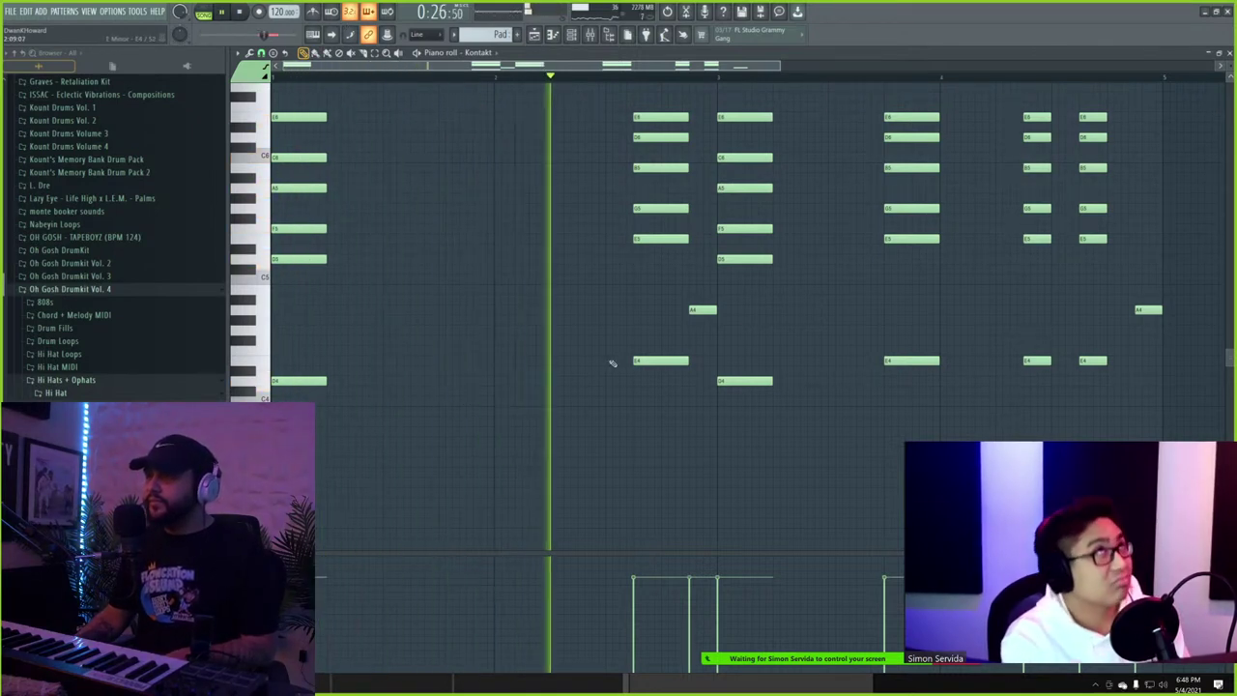
pyautogui.hotkey('ctrl', 'z')
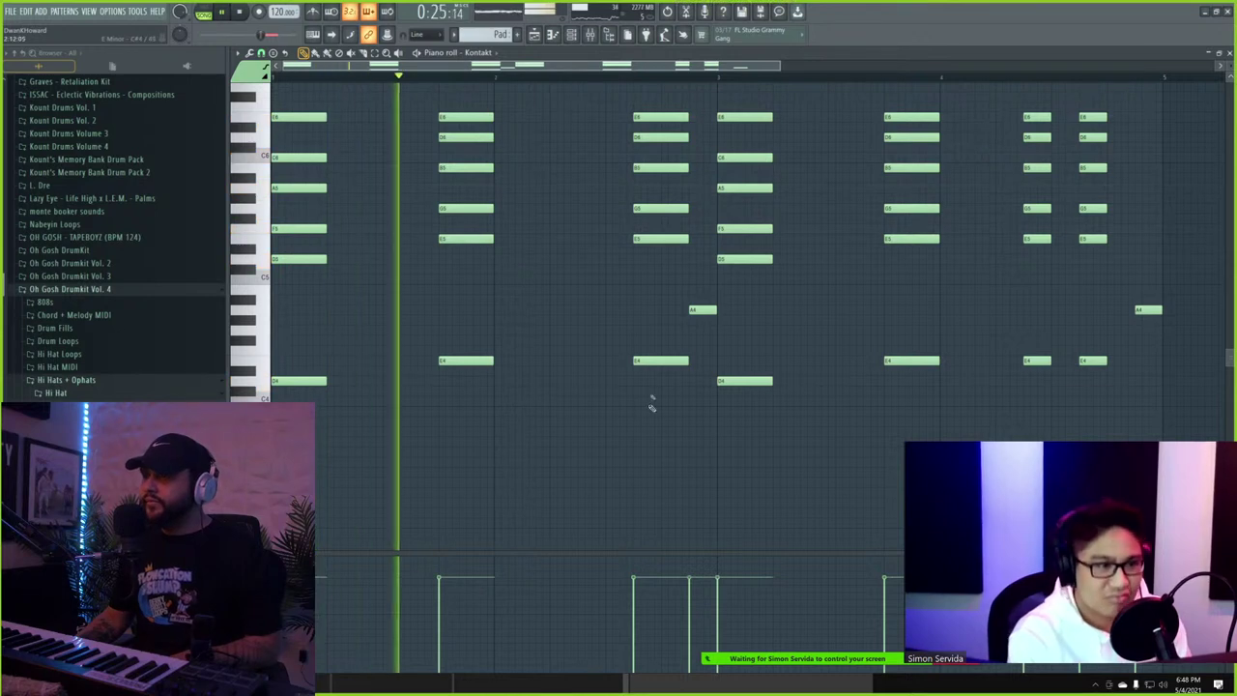
pyautogui.moveTo(650, 405); pyautogui.dragTo(645, 111)
pyautogui.hotkey('ctrl', 'z')
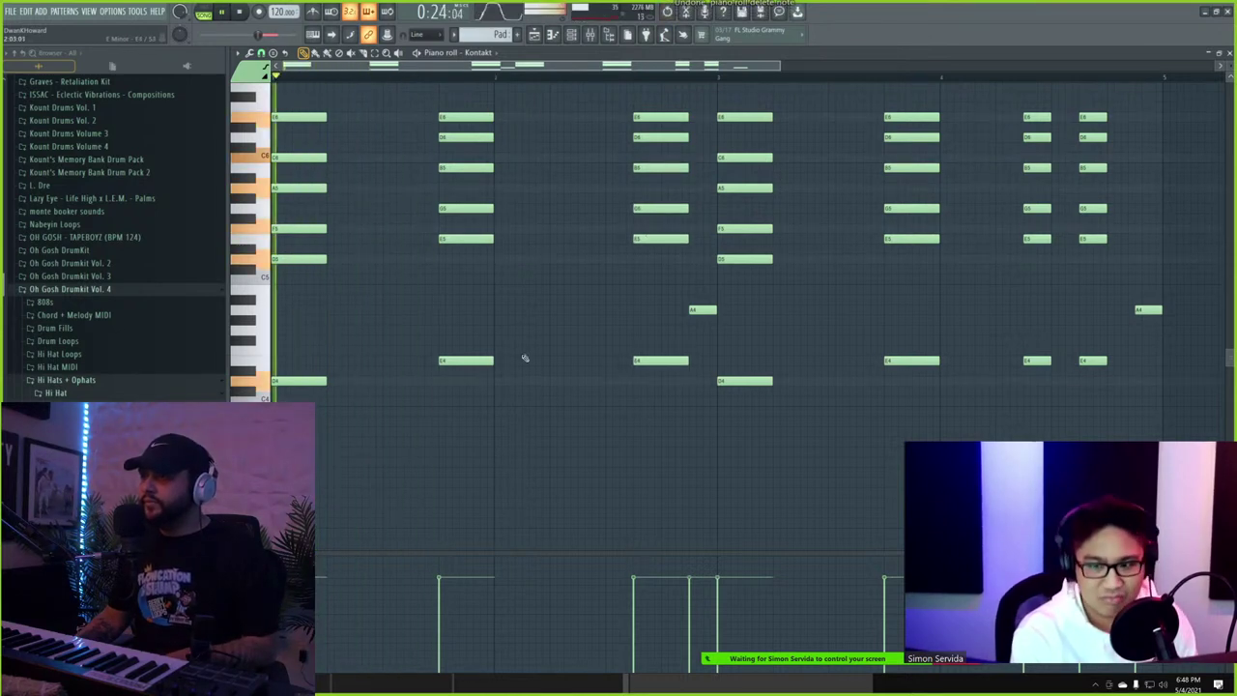
# - Delete the second chord, the A4 before bar 3, the chord before bar 4 and the last chord, and transpose the rest up an octave
pyautogui.moveTo(525, 357); pyautogui.dragTo(461, 116)
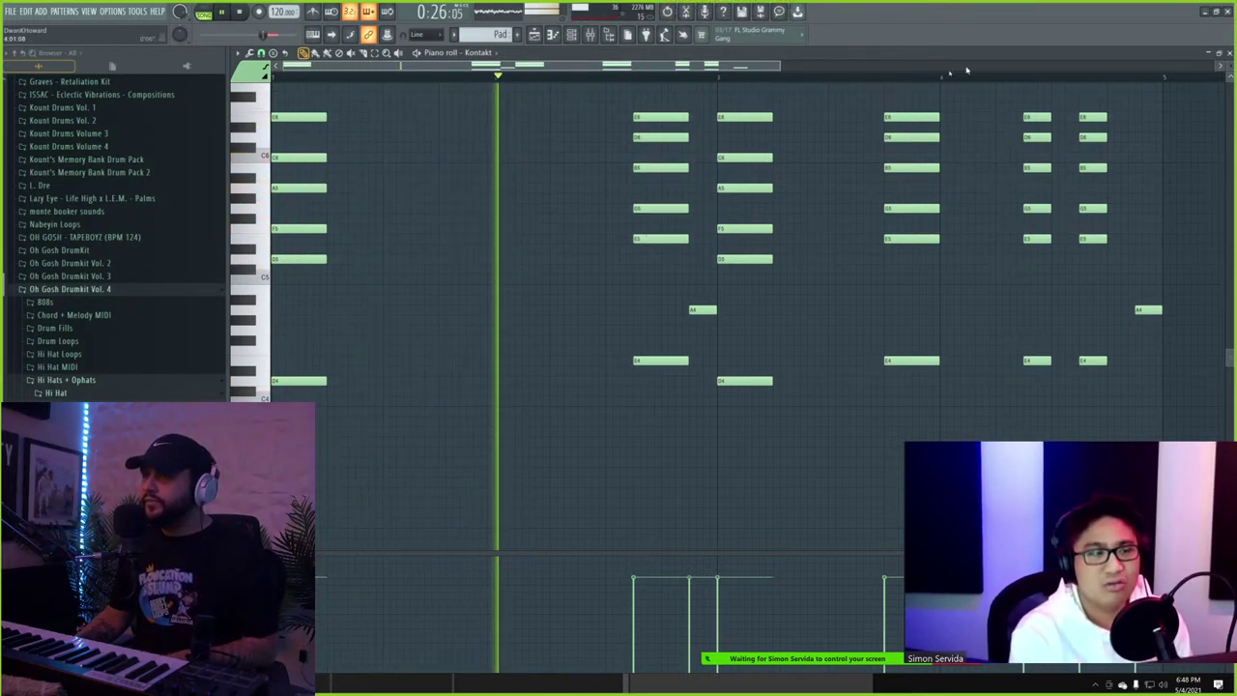
pyautogui.press('space')
pyautogui.press('space')
pyautogui.moveTo(684, 114); pyautogui.dragTo(683, 164)
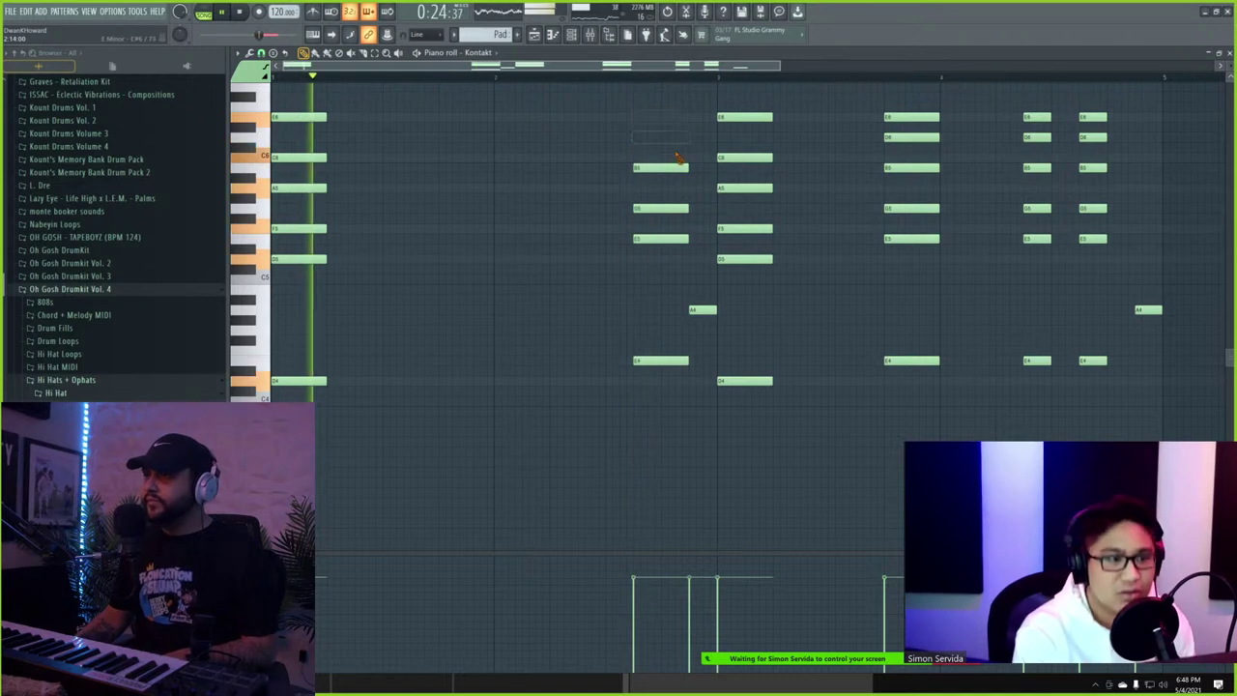
pyautogui.hotkey('ctrl', 'z')
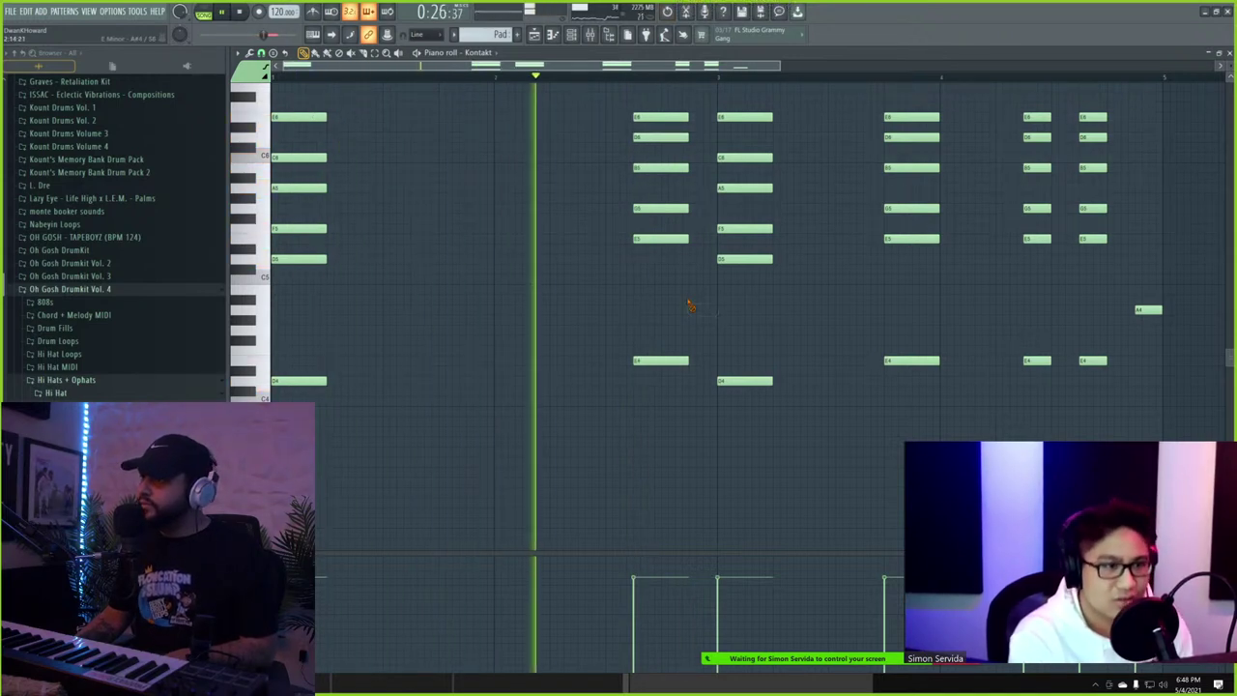
pyautogui.rightClick(700, 307)
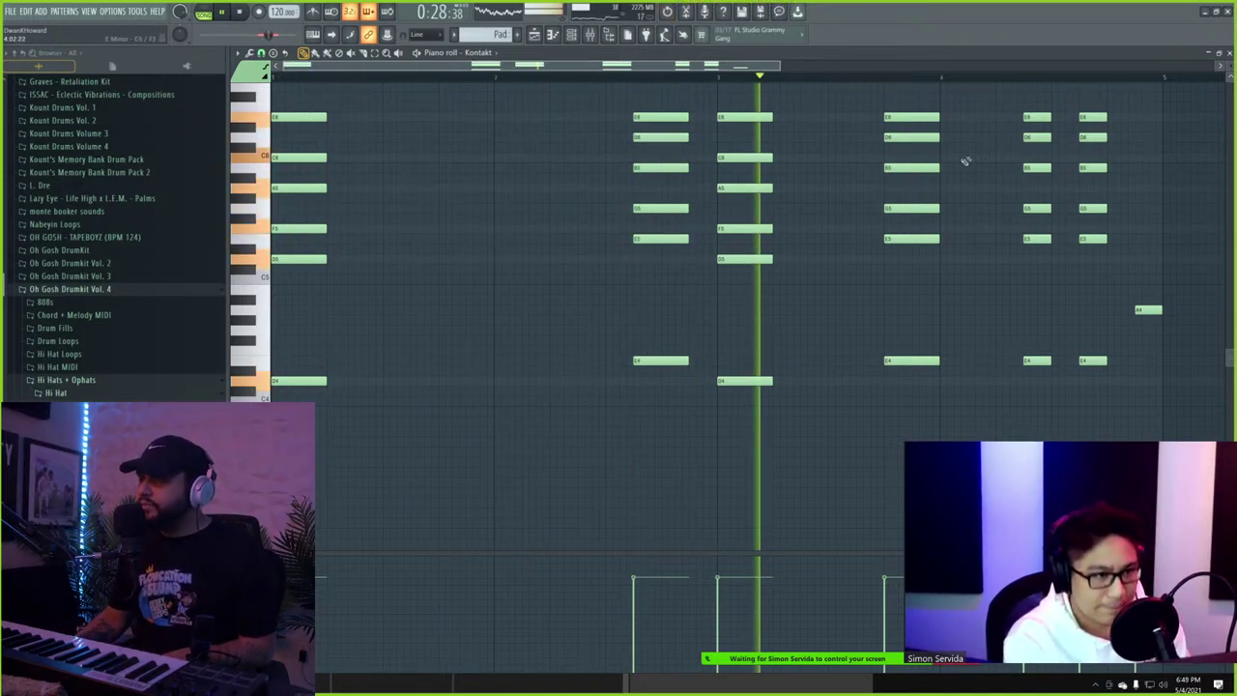
pyautogui.moveTo(926, 115); pyautogui.dragTo(920, 387)
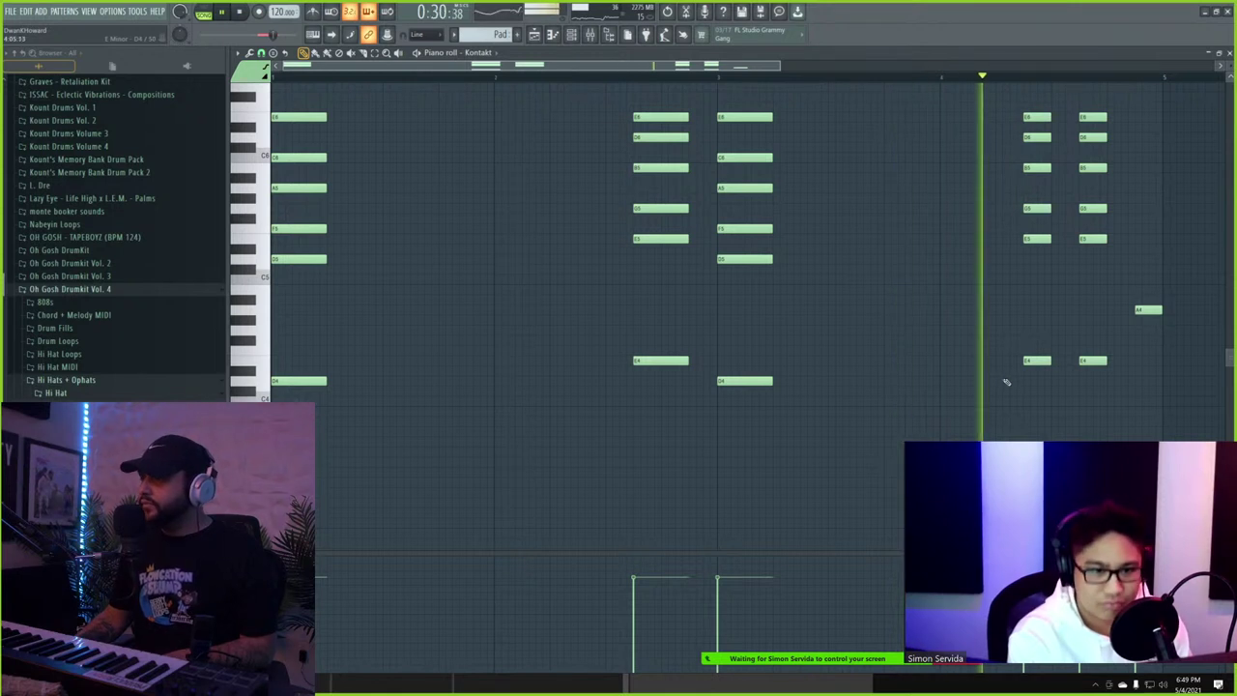
pyautogui.rightClick(1093, 362)
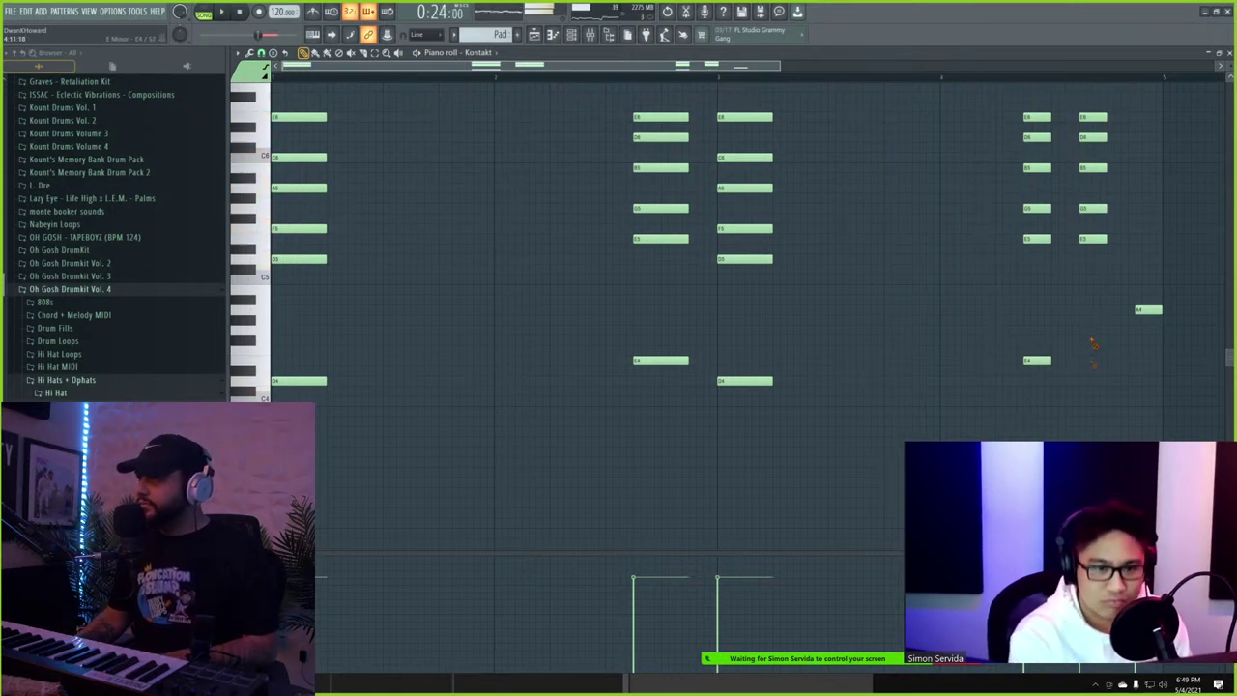
pyautogui.moveTo(1093, 348); pyautogui.dragTo(1082, 124)
pyautogui.scroll(2, 1181, 101)
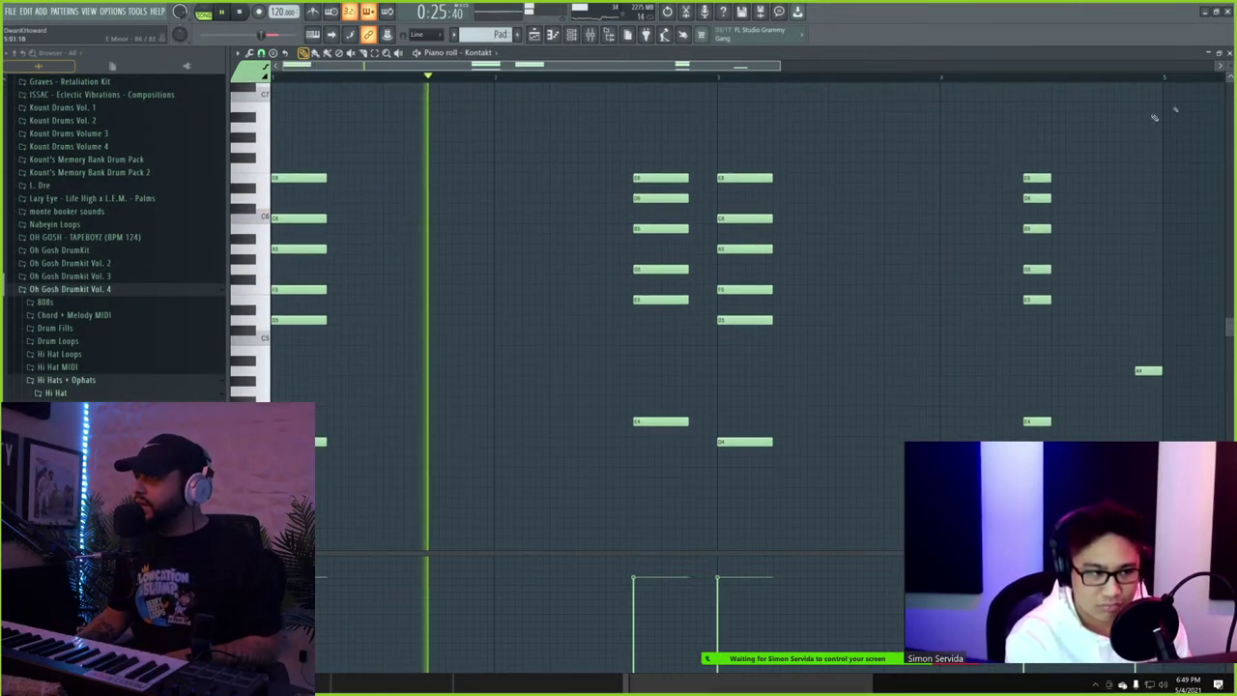
pyautogui.hotkey('ctrl', 'Up')
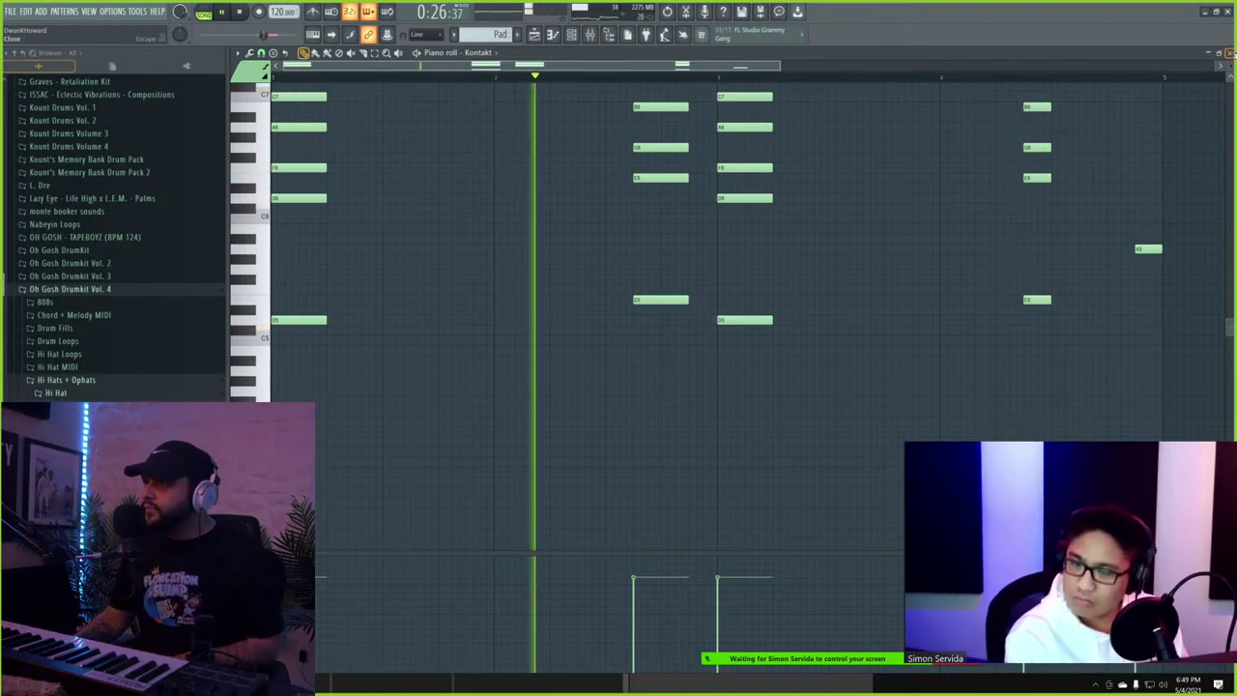
# - Set Dark Dancer's Blend AB to 85%, lower its cutoff, and move the Kontakt window down to uncover the playlist
pyautogui.click(1229, 53)
pyautogui.click(414, 438)
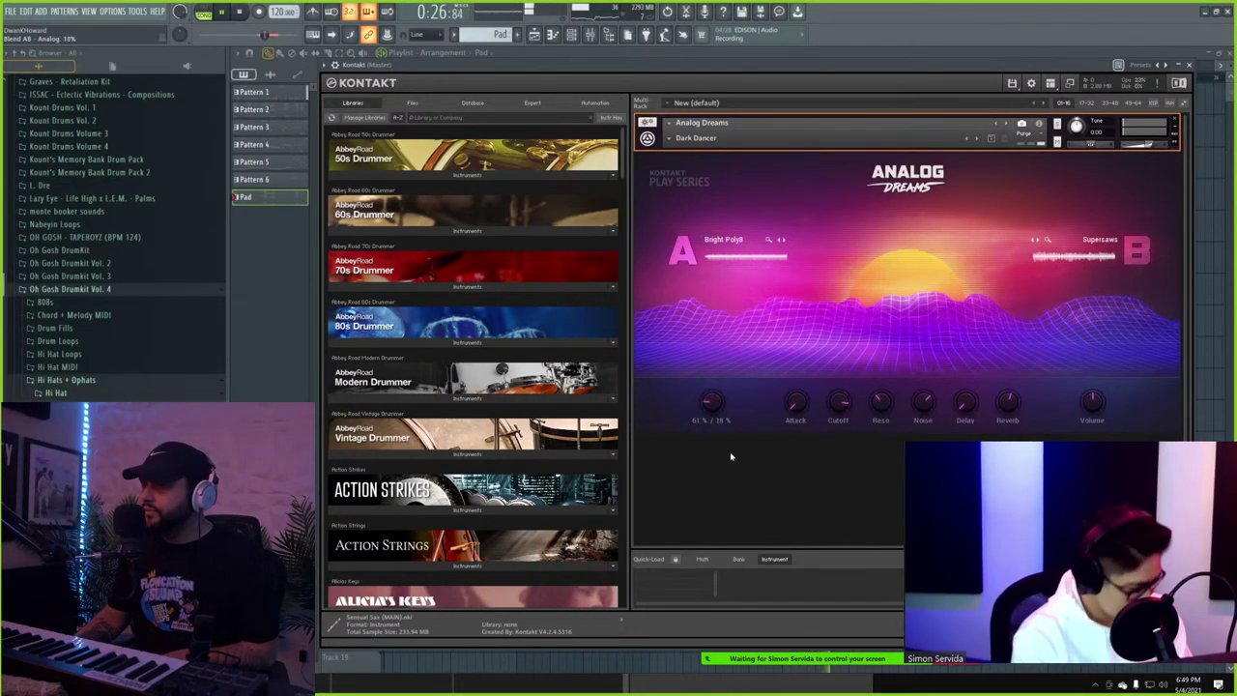
pyautogui.moveTo(711, 404); pyautogui.dragTo(711, 391)
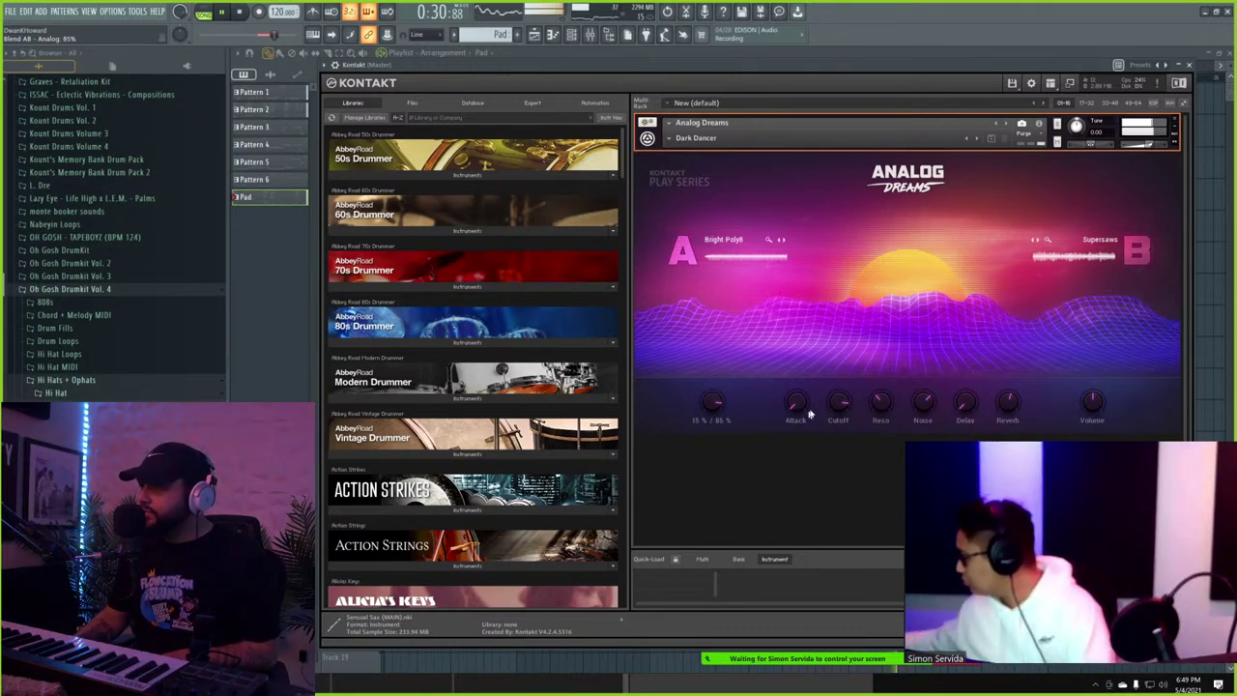
pyautogui.moveTo(835, 406); pyautogui.dragTo(846, 444)
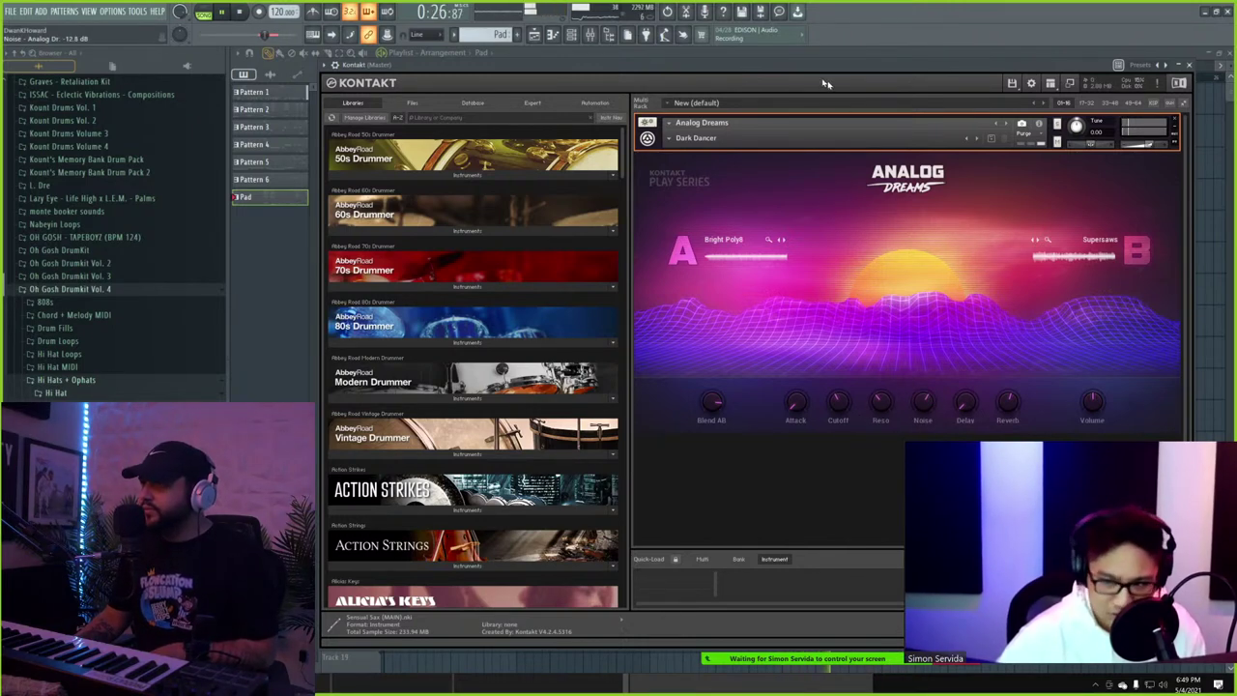
pyautogui.moveTo(814, 67); pyautogui.dragTo(846, 247)
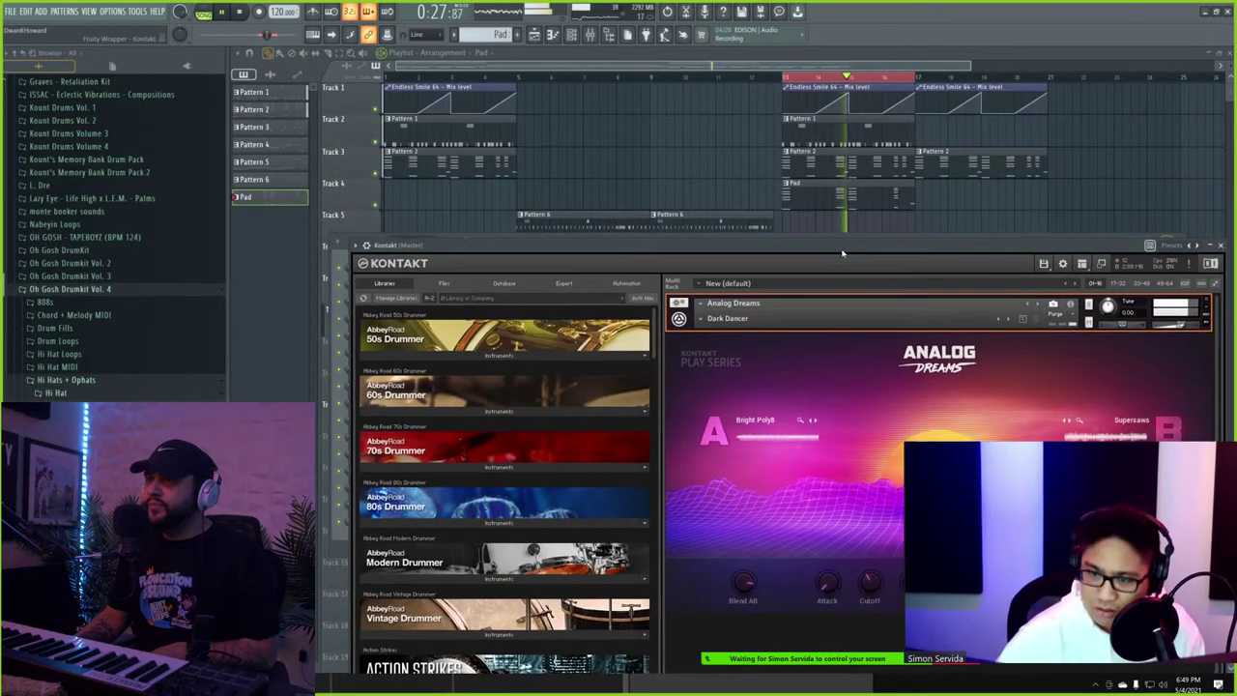
# - Try extending the Kontakt chords until they meet and deleting the final A5 note, and undo these edits
pyautogui.click(571, 34)
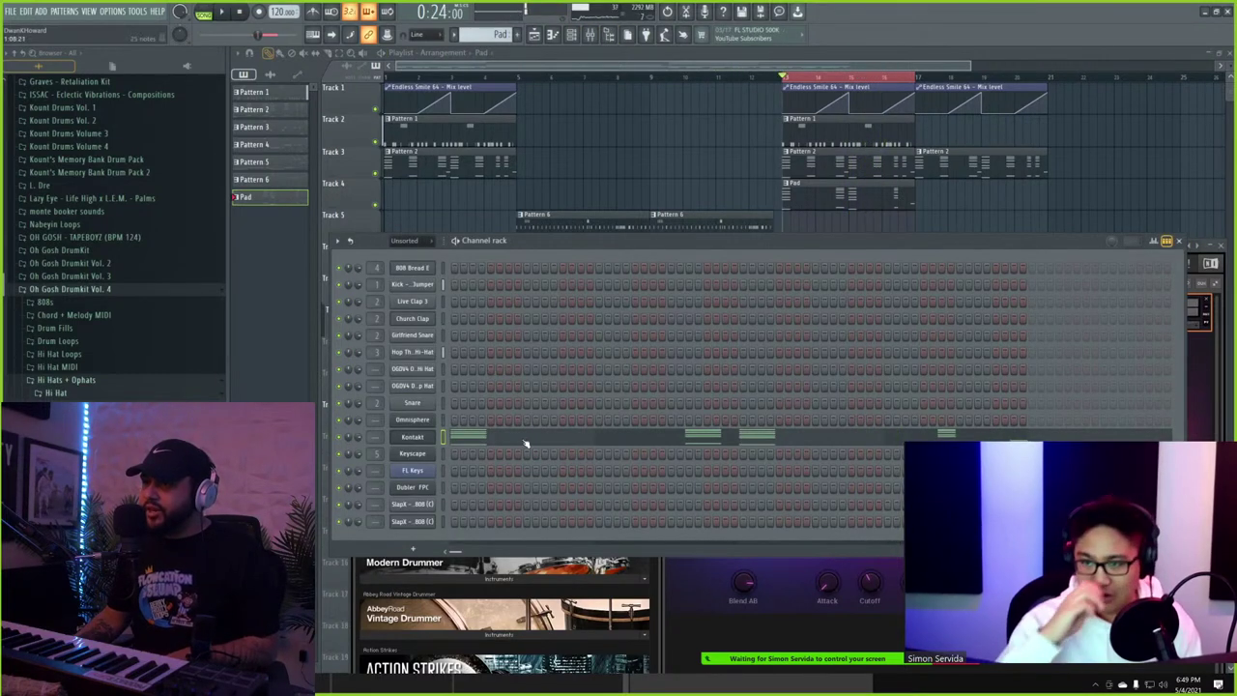
pyautogui.click(525, 443)
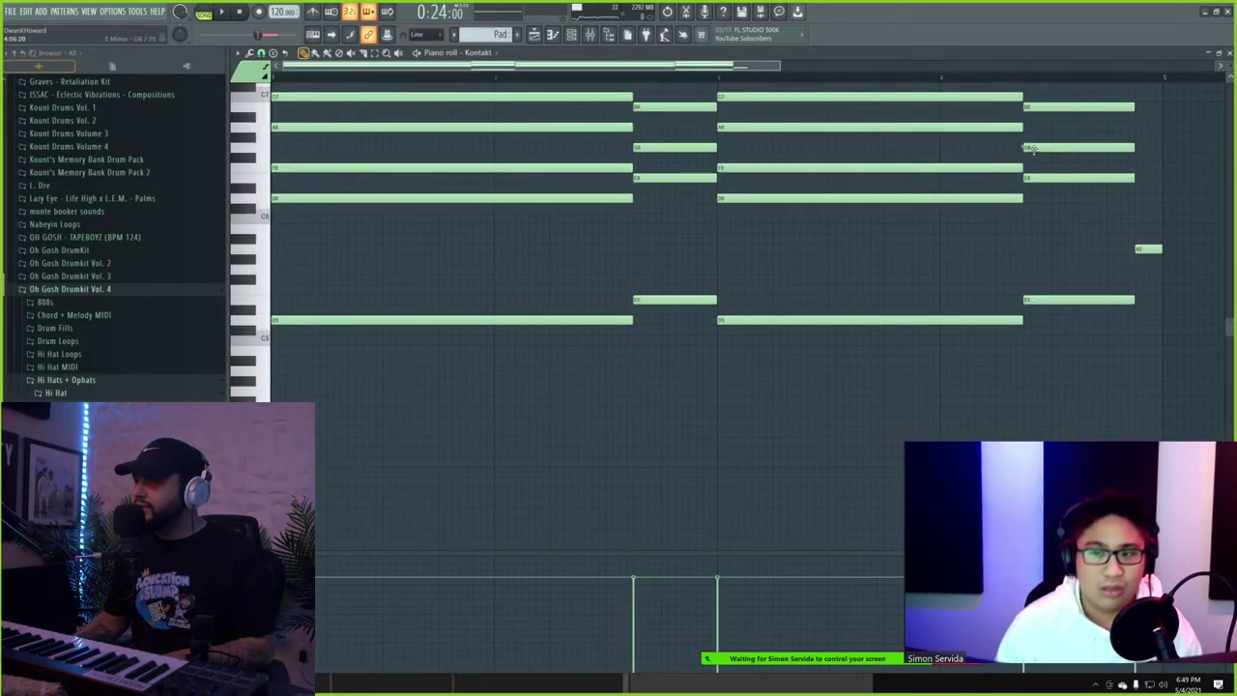
pyautogui.rightClick(1148, 248)
pyautogui.press('space')
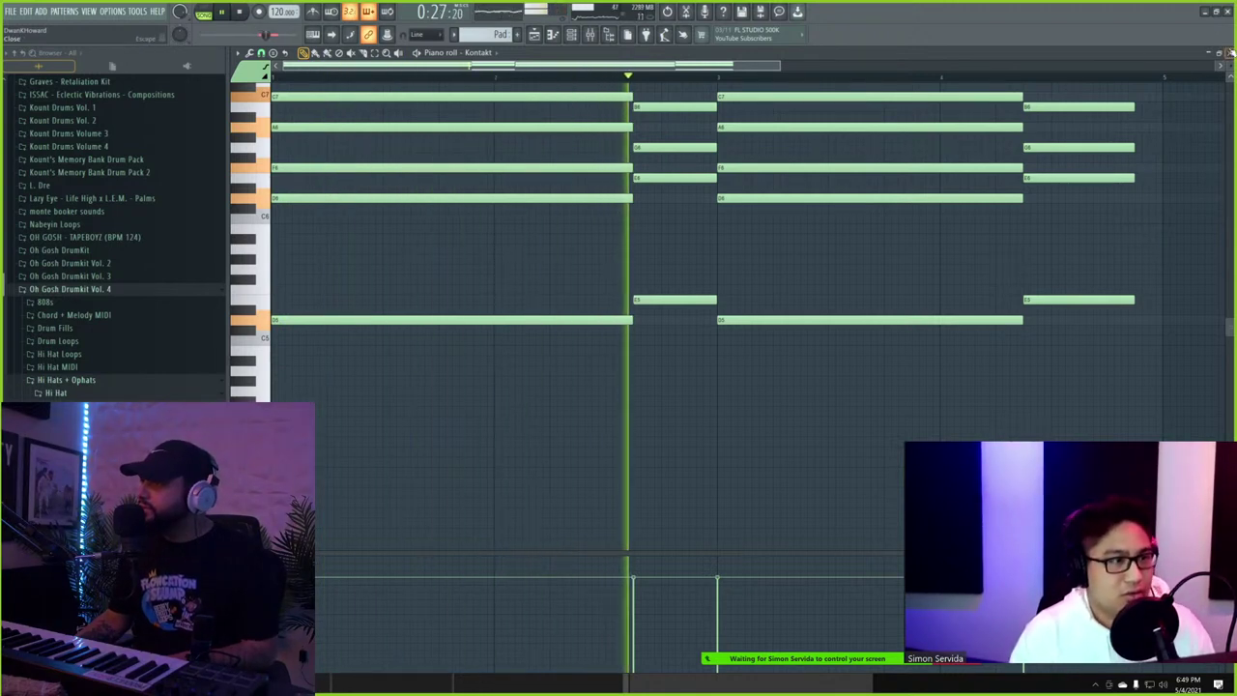
pyautogui.hotkey('ctrl', 'z')
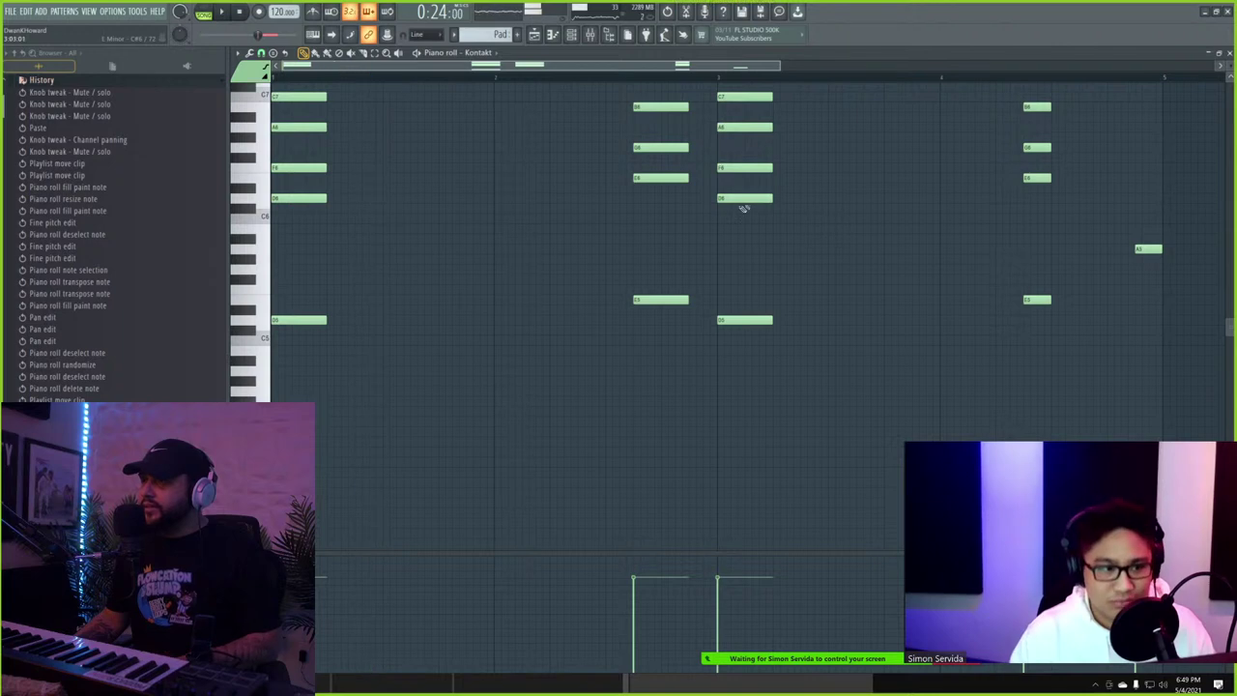
# - Extend the thinned Kontakt chords until they meet again, play them, and undo back to the originally pasted chords
pyautogui.press('space')
pyautogui.scroll(2, 745, 208)
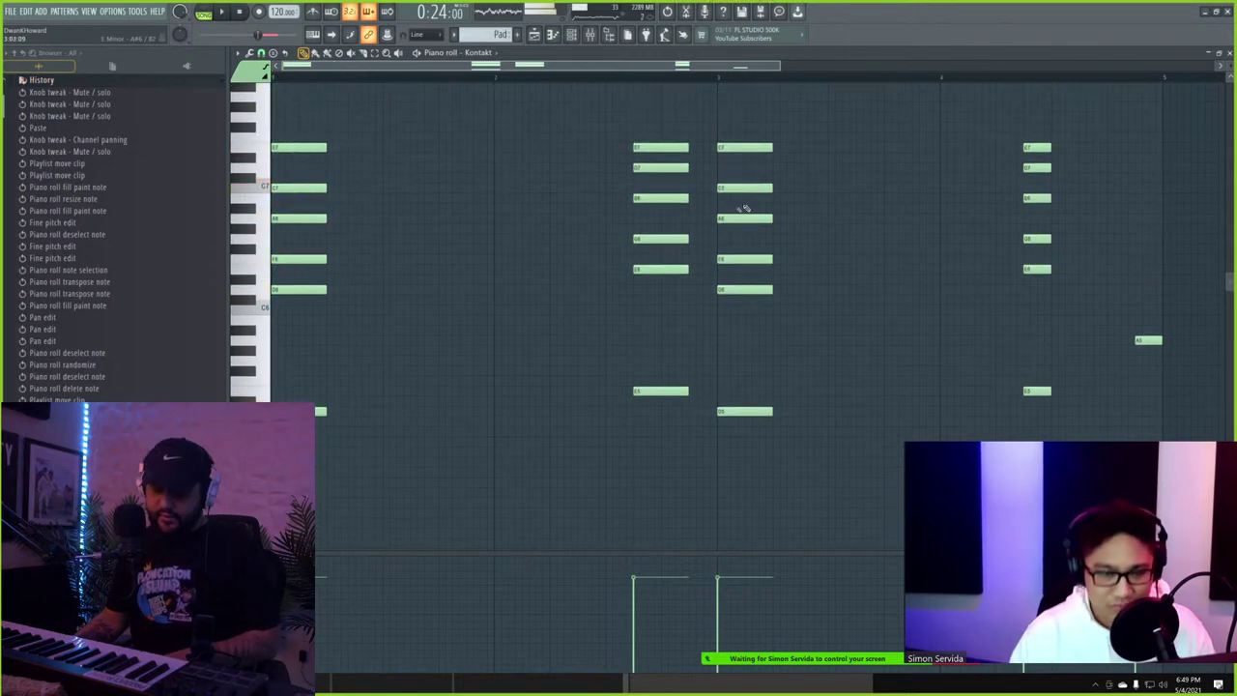
pyautogui.hotkey('ctrl', 'l')
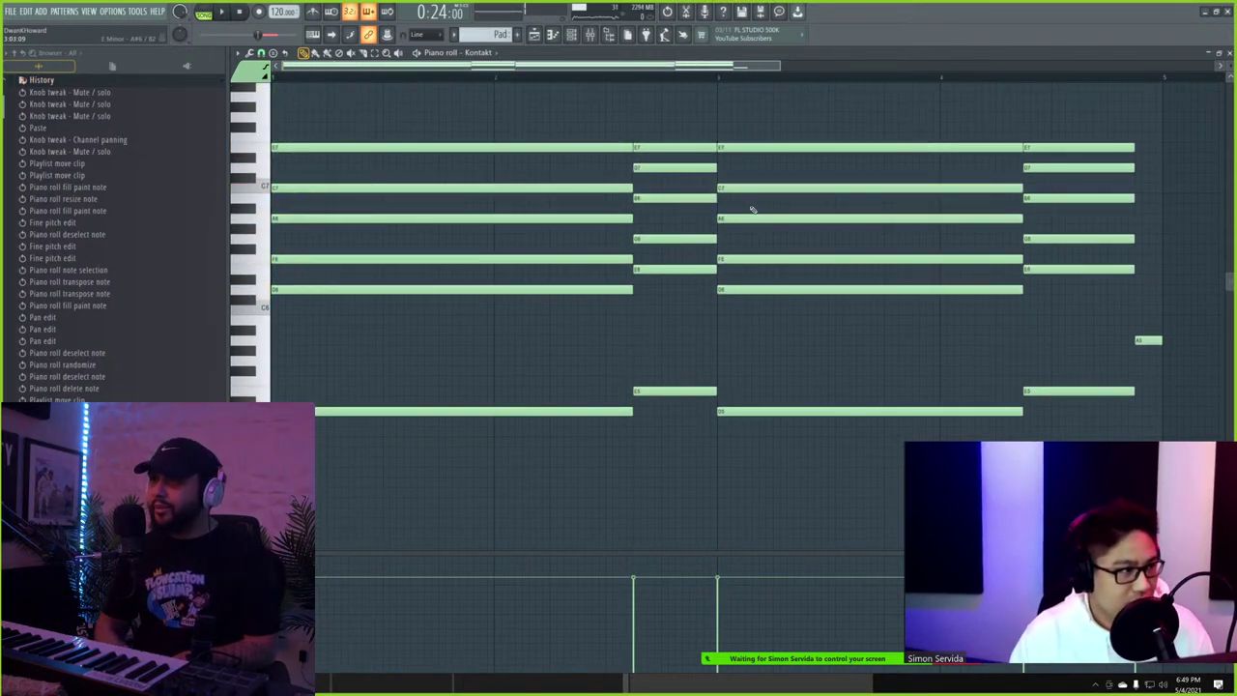
pyautogui.press('space')
pyautogui.click(1228, 53)
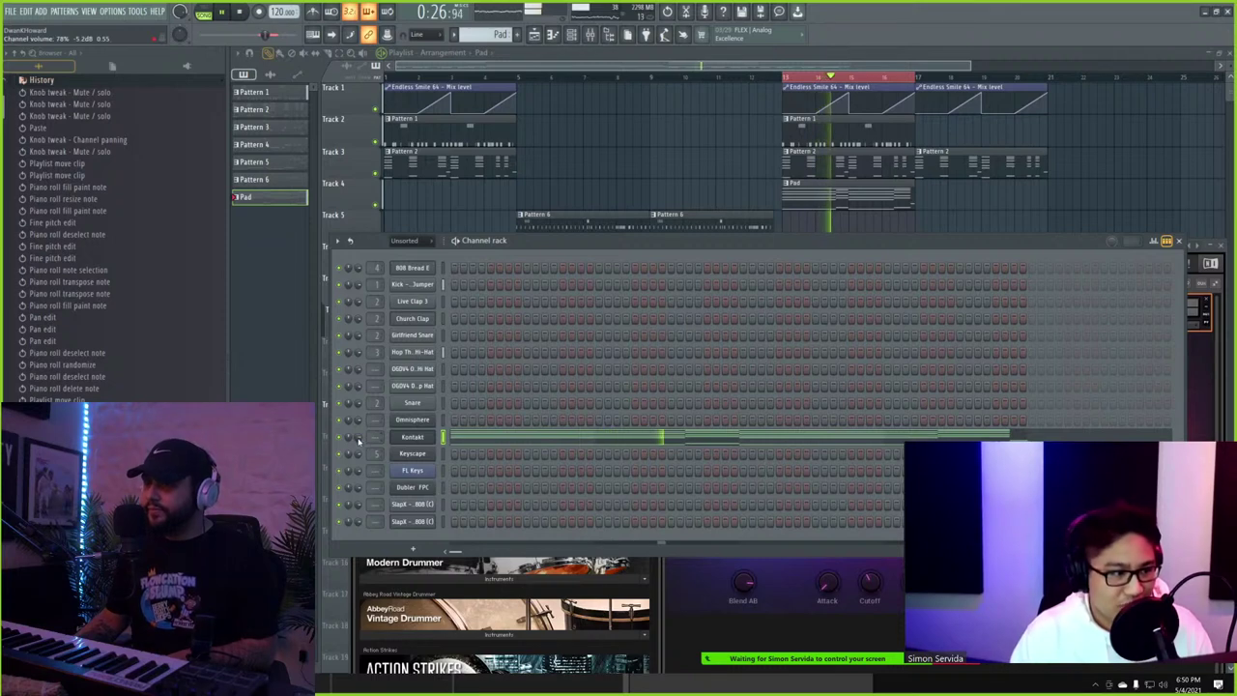
pyautogui.hotkey('ctrl', 'z')
pyautogui.press('space')
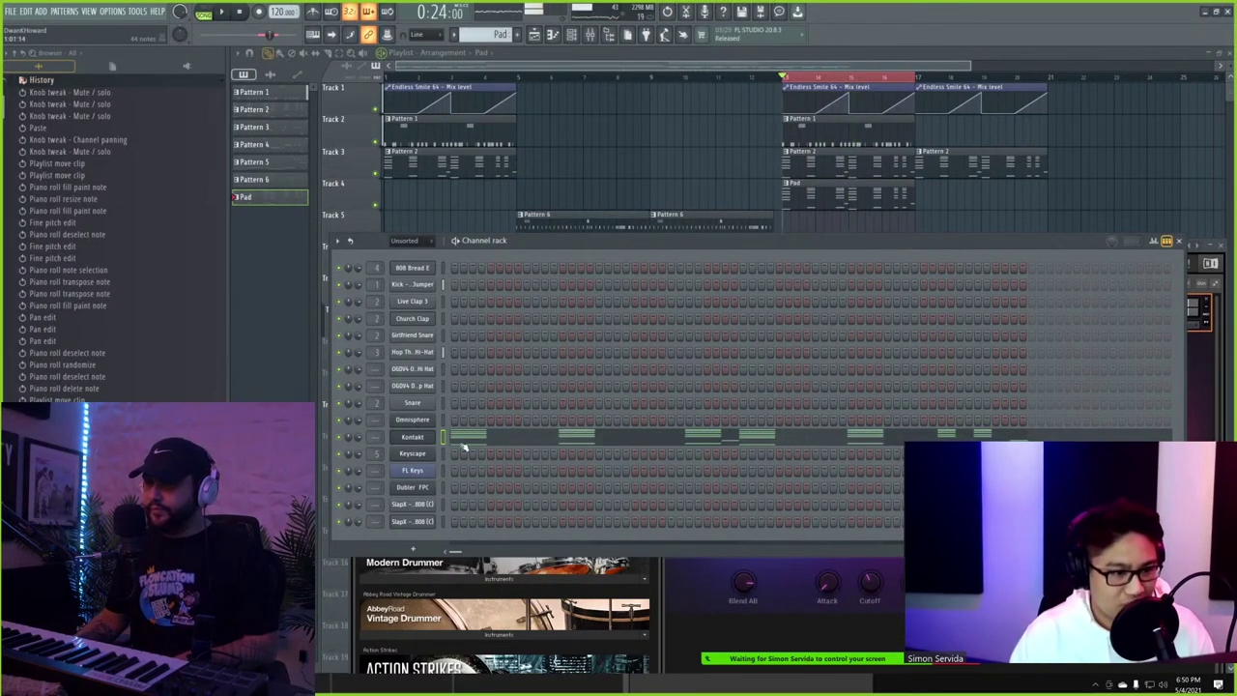
# - Transpose the full set of pasted Kontakt chords up an octave, extend each one to the next, and play them
pyautogui.click(472, 438)
pyautogui.press('space')
pyautogui.press('space')
pyautogui.scroll(2, 440, 375)
pyautogui.hotkey('ctrl', 'Up')
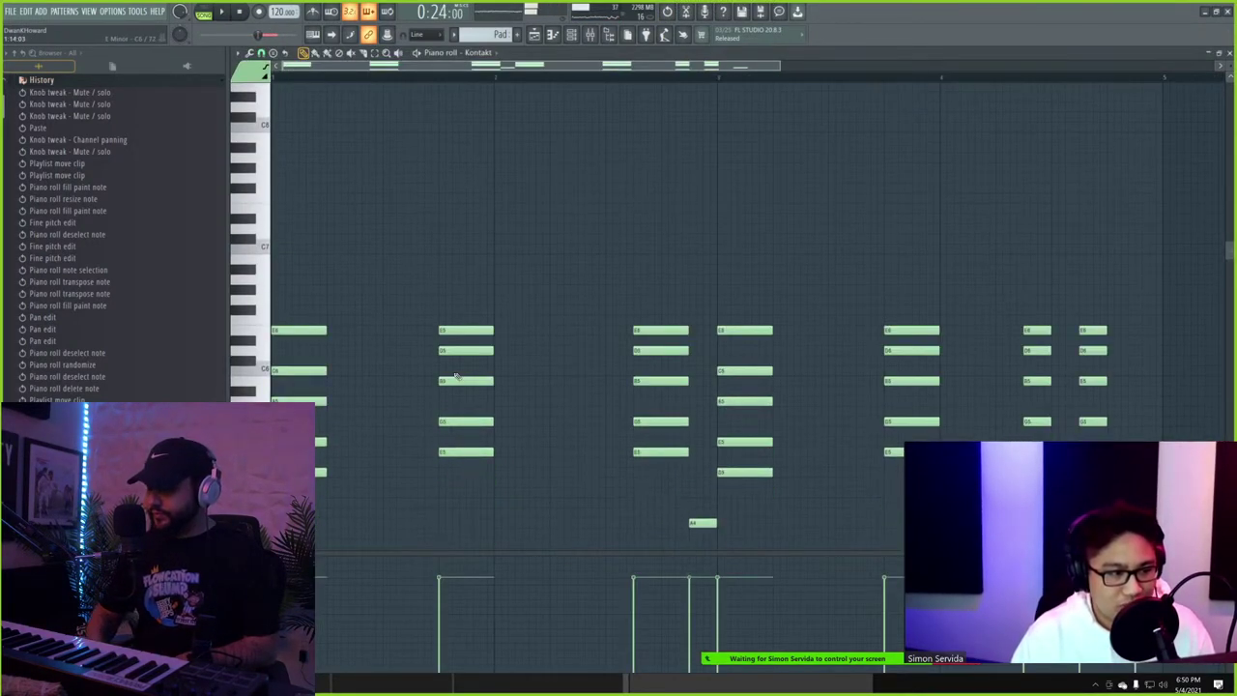
pyautogui.hotkey('ctrl', 'Up')
pyautogui.scroll(1, 456, 376)
pyautogui.press('space')
pyautogui.press('space')
pyautogui.press('space')
pyautogui.hotkey('ctrl', 'l')
pyautogui.press('space')
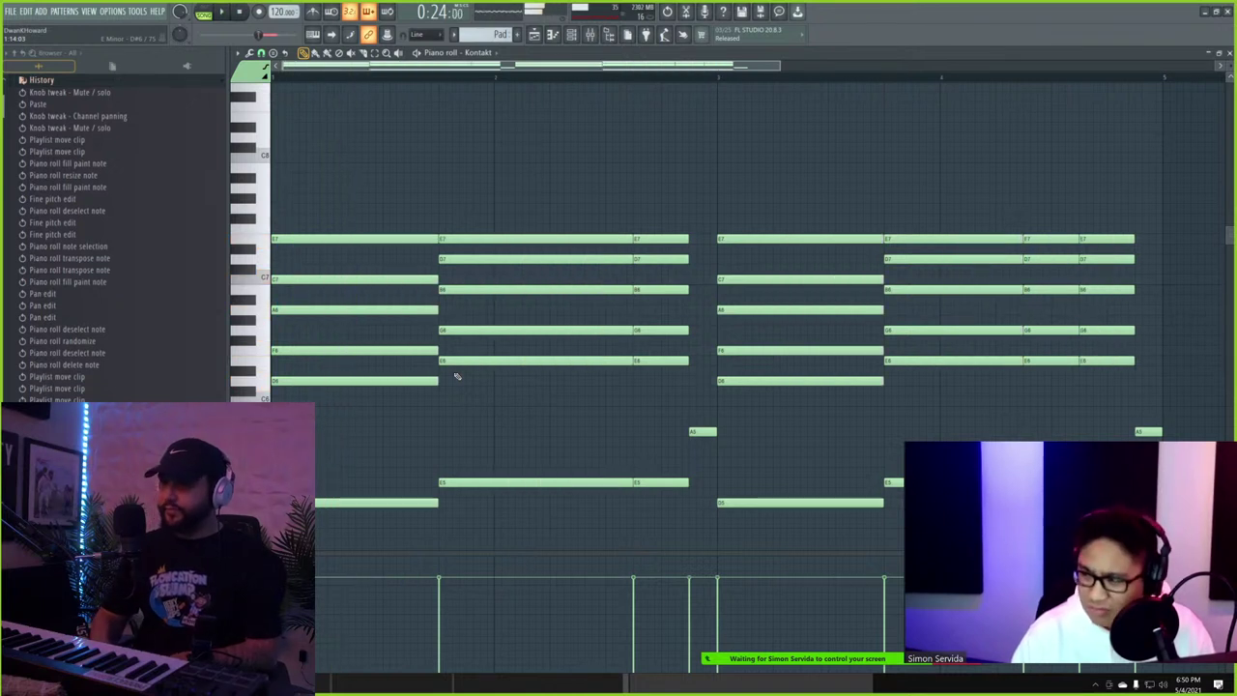
pyautogui.press('space')
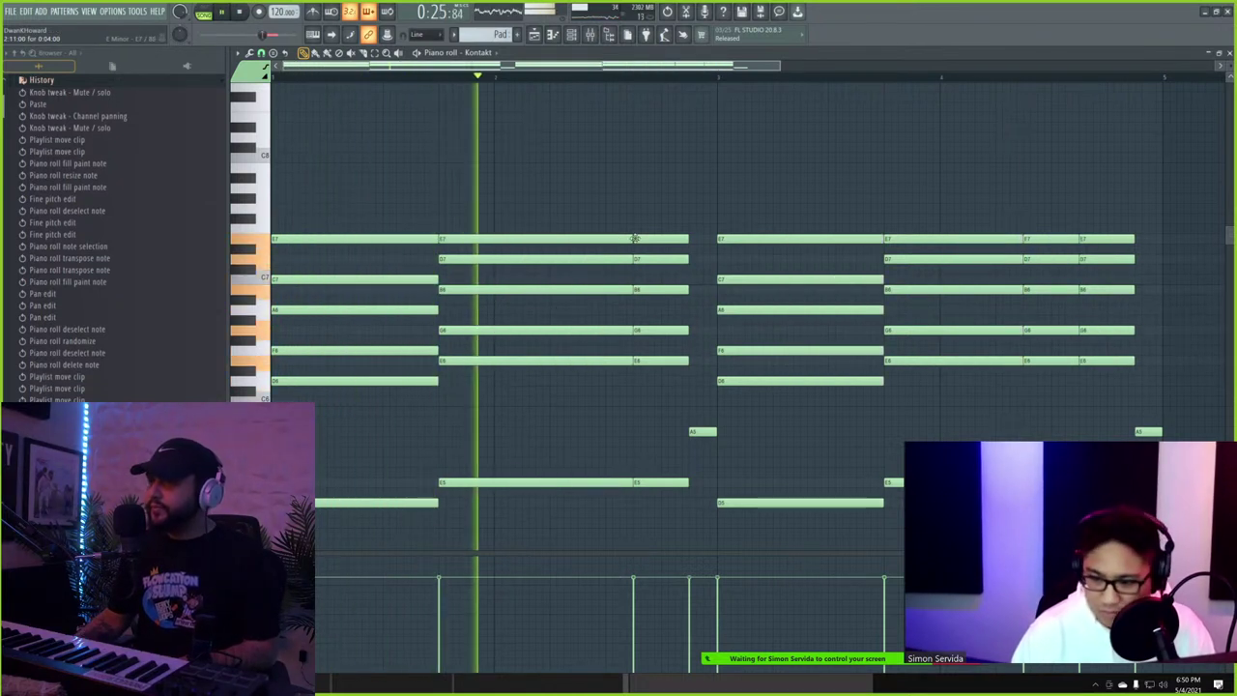
# - Delete the third Kontakt chord and the short A5 note just before bar 3
pyautogui.rightClick(664, 238)
pyautogui.rightClick(663, 289)
pyautogui.rightClick(662, 329)
pyautogui.rightClick(658, 360)
pyautogui.rightClick(663, 483)
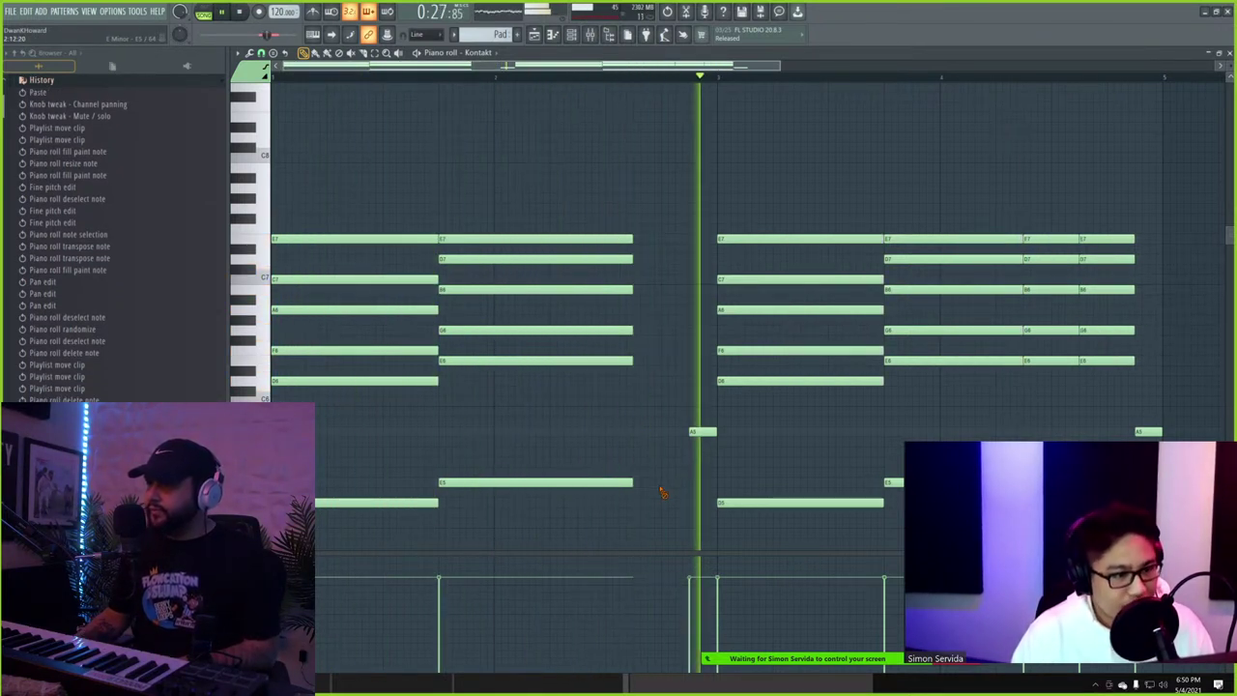
pyautogui.rightClick(710, 432)
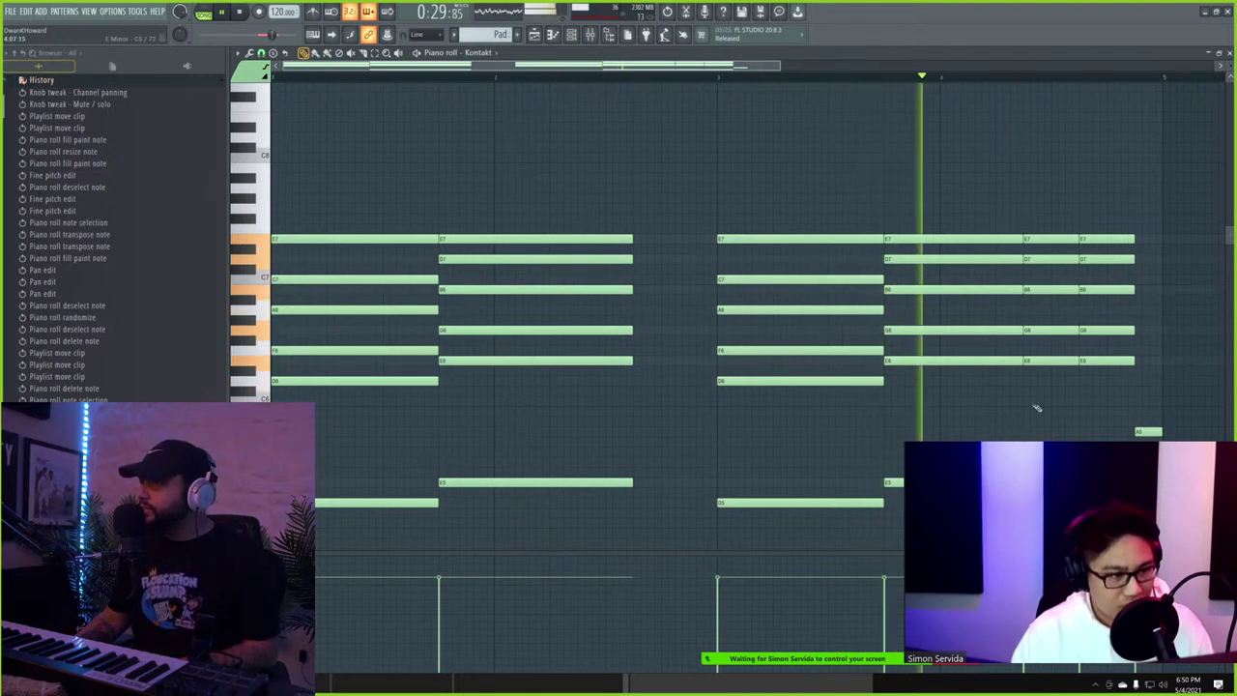
# - Delete the second-to-last Kontakt chord in bar 4, keeping the final short chord before bar 5
pyautogui.rightClick(1052, 360)
pyautogui.rightClick(1052, 330)
pyautogui.rightClick(1052, 289)
pyautogui.rightClick(1052, 260)
pyautogui.rightClick(1053, 239)
pyautogui.rightClick(1108, 239)
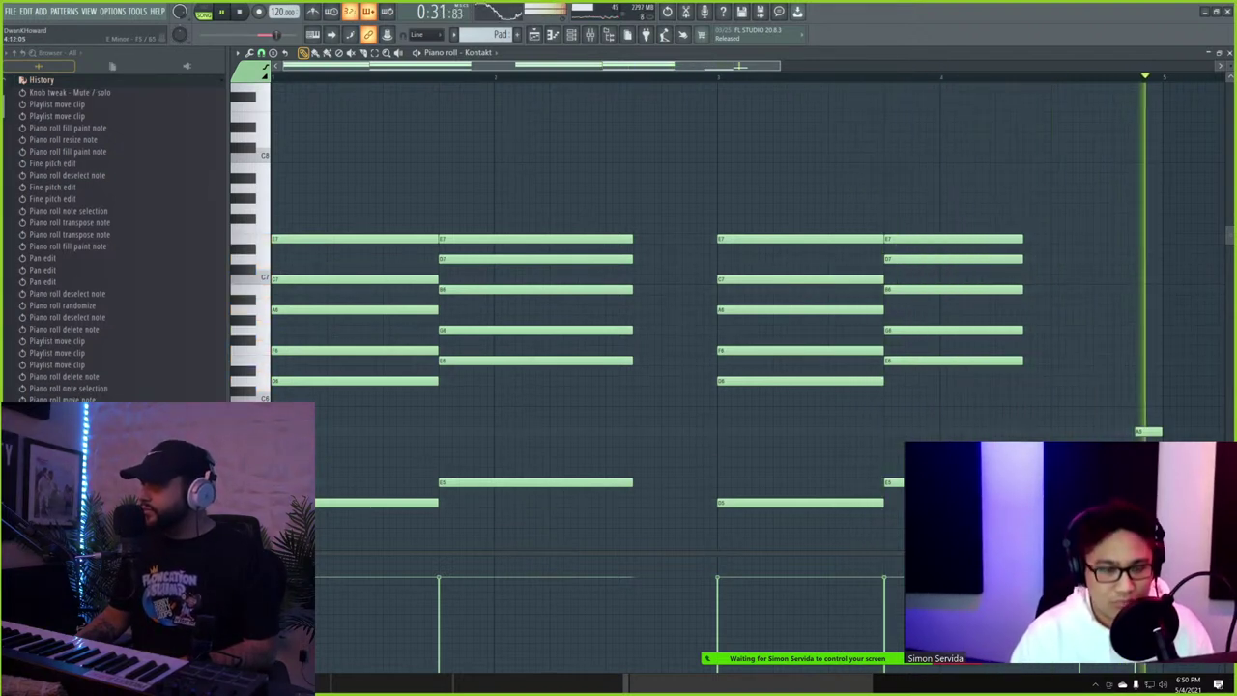
pyautogui.hotkey('ctrl', 'z')
pyautogui.rightClick(1040, 239)
pyautogui.rightClick(1052, 330)
pyautogui.rightClick(1052, 361)
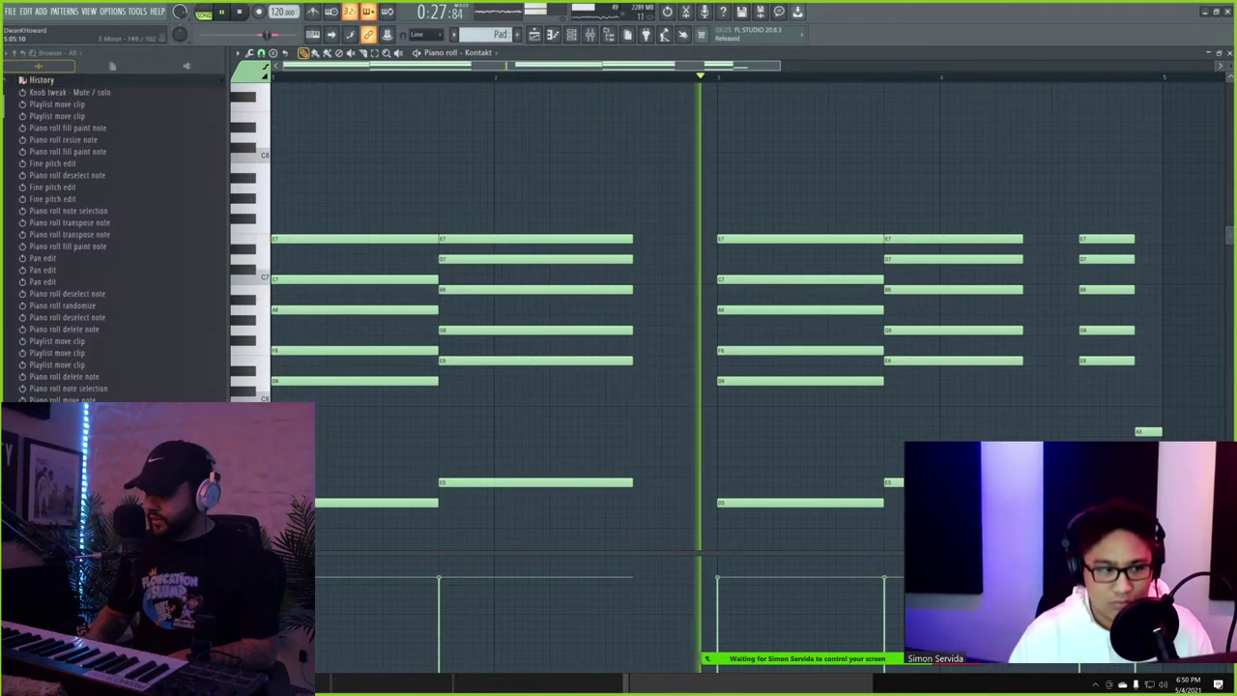
# - Try the whole Kontakt part an octave higher, transpose it back down, and close the piano roll
pyautogui.hotkey('ctrl', 'Up')
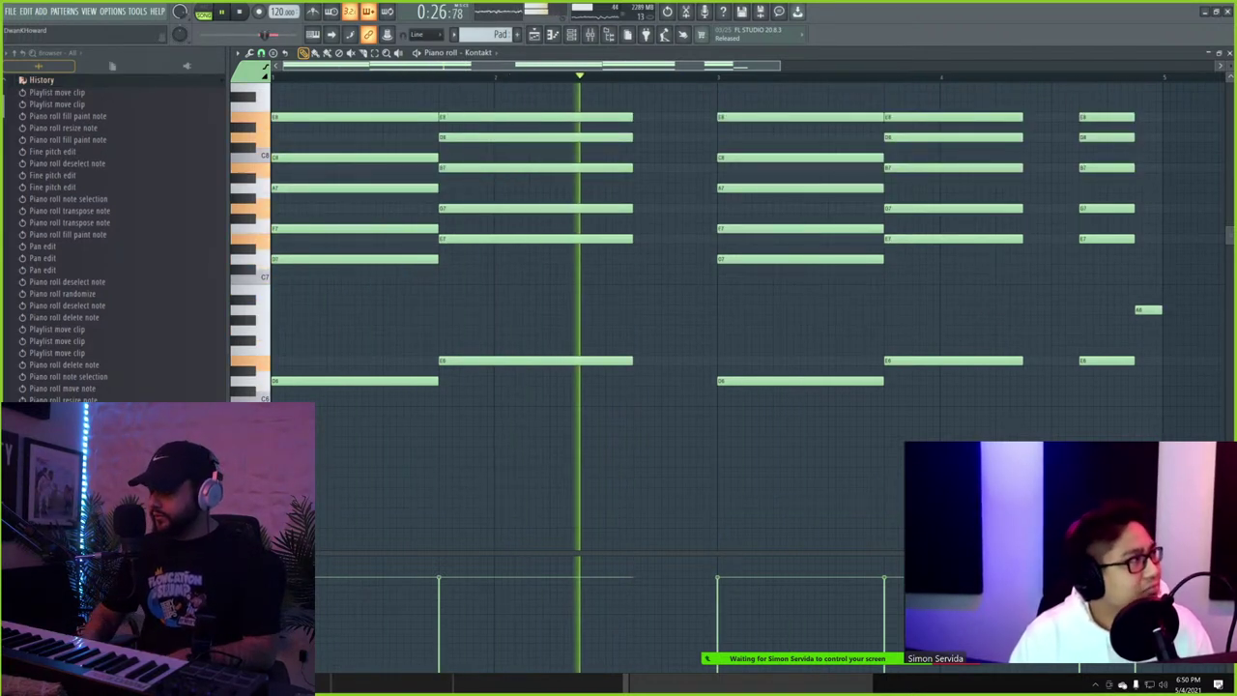
pyautogui.hotkey('ctrl', 'Down')
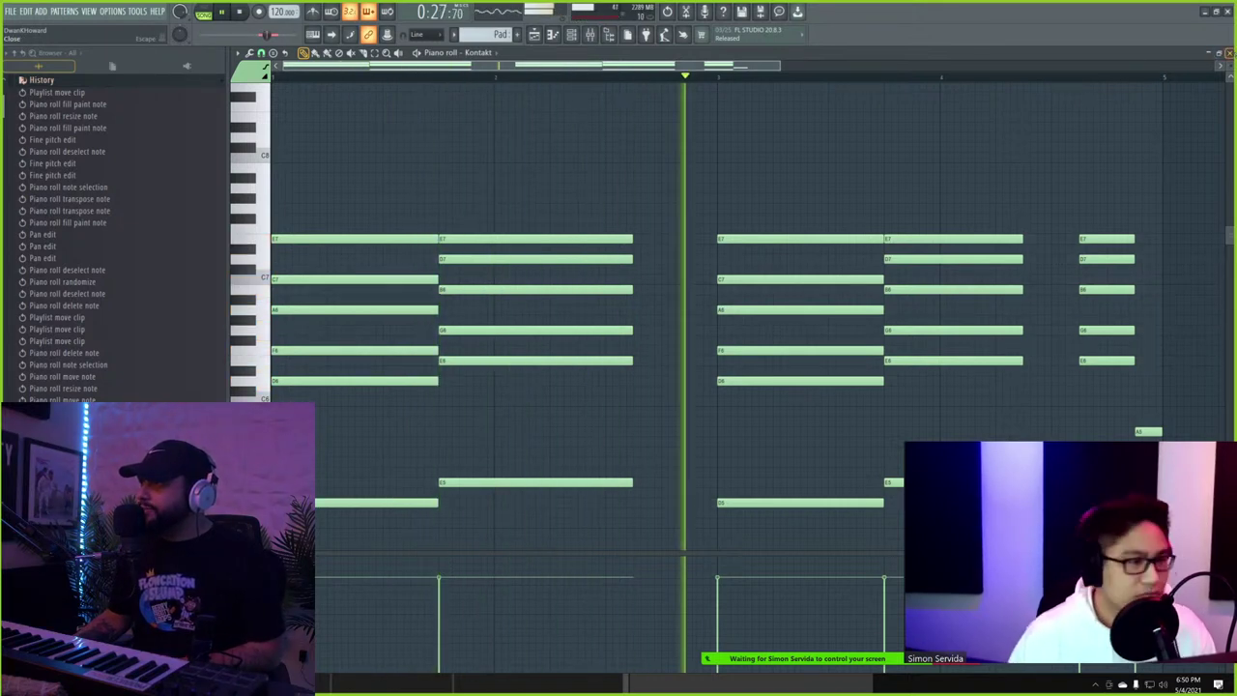
pyautogui.press('Escape')
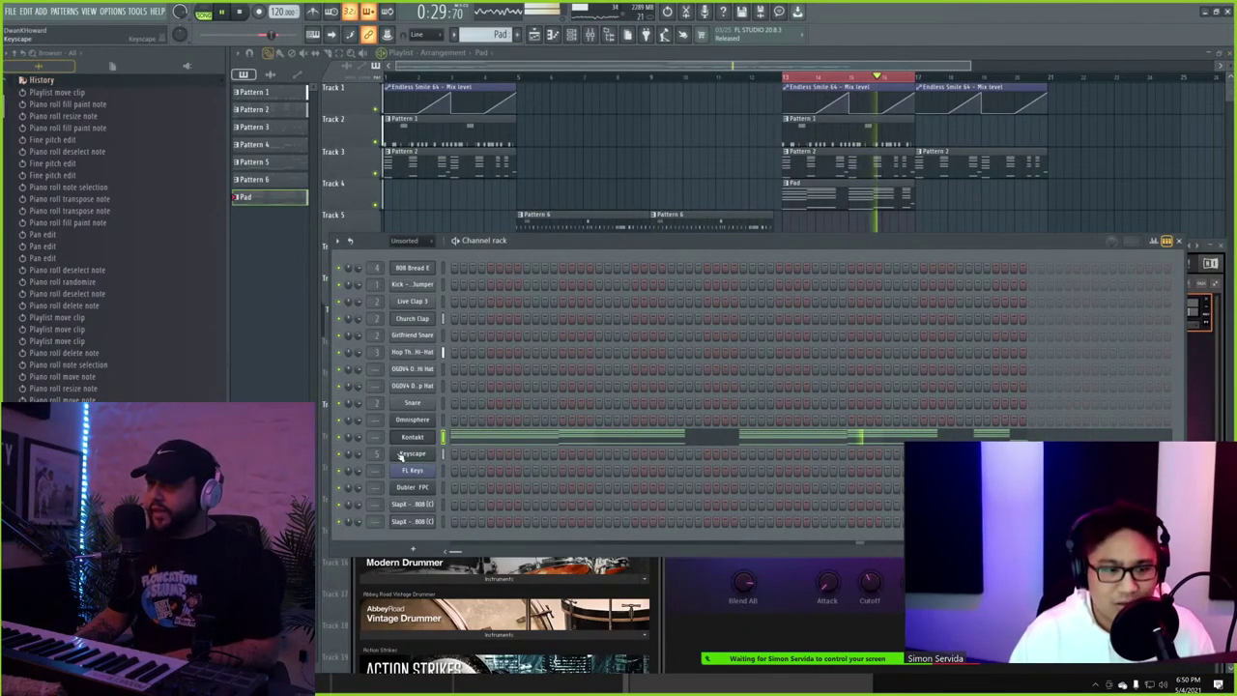
# - Open the Kontakt Analog Dreams instrument, raise its Attack, and set its Cutoff to about 2.2 kHz
pyautogui.click(410, 438)
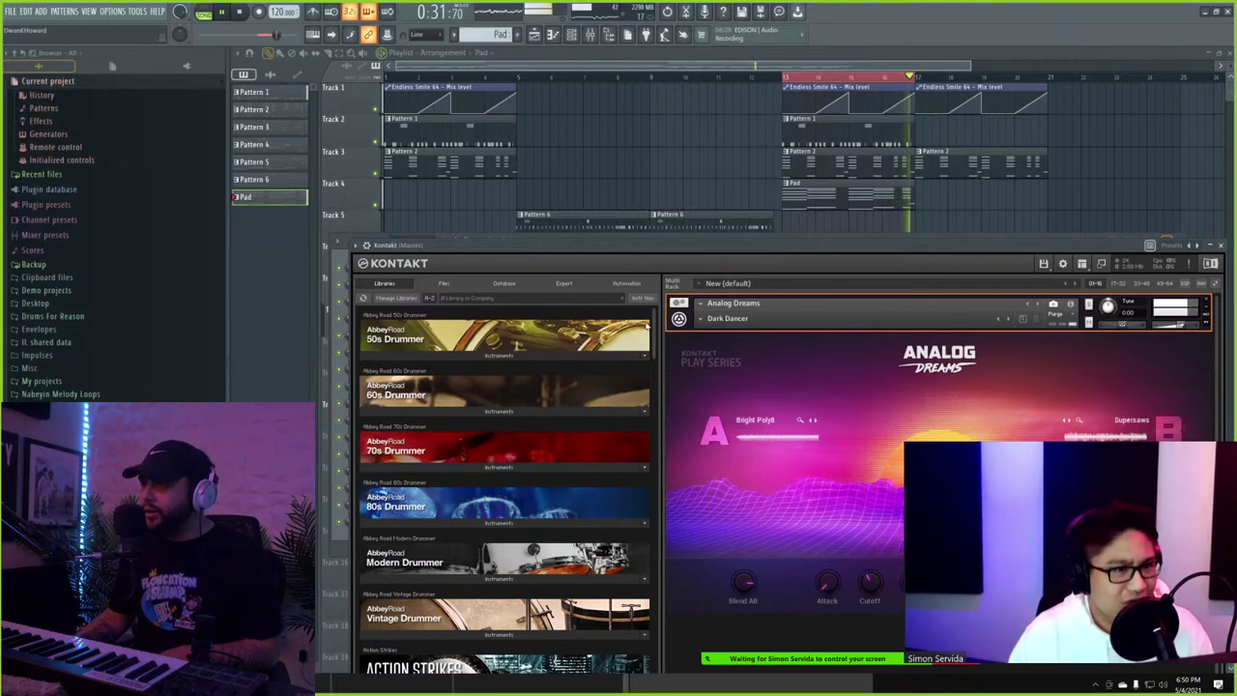
pyautogui.press('space')
pyautogui.moveTo(634, 245); pyautogui.dragTo(531, 54)
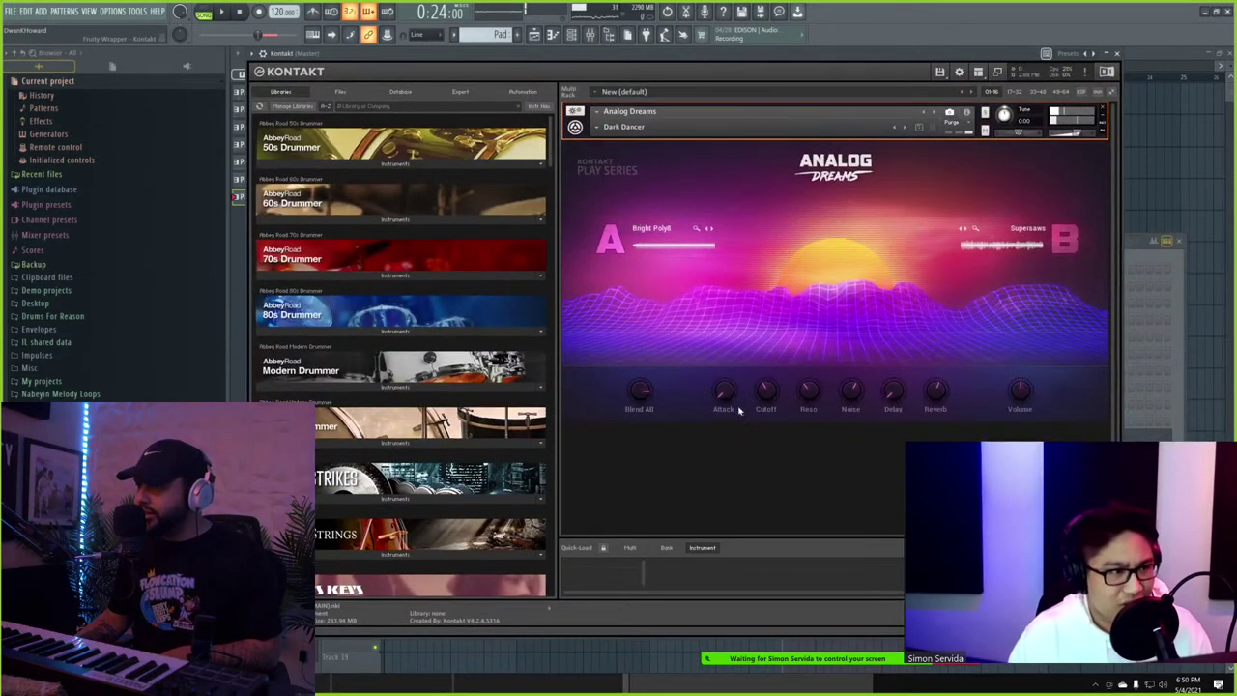
pyautogui.moveTo(723, 389)
pyautogui.moveTo(719, 369); pyautogui.dragTo(719, 383)
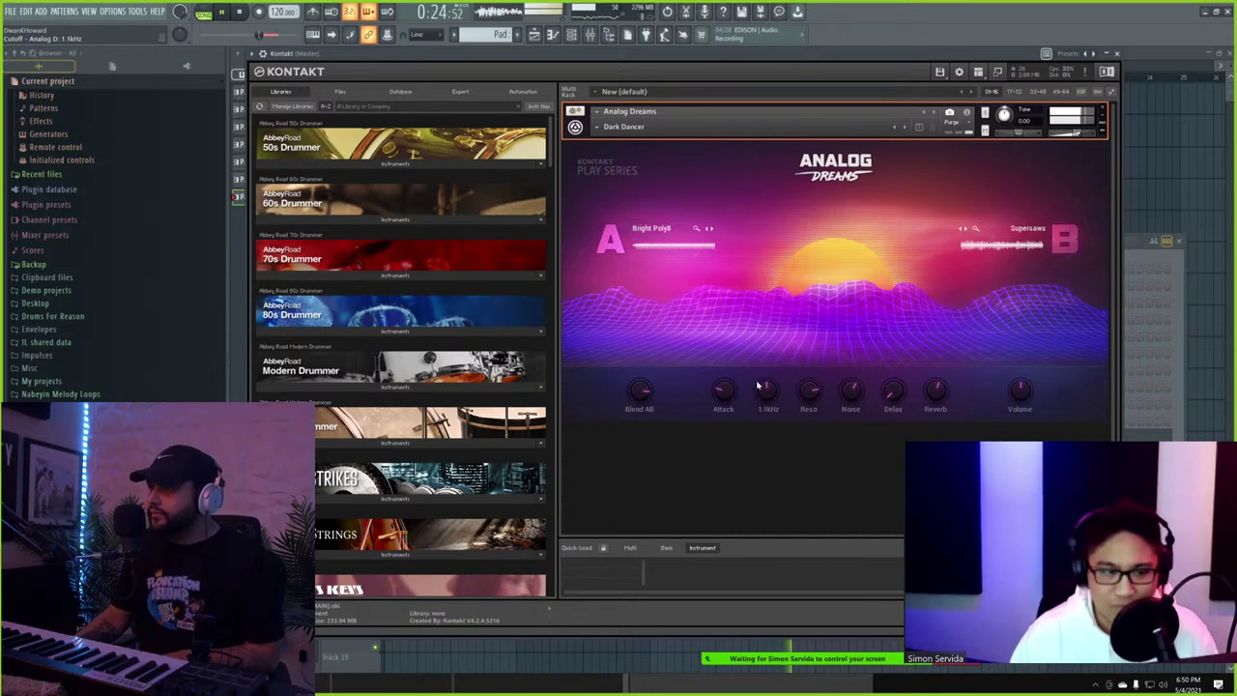
pyautogui.scroll(-2, 761, 389)
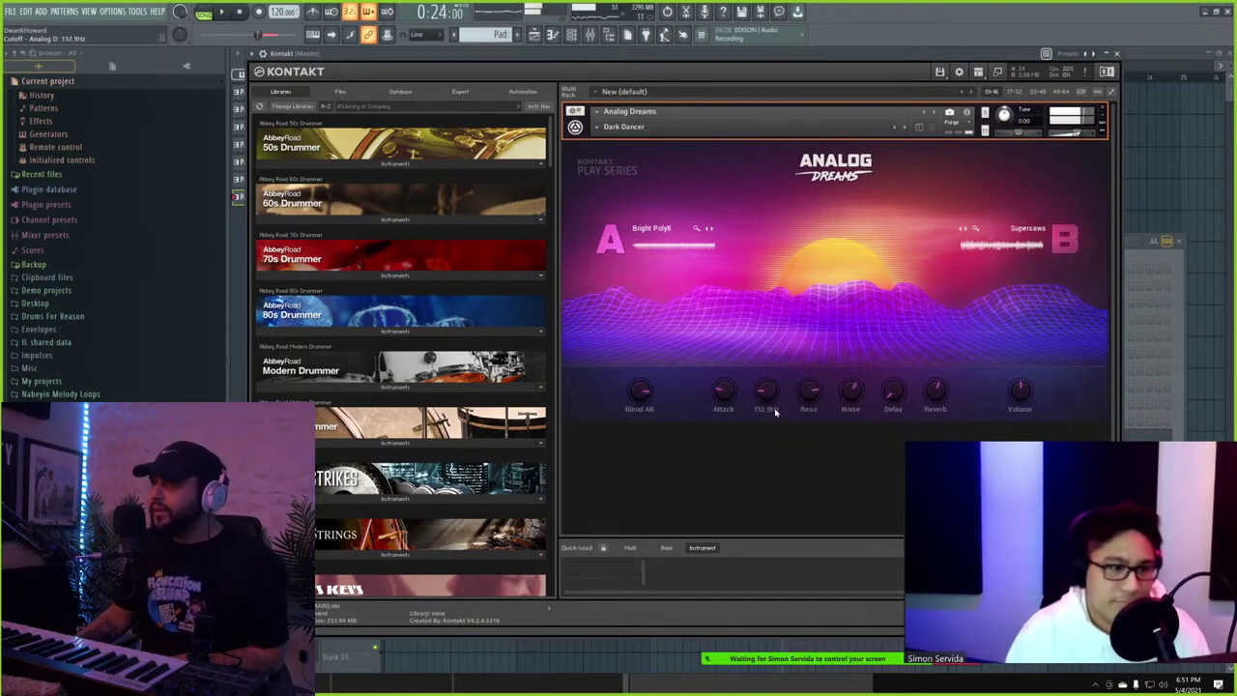
pyautogui.moveTo(775, 402); pyautogui.dragTo(769, 391)
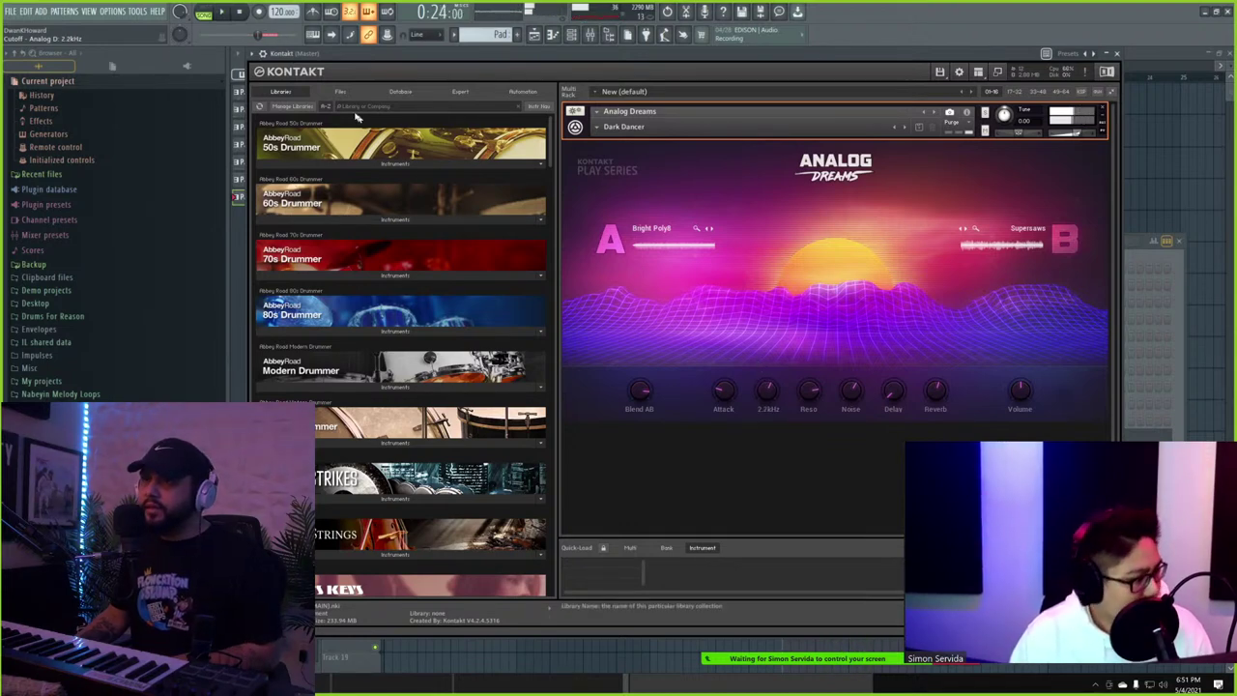
# - Browse Kontakt's parameters to examine which controls are available for automation
pyautogui.click(251, 53)
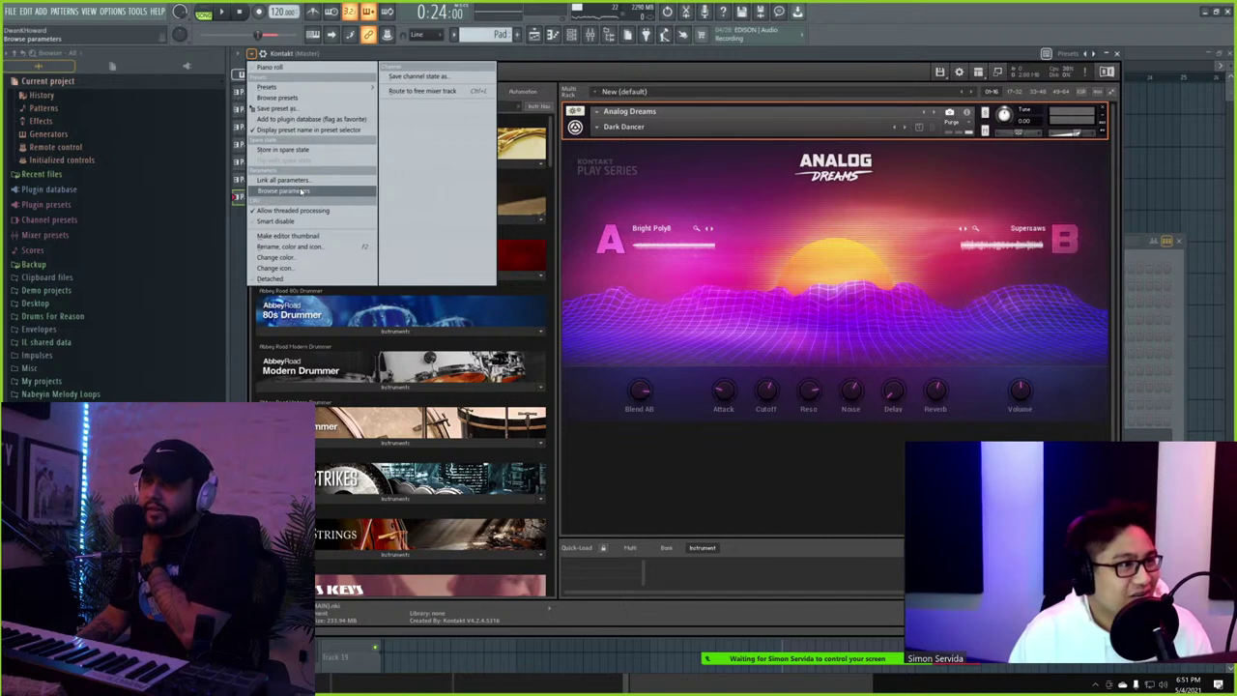
pyautogui.click(302, 192)
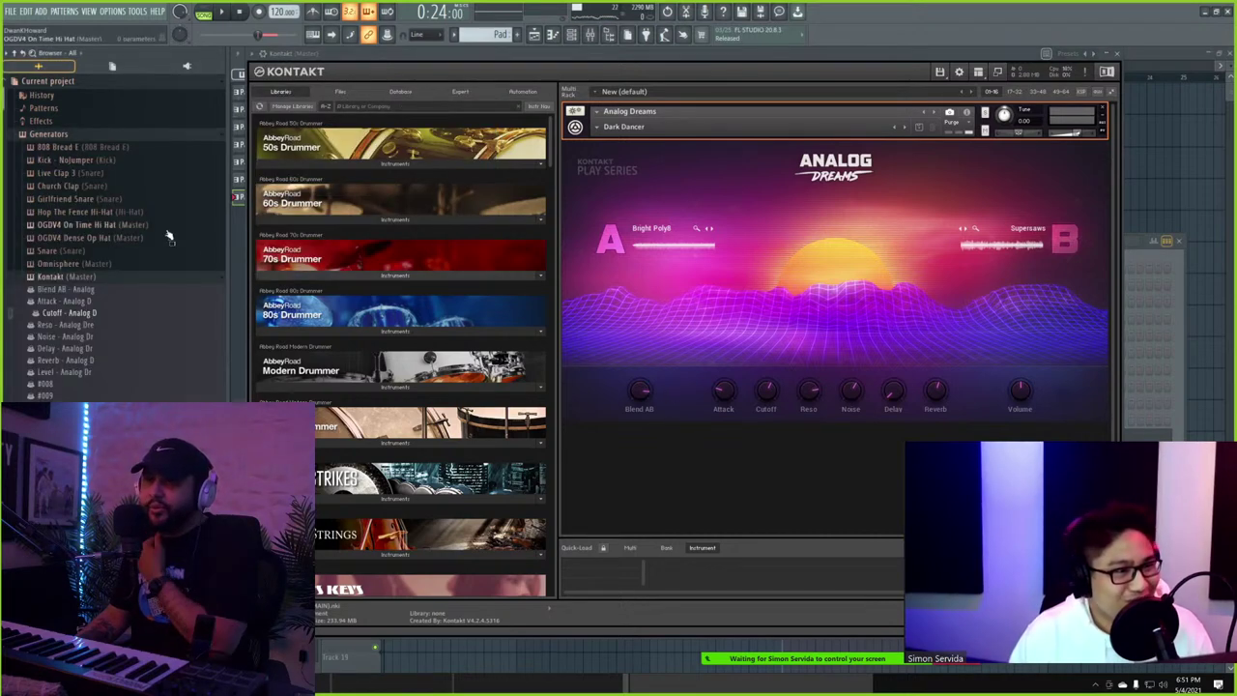
pyautogui.click(766, 409)
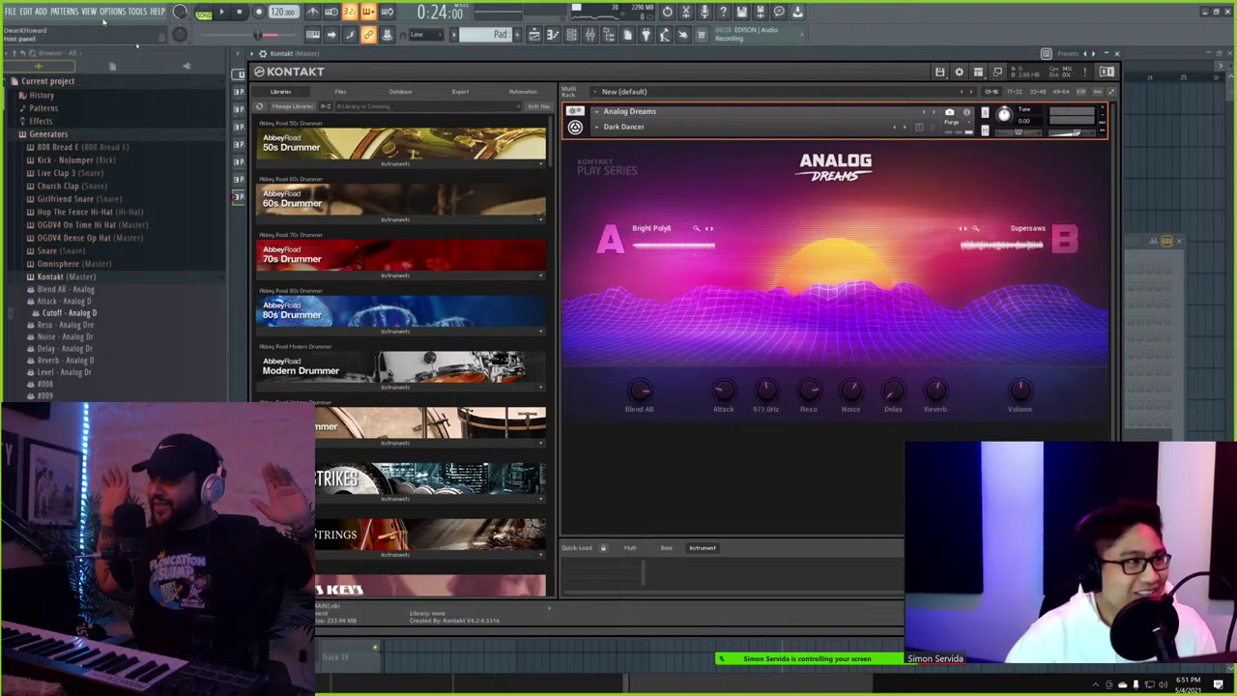
pyautogui.click(142, 12)
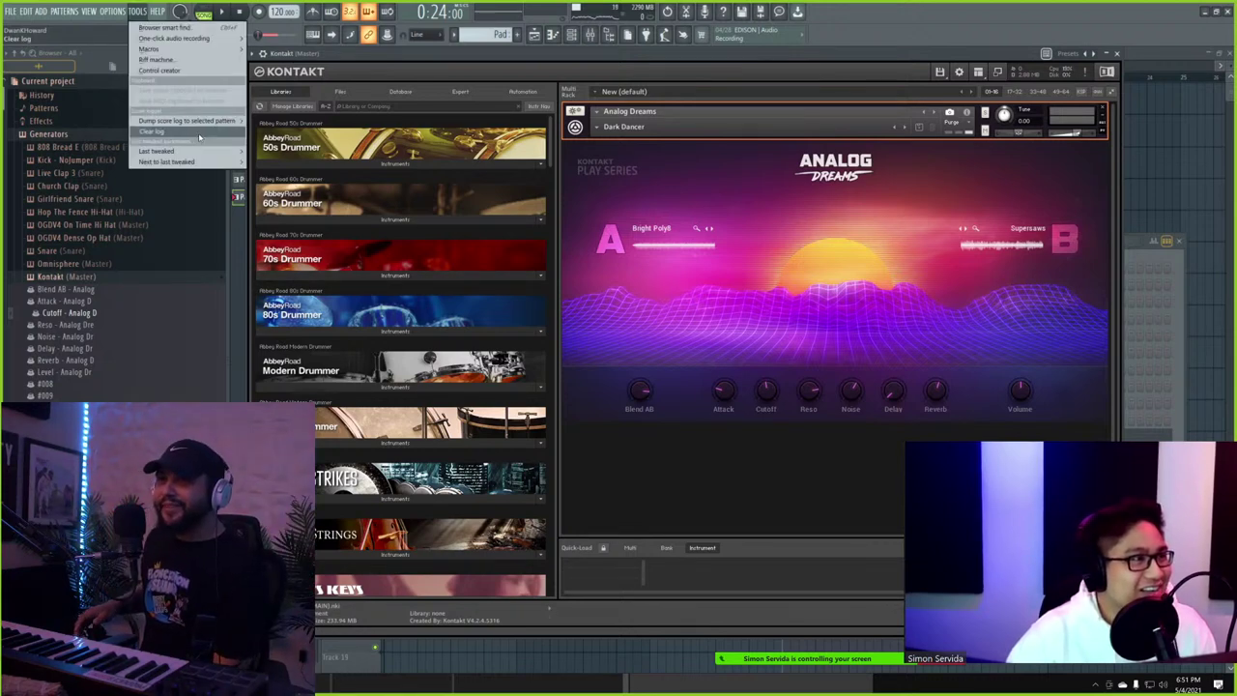
pyautogui.moveTo(204, 152)
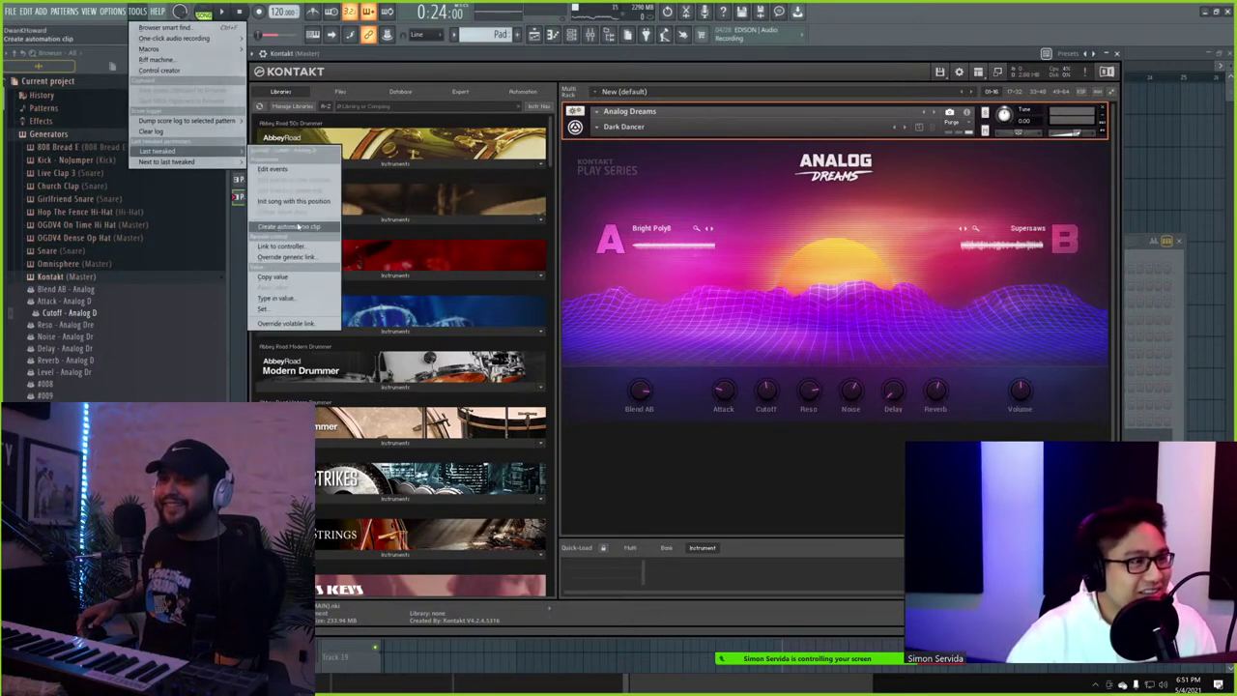
pyautogui.click(1143, 95)
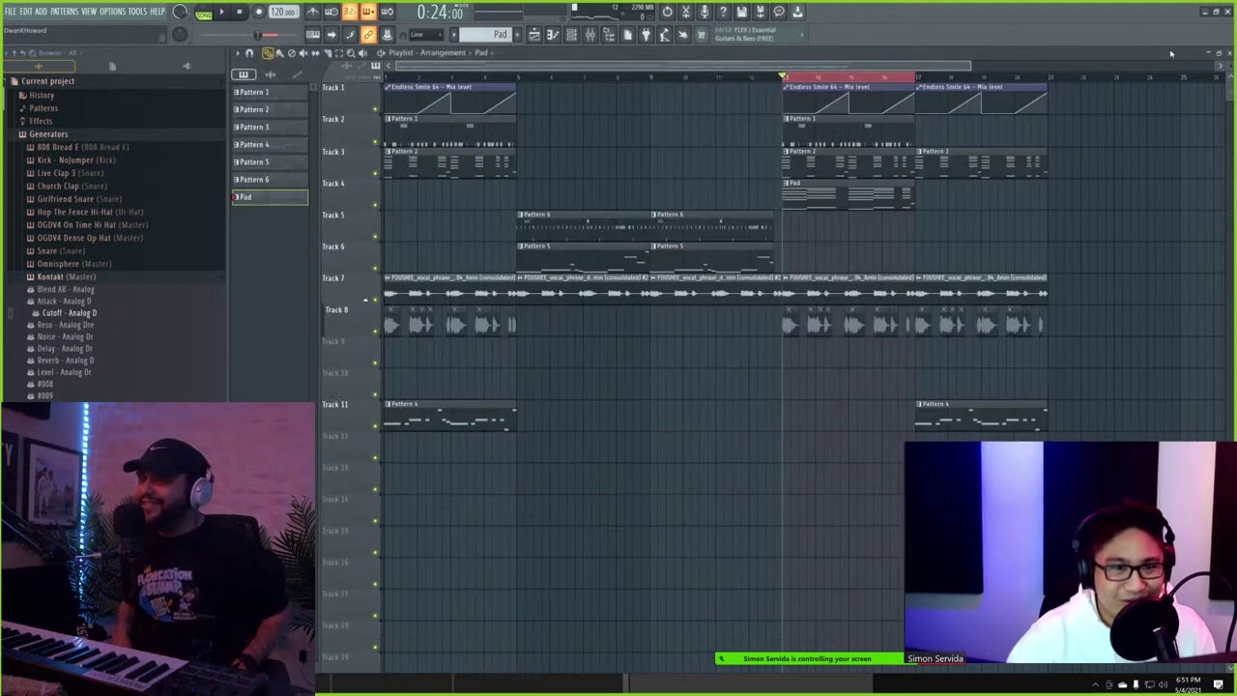
pyautogui.click(141, 11)
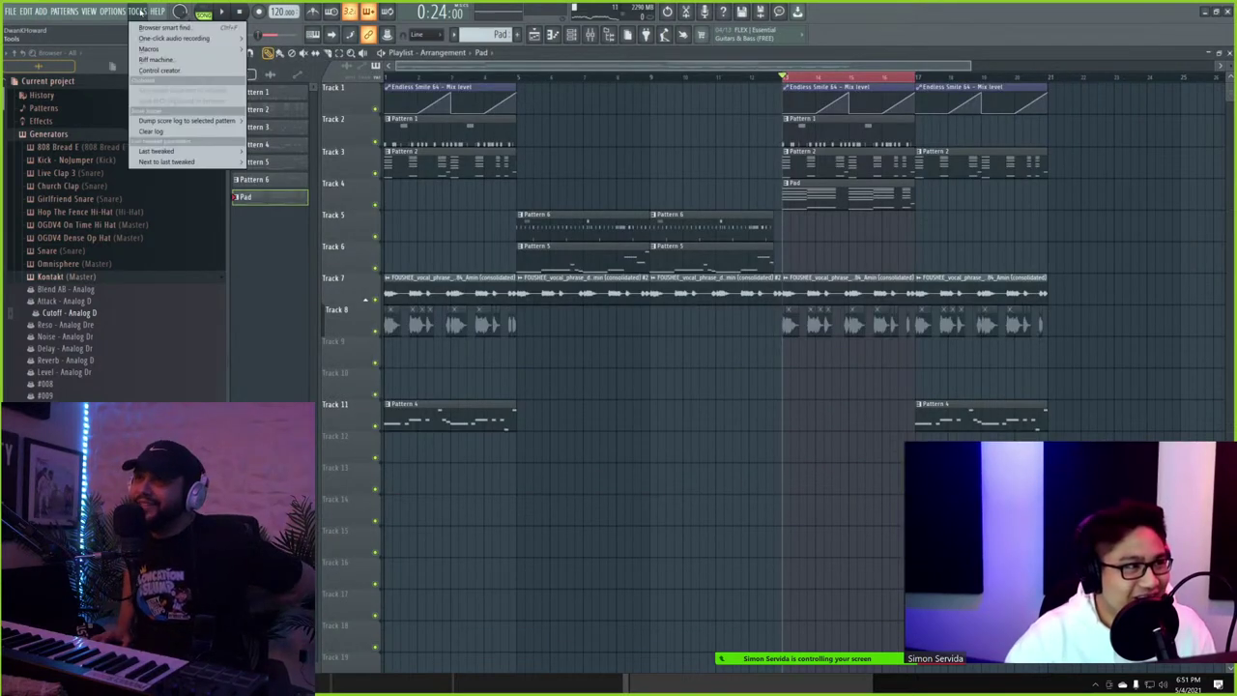
pyautogui.click(572, 35)
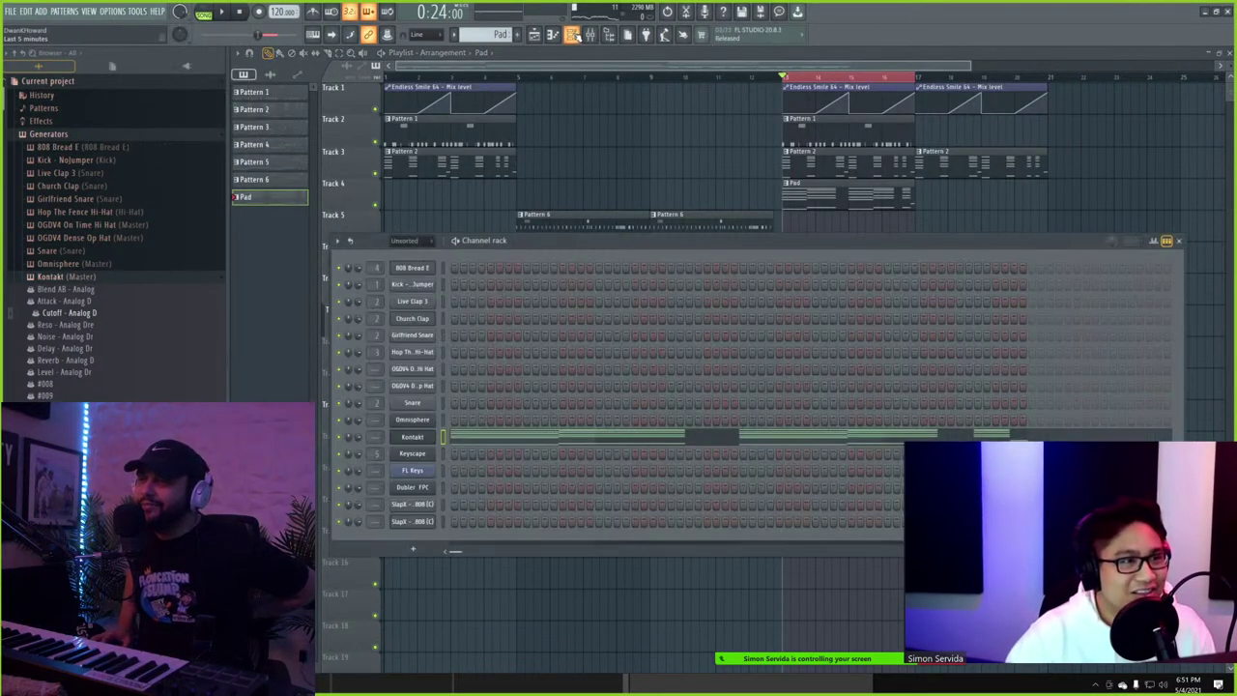
pyautogui.click(572, 35)
# - Create an automation clip for the last tweaked parameter, Kontakt's Cutoff, and return to the playlist
pyautogui.click(571, 35)
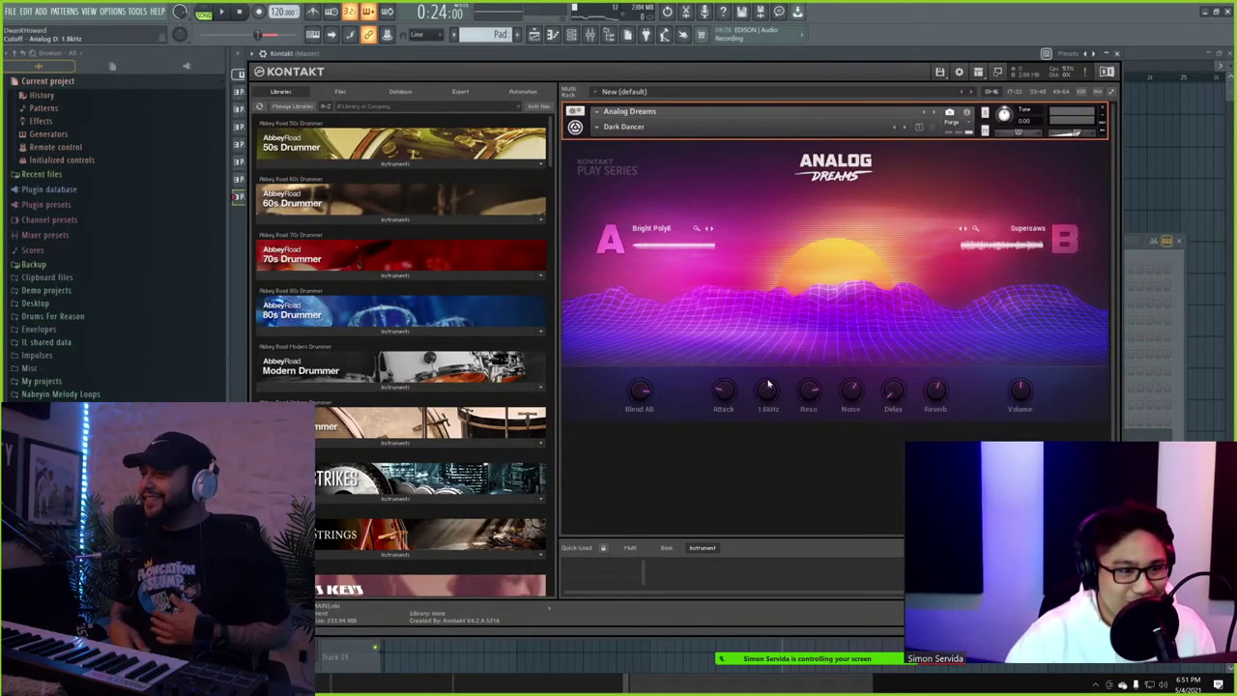
pyautogui.click(137, 11)
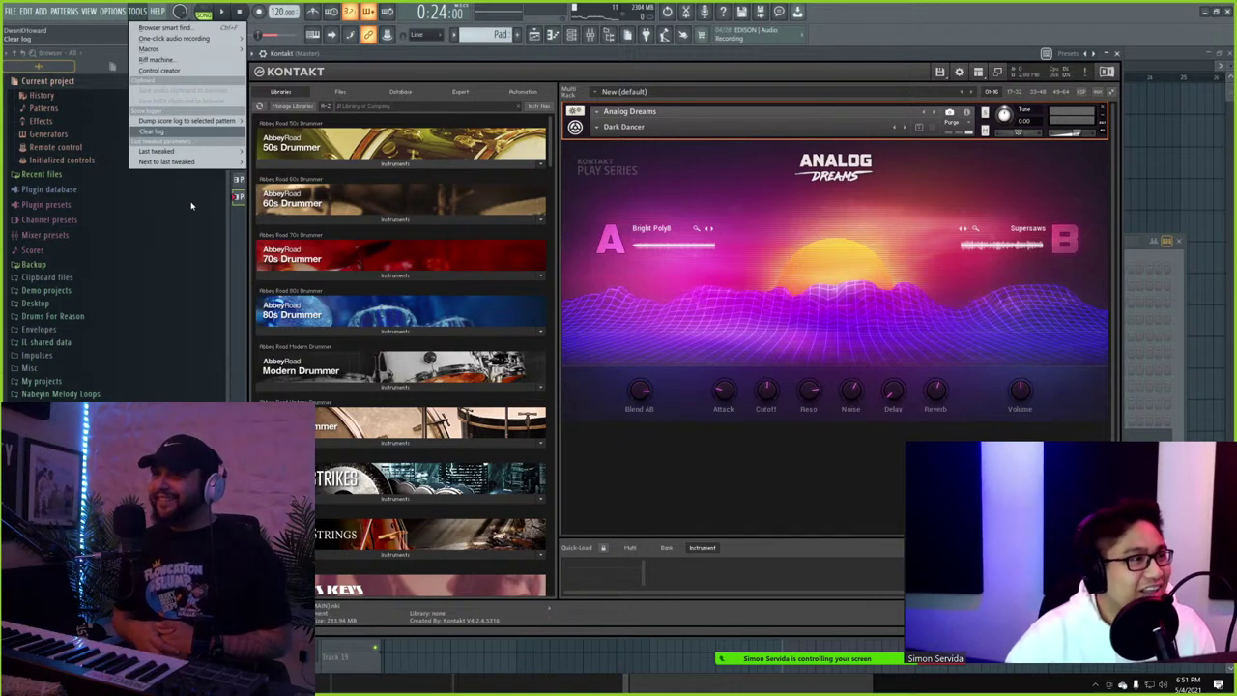
pyautogui.moveTo(186, 152)
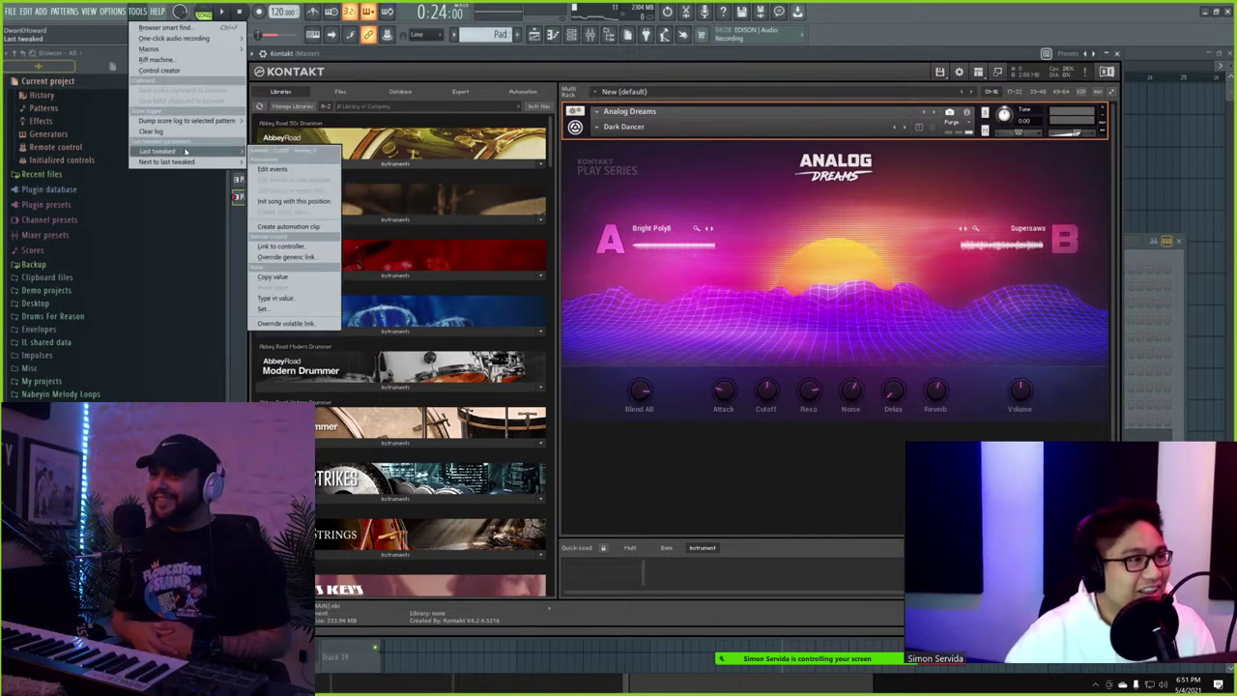
pyautogui.click(301, 228)
pyautogui.click(1159, 172)
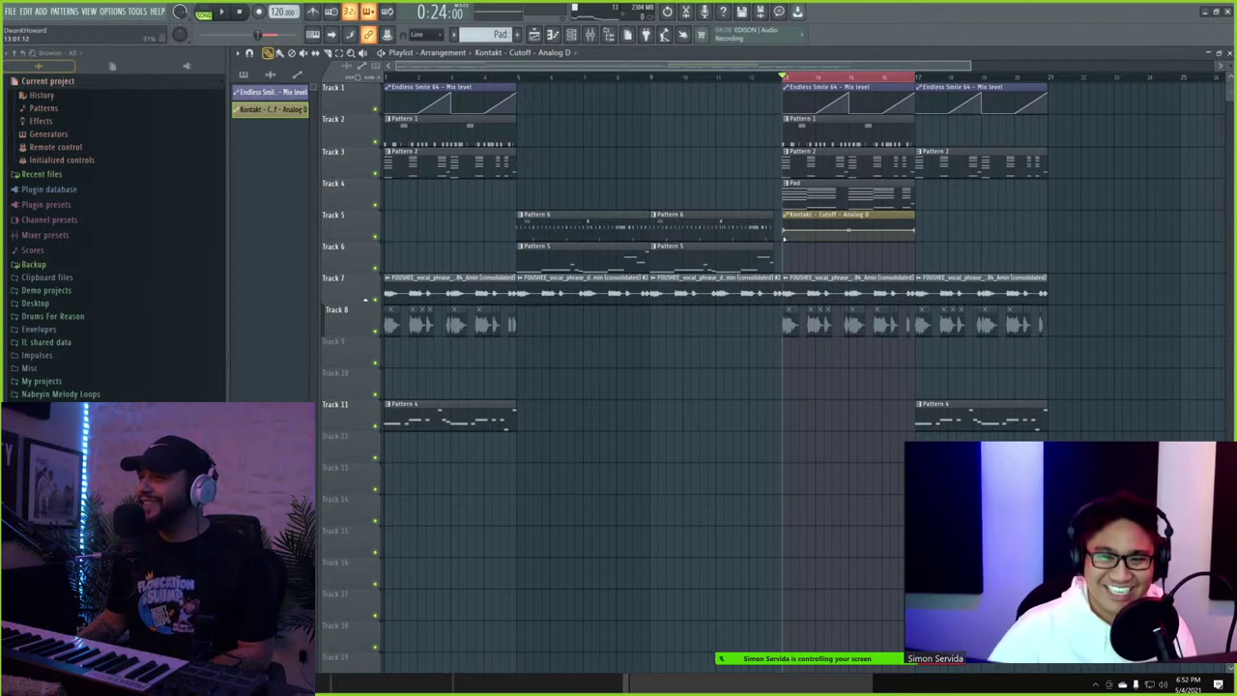
# - Lower the start of the Kontakt cutoff automation to about 17% and add a point of about 63% midway through bar 13, previewing the sweep
pyautogui.press('space')
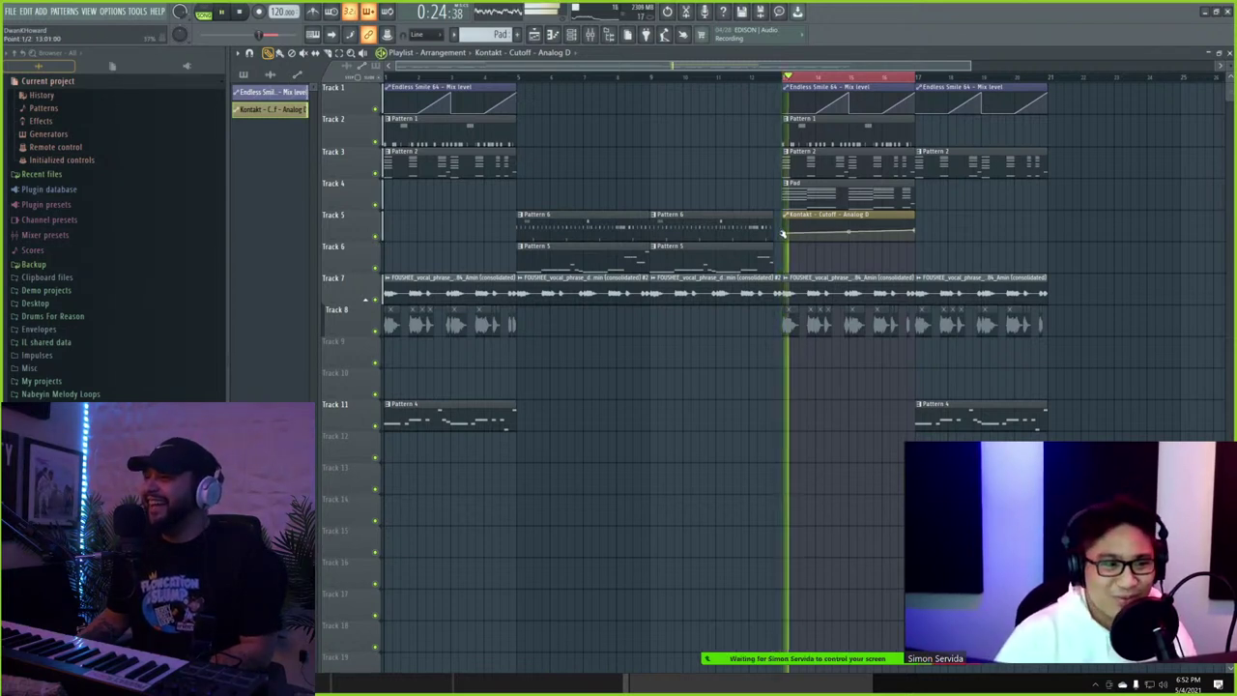
pyautogui.press('space')
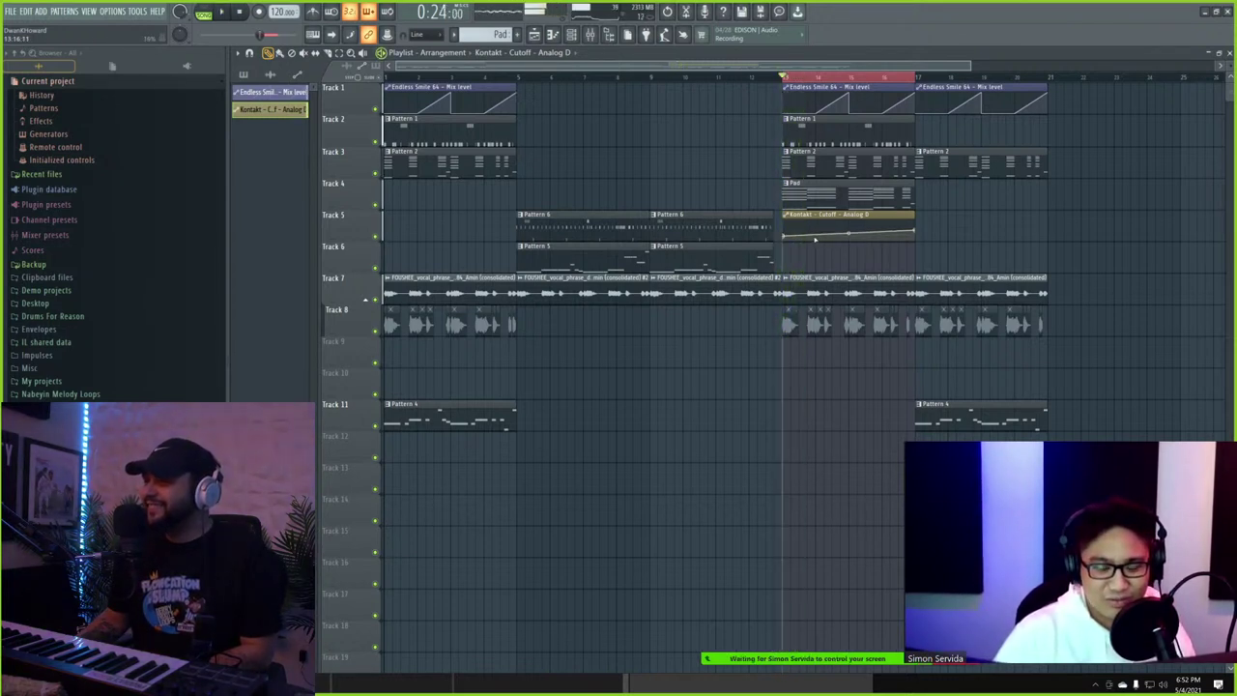
pyautogui.press('space')
pyautogui.rightClick(800, 232)
pyautogui.press('space')
pyautogui.press('space')
pyautogui.moveTo(800, 232); pyautogui.dragTo(800, 228)
pyautogui.press('space')
pyautogui.press('space')
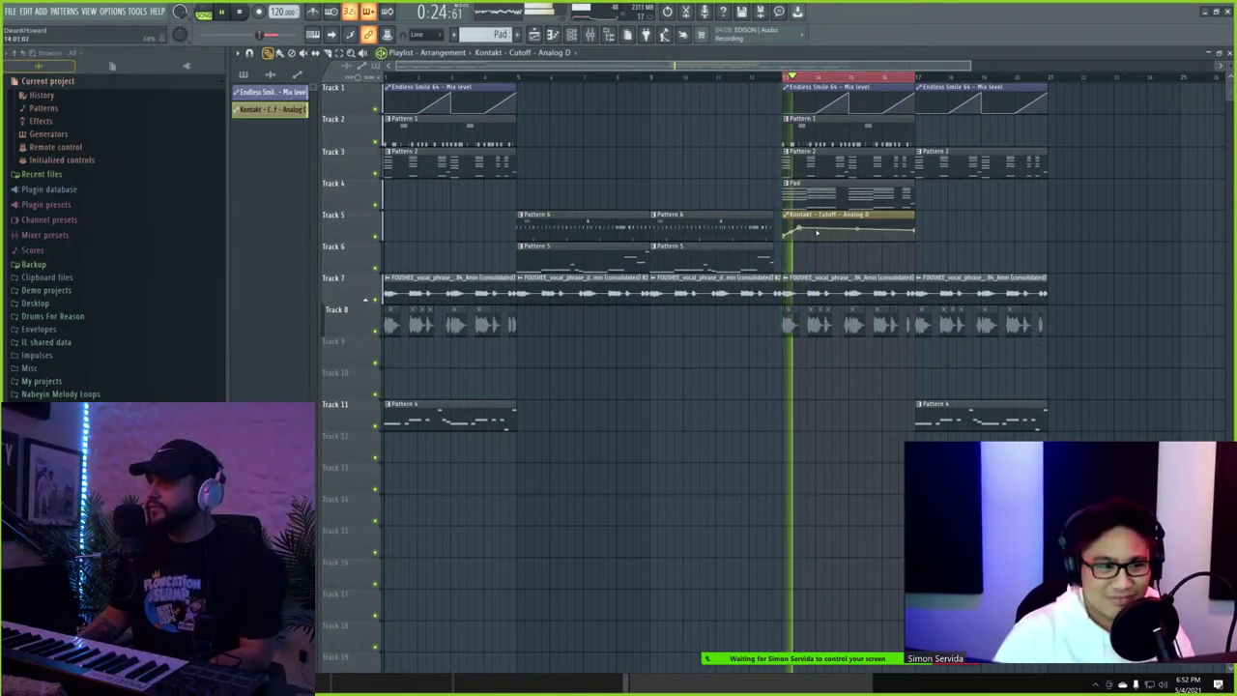
pyautogui.press('space')
pyautogui.press('space')
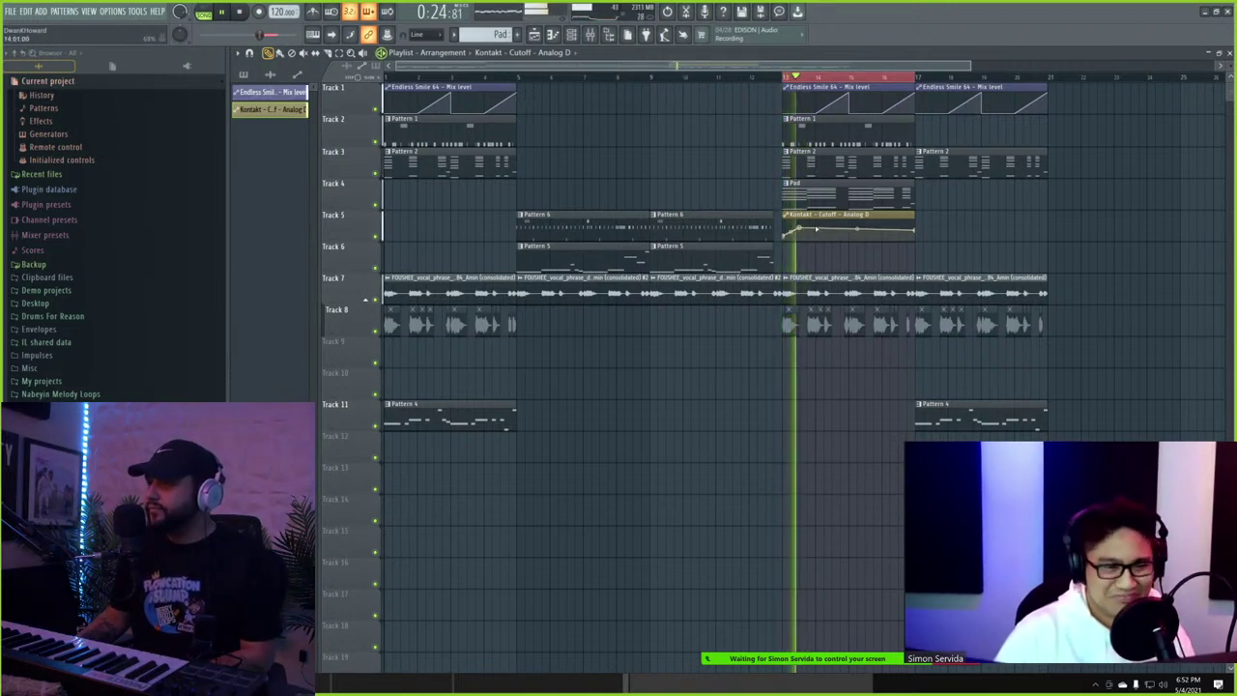
# - Add a low point at the start of bar 14 in the Kontakt cutoff automation and play the section
pyautogui.rightClick(817, 233)
pyautogui.press('space')
pyautogui.press('space')
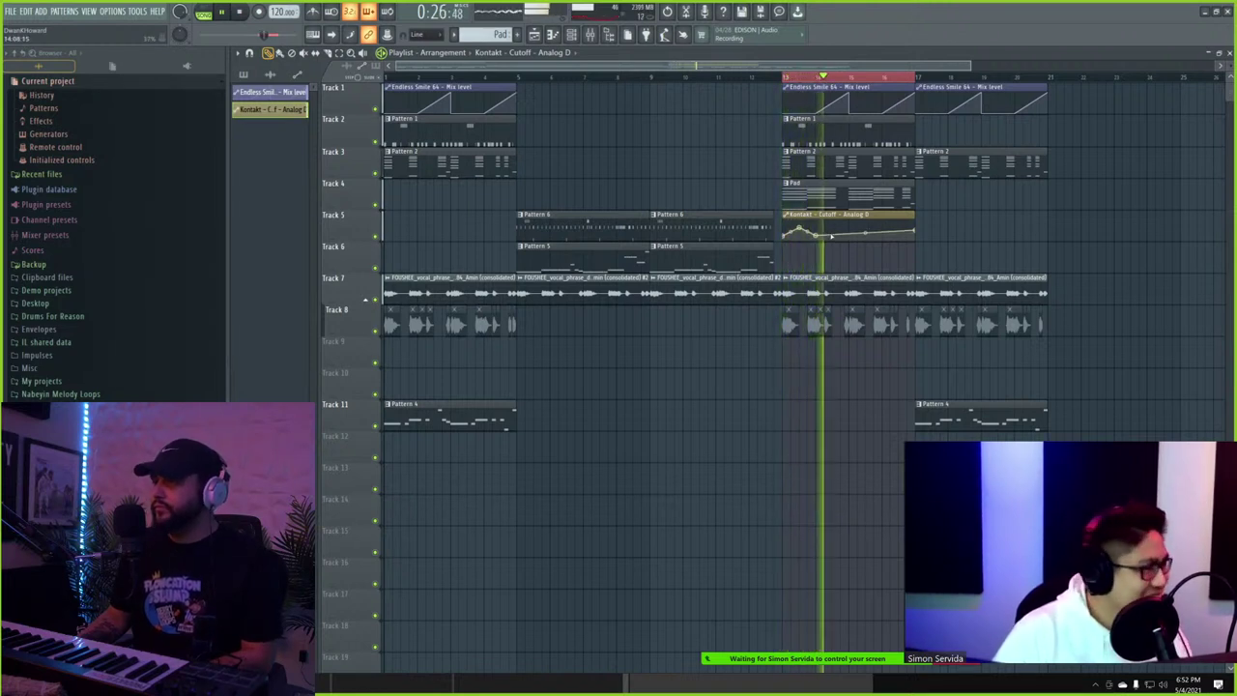
pyautogui.press('space')
pyautogui.press('space')
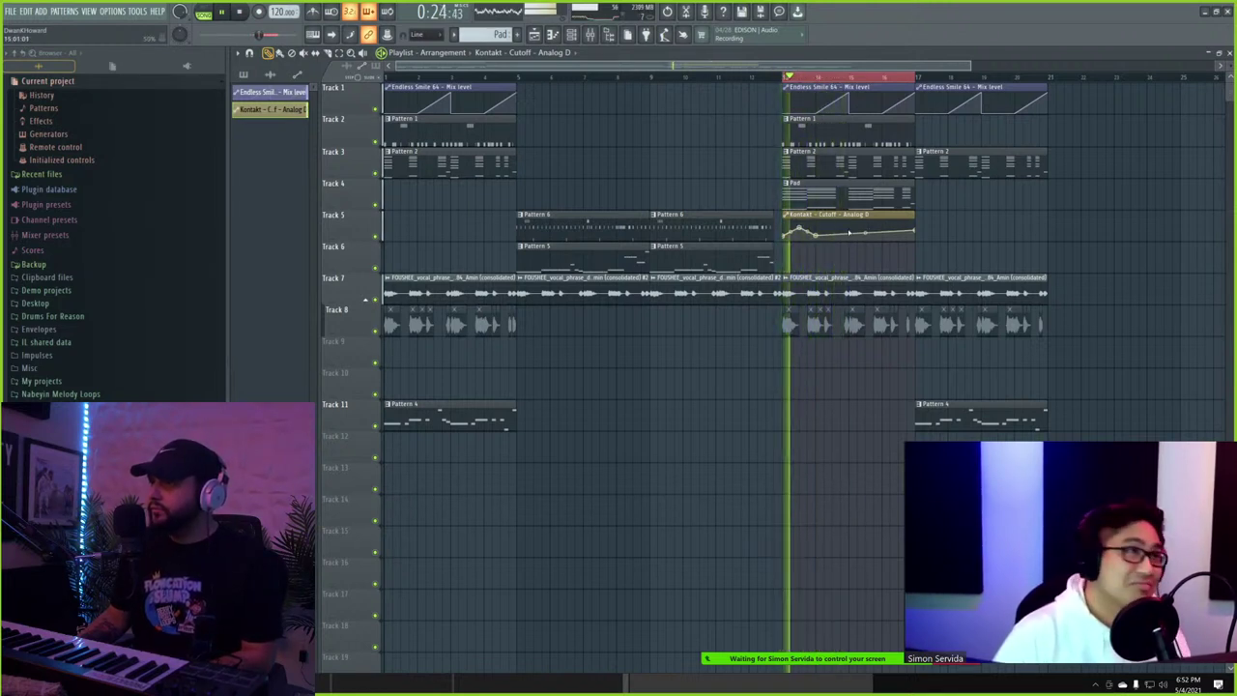
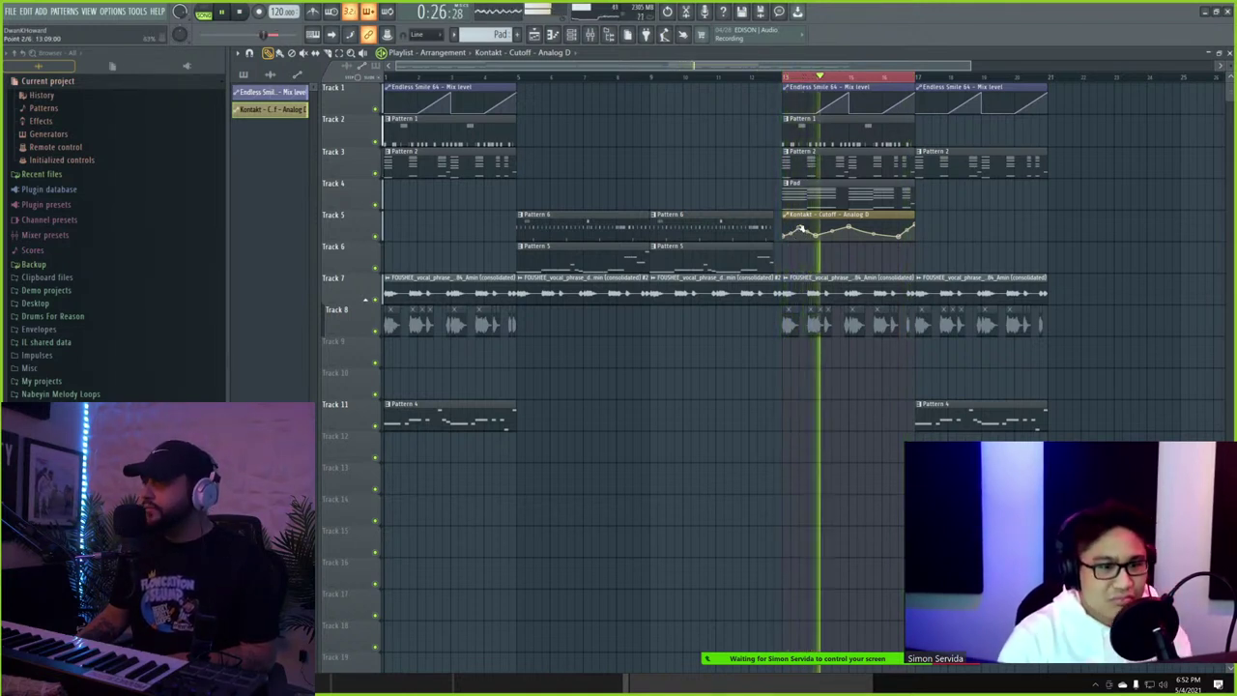
# - Replay the section and lower the mid-bar 13 peak of the Kontakt cutoff automation slightly
pyautogui.press('space')
pyautogui.press('space')
pyautogui.moveTo(801, 228); pyautogui.dragTo(801, 232)
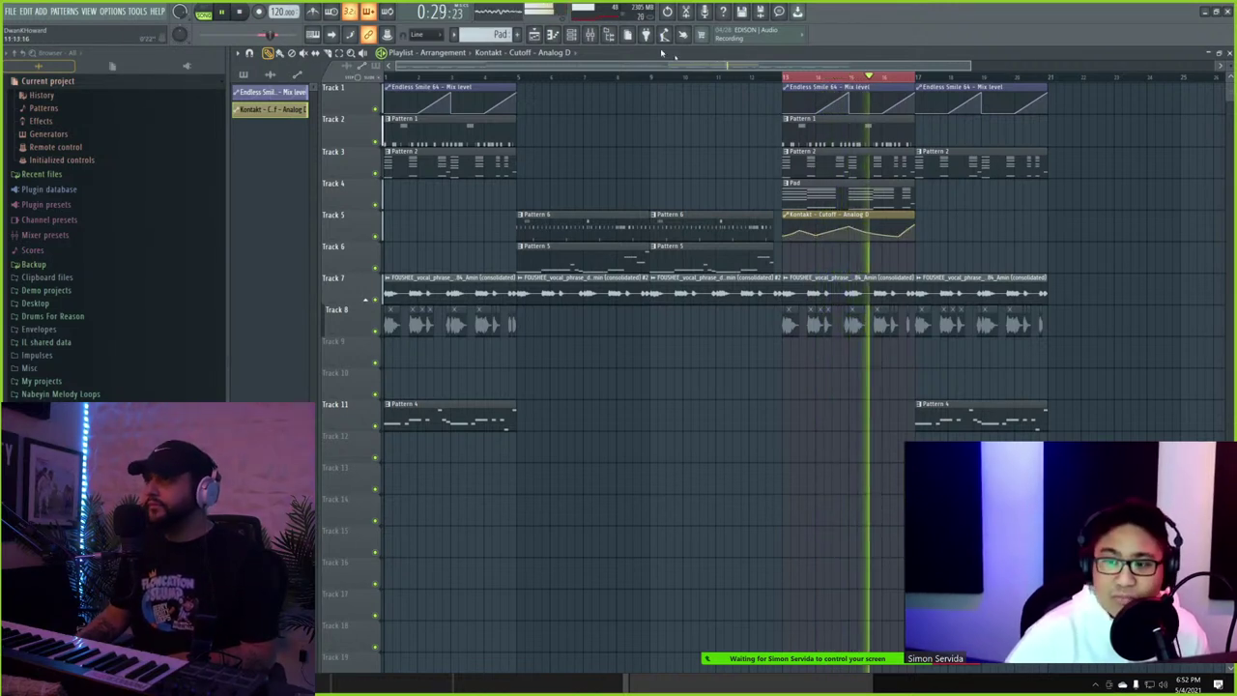
# - Show all channels in the channel rack and rename the Kontakt channel to PAD
pyautogui.click(590, 35)
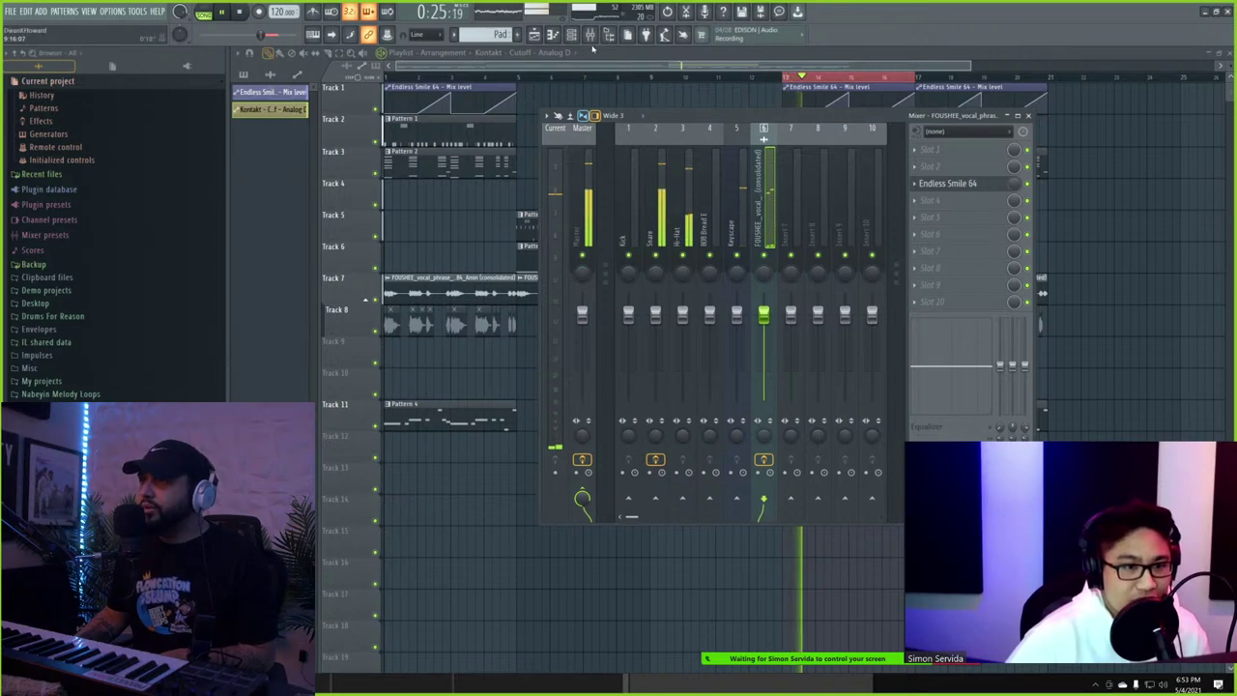
pyautogui.click(590, 35)
pyautogui.click(572, 34)
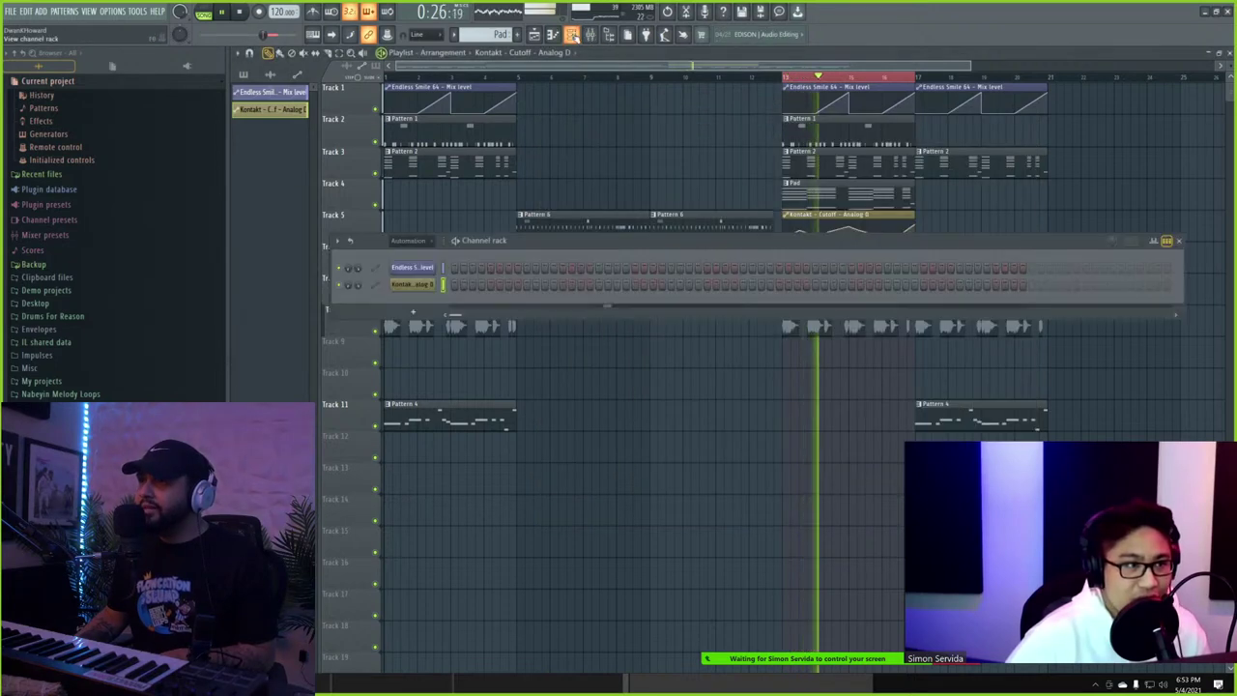
pyautogui.click(421, 248)
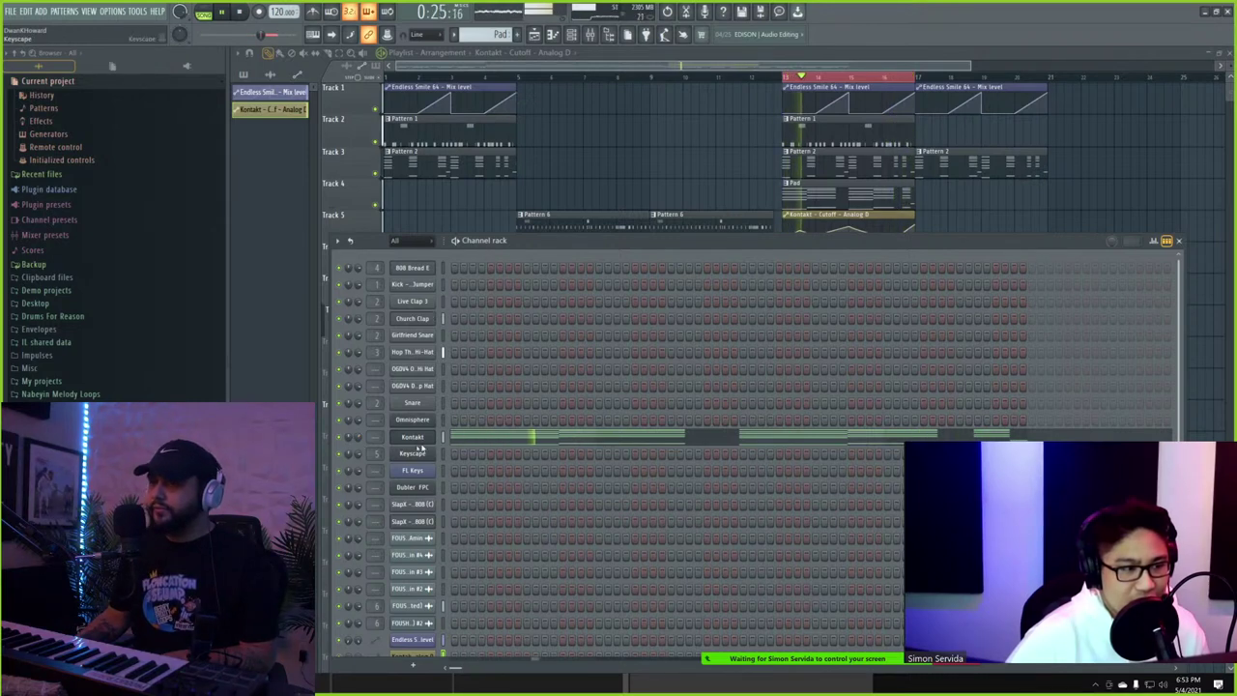
pyautogui.rightClick(435, 436)
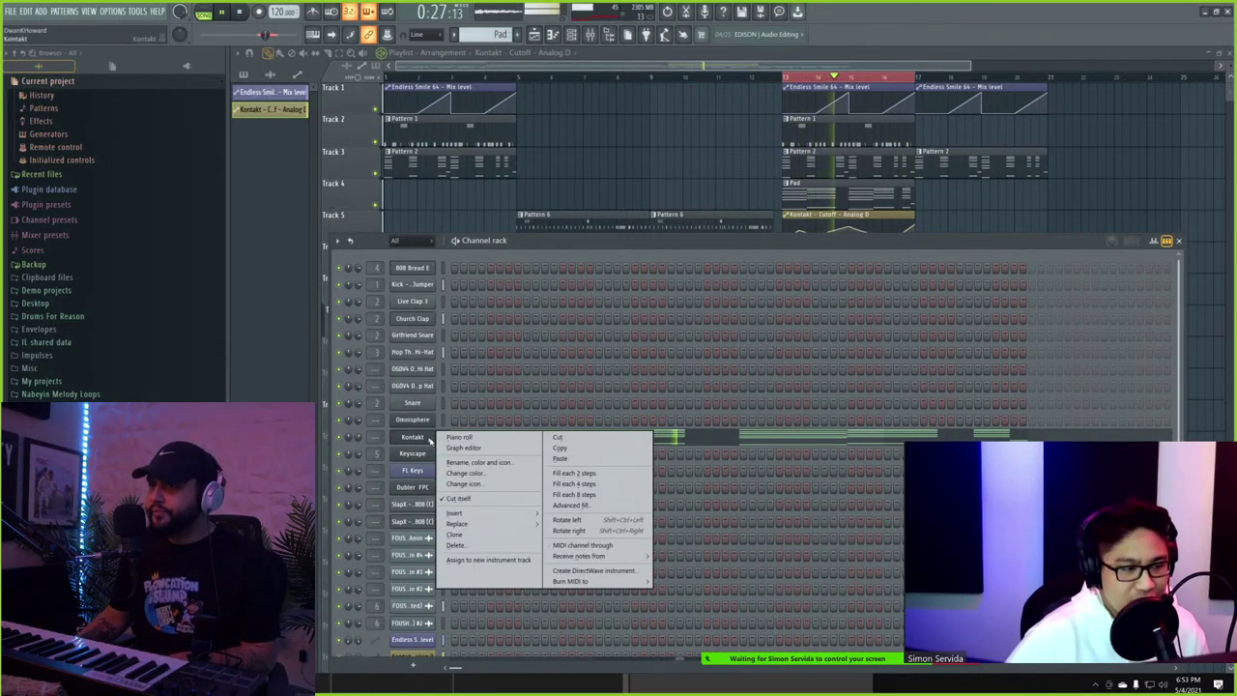
pyautogui.click(488, 470)
pyautogui.write('PAD')
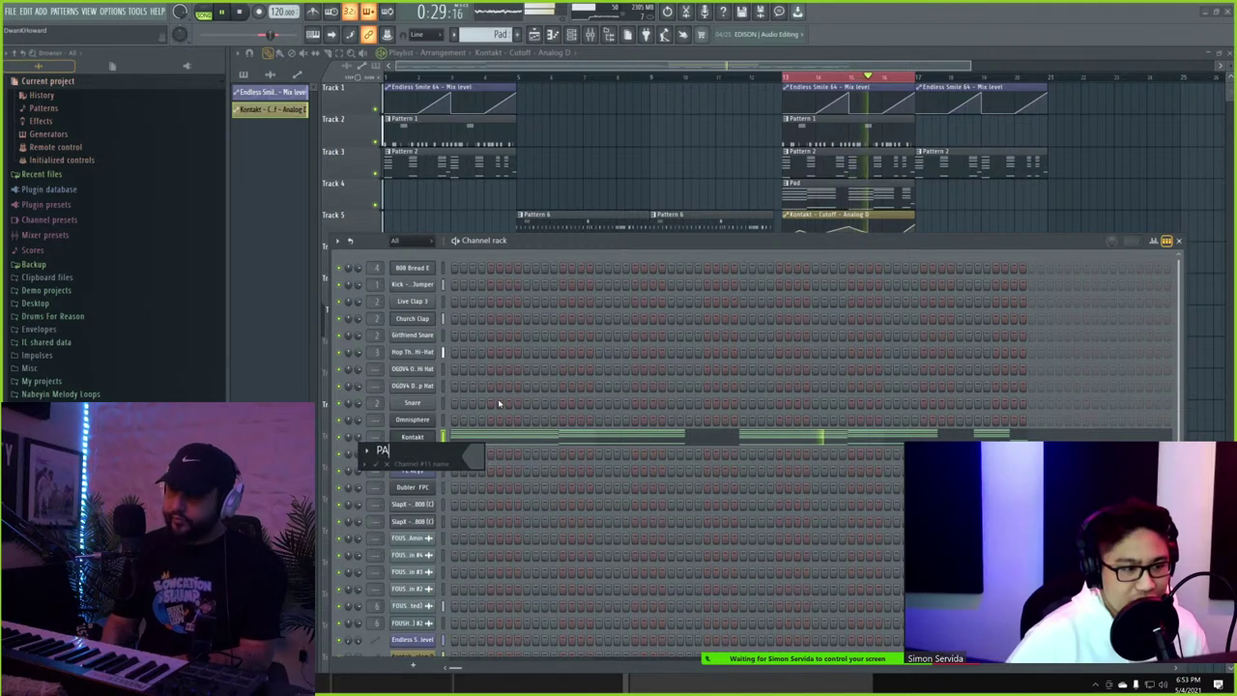
pyautogui.press('Return')
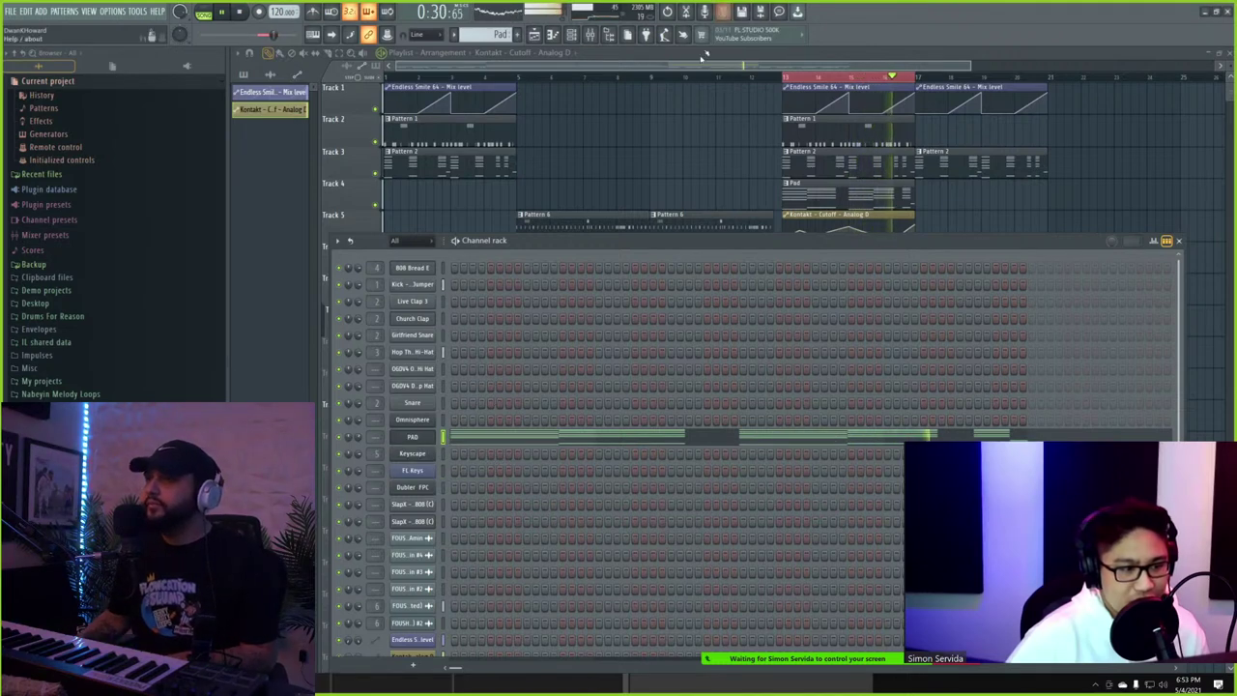
# - Route the selected PAD channel to mixer insert 7
pyautogui.click(591, 35)
pyautogui.rightClick(790, 232)
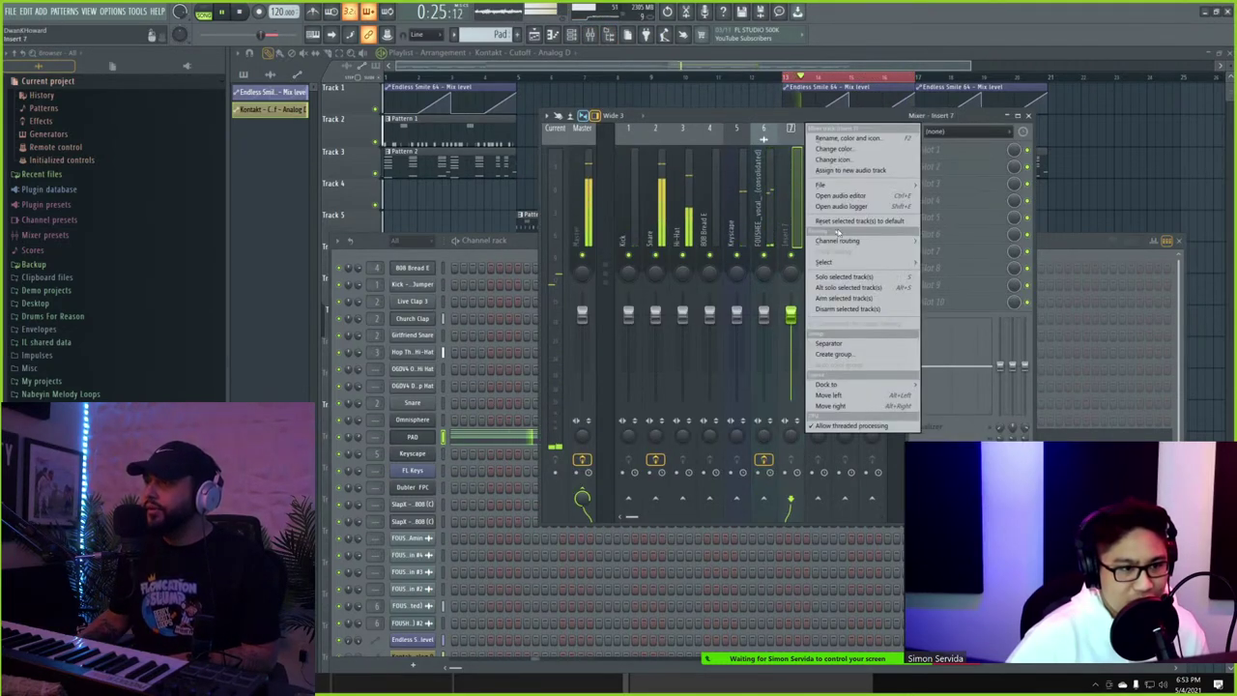
pyautogui.moveTo(851, 241)
pyautogui.click(940, 242)
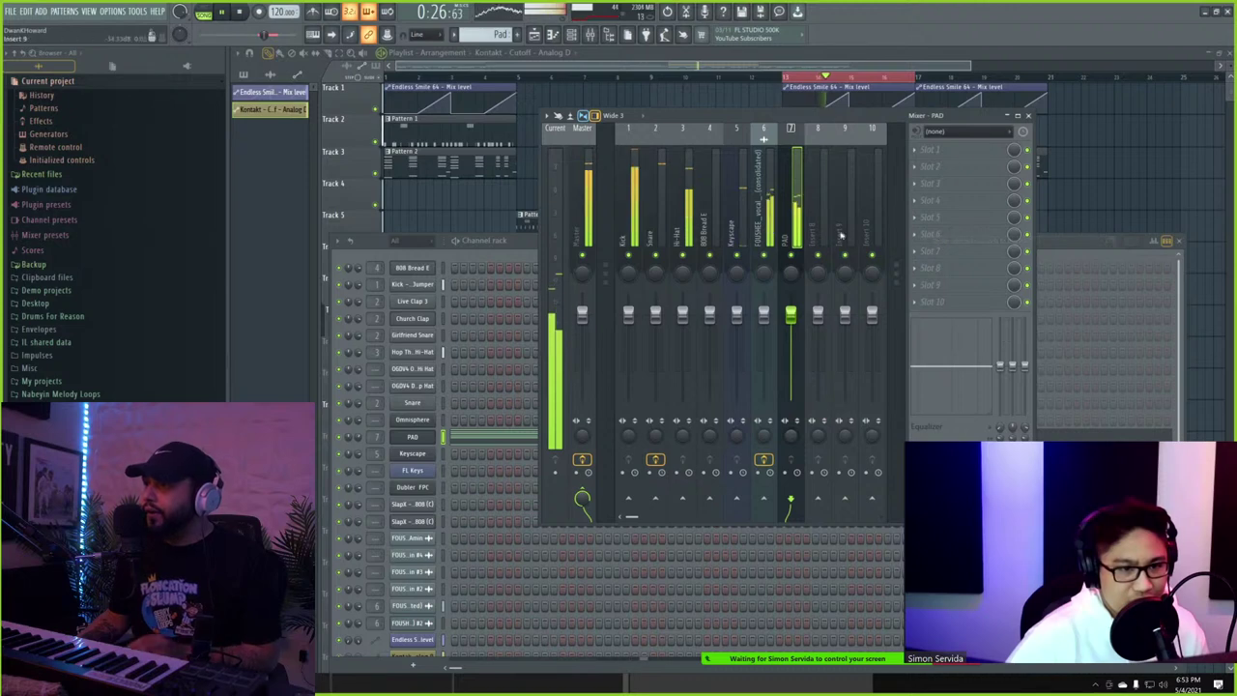
# - Load Fruity Parametric EQ 2 on the PAD track's first slot, roll off the lows and lower the high shelf about 8.3 dB near 5.8 kHz
pyautogui.click(930, 149)
pyautogui.moveTo(930, 165)
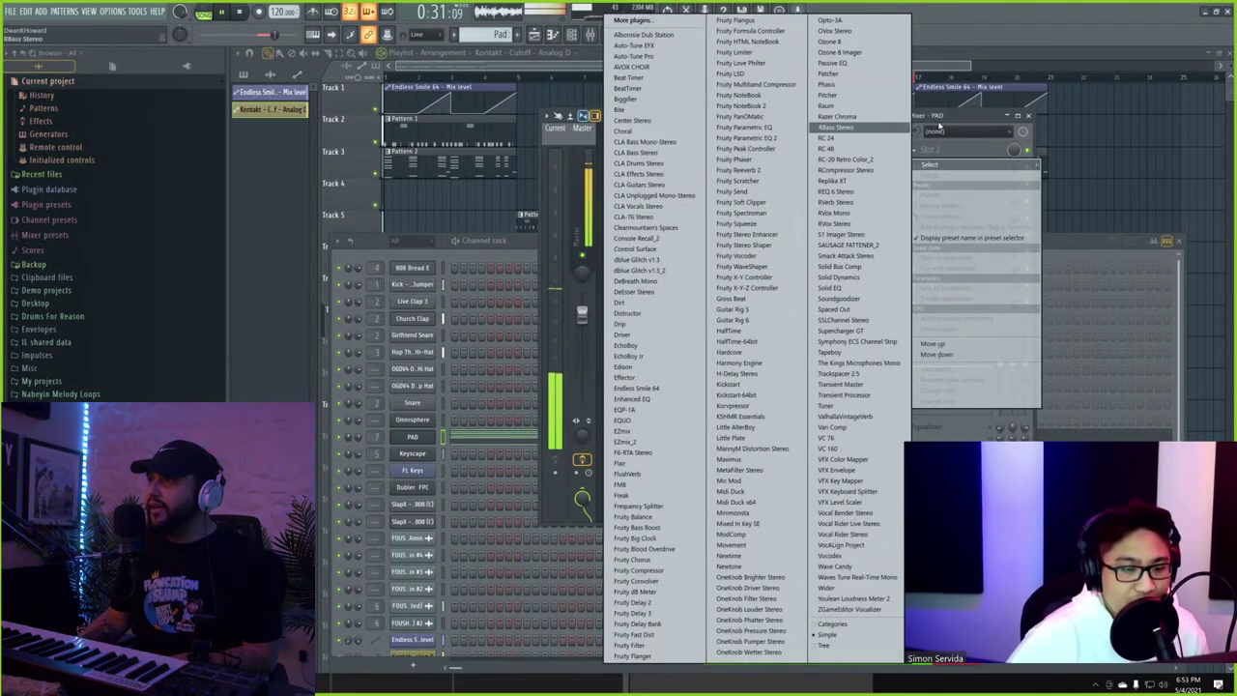
pyautogui.click(939, 126)
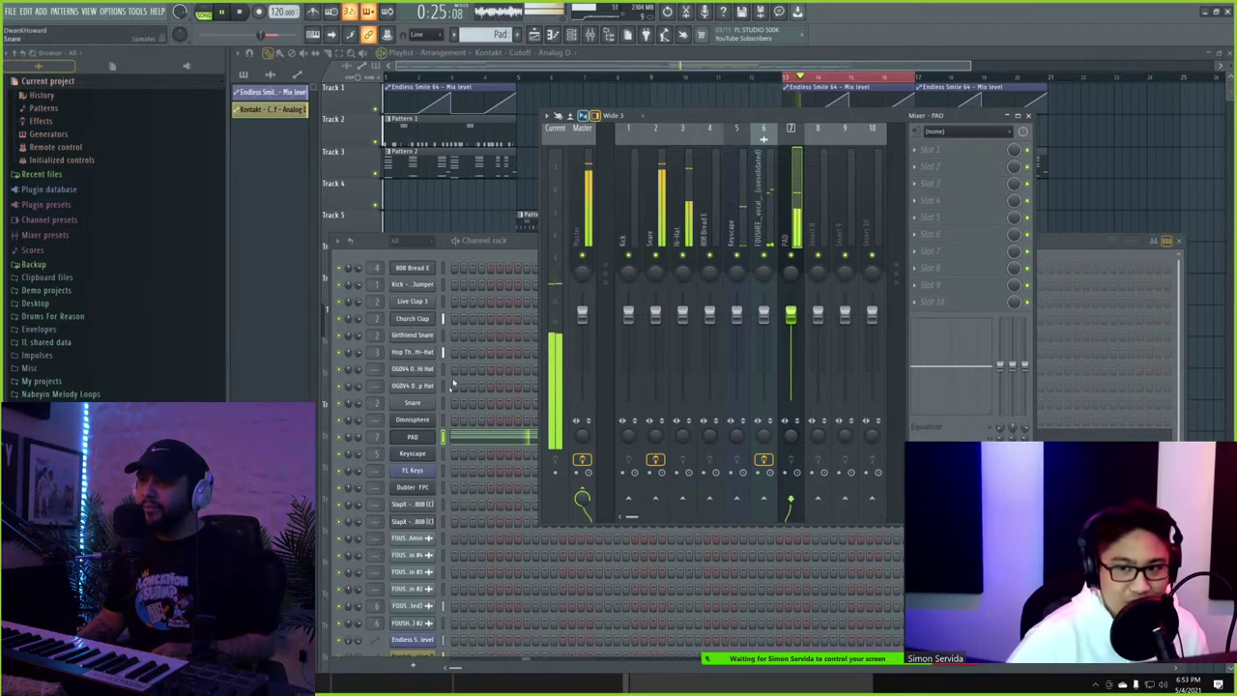
pyautogui.click(949, 157)
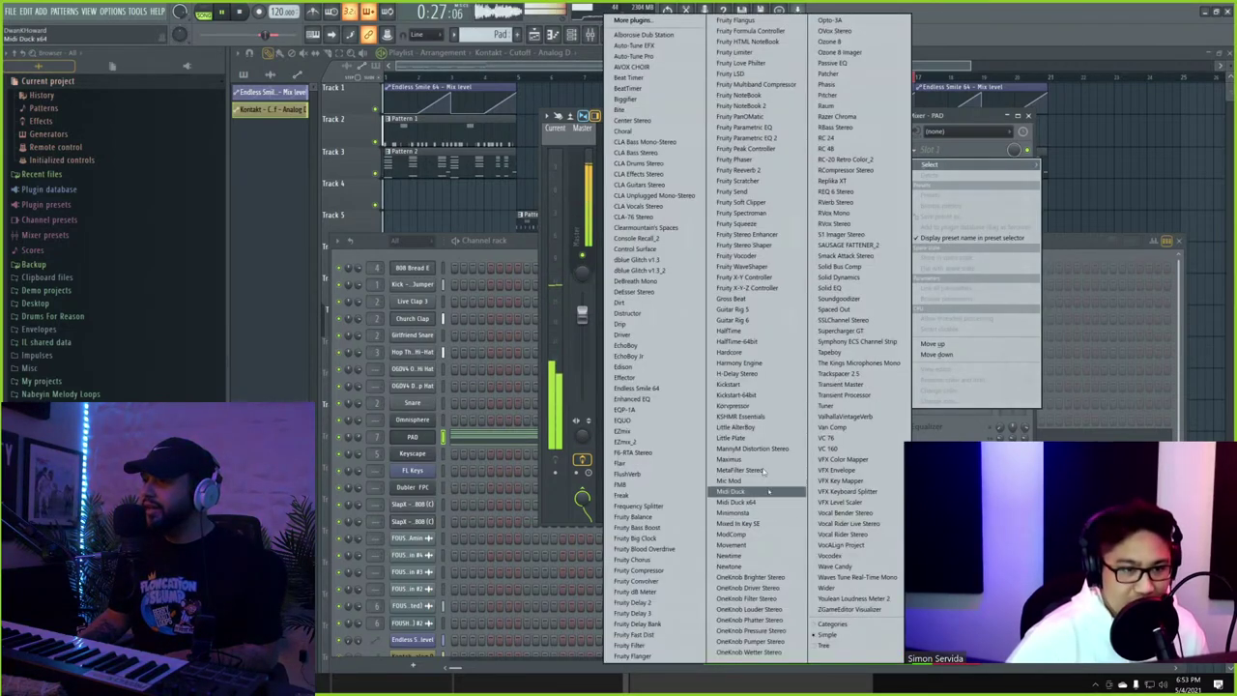
pyautogui.click(764, 138)
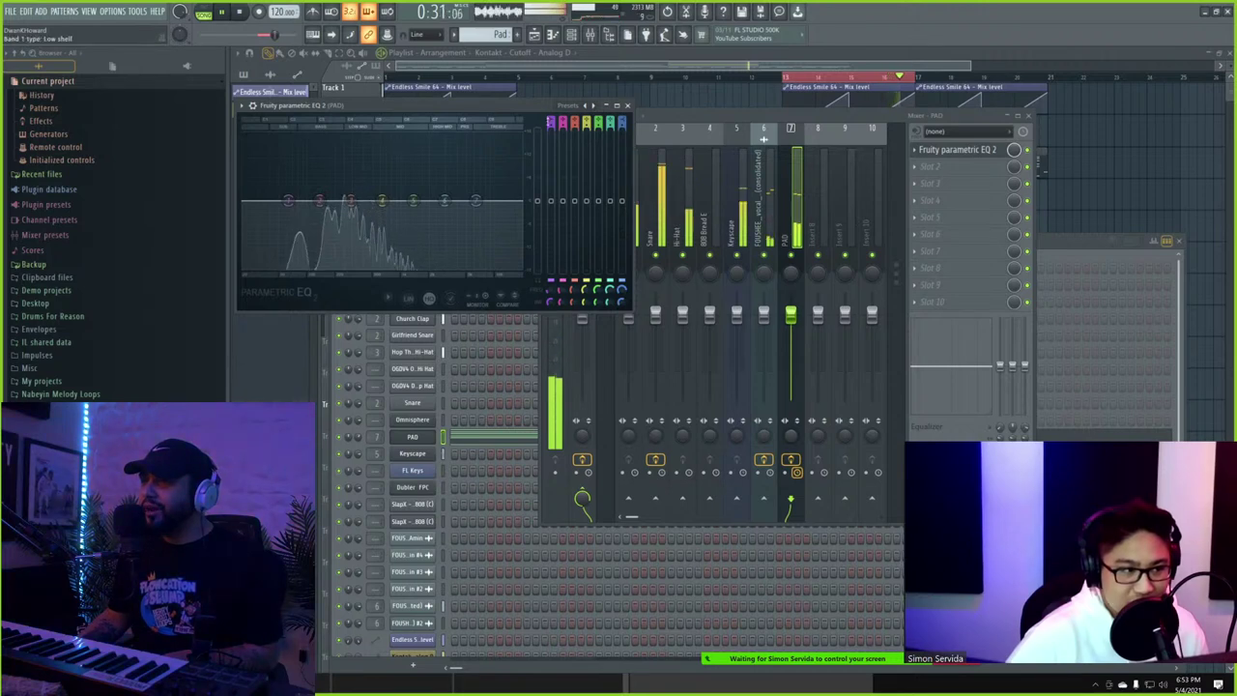
pyautogui.scroll(-2, 550, 121)
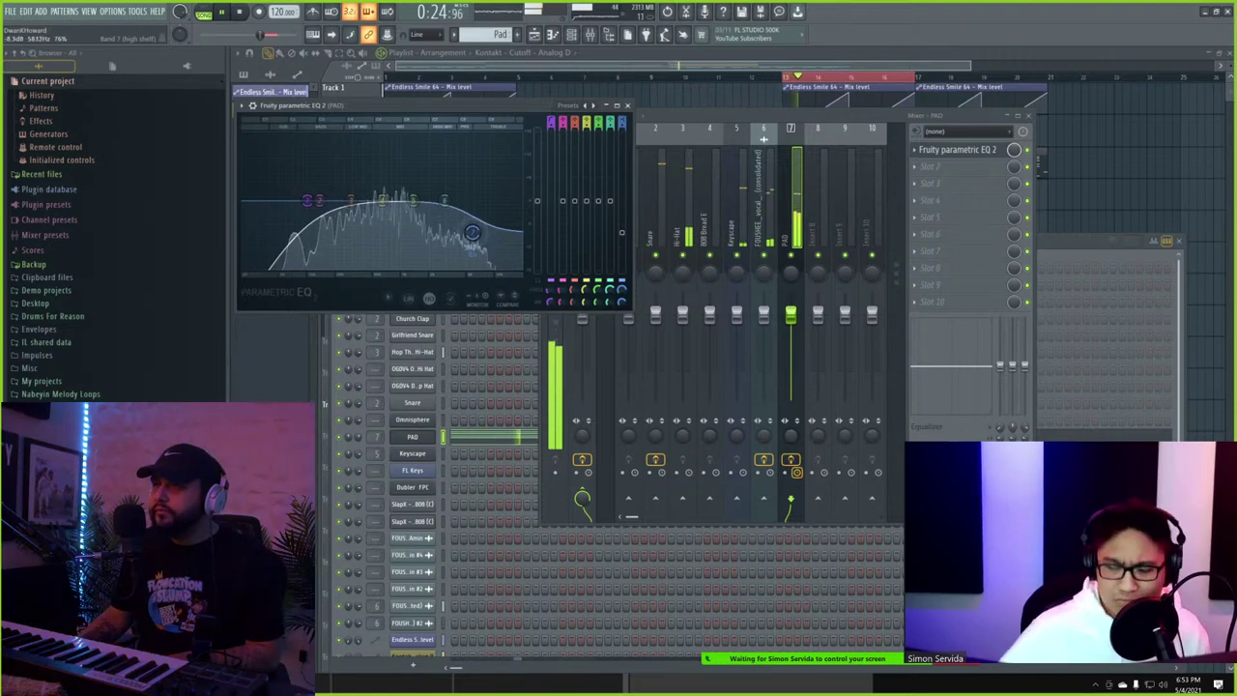
# - Add Fruity Flangus to the PAD track's second slot with a 75% wet level, and close the mixer
pyautogui.click(955, 185)
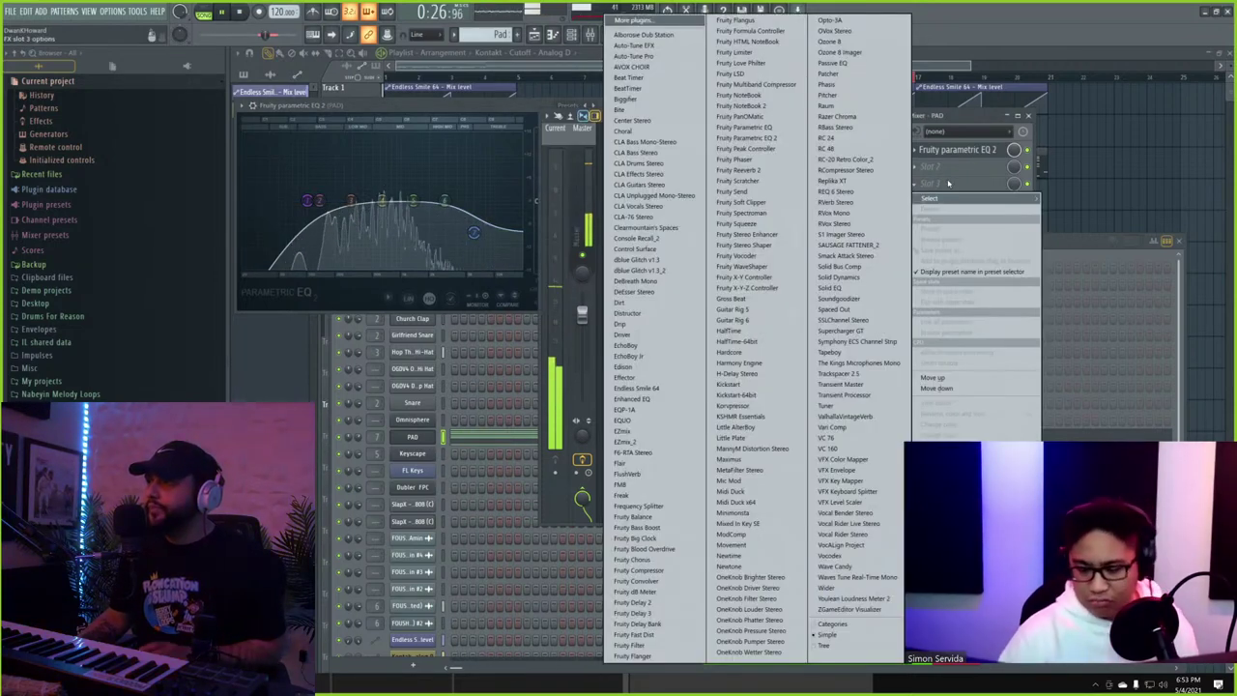
pyautogui.click(942, 169)
pyautogui.click(941, 169)
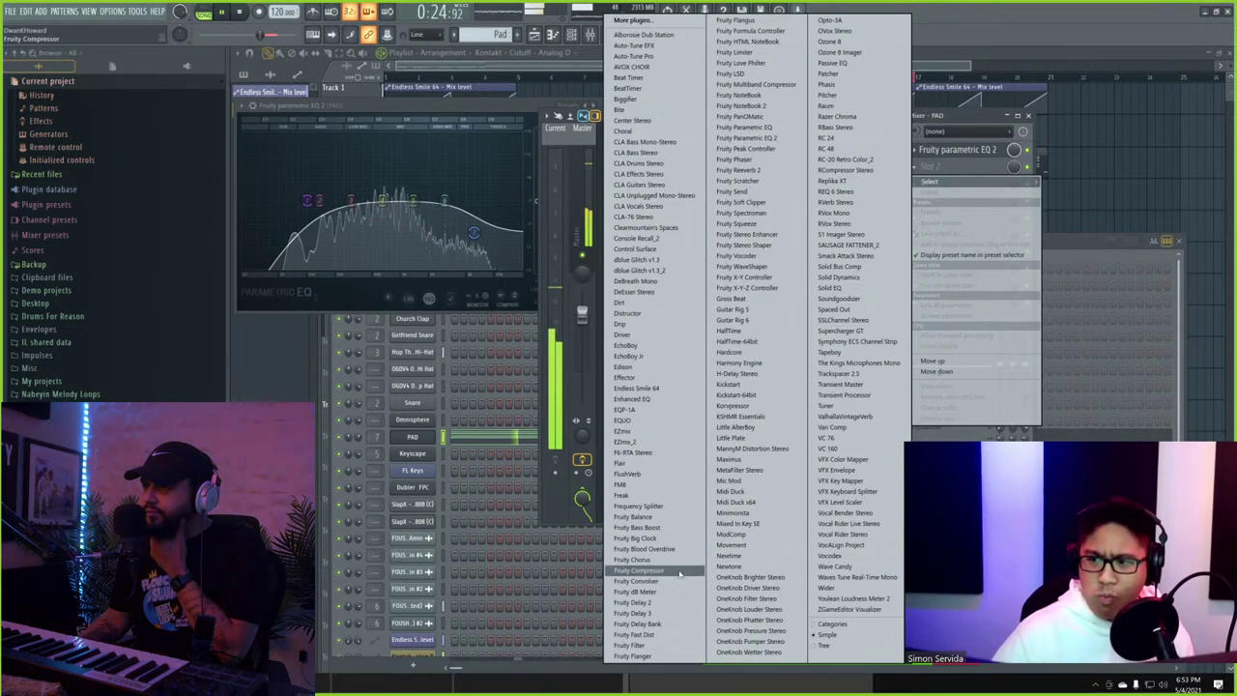
pyautogui.click(735, 20)
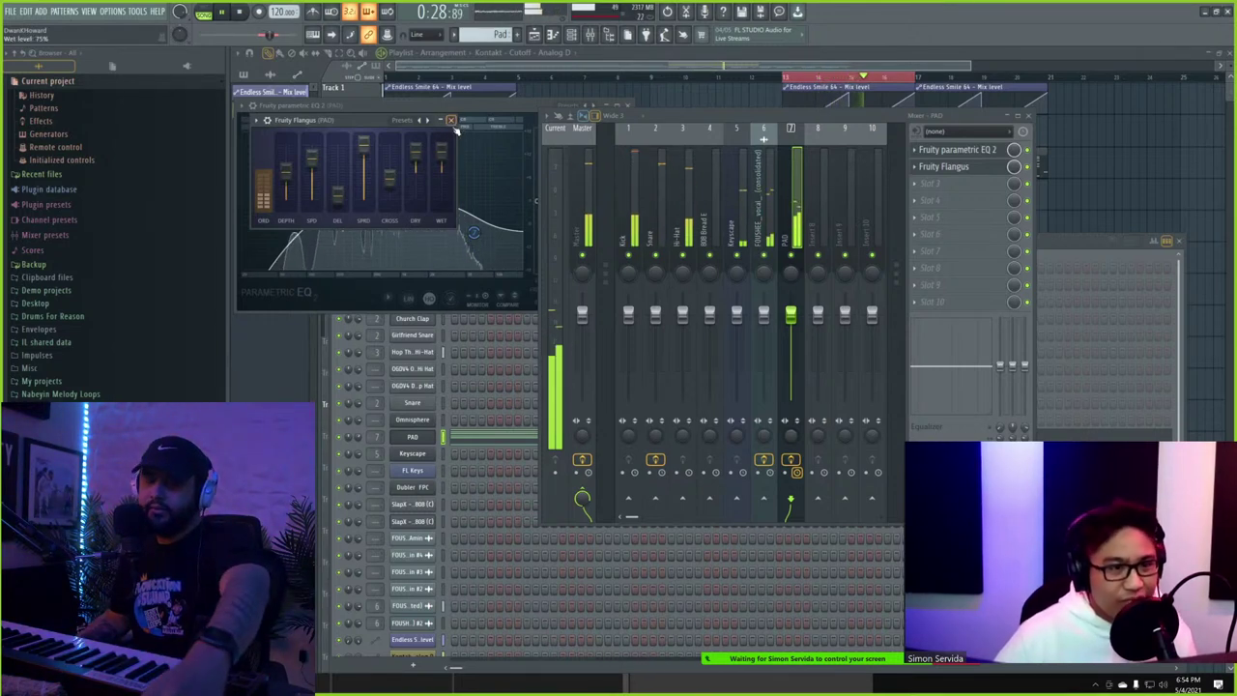
pyautogui.click(1028, 115)
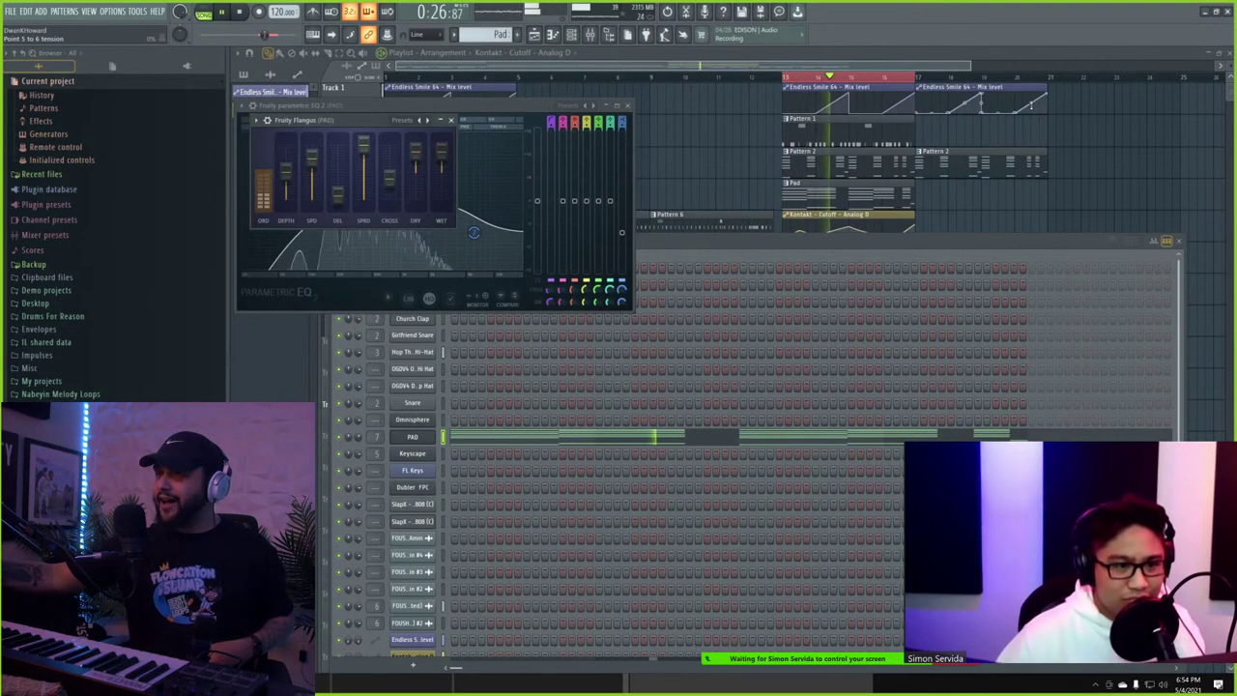
# - Set the PAD track's stereo separation to 92% separated, add Wider at 62% in slot 3, and lower the track volume to about -5.7 dB
pyautogui.press('F9')
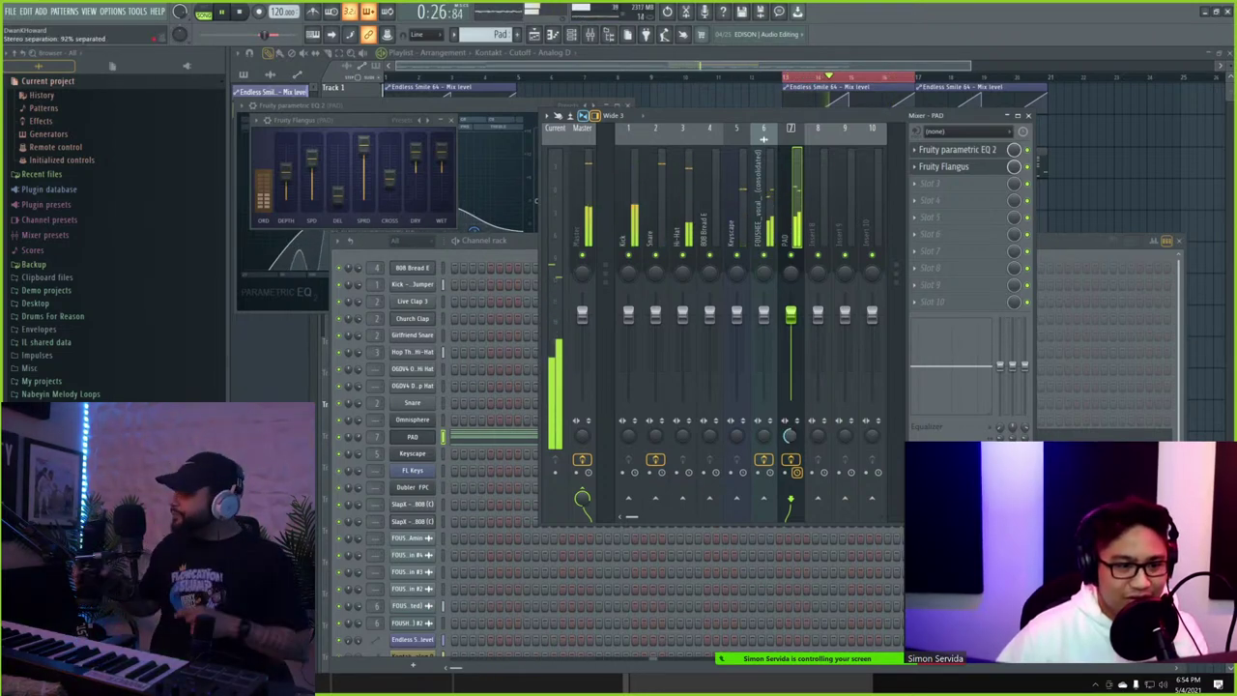
pyautogui.click(922, 183)
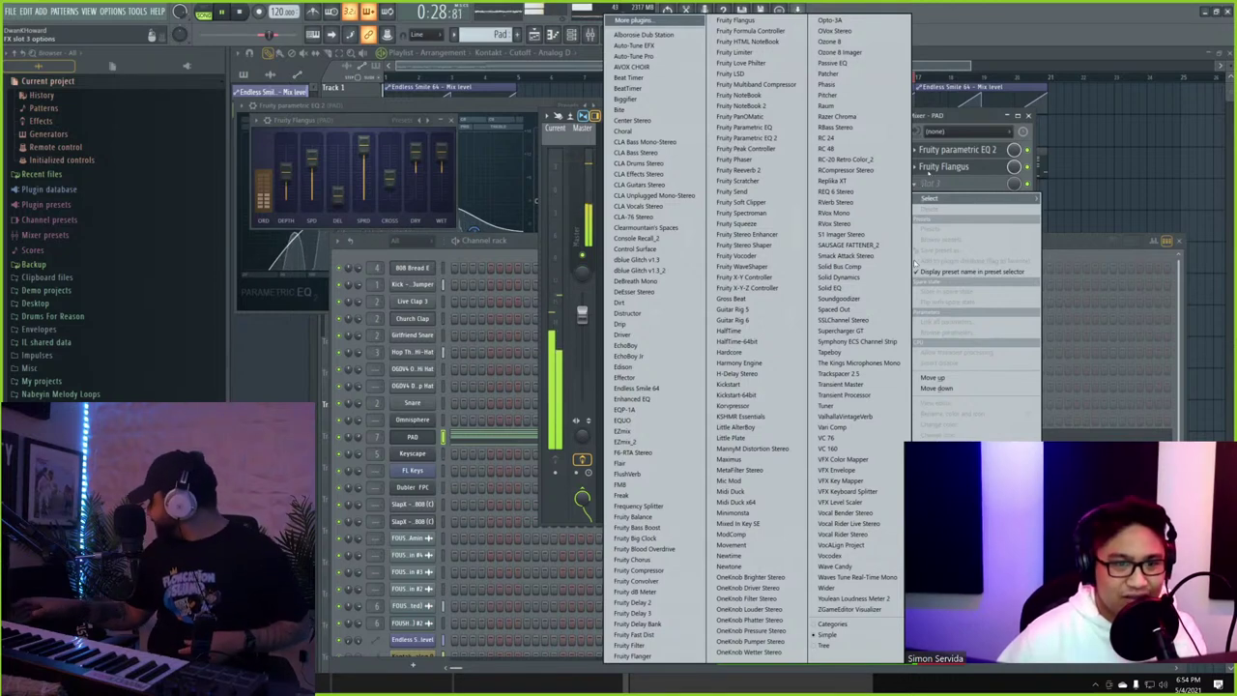
pyautogui.click(832, 588)
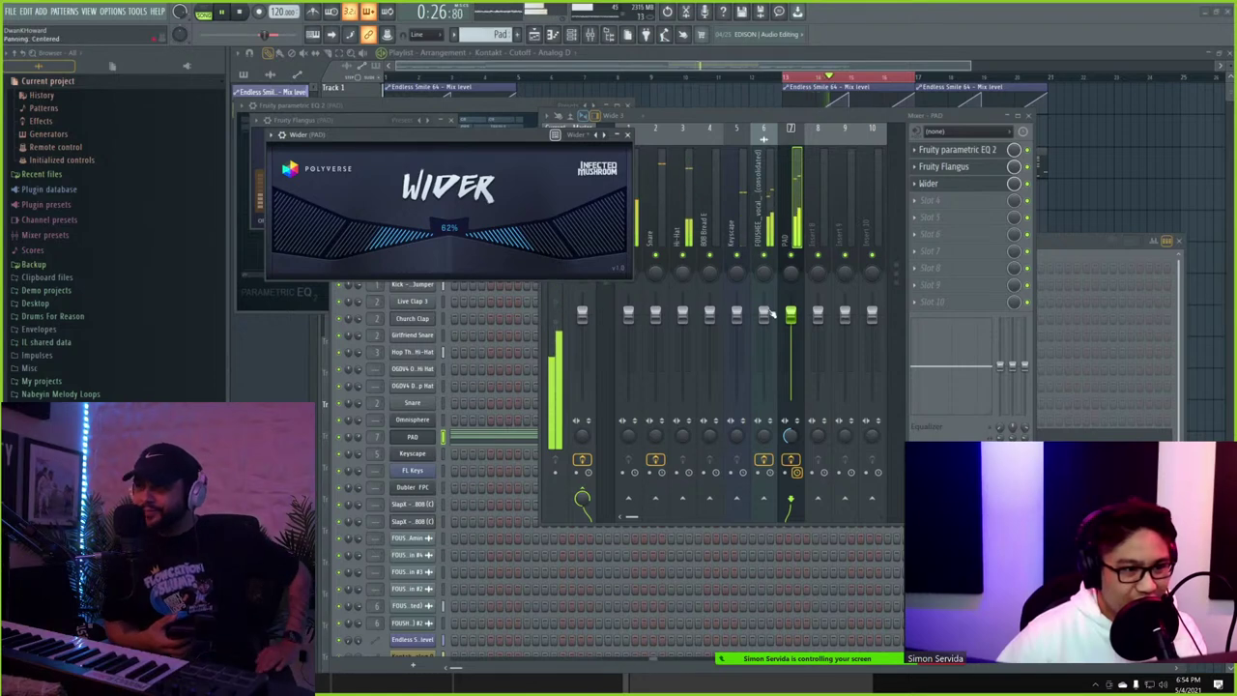
pyautogui.moveTo(791, 314); pyautogui.dragTo(791, 331)
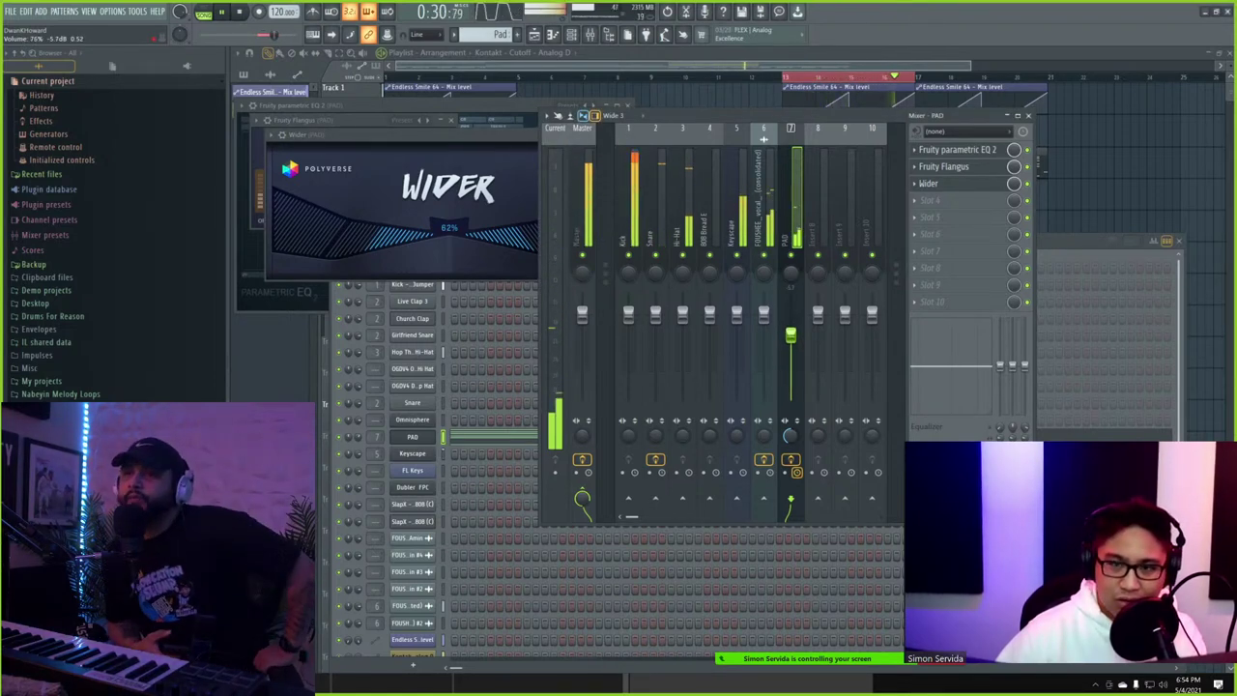
# - Return to the playlist and play the arrangement from around bar 8 without the loop selection
pyautogui.rightClick(1117, 157)
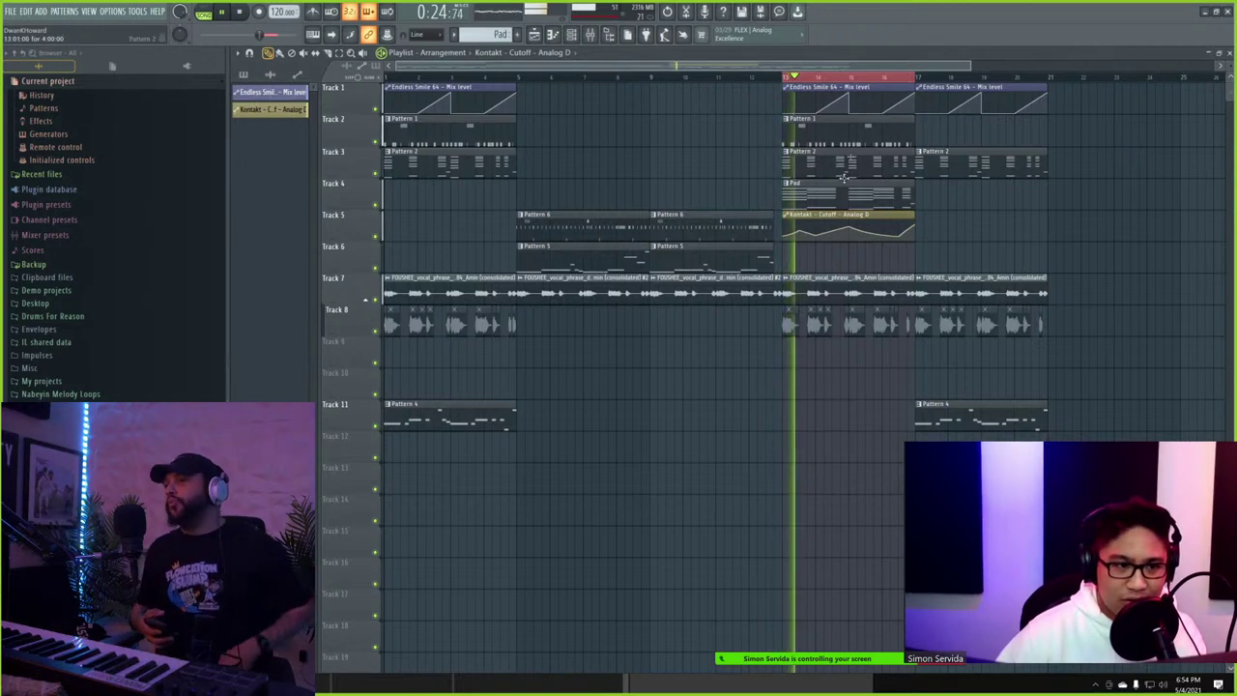
pyautogui.keyDown('ctrl'); pyautogui.keyDown('shift'); pyautogui.click(1050, 80); pyautogui.keyUp('shift'); pyautogui.keyUp('ctrl')
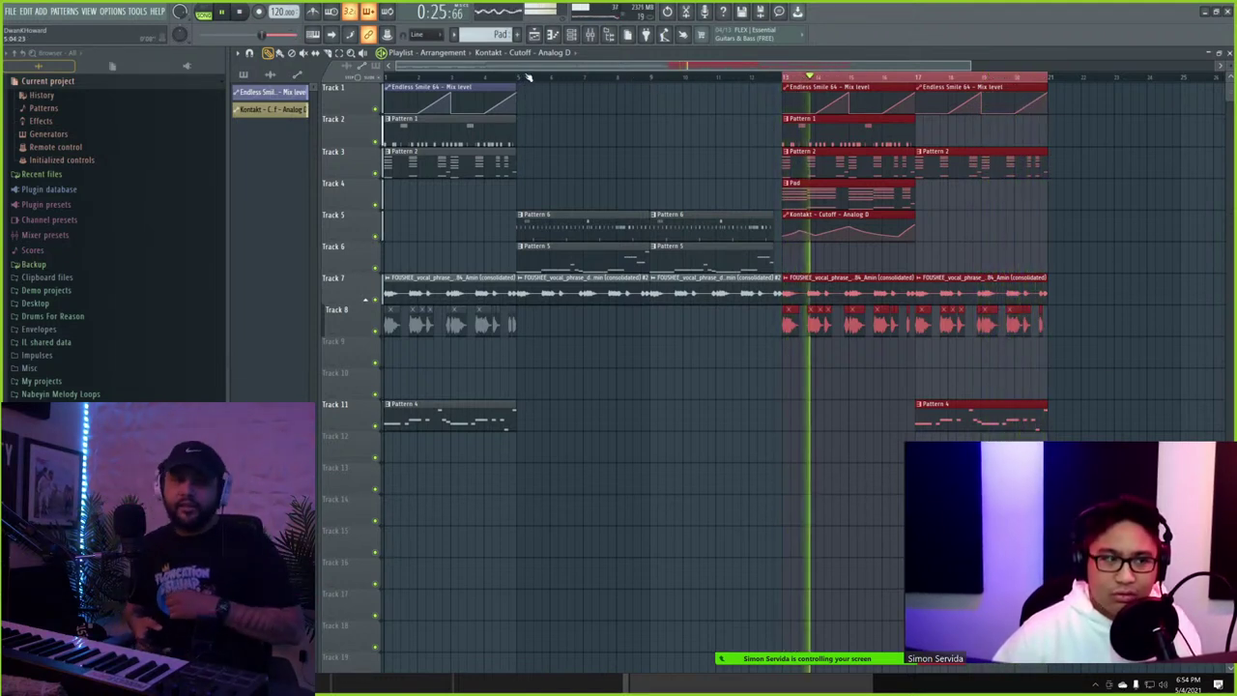
pyautogui.click(624, 76)
# - Duplicate the Pattern 1 clip from bar 13 to bar 17 on Track 2 and remove the copy's first bar
pyautogui.click(843, 122)
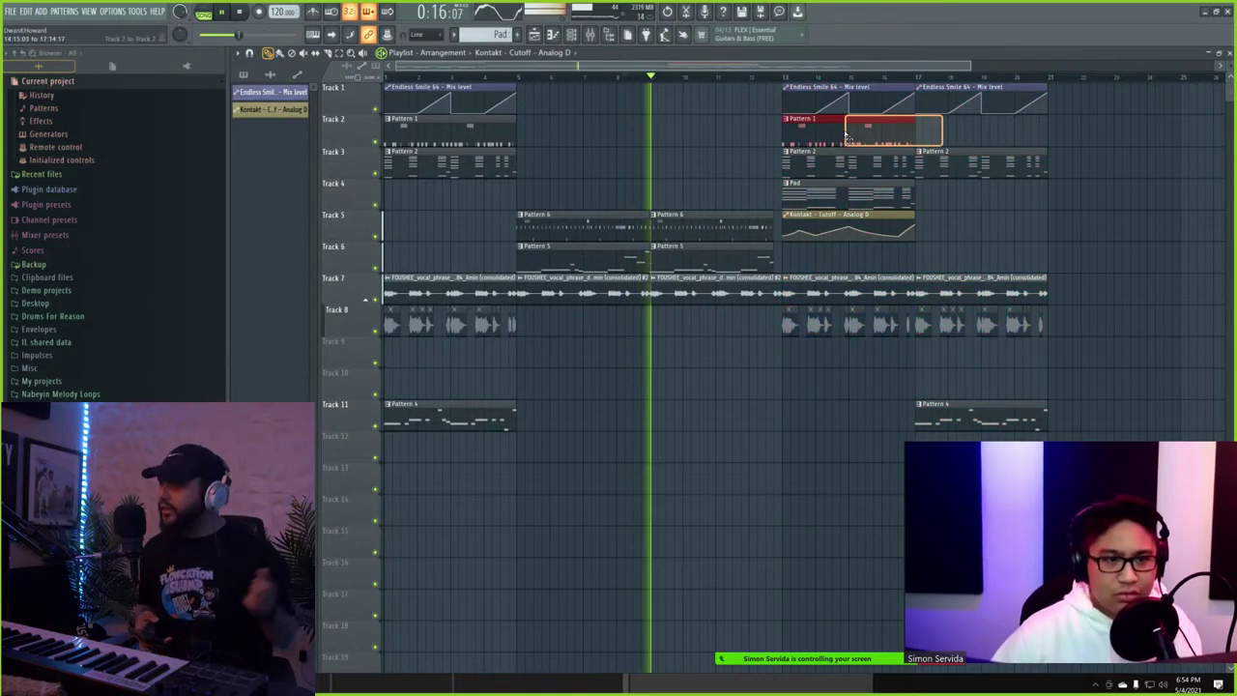
pyautogui.hotkey('ctrl', 'b')
pyautogui.scroll(5, 936, 155)
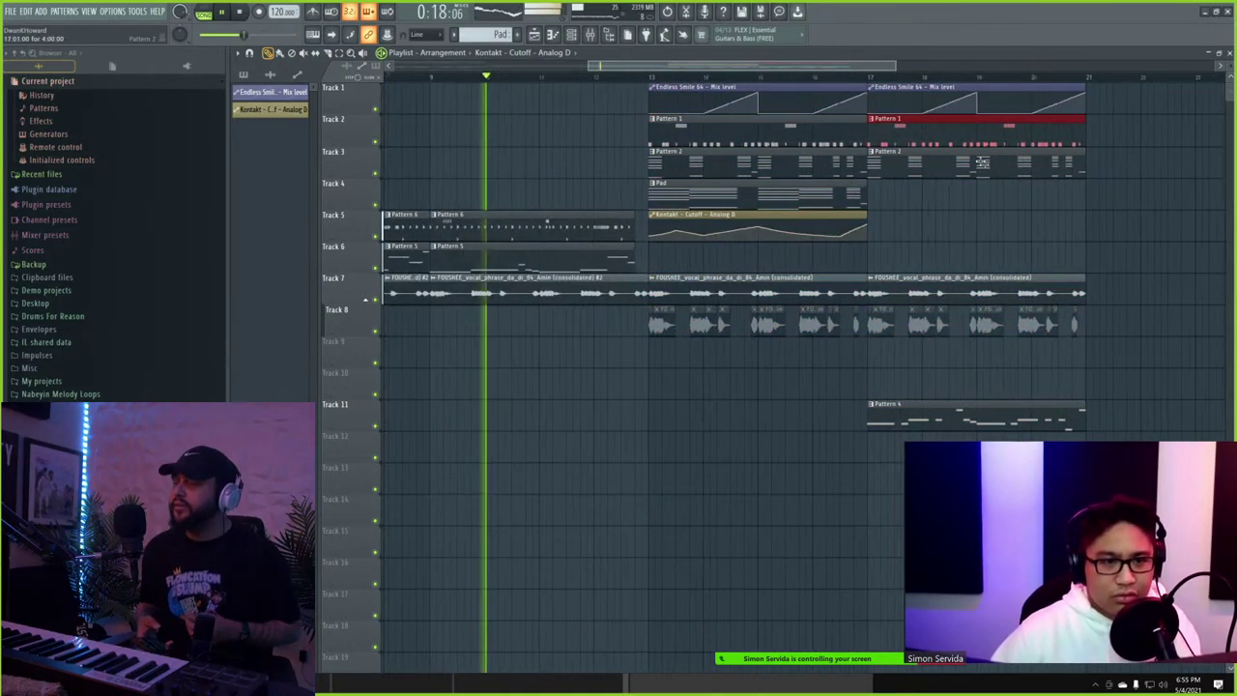
pyautogui.scroll(2, 936, 154)
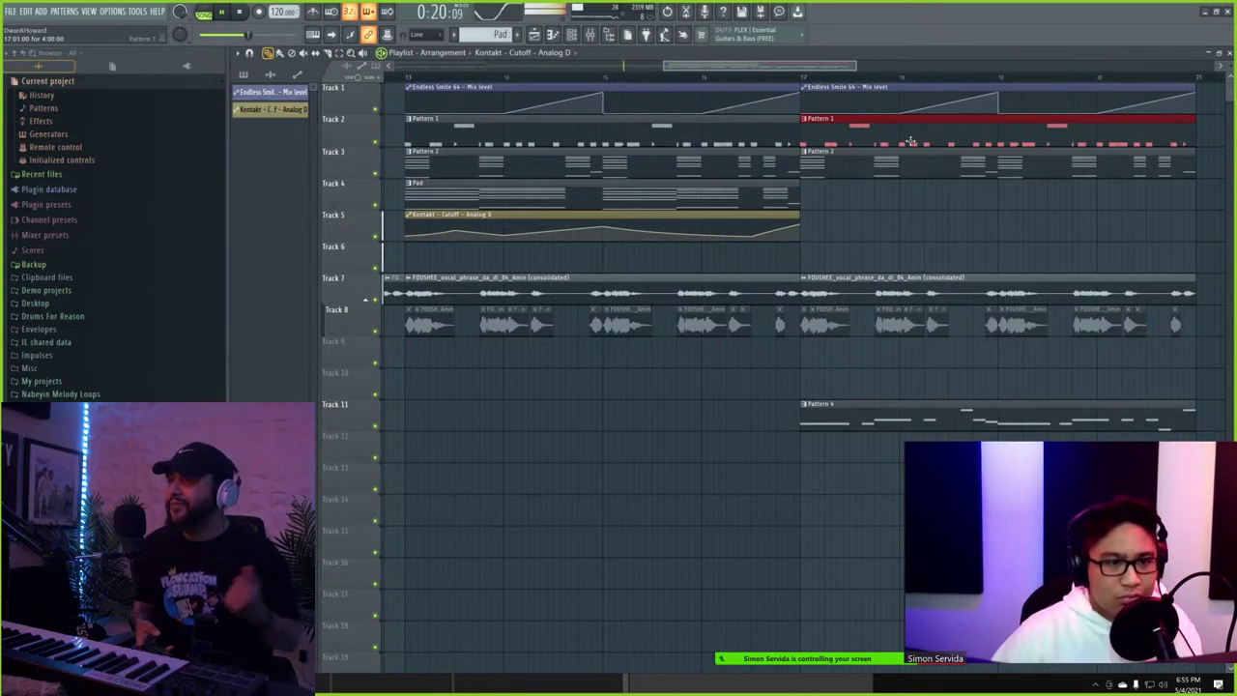
pyautogui.rightClick(903, 132)
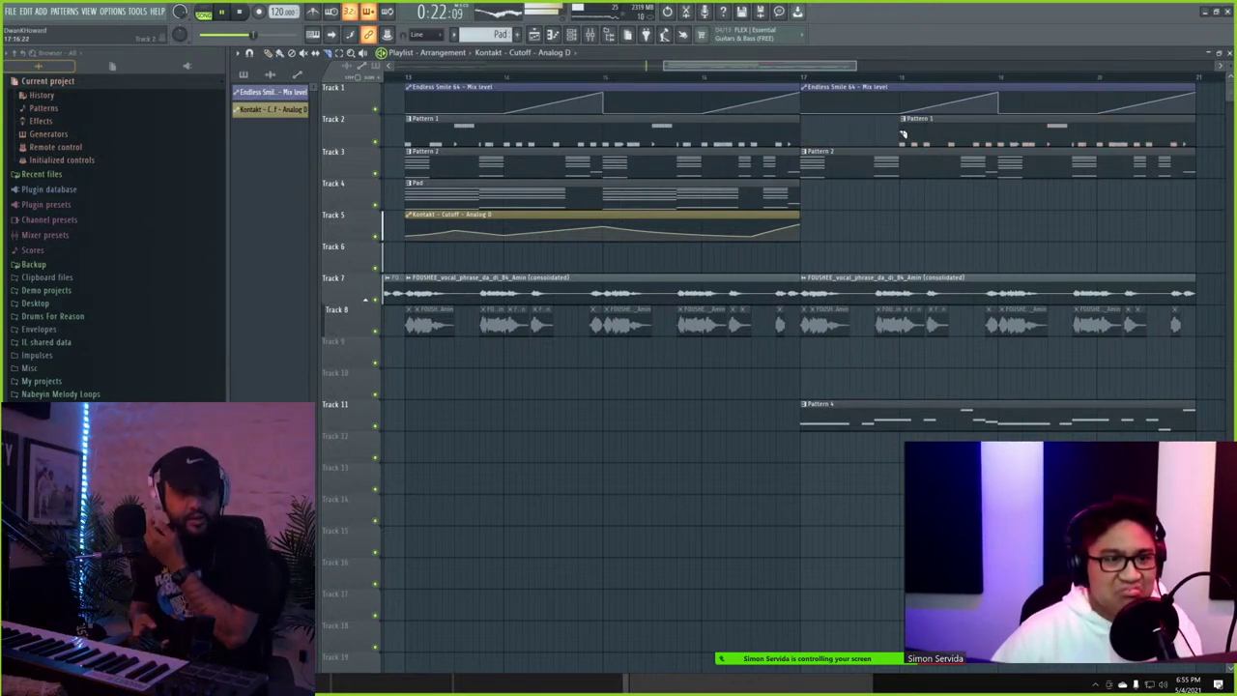
# - Duplicate all clips in bars 17 to 20 to bar 21 and restore the full four-bar Pattern 1 clip there
pyautogui.scroll(-2, 903, 132)
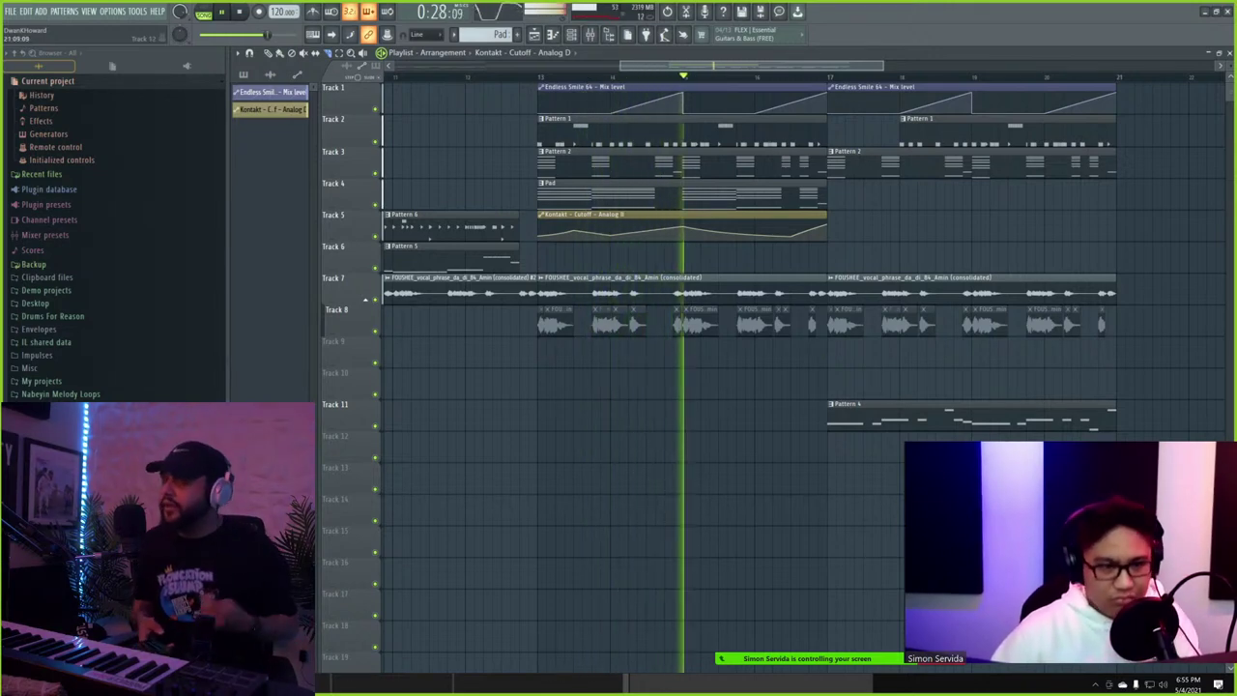
pyautogui.moveTo(1153, 493); pyautogui.dragTo(832, 84)
pyautogui.hotkey('ctrl', 'b')
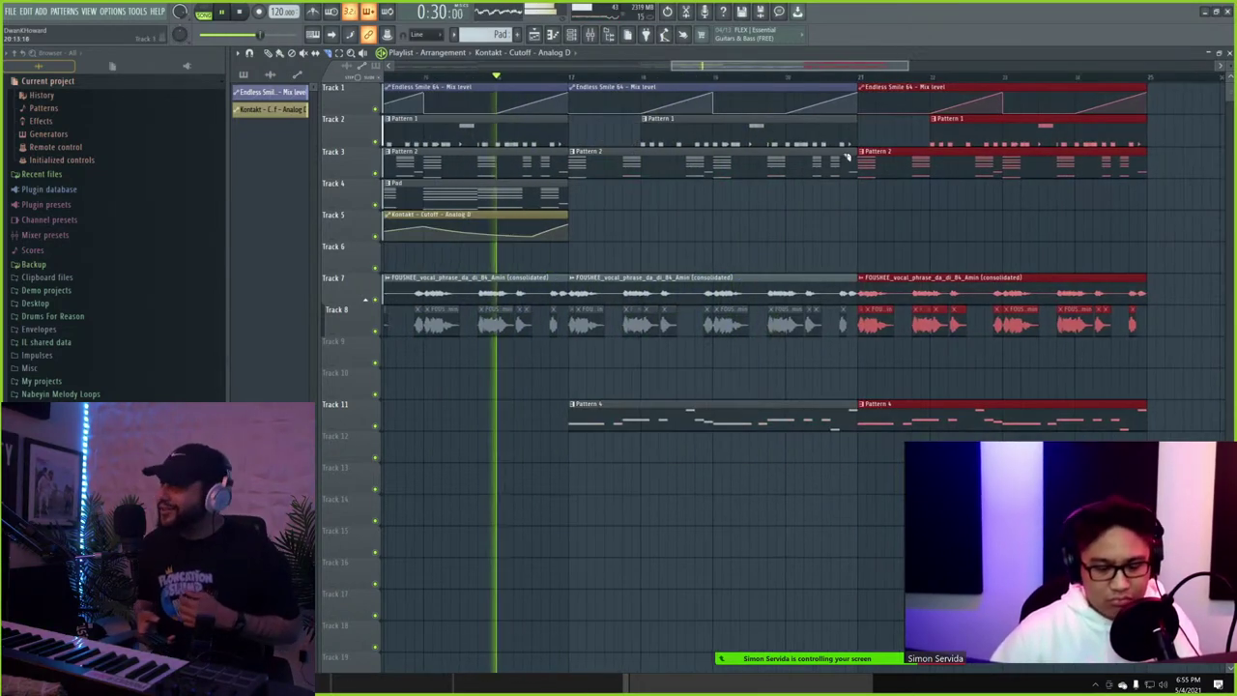
pyautogui.keyDown('ctrl'); pyautogui.click(850, 242); pyautogui.keyUp('ctrl')
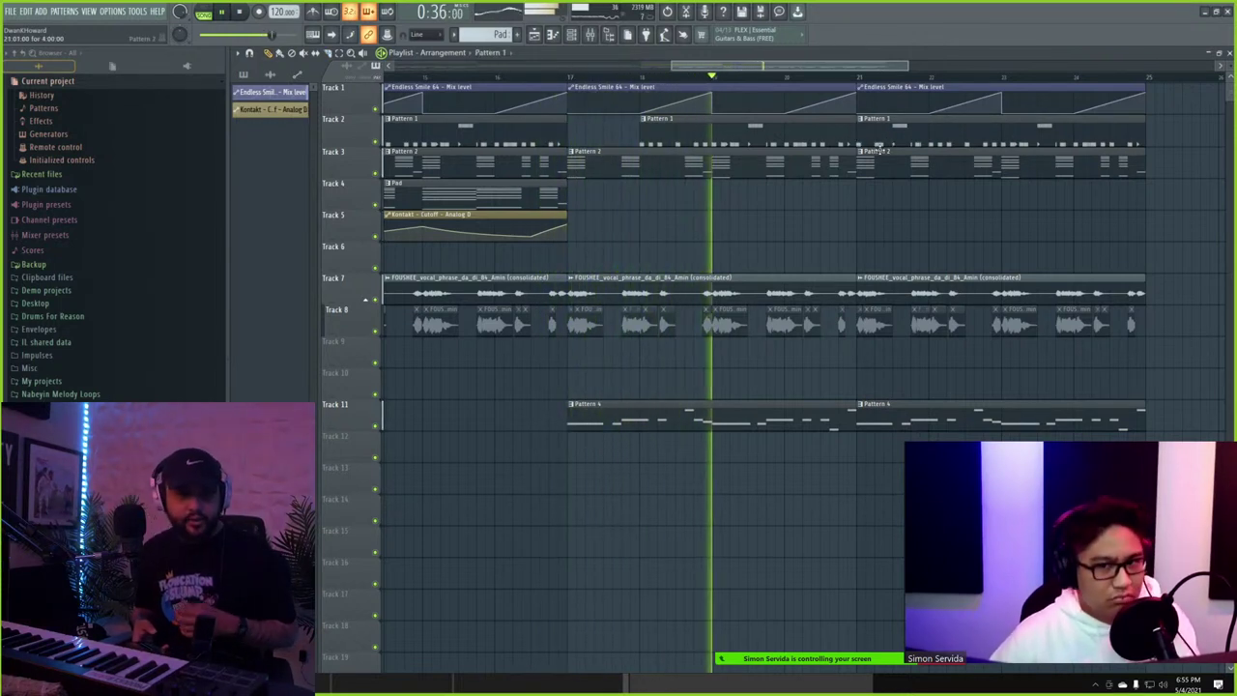
# - Copy the Pad clip and the Kontakt cutoff automation from bar 13 to bar 21
pyautogui.scroll(-2, 782, 210)
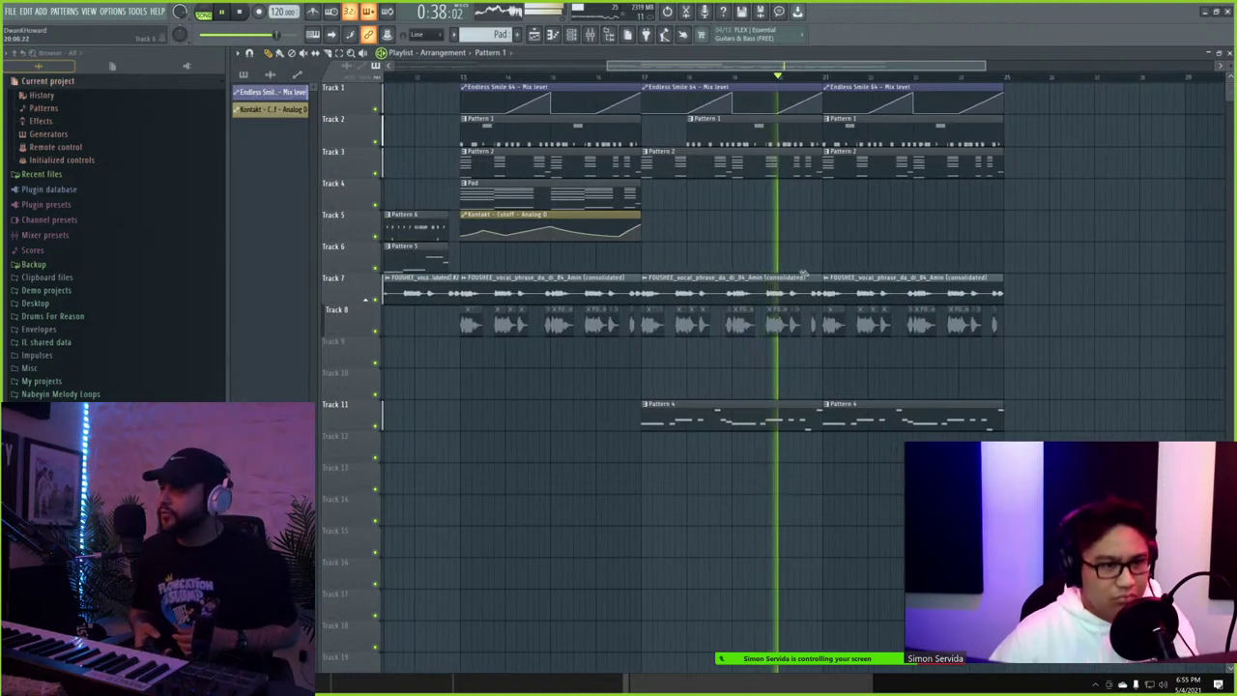
pyautogui.moveTo(643, 241); pyautogui.dragTo(894, 194)
pyautogui.scroll(-3, 894, 193)
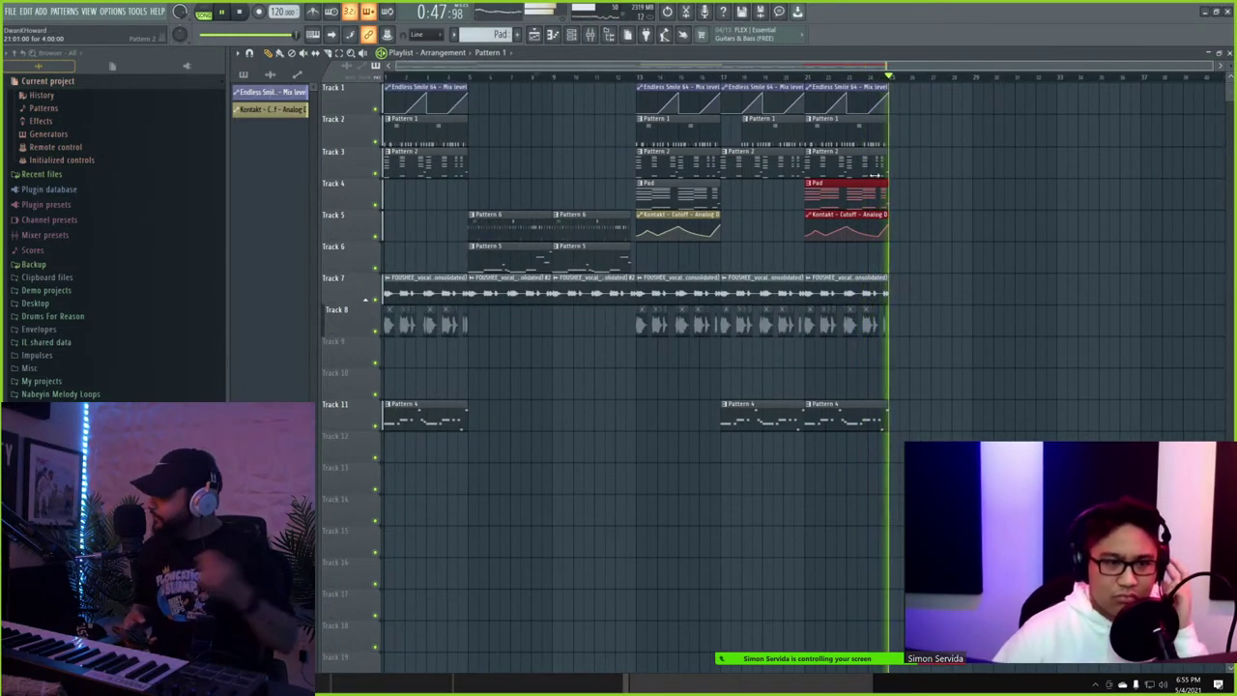
# - Select the consolidated vocal phrase clip at the start of Track 7, opening and closing its sample settings
pyautogui.click(449, 285)
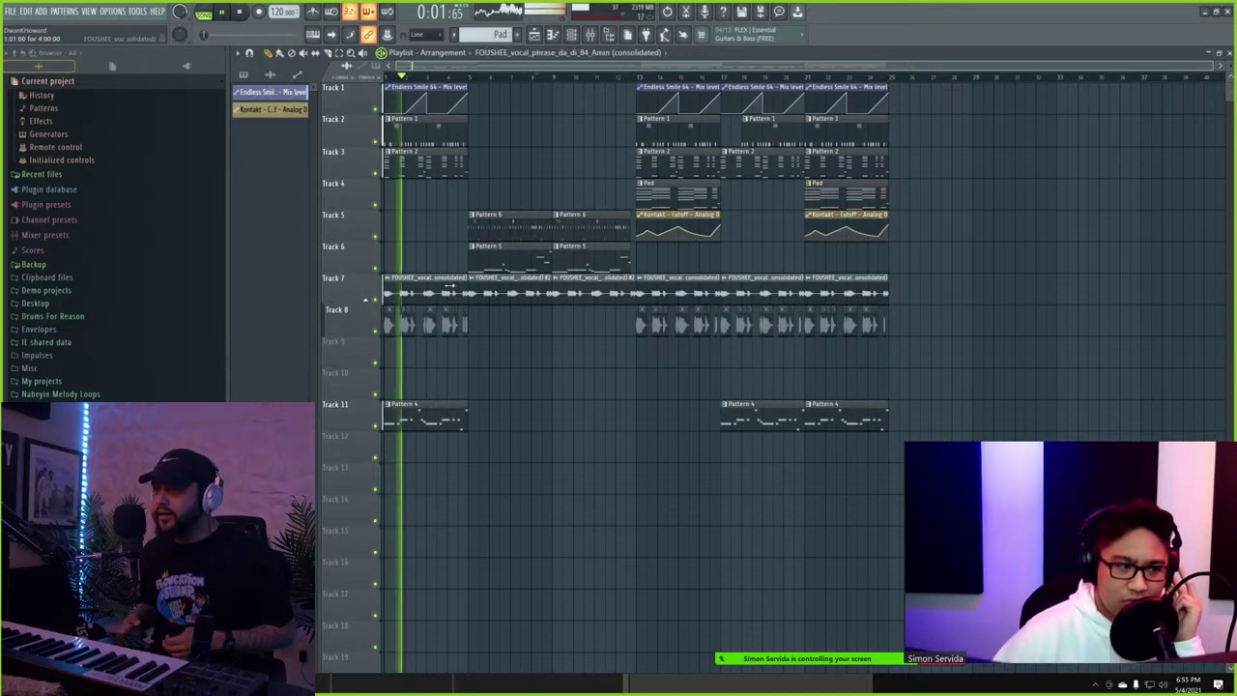
pyautogui.doubleClick(449, 285)
pyautogui.press('Escape')
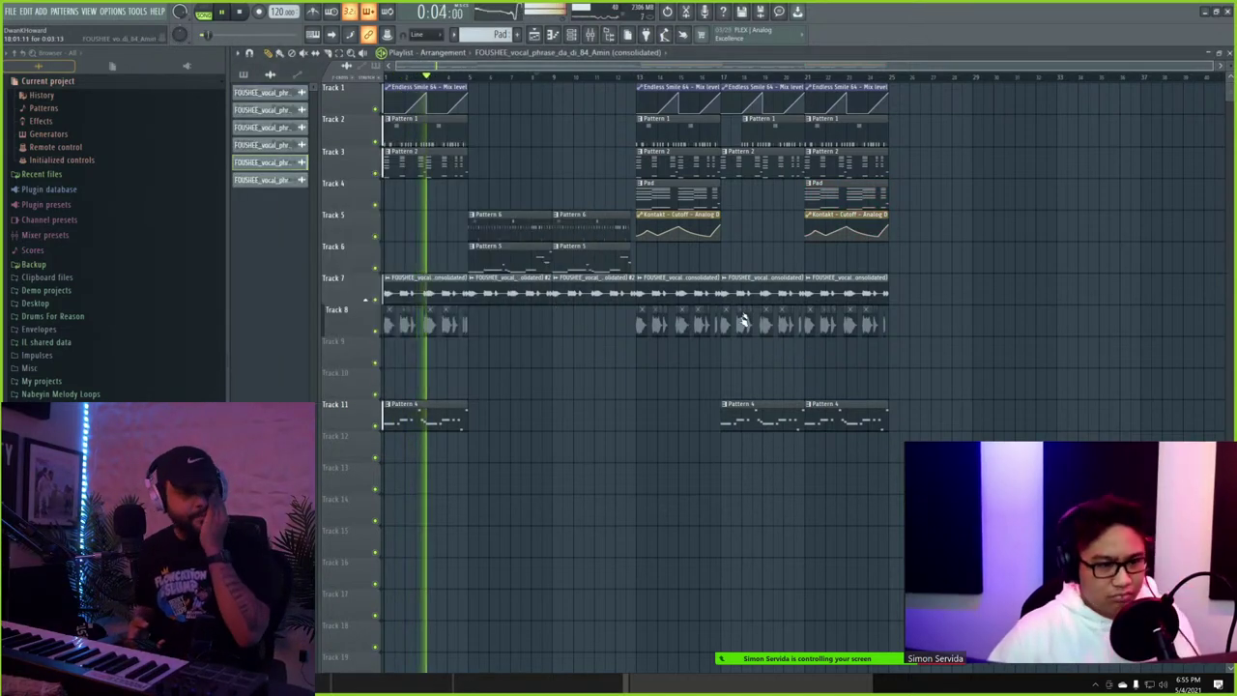
pyautogui.scroll(3, 713, 314)
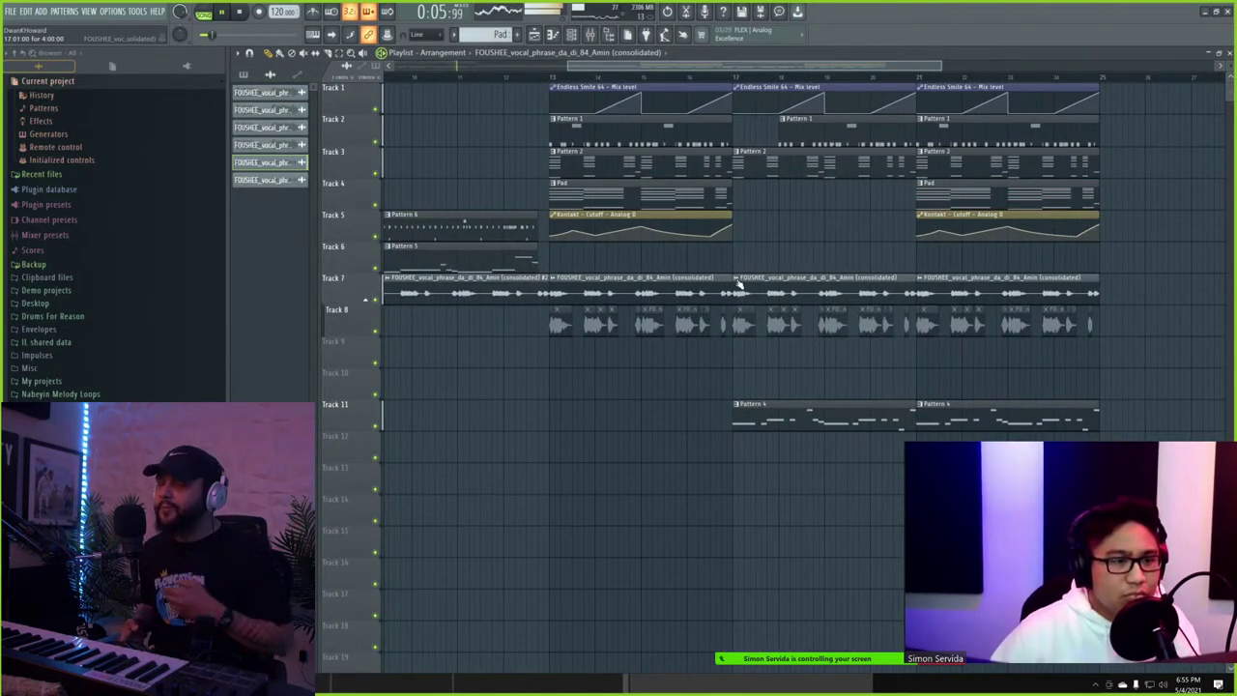
# - Copy the consolidated vocal phrase clip at bar 17 from Track 7 to Track 9 and make the copy unique
pyautogui.rightClick(738, 281)
pyautogui.click(784, 279)
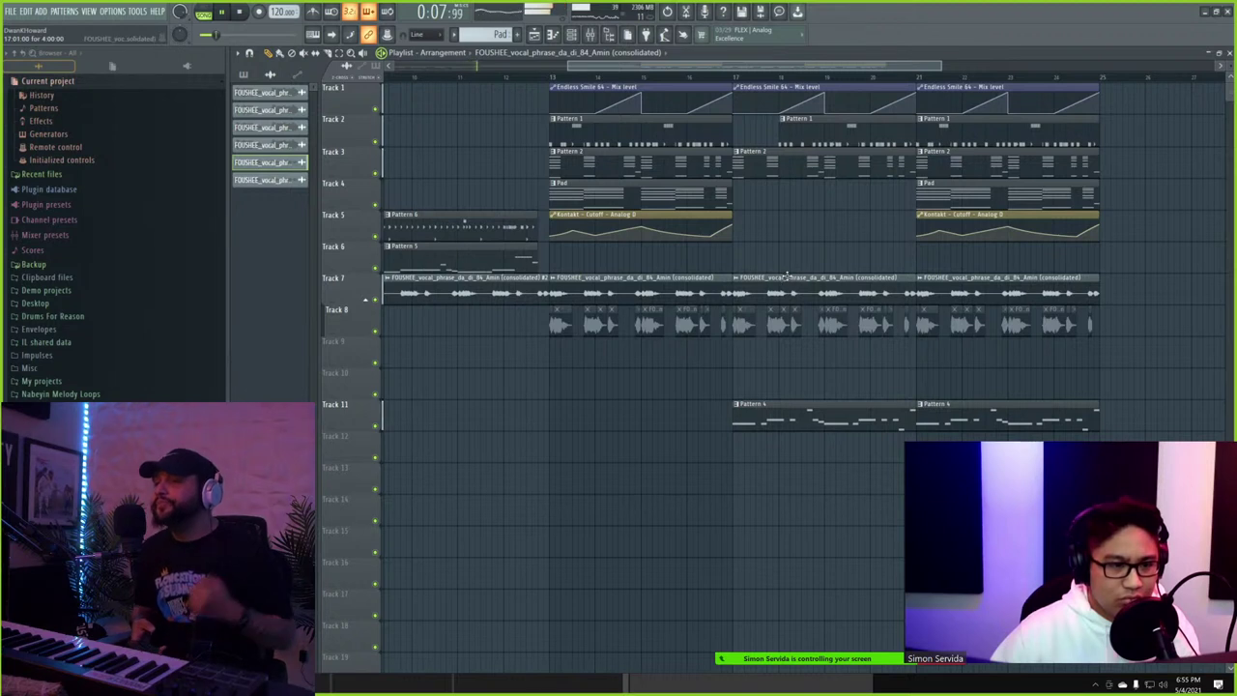
pyautogui.click(733, 358)
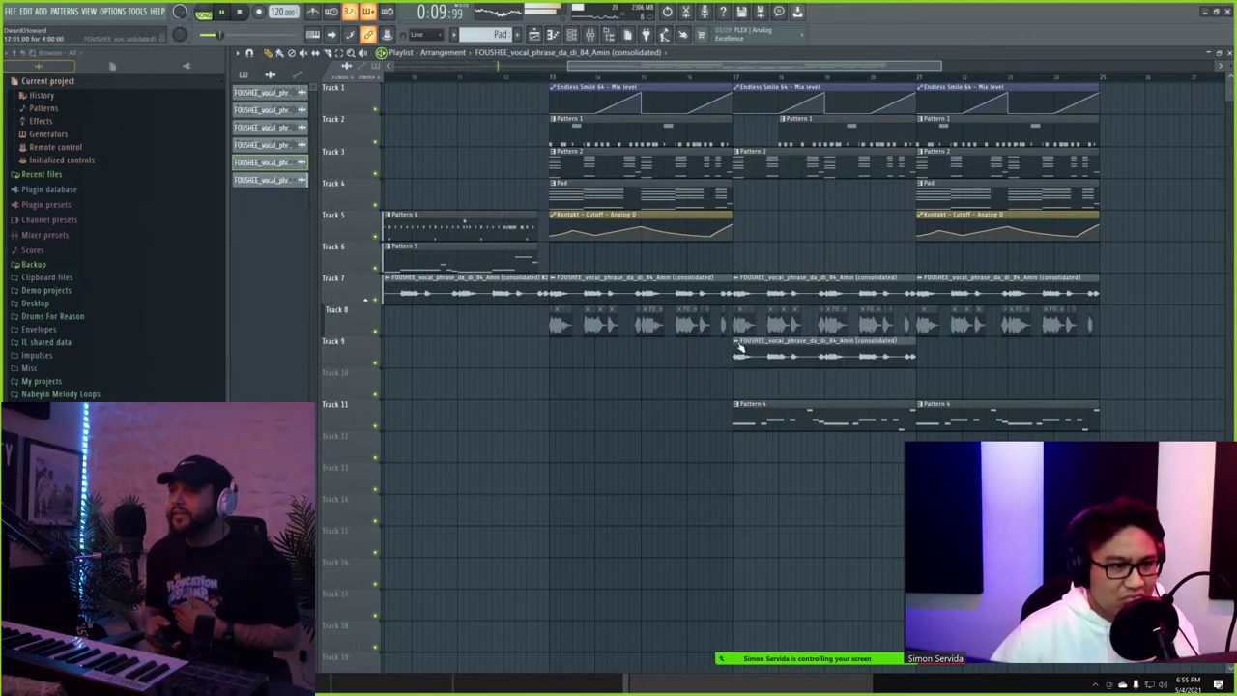
pyautogui.rightClick(738, 346)
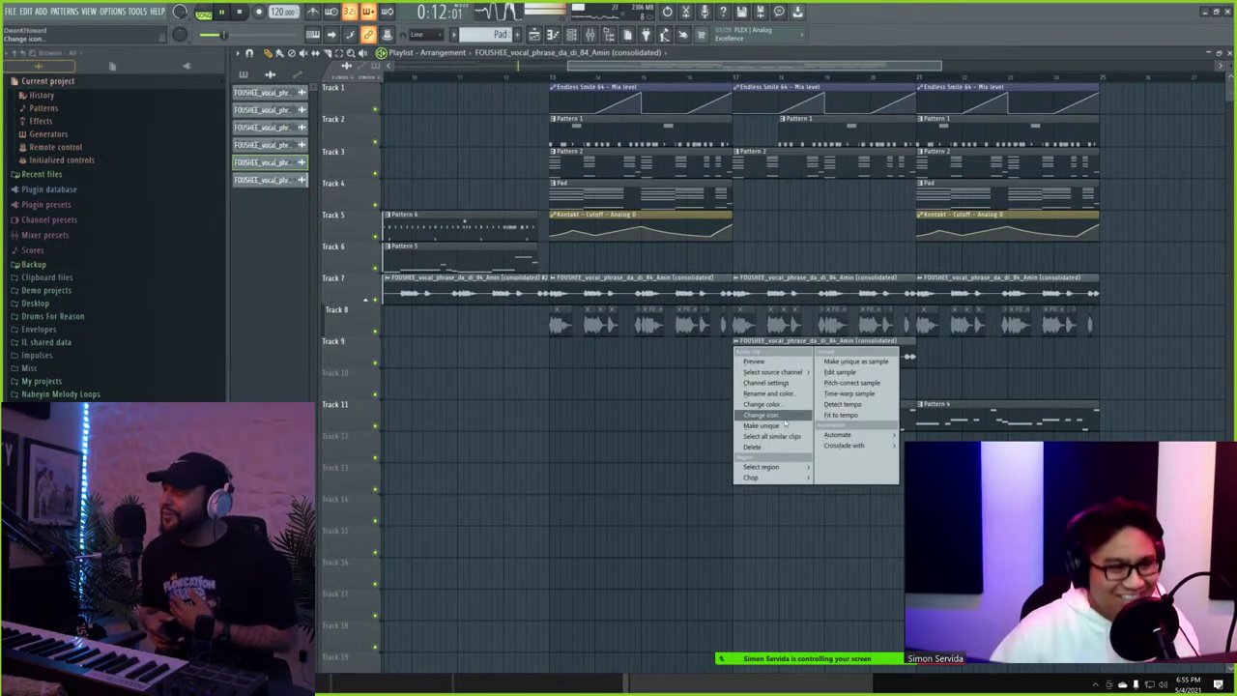
pyautogui.click(781, 425)
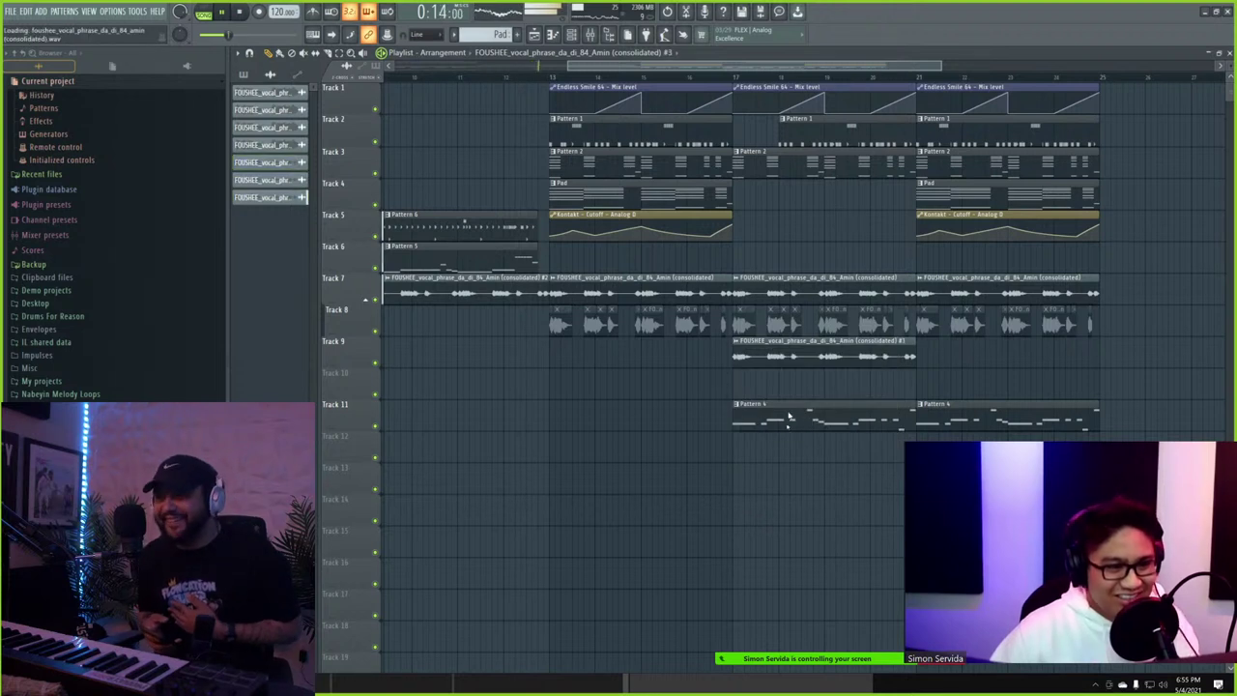
# - Set the channel volume of the unique vocal copy on Track 9 to 70%
pyautogui.doubleClick(781, 356)
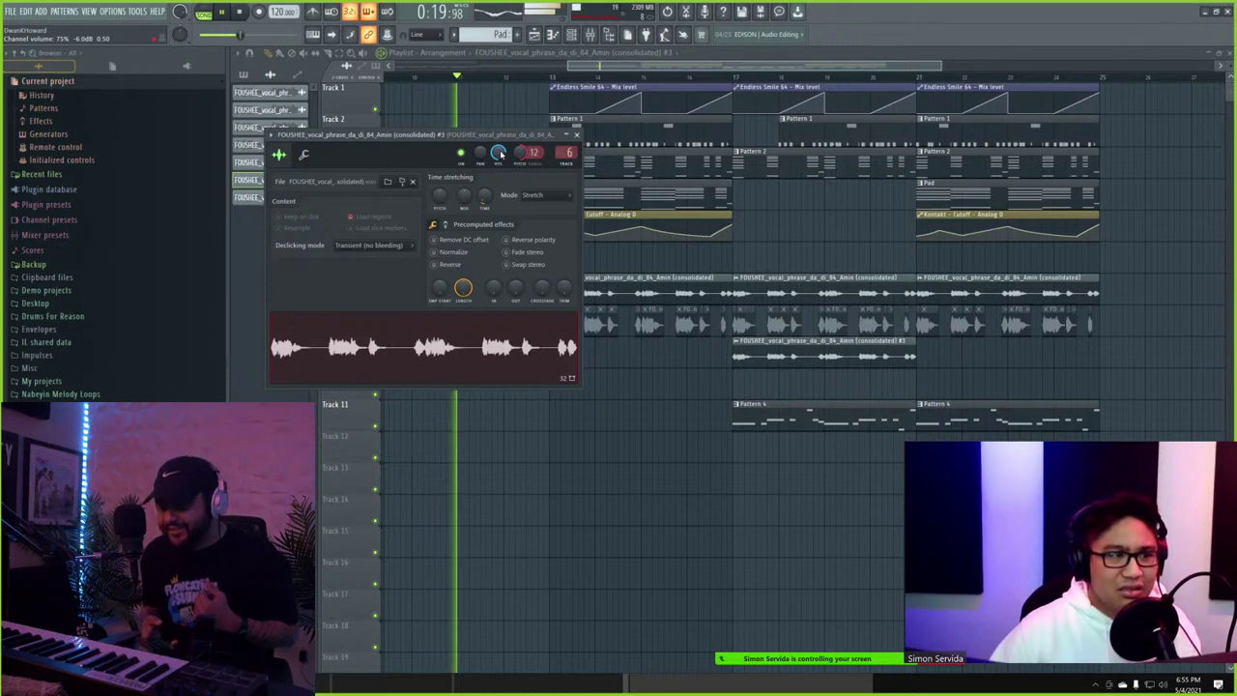
pyautogui.moveTo(498, 156); pyautogui.dragTo(498, 164)
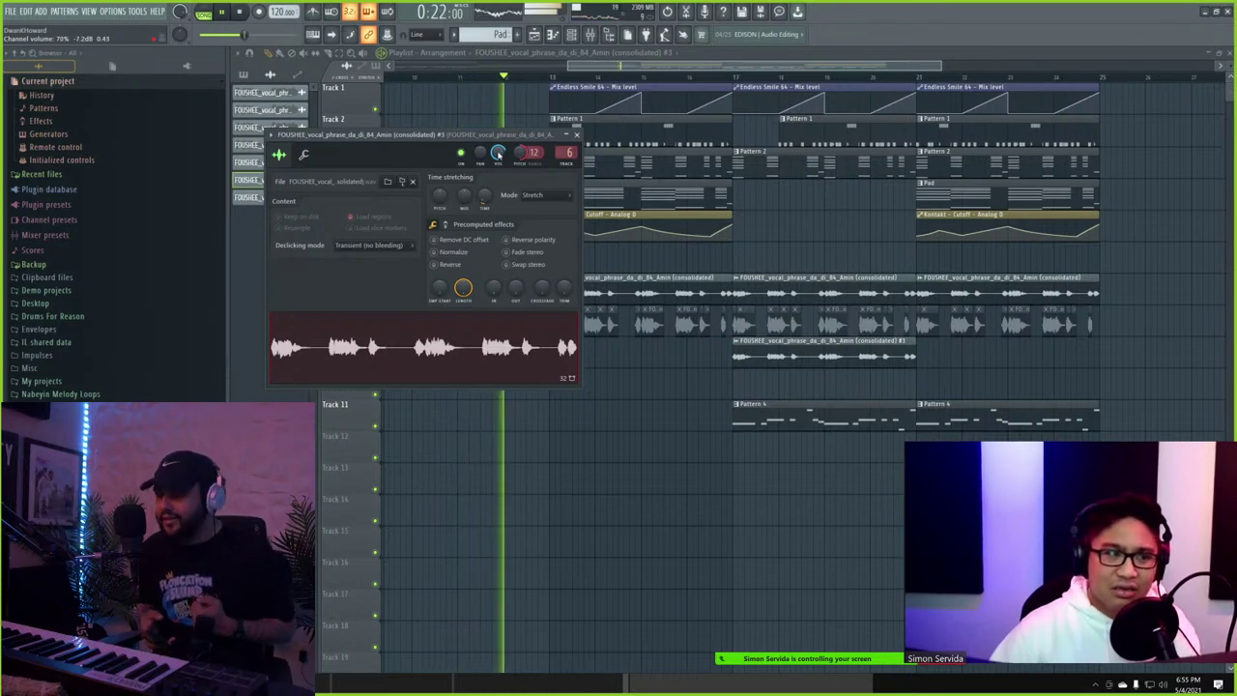
pyautogui.click(769, 136)
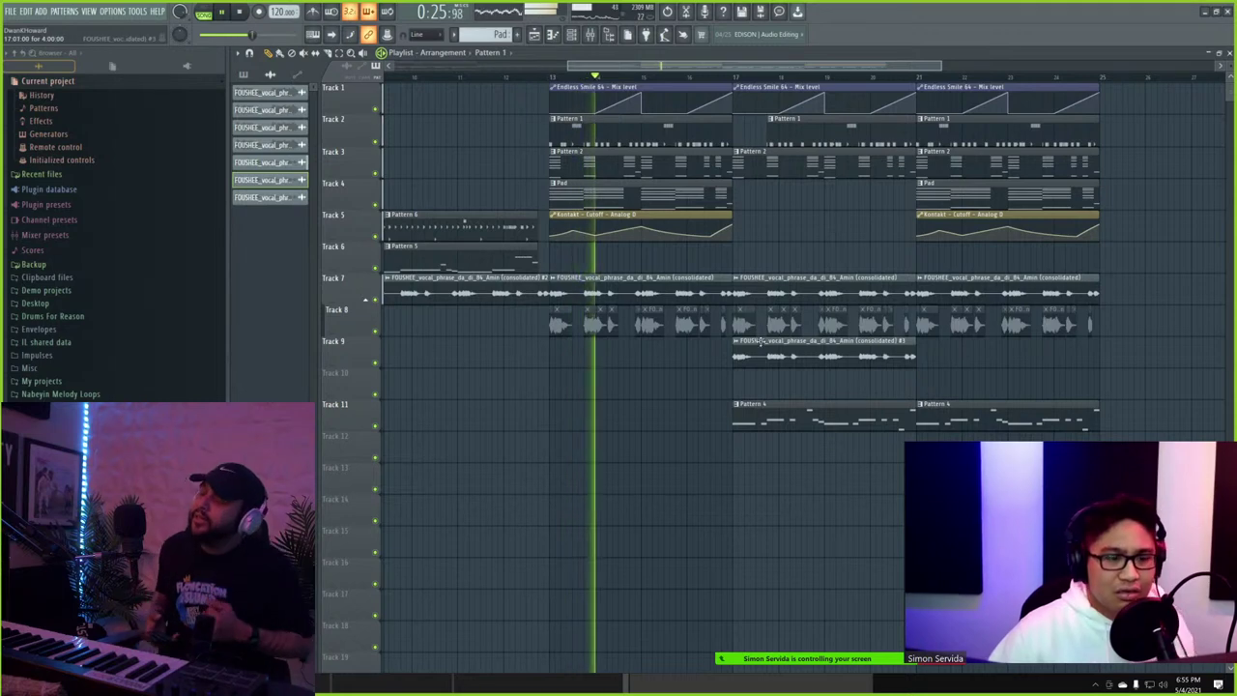
# - Trim the start of the bar 17 Pattern 4 clip on Track 11 to line up with the Pattern 1 clip's start
pyautogui.scroll(3, 768, 432)
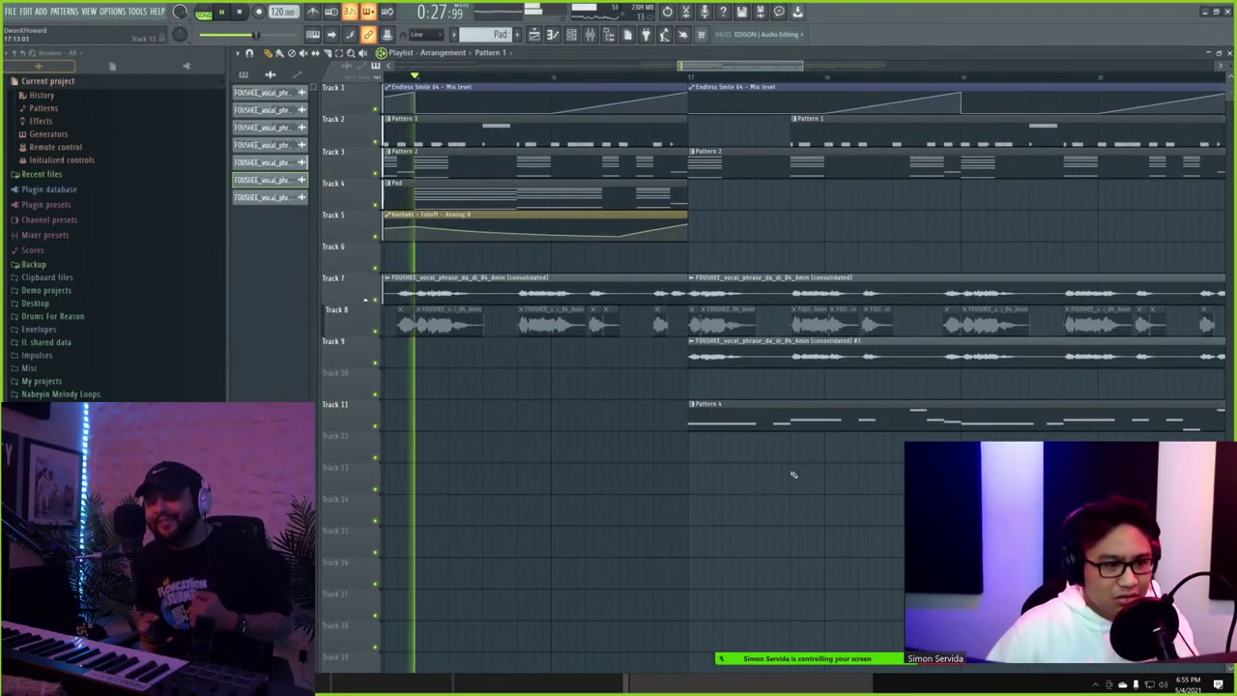
pyautogui.rightClick(792, 417)
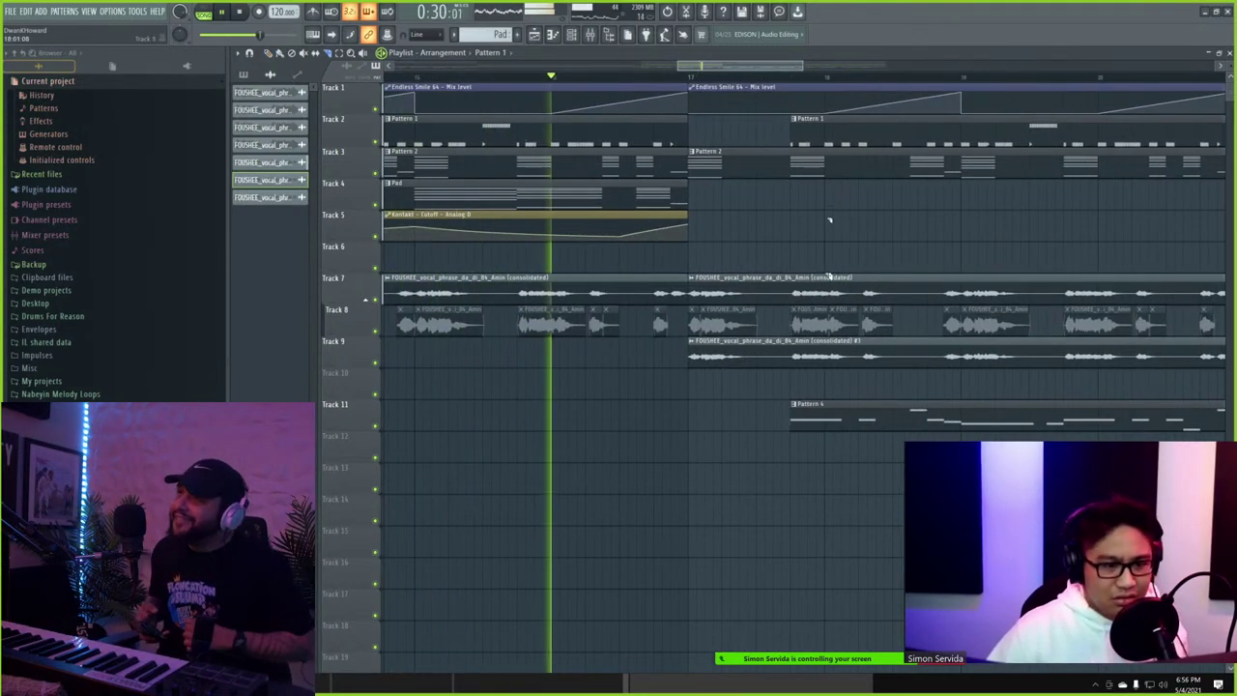
# - Set the Track 9 vocal copy's channel volume to 49% and play from just before bar 17
pyautogui.doubleClick(810, 356)
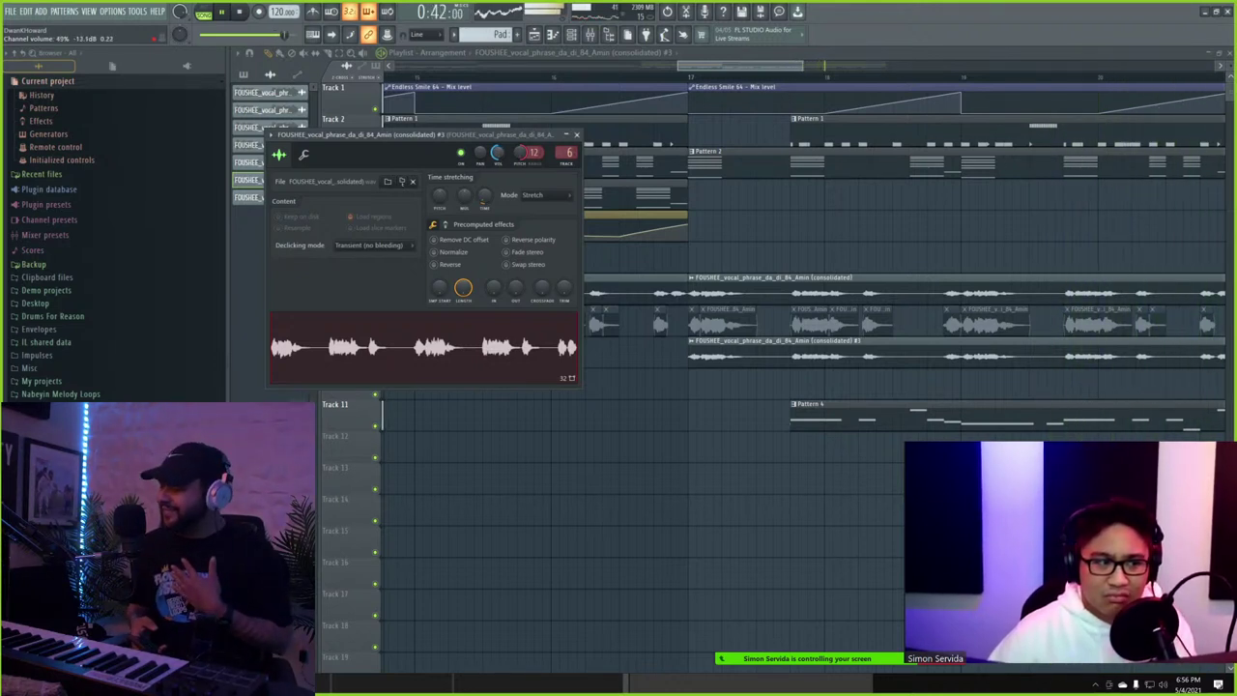
pyautogui.click(669, 77)
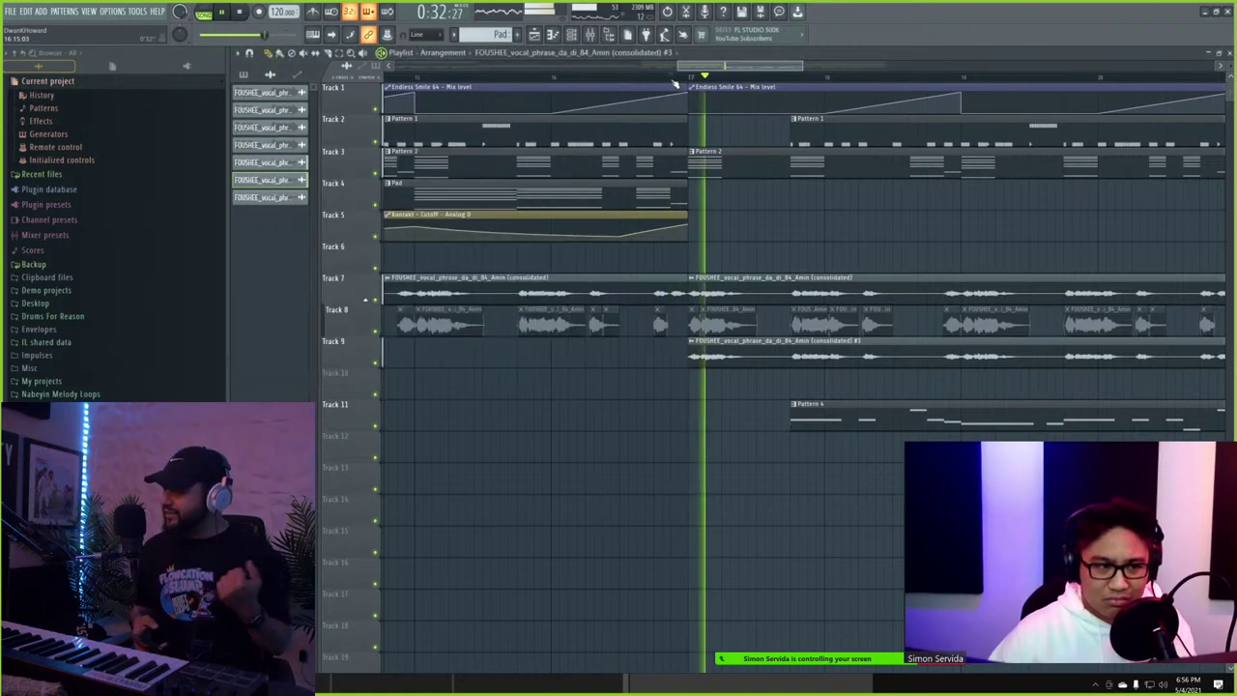
# - Duplicate the vocal copy on Track 9 from bar 17 to bar 21
pyautogui.scroll(-4, 676, 256)
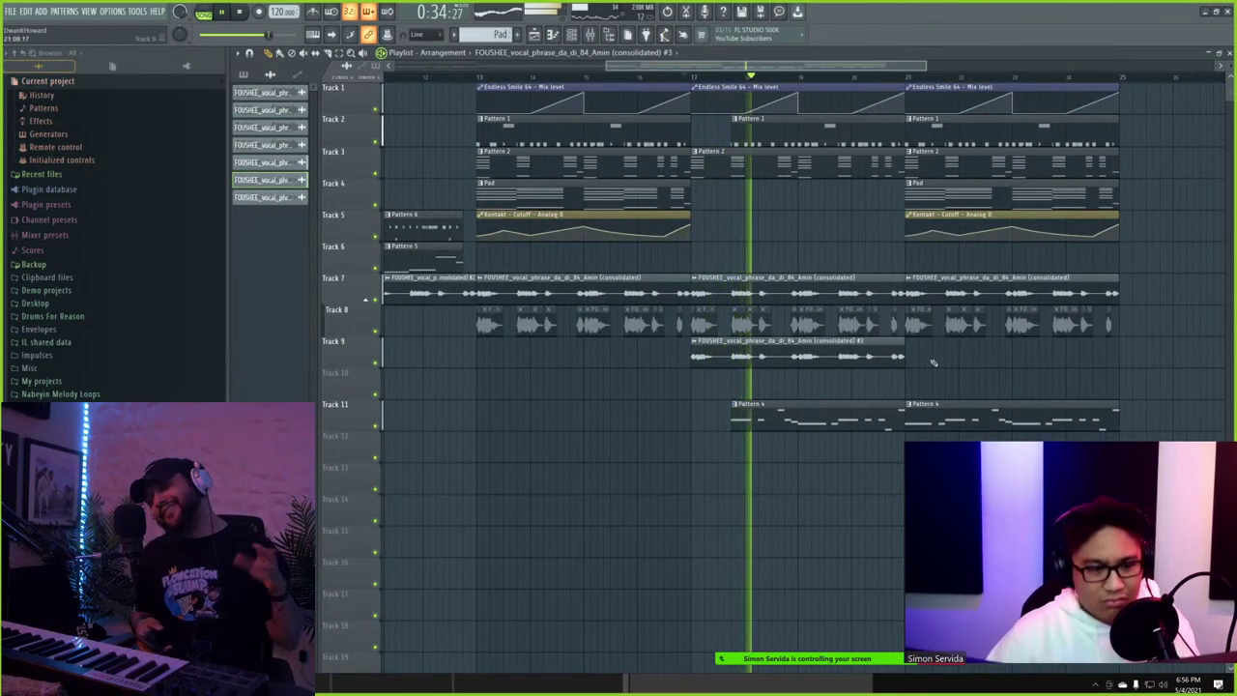
pyautogui.moveTo(930, 362); pyautogui.dragTo(815, 358)
pyautogui.hotkey('ctrl', 'b')
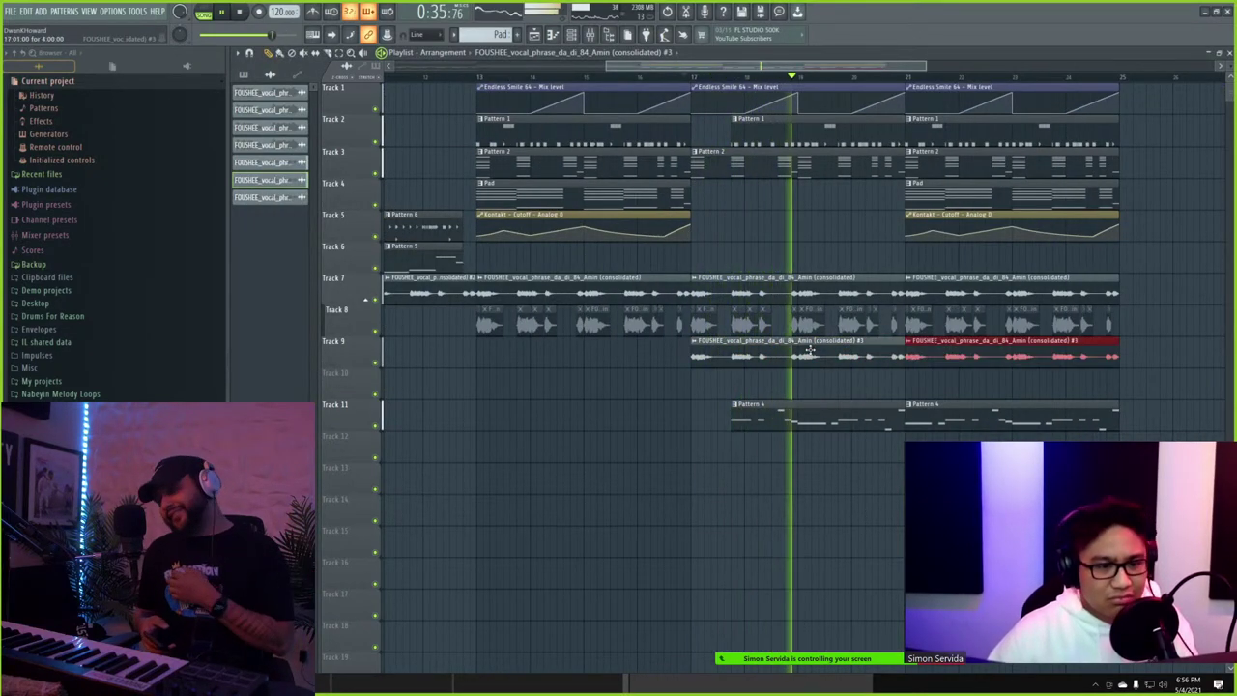
# - Route the Track 9 vocal copy to mixer insert 8 and set its stereo separation to 42% separated
pyautogui.doubleClick(742, 350)
pyautogui.press('F9')
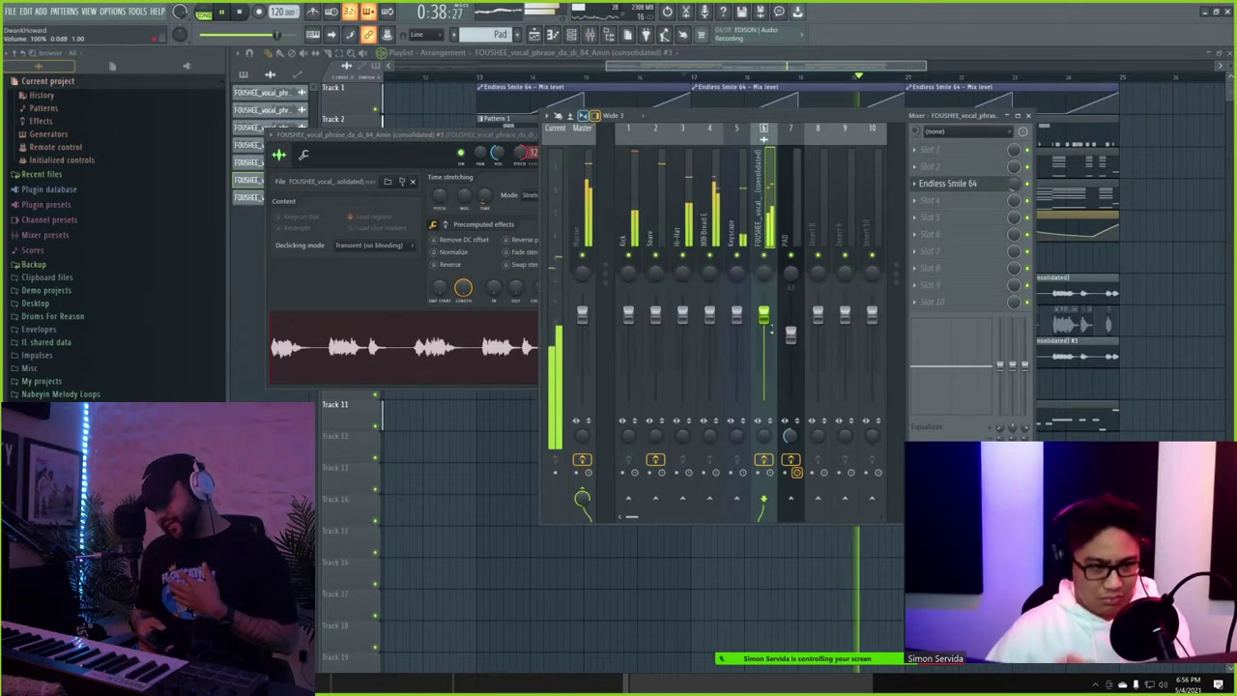
pyautogui.click(444, 135)
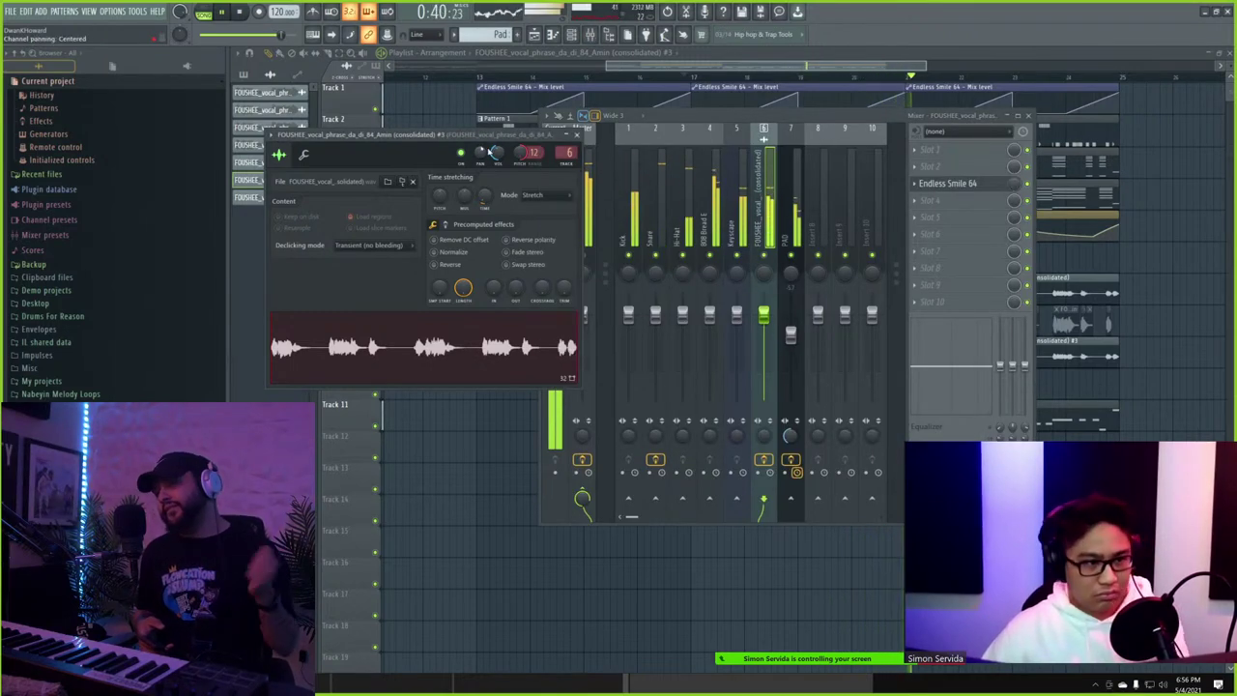
pyautogui.click(818, 194)
pyautogui.click(919, 157)
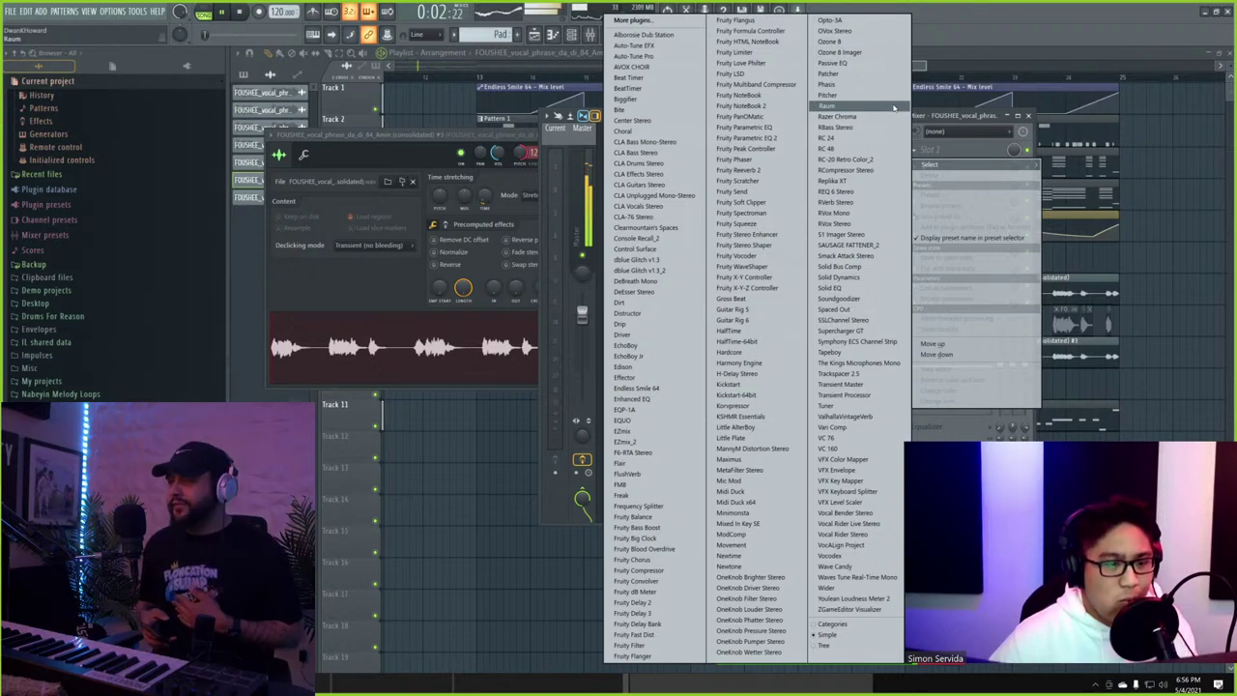
pyautogui.click(935, 118)
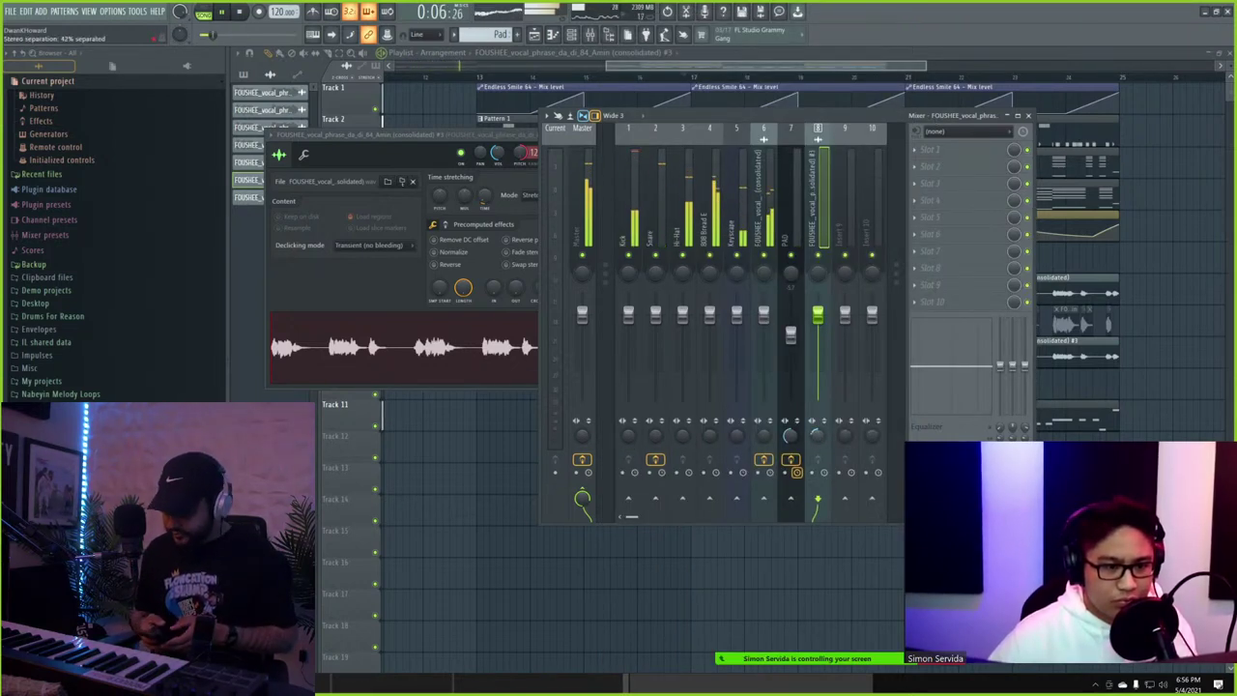
pyautogui.press('F12')
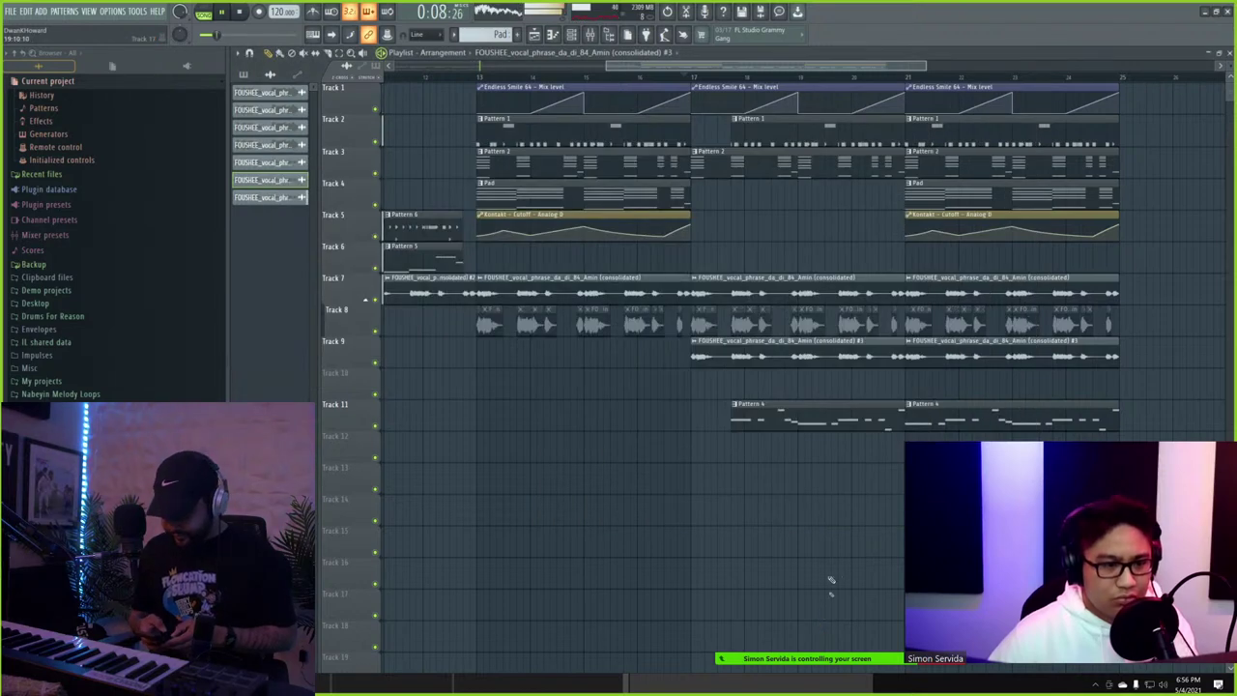
# - Place a copy of the trimmed Pattern 4 clip on Track 11 in the bar 13 section and extend its end to bar 17
pyautogui.scroll(-4, 827, 570)
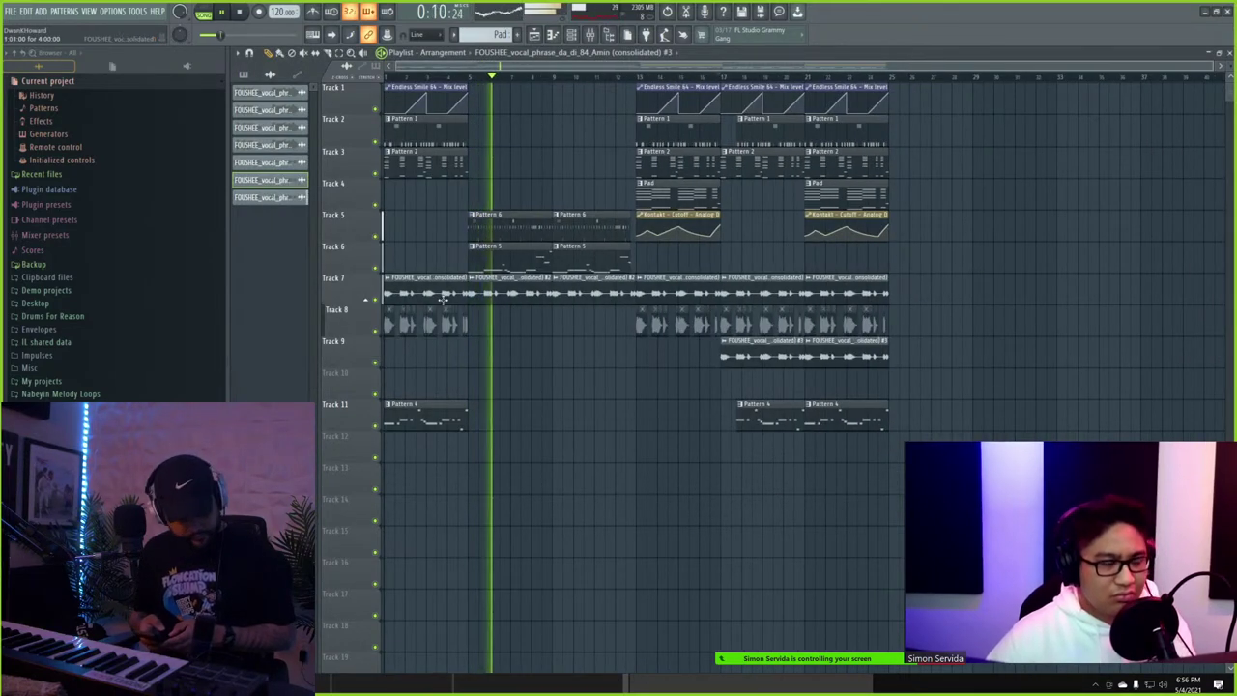
pyautogui.scroll(3, 443, 300)
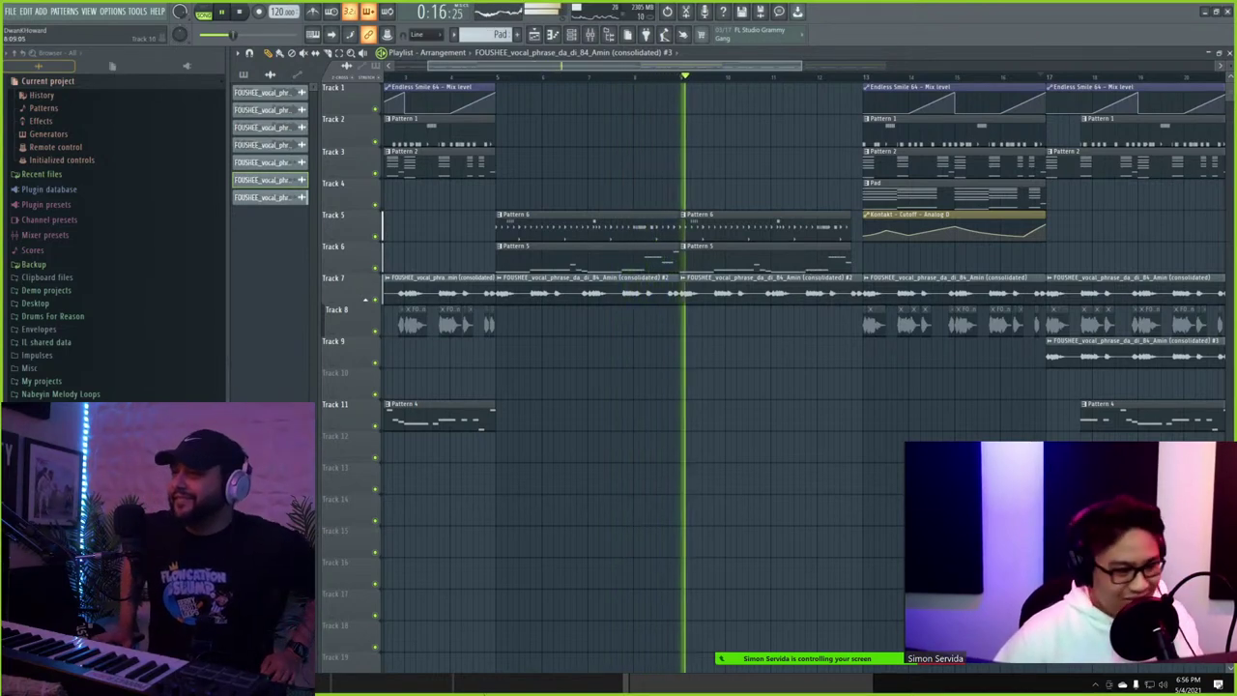
pyautogui.scroll(3, 809, 431)
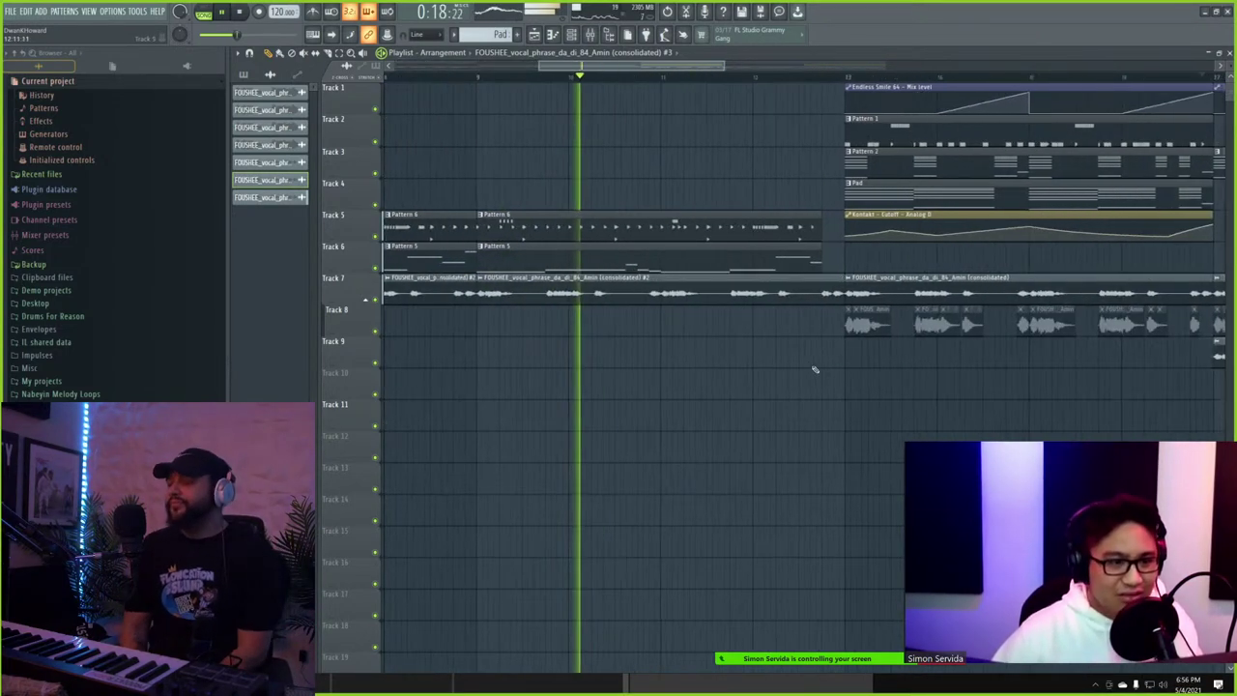
pyautogui.scroll(2, 815, 369)
pyautogui.scroll(-2, 804, 345)
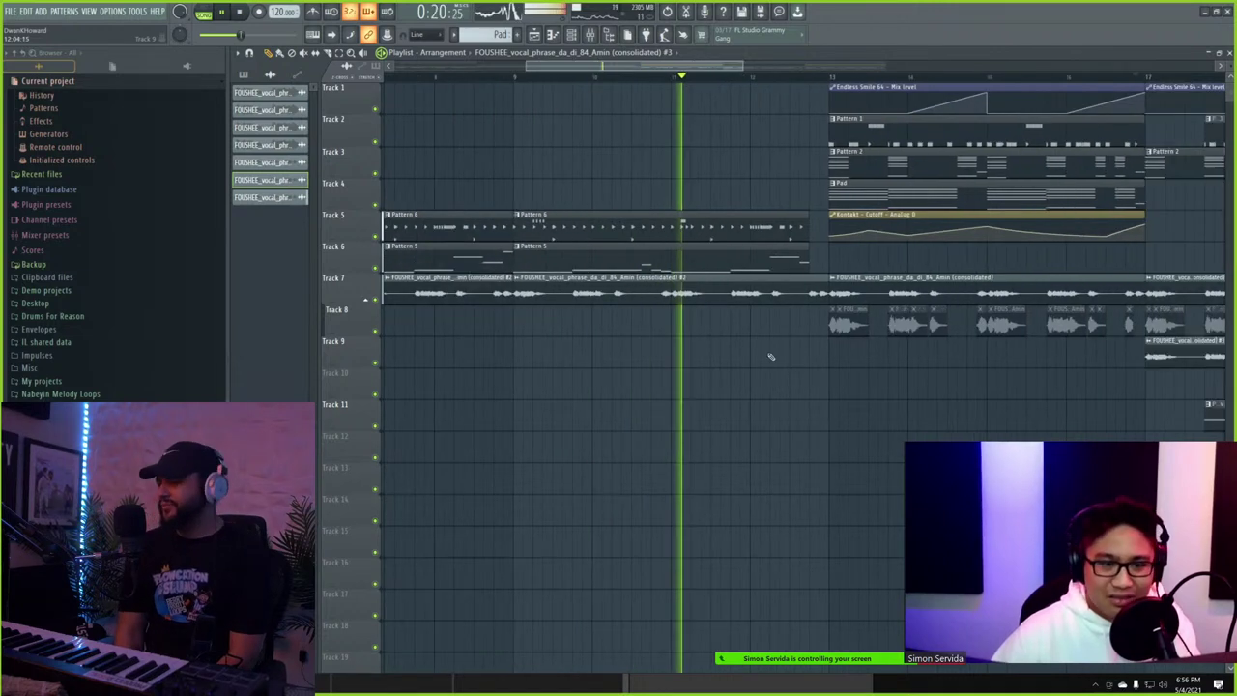
pyautogui.scroll(-1, 764, 339)
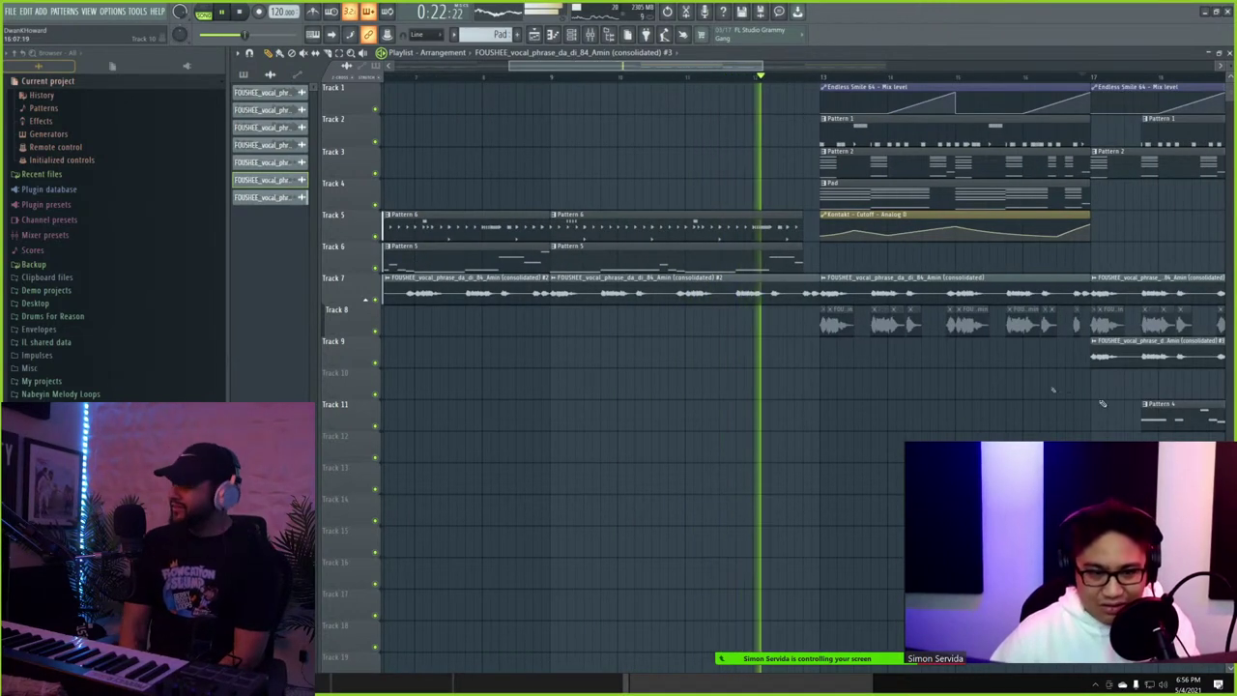
pyautogui.click(1155, 418)
pyautogui.click(859, 420)
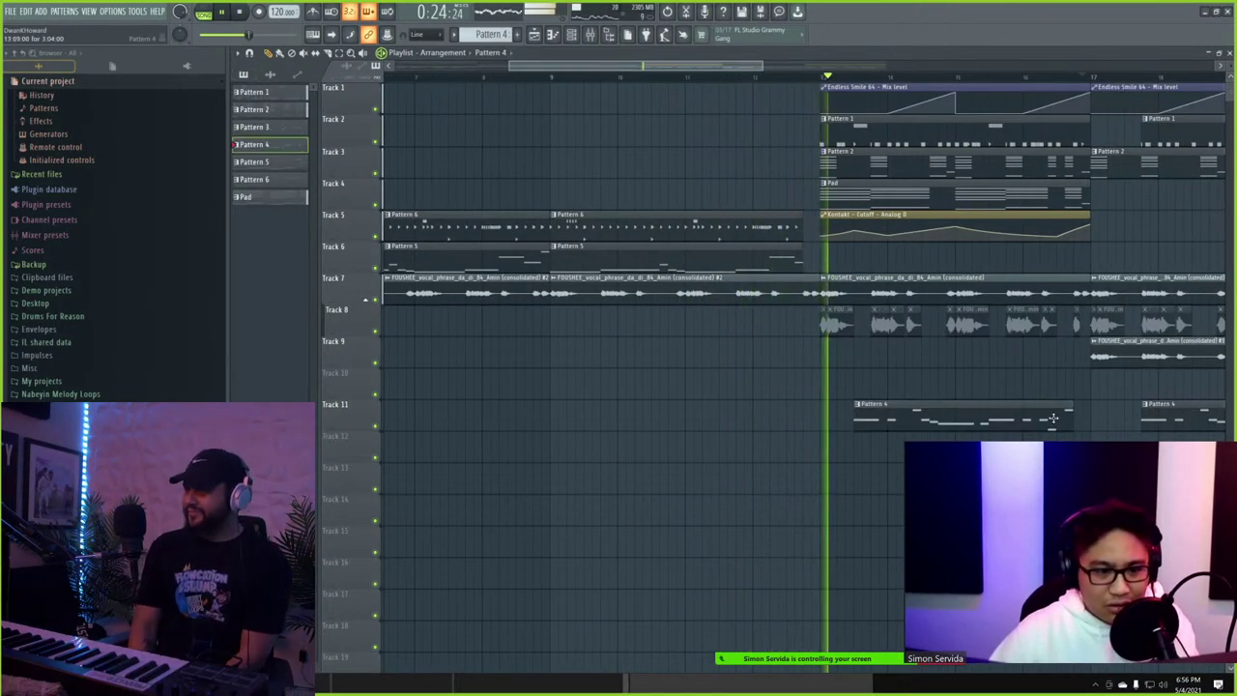
pyautogui.moveTo(1070, 418)
pyautogui.mouseDown()
pyautogui.moveTo(1087, 417)
pyautogui.moveTo(1045, 419)
pyautogui.moveTo(1093, 423)
pyautogui.mouseUp()
# - Trim the start of the Pattern 1 clip in the bar 17 section further, to about one beat into bar 18
pyautogui.scroll(-3, 976, 427)
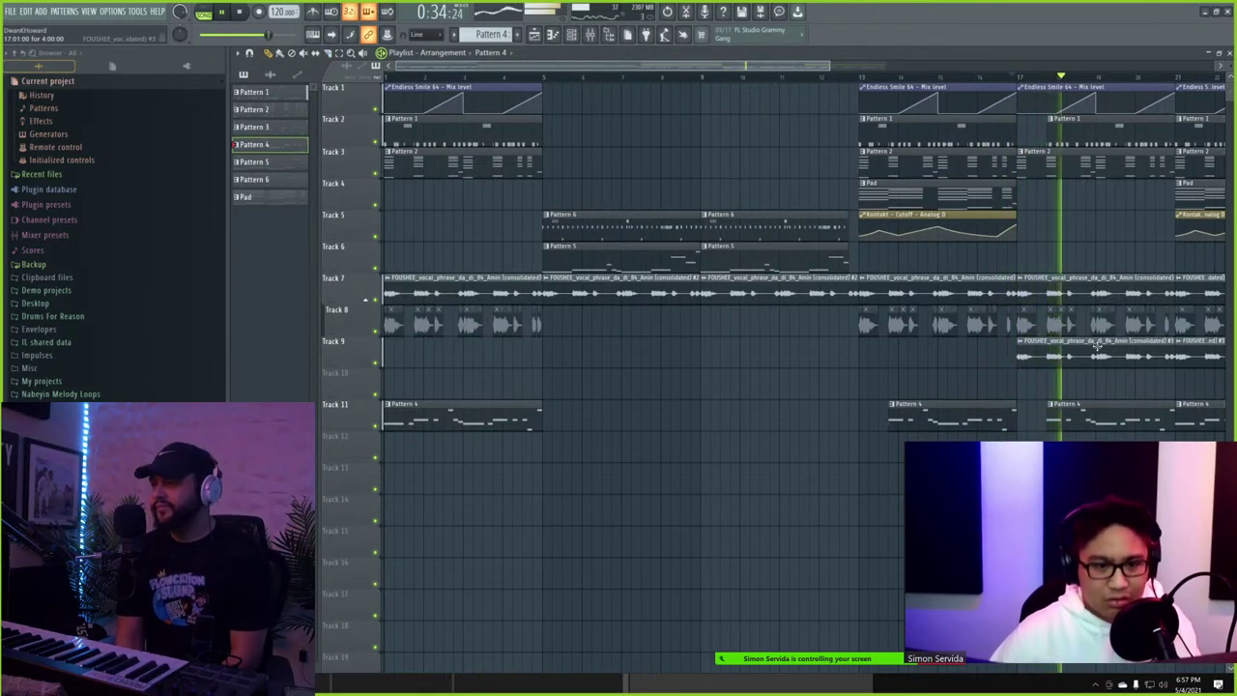
pyautogui.scroll(3, 1100, 344)
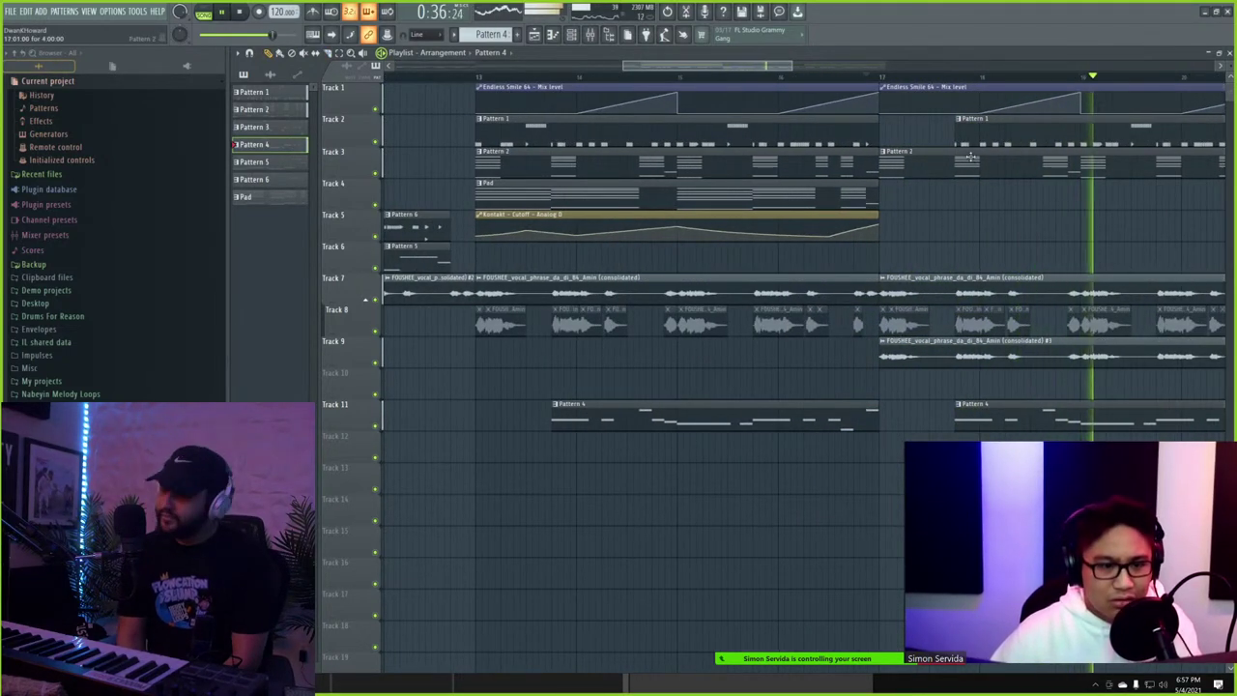
pyautogui.moveTo(957, 139); pyautogui.dragTo(1002, 138)
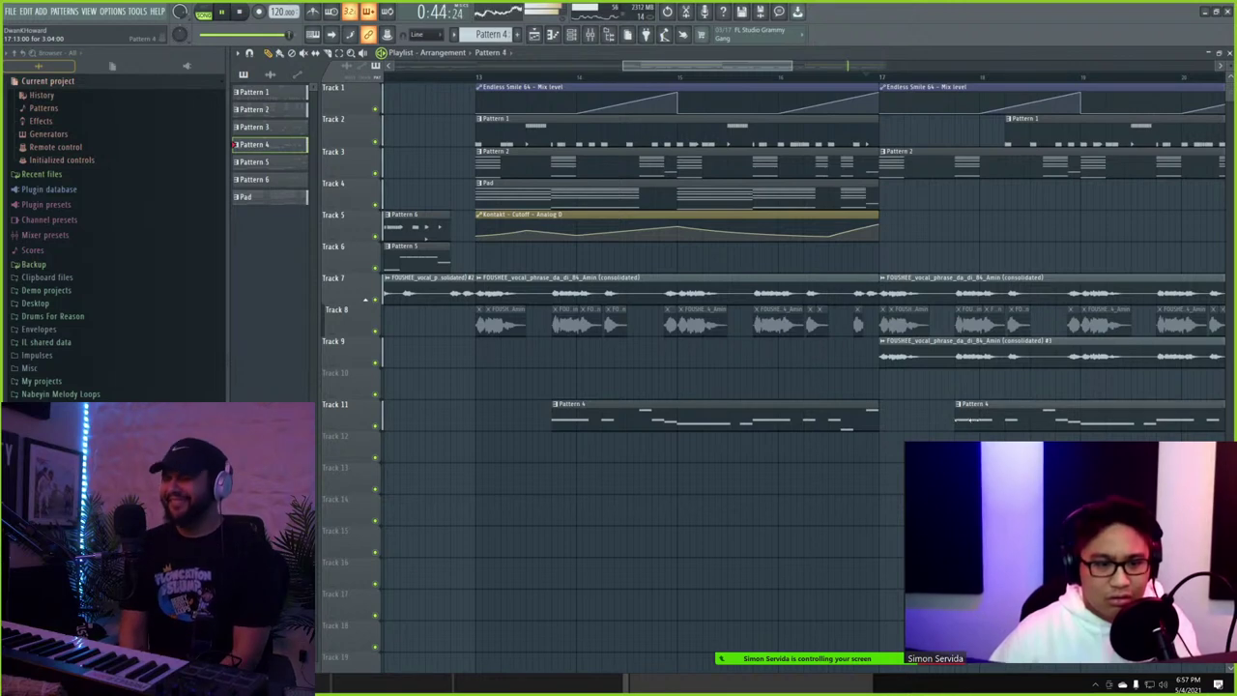
# - Make the first Pattern 1 clip on Track 2 unique and move it down to Track 13
pyautogui.scroll(-5, 828, 387)
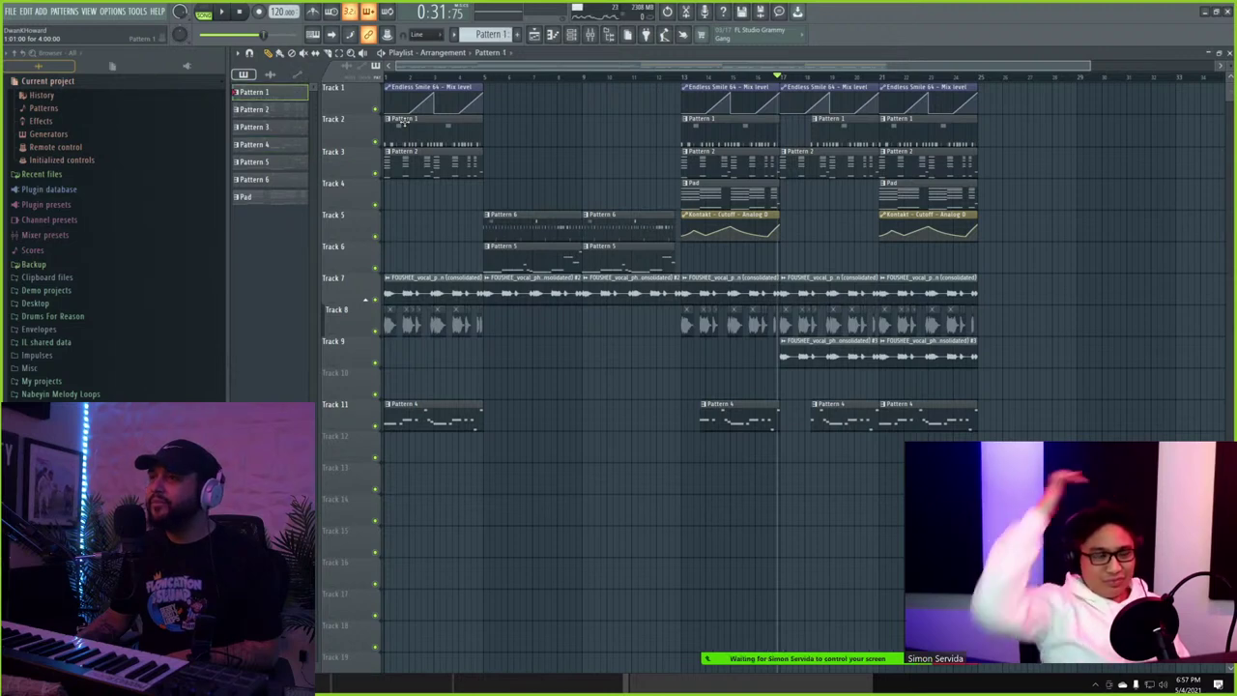
pyautogui.click(571, 36)
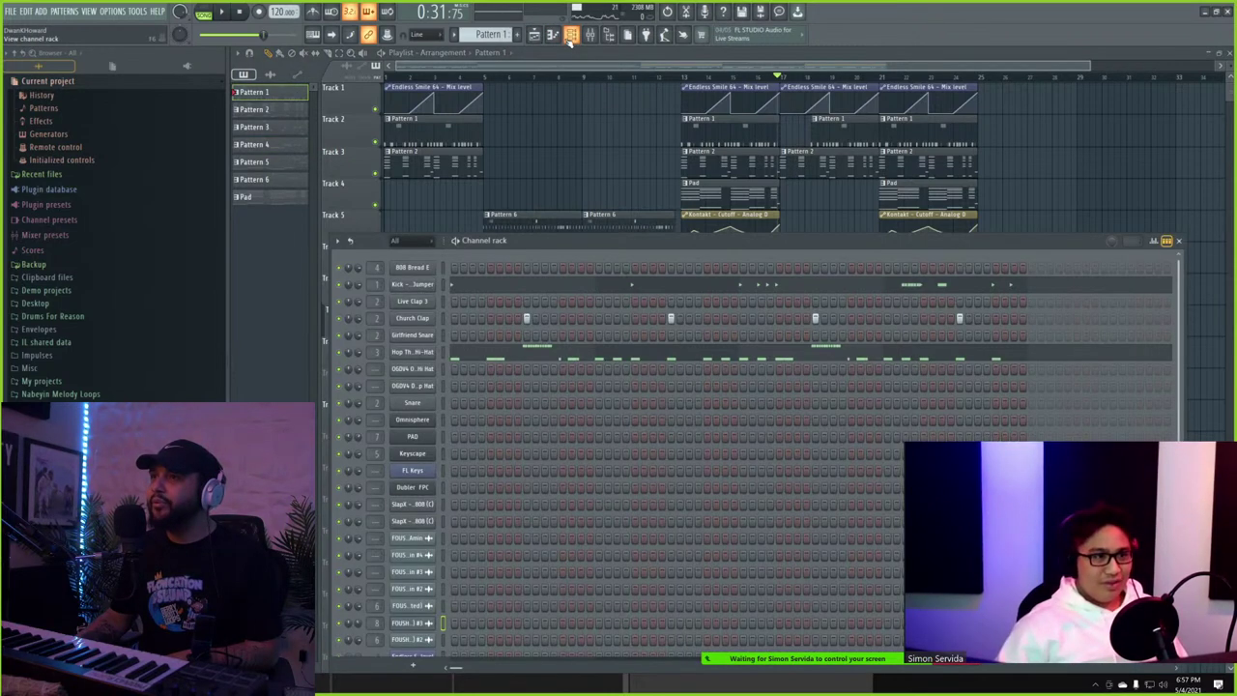
pyautogui.click(386, 121)
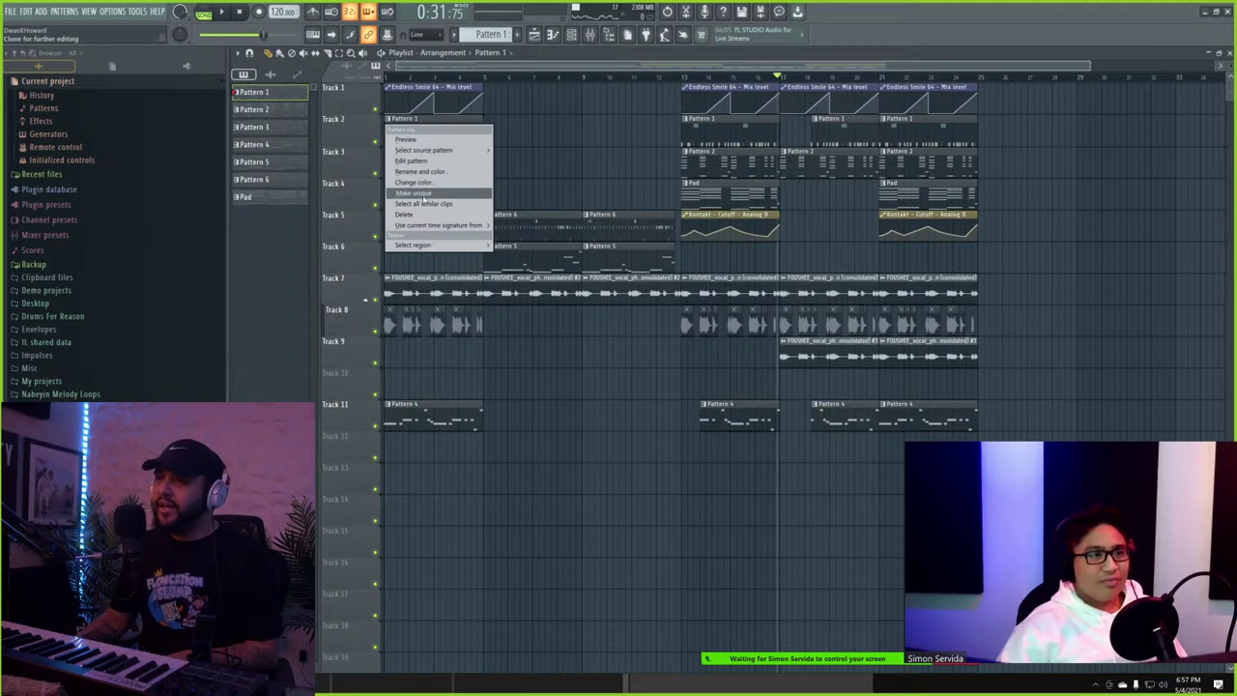
pyautogui.click(422, 195)
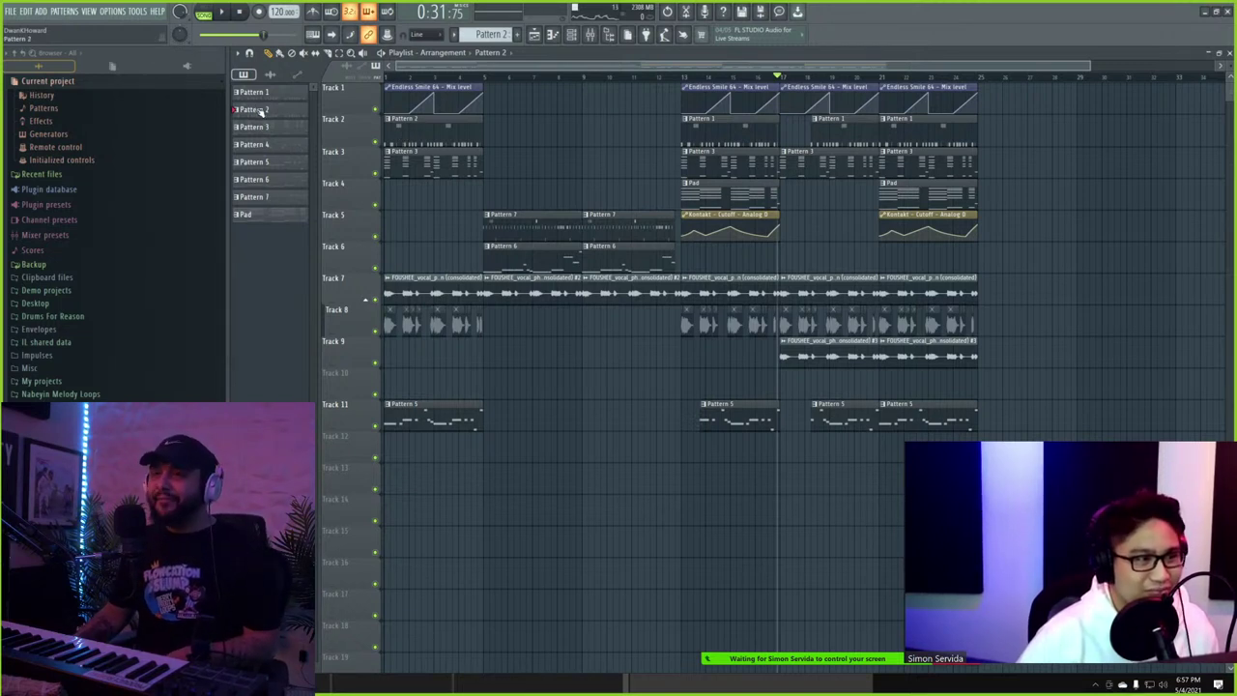
pyautogui.moveTo(450, 123); pyautogui.dragTo(450, 473)
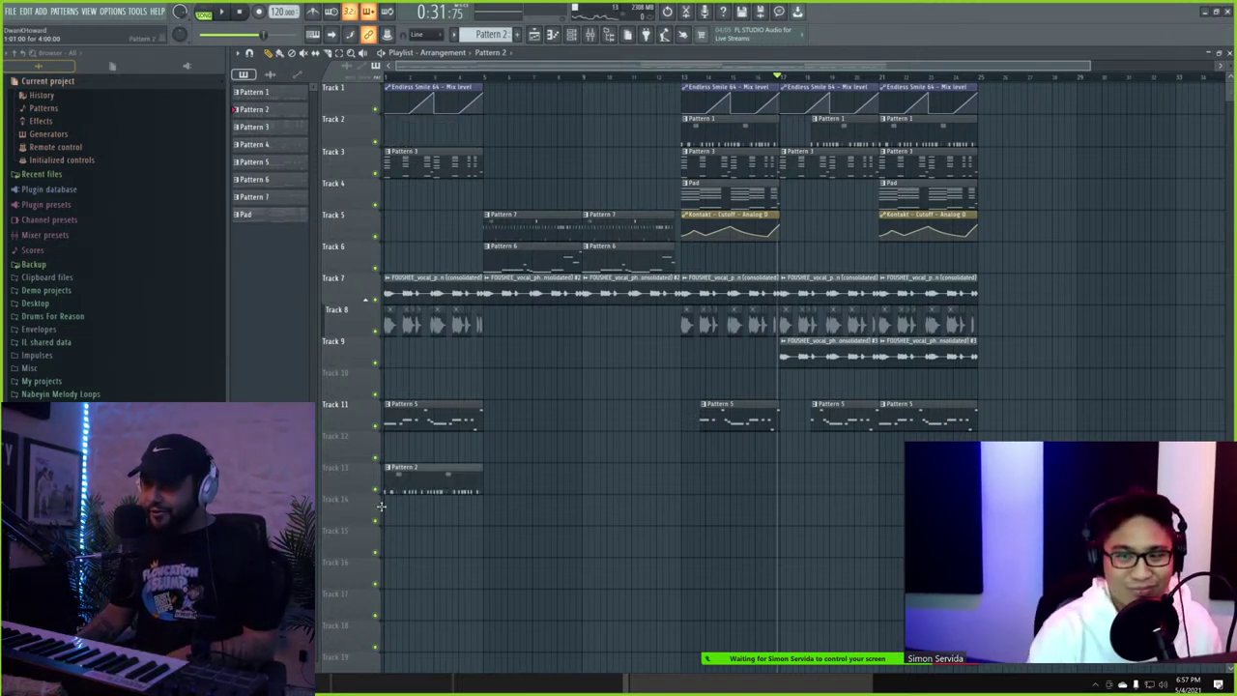
# - Move the unique Track 13 drum pattern to the end of the pattern list and split it by channel
pyautogui.click(389, 468)
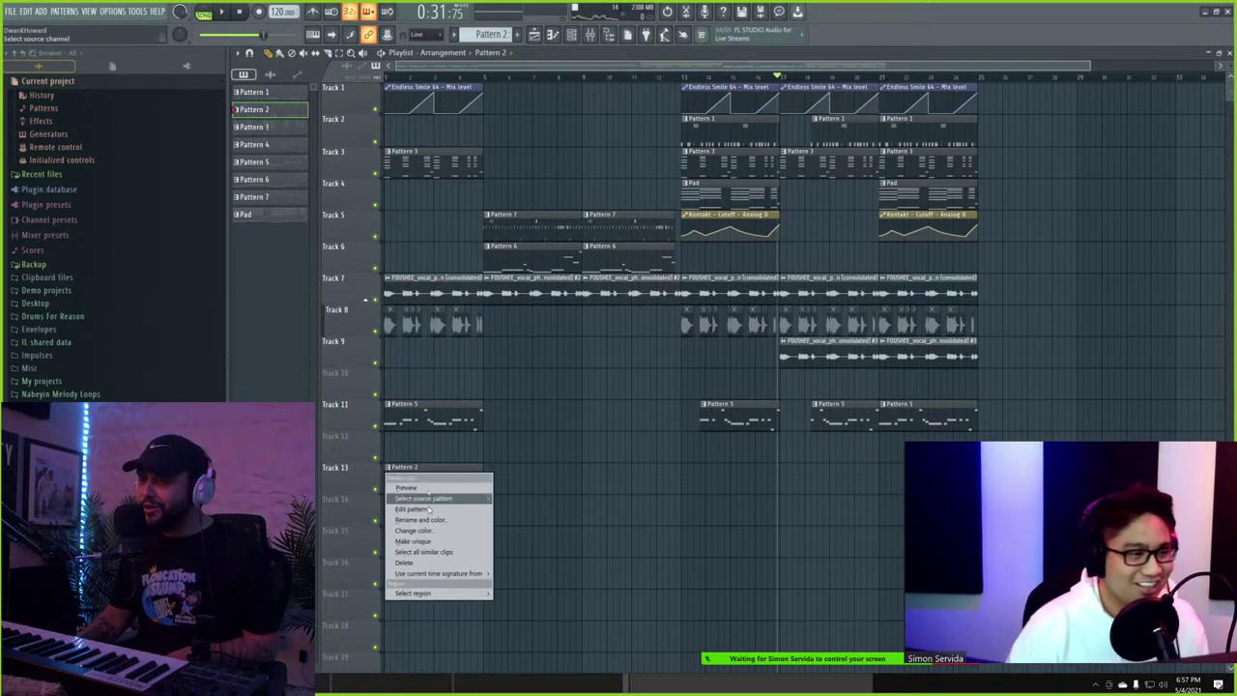
pyautogui.moveTo(425, 574)
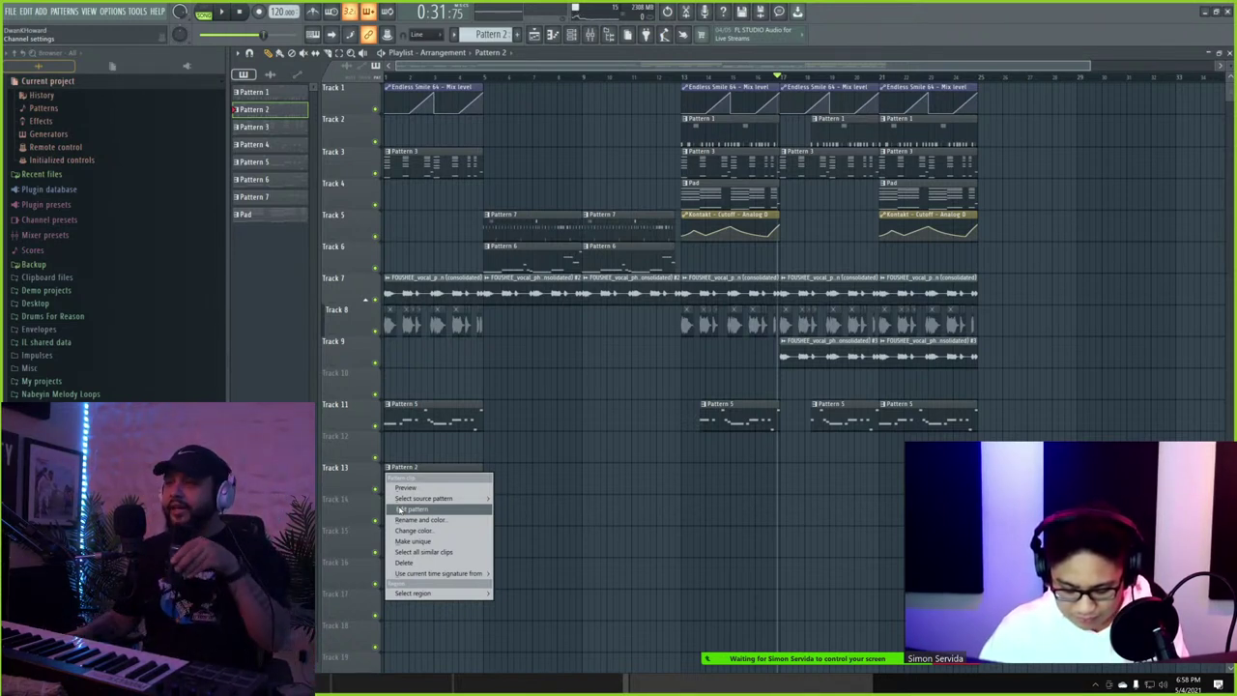
pyautogui.moveTo(424, 498)
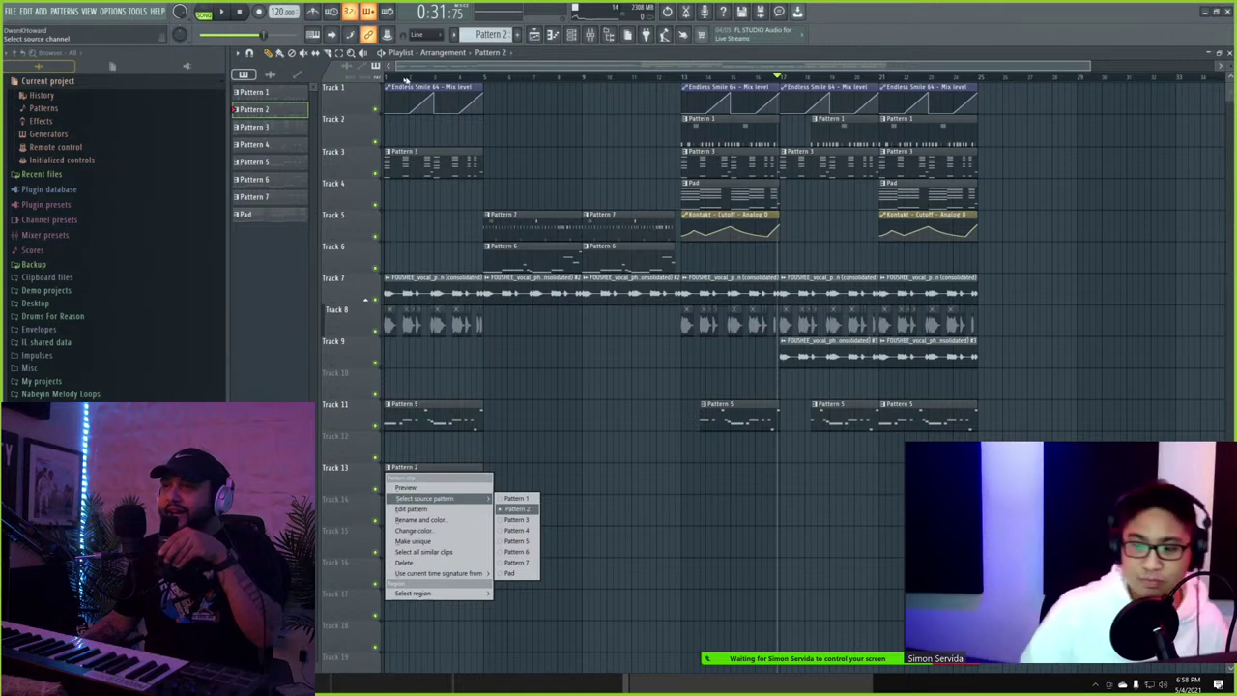
pyautogui.moveTo(406, 80); pyautogui.dragTo(162, 84)
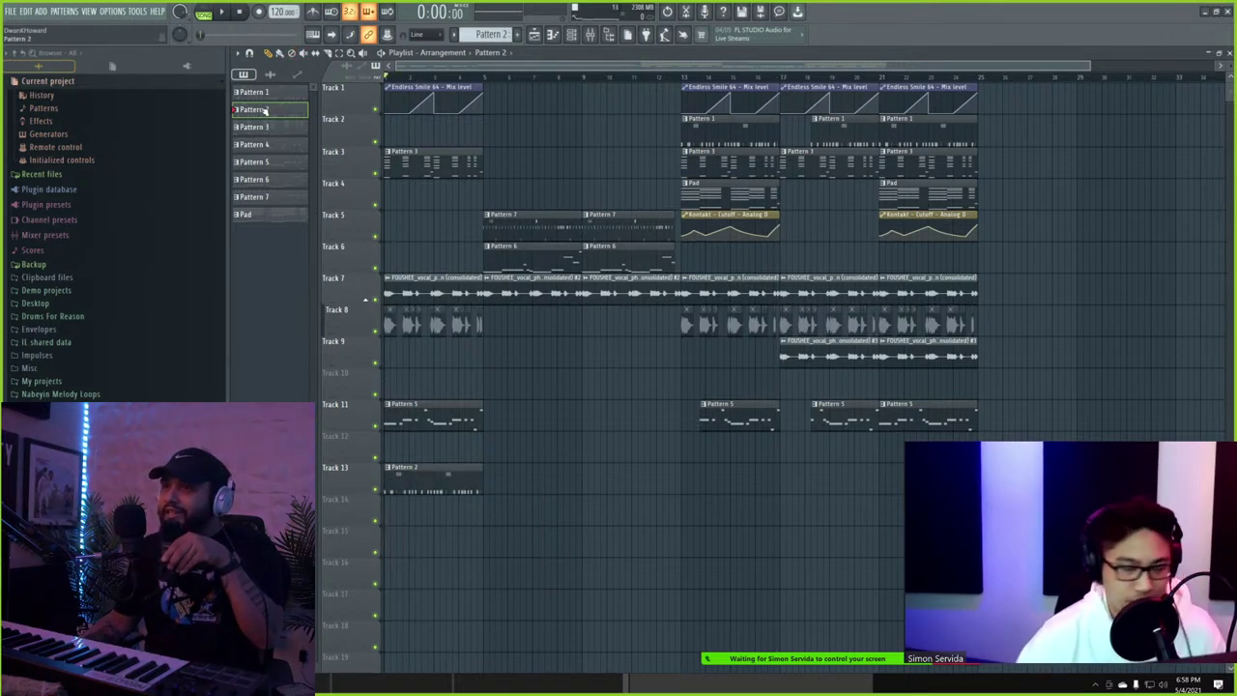
pyautogui.moveTo(266, 109); pyautogui.dragTo(249, 222)
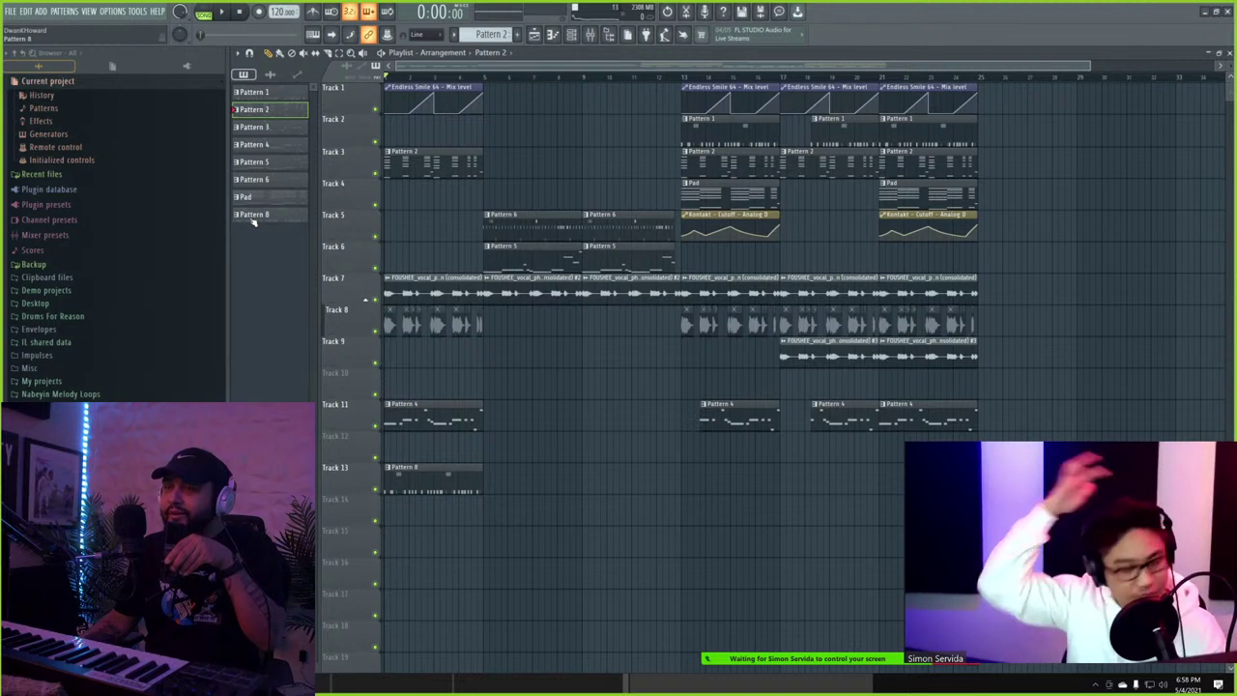
pyautogui.rightClick(256, 217)
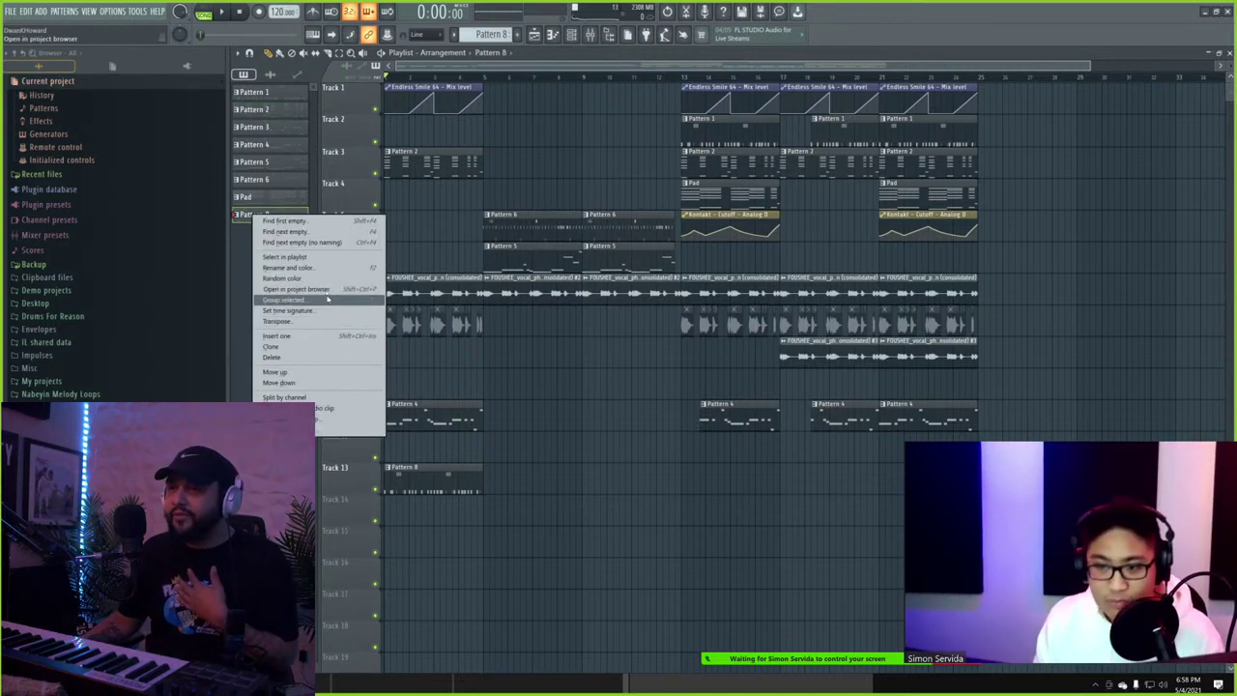
pyautogui.click(318, 397)
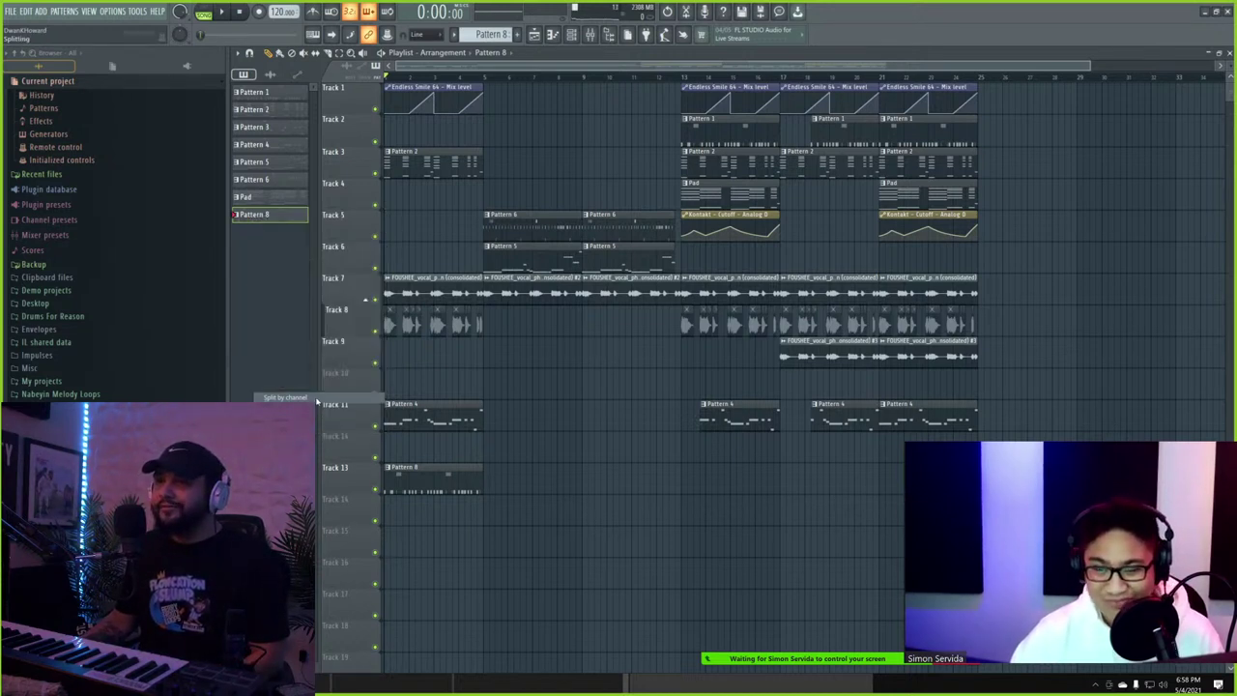
# - Replace the combined drum clip on Track 13 with the split kick, clap and hi-hat patterns on Tracks 12–14, and delete the kick clip
pyautogui.rightClick(434, 479)
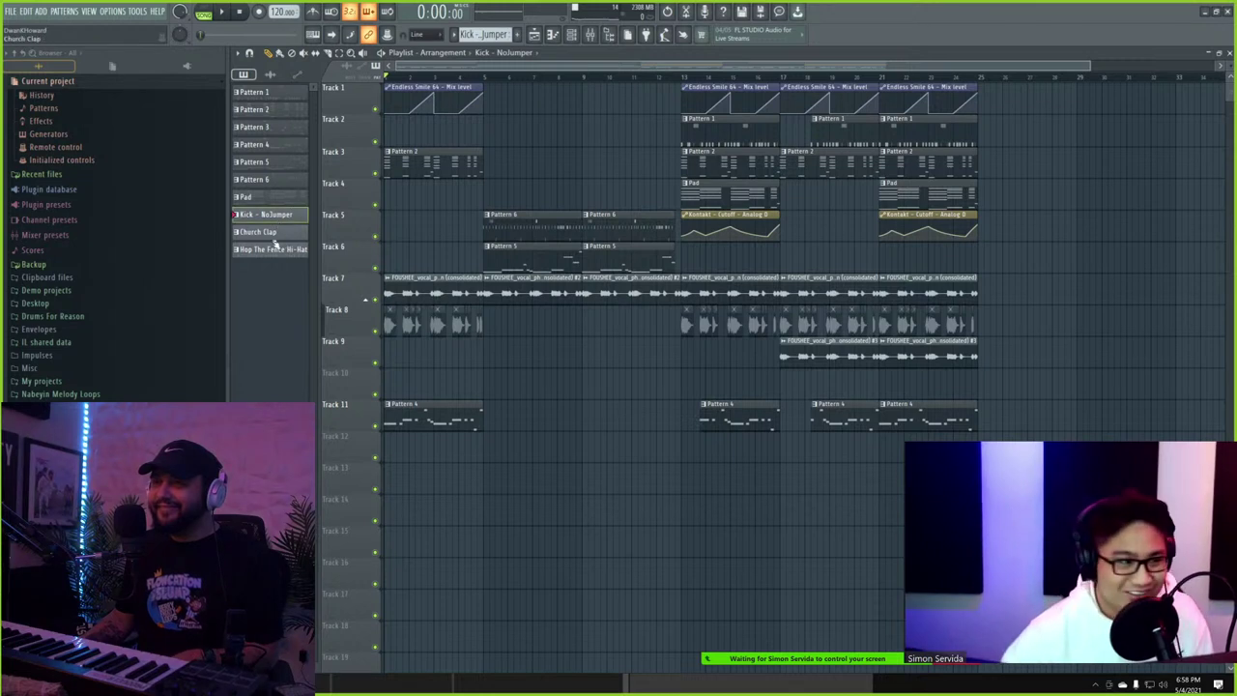
pyautogui.moveTo(267, 221); pyautogui.dragTo(423, 451)
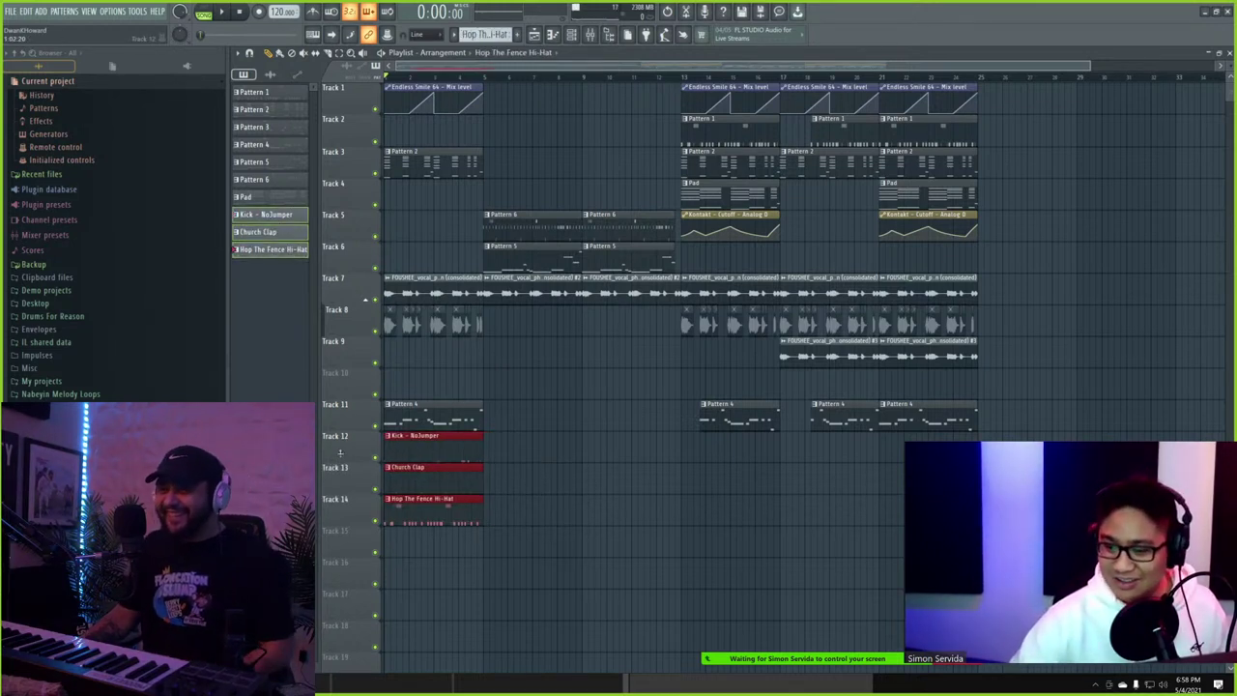
pyautogui.click(438, 436)
pyautogui.rightClick(436, 438)
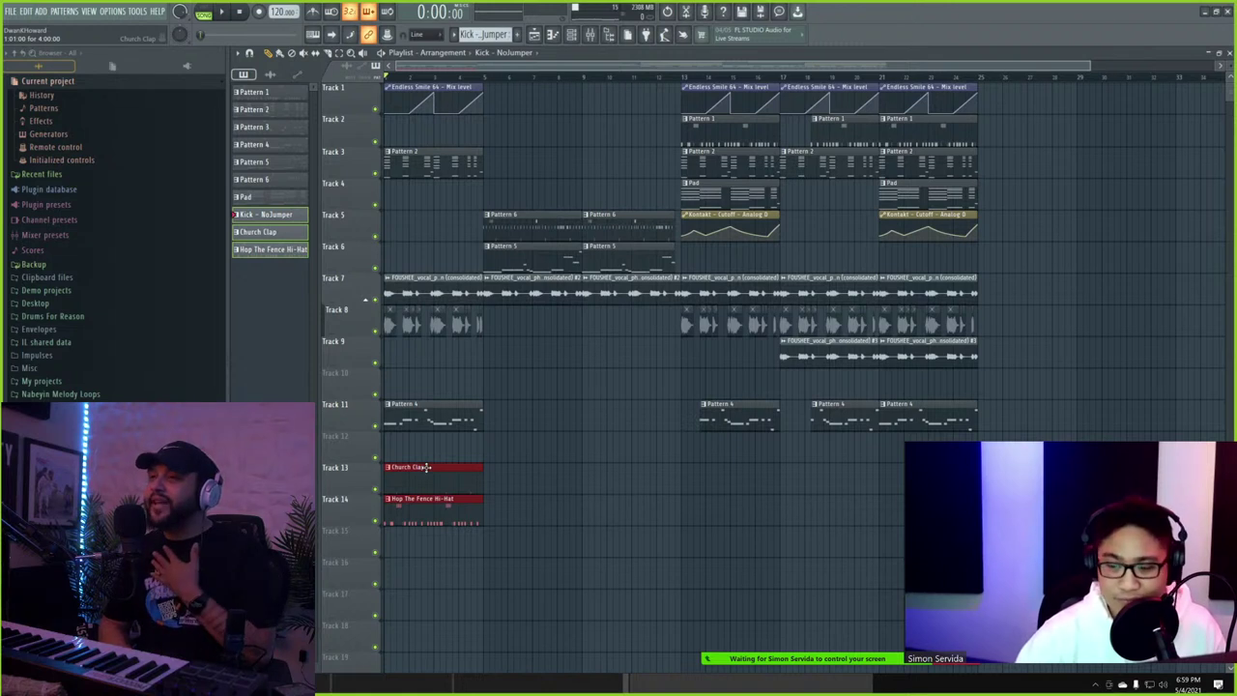
# - Trim the start of the Hop The Fence Hi-Hat clip on Track 14 to bar 3
pyautogui.press('space')
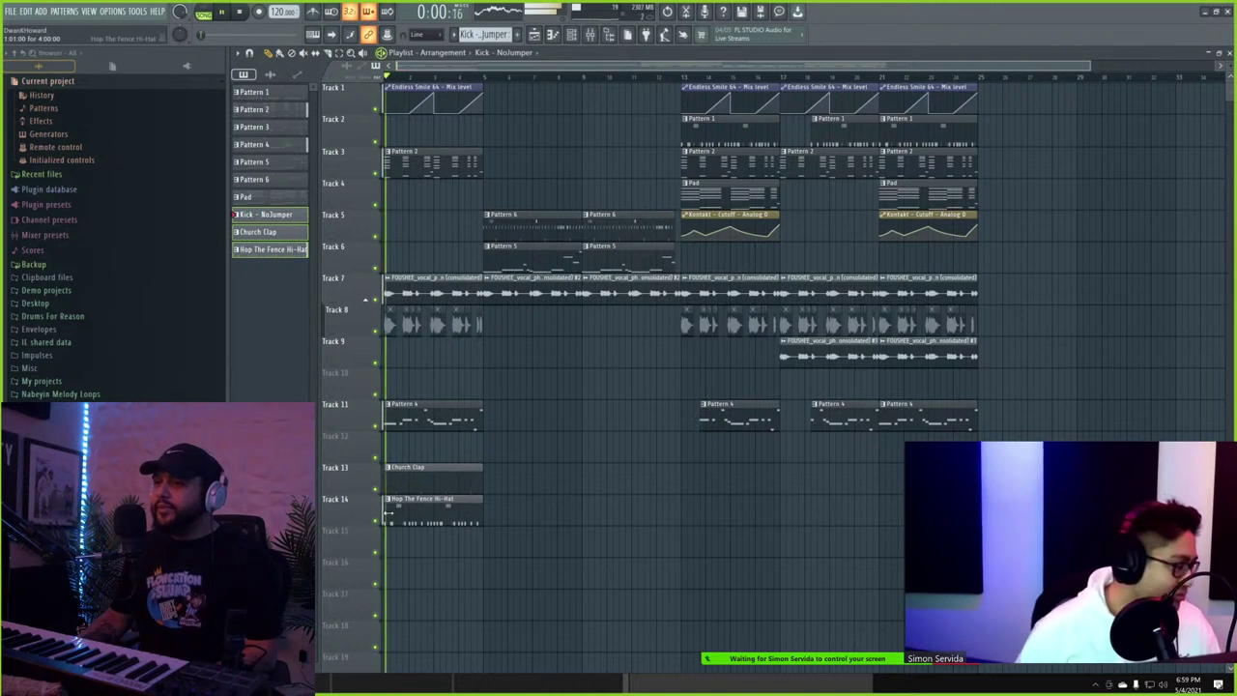
pyautogui.moveTo(396, 510); pyautogui.dragTo(450, 516)
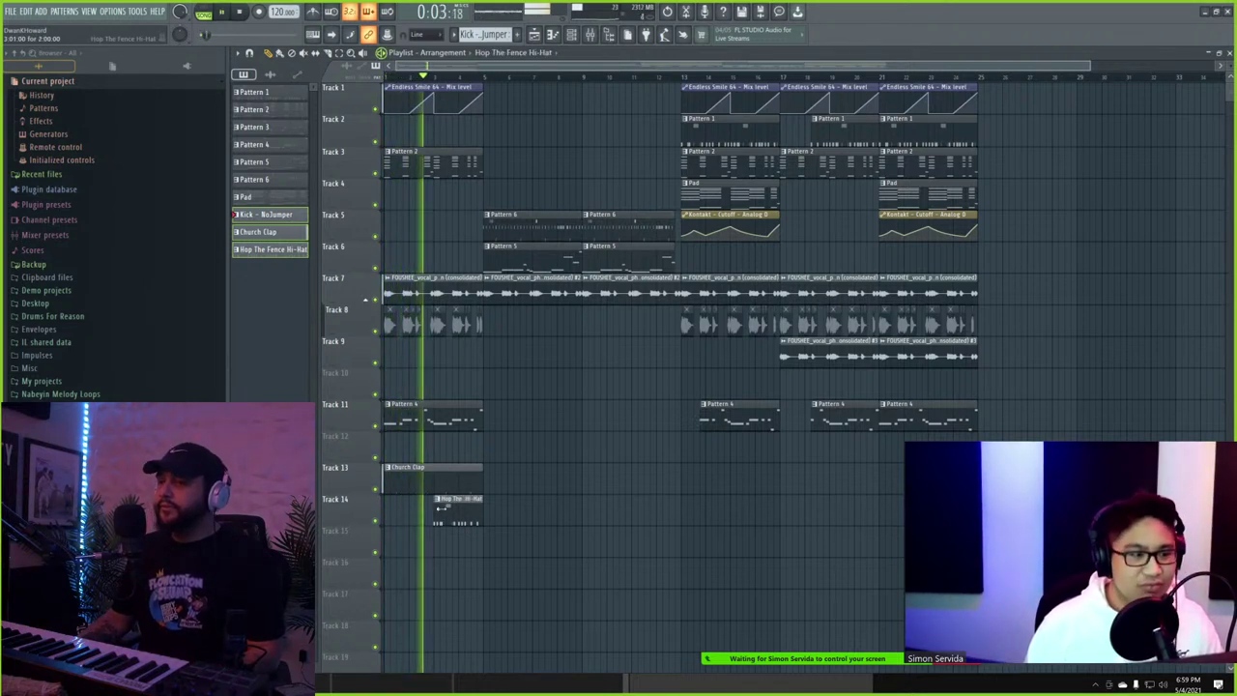
# - Shift the whole arrangement four bars later and copy the opening section's clips back into bars 1 to 4
pyautogui.hotkey('ctrl', 'a')
pyautogui.press('space')
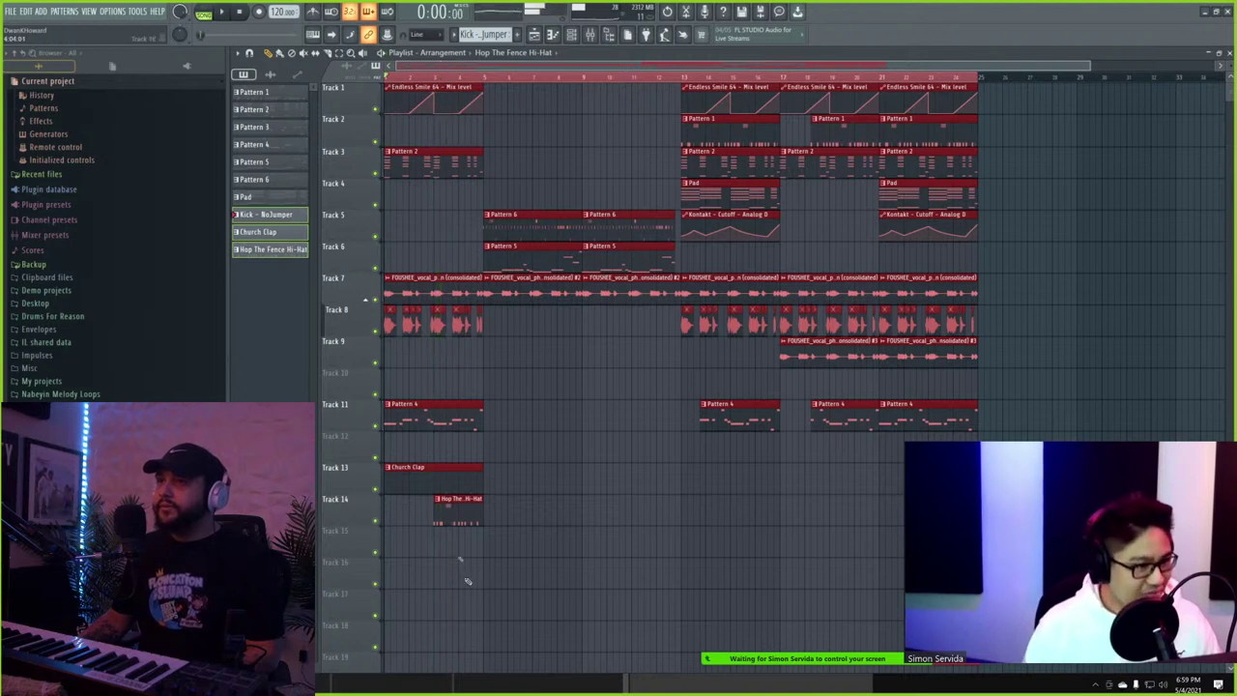
pyautogui.moveTo(404, 85); pyautogui.dragTo(572, 586)
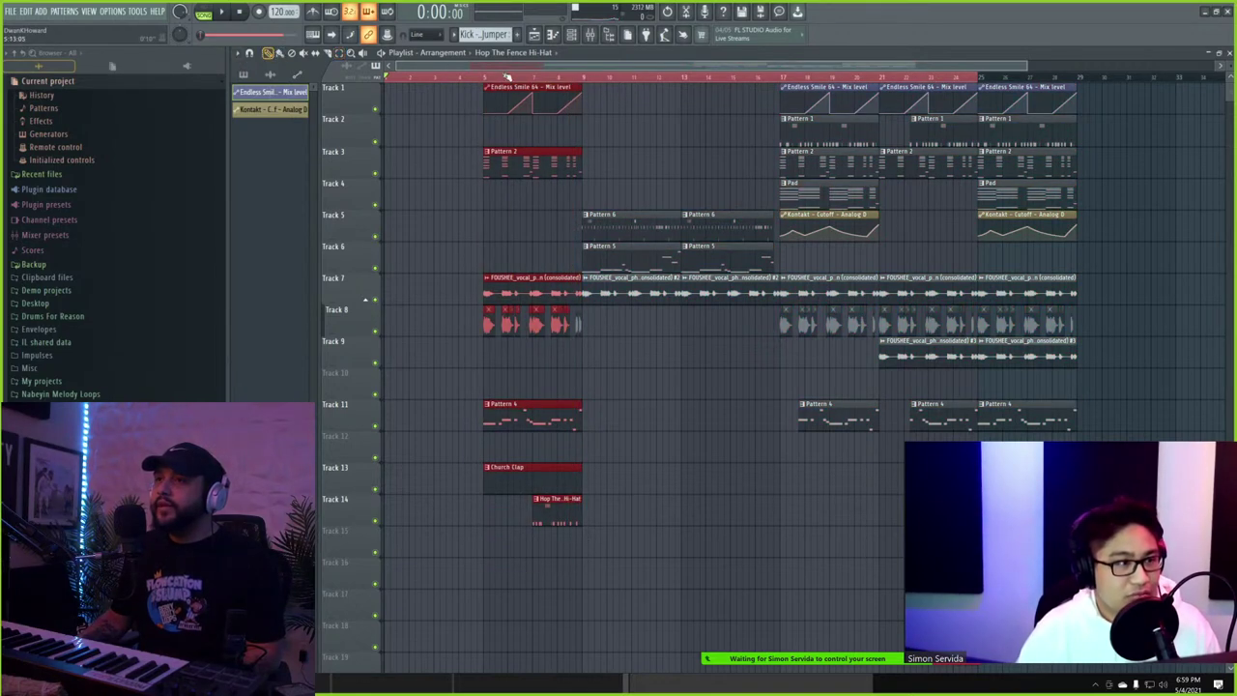
pyautogui.moveTo(510, 89); pyautogui.dragTo(169, 94)
# - Try removing the Church Clap clip from the first four bars on Track 13 and undo it
pyautogui.press('space')
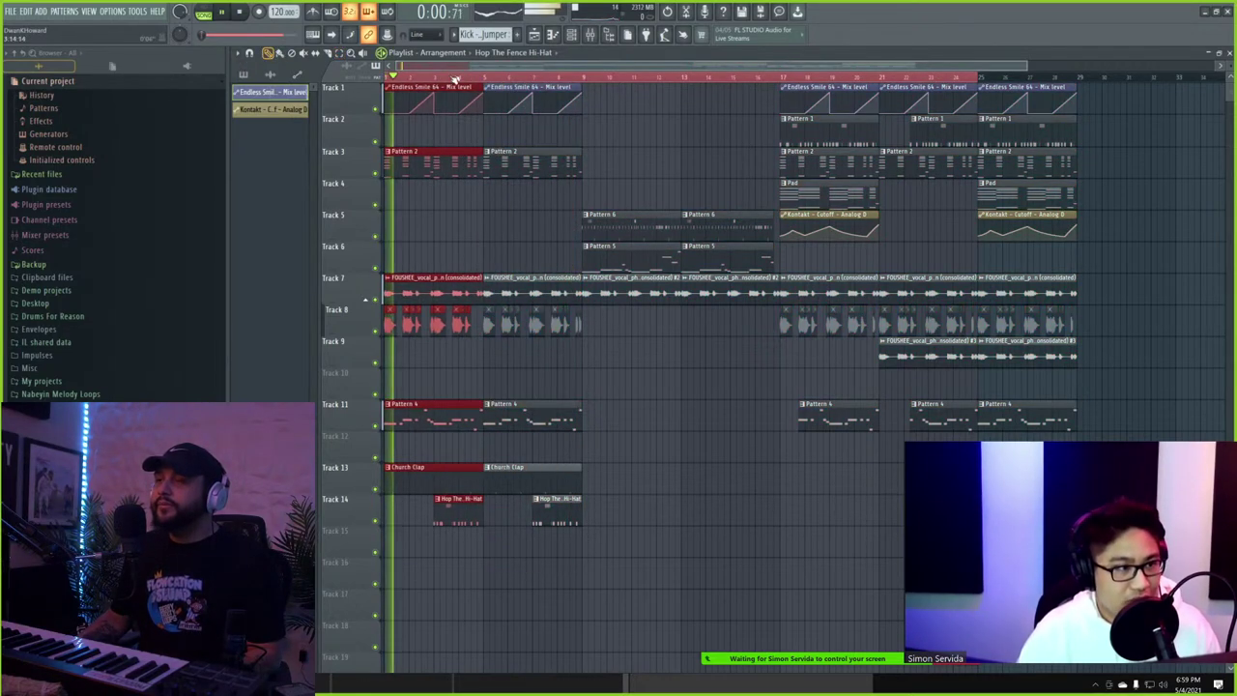
pyautogui.scroll(-1, 440, 183)
pyautogui.rightClick(430, 438)
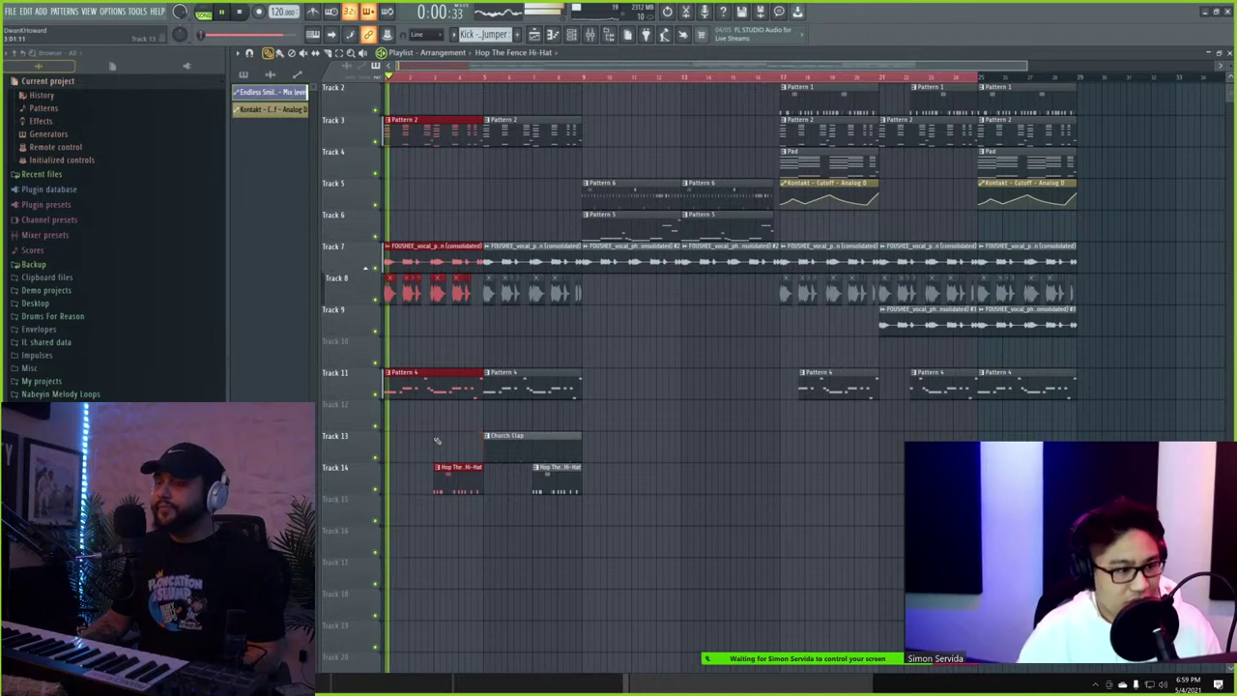
pyautogui.hotkey('ctrl', 'z')
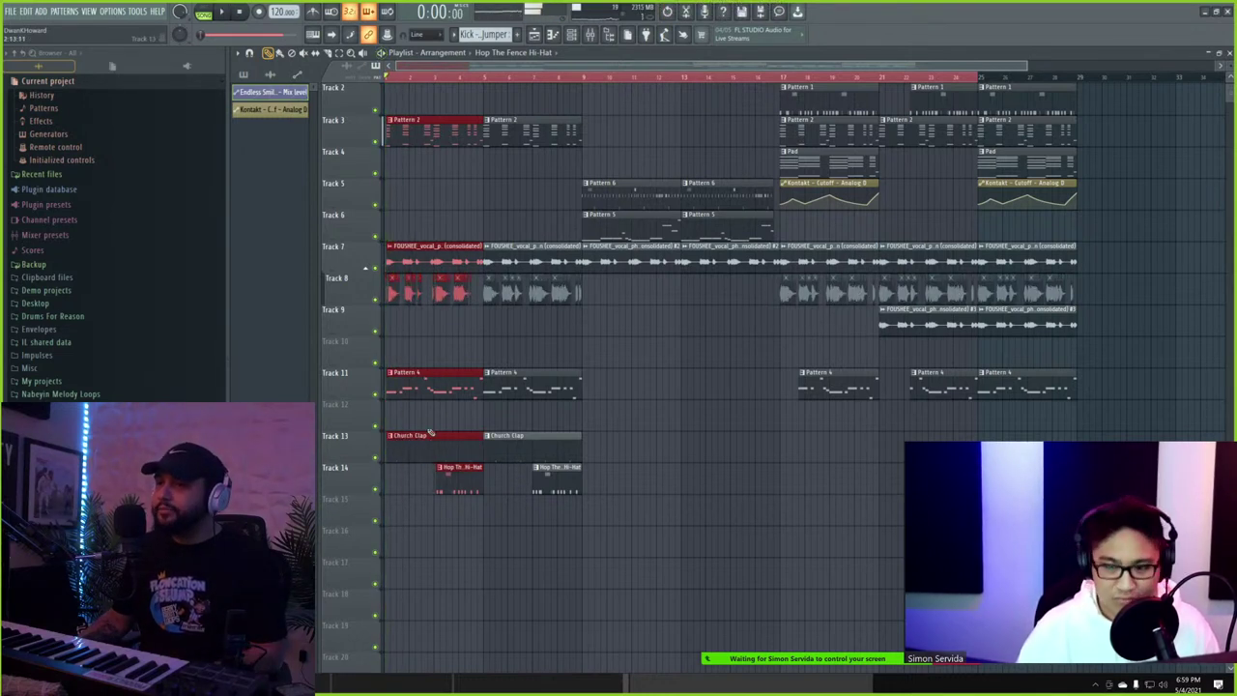
pyautogui.hotkey('ctrl', 'z')
# - Trim the first Church Clap clip to start at bar 4, and limit the Track 14 hi-hat to one full clip from bar 5
pyautogui.moveTo(396, 436); pyautogui.dragTo(461, 445)
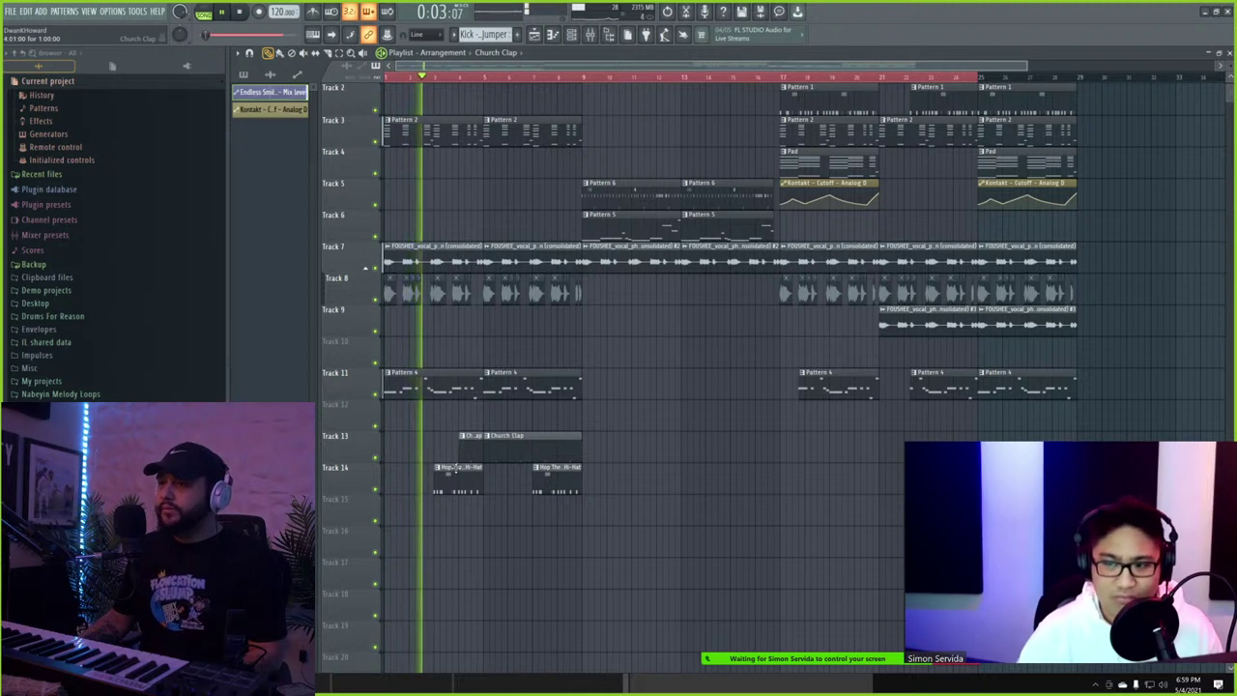
pyautogui.rightClick(463, 489)
pyautogui.moveTo(533, 480); pyautogui.dragTo(483, 484)
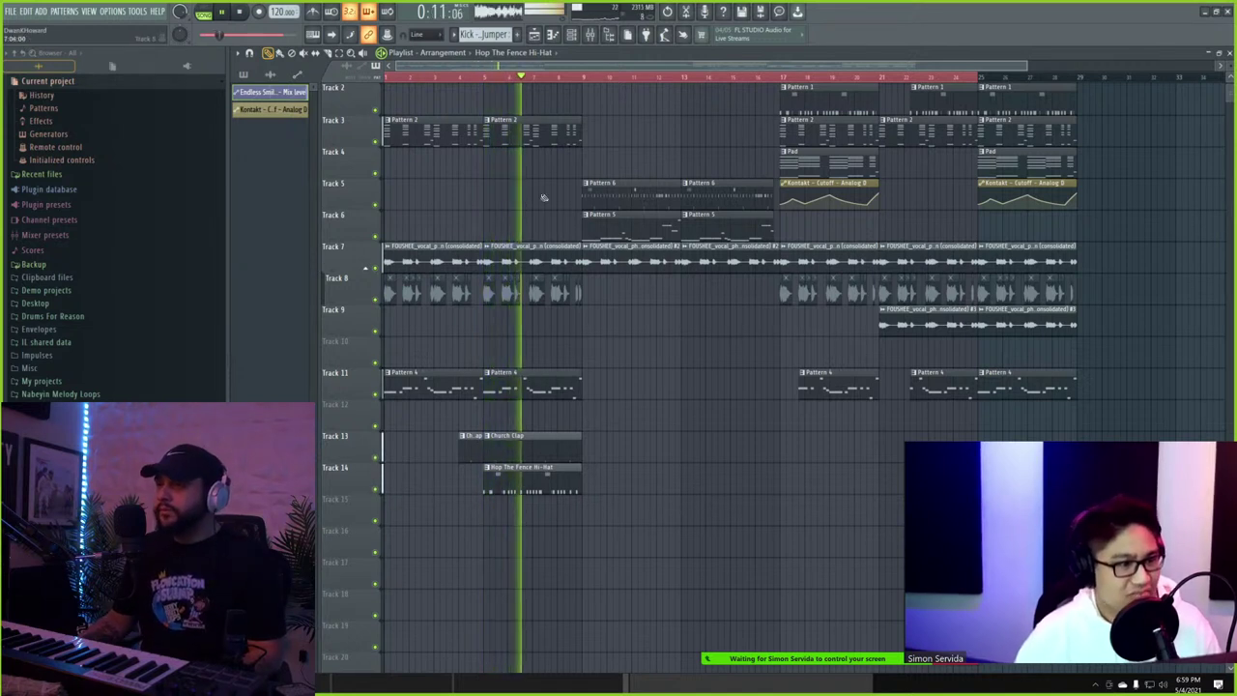
# - Move the Pattern 1 clip at bar 17 down to Track 13 and split Pattern 1 by channel
pyautogui.scroll(1, 559, 164)
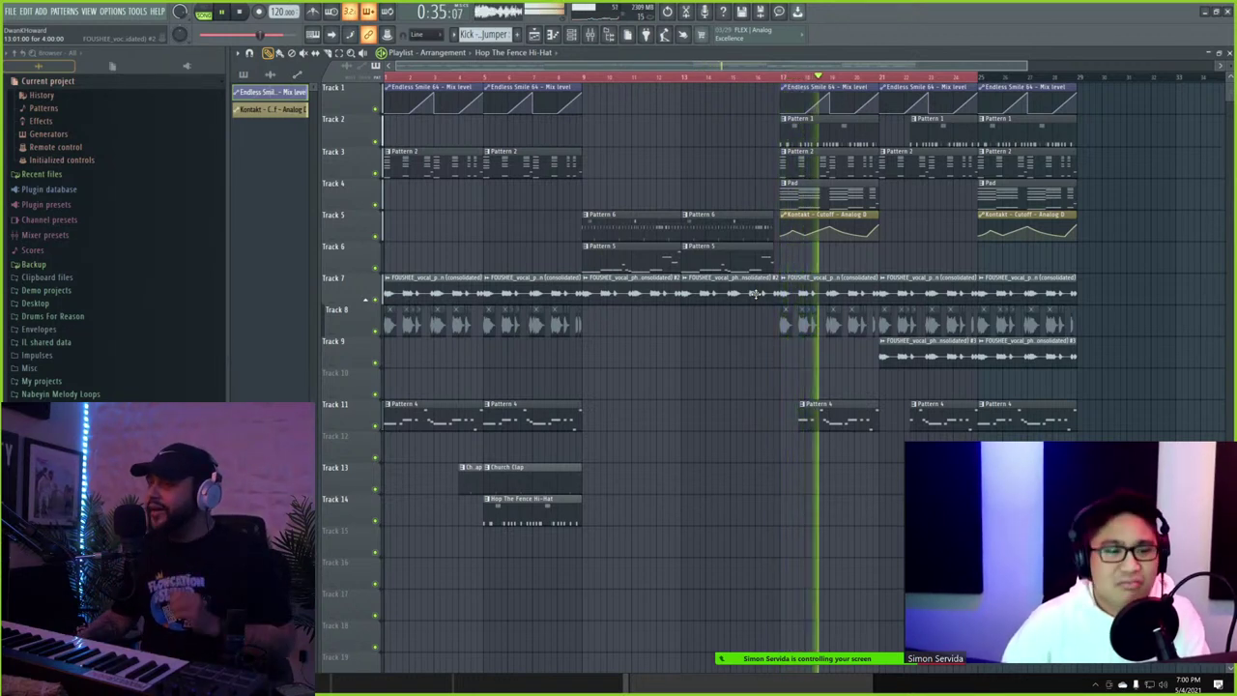
pyautogui.moveTo(826, 144); pyautogui.dragTo(826, 493)
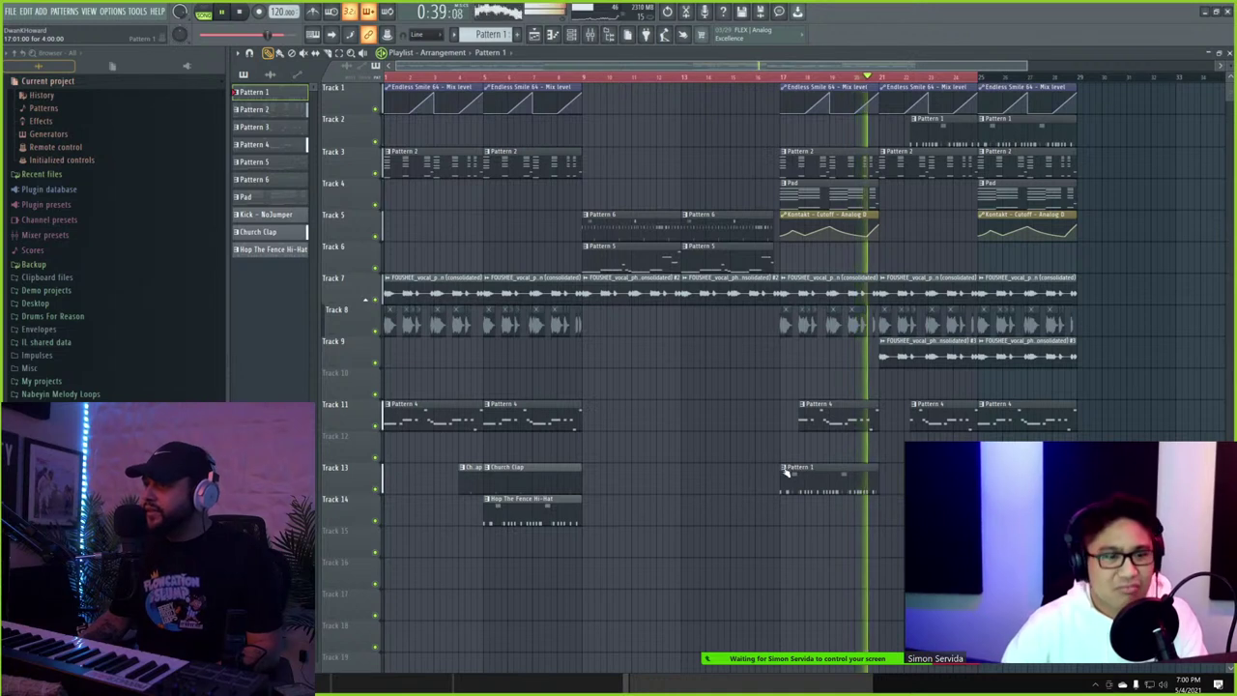
pyautogui.rightClick(785, 471)
pyautogui.rightClick(280, 97)
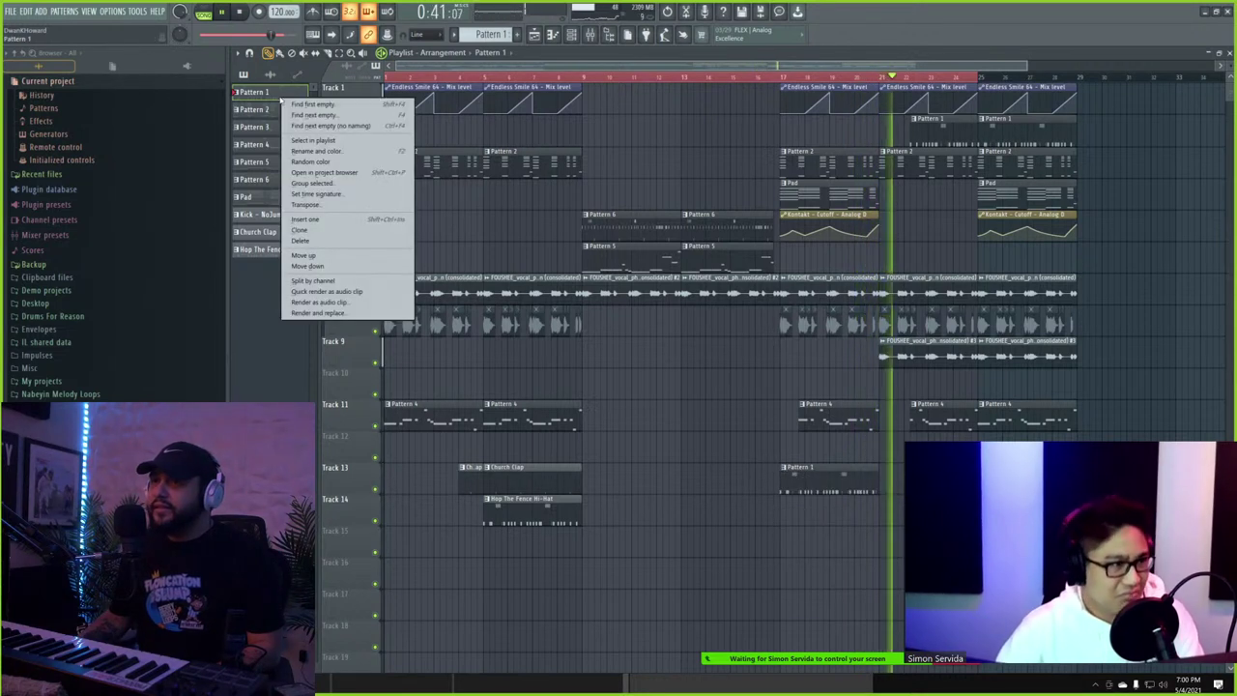
pyautogui.click(319, 281)
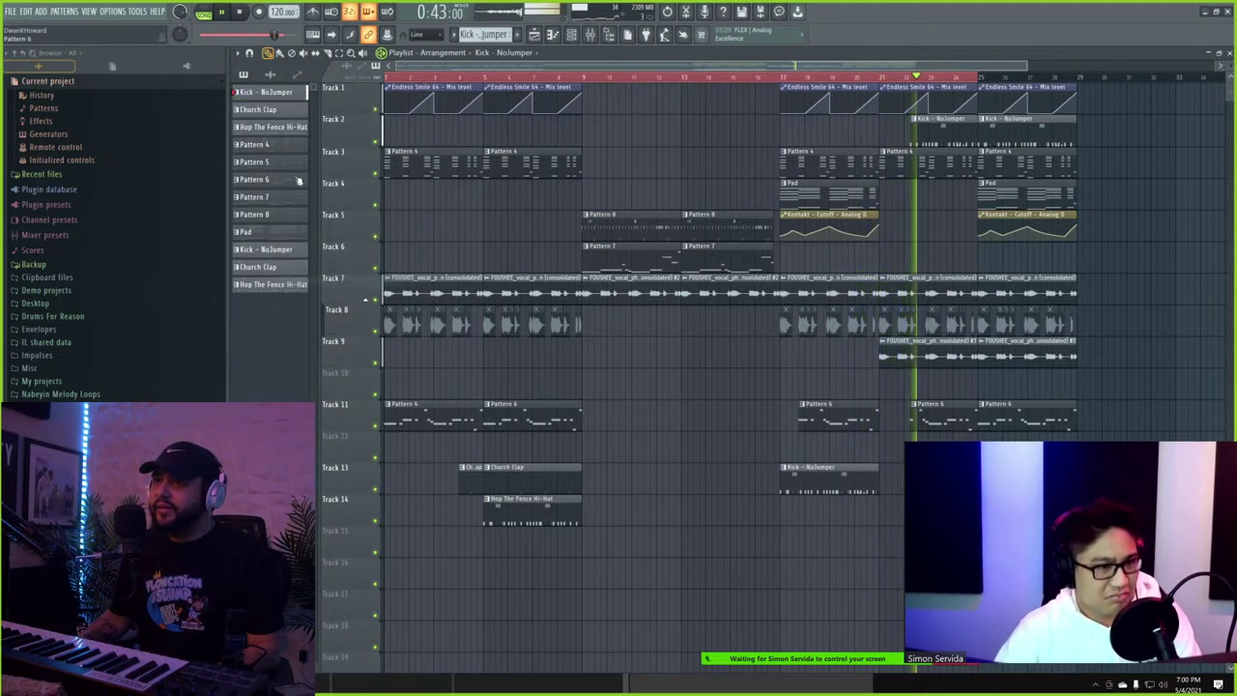
# - Replace the bar 17 drum clip with Kick - NoJumper on Track 12 and Hop The Fence Hi-Hat on Track 13, then play the transition
pyautogui.click(741, 76)
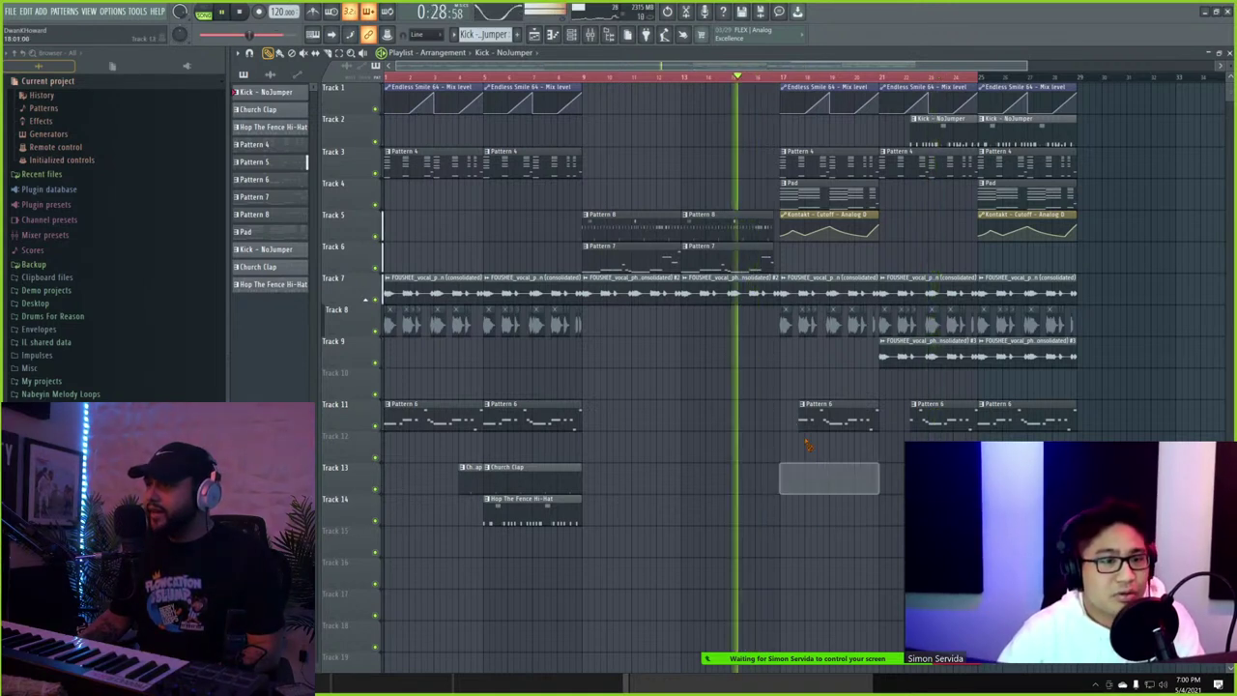
pyautogui.rightClick(853, 467)
pyautogui.moveTo(264, 92); pyautogui.dragTo(797, 454)
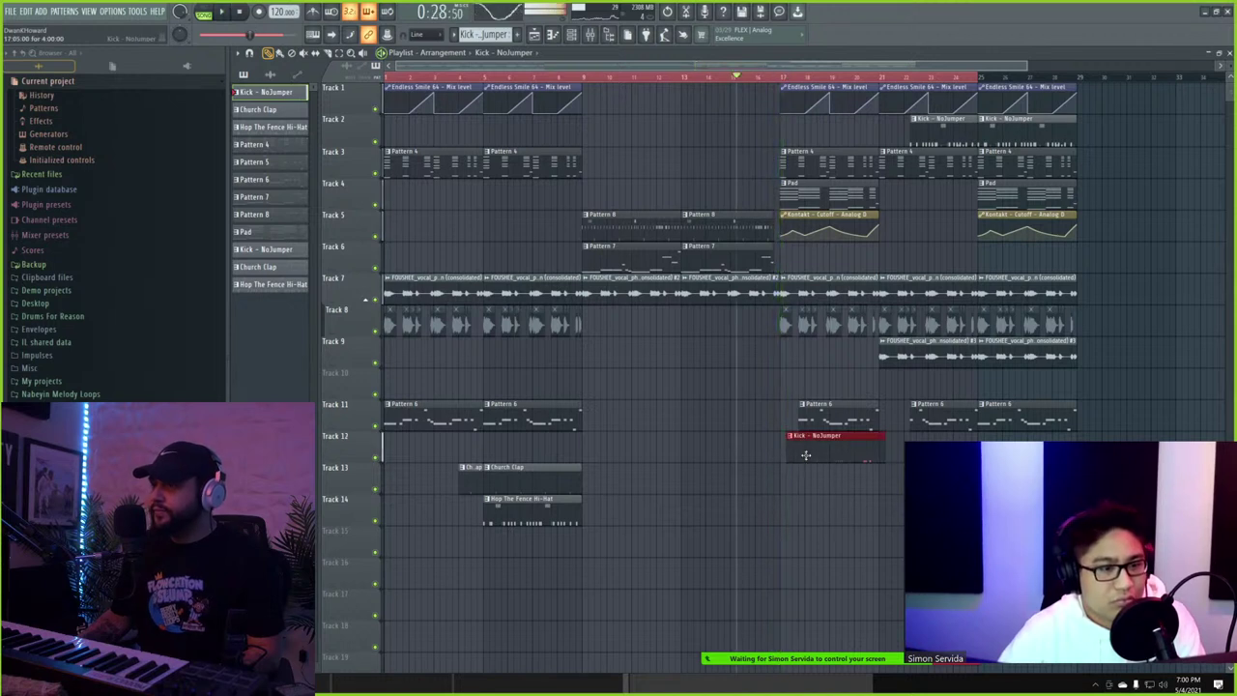
pyautogui.click(269, 130)
pyautogui.moveTo(270, 131); pyautogui.dragTo(779, 474)
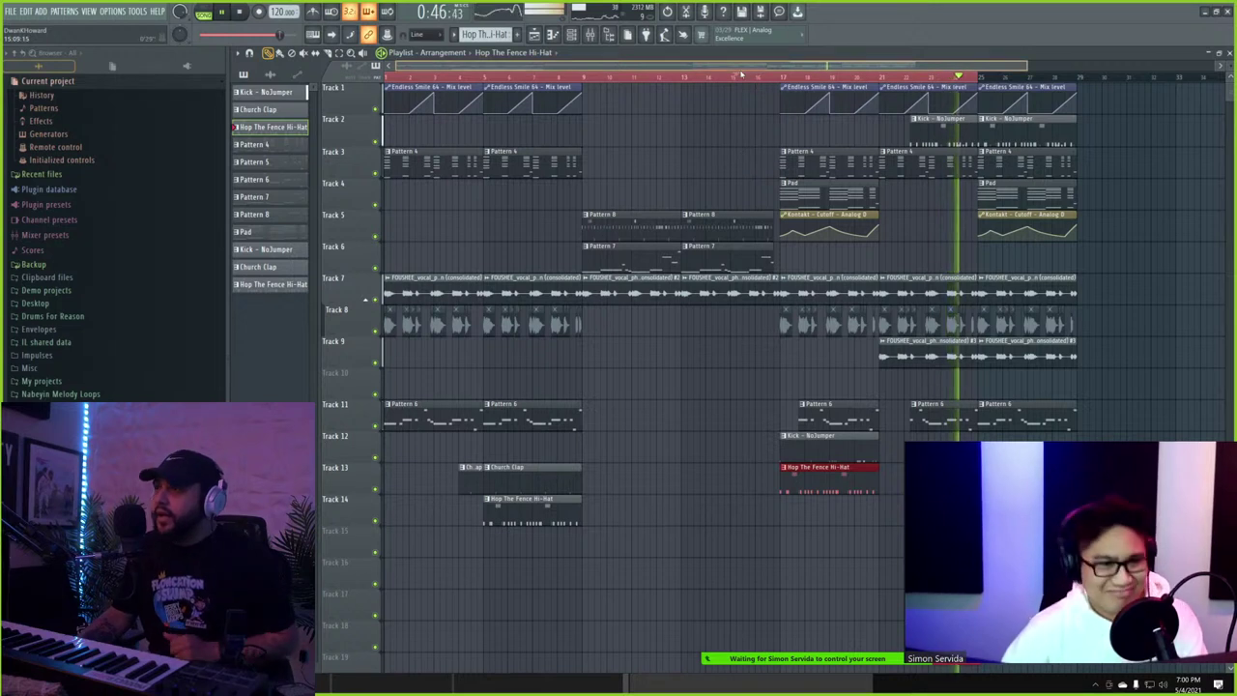
pyautogui.click(736, 77)
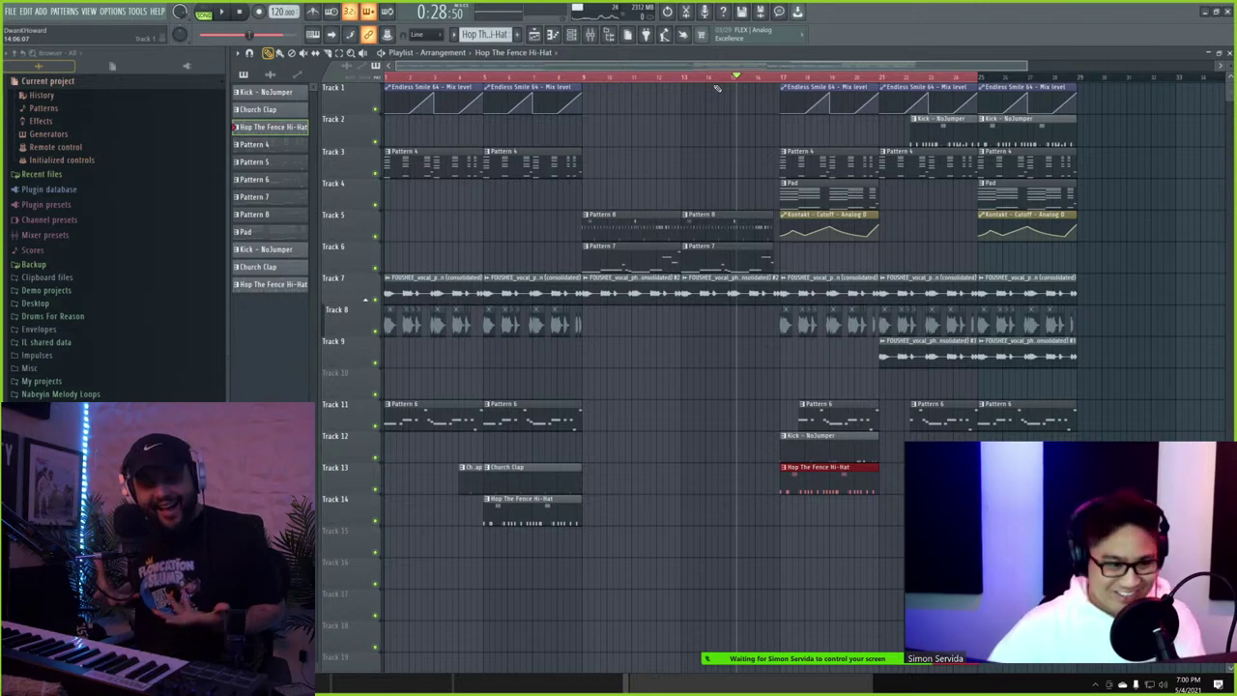
# - Save the project under the name Homework and start a new project from the default template
pyautogui.hotkey('ctrl', 'shift', 's')
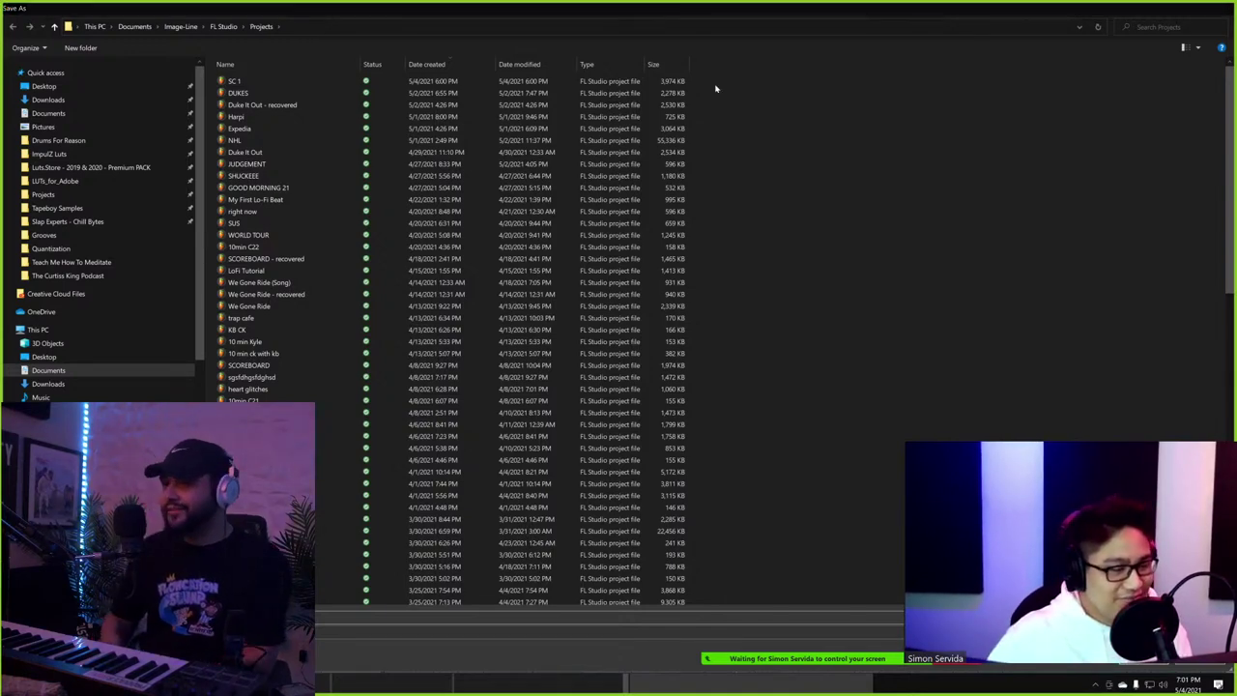
pyautogui.press('Return')
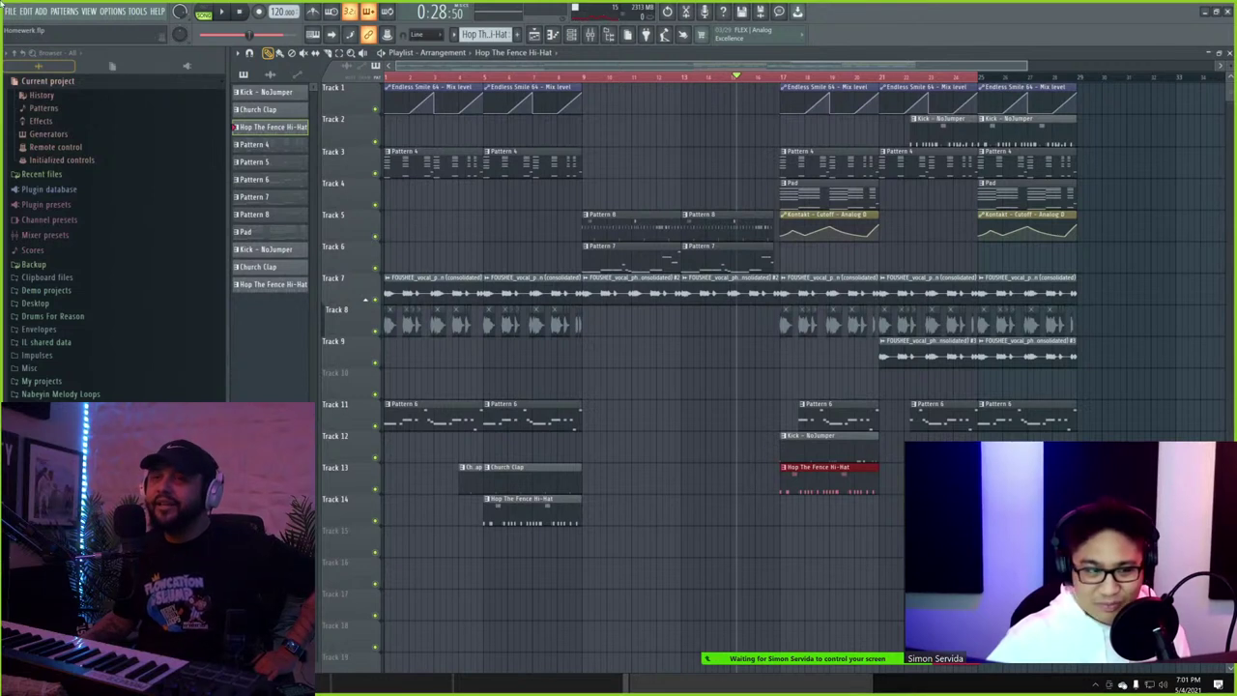
pyautogui.click(12, 12)
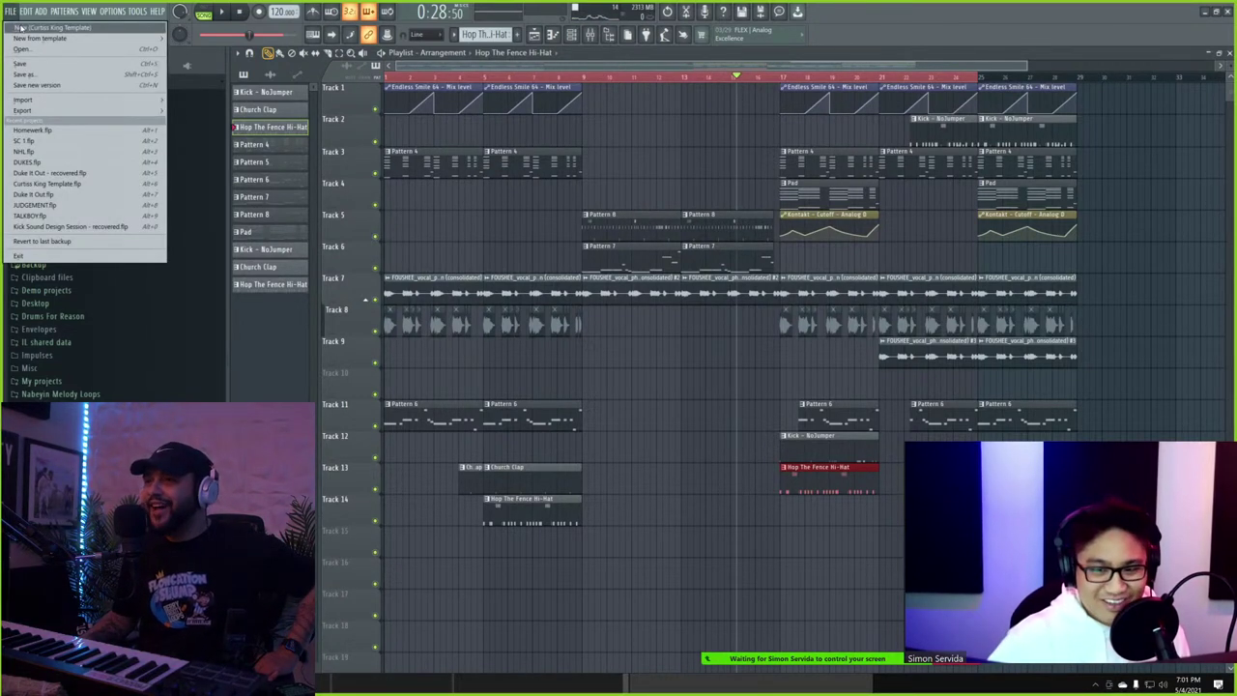
pyautogui.click(19, 27)
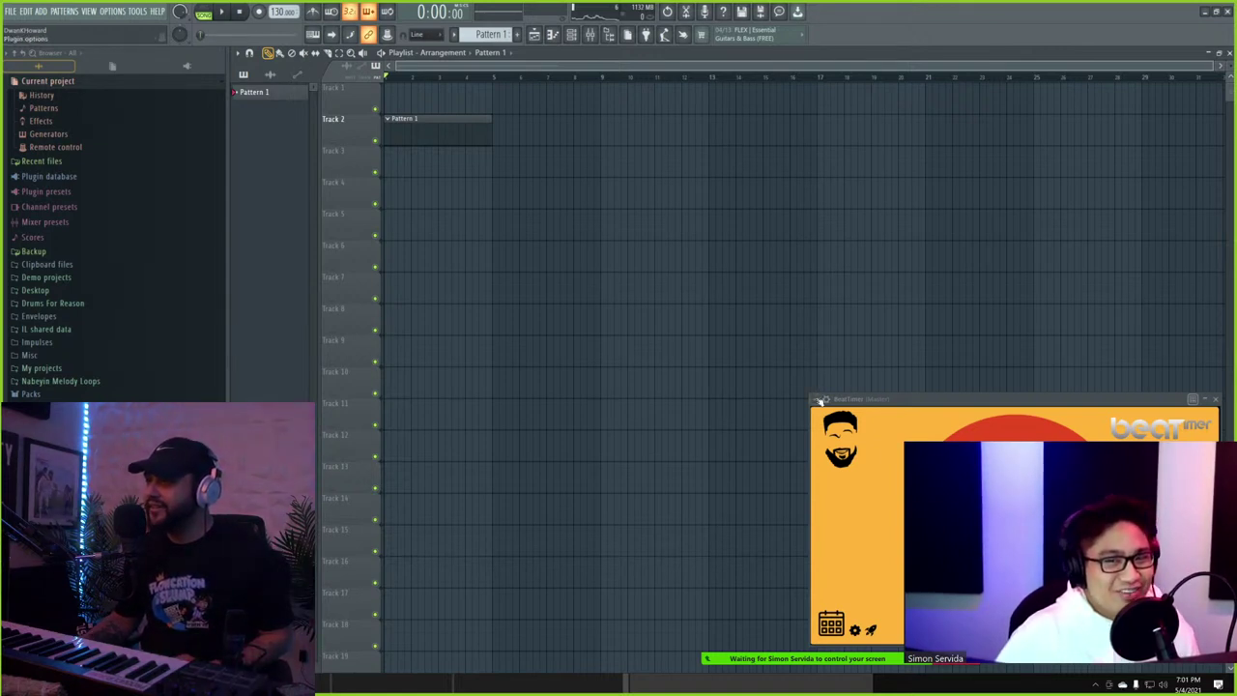
# - Delete the BeatTimer plugin from the master track and confirm its removal
pyautogui.click(817, 398)
pyautogui.click(832, 430)
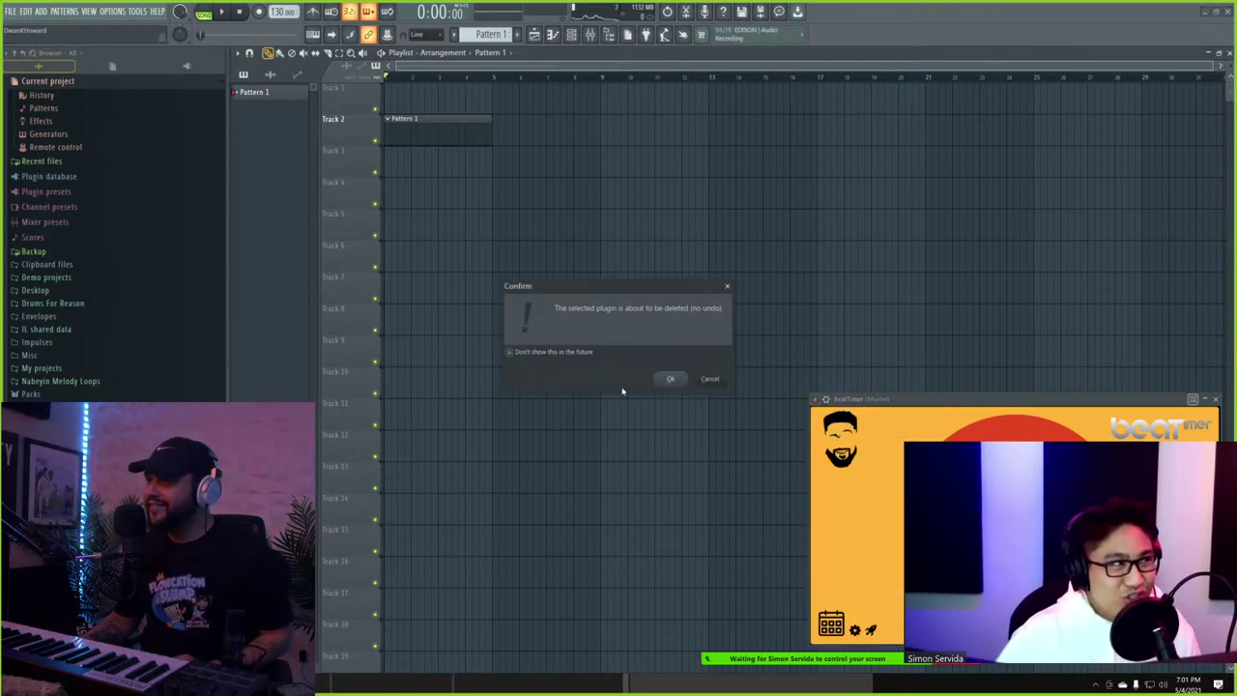
pyautogui.click(674, 378)
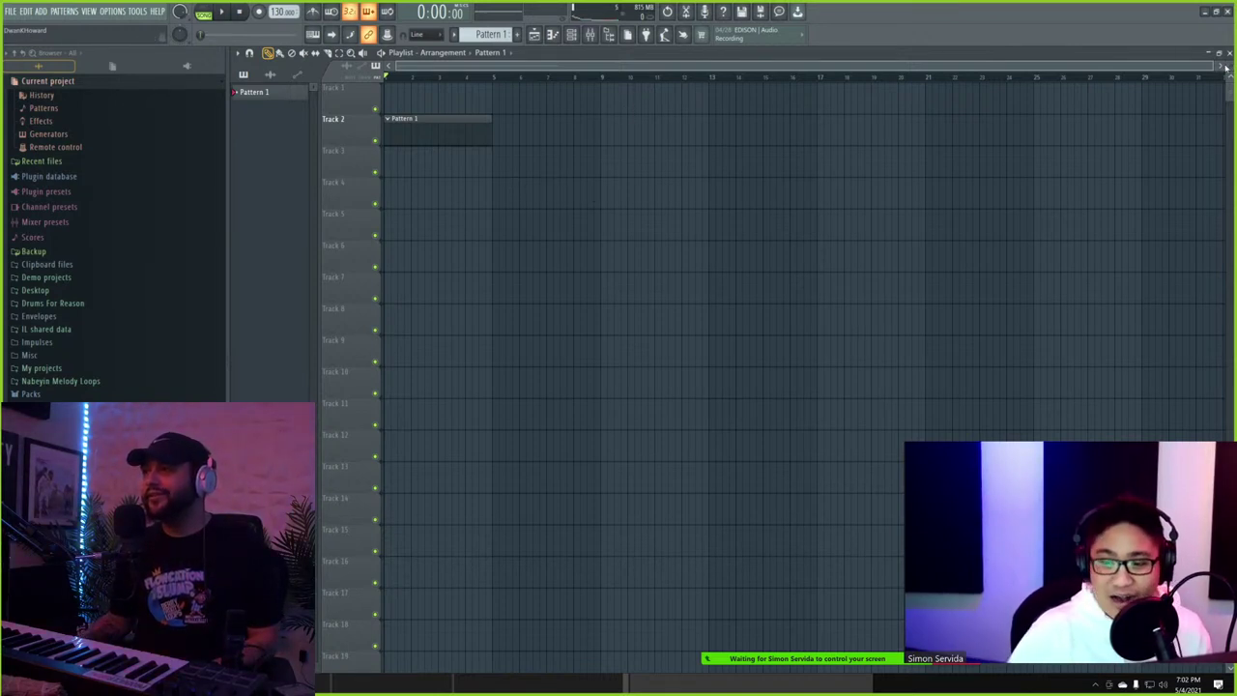
# - Show the channel rack and look through the instruments that can be inserted from the Live Clap 3 channel
pyautogui.moveTo(1215, 66)
pyautogui.mouseDown()
pyautogui.moveTo(649, 67)
pyautogui.moveTo(1218, 67)
pyautogui.mouseUp()
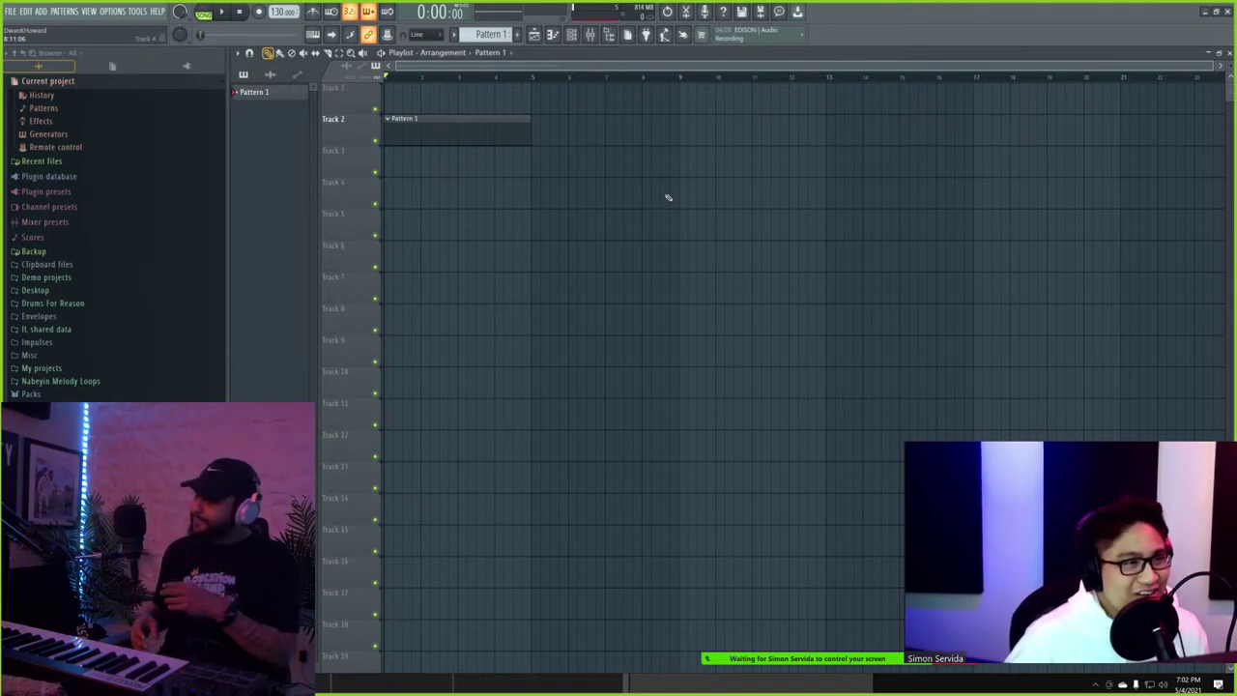
pyautogui.click(571, 35)
pyautogui.rightClick(416, 297)
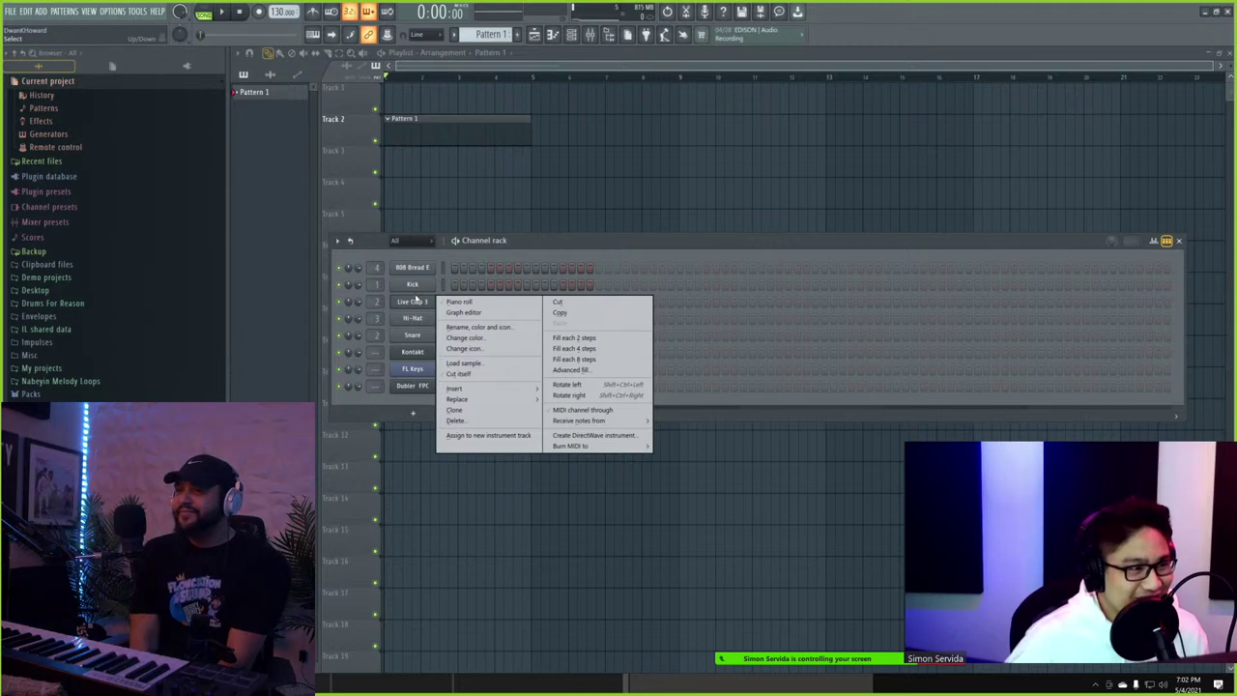
pyautogui.click(557, 250)
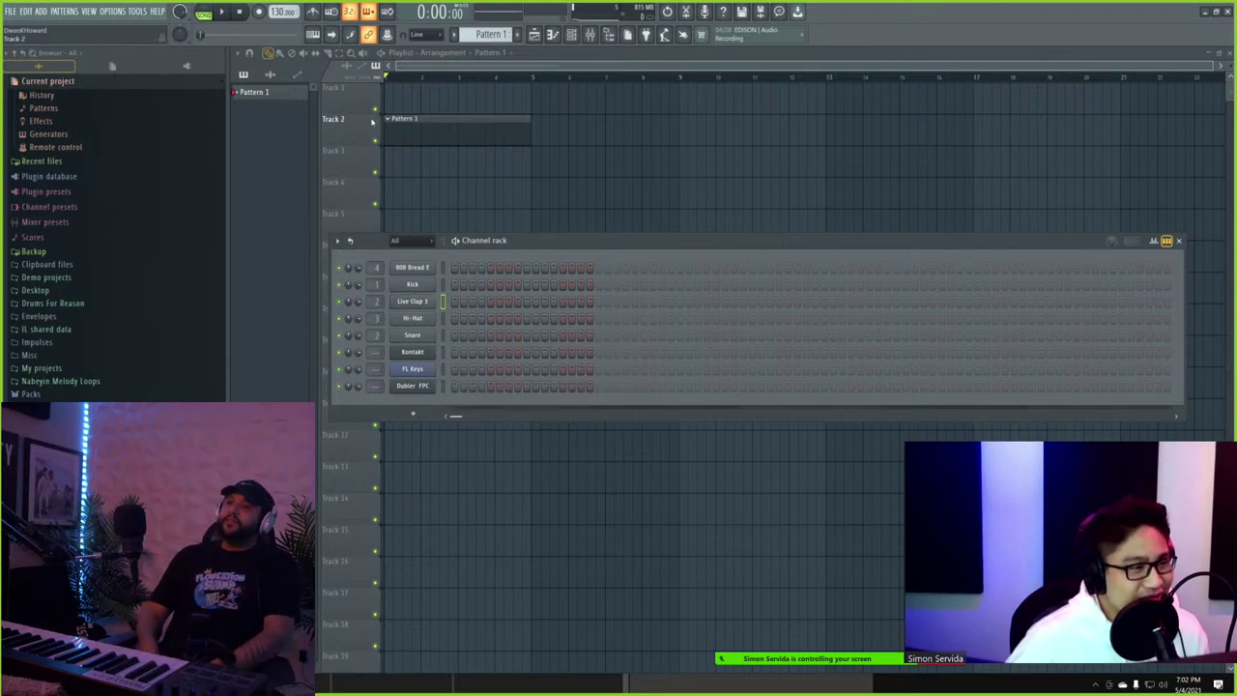
pyautogui.rightClick(431, 299)
pyautogui.moveTo(459, 388)
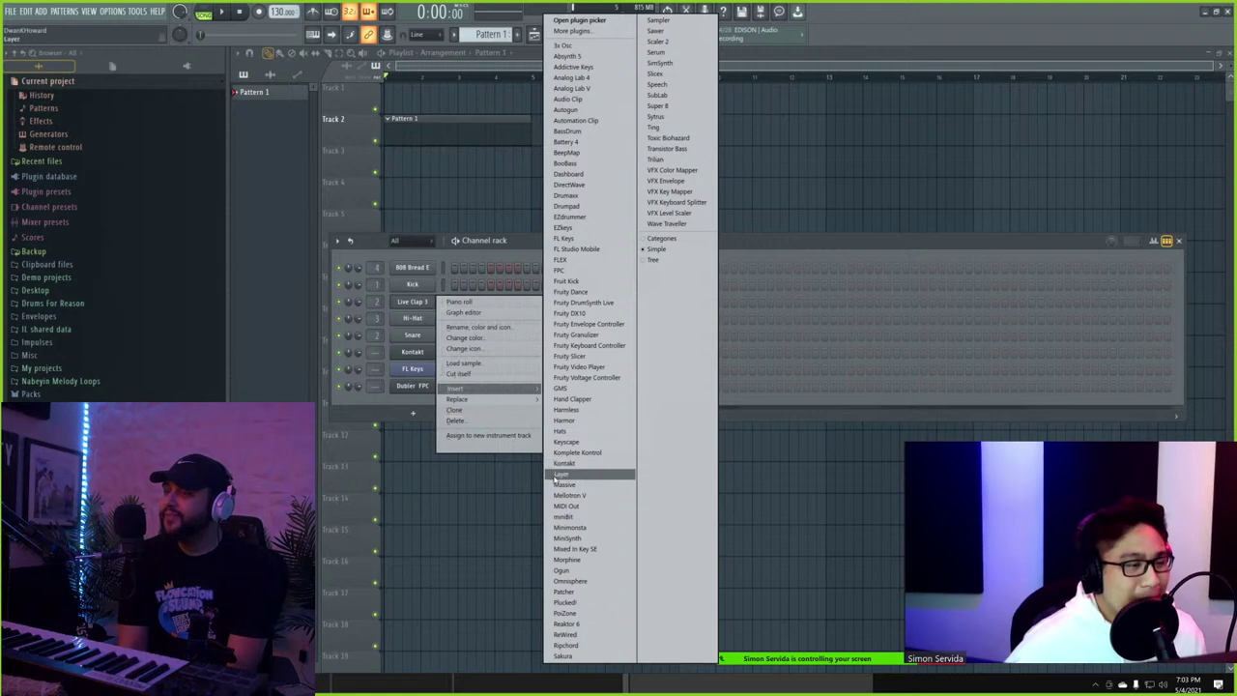
# - Open the Kount Drums Volume 4 folder inside Drums For Reason in the sample browser
pyautogui.click(48, 365)
pyautogui.click(44, 369)
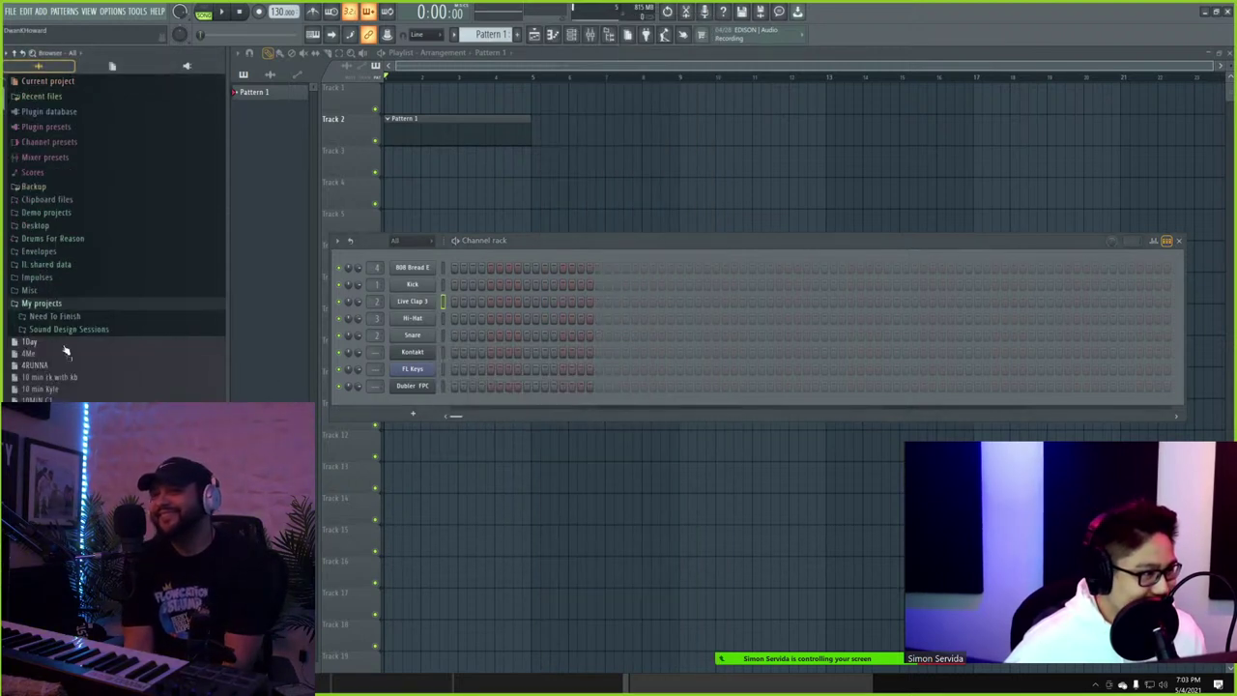
pyautogui.click(55, 238)
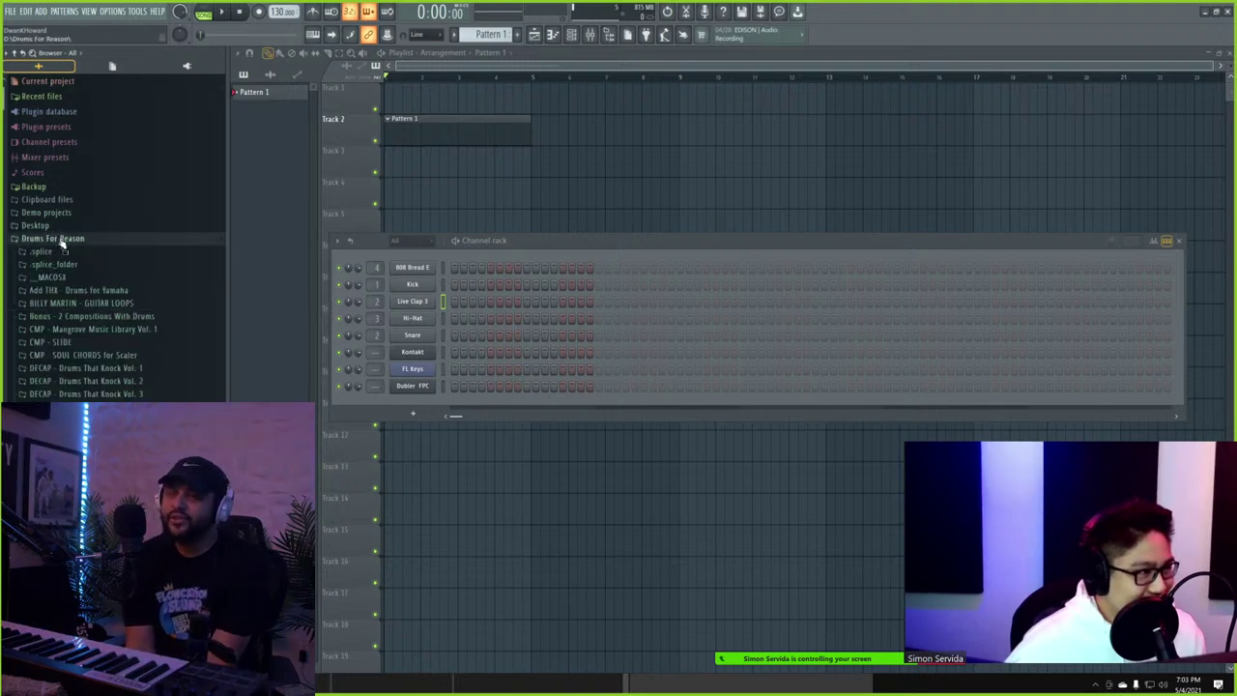
pyautogui.scroll(-4, 107, 359)
pyautogui.scroll(1, 110, 344)
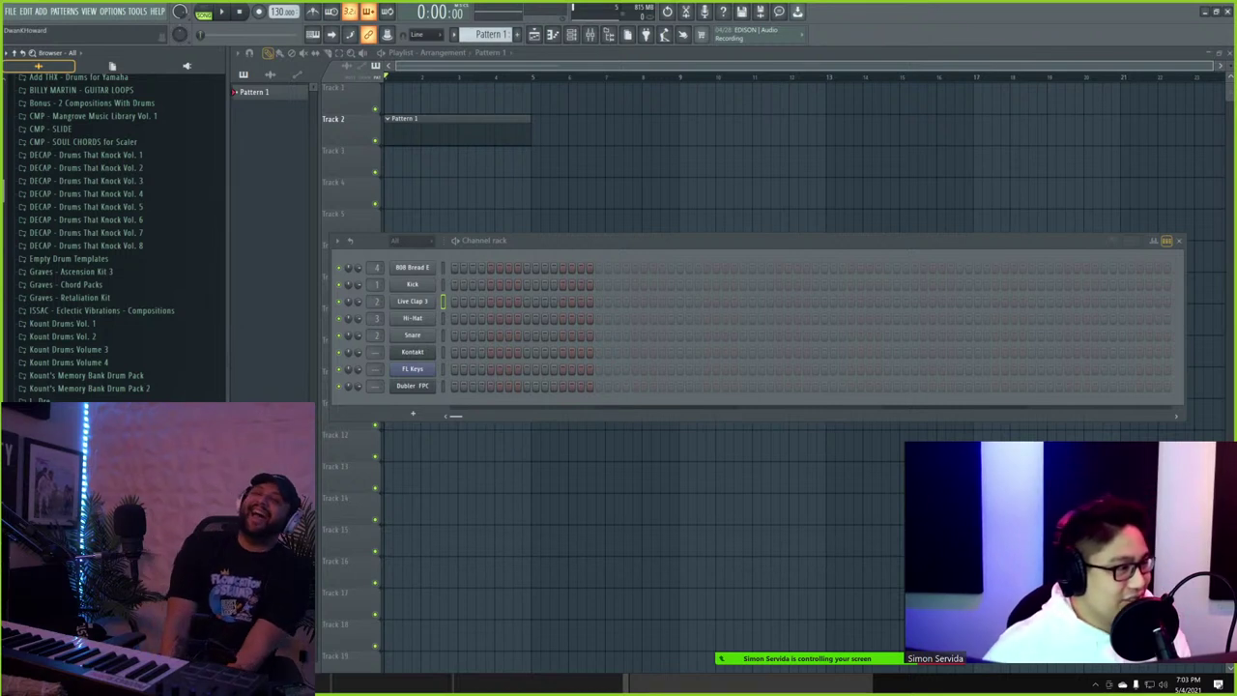
pyautogui.scroll(-3, 98, 395)
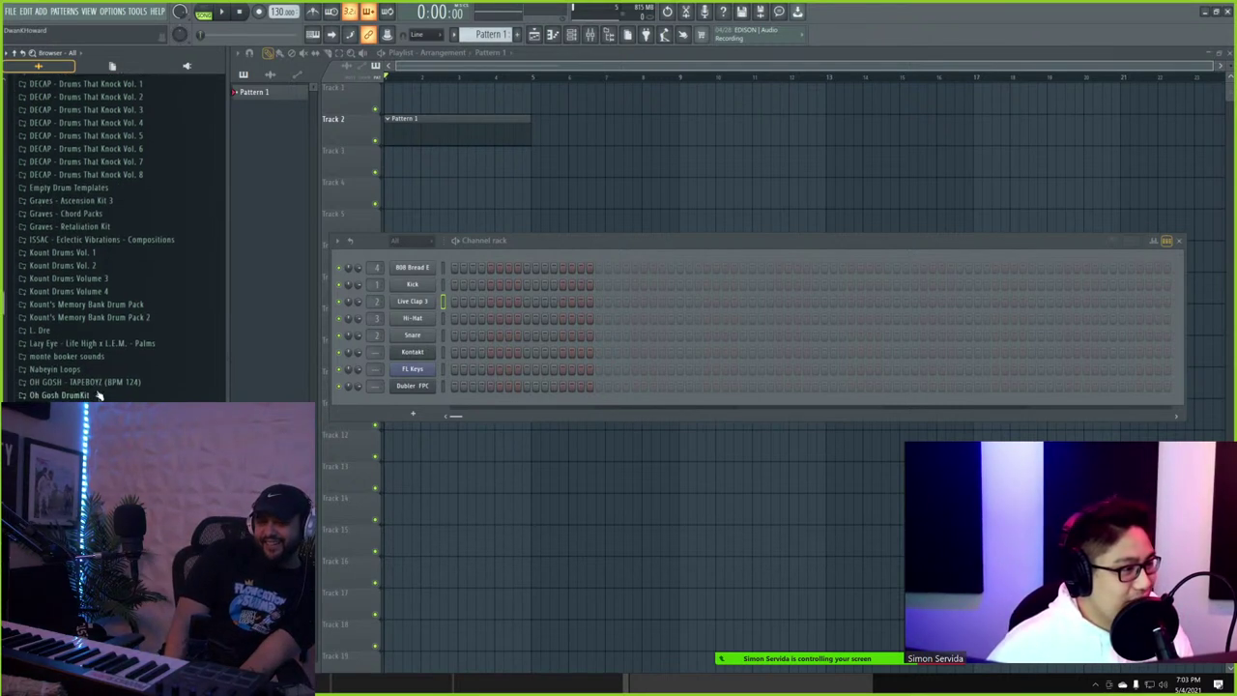
pyautogui.click(83, 291)
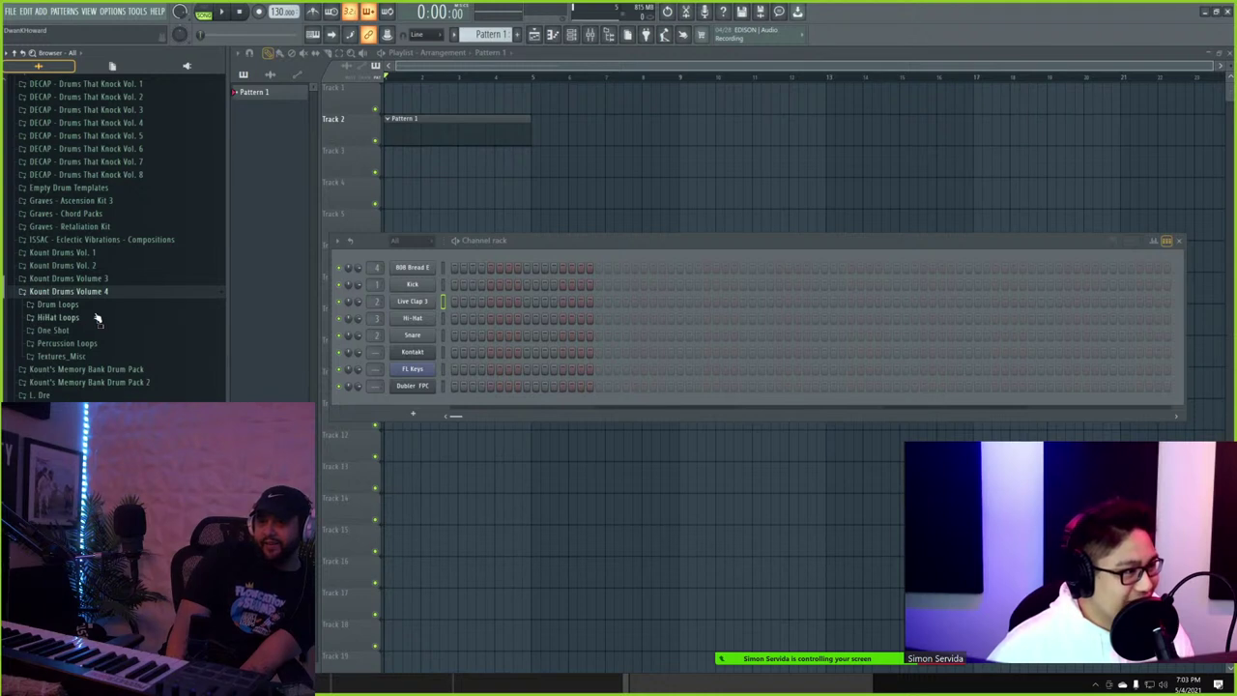
# - Audition several loops from the Drum Loops folder of Kount Drums Volume 4
pyautogui.click(58, 305)
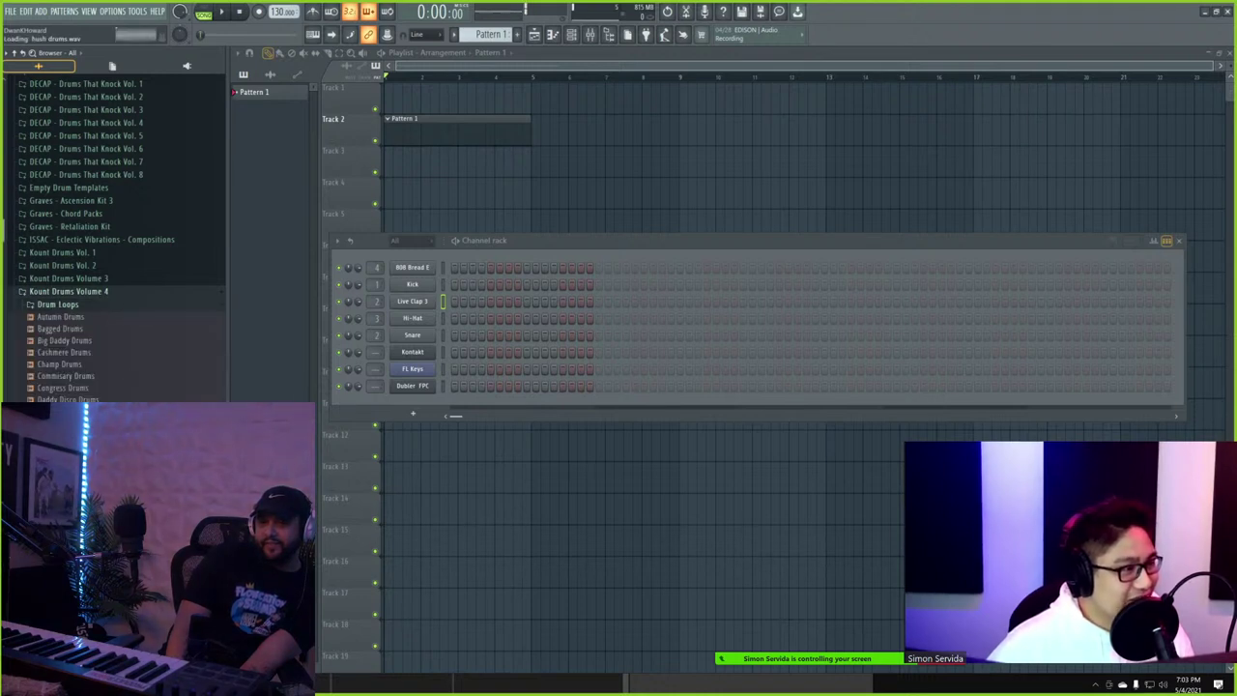
pyautogui.click(63, 547)
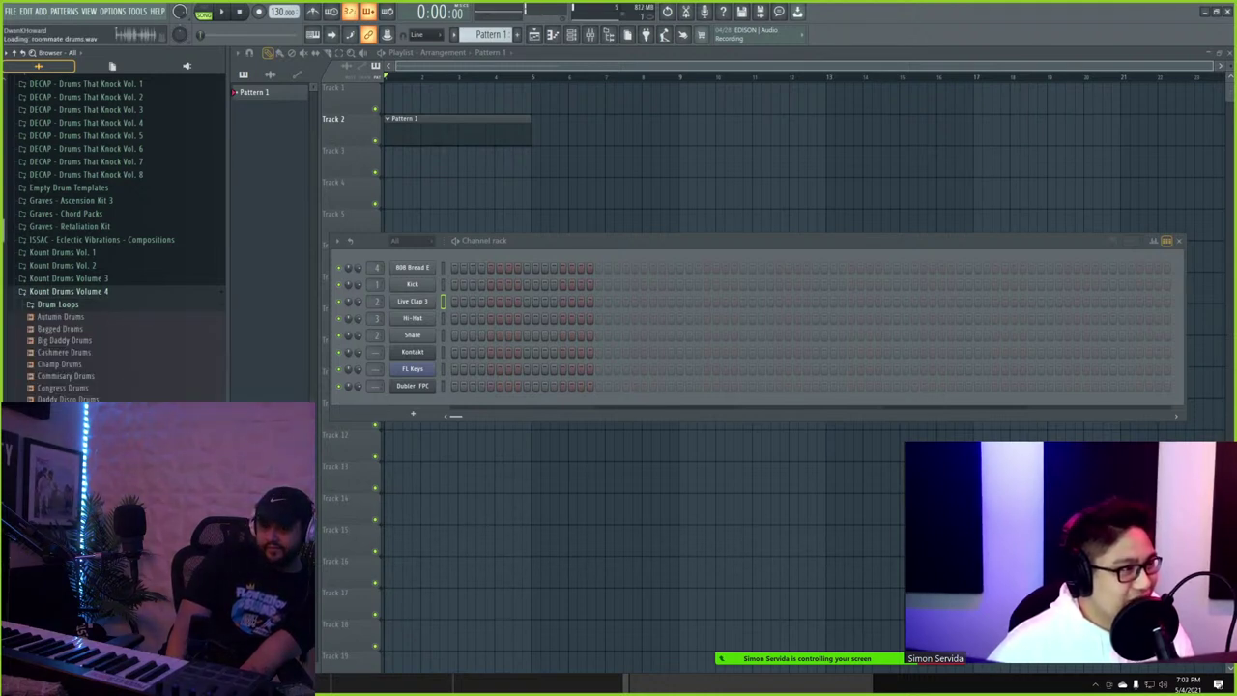
pyautogui.click(64, 571)
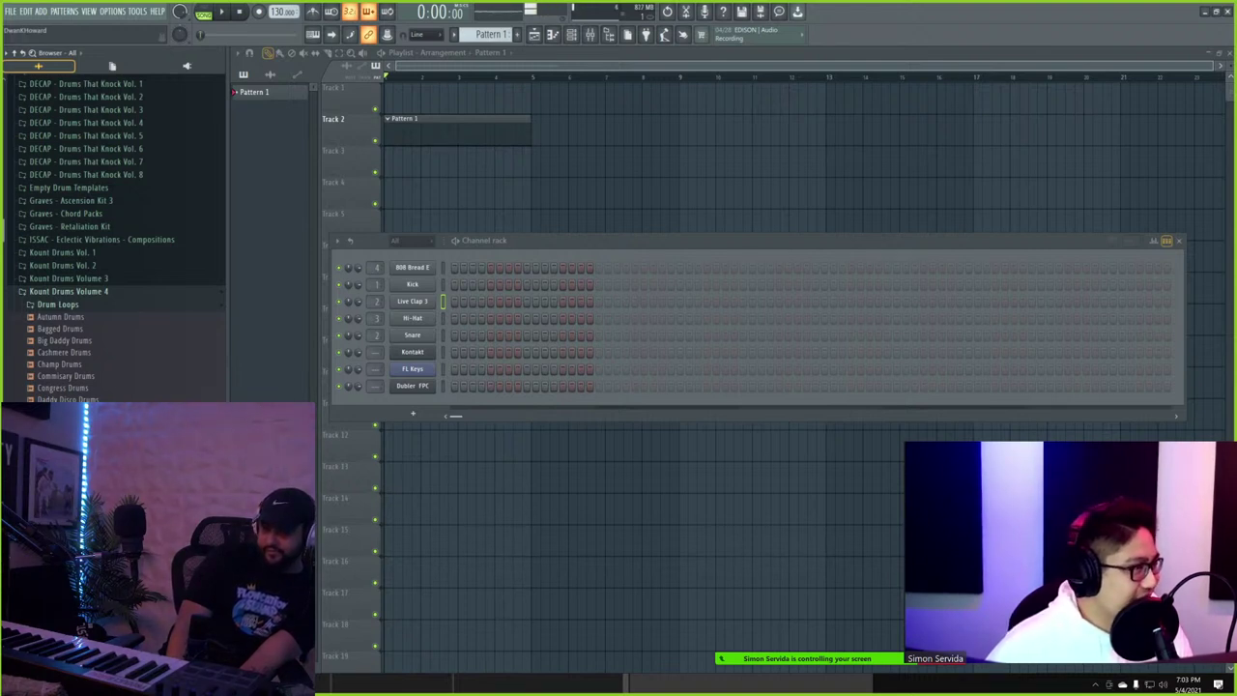
pyautogui.click(64, 582)
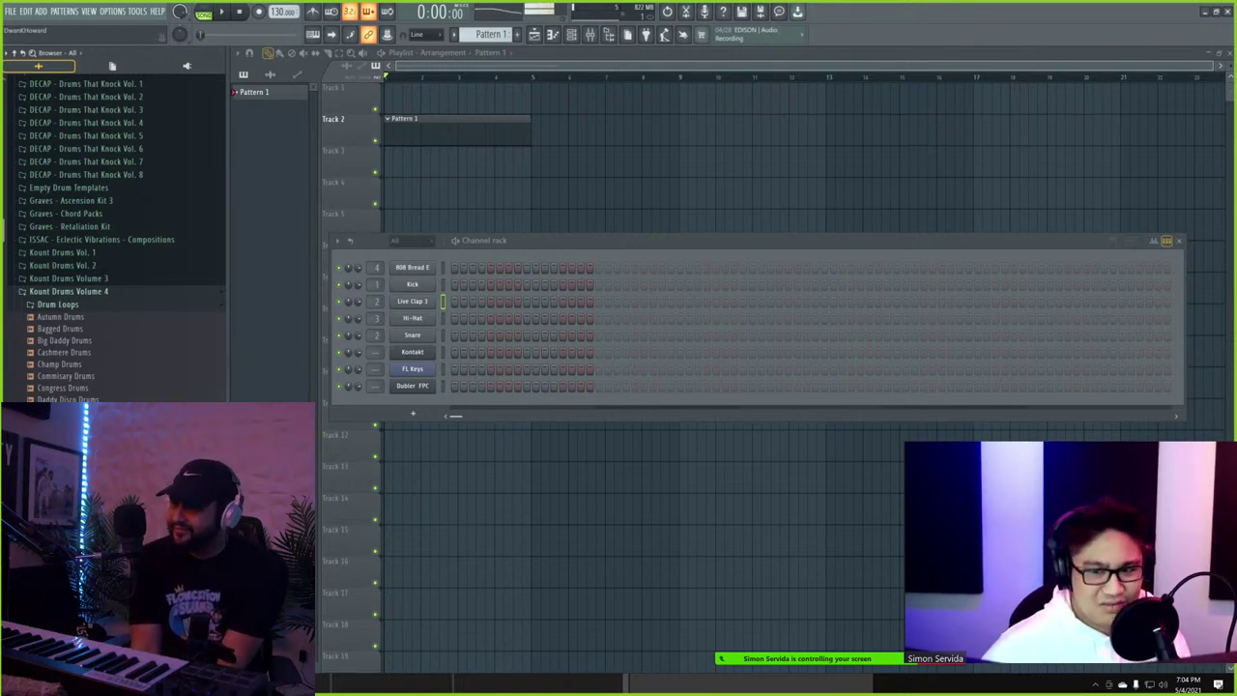
pyautogui.click(60, 590)
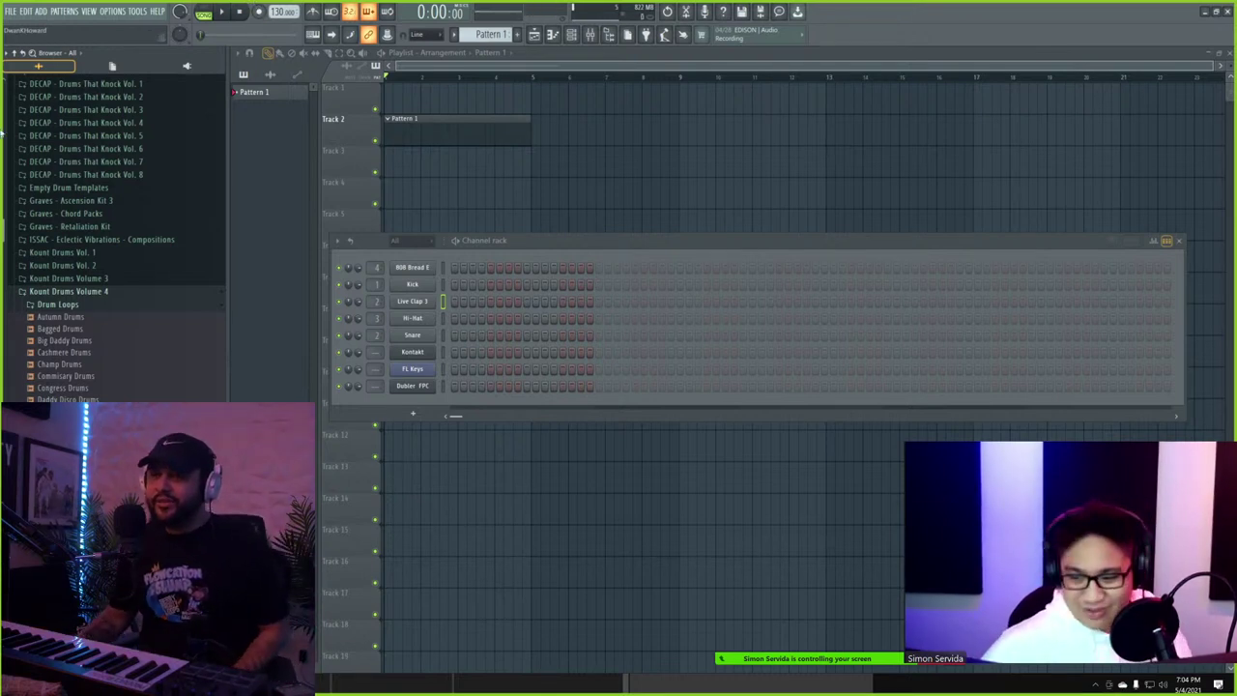
# - Audition the One Shot kicks and snares of Kount Drums Volume 4 and add Heat Snare as a new channel
pyautogui.click(113, 306)
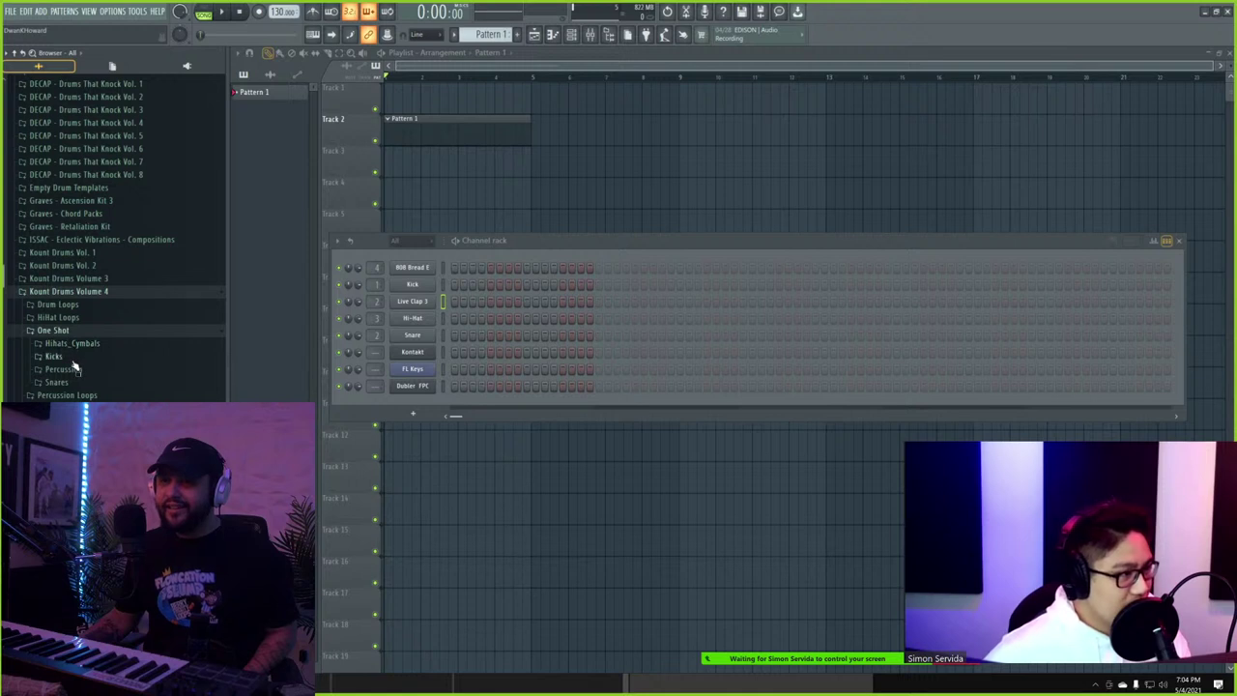
pyautogui.click(53, 356)
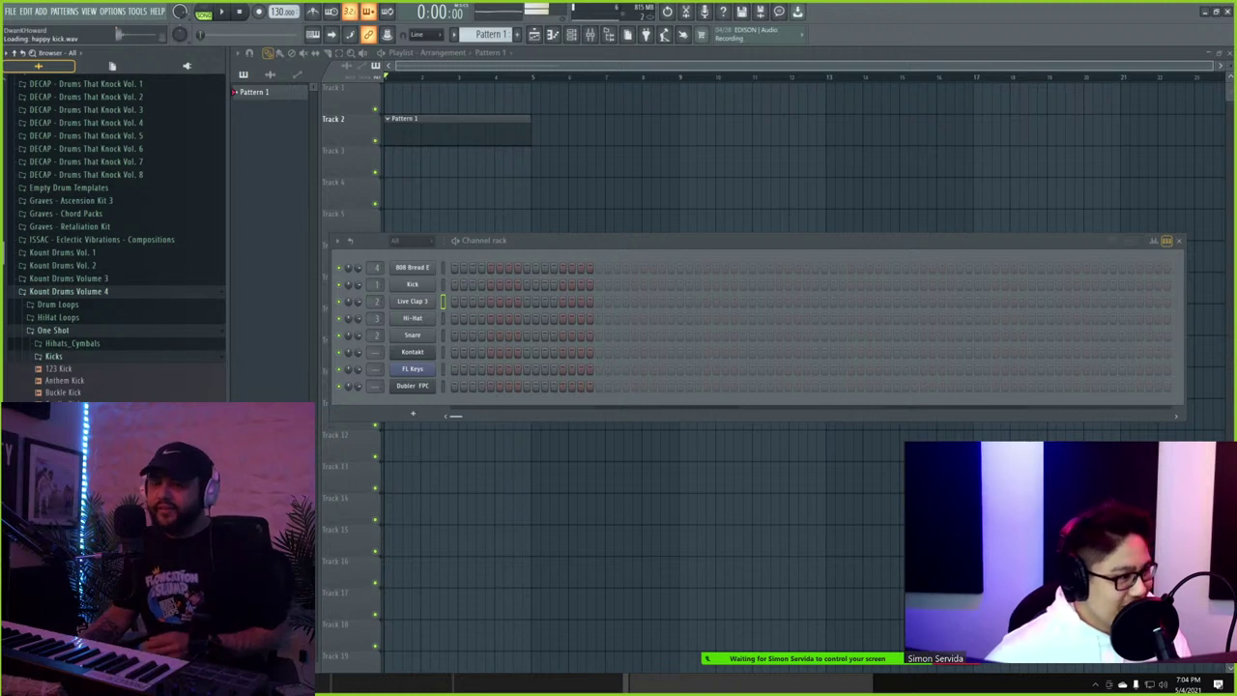
pyautogui.click(71, 358)
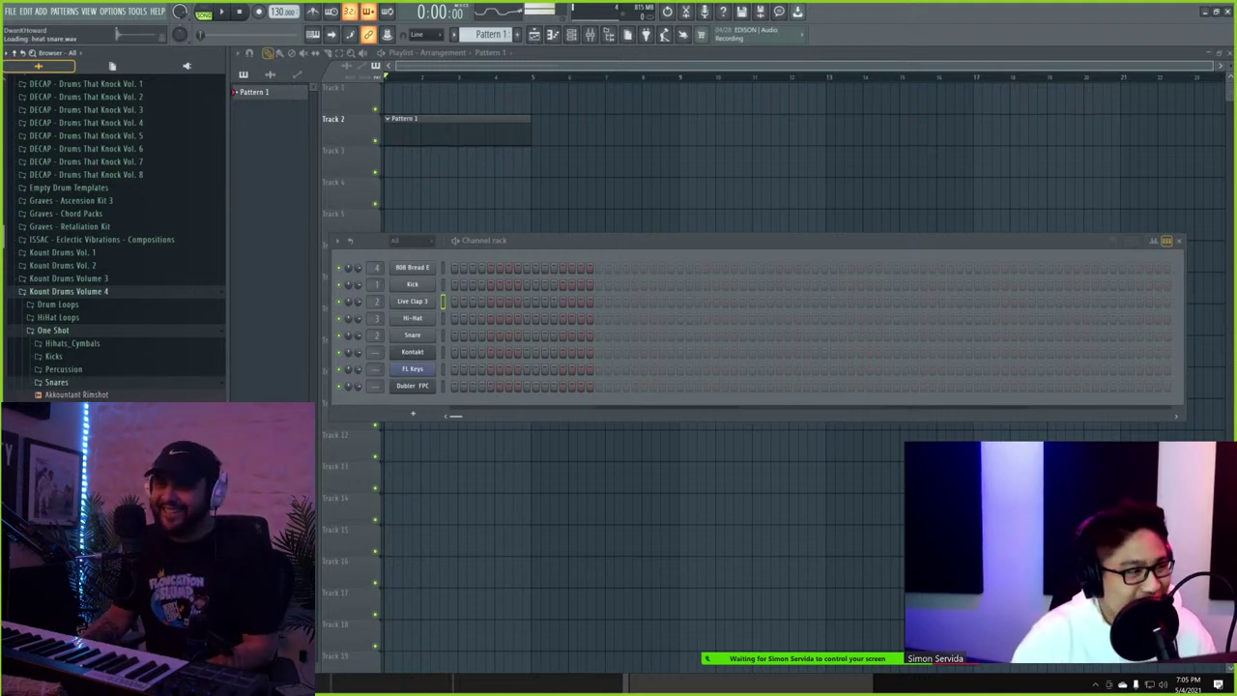
pyautogui.moveTo(406, 408); pyautogui.dragTo(407, 406)
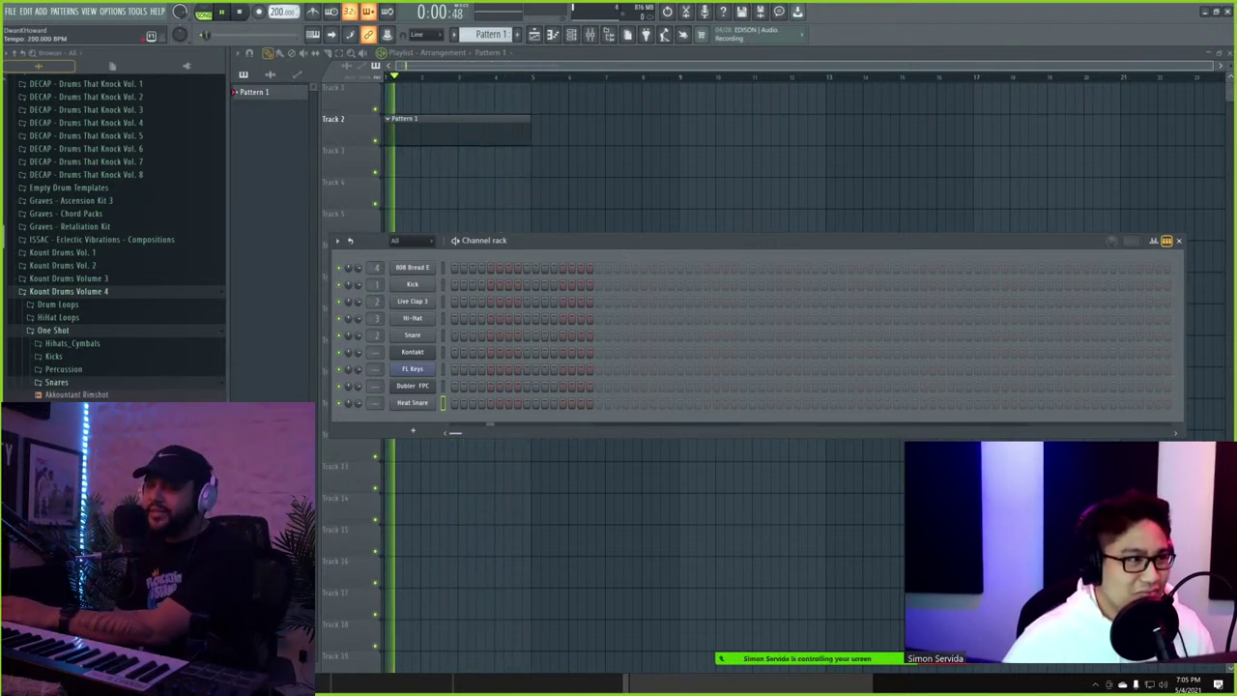
# - Raise the tempo to 411 BPM during playback and select the Kick channel for live playing
pyautogui.moveTo(280, 12); pyautogui.dragTo(279, 2)
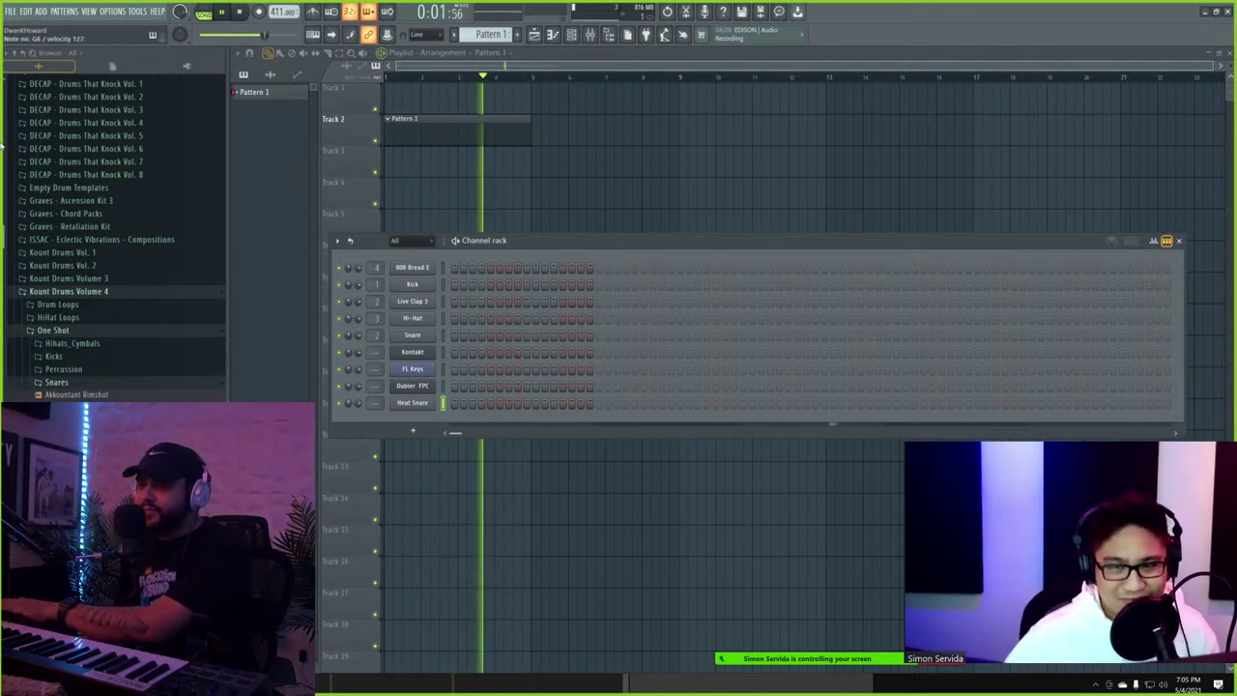
pyautogui.click(440, 287)
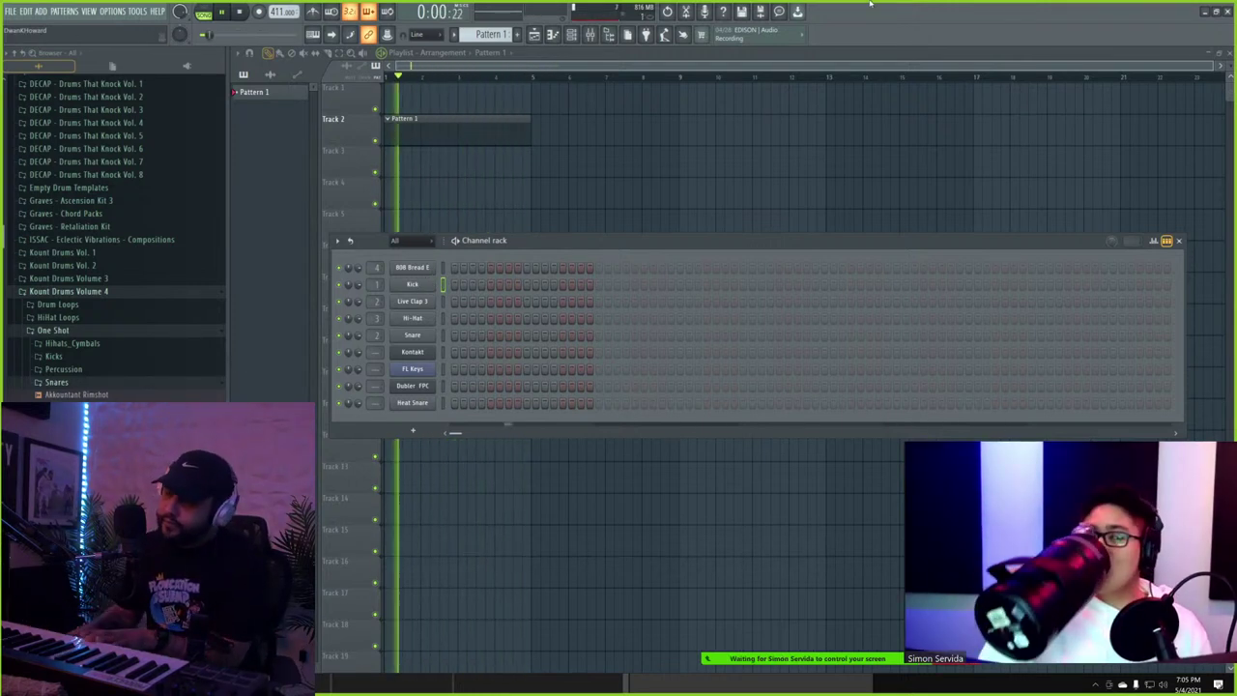
# - Turn on the metronome and bring the project tempo down to 130 BPM
pyautogui.click(317, 15)
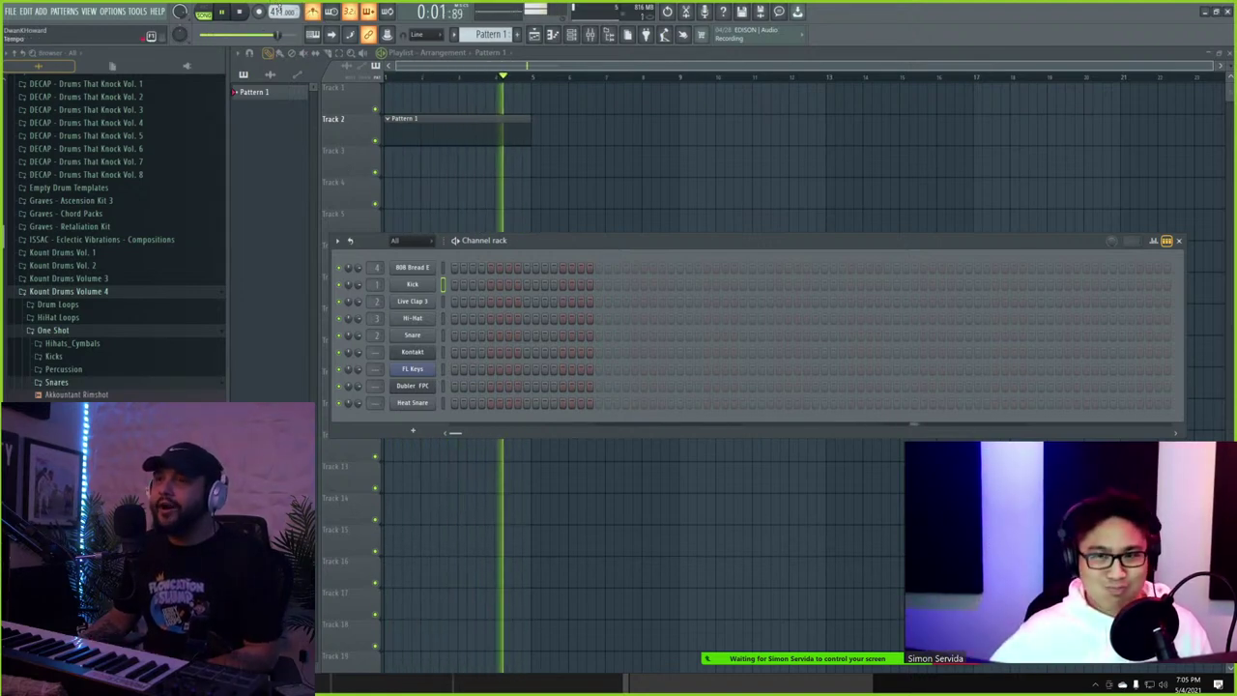
pyautogui.moveTo(279, 12); pyautogui.dragTo(279, 124)
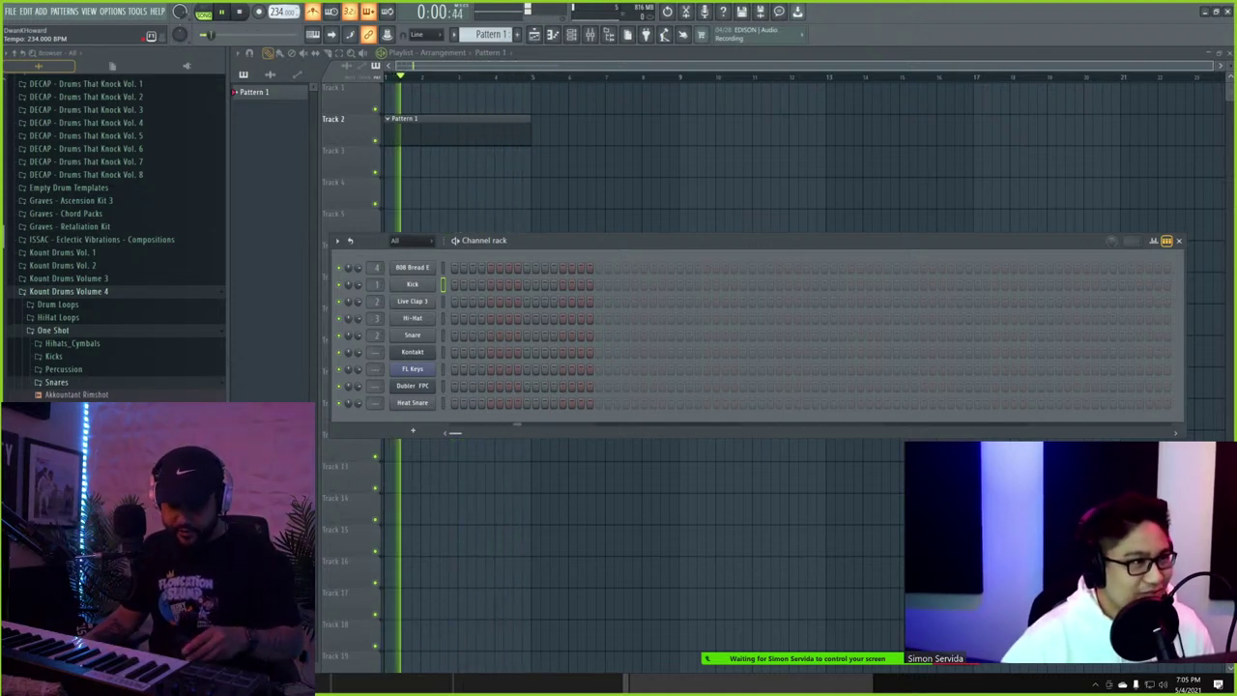
pyautogui.moveTo(283, 11); pyautogui.dragTo(283, 154)
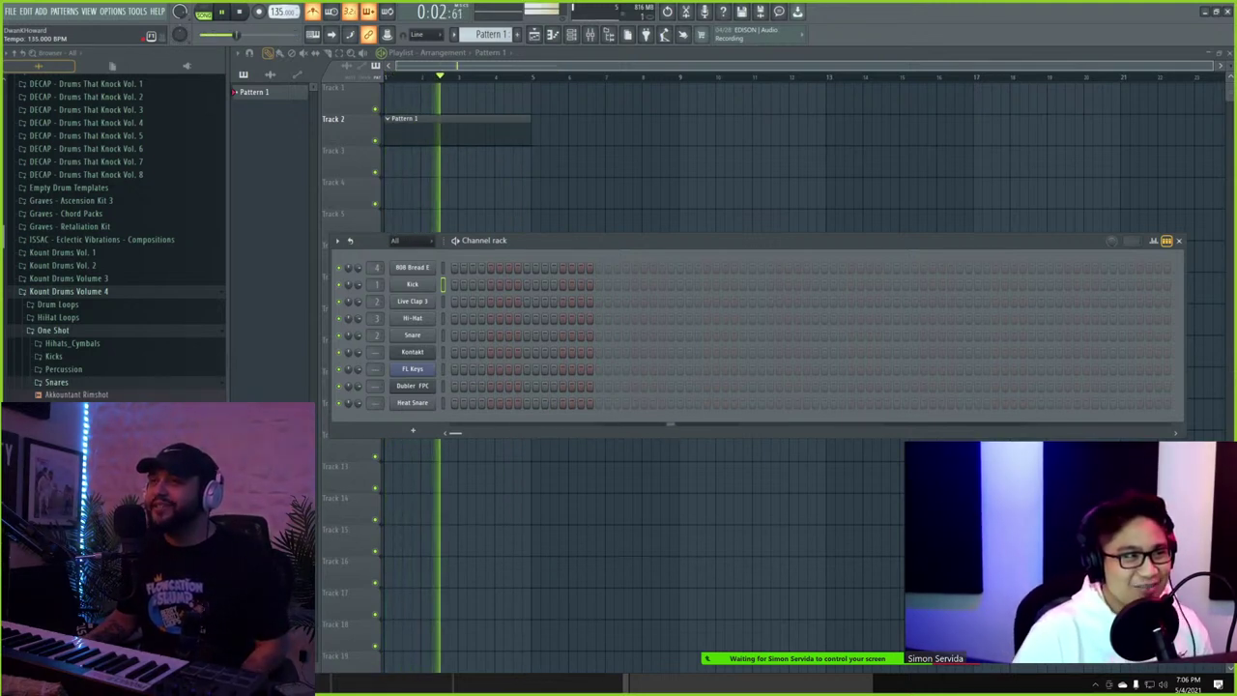
pyautogui.scroll(-1, 282, 11)
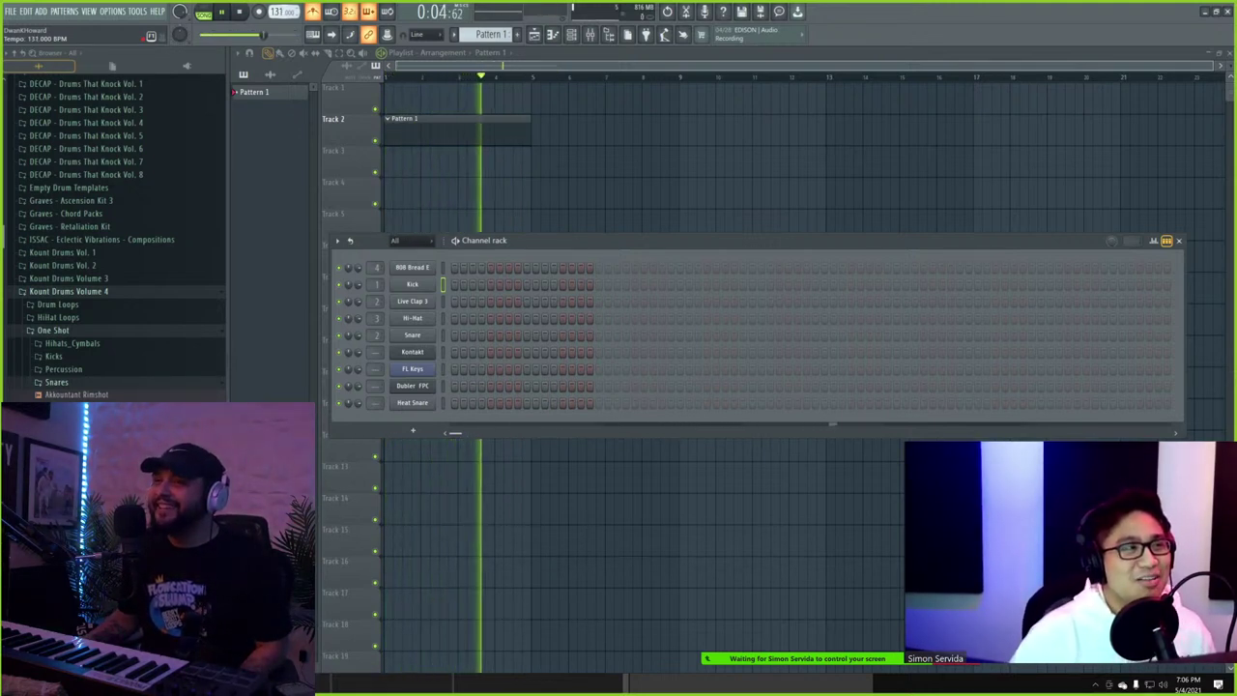
pyautogui.scroll(-1, 282, 11)
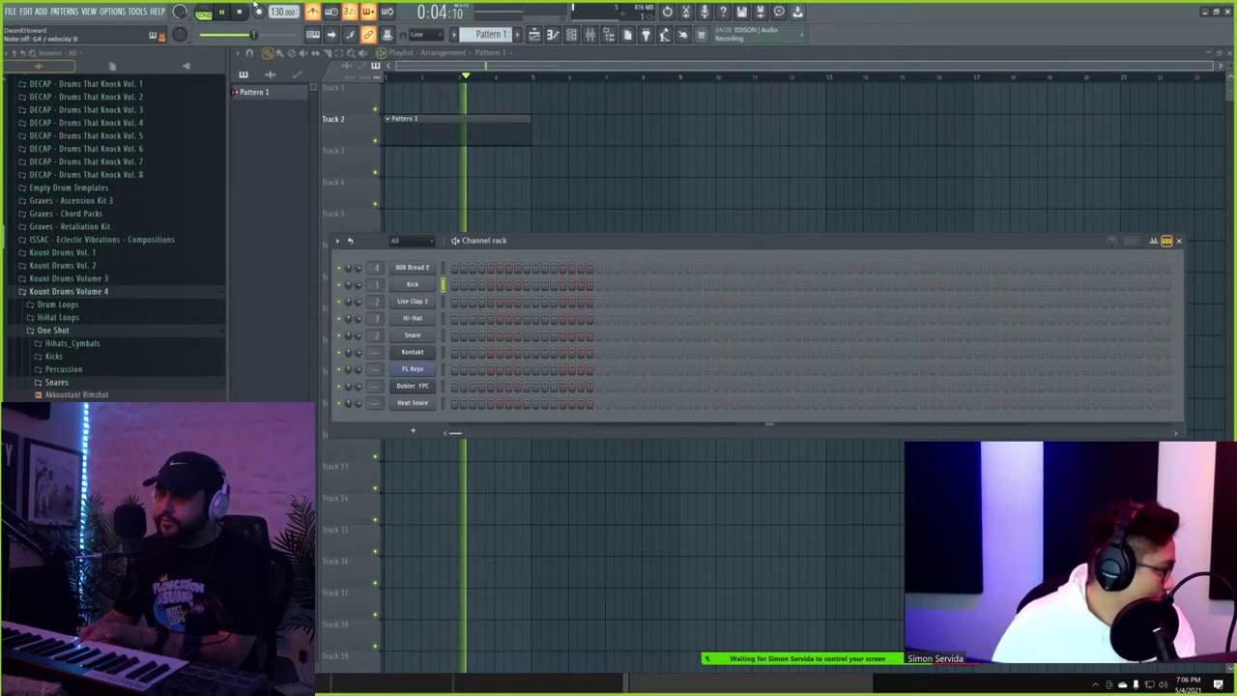
# - Open the Kick channel's piano roll and place a first note at the start of bar 1
pyautogui.rightClick(428, 301)
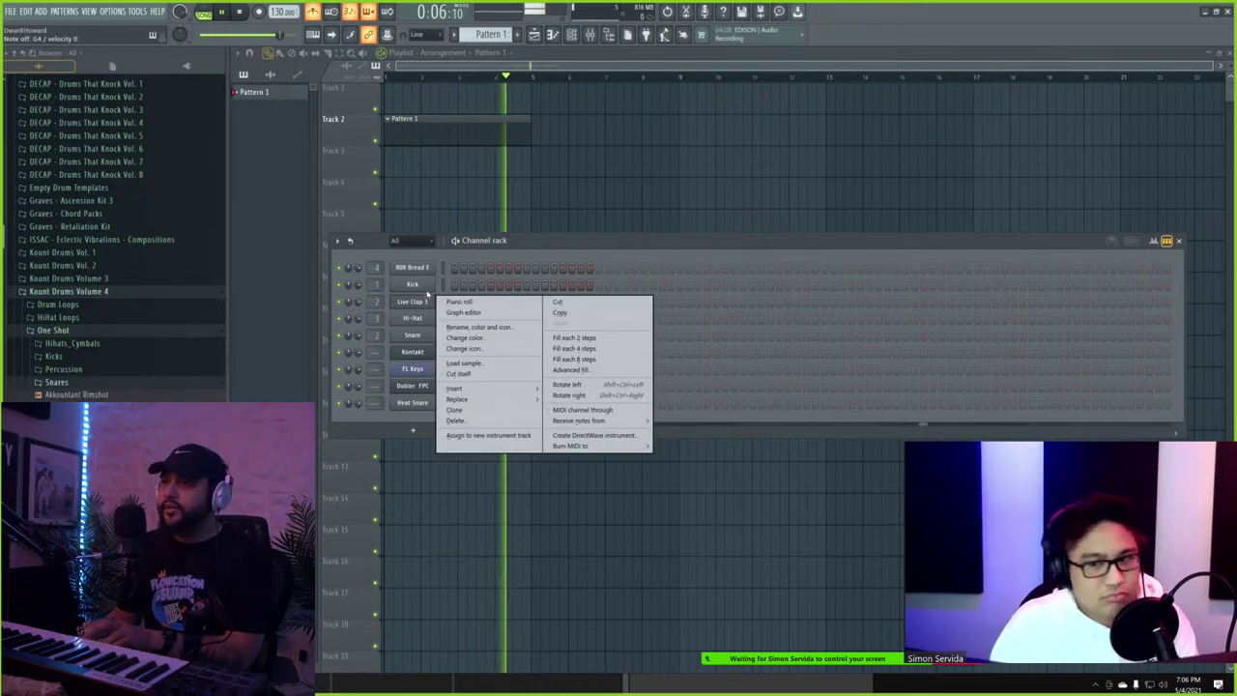
pyautogui.click(451, 290)
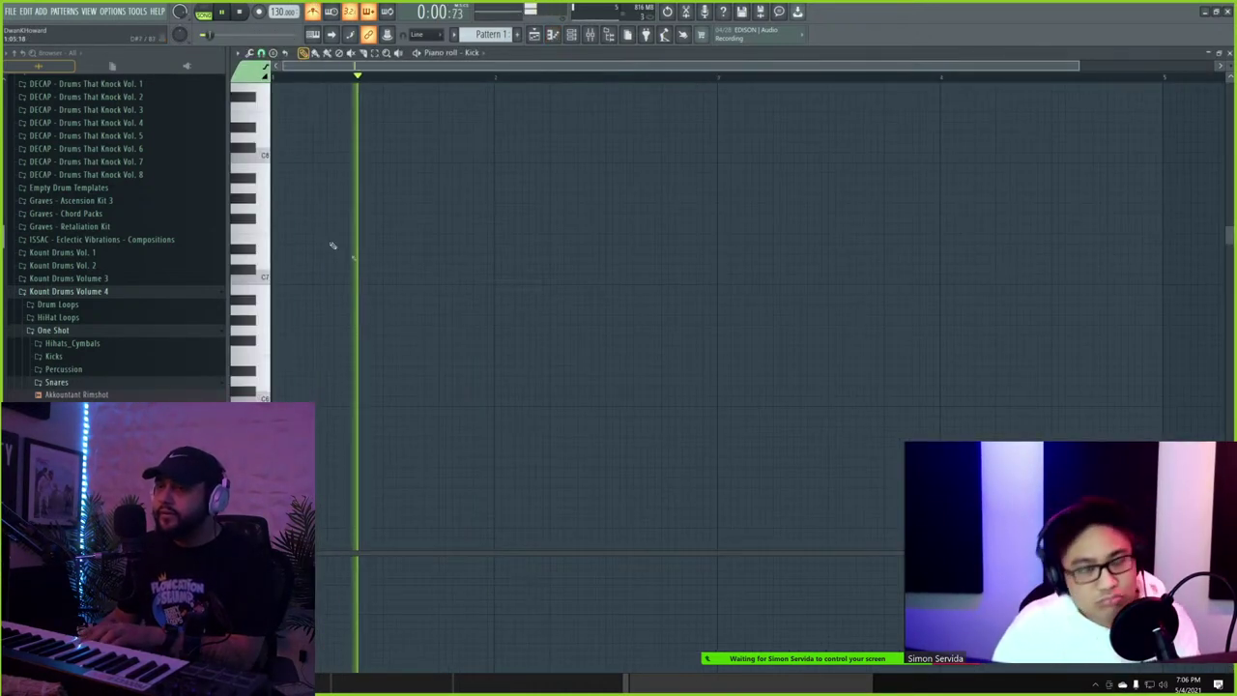
pyautogui.scroll(7, 315, 250)
pyautogui.scroll(-8, 314, 235)
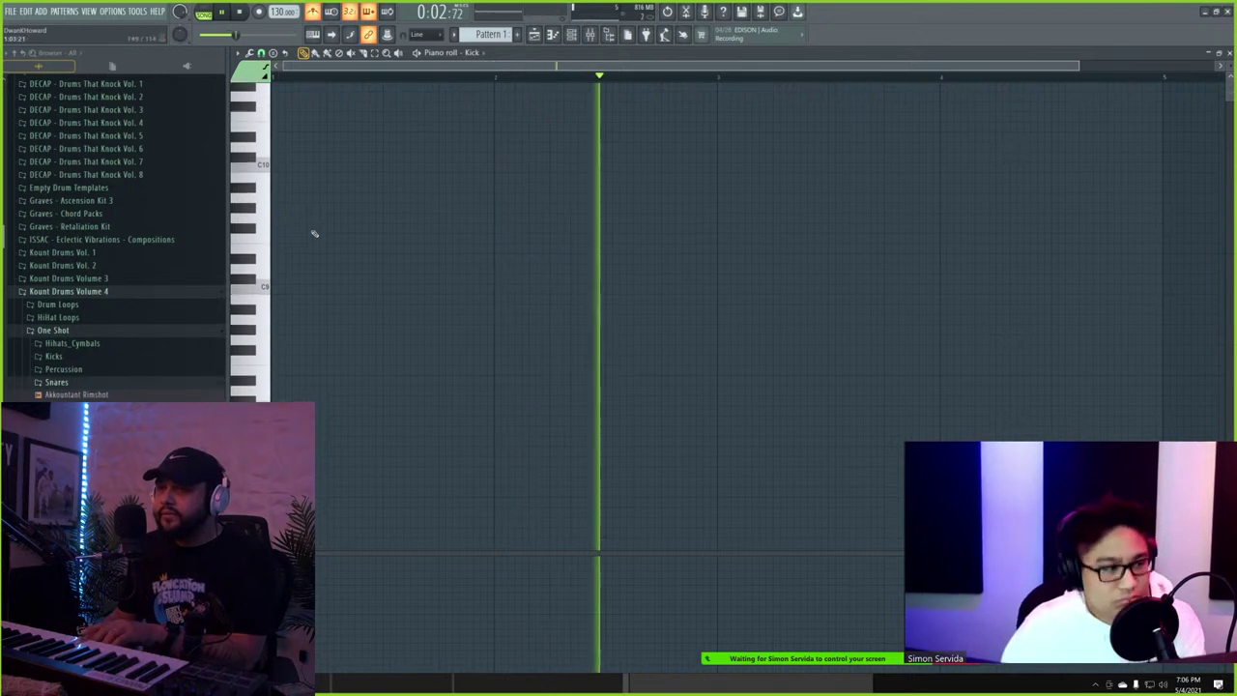
pyautogui.scroll(-4, 314, 227)
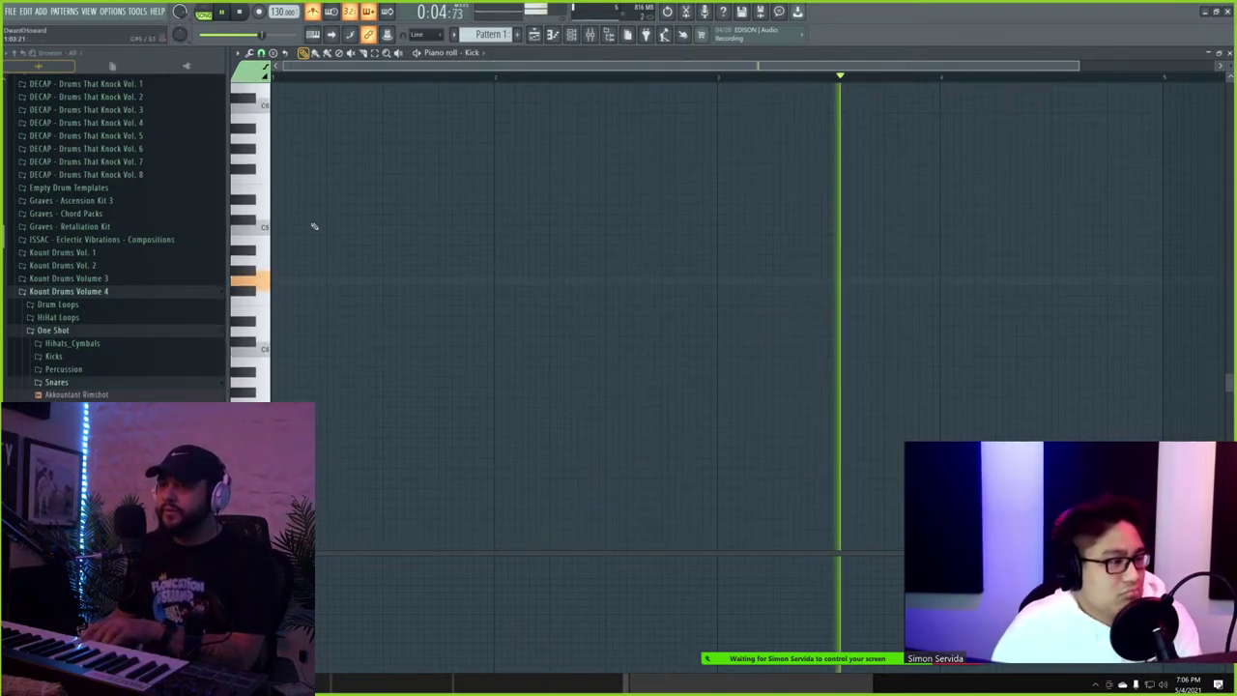
pyautogui.click(290, 270)
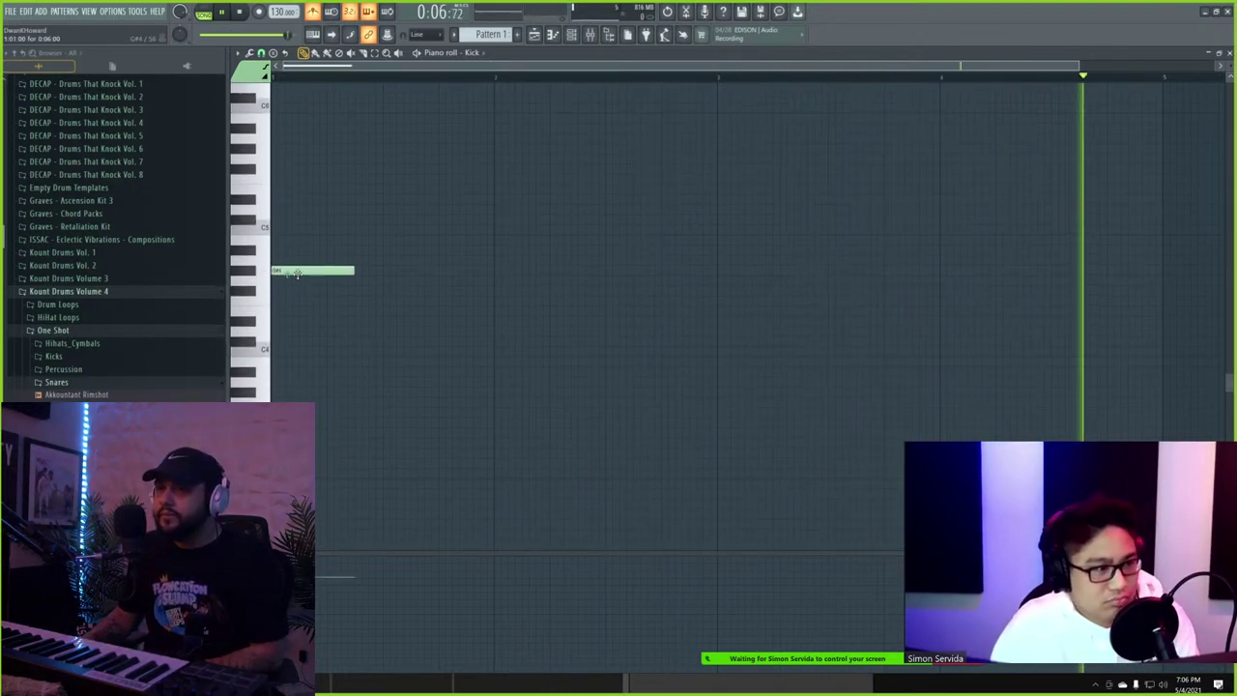
# - Move the first kick note to A4, shorten it to a short hit, audition it and switch the parameter of the event lane
pyautogui.press('space')
pyautogui.moveTo(354, 271); pyautogui.dragTo(279, 260)
pyautogui.press('space')
pyautogui.press('space')
pyautogui.press('space')
pyautogui.press('space')
pyautogui.press('space')
pyautogui.press('space')
pyautogui.click(254, 581)
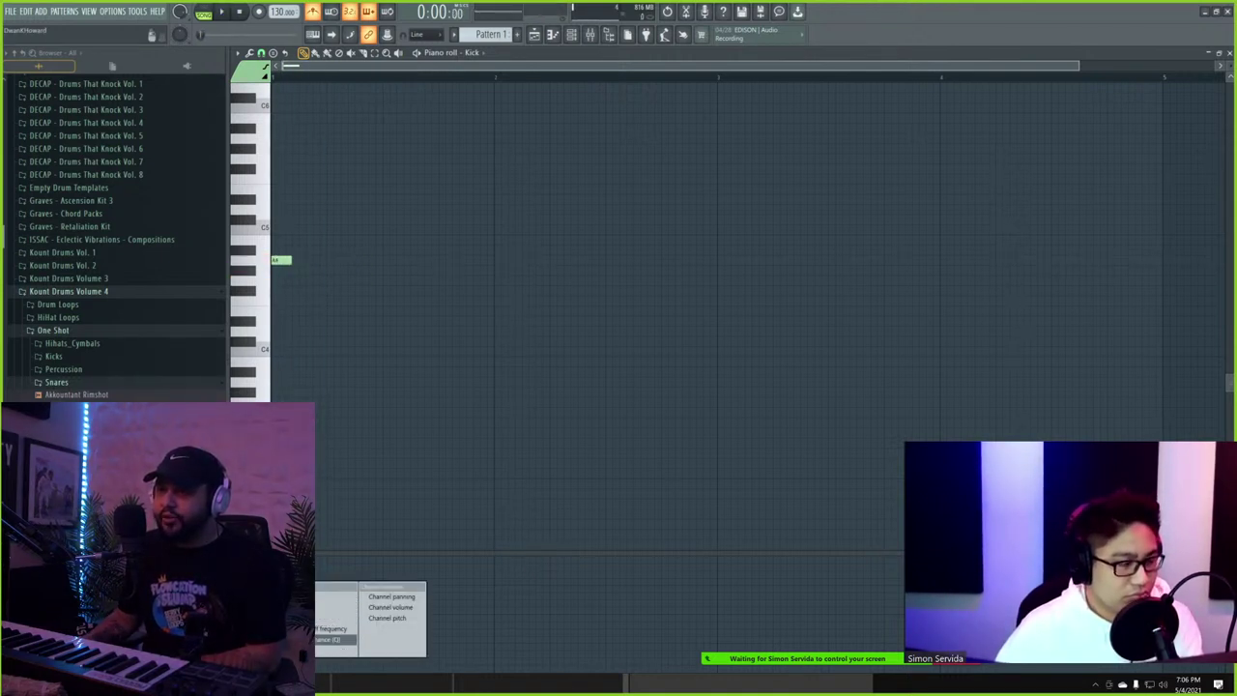
pyautogui.click(296, 596)
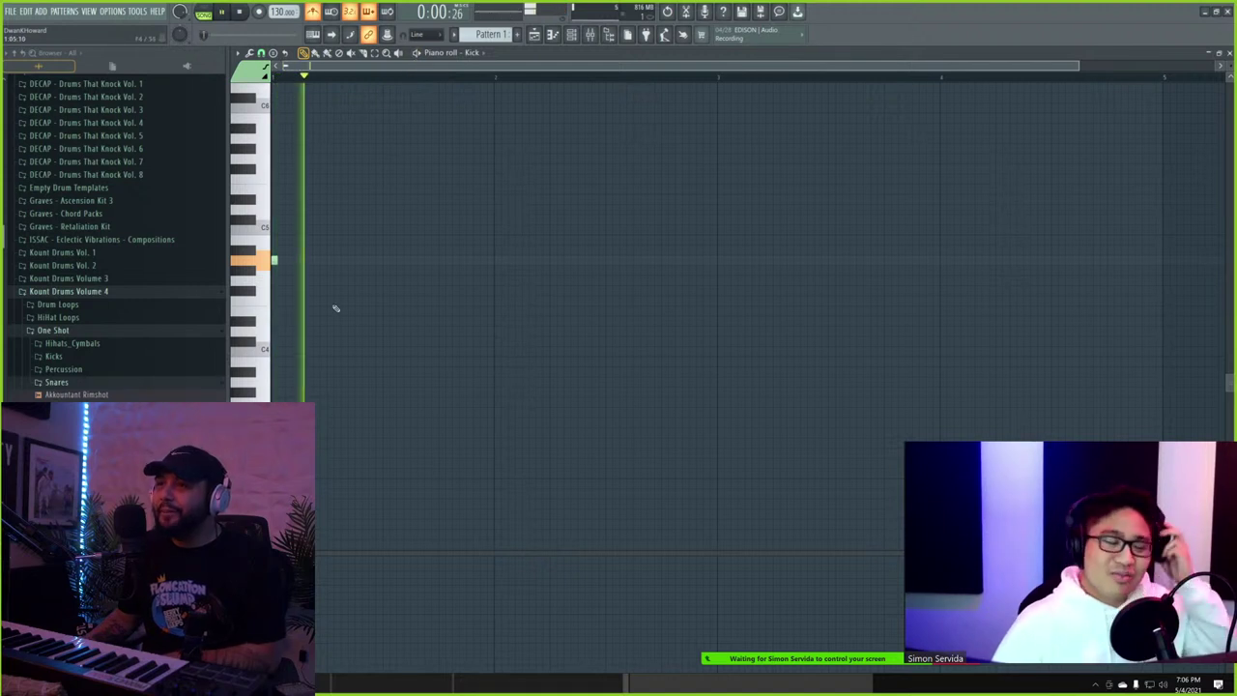
# - Add short A4 kick notes on step 5 of bars 1 and 2 and steps 1 and 3 of bar 3, using the main snap
pyautogui.click(332, 261)
pyautogui.press('space')
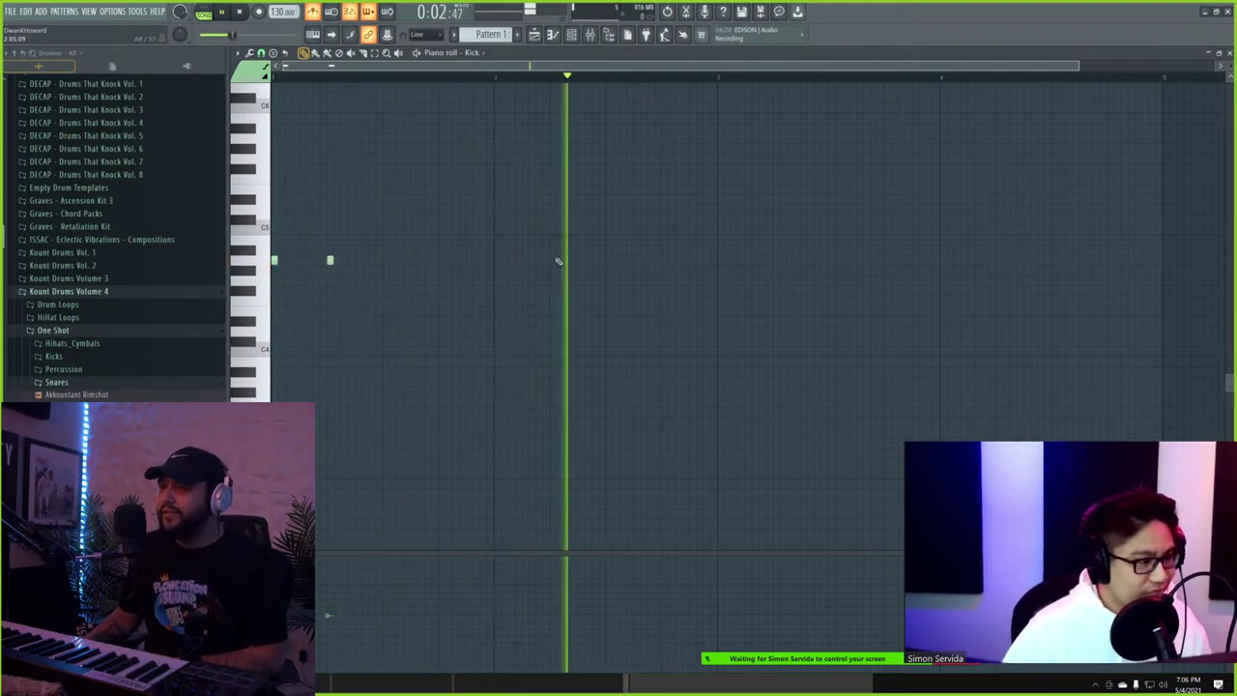
pyautogui.click(720, 261)
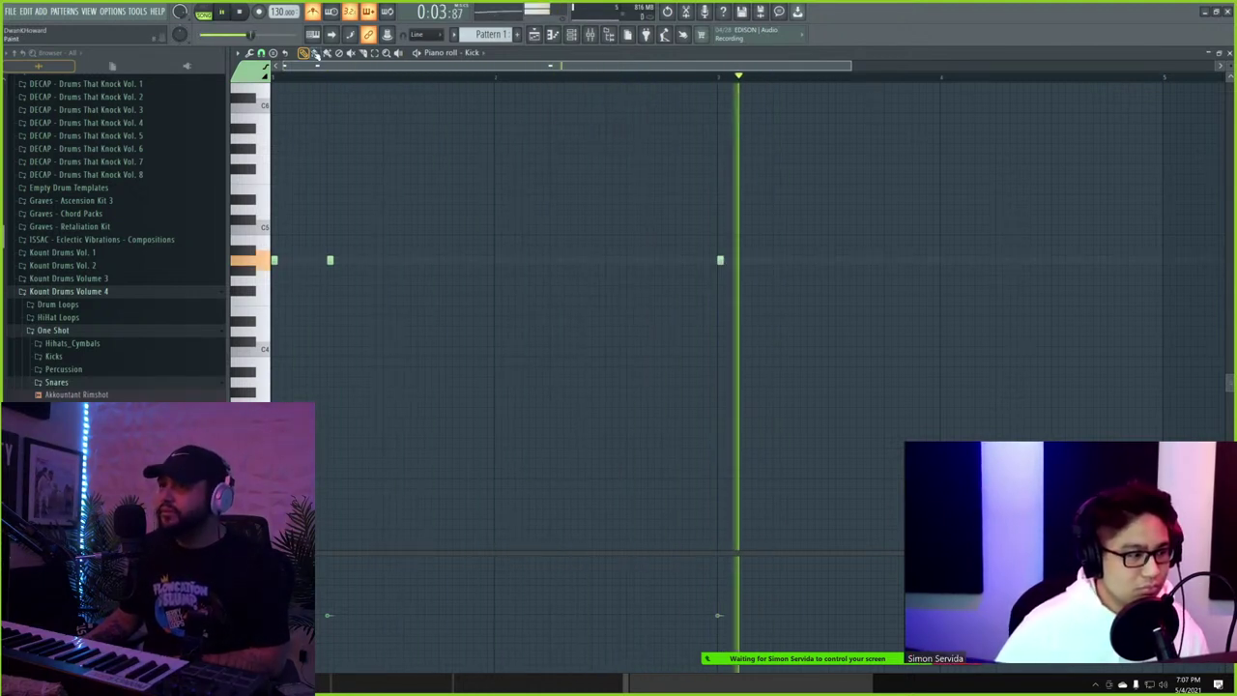
pyautogui.click(261, 54)
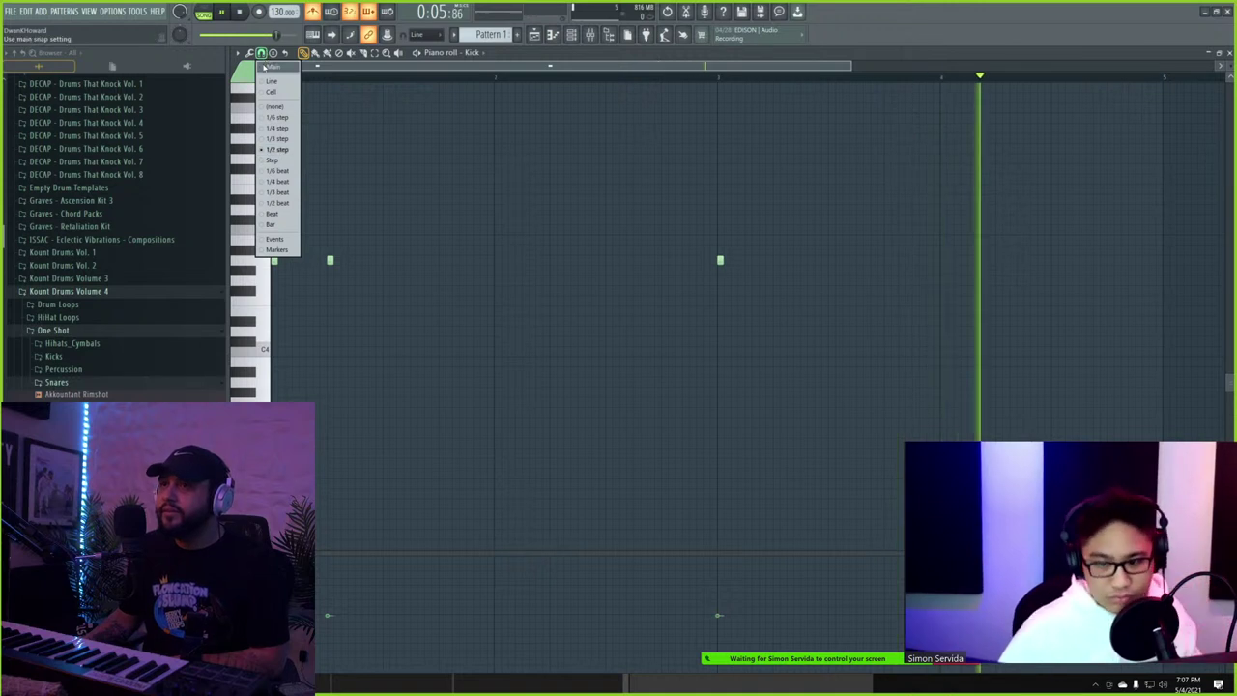
pyautogui.click(749, 262)
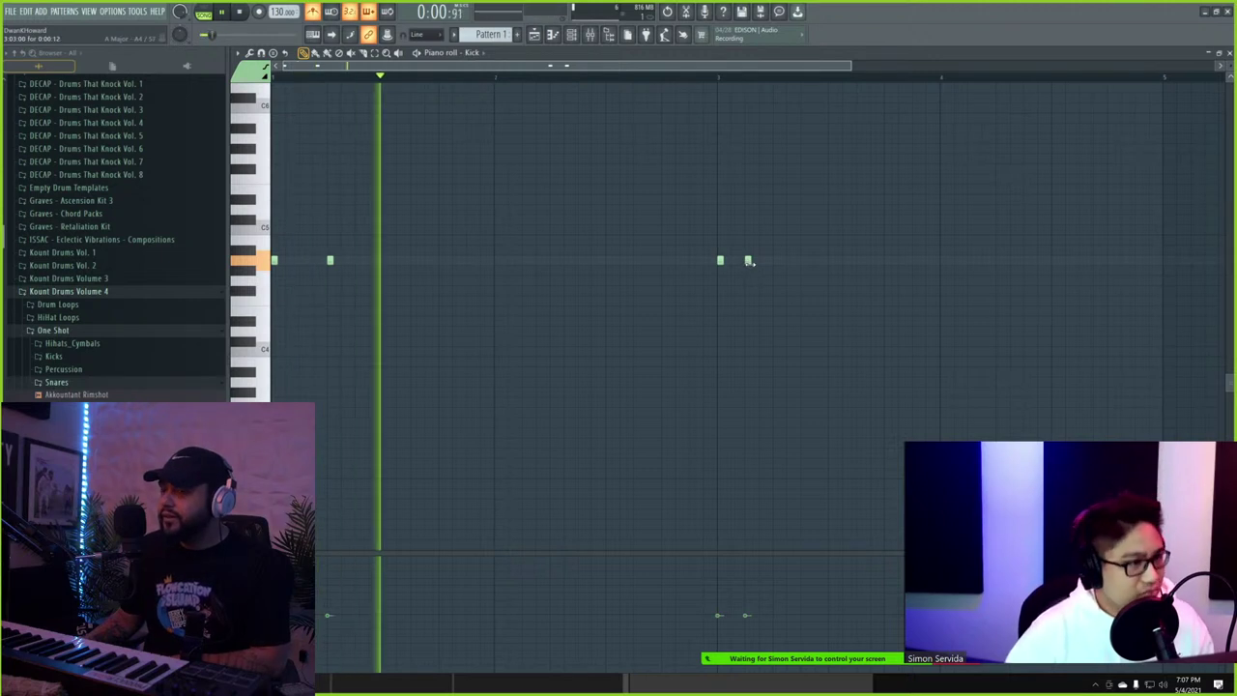
pyautogui.click(551, 260)
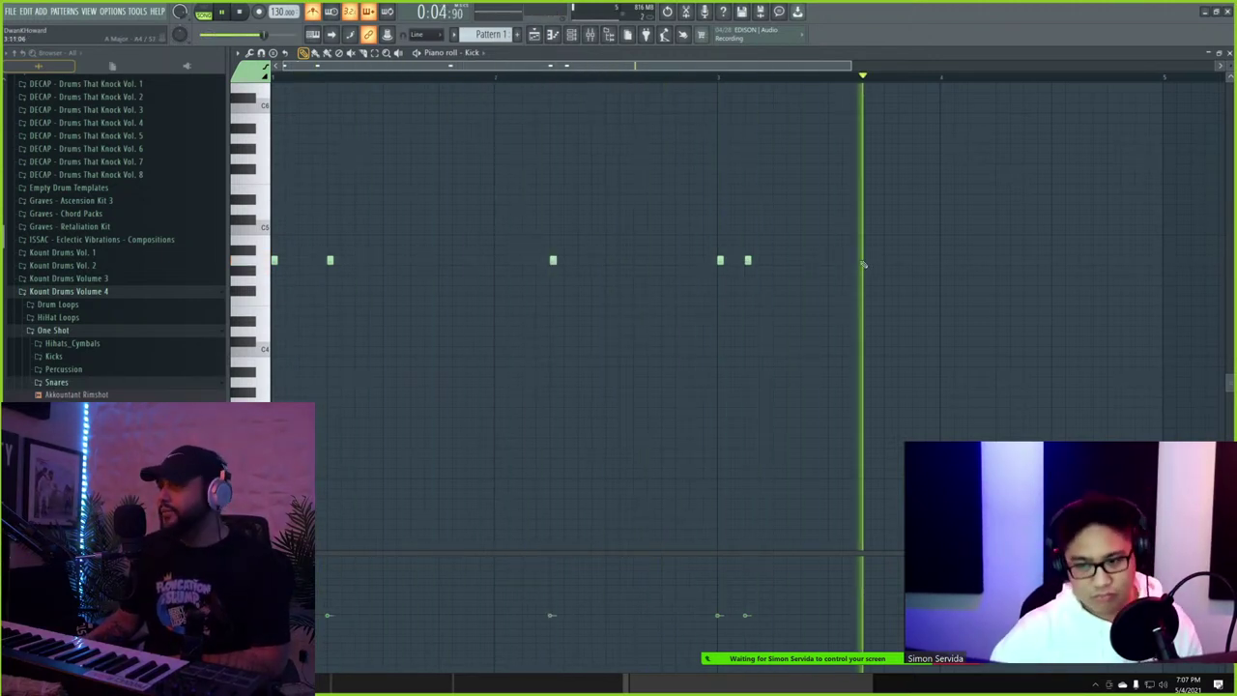
# - Add A4 kick notes on step 13 of bar 3 and steps 5 and 13 of bar 4, and close the piano roll
pyautogui.click(831, 259)
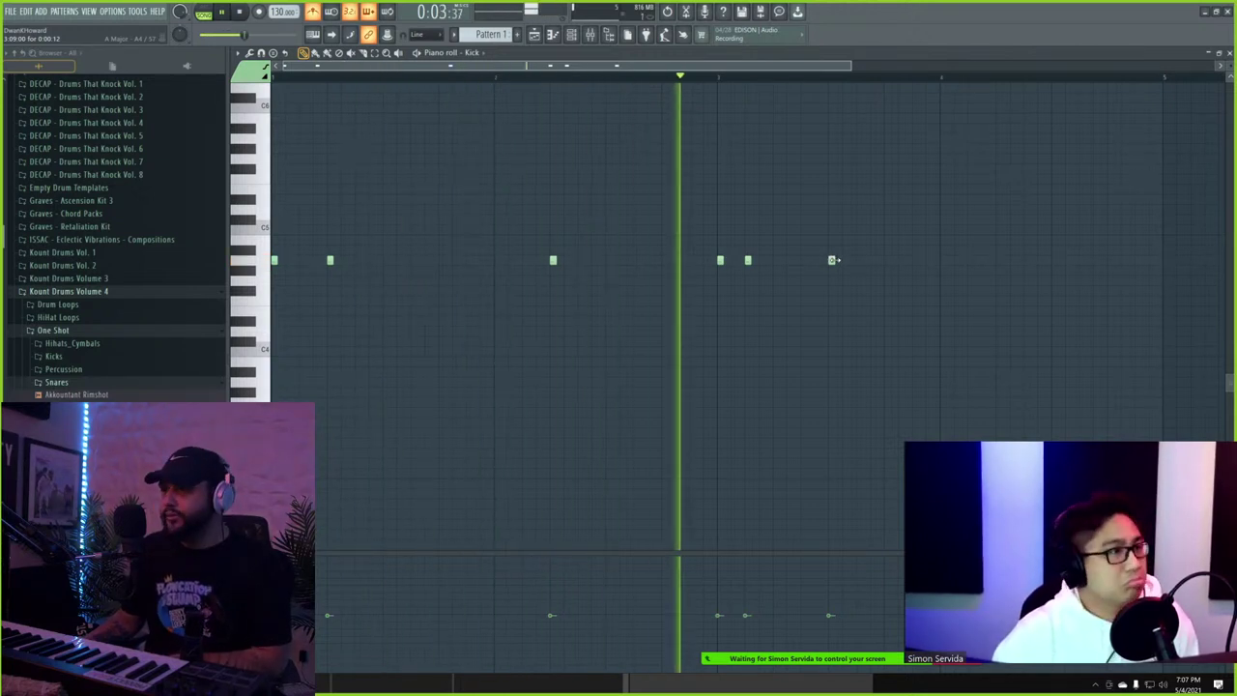
pyautogui.rightClick(833, 259)
pyautogui.click(888, 261)
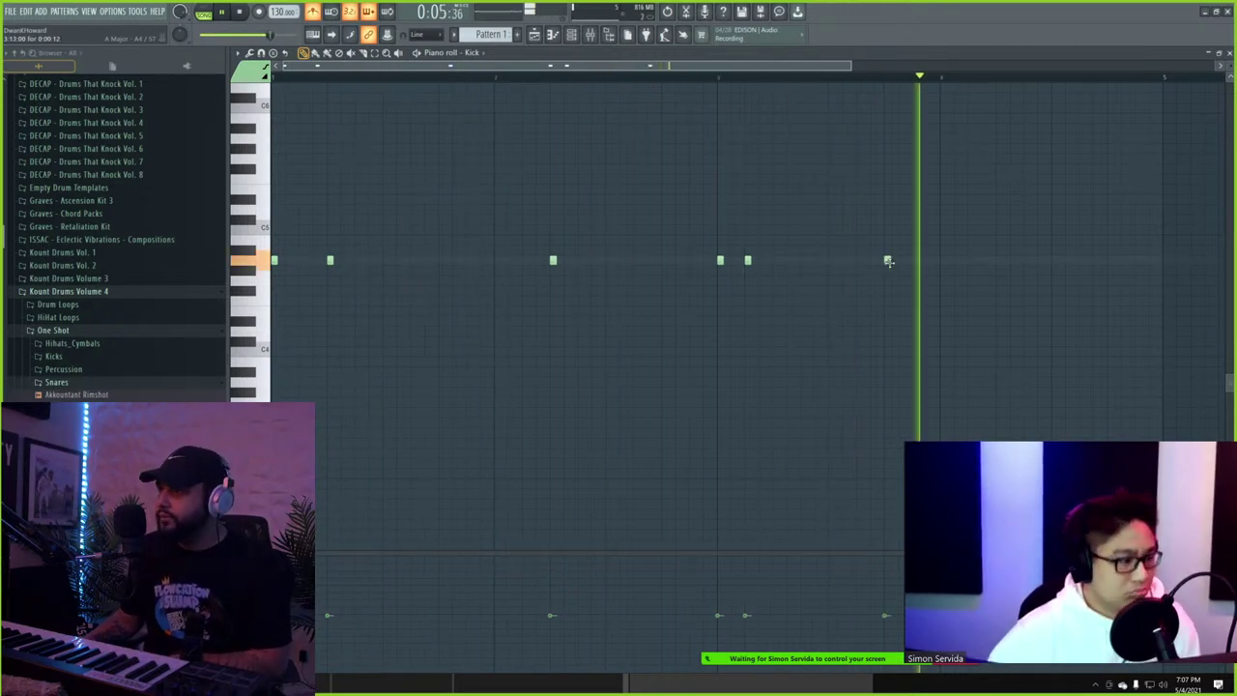
pyautogui.click(999, 261)
pyautogui.click(1112, 260)
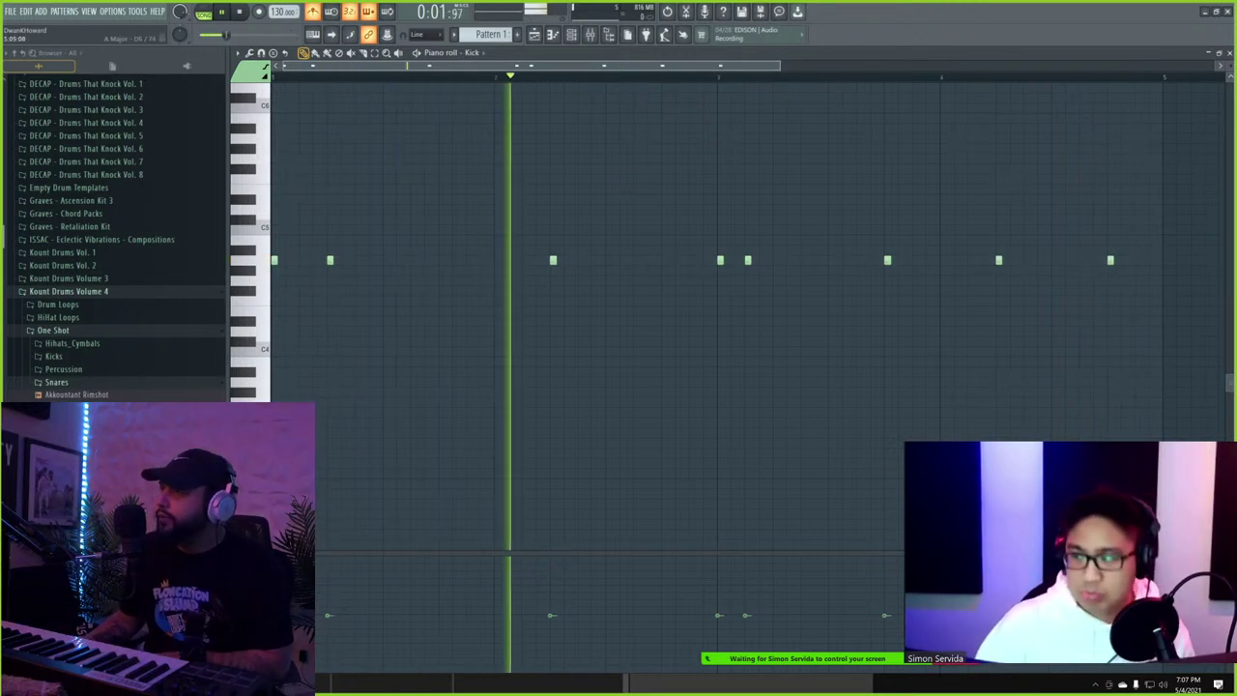
pyautogui.click(1230, 54)
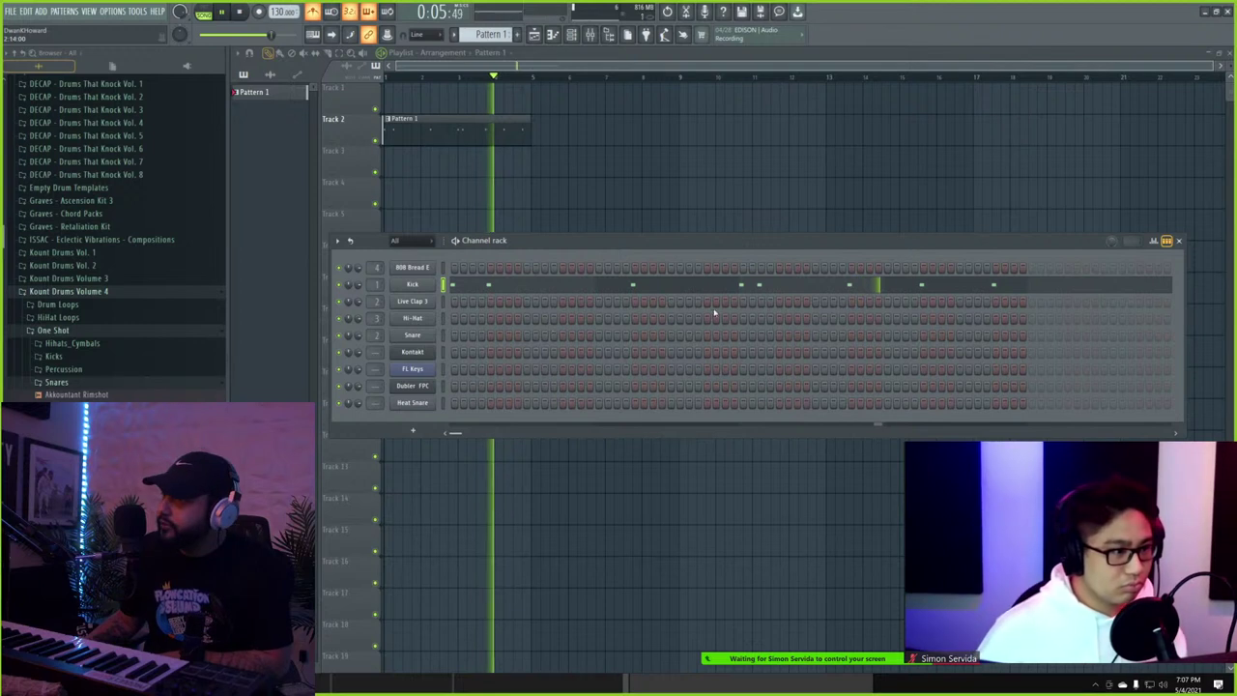
# - Reopen the kick's notes and add an A4 hit on step 14 of bar 3, then return to the channel rack
pyautogui.click(806, 285)
pyautogui.click(915, 260)
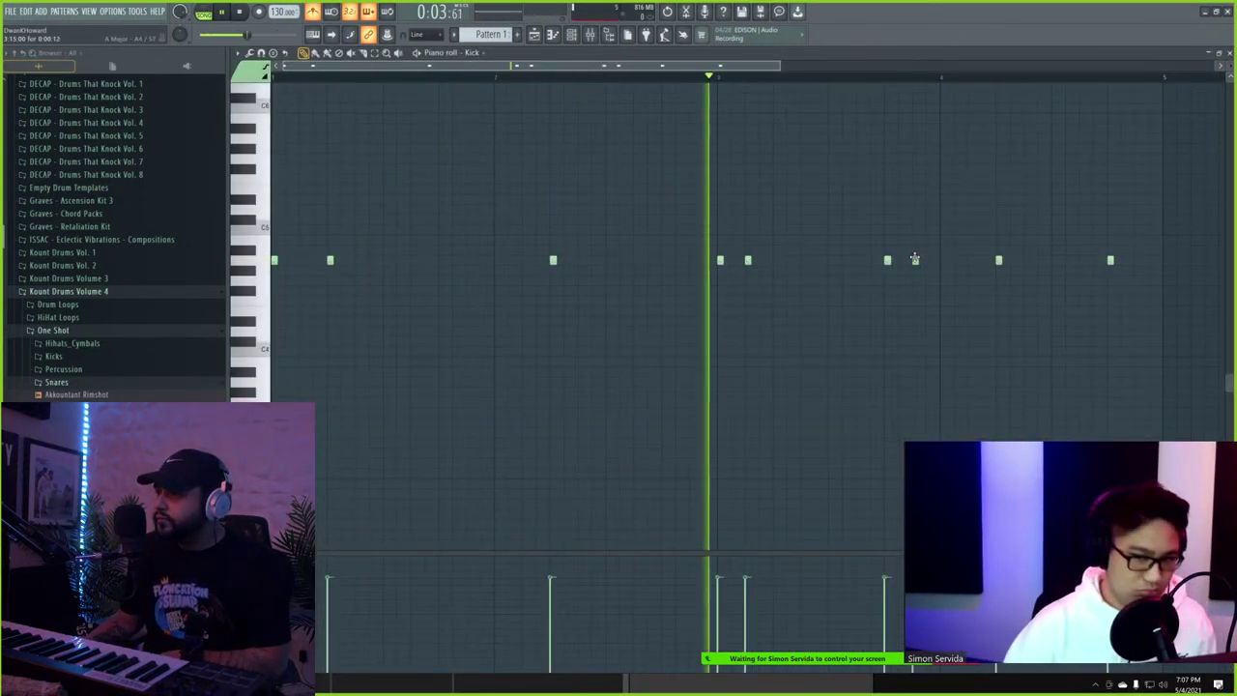
pyautogui.rightClick(916, 260)
pyautogui.click(900, 260)
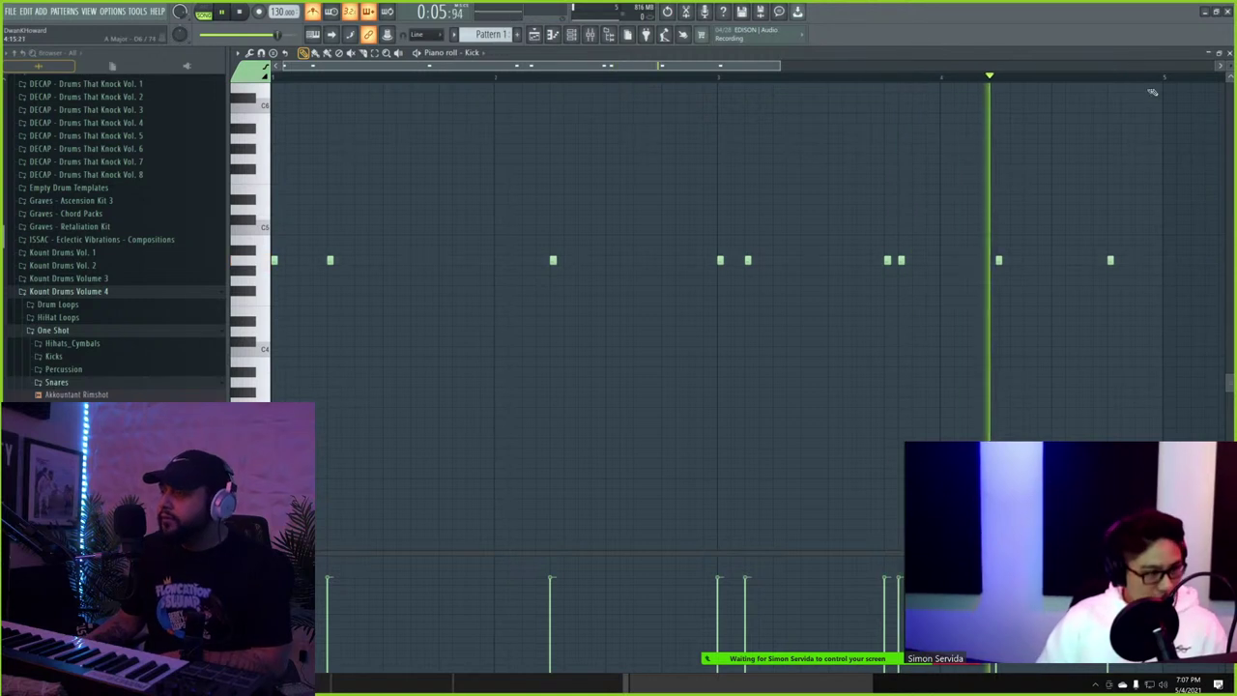
pyautogui.click(1229, 54)
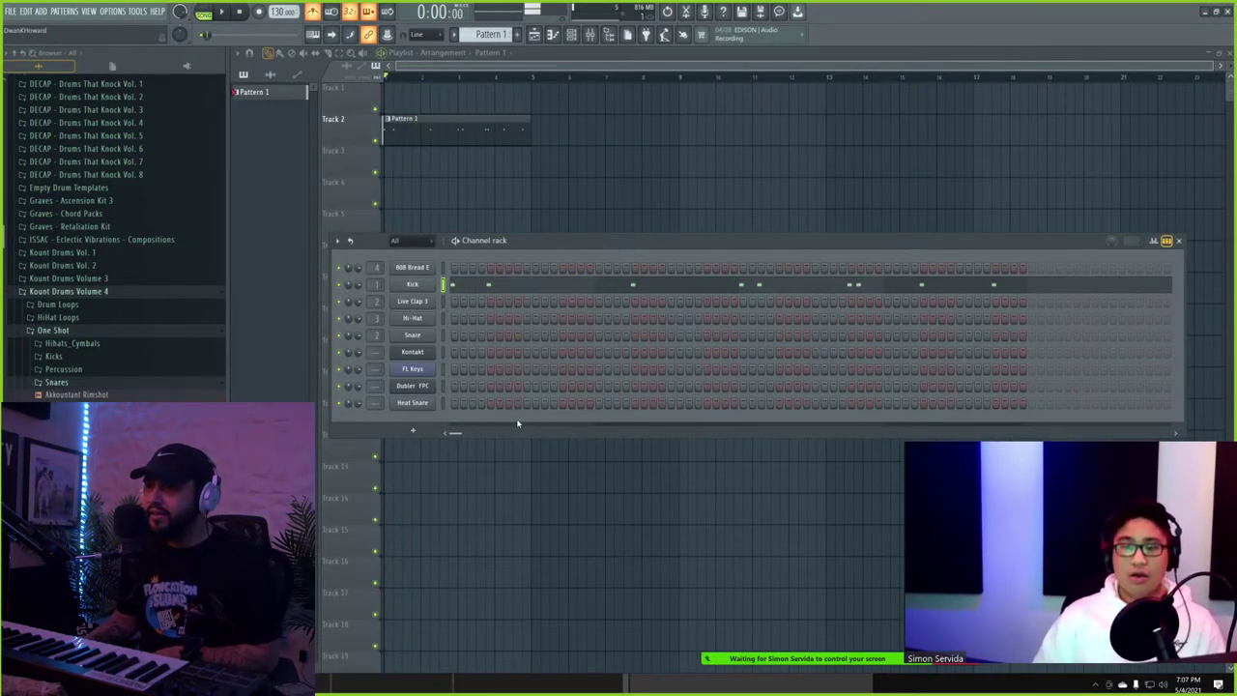
# - Open the Heat Snare channel's piano roll and place a short A5 note on step 9 of bar 1
pyautogui.rightClick(425, 402)
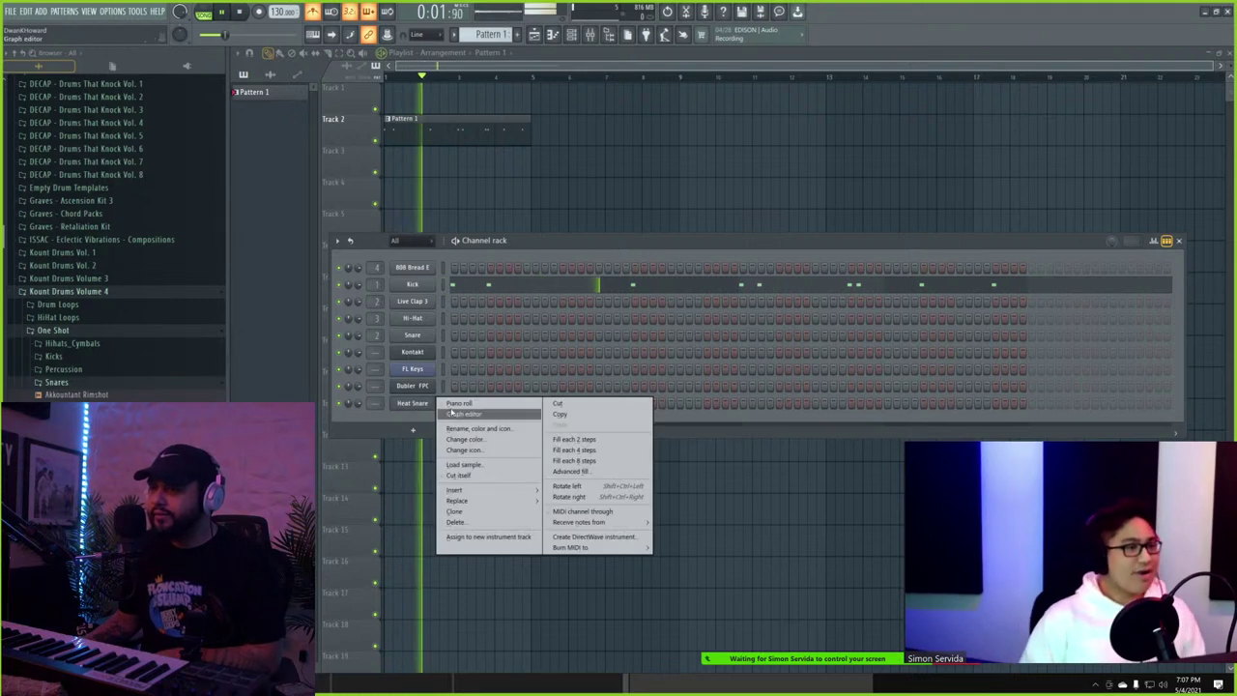
pyautogui.click(459, 410)
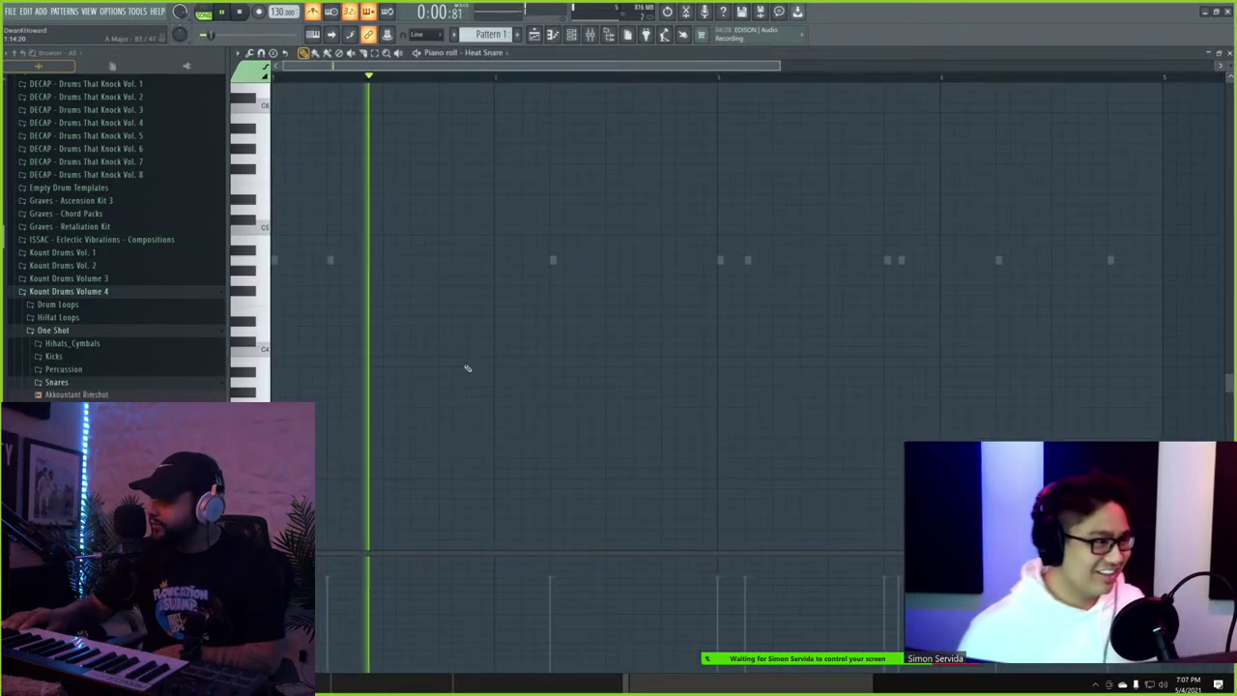
pyautogui.press('space')
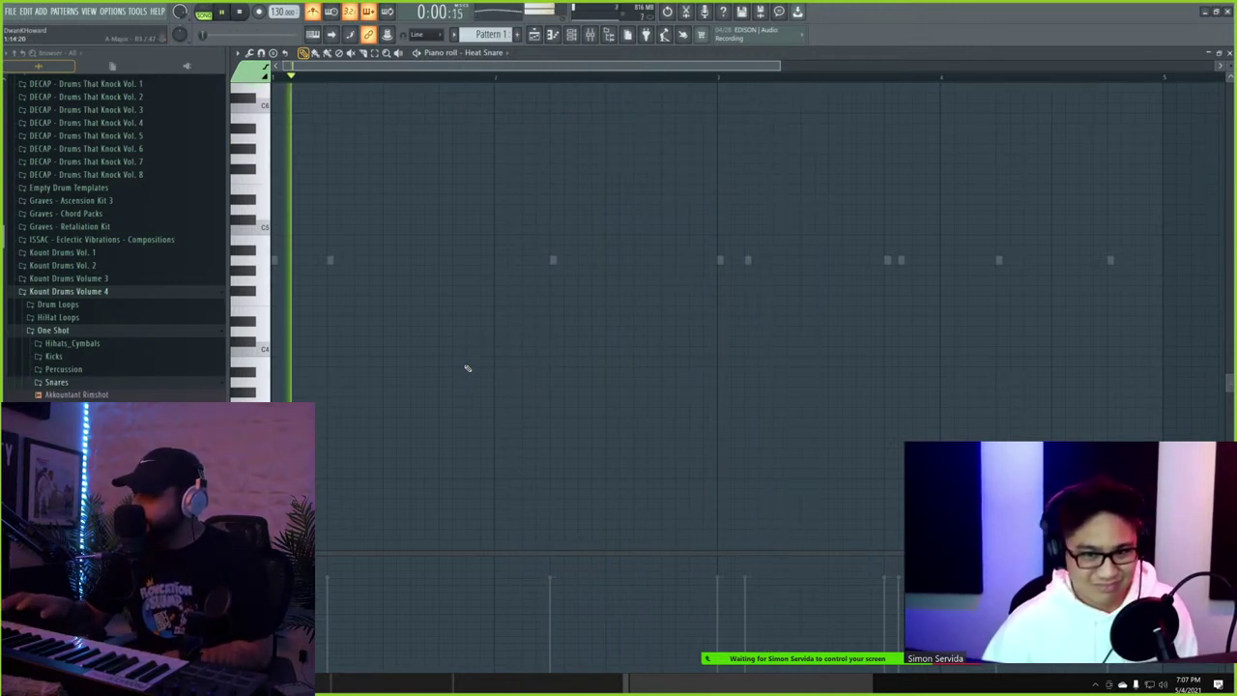
pyautogui.rightClick(130, 183)
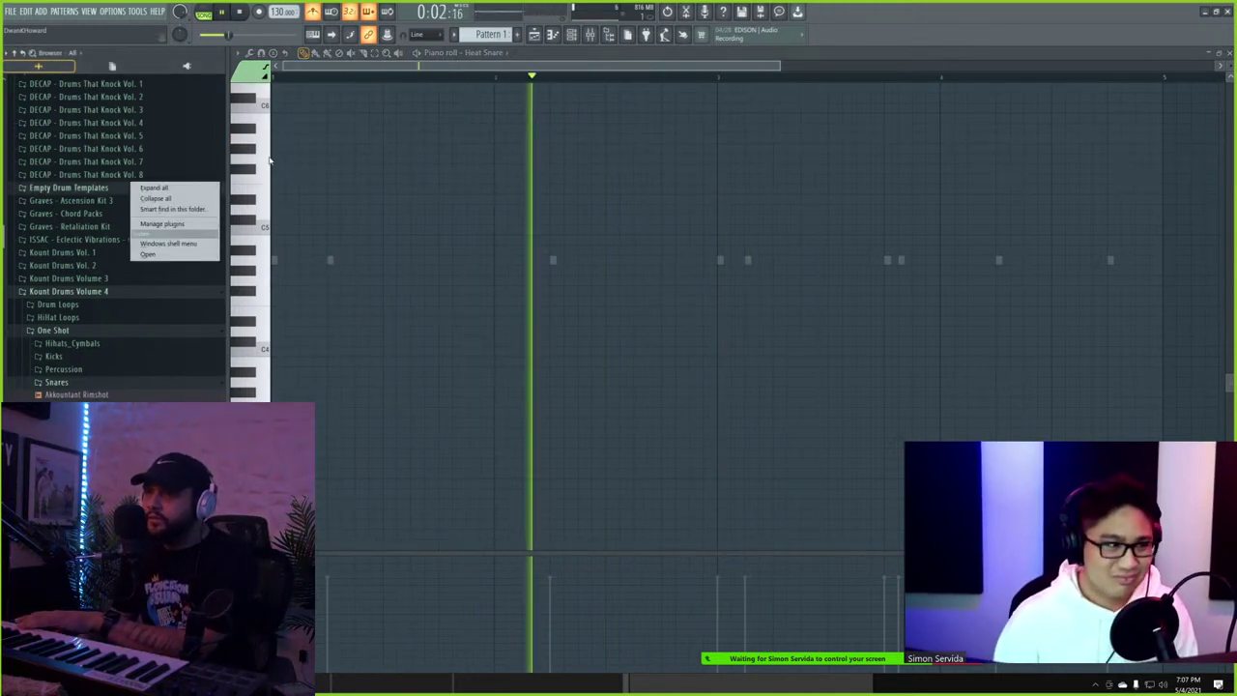
pyautogui.click(286, 73)
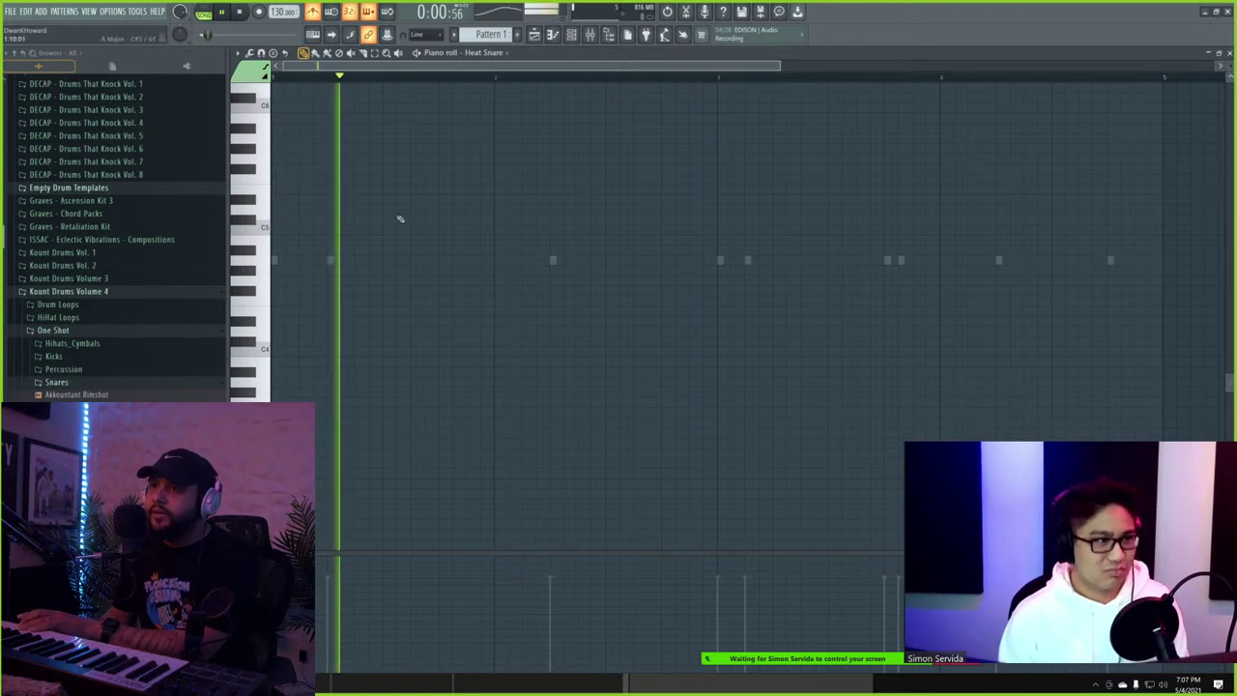
pyautogui.press('space')
pyautogui.press('space')
pyautogui.click(384, 141)
pyautogui.press('space')
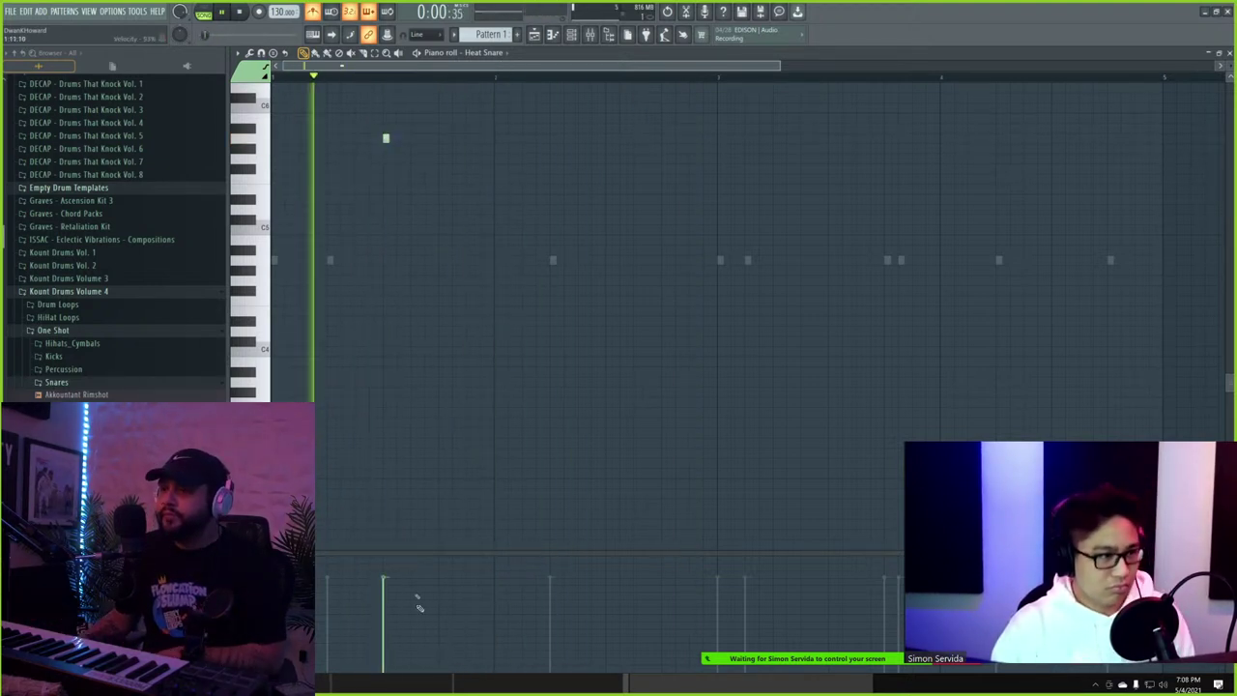
# - Raise the snare velocity to full and repeat the A5 snare note on step 9 of bars 2, 3 and 4
pyautogui.click(619, 140)
pyautogui.click(829, 137)
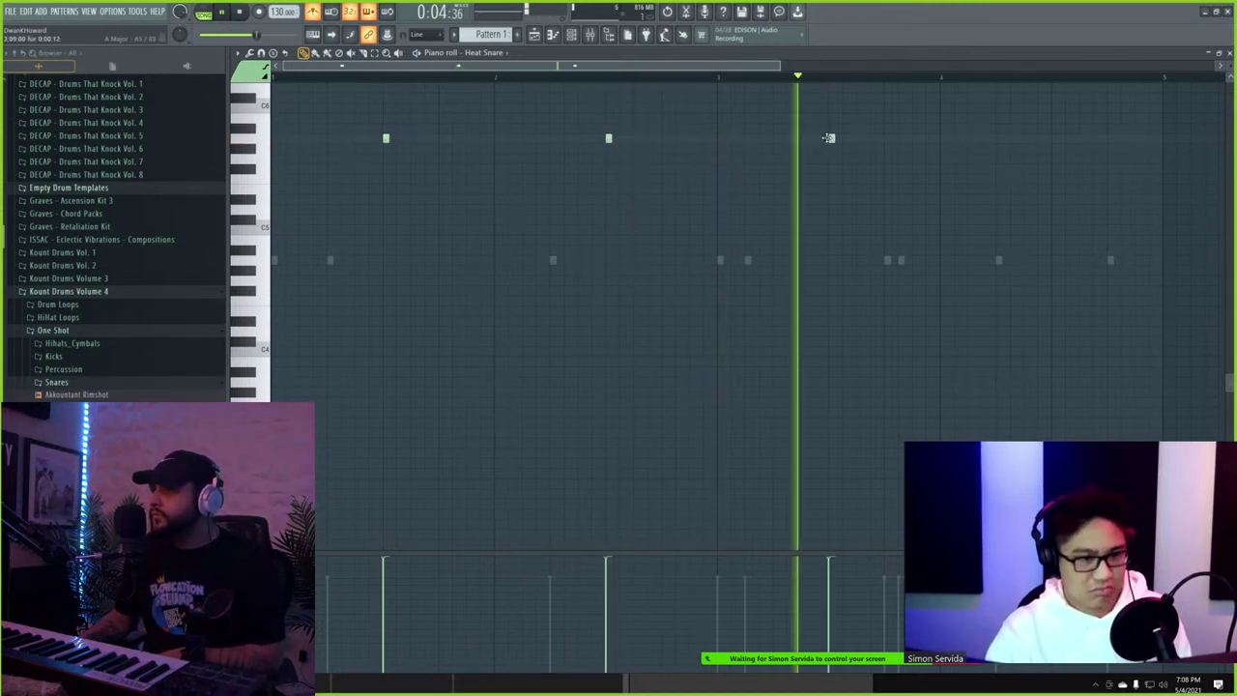
pyautogui.click(1000, 138)
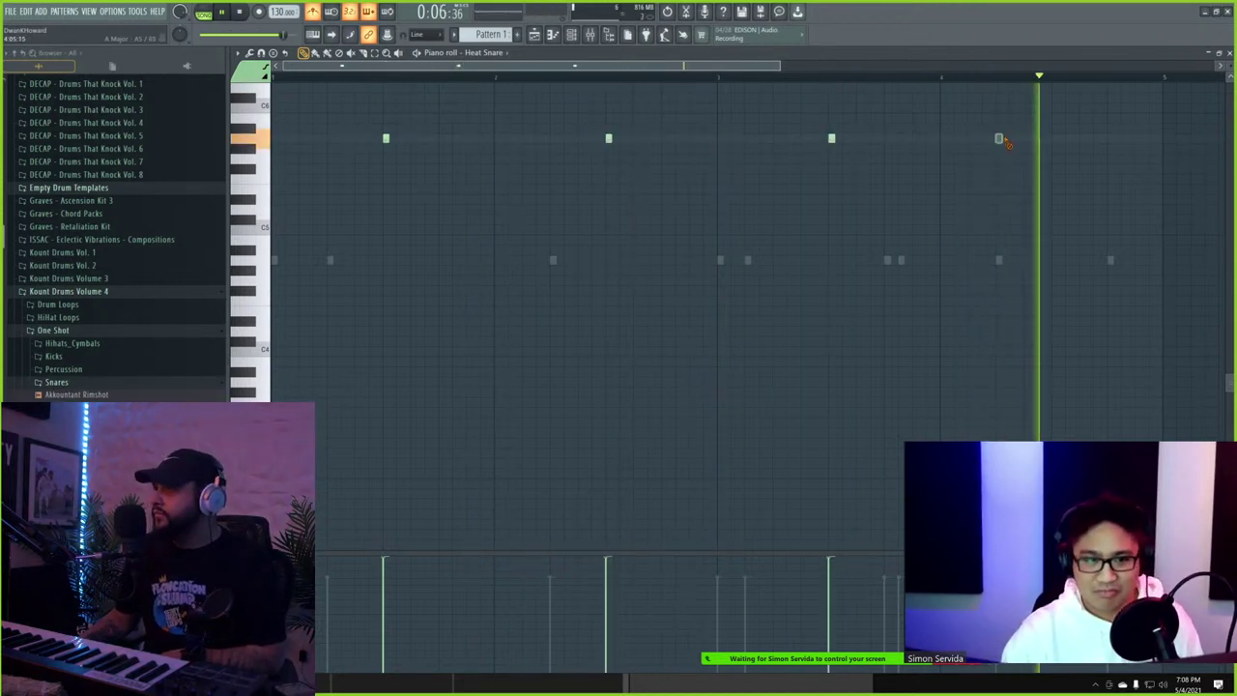
pyautogui.moveTo(1001, 140); pyautogui.dragTo(1059, 140)
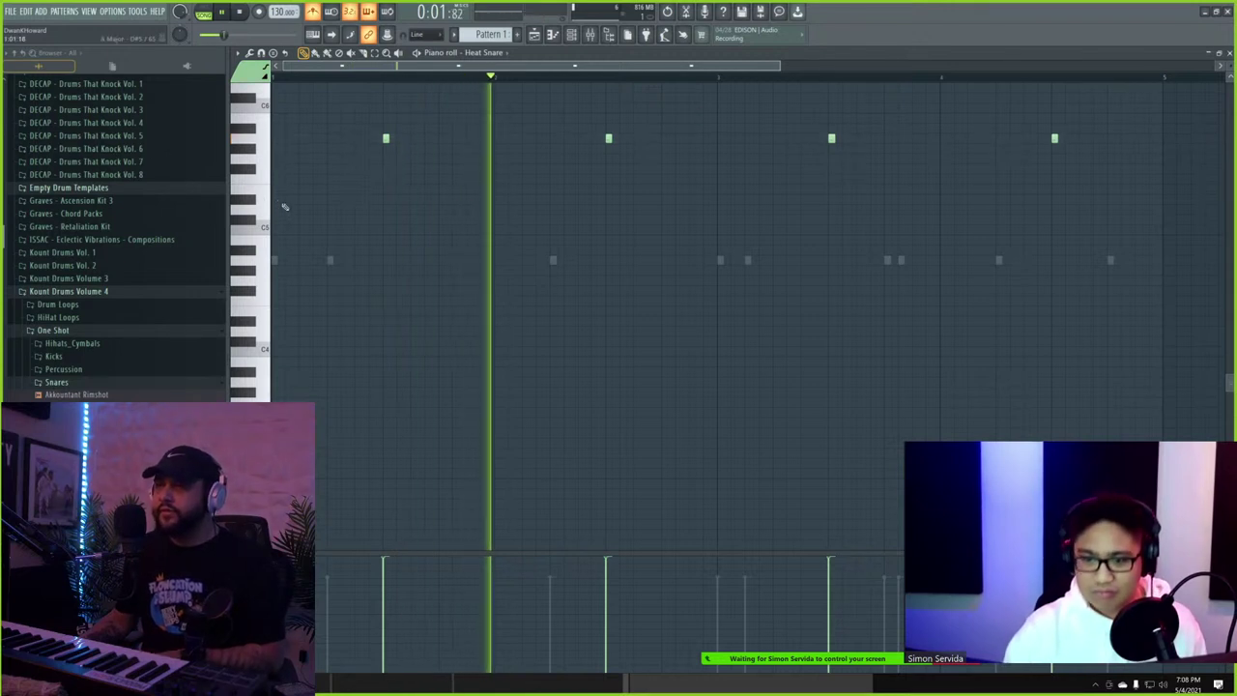
# - Add A5 snare notes on step 11 of bar 3 and steps 13 and 14 of bar 1, lowering the velocity of the bar 1 pair
pyautogui.scroll(5, 285, 206)
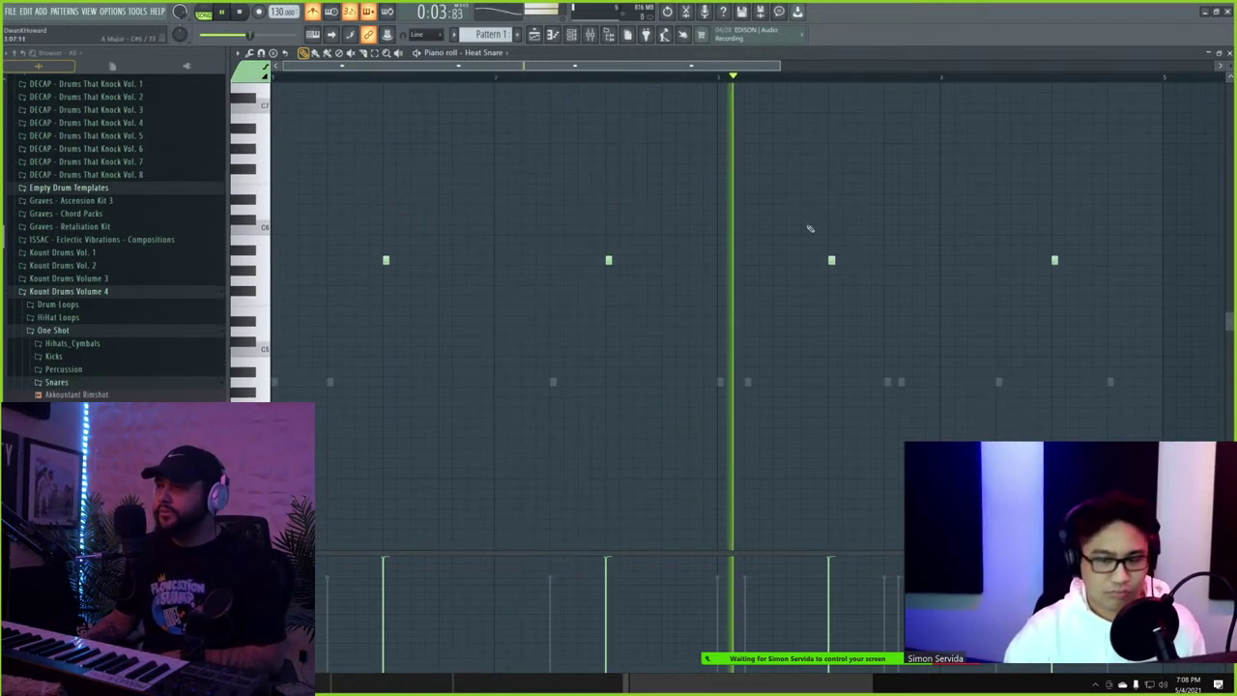
pyautogui.click(859, 260)
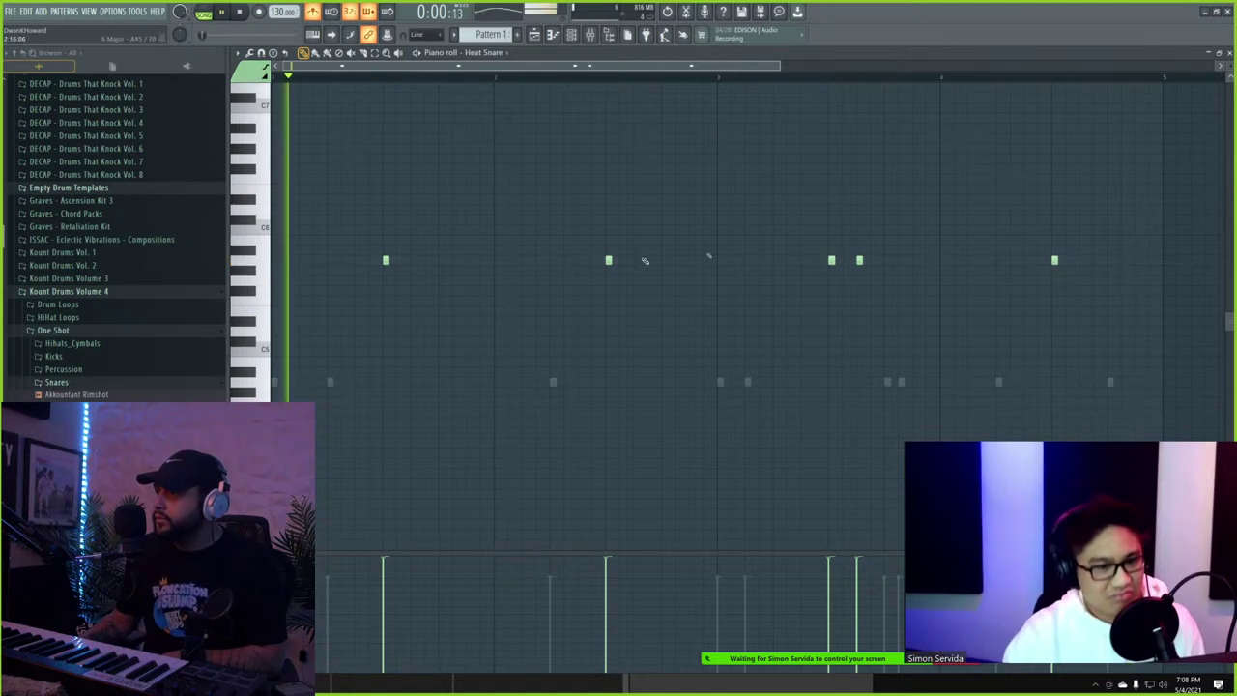
pyautogui.click(452, 260)
pyautogui.click(456, 260)
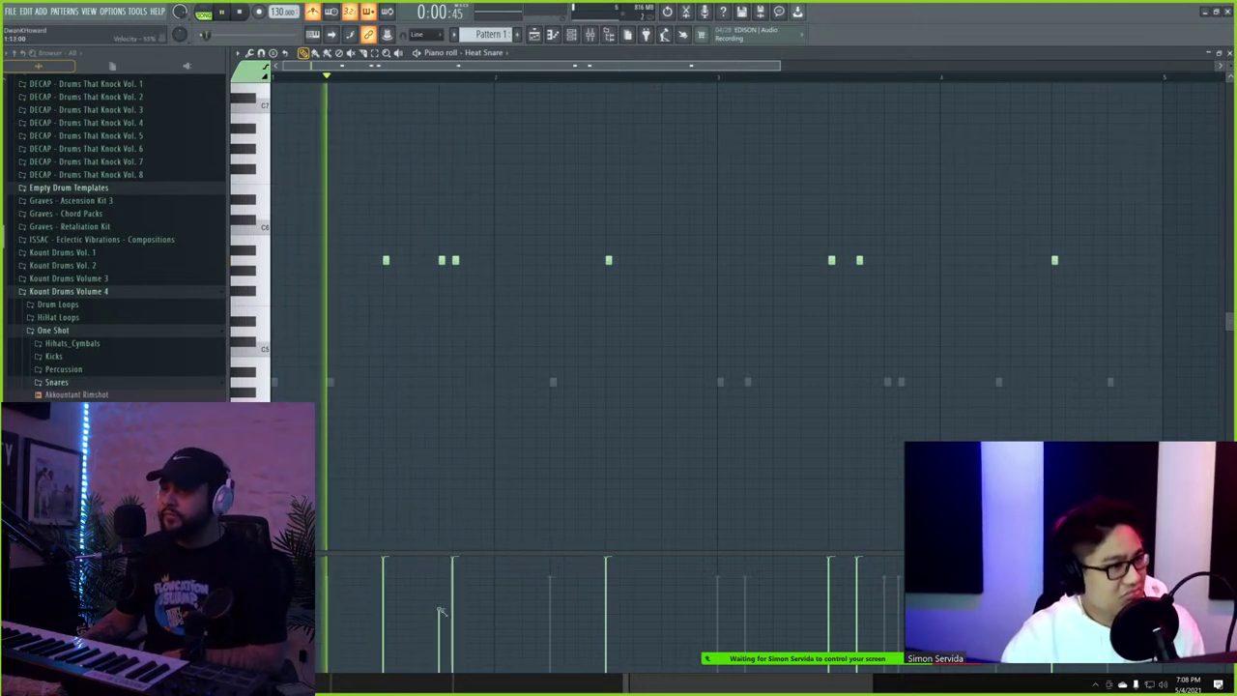
pyautogui.moveTo(441, 611); pyautogui.dragTo(454, 620)
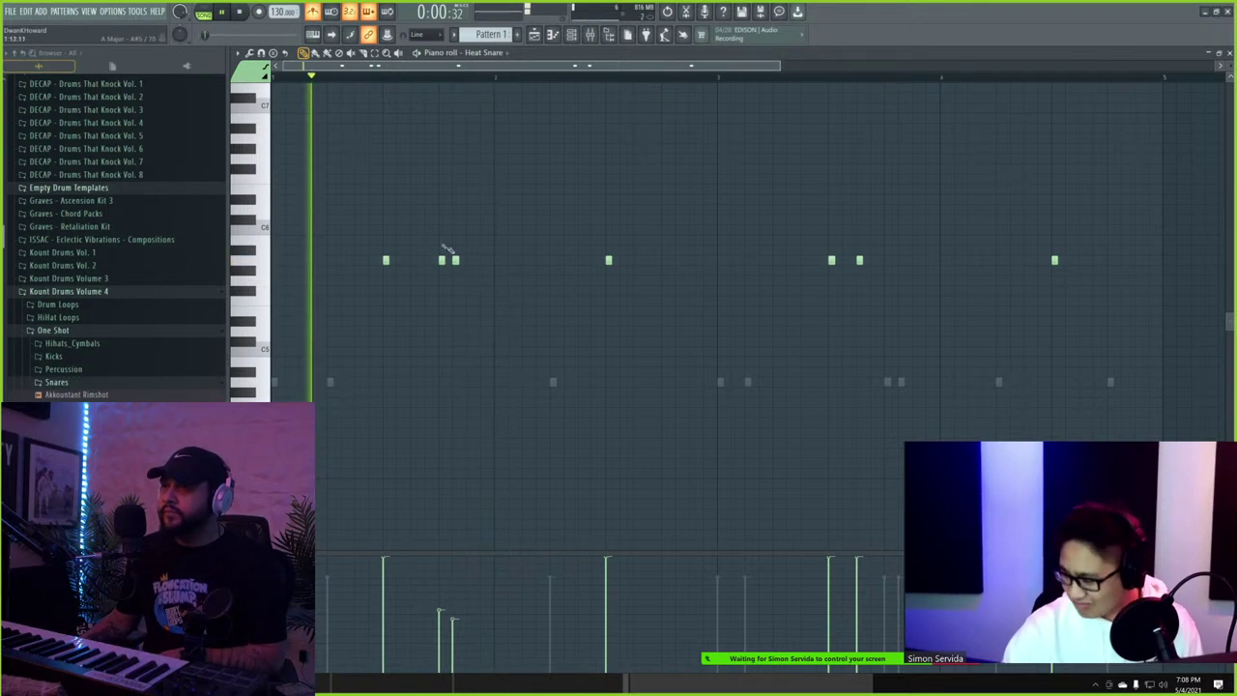
# - Add A5 snare notes on step 15 of bars 1 and 3, plus two longer ones on steps 13 and 15 of bar 4
pyautogui.click(469, 260)
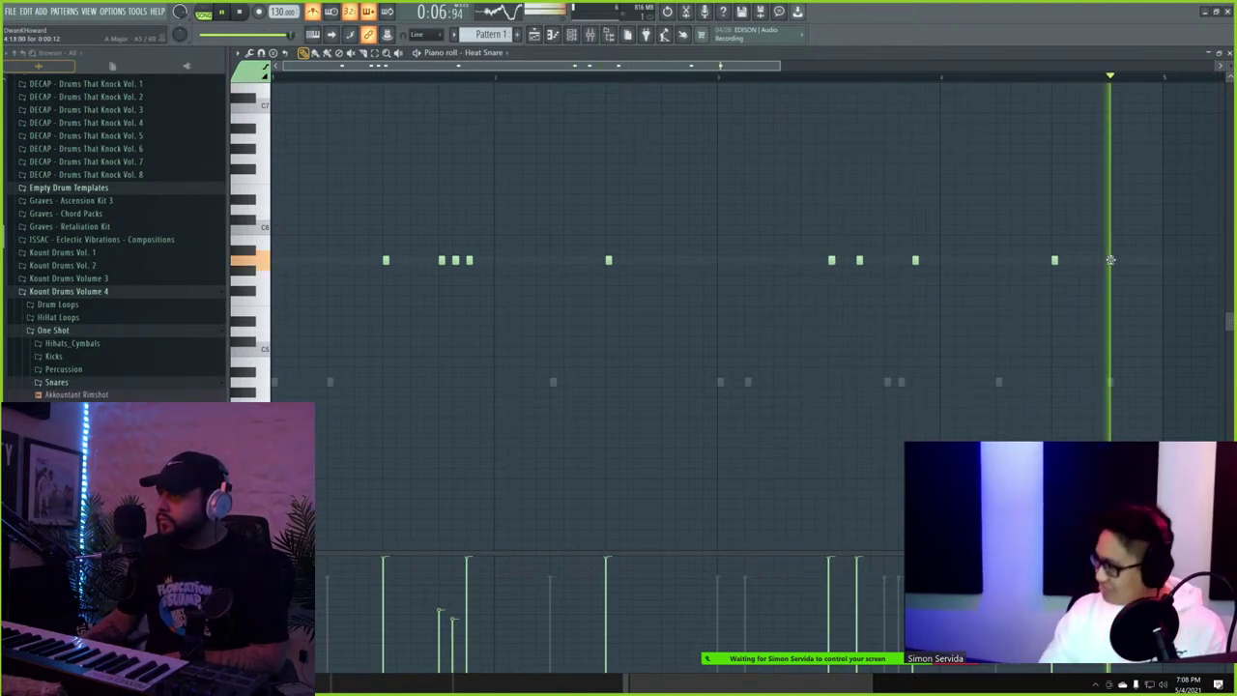
pyautogui.moveTo(1117, 259); pyautogui.dragTo(1135, 259)
pyautogui.click(1143, 260)
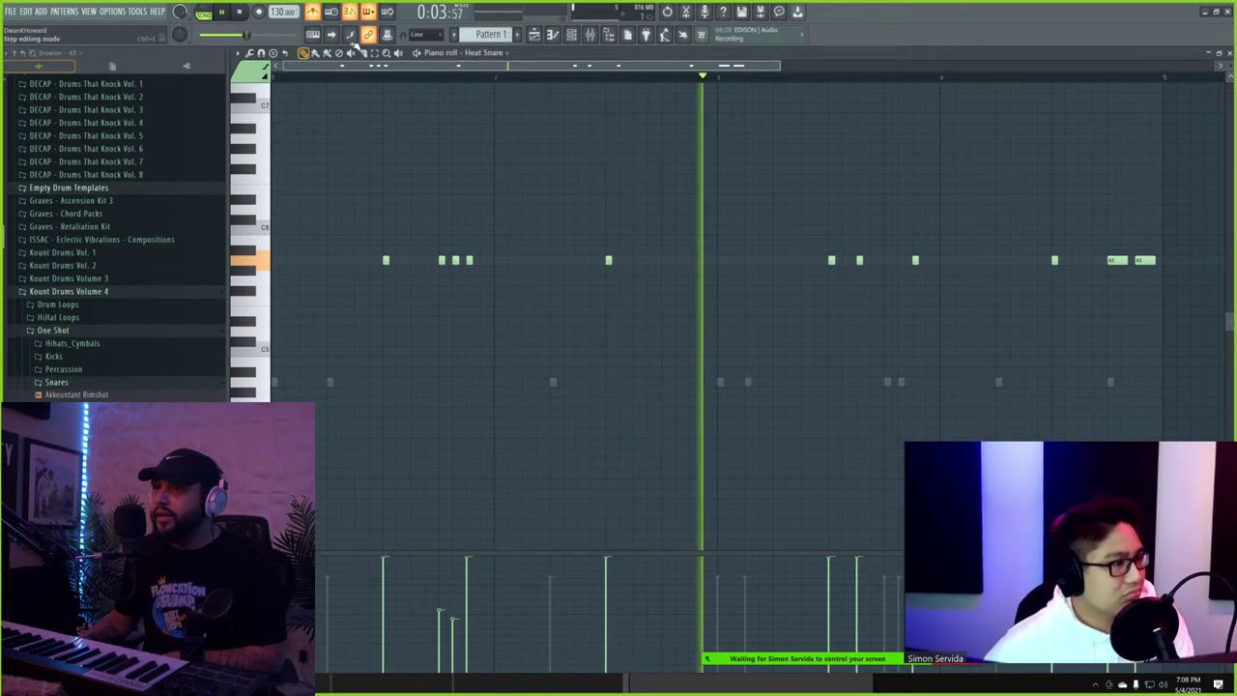
# - Extend the A5 snare note on step 13 of bar 4 to meet the following note using Quick legato
pyautogui.click(375, 53)
pyautogui.click(1116, 258)
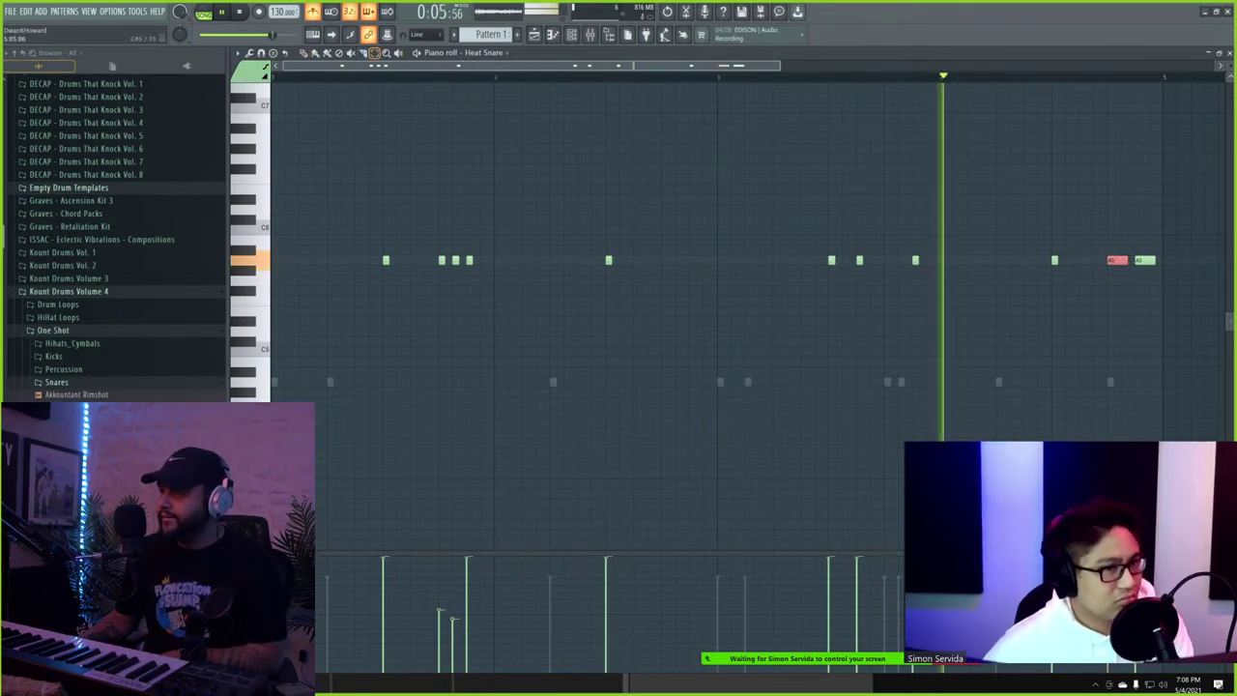
pyautogui.hotkey('ctrl', 'l')
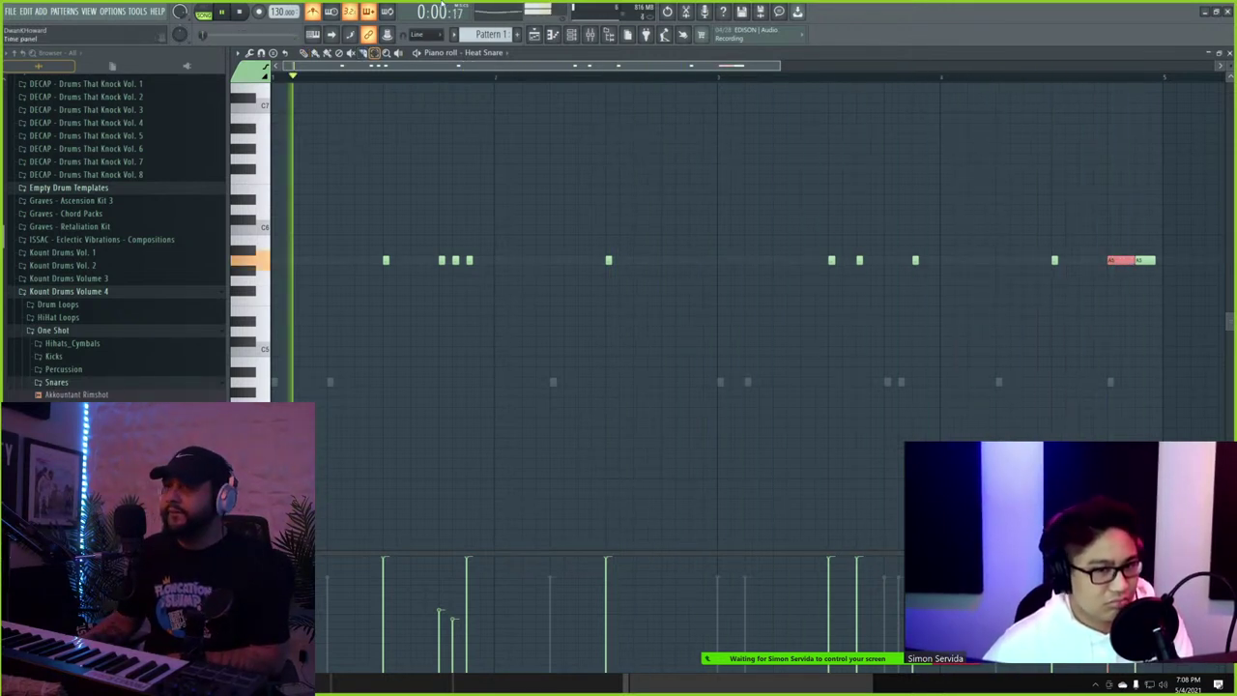
# - Apply a Flam to the A5 note on step 13 of bar 4, with raised velocity, Before enabled and Absolute disabled
pyautogui.click(254, 55)
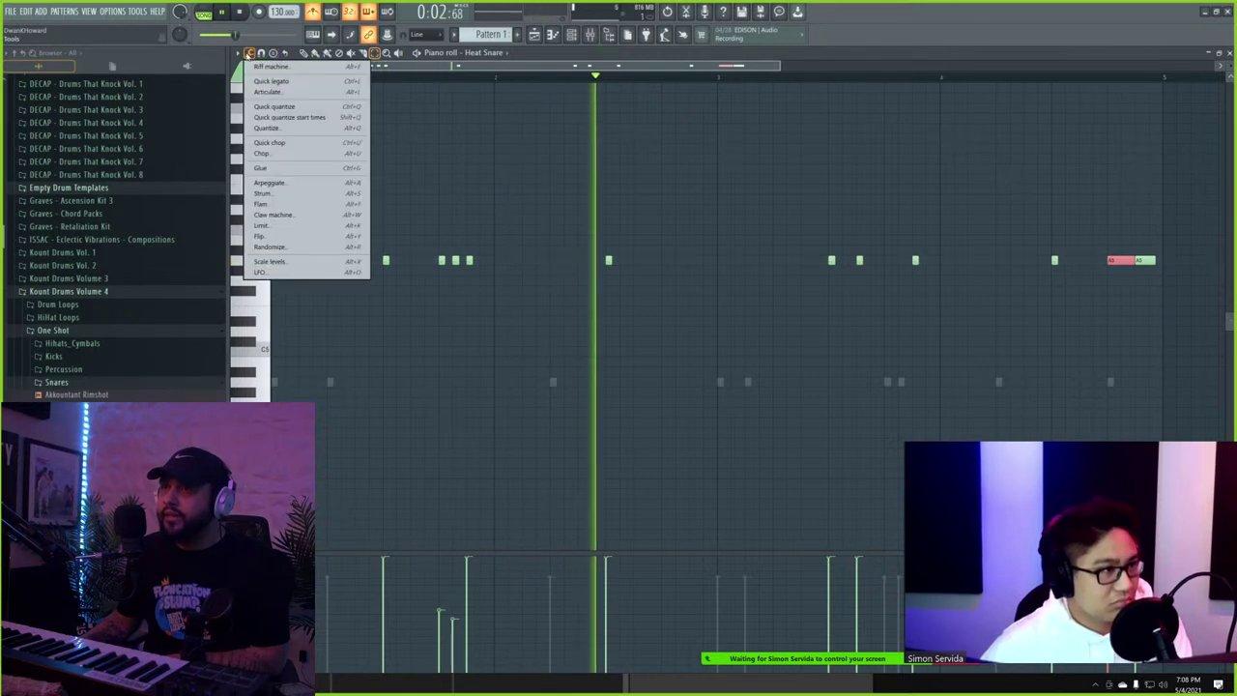
pyautogui.click(301, 204)
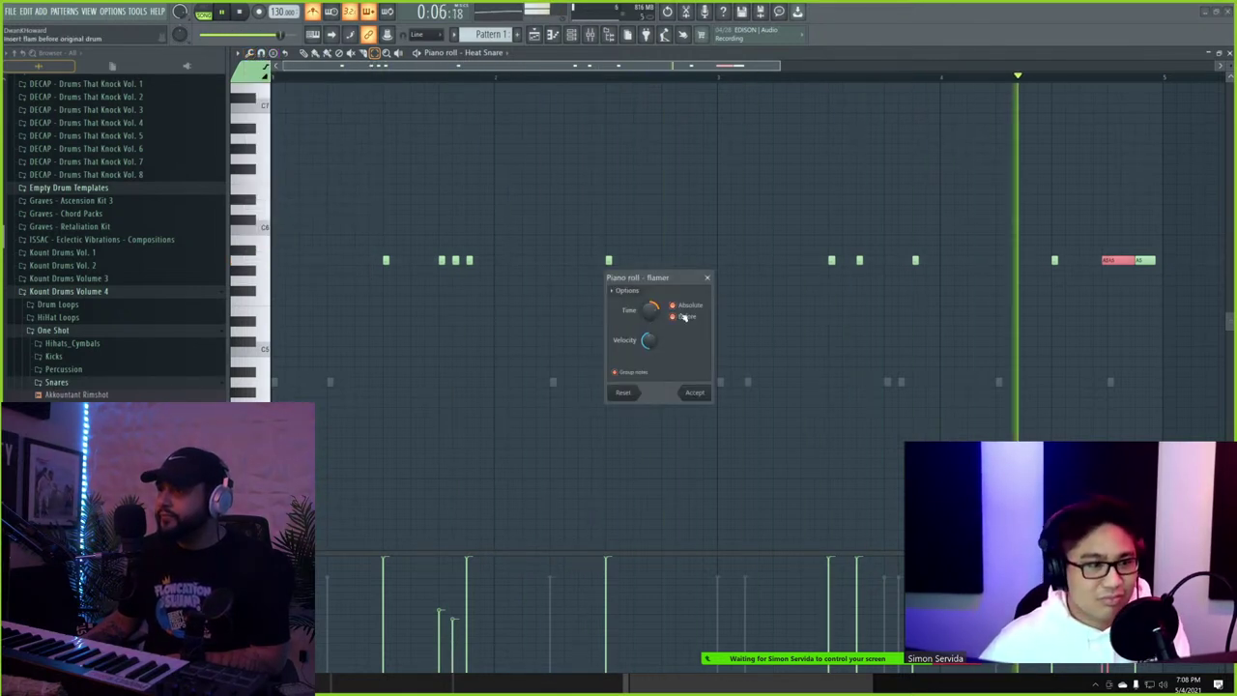
pyautogui.click(679, 319)
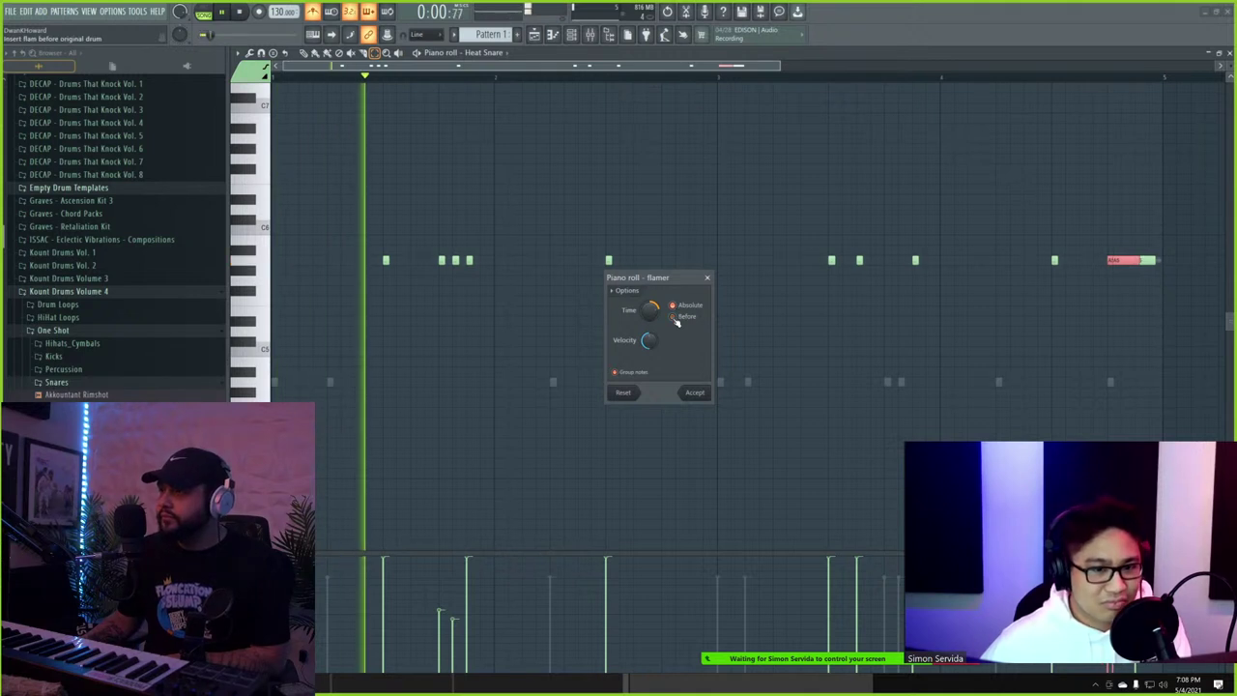
pyautogui.moveTo(650, 311)
pyautogui.mouseDown()
pyautogui.moveTo(650, 335)
pyautogui.moveTo(650, 319)
pyautogui.mouseUp()
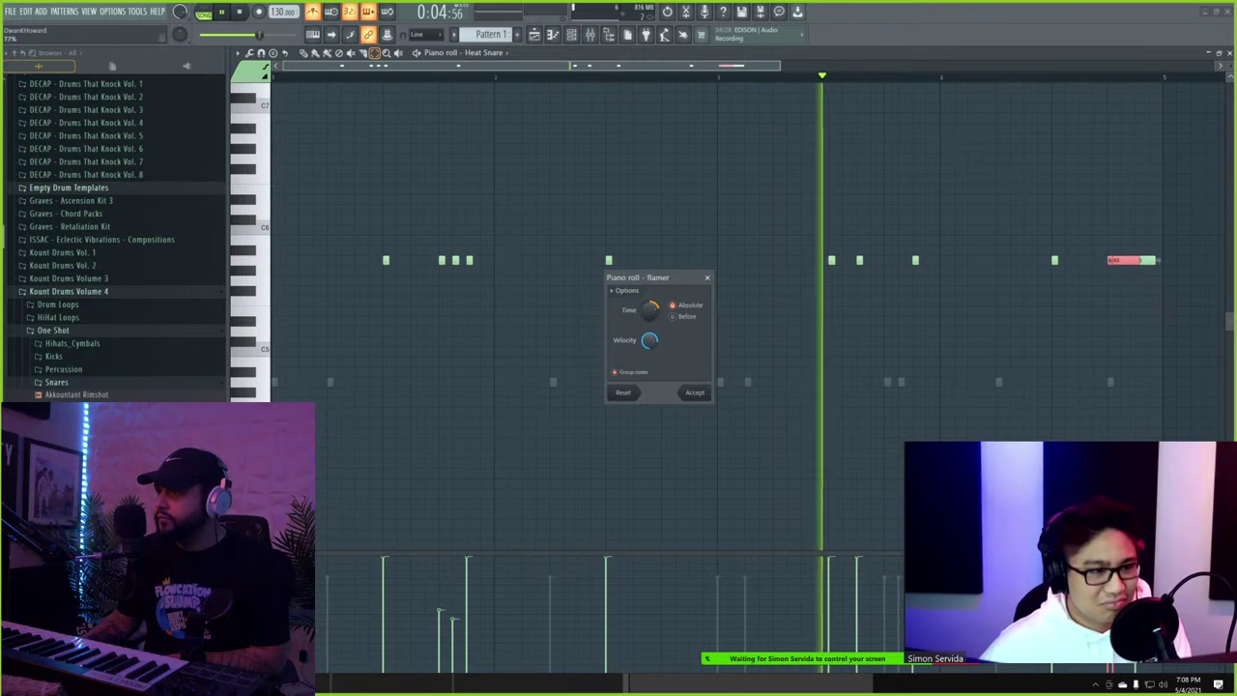
pyautogui.click(674, 316)
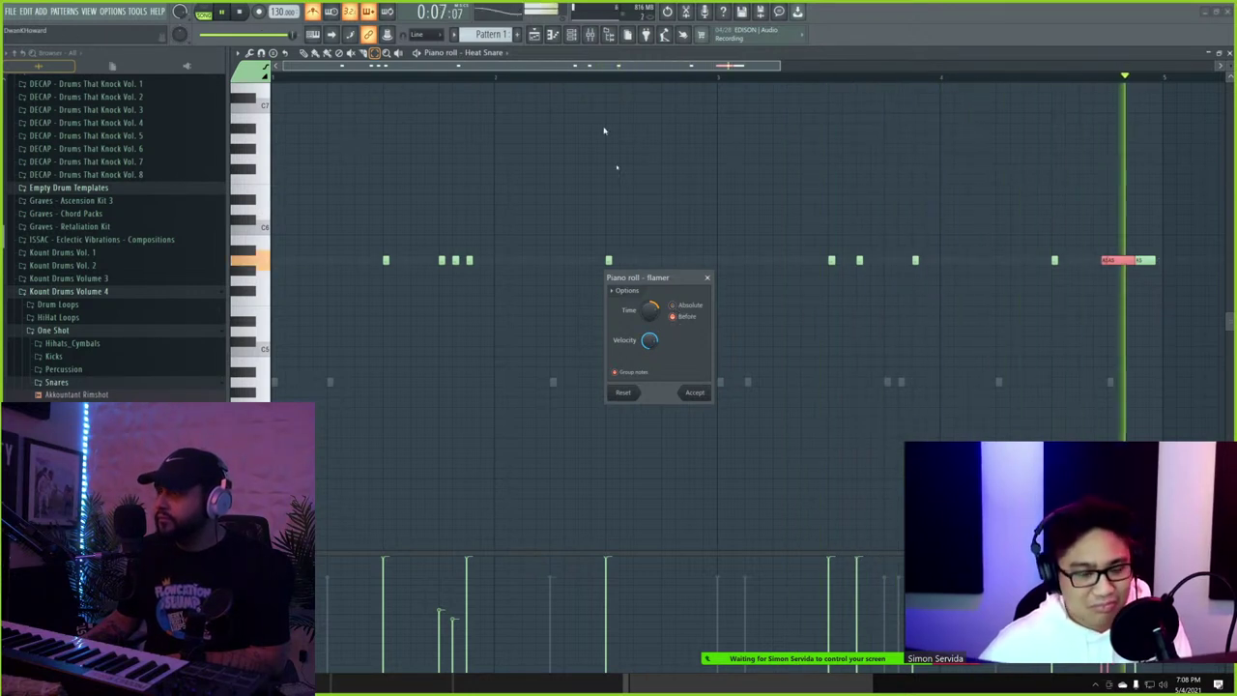
pyautogui.click(695, 392)
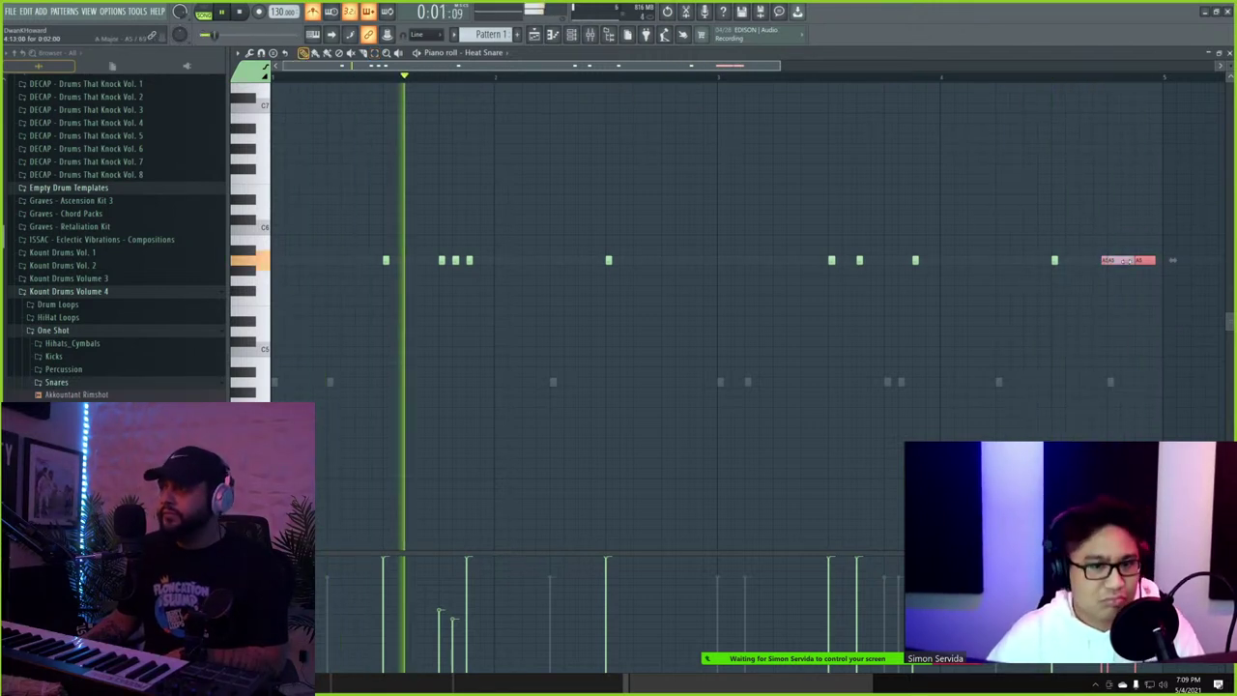
# - Copy the flammed snare notes from the end of bar 4 to the end of bar 2 and close the piano roll
pyautogui.moveTo(1117, 260); pyautogui.dragTo(673, 255)
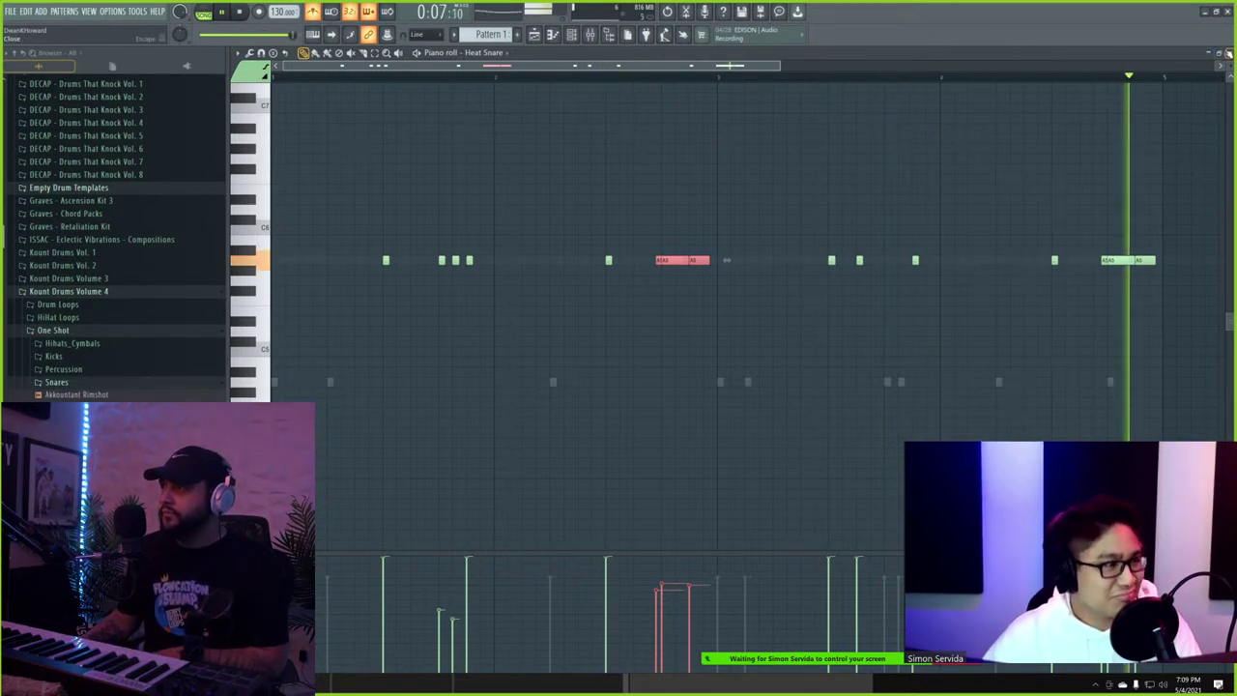
pyautogui.click(1229, 53)
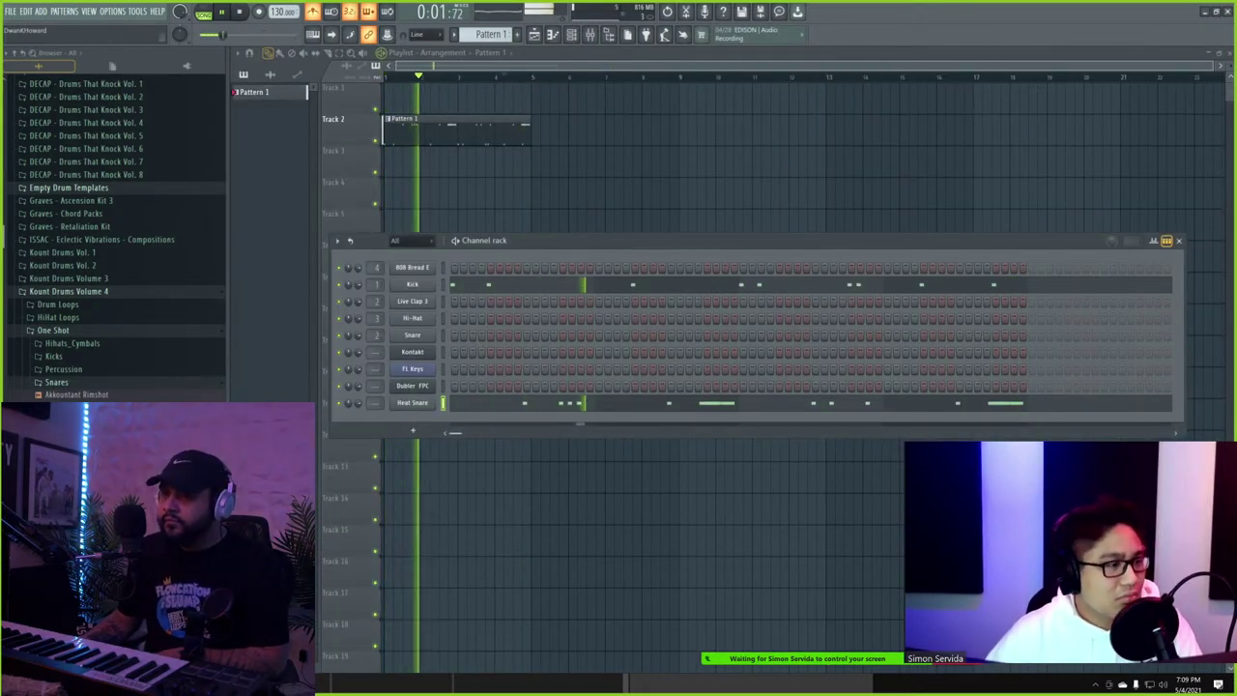
# - Audition samples in the Kount Drums Volume 4 Snares folder and add Yessir Snare as a new channel below Heat Snare
pyautogui.scroll(-4, 82, 372)
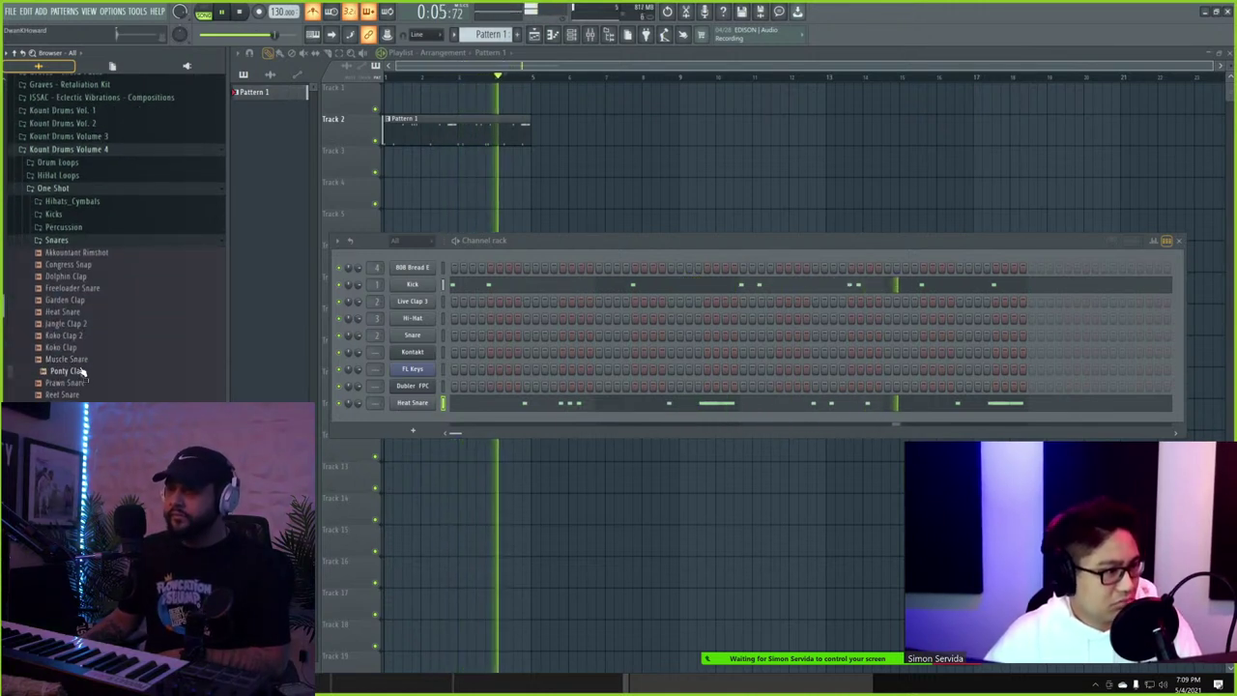
pyautogui.click(82, 372)
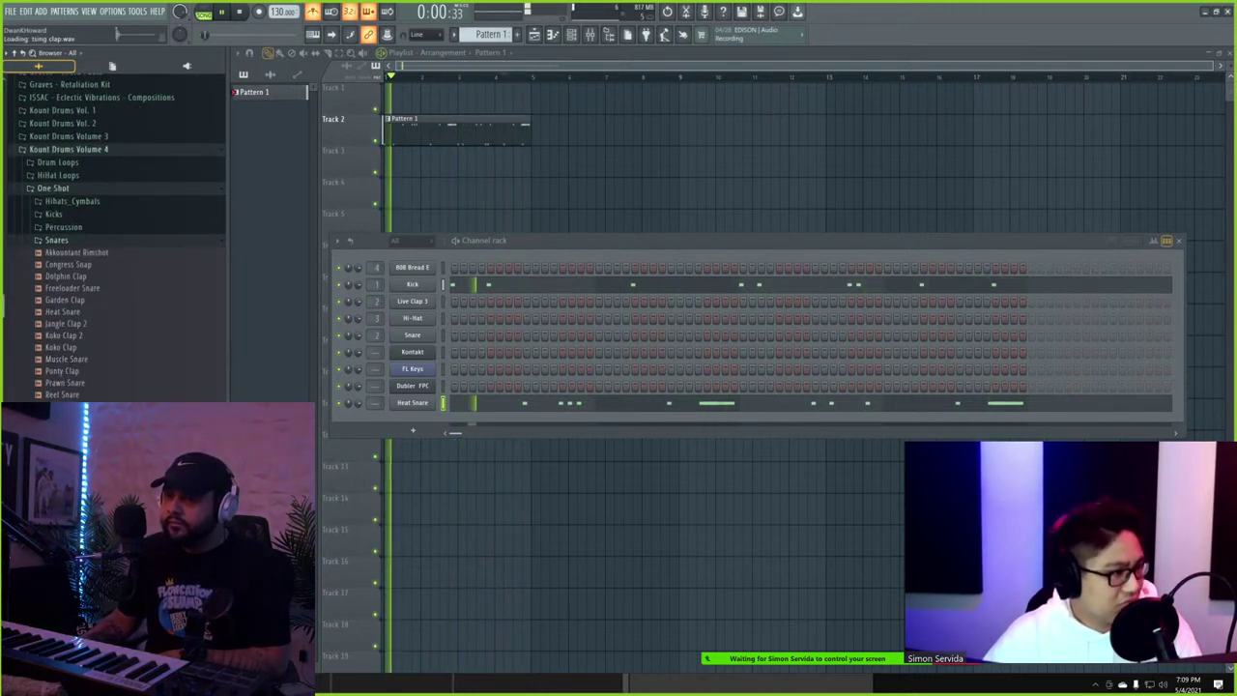
pyautogui.scroll(-2, 116, 232)
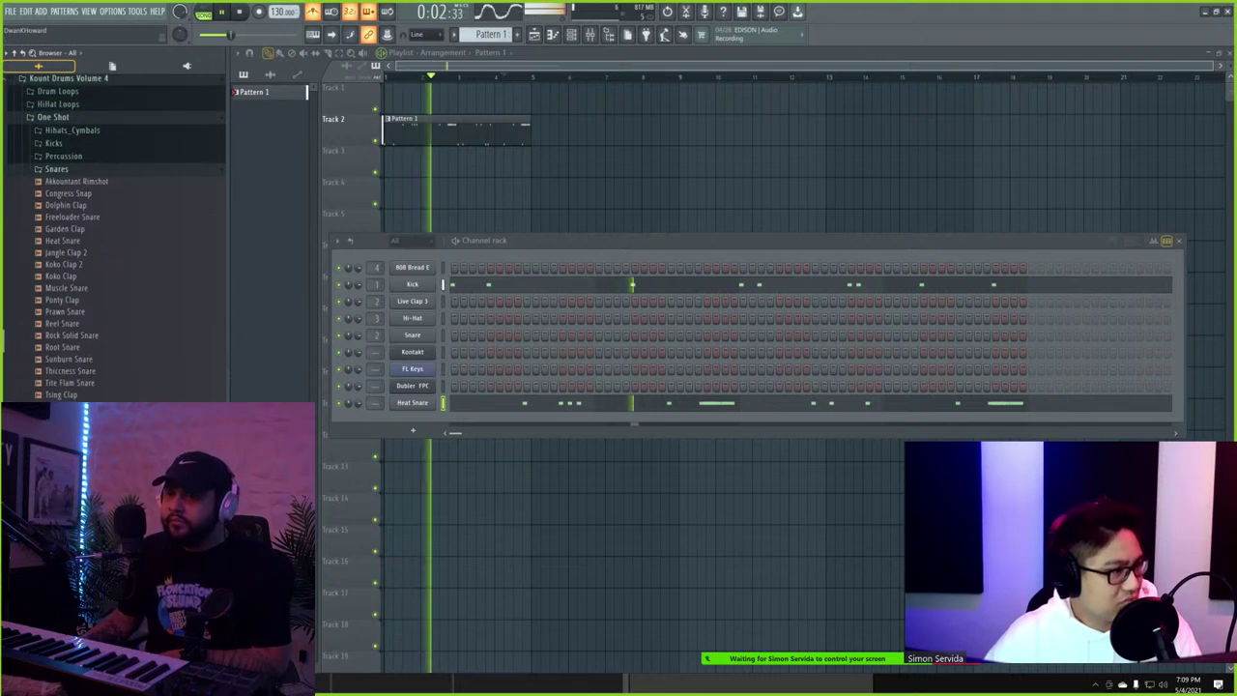
pyautogui.moveTo(69, 417); pyautogui.dragTo(432, 412)
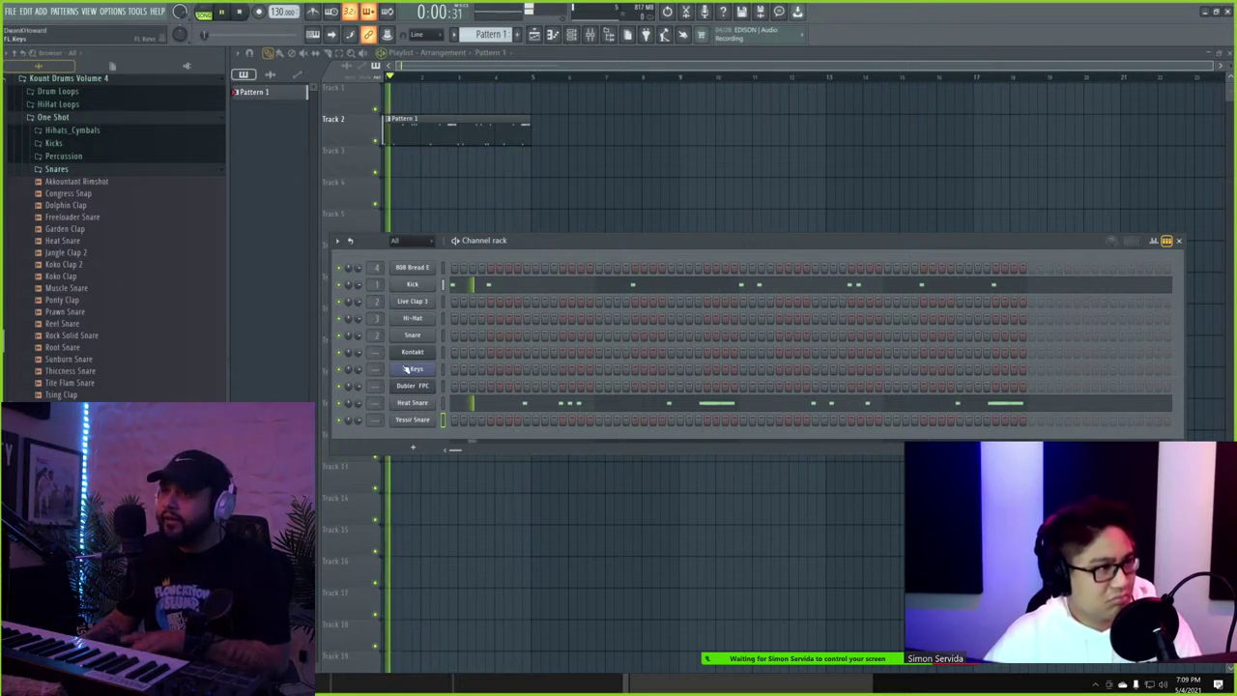
# - Open the Yessir Snare channel's piano roll and place C5 notes on step 9 of bars 2 and 4
pyautogui.rightClick(429, 423)
pyautogui.click(469, 426)
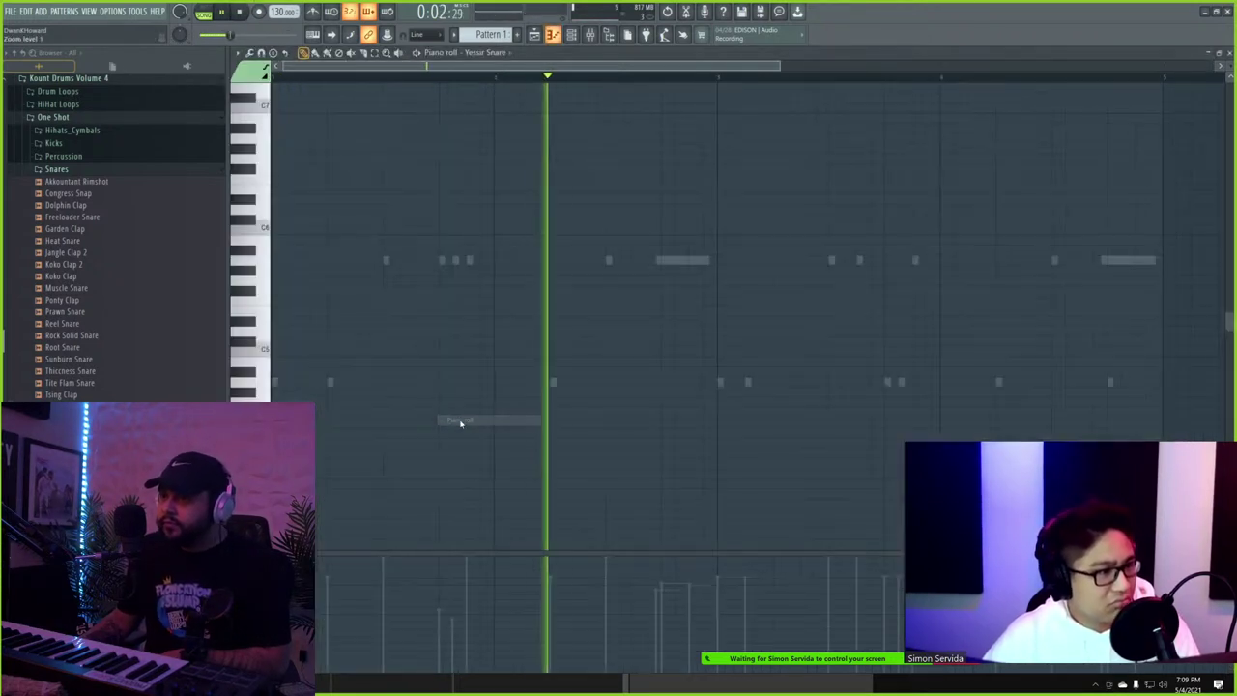
pyautogui.click(609, 352)
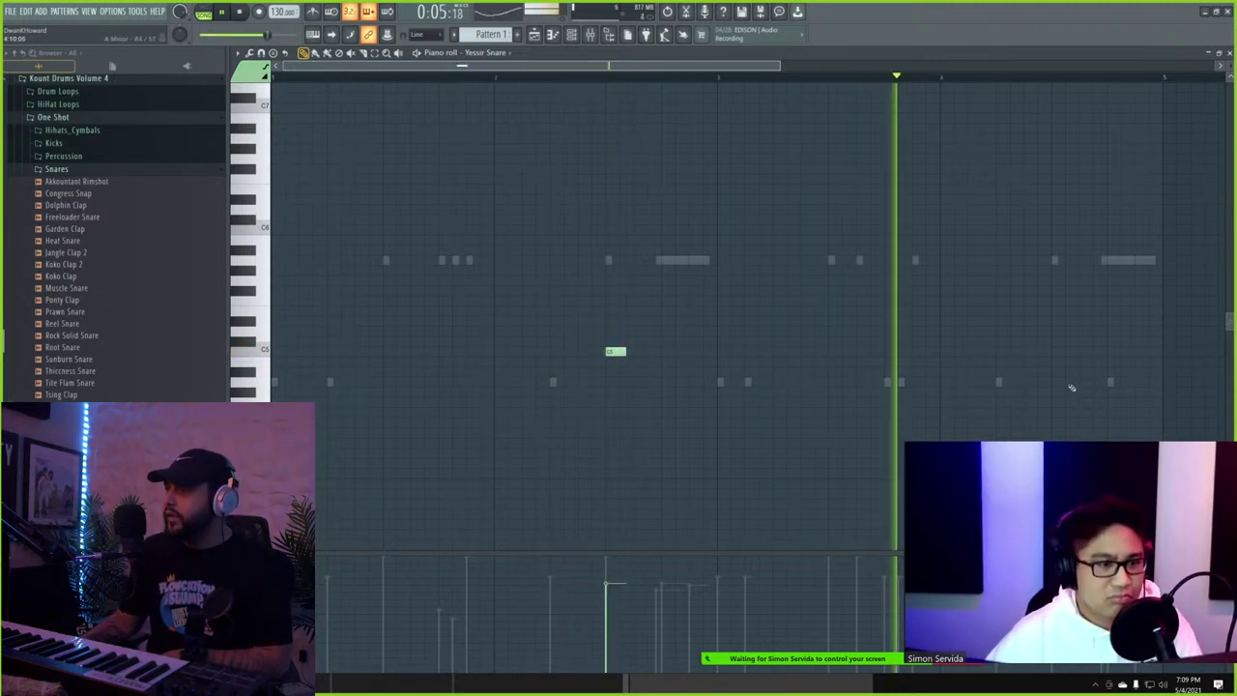
pyautogui.click(1055, 353)
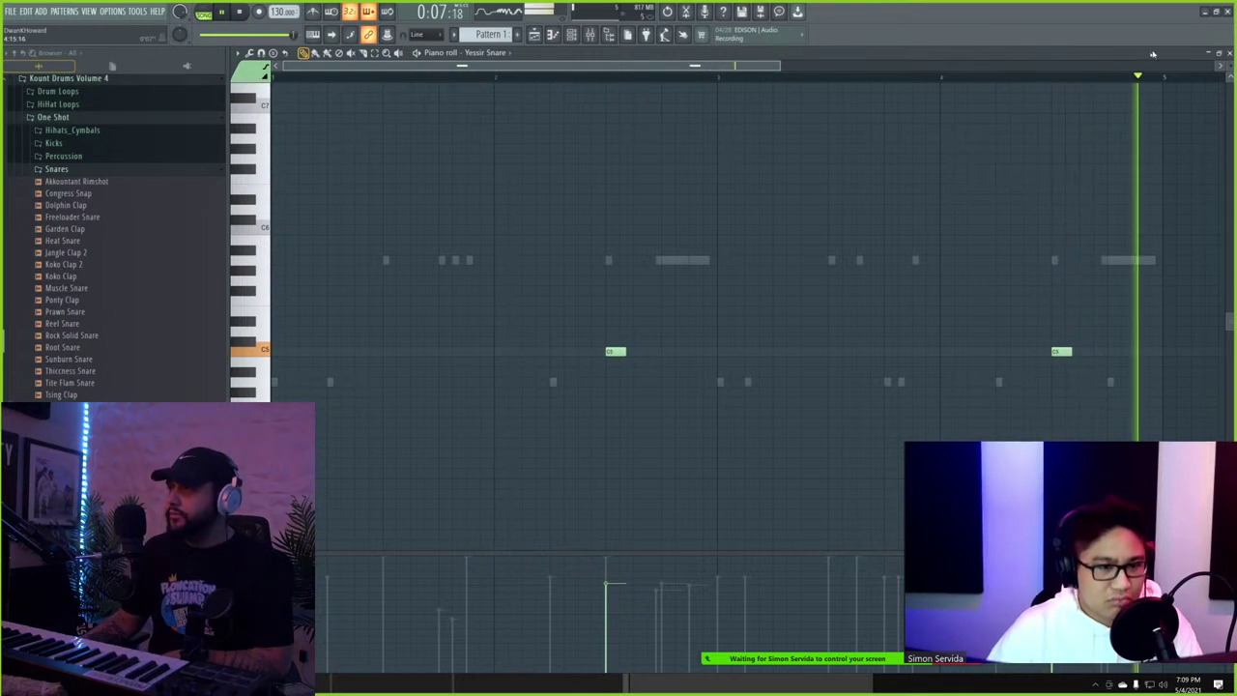
pyautogui.doubleClick(749, 352)
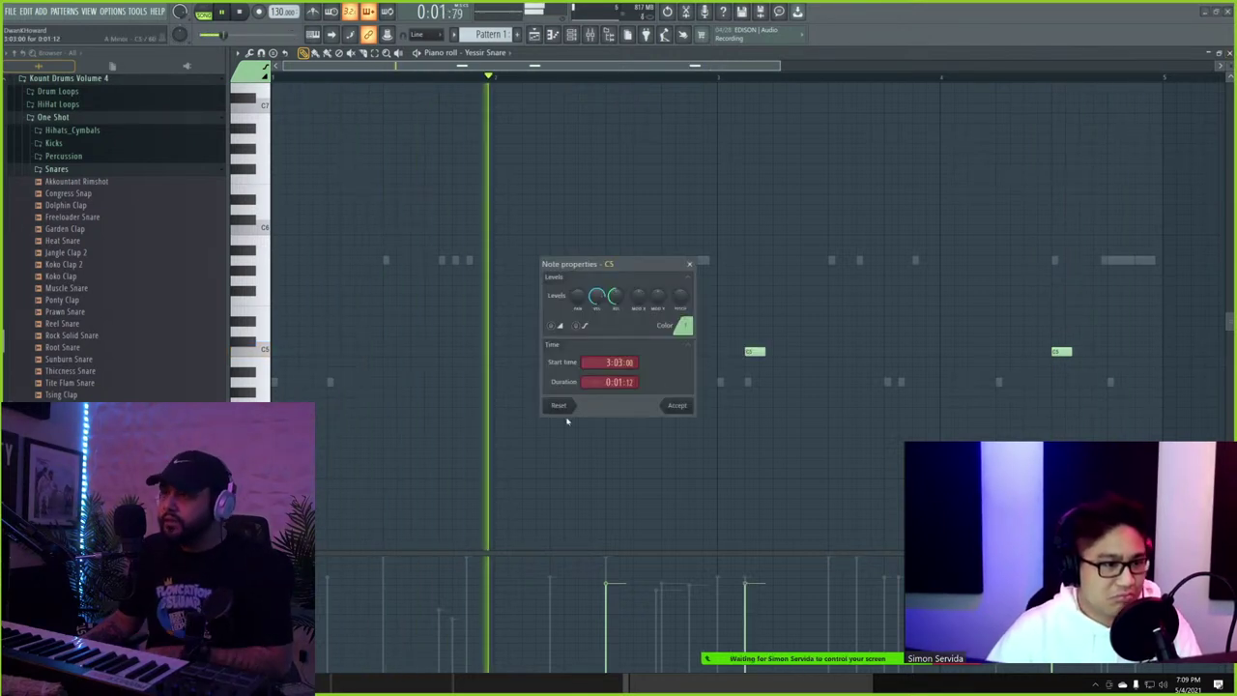
pyautogui.click(689, 264)
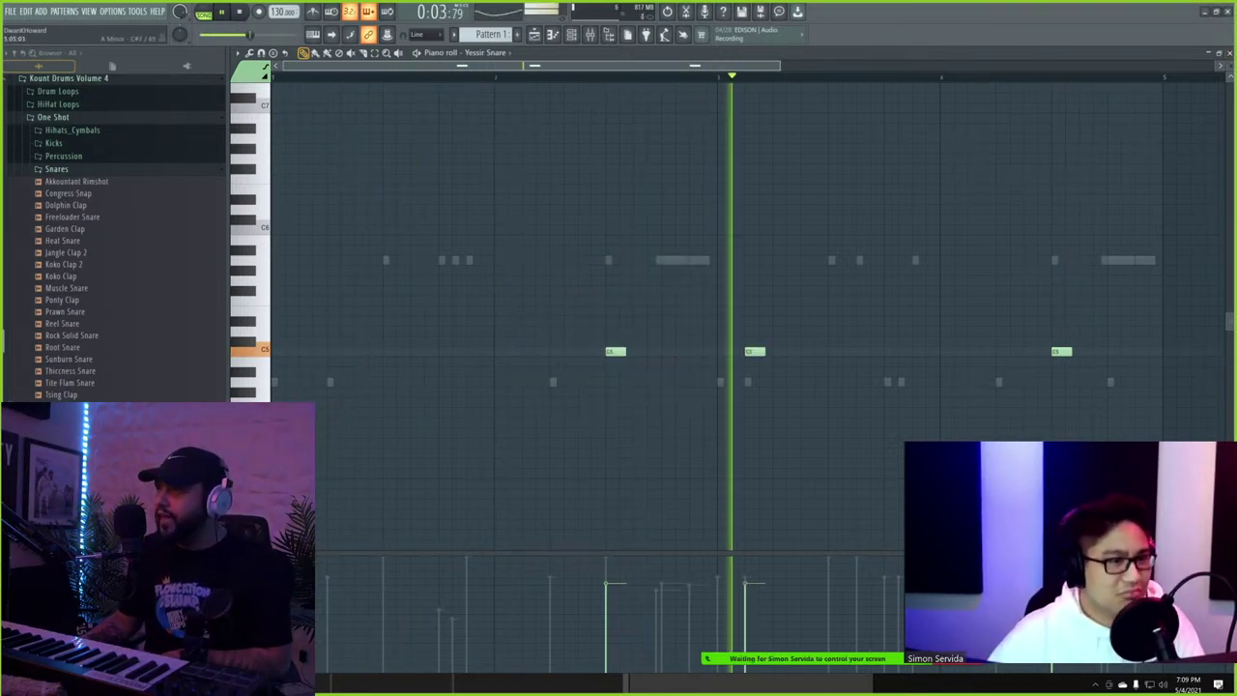
pyautogui.rightClick(757, 351)
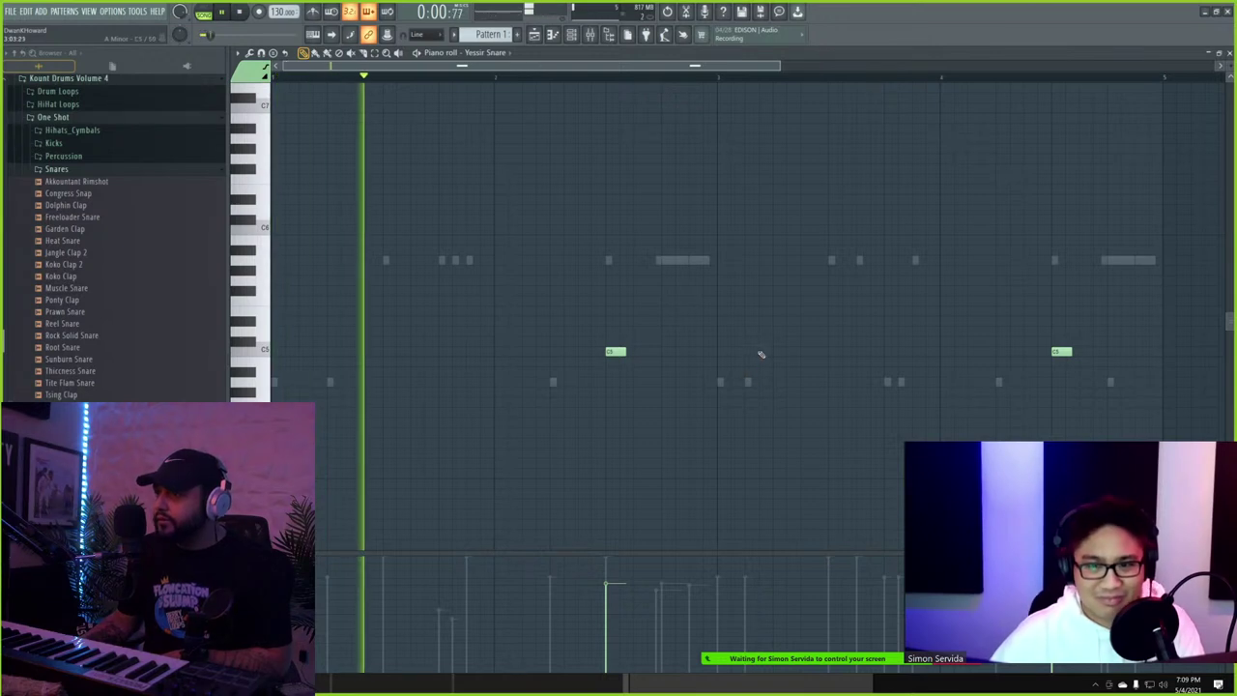
# - Raise the Yessir Snare channel's volume multiplier to about 117% in its miscellaneous functions, then close the channel settings
pyautogui.click(1230, 53)
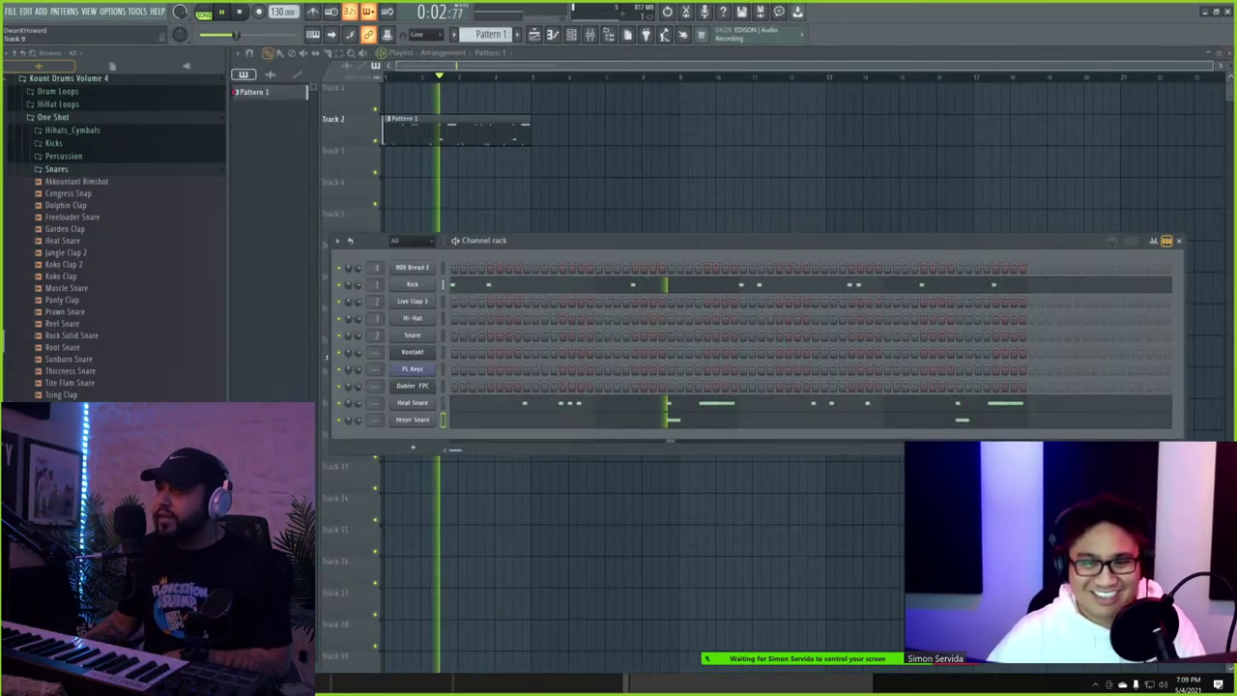
pyautogui.click(406, 420)
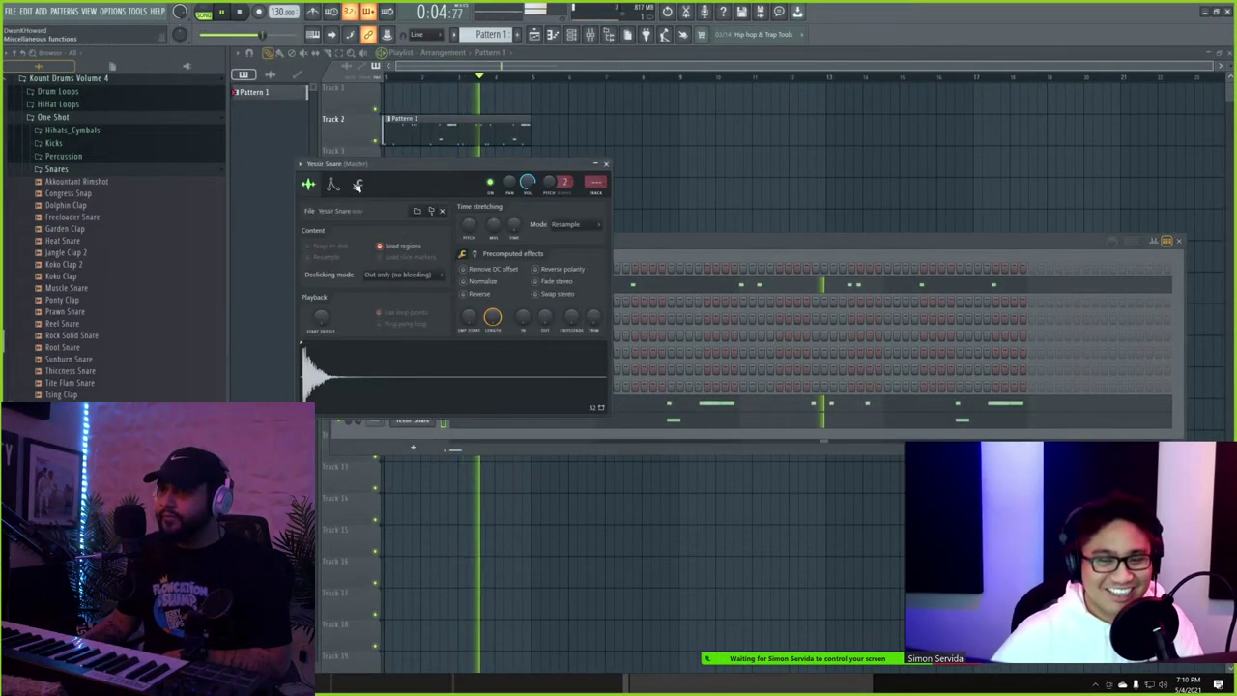
pyautogui.click(358, 185)
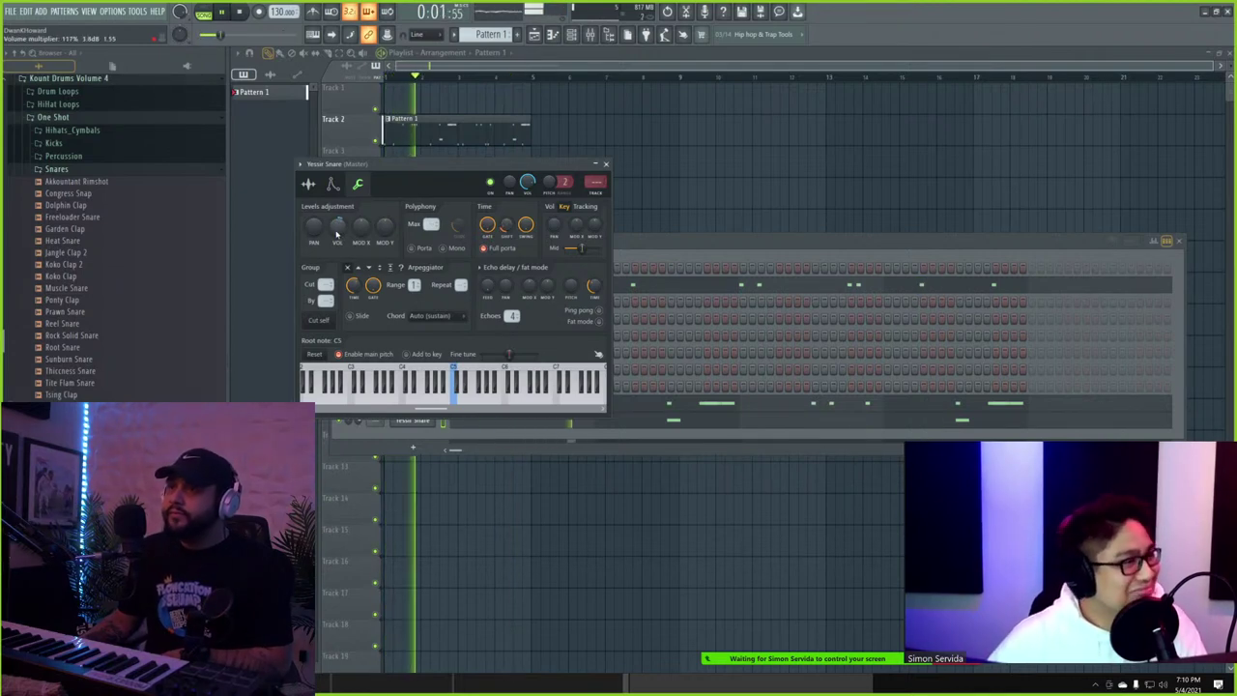
pyautogui.click(607, 164)
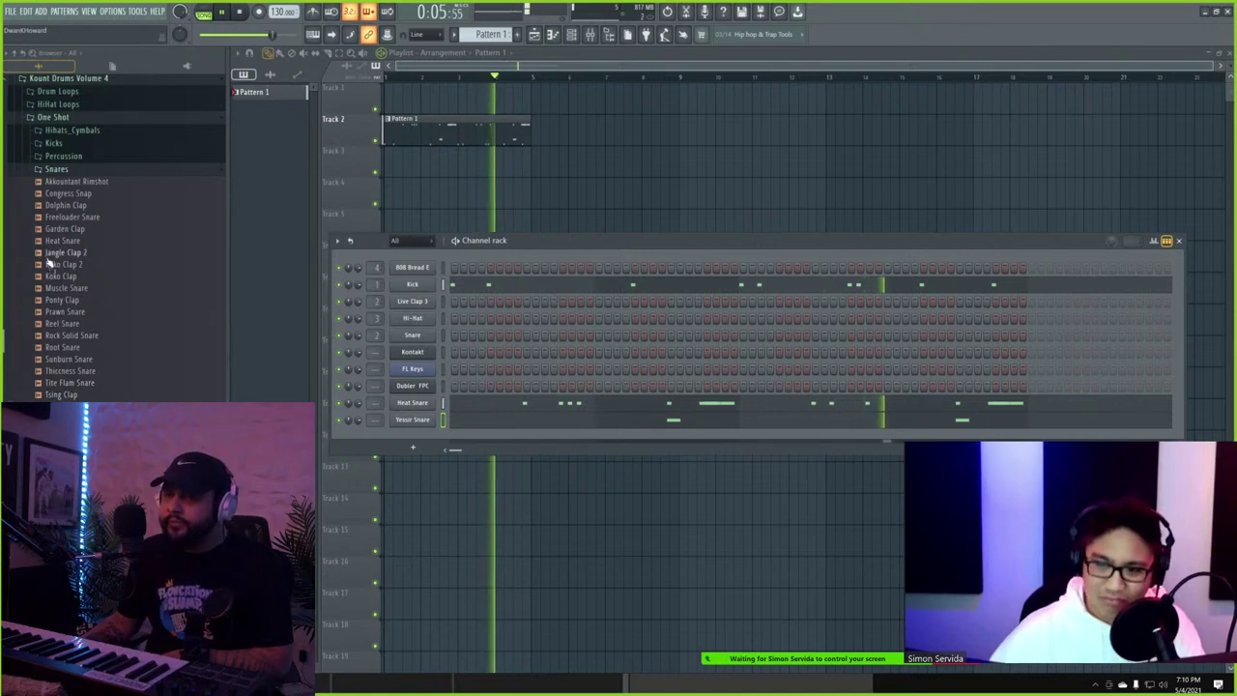
# - Audition shaker and bell samples in the Percussion folder and add Hundo Bell Perc 2 as a new channel below Yessir Snare
pyautogui.scroll(4, 53, 271)
pyautogui.click(64, 300)
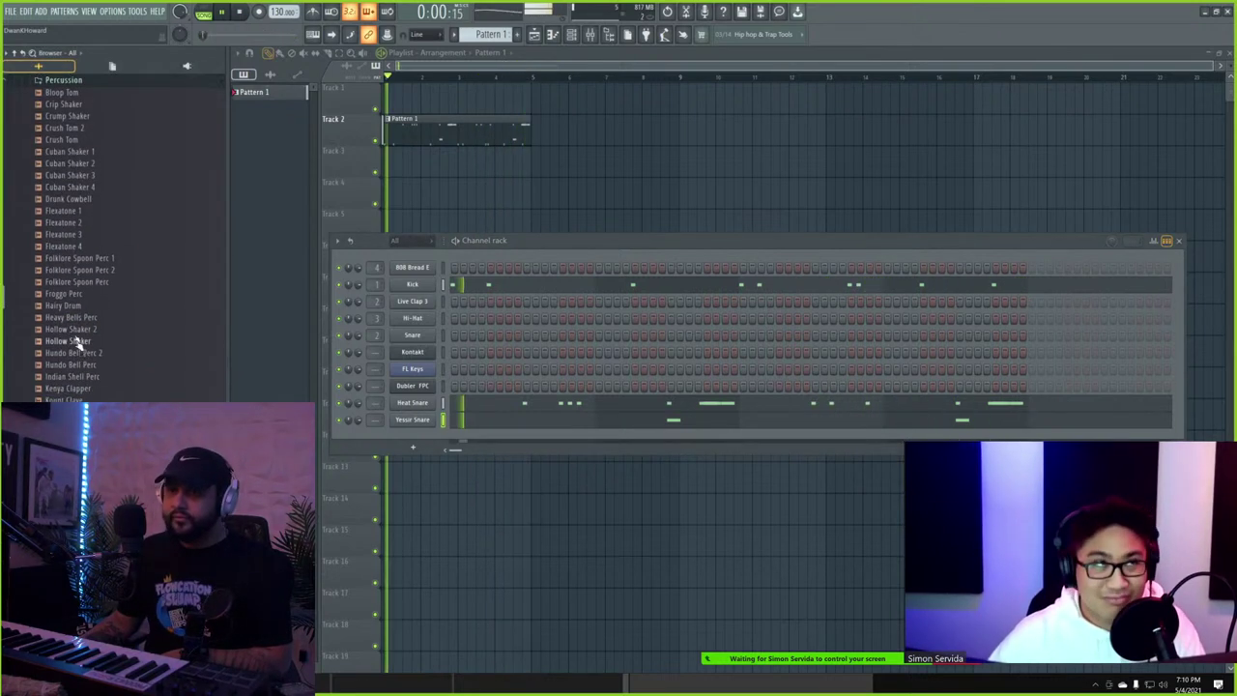
pyautogui.click(81, 342)
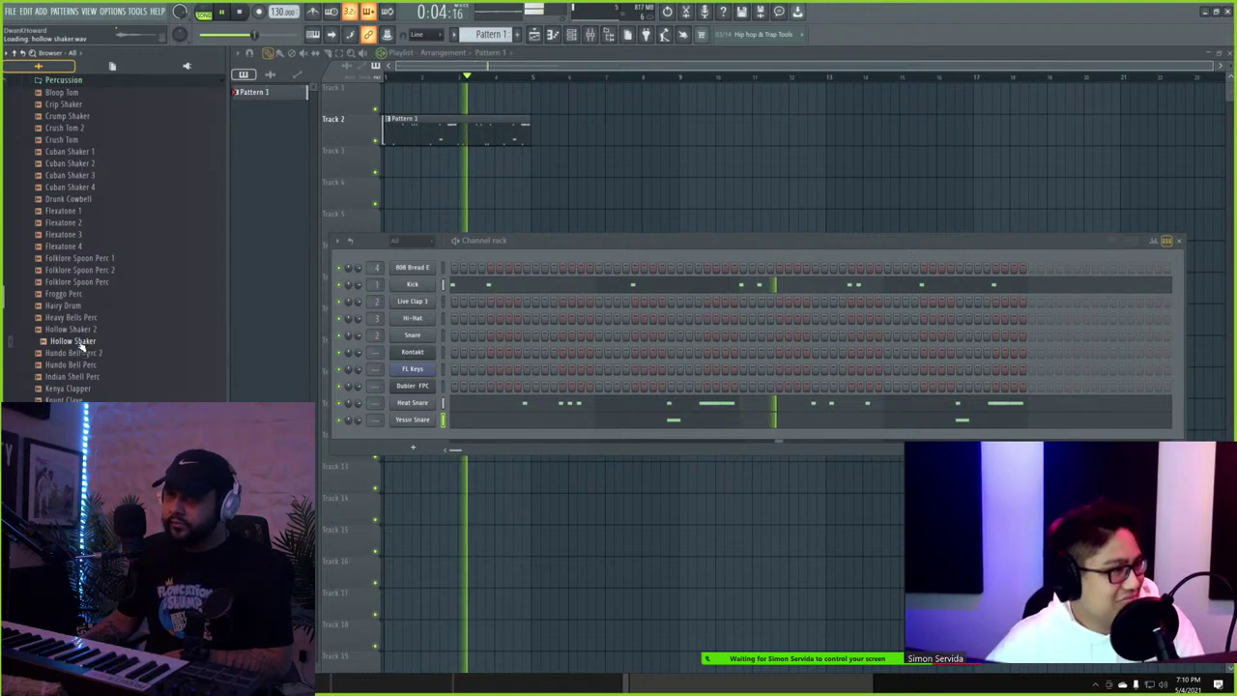
pyautogui.click(79, 353)
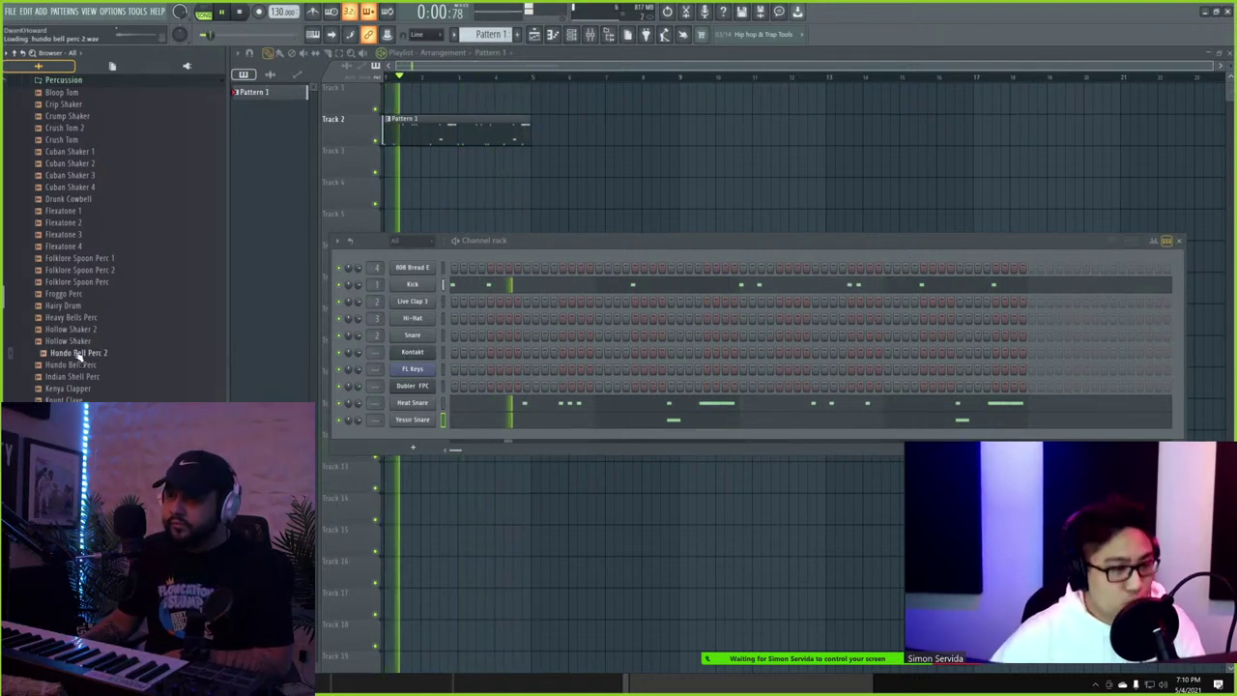
pyautogui.moveTo(80, 356); pyautogui.dragTo(415, 437)
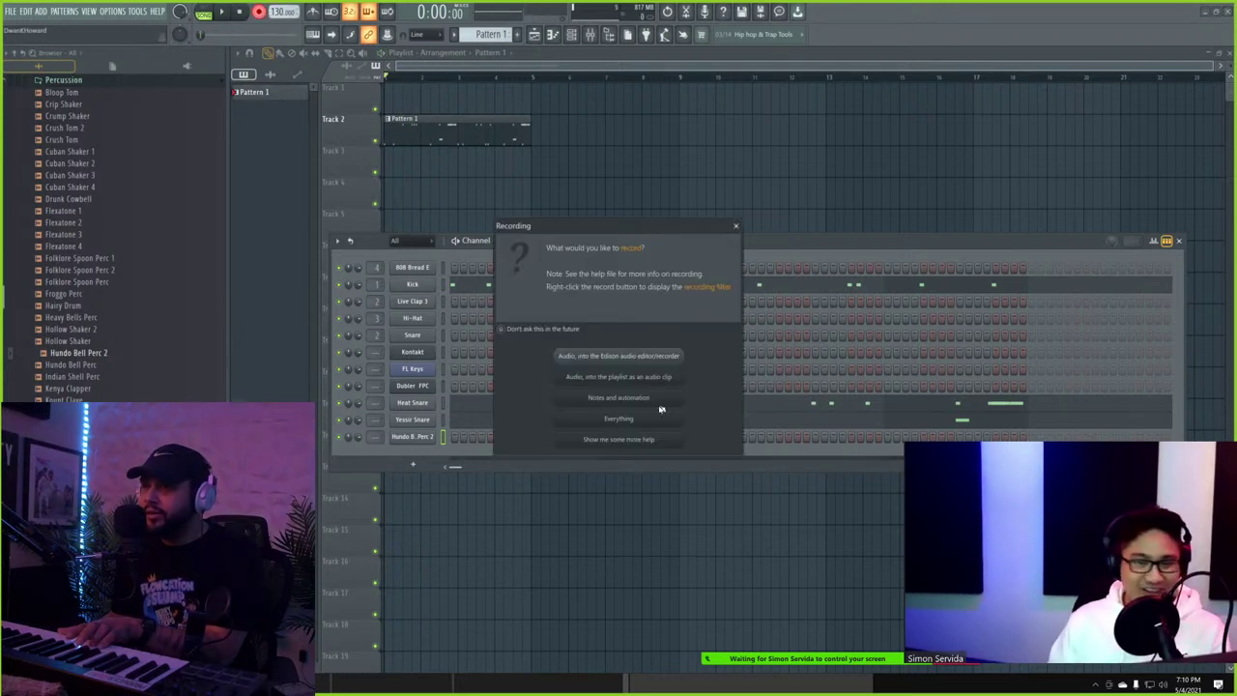
# - Record notes and automation for a four-bar Hundo Bell Perc 2 line of C5 hits with E4 hits ending bars 2 and 4
pyautogui.click(644, 399)
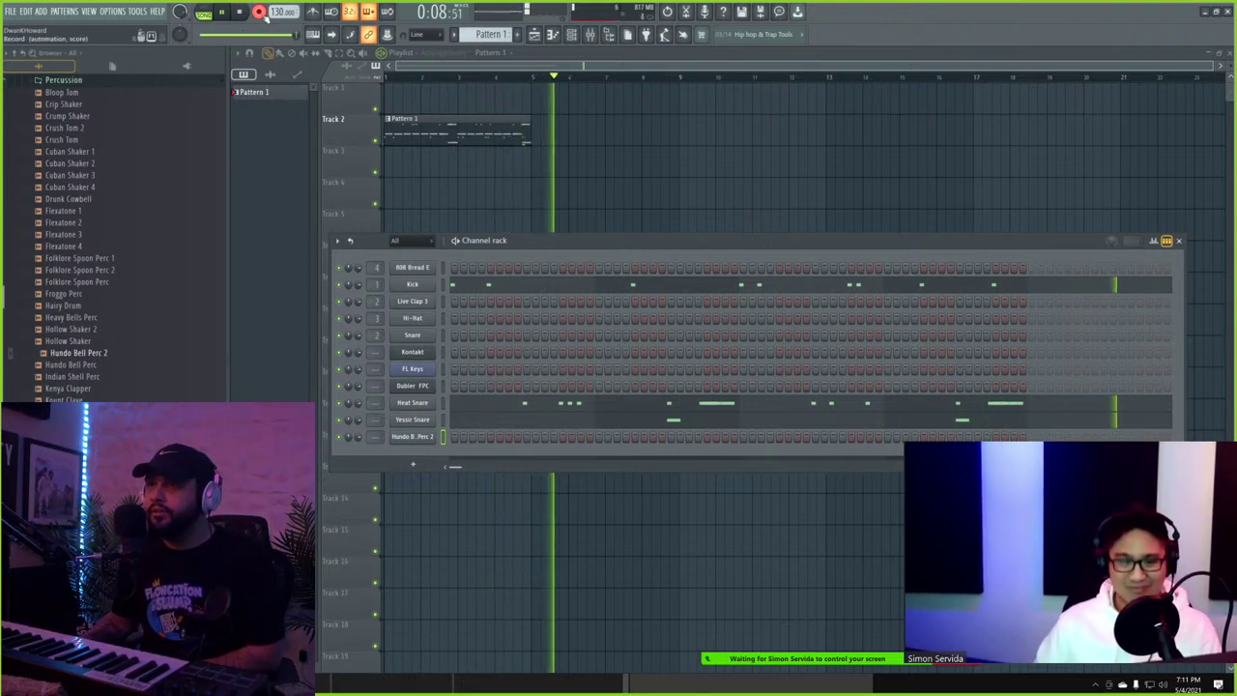
pyautogui.click(262, 13)
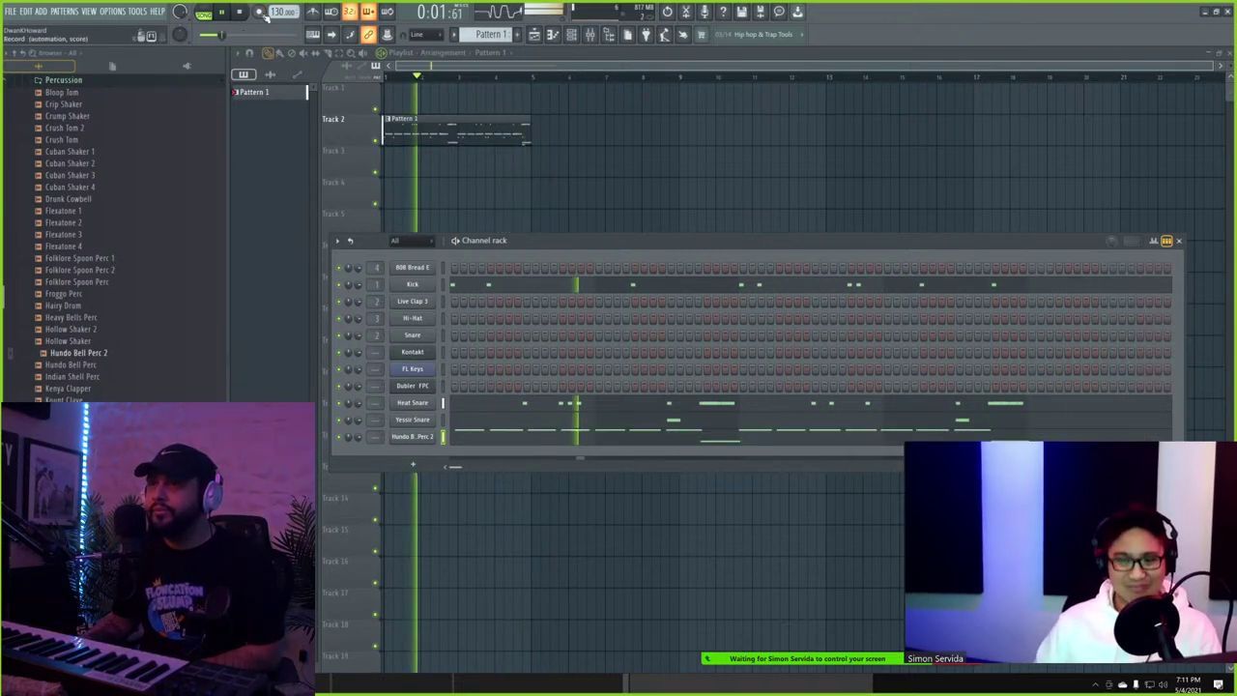
# - Quantize the recorded bell notes with the 16_loose feel template and shorten the last E4 note to end within bar 4
pyautogui.click(590, 437)
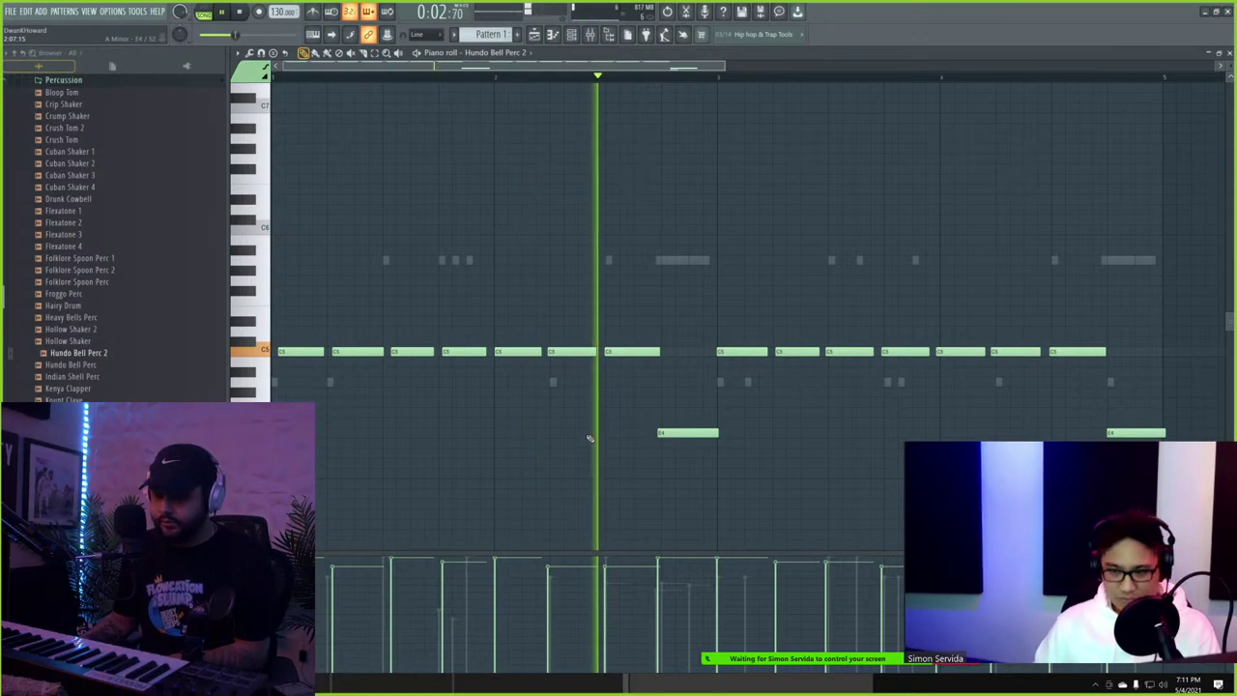
pyautogui.hotkey('alt', 'q')
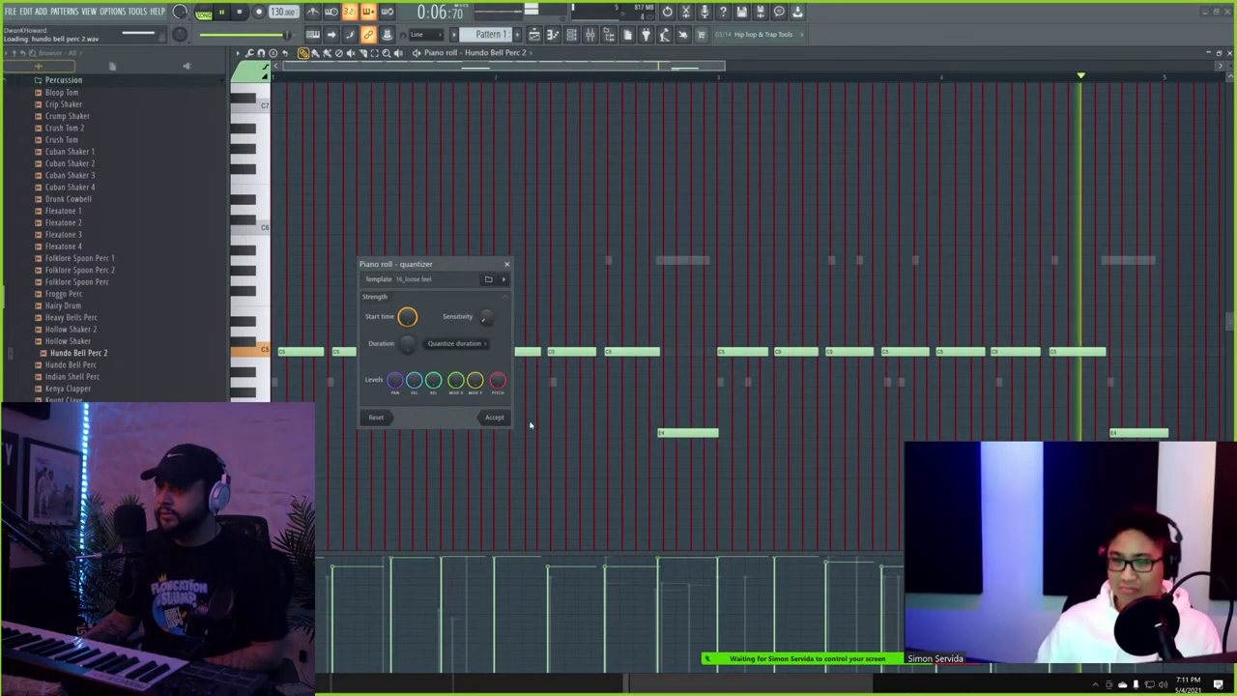
pyautogui.click(495, 418)
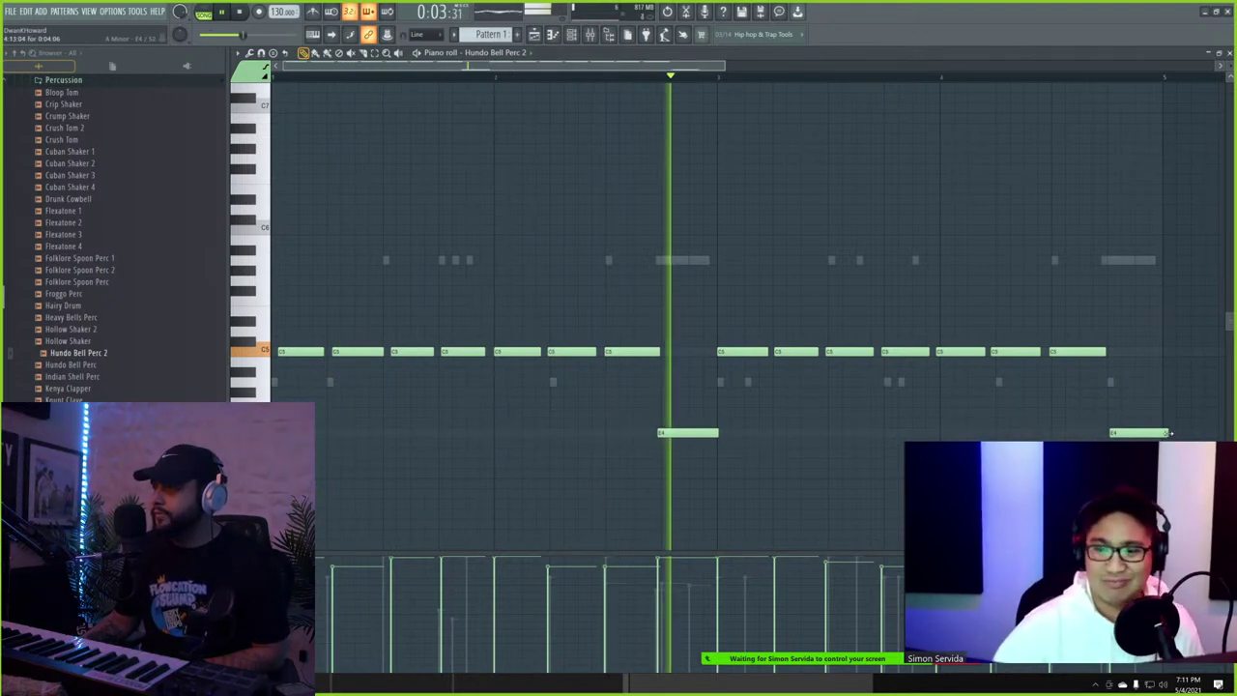
pyautogui.moveTo(1166, 433); pyautogui.dragTo(1154, 434)
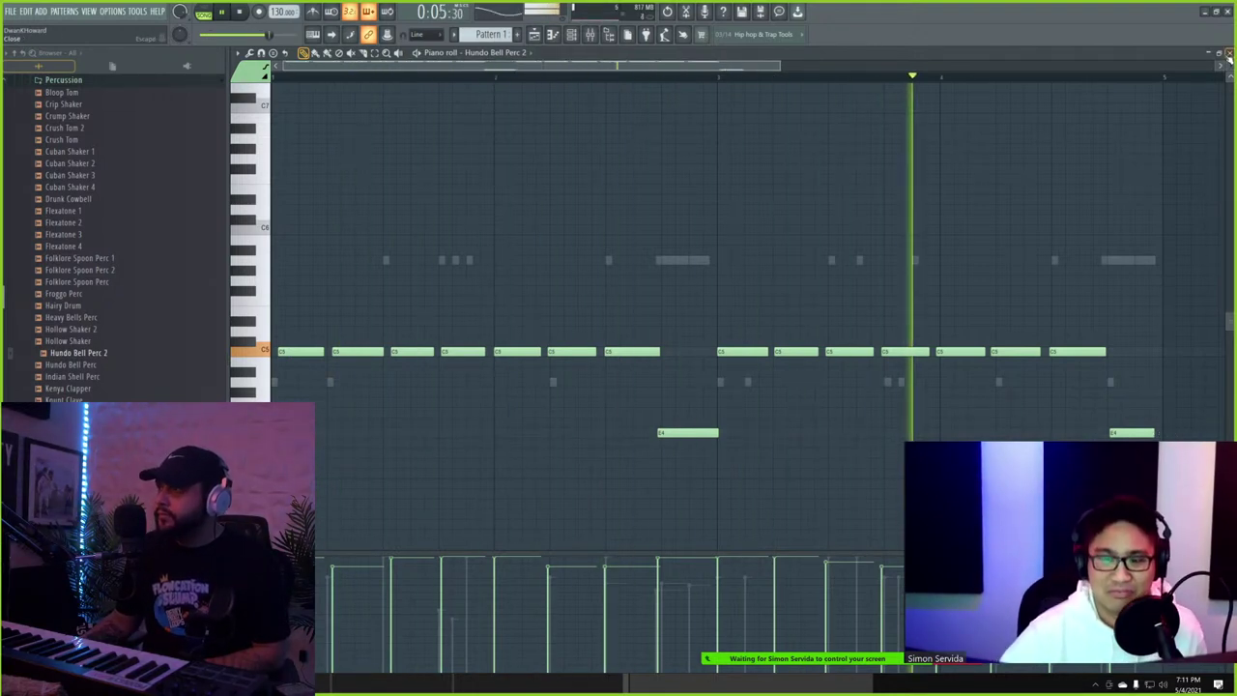
pyautogui.click(1230, 53)
# - Quick-quantize the Hundo Bell Perc 2 notes to the grid and move the third C5 note earlier onto beat 3 of bar 1
pyautogui.click(412, 437)
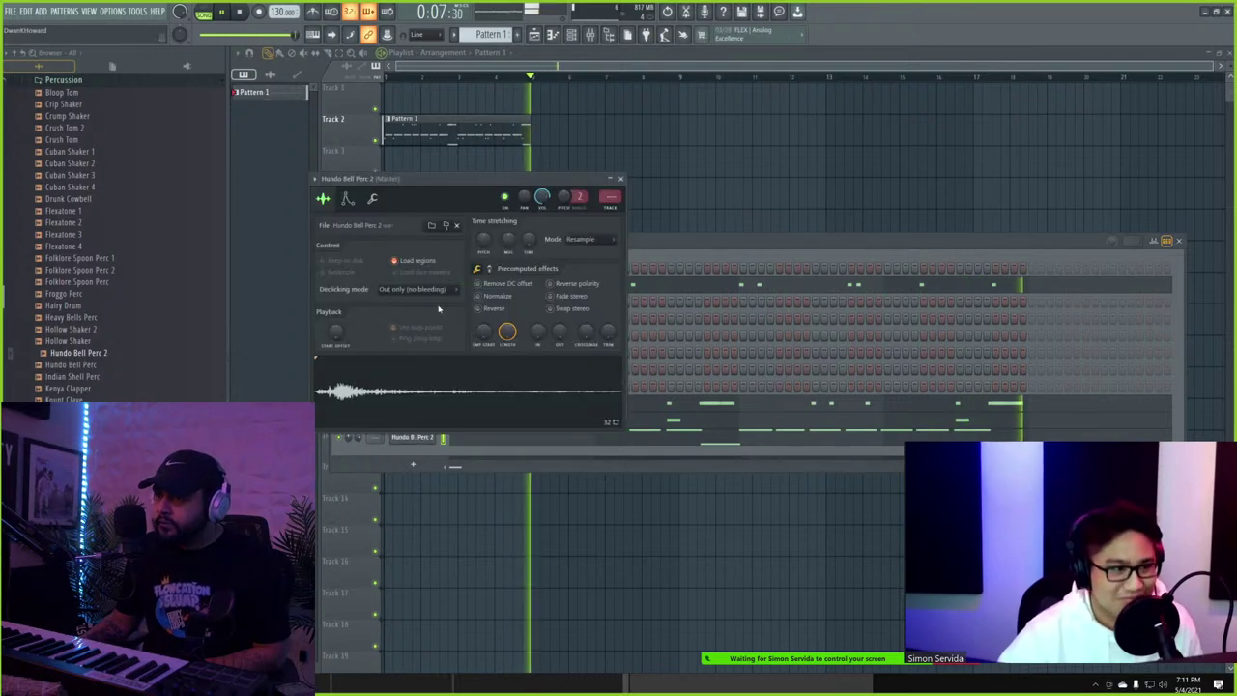
pyautogui.click(373, 199)
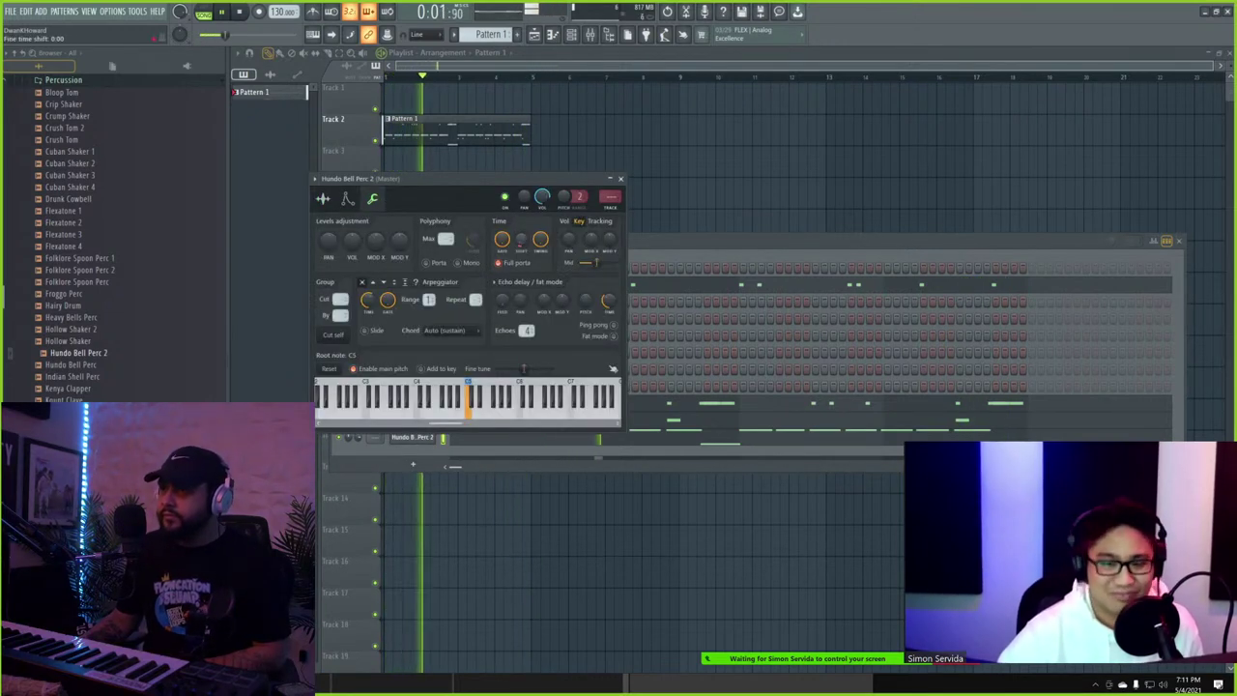
pyautogui.click(538, 442)
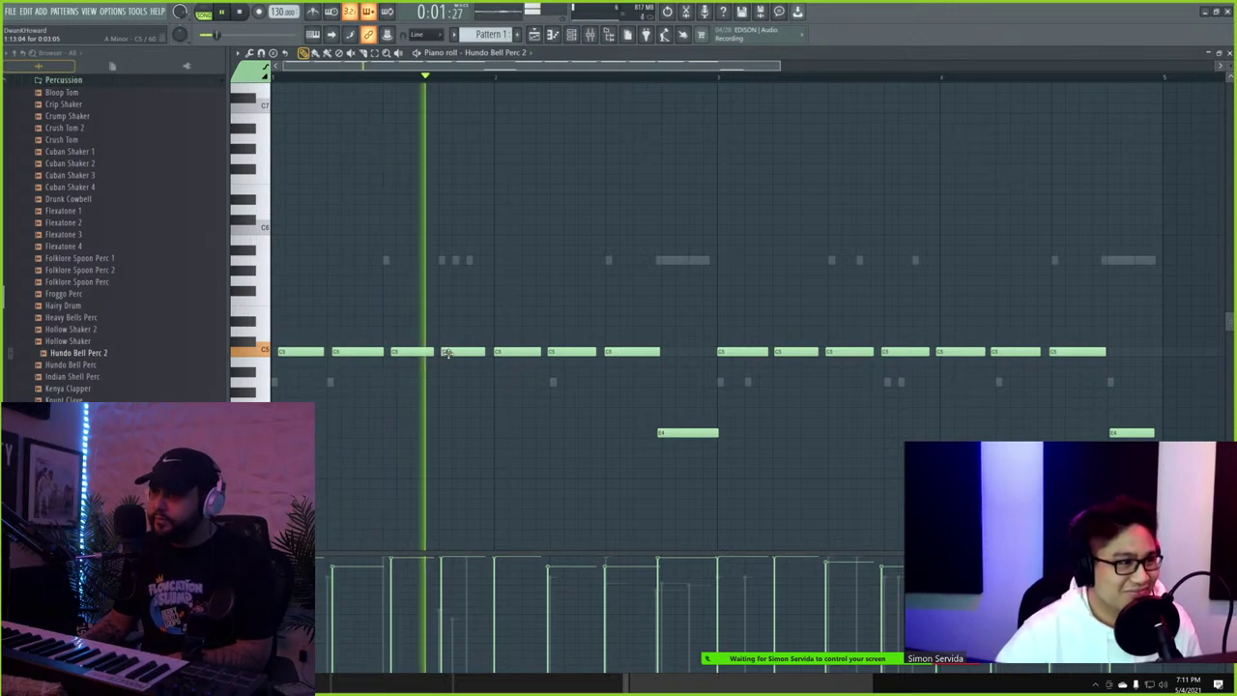
pyautogui.hotkey('ctrl', 'q')
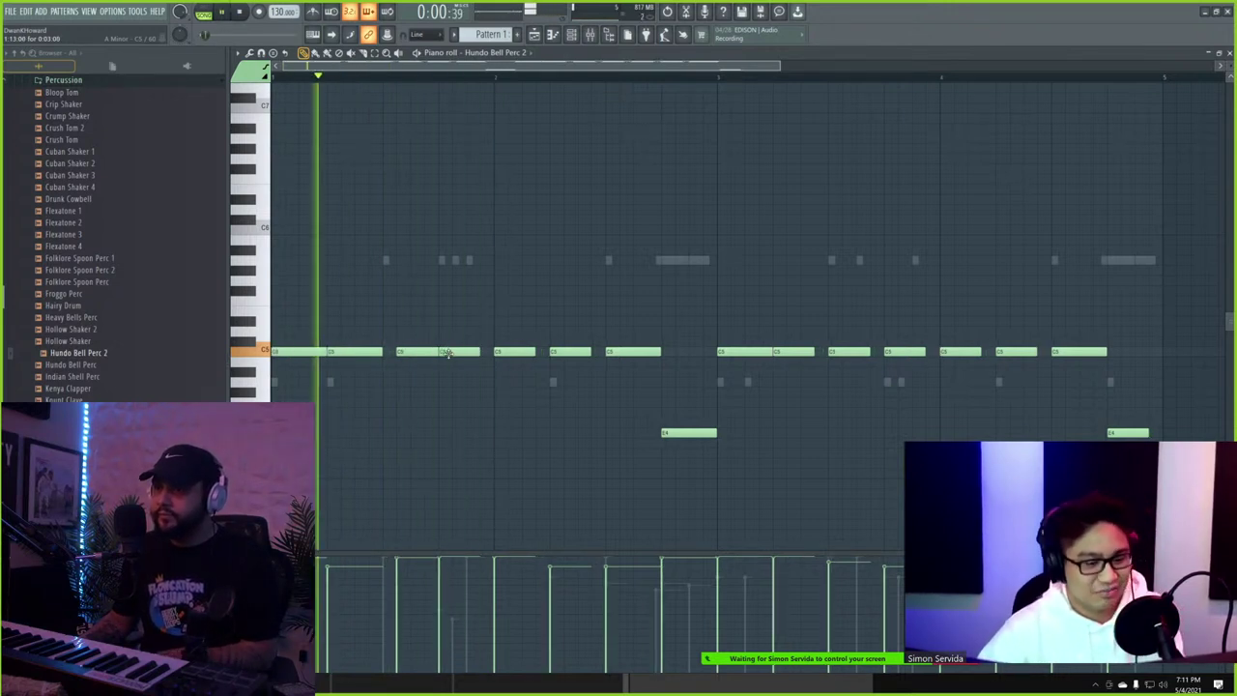
pyautogui.press('space')
pyautogui.press('space')
pyautogui.moveTo(404, 351); pyautogui.dragTo(392, 351)
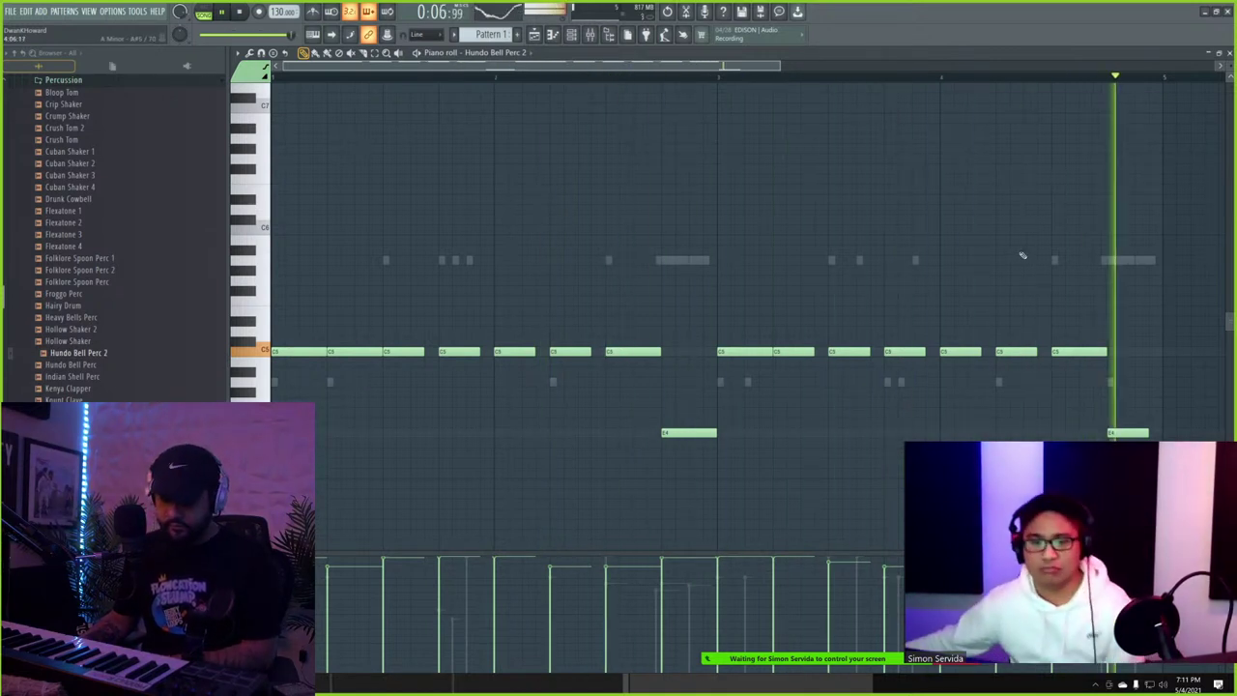
# - Quantize the Hundo Bell Perc 2 notes with the 16_loose feel template and close the piano roll
pyautogui.hotkey('alt', 'q')
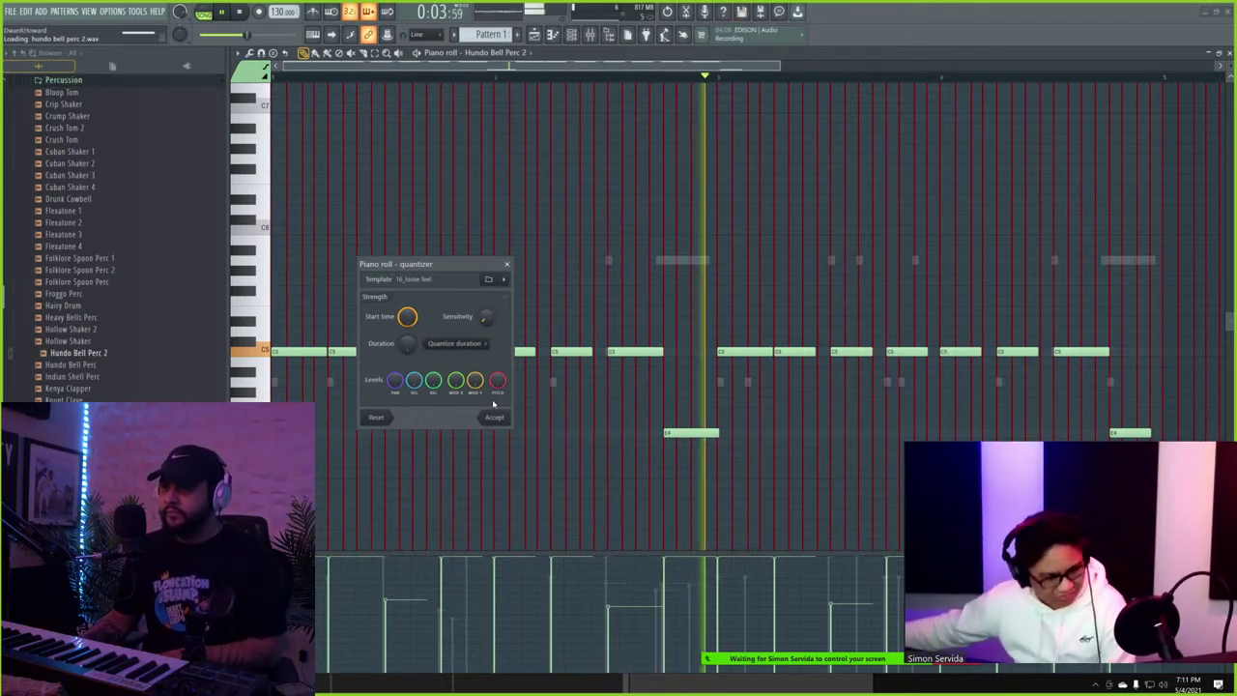
pyautogui.click(494, 417)
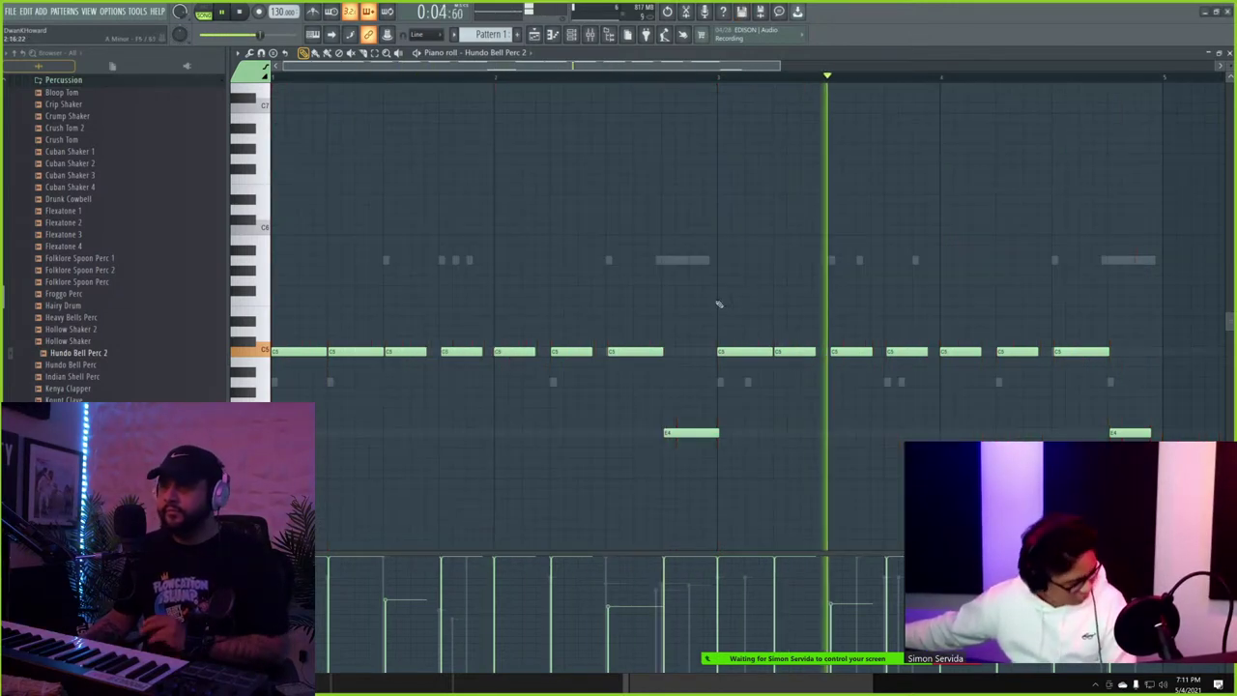
pyautogui.click(1230, 55)
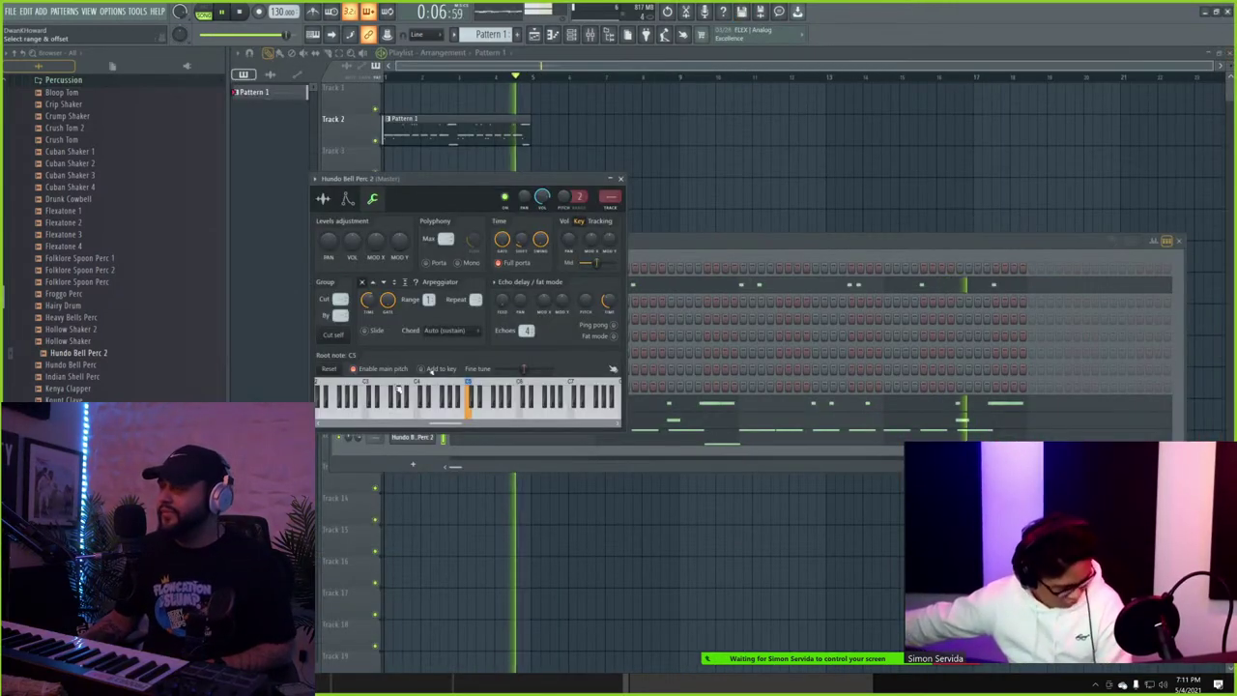
# - Delete the final Heat Snare note of bar 2 and of bar 4, then close its piano roll
pyautogui.click(705, 263)
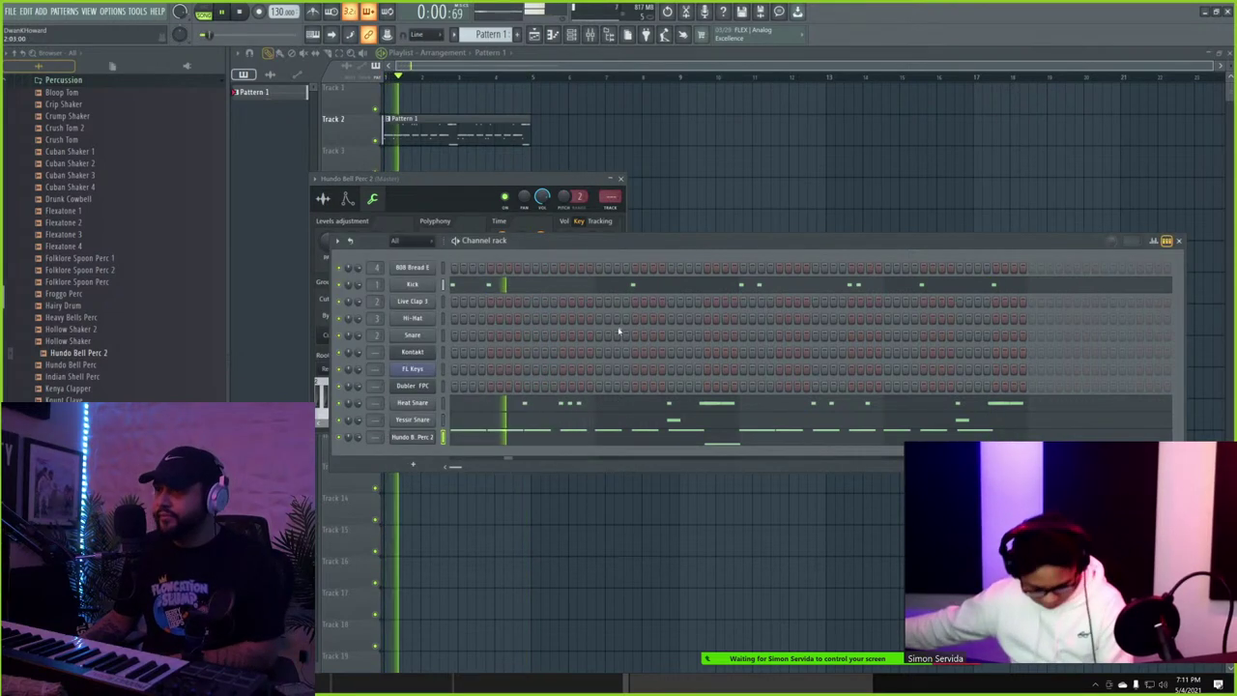
pyautogui.click(596, 405)
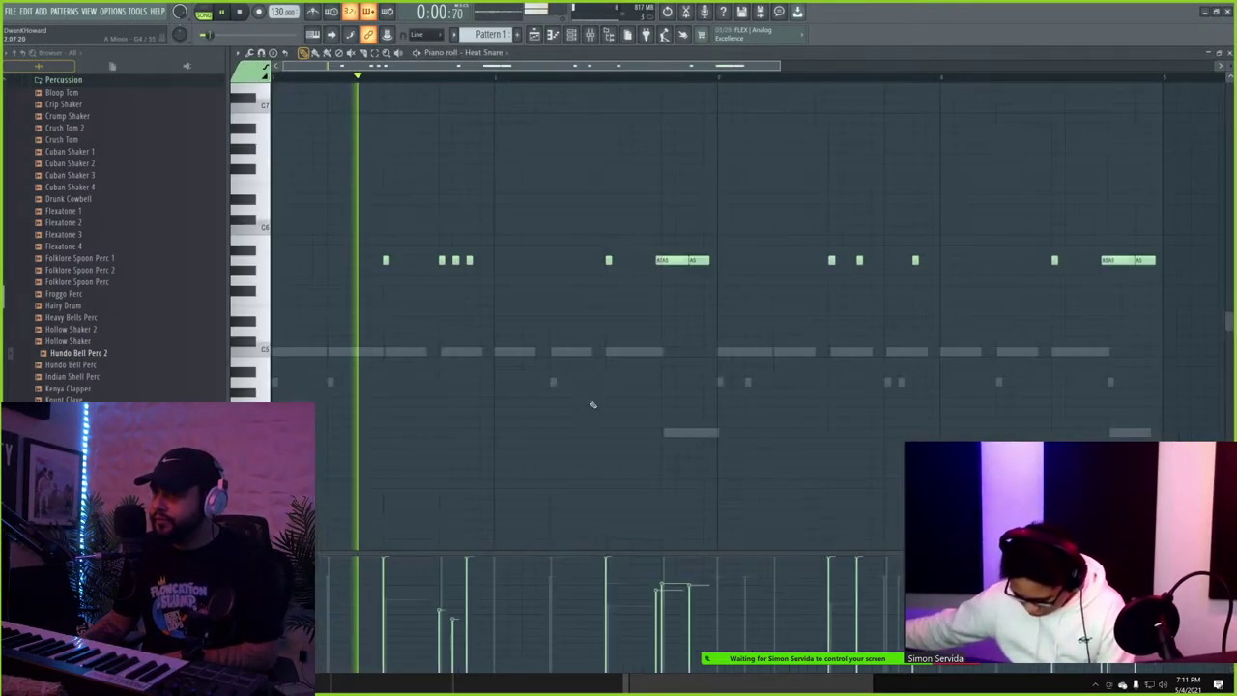
pyautogui.rightClick(696, 261)
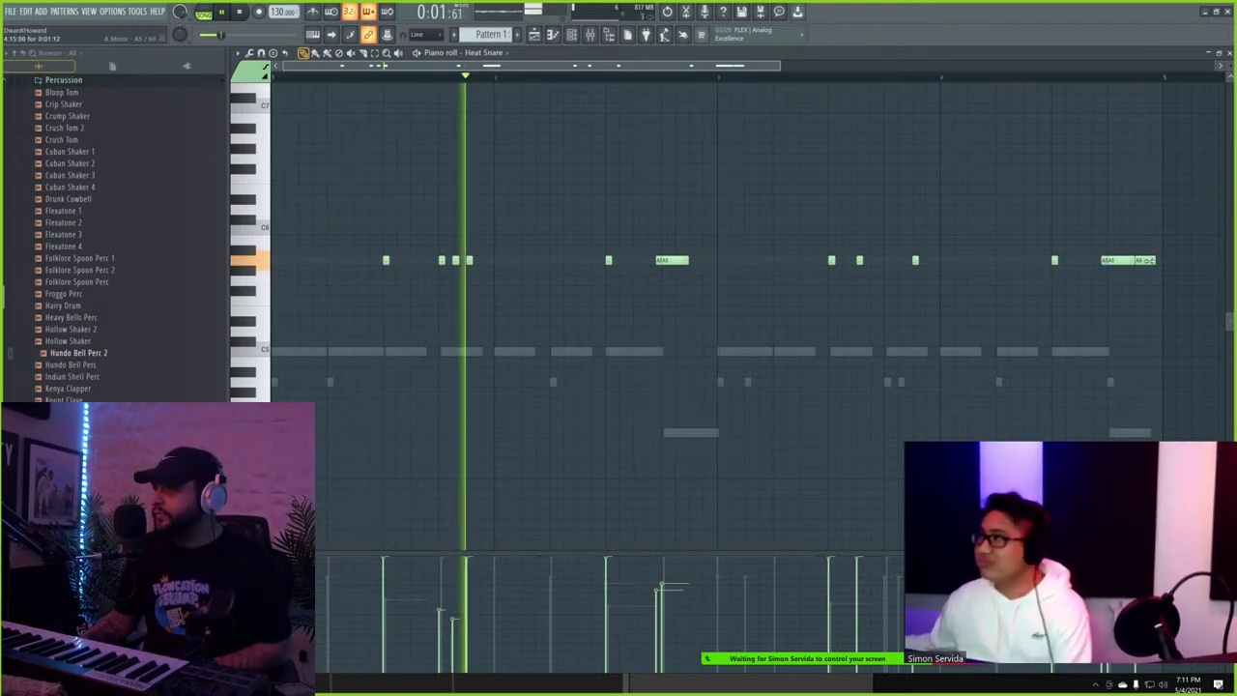
pyautogui.rightClick(1146, 261)
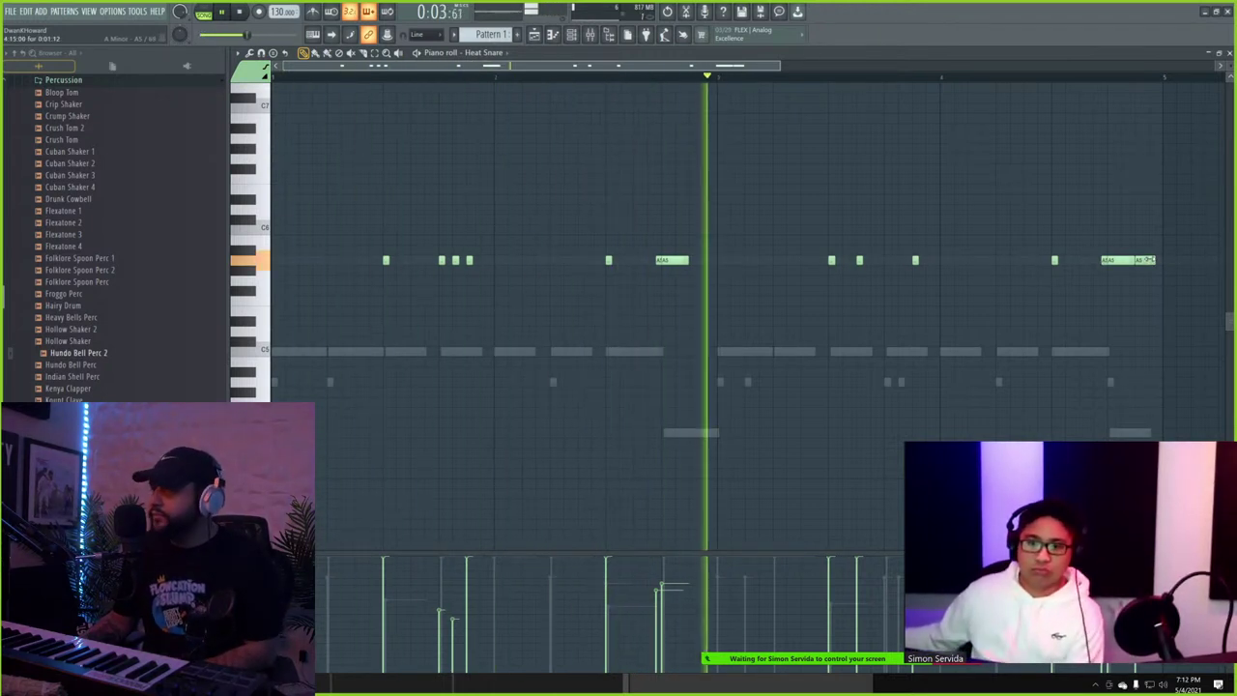
pyautogui.click(1230, 52)
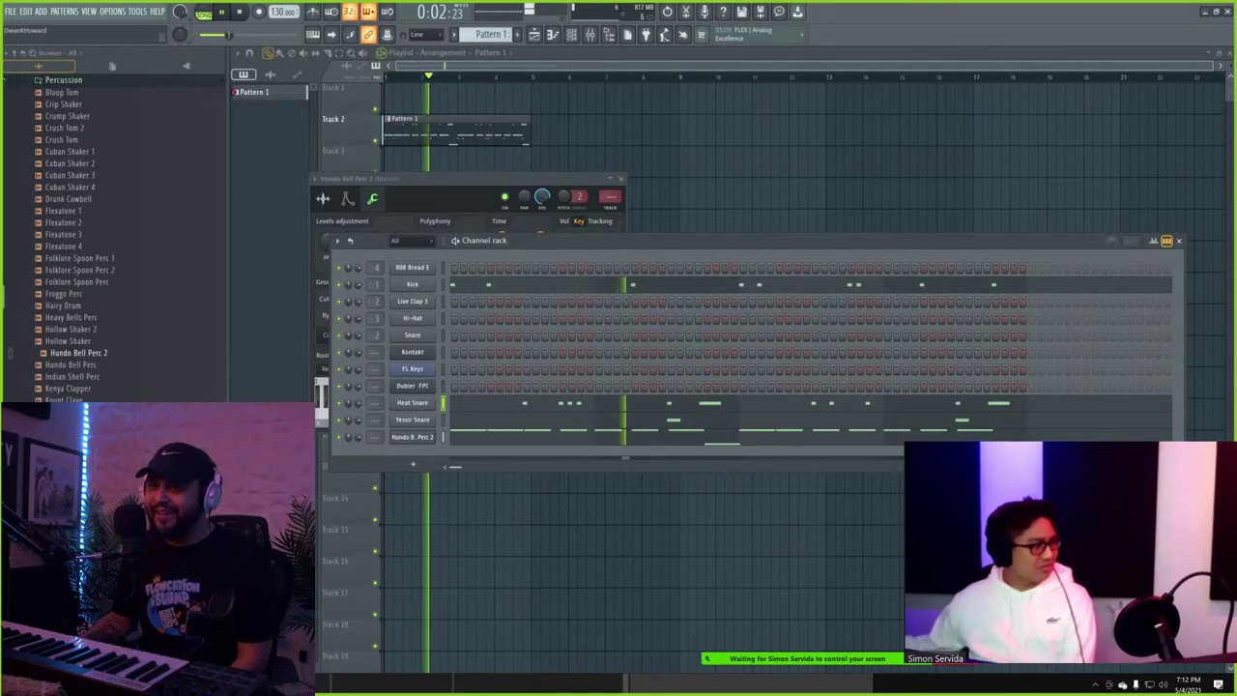
# - Audition the Rosedale Woodblock 2 sample in the Percussion folder and add it as a new channel below Hundo Bell Perc 2
pyautogui.scroll(-2, 116, 290)
pyautogui.click(124, 366)
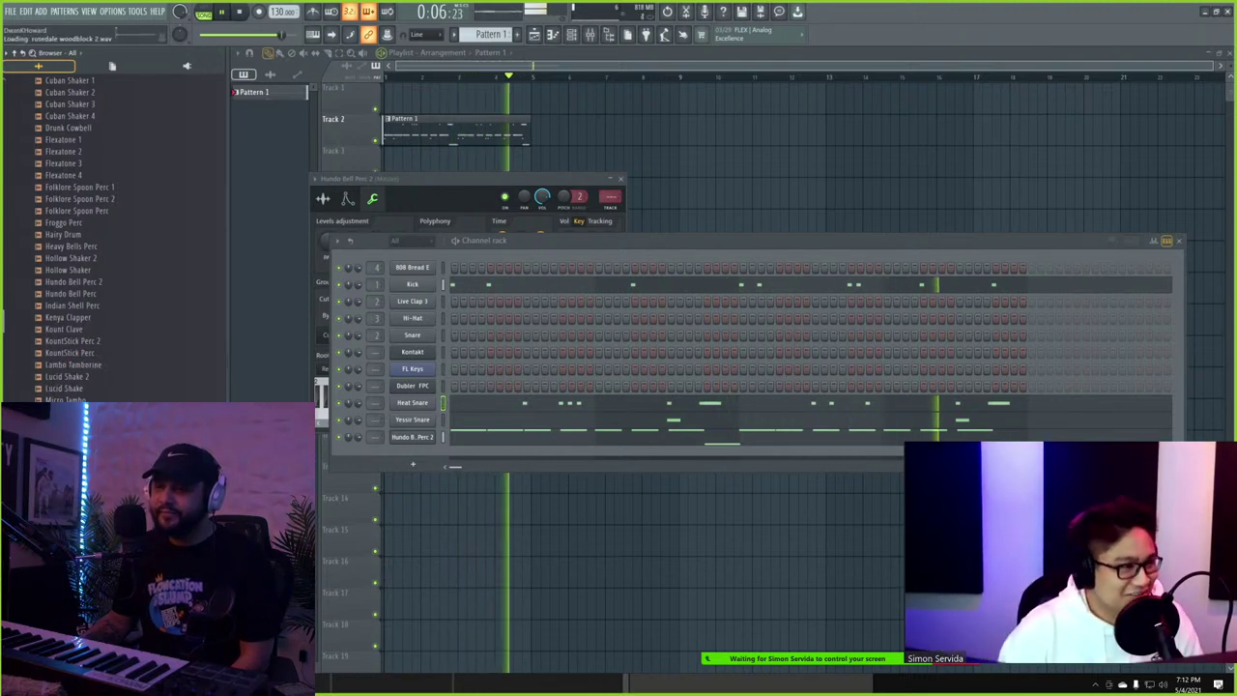
pyautogui.scroll(-6, 114, 336)
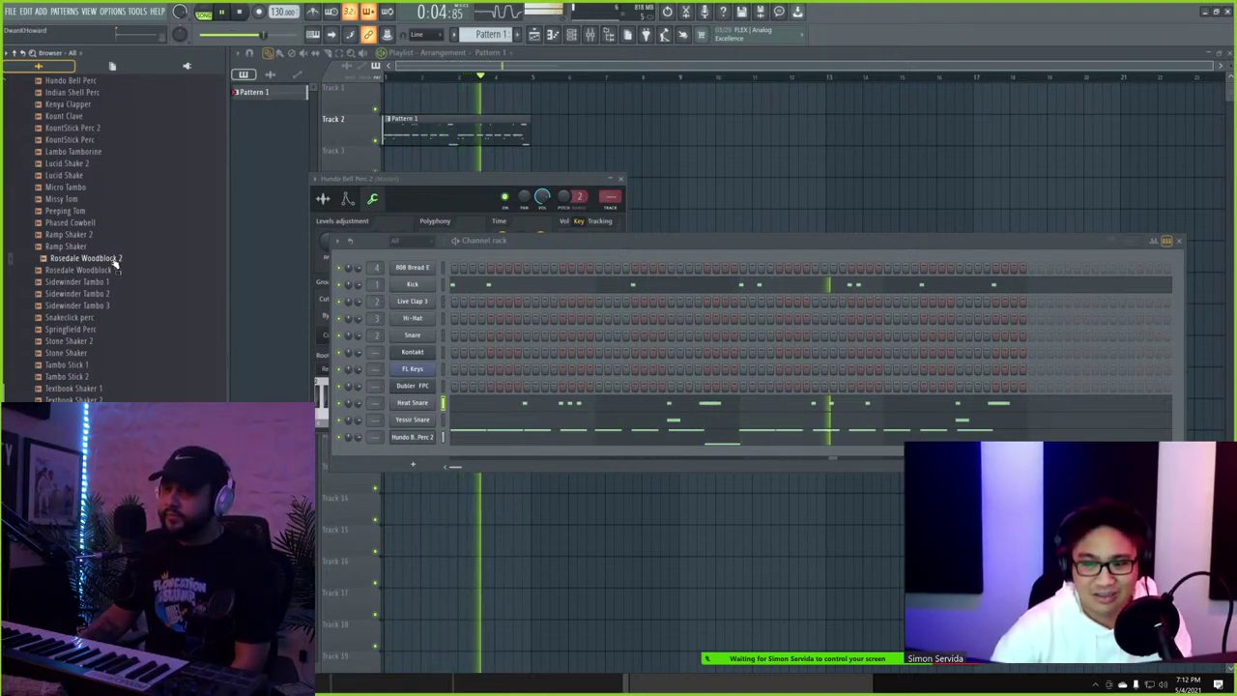
pyautogui.moveTo(114, 261); pyautogui.dragTo(406, 473)
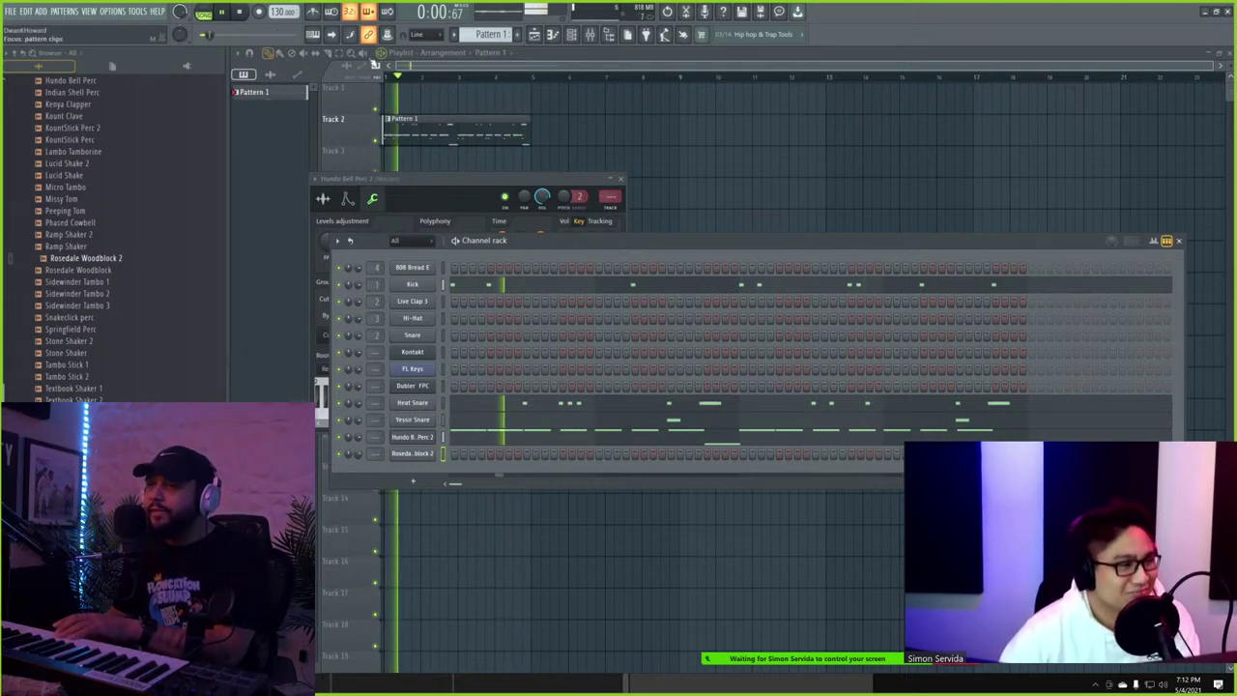
# - Record notes and automation for a four-bar Rosedale Woodblock 2 line with two C5 hits per bar, then open its piano roll
pyautogui.click(259, 12)
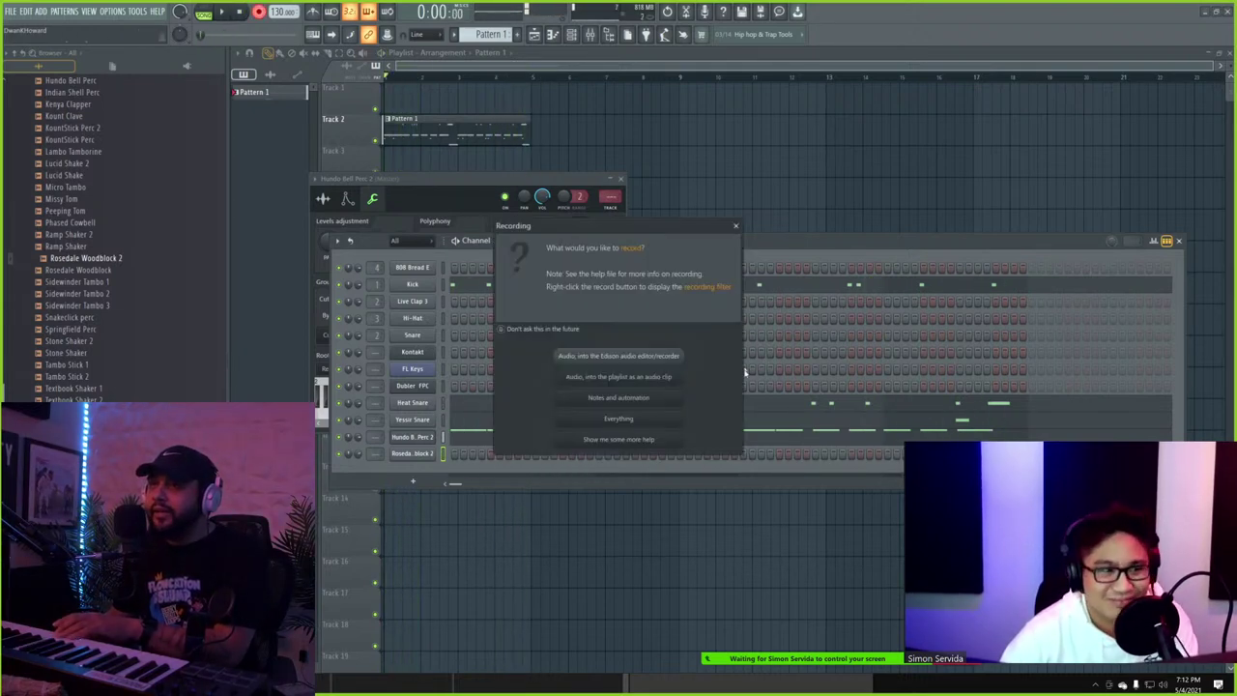
pyautogui.click(646, 398)
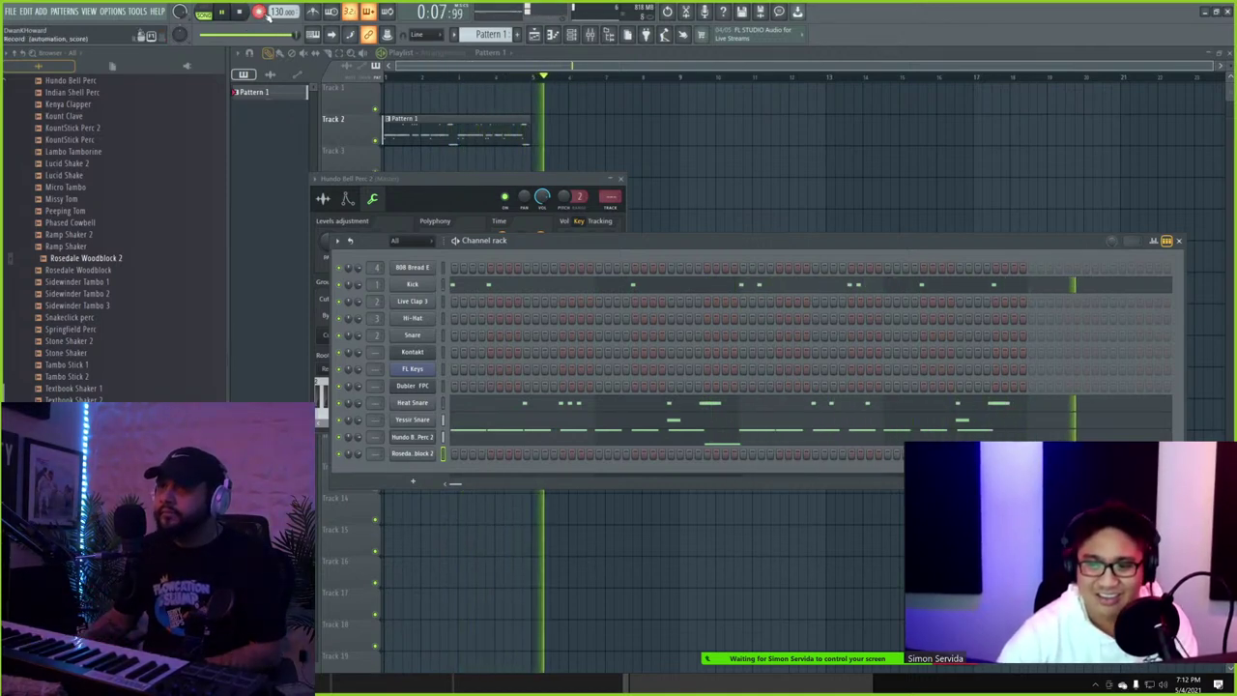
pyautogui.press('space')
pyautogui.click(502, 454)
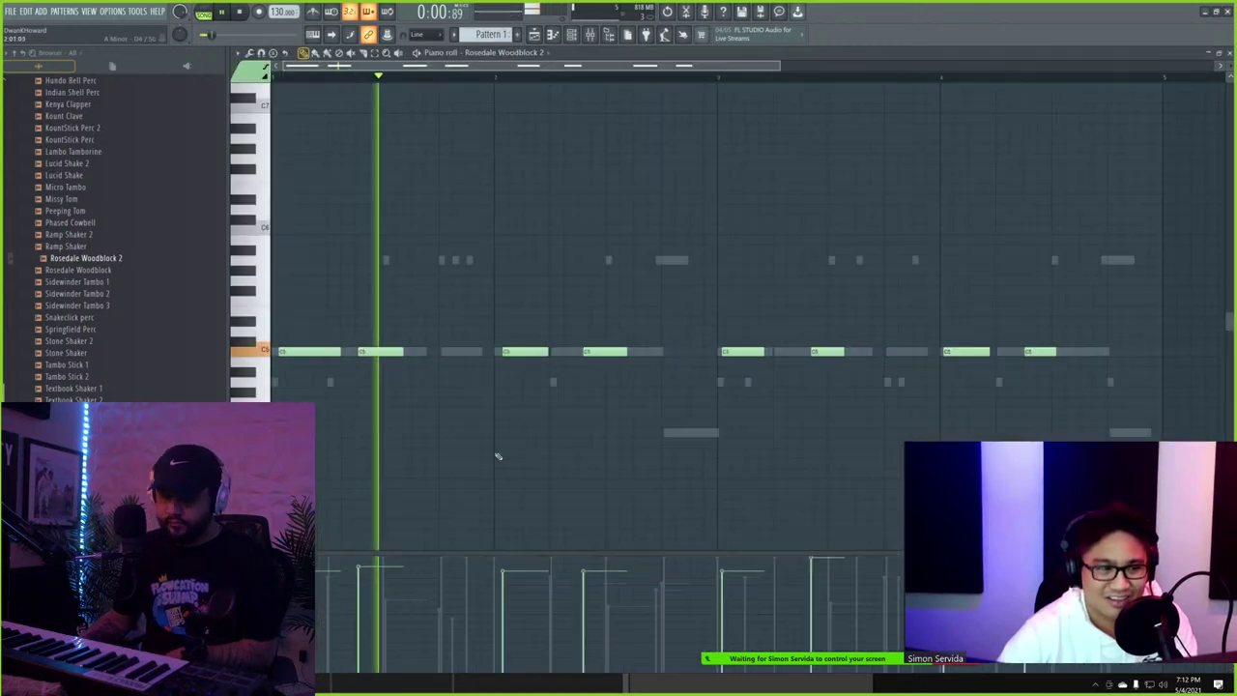
# - Select all the Rosedale Woodblock 2 notes and quantize them with the 16_loose feel template
pyautogui.hotkey('alt', 'q')
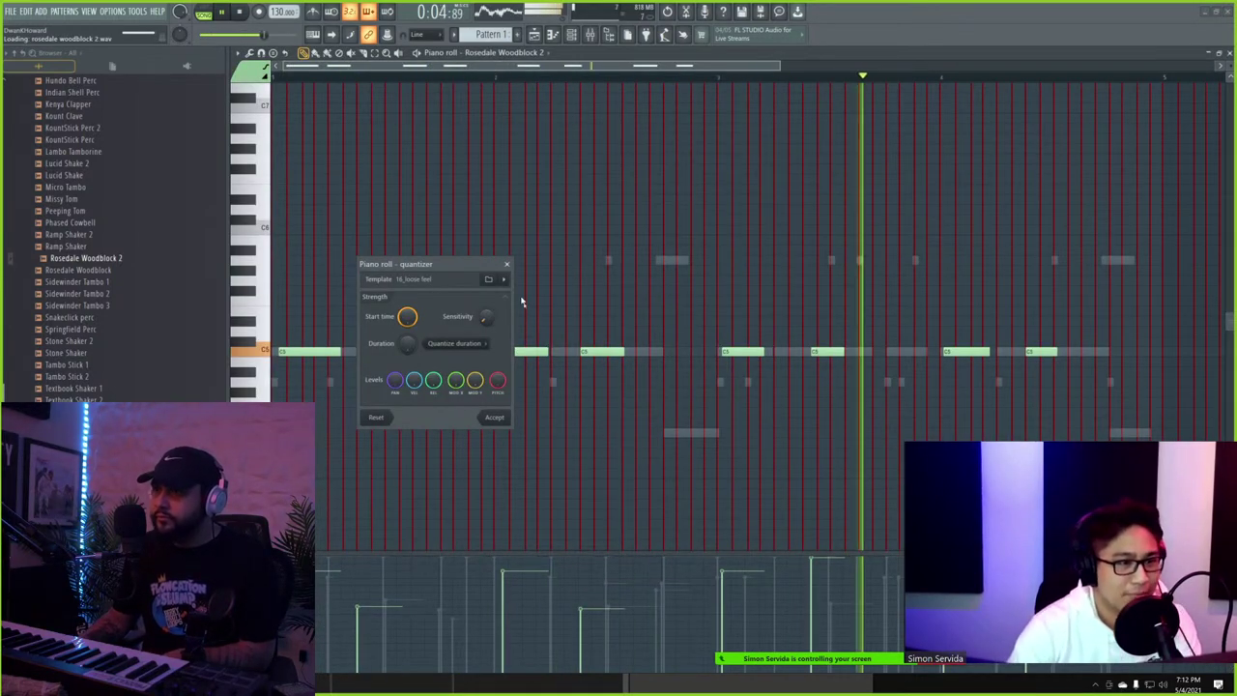
pyautogui.click(507, 265)
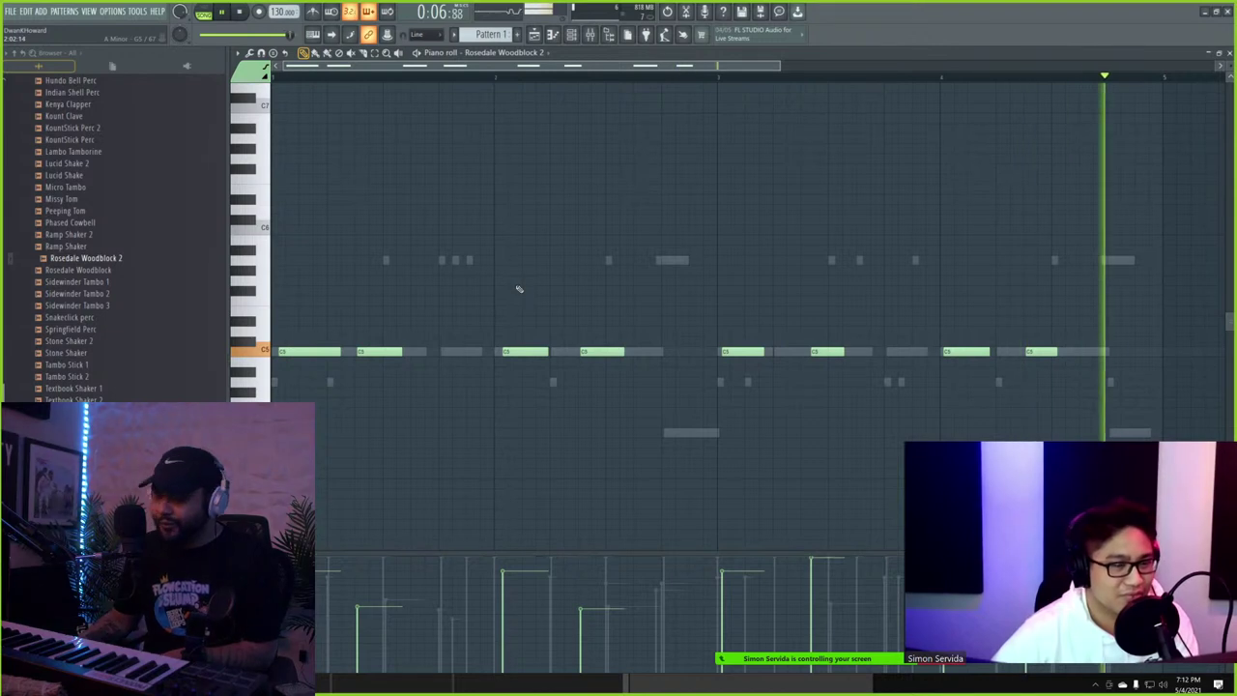
pyautogui.hotkey('ctrl', 'a')
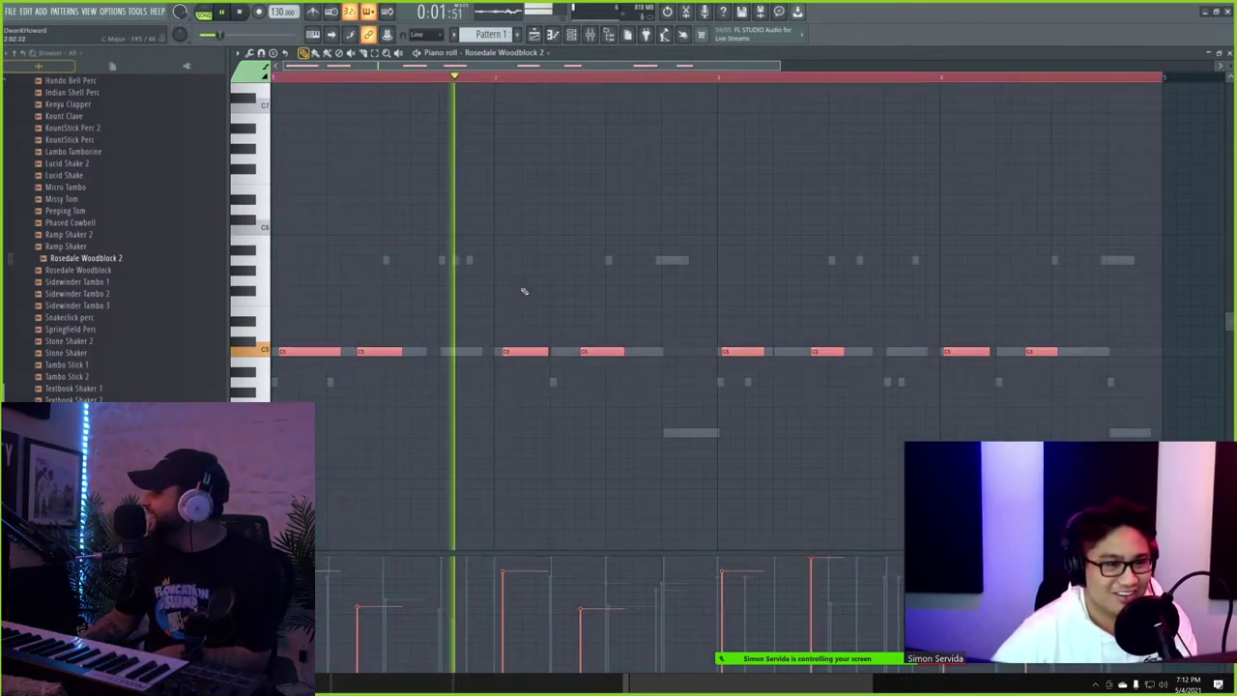
pyautogui.hotkey('alt', 'q')
pyautogui.press('Return')
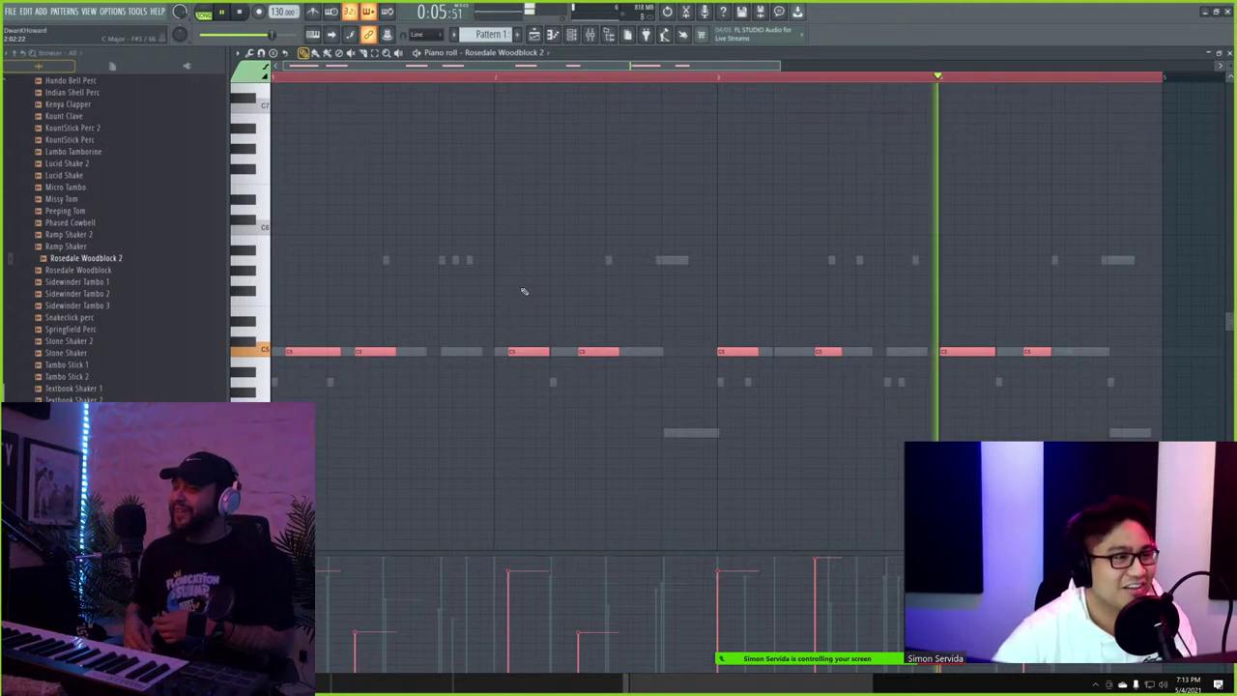
# - Shift all woodblock notes one step earlier, move the second, fourth, fifth and last two notes back one step later, and close the piano roll
pyautogui.moveTo(299, 351); pyautogui.dragTo(284, 349)
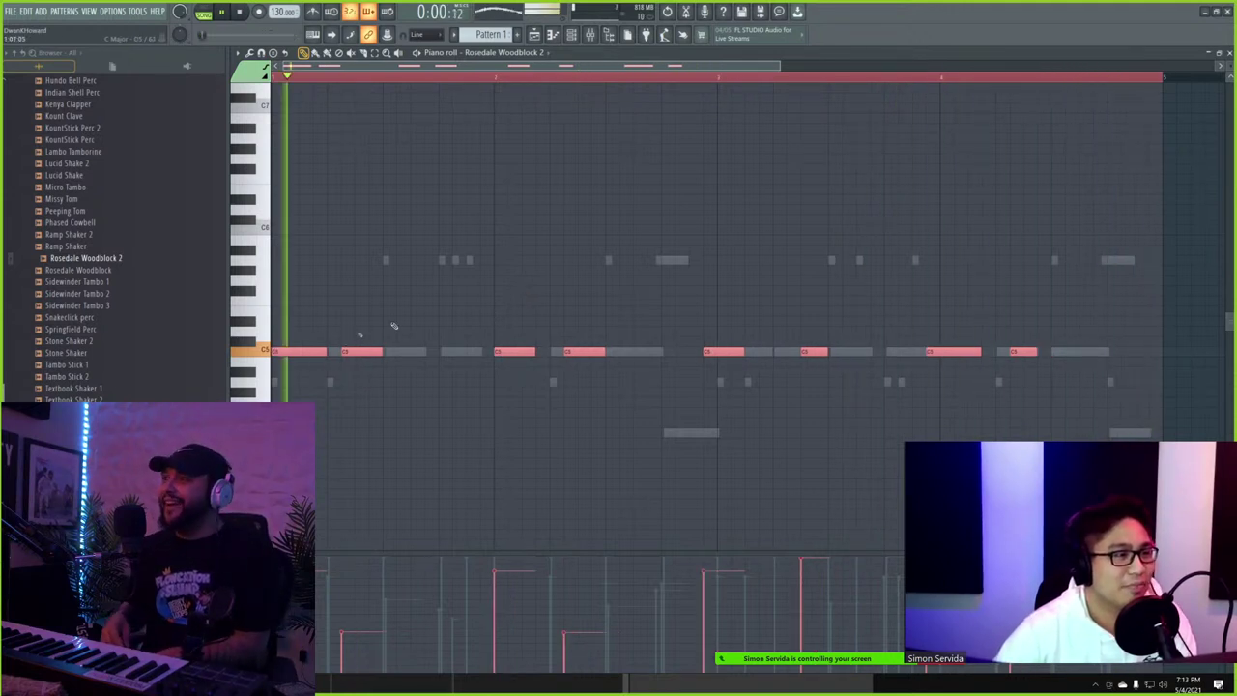
pyautogui.hotkey('ctrl', 'd')
pyautogui.moveTo(362, 351); pyautogui.dragTo(376, 350)
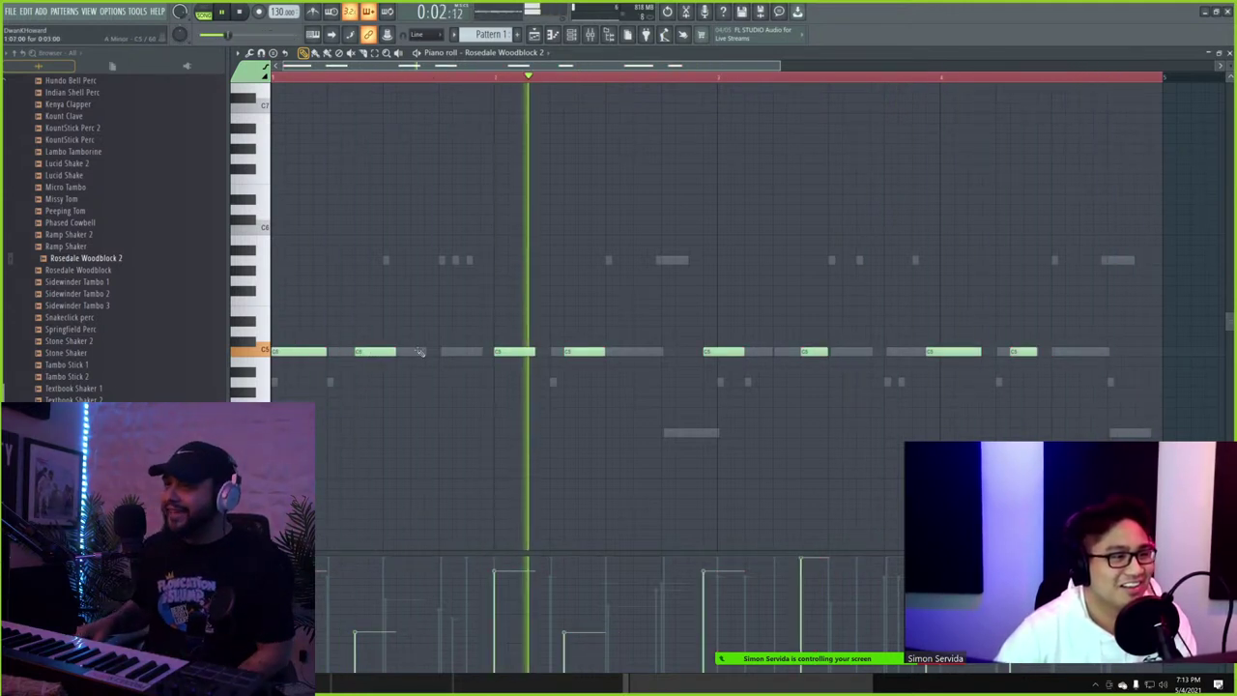
pyautogui.moveTo(582, 351); pyautogui.dragTo(595, 350)
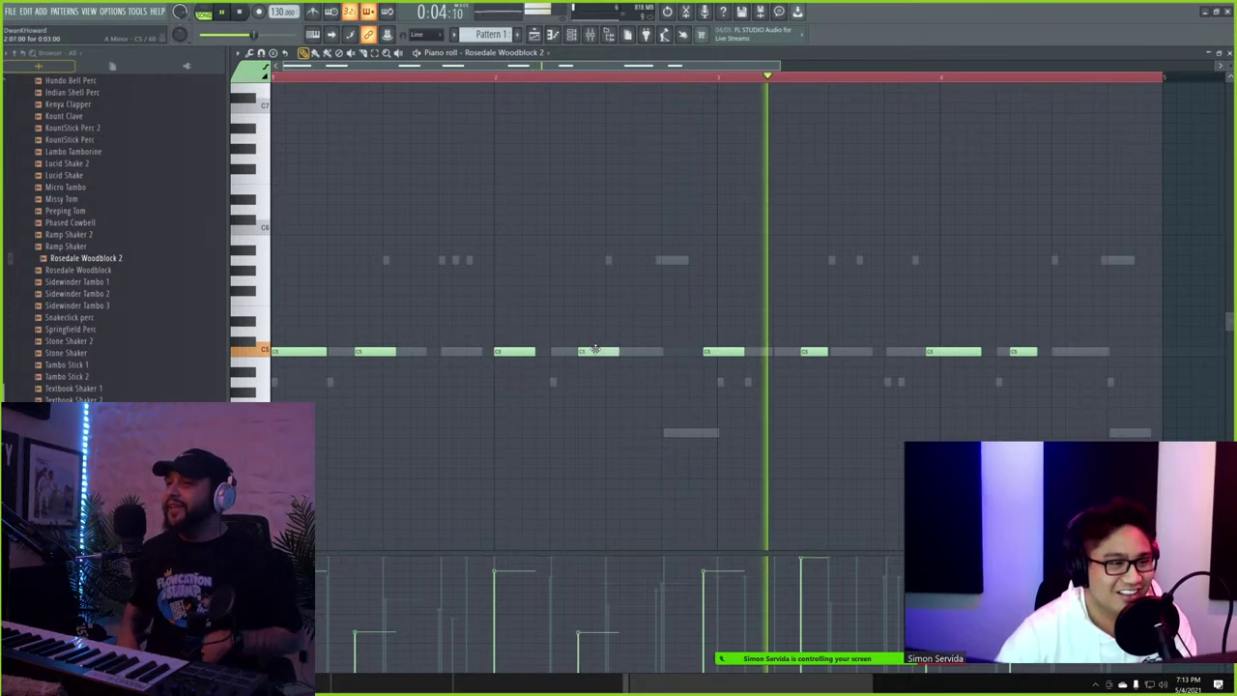
pyautogui.moveTo(723, 351); pyautogui.dragTo(736, 350)
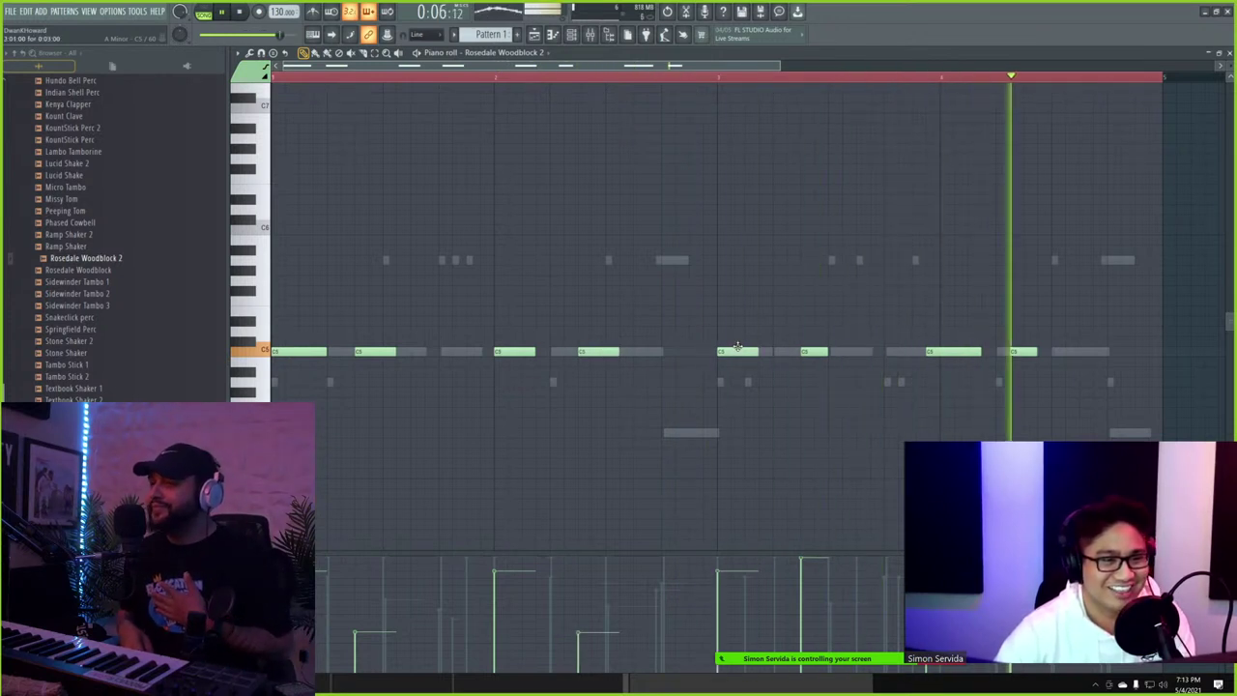
pyautogui.moveTo(962, 352); pyautogui.dragTo(1031, 350)
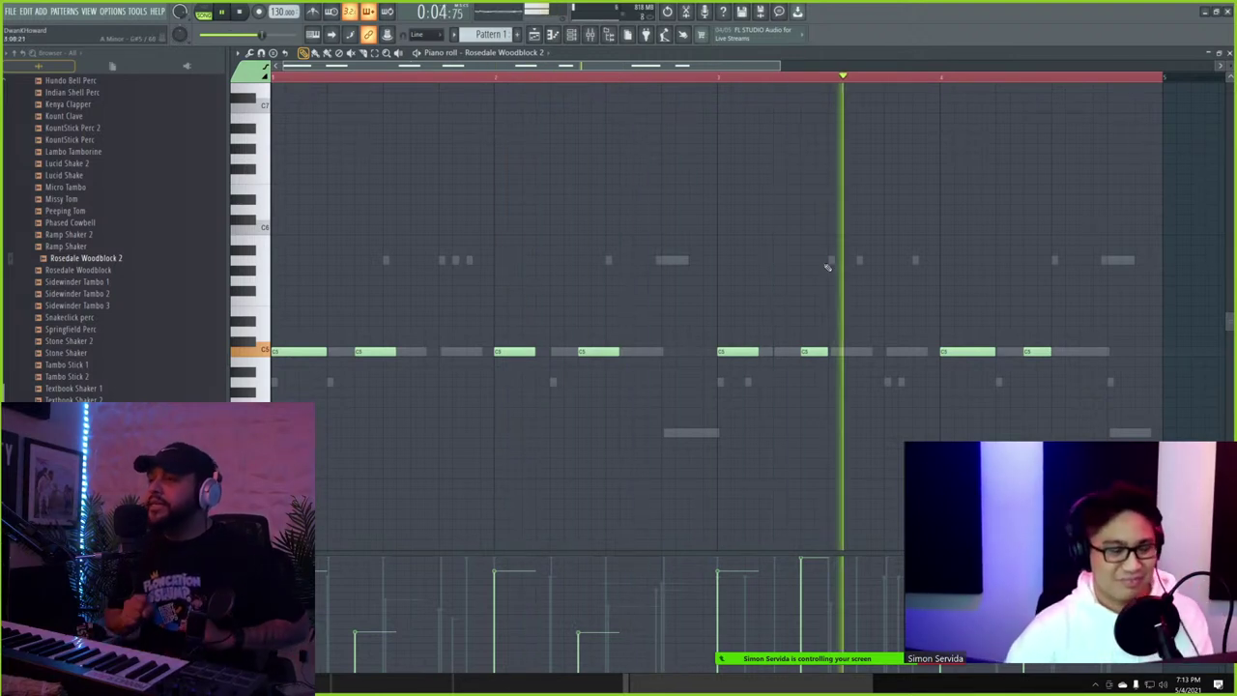
pyautogui.click(1221, 53)
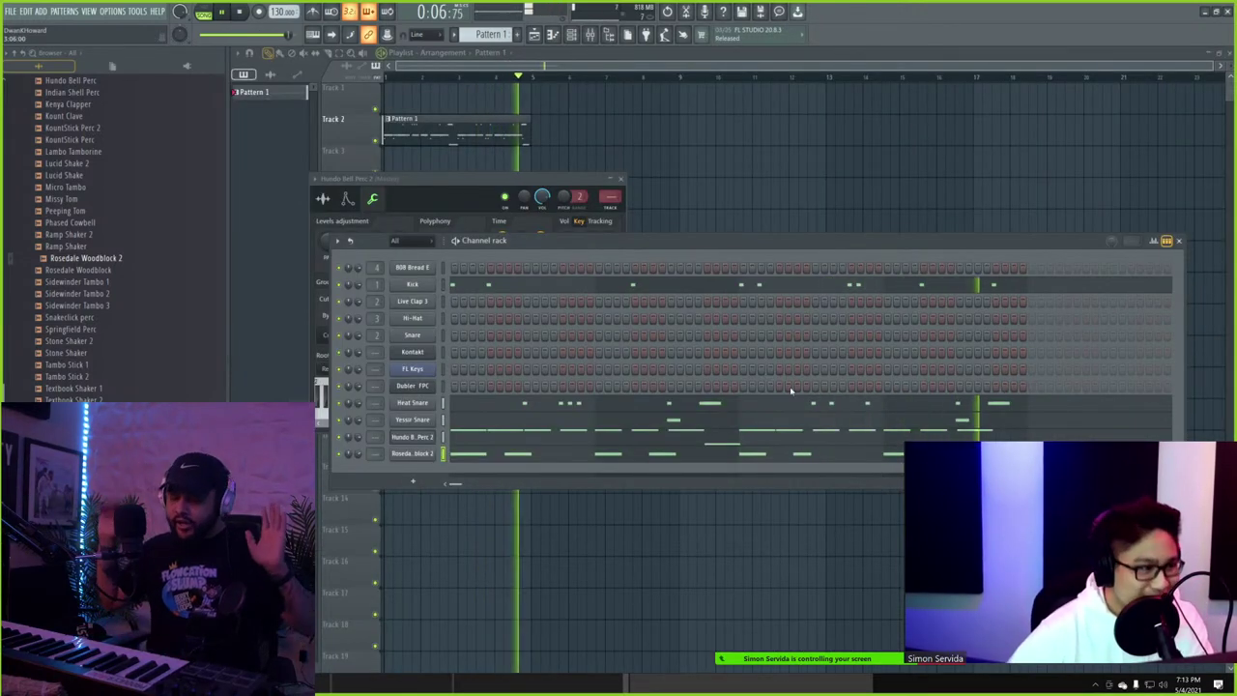
# - Create Pattern 2, place its clip at bar 1 of Track 3 in the playlist, and bring back the channel rack
pyautogui.scroll(2, 116, 236)
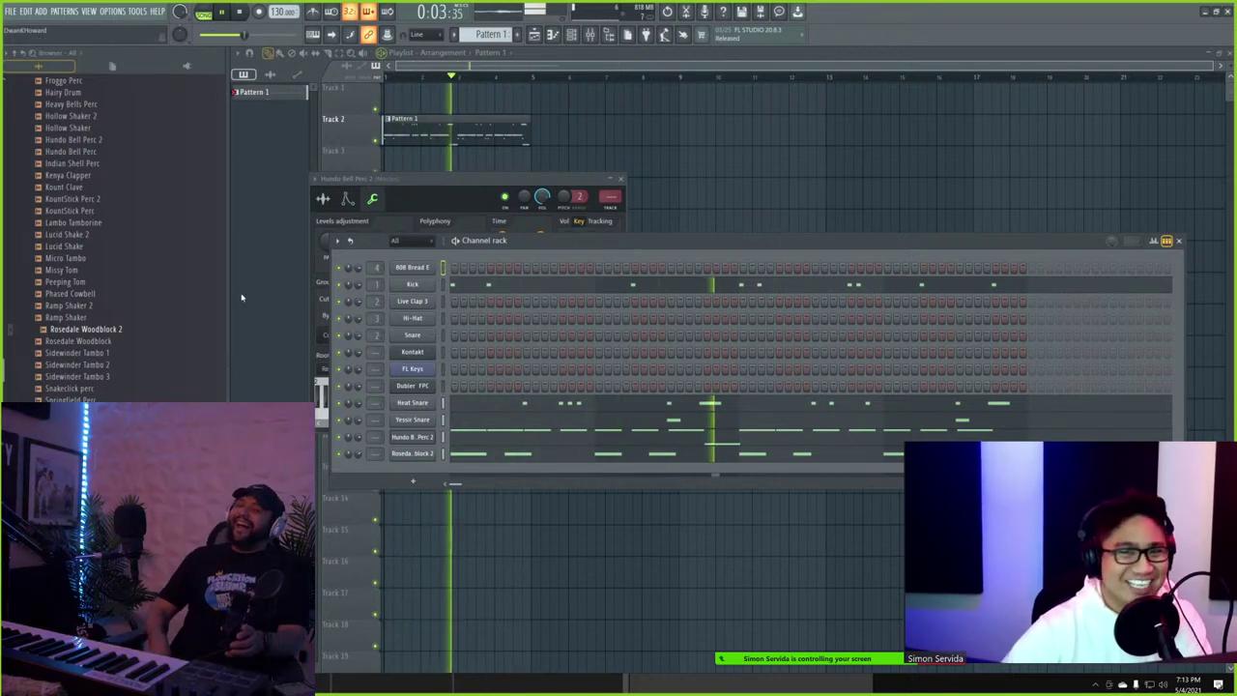
pyautogui.scroll(12, 106, 243)
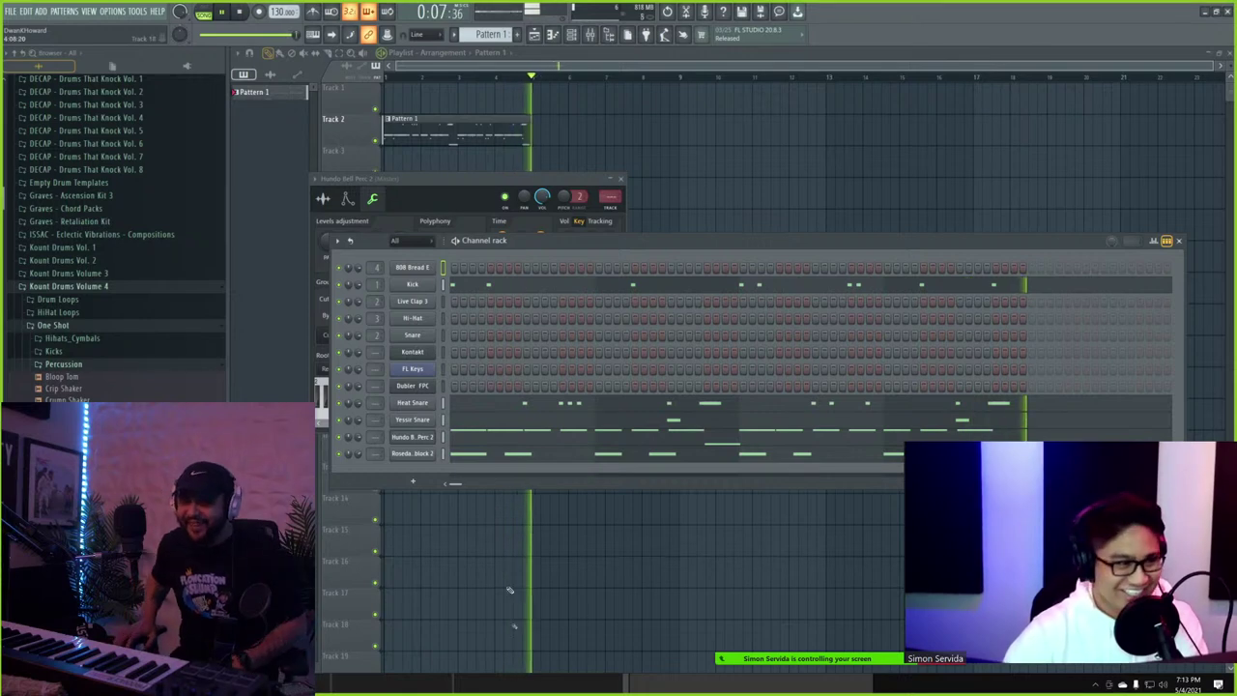
pyautogui.press('F4')
pyautogui.press('Return')
pyautogui.press('F5')
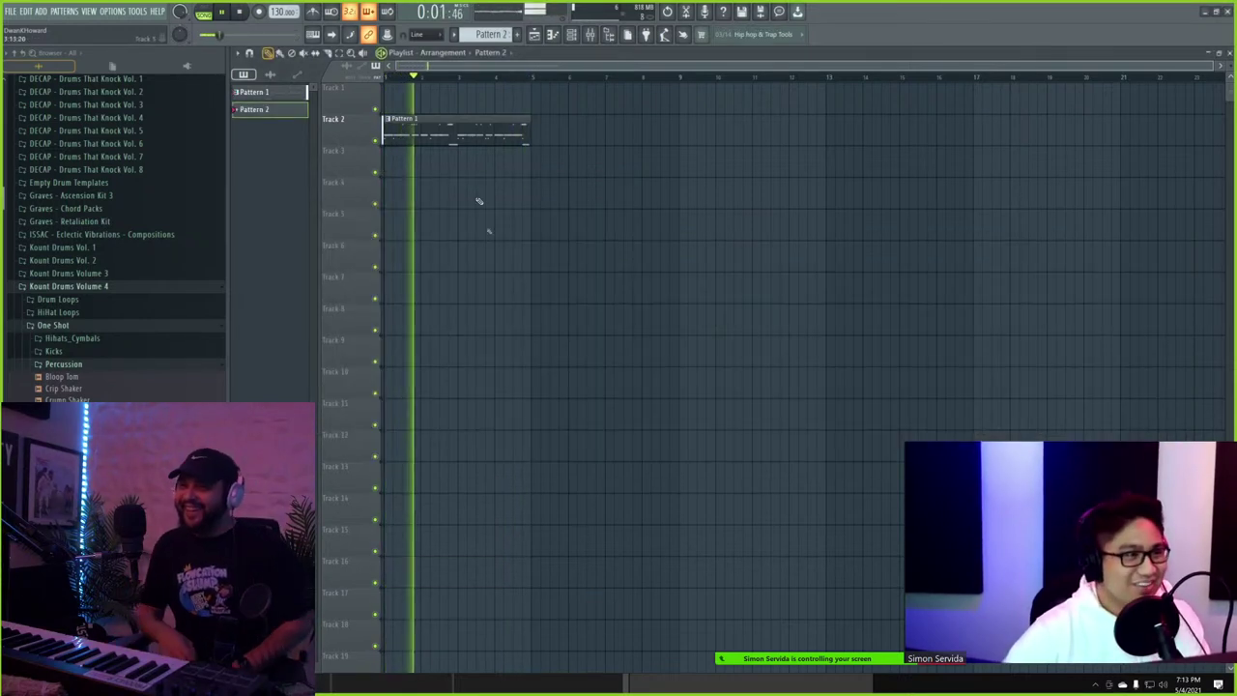
pyautogui.click(414, 152)
pyautogui.press('F6')
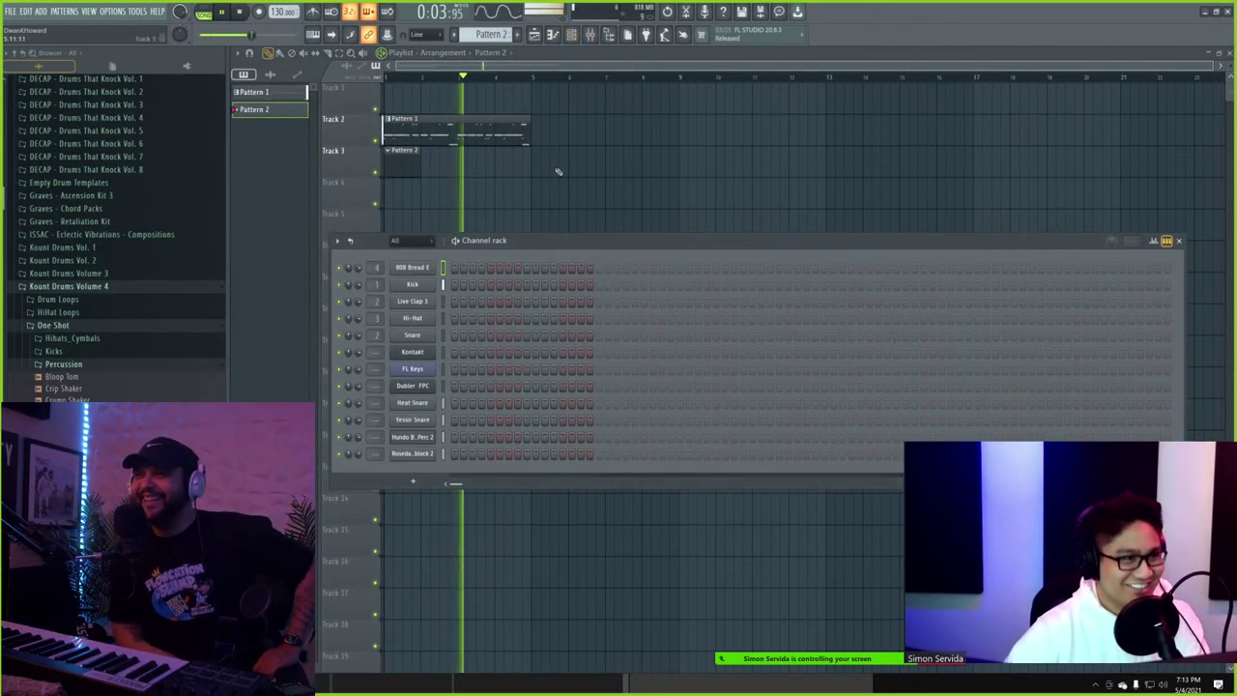
# - Open the 808 Bread E channel's piano roll in Pattern 2 and draw an F5 note about nine steps long from bar 1
pyautogui.rightClick(432, 265)
pyautogui.click(461, 270)
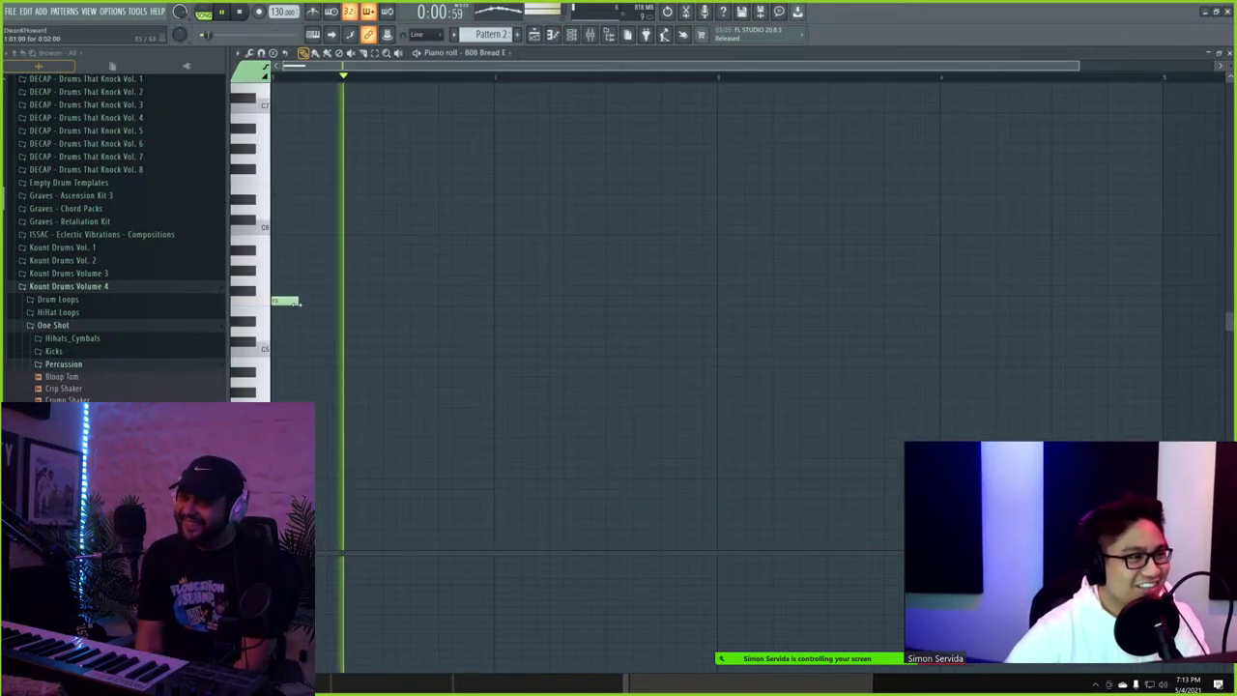
pyautogui.moveTo(297, 302); pyautogui.dragTo(246, 217)
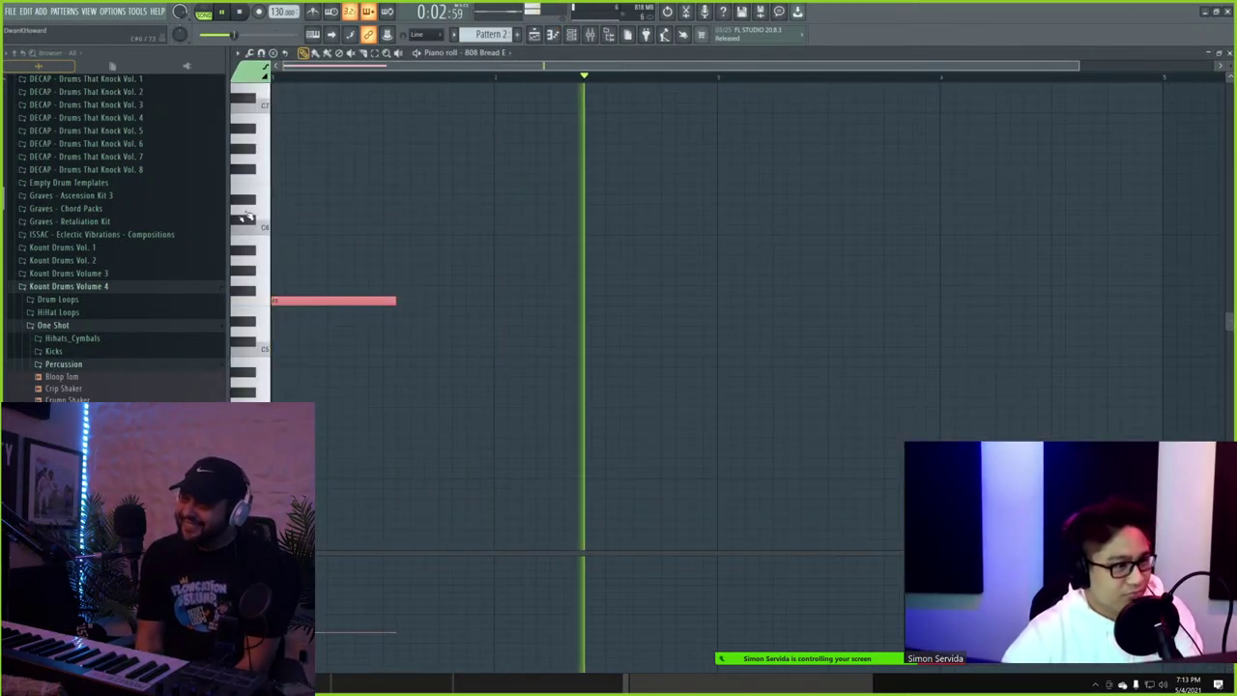
# - Raise the velocity of the F5 note in bar 1, shorten it to eight steps, and deselect it
pyautogui.scroll(8, 409, 290)
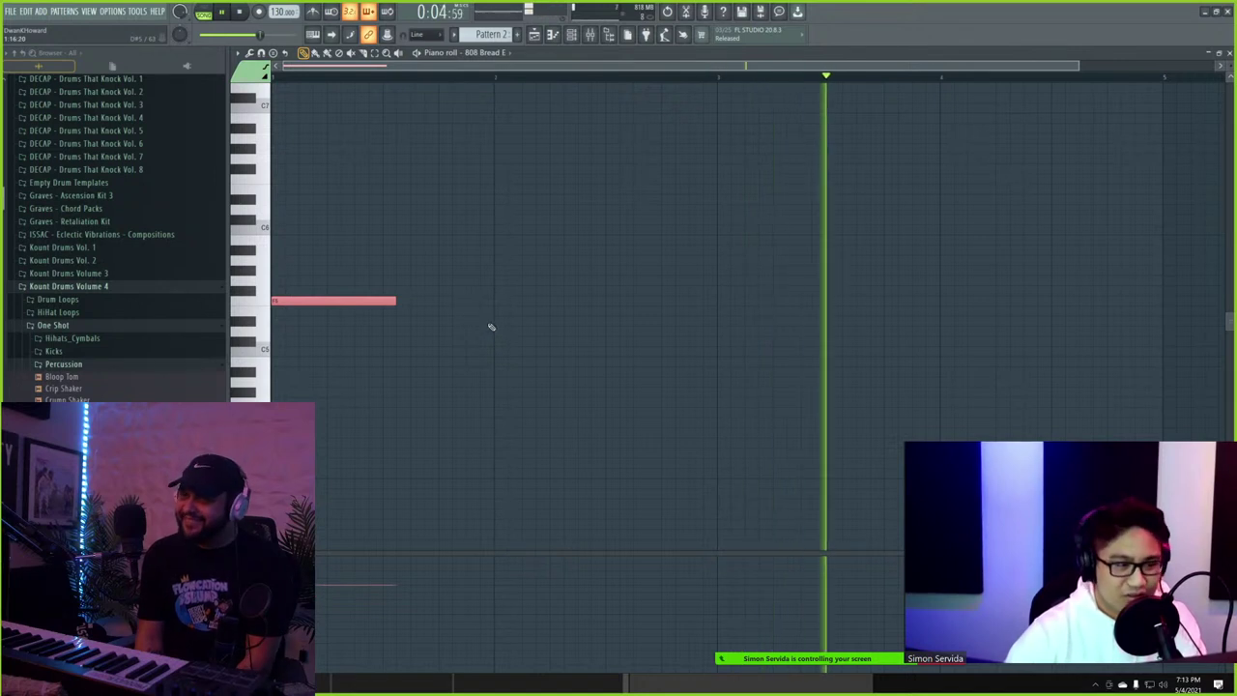
pyautogui.moveTo(387, 307); pyautogui.dragTo(373, 310)
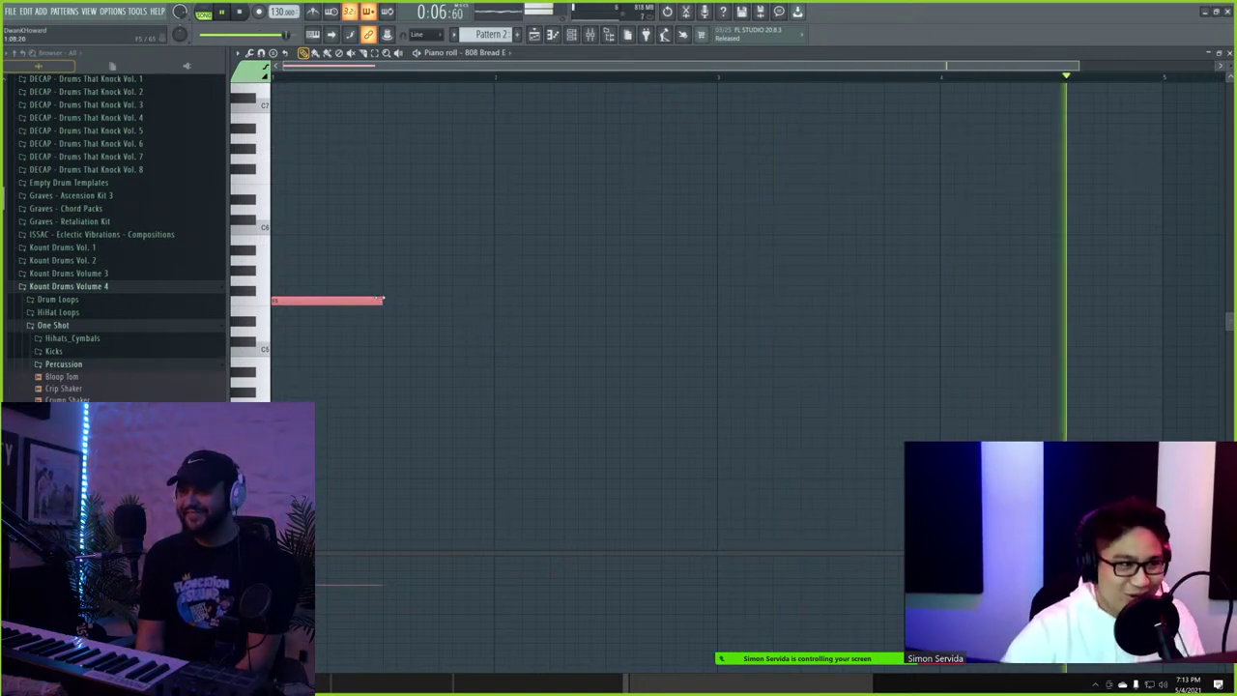
pyautogui.keyDown('ctrl'); pyautogui.click(632, 344); pyautogui.keyUp('ctrl')
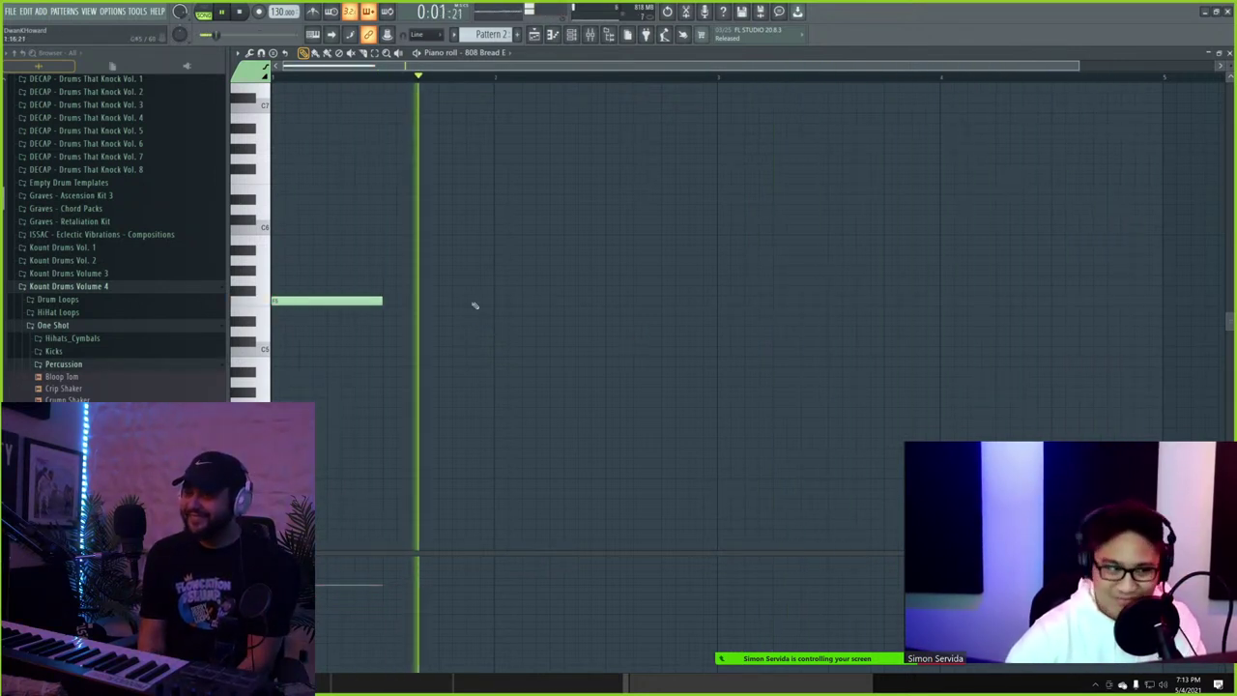
# - Draw eight-step C5 notes on beat 2 of bars 2 and 3 and an eight-step D#5 note on beat 2 of bar 4
pyautogui.click(564, 325)
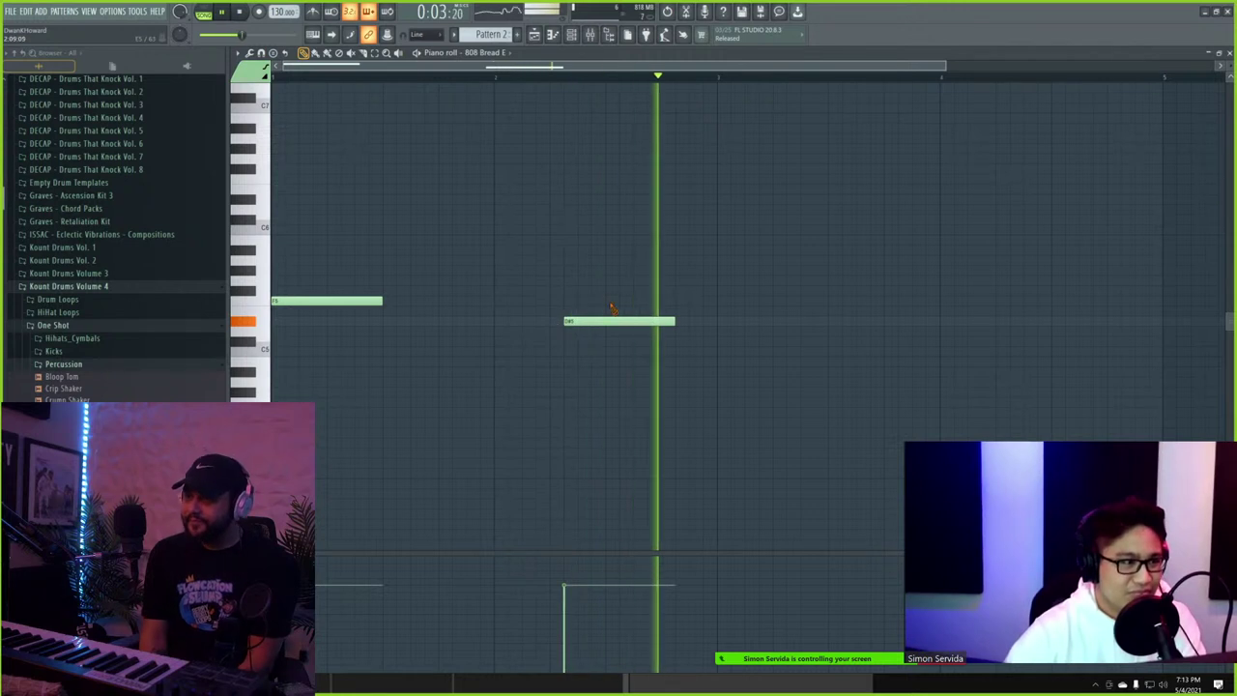
pyautogui.rightClick(574, 324)
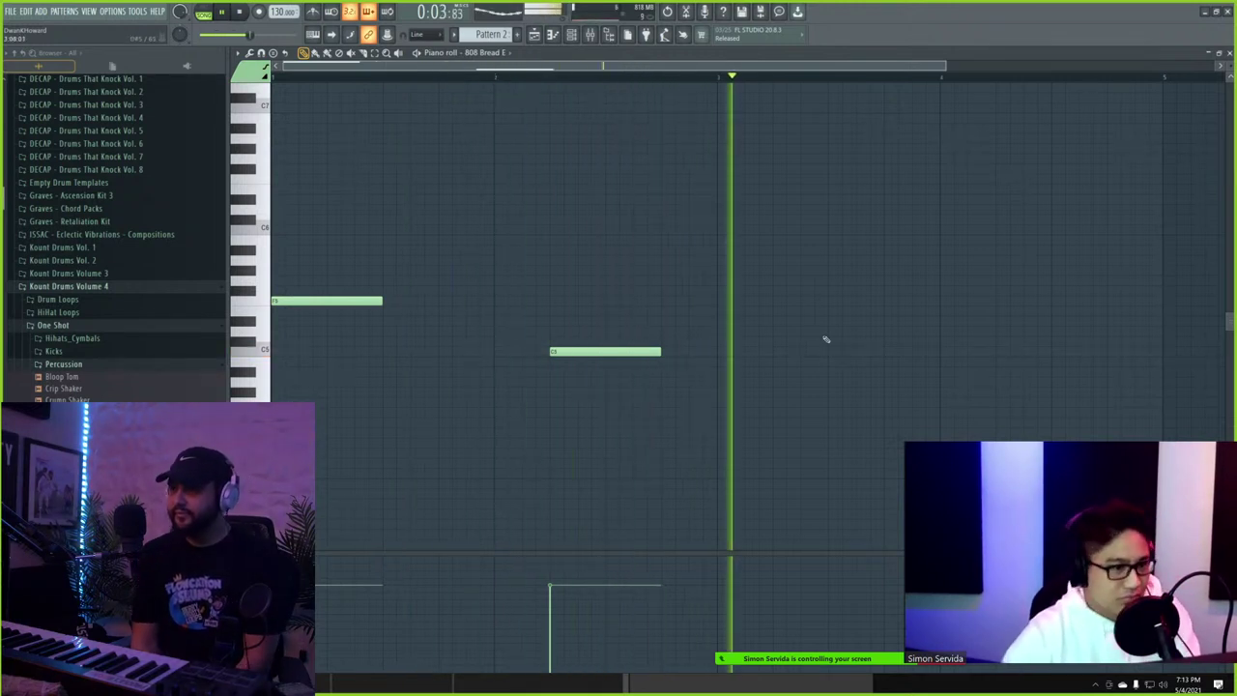
pyautogui.click(775, 352)
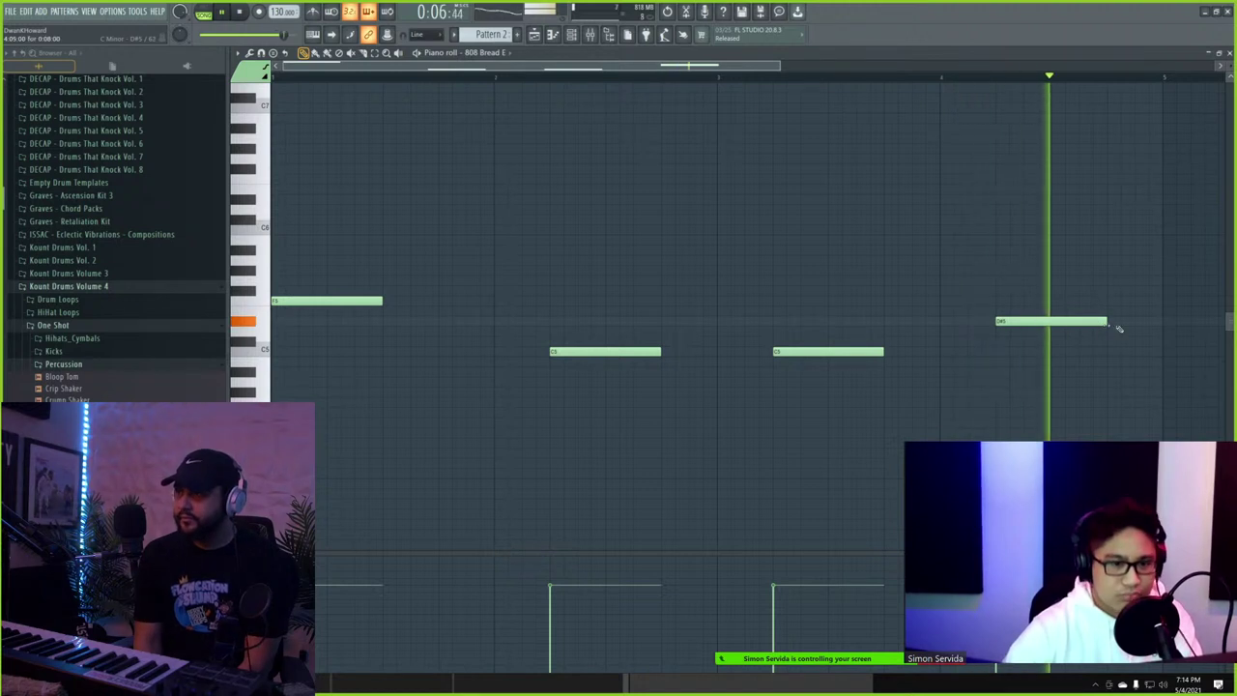
# - Split the bar 4 D#5 note and the bar 3 C5 note, moved to its bar's start, after six steps, and lengthen both second parts
pyautogui.press('c')
pyautogui.moveTo(1082, 316)
pyautogui.mouseDown()
pyautogui.moveTo(1083, 335)
pyautogui.moveTo(1147, 321)
pyautogui.mouseUp()
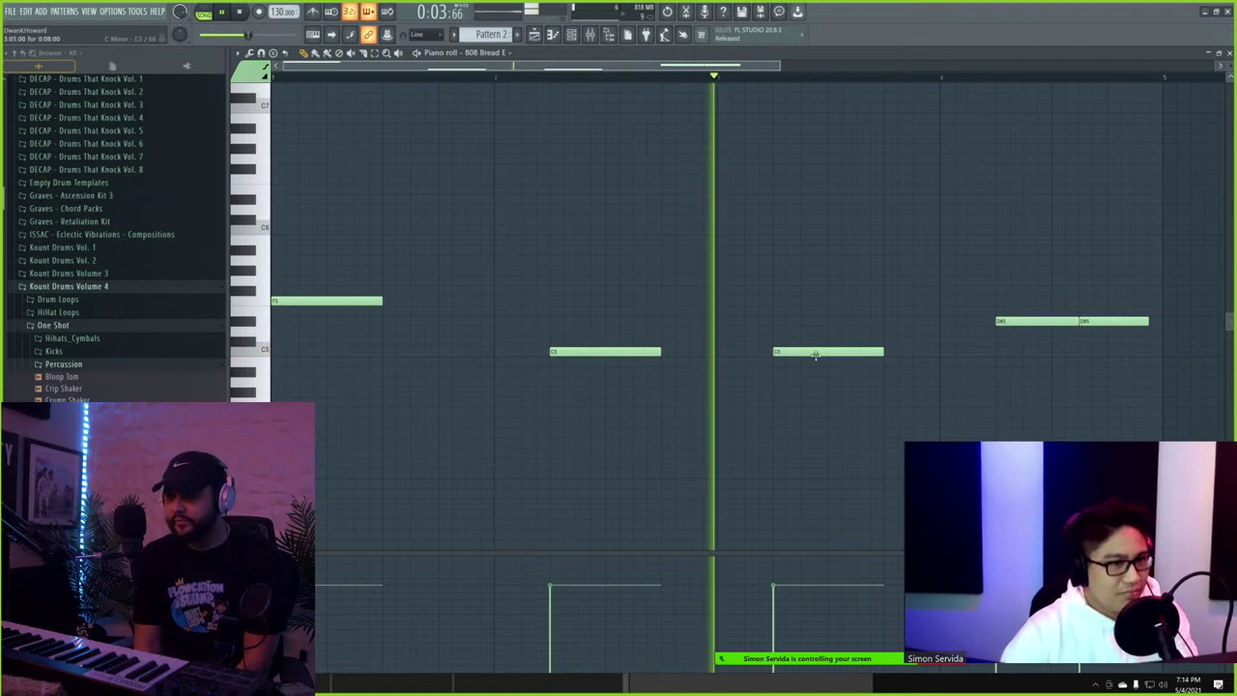
pyautogui.moveTo(815, 355); pyautogui.dragTo(760, 353)
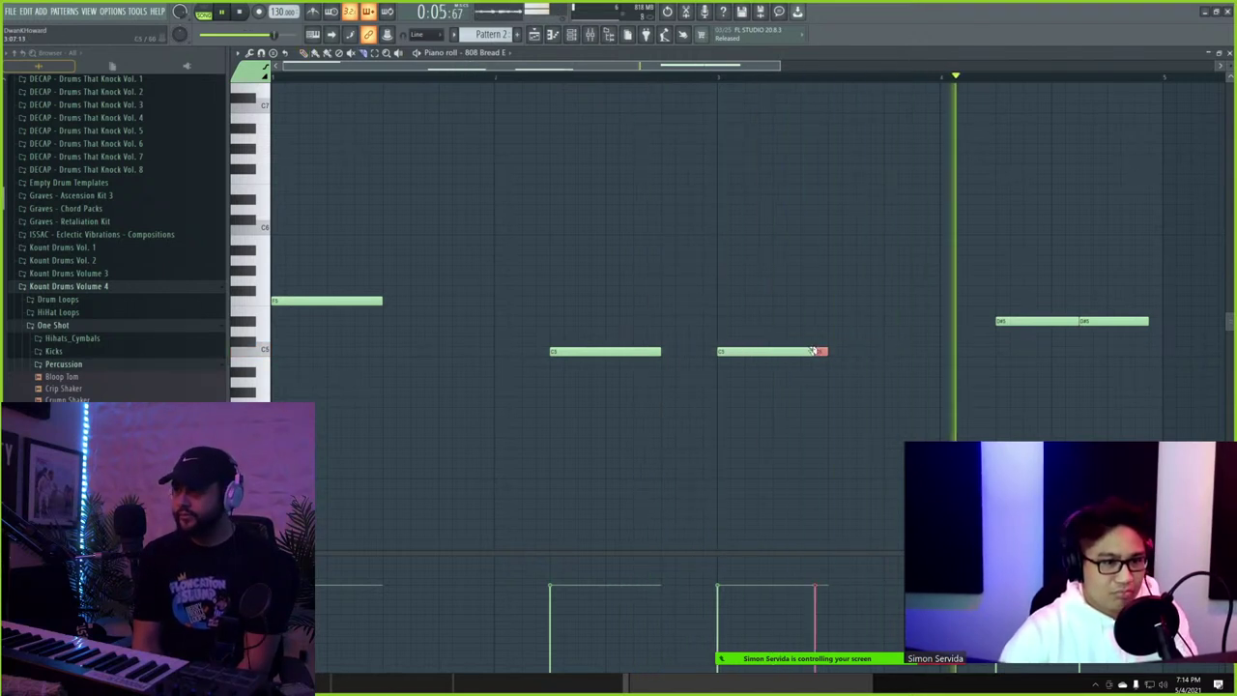
pyautogui.hotkey('ctrl', 'z')
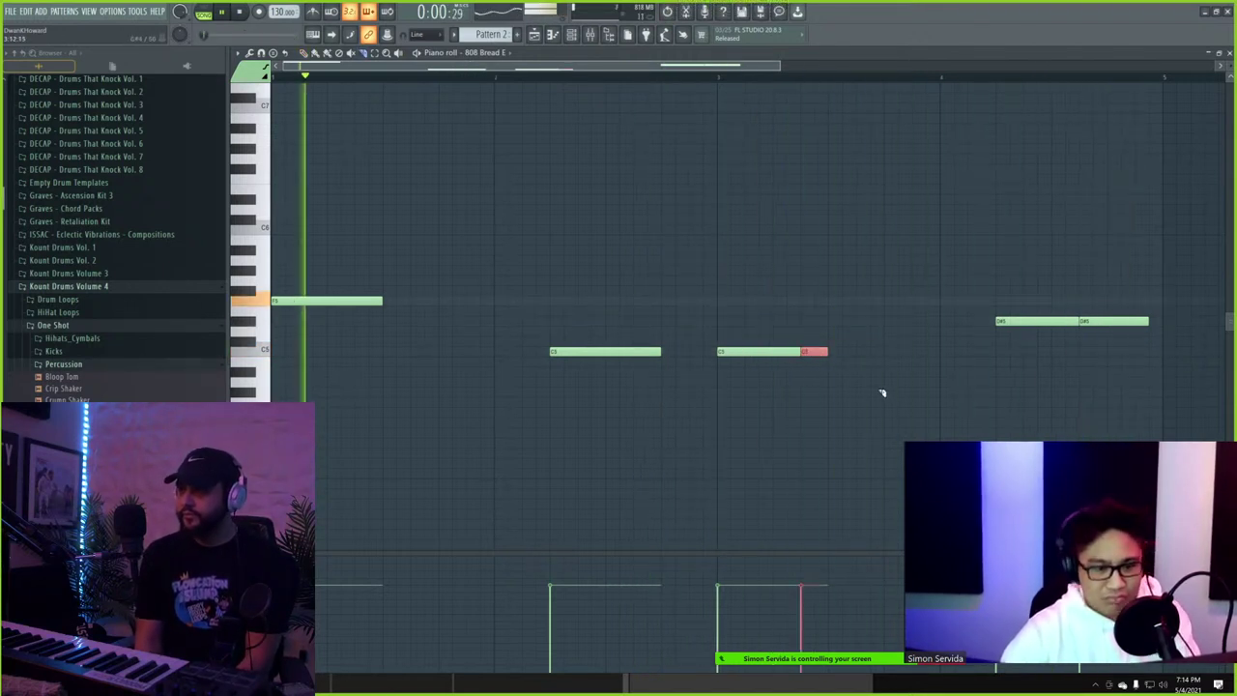
pyautogui.moveTo(827, 350); pyautogui.dragTo(883, 351)
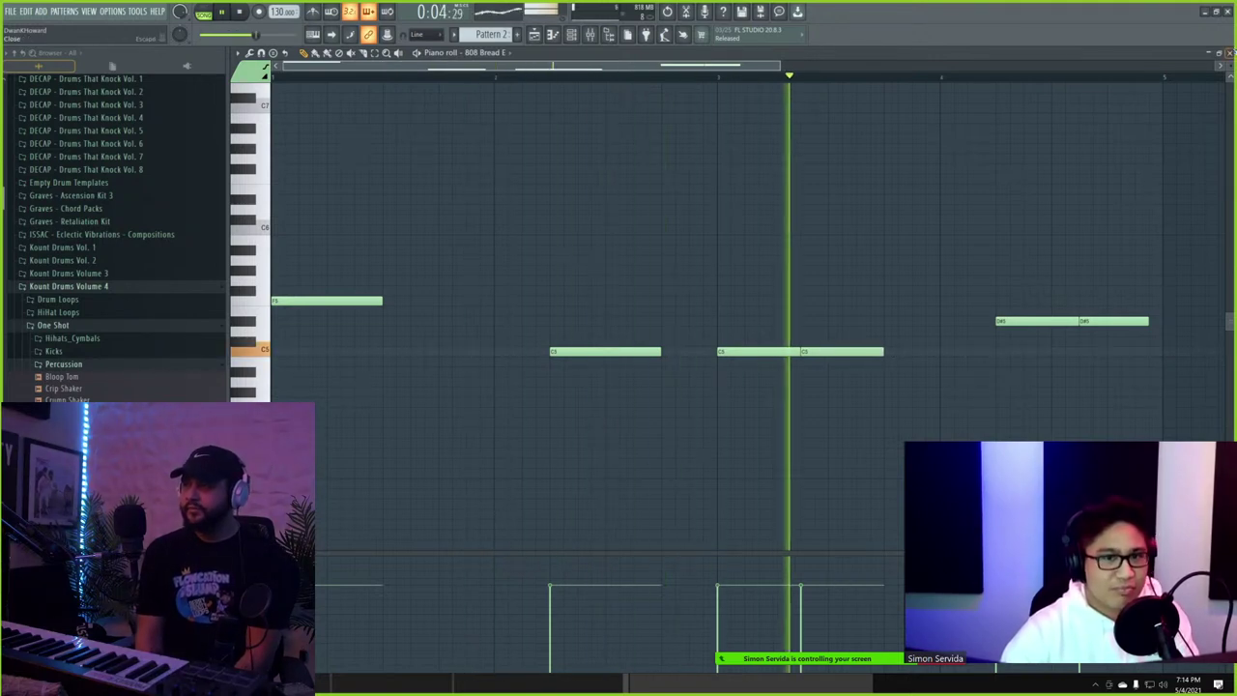
pyautogui.click(1231, 53)
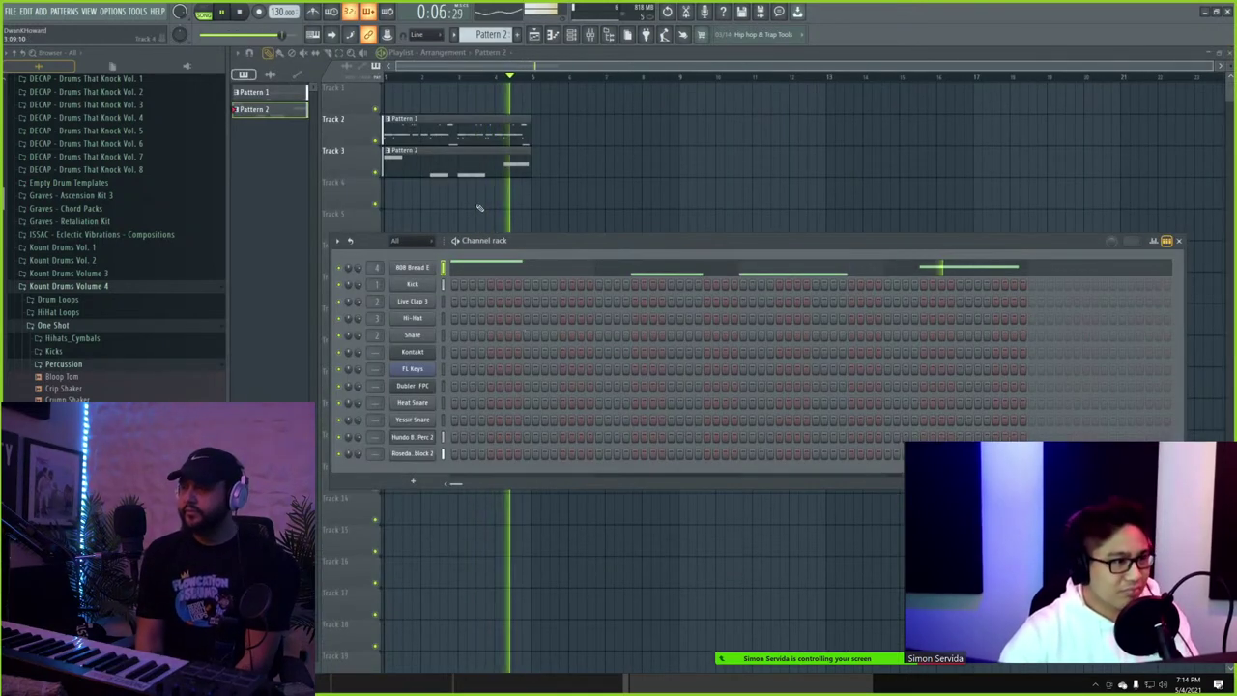
# - Audition hi-hat samples from the Hihats_Cymbals one-shots of Kount Drums Volume 4, including the open and closed Hermes hats
pyautogui.click(571, 34)
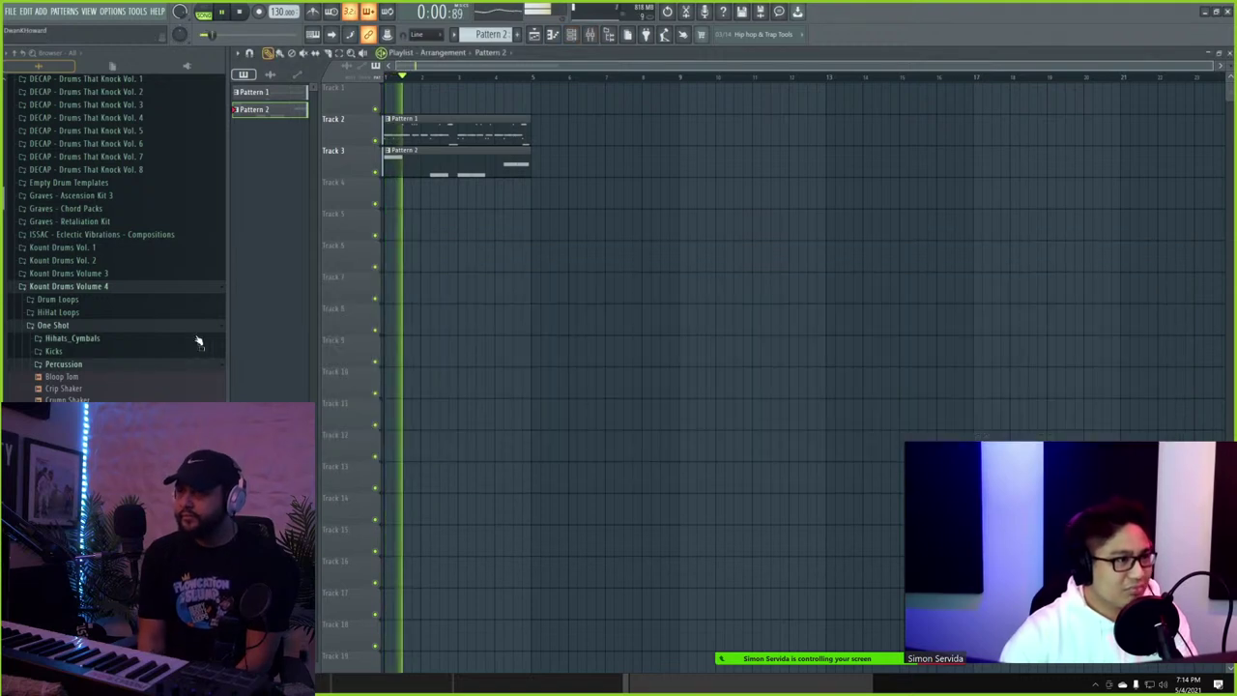
pyautogui.click(572, 34)
pyautogui.click(105, 363)
pyautogui.click(108, 340)
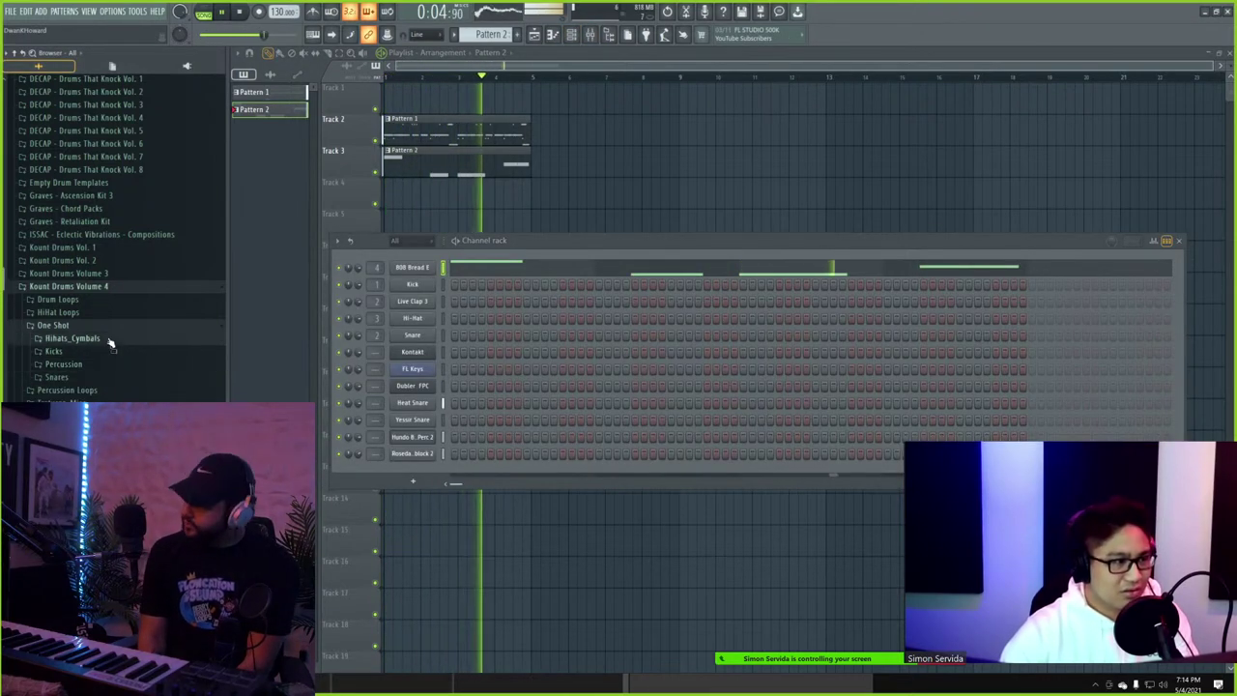
pyautogui.click(89, 398)
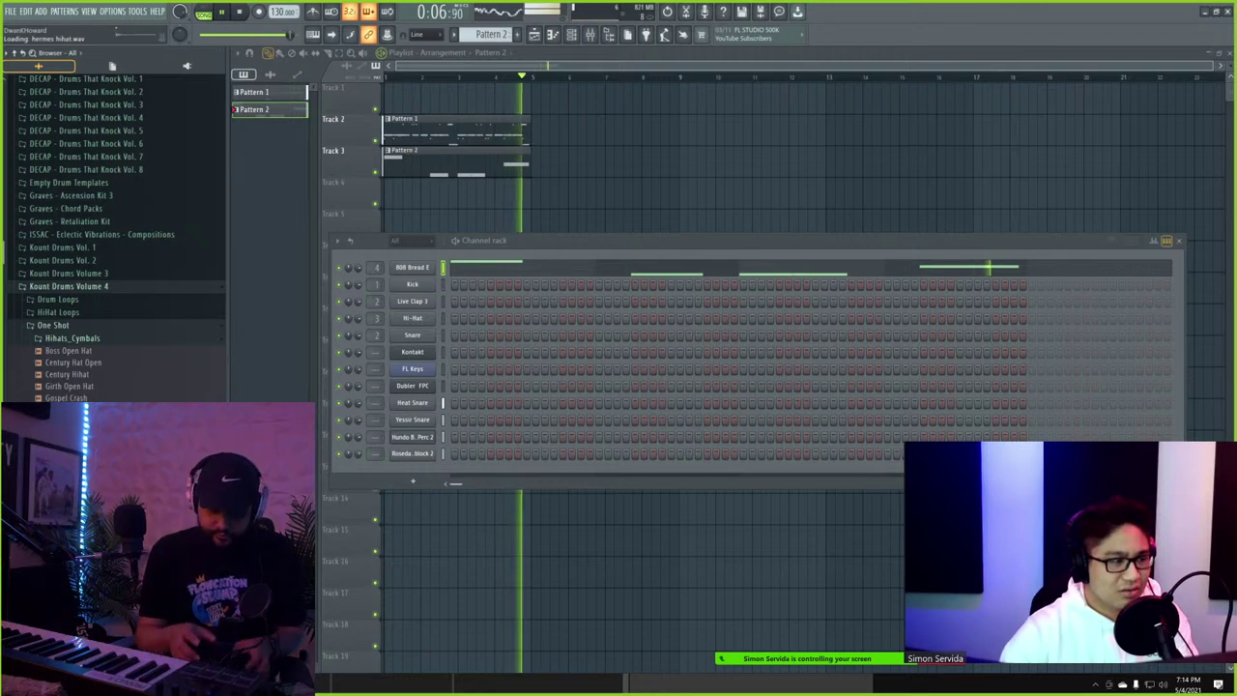
pyautogui.click(89, 457)
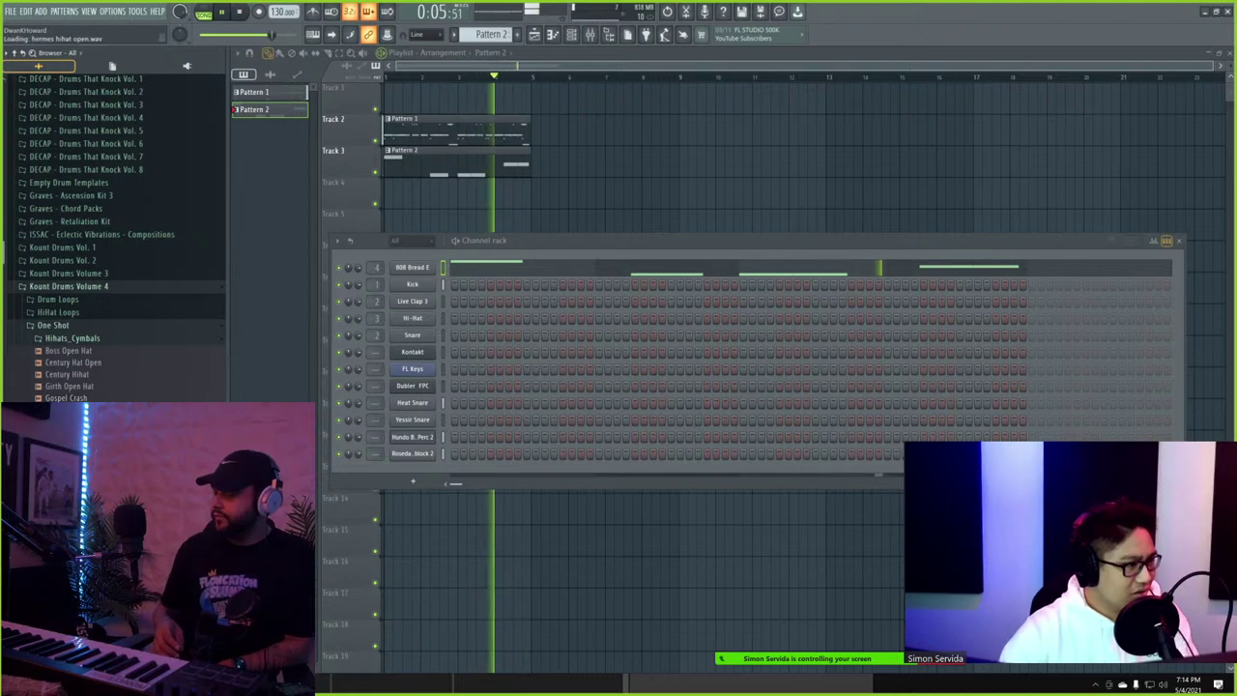
# - Add the Hermes Hihat sample to the channel rack as a new channel below the woodblock and check its sampler settings
pyautogui.click(104, 411)
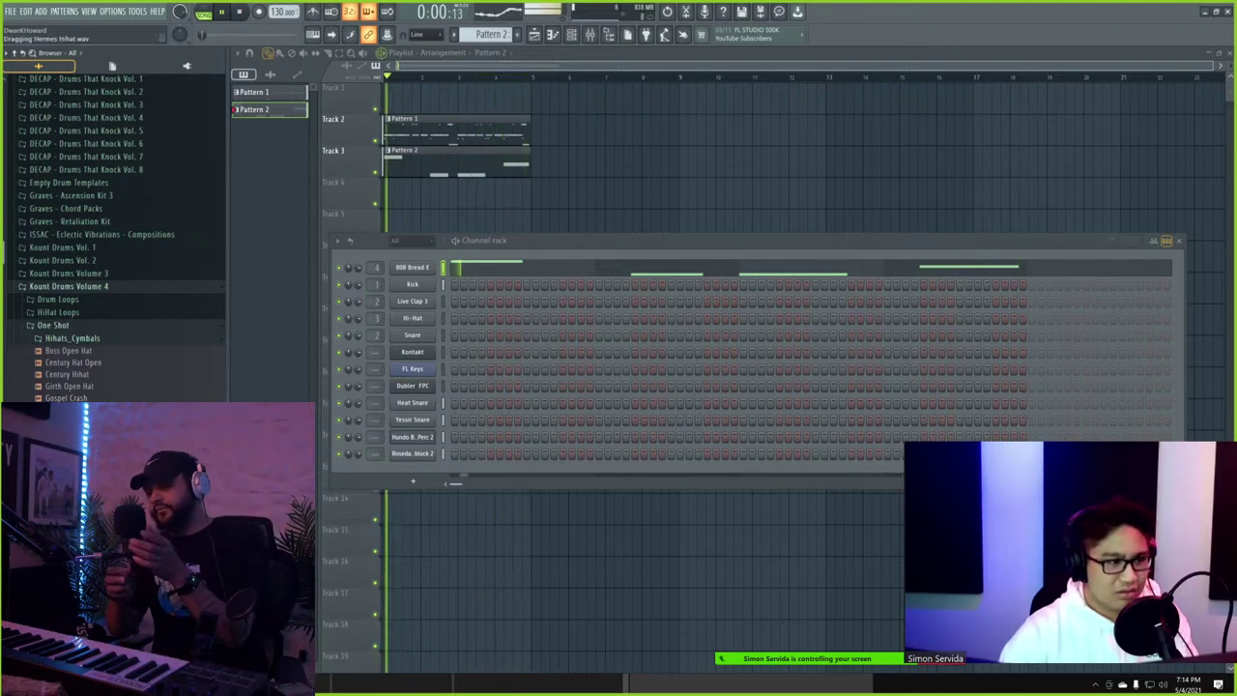
pyautogui.moveTo(104, 411); pyautogui.dragTo(418, 478)
pyautogui.click(414, 470)
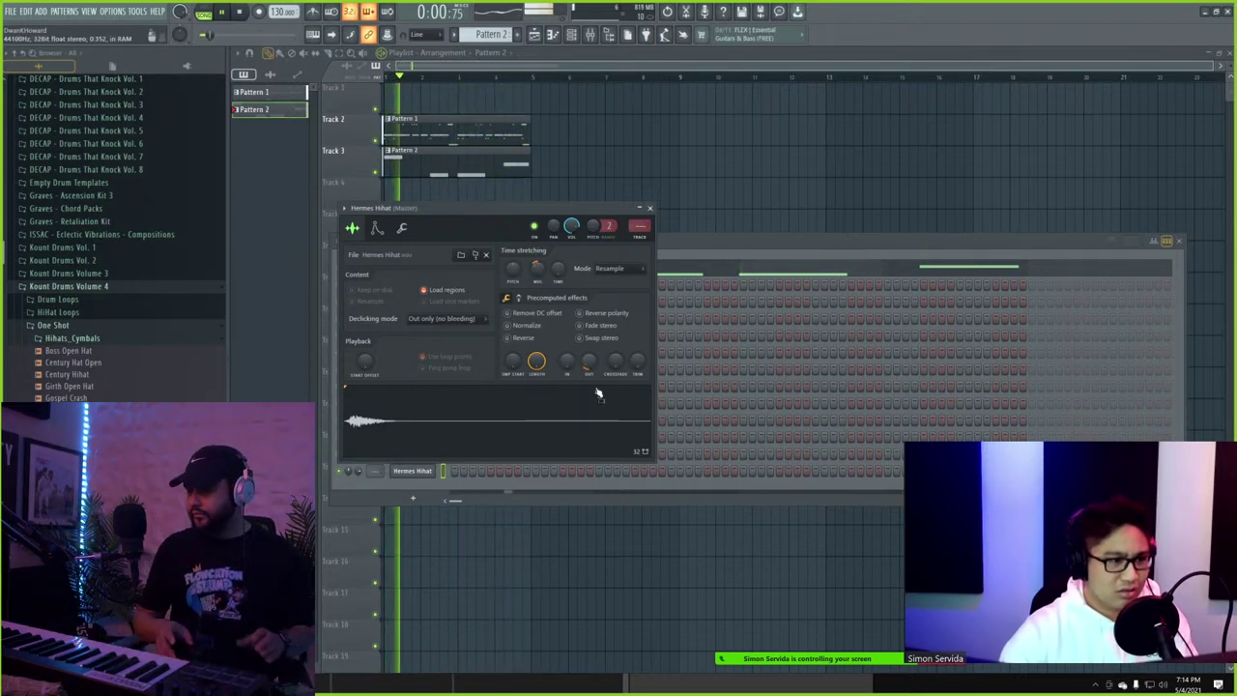
pyautogui.click(571, 34)
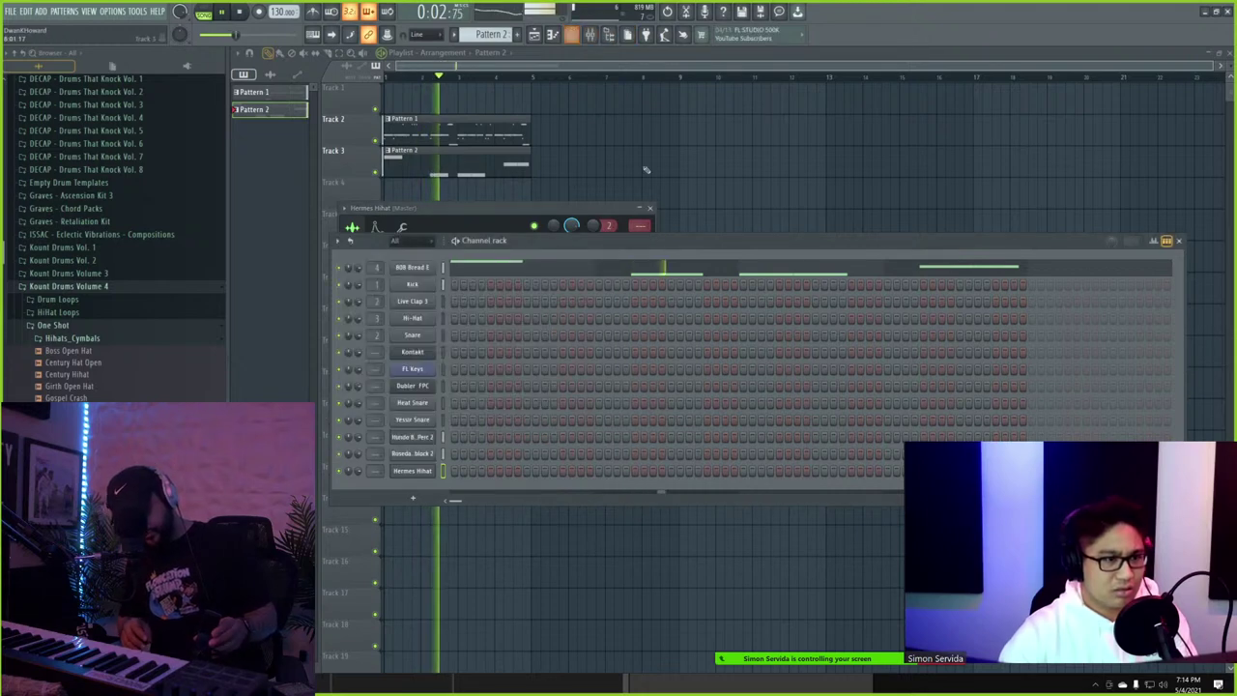
# - Fill every second step of the Hermes Hihat channel in Pattern 1 and show its step velocities in the graph editor
pyautogui.click(431, 138)
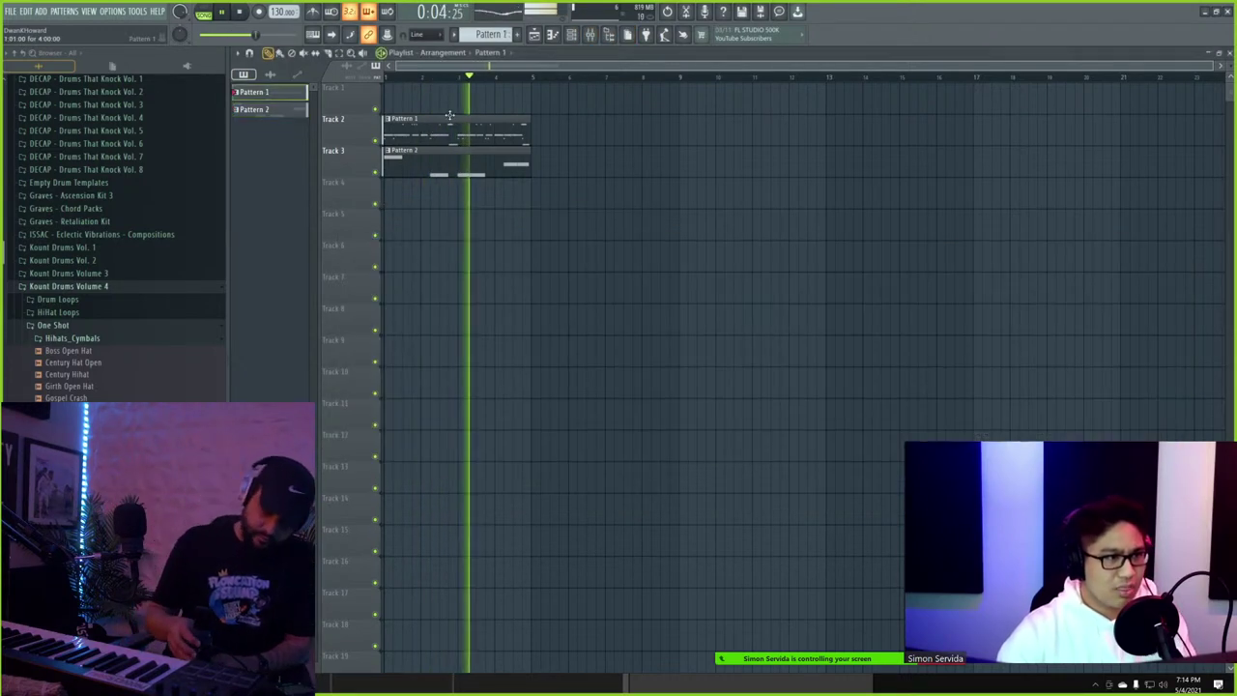
pyautogui.click(575, 35)
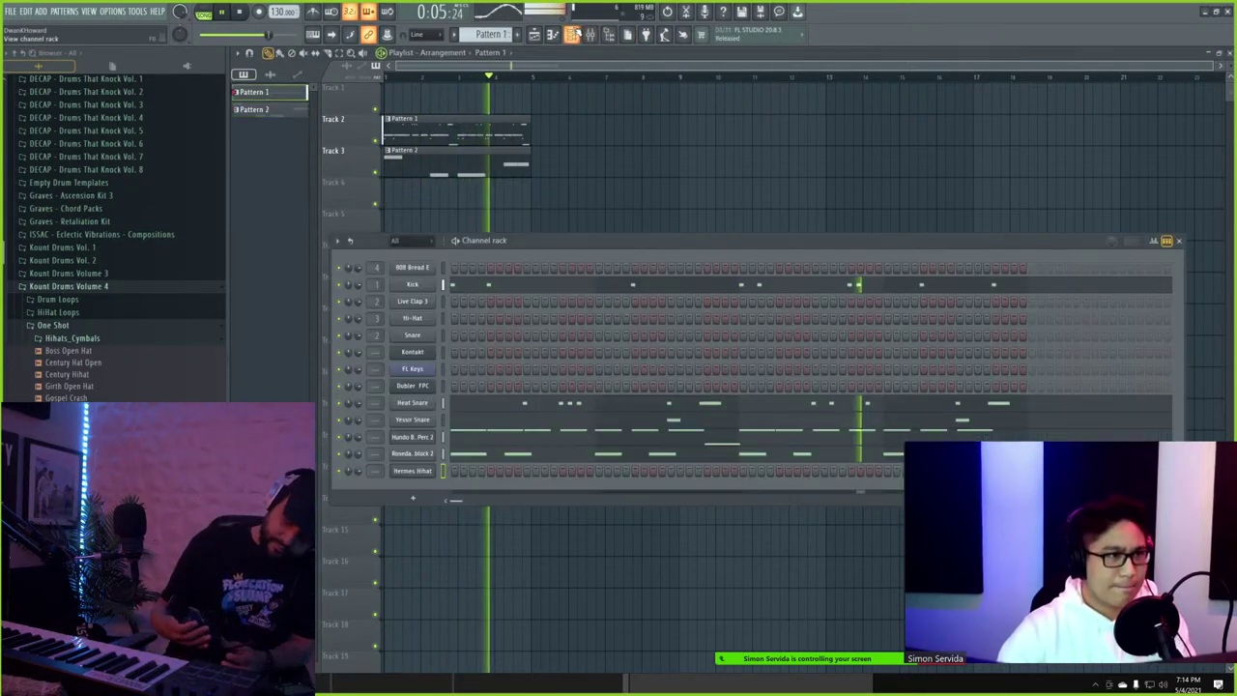
pyautogui.rightClick(436, 470)
pyautogui.click(599, 507)
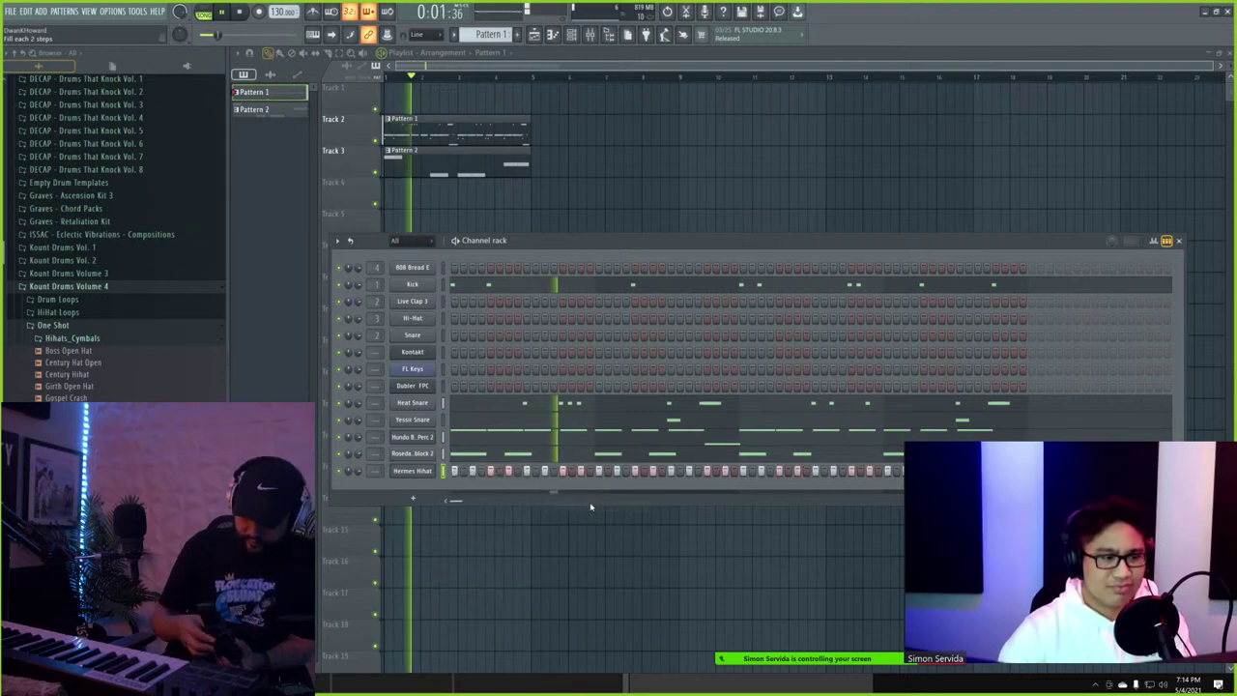
pyautogui.click(1153, 240)
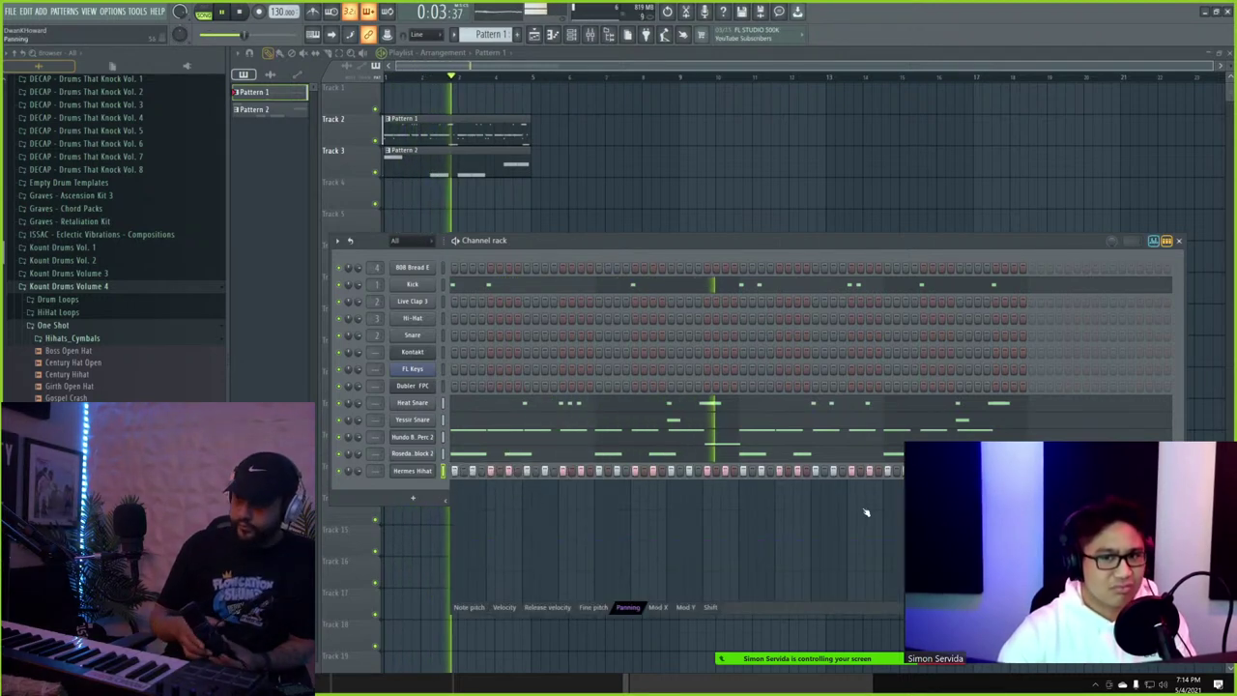
pyautogui.click(503, 608)
# - Set the Hermes Hihat sample's quick fade out to 7%, view its miscellaneous channel settings, and close its window
pyautogui.click(413, 471)
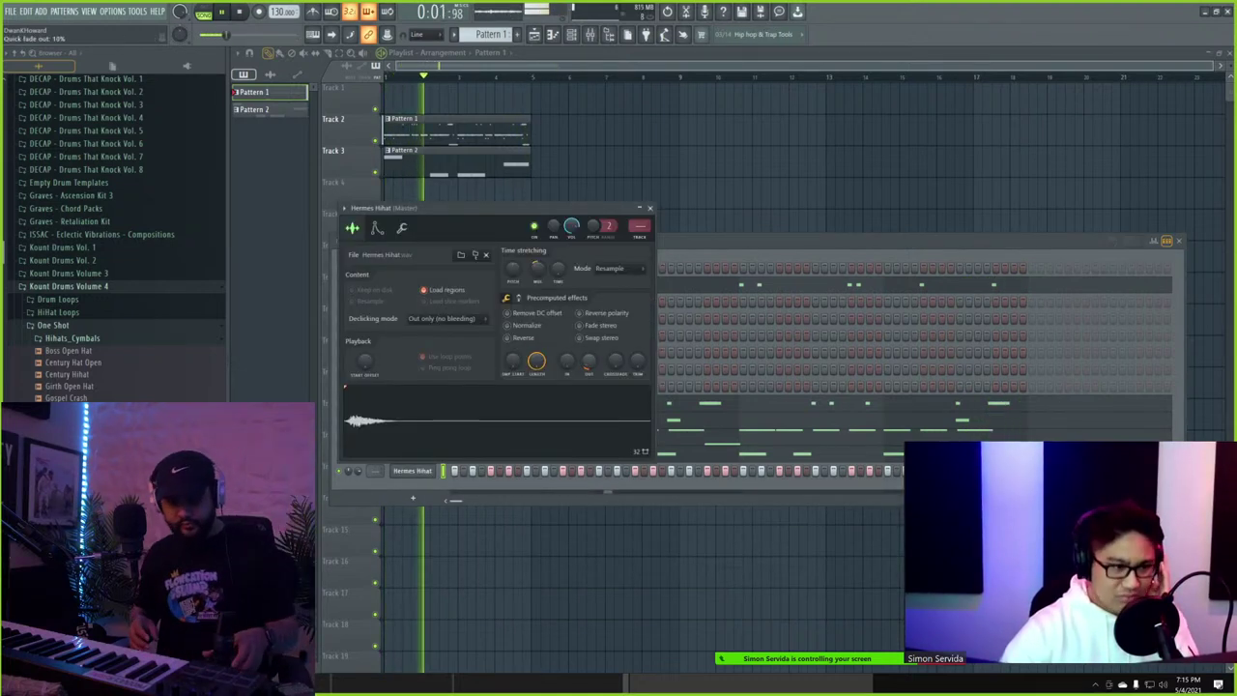
pyautogui.moveTo(589, 362); pyautogui.dragTo(588, 367)
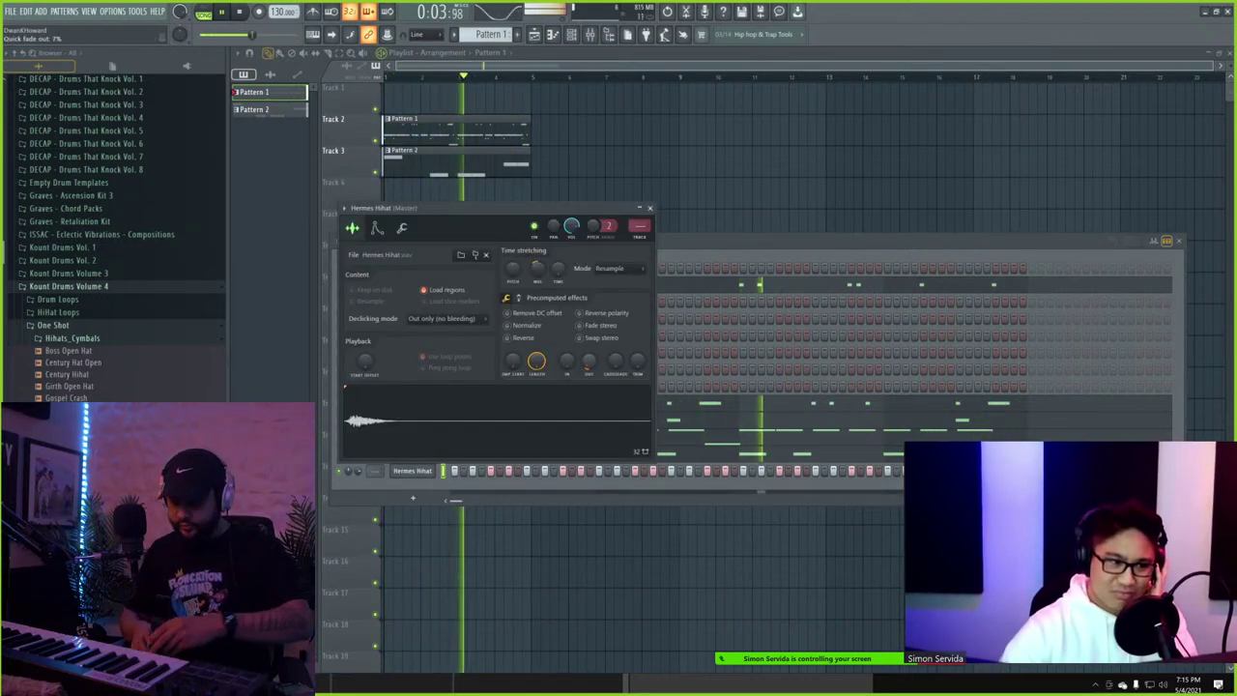
pyautogui.click(402, 227)
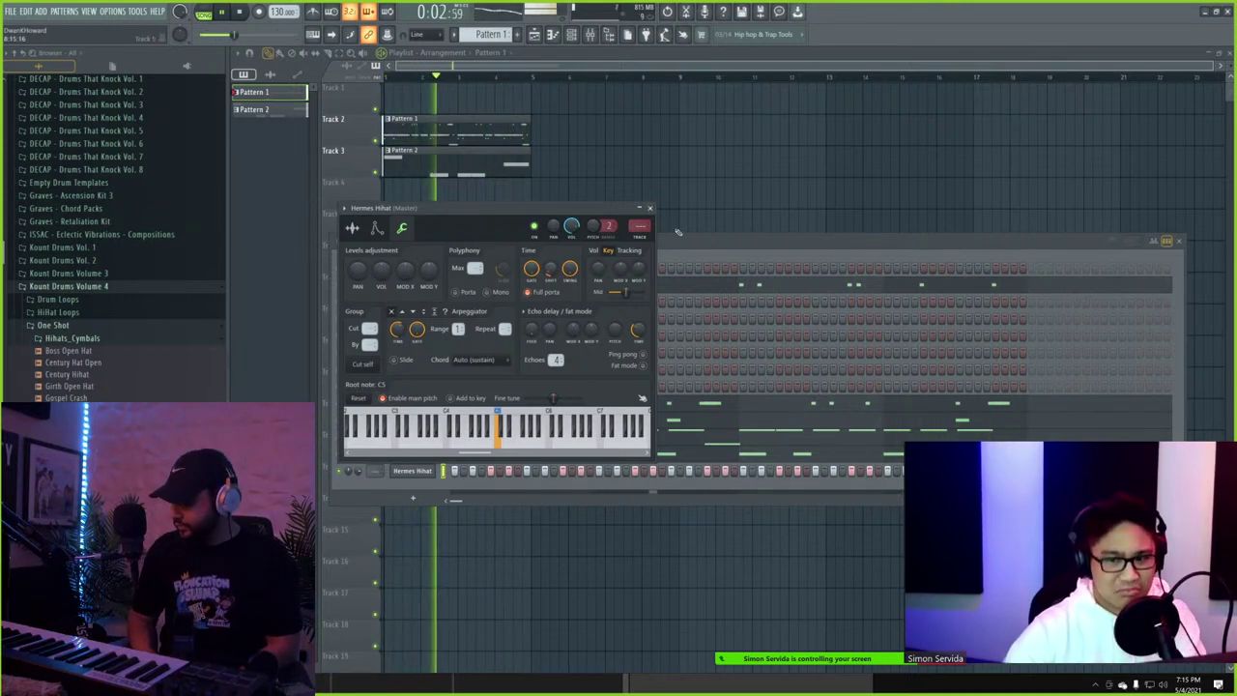
pyautogui.click(649, 209)
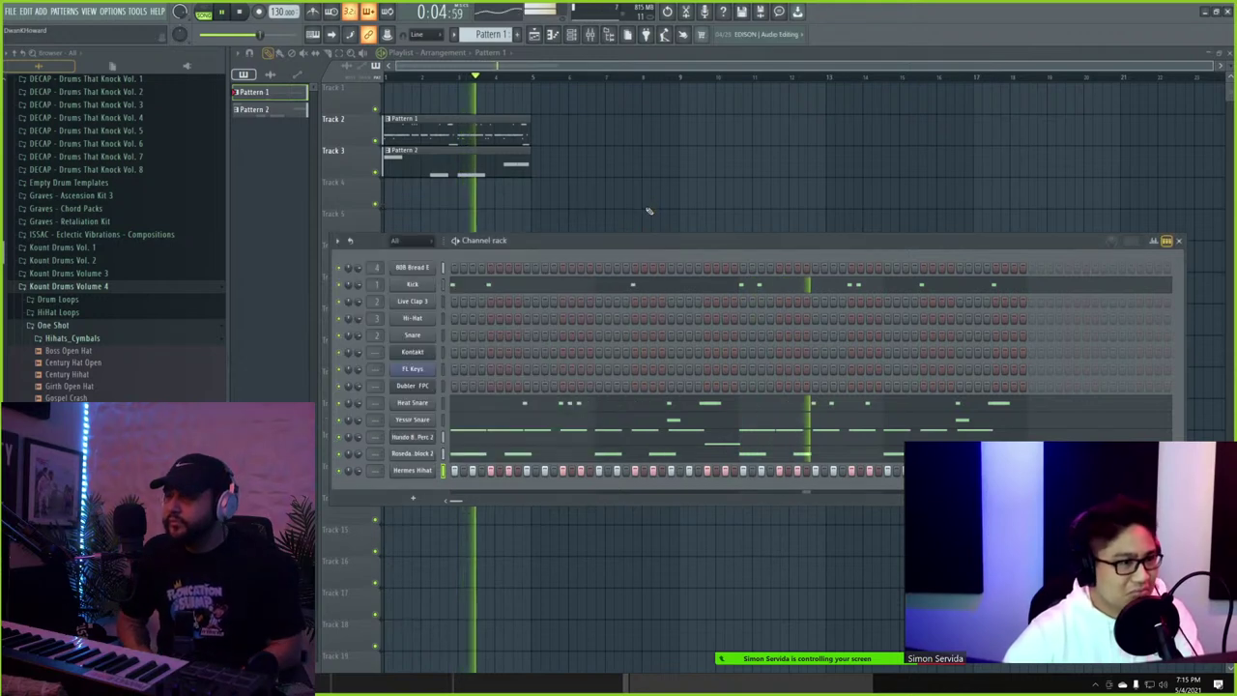
# - Load the Jack In The Box instrument from the Kinetic Toys library into Kontakt
pyautogui.click(429, 365)
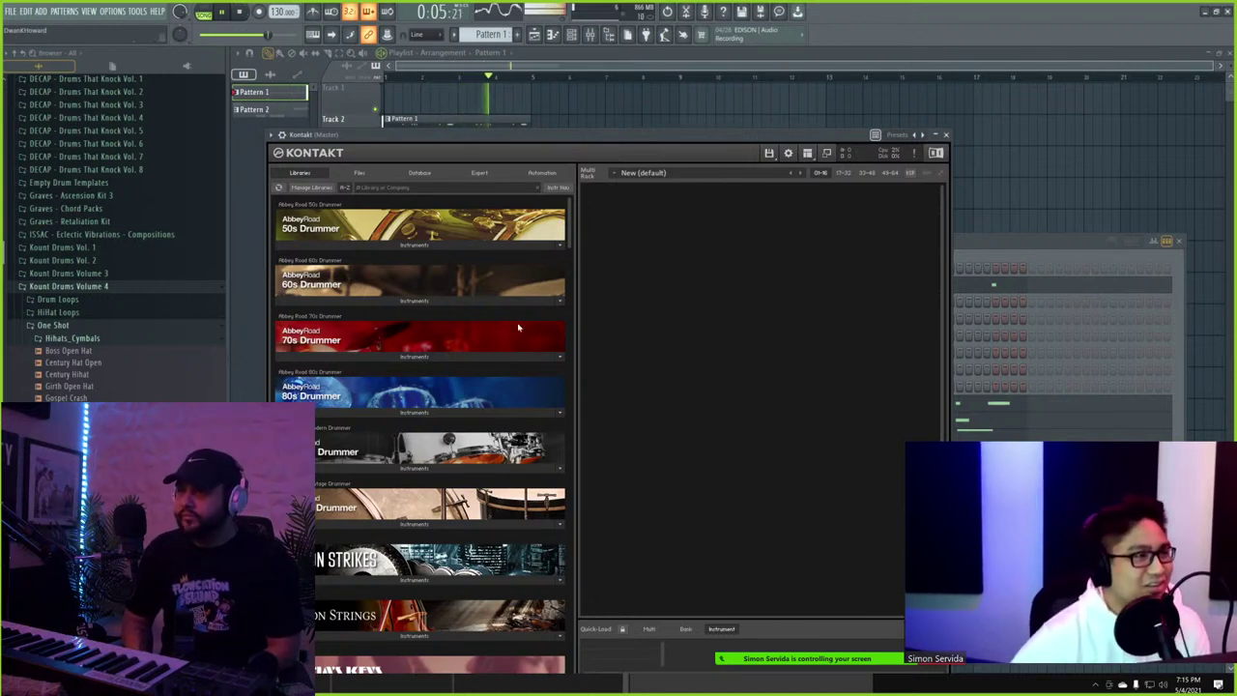
pyautogui.scroll(-1, 518, 329)
pyautogui.scroll(-2, 536, 290)
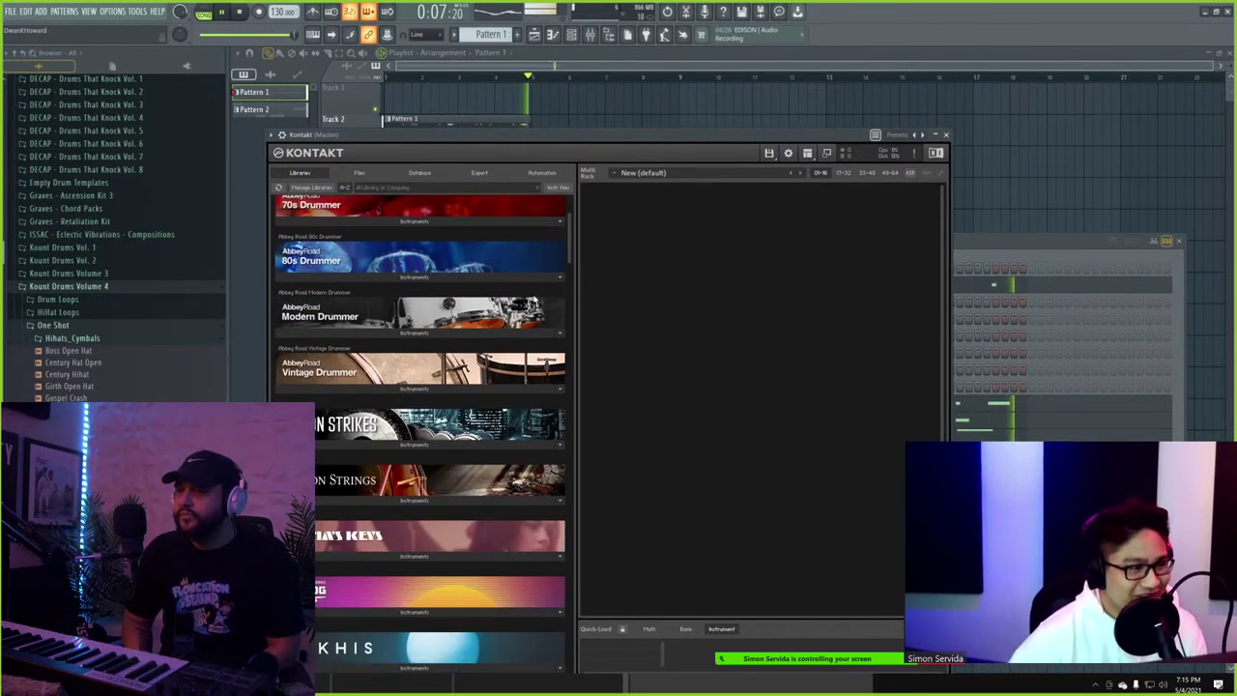
pyautogui.scroll(-2, 538, 304)
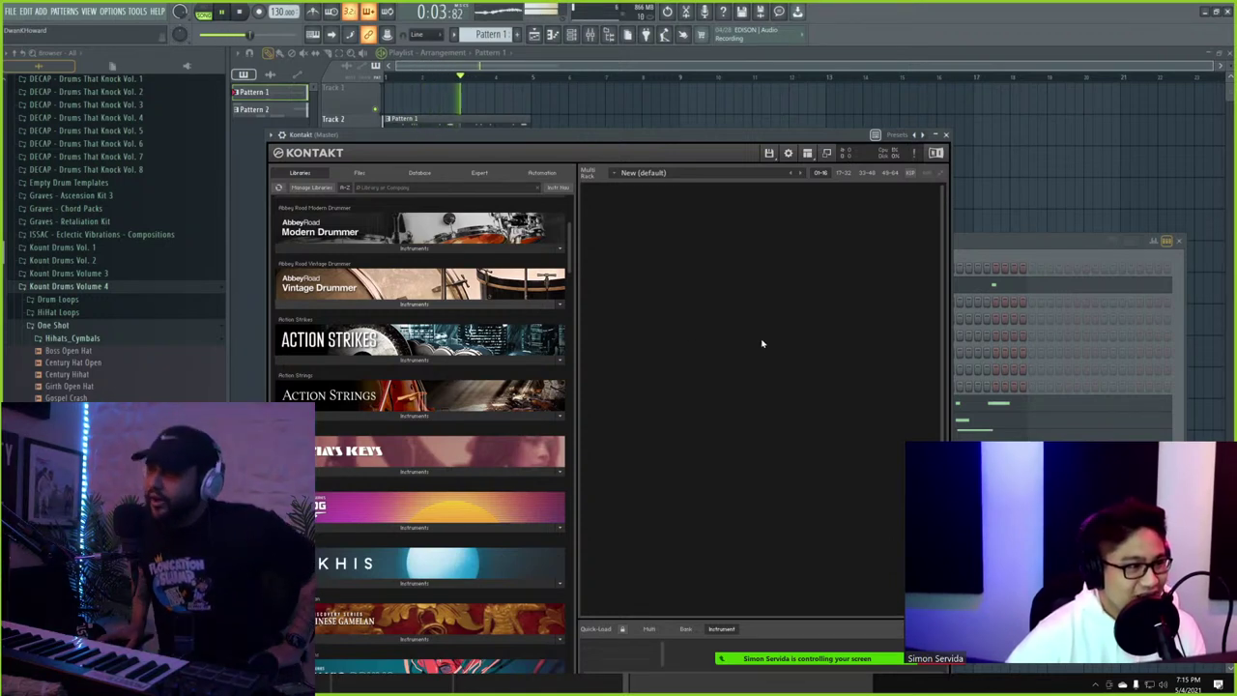
pyautogui.scroll(-2, 487, 384)
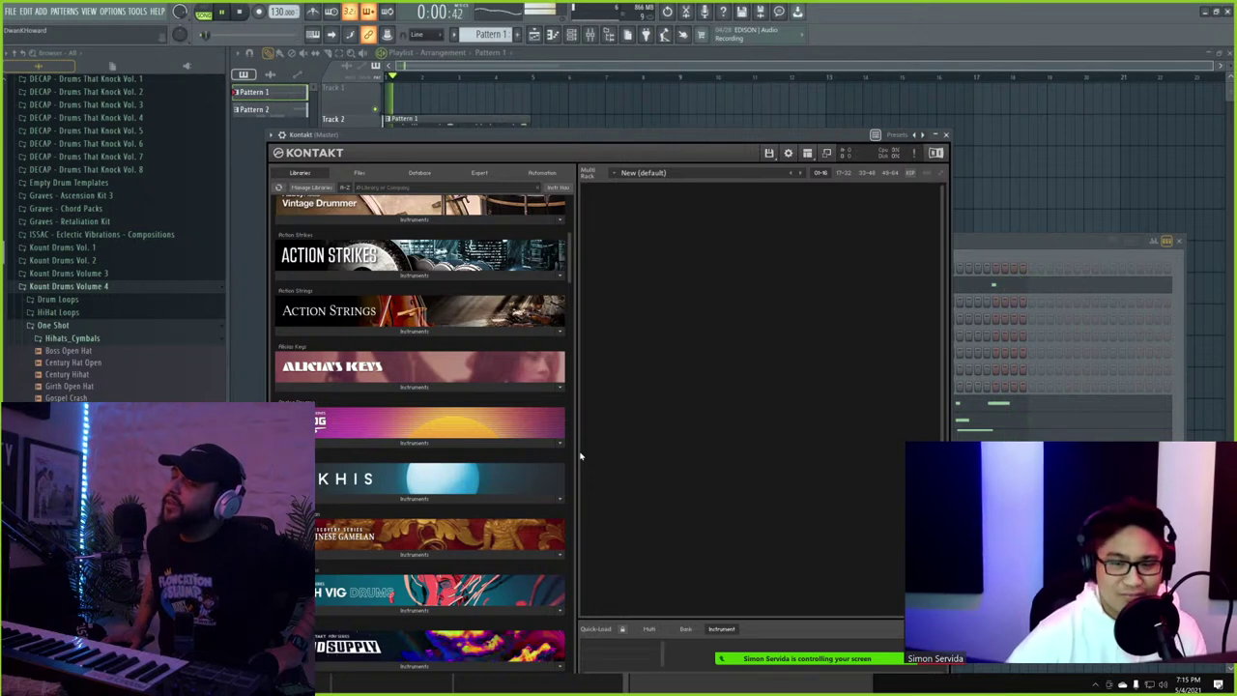
pyautogui.scroll(-4, 563, 456)
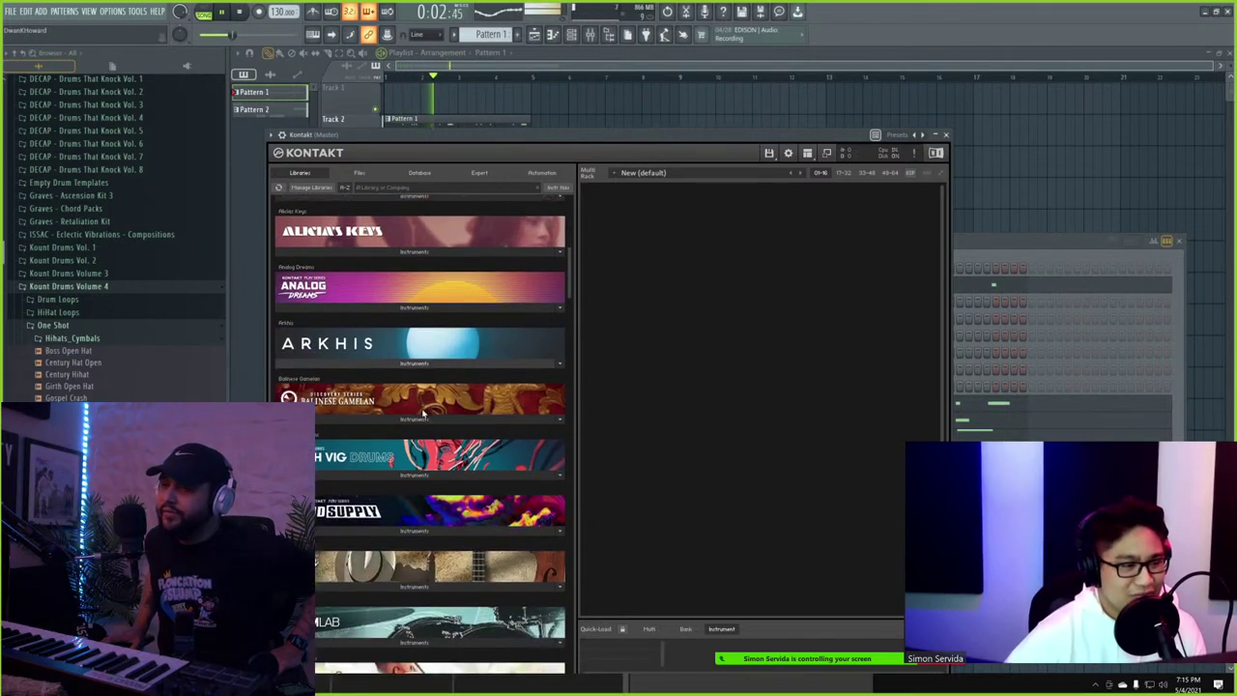
pyautogui.scroll(-3, 423, 413)
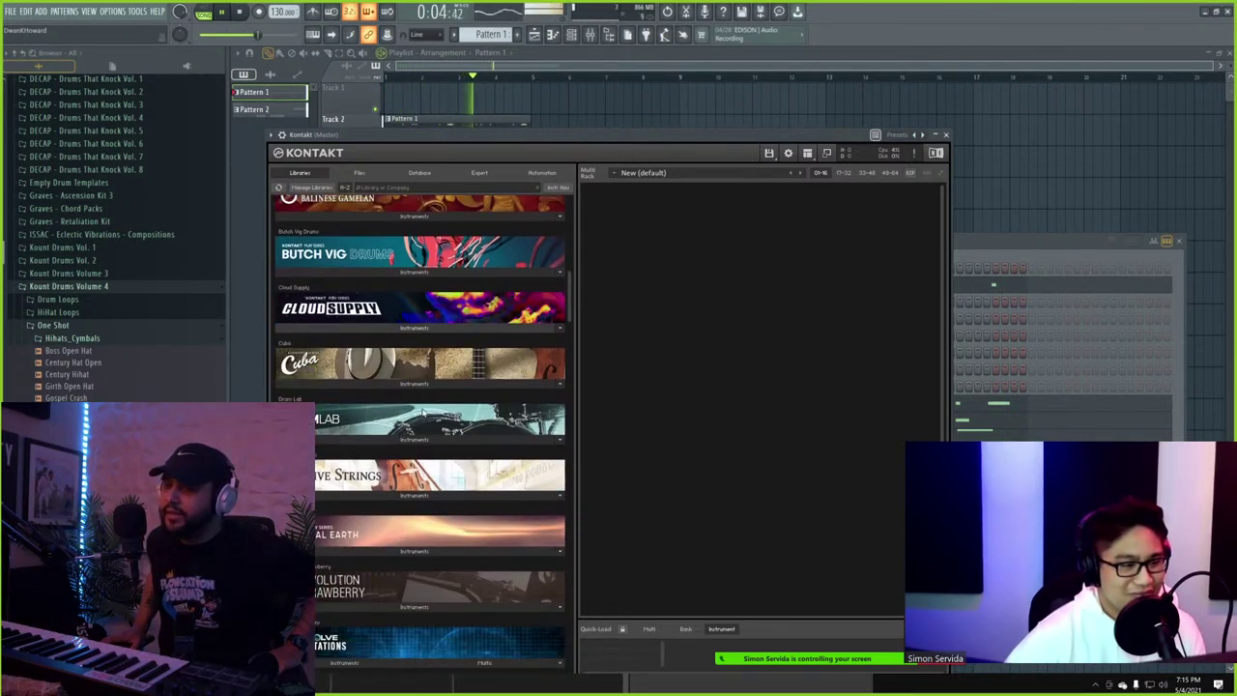
pyautogui.scroll(-5, 422, 412)
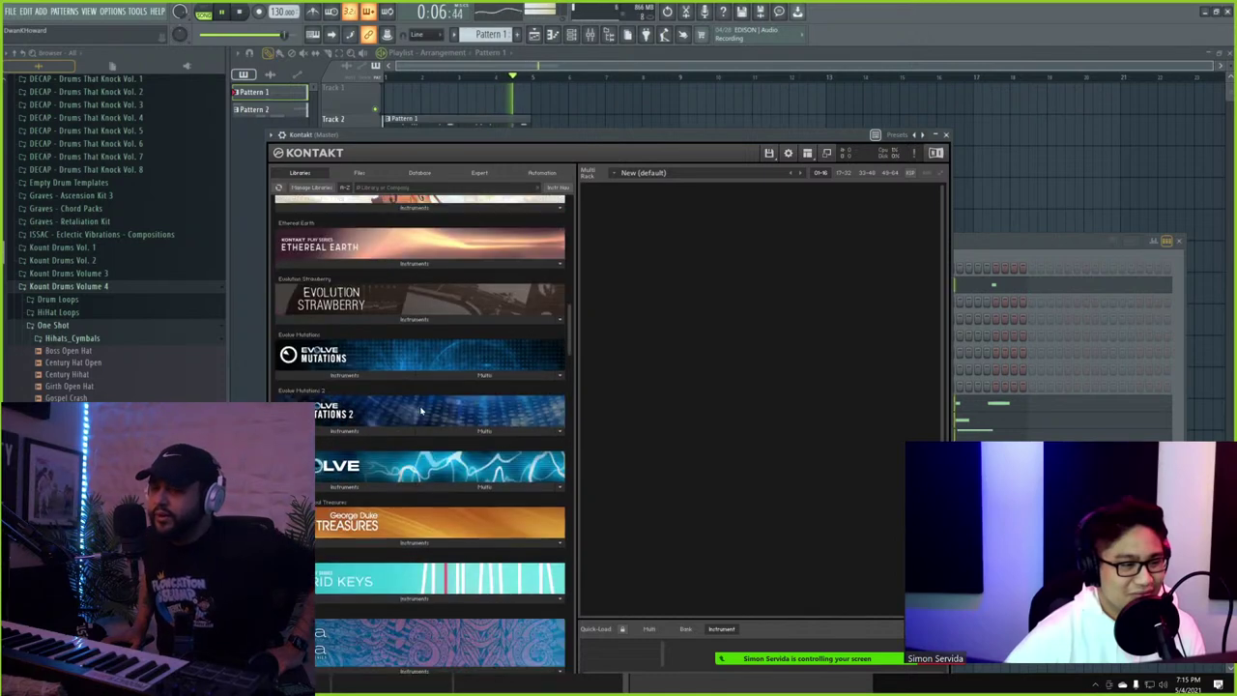
pyautogui.scroll(-1, 422, 413)
pyautogui.scroll(-1, 423, 410)
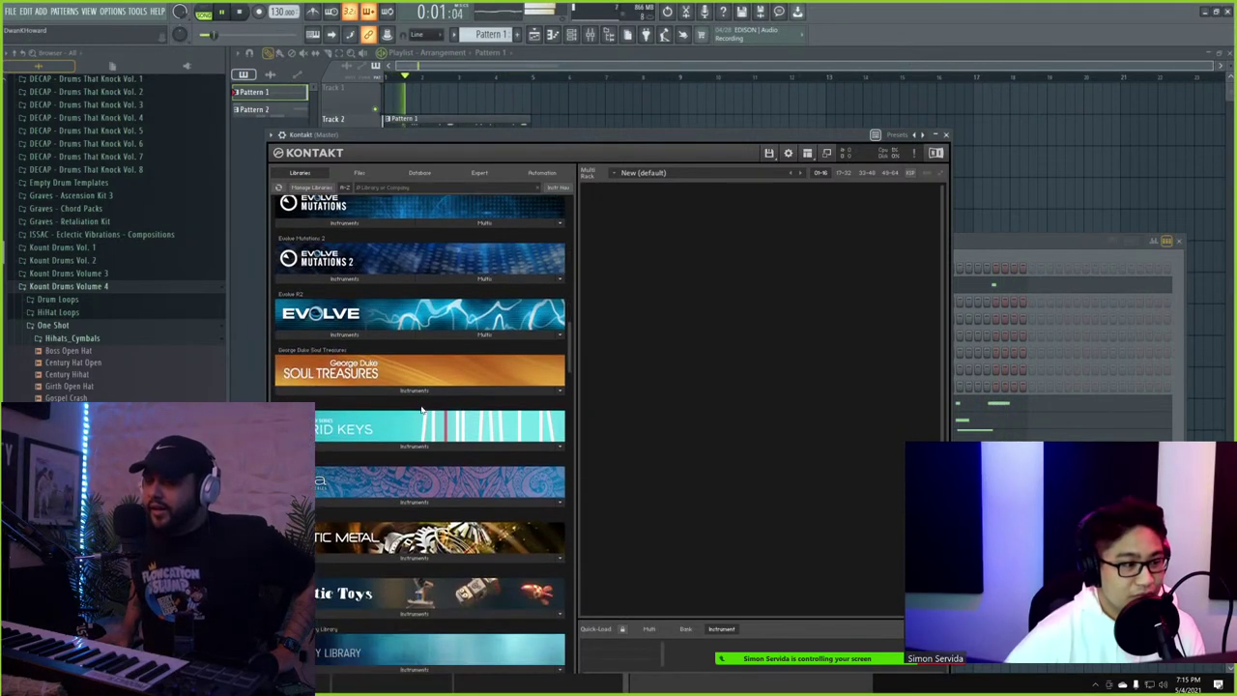
pyautogui.scroll(-1, 422, 409)
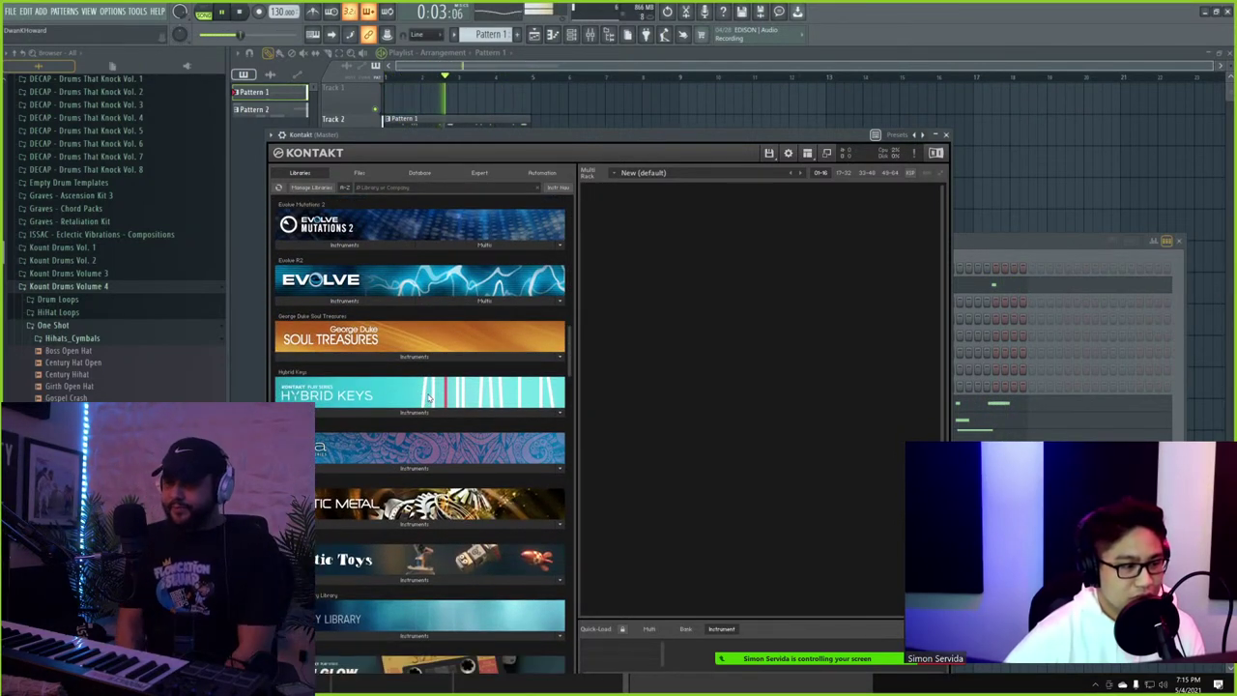
pyautogui.click(458, 580)
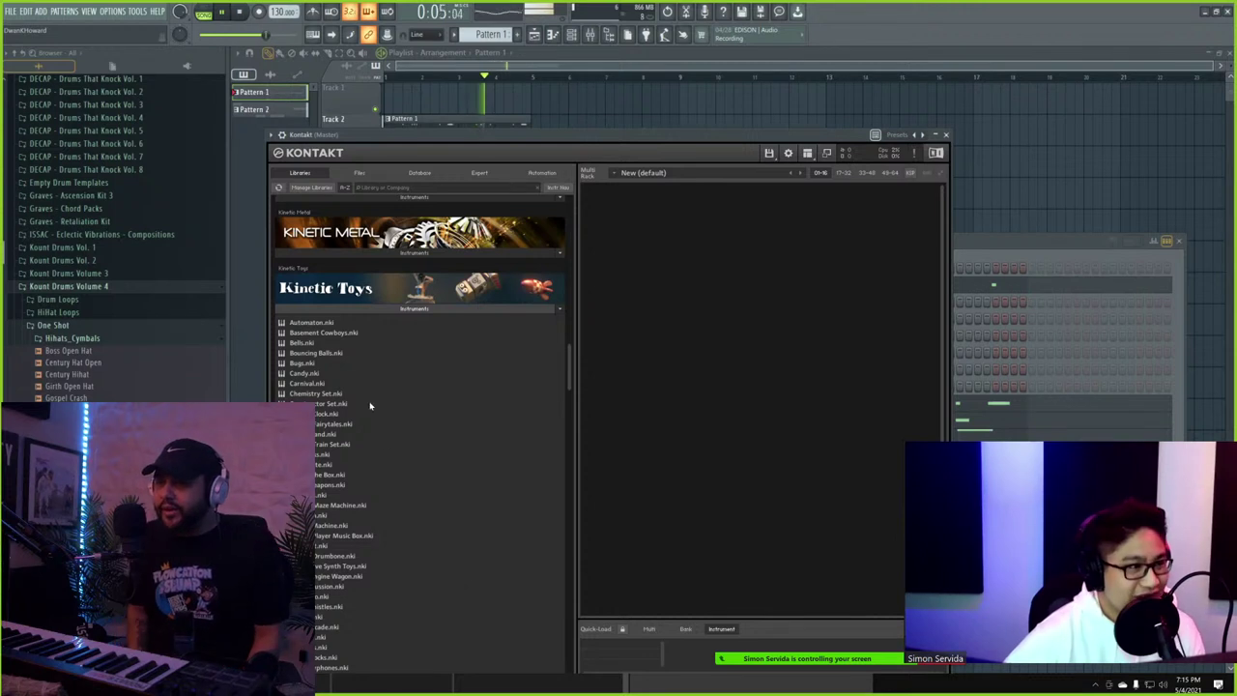
pyautogui.scroll(-3, 372, 411)
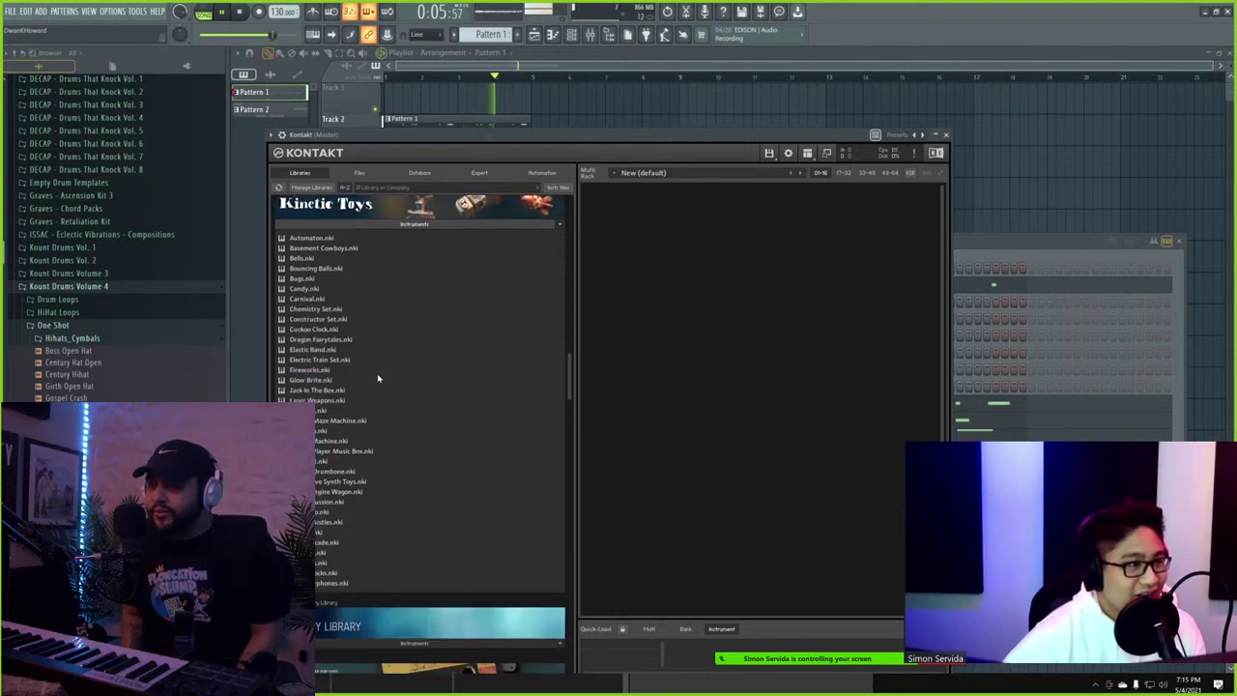
pyautogui.click(311, 392)
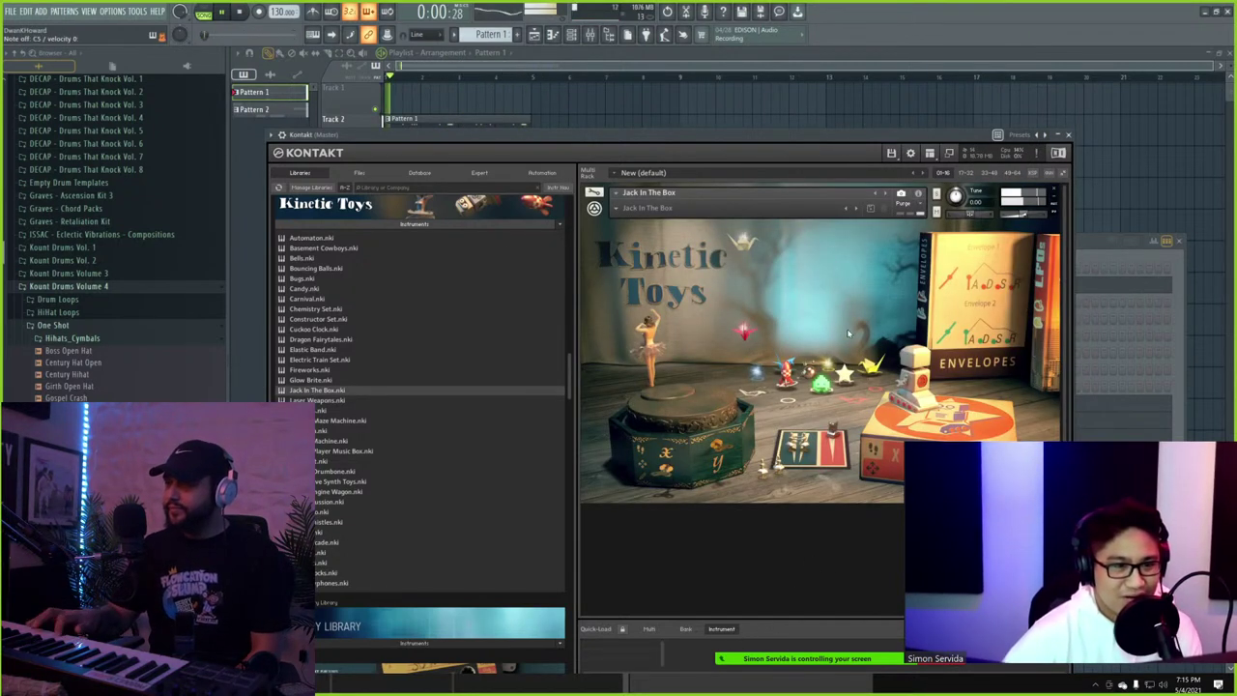
# - Show only the playlist, create Pattern 3, and place its clip at the start of Track 5
pyautogui.click(1087, 252)
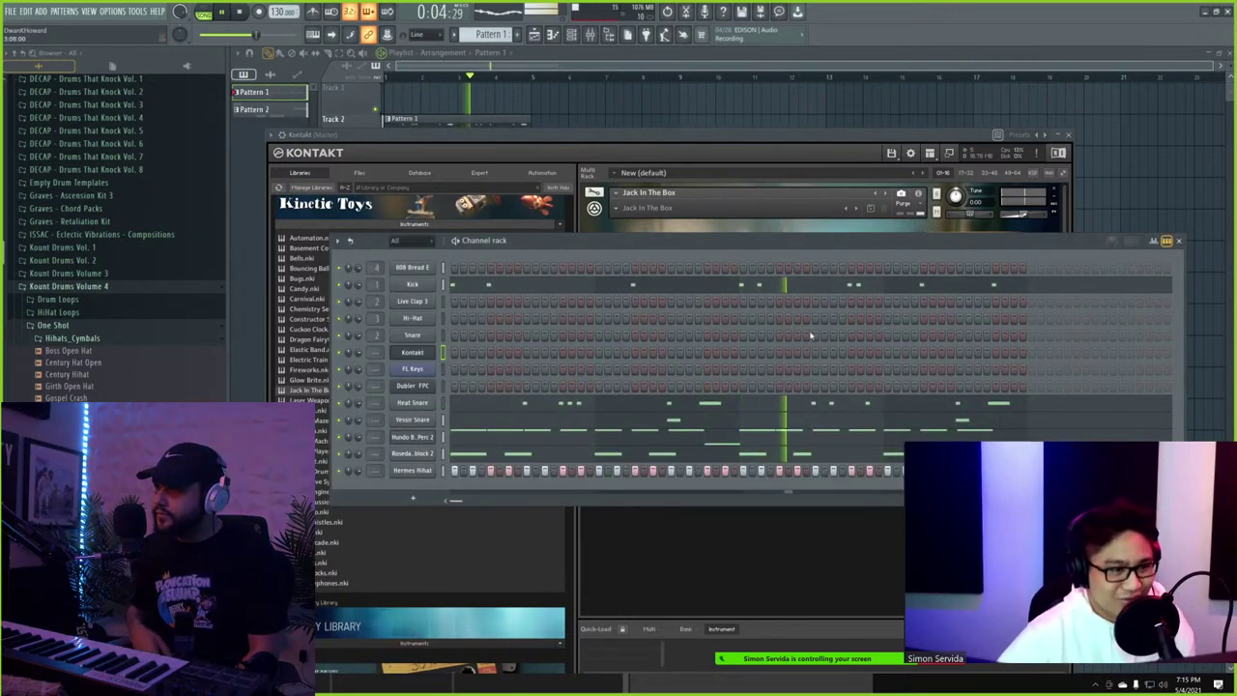
pyautogui.press('F5')
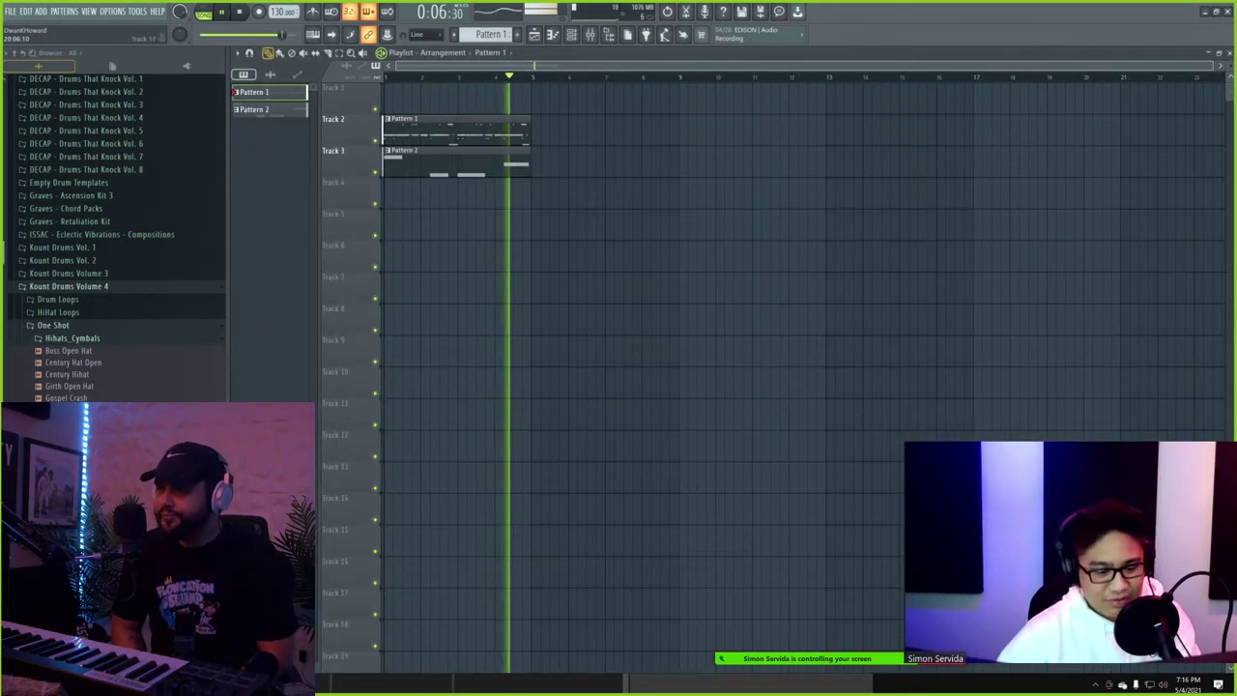
pyautogui.press('F4')
pyautogui.click(399, 224)
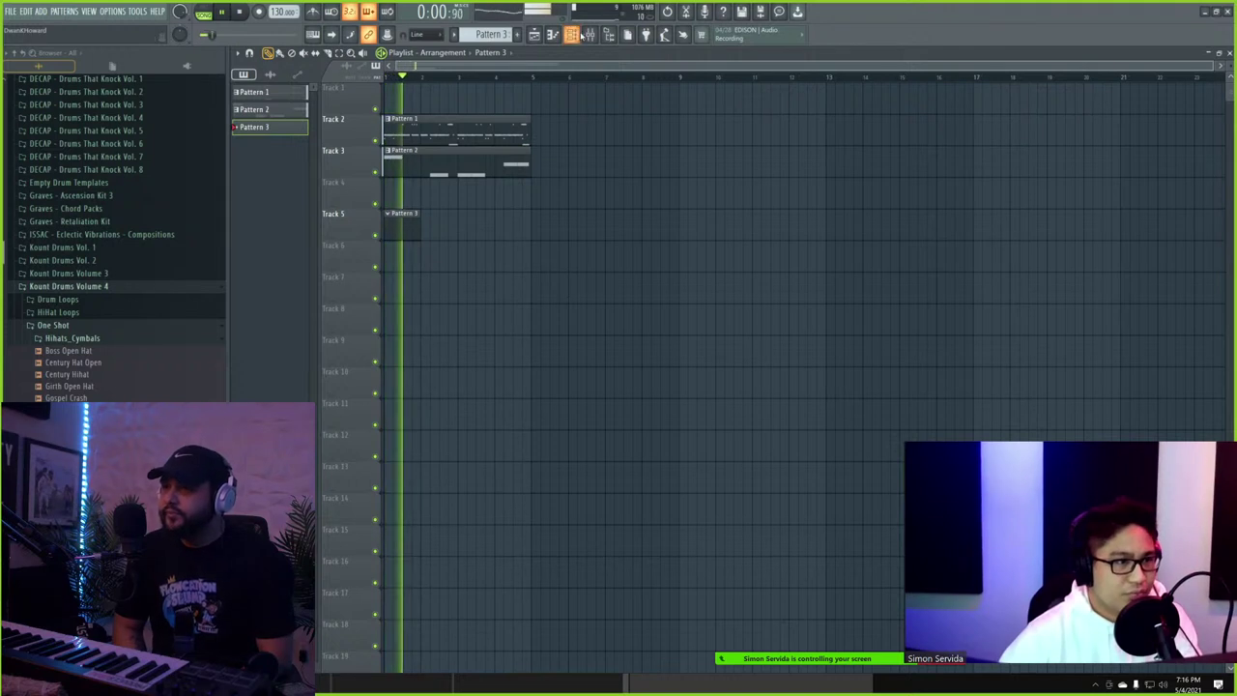
# - Open Kontakt's piano roll for Pattern 3 and try different pitches for the opening melody note, ending on F5
pyautogui.press('F6')
pyautogui.rightClick(418, 352)
pyautogui.click(460, 354)
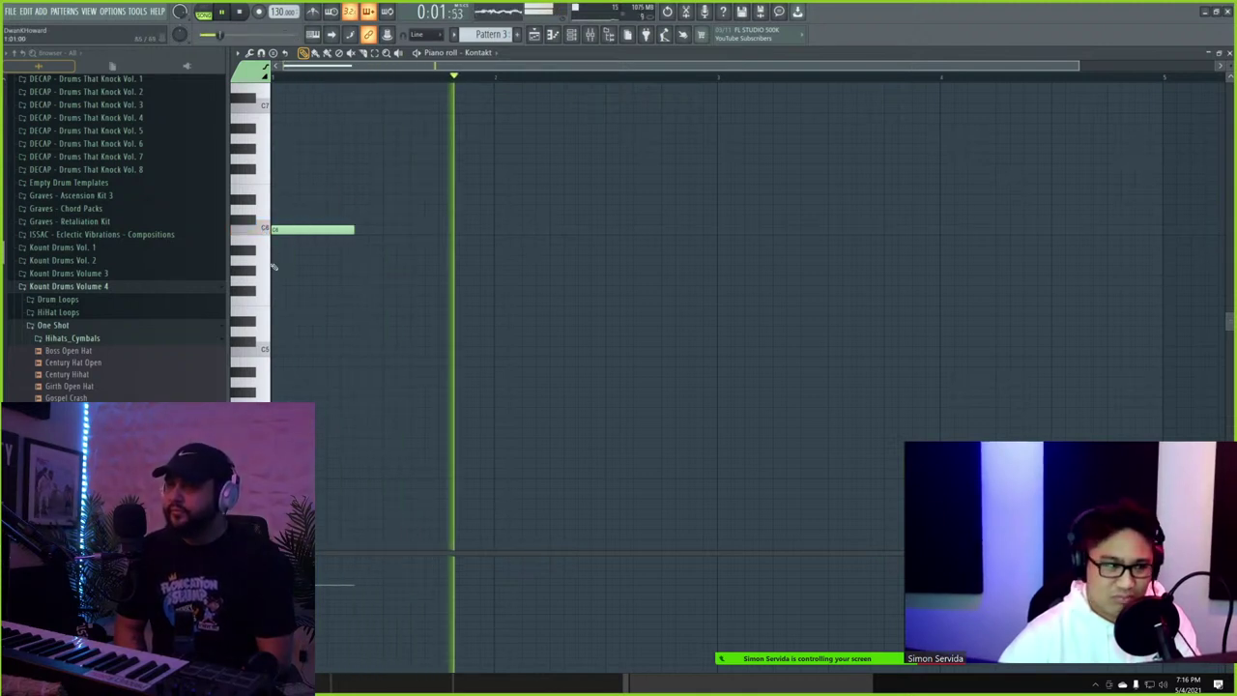
pyautogui.moveTo(305, 232); pyautogui.dragTo(296, 307)
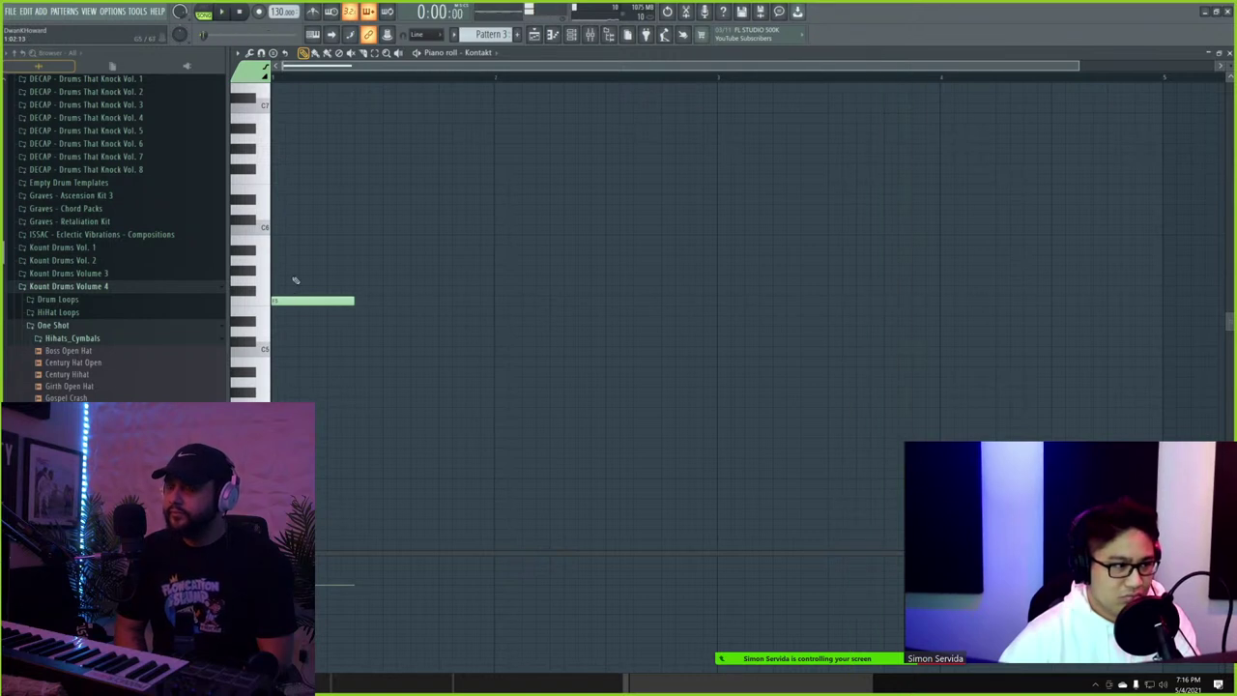
pyautogui.press('space')
pyautogui.click(267, 263)
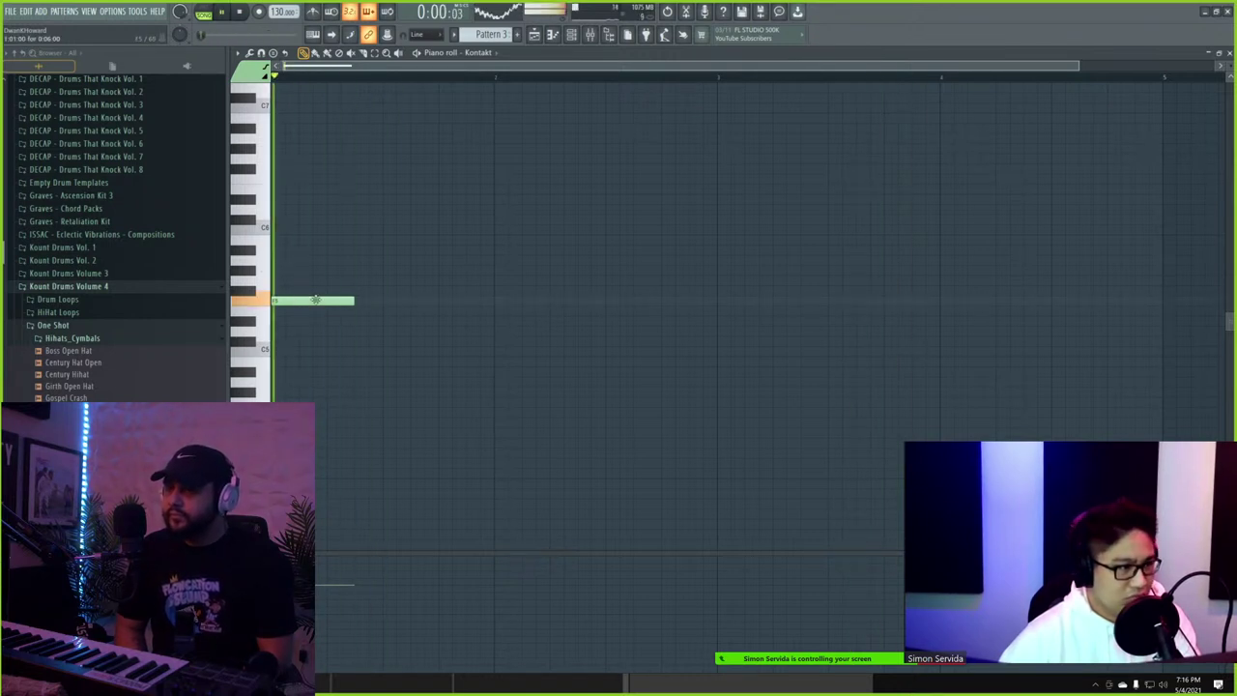
pyautogui.rightClick(311, 301)
pyautogui.moveTo(291, 250); pyautogui.dragTo(272, 274)
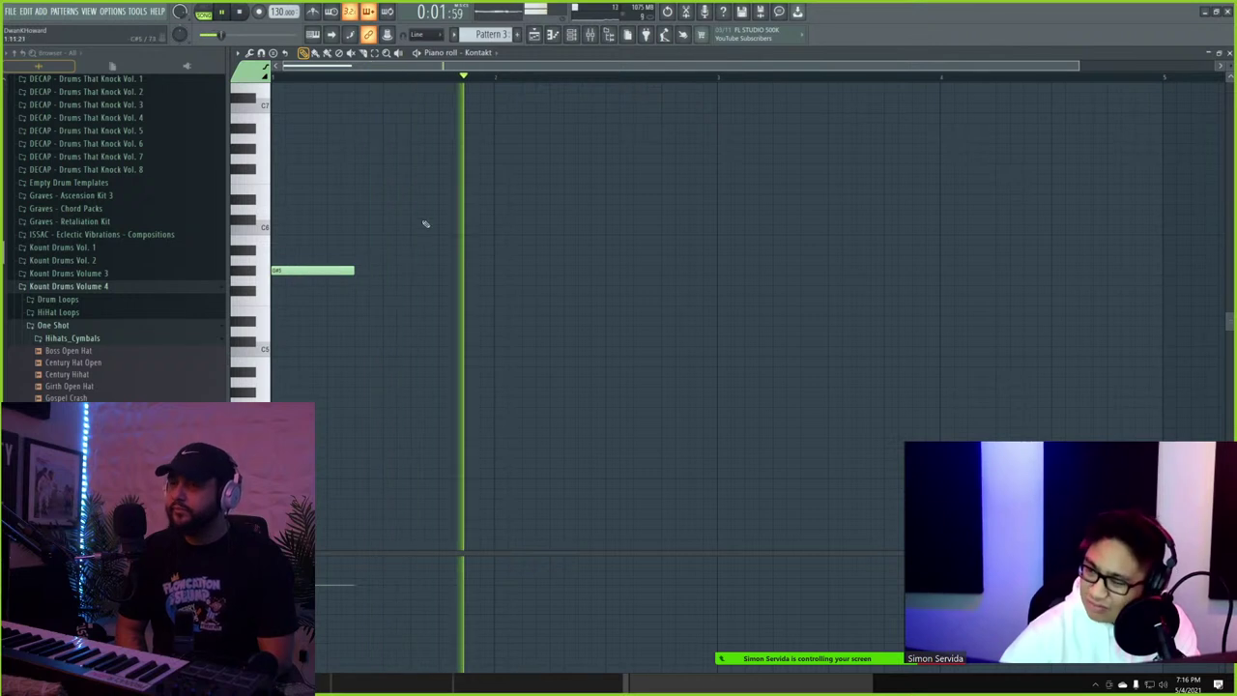
pyautogui.rightClick(282, 269)
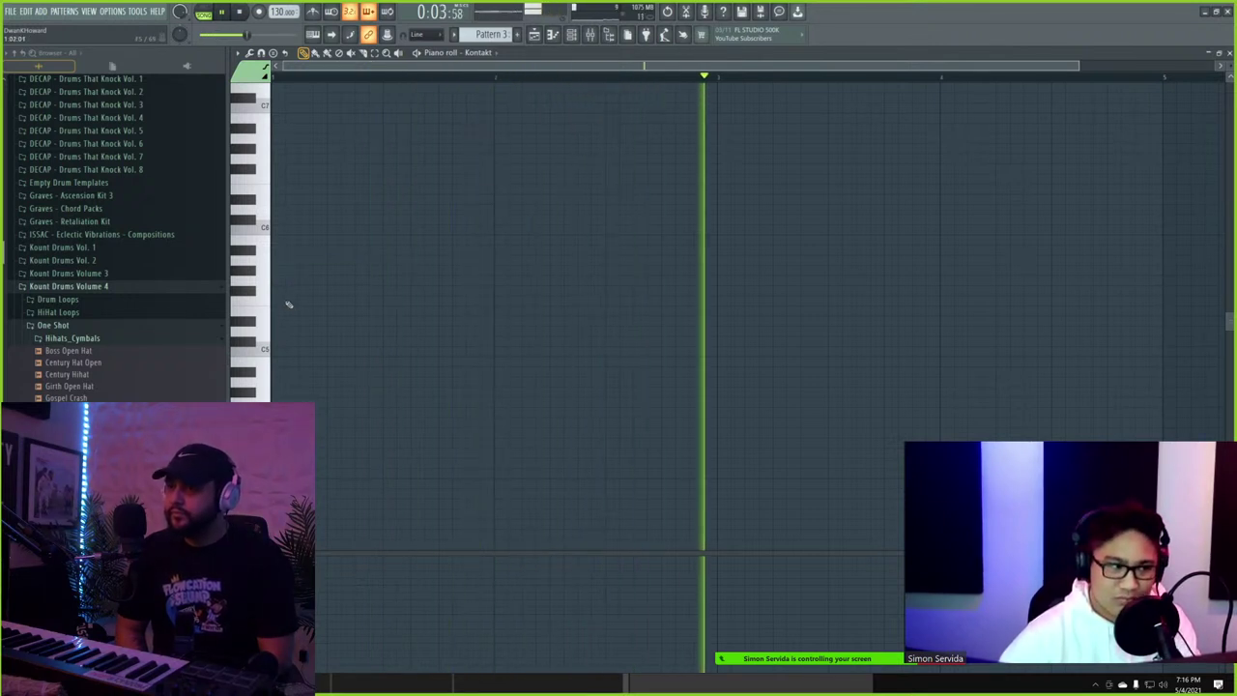
pyautogui.click(288, 301)
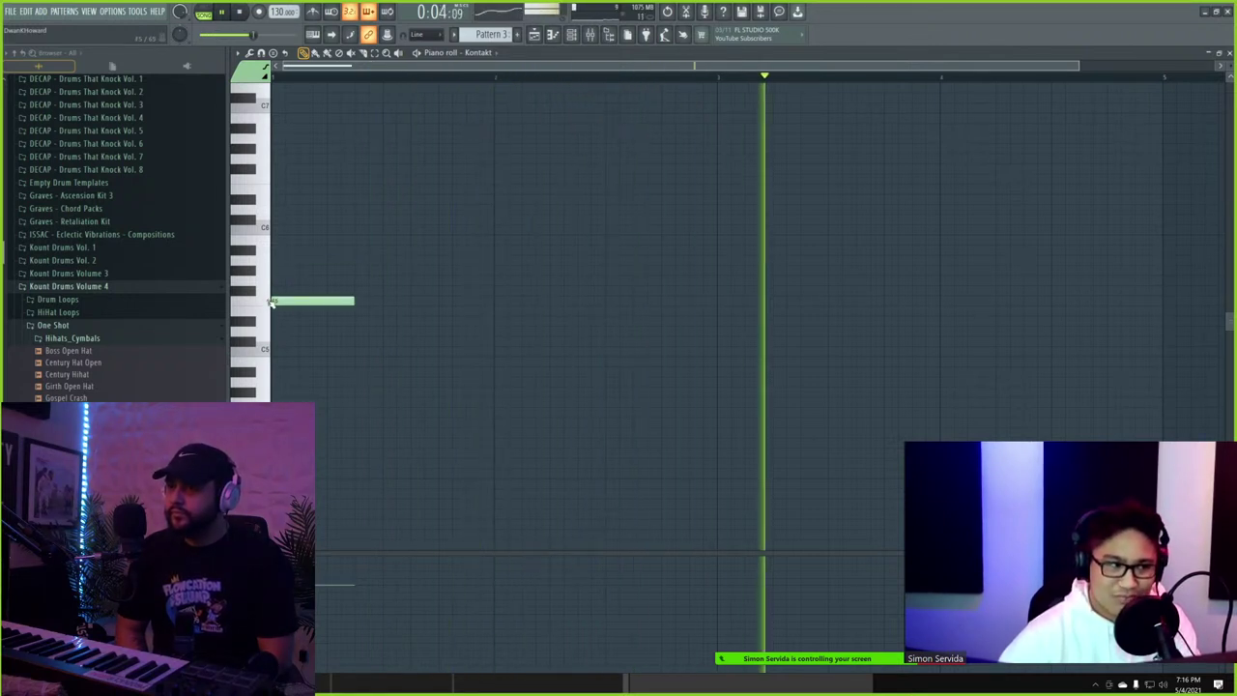
# - Try continuing the melody with C5 notes in bars 2 and 3 and a D#5 note in bar 4
pyautogui.click(551, 341)
pyautogui.moveTo(551, 342); pyautogui.dragTo(552, 351)
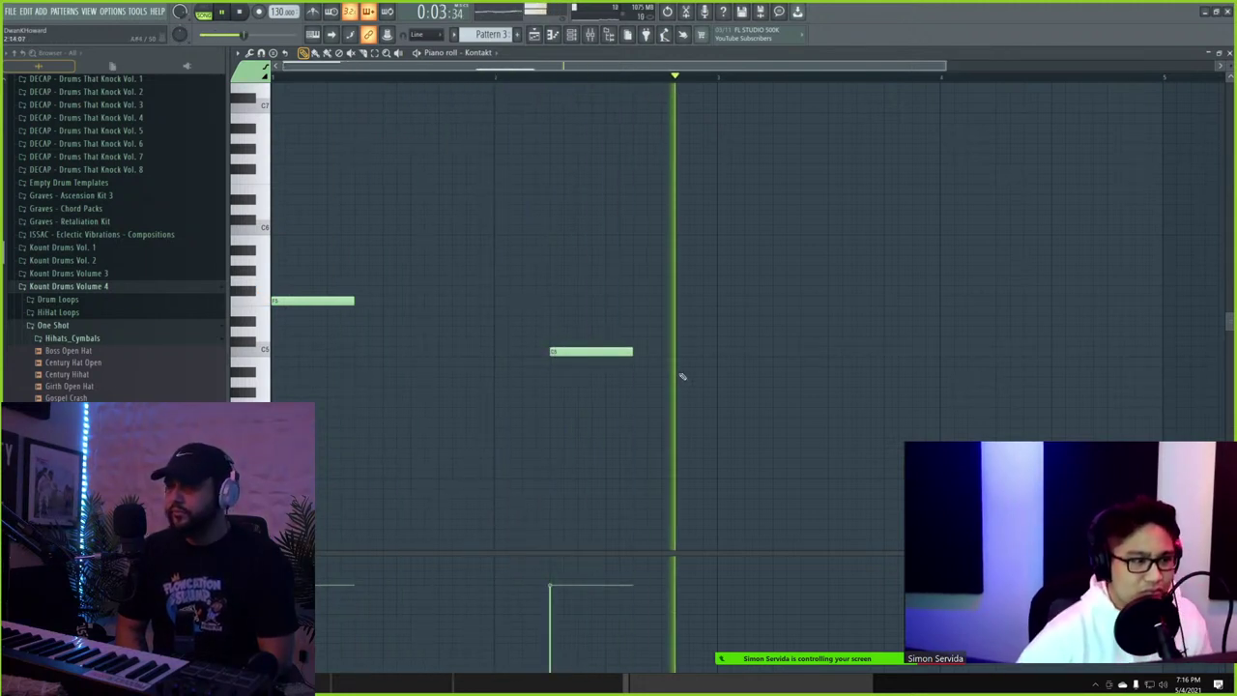
pyautogui.click(769, 350)
pyautogui.rightClick(790, 354)
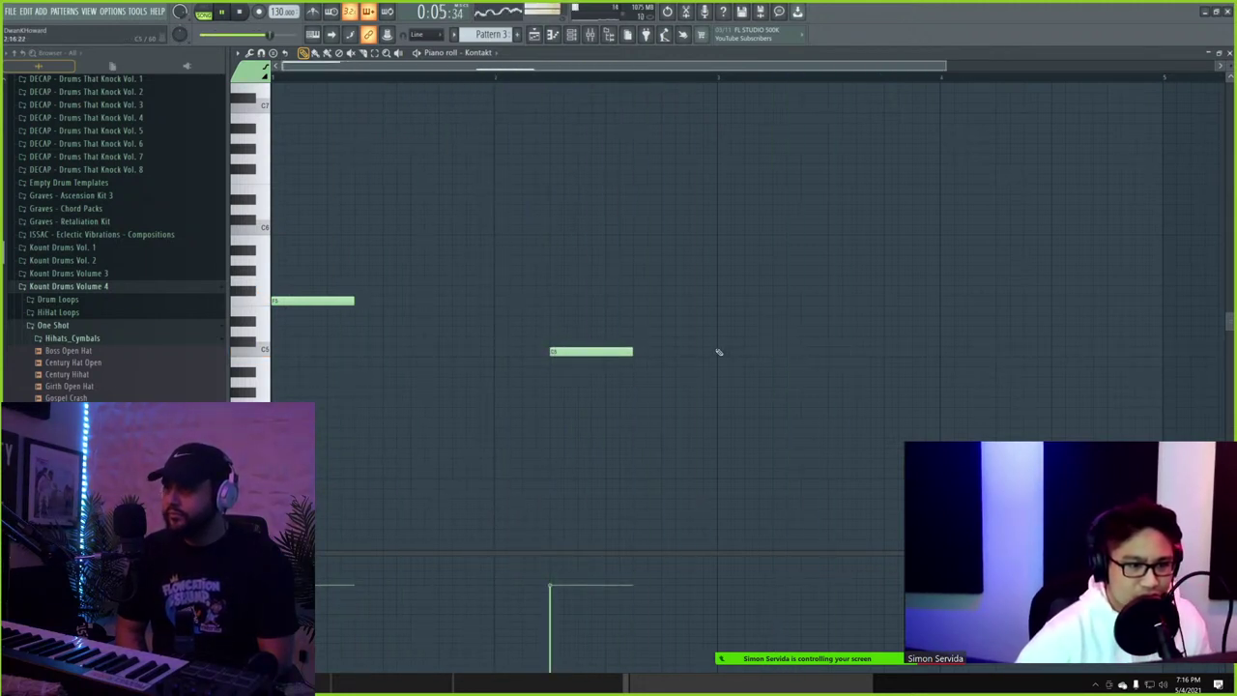
pyautogui.click(1000, 321)
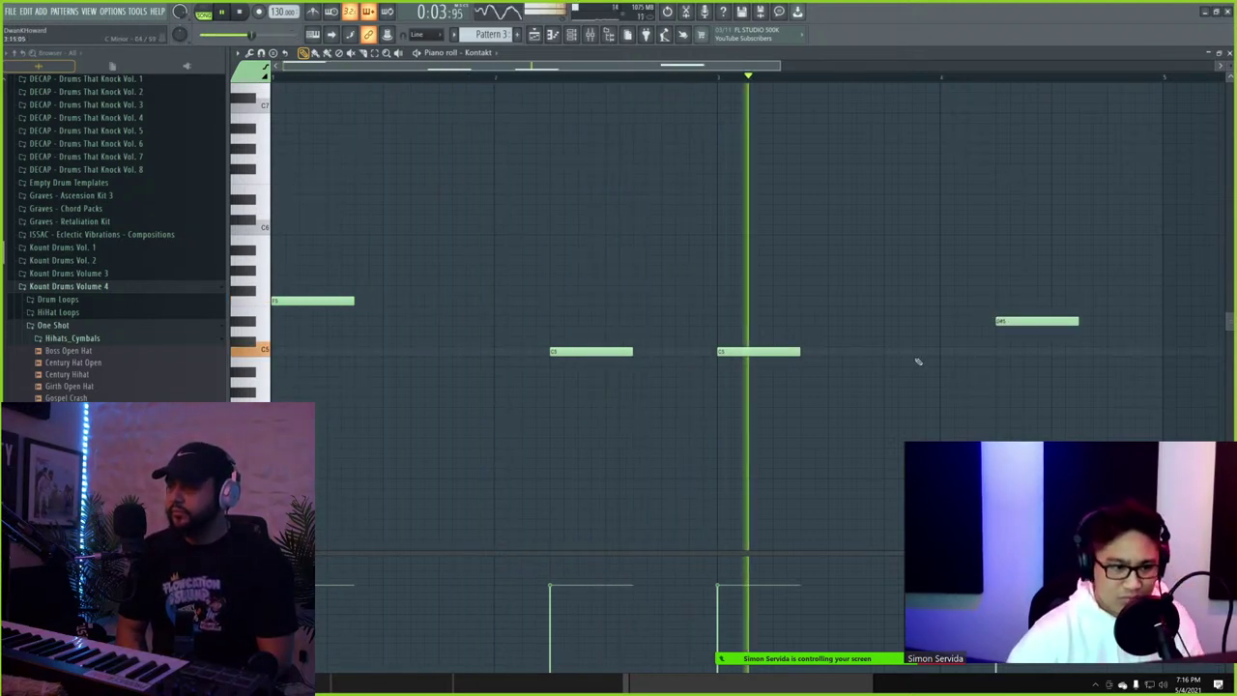
# - Try a shorter D#5 followed by an F5 in bar 3, and play back the melody
pyautogui.click(799, 310)
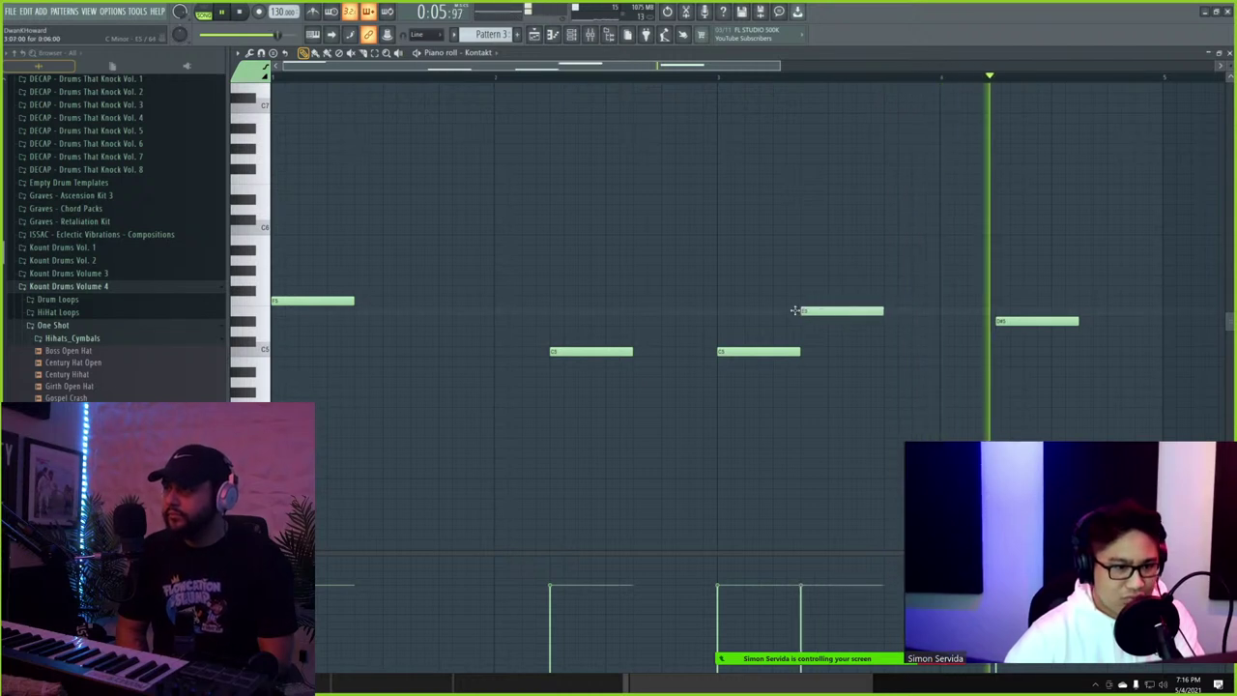
pyautogui.rightClick(800, 311)
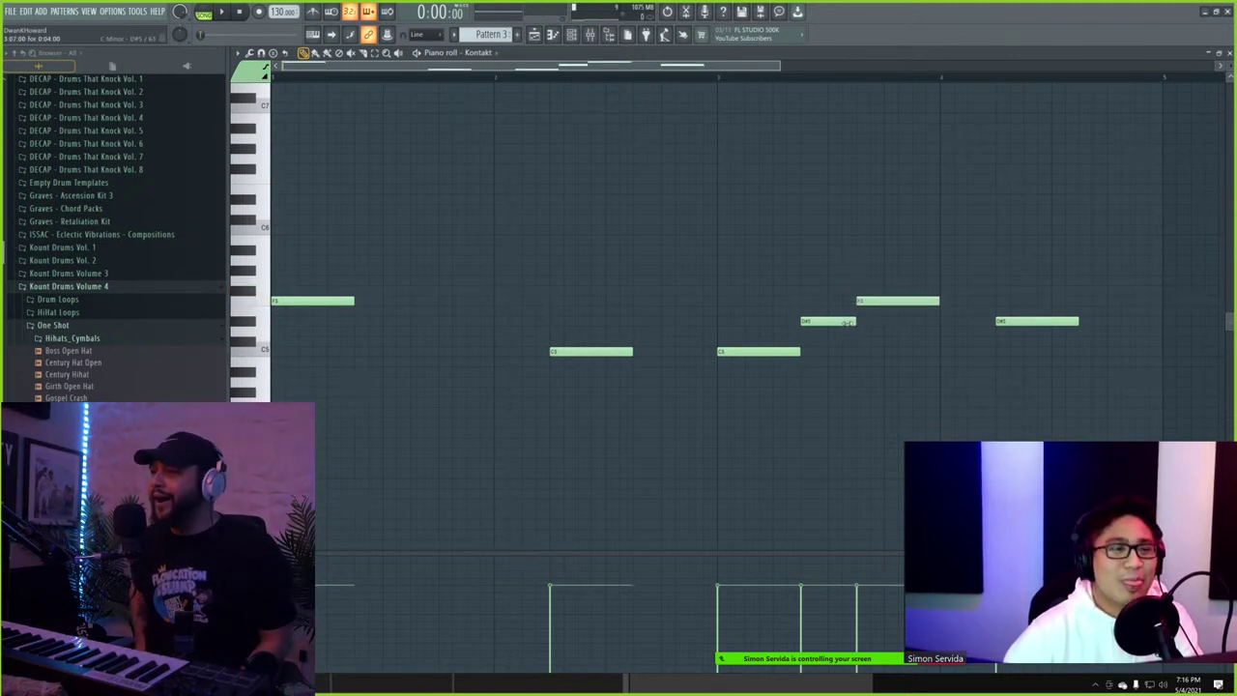
pyautogui.press('space')
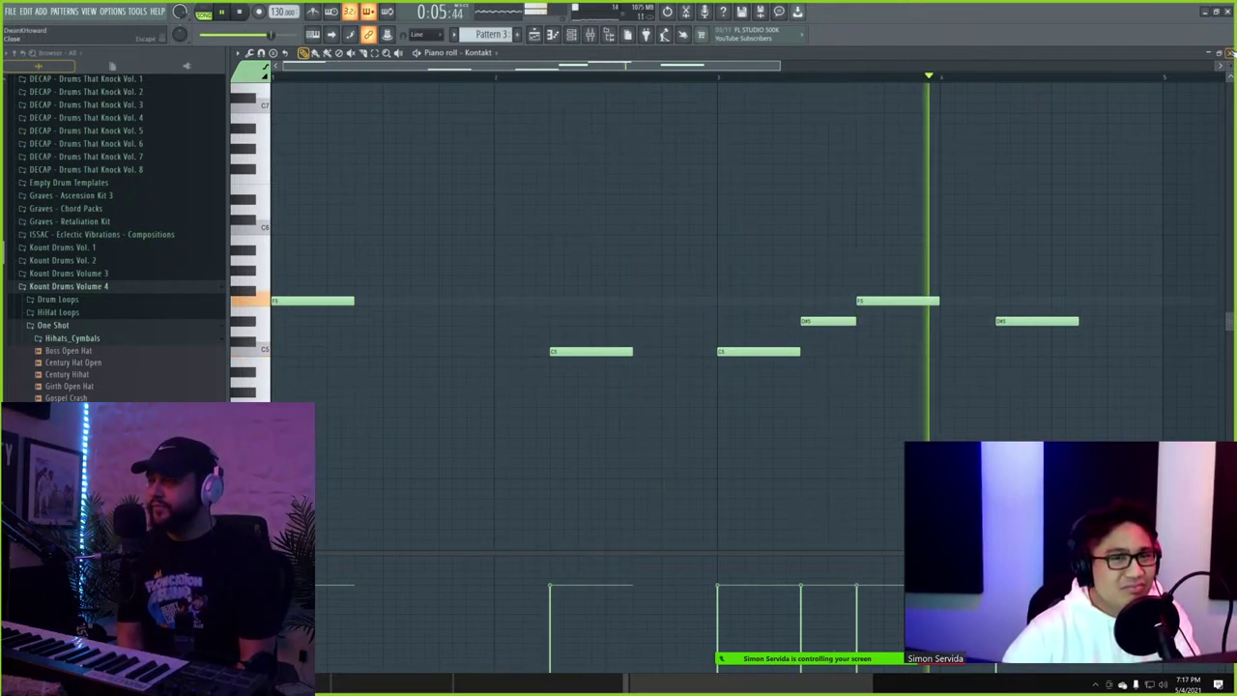
pyautogui.press('space')
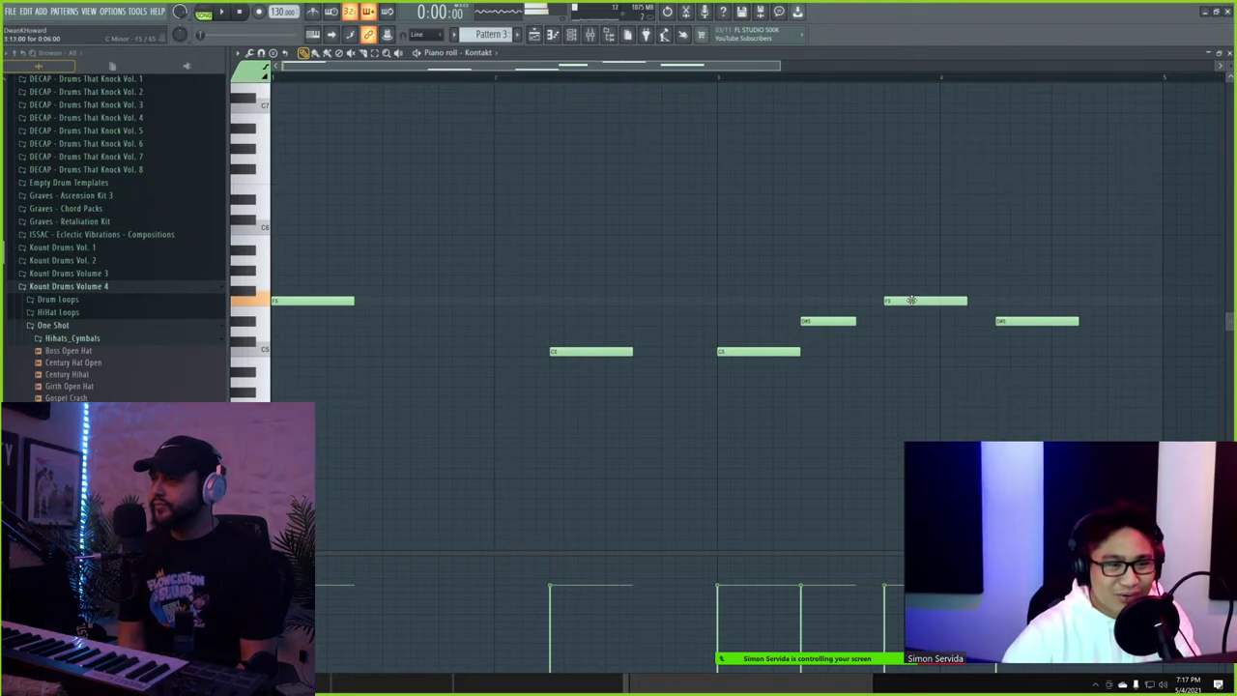
# - Delete all of the Kontakt melody notes from Pattern 3 and close the piano roll
pyautogui.rightClick(795, 353)
pyautogui.rightClick(836, 321)
pyautogui.rightClick(926, 300)
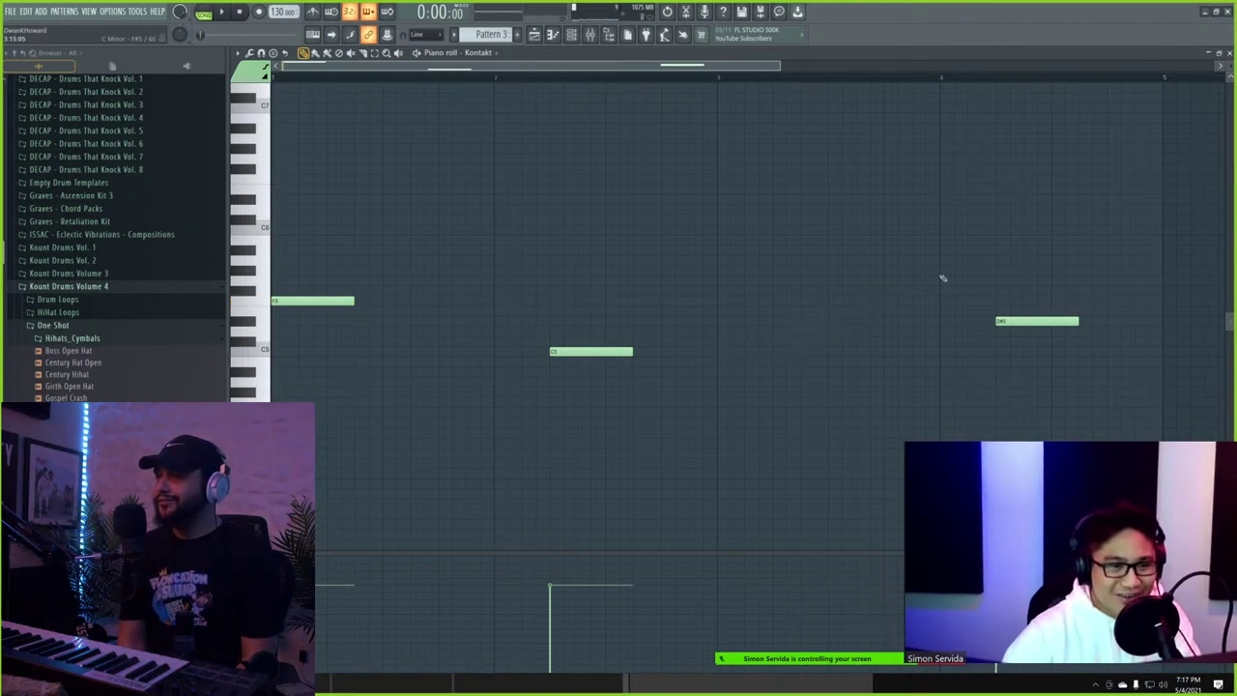
pyautogui.scroll(3, 304, 284)
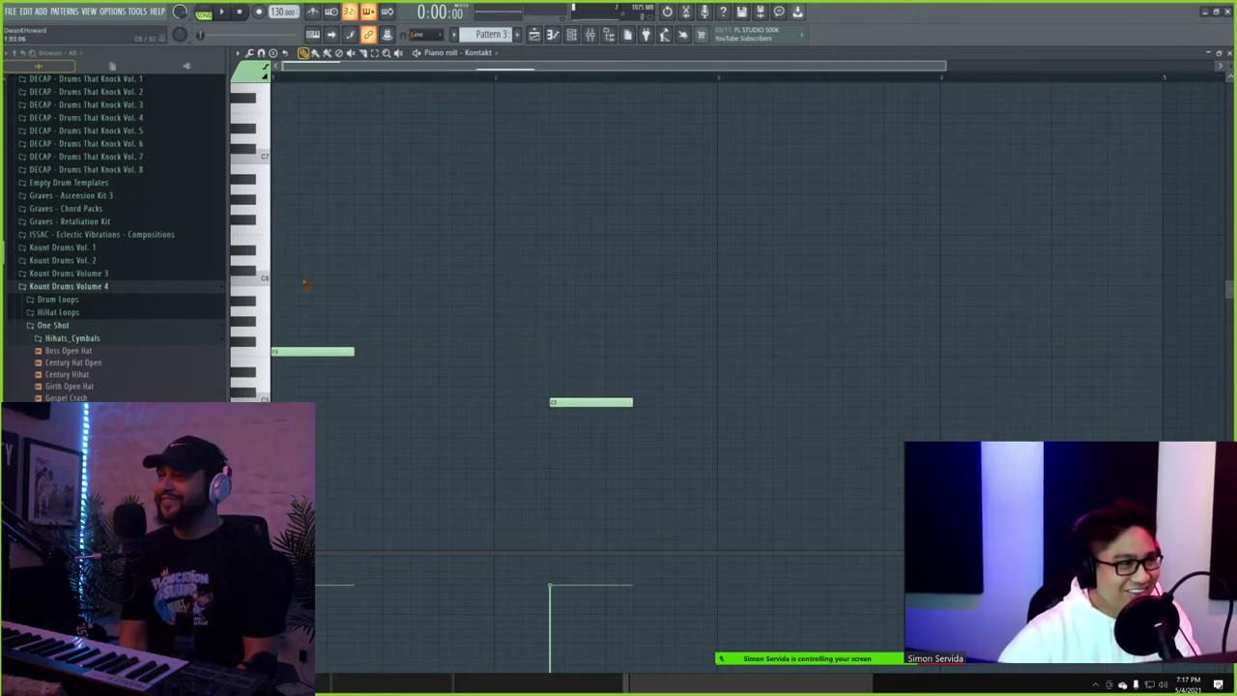
pyautogui.rightClick(328, 390)
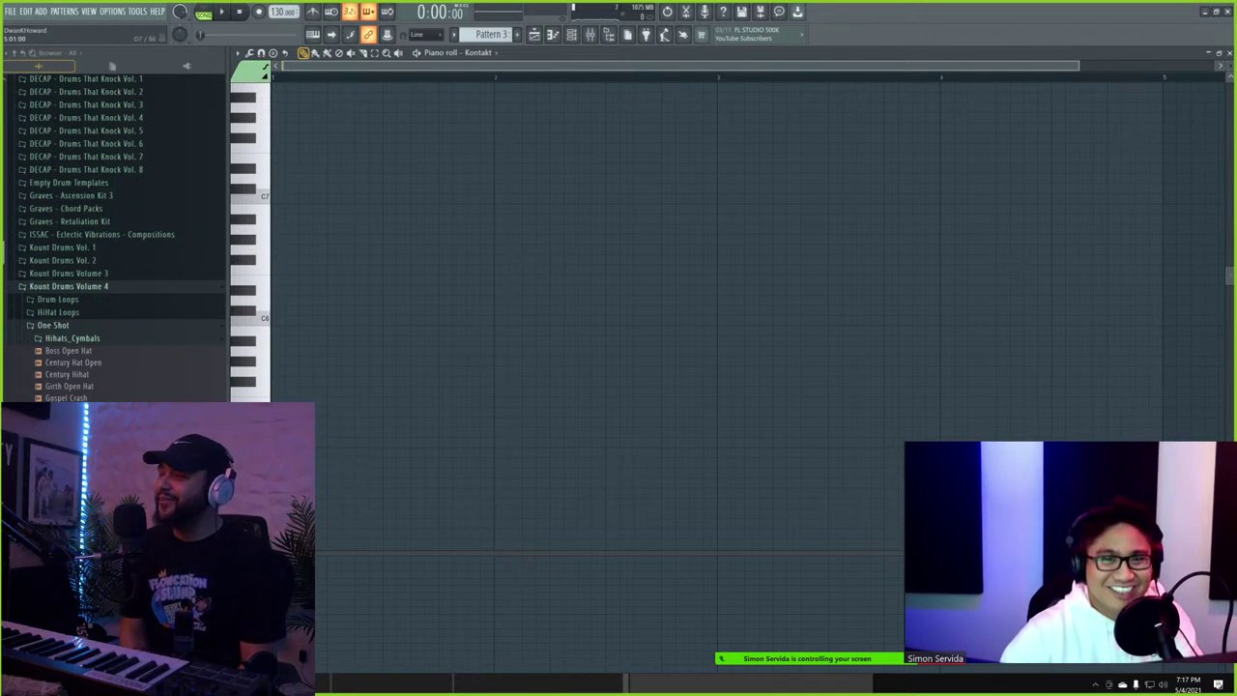
pyautogui.click(1230, 53)
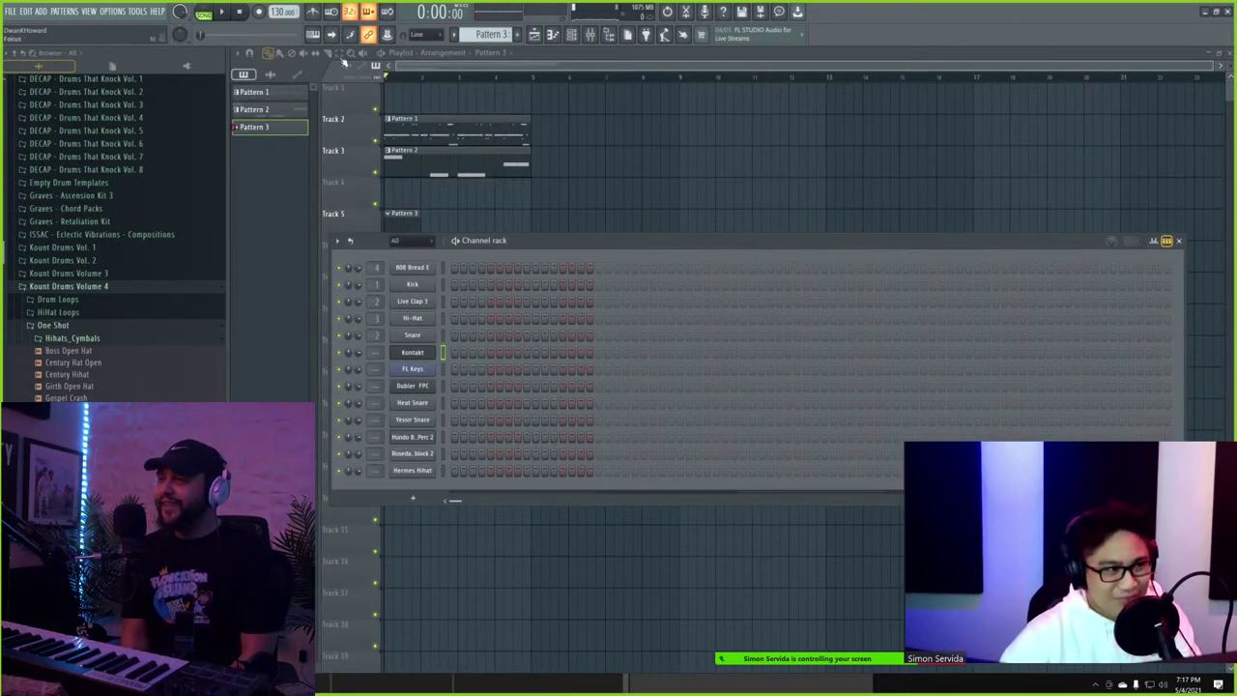
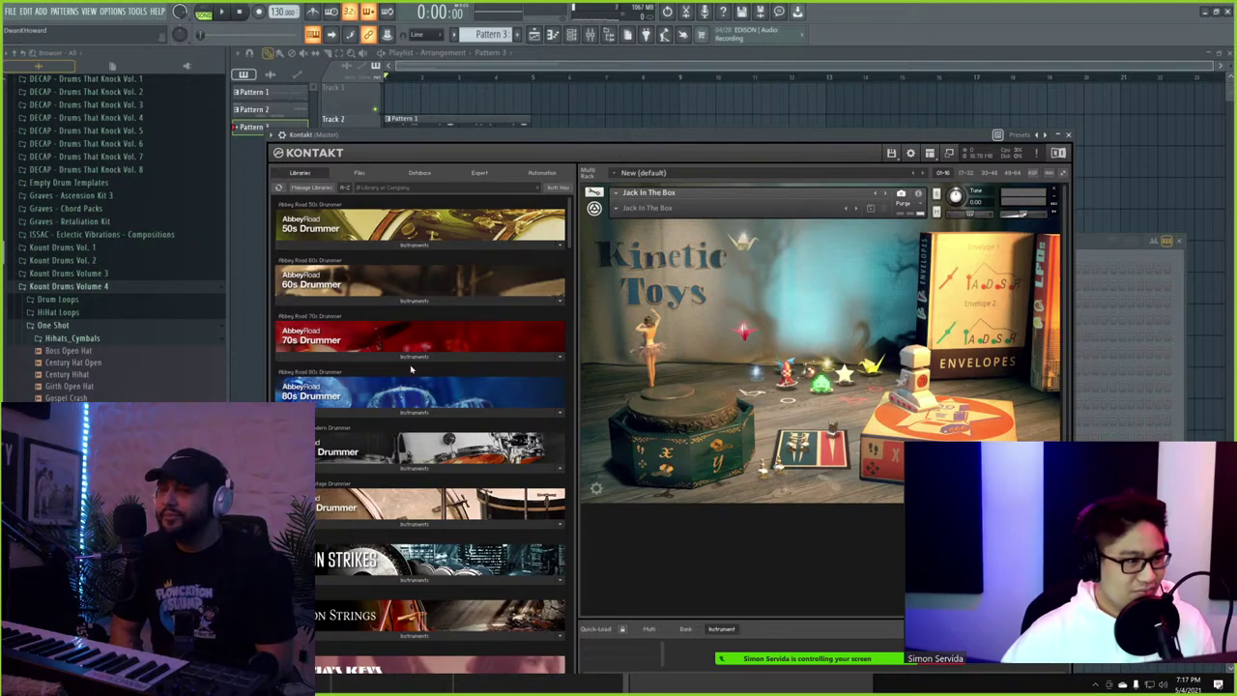
# - Browse the Kontakt library list and load Ethereal Earth.nki into the rack in place of Jack In The Box
pyautogui.scroll(-15, 542, 486)
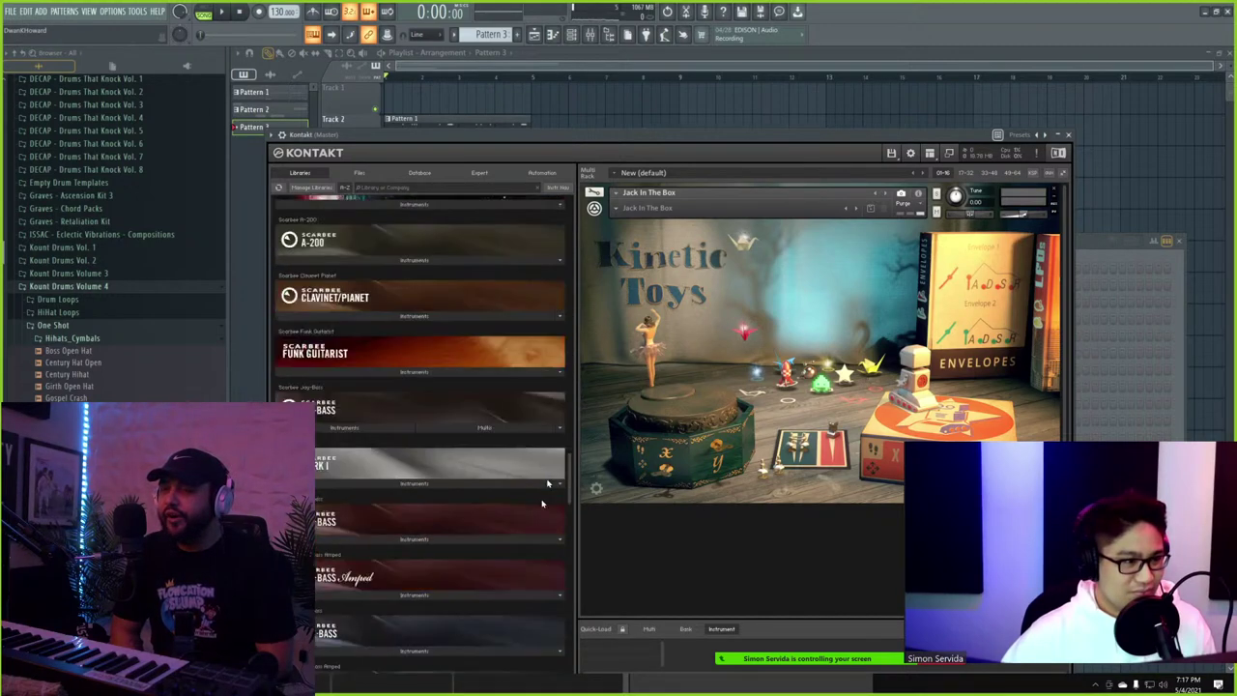
pyautogui.scroll(10, 537, 464)
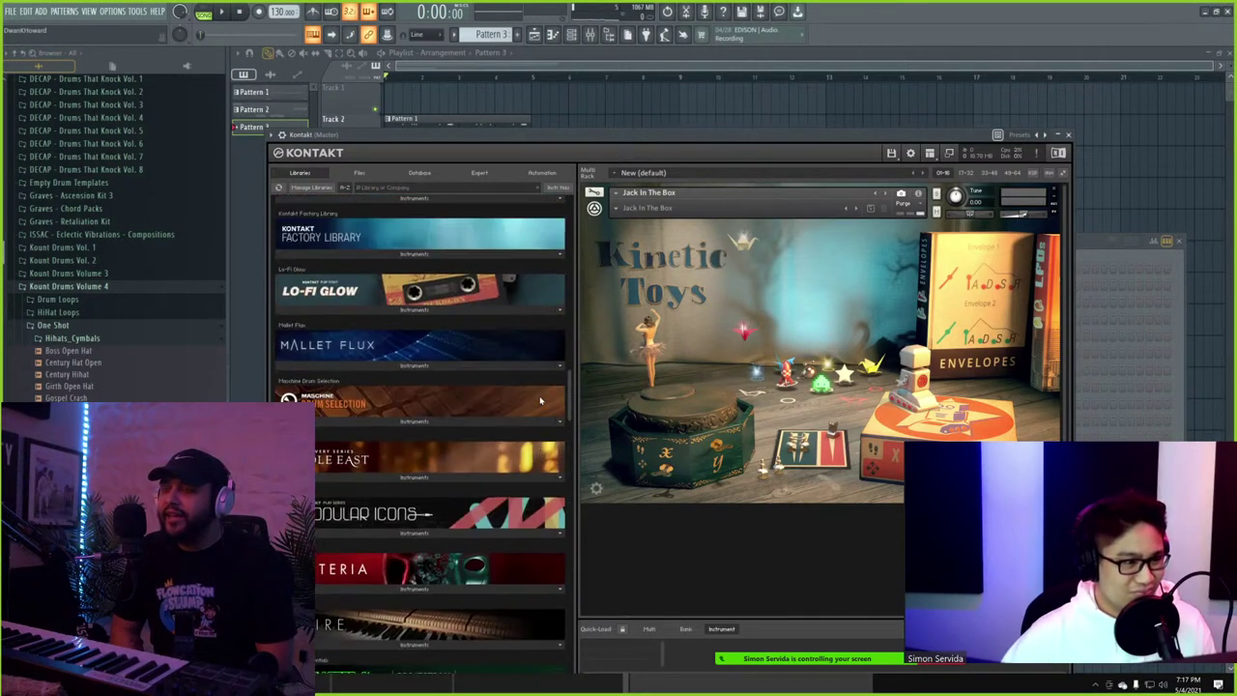
pyautogui.scroll(5, 541, 386)
pyautogui.scroll(2, 549, 365)
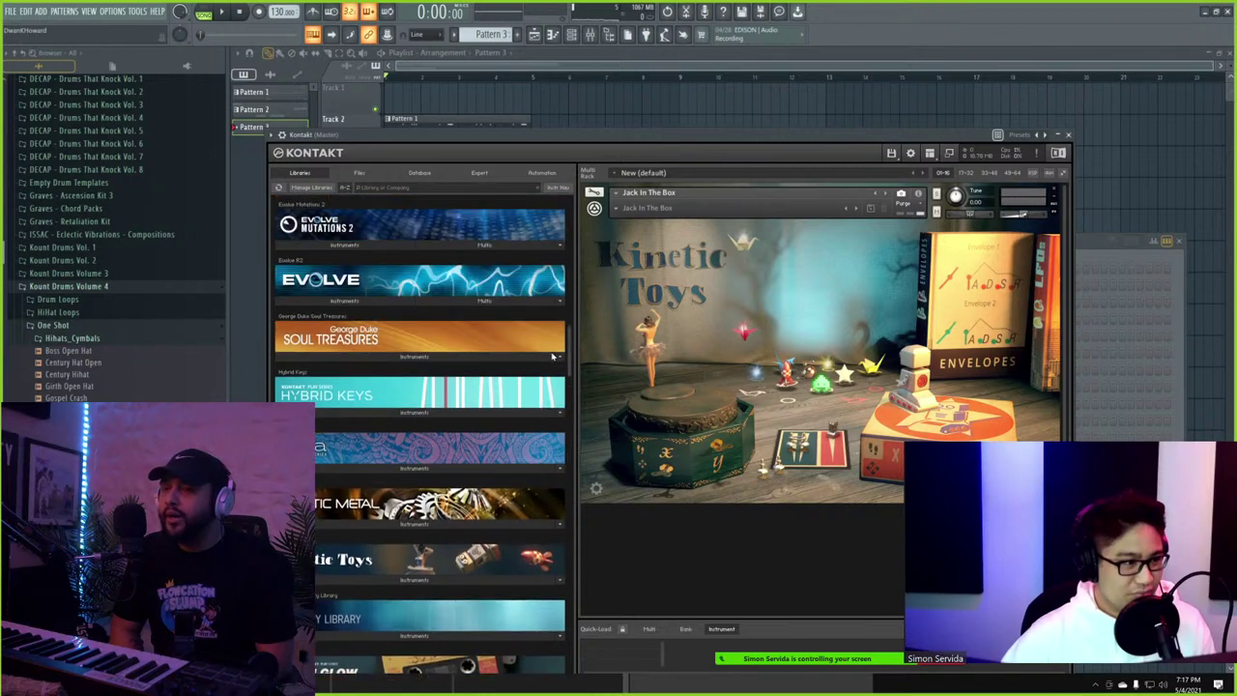
pyautogui.scroll(3, 553, 357)
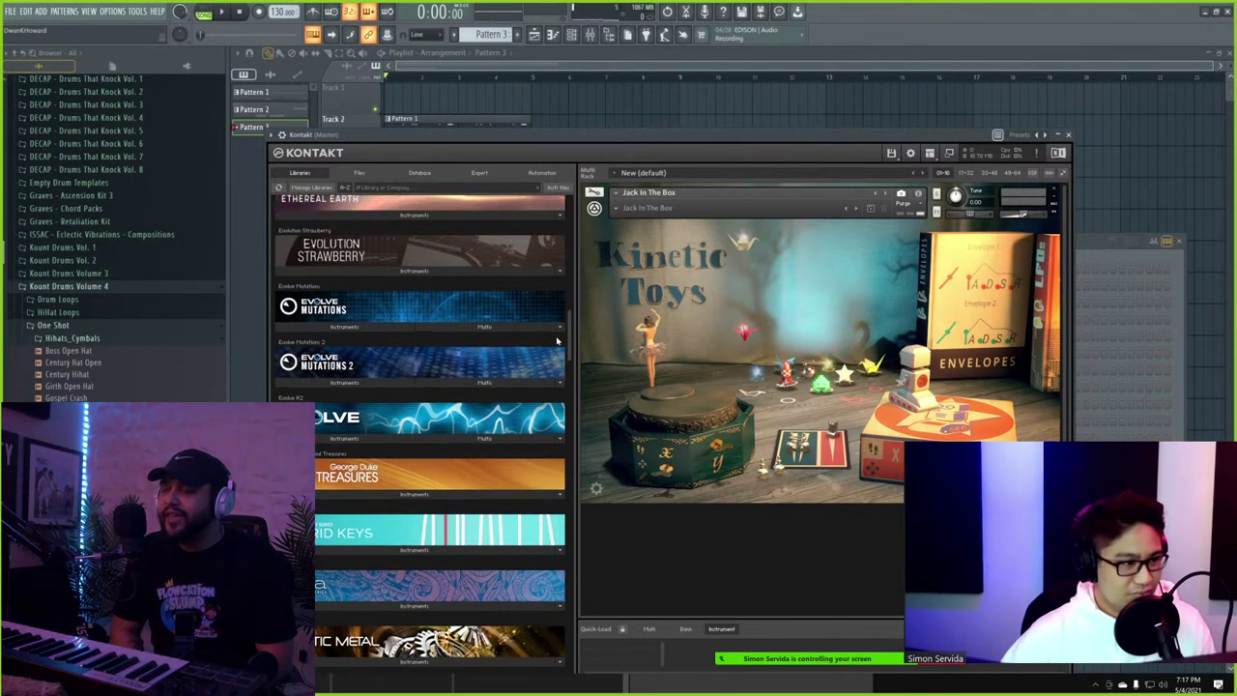
pyautogui.scroll(-5, 562, 418)
pyautogui.scroll(-8, 562, 417)
pyautogui.scroll(1, 564, 445)
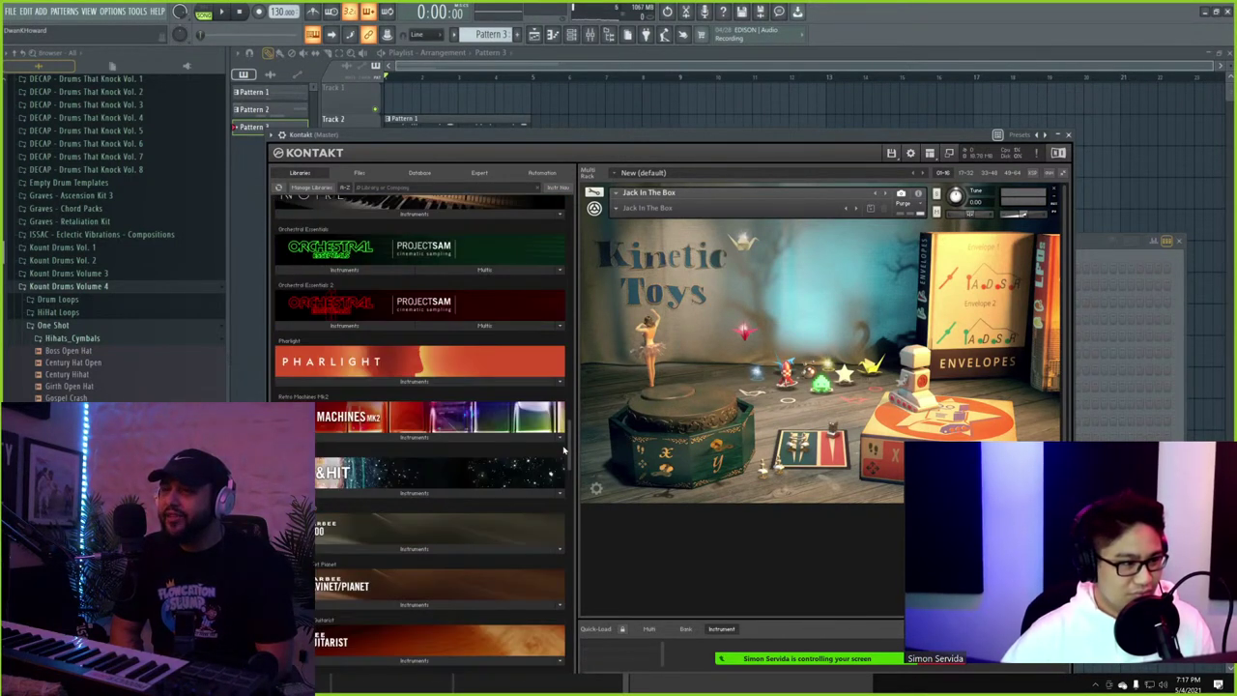
pyautogui.scroll(1, 565, 446)
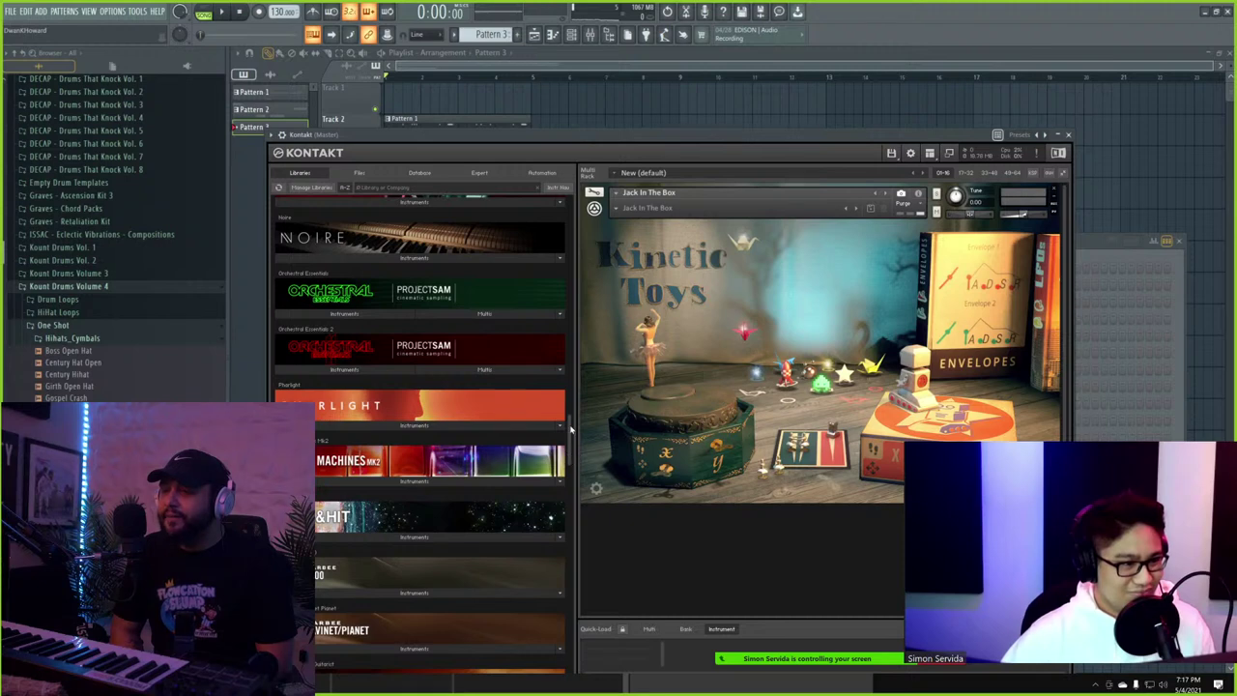
pyautogui.moveTo(570, 430); pyautogui.dragTo(568, 338)
pyautogui.scroll(2, 396, 362)
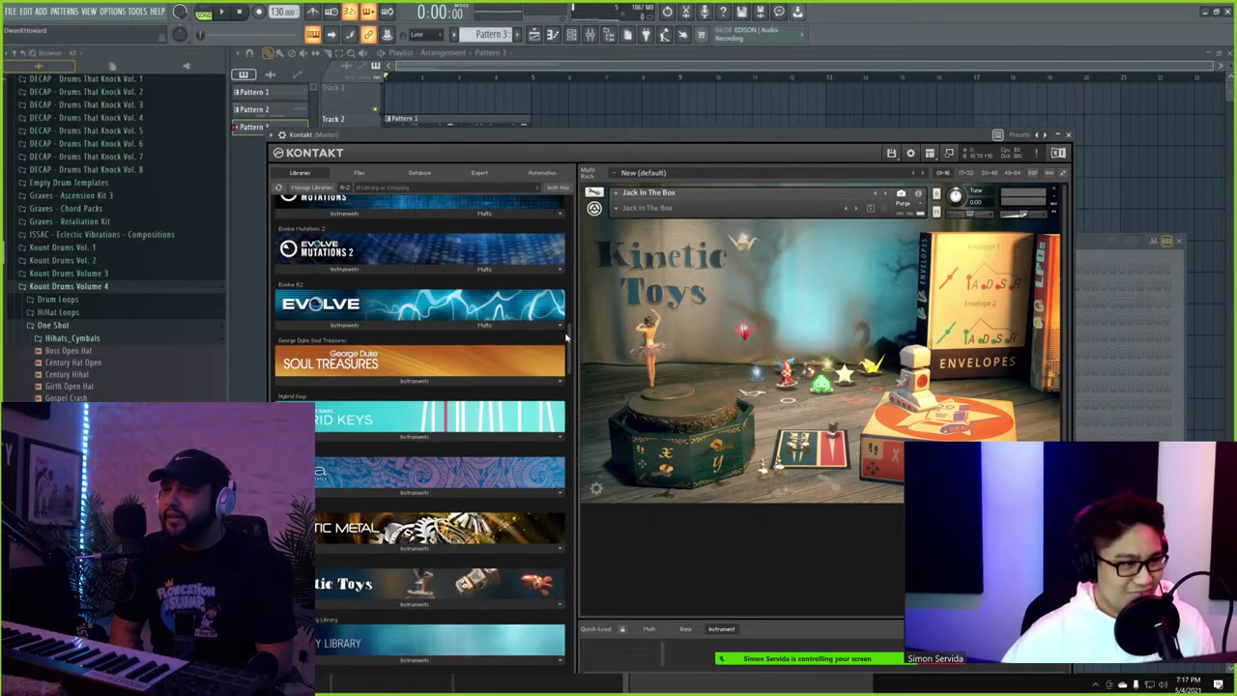
pyautogui.scroll(2, 397, 362)
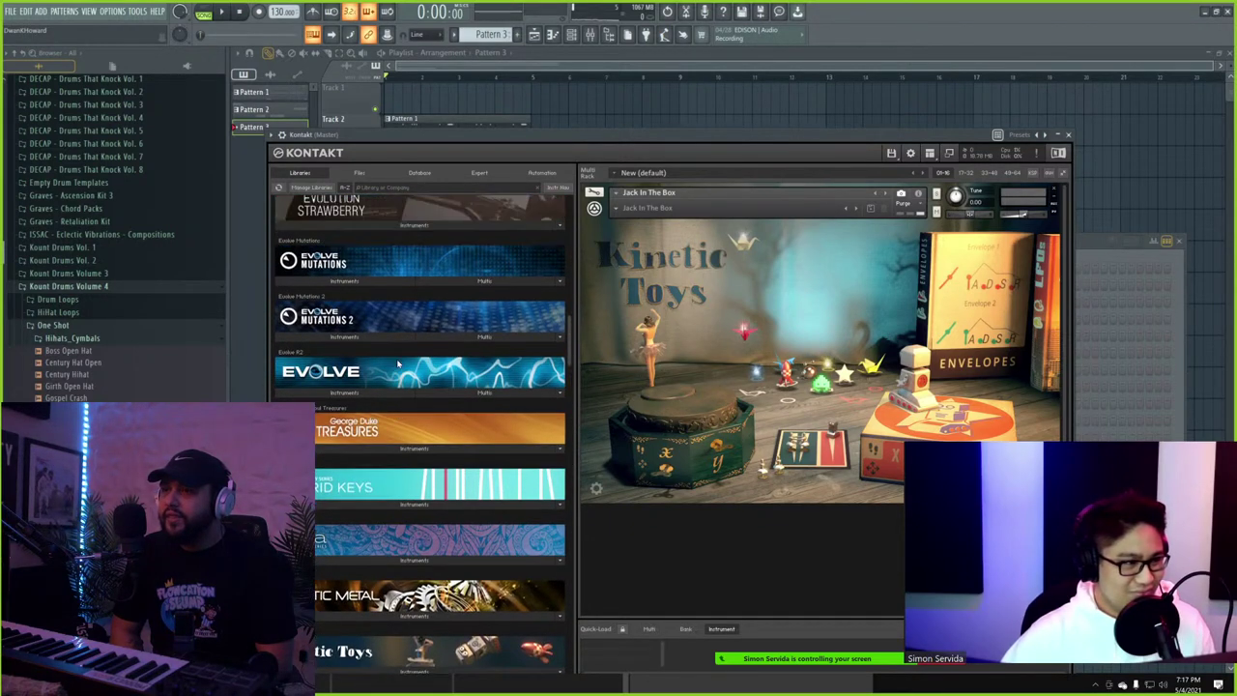
pyautogui.scroll(3, 398, 363)
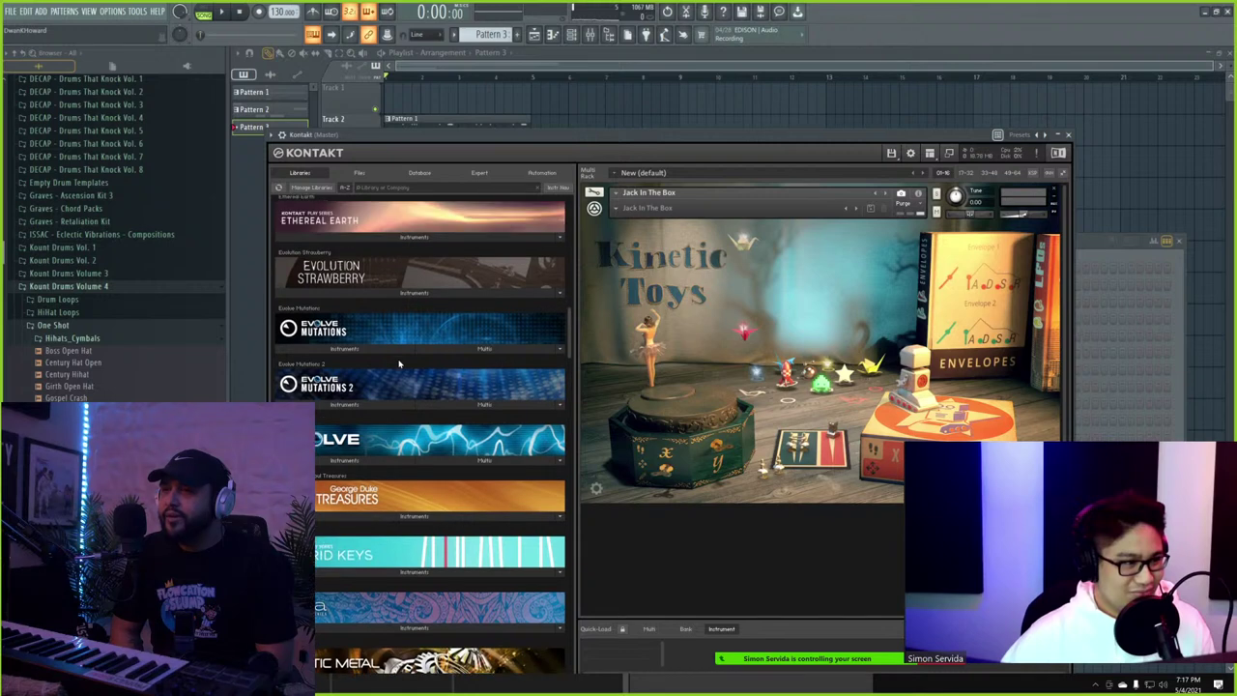
pyautogui.click(381, 240)
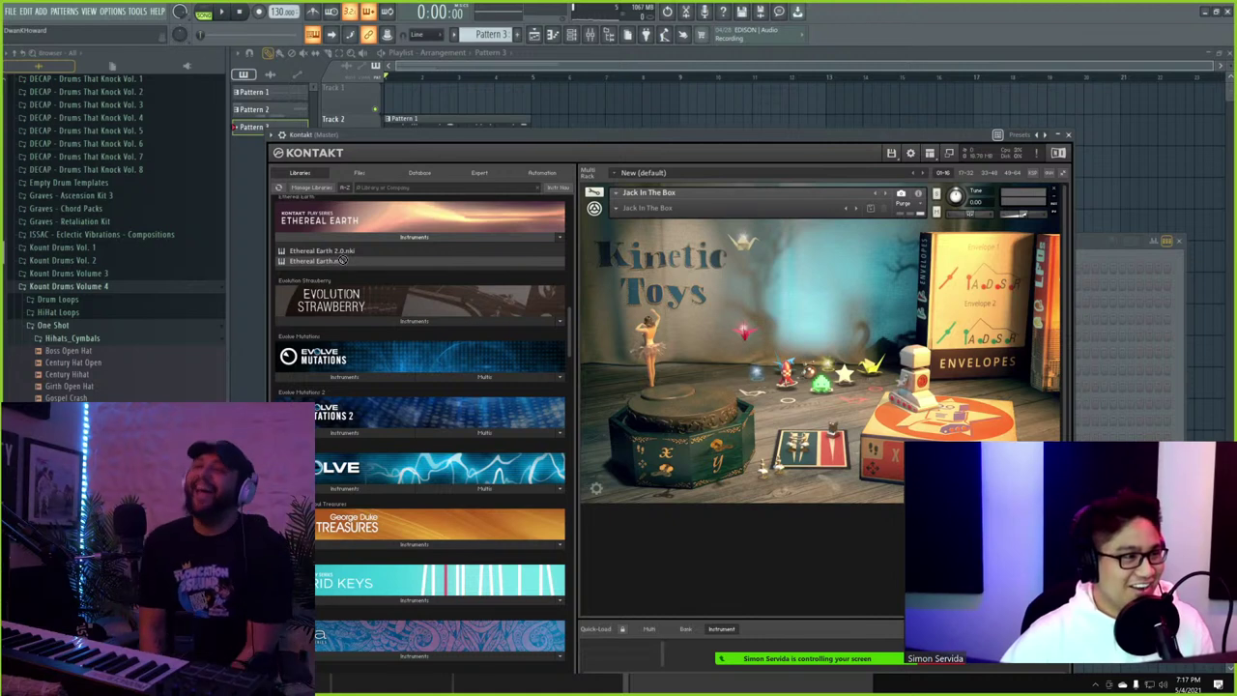
pyautogui.moveTo(338, 261); pyautogui.dragTo(761, 309)
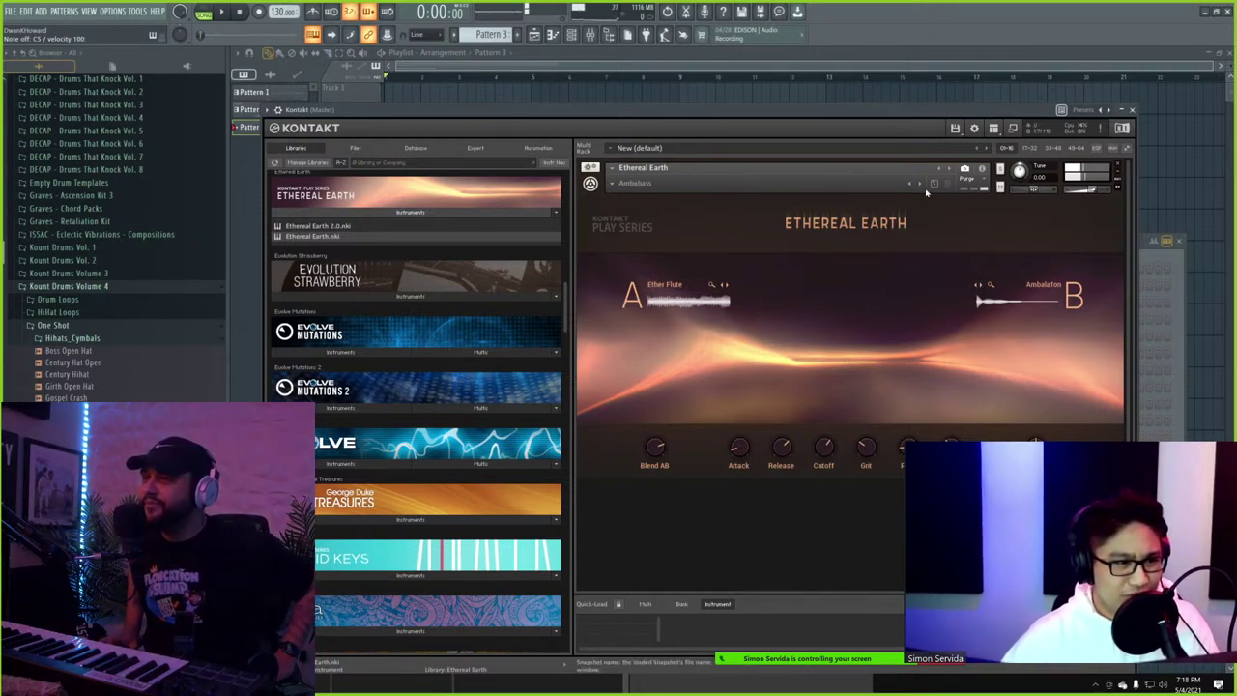
# - Try the Chrome Lights and Cyclic Behavior pad snapshots of Ethereal Earth
pyautogui.click(635, 184)
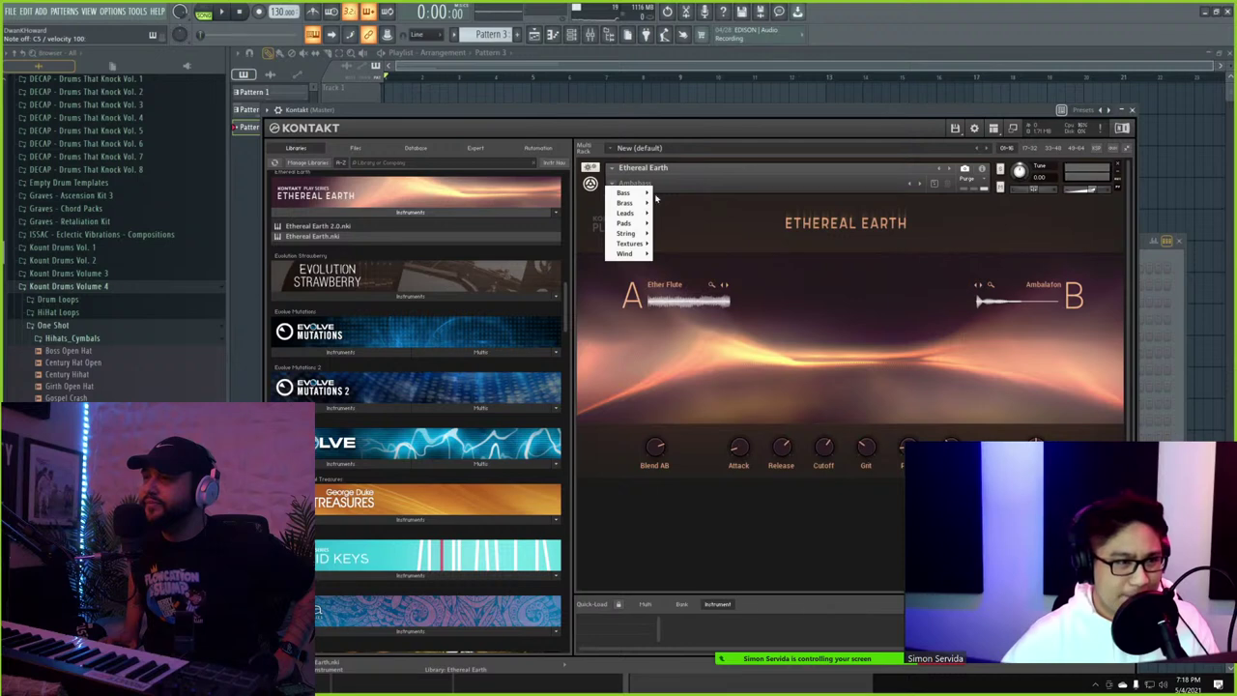
pyautogui.moveTo(634, 223)
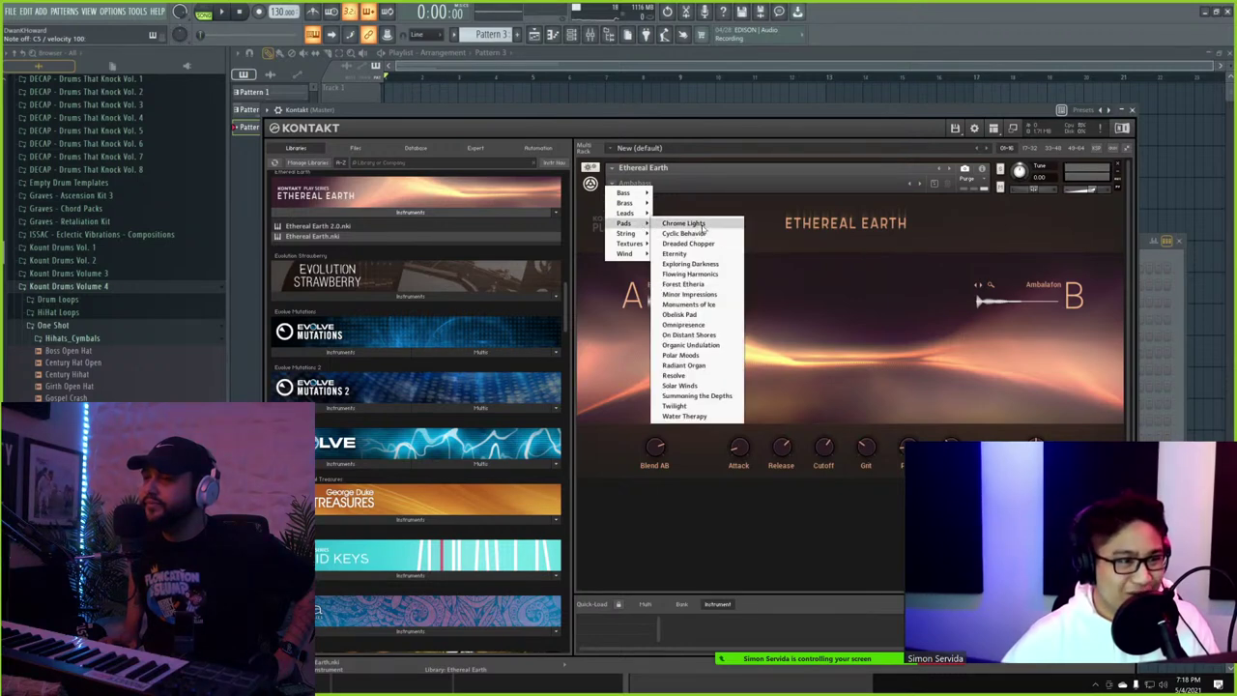
pyautogui.click(684, 224)
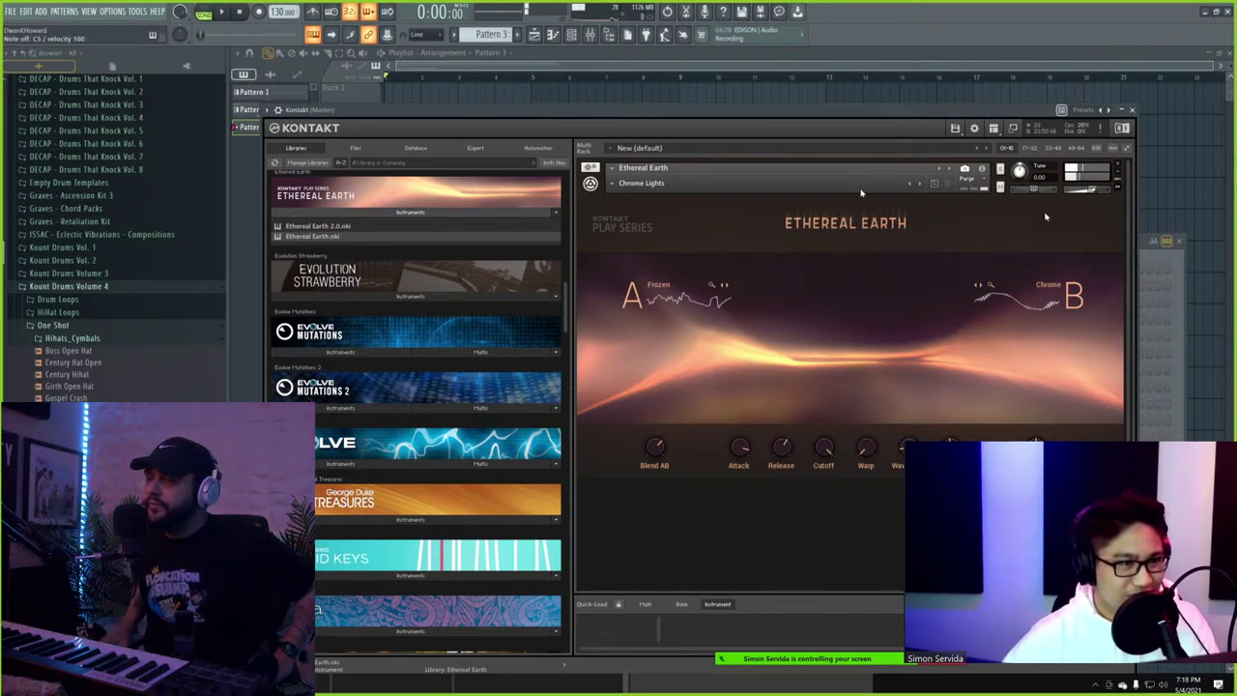
pyautogui.click(918, 183)
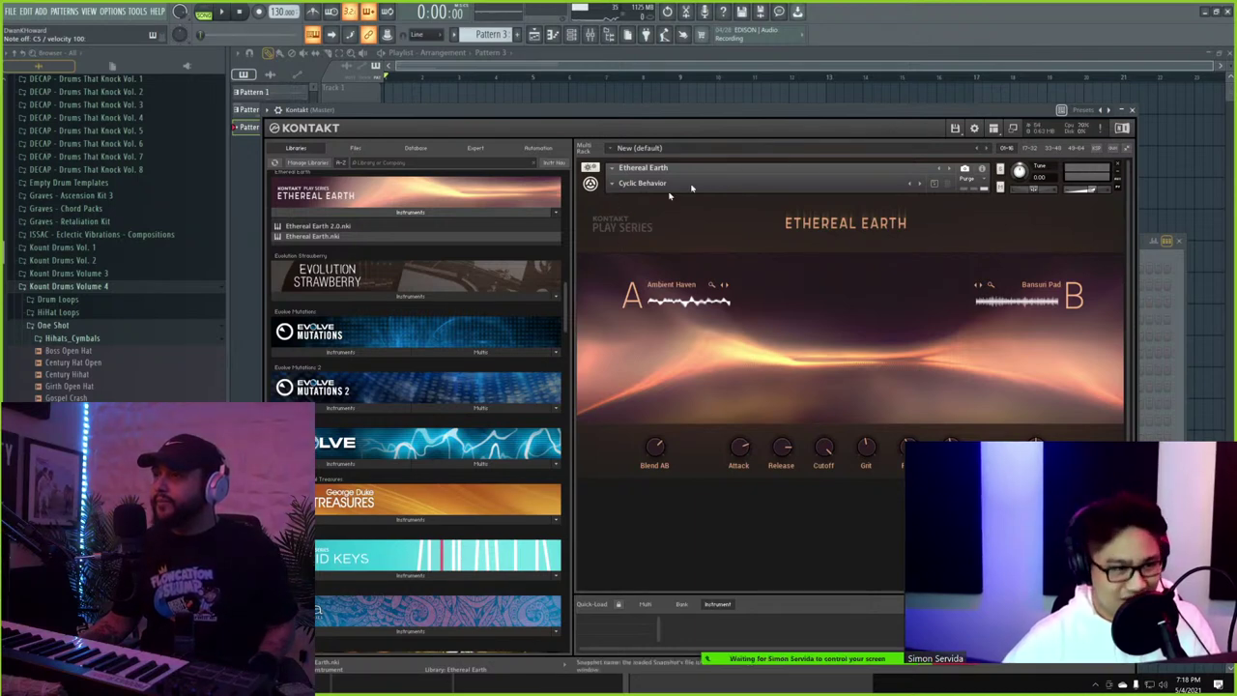
pyautogui.click(638, 183)
pyautogui.moveTo(635, 222)
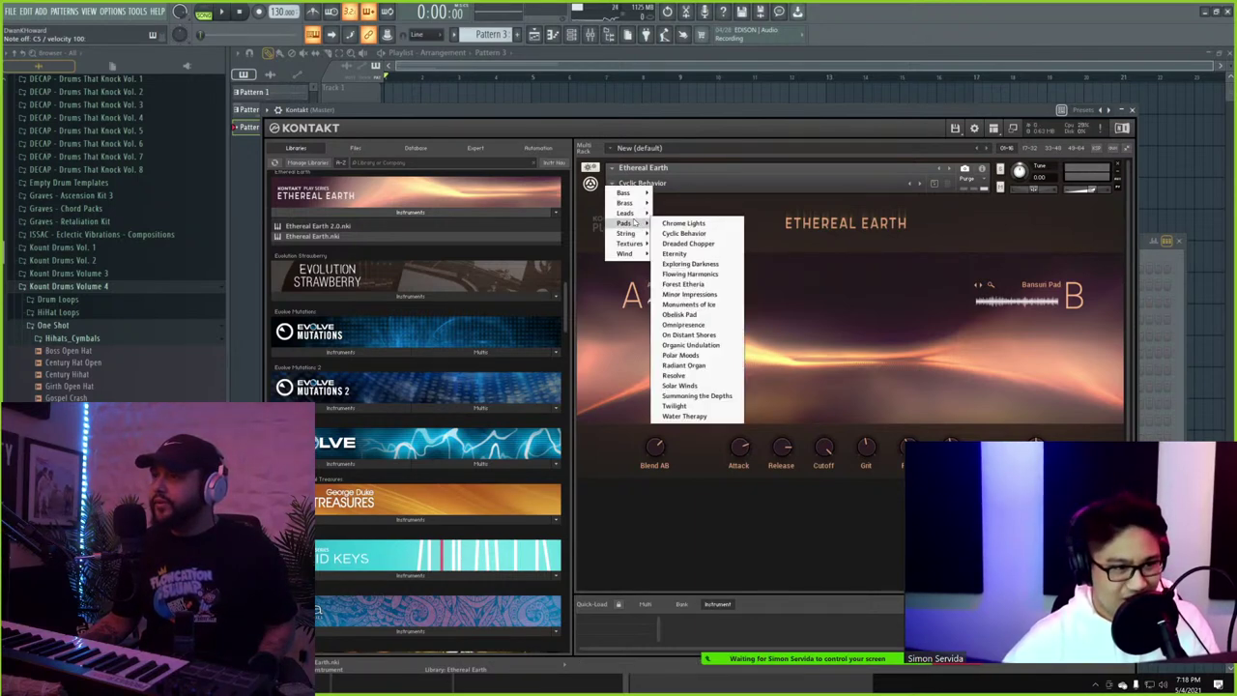
pyautogui.click(684, 233)
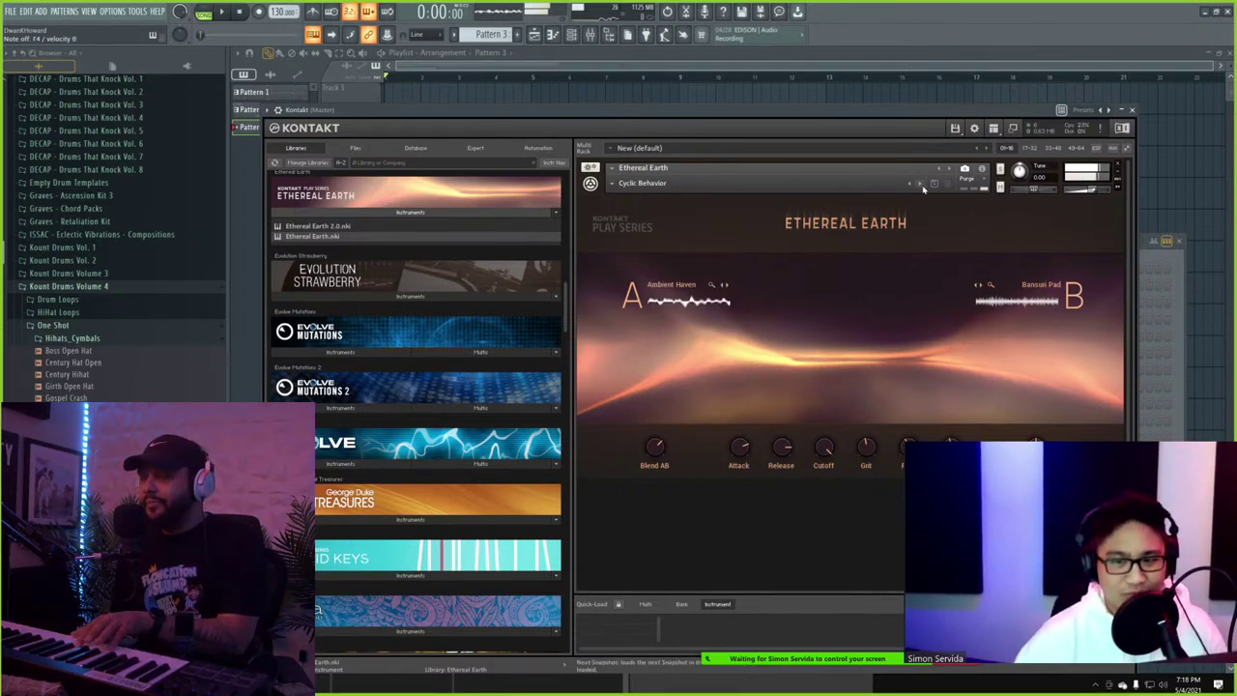
# - Audition the pad snapshots following Cyclic Behavior one by one, ending on Forest Etheria
pyautogui.click(921, 185)
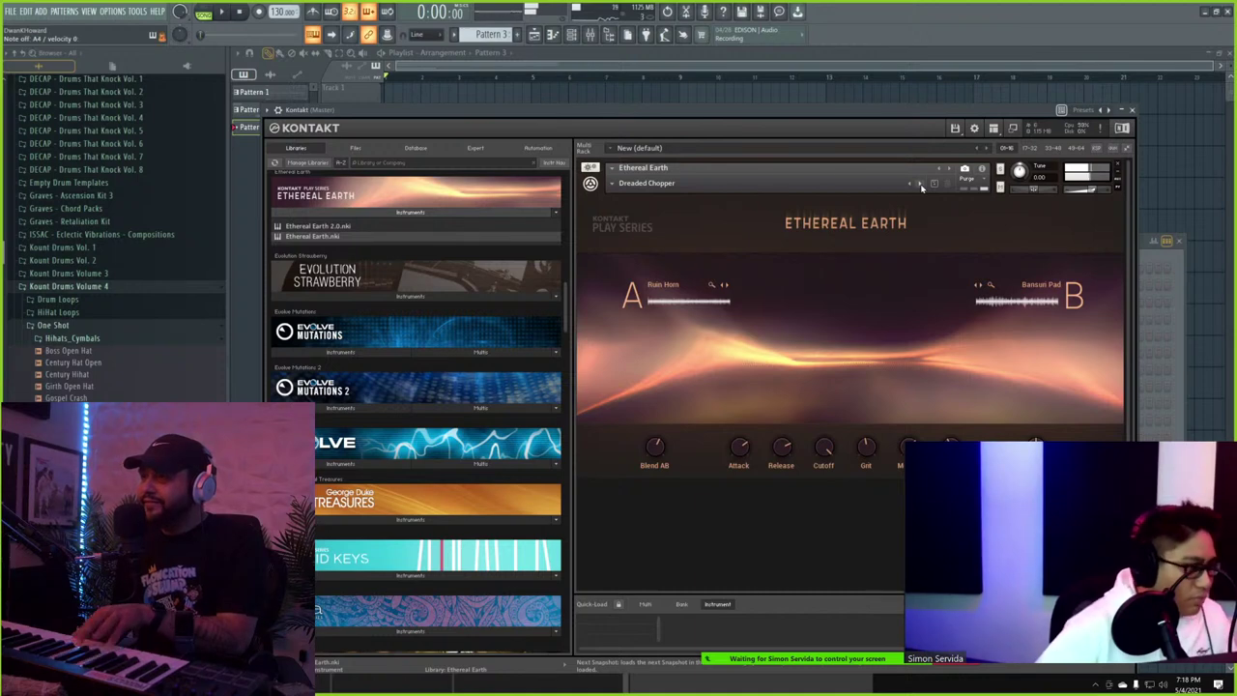
pyautogui.click(921, 185)
pyautogui.click(921, 185)
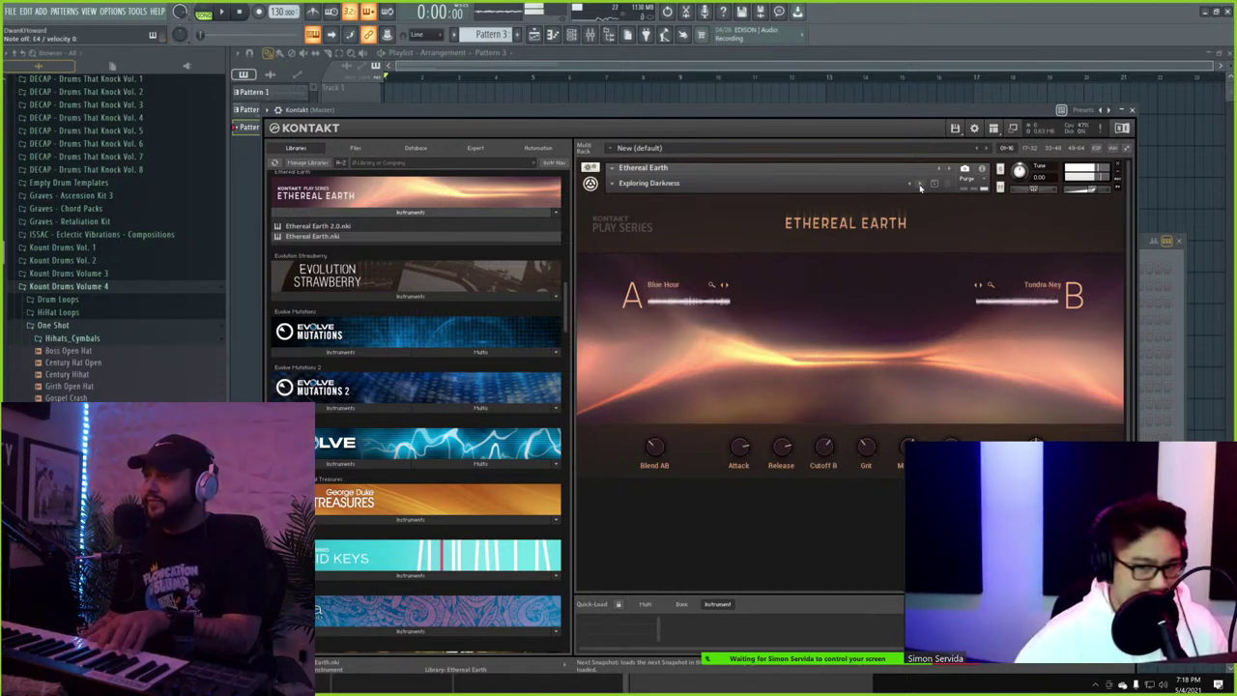
pyautogui.click(922, 185)
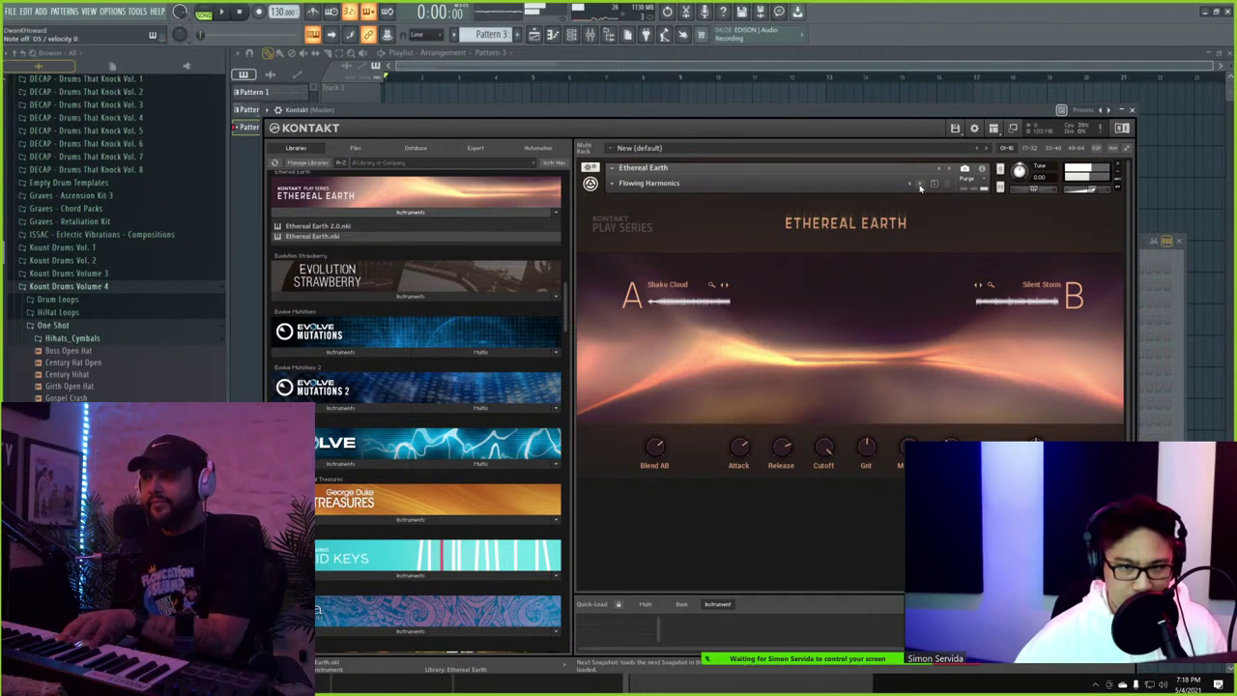
pyautogui.click(922, 185)
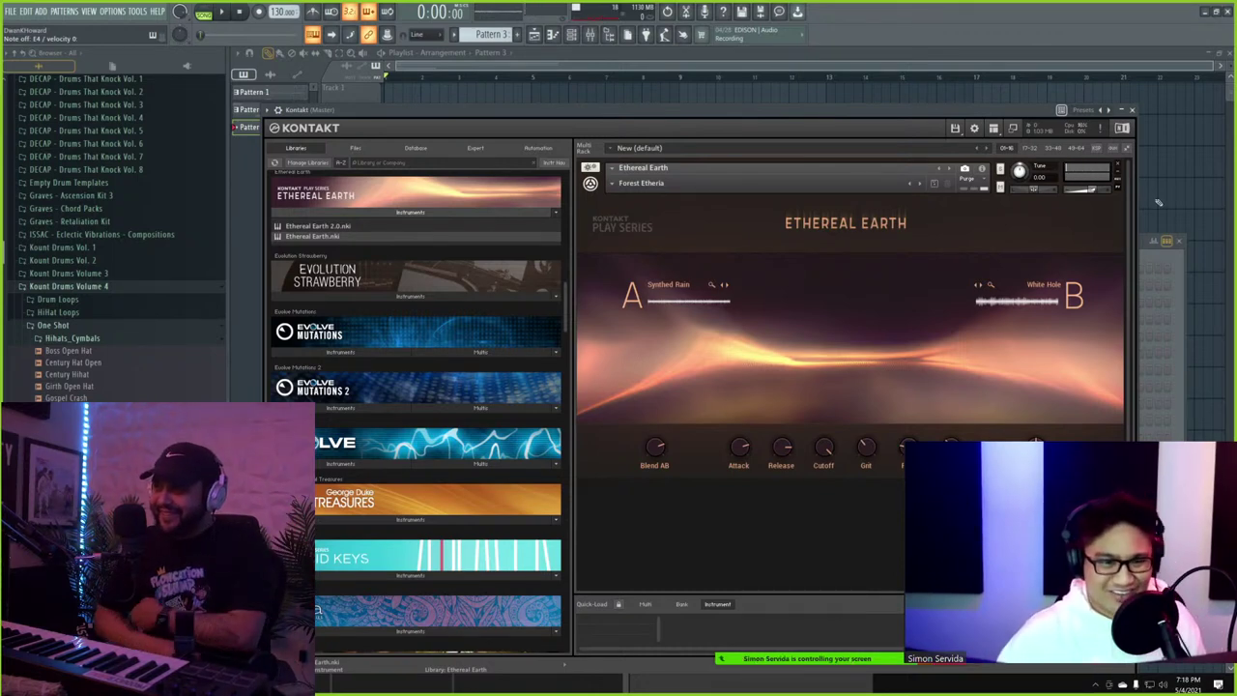
# - Return to the playlist and delete the Pattern 2 clip from Track 3
pyautogui.click(848, 89)
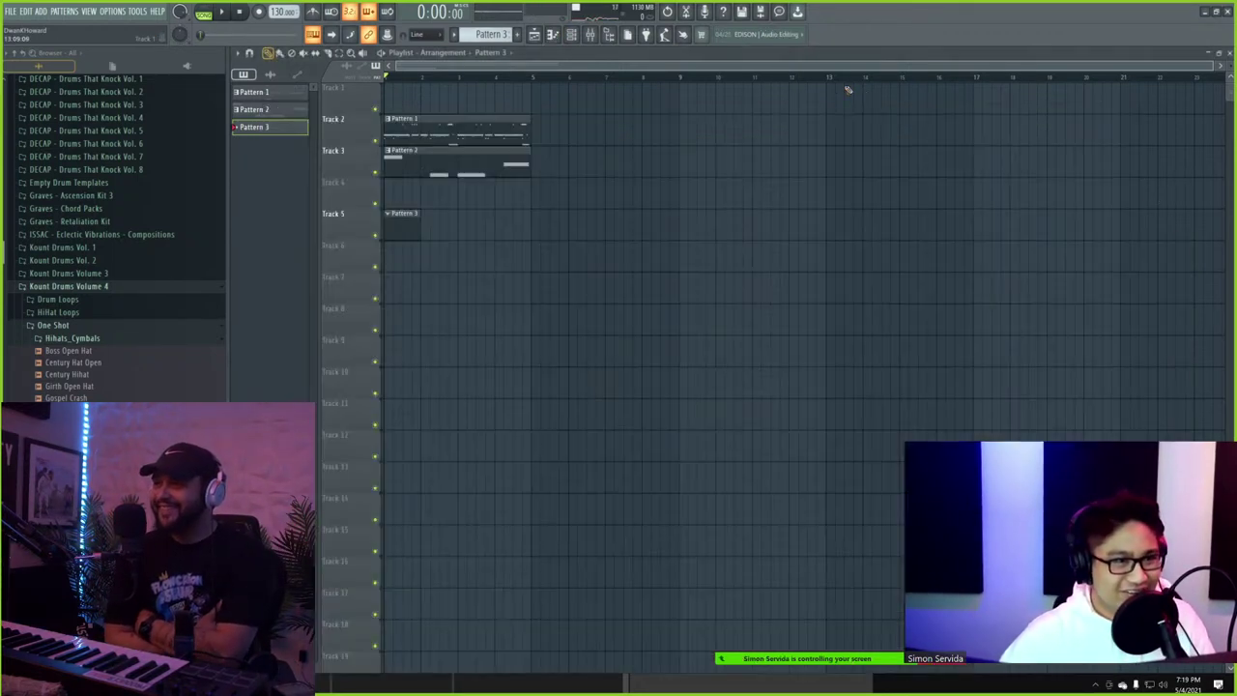
pyautogui.rightClick(420, 163)
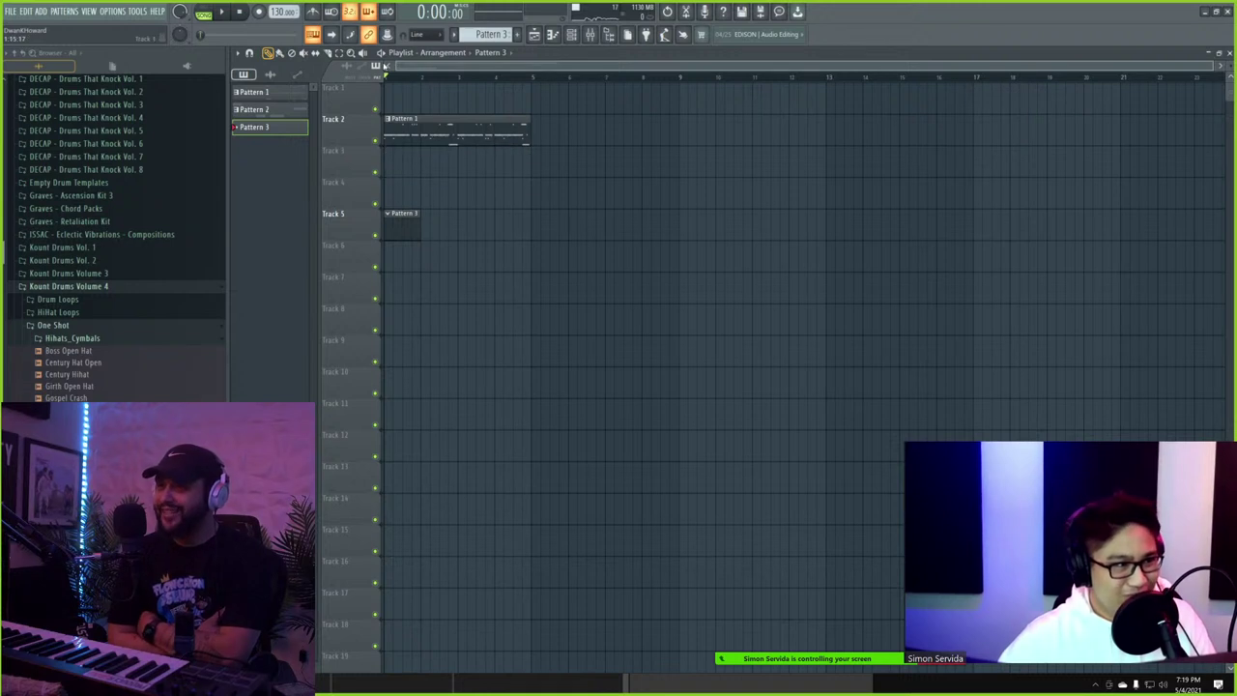
# - Open Kontakt's piano roll for Pattern 3, place an A5 note at the start of bar 1, and play it
pyautogui.click(574, 35)
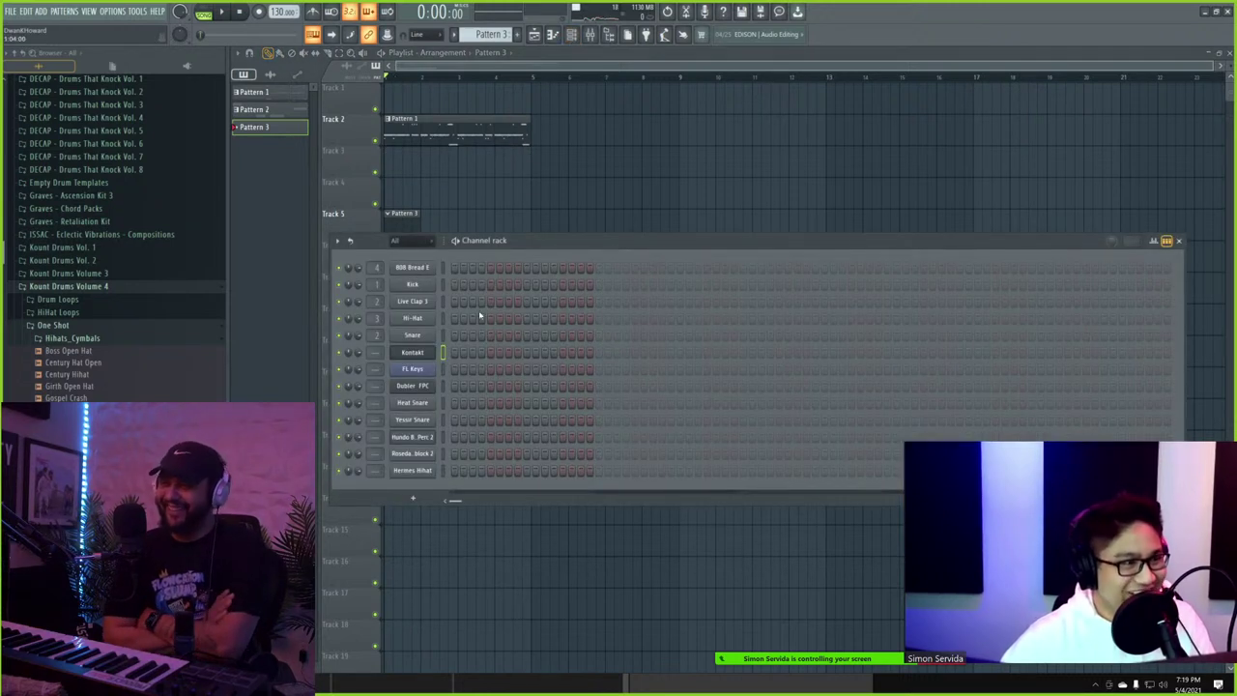
pyautogui.rightClick(417, 357)
pyautogui.click(475, 355)
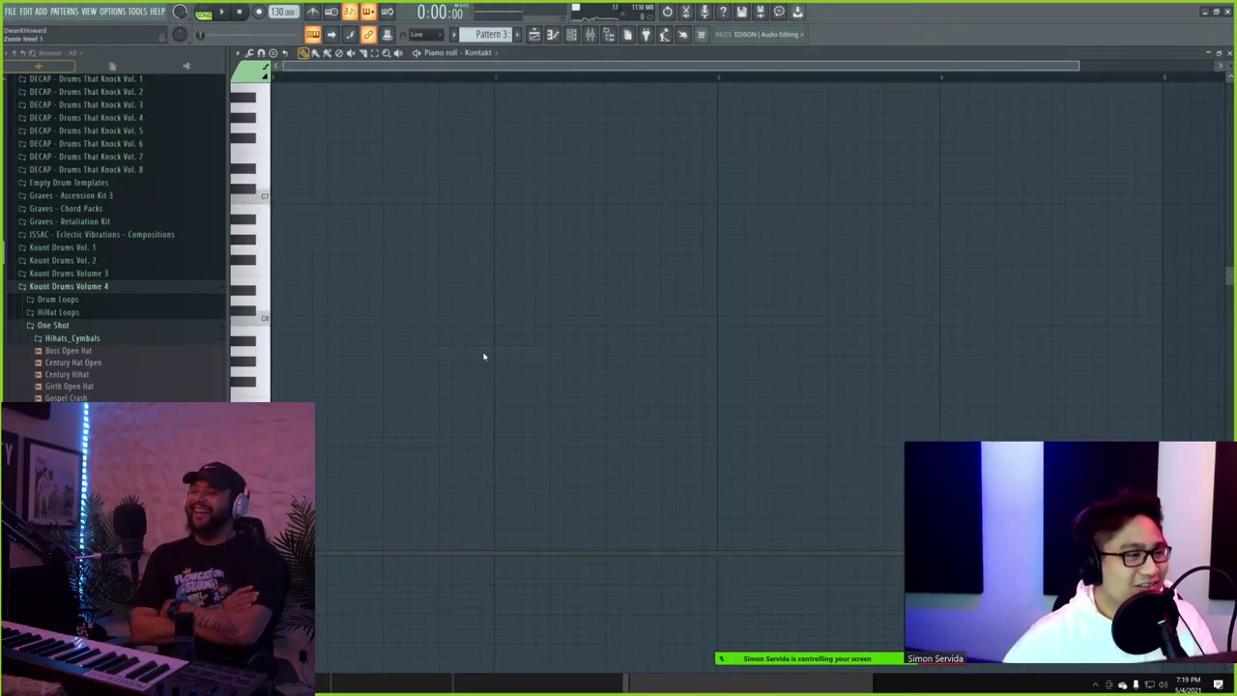
pyautogui.click(302, 350)
pyautogui.moveTo(286, 349); pyautogui.dragTo(261, 350)
pyautogui.press('space')
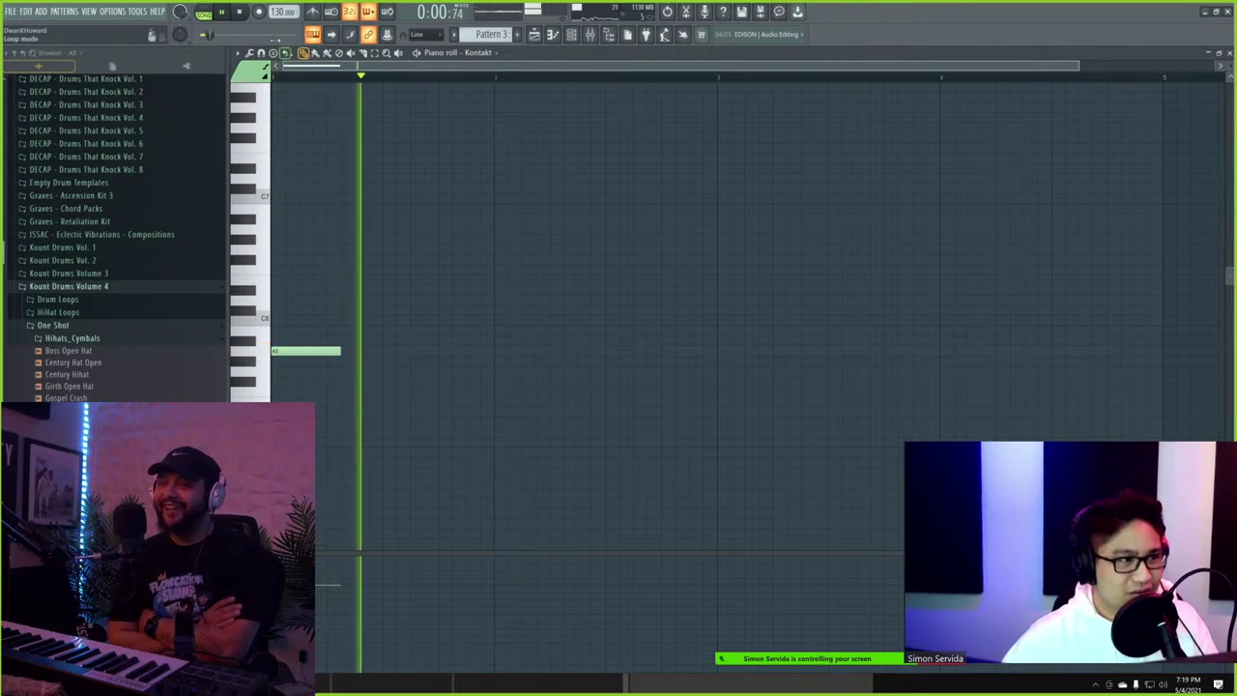
# - Lengthen the A5 note to two bars, try it an octave lower, and return it to A5
pyautogui.moveTo(340, 351); pyautogui.dragTo(710, 351)
pyautogui.moveTo(805, 417); pyautogui.dragTo(388, 282)
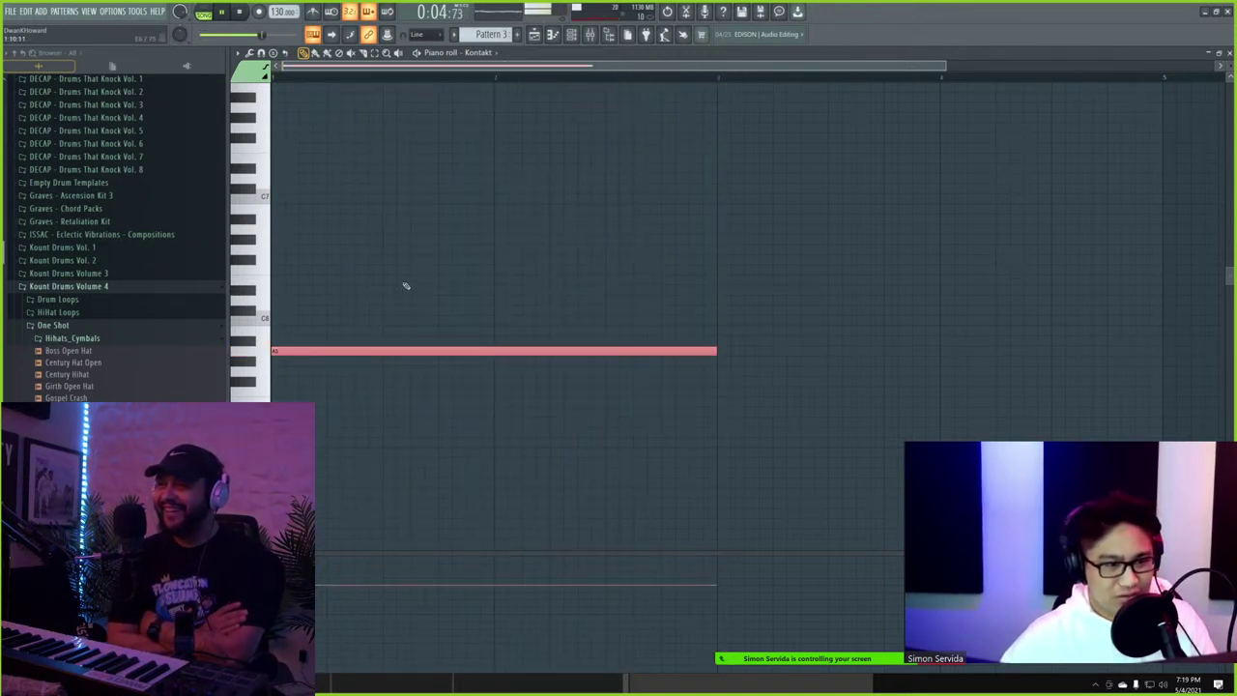
pyautogui.hotkey('ctrl', 'Down')
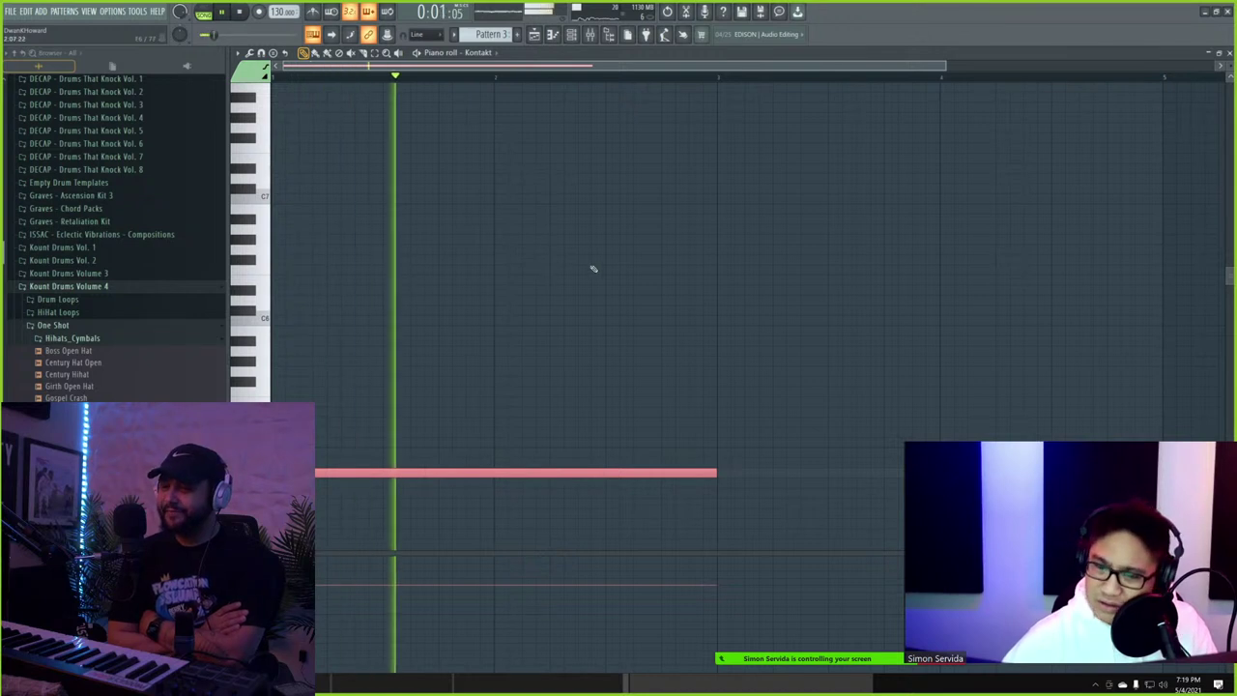
pyautogui.scroll(-1, 597, 263)
pyautogui.hotkey('ctrl', 'Up')
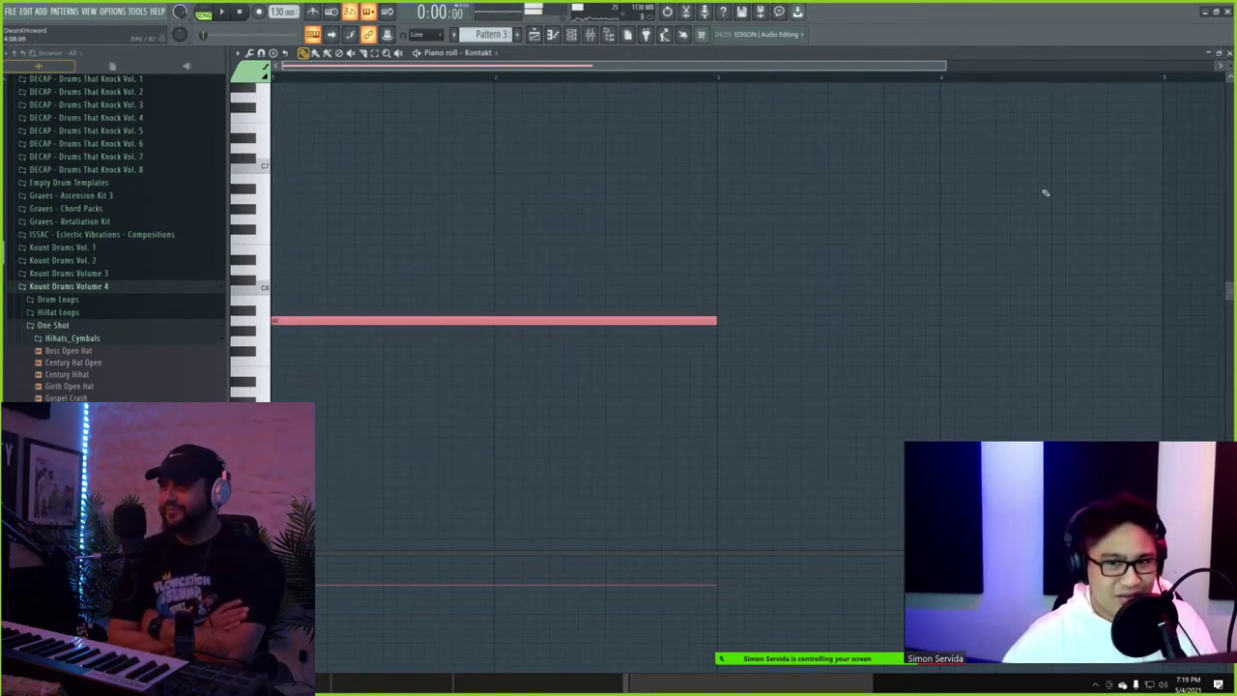
# - Lengthen the A5 note to four bars and slice it halfway through bar 4
pyautogui.moveTo(726, 319); pyautogui.dragTo(1162, 327)
pyautogui.scroll(-1, 943, 377)
pyautogui.scroll(2, 944, 382)
pyautogui.keyDown('ctrl'); pyautogui.click(913, 392); pyautogui.keyUp('ctrl')
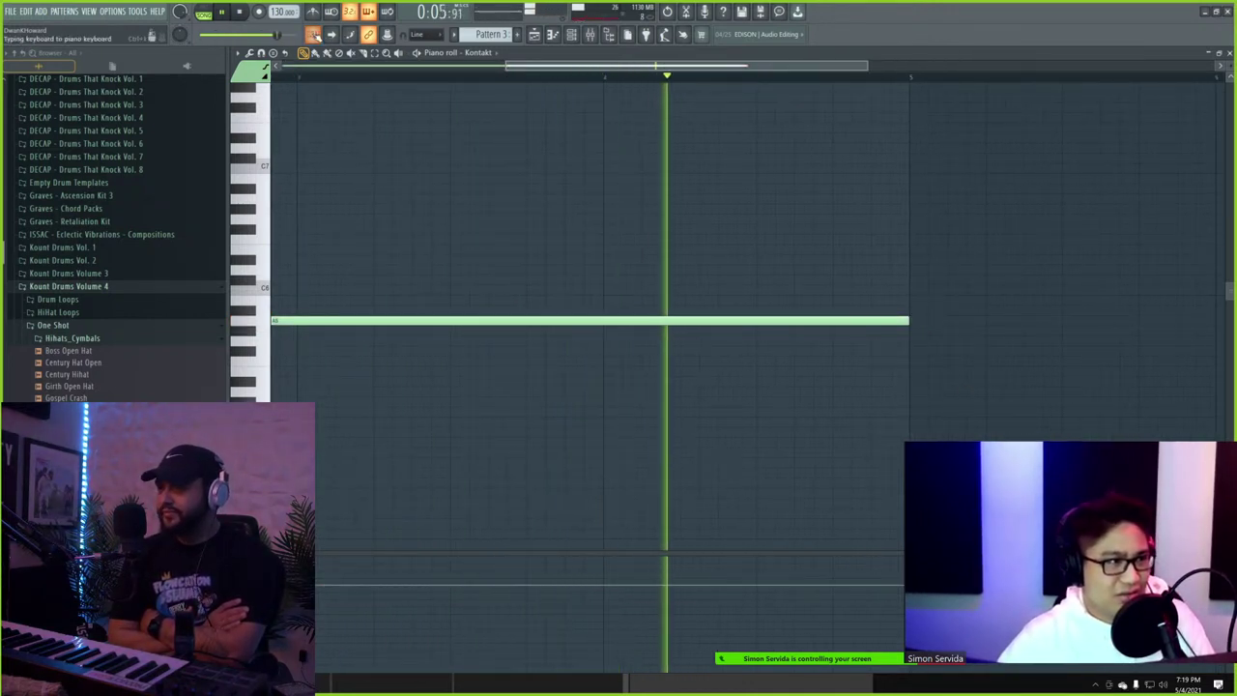
pyautogui.click(760, 320)
pyautogui.press('space')
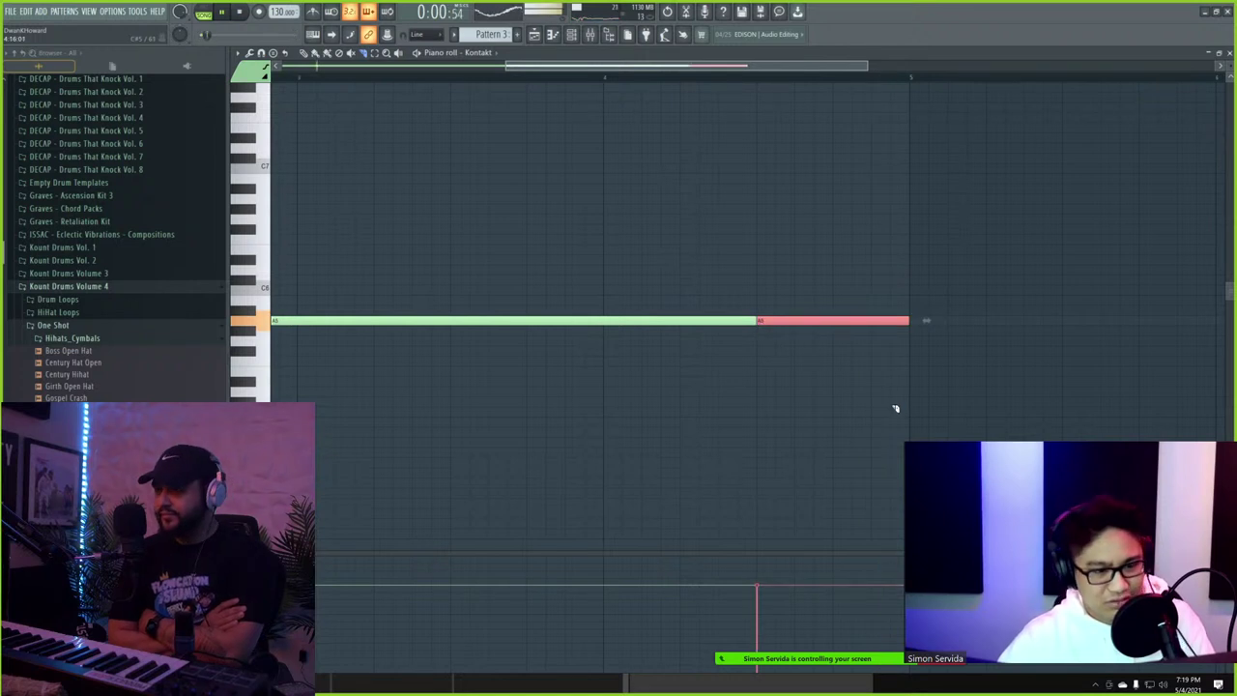
# - Replace the sliced A5 in the second half of bar 4 with a G5 note and play the pattern
pyautogui.moveTo(777, 320)
pyautogui.mouseDown()
pyautogui.moveTo(772, 352)
pyautogui.moveTo(774, 339)
pyautogui.mouseUp()
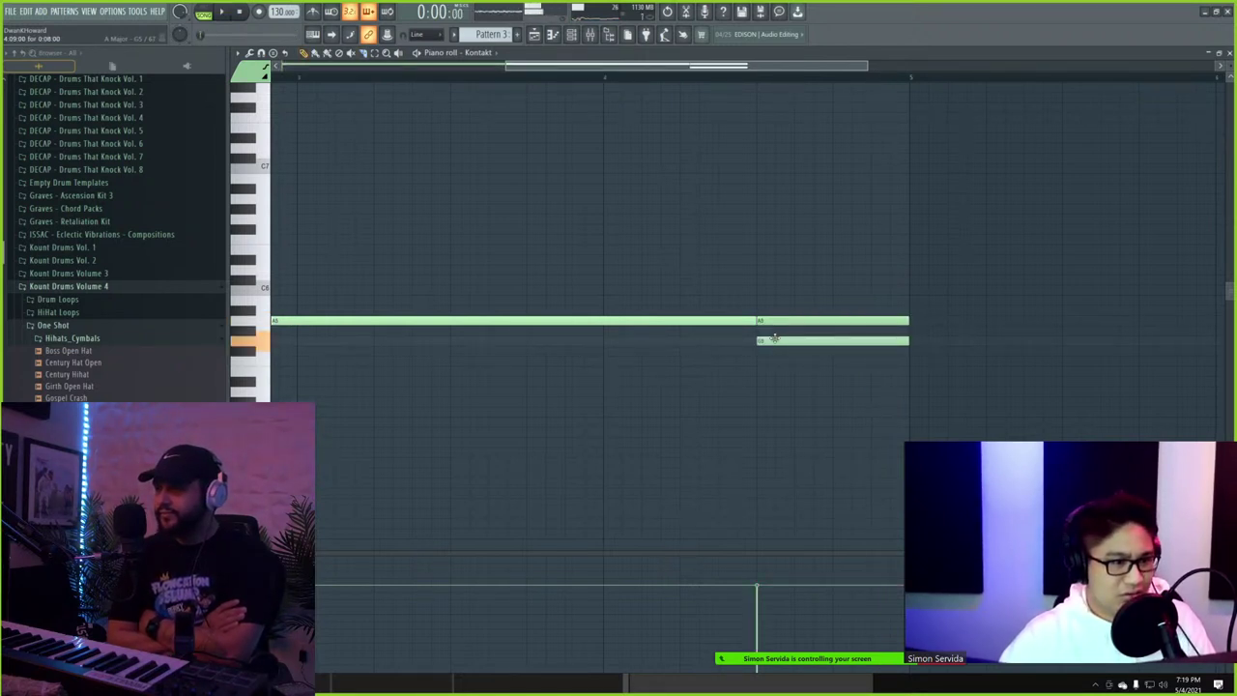
pyautogui.rightClick(780, 321)
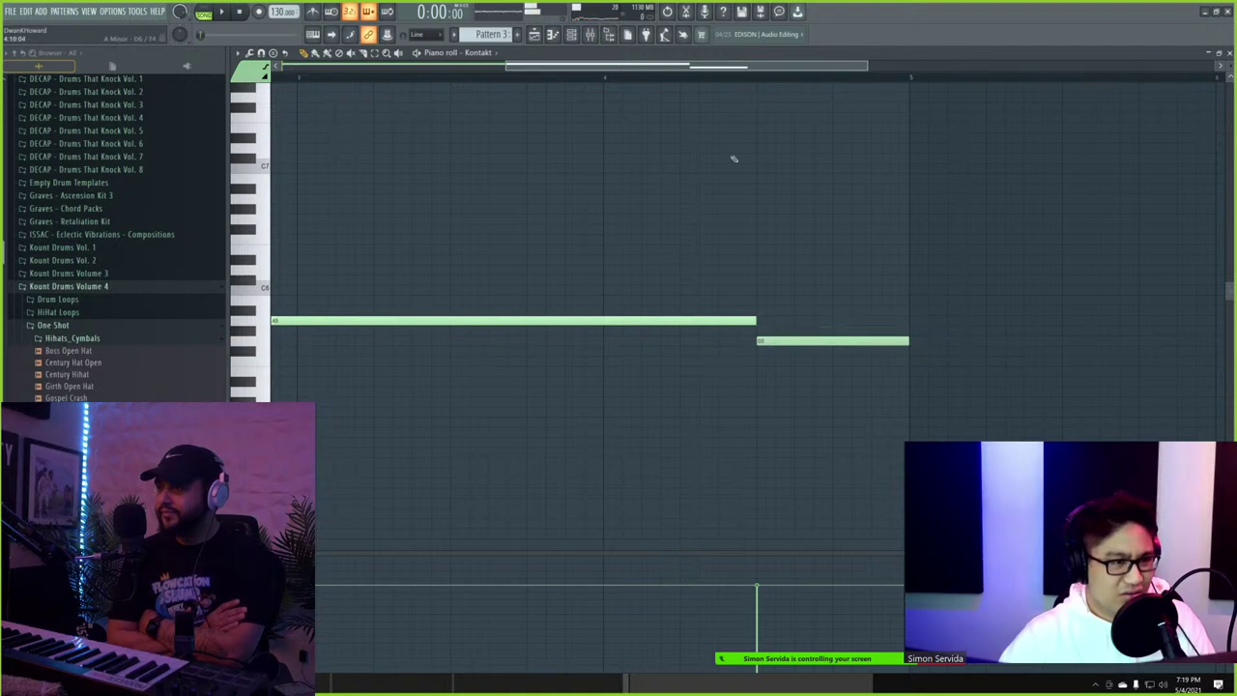
pyautogui.press('space')
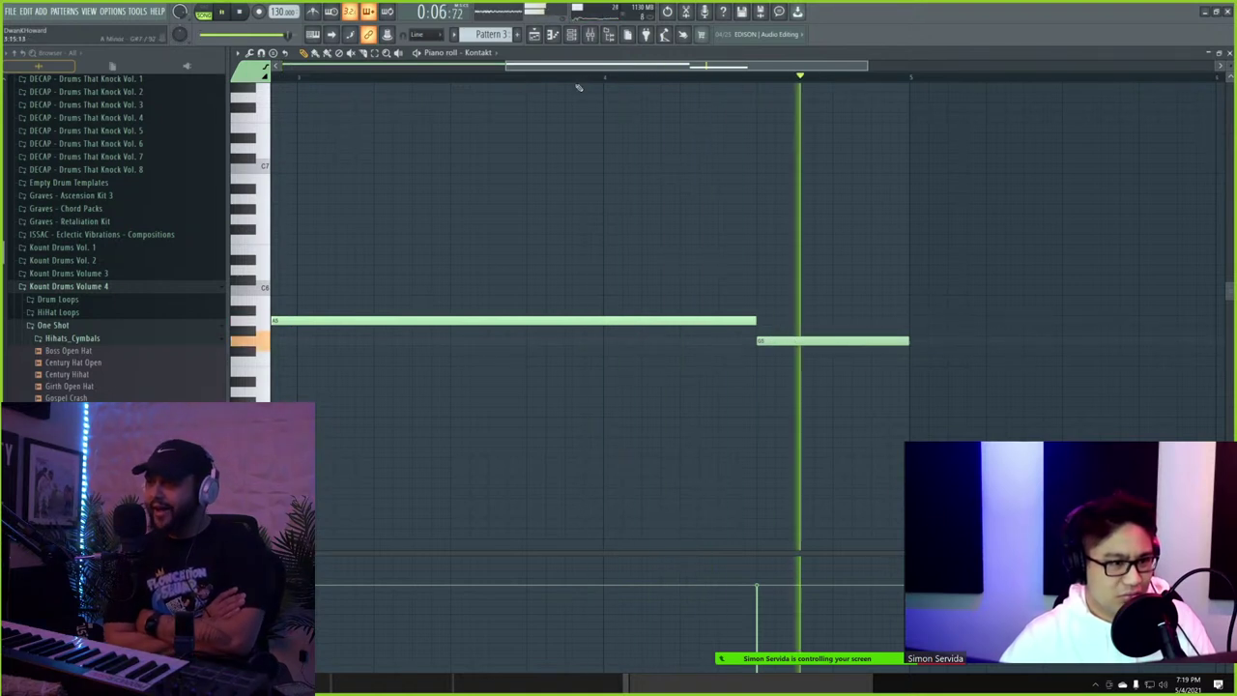
# - Route the Kontakt channel to mixer track 5 and bring up the mixer
pyautogui.scroll(-2, 563, 134)
pyautogui.click(573, 35)
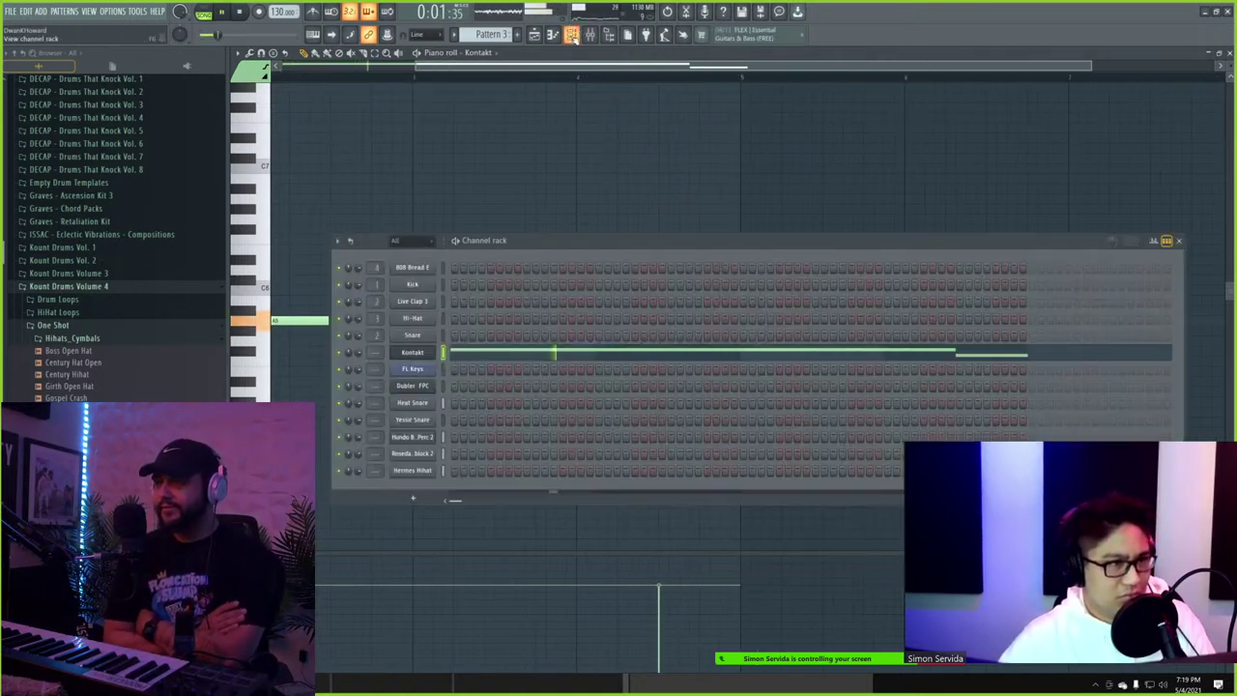
pyautogui.press('F9')
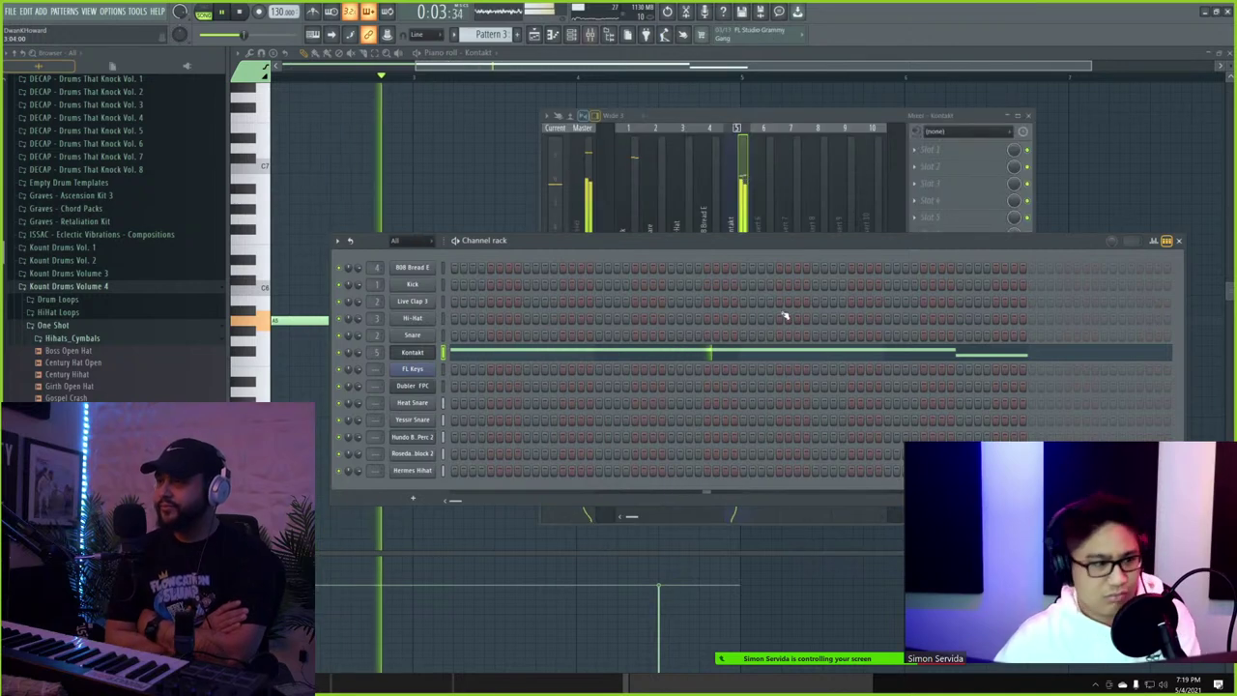
# - Load Kickstart-64bit in slot 1 of the Kontakt mixer track and choose its second ducking curve
pyautogui.click(942, 150)
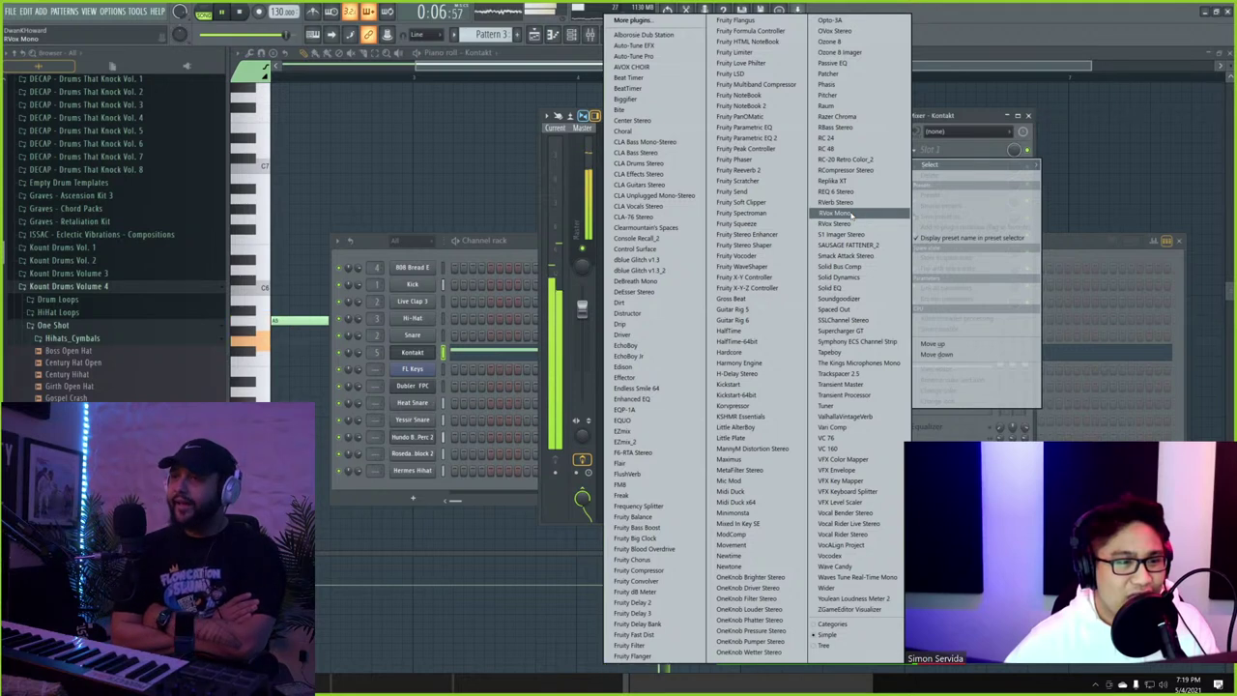
pyautogui.click(752, 398)
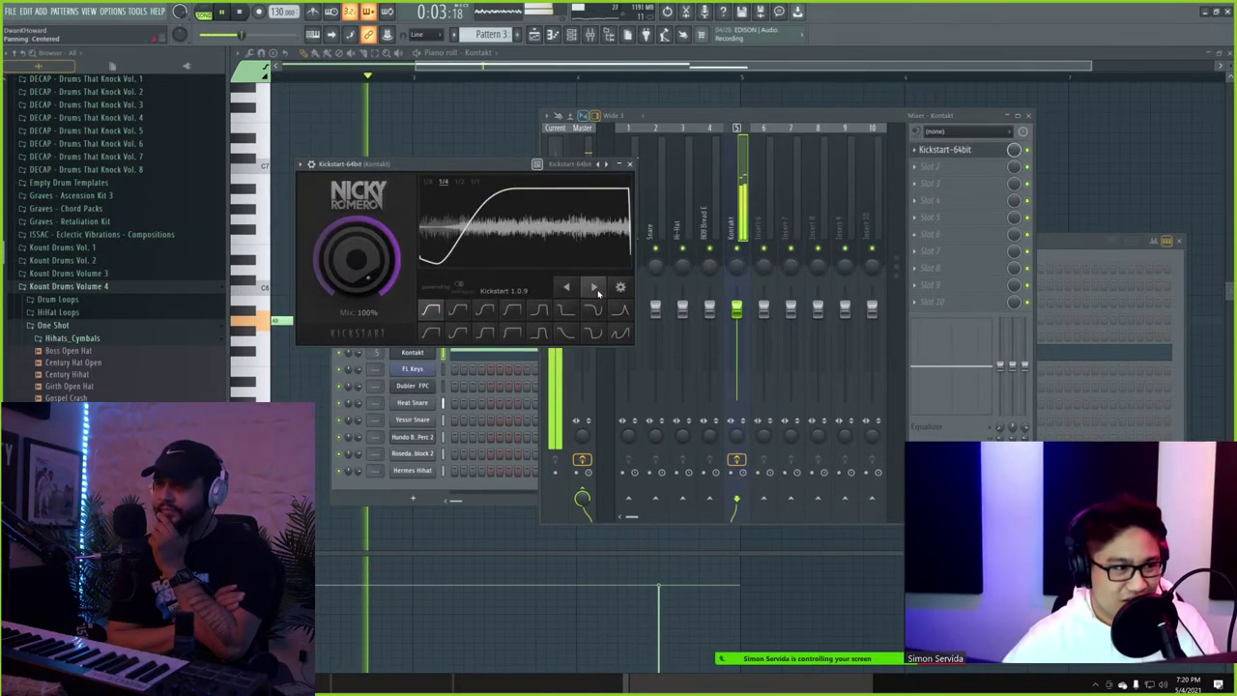
pyautogui.click(459, 309)
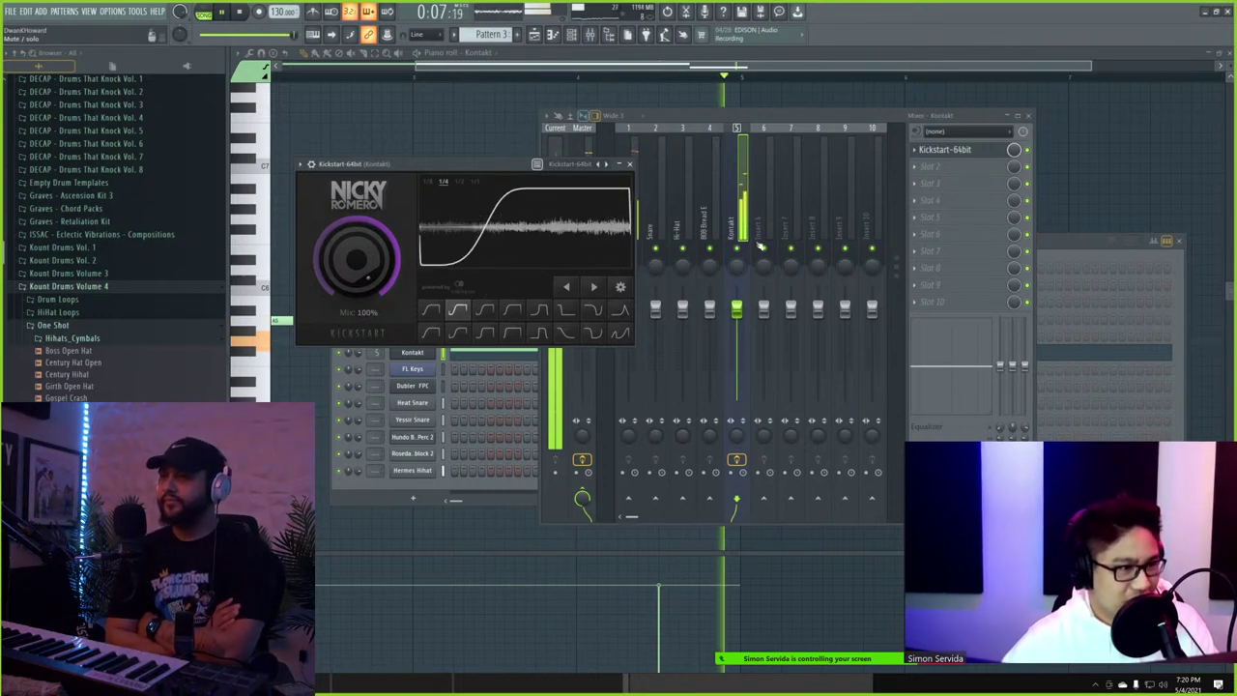
# - Shorten the A5 note in Kontakt's piano roll to three bars and extend the G5 note over all of bar 4
pyautogui.click(1081, 357)
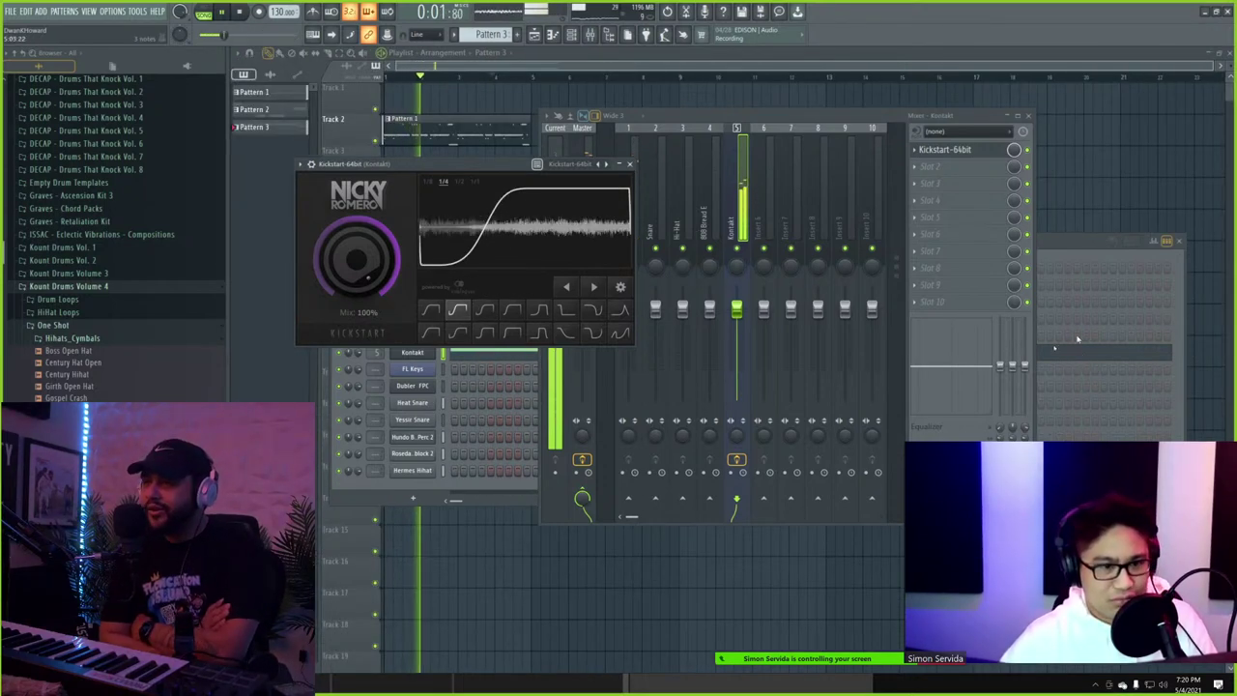
pyautogui.click(1081, 357)
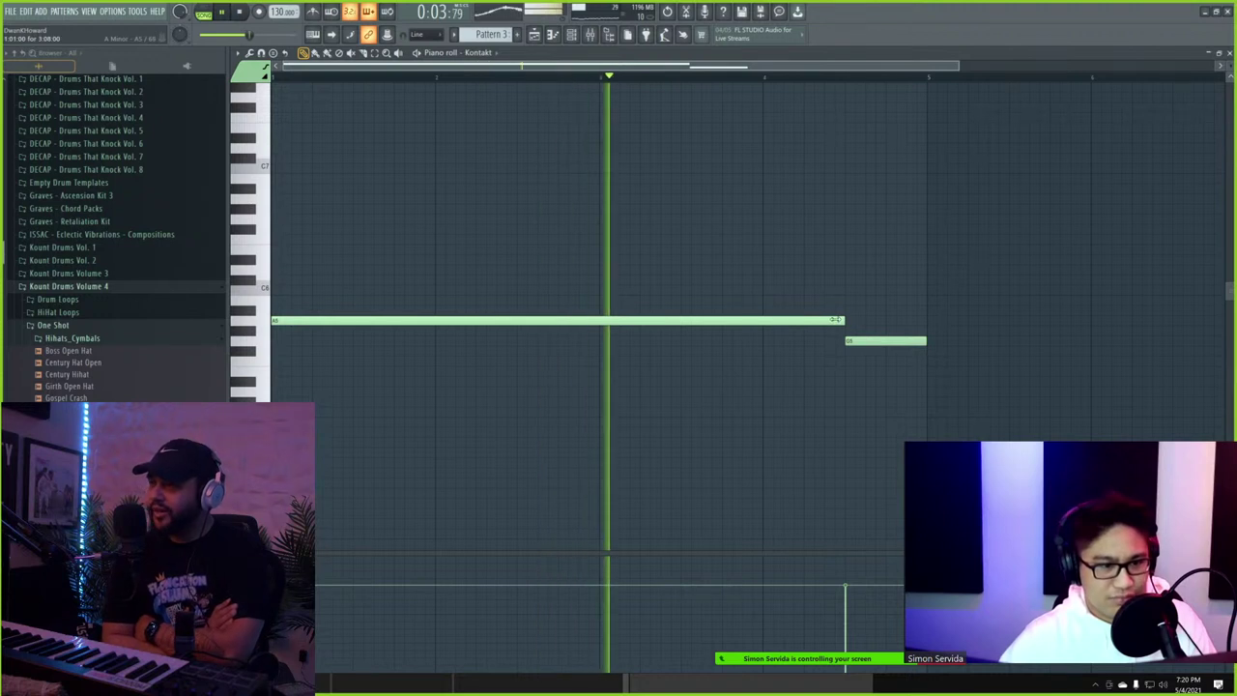
pyautogui.press('space')
pyautogui.moveTo(754, 321); pyautogui.dragTo(761, 321)
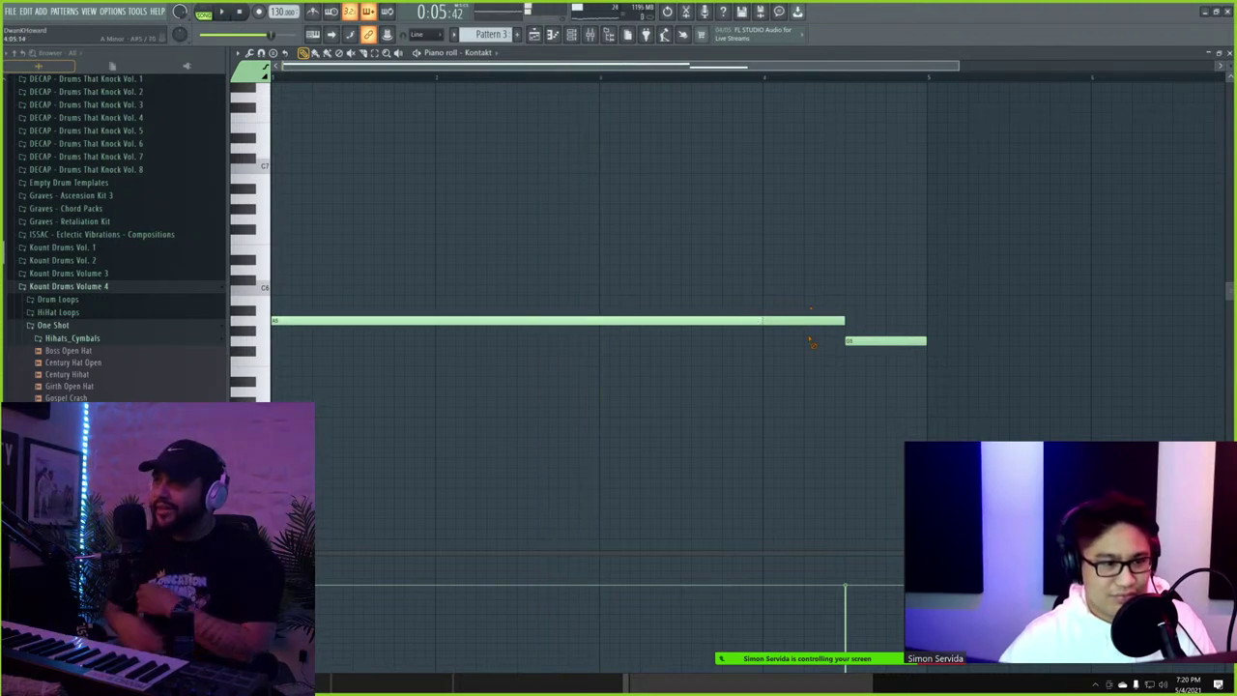
pyautogui.moveTo(882, 341); pyautogui.dragTo(782, 337)
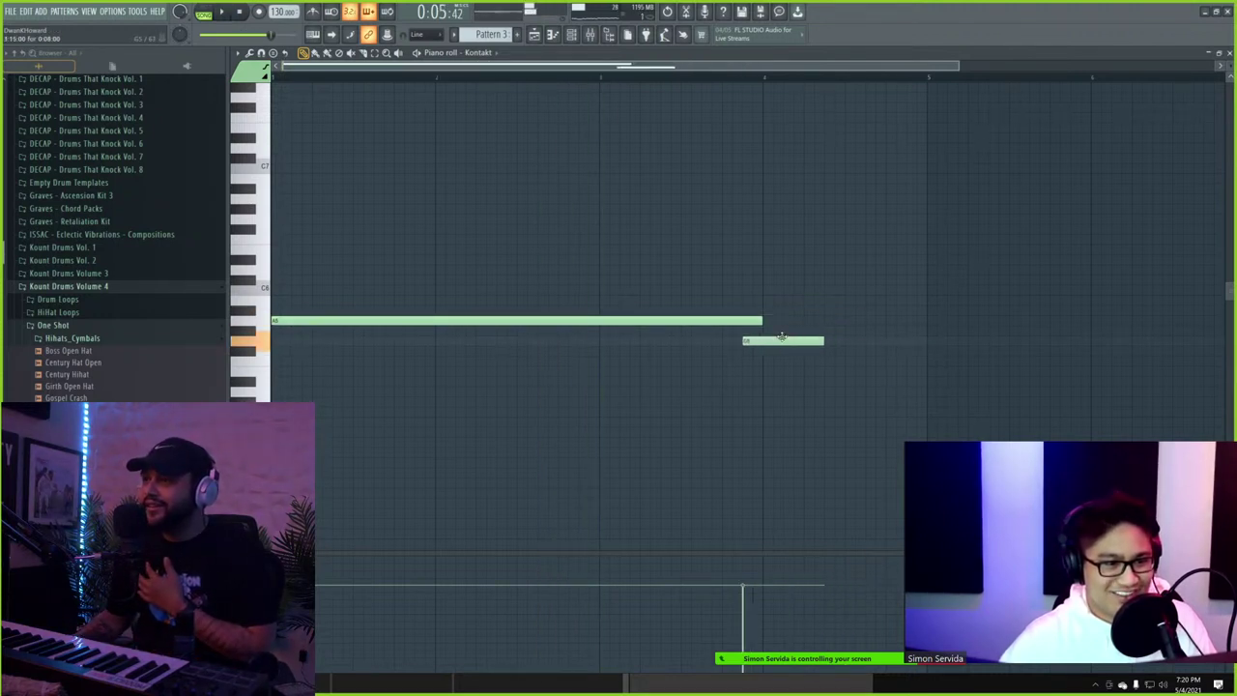
pyautogui.hotkey('ctrl', 'z')
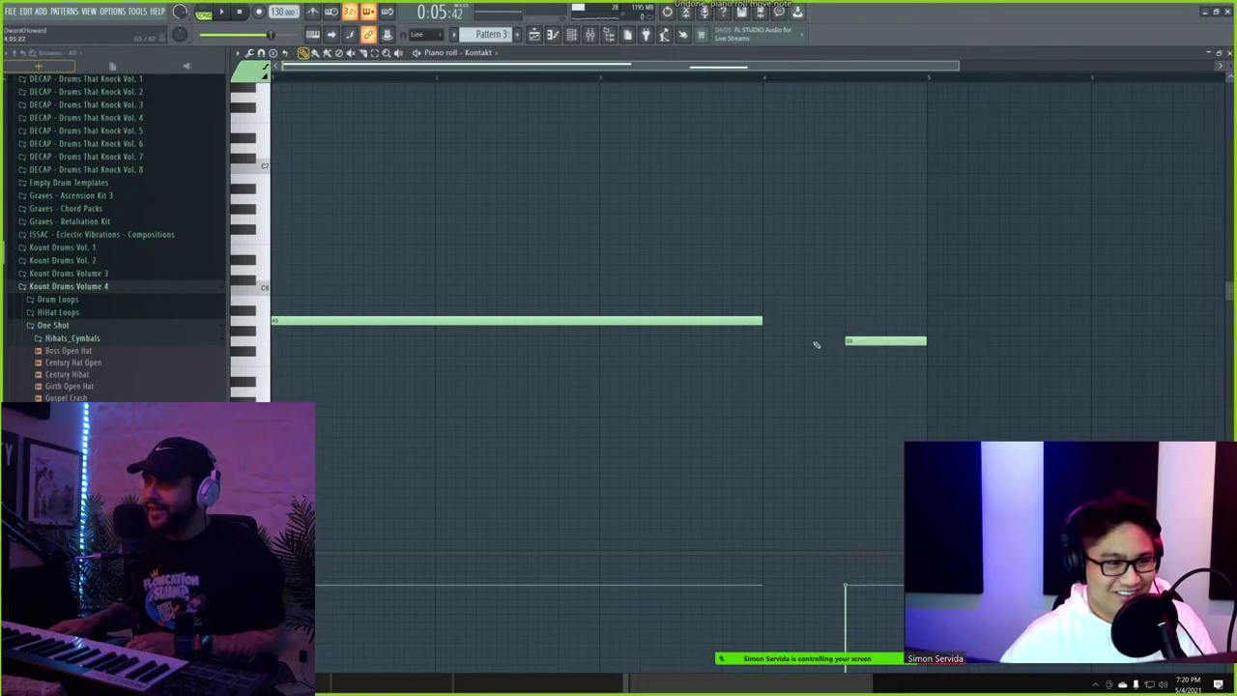
pyautogui.moveTo(870, 342); pyautogui.dragTo(918, 345)
# - Replace Kickstart on the Kontakt mixer track with Midi Duck x64 and reduce the size of its window
pyautogui.press('F9')
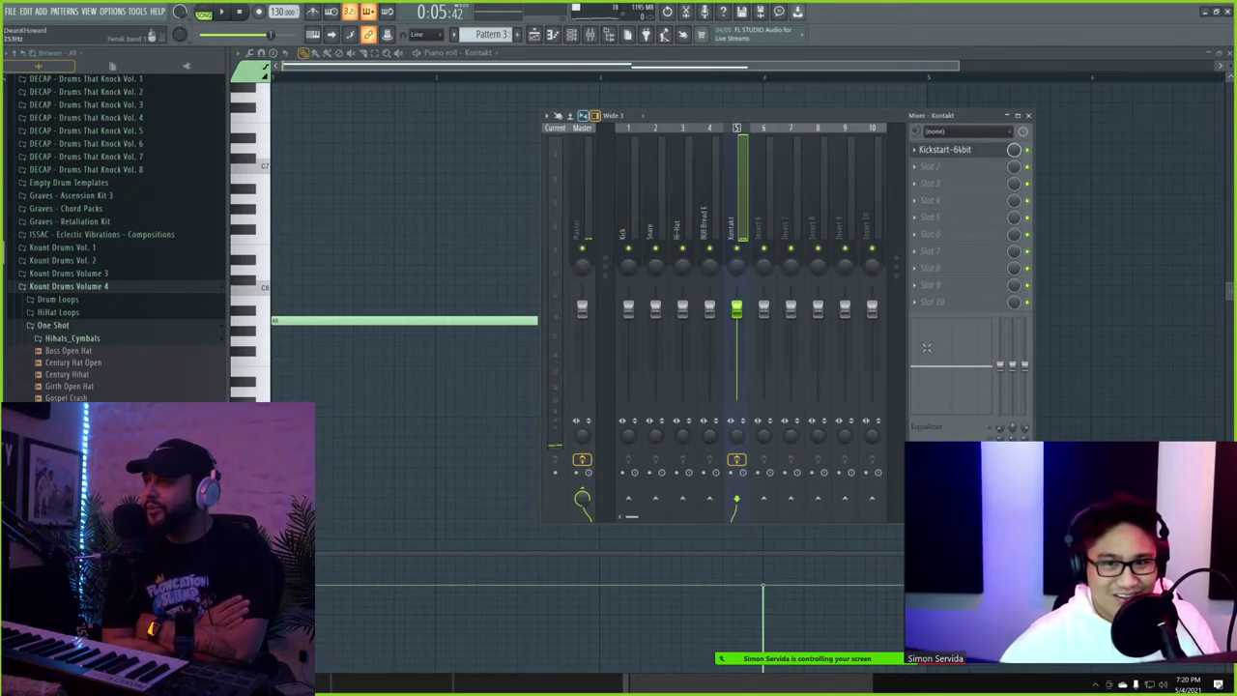
pyautogui.click(914, 151)
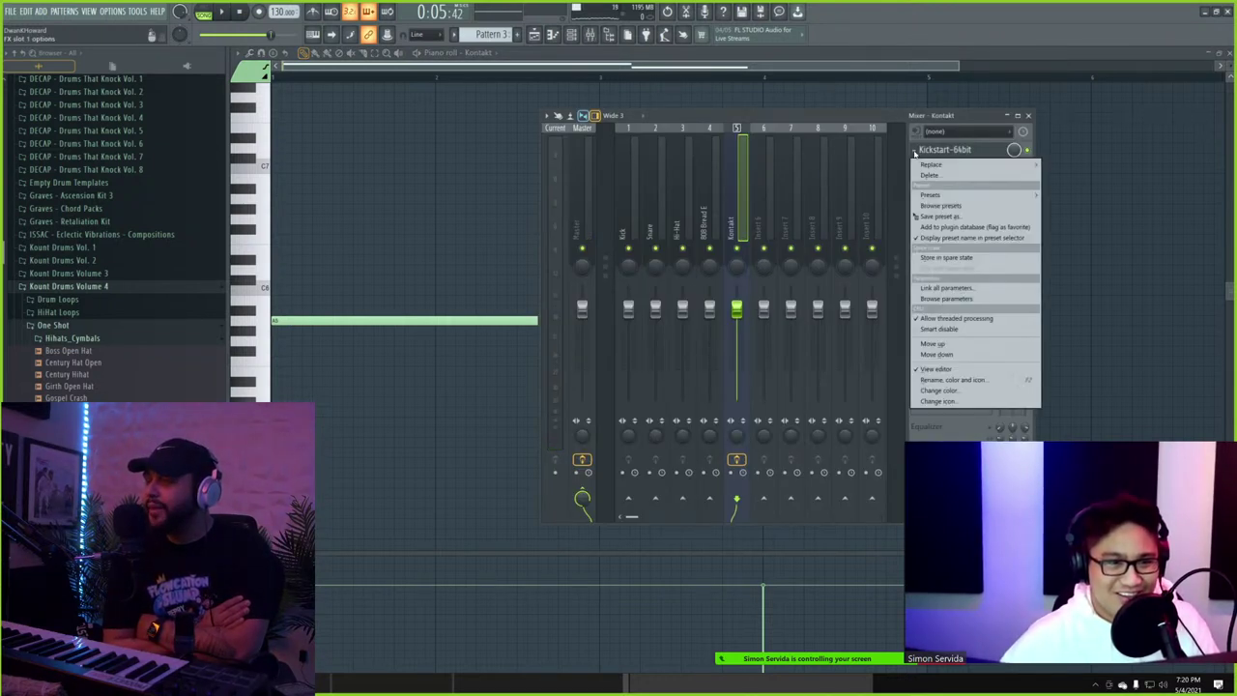
pyautogui.moveTo(928, 164)
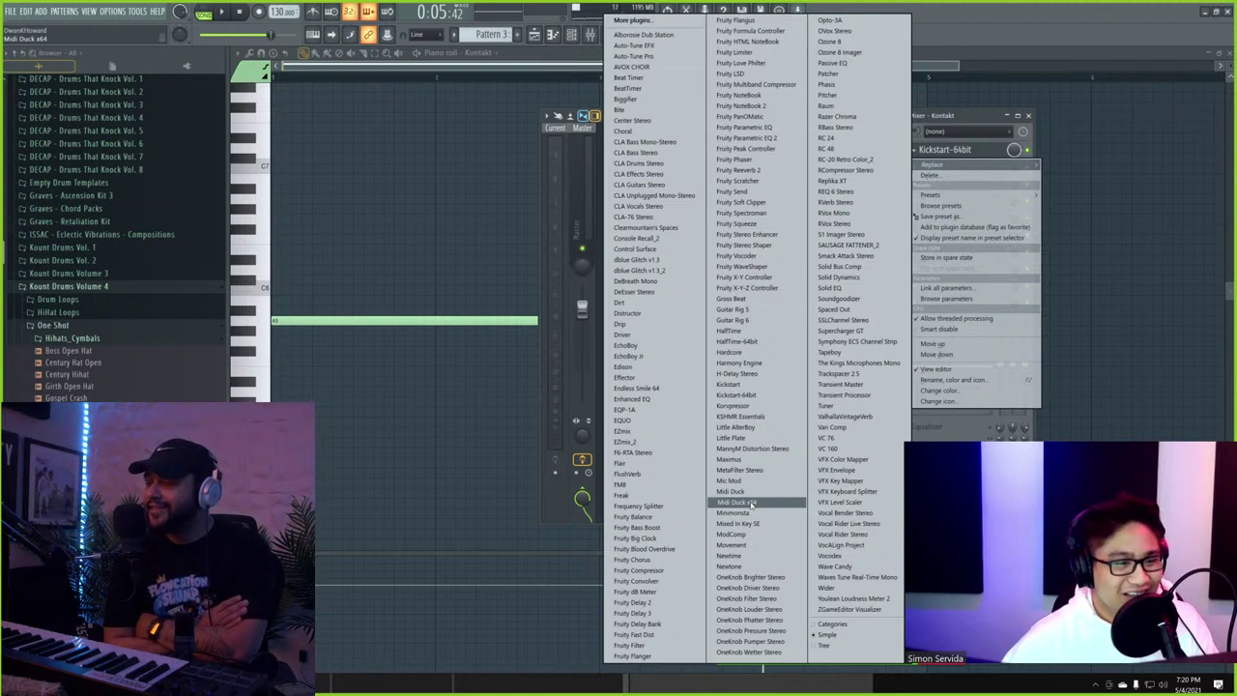
pyautogui.click(750, 504)
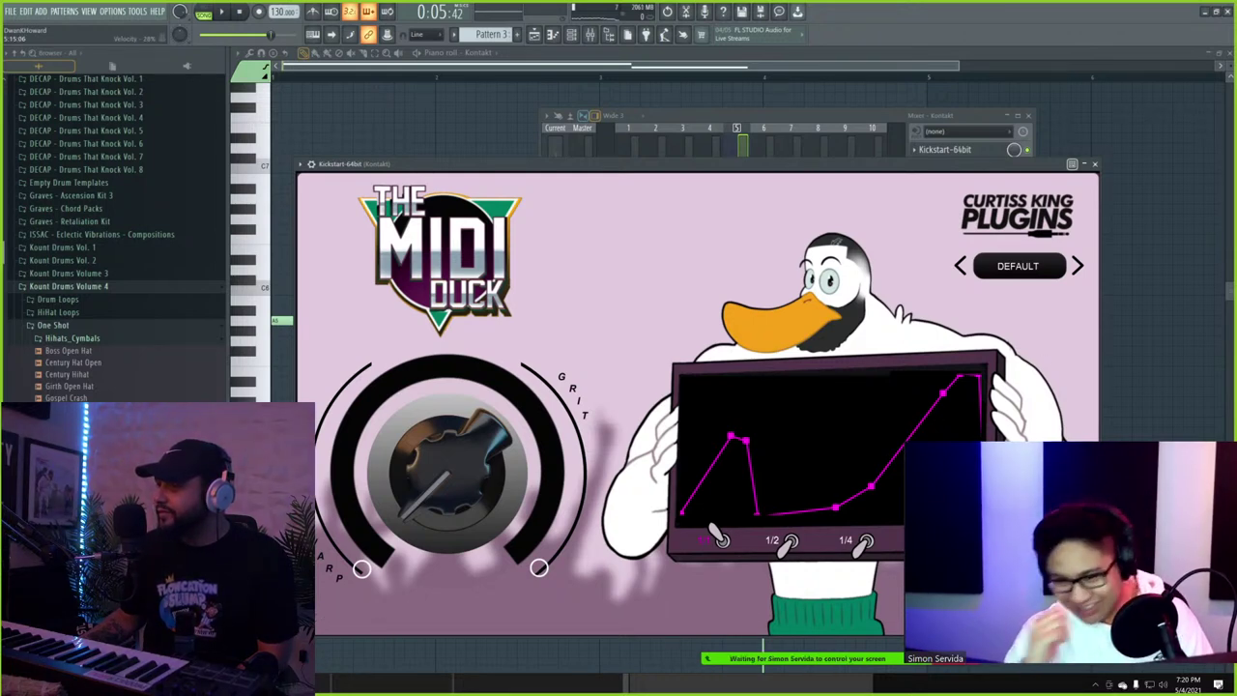
pyautogui.click(1070, 522)
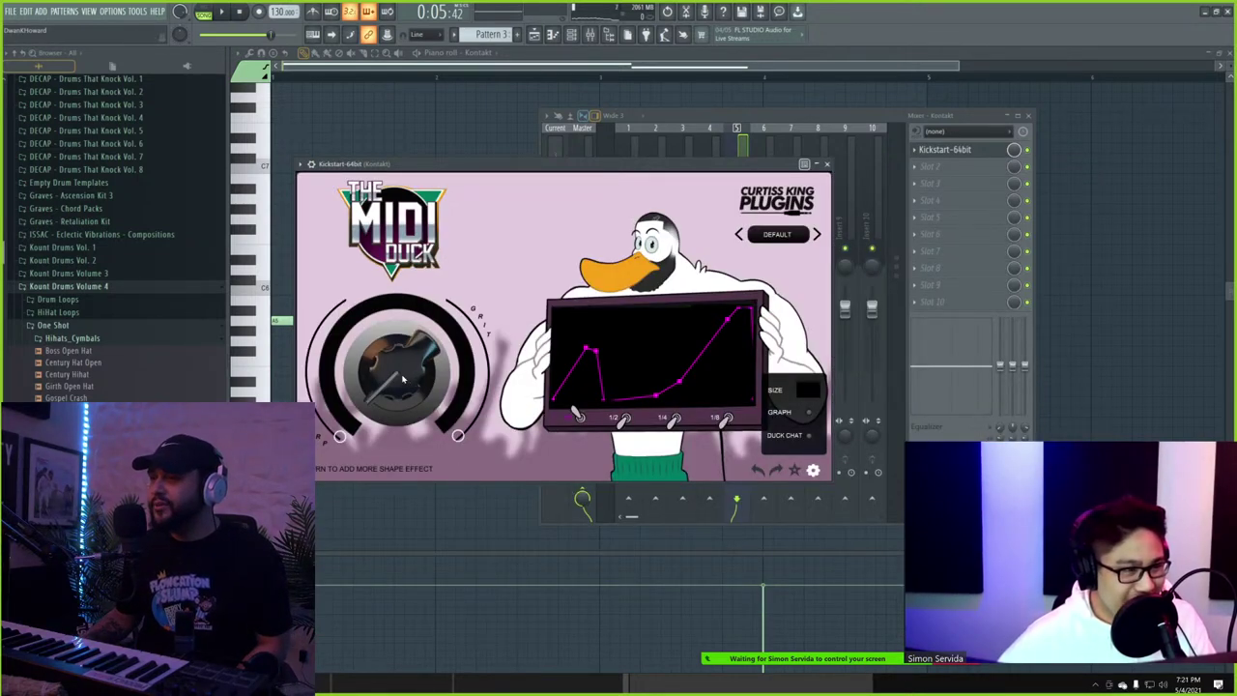
# - Turn Midi Duck's shape-effect knob fully up and draw a custom curve with a peak at about 16% and -1.1 dB
pyautogui.moveTo(403, 379); pyautogui.dragTo(270, 21)
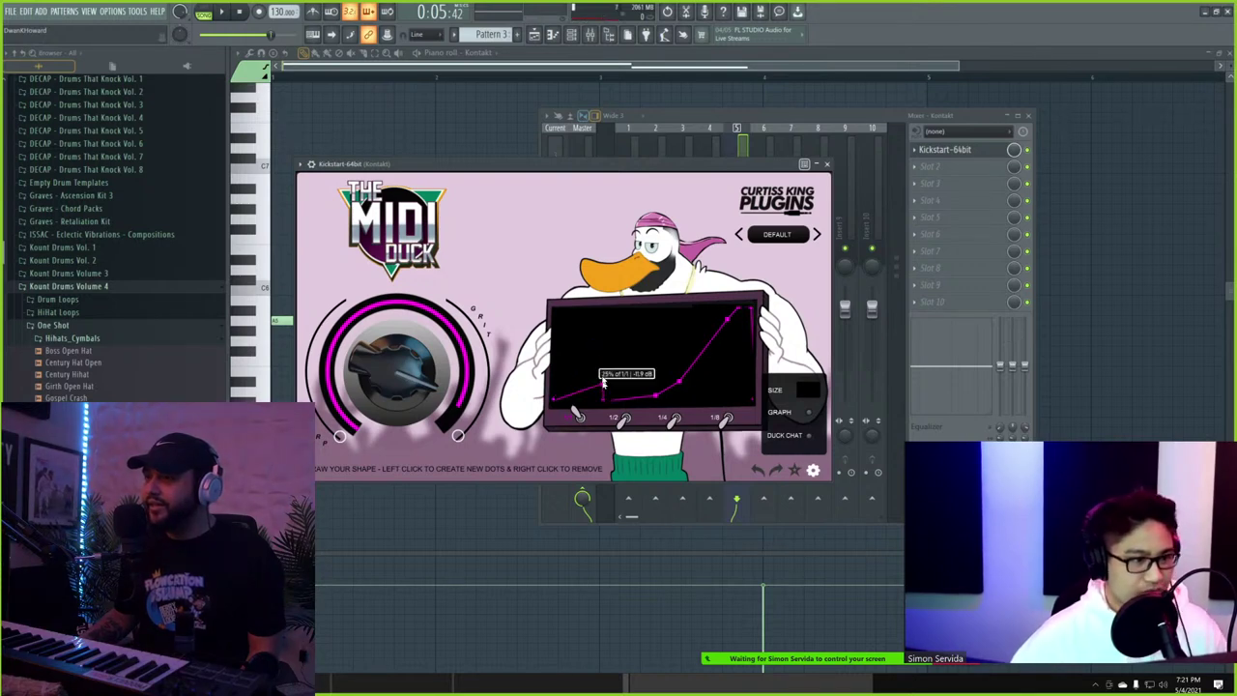
pyautogui.moveTo(603, 383); pyautogui.dragTo(584, 318)
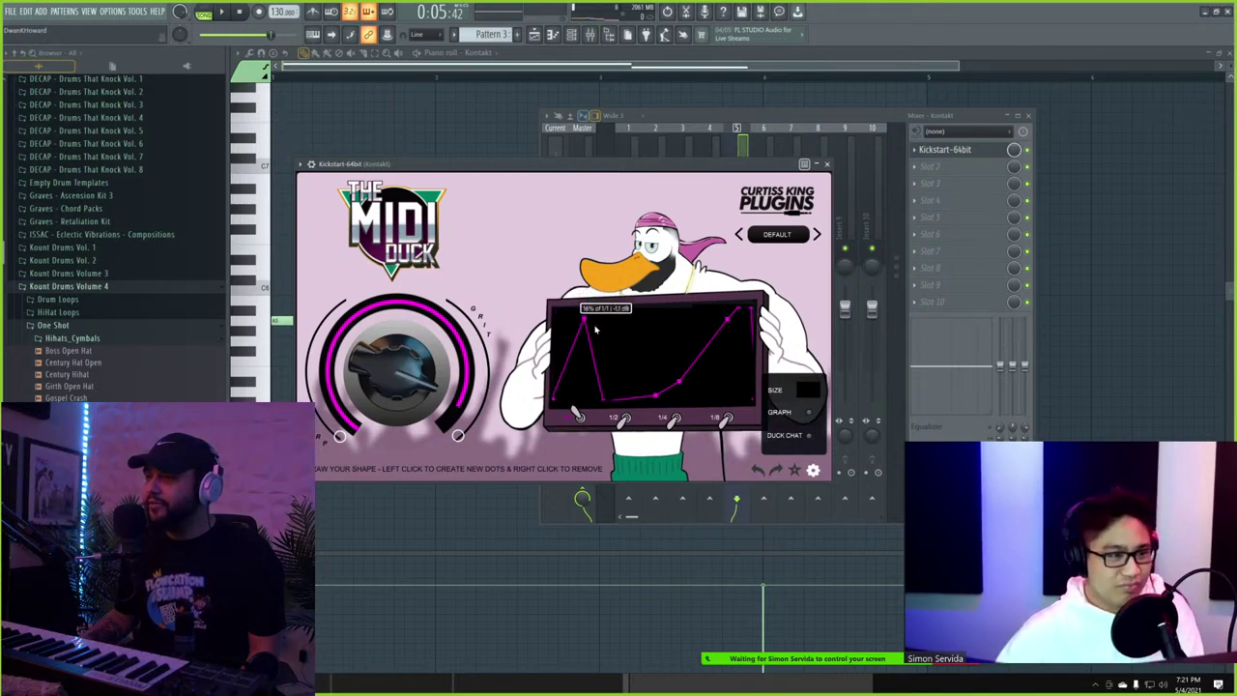
pyautogui.click(596, 328)
pyautogui.click(603, 371)
pyautogui.click(612, 388)
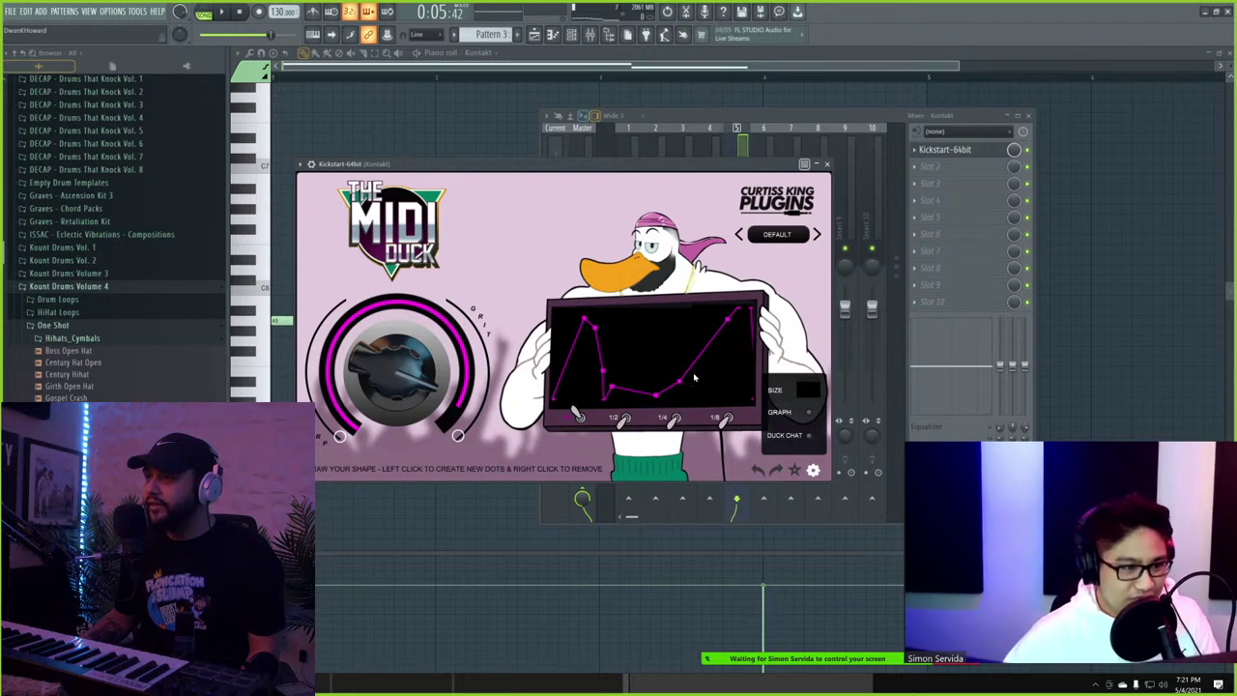
# - Step through Midi Duck's presets, including Peaks 2, Peaks and Shape 1, and choose Saw
pyautogui.click(815, 237)
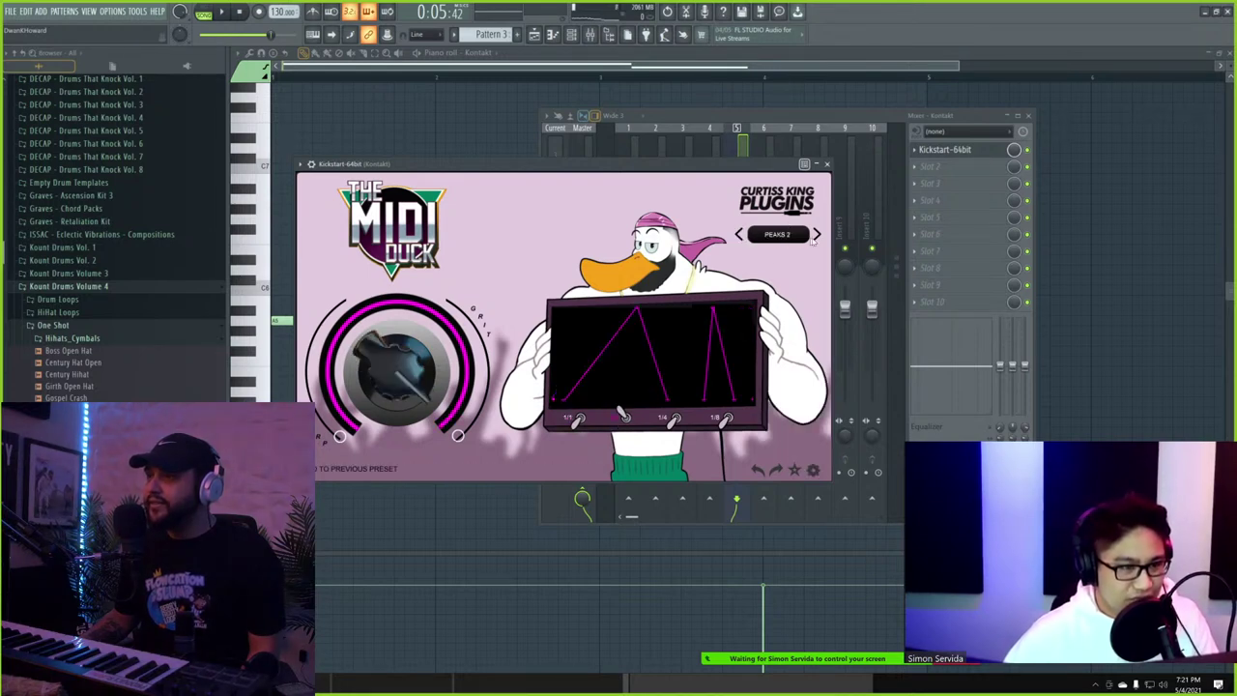
pyautogui.click(817, 236)
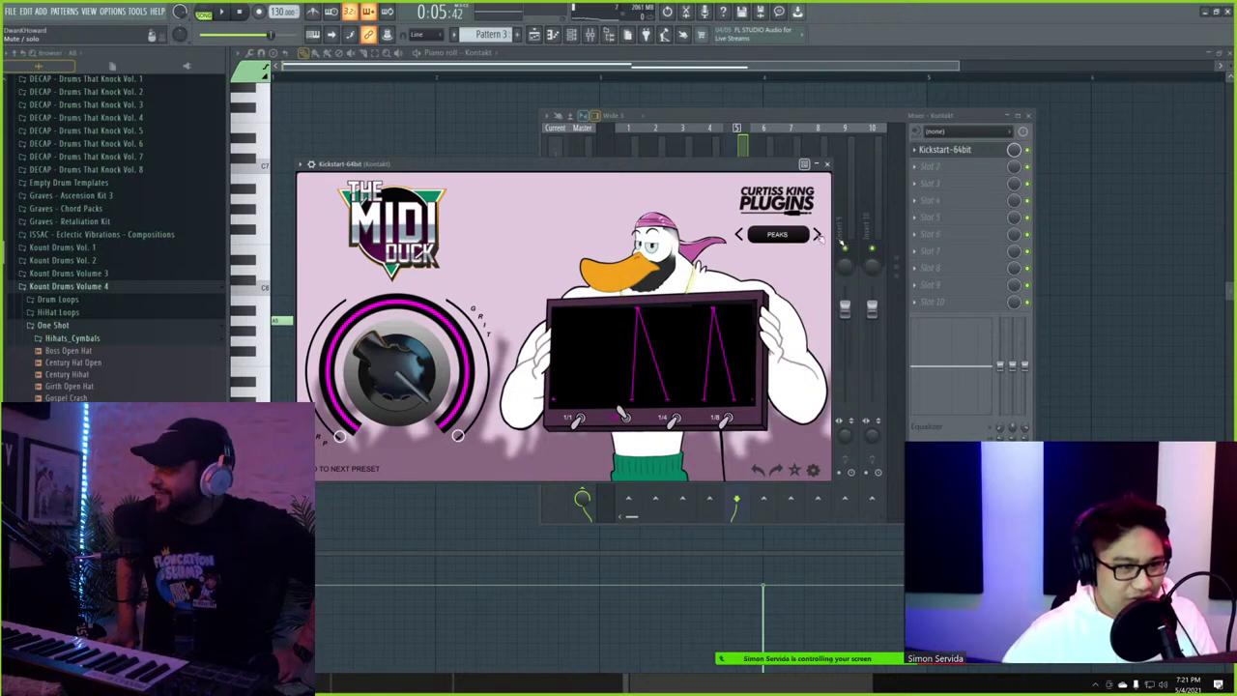
pyautogui.click(817, 235)
pyautogui.click(817, 235)
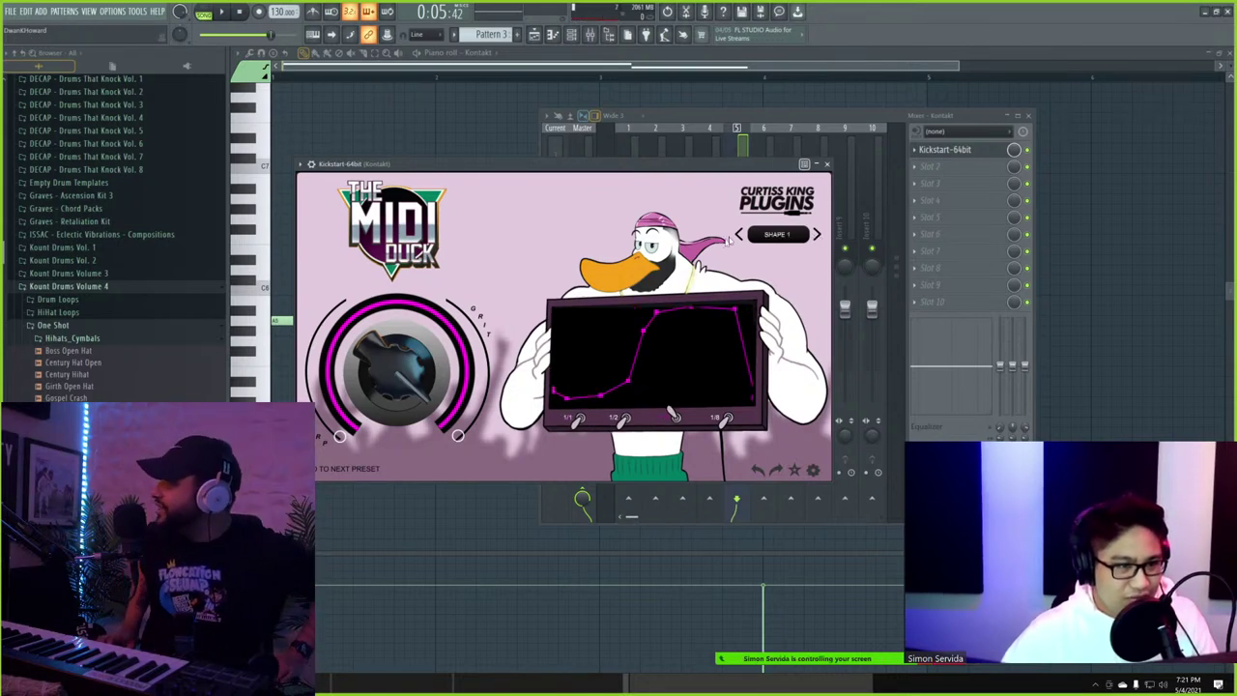
pyautogui.click(737, 235)
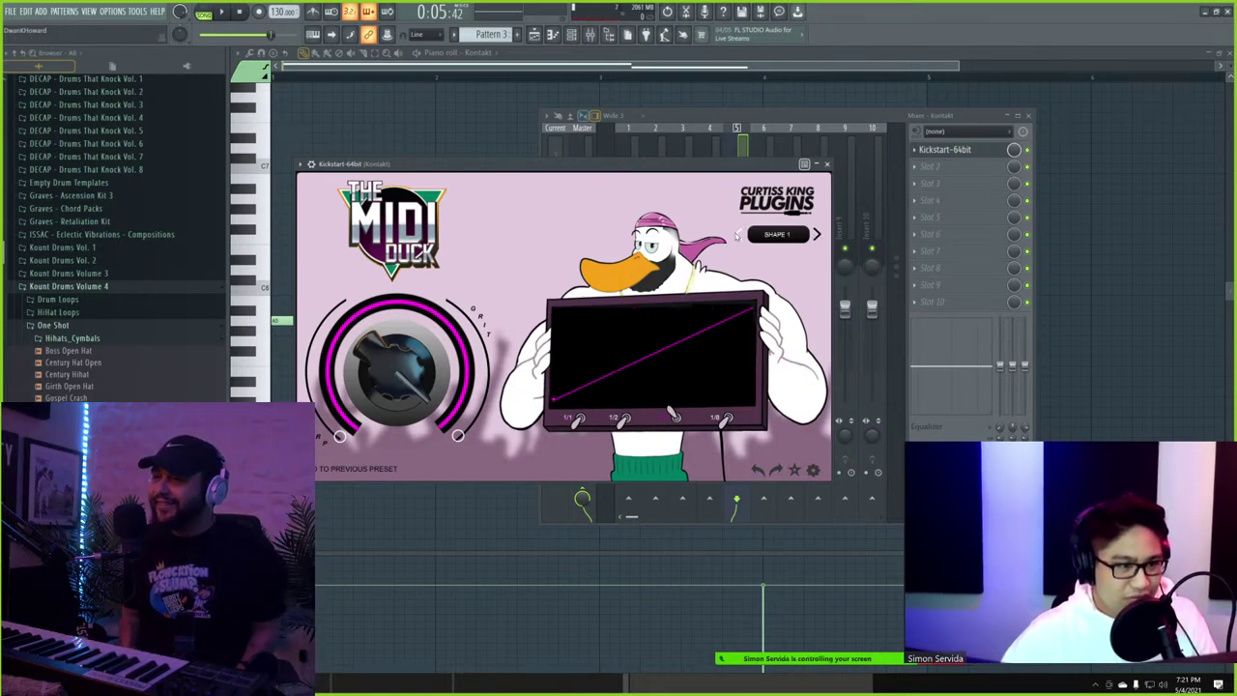
# - Play Pattern 3 in pattern mode and reshape the Saw curve with an earlier rise and a bend point partway up
pyautogui.click(204, 12)
pyautogui.click(222, 14)
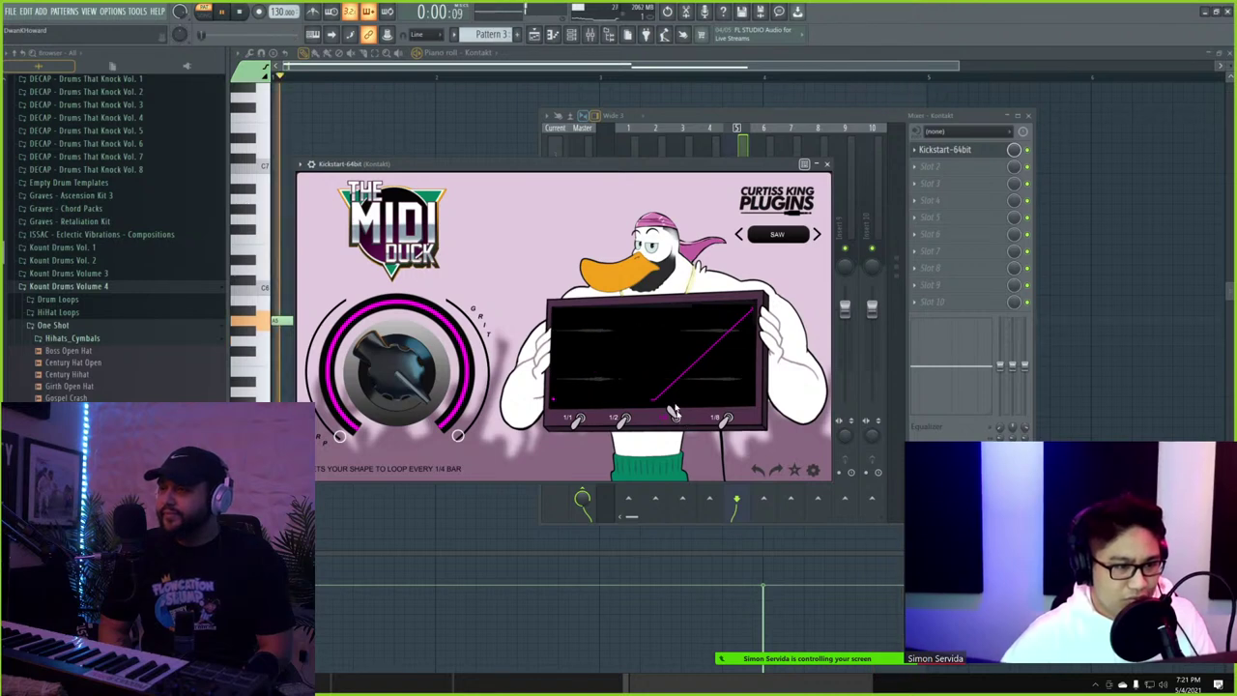
pyautogui.moveTo(649, 404); pyautogui.dragTo(610, 399)
pyautogui.moveTo(669, 349); pyautogui.dragTo(674, 333)
# - Clear the open windows, reopen Midi Duck, and set Grit near minimum and the opposite slider to about halfway
pyautogui.click(1230, 54)
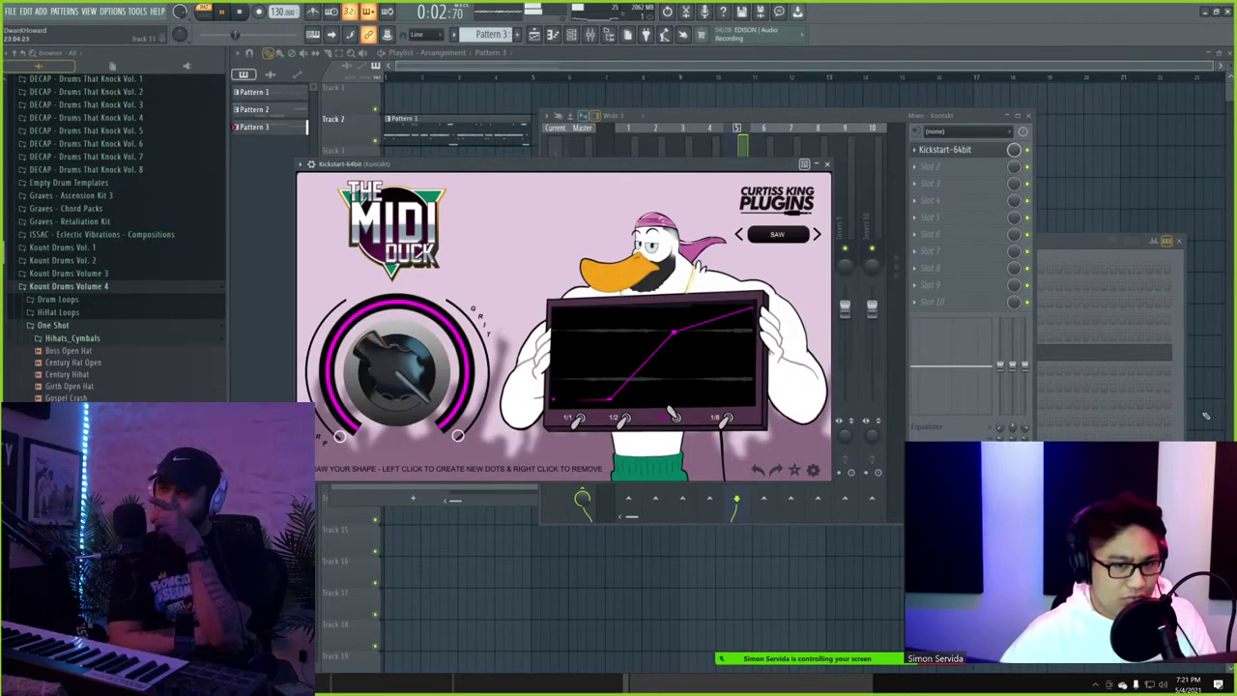
pyautogui.press('F12')
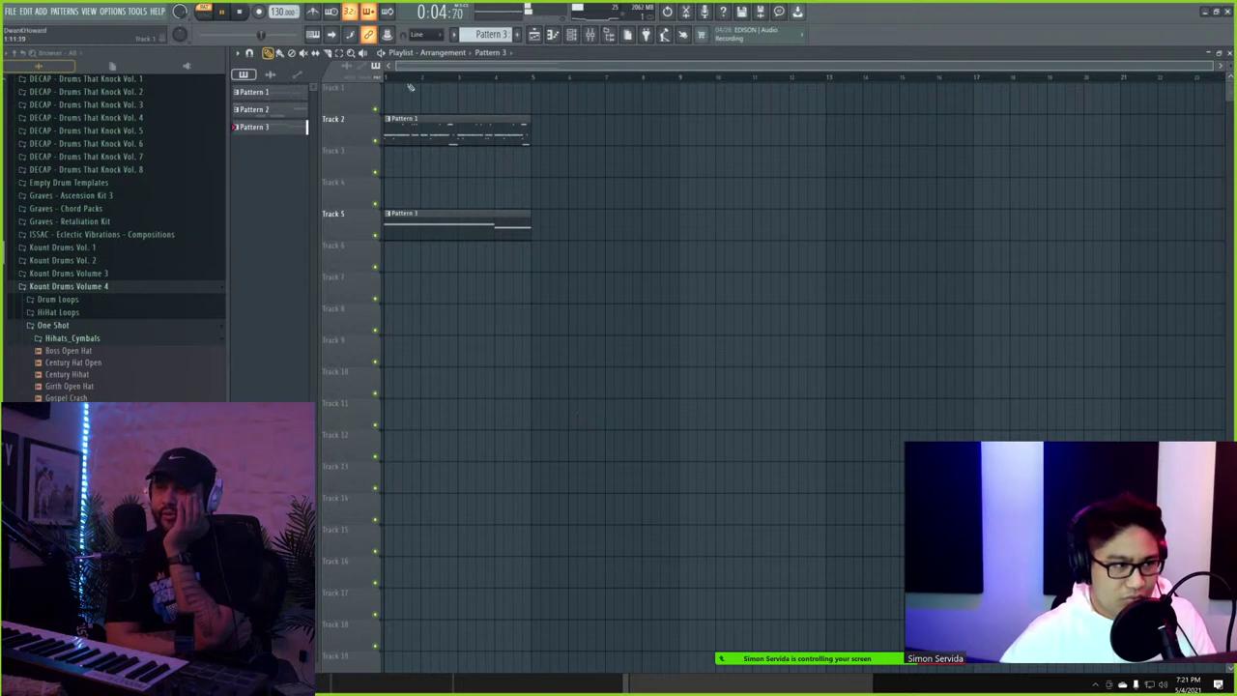
pyautogui.press('F9')
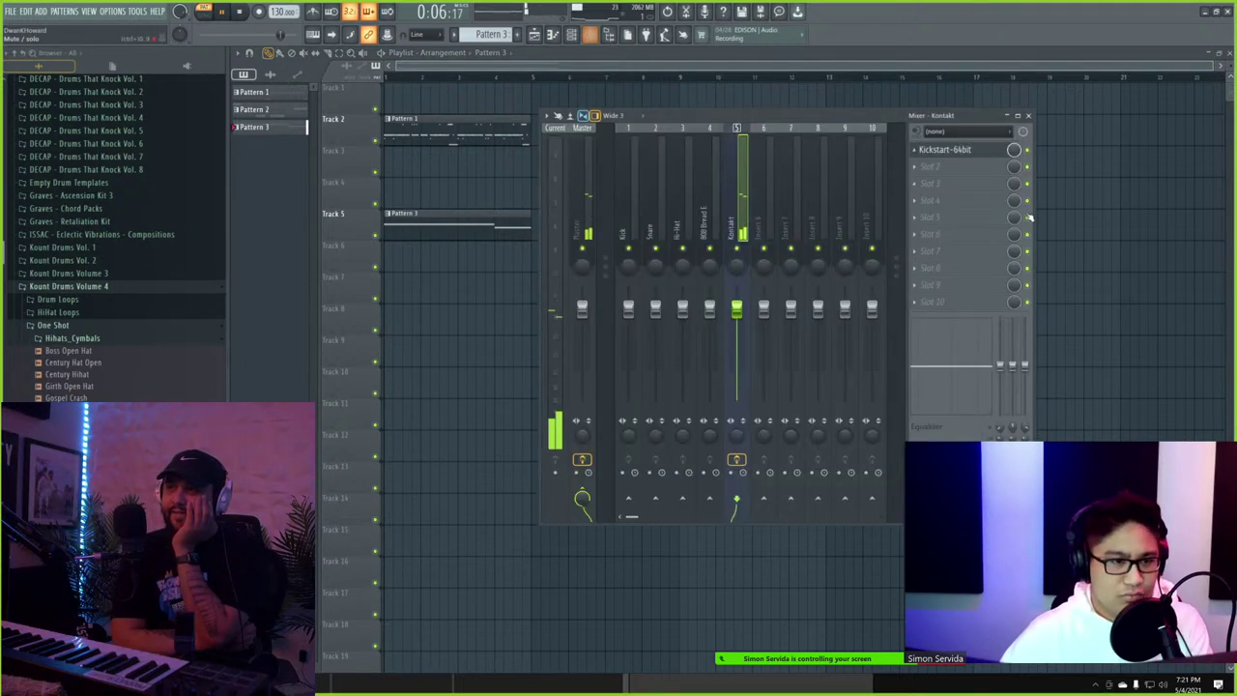
pyautogui.click(974, 150)
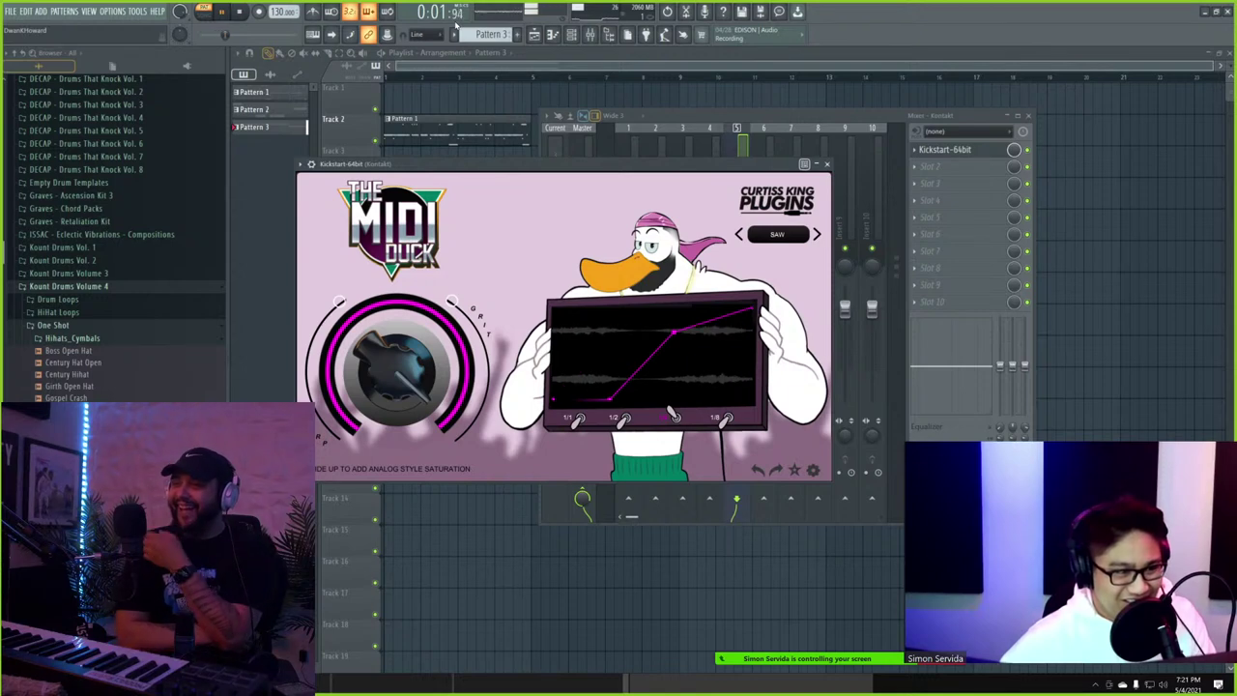
pyautogui.moveTo(456, 25); pyautogui.dragTo(461, 442)
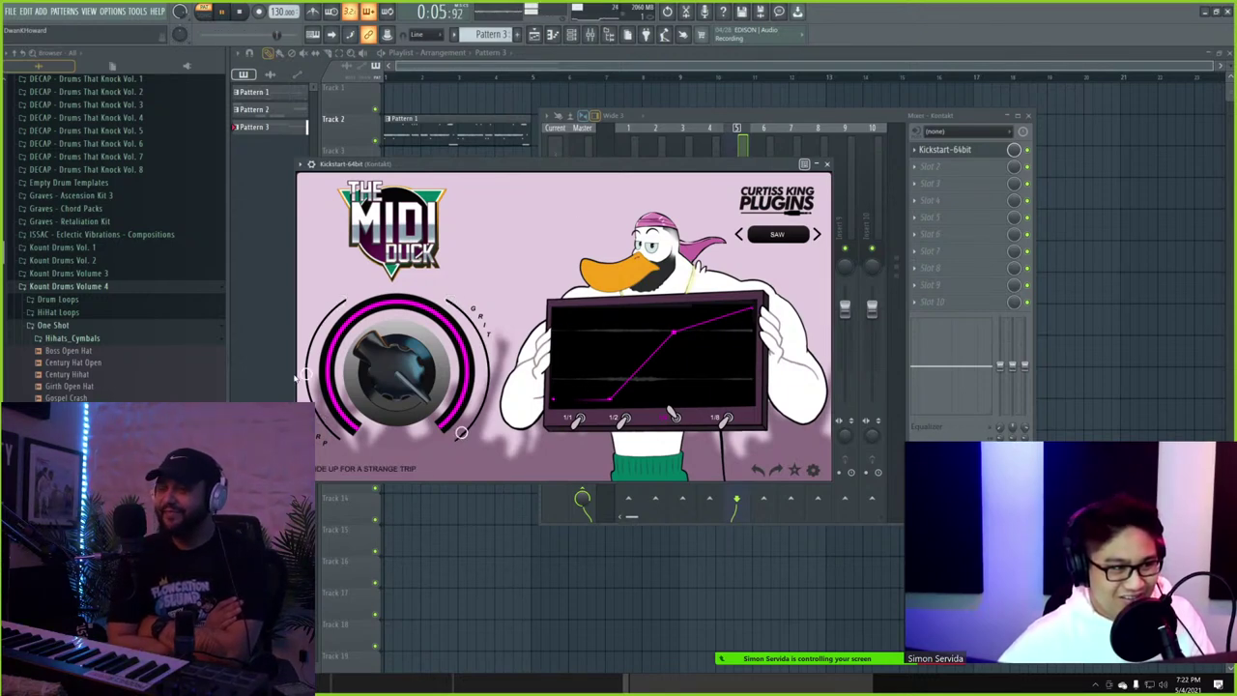
# - Play the full arrangement in song mode and review Midi Duck's ducking on the Kontakt mixer track
pyautogui.press('F5')
pyautogui.press('l')
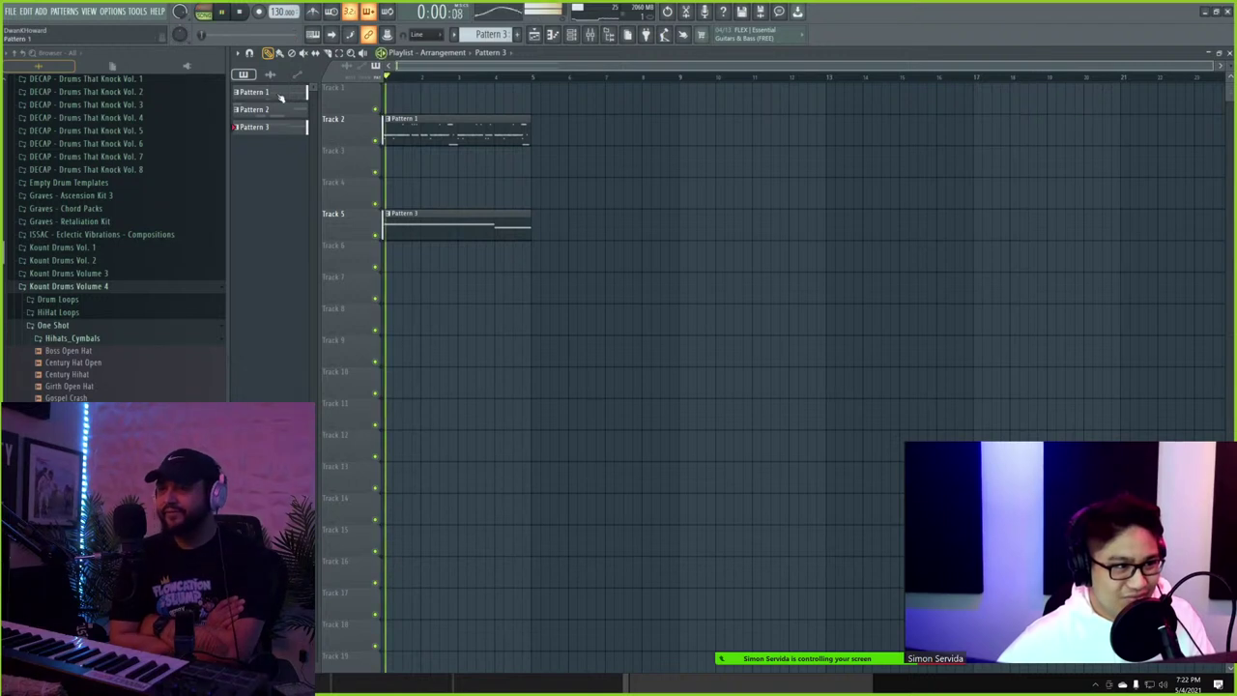
pyautogui.click(571, 35)
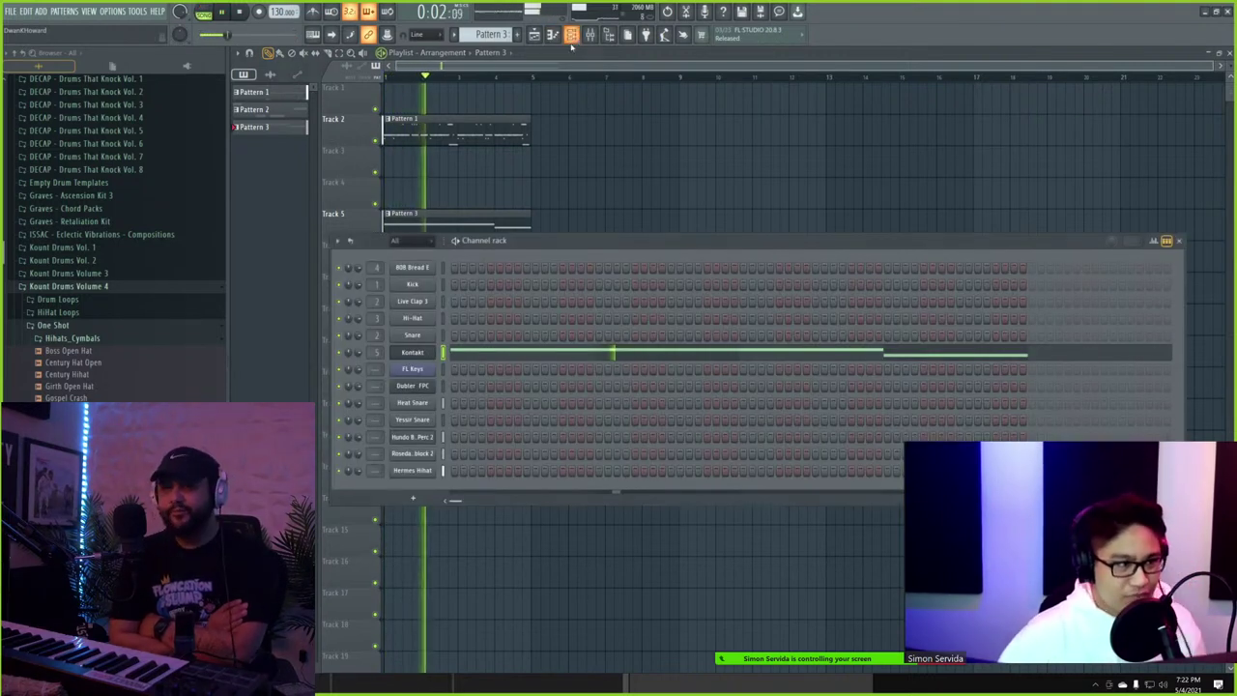
pyautogui.press('F9')
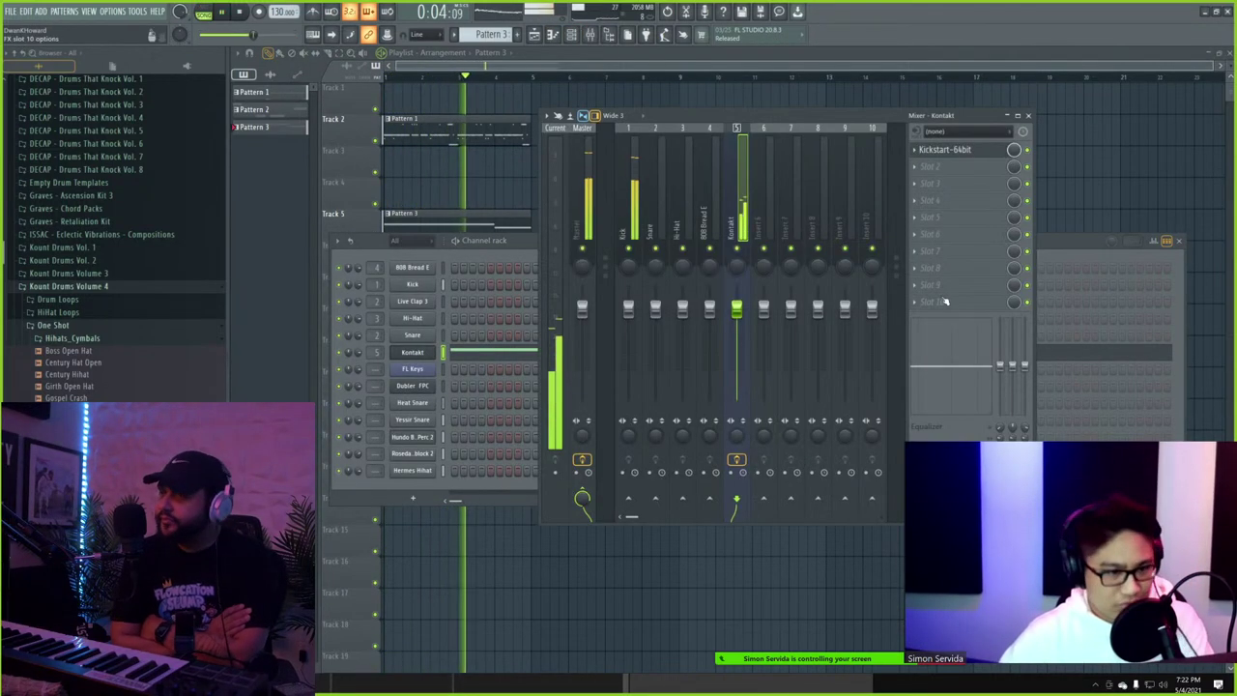
pyautogui.click(956, 150)
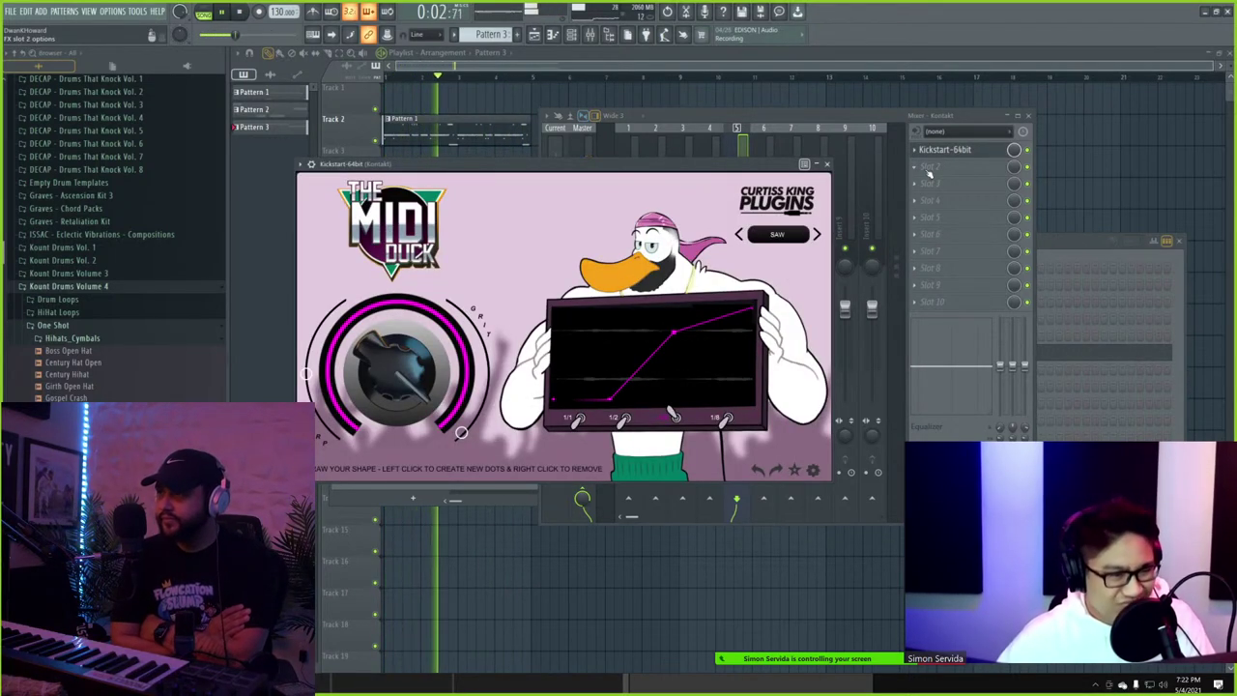
pyautogui.click(1099, 178)
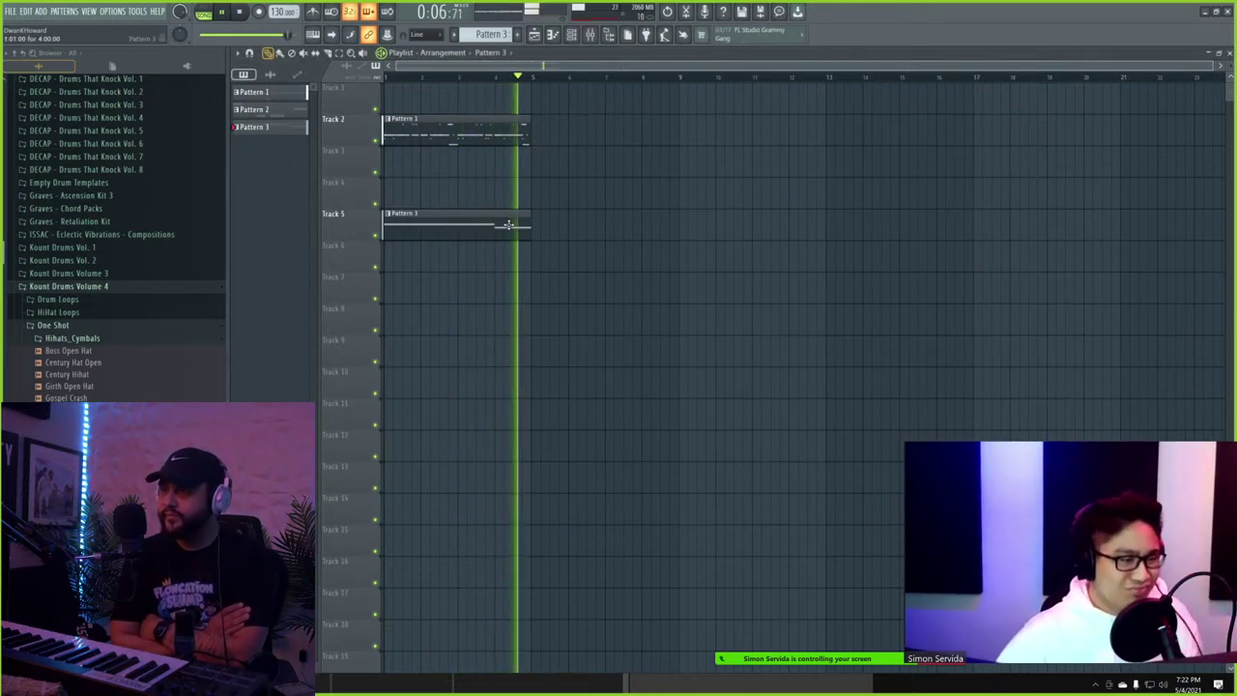
# - Solo Track 5, check its playback, and consolidate the Pattern 3 clip to audio, then clear the open windows
pyautogui.rightClick(376, 235)
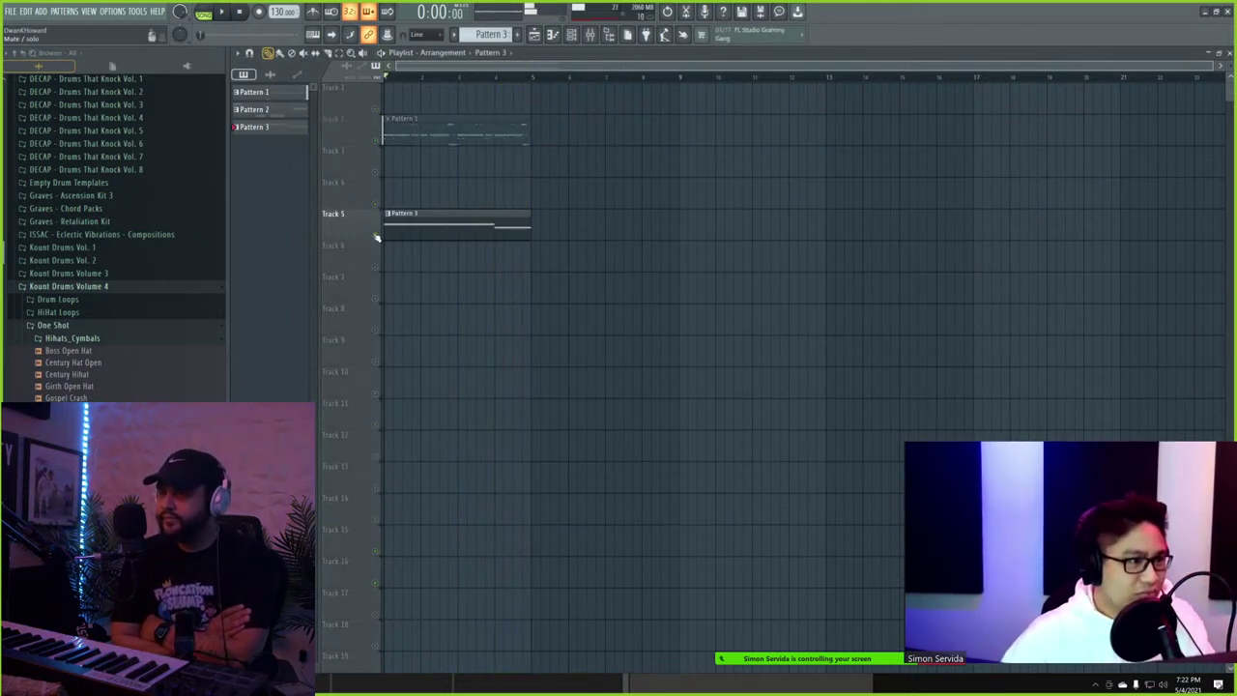
pyautogui.click(431, 215)
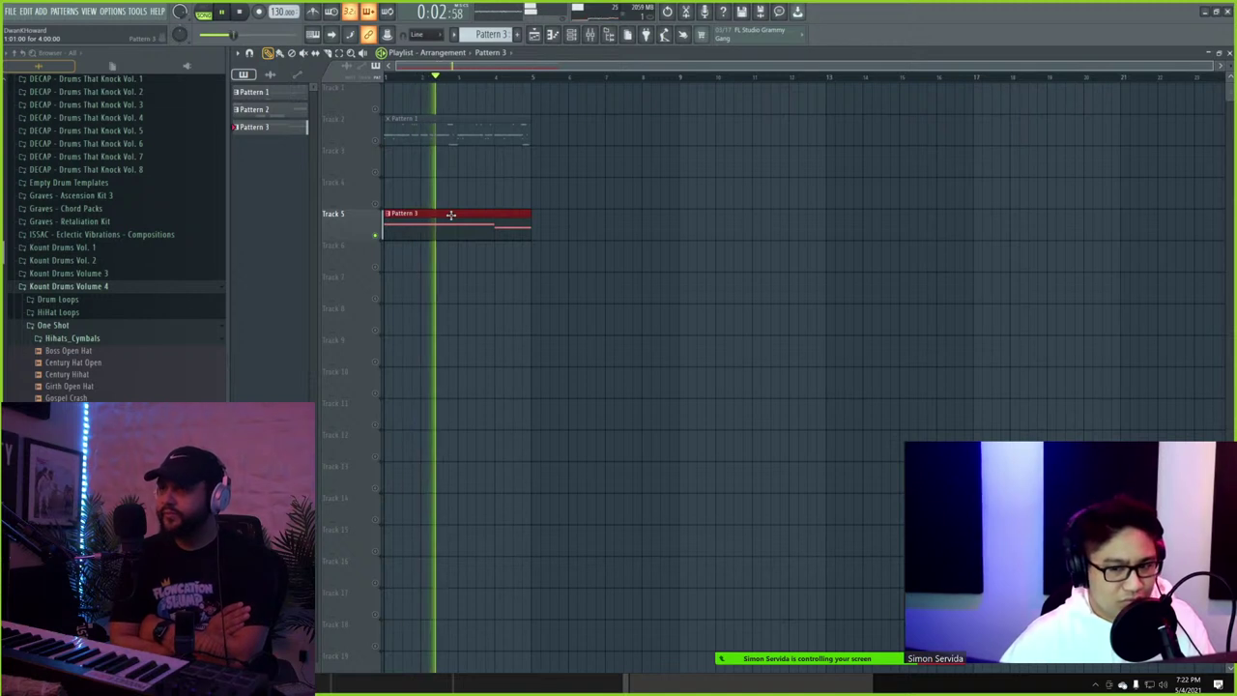
pyautogui.press('space')
pyautogui.hotkey('ctrl', 'alt', 'c')
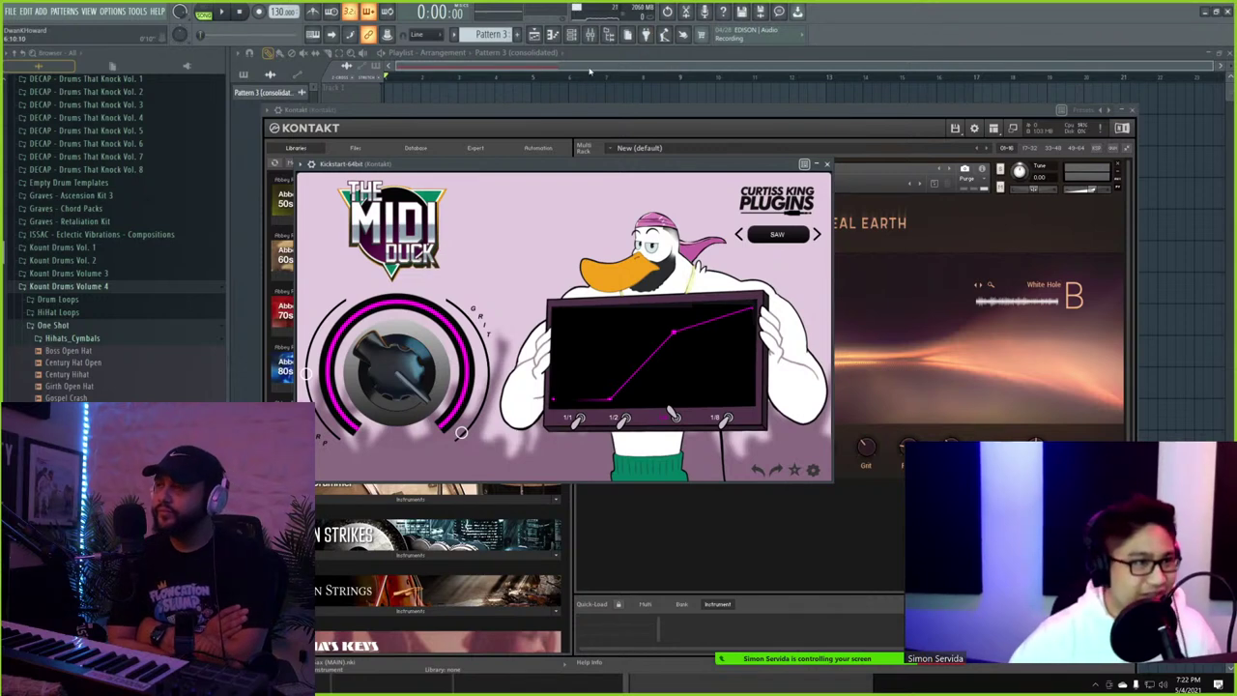
pyautogui.click(589, 70)
pyautogui.doubleClick(439, 215)
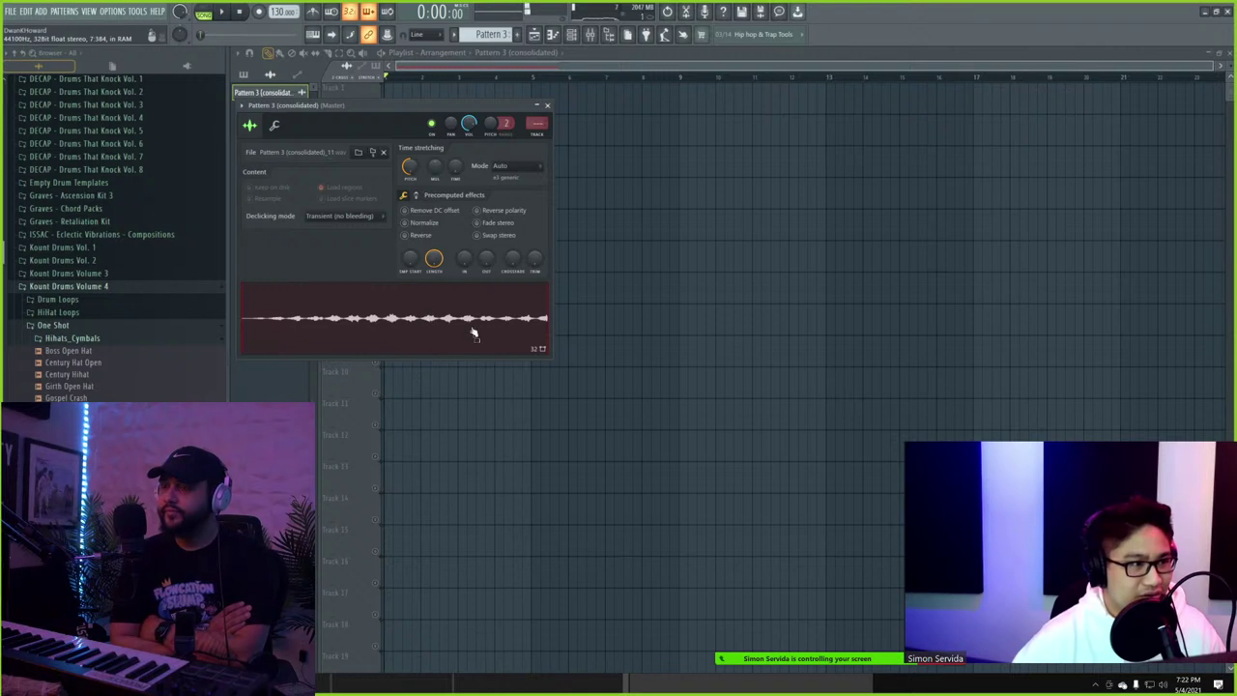
pyautogui.press('Escape')
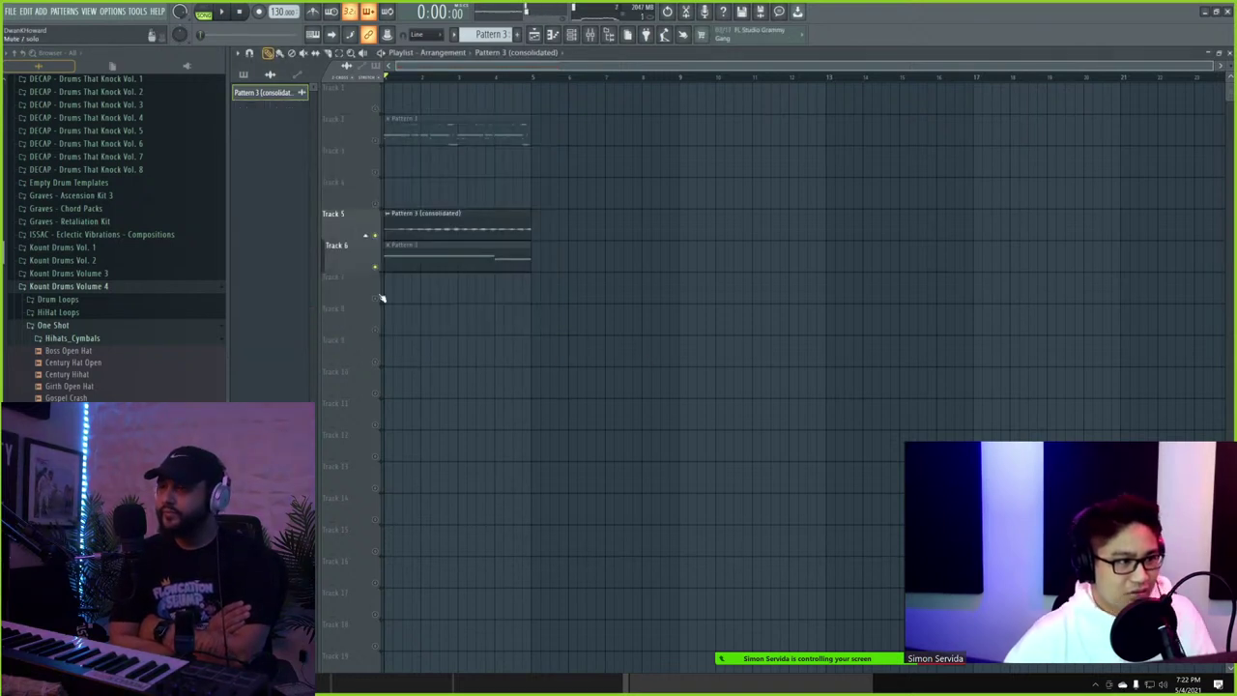
# - Unmute the Pattern 3 clip on Track 6, compare it with the consolidated audio during playback, and re-enable Track 2
pyautogui.press('t')
pyautogui.click(427, 266)
pyautogui.press('space')
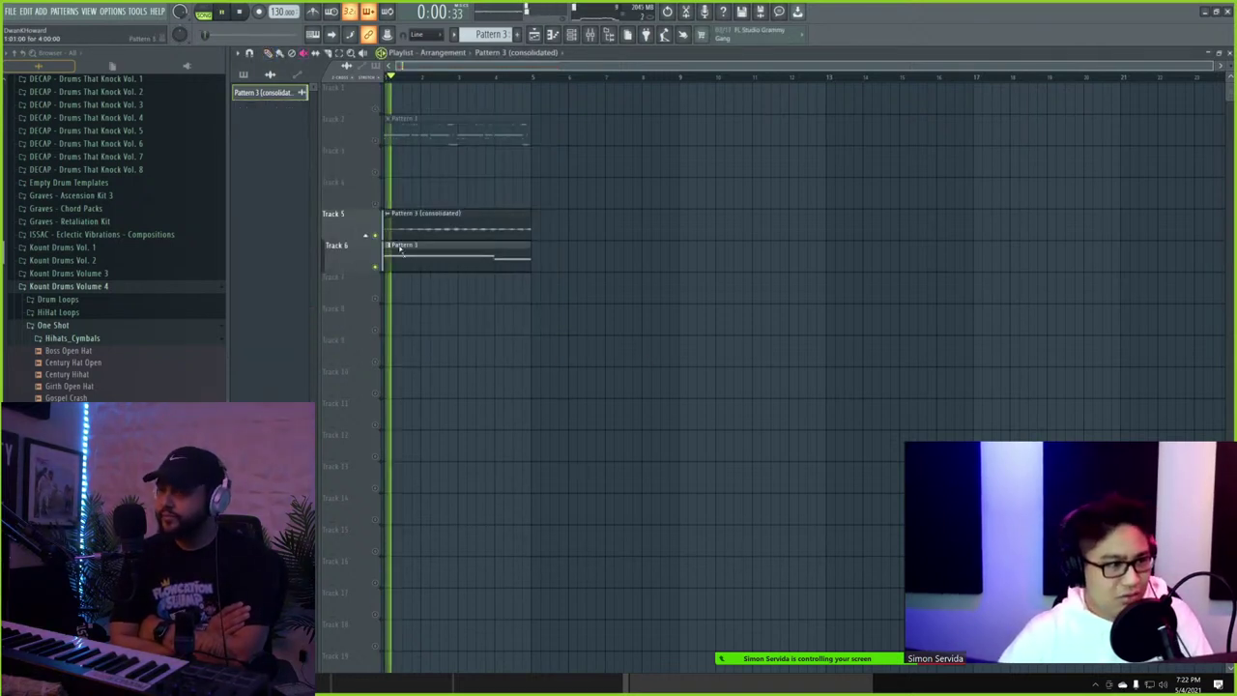
pyautogui.press('F9')
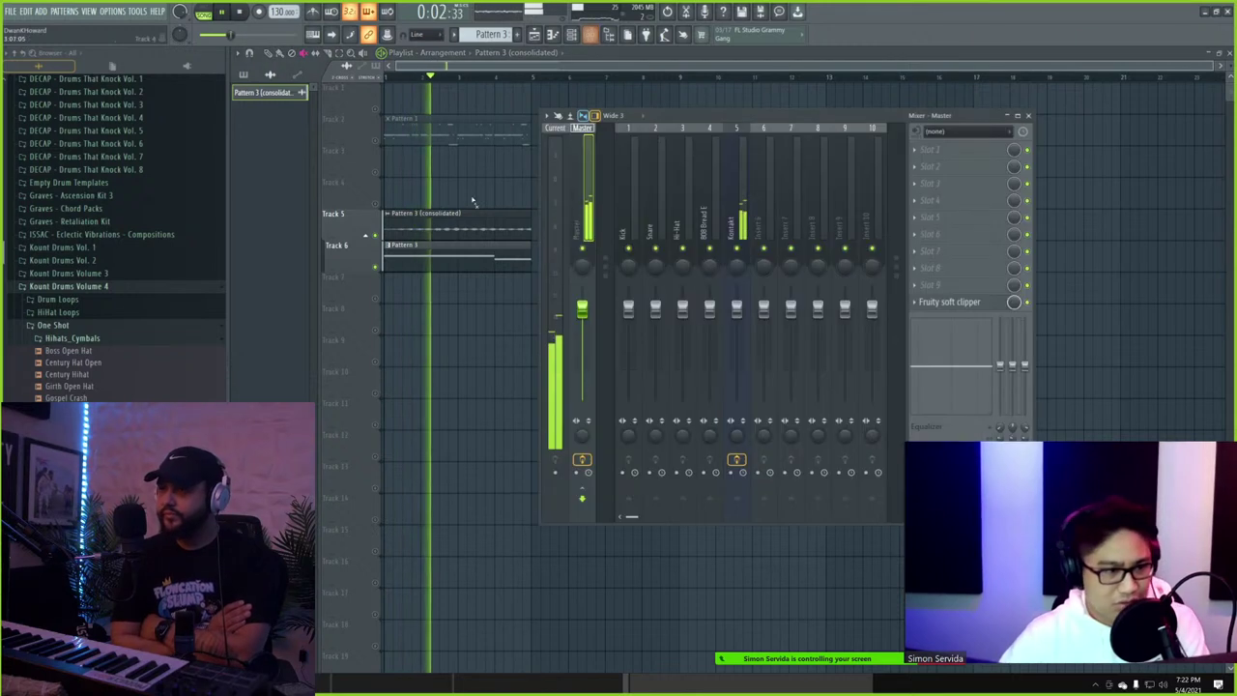
pyautogui.click(378, 139)
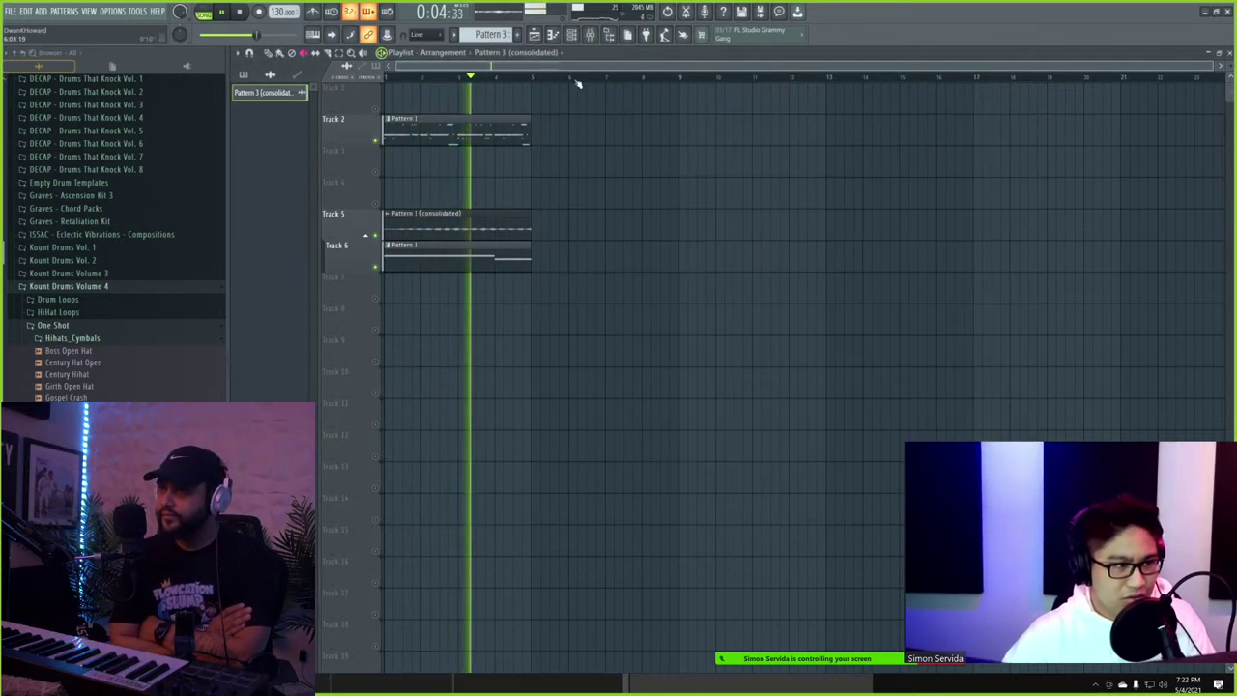
pyautogui.press('space')
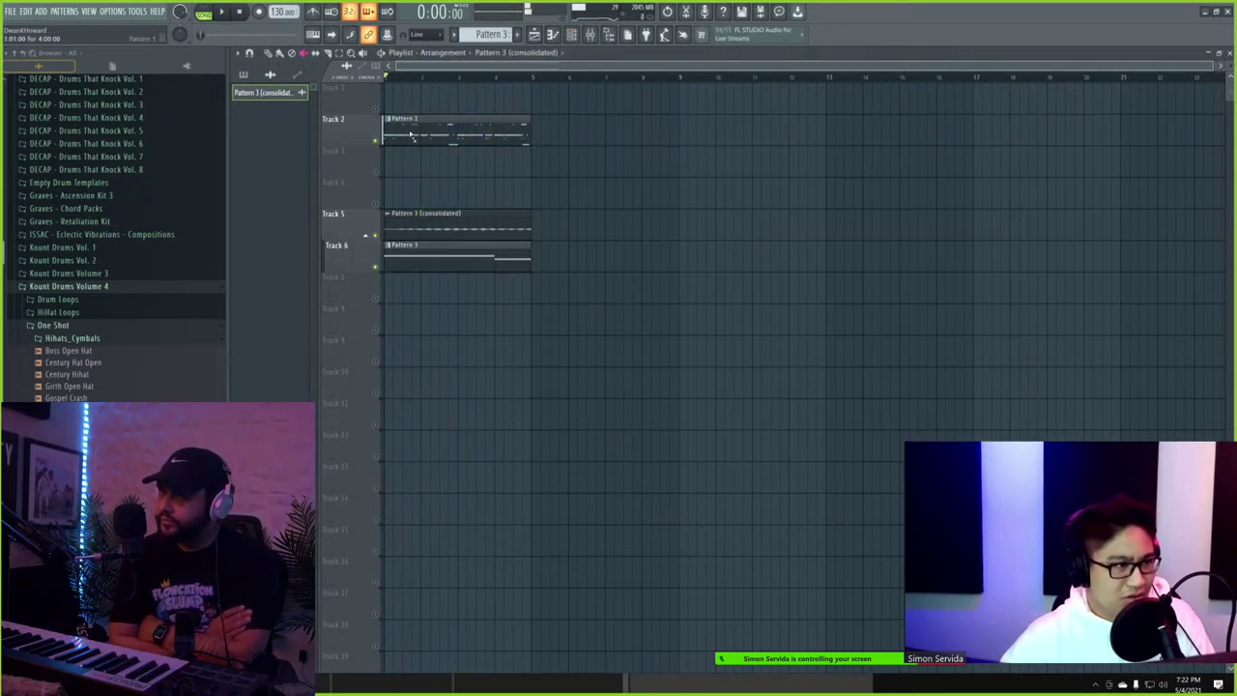
# - Place Pattern 2 on Track 3 and align the clip with the start of bar 1
pyautogui.click(245, 77)
pyautogui.click(264, 109)
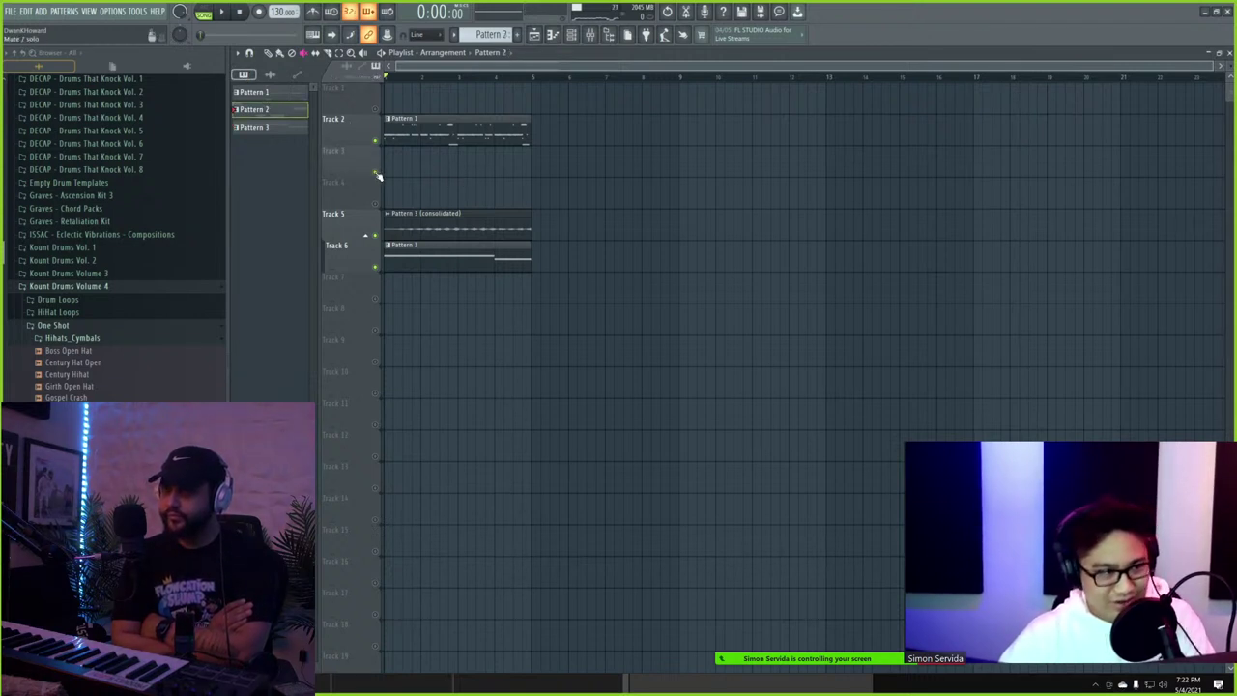
pyautogui.click(426, 176)
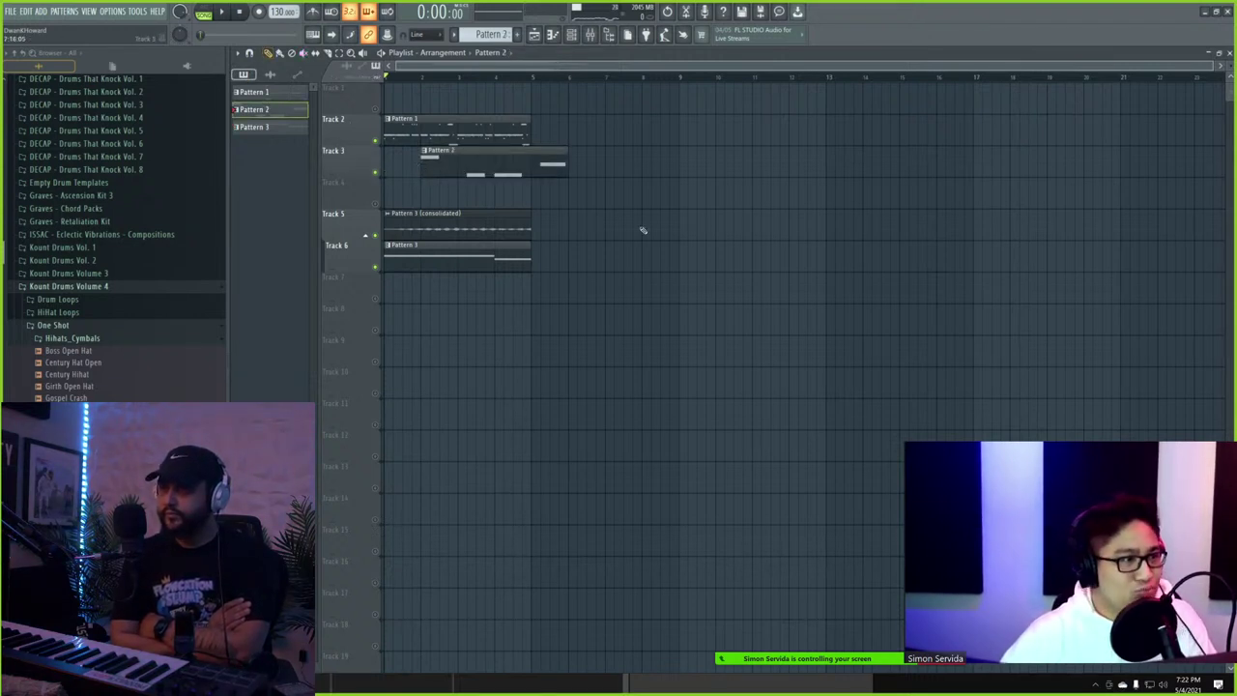
pyautogui.moveTo(514, 168); pyautogui.dragTo(461, 190)
# - In Pattern 2's 808 piano roll, delete all the existing notes and add a one-bar A5 note at bar 1
pyautogui.doubleClick(404, 162)
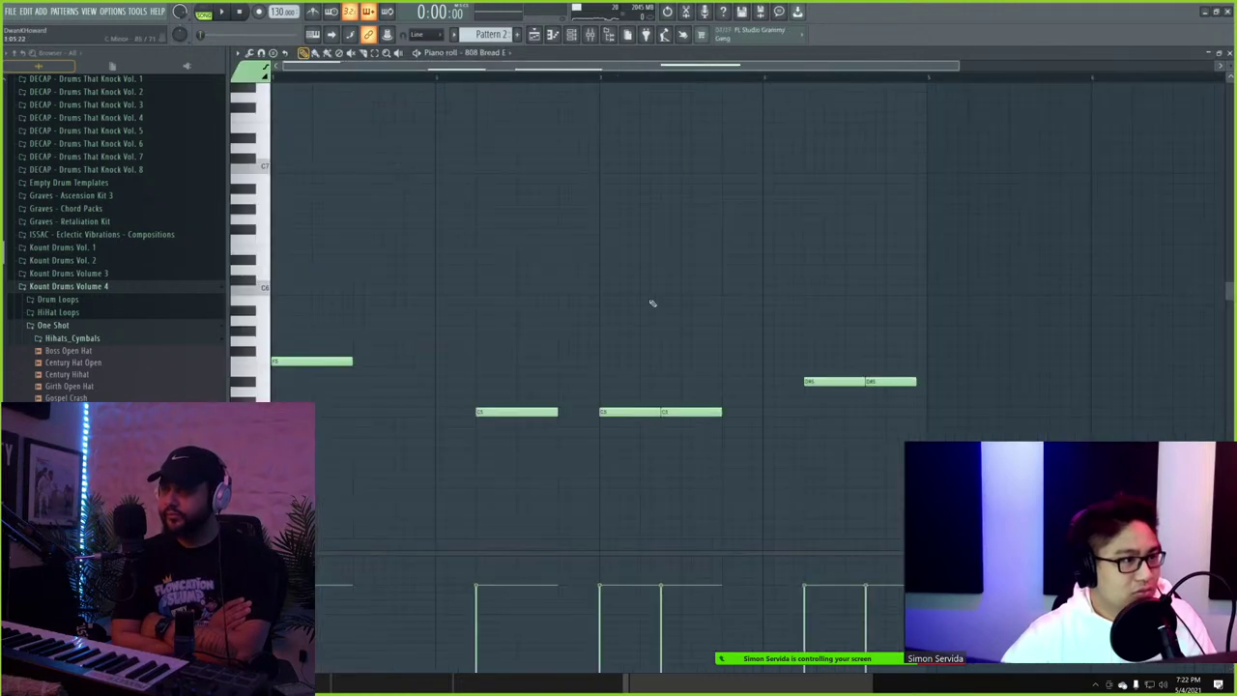
pyautogui.rightClick(298, 359)
pyautogui.click(274, 328)
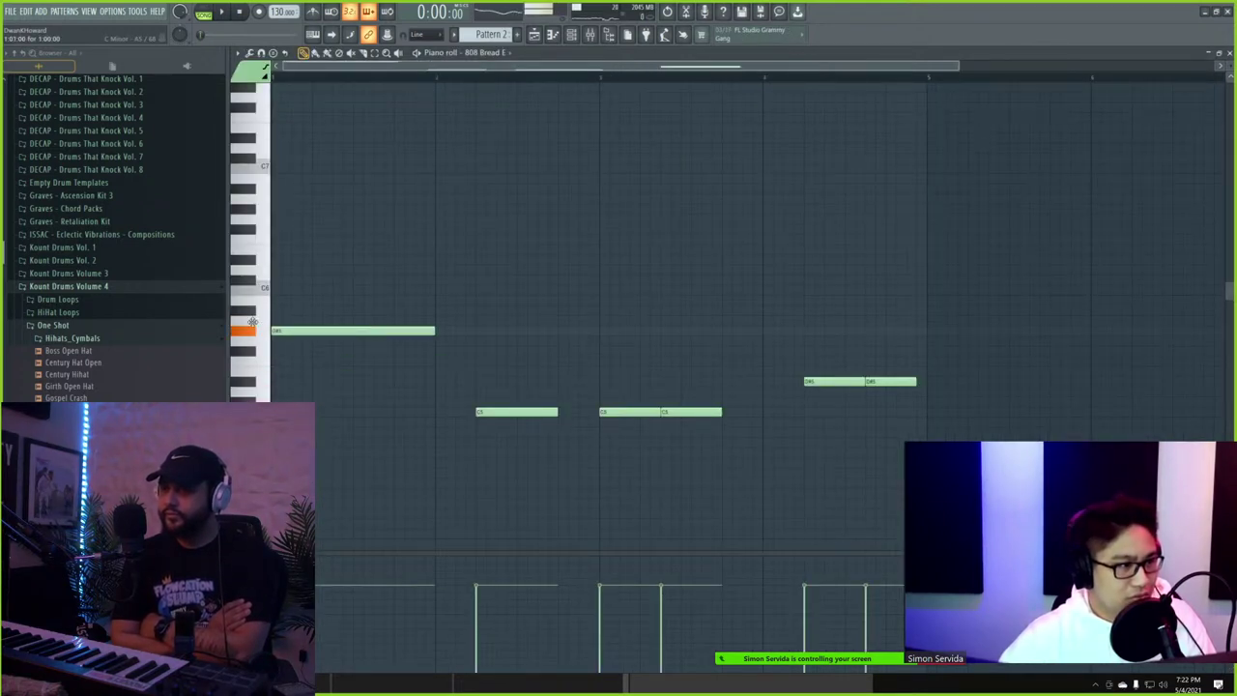
pyautogui.moveTo(251, 321); pyautogui.dragTo(249, 311)
pyautogui.rightClick(677, 412)
pyautogui.rightClick(517, 412)
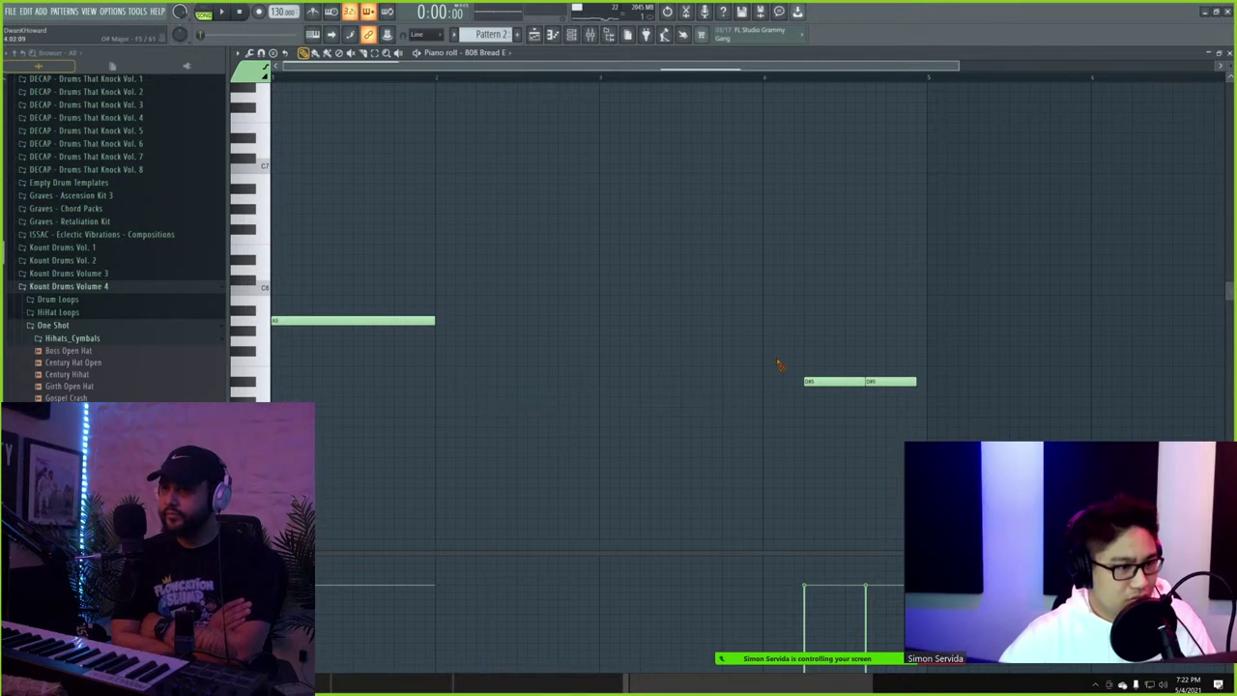
pyautogui.rightClick(833, 381)
pyautogui.rightClick(899, 381)
# - Add an A5 note from step 5 of bar 2, trimmed to end at bar 3, followed by a one-bar A5 at bar 3
pyautogui.click(482, 323)
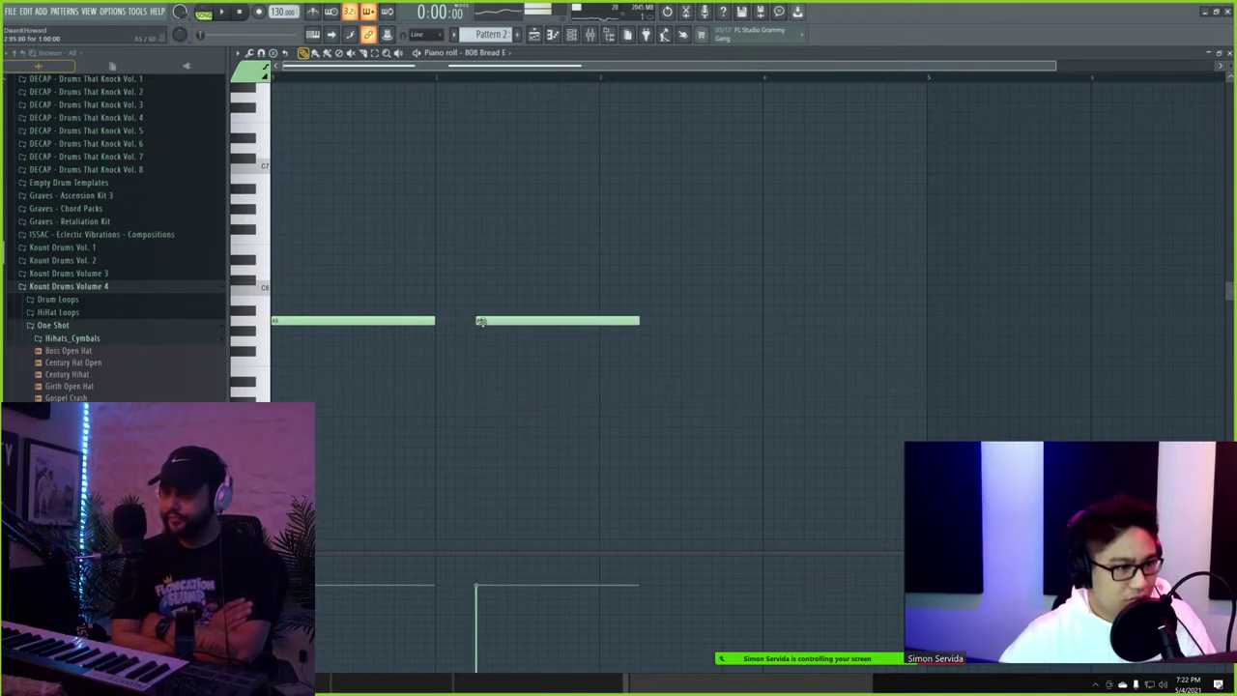
pyautogui.press('space')
pyautogui.press('c')
pyautogui.moveTo(603, 330); pyautogui.dragTo(604, 317)
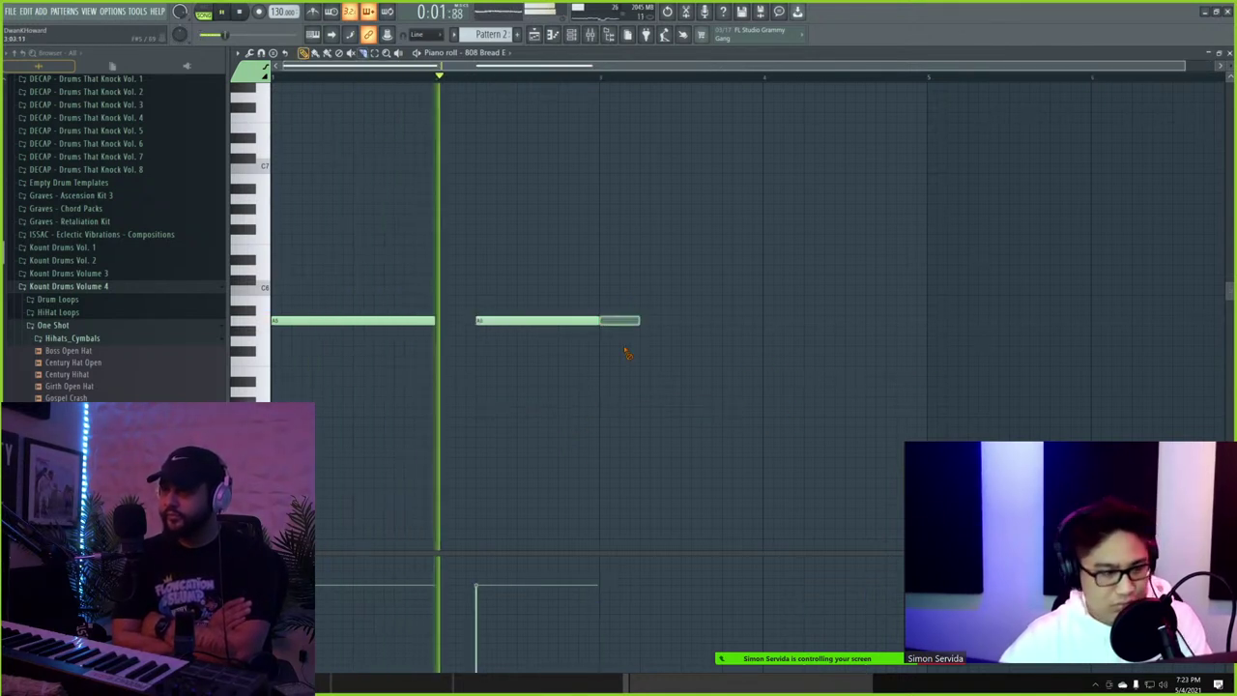
pyautogui.rightClick(622, 322)
pyautogui.click(604, 319)
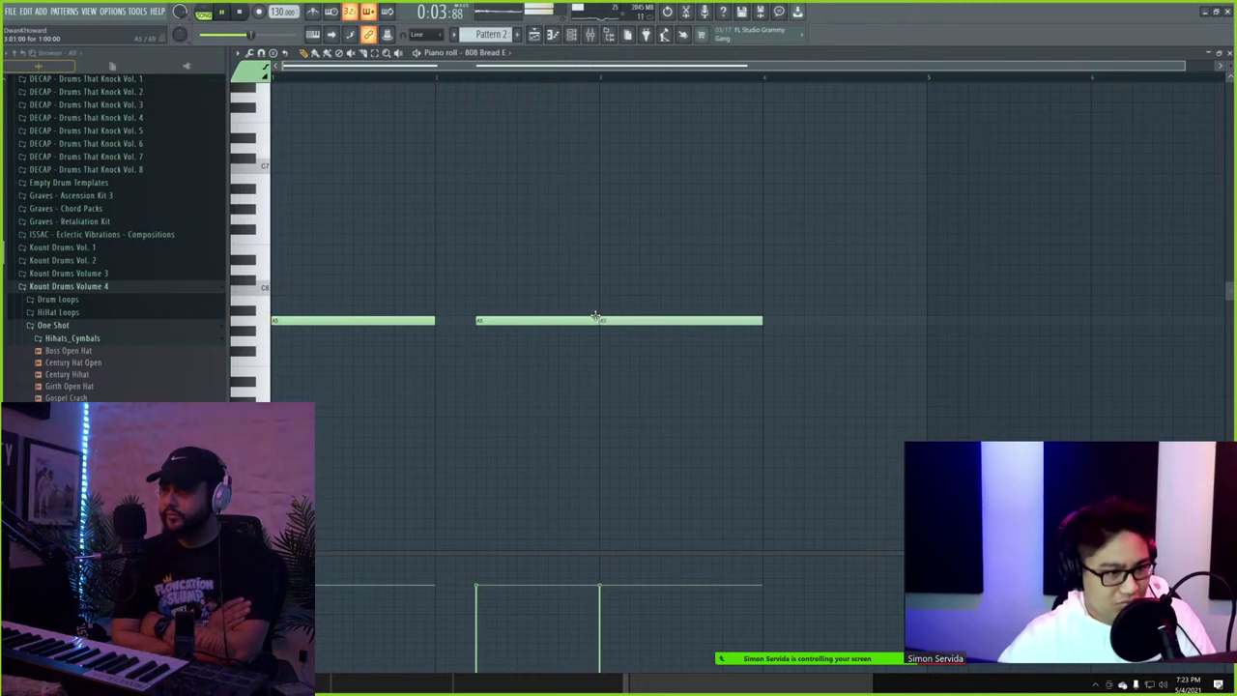
pyautogui.moveTo(601, 318); pyautogui.dragTo(591, 318)
pyautogui.moveTo(721, 318); pyautogui.dragTo(727, 317)
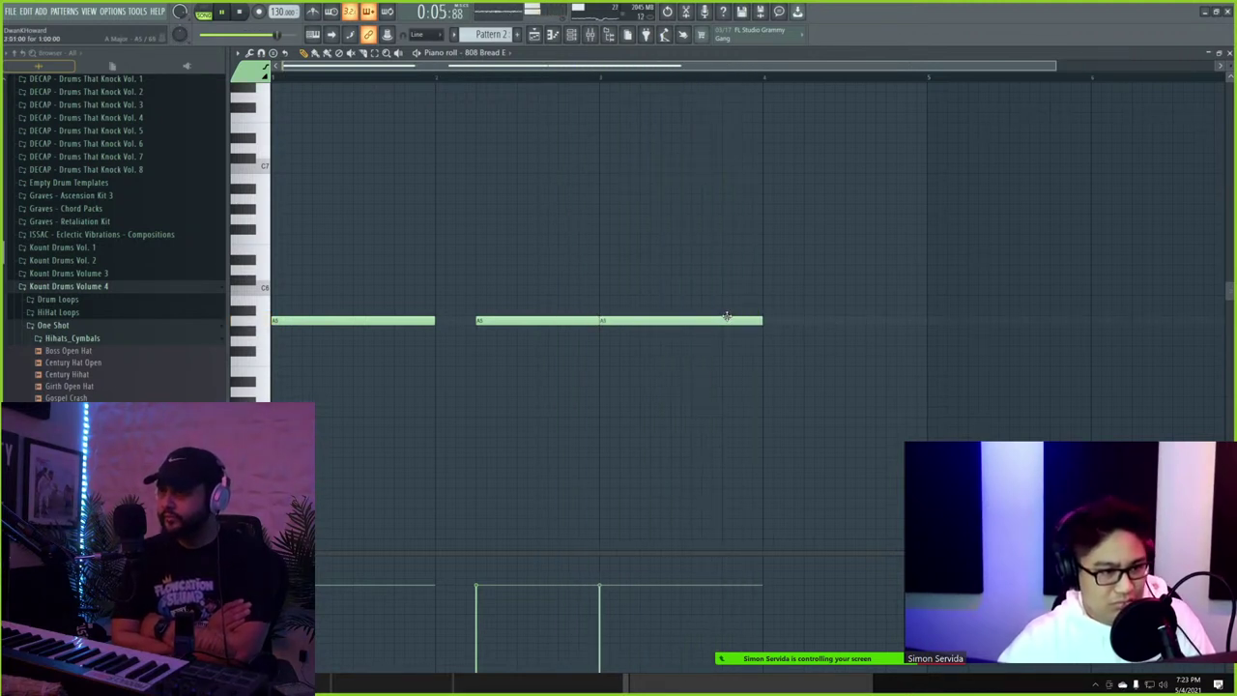
# - Add an E5 note at step 9 of bar 4, trim it to end at bar 5, and play the pattern
pyautogui.scroll(-1, 891, 294)
pyautogui.scroll(3, 895, 304)
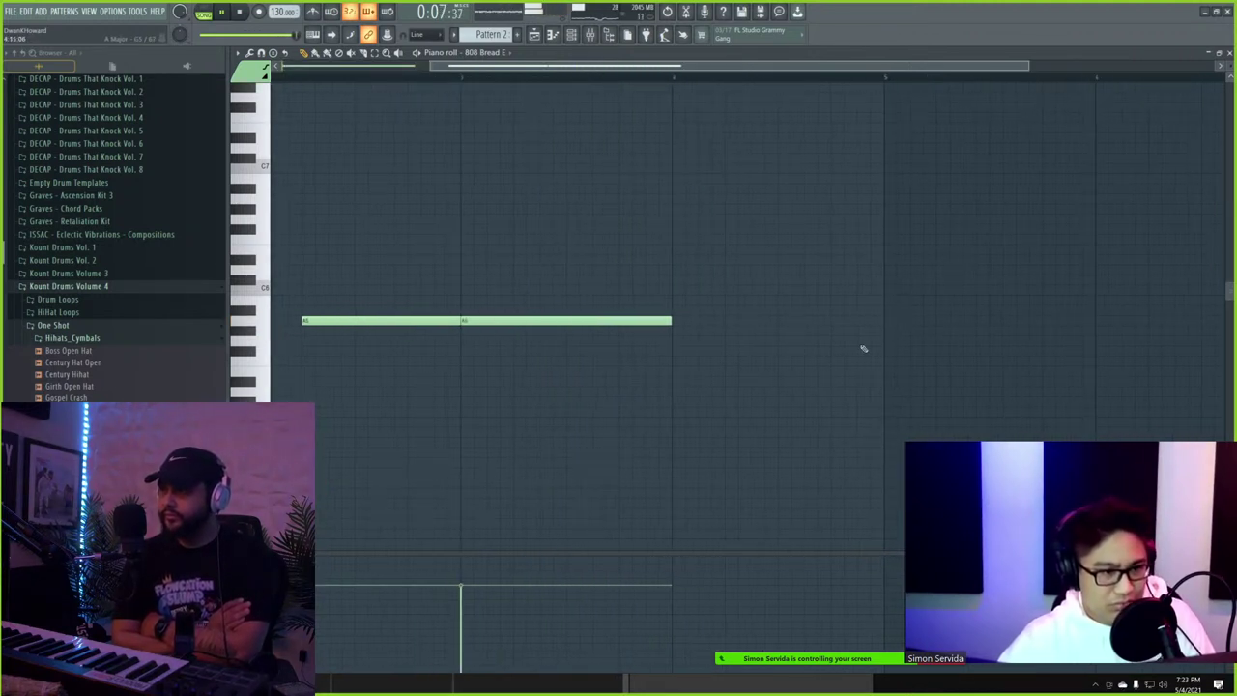
pyautogui.click(783, 339)
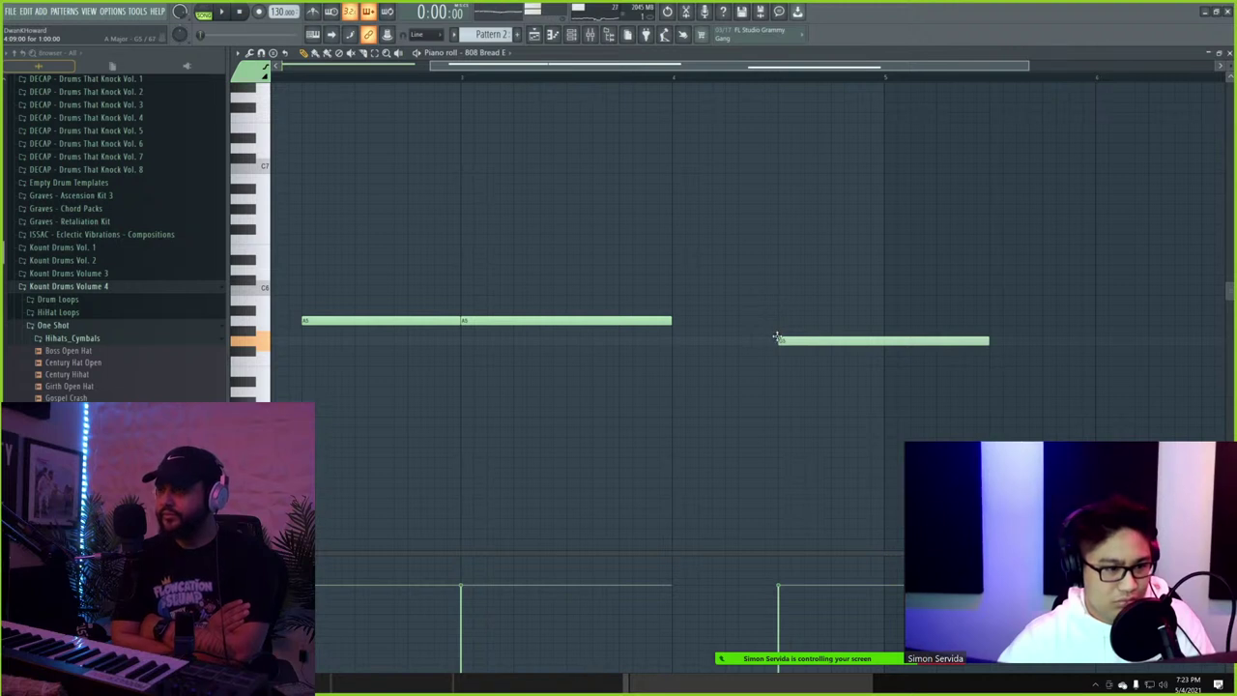
pyautogui.moveTo(776, 337); pyautogui.dragTo(779, 368)
pyautogui.click(887, 372)
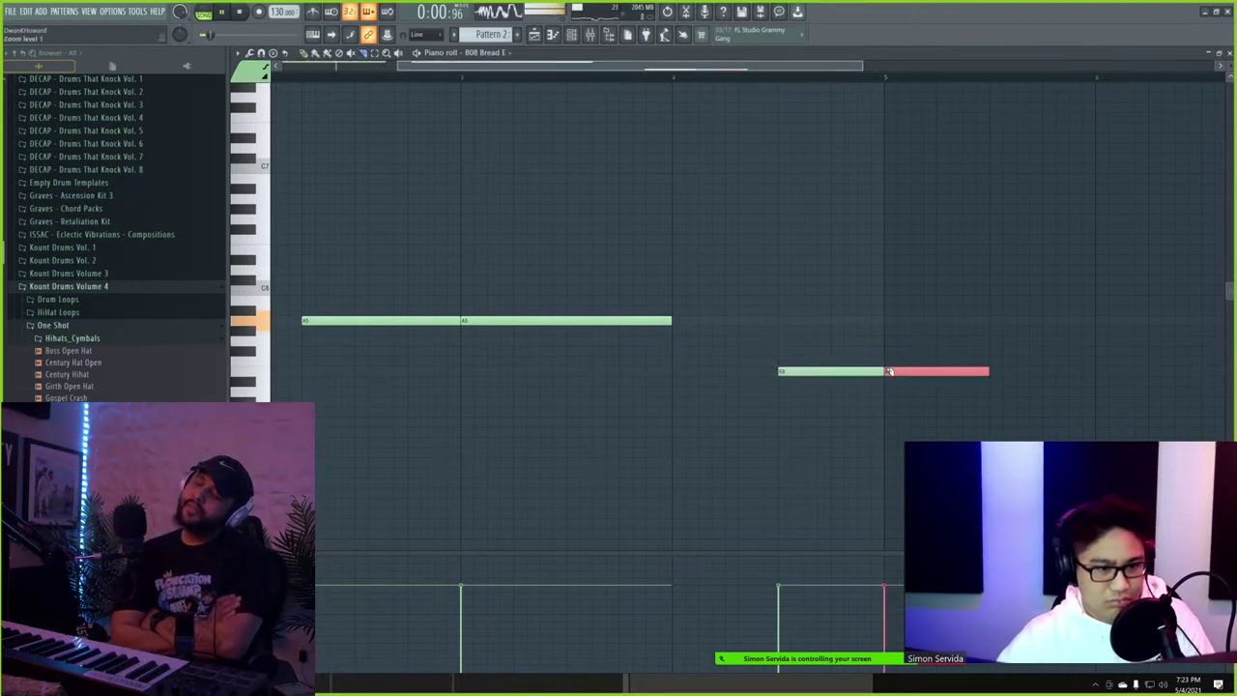
pyautogui.press('Delete')
pyautogui.press('space')
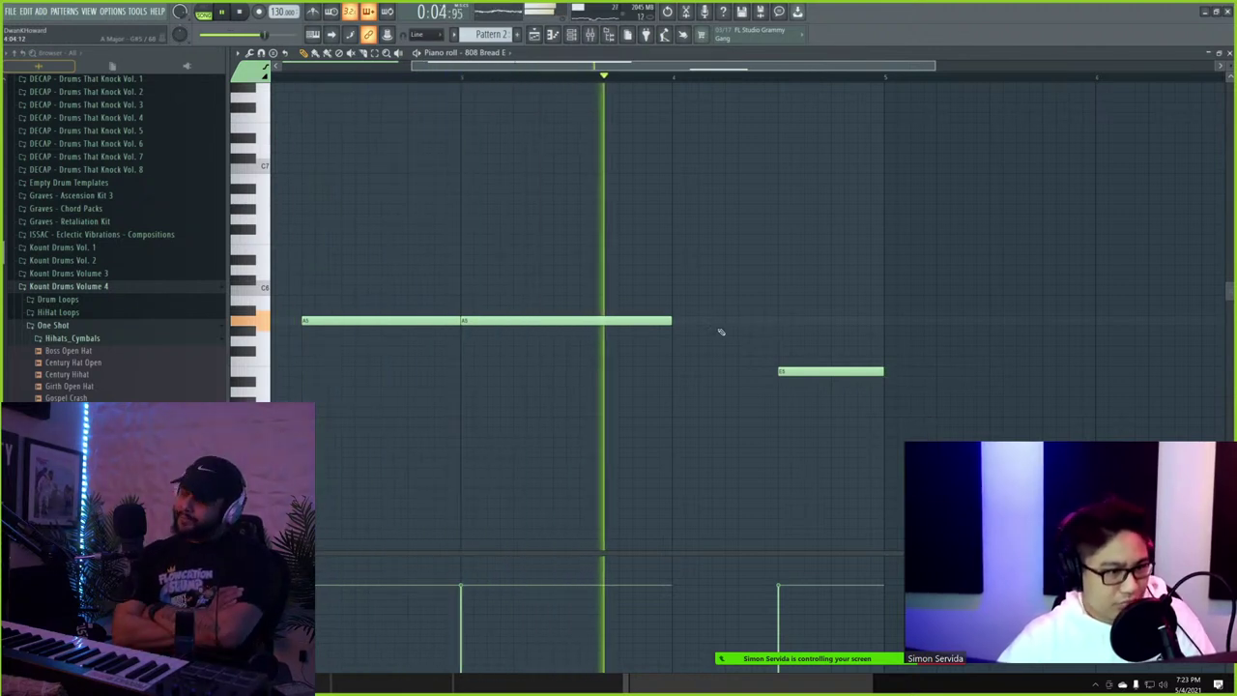
# - Split the bar 3 A5 note three beats in and move the bar 4 E5 note one beat earlier
pyautogui.click(621, 321)
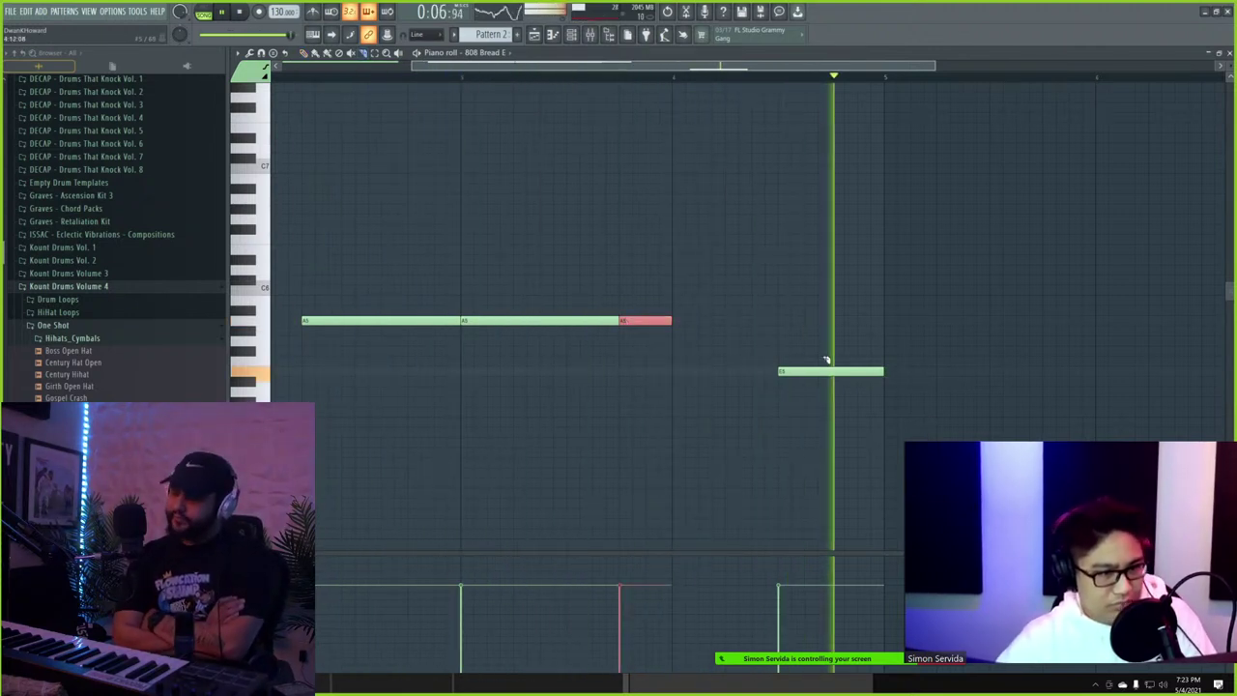
pyautogui.press('space')
pyautogui.press('space')
pyautogui.moveTo(805, 371); pyautogui.dragTo(744, 370)
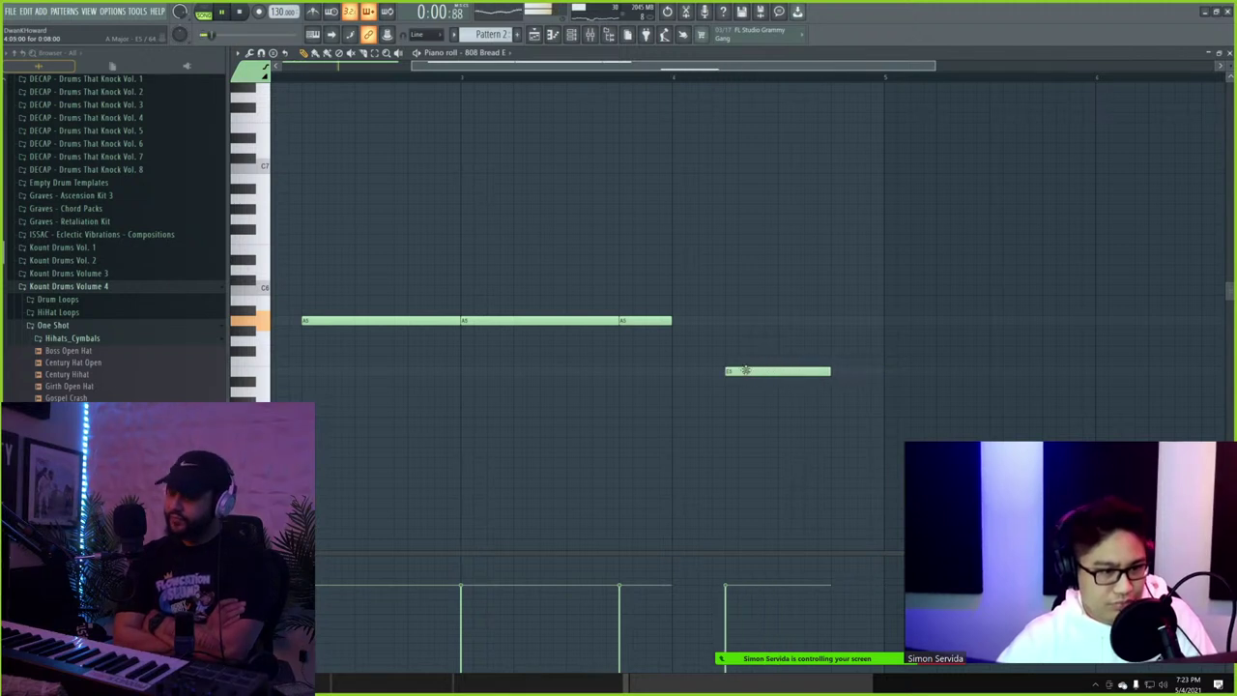
pyautogui.click(493, 79)
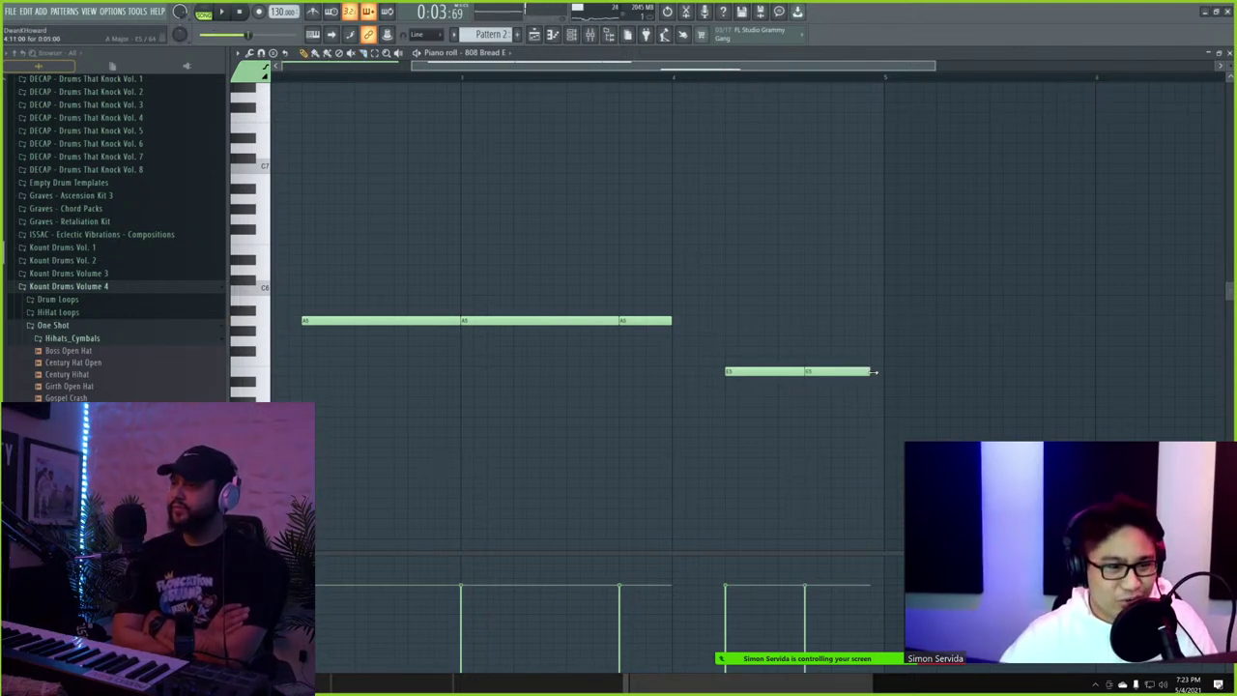
# - Close the piano roll and browse the sample folders down to the hi-hats in Oh Gosh Drumkit Vol. 4
pyautogui.click(1229, 55)
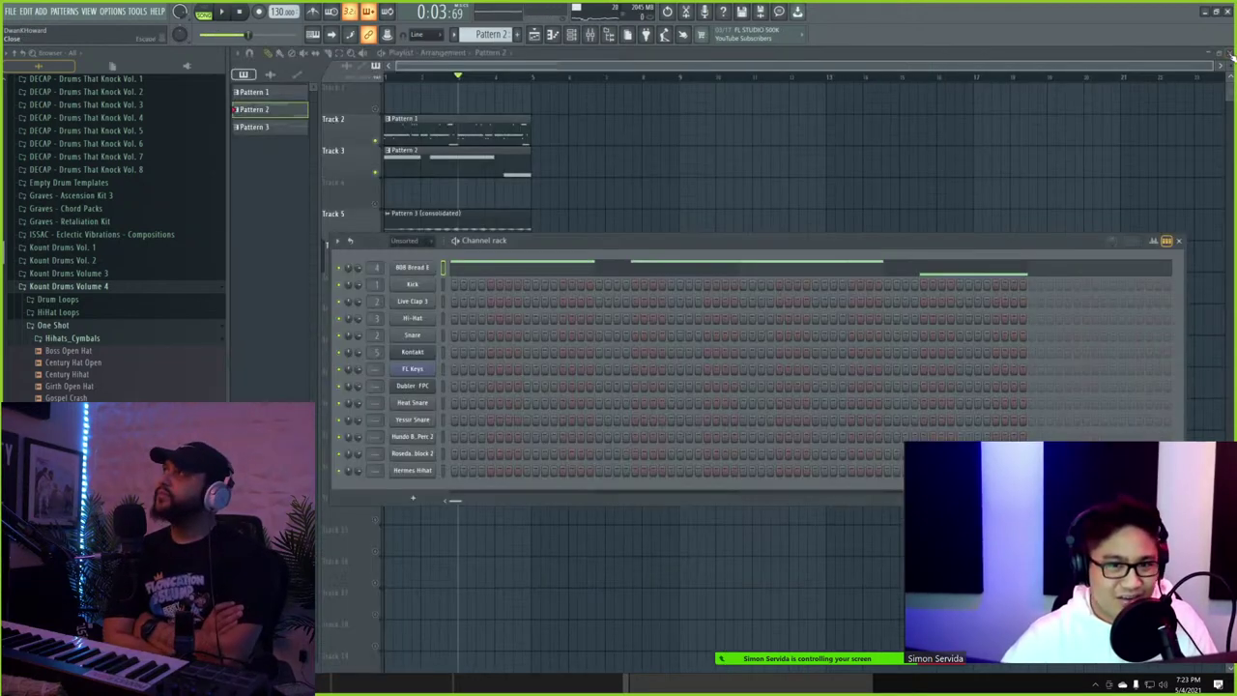
pyautogui.scroll(-4, 116, 238)
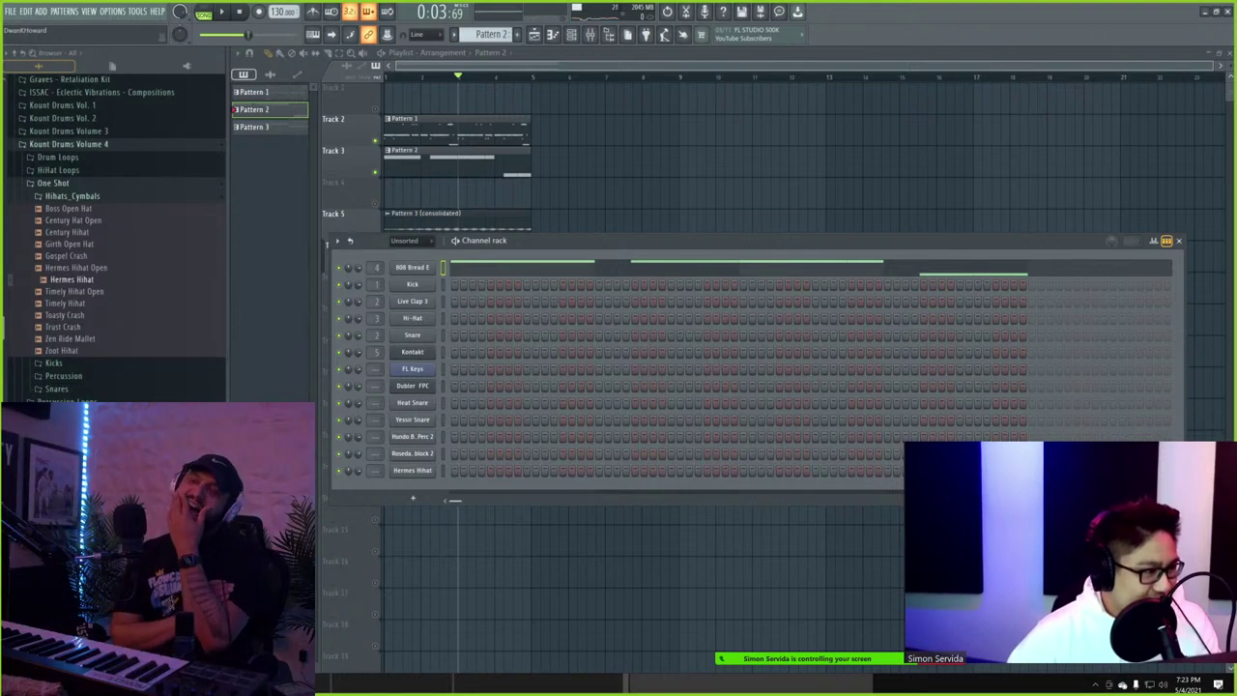
pyautogui.scroll(-2, 116, 237)
pyautogui.scroll(-10, 116, 238)
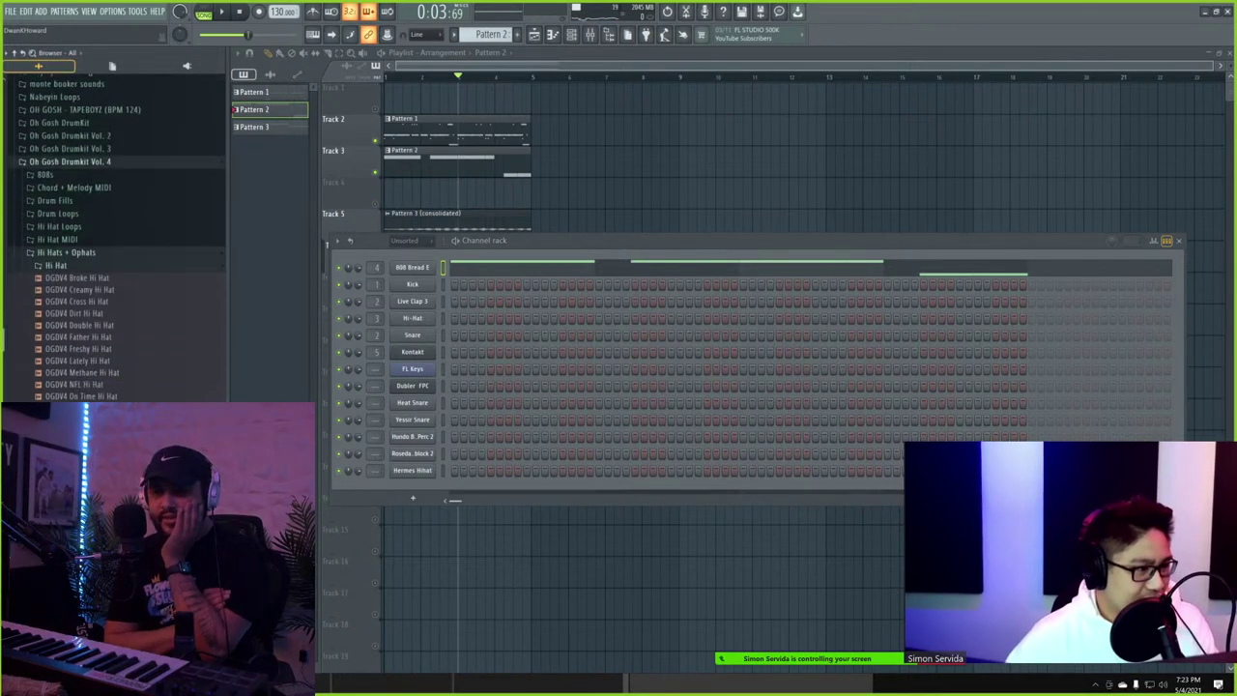
pyautogui.scroll(-4, 116, 238)
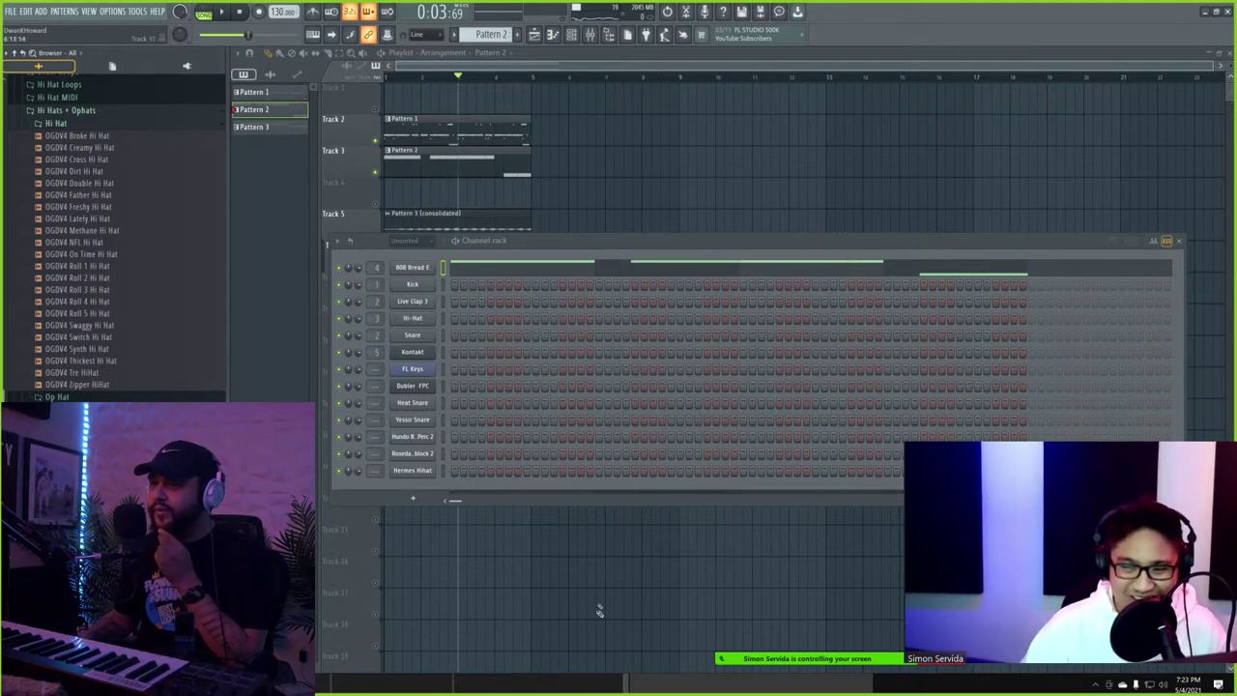
# - Switch to Splice and show the recently added samples in the library
pyautogui.press('super')
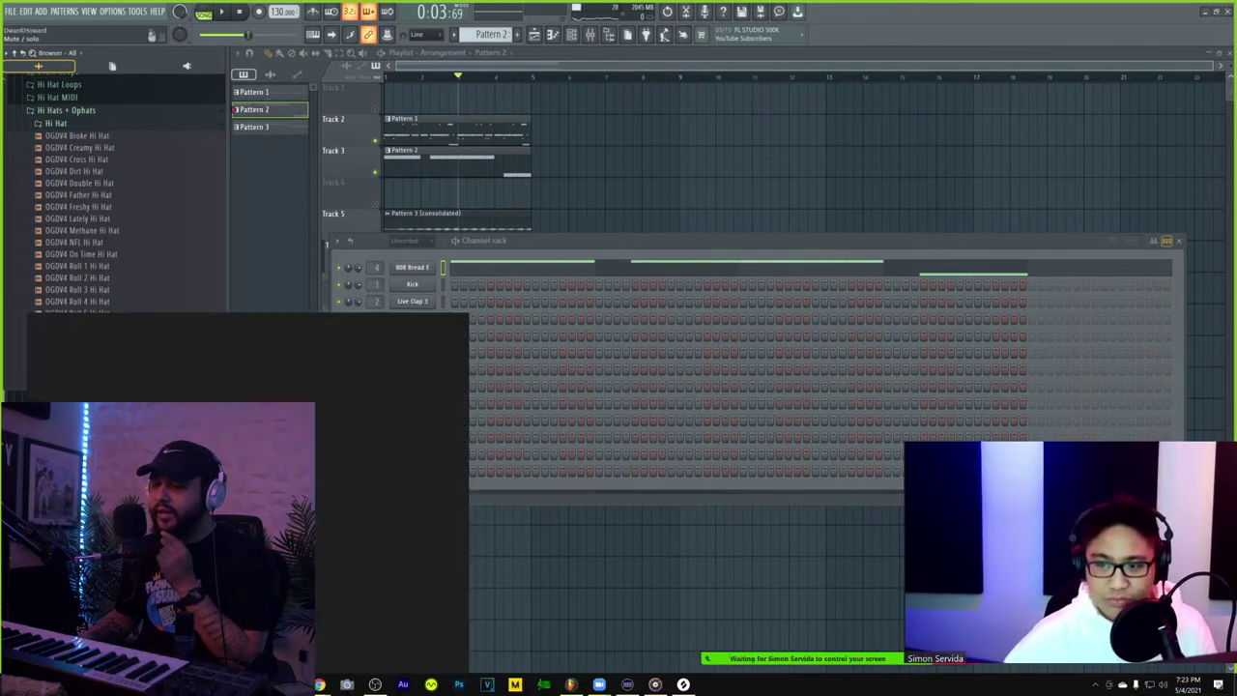
pyautogui.click(685, 684)
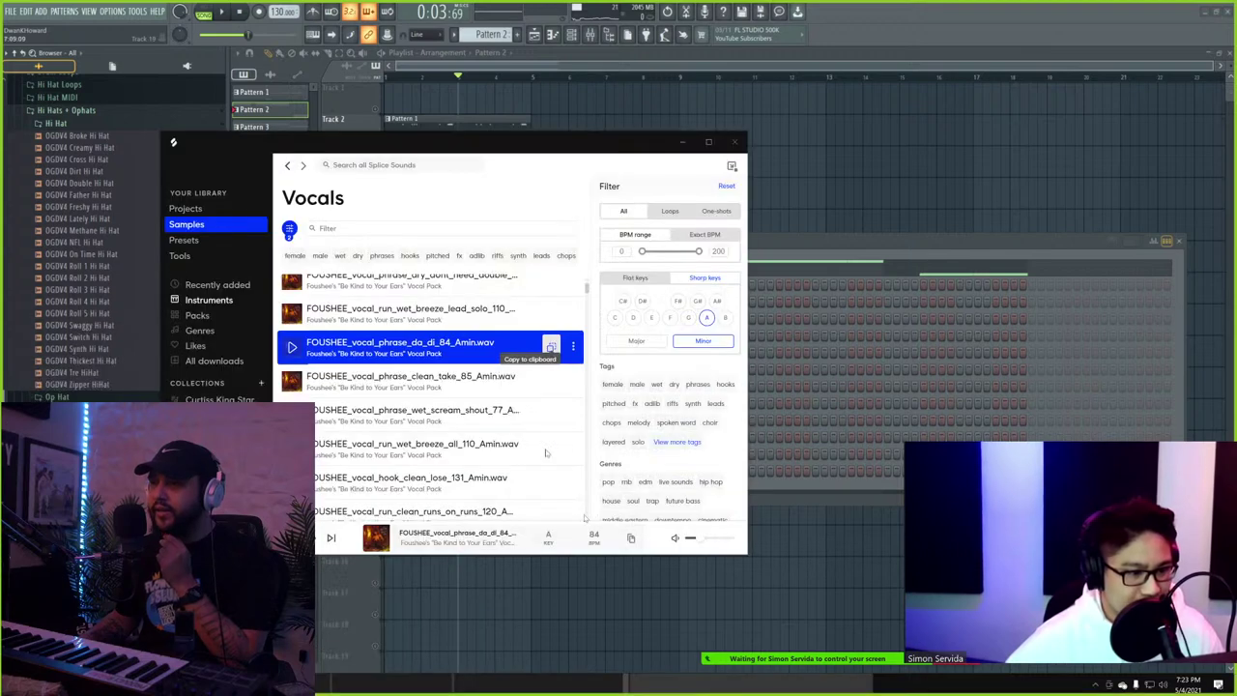
pyautogui.click(341, 228)
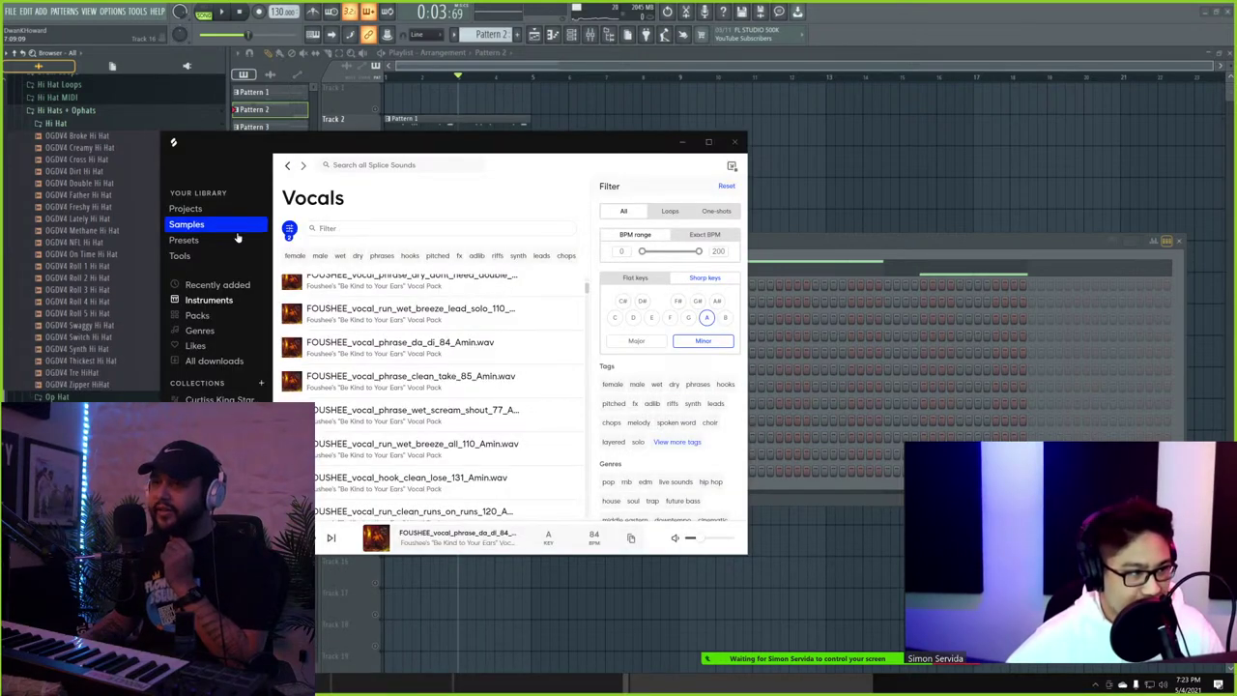
pyautogui.click(232, 239)
pyautogui.click(232, 225)
# - Search all Splice sounds for "tonal"
pyautogui.click(396, 165)
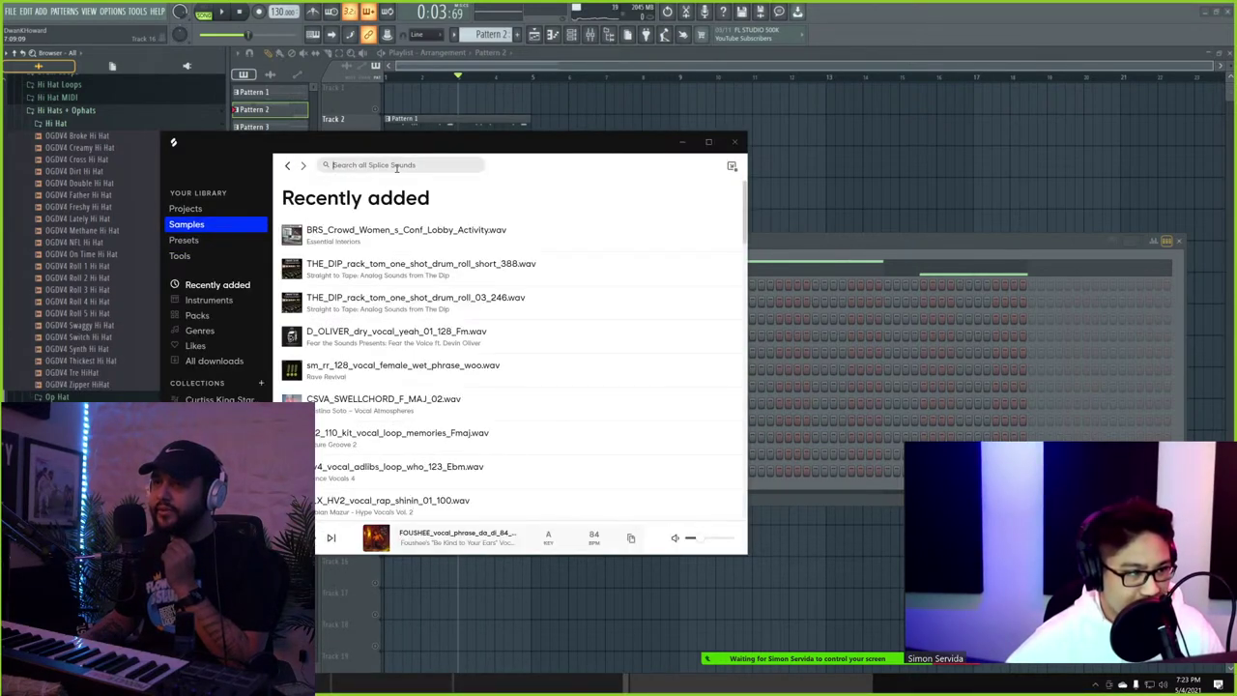
pyautogui.write('rt')
pyautogui.press('BackSpace')
pyautogui.press('BackSpace')
pyautogui.write('ton')
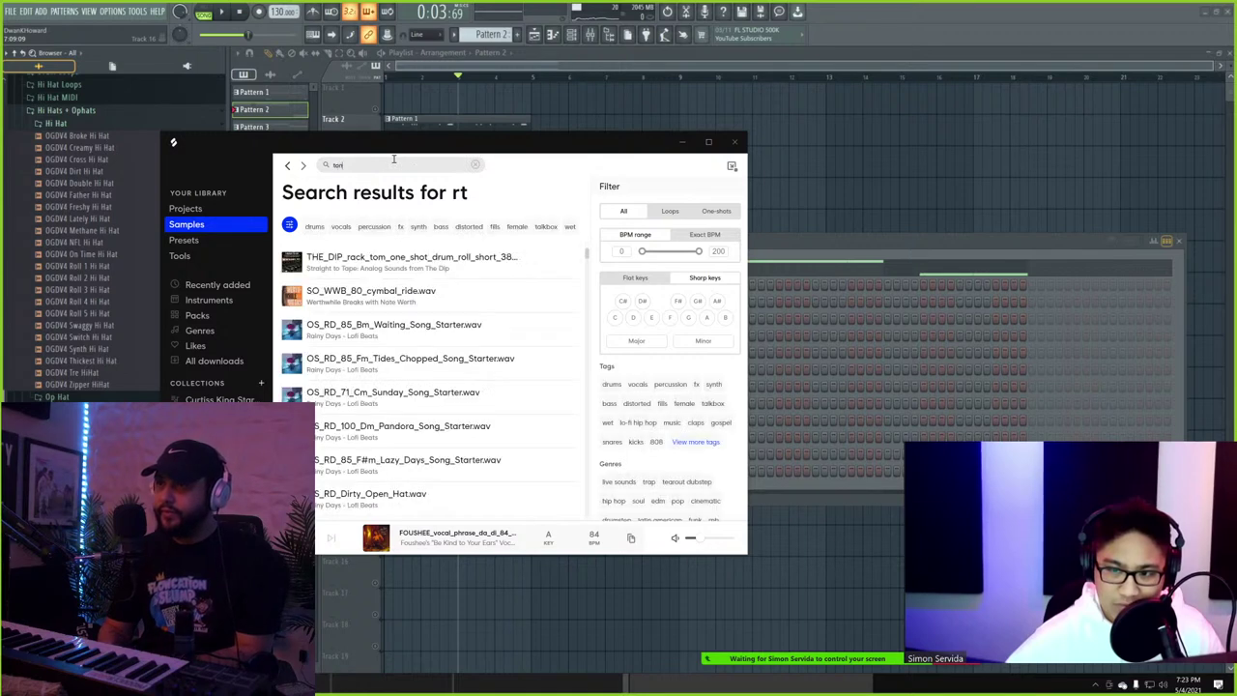
pyautogui.write('al')
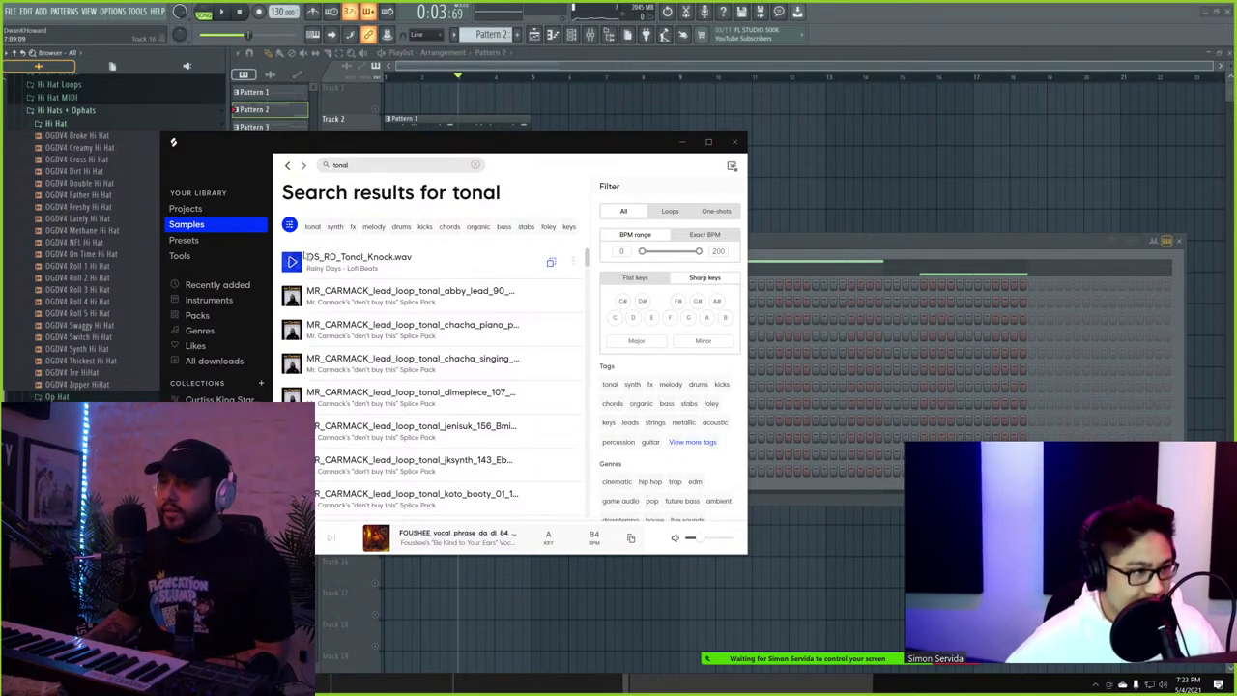
# - Preview OS_RD_Tonal_Knock and the first MR_CARMACK tonal lead loops, and look further through the tonal results
pyautogui.click(293, 261)
pyautogui.click(295, 302)
pyautogui.click(295, 332)
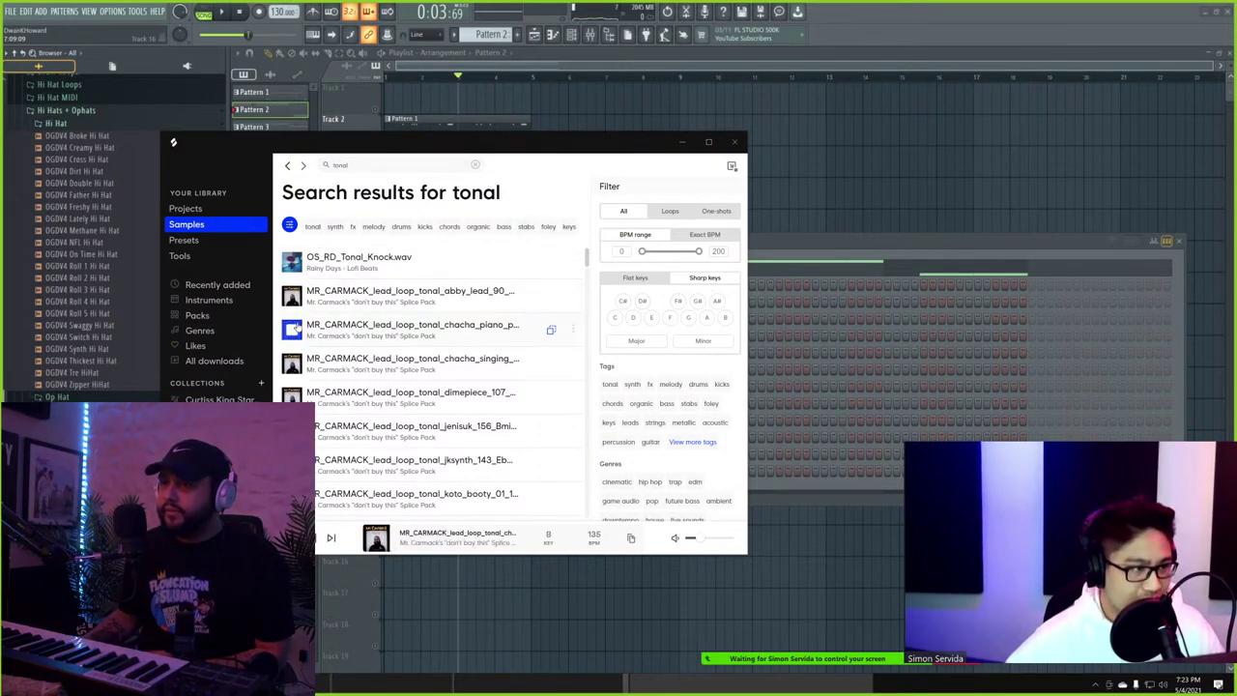
pyautogui.scroll(-7, 295, 332)
pyautogui.scroll(-15, 293, 319)
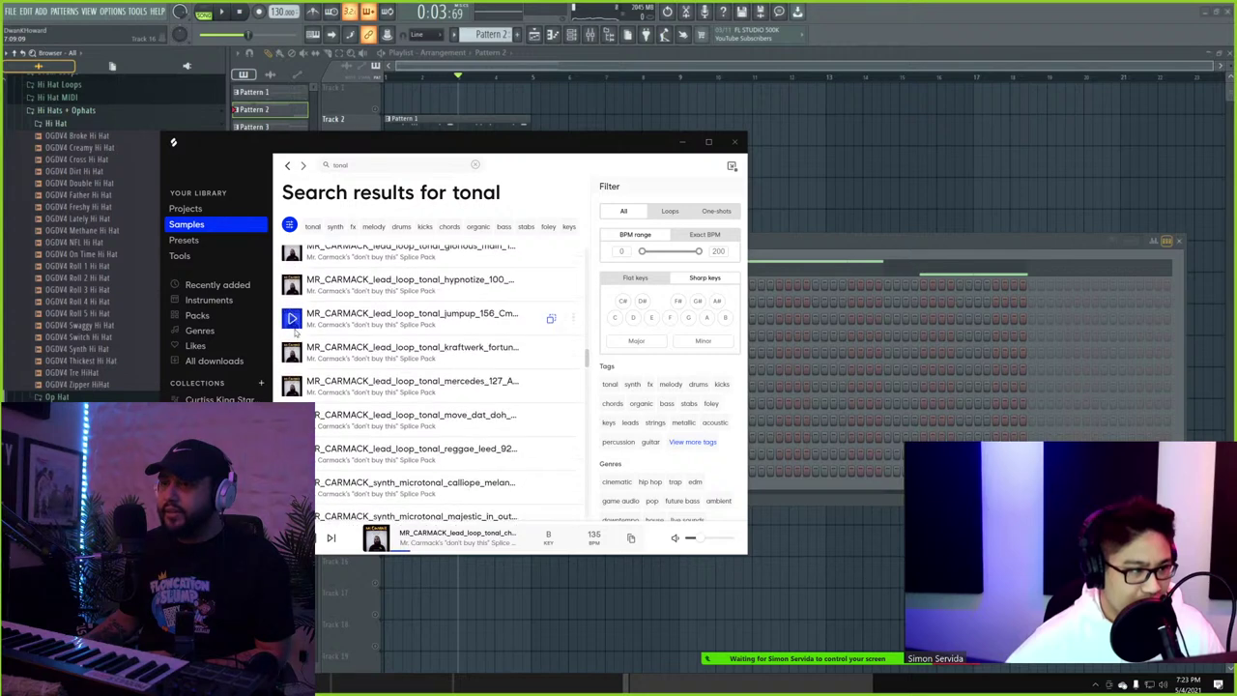
pyautogui.scroll(-8, 293, 337)
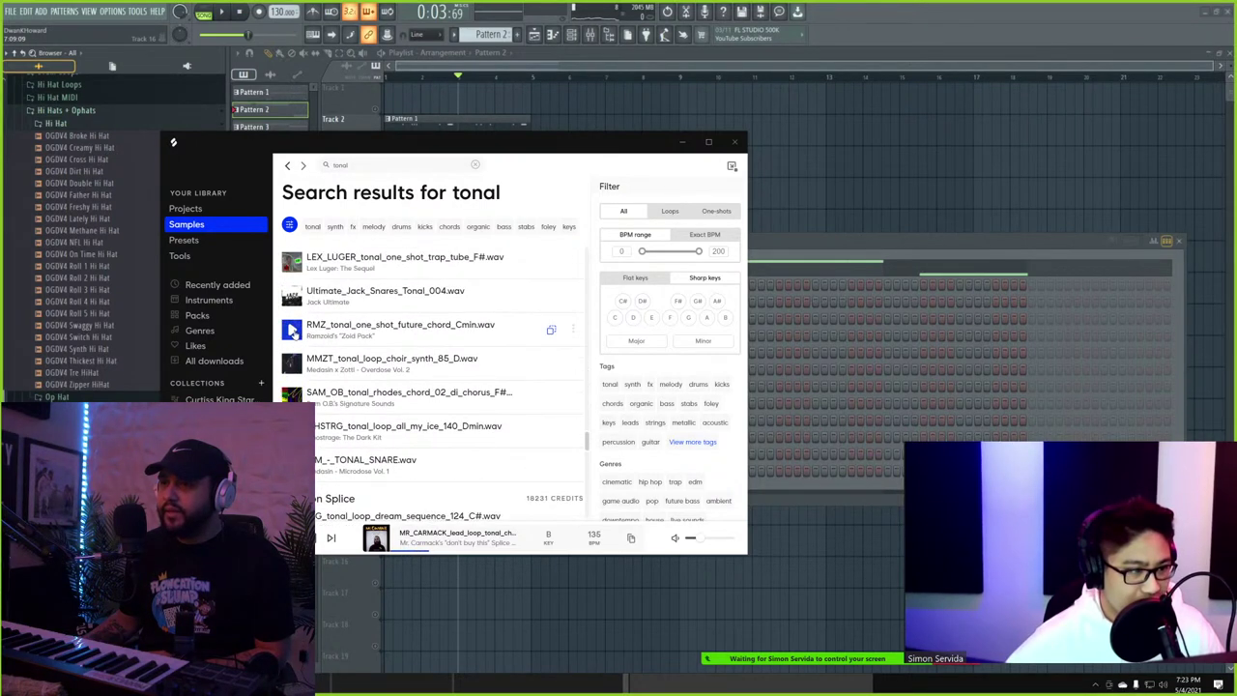
# - Audition the library's LEX_LUGER, EKALI, SAM_OB, GHSTRG, MM, RMZ and Ultimate_Jack_Snares tonal samples
pyautogui.click(292, 261)
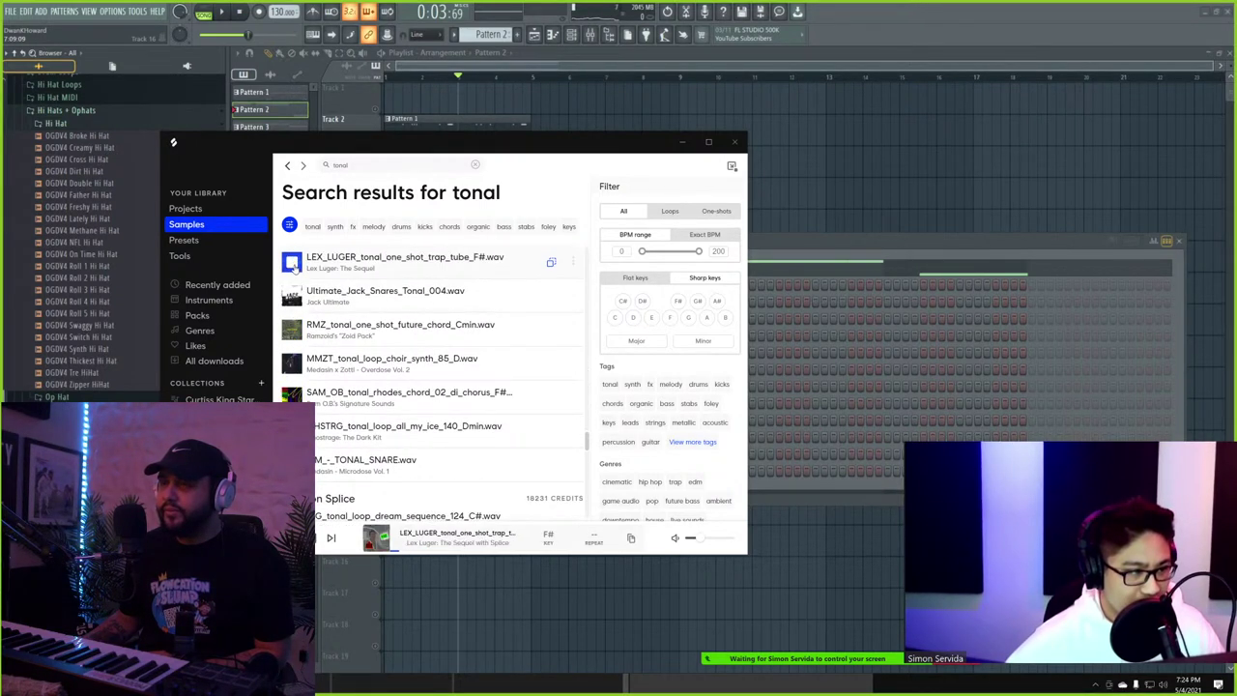
pyautogui.scroll(1, 295, 290)
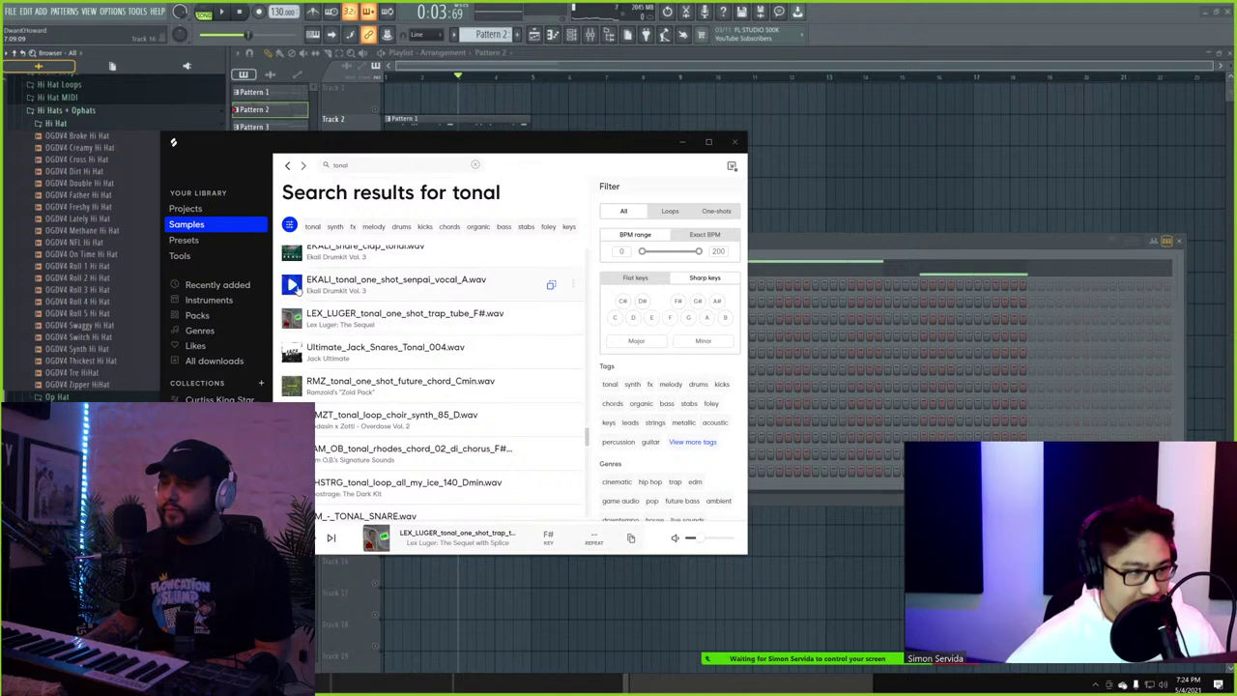
pyautogui.click(294, 286)
pyautogui.scroll(1, 298, 290)
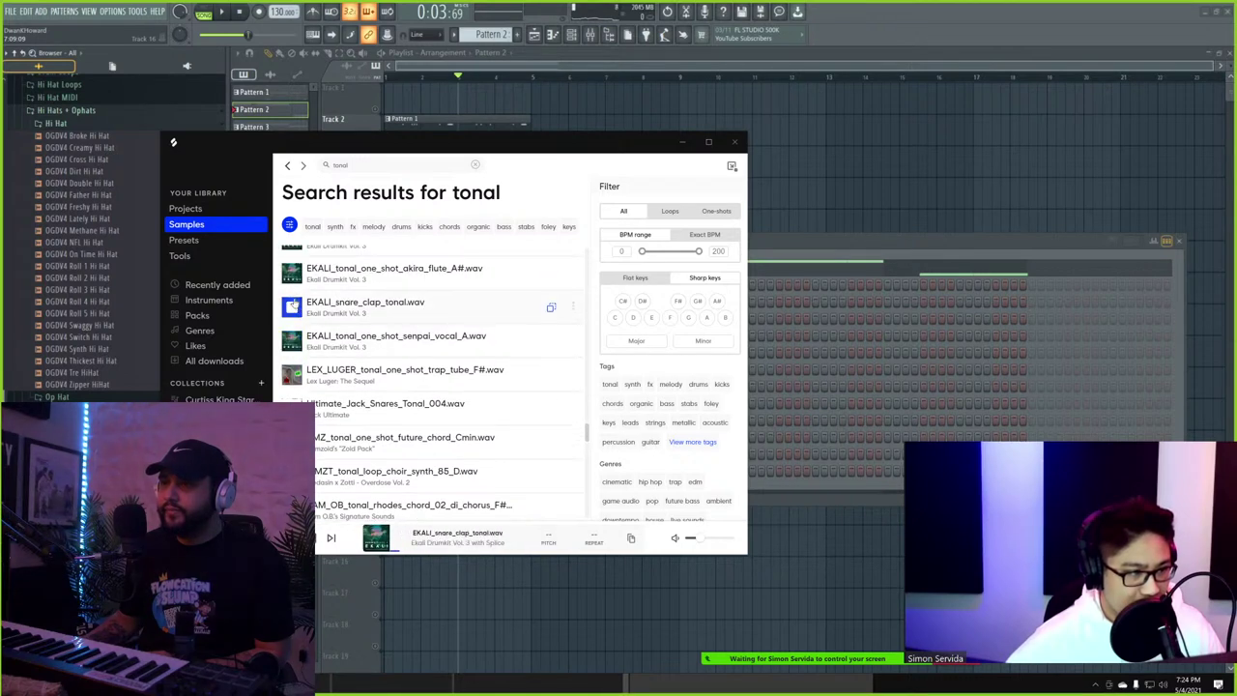
pyautogui.scroll(-5, 295, 319)
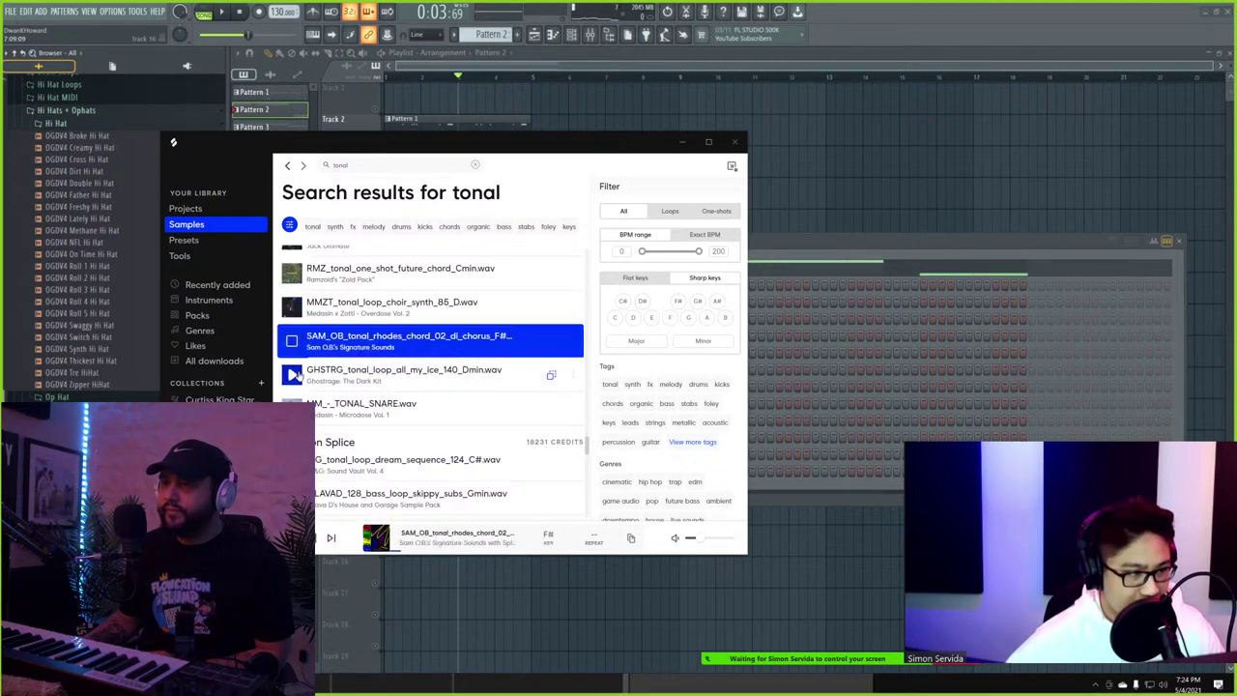
pyautogui.click(292, 374)
pyautogui.click(293, 407)
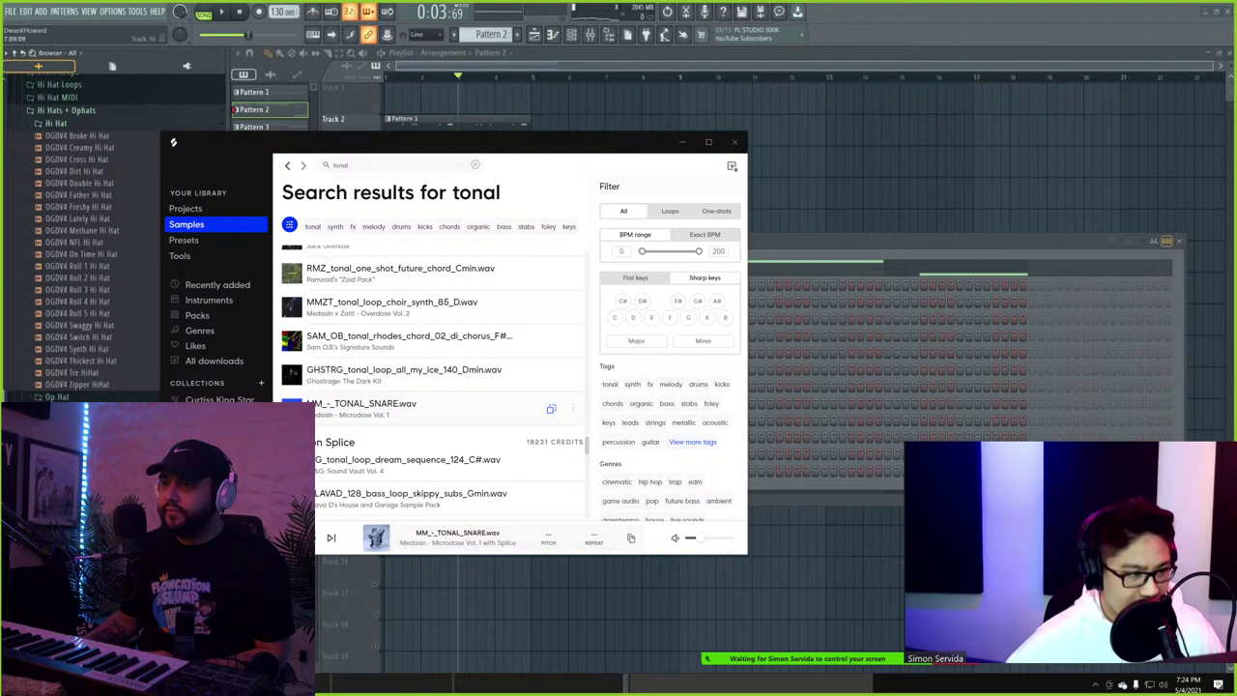
pyautogui.scroll(-10, 435, 387)
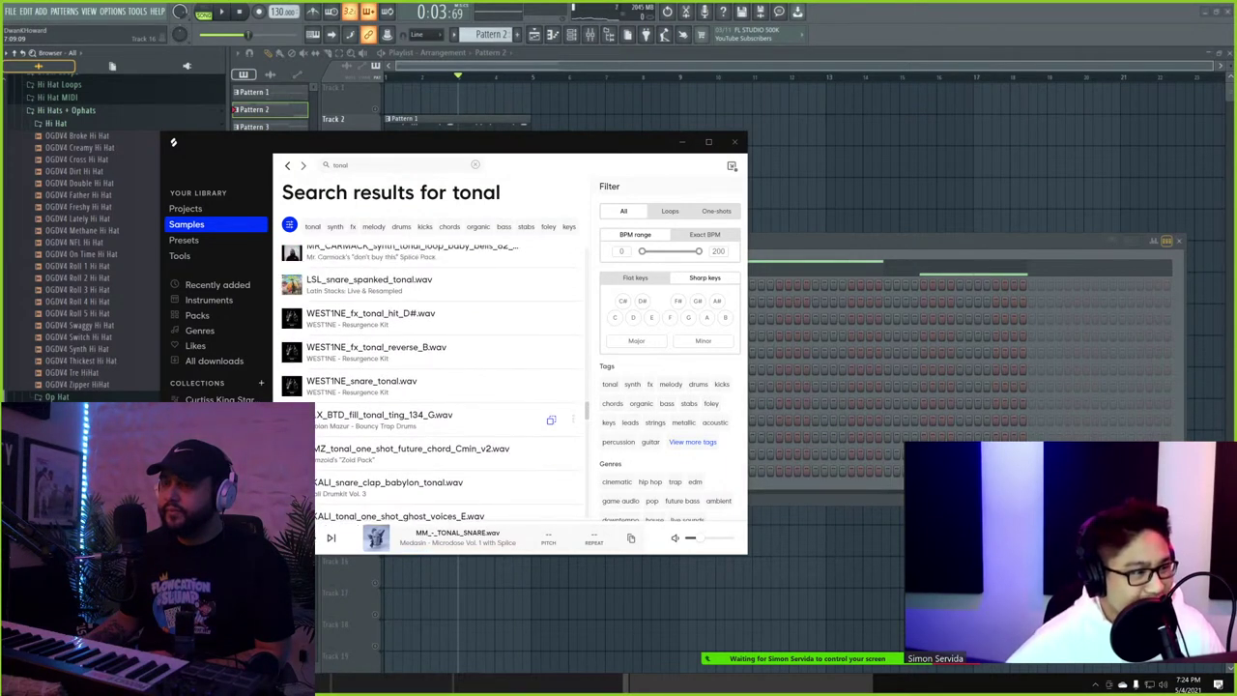
pyautogui.scroll(5, 435, 408)
pyautogui.click(293, 431)
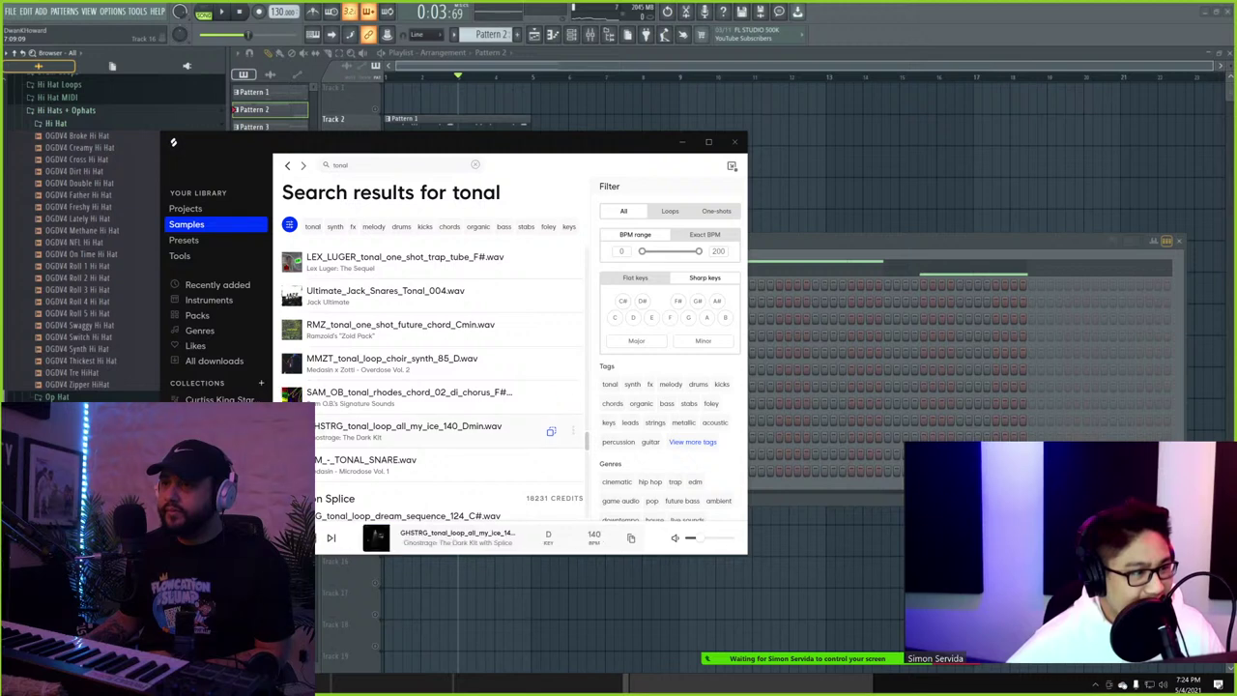
pyautogui.click(292, 330)
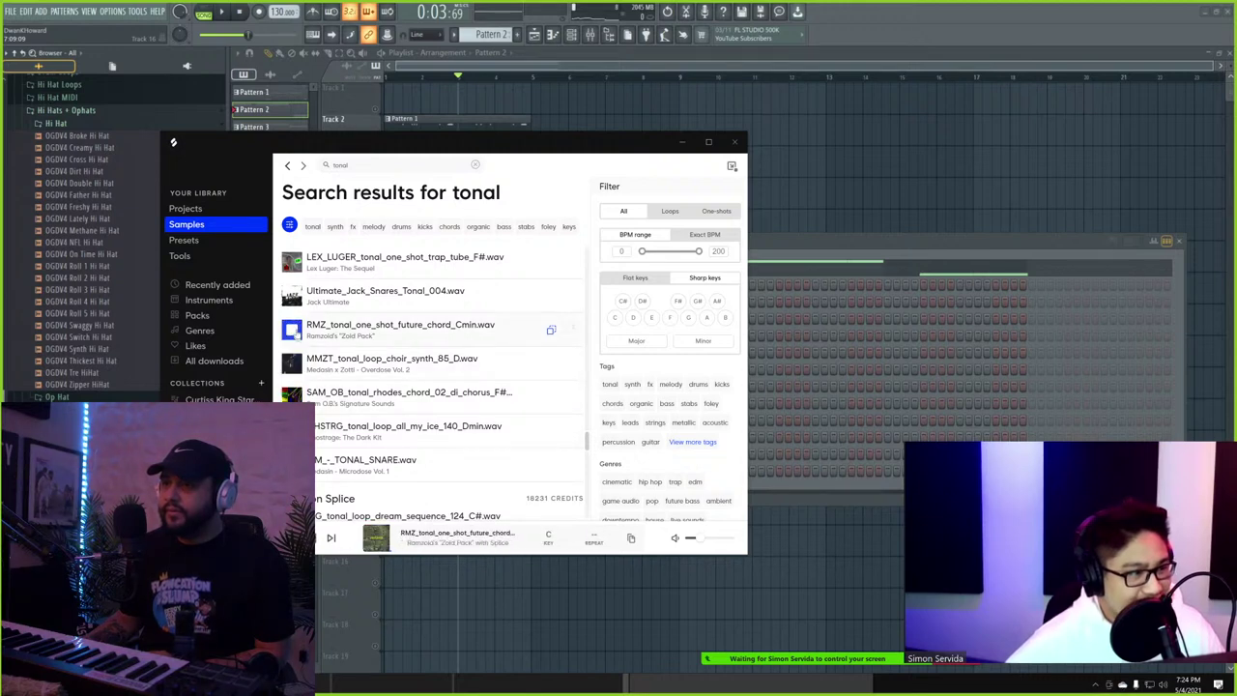
pyautogui.click(295, 299)
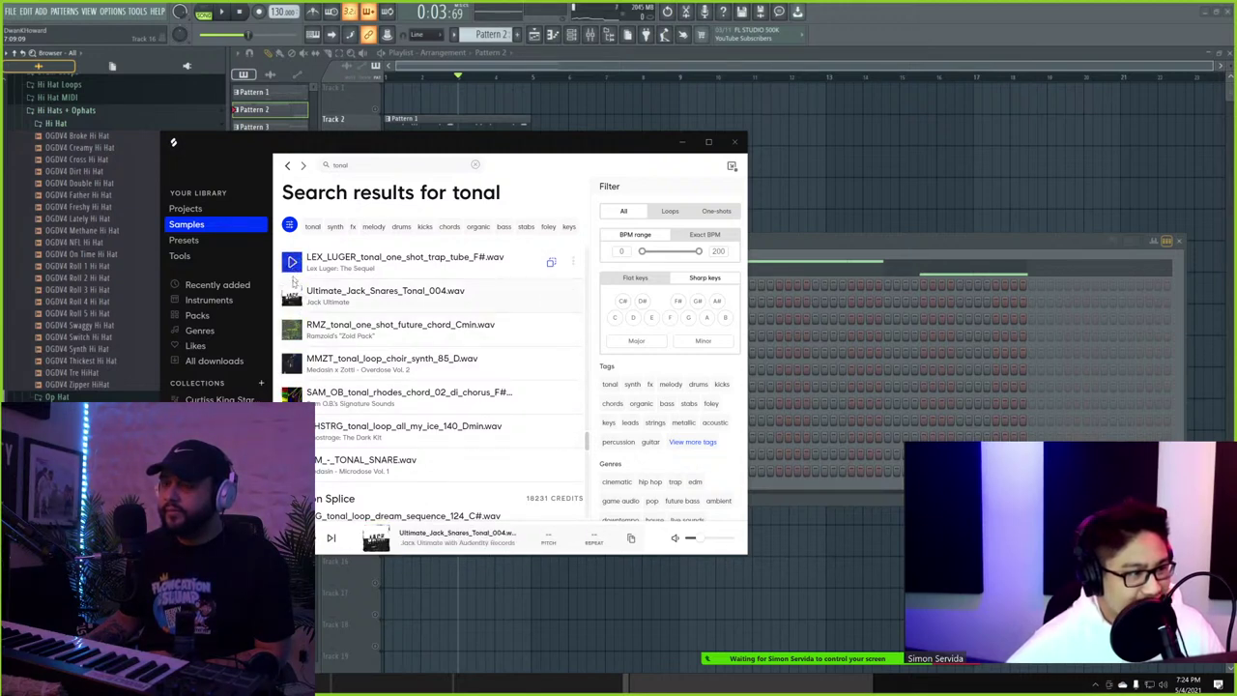
pyautogui.click(291, 264)
pyautogui.scroll(1, 293, 280)
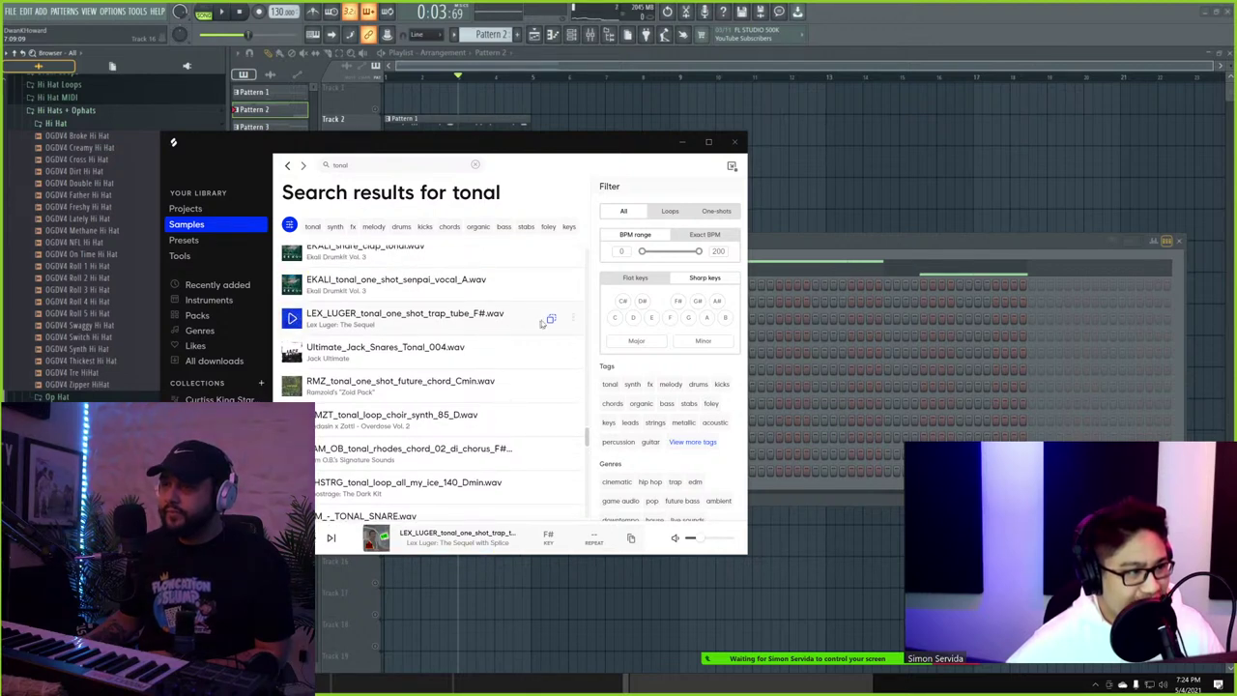
pyautogui.moveTo(547, 322); pyautogui.dragTo(672, 325)
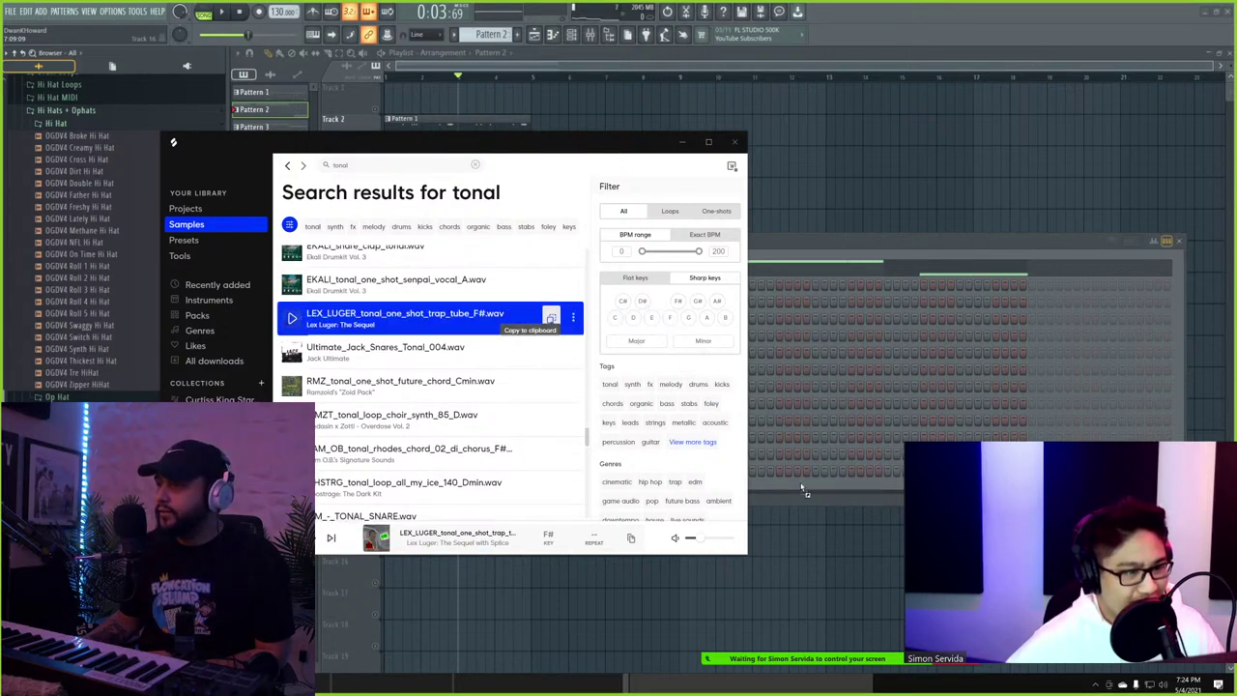
pyautogui.moveTo(804, 491); pyautogui.dragTo(802, 488)
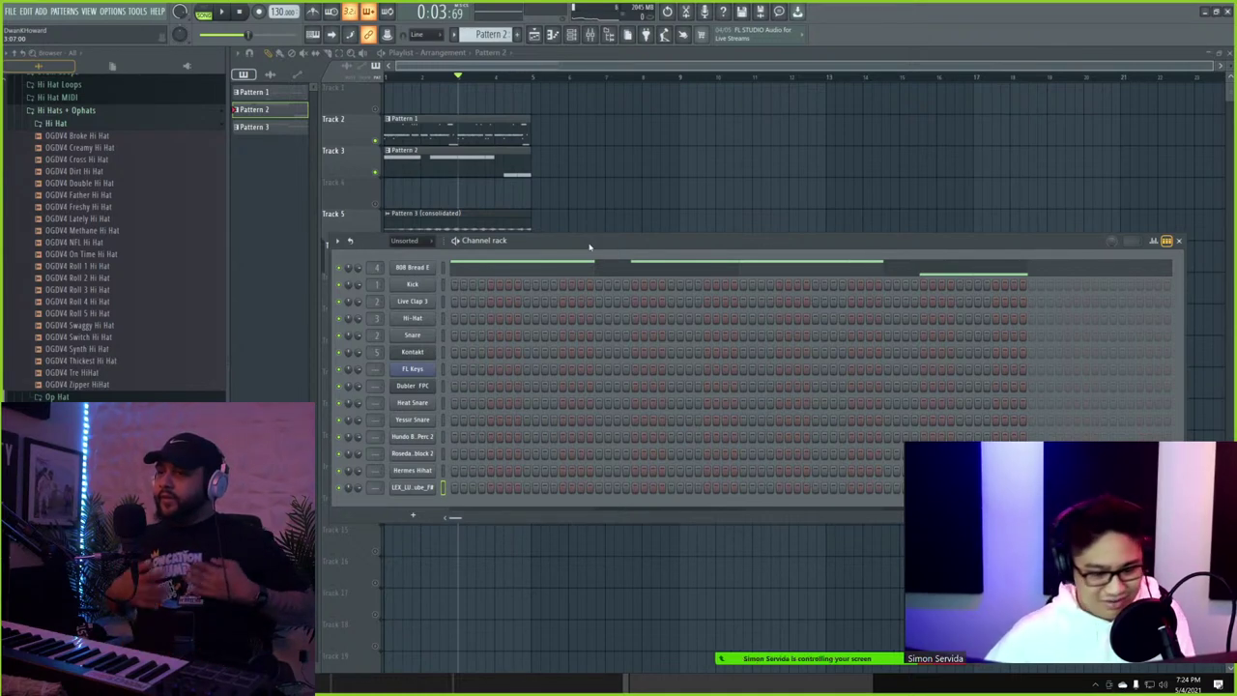
# - Route the LEX_LUGER channel to mixer track 6 and load Fruity Fast Dist in its first effect slot
pyautogui.click(590, 33)
pyautogui.click(921, 150)
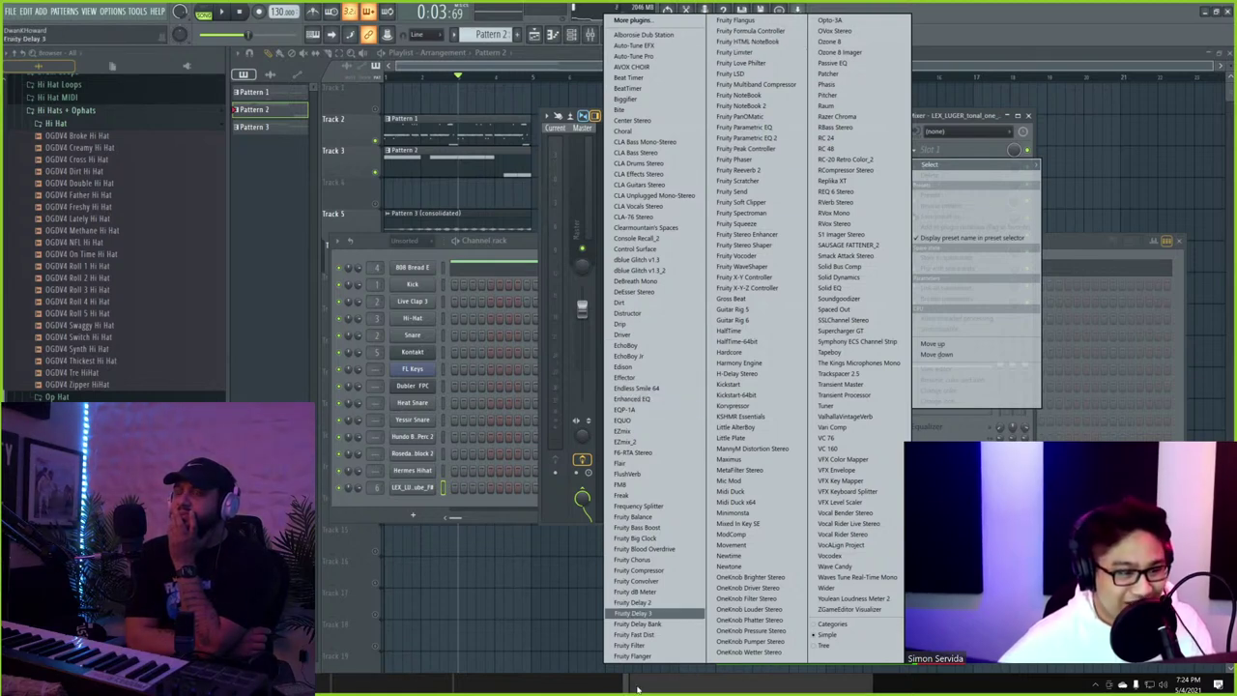
pyautogui.click(651, 638)
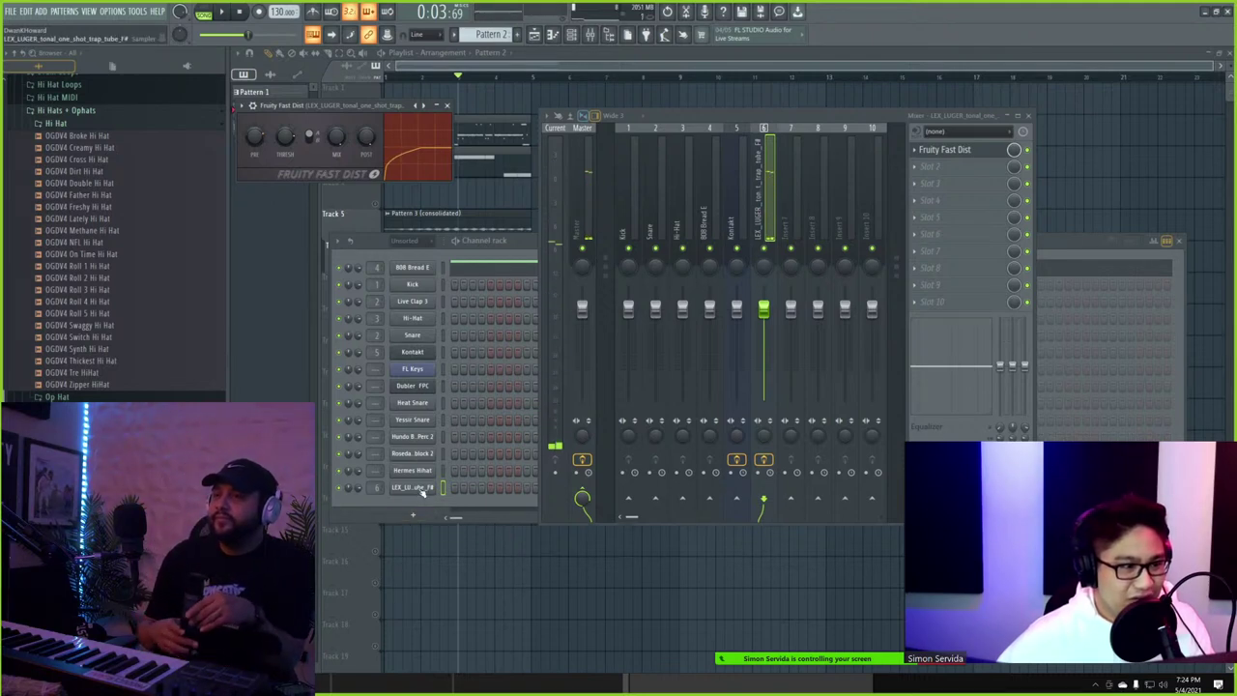
# - Close the open windows, turn off typing-keyboard note input, and solo the Pattern 2 track in the playlist
pyautogui.press('F12')
pyautogui.press('space')
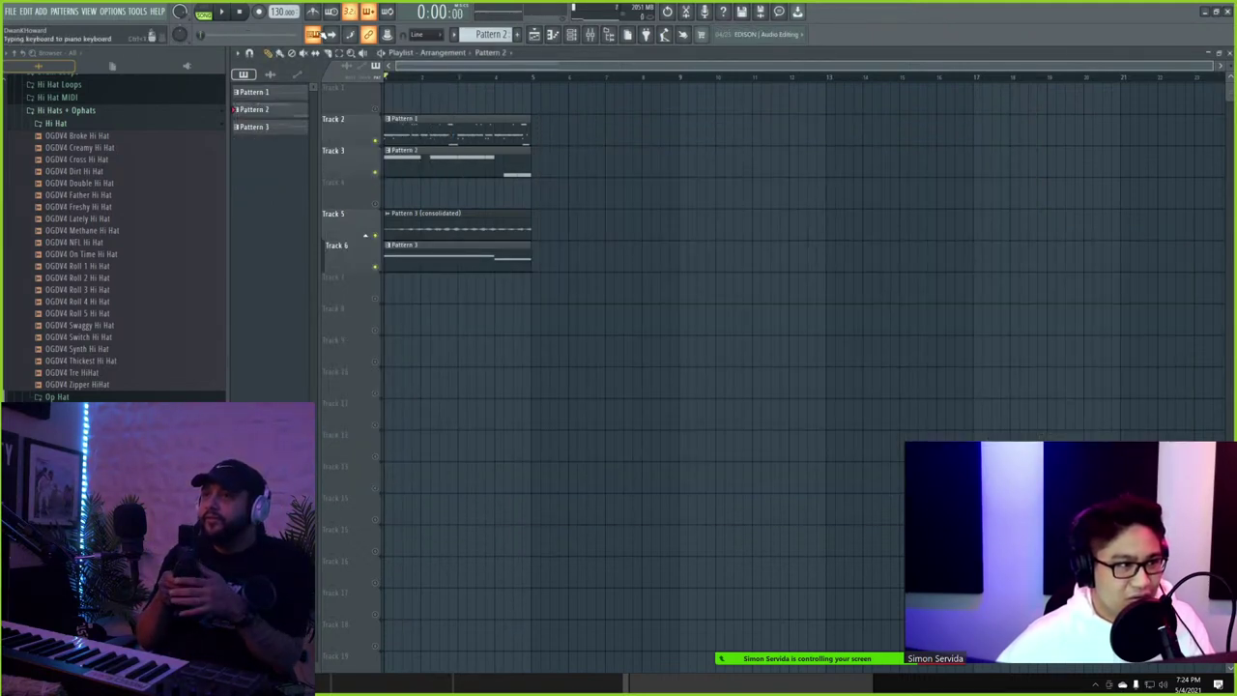
pyautogui.click(319, 34)
pyautogui.press('space')
pyautogui.press('space')
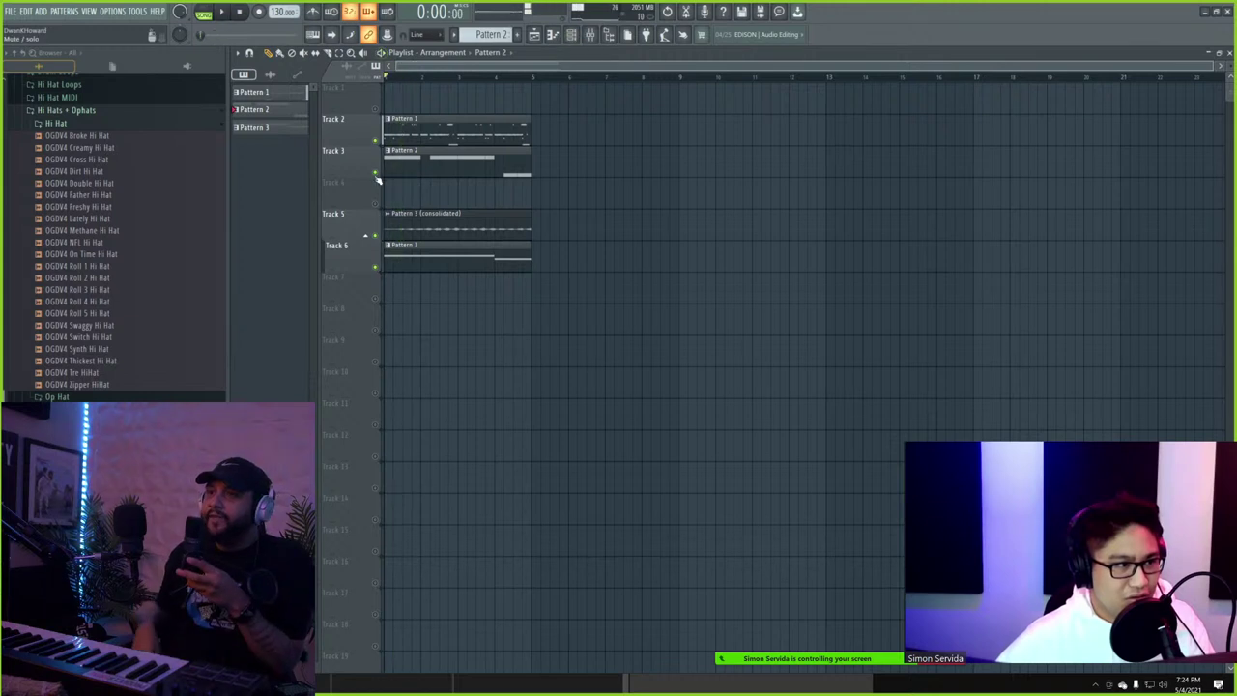
pyautogui.rightClick(377, 176)
# - Select the 808 Bread E channel and load SAUSAGE FATTENER_2 in the first effect slot of its mixer track
pyautogui.press('F9')
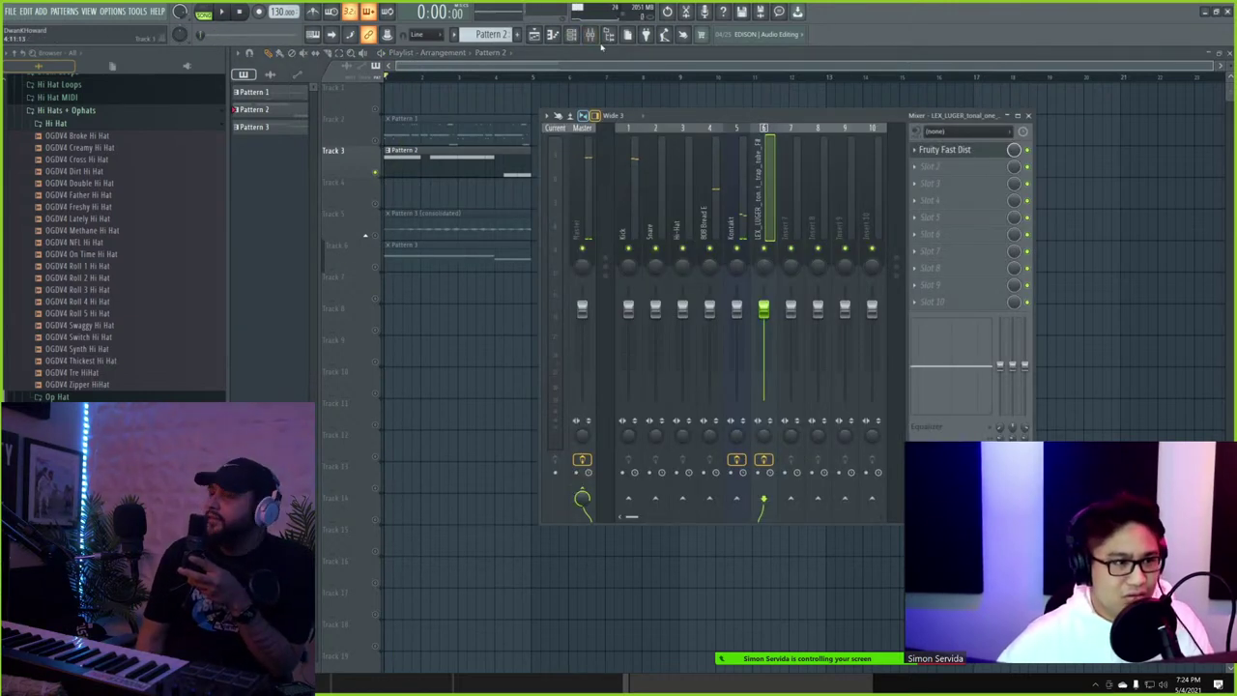
pyautogui.click(570, 34)
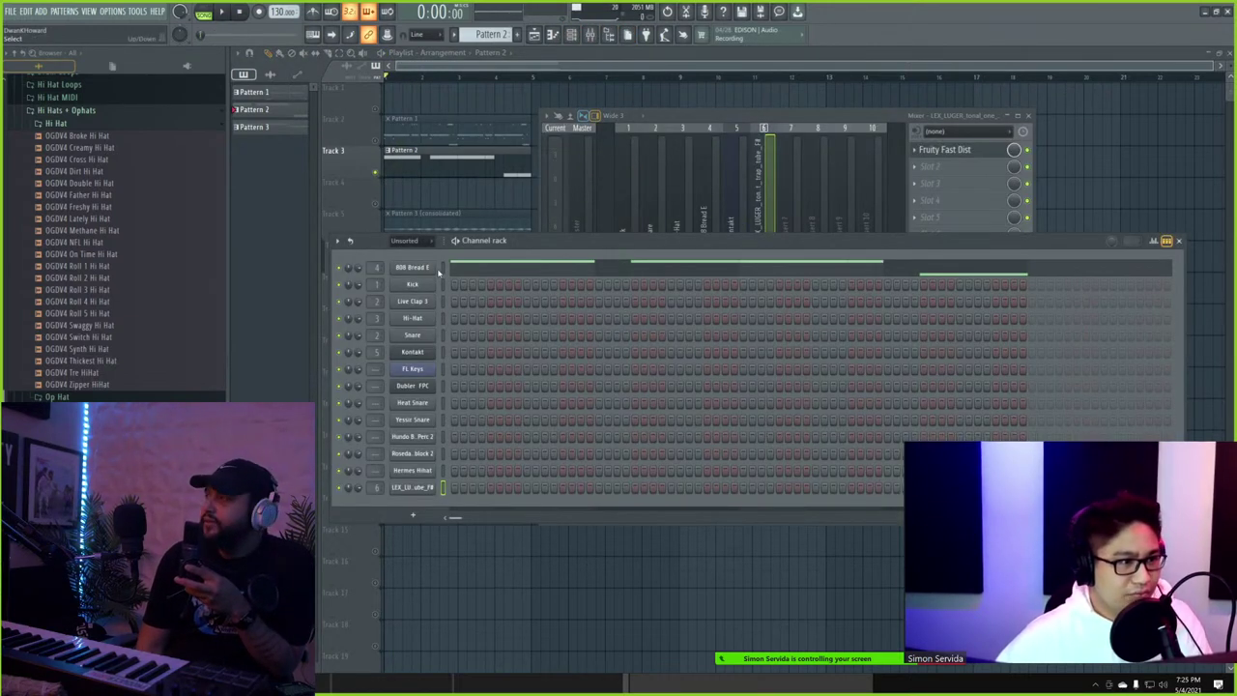
pyautogui.press('F9')
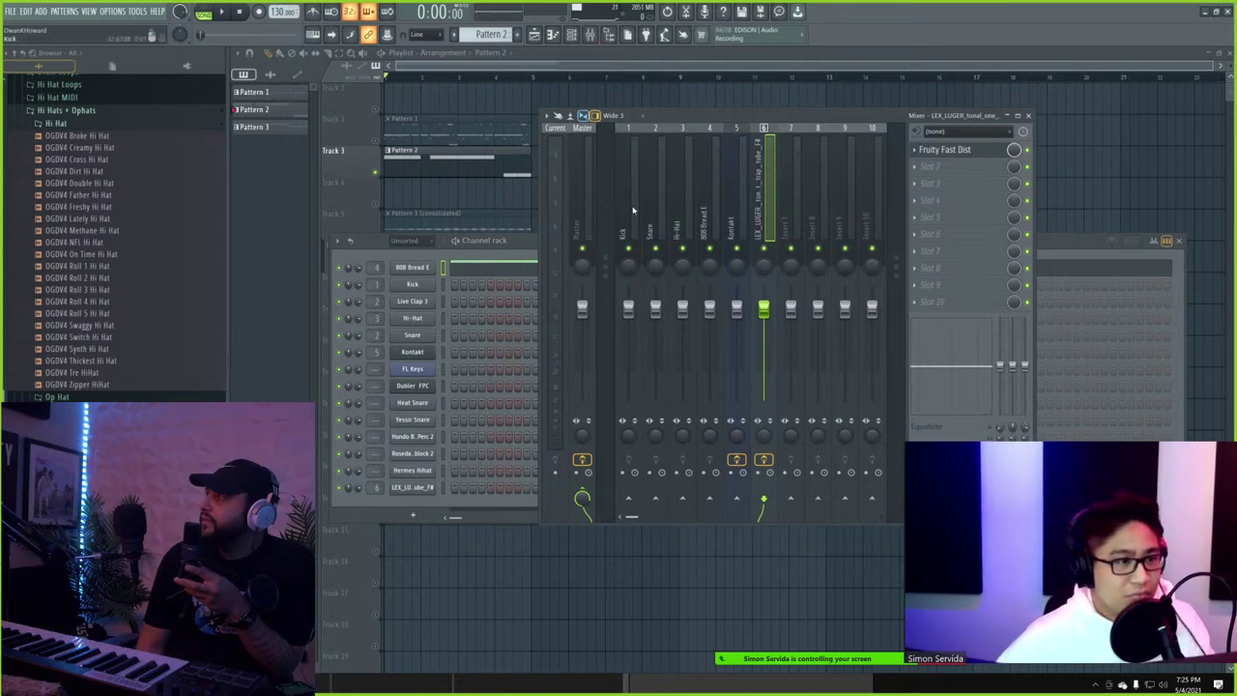
pyautogui.click(713, 179)
pyautogui.click(921, 152)
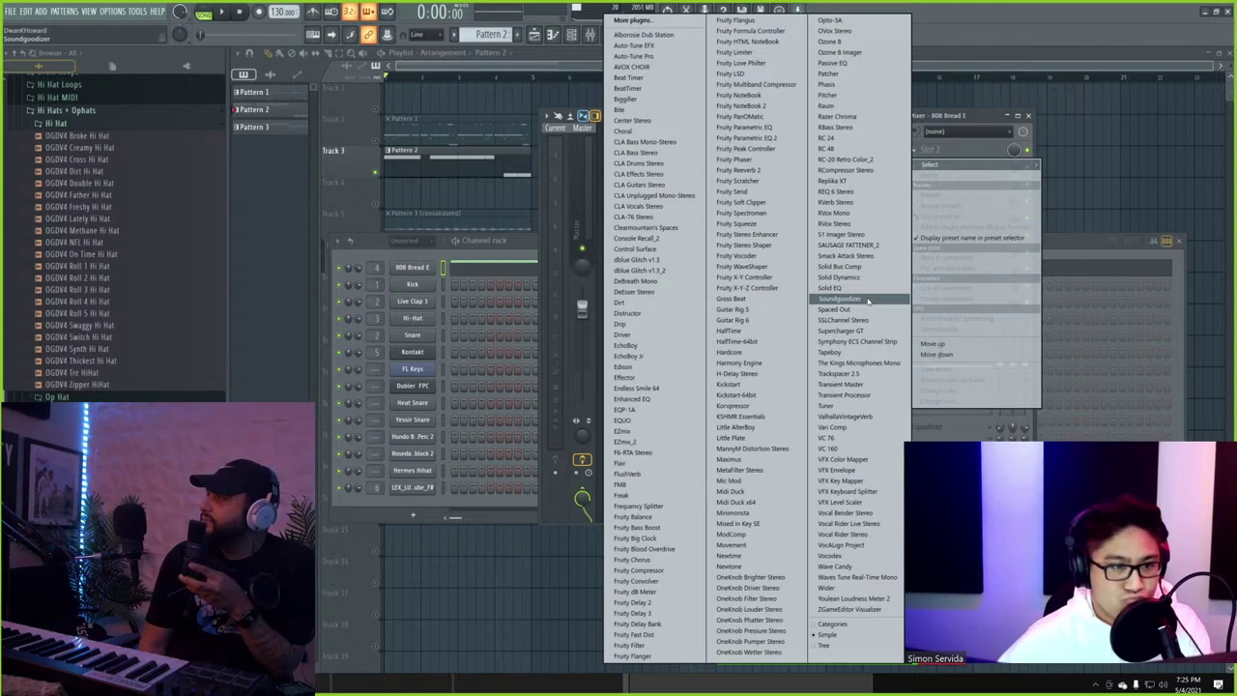
pyautogui.click(849, 244)
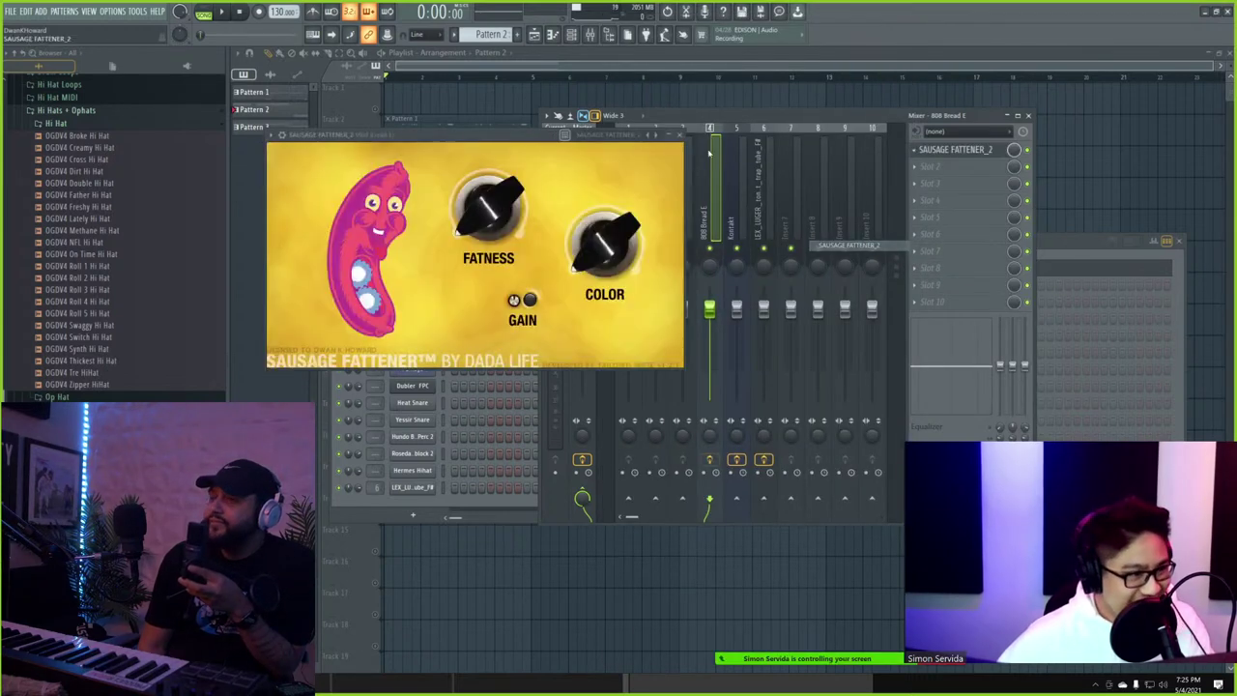
# - Set Sausage Fattener's Fatness to 32% during playback and lower the 808 Bread E mixer track's volume
pyautogui.press('space')
pyautogui.moveTo(489, 205); pyautogui.dragTo(477, 178)
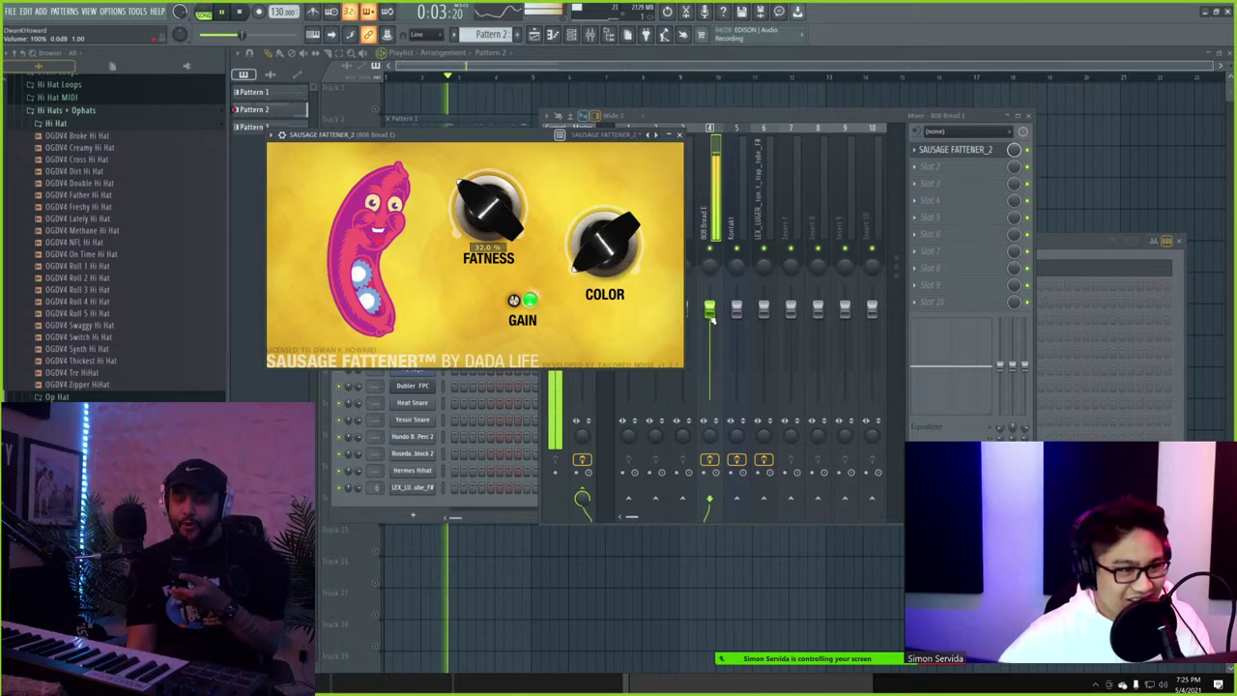
pyautogui.moveTo(711, 319); pyautogui.dragTo(710, 339)
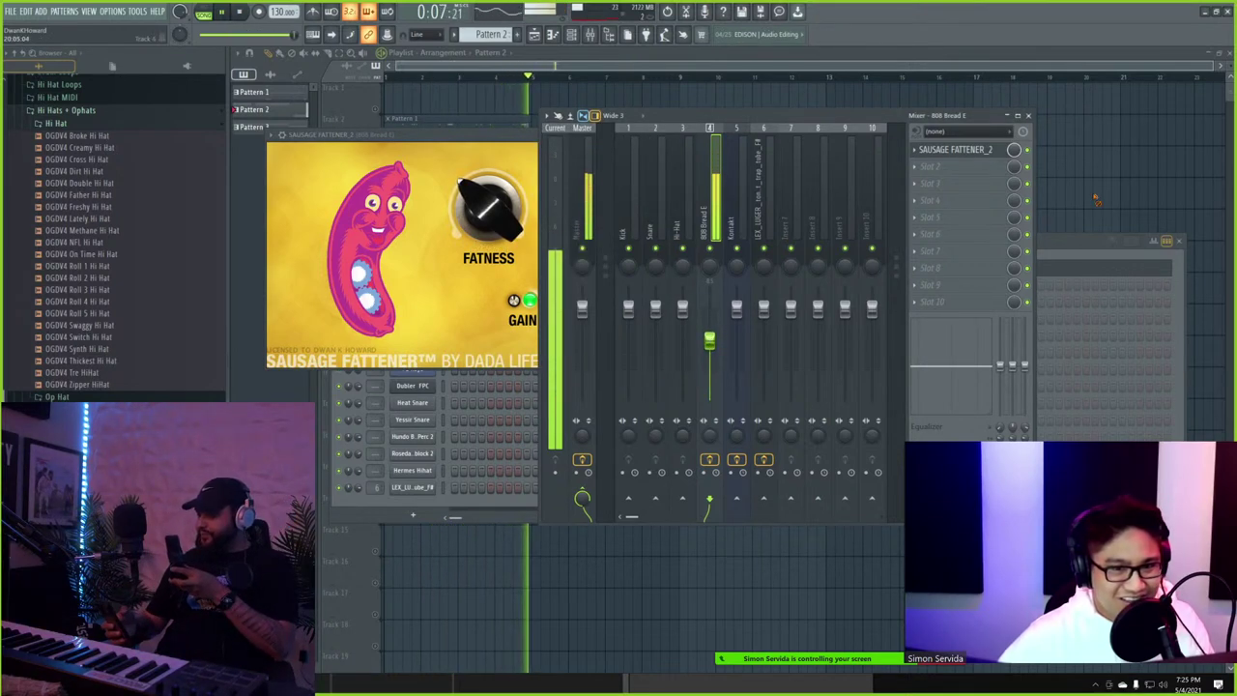
# - Stop playback, close the open windows, and solo the Pattern 1 track in the playlist
pyautogui.press('F12')
pyautogui.press('space')
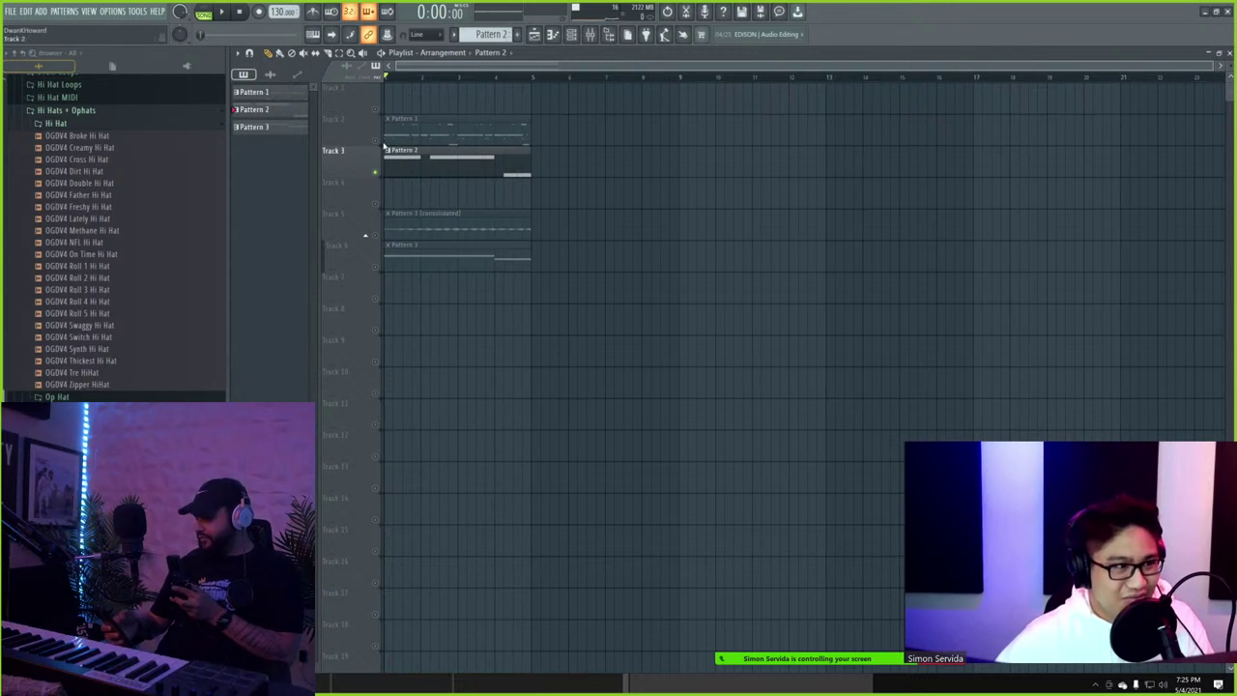
pyautogui.rightClick(376, 141)
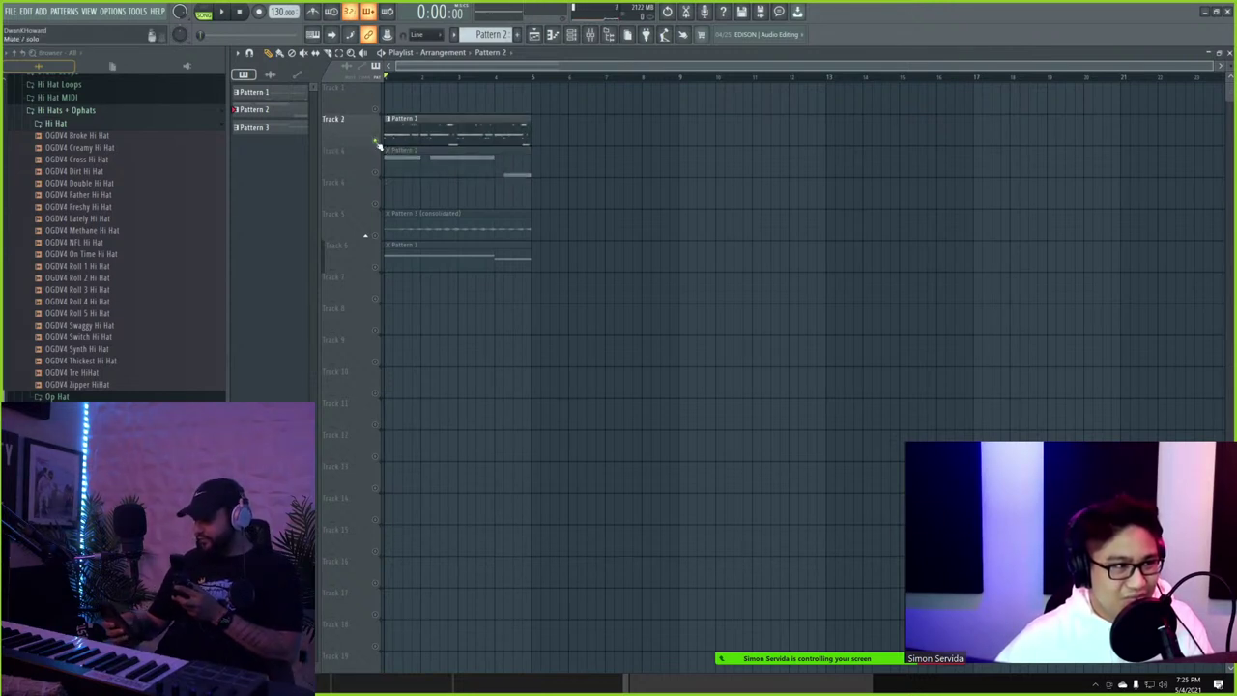
# - Make Pattern 1 the active pattern and open the LEX_LUGER channel's piano roll
pyautogui.click(572, 36)
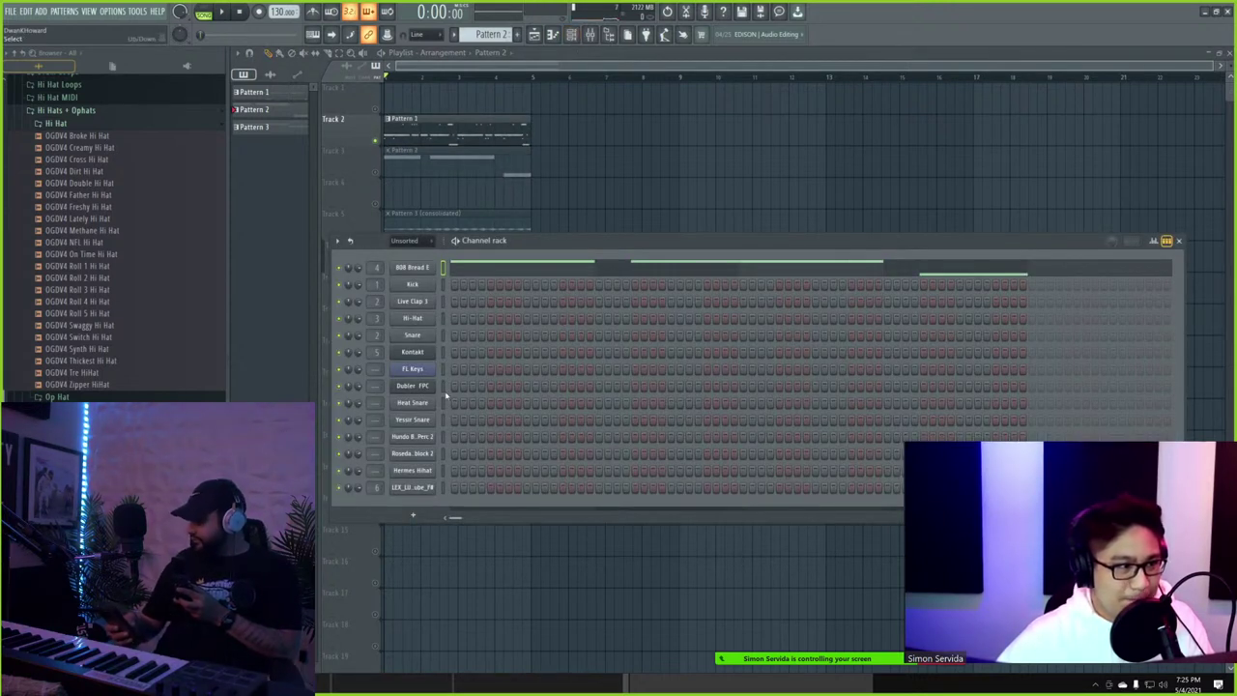
pyautogui.press('F6')
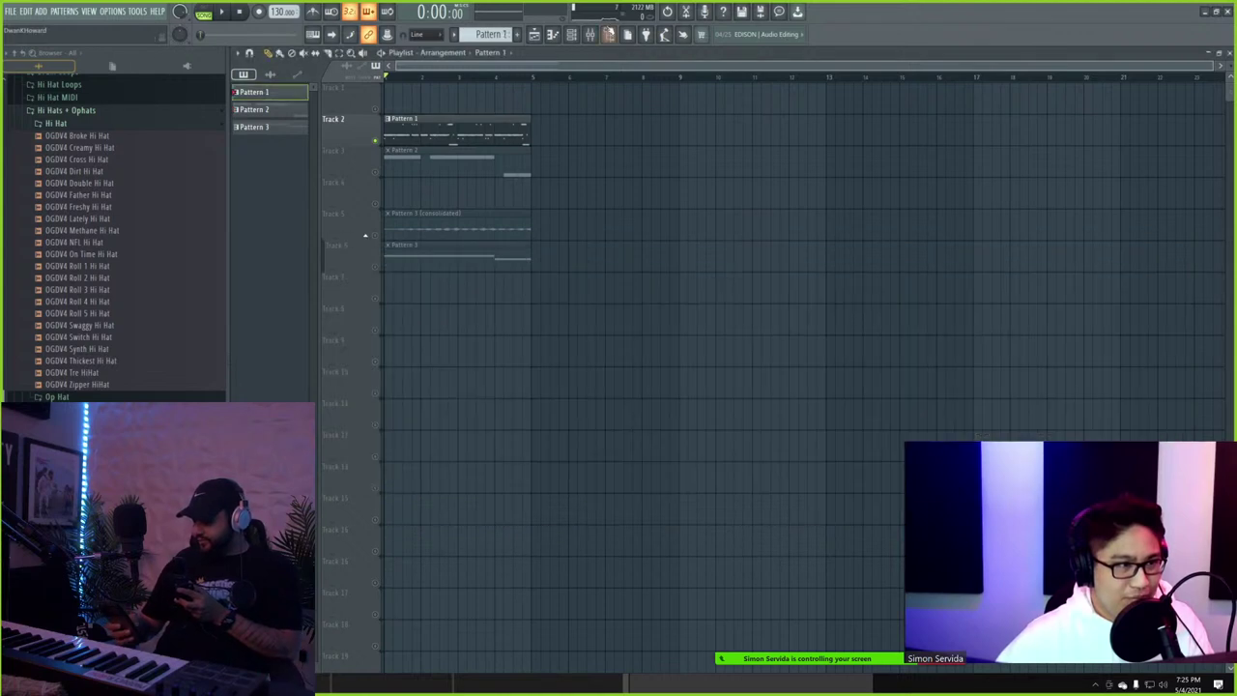
pyautogui.click(571, 36)
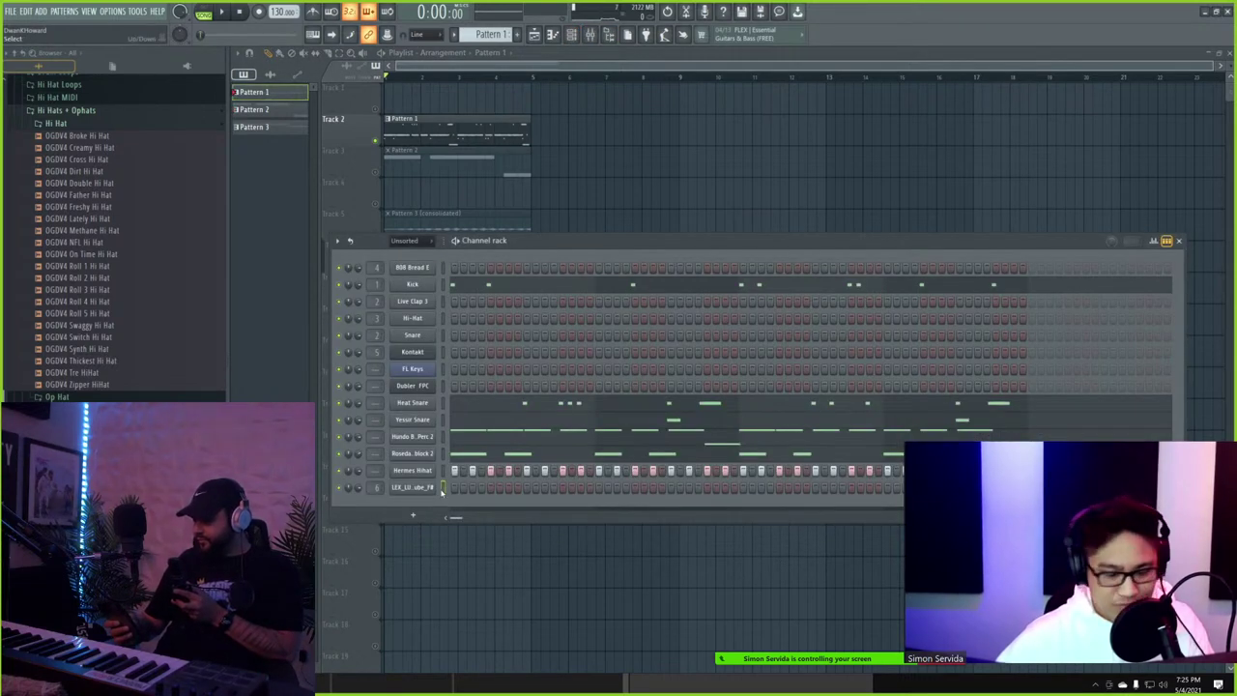
pyautogui.rightClick(422, 490)
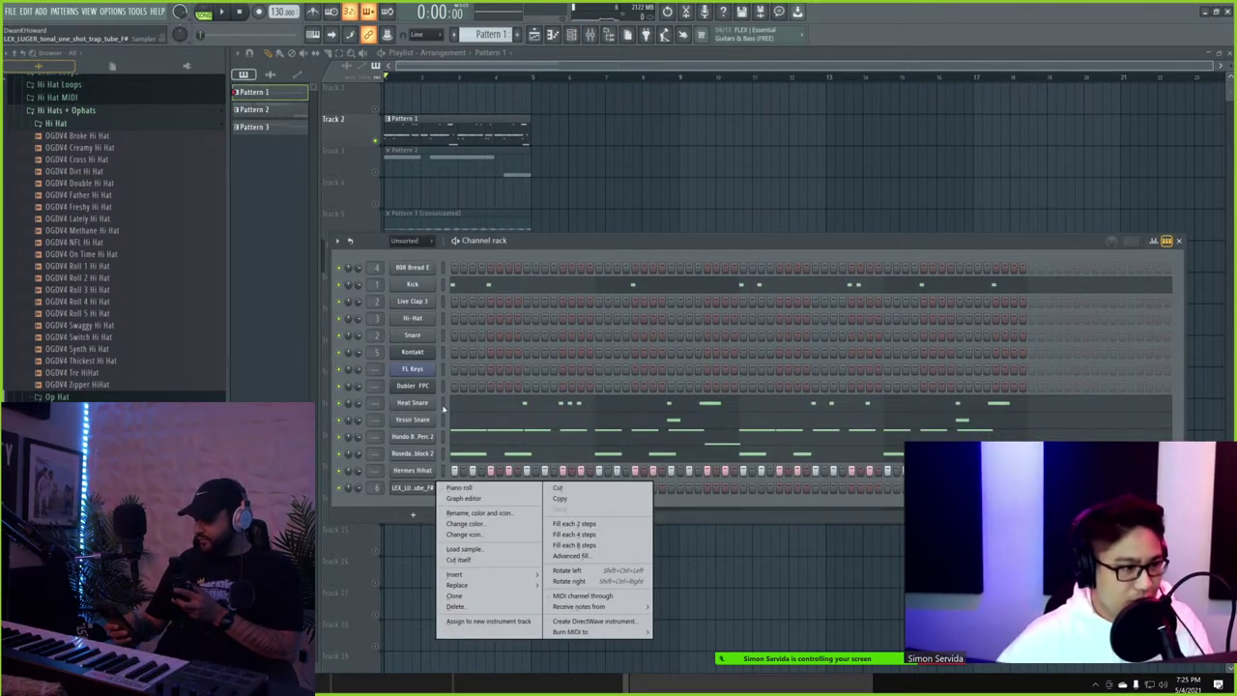
pyautogui.click(460, 487)
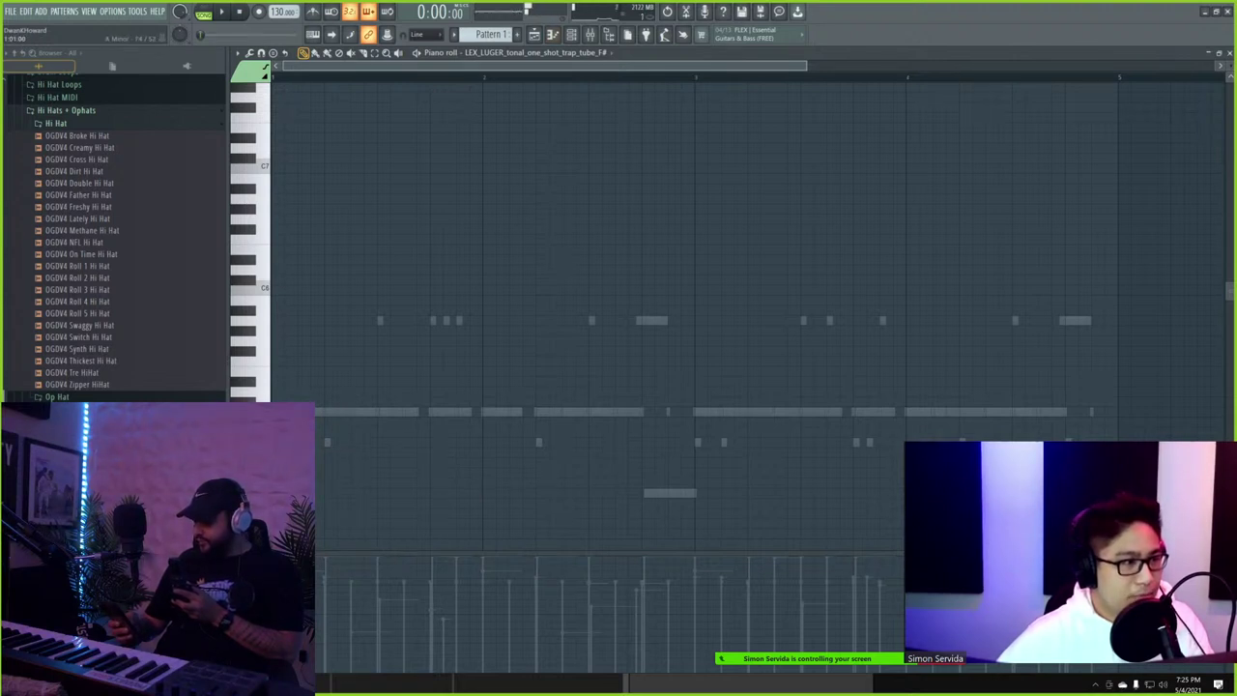
# - Place D#4 notes six steps long on the third beat of bars 1 and 2 in the LEX_LUGER piano roll
pyautogui.scroll(-1, 460, 489)
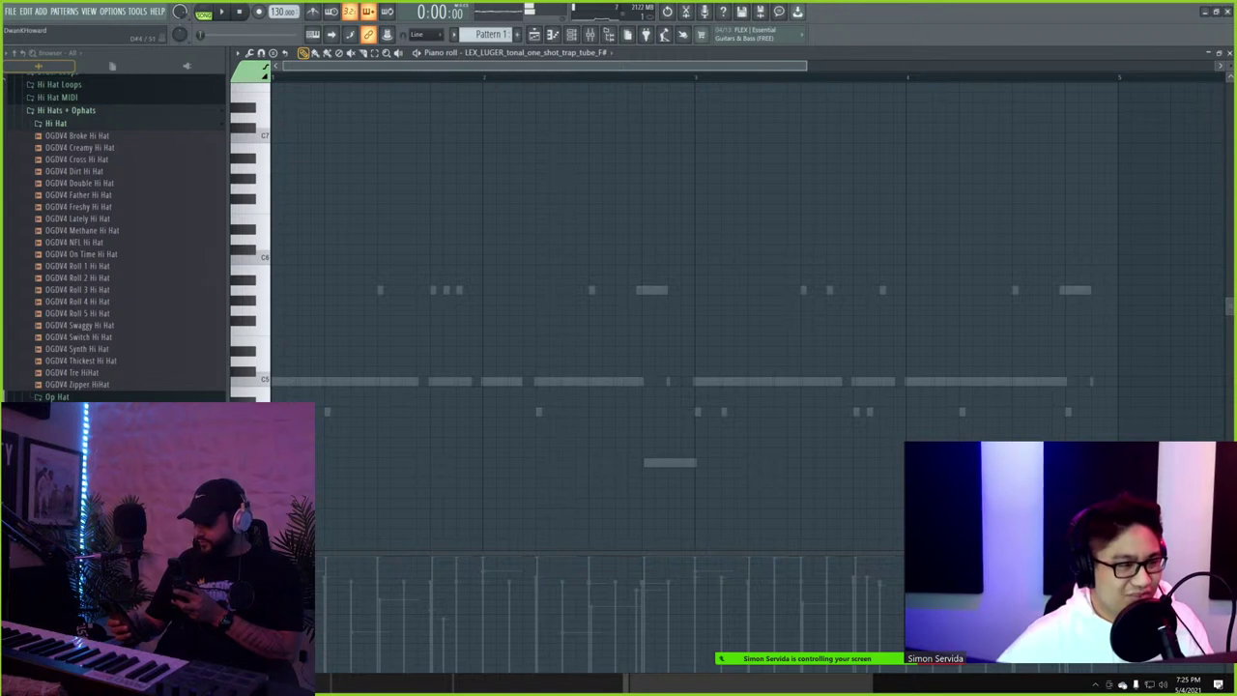
pyautogui.click(379, 473)
pyautogui.click(592, 473)
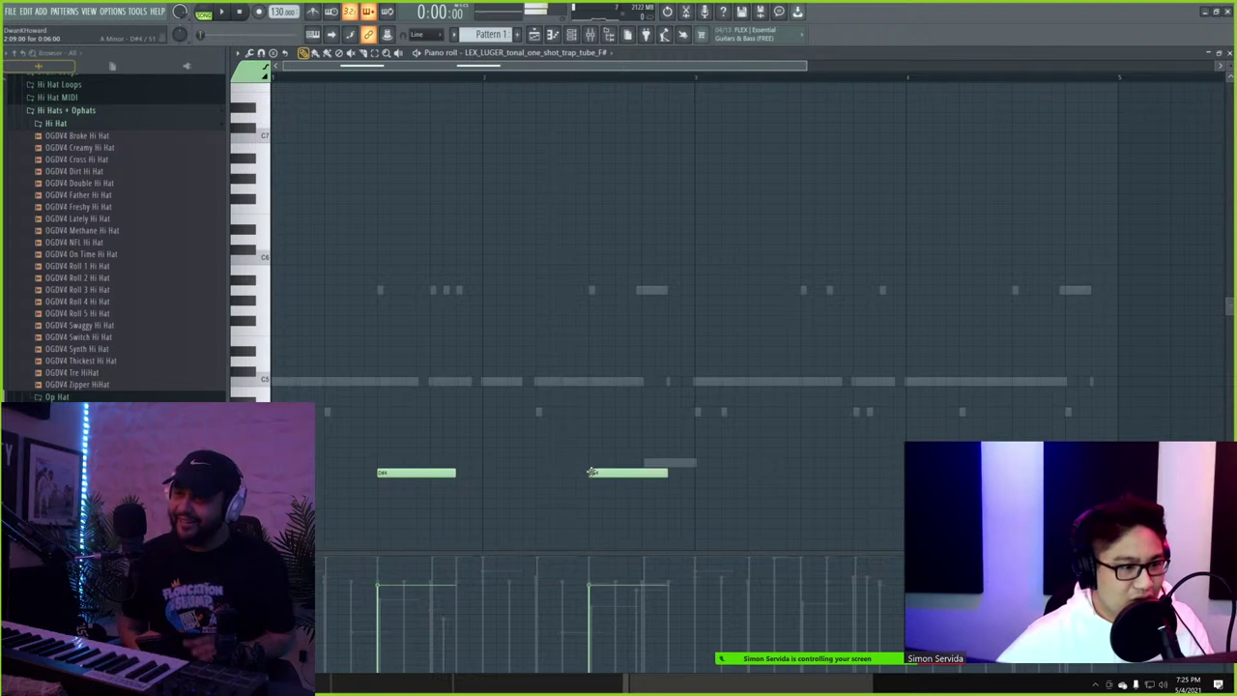
# - Place six-step D#4 notes on the third beat of bars 3 and 4 in the LEX_LUGER piano roll
pyautogui.click(828, 463)
pyautogui.rightClick(829, 463)
pyautogui.click(809, 473)
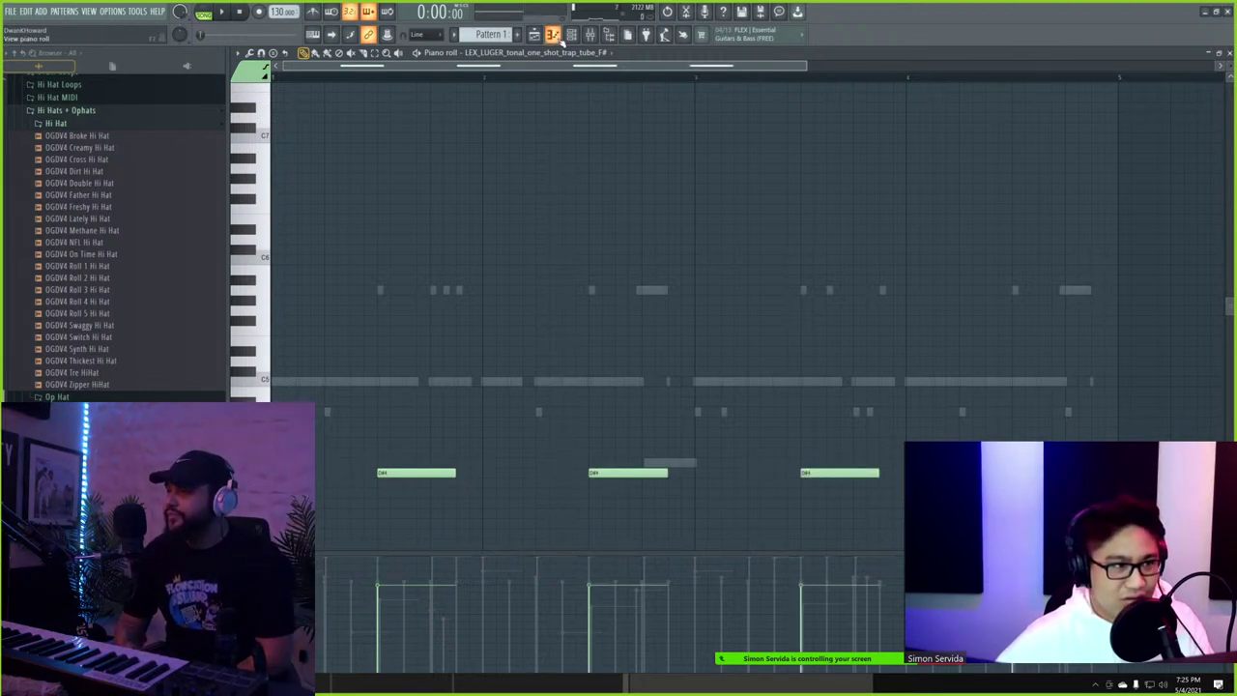
# - Add a quick fade-out to the LEX_LUGER sample in its channel settings and audition Pattern 1
pyautogui.click(570, 35)
pyautogui.click(416, 488)
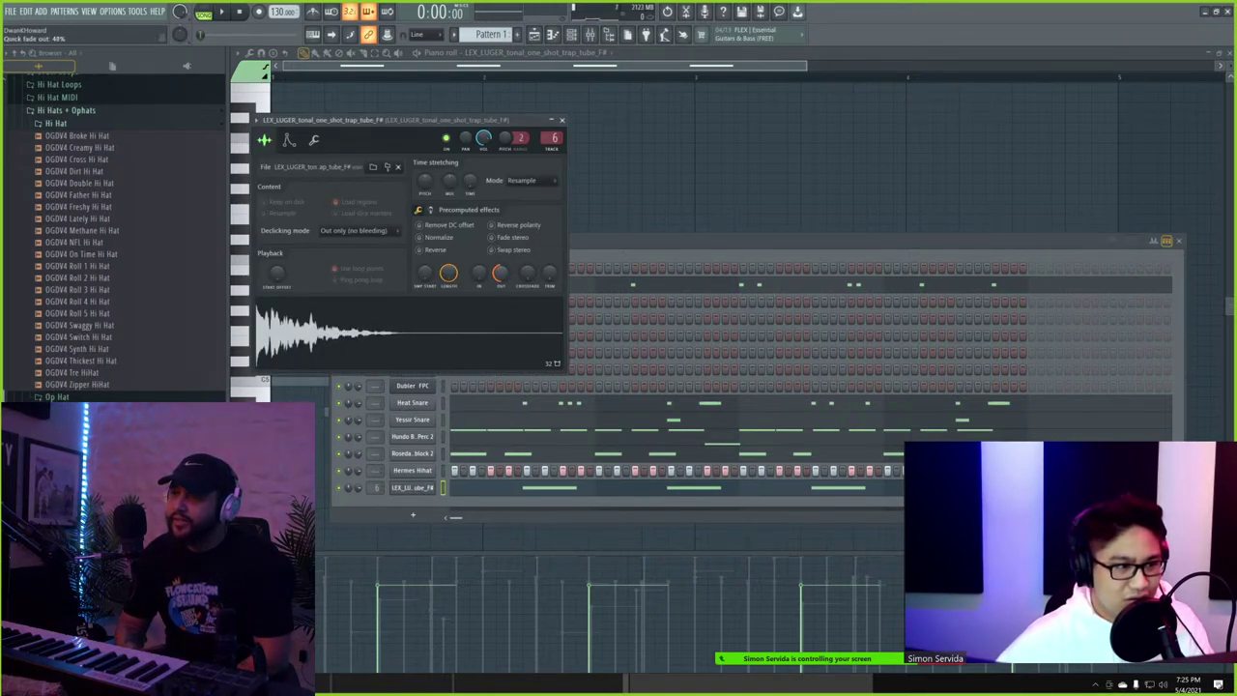
pyautogui.click(222, 13)
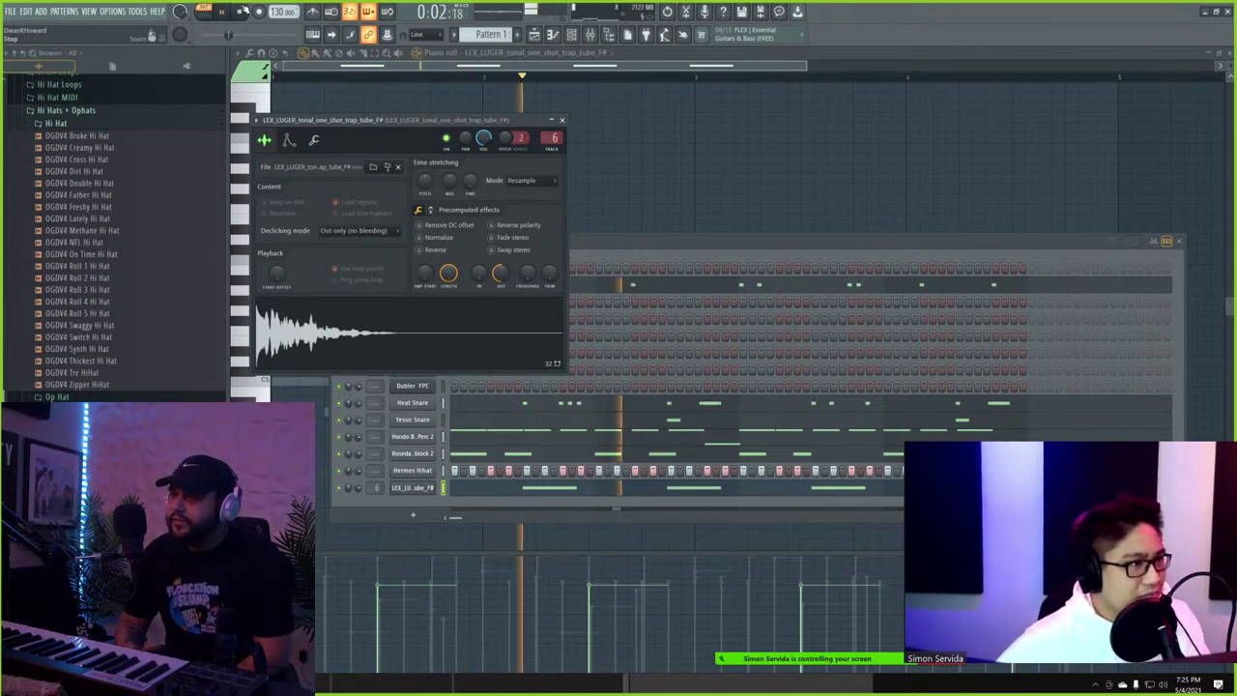
pyautogui.click(241, 12)
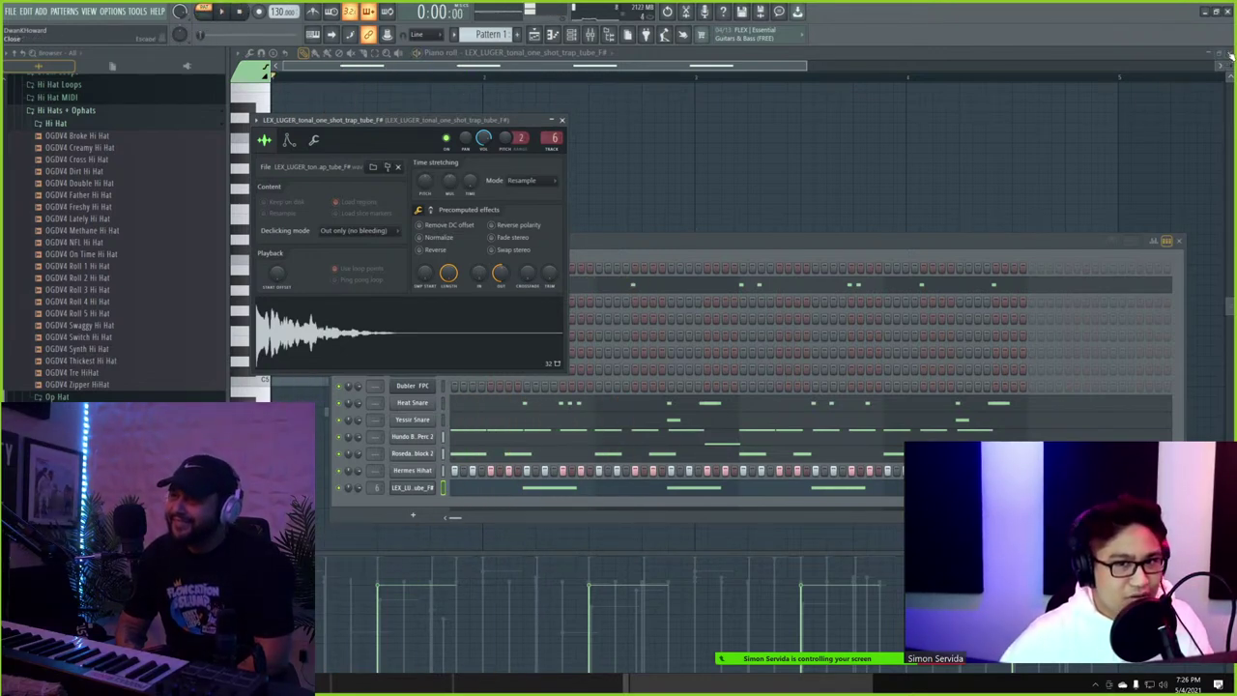
# - Add Fruity Fast Dist to the Kick mixer track, switch it to type B with Pre amp at 76%, and audition the pattern
pyautogui.click(734, 253)
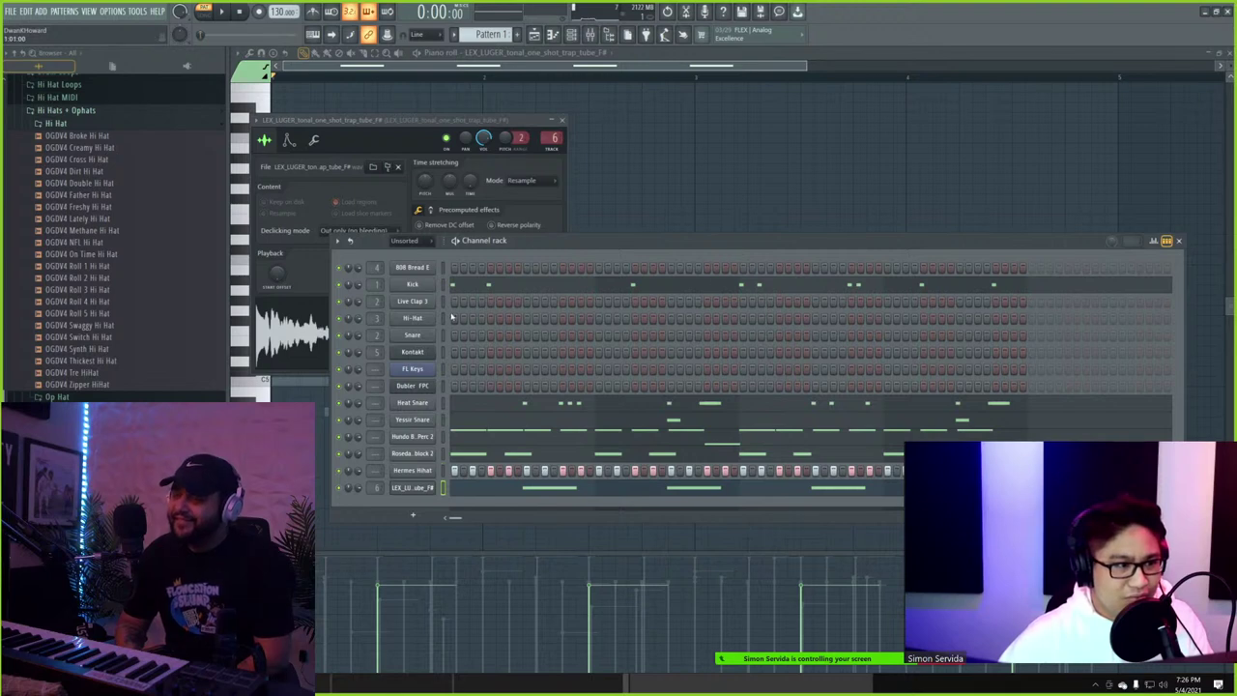
pyautogui.press('F9')
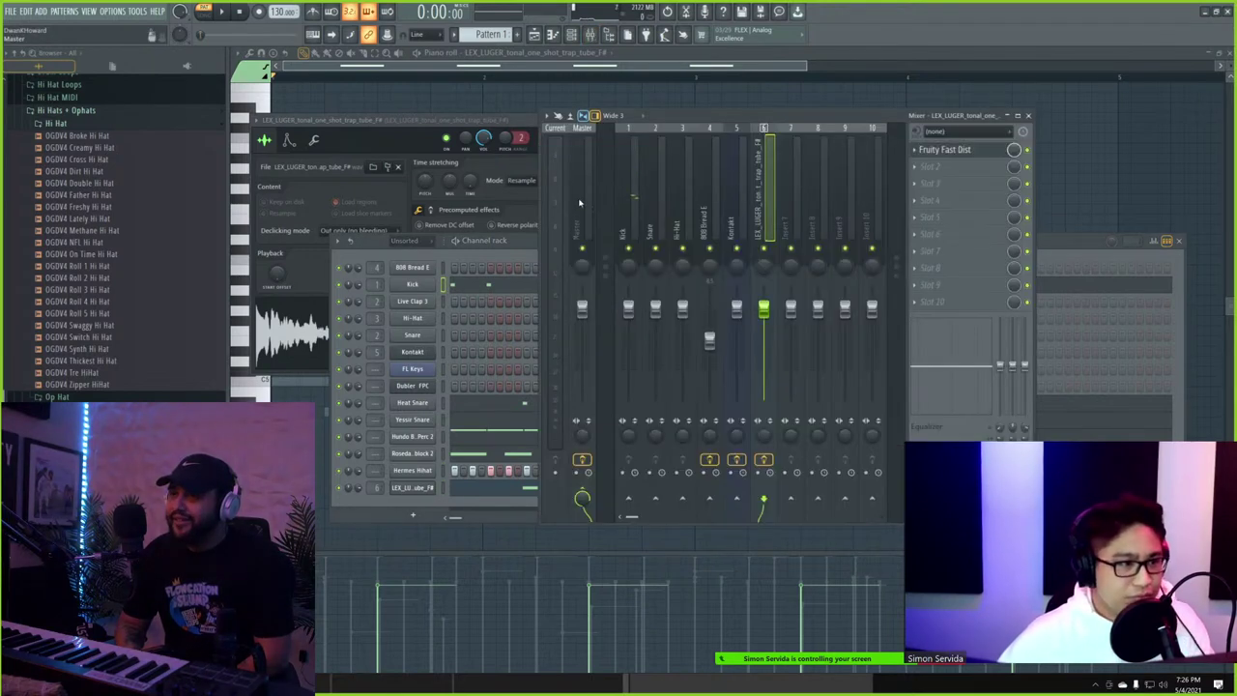
pyautogui.click(628, 205)
pyautogui.click(929, 158)
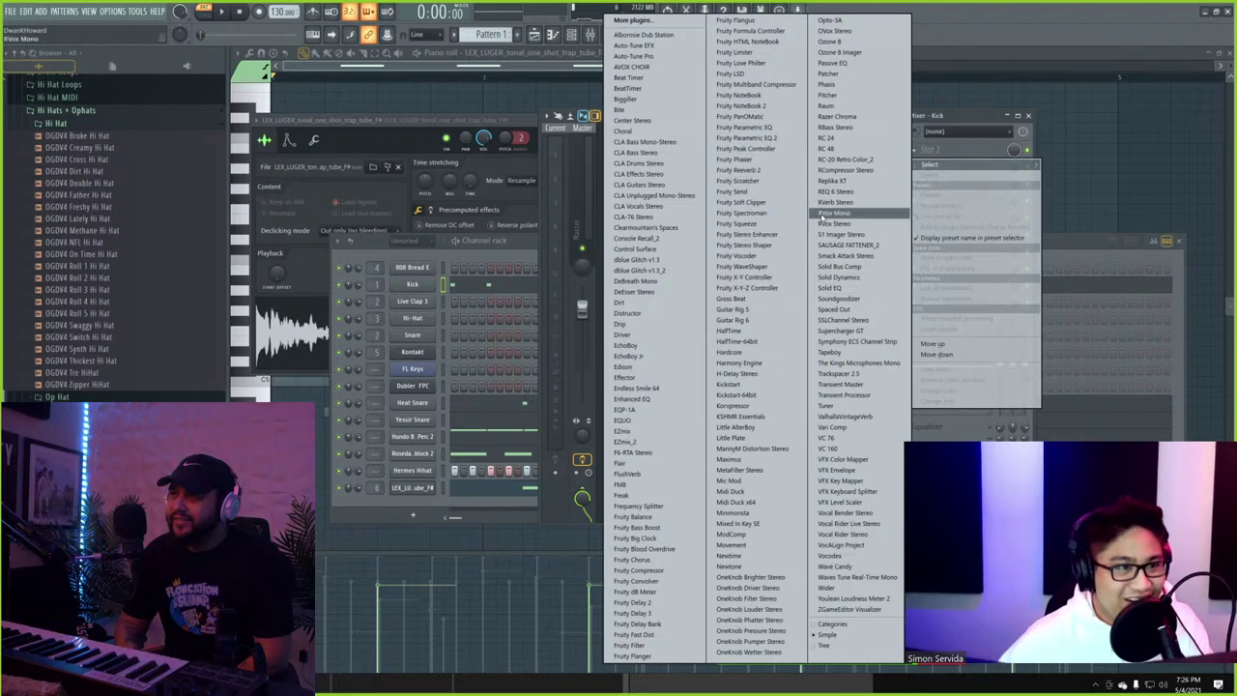
pyautogui.click(653, 636)
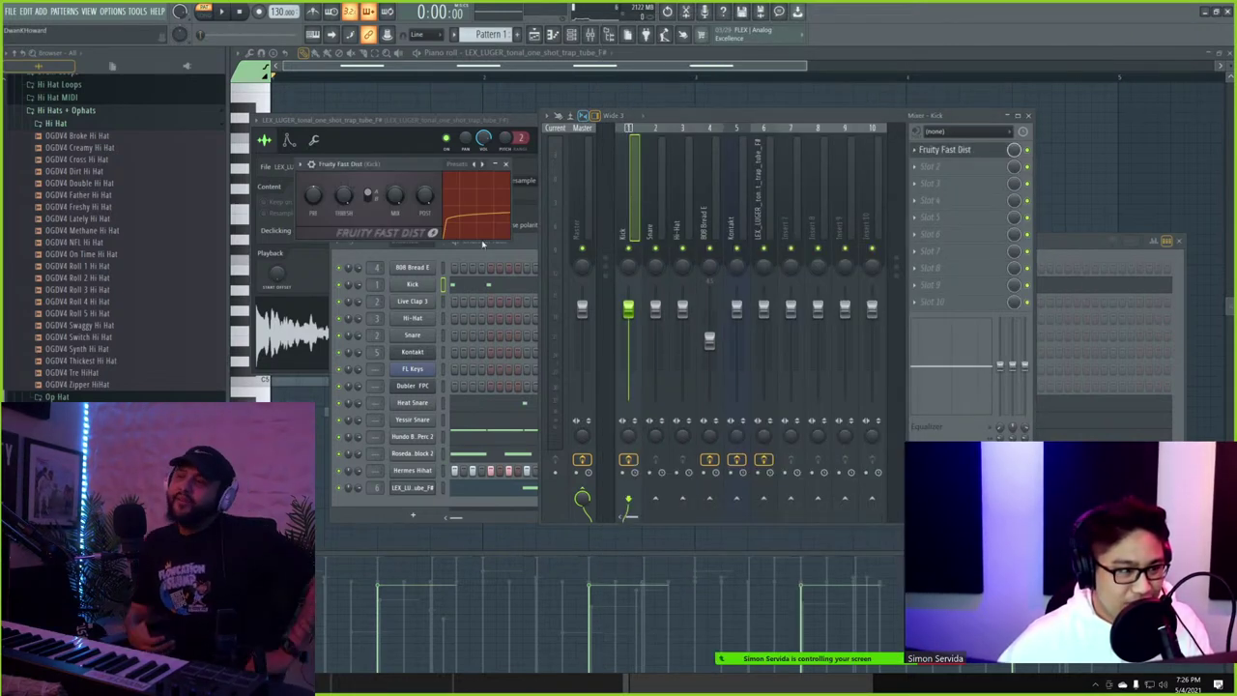
pyautogui.click(369, 198)
pyautogui.press('space')
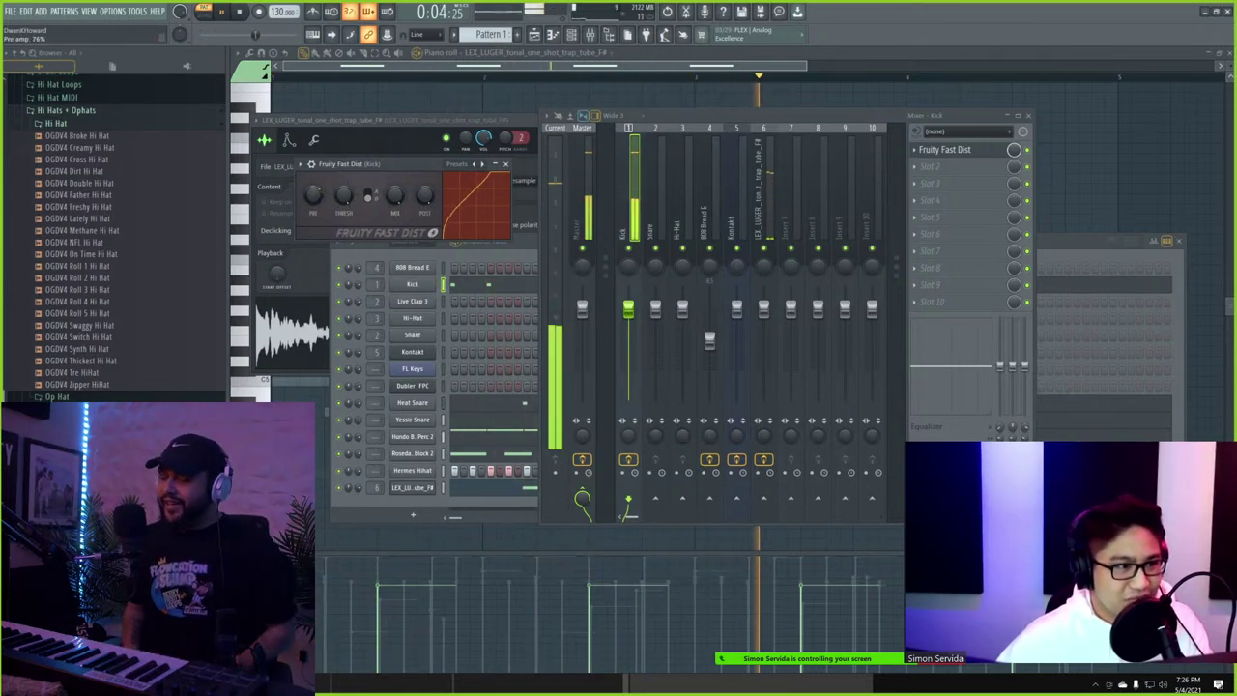
pyautogui.press('space')
# - Reopen the LEX_LUGER channel settings, shorten the sample with a stronger fade-out, and start playback
pyautogui.click(1069, 249)
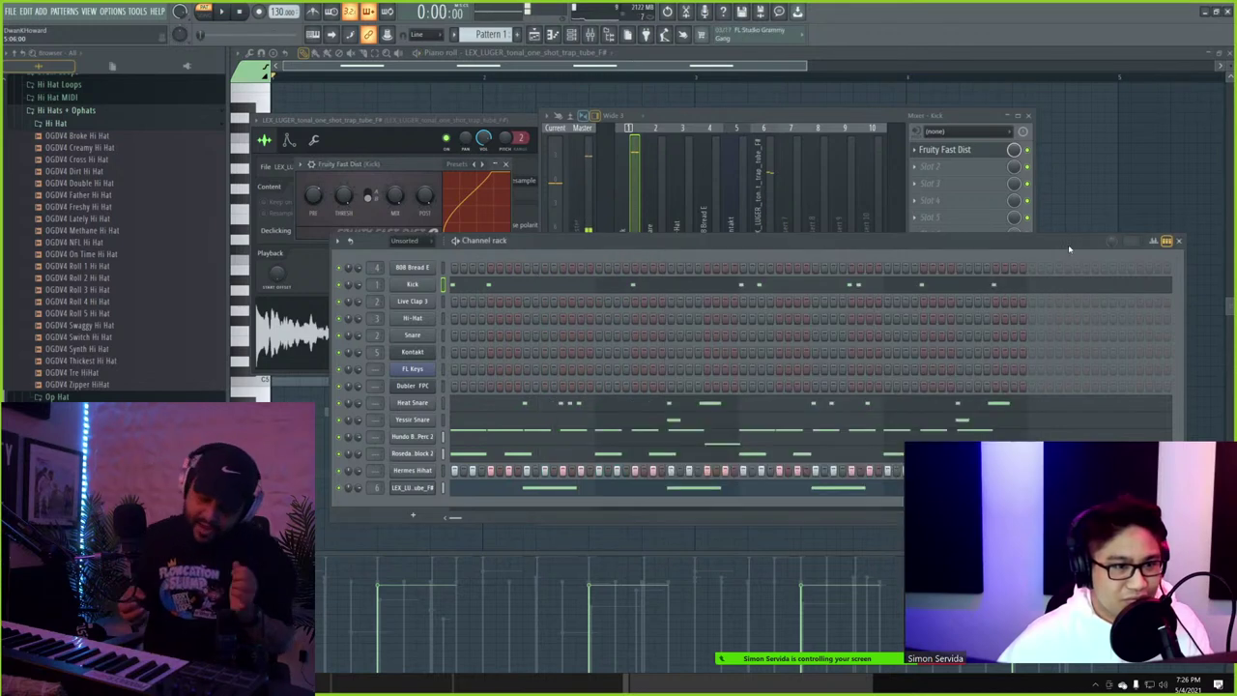
pyautogui.click(774, 184)
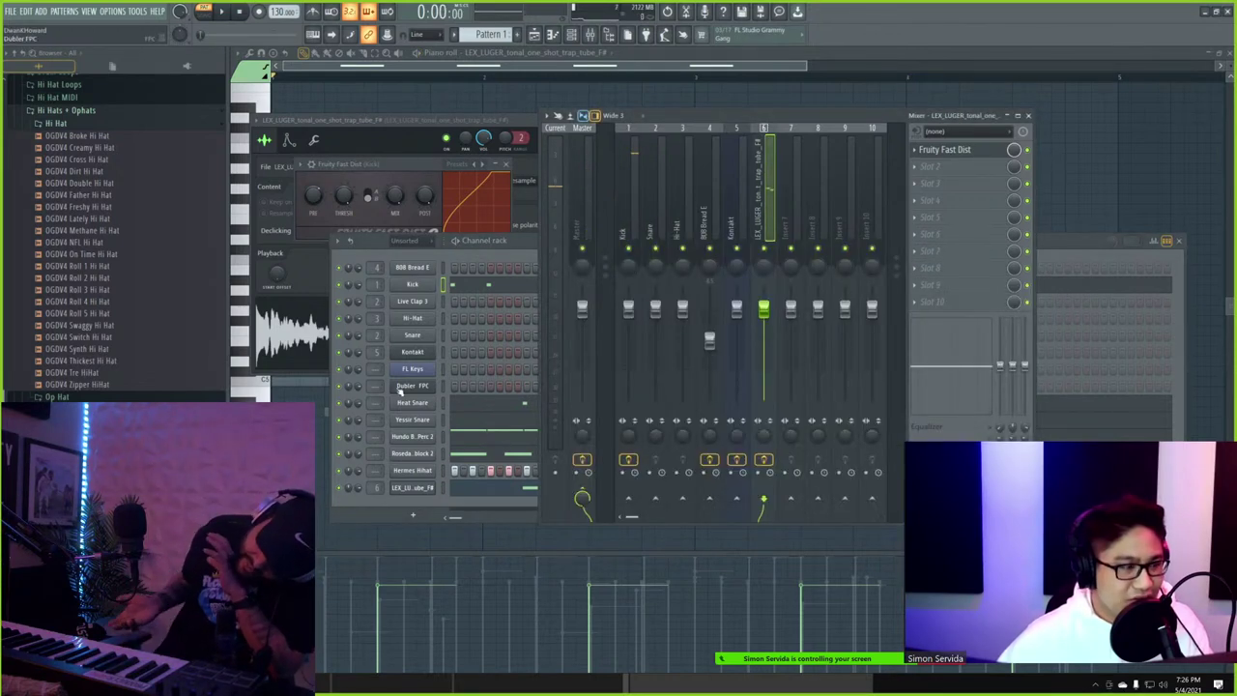
pyautogui.click(426, 488)
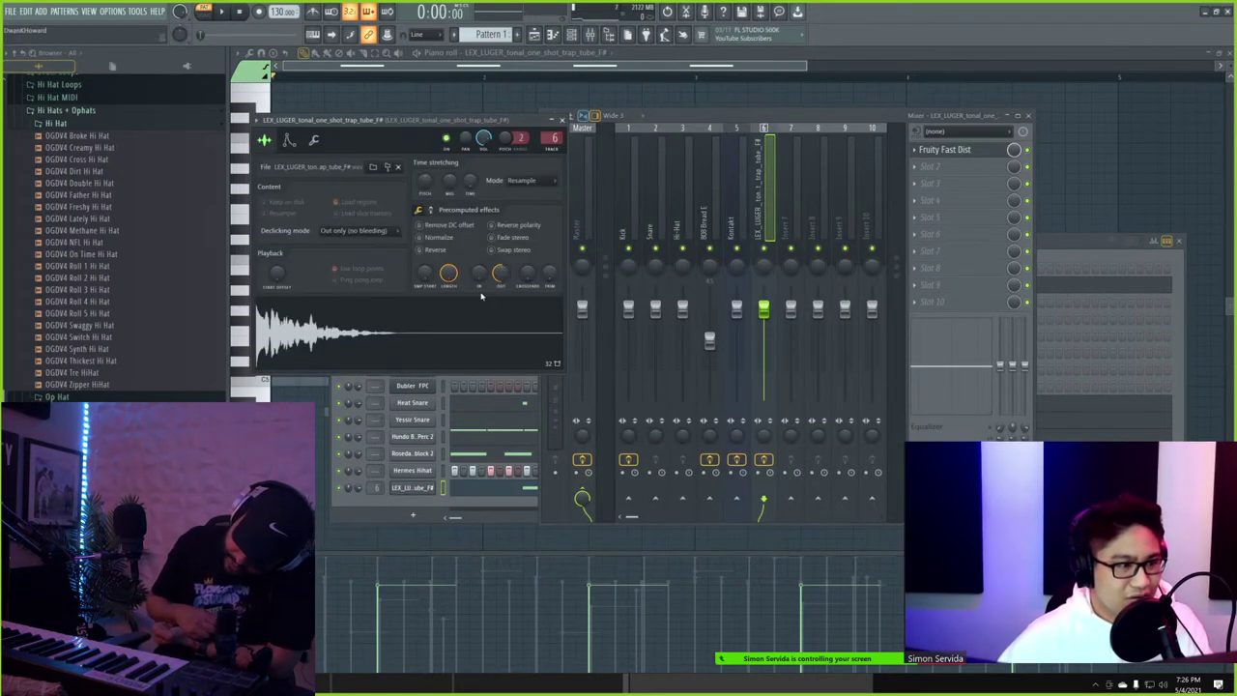
pyautogui.press('space')
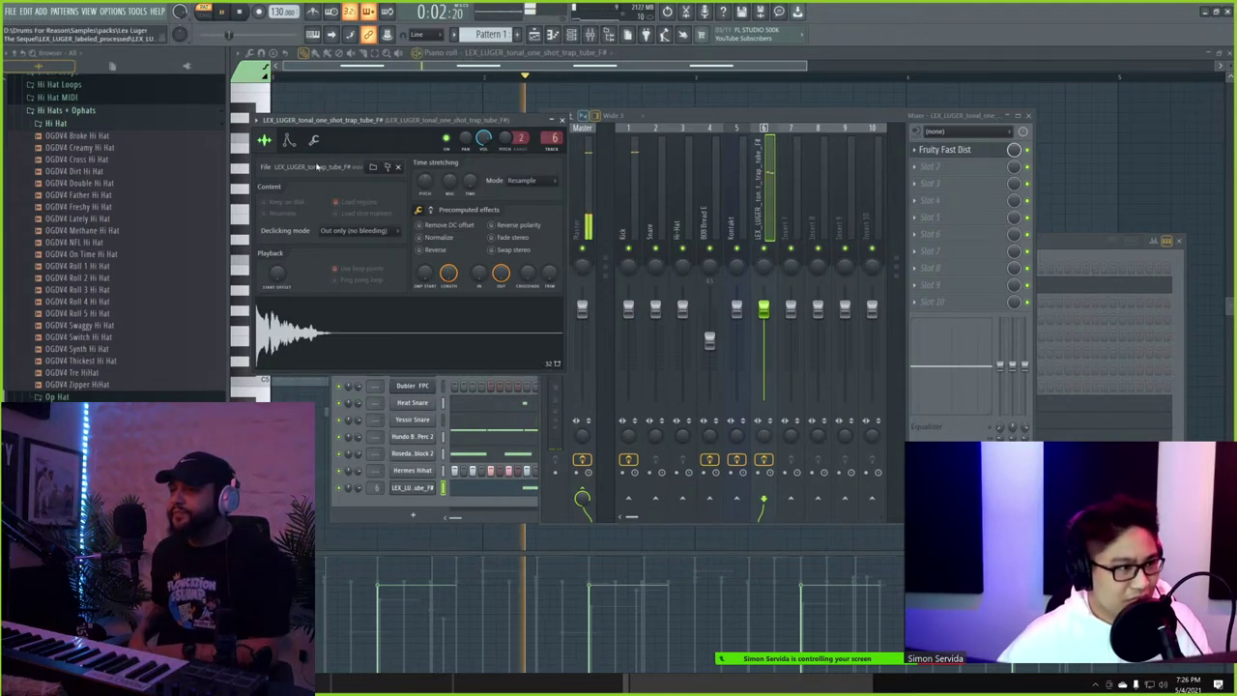
# - Layer copies of all the LEX_LUGER D#4 notes one octave higher at D#5 and close the piano roll
pyautogui.click(476, 493)
pyautogui.click(476, 493)
pyautogui.hotkey('ctrl', 'a')
pyautogui.hotkey('ctrl', 'Up')
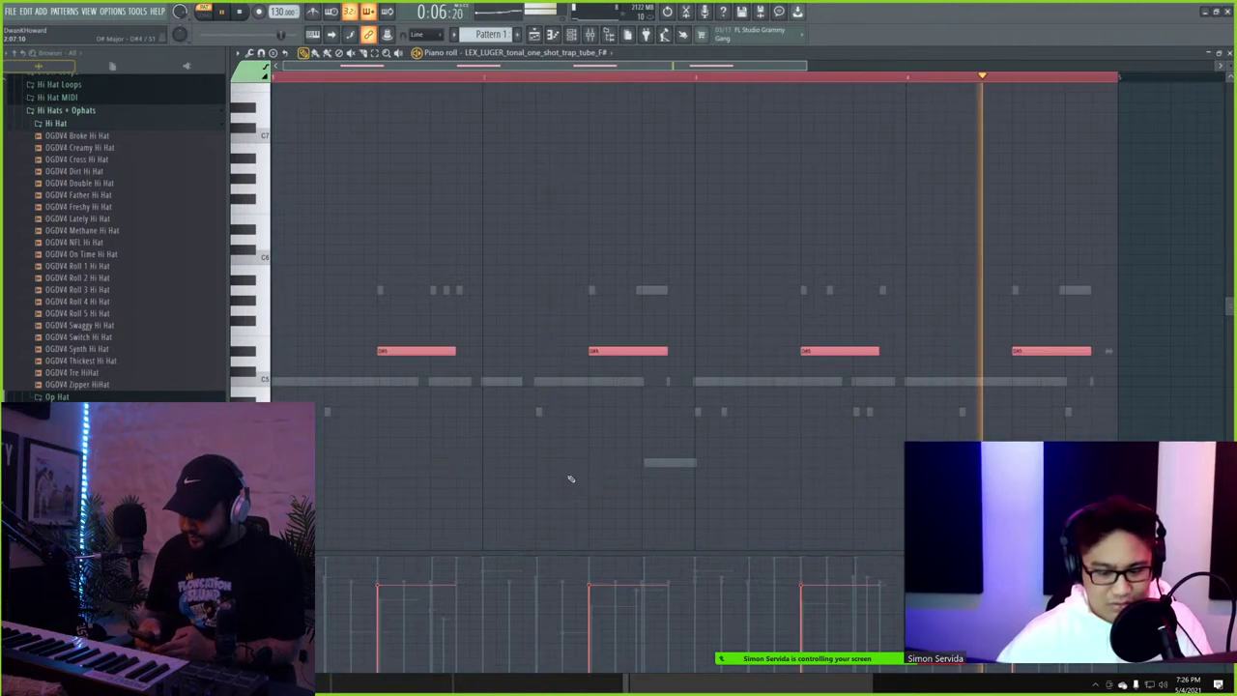
pyautogui.hotkey('ctrl', 'Down')
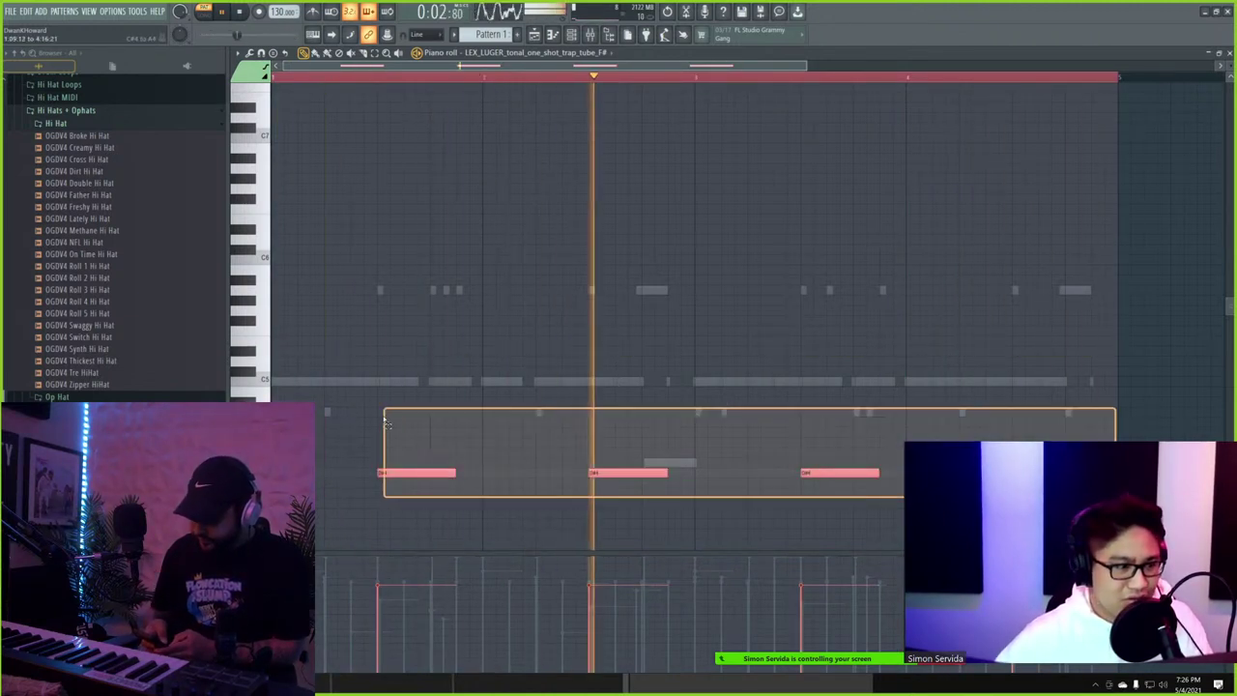
pyautogui.press('space')
pyautogui.moveTo(387, 471); pyautogui.dragTo(391, 348)
pyautogui.press('Escape')
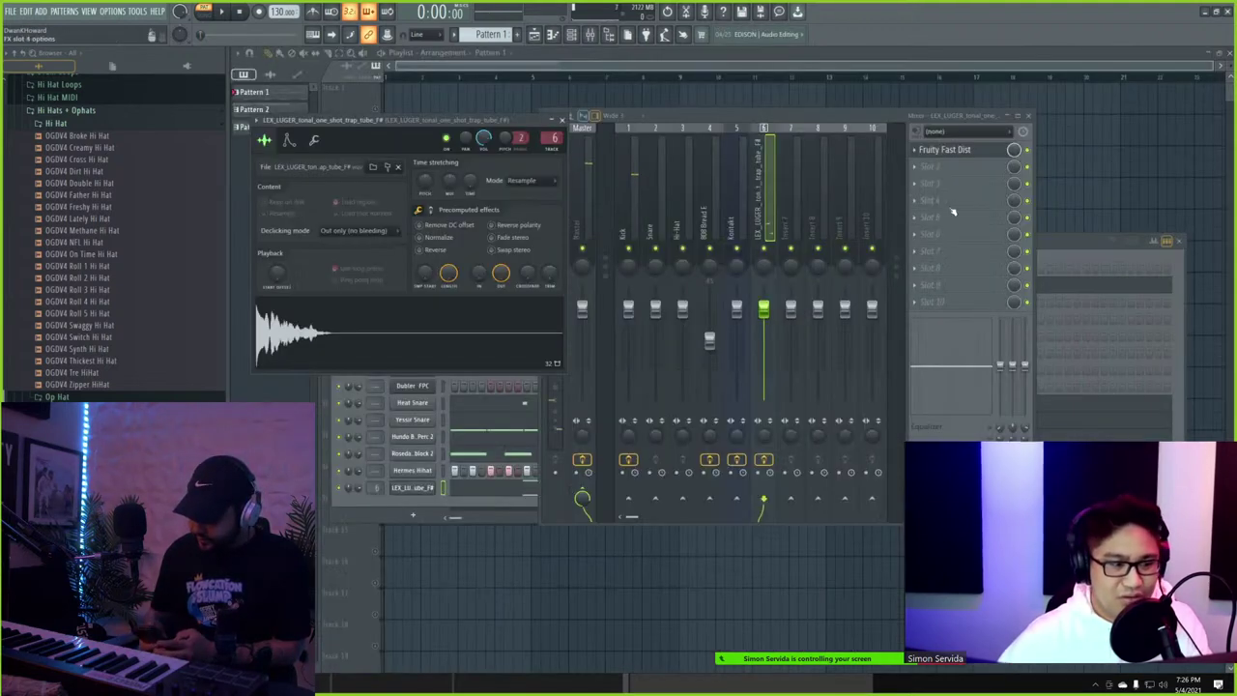
# - Unmute Tracks 3, 5 and 6 in the playlist and play the arrangement from the start in song mode
pyautogui.press('space')
pyautogui.rightClick(833, 113)
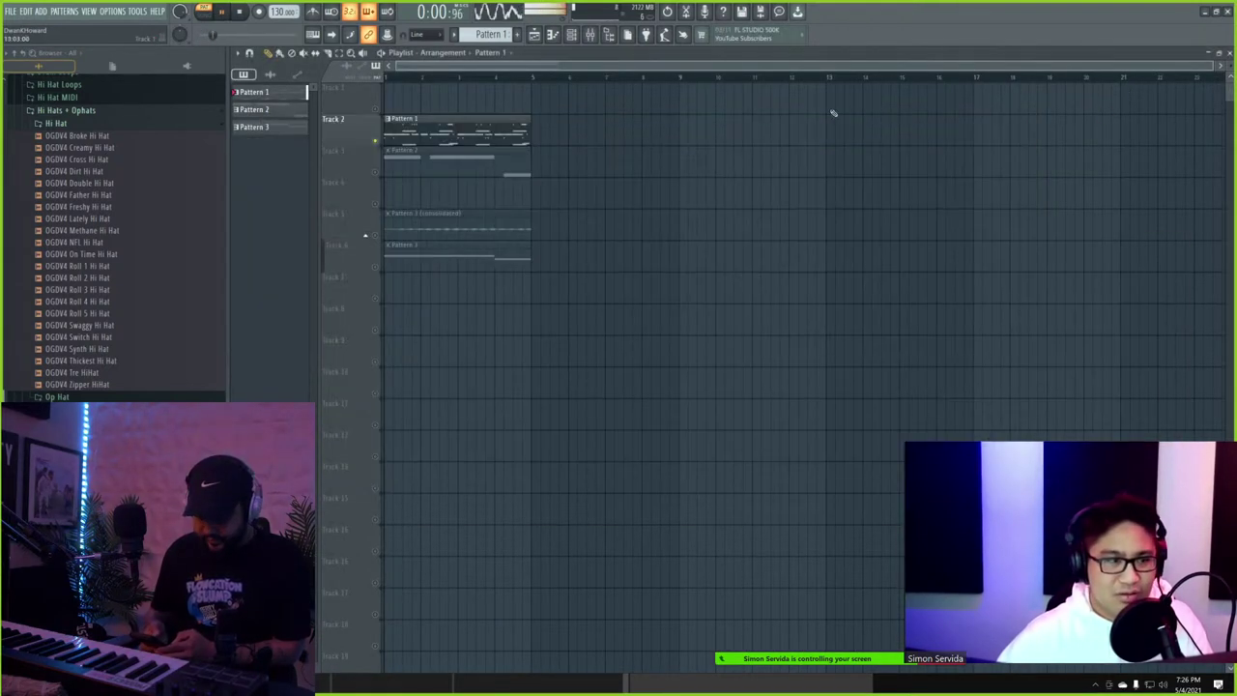
pyautogui.click(378, 171)
pyautogui.press('space')
pyautogui.press('l')
pyautogui.click(391, 78)
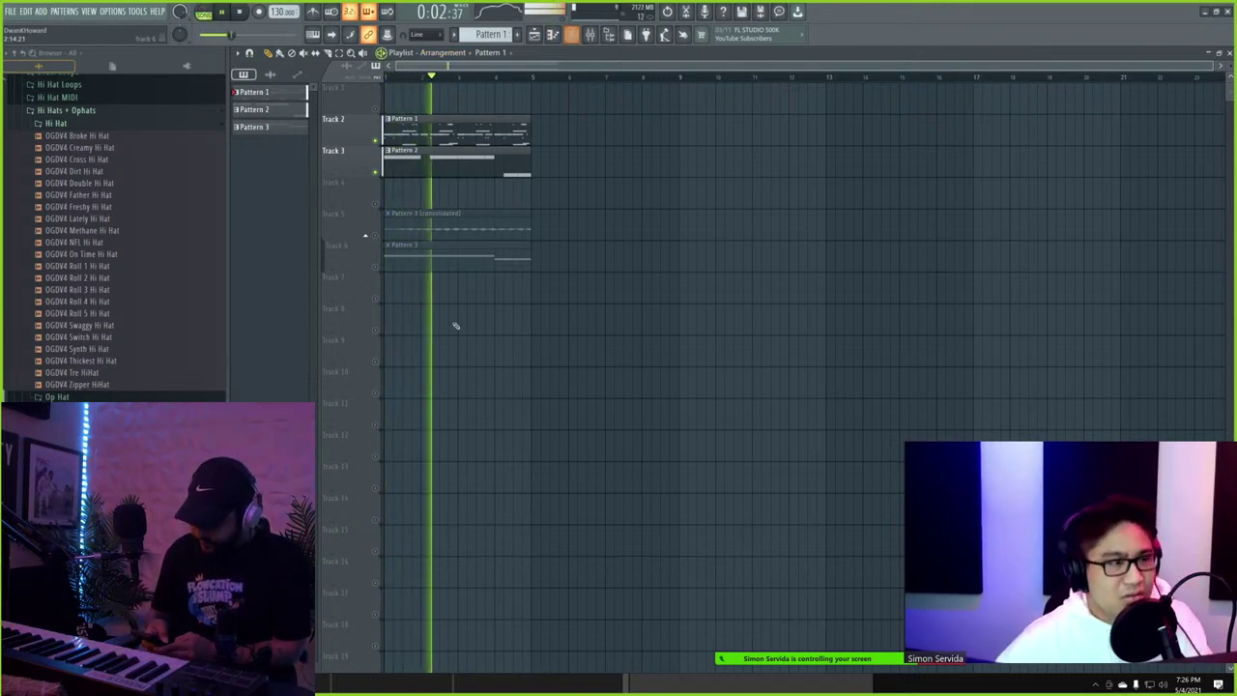
pyautogui.click(375, 236)
pyautogui.click(375, 264)
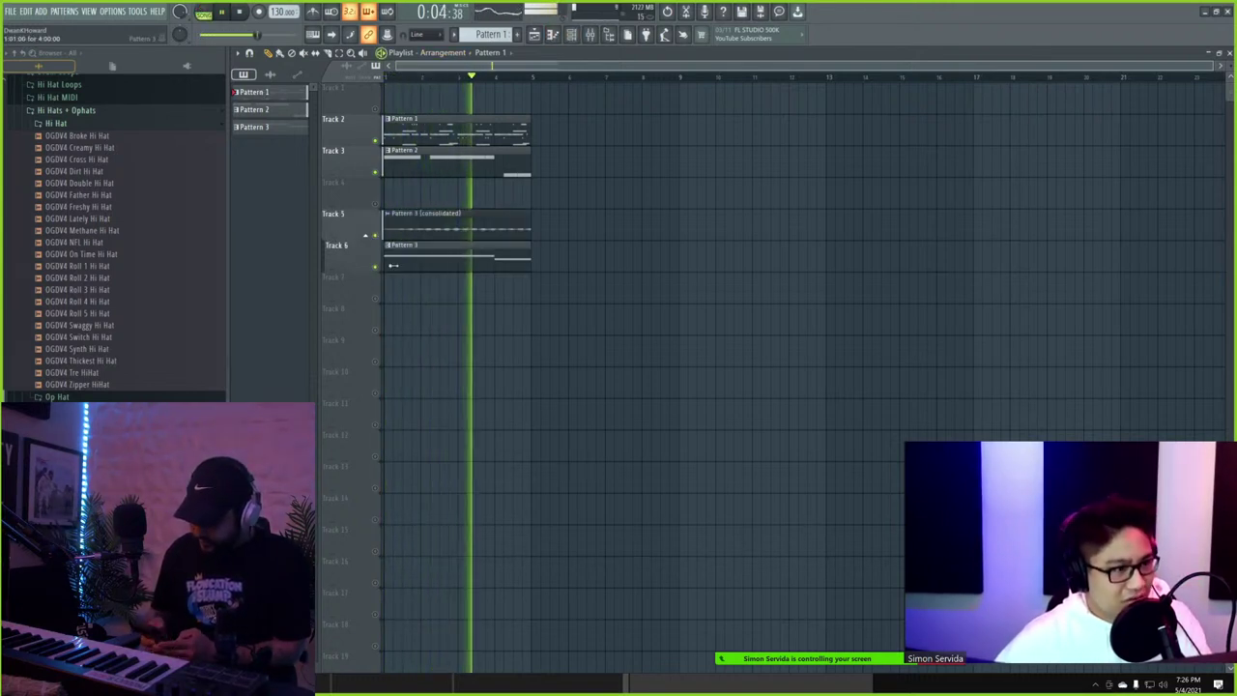
# - Add SAUSAGE FATTENER_2 to the Kontakt mixer track's second effect slot and set its Fatness to 29%
pyautogui.press('F9')
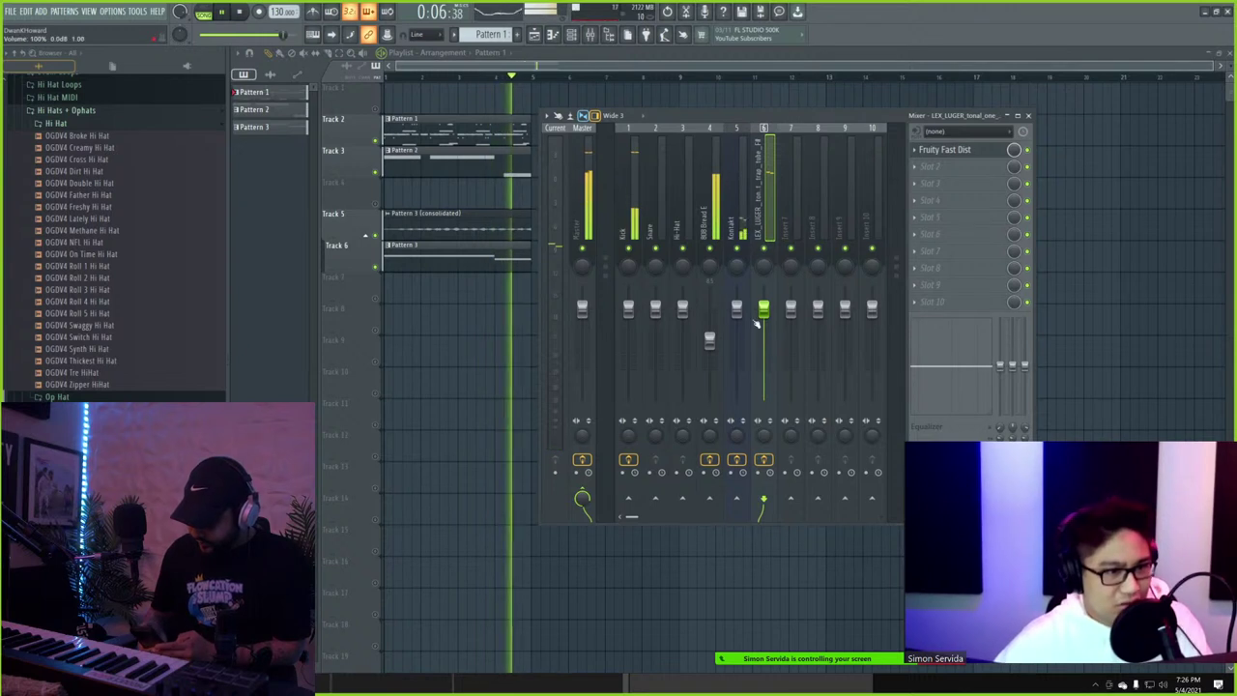
pyautogui.click(741, 201)
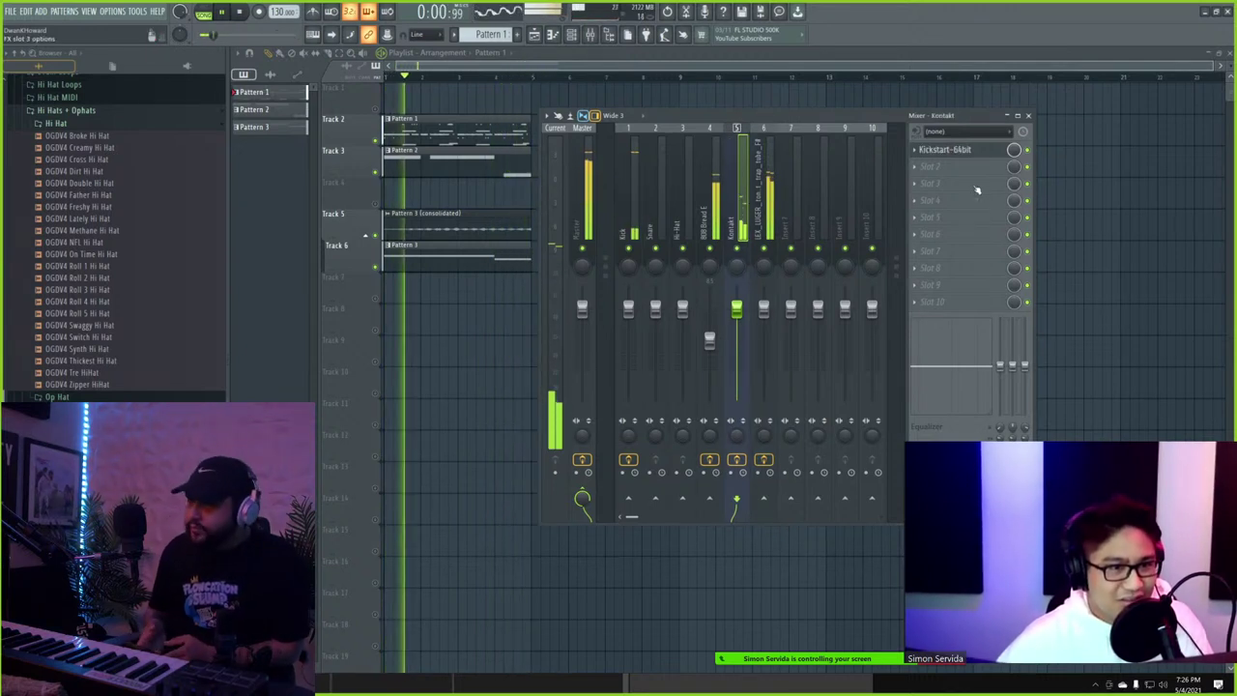
pyautogui.click(933, 169)
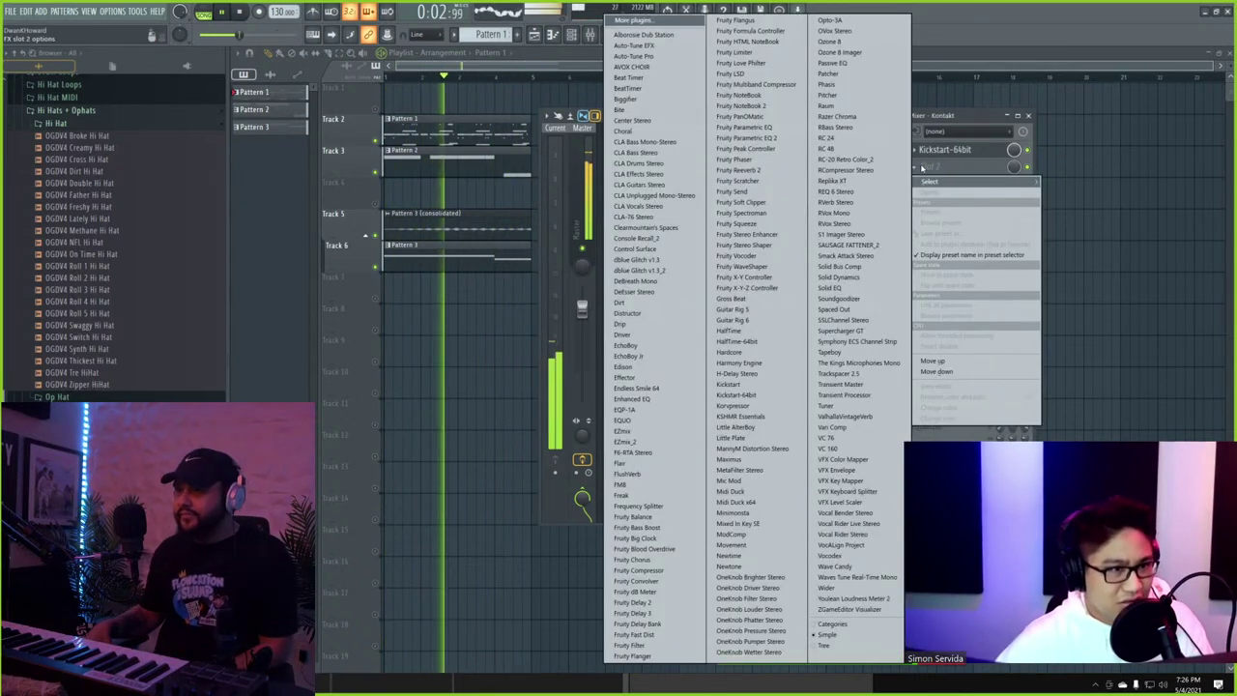
pyautogui.click(860, 249)
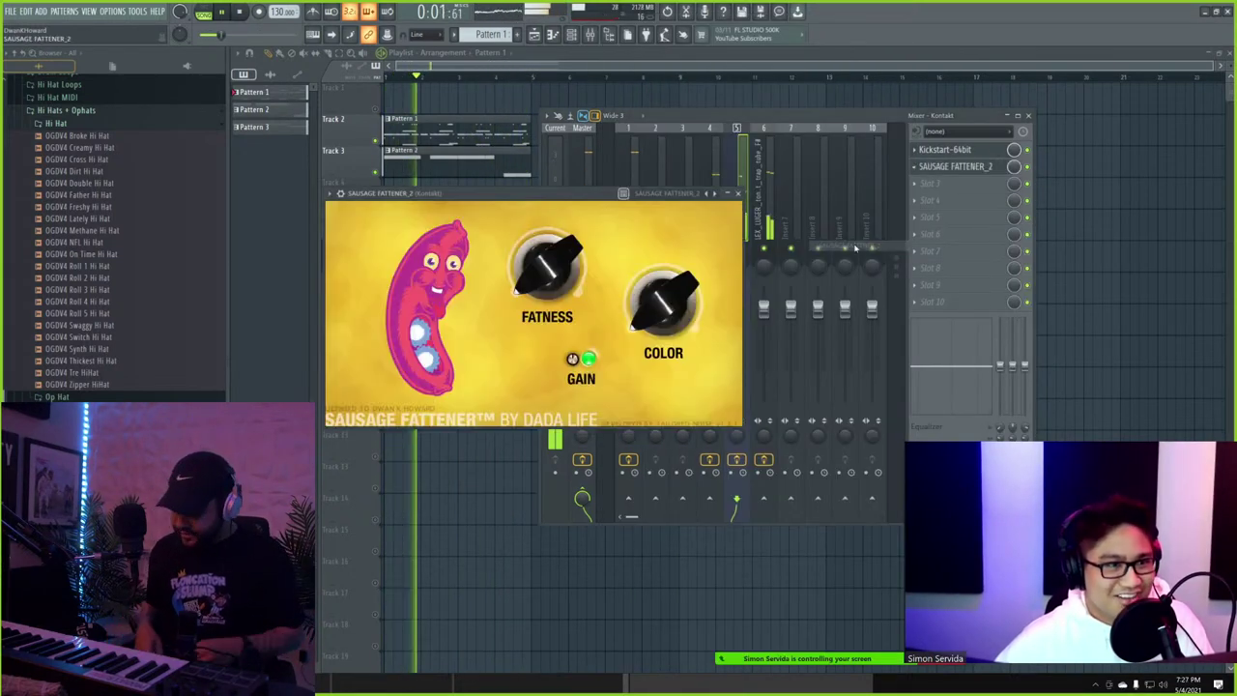
pyautogui.moveTo(538, 282); pyautogui.dragTo(564, 283)
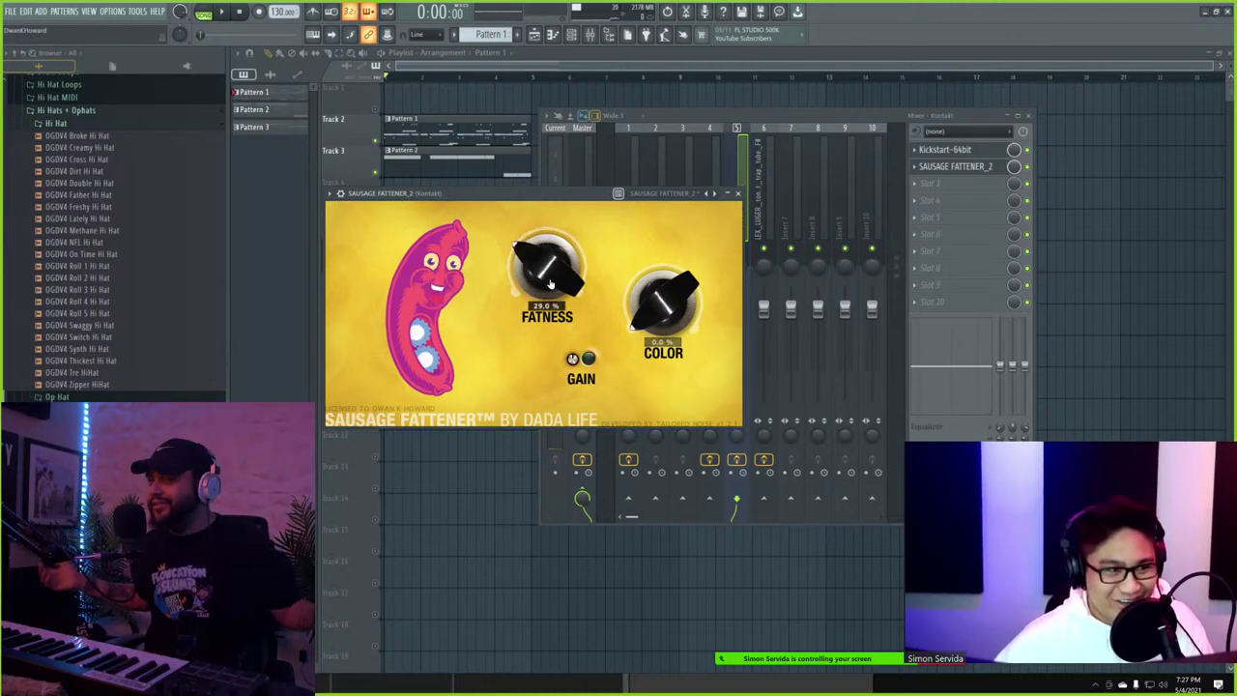
# - Resume playback, move the effect window clear of the mixer, and slightly lower the Kontakt track's volume
pyautogui.press('space')
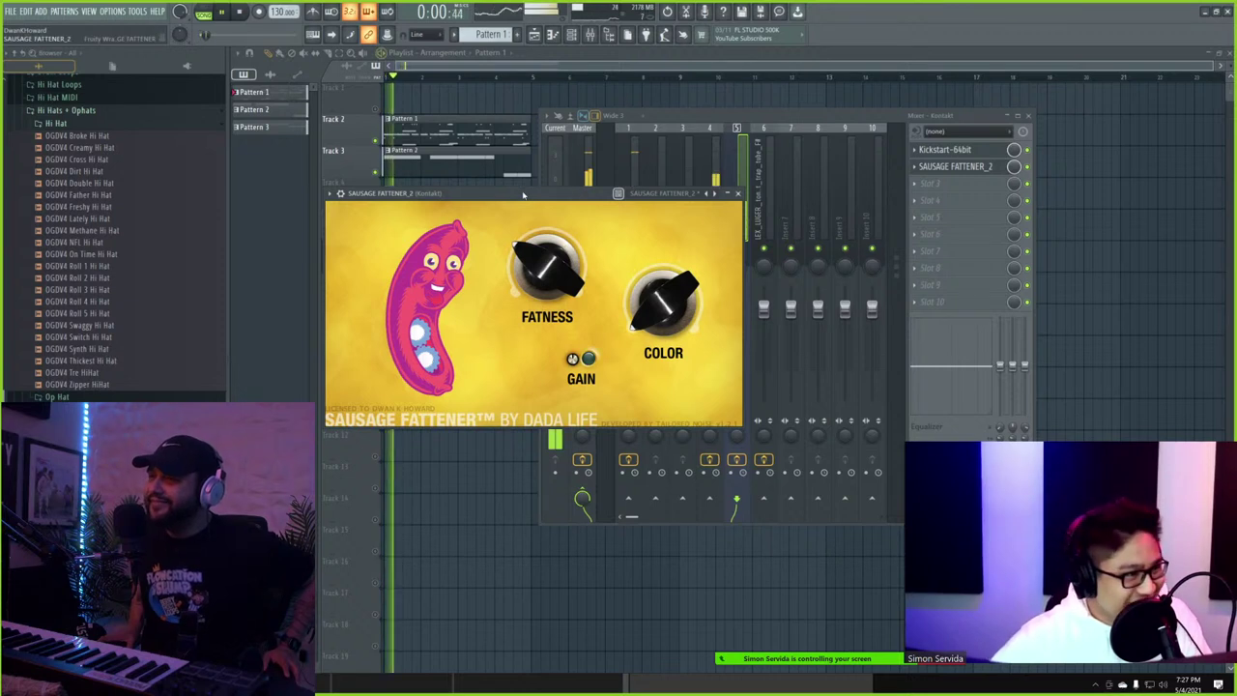
pyautogui.moveTo(526, 196); pyautogui.dragTo(506, 318)
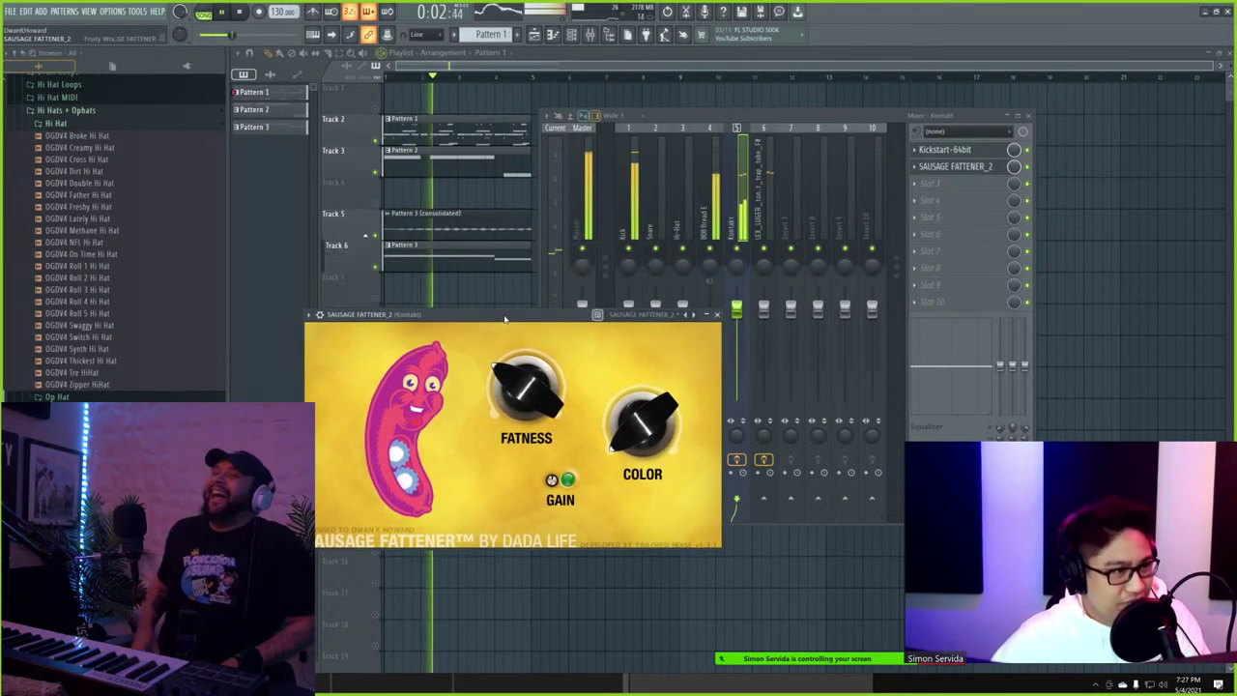
pyautogui.click(737, 314)
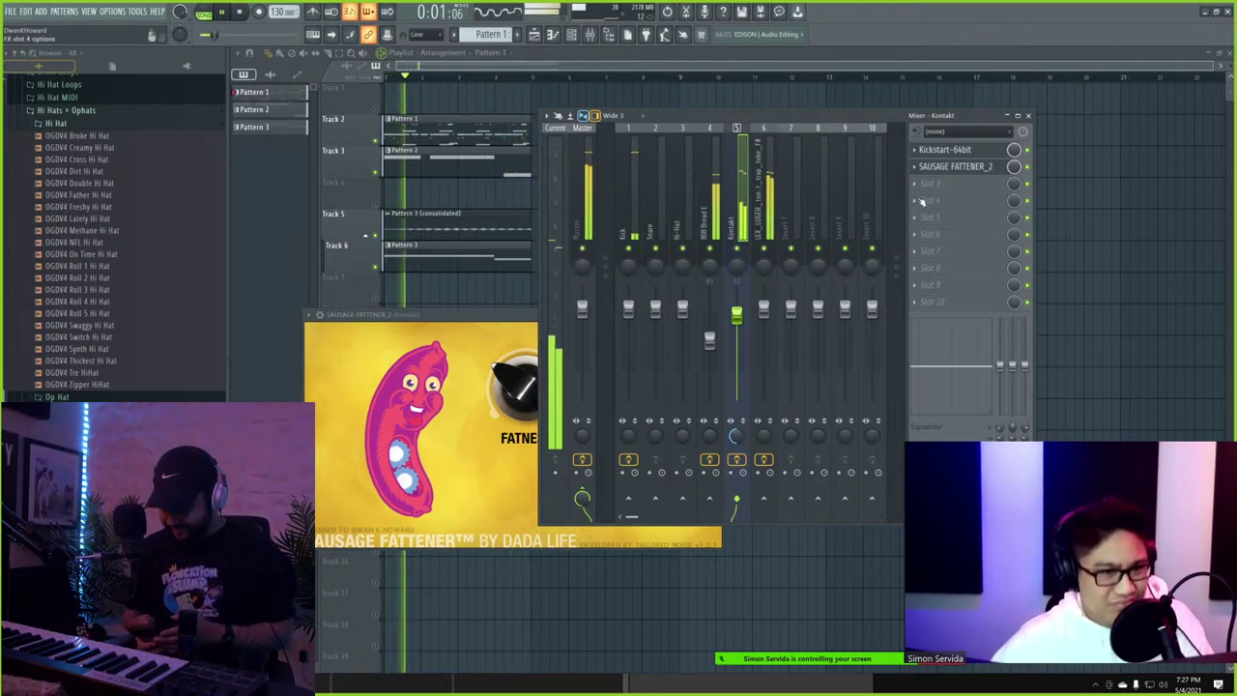
# - Add the Wider plugin to the Kontakt mixer track's third effect slot and set its width to 88%
pyautogui.click(932, 183)
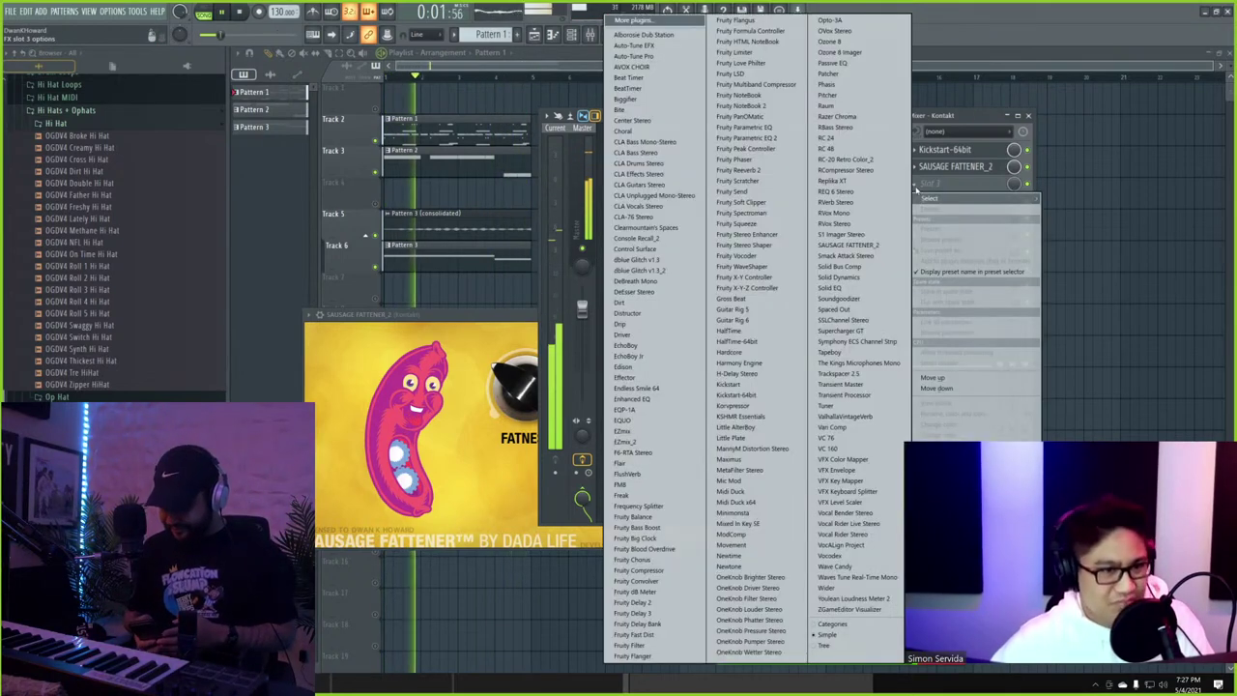
pyautogui.click(851, 587)
pyautogui.moveTo(628, 314); pyautogui.dragTo(608, 286)
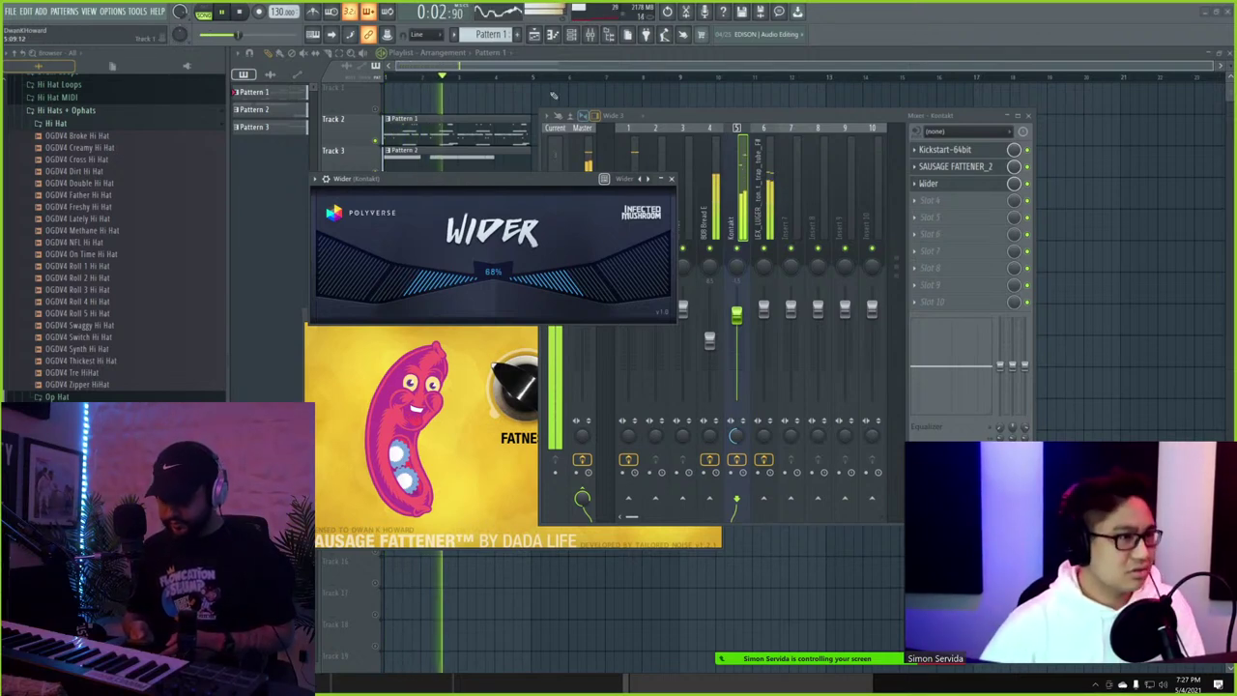
# - Audition the Snares + Clap samples, add an OGDV4 snare as a new channel, and place steps on the third beat of each bar
pyautogui.click(572, 36)
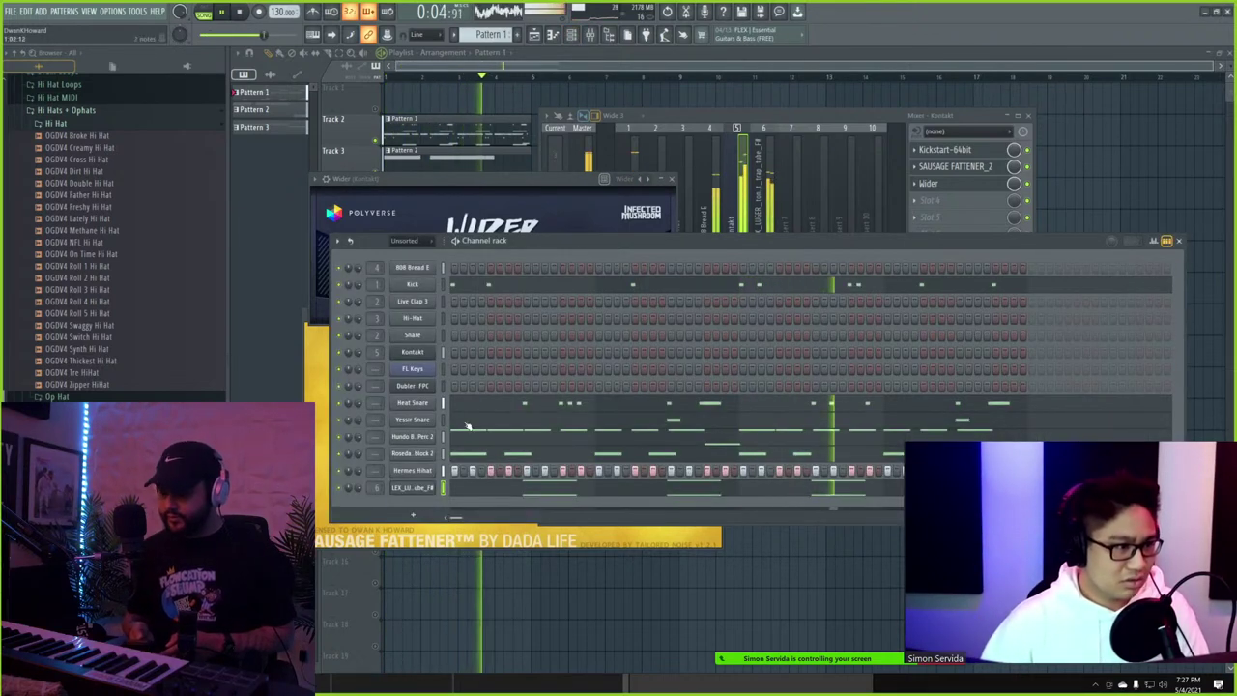
pyautogui.scroll(2, 87, 279)
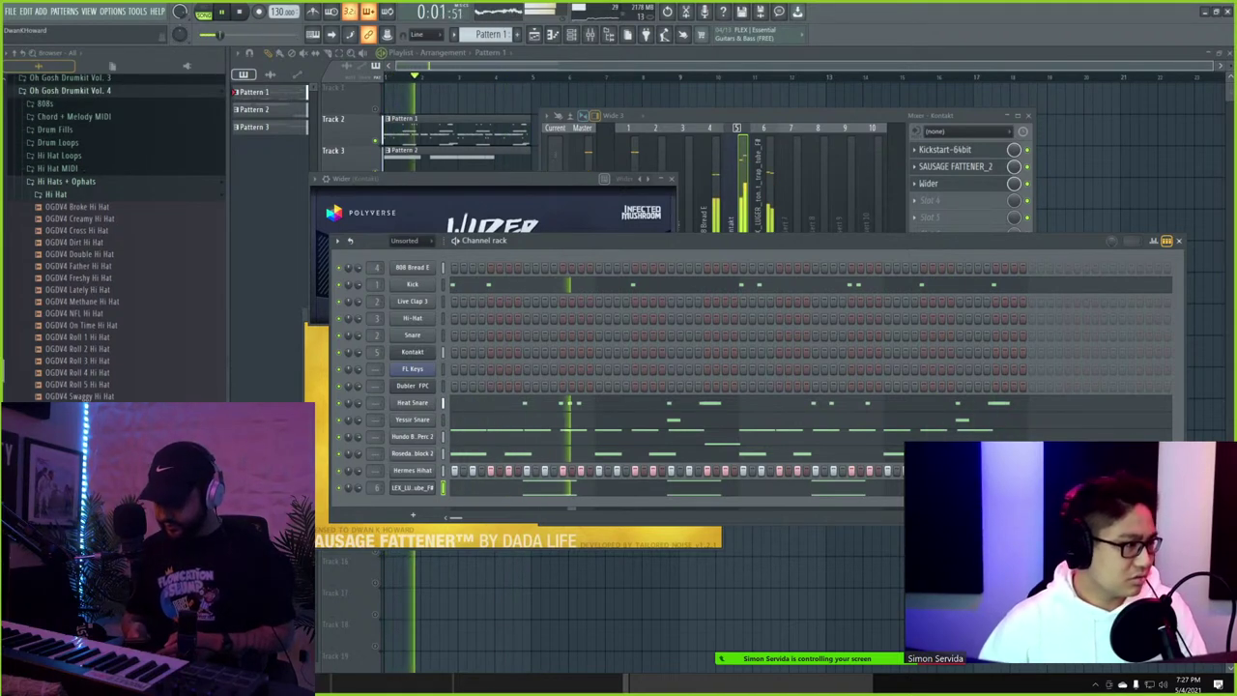
pyautogui.click(62, 501)
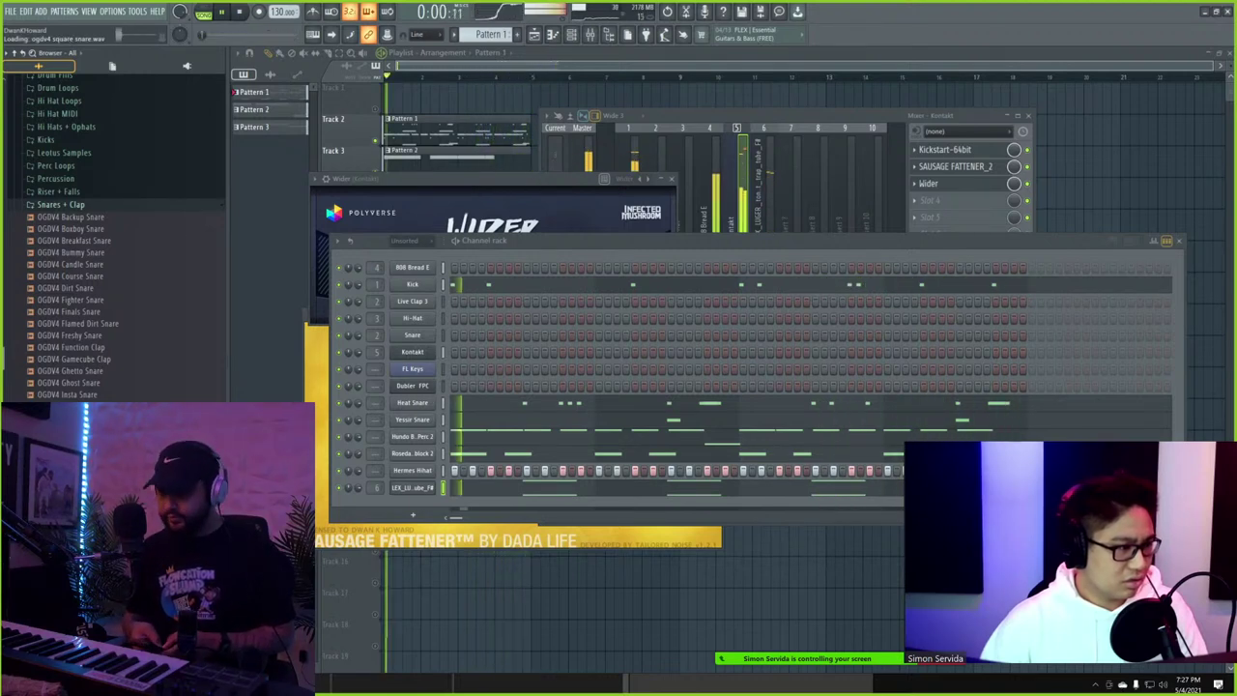
pyautogui.click(68, 501)
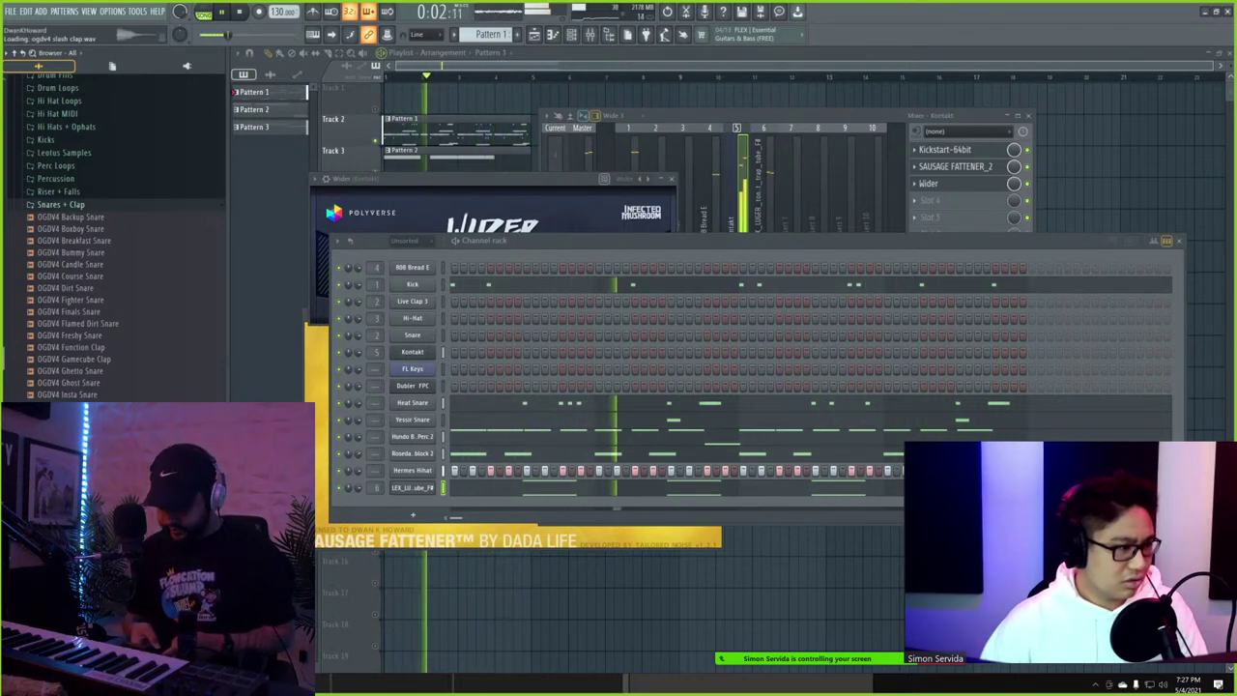
pyautogui.moveTo(67, 512); pyautogui.dragTo(416, 510)
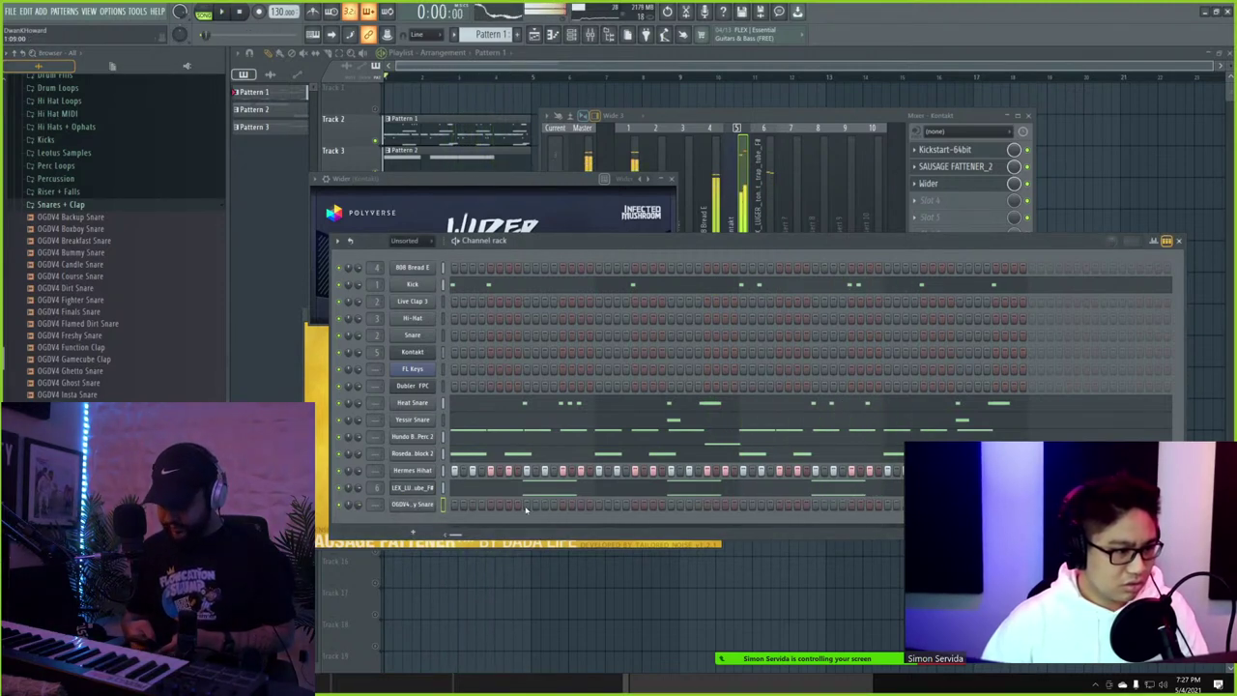
pyautogui.click(671, 505)
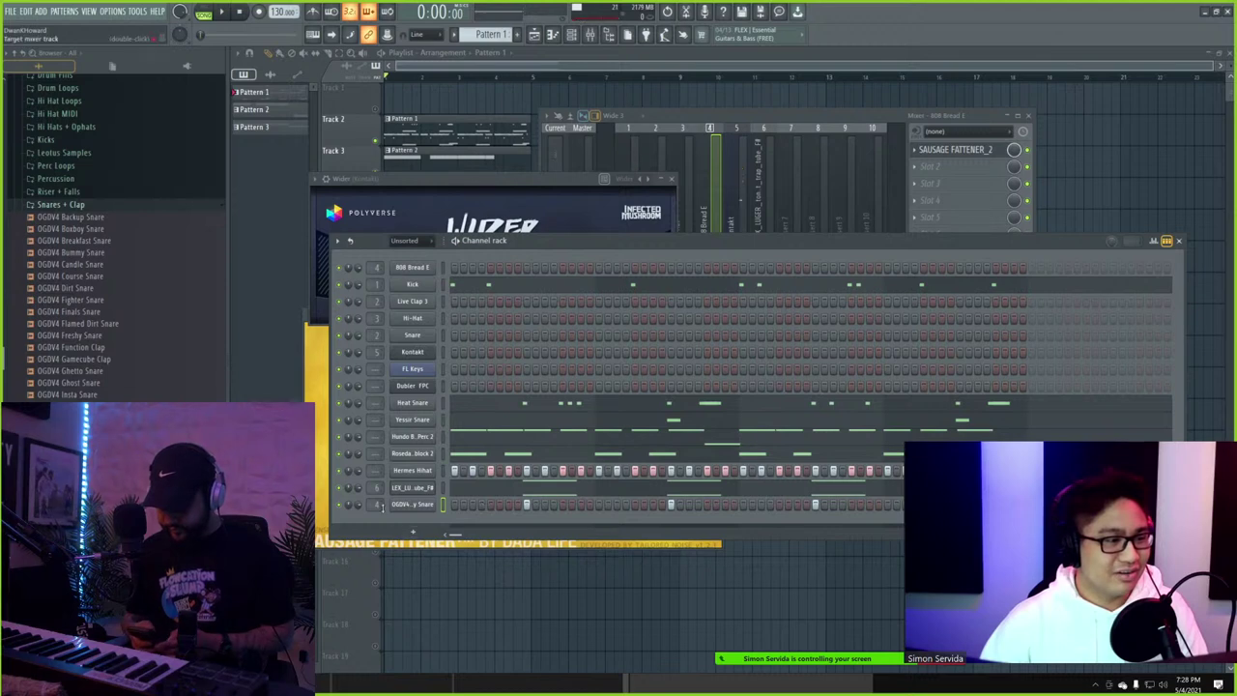
# - Route the new OGDV4 snare channel to mixer track 6 and dock the Insert 9 mixer track to the right
pyautogui.scroll(1, 380, 506)
pyautogui.scroll(1, 375, 503)
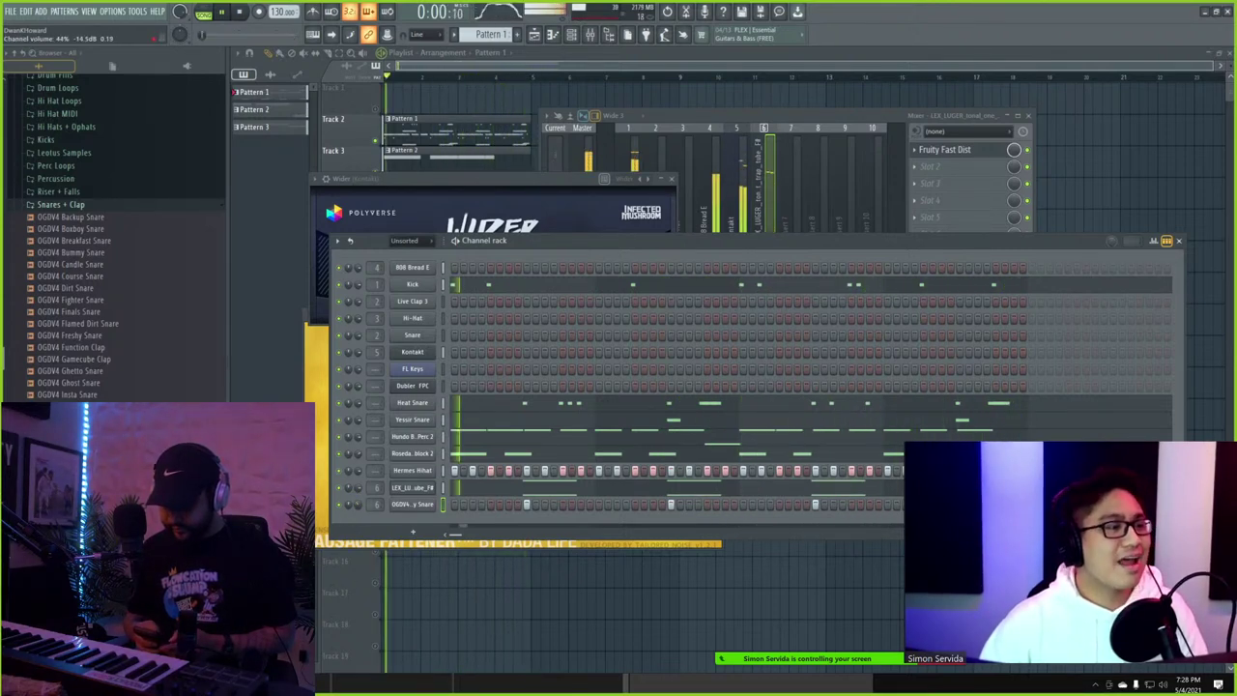
pyautogui.click(829, 137)
pyautogui.rightClick(844, 198)
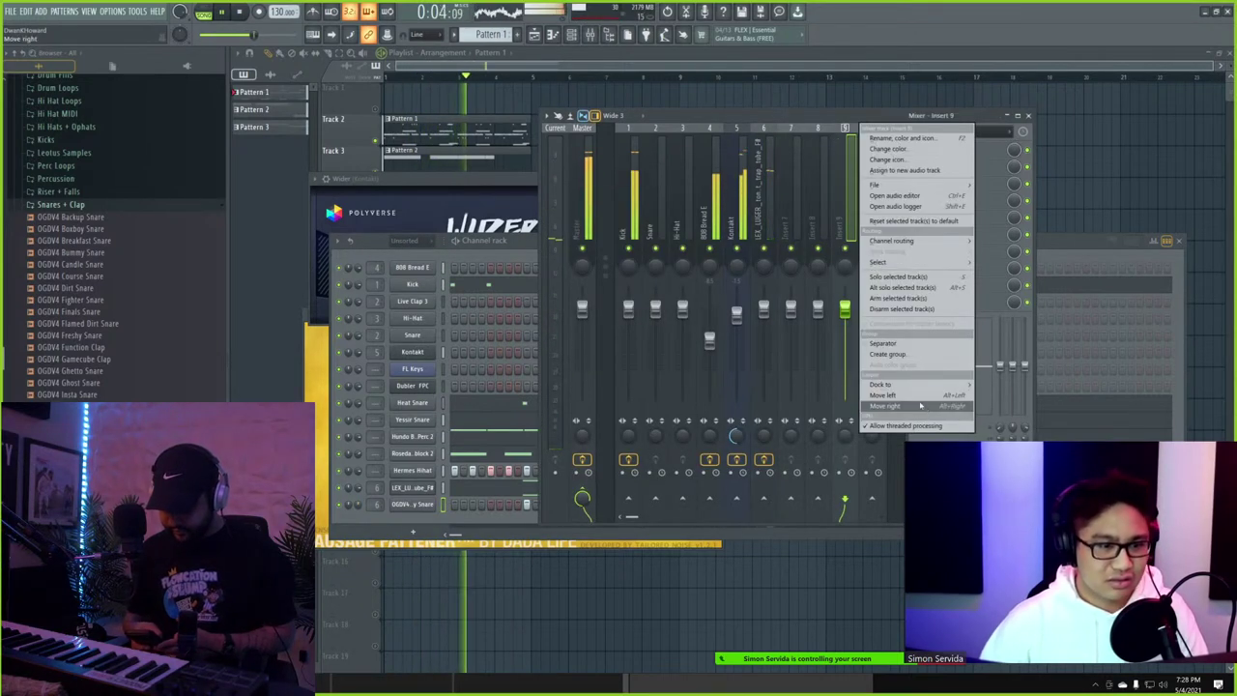
pyautogui.click(986, 381)
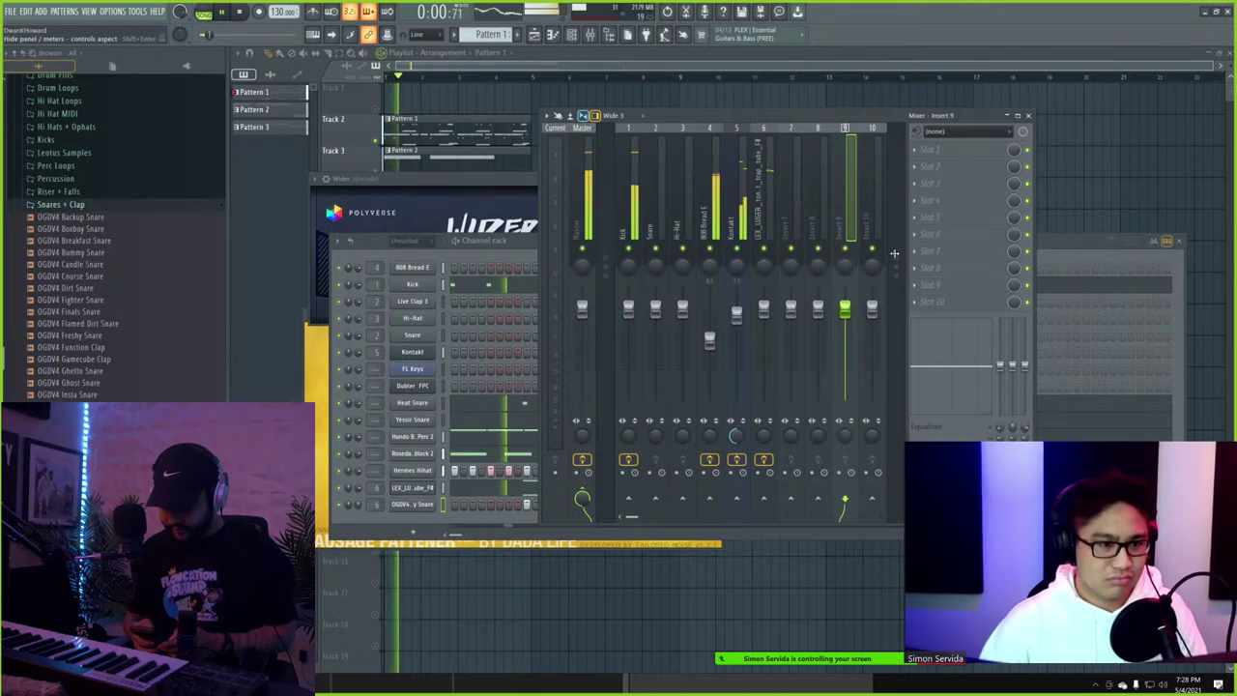
pyautogui.rightClick(858, 131)
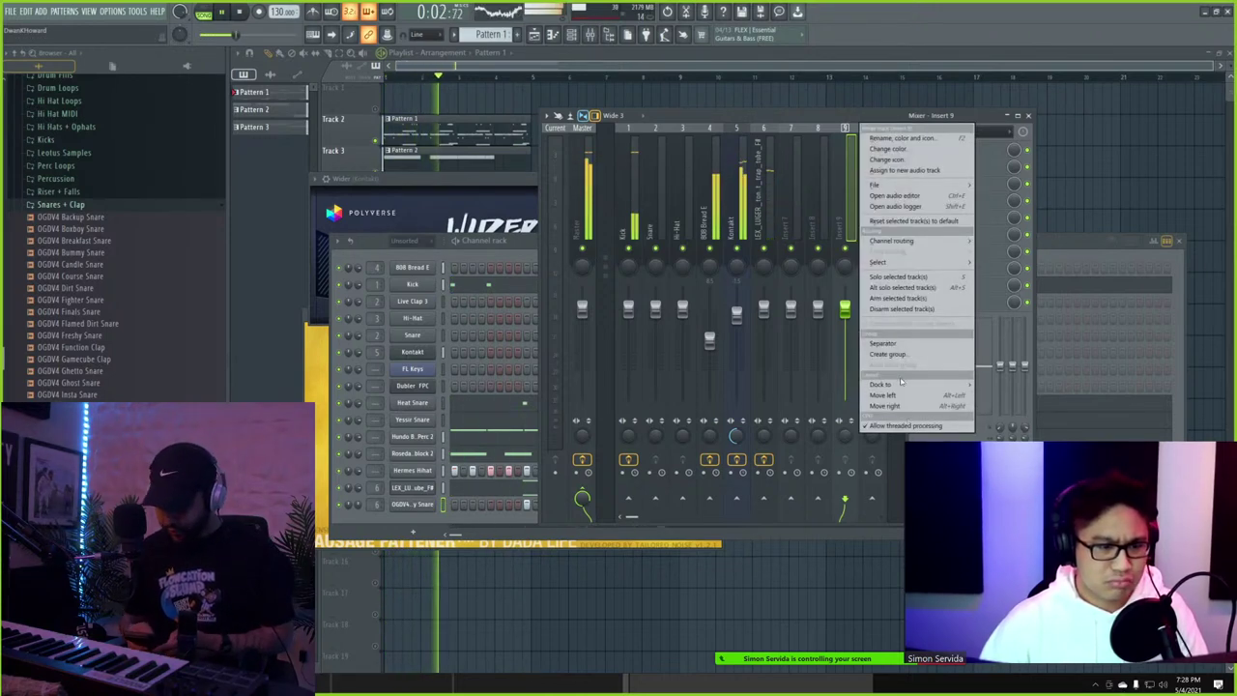
pyautogui.moveTo(902, 385)
pyautogui.click(991, 406)
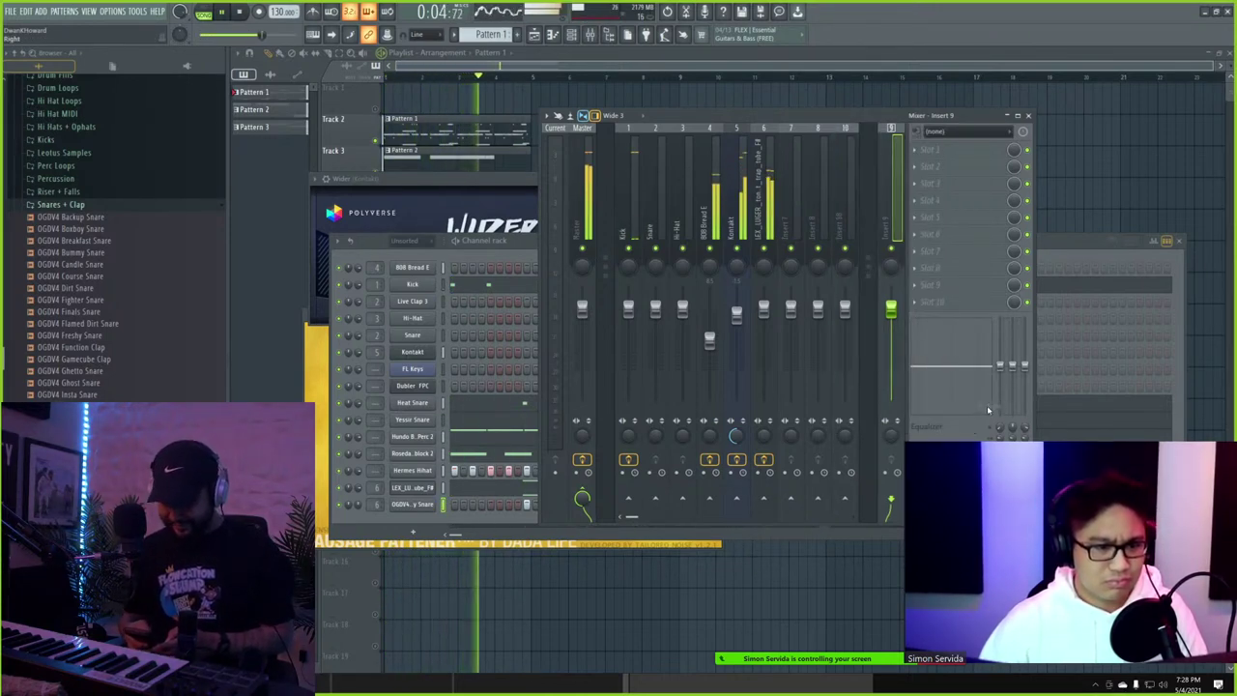
# - Add Fruity Reeverb 2 to Insert 9's first effect slot and send mixer track 6 to Insert 9
pyautogui.click(918, 152)
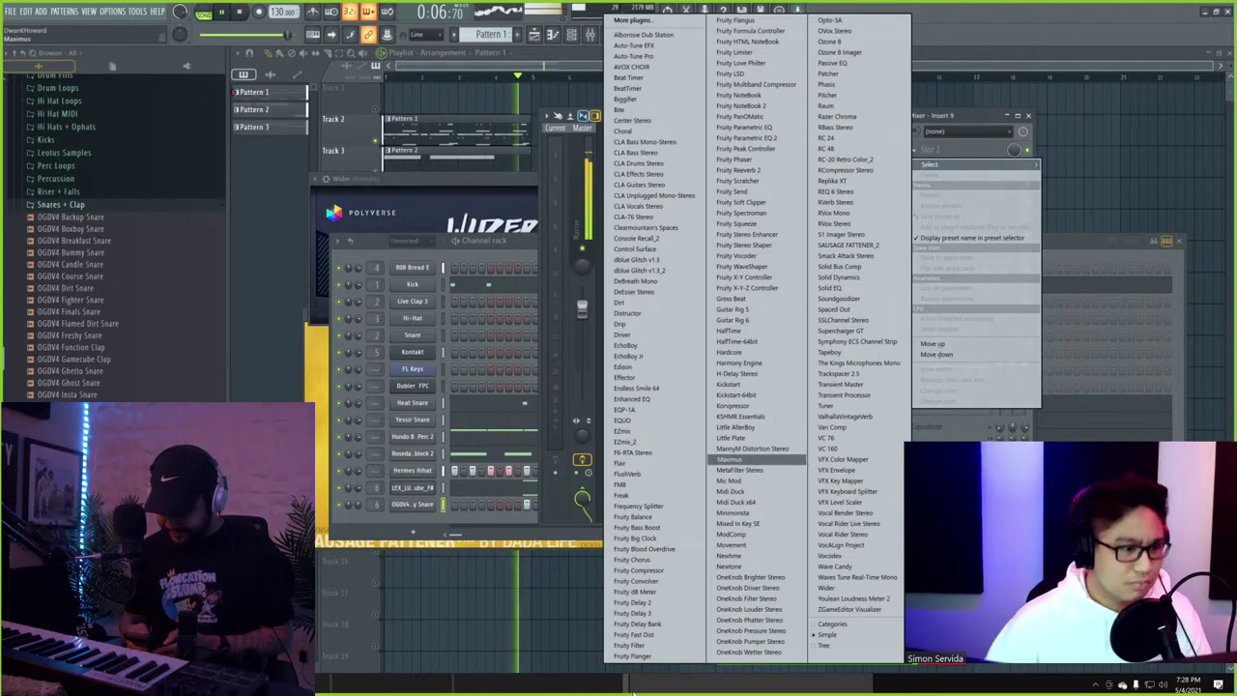
pyautogui.click(745, 170)
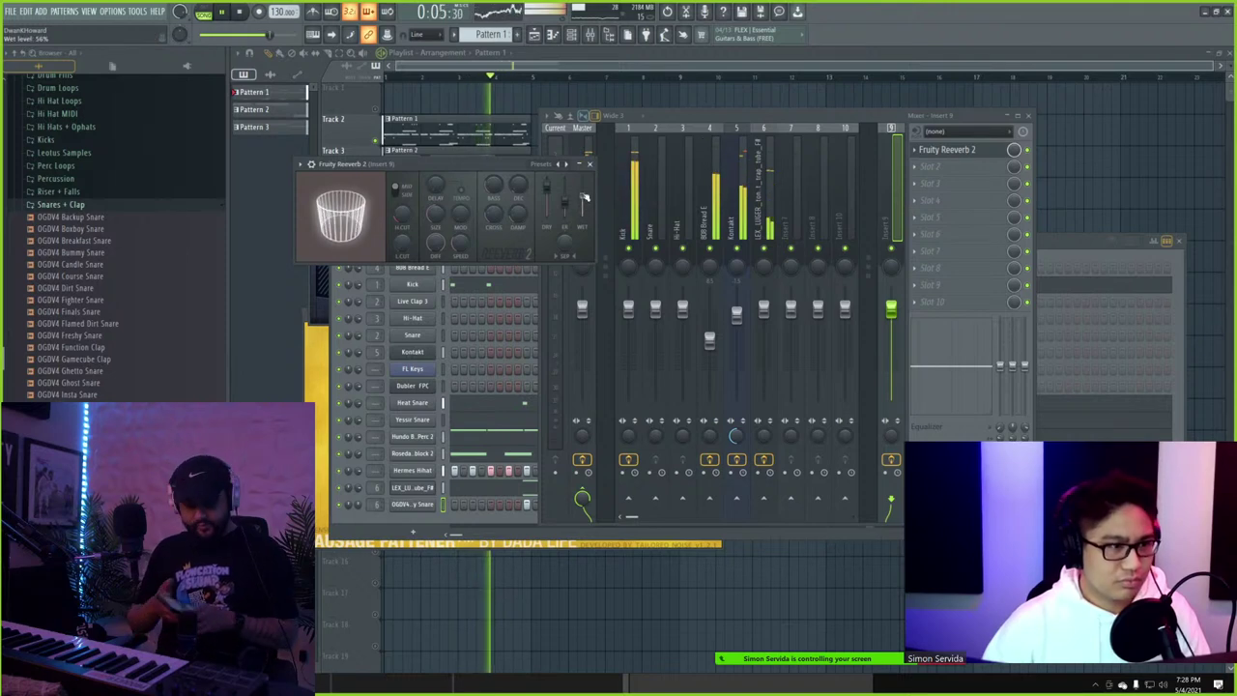
pyautogui.click(764, 387)
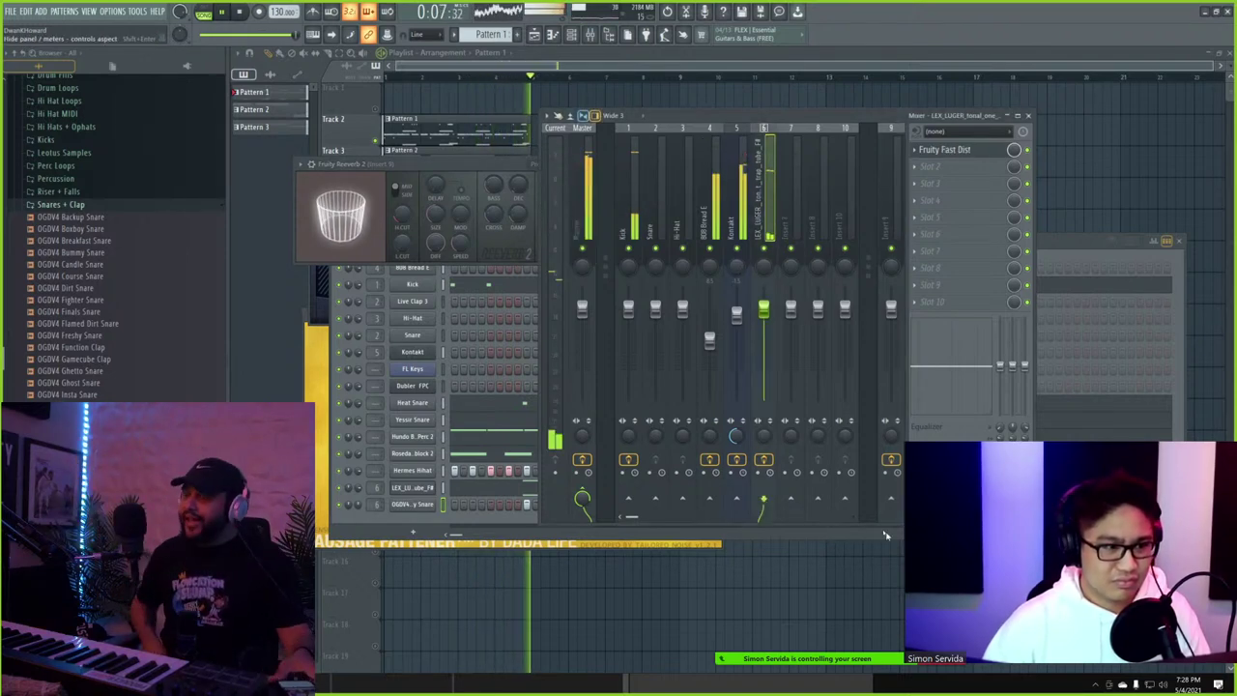
pyautogui.click(892, 501)
pyautogui.moveTo(893, 502); pyautogui.dragTo(893, 511)
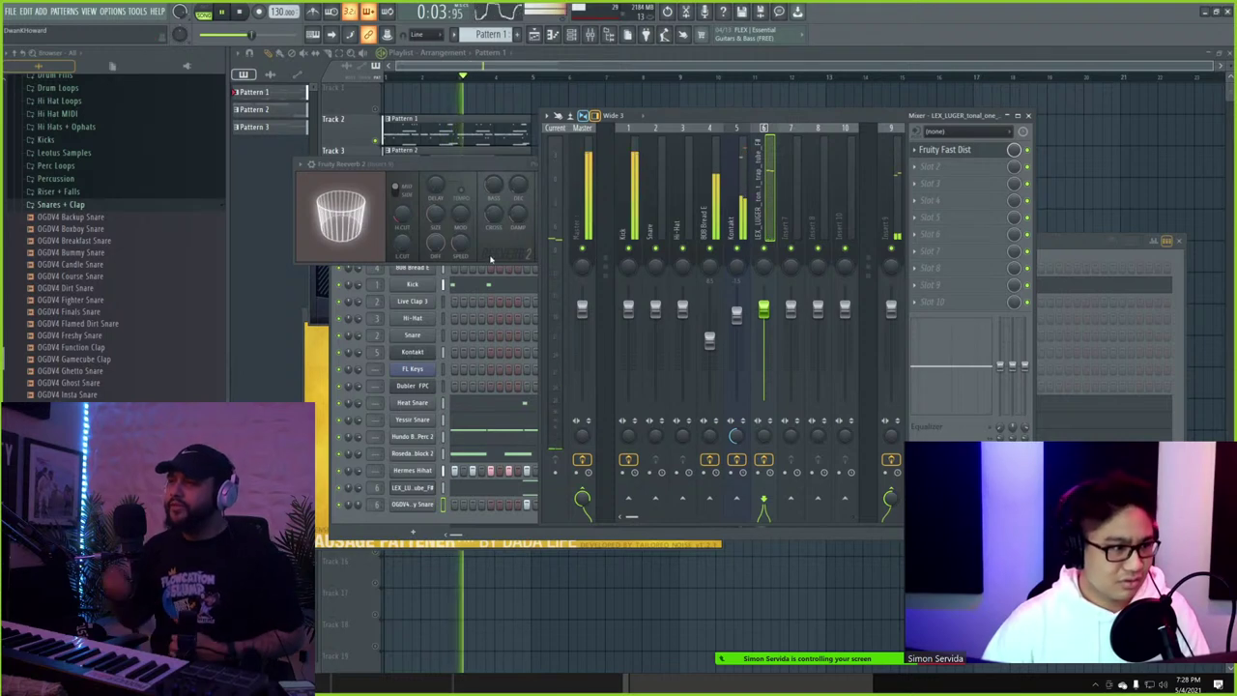
pyautogui.click(490, 259)
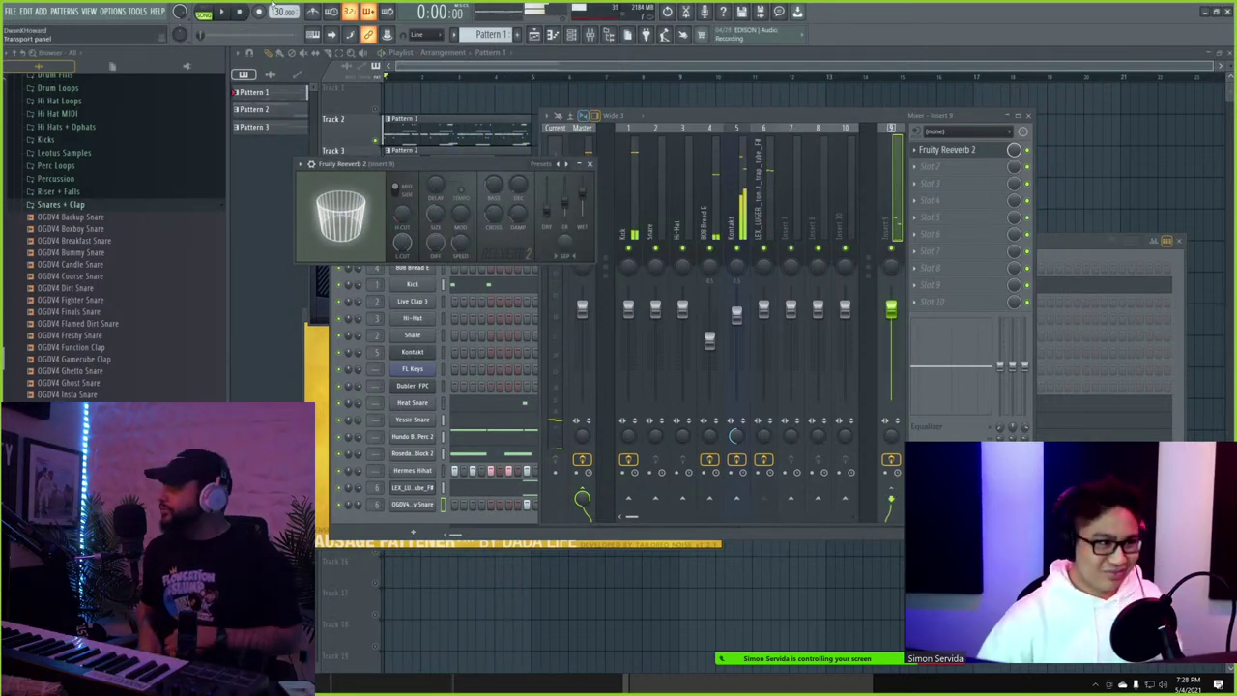
# - Clear the open windows off the playlist and audition clap samples from the Slap Experts - SLAPX pack
pyautogui.scroll(5, 116, 199)
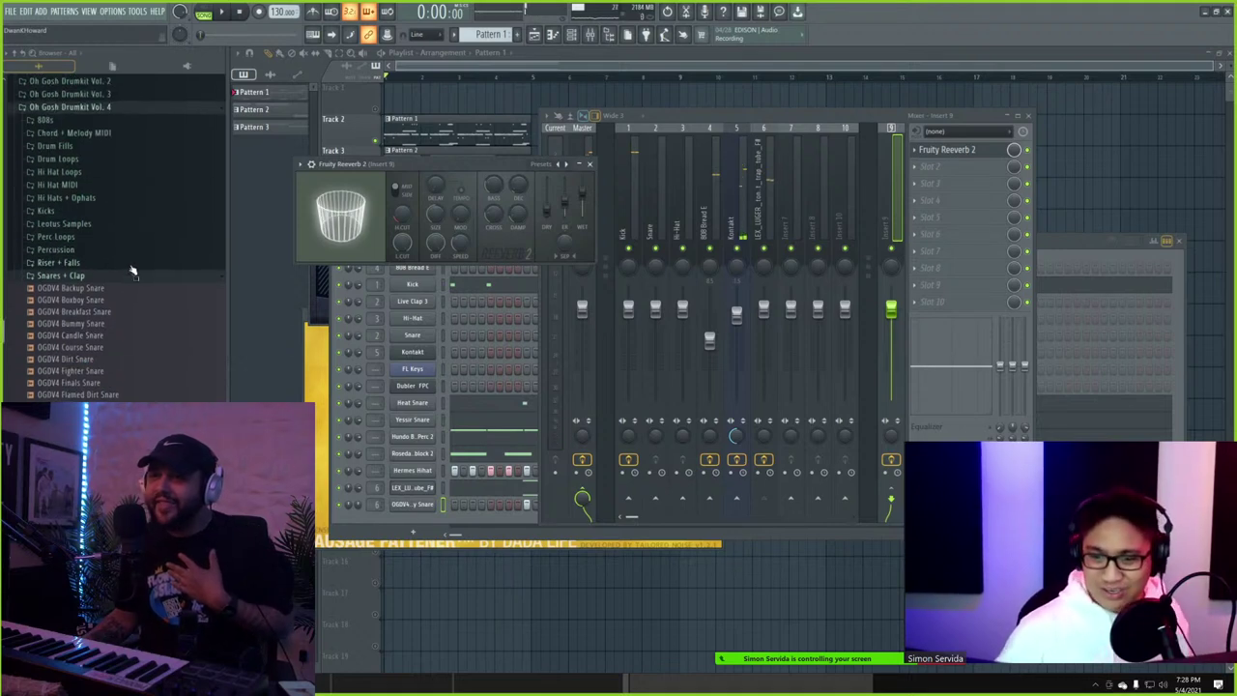
pyautogui.press('F12')
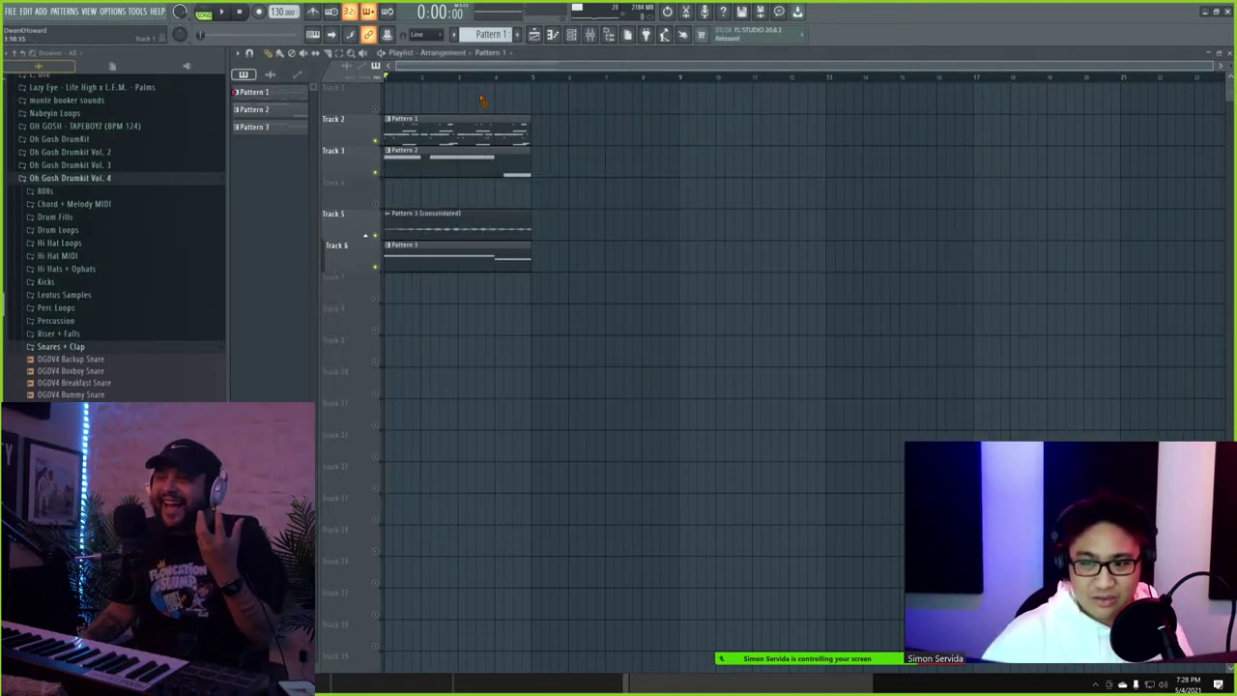
pyautogui.click(46, 180)
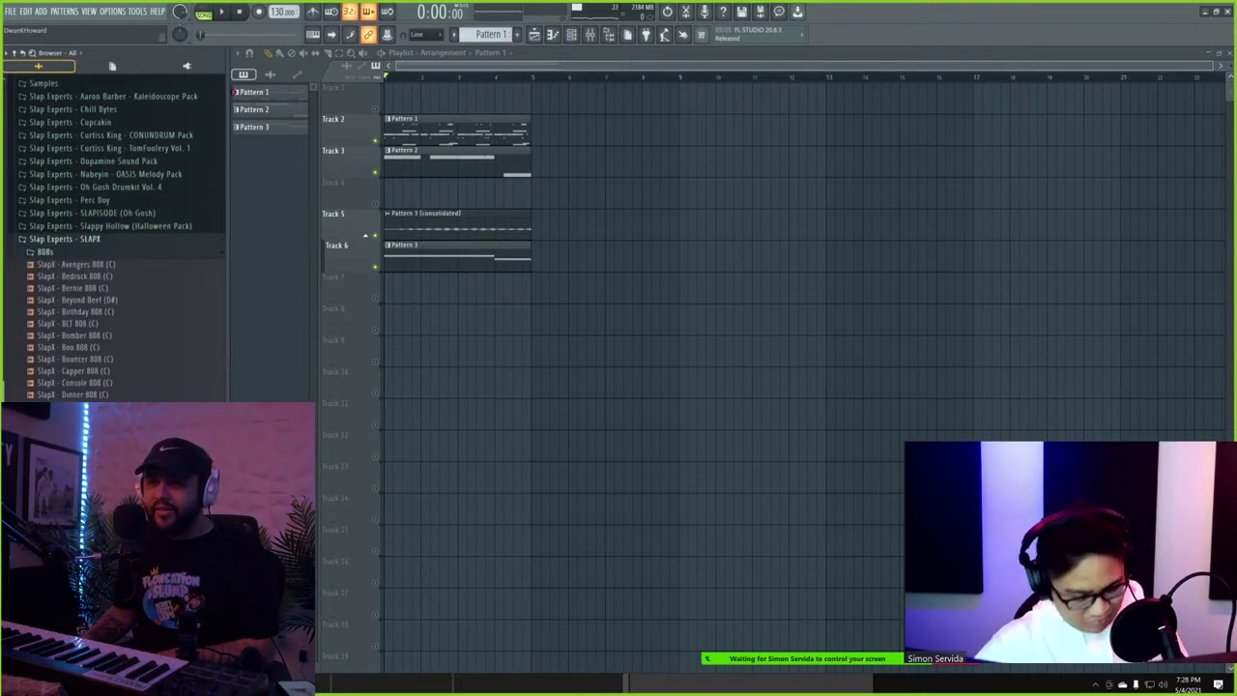
pyautogui.scroll(-6, 116, 232)
pyautogui.press('space')
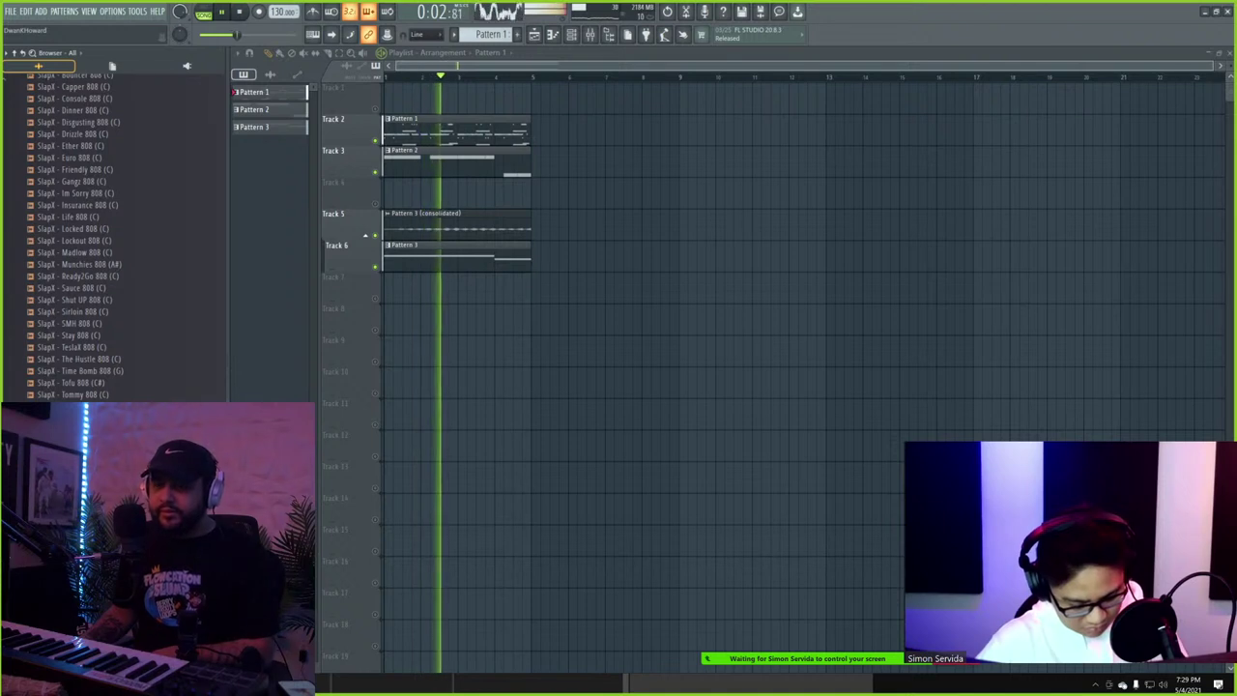
pyautogui.scroll(-6, 65, 352)
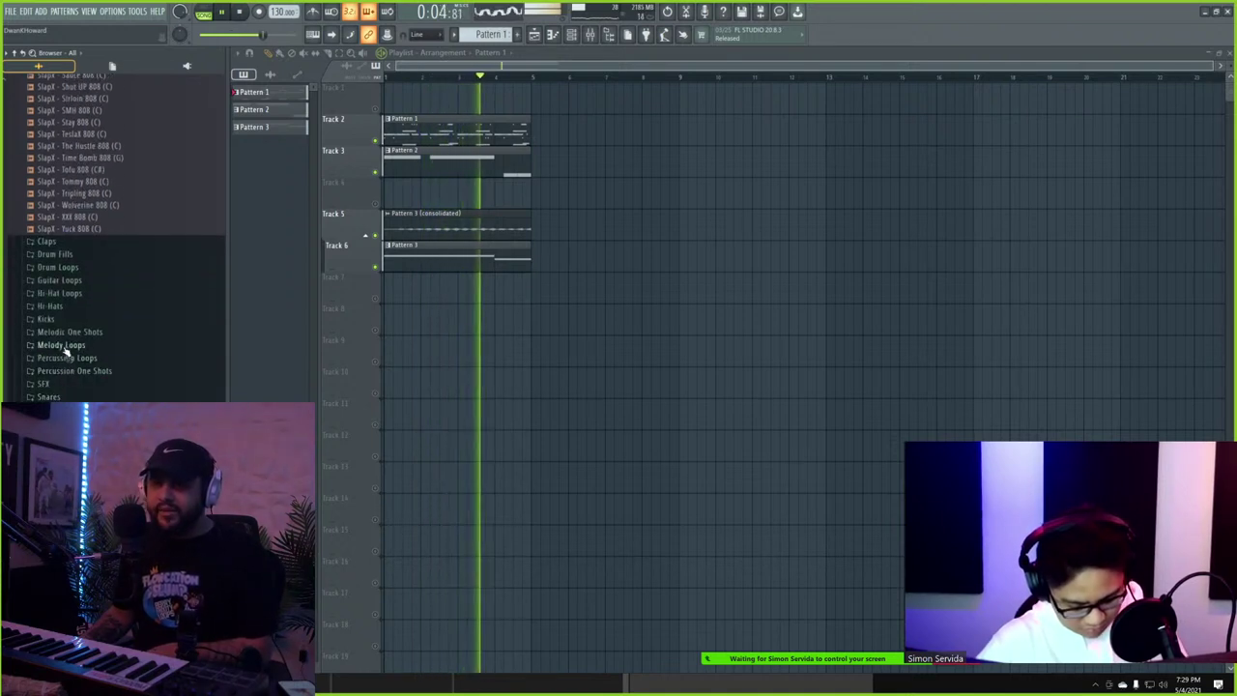
pyautogui.click(58, 241)
pyautogui.click(73, 290)
pyautogui.press('space')
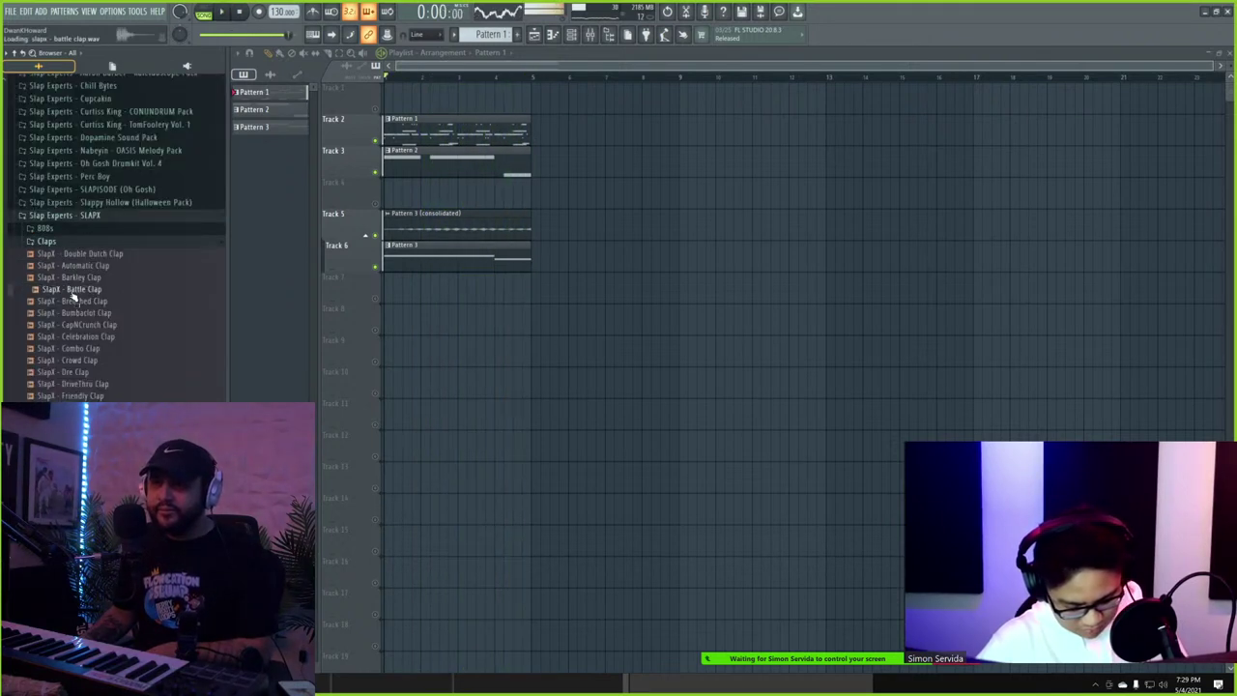
pyautogui.scroll(-6, 72, 350)
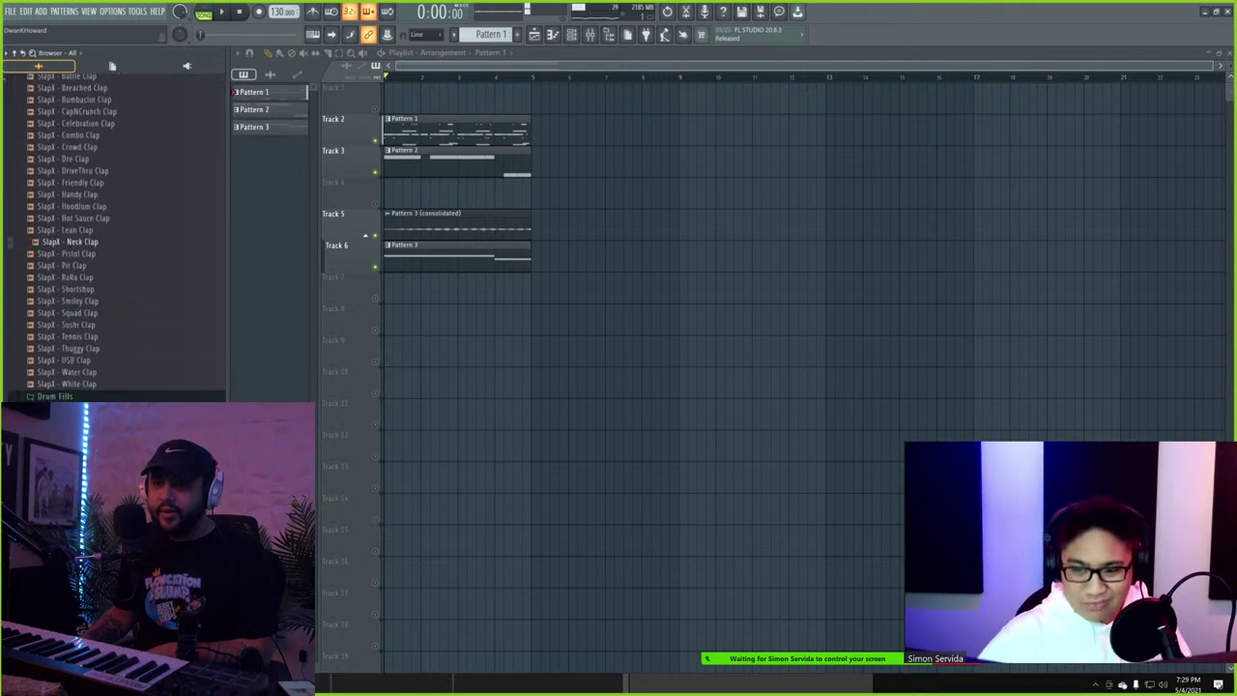
pyautogui.scroll(15, 73, 350)
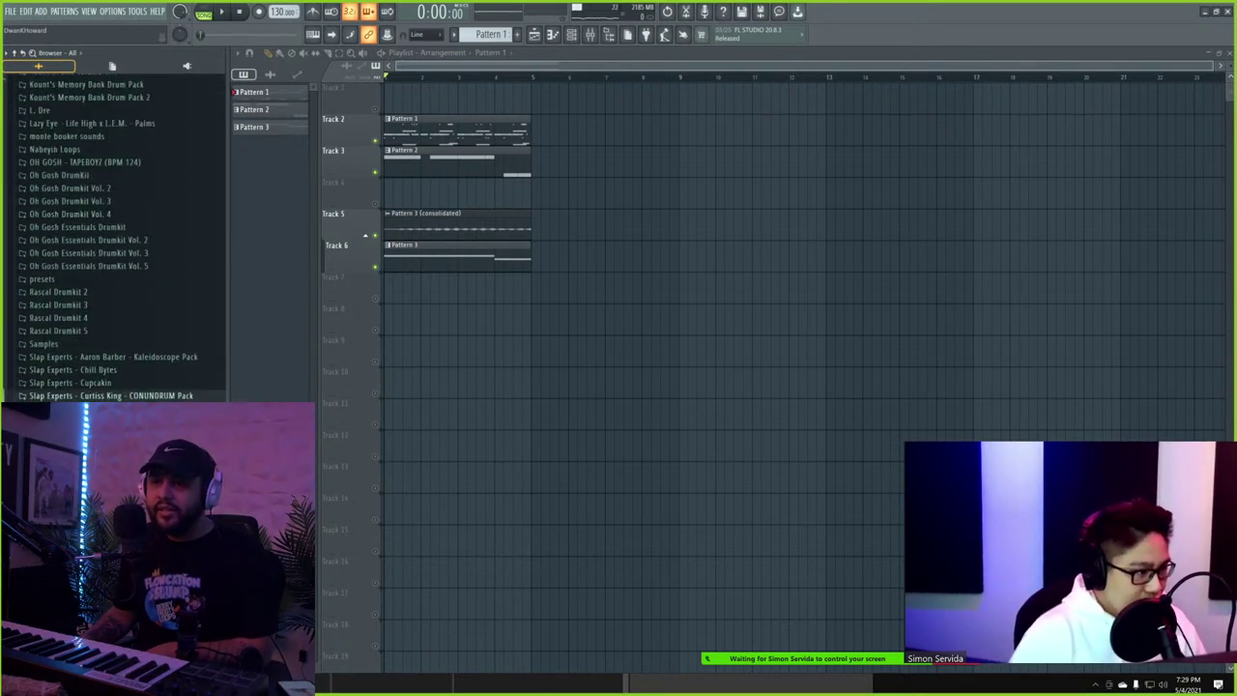
# - Place Impact 5 from the Curtiss King CONUNDRUM Pack's Impact SFX on Track 7, midway through bar 4, and unmute the track
pyautogui.click(112, 396)
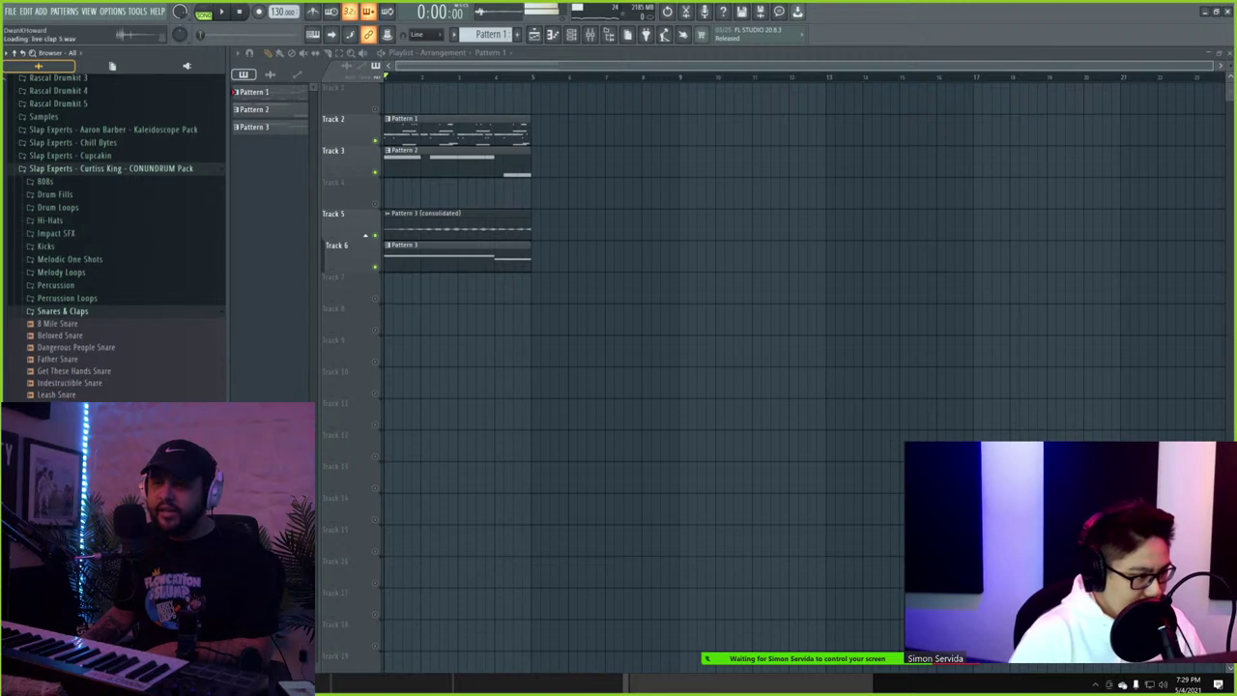
pyautogui.click(72, 235)
pyautogui.click(80, 281)
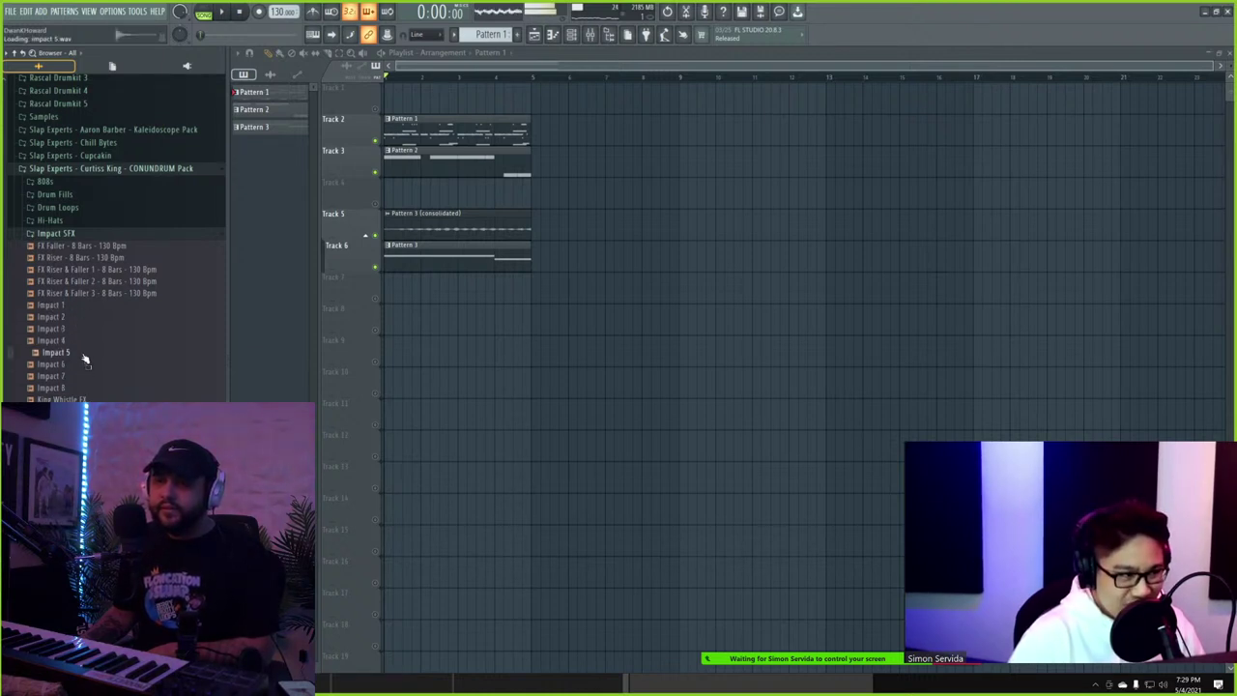
pyautogui.moveTo(85, 359); pyautogui.dragTo(532, 329)
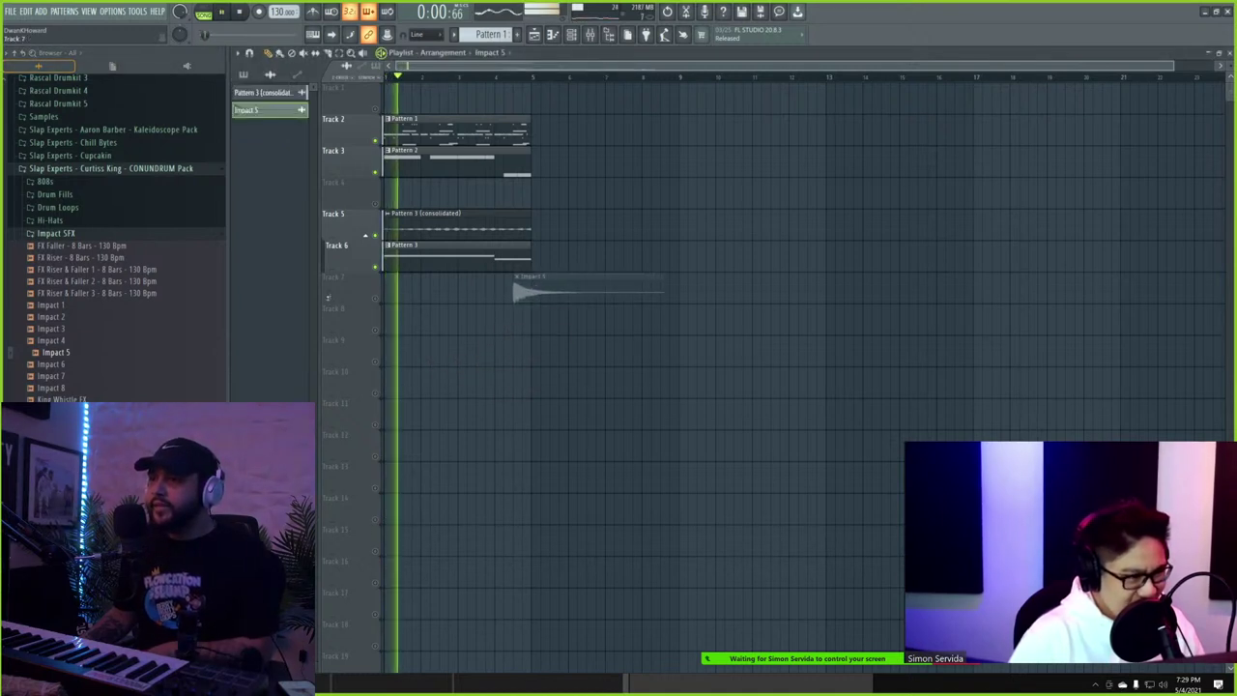
pyautogui.click(376, 300)
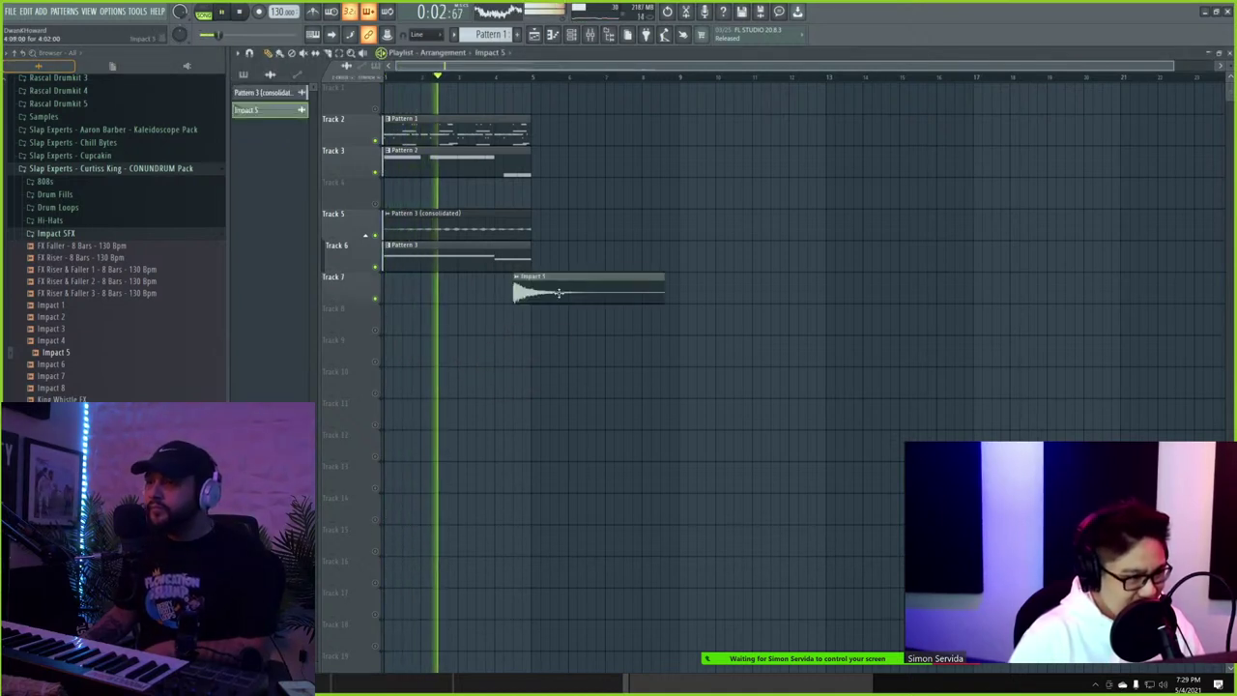
pyautogui.doubleClick(560, 293)
pyautogui.rightClick(684, 215)
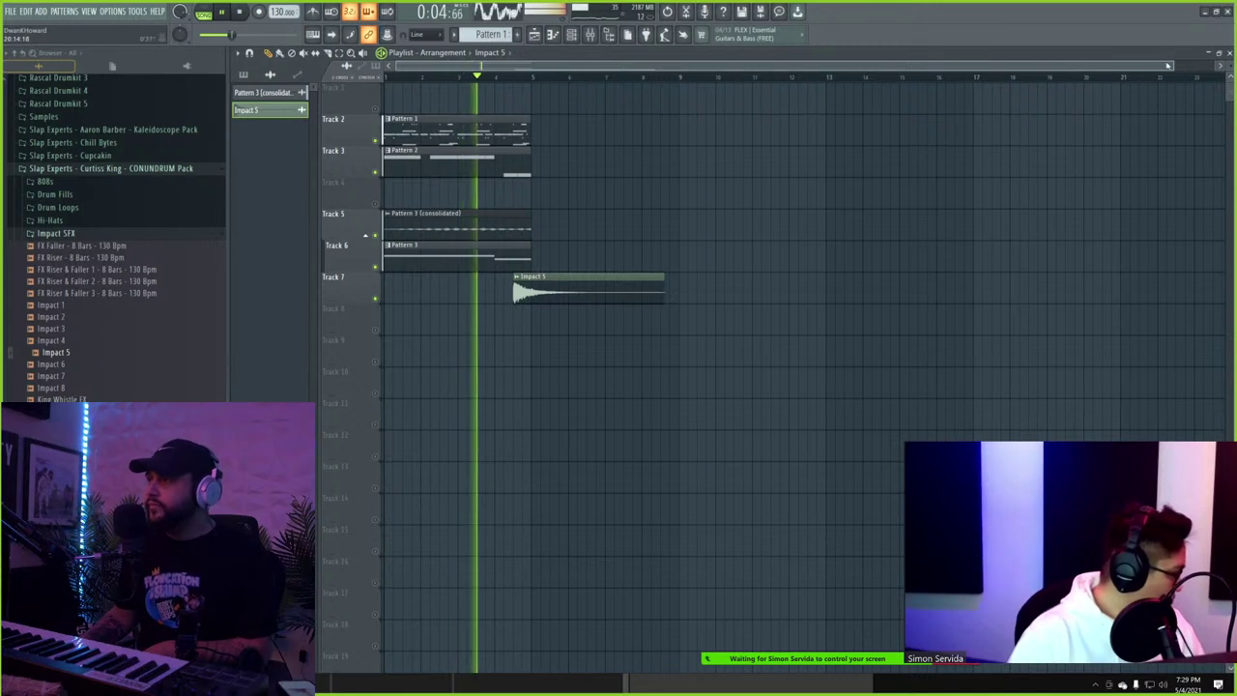
# - Duplicate the four-bar clips on Tracks 2, 3, 5 and 6 into bars 5 to 8, leaving out the Impact 5 clip
pyautogui.moveTo(1173, 67); pyautogui.dragTo(605, 71)
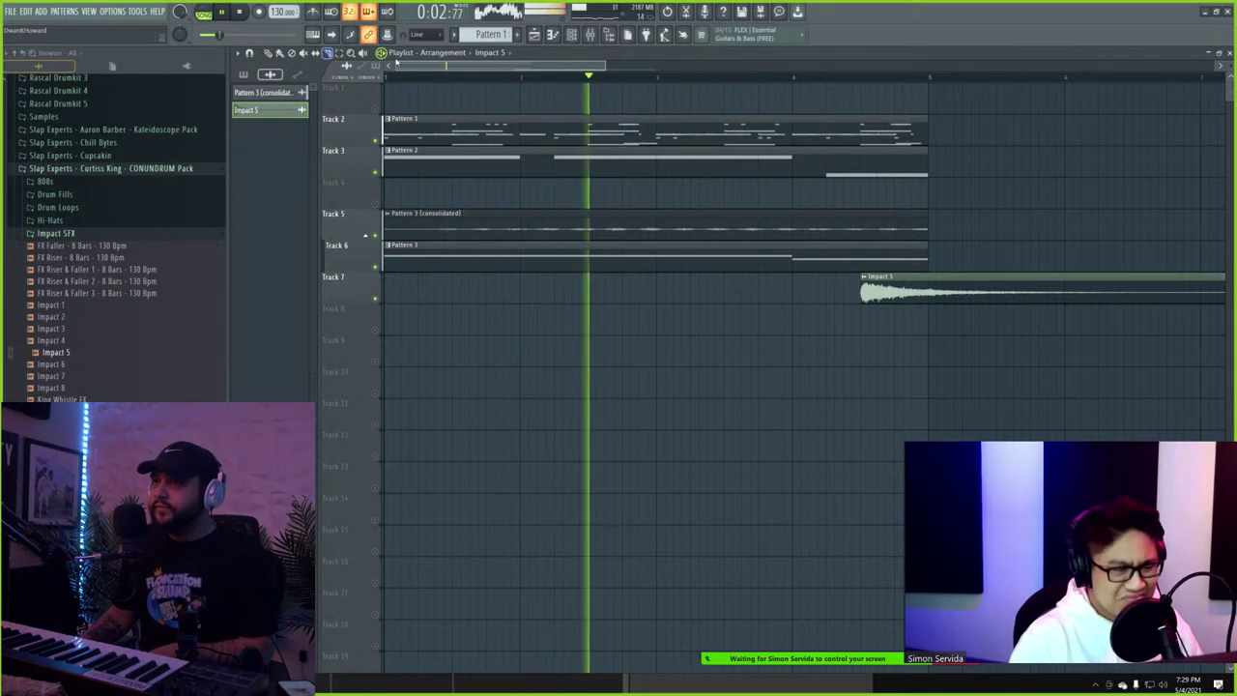
pyautogui.moveTo(410, 114); pyautogui.dragTo(562, 302)
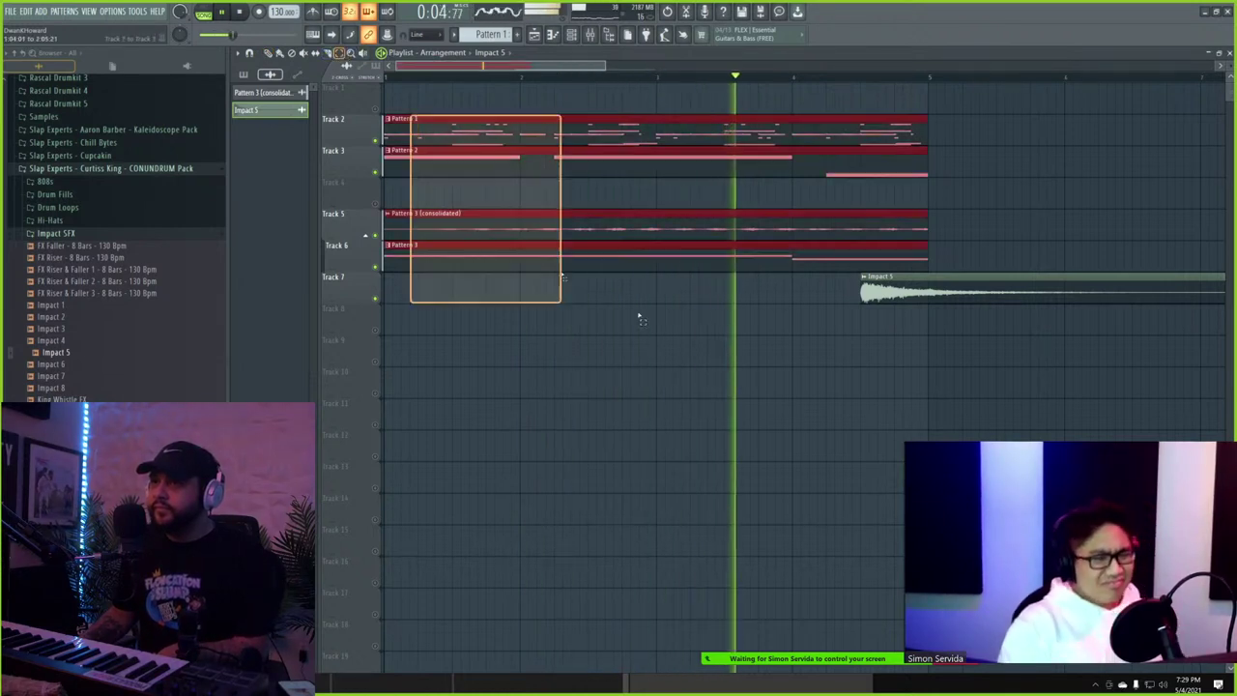
pyautogui.click(618, 277)
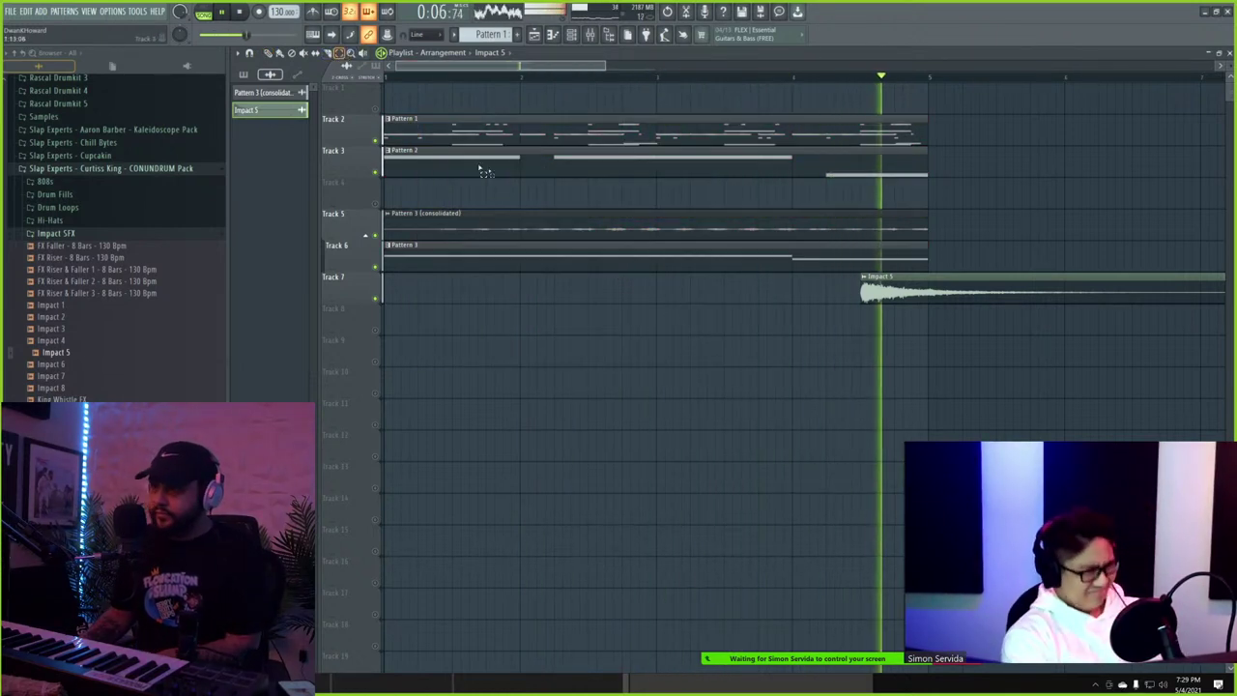
pyautogui.moveTo(429, 83); pyautogui.dragTo(561, 295)
pyautogui.hotkey('ctrl', 'b')
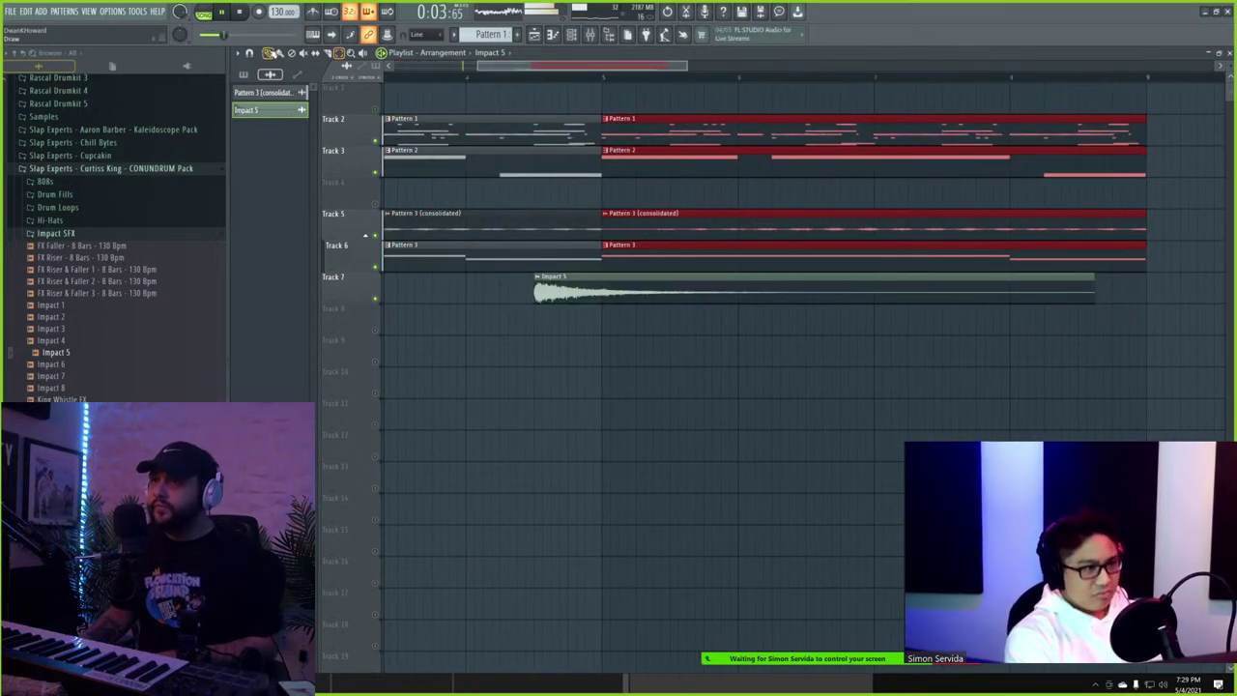
# - Preview the King Whistle FX sample and clear the clip selection in the playlist
pyautogui.moveTo(483, 67); pyautogui.dragTo(399, 68)
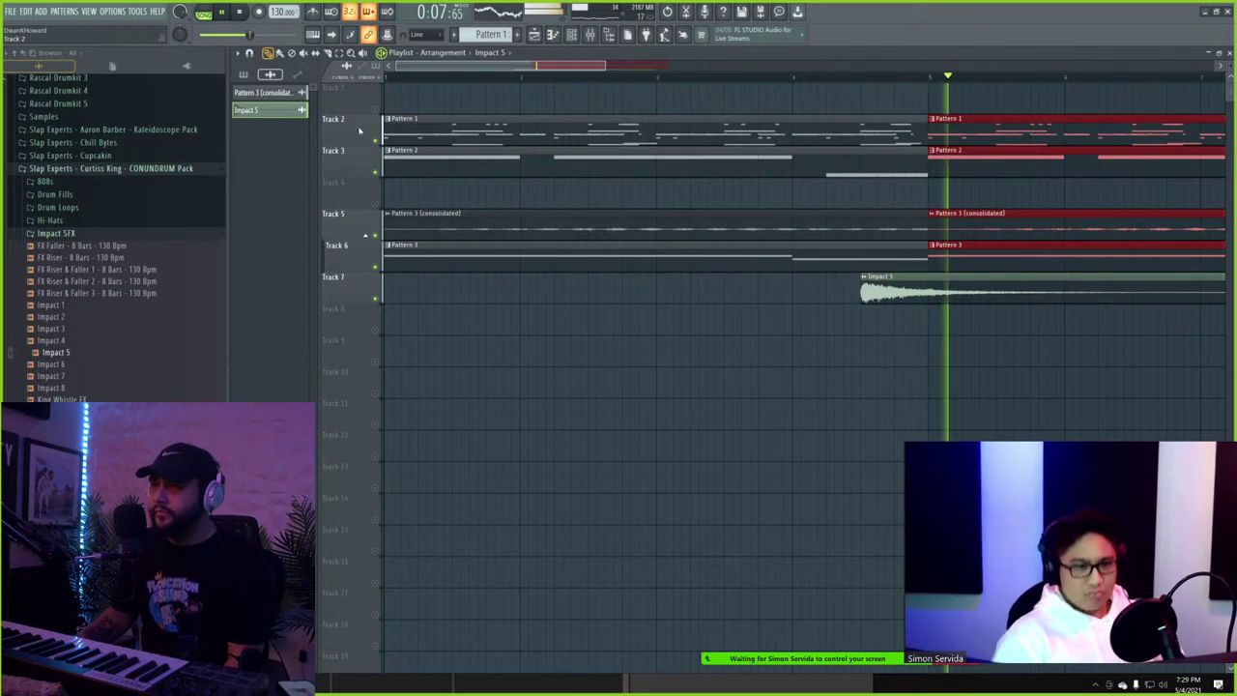
pyautogui.click(119, 399)
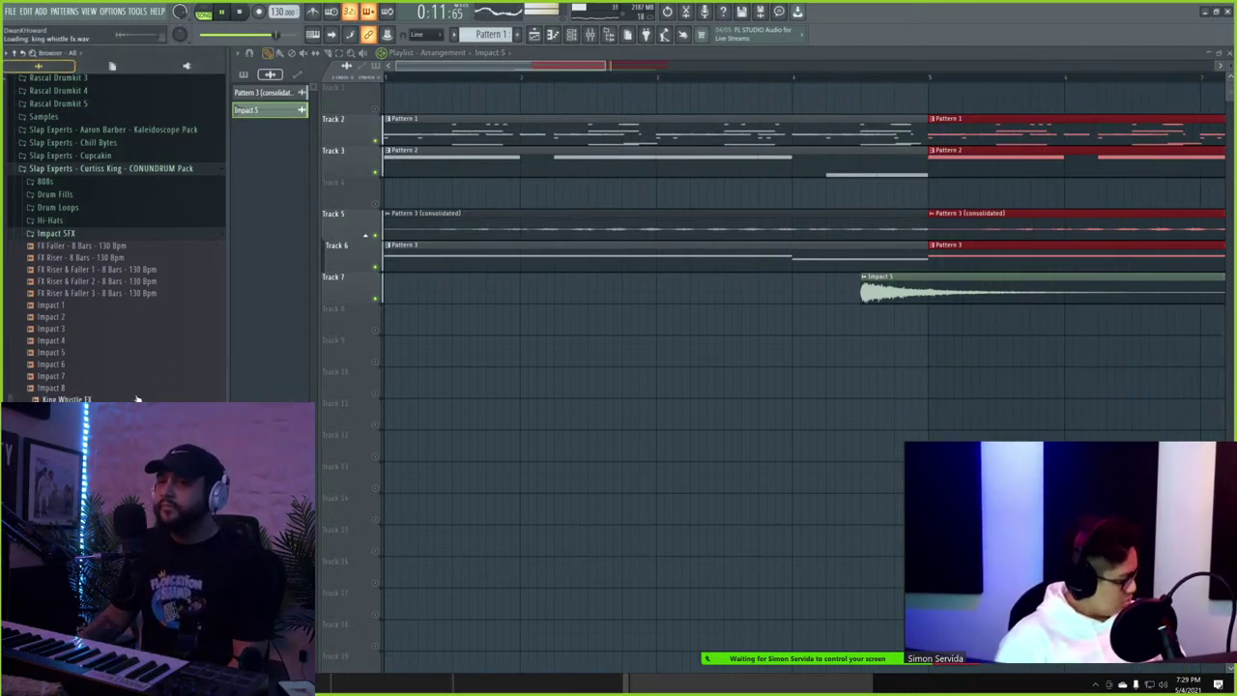
pyautogui.keyDown('ctrl'); pyautogui.click(529, 386); pyautogui.keyUp('ctrl')
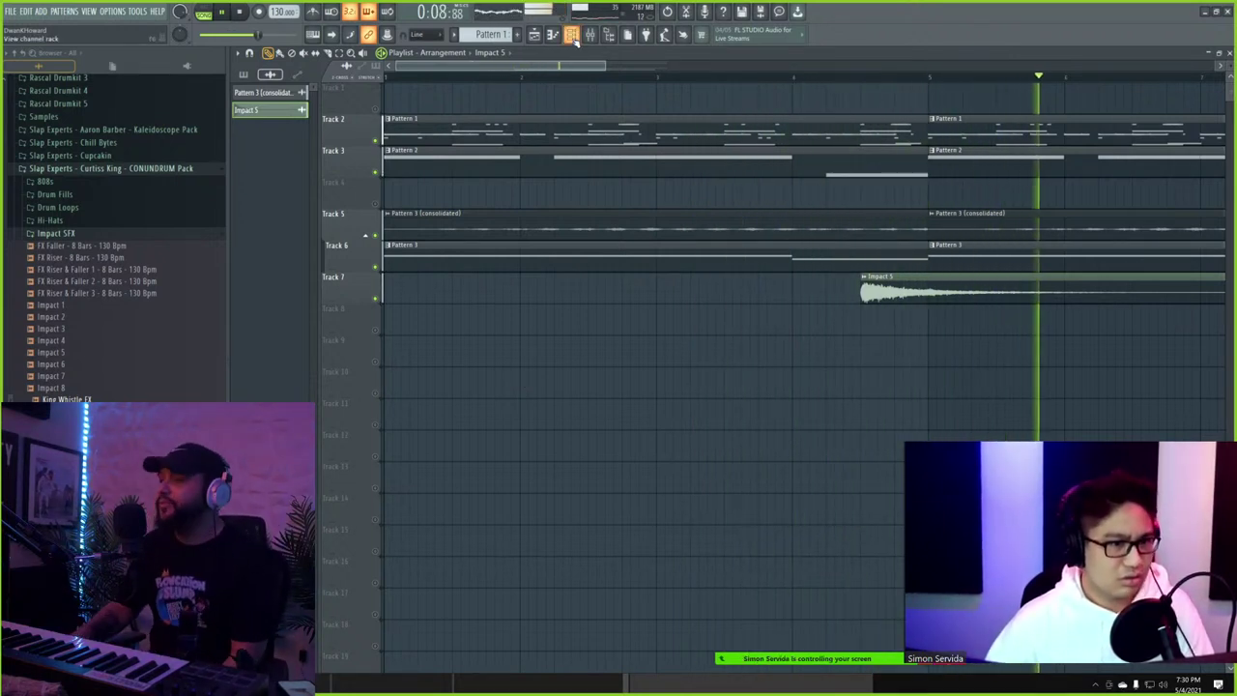
# - Place another Impact 5 clip on Track 11 around the middle of bar 5 and make it unique
pyautogui.scroll(-3, 782, 489)
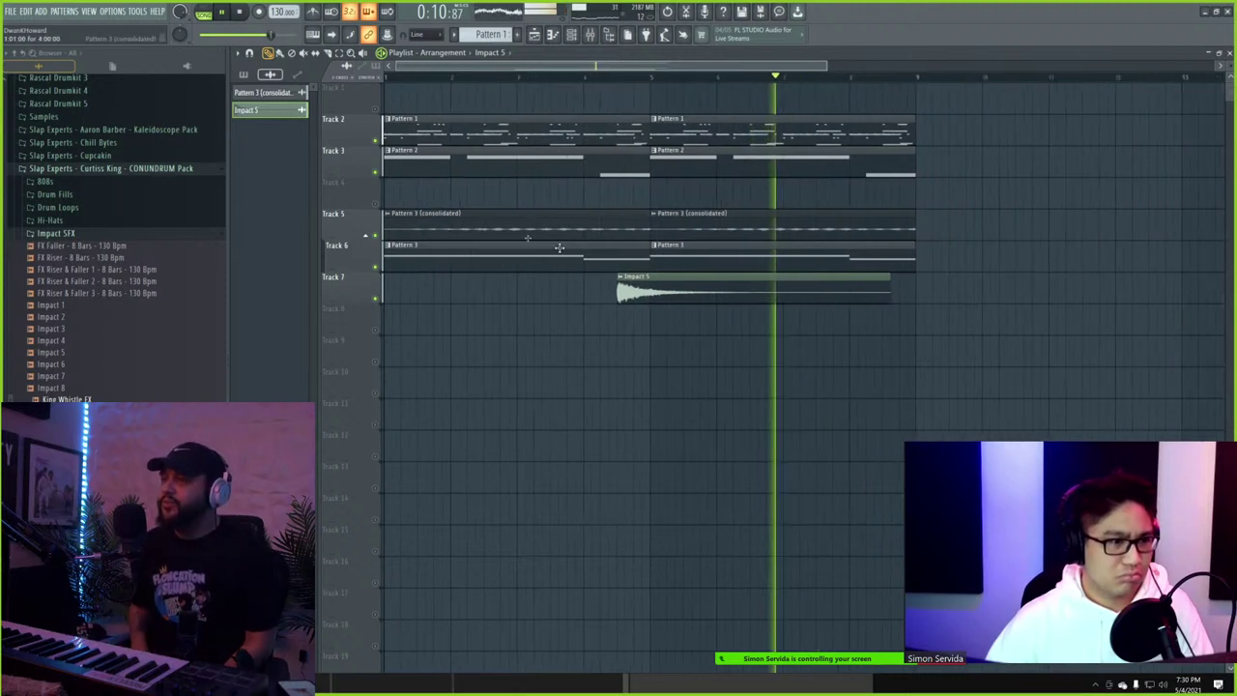
pyautogui.click(688, 413)
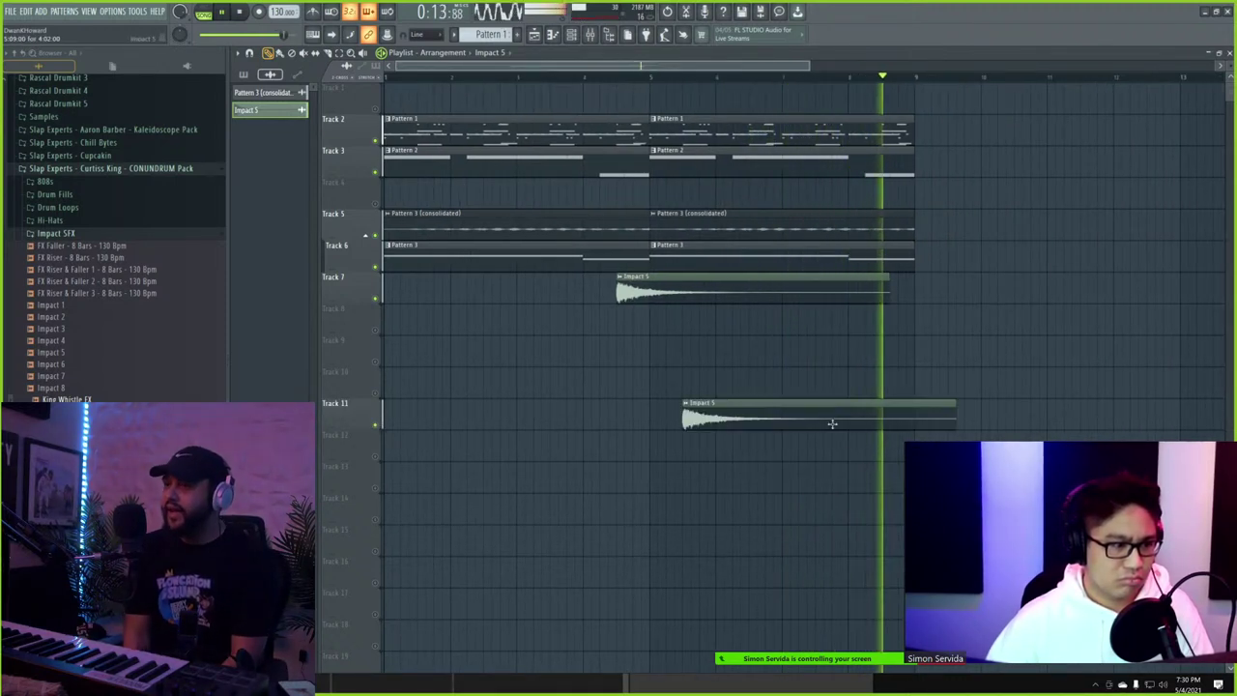
pyautogui.click(685, 404)
pyautogui.click(711, 487)
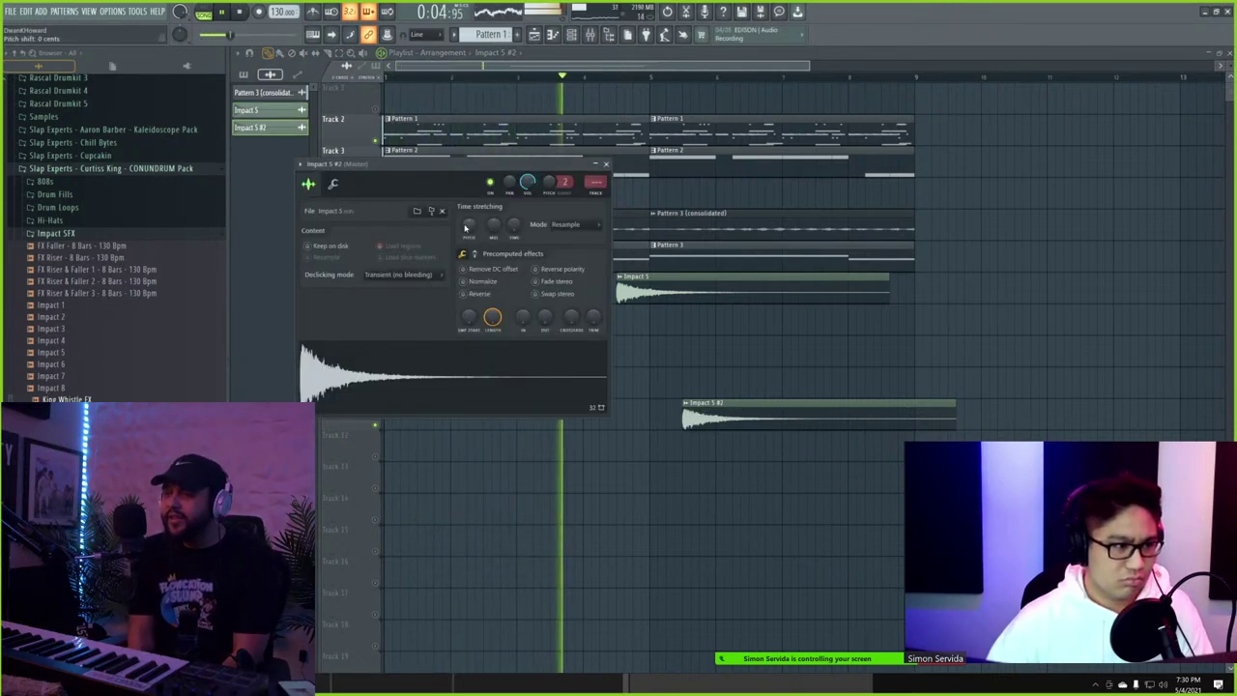
# - Adjust the time-stretching pitch of Impact 5 #2 and move its clip on Track 11 to the middle of bar 8
pyautogui.moveTo(469, 226)
pyautogui.mouseDown()
pyautogui.moveTo(469, 247)
pyautogui.moveTo(469, 221)
pyautogui.mouseUp()
pyautogui.click(758, 423)
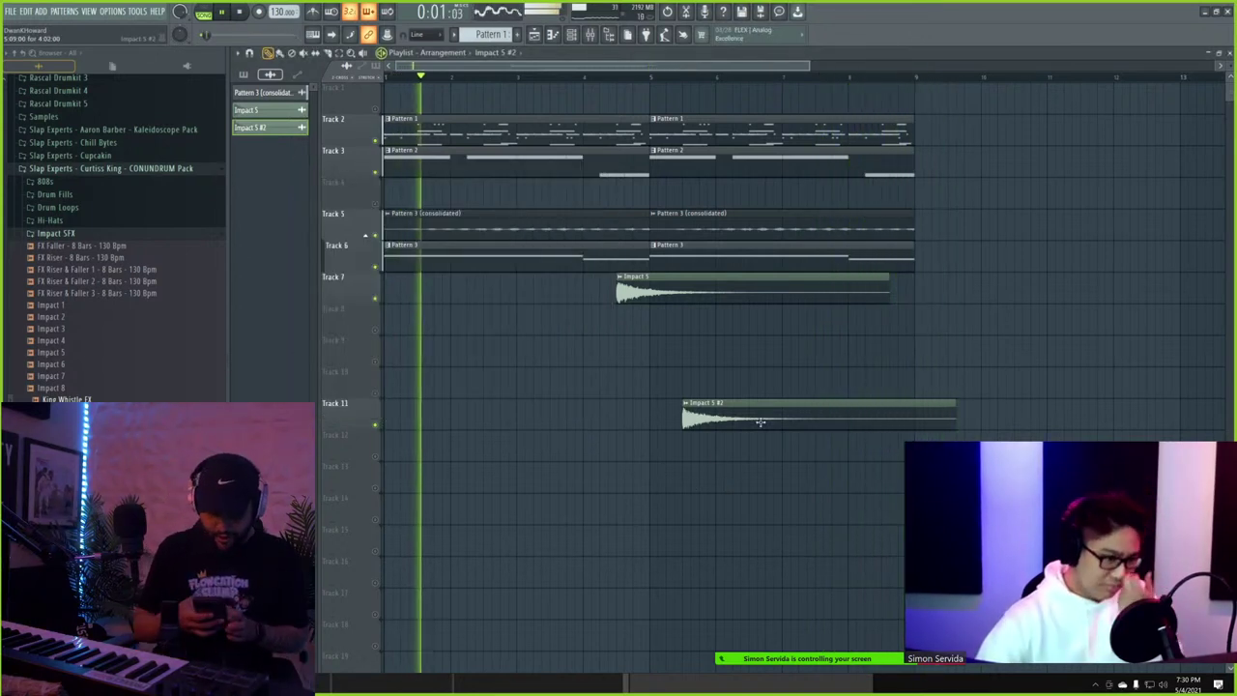
pyautogui.moveTo(745, 420); pyautogui.dragTo(919, 414)
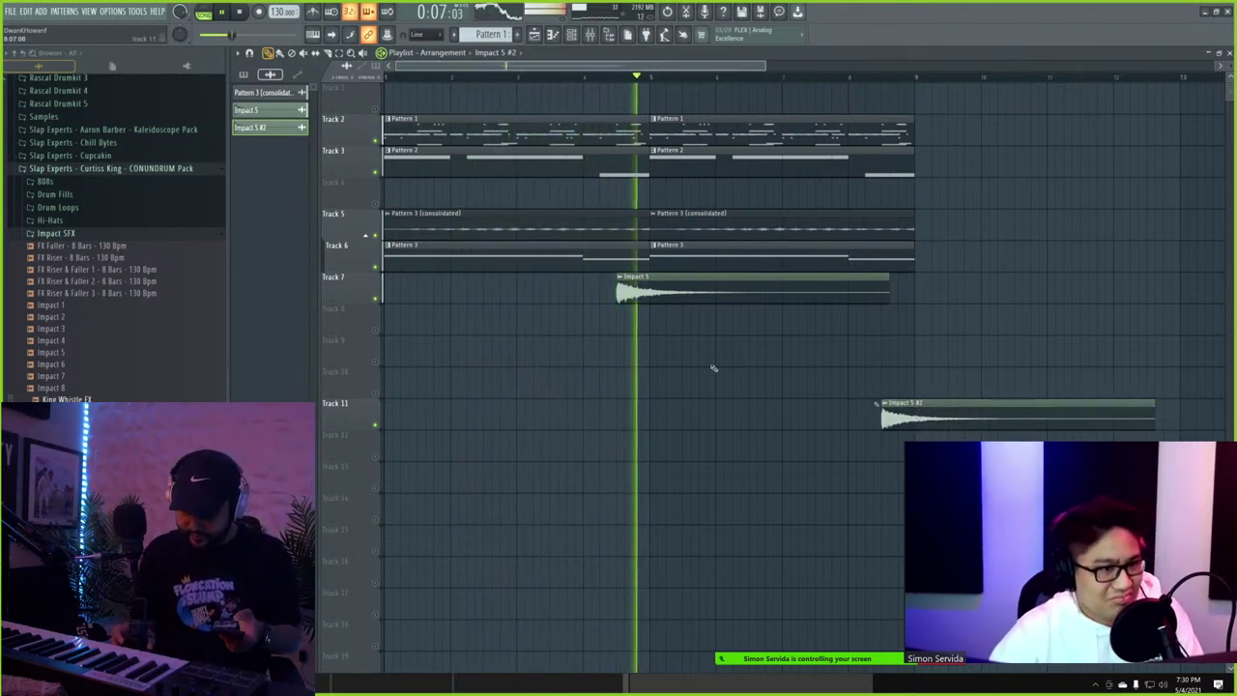
# - Place an Impact 5 clip on Track 9 around the middle of bar 1 and make it unique
pyautogui.click(414, 355)
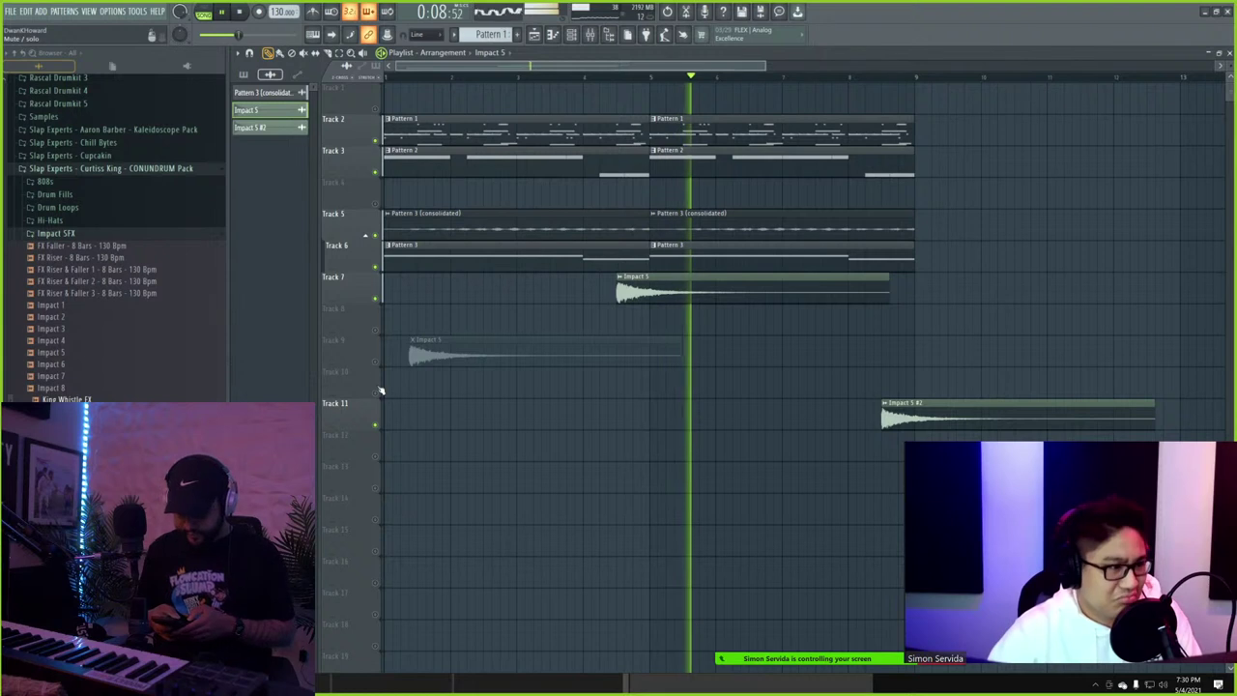
pyautogui.click(414, 340)
pyautogui.click(439, 425)
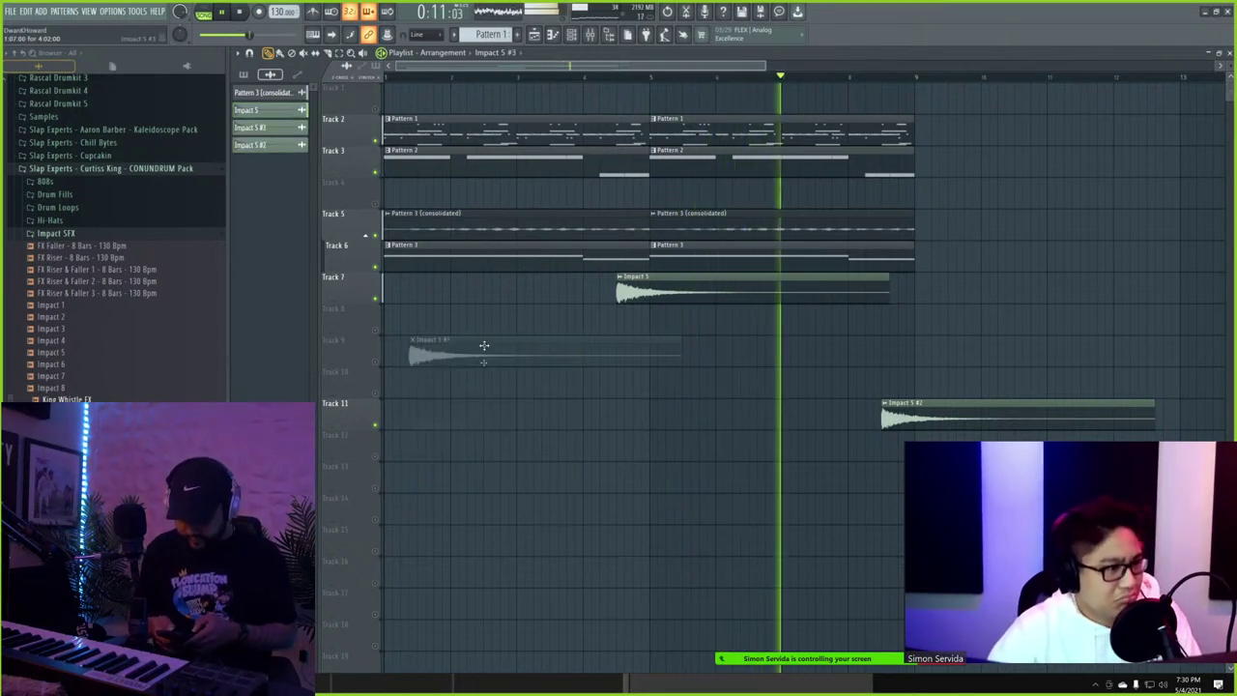
# - Reverse the Track 9 impact sample, raise its time-stretching pitch, and unmute Track 9
pyautogui.doubleClick(483, 348)
pyautogui.click(478, 308)
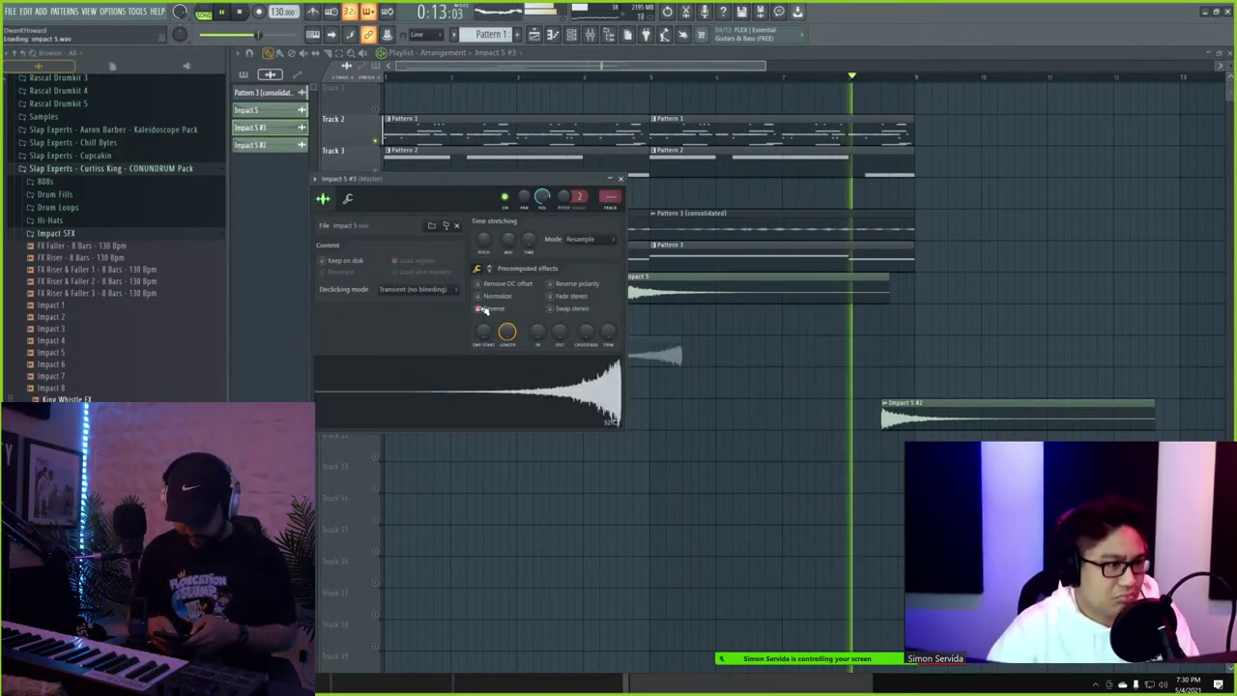
pyautogui.moveTo(483, 247); pyautogui.dragTo(487, 242)
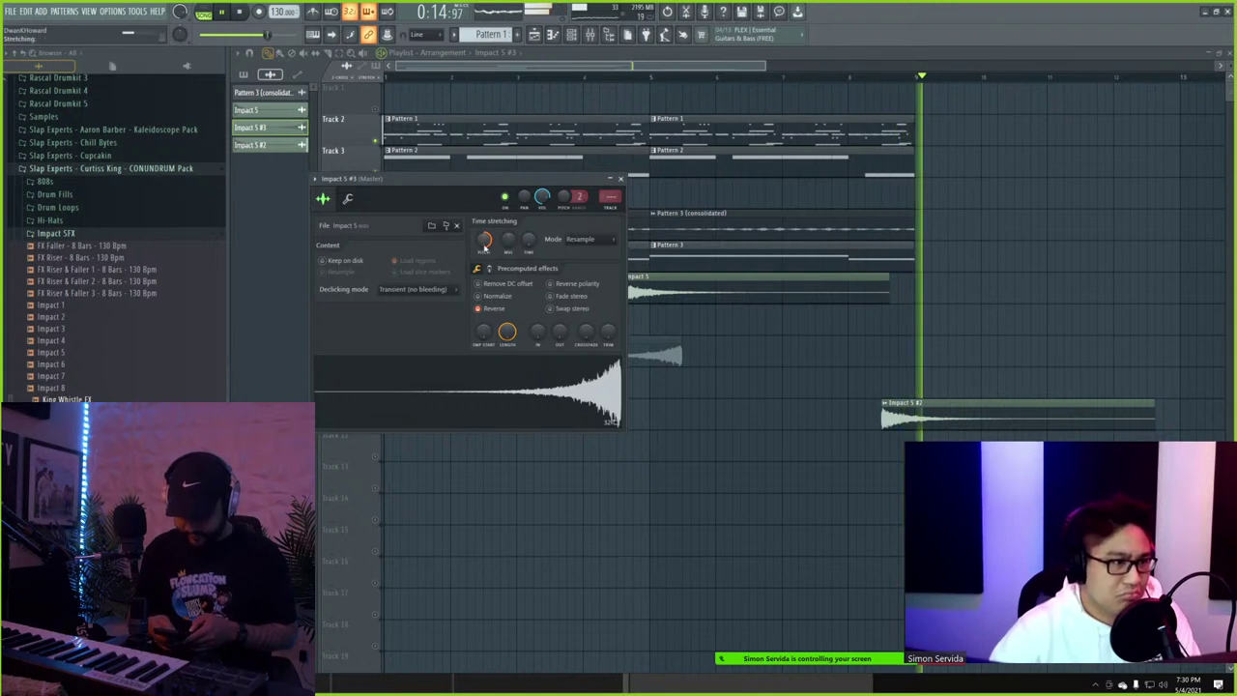
pyautogui.doubleClick(650, 349)
pyautogui.click(376, 362)
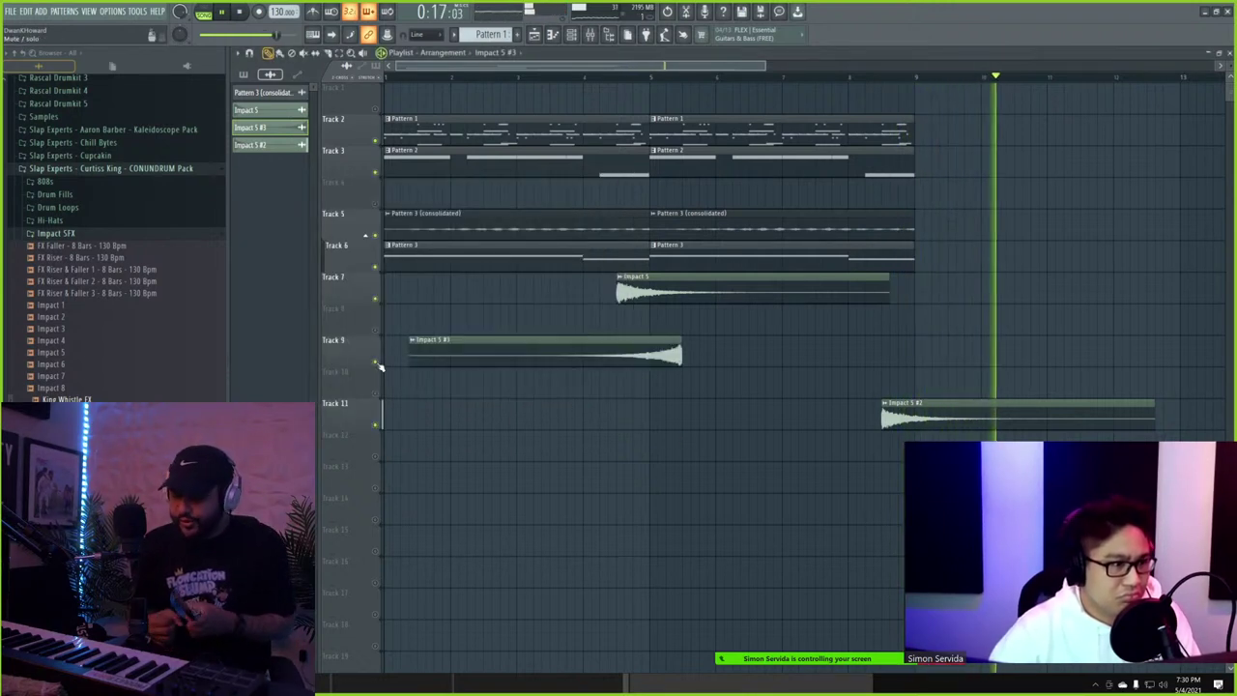
# - Trim the start of the reversed impact and move it to Track 8, ending where the Track 7 Impact 5 clip begins
pyautogui.moveTo(412, 360); pyautogui.dragTo(590, 315)
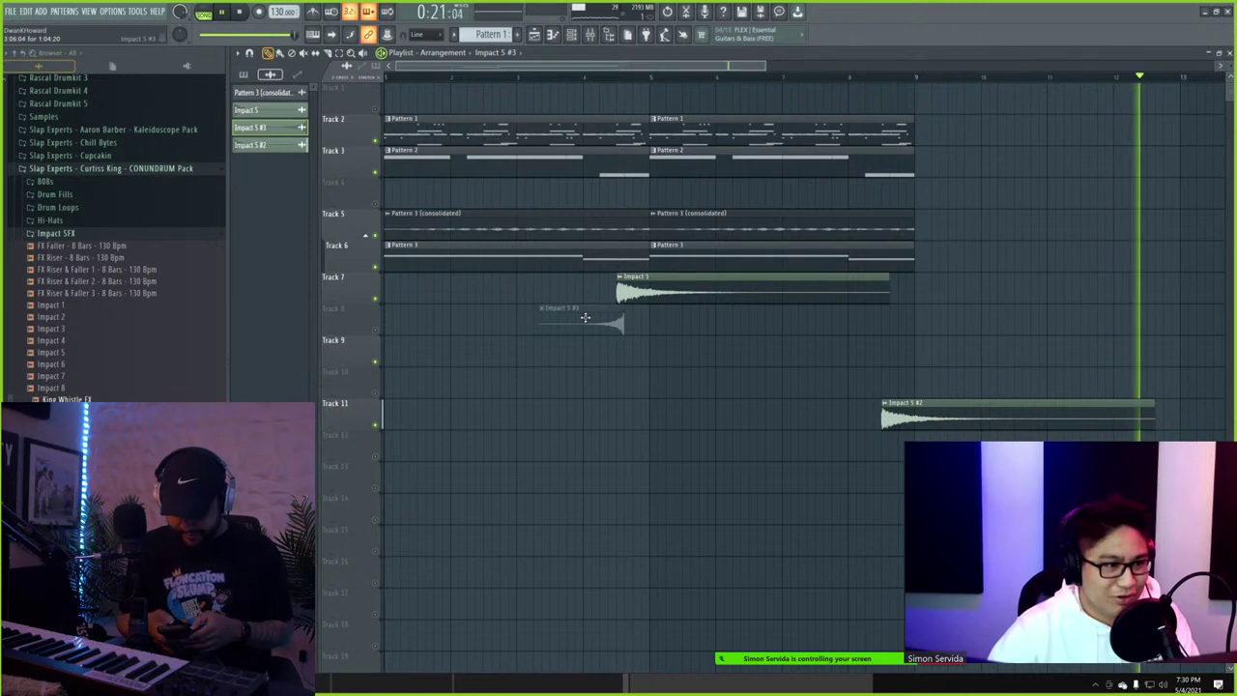
pyautogui.press('space')
pyautogui.press('space')
pyautogui.scroll(3, 540, 328)
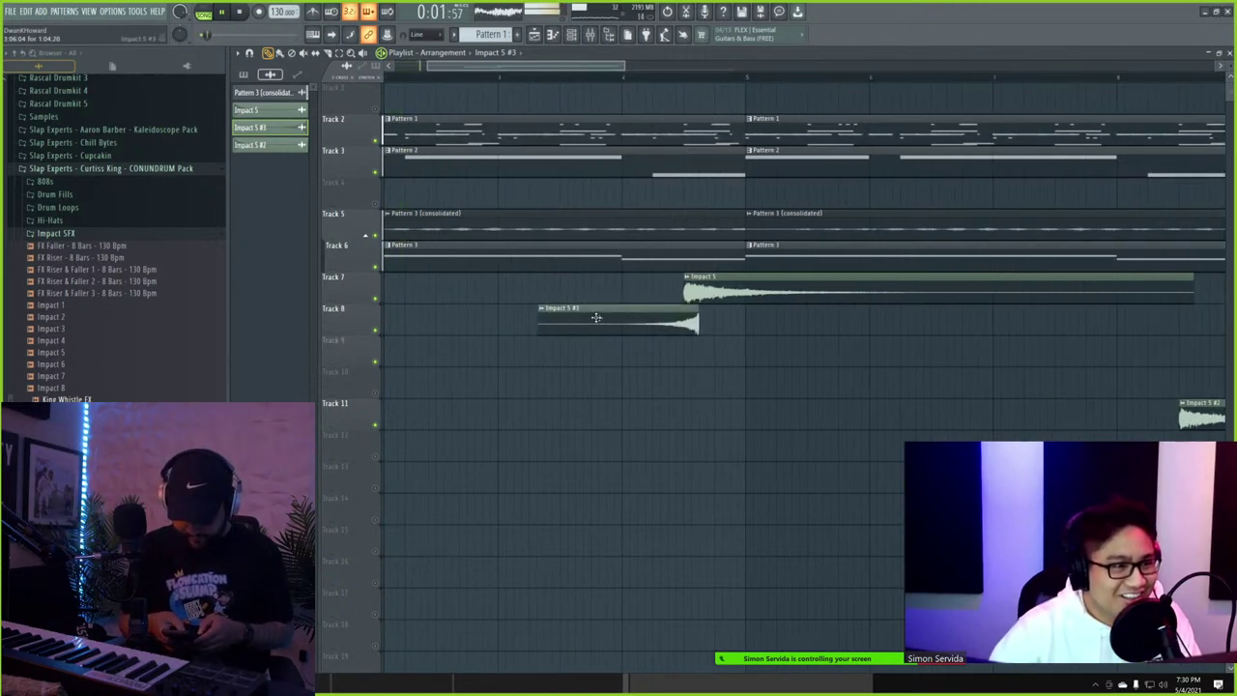
pyautogui.moveTo(594, 317); pyautogui.dragTo(587, 317)
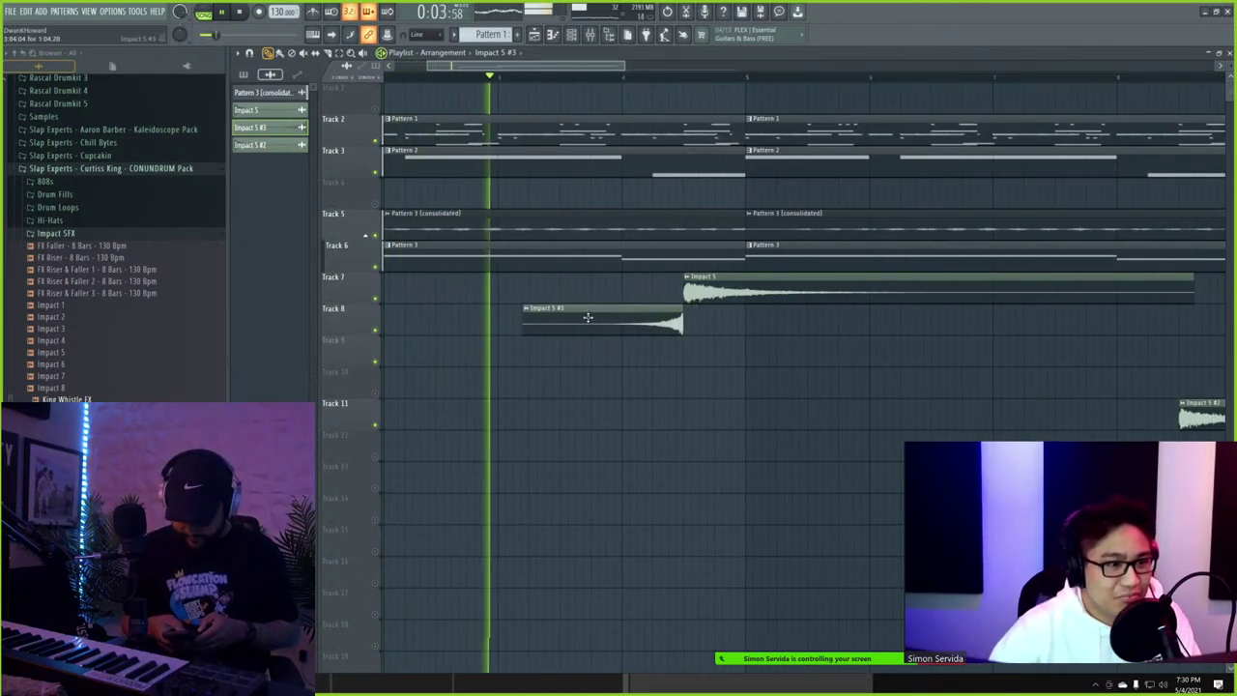
# - Lower the channel volume of the reversed impact on Track 8 to about 39%
pyautogui.doubleClick(588, 317)
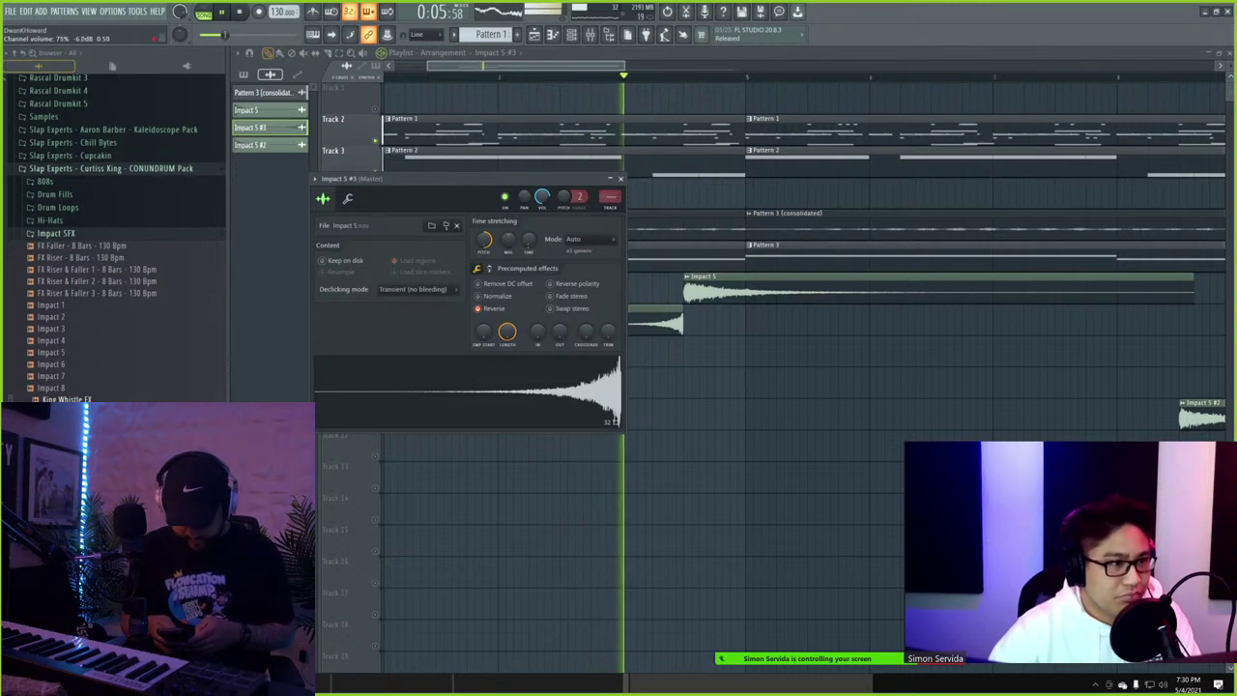
pyautogui.moveTo(542, 203); pyautogui.dragTo(542, 212)
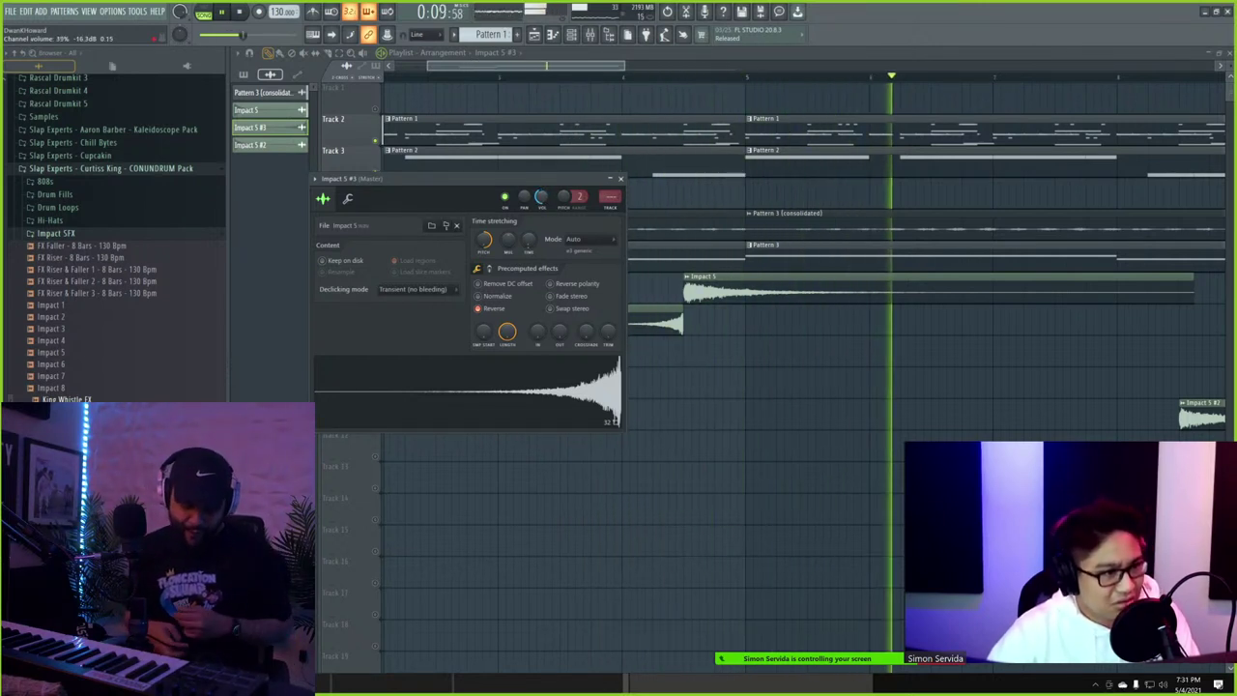
pyautogui.click(621, 179)
# - Add a copy of the reversed Impact 5 #3 clip on Track 11, ending where Impact 5 #2 begins
pyautogui.click(1135, 411)
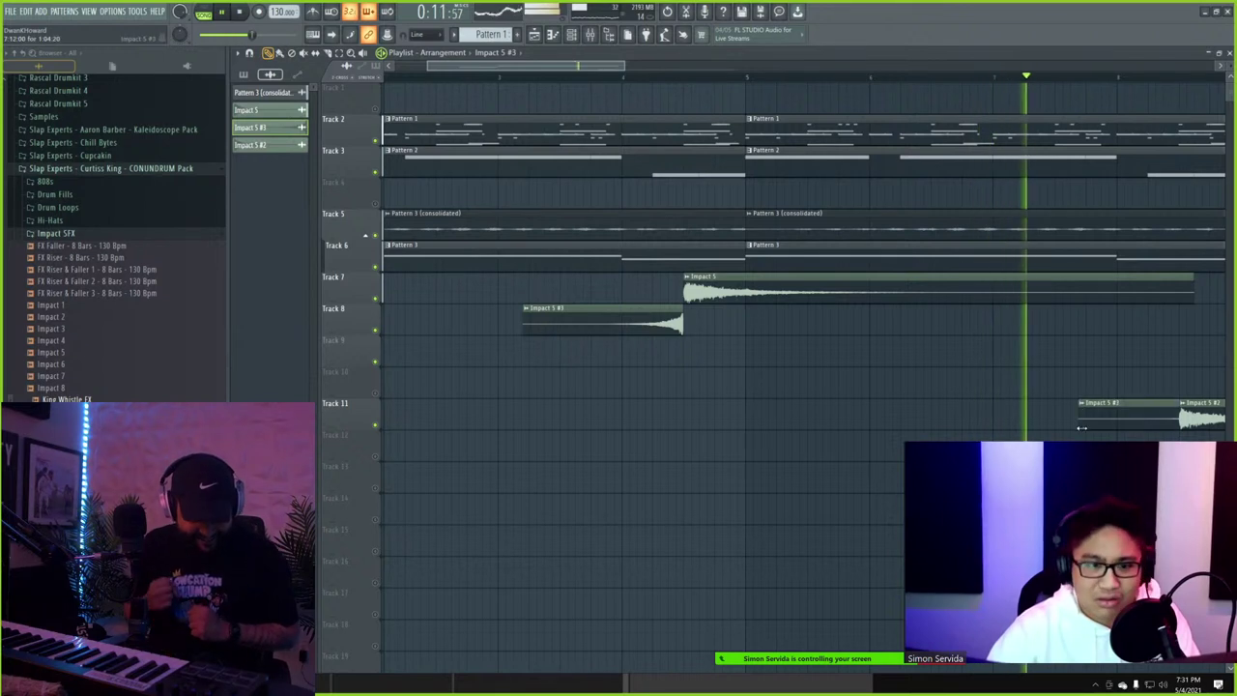
pyautogui.moveTo(1136, 411); pyautogui.dragTo(1076, 411)
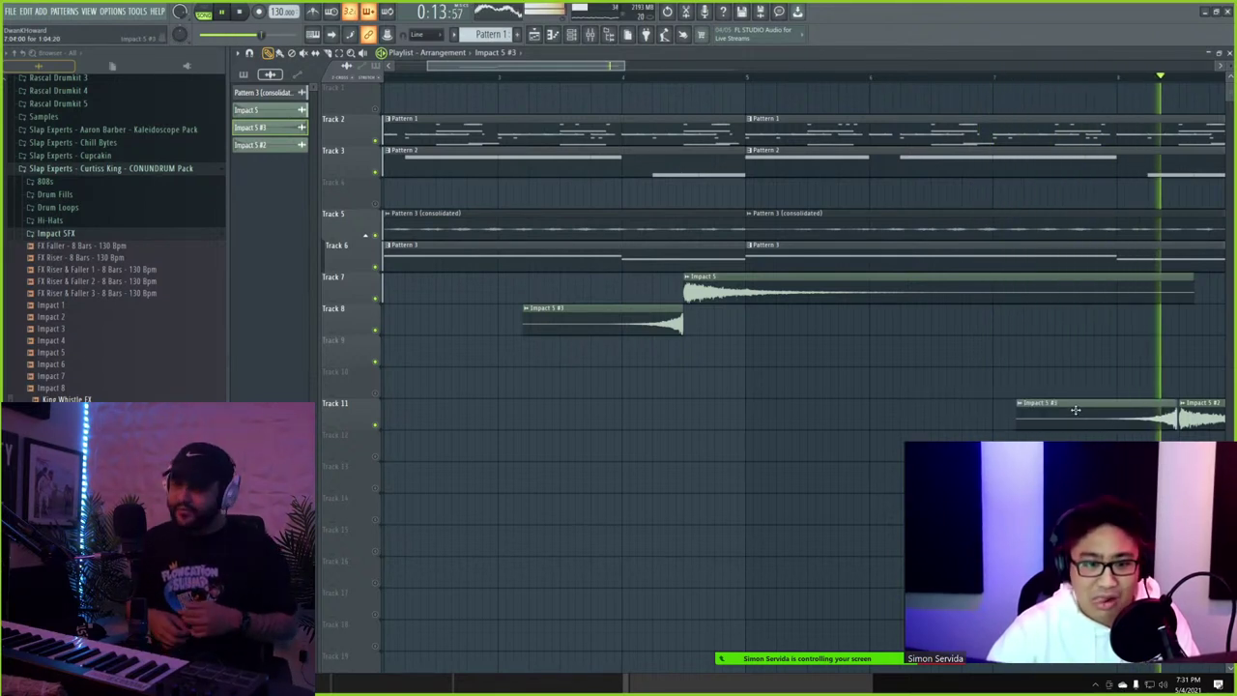
pyautogui.scroll(-1, 888, 446)
pyautogui.scroll(-1, 888, 445)
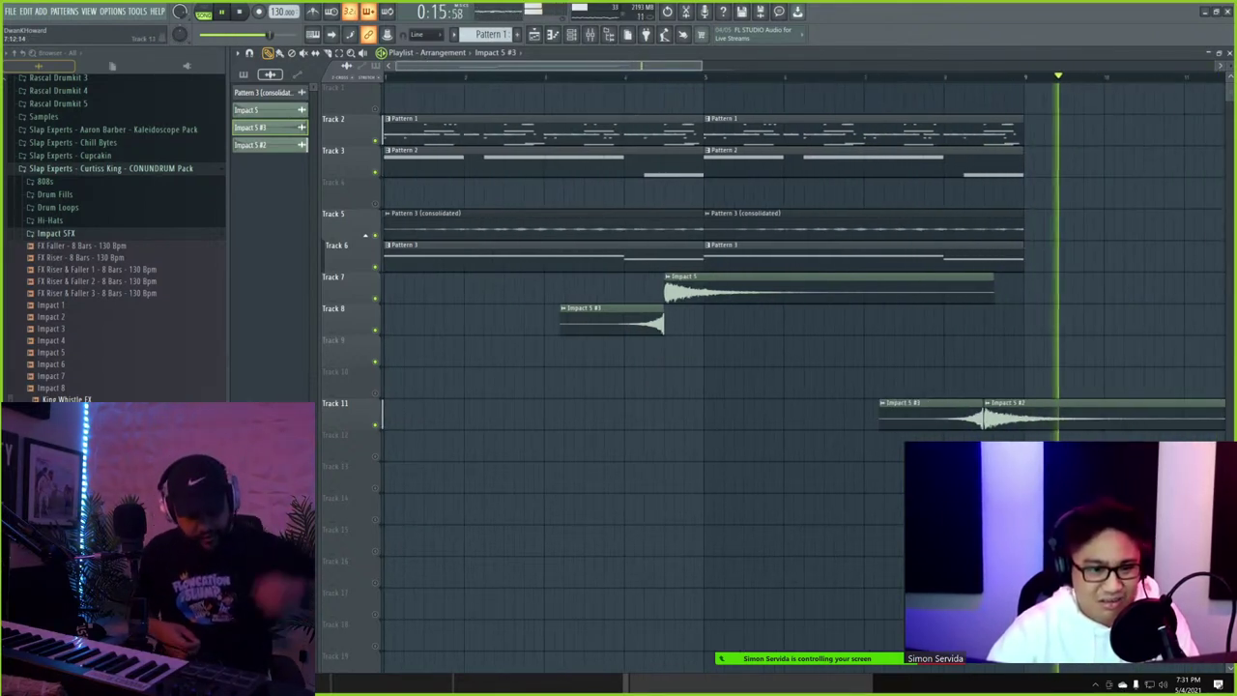
# - Open the Impact 5 #2 channel settings and listen to the reversed-to-normal impact transition on Track 11
pyautogui.scroll(5, 999, 428)
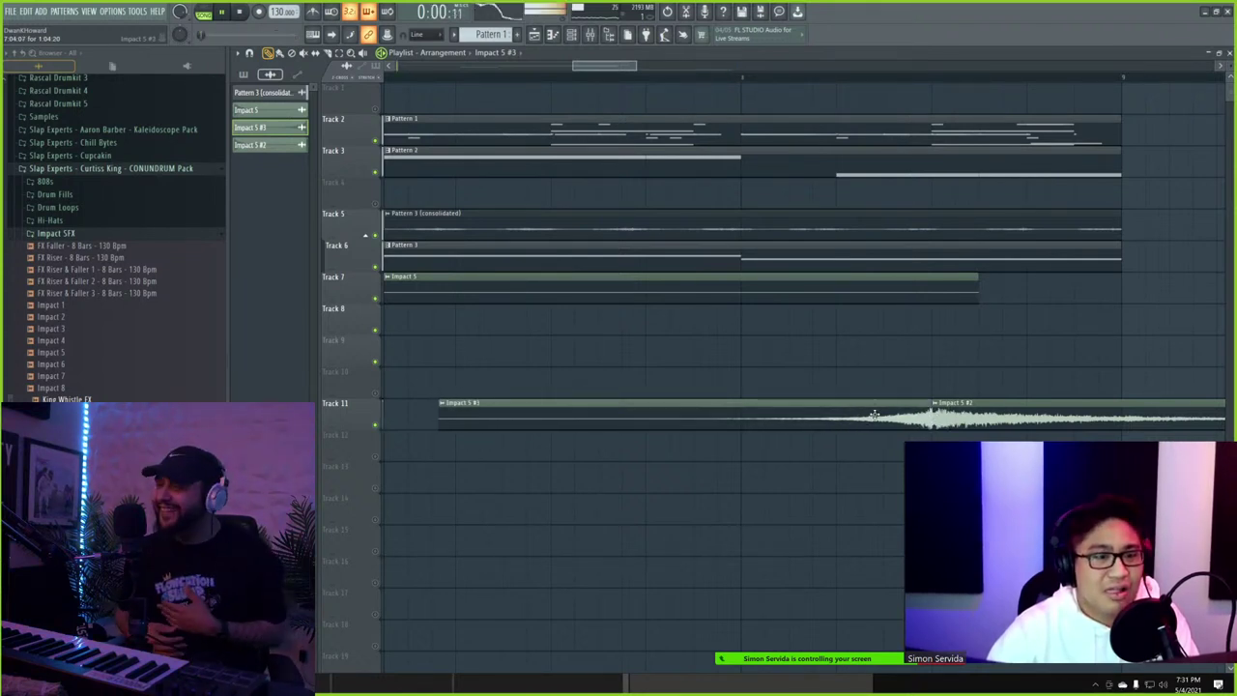
pyautogui.scroll(-3, 741, 213)
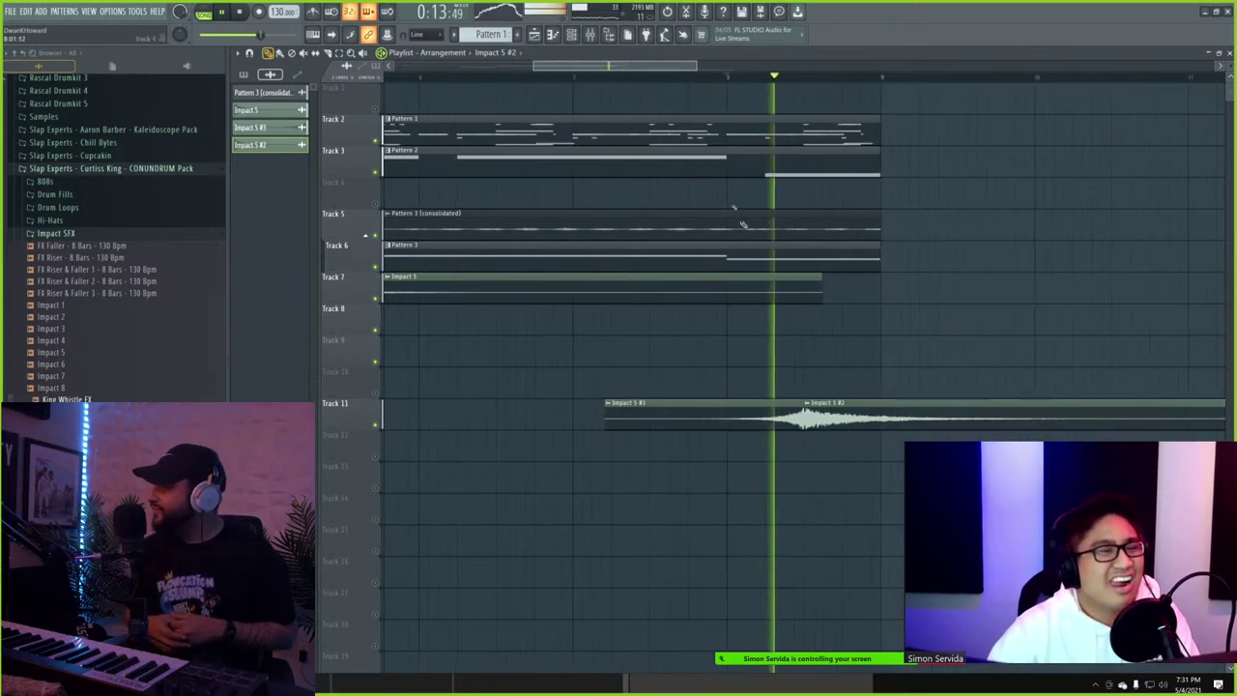
pyautogui.doubleClick(888, 407)
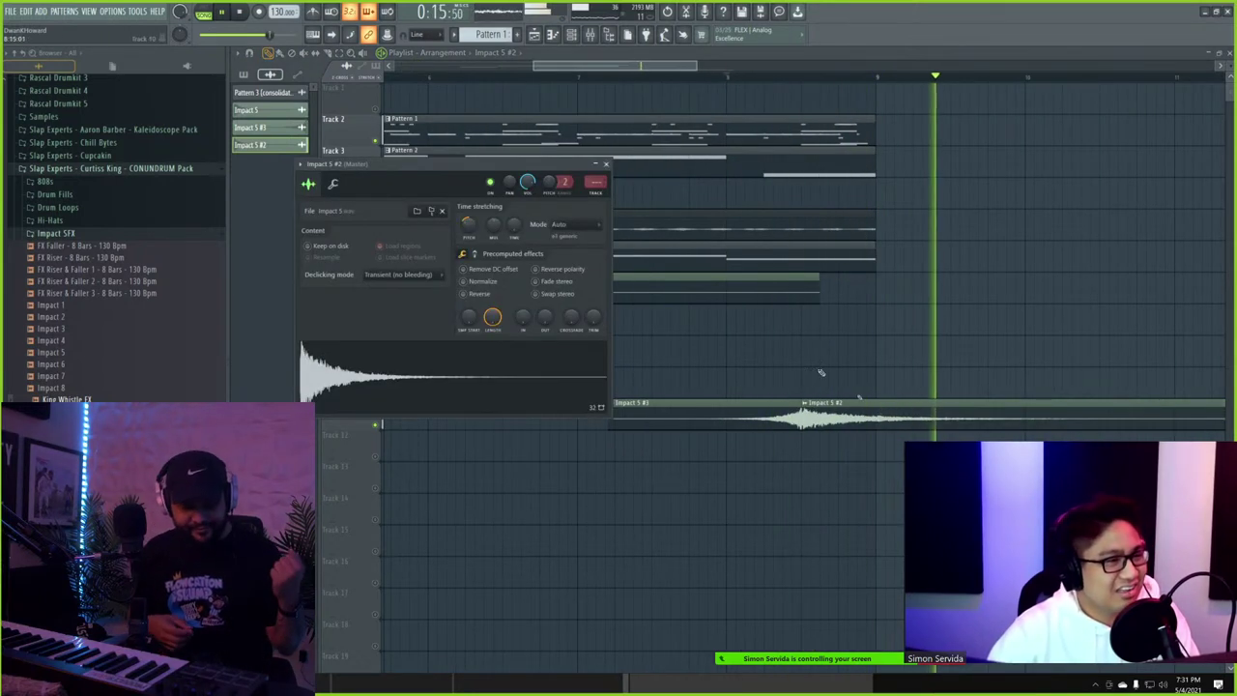
pyautogui.press('space')
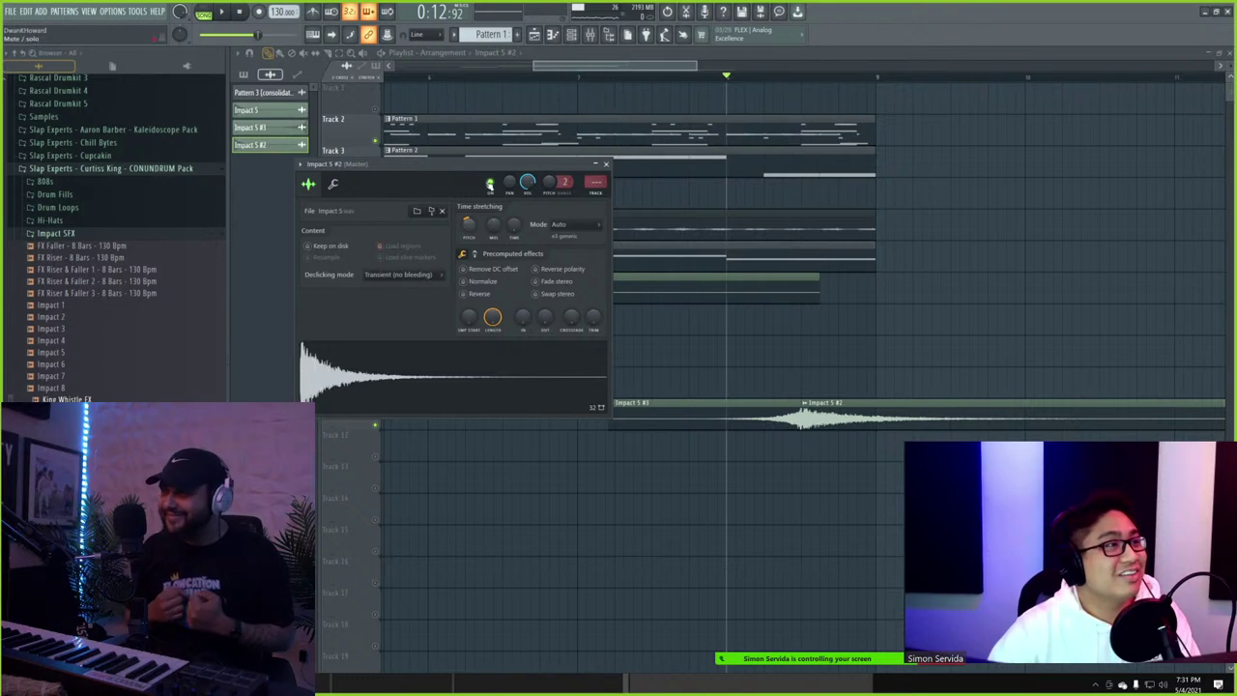
pyautogui.press('space')
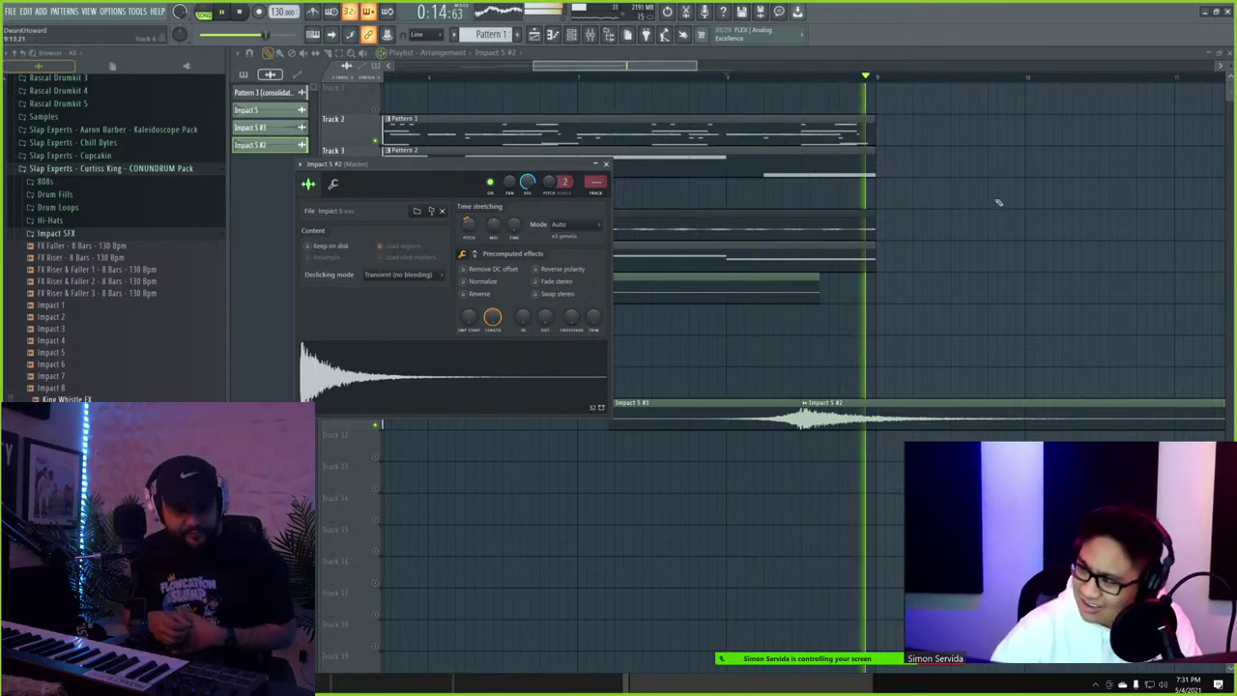
# - Select bars 1 through 8 on the playlist timeline and play them as a loop
pyautogui.scroll(-4, 947, 259)
pyautogui.press('space')
pyautogui.moveTo(868, 82); pyautogui.dragTo(369, 83)
pyautogui.press('space')
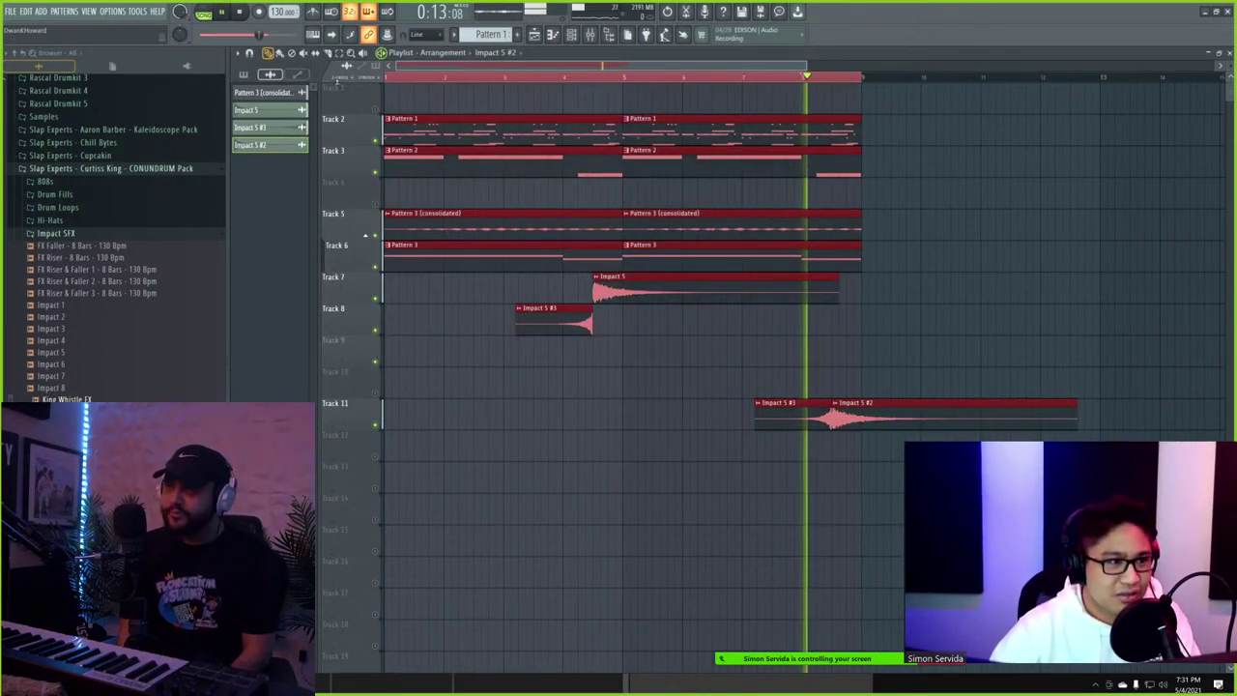
# - Show the Channel rack for Pattern 1 with its channel filter set to All
pyautogui.click(571, 36)
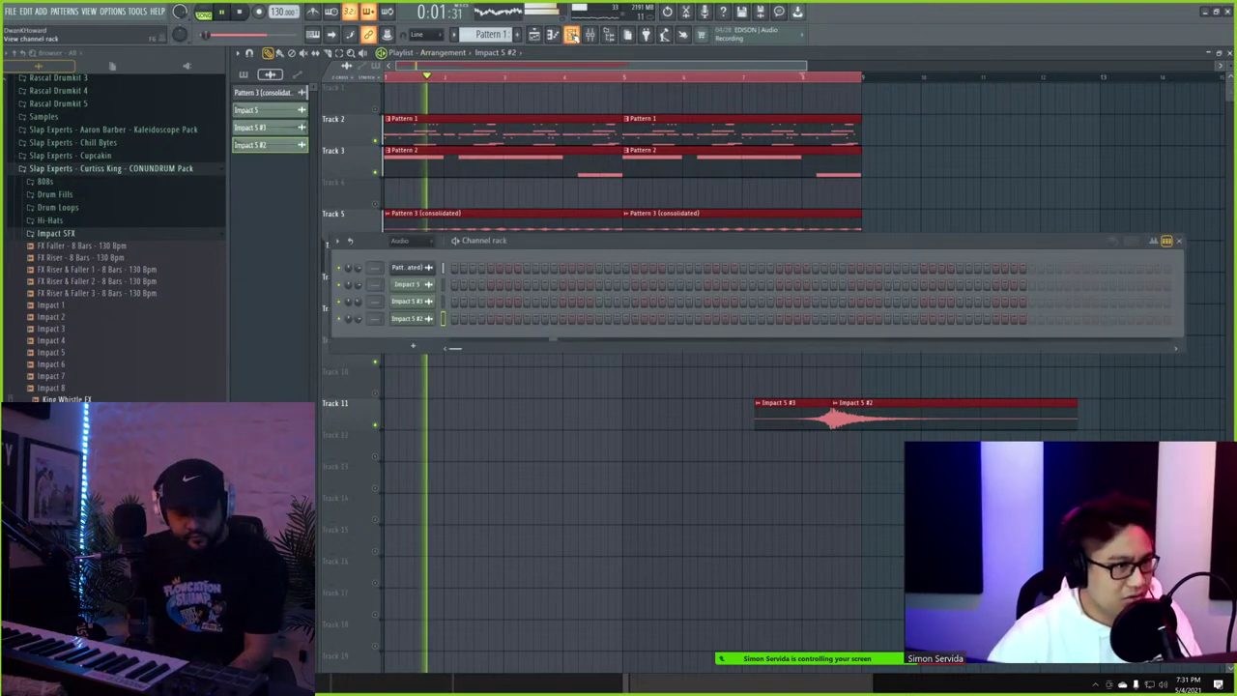
pyautogui.click(399, 242)
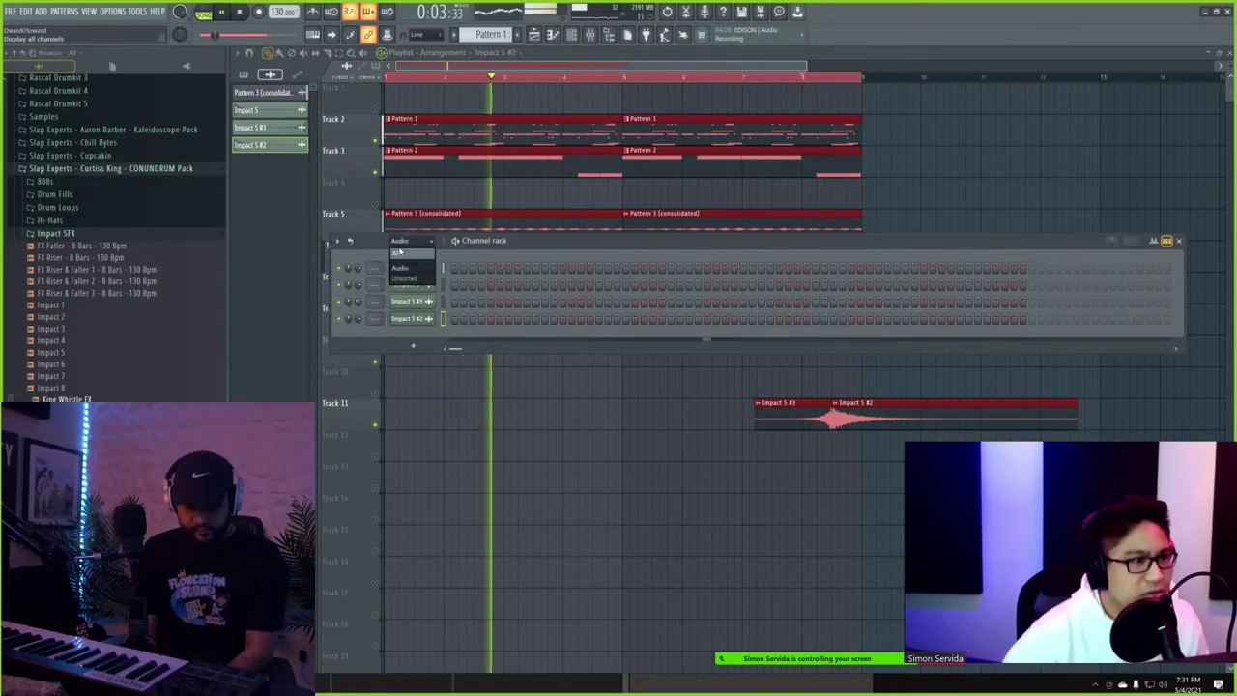
pyautogui.click(571, 36)
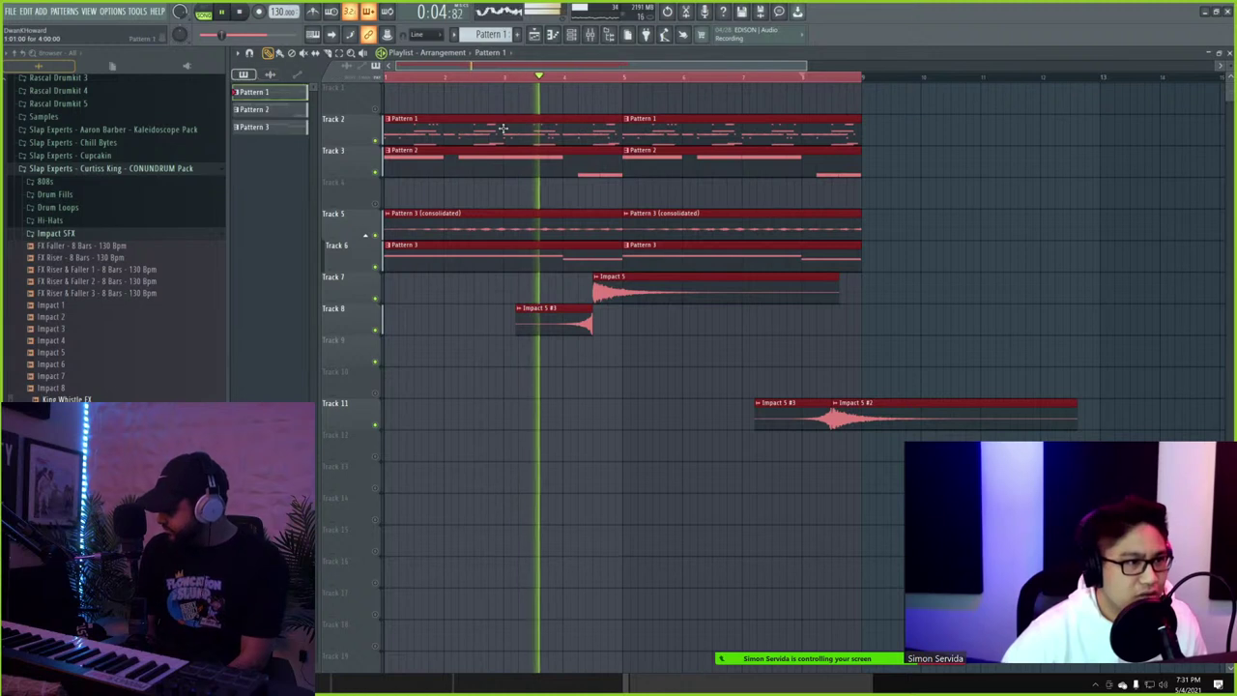
pyautogui.click(571, 36)
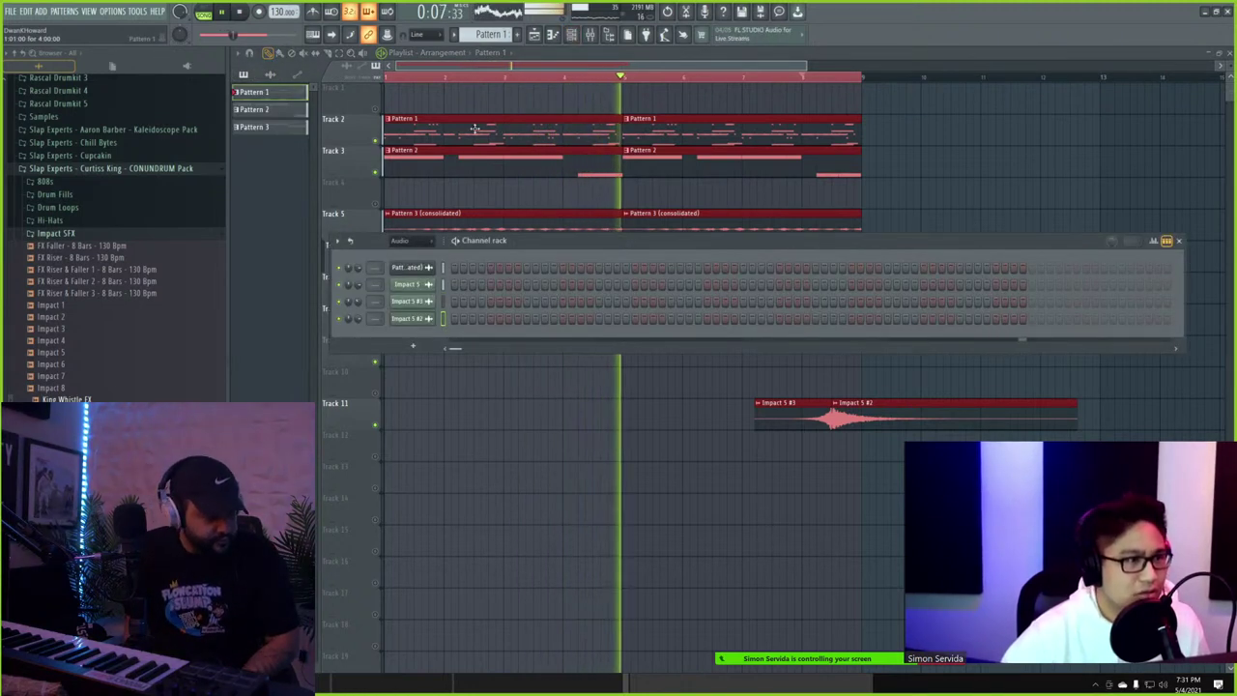
pyautogui.press('F6')
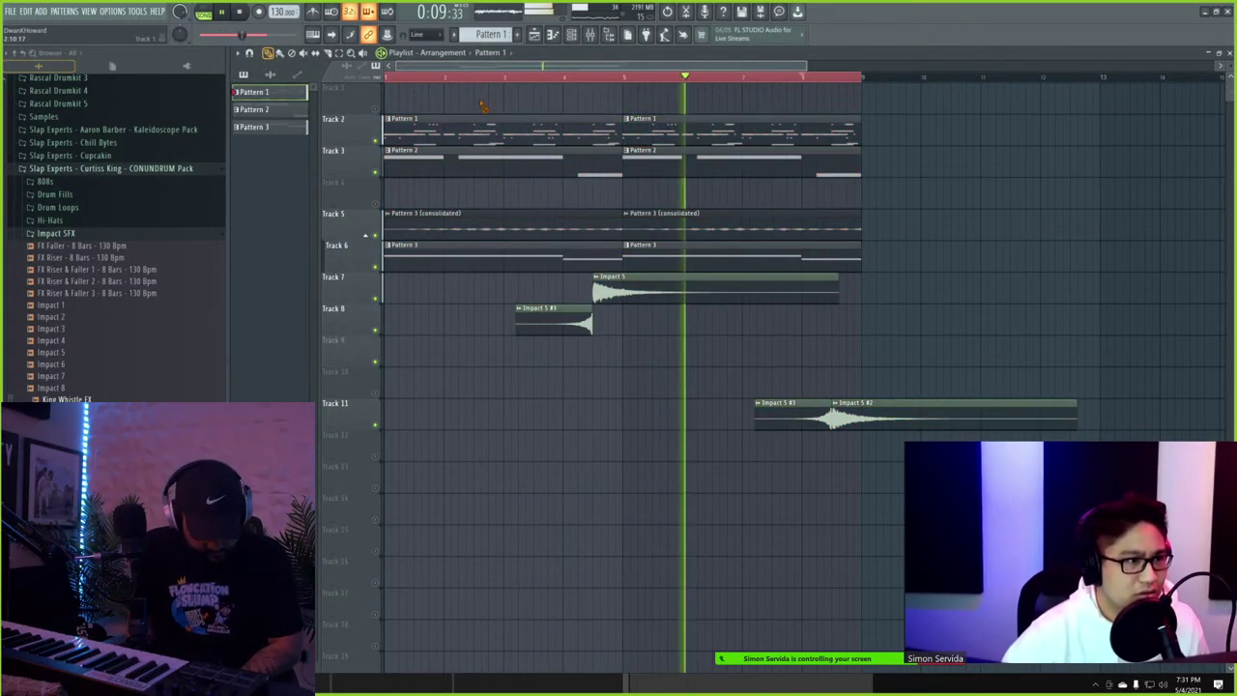
pyautogui.press('F6')
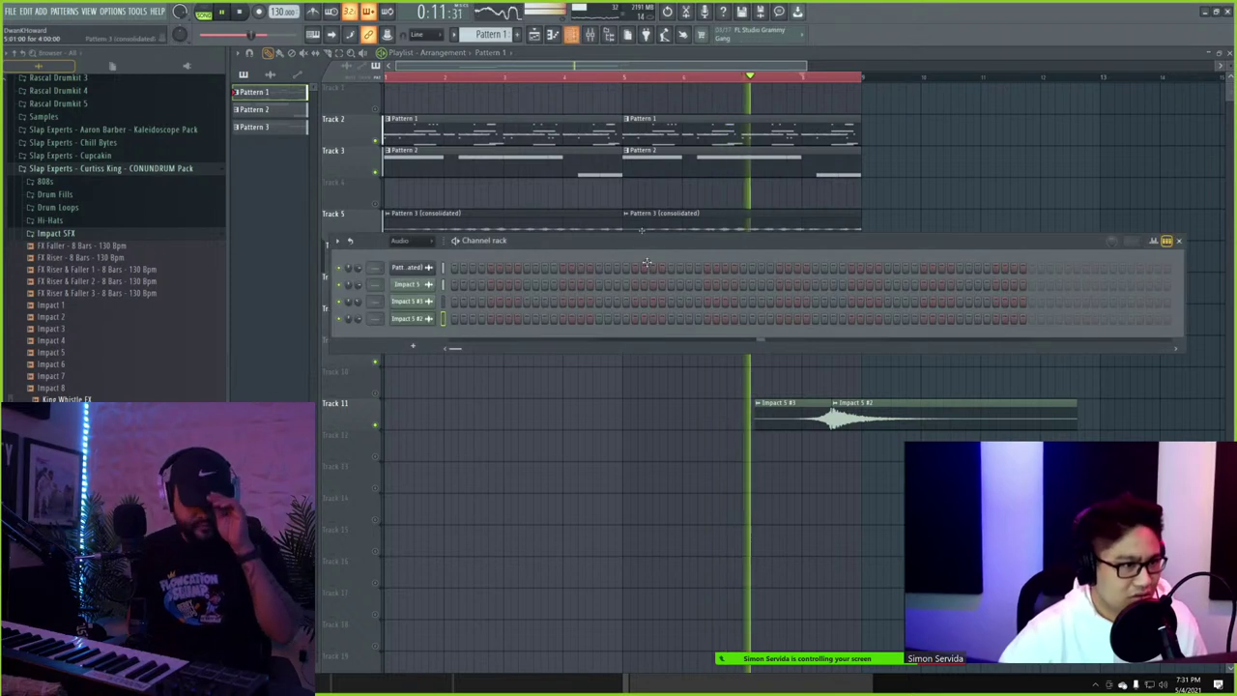
pyautogui.click(406, 241)
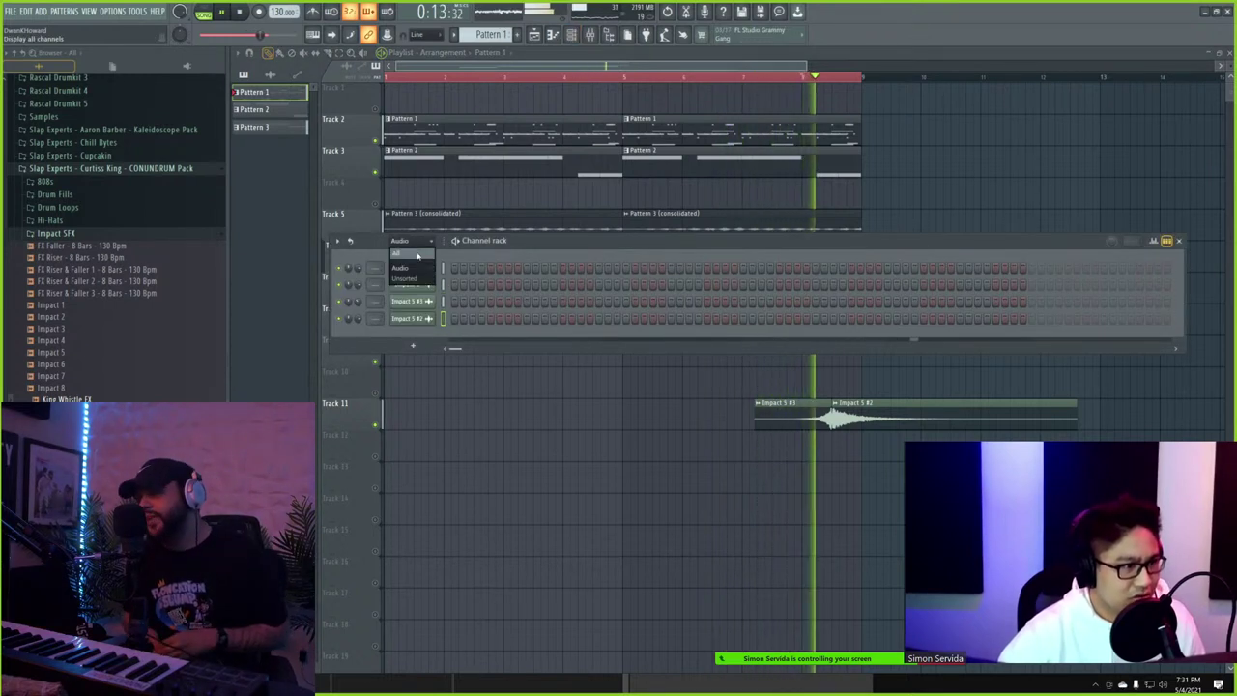
pyautogui.click(416, 254)
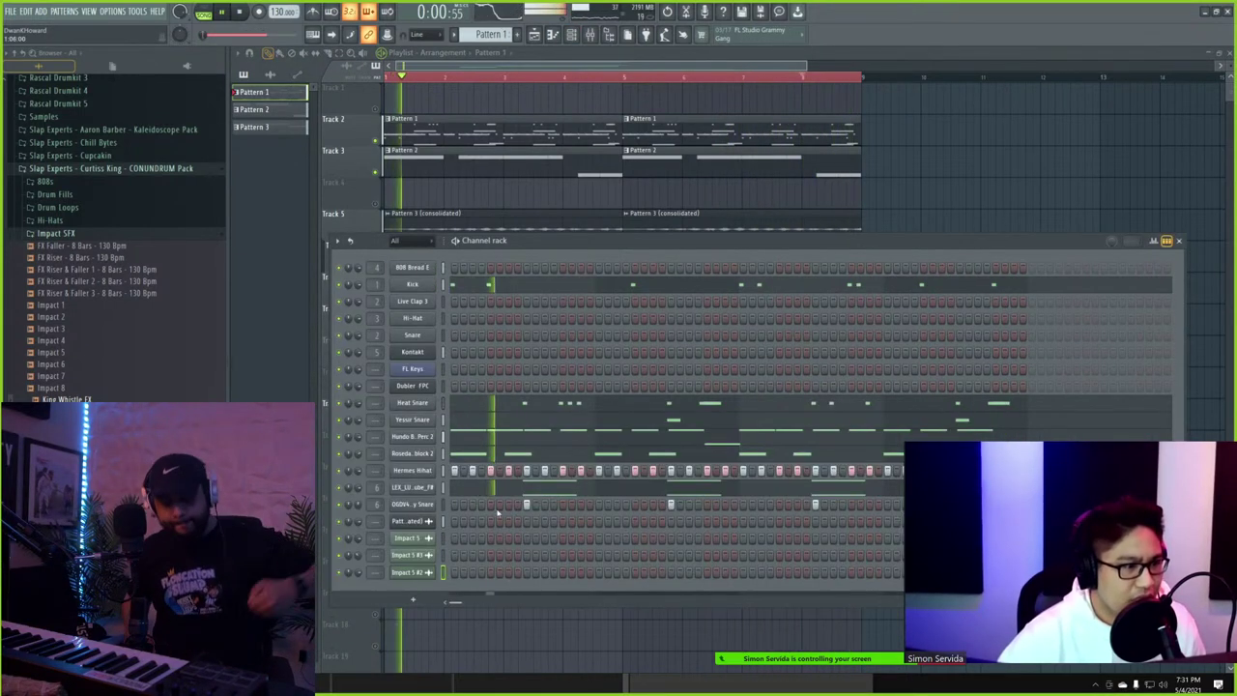
# - Open the Hundo Bell Perc 2 notes in the Piano roll and show note panning in the event lane
pyautogui.click(473, 437)
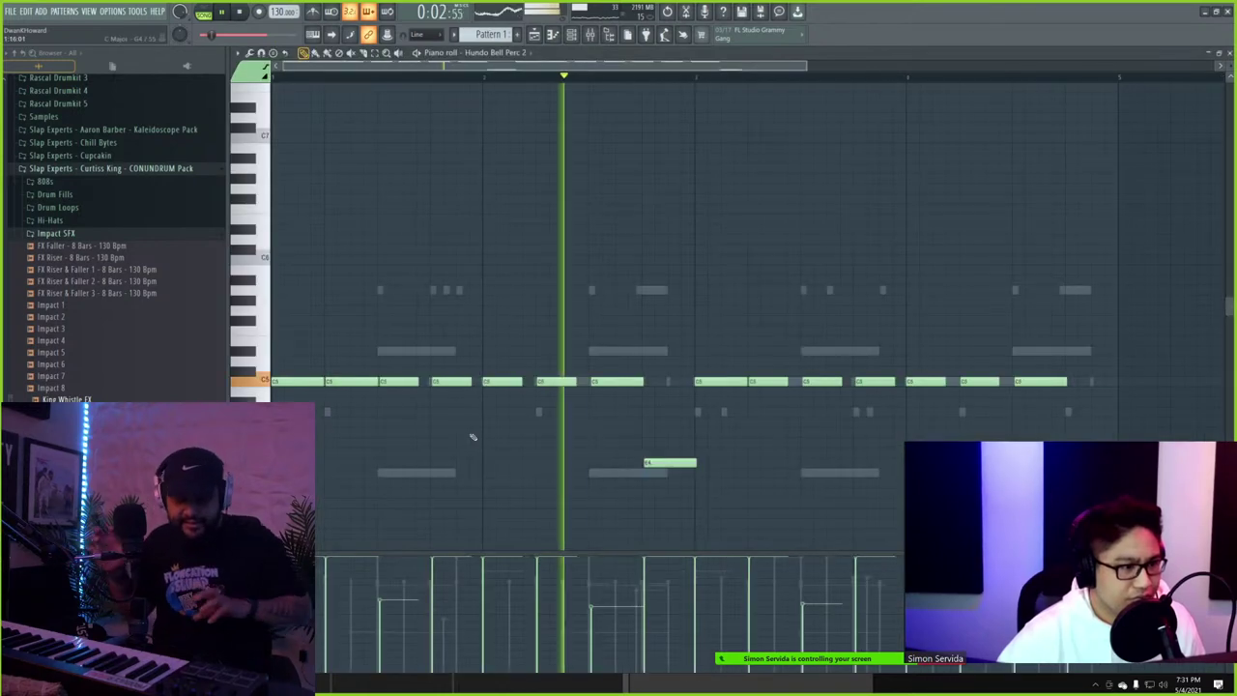
pyautogui.rightClick(249, 588)
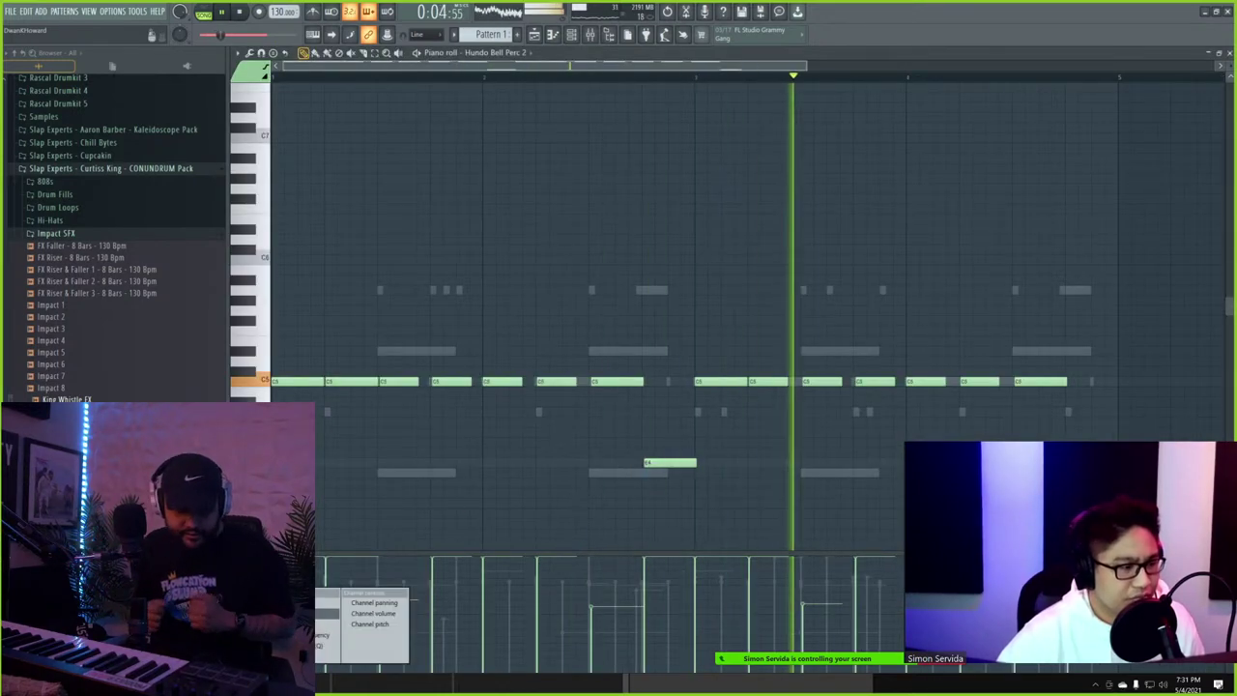
pyautogui.click(374, 602)
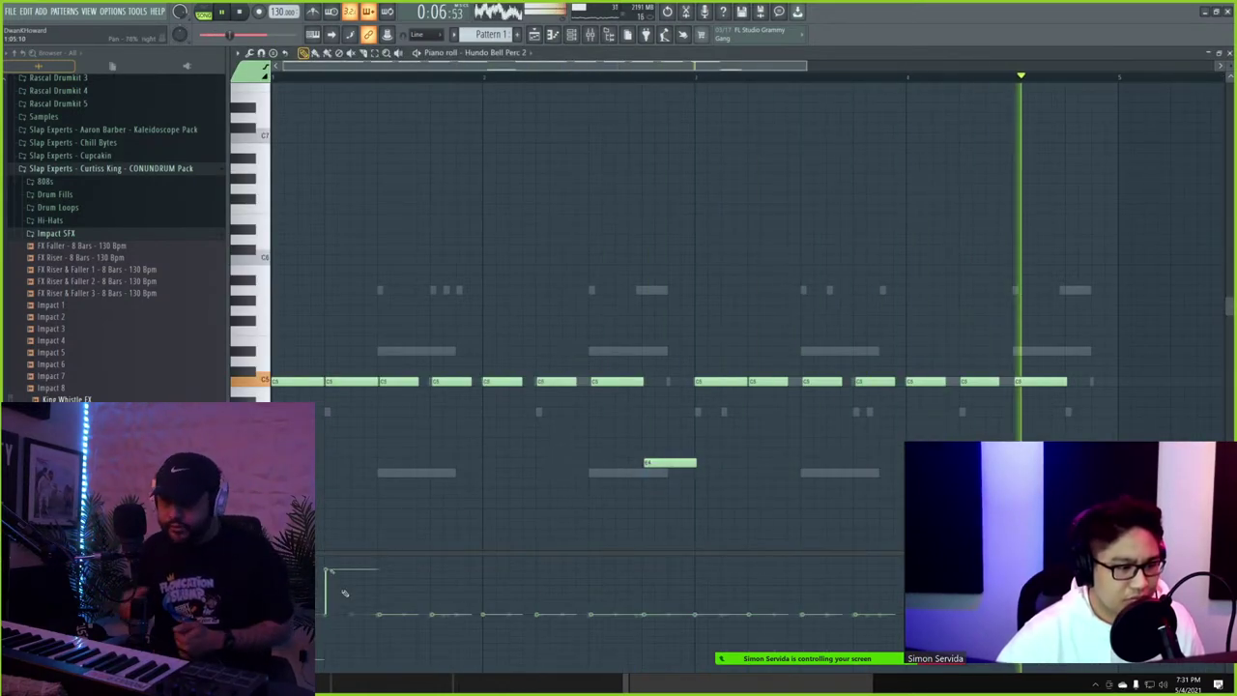
# - Pan the Hundo Bell Perc 2 notes strongly and alternately left and right, from the third note through the last one in bar 3
pyautogui.click(383, 659)
pyautogui.click(436, 576)
pyautogui.click(488, 660)
pyautogui.click(541, 572)
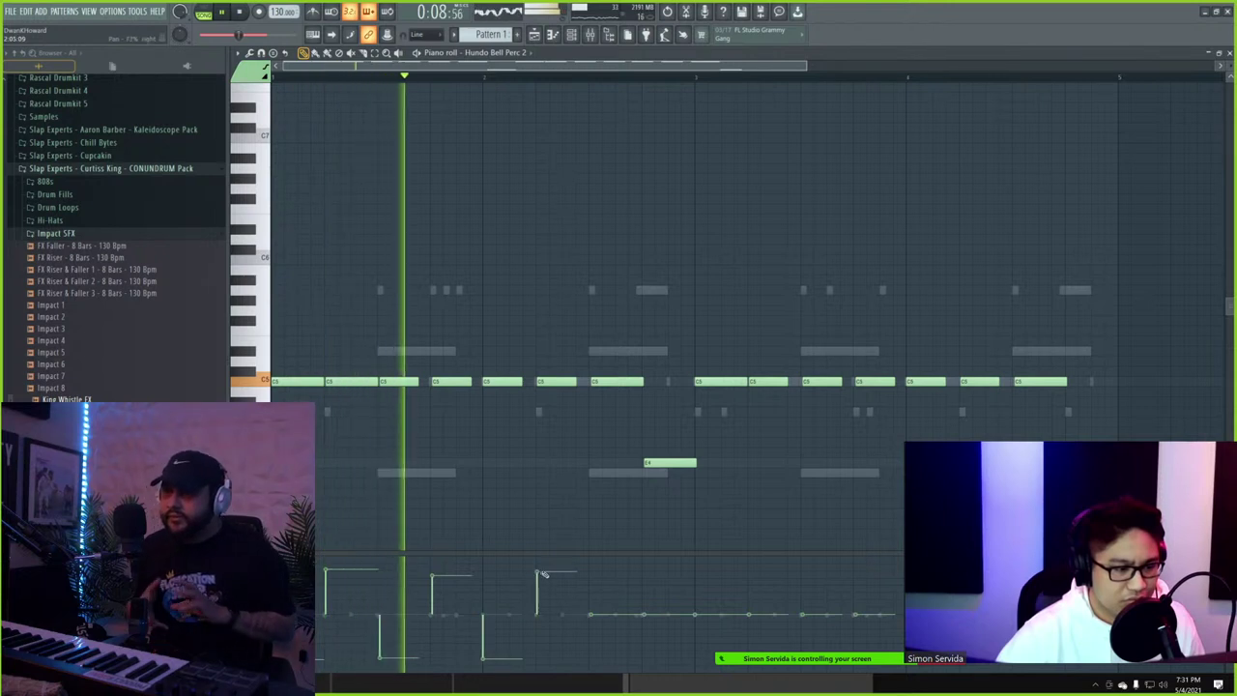
pyautogui.click(593, 660)
pyautogui.click(647, 566)
pyautogui.click(698, 666)
pyautogui.click(751, 578)
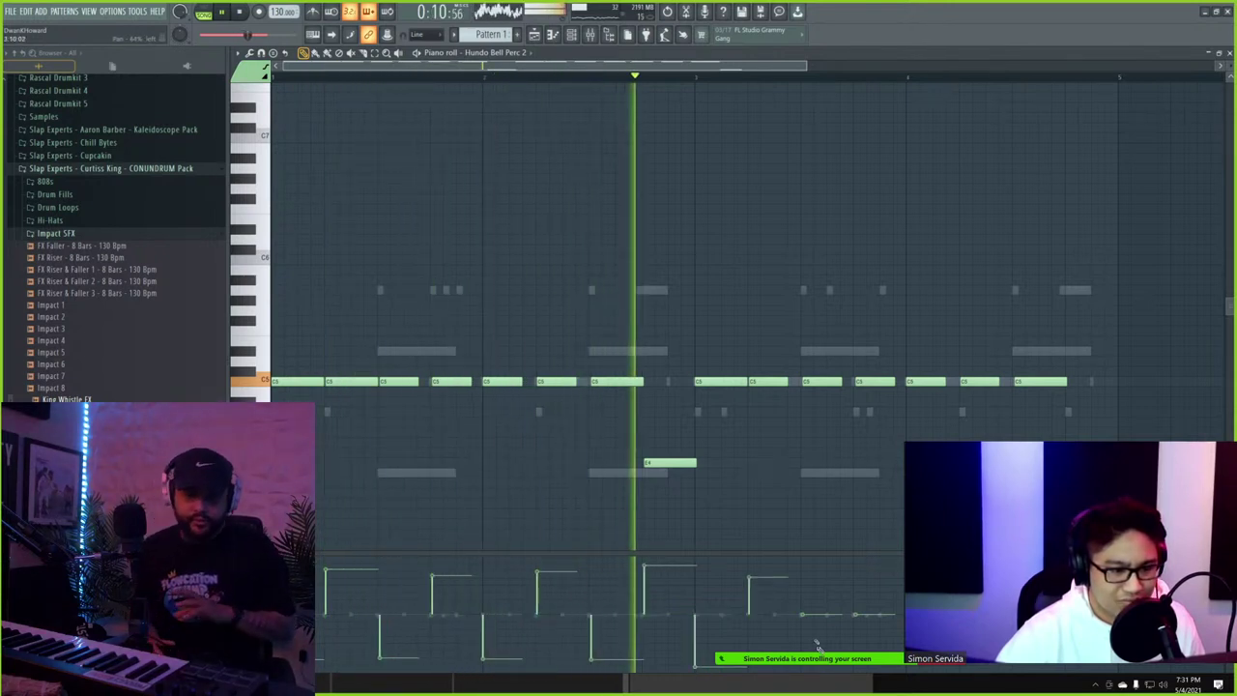
pyautogui.click(805, 658)
pyautogui.click(859, 565)
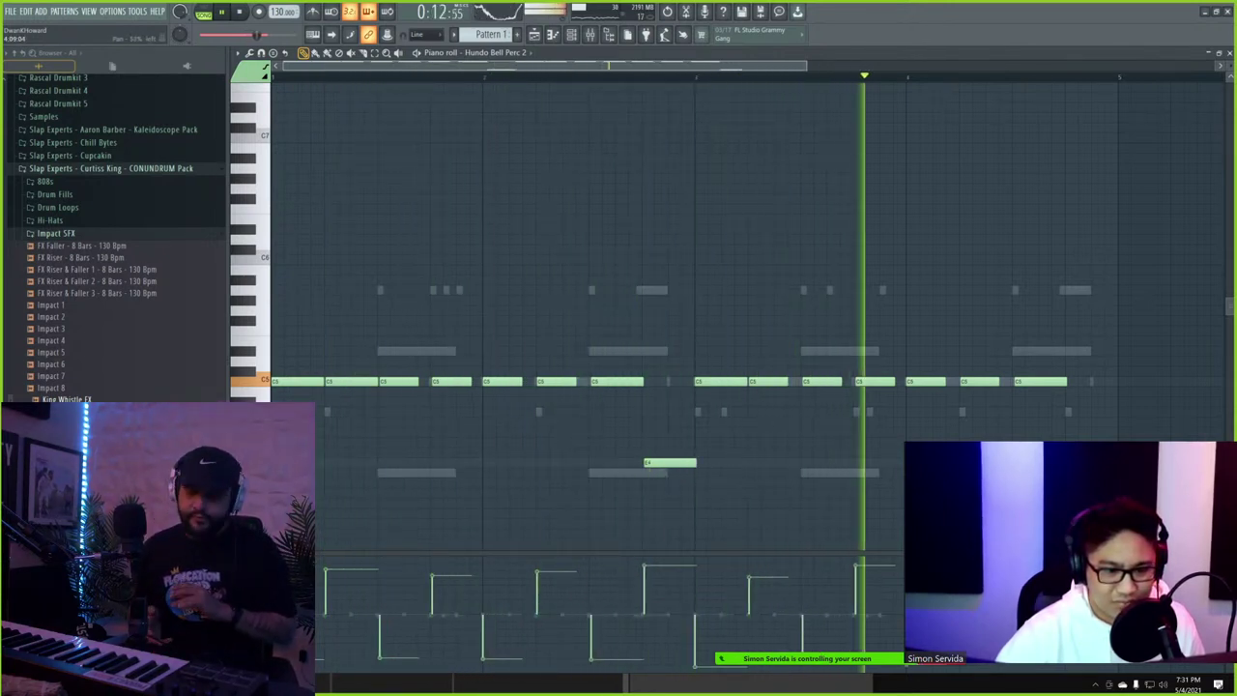
# - Set the quick fade out of the Hundo Bell Perc 2 sample to 16% in its channel settings
pyautogui.press('F6')
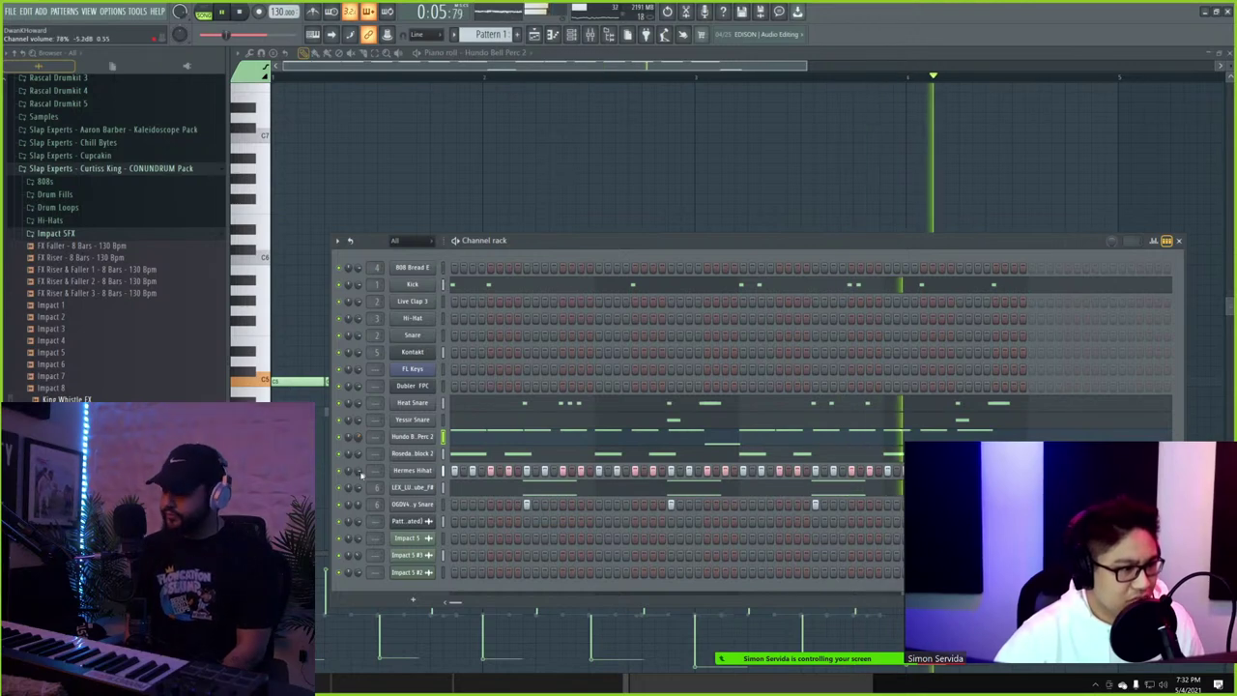
pyautogui.click(401, 438)
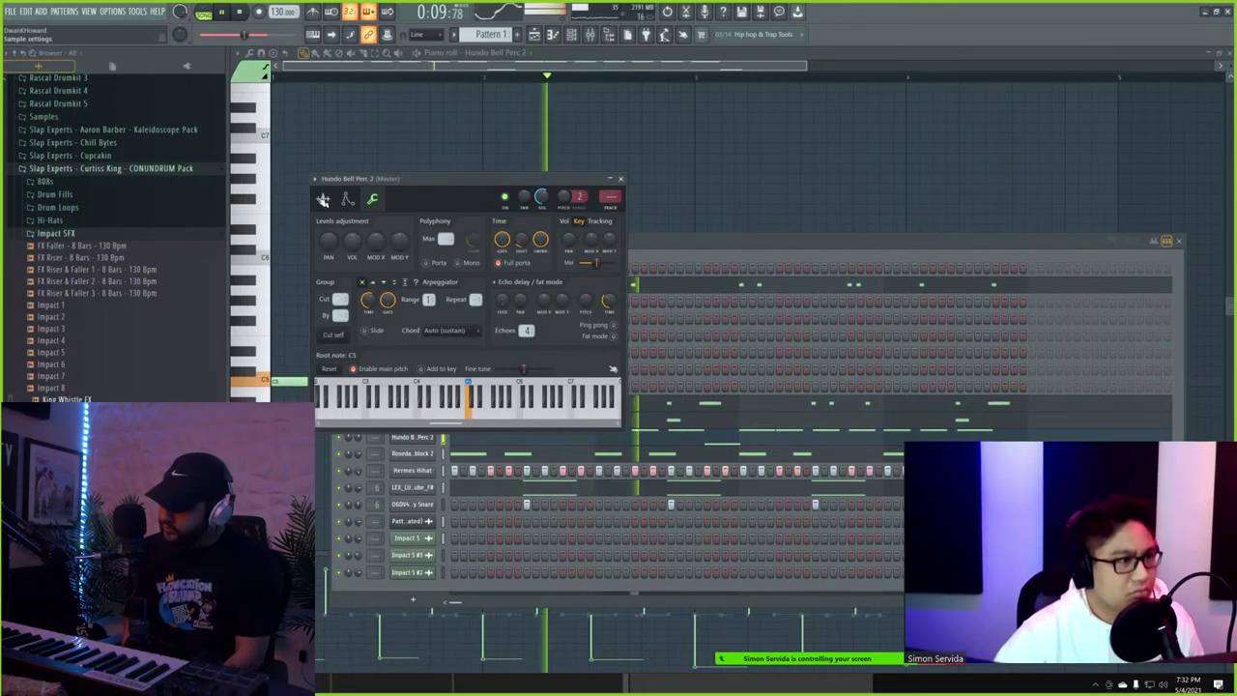
pyautogui.click(323, 198)
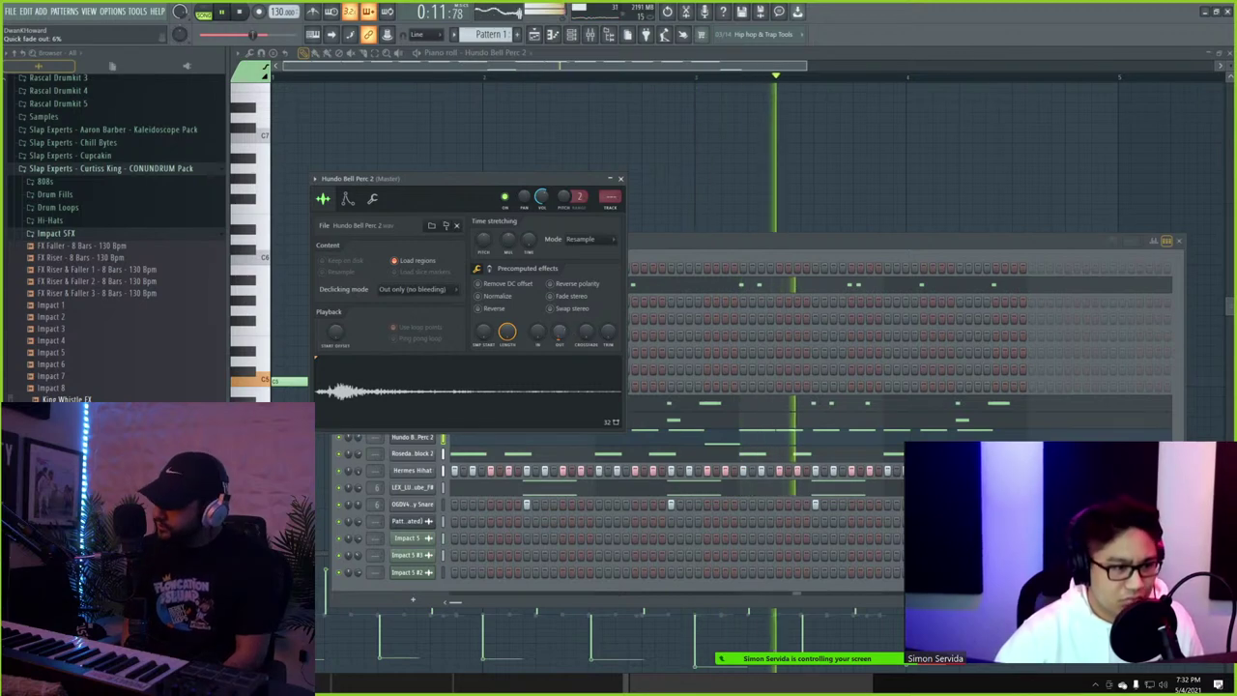
pyautogui.moveTo(560, 332); pyautogui.dragTo(559, 315)
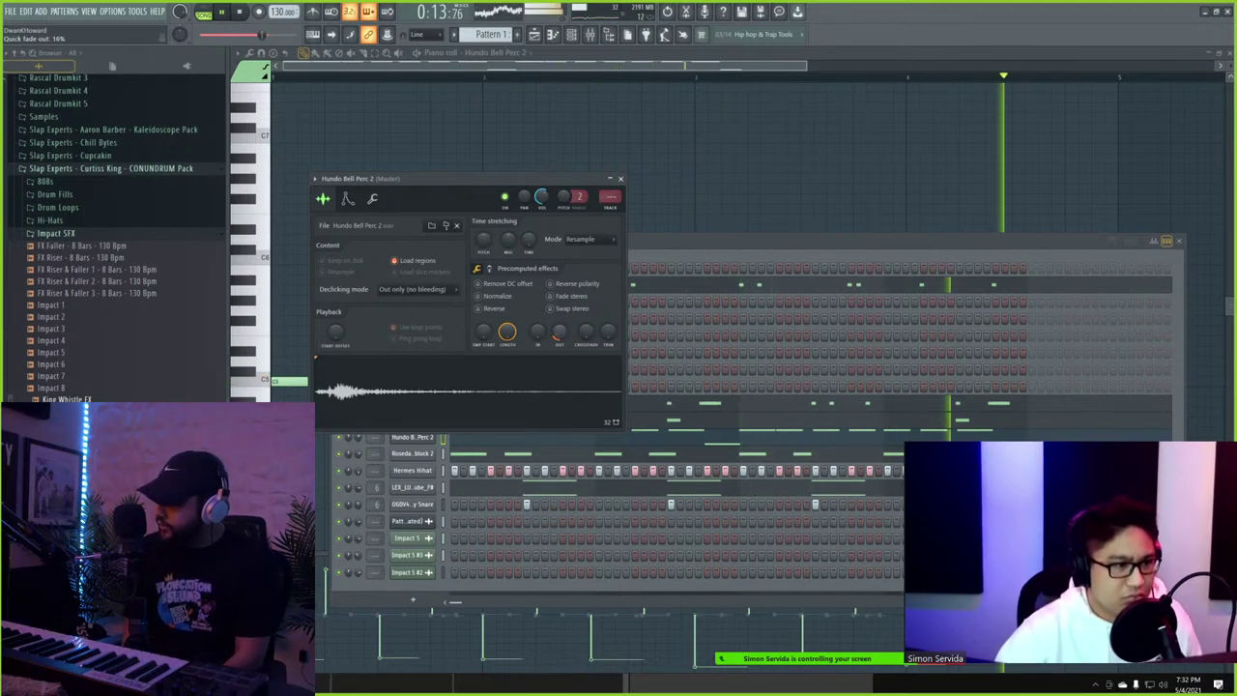
# - Transpose all Hundo Bell Perc 2 notes down one semitone, moving the main row from C5 to B4
pyautogui.click(761, 214)
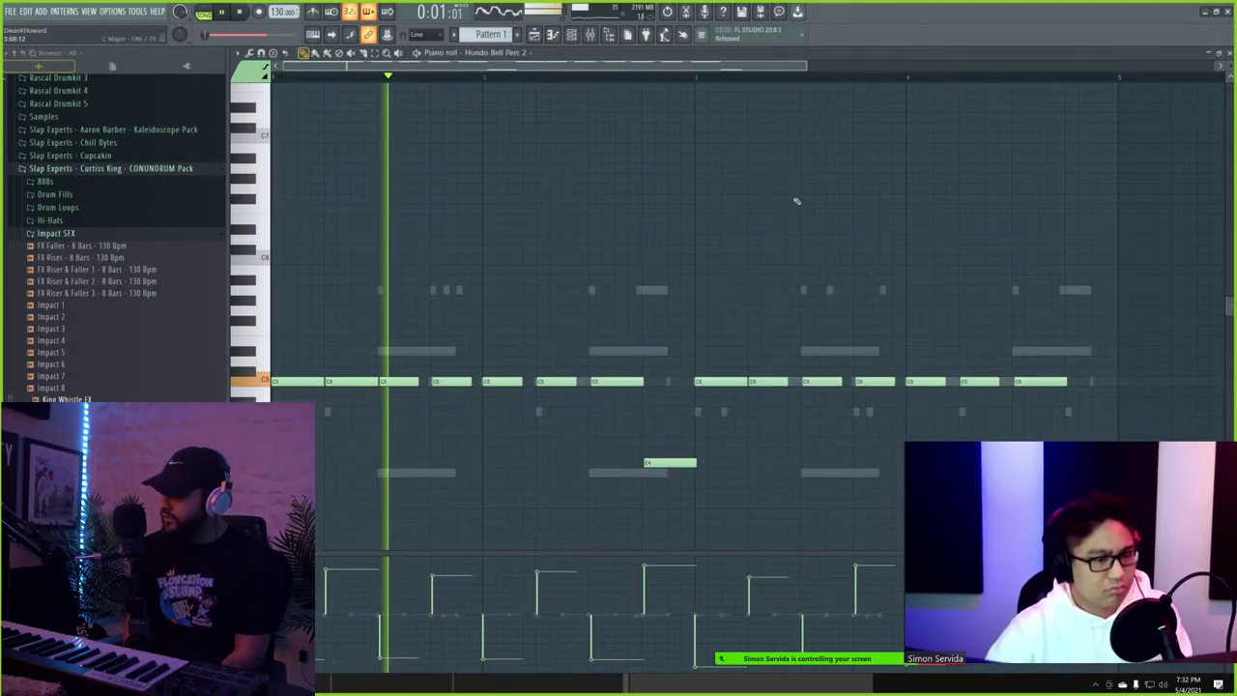
pyautogui.hotkey('ctrl', 'a')
pyautogui.press('Down')
pyautogui.press('Down')
pyautogui.press('Down')
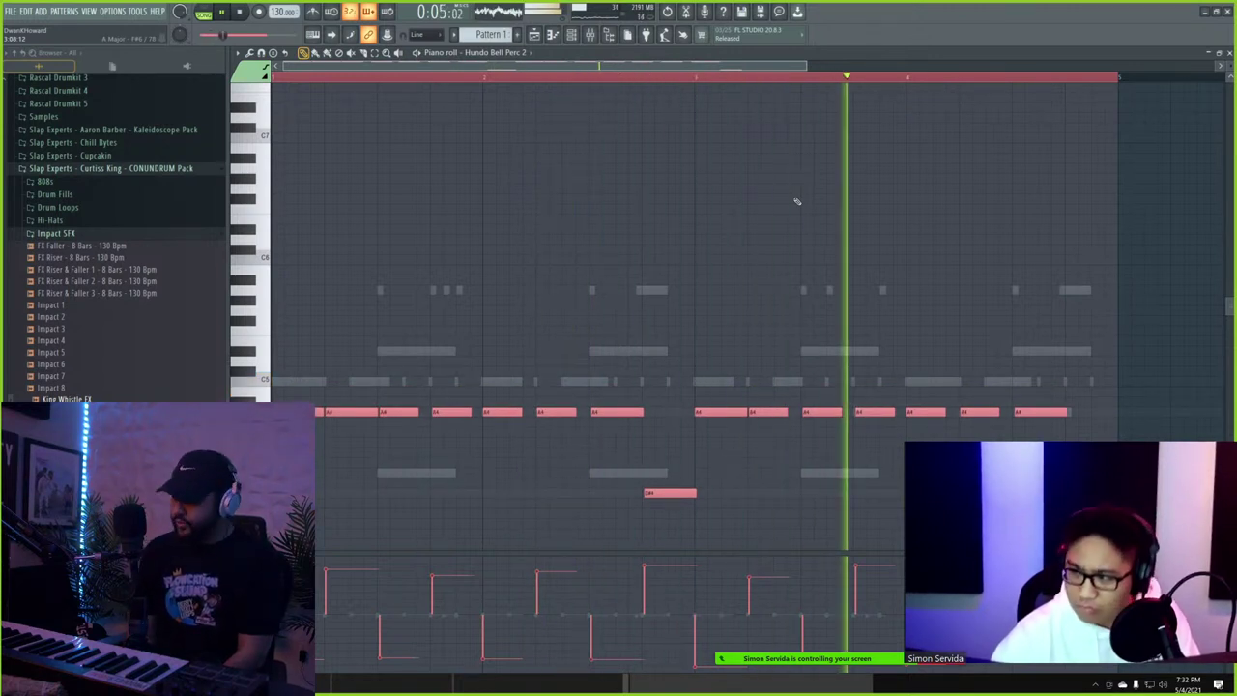
pyautogui.press('Up')
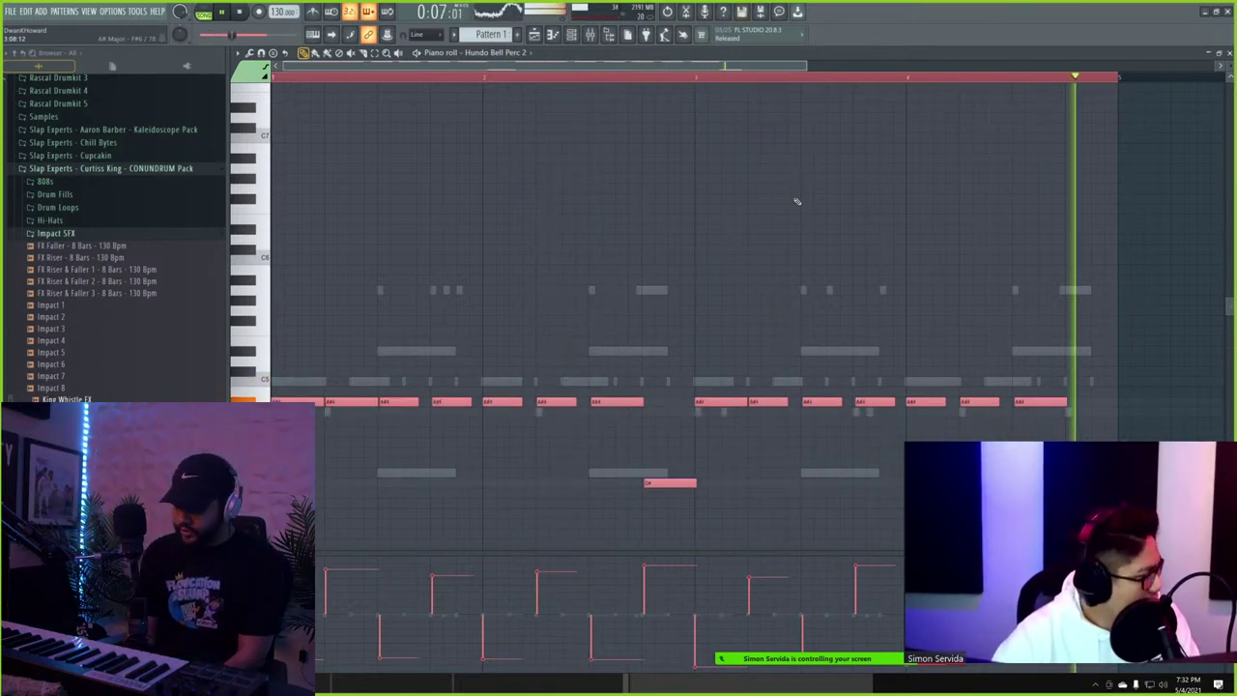
pyautogui.press('Up')
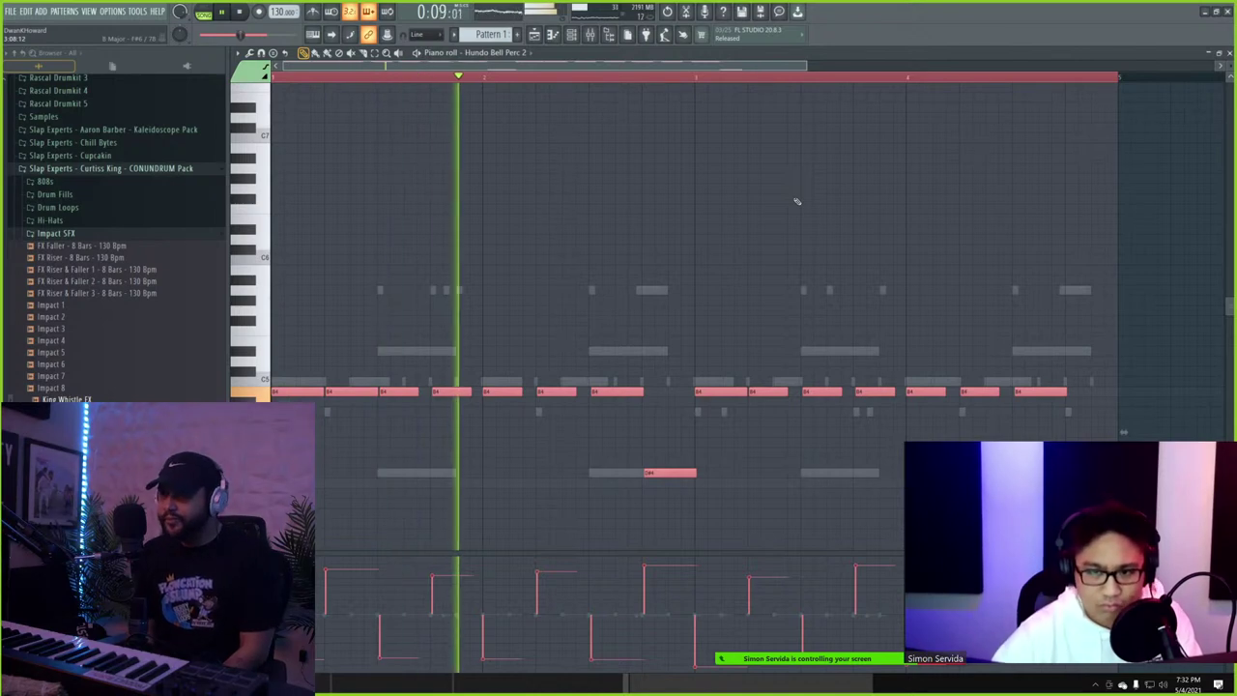
# - Close the Piano roll, stop playback and close the Hundo Bell Perc 2 channel settings
pyautogui.press('Escape')
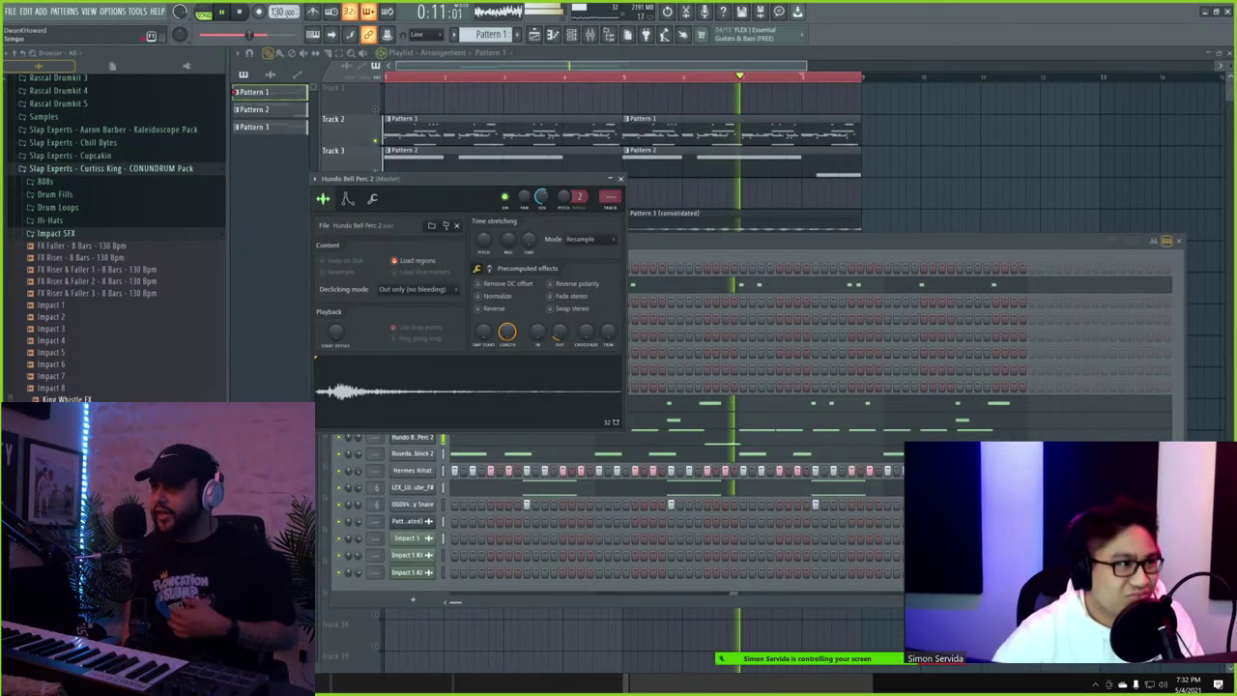
pyautogui.click(245, 10)
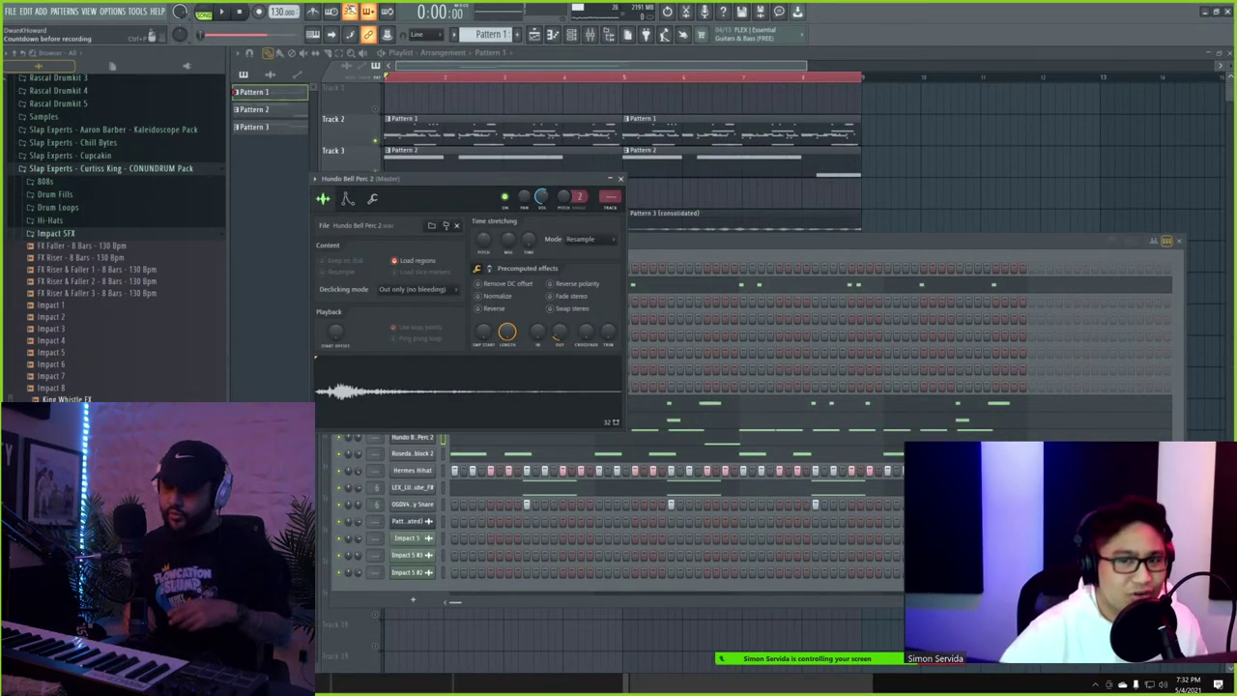
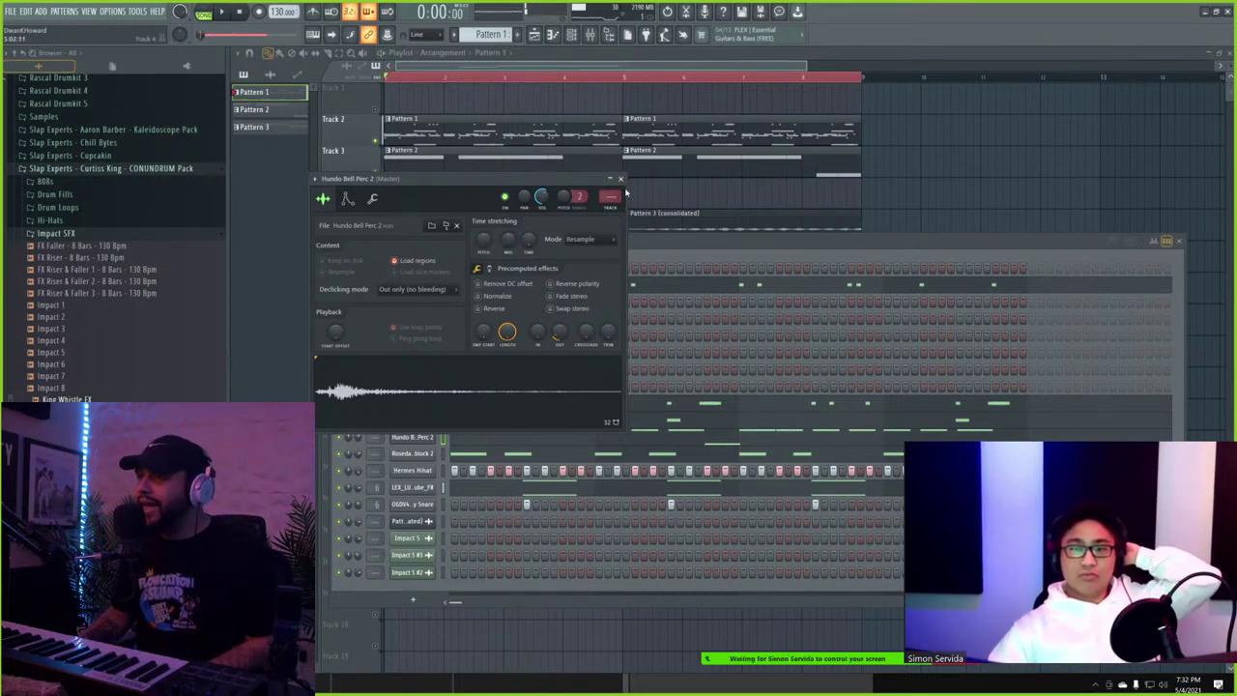
pyautogui.click(621, 179)
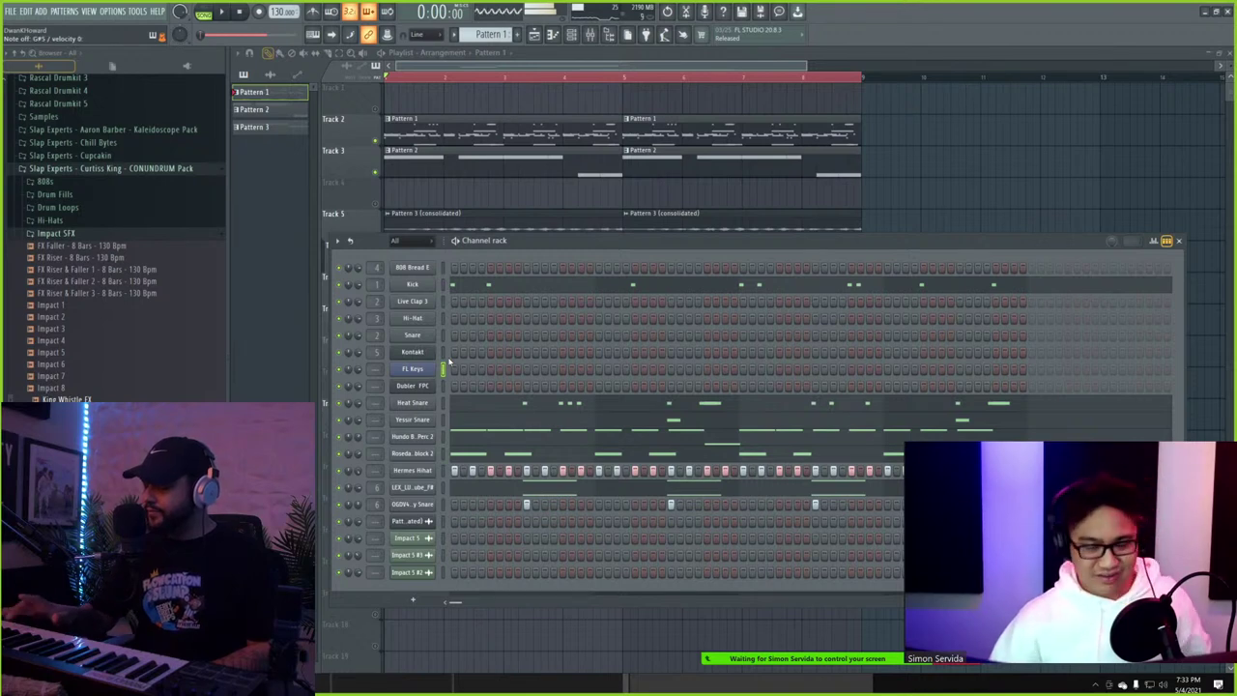
# - Play the loop and insert a new Kontakt instrument channel below FL Keys, with its window moved higher on the playlist
pyautogui.press('space')
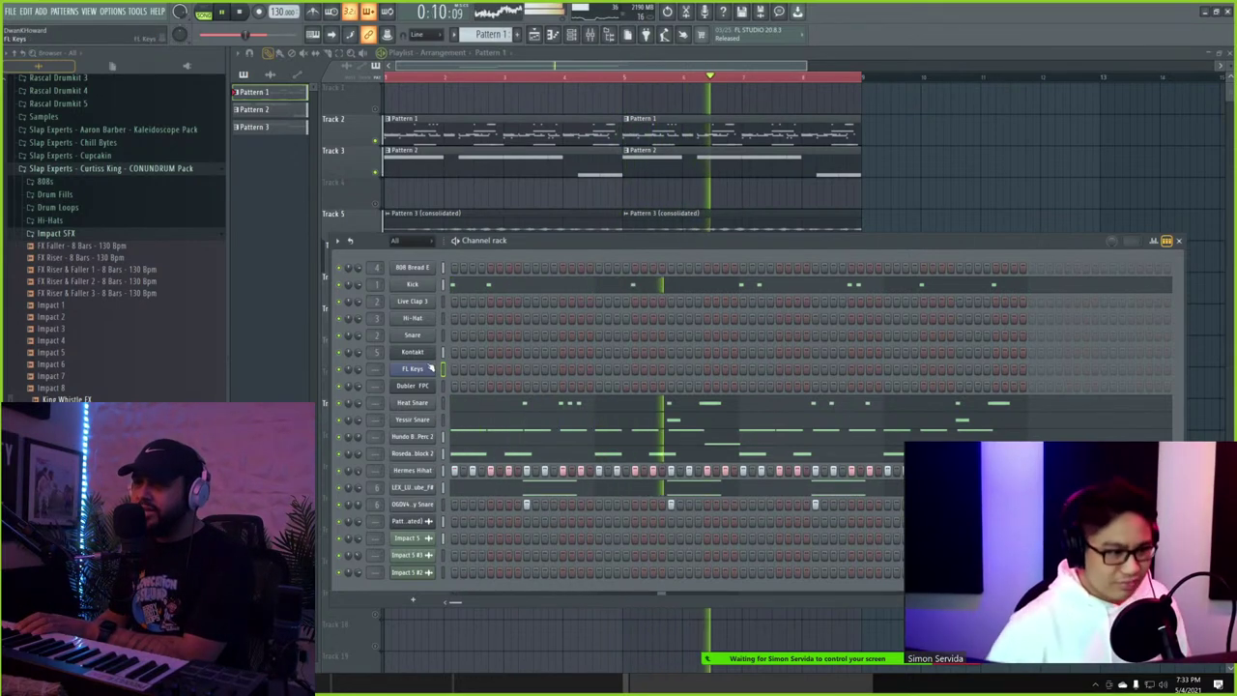
pyautogui.rightClick(431, 370)
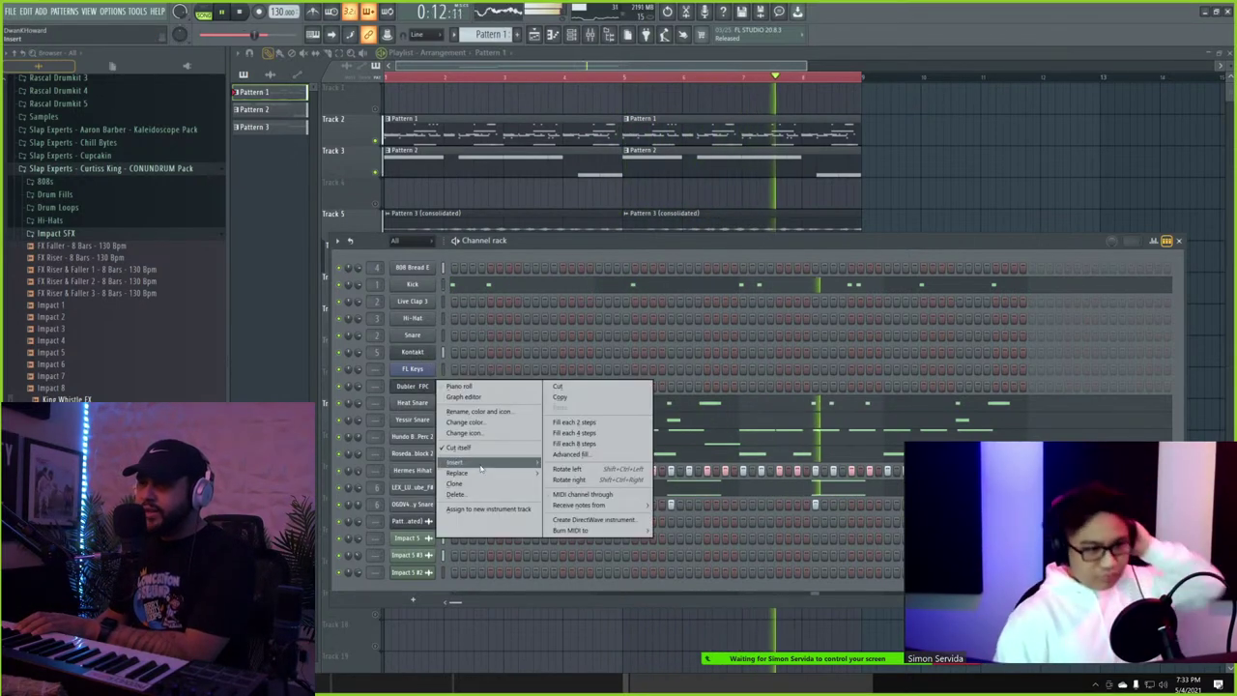
pyautogui.moveTo(480, 466)
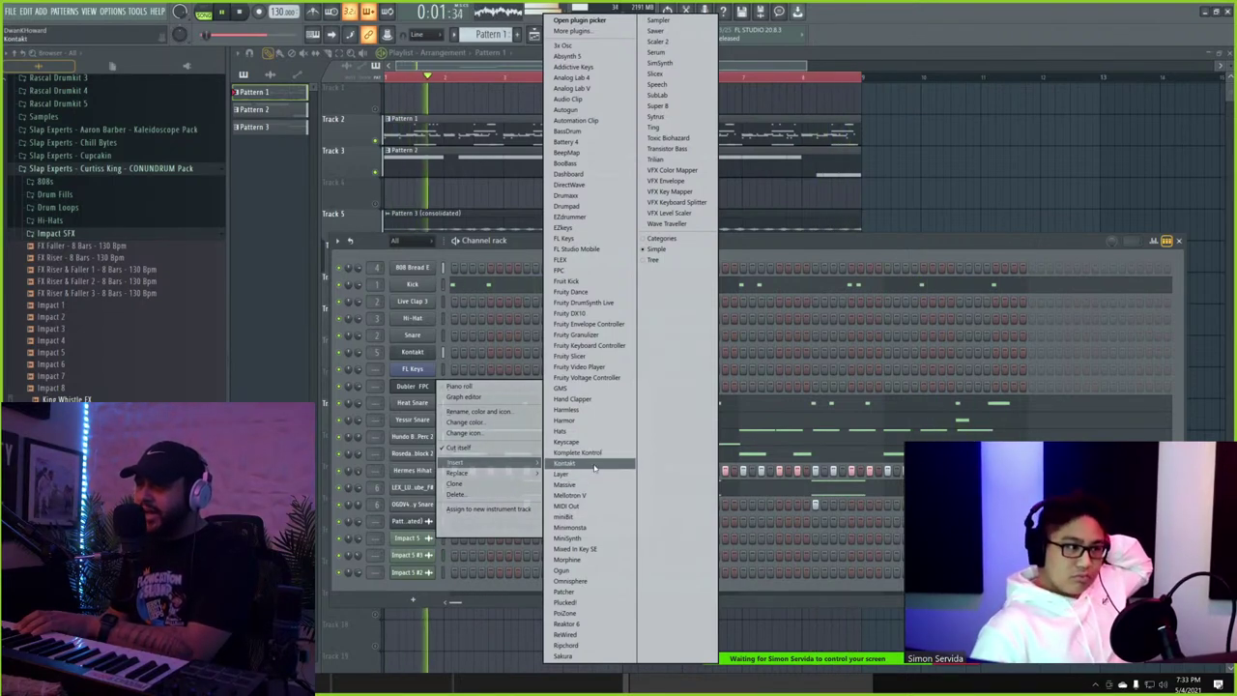
pyautogui.click(570, 464)
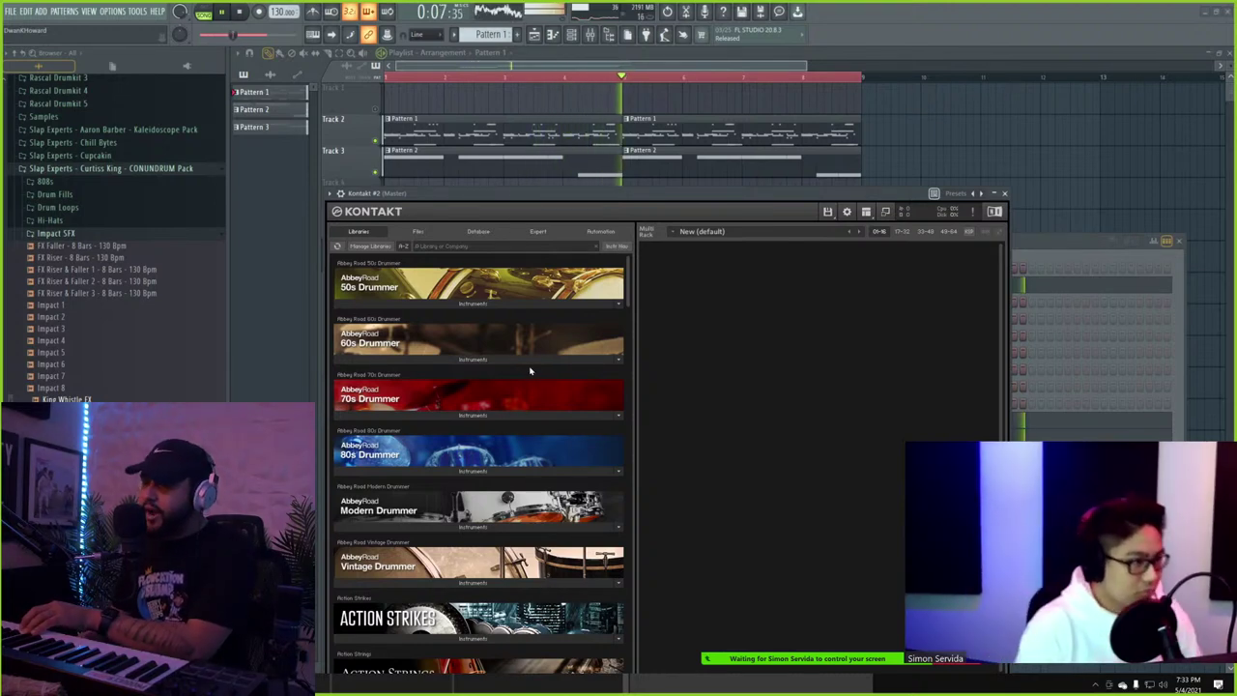
pyautogui.moveTo(515, 201); pyautogui.dragTo(508, 131)
pyautogui.scroll(-1, 522, 409)
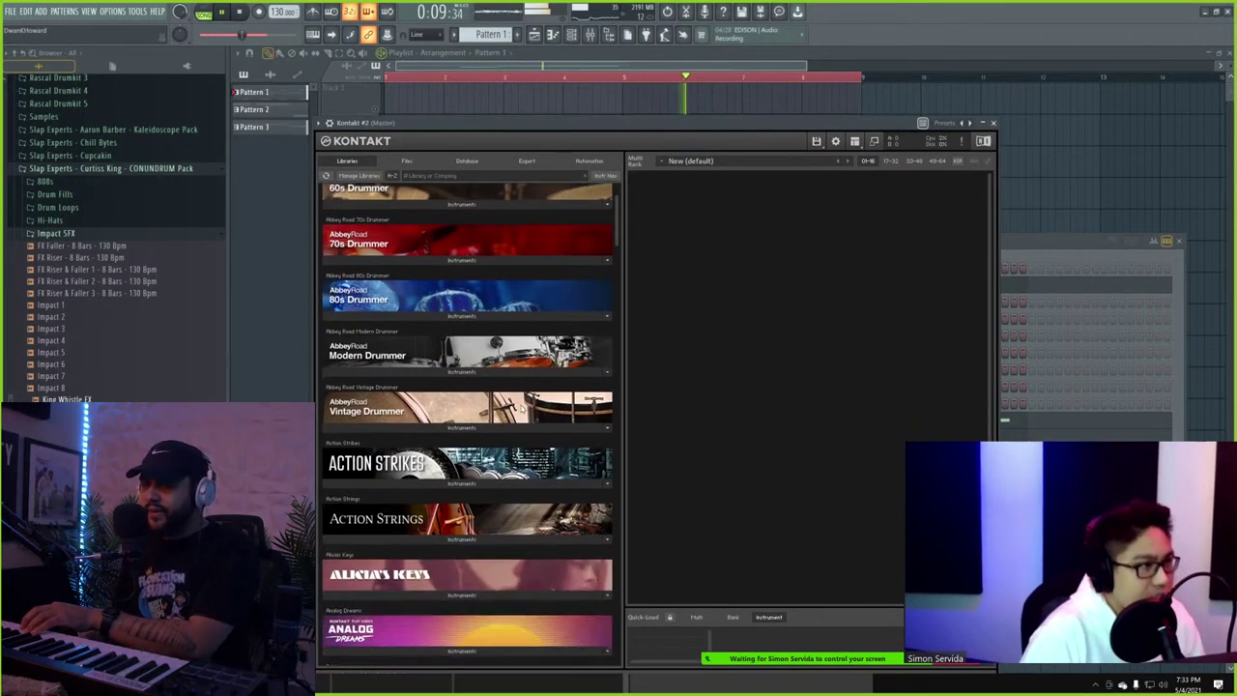
pyautogui.scroll(-9, 506, 411)
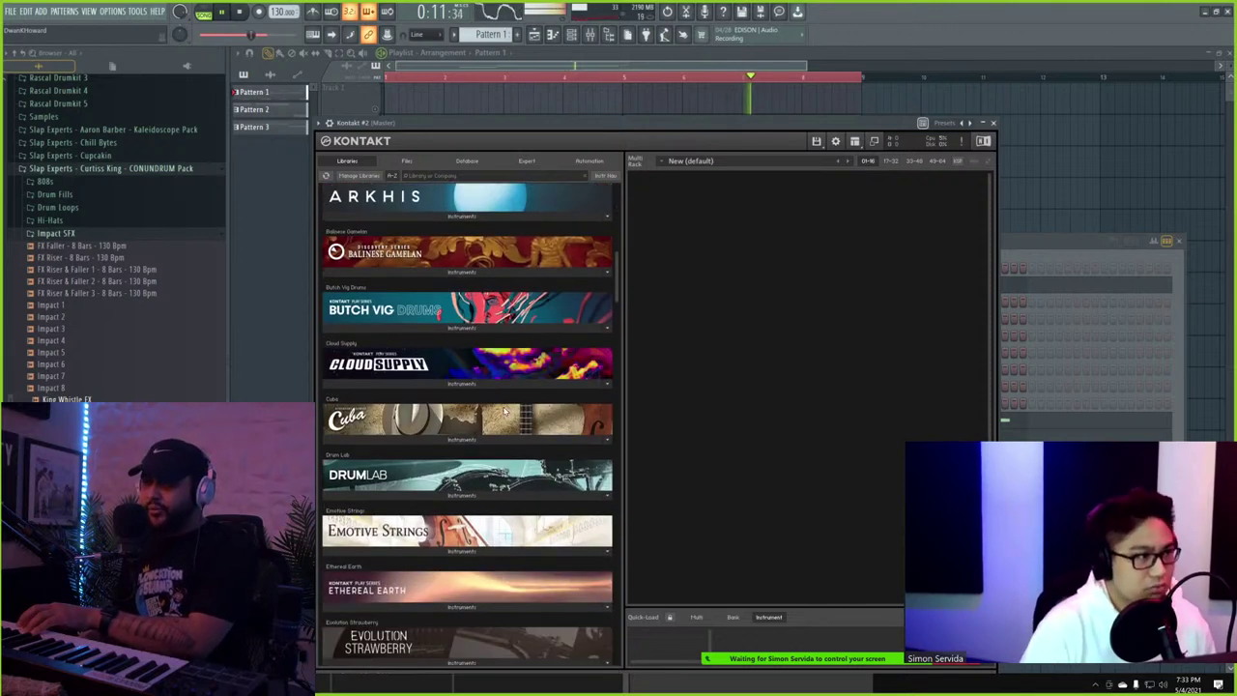
# - Solo the original Kontakt channel in the Channel rack
pyautogui.click(1087, 244)
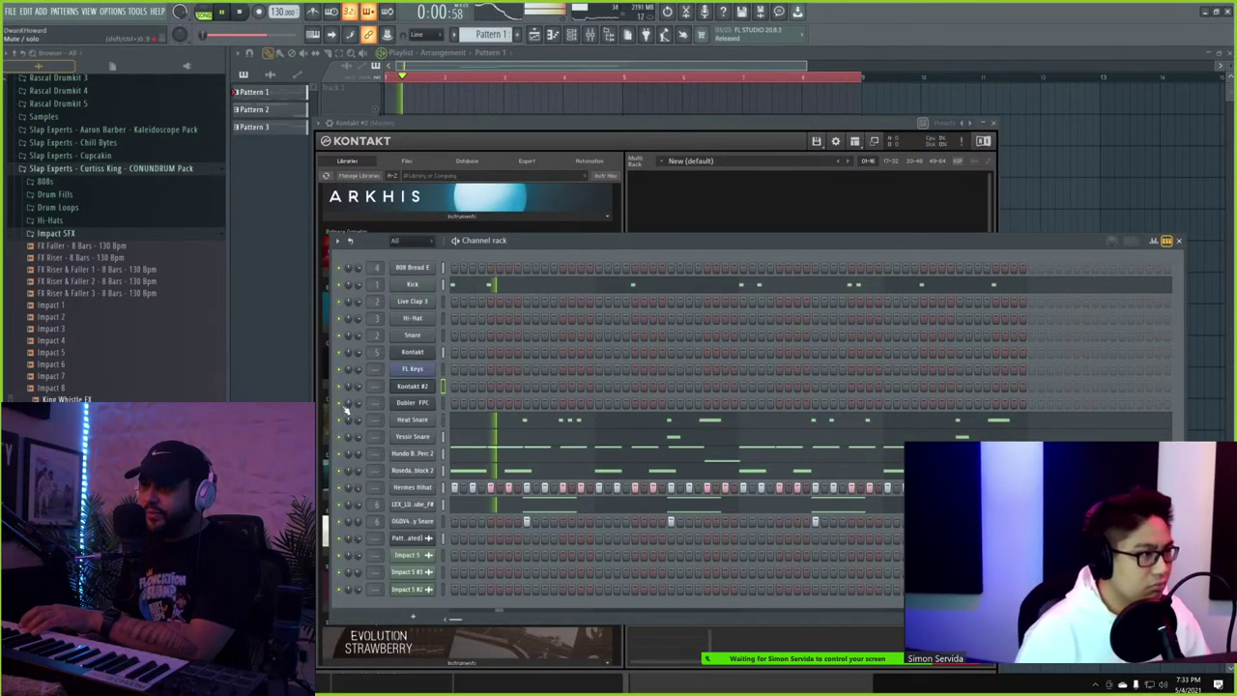
pyautogui.rightClick(341, 354)
pyautogui.click(341, 357)
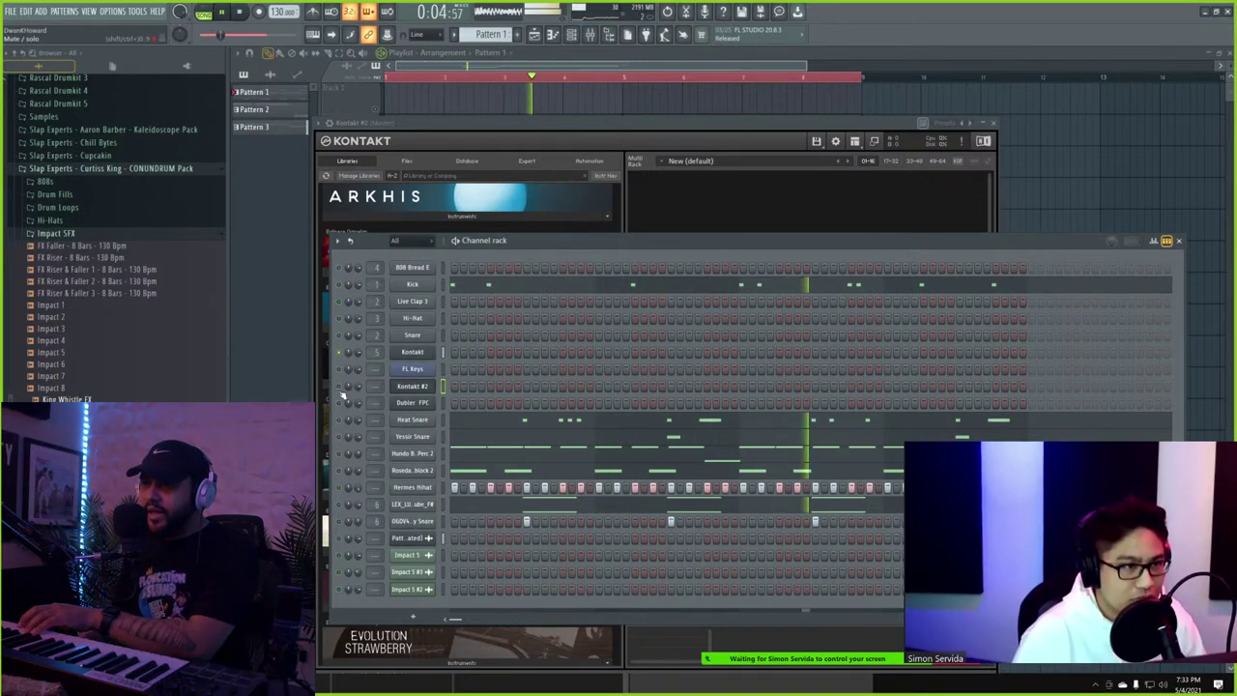
# - Load the 3 Strings Tremolo instrument from the Strings folder of the Orchestral Essentials library into Kontakt #2
pyautogui.click(398, 387)
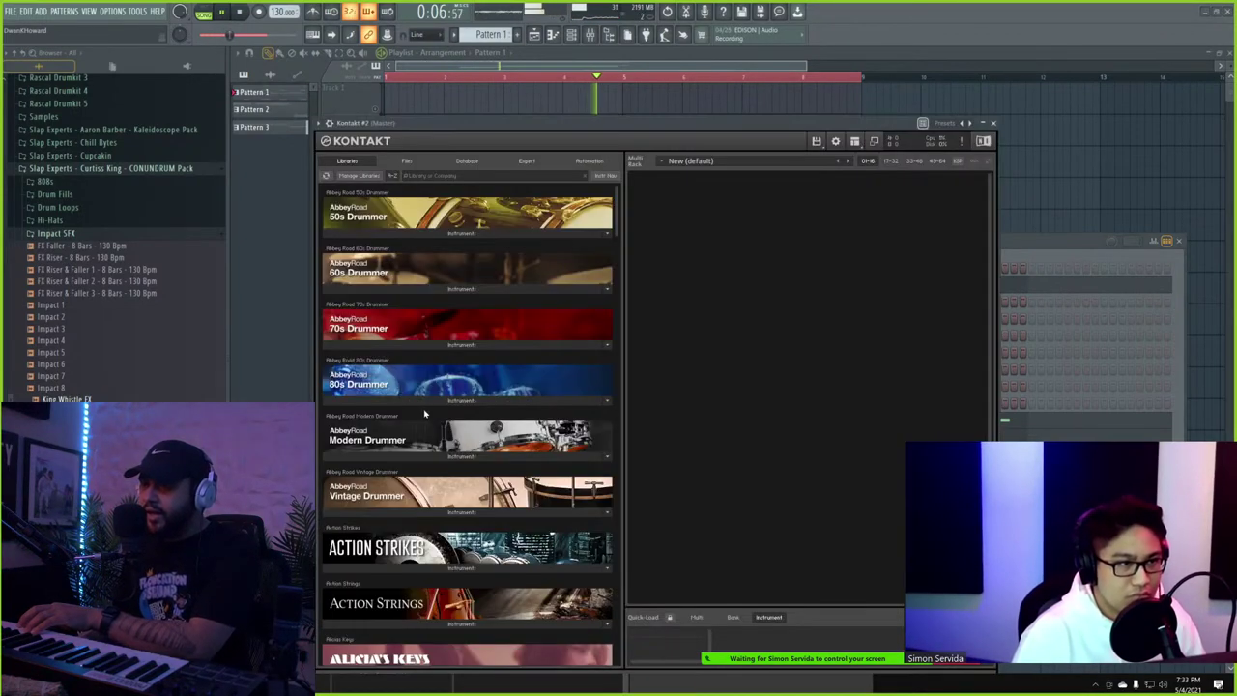
pyautogui.scroll(-15, 424, 413)
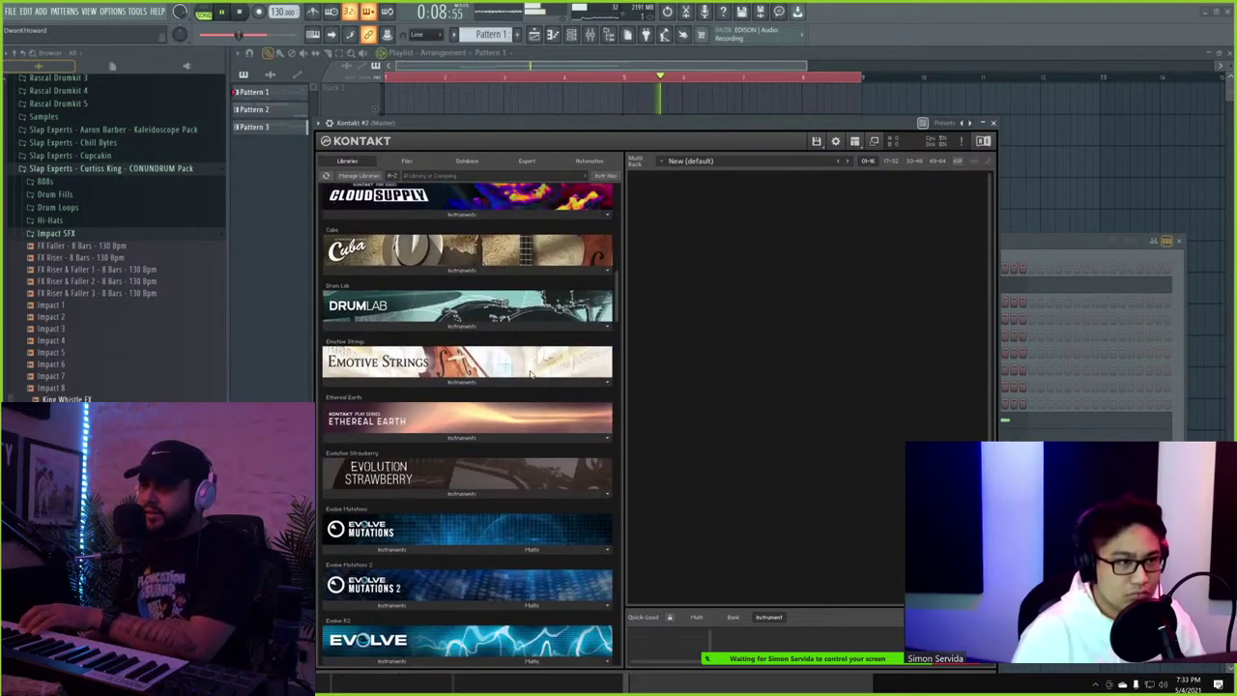
pyautogui.scroll(-1, 529, 373)
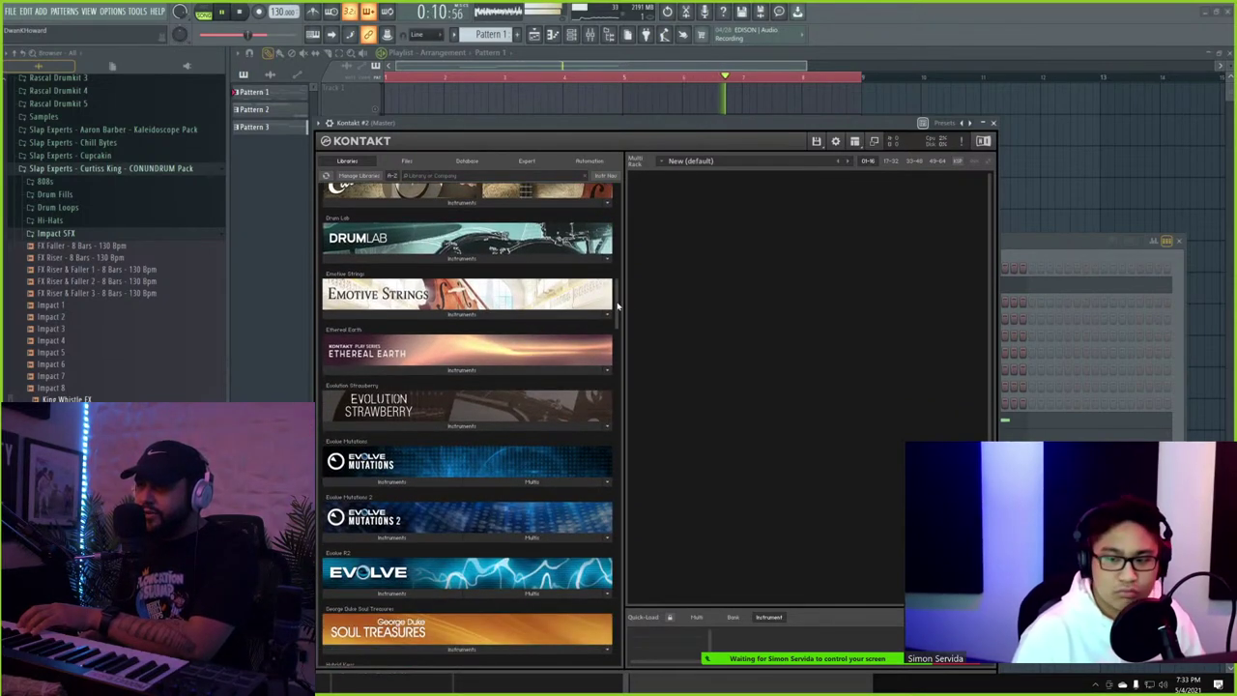
pyautogui.scroll(13, 617, 305)
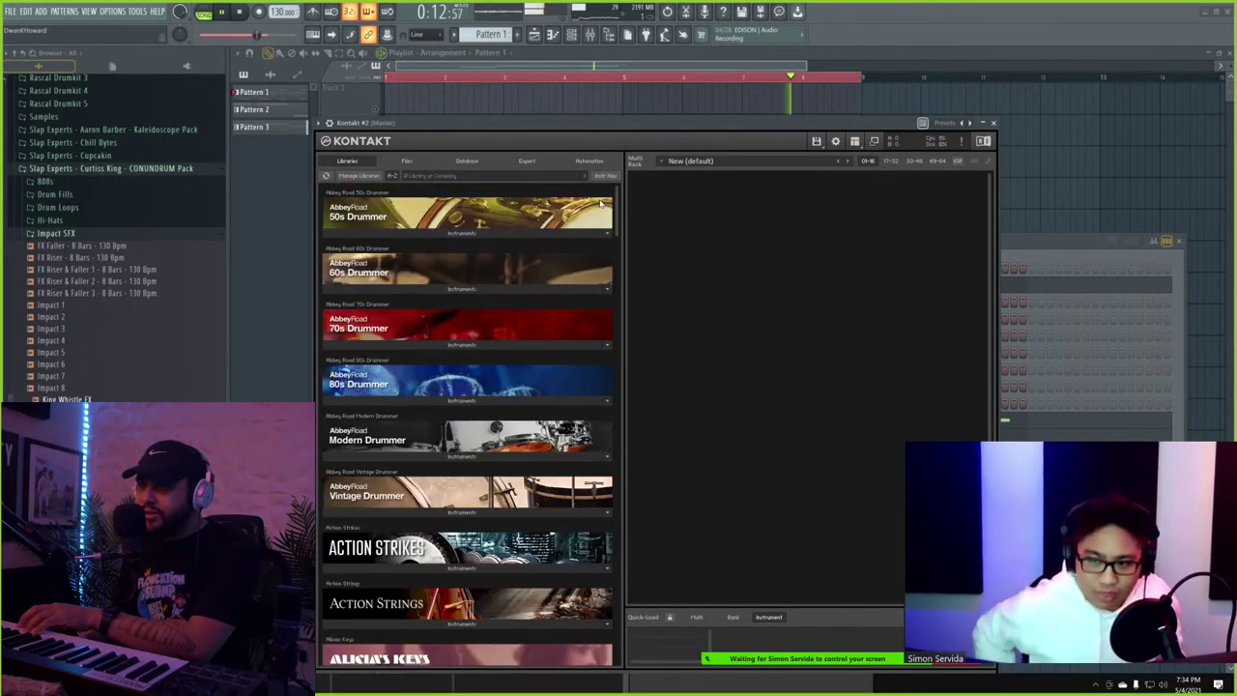
pyautogui.moveTo(617, 205); pyautogui.dragTo(620, 416)
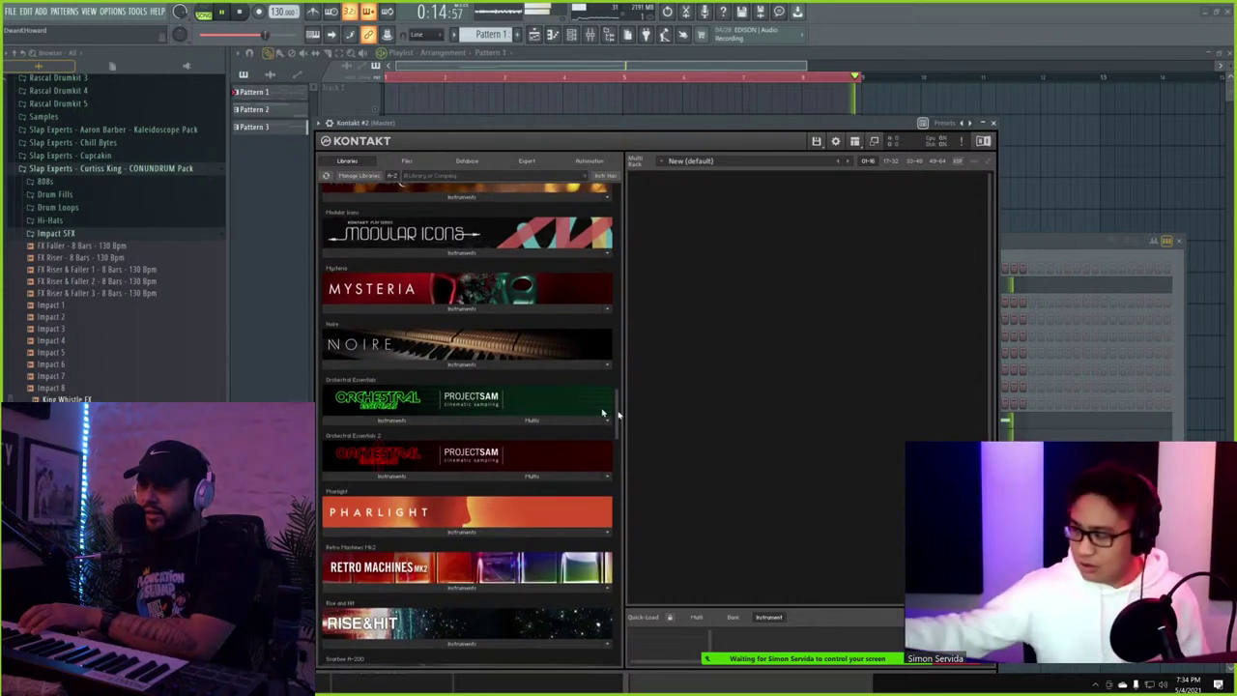
pyautogui.scroll(2, 421, 377)
pyautogui.scroll(-2, 401, 415)
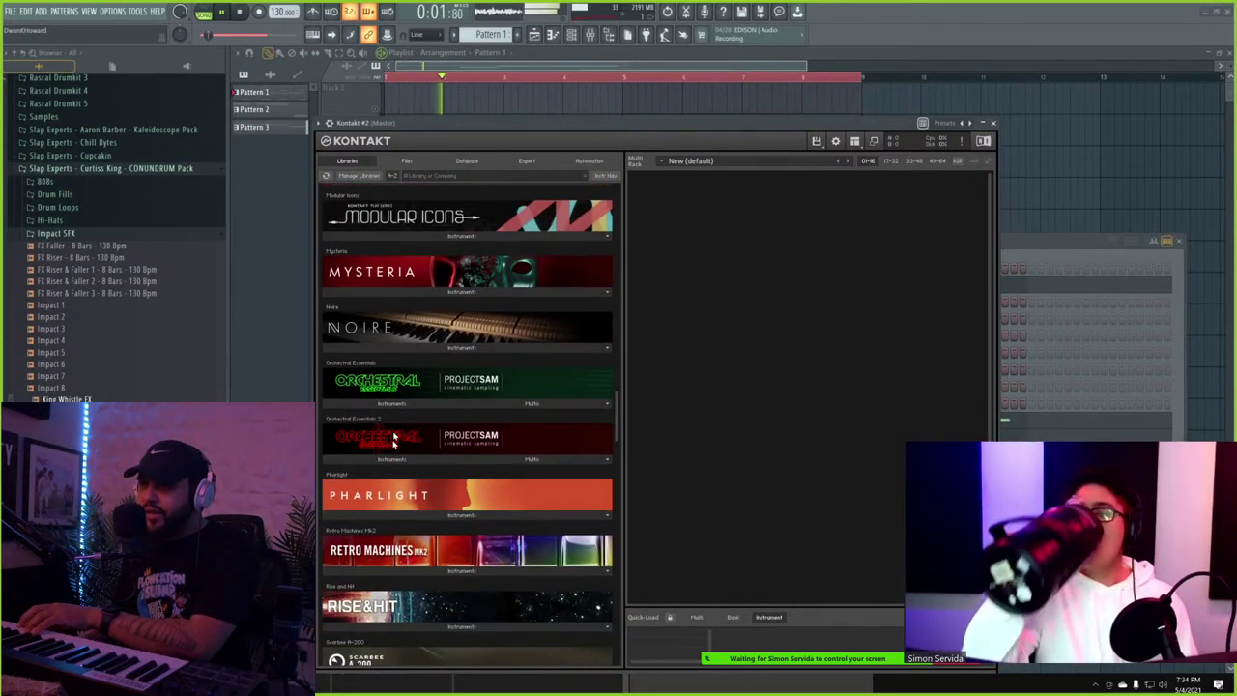
pyautogui.click(389, 404)
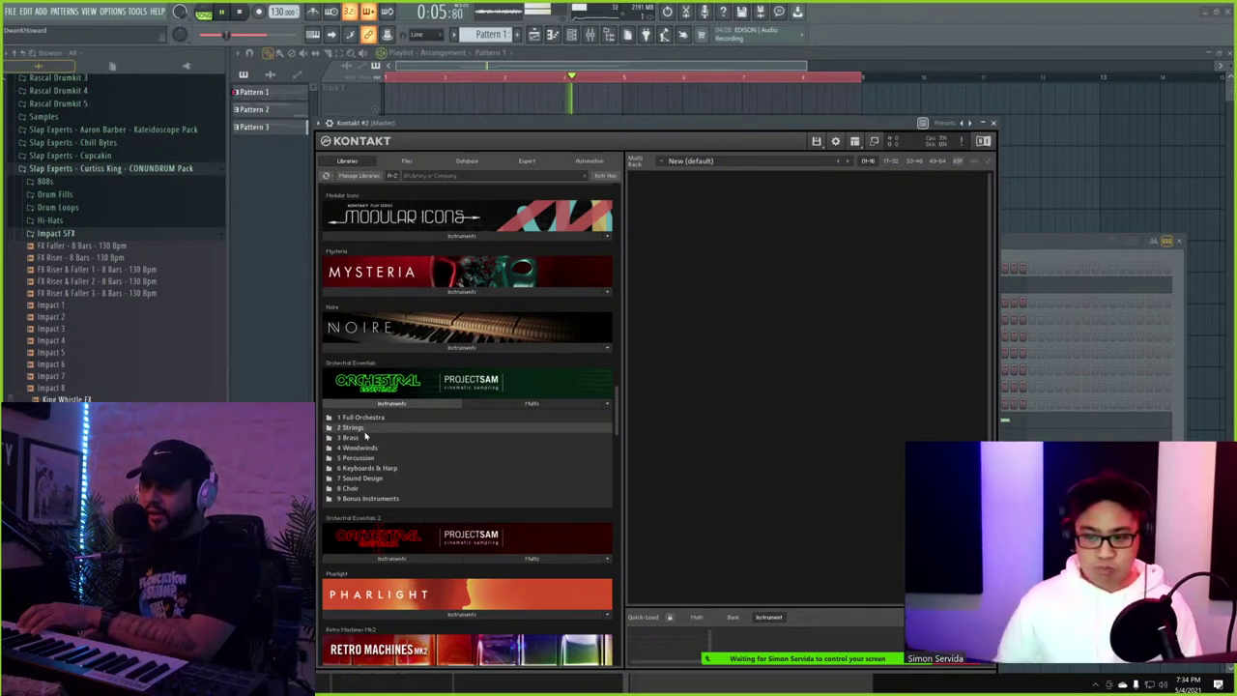
pyautogui.click(364, 431)
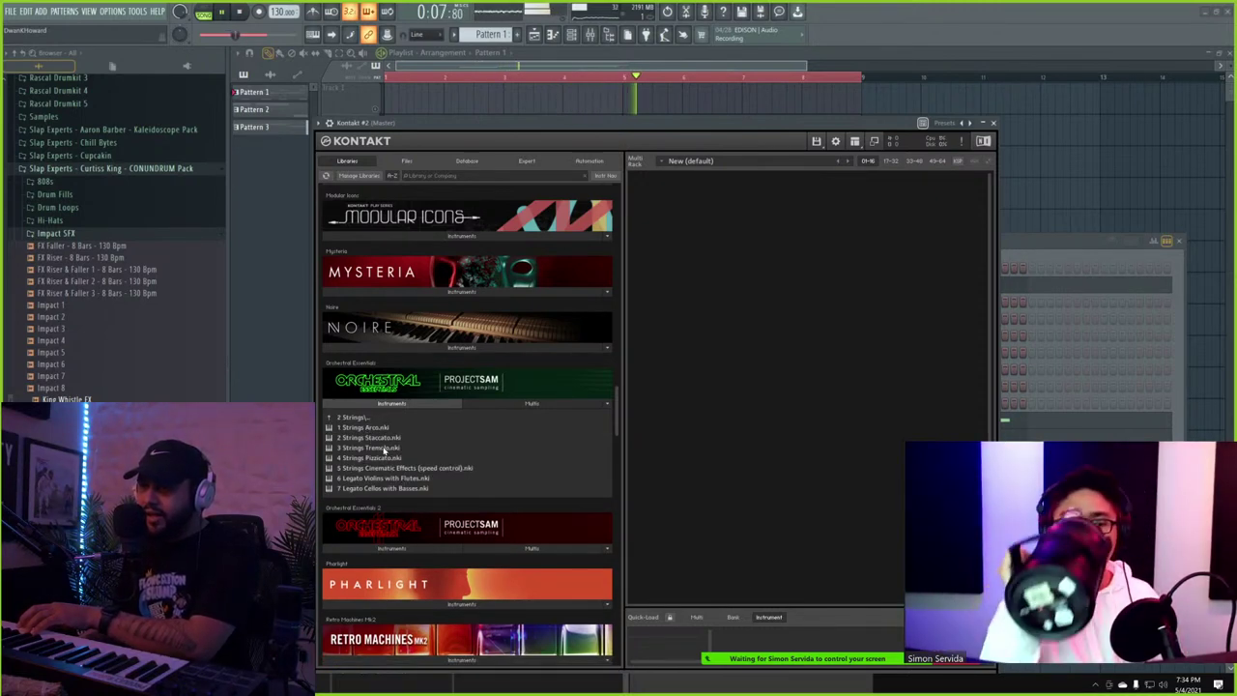
pyautogui.moveTo(729, 286); pyautogui.dragTo(732, 286)
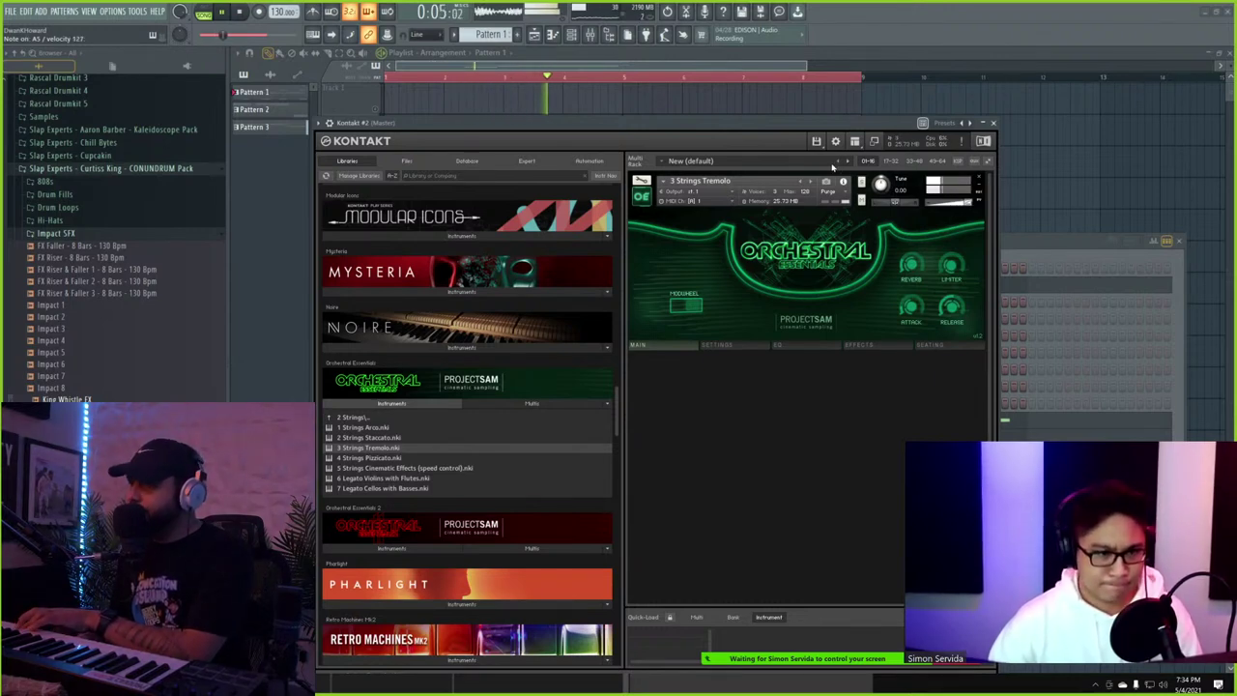
# - Close the Kontakt #2 instrument window and route the Kontakt #2 channel to mixer insert 7
pyautogui.click(1012, 240)
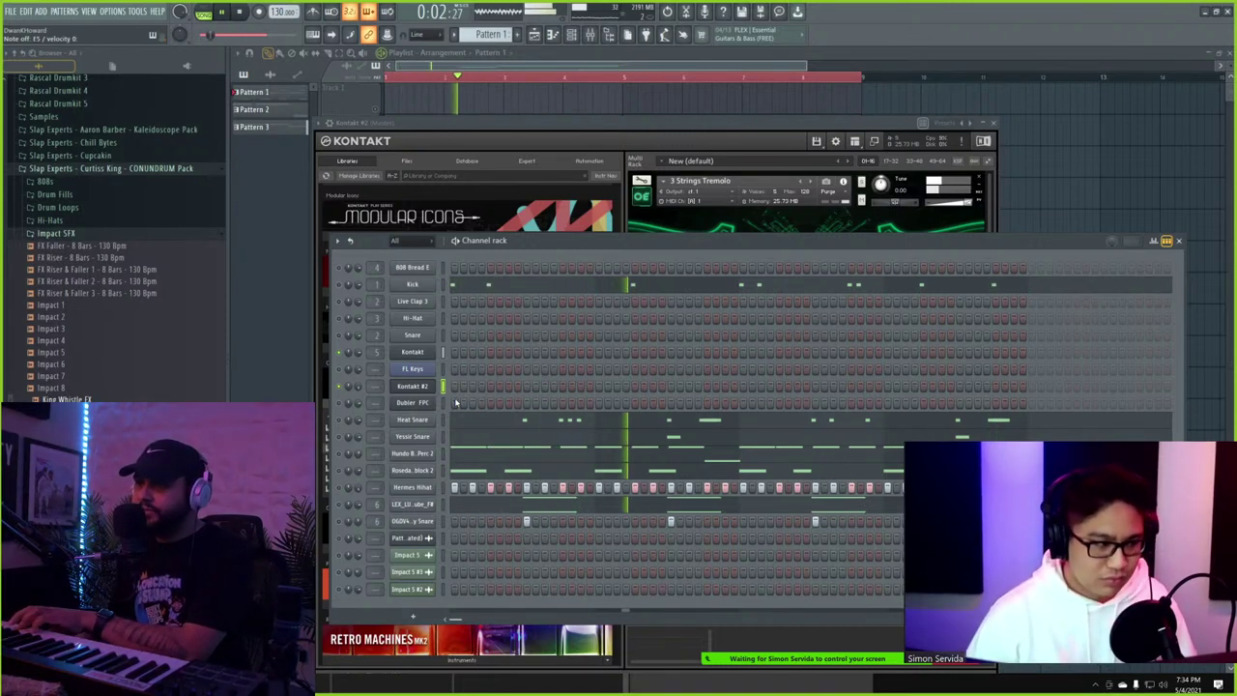
pyautogui.click(411, 390)
pyautogui.click(411, 391)
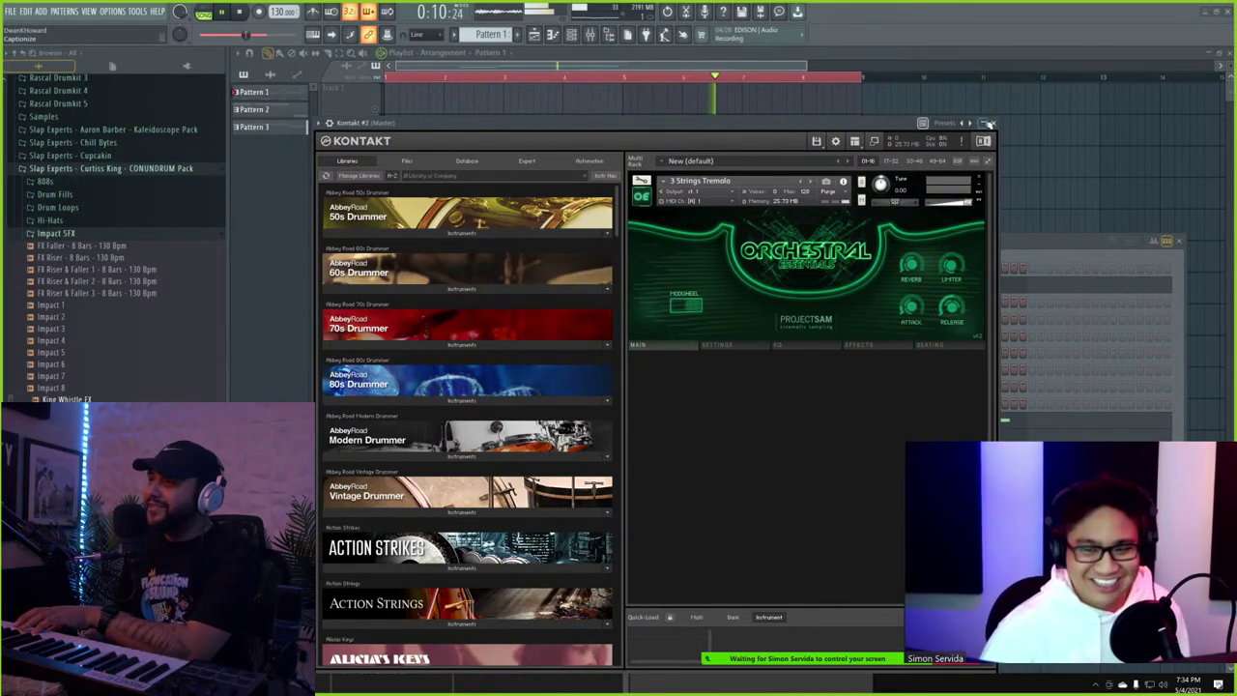
pyautogui.click(995, 123)
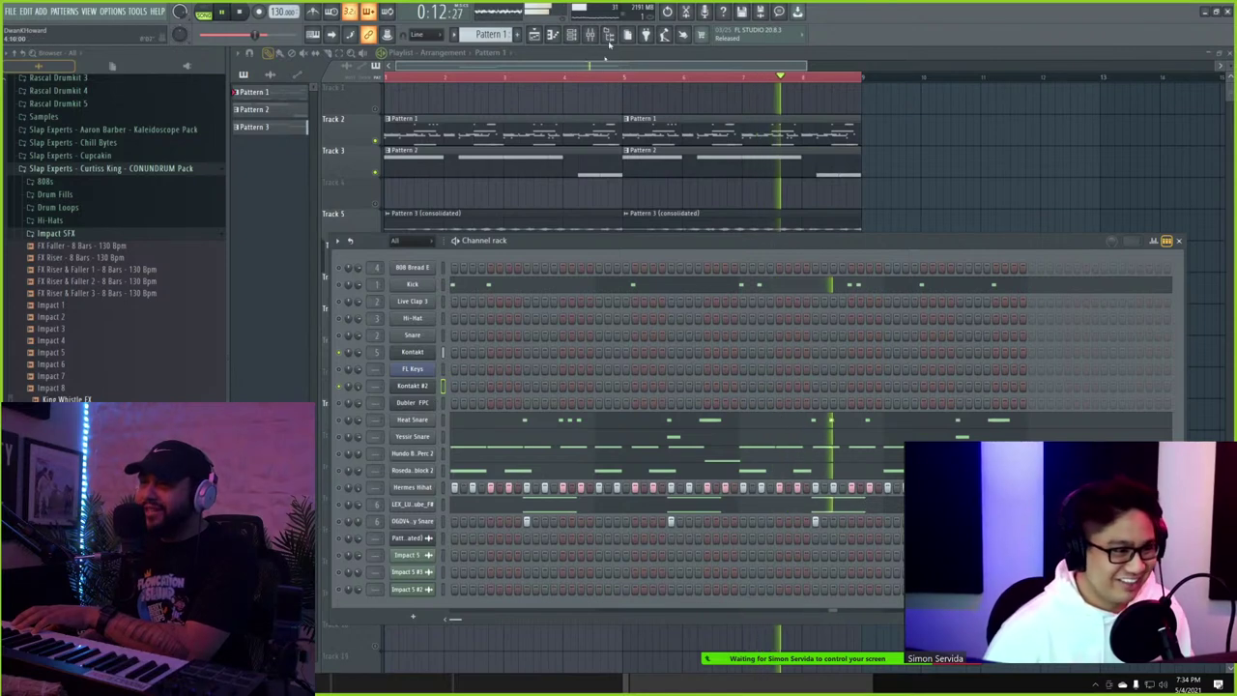
pyautogui.click(588, 35)
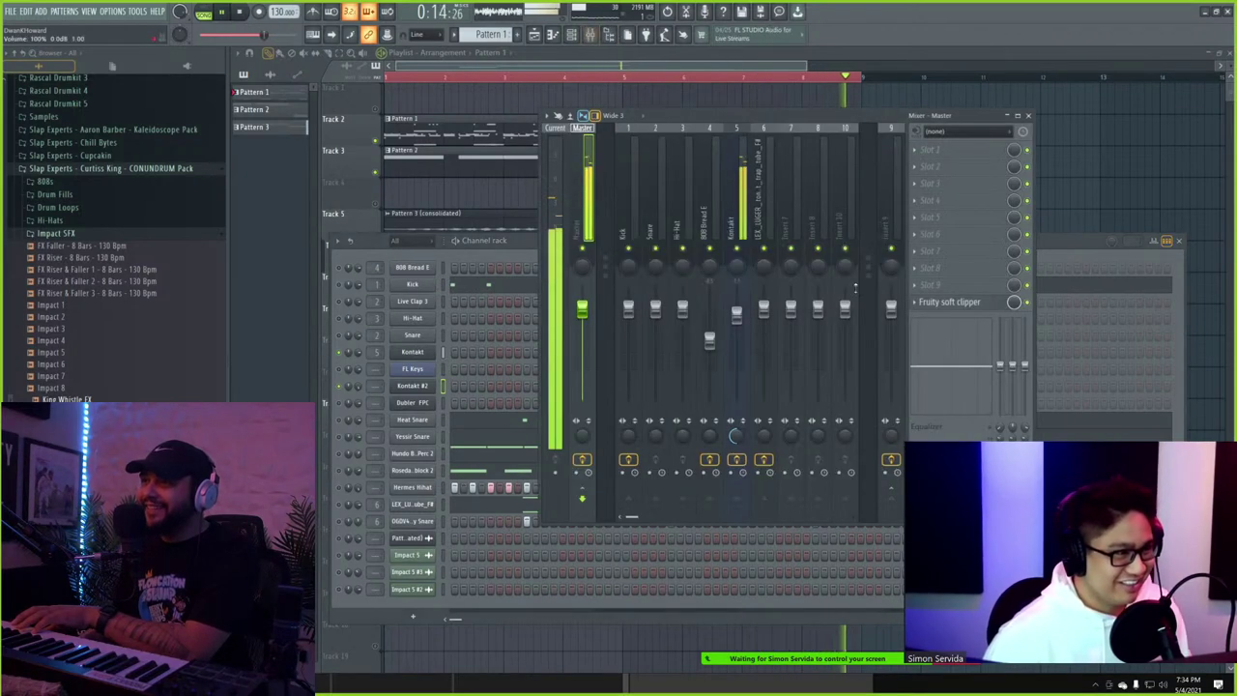
pyautogui.rightClick(802, 233)
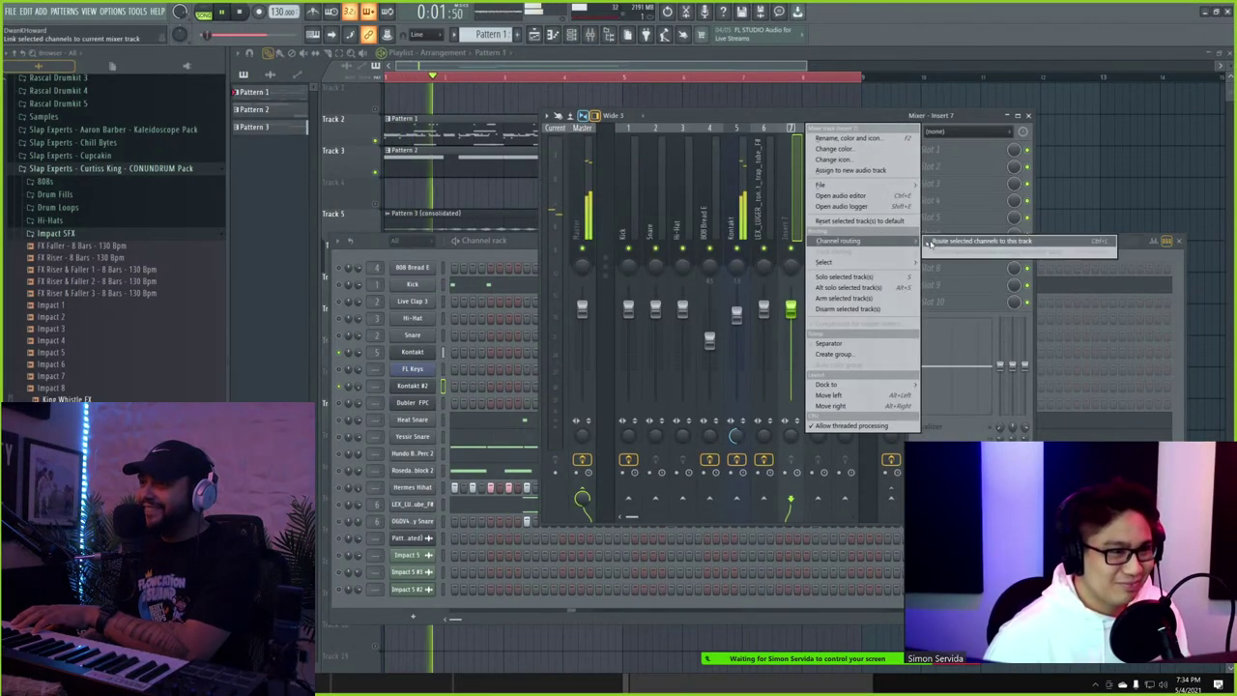
pyautogui.click(933, 242)
# - Copy SAUSAGE FATTENER_2 from the Kontakt mixer track onto the Kontakt #2 track and close the effect's window
pyautogui.click(895, 220)
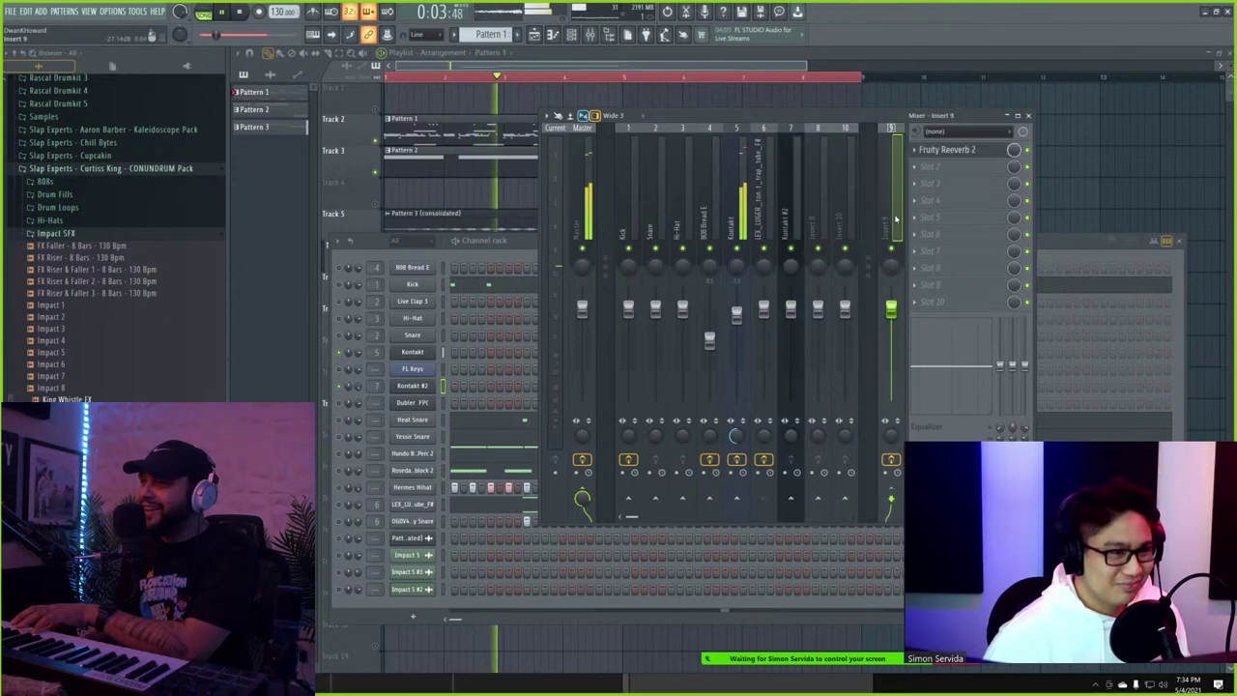
pyautogui.click(738, 218)
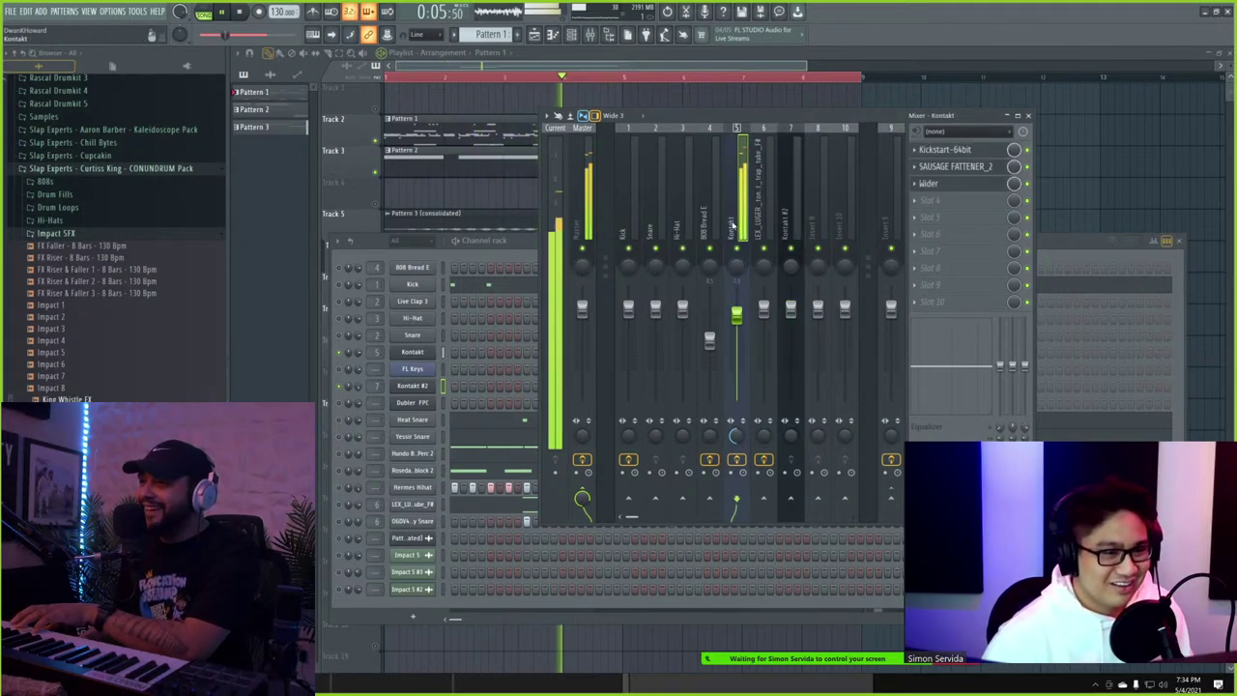
pyautogui.click(920, 168)
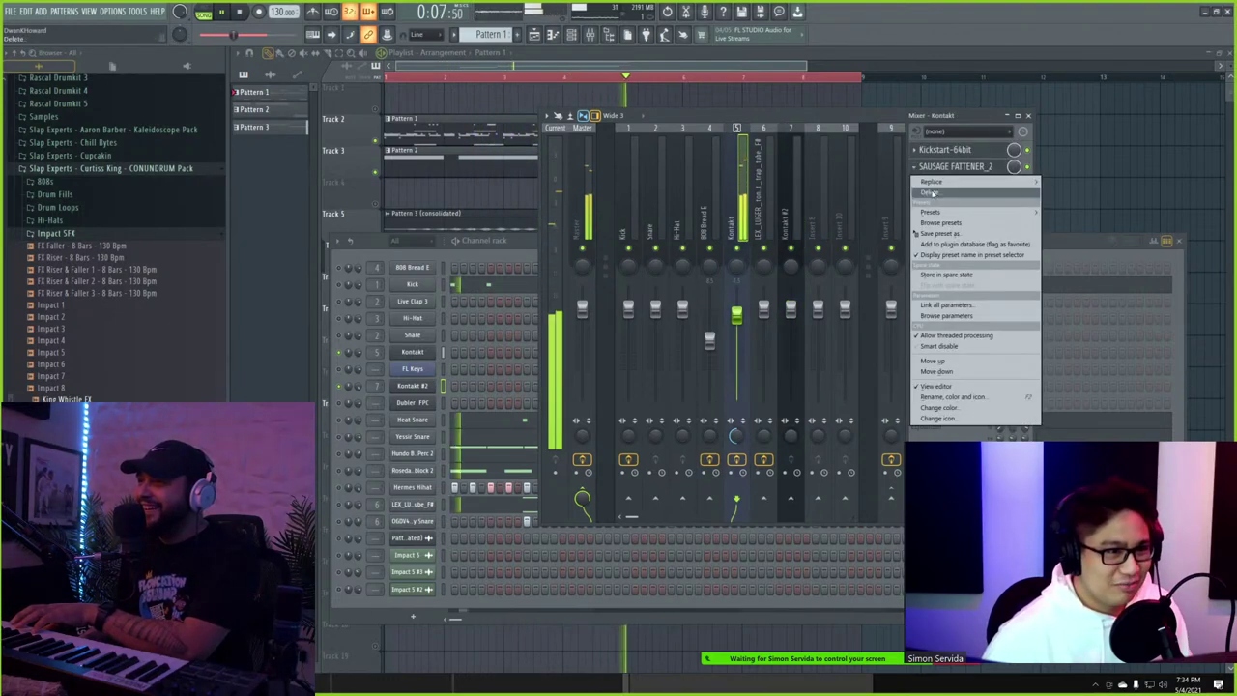
pyautogui.moveTo(928, 234); pyautogui.dragTo(788, 222)
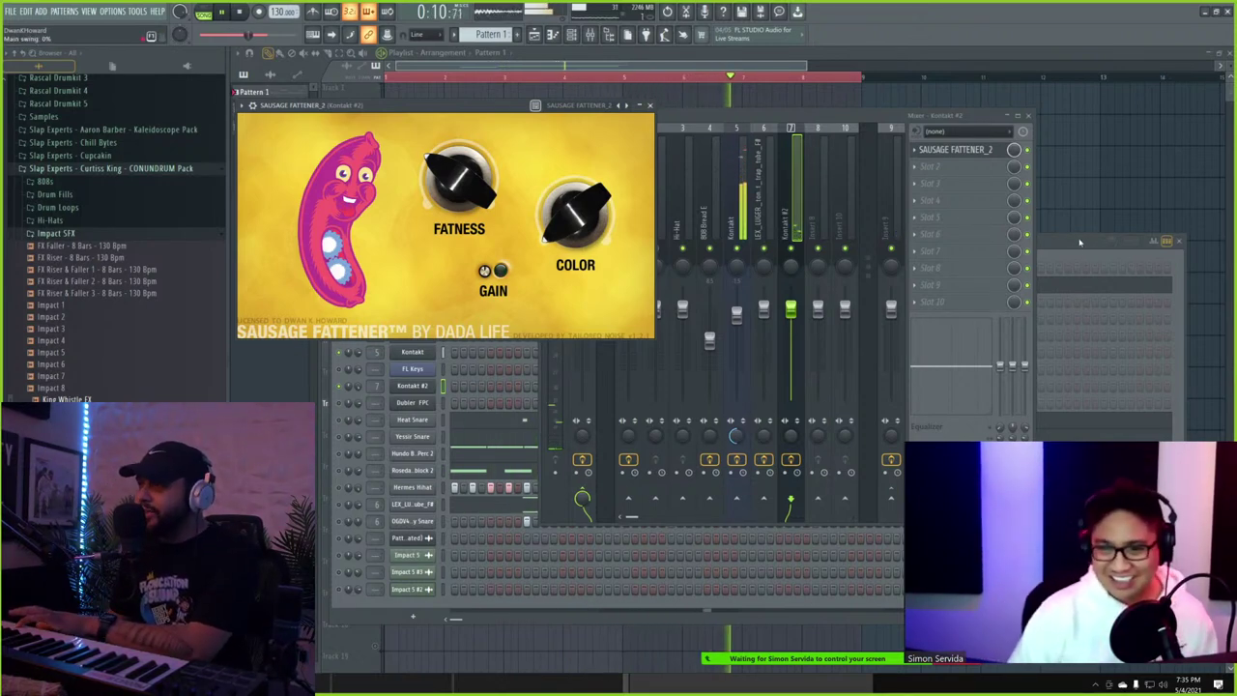
pyautogui.click(1080, 242)
pyautogui.click(651, 101)
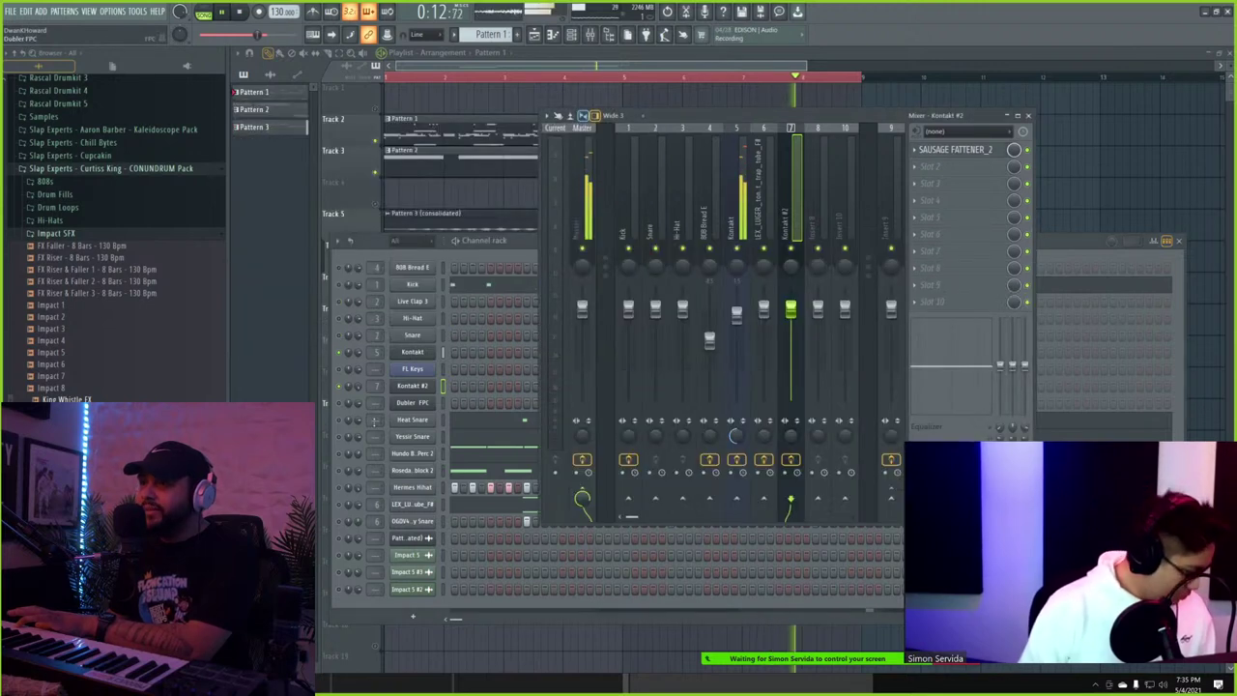
# - Unmute the percussion channels from Heat Snare through Hermes Hihat in the Channel rack and stop playback
pyautogui.click(345, 426)
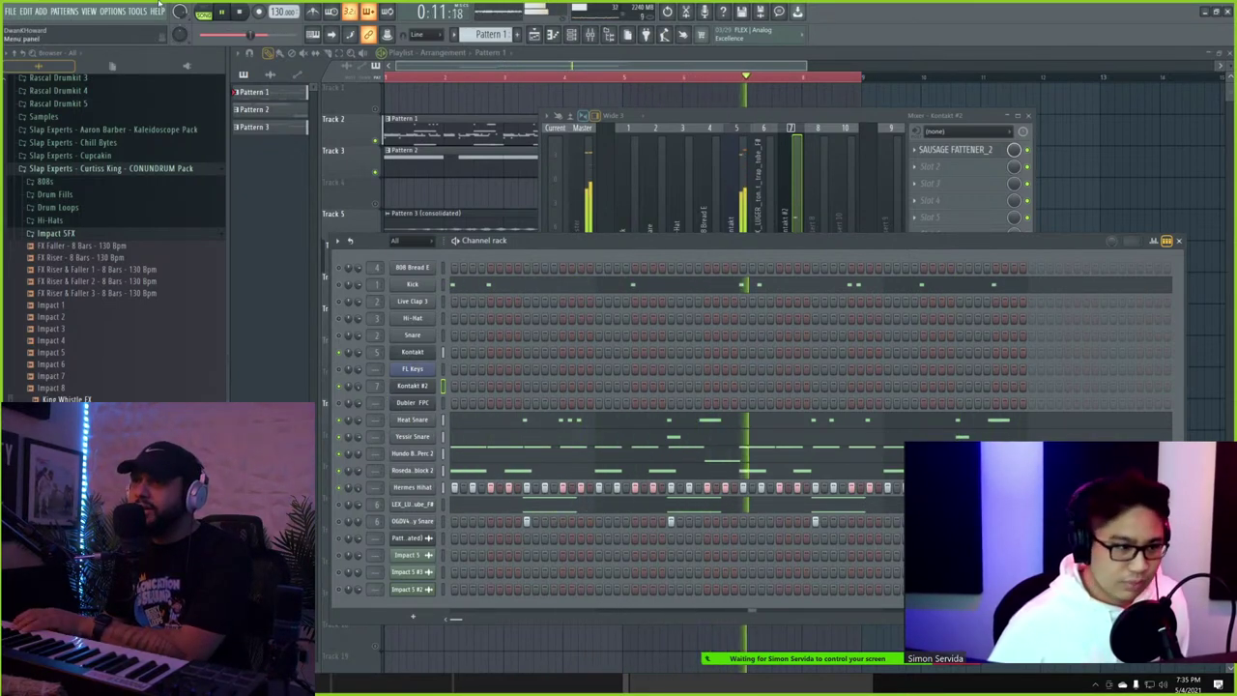
pyautogui.rightClick(421, 387)
pyautogui.press('Escape')
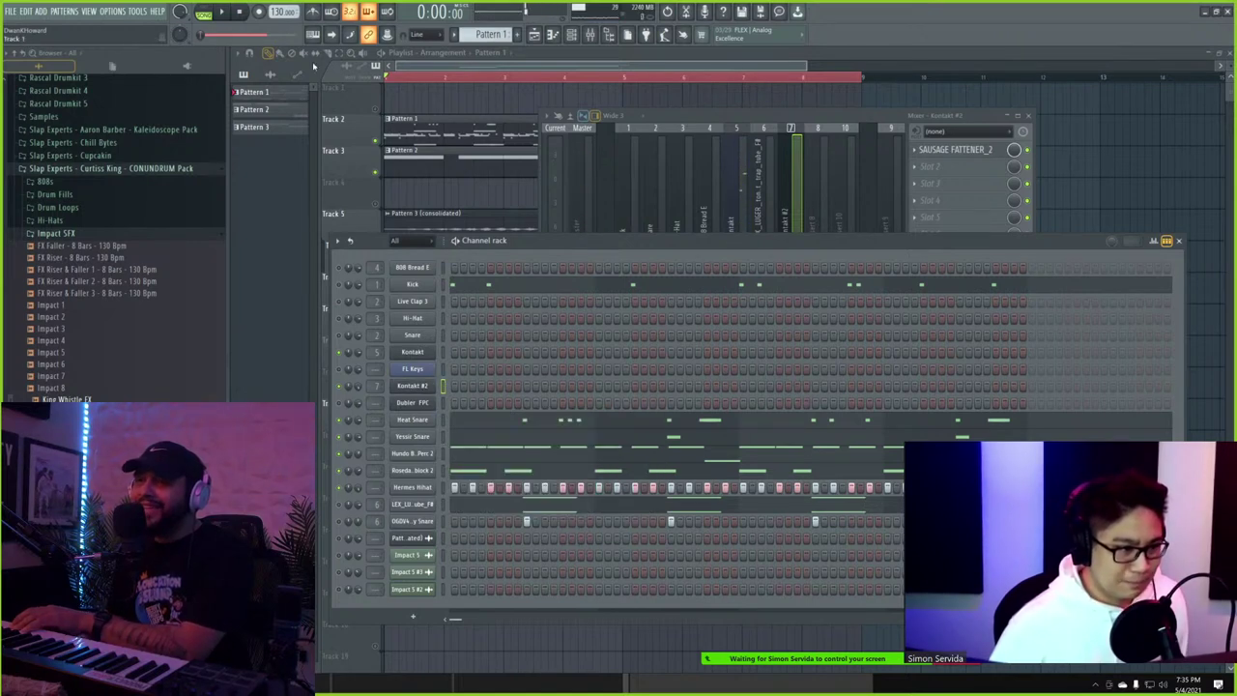
# - Create the new empty Pattern 5 and place it at bar 1 on playlist Track 10
pyautogui.click(478, 65)
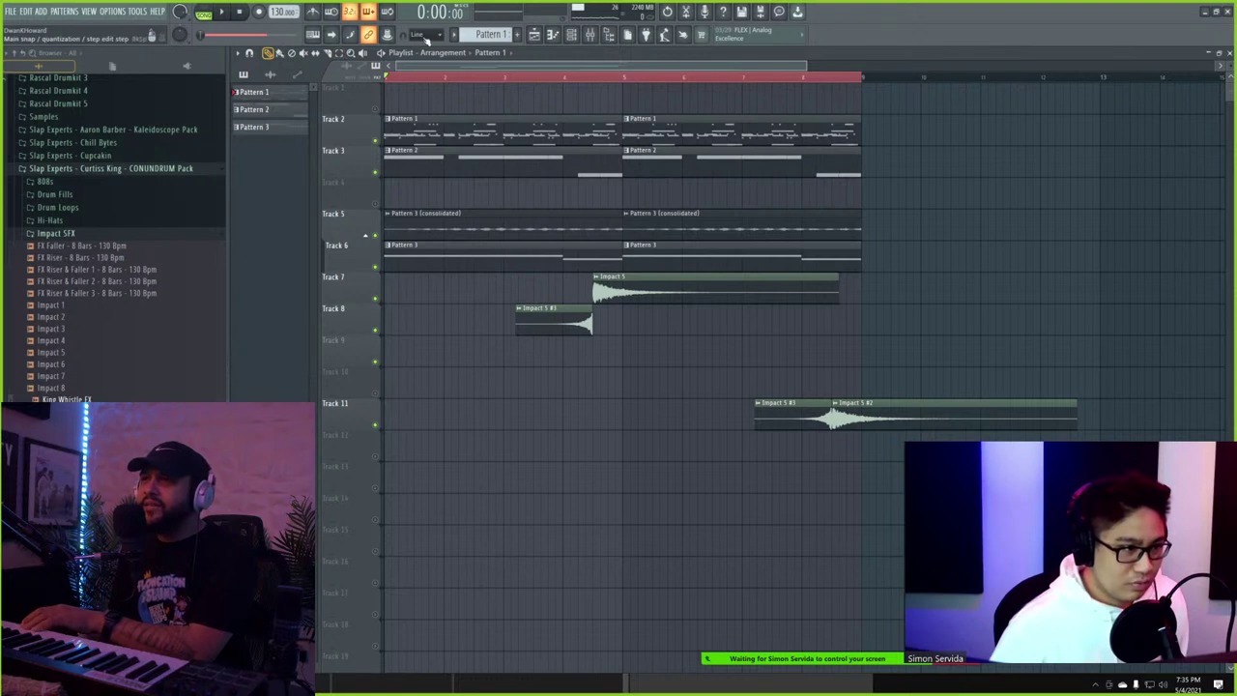
pyautogui.click(426, 37)
pyautogui.click(438, 37)
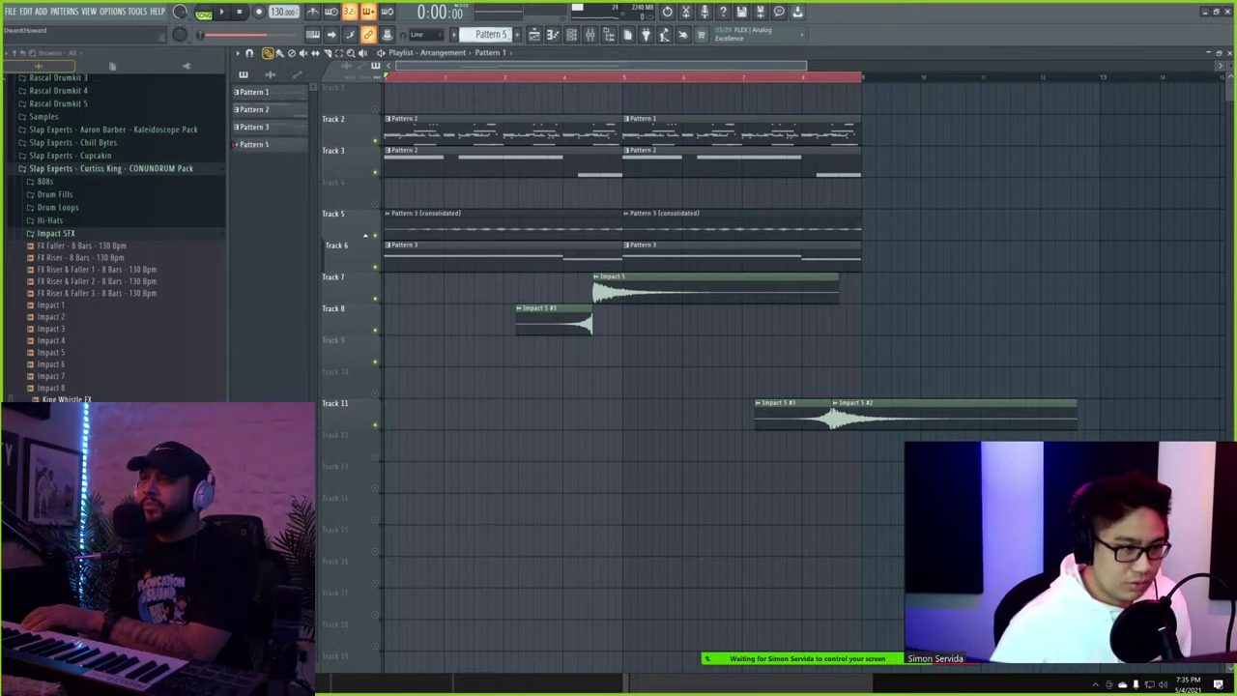
pyautogui.moveTo(260, 148); pyautogui.dragTo(432, 371)
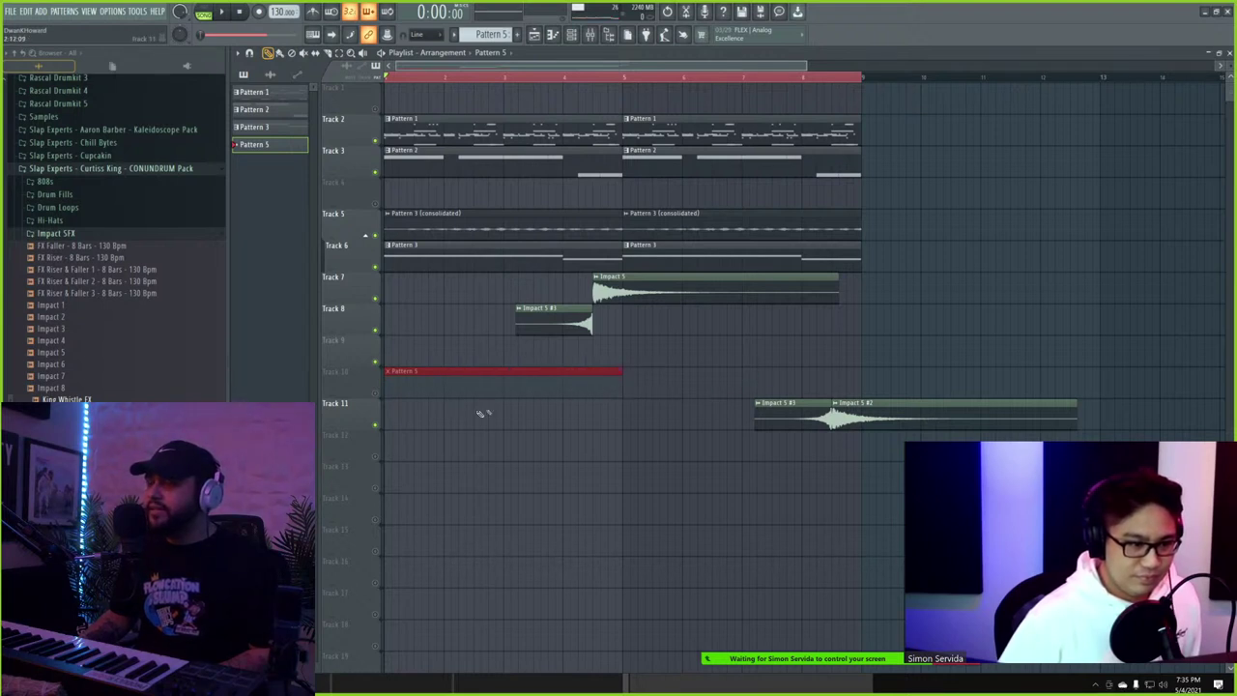
pyautogui.click(376, 395)
# - Open the Kontakt #2 Piano roll in Pattern 5 and add A5 notes at the starts of bars 1 and 2
pyautogui.press('space')
pyautogui.doubleClick(404, 380)
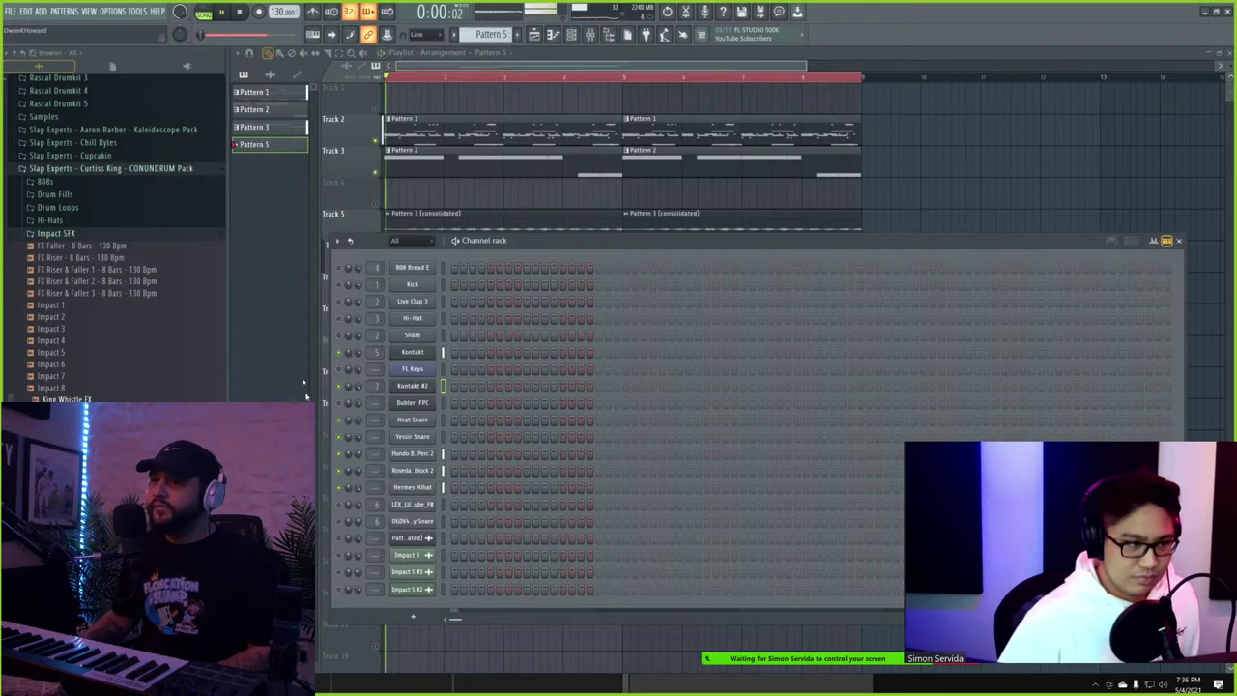
pyautogui.rightClick(404, 387)
pyautogui.click(440, 387)
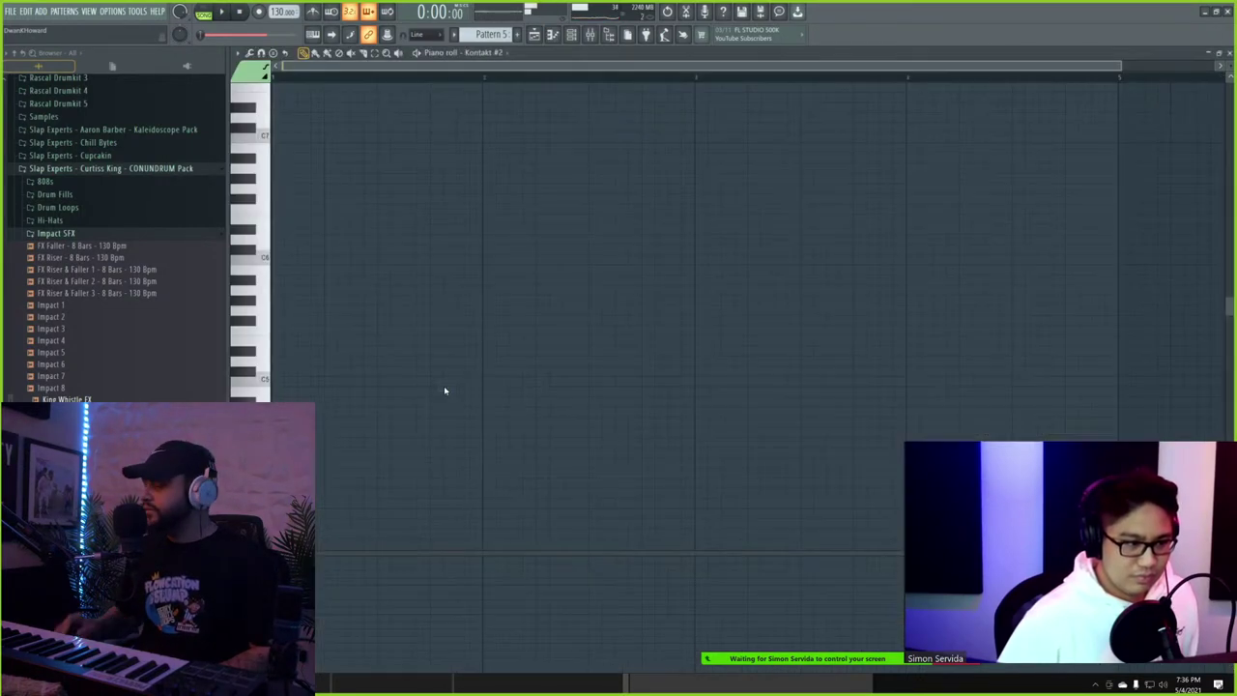
pyautogui.press('space')
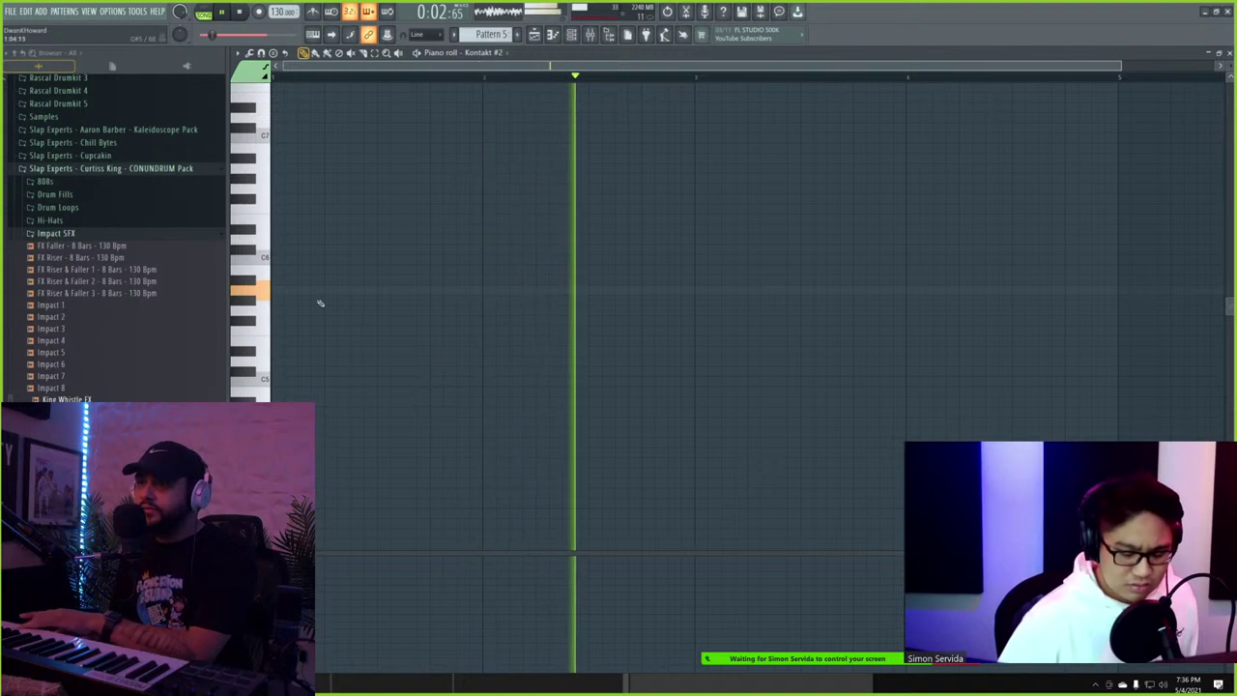
pyautogui.click(484, 291)
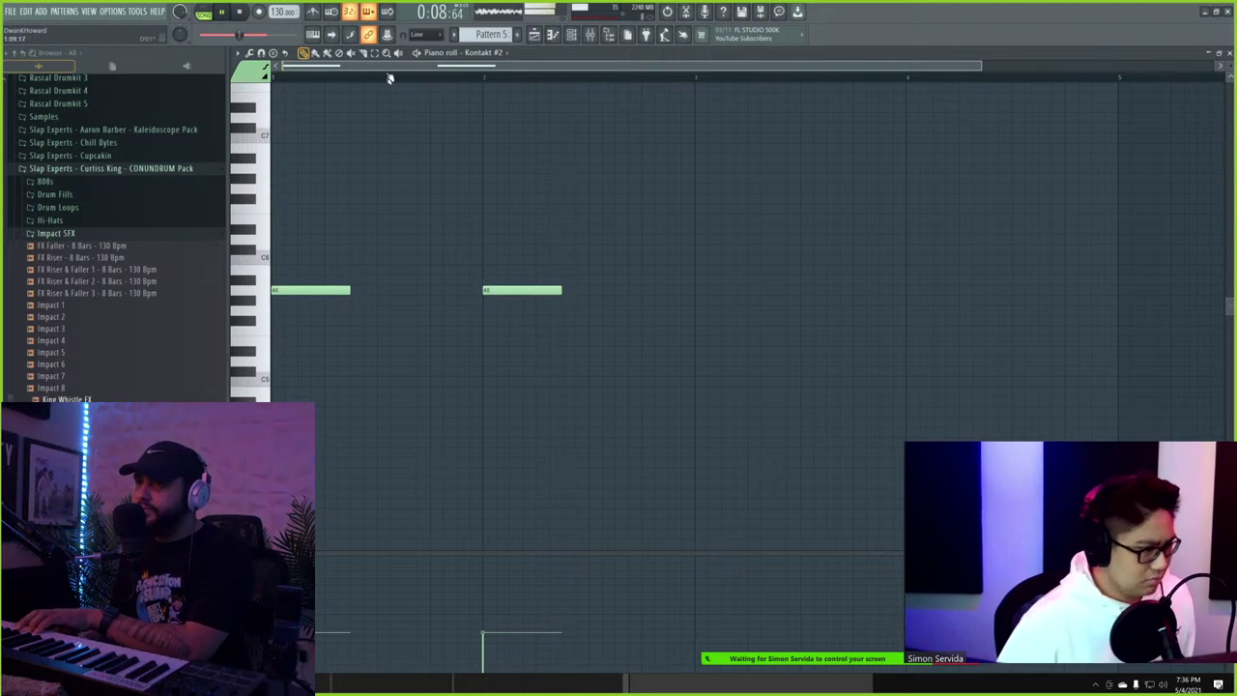
# - Record notes and automation for Kontakt #2, playing A5, E5, F5 and E5 across bars 3 and 4
pyautogui.click(259, 11)
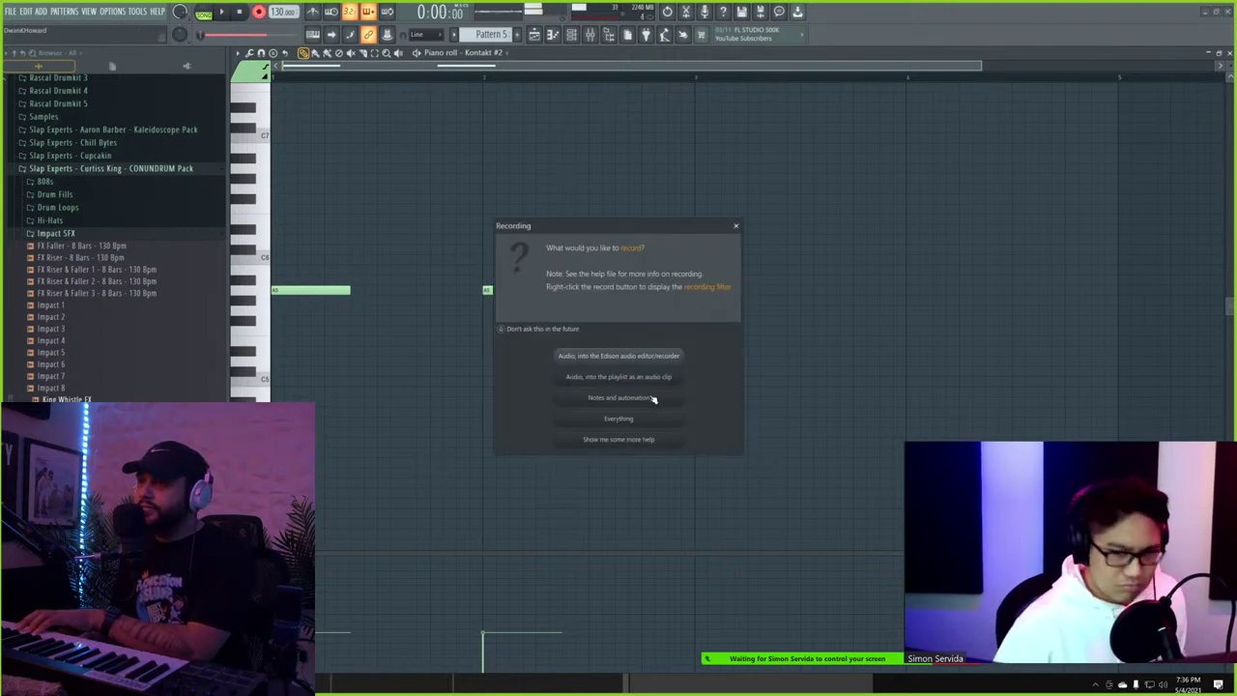
pyautogui.click(652, 399)
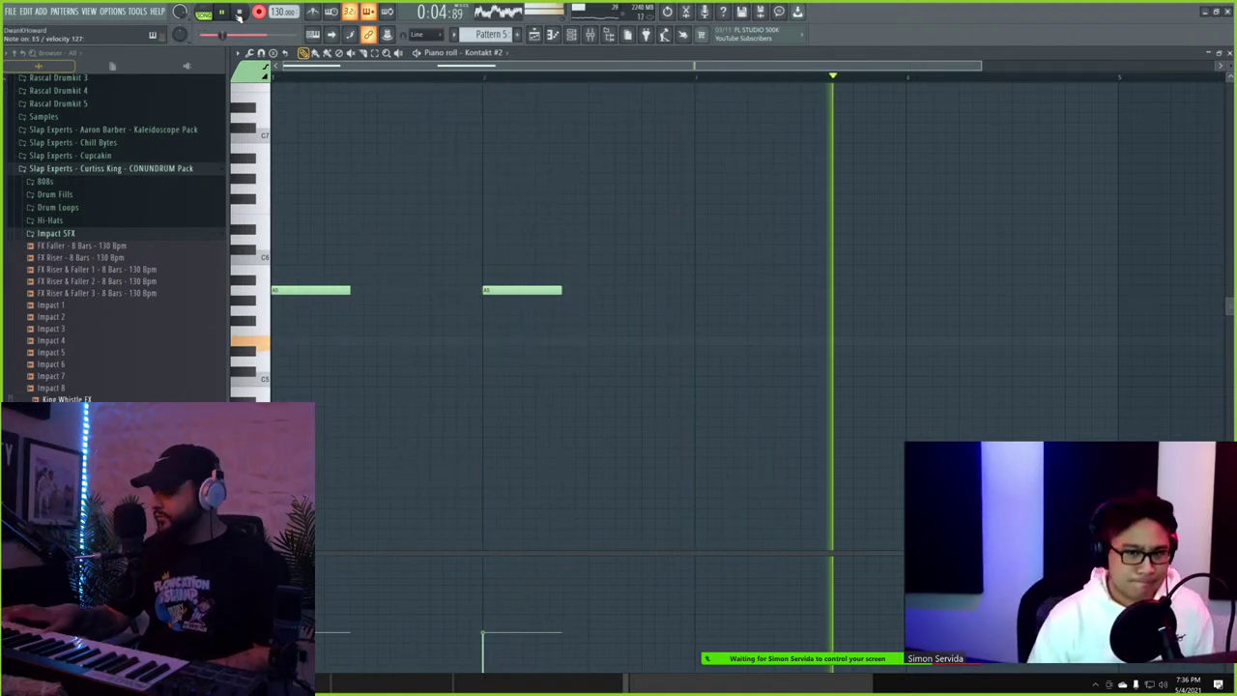
pyautogui.click(259, 13)
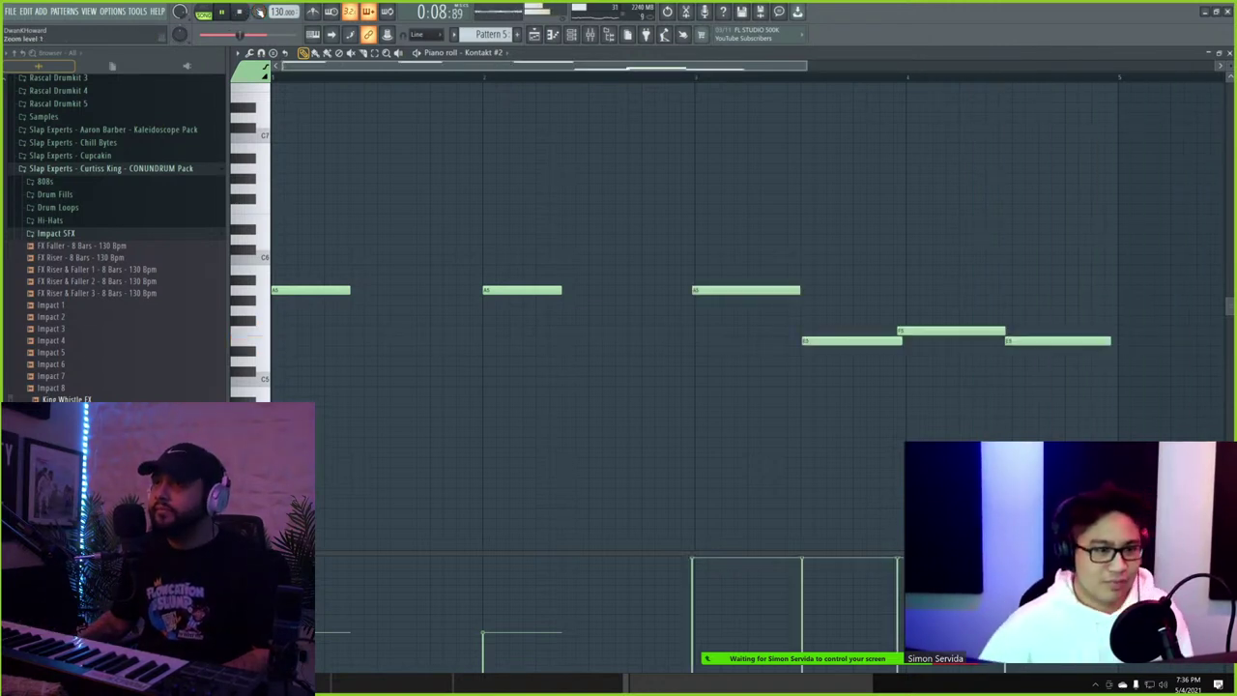
# - Align the recorded F5 note with the start of bar 4 and end the last E5 note at bar 5
pyautogui.press('space')
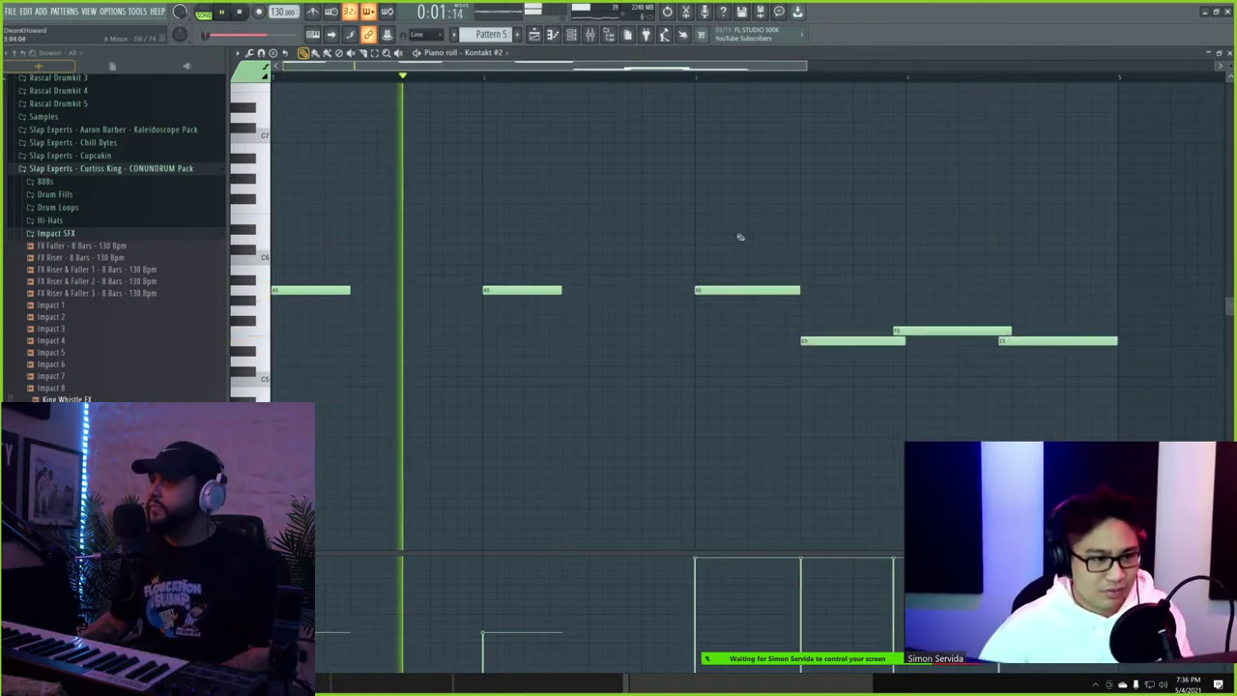
pyautogui.scroll(1, 643, 269)
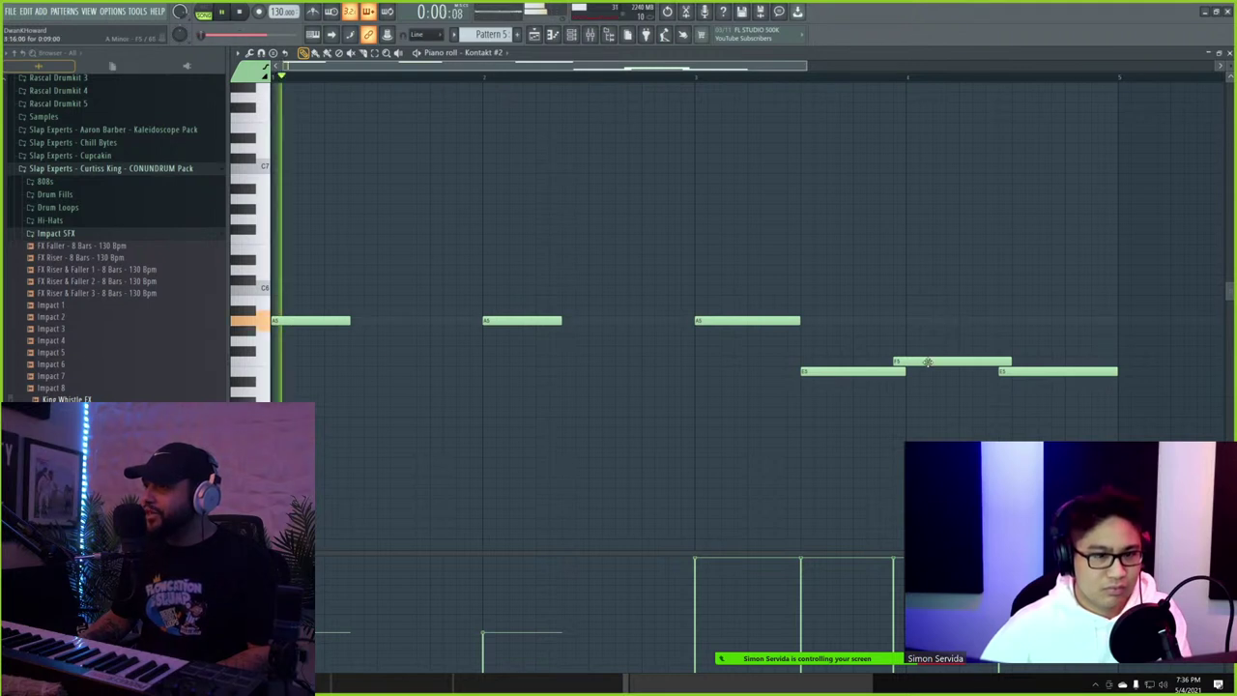
pyautogui.moveTo(929, 362); pyautogui.dragTo(997, 363)
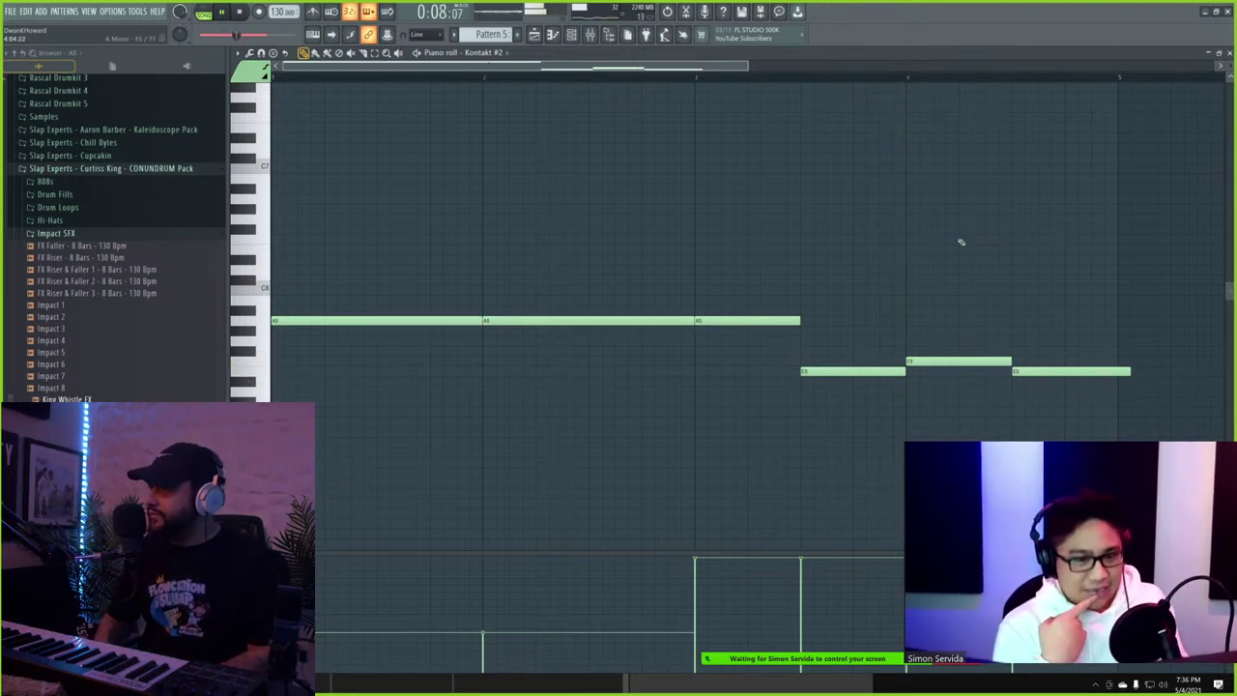
pyautogui.moveTo(1133, 370); pyautogui.dragTo(1118, 370)
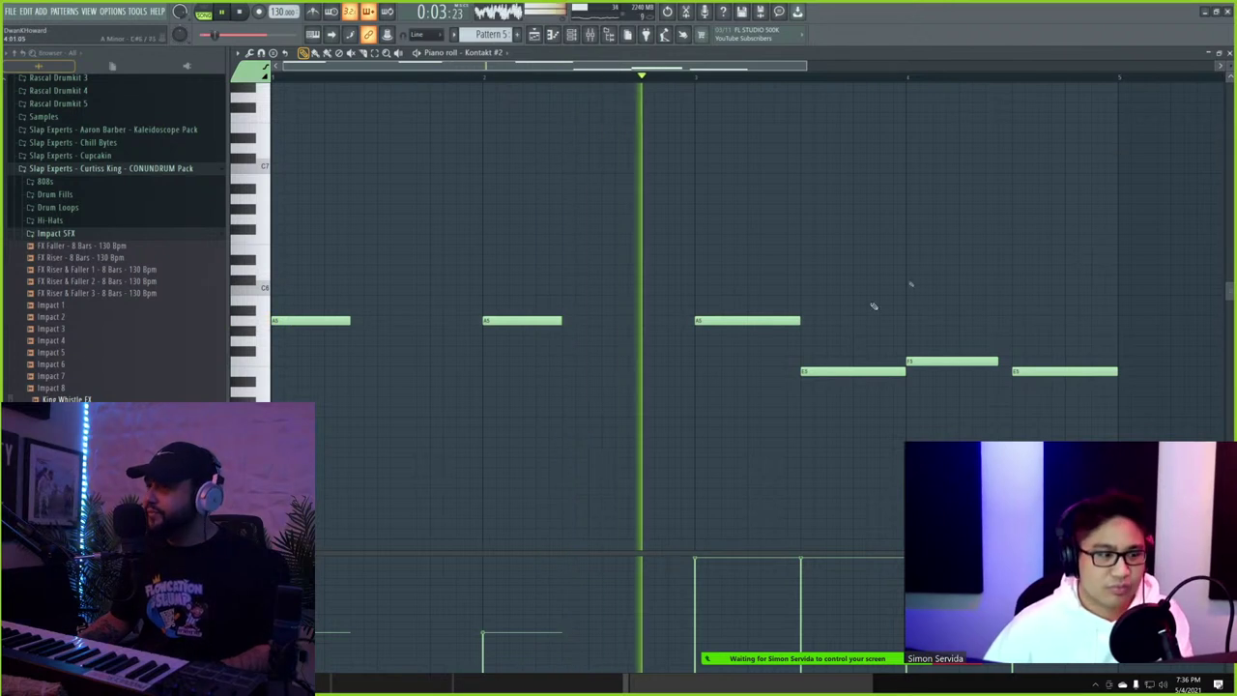
# - Raise the velocity of the first two A5 notes, then close the Piano roll and Channel rack
pyautogui.moveTo(491, 585); pyautogui.dragTo(334, 585)
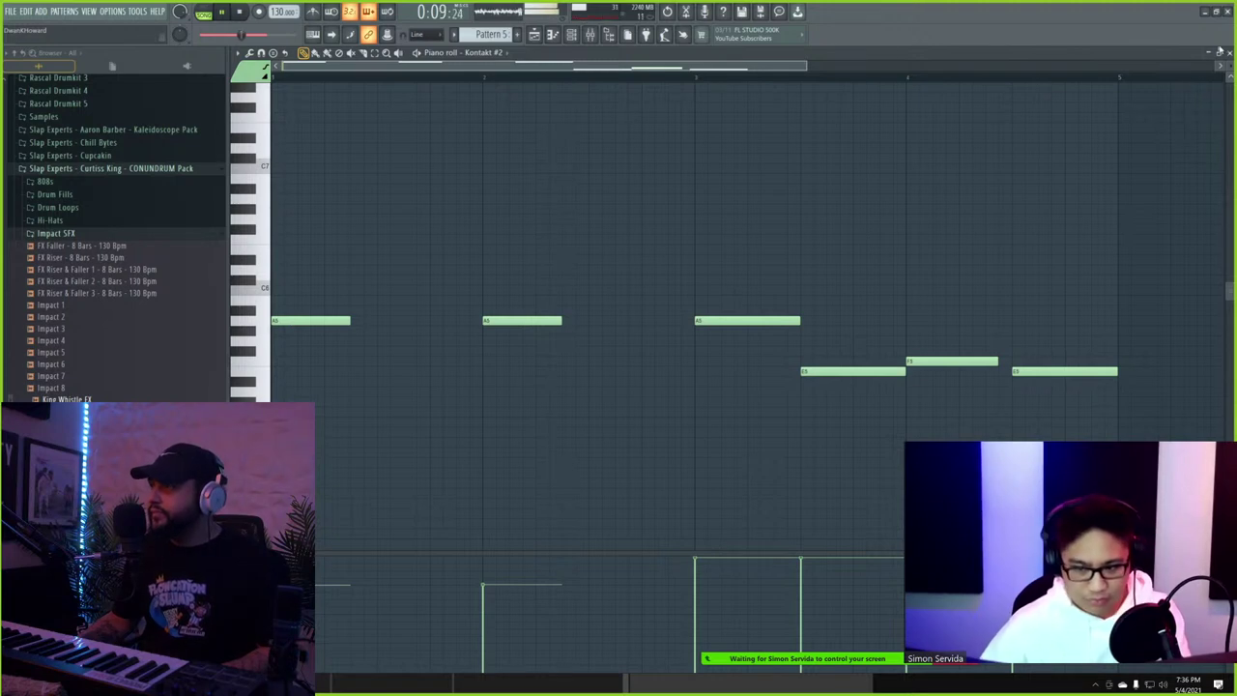
pyautogui.click(1230, 55)
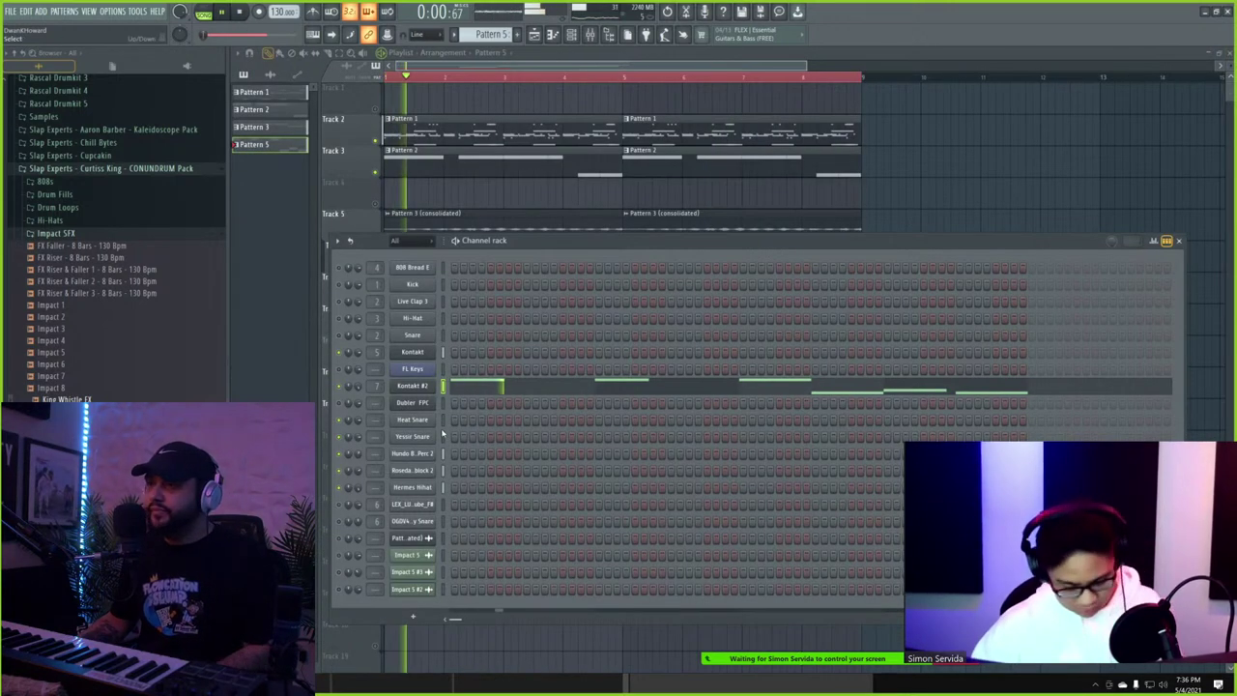
pyautogui.press('F6')
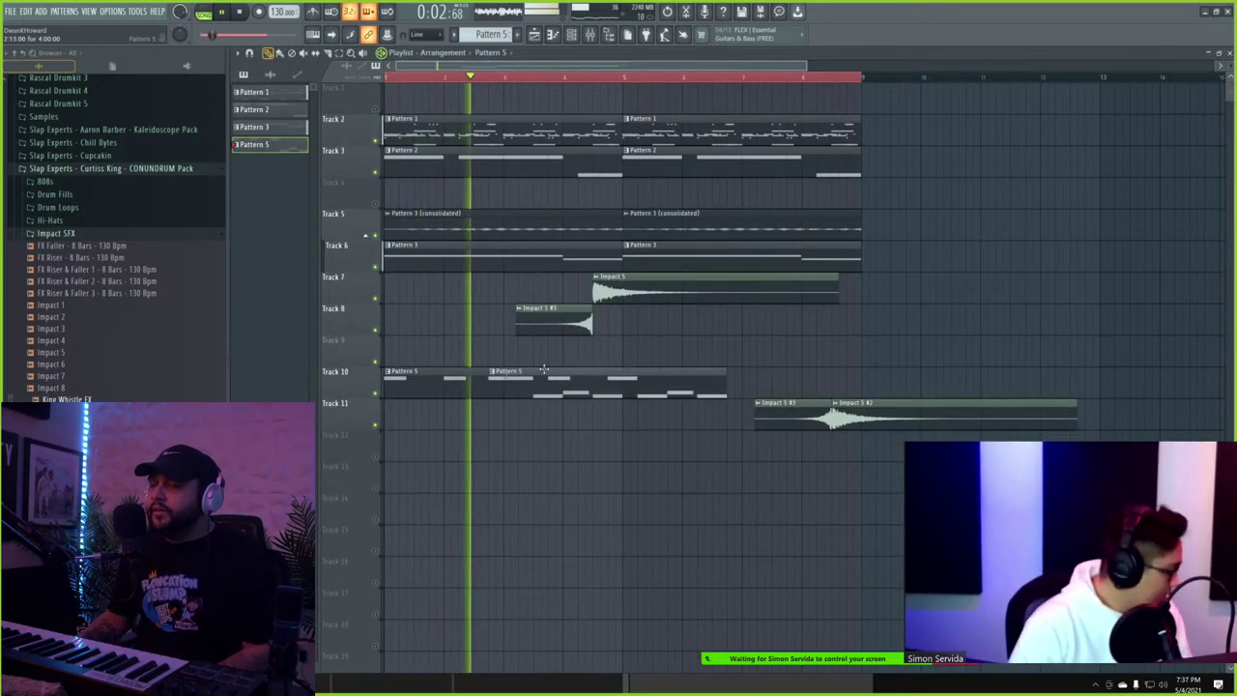
# - Place a second Pattern 5 clip at bar 5 on Track 10 and delete the stray copy from Track 9
pyautogui.moveTo(544, 369); pyautogui.dragTo(660, 367)
pyautogui.click(672, 361)
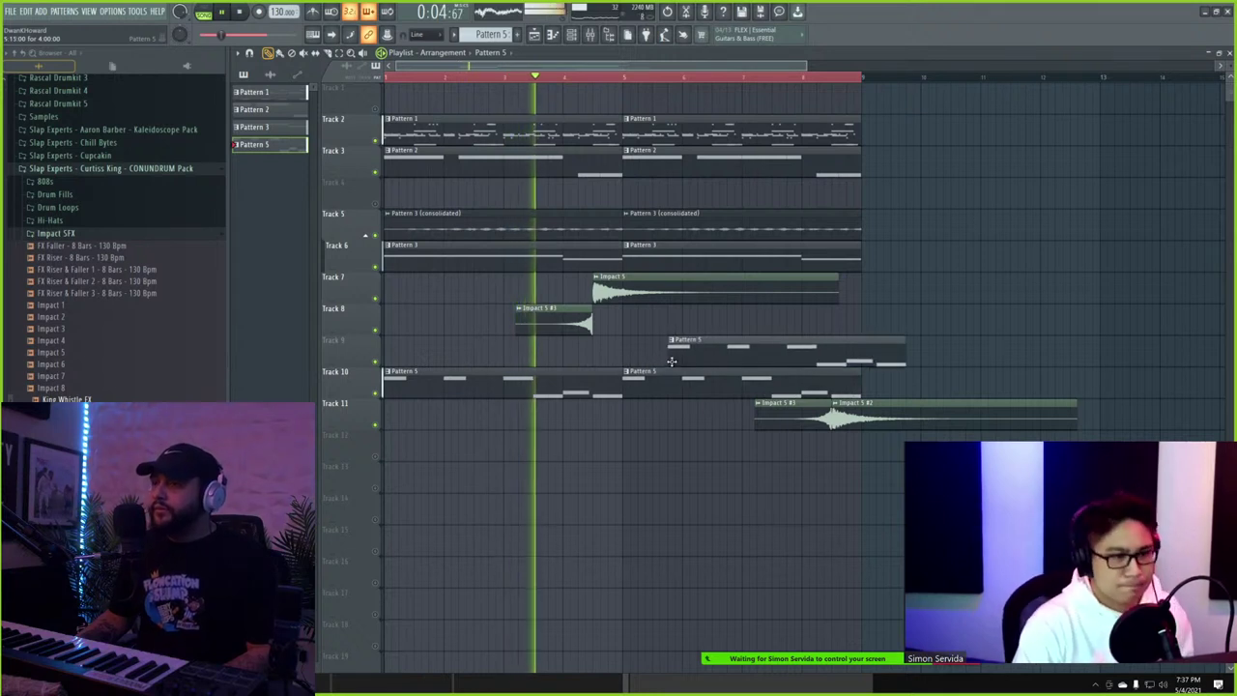
pyautogui.rightClick(672, 361)
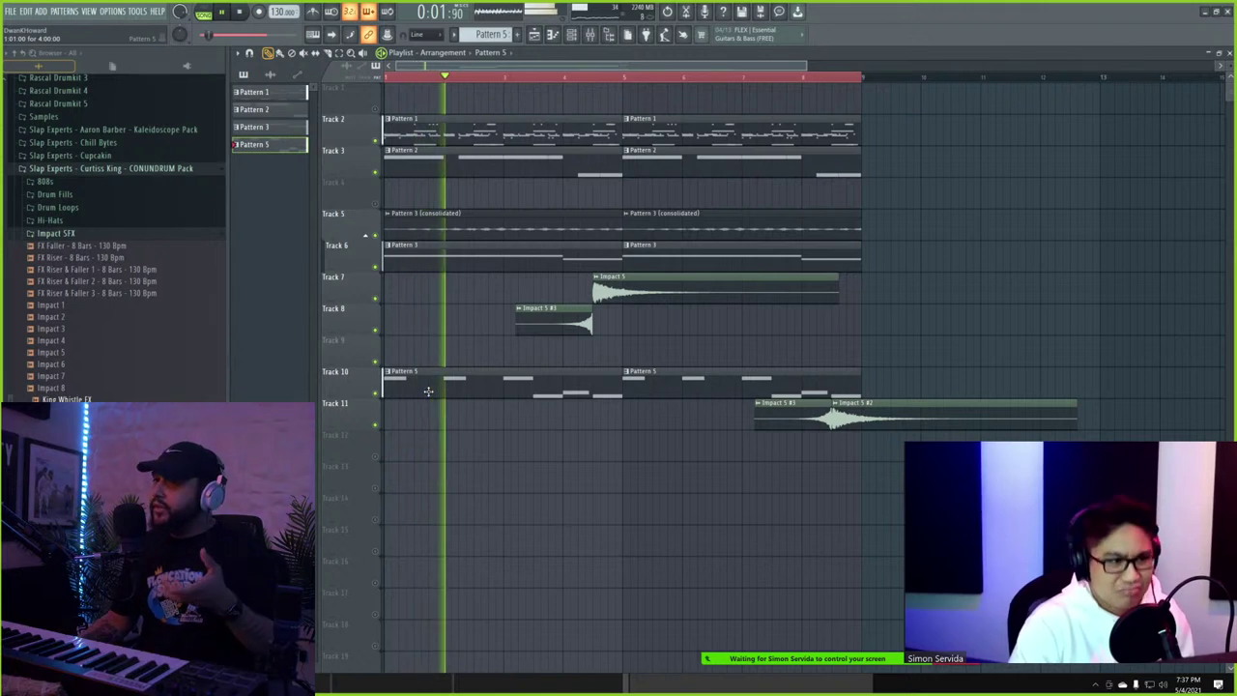
# - Replay the arrangement from the start to audition Pattern 5 while trying out additional Kontakt #2 notes
pyautogui.press('space')
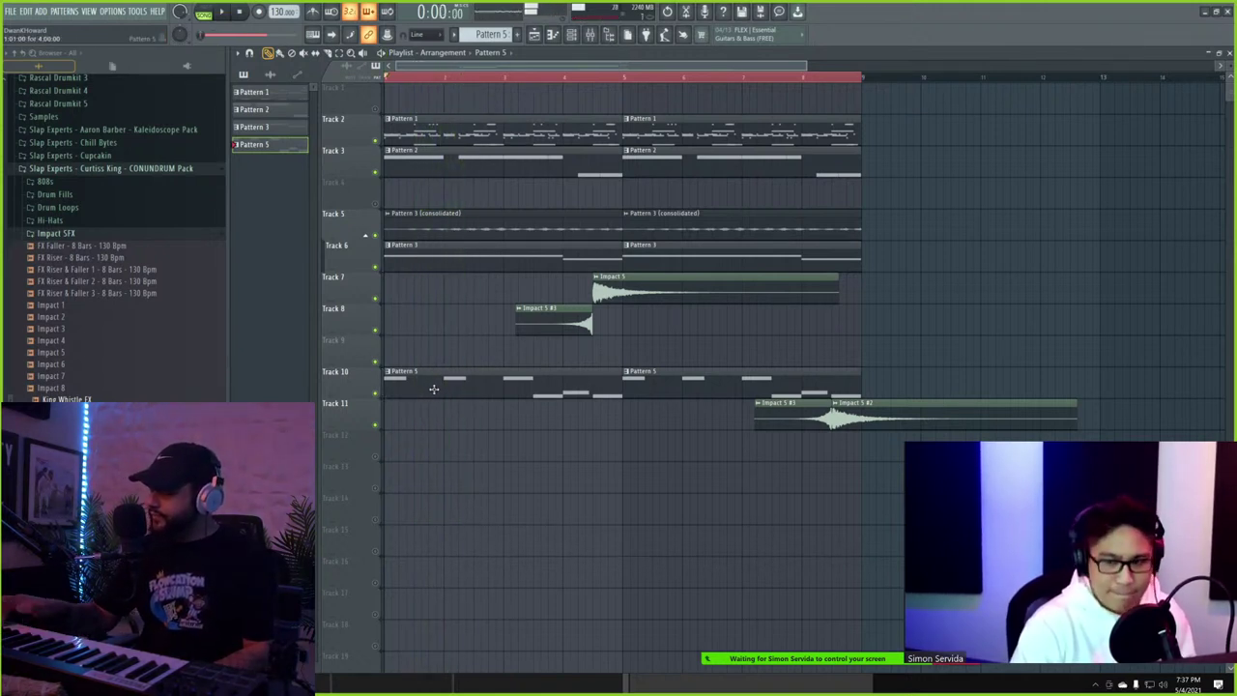
pyautogui.press('space')
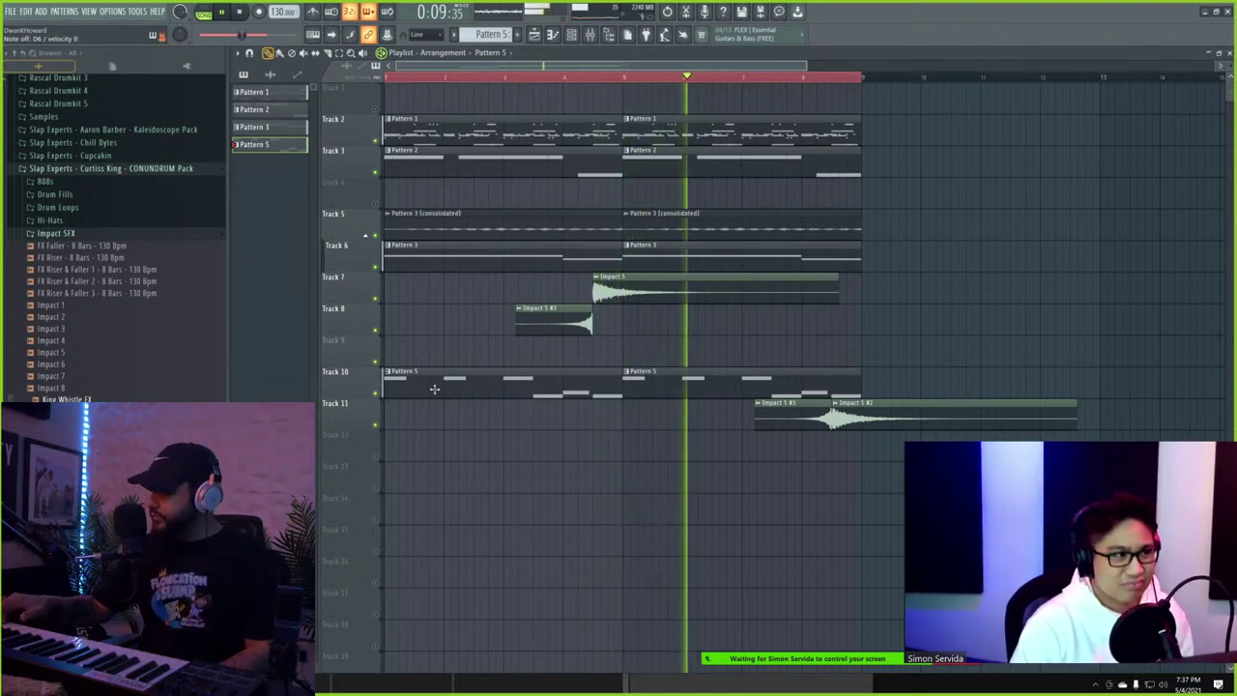
pyautogui.press('space')
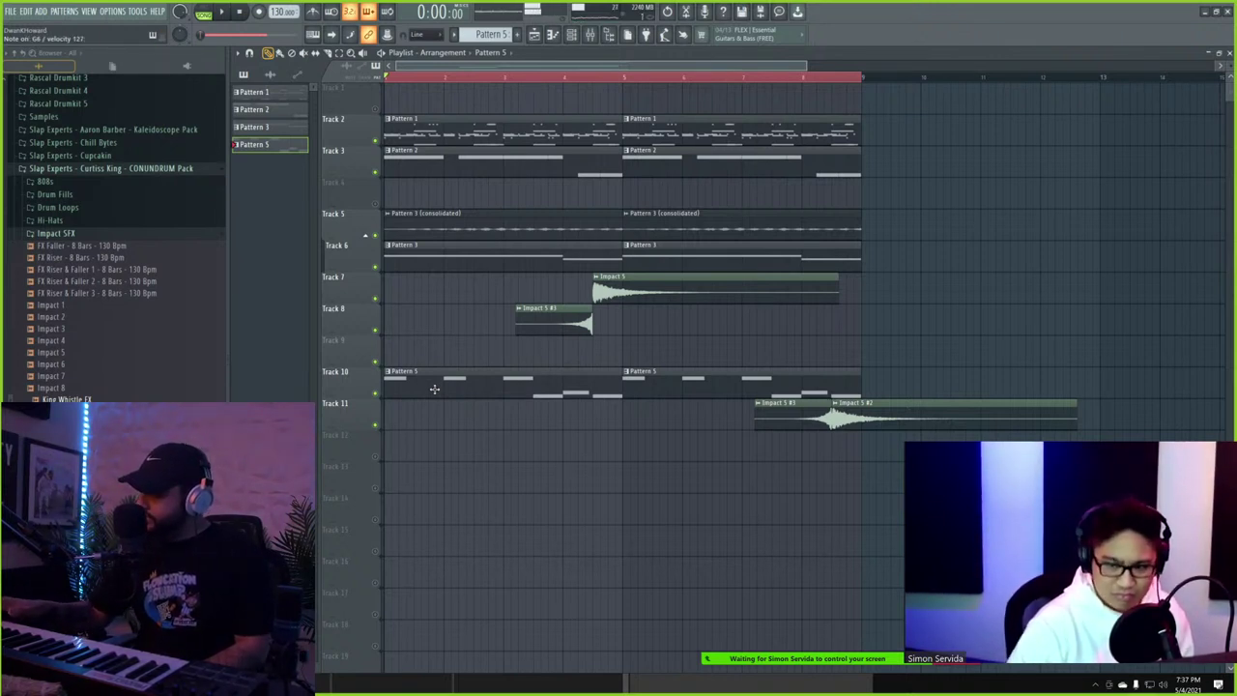
pyautogui.press('space')
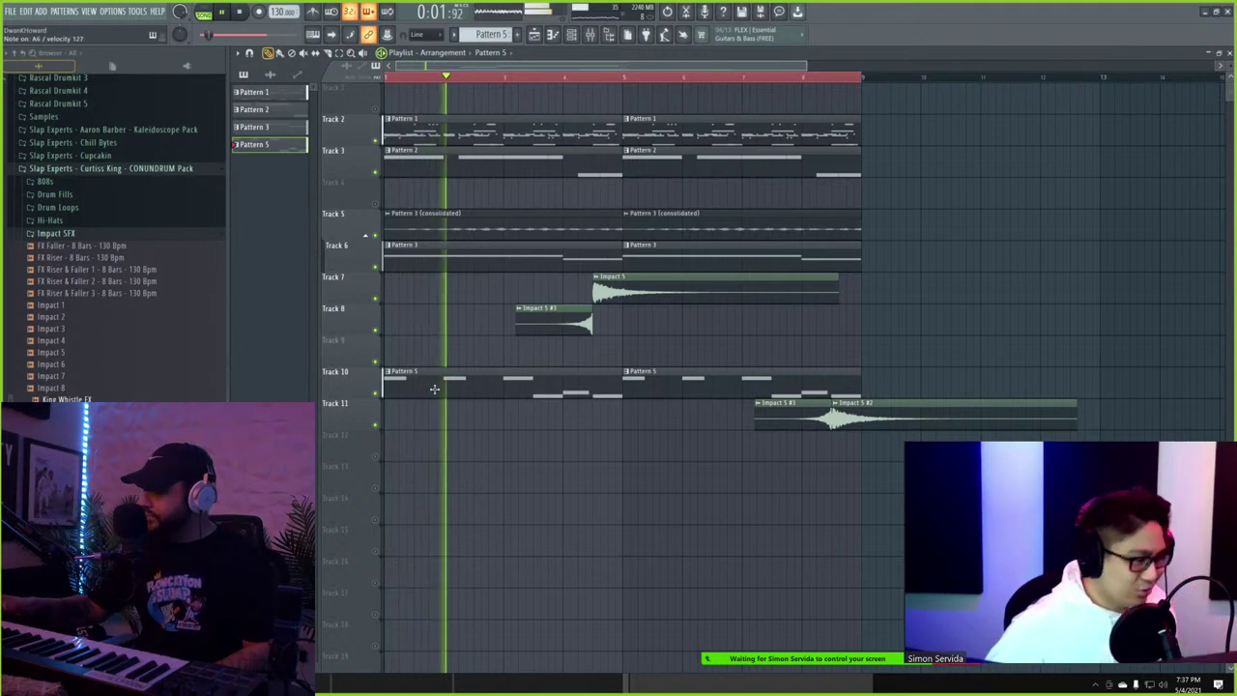
# - Make the second Pattern 5 clip at bar 5 on Track 10 unique as its own pattern
pyautogui.press('space')
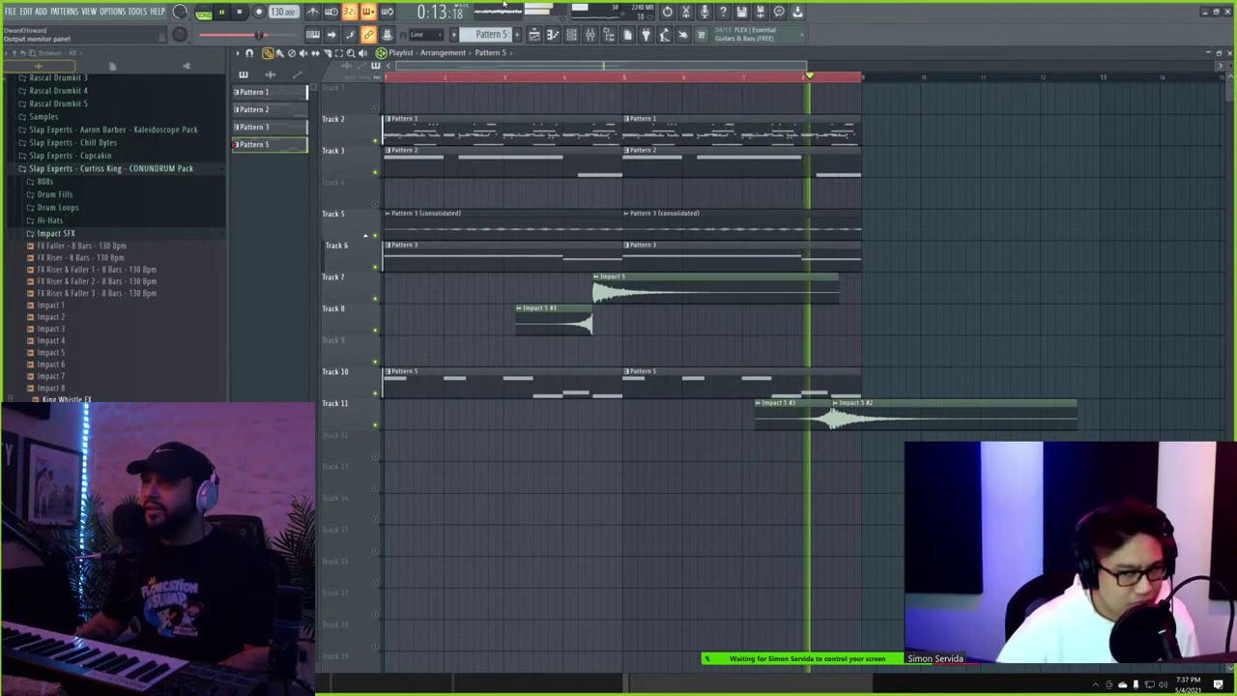
pyautogui.click(571, 35)
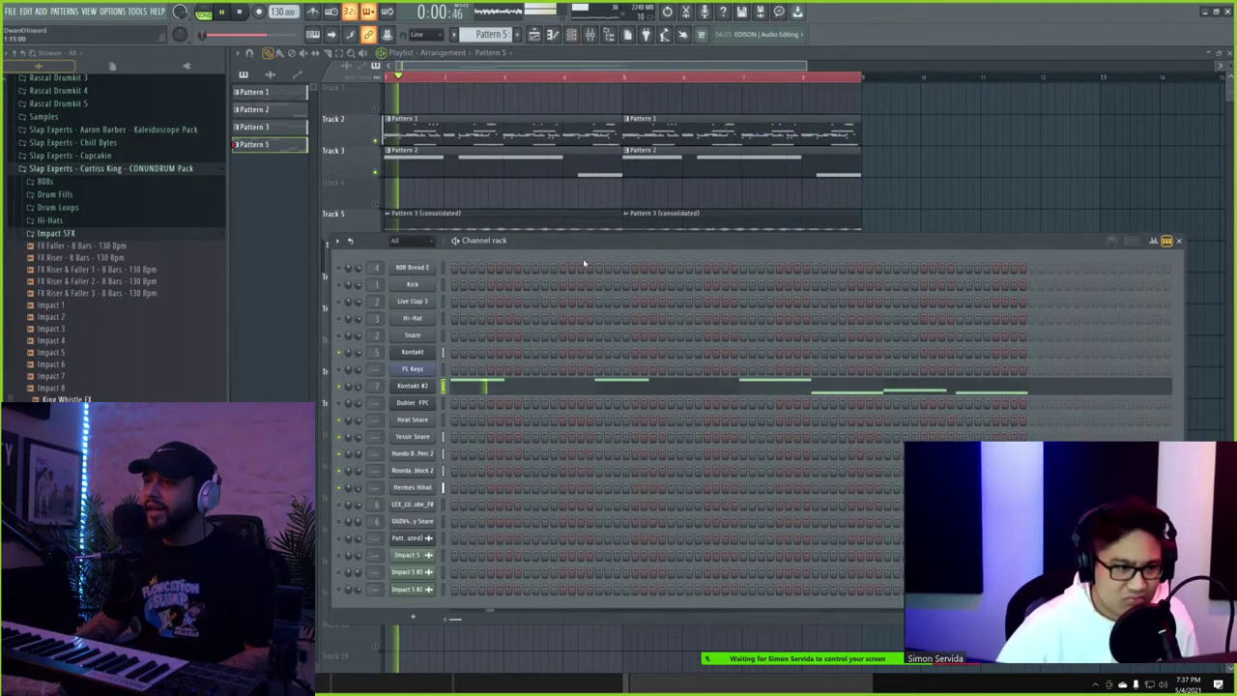
pyautogui.rightClick(565, 196)
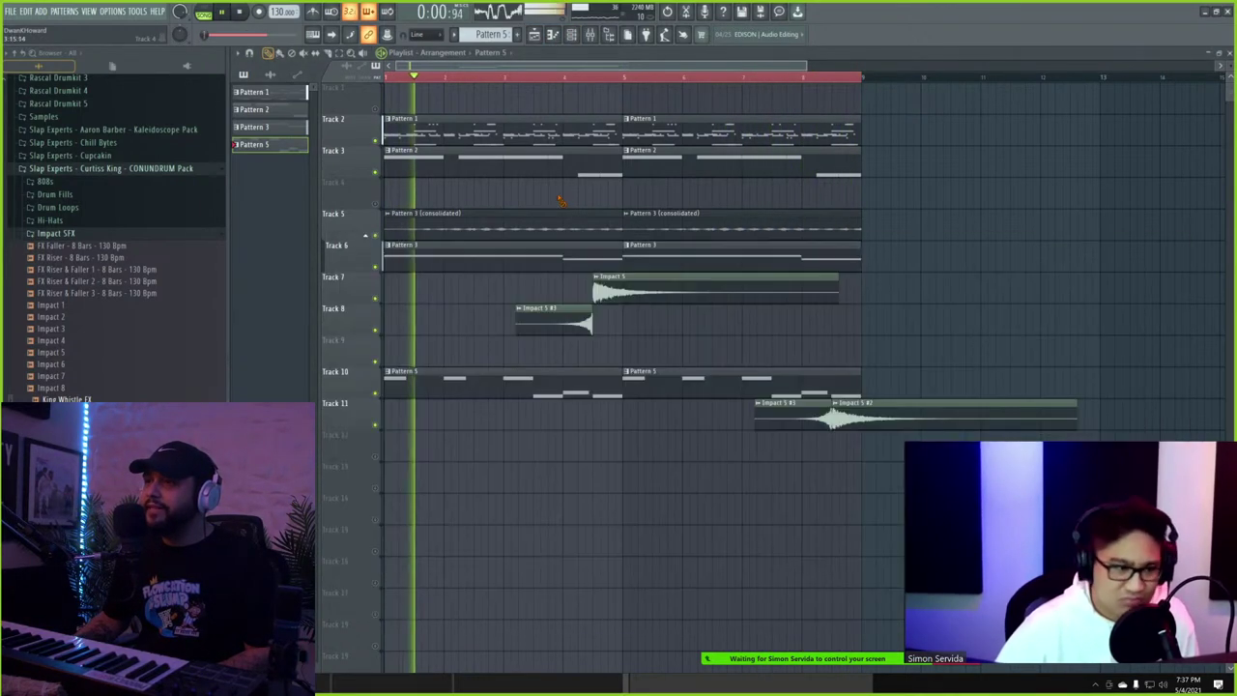
pyautogui.click(626, 373)
pyautogui.click(646, 442)
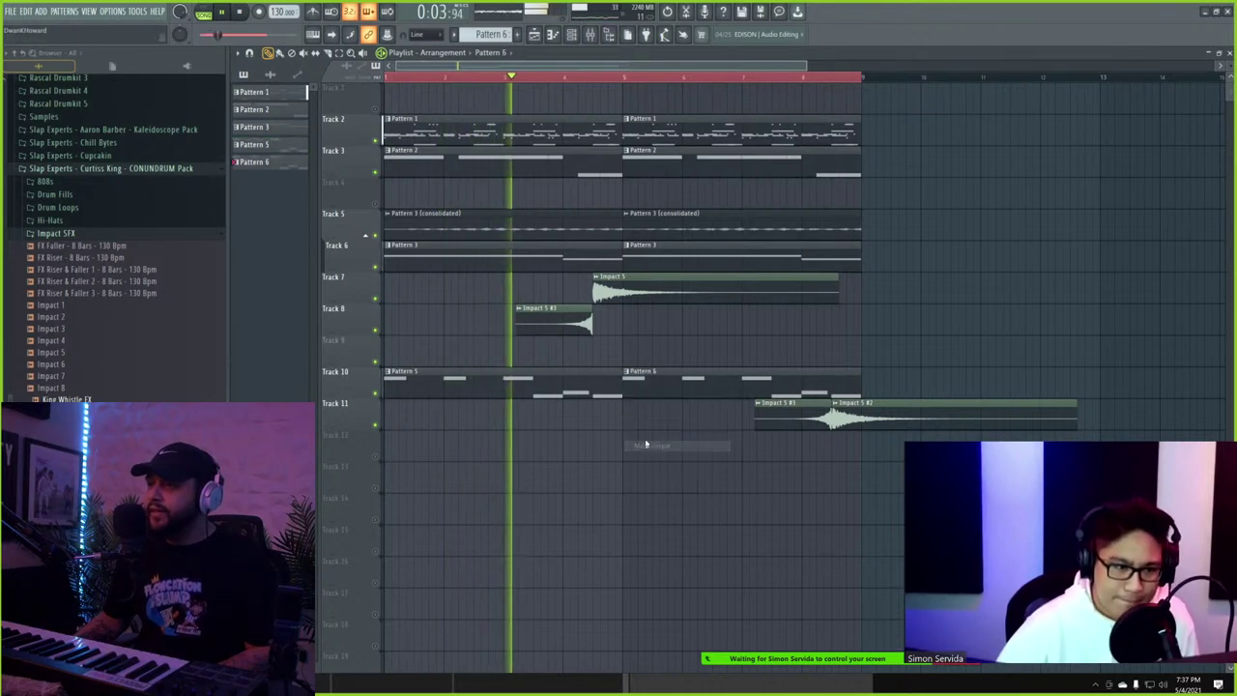
# - Add A6 half-bar notes to the second halves of bars 1 and 2 in Pattern 6's Kontakt #2 part
pyautogui.doubleClick(643, 391)
pyautogui.scroll(2, 379, 240)
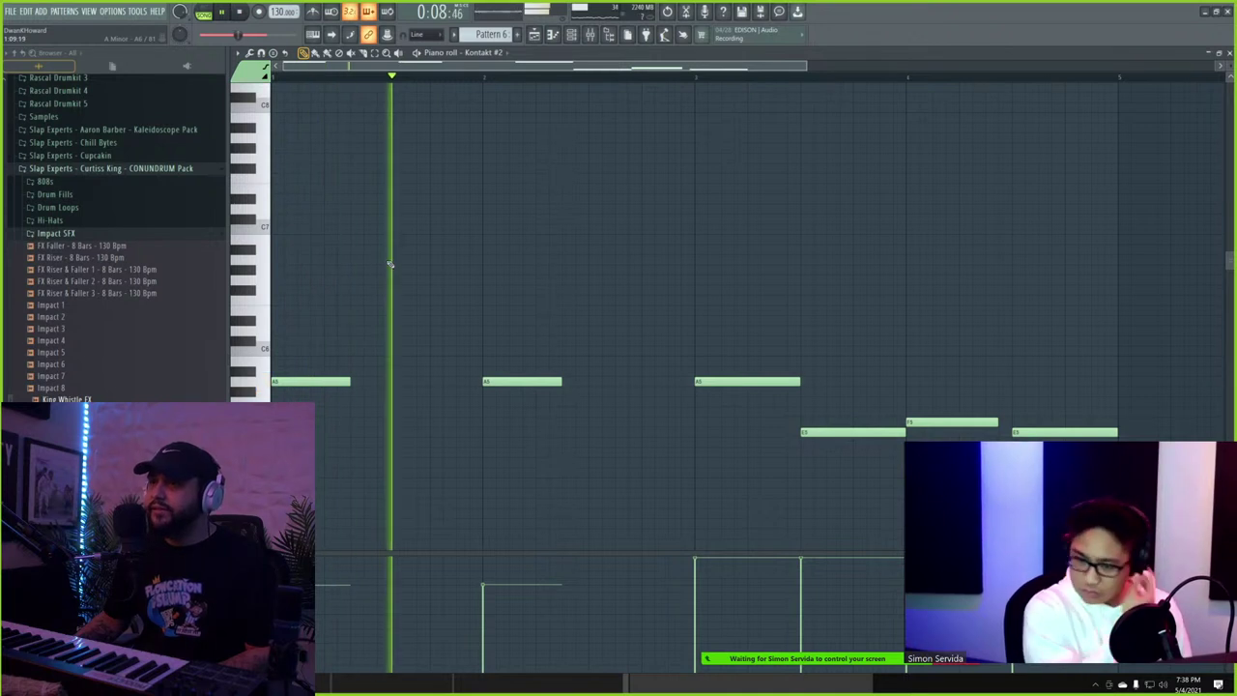
pyautogui.click(392, 259)
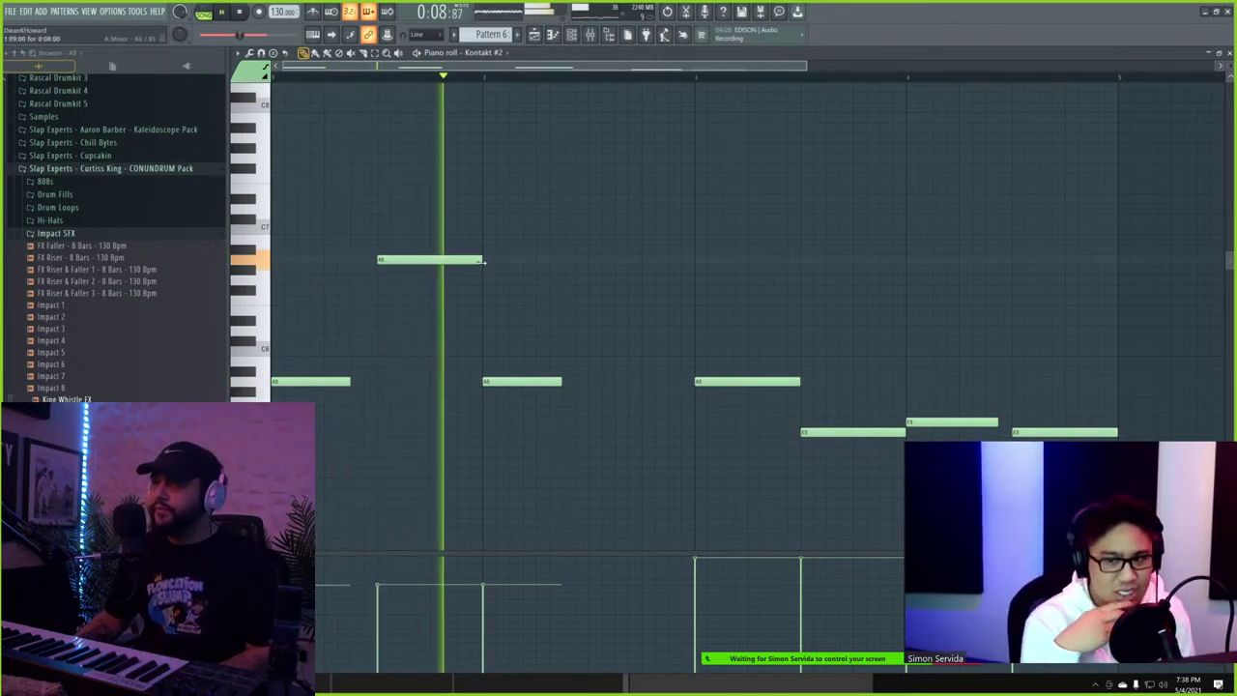
pyautogui.moveTo(464, 262); pyautogui.dragTo(482, 262)
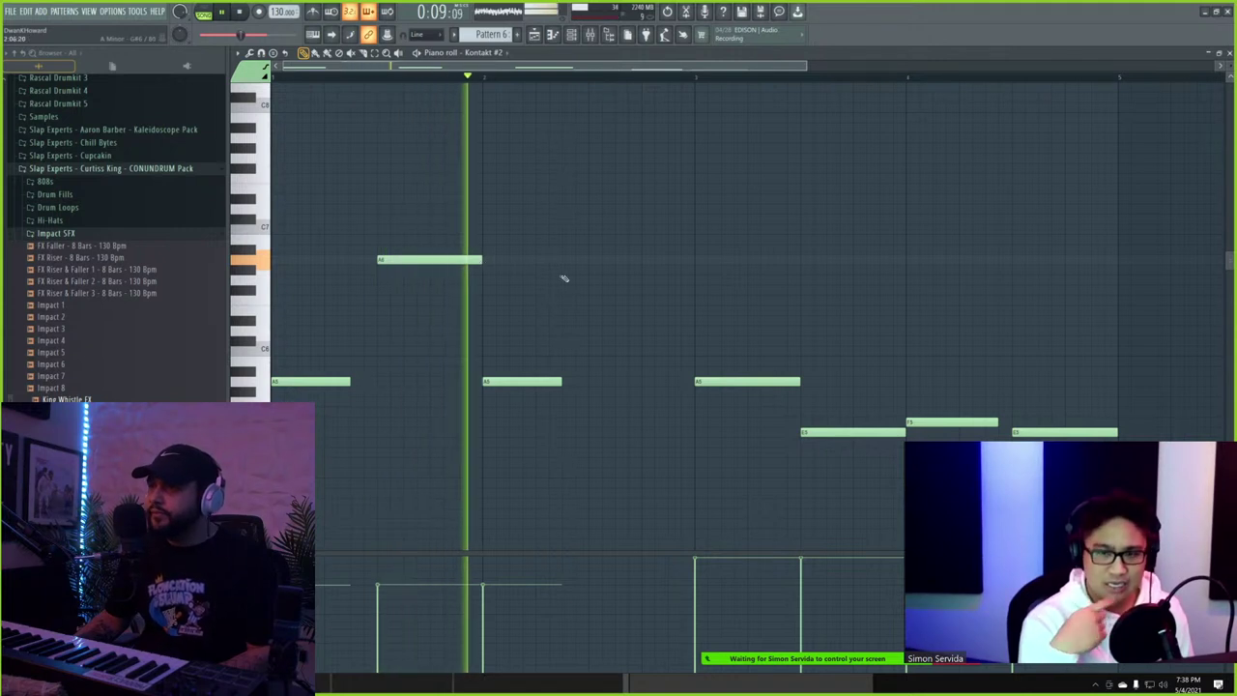
pyautogui.click(593, 260)
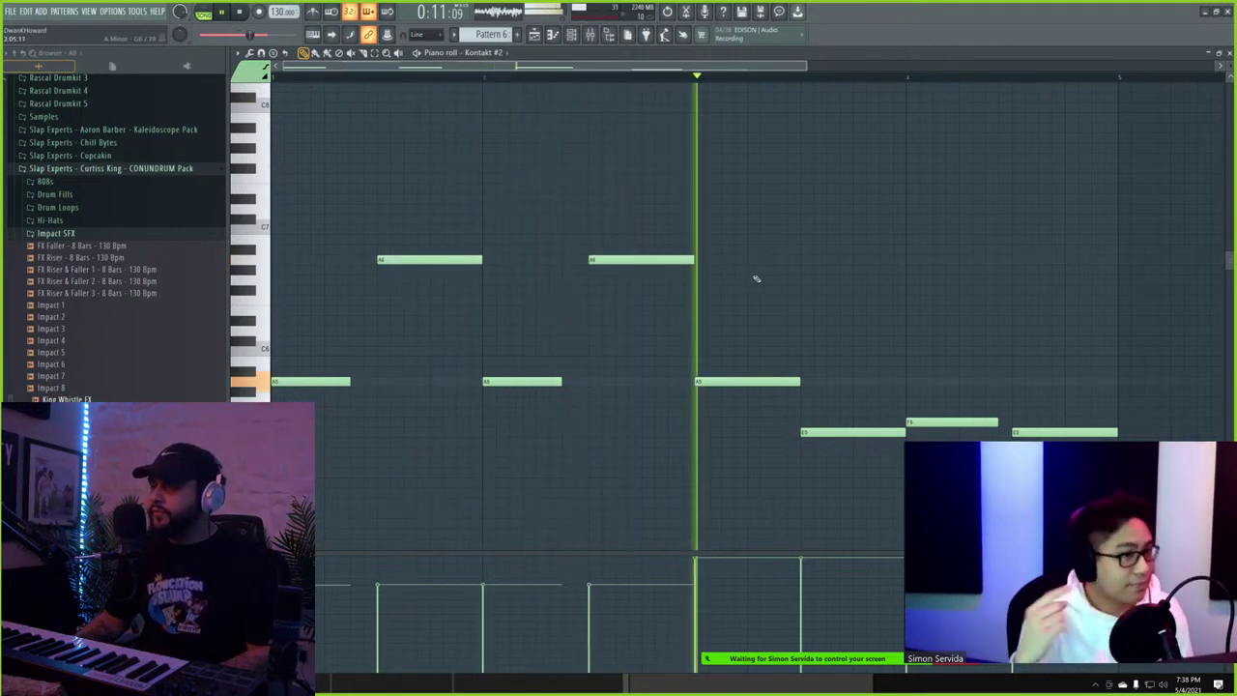
# - Duplicate the notes from bar 3 onward one octave higher, keeping the originals, and close the Piano roll
pyautogui.click(374, 53)
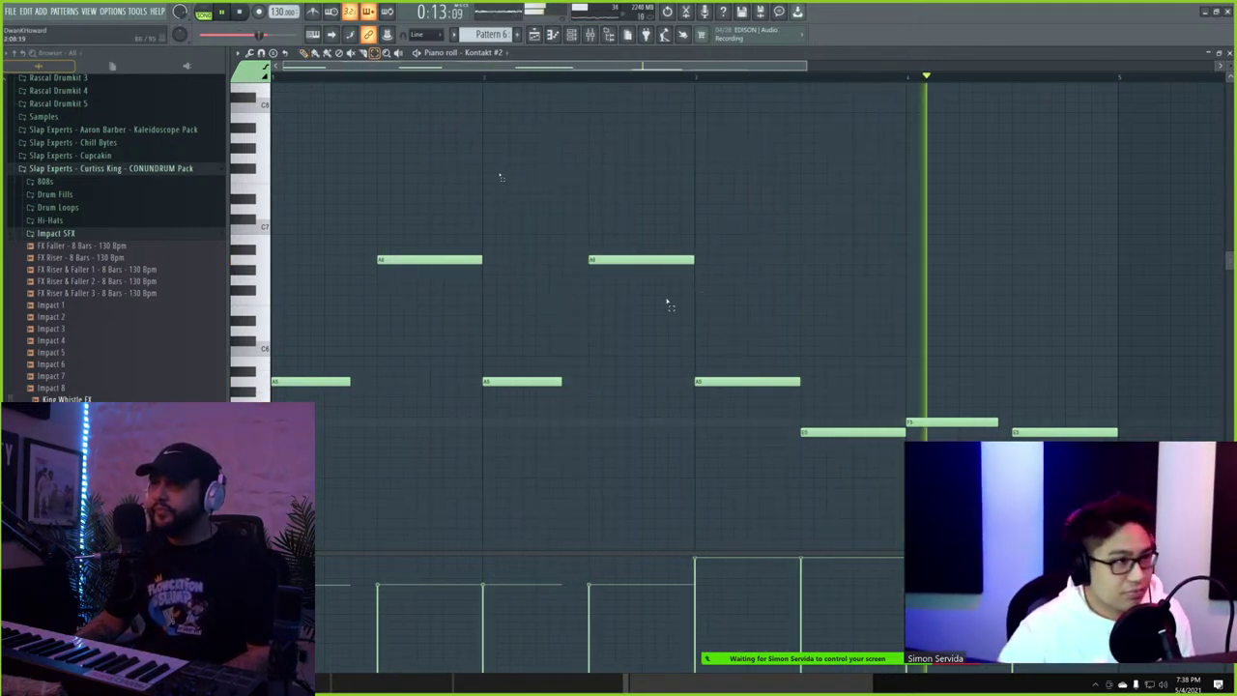
pyautogui.moveTo(768, 378); pyautogui.dragTo(1211, 630)
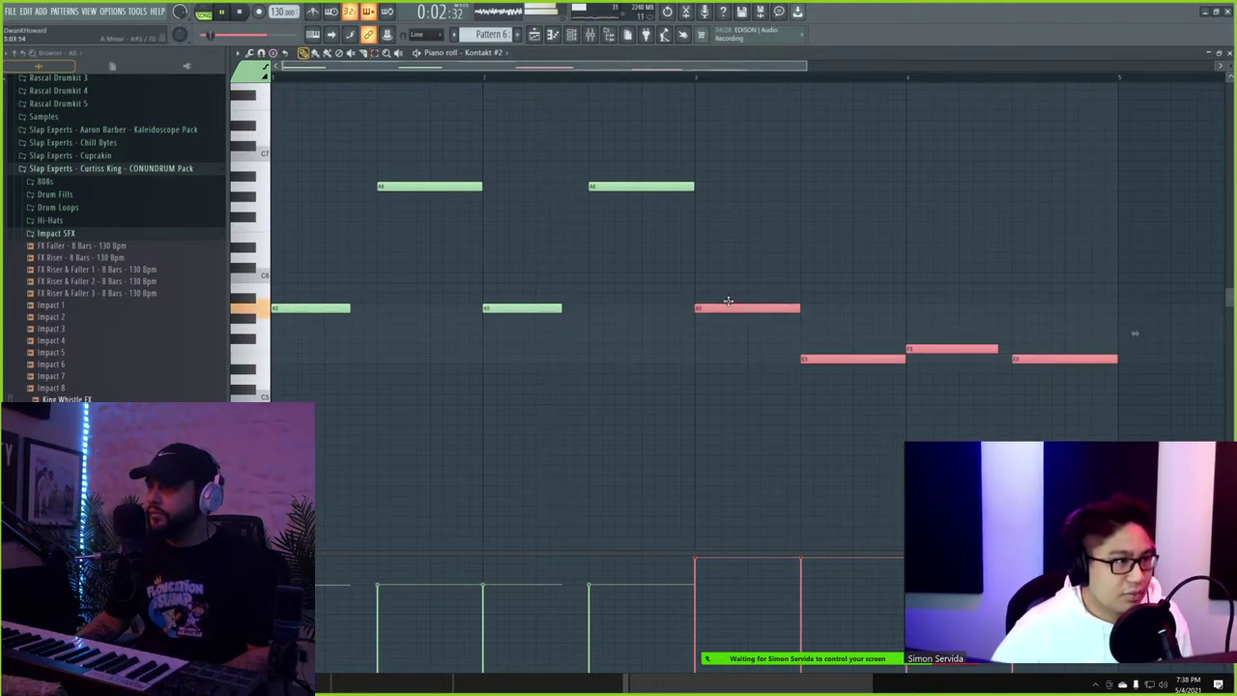
pyautogui.hotkey('ctrl', 'Up')
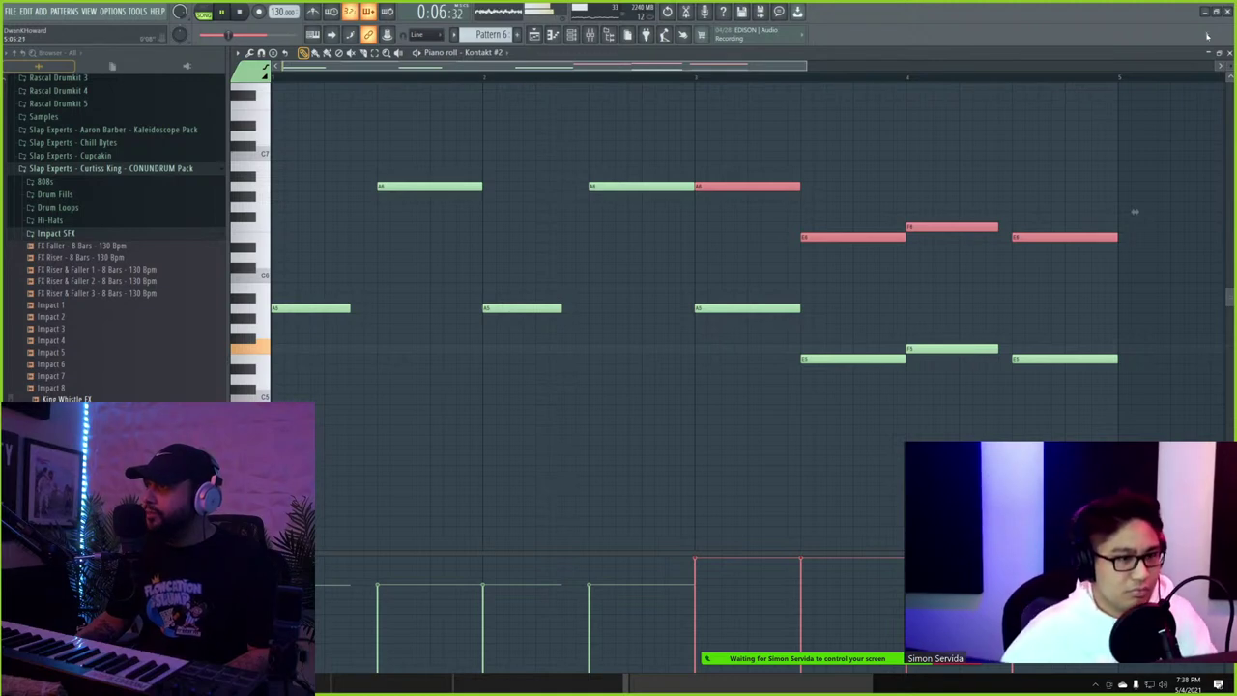
pyautogui.click(1230, 54)
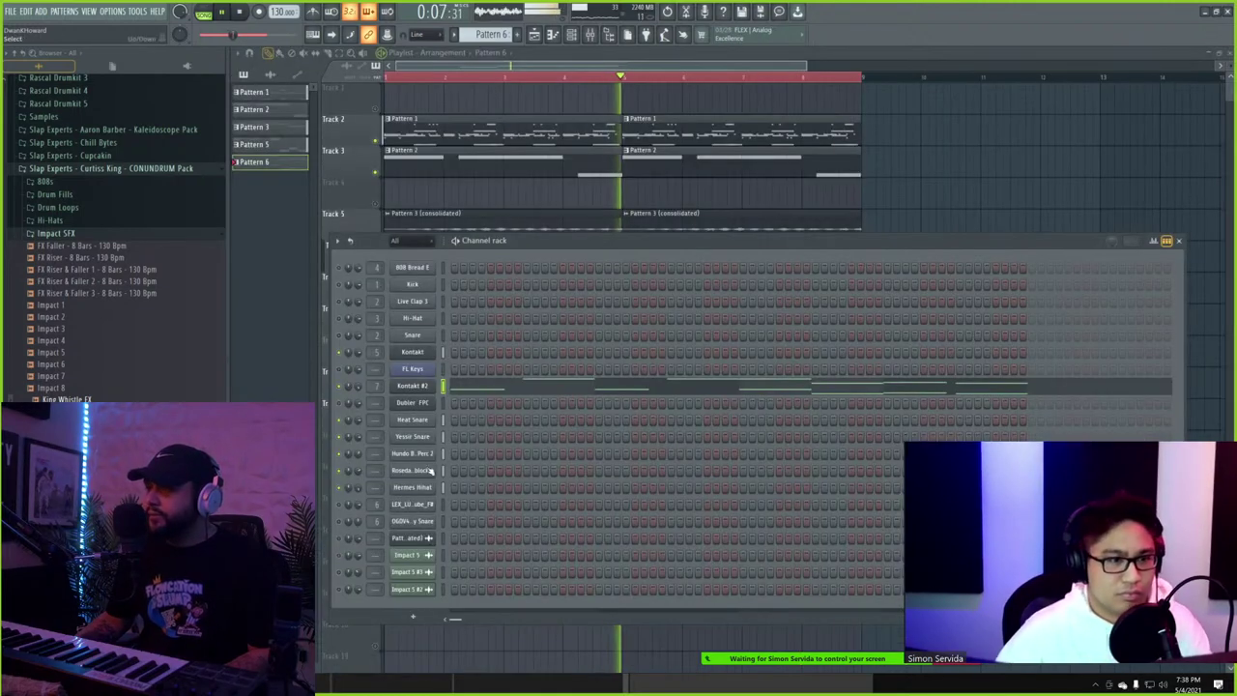
# - Solo Kontakt #2 to audition its part, restore the other channels and close the Channel rack
pyautogui.rightClick(339, 386)
pyautogui.click(350, 393)
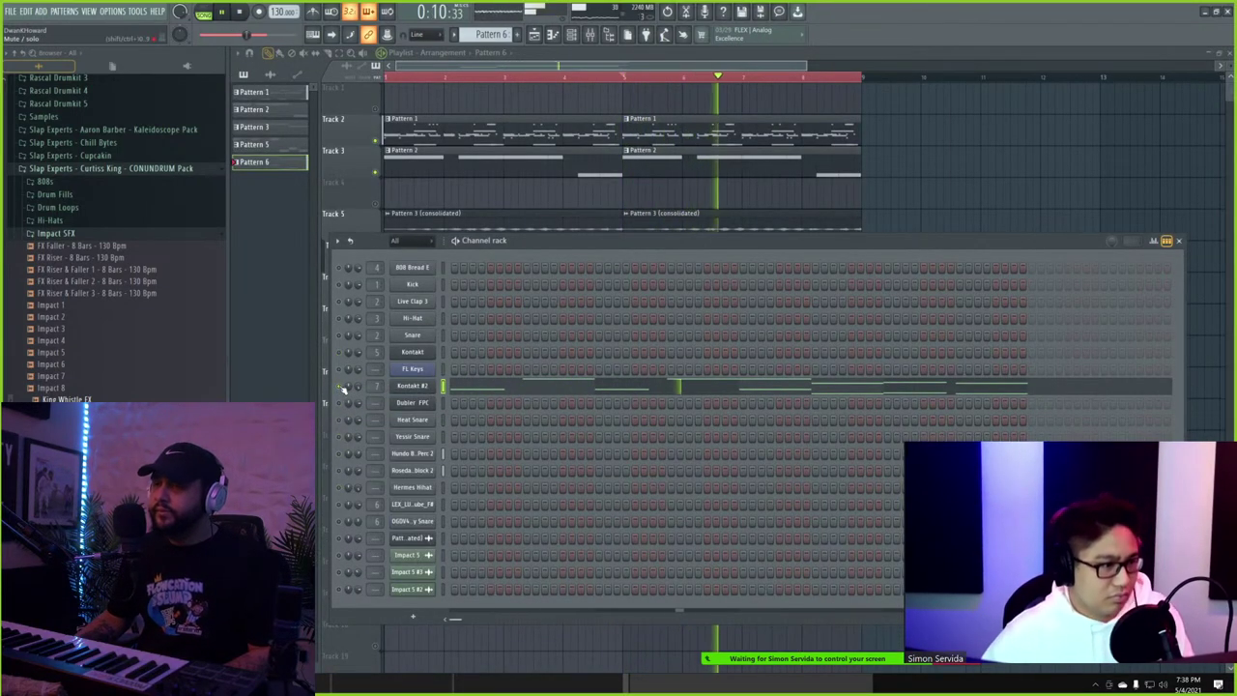
pyautogui.rightClick(339, 387)
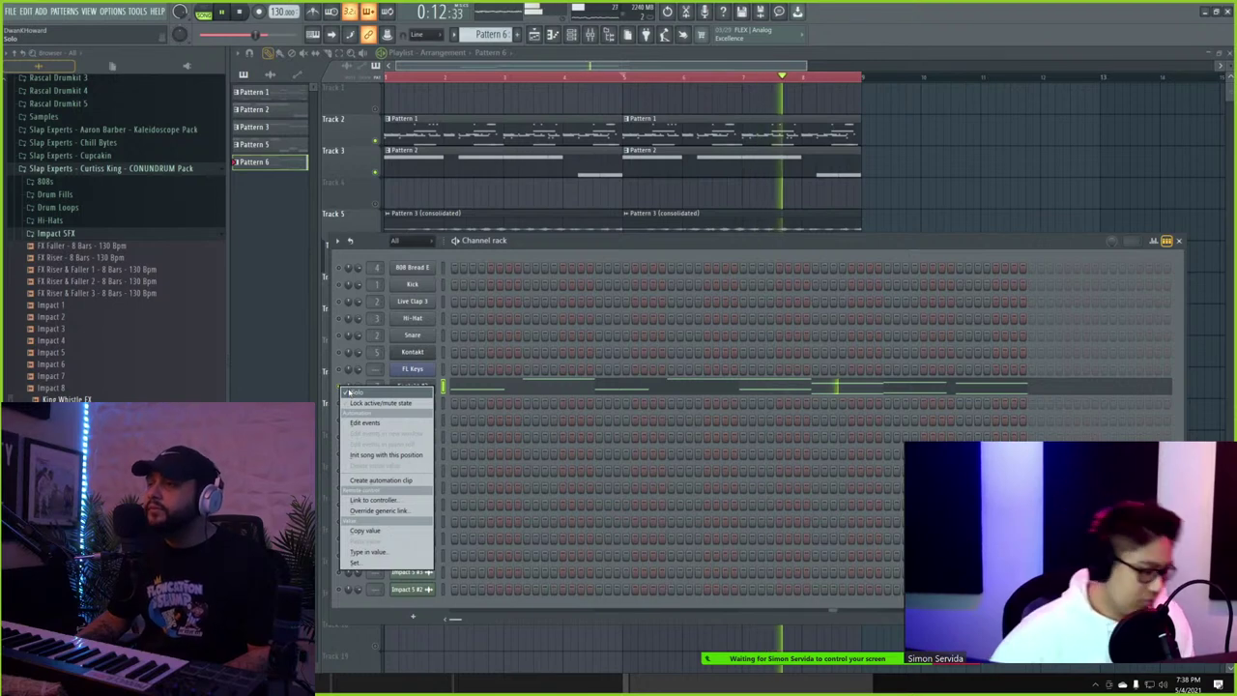
pyautogui.click(350, 394)
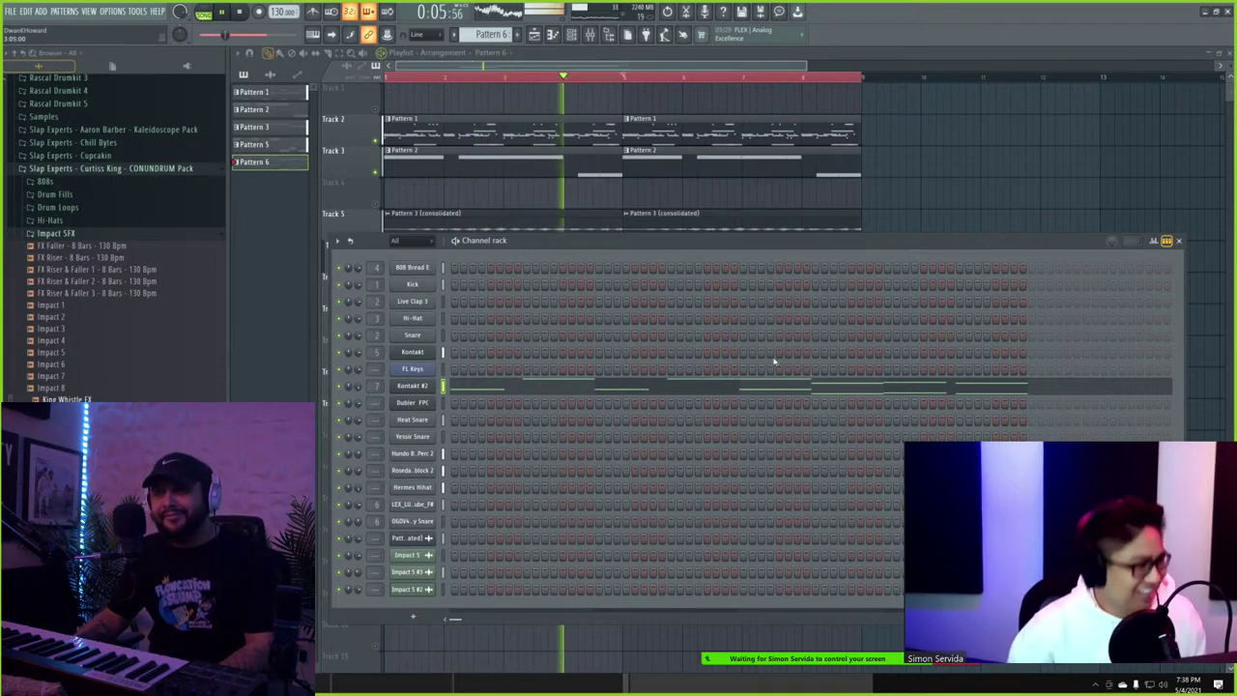
pyautogui.press('F6')
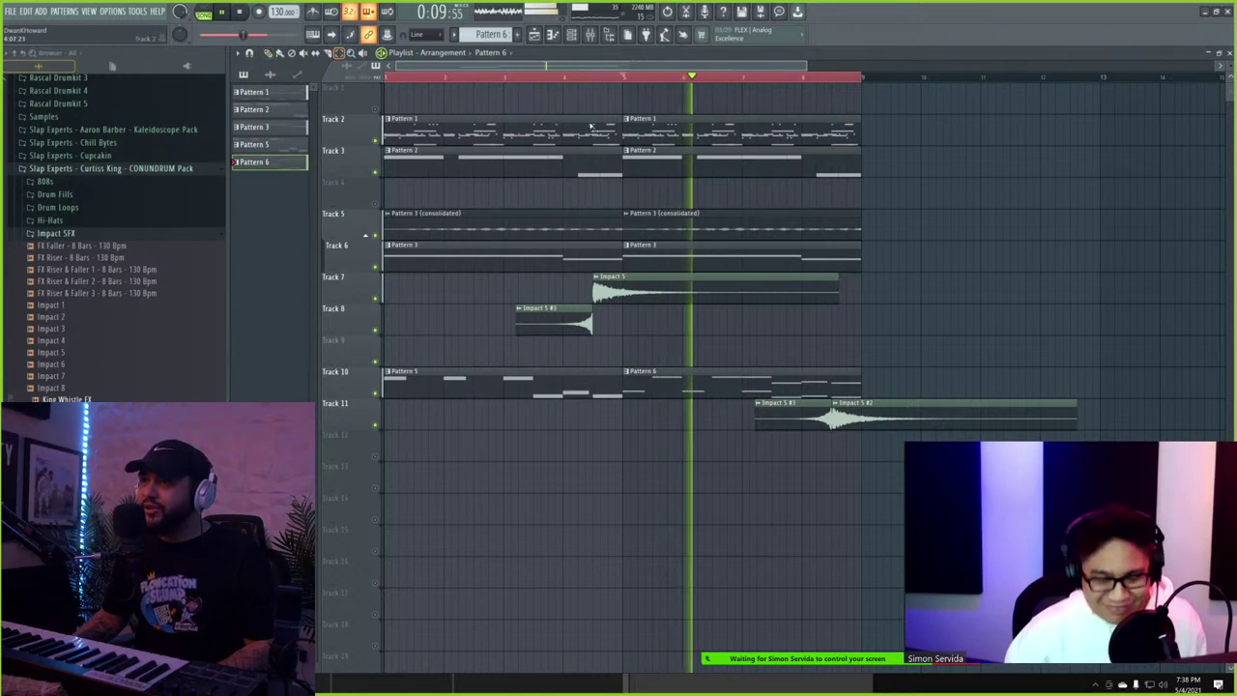
# - Solo Track 2, copy its second Pattern 1 clip to bar 9 and make the copy unique
pyautogui.rightClick(375, 140)
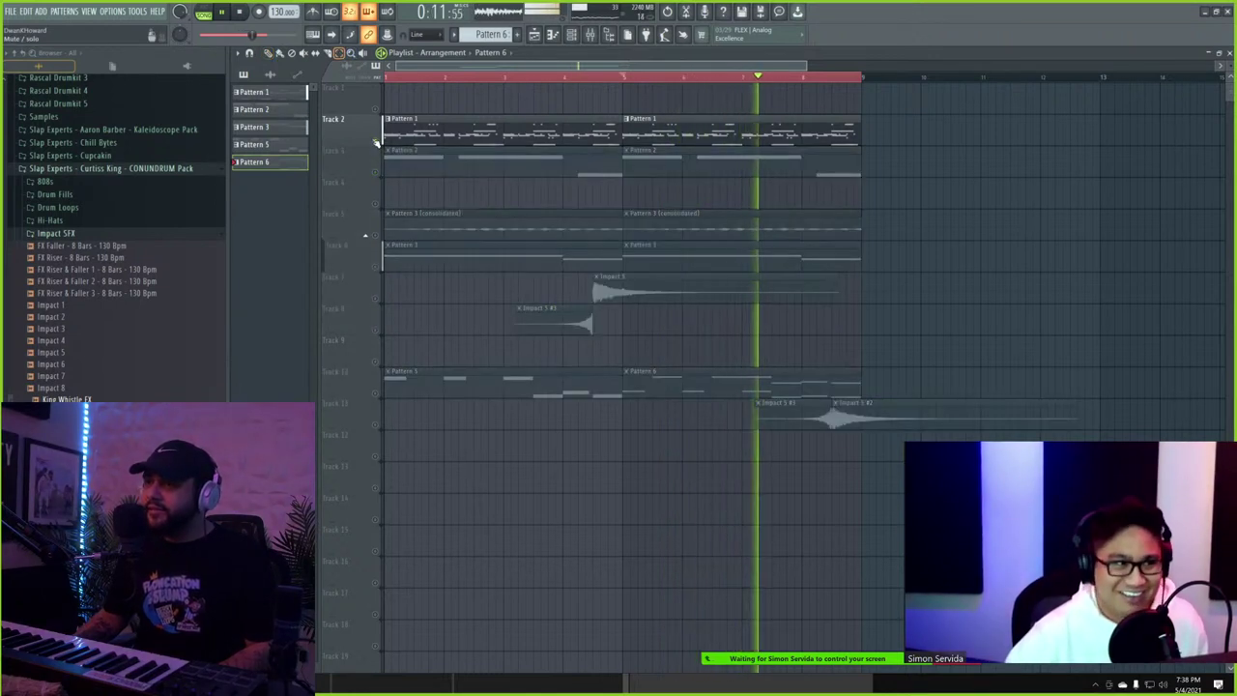
pyautogui.click(640, 129)
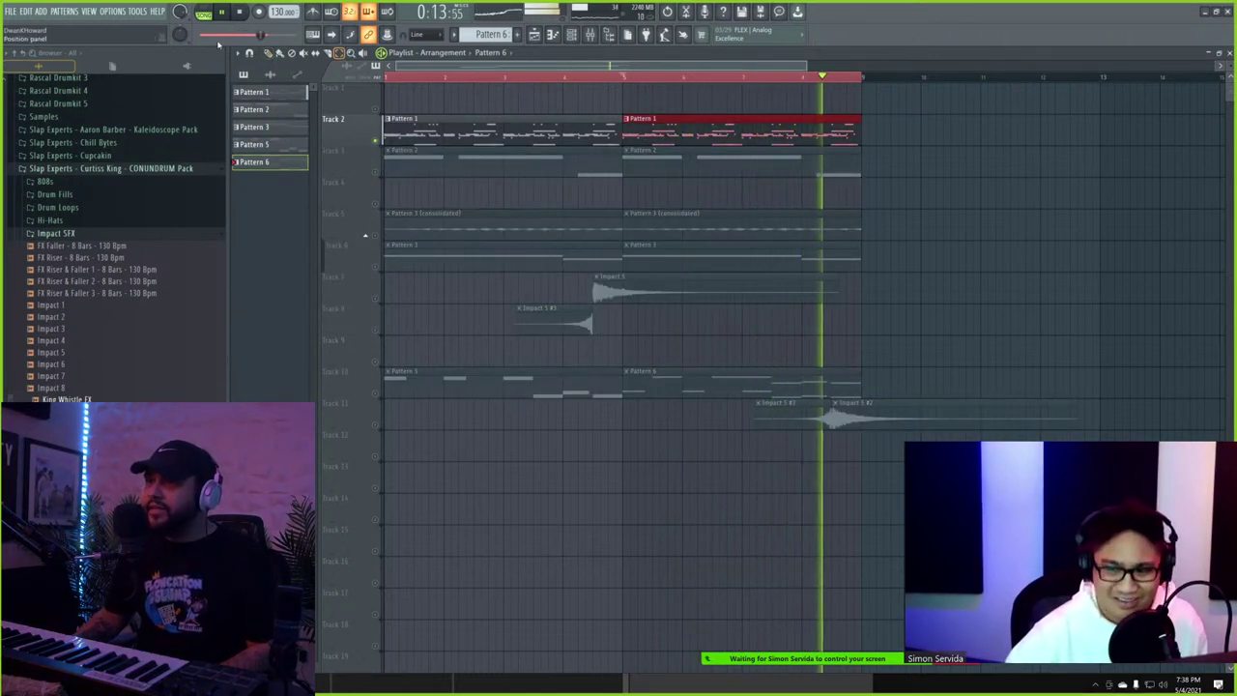
pyautogui.click(271, 54)
pyautogui.moveTo(655, 129)
pyautogui.mouseDown()
pyautogui.moveTo(908, 130)
pyautogui.moveTo(895, 130)
pyautogui.mouseUp()
pyautogui.click(868, 118)
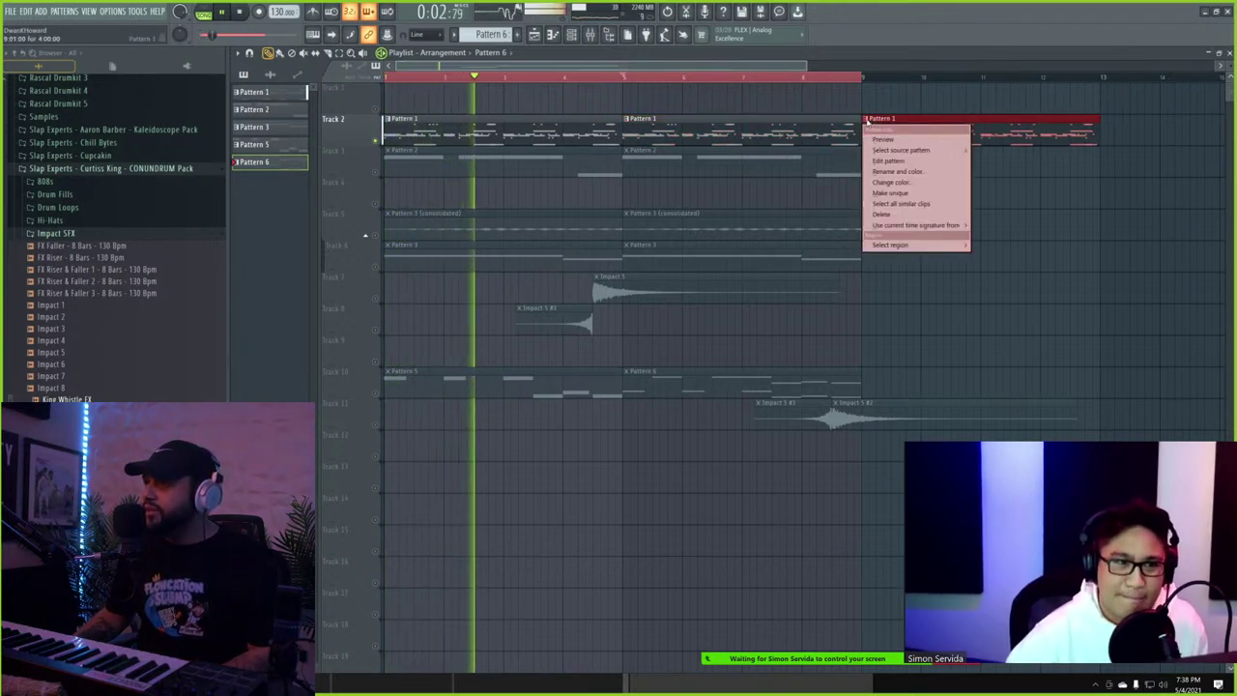
pyautogui.click(905, 193)
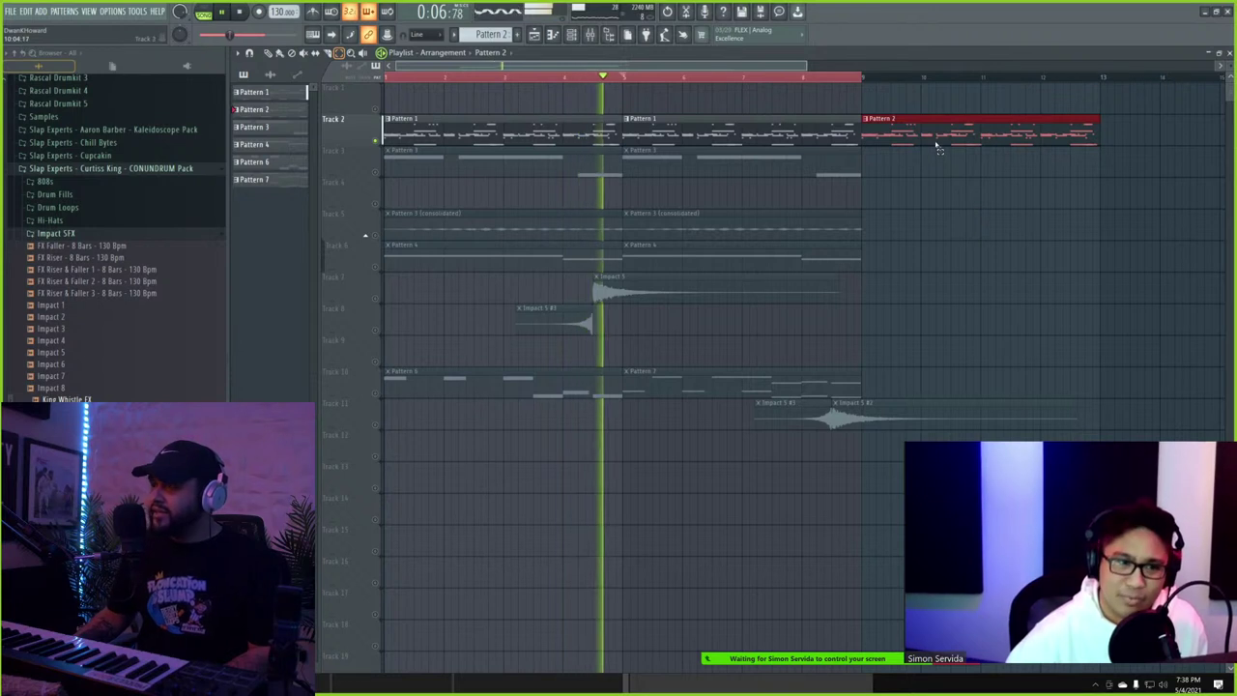
pyautogui.hotkey('ctrl', 'alt', 'c')
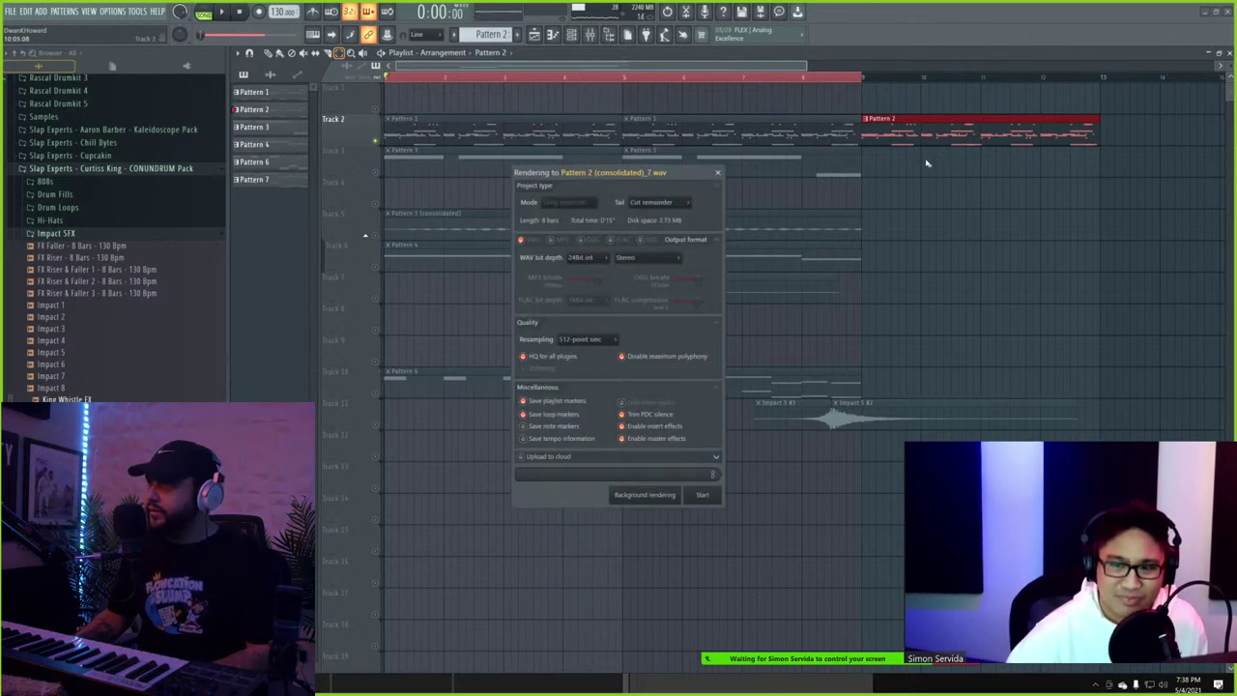
pyautogui.click(720, 174)
pyautogui.doubleClick(782, 78)
pyautogui.click(892, 128)
pyautogui.hotkey('ctrl', 'alt', 'c')
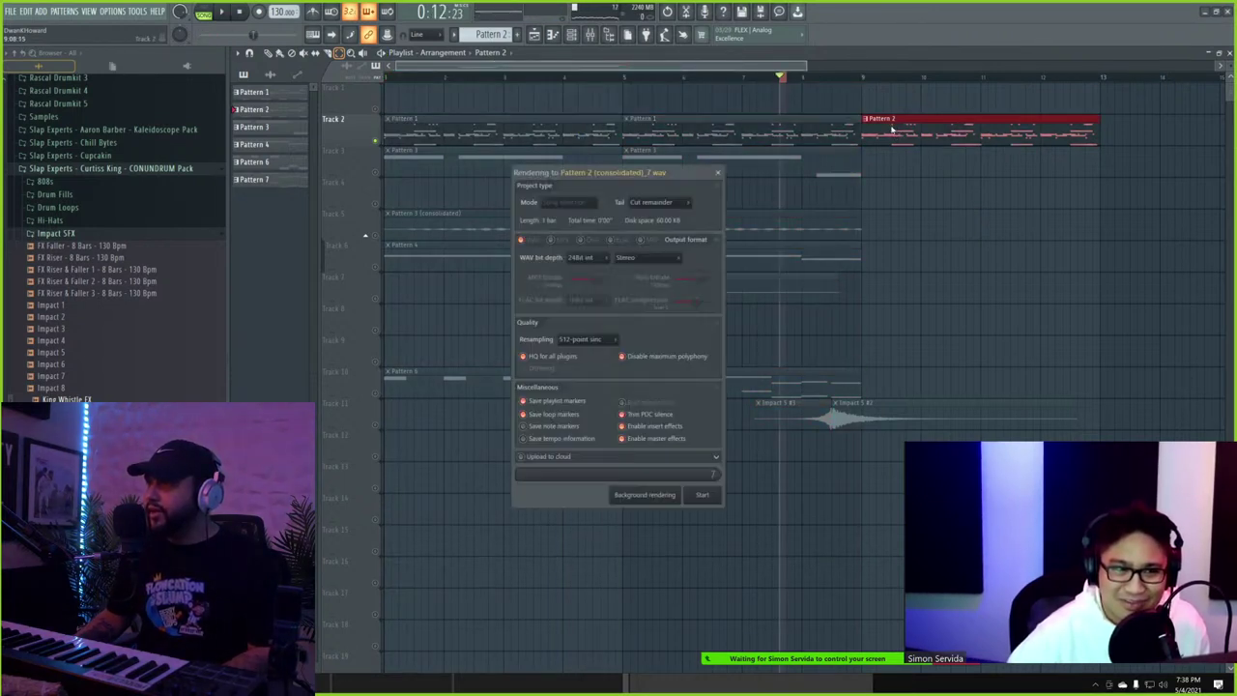
pyautogui.click(719, 174)
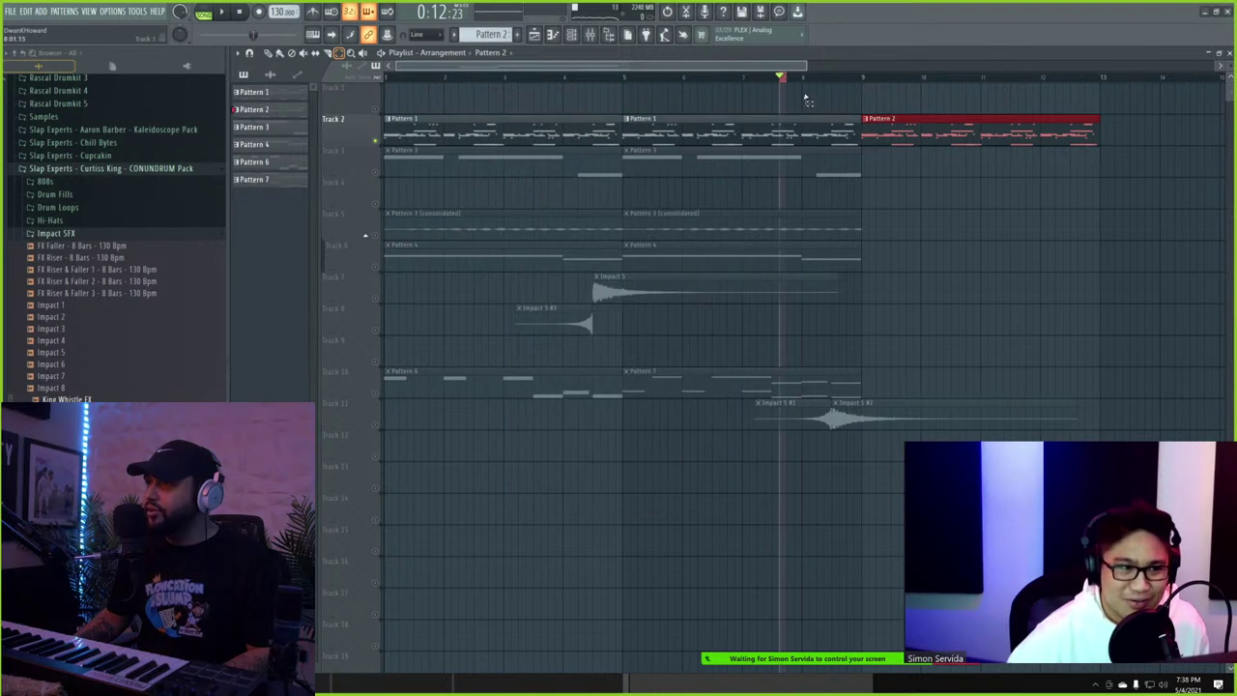
# - Consolidate the Pattern 2 clip at bar 9 into an audio clip and set its time-stretching mode to Stretch
pyautogui.hotkey('ctrl', 'alt', 'c')
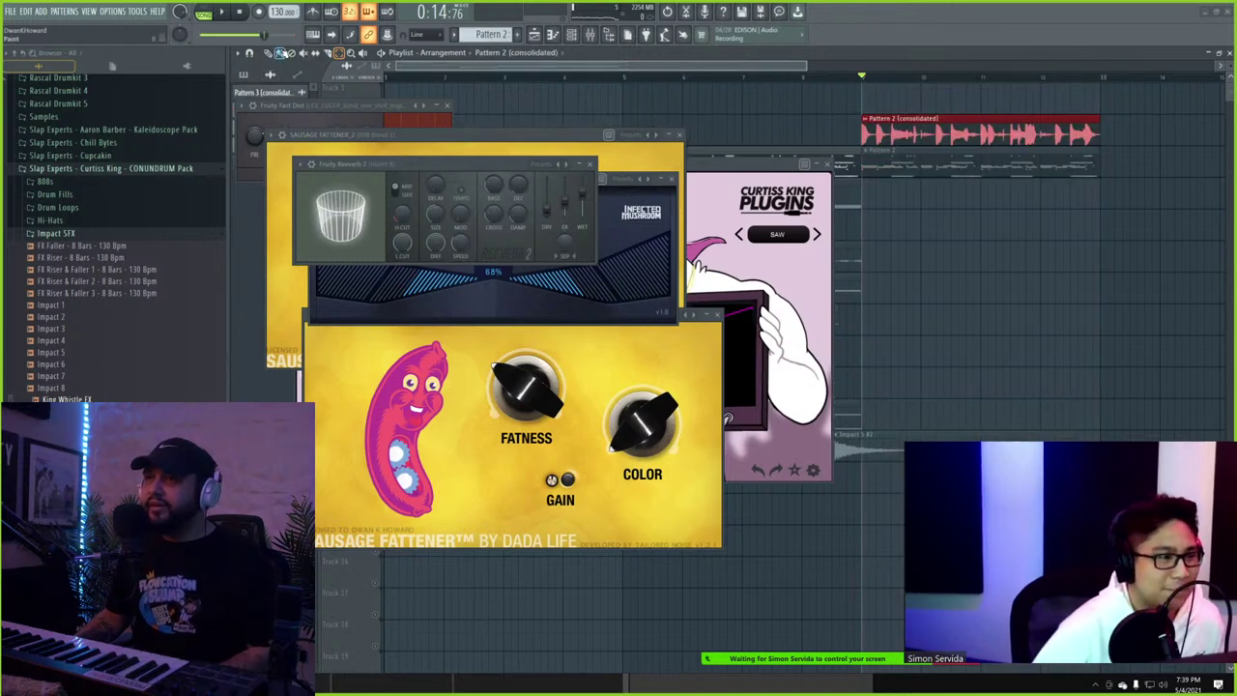
pyautogui.click(728, 94)
pyautogui.doubleClick(896, 130)
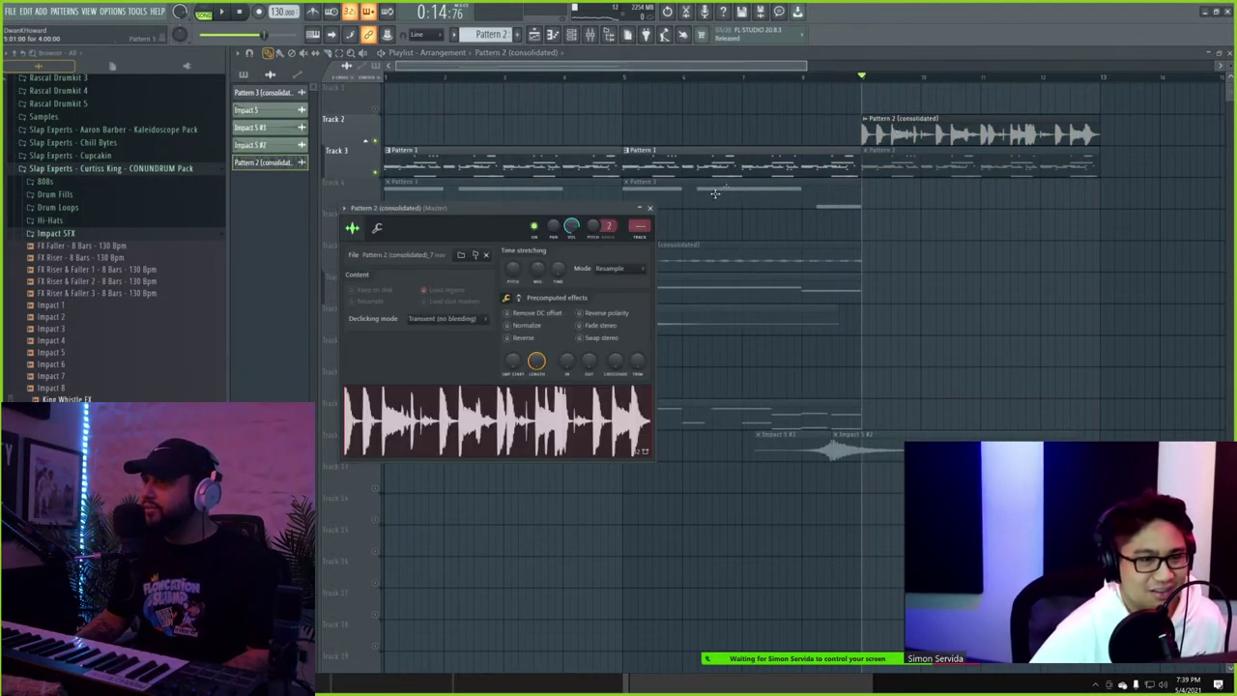
pyautogui.click(626, 270)
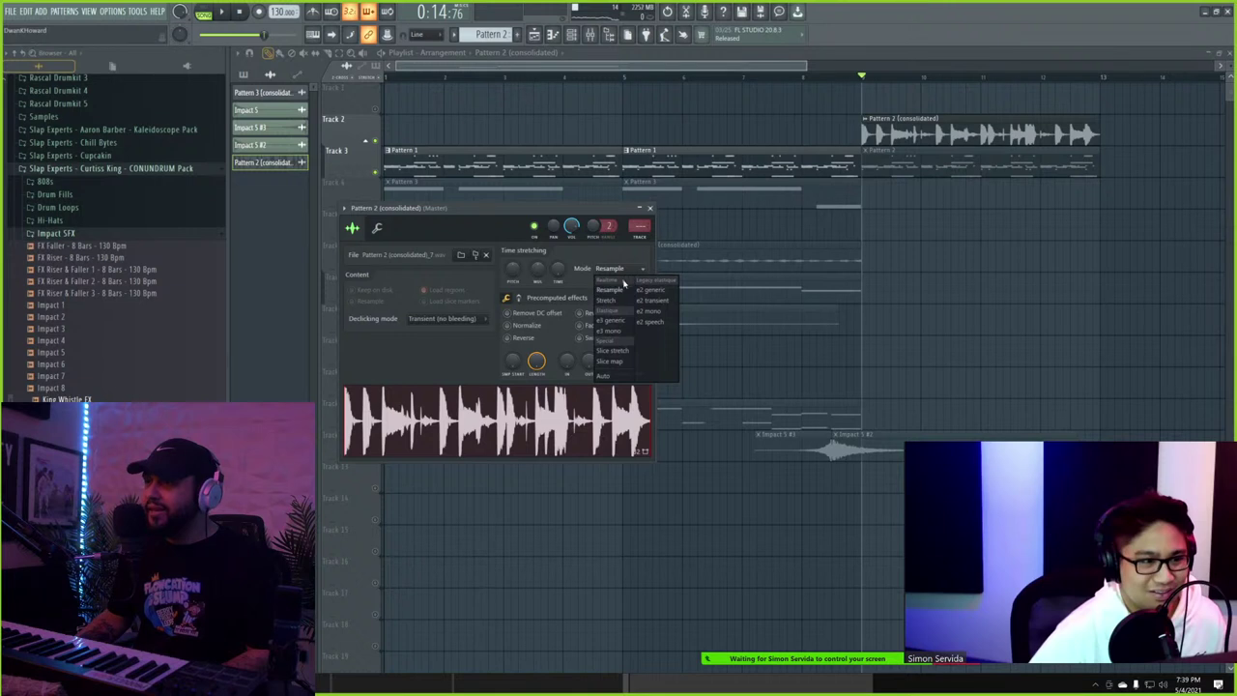
pyautogui.click(623, 302)
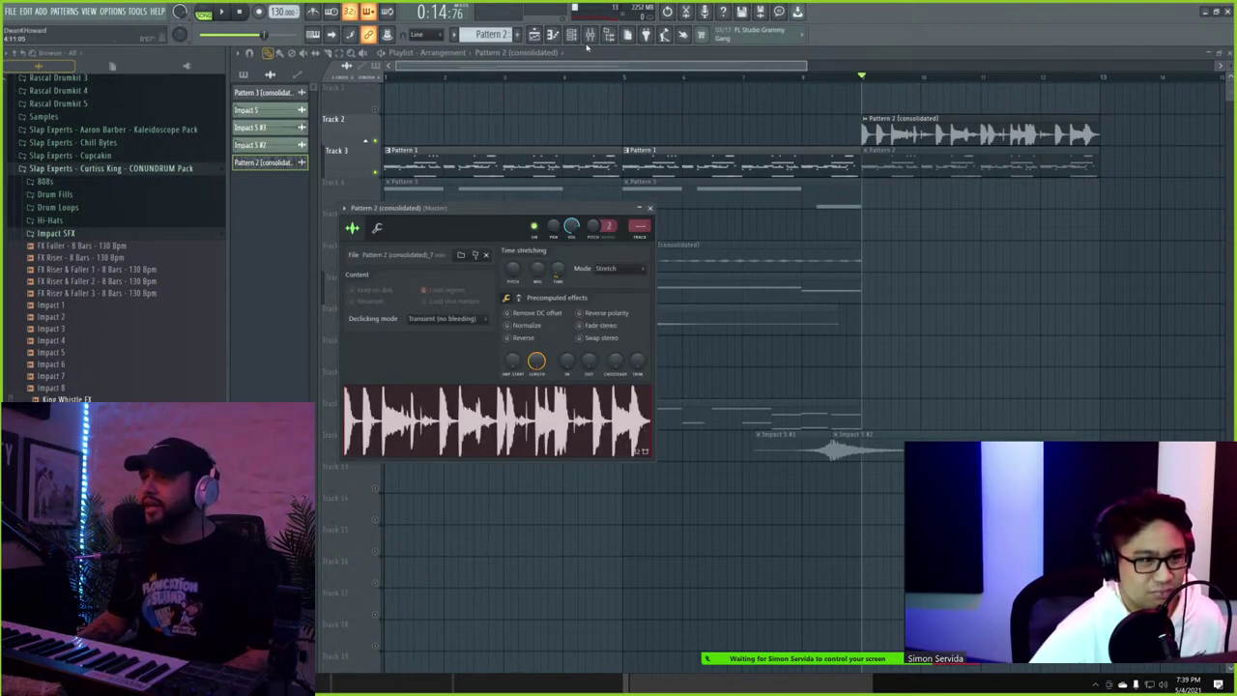
# - Rename mixer insert 8 as DIRTY DRUM and route the consolidated Pattern 2 audio channel to it
pyautogui.click(589, 40)
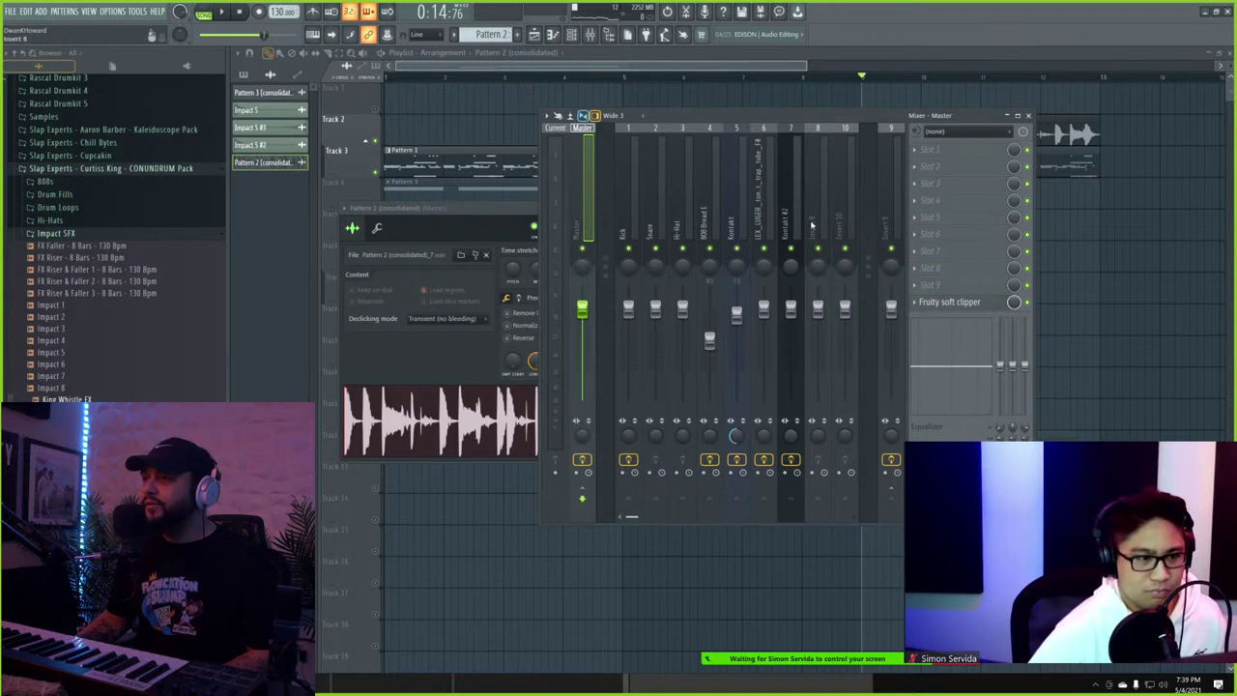
pyautogui.rightClick(817, 183)
pyautogui.click(839, 138)
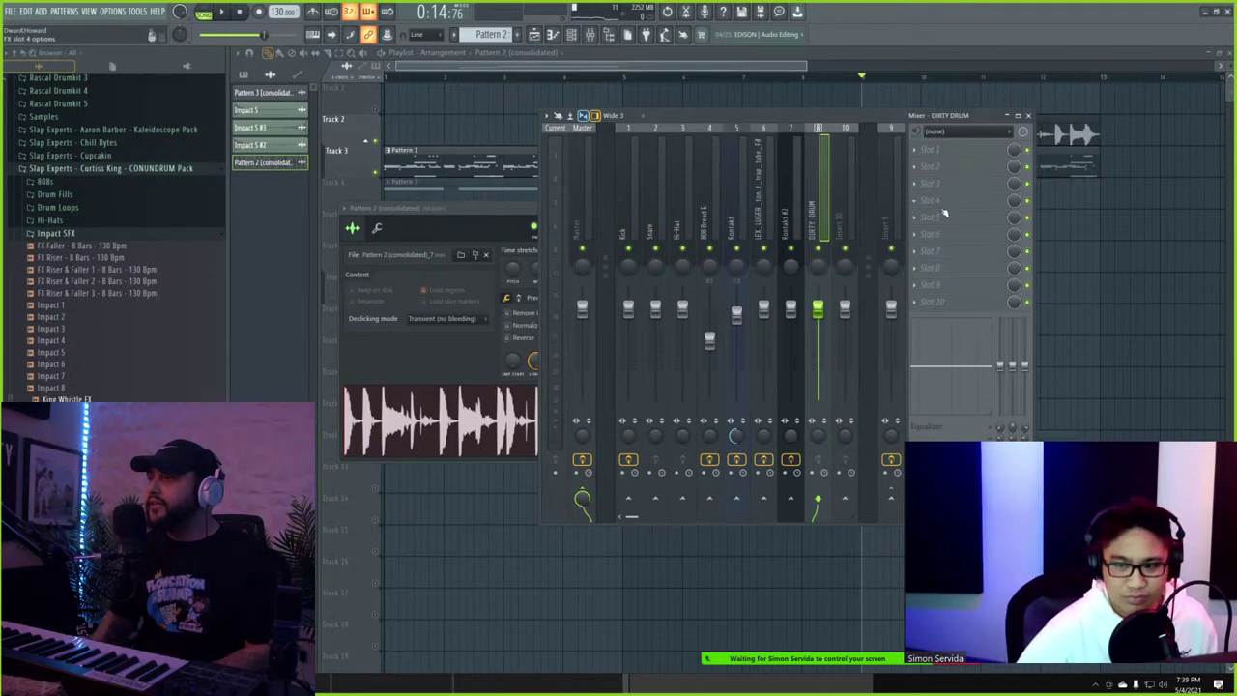
pyautogui.rightClick(809, 183)
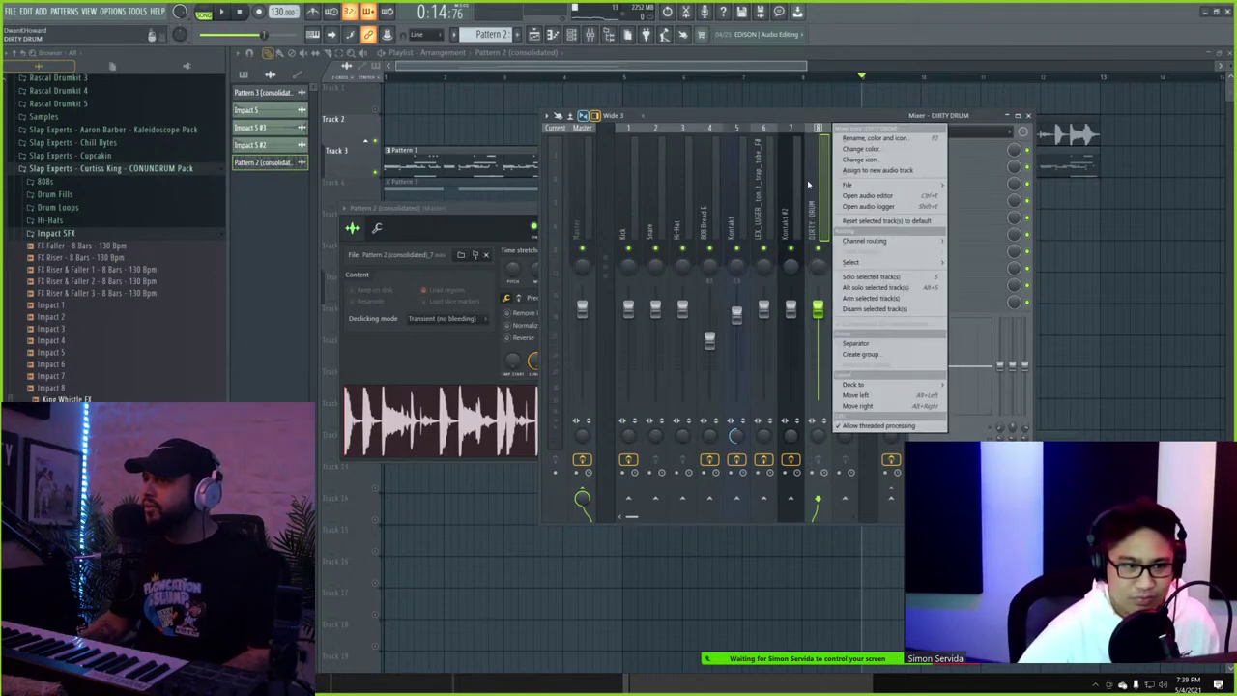
pyautogui.click(970, 241)
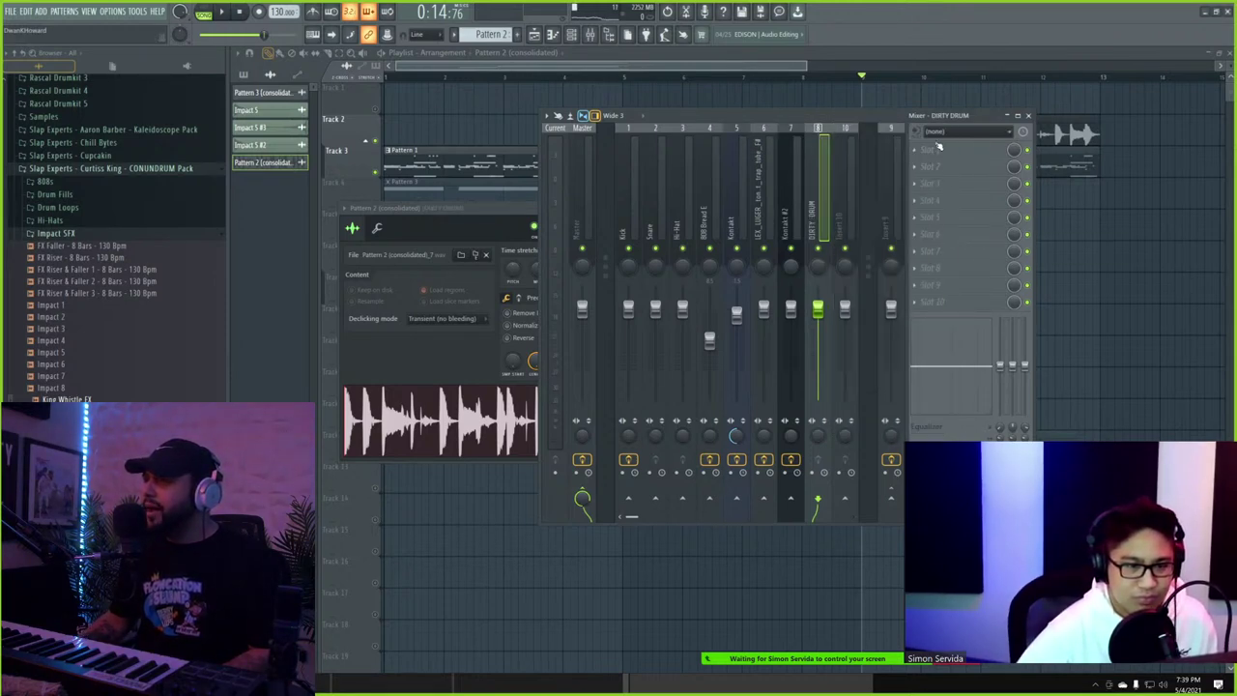
# - Load RC-20 Retro Color in the first effect slot of DIRTY DRUM and choose the DIRTY ASS SNARES preset
pyautogui.click(930, 150)
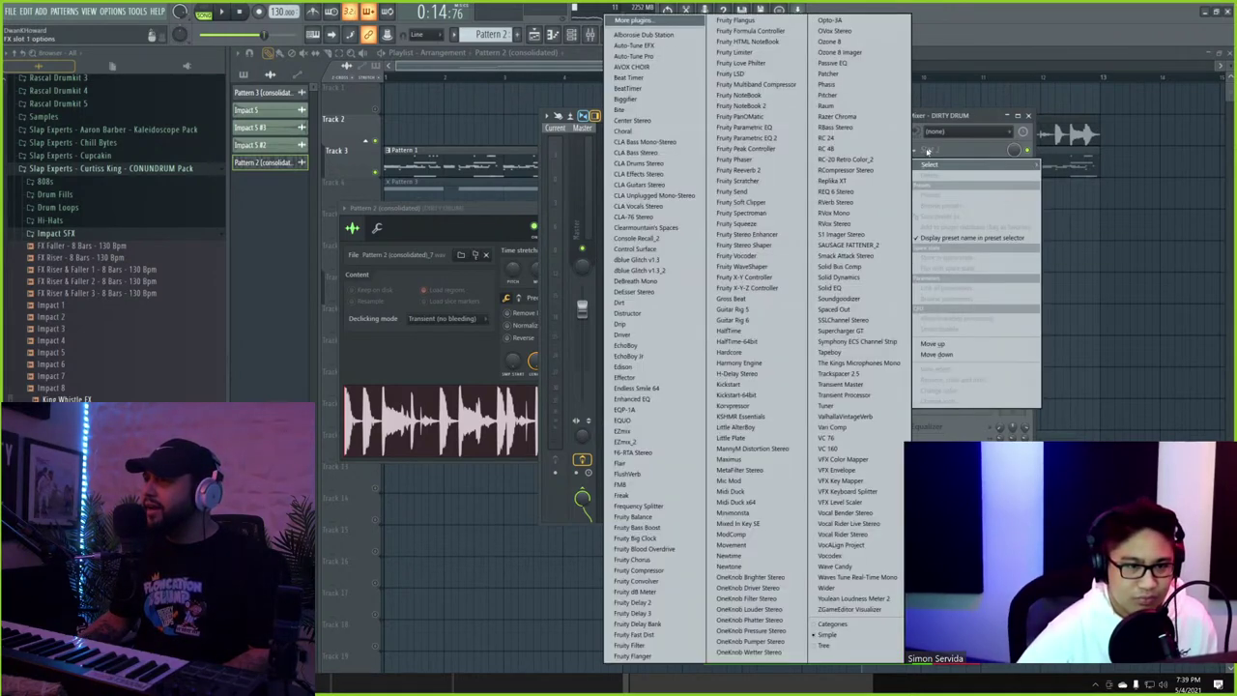
pyautogui.click(827, 159)
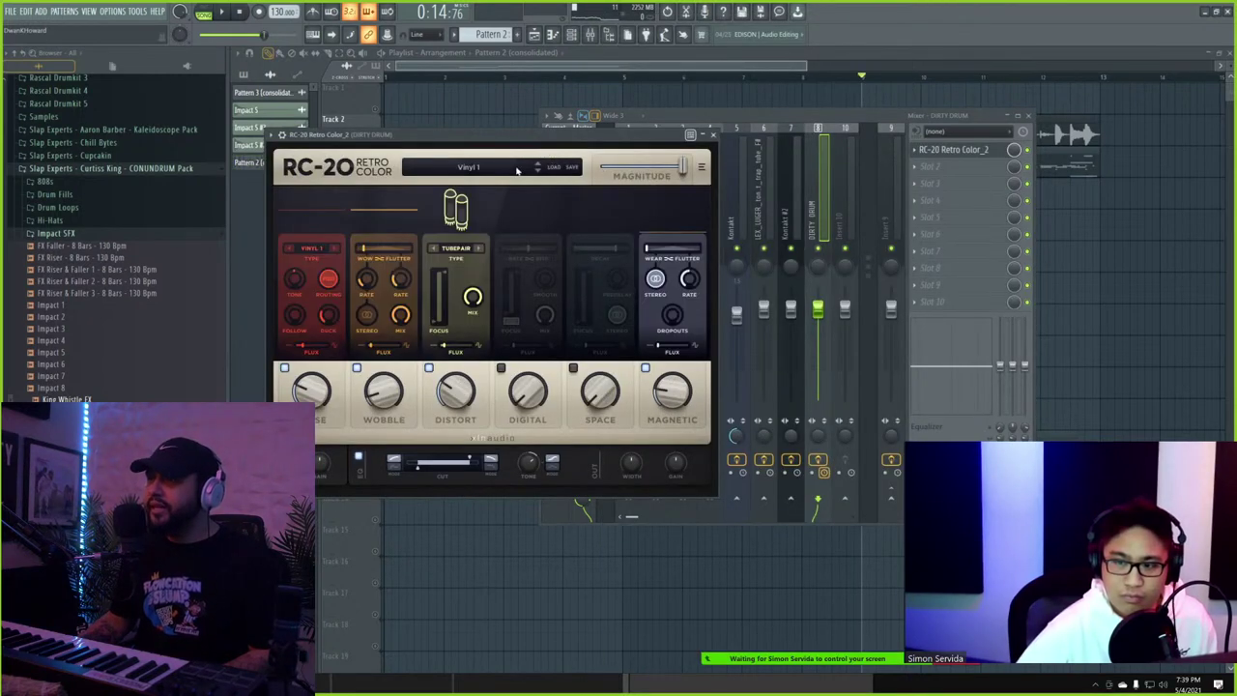
pyautogui.click(515, 170)
pyautogui.scroll(3, 444, 284)
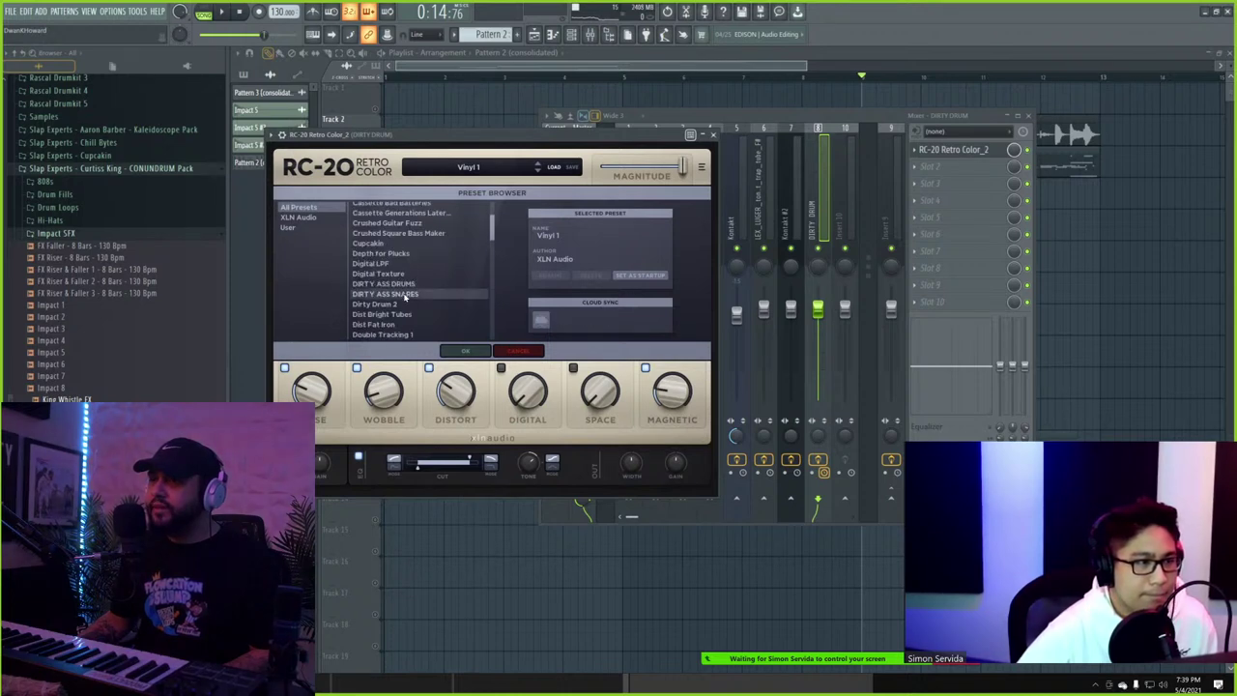
pyautogui.click(406, 295)
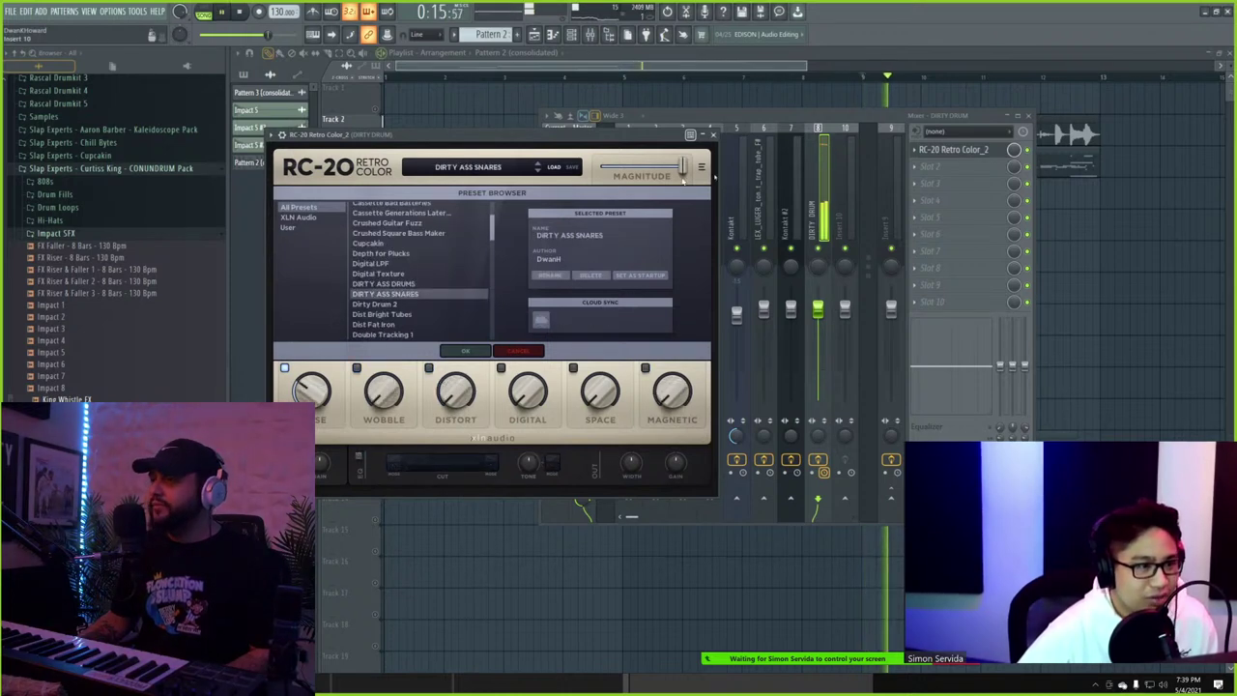
# - Pitch the consolidated Pattern 2 drum clip down about 512 cents and audition it against the arrangement
pyautogui.doubleClick(1046, 133)
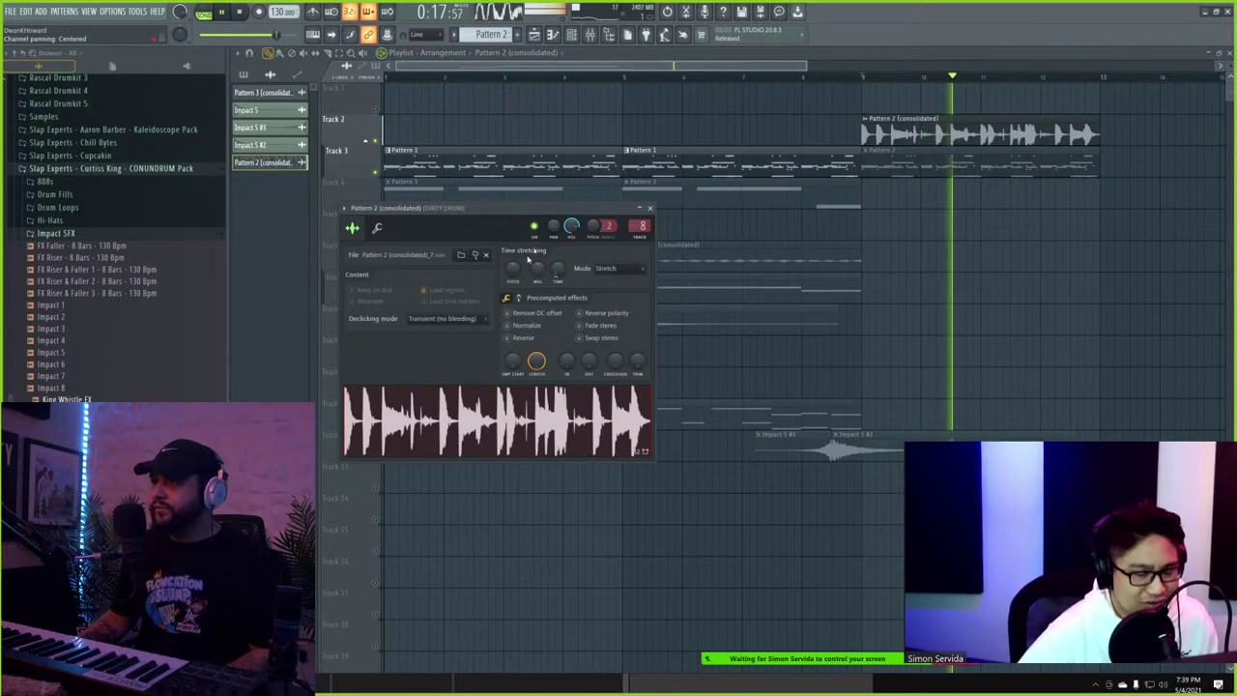
pyautogui.press('space')
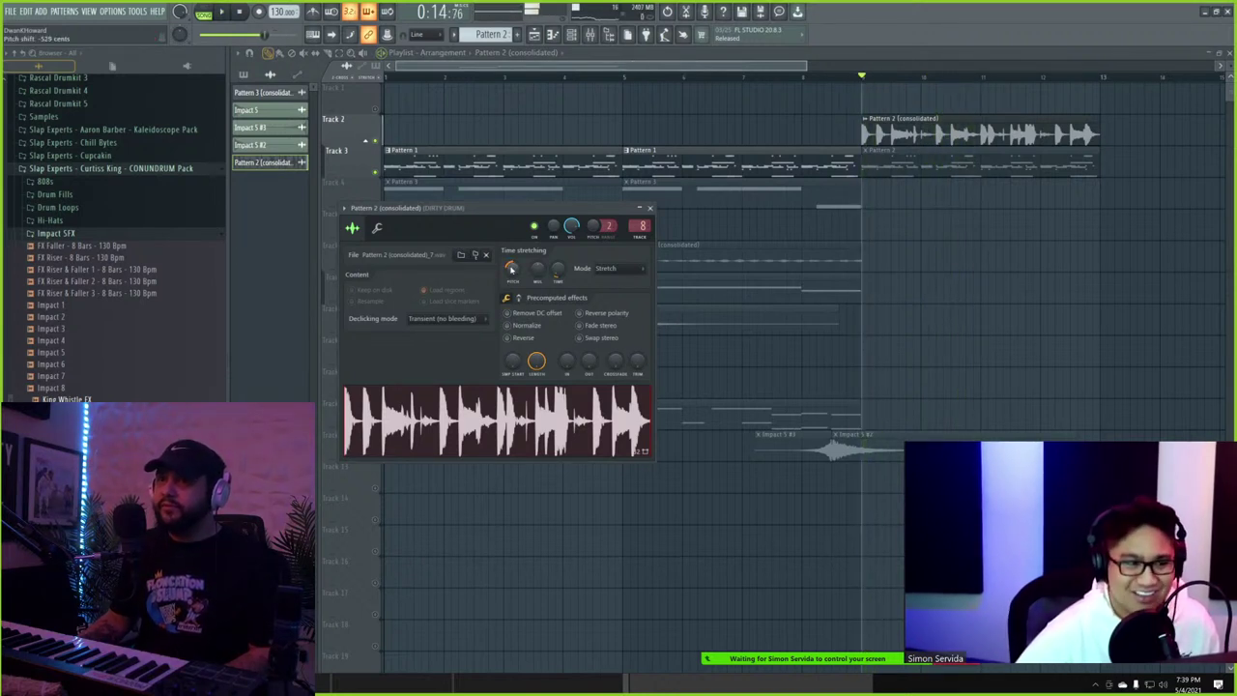
pyautogui.press('space')
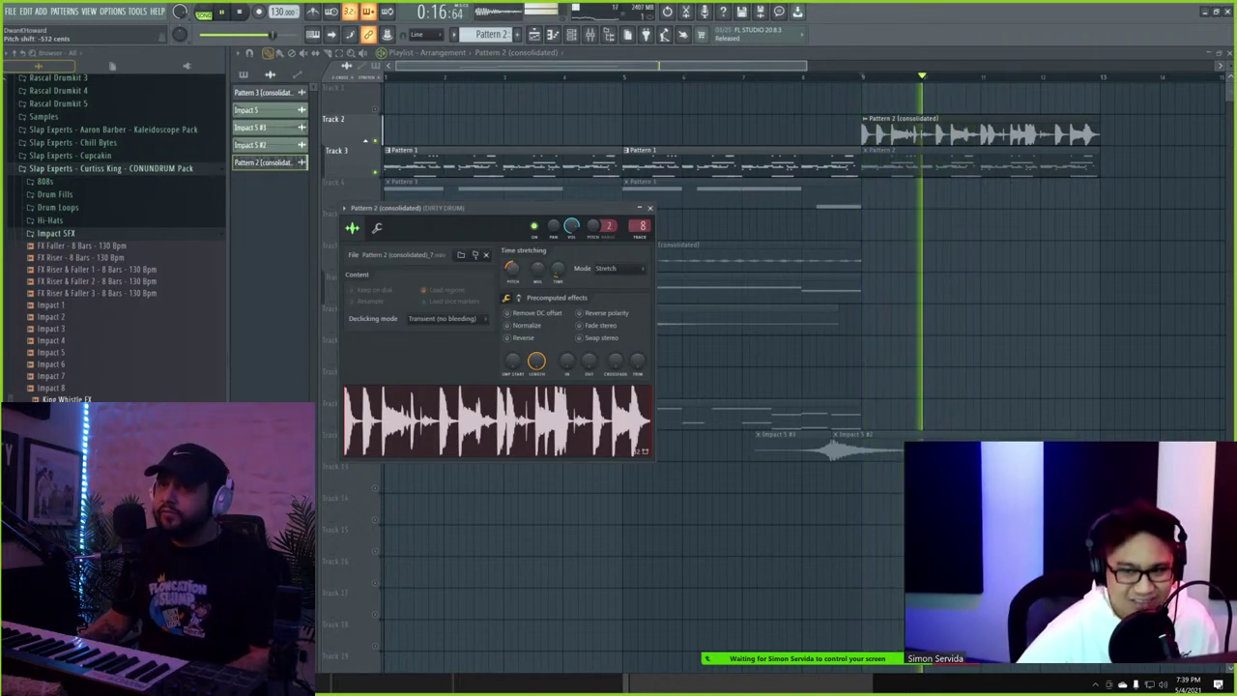
pyautogui.moveTo(510, 271); pyautogui.dragTo(510, 269)
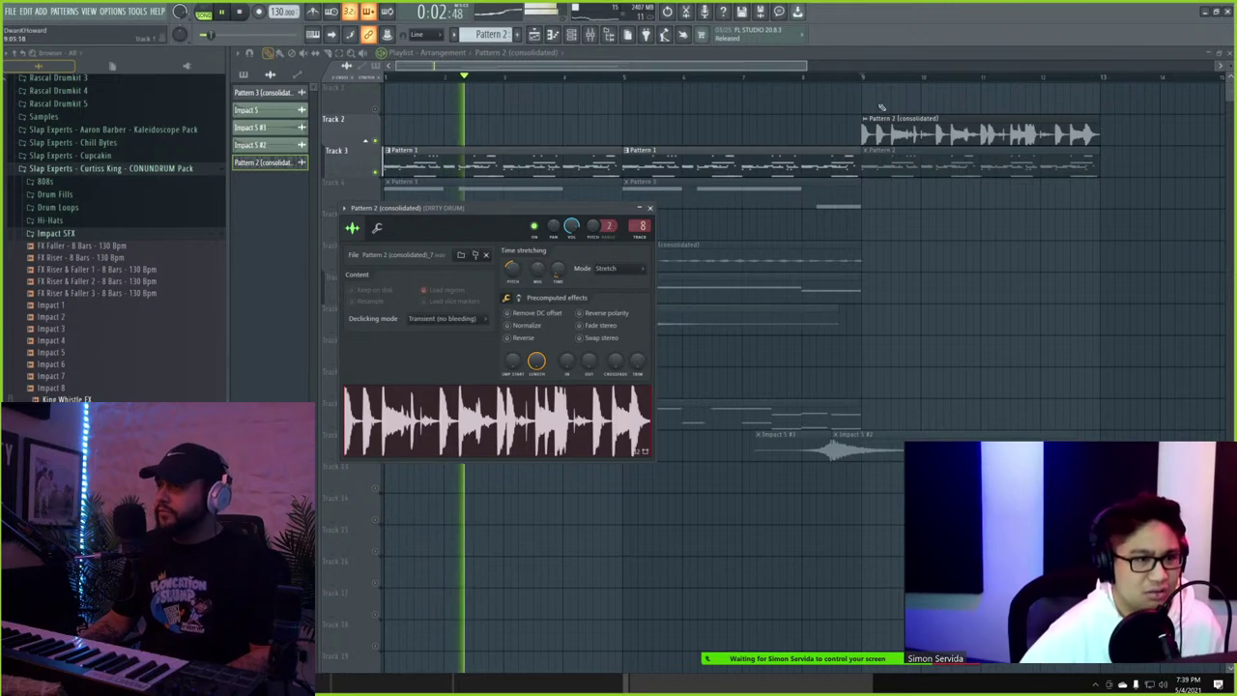
pyautogui.click(856, 83)
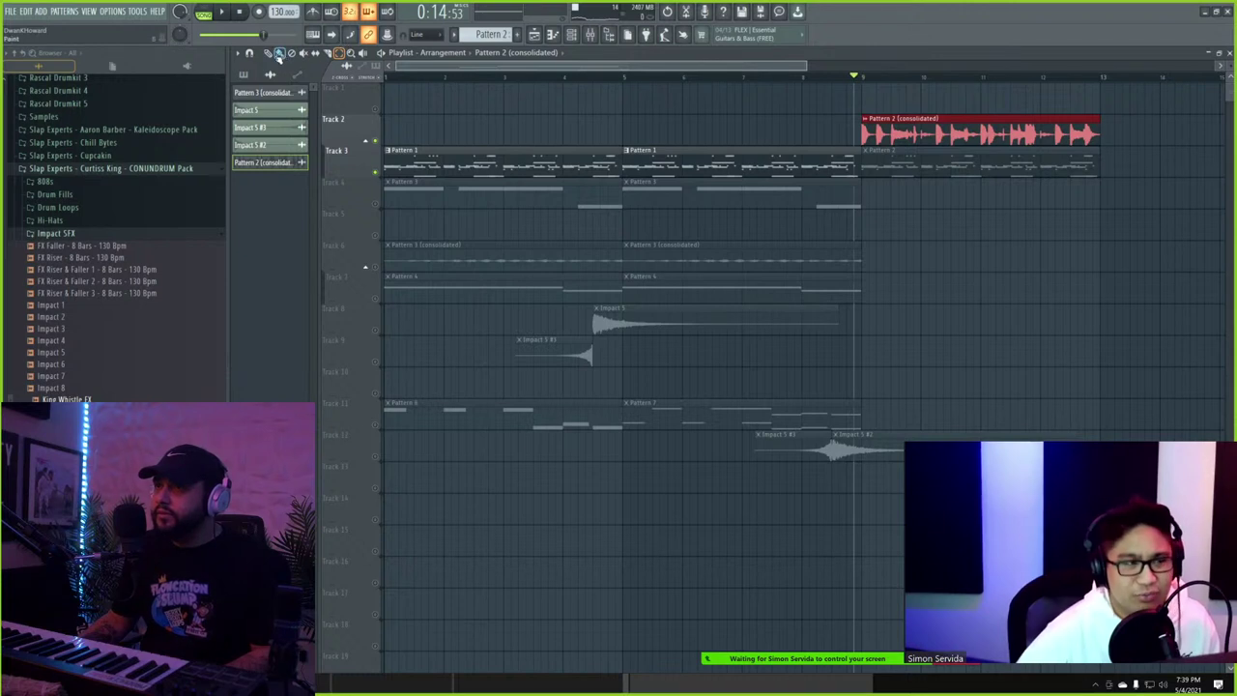
# - Delete the consolidated drum clip at bar 9 and unmute the original Pattern 2 clip there
pyautogui.hotkey('ctrl', 'z')
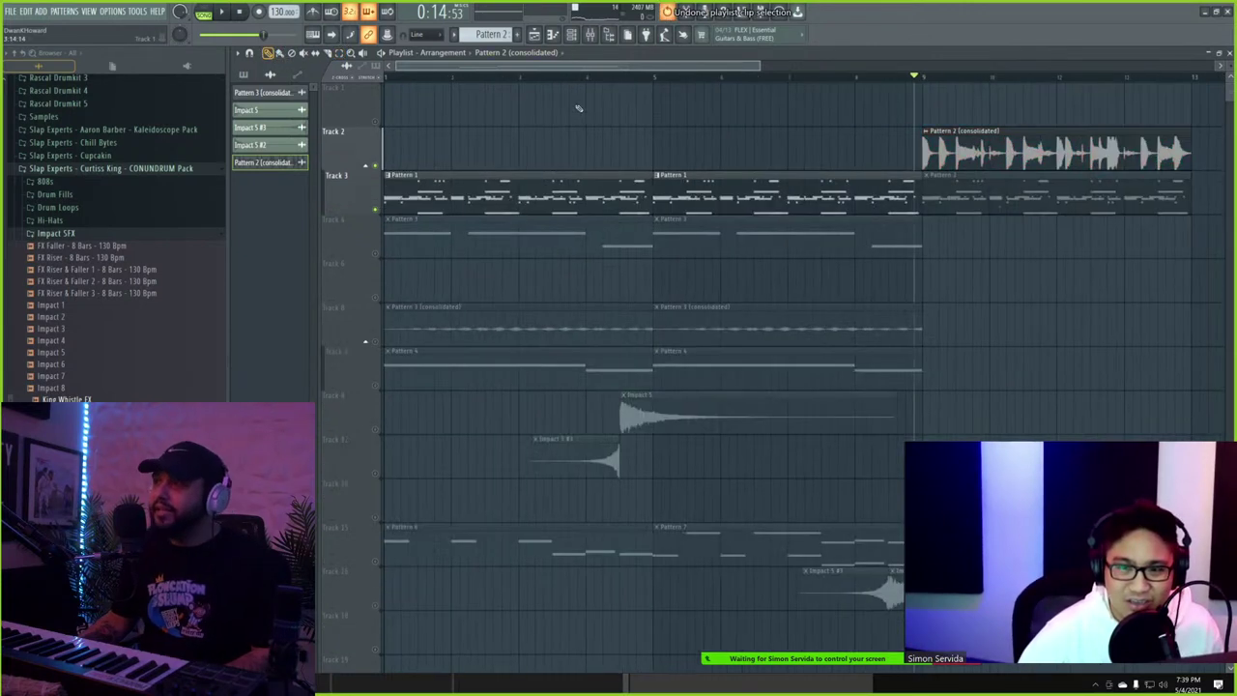
pyautogui.rightClick(1006, 159)
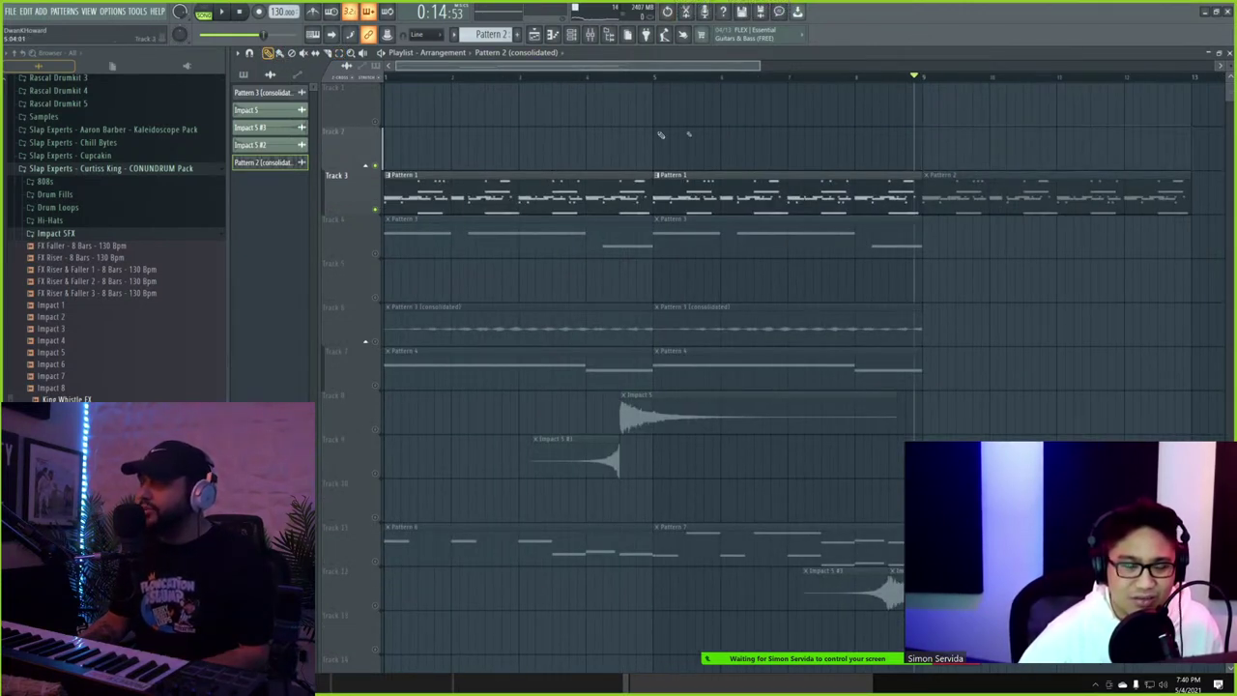
pyautogui.click(967, 202)
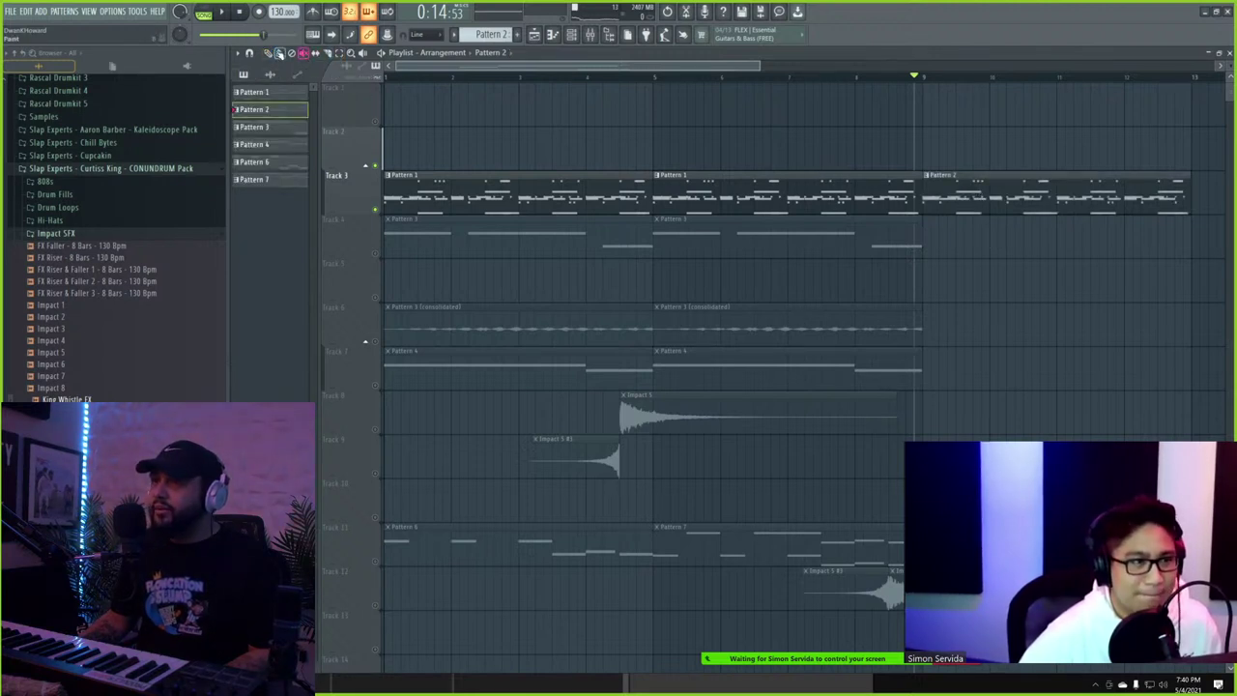
# - Inspect the channels of Pattern 2, clear the LEX_LUGER tonal one-shot notes from it and play the reduced drum pattern
pyautogui.doubleClick(1032, 196)
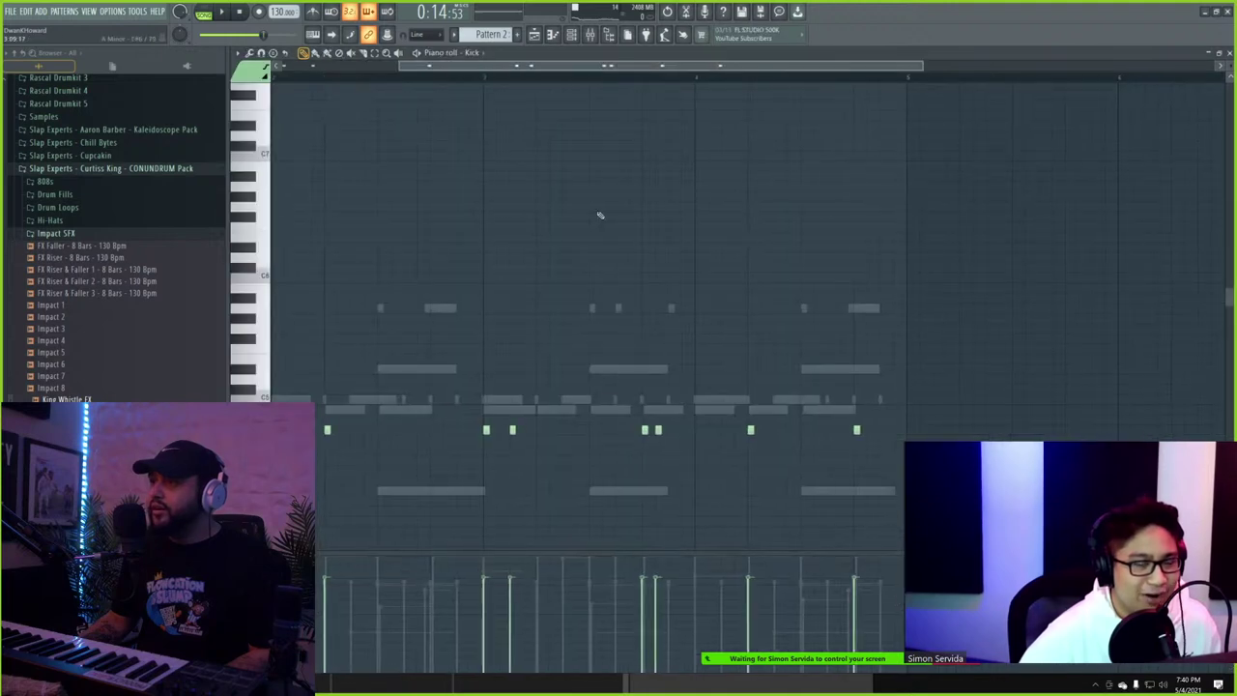
pyautogui.click(1228, 54)
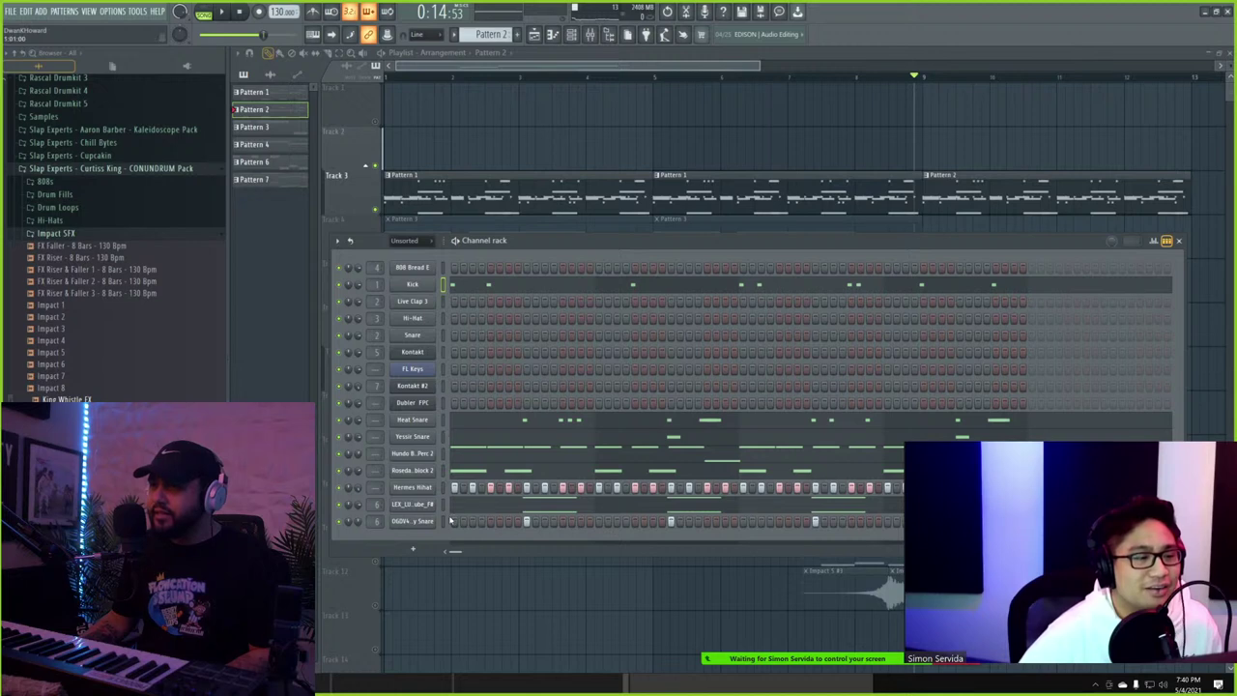
pyautogui.click(434, 524)
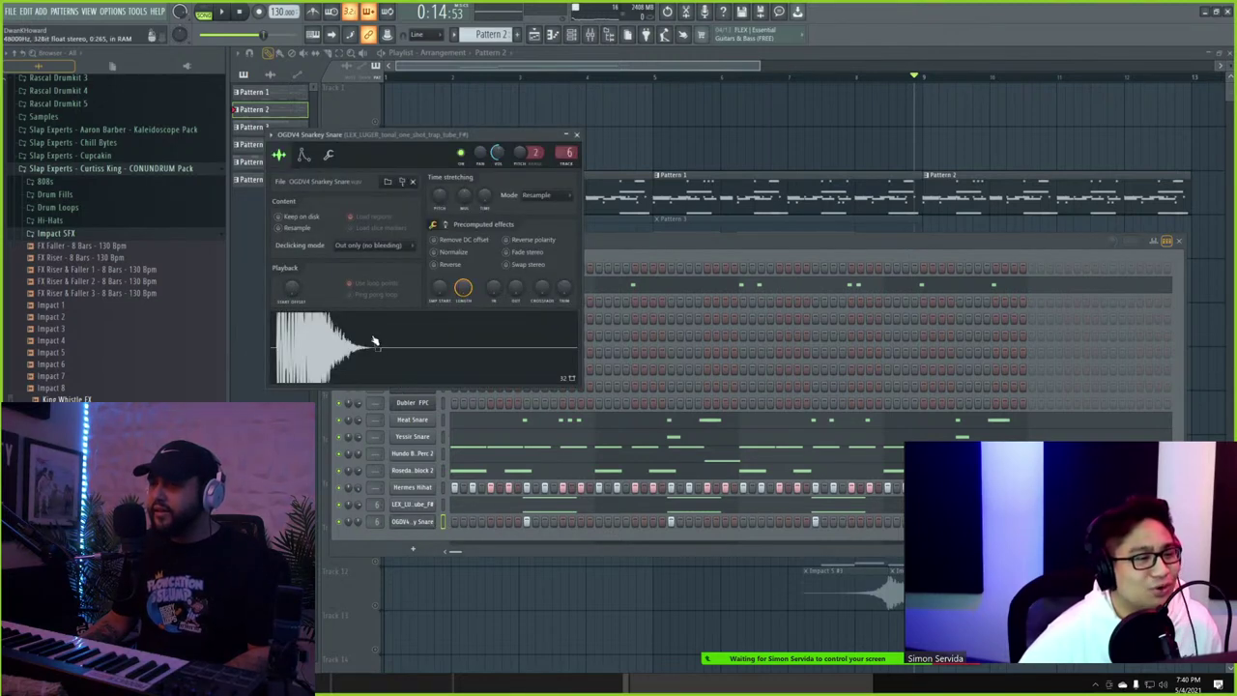
pyautogui.click(705, 253)
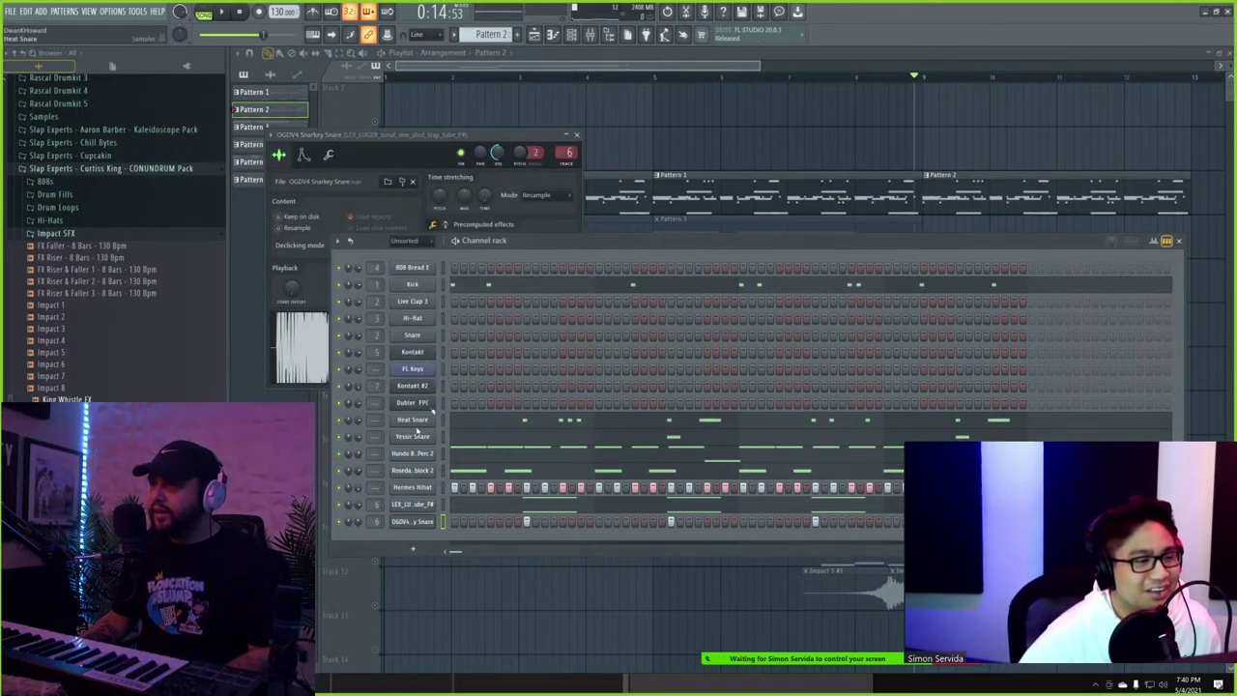
pyautogui.rightClick(417, 508)
pyautogui.click(418, 508)
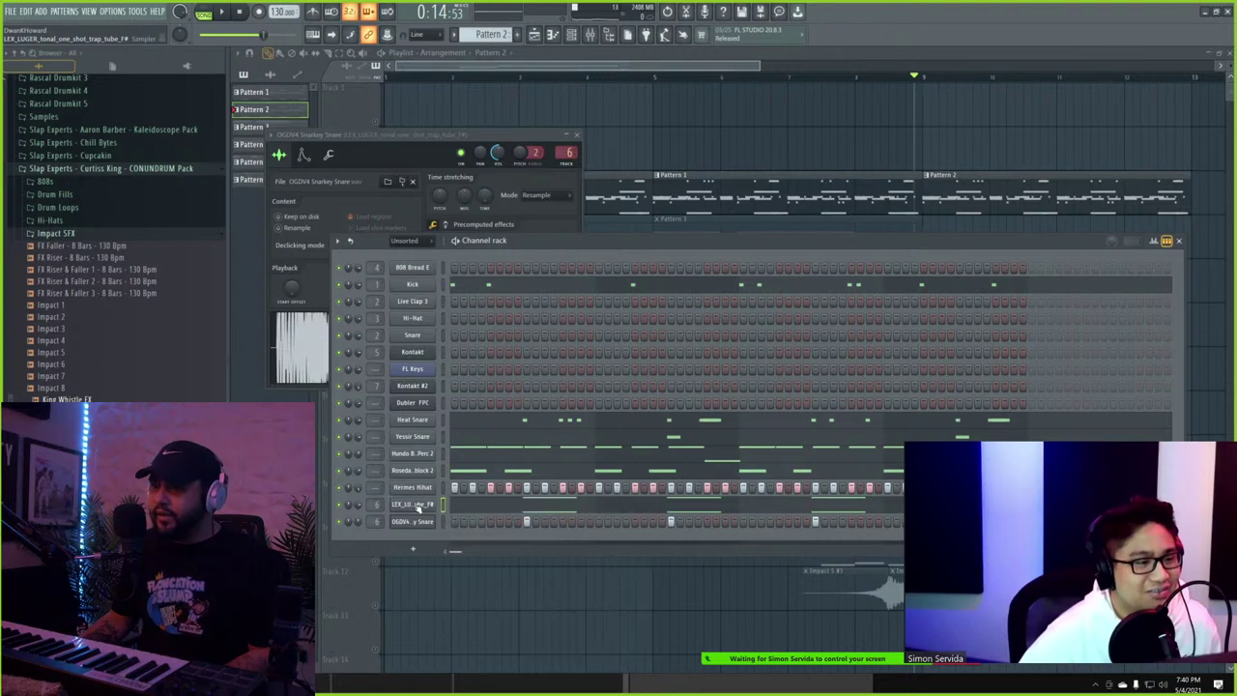
pyautogui.click(707, 68)
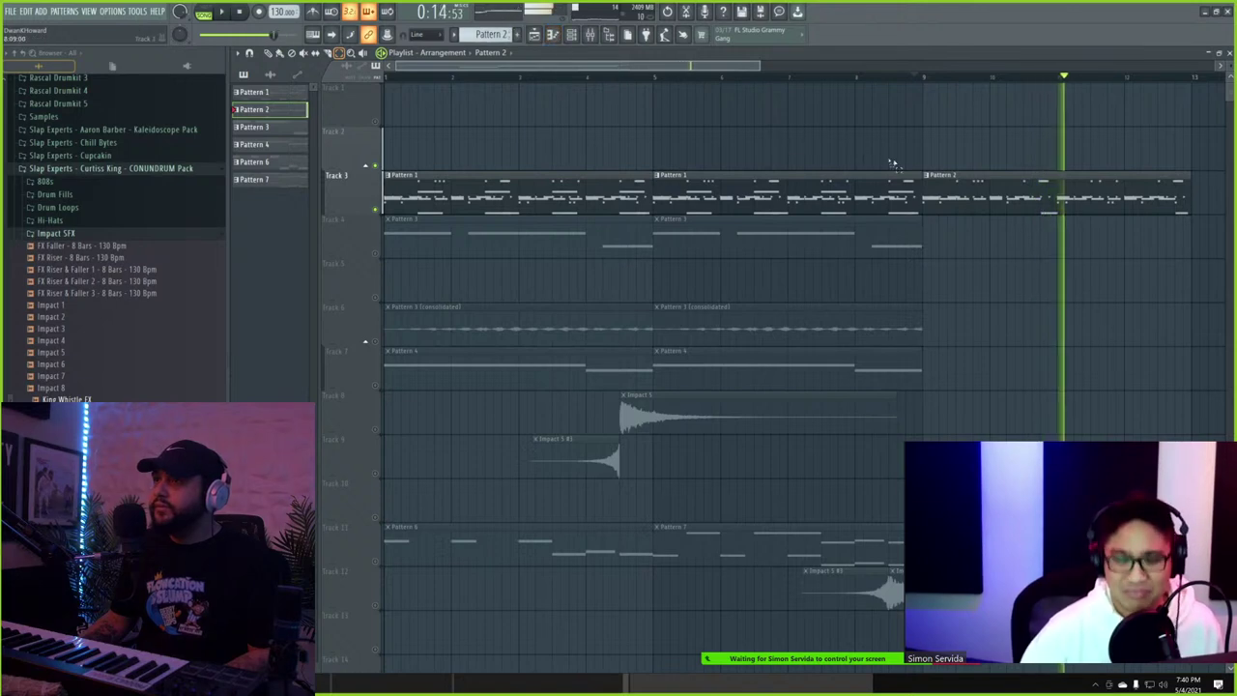
# - Consolidate the edited Pattern 2 clip at bar 9 into audio and set its time-stretching mode to Stretch
pyautogui.hotkey('ctrl', 'alt', 'c')
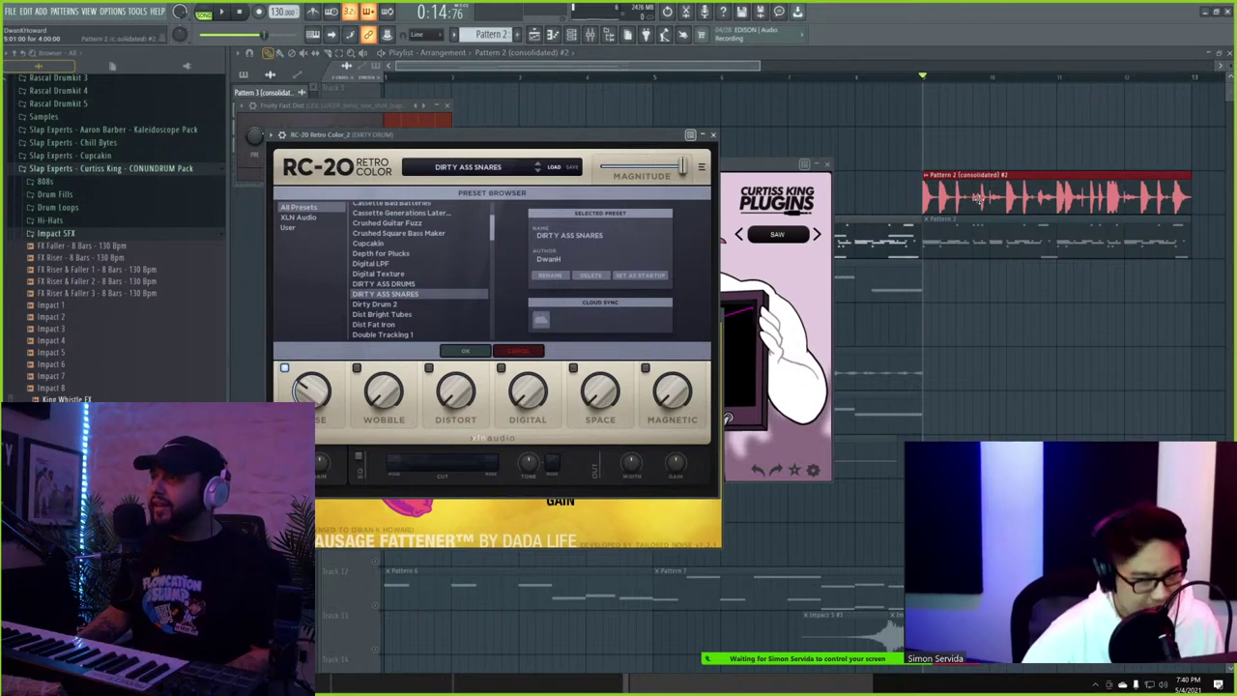
pyautogui.click(516, 165)
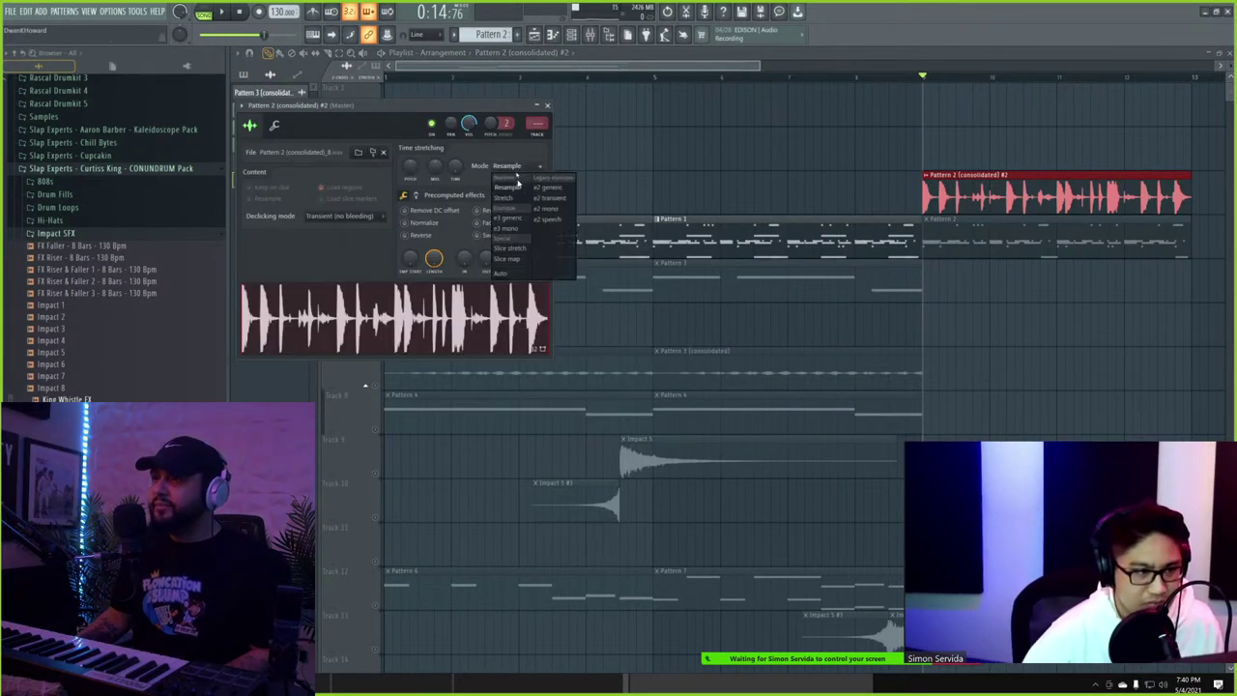
pyautogui.click(507, 198)
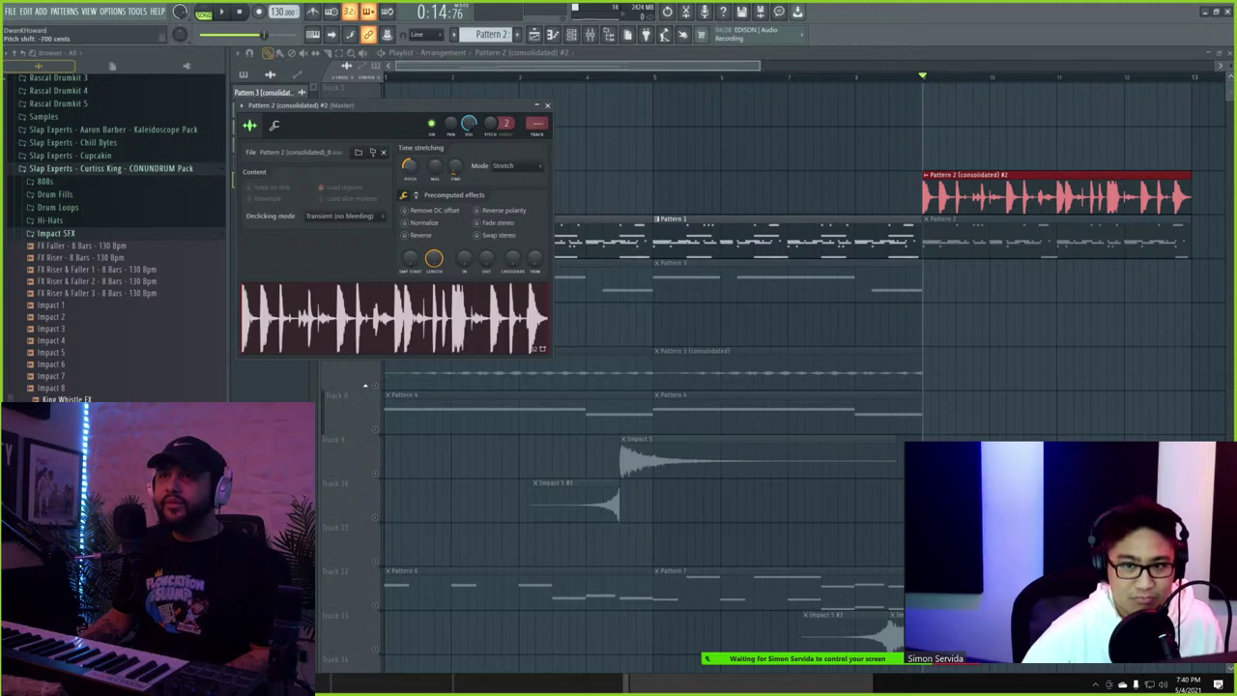
# - Lower the pitch of the newly consolidated drum clip by several semitones while auditioning it
pyautogui.press('space')
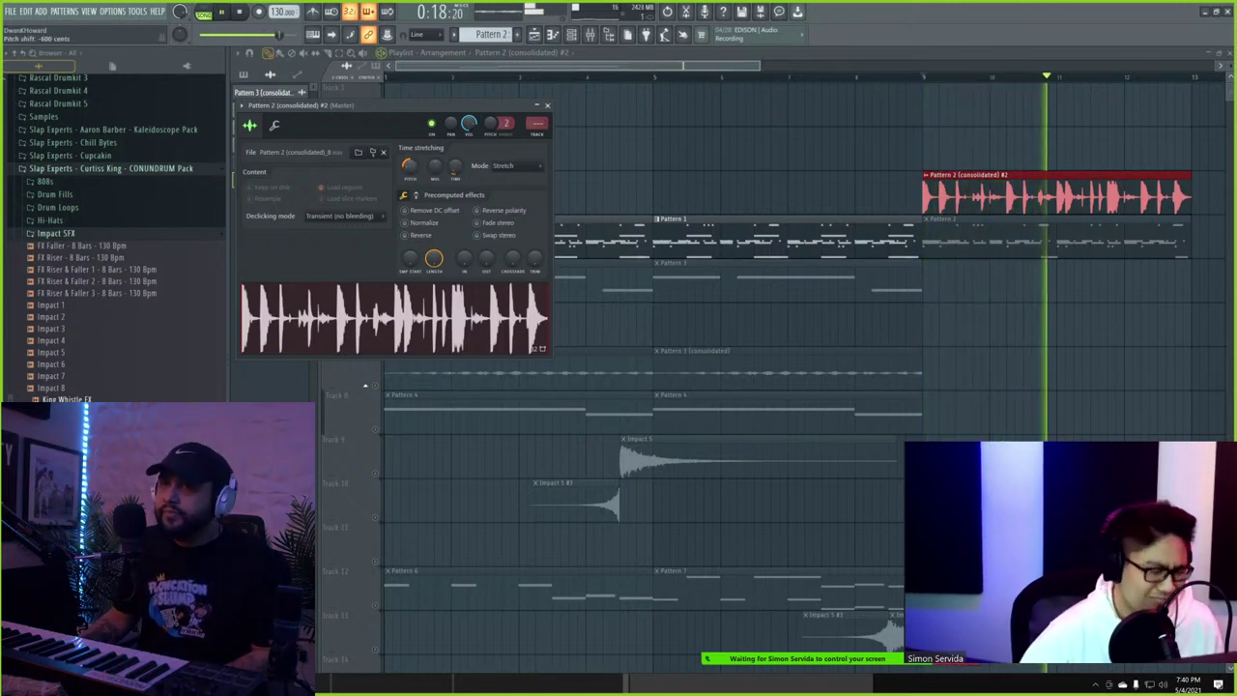
pyautogui.press('space')
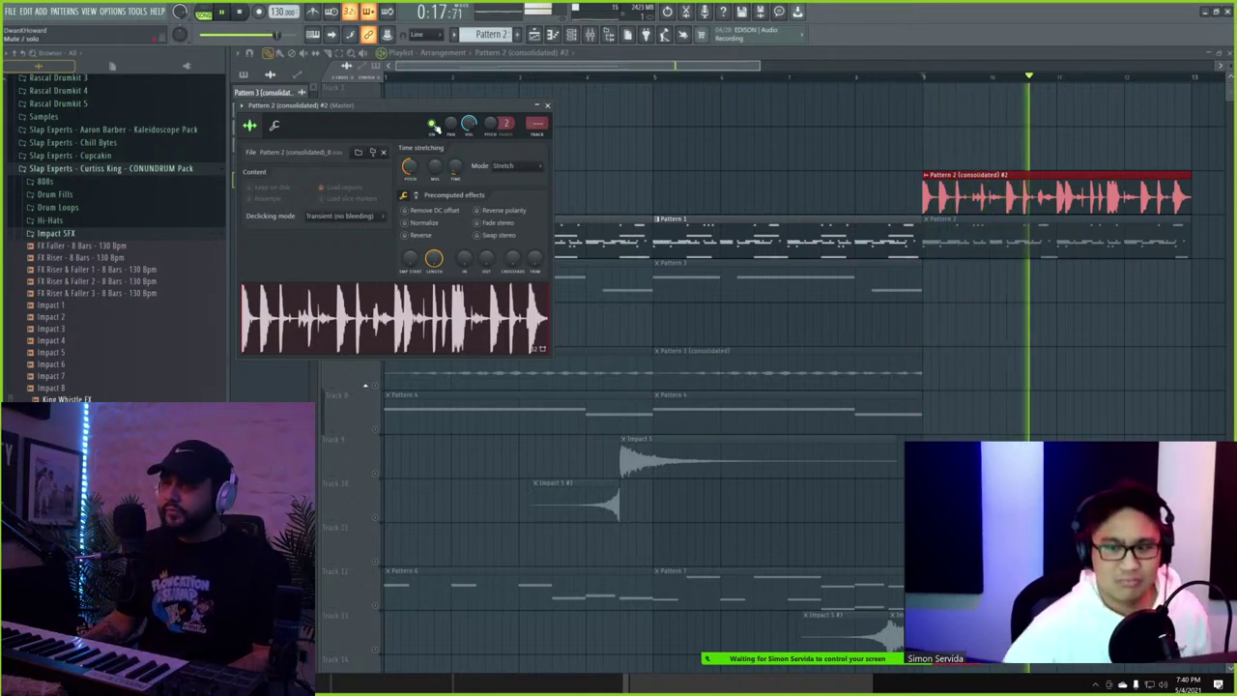
pyautogui.moveTo(409, 169); pyautogui.dragTo(408, 197)
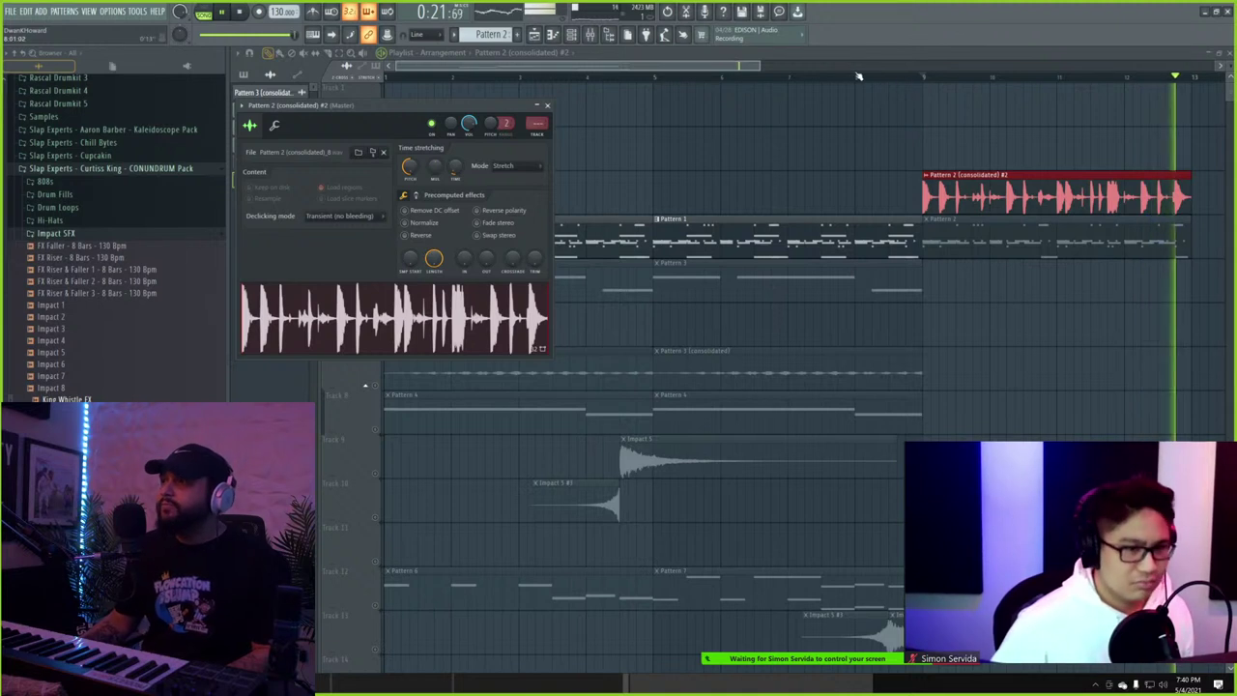
pyautogui.click(854, 125)
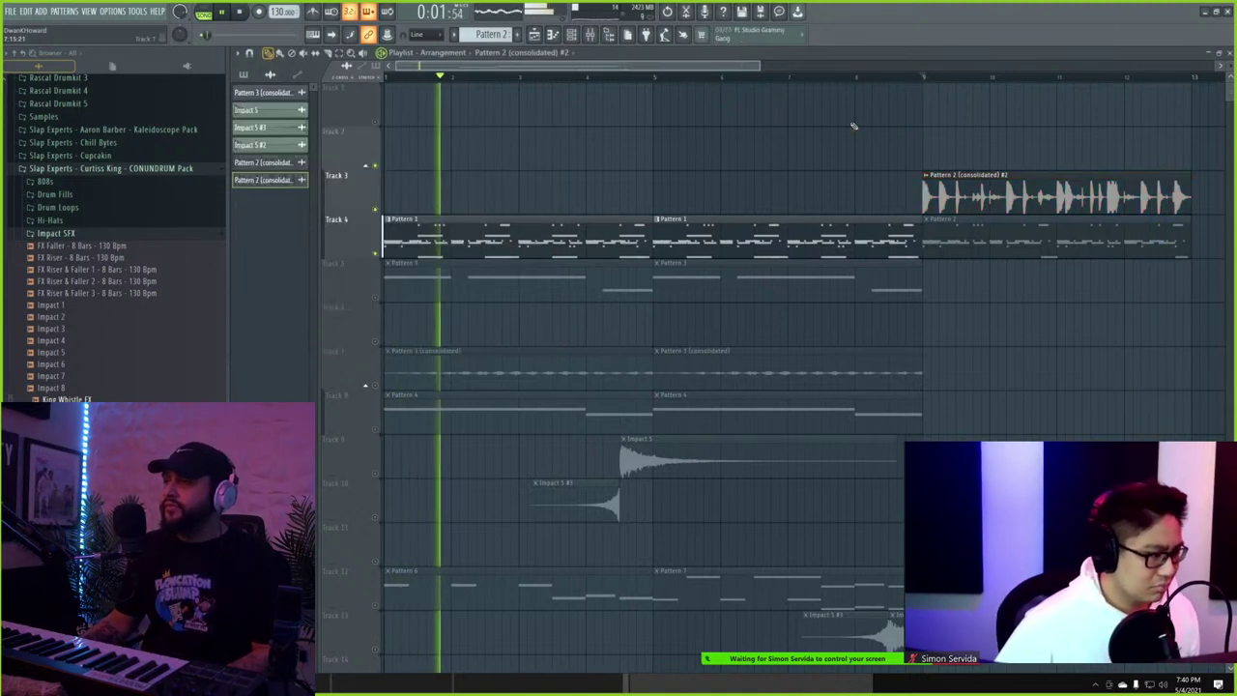
# - Route the new consolidated Pattern 2 audio channel to the DIRTY DRUM mixer track
pyautogui.doubleClick(948, 188)
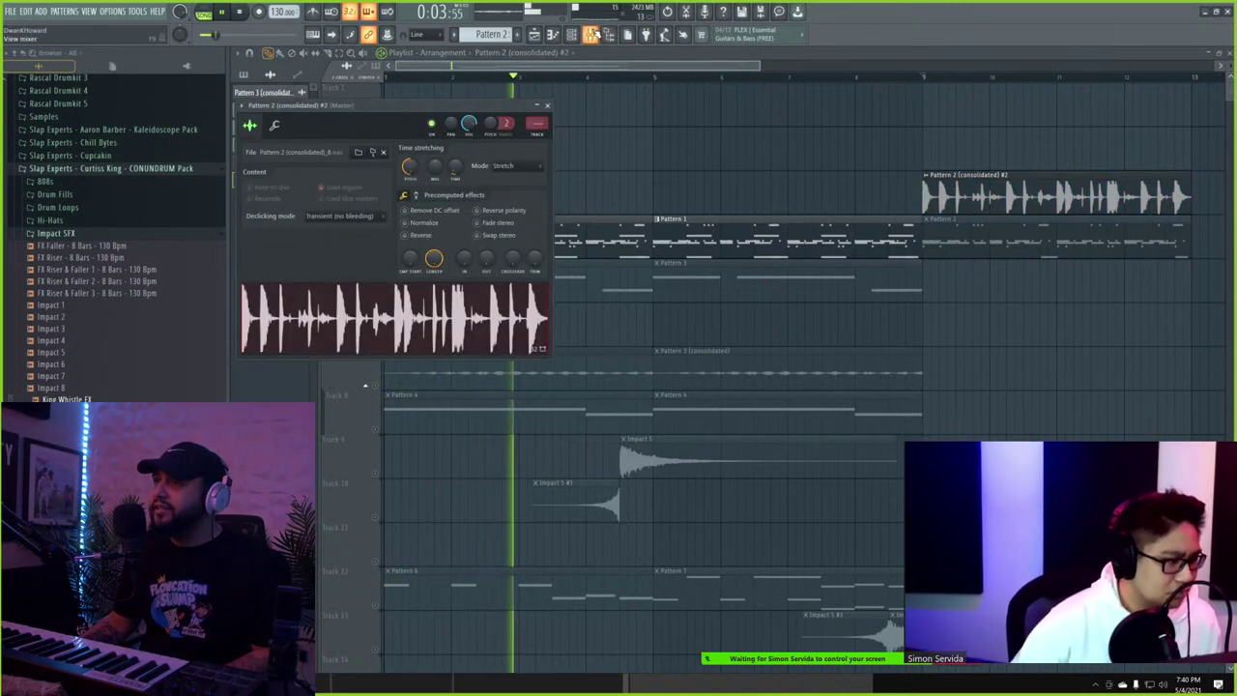
pyautogui.press('F9')
pyautogui.rightClick(820, 225)
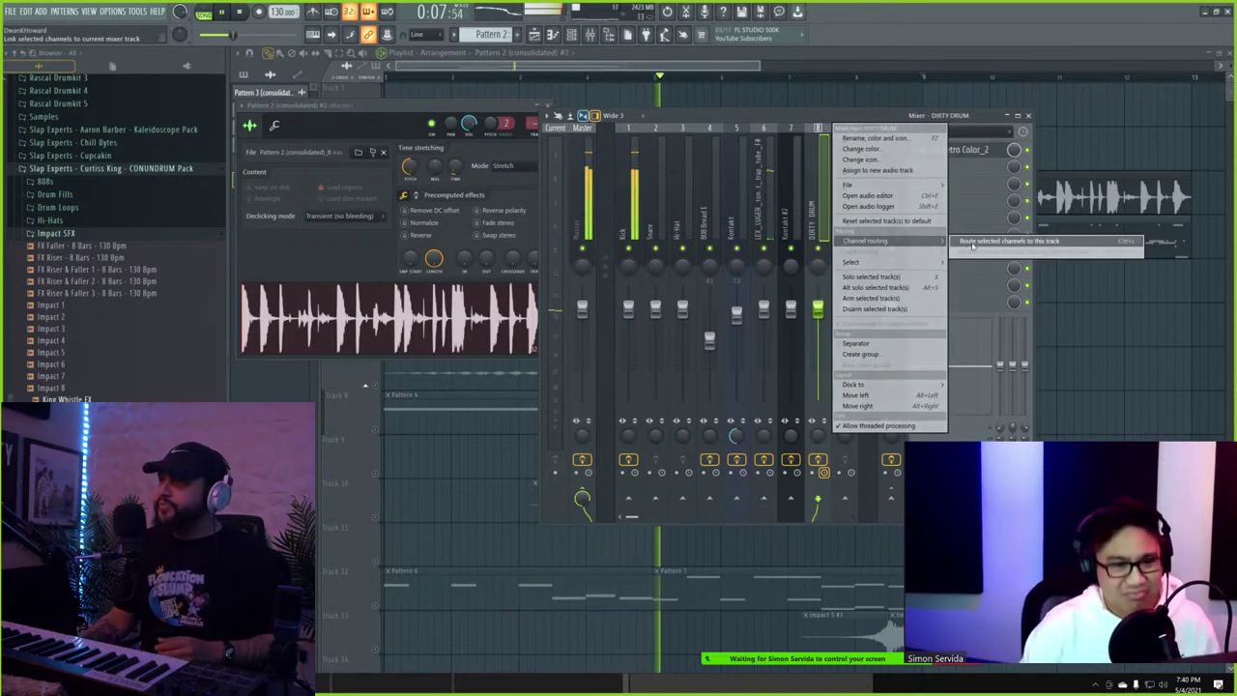
pyautogui.click(962, 242)
pyautogui.rightClick(948, 93)
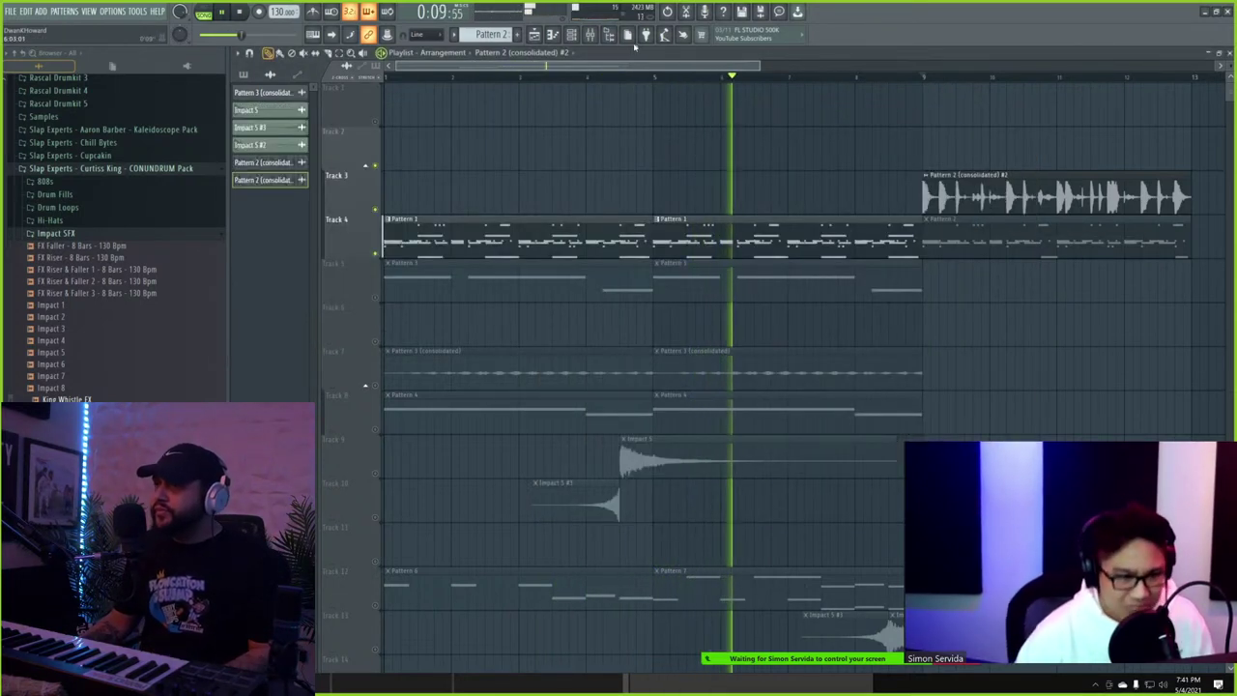
# - Load dblue Glitch v1.3_2 in the second effect slot of DIRTY DRUM and clear the first nine steps of its effect sequence
pyautogui.click(591, 34)
pyautogui.click(933, 164)
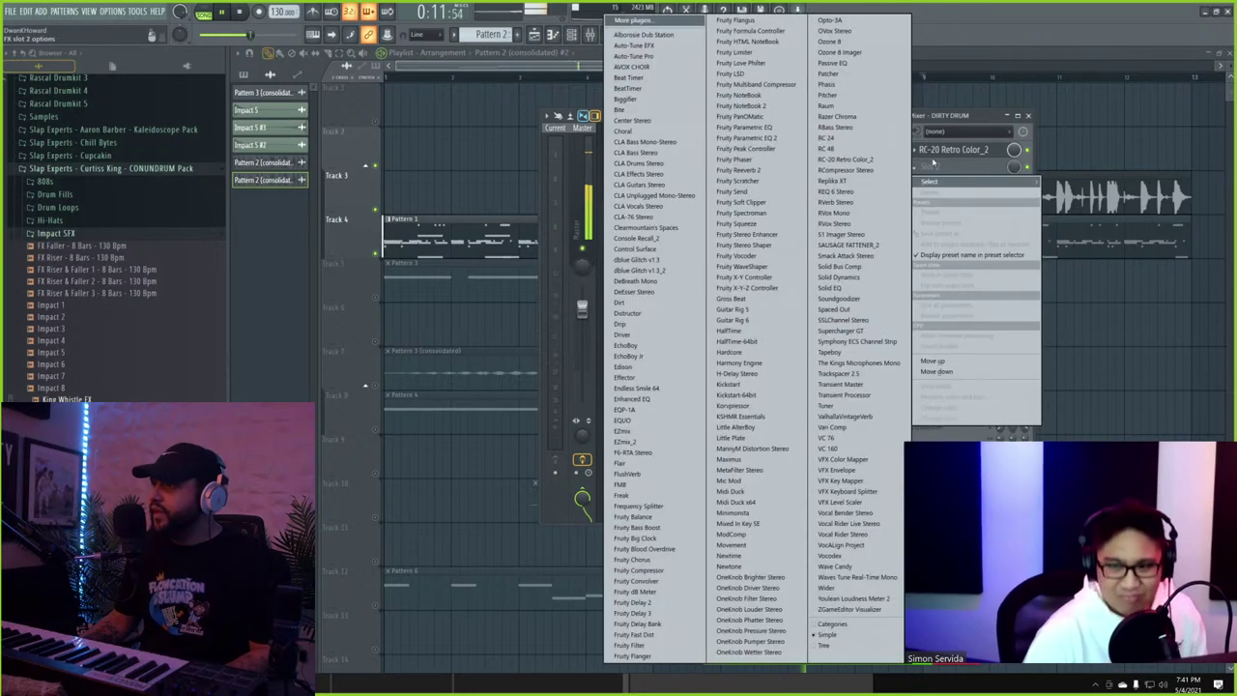
pyautogui.click(677, 274)
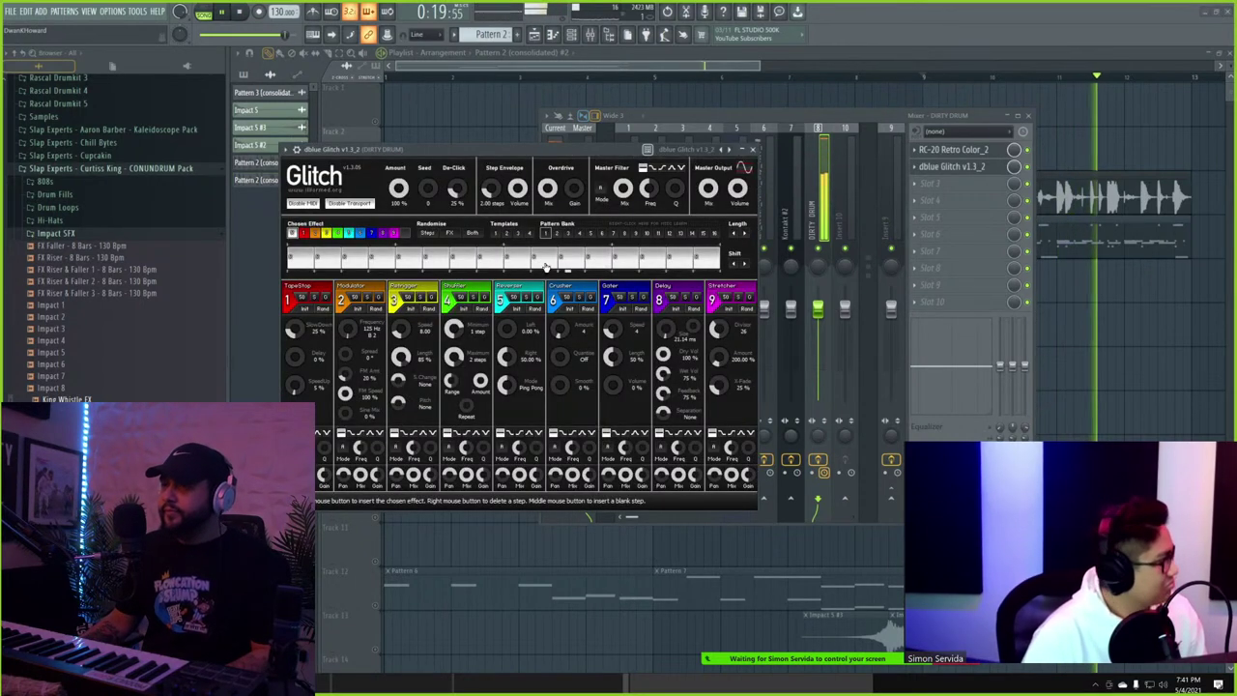
pyautogui.moveTo(527, 265); pyautogui.dragTo(345, 263)
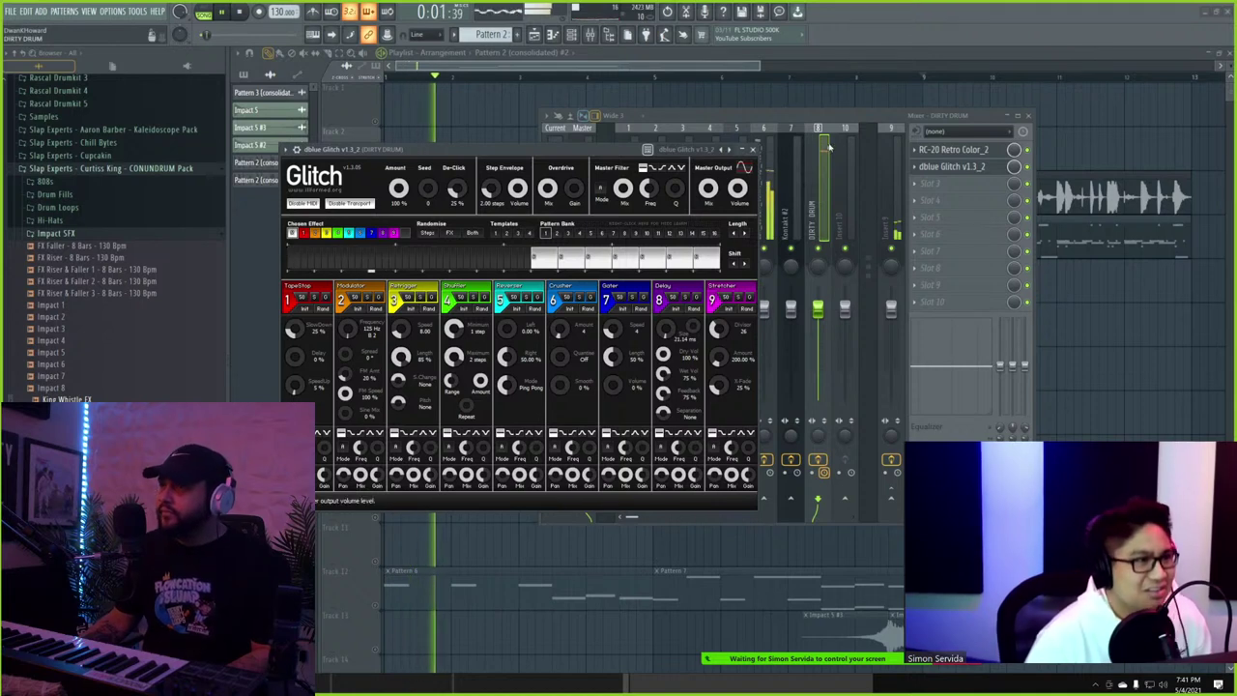
pyautogui.click(684, 66)
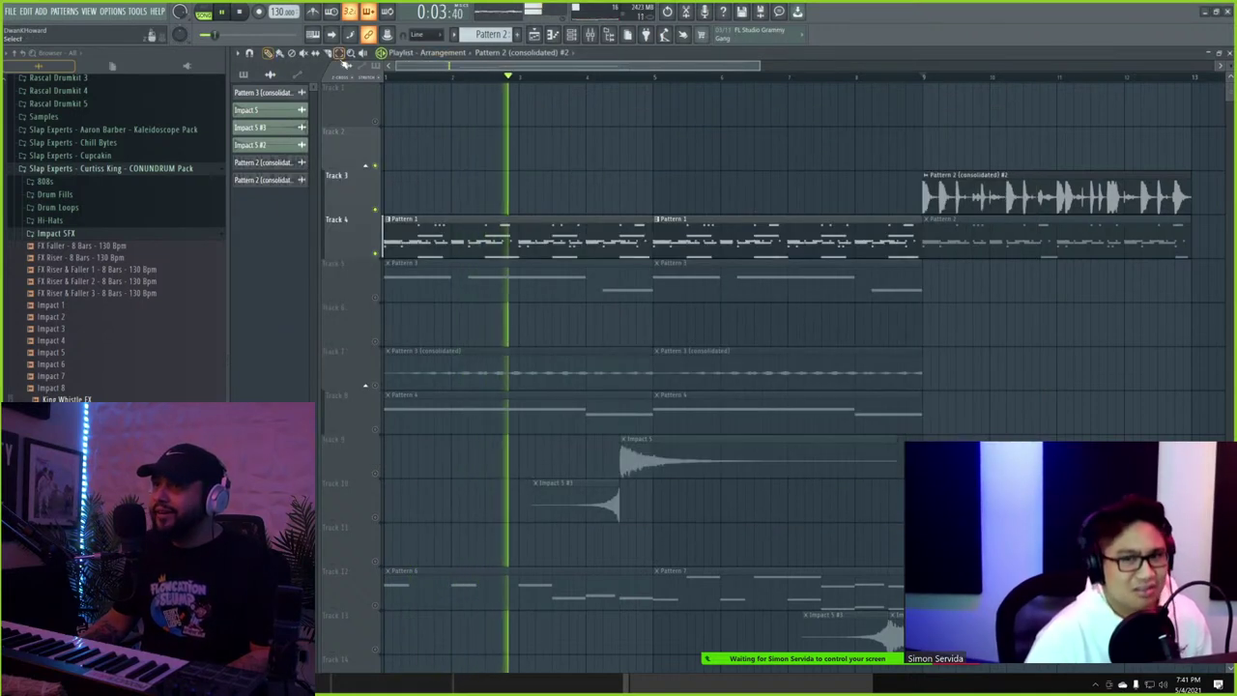
# - Select bars 9 to 13 for looped playback and raise the consolidated drum clip's pitch slightly
pyautogui.moveTo(926, 77); pyautogui.dragTo(1194, 84)
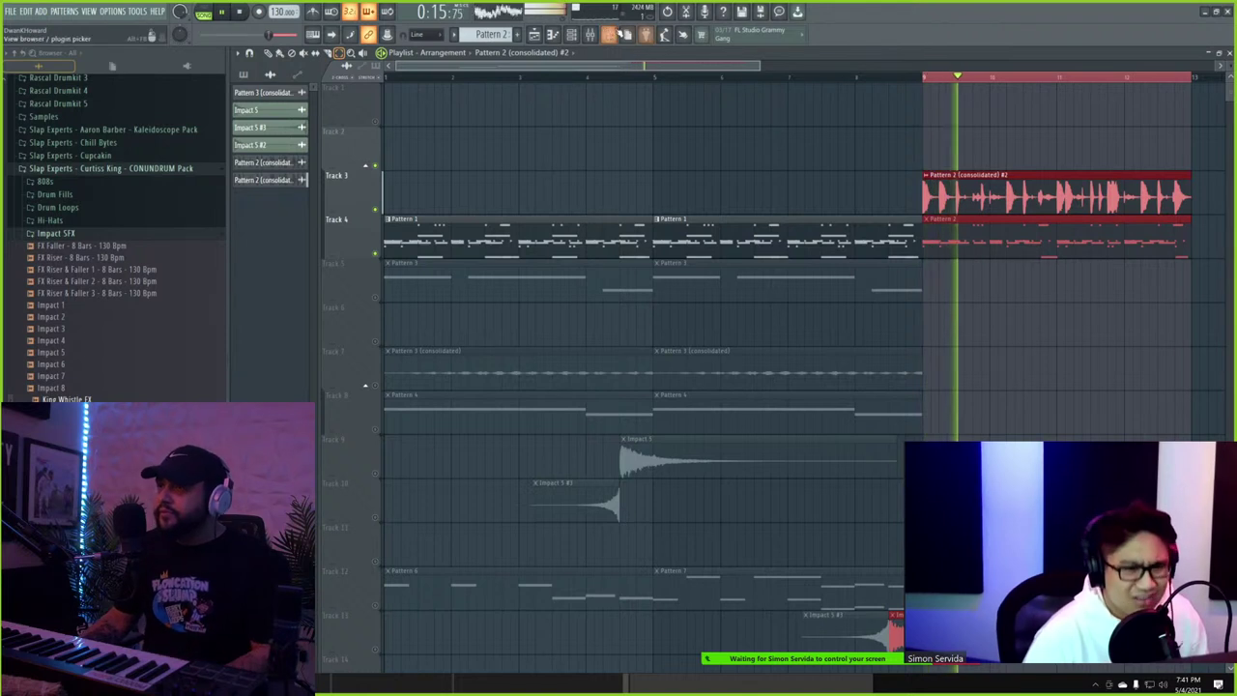
pyautogui.click(589, 35)
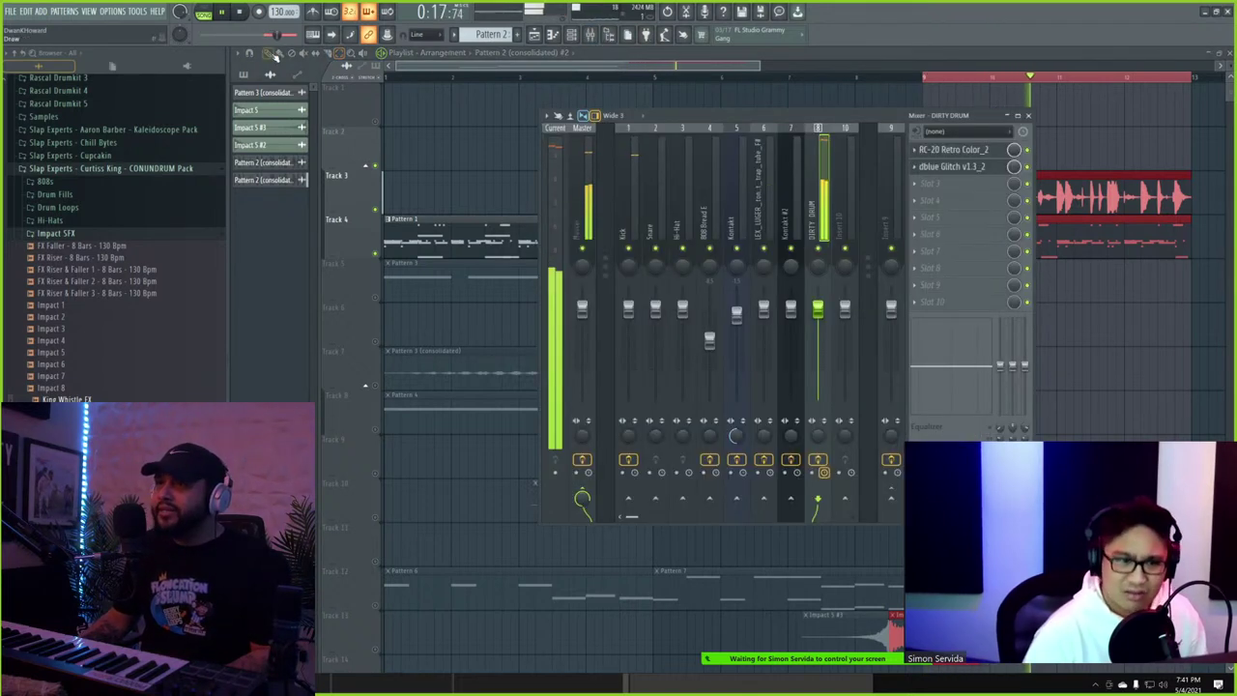
pyautogui.click(272, 54)
pyautogui.doubleClick(1069, 210)
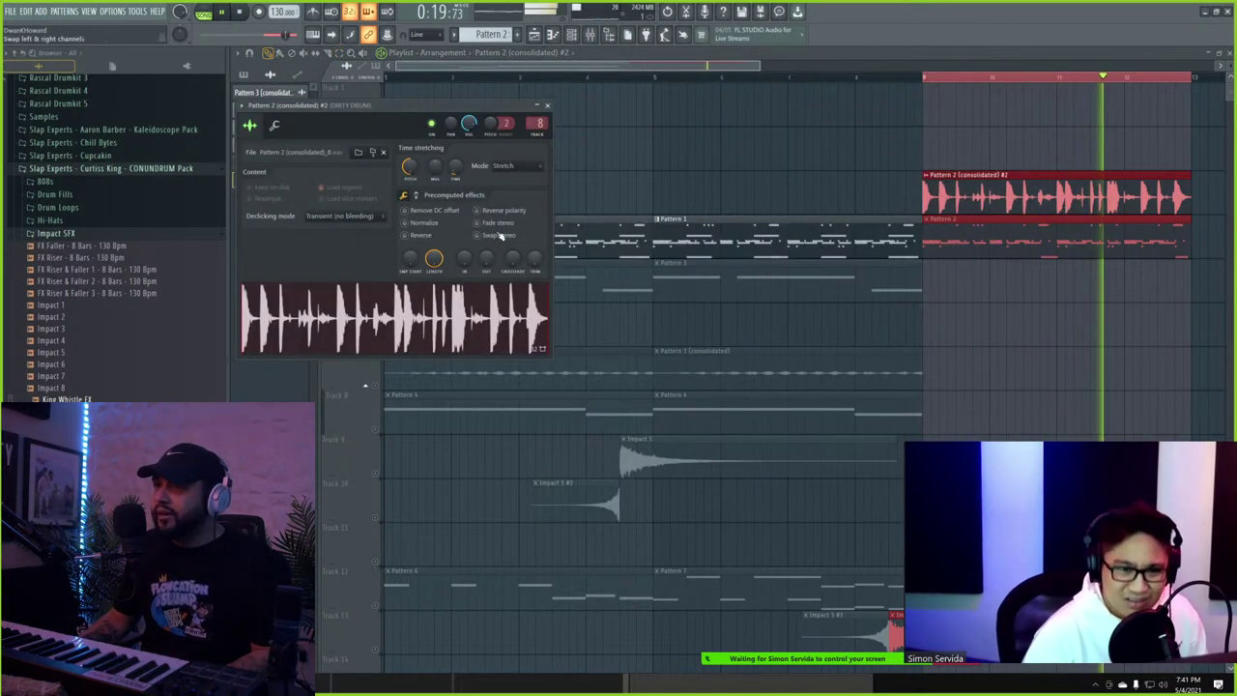
pyautogui.moveTo(410, 167); pyautogui.dragTo(410, 158)
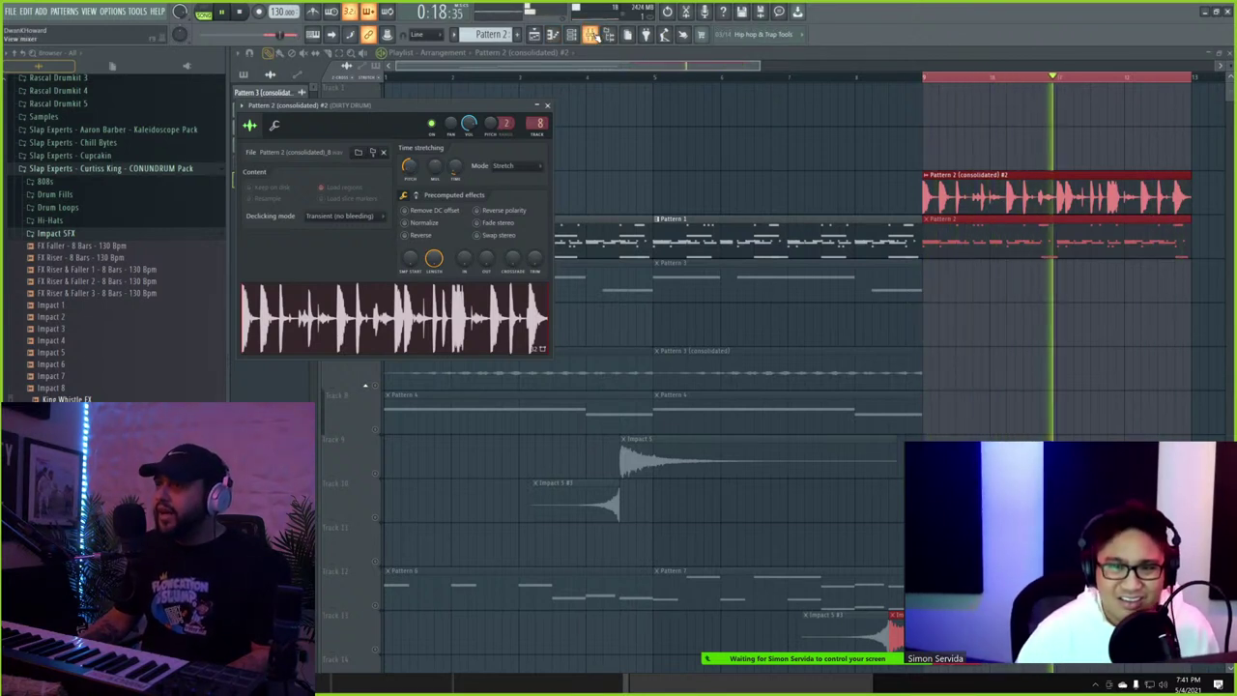
# - Program dblue Glitch with Delay on step 3, Retrigger on step 10 and TapeStop on step 16, and play from the start without the loop selection
pyautogui.click(596, 36)
pyautogui.click(945, 167)
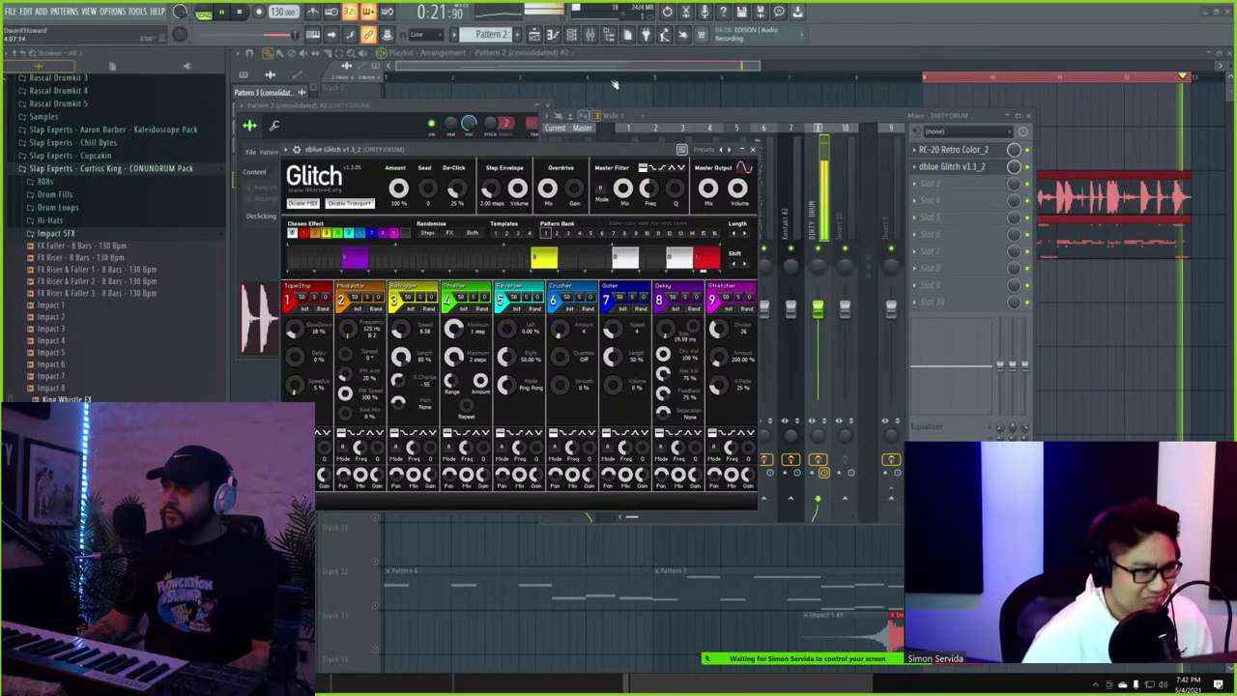
pyautogui.click(260, 64)
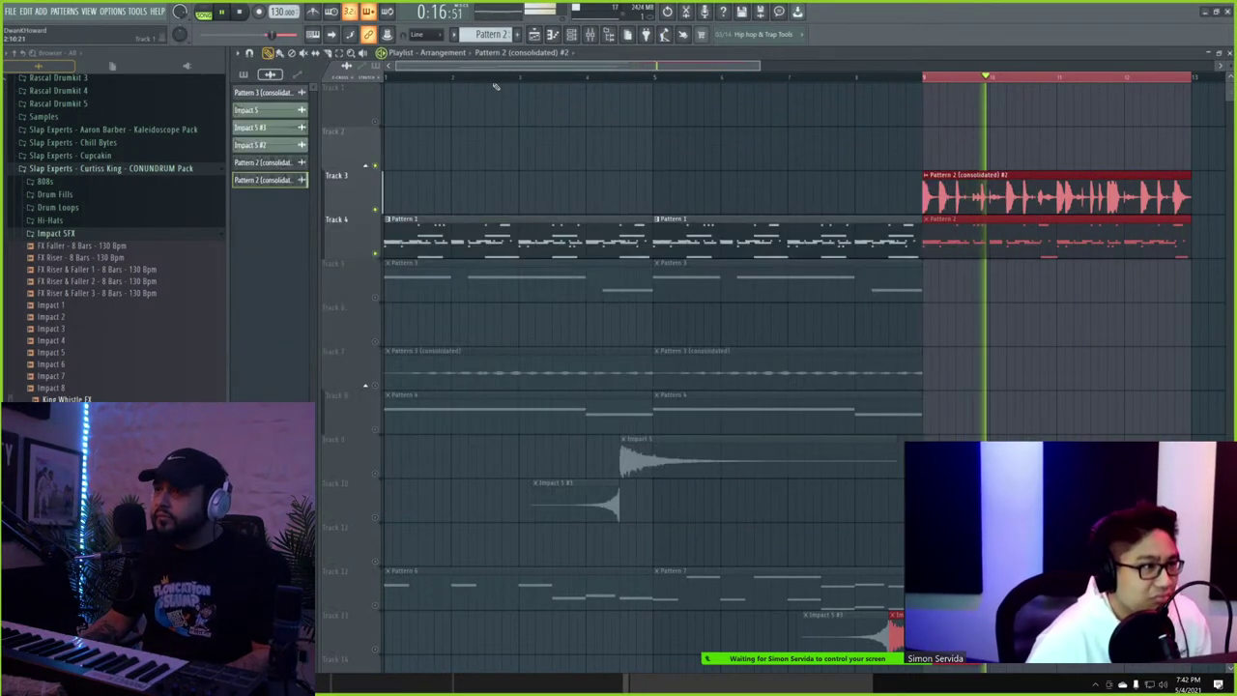
pyautogui.click(390, 77)
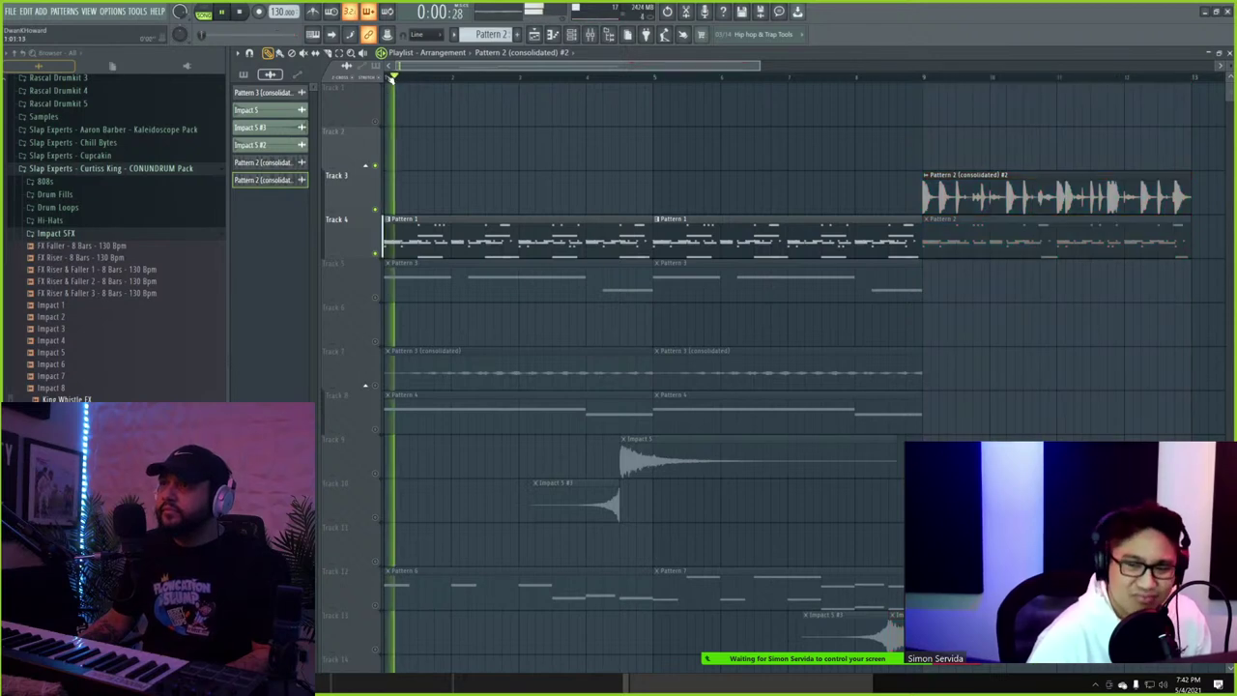
# - Solo Track 5 and then Track 7 in the playlist to audition the Pattern 3 (consolidated) audio by itself
pyautogui.press('space')
pyautogui.rightClick(376, 298)
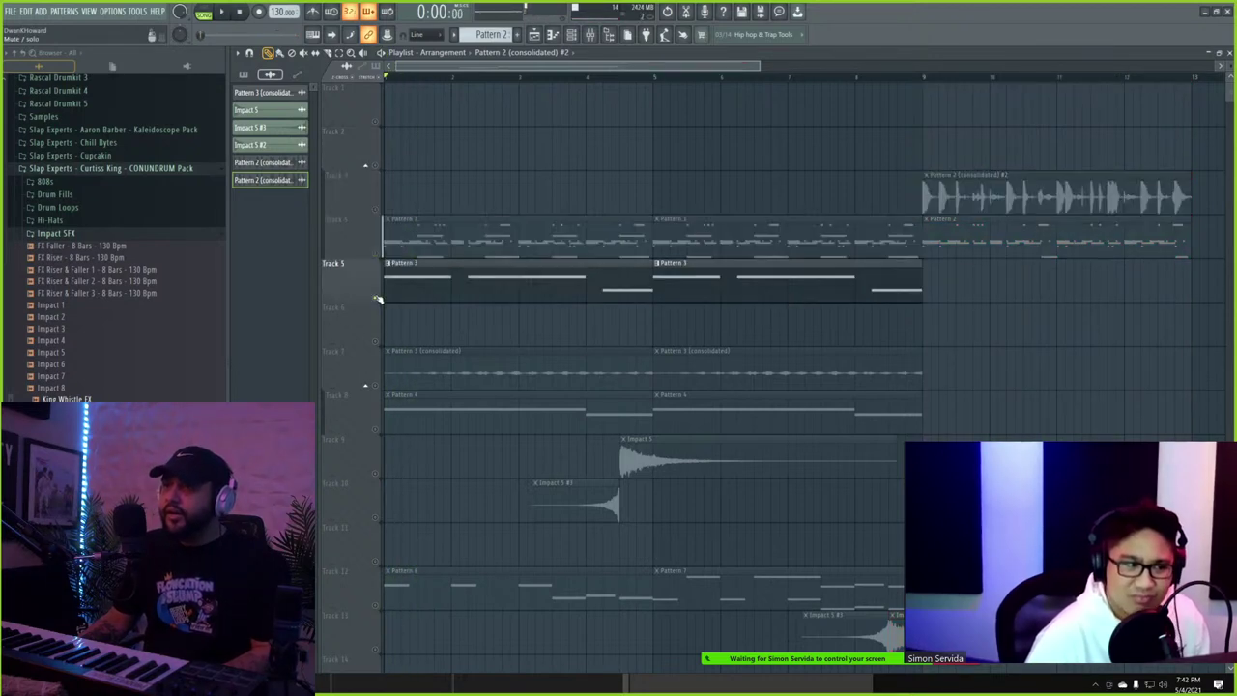
pyautogui.press('space')
pyautogui.press('space')
pyautogui.rightClick(376, 297)
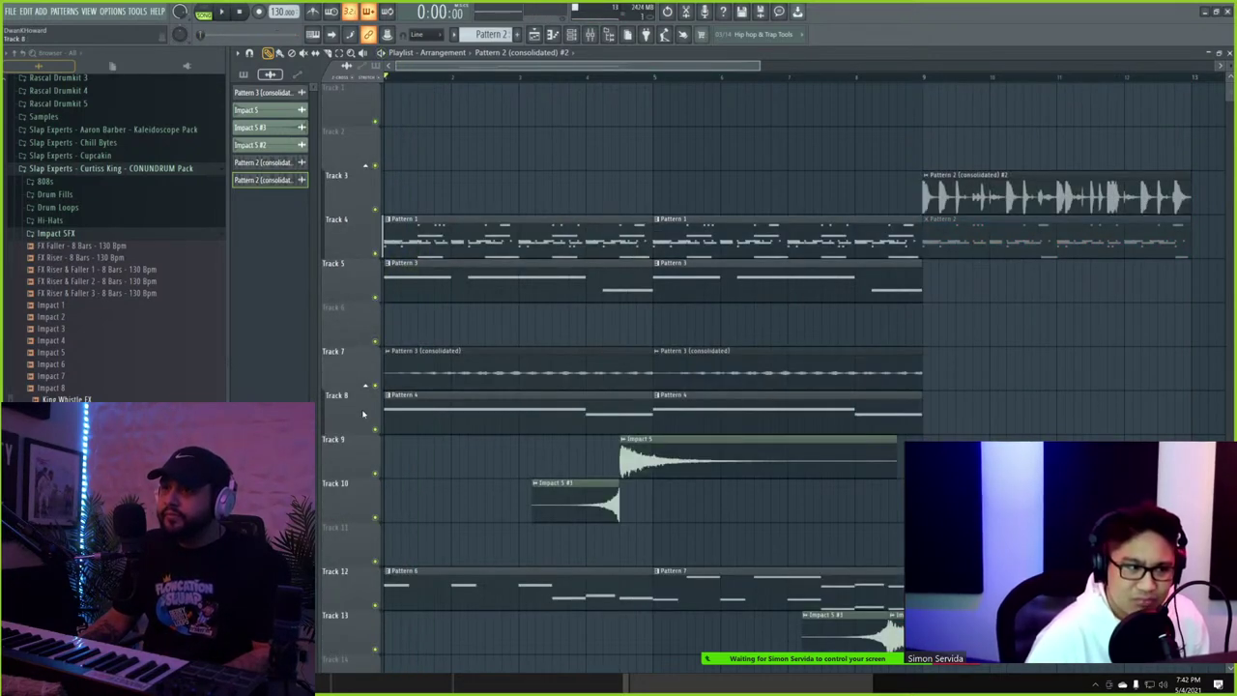
pyautogui.rightClick(376, 386)
pyautogui.press('space')
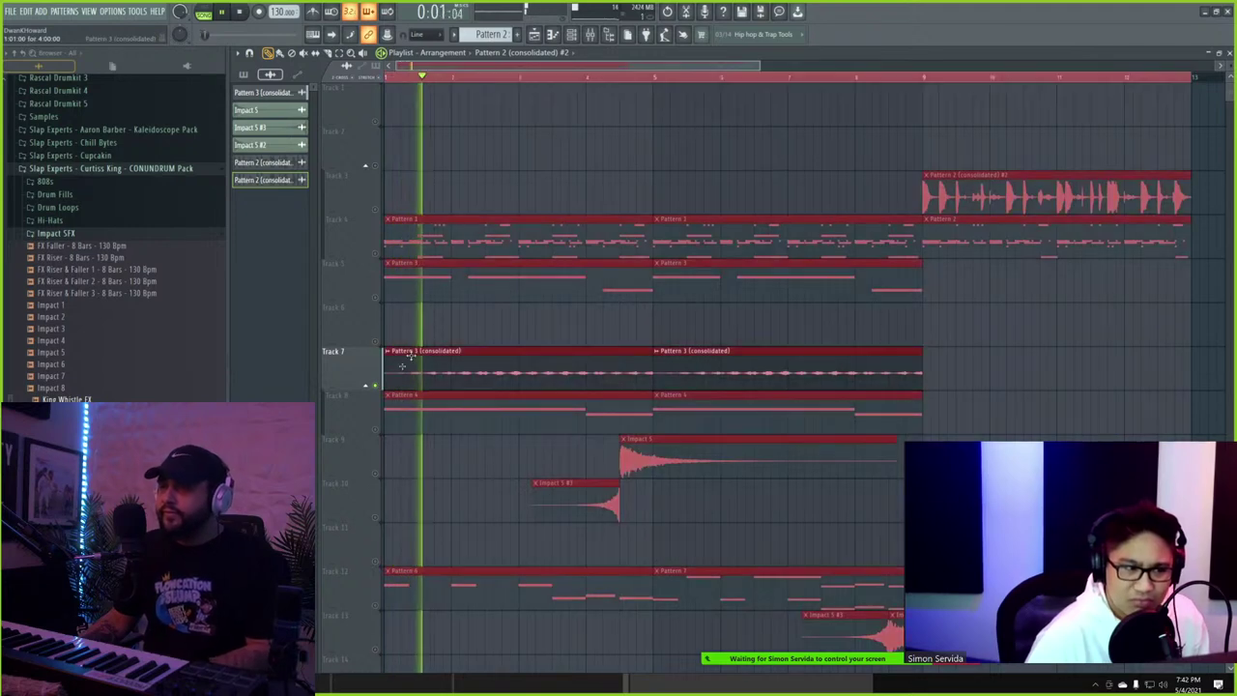
# - Shift the whole arrangement four bars later, place Pattern 3 (consolidated) at bar 1 on Track 7 as an intro, and unsolo Track 7
pyautogui.hotkey('ctrl', 'a')
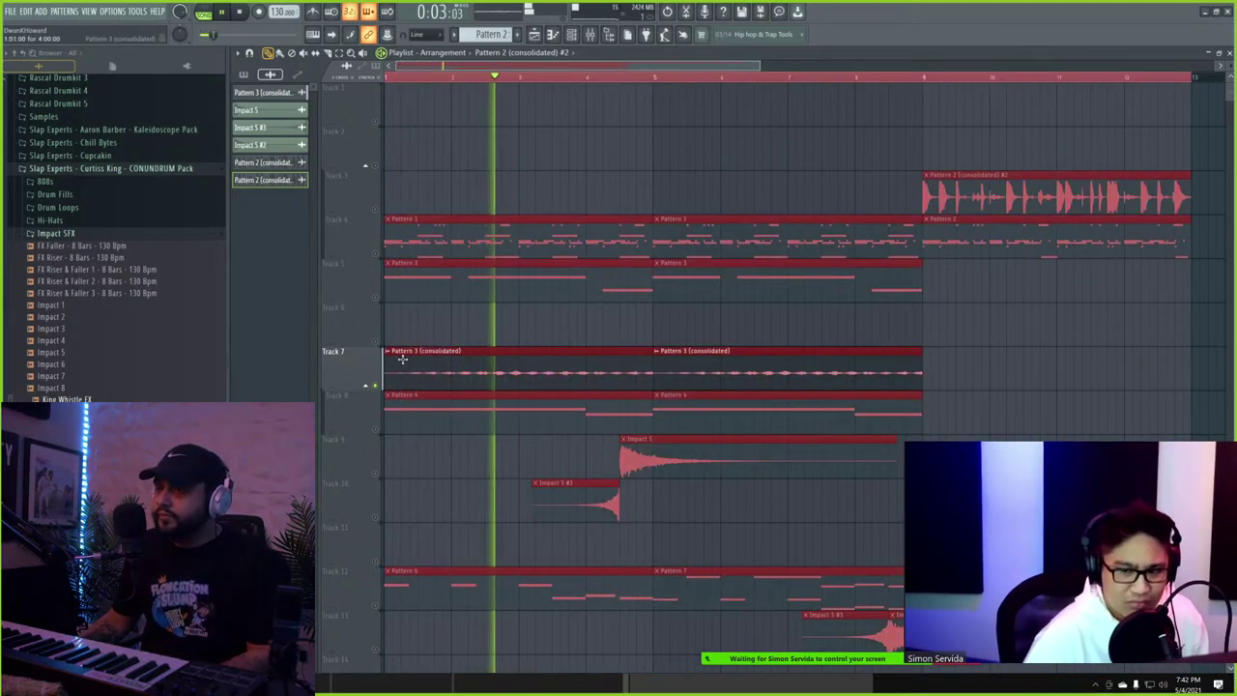
pyautogui.moveTo(418, 360); pyautogui.dragTo(2, 359)
pyautogui.hotkey('ctrl', 'd')
pyautogui.press('space')
pyautogui.press('space')
pyautogui.rightClick(376, 385)
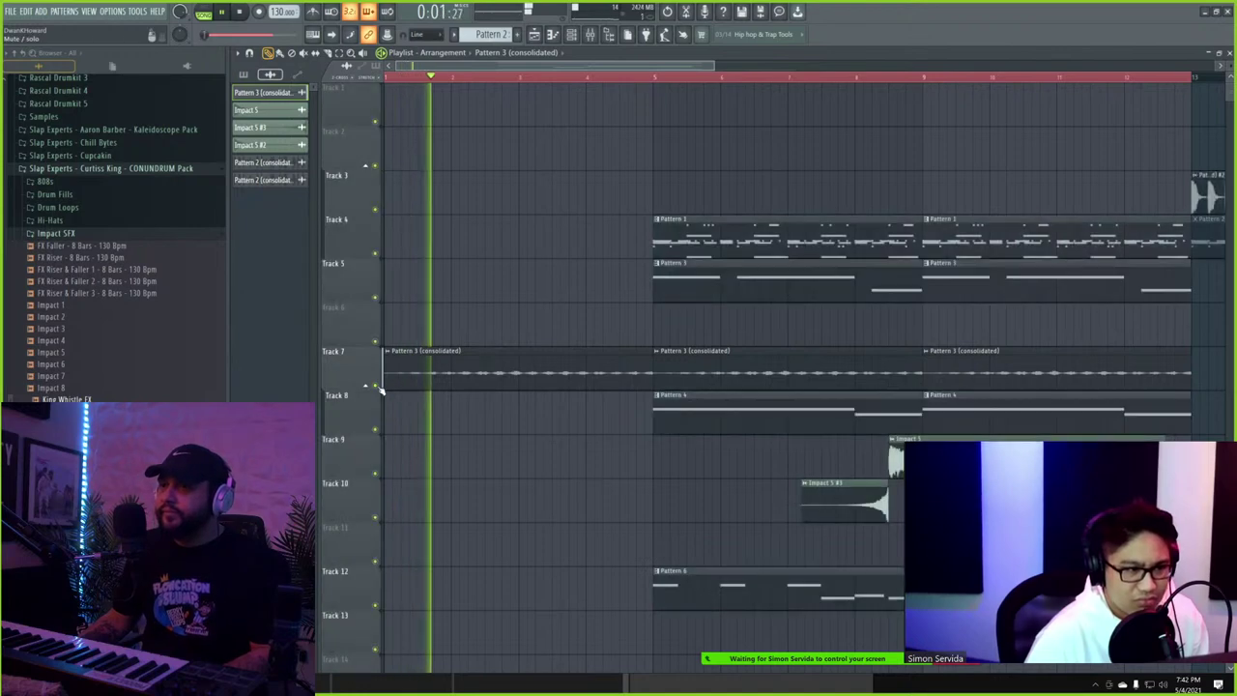
pyautogui.rightClick(376, 385)
pyautogui.rightClick(376, 385)
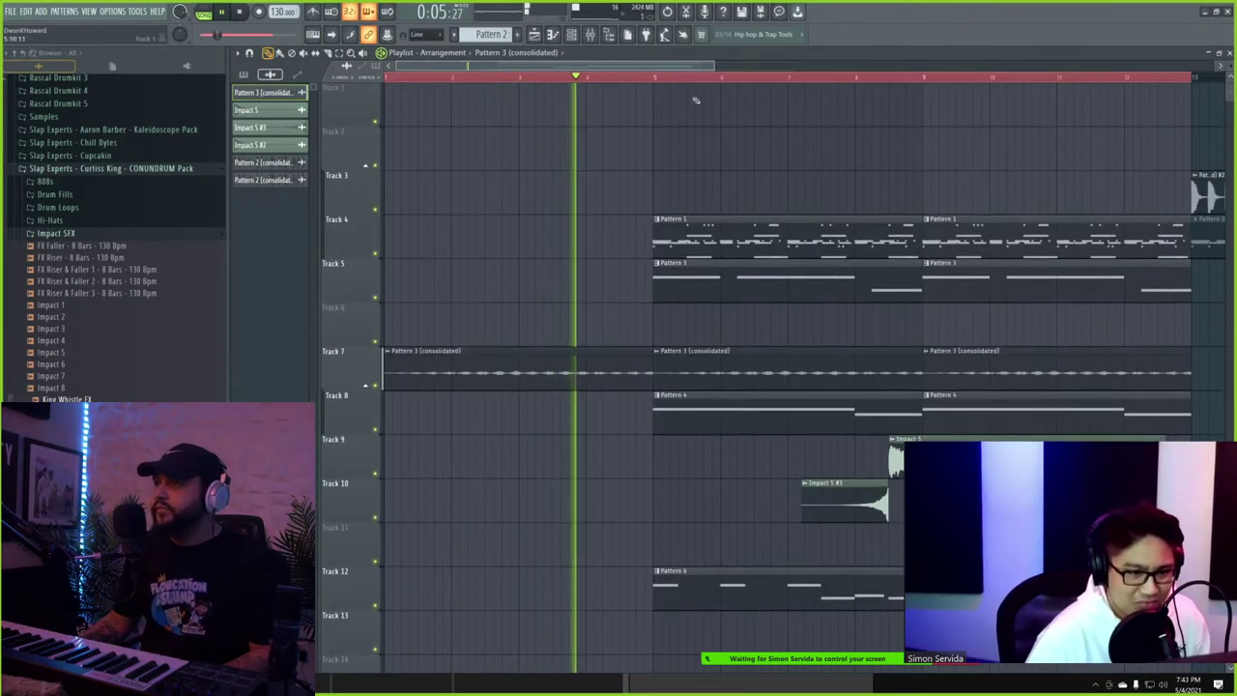
# - Clear the time selection and play the arrangement from the start to review the new intro
pyautogui.press('space')
pyautogui.press('space')
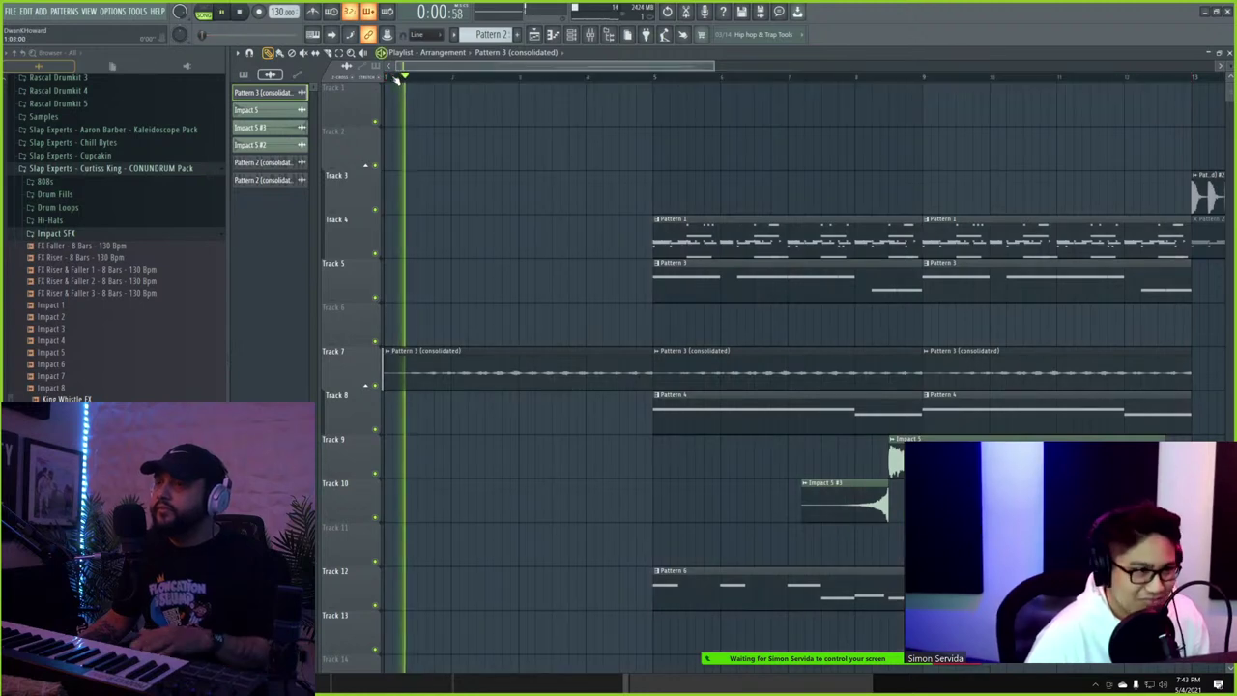
pyautogui.scroll(-2, 824, 107)
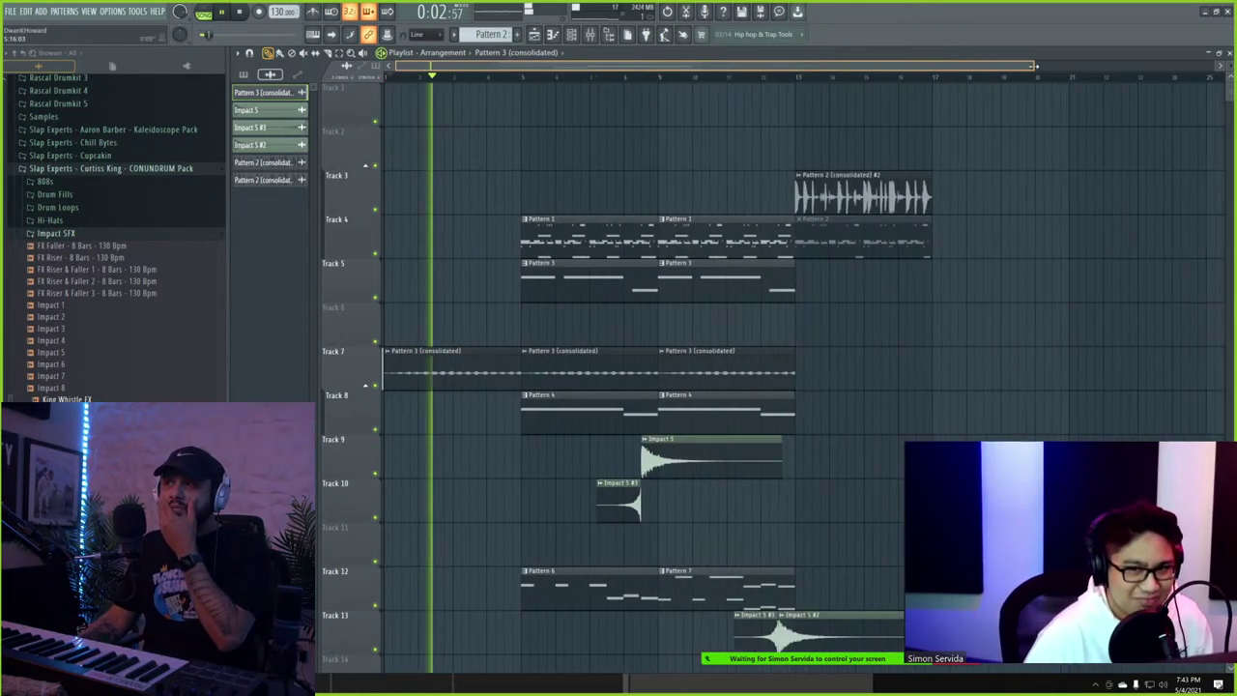
pyautogui.scroll(-3, 824, 108)
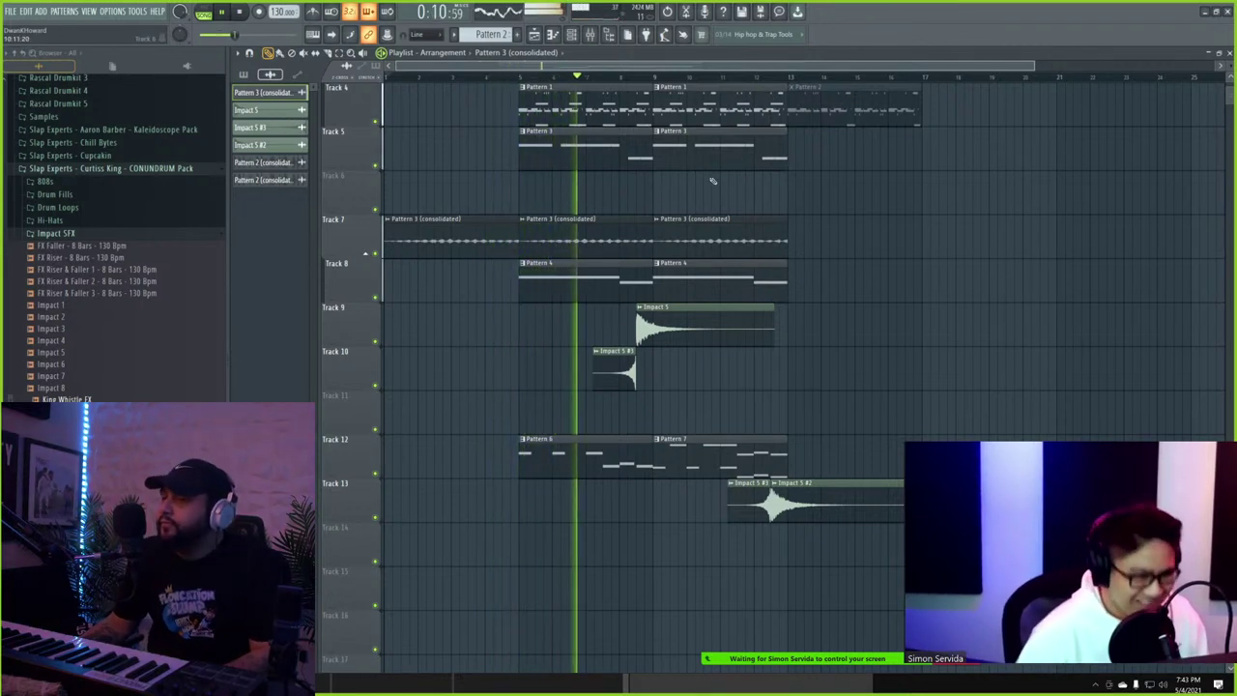
pyautogui.scroll(1, 712, 181)
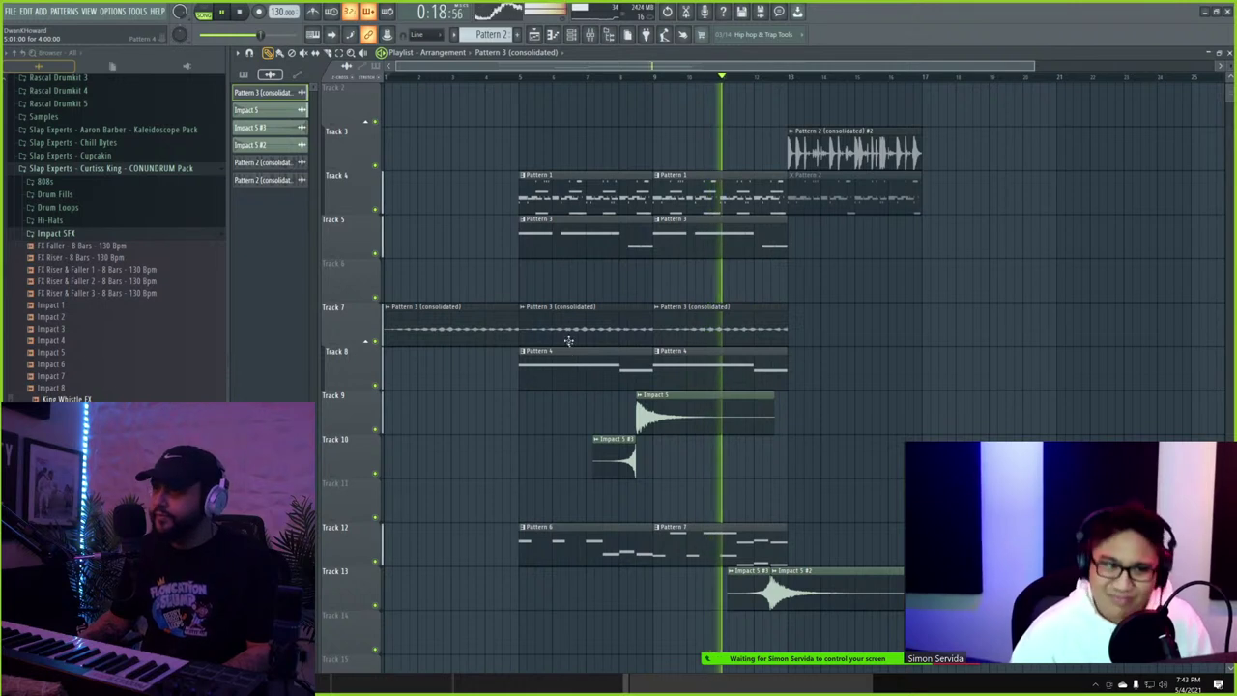
# - Extend Track 7 with Pattern 3 (consolidated) and Track 5 with Pattern 3 at bar 13, deleting the muted Pattern 2 clip there
pyautogui.click(762, 298)
pyautogui.moveTo(763, 308); pyautogui.dragTo(839, 307)
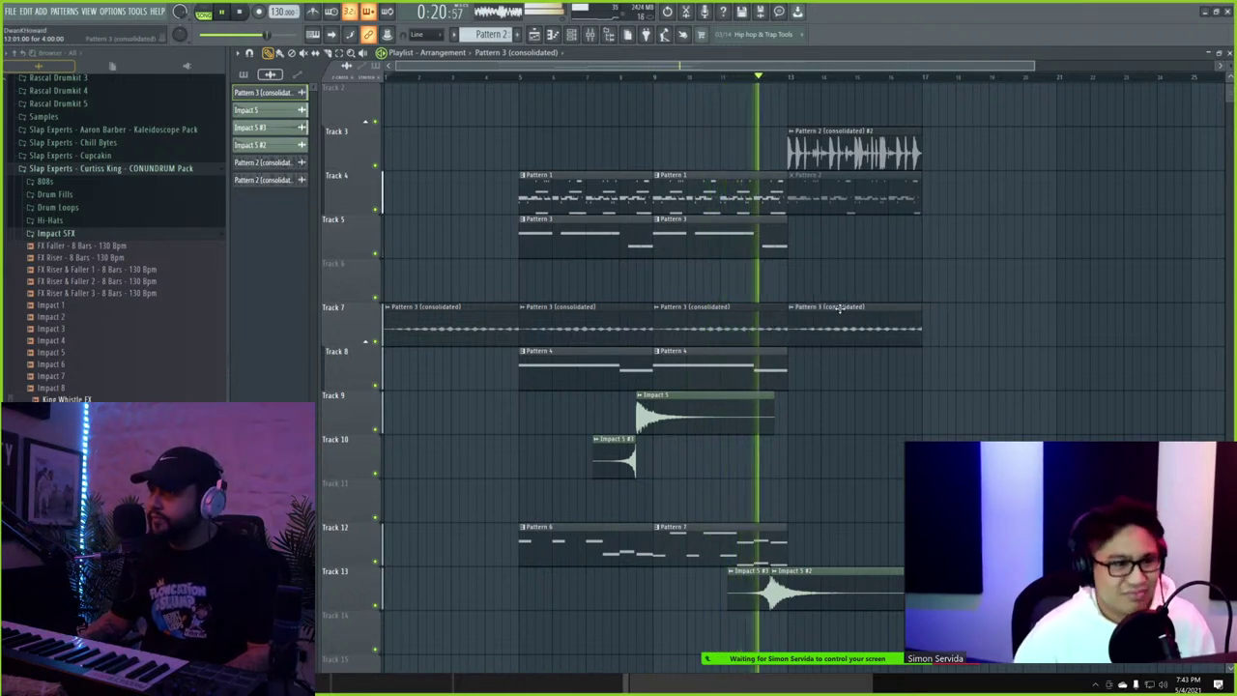
pyautogui.rightClick(873, 205)
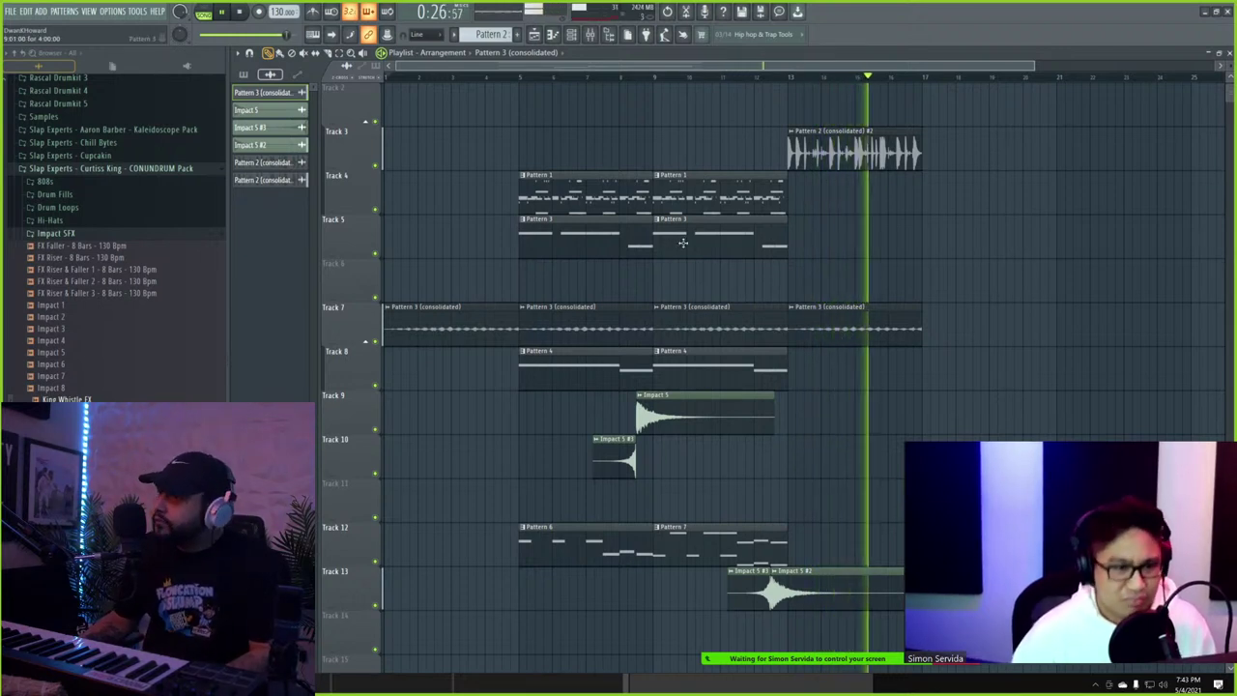
pyautogui.click(834, 240)
pyautogui.moveTo(835, 240); pyautogui.dragTo(818, 240)
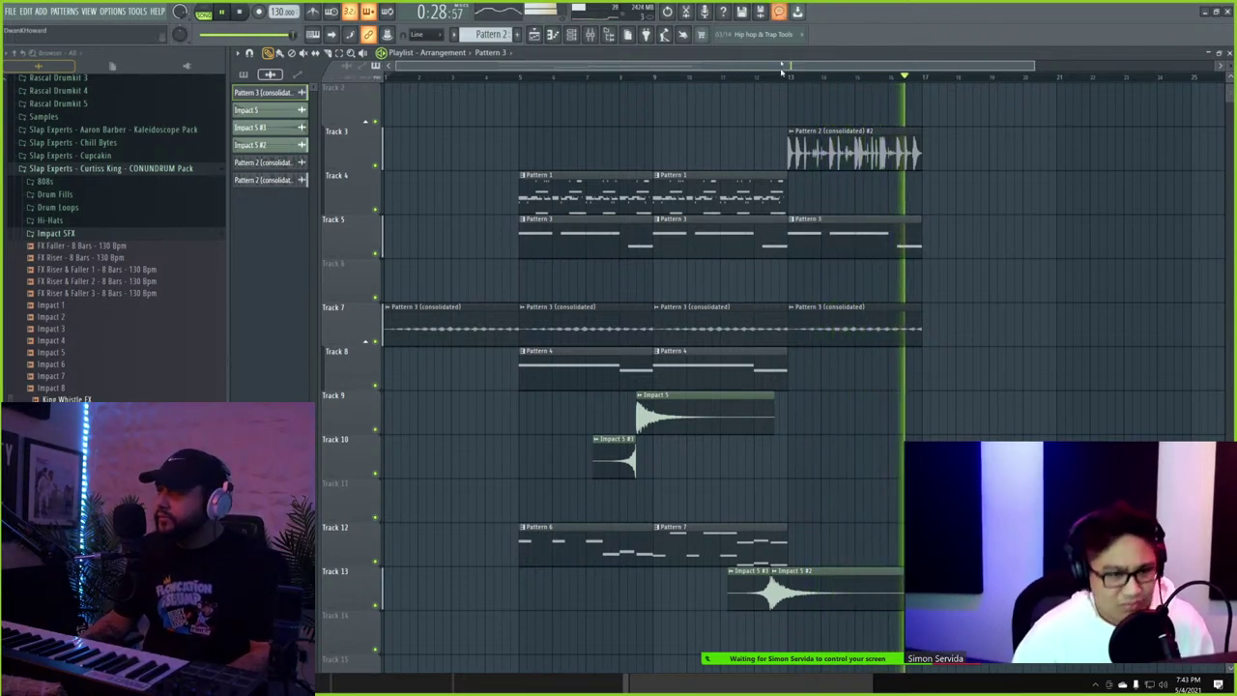
# - Play from around bar 11 and add a Pattern 6 clip at bar 13 on Track 12
pyautogui.click(724, 78)
pyautogui.scroll(-3, 718, 373)
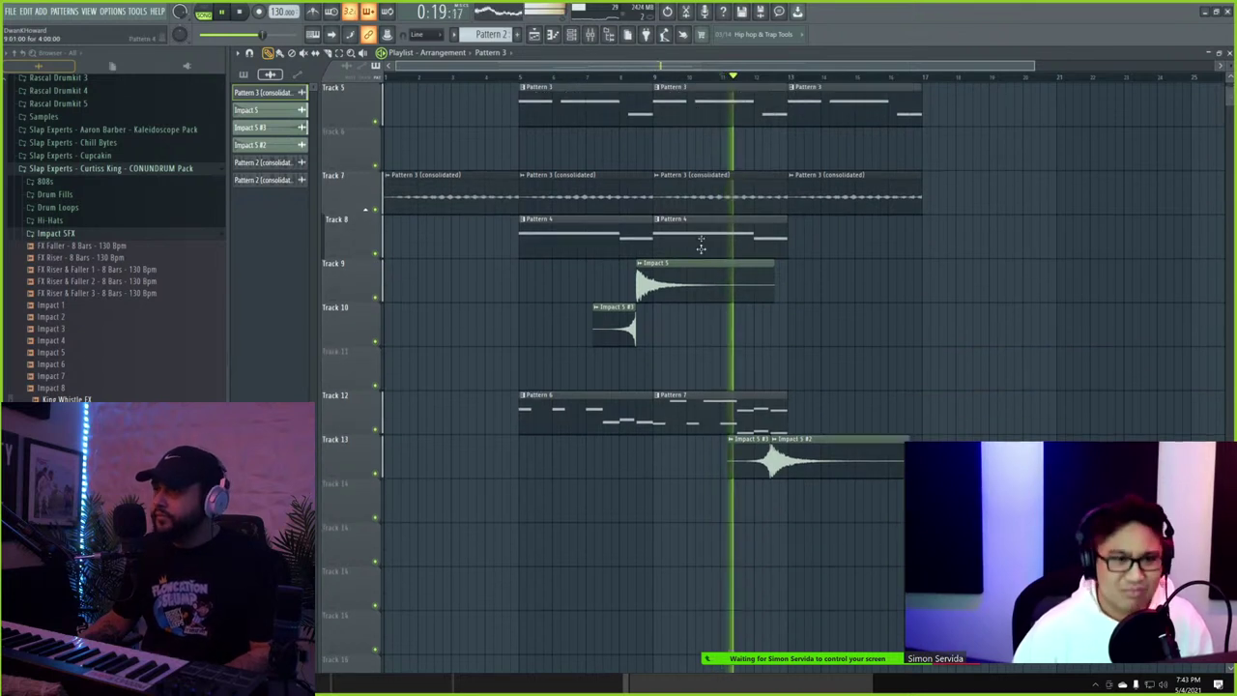
pyautogui.click(618, 406)
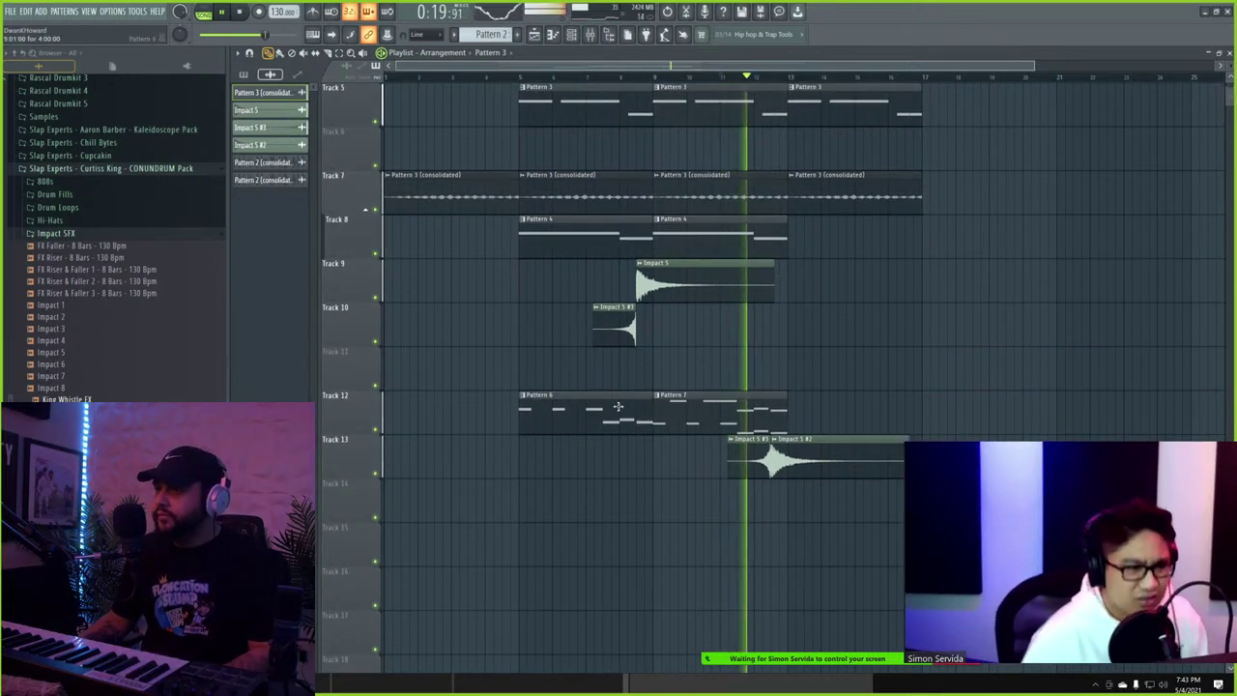
pyautogui.click(802, 406)
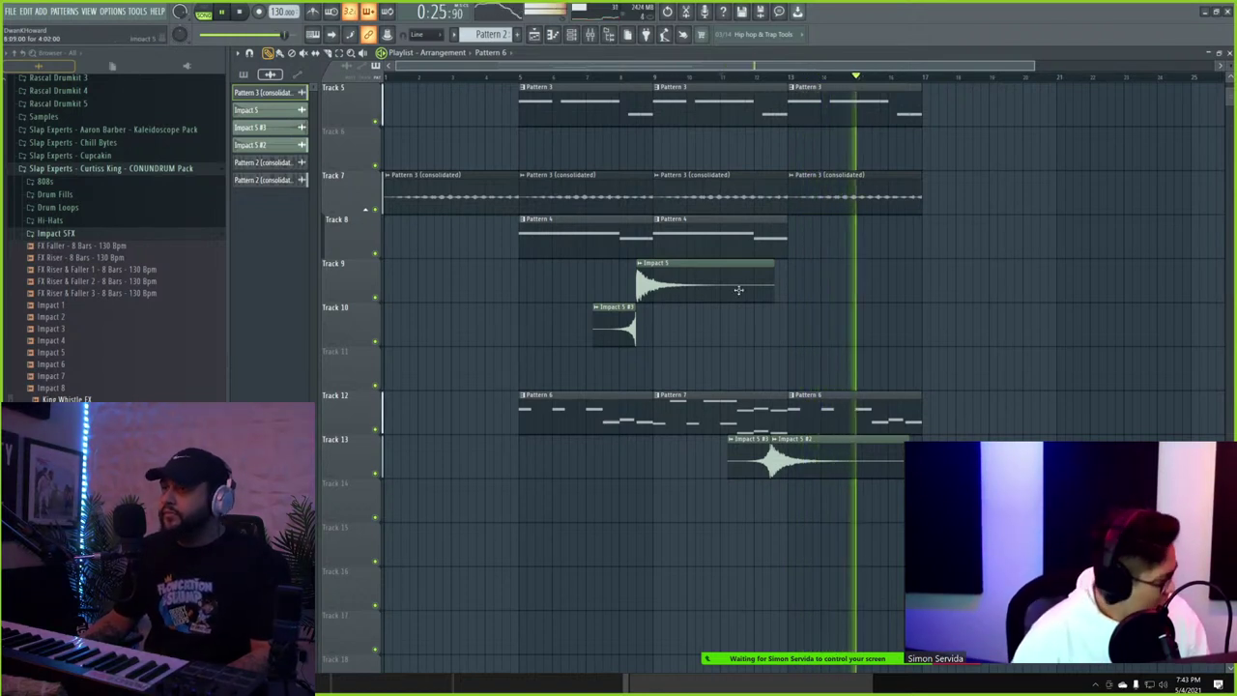
pyautogui.scroll(3, 741, 288)
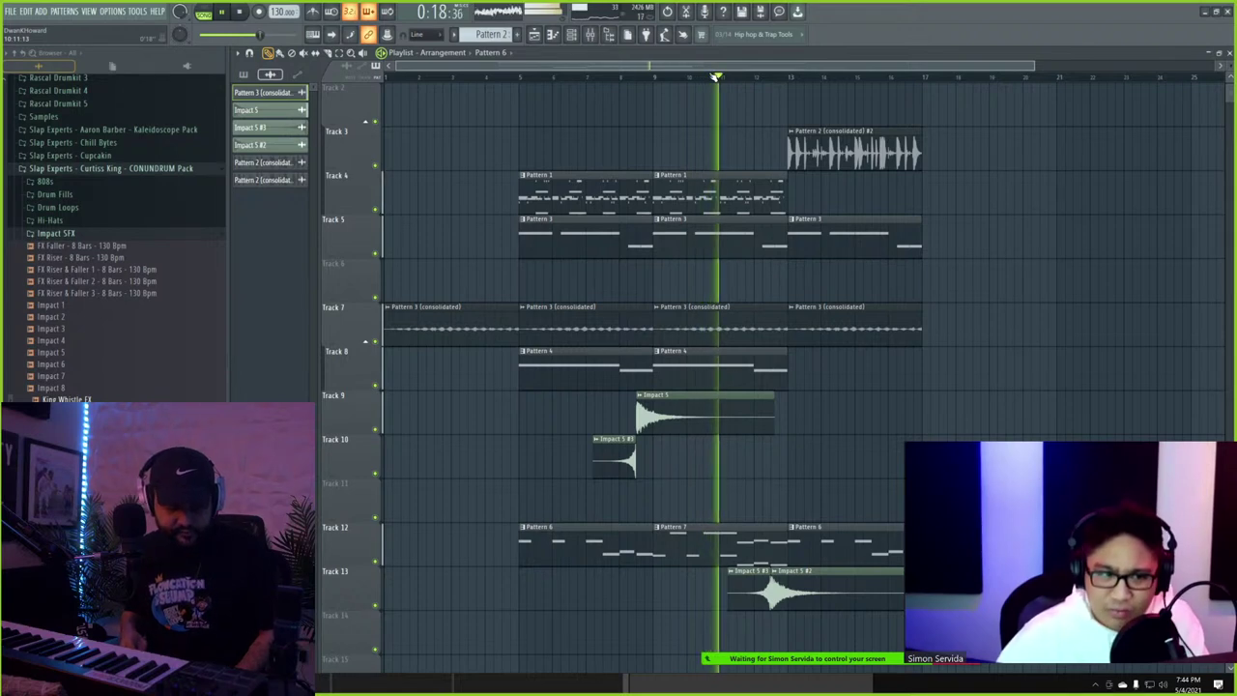
# - Repeat Pattern 2 (consolidated) #2, Pattern 3, Pattern 3 (consolidated) and Pattern 6 at bar 17 on Tracks 3, 5, 7 and 12
pyautogui.click(790, 168)
pyautogui.scroll(-1, 791, 168)
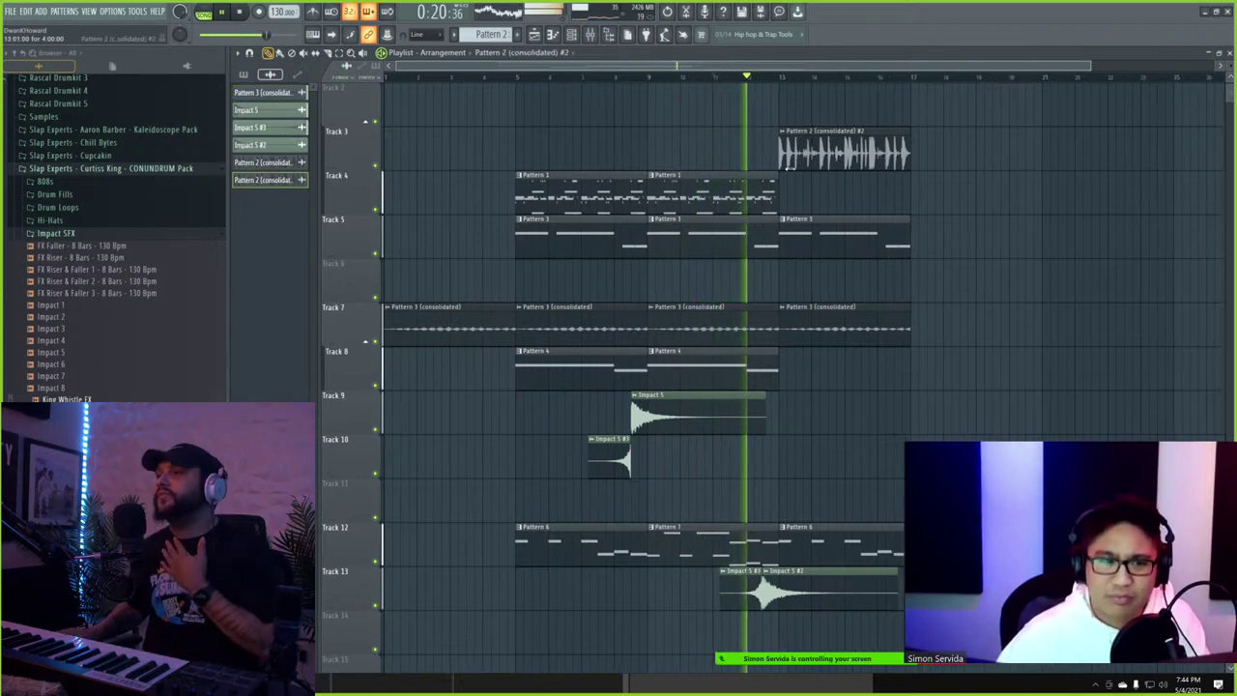
pyautogui.scroll(-1, 791, 168)
pyautogui.scroll(2, 880, 204)
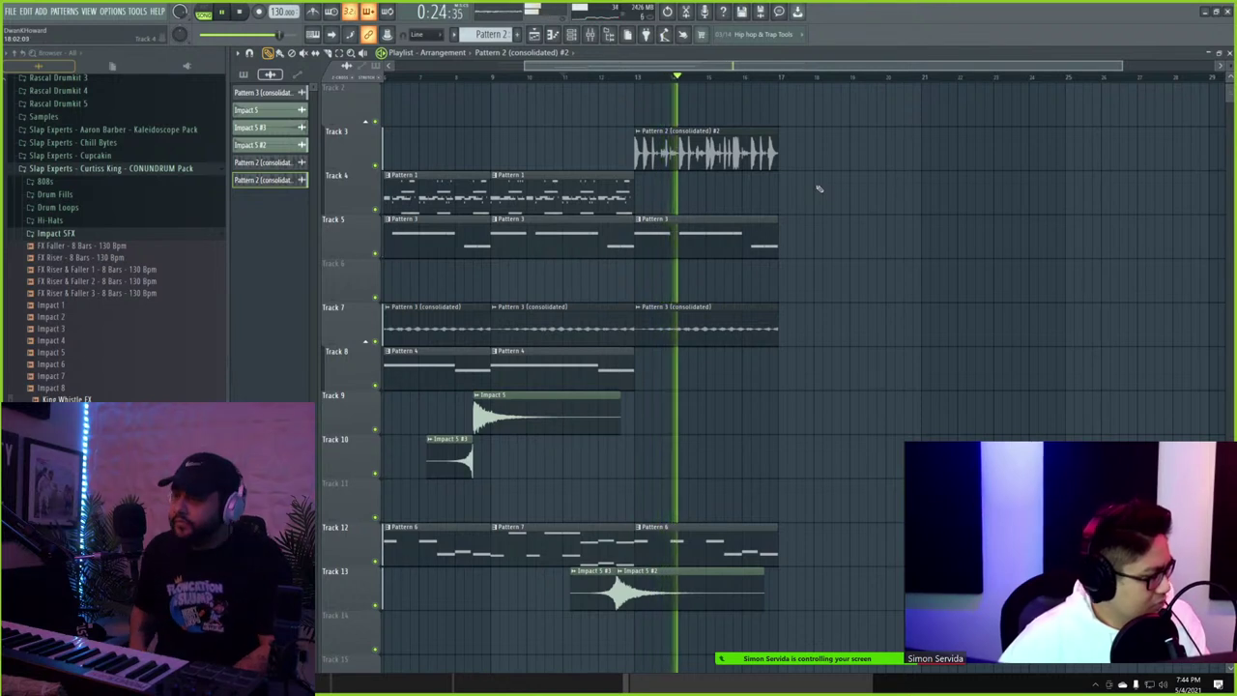
pyautogui.click(809, 152)
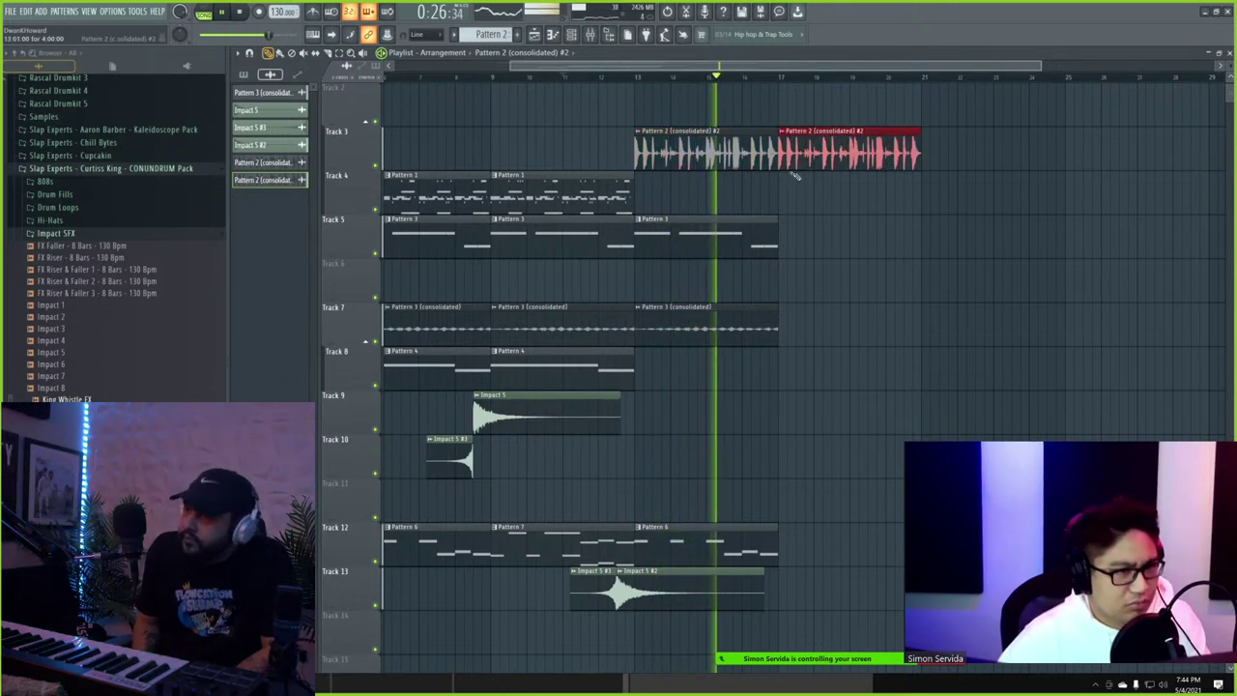
pyautogui.click(778, 237)
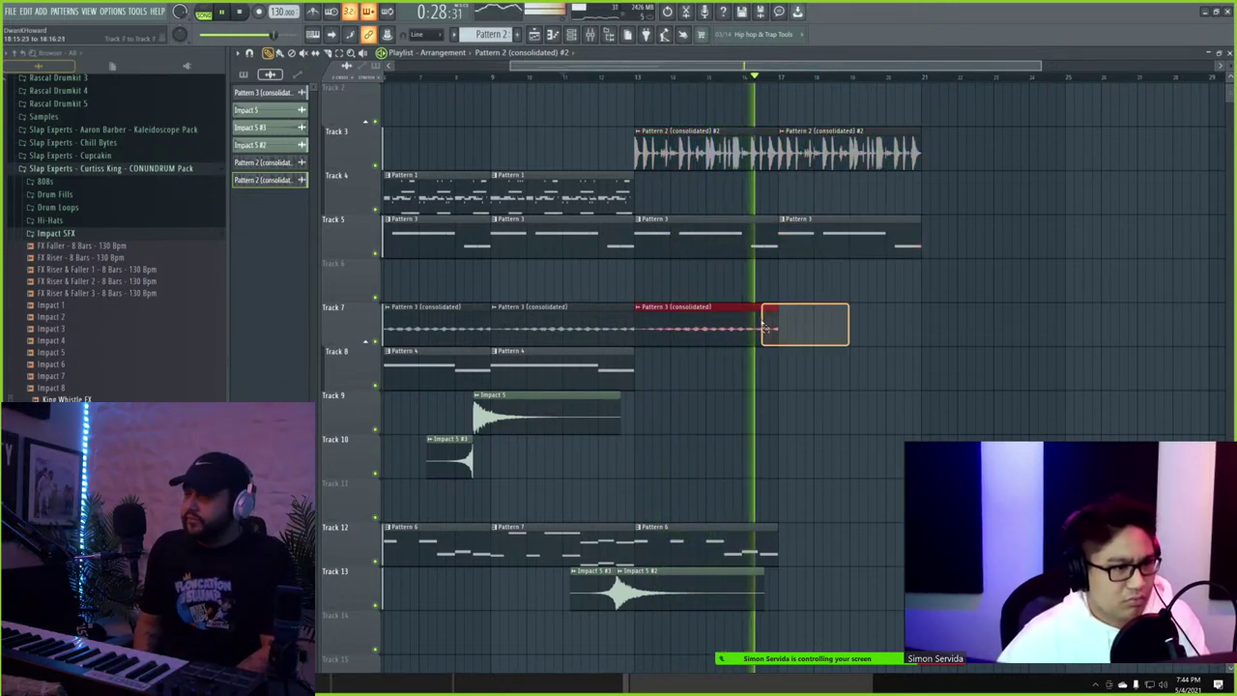
pyautogui.click(765, 328)
pyautogui.click(783, 543)
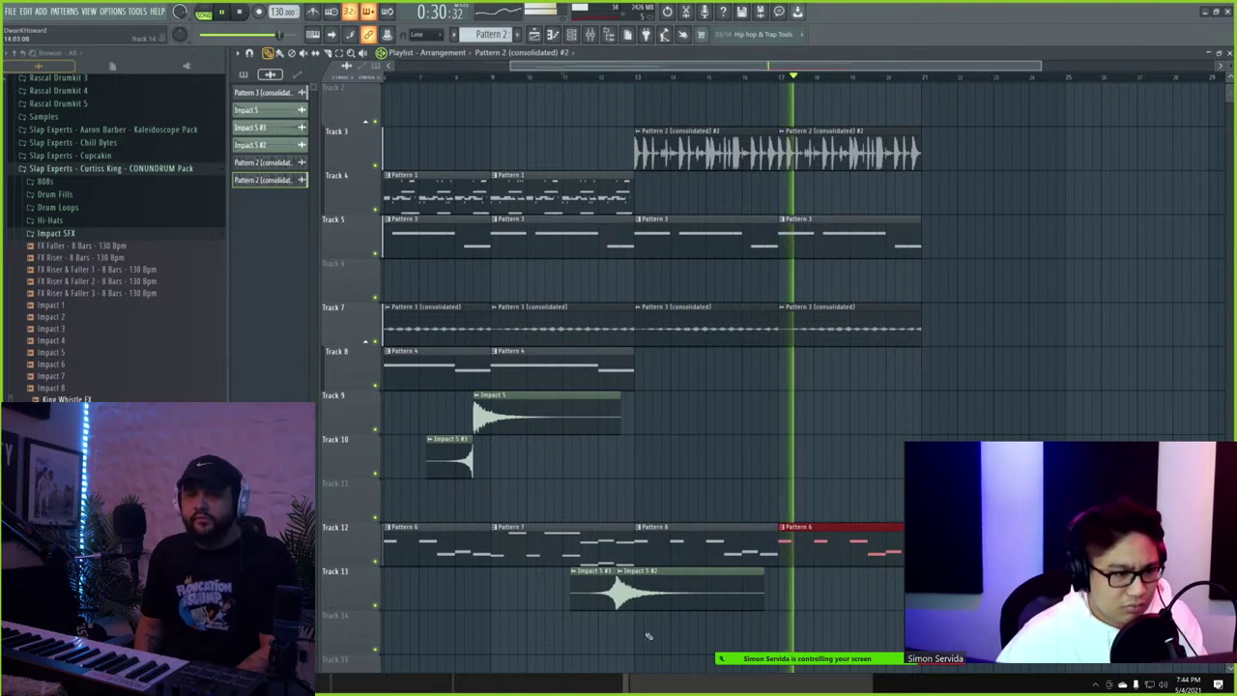
# - Copy the Impact 5 and Impact 5 #3 clips from around bar 8 so that the impact hits midway through bar 20
pyautogui.moveTo(558, 493); pyautogui.dragTo(918, 434)
pyautogui.moveTo(911, 434); pyautogui.dragTo(928, 429)
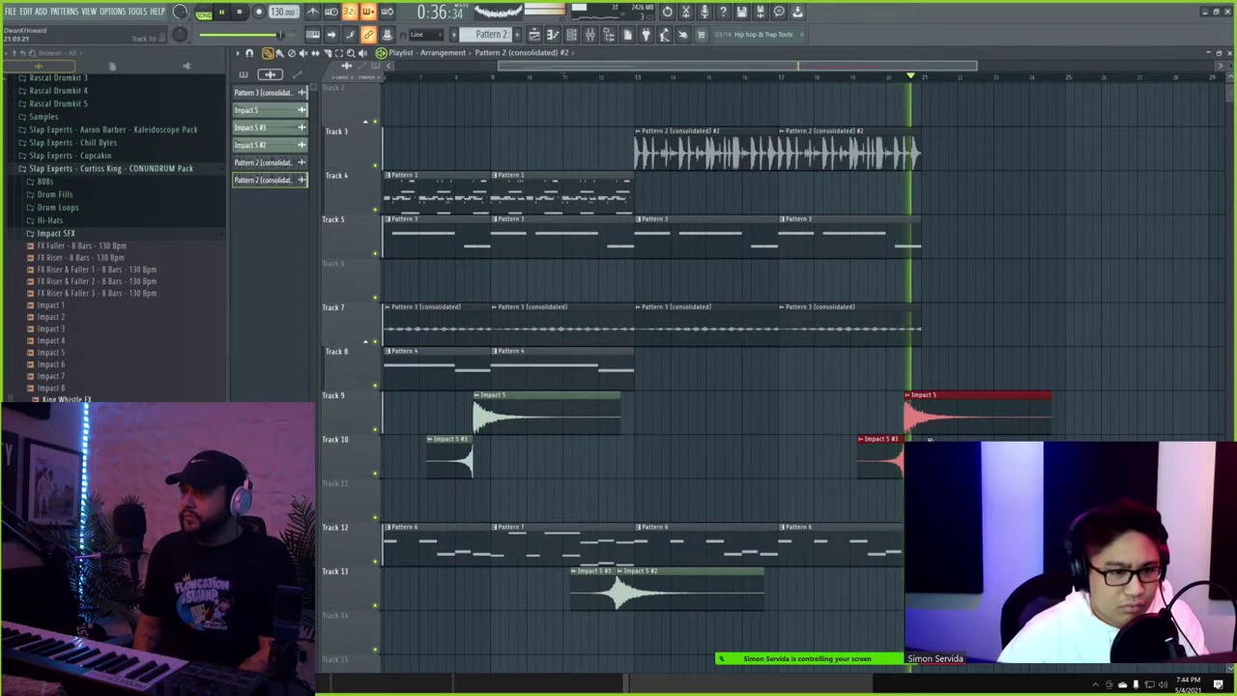
pyautogui.scroll(-4, 929, 429)
# - Slice the clips on Tracks 3, 5 and 7 where the copied Impact 5 starts in bar 20 and remove their tails
pyautogui.click(519, 232)
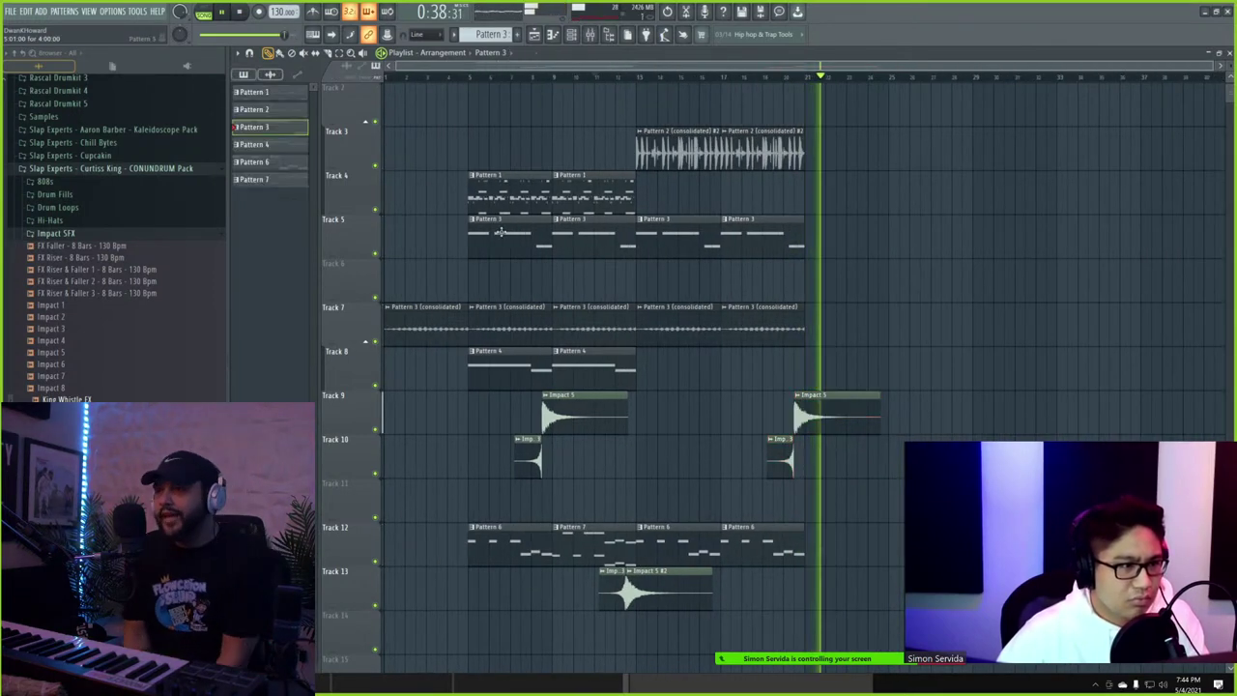
pyautogui.click(499, 201)
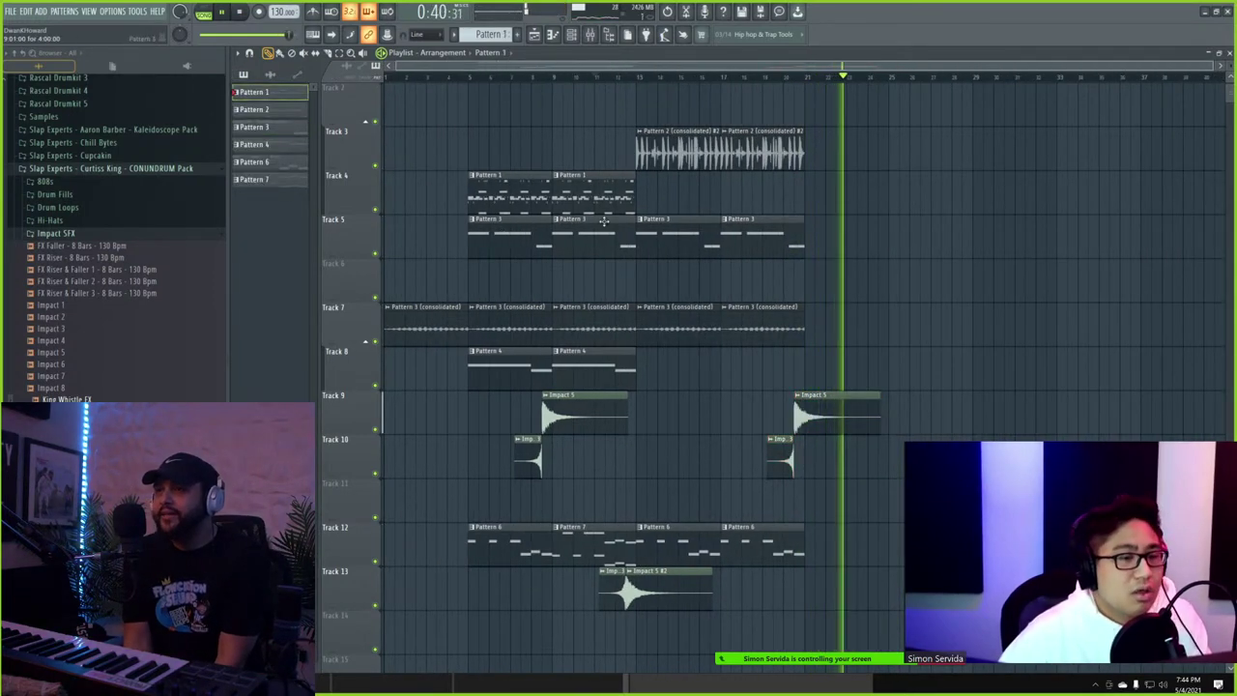
pyautogui.scroll(8, 851, 319)
pyautogui.press('c')
pyautogui.moveTo(839, 393); pyautogui.dragTo(842, 122)
pyautogui.hotkey('ctrl', 'z')
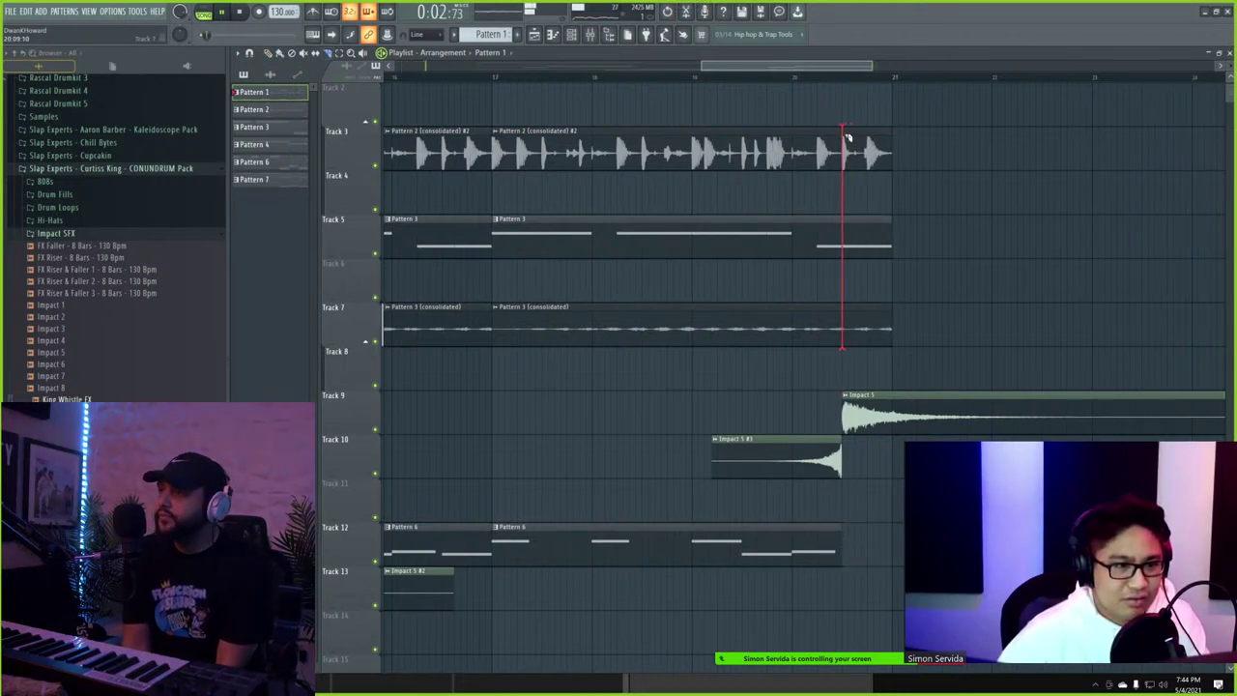
pyautogui.scroll(-4, 843, 160)
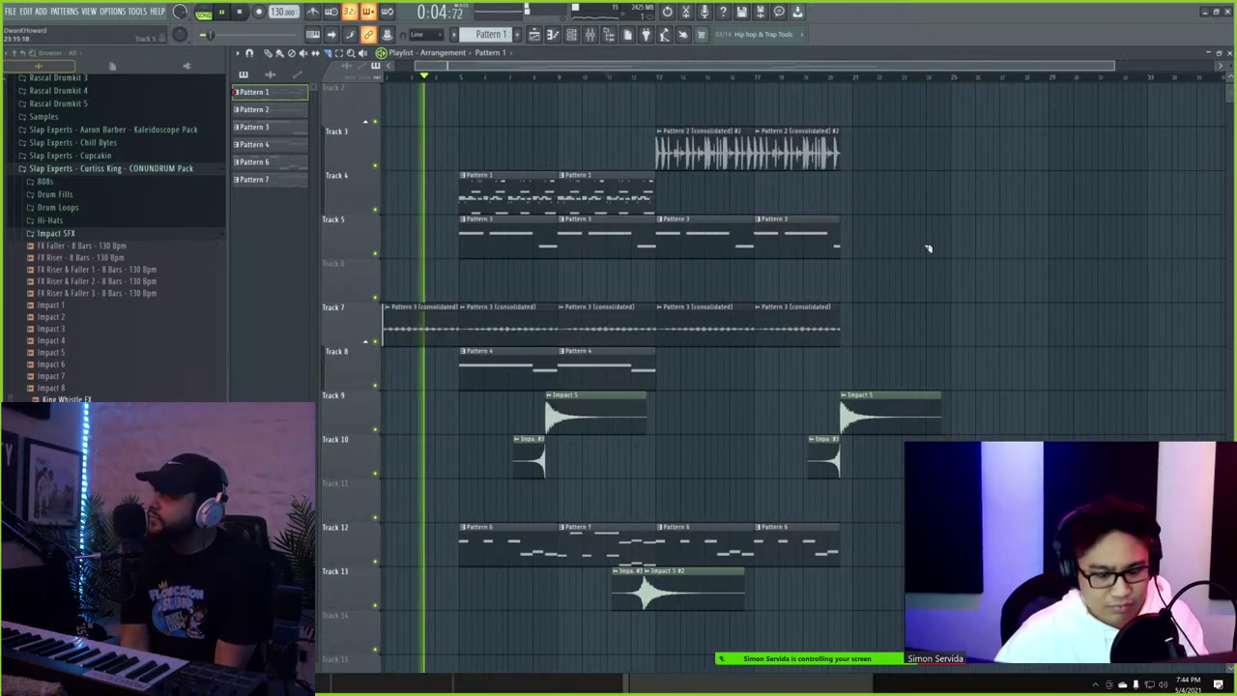
# - Place the Track 5 pattern at bar 21, then clone Pattern 1 as Pattern 2 and place the clone at bar 21 on Track 4
pyautogui.click(678, 232)
pyautogui.moveTo(880, 238)
pyautogui.mouseDown()
pyautogui.moveTo(851, 240)
pyautogui.moveTo(881, 233)
pyautogui.mouseUp()
pyautogui.hotkey('ctrl', 'shift', 'c')
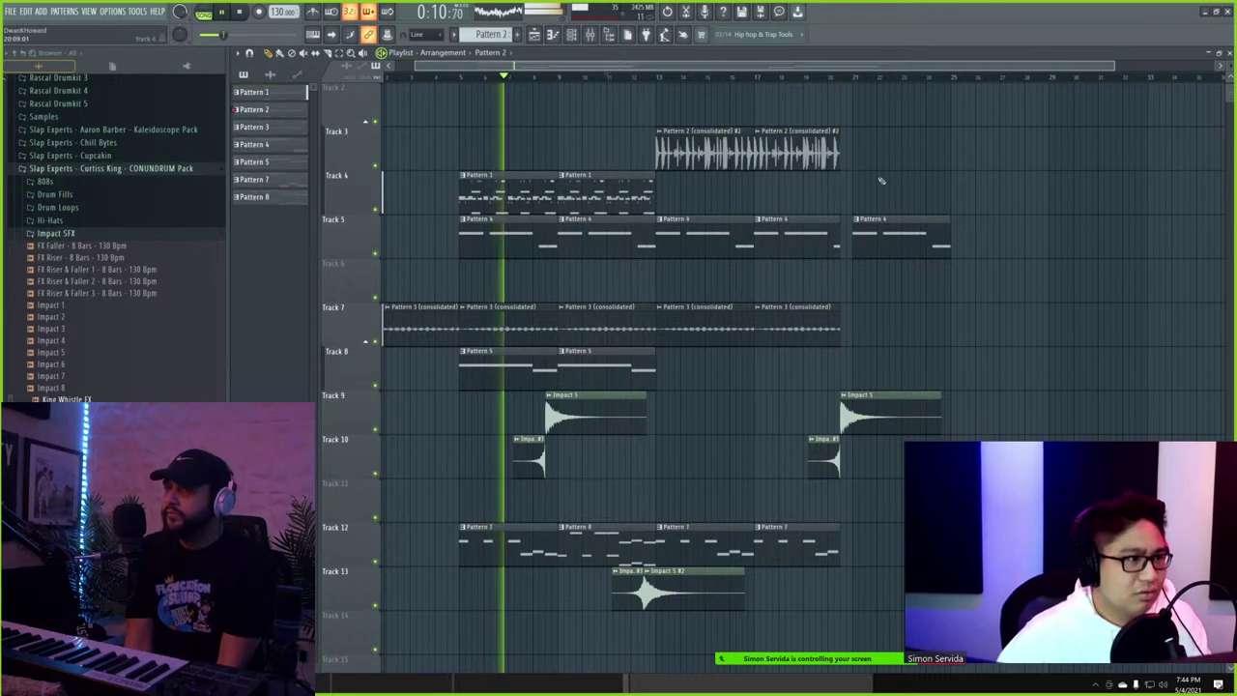
pyautogui.click(871, 174)
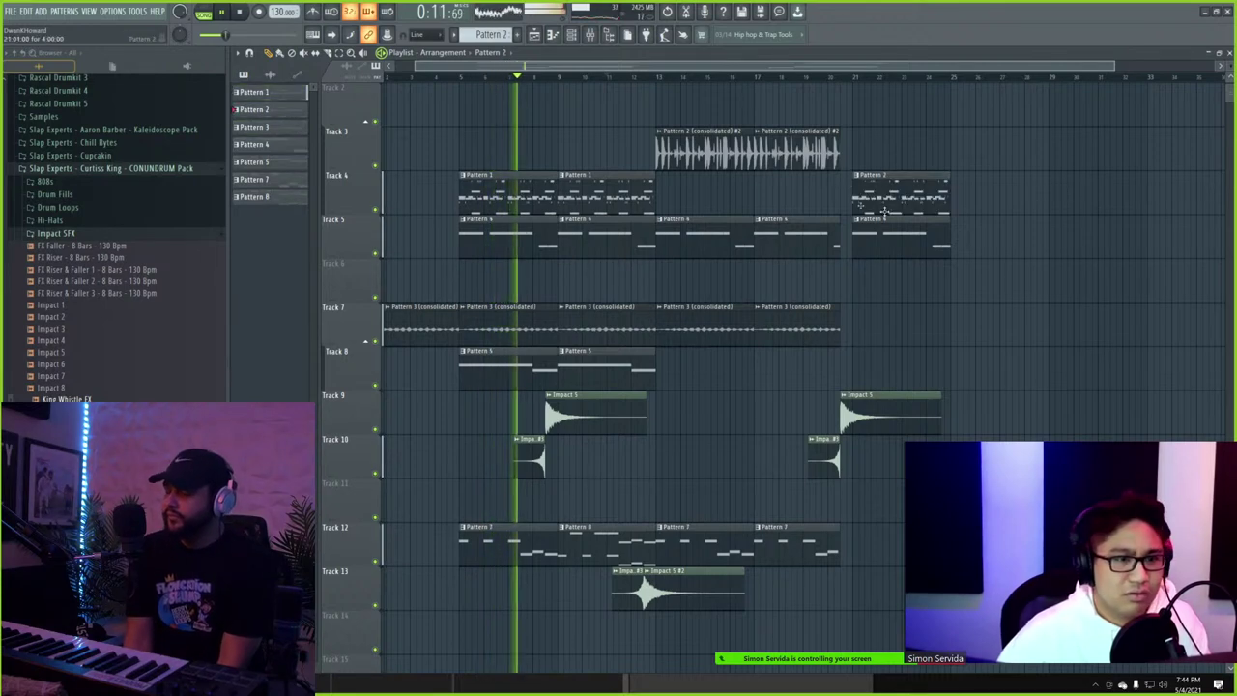
# - Cut the Roseda block 2, Hundo B. Perc 2 and Heat Snare notes from Pattern 2 in the channel rack and close the rack
pyautogui.click(572, 35)
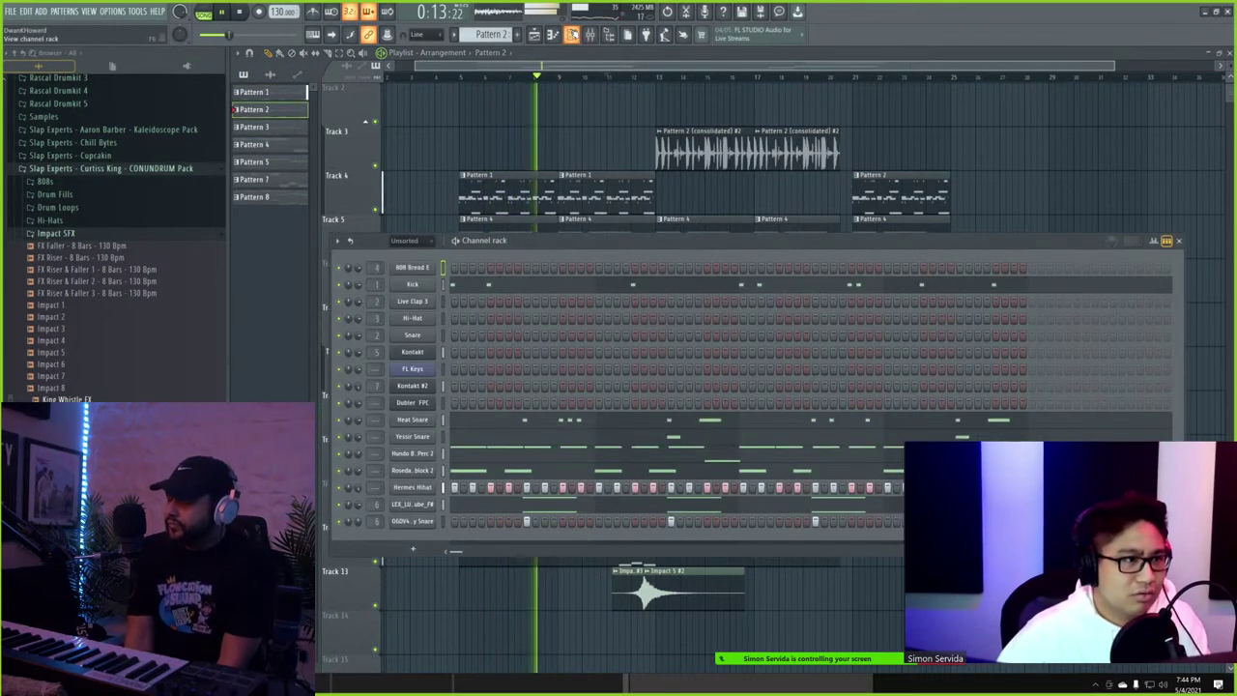
pyautogui.rightClick(415, 470)
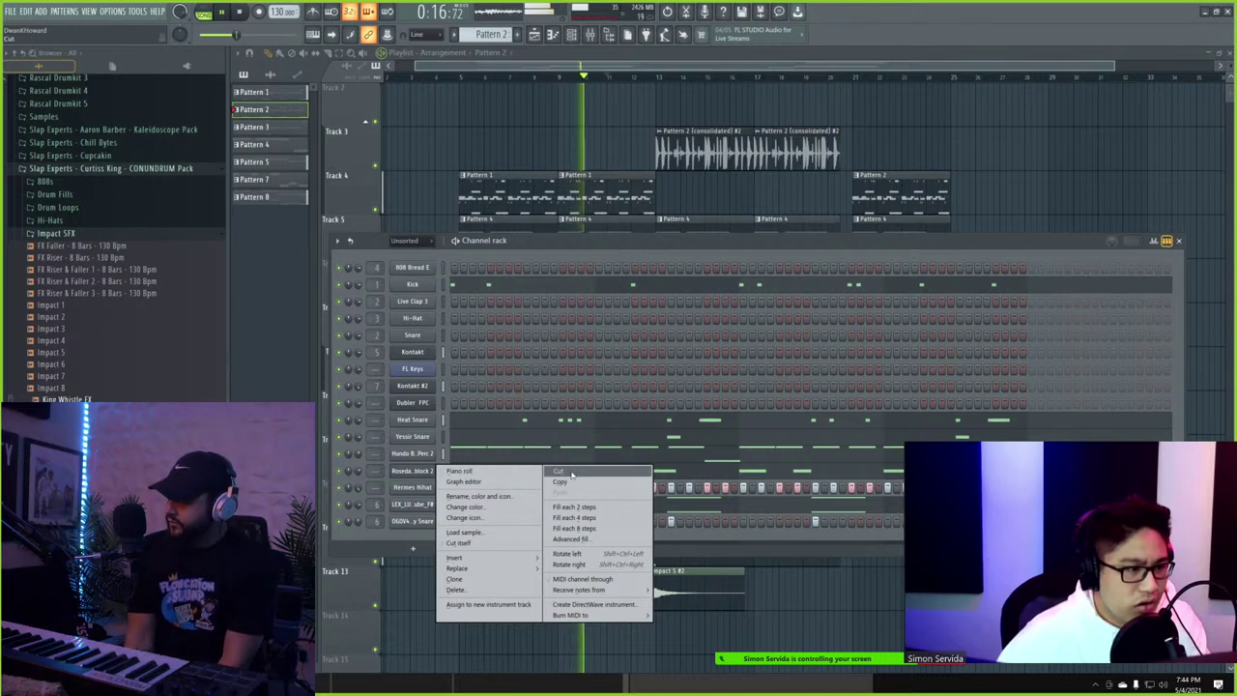
pyautogui.rightClick(437, 454)
pyautogui.rightClick(437, 453)
pyautogui.click(581, 456)
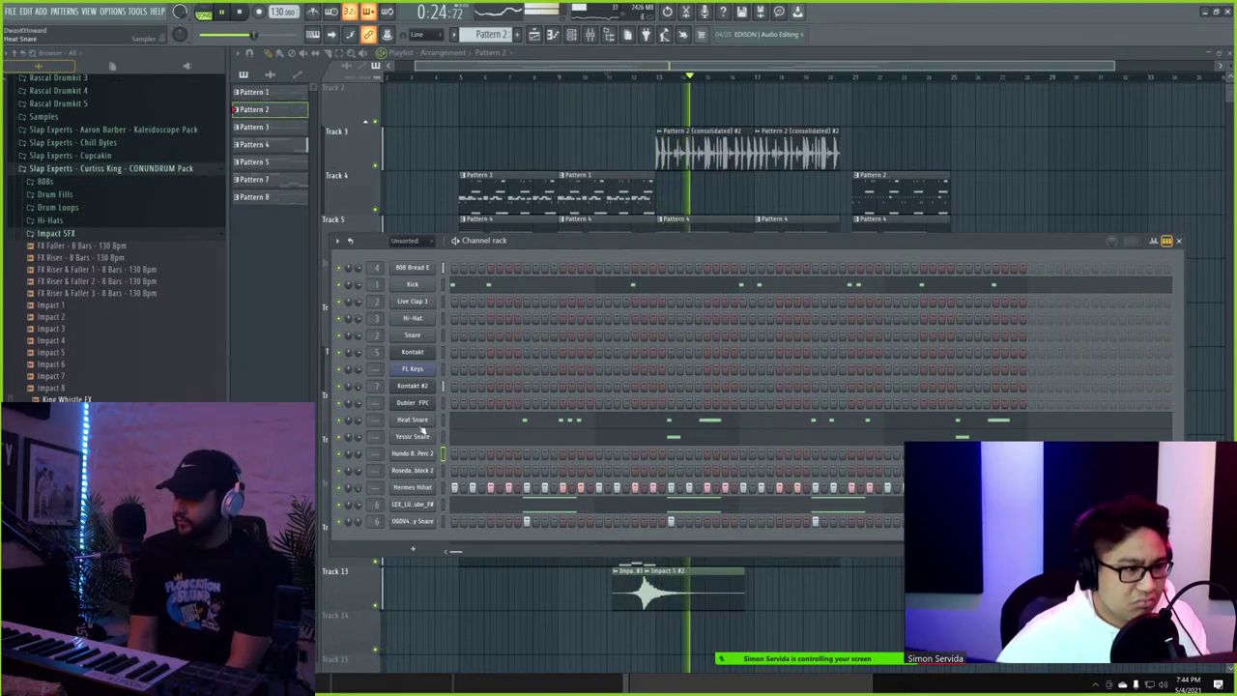
pyautogui.rightClick(435, 417)
pyautogui.click(557, 422)
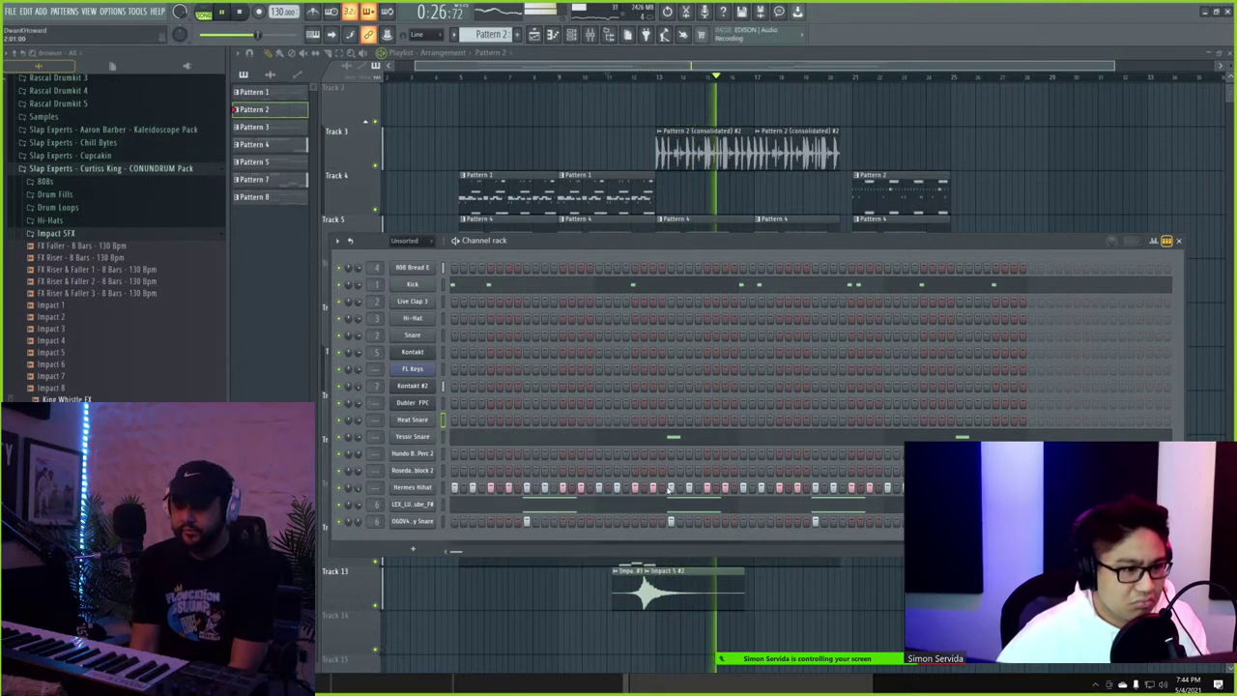
pyautogui.press('F6')
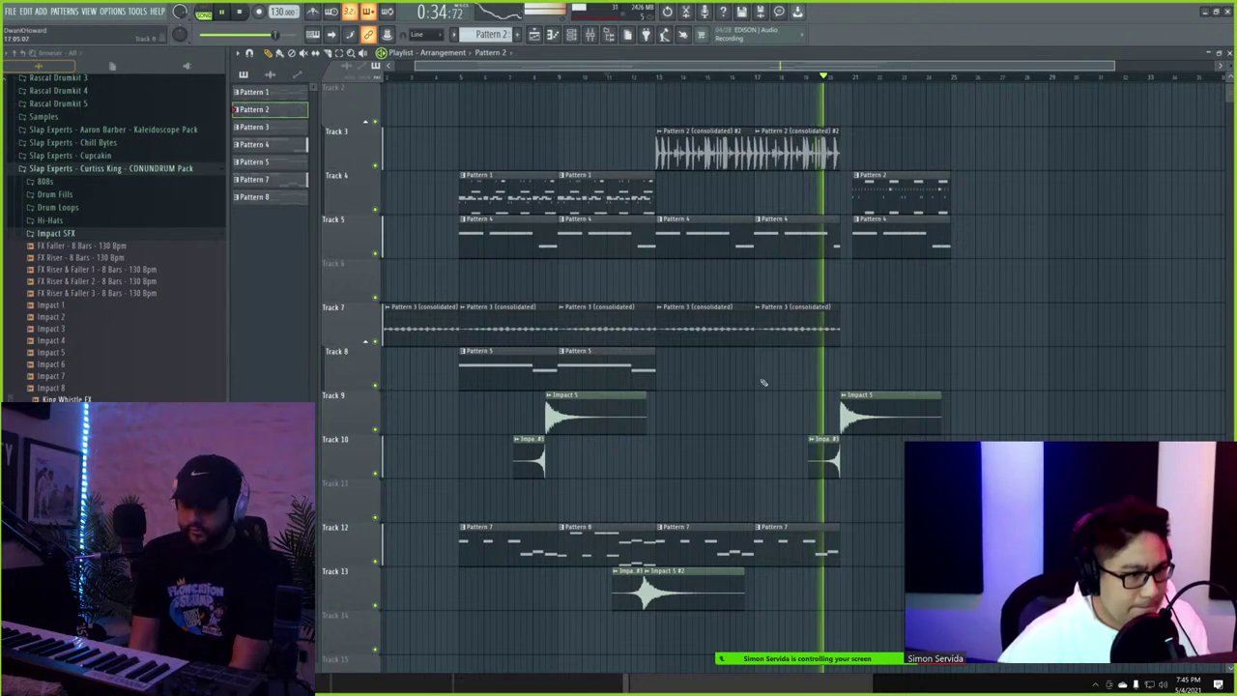
# - Duplicate the Pattern 2 and Pattern 4 clips from bar 21 to bar 25 and copy the impact clip pairs to hit at bars 24 and 28
pyautogui.click(567, 414)
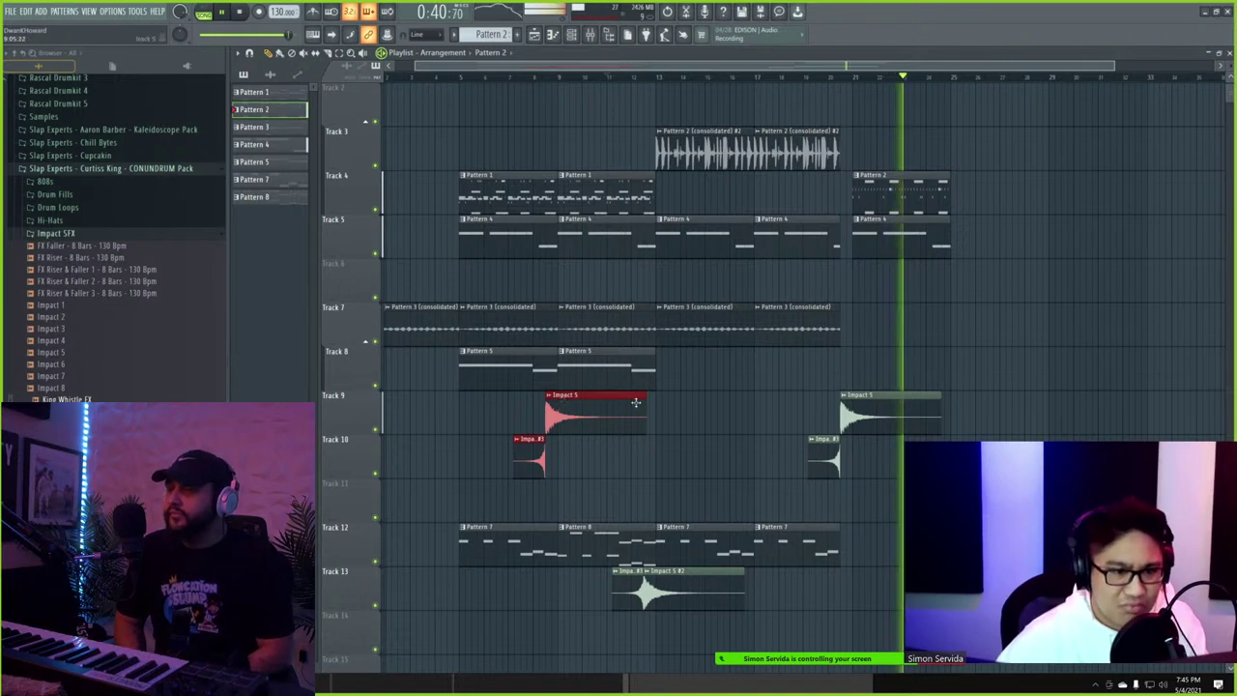
pyautogui.moveTo(571, 404); pyautogui.dragTo(945, 398)
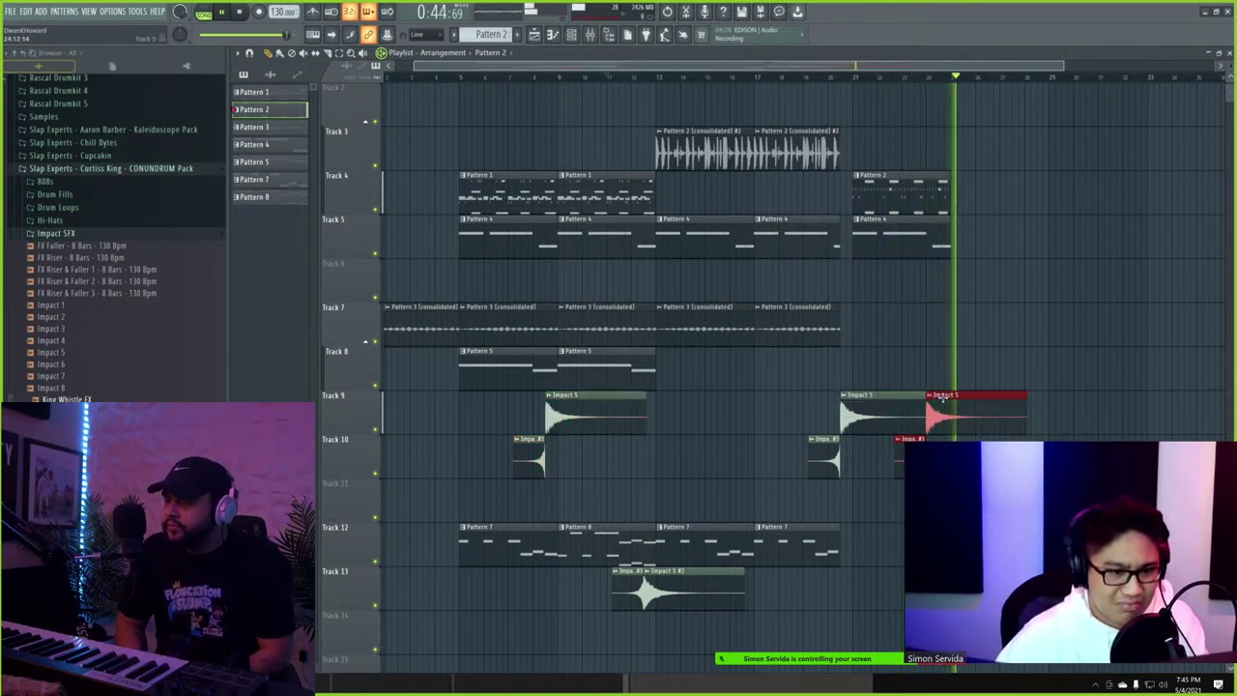
pyautogui.moveTo(988, 345); pyautogui.dragTo(861, 171)
pyautogui.hotkey('ctrl', 'b')
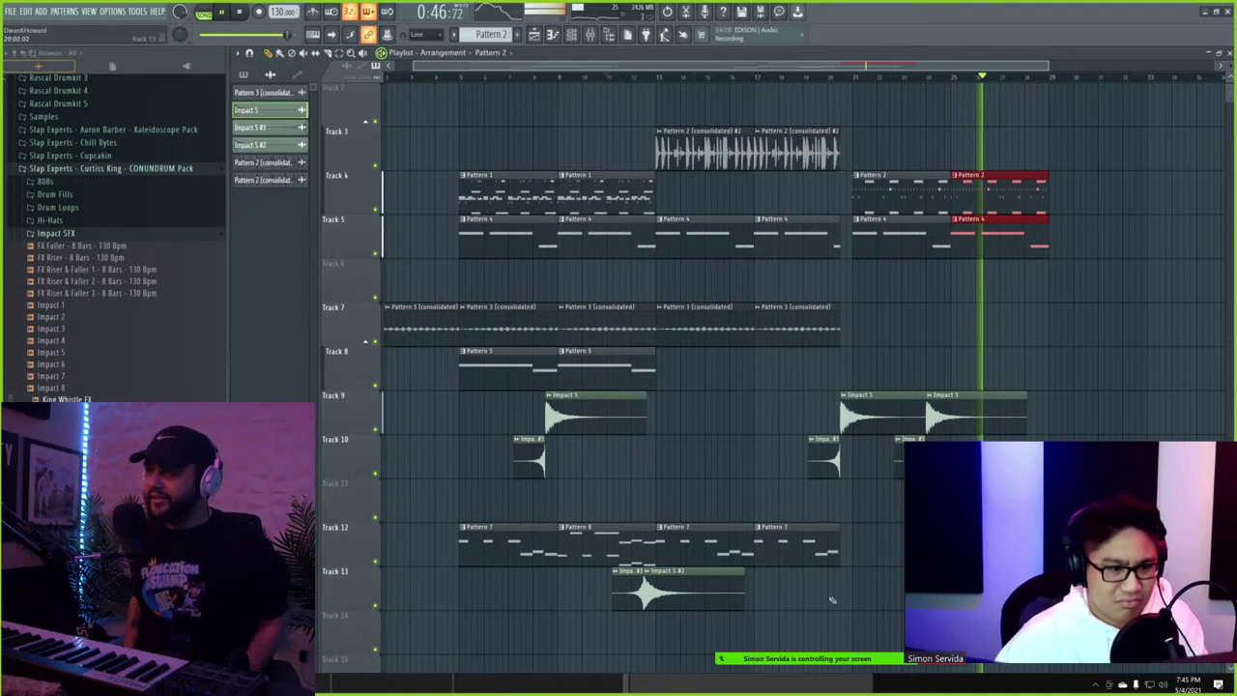
pyautogui.moveTo(833, 600); pyautogui.dragTo(616, 585)
pyautogui.moveTo(700, 586); pyautogui.dragTo(1024, 584)
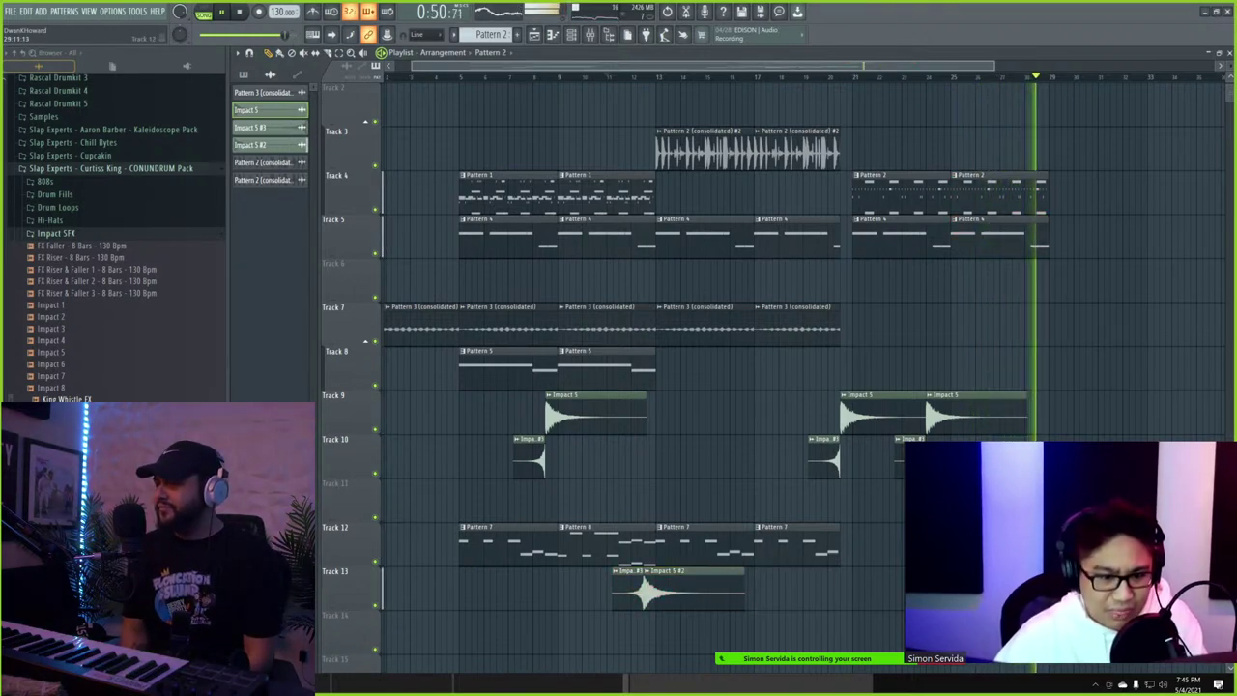
# - Try two Pattern 5 clips on Track 8 at bars 21 and 25 during playback and delete them again
pyautogui.scroll(-2, 842, 517)
pyautogui.click(584, 358)
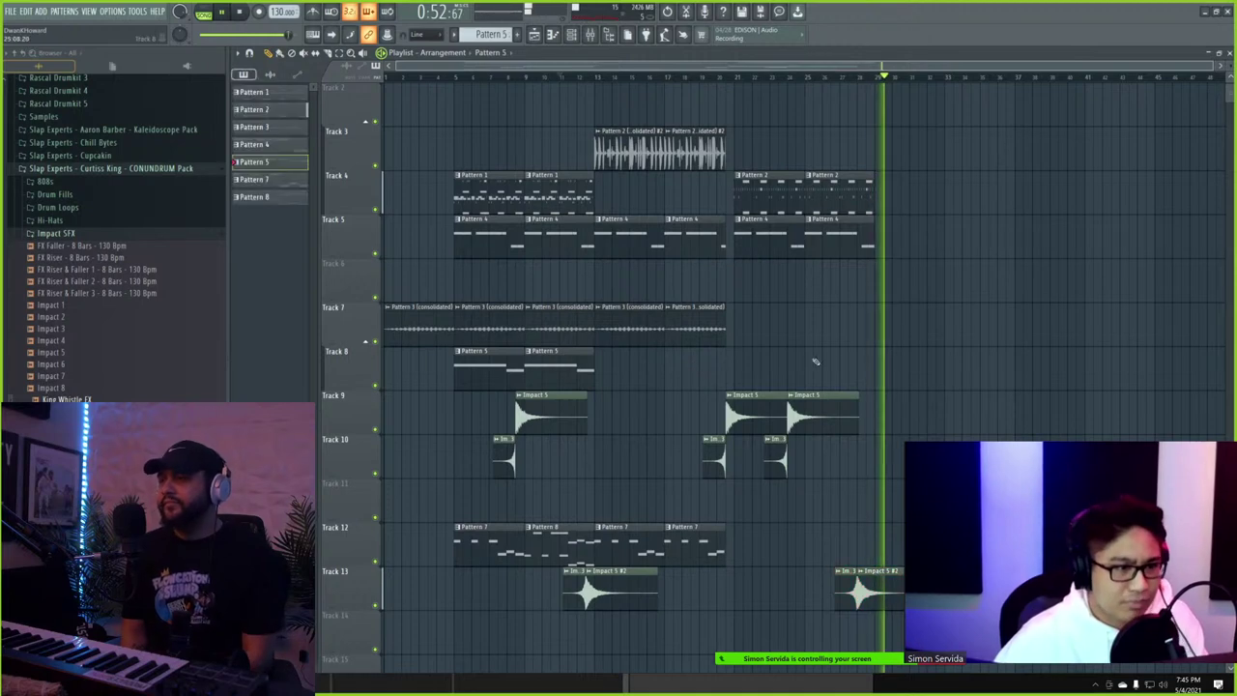
pyautogui.scroll(3, 842, 354)
pyautogui.click(746, 367)
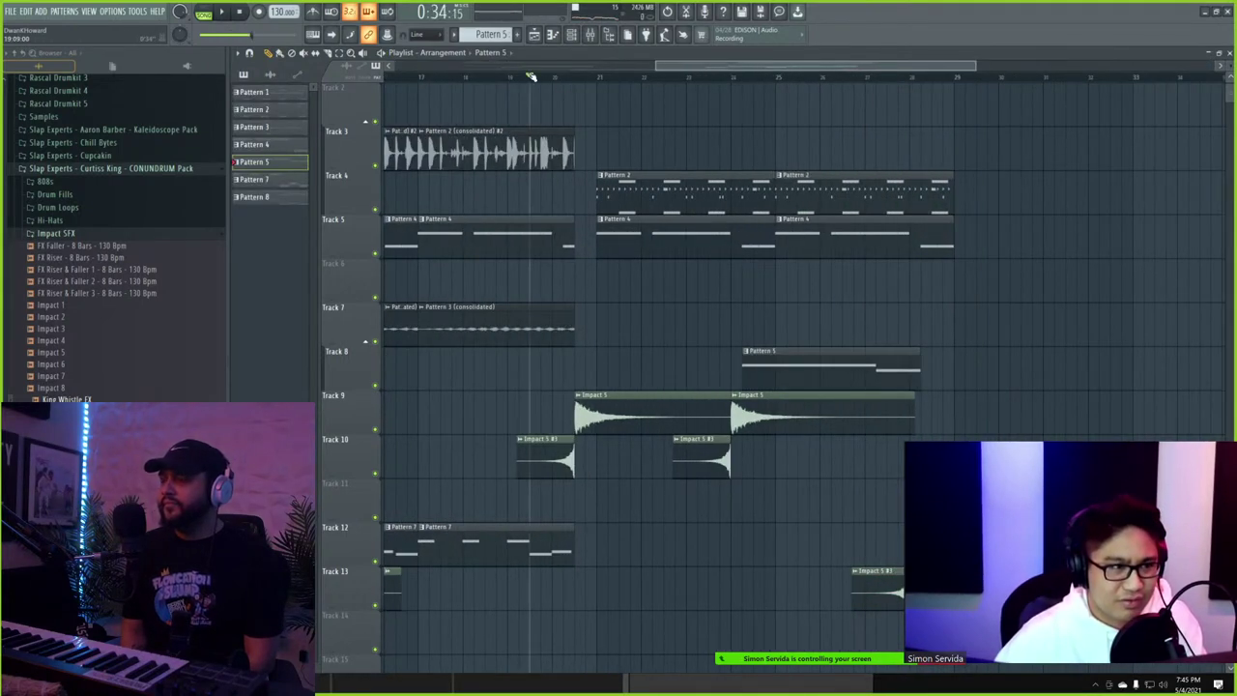
pyautogui.moveTo(807, 355); pyautogui.dragTo(661, 357)
pyautogui.press('space')
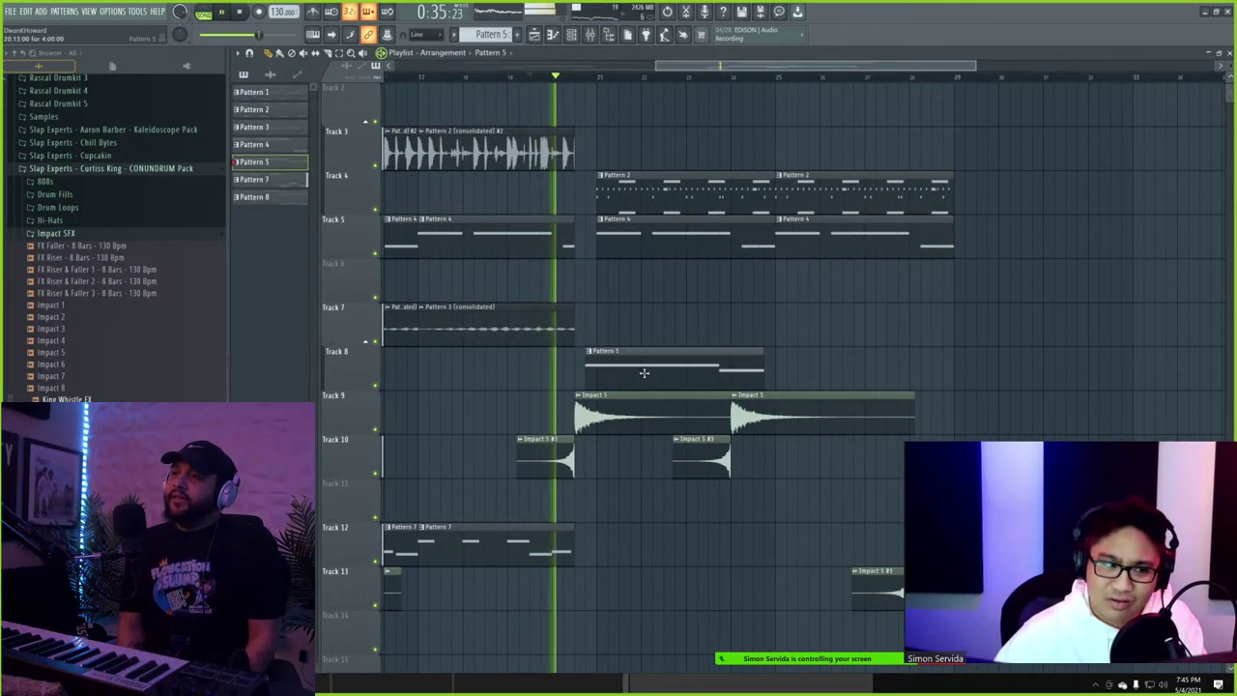
pyautogui.moveTo(878, 365); pyautogui.dragTo(764, 366)
pyautogui.hotkey('ctrl', 'b')
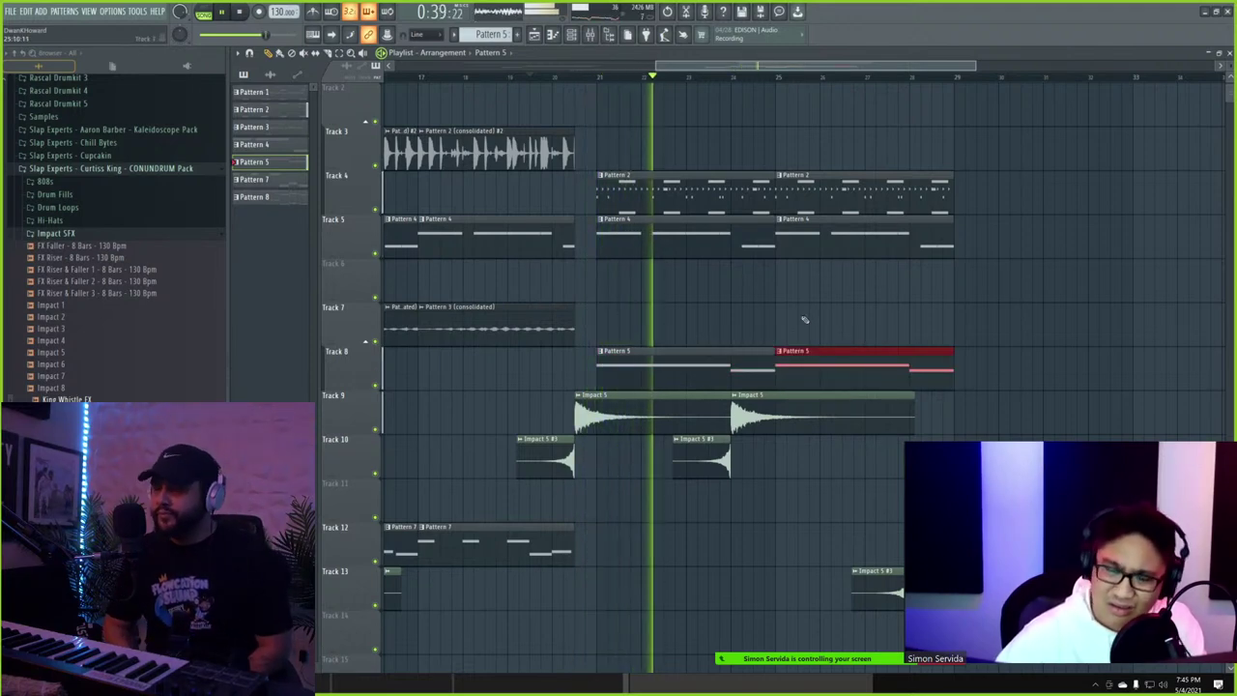
pyautogui.scroll(-3, 793, 338)
pyautogui.rightClick(766, 367)
pyautogui.rightClick(839, 367)
pyautogui.press('space')
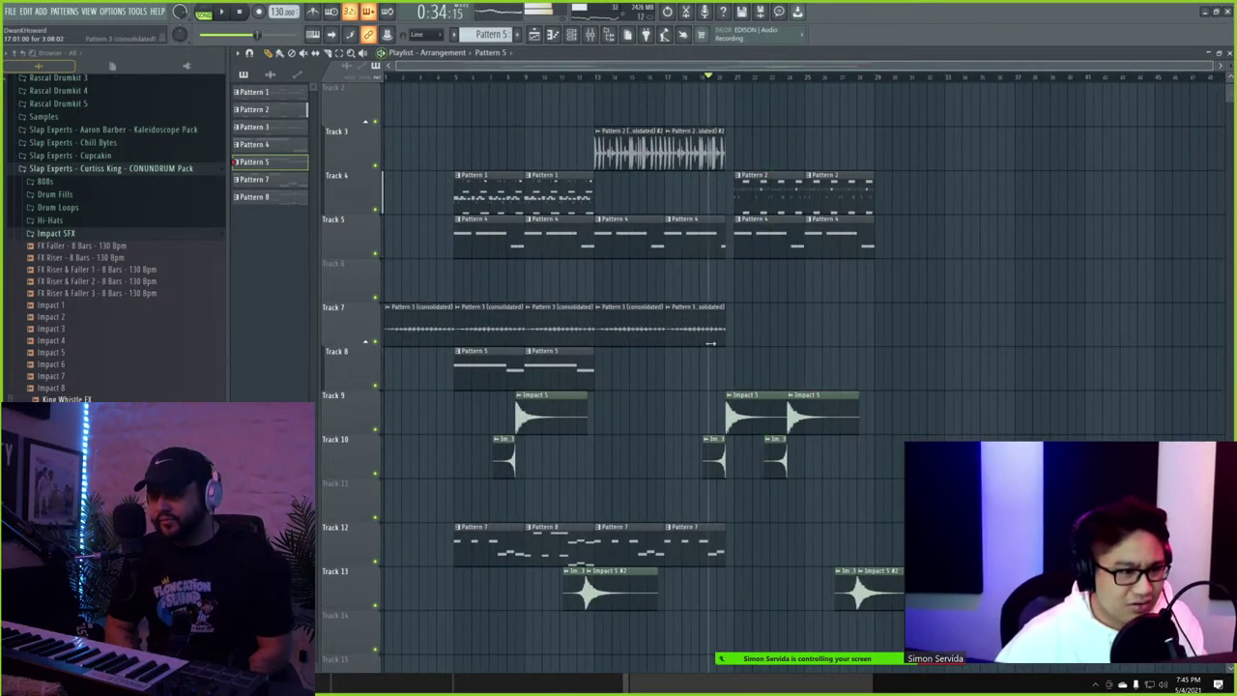
# - Place the Pattern 3 (consolidated) audio clip at bar 21 on Track 7 and duplicate it to bar 25
pyautogui.click(692, 327)
pyautogui.scroll(2, 652, 334)
pyautogui.moveTo(851, 333); pyautogui.dragTo(763, 335)
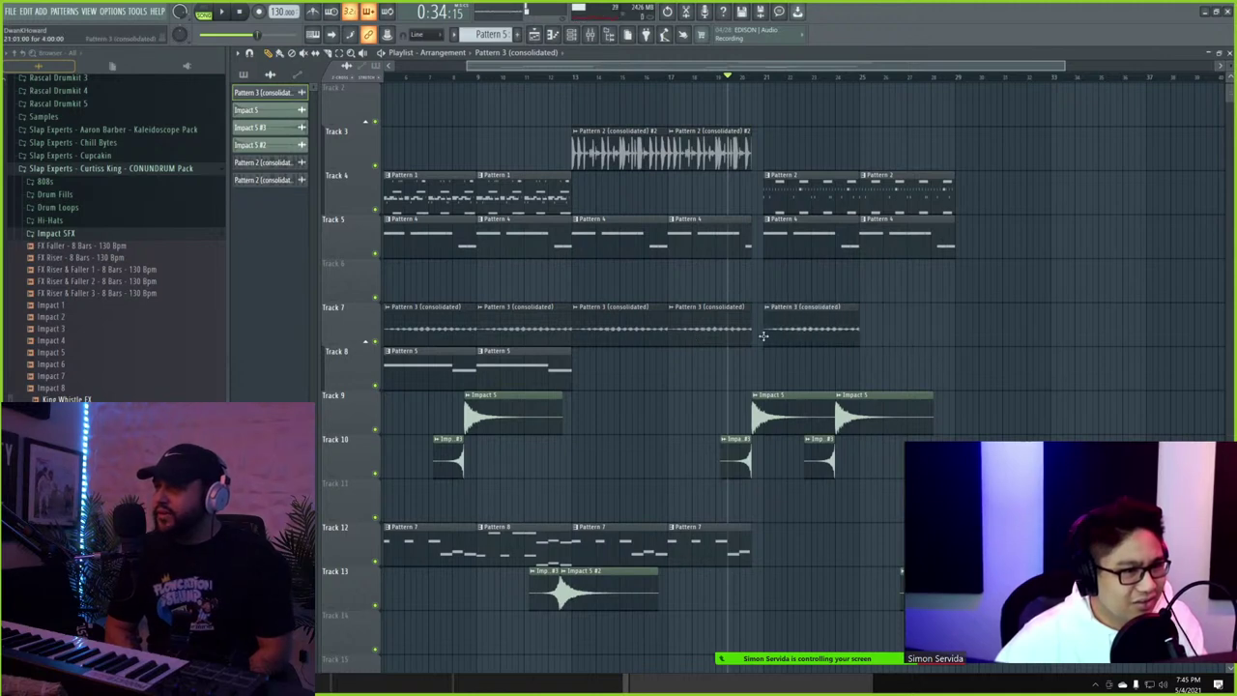
pyautogui.press('space')
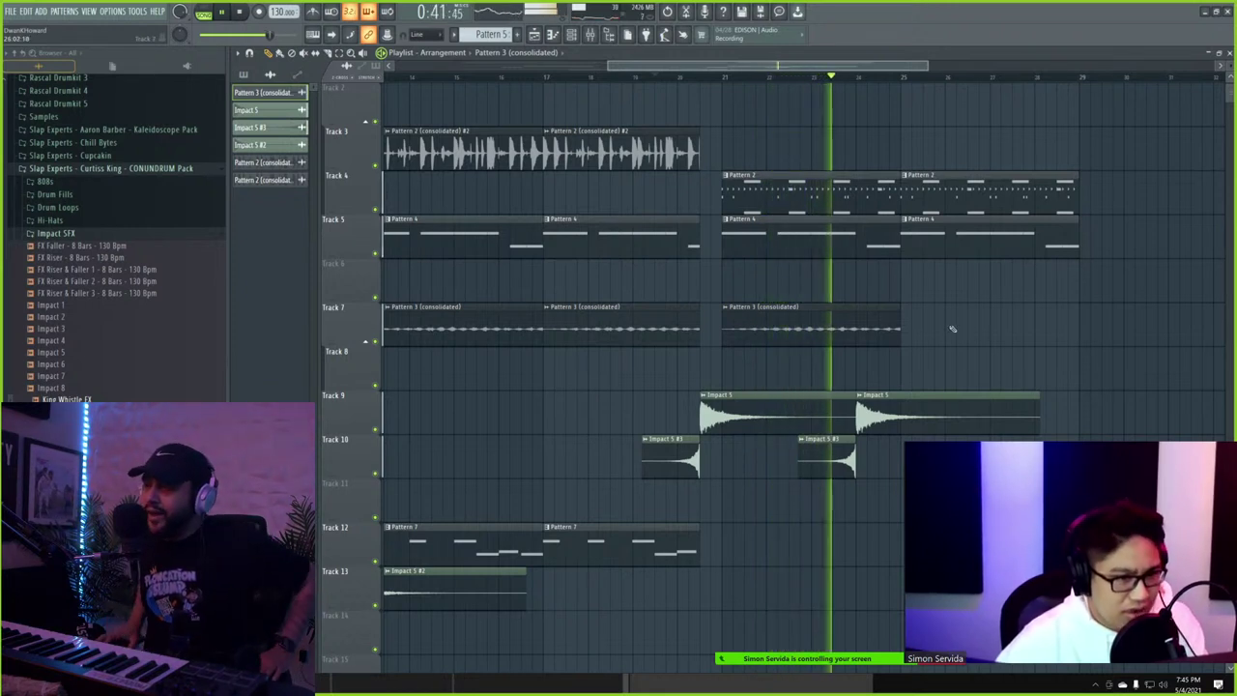
pyautogui.scroll(-3, 910, 324)
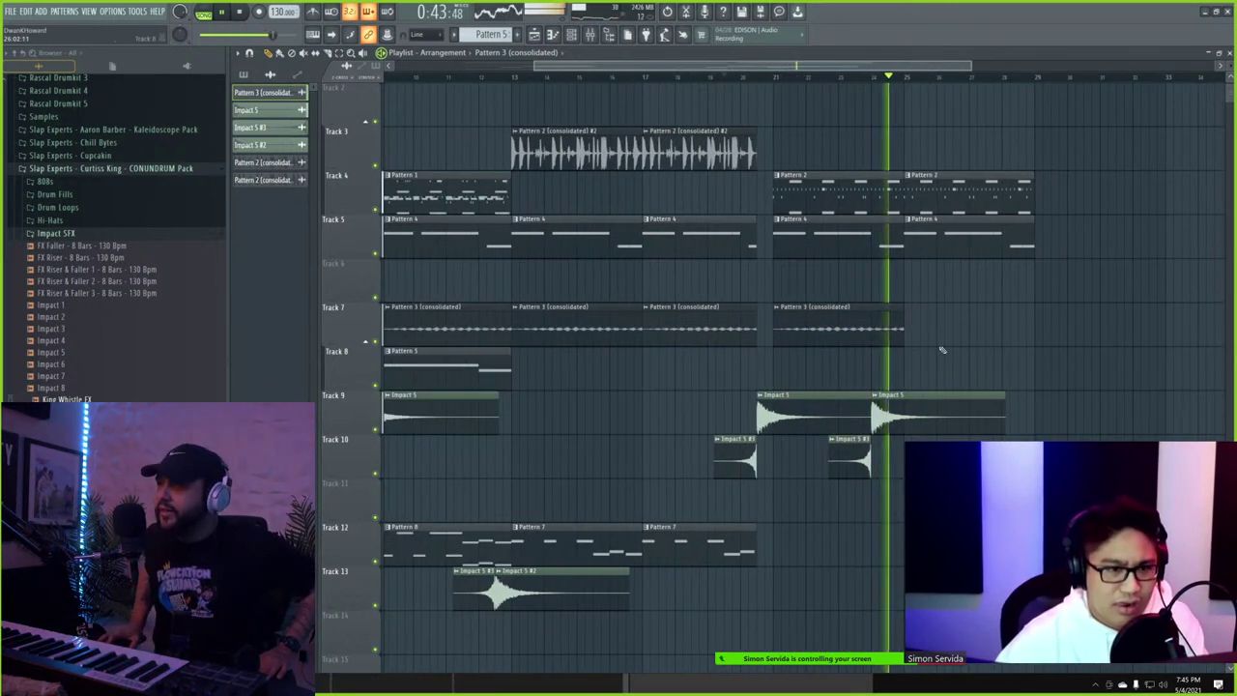
pyautogui.moveTo(947, 360); pyautogui.dragTo(850, 331)
pyautogui.hotkey('ctrl', 'b')
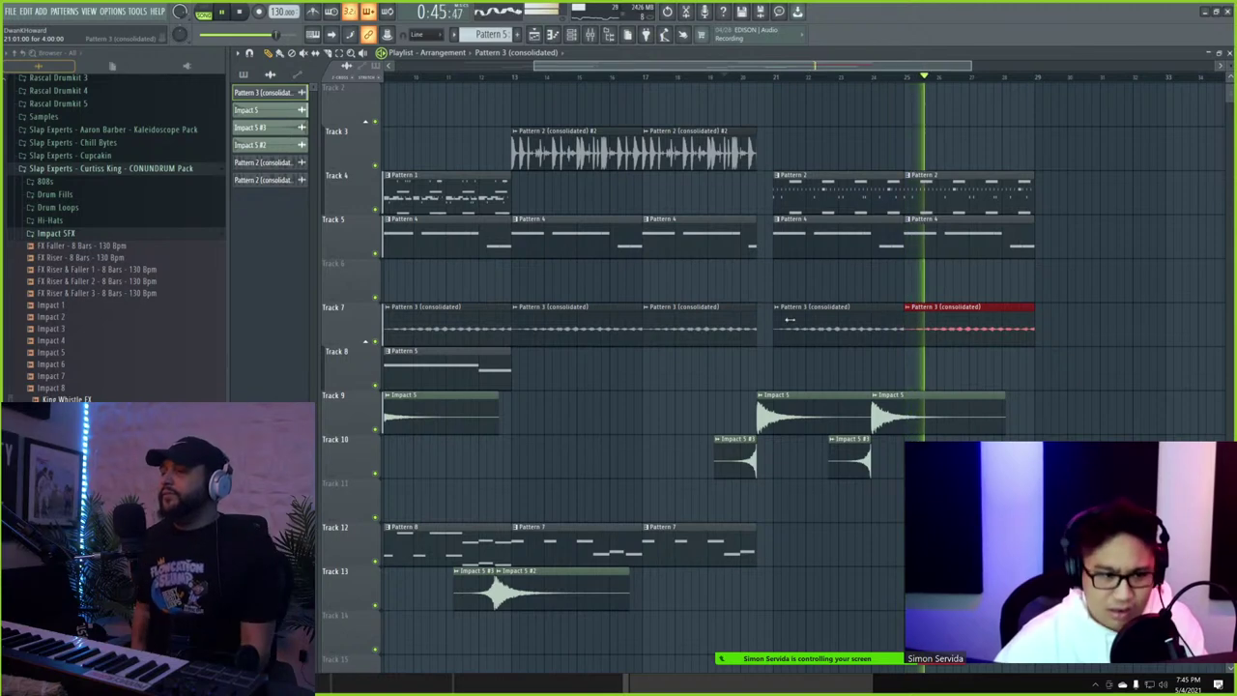
# - Place a Pattern 7 clip on Track 12 just after the start of bar 21 and stop playback
pyautogui.scroll(-3, 691, 448)
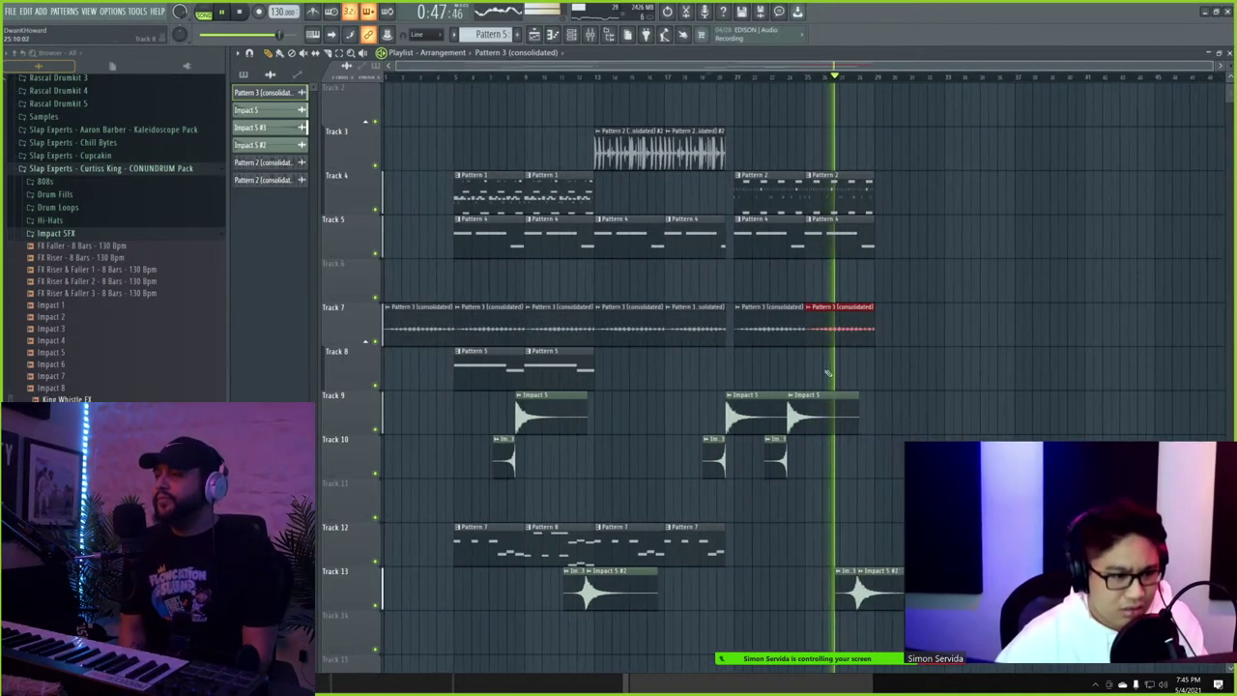
pyautogui.click(499, 559)
pyautogui.scroll(3, 822, 543)
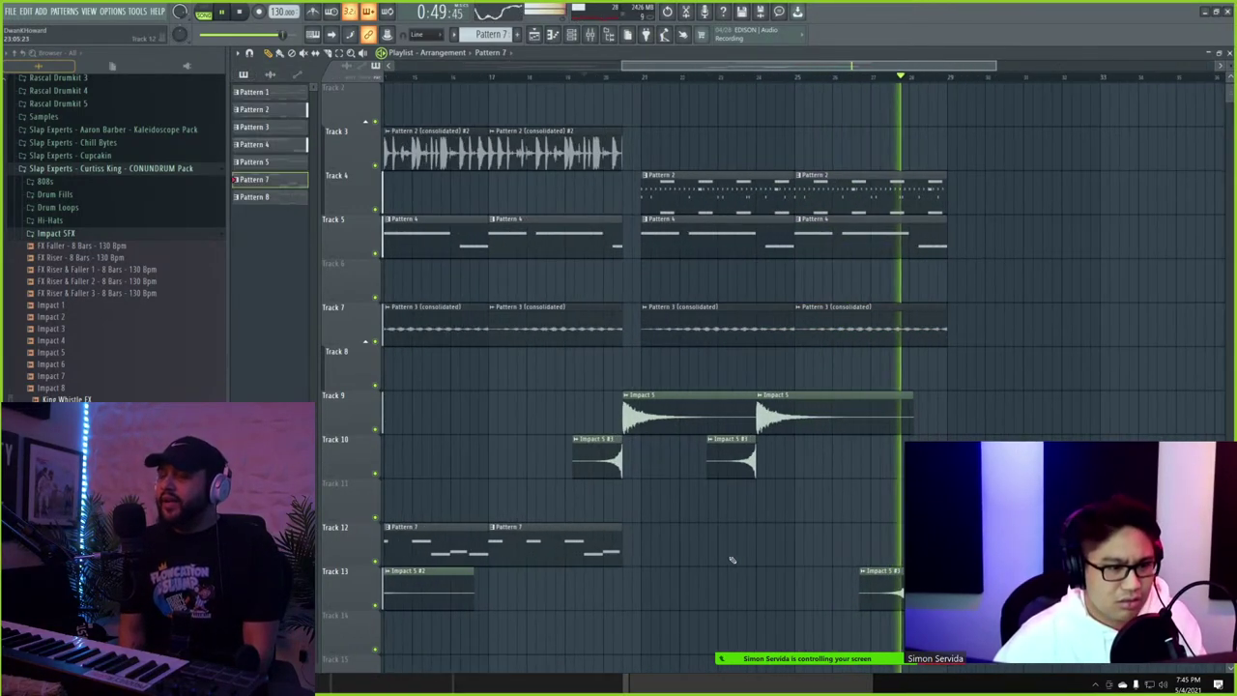
pyautogui.click(658, 555)
pyautogui.press('space')
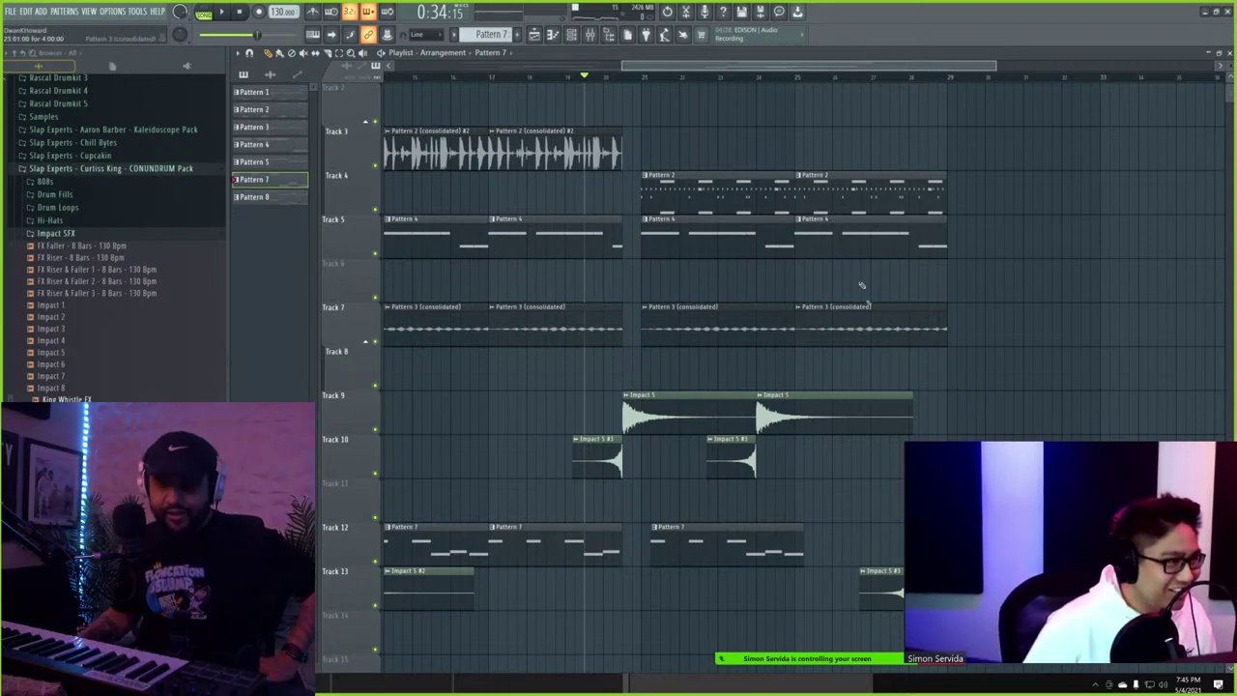
pyautogui.click(571, 36)
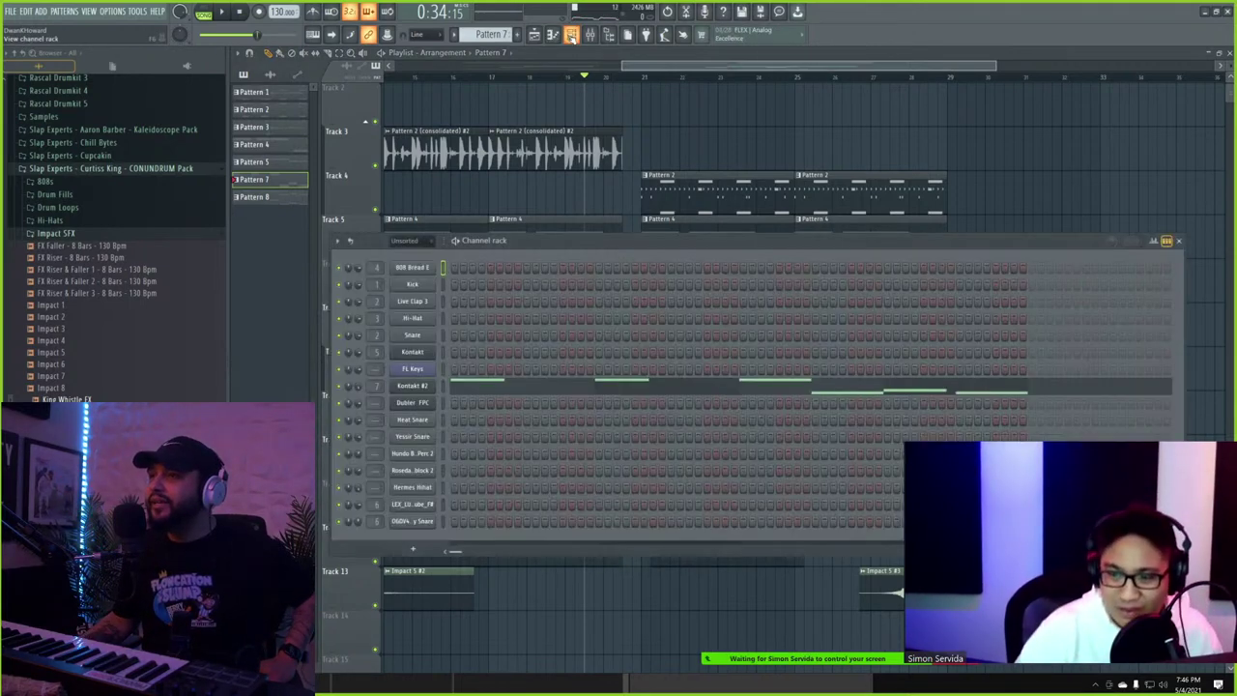
pyautogui.click(571, 36)
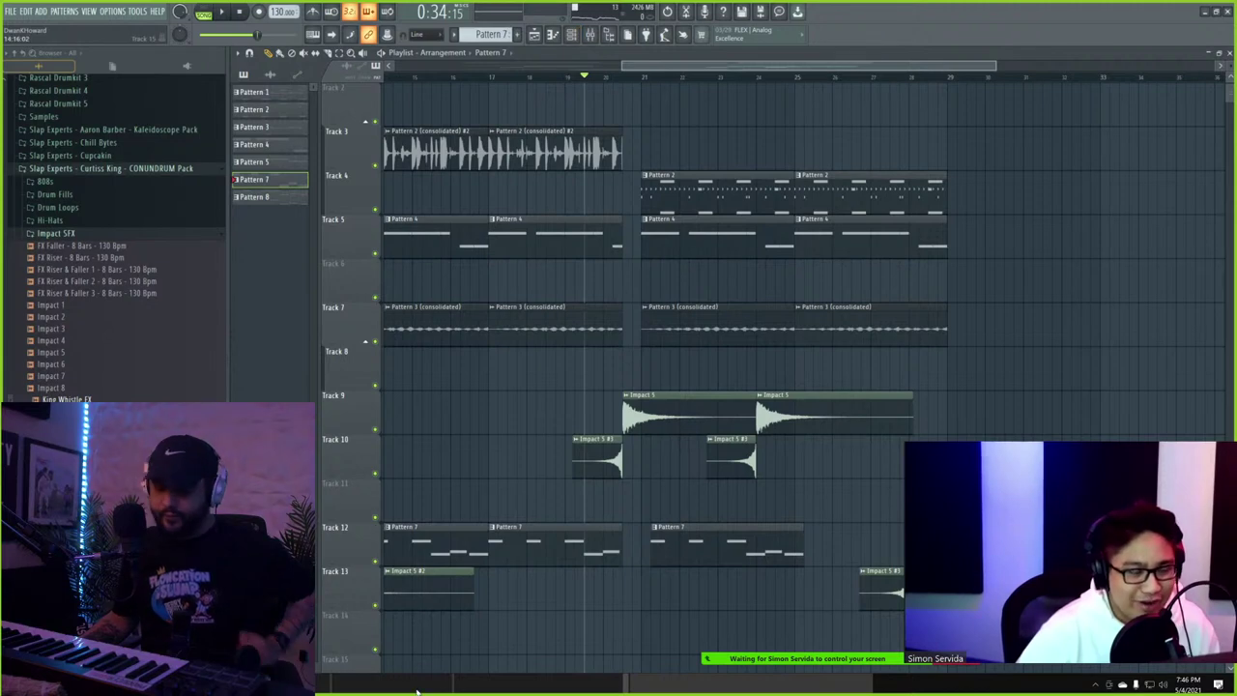
# - Switch to Splice and filter the Vocals samples in the instrument library to the key of A minor
pyautogui.press('super')
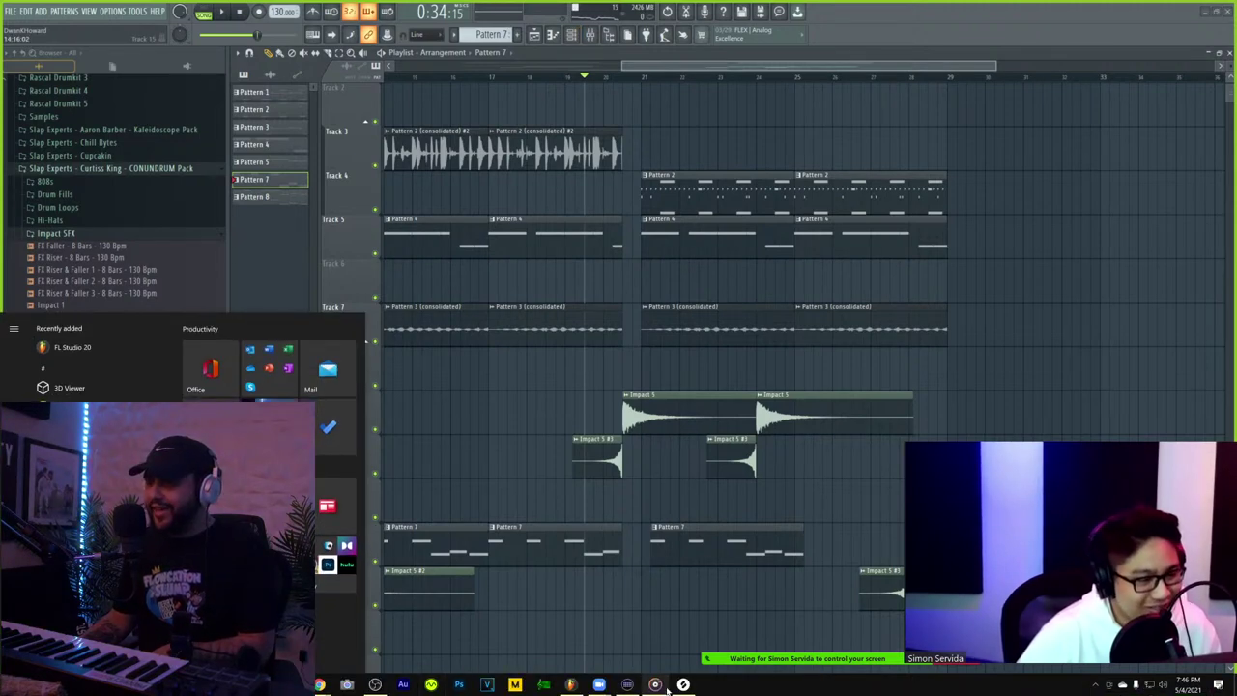
pyautogui.click(667, 686)
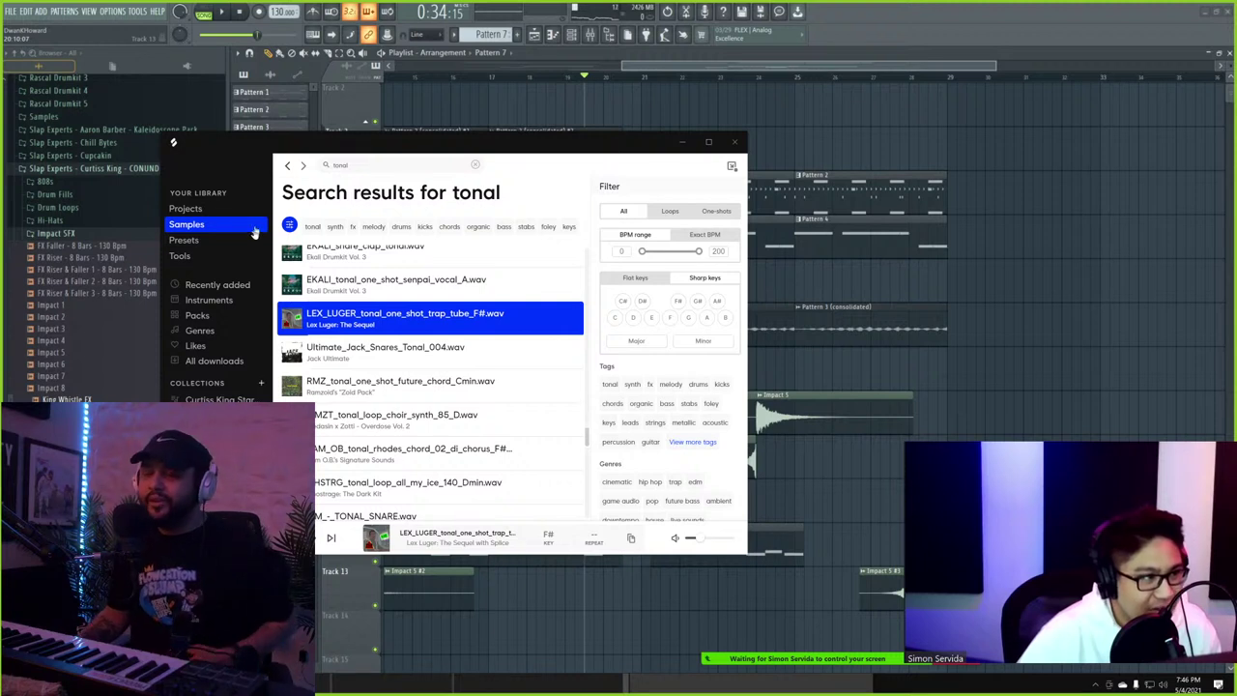
pyautogui.click(209, 301)
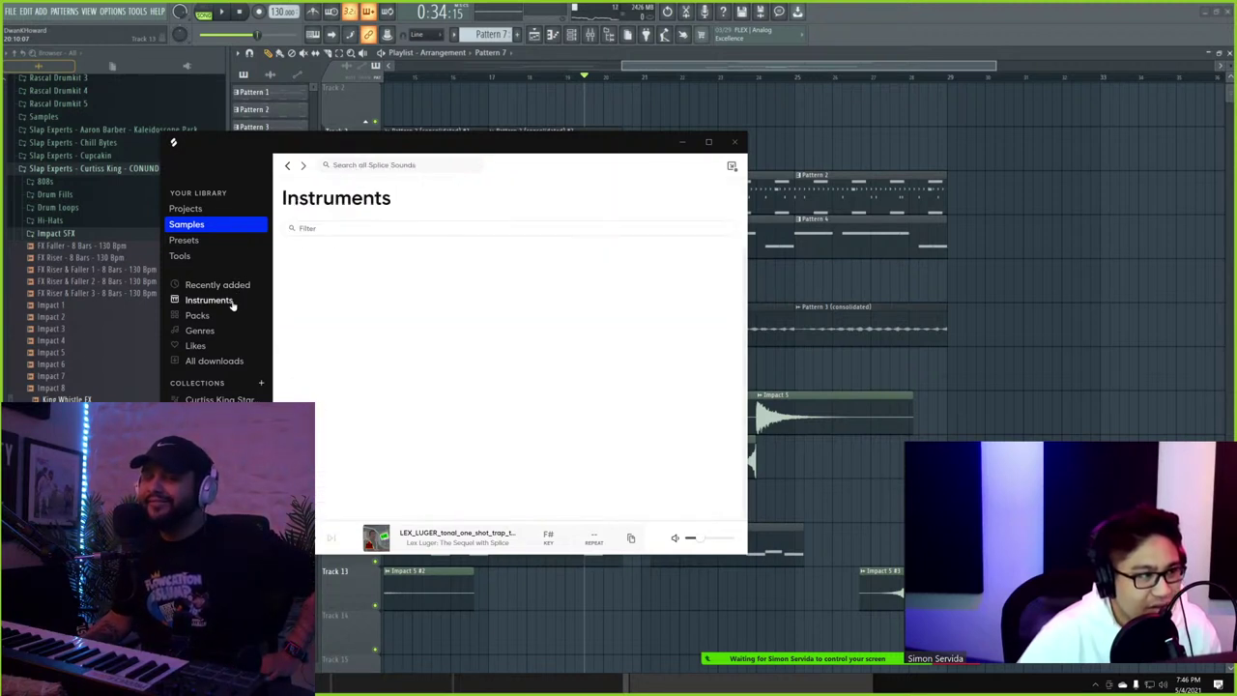
pyautogui.click(383, 336)
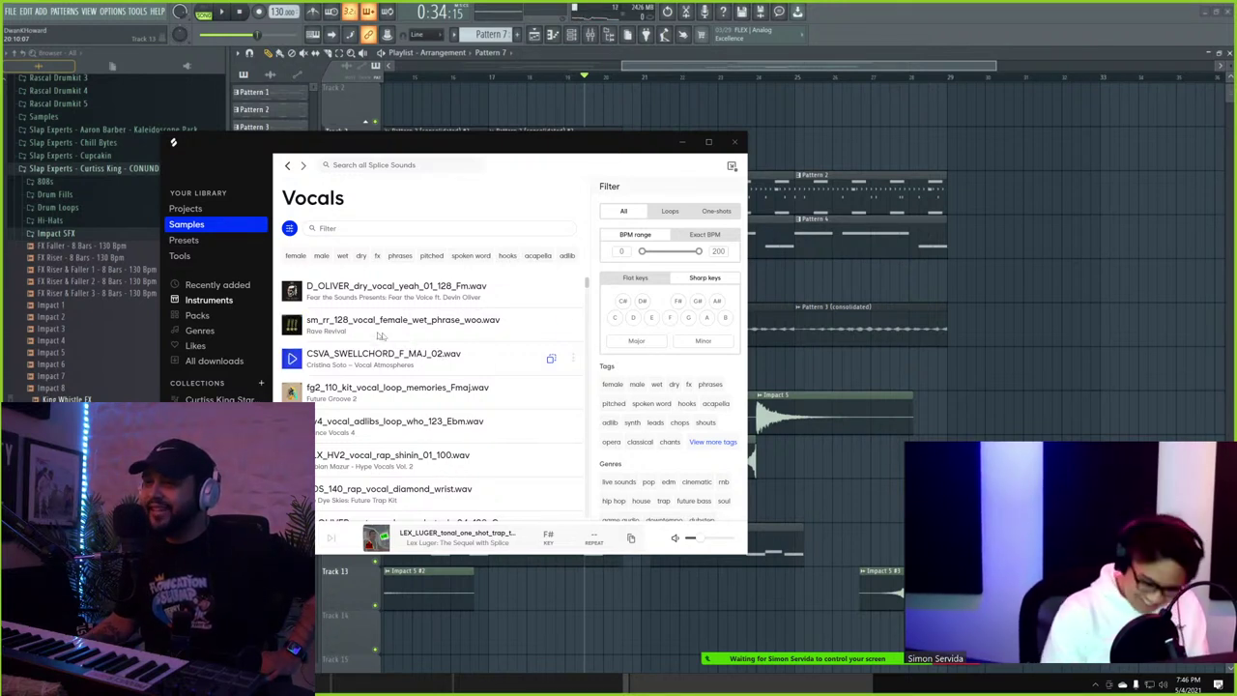
pyautogui.click(707, 320)
pyautogui.click(693, 344)
pyautogui.scroll(-8, 394, 356)
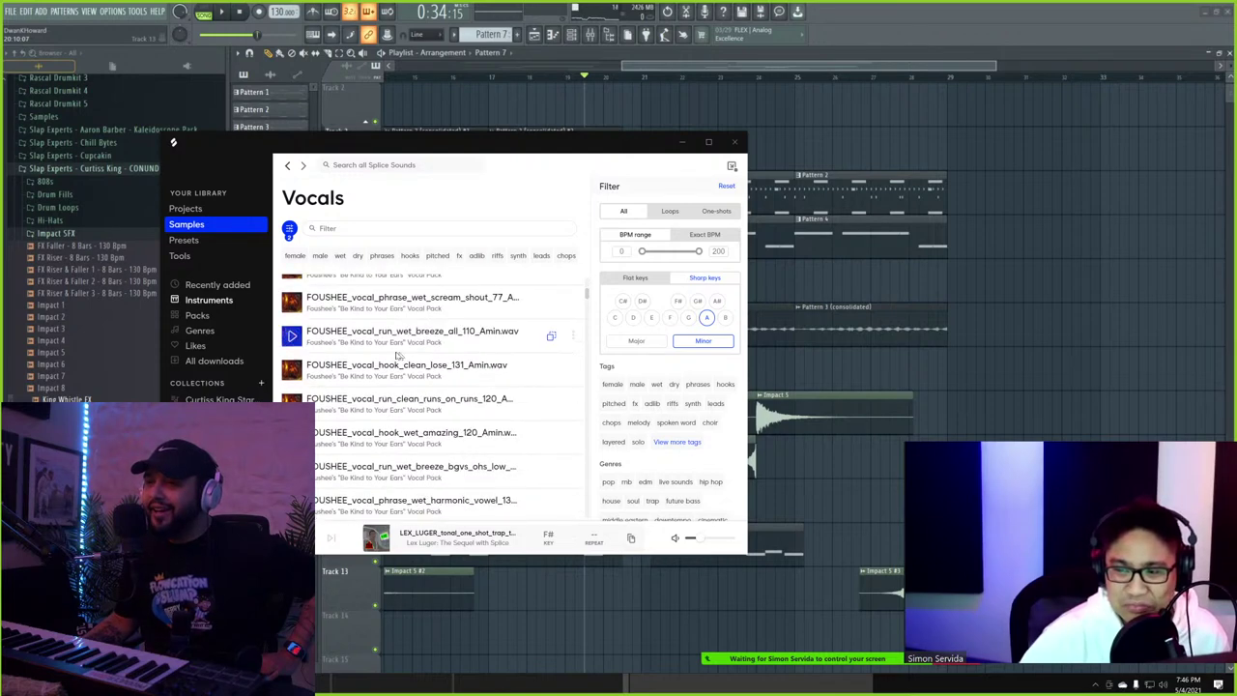
pyautogui.scroll(-3, 394, 356)
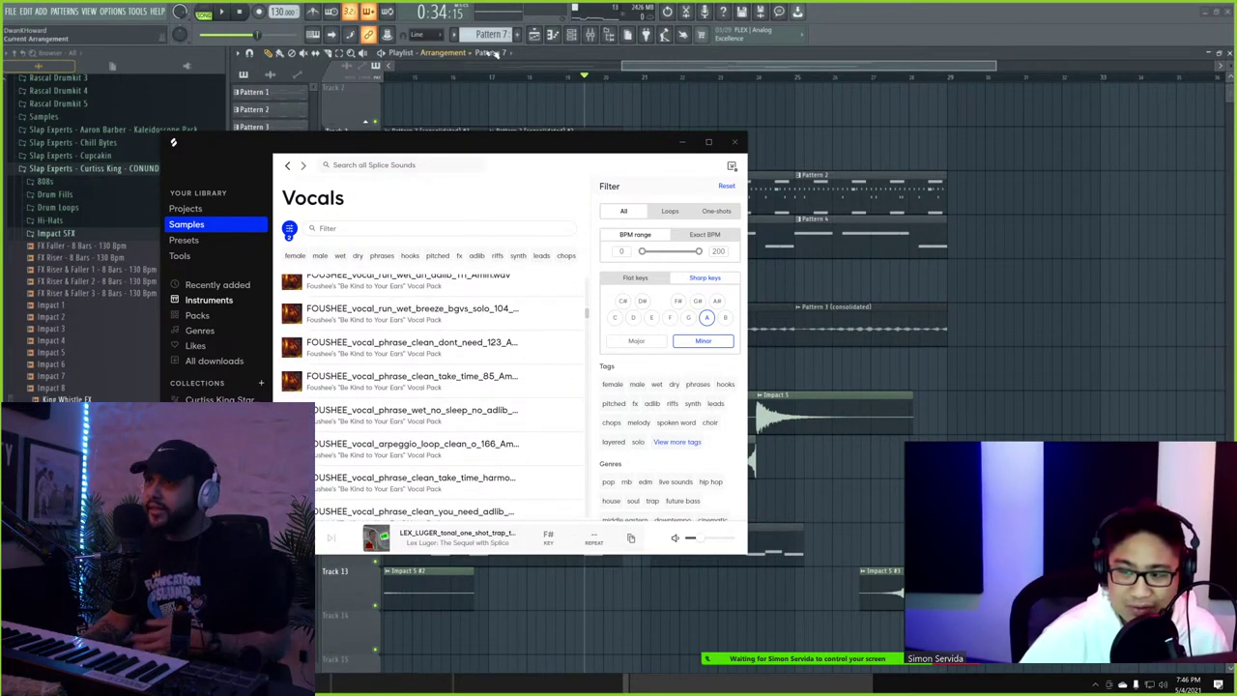
# - Switch to FL Studio, solo Track 7 with the song playing, and return to the Splice vocal samples
pyautogui.click(618, 71)
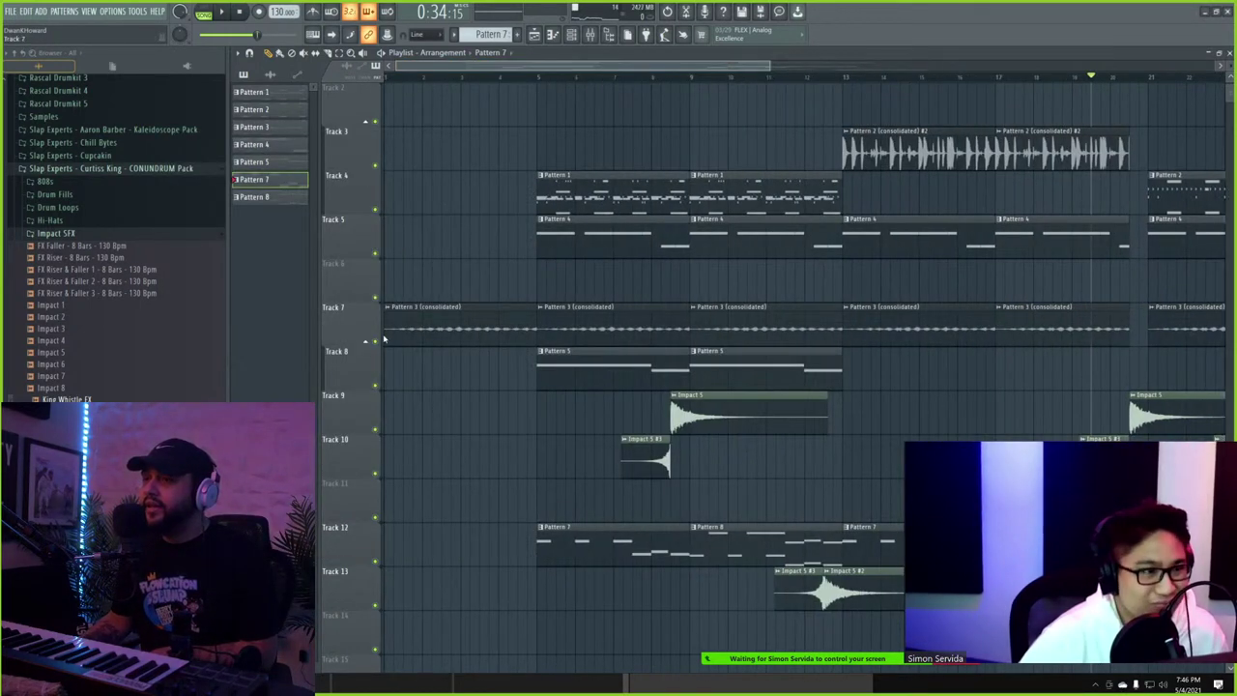
pyautogui.rightClick(376, 341)
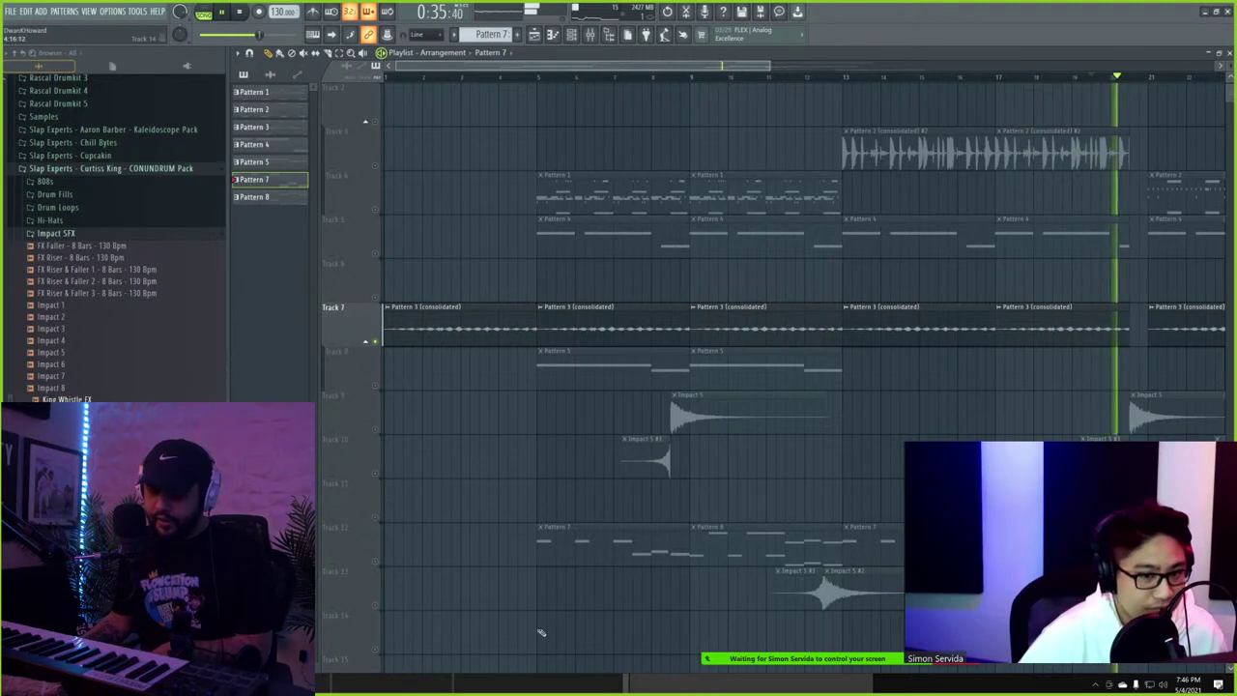
pyautogui.press('super')
pyautogui.click(684, 685)
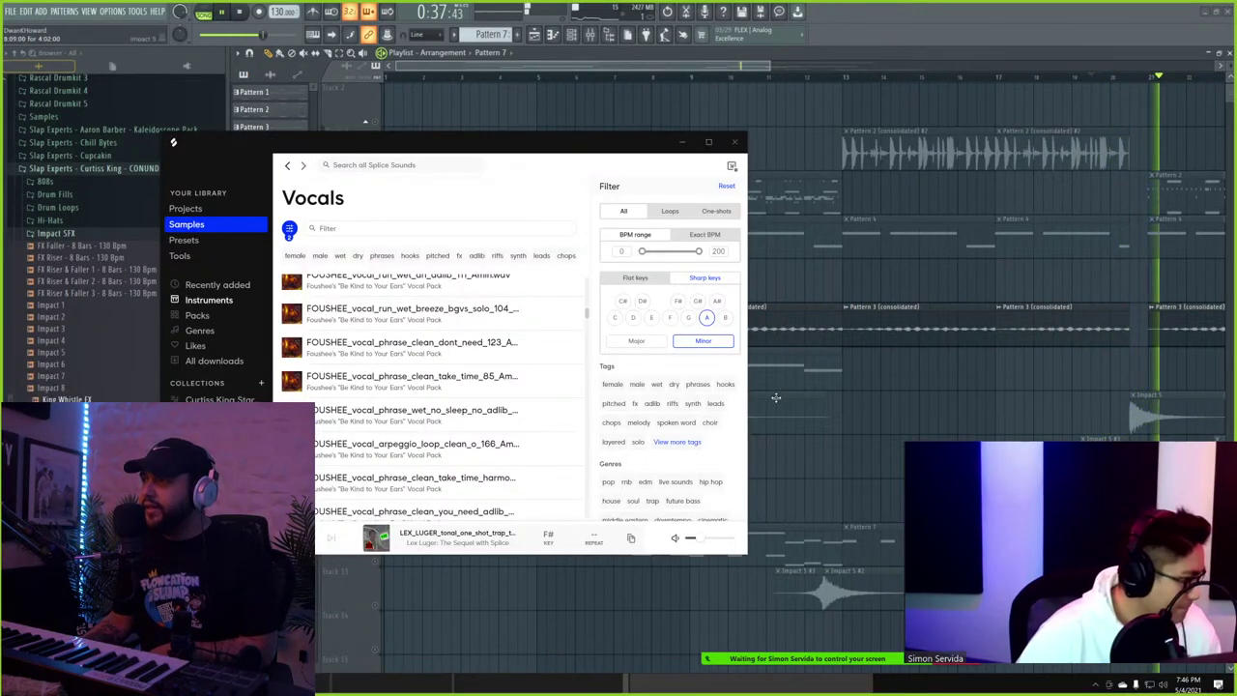
# - Expand the full tag list and narrow the A minor vocals to the atmospheres tag
pyautogui.scroll(-10, 435, 352)
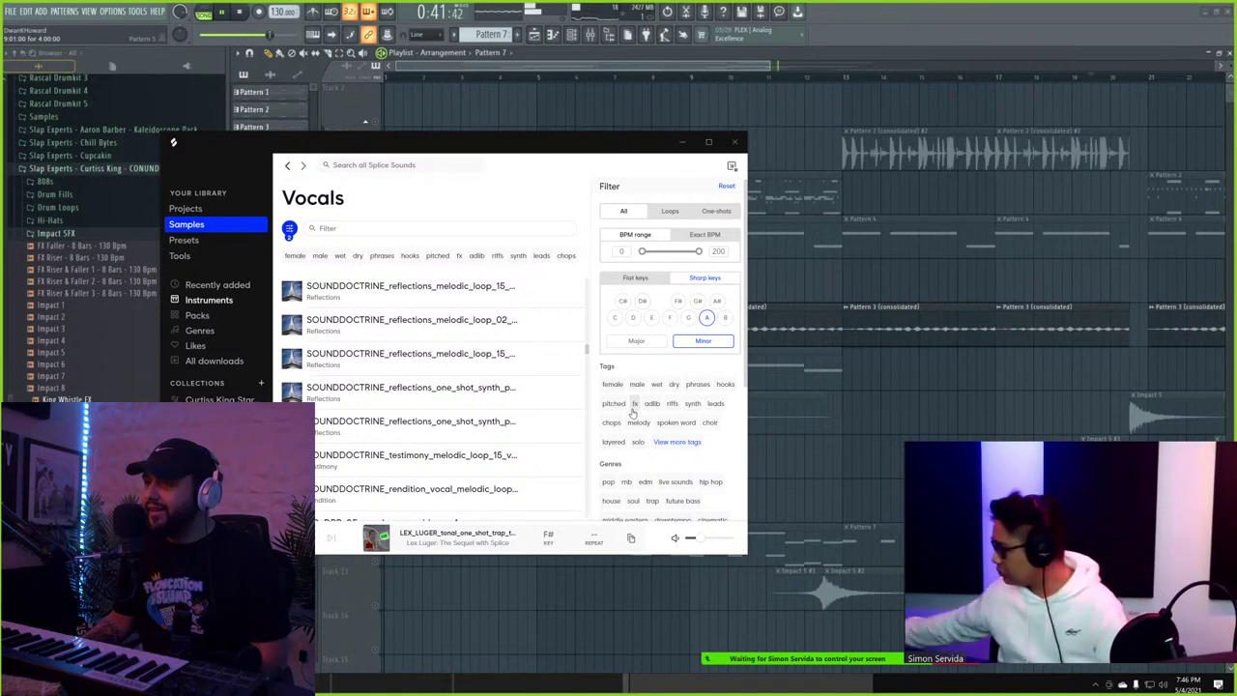
pyautogui.scroll(-1, 630, 401)
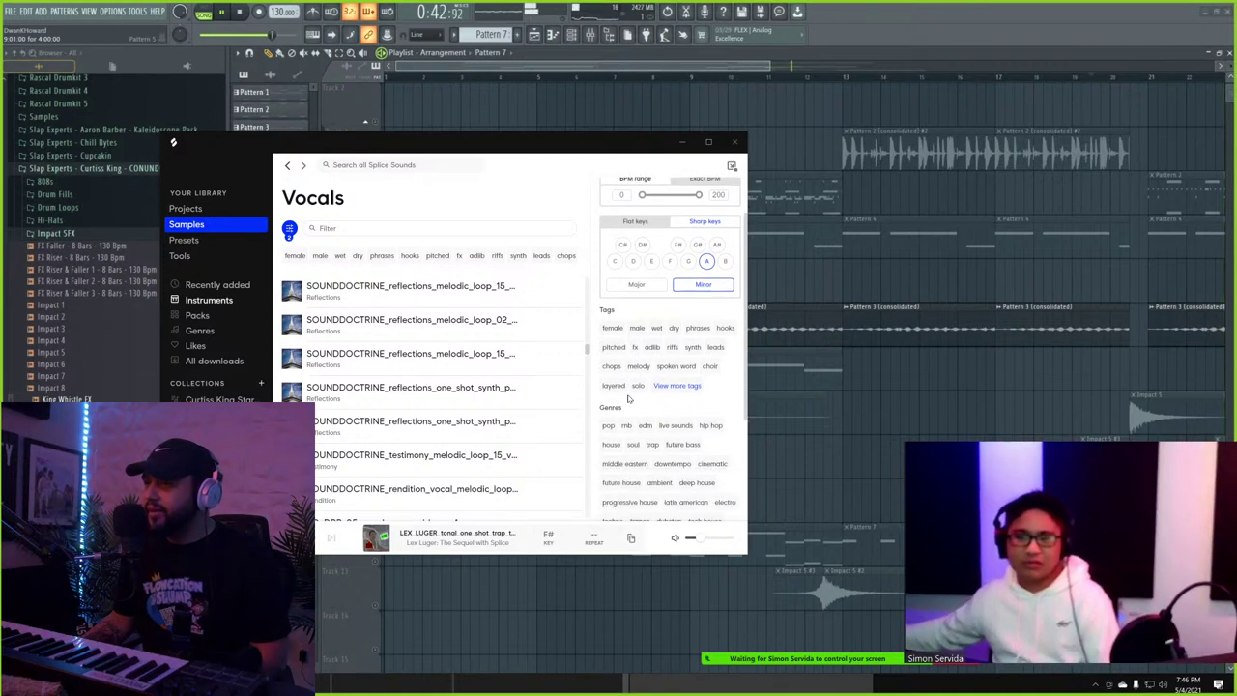
pyautogui.click(677, 386)
pyautogui.scroll(-1, 661, 389)
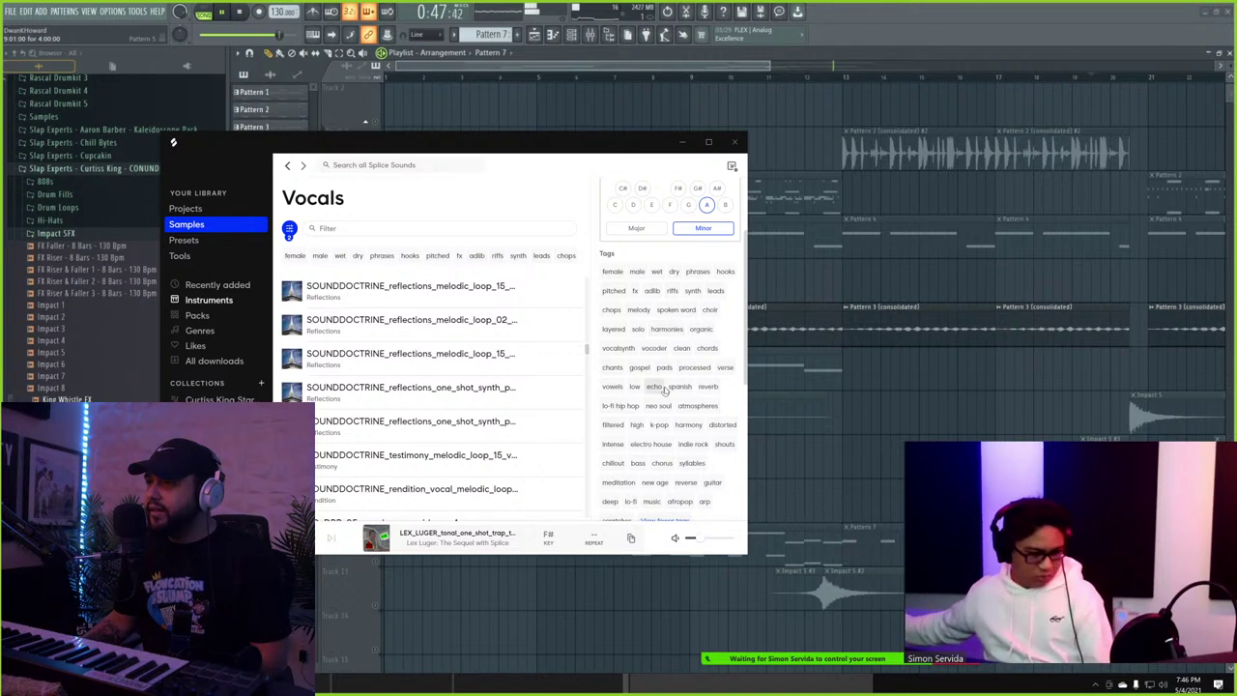
pyautogui.click(697, 406)
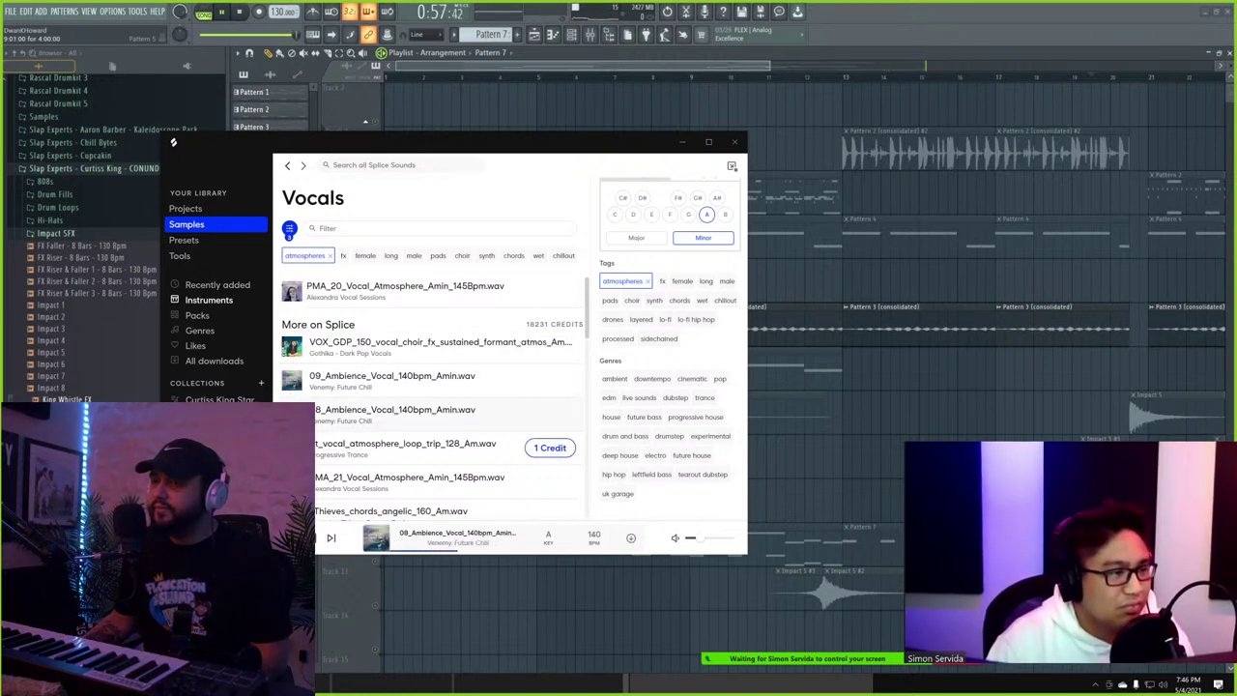
# - Audition the A minor vocal atmosphere samples from pt_vocal_atmosphere_loop_trip_128_Am down to the ELX_TD_vocal_phrase_atmosphere samples
pyautogui.scroll(-1, 435, 406)
pyautogui.click(291, 390)
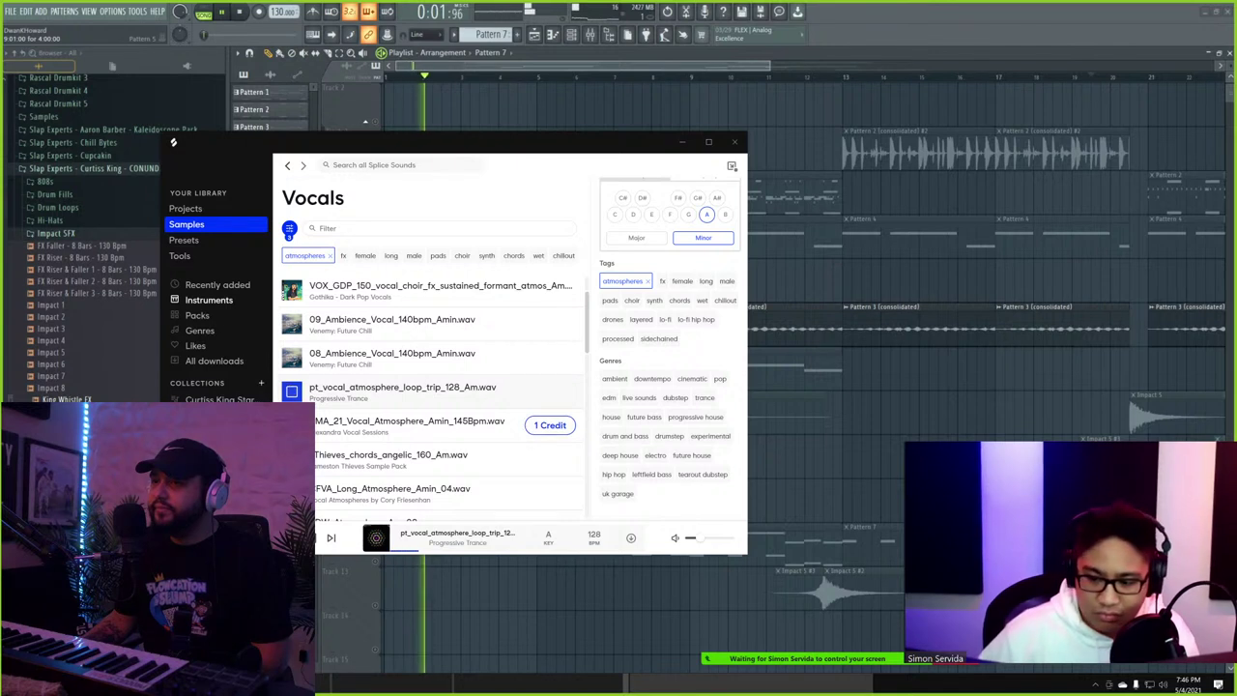
pyautogui.click(294, 424)
pyautogui.scroll(-2, 295, 422)
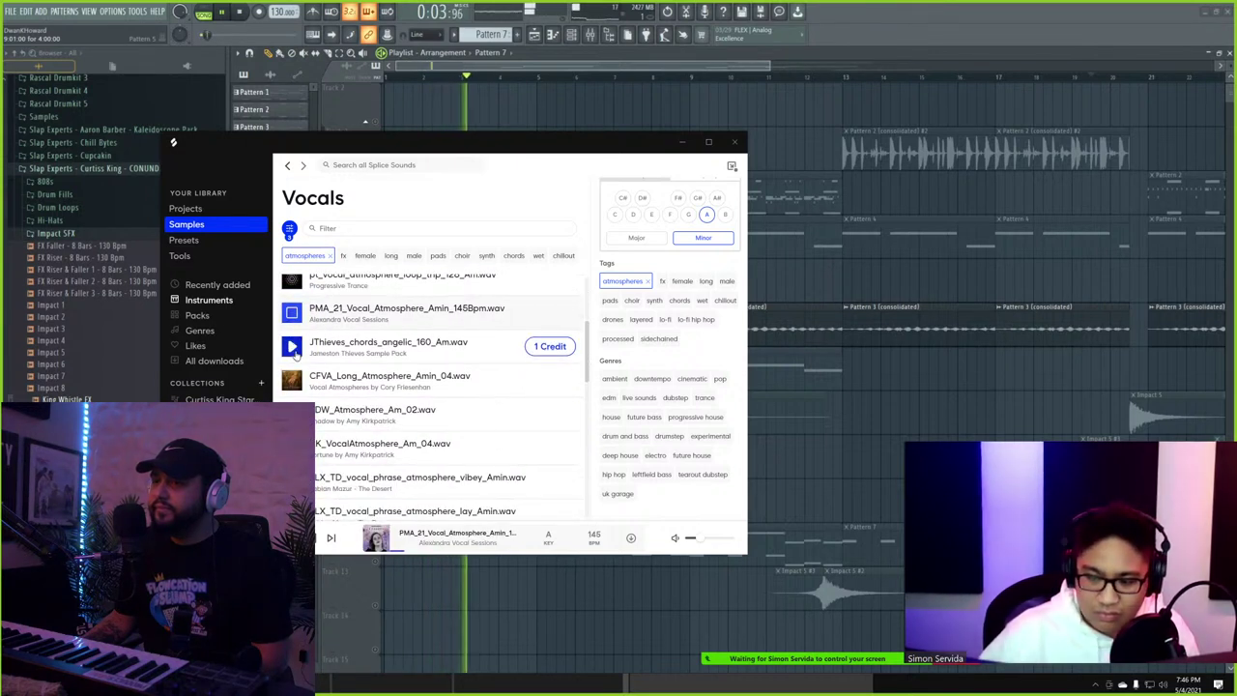
pyautogui.click(292, 346)
pyautogui.click(293, 380)
pyautogui.scroll(-1, 294, 381)
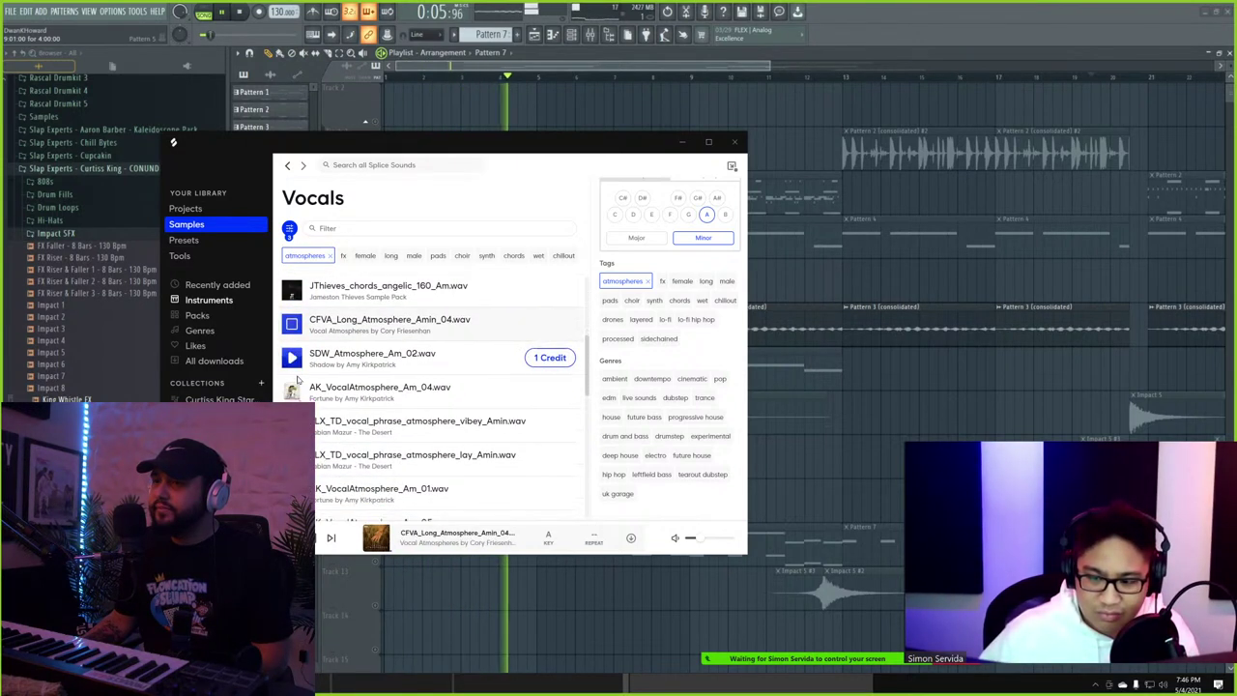
pyautogui.click(293, 358)
pyautogui.scroll(-1, 297, 348)
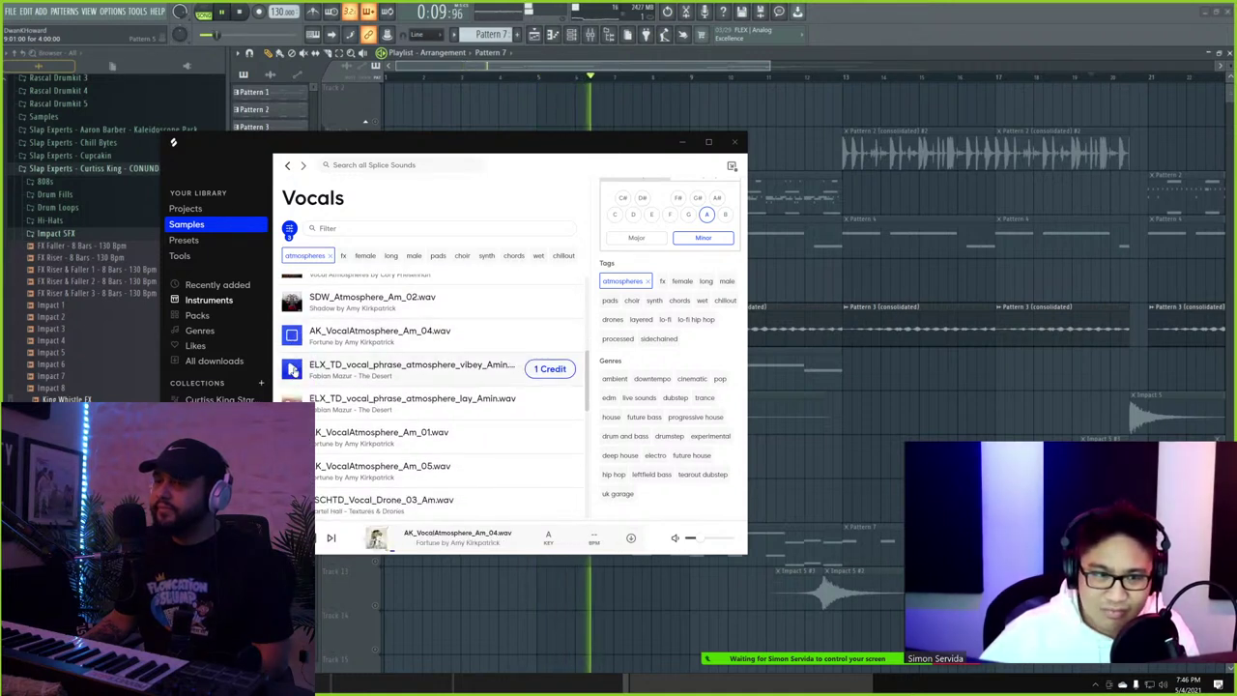
pyautogui.click(292, 368)
pyautogui.scroll(-1, 295, 379)
pyautogui.scroll(-1, 297, 382)
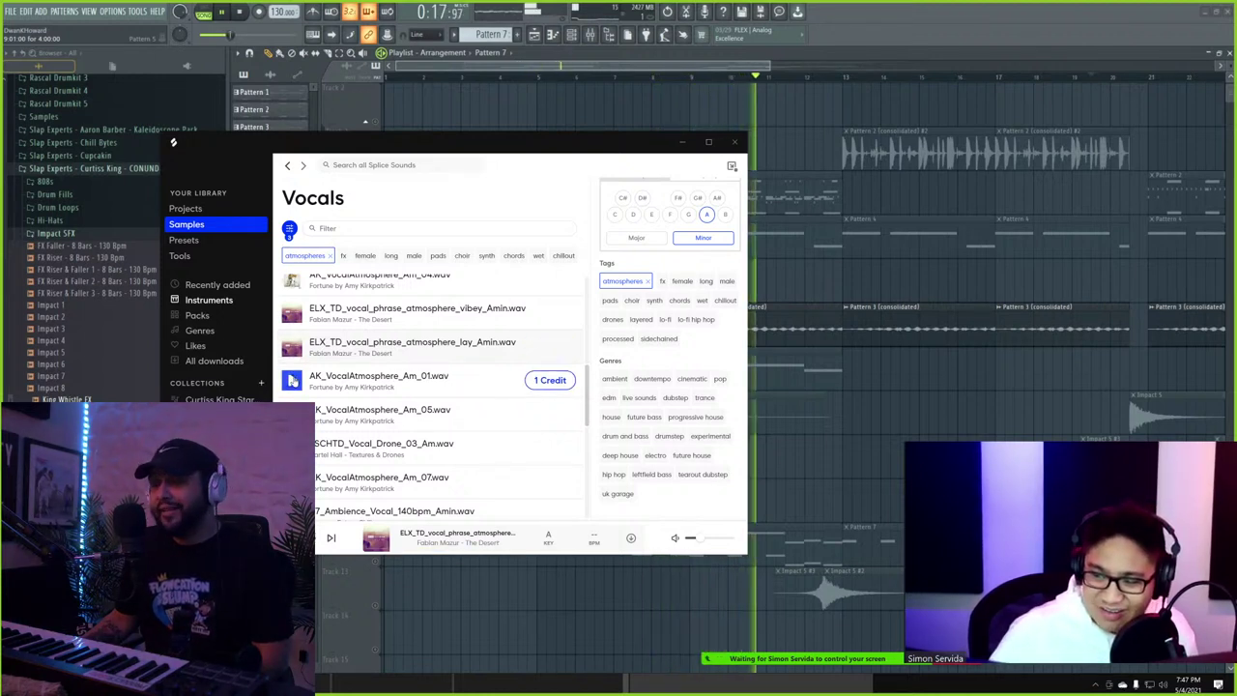
# - Replay ELX_TD_vocal_phrase_atmosphere_lay_Amin, get it for 1 credit, and place it at bar 1 of Track 6 in the FL Studio playlist
pyautogui.press('Down')
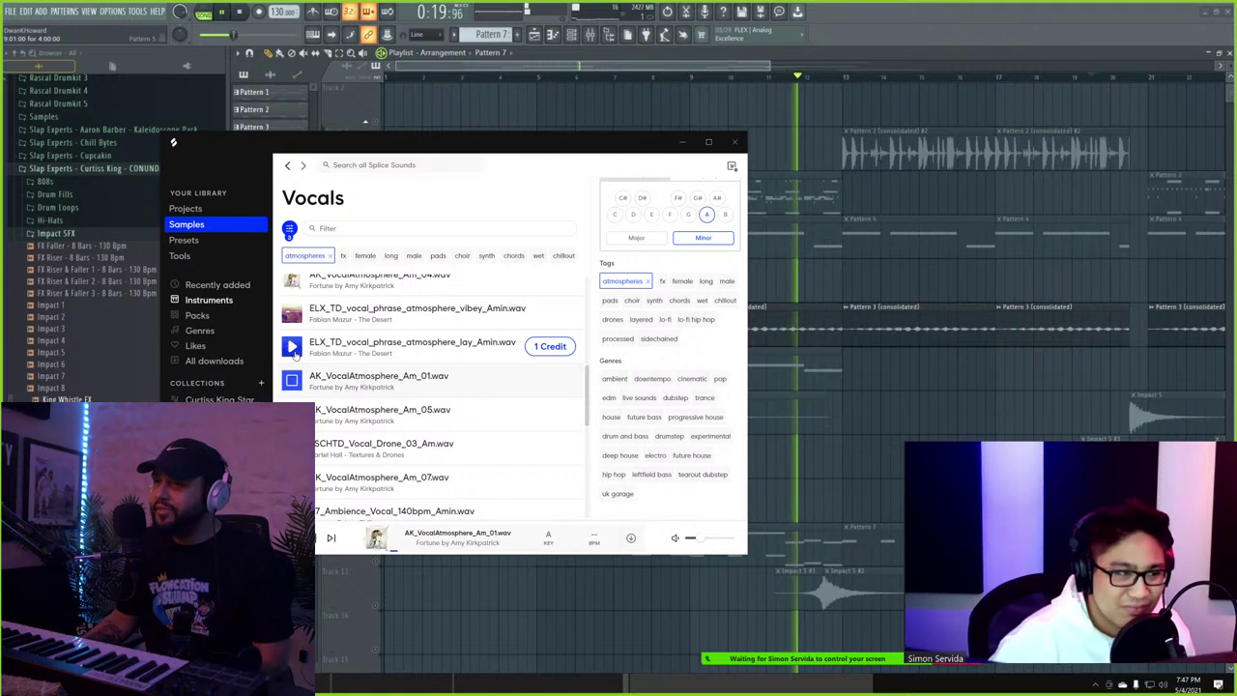
pyautogui.click(296, 351)
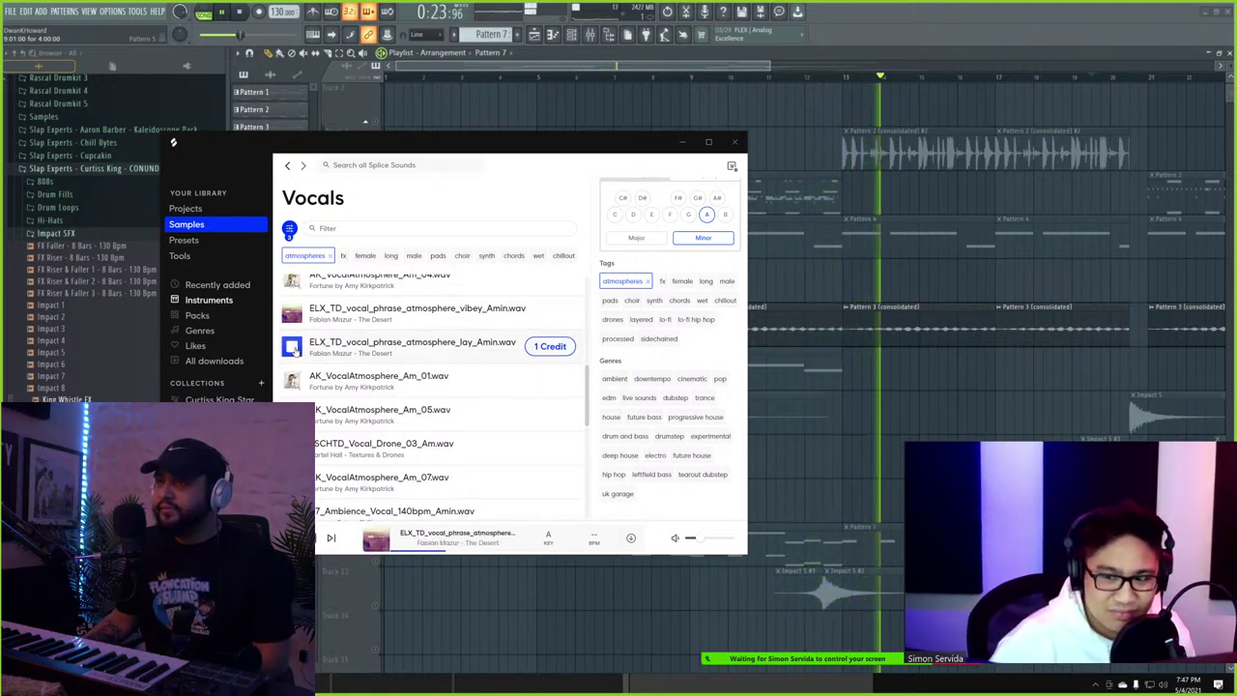
pyautogui.click(541, 346)
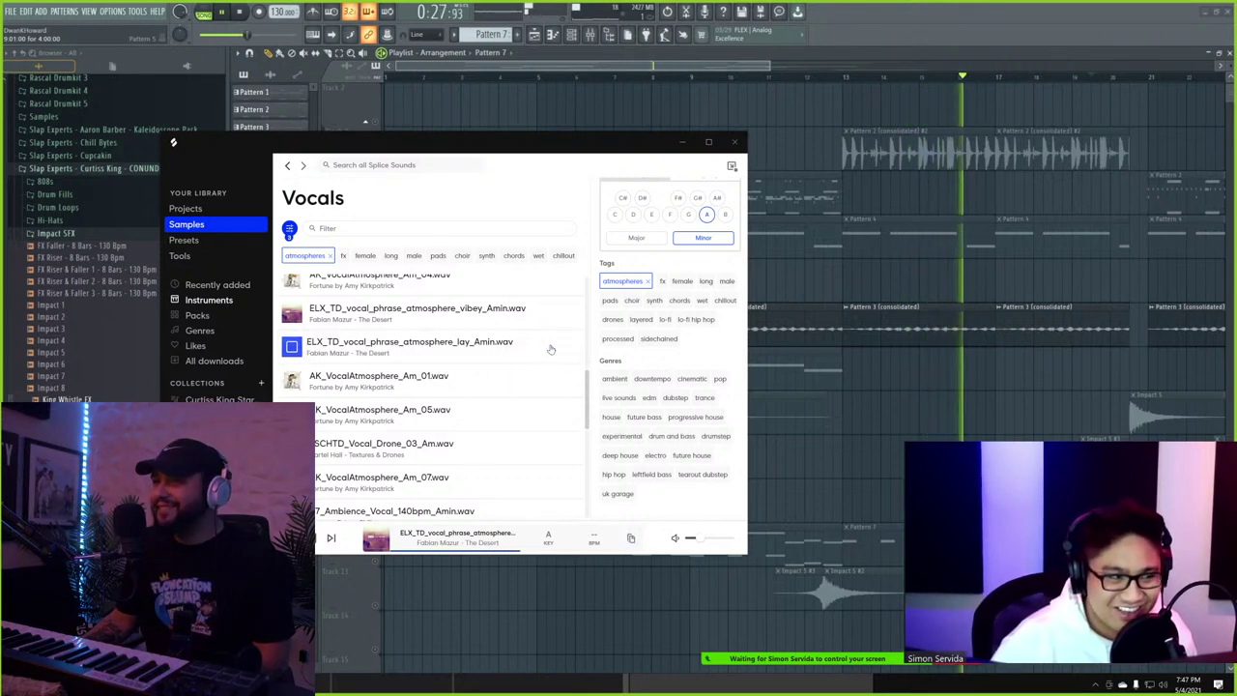
pyautogui.moveTo(548, 345); pyautogui.dragTo(422, 287)
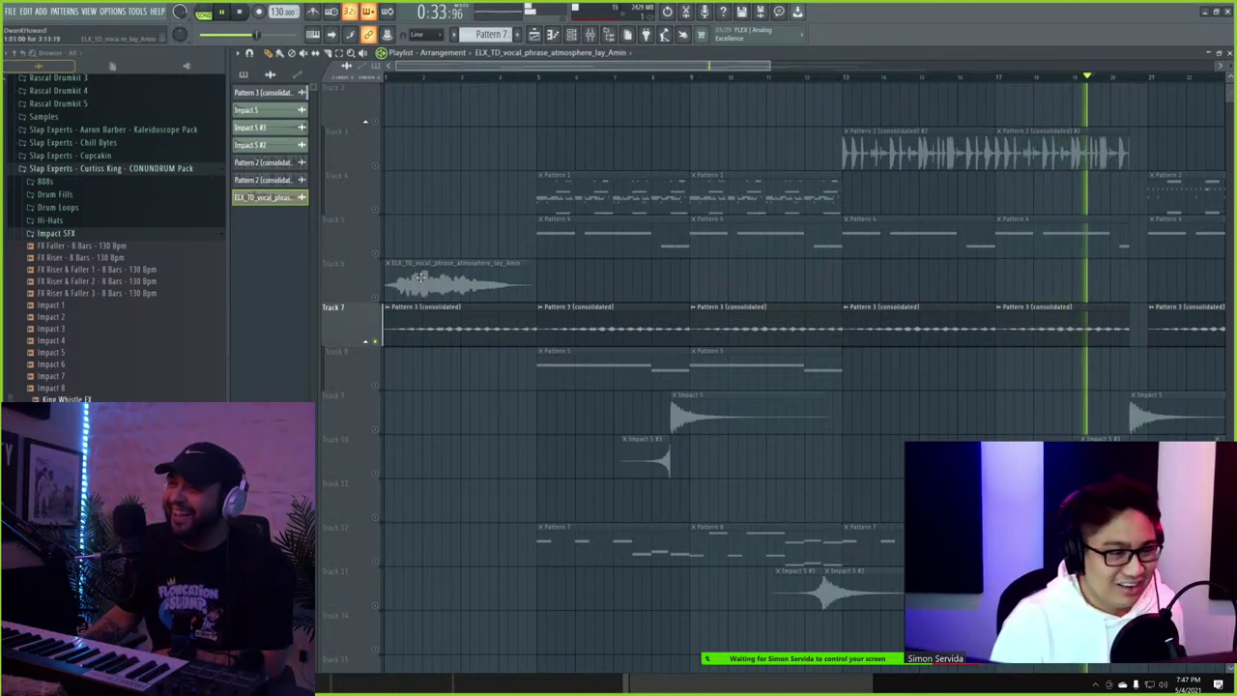
# - Fit the vocal clip on Track 6 to the tempo and set its time-stretching mode to Stretch
pyautogui.click(389, 263)
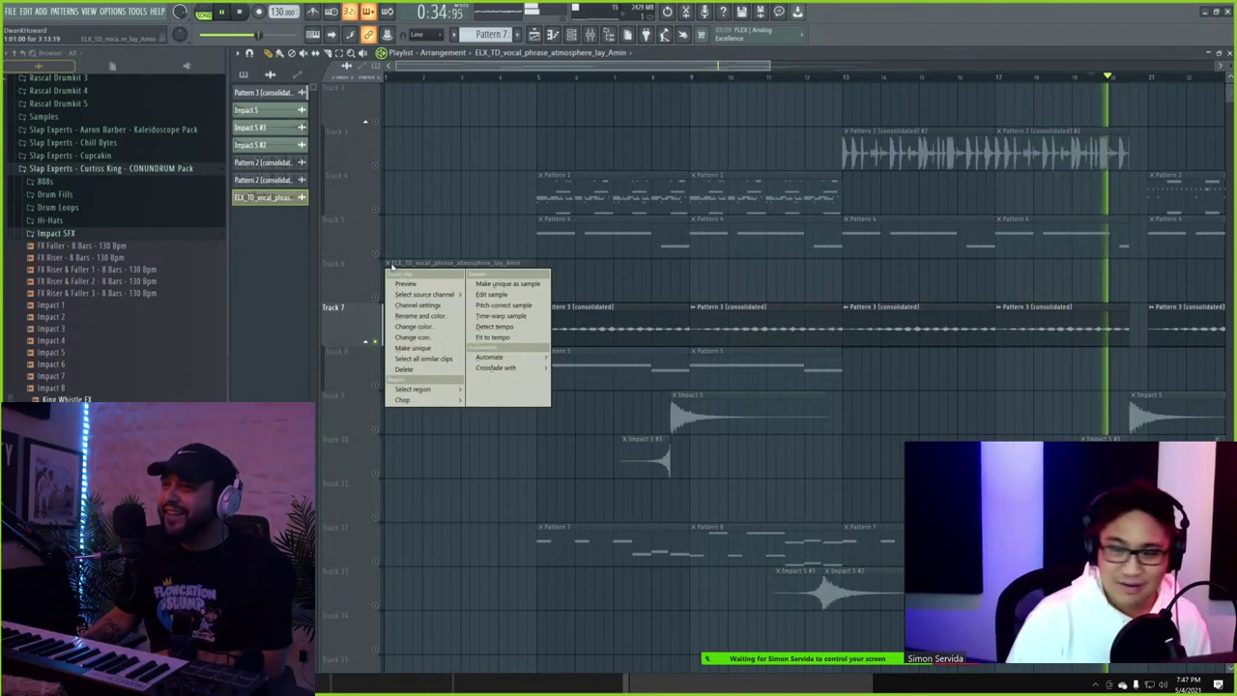
pyautogui.click(486, 338)
pyautogui.click(613, 354)
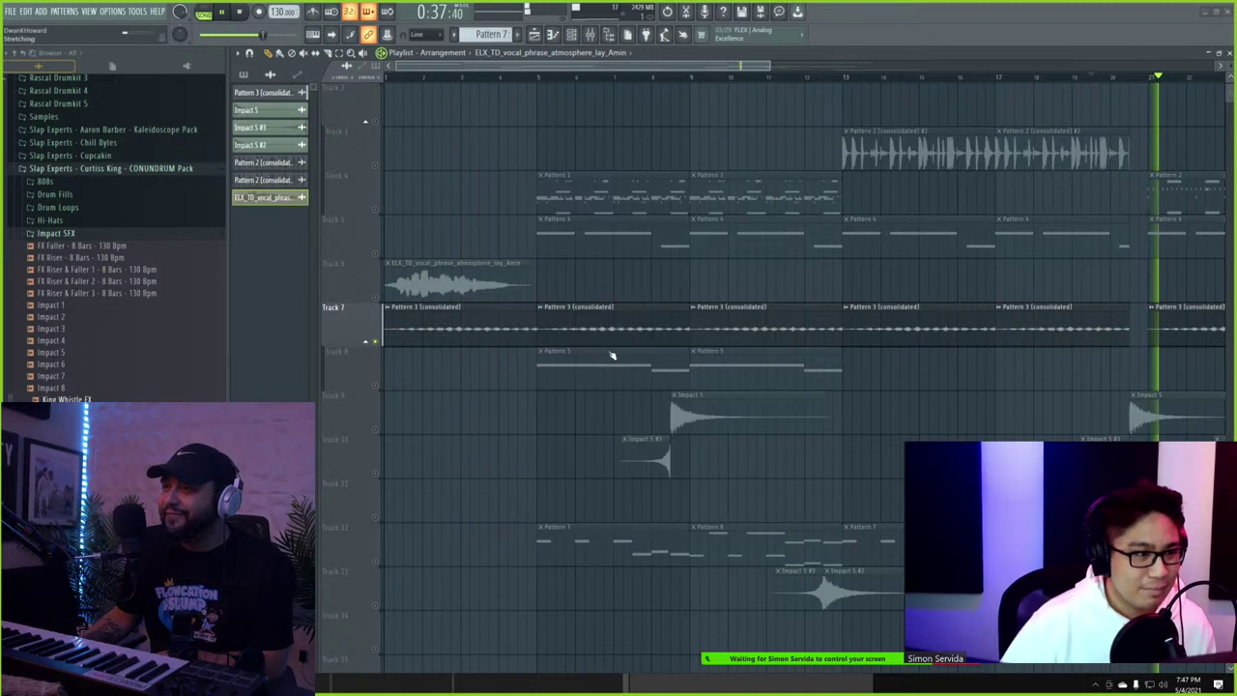
pyautogui.doubleClick(442, 276)
pyautogui.click(527, 180)
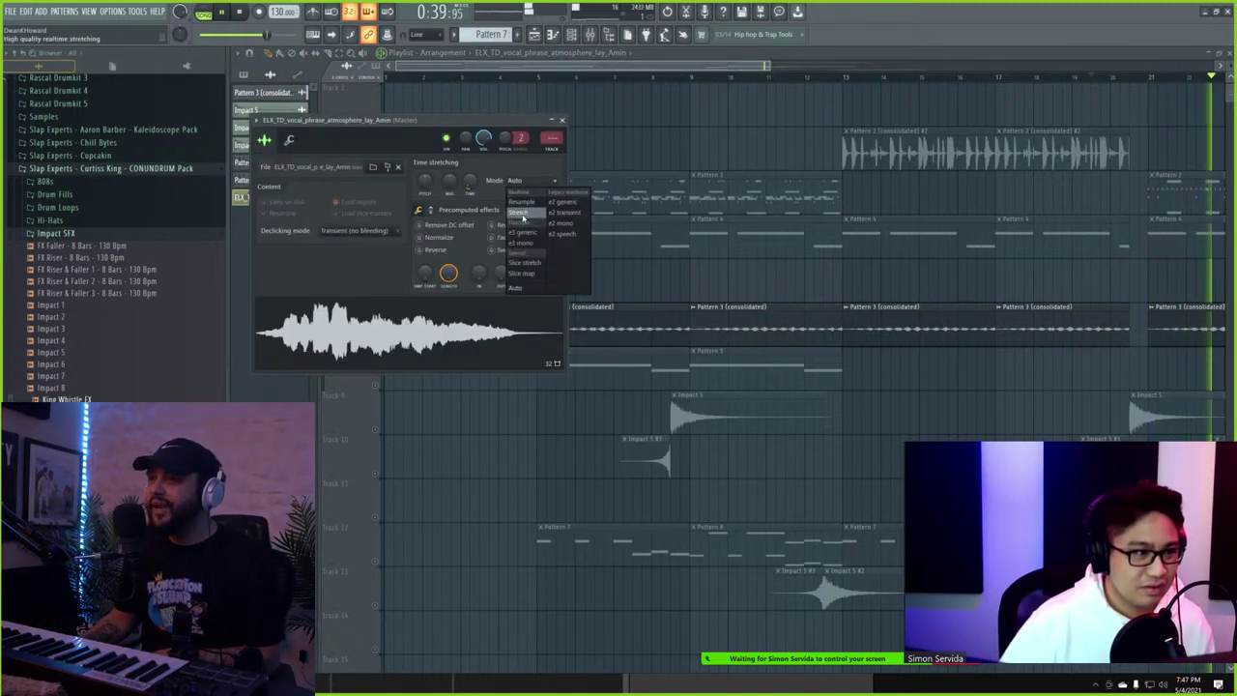
pyautogui.click(520, 215)
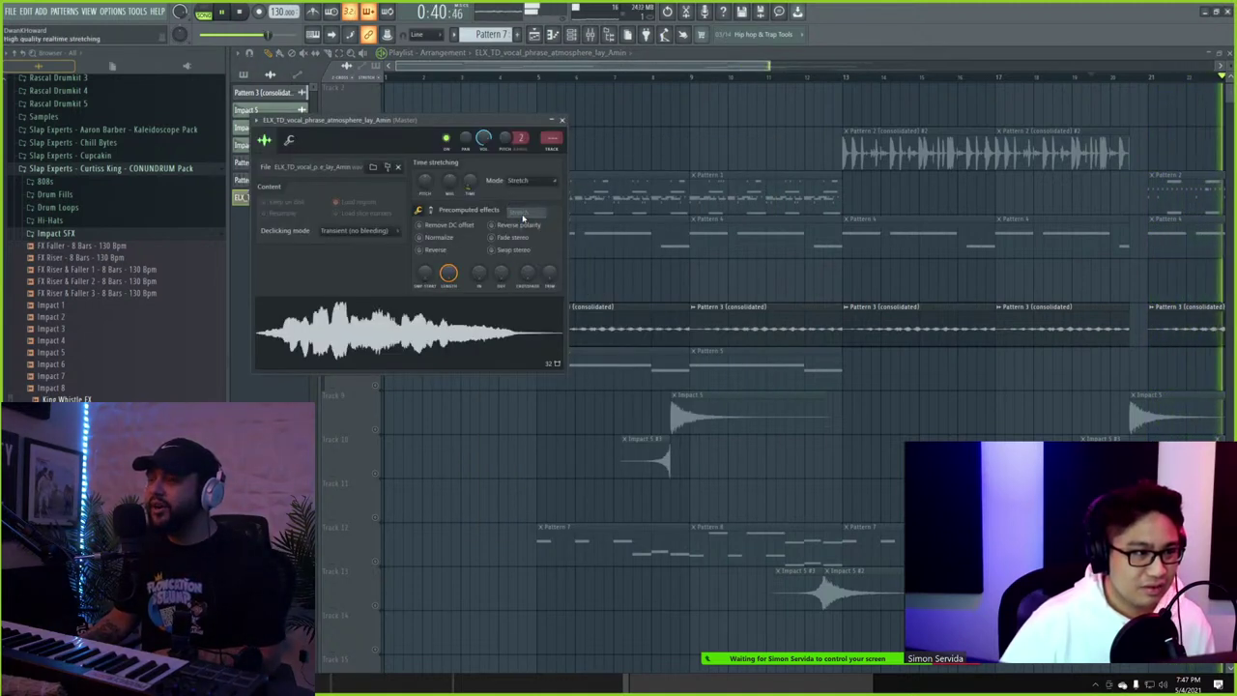
pyautogui.click(299, 139)
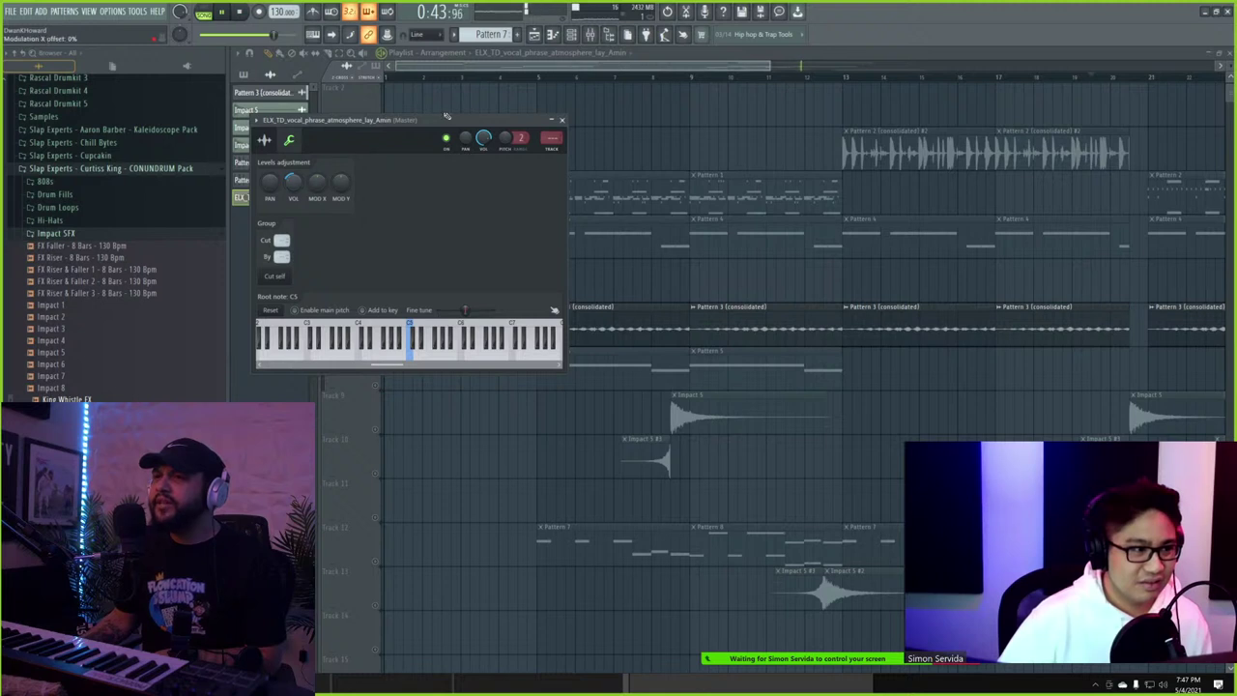
pyautogui.click(563, 120)
# - Unmute Track 6 alongside Track 7 and play the song from bar 1
pyautogui.press('space')
pyautogui.press('space')
pyautogui.click(375, 297)
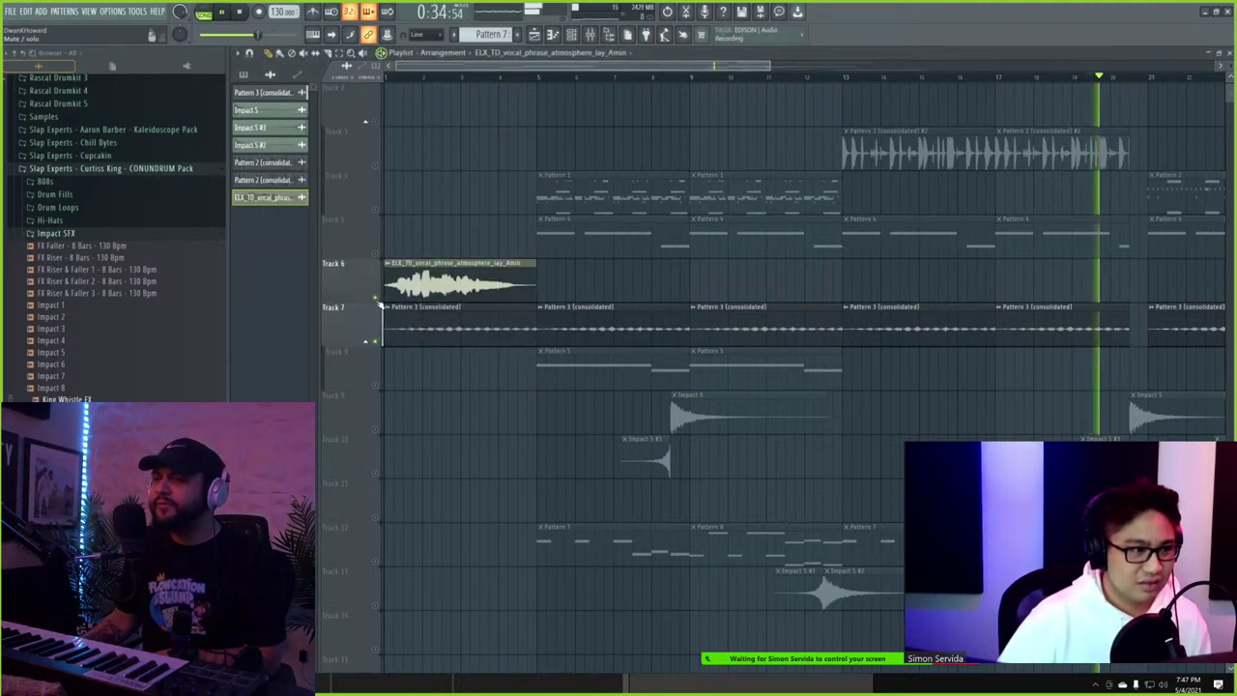
pyautogui.moveTo(408, 78); pyautogui.dragTo(385, 79)
pyautogui.press('space')
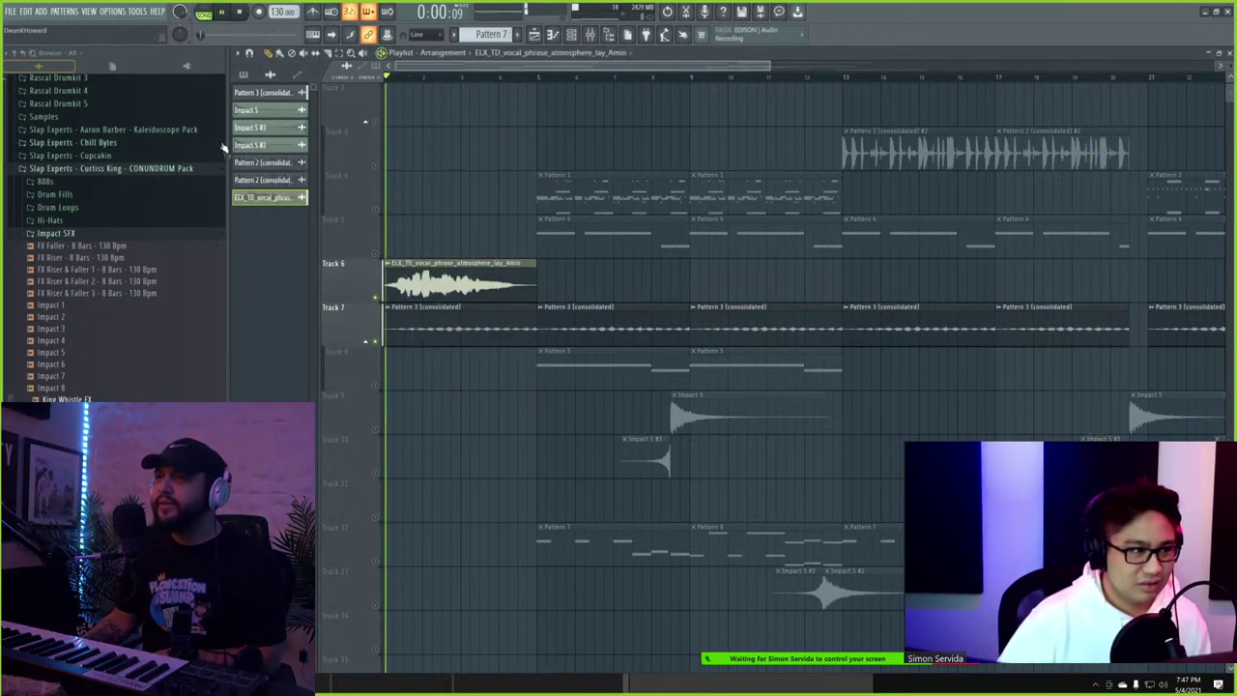
pyautogui.doubleClick(408, 263)
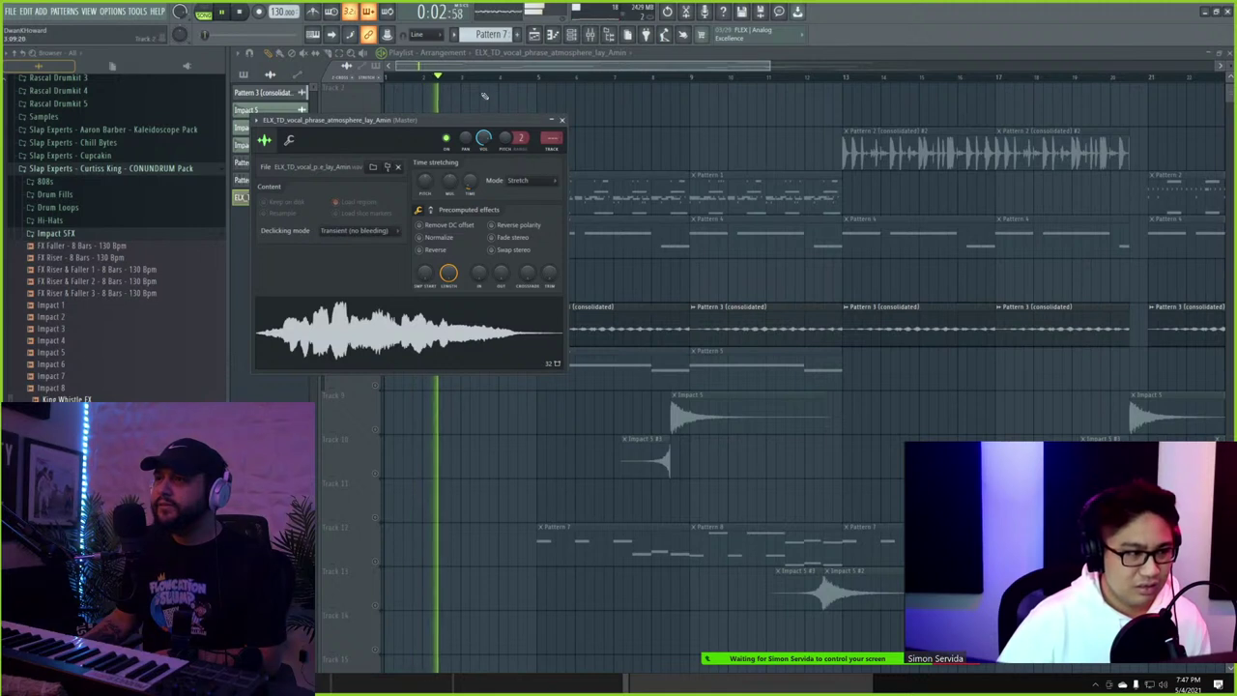
pyautogui.press('Escape')
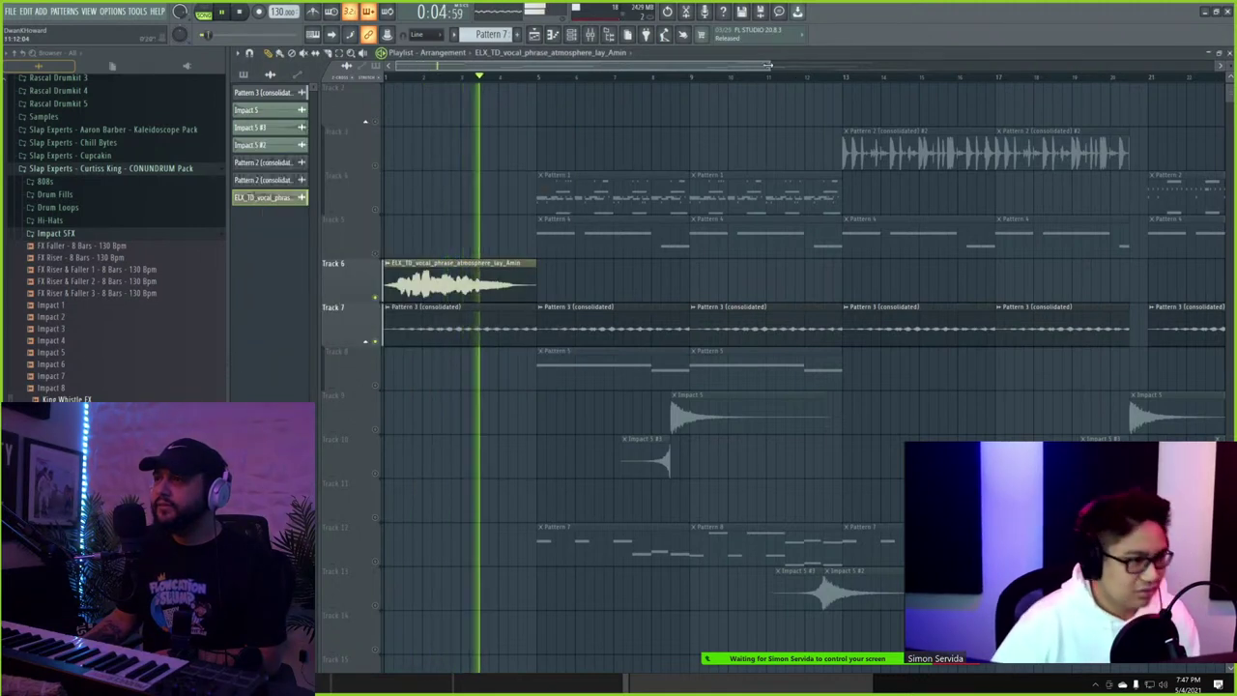
# - Repeat the four-bar vocal clip back to back along Track 6 up to bar 25
pyautogui.moveTo(769, 66); pyautogui.dragTo(712, 67)
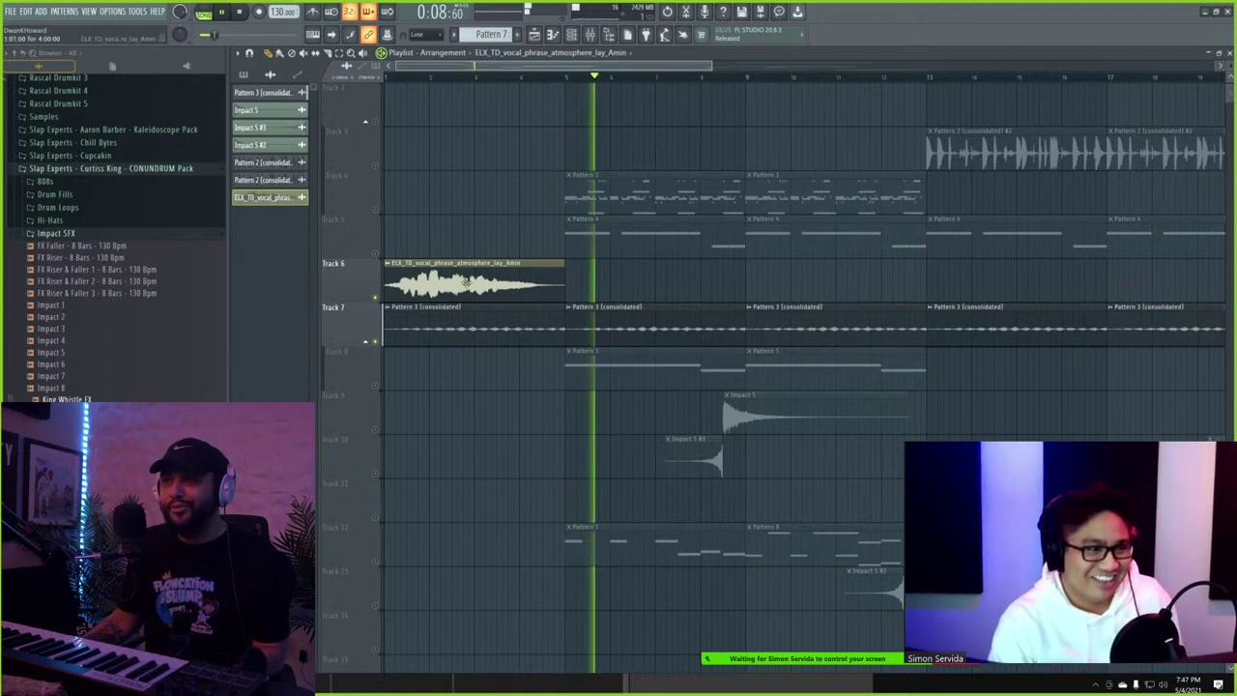
pyautogui.moveTo(466, 274); pyautogui.dragTo(647, 274)
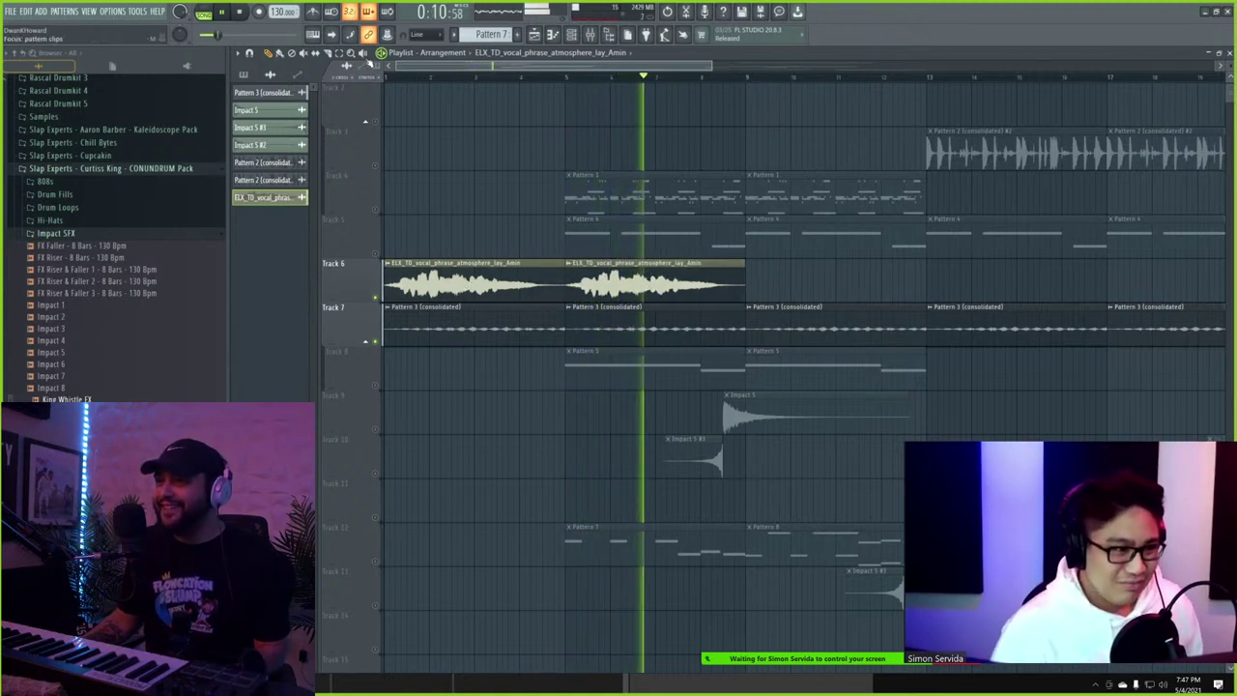
pyautogui.click(340, 55)
pyautogui.moveTo(474, 279); pyautogui.dragTo(634, 290)
pyautogui.hotkey('ctrl', 'b')
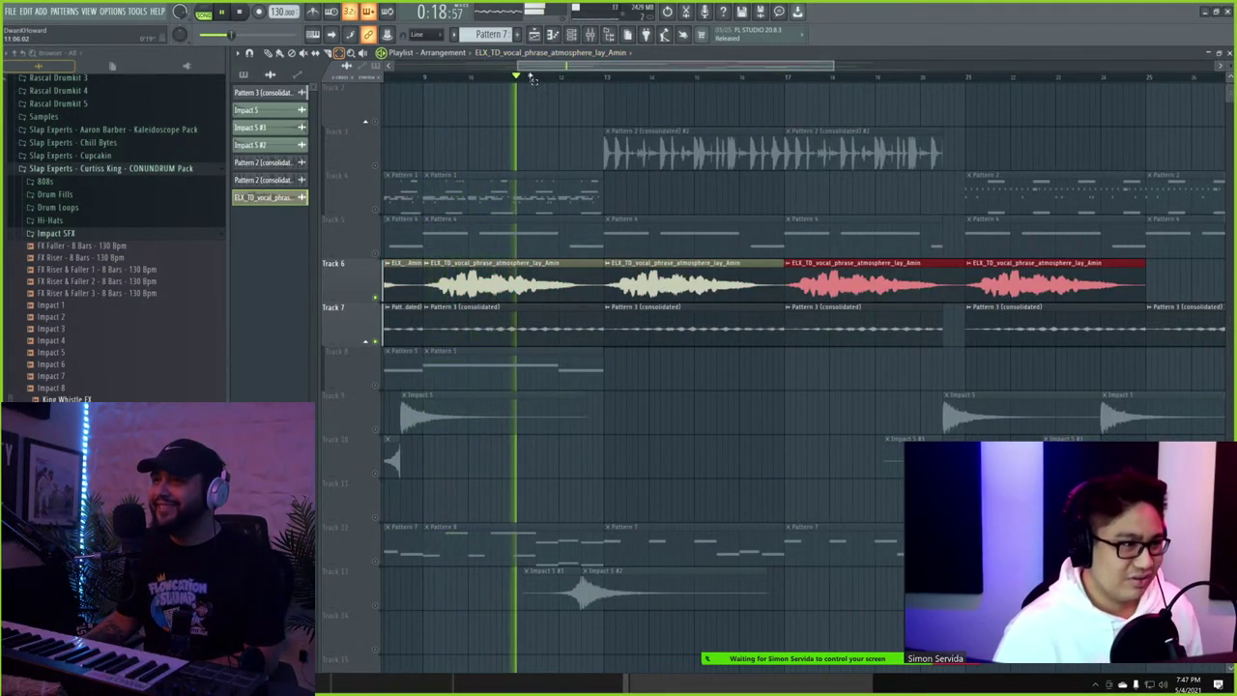
# - Turn on the metronome, clear the clip selection, and play the opening bars from the start
pyautogui.moveTo(527, 77); pyautogui.dragTo(159, 110)
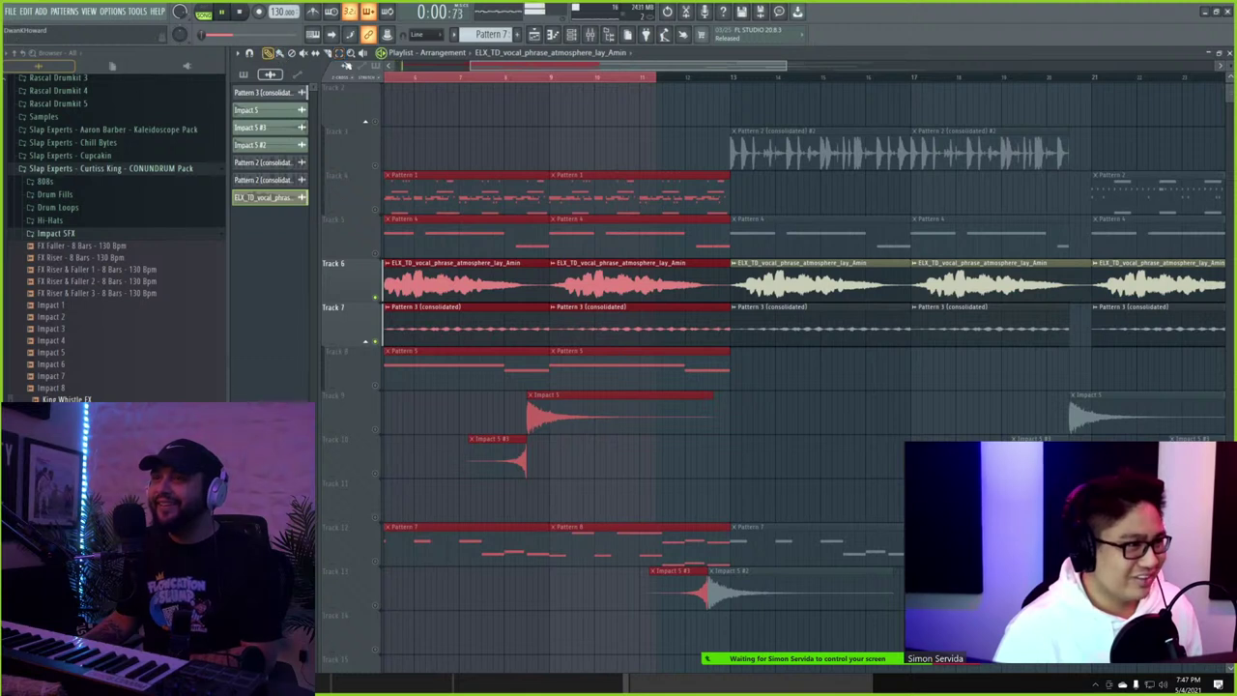
pyautogui.moveTo(468, 60); pyautogui.dragTo(327, 27)
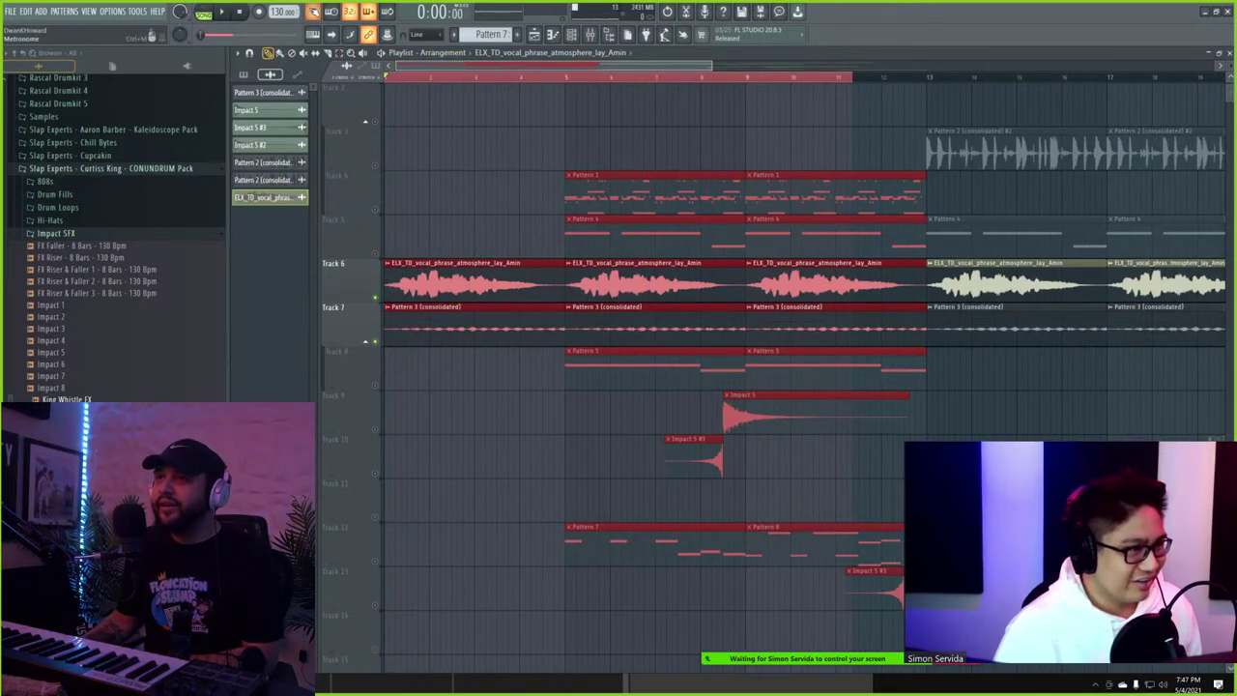
pyautogui.press('space')
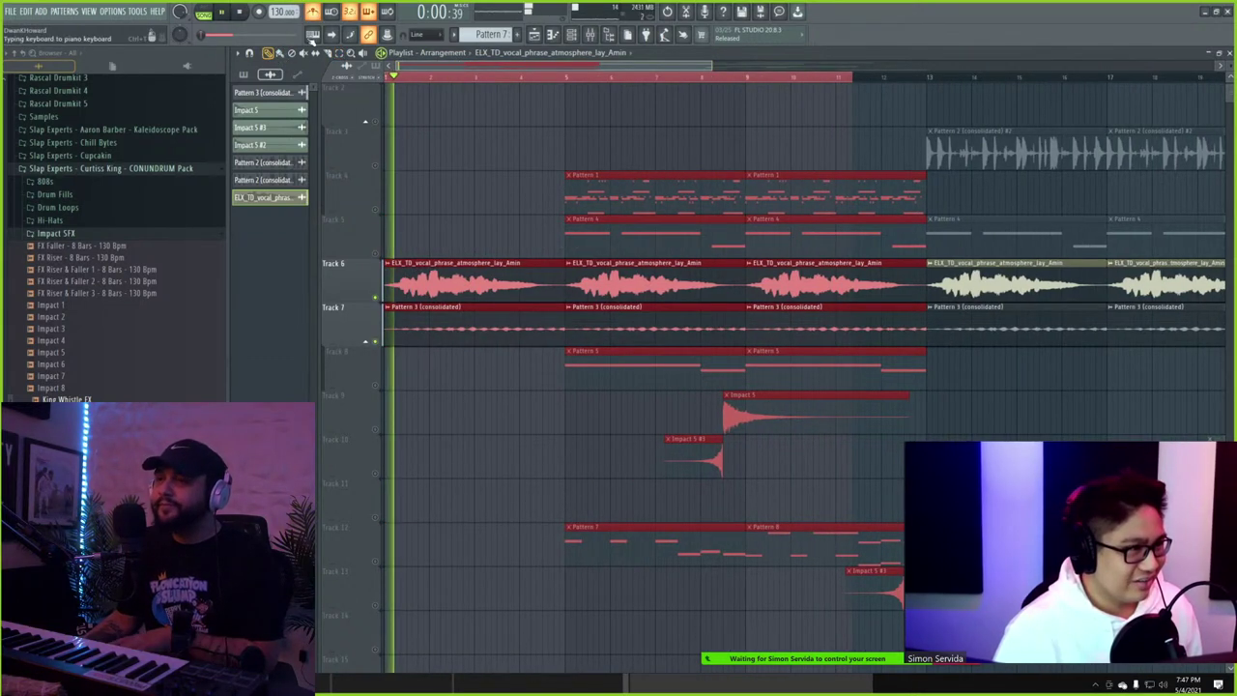
pyautogui.click(544, 214)
pyautogui.press('space')
pyautogui.press('space')
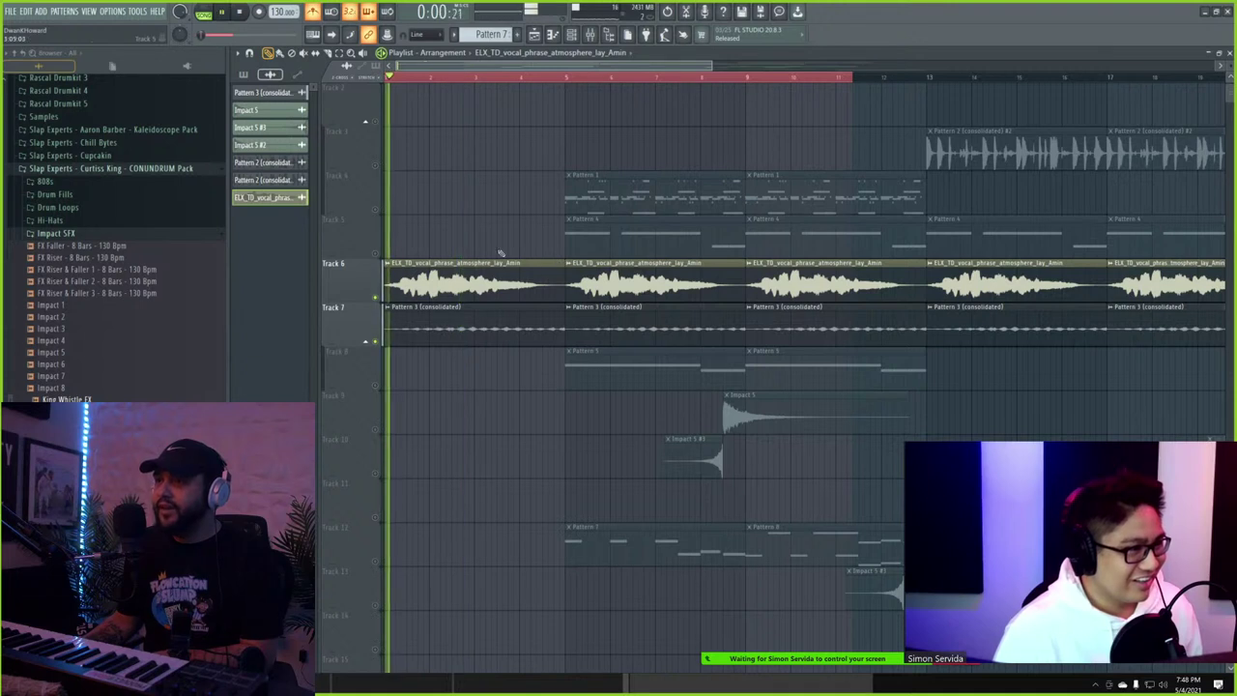
pyautogui.press('space')
# - Try adjusting the sample start offset of the vocal sample, play it back, and reset the offset
pyautogui.doubleClick(435, 273)
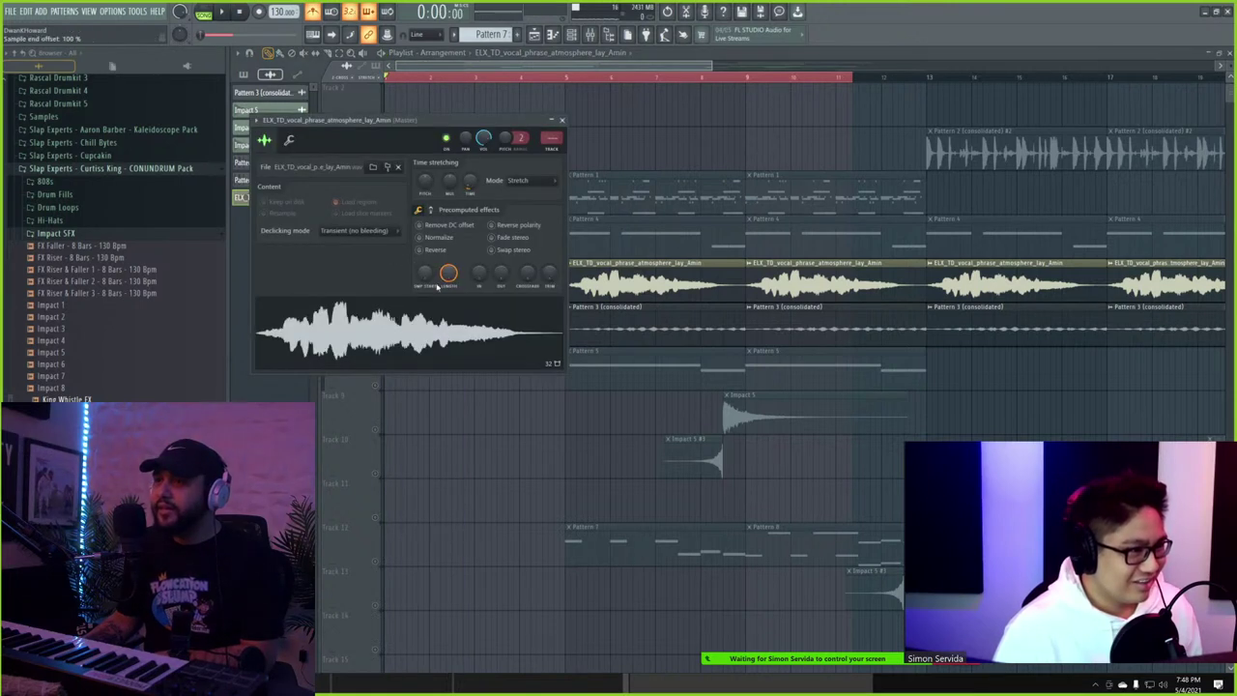
pyautogui.moveTo(425, 273); pyautogui.dragTo(426, 276)
pyautogui.press('space')
pyautogui.press('space')
pyautogui.press('space')
pyautogui.rightClick(425, 274)
pyautogui.click(439, 281)
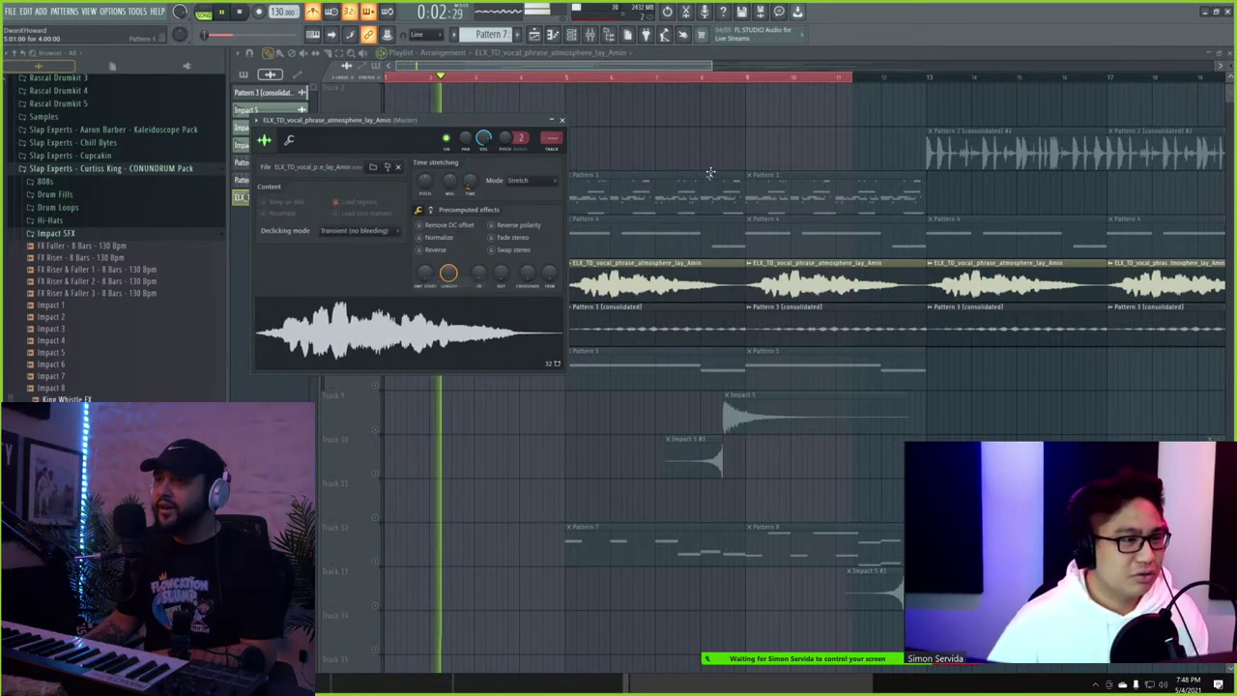
pyautogui.press('space')
# - Try slipping the vocal audio slightly earlier inside the first Track 6 clip, play it with the metronome, and undo it
pyautogui.moveTo(715, 67); pyautogui.dragTo(472, 91)
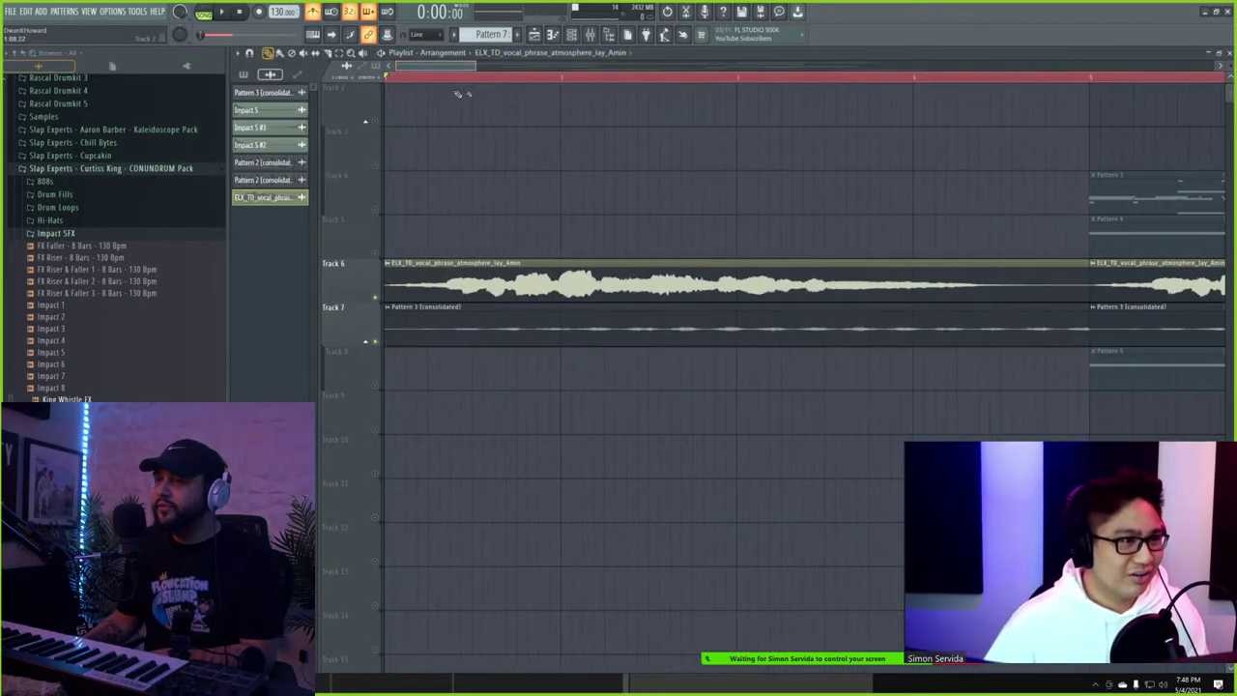
pyautogui.moveTo(476, 284); pyautogui.dragTo(453, 285)
pyautogui.press('space')
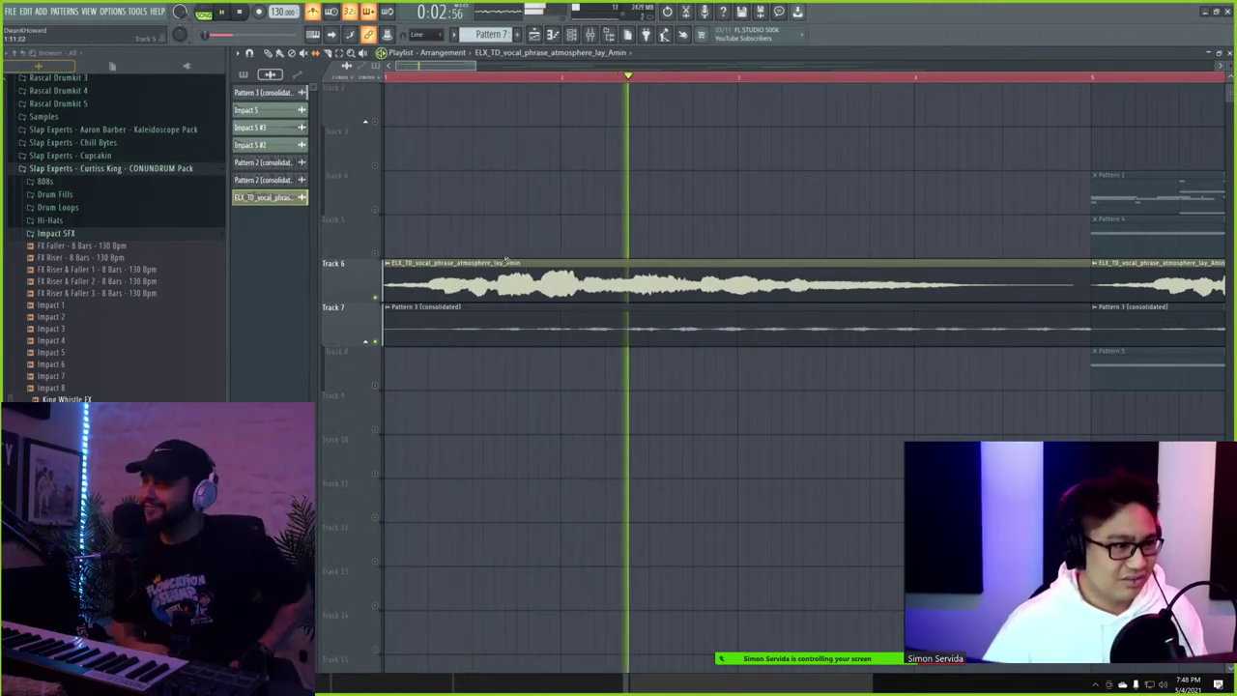
pyautogui.press('space')
pyautogui.hotkey('ctrl', 'z')
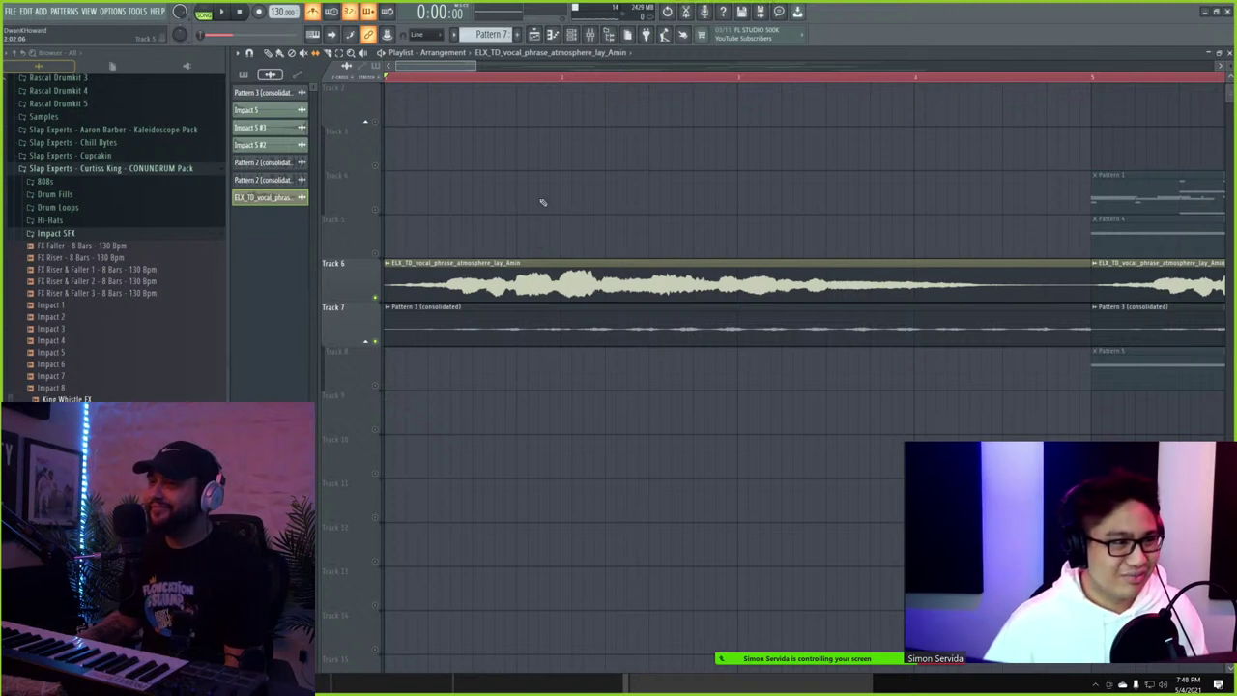
# - Try shortening the first vocal clip on Track 6 so its audio comes in earlier, and undo the edit
pyautogui.click(745, 275)
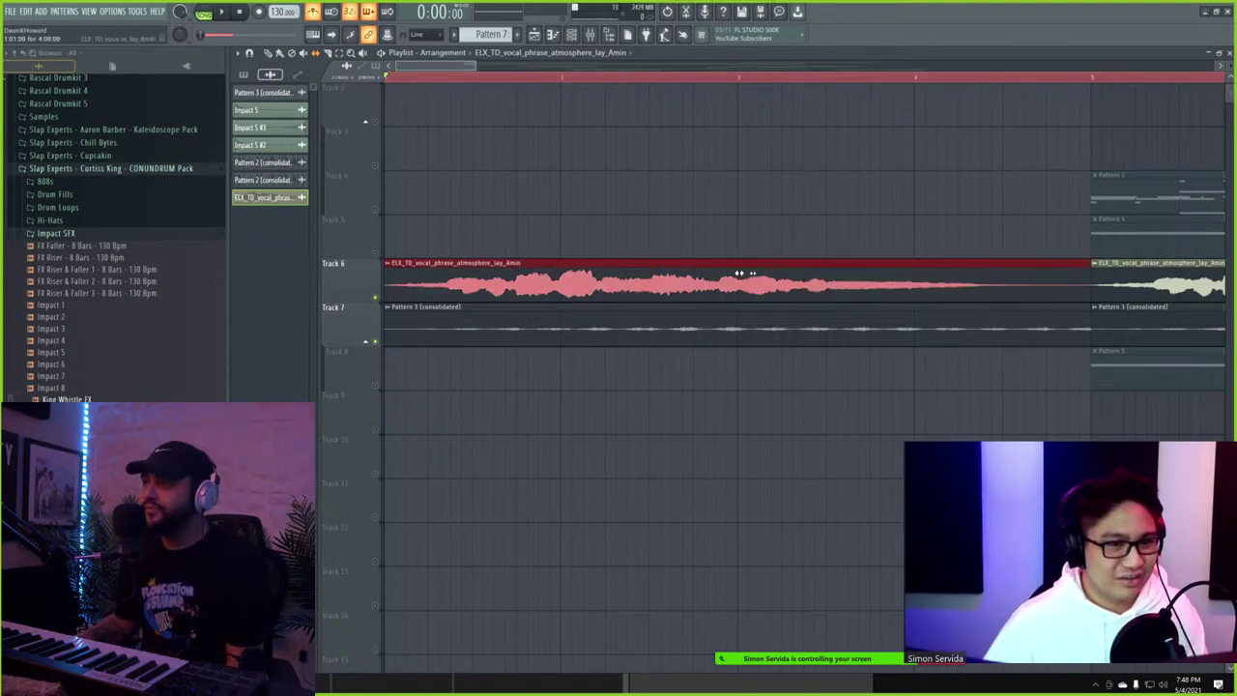
pyautogui.doubleClick(740, 275)
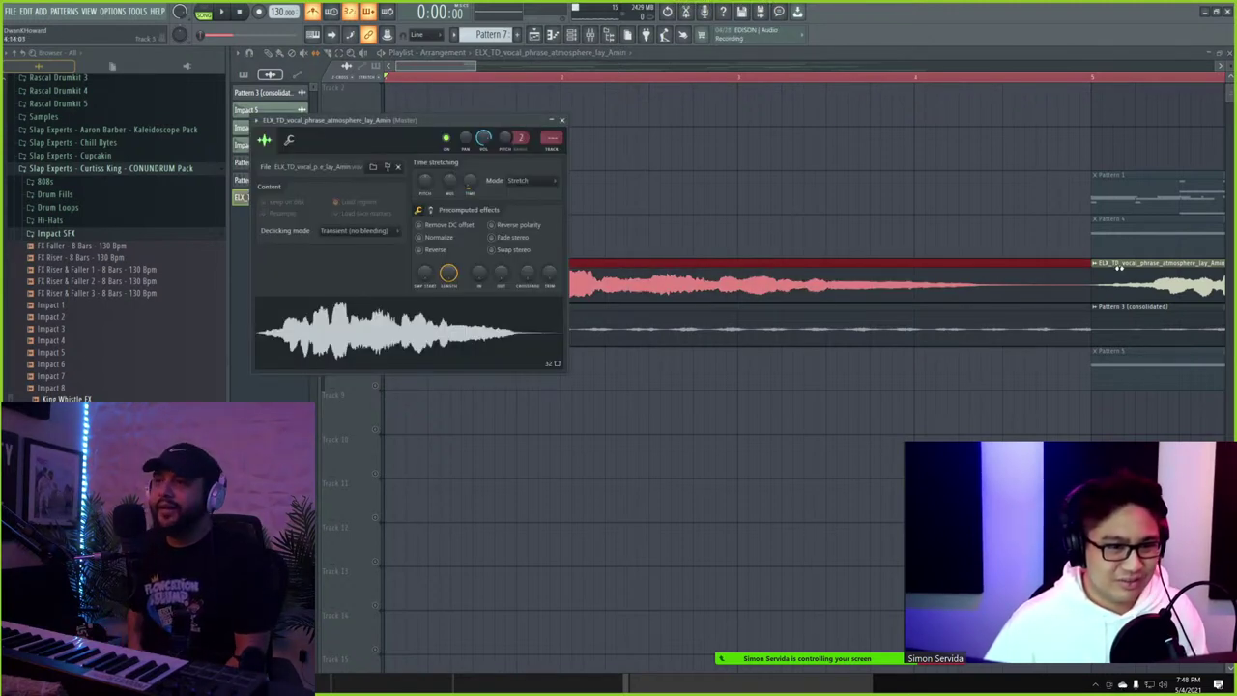
pyautogui.click(1005, 213)
pyautogui.moveTo(1085, 270); pyautogui.dragTo(1035, 272)
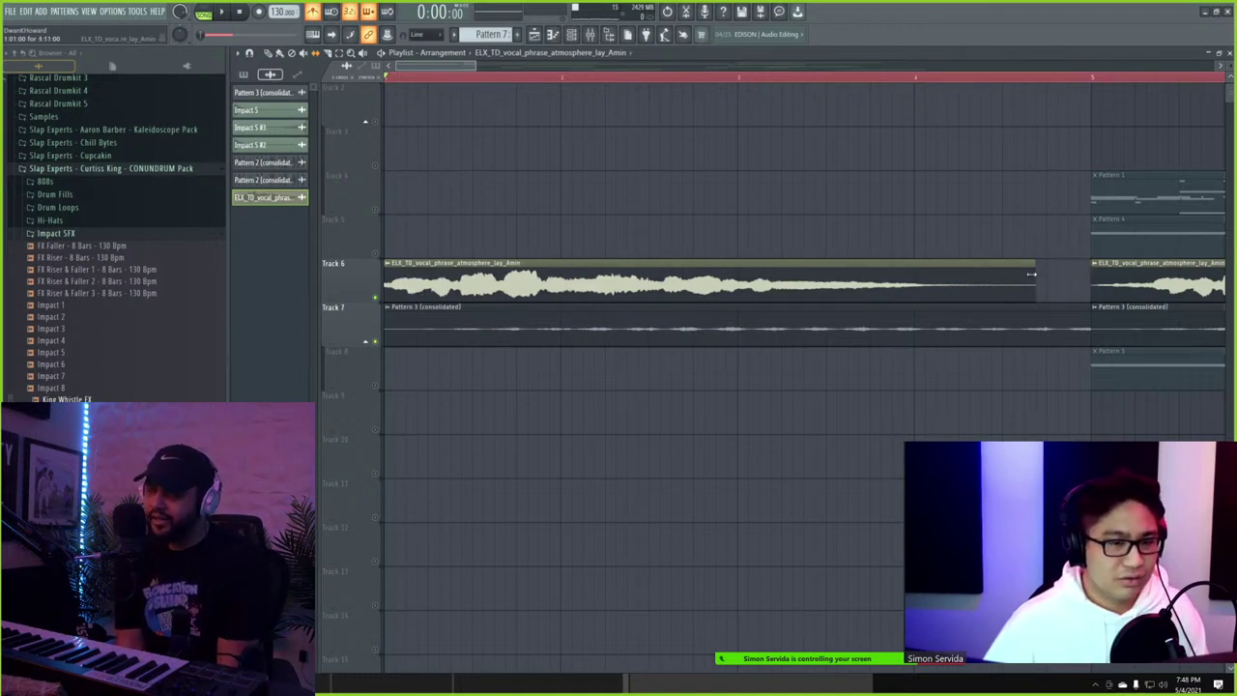
pyautogui.hotkey('ctrl', 'z')
# - Time-stretch the first vocal clip on Track 6 shorter so it ends just before bar 4, and play it
pyautogui.scroll(-1, 1021, 279)
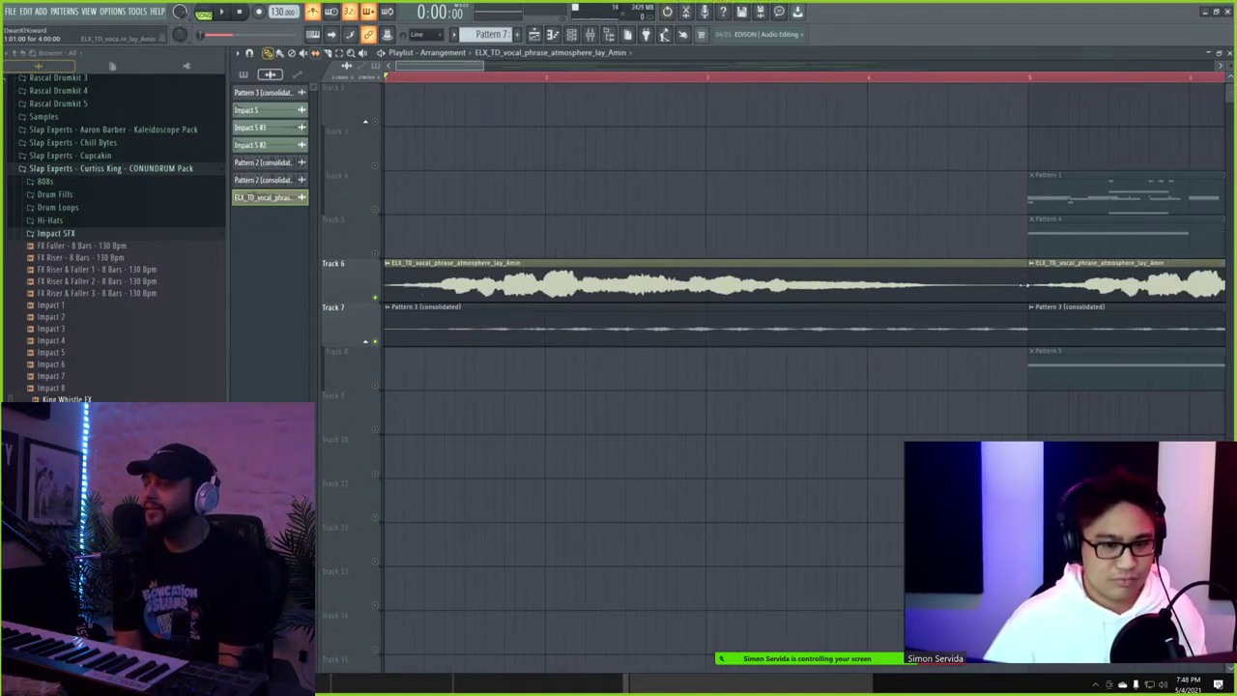
pyautogui.moveTo(1028, 278); pyautogui.dragTo(844, 267)
pyautogui.hotkey('ctrl', 'z')
pyautogui.press('space')
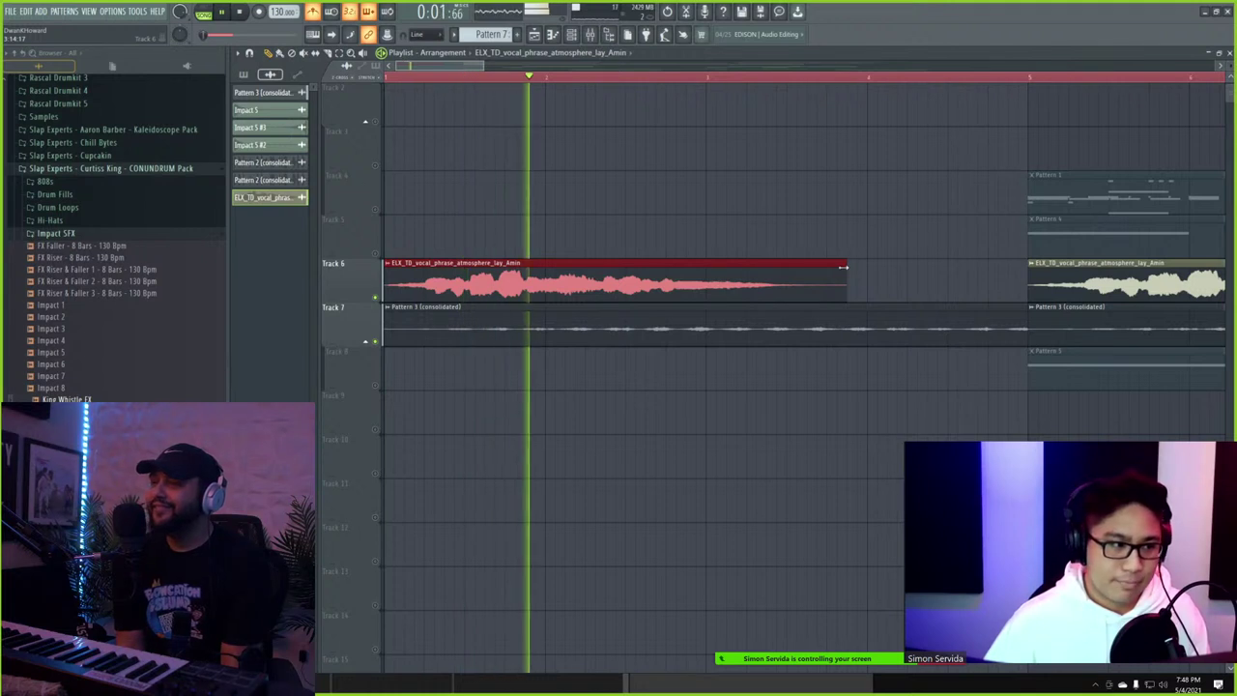
# - Slip the audio slightly earlier inside the first vocal clip on Track 6 and play it from the start
pyautogui.press('space')
pyautogui.press('s')
pyautogui.moveTo(539, 290); pyautogui.dragTo(510, 284)
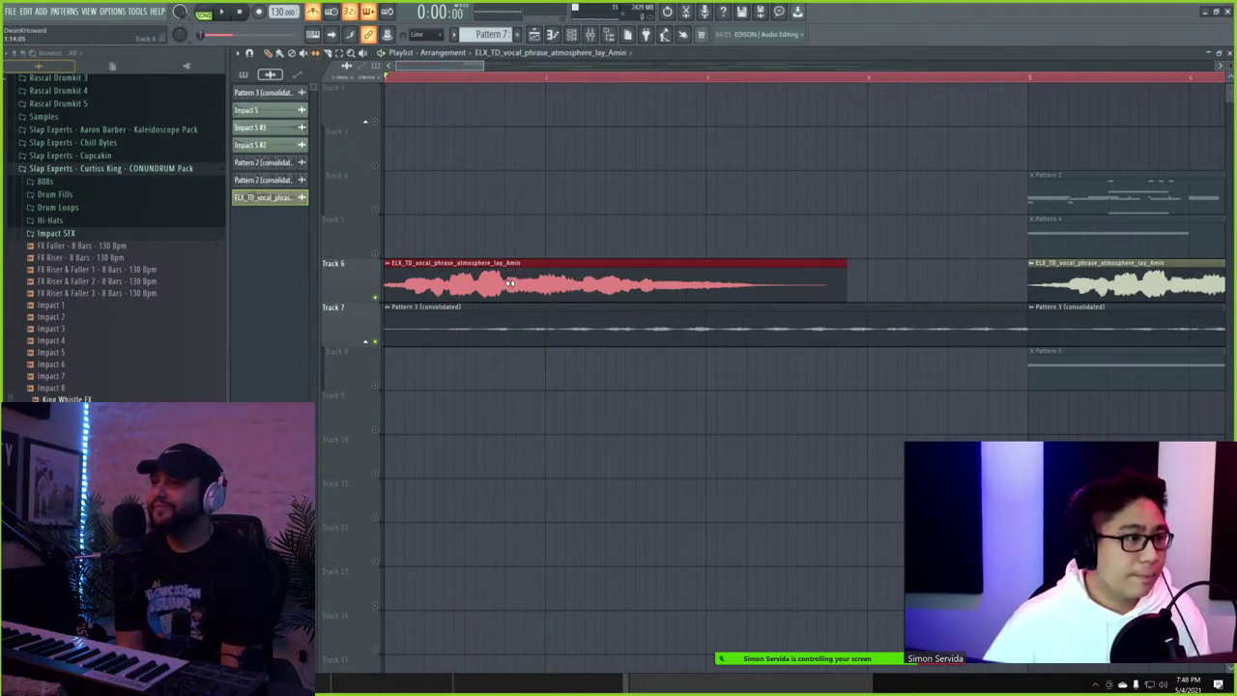
pyautogui.press('space')
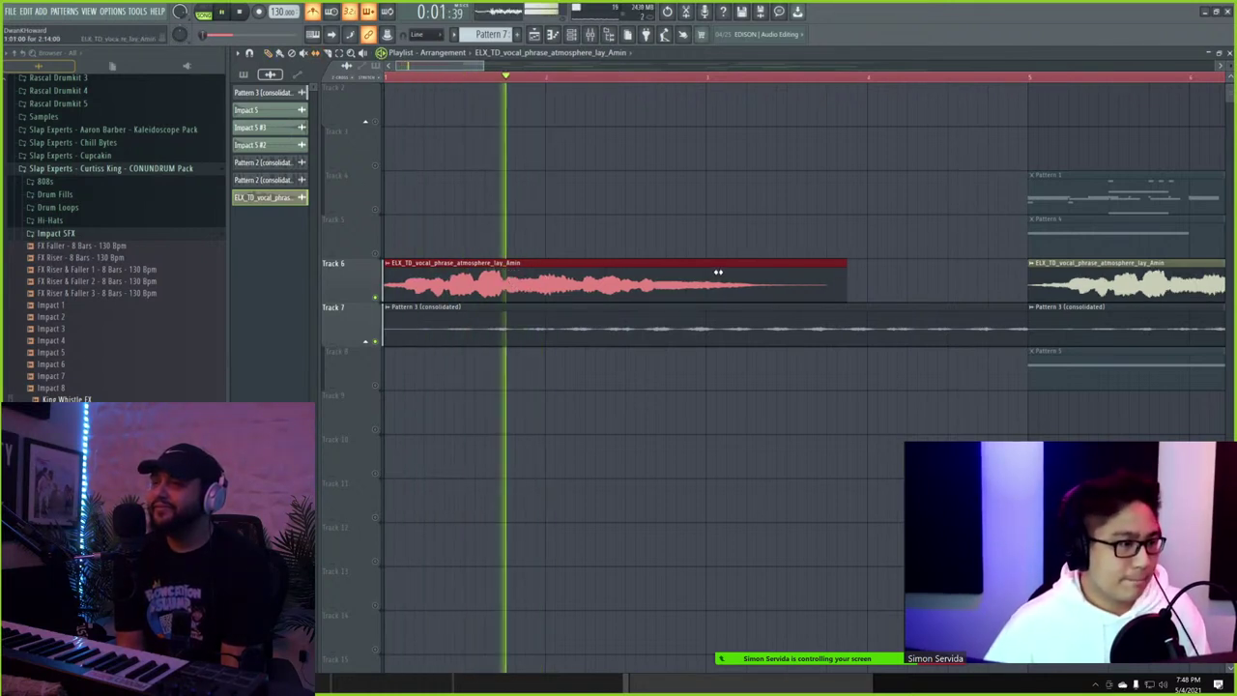
pyautogui.press('space')
pyautogui.press('space')
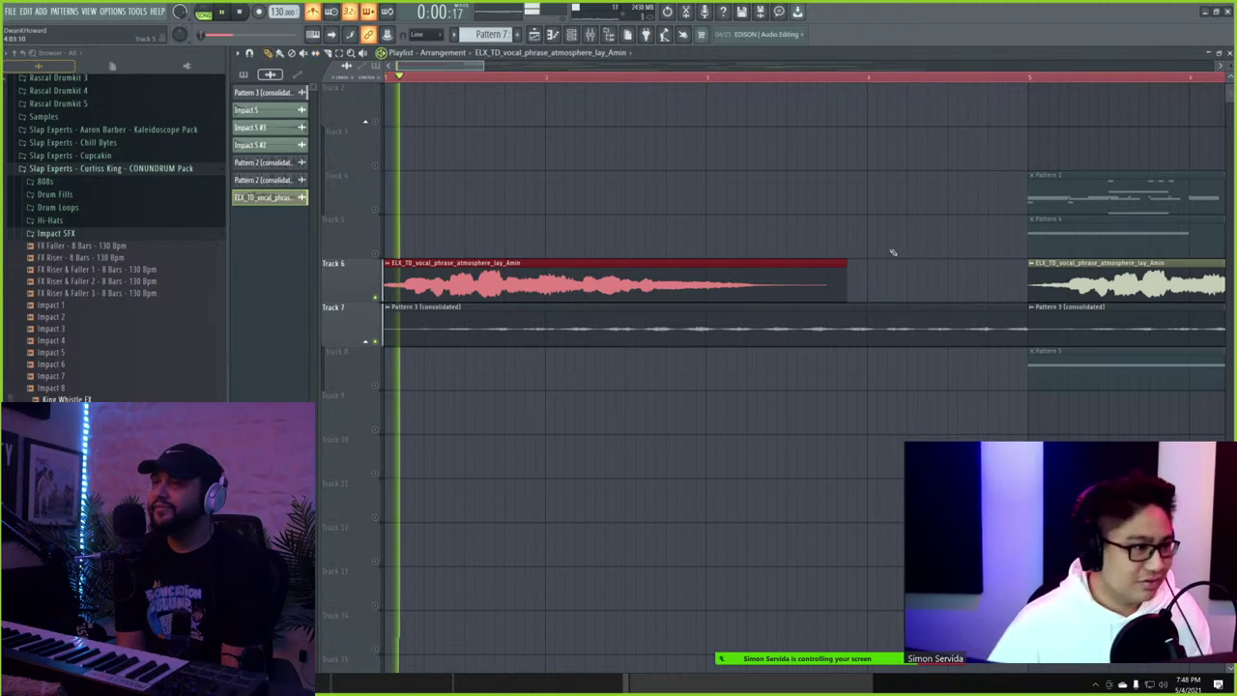
pyautogui.press('space')
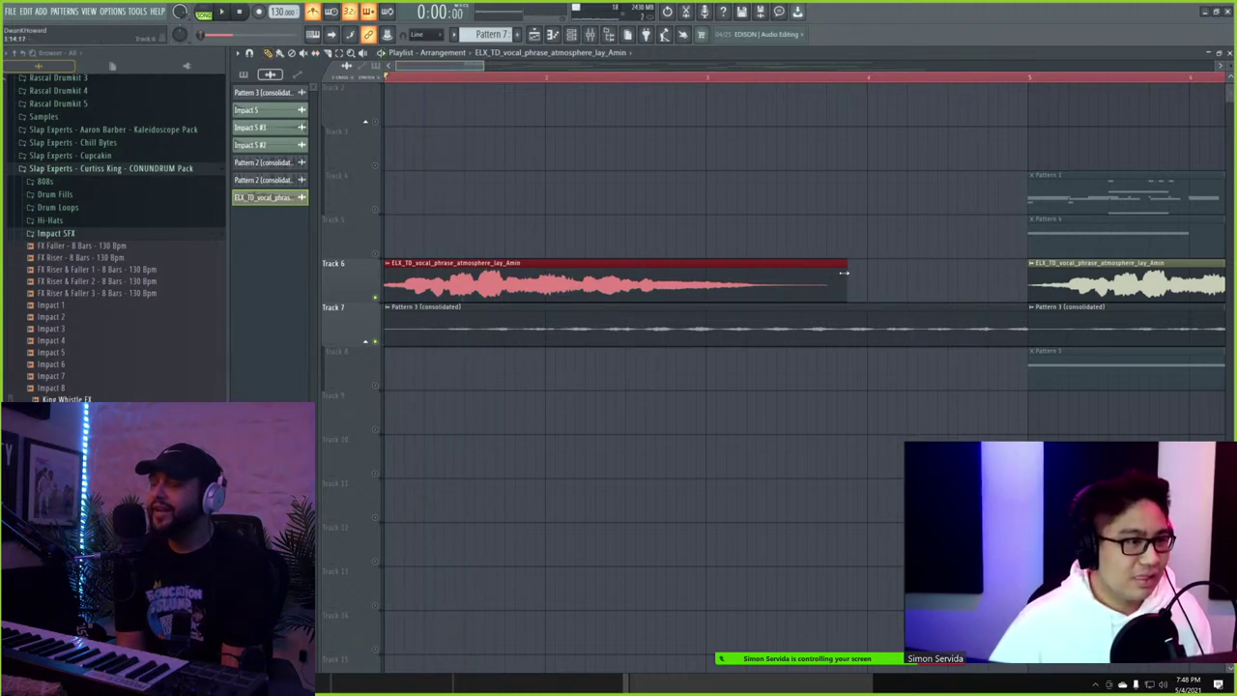
# - Time-stretch the first vocal clip on Track 6 longer, to a length of 3:11:01, checking the timing in playback
pyautogui.moveTo(844, 273); pyautogui.dragTo(931, 272)
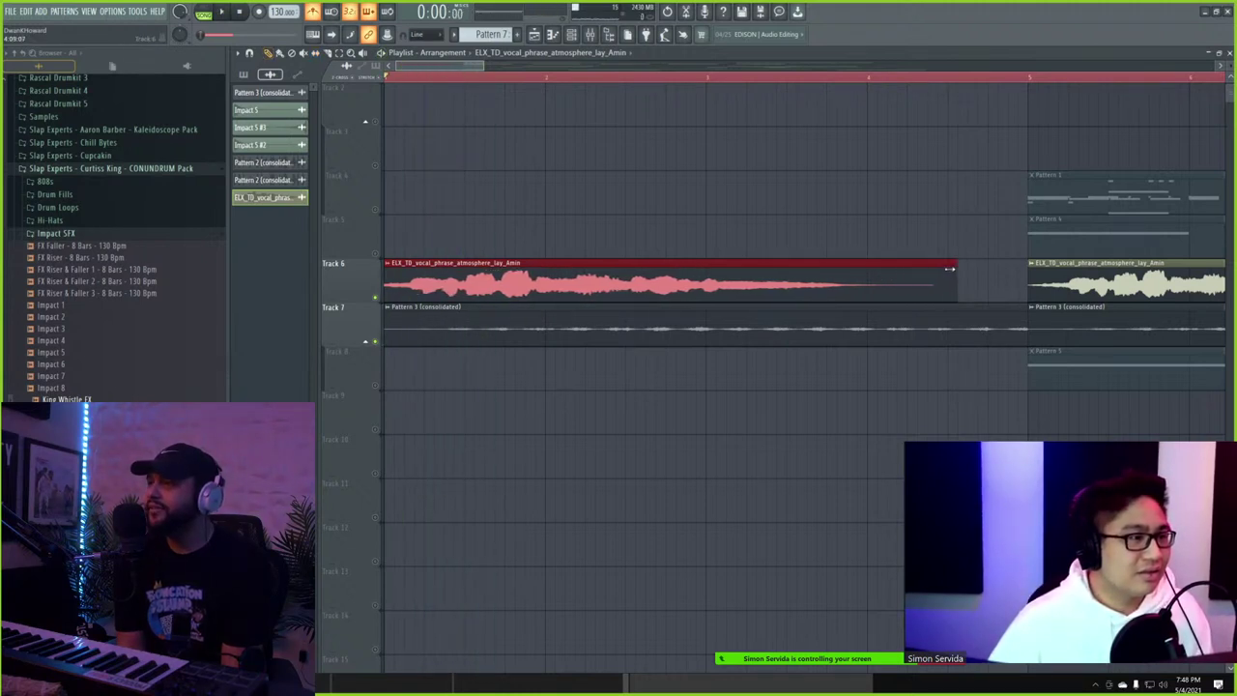
pyautogui.press('space')
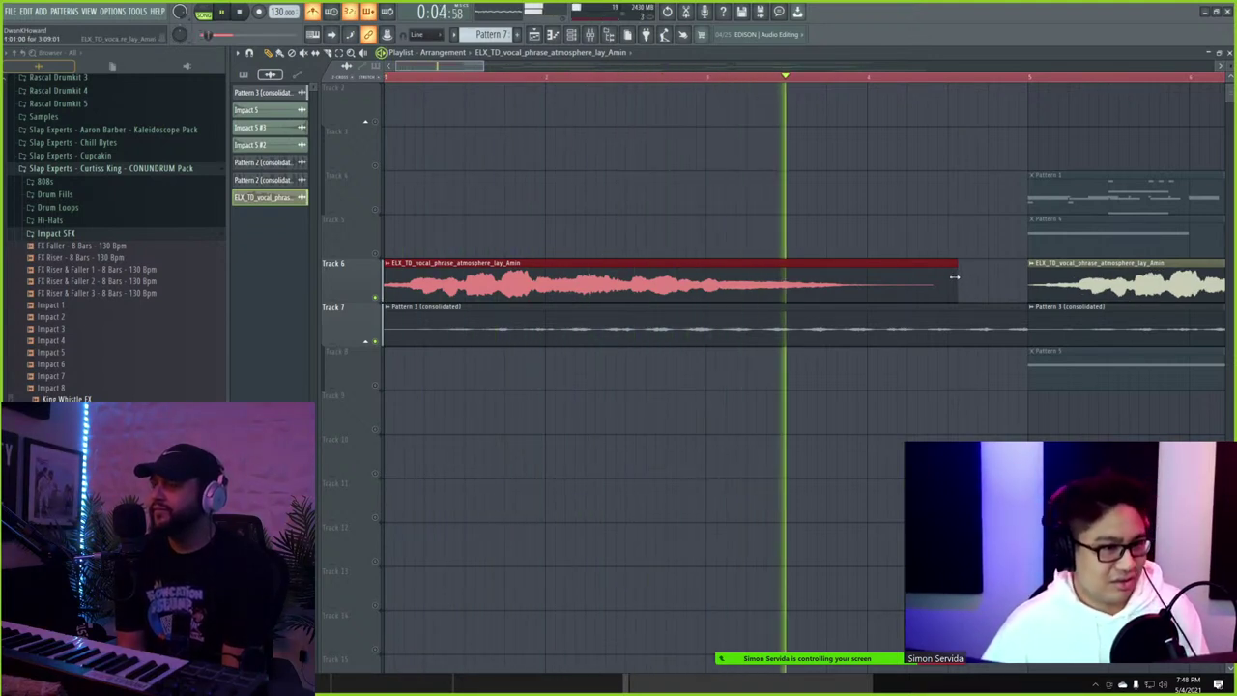
pyautogui.press('space')
pyautogui.moveTo(954, 276); pyautogui.dragTo(964, 276)
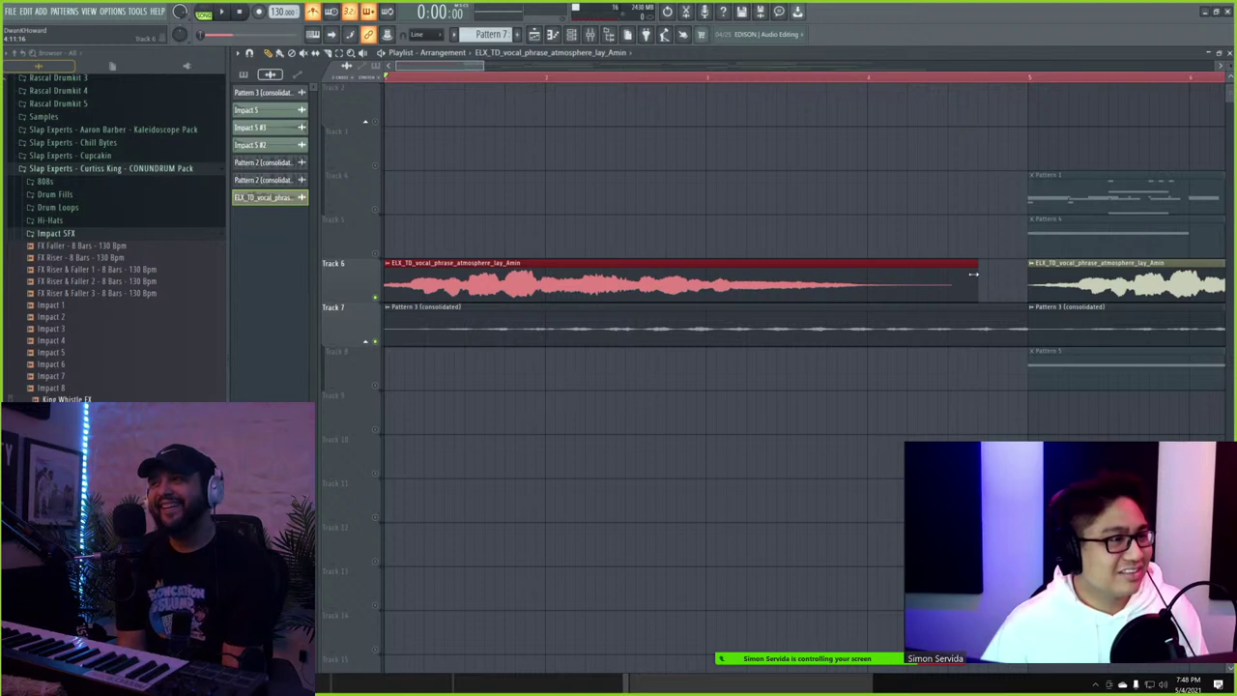
pyautogui.press('space')
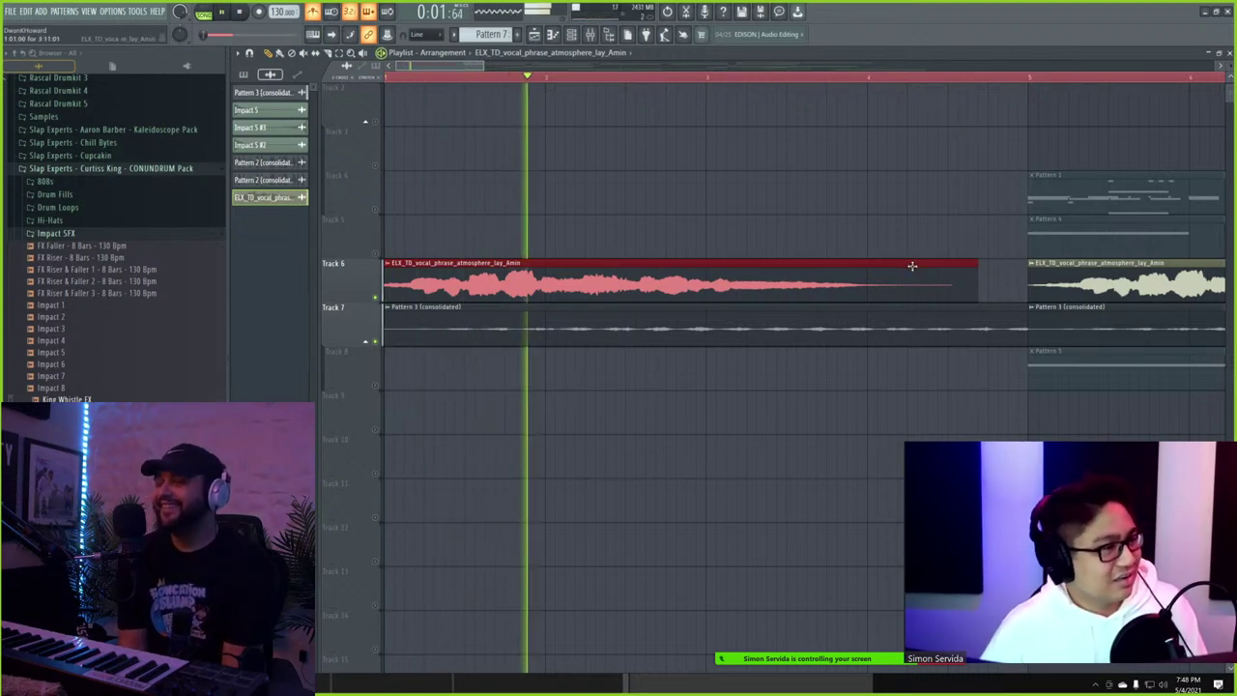
pyautogui.press('space')
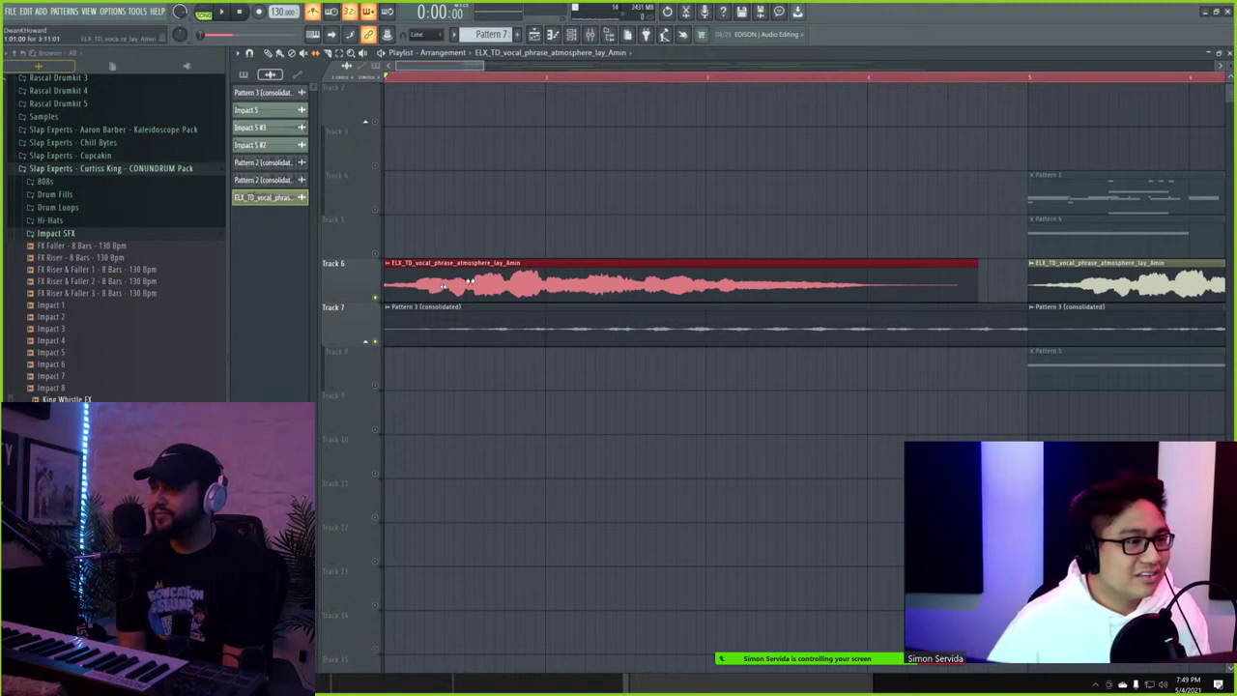
# - Fine-tune the stretch of the first Track 6 vocal clip to a length of 3:10:01 and play it
pyautogui.press('space')
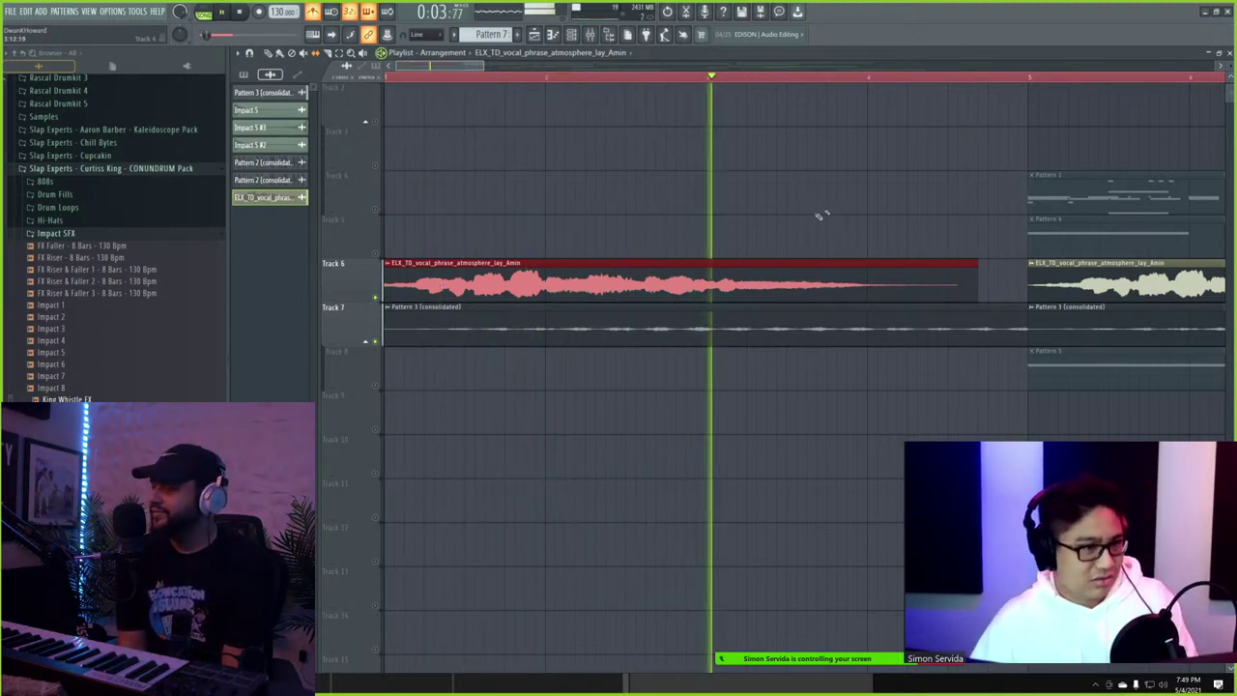
pyautogui.press('space')
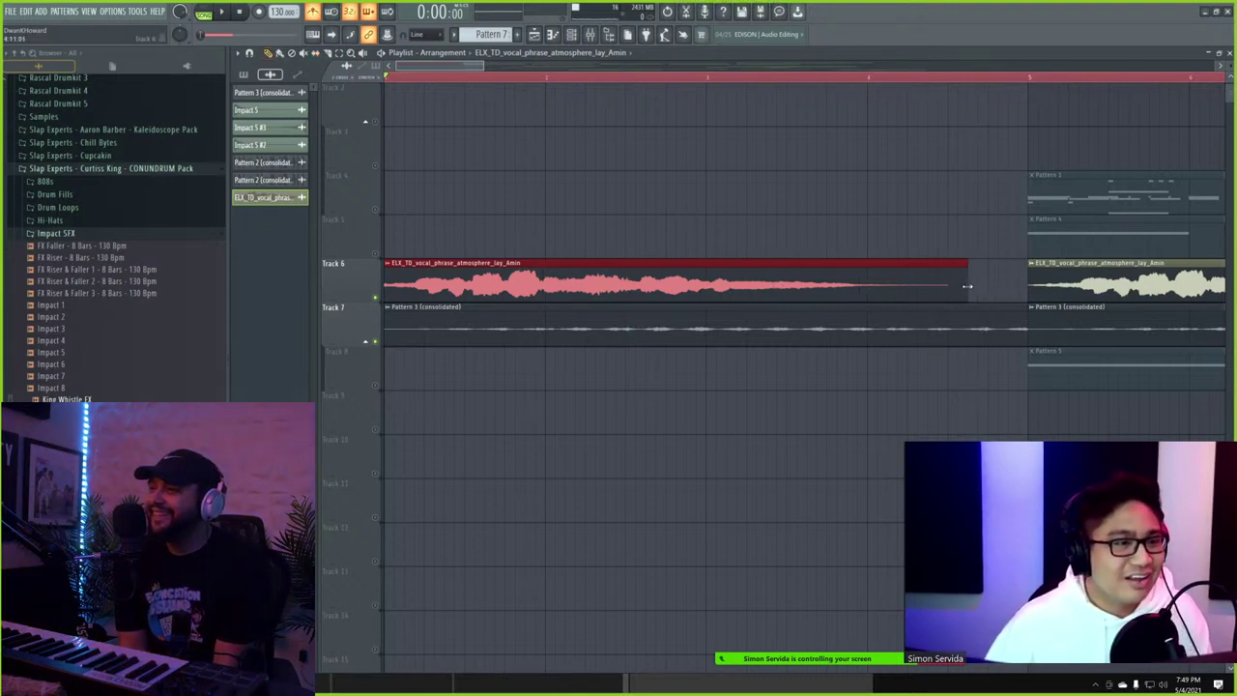
pyautogui.press('space')
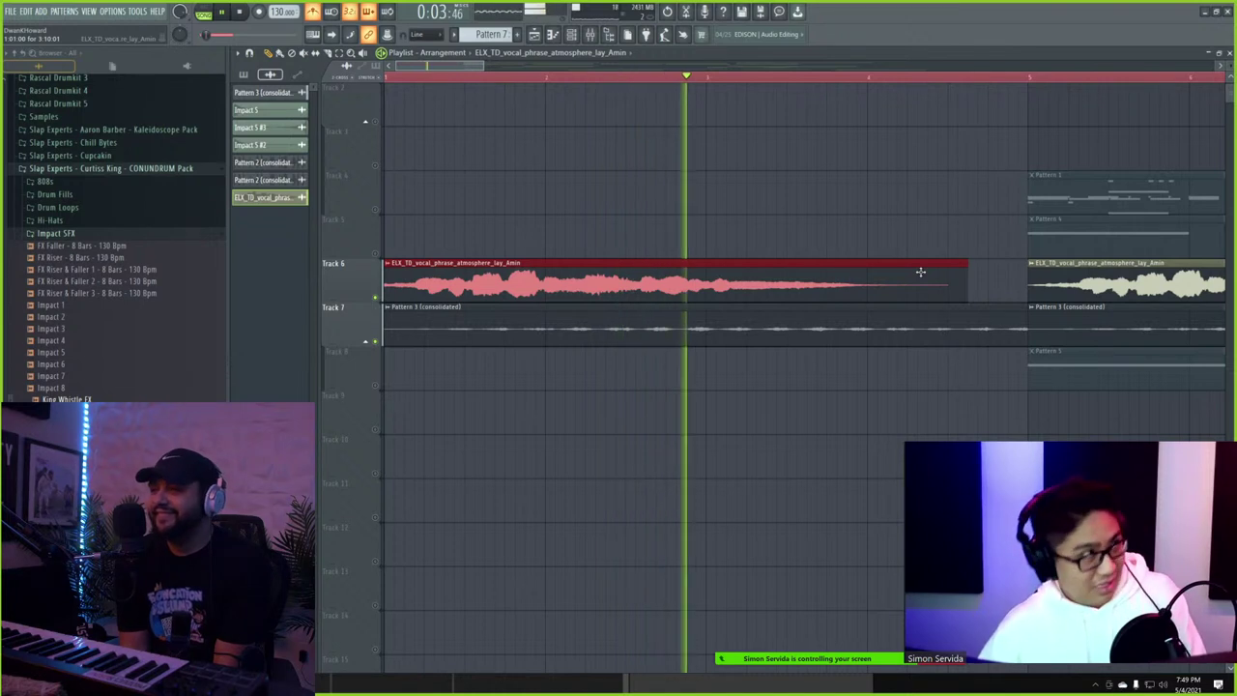
# - Delete every vocal atmosphere clip on Track 6 except the one at the start of the arrangement
pyautogui.scroll(-3, 821, 274)
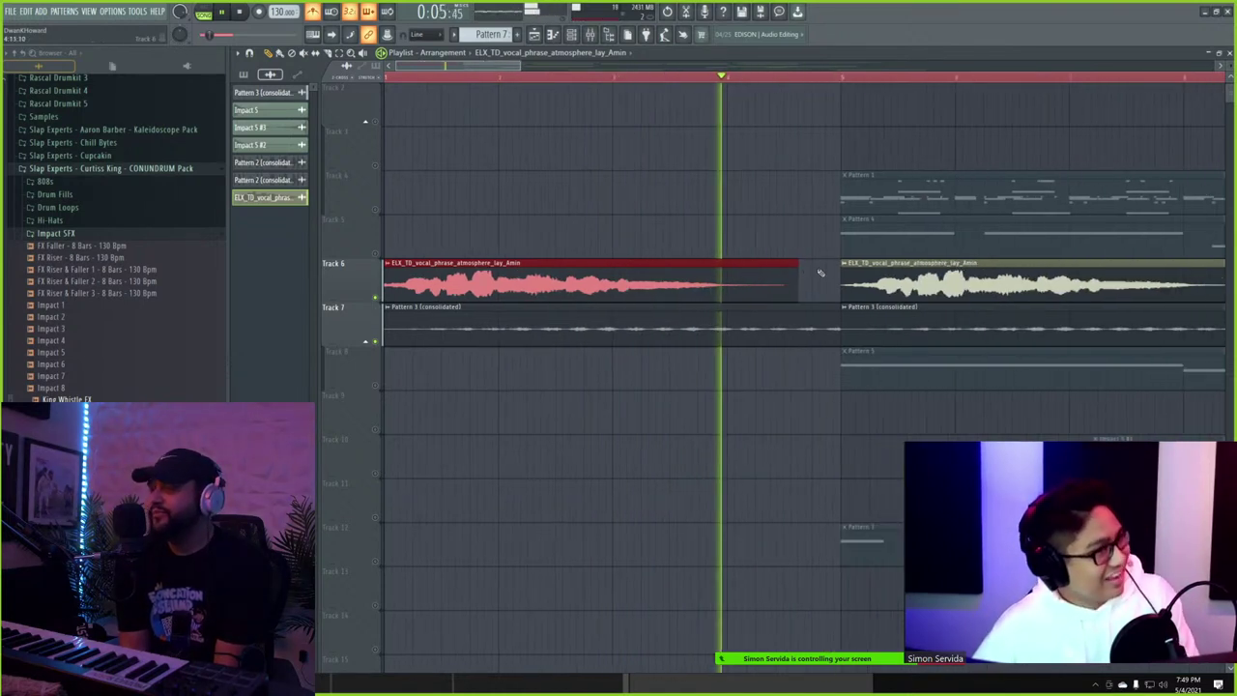
pyautogui.rightClick(845, 282)
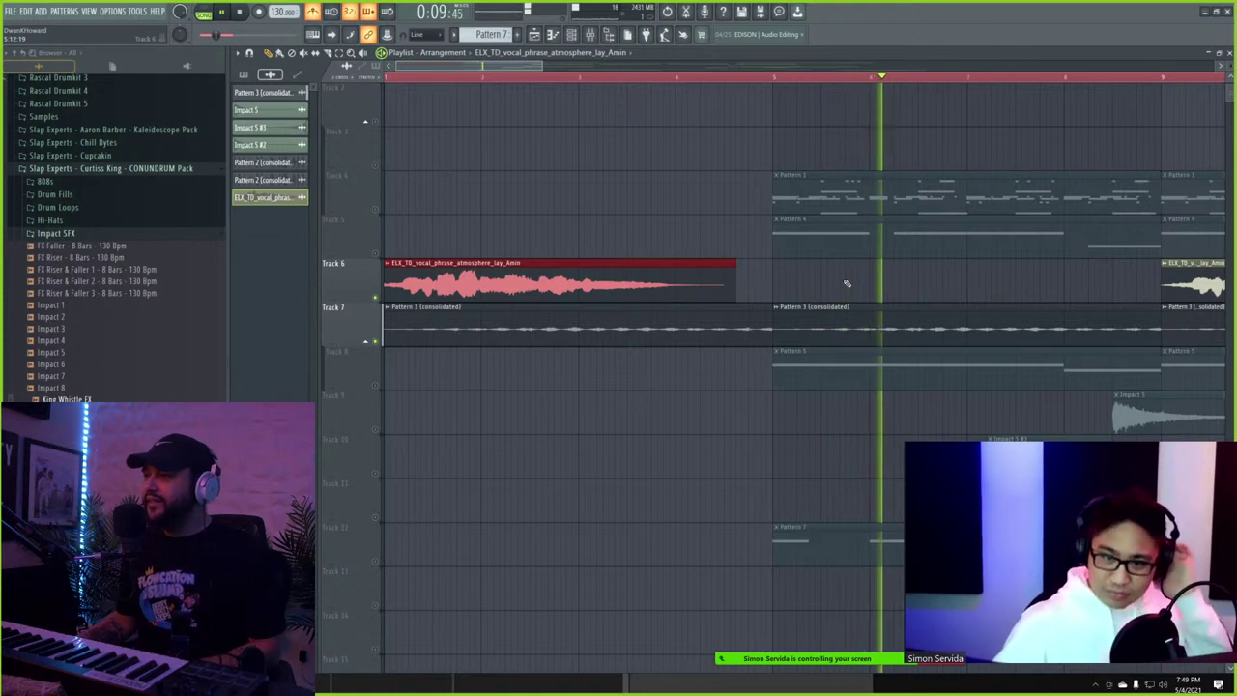
pyautogui.scroll(-3, 754, 279)
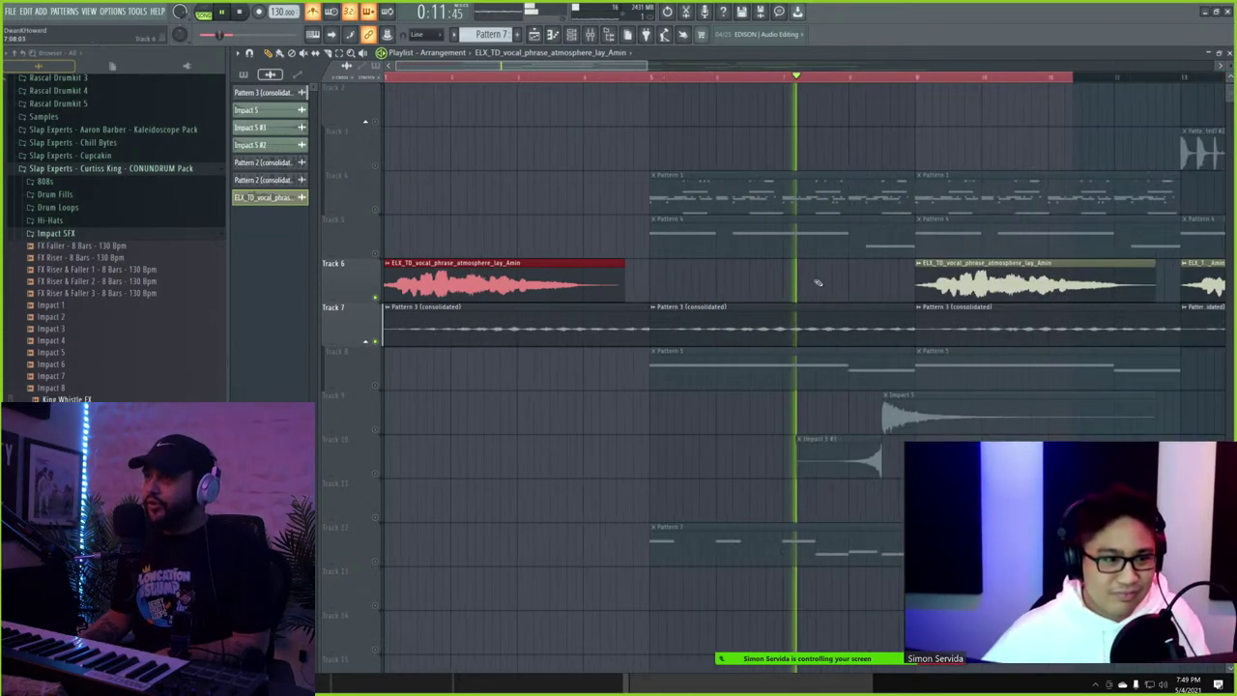
pyautogui.scroll(-1, 772, 273)
pyautogui.press('space')
pyautogui.rightClick(726, 272)
pyautogui.scroll(-3, 699, 292)
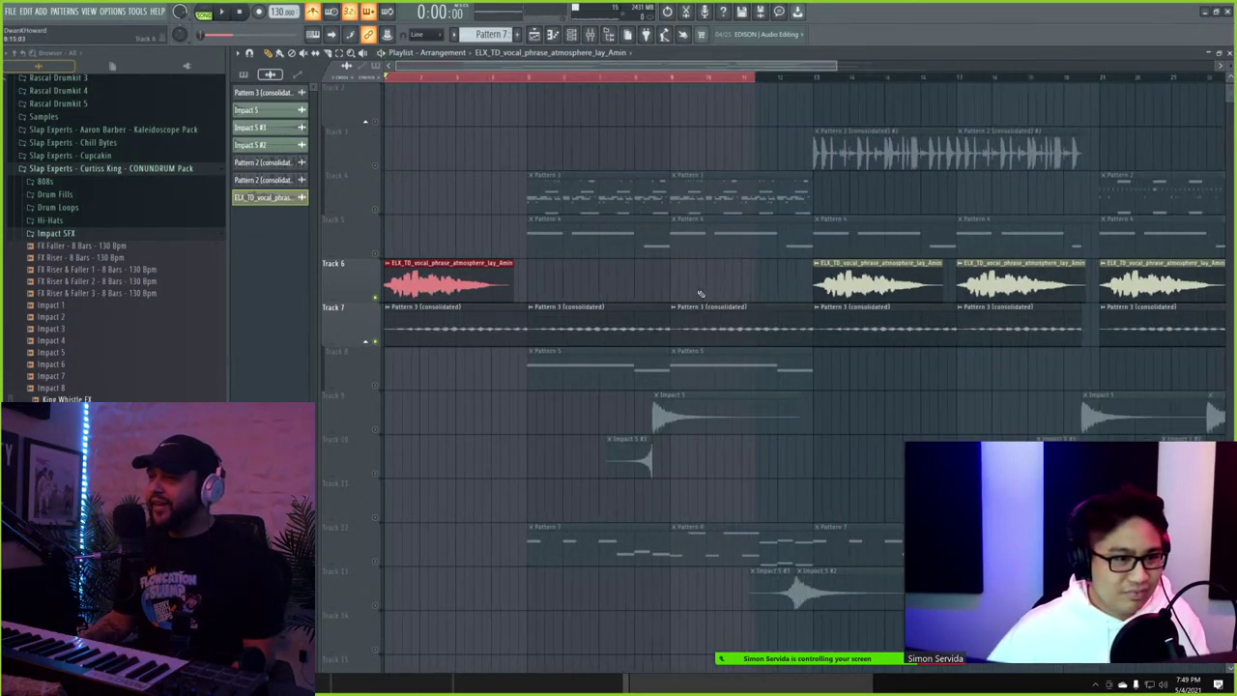
pyautogui.rightClick(749, 292)
pyautogui.rightClick(854, 291)
pyautogui.rightClick(959, 290)
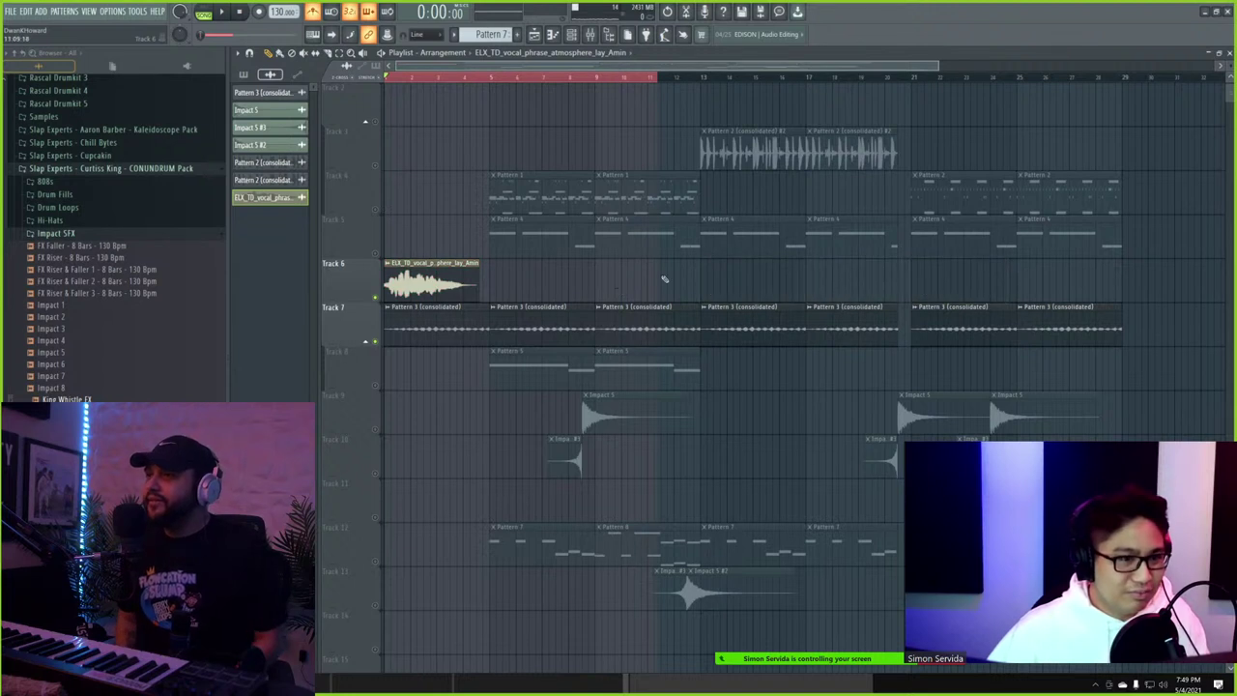
# - Place the vocal clip near bar 21 on Track 6 instead of at the song start, and cue playback at bar 21
pyautogui.click(945, 278)
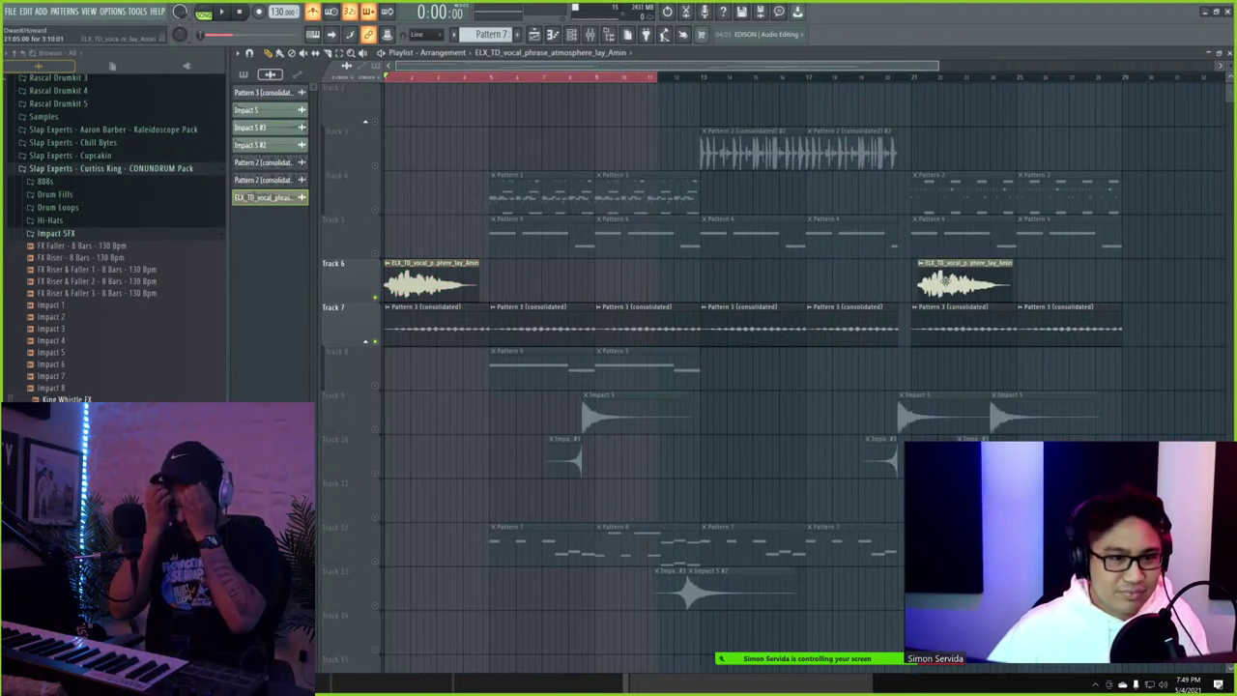
pyautogui.rightClick(447, 284)
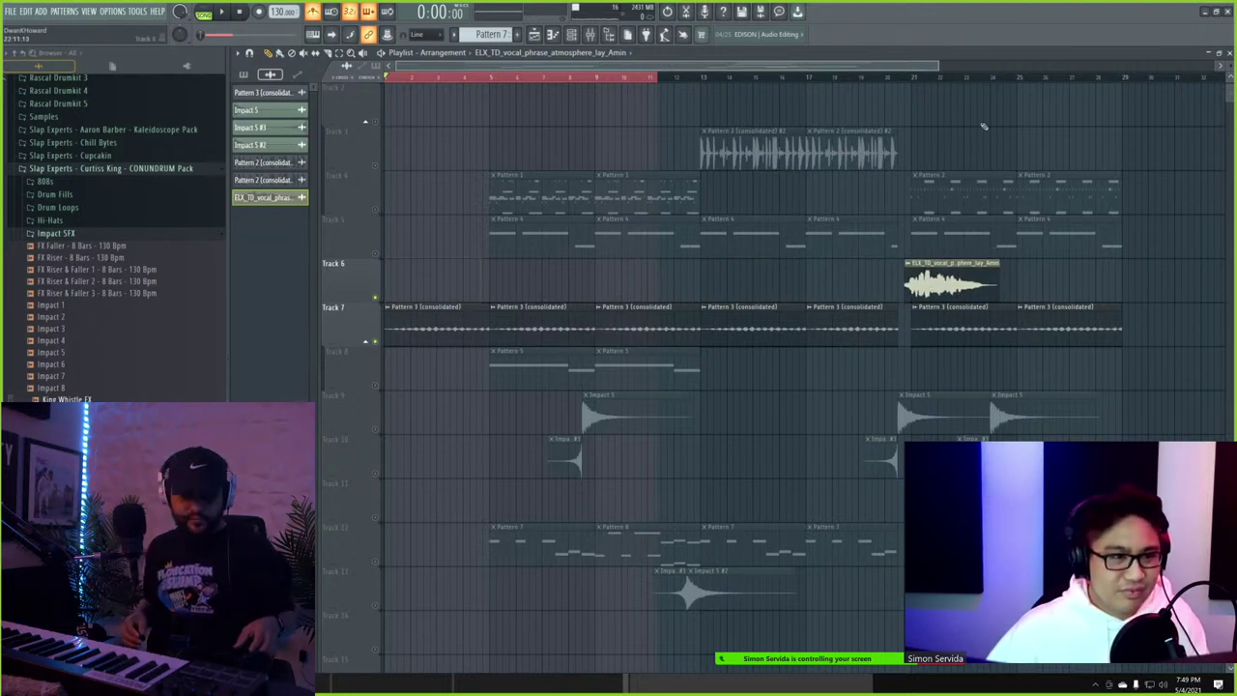
pyautogui.keyDown('ctrl'); pyautogui.click(912, 78); pyautogui.keyUp('ctrl')
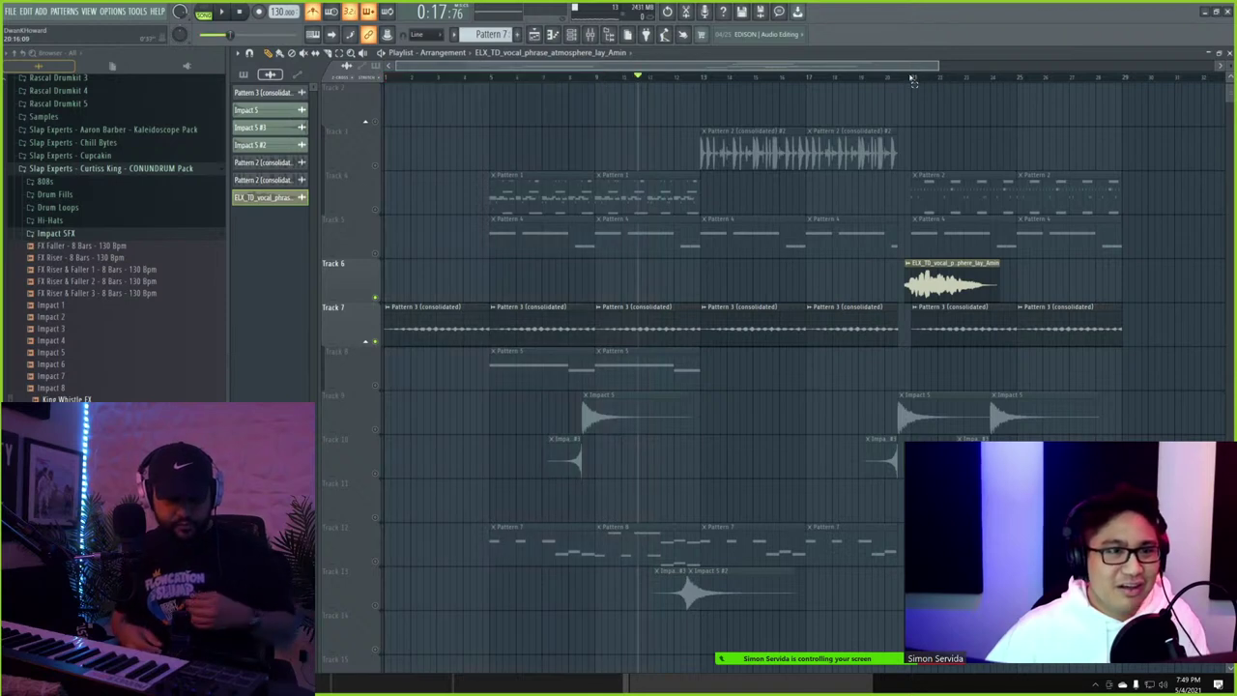
# - Align the vocal clip's start with bar 21 and play it with Track 6 soloed
pyautogui.click(377, 300)
pyautogui.rightClick(377, 300)
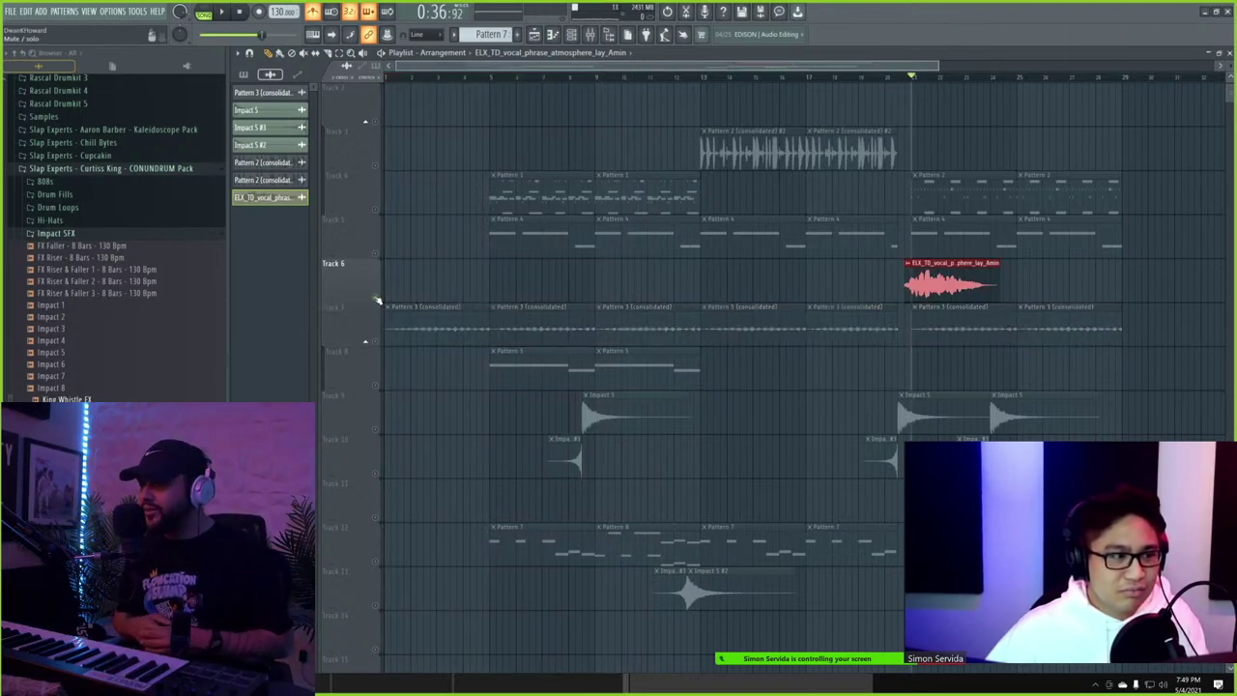
pyautogui.scroll(5, 894, 232)
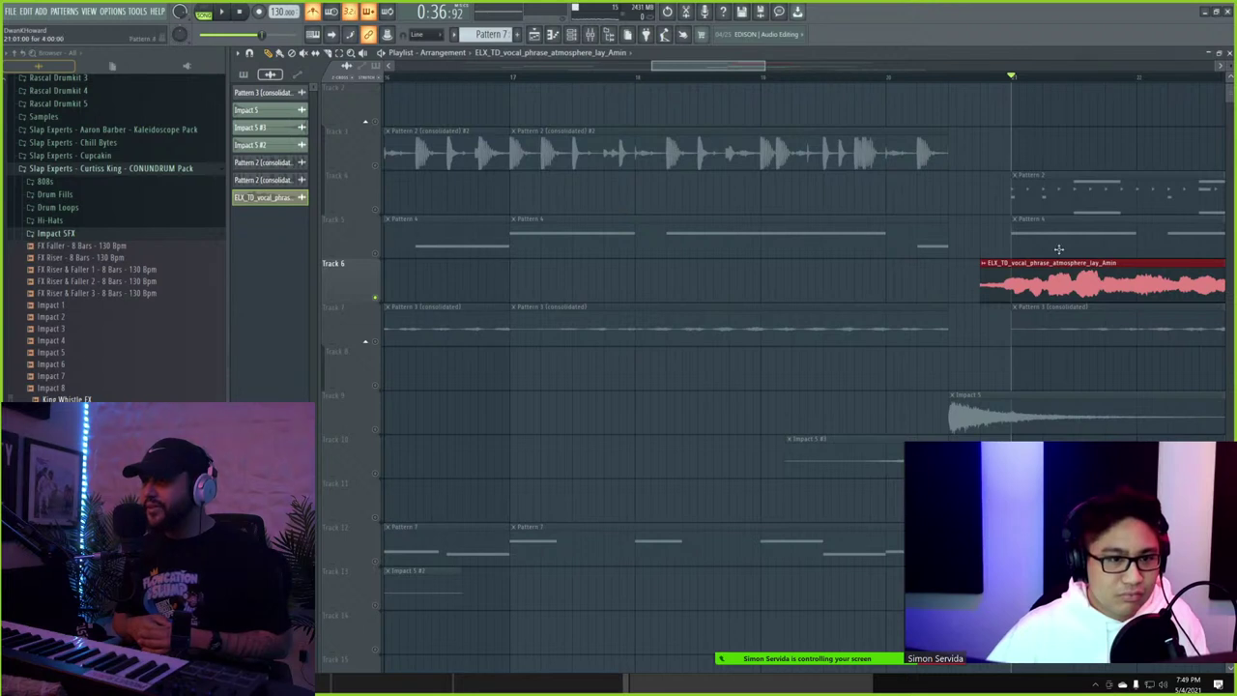
pyautogui.moveTo(1006, 276); pyautogui.dragTo(1039, 285)
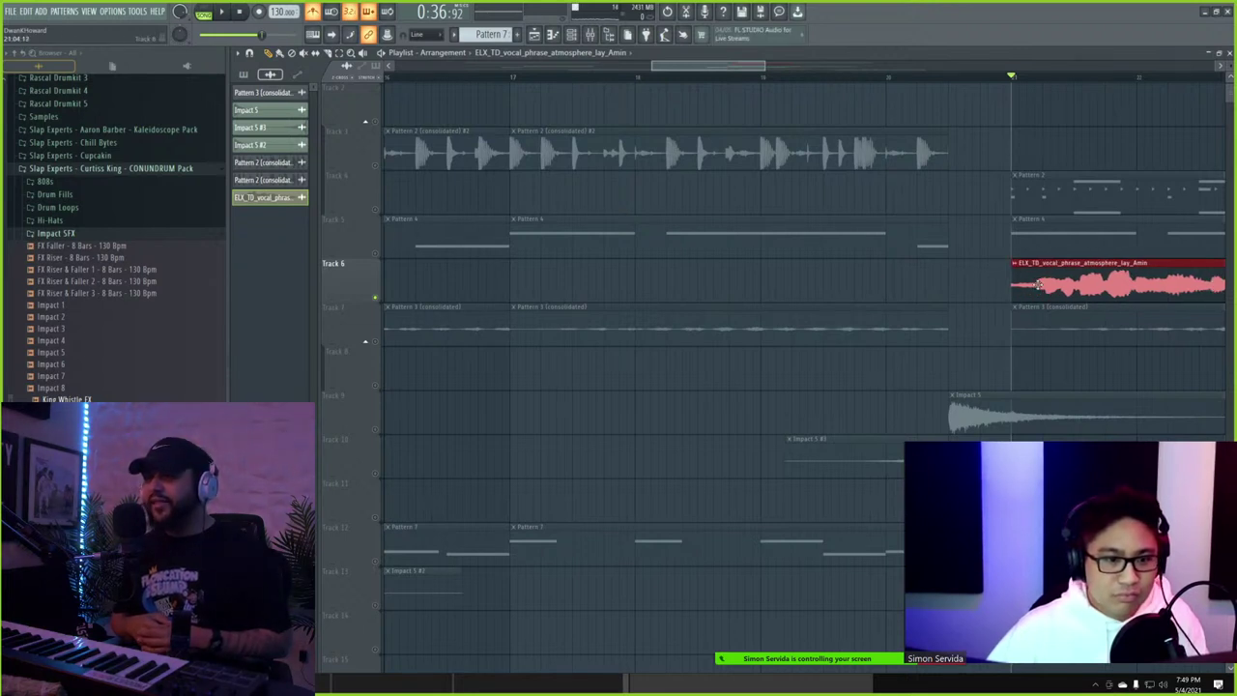
pyautogui.press('space')
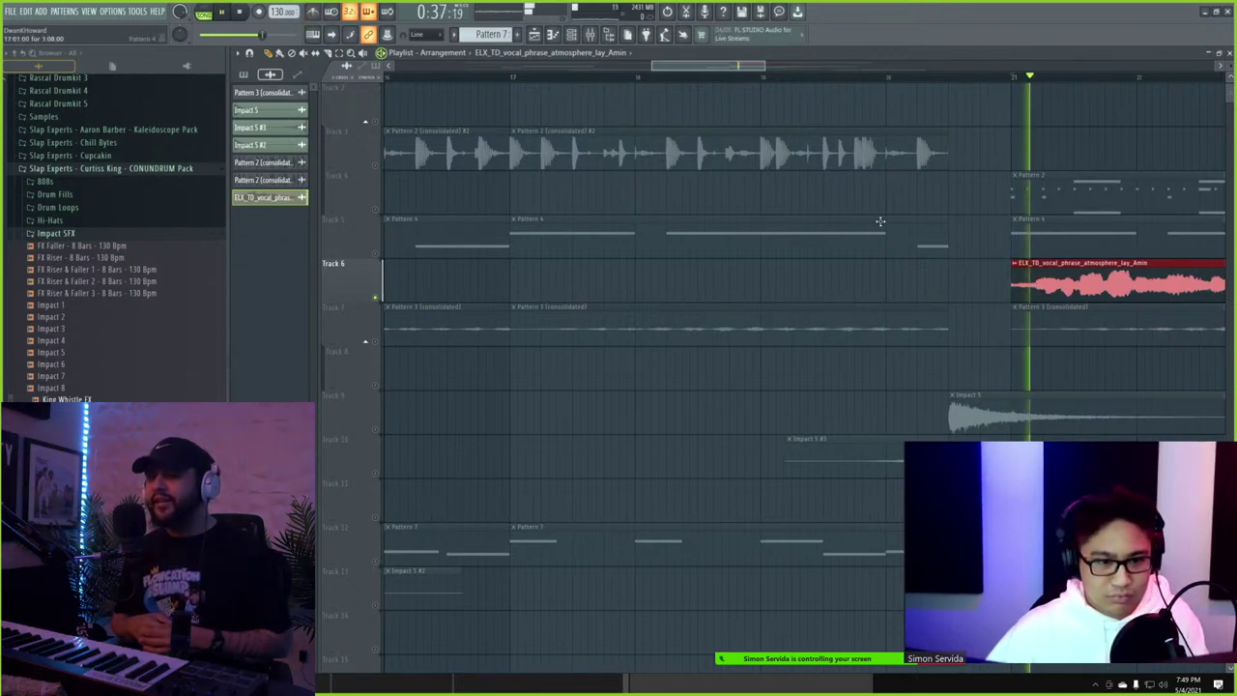
pyautogui.press('space')
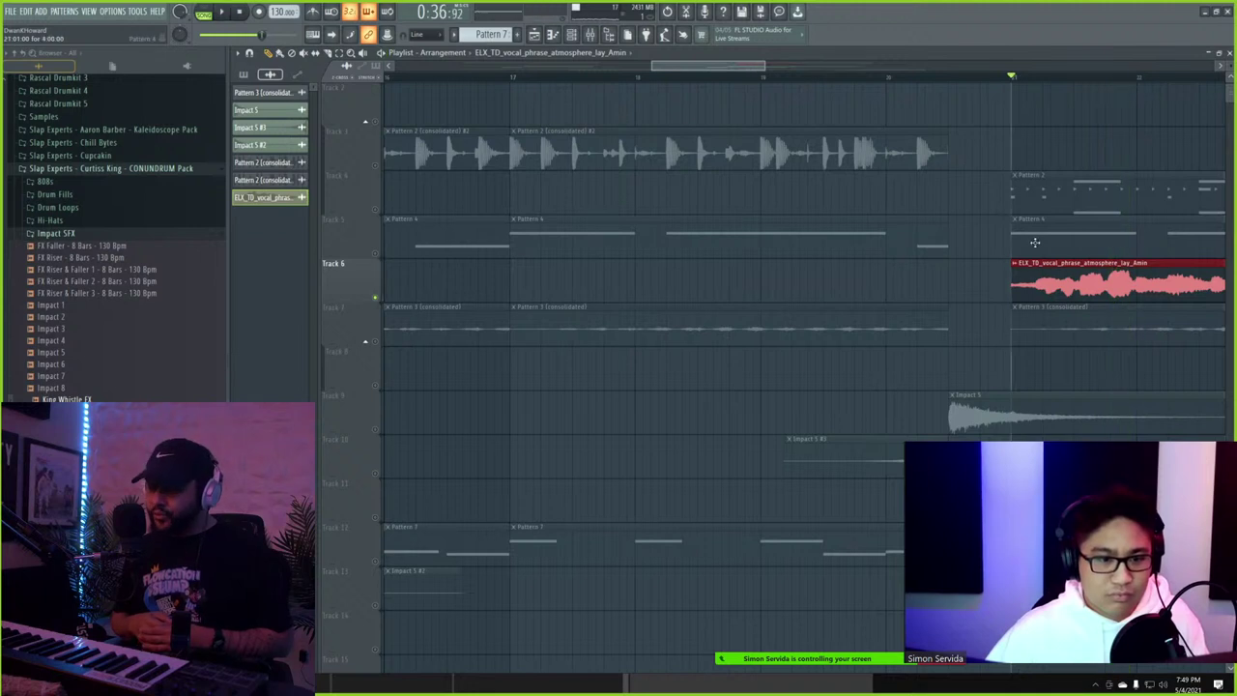
pyautogui.press('space')
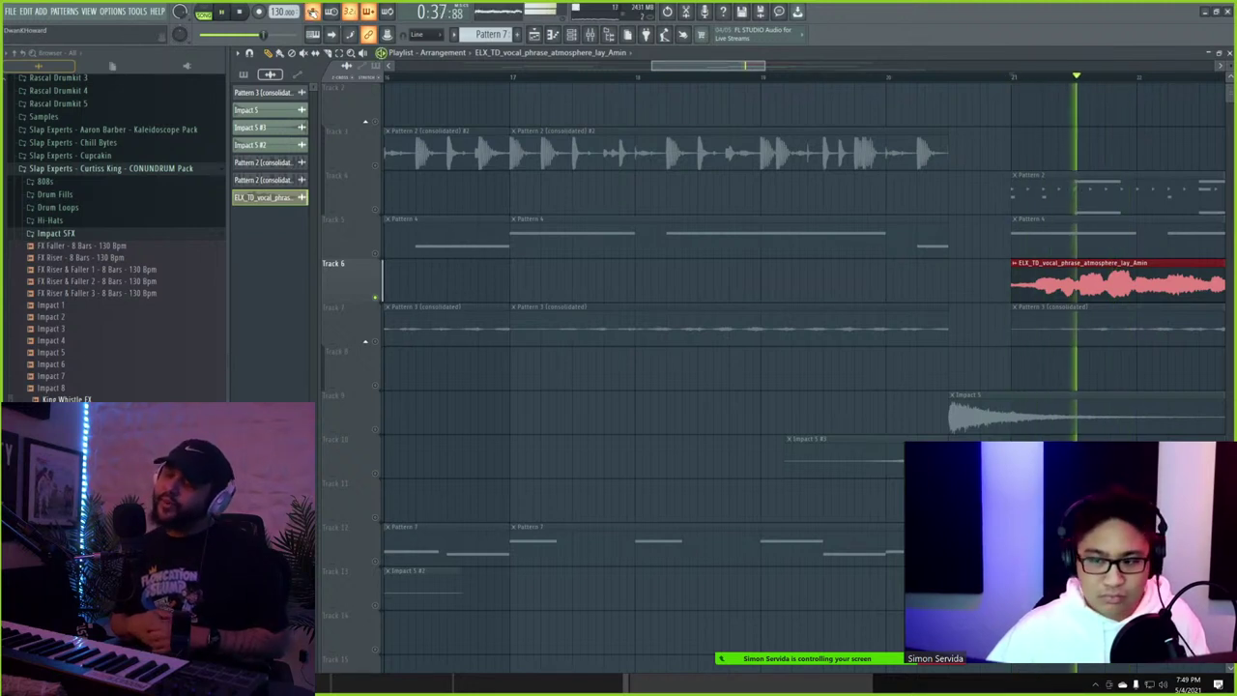
pyautogui.press('space')
# - Route the vocal sample to mixer track 10 with a send to Insert 9 and stereo separation of about 53% separated
pyautogui.doubleClick(1048, 277)
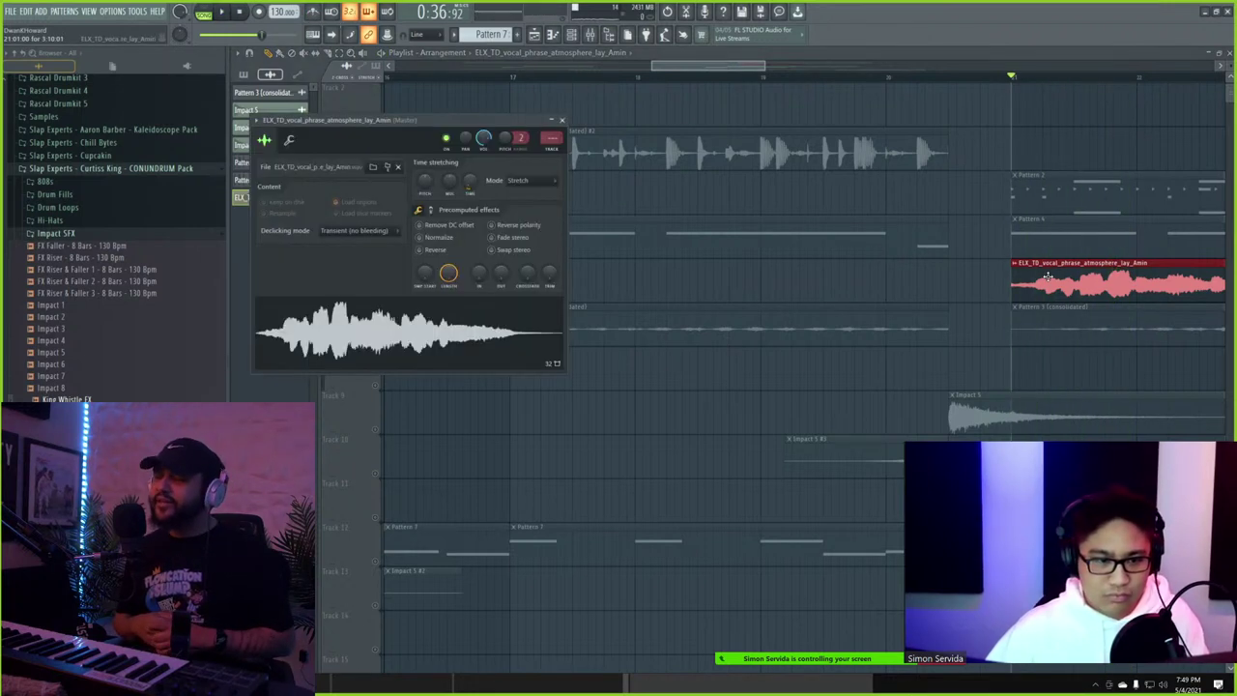
pyautogui.press('F9')
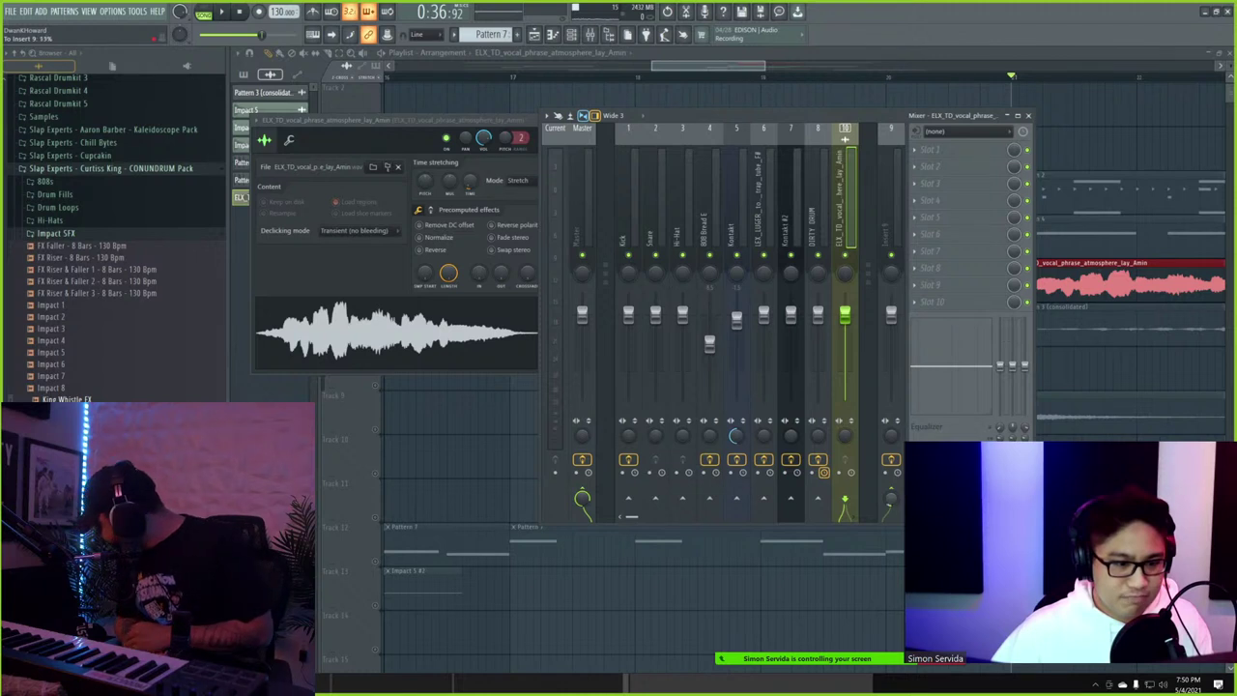
pyautogui.press('space')
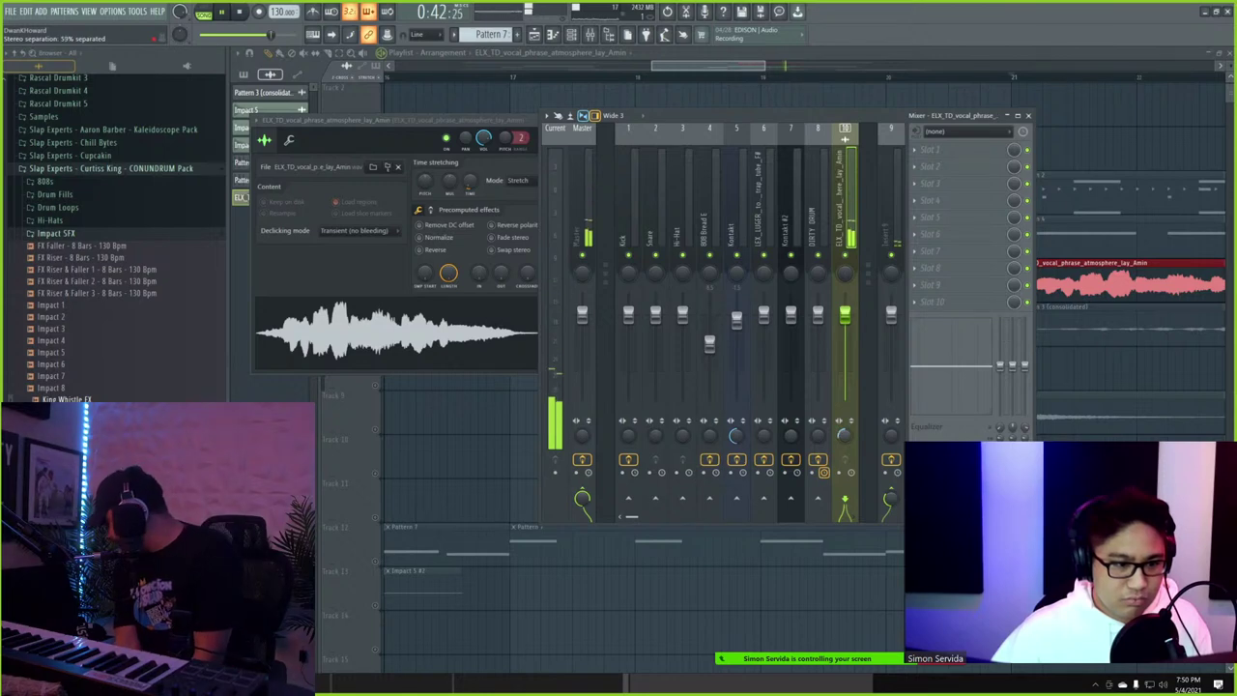
pyautogui.press('space')
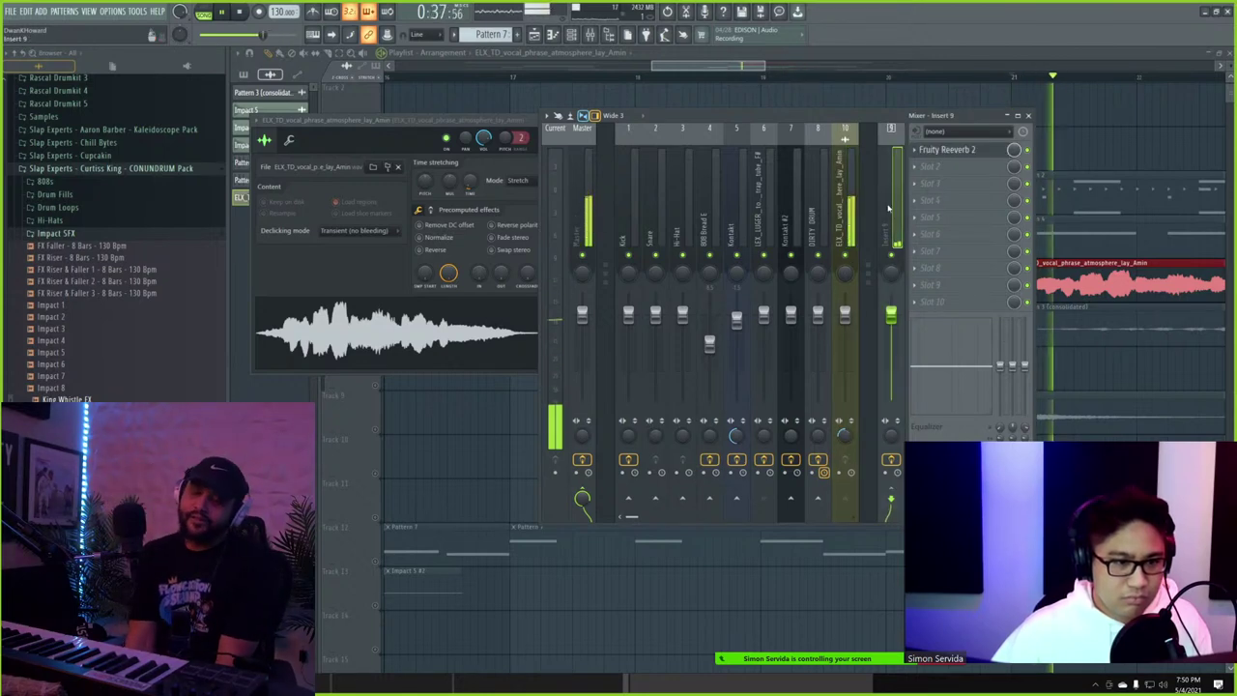
# - Add Endless Smile 64 to the vocal's mixer track and set its intensity to 60%
pyautogui.click(924, 198)
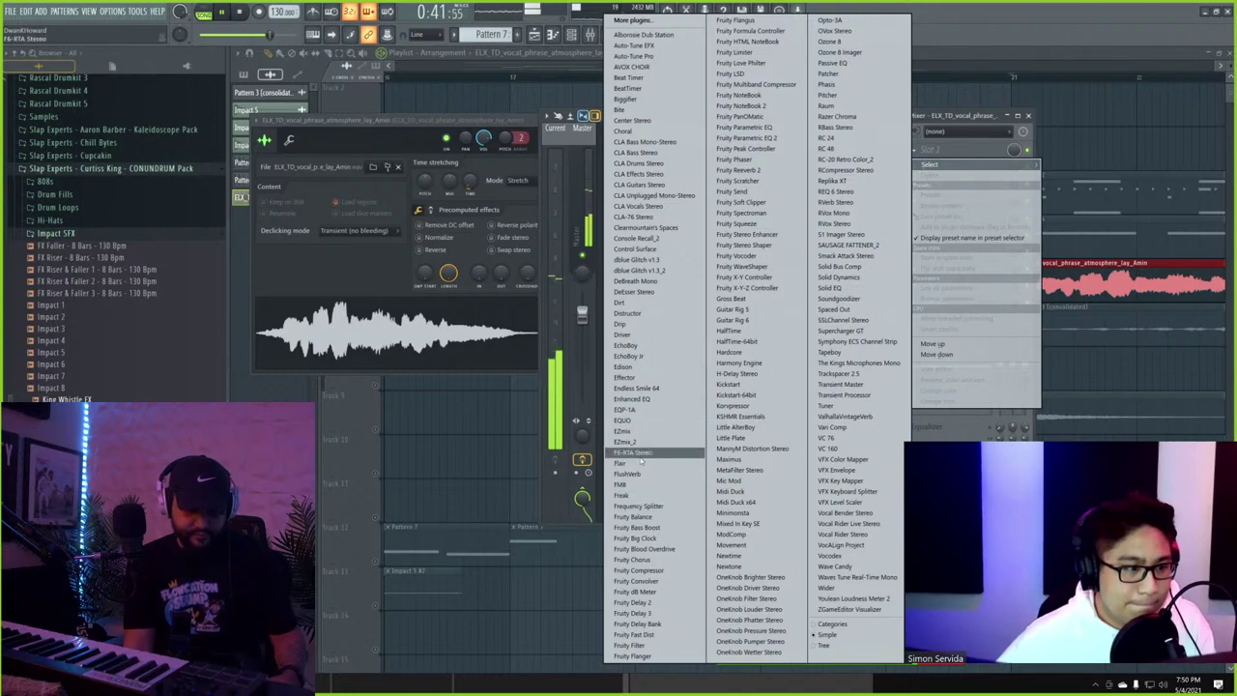
pyautogui.click(667, 388)
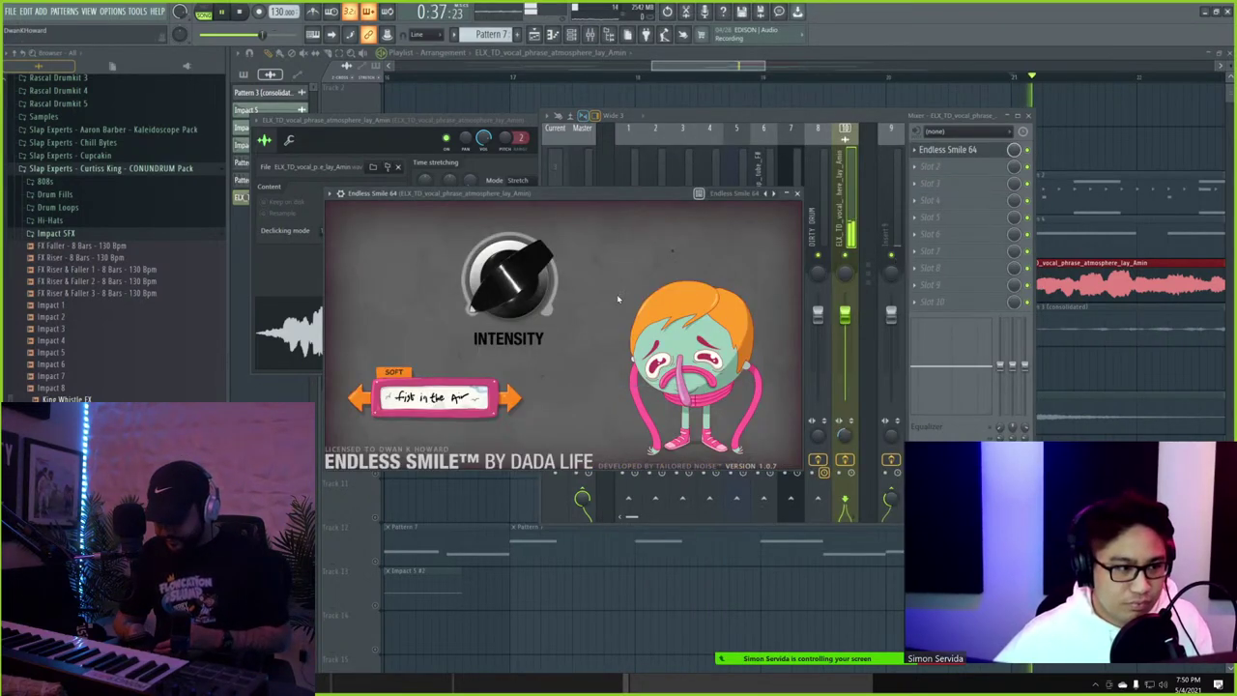
pyautogui.moveTo(502, 286); pyautogui.dragTo(497, 232)
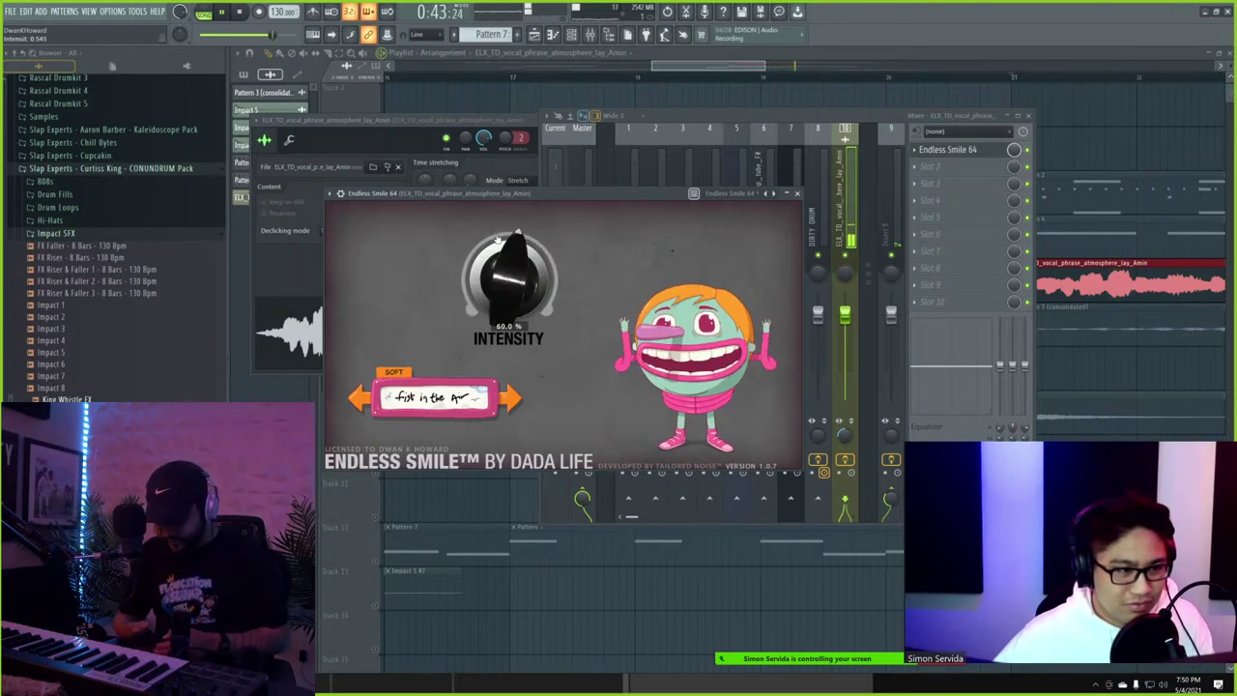
# - Add EchoBoy Jr to the vocal's mixer track, ahead of Endless Smile 64
pyautogui.click(921, 183)
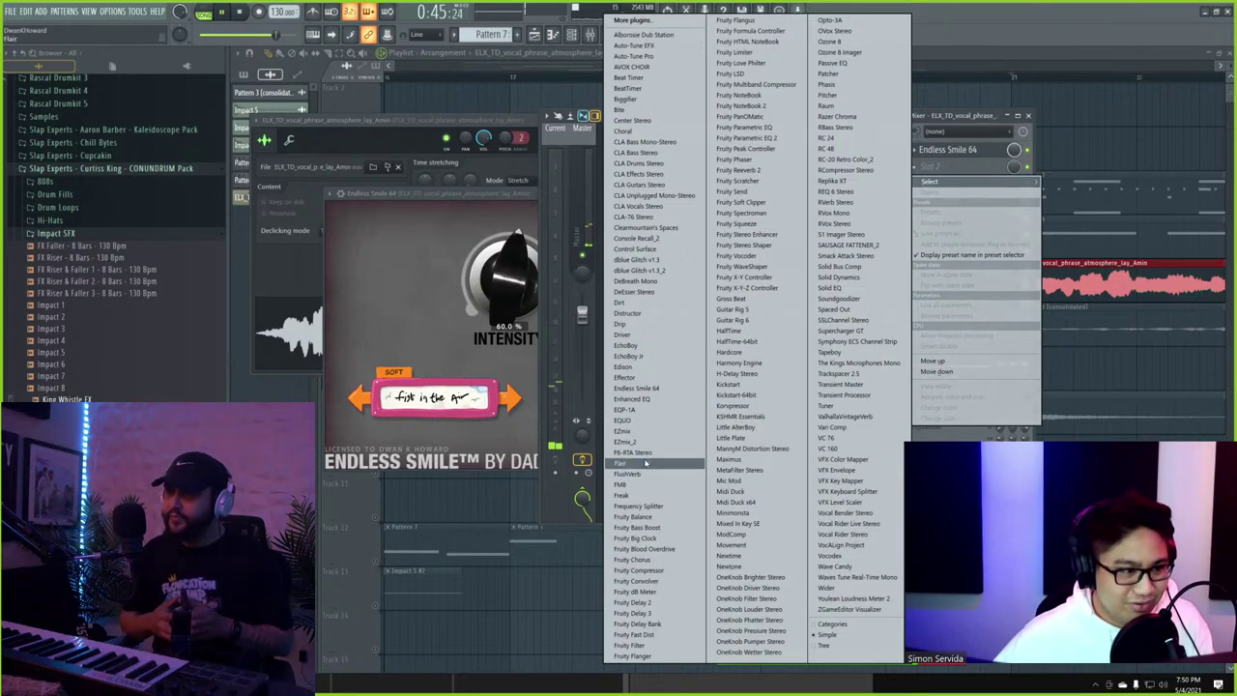
pyautogui.click(643, 356)
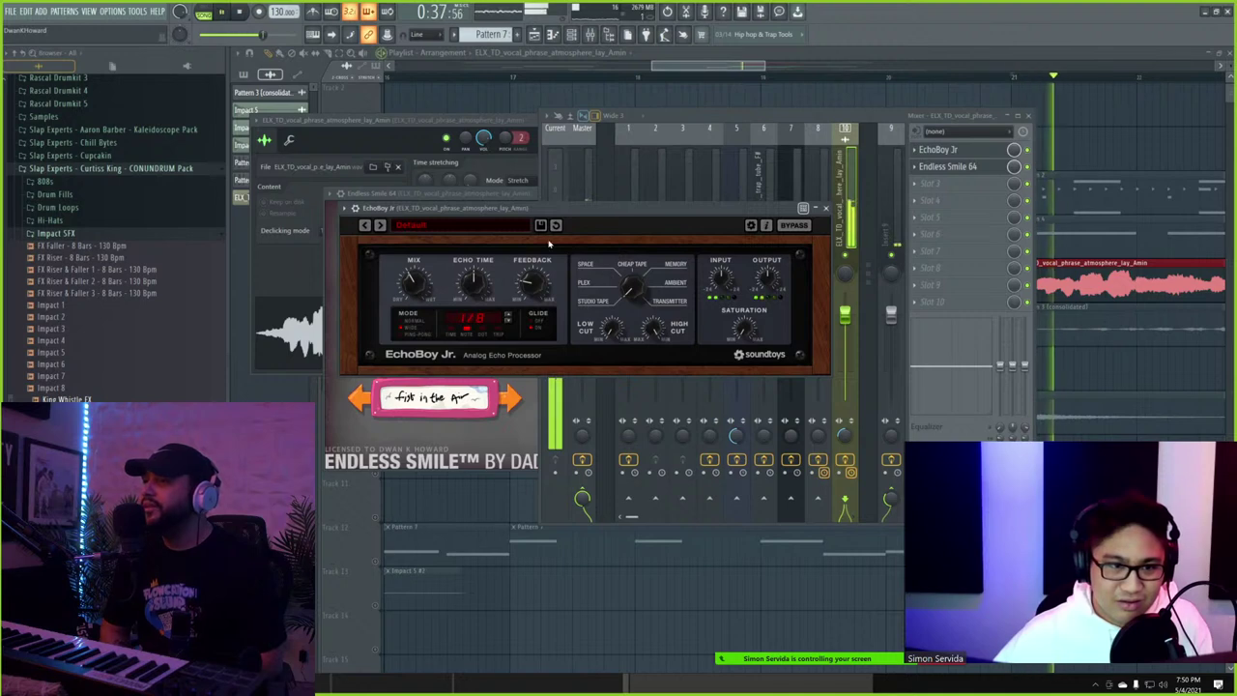
# - Set EchoBoy Jr on the vocal's mixer track to Ping-Pong mode with a 1/4 note echo time
pyautogui.click(411, 335)
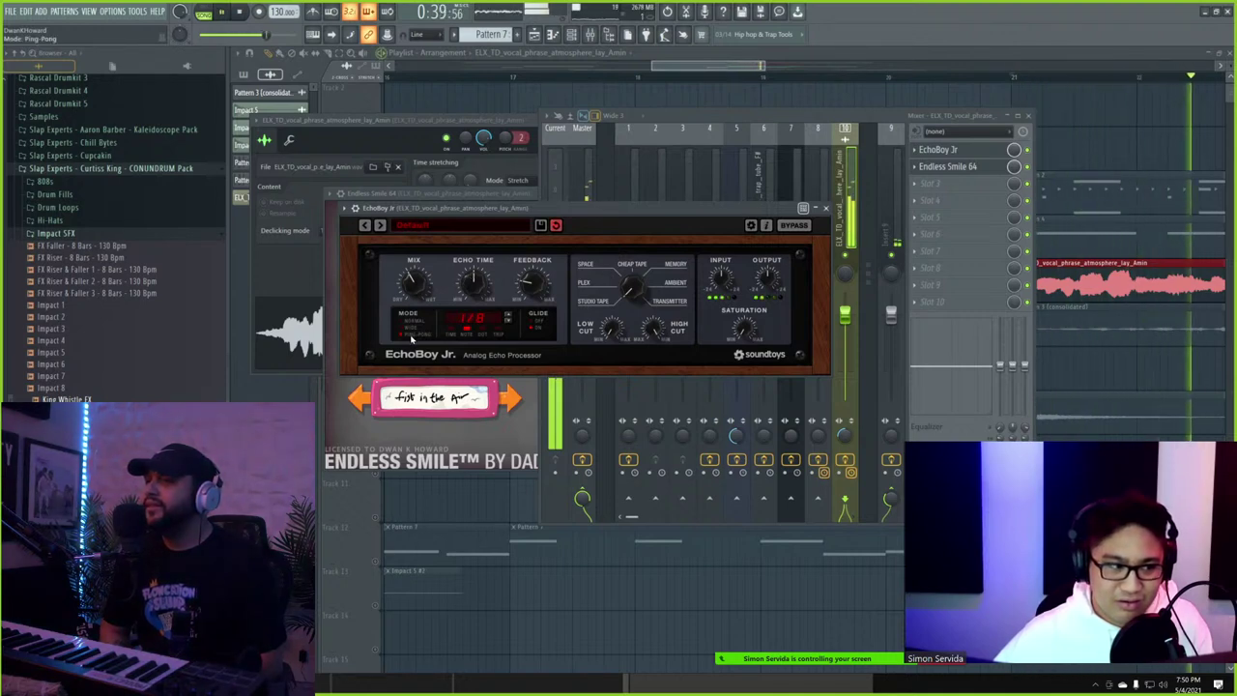
pyautogui.click(1027, 169)
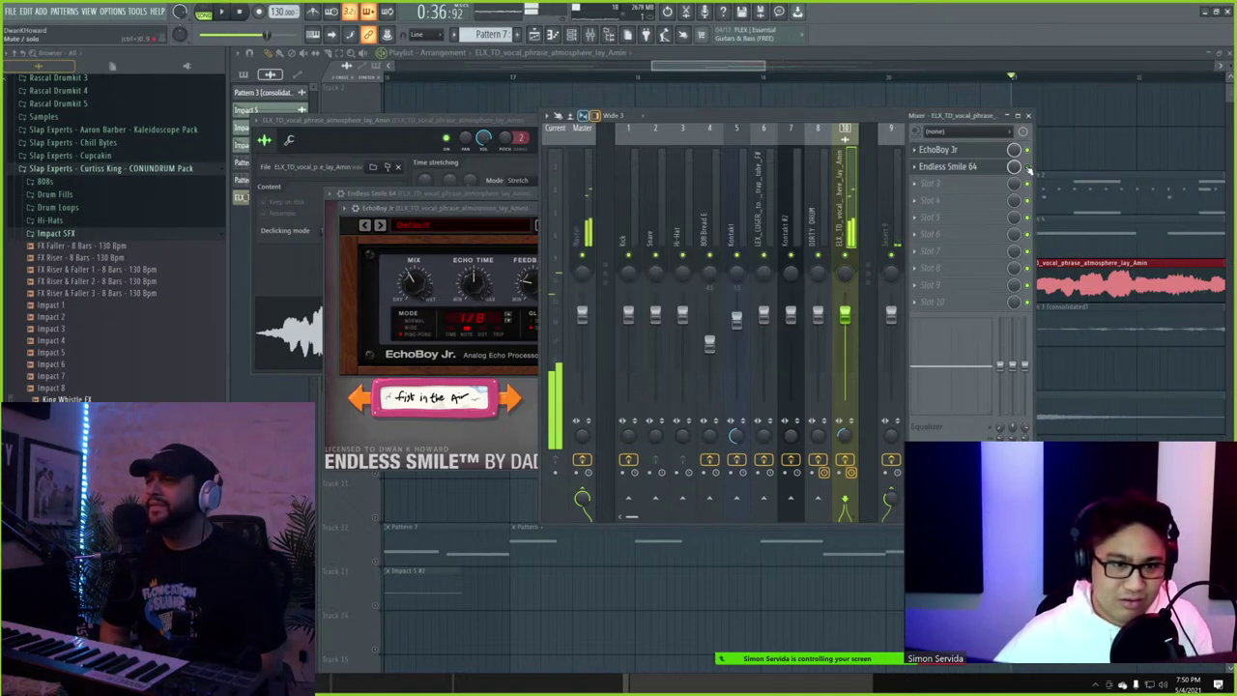
pyautogui.click(499, 221)
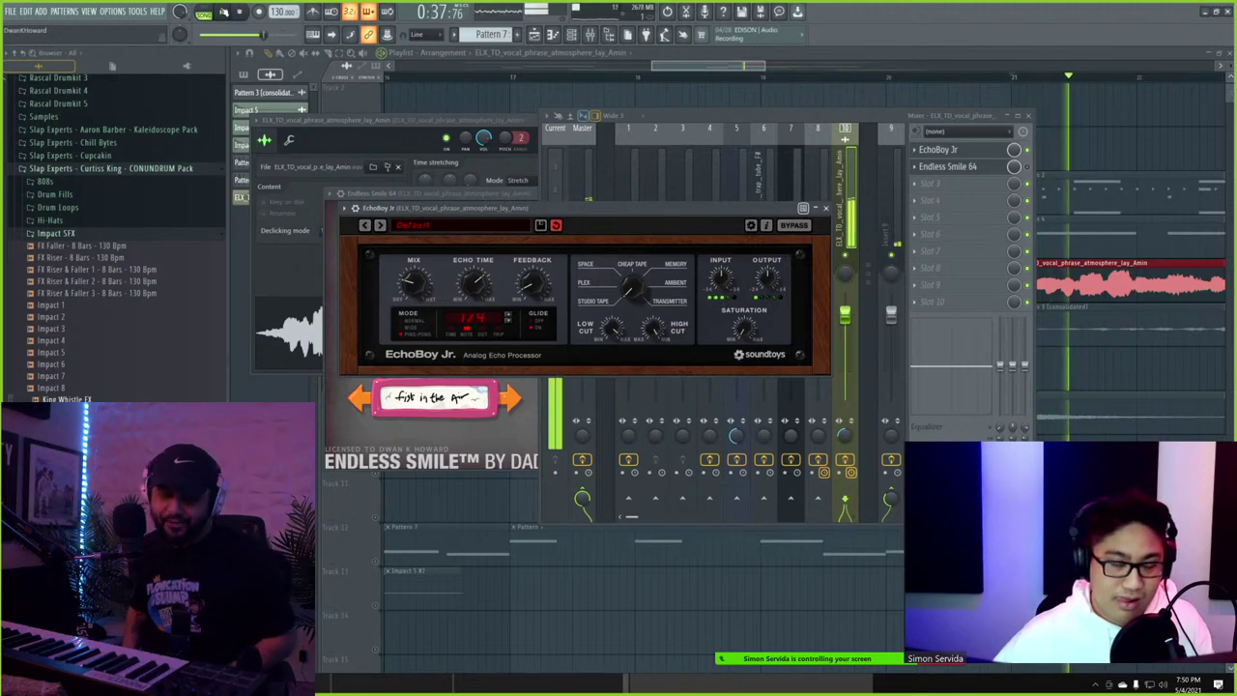
pyautogui.click(1028, 171)
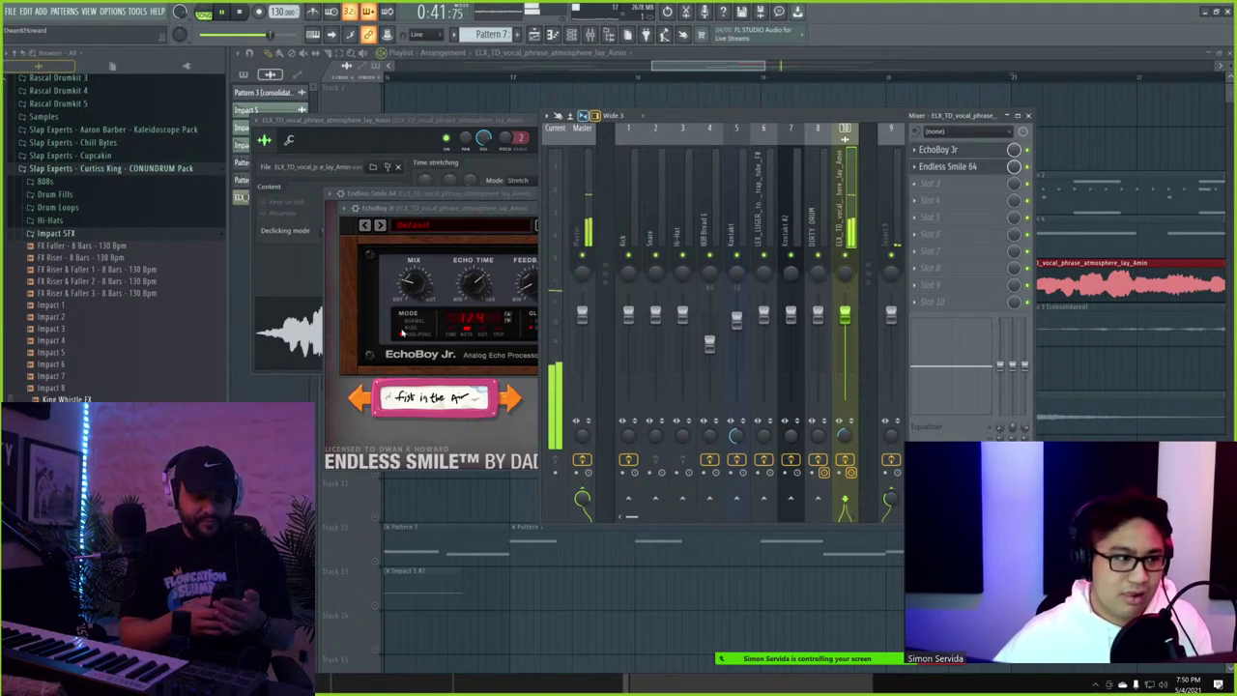
# - Play the arrangement from bar 13 with all tracks unsoloed and place a second vocal clip on Track 6 at bar 25
pyautogui.scroll(-5, 1071, 134)
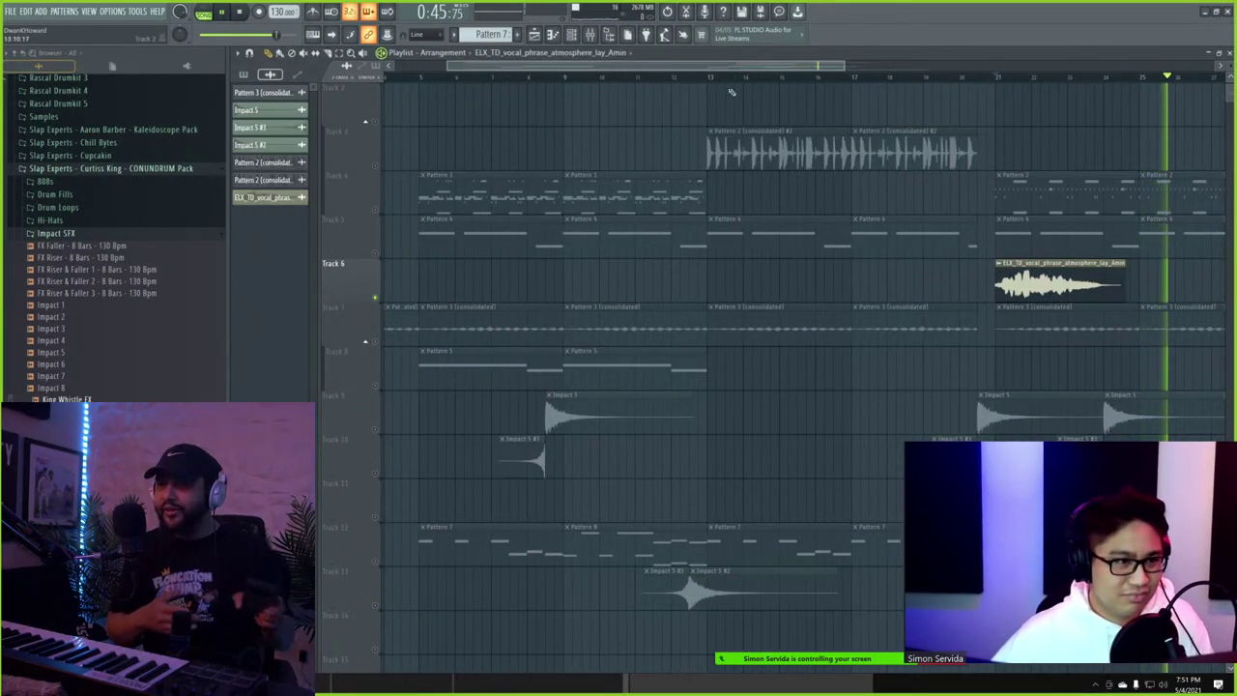
pyautogui.click(704, 77)
pyautogui.scroll(-2, 461, 271)
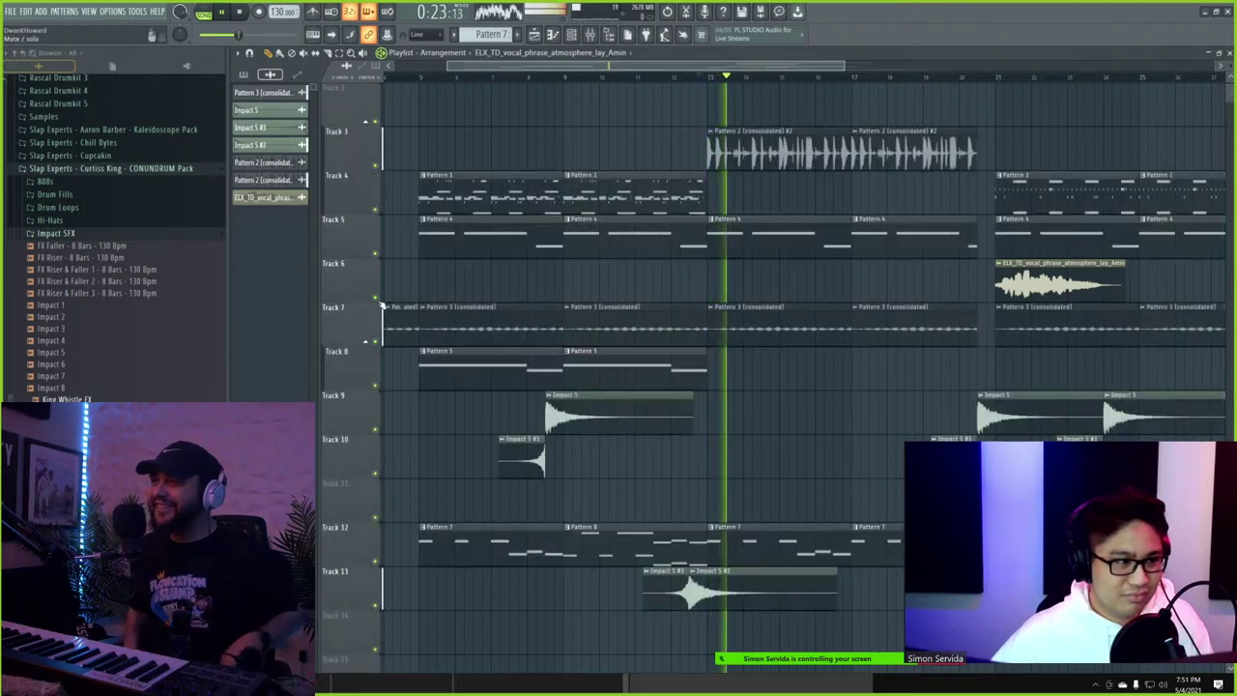
pyautogui.scroll(-2, 497, 324)
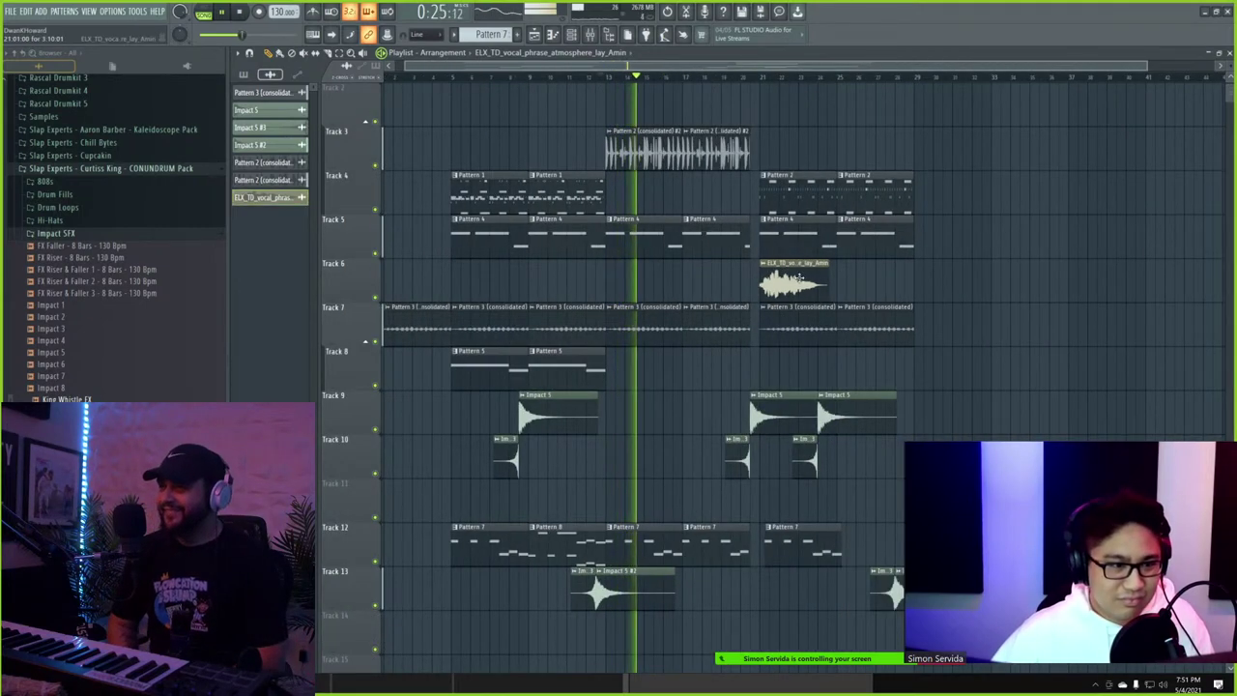
pyautogui.scroll(3, 884, 290)
pyautogui.click(875, 283)
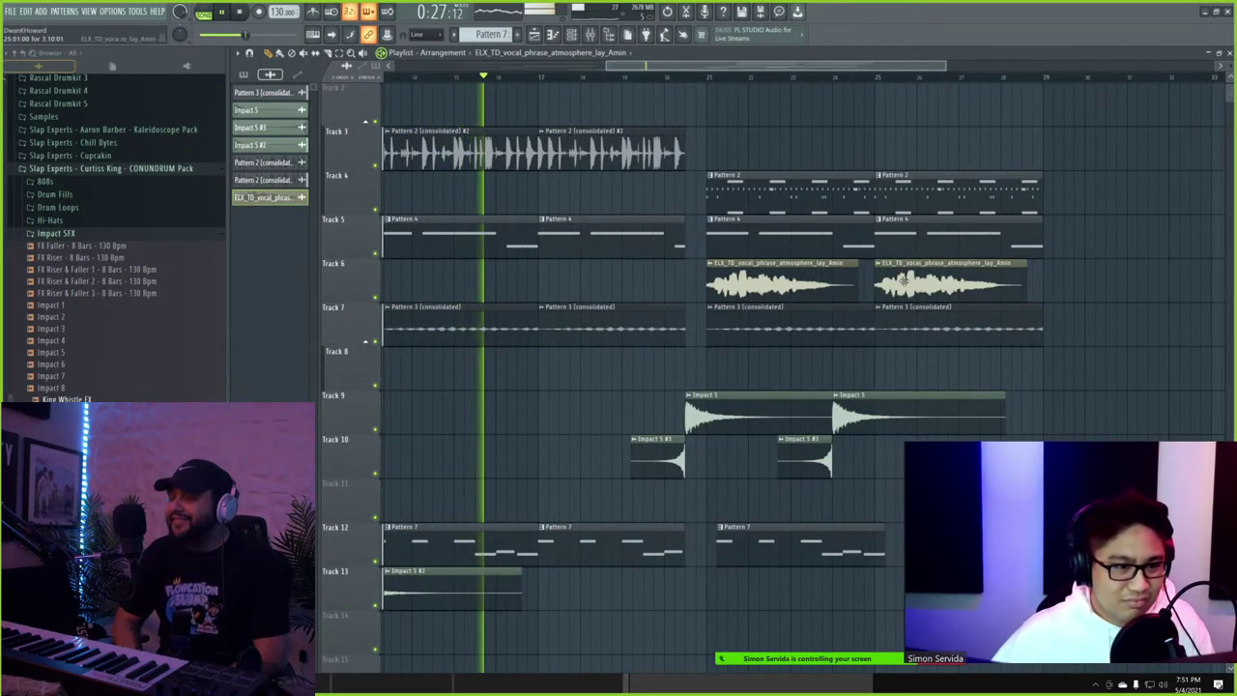
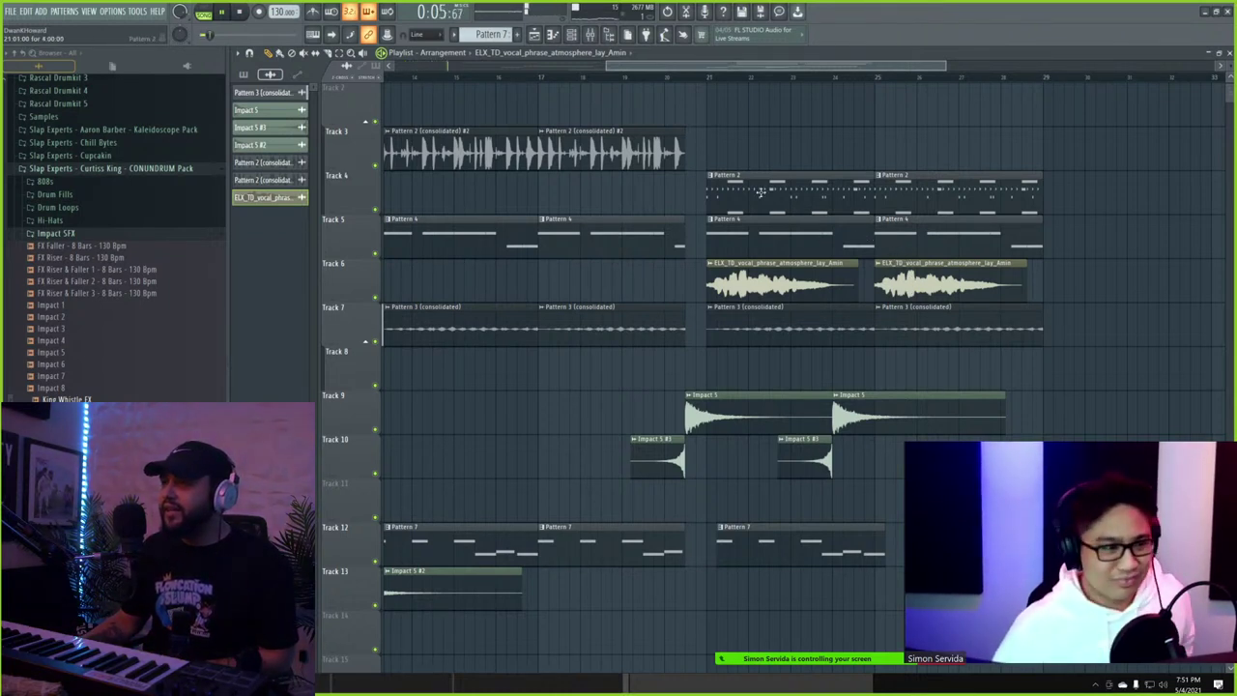
# - Loop playback over bars 21 to 29 and mute Track 4
pyautogui.scroll(-5, 63, 398)
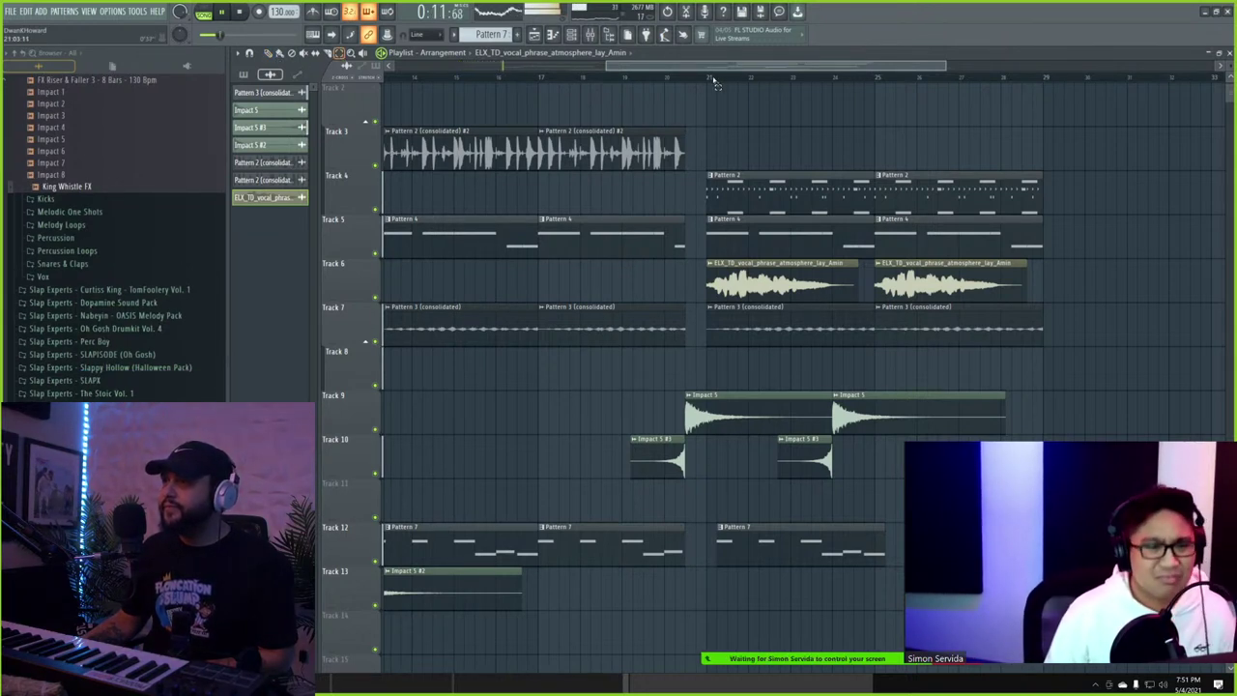
pyautogui.moveTo(715, 84); pyautogui.dragTo(967, 89)
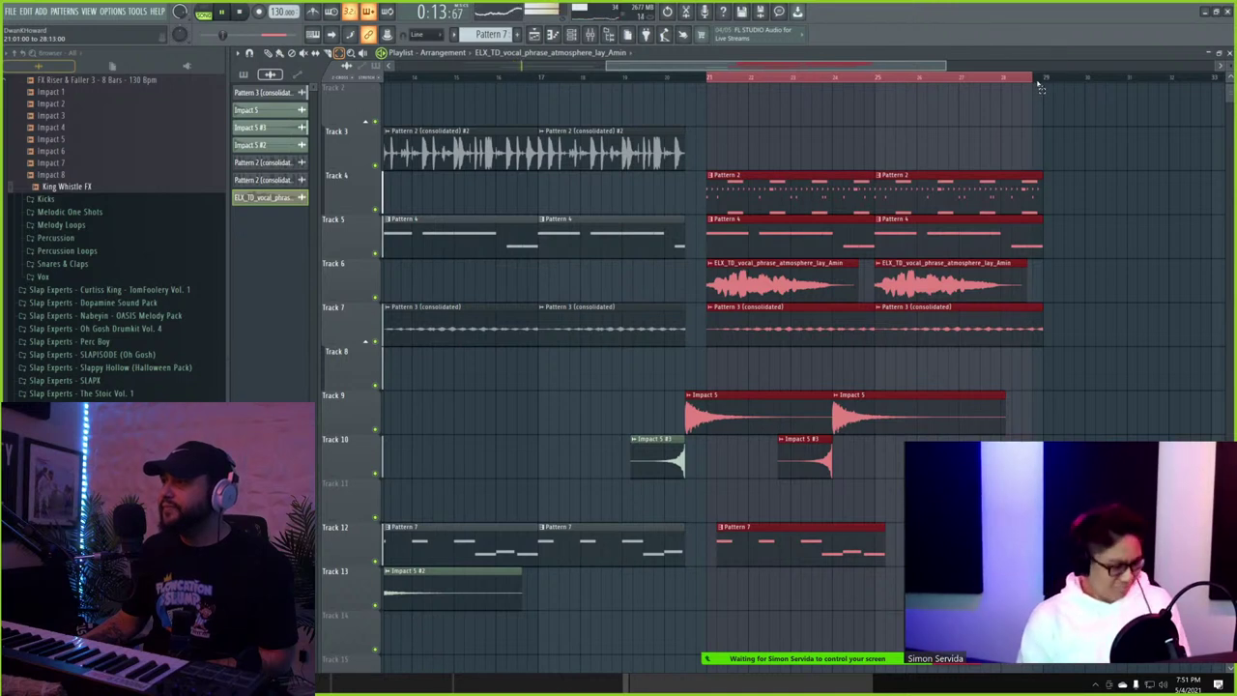
pyautogui.press('space')
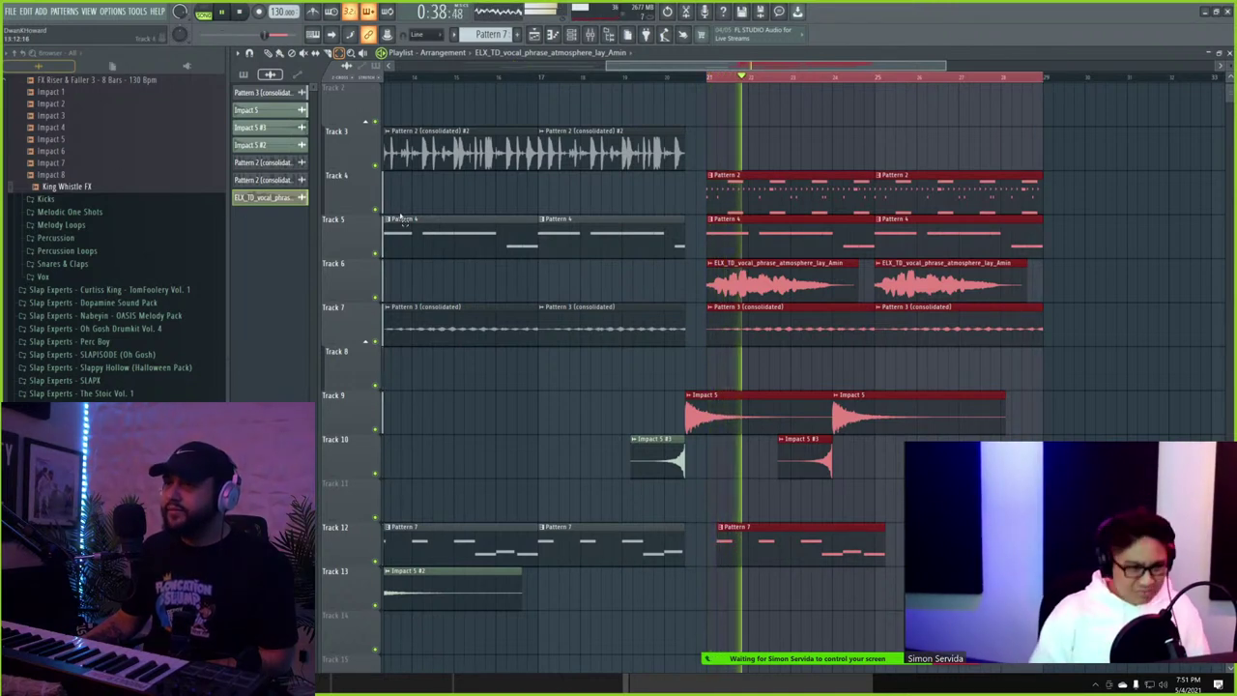
pyautogui.click(376, 209)
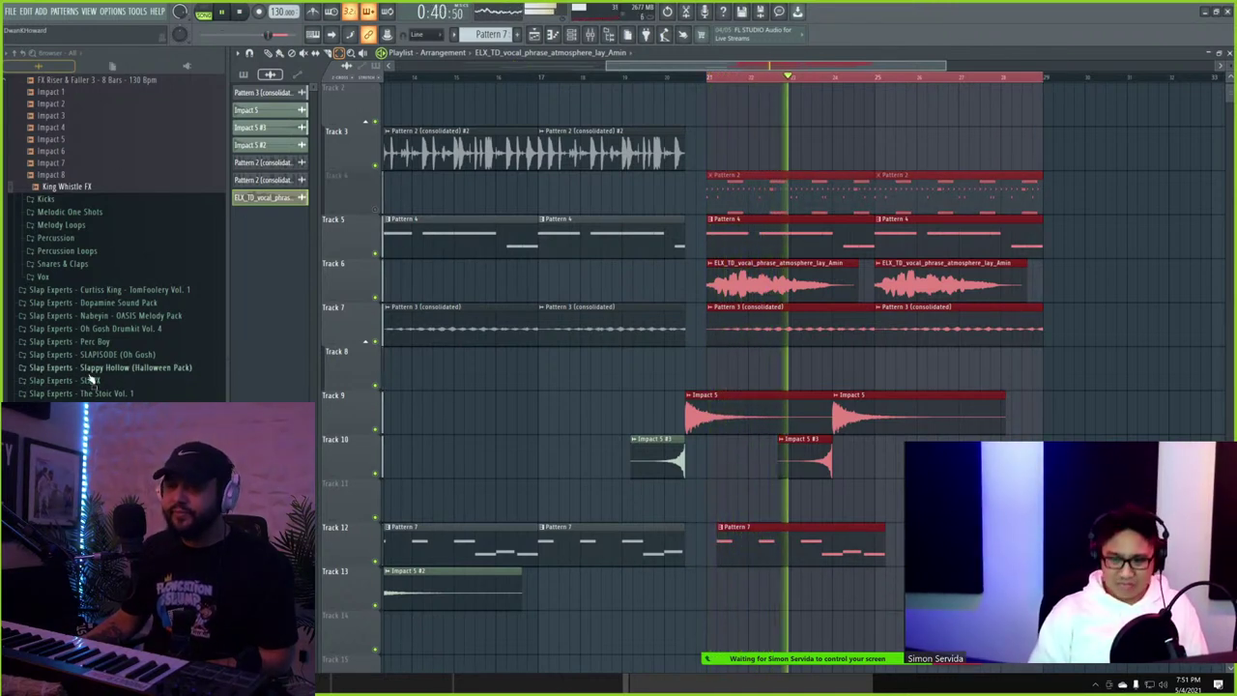
# - Add Oh Gosh - Homiez Drum Loop - 125 Bpm from Chill Bytes' Drum Loop Bytes folder to Track 2, starting at bar 21
pyautogui.scroll(5, 96, 300)
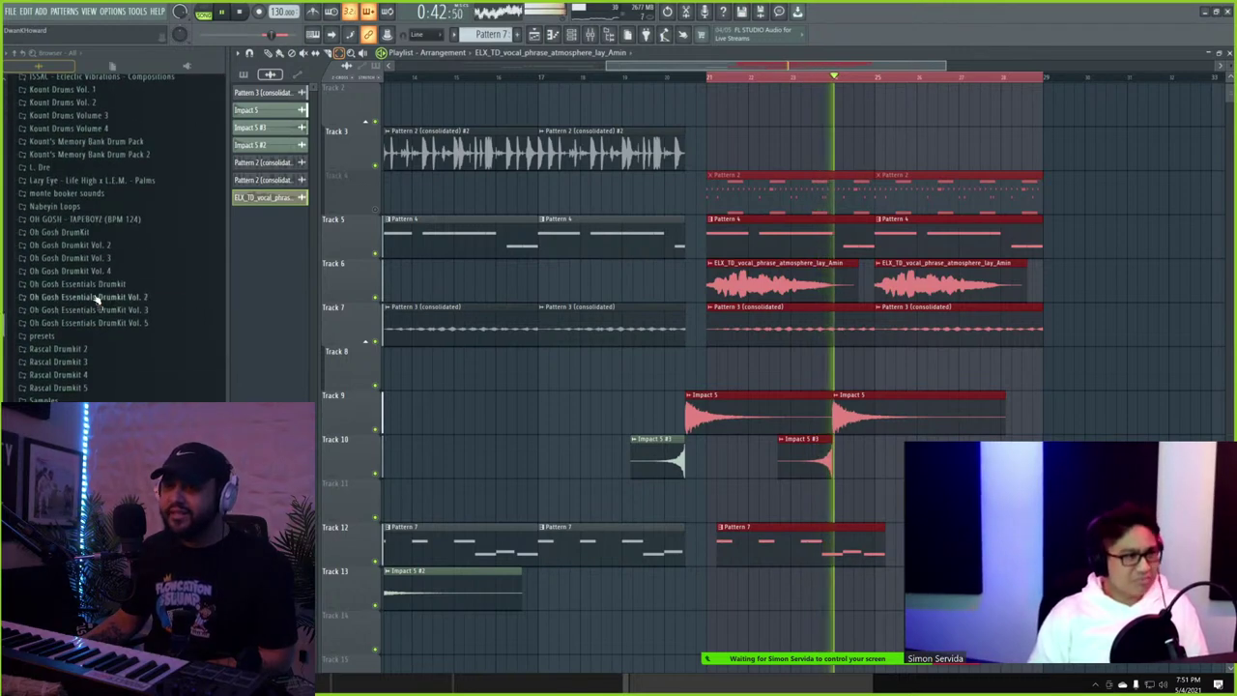
pyautogui.scroll(-5, 96, 299)
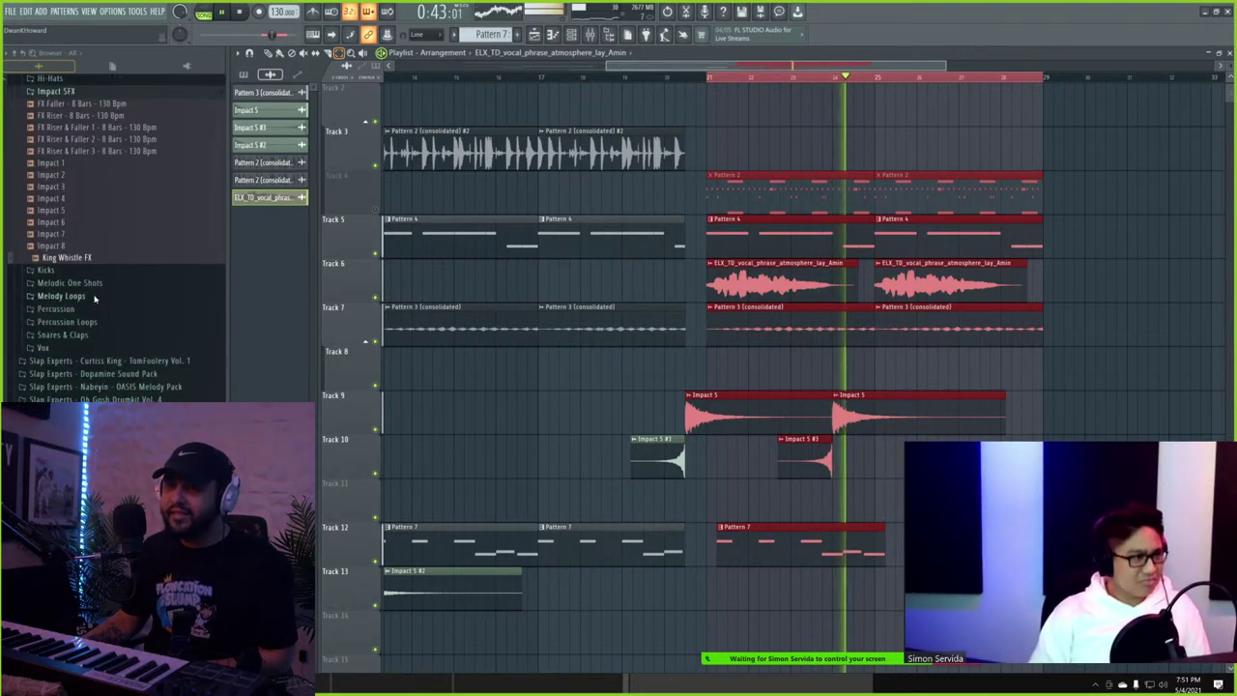
pyautogui.click(109, 375)
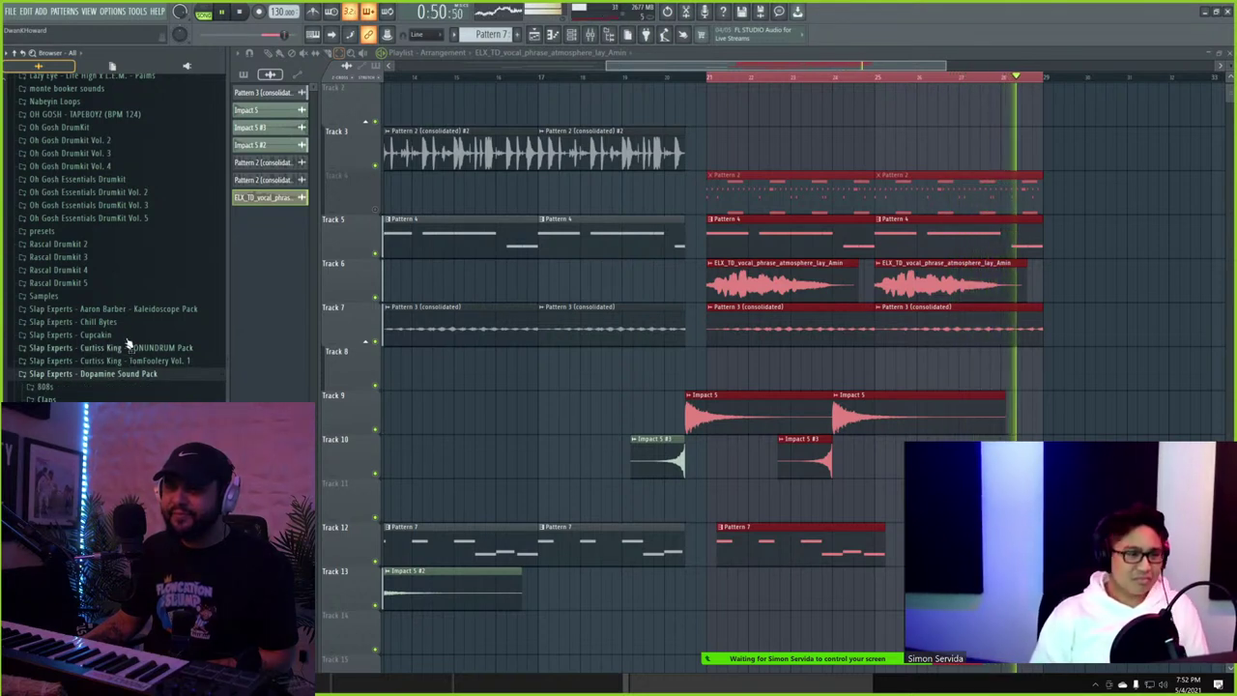
pyautogui.click(87, 323)
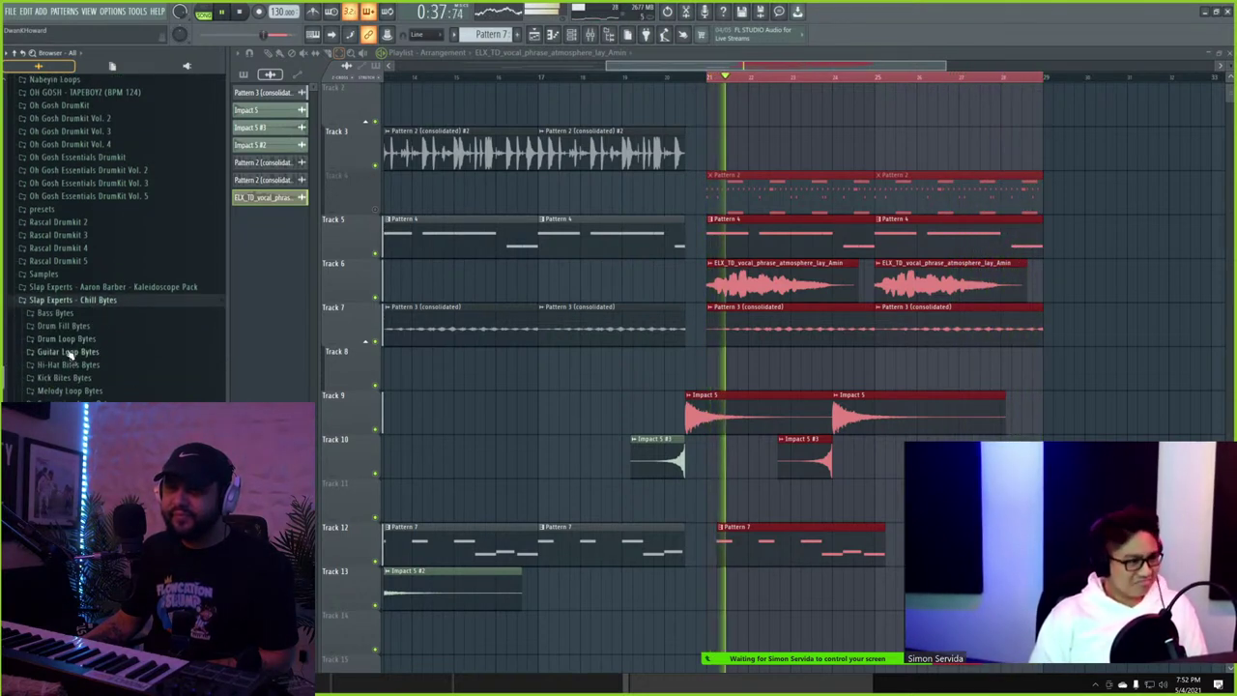
pyautogui.click(69, 341)
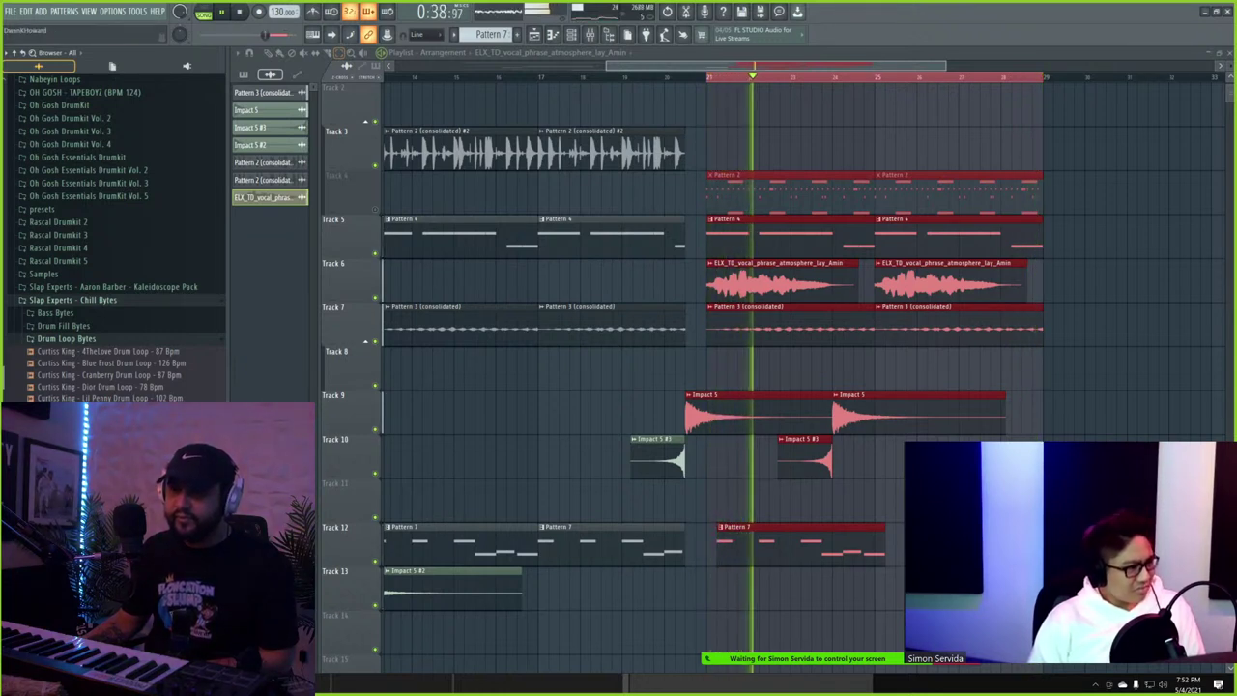
pyautogui.moveTo(106, 484); pyautogui.dragTo(957, 124)
pyautogui.click(957, 124)
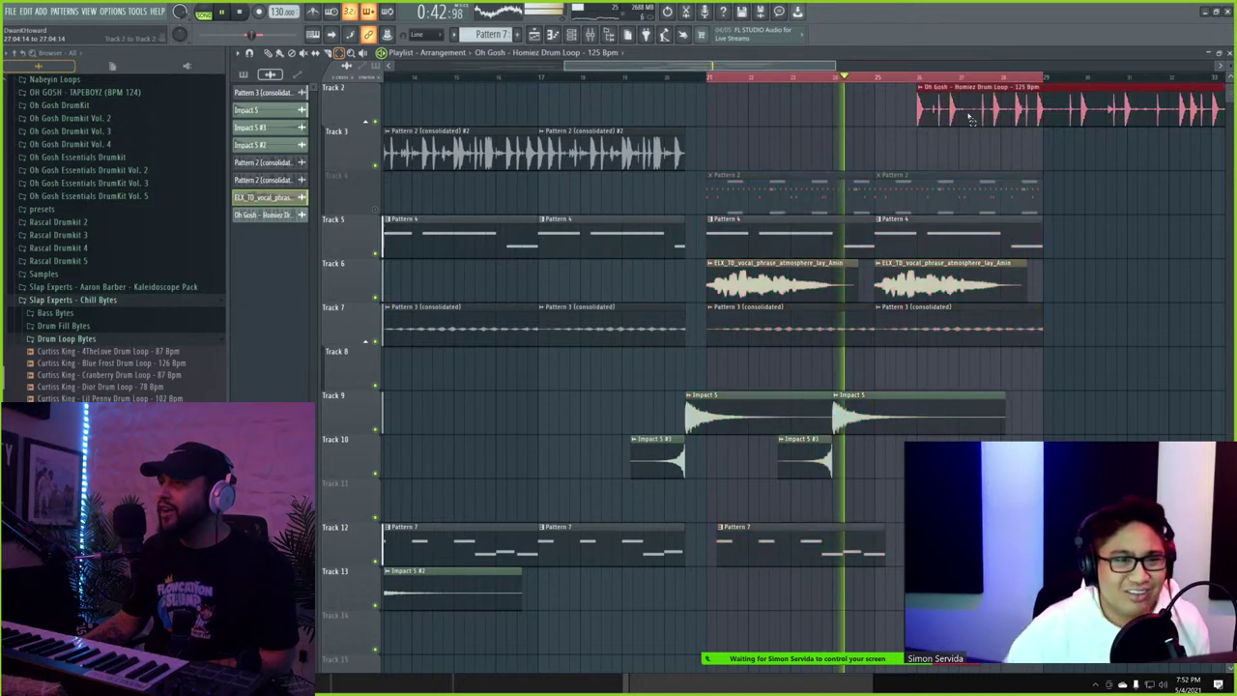
pyautogui.press('space')
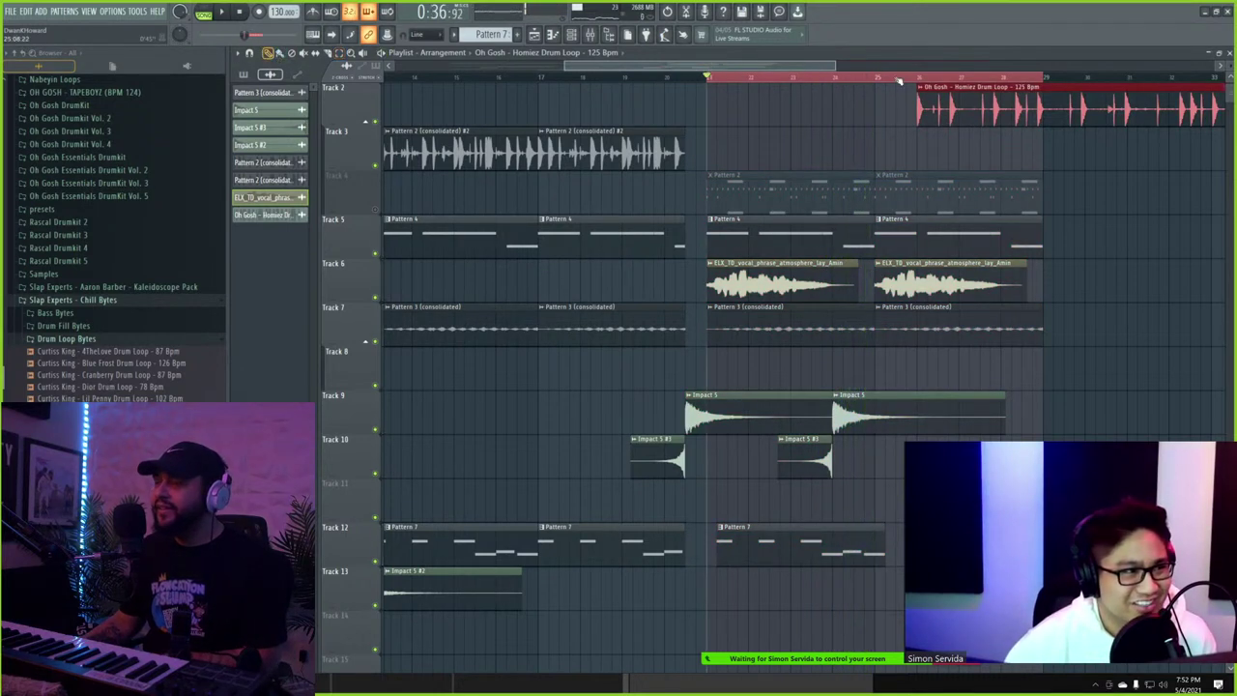
pyautogui.moveTo(1009, 117); pyautogui.dragTo(801, 91)
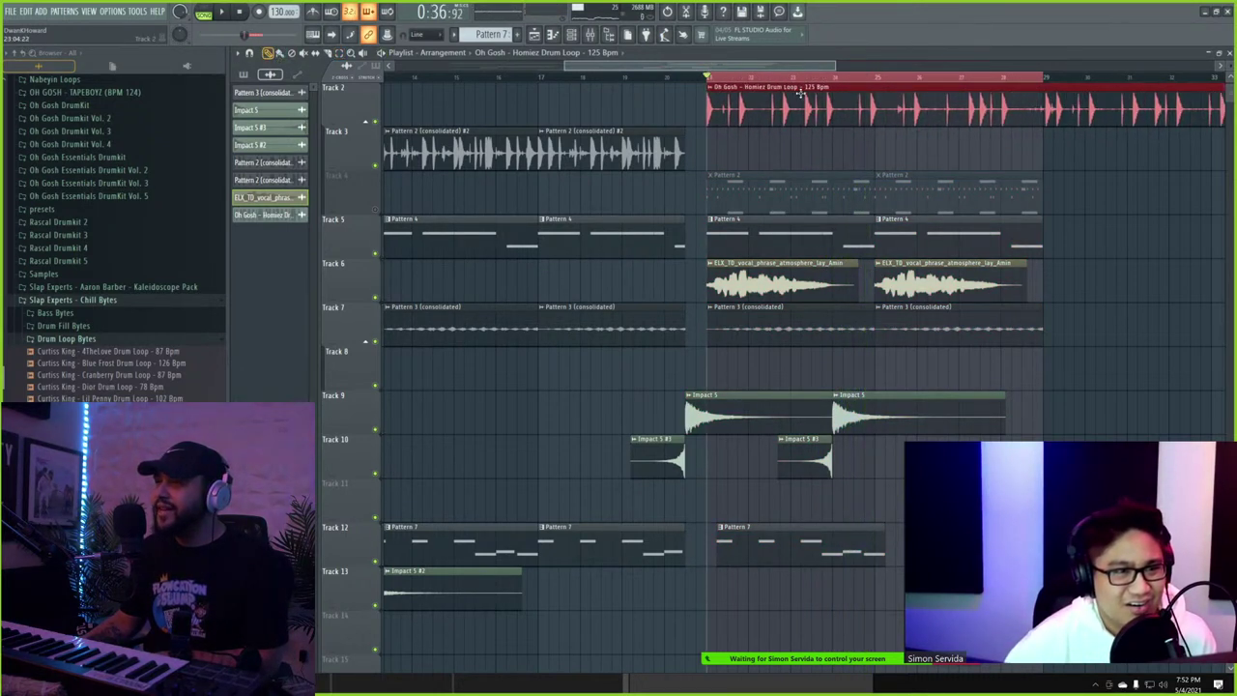
# - Fit the Homiez drum loop to the project tempo using the estimated 127.003 BPM
pyautogui.click(708, 87)
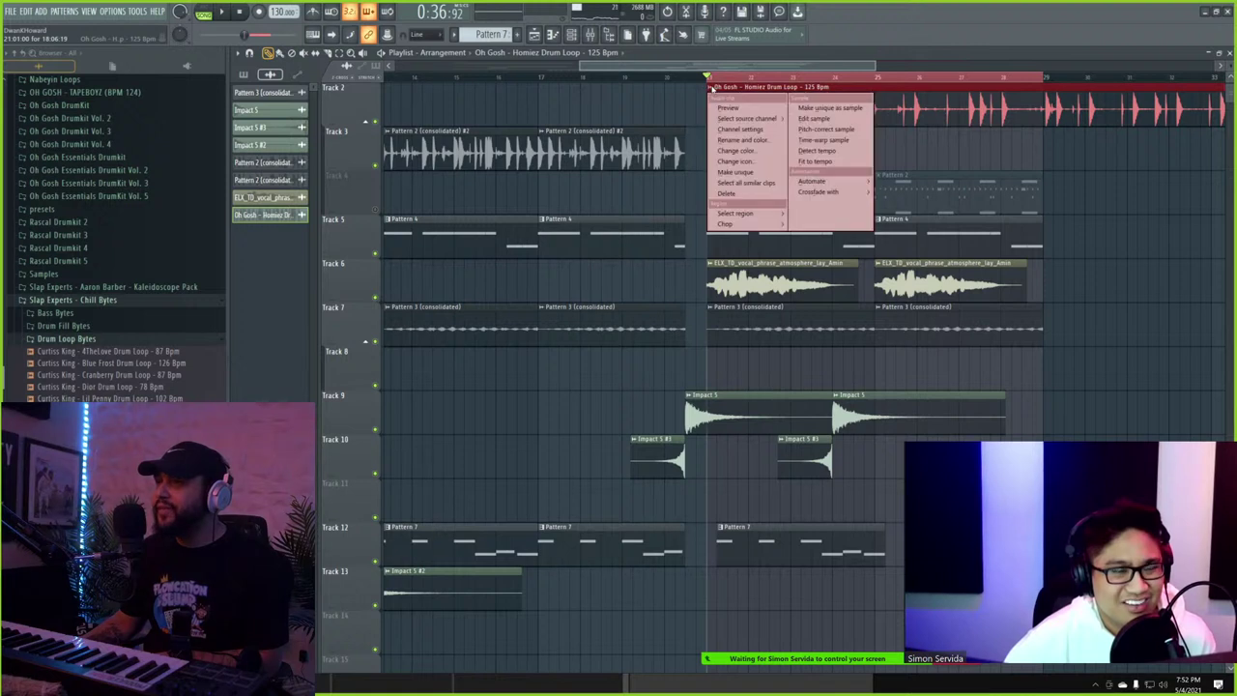
pyautogui.click(814, 163)
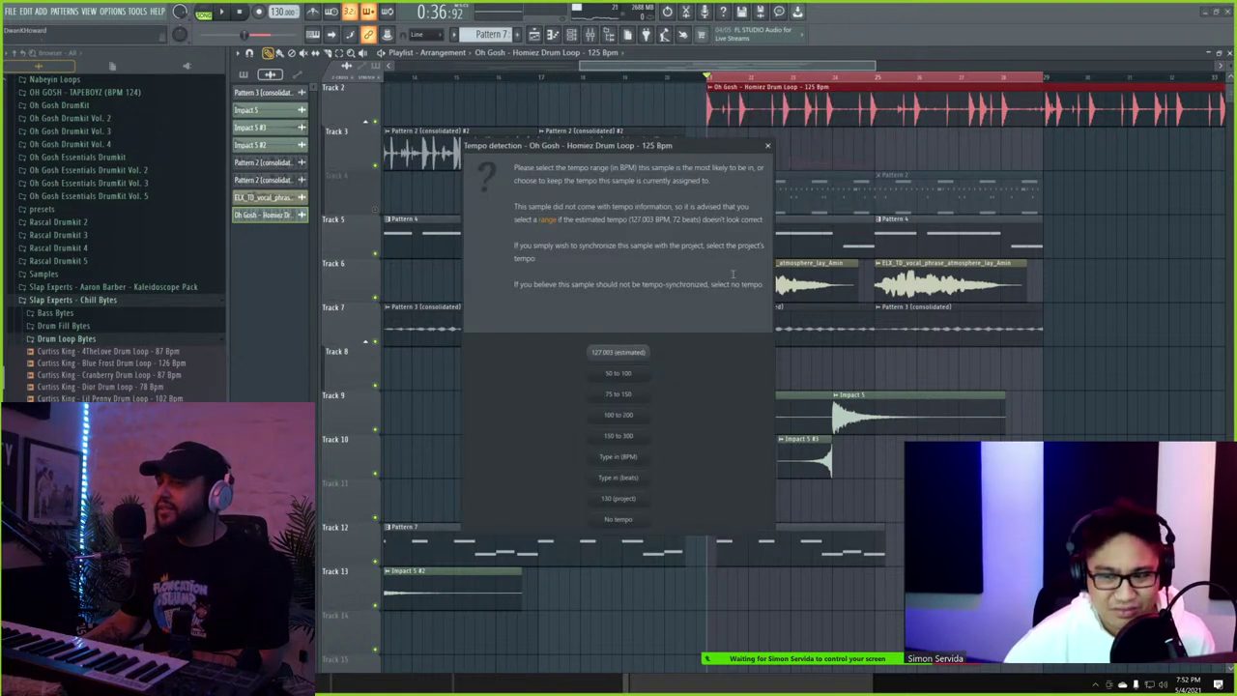
pyautogui.click(625, 356)
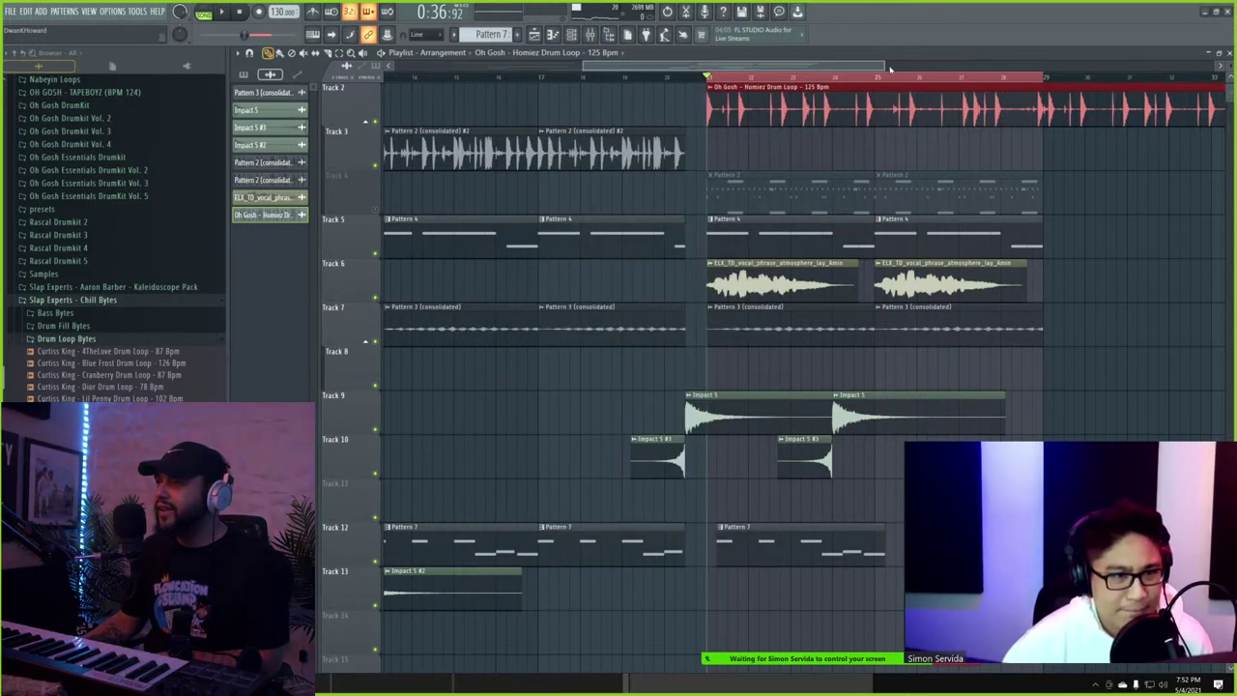
# - Refit the Homiez drum loop to the project tempo by entering its original 125 BPM manually
pyautogui.moveTo(881, 68); pyautogui.dragTo(1011, 65)
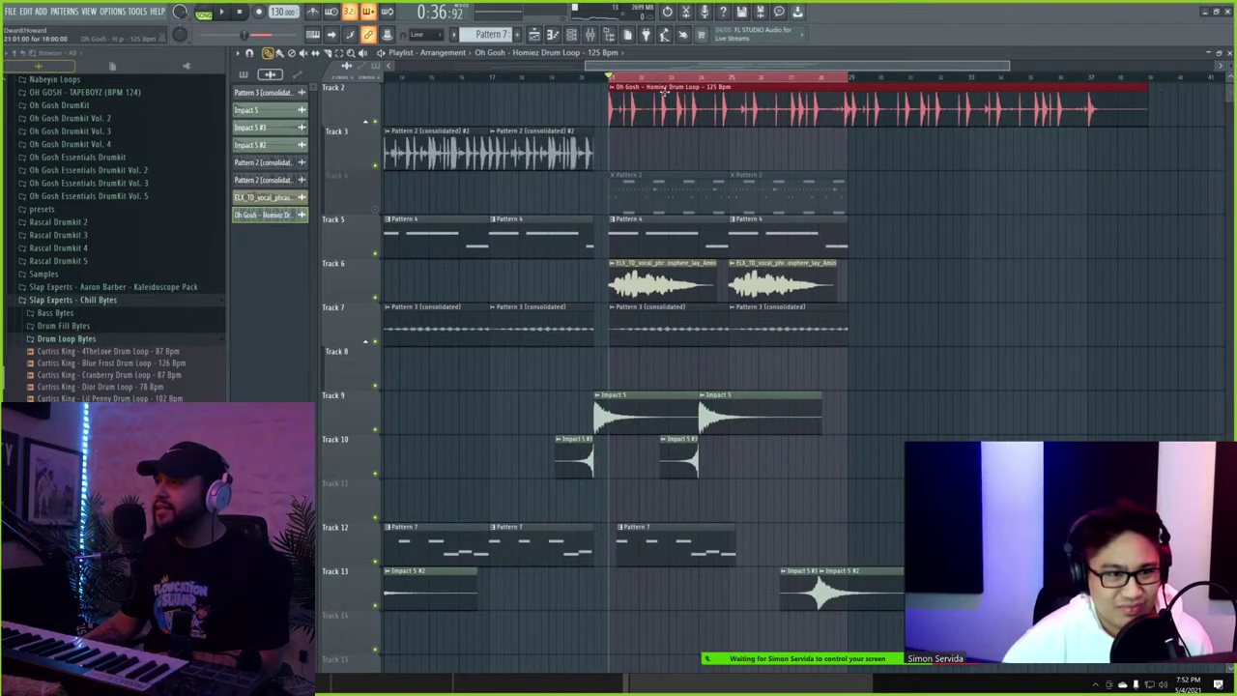
pyautogui.click(614, 86)
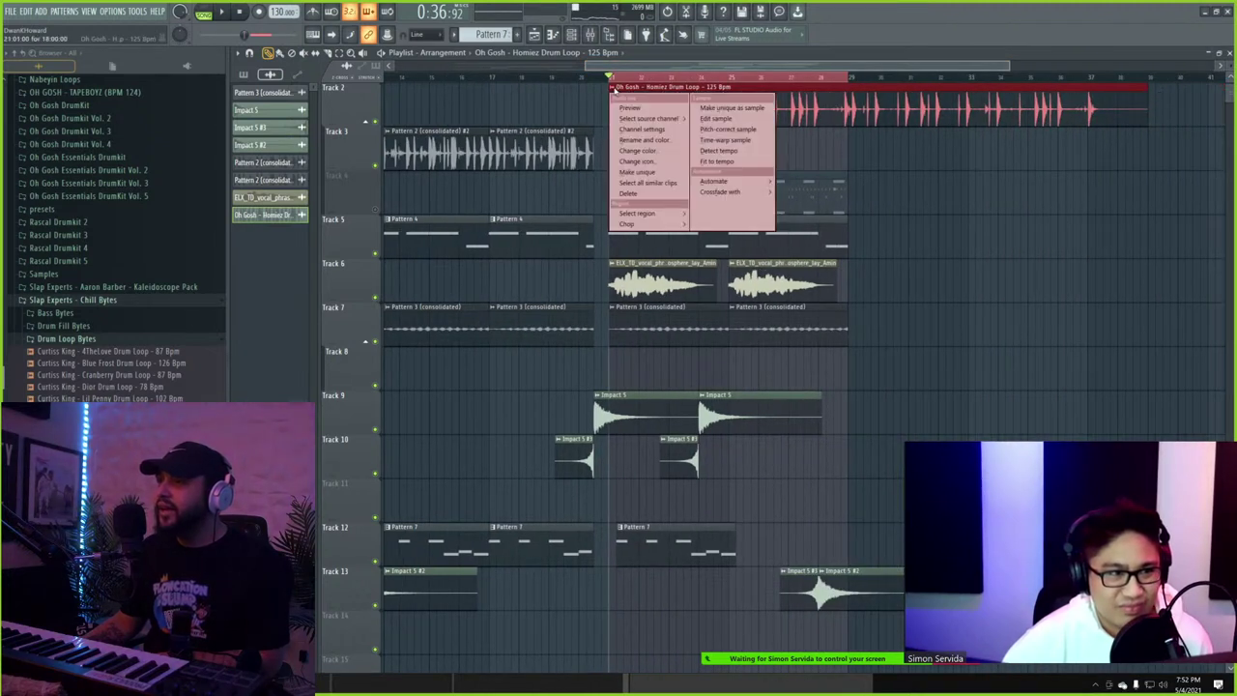
pyautogui.click(719, 162)
pyautogui.click(612, 455)
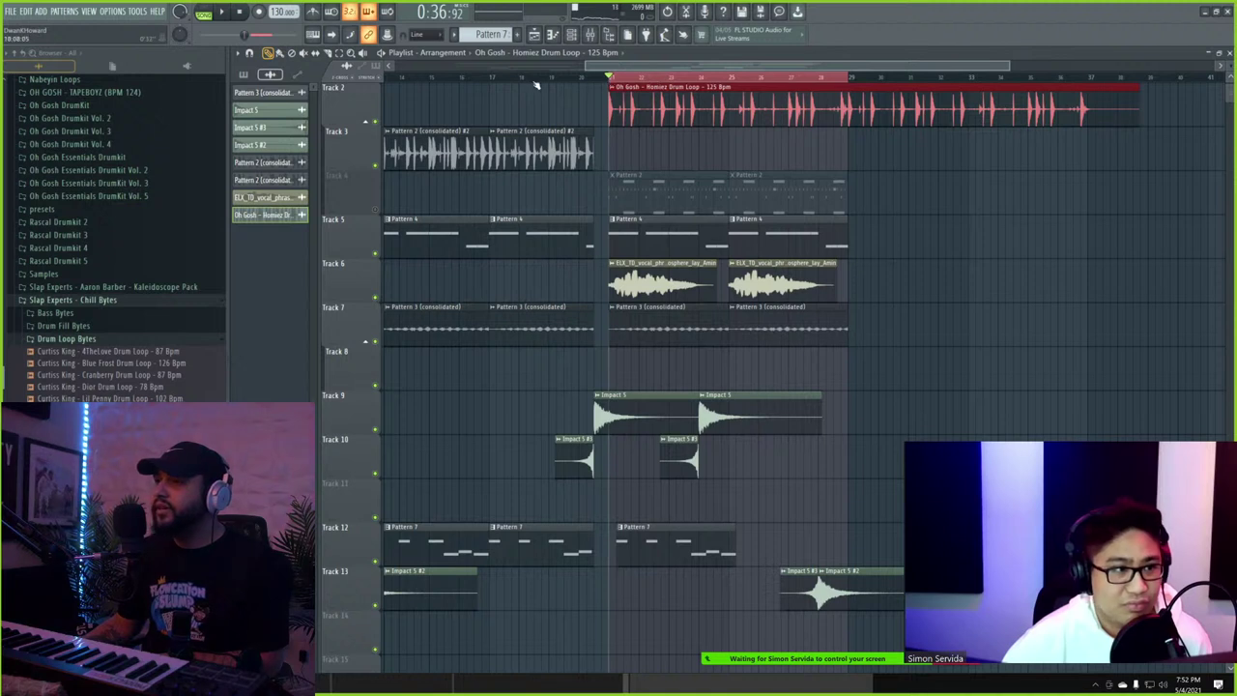
# - Play the looped section, slice the Homiez drum loop at bar 29 and delete the part after the cut
pyautogui.press('space')
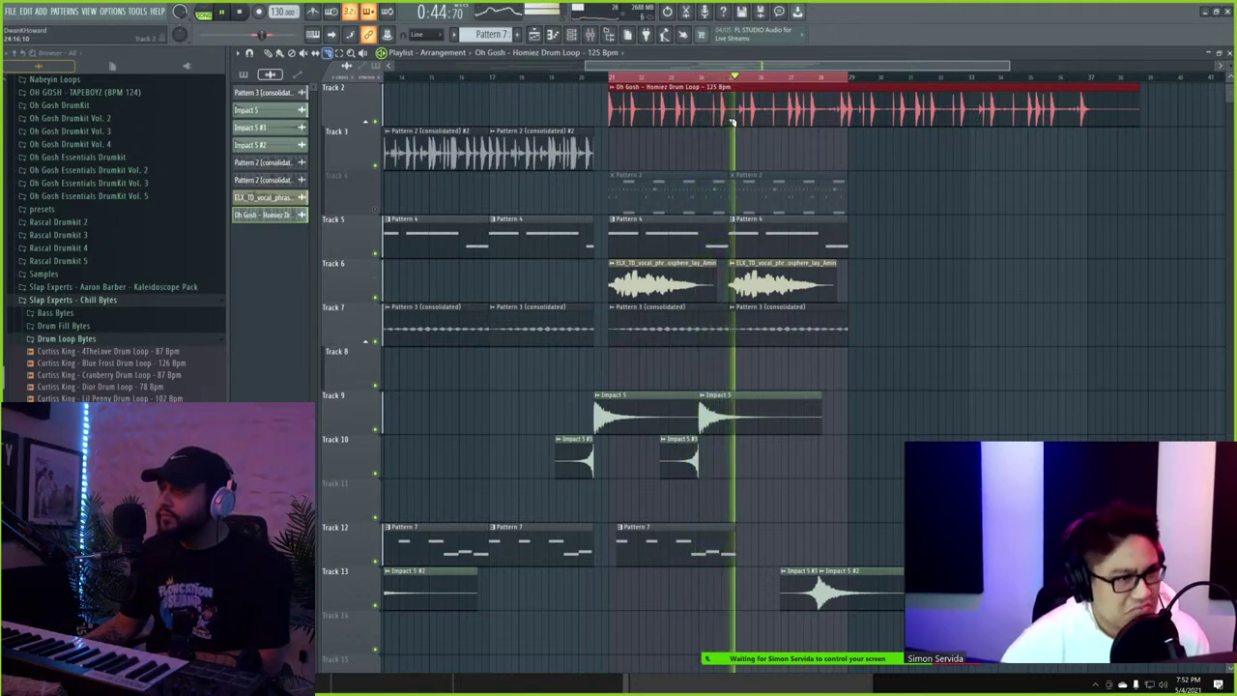
pyautogui.click(850, 96)
pyautogui.hotkey('ctrl', 'z')
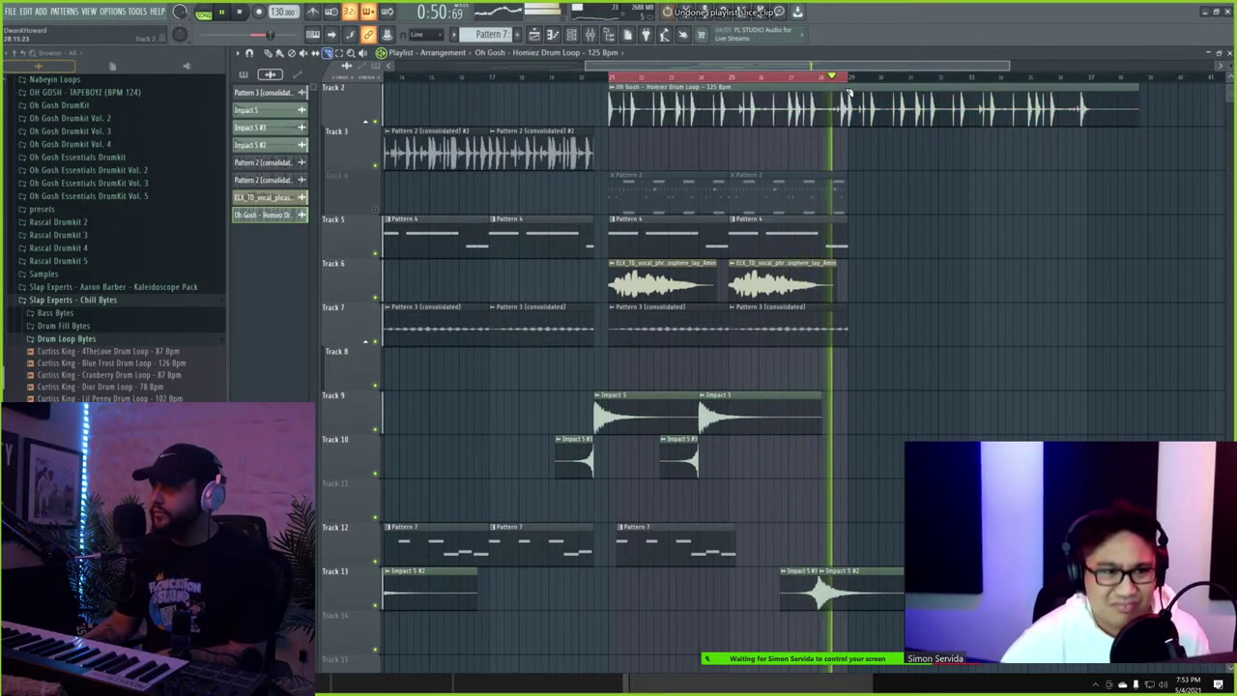
pyautogui.click(850, 94)
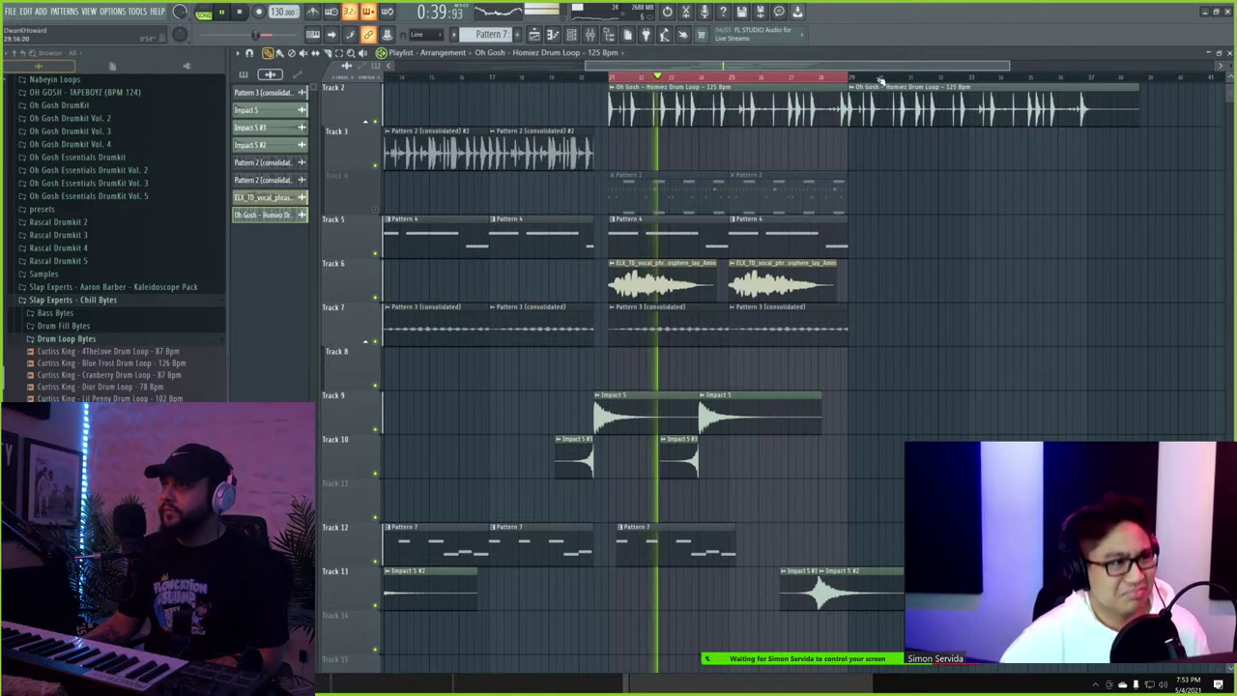
pyautogui.rightClick(881, 91)
# - Collapse the track group under Track 2 and mute Track 2
pyautogui.scroll(1, 541, 150)
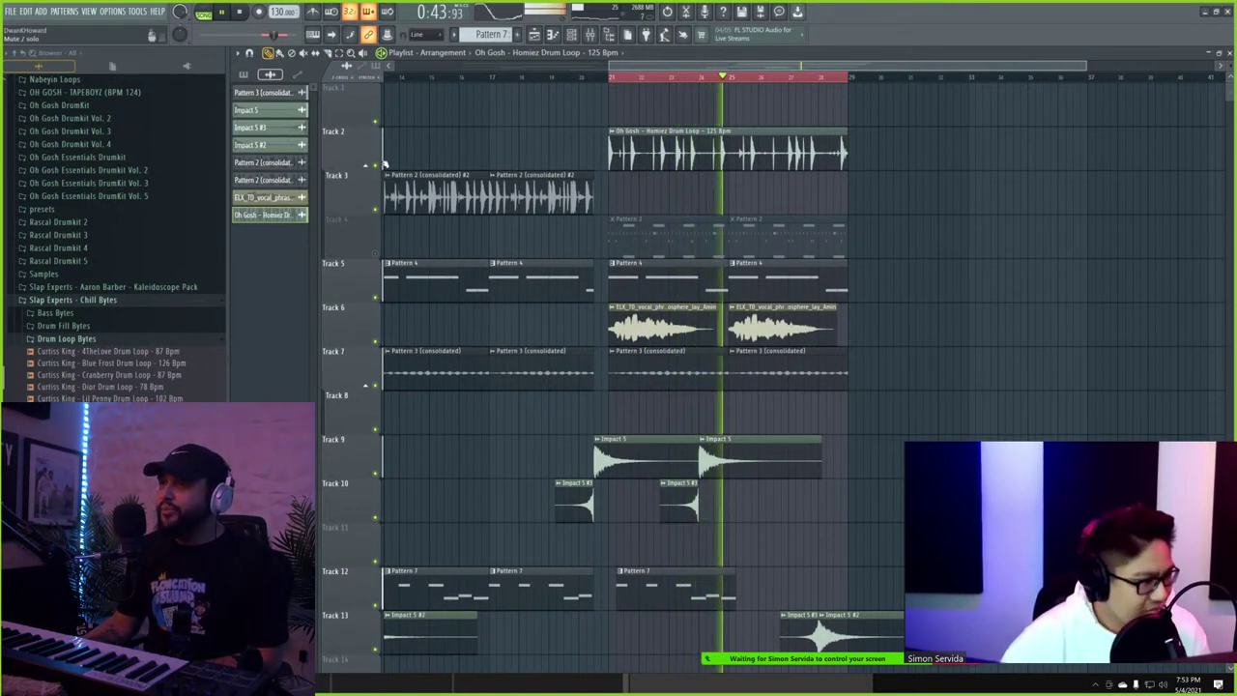
pyautogui.click(365, 166)
pyautogui.click(375, 165)
# - Open the Drum Loops folder of DECAP - Drums That Knock Vol. 8 and audition BWNCE Drum Loop (102BPM)
pyautogui.scroll(5, 125, 353)
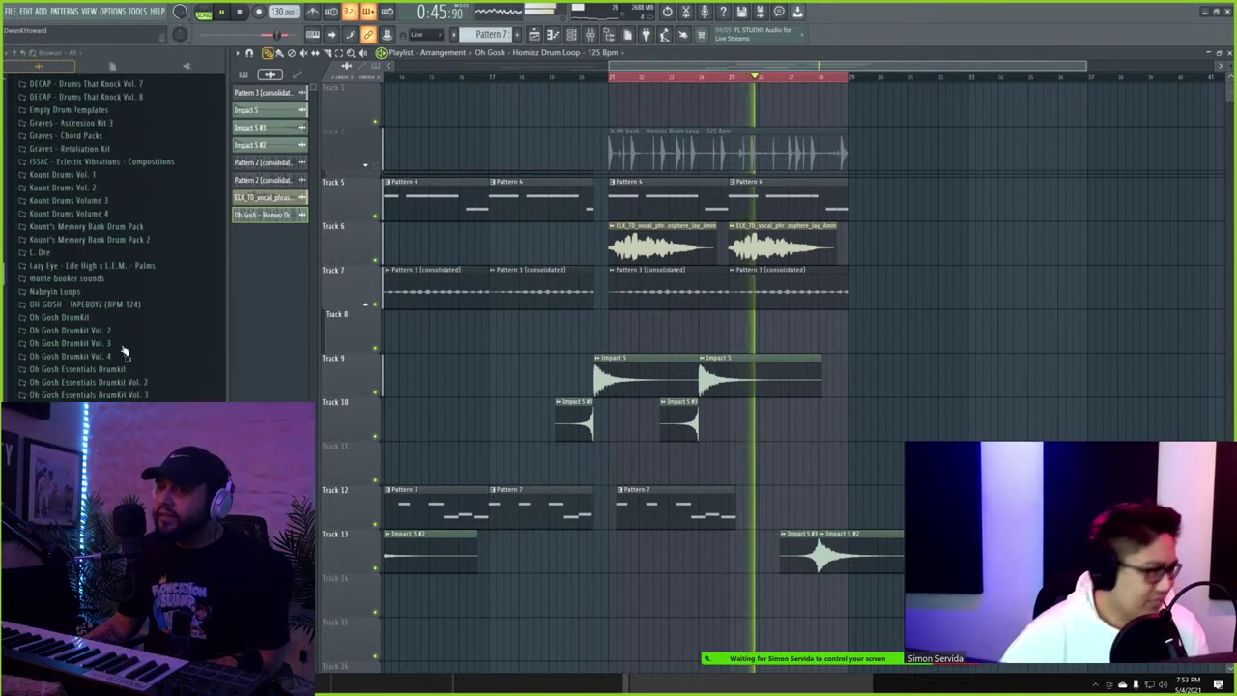
pyautogui.scroll(10, 125, 353)
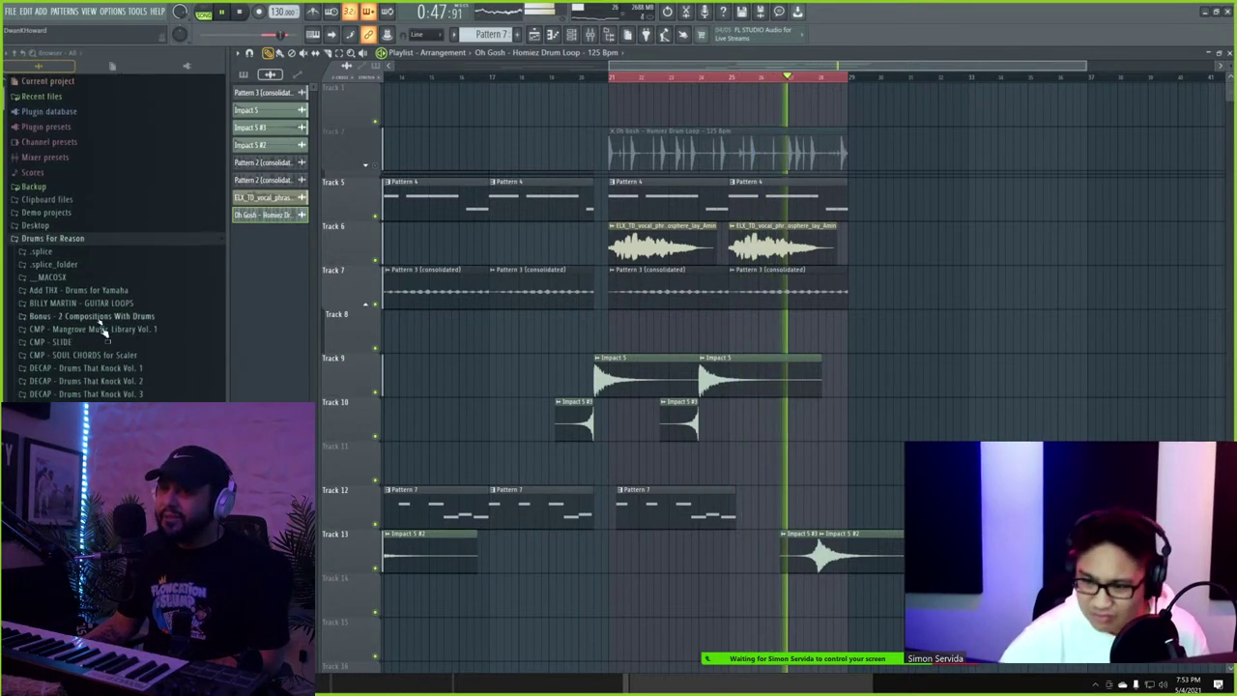
pyautogui.scroll(-5, 101, 329)
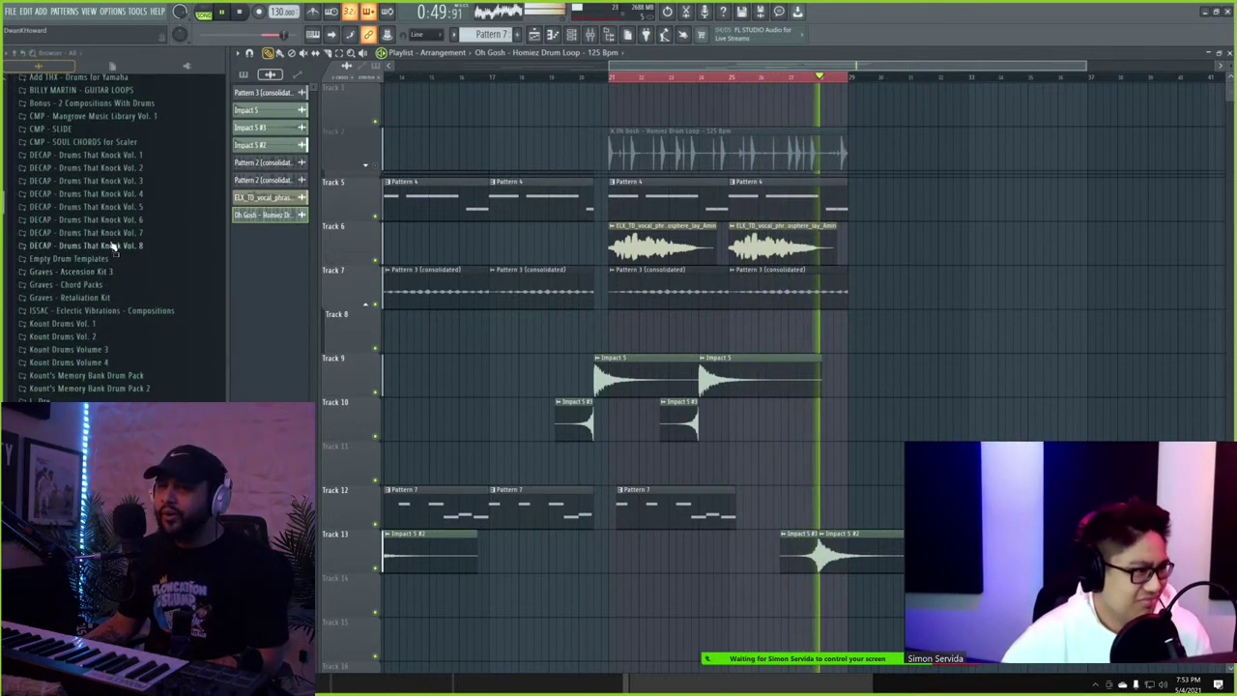
pyautogui.click(112, 247)
pyautogui.click(105, 270)
pyautogui.click(110, 344)
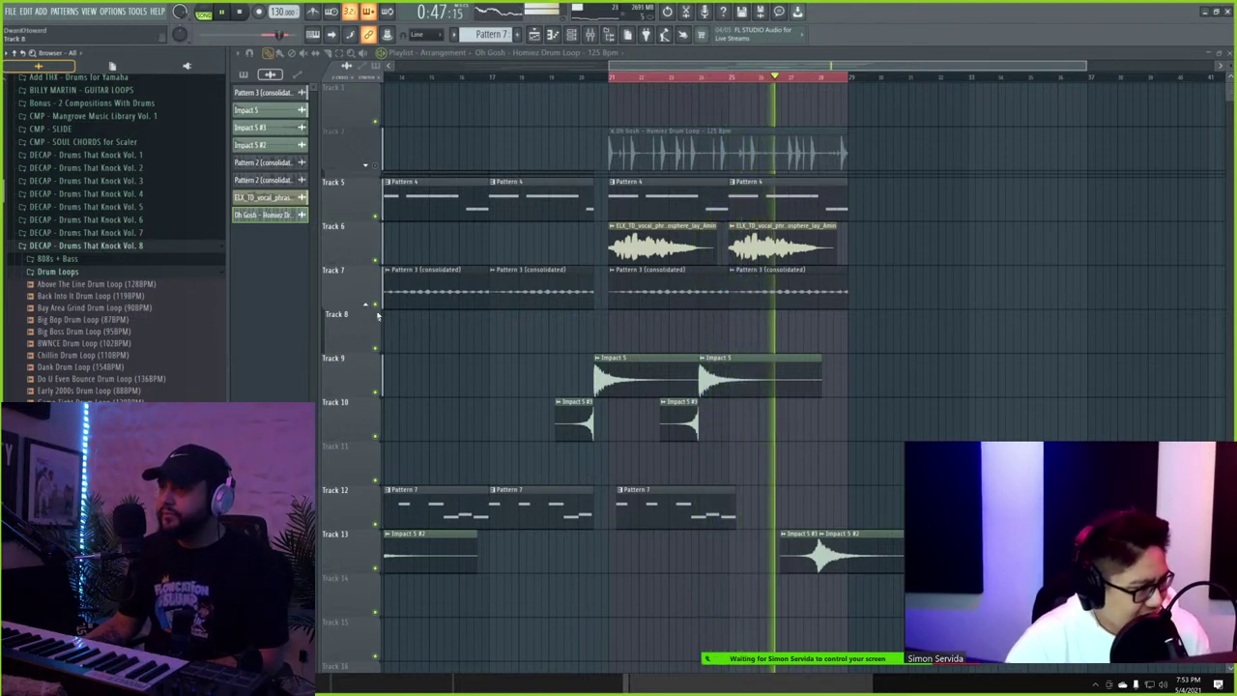
# - Solo Tracks 5 and 6 and place Slaptacular Drum Loop (114BPM) on Track 8 starting at bar 21
pyautogui.rightClick(375, 260)
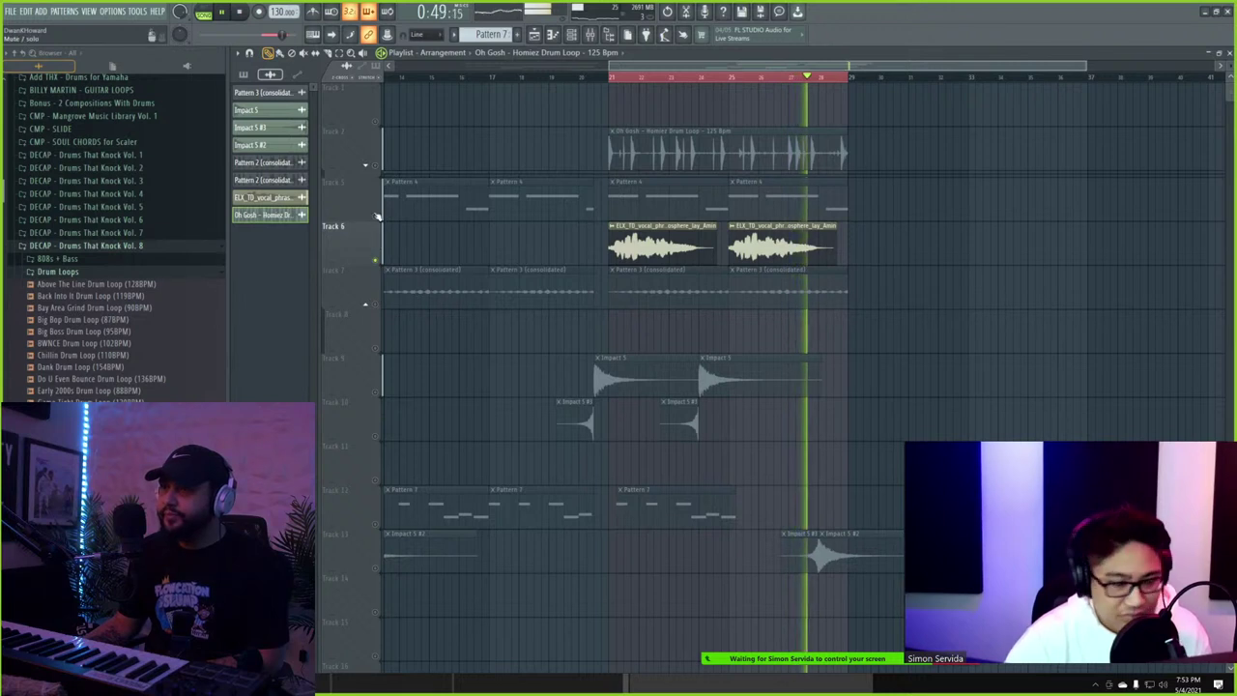
pyautogui.click(375, 217)
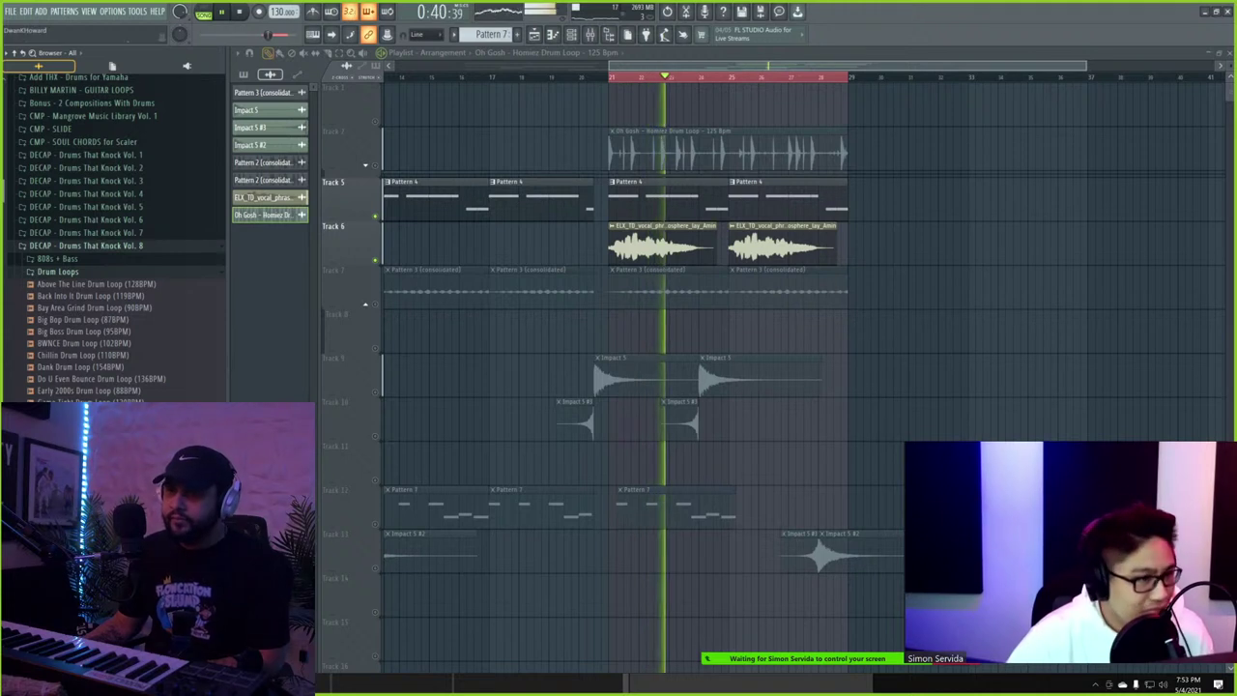
pyautogui.moveTo(87, 556); pyautogui.dragTo(615, 321)
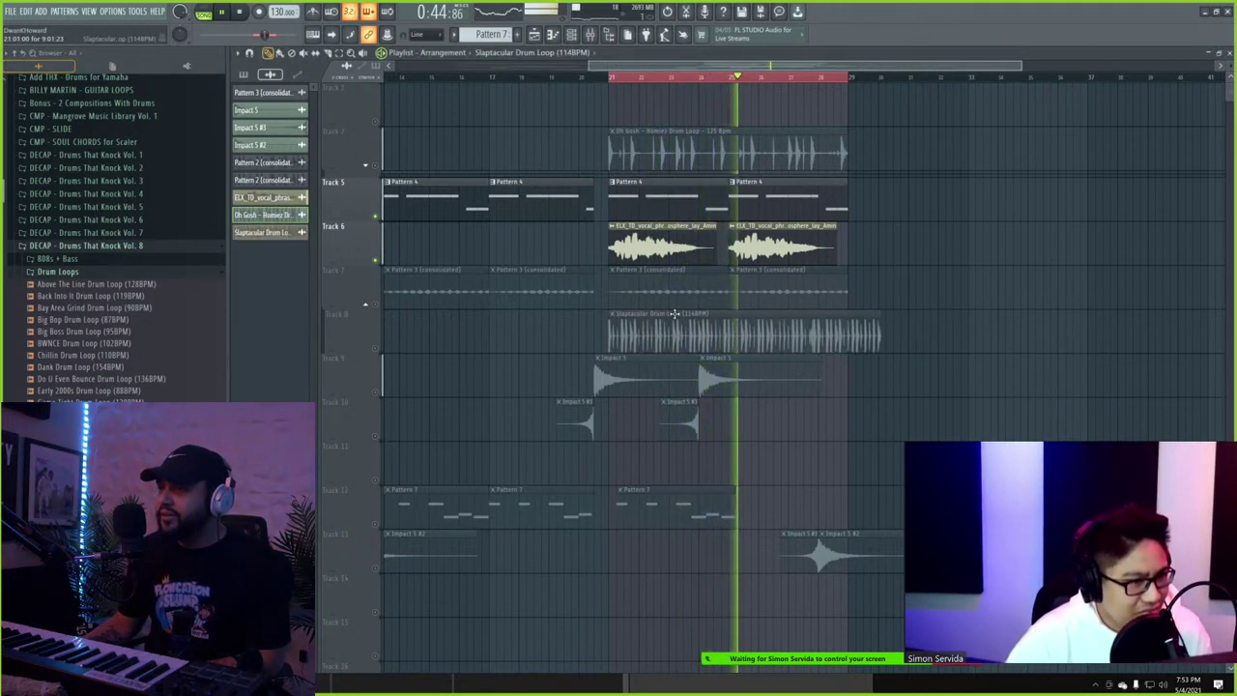
# - Fit the Slaptacular drum loop to the project tempo using the estimated 128.25 BPM and trim its end to bar 29
pyautogui.click(614, 322)
pyautogui.click(733, 381)
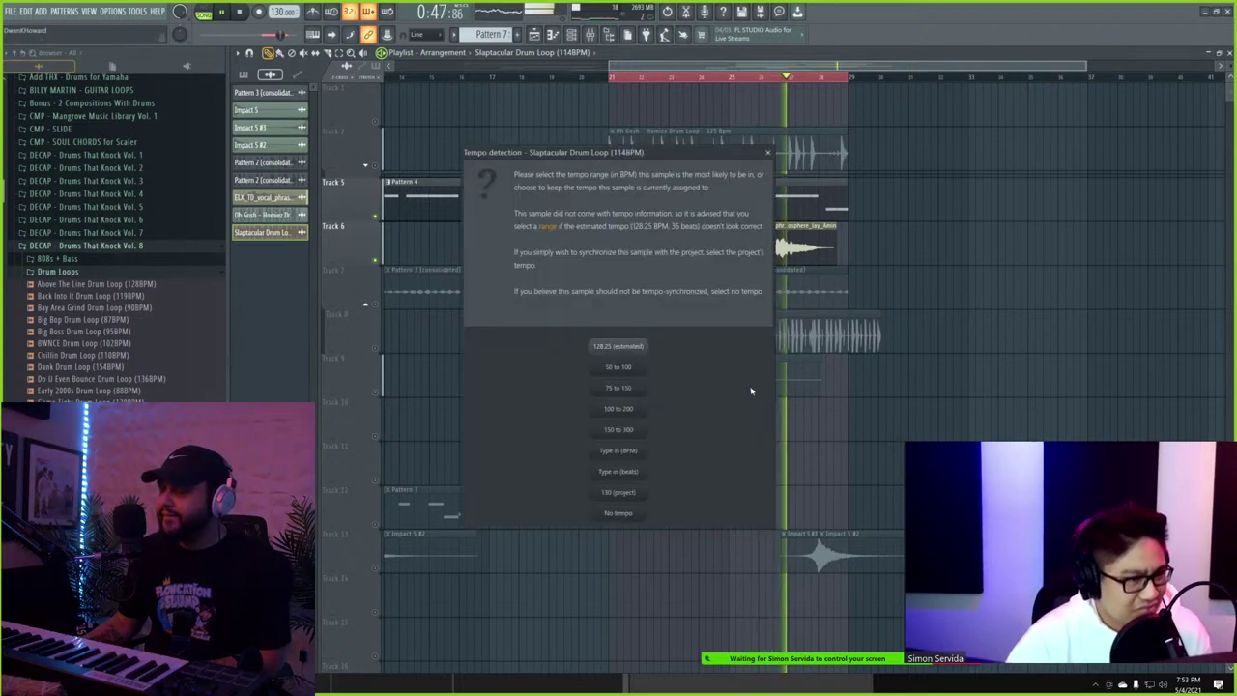
pyautogui.click(640, 348)
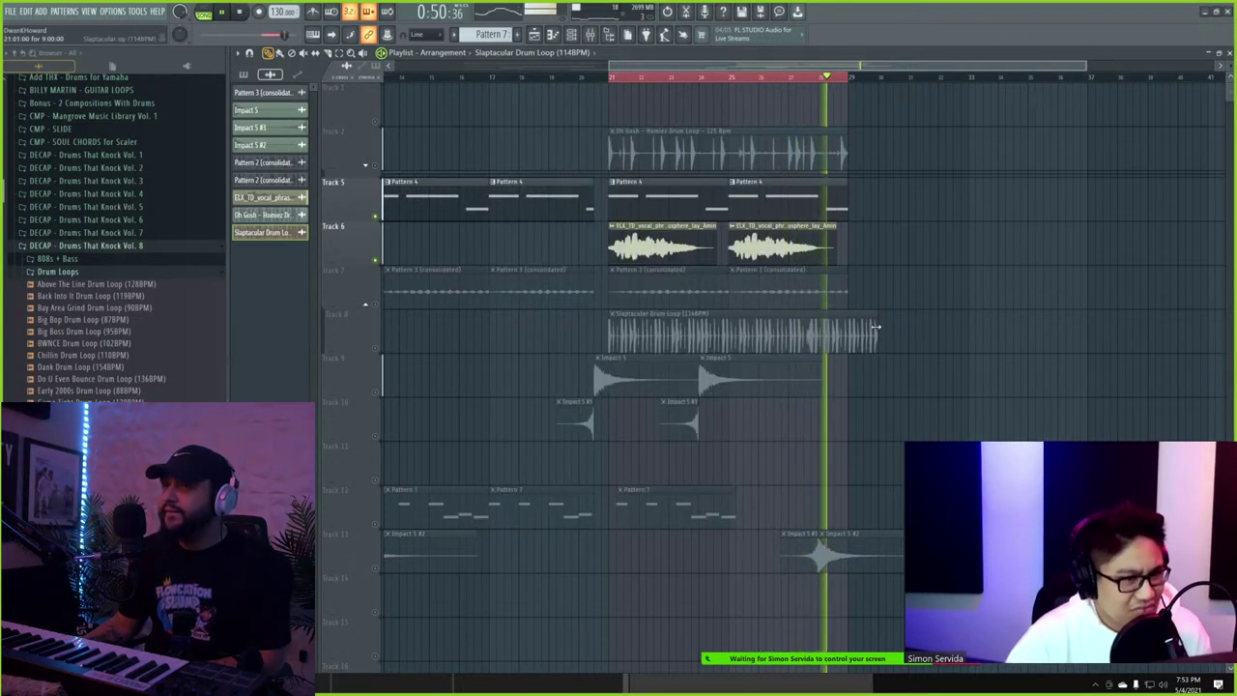
pyautogui.moveTo(874, 327); pyautogui.dragTo(848, 327)
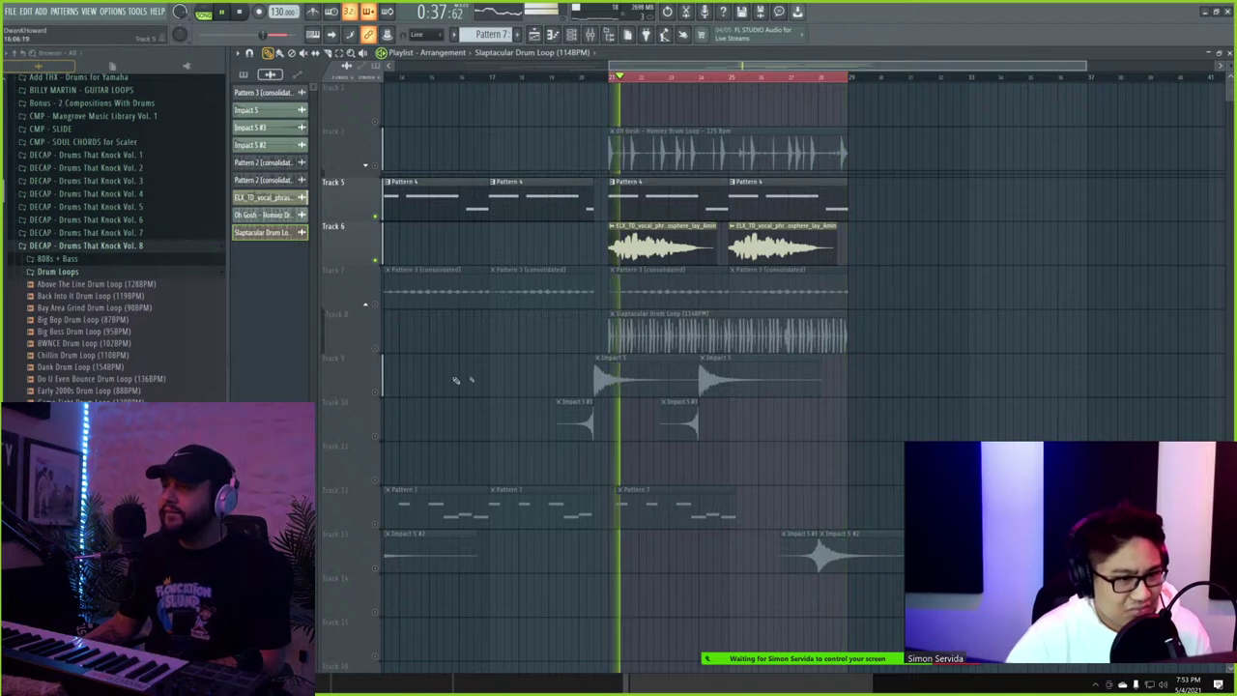
pyautogui.press('space')
pyautogui.press('space')
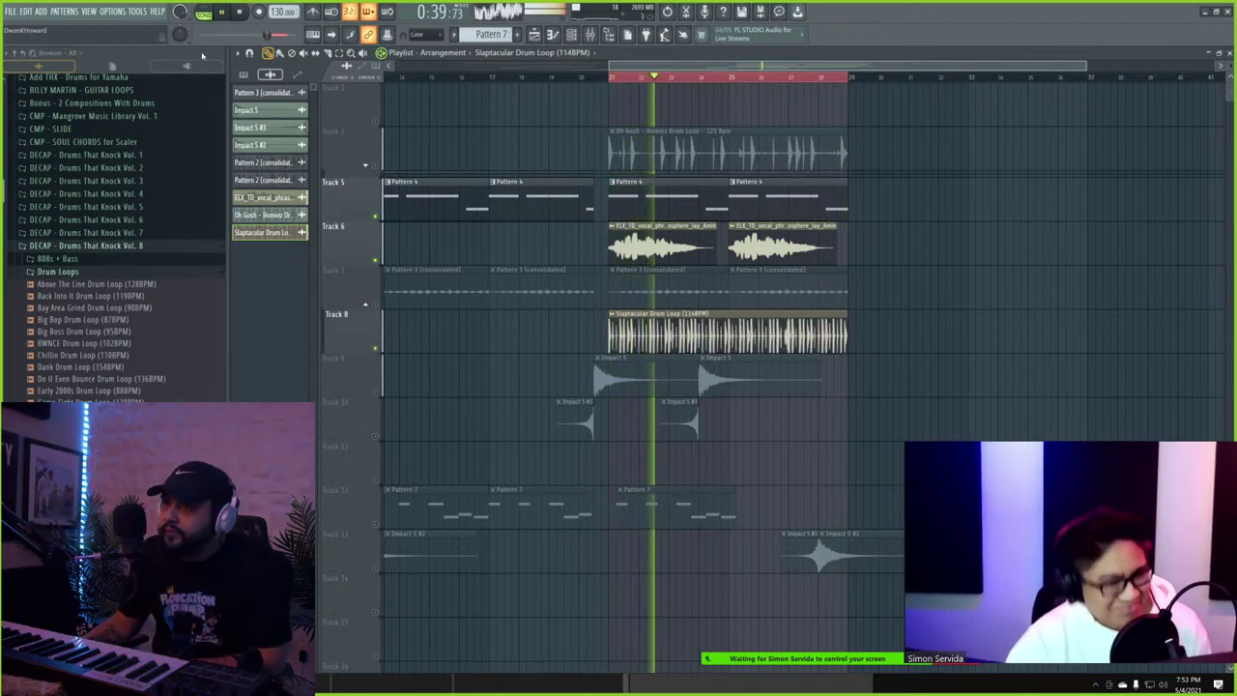
# - Set the Slaptacular drum loop's time-stretching mode to Stretch and close its channel settings
pyautogui.doubleClick(720, 330)
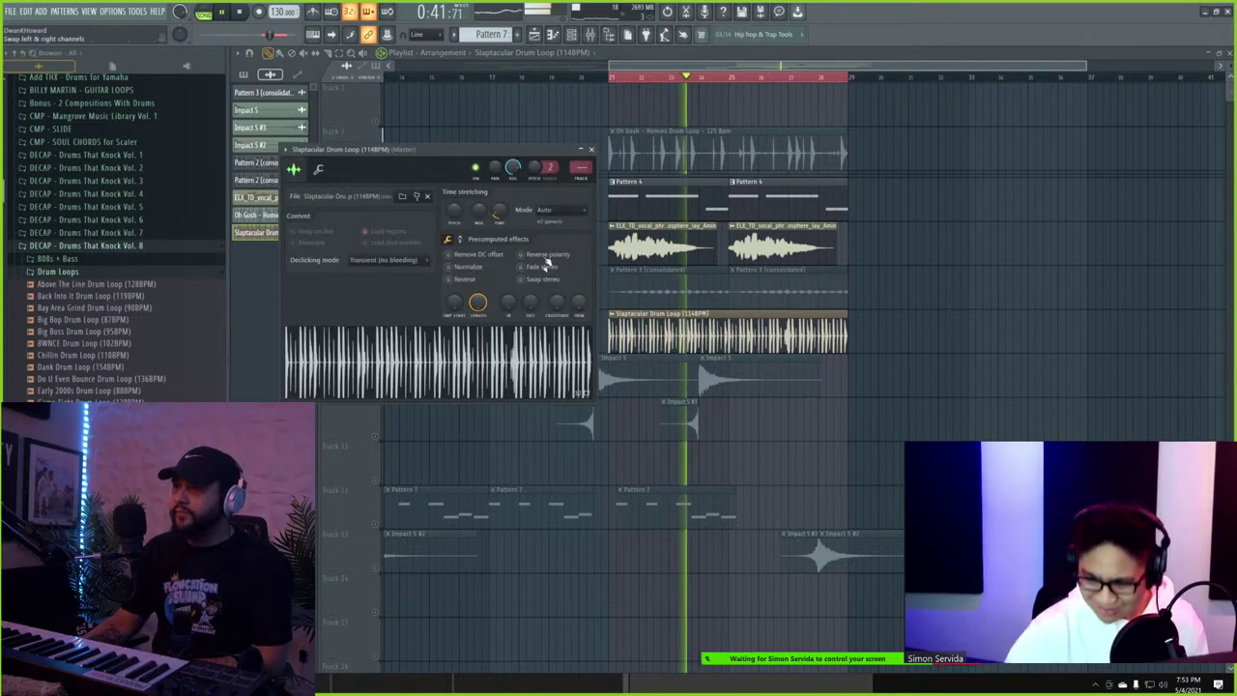
pyautogui.click(565, 210)
pyautogui.click(553, 242)
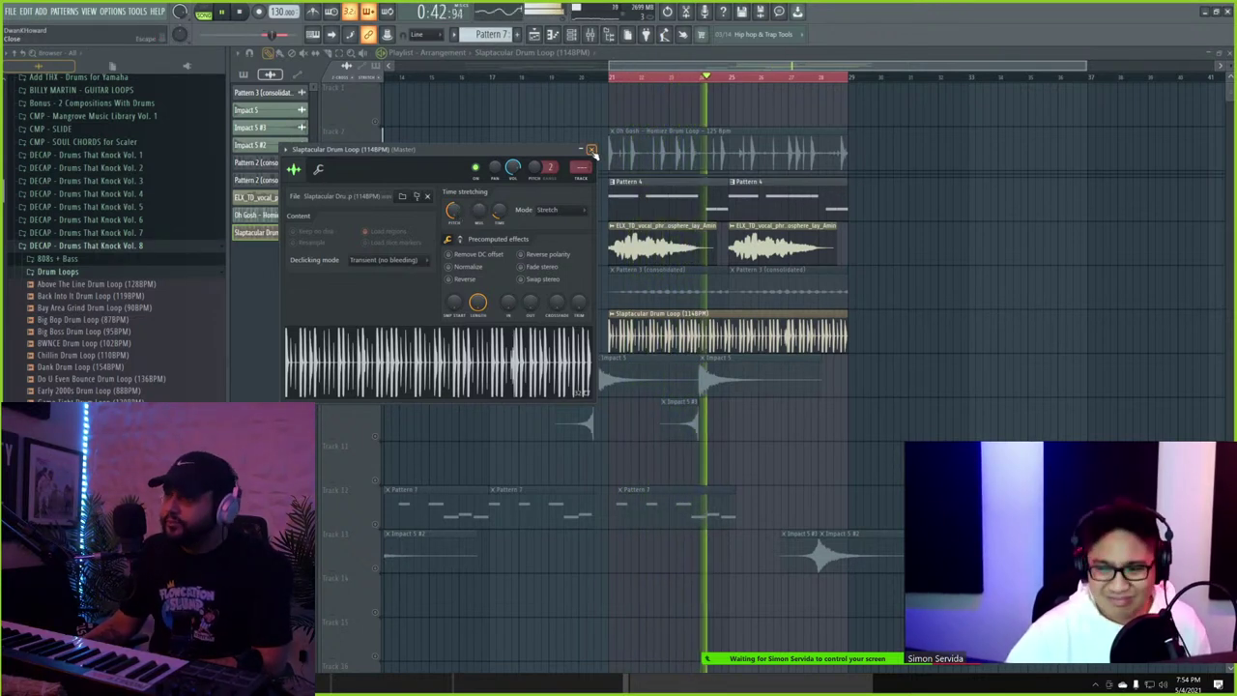
pyautogui.click(592, 152)
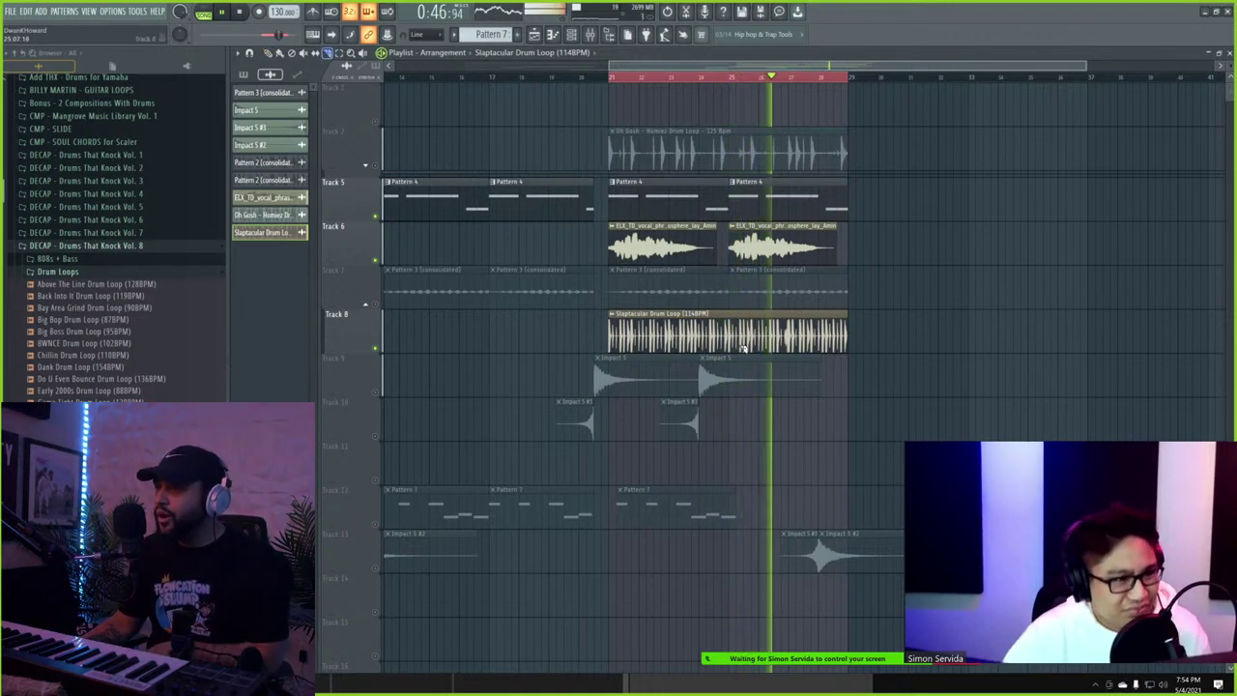
# - Slice the Slaptacular drum loop at bar 25 and try removing the part after the cut
pyautogui.click(733, 319)
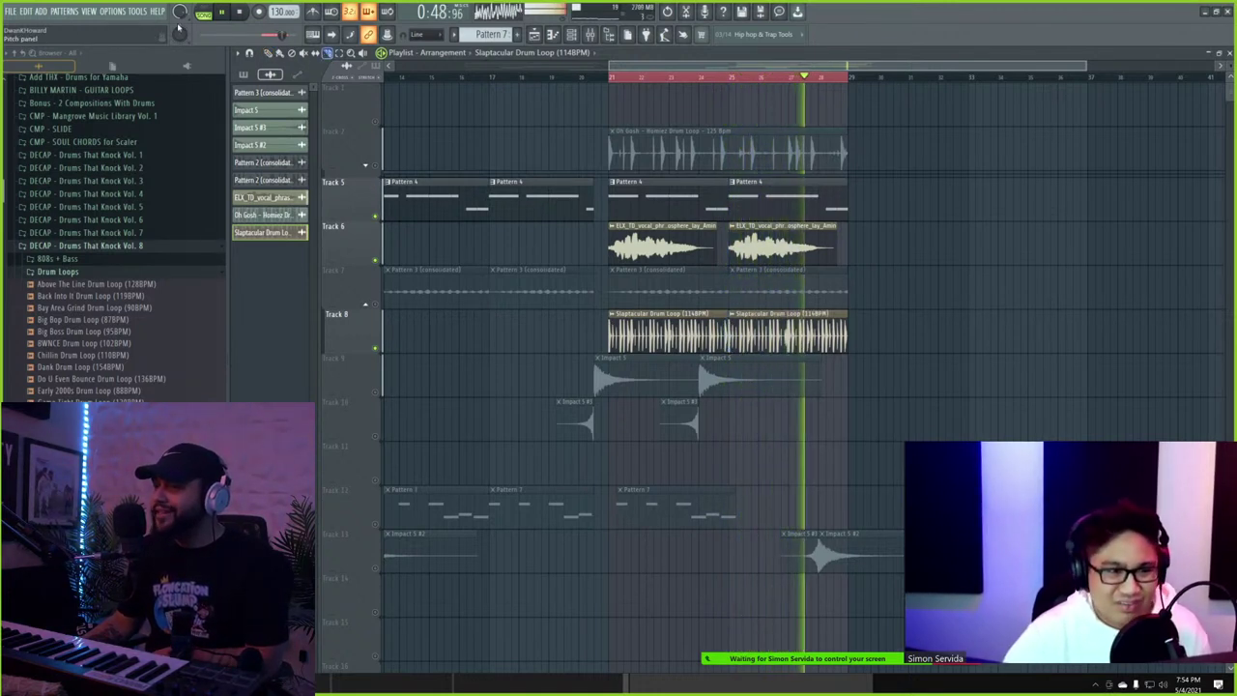
pyautogui.press('space')
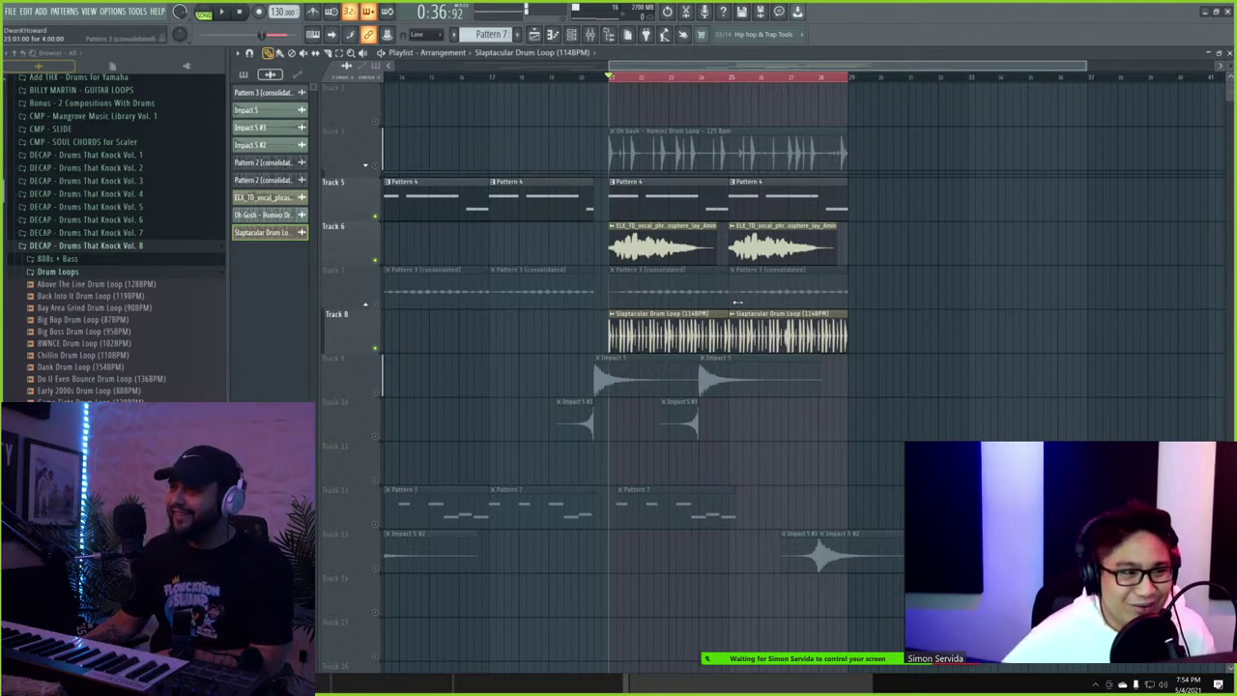
pyautogui.rightClick(746, 324)
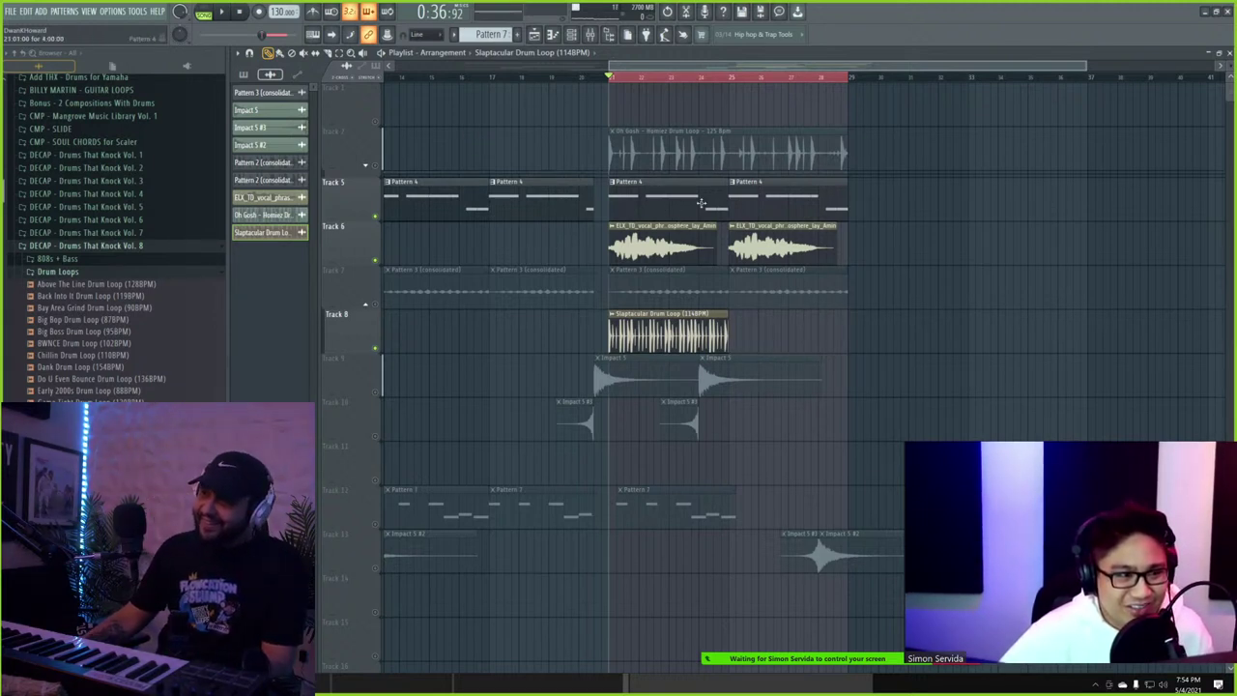
pyautogui.hotkey('ctrl', 'z')
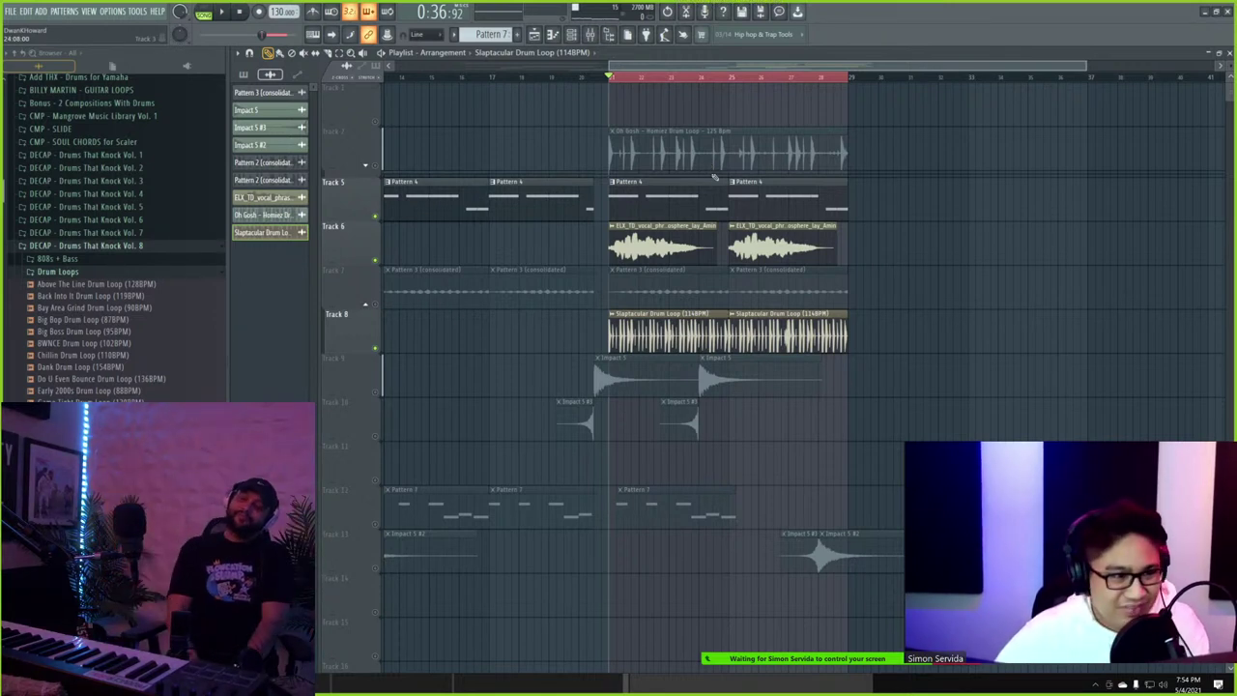
# - Route the Slaptacular drum loop to its own mixer track and cut its low frequencies with the track EQ during playback
pyautogui.doubleClick(655, 324)
pyautogui.press('F9')
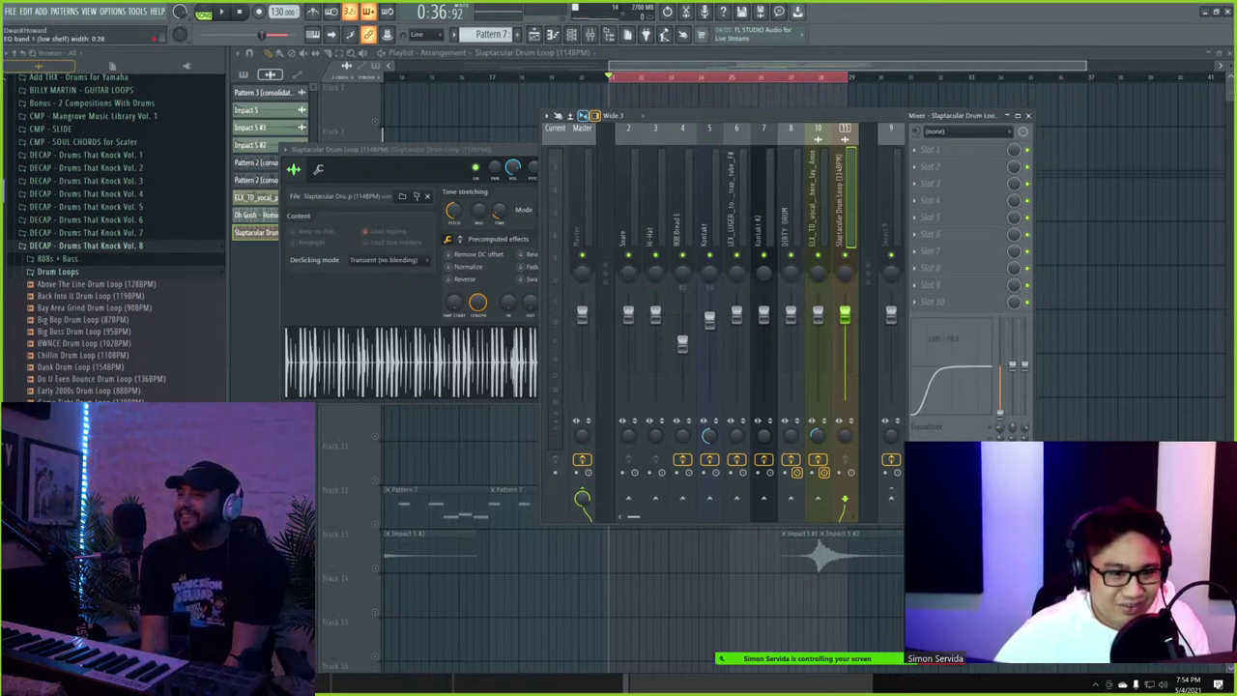
pyautogui.press('space')
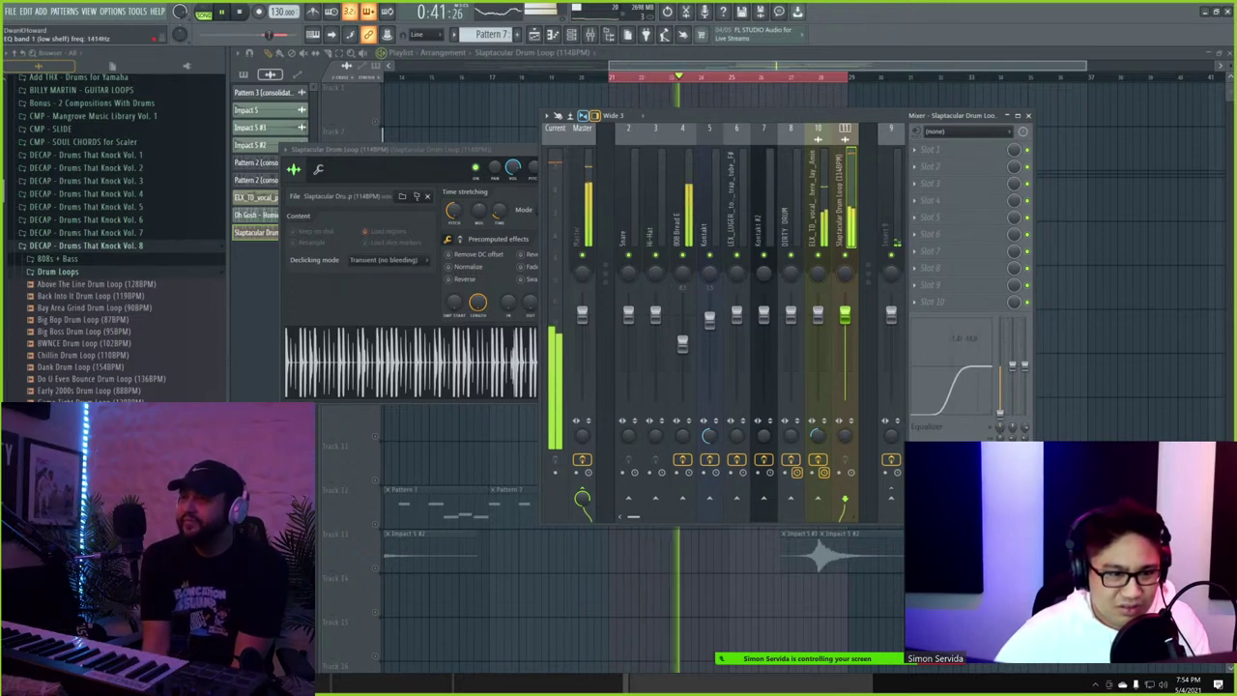
# - Send the Slaptacular Drum Loop mixer track to track 9, adjust its EQ and lower its volume to 80%
pyautogui.click(891, 497)
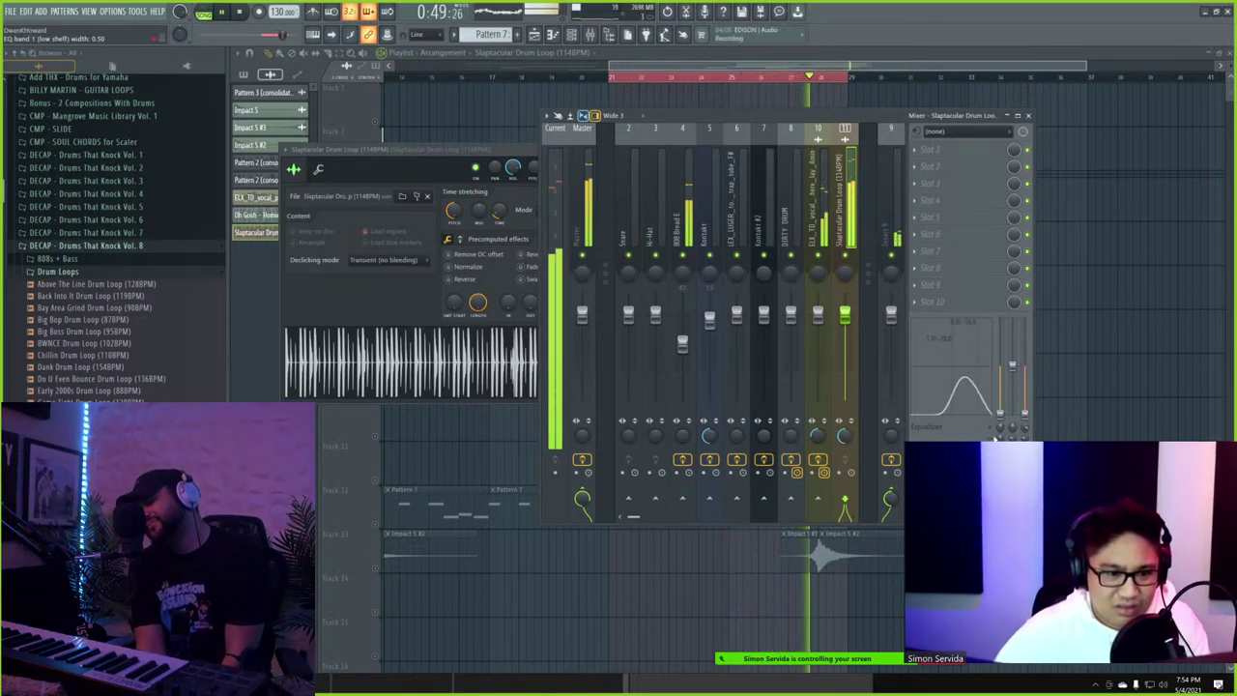
pyautogui.moveTo(1000, 438); pyautogui.dragTo(1000, 425)
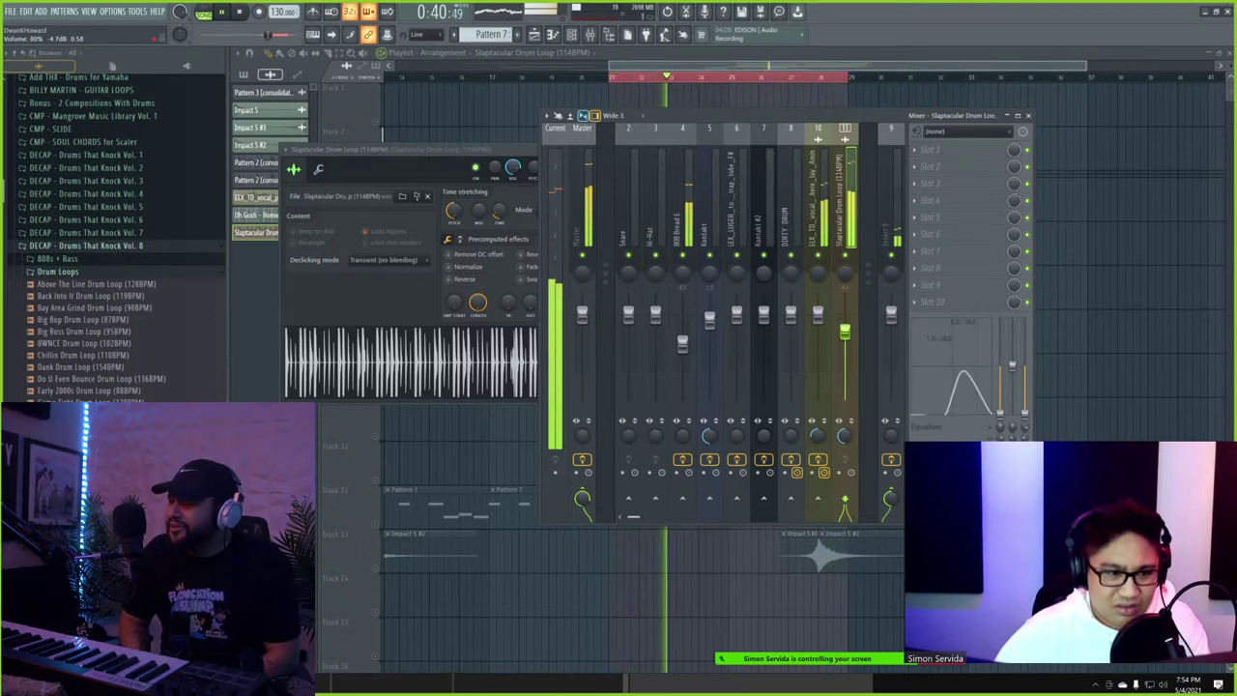
pyautogui.press('F12')
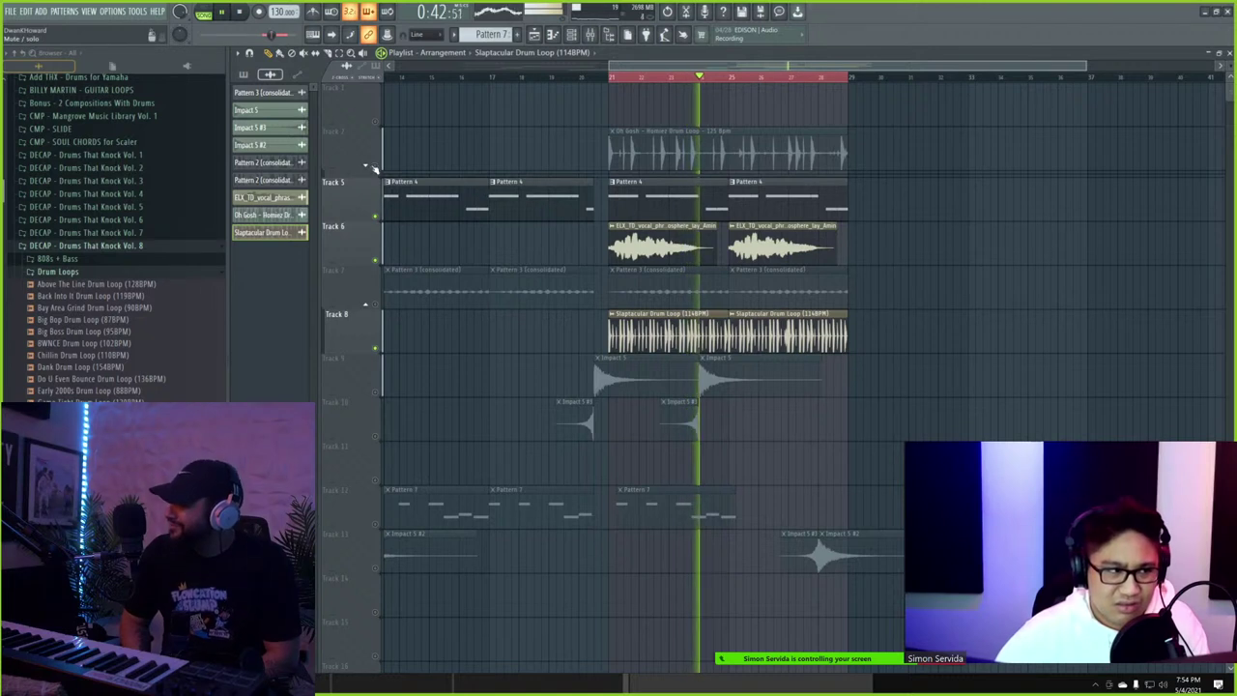
# - Unmute Track 2 with the Oh Gosh drum loop and Track 7 with the consolidated Pattern 3 clips
pyautogui.click(377, 166)
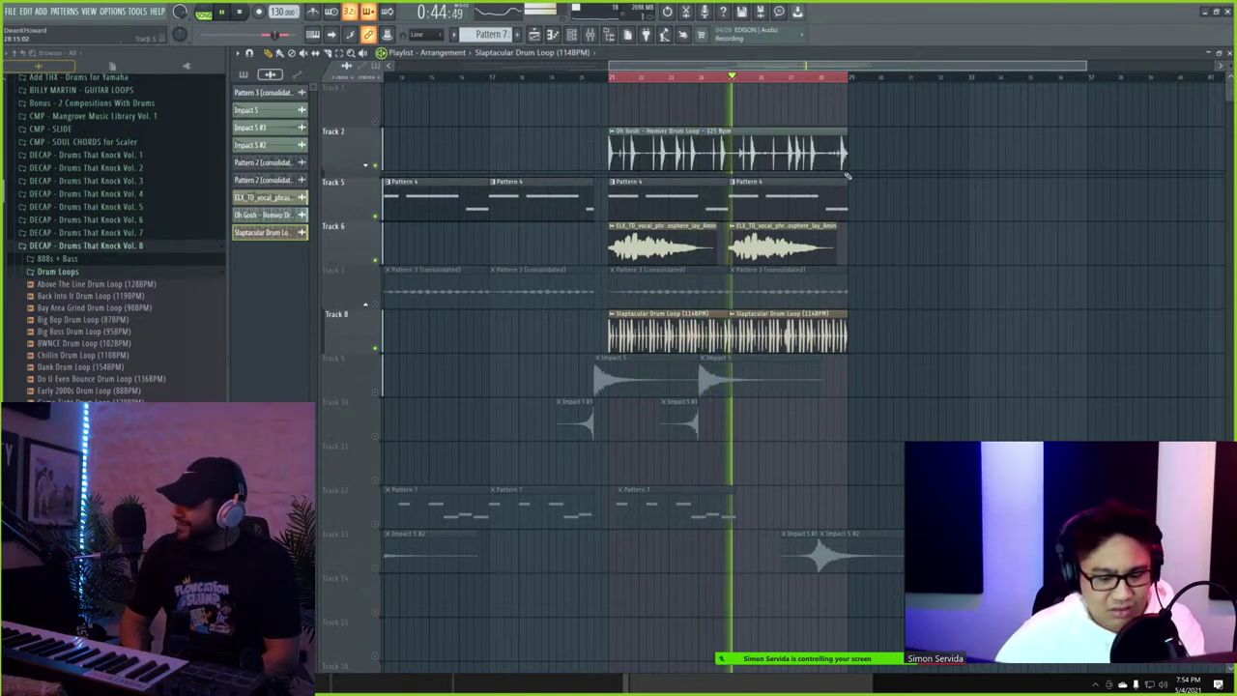
pyautogui.press('F9')
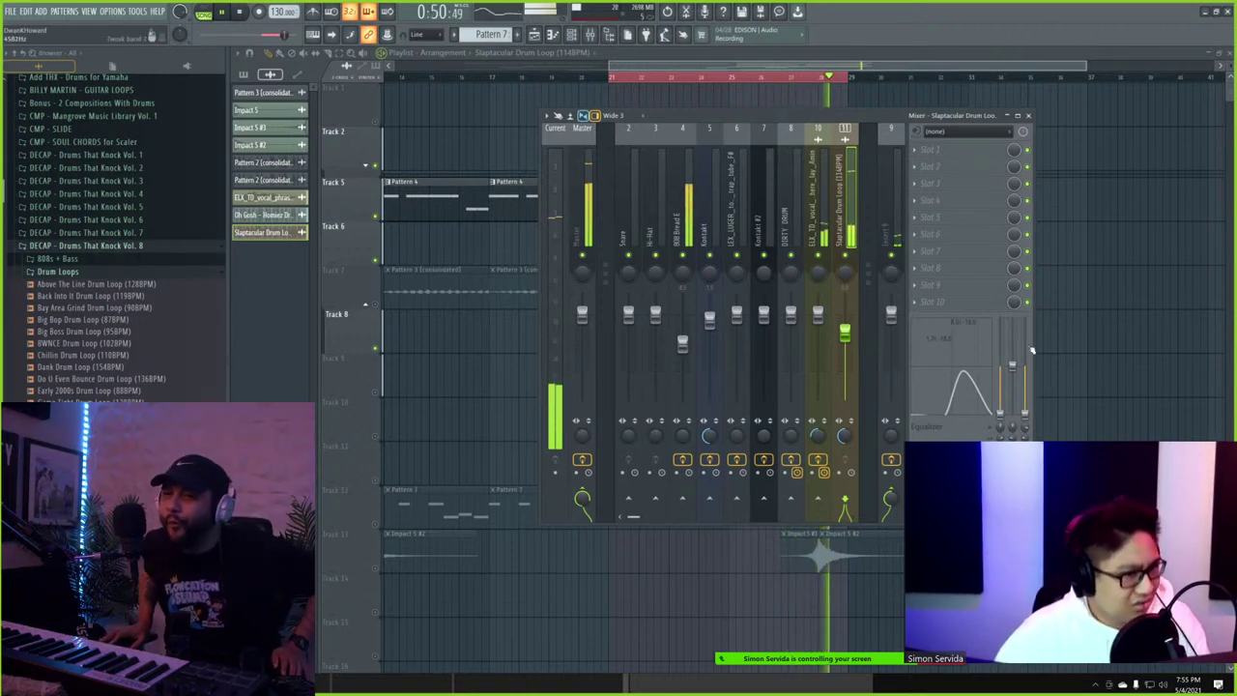
pyautogui.press('F9')
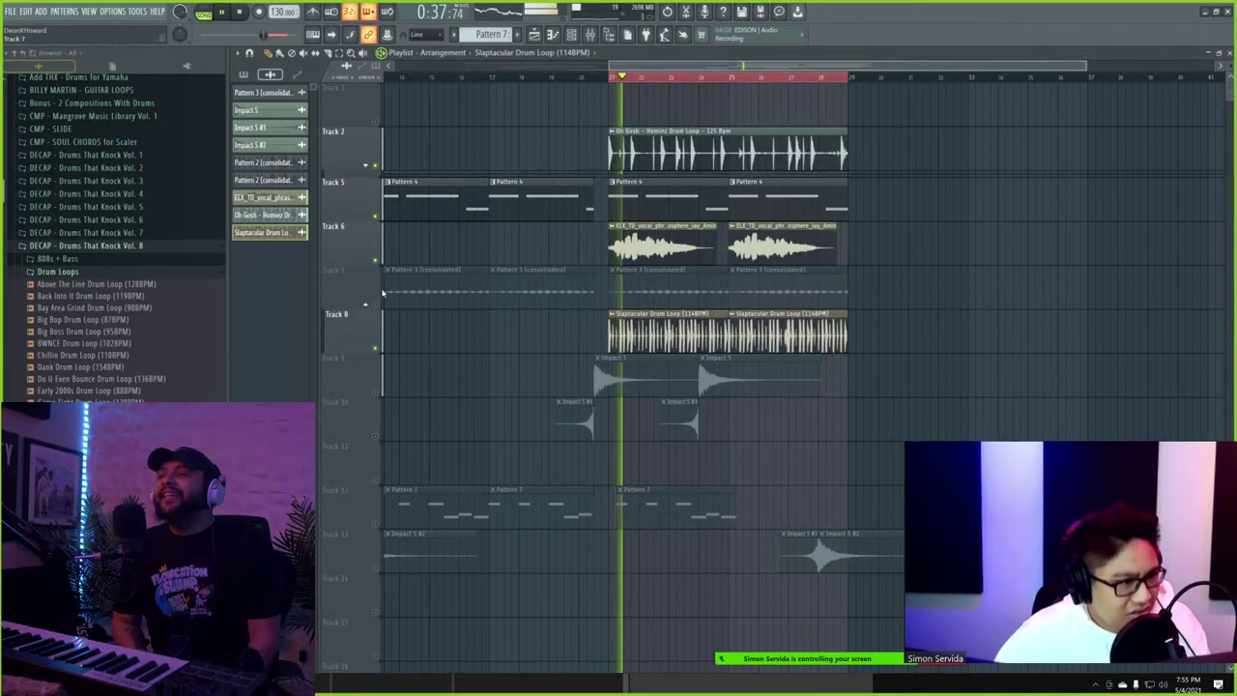
pyautogui.click(376, 303)
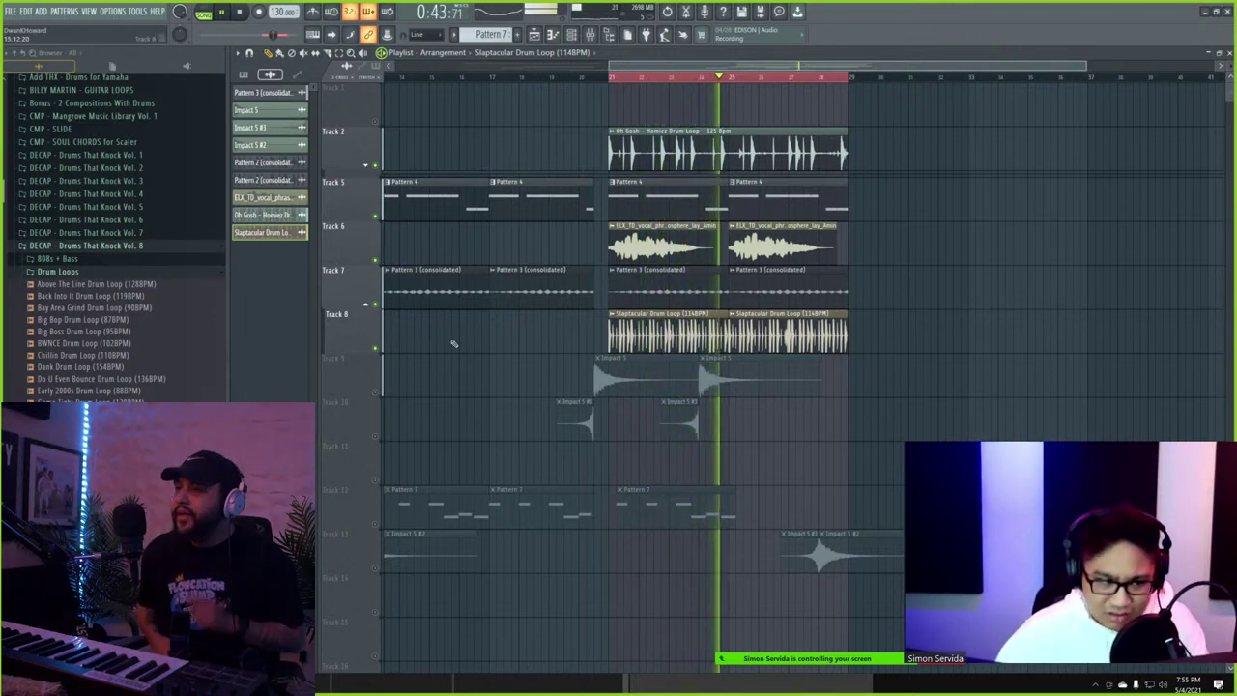
# - Unmute Track 12, align its Pattern 7 clip to bar 21 and add another Pattern 7 clip at bar 25
pyautogui.click(376, 525)
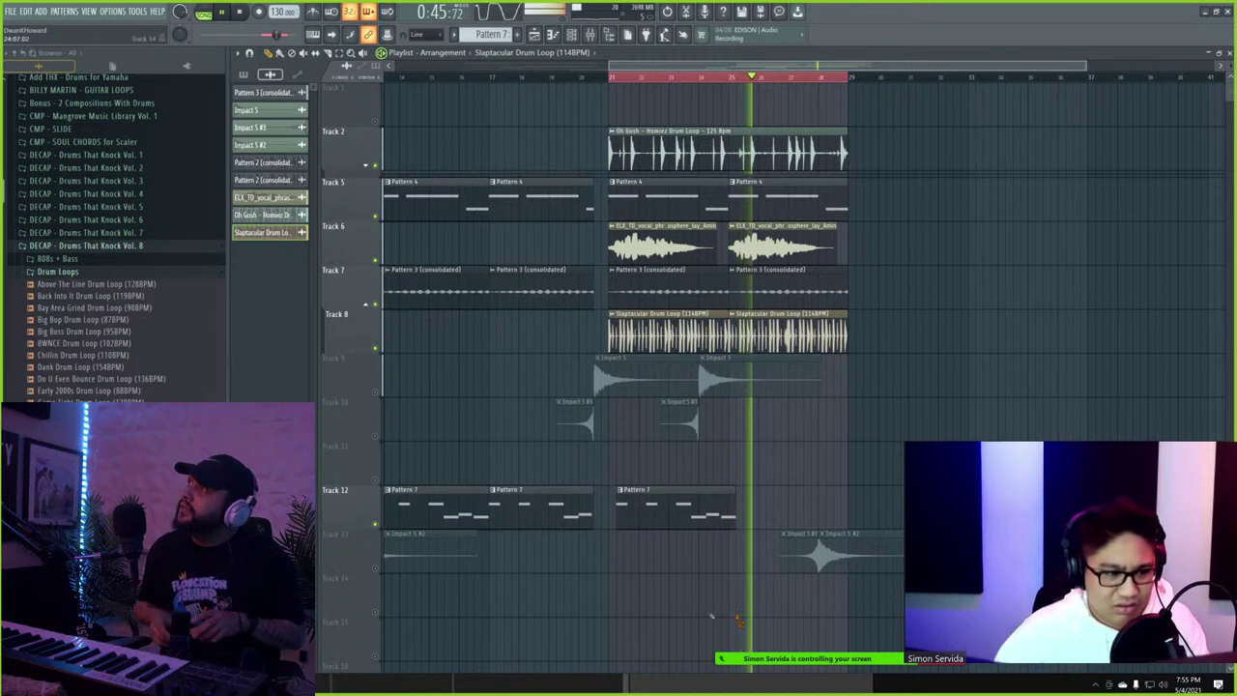
pyautogui.moveTo(654, 513); pyautogui.dragTo(646, 512)
pyautogui.click(733, 502)
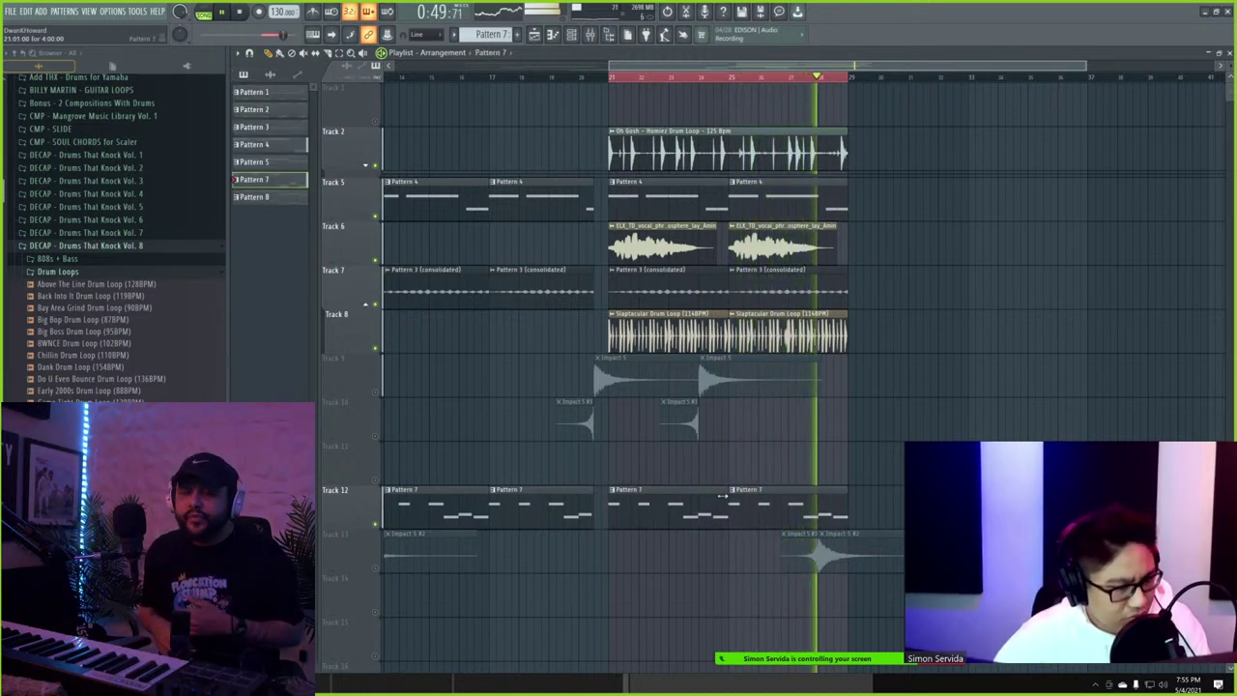
# - Unmute the impact clips on Tracks 13, 9 and 10
pyautogui.click(376, 568)
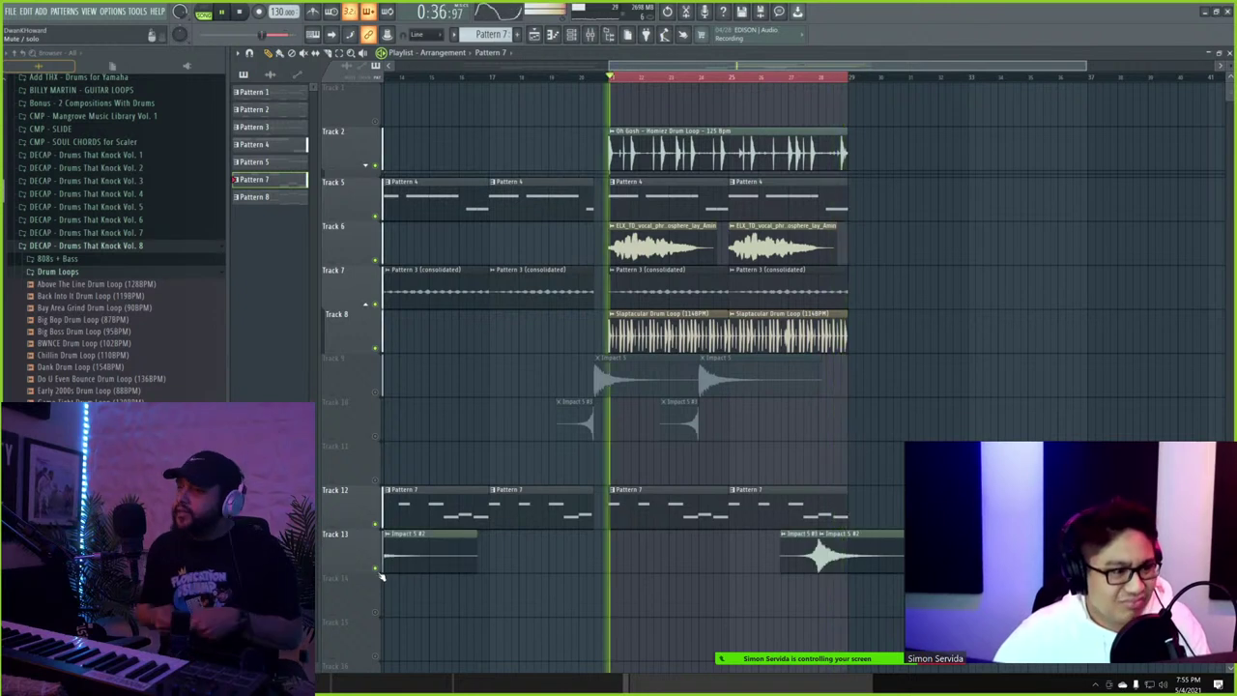
pyautogui.click(376, 391)
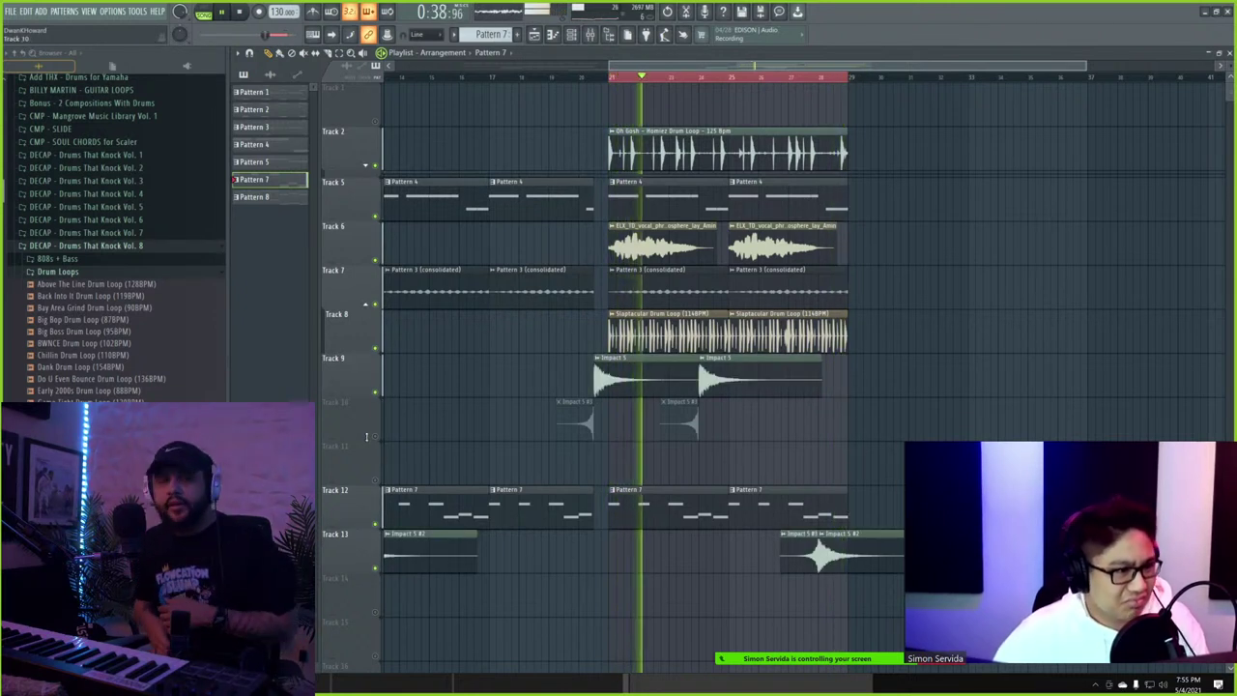
pyautogui.click(376, 436)
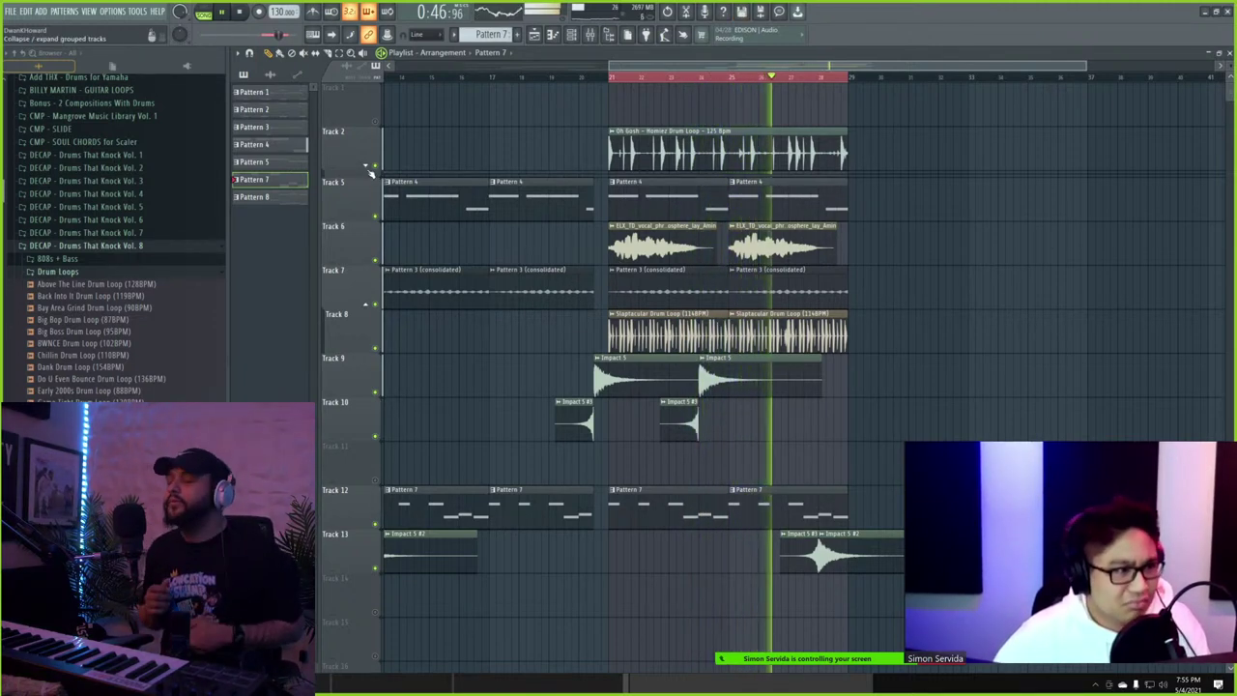
# - Expand the track group under Track 2, clone Pattern 2 and place the clone on Track 3 at bar 21
pyautogui.click(366, 165)
pyautogui.click(367, 166)
pyautogui.click(367, 167)
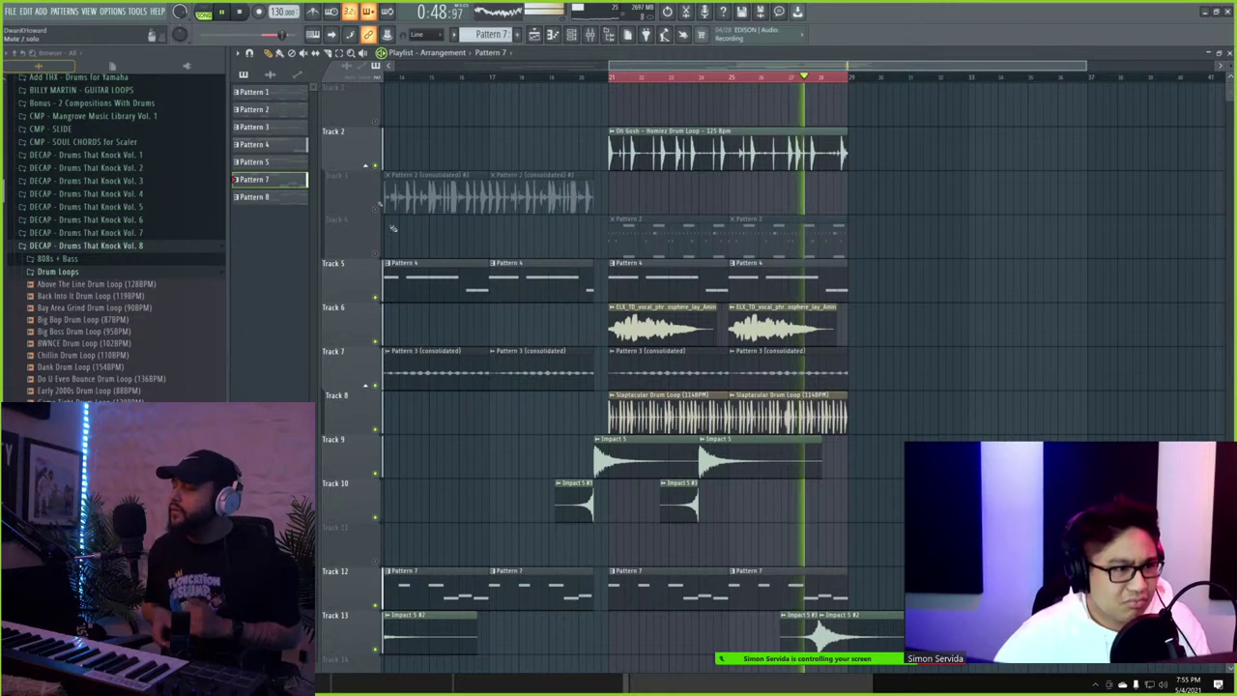
pyautogui.click(641, 233)
pyautogui.hotkey('ctrl', 'shift', 'c')
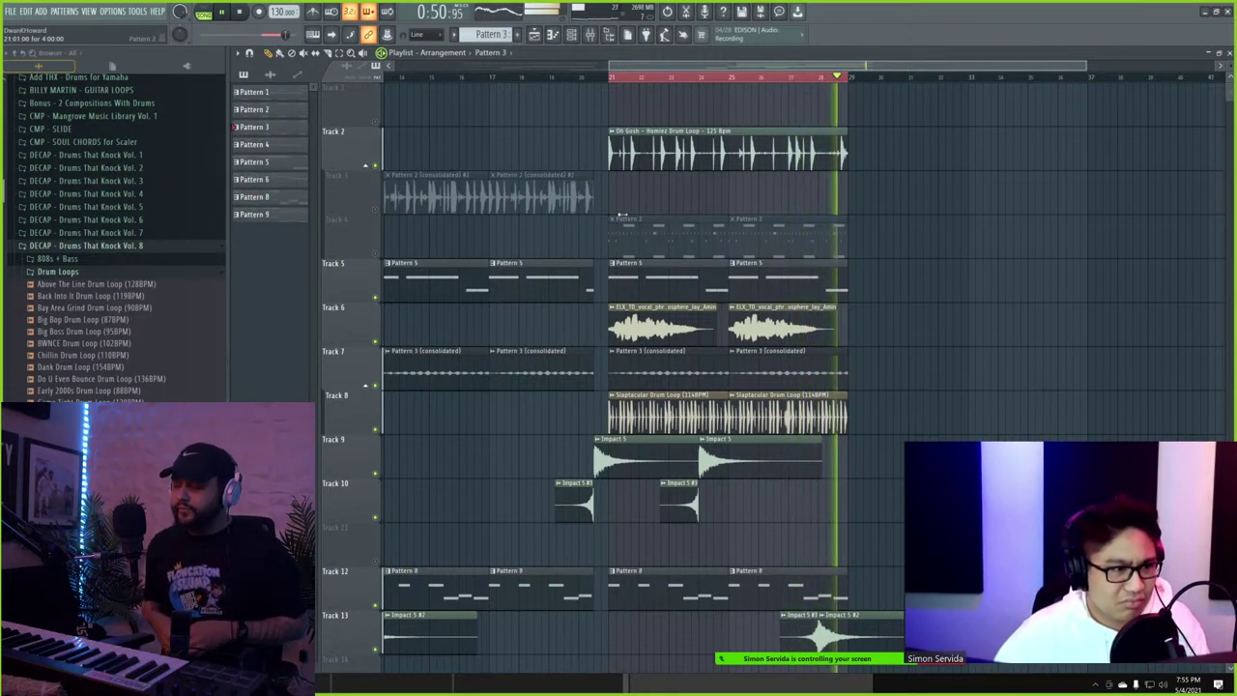
pyautogui.click(634, 198)
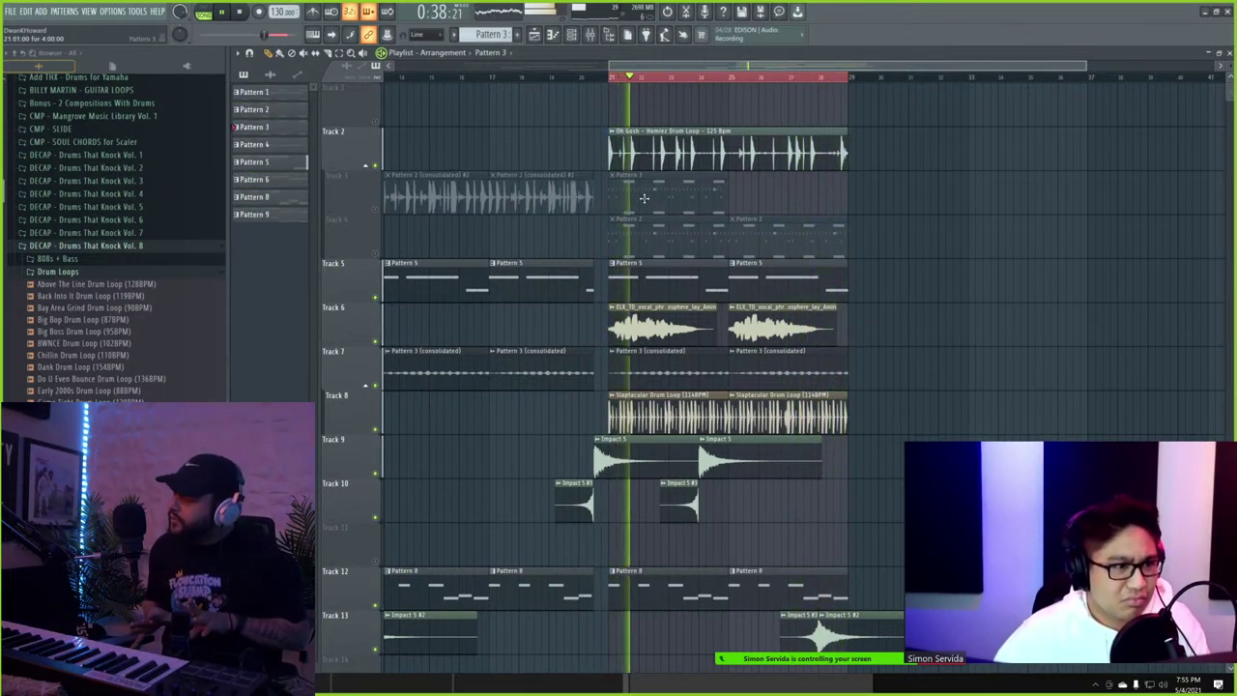
# - Delete both Pattern 2 clips from Track 4 and unmute Track 3
pyautogui.rightClick(627, 232)
pyautogui.rightClick(739, 232)
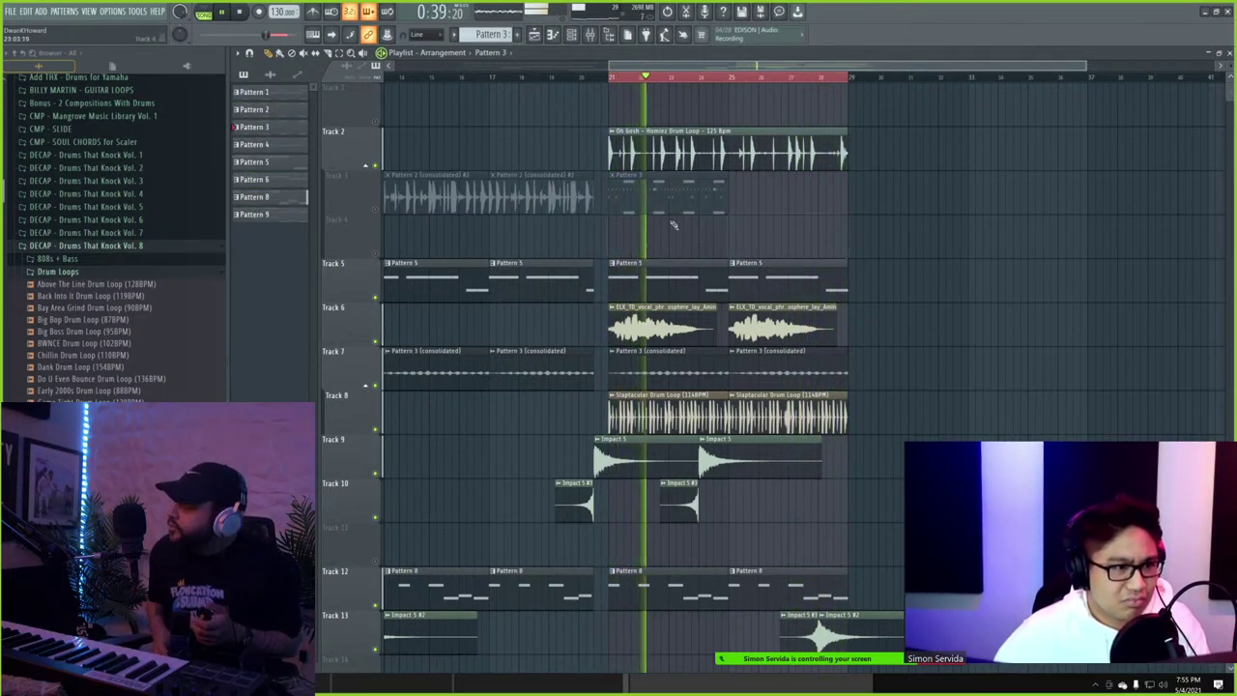
pyautogui.click(376, 210)
# - Check the cloned pattern's channels and add a second Pattern 3 clip on Track 3 at bar 25
pyautogui.press('F6')
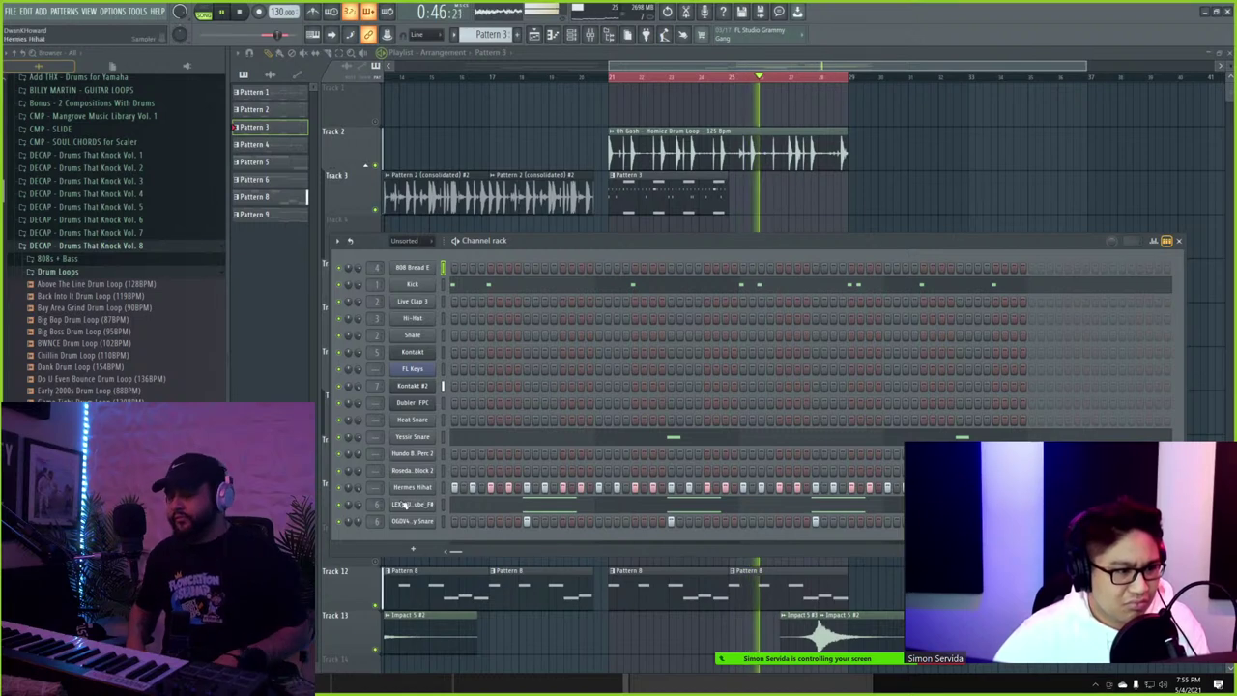
pyautogui.press('F6')
pyautogui.moveTo(783, 194); pyautogui.dragTo(732, 196)
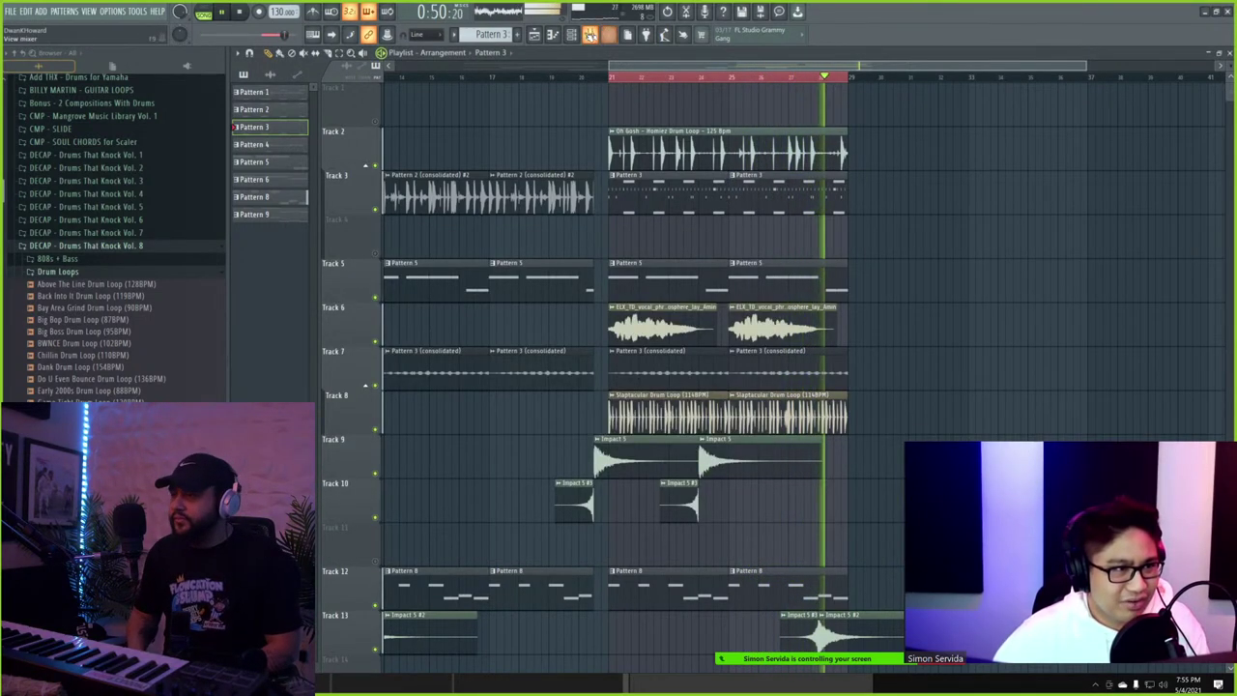
# - Transpose the lower D#4 notes of the LEX_LUGER trap tube channel in Pattern 3 up one octave
pyautogui.press('F6')
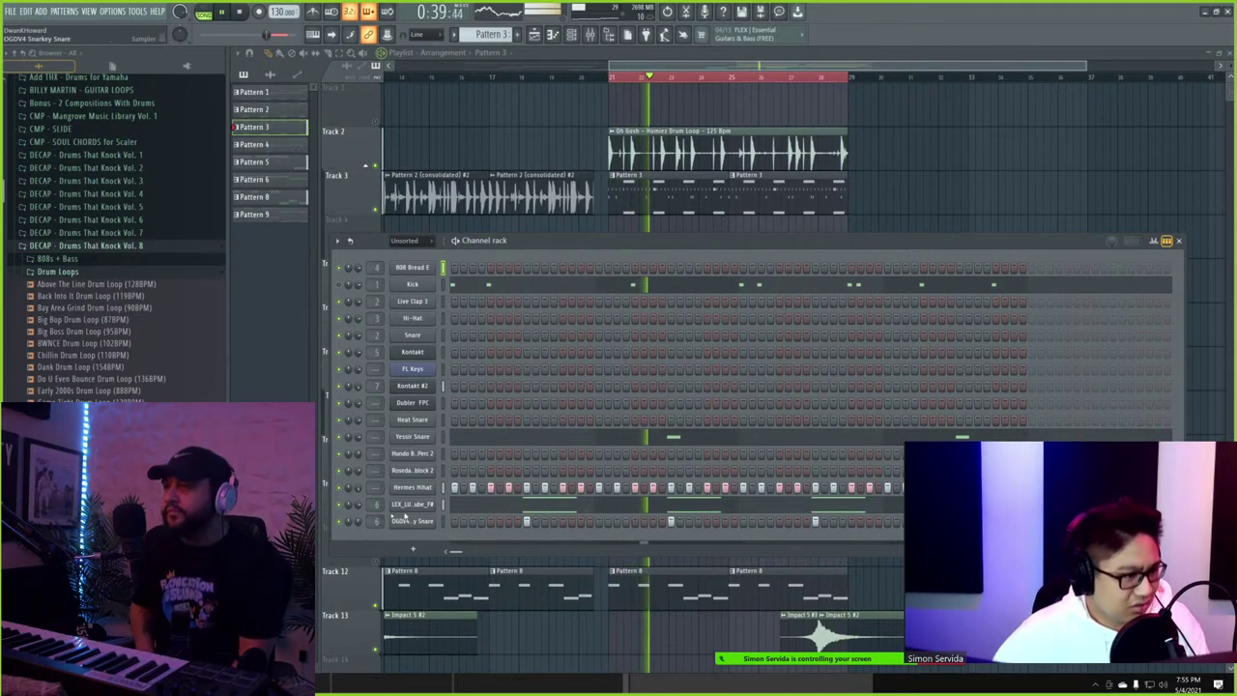
pyautogui.click(478, 505)
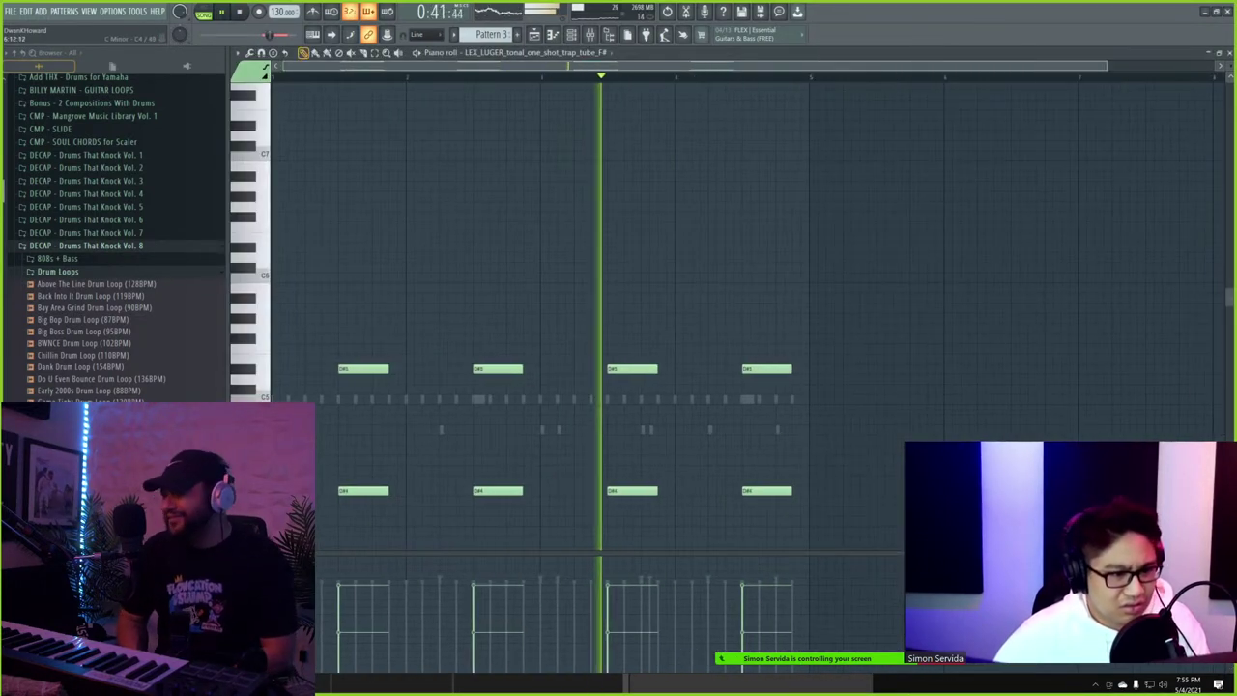
pyautogui.moveTo(1025, 482); pyautogui.dragTo(276, 511)
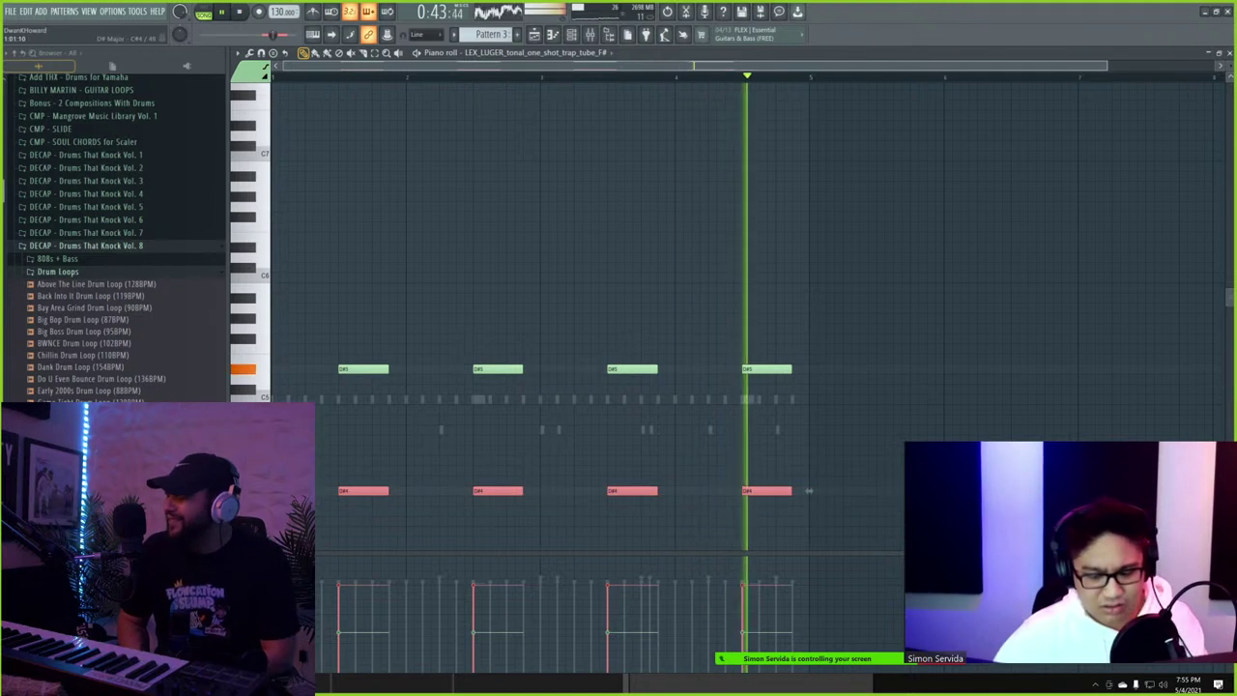
pyautogui.hotkey('ctrl', 'Up')
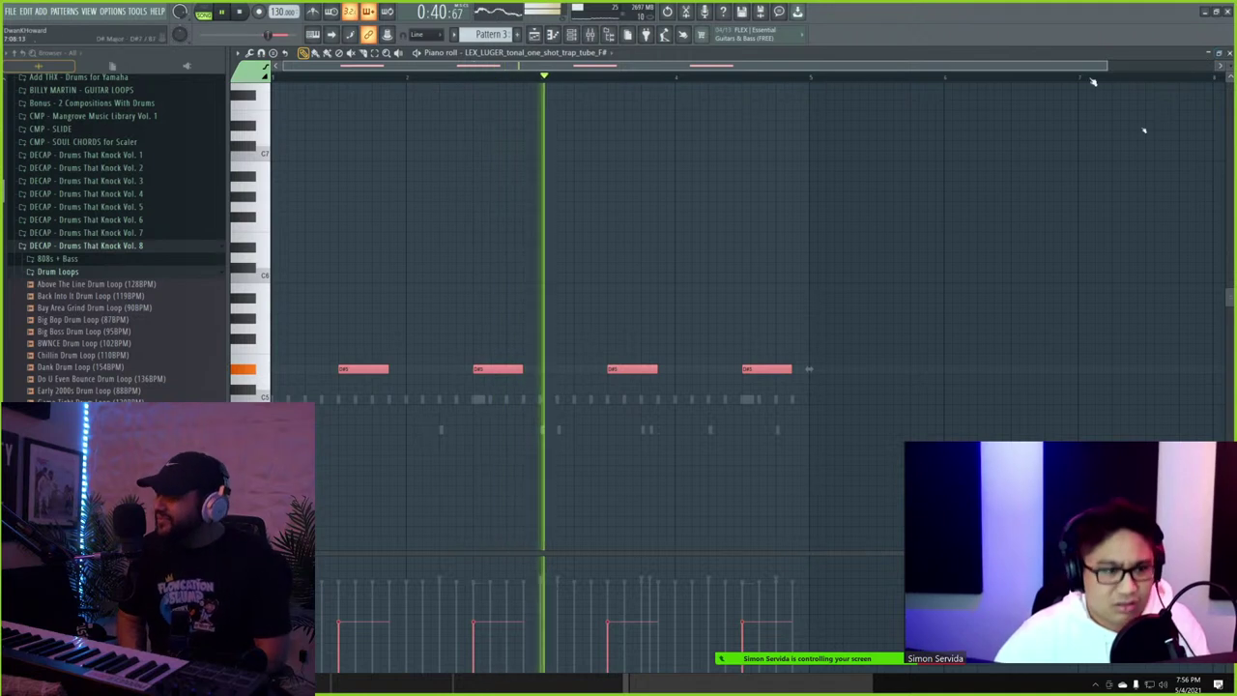
# - Close the piano roll and channel rack, and clear the playlist's loop selection over bars 21 to 29
pyautogui.press('F6')
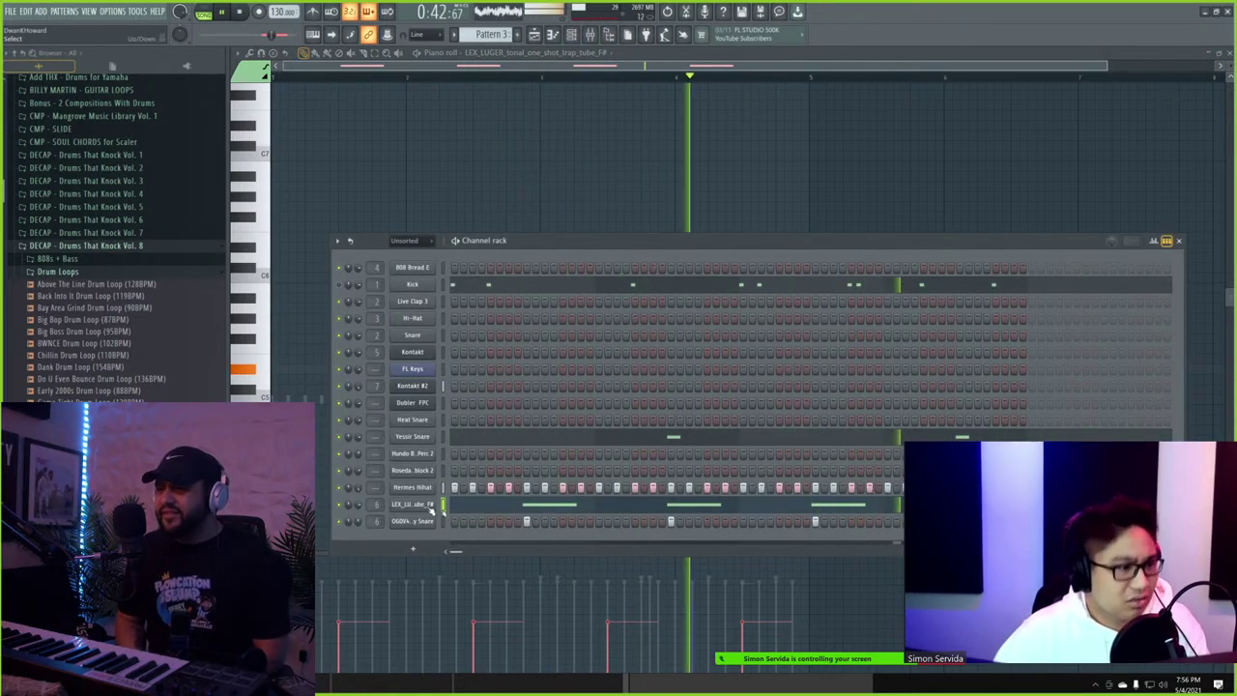
pyautogui.rightClick(426, 490)
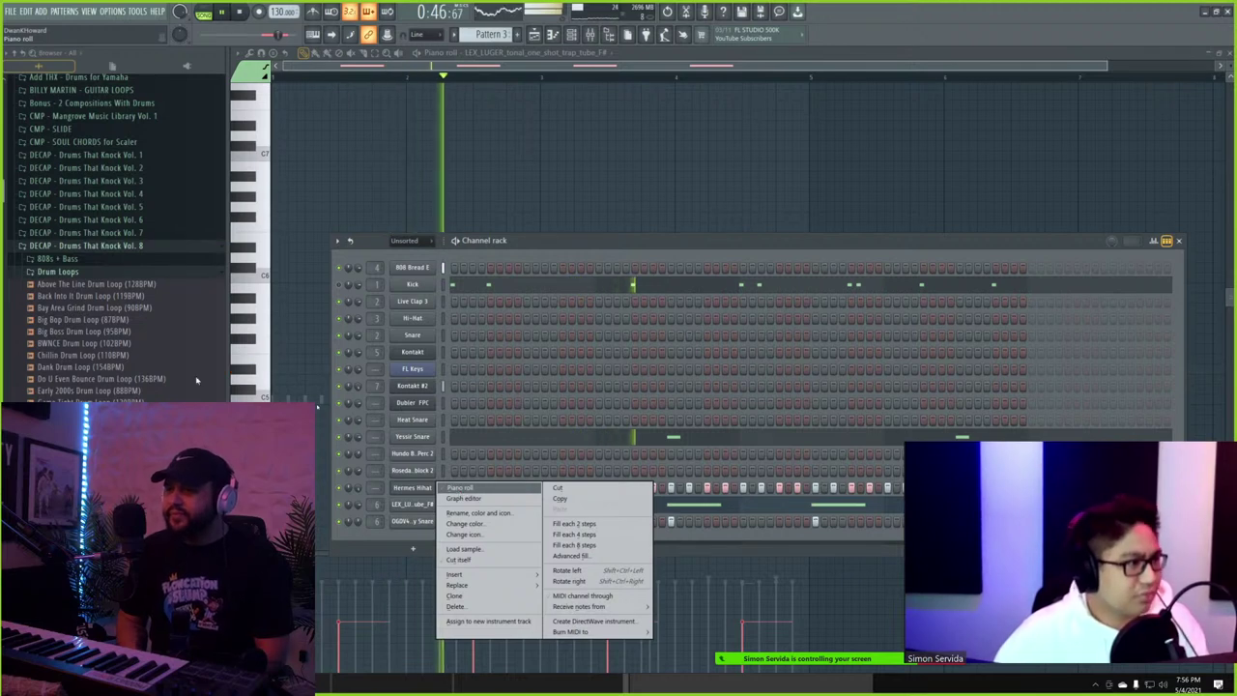
pyautogui.click(561, 164)
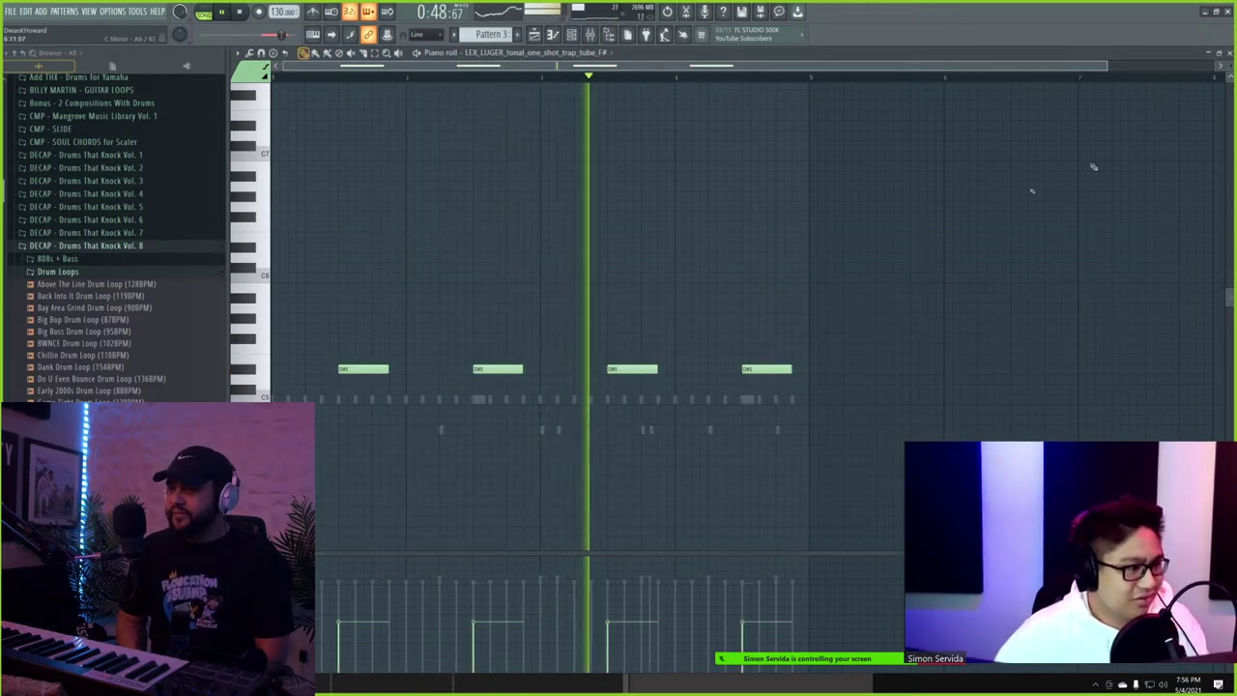
pyautogui.click(1231, 55)
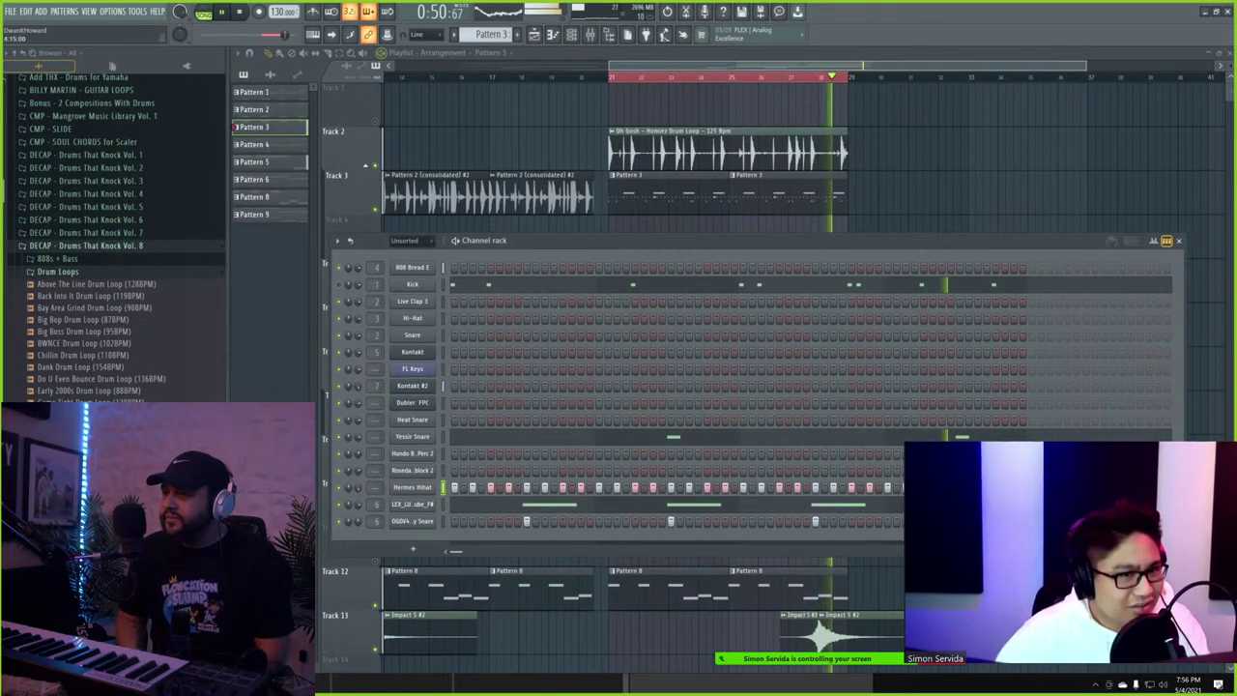
pyautogui.click(1180, 240)
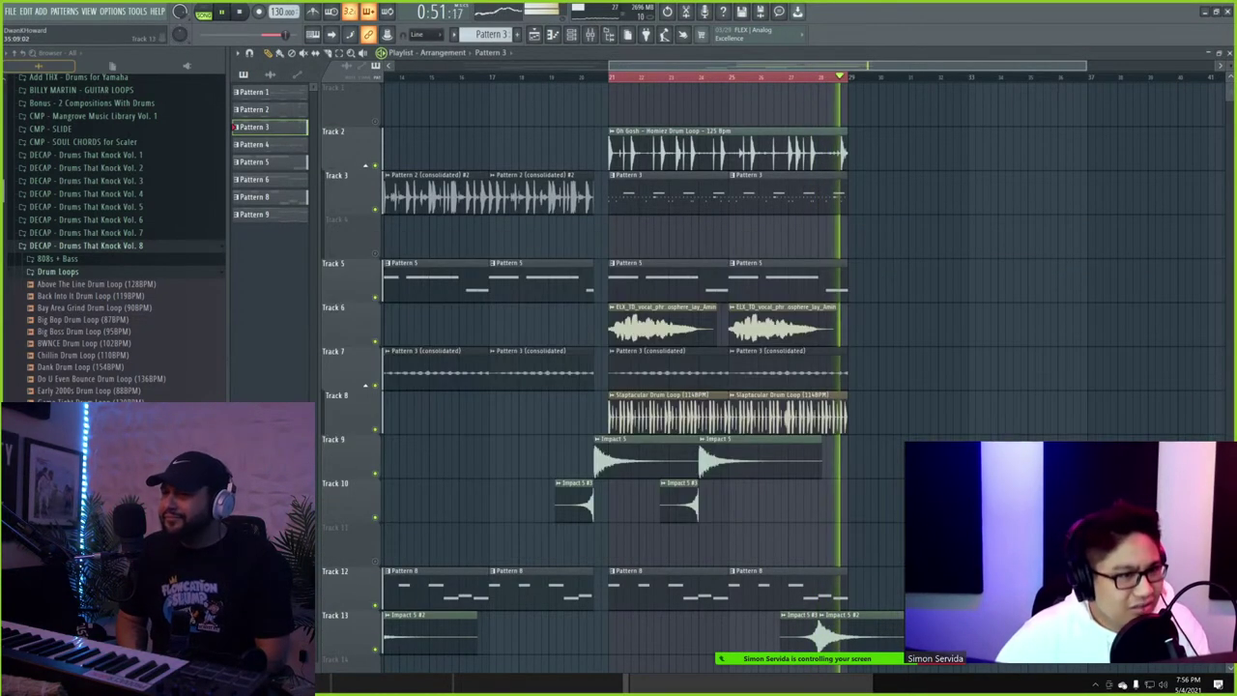
pyautogui.click(488, 84)
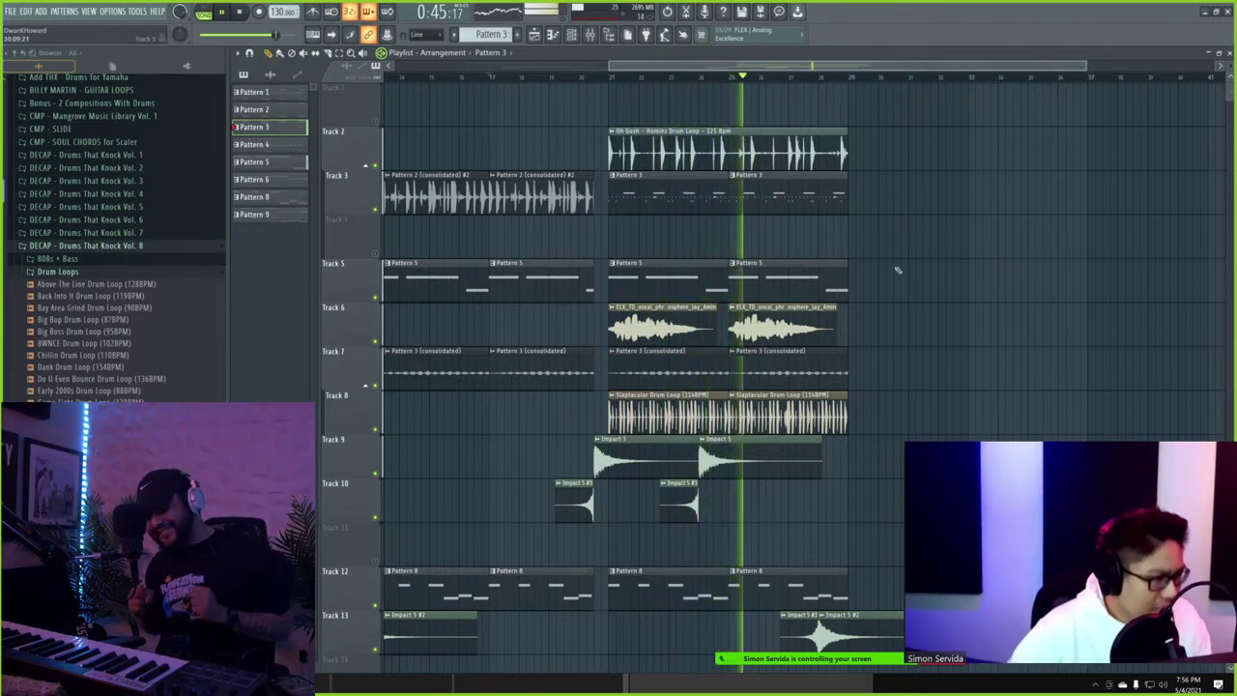
# - Stop playback and browse the DECAP Vol. 8 Percussion Loops and the Curtiss King CONUNDRUM Pack's Impact SFX for samples
pyautogui.scroll(-4, 97, 391)
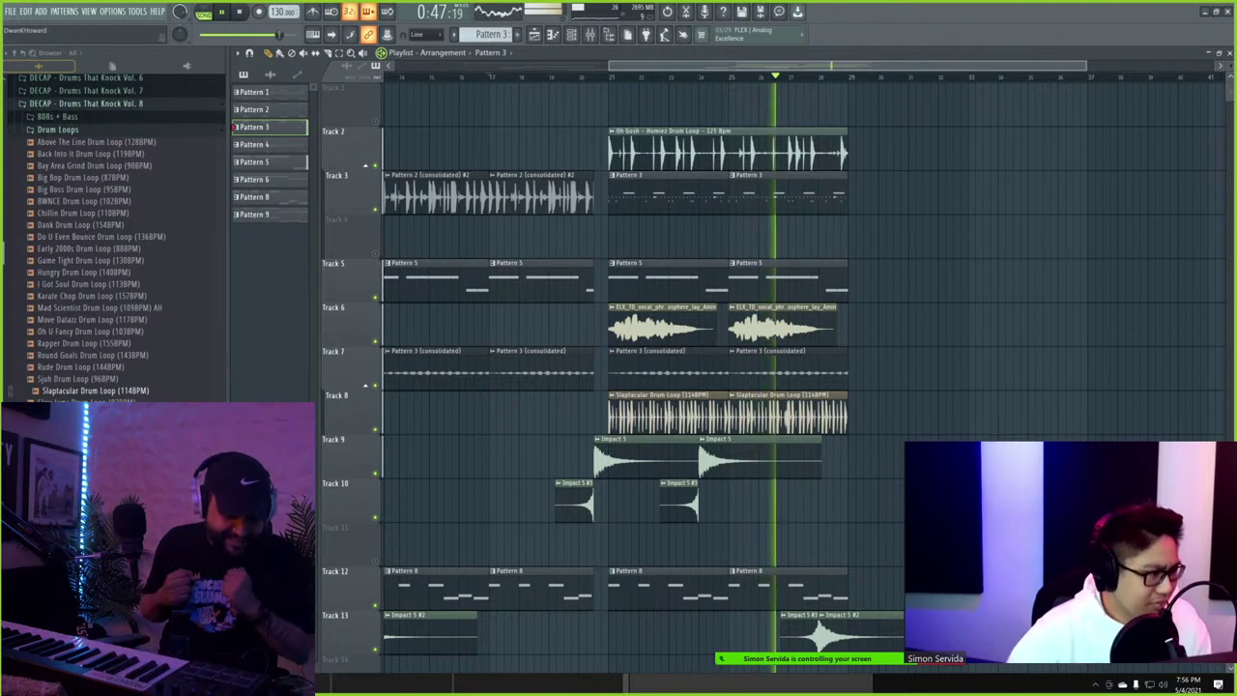
pyautogui.click(58, 512)
pyautogui.click(87, 512)
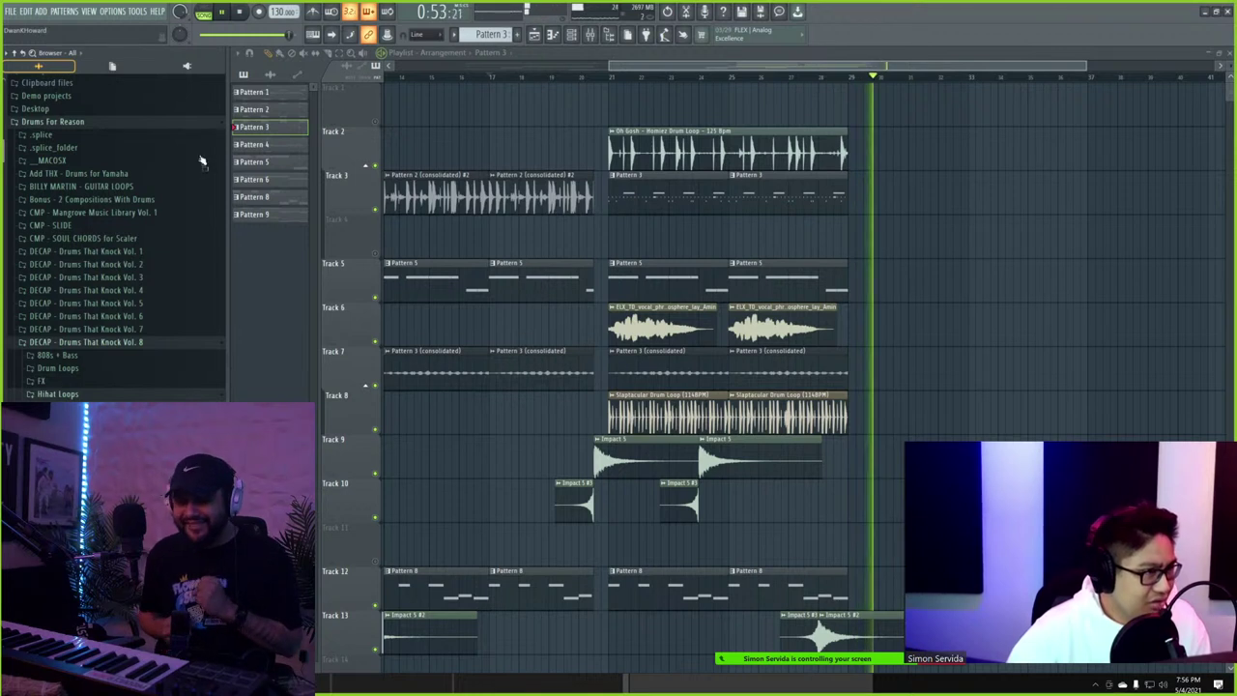
pyautogui.press('space')
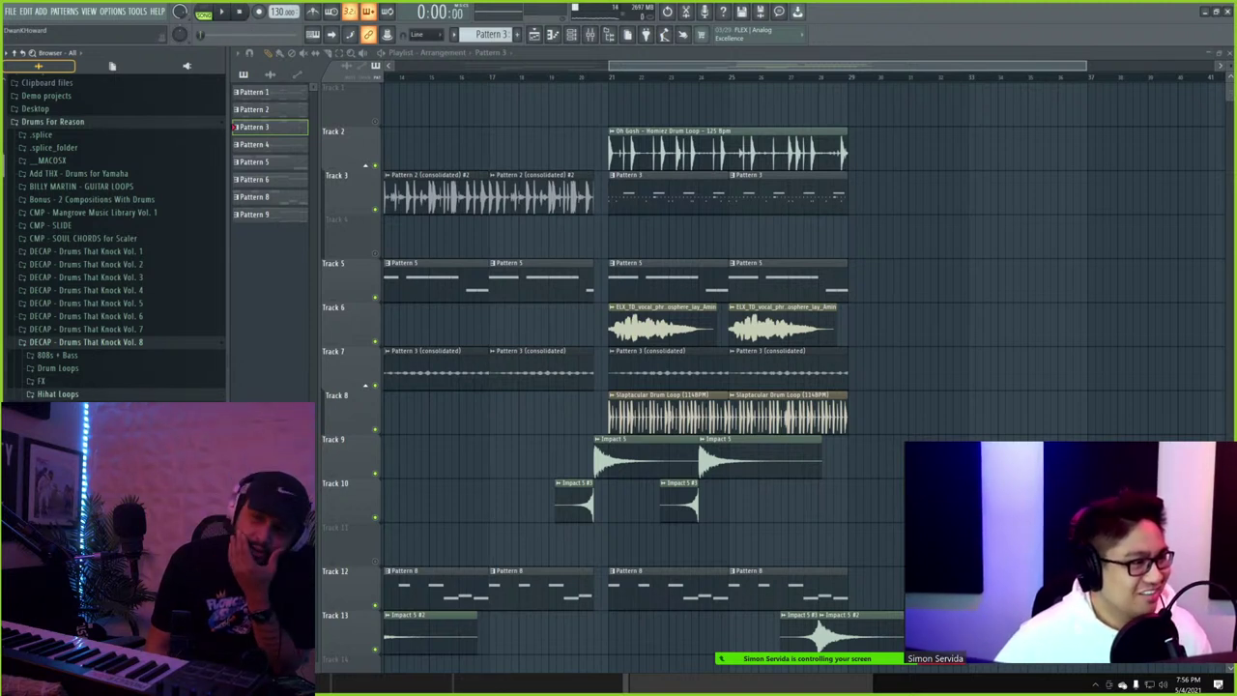
pyautogui.click(67, 472)
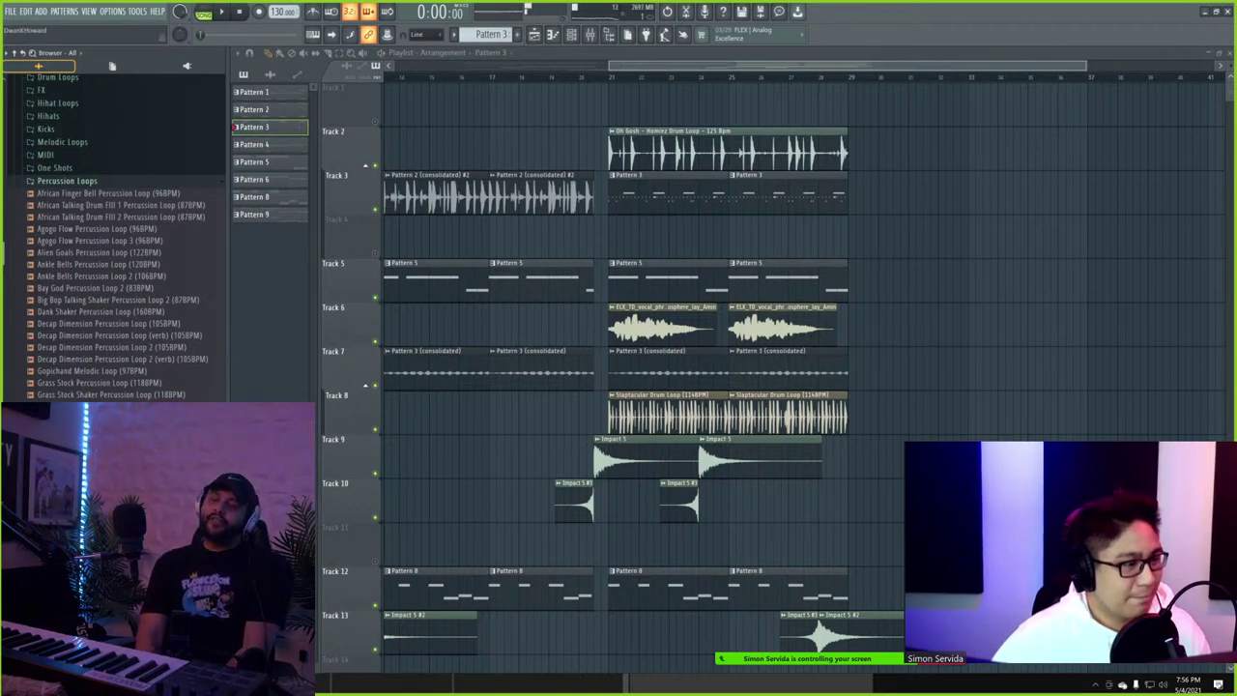
pyautogui.scroll(-10, 145, 290)
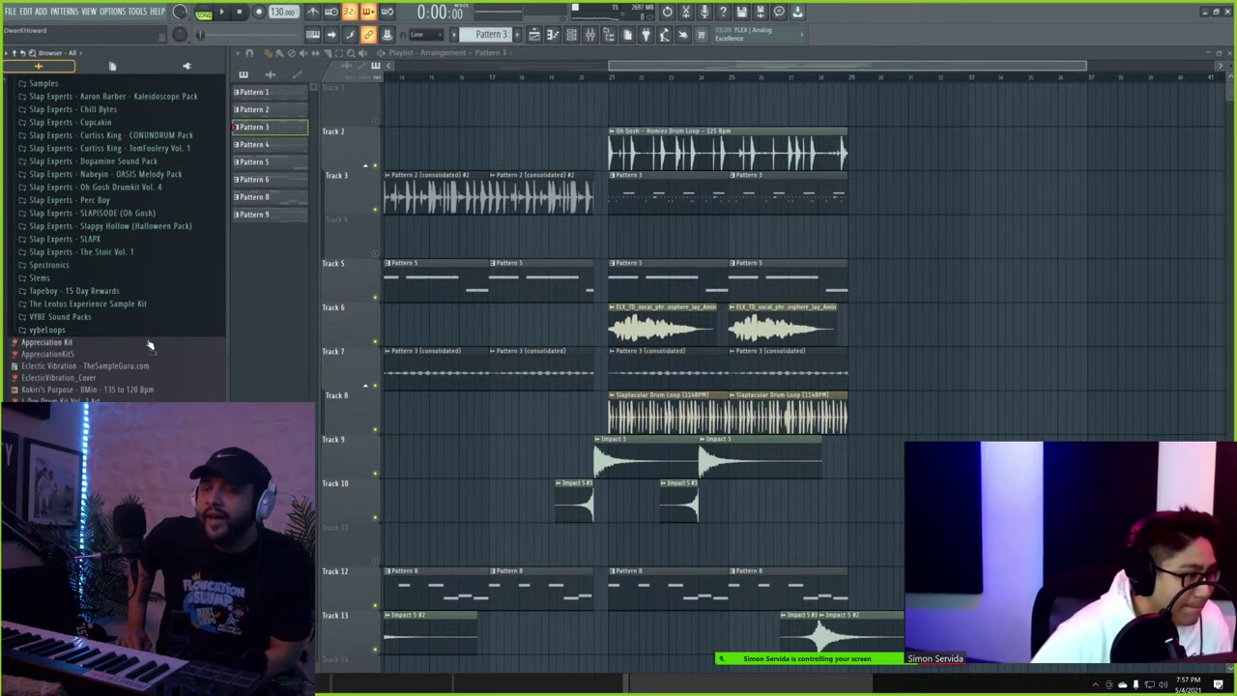
pyautogui.click(156, 135)
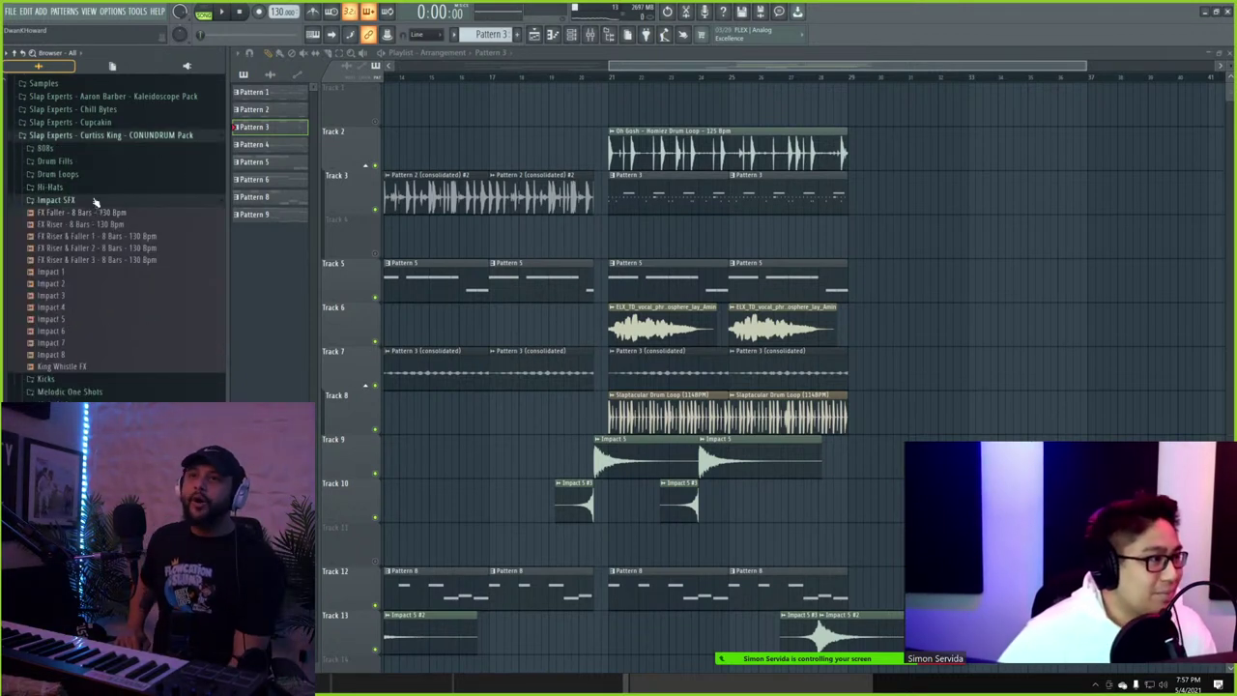
pyautogui.click(56, 201)
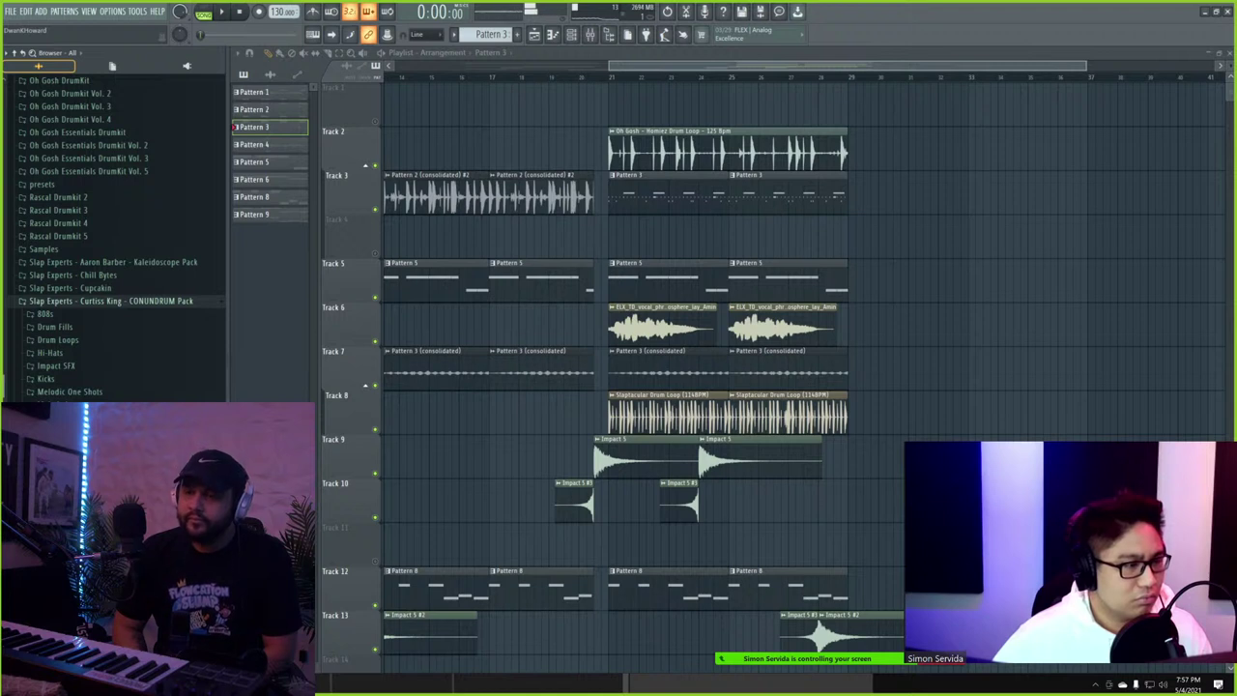
# - Place Adult Swim Percussion Loop 1 on Track 1 at bar 21 and trim it to four bars
pyautogui.moveTo(87, 464); pyautogui.dragTo(607, 97)
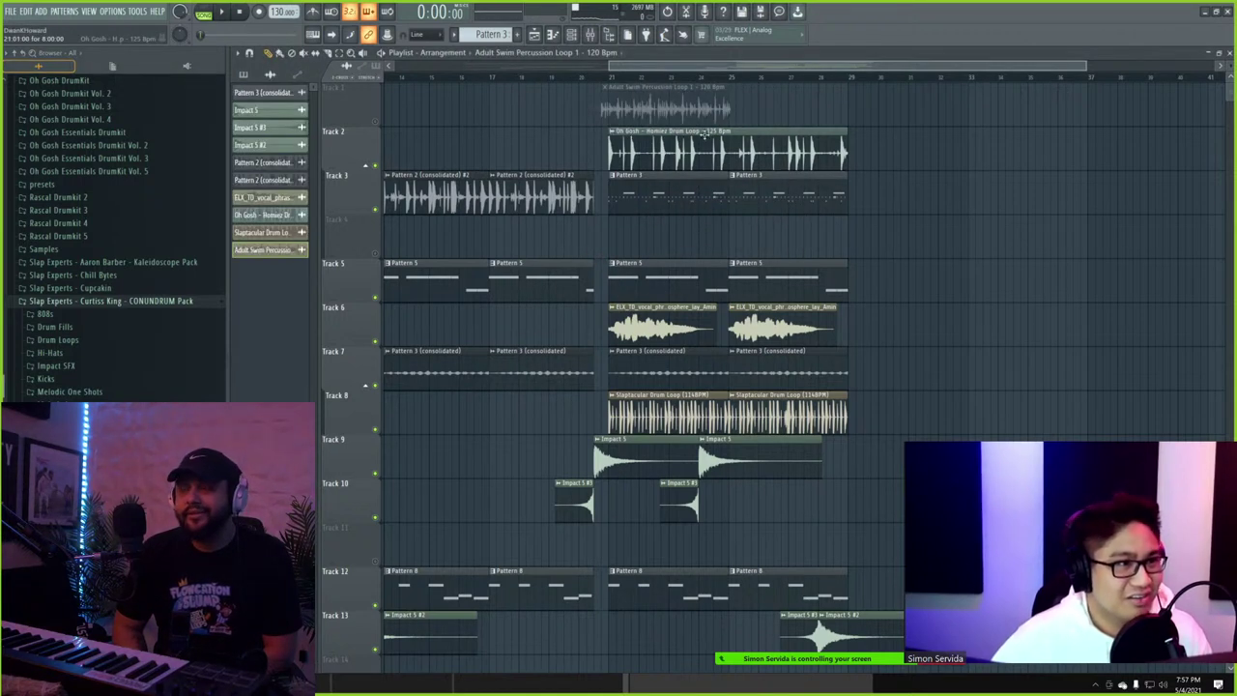
pyautogui.click(378, 123)
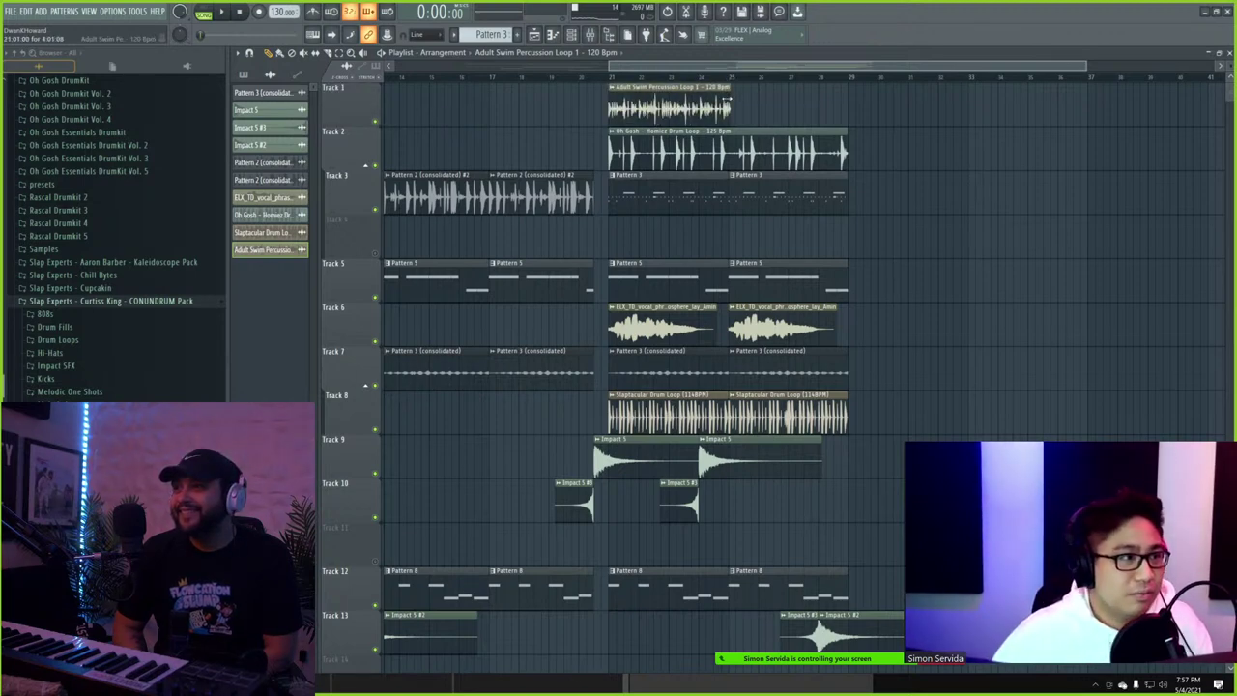
pyautogui.scroll(5, 744, 102)
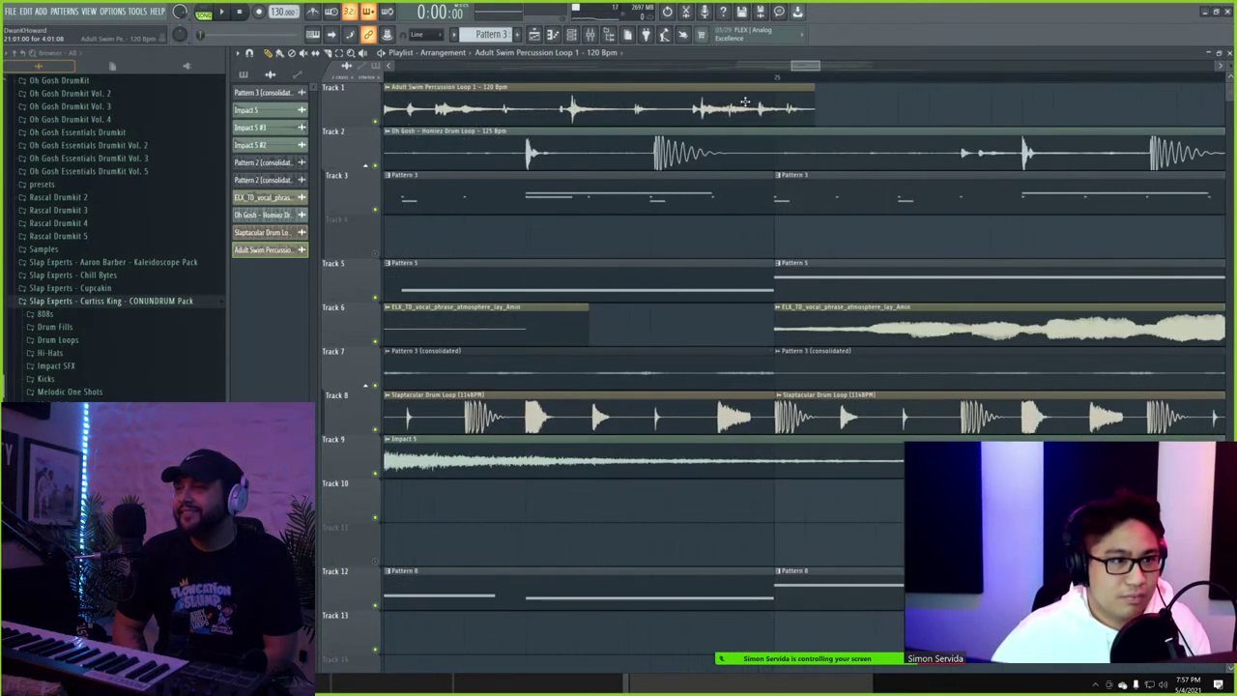
pyautogui.moveTo(817, 106); pyautogui.dragTo(785, 106)
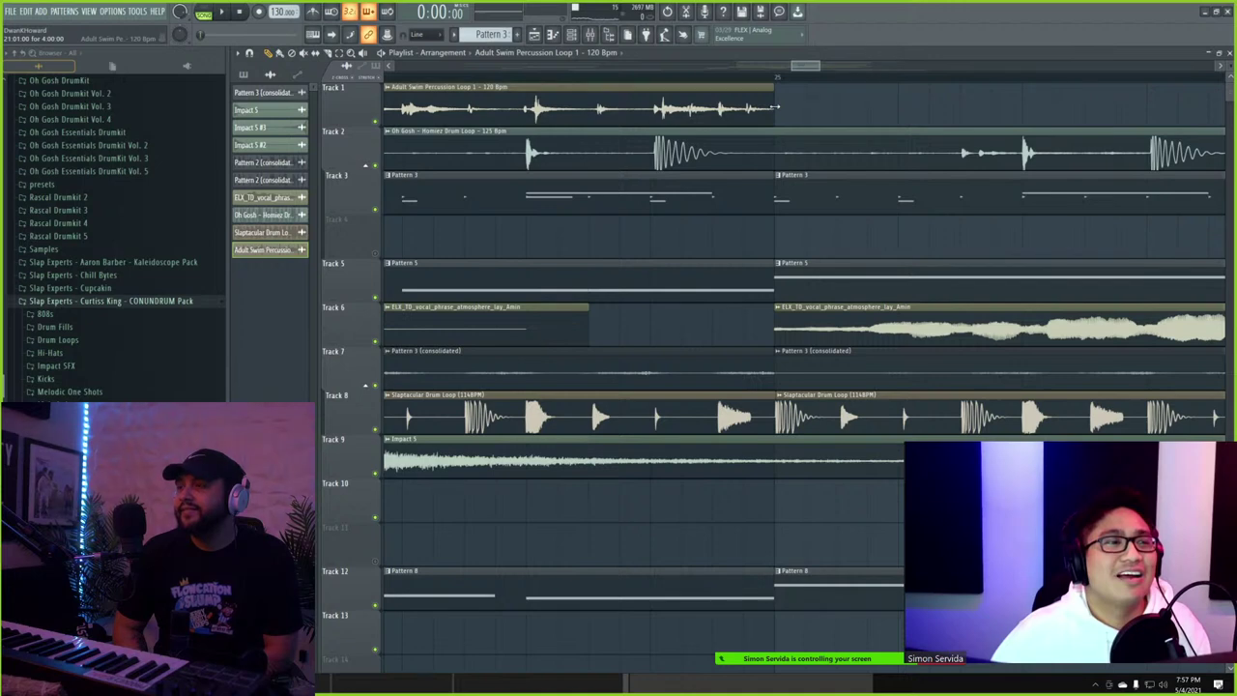
# - Play the arrangement from bar 21 and duplicate the percussion loop at bar 25 on Track 1
pyautogui.scroll(-8, 868, 139)
pyautogui.press('space')
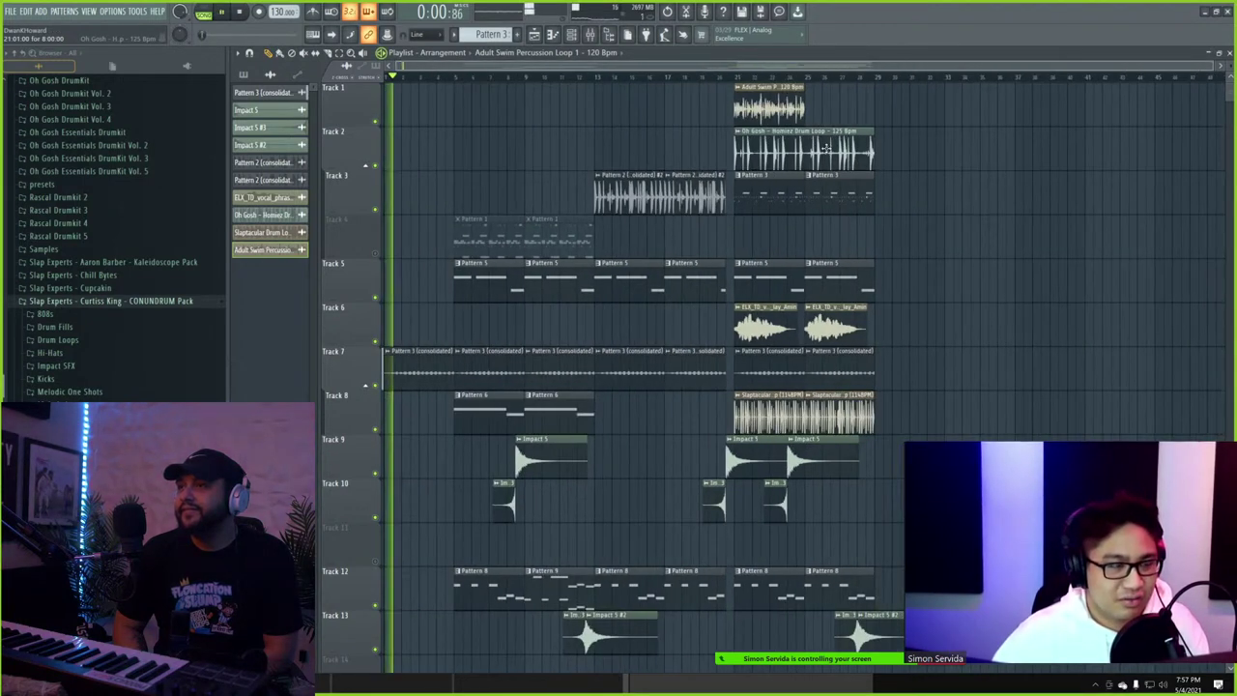
pyautogui.click(598, 75)
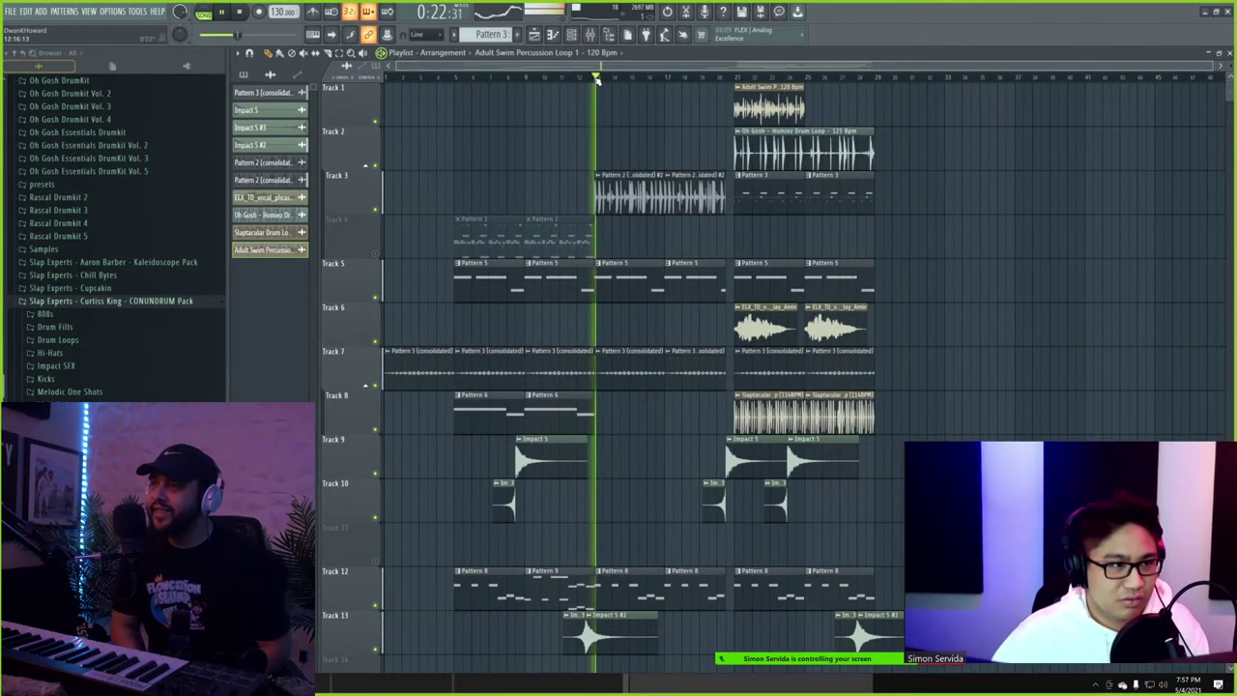
pyautogui.click(760, 76)
pyautogui.scroll(3, 735, 77)
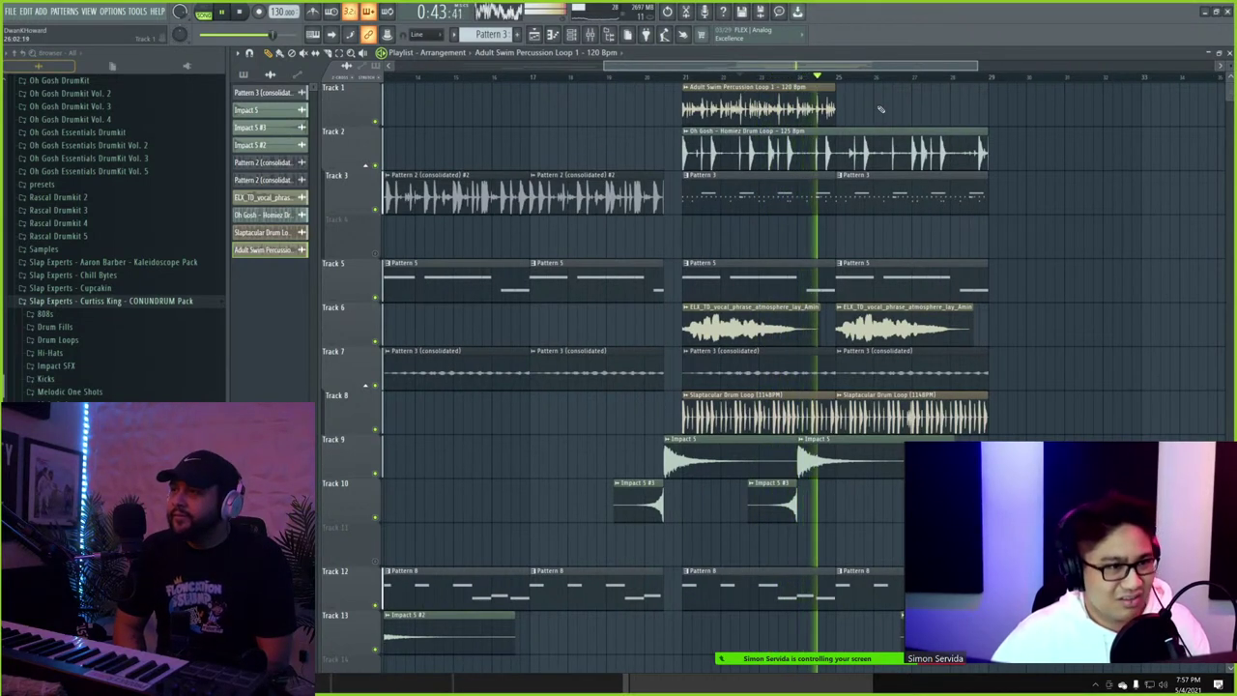
pyautogui.moveTo(881, 109); pyautogui.dragTo(686, 106)
pyautogui.hotkey('ctrl', 'b')
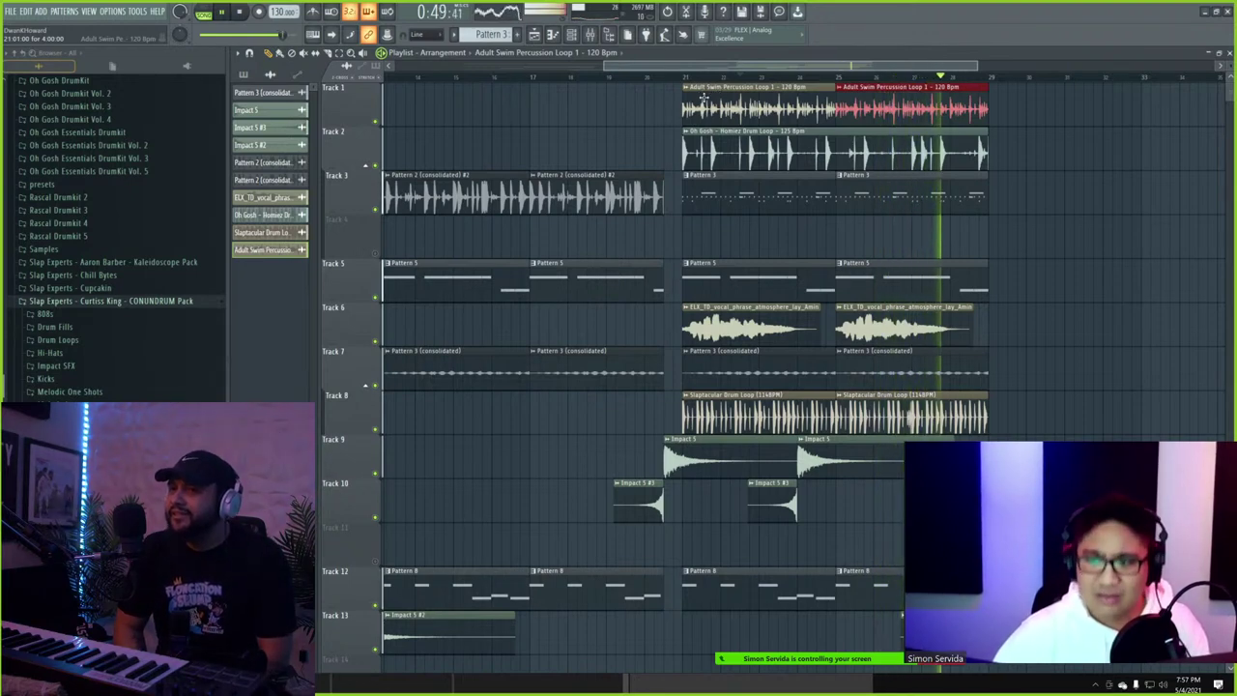
# - Solo Track 1, re-enable Track 3 alongside it, and set the playlist's loop selection over the section starting at bar 21
pyautogui.click(675, 77)
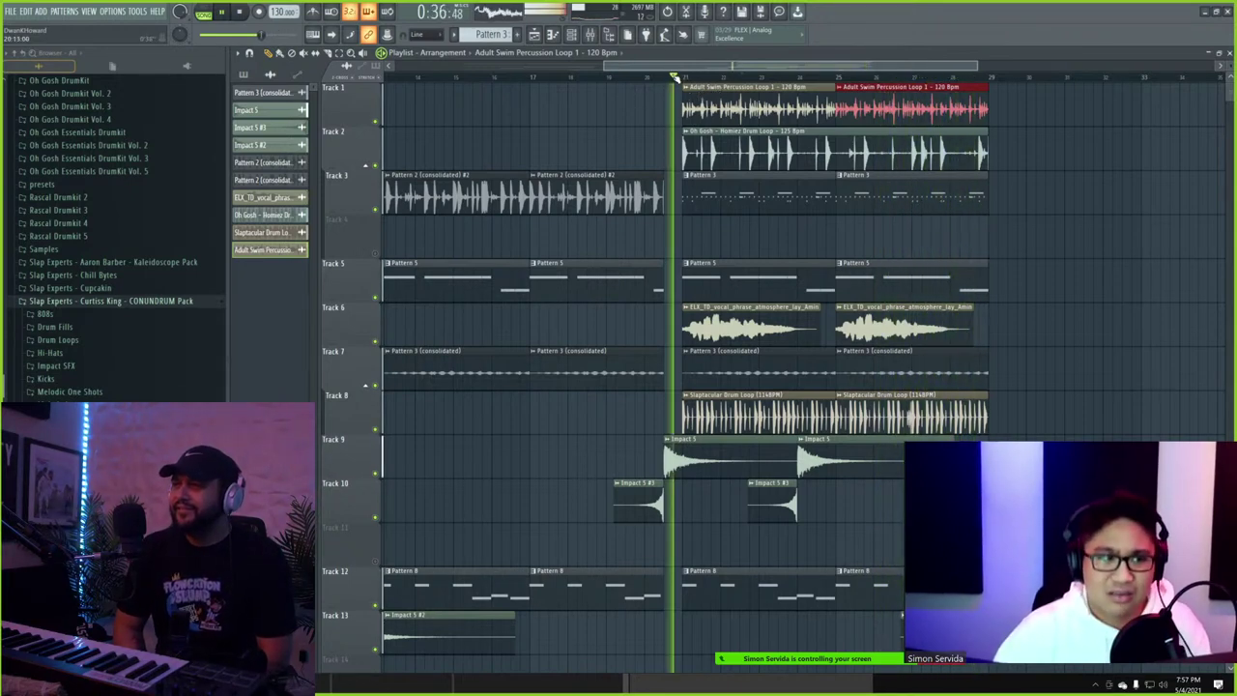
pyautogui.rightClick(375, 121)
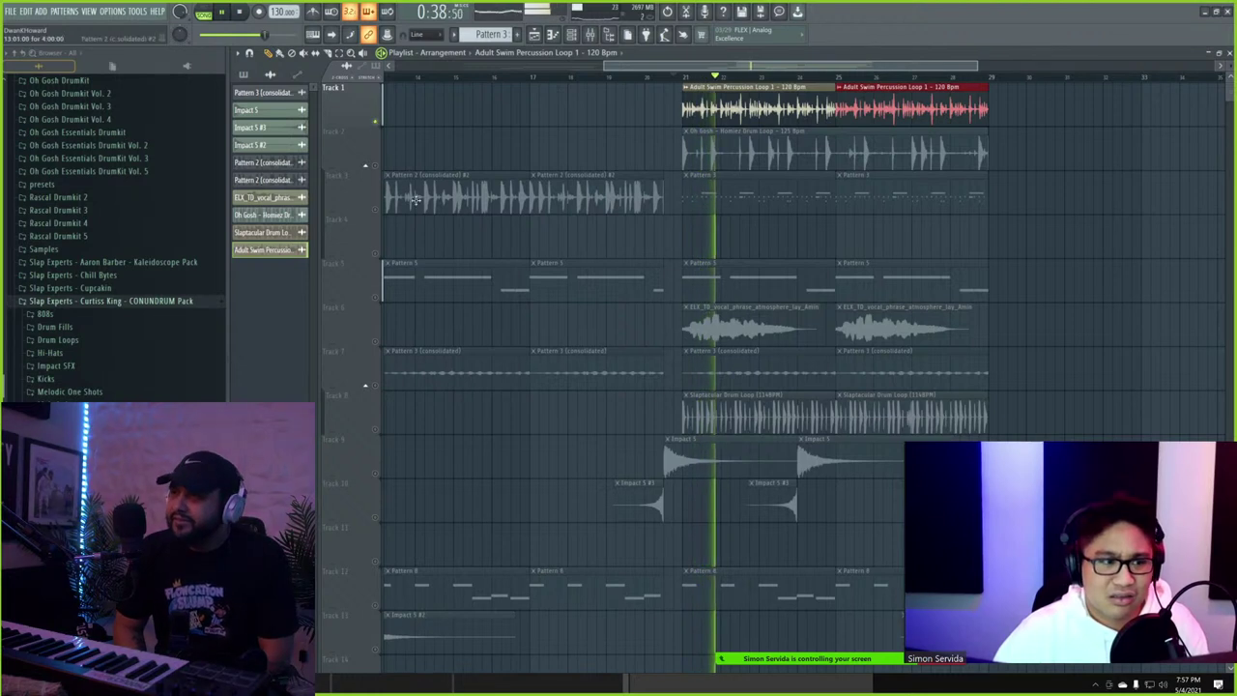
pyautogui.press('space')
pyautogui.press('space')
pyautogui.click(375, 210)
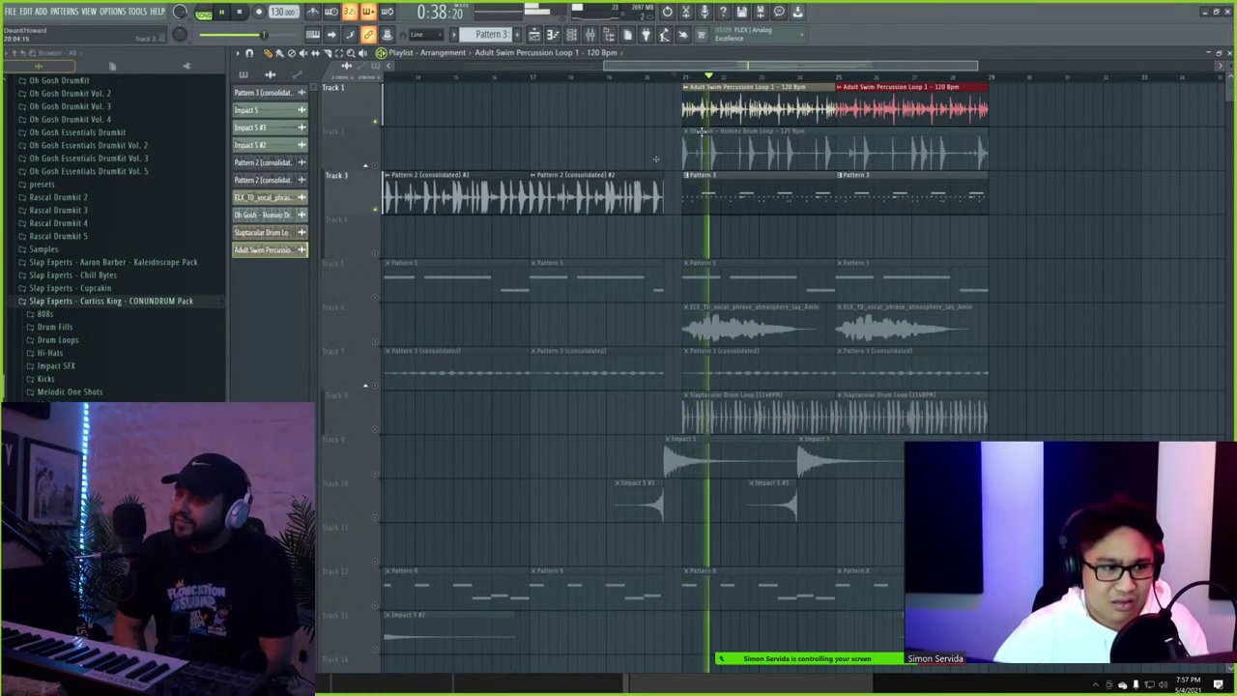
pyautogui.moveTo(684, 76); pyautogui.dragTo(934, 94)
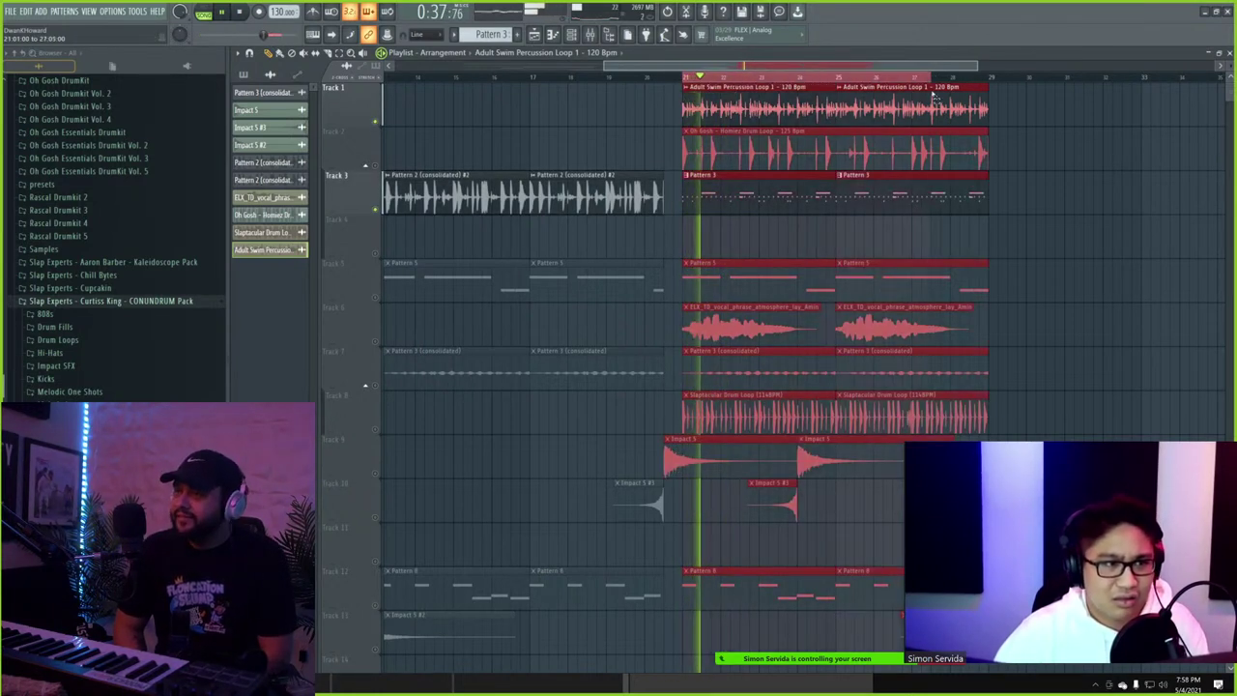
# - Set the Adult Swim Percussion Loop 1 sample's pitch shift to +400 cents with the Auto stretch mode
pyautogui.doubleClick(725, 110)
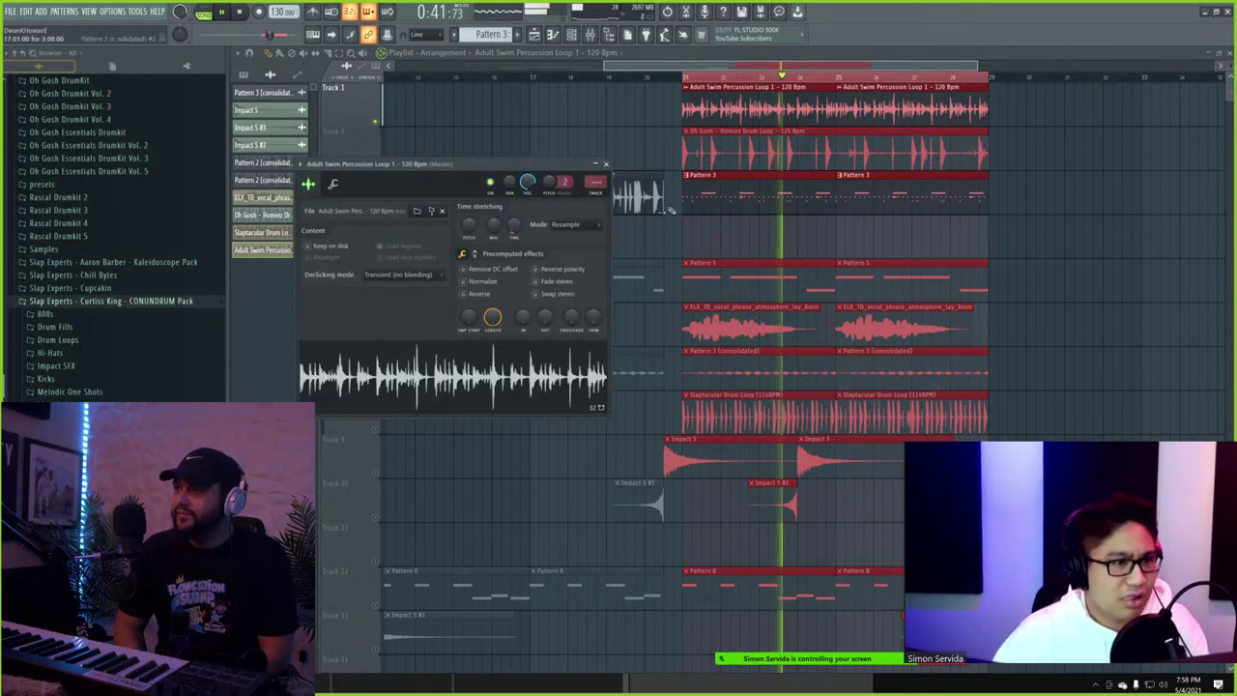
pyautogui.scroll(3, 754, 193)
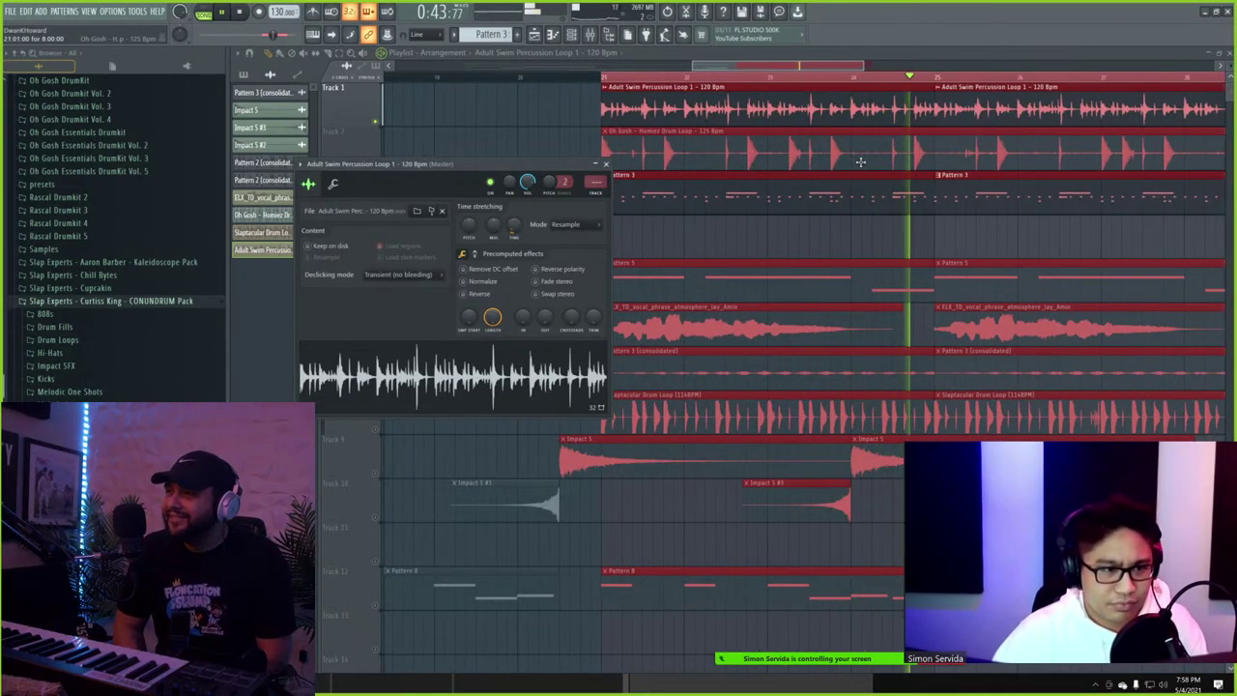
pyautogui.scroll(2, 862, 165)
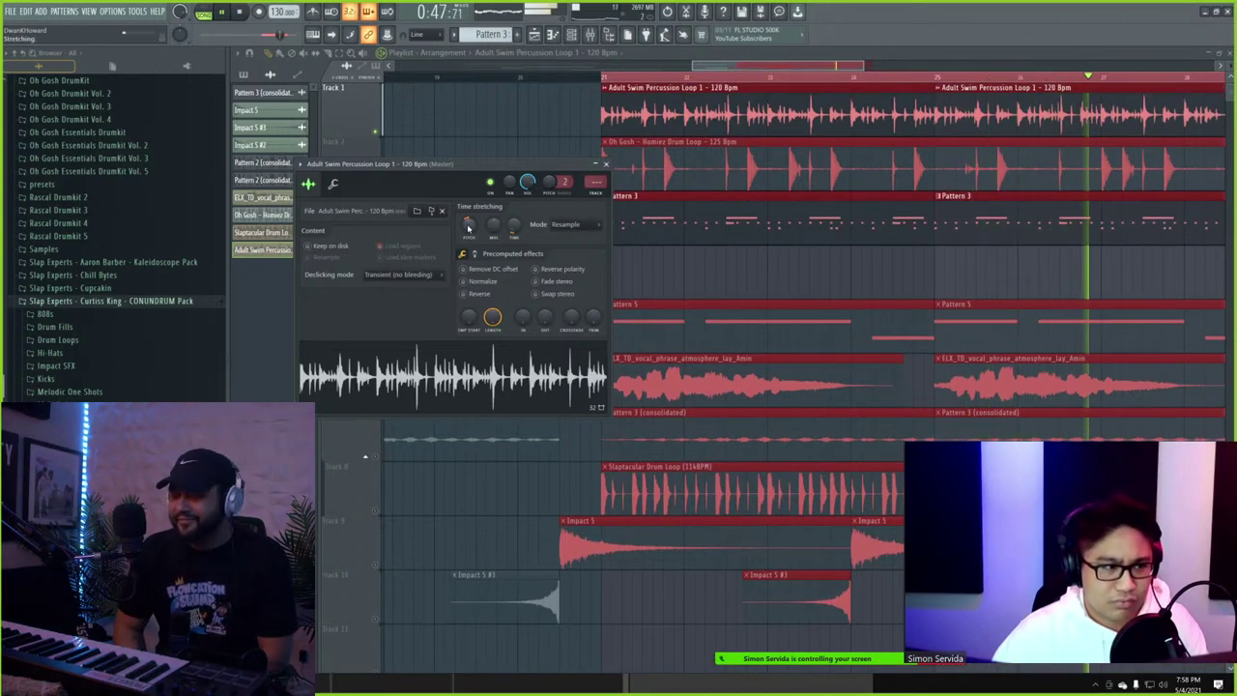
pyautogui.moveTo(469, 228); pyautogui.dragTo(469, 230)
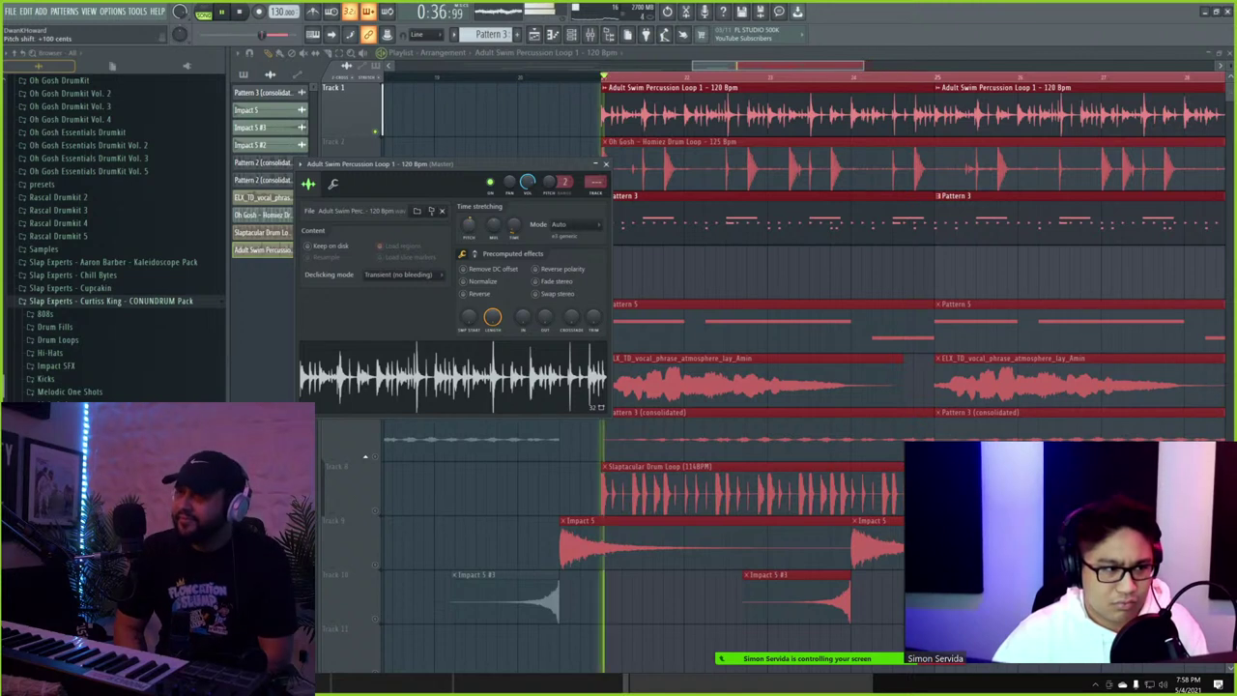
pyautogui.moveTo(464, 230); pyautogui.dragTo(464, 184)
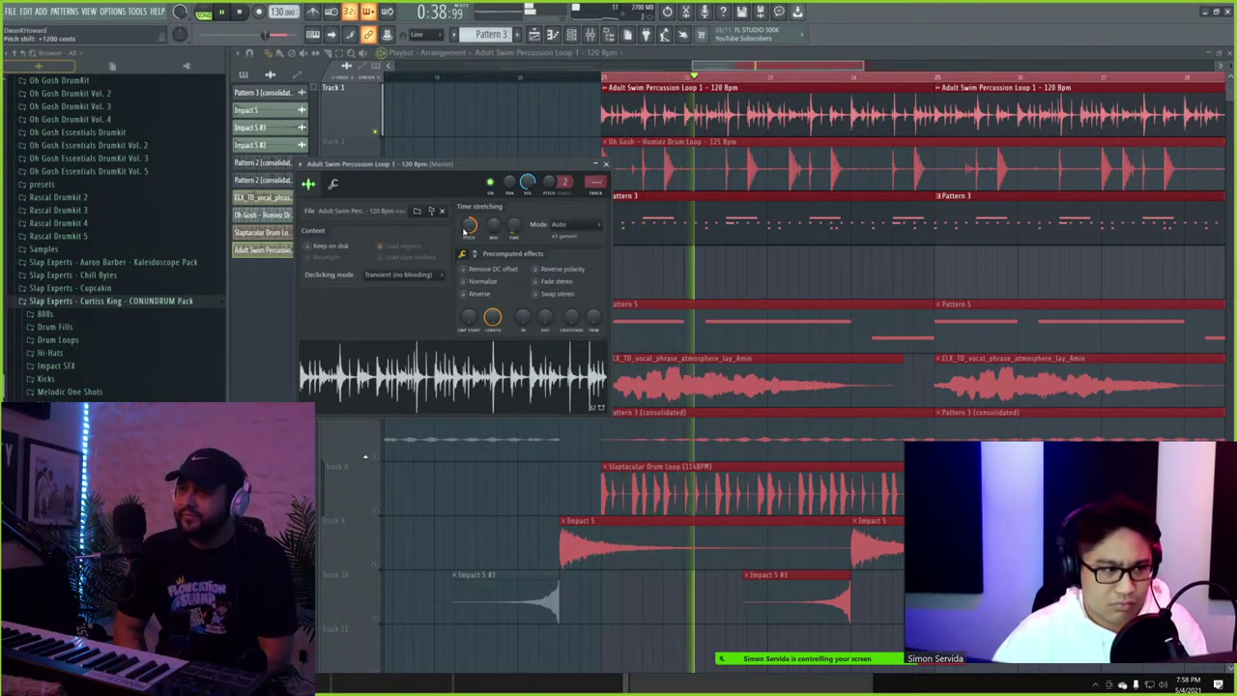
pyautogui.moveTo(464, 231); pyautogui.dragTo(464, 242)
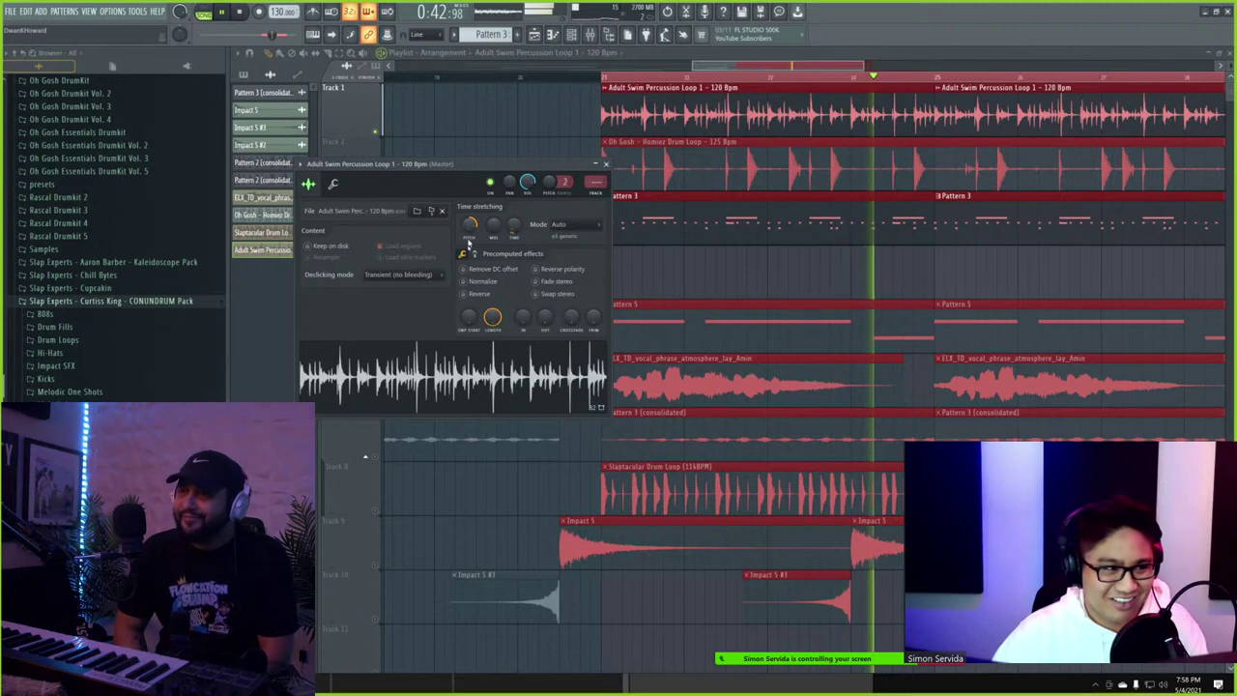
pyautogui.moveTo(469, 227); pyautogui.dragTo(469, 409)
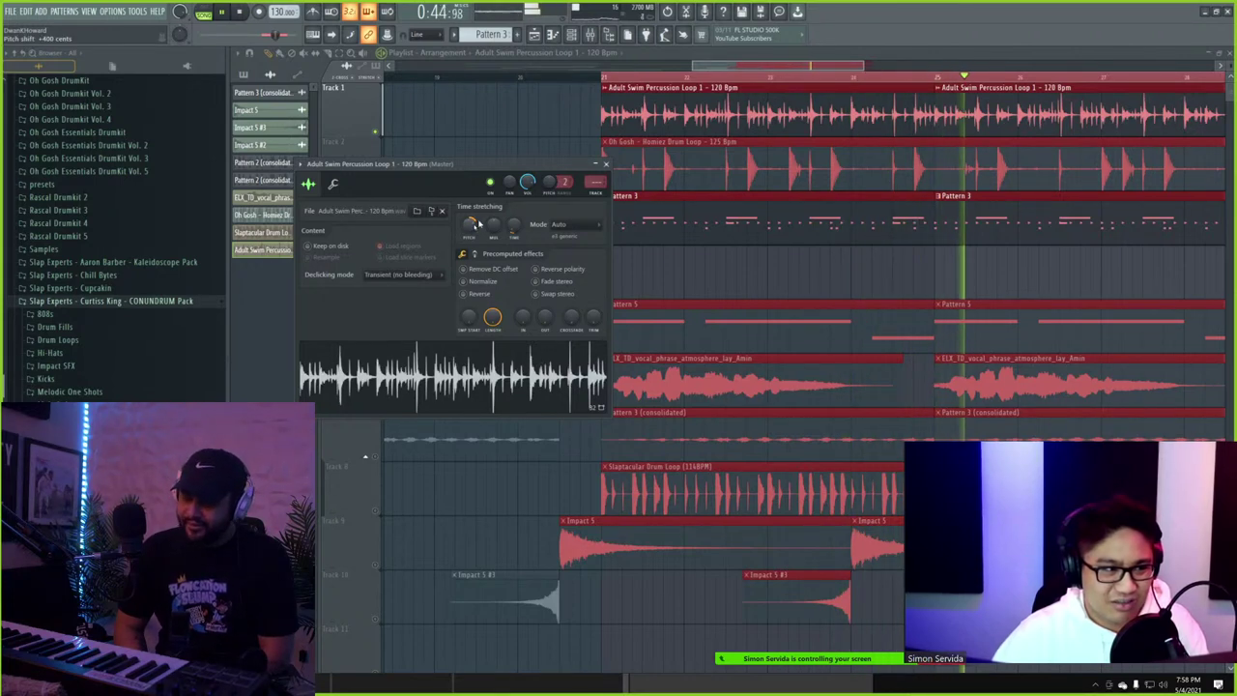
pyautogui.click(774, 253)
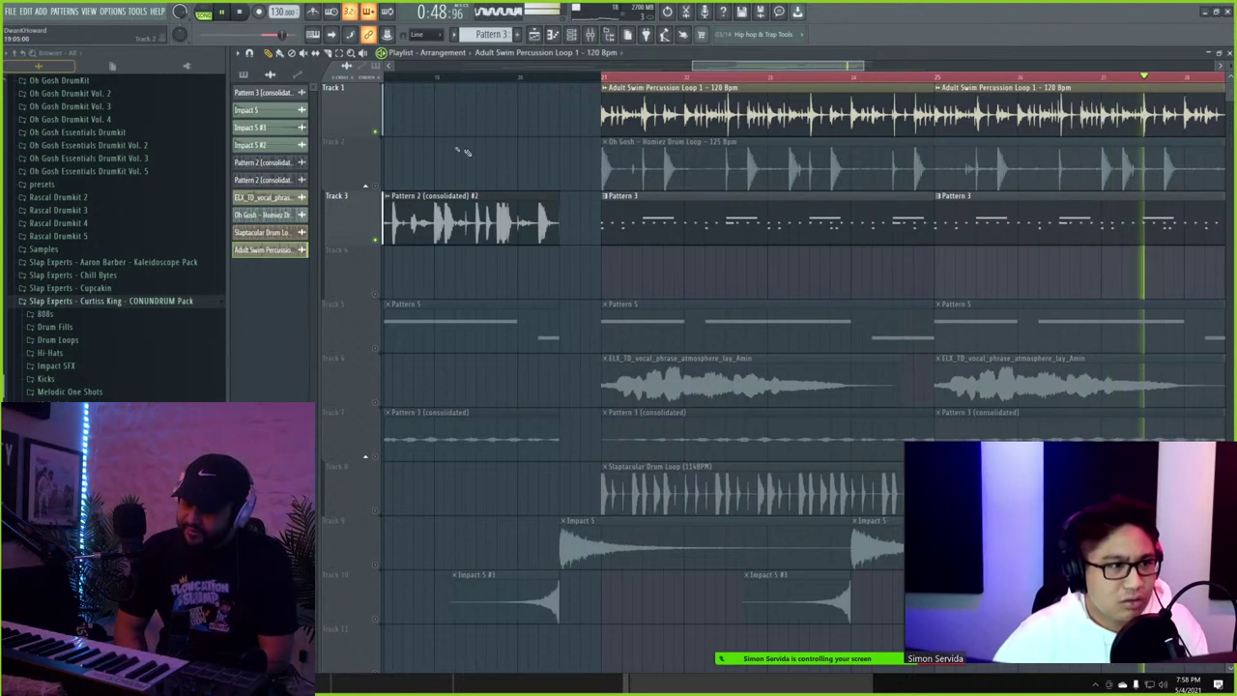
# - Toggle Track 3 off and on, stop playback, then unmute all tracks and replay the looped section
pyautogui.click(376, 239)
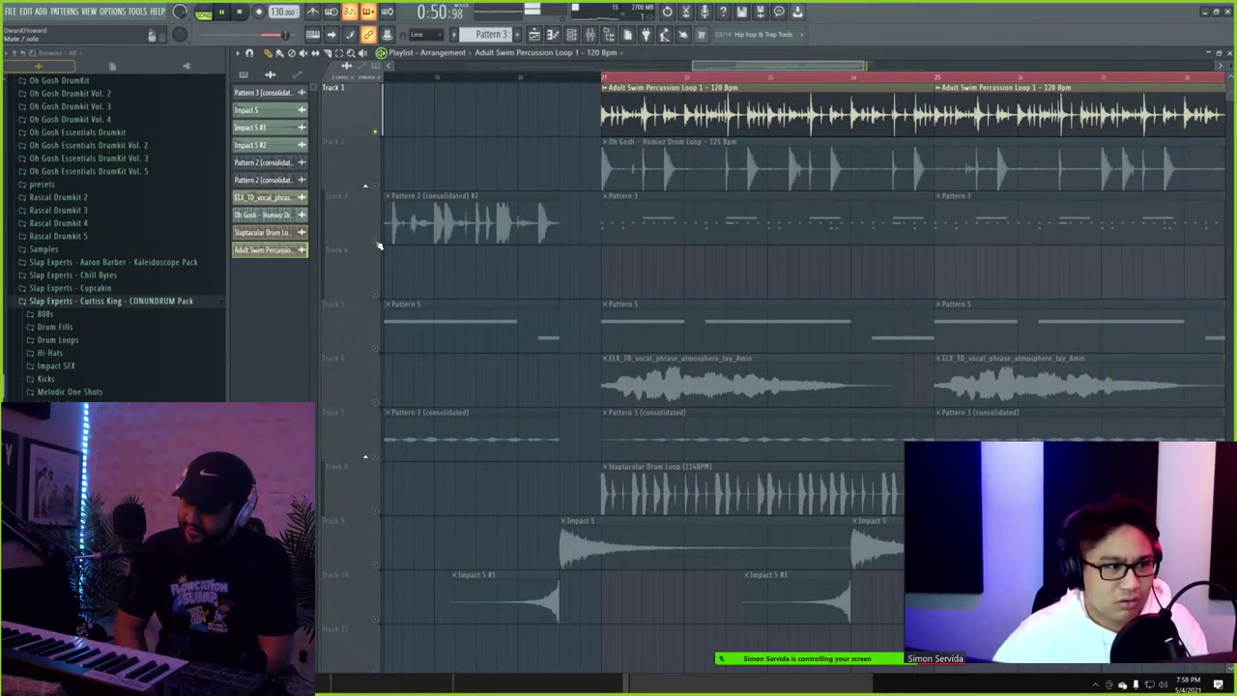
pyautogui.click(377, 241)
pyautogui.press('space')
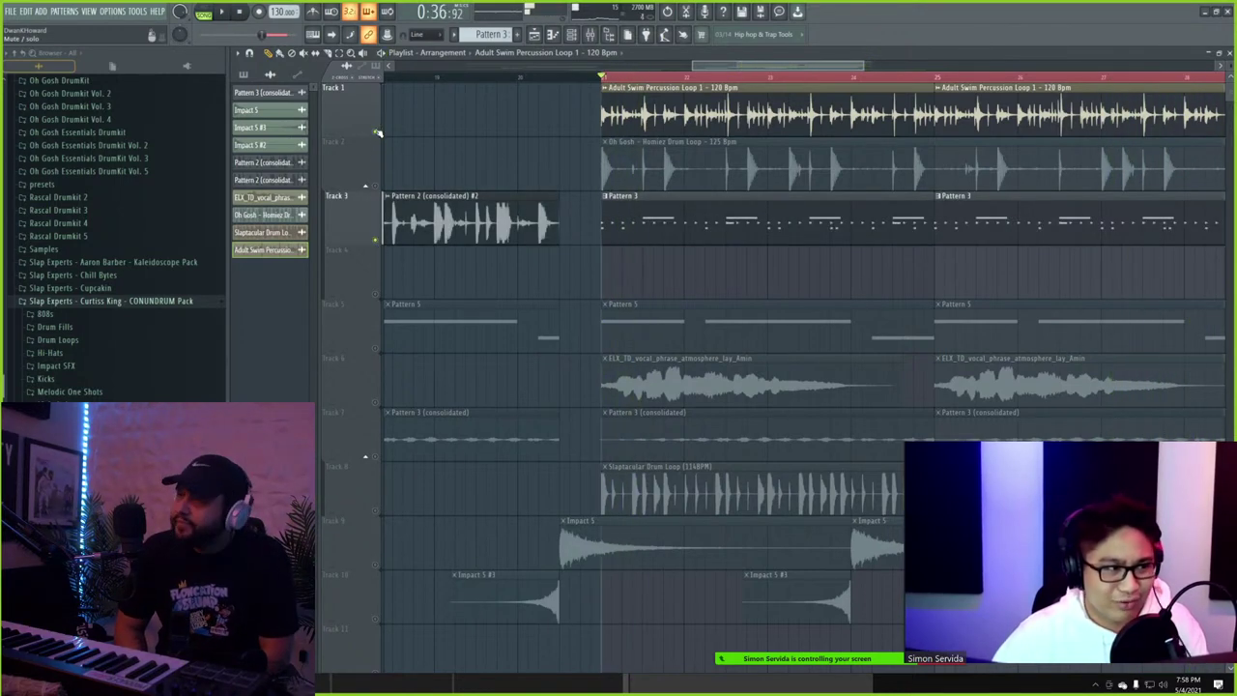
pyautogui.rightClick(377, 131)
pyautogui.rightClick(377, 130)
pyautogui.press('space')
pyautogui.scroll(-4, 592, 145)
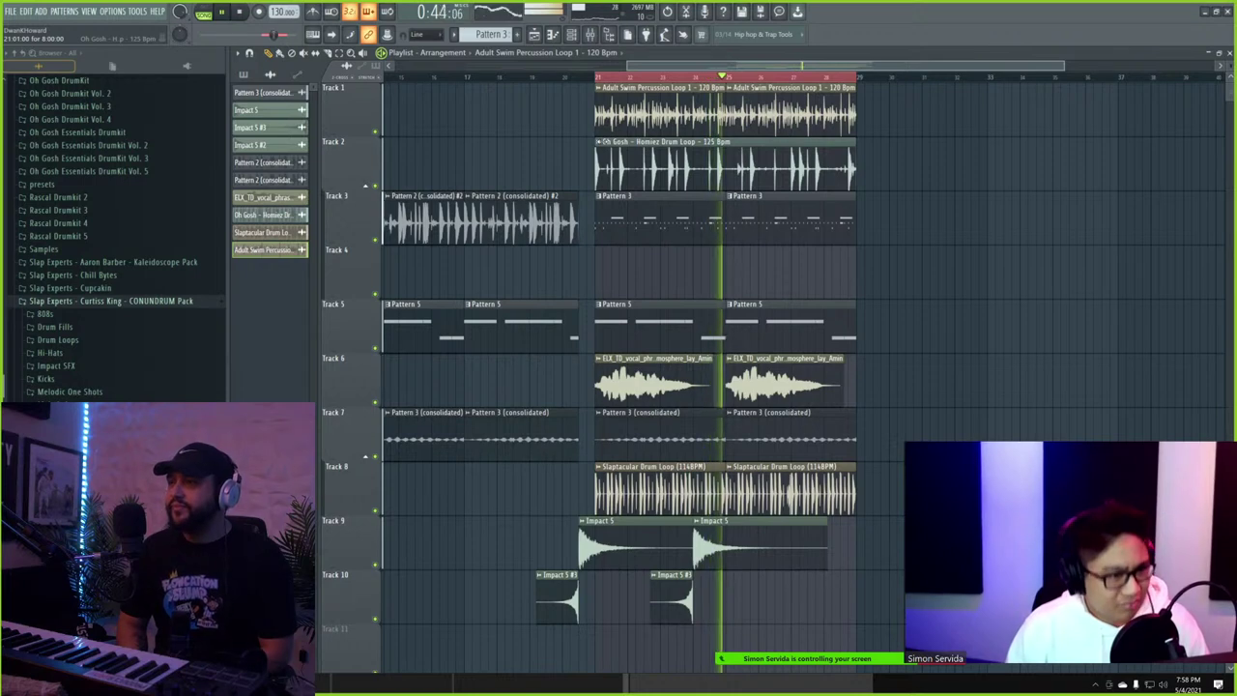
# - Show Pattern 3's Unsorted channels in the channel rack and open the Kick notes in the piano roll
pyautogui.click(644, 225)
pyautogui.click(573, 35)
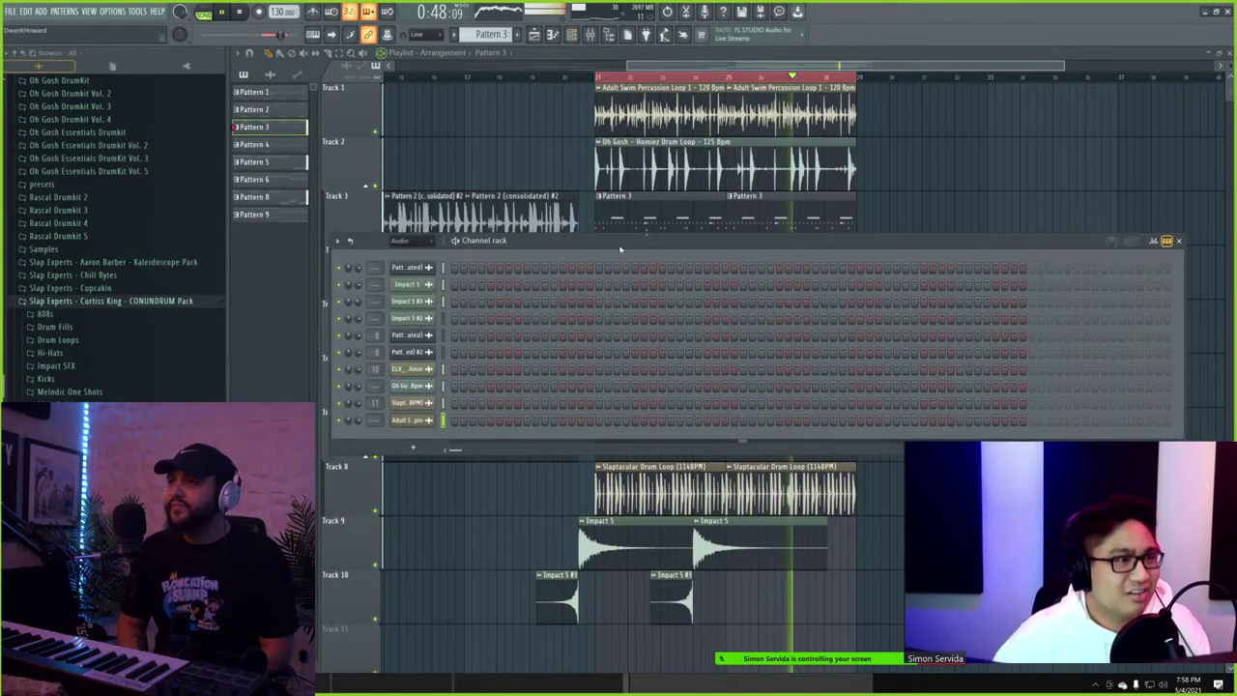
pyautogui.click(406, 241)
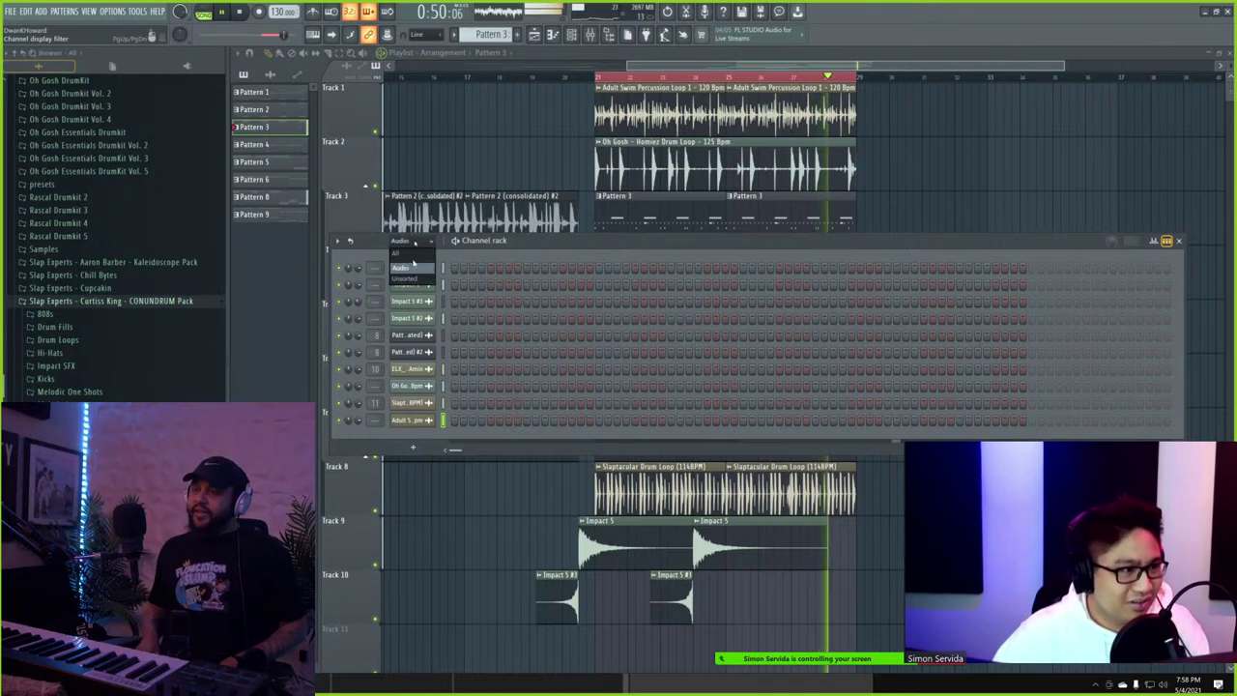
pyautogui.click(406, 278)
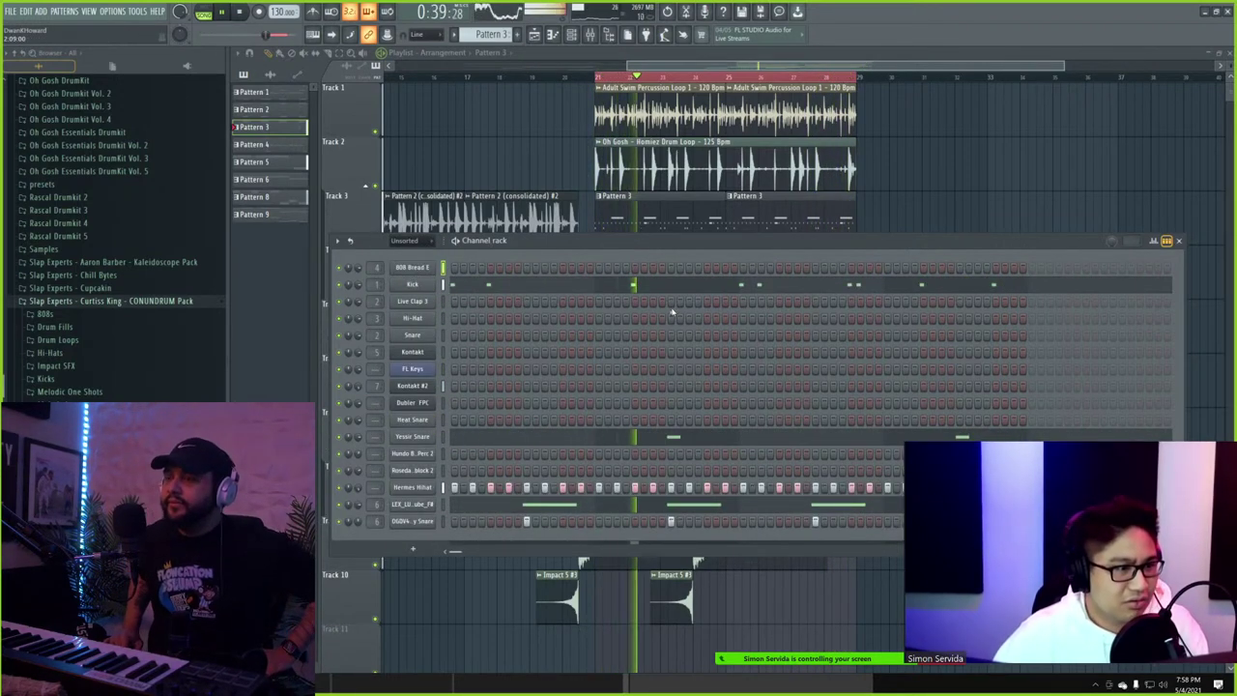
pyautogui.click(746, 287)
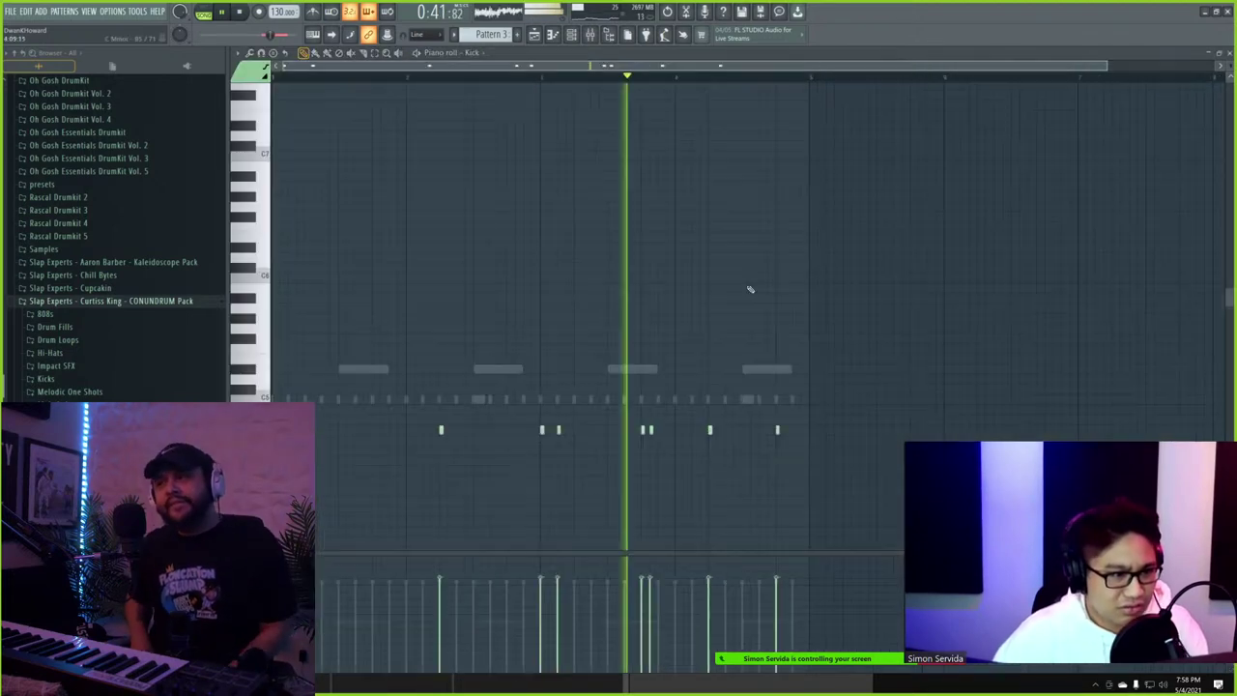
# - Delete the second kick of each close pair in bars 3 and 4 of Pattern 3, close the piano roll, and stop playback
pyautogui.rightClick(650, 430)
pyautogui.rightClick(557, 430)
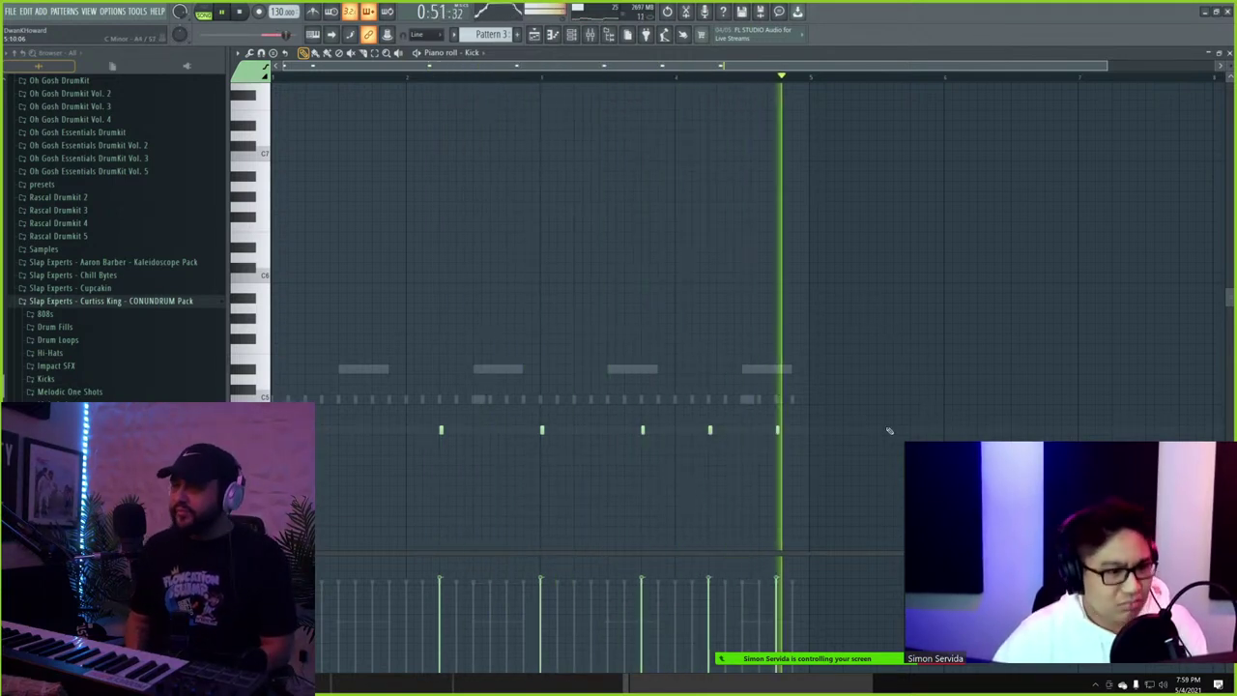
pyautogui.press('Escape')
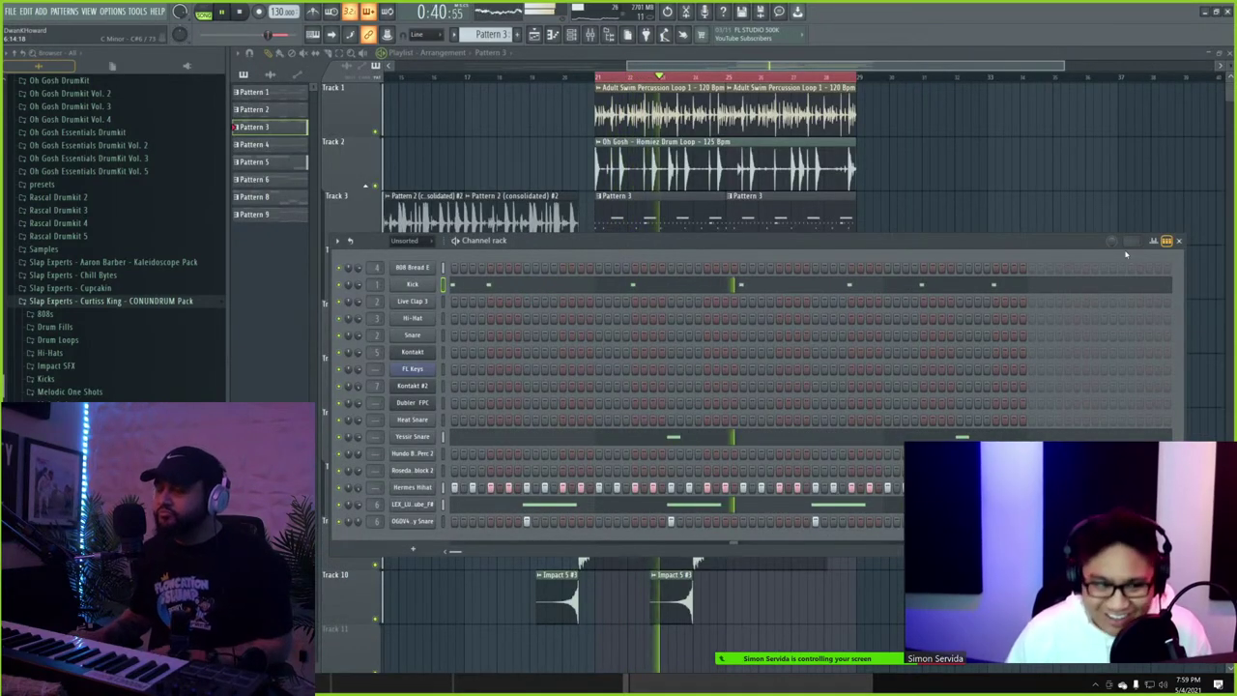
pyautogui.press('space')
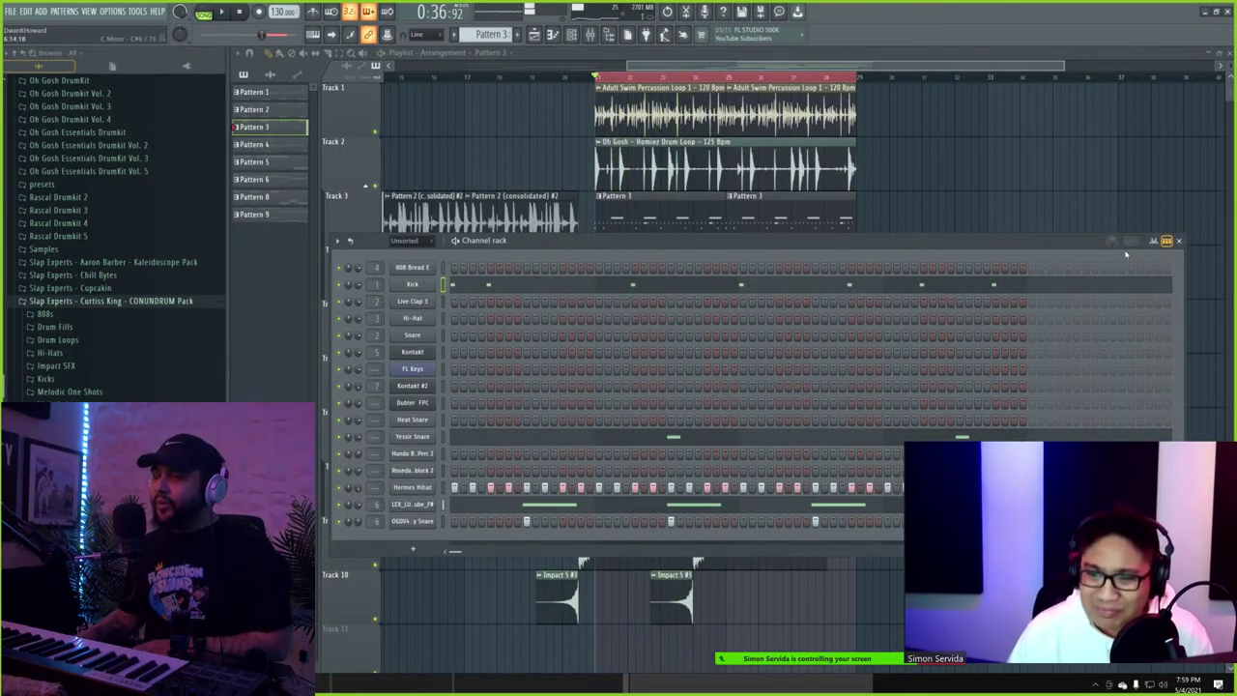
# - Switch to Splice, show the library's FX samples and filter them for "FALLER"
pyautogui.press('super')
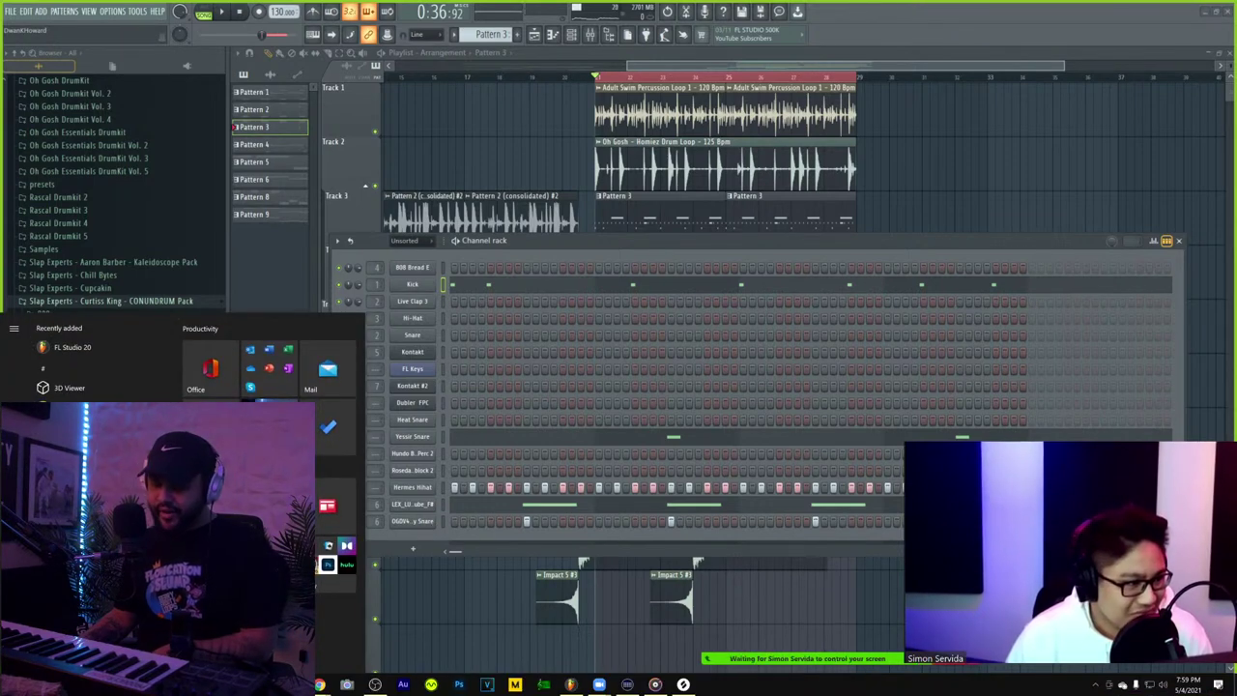
pyautogui.write('s')
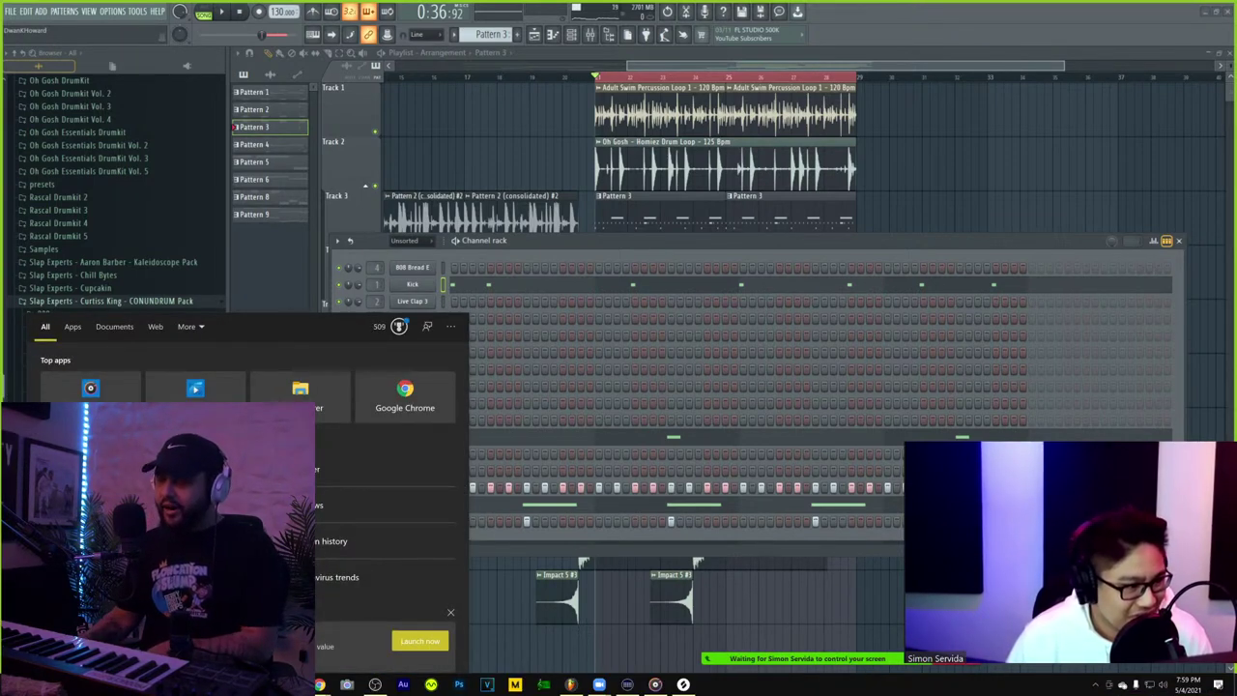
pyautogui.click(684, 685)
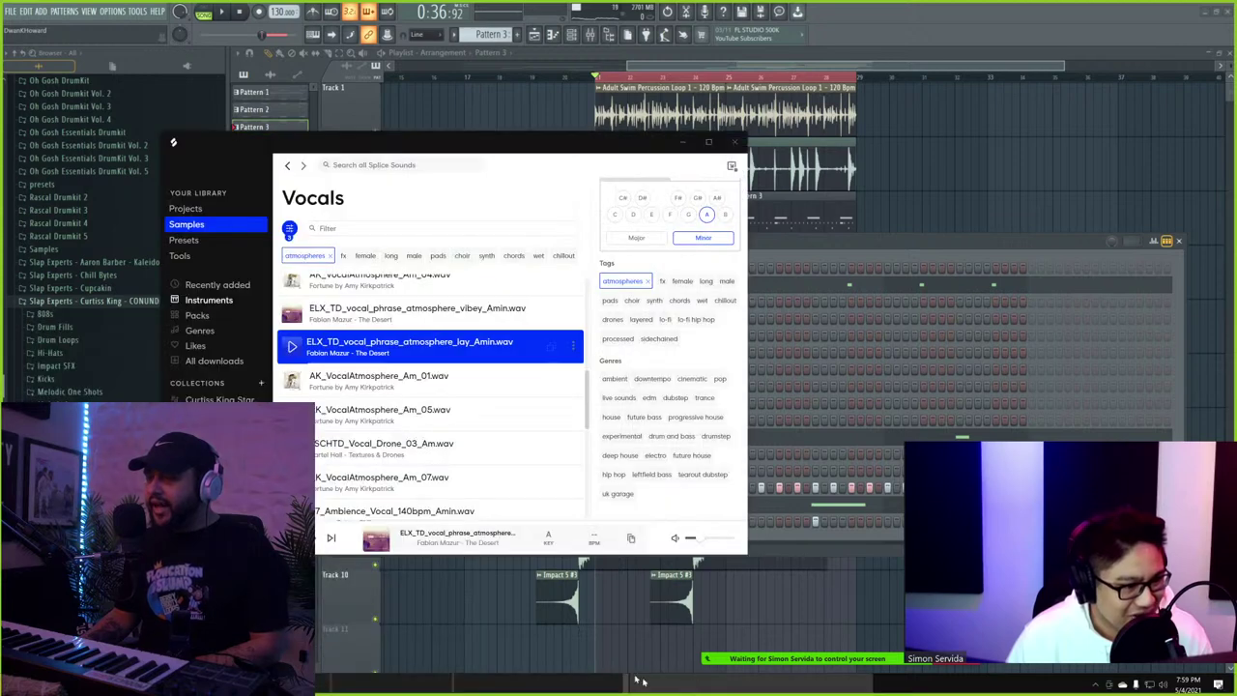
pyautogui.click(217, 301)
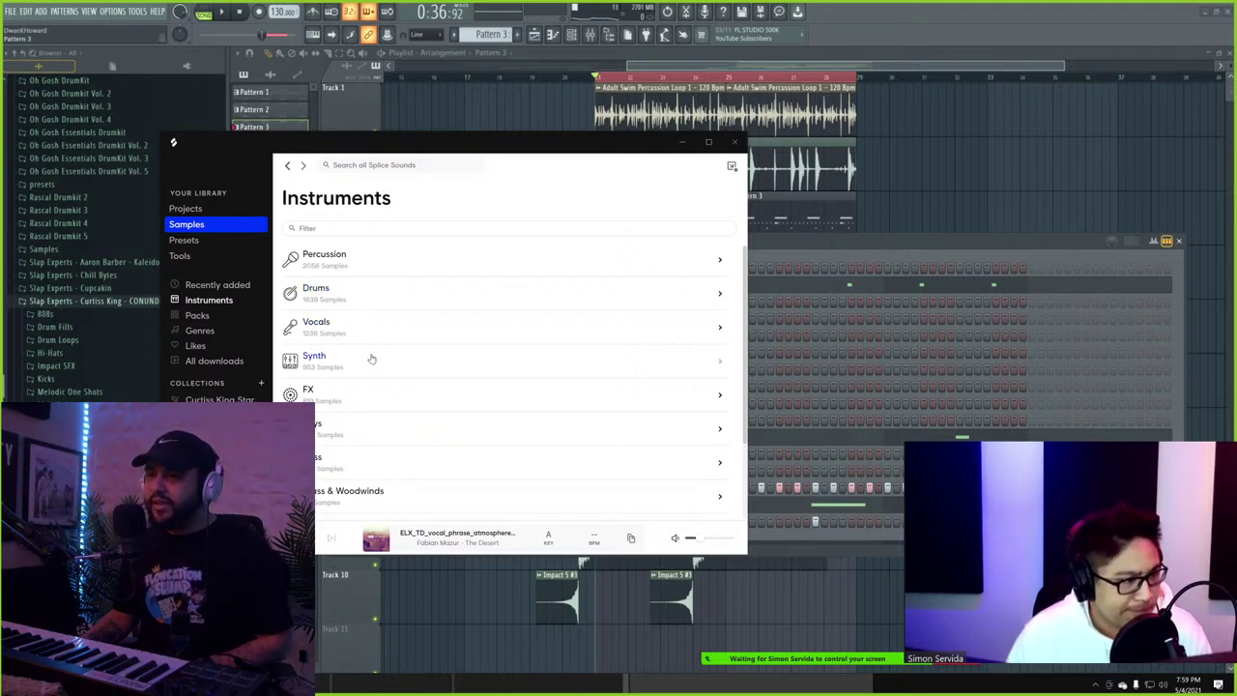
pyautogui.click(391, 388)
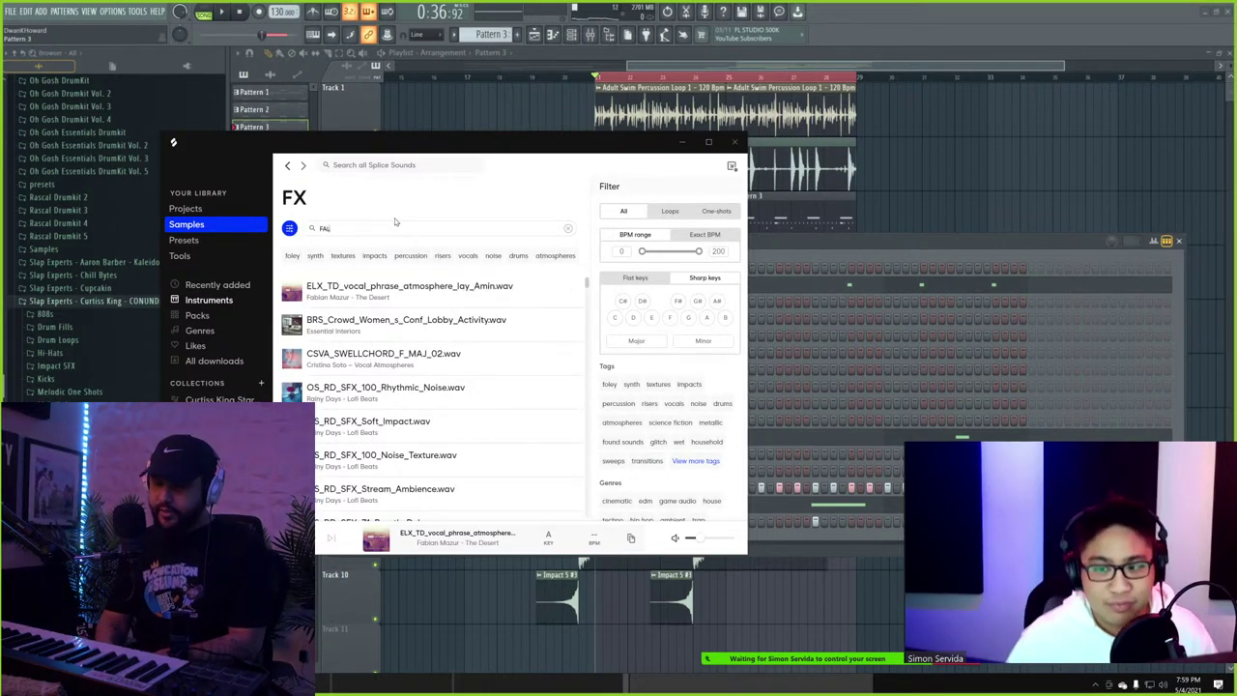
pyautogui.press('BackSpace')
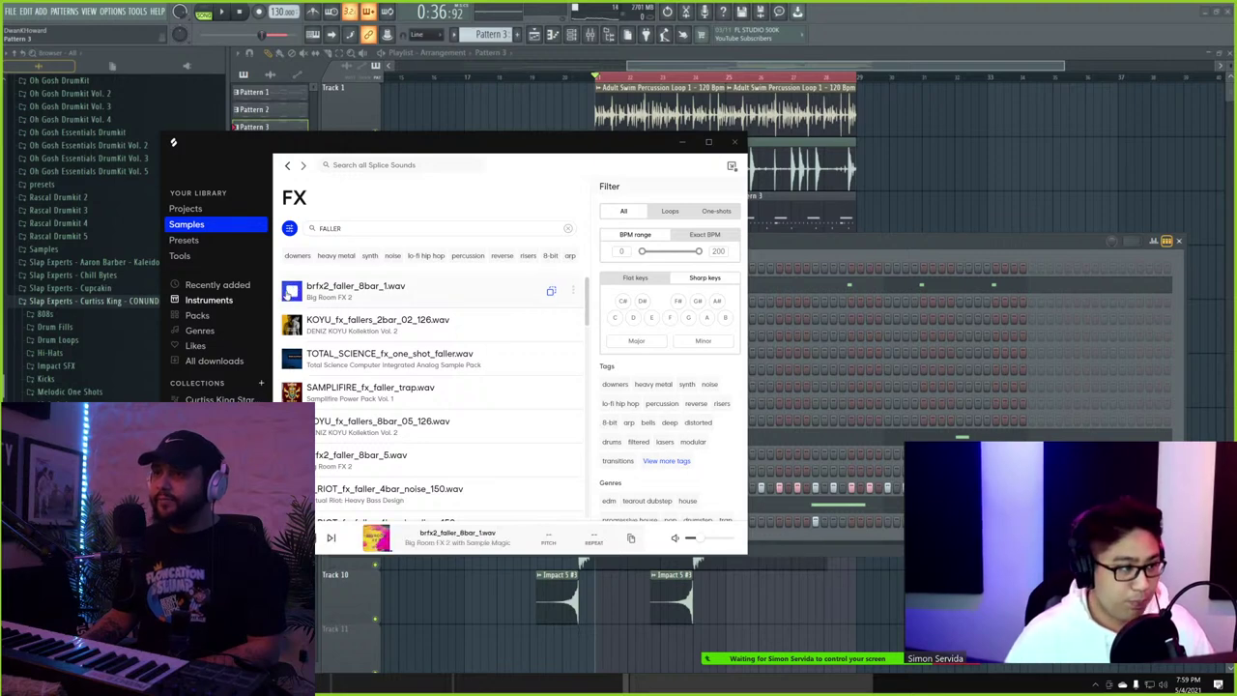
# - Audition the faller samples, including SAMPLIFIRE_fx_faller_trap and brfx2_faller_8bar_1, ending with KOYU_fx_fallers_8bar_05_126
pyautogui.press('Down')
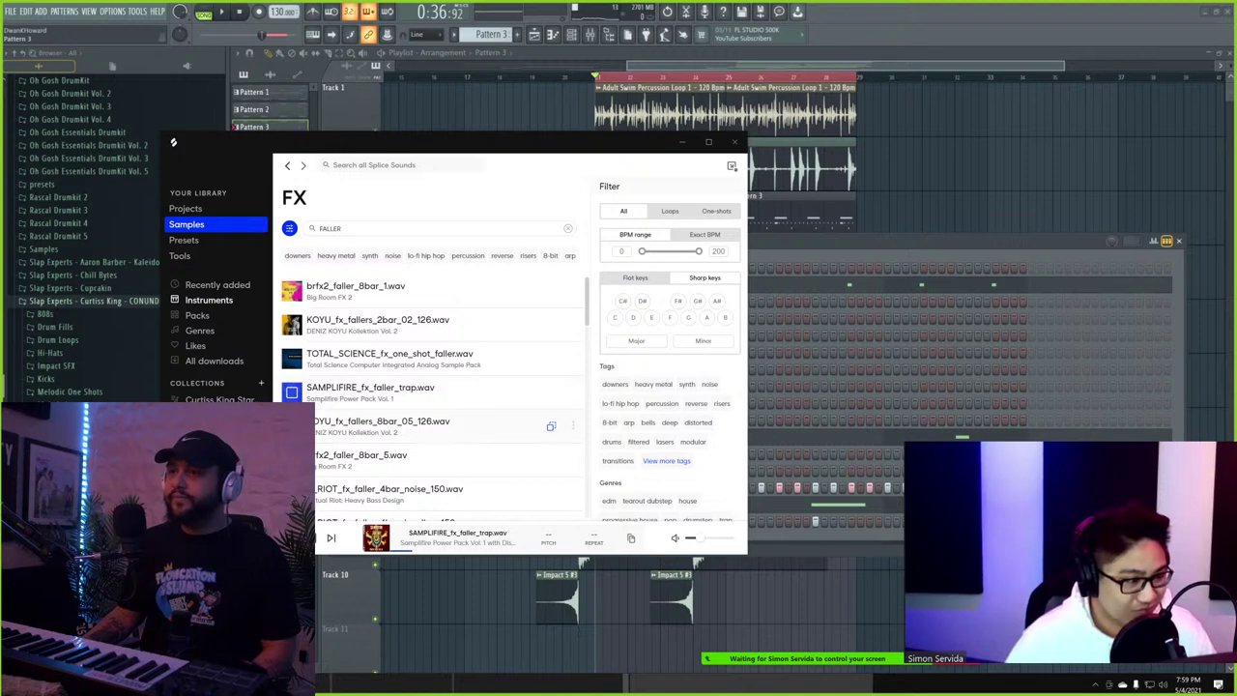
pyautogui.press('Down')
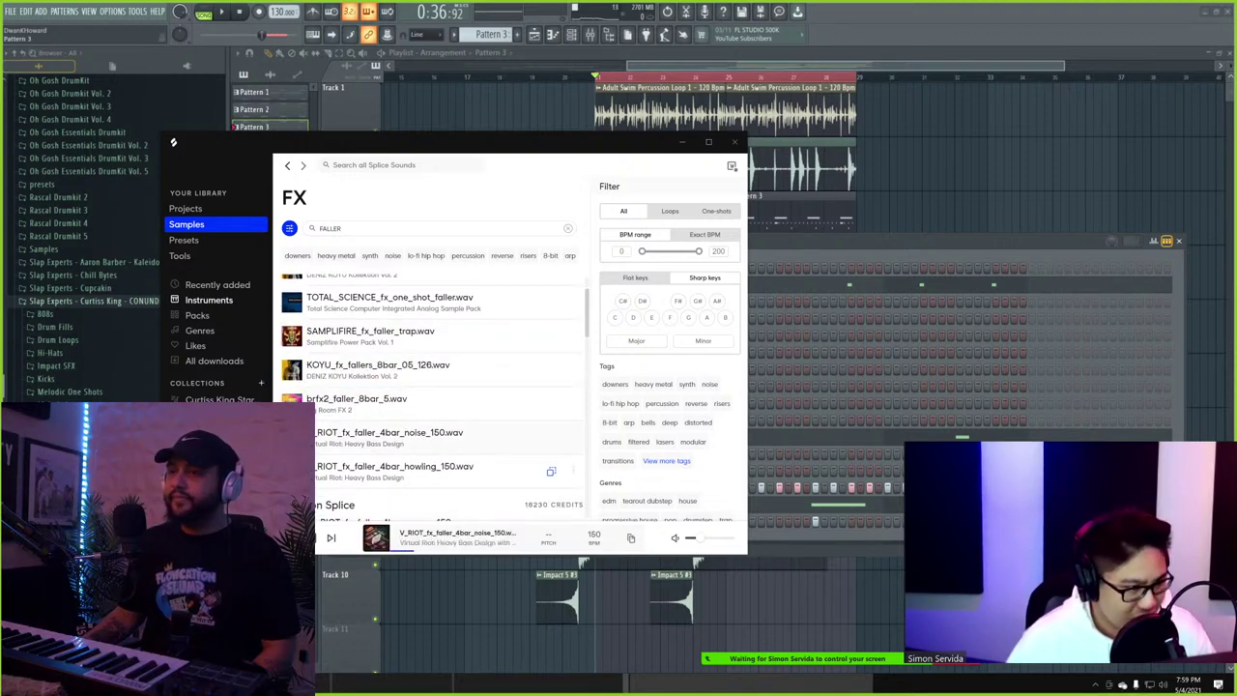
pyautogui.press('Down')
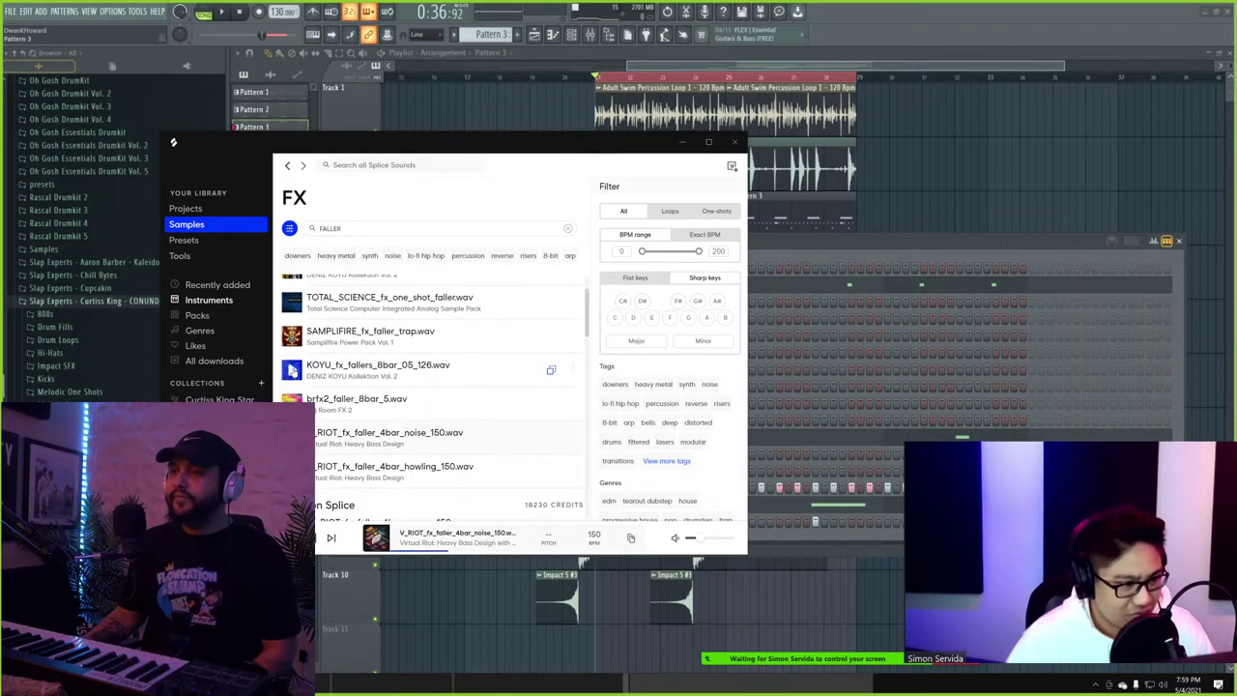
pyautogui.click(292, 369)
pyautogui.click(292, 361)
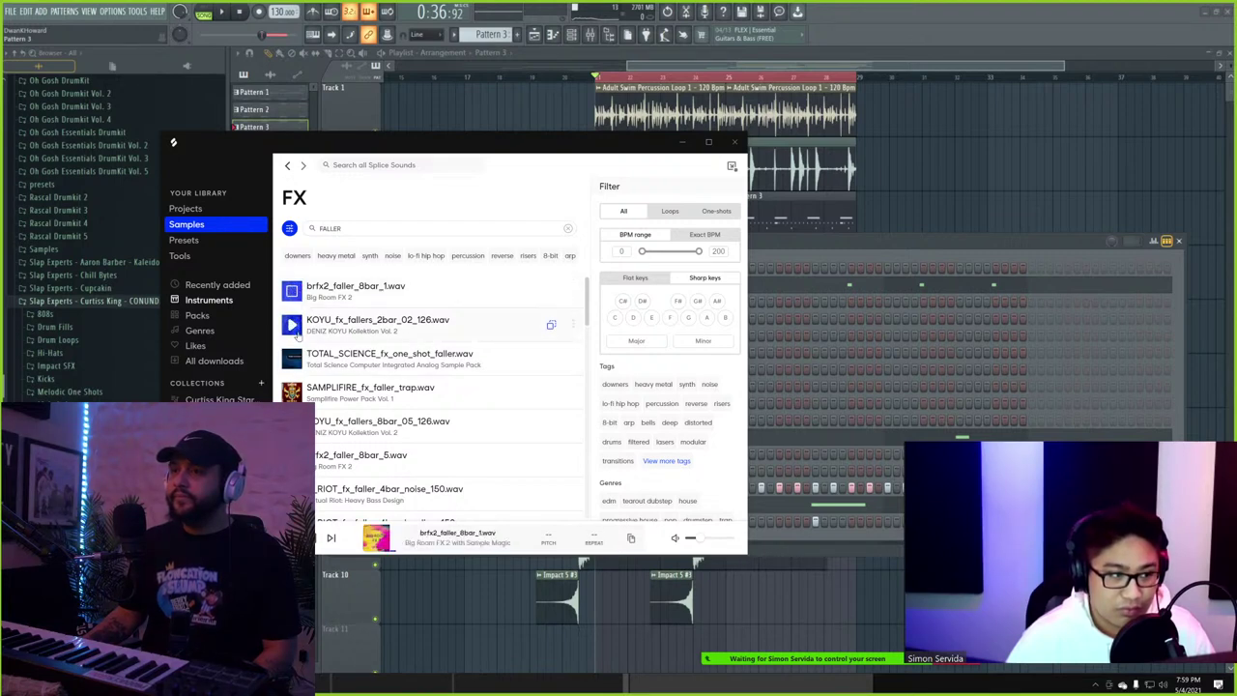
pyautogui.click(292, 391)
pyautogui.click(292, 425)
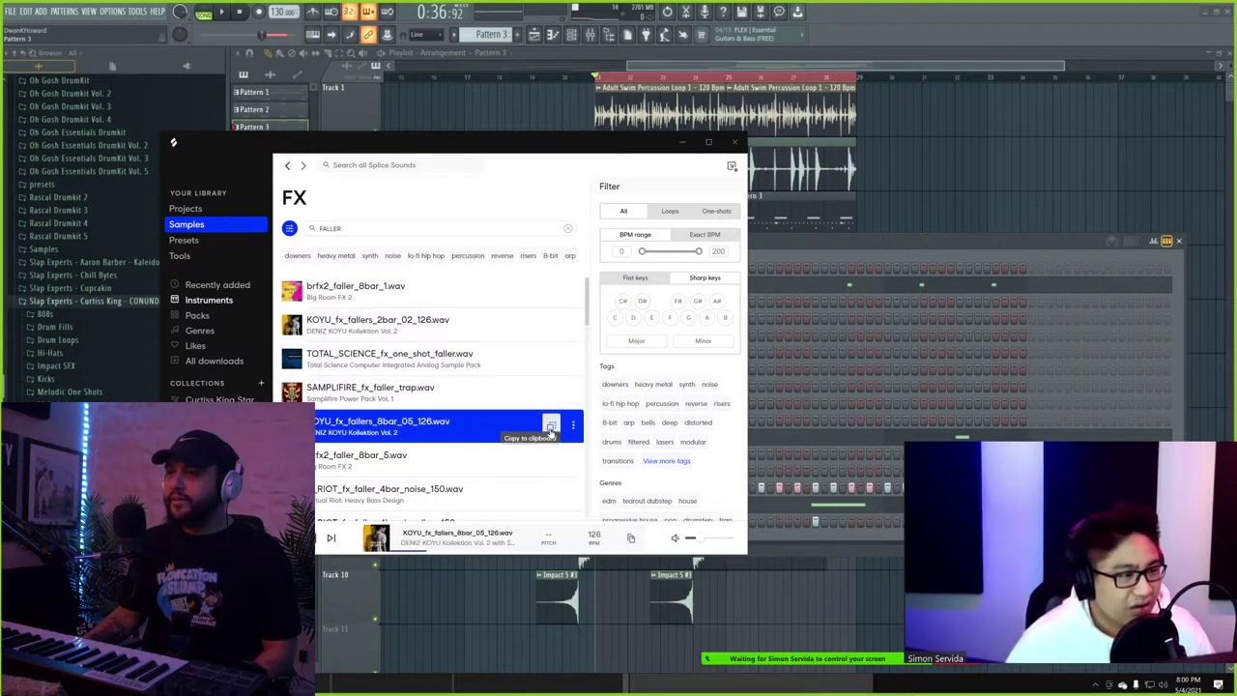
# - Place KOYU_fx_fallers_8bar_05_126 on Track 4 at bar 21 and set its time stretching mode to Stretch
pyautogui.moveTo(946, 206); pyautogui.dragTo(646, 279)
pyautogui.doubleClick(607, 273)
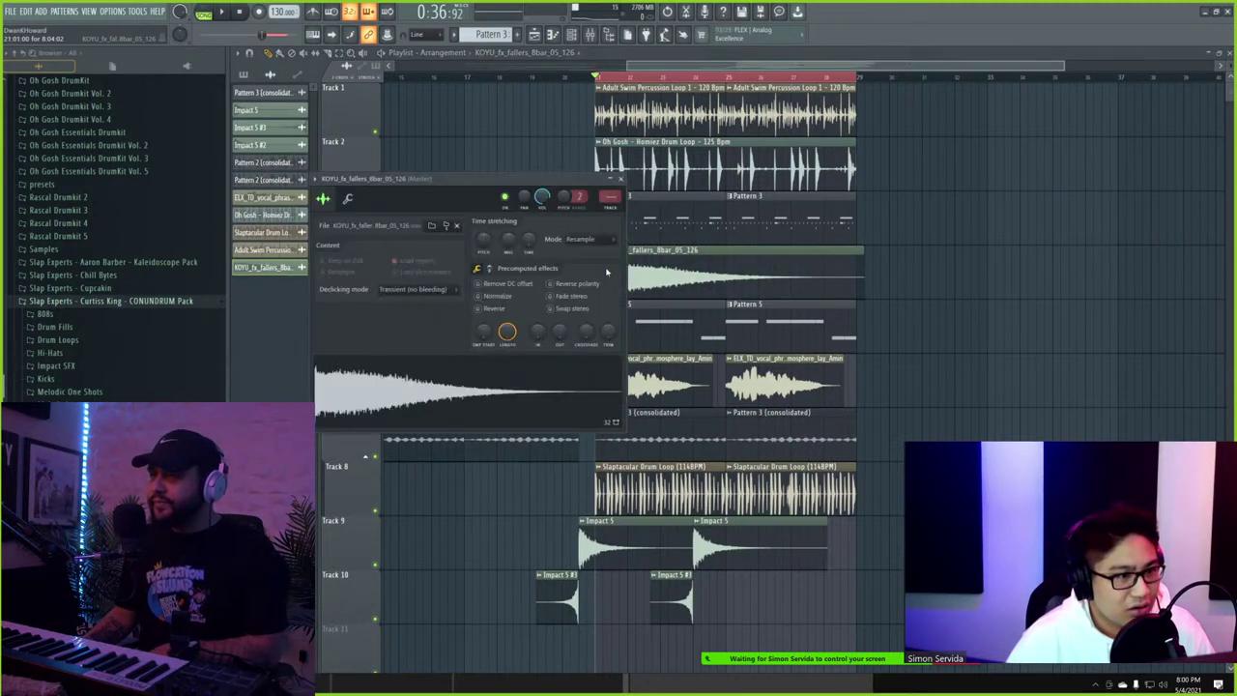
pyautogui.click(606, 241)
pyautogui.click(584, 273)
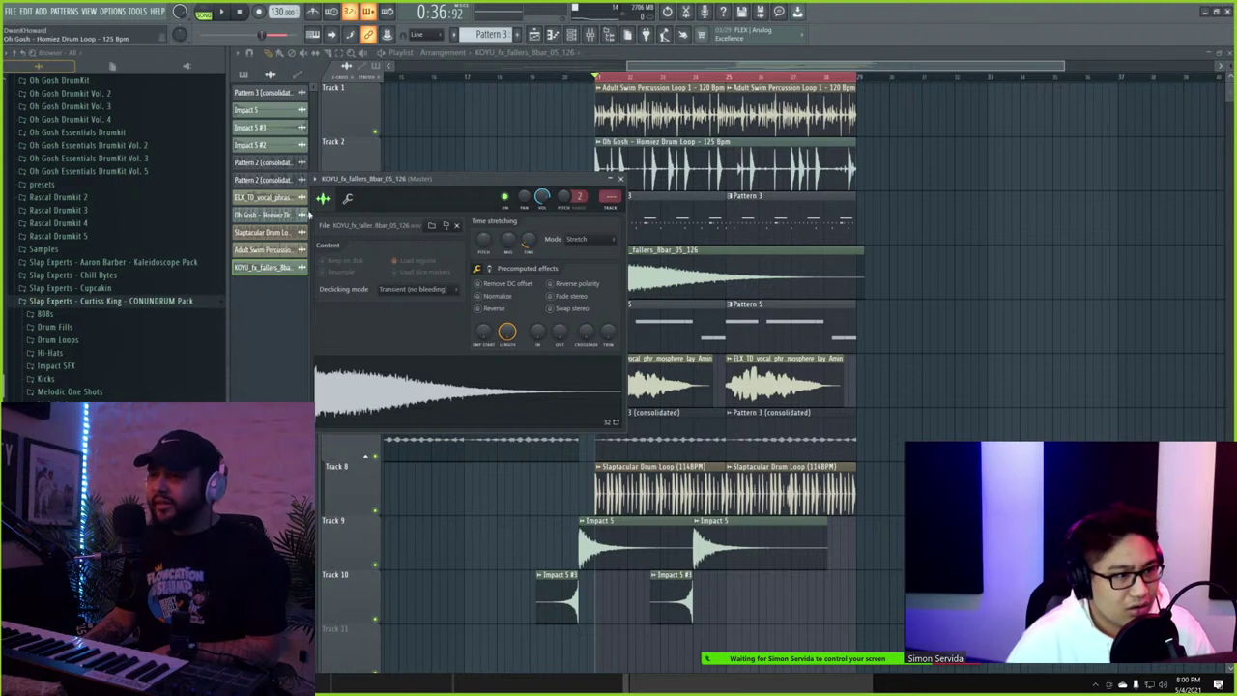
# - Lower the faller sample's volume multiplier to about 31% and shorten its clip to end at bar 29
pyautogui.click(349, 200)
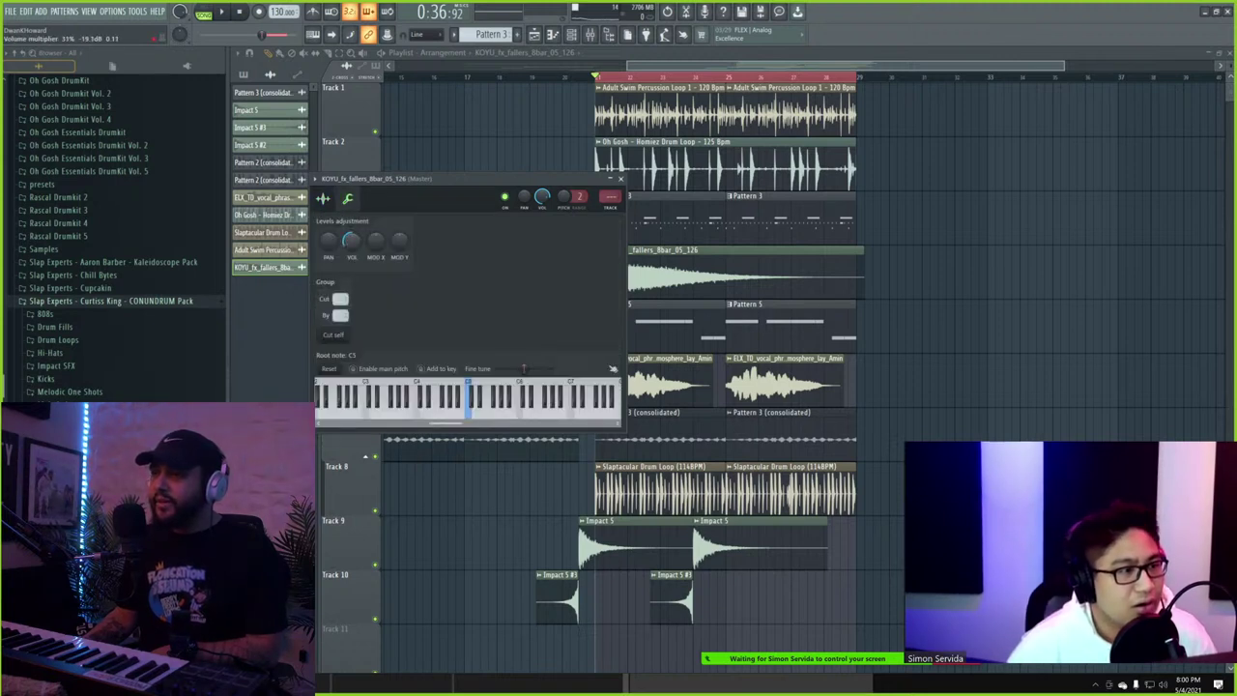
pyautogui.click(325, 199)
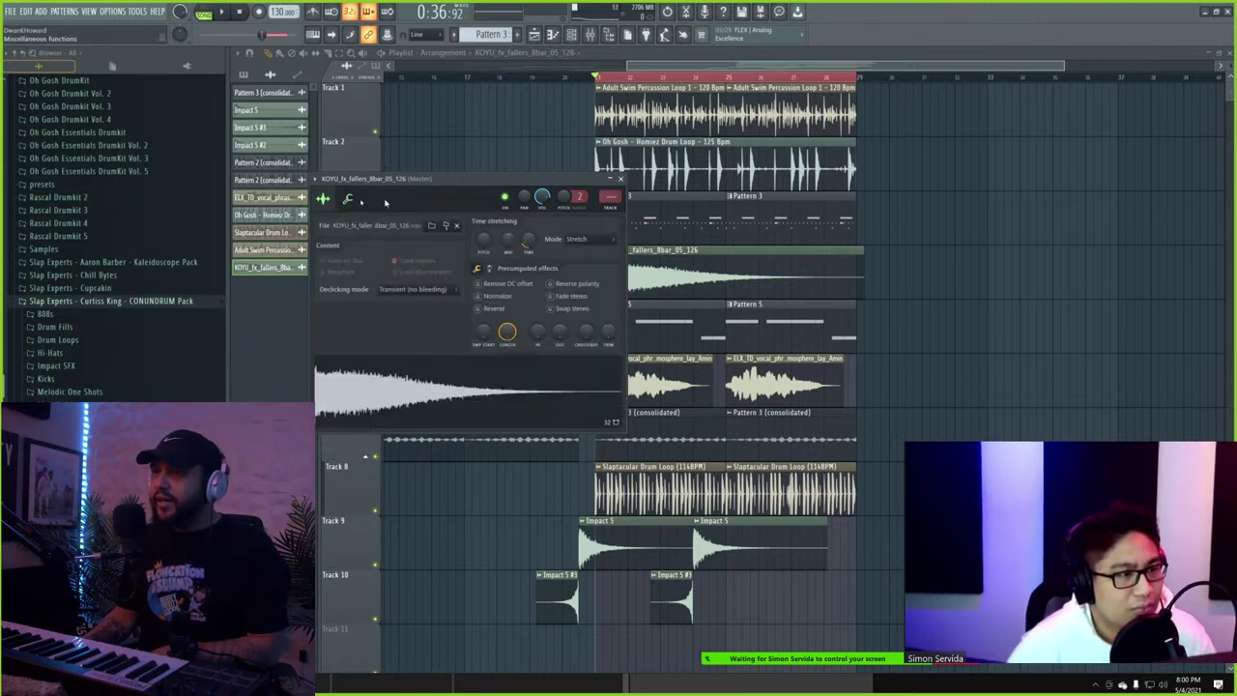
pyautogui.rightClick(952, 287)
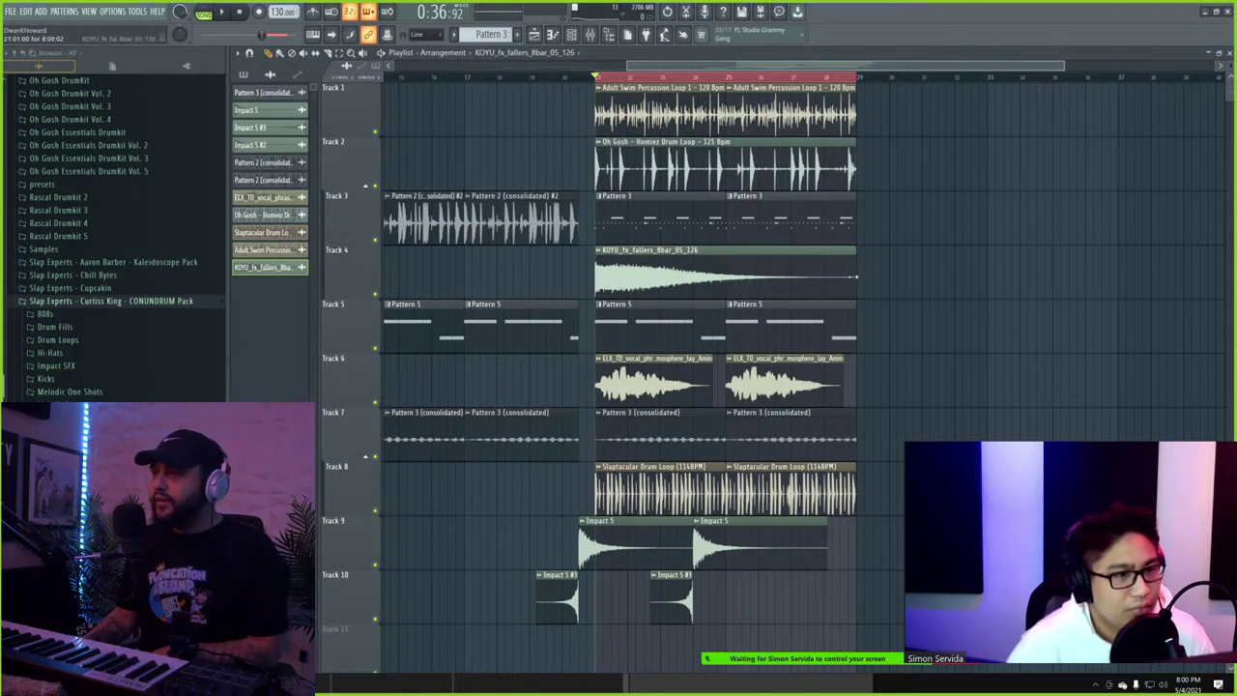
# - Briefly play the arrangement from between bars 18 and 19, then stop playback
pyautogui.click(524, 76)
pyautogui.press('space')
pyautogui.press('space')
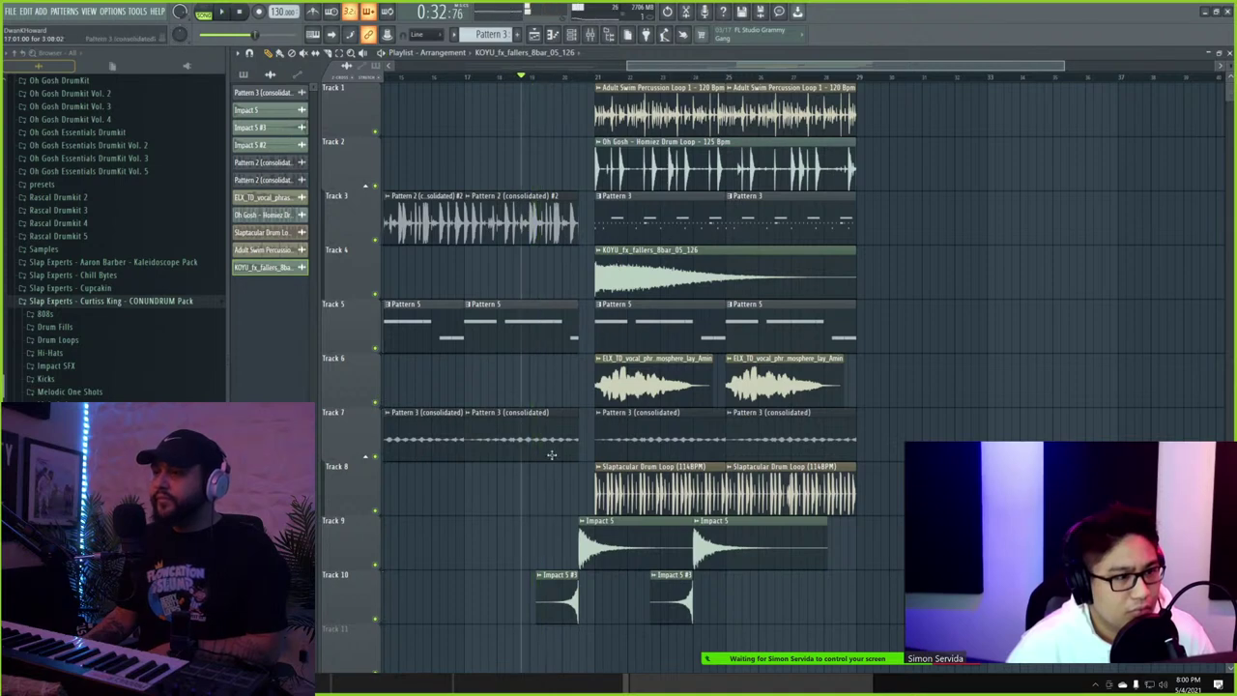
# - Return to Splice, show the library's Drums samples and filter them for "tran"
pyautogui.press('super')
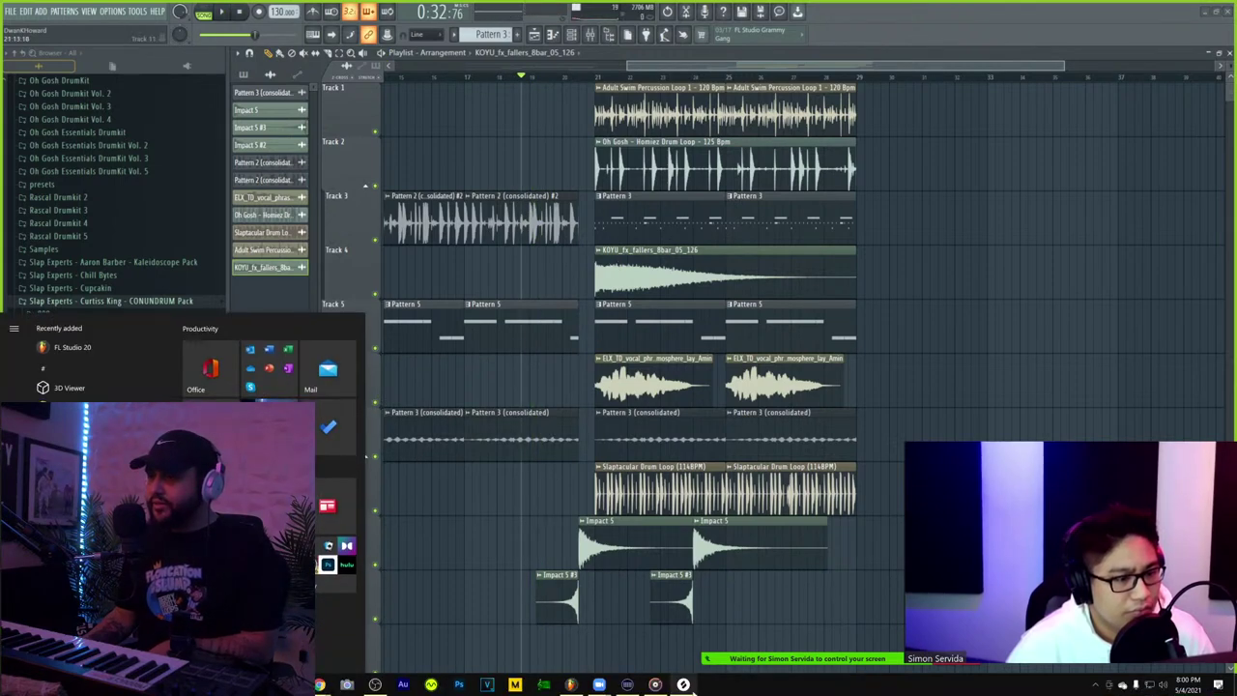
pyautogui.click(684, 684)
pyautogui.click(213, 301)
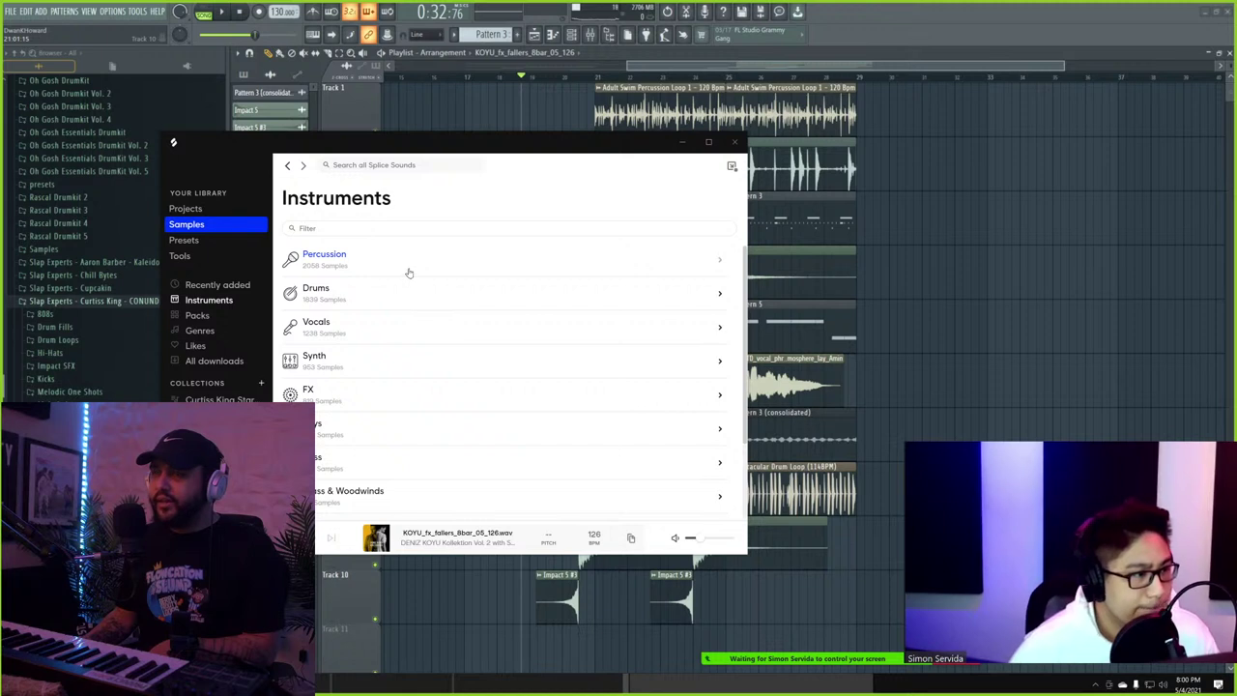
pyautogui.click(388, 299)
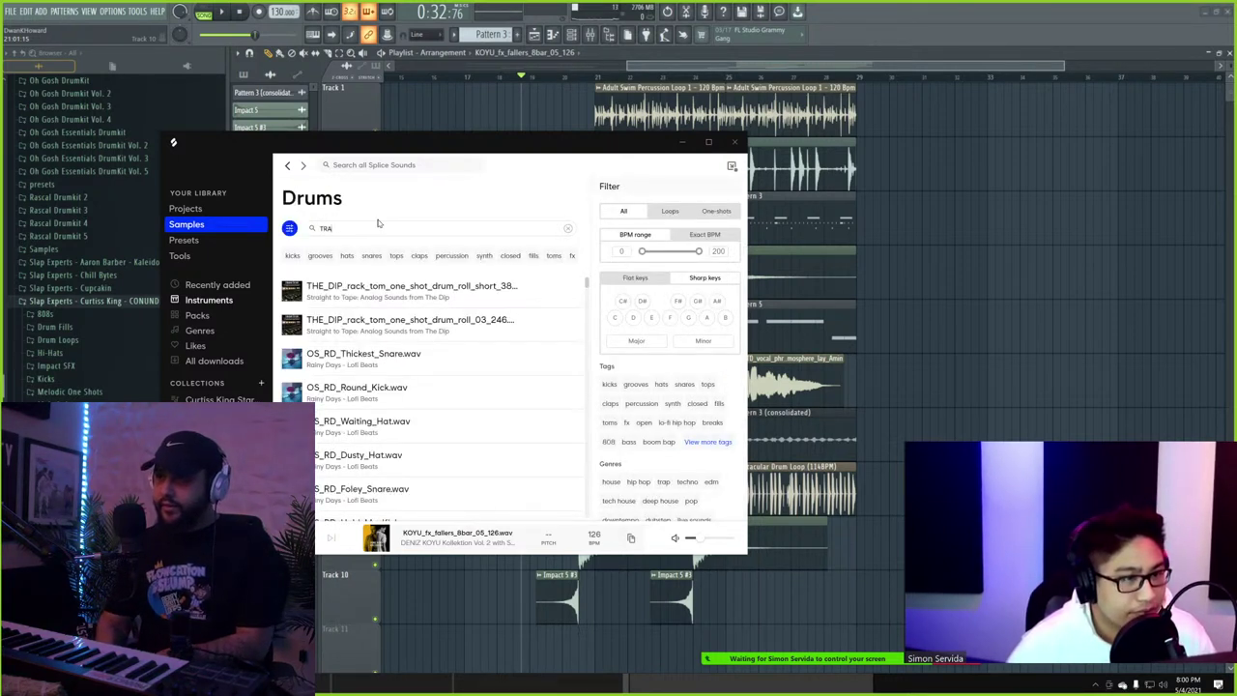
pyautogui.press('BackSpace')
pyautogui.press('BackSpace')
pyautogui.press('BackSpace')
pyautogui.write('l')
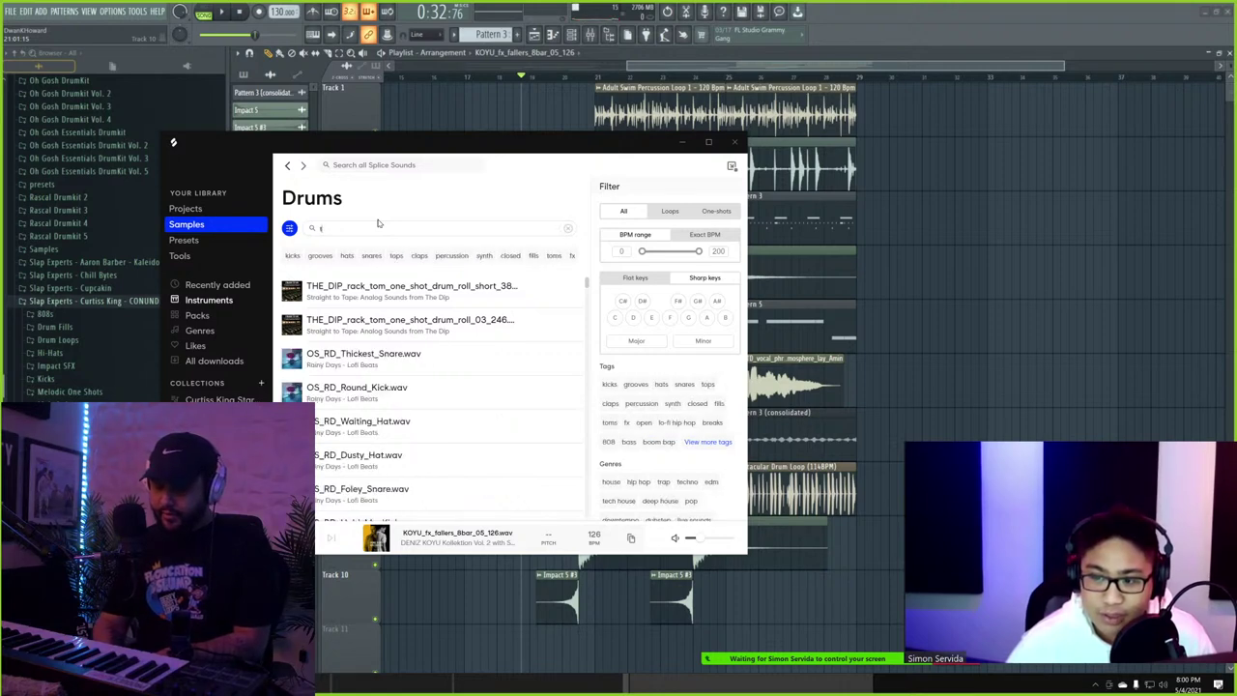
pyautogui.write('rab')
pyautogui.press('BackSpace')
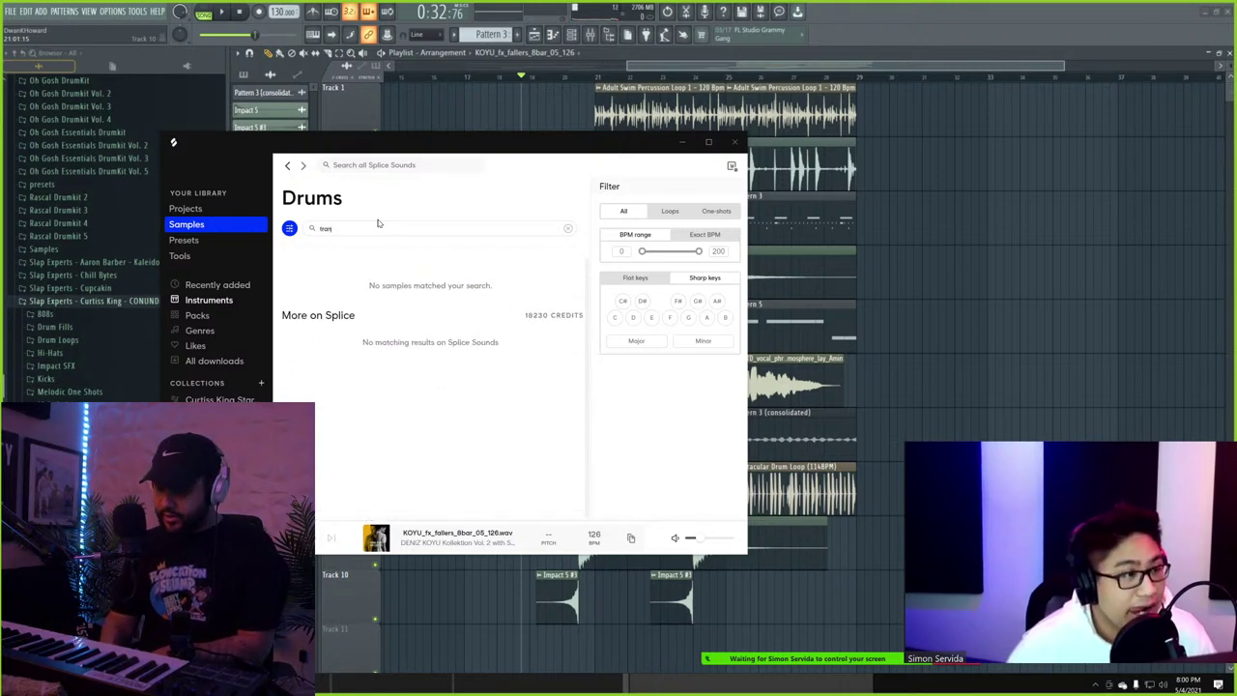
pyautogui.write('n')
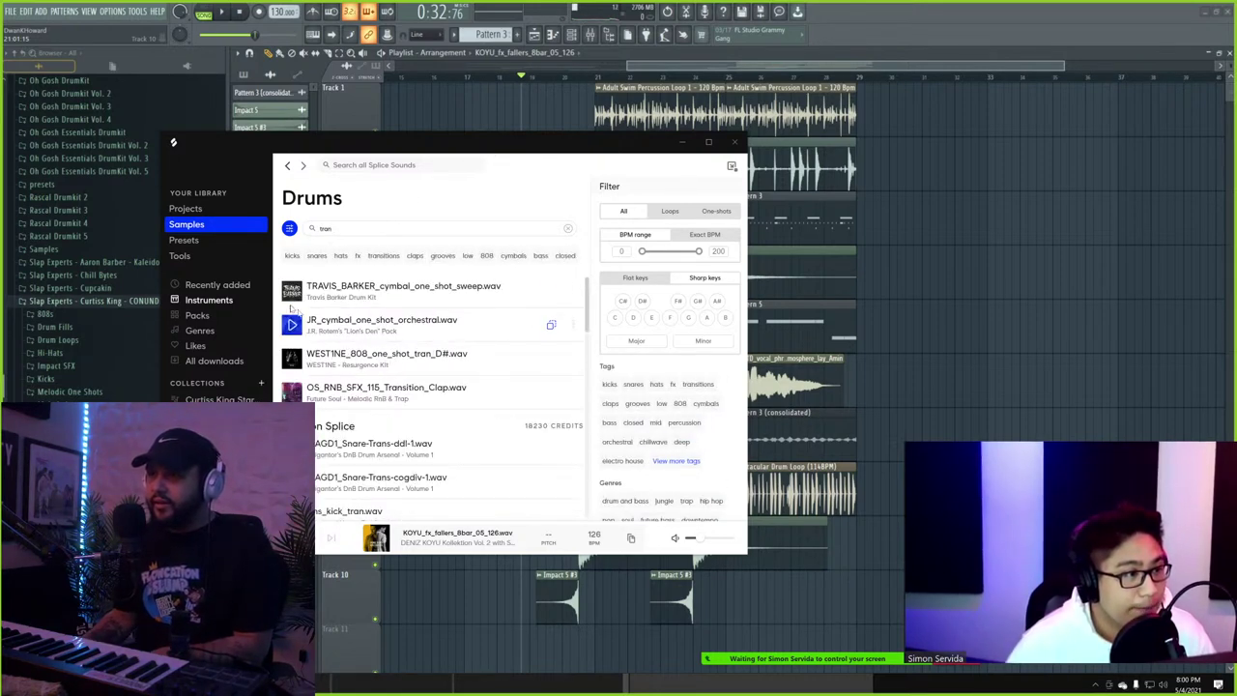
# - Audition JR_cymbal_one_shot_orchestral and TRAVIS_BARKER_cymbal_one_shot_sweep, ending on the orchestral cymbal
pyautogui.click(282, 319)
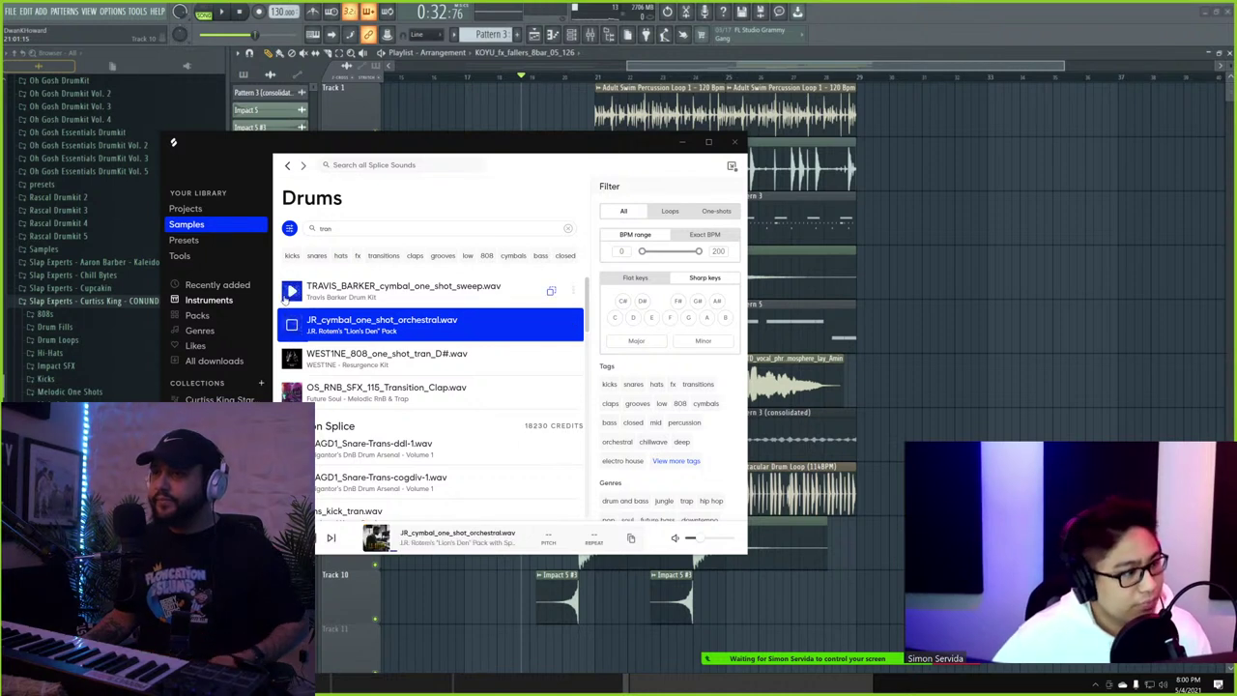
pyautogui.click(288, 291)
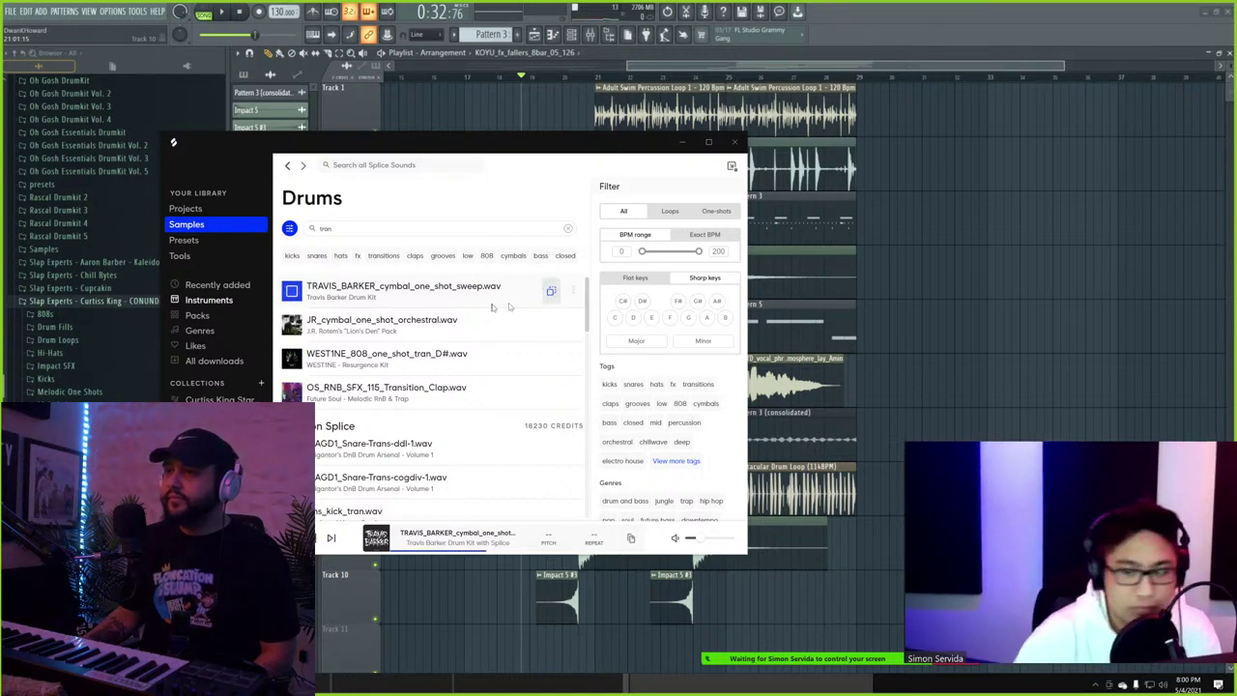
pyautogui.click(292, 359)
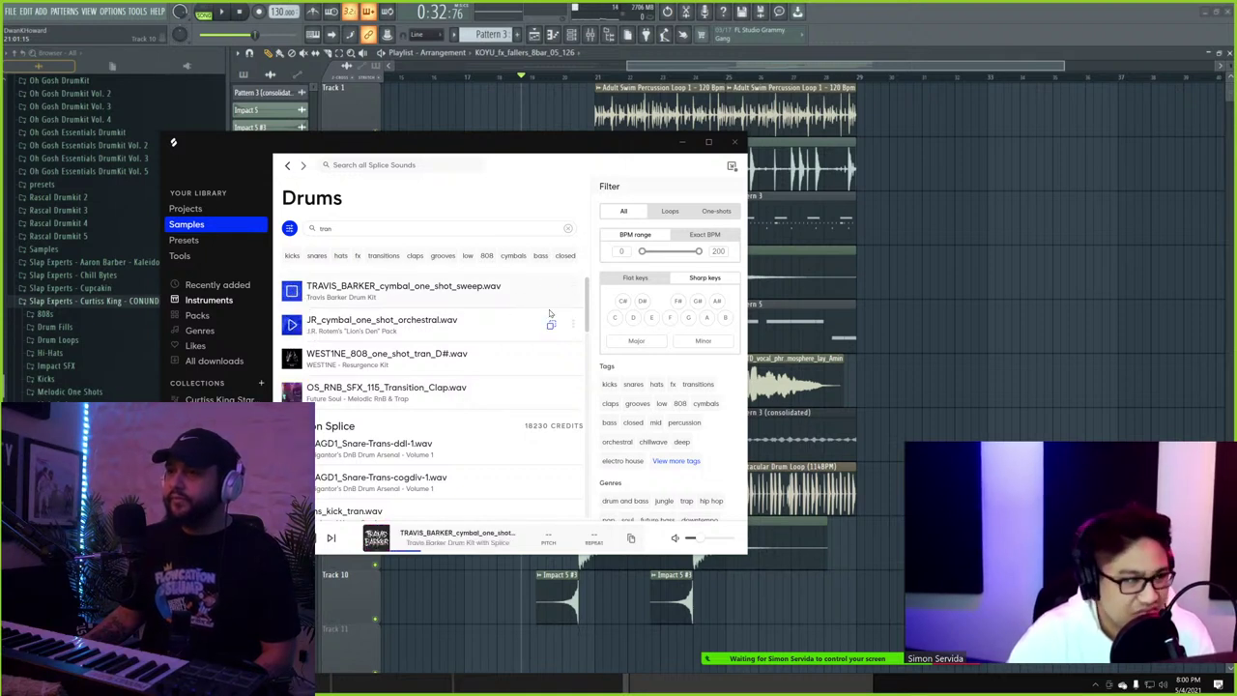
pyautogui.click(292, 325)
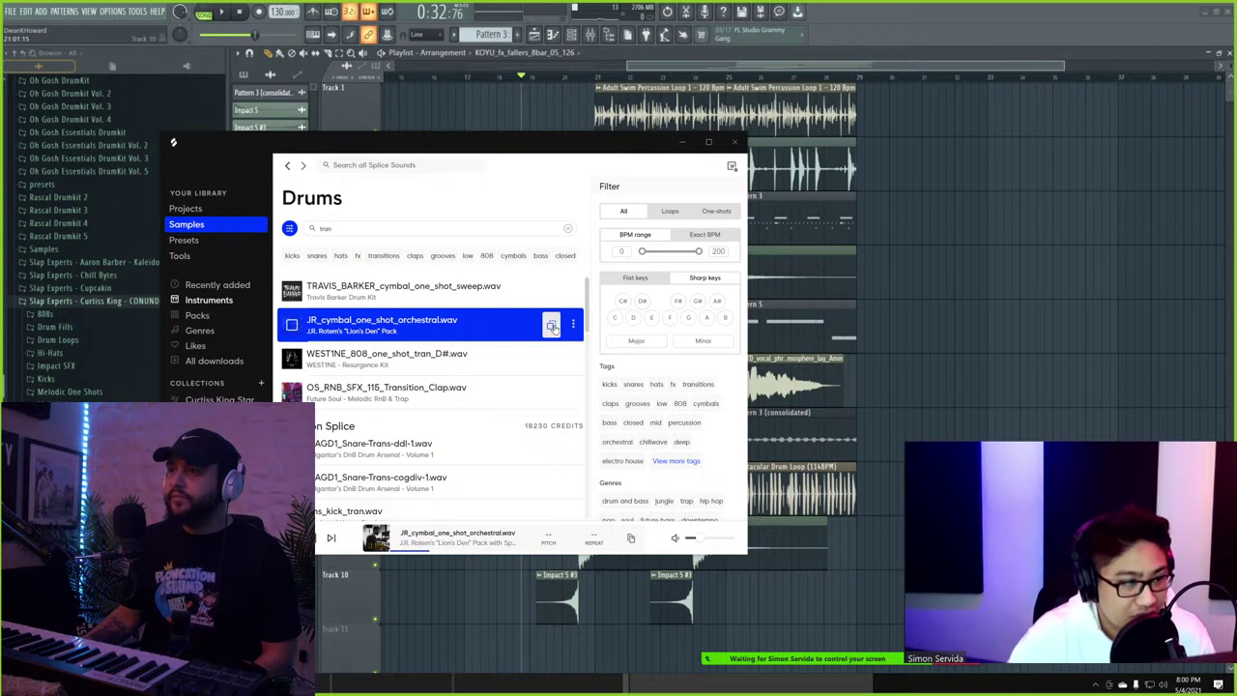
# - Add JR_cymbal_one_shot_orchestral to the playlist after the section and insert an empty track above Track 1
pyautogui.moveTo(553, 327); pyautogui.dragTo(984, 269)
pyautogui.moveTo(1010, 273); pyautogui.dragTo(928, 166)
pyautogui.rightClick(332, 100)
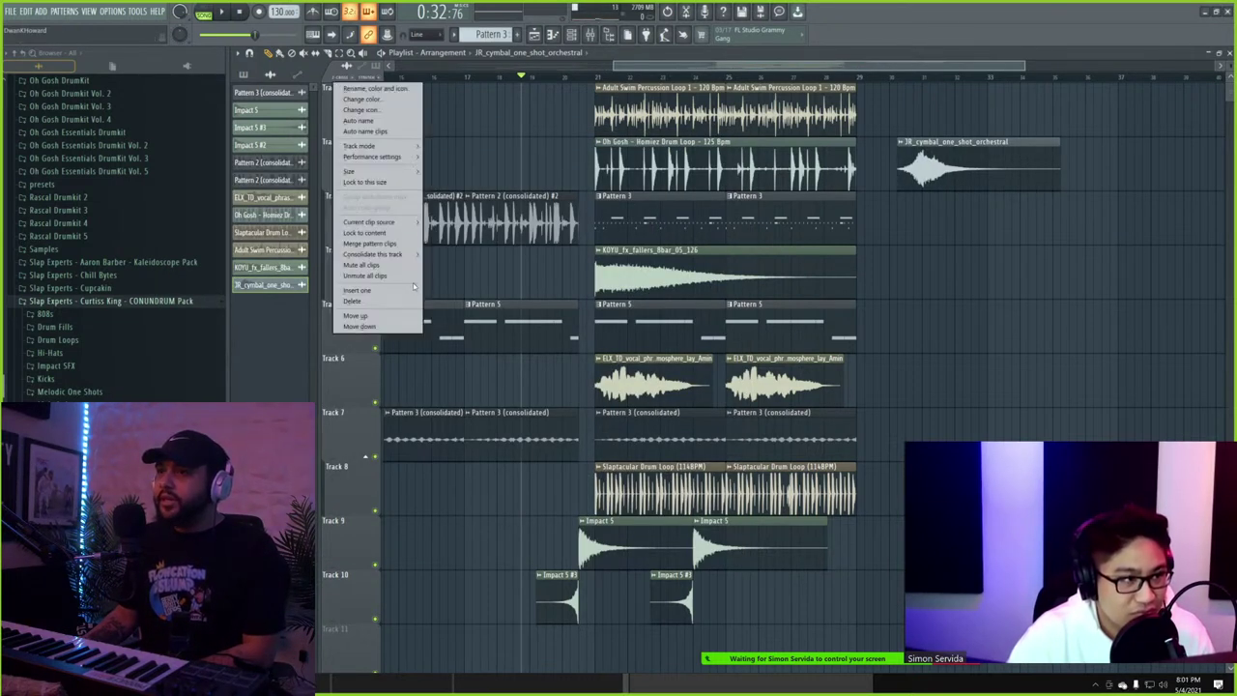
pyautogui.click(382, 289)
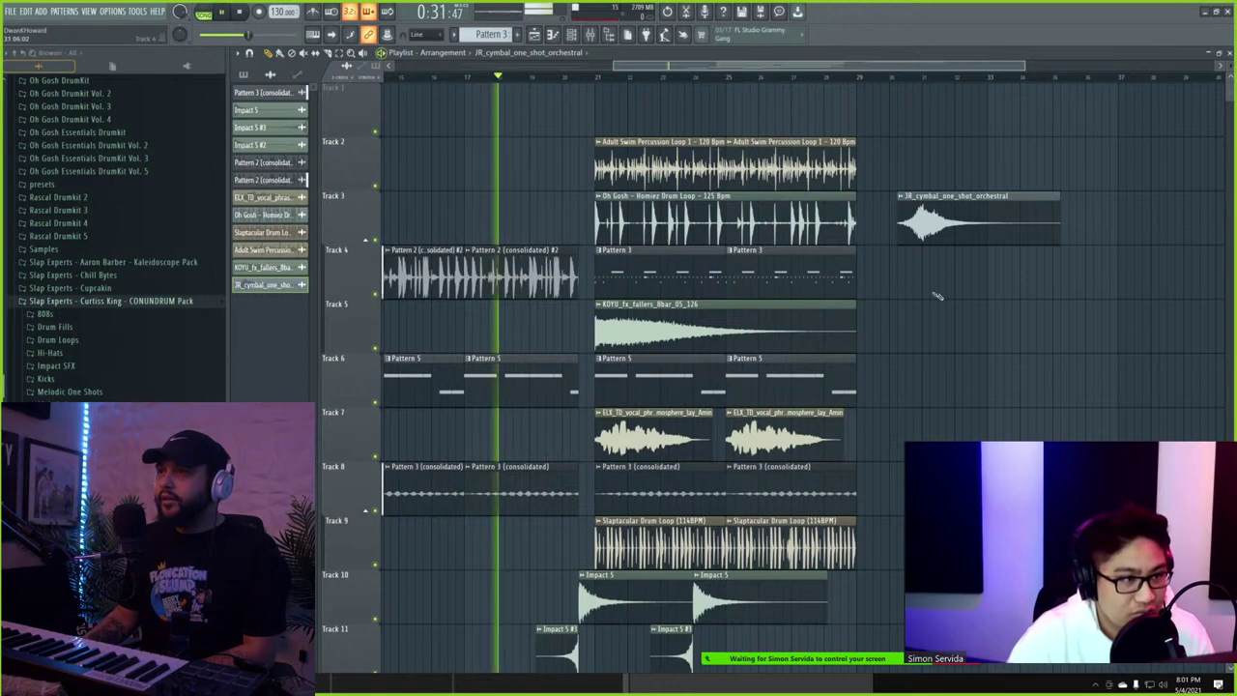
# - Move the orchestral cymbal clip onto the empty Track 1 so it starts at bar 20, and stop playback
pyautogui.moveTo(942, 222); pyautogui.dragTo(616, 114)
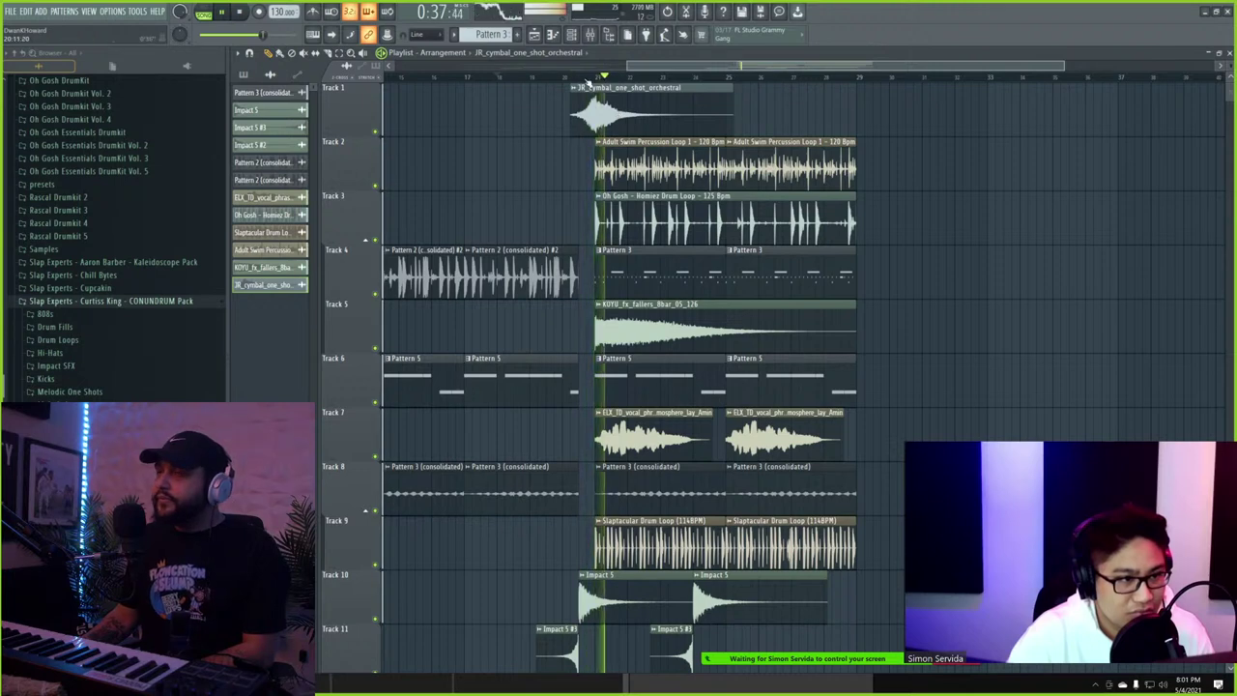
pyautogui.moveTo(577, 102); pyautogui.dragTo(597, 102)
pyautogui.press('space')
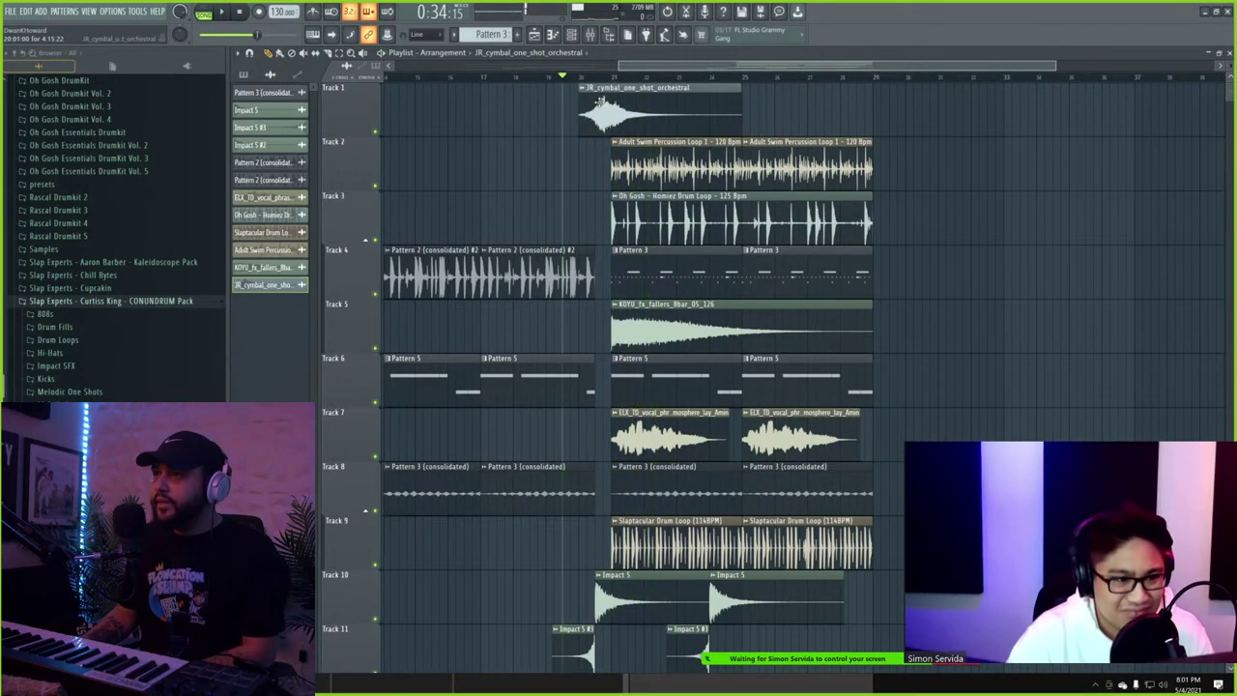
# - Lengthen the cymbal clip to about 6.7 bars and set its sample's time stretching mode to Stretch during playback
pyautogui.moveTo(741, 104); pyautogui.dragTo(795, 103)
pyautogui.press('space')
pyautogui.doubleClick(709, 105)
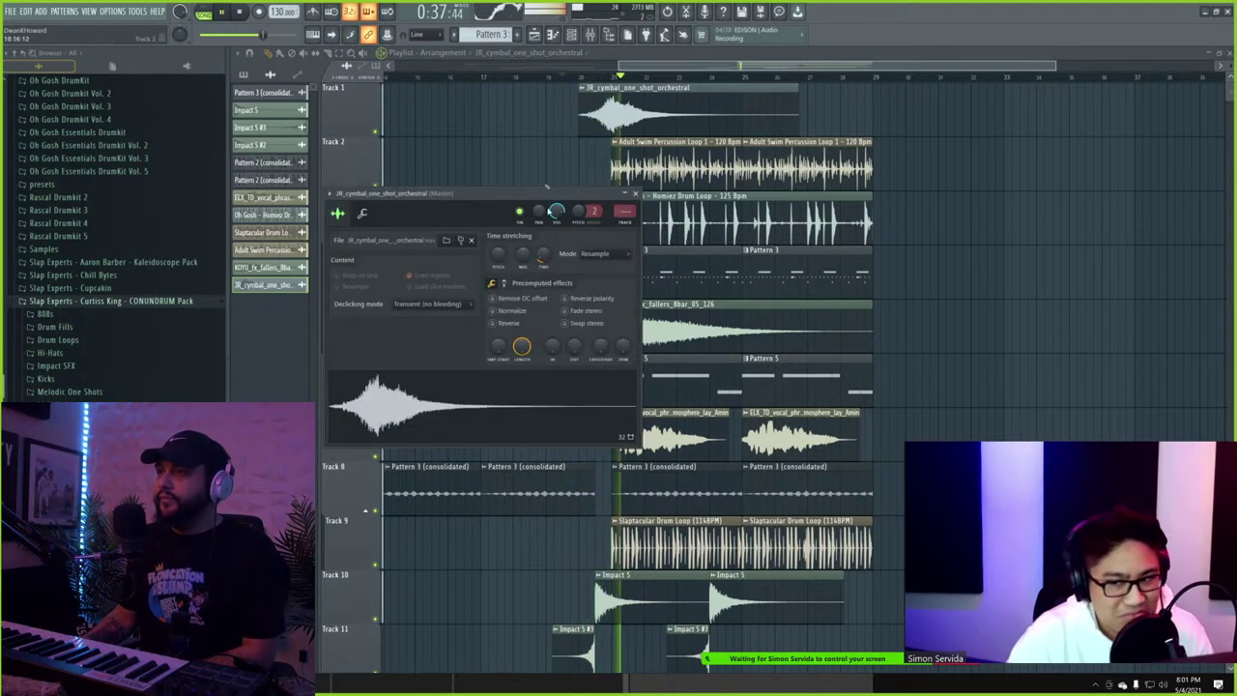
pyautogui.click(599, 253)
pyautogui.click(606, 288)
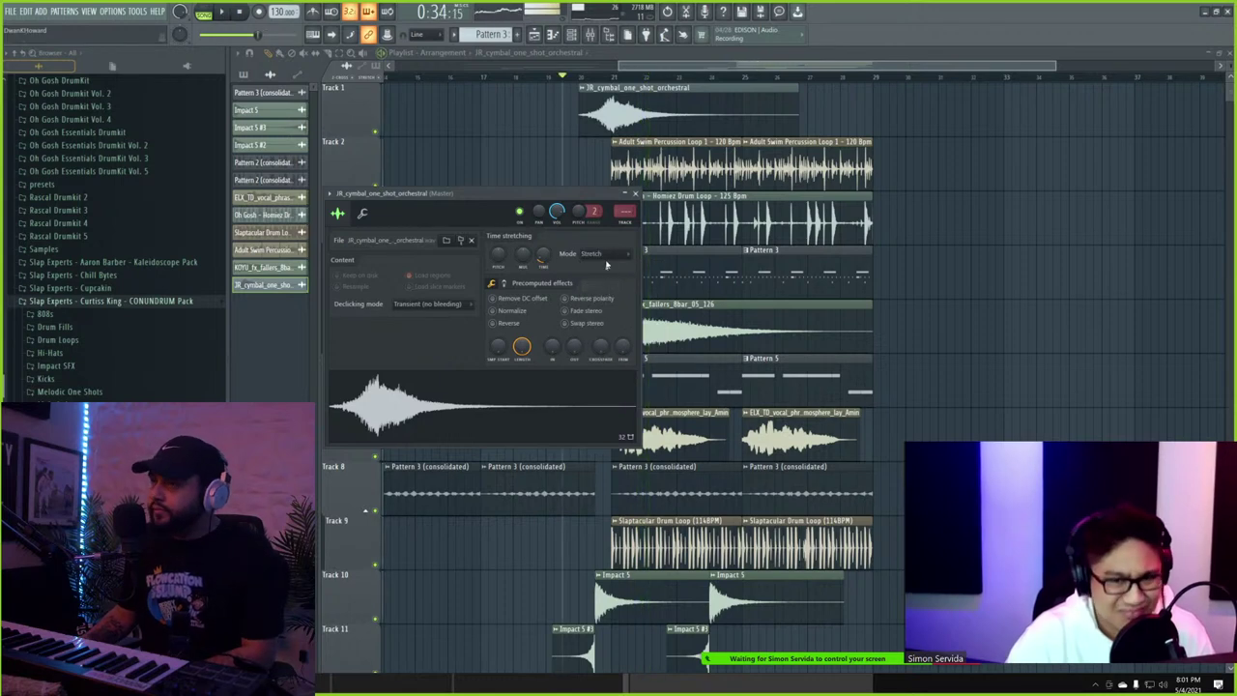
# - Set playlist snapping to none and shift the orchestral cymbal clip on Track 1 slightly earlier, to 19:15:09
pyautogui.click(362, 213)
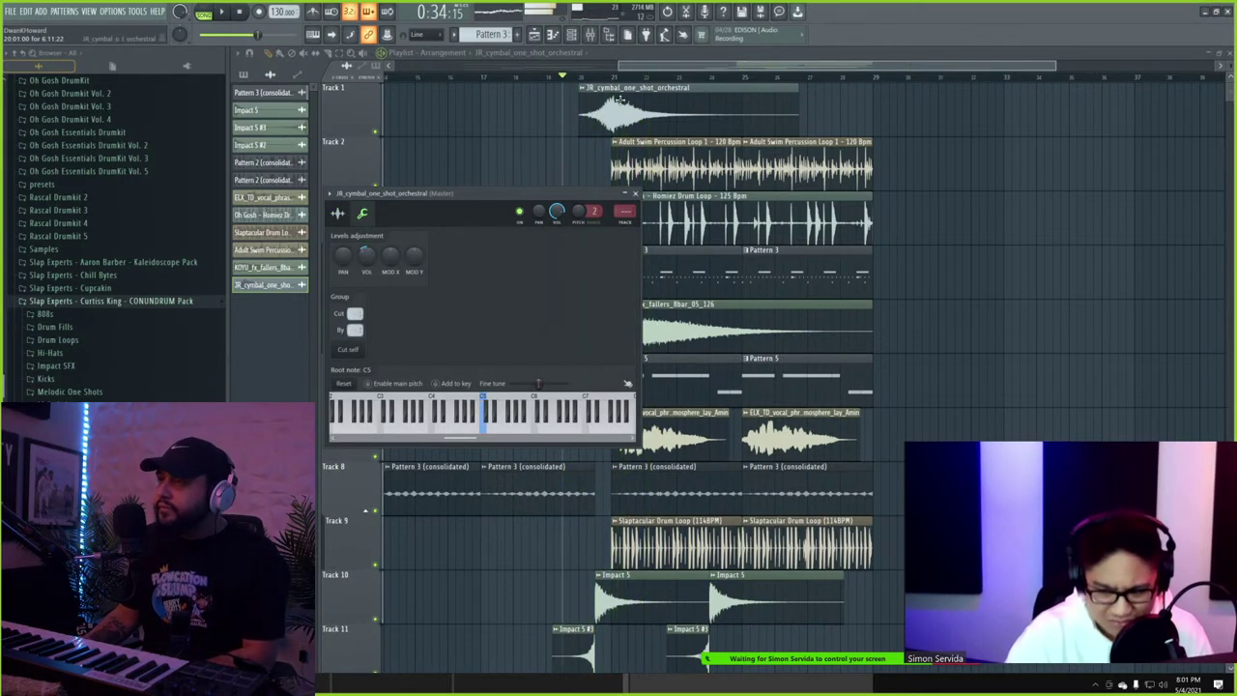
pyautogui.click(418, 34)
pyautogui.click(421, 71)
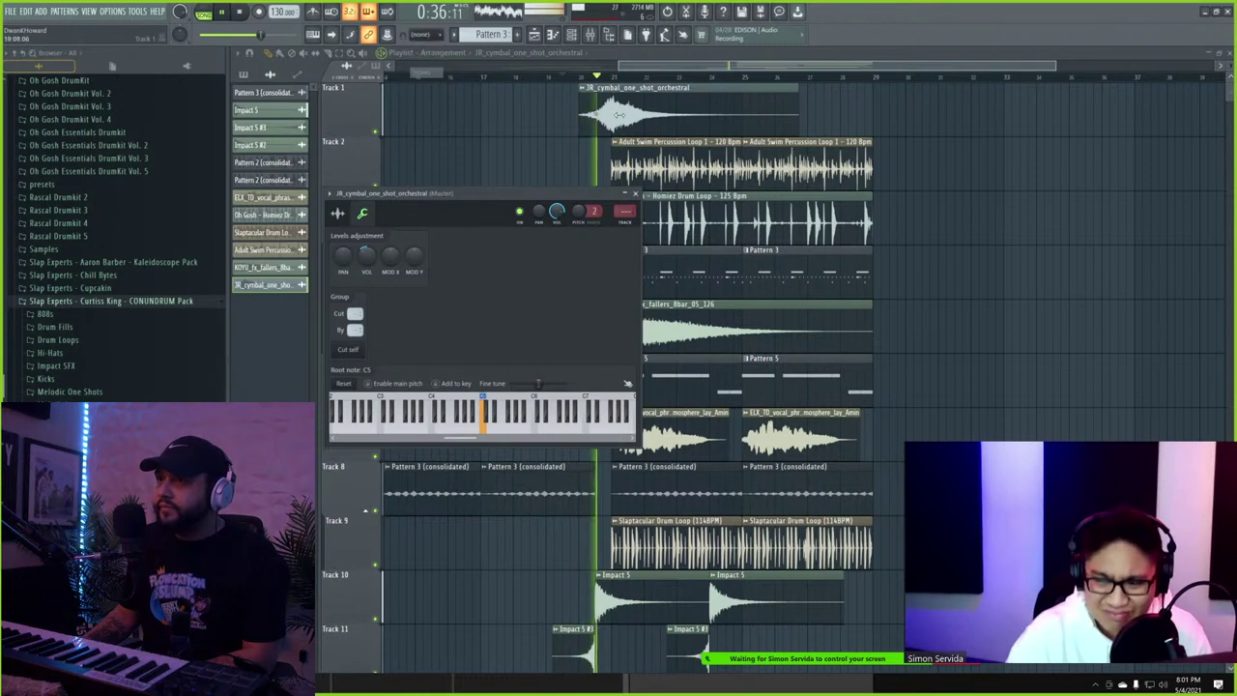
pyautogui.click(658, 117)
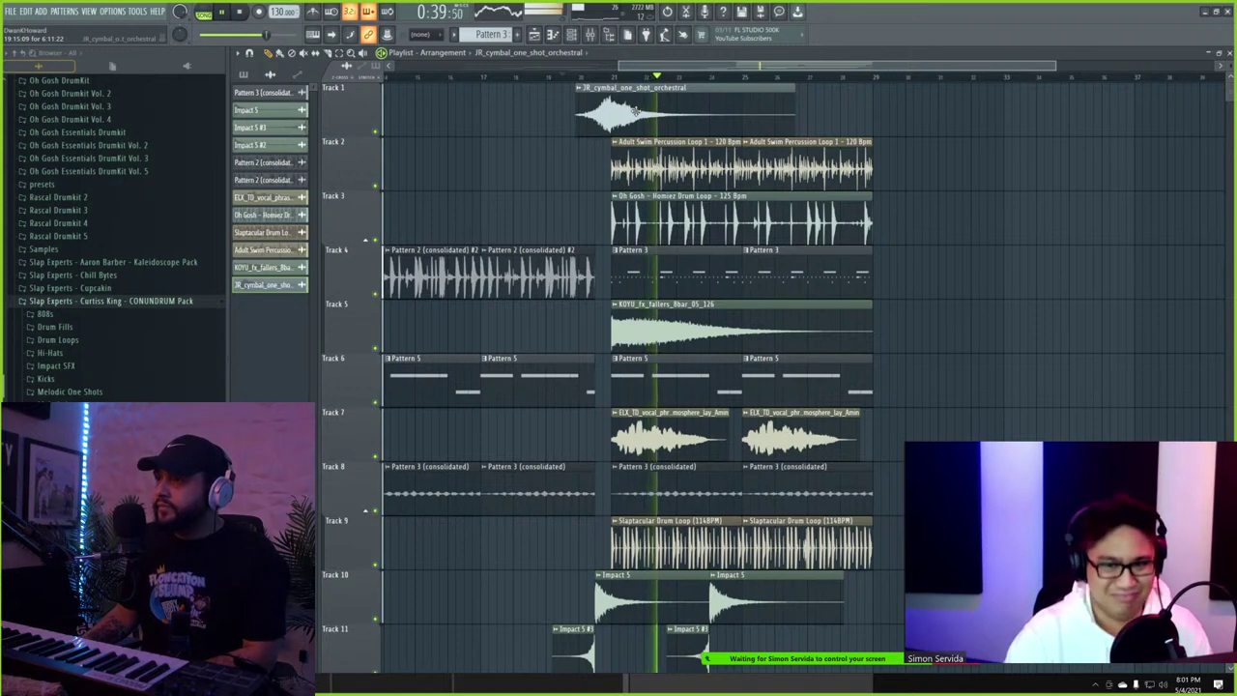
# - Lower the volume of the KOYU_fx_fallers_8bar_05_126 sample on Track 5 to about 31% and close its settings
pyautogui.scroll(-3, 648, 131)
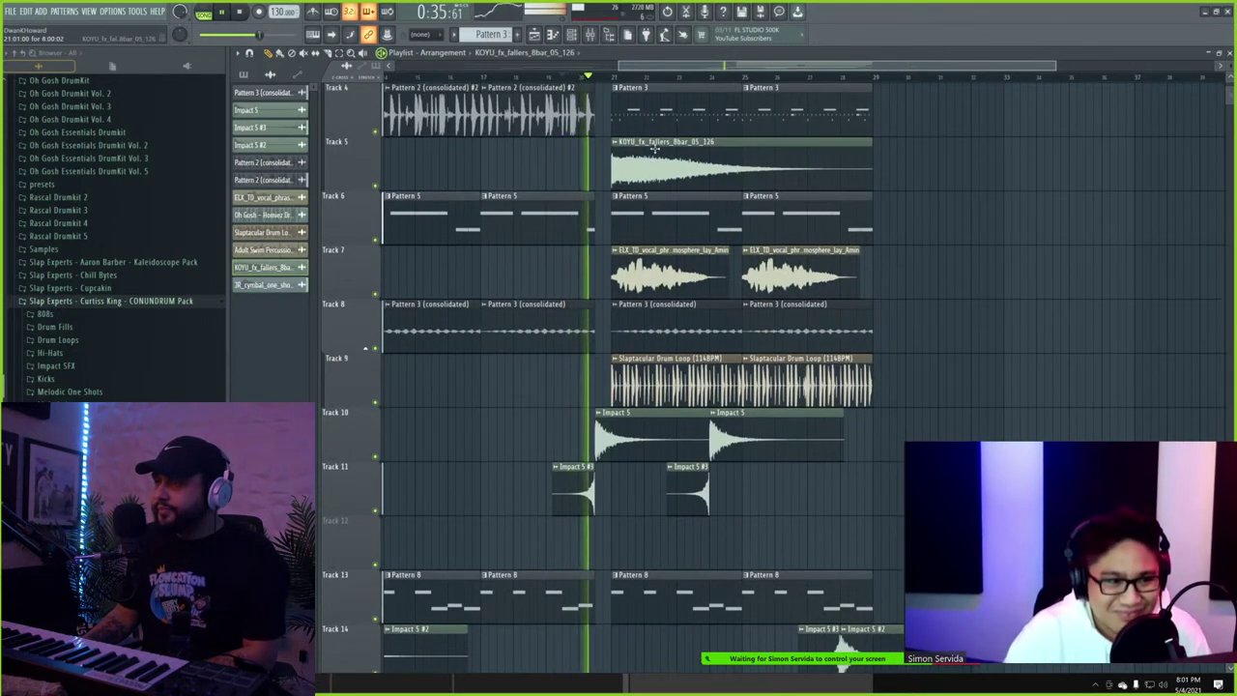
pyautogui.doubleClick(654, 148)
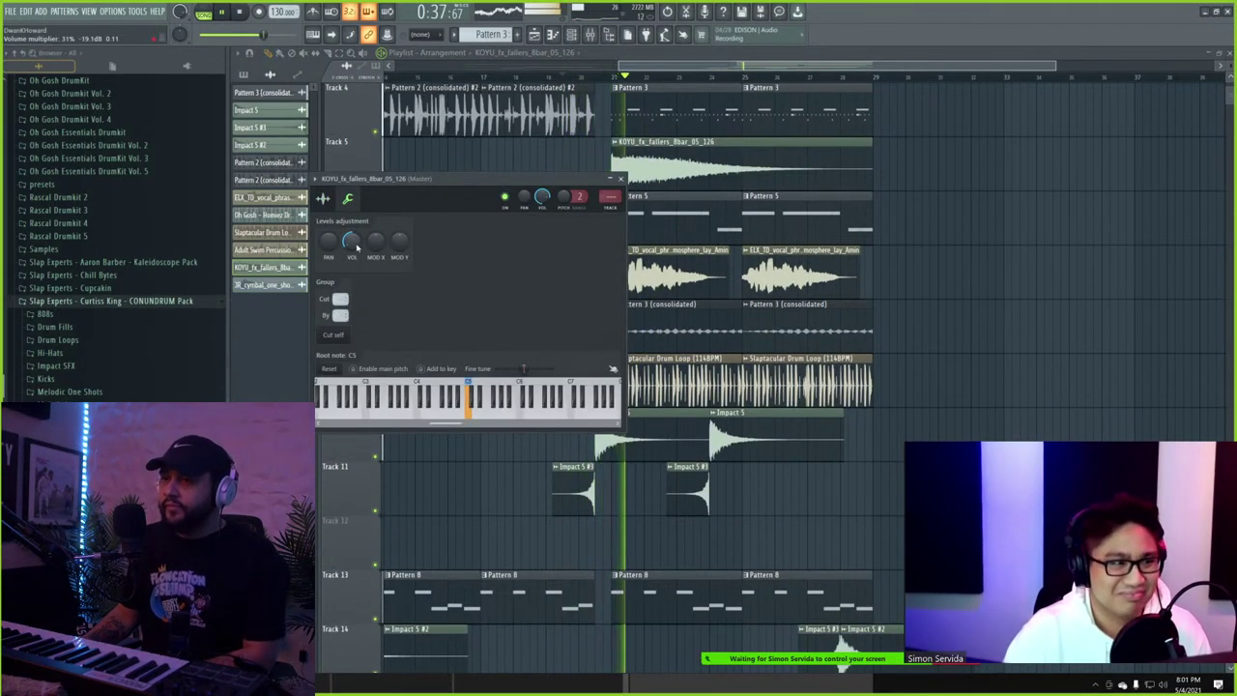
pyautogui.click(621, 178)
pyautogui.scroll(3, 599, 155)
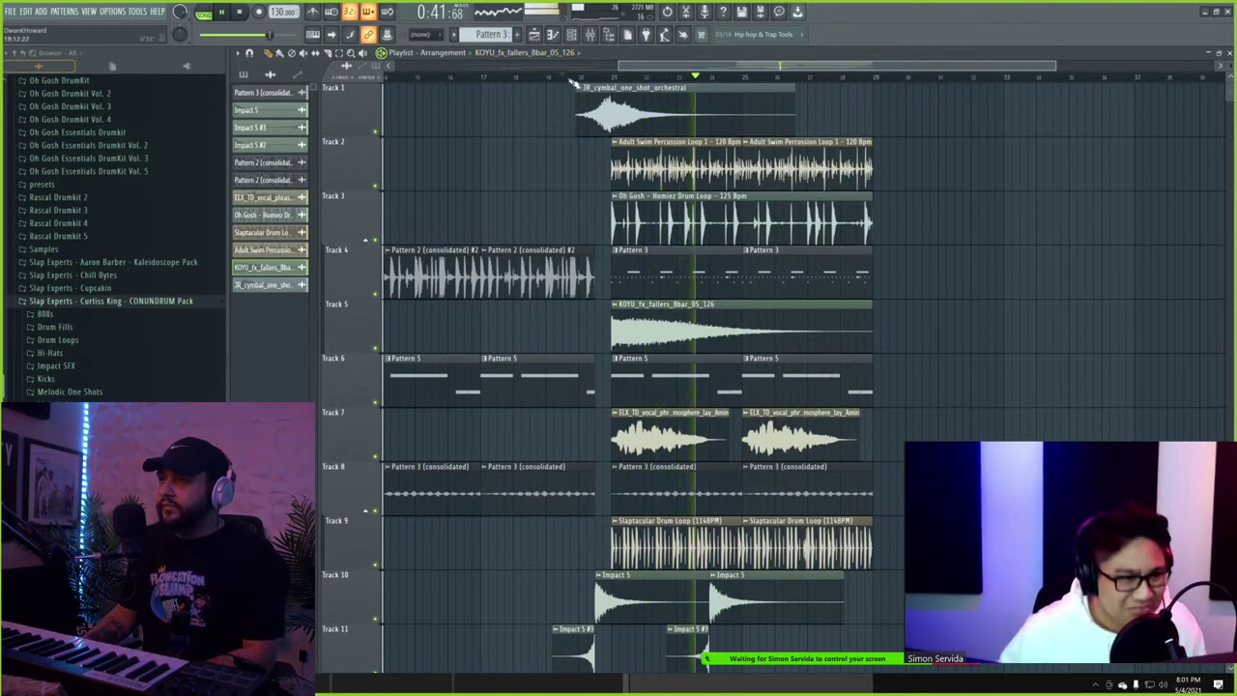
# - Listen to the section with Track 4 briefly soloed, restore the full mix and stop playback
pyautogui.scroll(-5, 585, 102)
pyautogui.scroll(5, 590, 106)
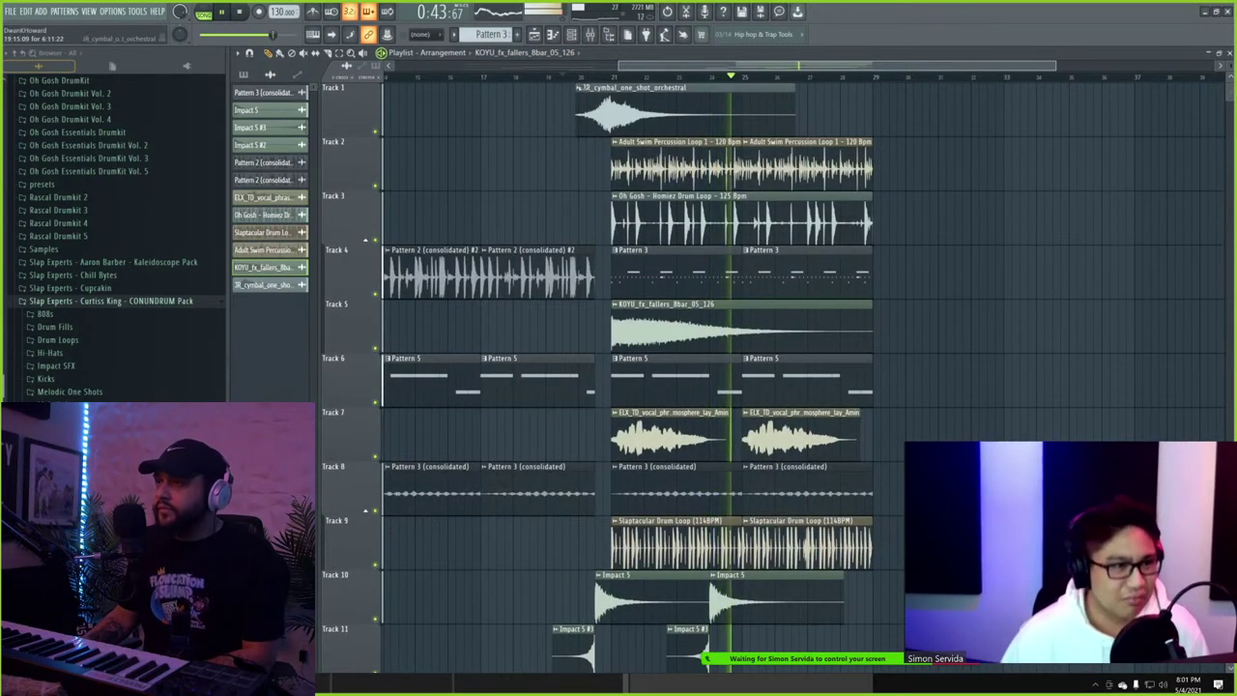
pyautogui.moveTo(682, 66); pyautogui.dragTo(714, 88)
pyautogui.scroll(-2, 714, 88)
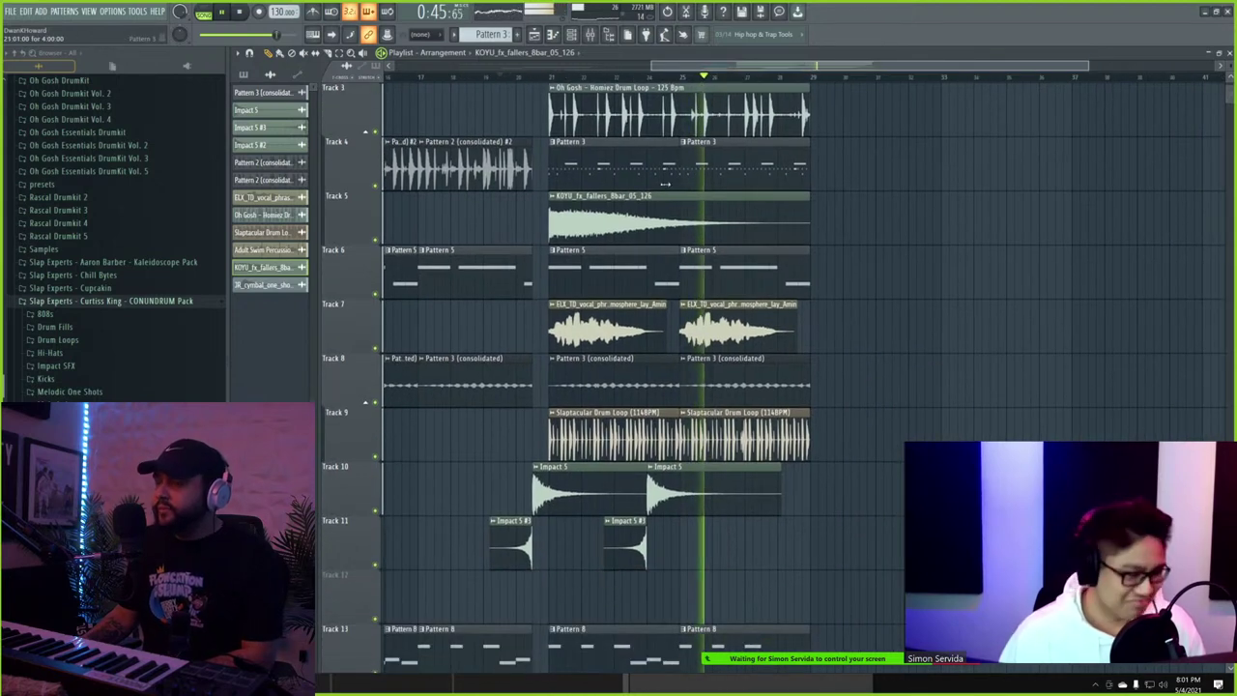
pyautogui.rightClick(375, 187)
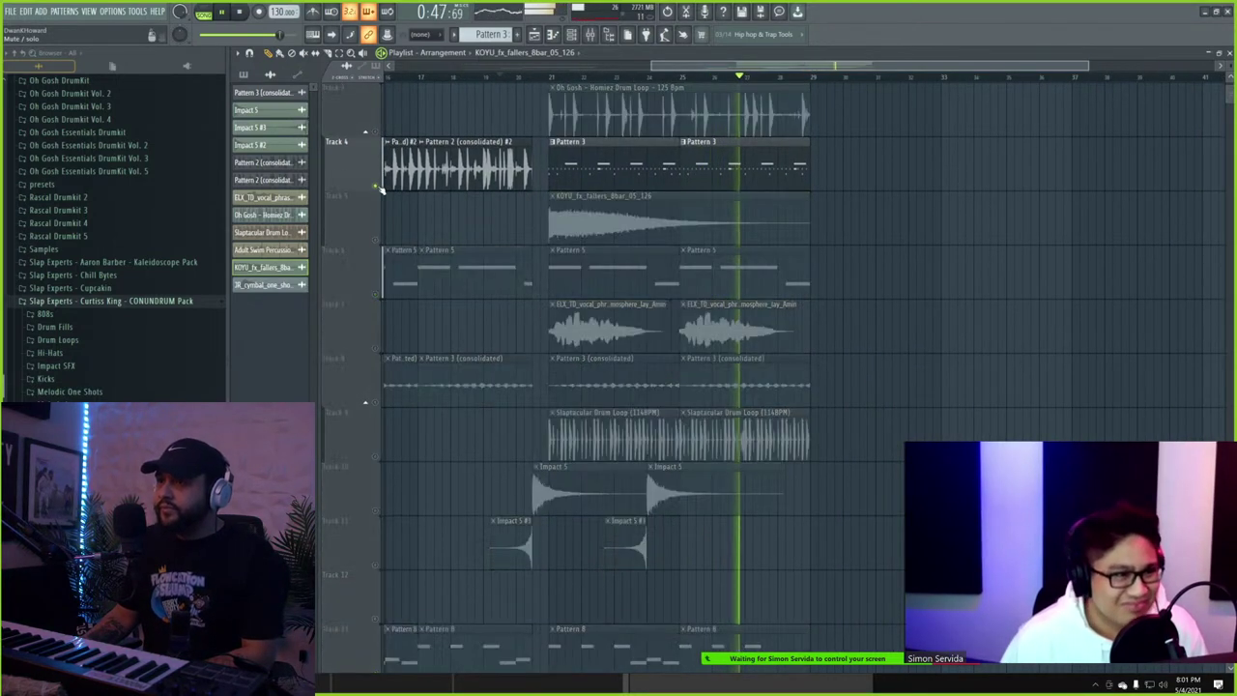
pyautogui.rightClick(375, 187)
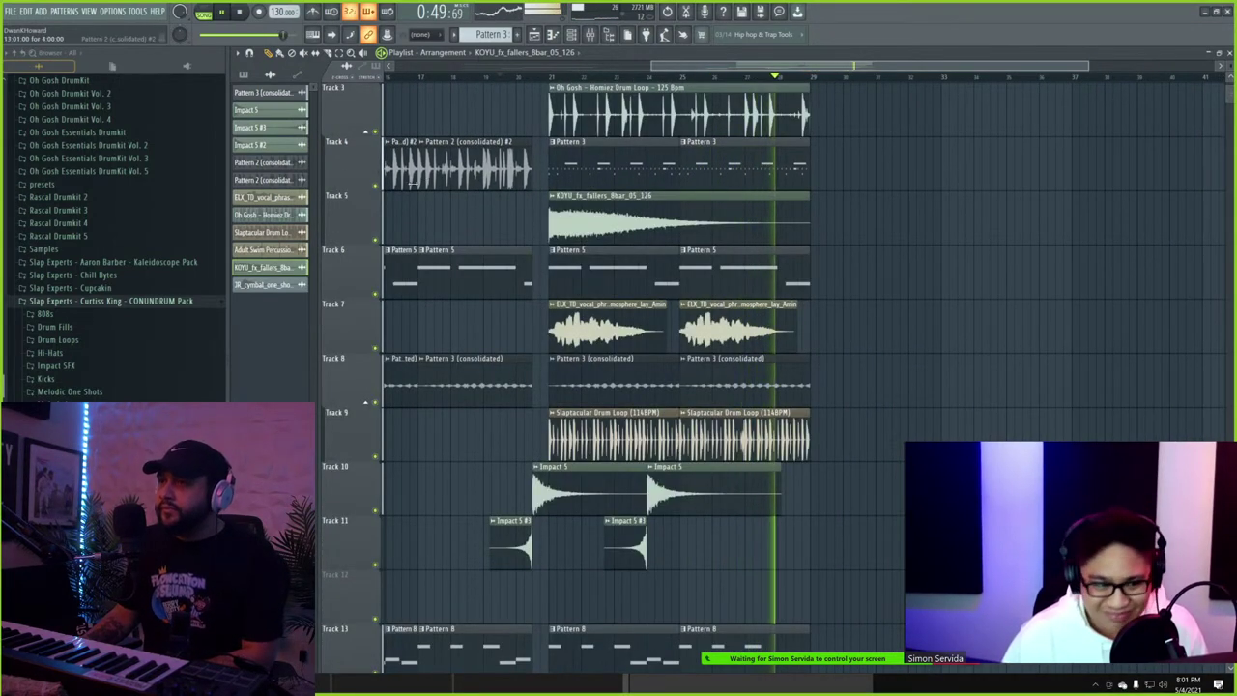
pyautogui.rightClick(377, 188)
pyautogui.rightClick(377, 188)
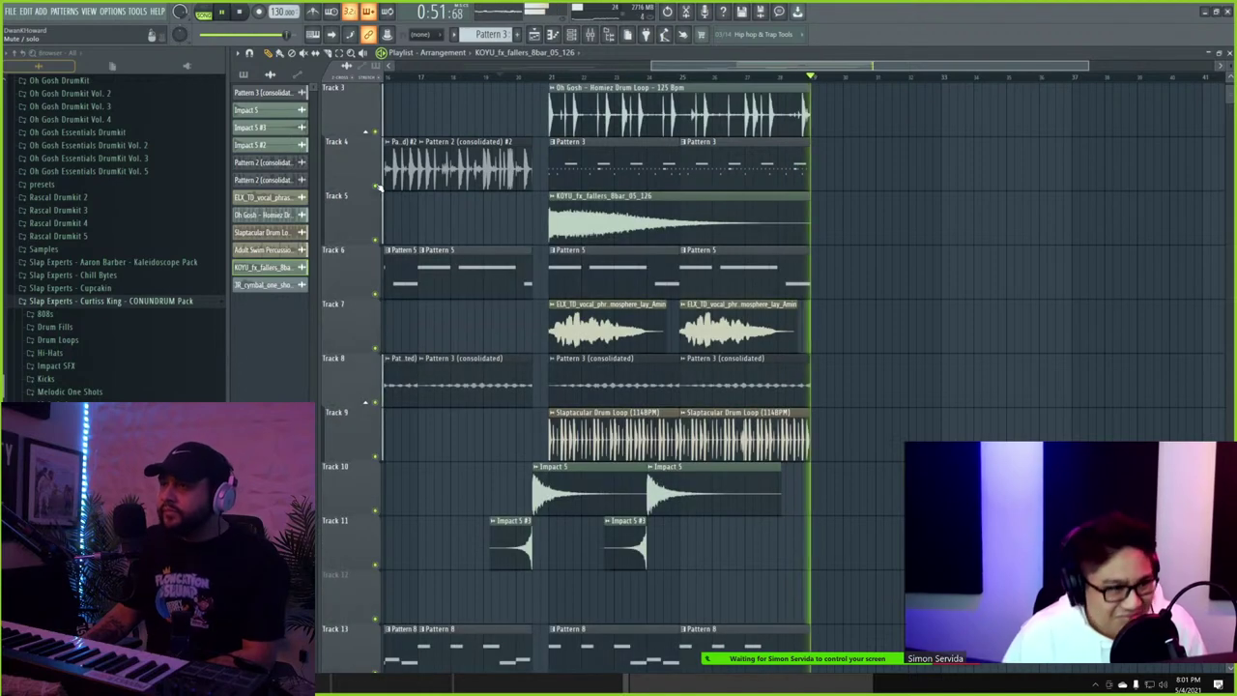
pyautogui.scroll(2, 658, 131)
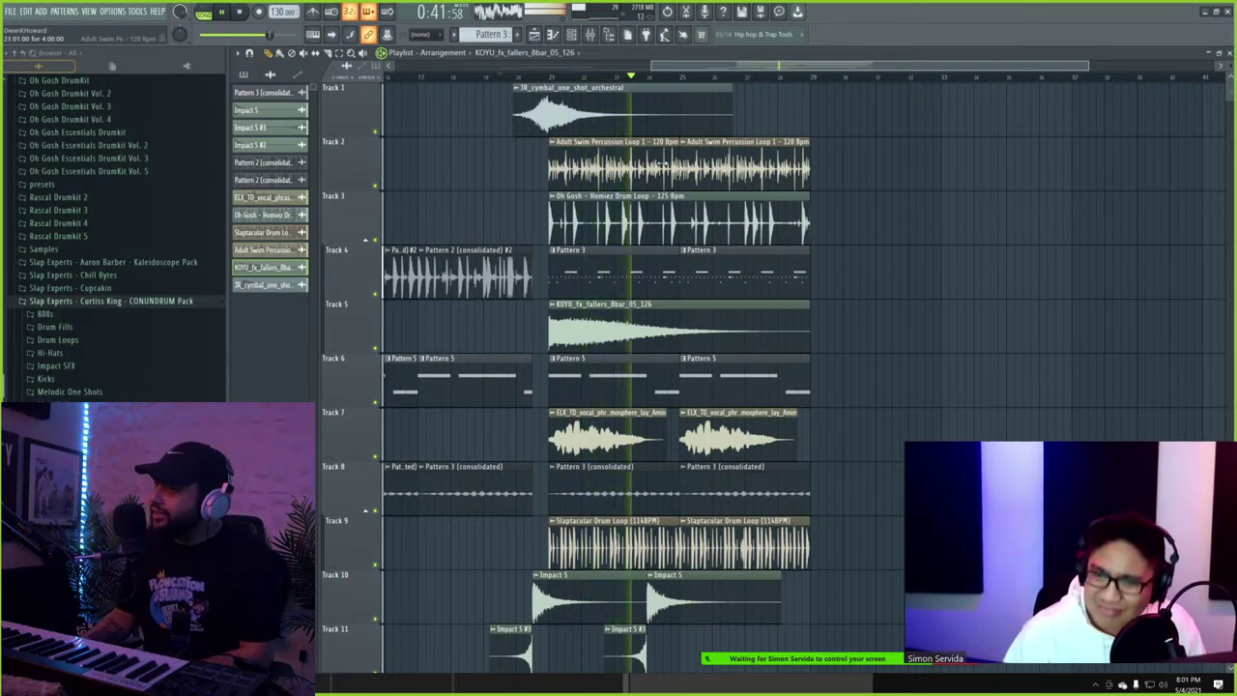
pyautogui.press('space')
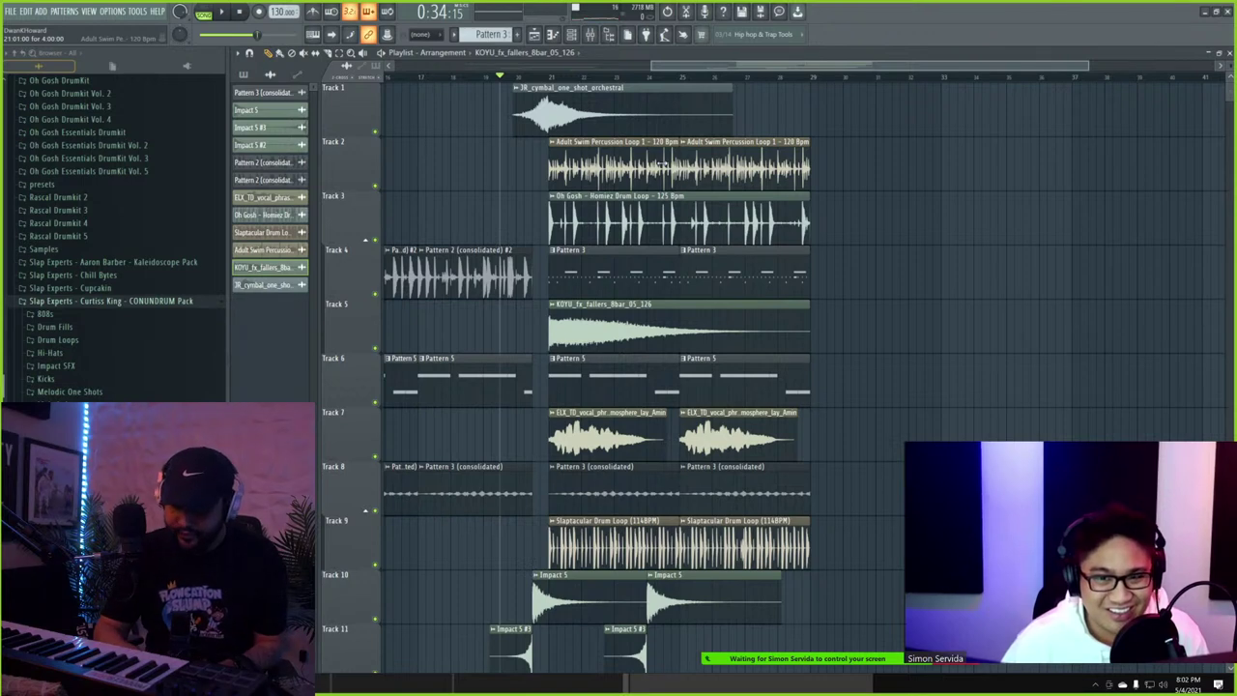
# - Save the project as The Quest and check it in the recent projects list
pyautogui.hotkey('ctrl', 's')
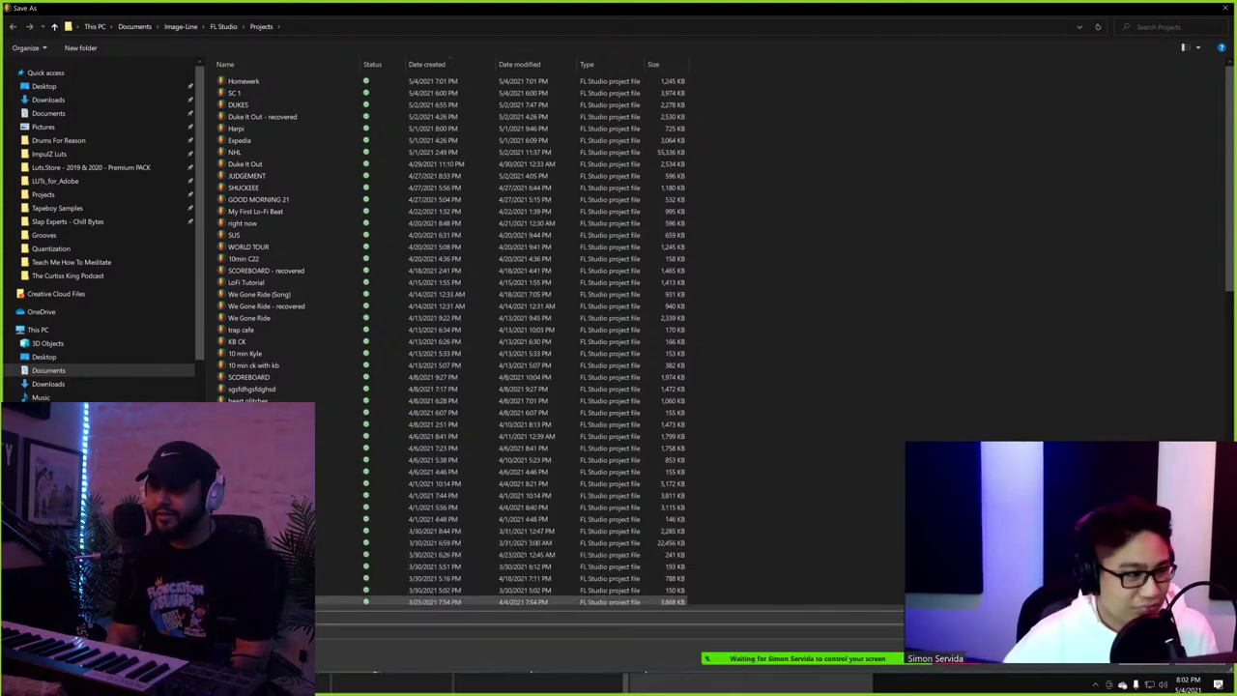
pyautogui.press('Return')
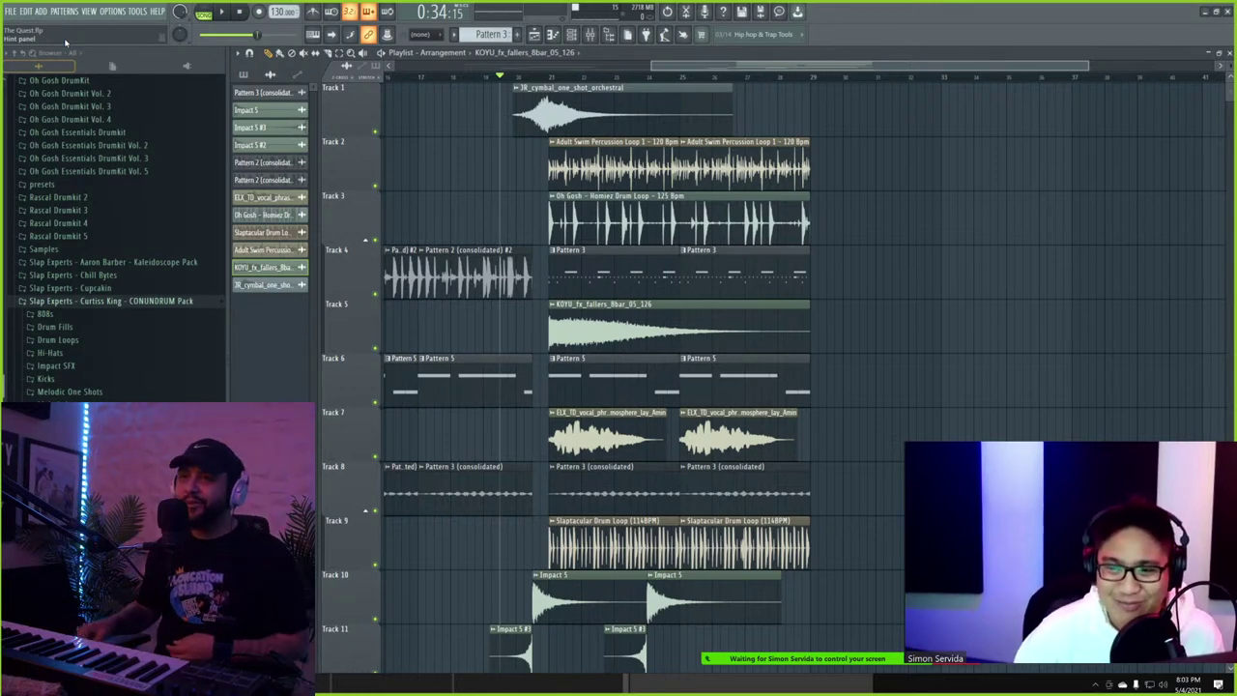
pyautogui.click(12, 10)
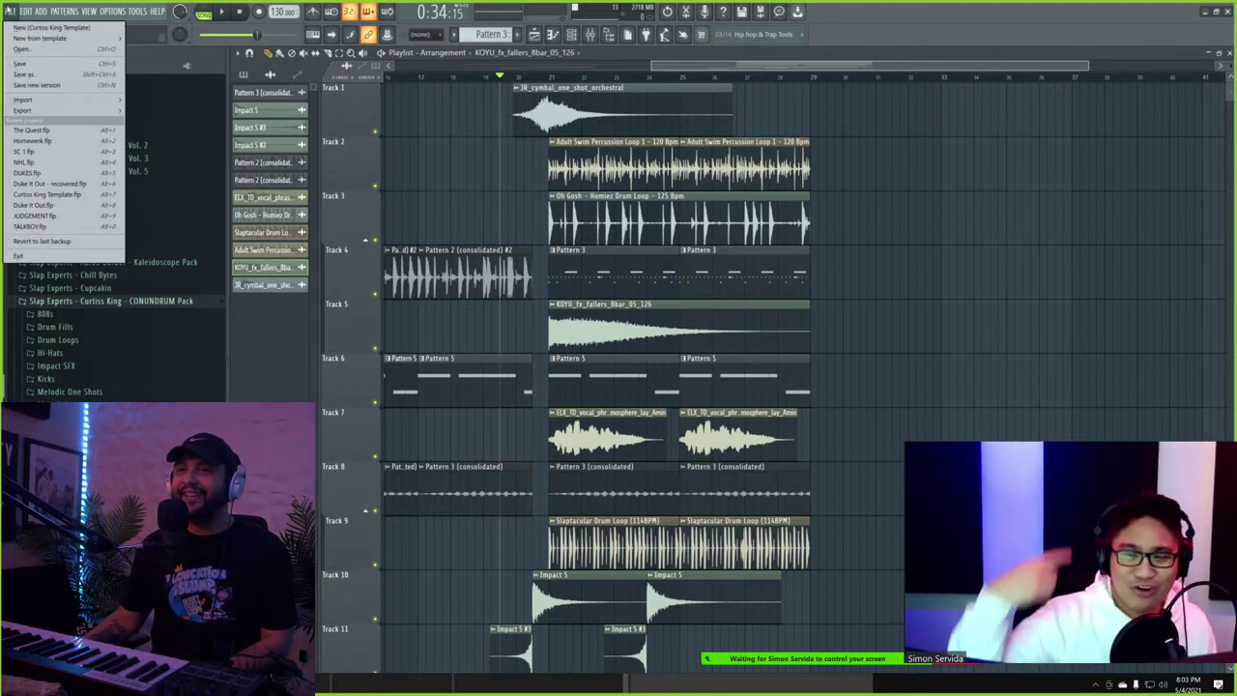
pyautogui.click(11, 10)
pyautogui.click(11, 10)
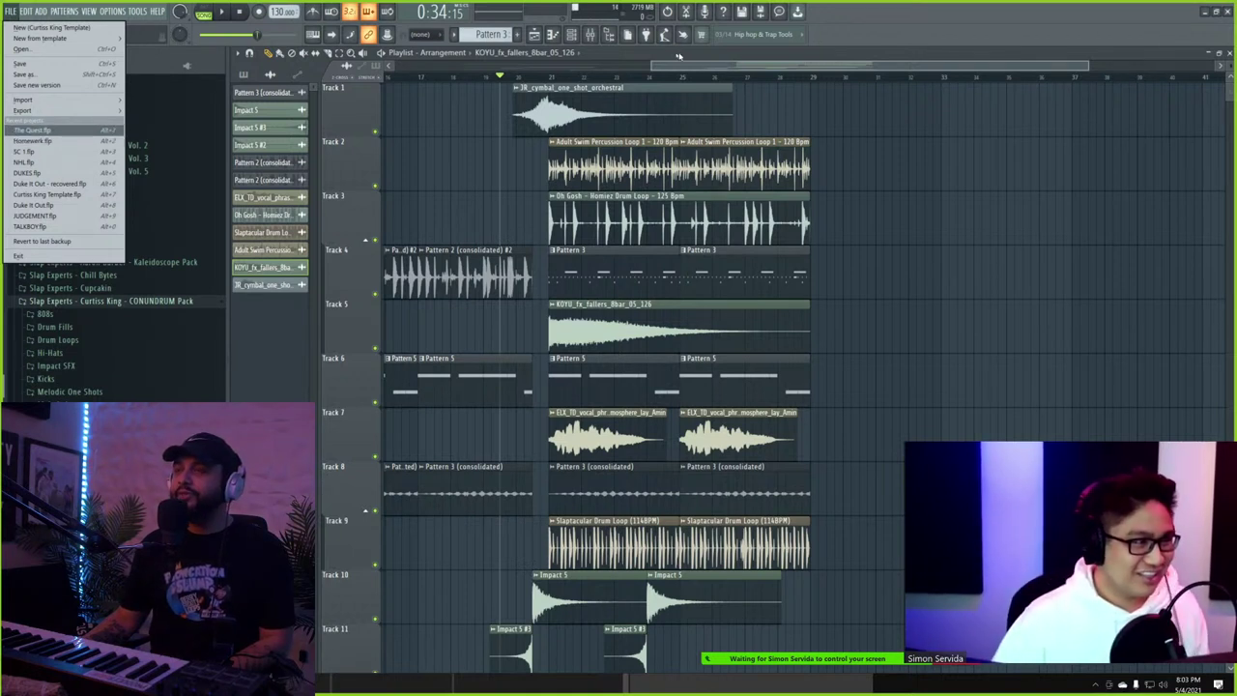
pyautogui.click(681, 65)
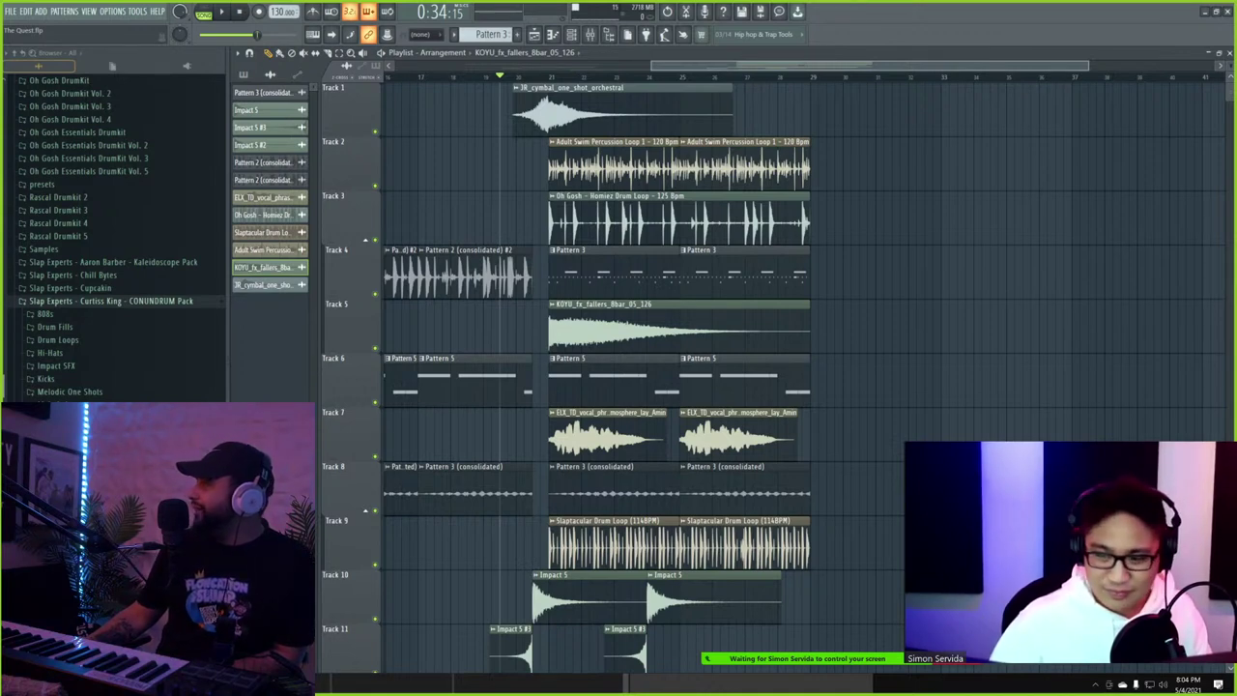
# - Switch to OBS Studio, maximize its window and hide the D2 source
pyautogui.hotkey('alt', 'Tab')
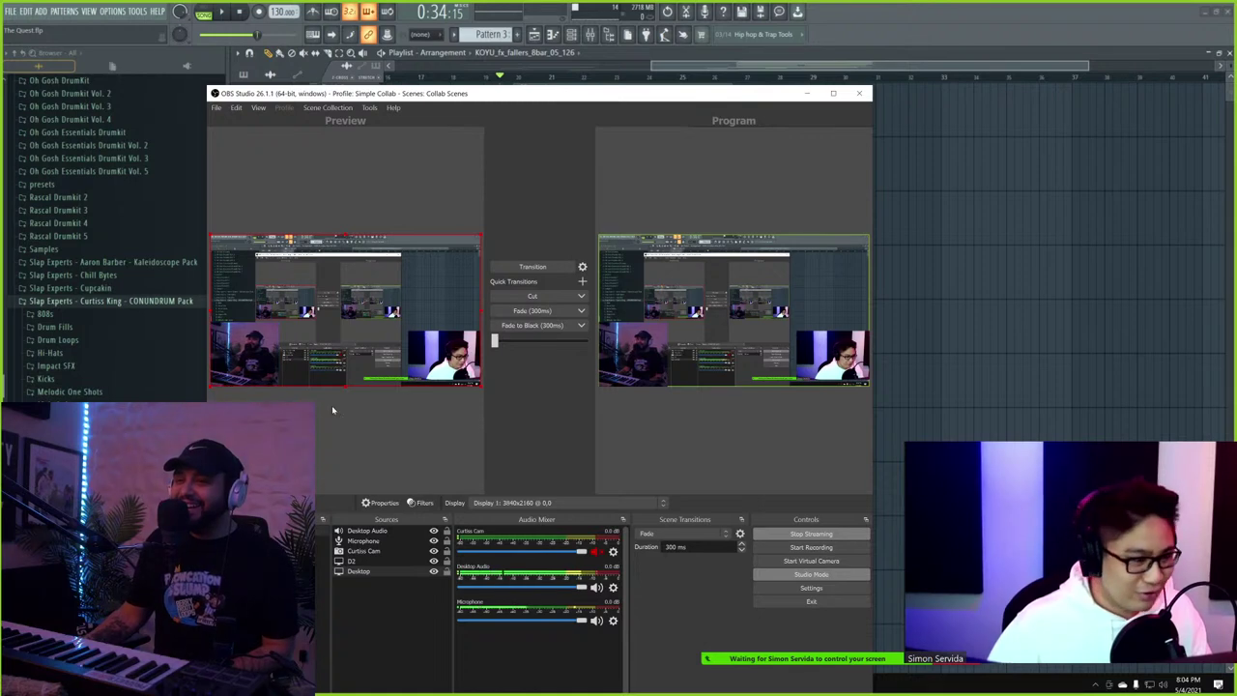
pyautogui.doubleClick(454, 94)
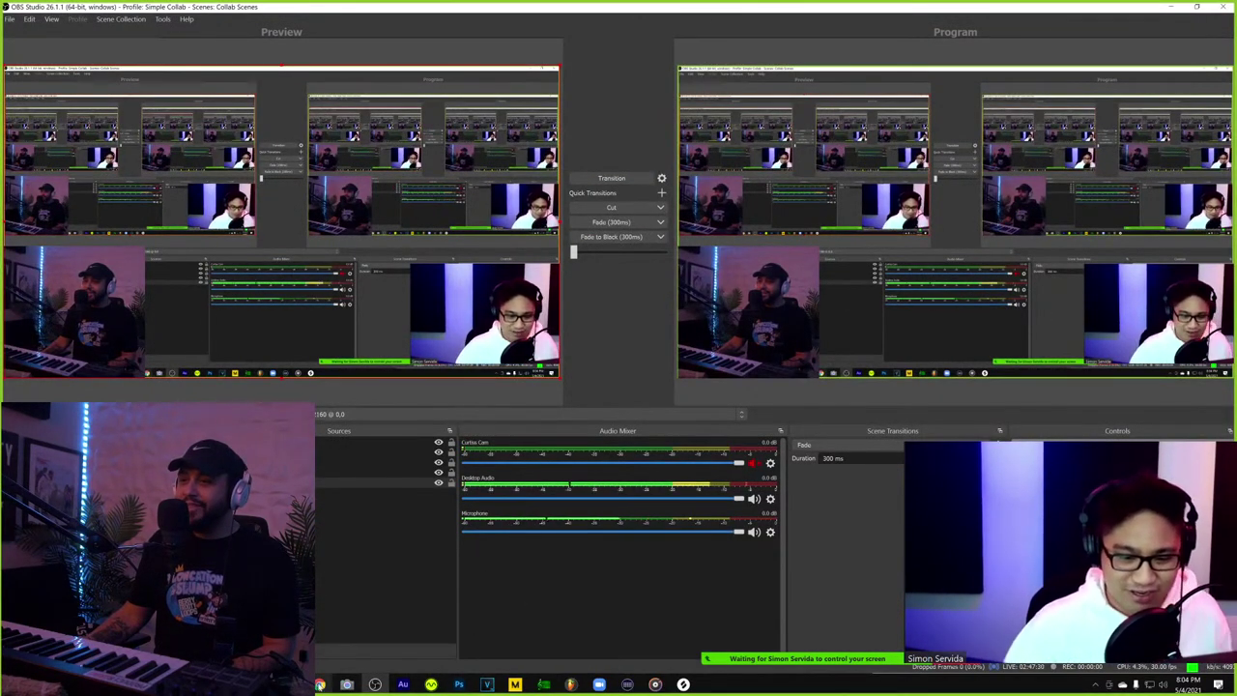
pyautogui.moveTo(319, 684)
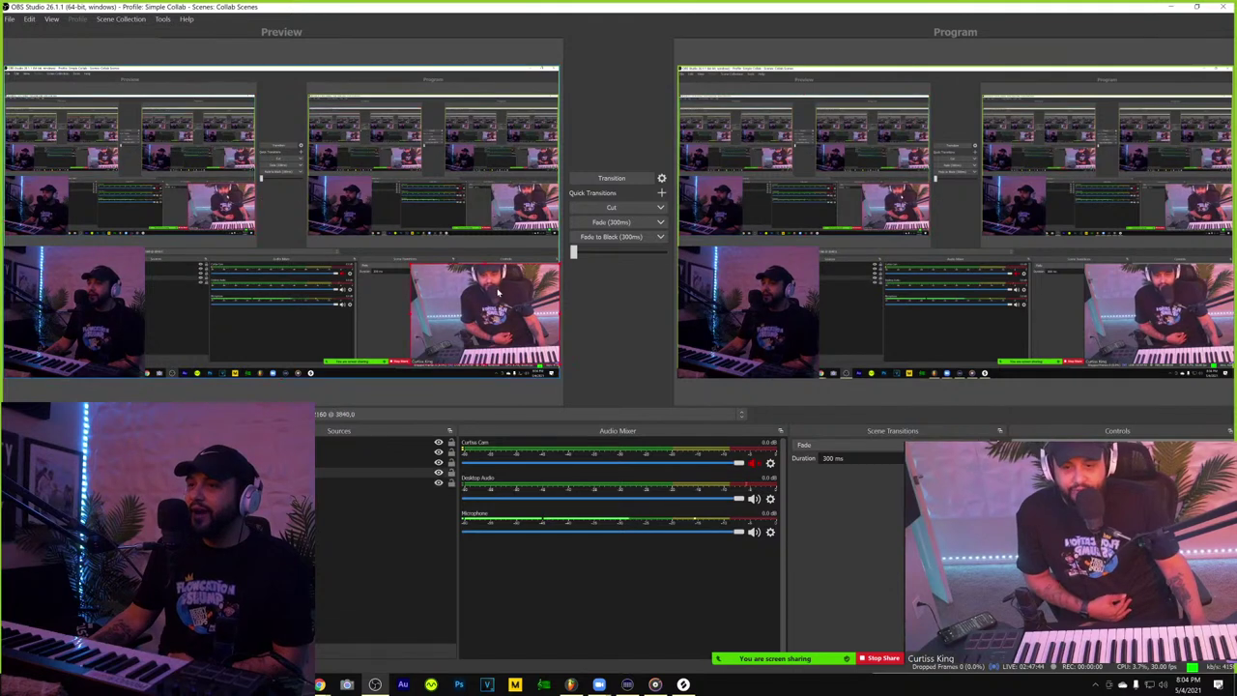
pyautogui.click(440, 473)
pyautogui.click(439, 473)
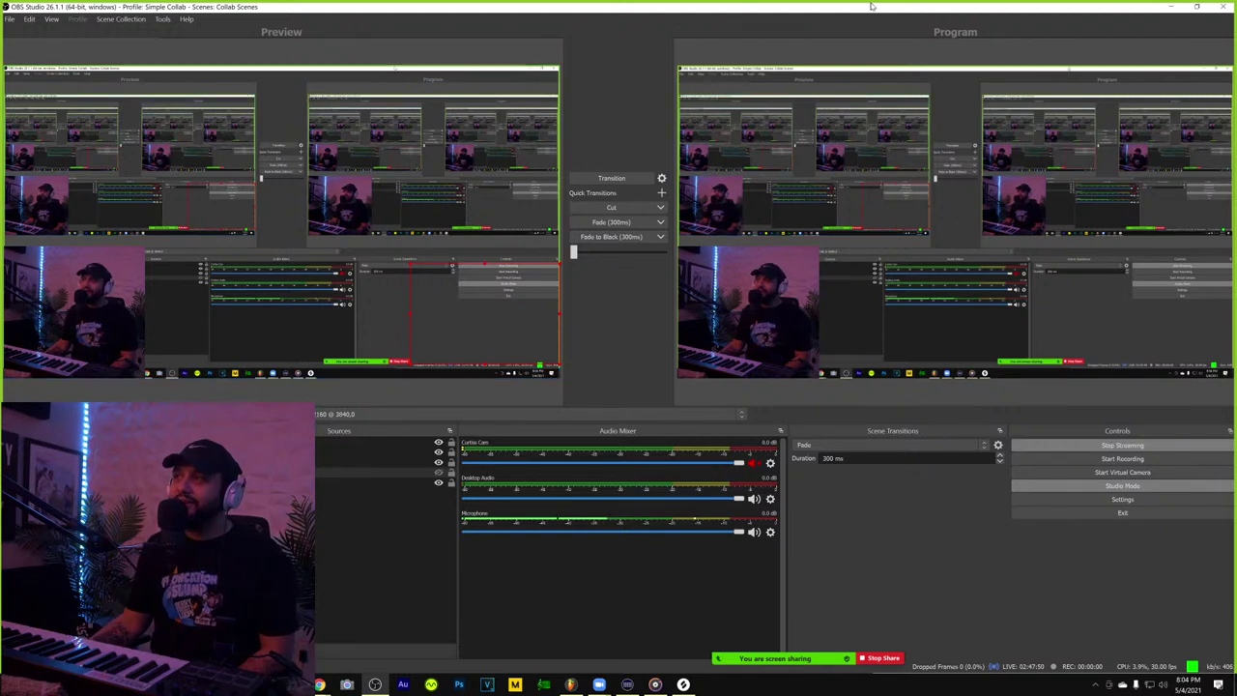
pyautogui.click(121, 20)
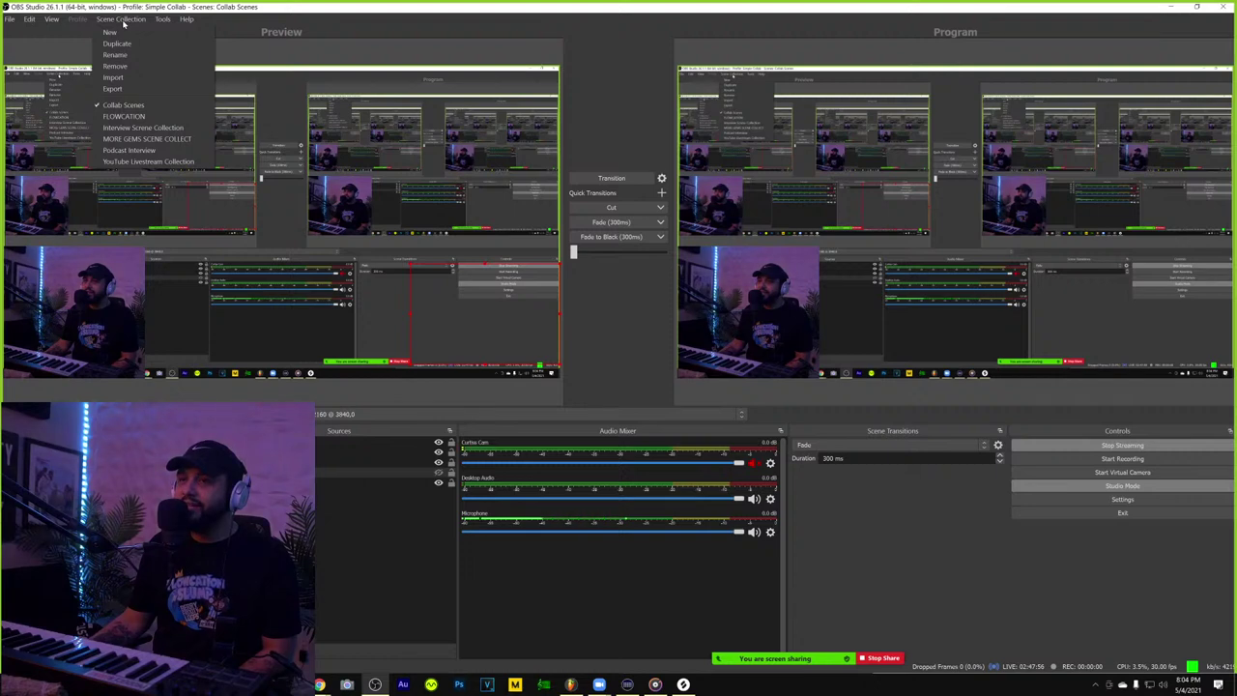
pyautogui.click(124, 23)
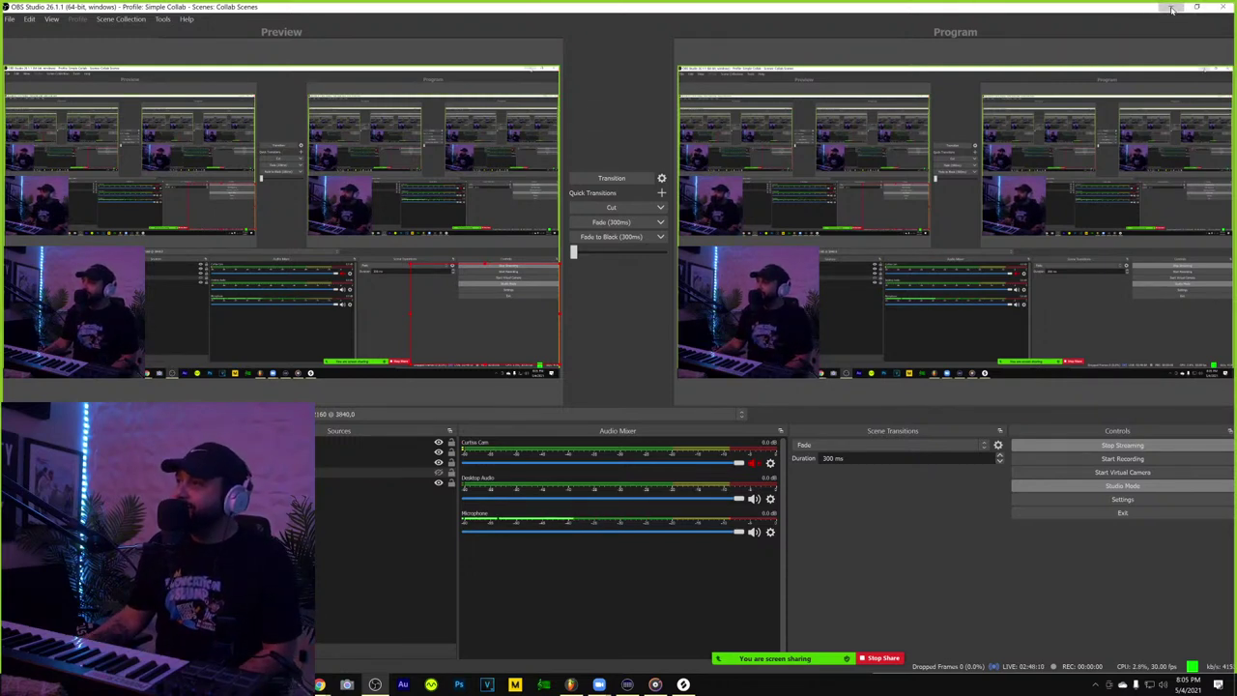
pyautogui.click(1172, 8)
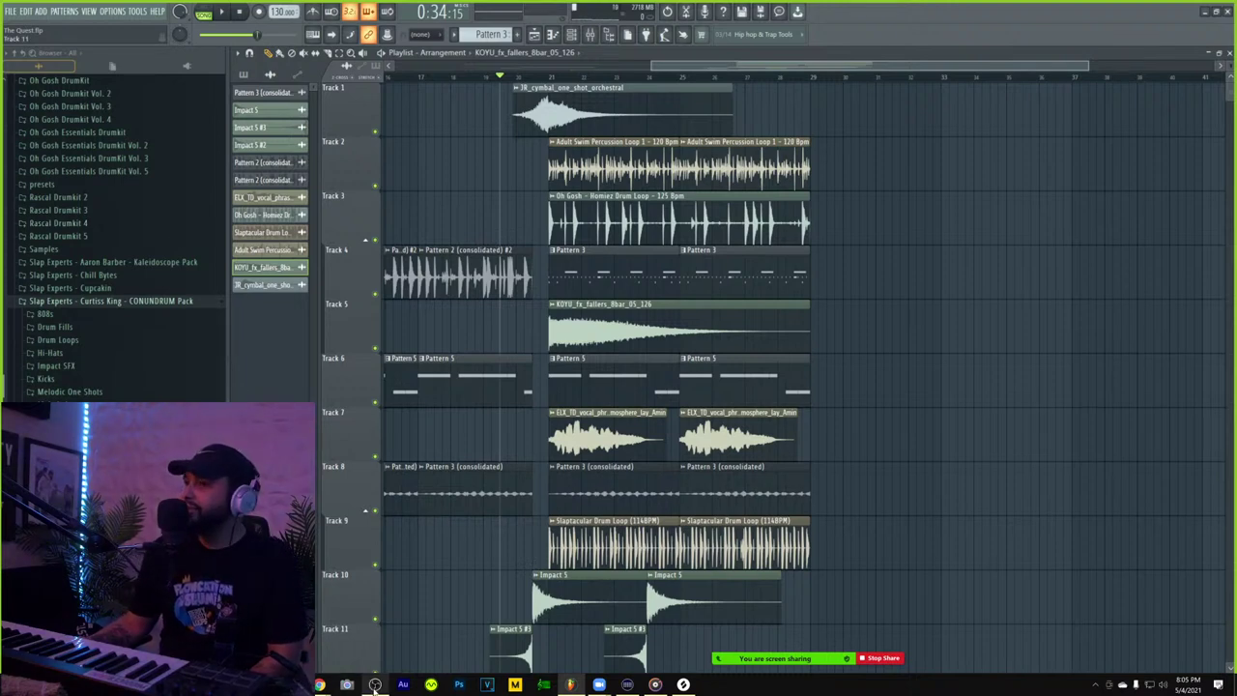
# - Return to OBS Studio and duplicate the shared desktop scene as Shared Desktop 2
pyautogui.moveTo(375, 687)
pyautogui.click(352, 667)
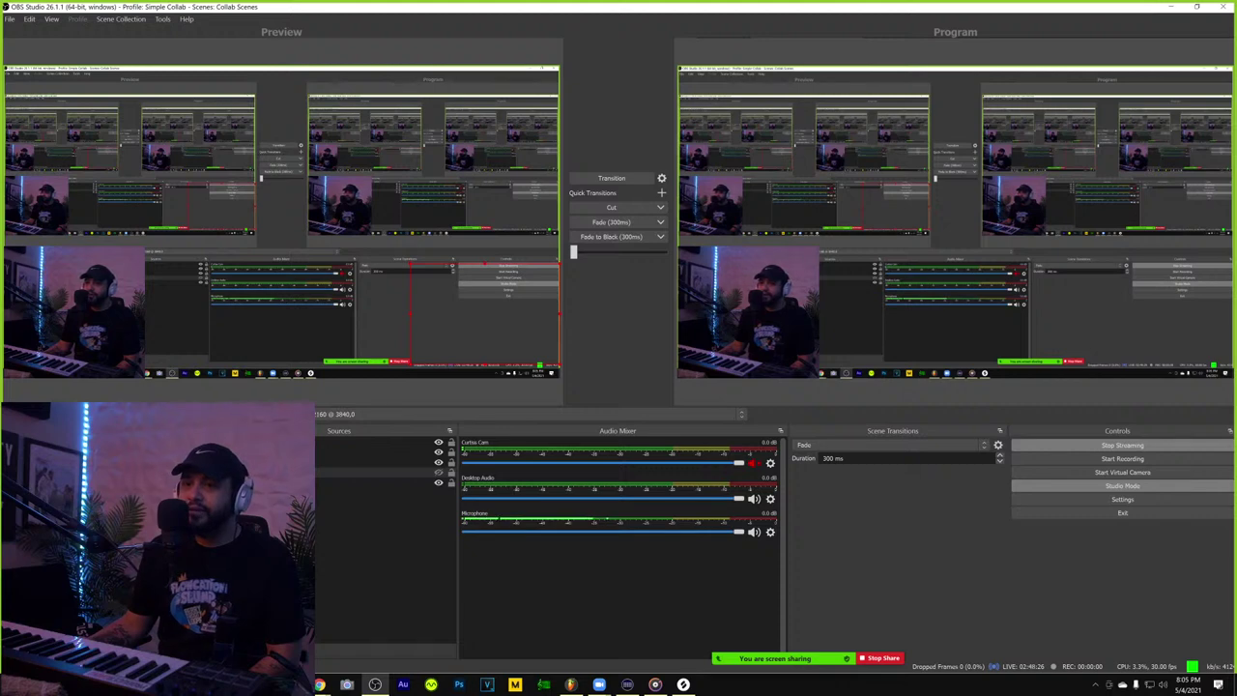
pyautogui.click(106, 493)
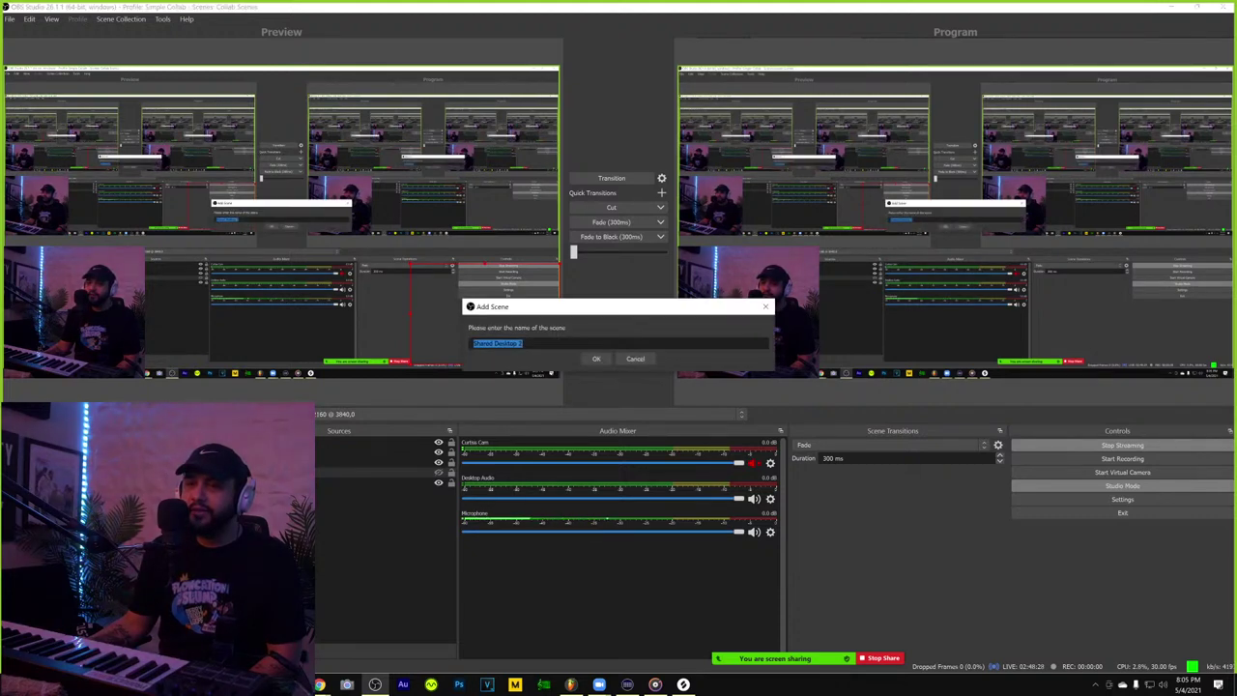
pyautogui.click(595, 359)
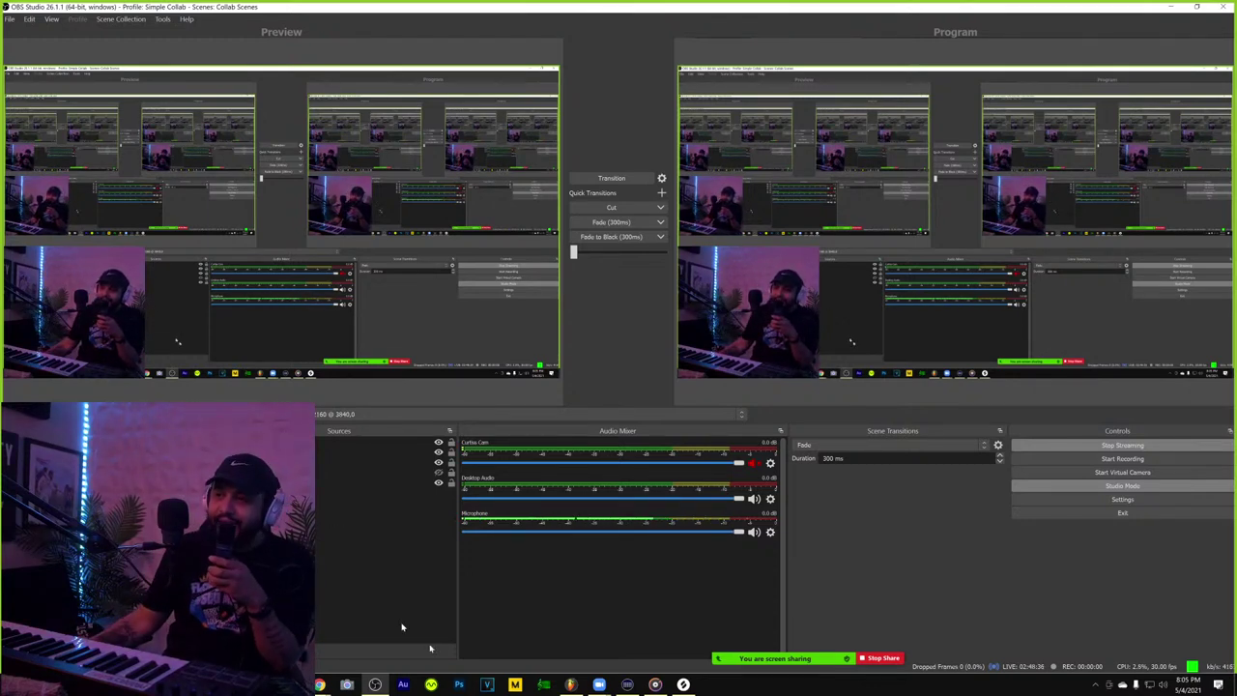
# - Set the Microphone source's audio device to Analogue 1 + 2 (2- Focusrite Usb Audio)
pyautogui.click(771, 533)
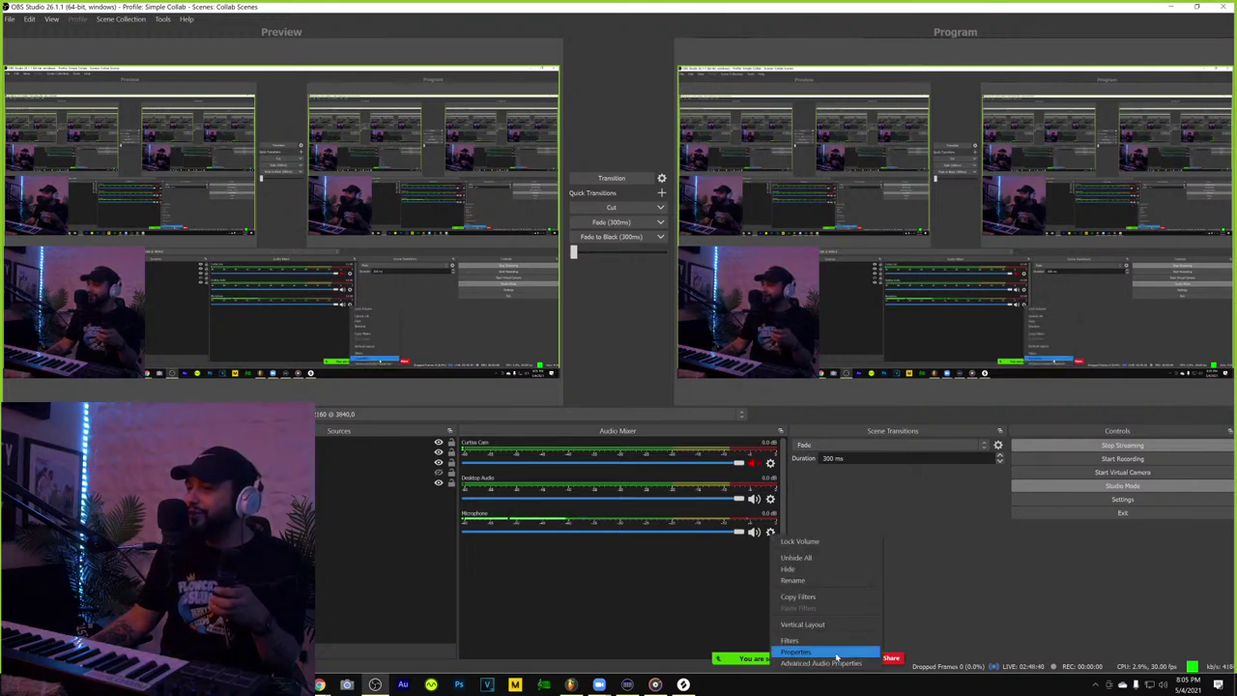
pyautogui.click(795, 651)
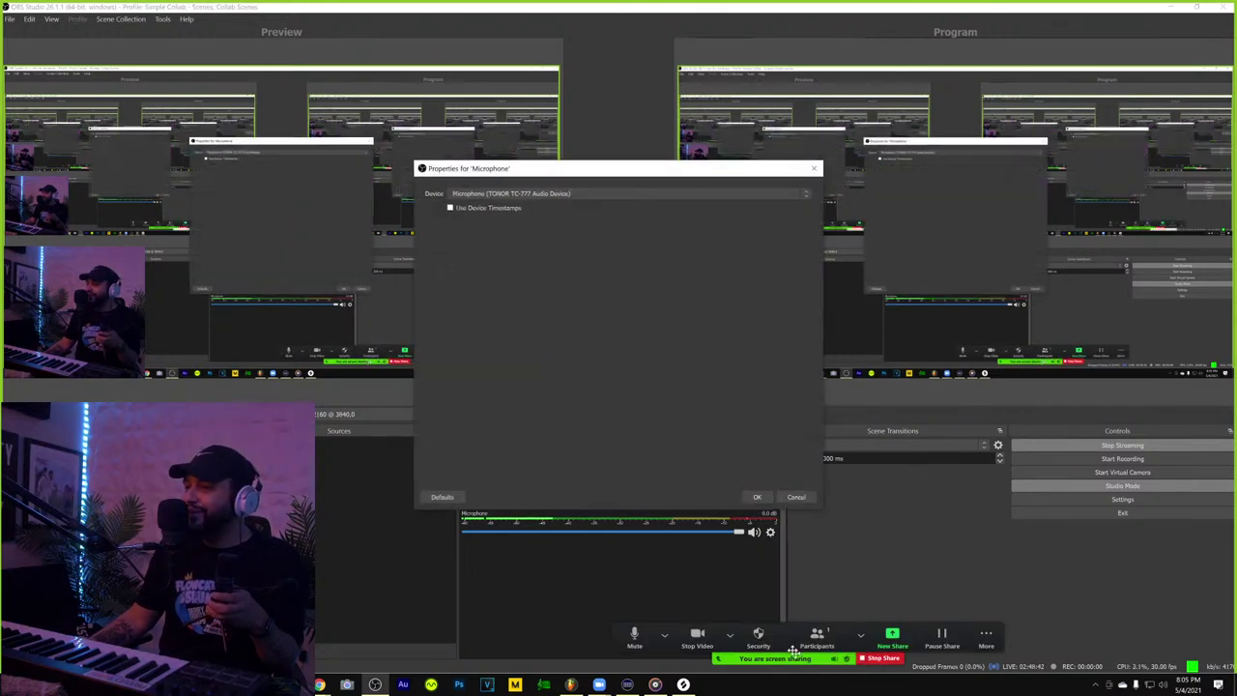
pyautogui.click(627, 193)
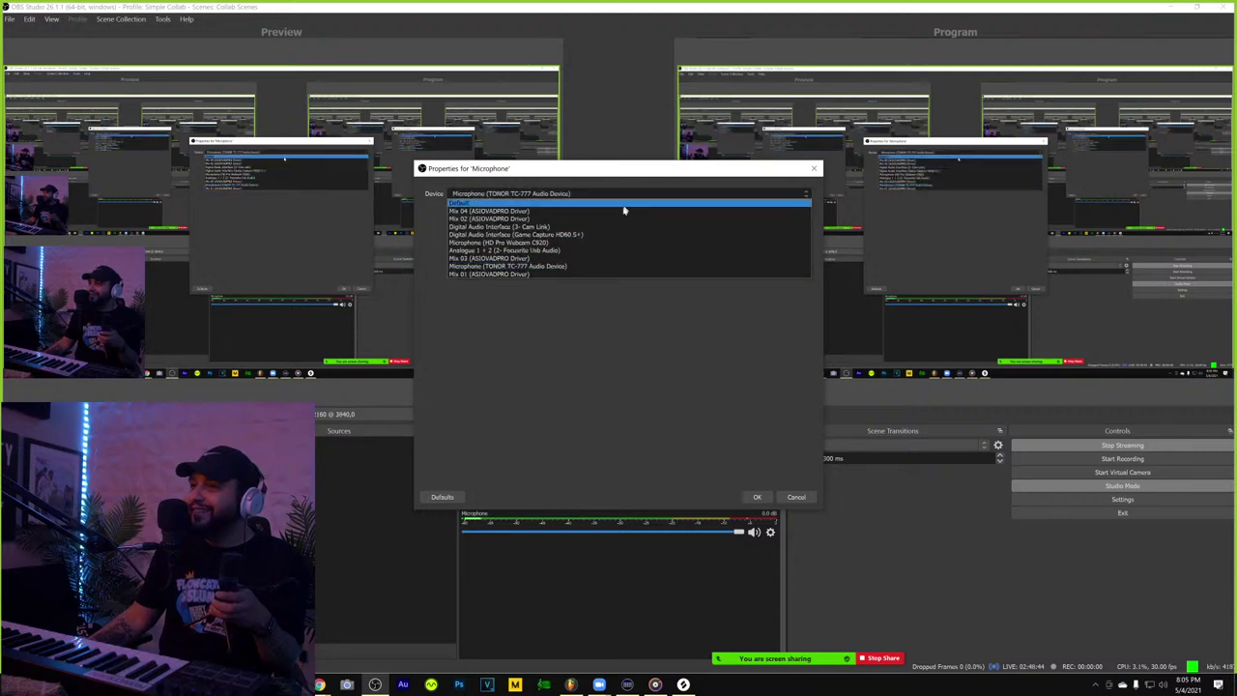
pyautogui.click(607, 251)
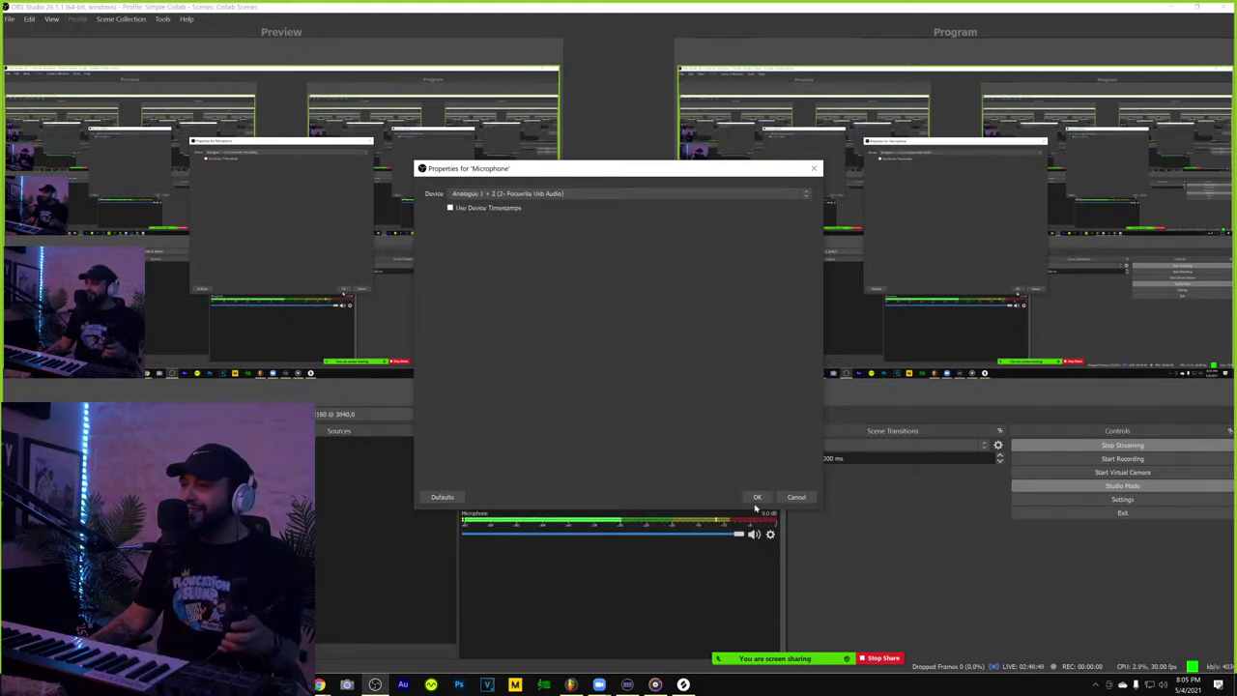
pyautogui.click(757, 497)
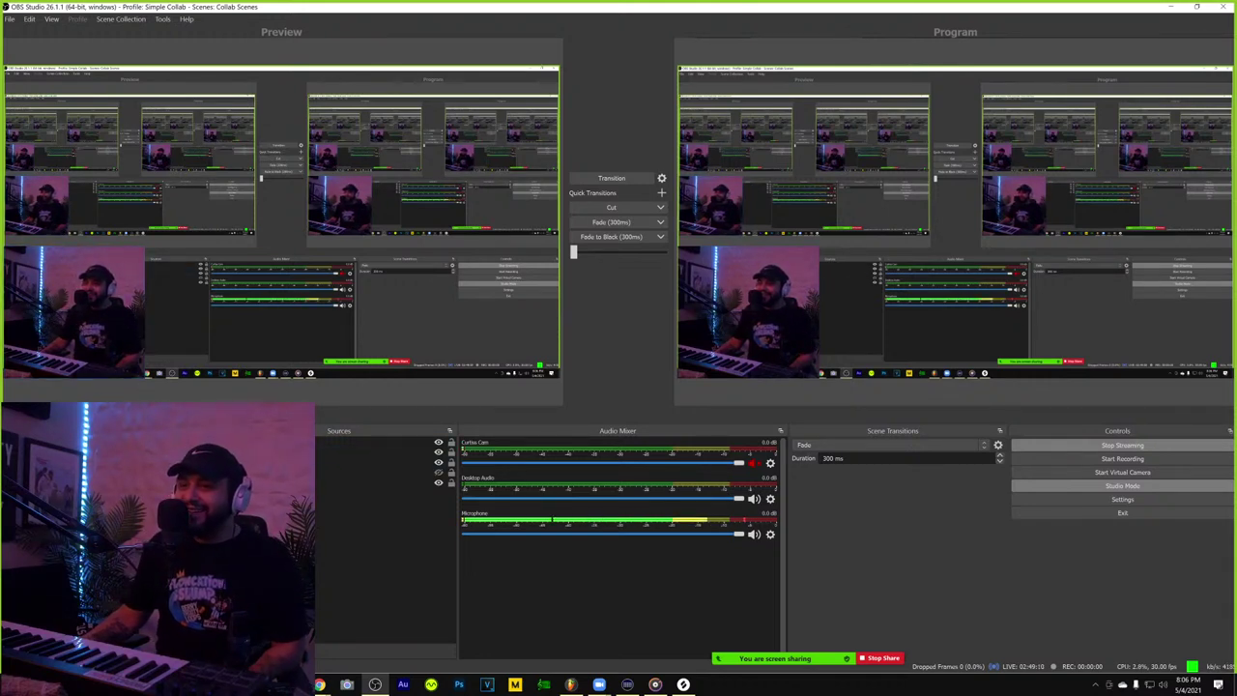
pyautogui.rightClick(120, 308)
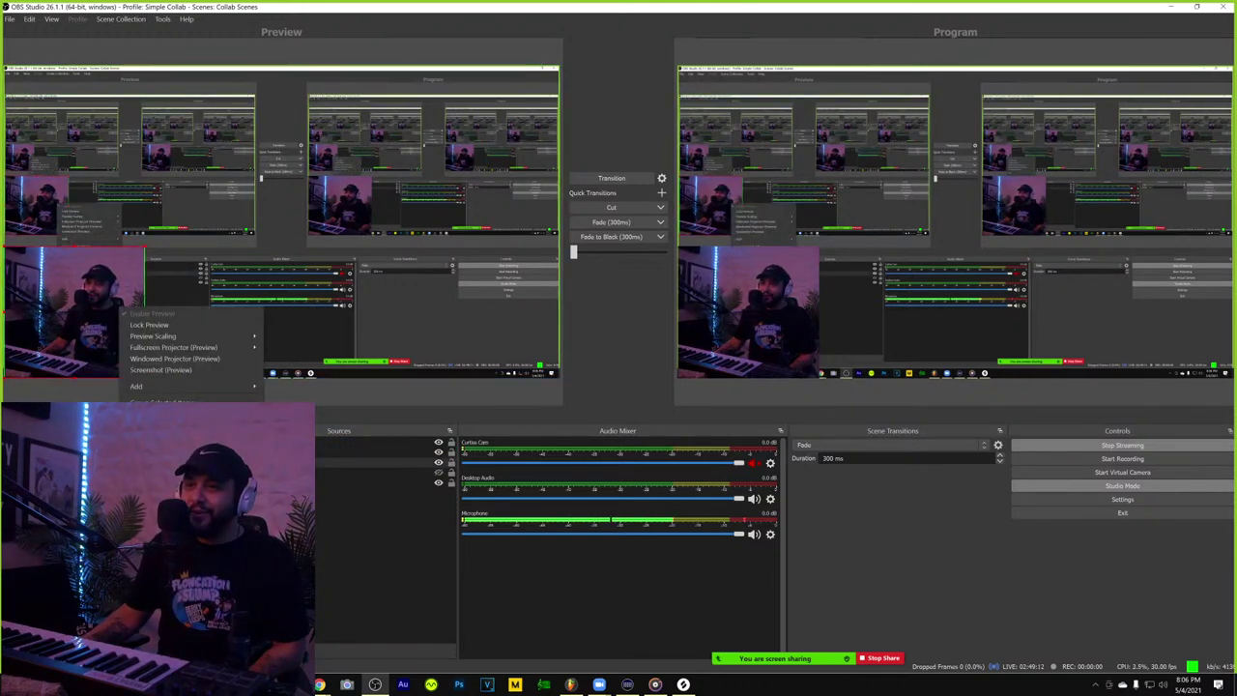
pyautogui.moveTo(174, 524)
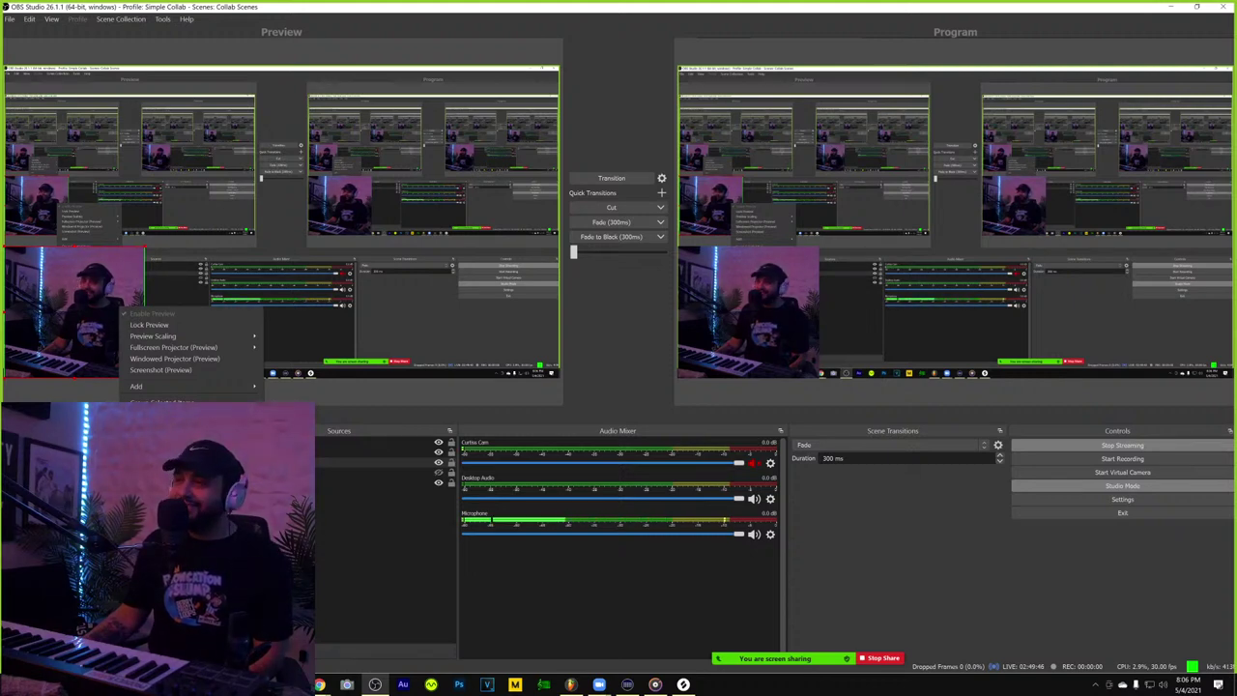
pyautogui.click(327, 5)
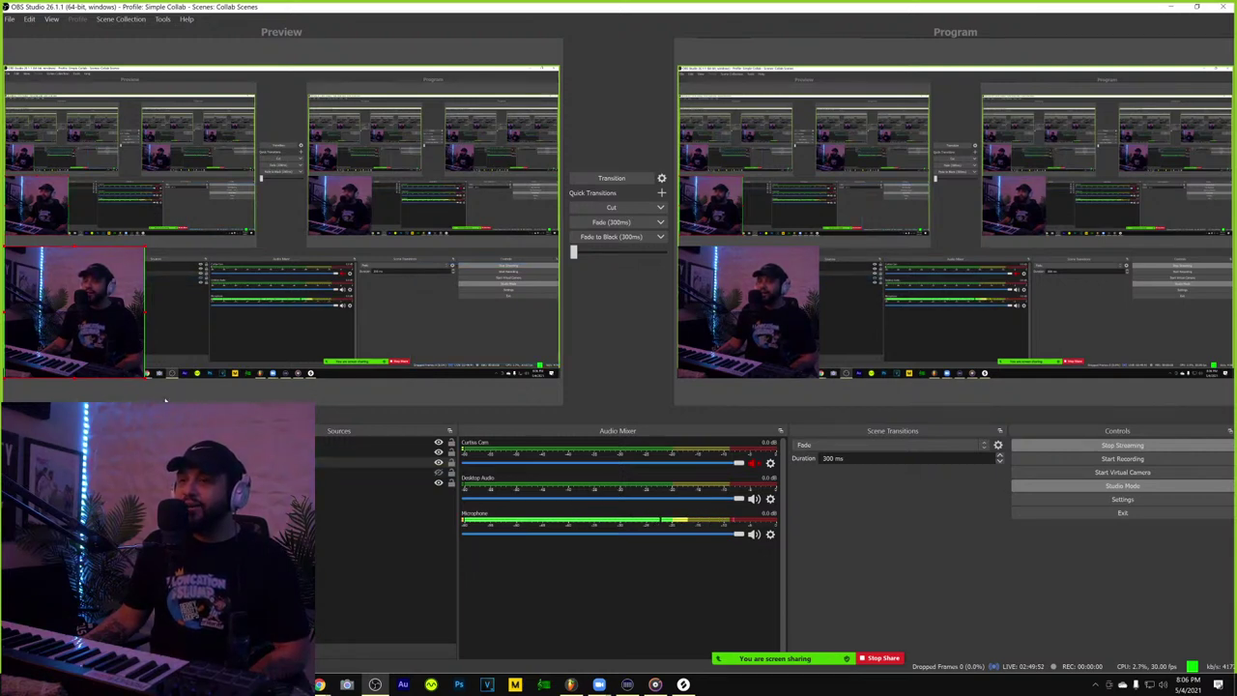
# - Fit the webcam source to the screen, transition it to the program output, and select the Shared Desktop 2 scene
pyautogui.rightClick(125, 255)
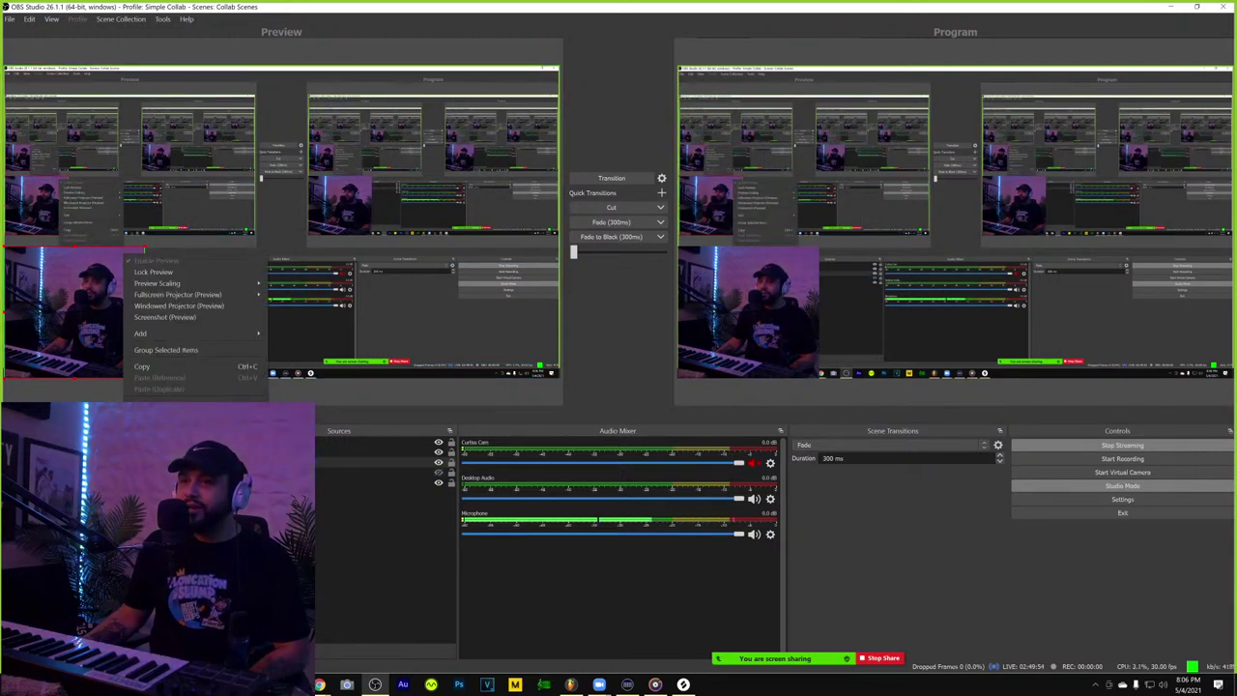
pyautogui.moveTo(174, 472)
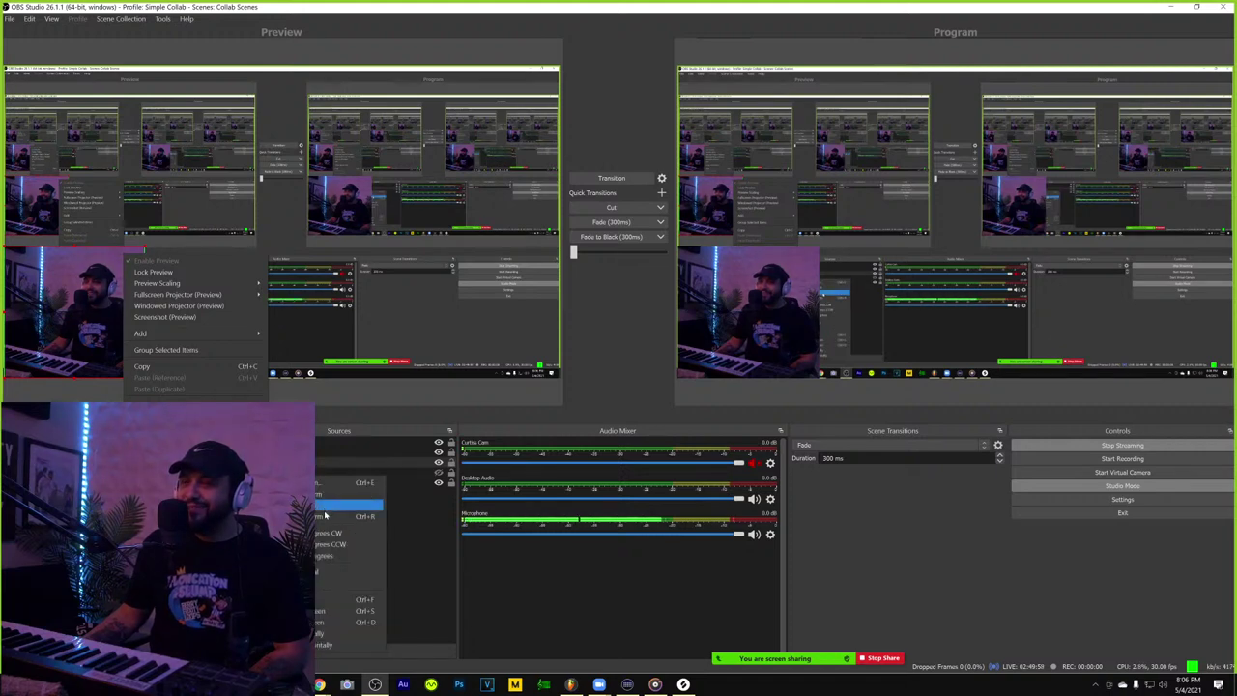
pyautogui.click(343, 605)
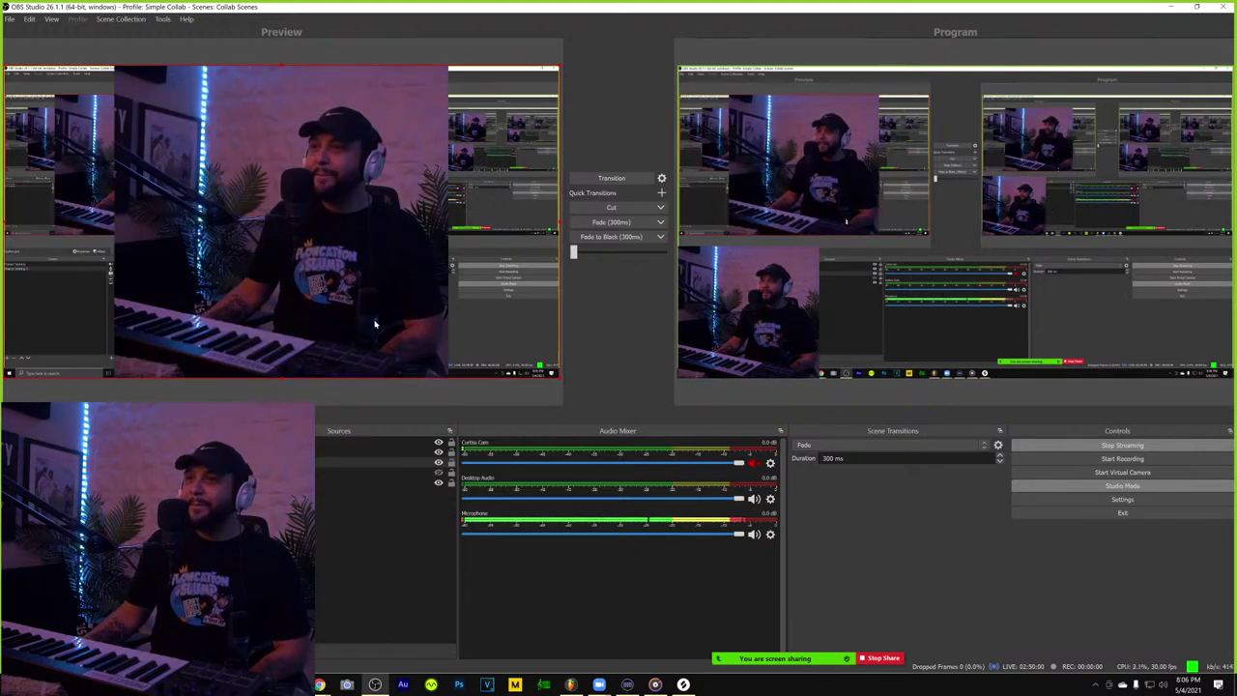
pyautogui.rightClick(365, 224)
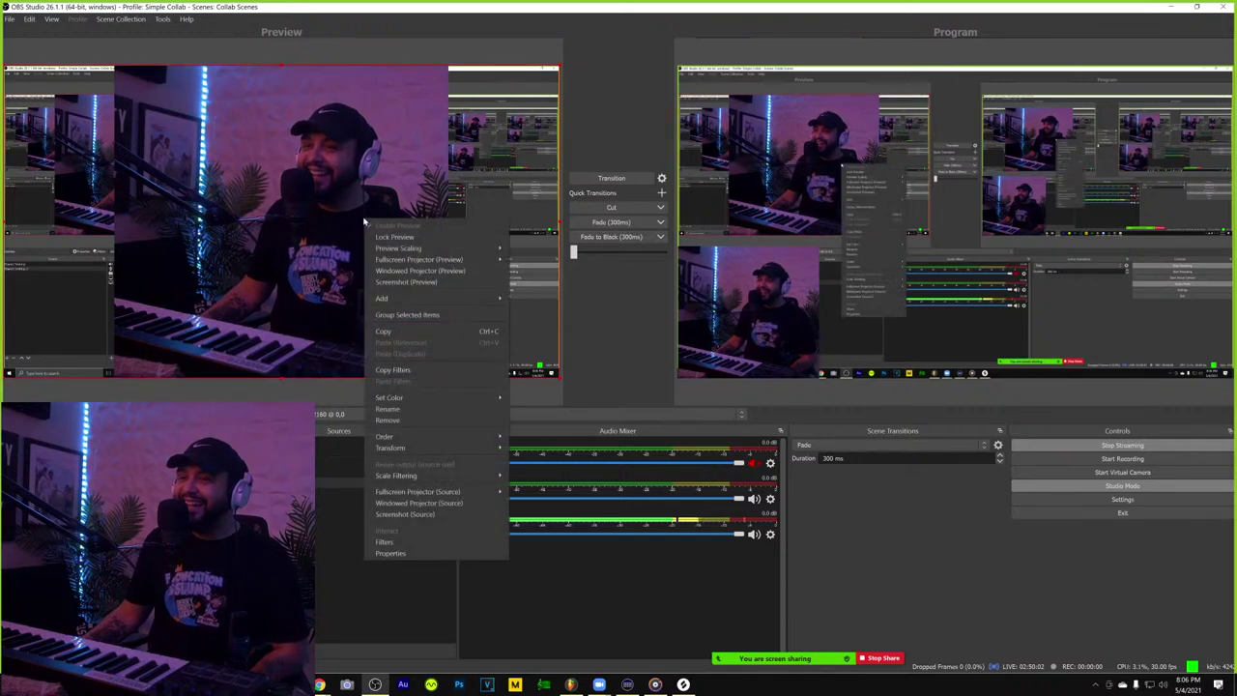
pyautogui.click(612, 192)
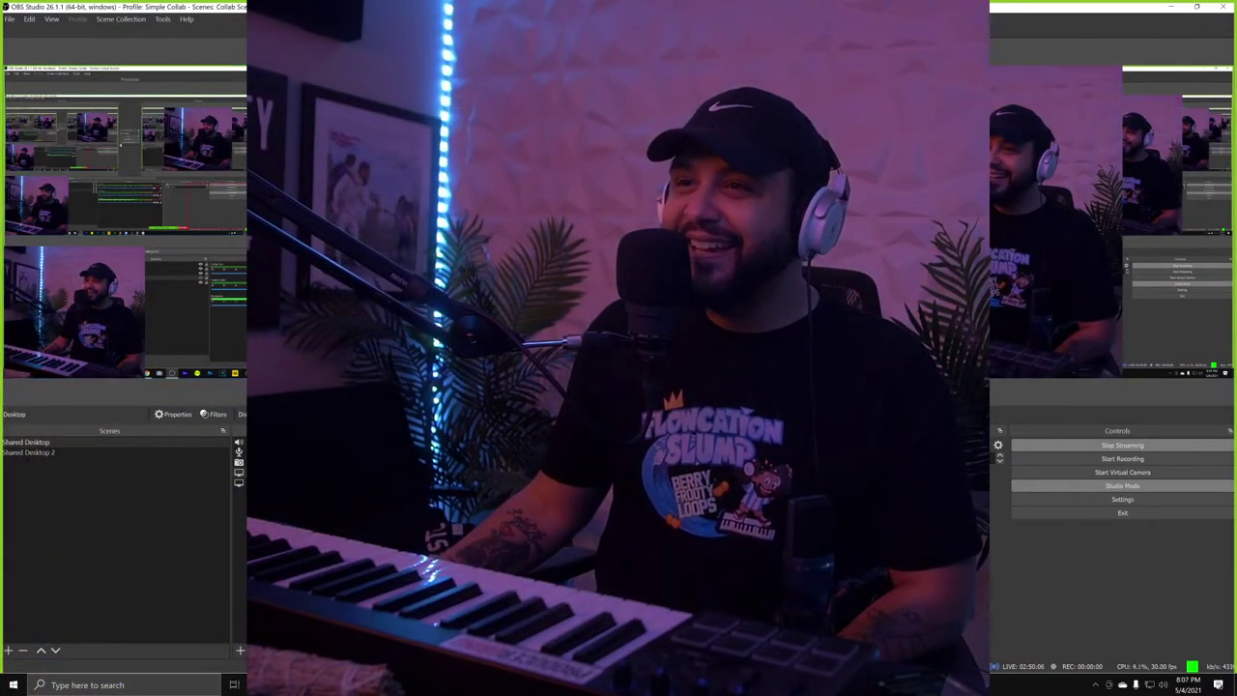
pyautogui.click(52, 454)
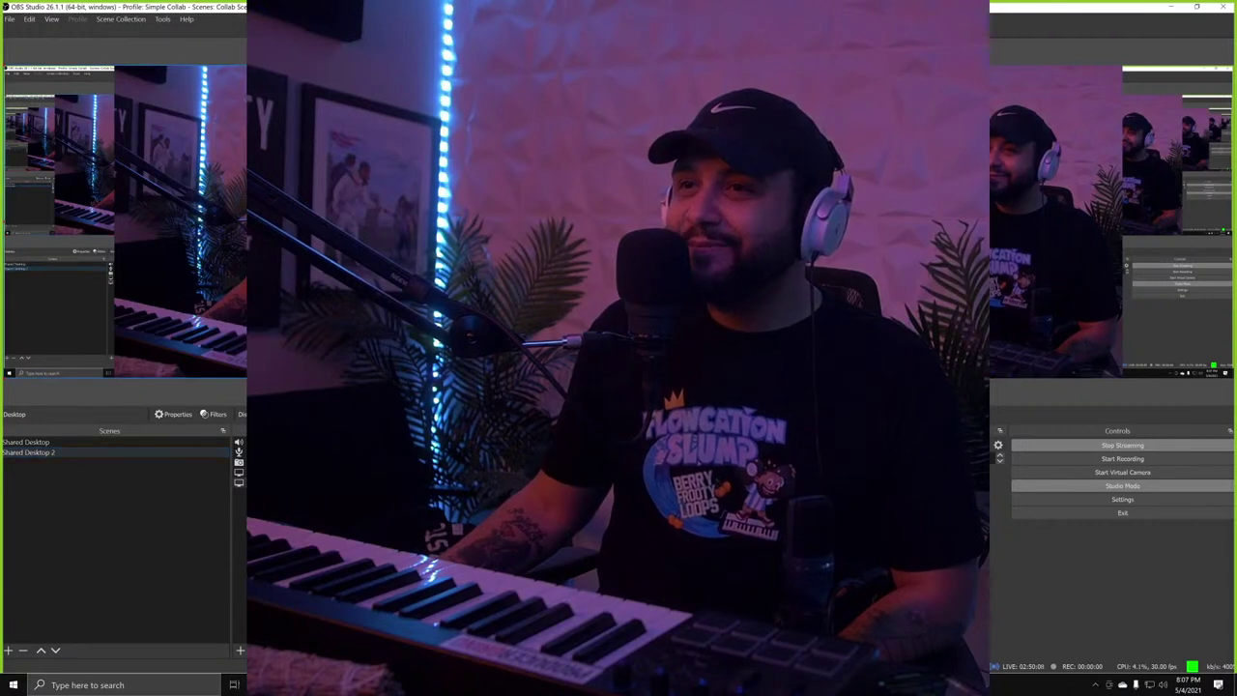
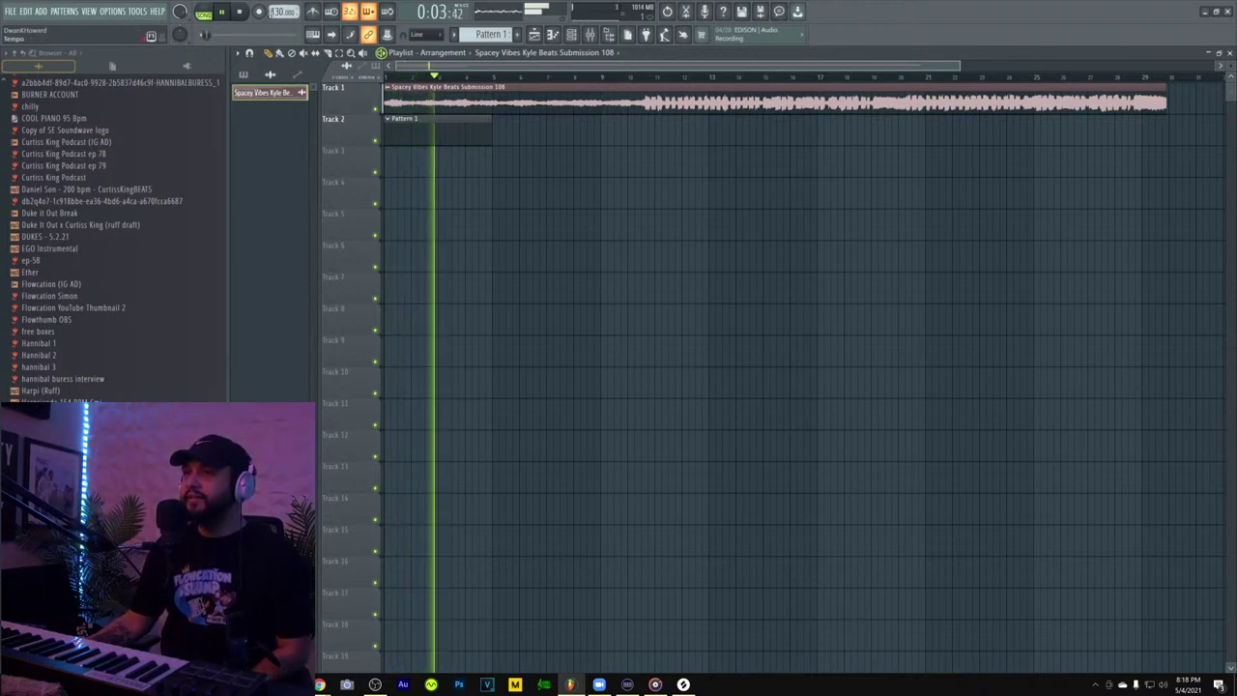
# - Set the project tempo to 108 BPM and play the audio clip from bar 9
pyautogui.moveTo(279, 12); pyautogui.dragTo(279, 32)
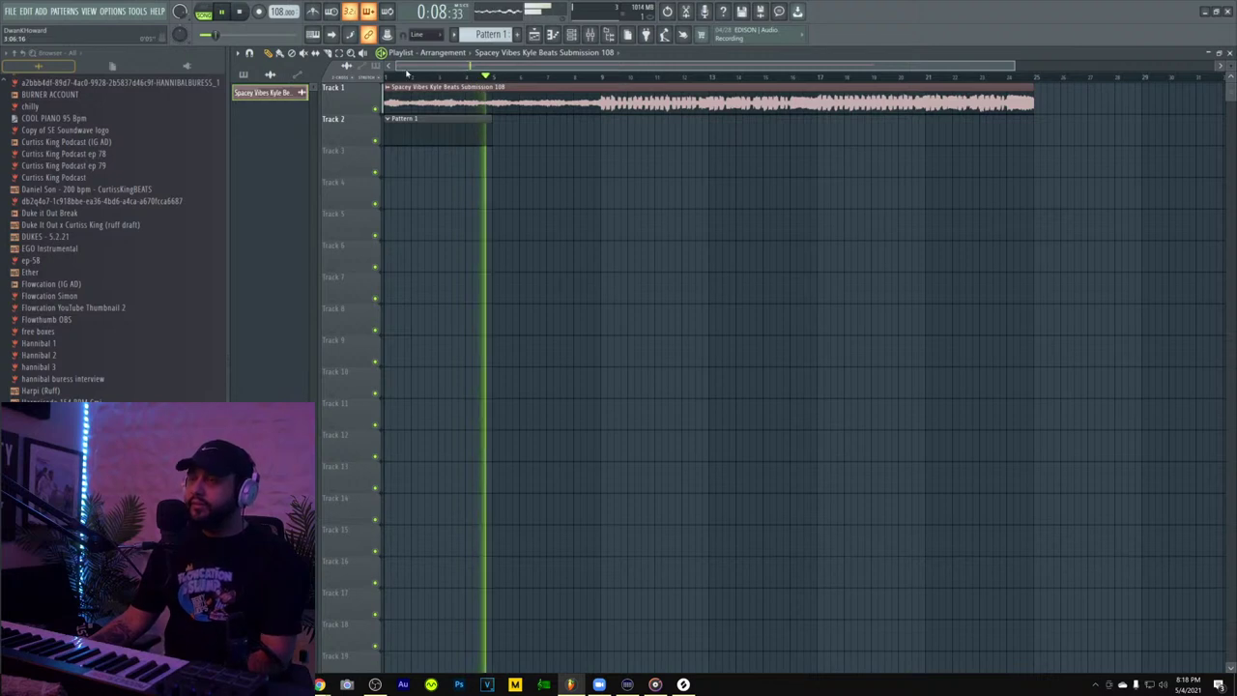
pyautogui.click(601, 77)
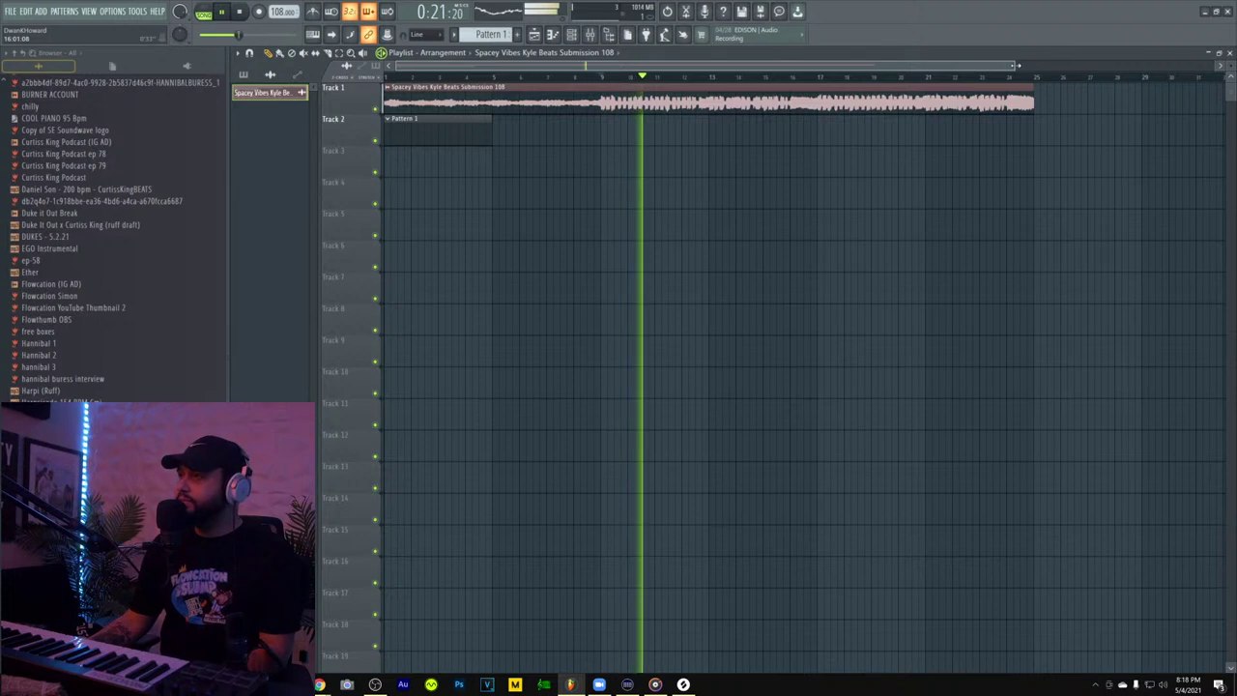
pyautogui.moveTo(1028, 65); pyautogui.dragTo(1073, 66)
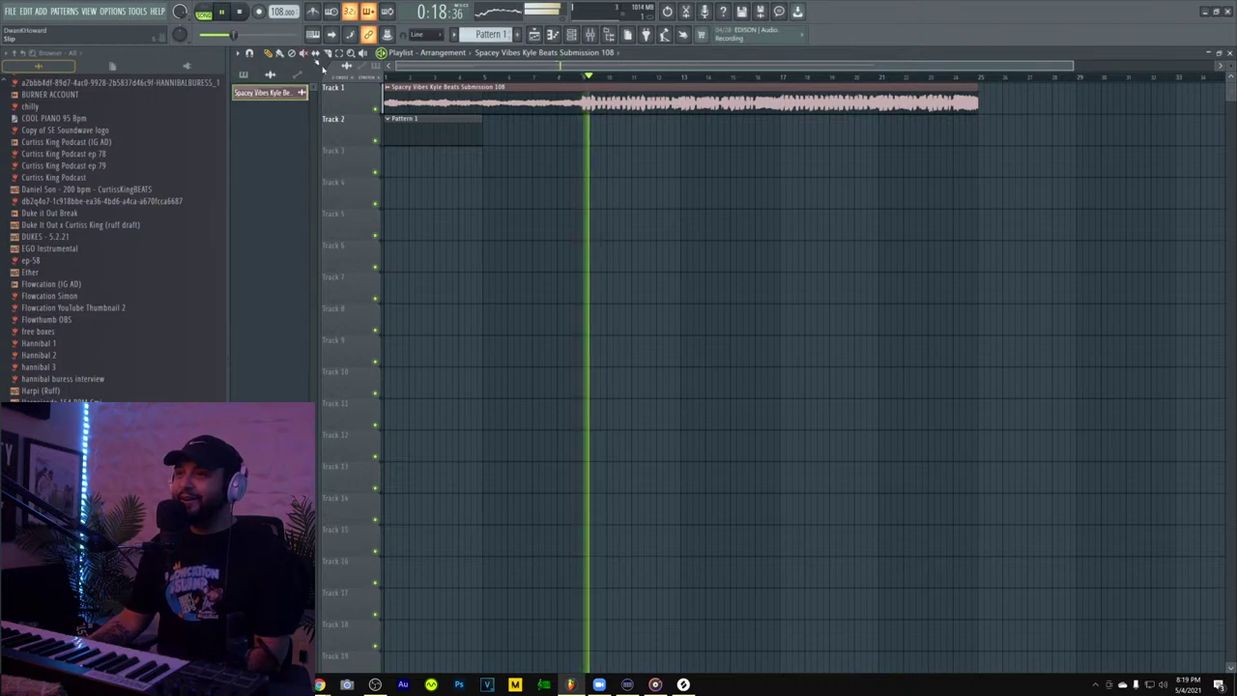
# - Slice the Track 1 audio clip at bar 5, restarting playback from the beginning, and return to the Draw tool
pyautogui.click(387, 77)
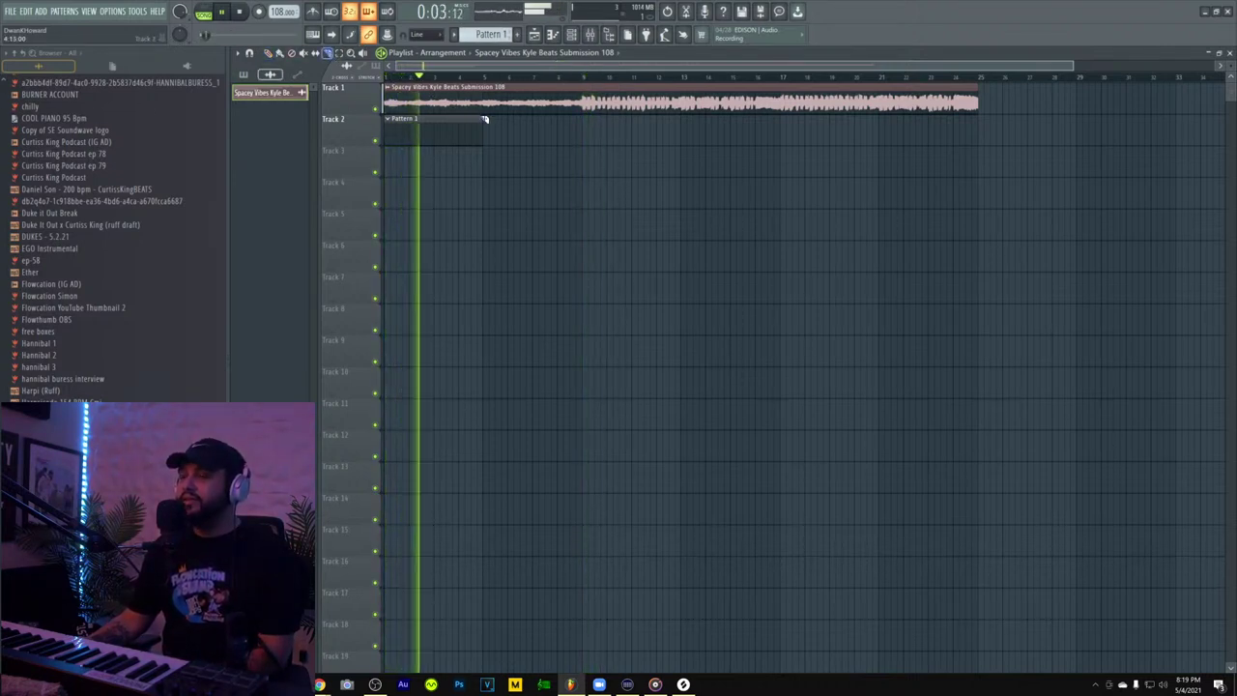
pyautogui.moveTo(487, 119); pyautogui.dragTo(489, 79)
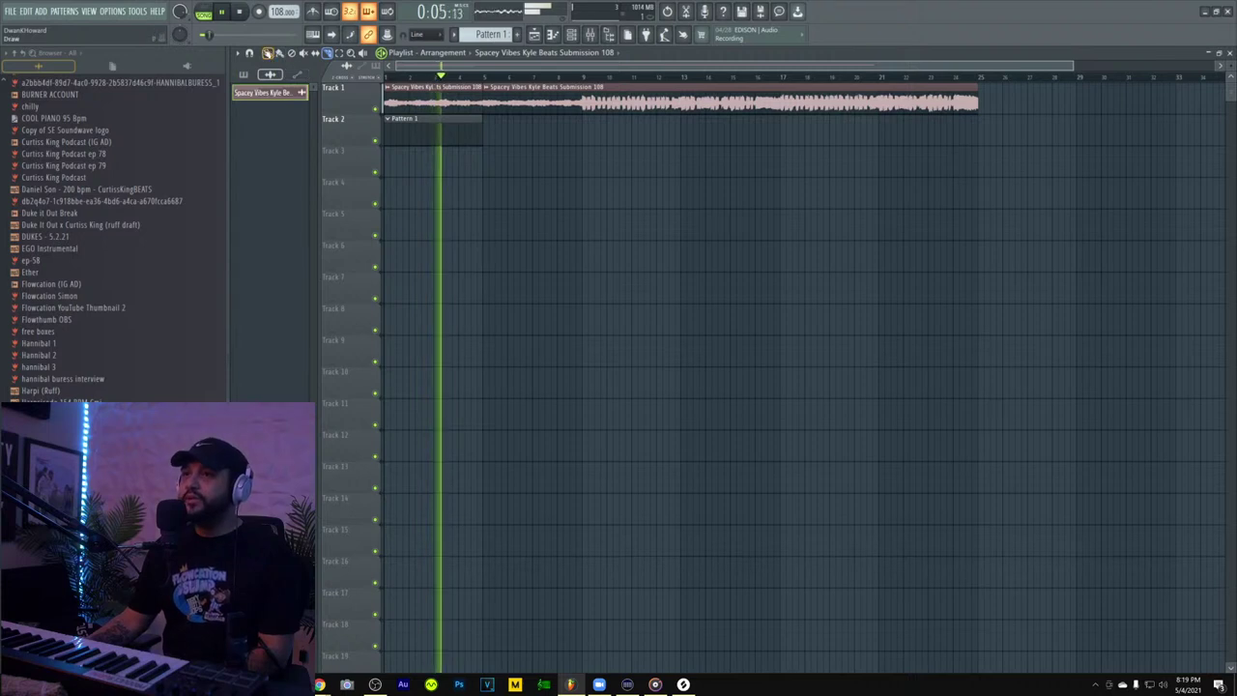
pyautogui.click(268, 53)
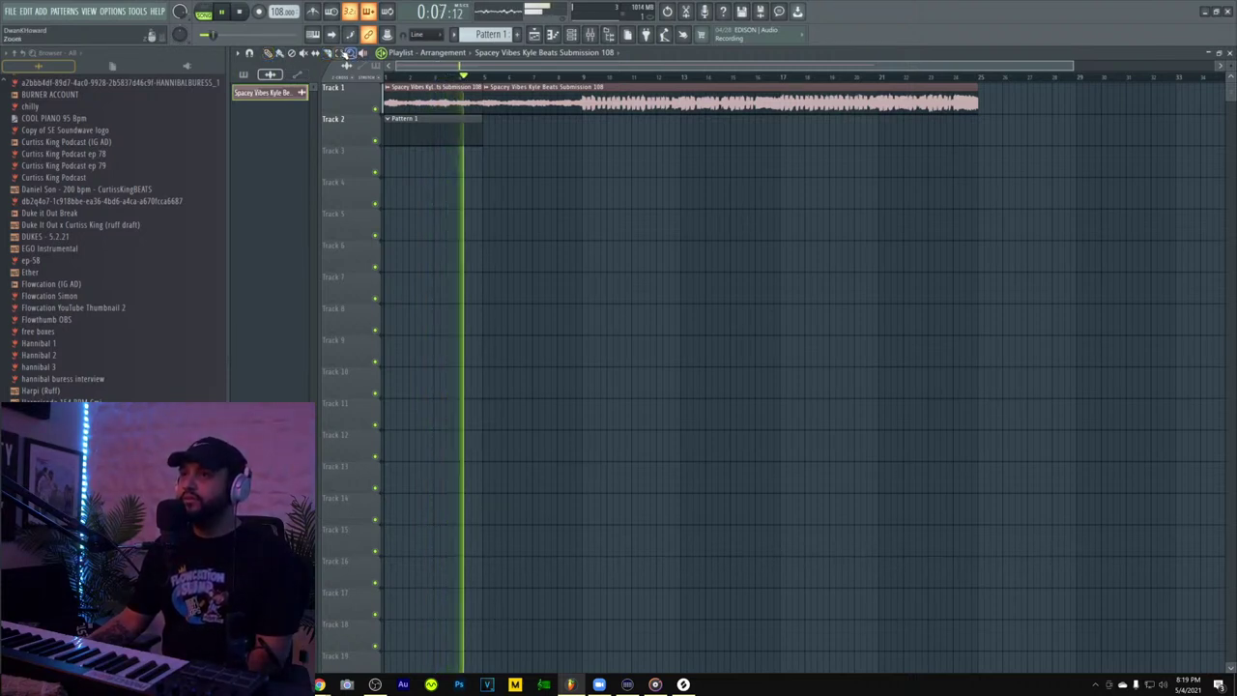
# - Select the first four bars of the playlist as the playback loop
pyautogui.click(339, 53)
pyautogui.moveTo(482, 77); pyautogui.dragTo(385, 82)
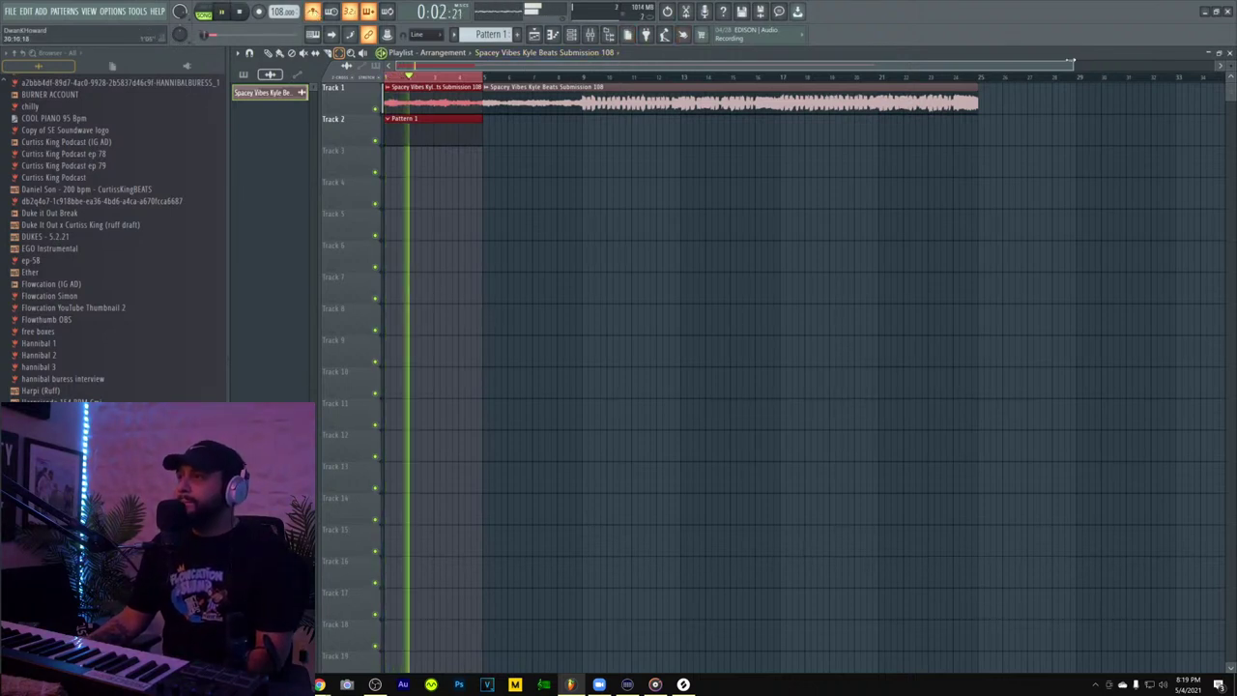
pyautogui.moveTo(1070, 63); pyautogui.dragTo(688, 64)
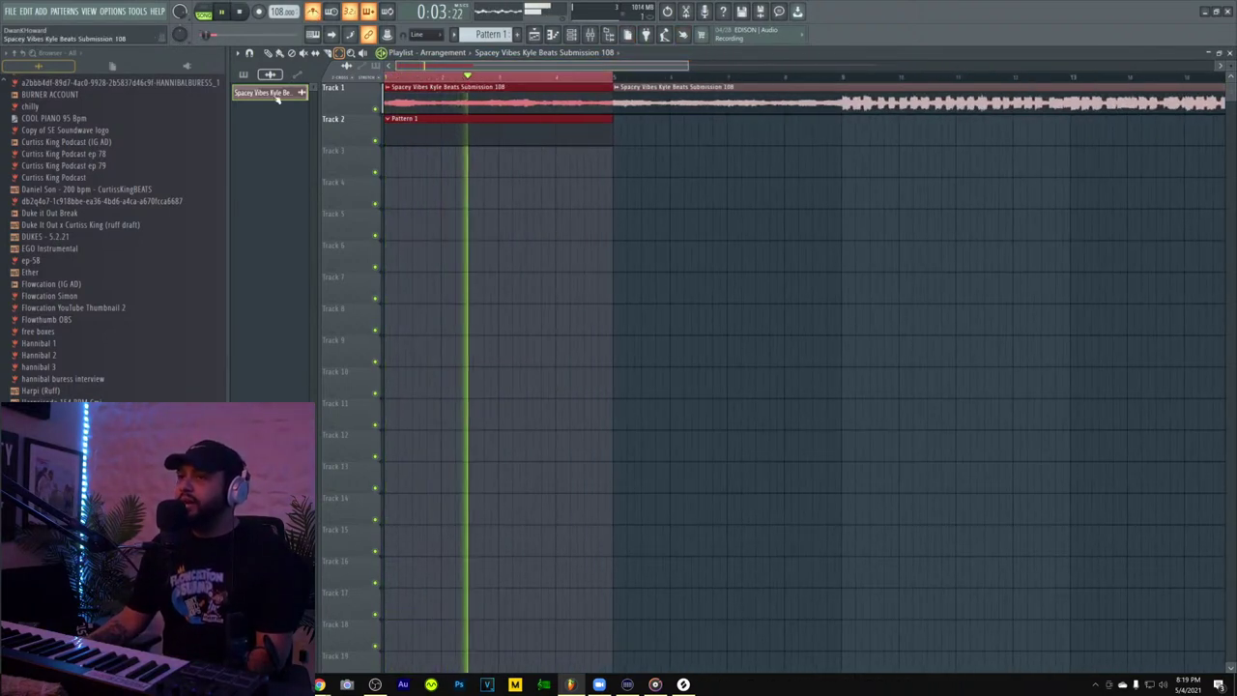
# - Set the time-stretching mode of the Spacey Vibes Kyle Beats Submission 108 sample to Stretch
pyautogui.doubleClick(514, 109)
pyautogui.click(618, 276)
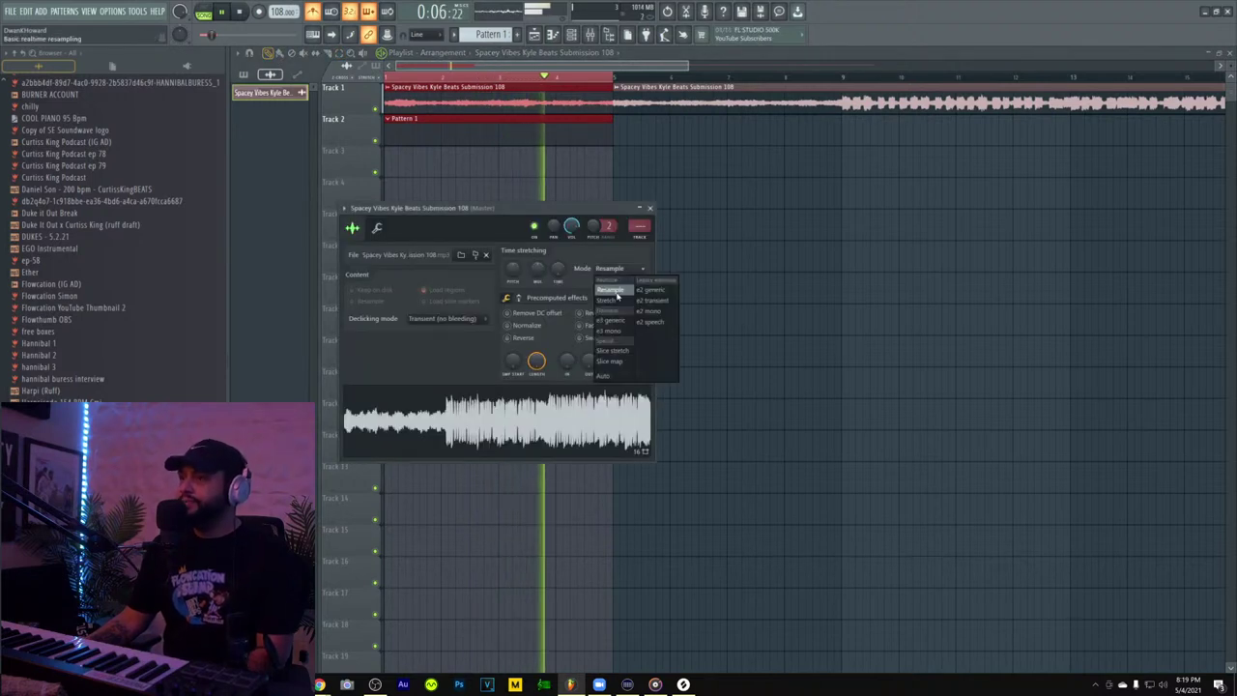
pyautogui.click(613, 289)
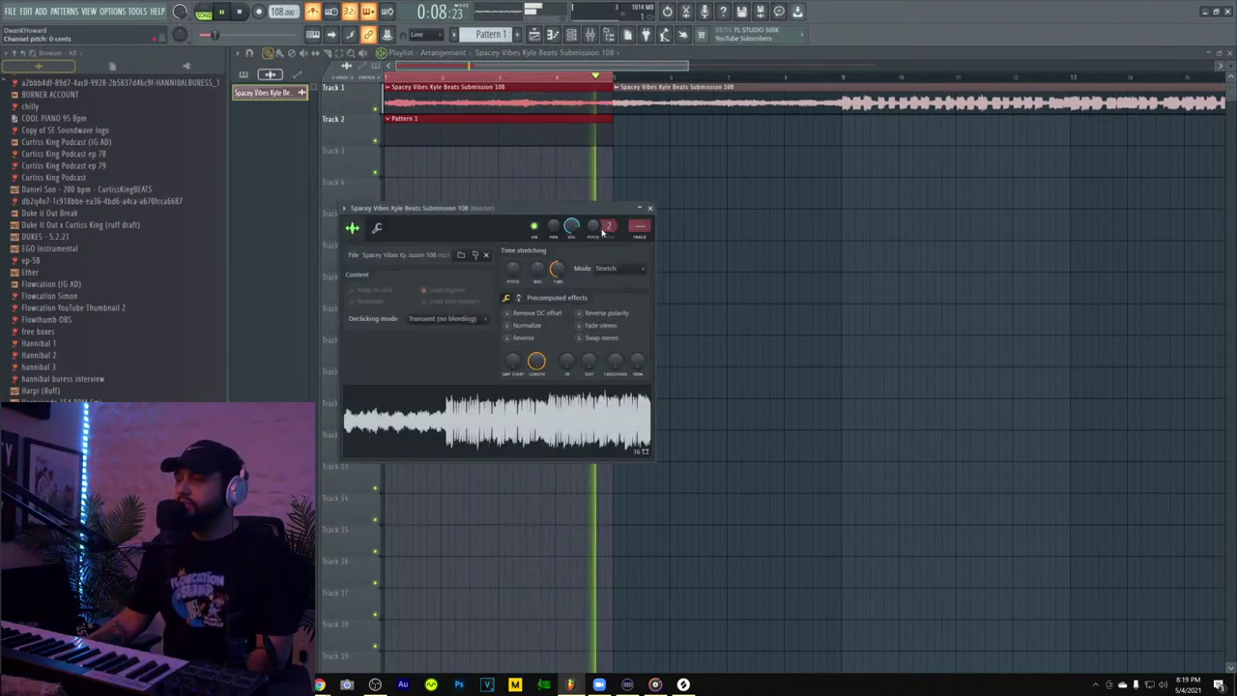
# - Set the sample channel's pitch range to 12 and adjust its pitch while the loop plays, closing the channel settings when done
pyautogui.press('space')
pyautogui.rightClick(602, 228)
pyautogui.click(606, 235)
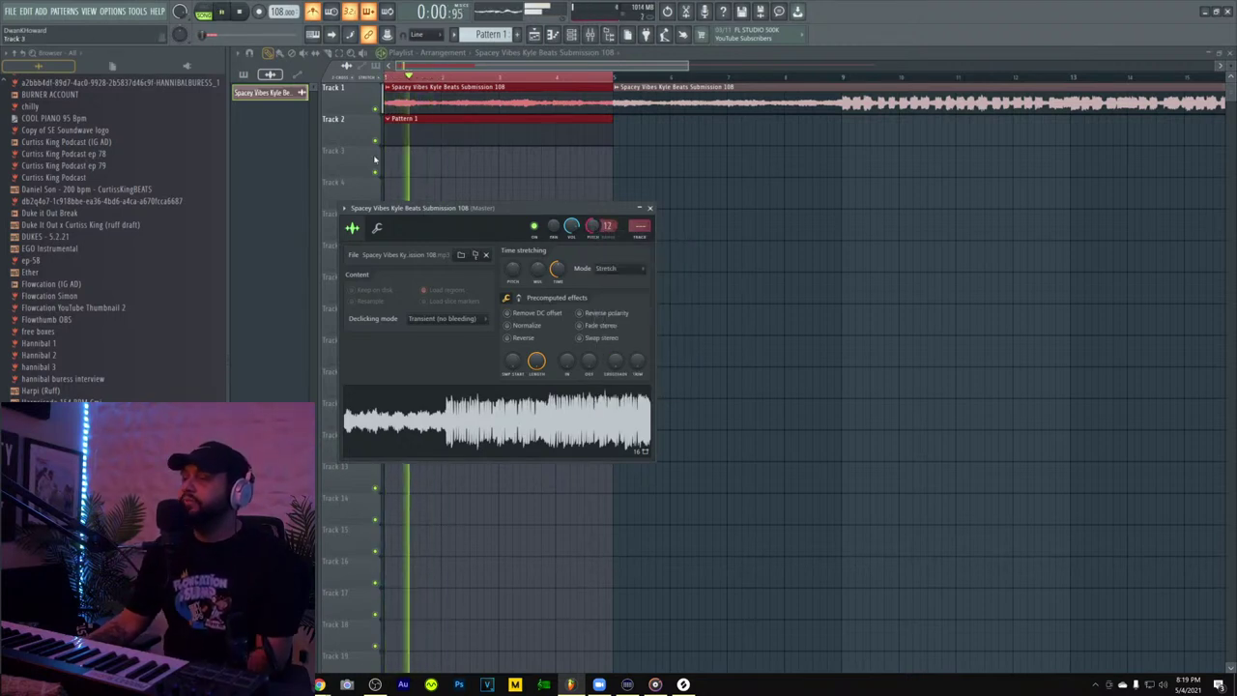
pyautogui.click(650, 209)
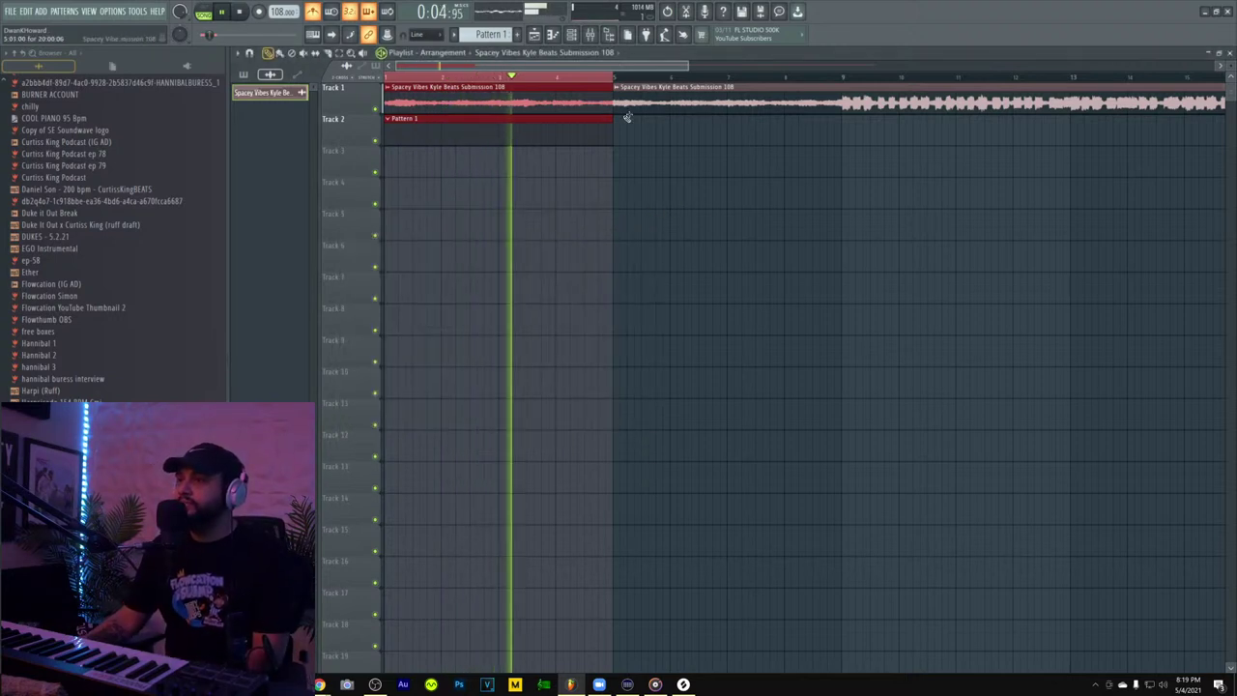
pyautogui.doubleClick(447, 98)
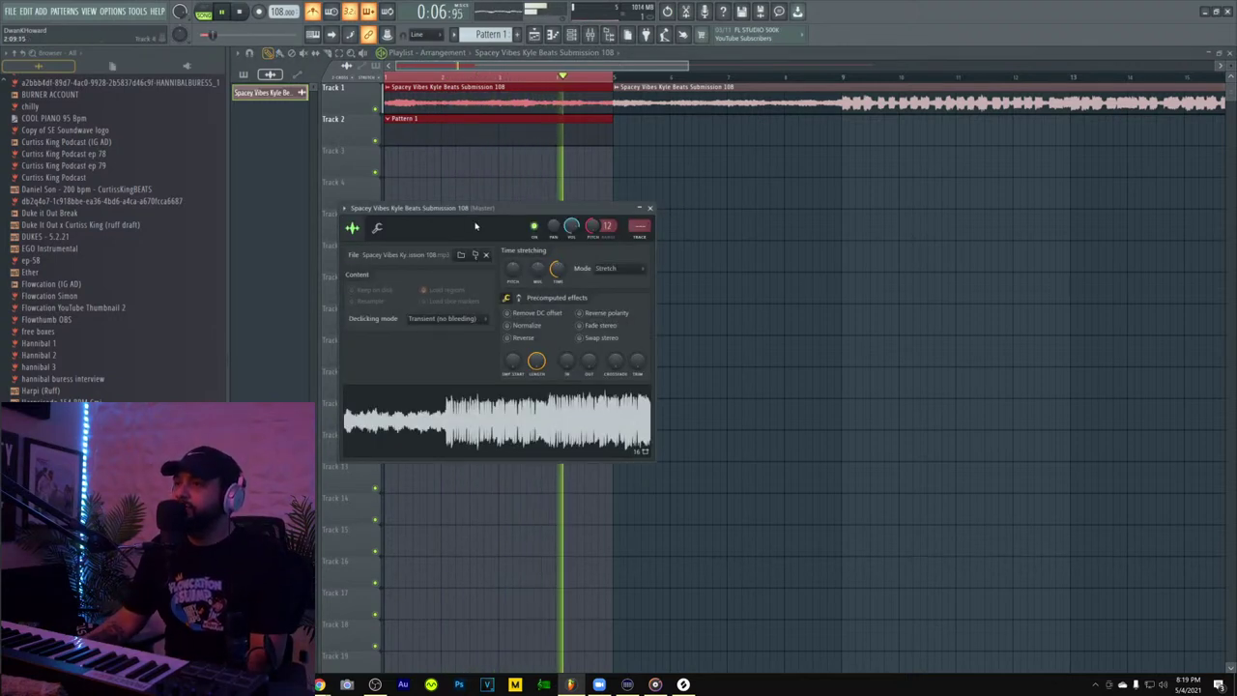
pyautogui.click(474, 195)
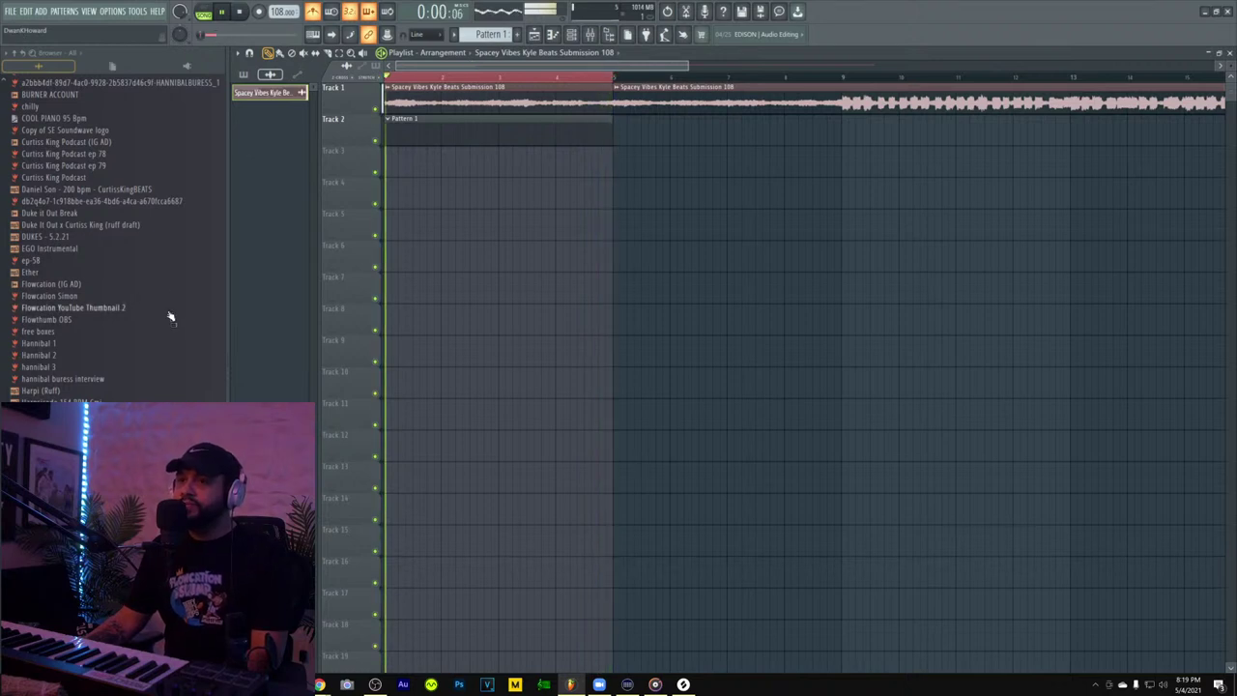
# - Collapse the Desktop folder in the file browser
pyautogui.scroll(5, 155, 298)
pyautogui.scroll(3, 150, 310)
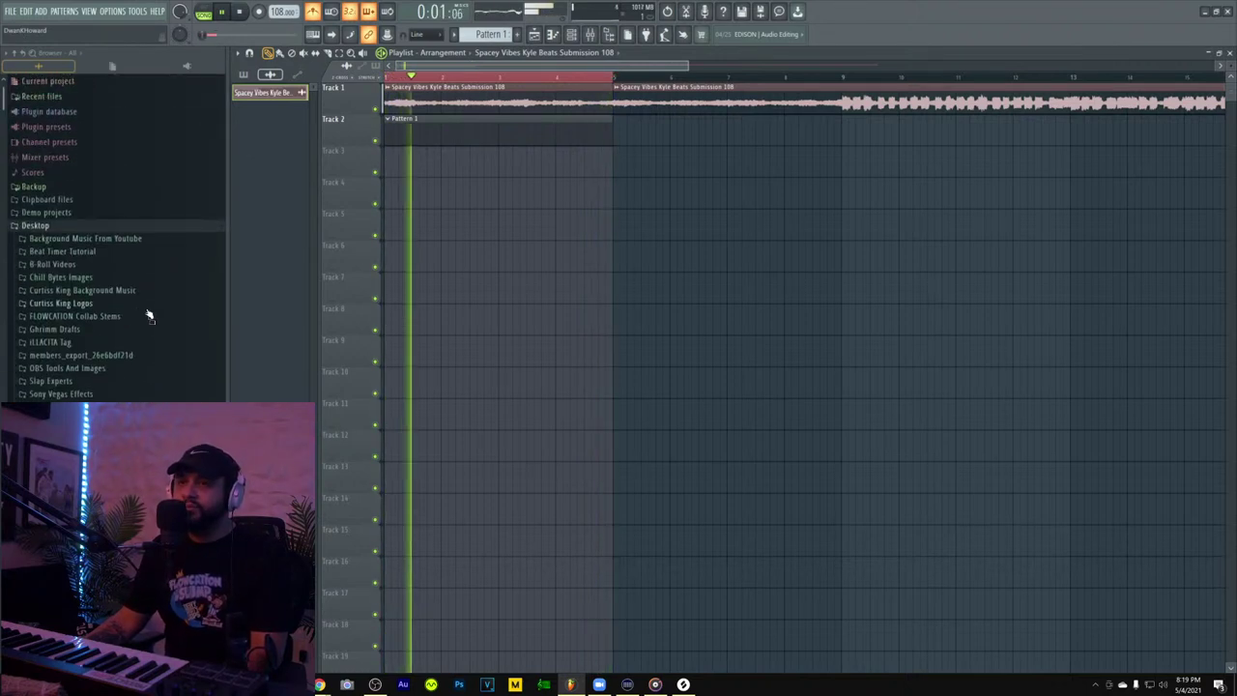
pyautogui.click(36, 226)
# - Show the pattern list, open the channel rack with all channels displayed, and select the Kick channel
pyautogui.click(243, 74)
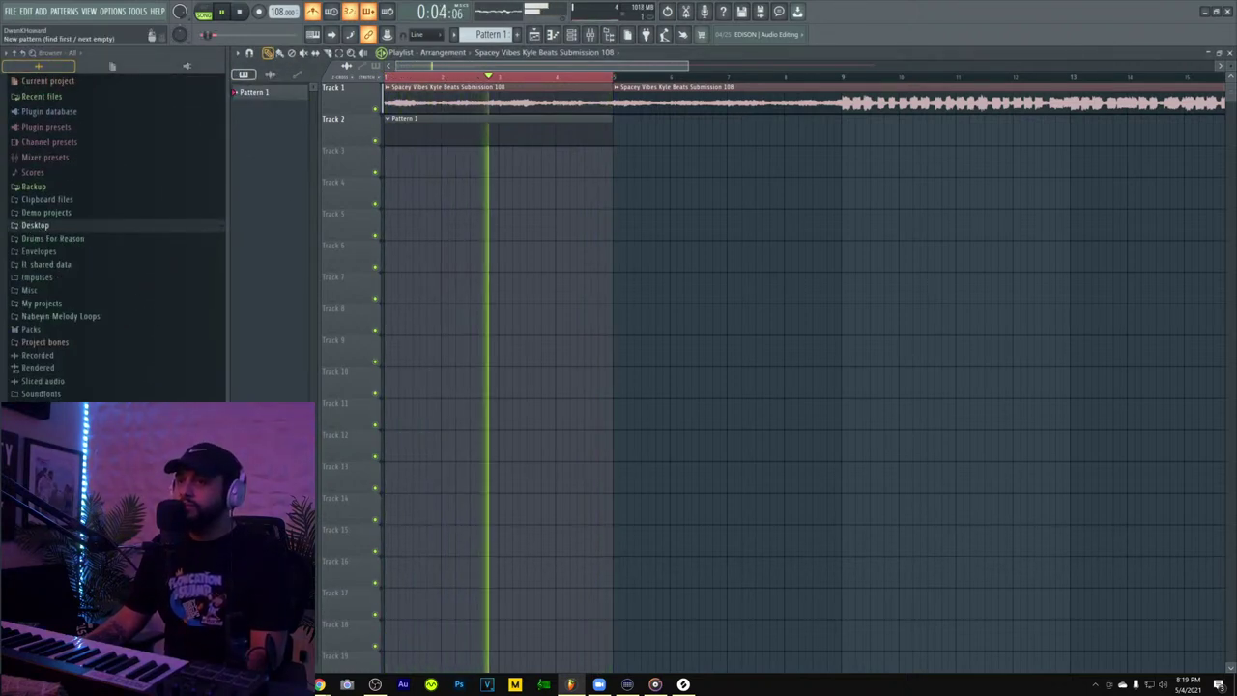
pyautogui.click(571, 34)
pyautogui.click(399, 241)
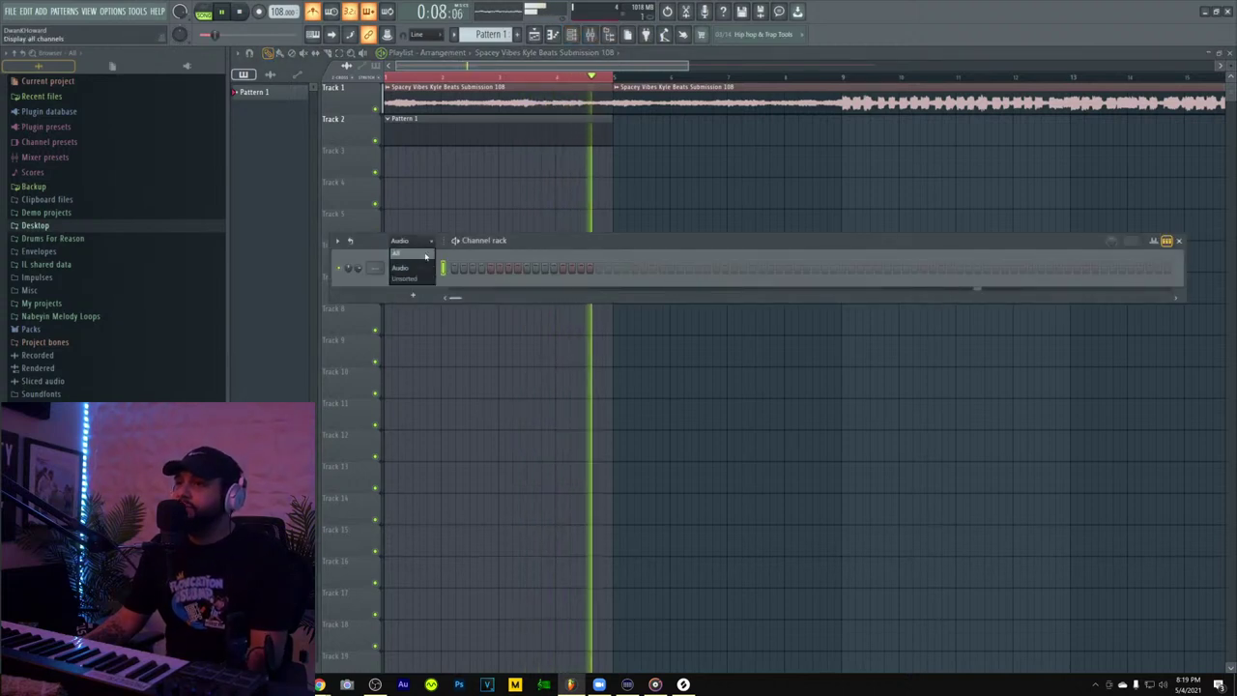
pyautogui.click(425, 253)
pyautogui.click(444, 286)
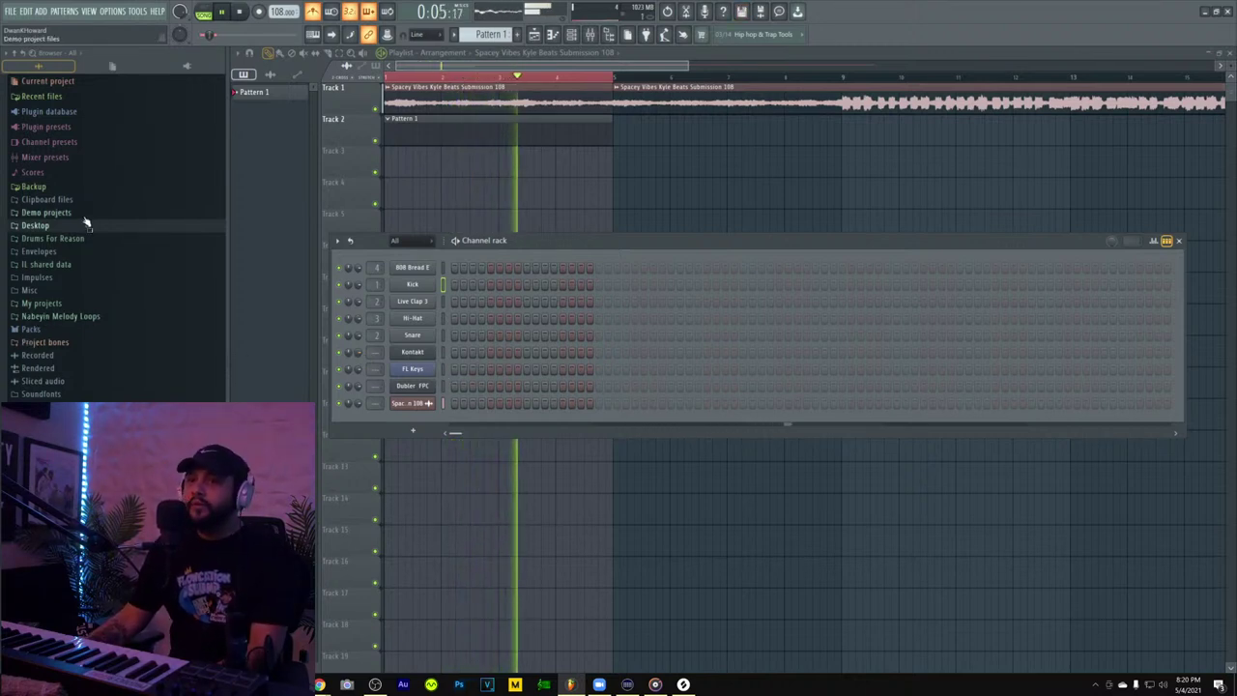
# - Add the nativity rimshot from Drums For Reason's DECAP - Drums That Knock Vol. 4 Snares folder as a channel below Live Clap 3
pyautogui.click(60, 239)
pyautogui.scroll(-6, 96, 375)
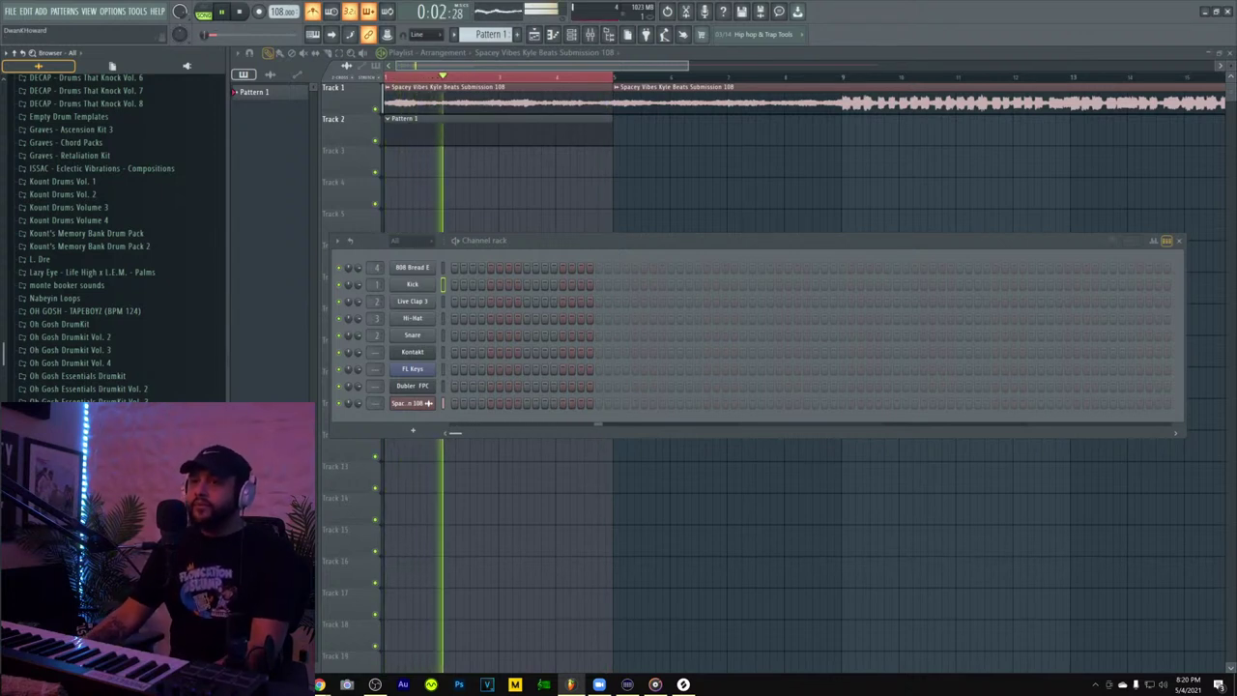
pyautogui.scroll(-4, 89, 353)
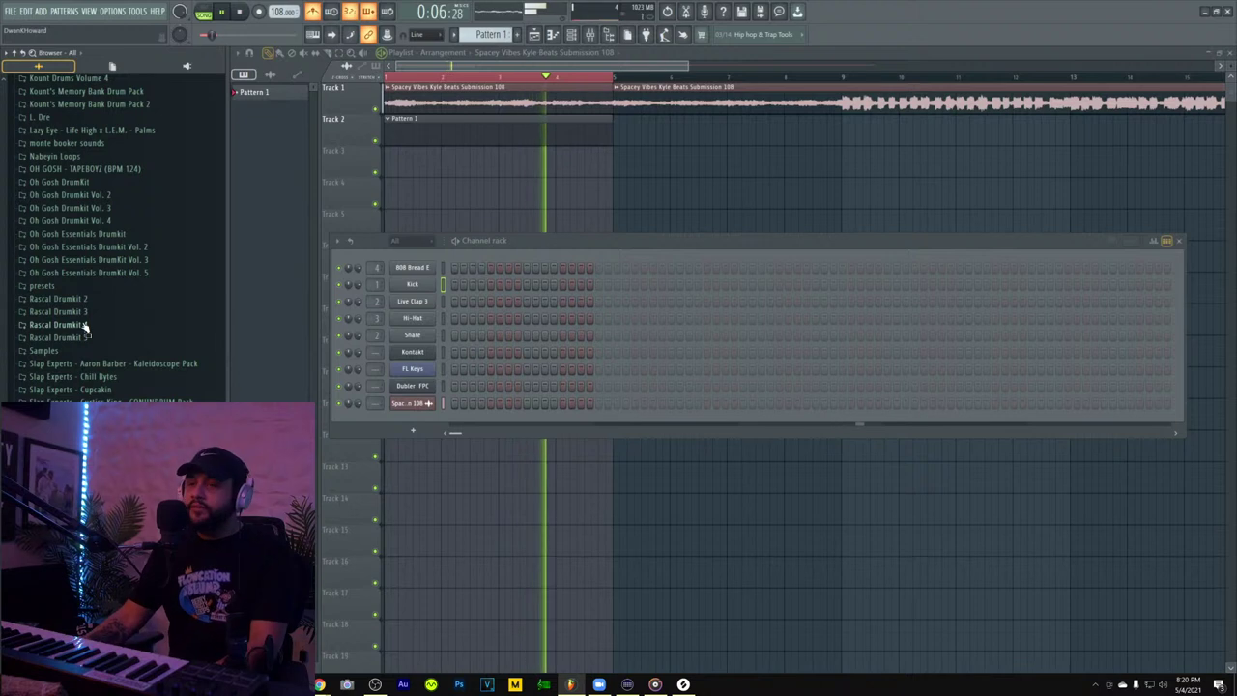
pyautogui.scroll(-4, 85, 333)
pyautogui.scroll(-4, 97, 242)
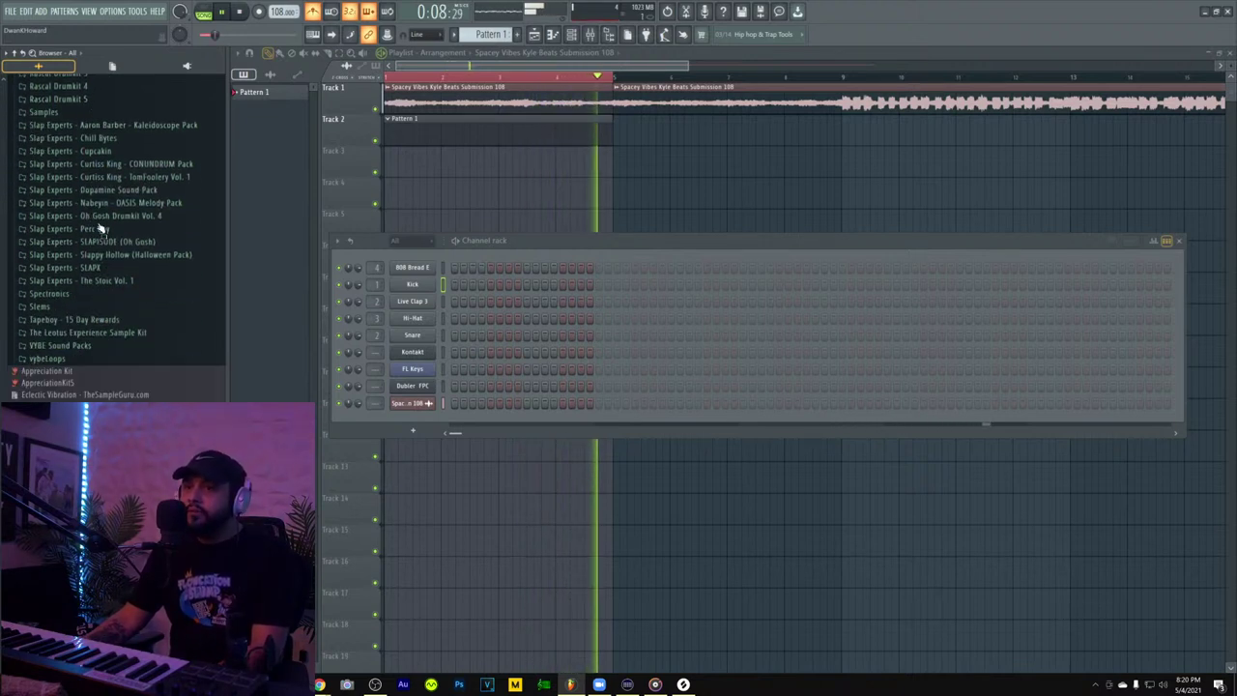
pyautogui.scroll(6, 100, 229)
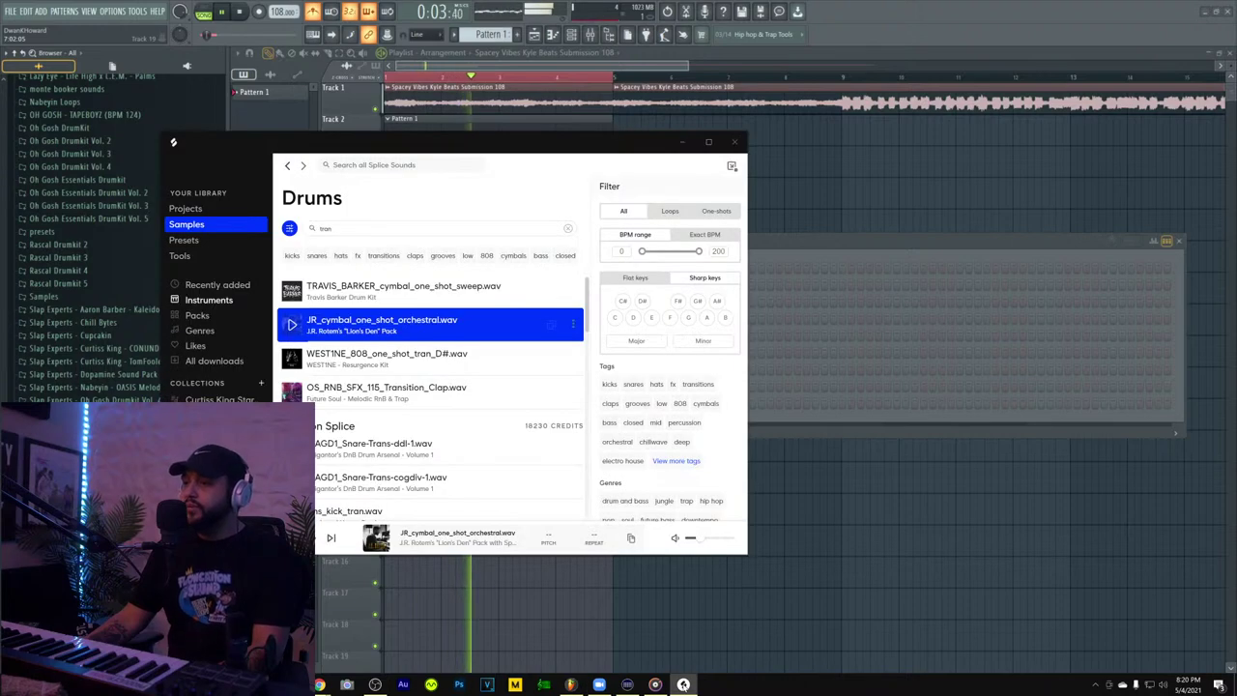
pyautogui.scroll(10, 126, 290)
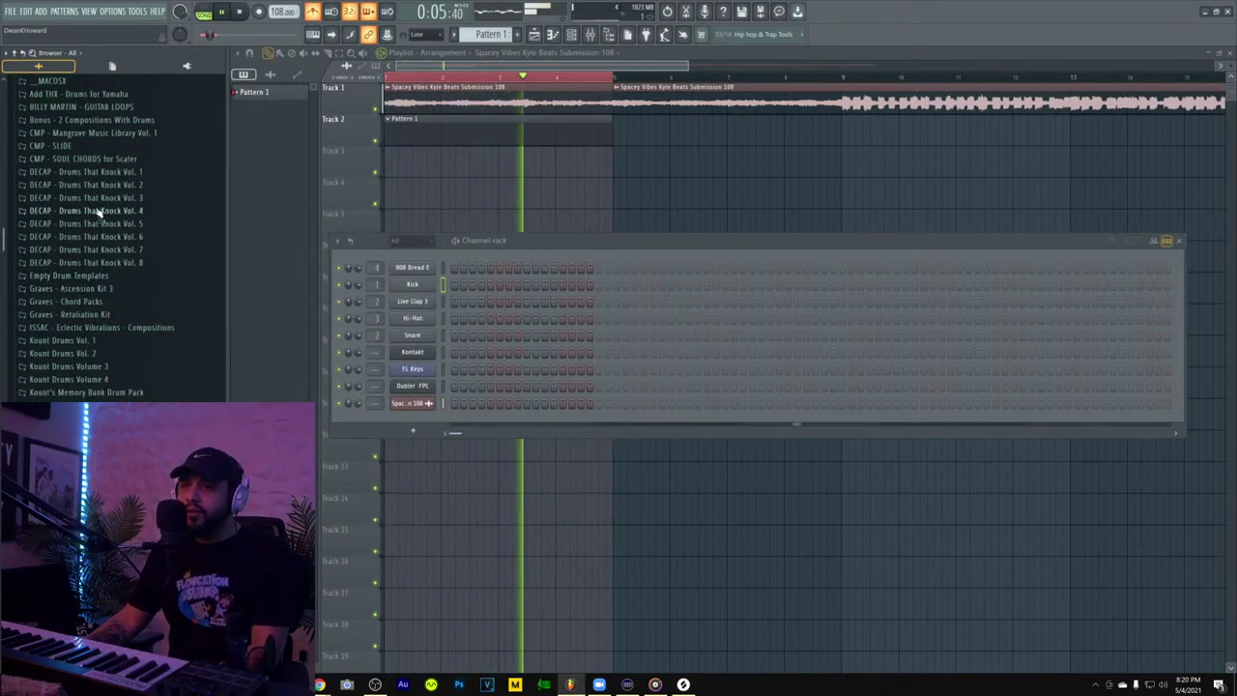
pyautogui.click(97, 329)
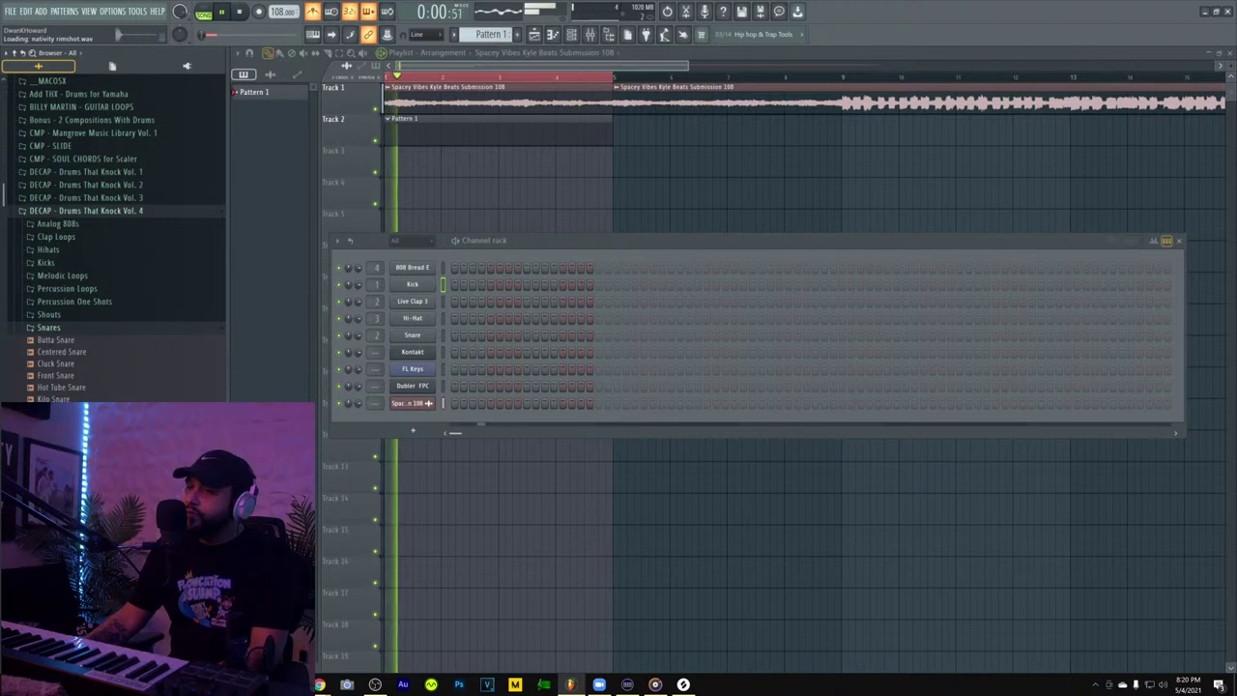
pyautogui.moveTo(63, 435); pyautogui.dragTo(416, 321)
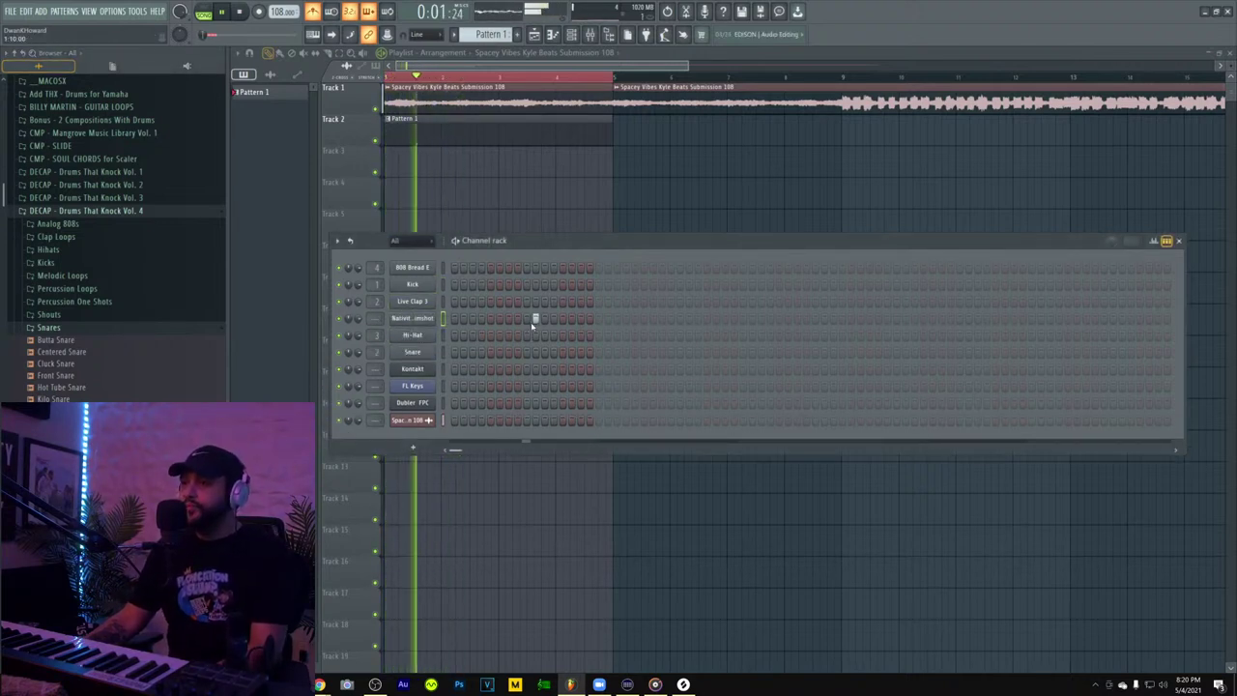
# - Place the rimshot channel's hits on steps 9, 25, 41, 57 and 63
pyautogui.click(671, 319)
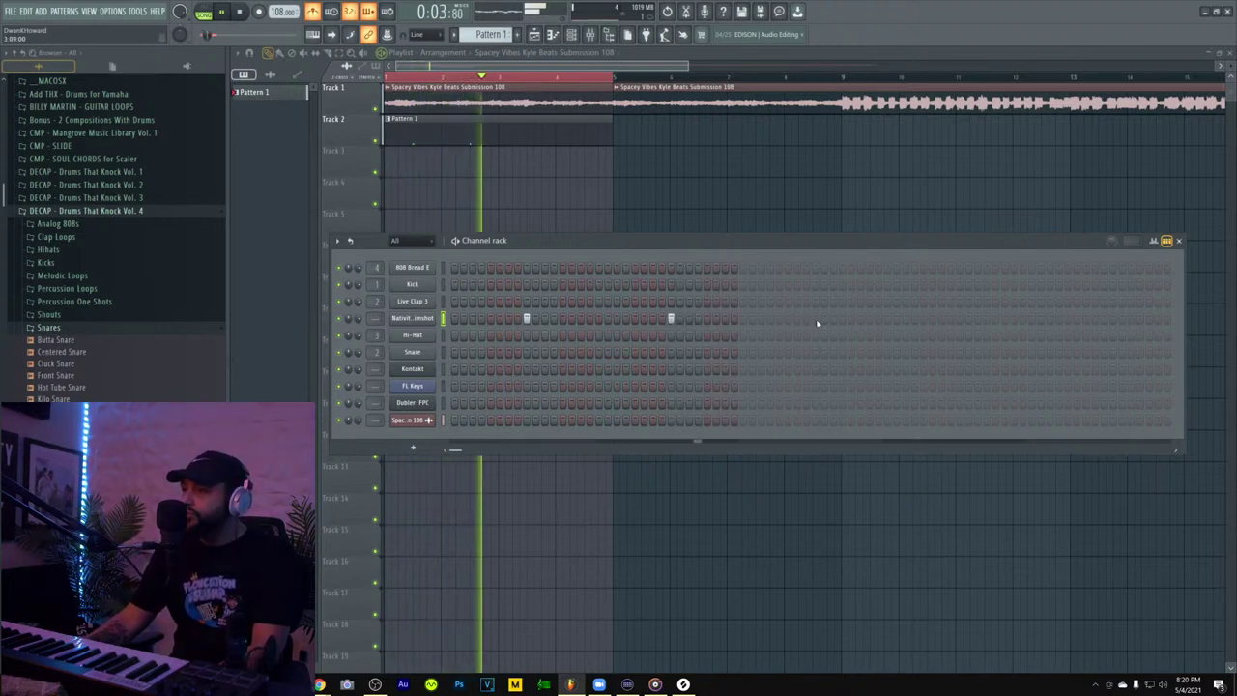
pyautogui.click(815, 319)
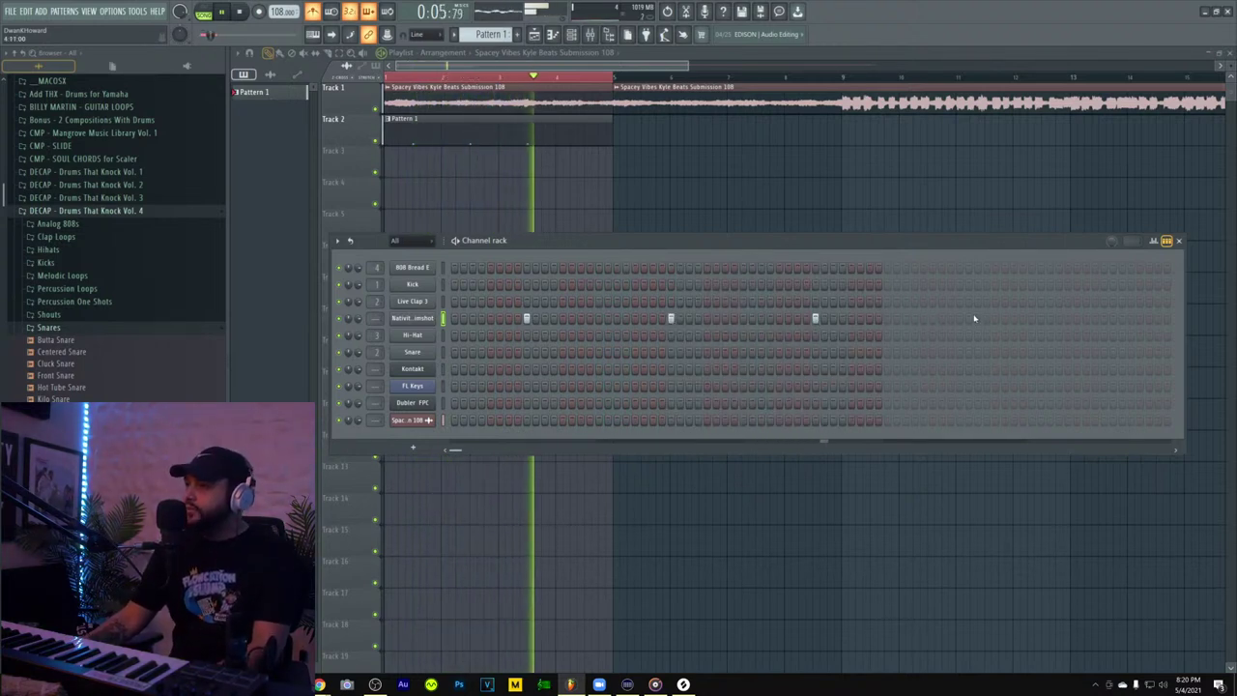
pyautogui.click(960, 319)
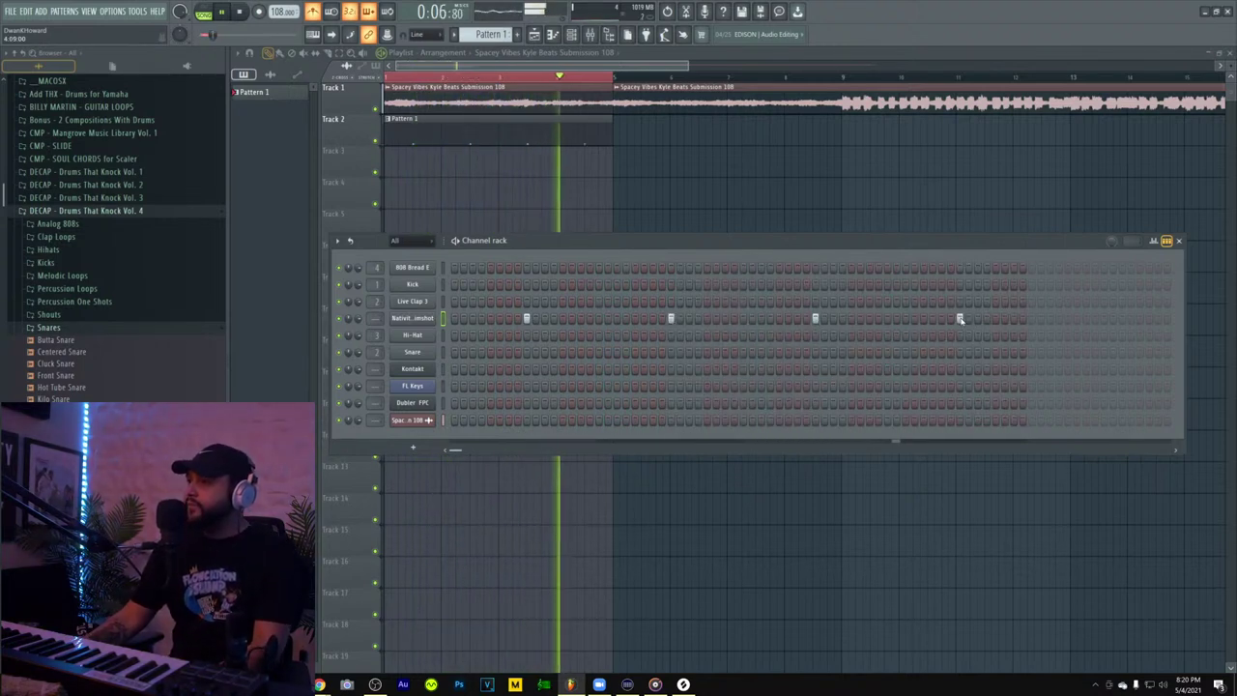
pyautogui.click(1014, 320)
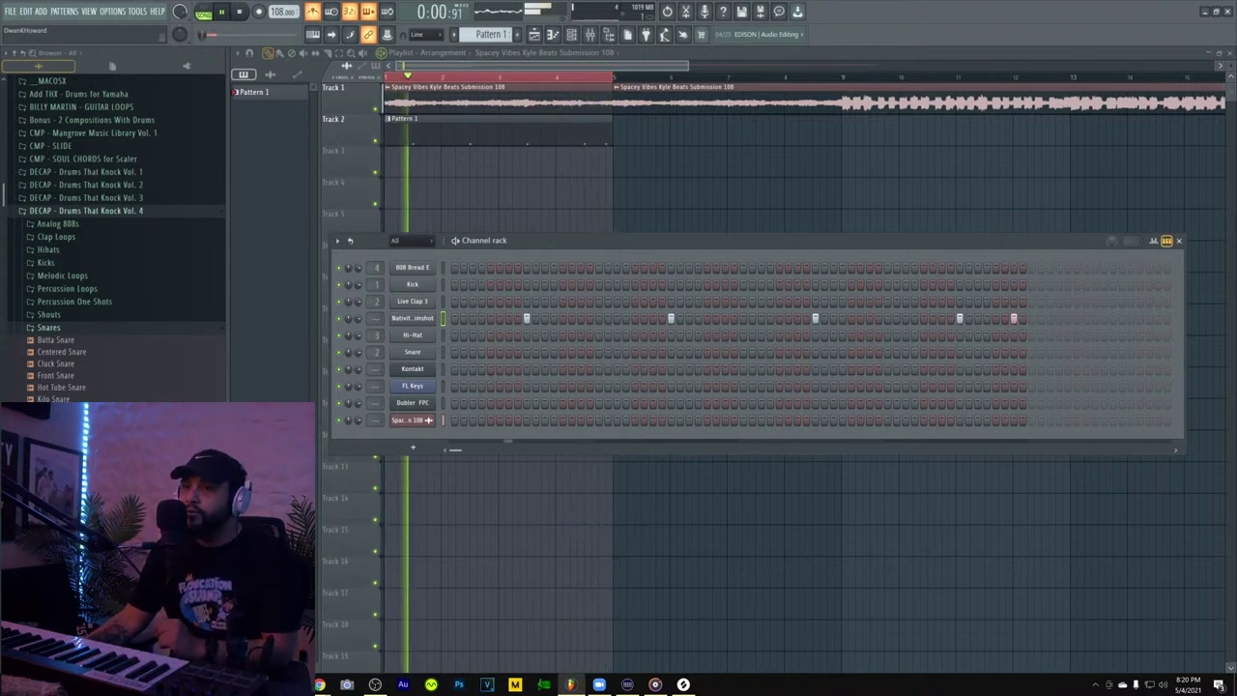
# - Add DTKv4 Hat 6 from the Hihats folder as a channel below Hi-Hat, with hits on steps 1, 17, 33 and 49
pyautogui.click(43, 249)
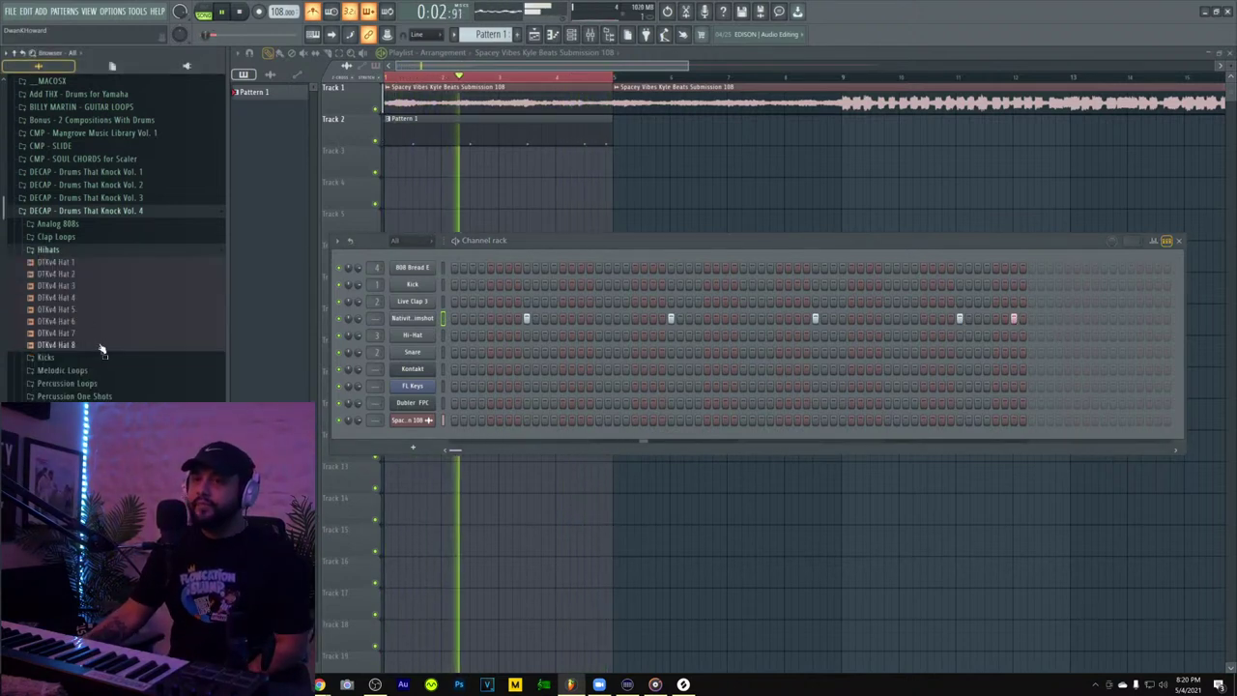
pyautogui.click(104, 321)
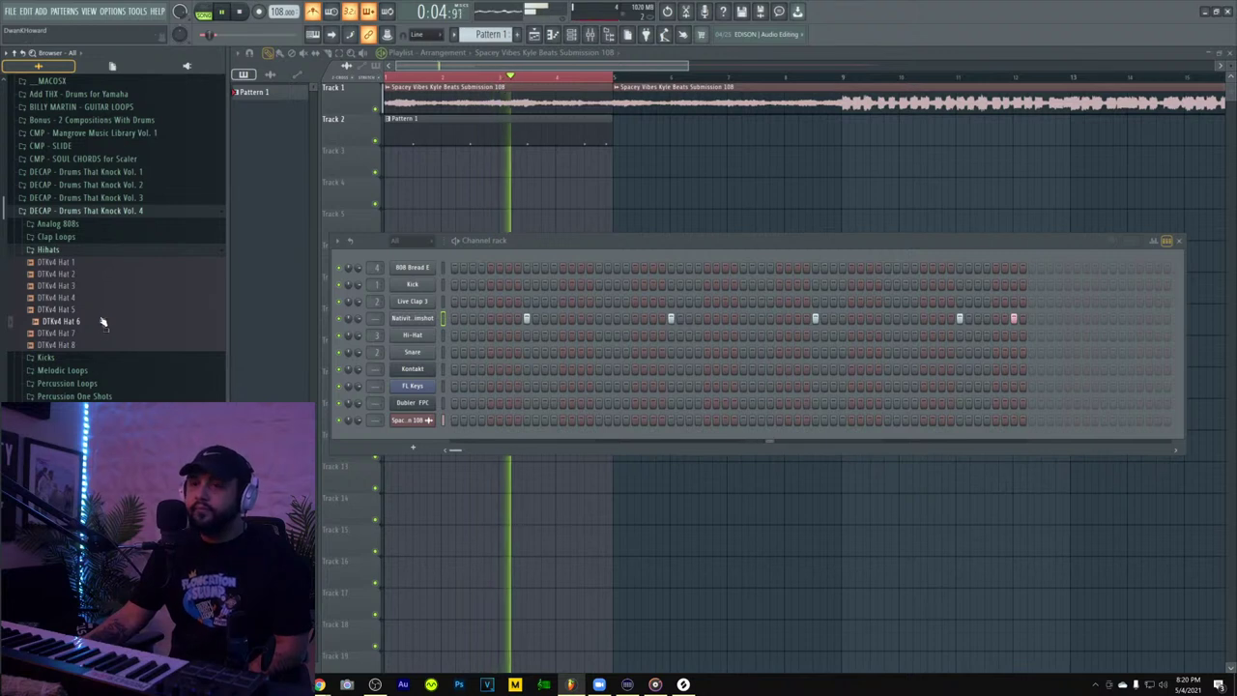
pyautogui.moveTo(98, 325); pyautogui.dragTo(452, 354)
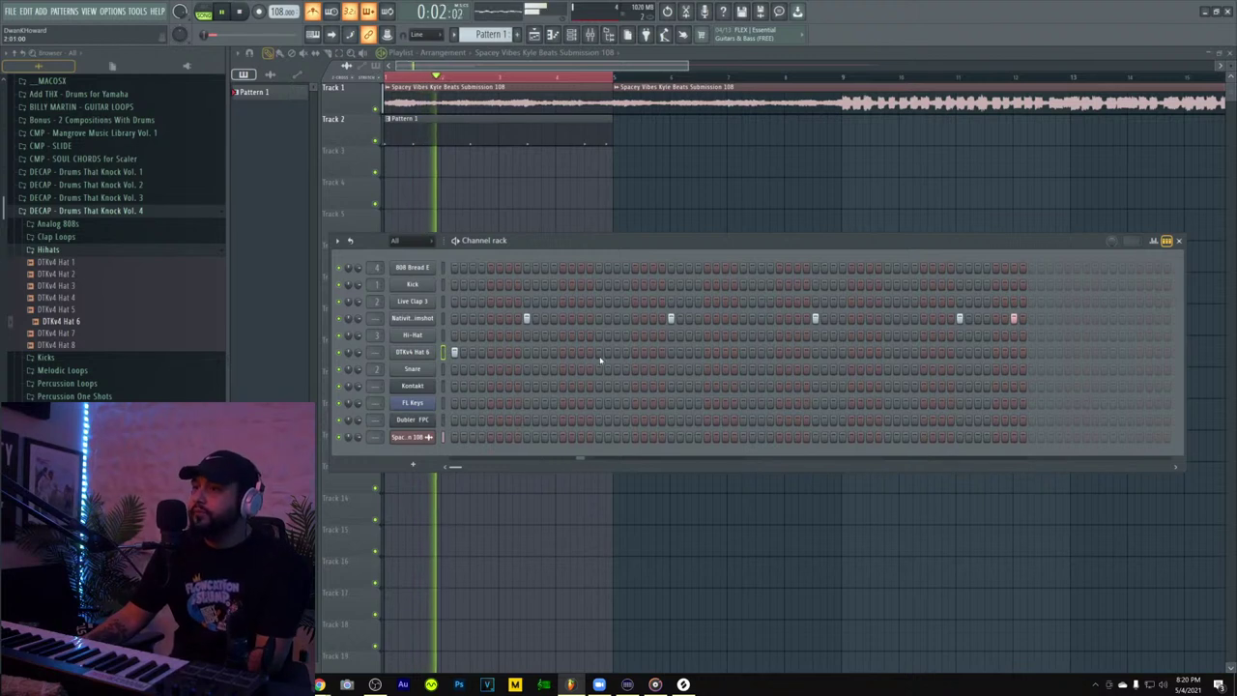
pyautogui.click(61, 345)
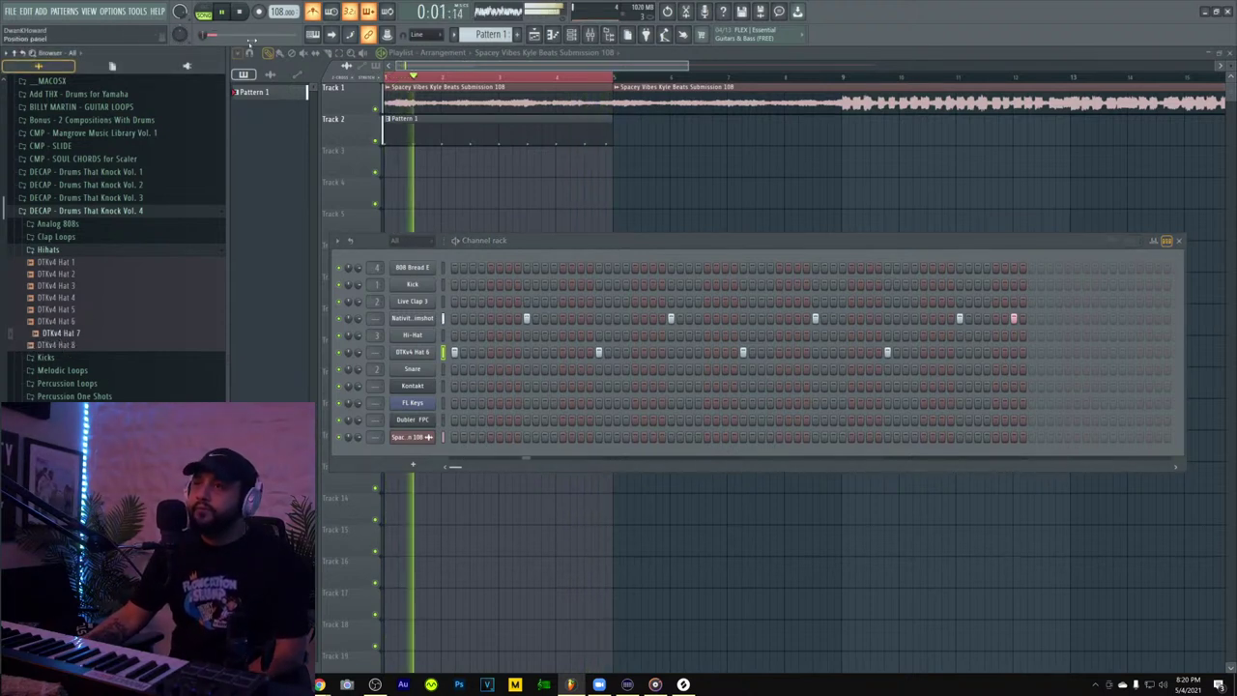
pyautogui.click(60, 250)
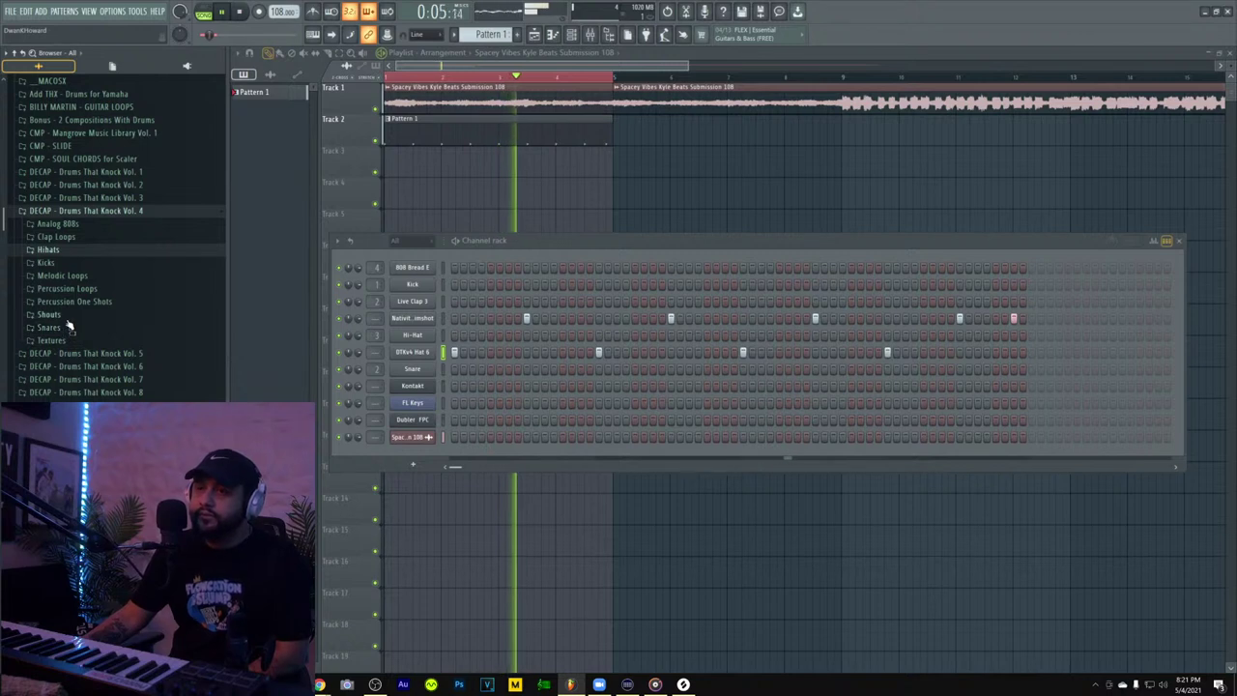
pyautogui.scroll(-4, 68, 328)
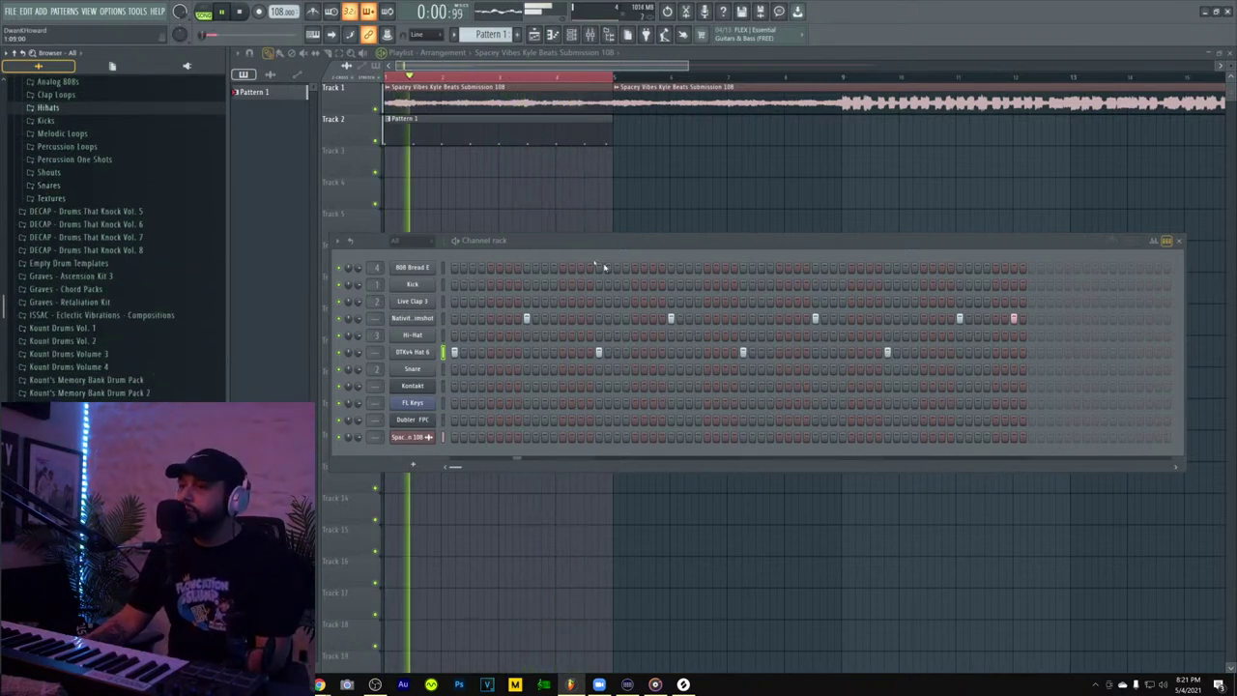
# - Check the DTKv4 Hat 6 channel's miscellaneous settings, including its time and echo delay controls
pyautogui.click(414, 353)
pyautogui.click(314, 140)
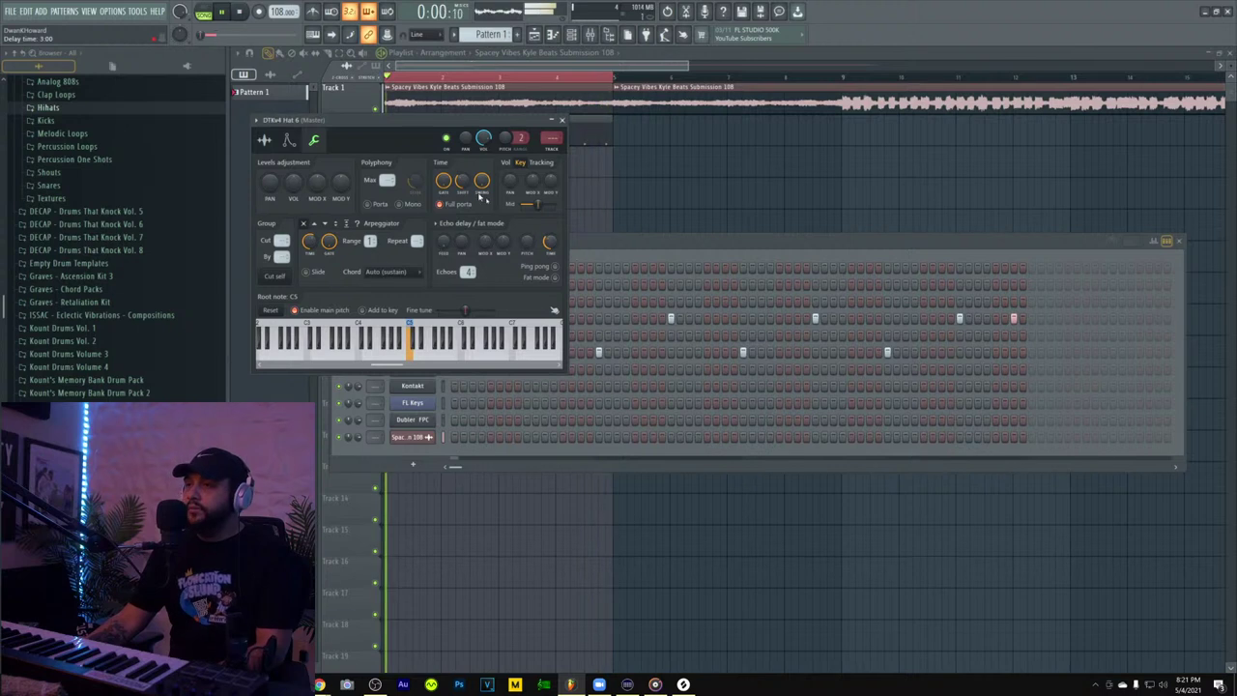
pyautogui.click(562, 121)
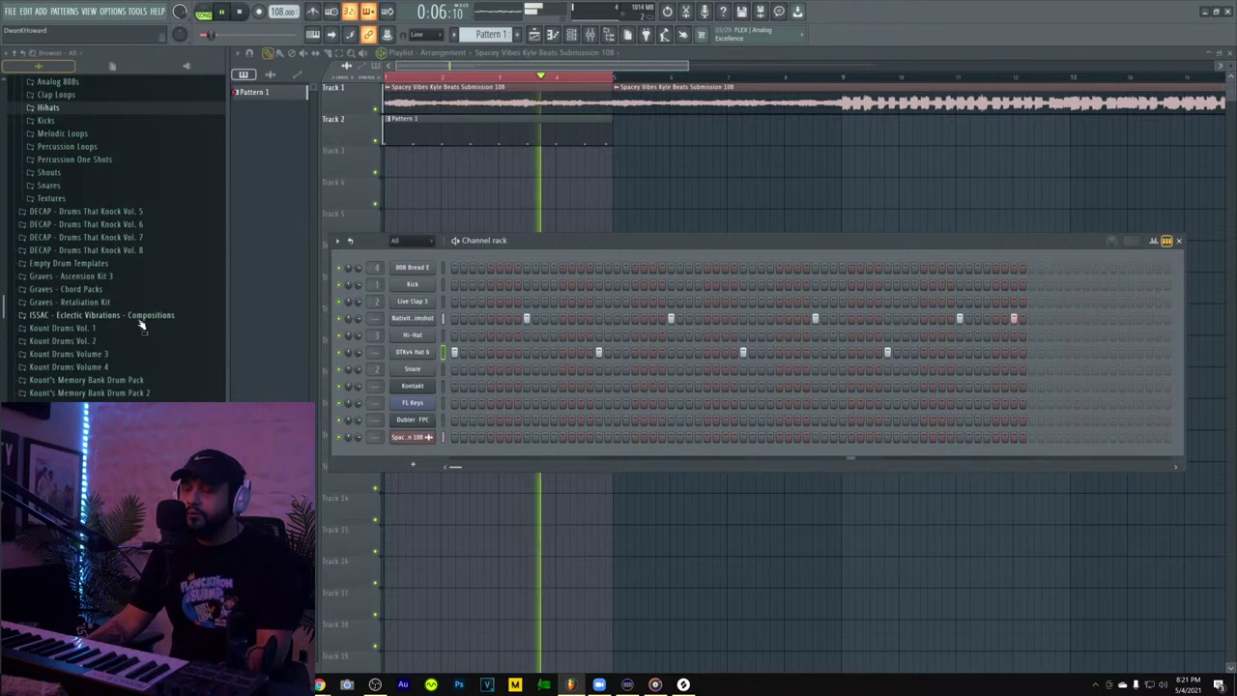
# - Add Girth Open Hat from Kount Drums Volume 4's Hihats_Cymbals one-shots as a channel above Live Clap 3, with hits on steps 13 and 45
pyautogui.click(125, 368)
pyautogui.scroll(-3, 124, 369)
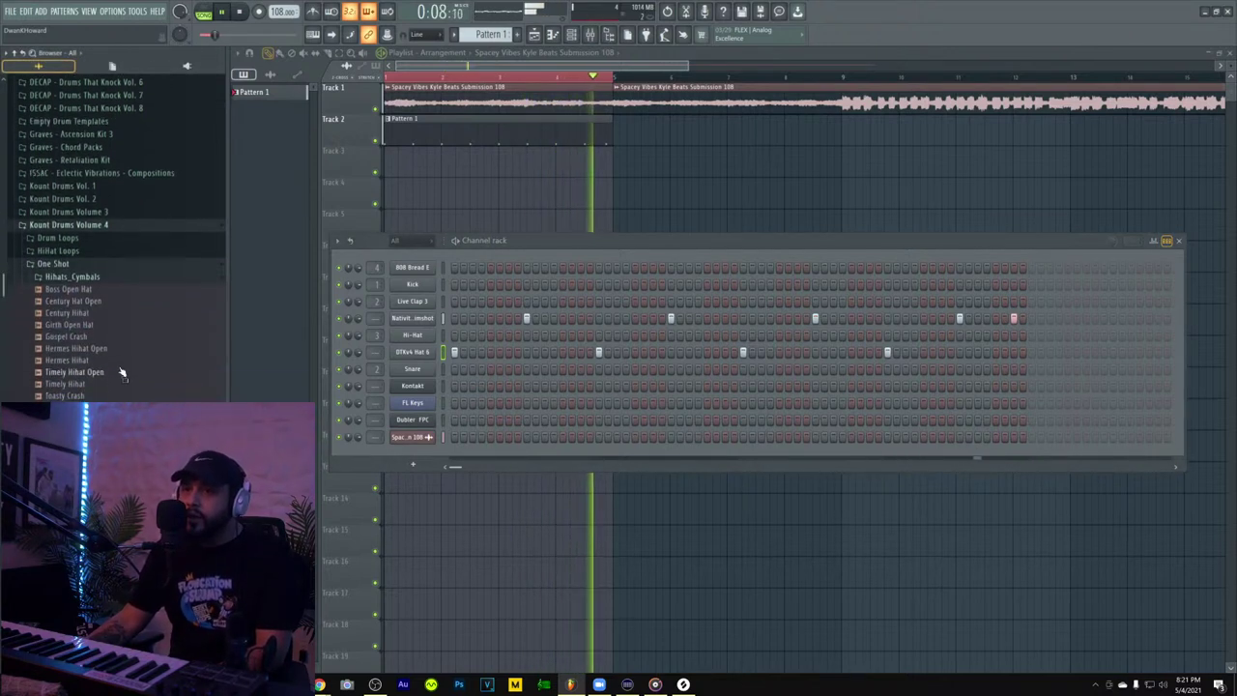
pyautogui.click(115, 324)
pyautogui.click(70, 396)
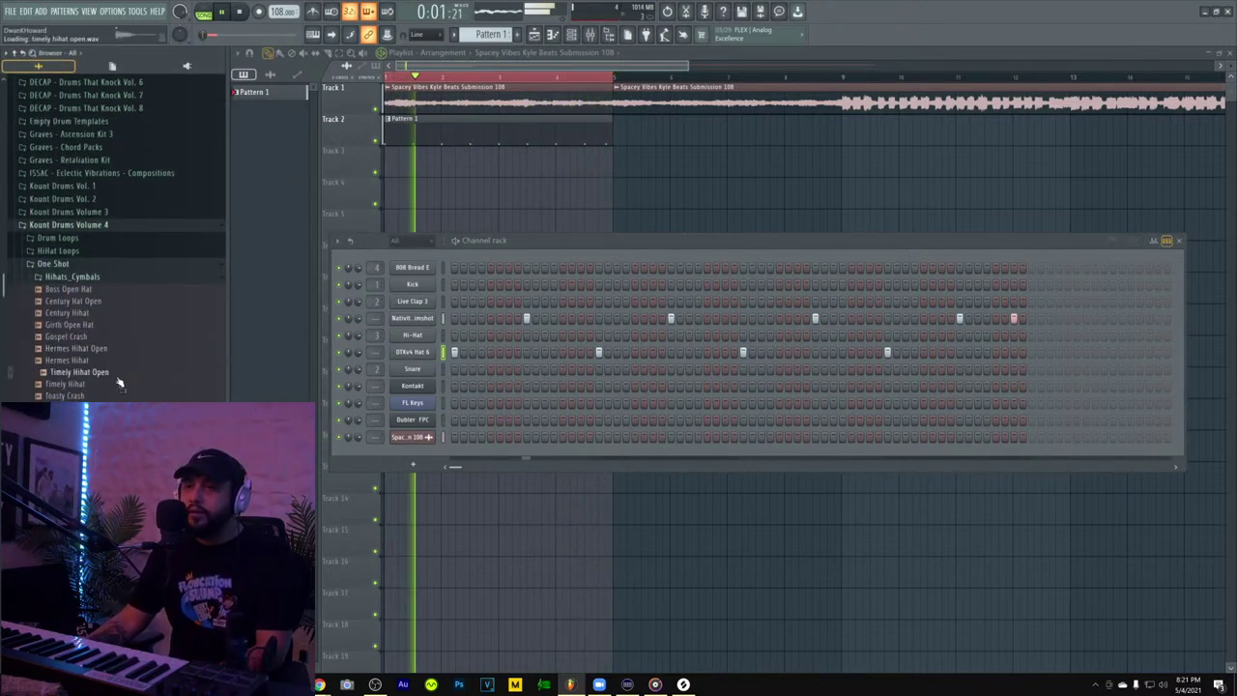
pyautogui.click(110, 302)
pyautogui.click(109, 314)
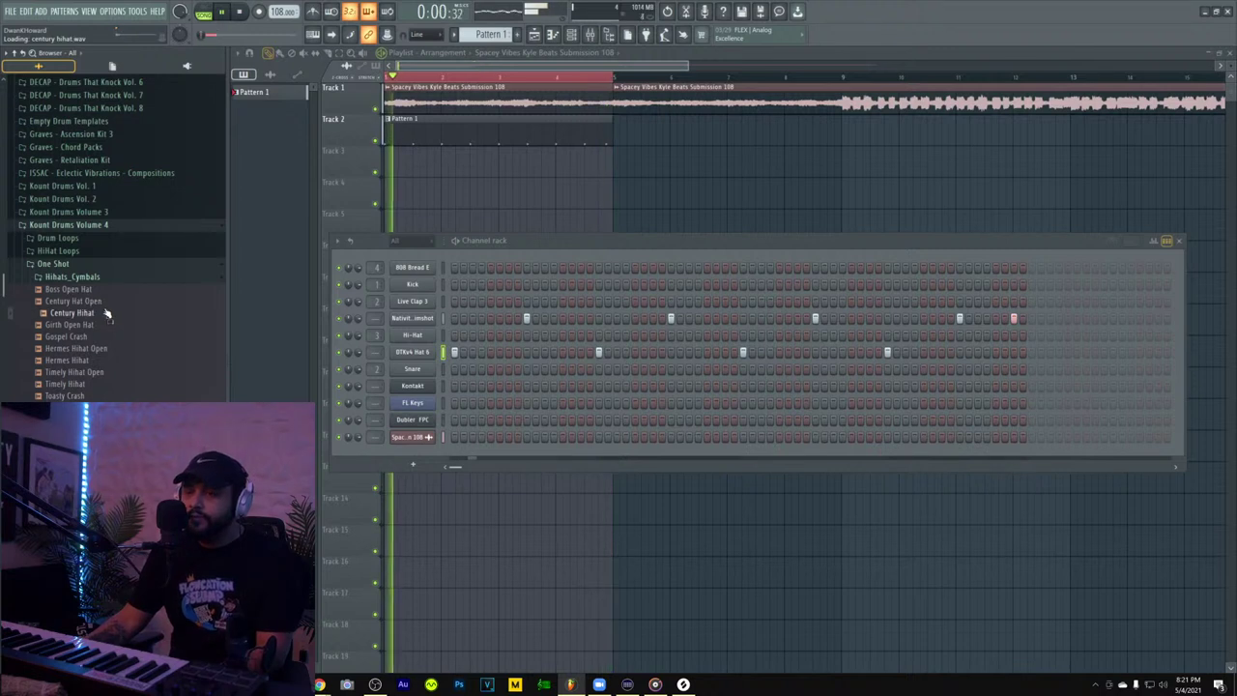
pyautogui.click(101, 327)
pyautogui.scroll(-2, 97, 324)
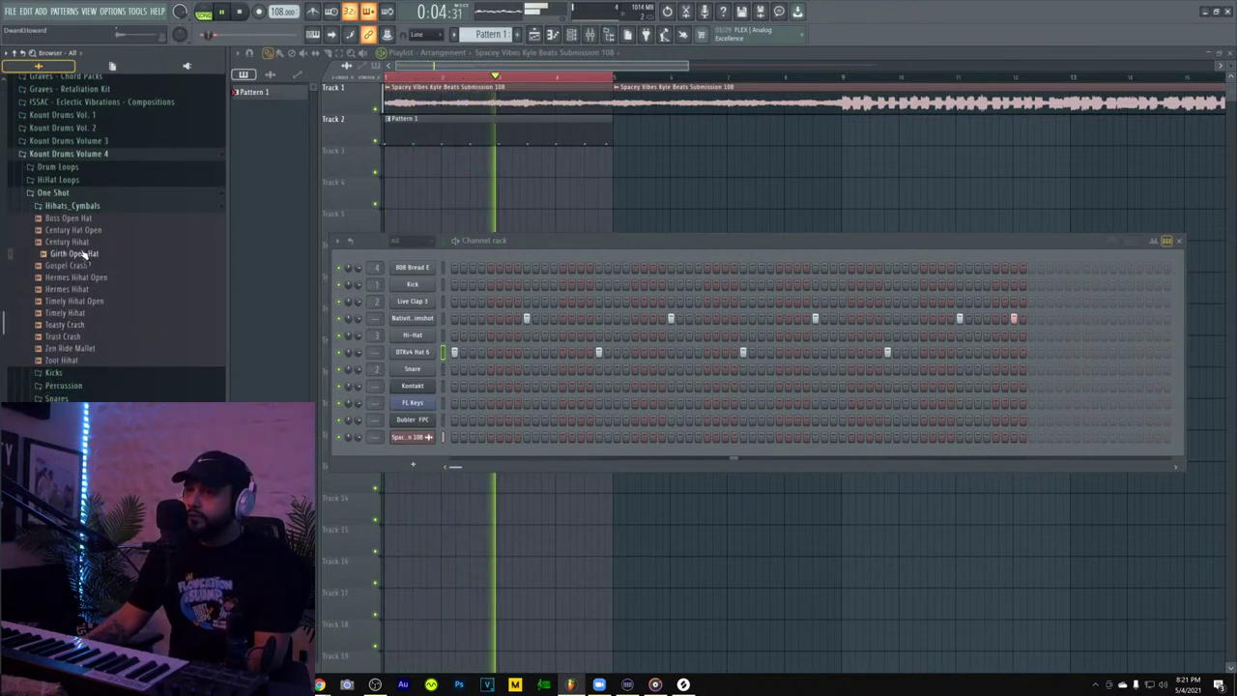
pyautogui.moveTo(83, 254); pyautogui.dragTo(437, 299)
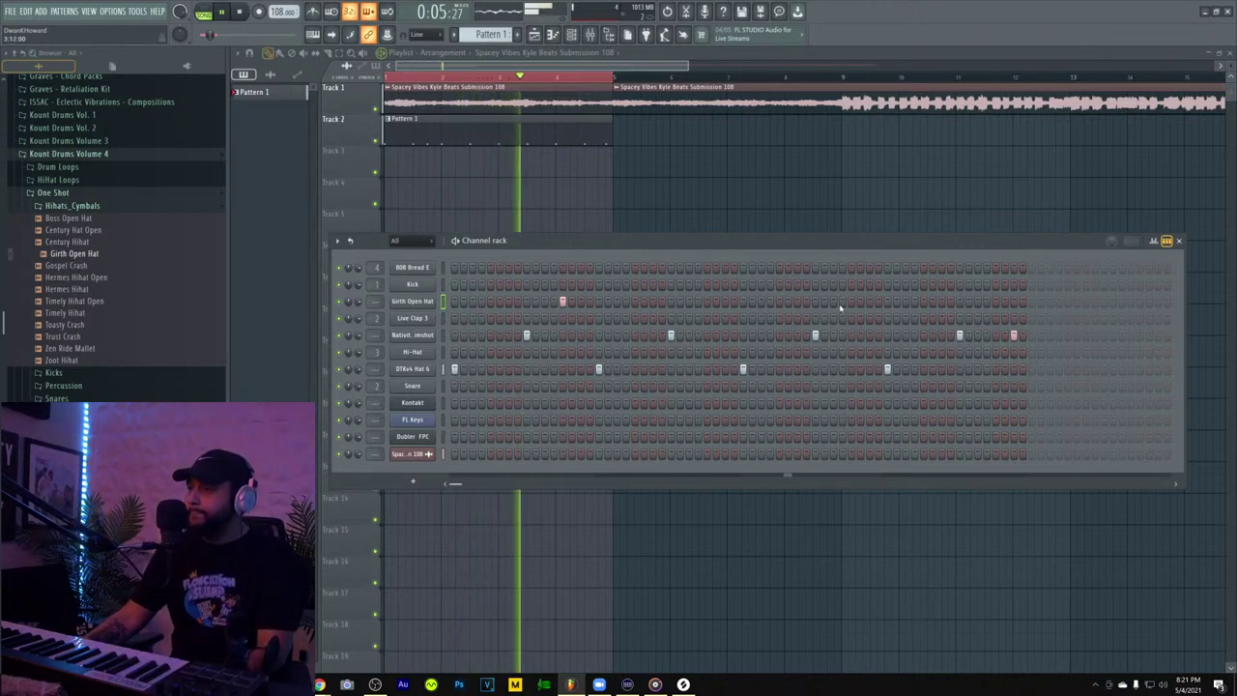
pyautogui.click(428, 302)
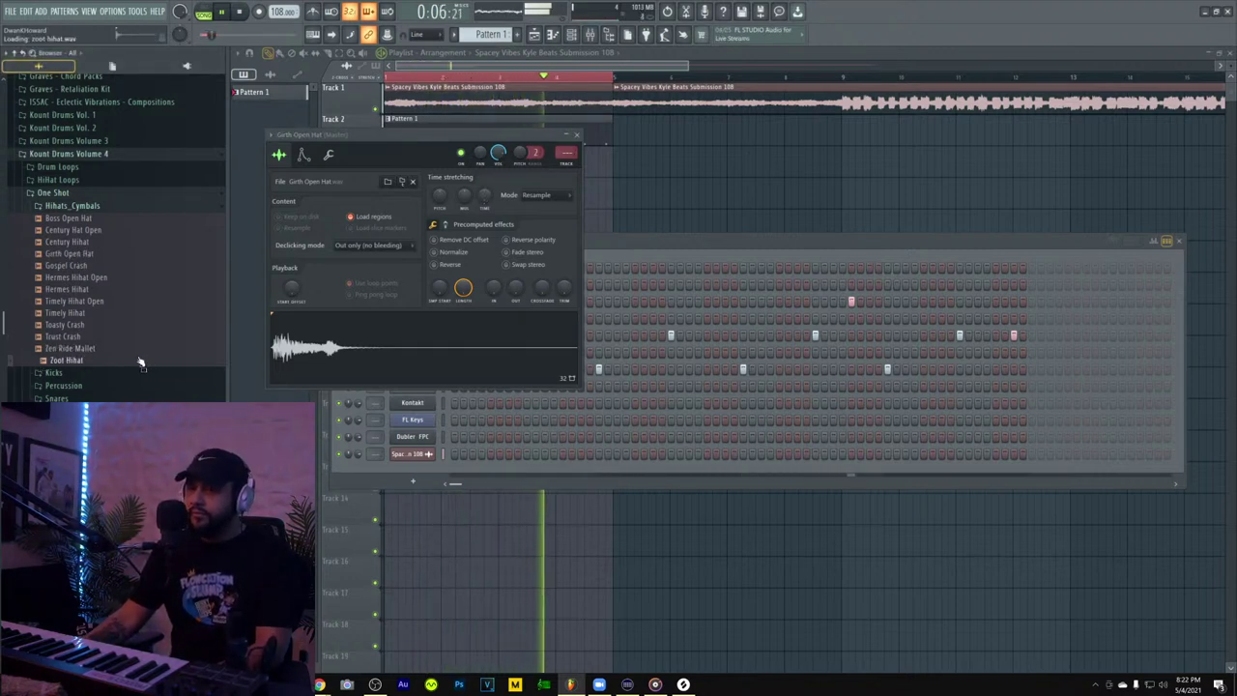
pyautogui.click(580, 135)
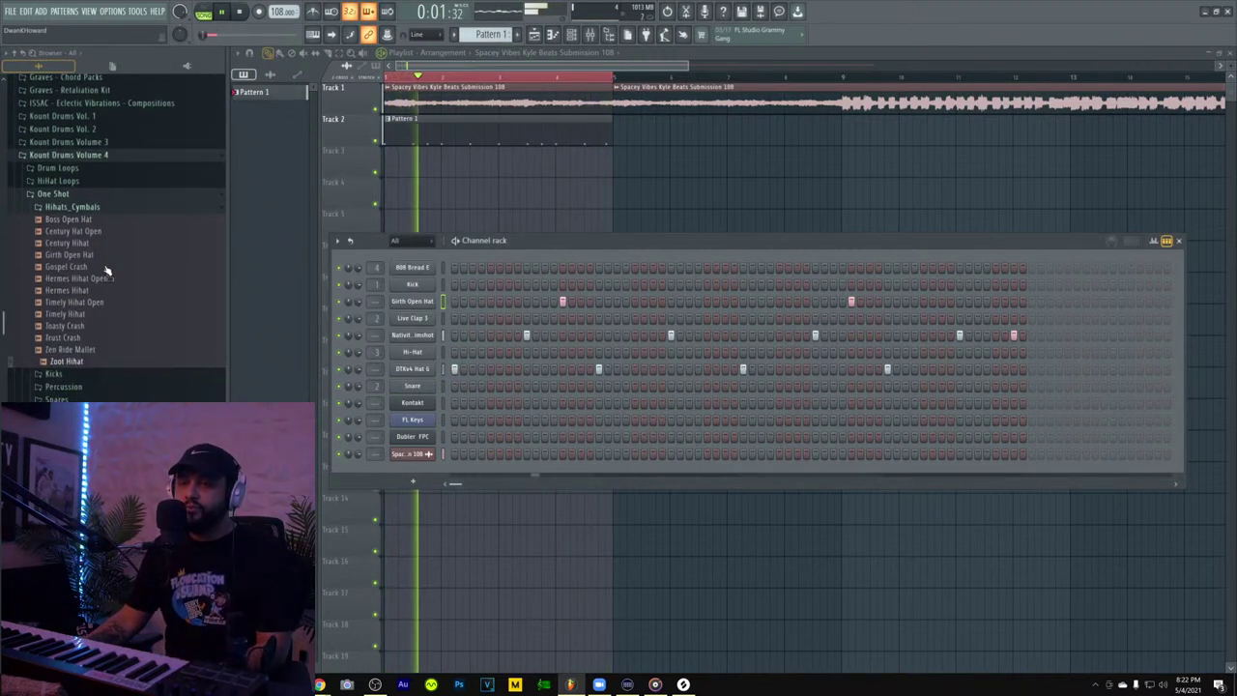
# - Replace the Snare channel's sample with Hundo Bell Perc 2 from the Kount Drums Volume 4 Percussion folder
pyautogui.moveTo(90, 363); pyautogui.dragTo(326, 397)
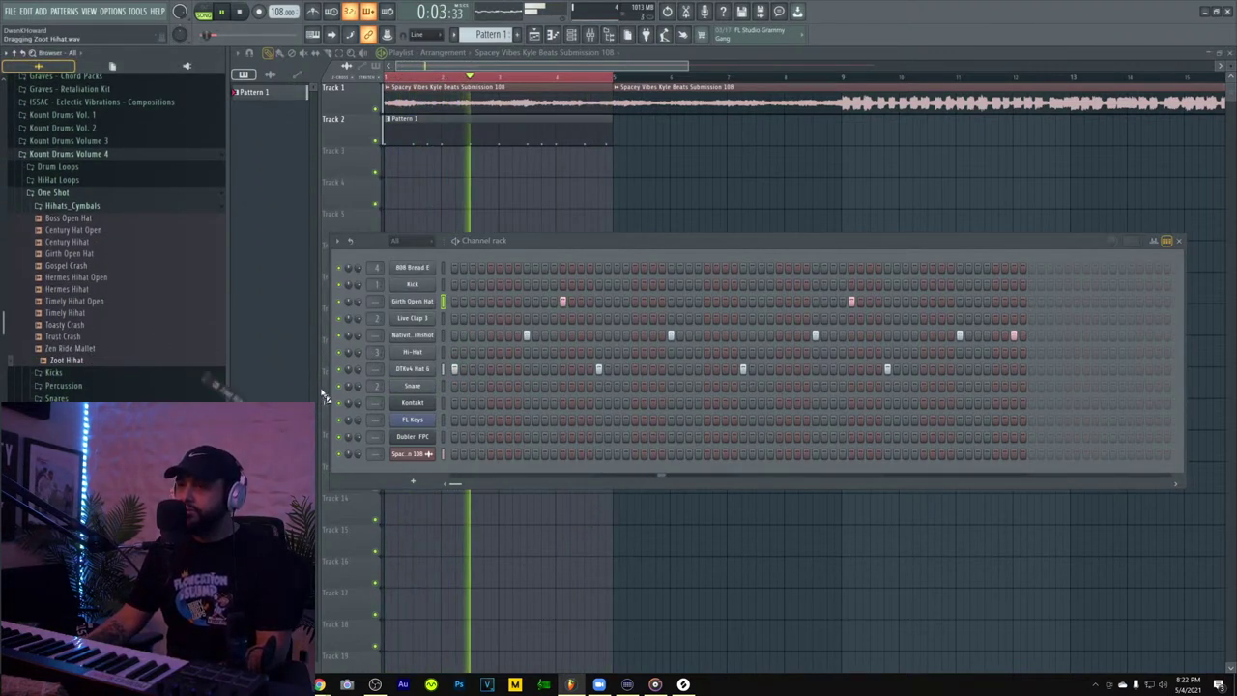
pyautogui.moveTo(107, 367); pyautogui.dragTo(95, 389)
pyautogui.click(94, 389)
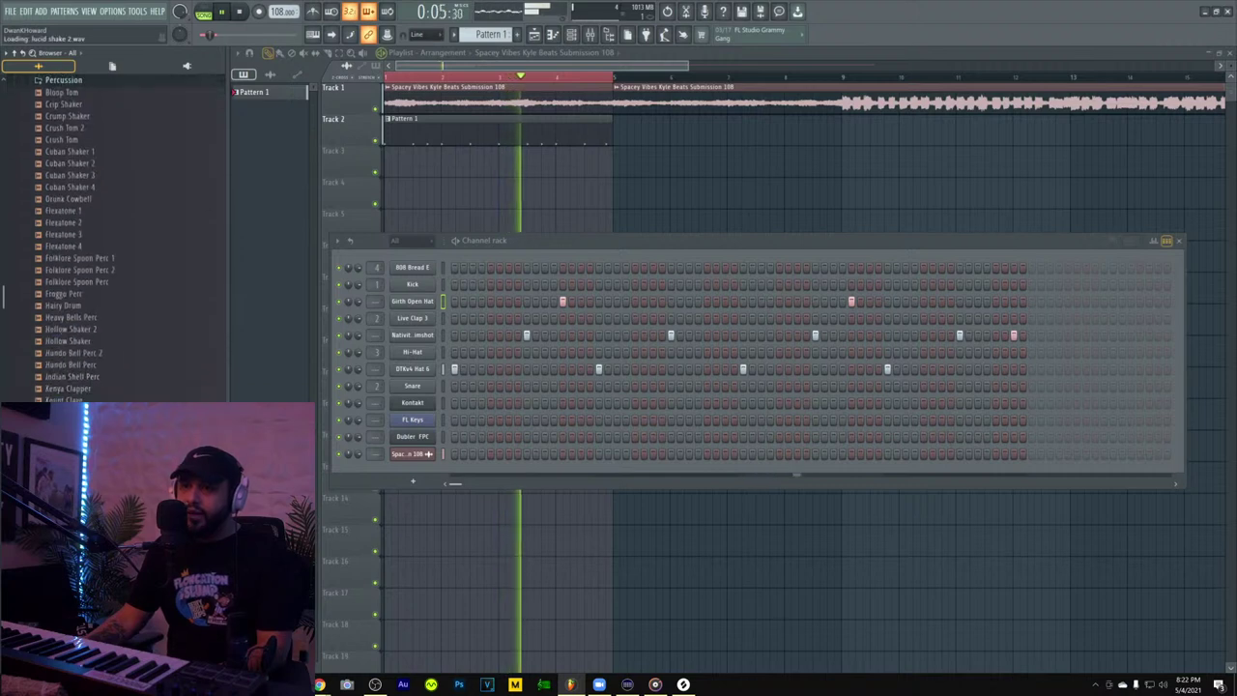
pyautogui.click(112, 355)
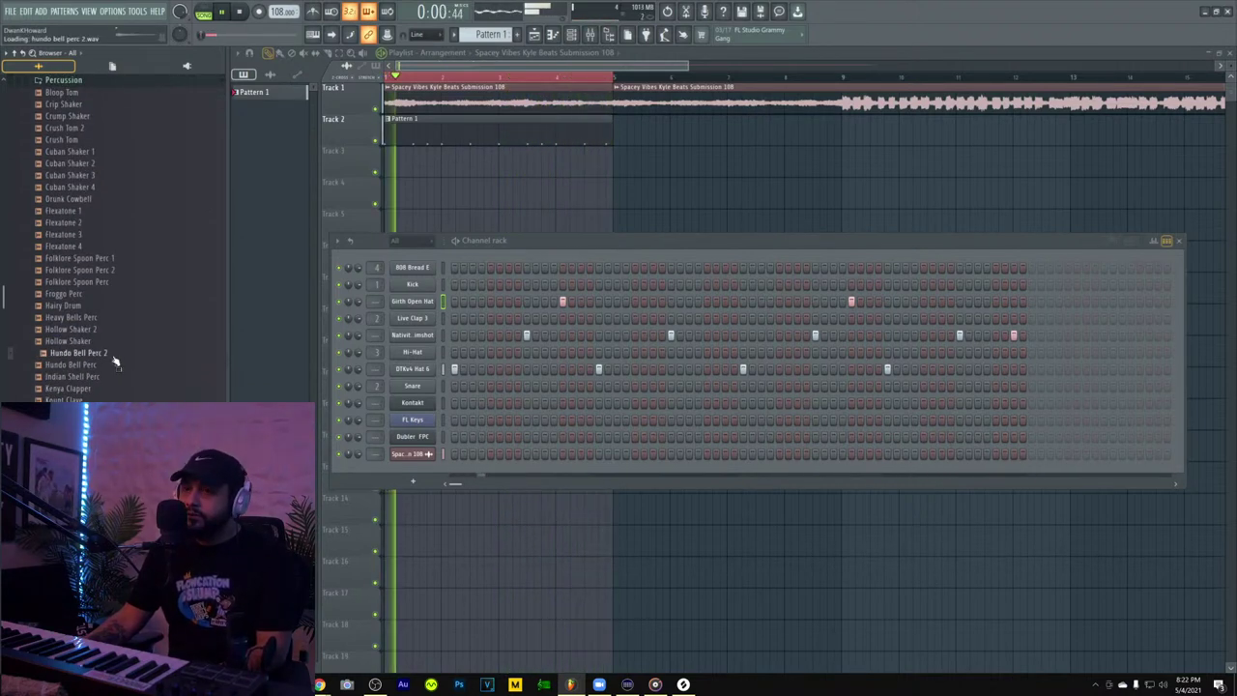
pyautogui.moveTo(280, 394); pyautogui.dragTo(426, 387)
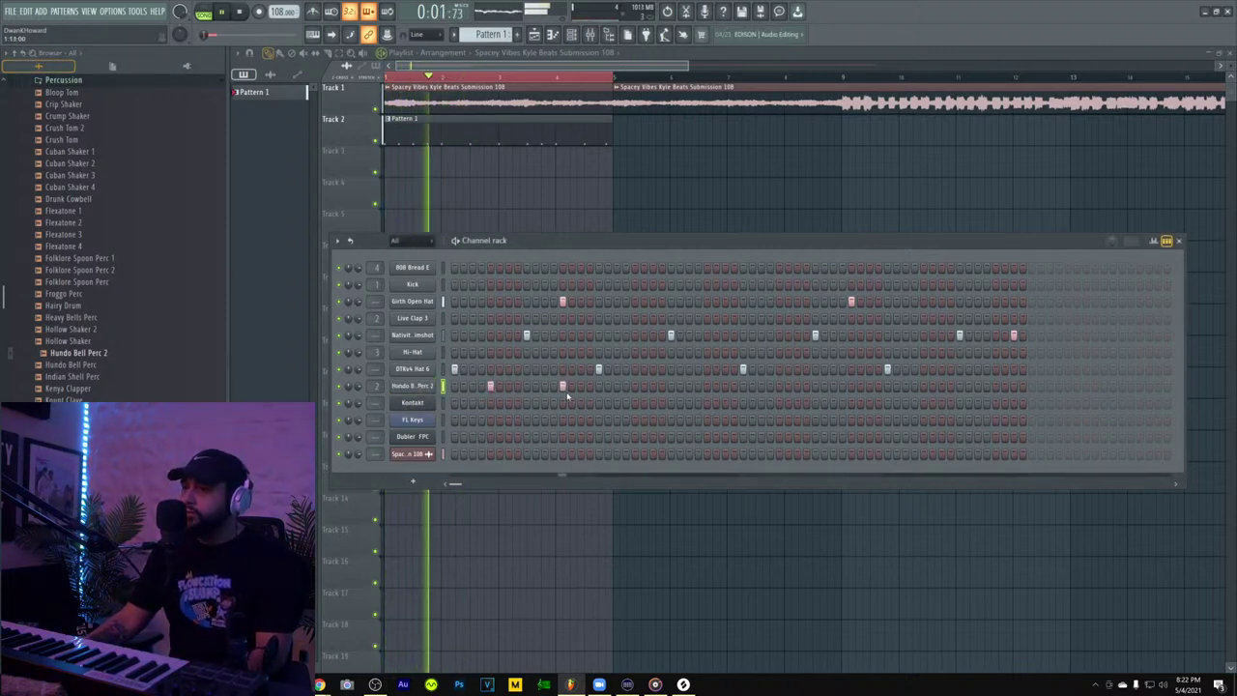
# - Fill the Hundo Bell Perc 2 channel on each 4 steps, and refill it on each 8 steps instead
pyautogui.rightClick(431, 385)
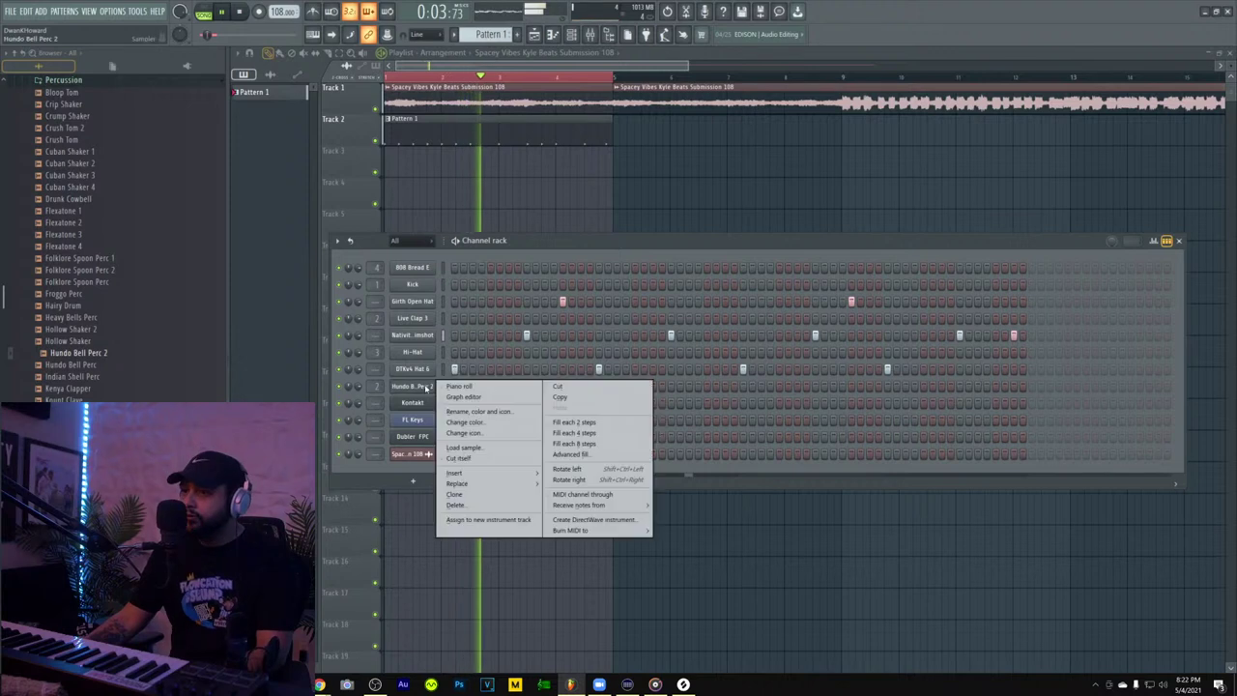
pyautogui.click(578, 439)
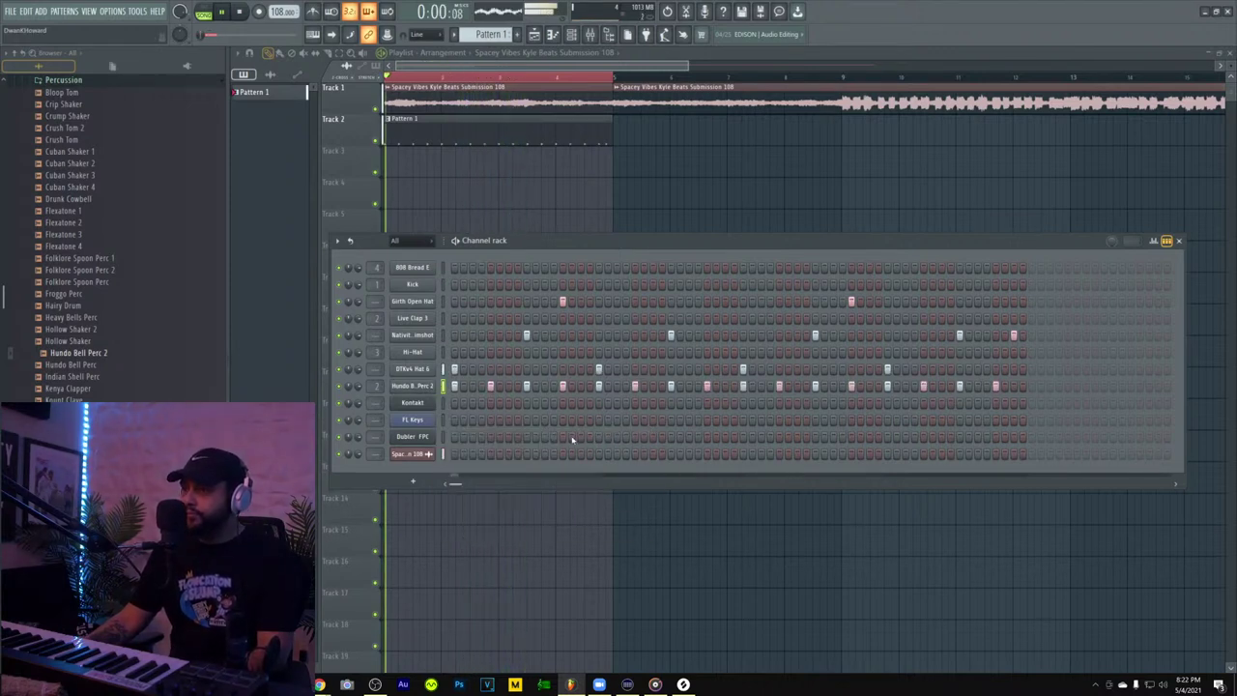
pyautogui.rightClick(435, 388)
pyautogui.click(580, 441)
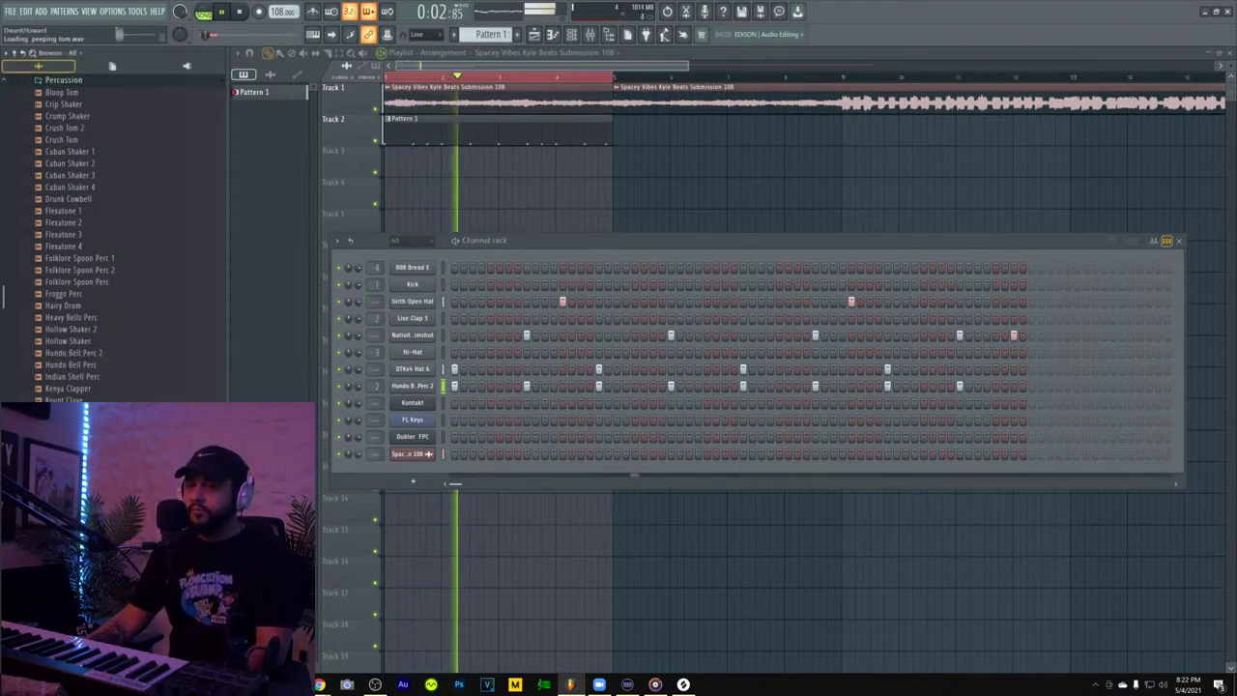
# - Audition the Percussion one-shots, add Folklore Spoon Perc as the last channel in the rack, and open its piano roll
pyautogui.scroll(-2, 116, 232)
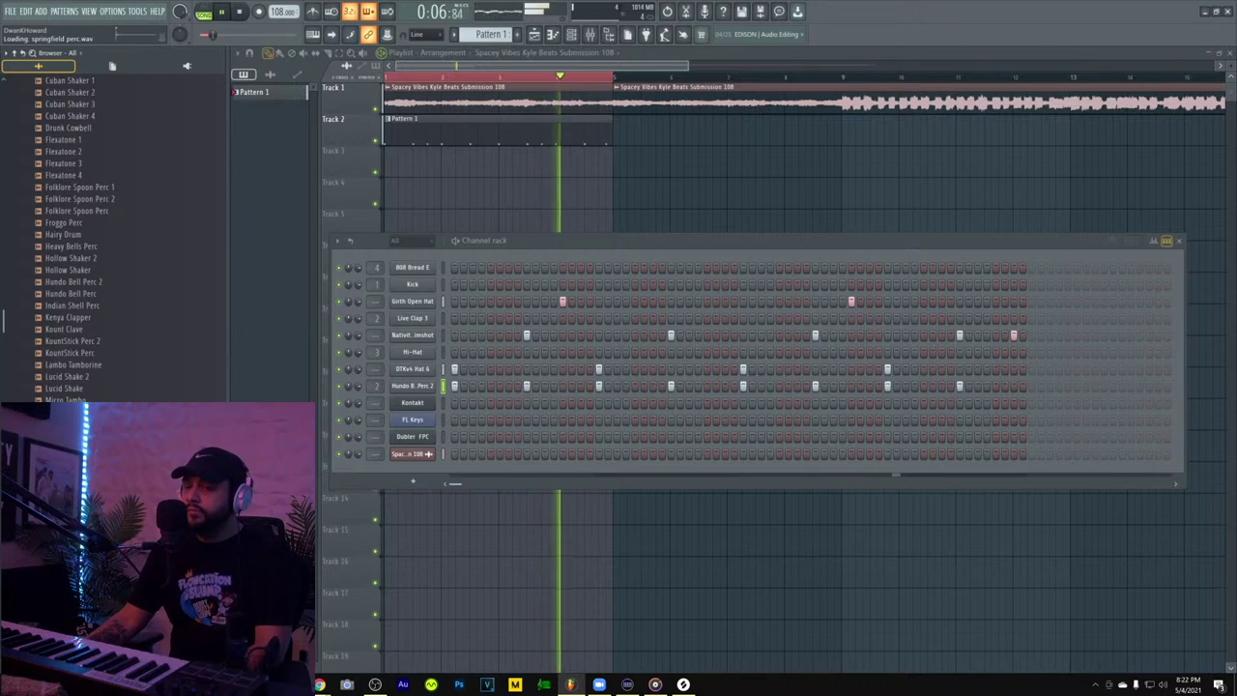
pyautogui.scroll(-4, 116, 232)
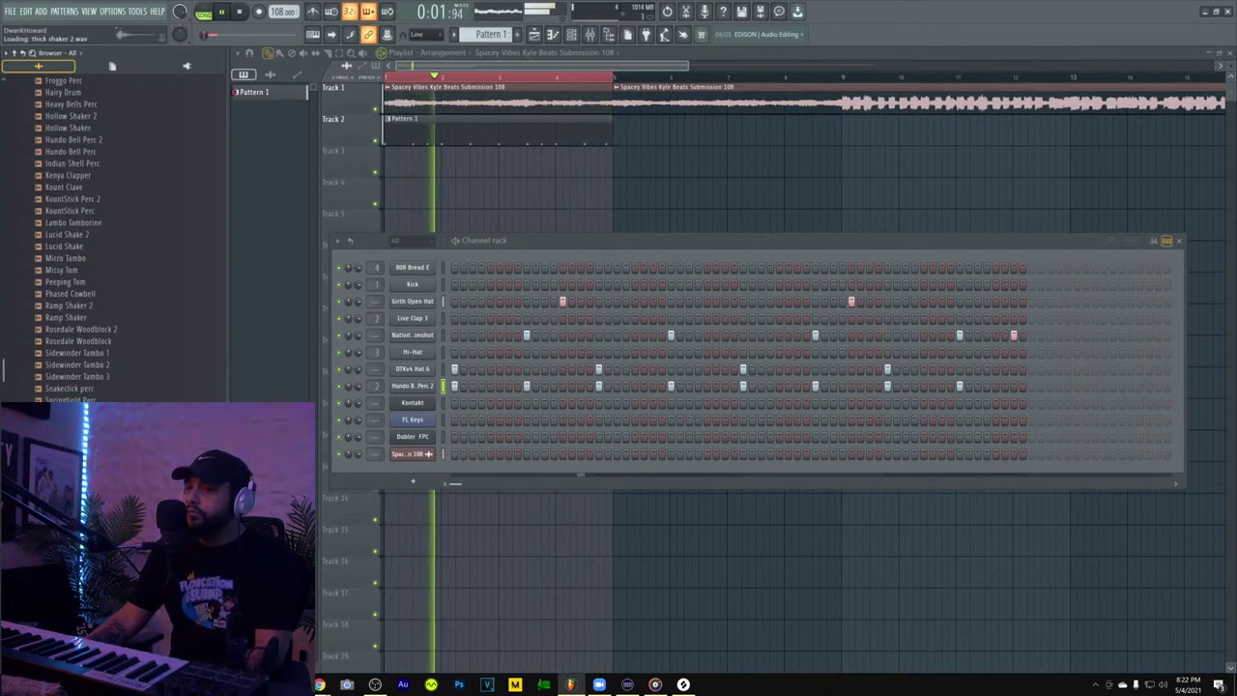
pyautogui.scroll(8, 77, 400)
pyautogui.click(78, 400)
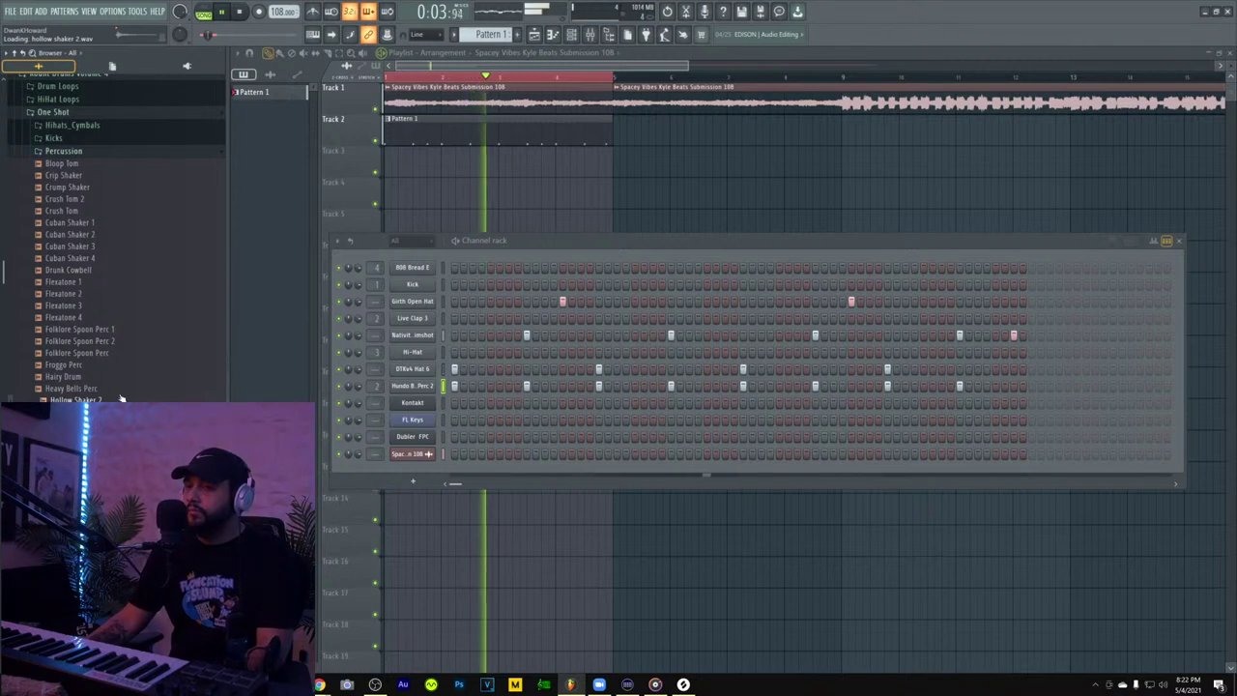
pyautogui.click(111, 281)
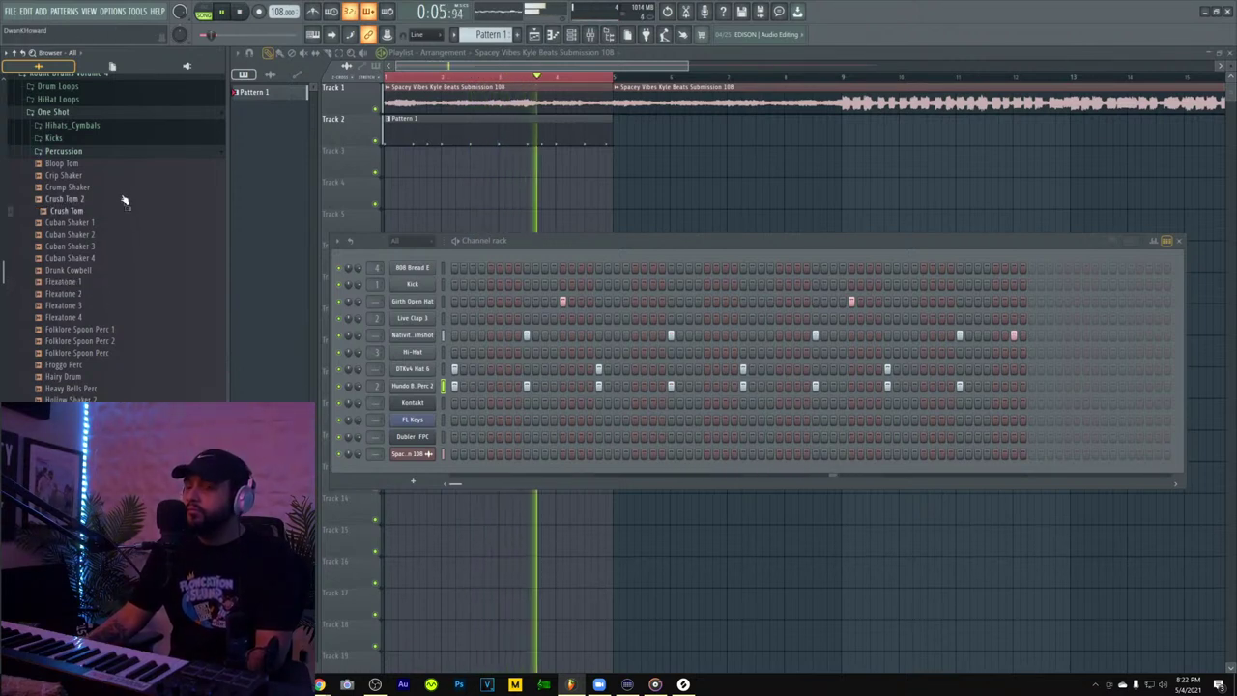
pyautogui.click(115, 318)
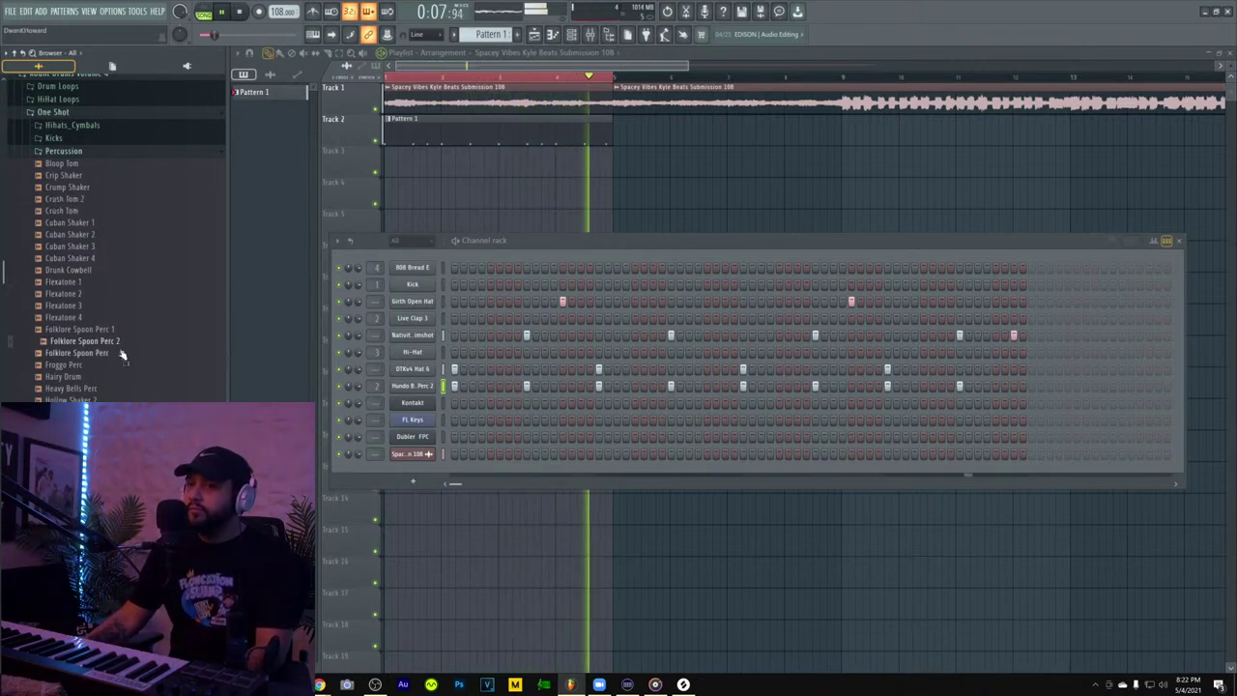
pyautogui.click(122, 364)
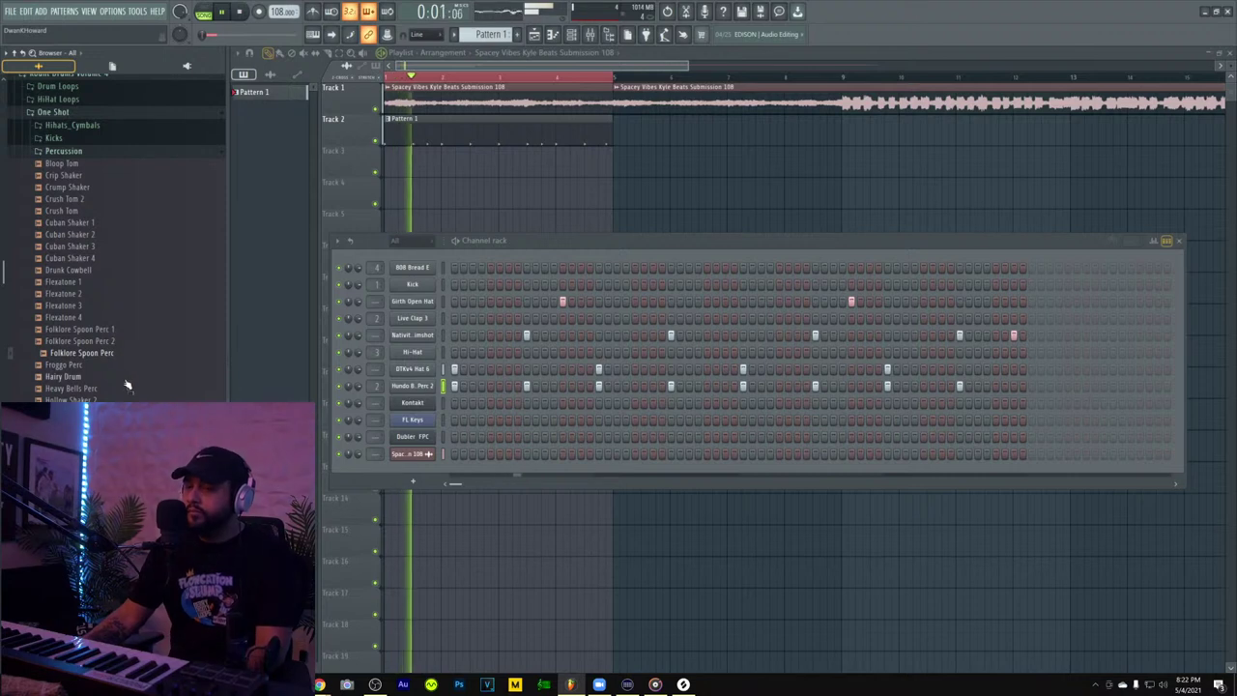
pyautogui.moveTo(122, 360); pyautogui.dragTo(429, 471)
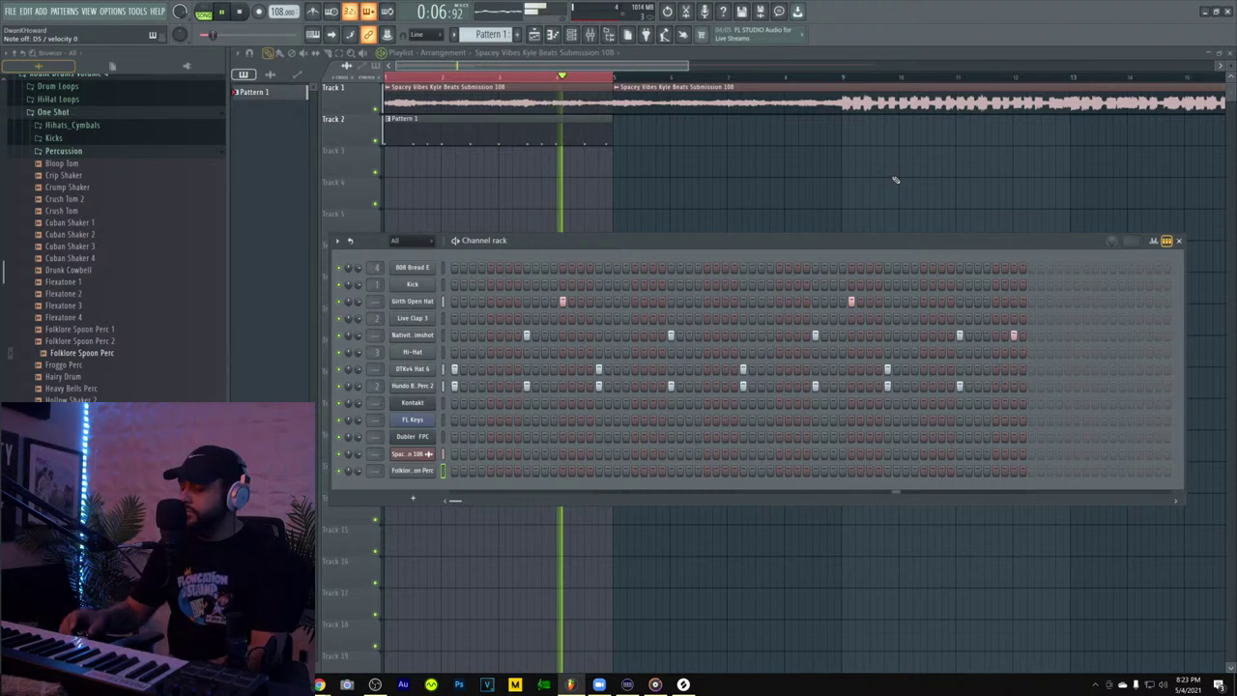
pyautogui.rightClick(399, 471)
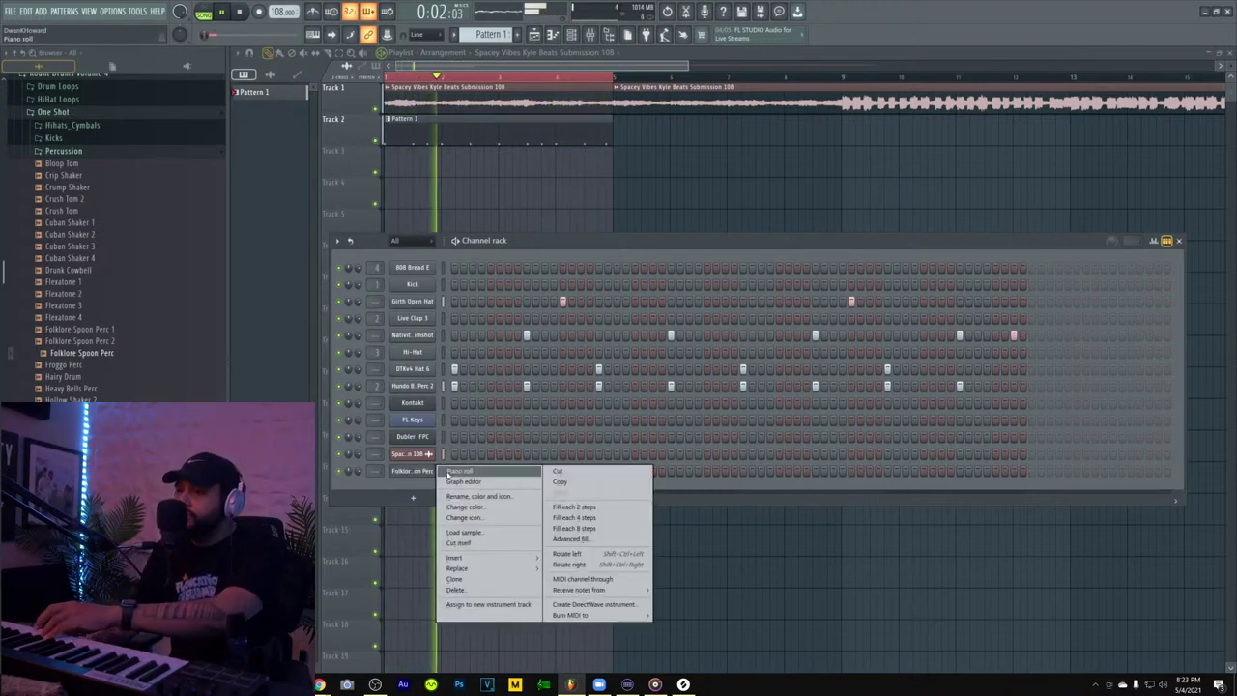
pyautogui.click(418, 477)
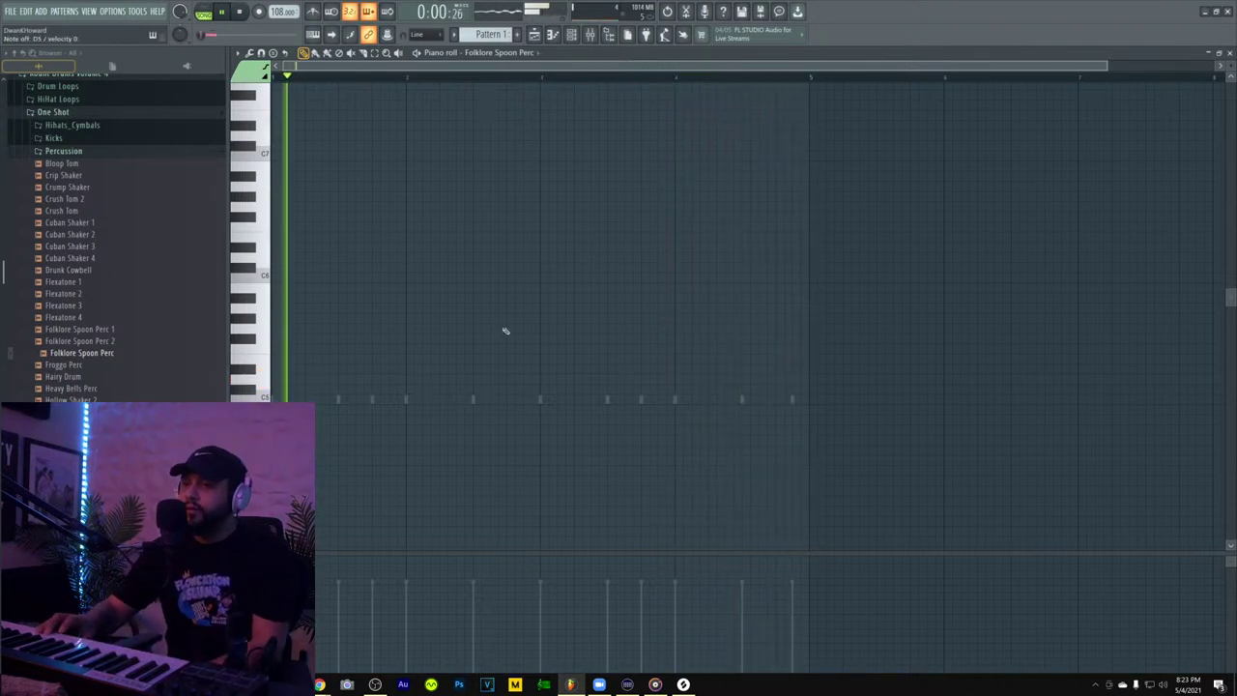
# - Draw short D5 notes on beat 2 and its following off-beat in bars 1 and 3 of the Folklore Spoon Perc piano roll
pyautogui.press('space')
pyautogui.press('space')
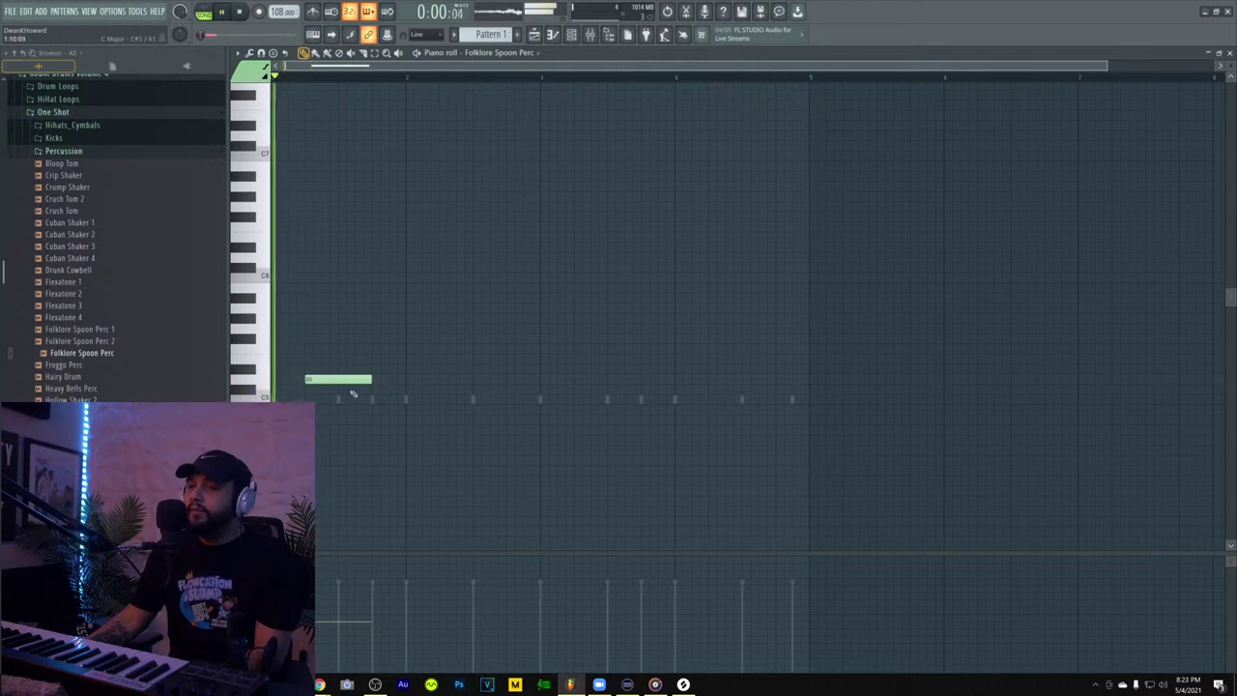
pyautogui.moveTo(337, 394); pyautogui.dragTo(303, 383)
pyautogui.press('space')
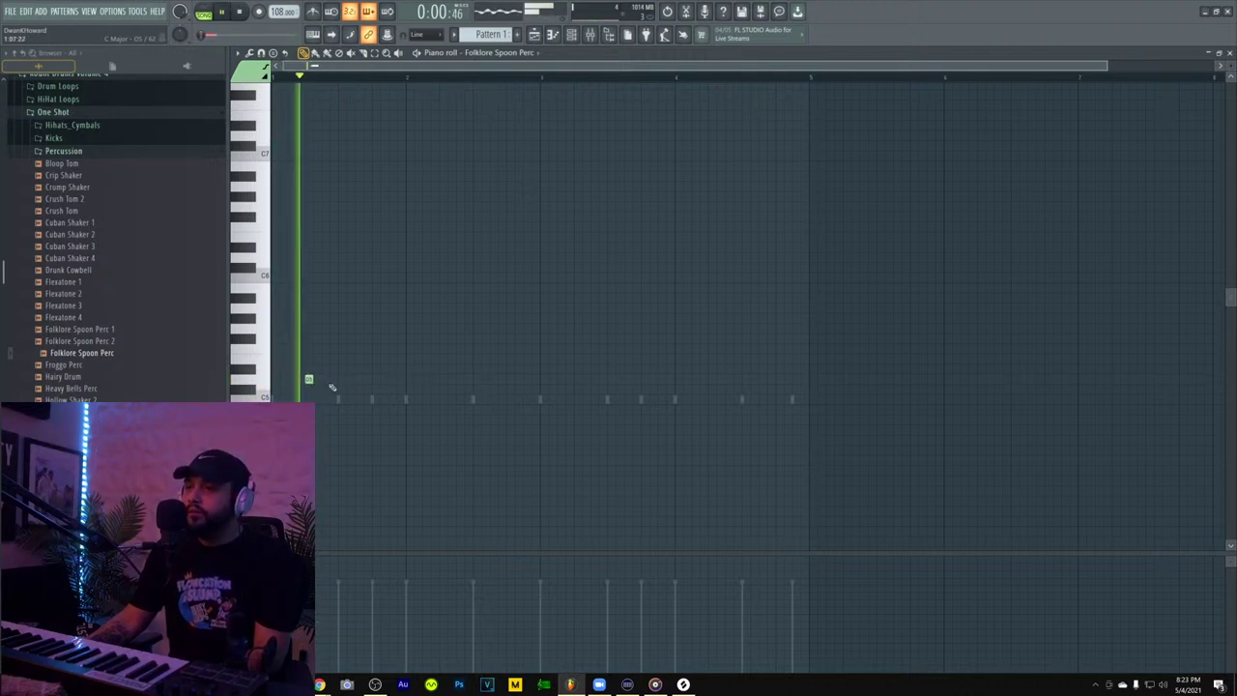
pyautogui.click(324, 379)
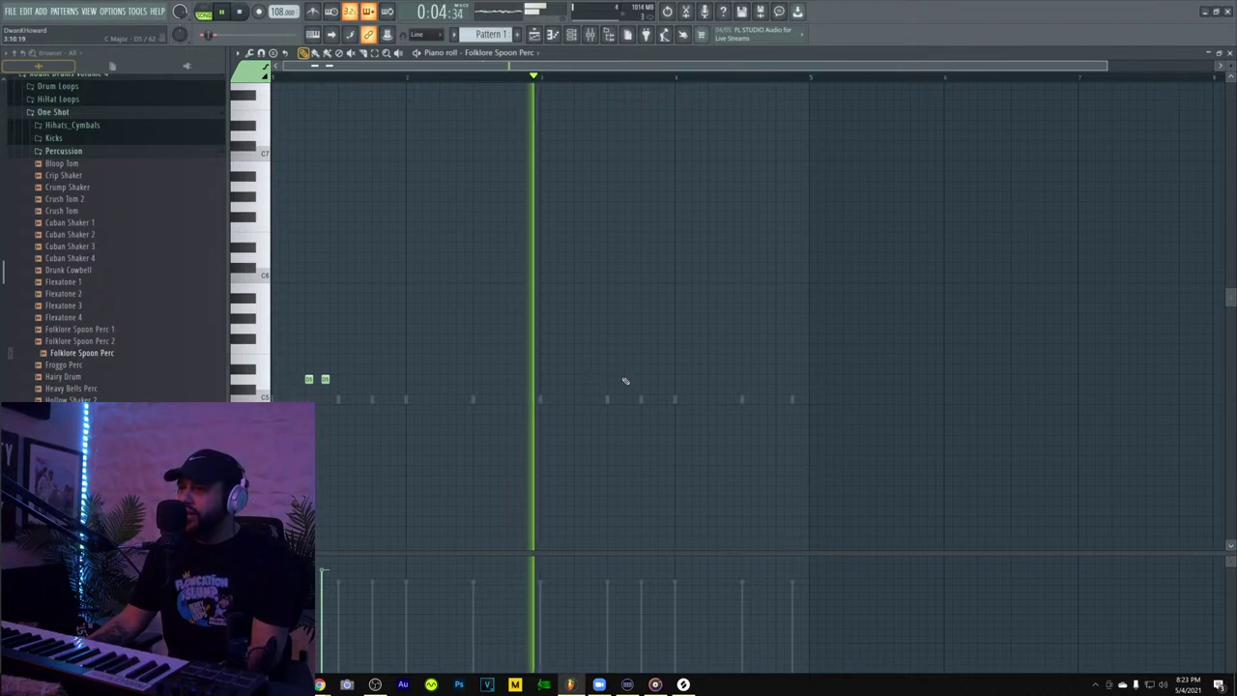
pyautogui.press('space')
pyautogui.click(578, 379)
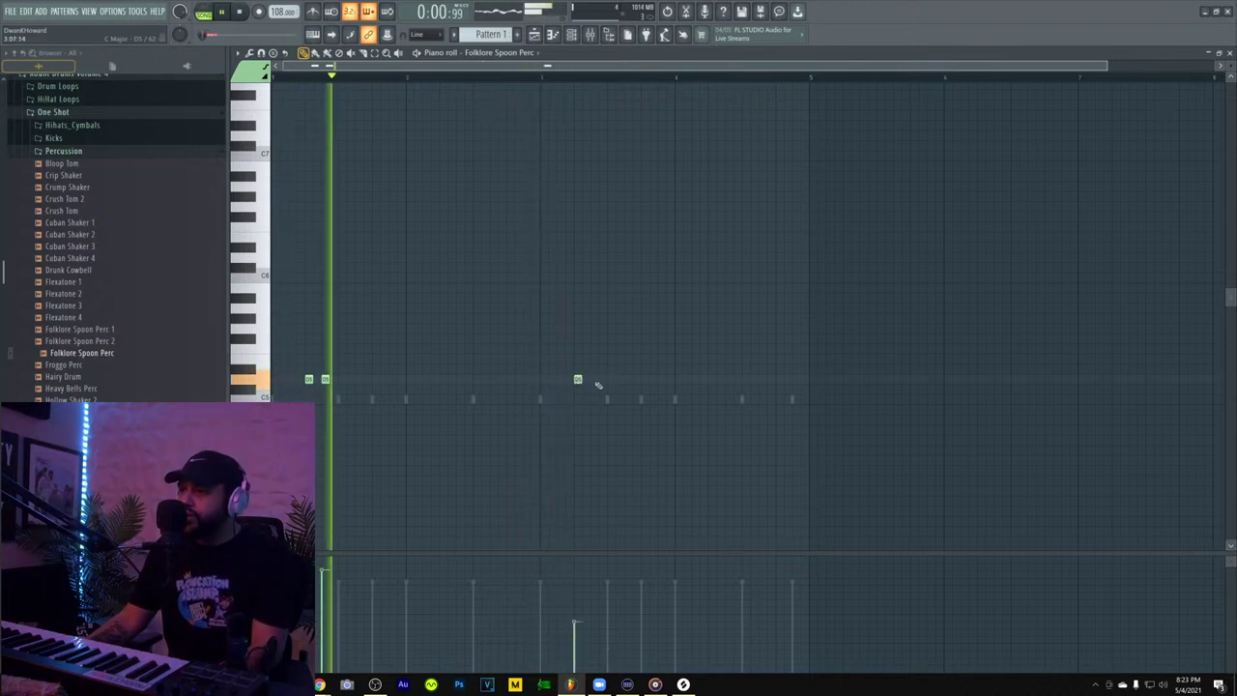
pyautogui.click(595, 379)
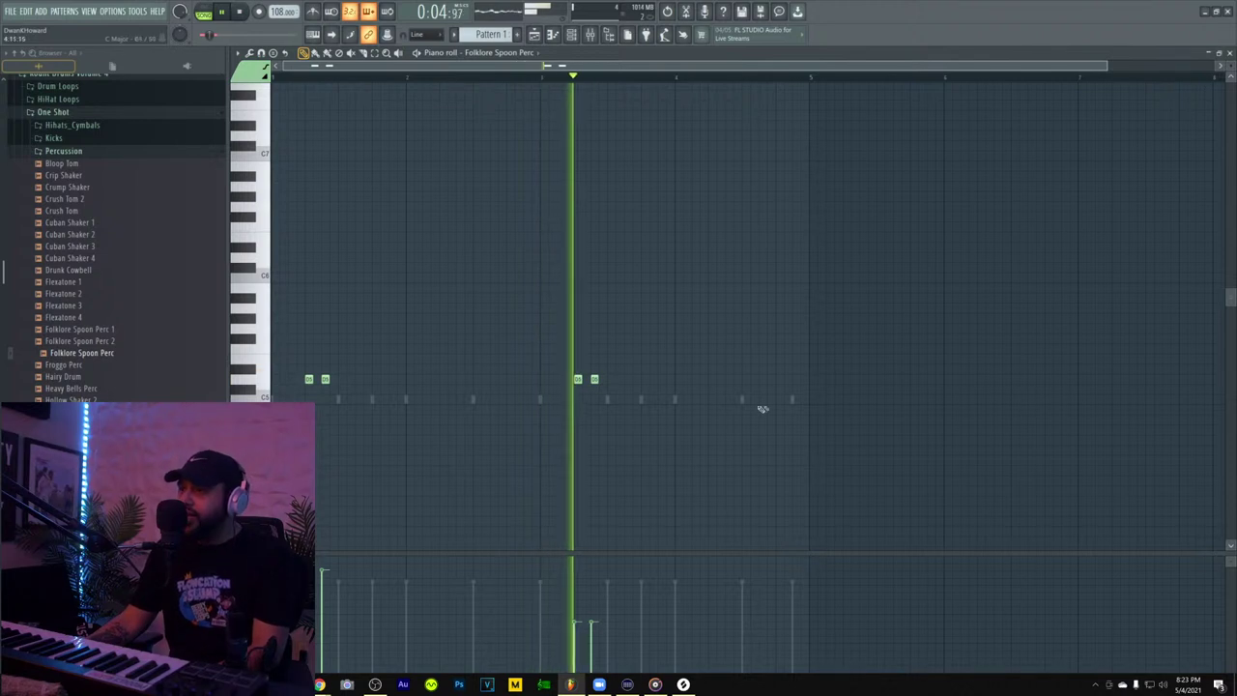
# - Draw three consecutive short D5 notes from beat 4 of bar 3 and ramp their velocities upward
pyautogui.click(637, 378)
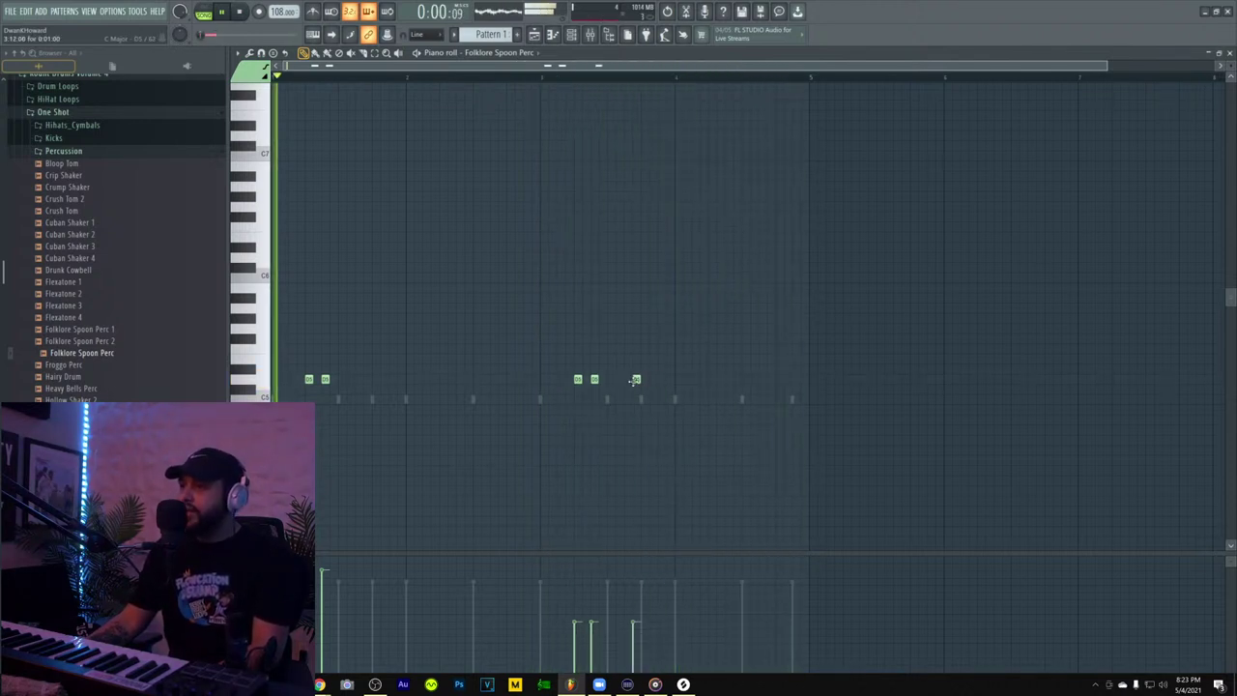
pyautogui.moveTo(636, 379); pyautogui.dragTo(645, 379)
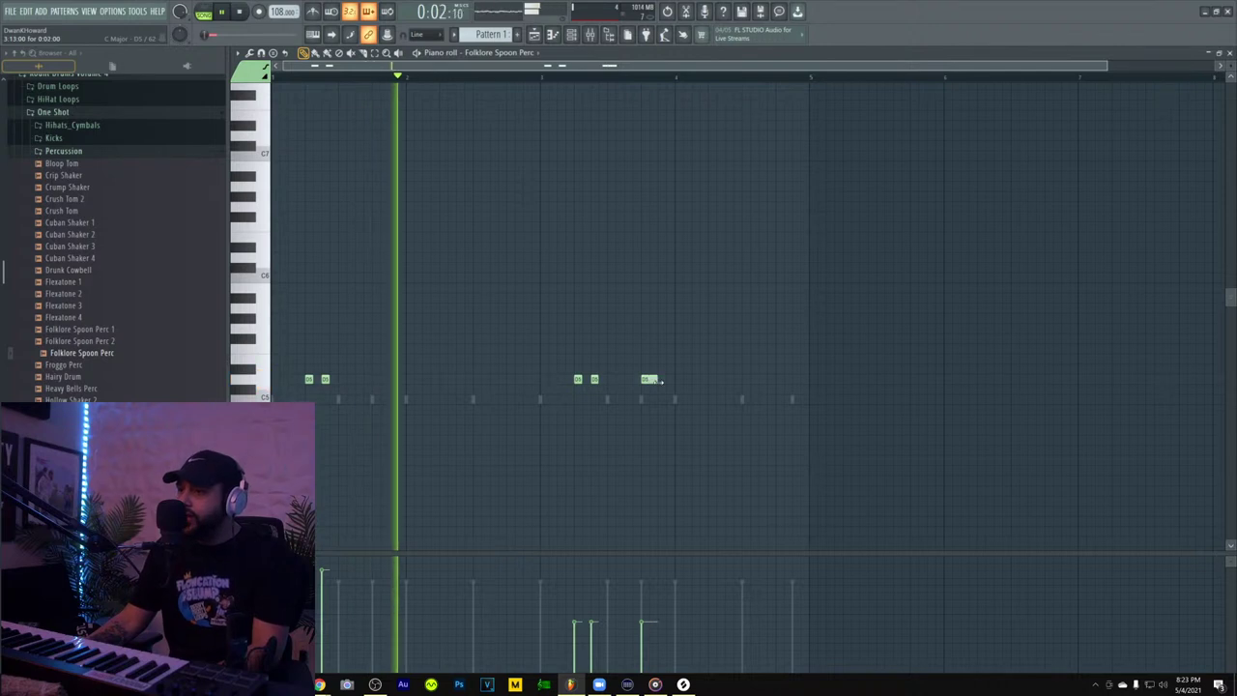
pyautogui.click(652, 379)
pyautogui.click(660, 379)
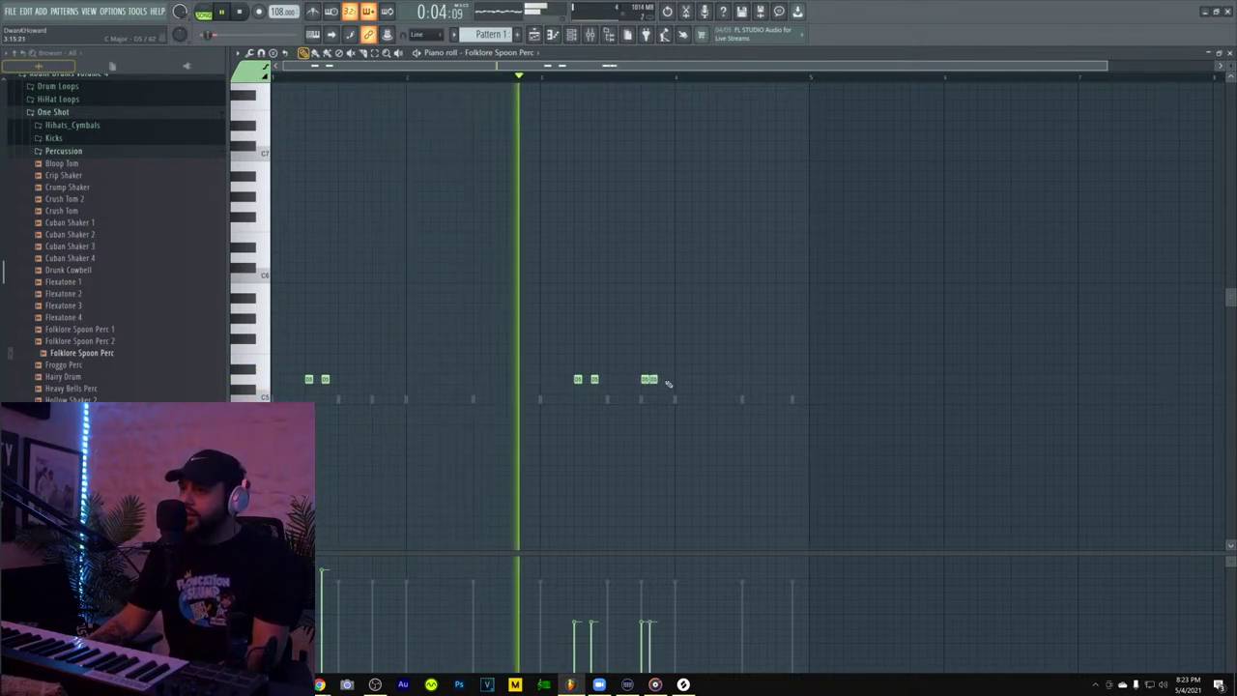
pyautogui.moveTo(651, 603); pyautogui.dragTo(660, 581)
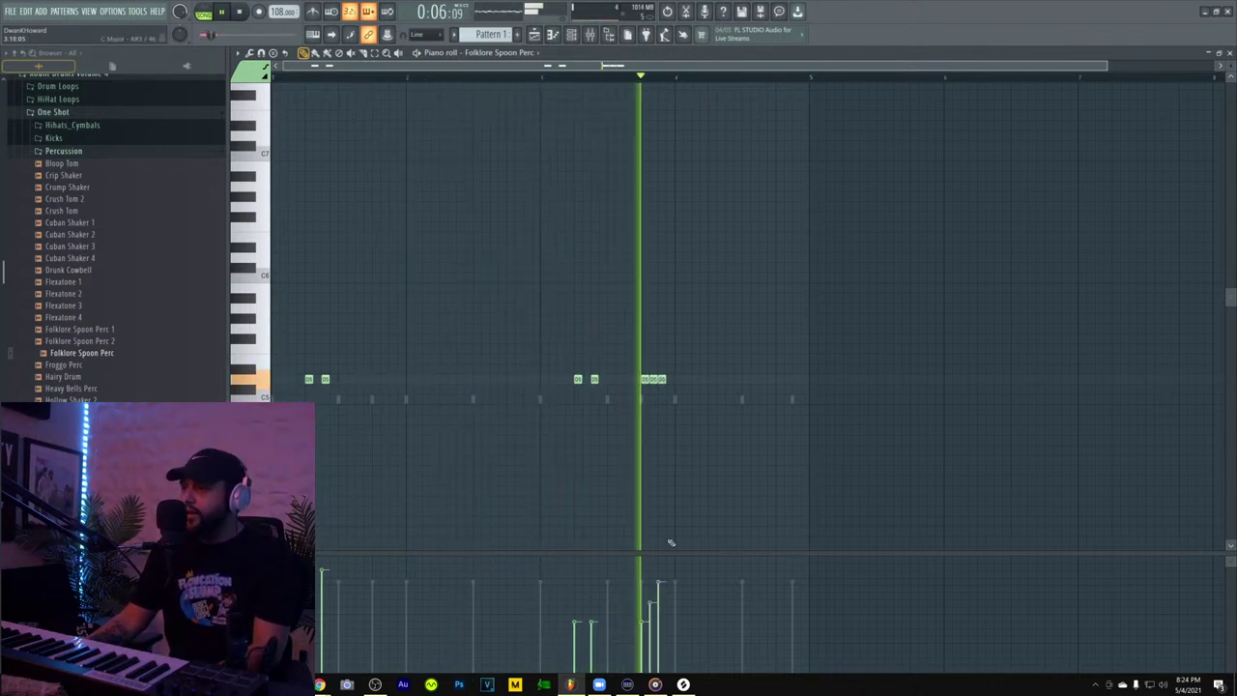
# - Draw a one-beat D5 note on beat 3 of bar 4 with two shorter ones after it, and select the one-beat note
pyautogui.click(744, 379)
pyautogui.moveTo(750, 379); pyautogui.dragTo(791, 380)
pyautogui.click(799, 359)
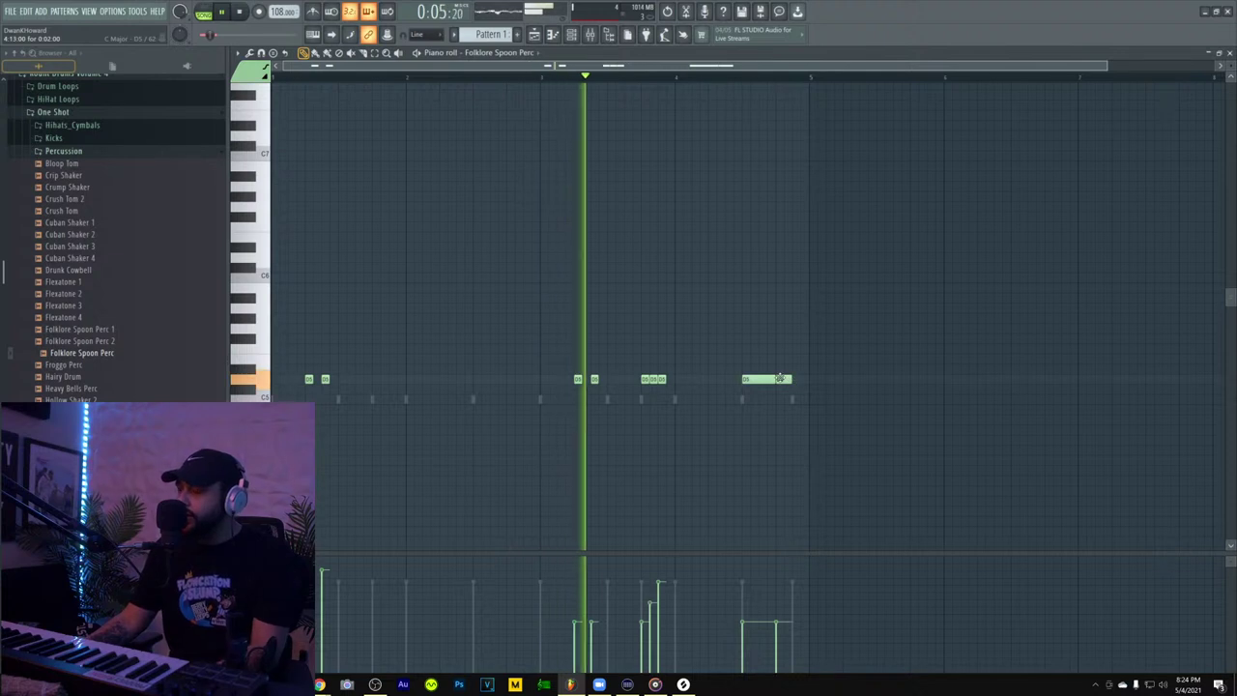
pyautogui.click(799, 379)
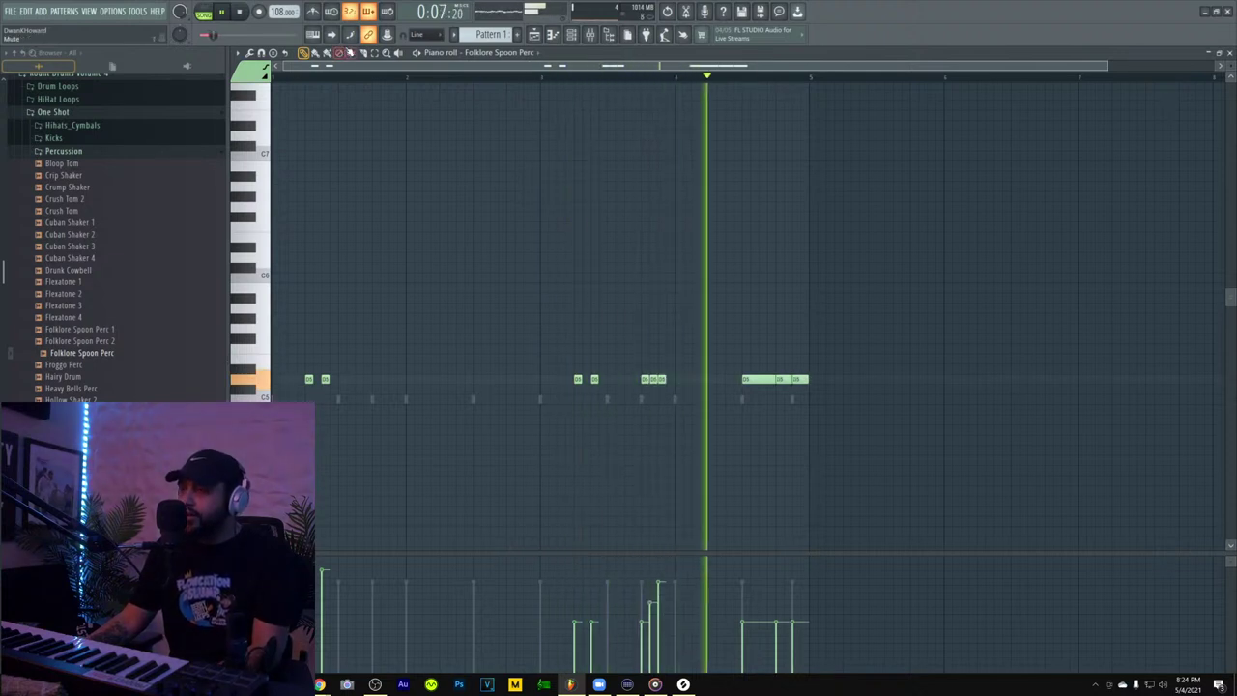
pyautogui.click(377, 53)
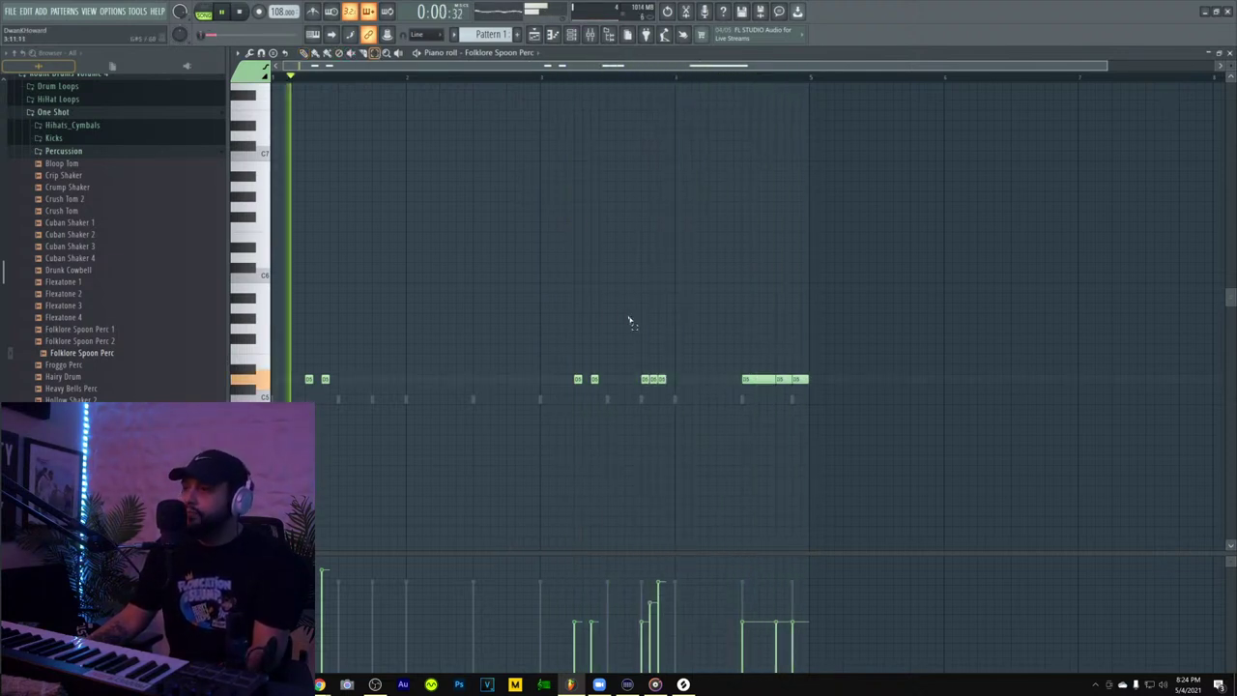
pyautogui.moveTo(738, 345); pyautogui.dragTo(748, 408)
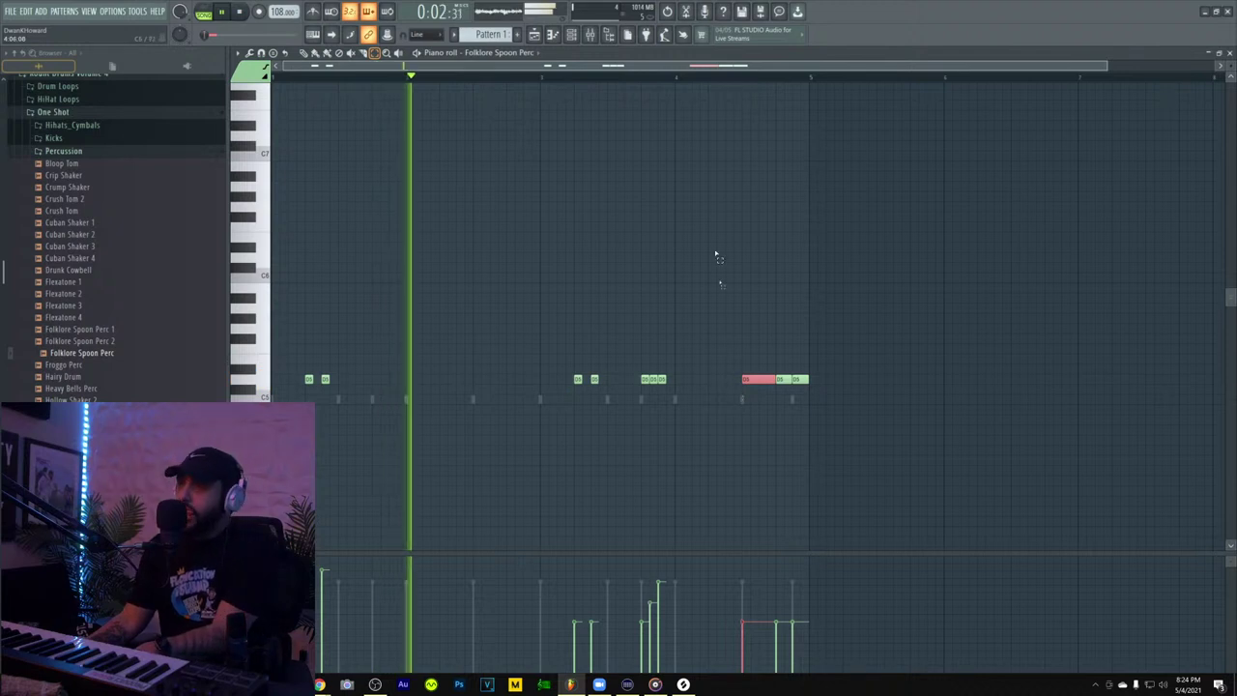
# - Try quick-chopping the selected bar 4 note with snap set to 1/4 step, and undo the chop
pyautogui.click(418, 34)
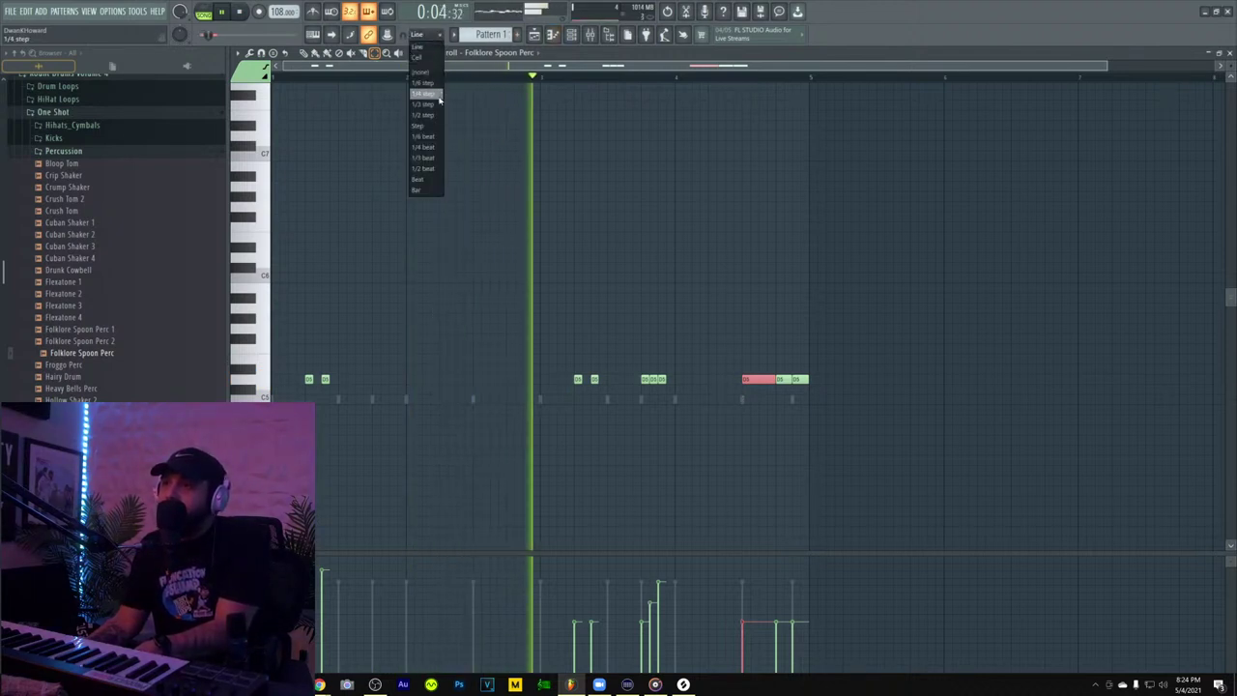
pyautogui.click(425, 94)
pyautogui.hotkey('ctrl', 'u')
pyautogui.hotkey('ctrl', 'z')
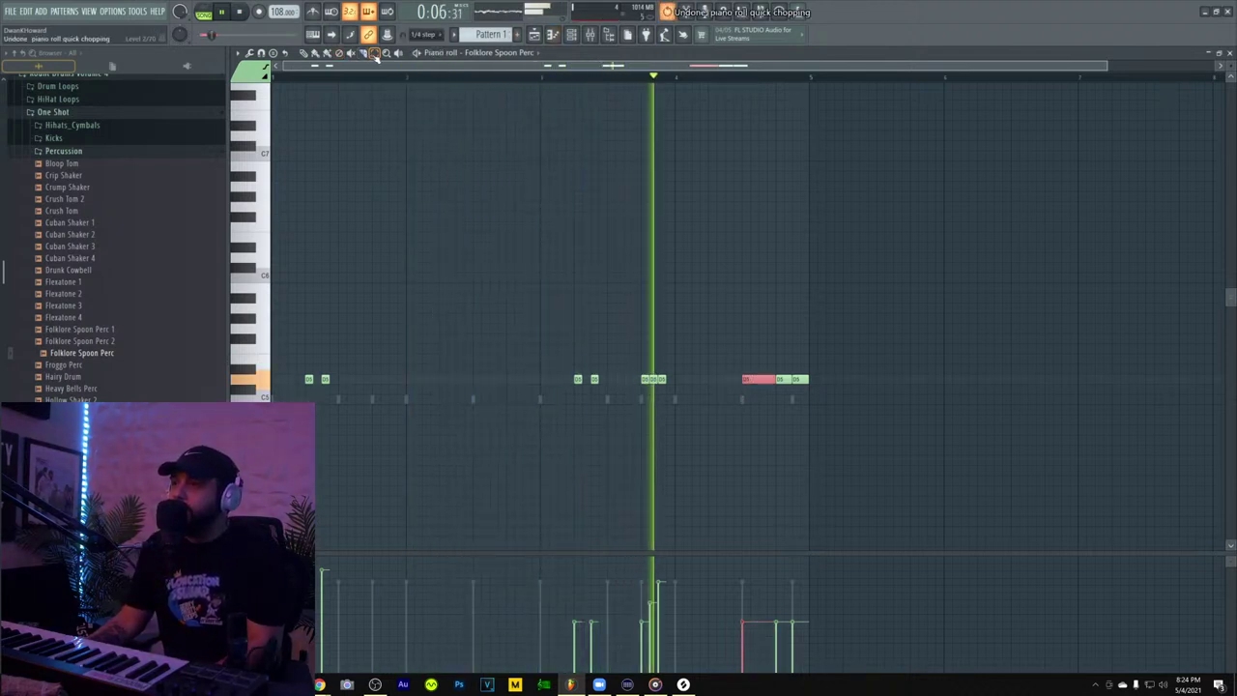
# - Quick-chop the selected bar 4 note with snap set to 1/3 step, and slope the slices' velocities downward
pyautogui.click(423, 34)
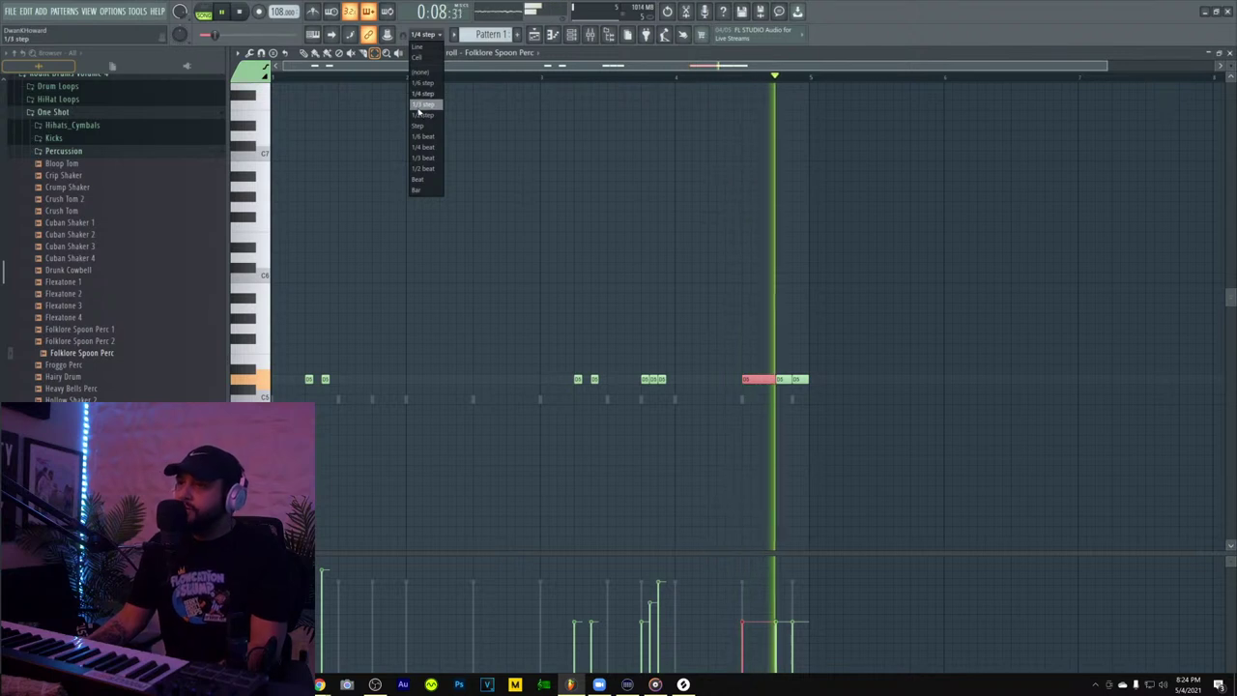
pyautogui.click(424, 104)
pyautogui.hotkey('ctrl', 'u')
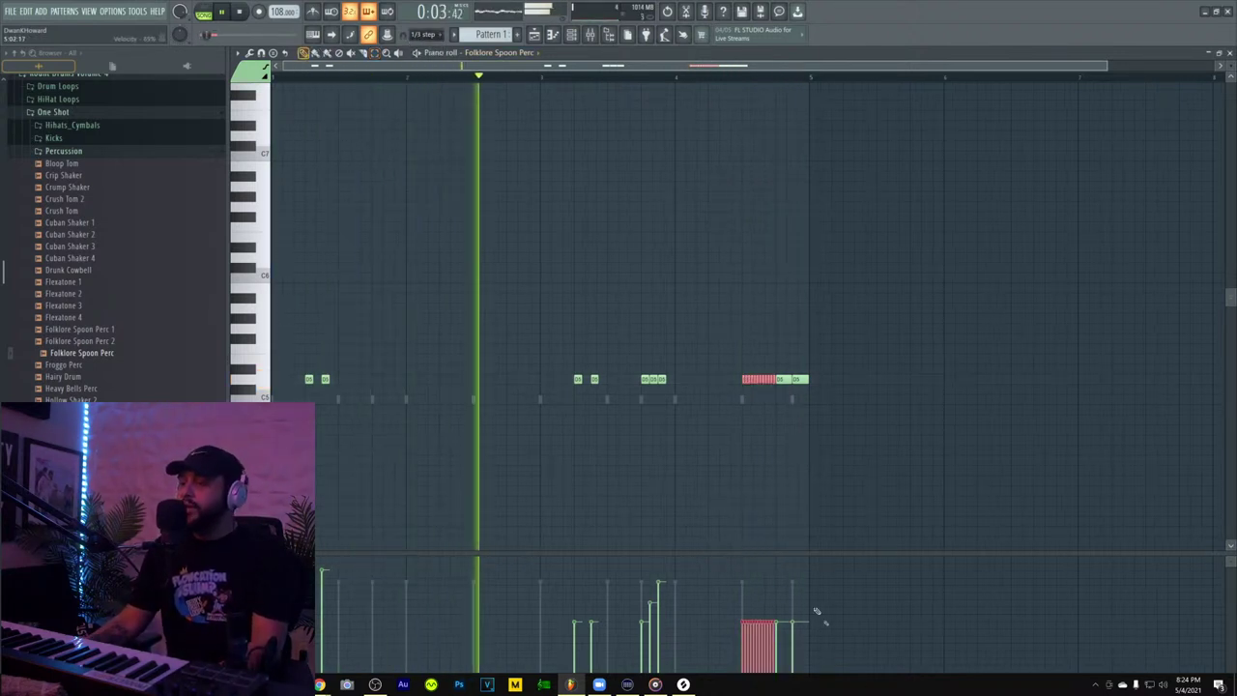
pyautogui.moveTo(732, 592); pyautogui.dragTo(778, 667)
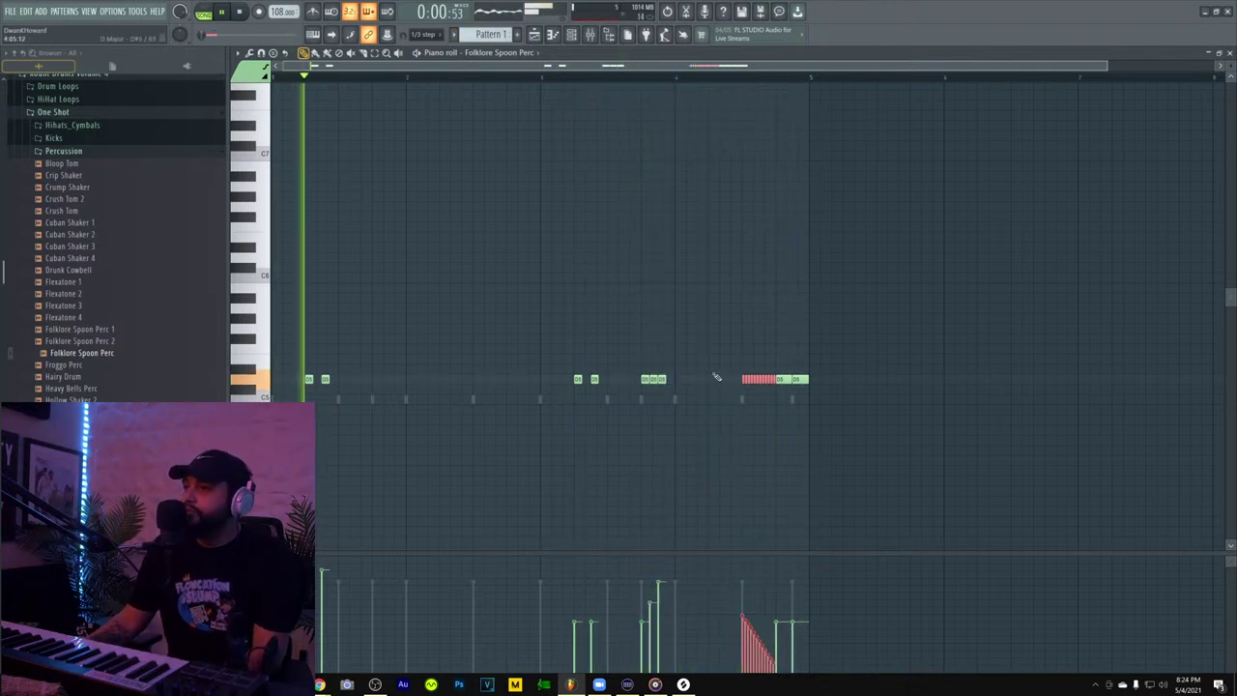
# - Copy the chopped roll to beat 3 of bars 1 and 2, and close the piano roll
pyautogui.moveTo(745, 379); pyautogui.dragTo(483, 381)
pyautogui.press('space')
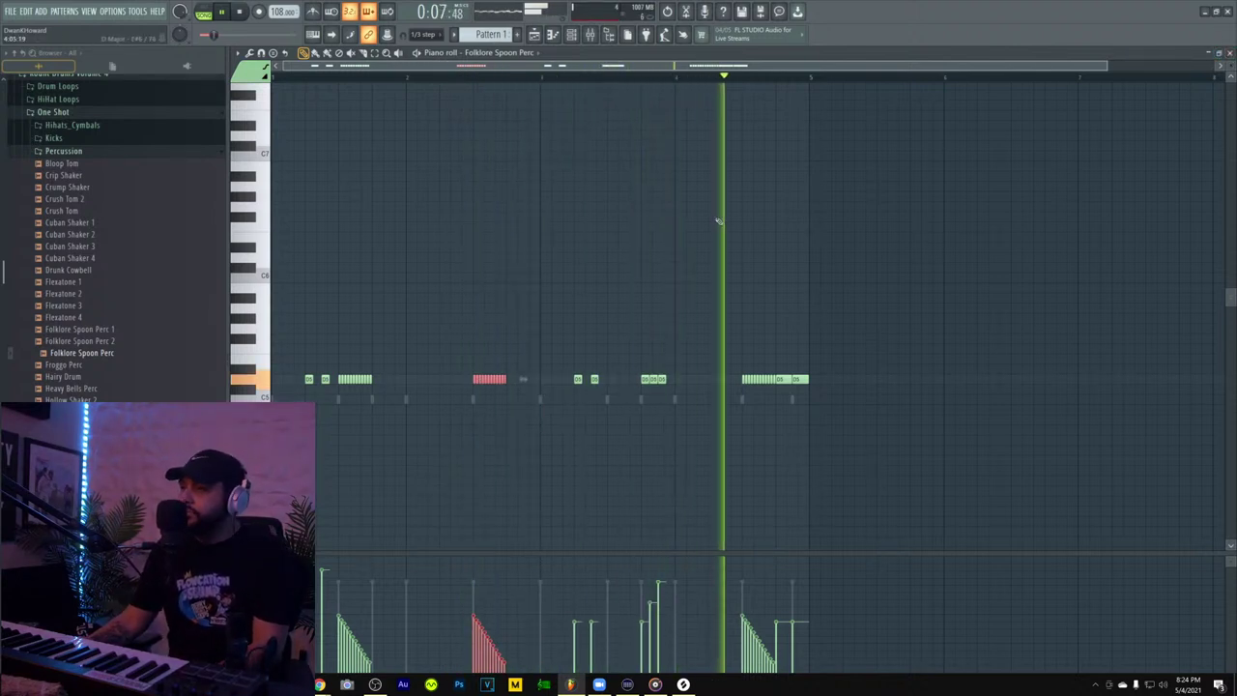
pyautogui.click(1231, 53)
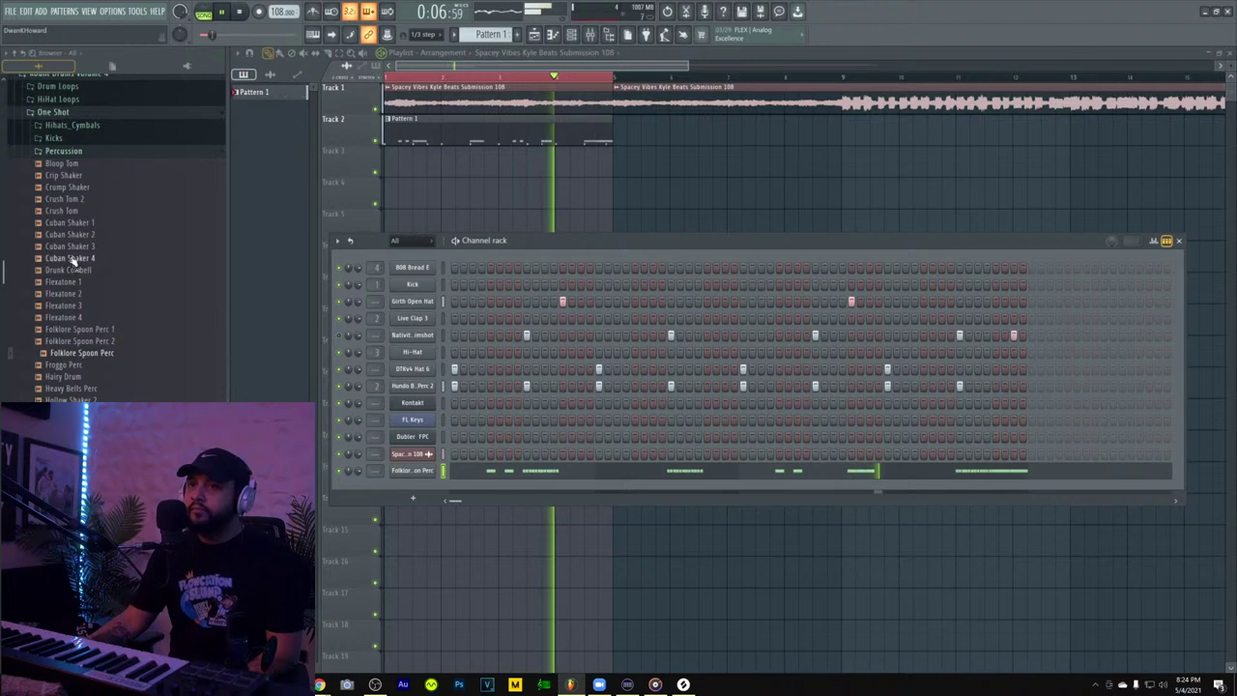
# - Audition the claps, snares and rimshot in the Kount Drums Volume 4 Snares one-shot folder
pyautogui.click(63, 151)
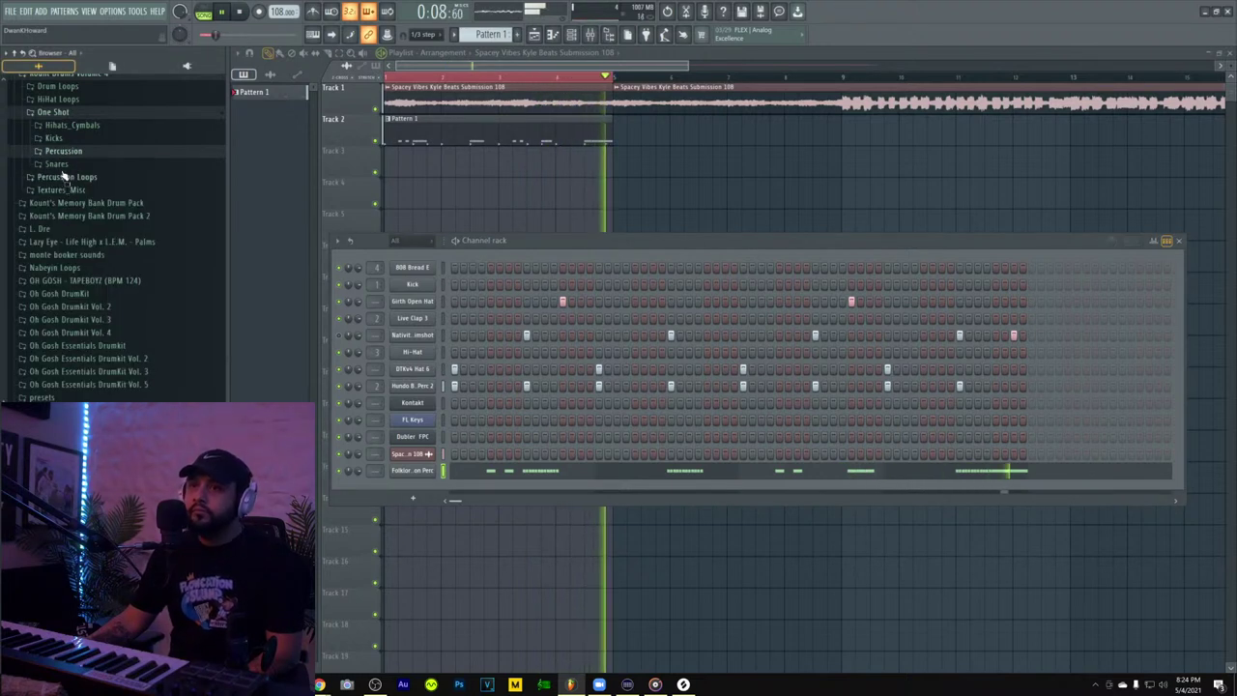
pyautogui.click(60, 164)
pyautogui.click(96, 342)
pyautogui.click(113, 308)
pyautogui.click(112, 295)
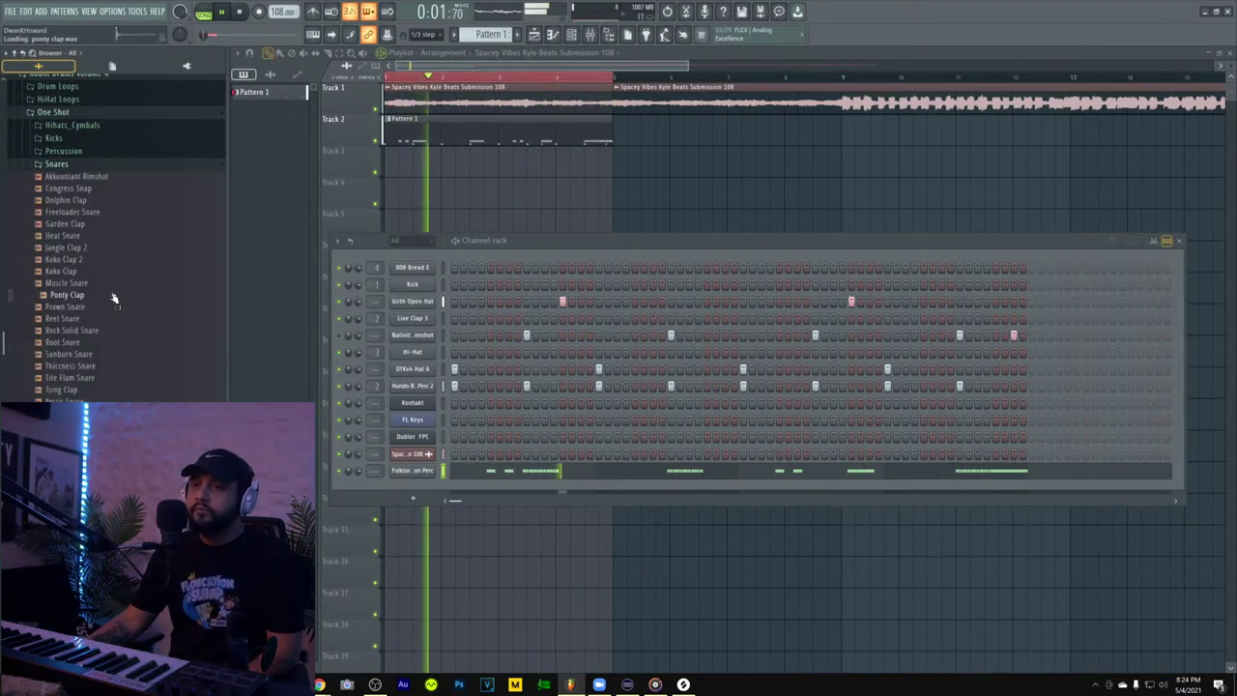
pyautogui.click(121, 271)
pyautogui.click(117, 262)
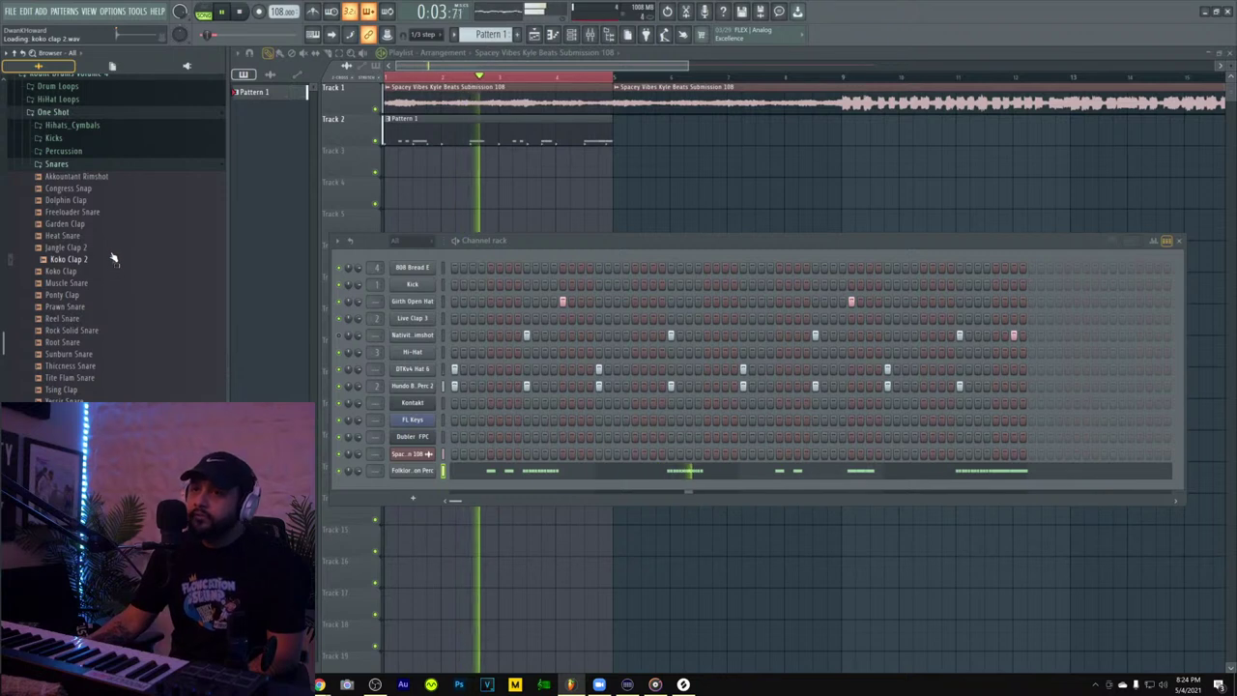
pyautogui.click(113, 251)
pyautogui.click(113, 241)
pyautogui.click(113, 252)
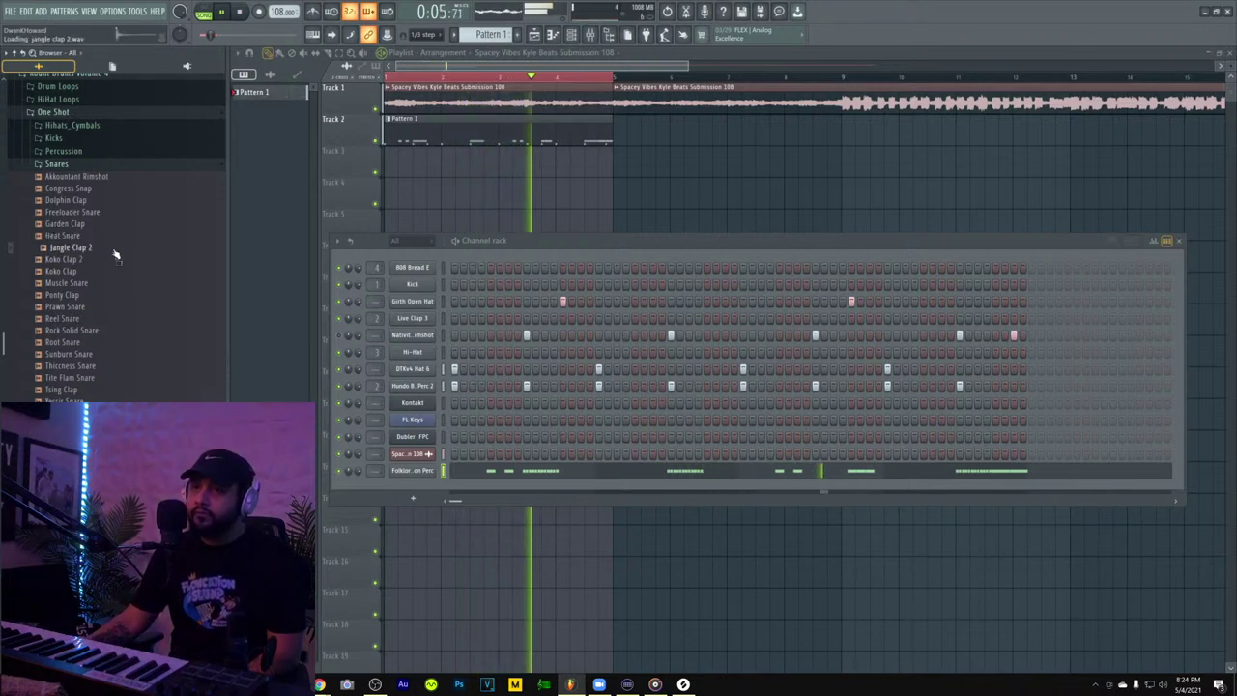
pyautogui.click(131, 214)
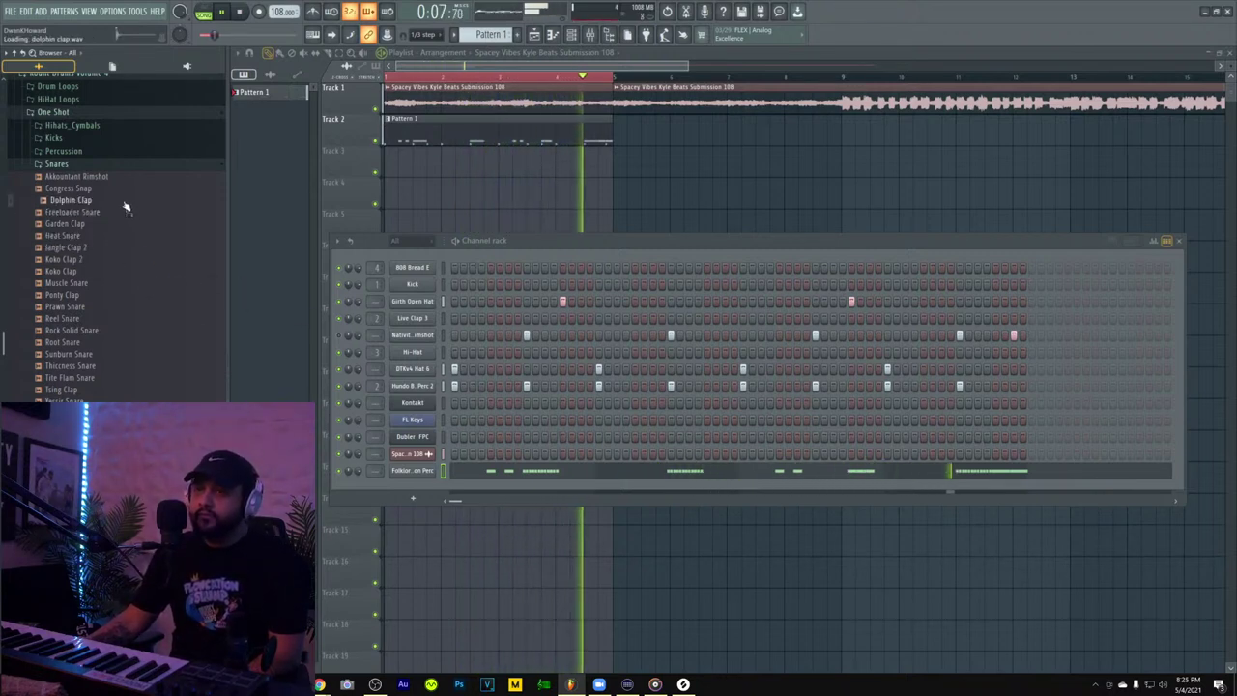
pyautogui.click(112, 179)
pyautogui.click(121, 365)
pyautogui.click(123, 379)
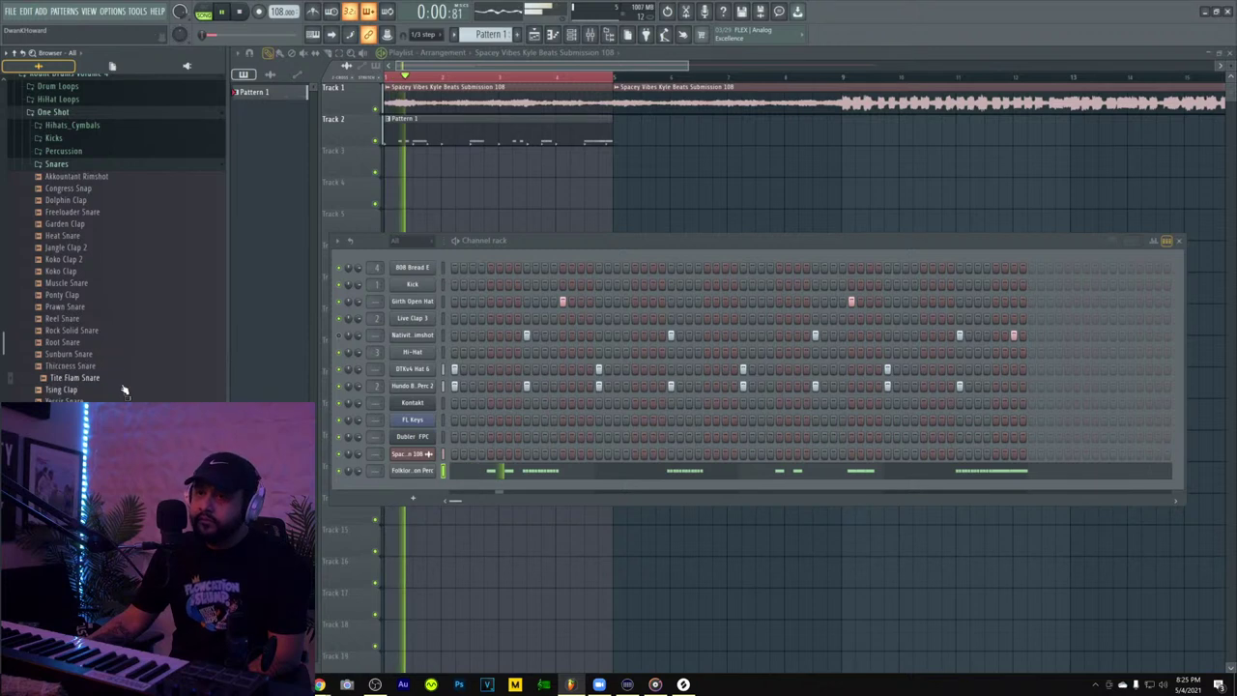
pyautogui.click(124, 392)
pyautogui.click(122, 401)
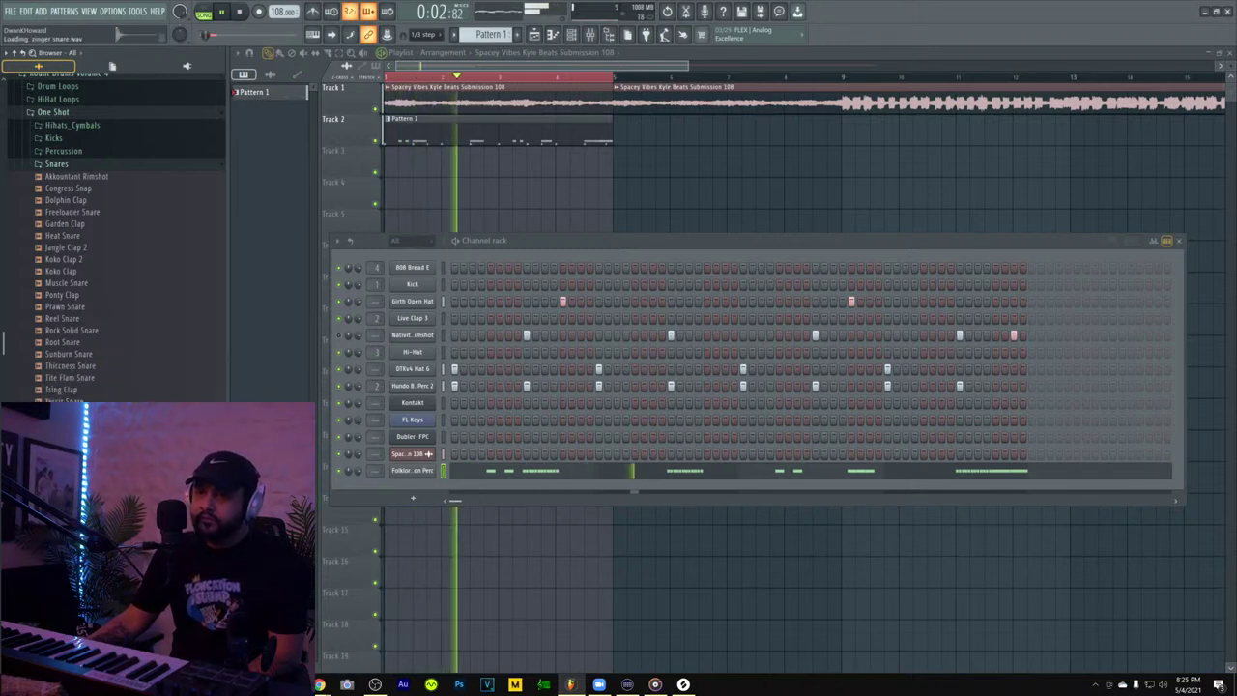
# - Add OGDV4 Function Clap from Oh Gosh Drumkit Vol. 4's Snares + Clap folder as a channel below the rimshot
pyautogui.scroll(-4, 114, 394)
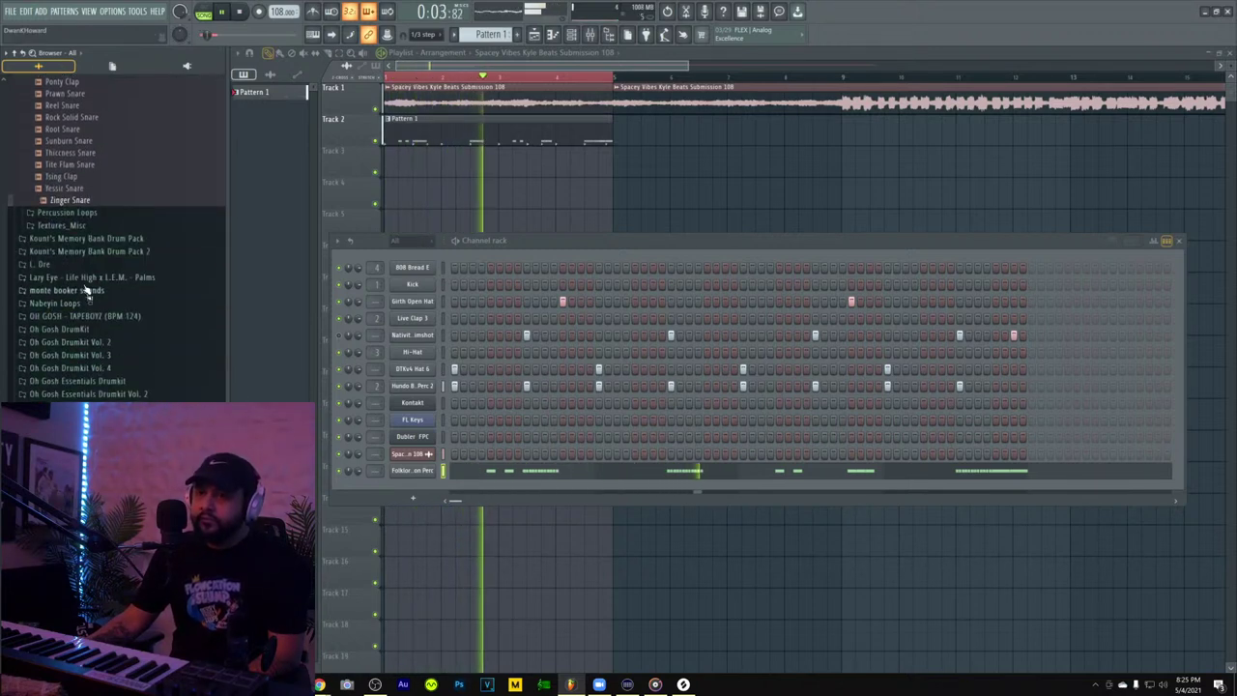
pyautogui.click(113, 369)
pyautogui.scroll(-3, 112, 370)
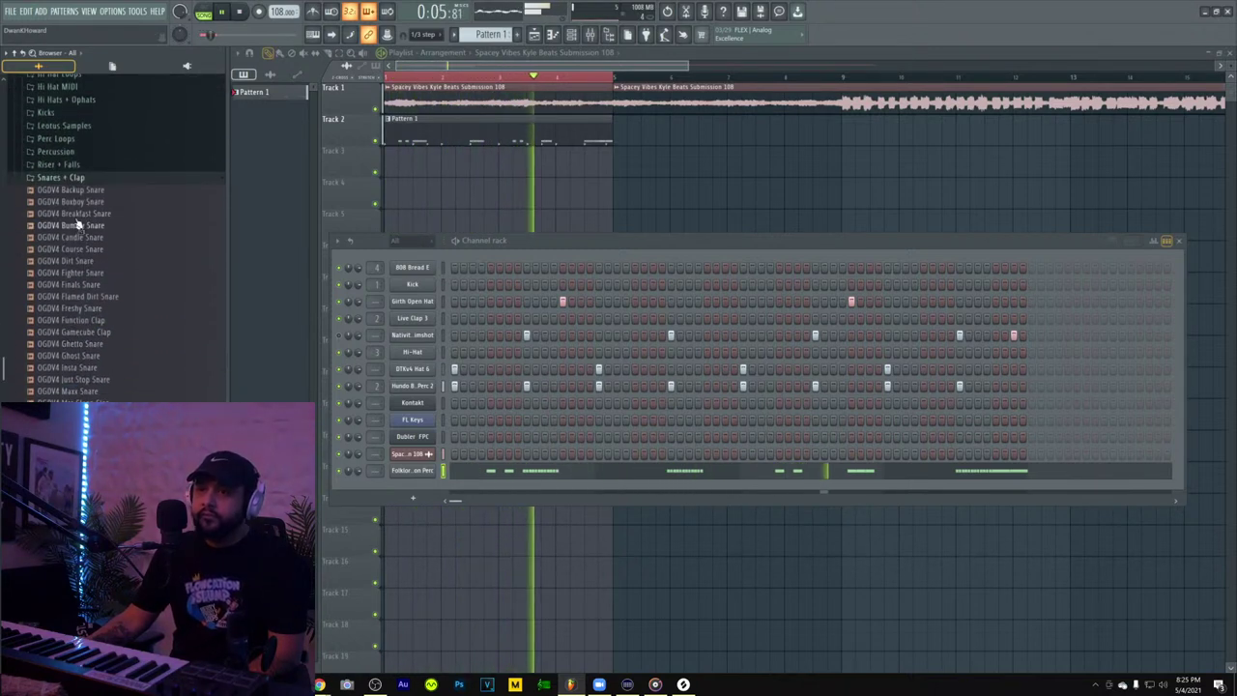
pyautogui.click(124, 322)
pyautogui.moveTo(122, 325); pyautogui.dragTo(442, 350)
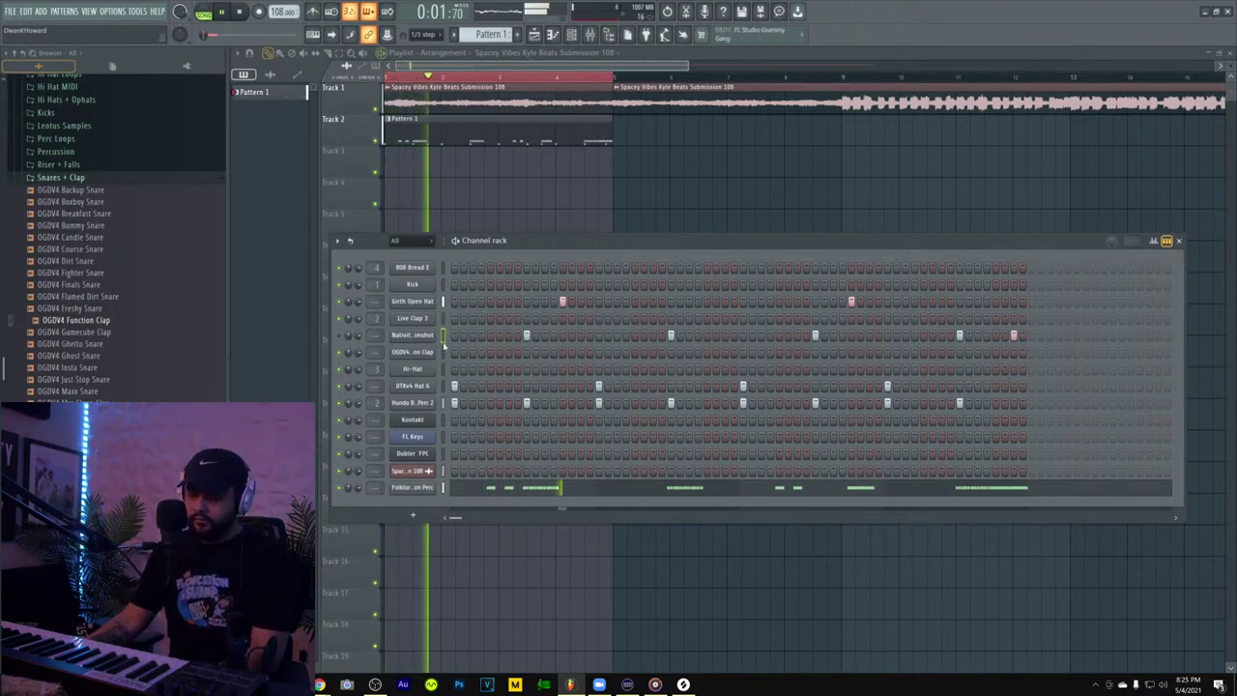
# - Copy the rimshot's hits to the OGDV4 Function Clap channel and set its fine time shift to 0:01
pyautogui.click(414, 352)
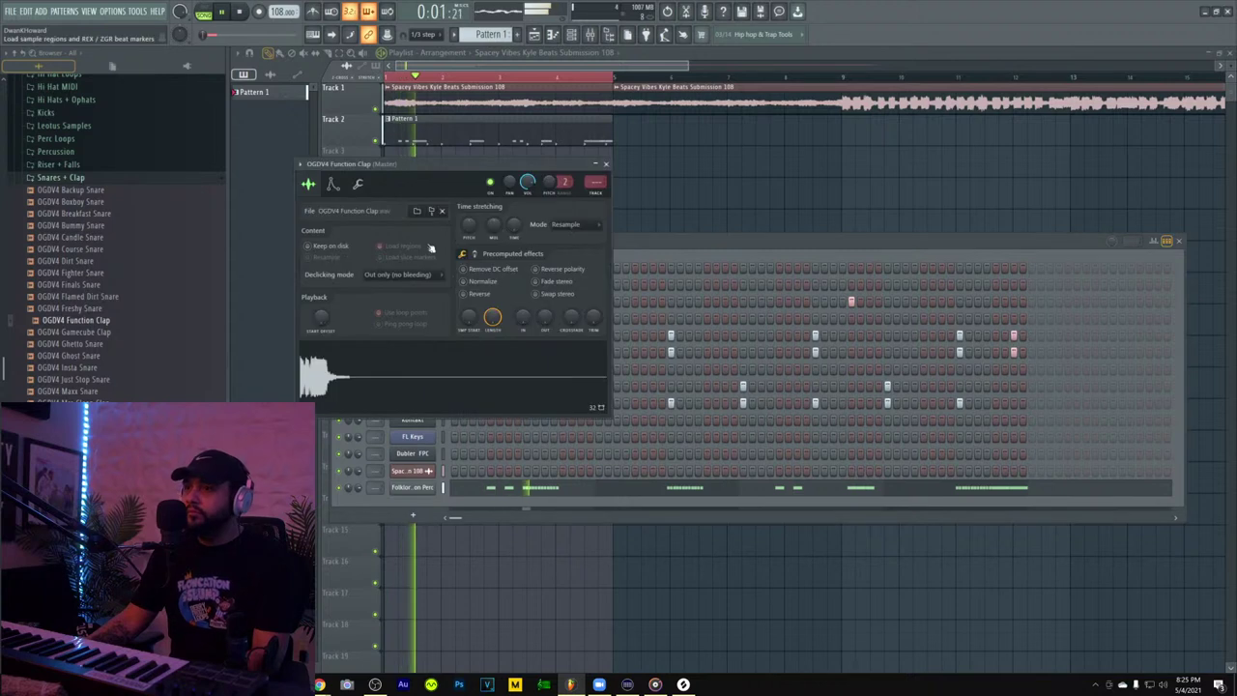
pyautogui.click(358, 185)
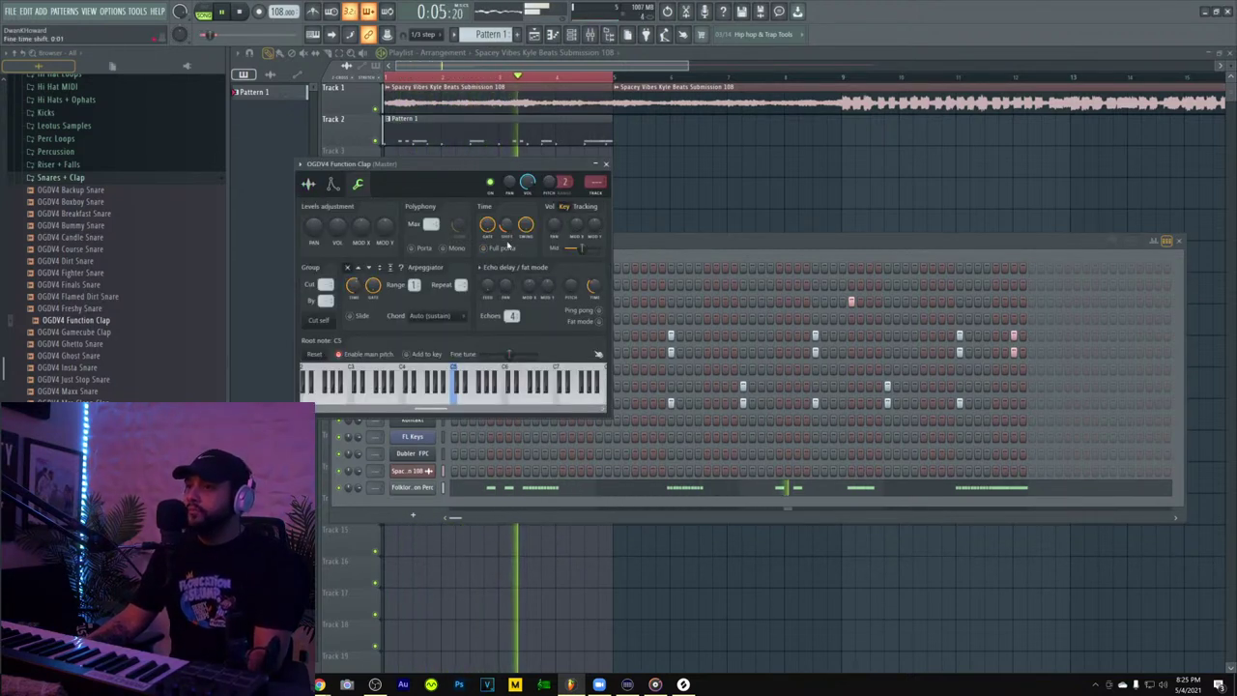
# - Add Smack Attack Stereo to the Snare mixer track and load its Curt Clipper 1 user preset
pyautogui.click(590, 35)
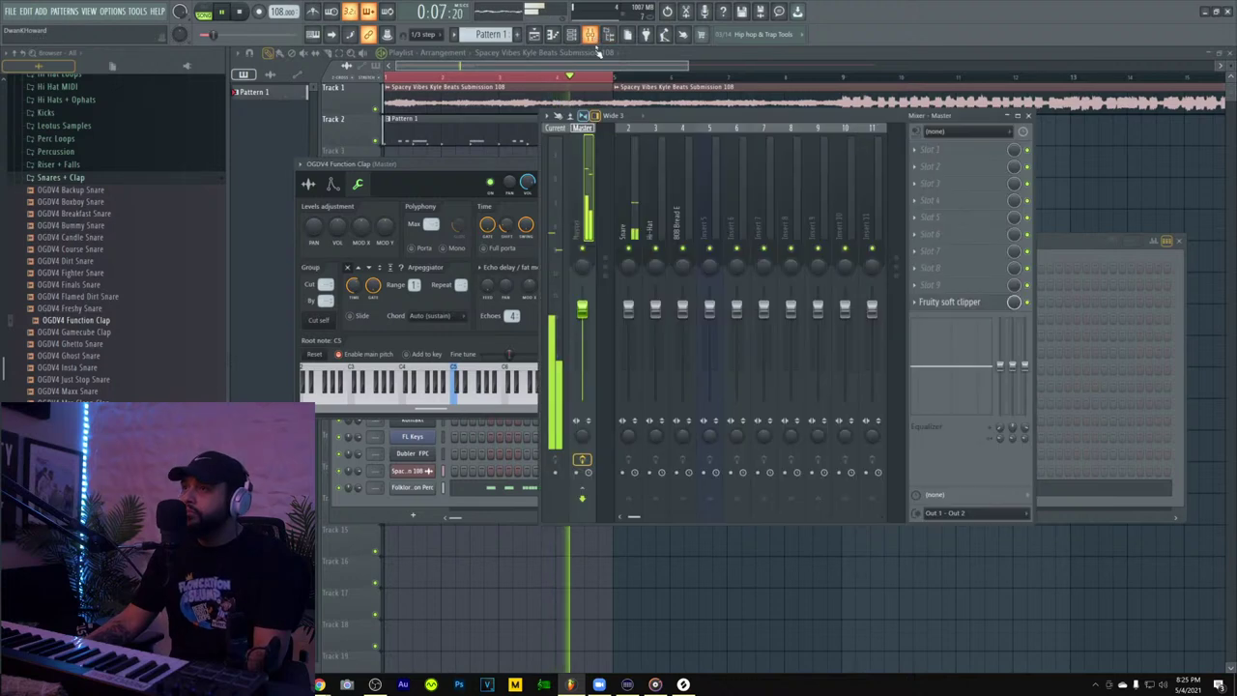
pyautogui.click(632, 230)
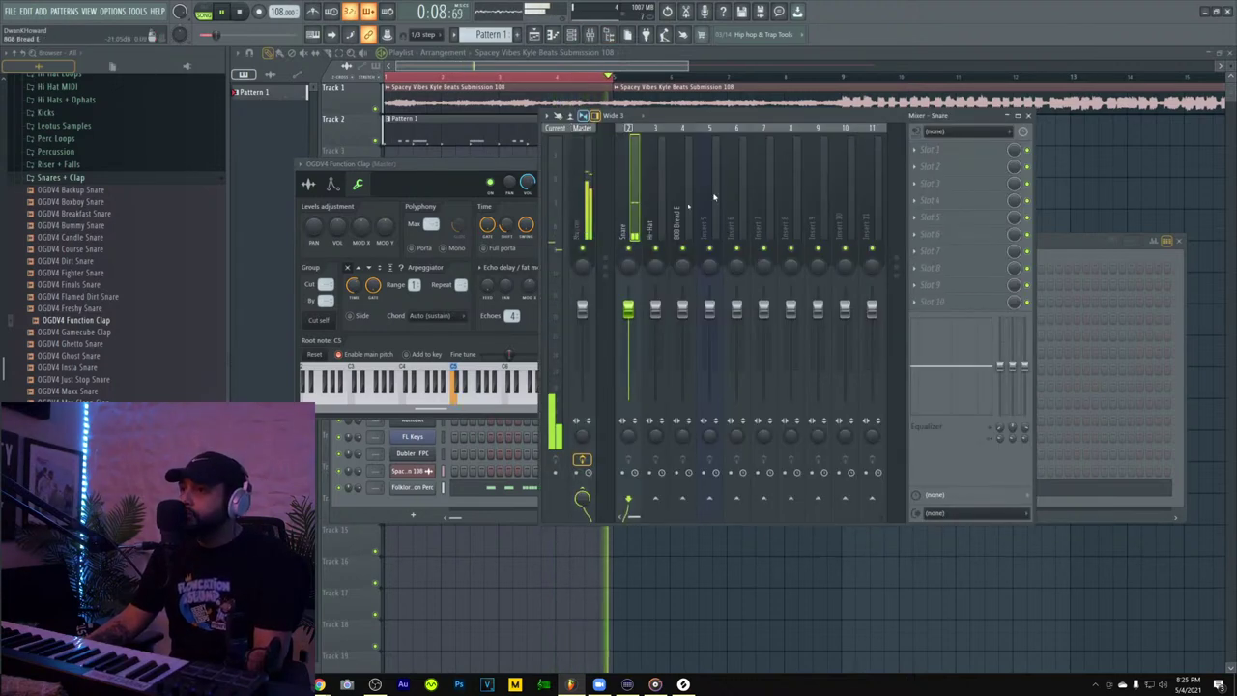
pyautogui.click(947, 149)
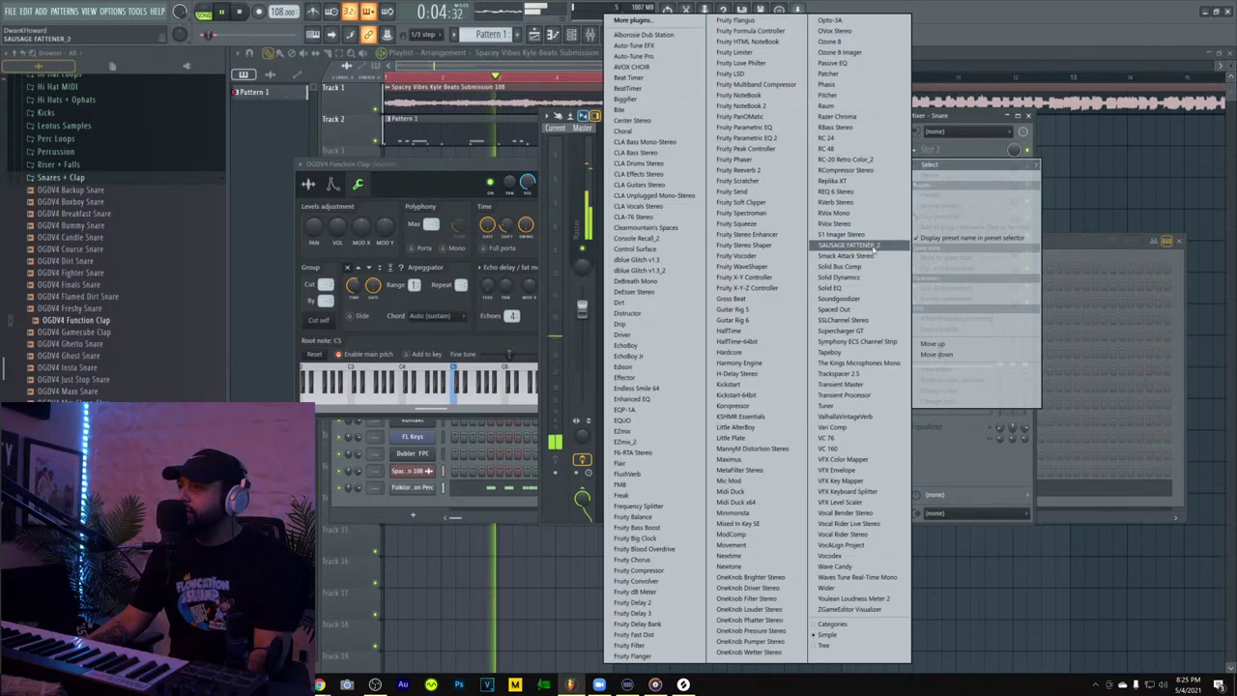
pyautogui.click(846, 256)
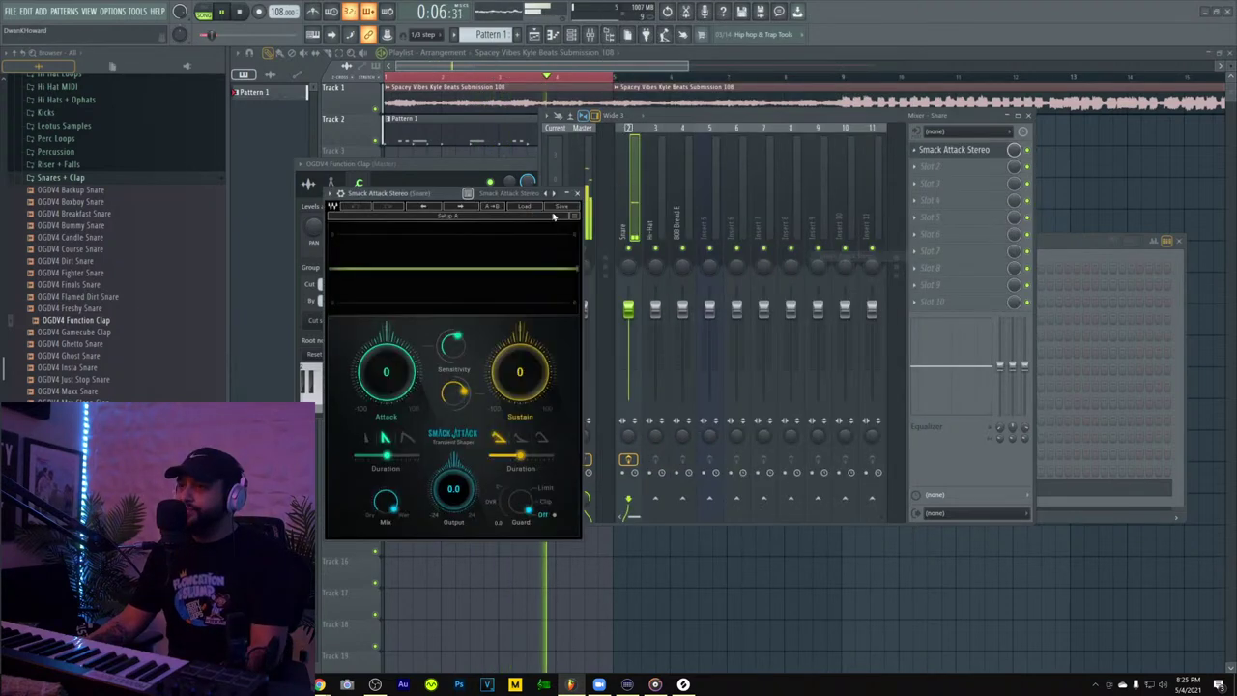
pyautogui.click(526, 207)
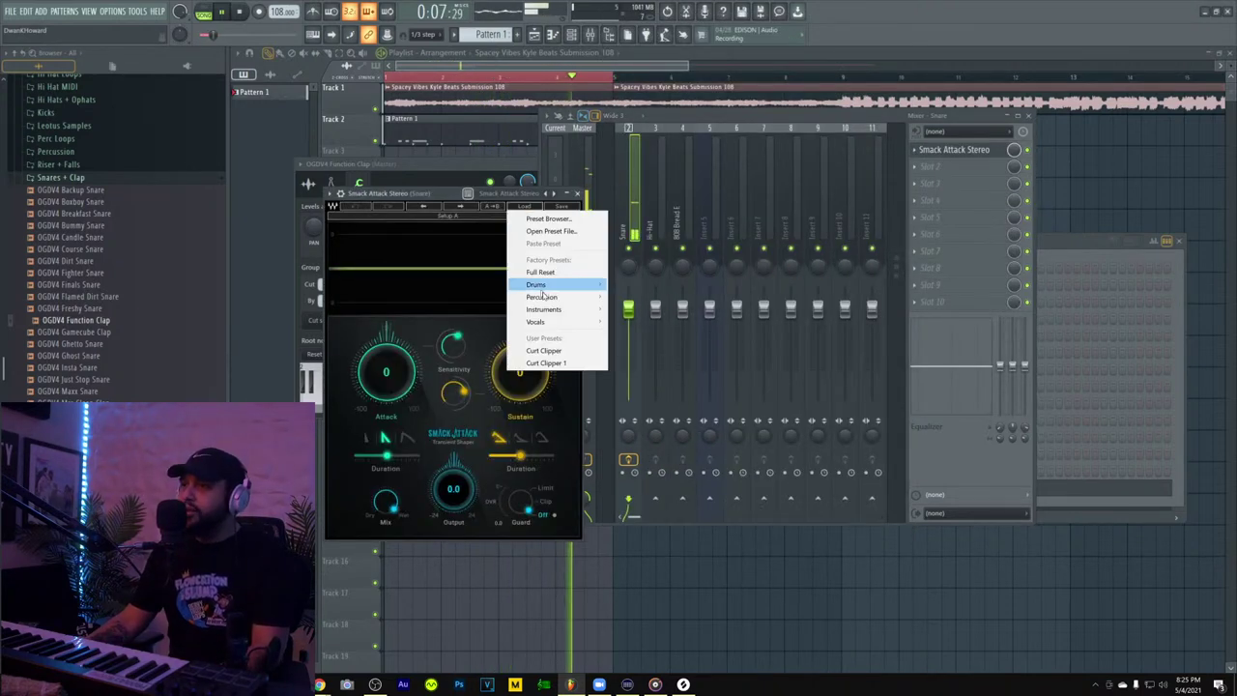
pyautogui.click(546, 363)
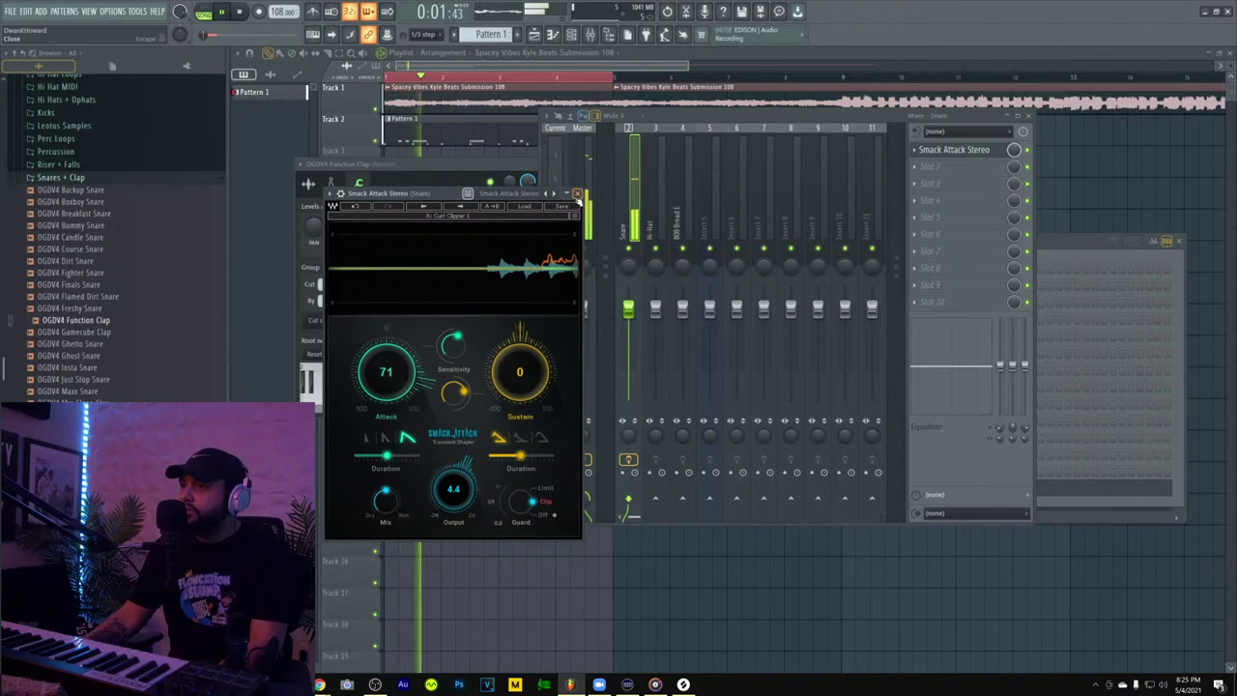
pyautogui.click(577, 194)
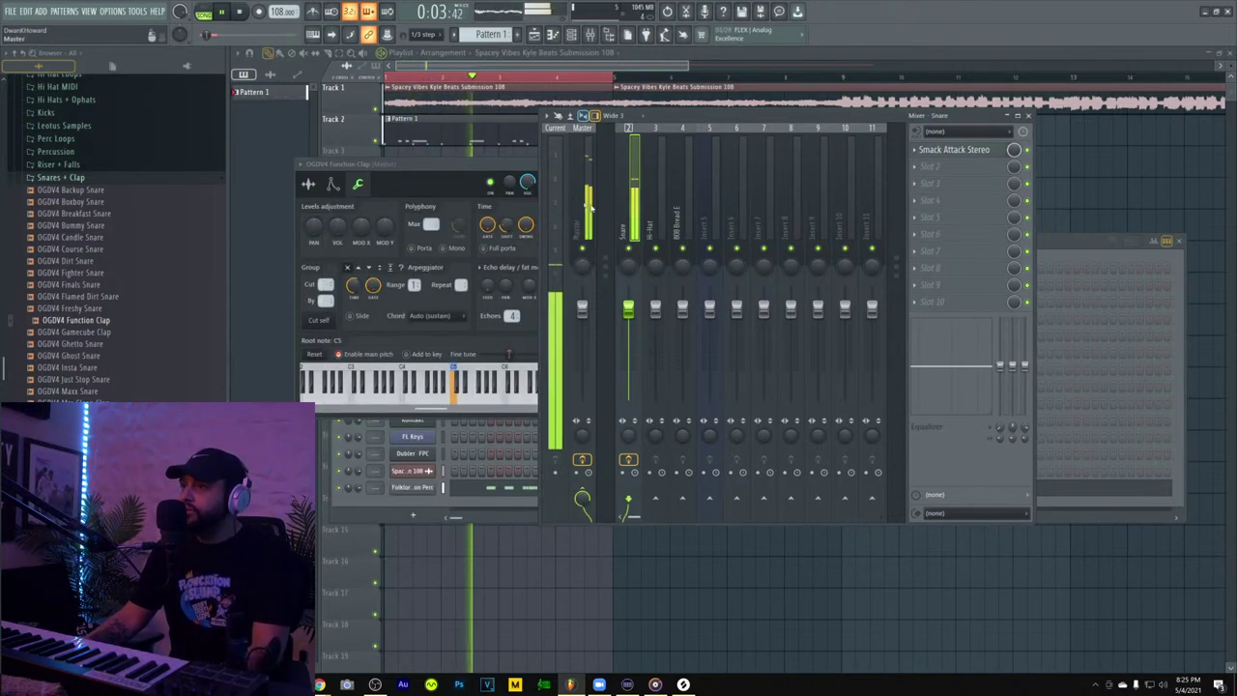
# - Route the OGDV4 Function Clap channel to the Snare mixer track and review its sample settings
pyautogui.click(1062, 240)
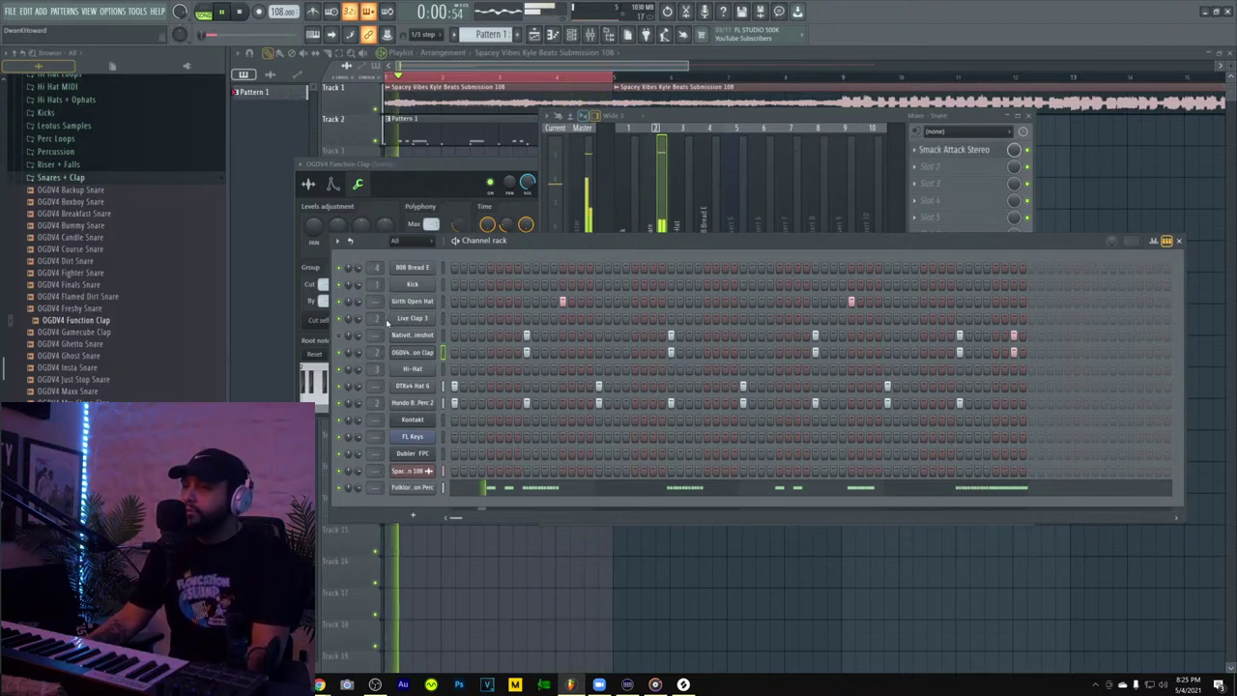
pyautogui.scroll(-6, 125, 399)
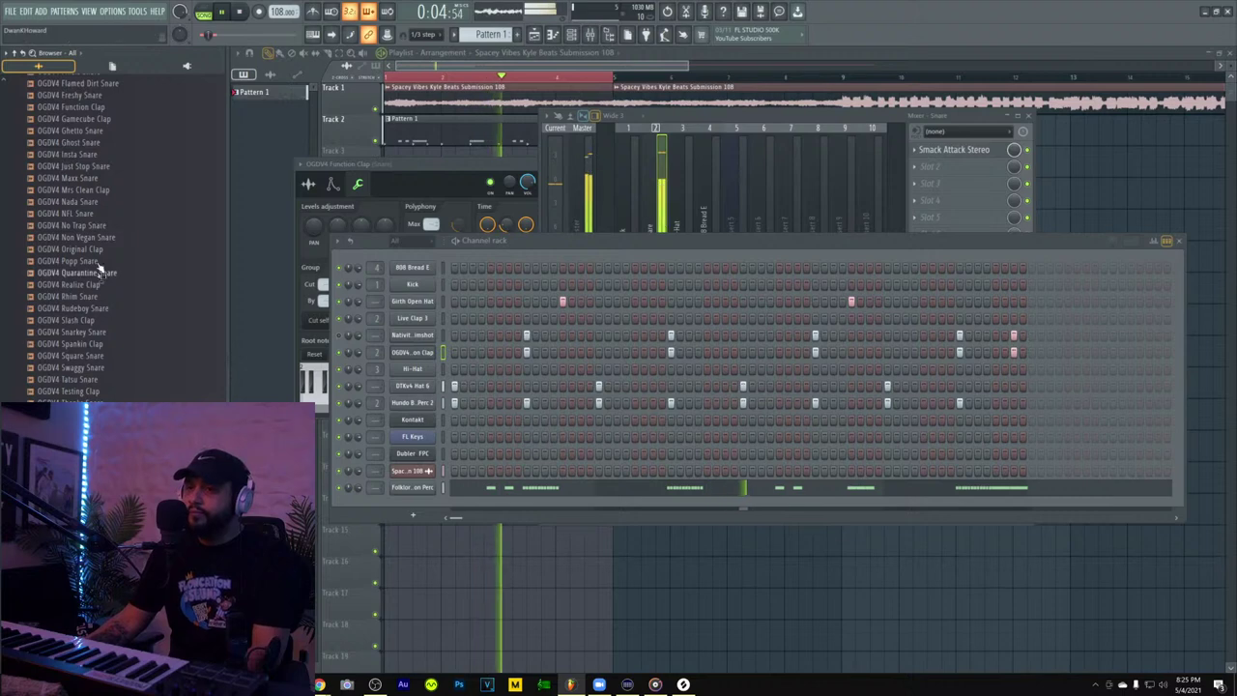
pyautogui.scroll(2, 99, 290)
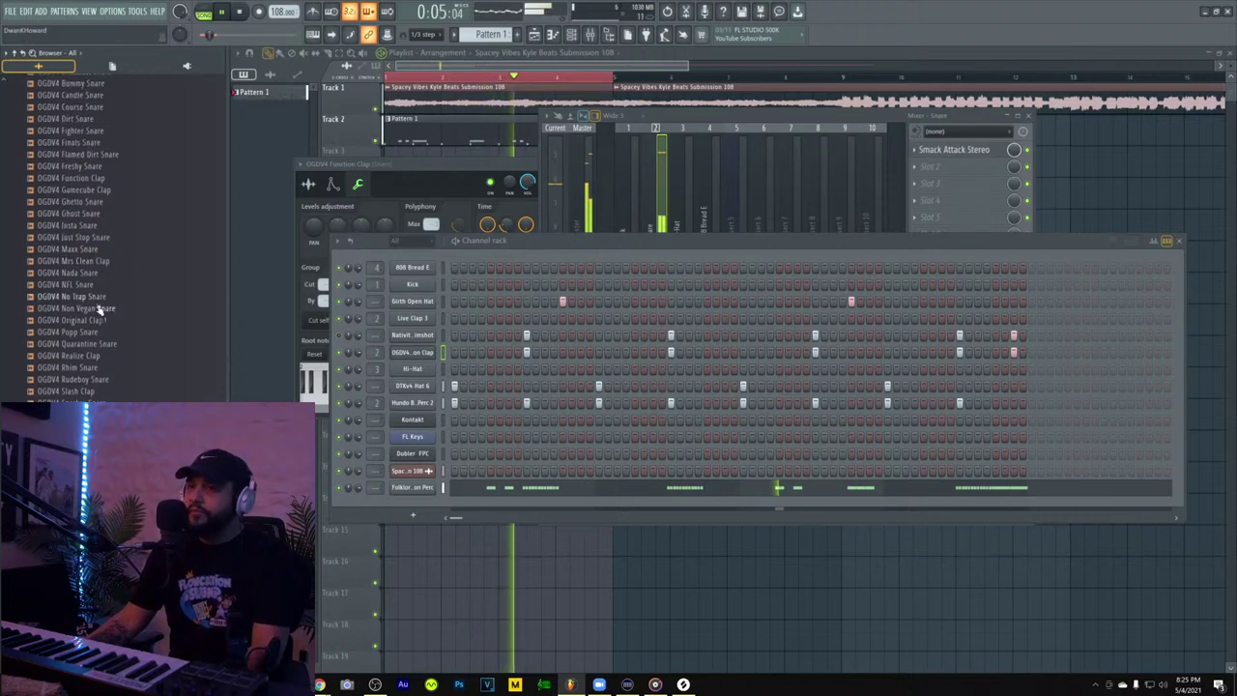
pyautogui.click(411, 354)
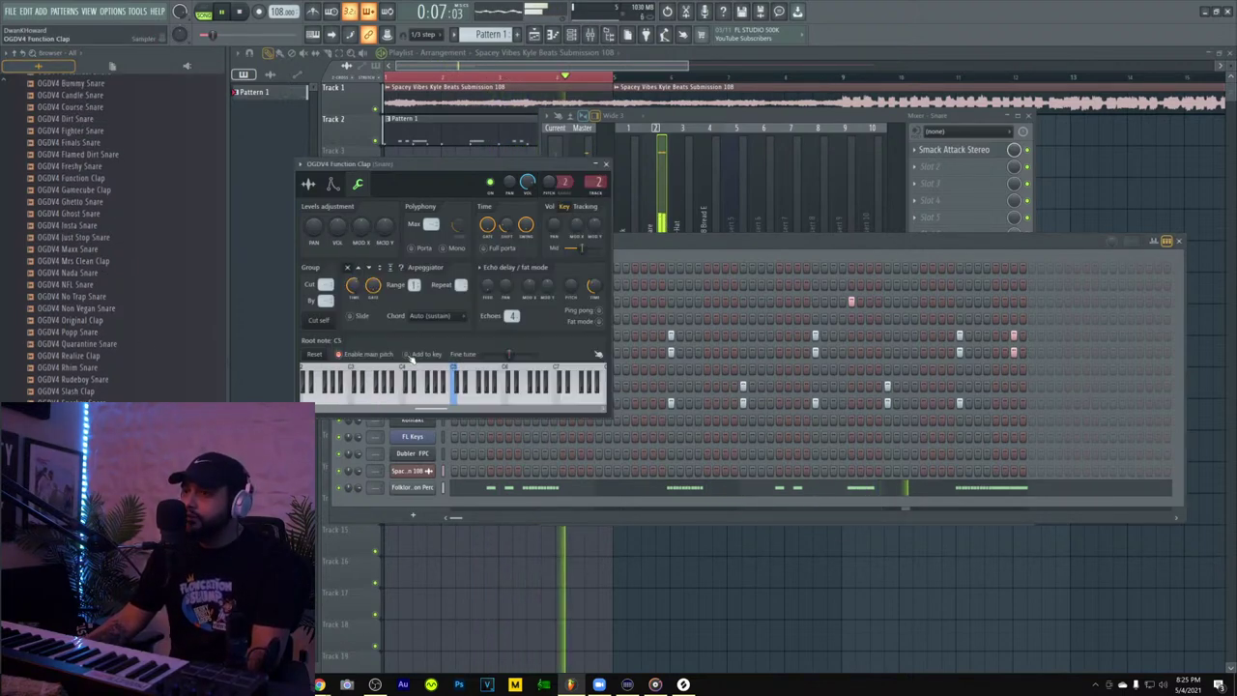
pyautogui.click(316, 186)
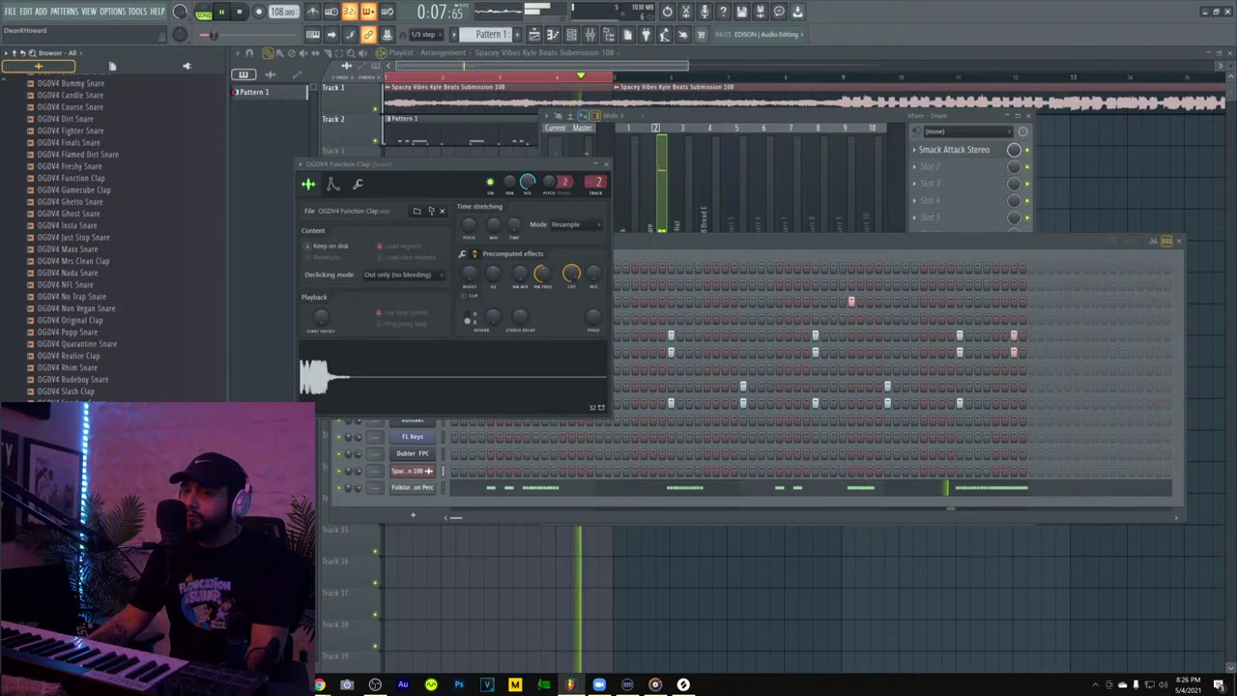
pyautogui.click(607, 165)
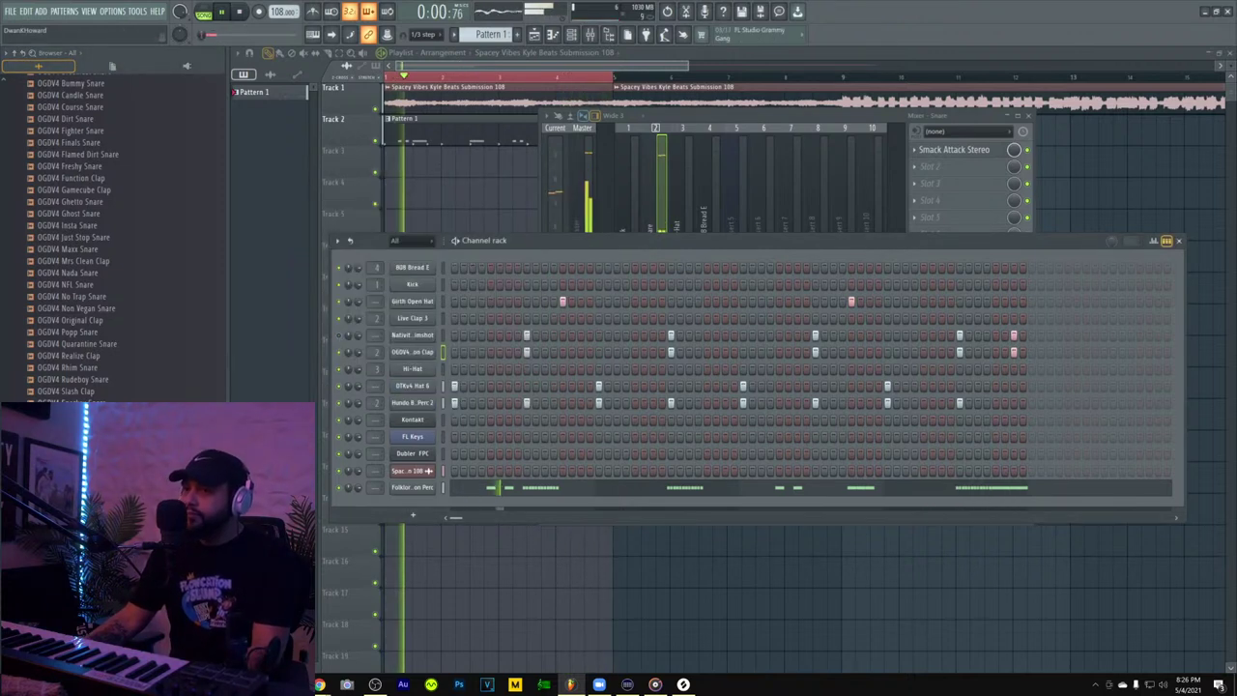
# - Replace the Hi-Hat channel's sample with OGDV4 Freshy Hi Hat from Oh Gosh Drumkit Vol. 4's Hi Hats + Ophats folder
pyautogui.scroll(6, 81, 312)
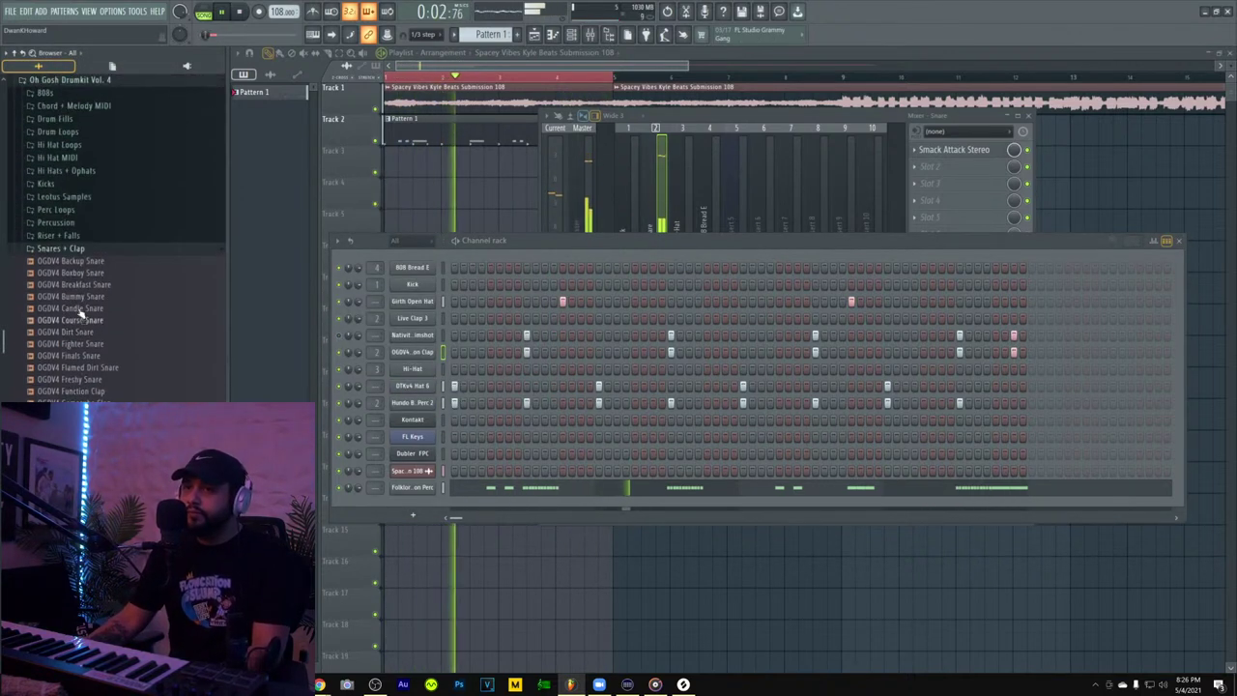
pyautogui.click(74, 171)
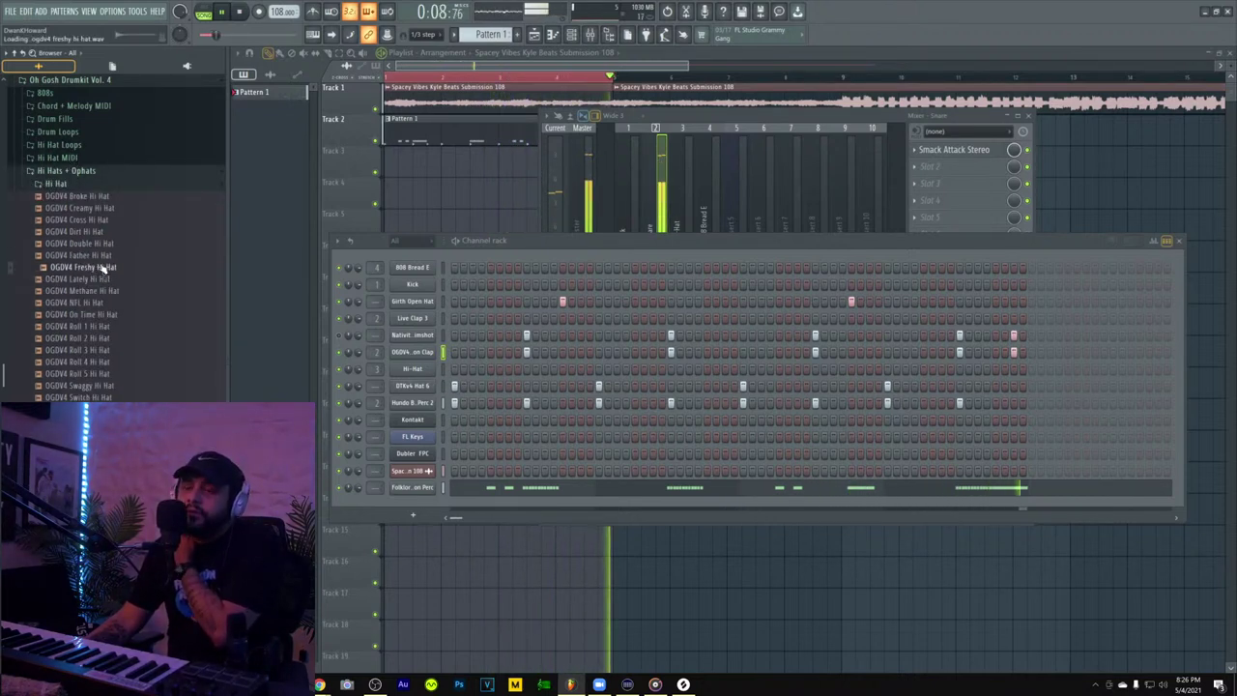
pyautogui.moveTo(425, 374); pyautogui.dragTo(425, 374)
# - Record the OGDV4 Freshy Hi Hat part over four bars as notes and automation, clearing the first take and recording a second
pyautogui.rightClick(426, 370)
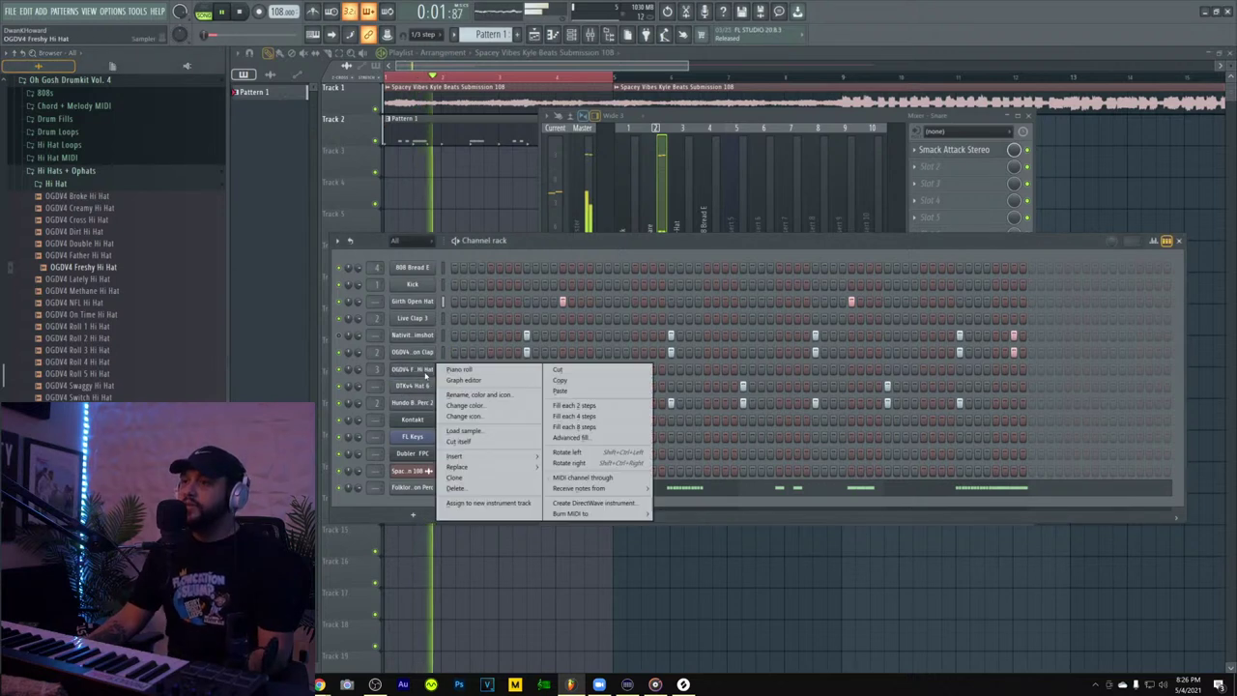
pyautogui.click(458, 370)
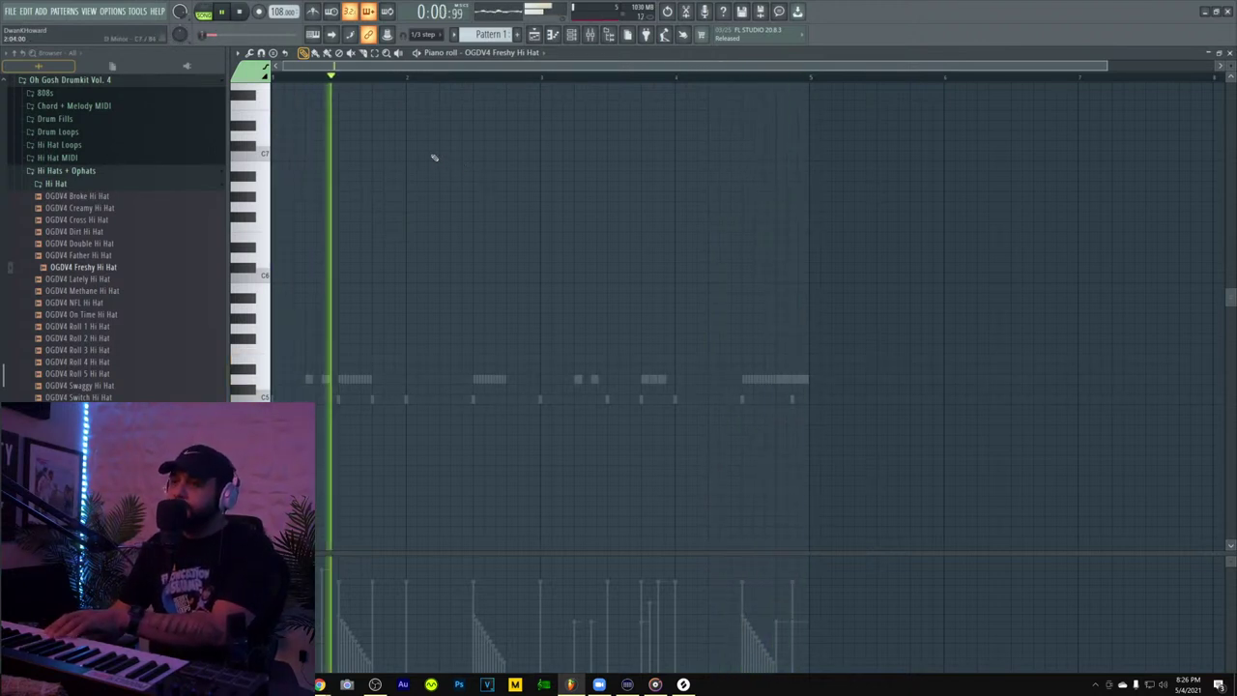
pyautogui.click(258, 13)
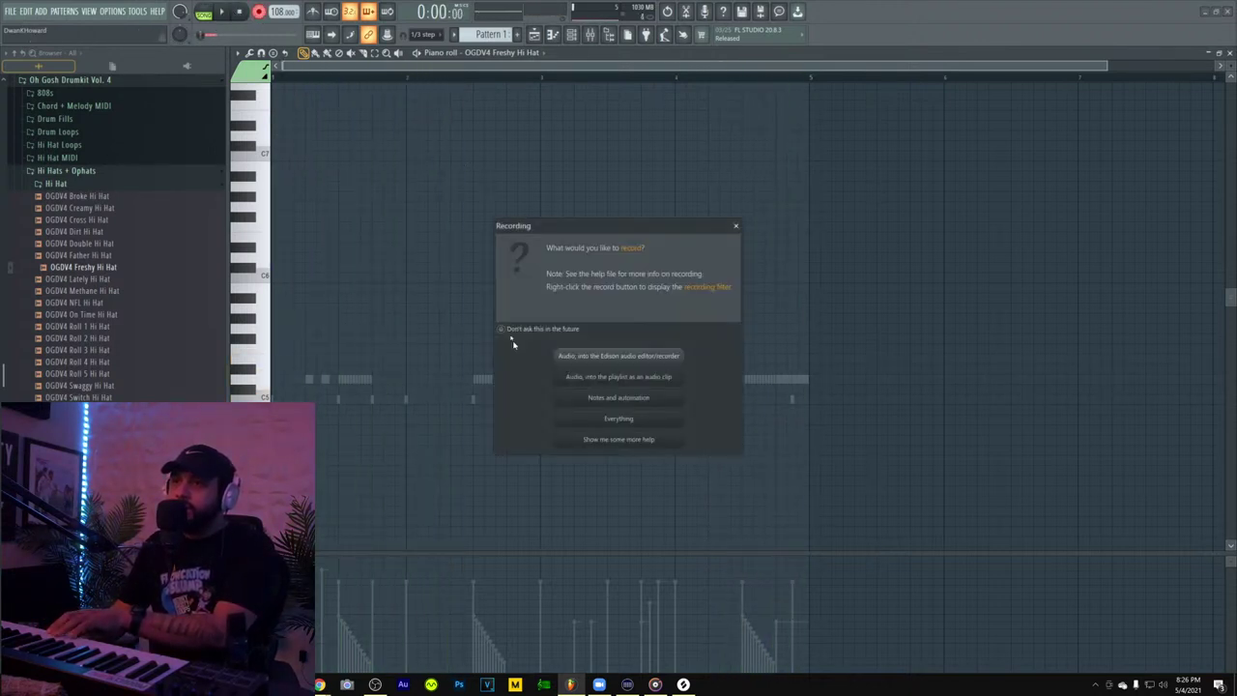
pyautogui.click(623, 400)
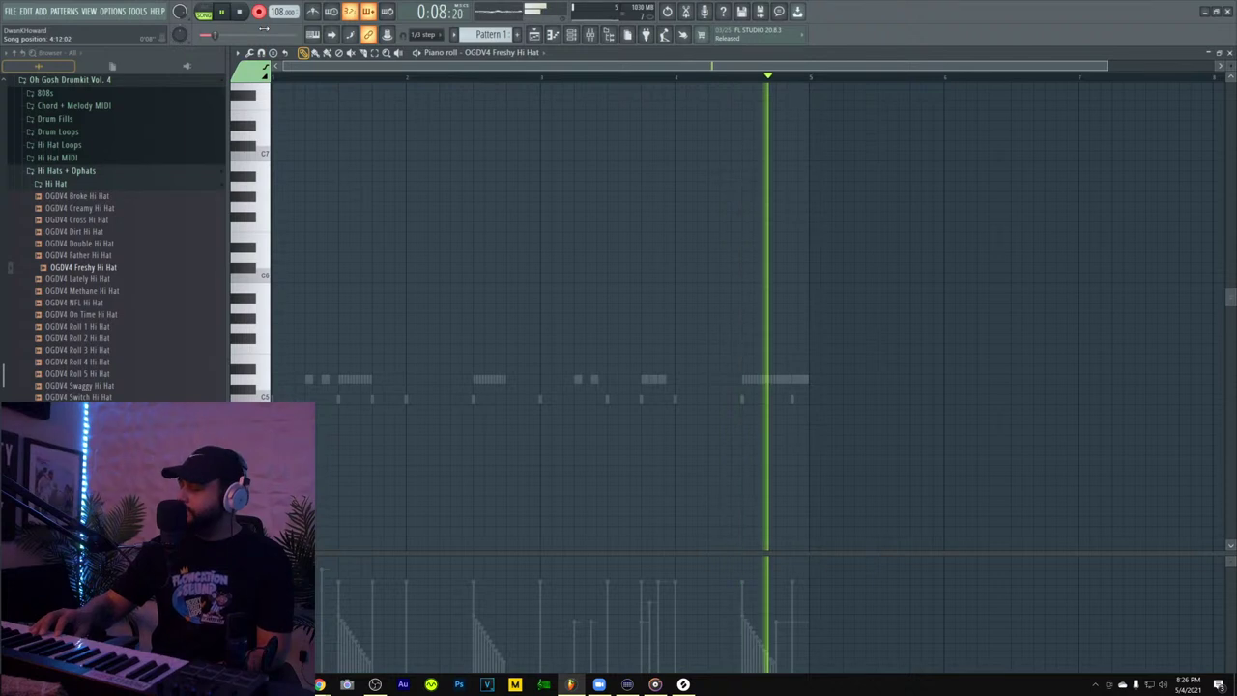
pyautogui.press('space')
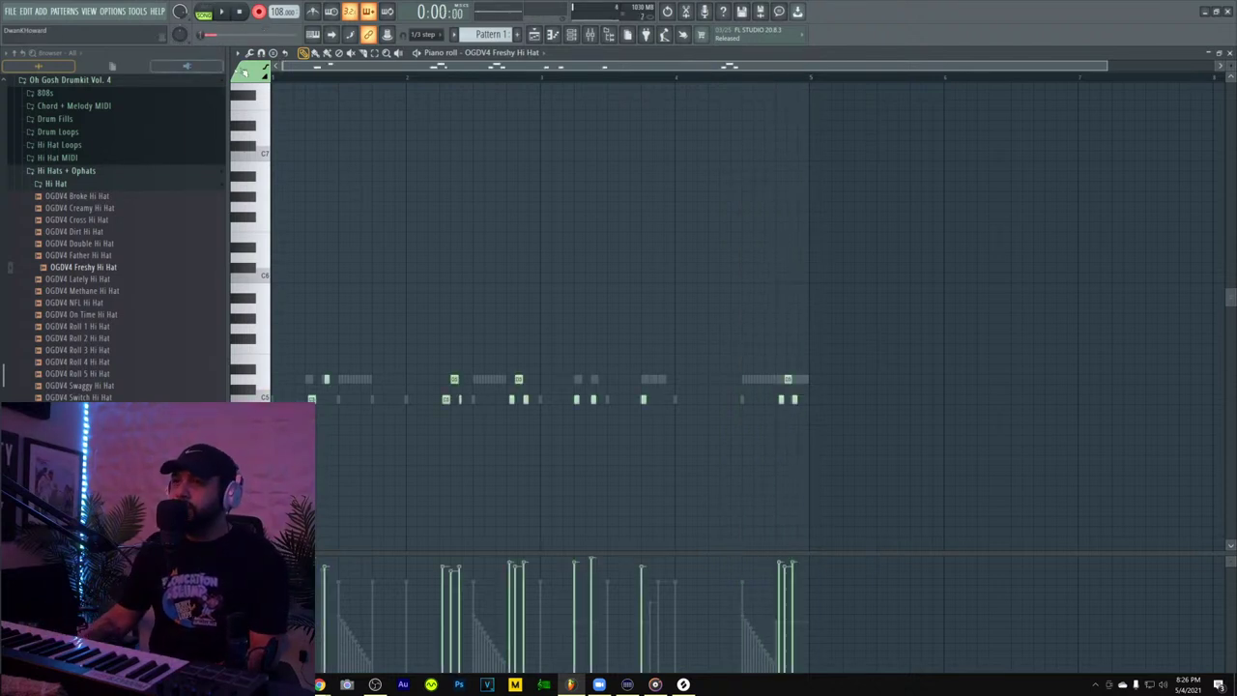
pyautogui.hotkey('ctrl', 'a')
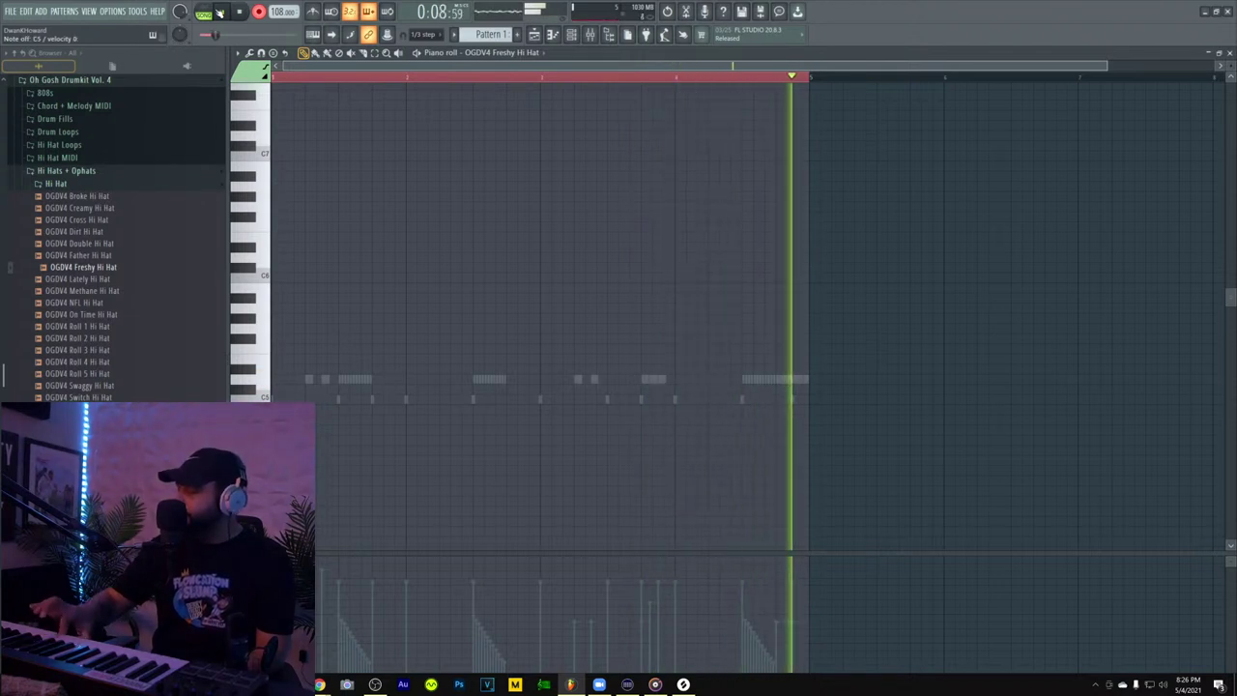
pyautogui.click(219, 12)
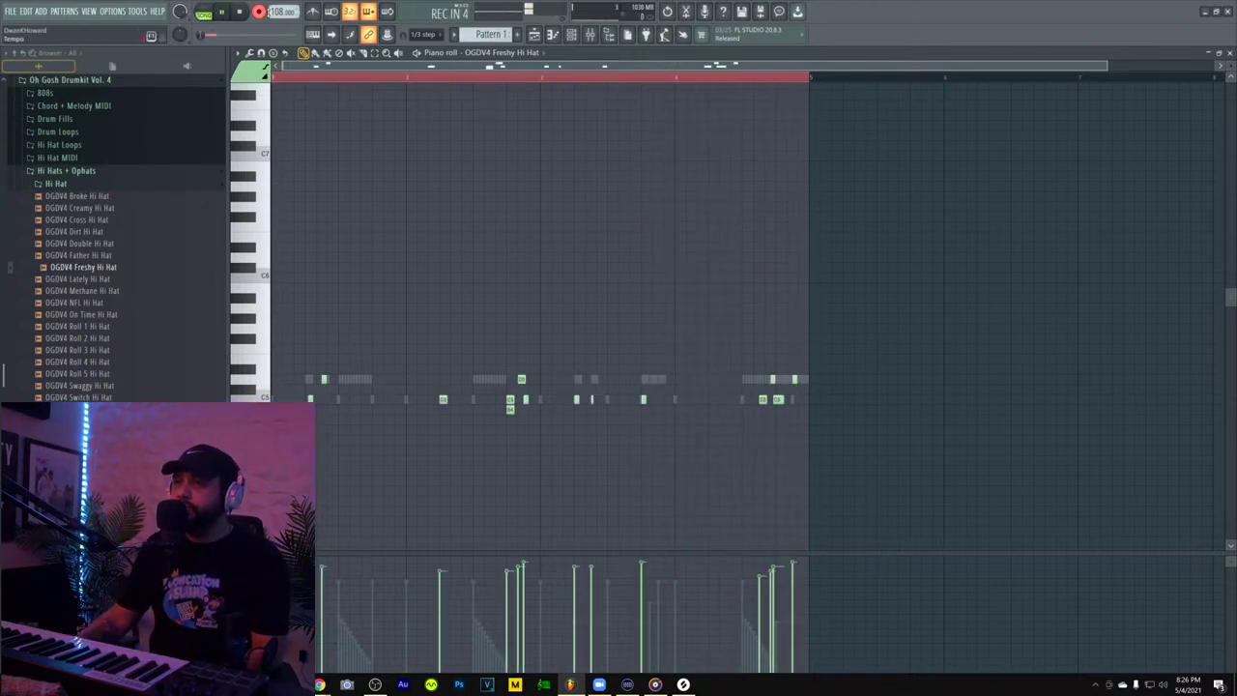
# - Set the snap to Line, quantize the recorded hi-hat notes and delete the stray B4 note near the end of bar 2
pyautogui.click(422, 34)
pyautogui.click(425, 49)
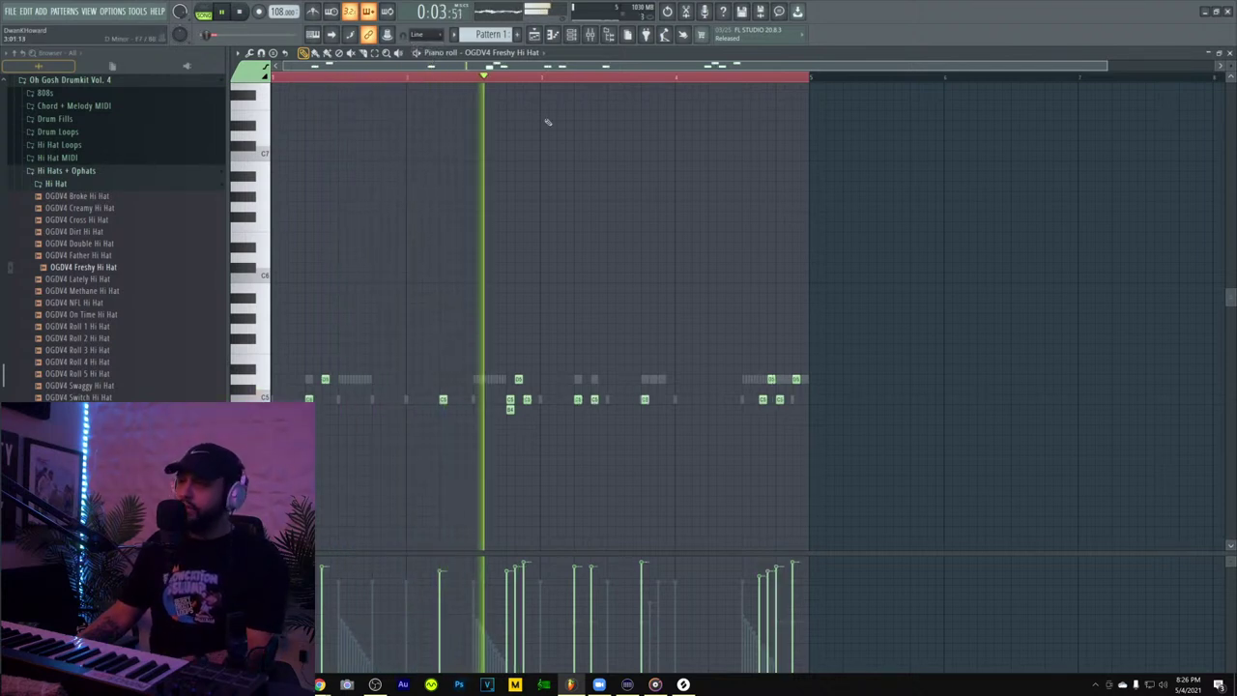
pyautogui.rightClick(511, 411)
pyautogui.press('space')
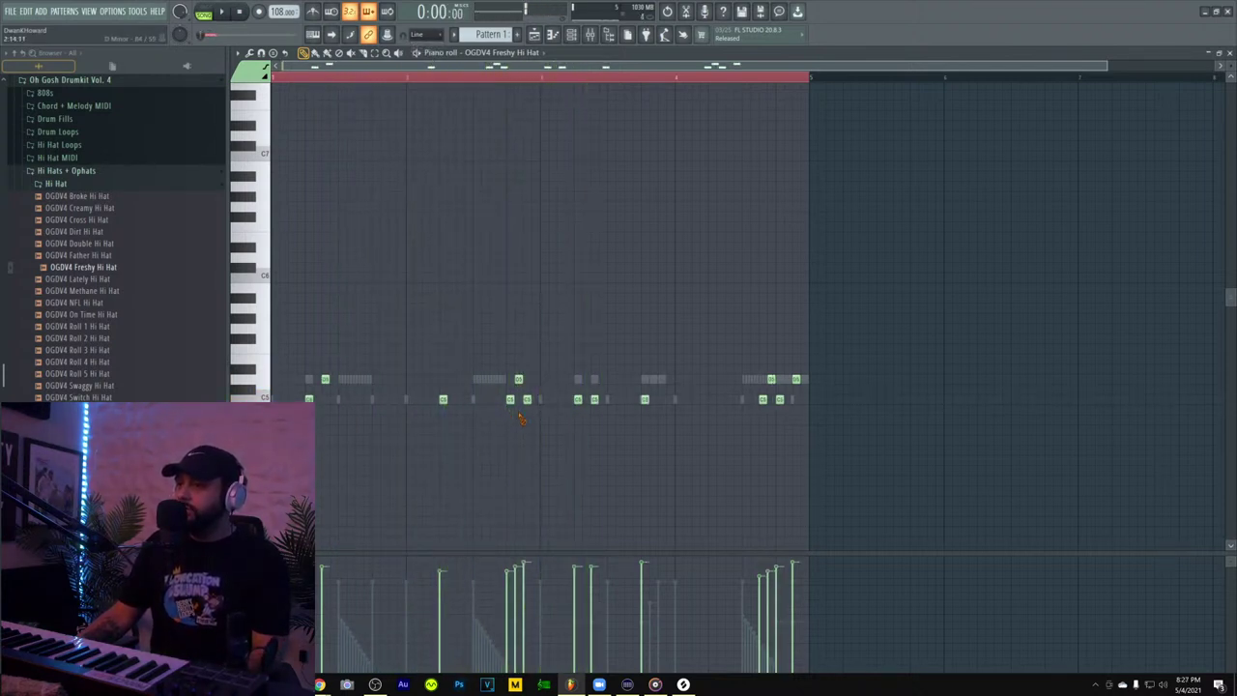
# - Copy the Folklore Spoon Perc roll on beat 3 of bar 1 in the piano roll
pyautogui.press('space')
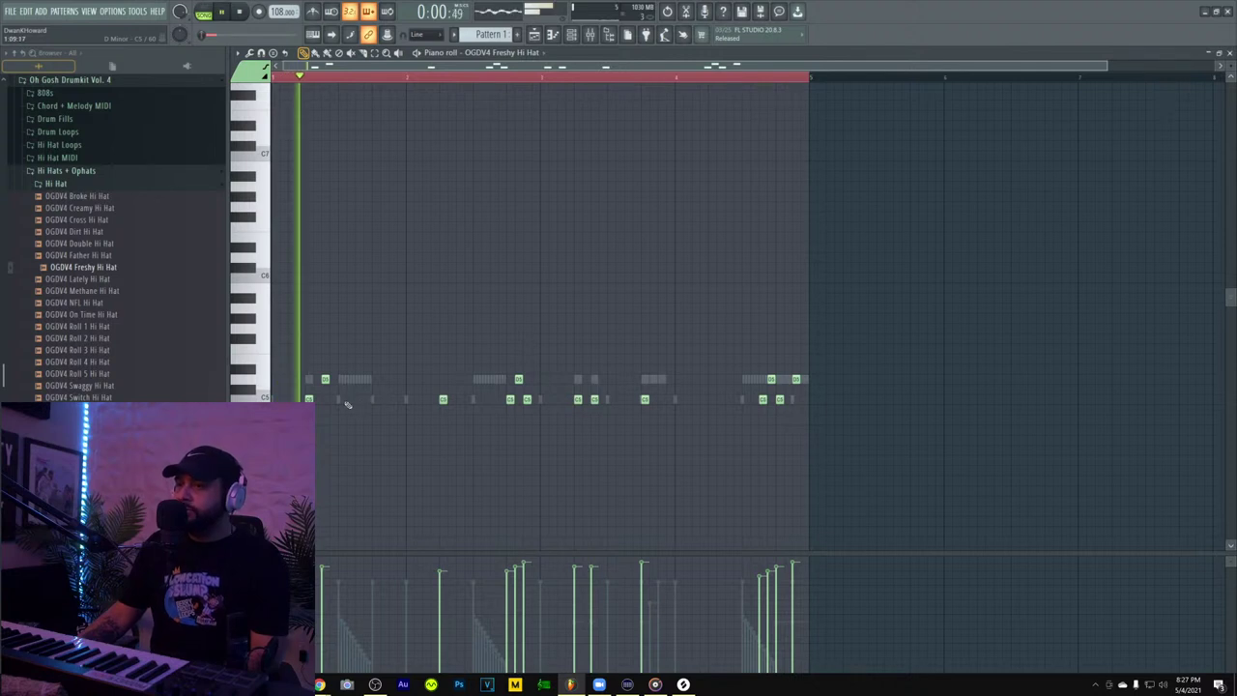
pyautogui.click(347, 401)
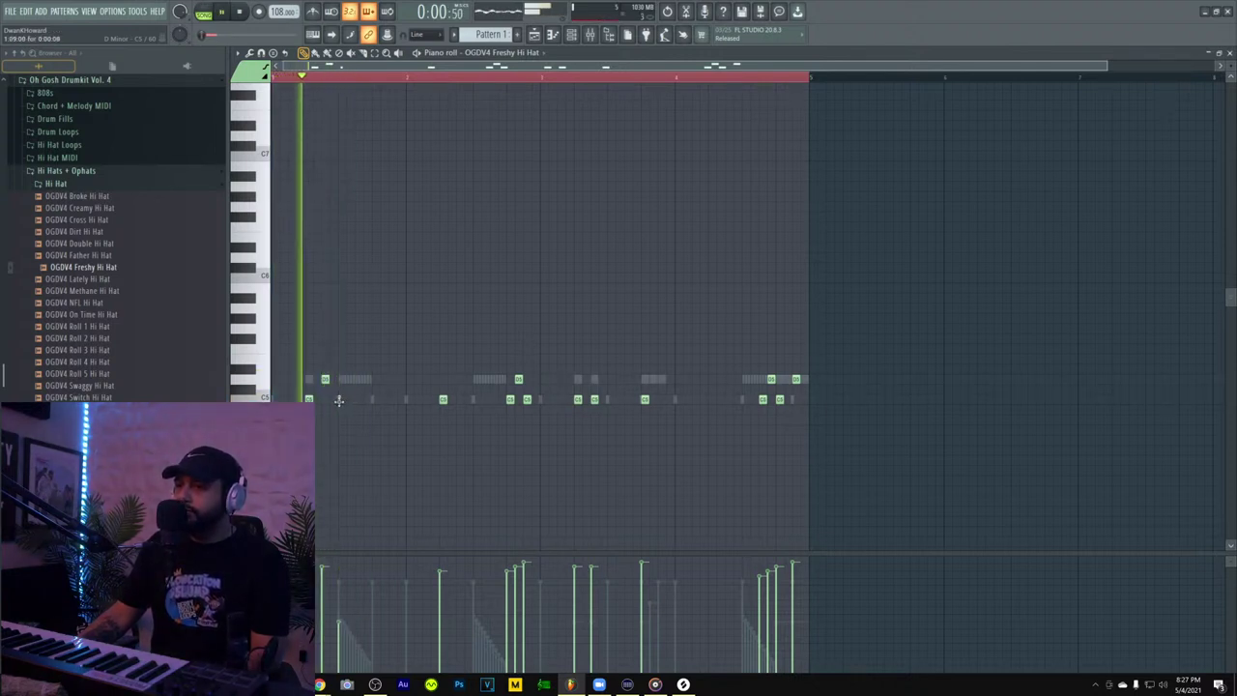
pyautogui.rightClick(339, 400)
pyautogui.rightClick(353, 379)
pyautogui.rightClick(353, 379)
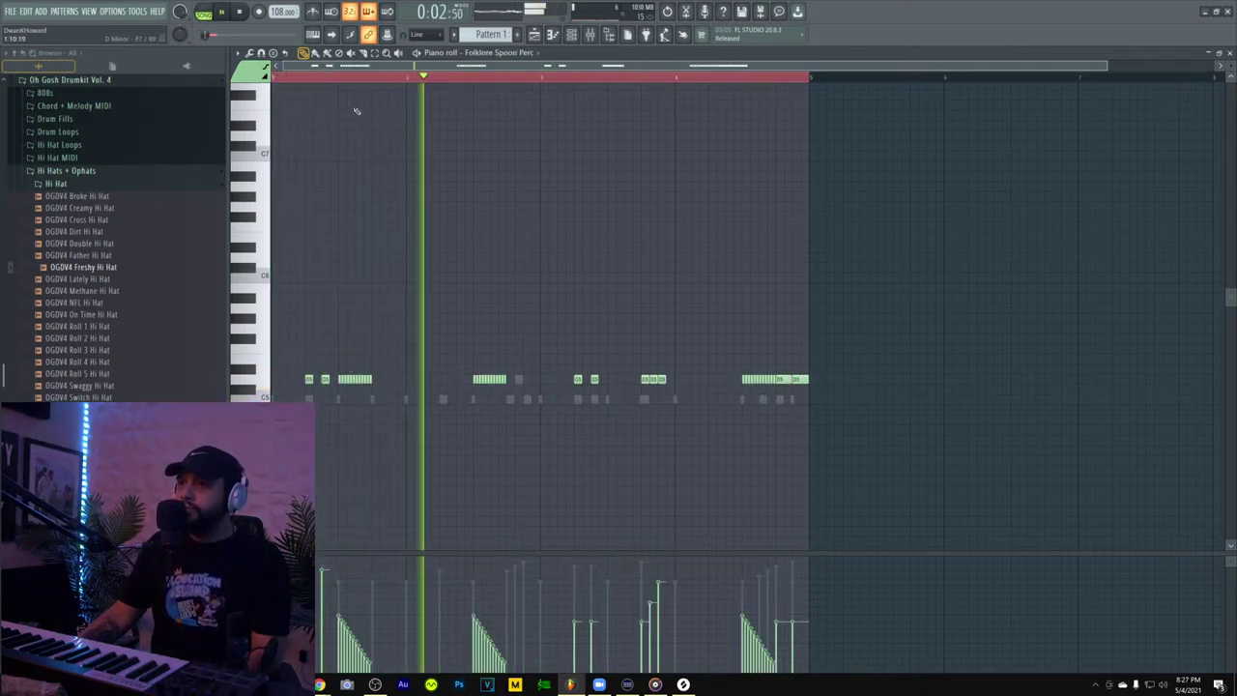
pyautogui.click(375, 54)
pyautogui.moveTo(335, 381); pyautogui.dragTo(387, 383)
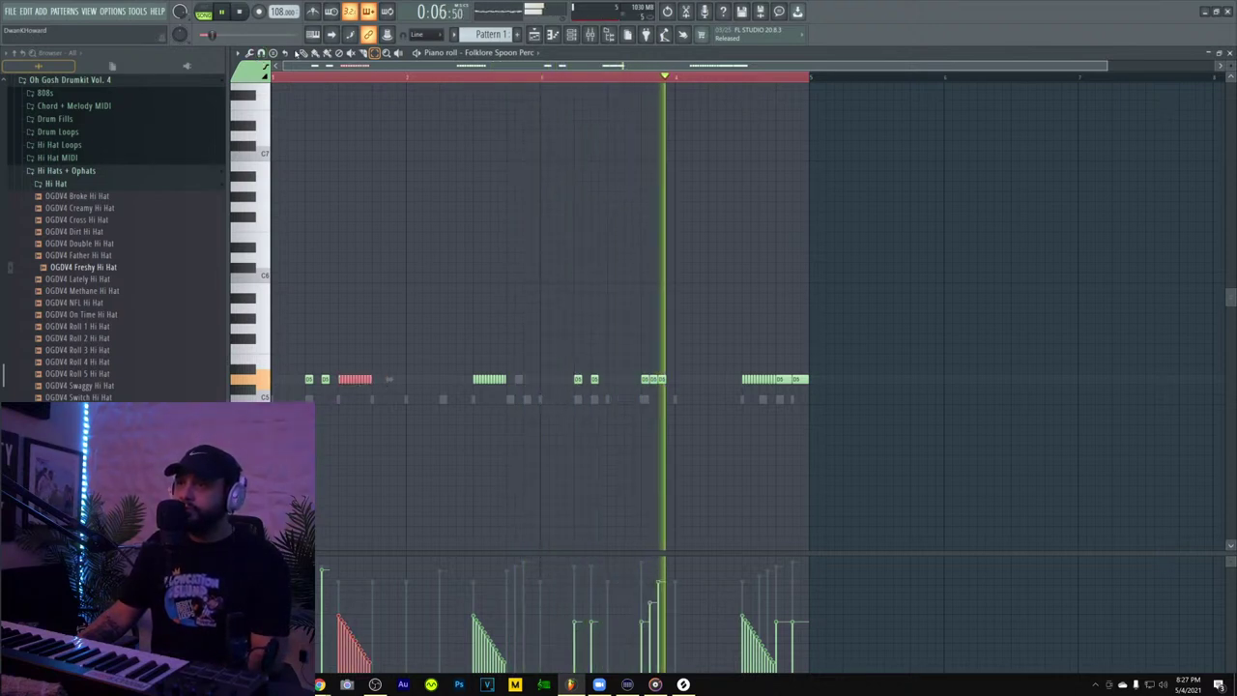
pyautogui.click(315, 54)
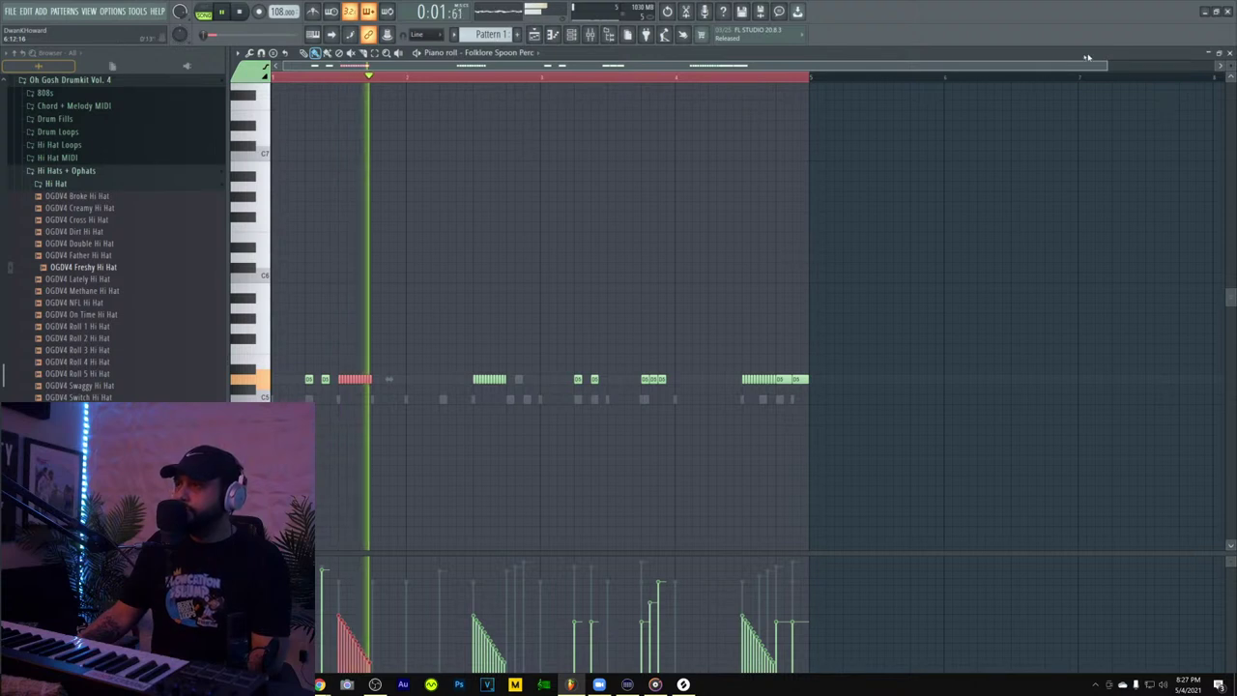
# - Paste the copied roll into the OGDV4 Function Clap channel on beat 3 of bars 1 and 3
pyautogui.click(498, 52)
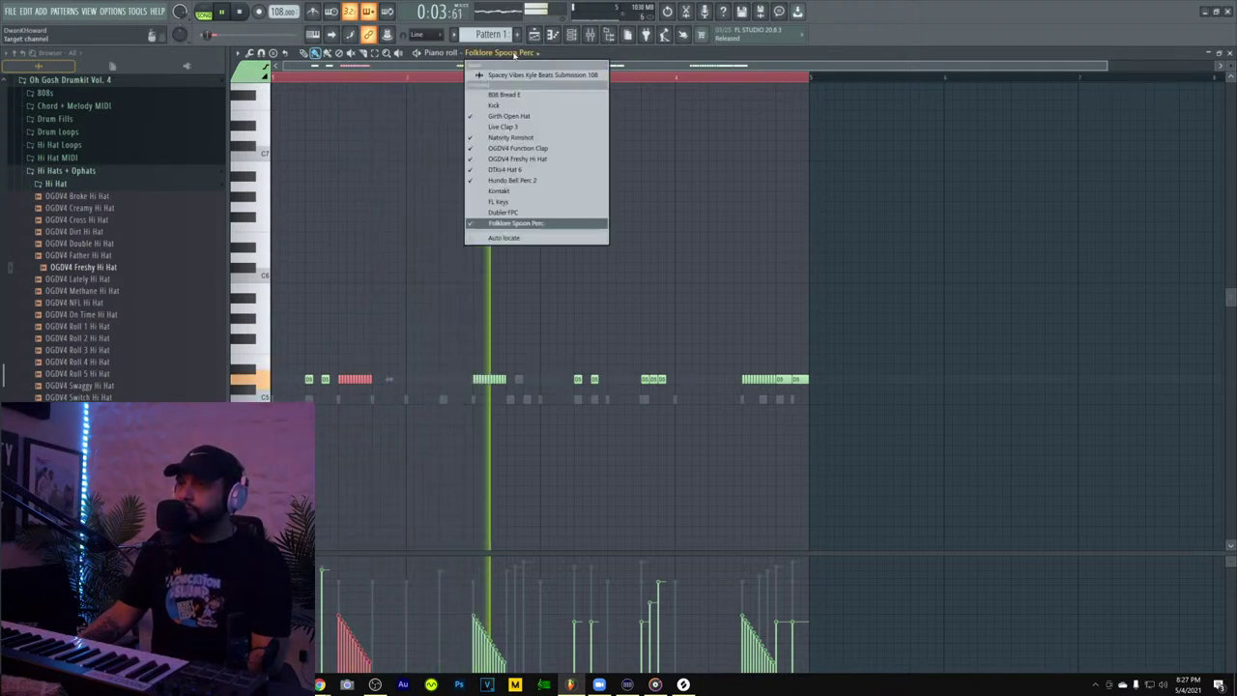
pyautogui.click(525, 129)
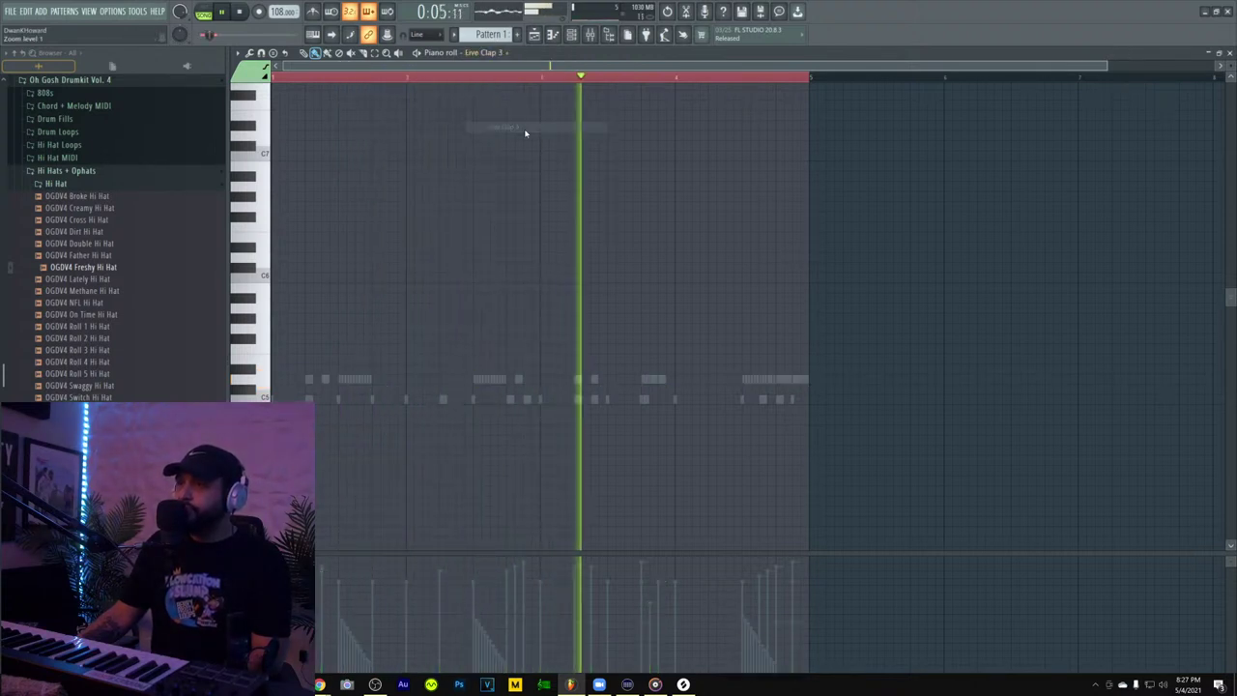
pyautogui.click(498, 52)
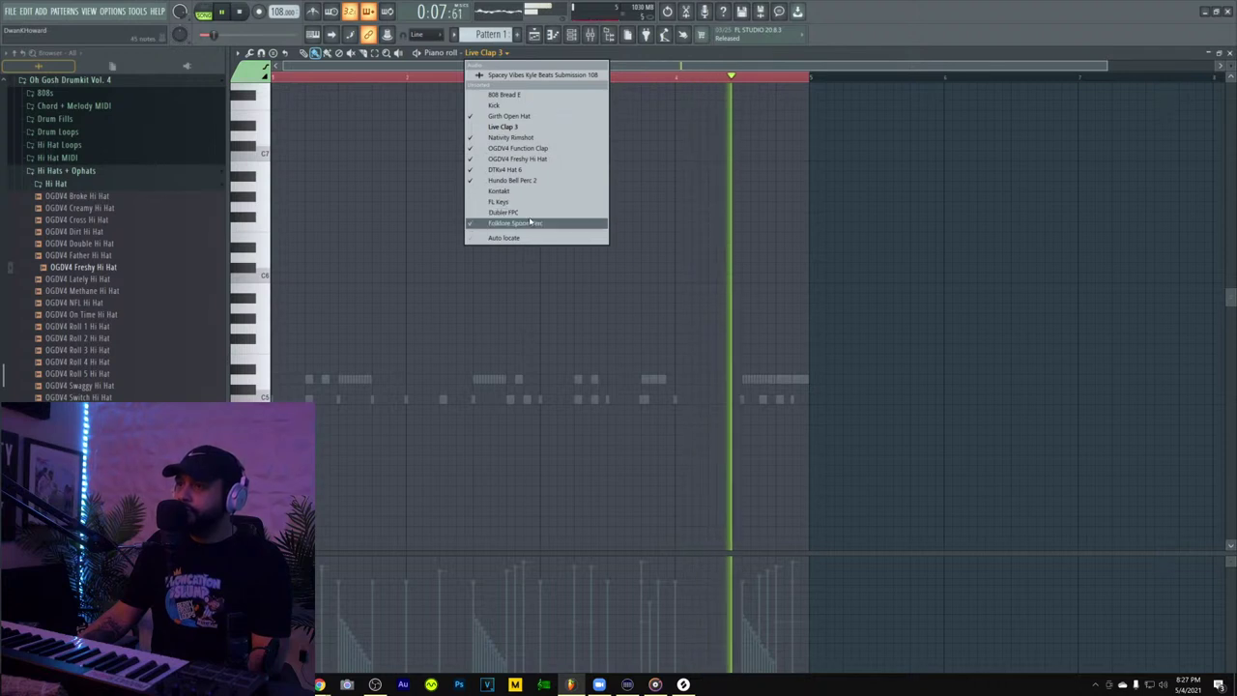
pyautogui.click(540, 149)
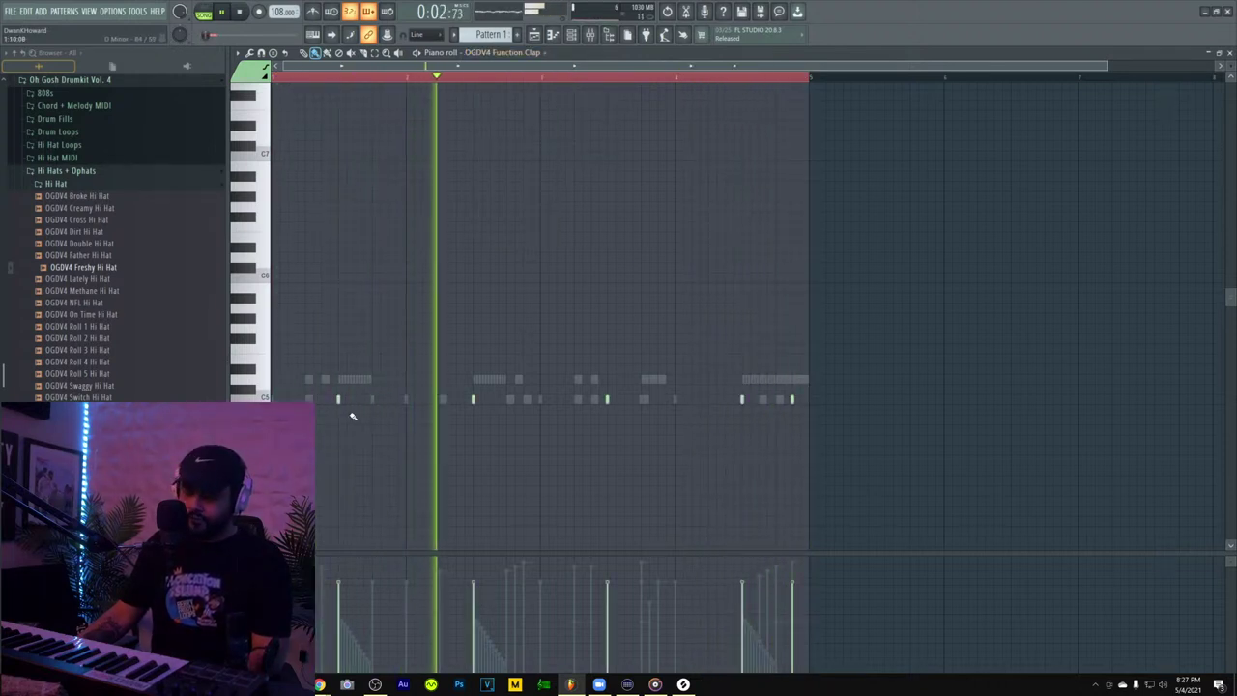
pyautogui.click(349, 378)
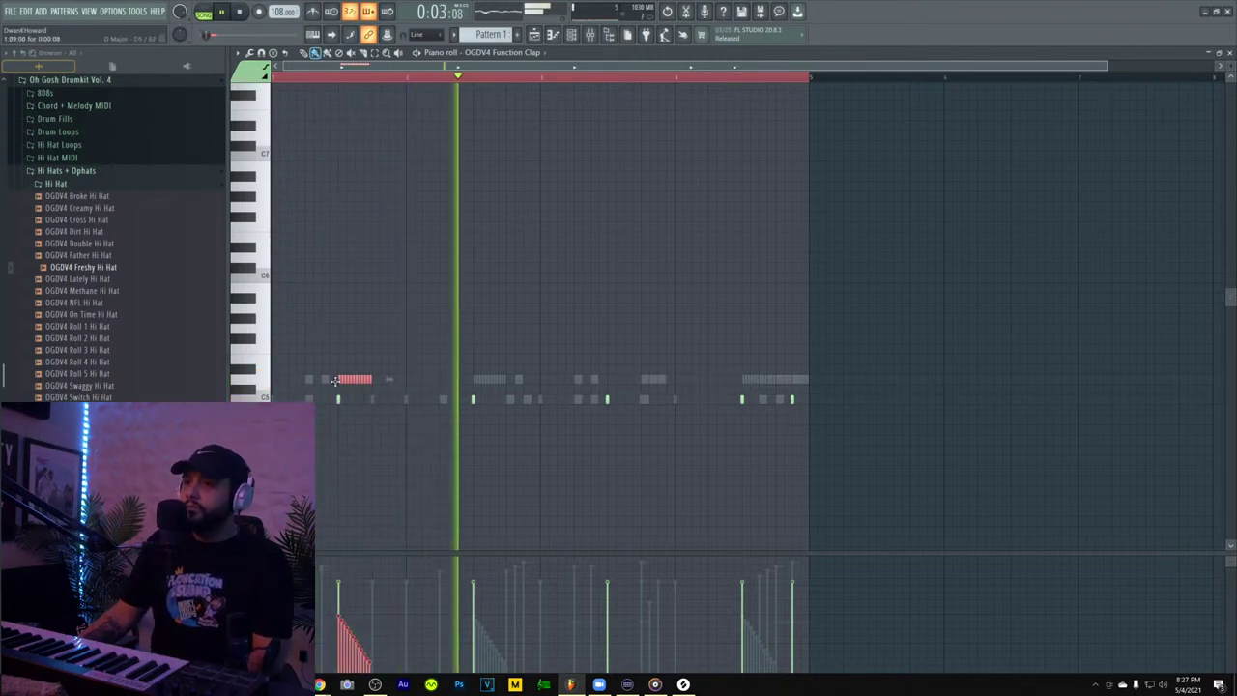
pyautogui.click(636, 379)
pyautogui.moveTo(636, 379); pyautogui.dragTo(609, 379)
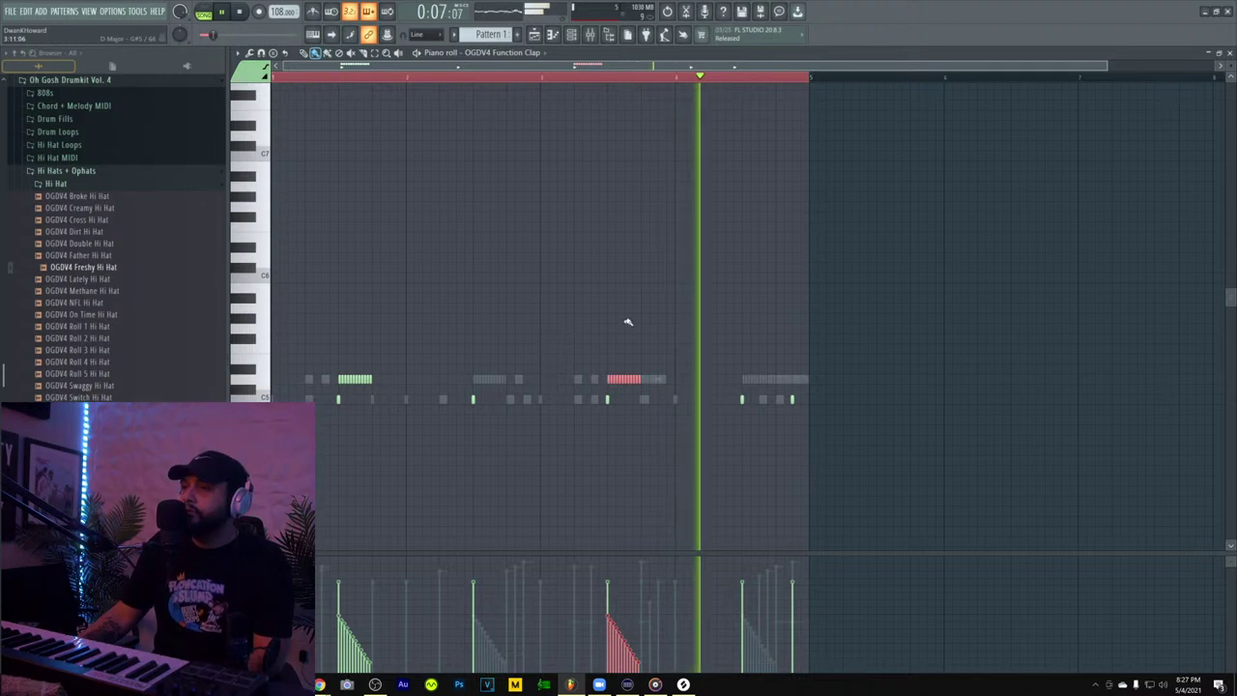
# - Add single Function Clap notes near the ends of bars 1 to 3 on D5 and in bar 4 on D5 and D#5, and close the piano roll
pyautogui.moveTo(778, 369); pyautogui.dragTo(770, 369)
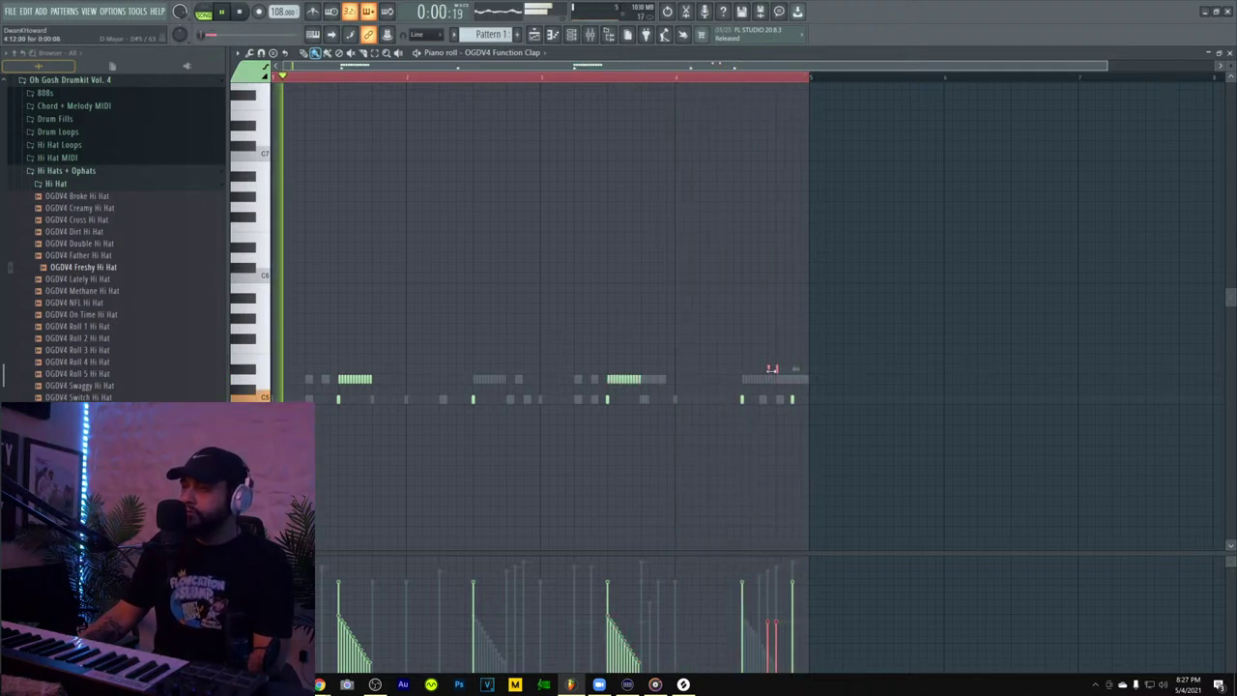
pyautogui.click(395, 379)
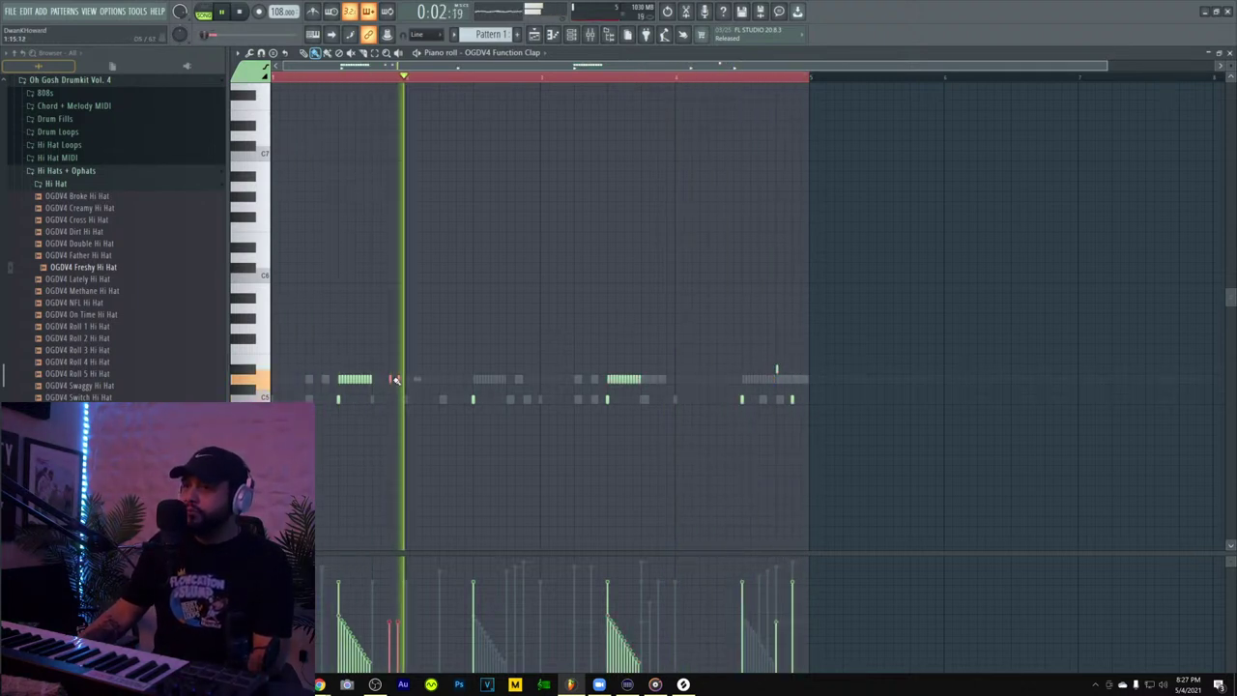
pyautogui.click(533, 379)
pyautogui.click(668, 379)
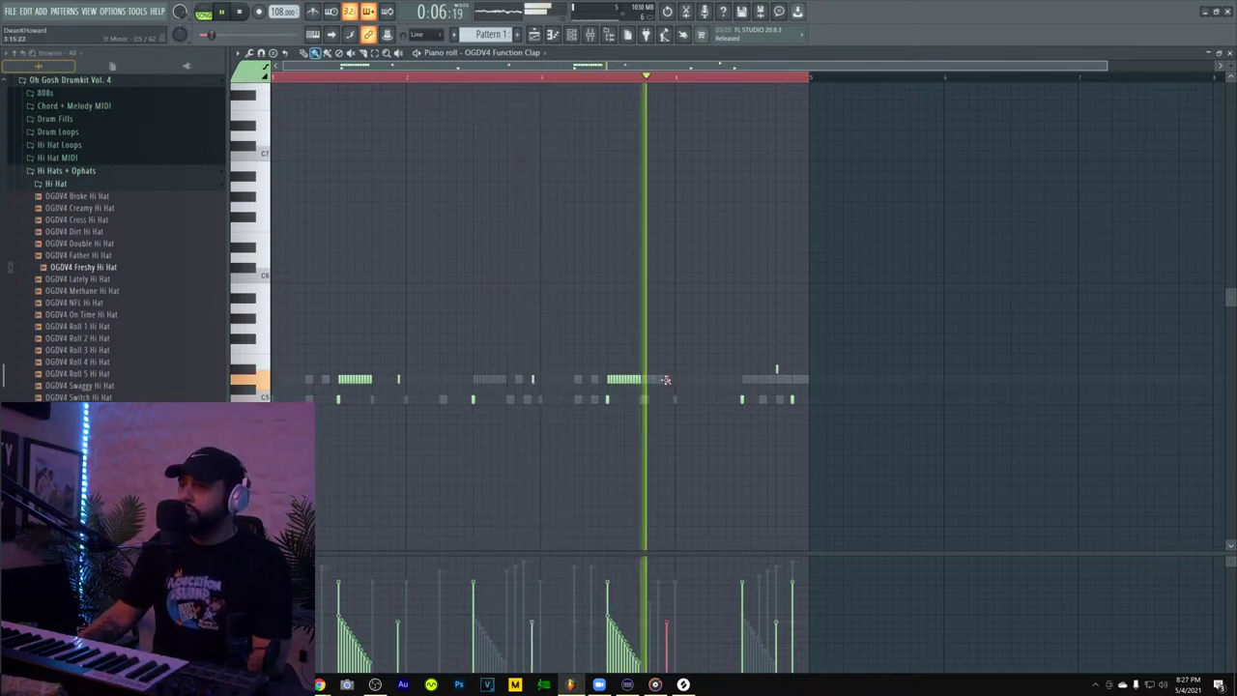
pyautogui.click(735, 379)
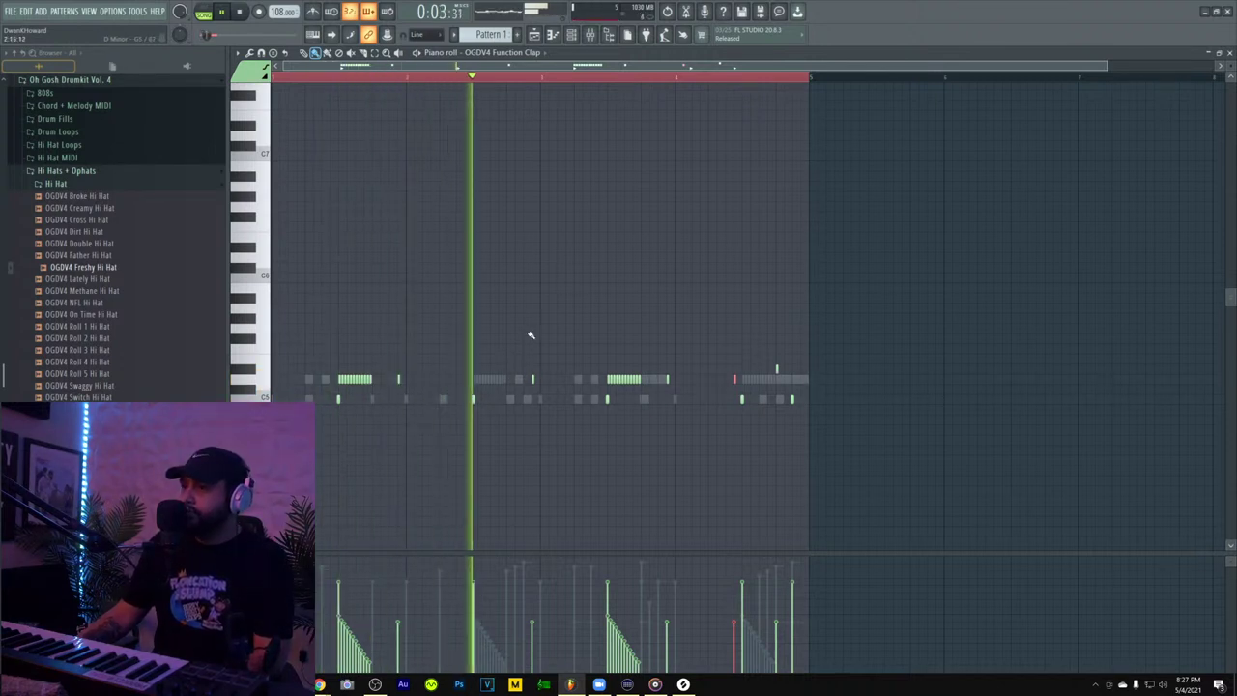
pyautogui.click(526, 371)
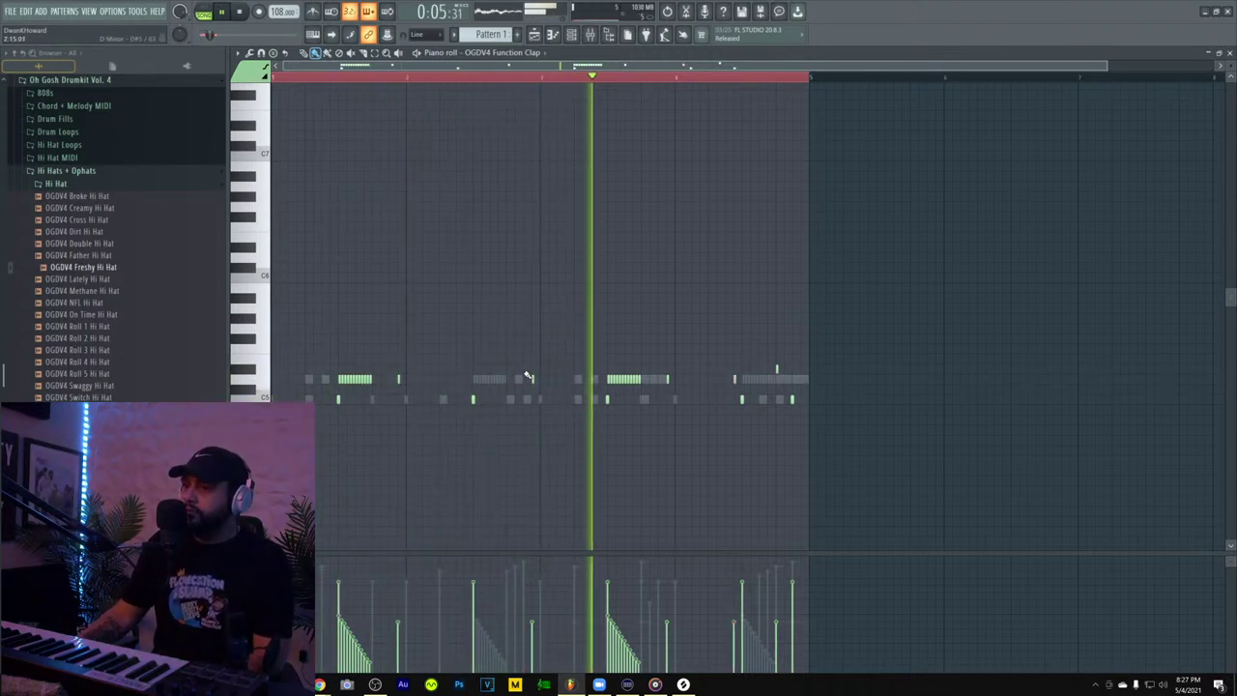
pyautogui.moveTo(525, 369); pyautogui.dragTo(522, 380)
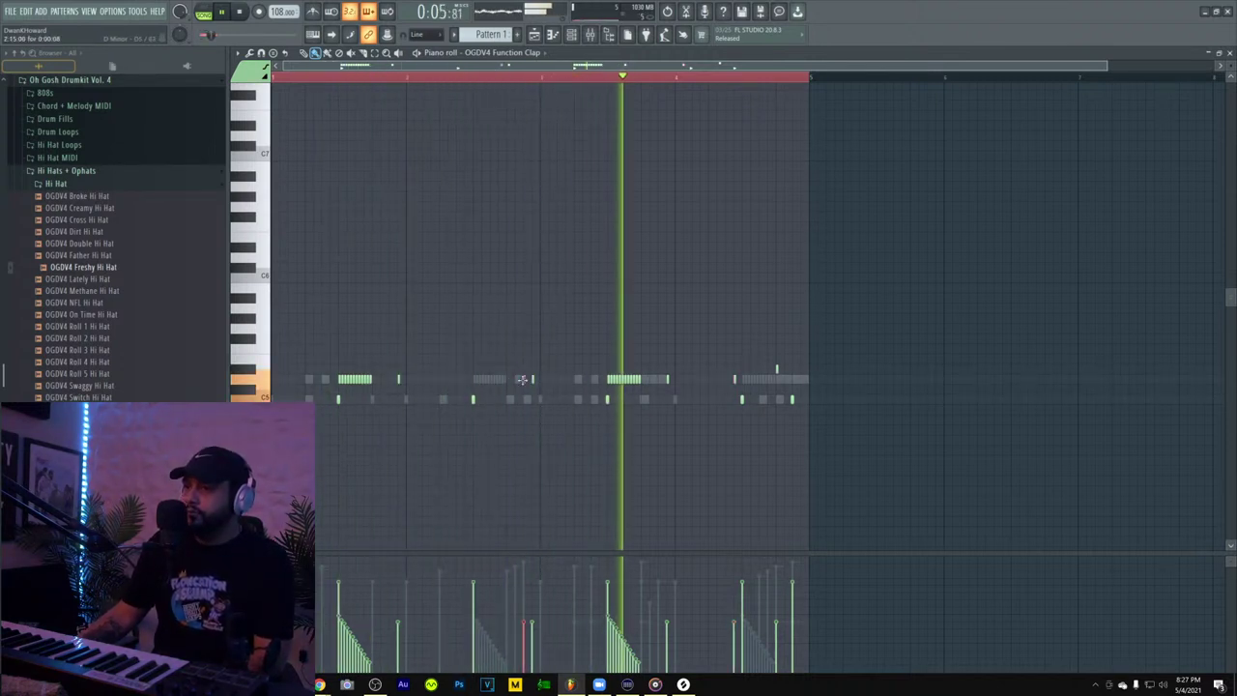
pyautogui.click(1219, 52)
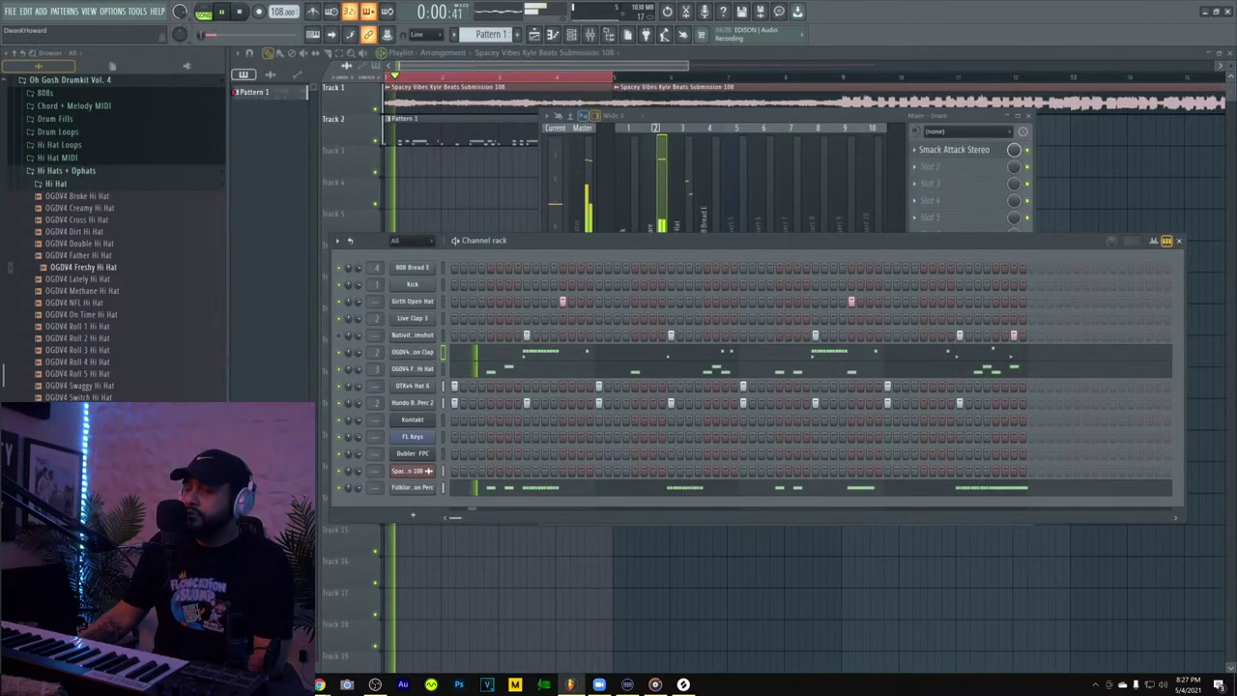
# - Load the OGDV4 Classic Op Hat sample as a new channel above the Freshy Hi Hat and open its piano roll
pyautogui.scroll(5, 116, 237)
pyautogui.scroll(-2, 116, 237)
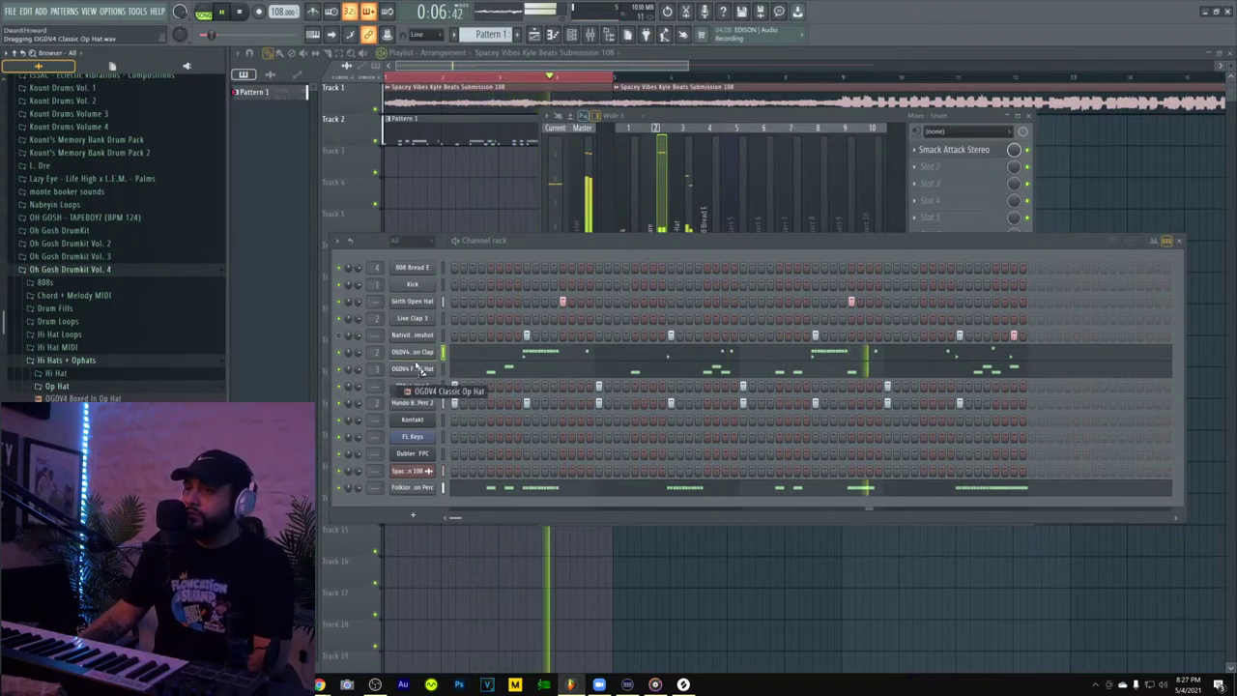
pyautogui.moveTo(421, 370); pyautogui.dragTo(419, 369)
pyautogui.rightClick(419, 368)
pyautogui.click(426, 371)
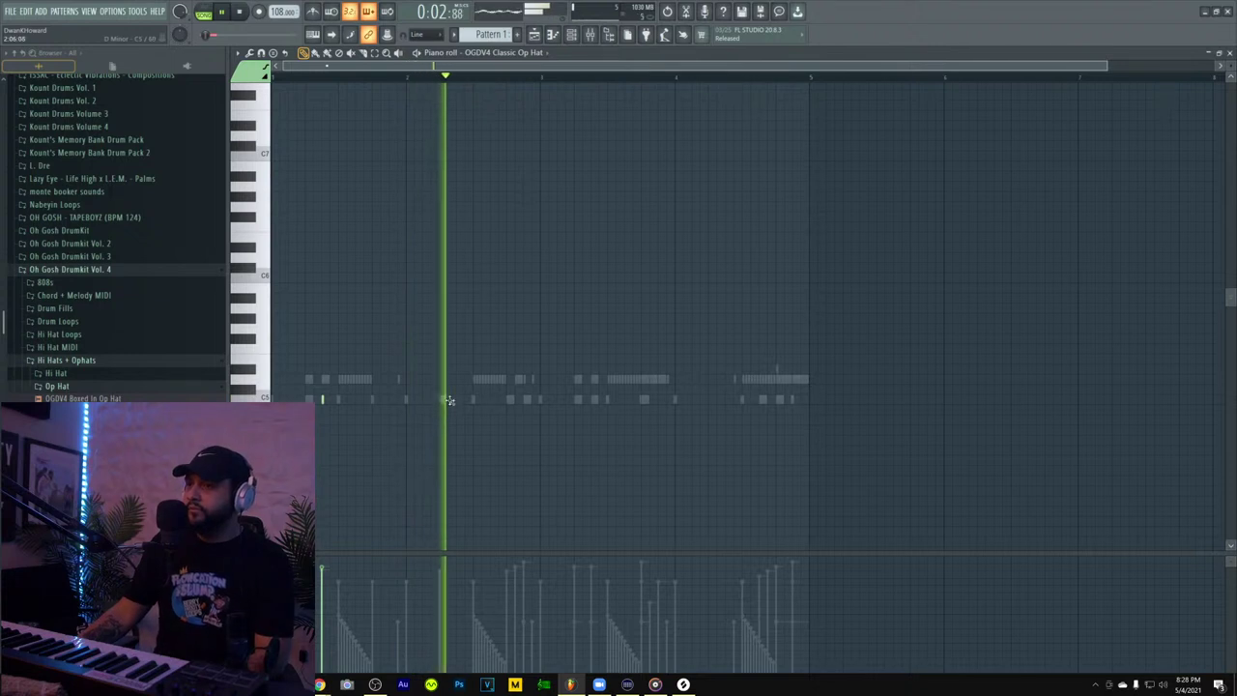
# - Place C5 open hat notes in bars 1 and 2, and lengthen the two notes in bar 2
pyautogui.press('space')
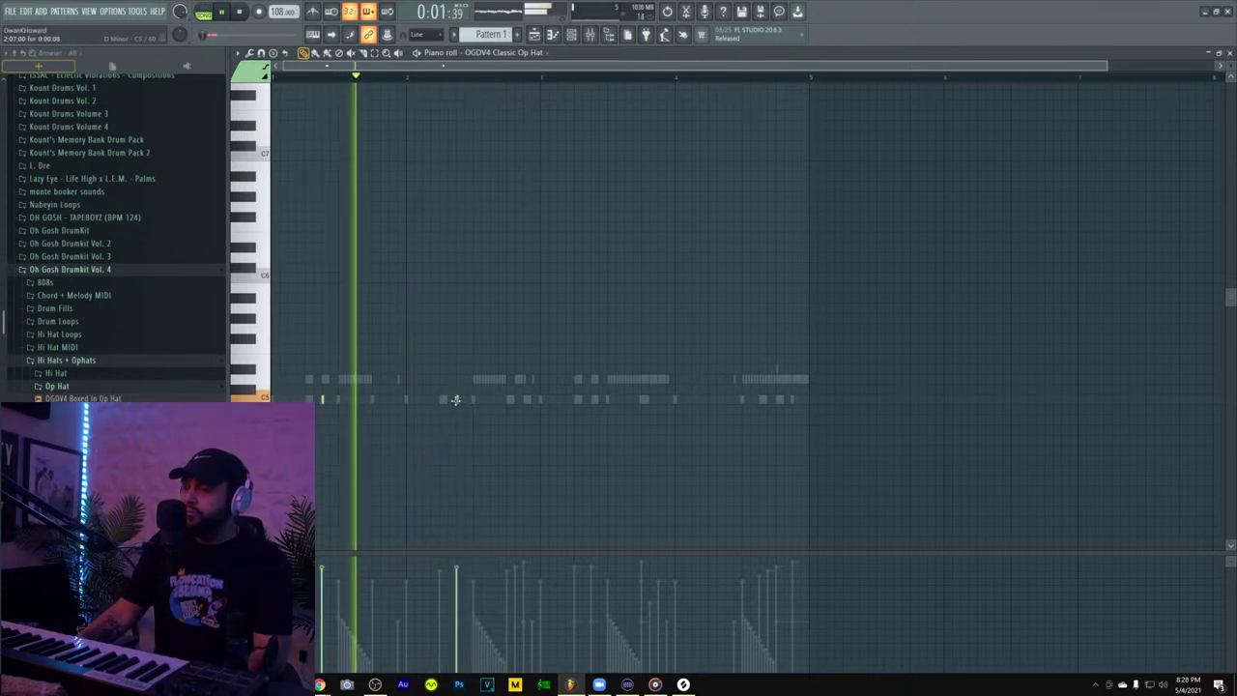
pyautogui.click(526, 400)
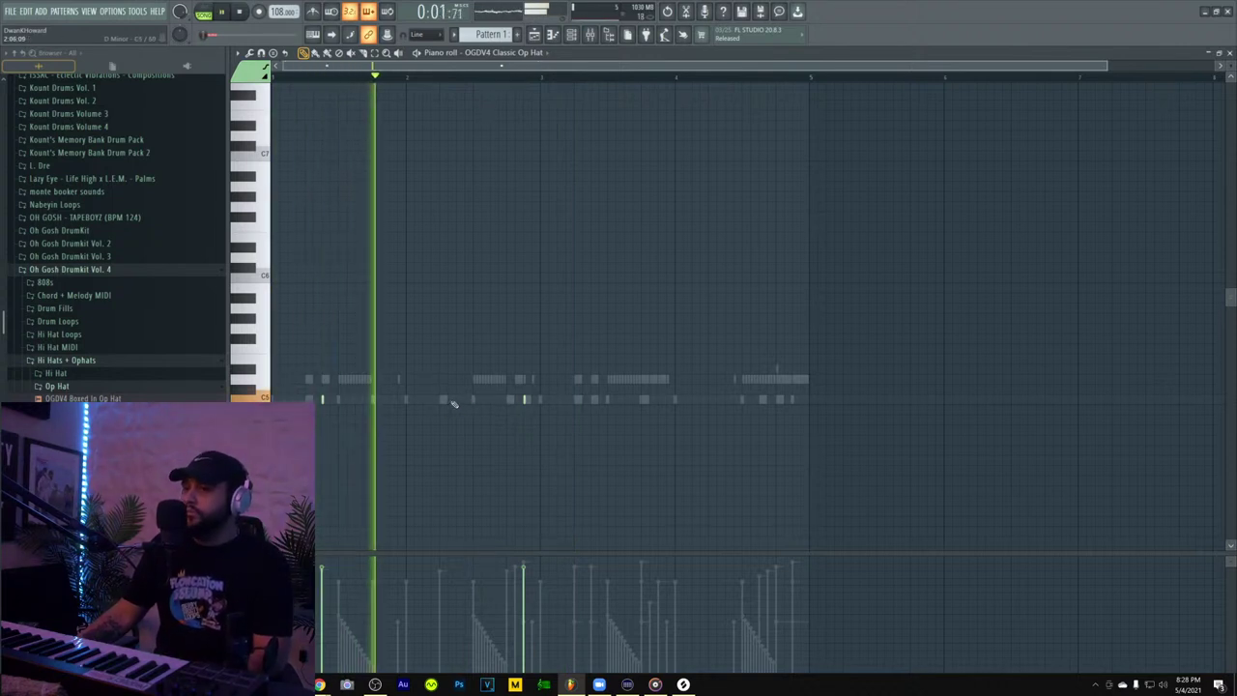
pyautogui.click(455, 400)
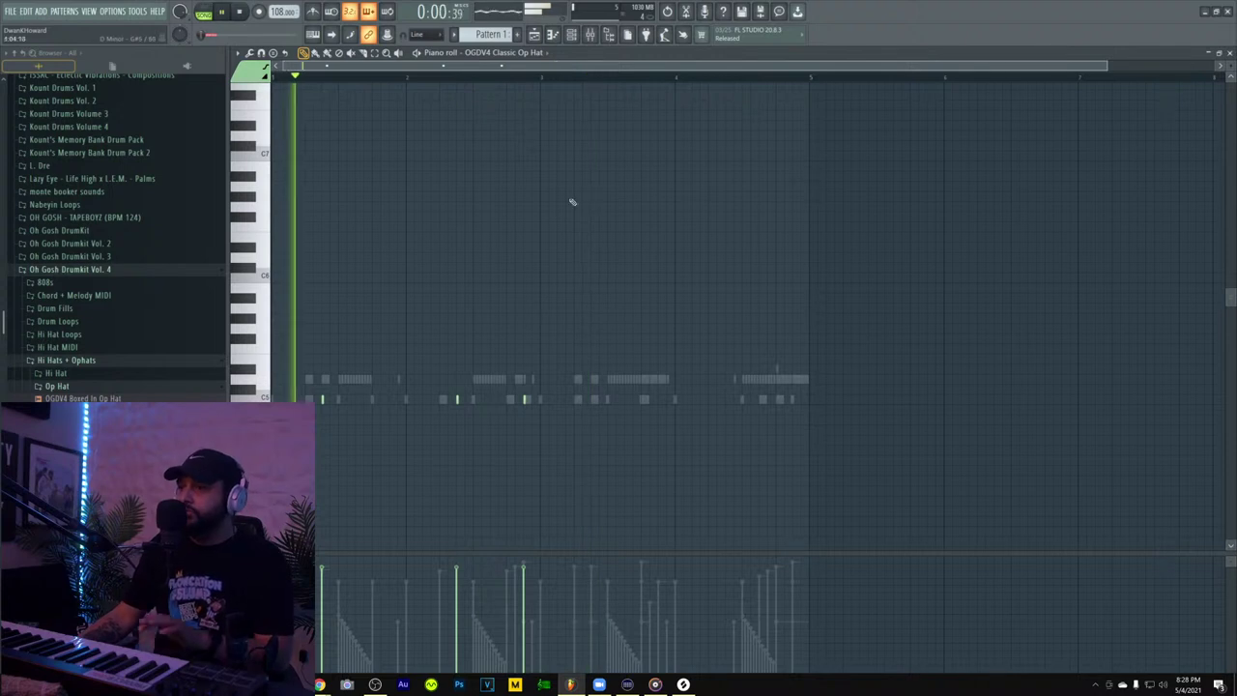
pyautogui.moveTo(525, 399); pyautogui.dragTo(537, 400)
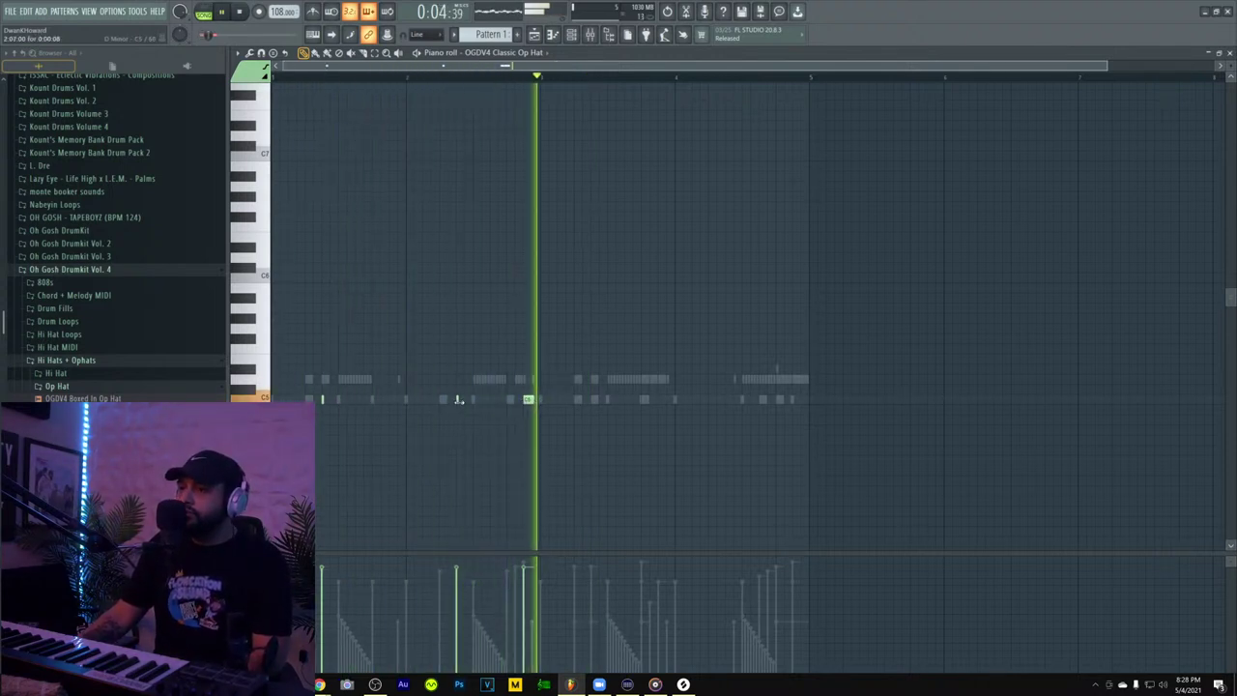
pyautogui.moveTo(460, 399); pyautogui.dragTo(468, 401)
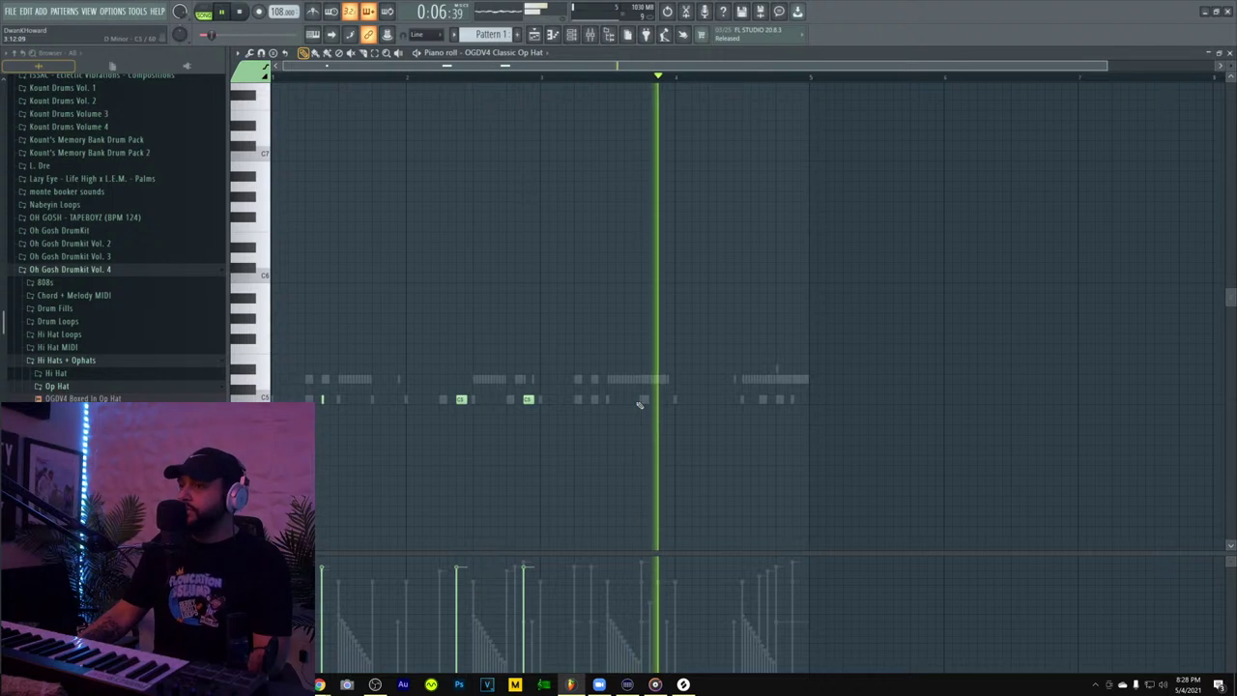
pyautogui.hotkey('ctrl', 'a')
pyautogui.hotkey('ctrl', 'b')
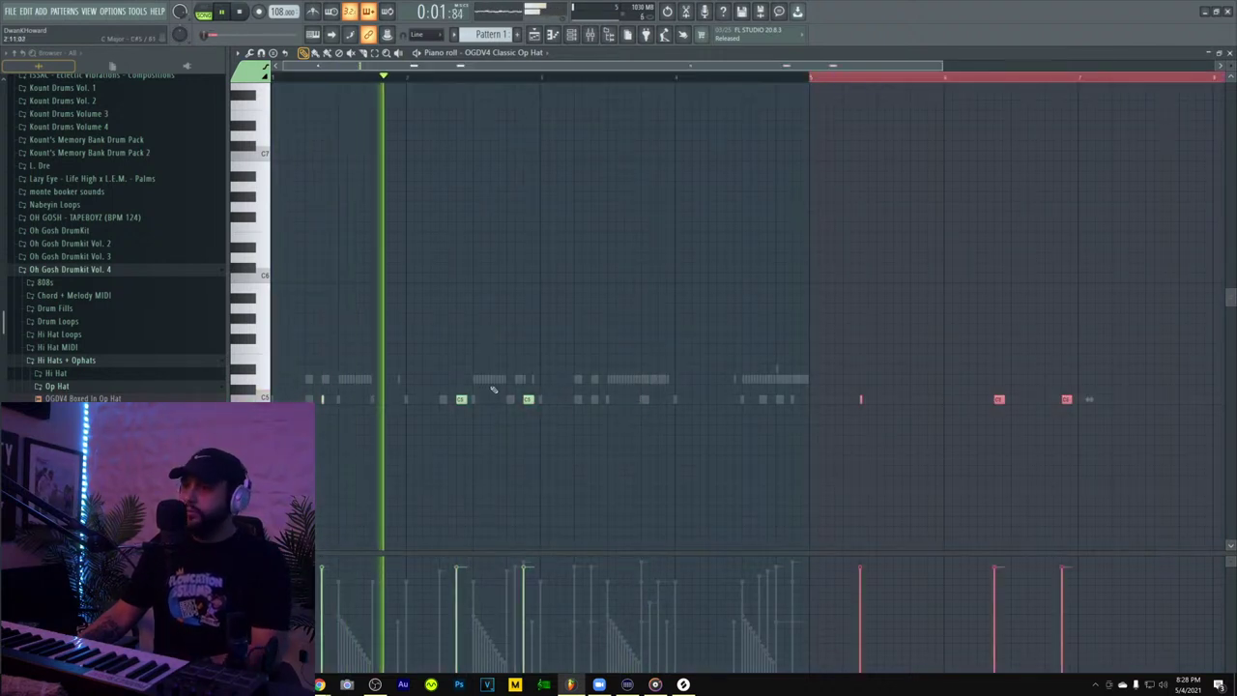
pyautogui.hotkey('ctrl', 'z')
# - Copy the three open hat notes from bars 1 and 2 into bars 3 and 4, and close the piano roll
pyautogui.click(290, 64)
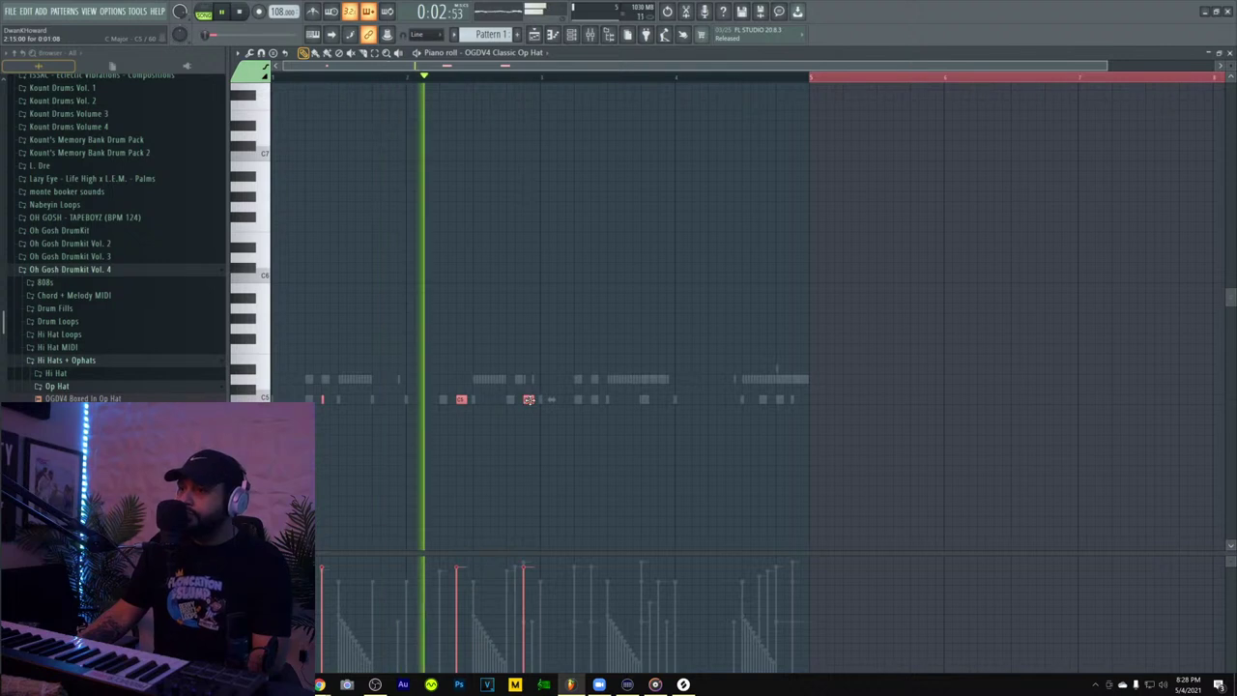
pyautogui.moveTo(528, 399); pyautogui.dragTo(799, 394)
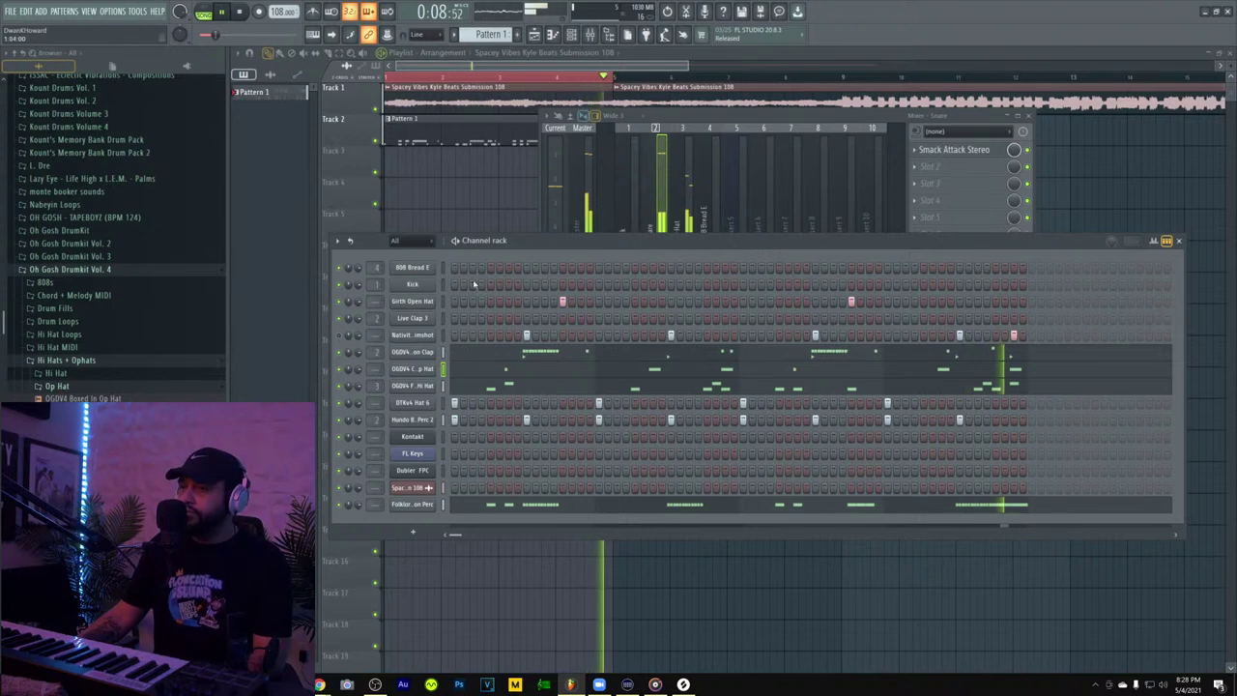
# - Assign the OGDV4 Function Clap to cut group 5 and make the OGDV4 Classic Op Hat cut by group 5
pyautogui.click(419, 356)
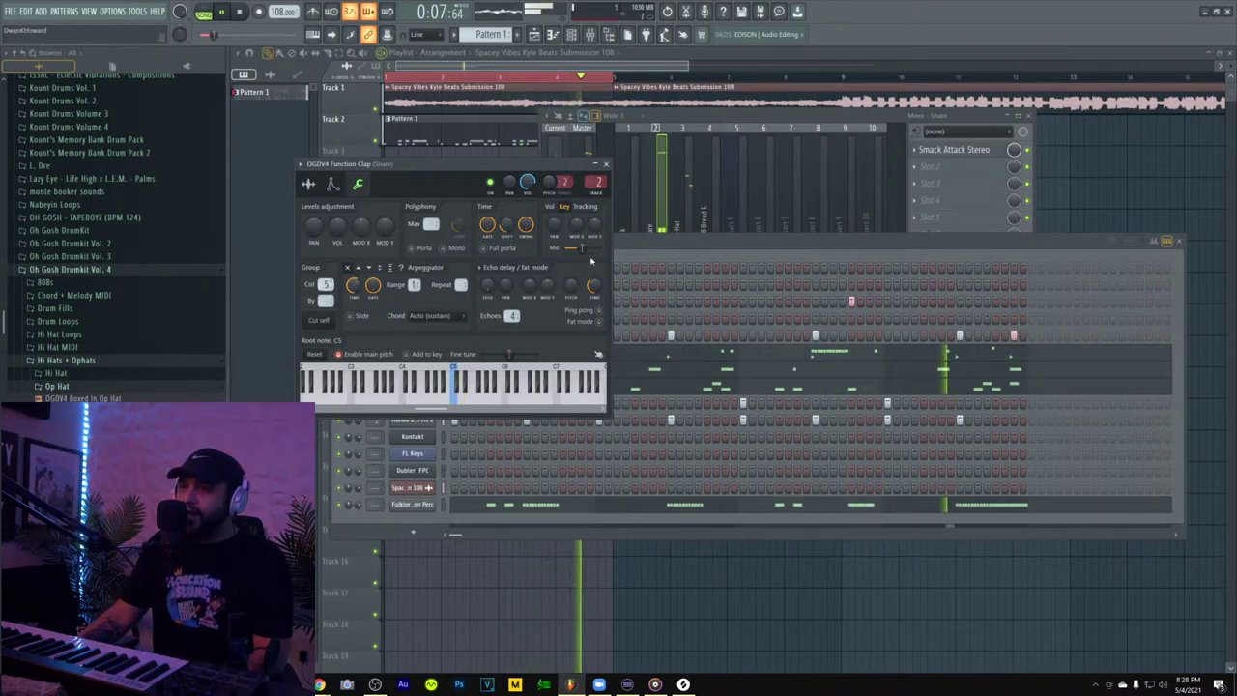
pyautogui.click(813, 250)
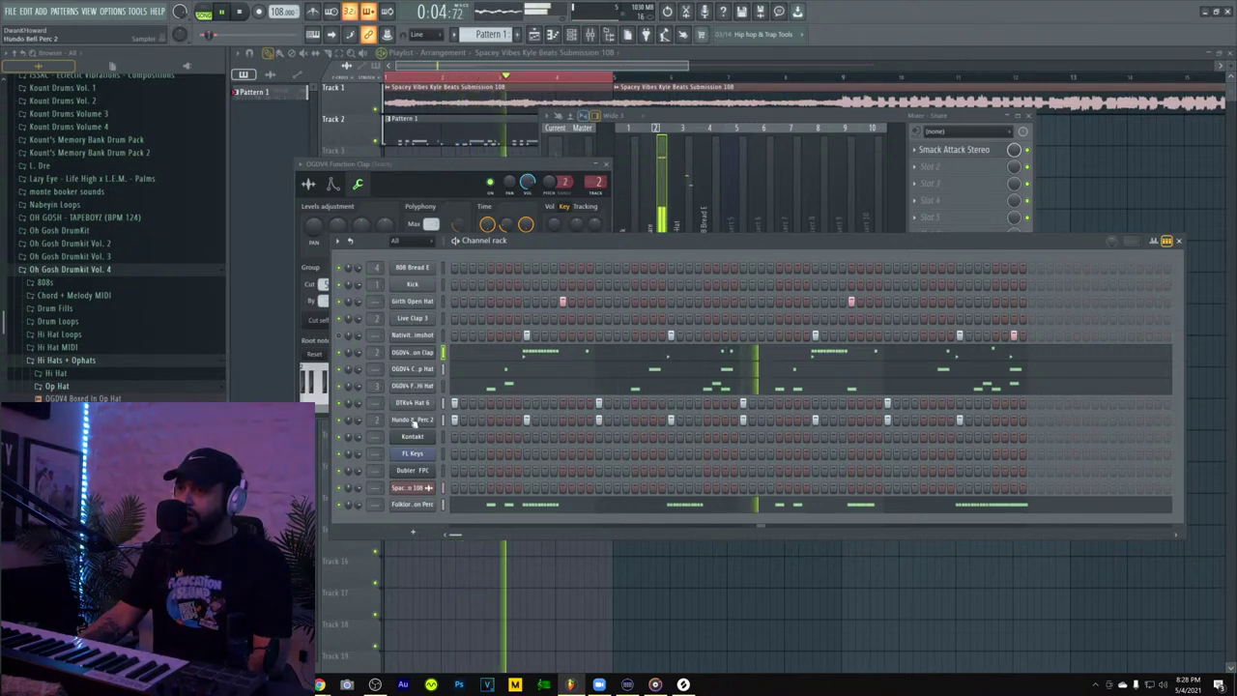
pyautogui.click(414, 370)
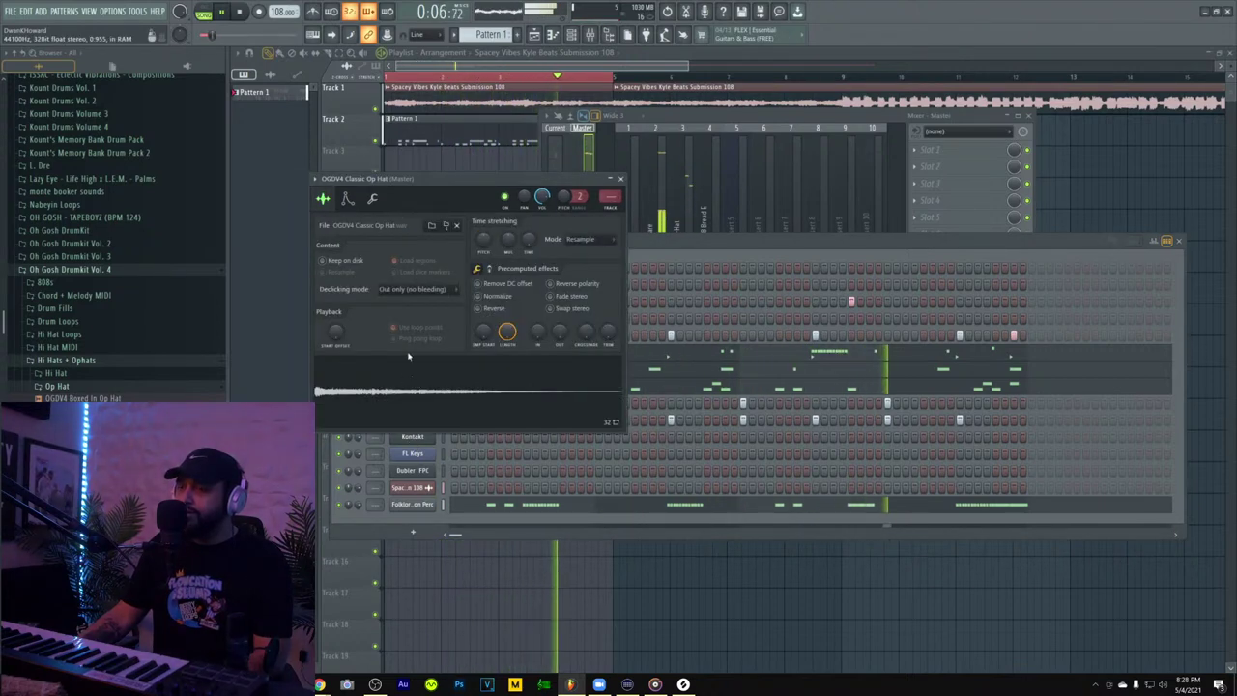
pyautogui.click(372, 199)
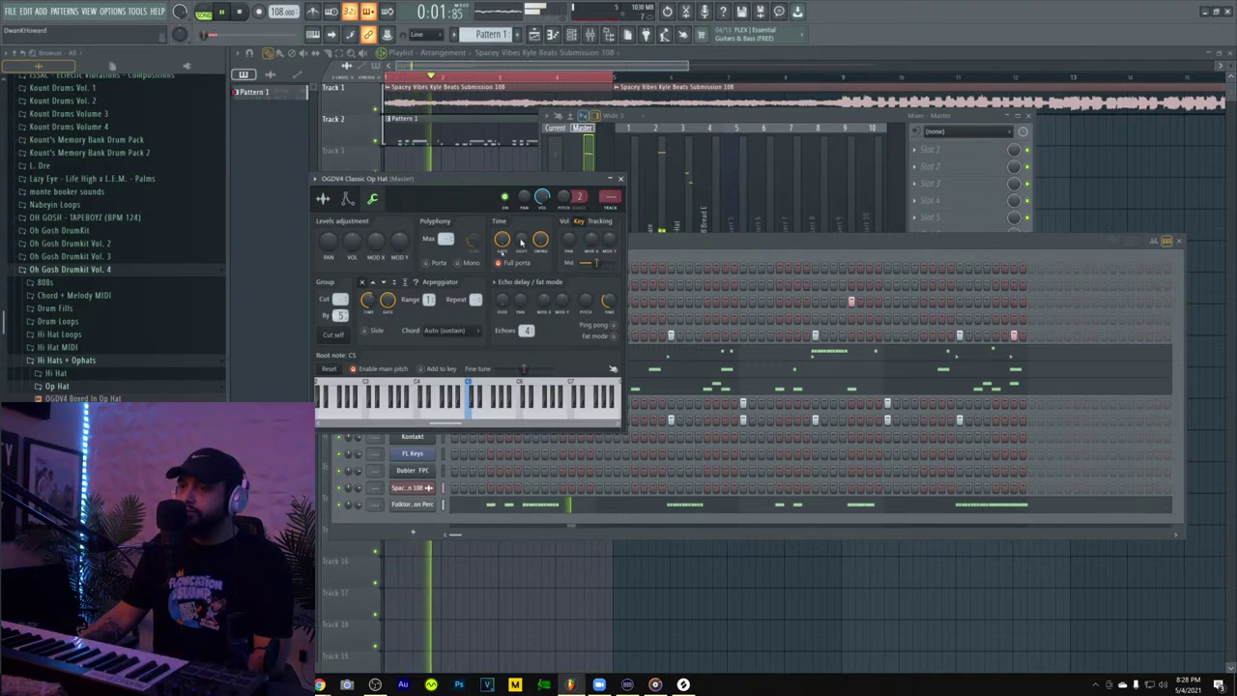
pyautogui.click(621, 179)
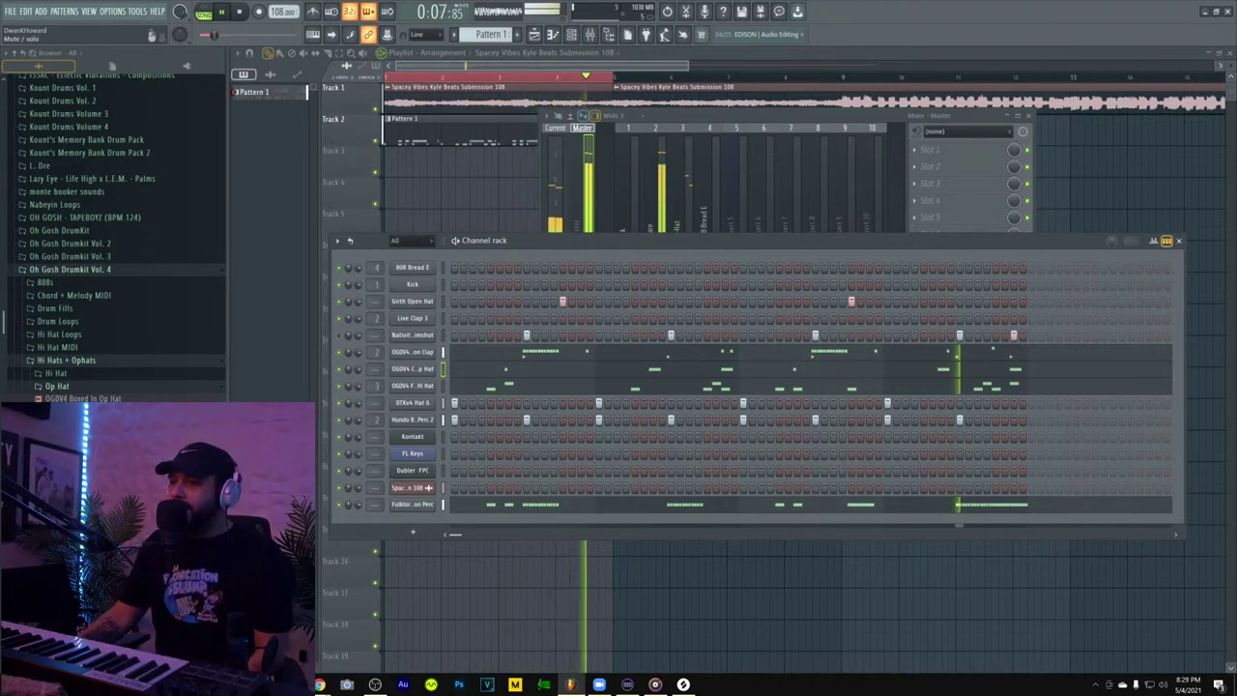
# - Replace the 808 Bread E sample with OGDV4 Rowdy 808 (C) from the Oh Gosh Drumkit Vol. 4 808s folder
pyautogui.click(107, 284)
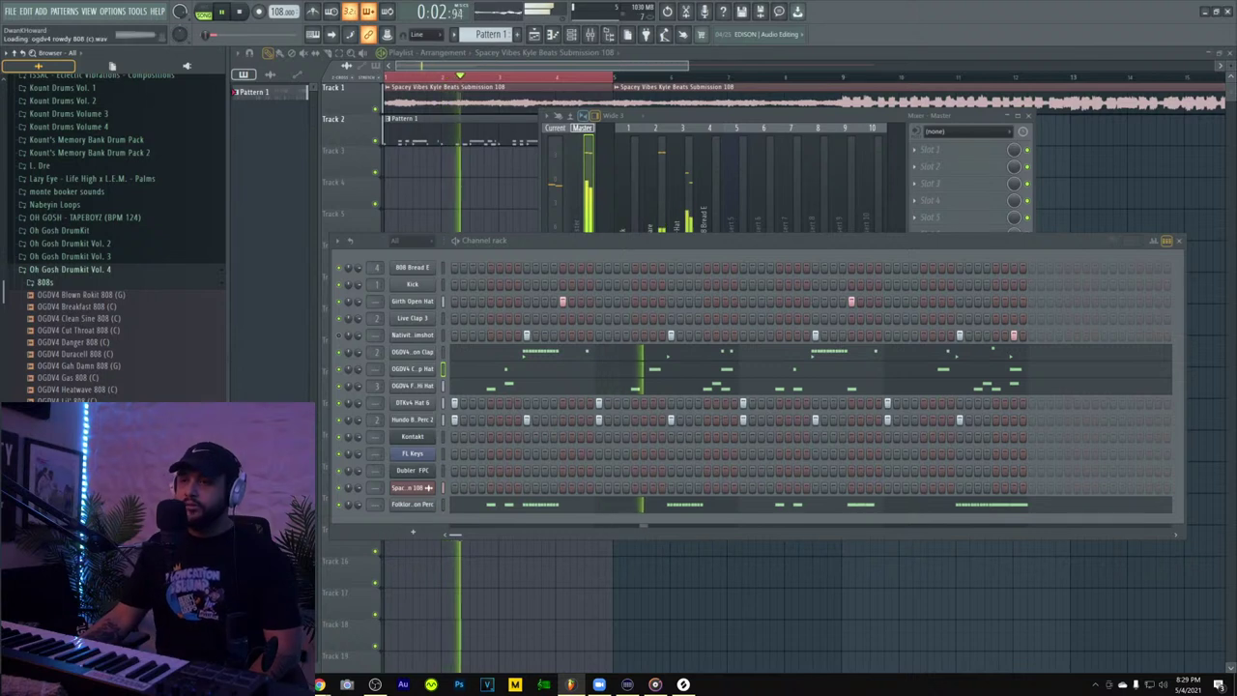
pyautogui.moveTo(82, 460); pyautogui.dragTo(410, 271)
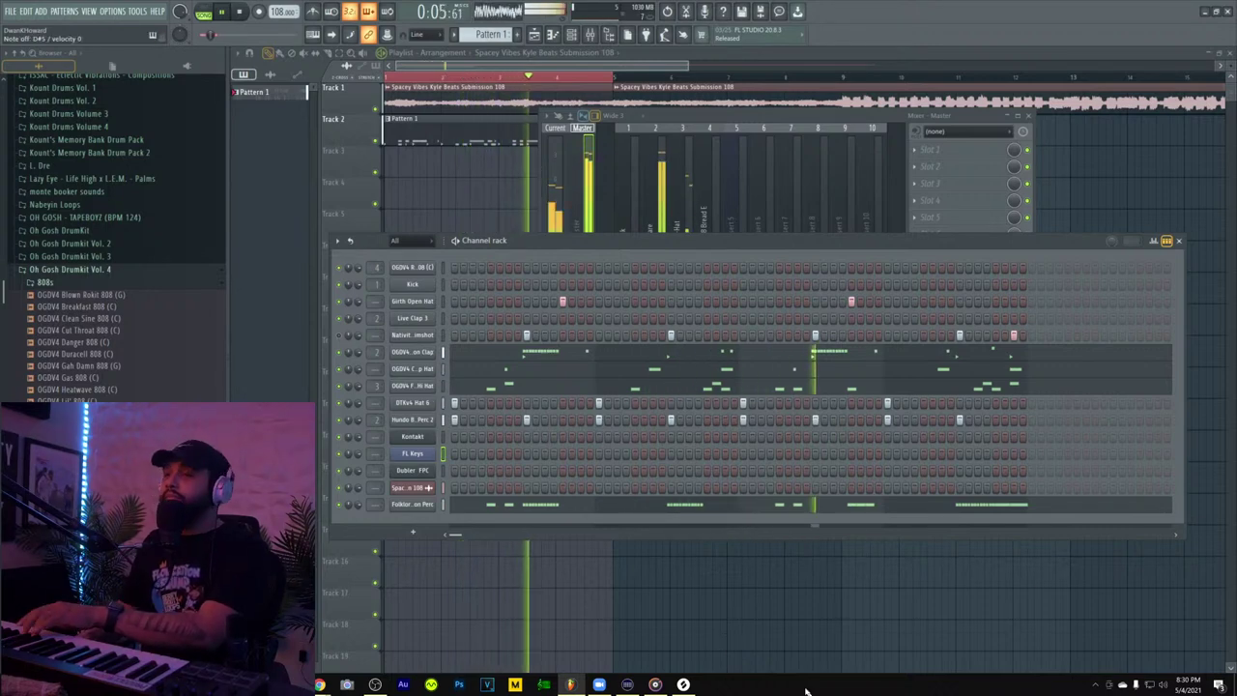
# - Switch to Splice, open the Vocals samples and filter them to the key of D# minor
pyautogui.click(684, 684)
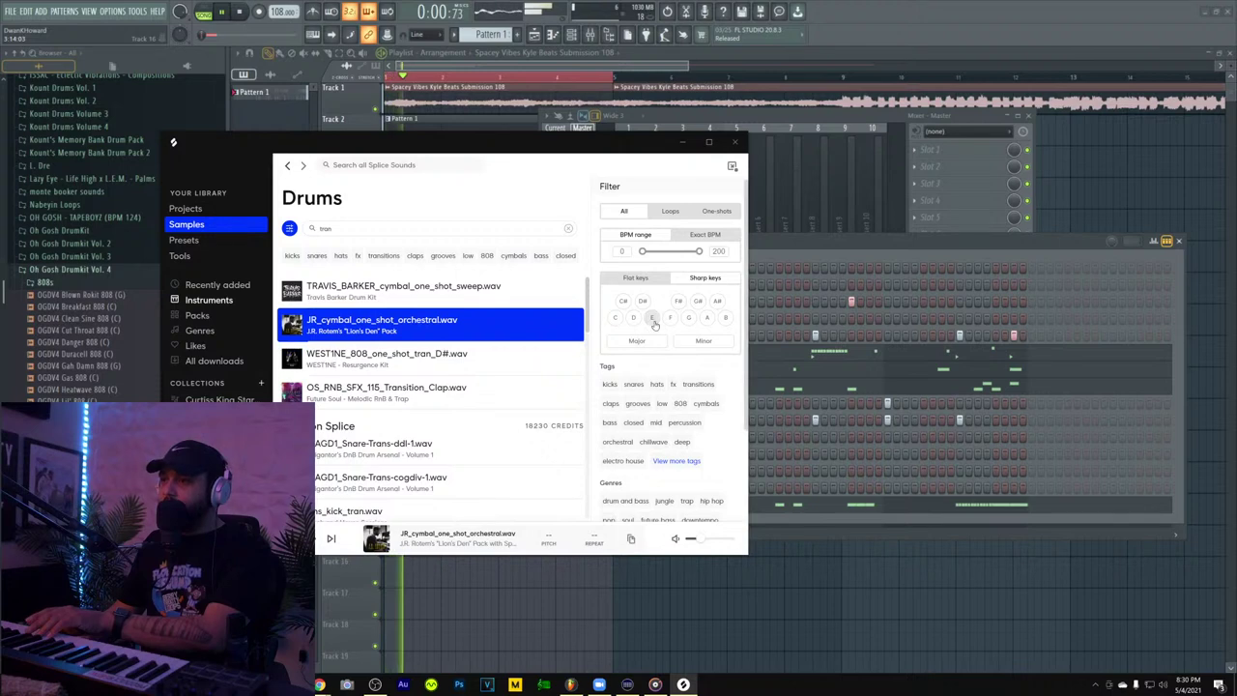
pyautogui.click(203, 299)
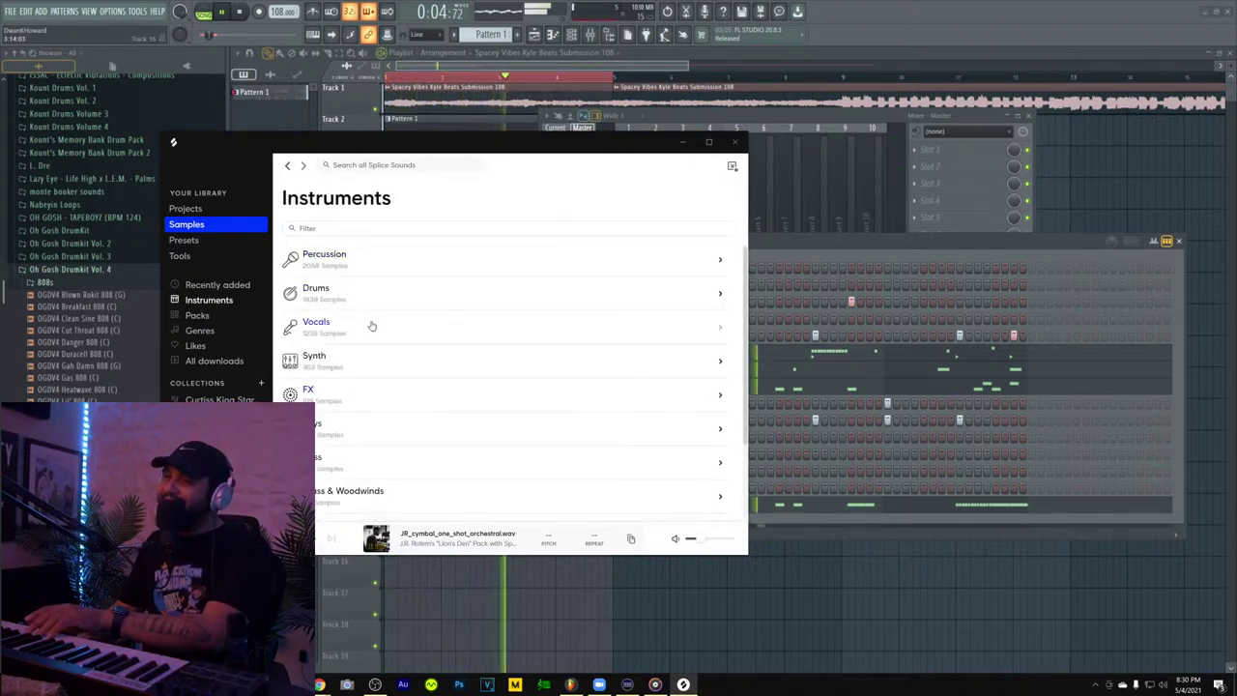
pyautogui.click(371, 326)
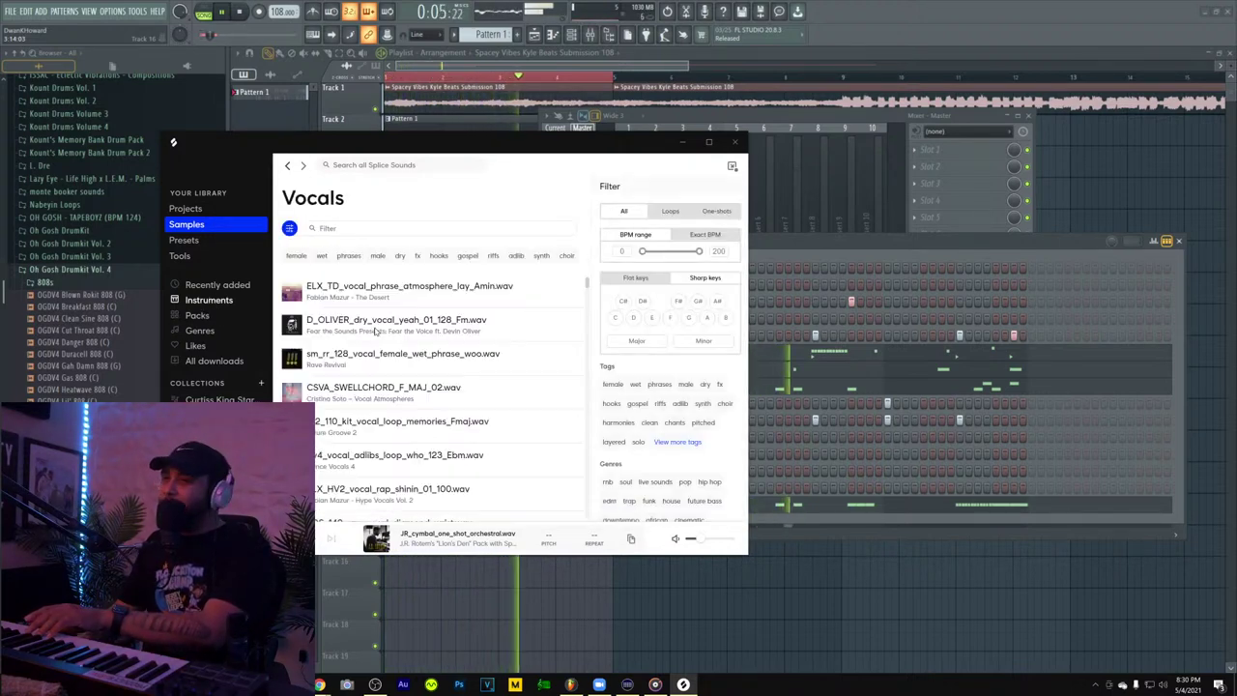
pyautogui.click(643, 301)
pyautogui.click(718, 342)
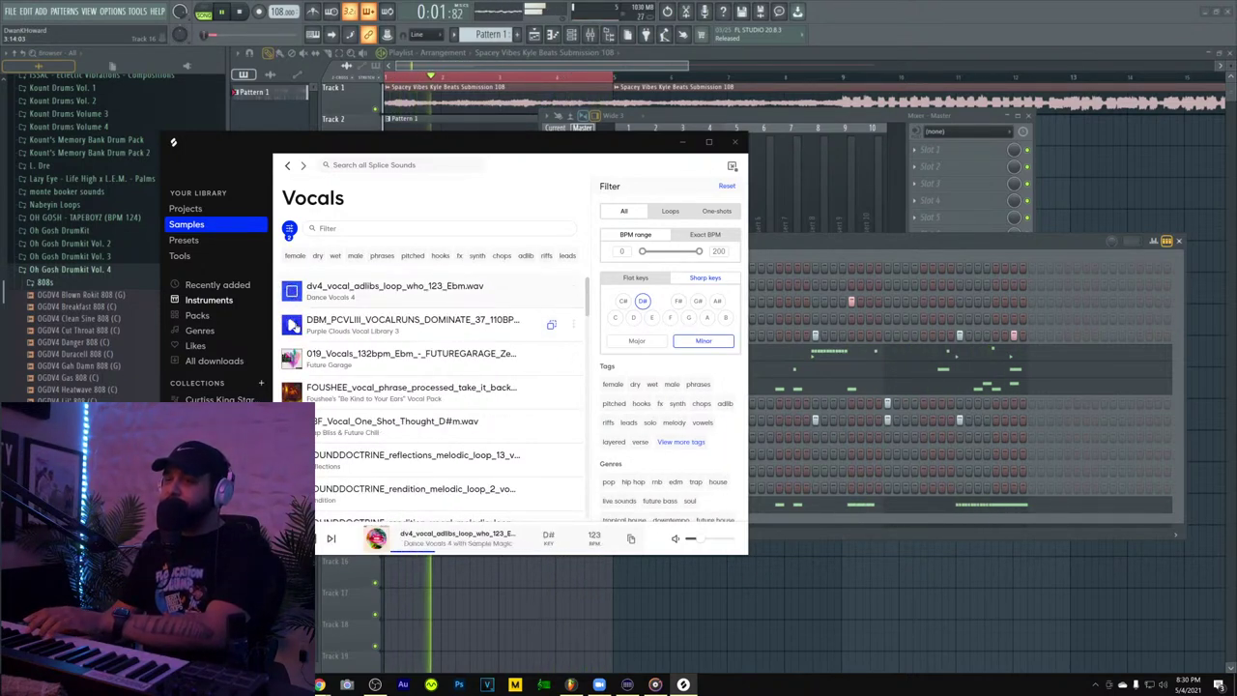
# - Audition the D# minor vocal samples and download DBM_PCVLIII_VOCALRUNS_DOMINATE_10 from Purple Clouds Vocal Library 3
pyautogui.scroll(-4, 301, 367)
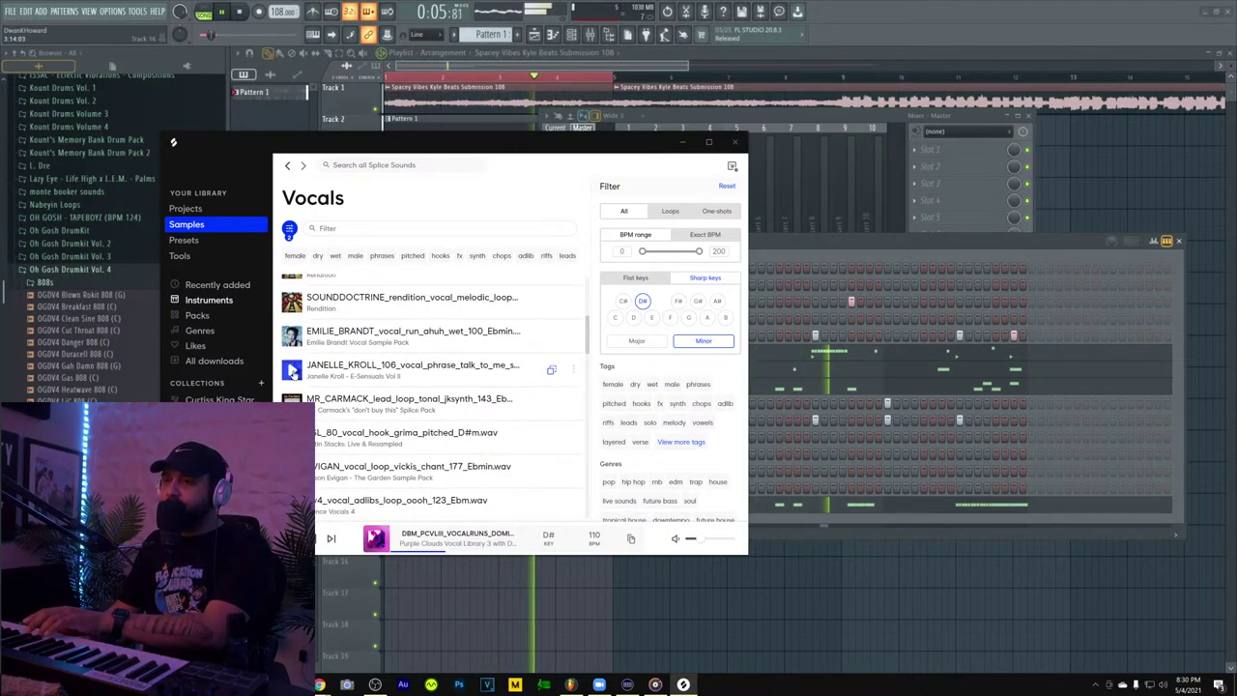
pyautogui.scroll(-5, 541, 435)
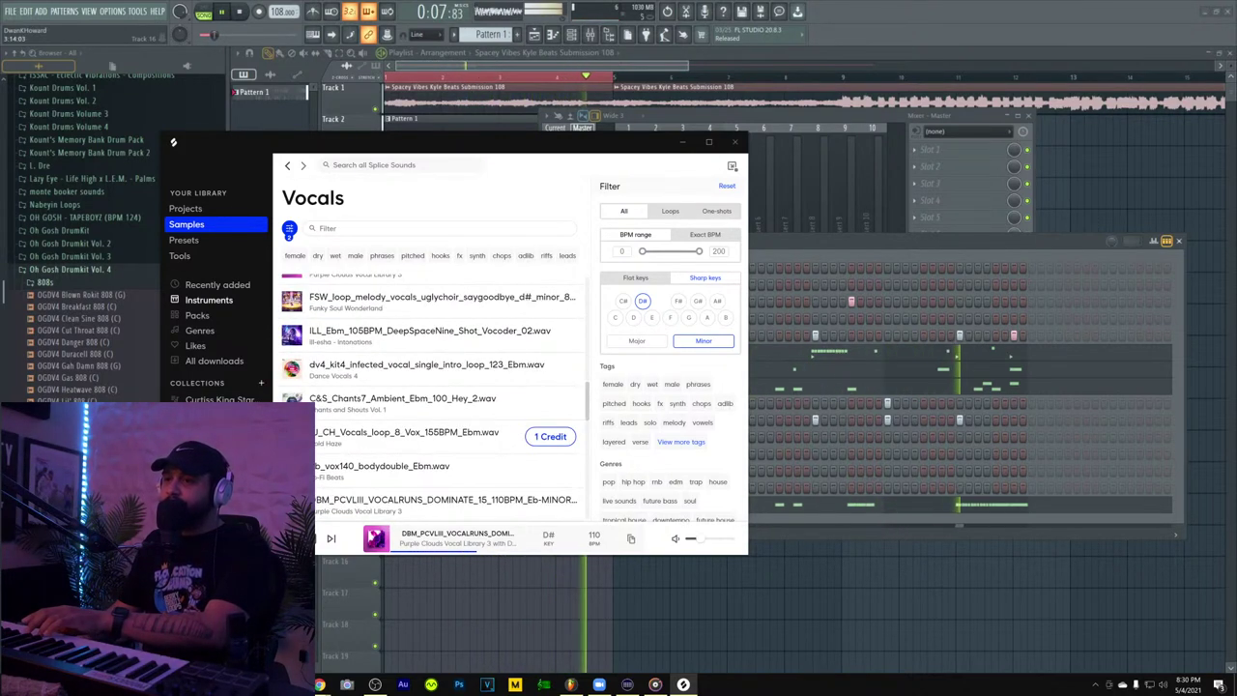
pyautogui.click(292, 436)
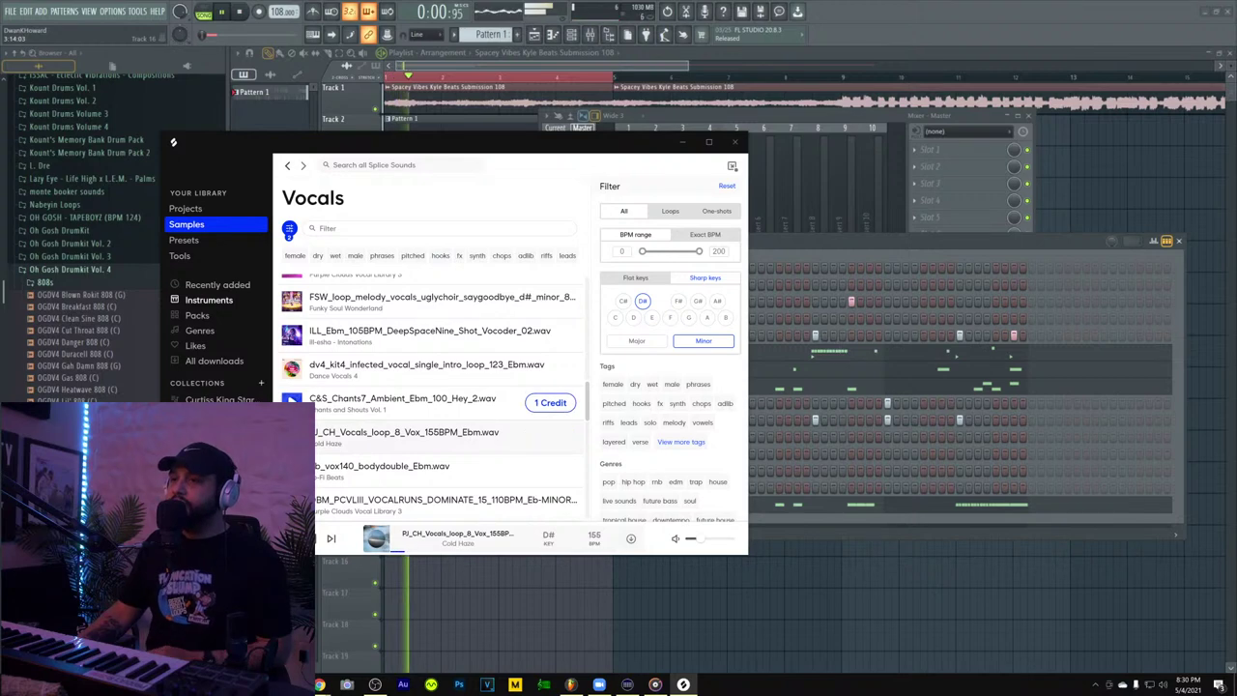
pyautogui.click(291, 400)
pyautogui.scroll(-1, 291, 403)
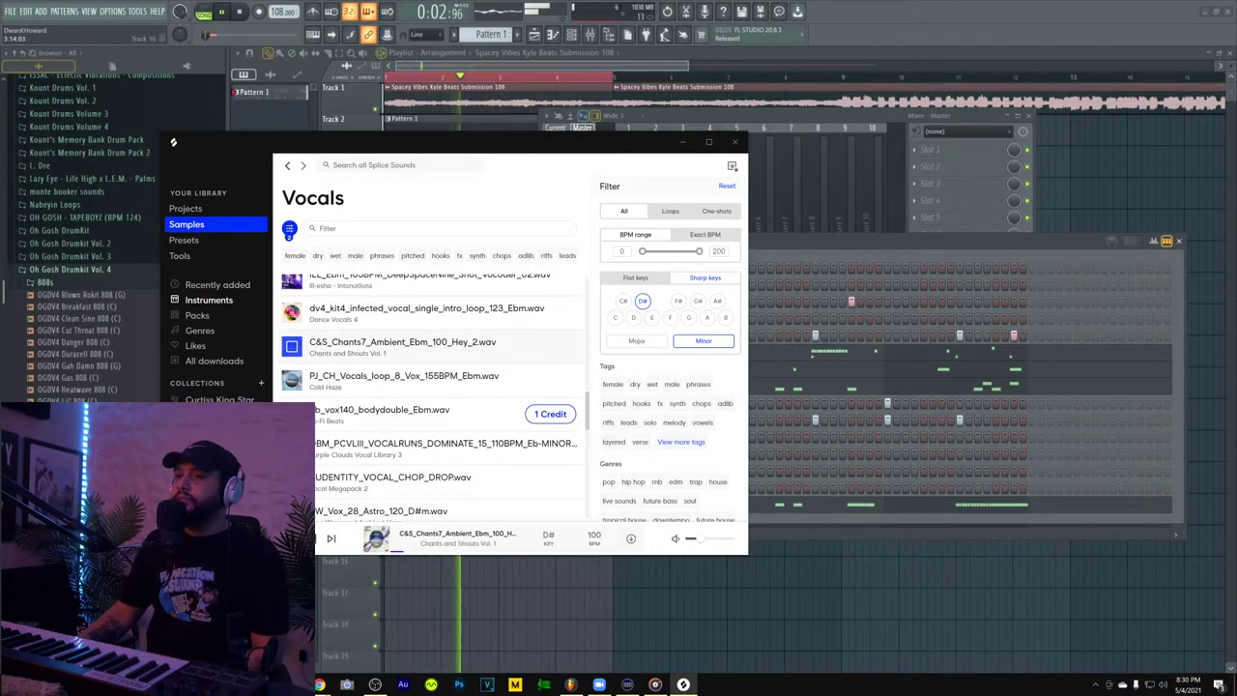
pyautogui.click(292, 447)
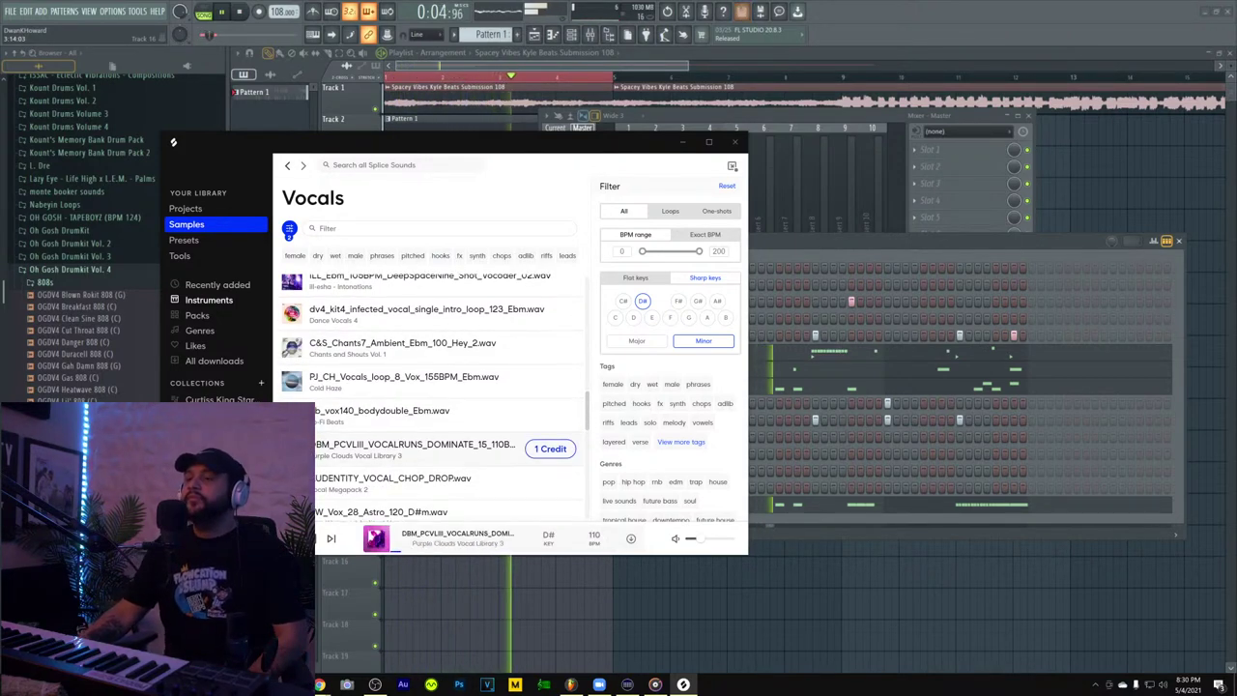
pyautogui.scroll(3, 293, 426)
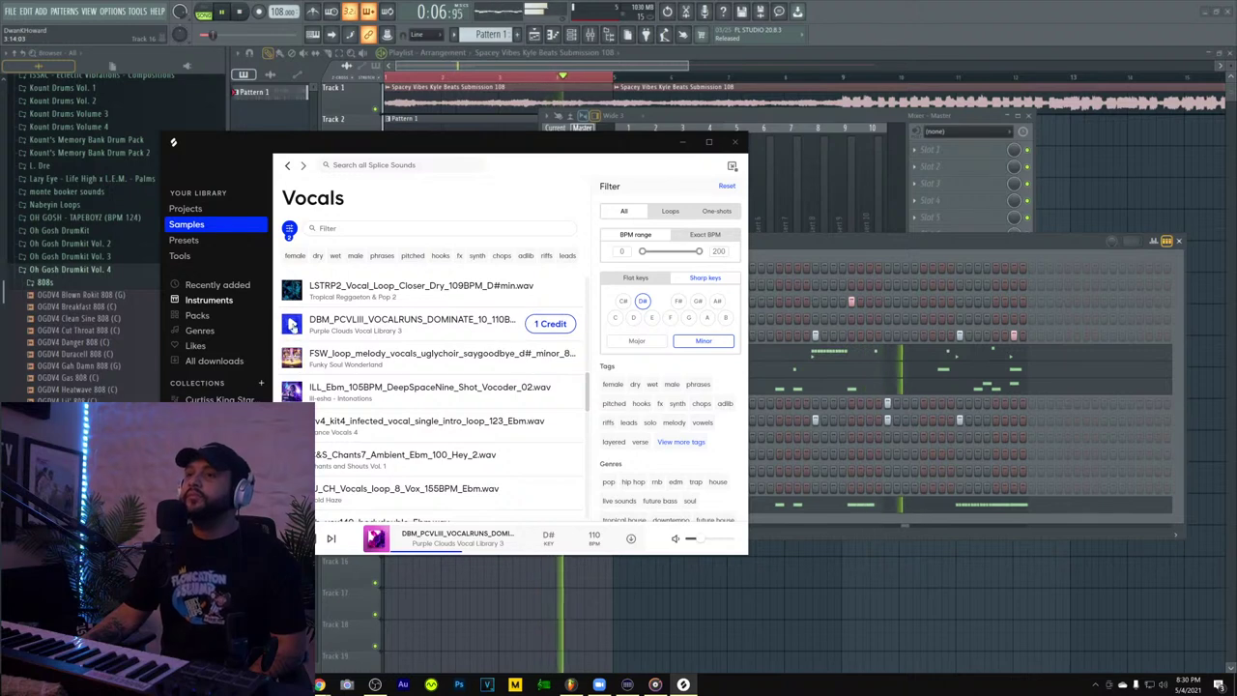
pyautogui.scroll(2, 292, 325)
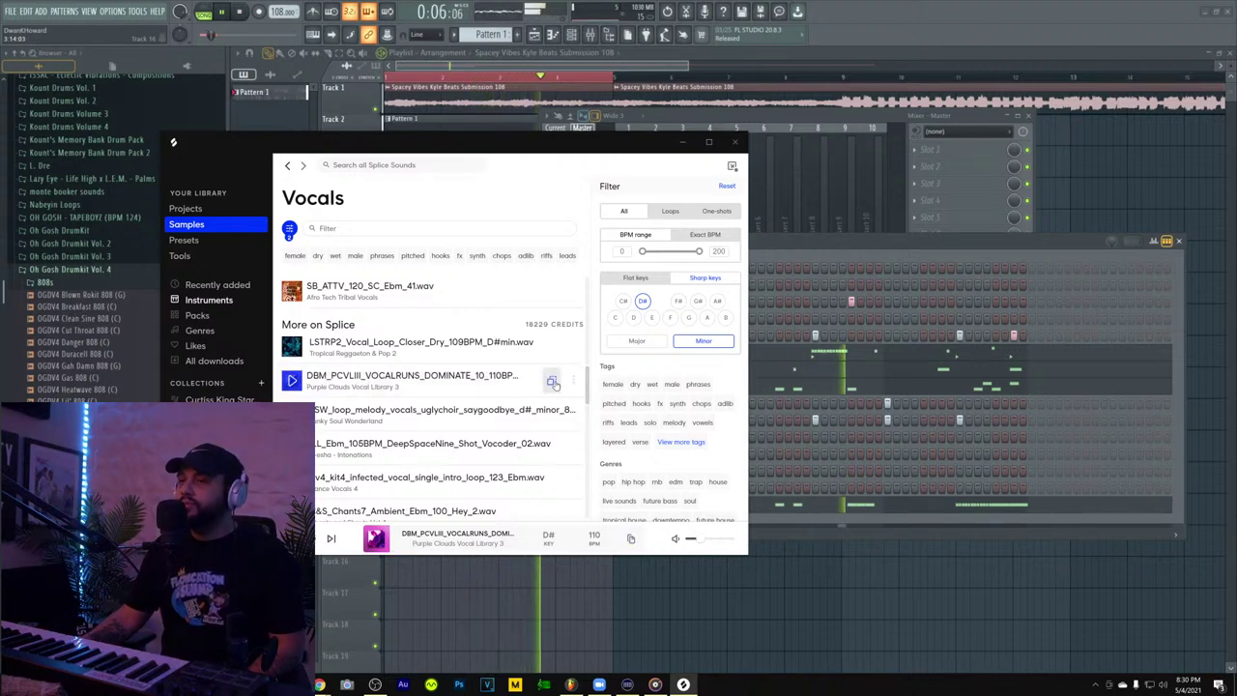
# - Place the downloaded vocal on Playlist Track 4 at bar 5 and fit it to the estimated 110 BPM tempo
pyautogui.moveTo(553, 384); pyautogui.dragTo(635, 171)
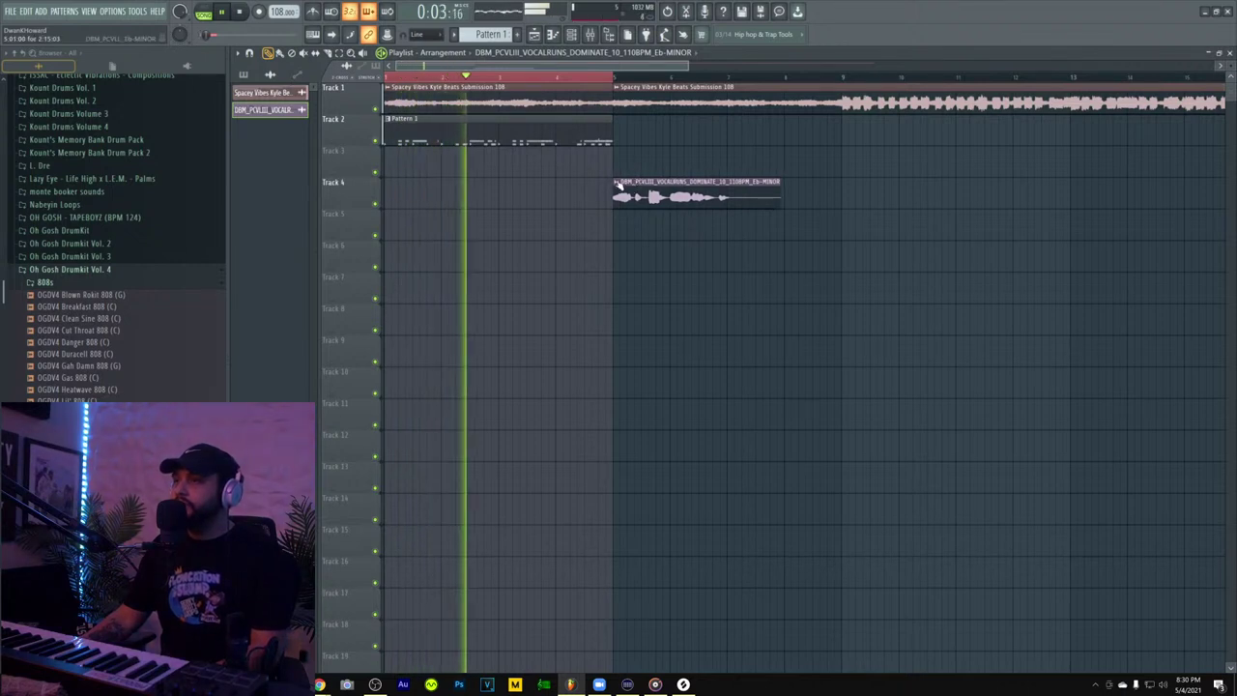
pyautogui.click(619, 182)
pyautogui.click(734, 259)
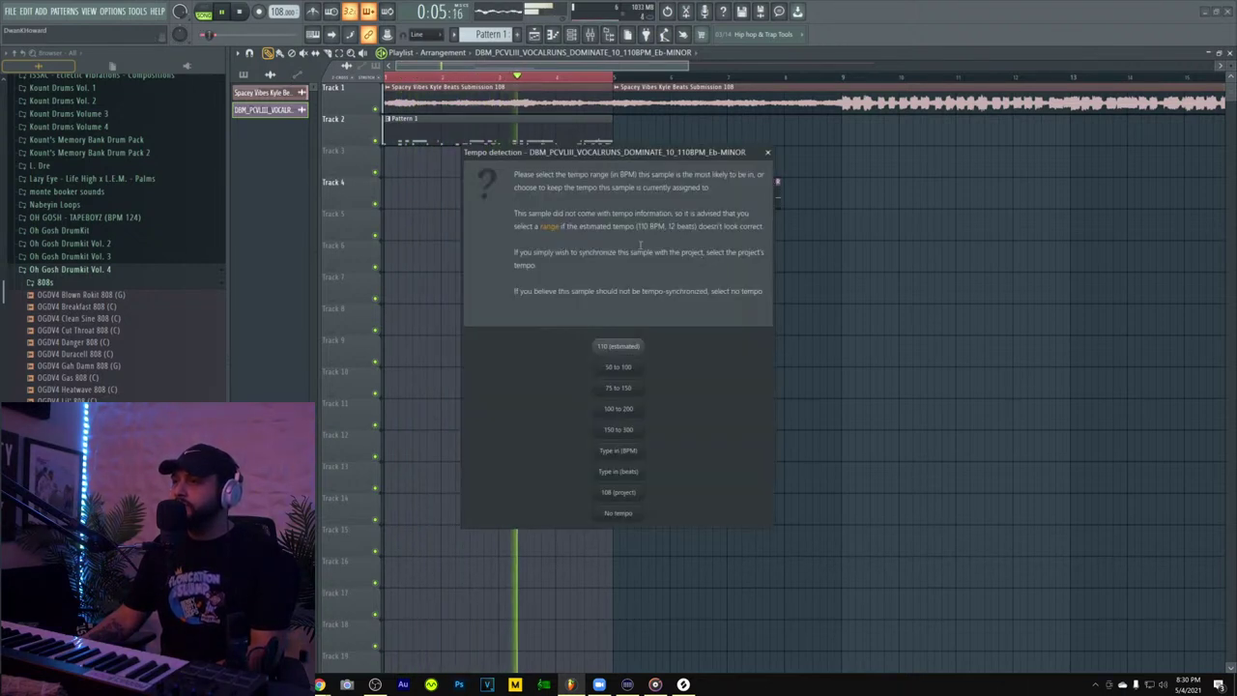
pyautogui.click(617, 345)
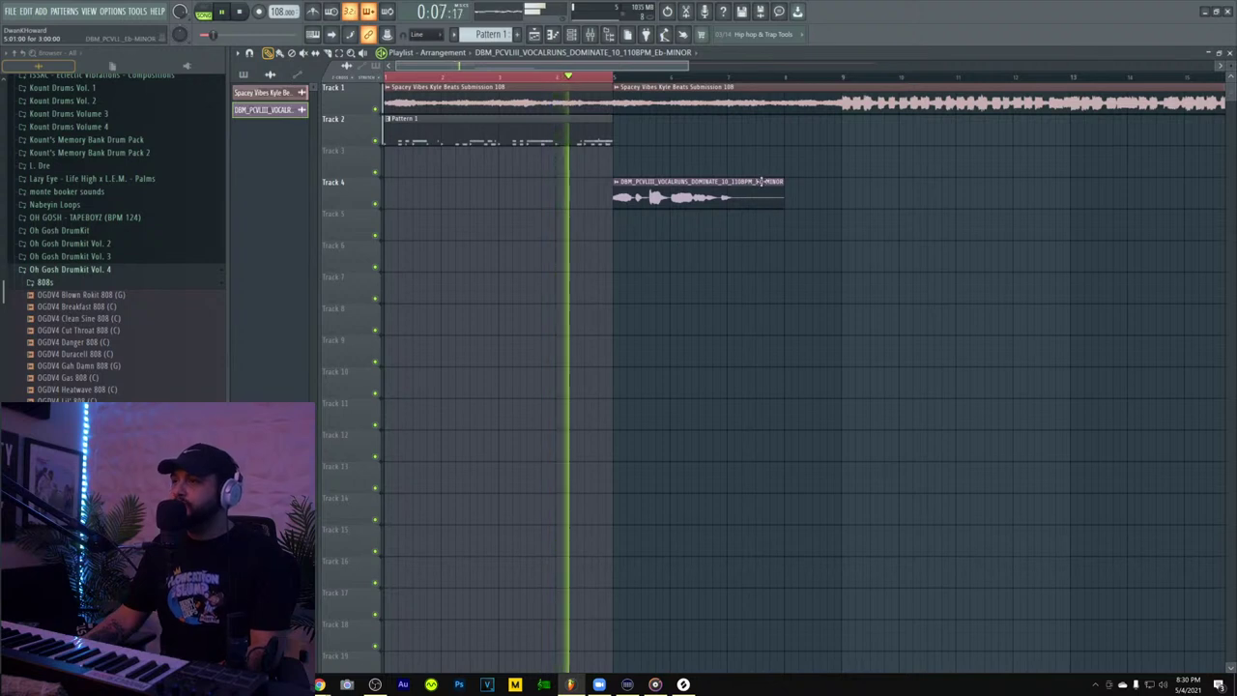
# - Stretch the vocal clip on Track 4 to four bars, ending at bar 9, and check playback
pyautogui.moveTo(785, 182); pyautogui.dragTo(841, 182)
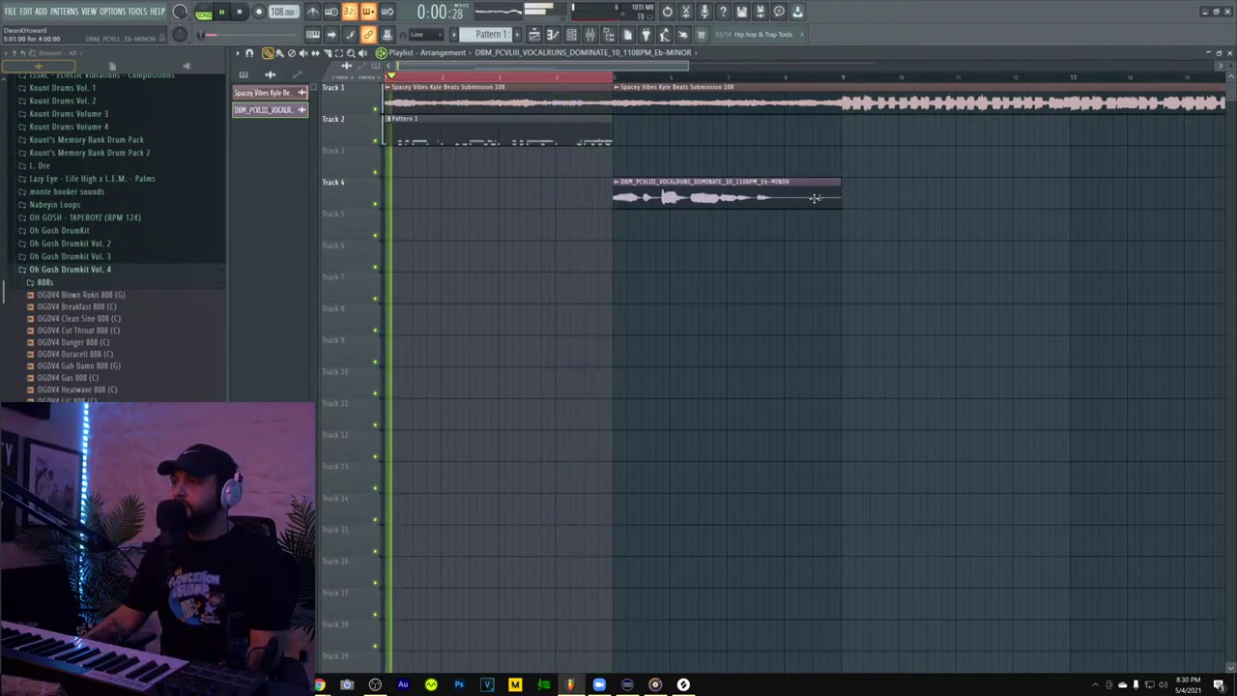
pyautogui.press('space')
pyautogui.moveTo(748, 198)
pyautogui.mouseDown()
pyautogui.moveTo(522, 197)
pyautogui.moveTo(660, 197)
pyautogui.moveTo(758, 178)
pyautogui.moveTo(738, 194)
pyautogui.mouseUp()
pyautogui.press('space')
# - Set the vocal's time-stretching mode to Stretch and place a copy of the clip at bar 1 on Track 4
pyautogui.doubleClick(732, 195)
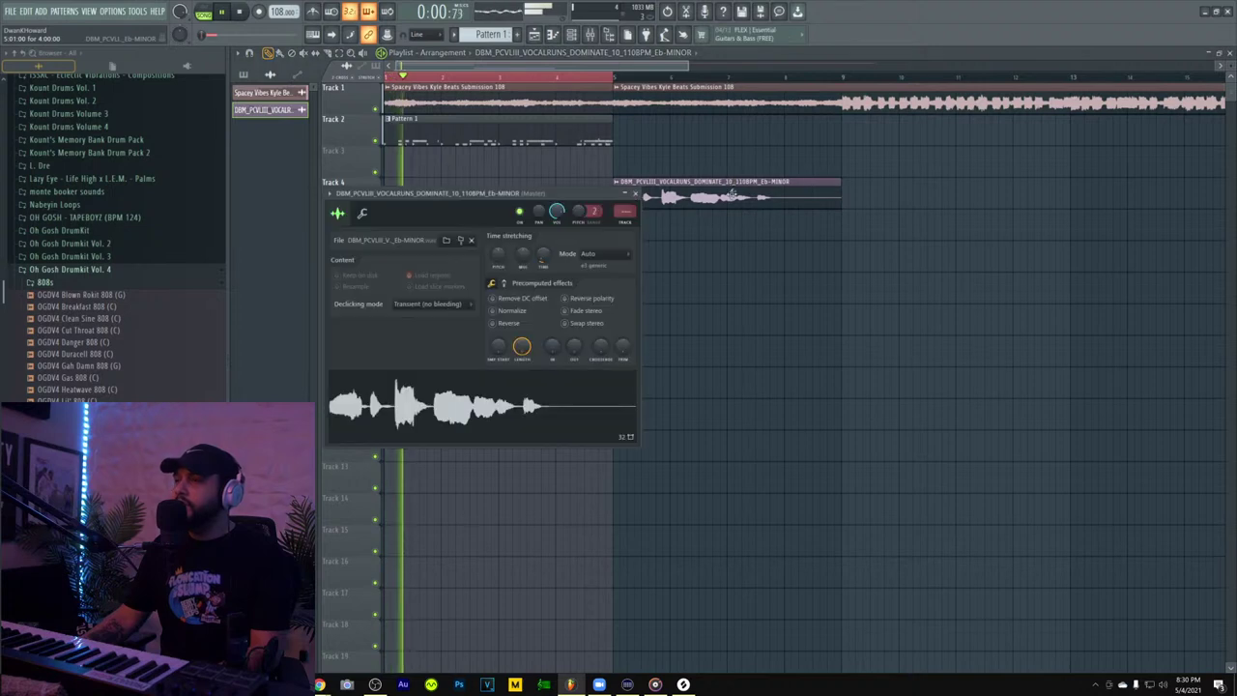
pyautogui.click(601, 257)
pyautogui.click(599, 285)
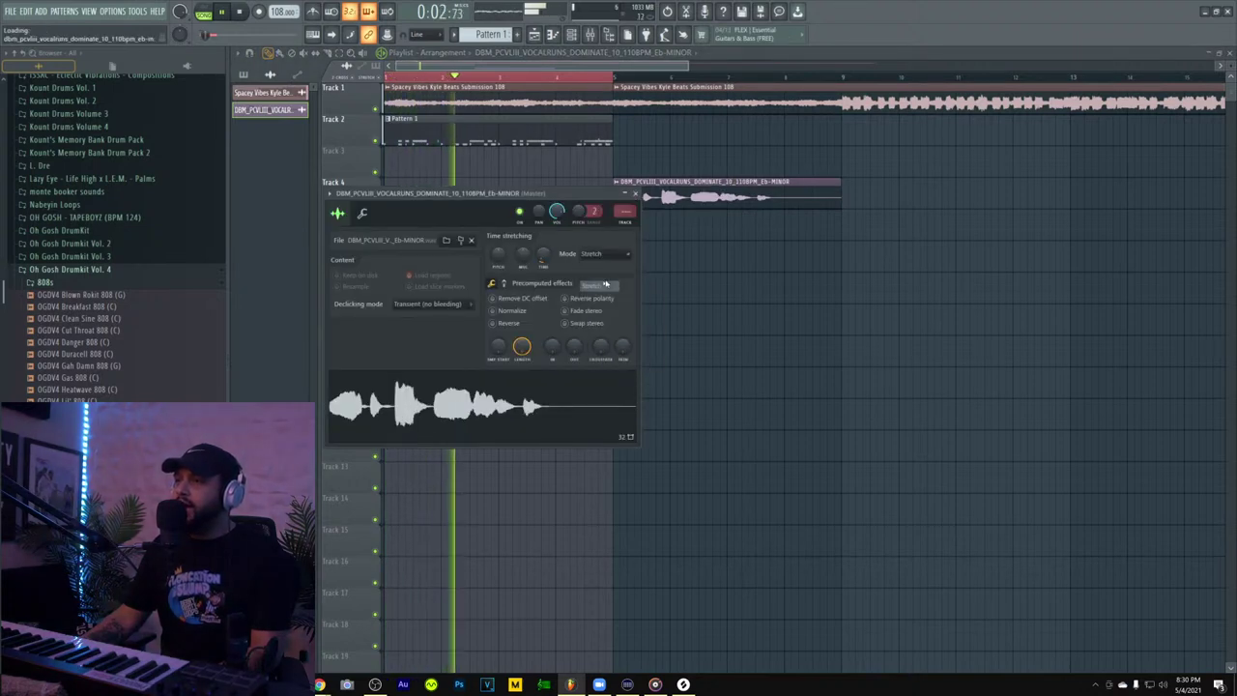
pyautogui.click(635, 193)
pyautogui.press('space')
pyautogui.press('space')
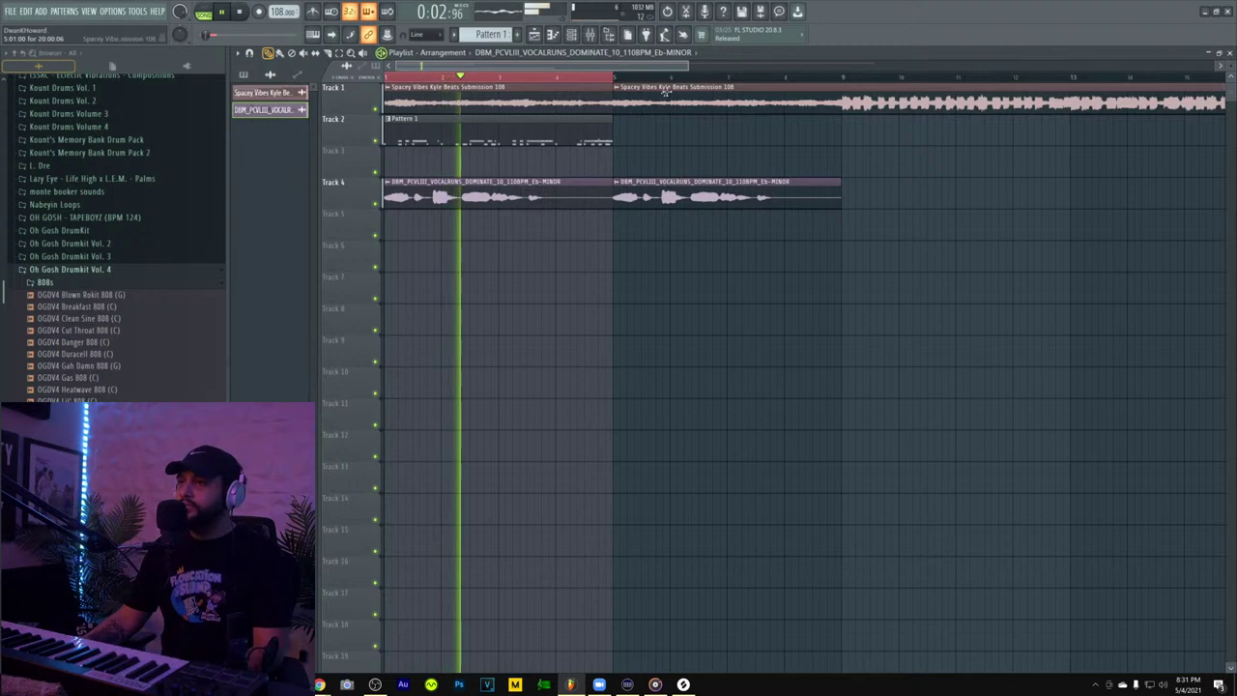
# - Try stretching the Track 4 vocal clips to 4:13:00, and undo the resize
pyautogui.moveTo(688, 66); pyautogui.dragTo(533, 77)
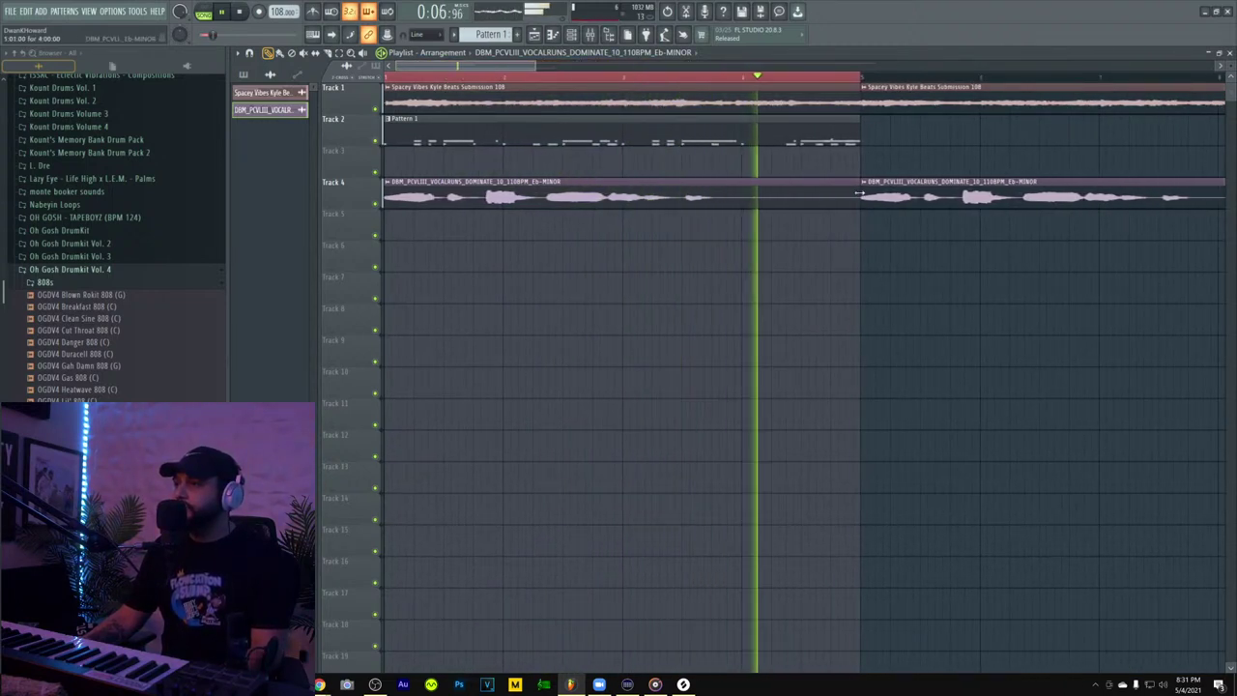
pyautogui.moveTo(861, 193); pyautogui.dragTo(956, 196)
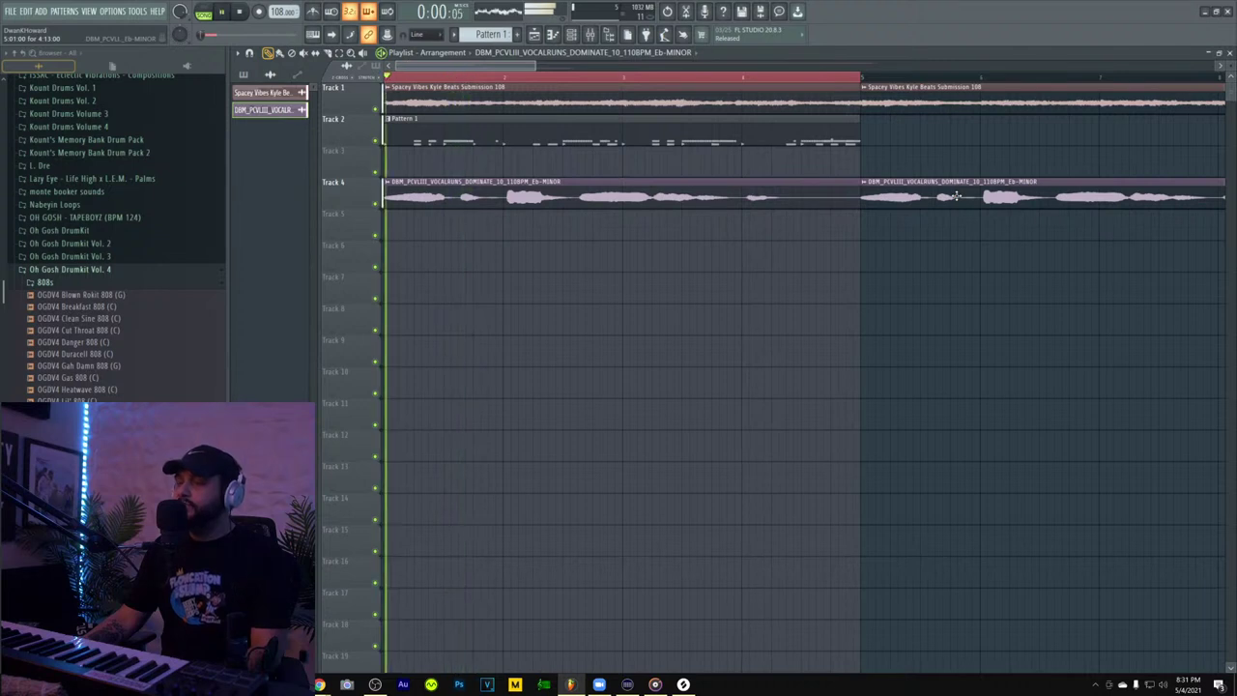
pyautogui.hotkey('ctrl', 'z')
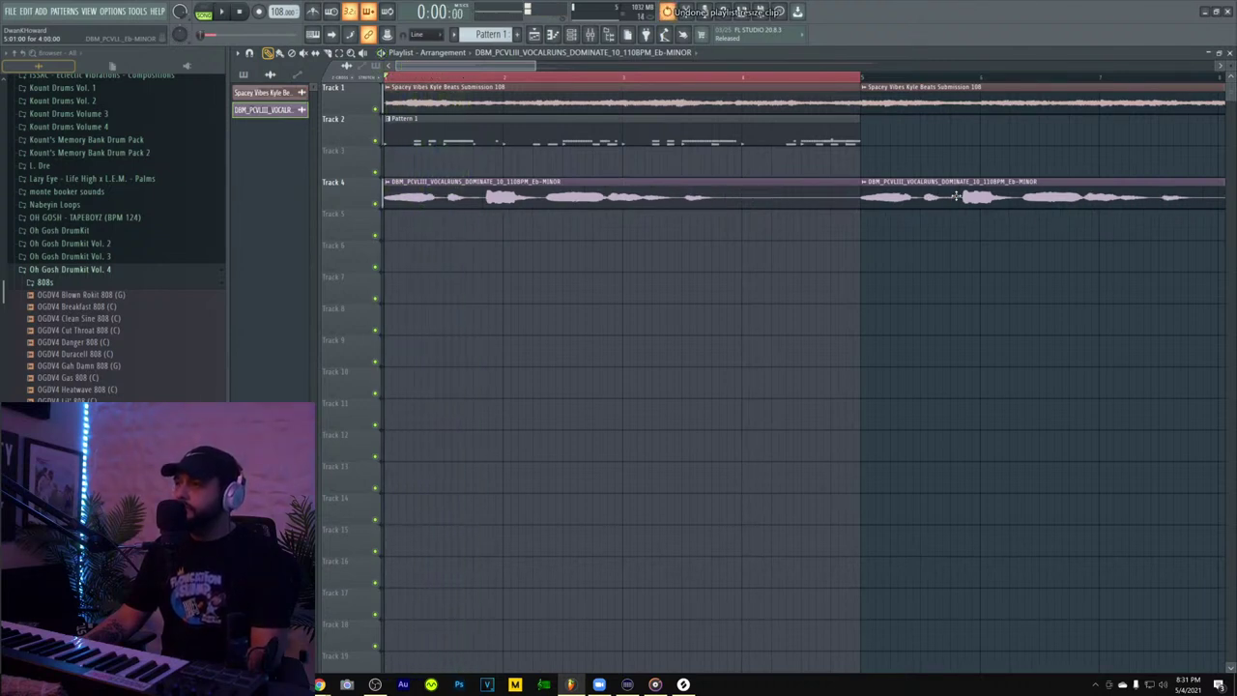
# - Move the bar 1 vocal clip down to Track 6 and play it against the loop
pyautogui.press('space')
pyautogui.press('space')
pyautogui.moveTo(807, 219); pyautogui.dragTo(860, 250)
pyautogui.press('space')
pyautogui.press('space')
pyautogui.press('space')
pyautogui.press('space')
pyautogui.press('space')
pyautogui.press('space')
pyautogui.press('space')
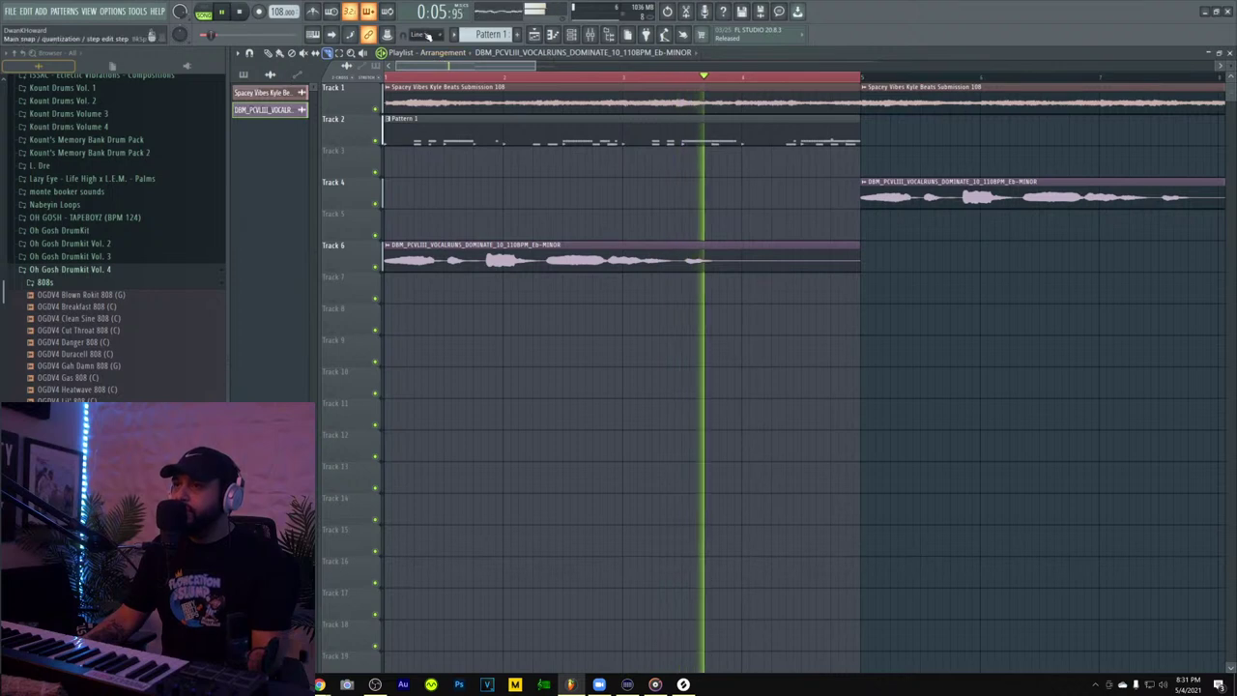
# - With snap set to none, slice the Track 6 vocal around its second phrase and move that short slice to Track 7
pyautogui.click(417, 34)
pyautogui.click(418, 72)
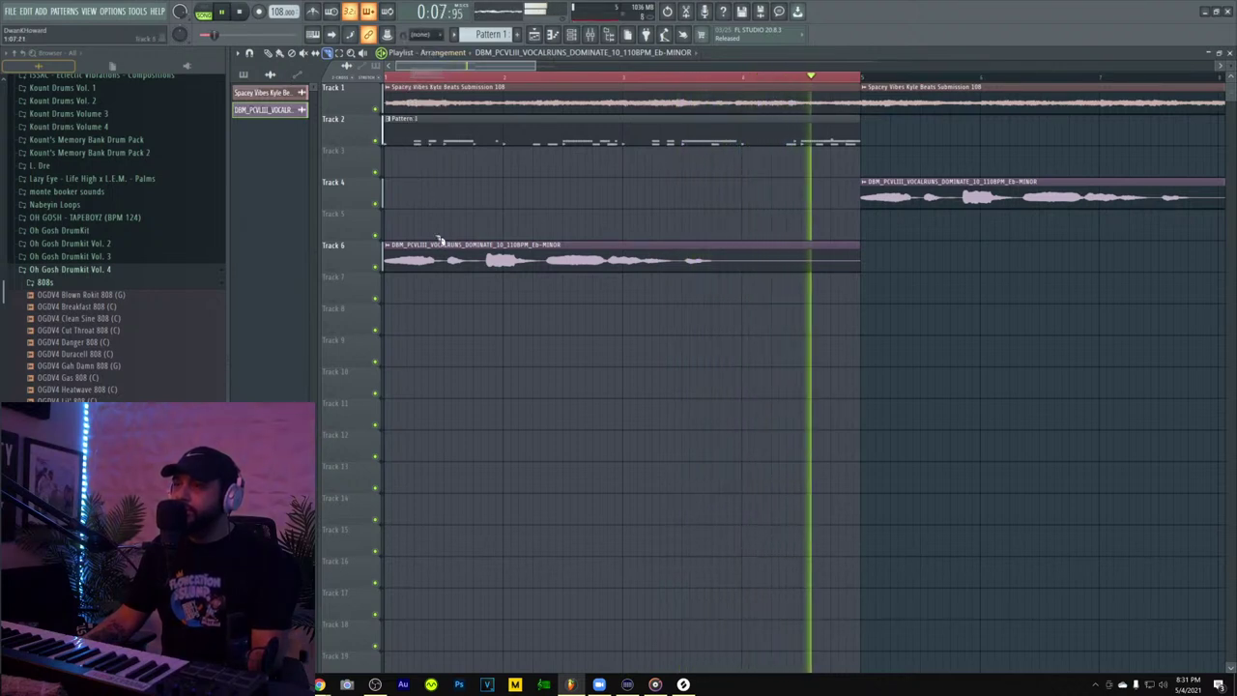
pyautogui.moveTo(451, 241)
pyautogui.mouseDown()
pyautogui.moveTo(450, 269)
pyautogui.moveTo(485, 236)
pyautogui.moveTo(452, 261)
pyautogui.moveTo(450, 294)
pyautogui.mouseUp()
pyautogui.hotkey('ctrl', 'z')
pyautogui.click(268, 53)
pyautogui.press('space')
pyautogui.press('space')
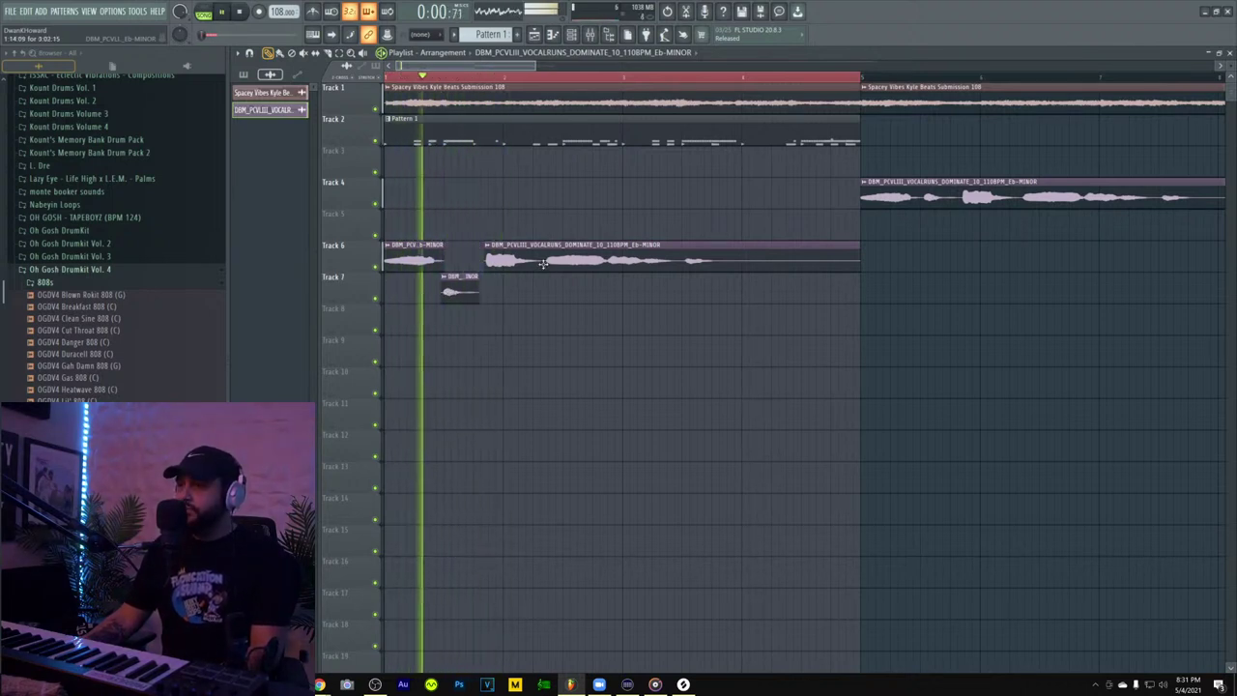
# - Nudge the long vocal slice on Track 6 slightly later and make the clip unique
pyautogui.moveTo(544, 263); pyautogui.dragTo(542, 266)
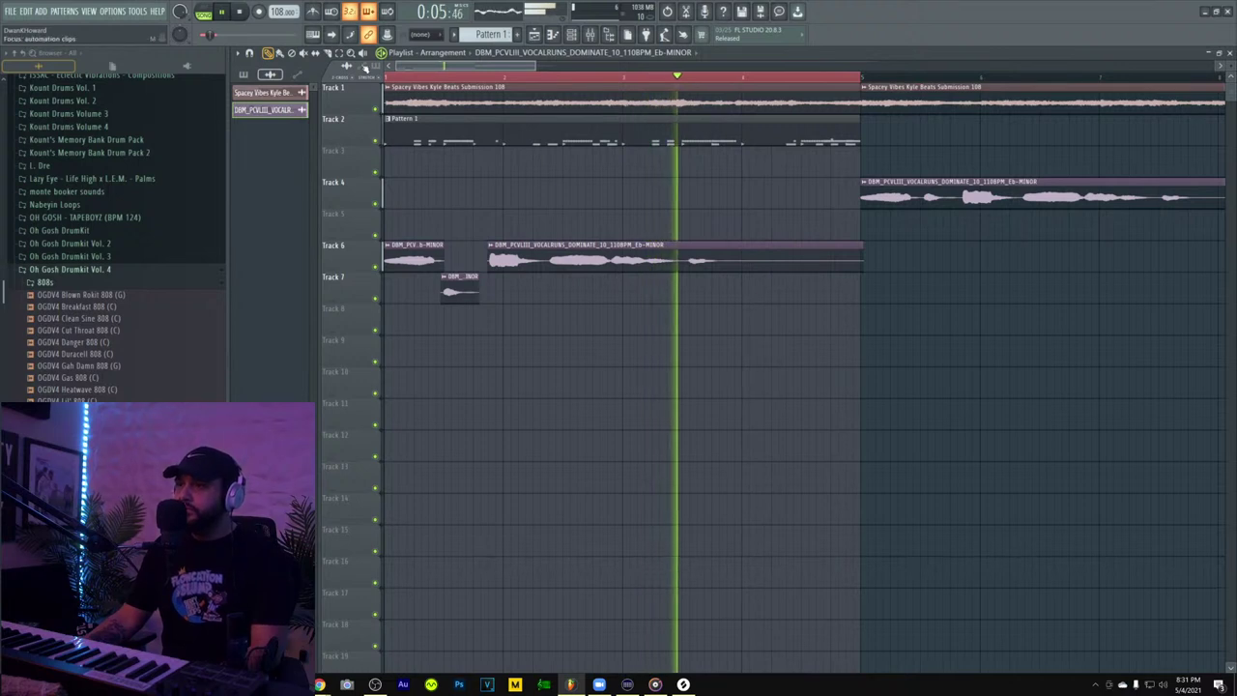
pyautogui.rightClick(489, 249)
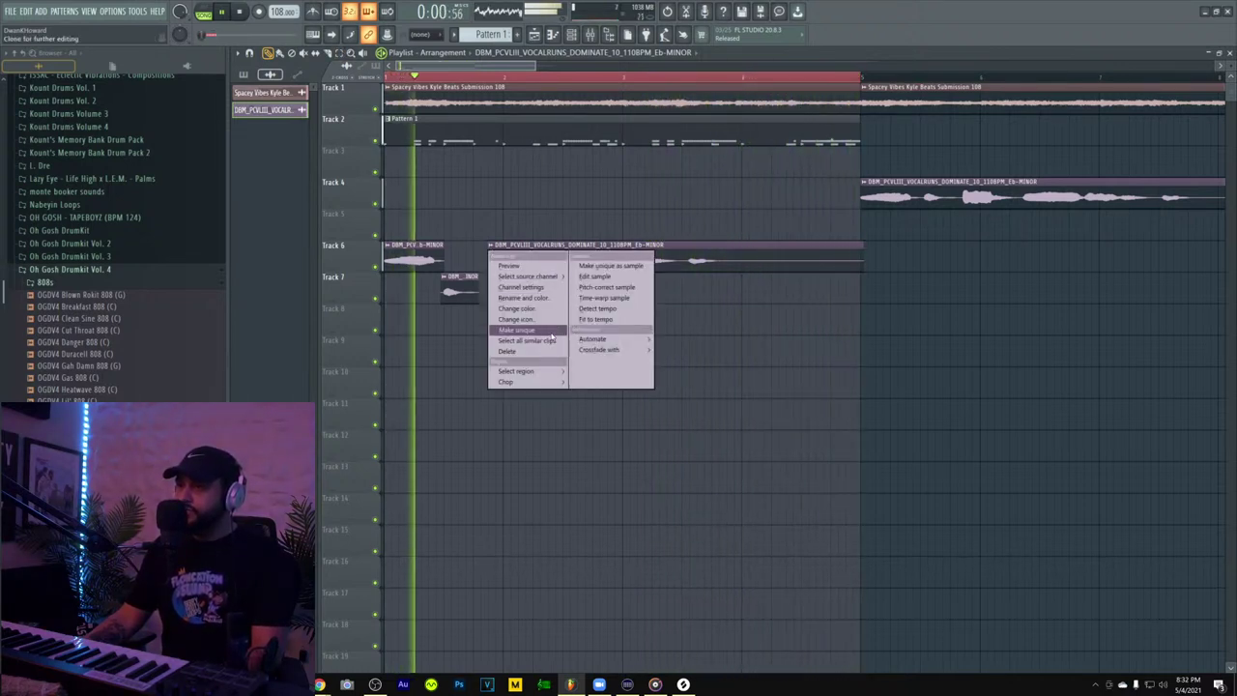
pyautogui.click(522, 330)
# - Stretch the unique vocal slice on Track 6 to end slightly past bar 5 and play it back
pyautogui.moveTo(874, 250); pyautogui.dragTo(879, 251)
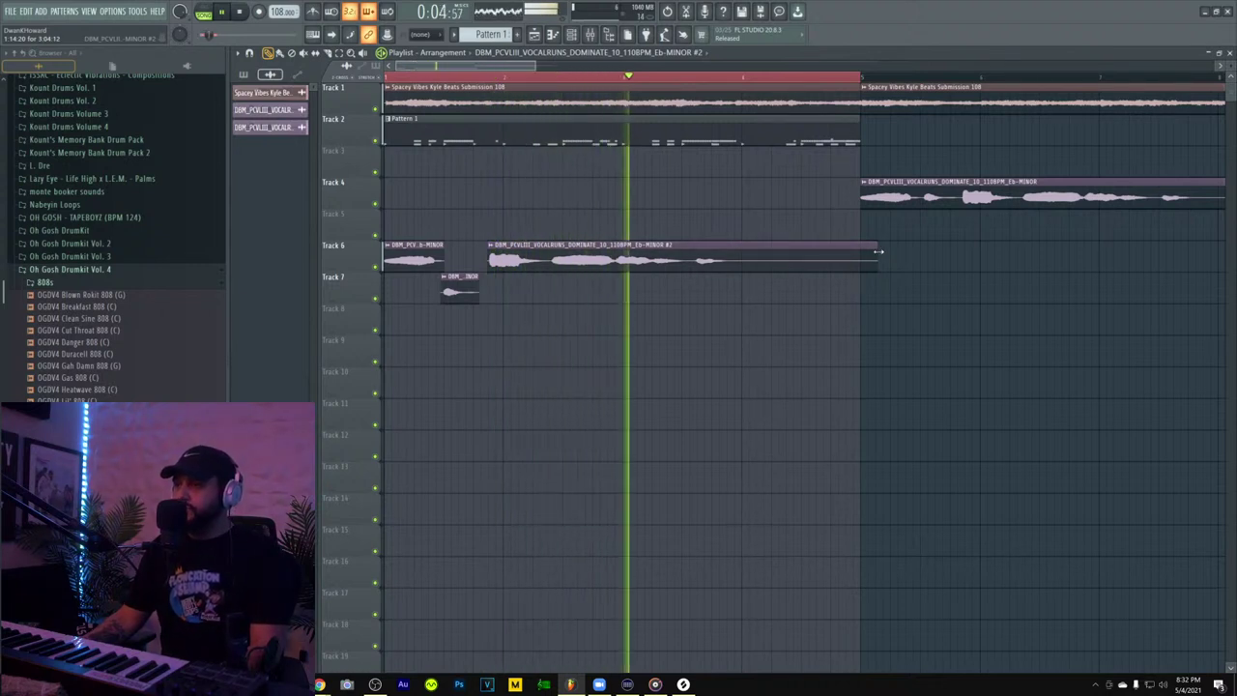
pyautogui.moveTo(879, 251); pyautogui.dragTo(896, 252)
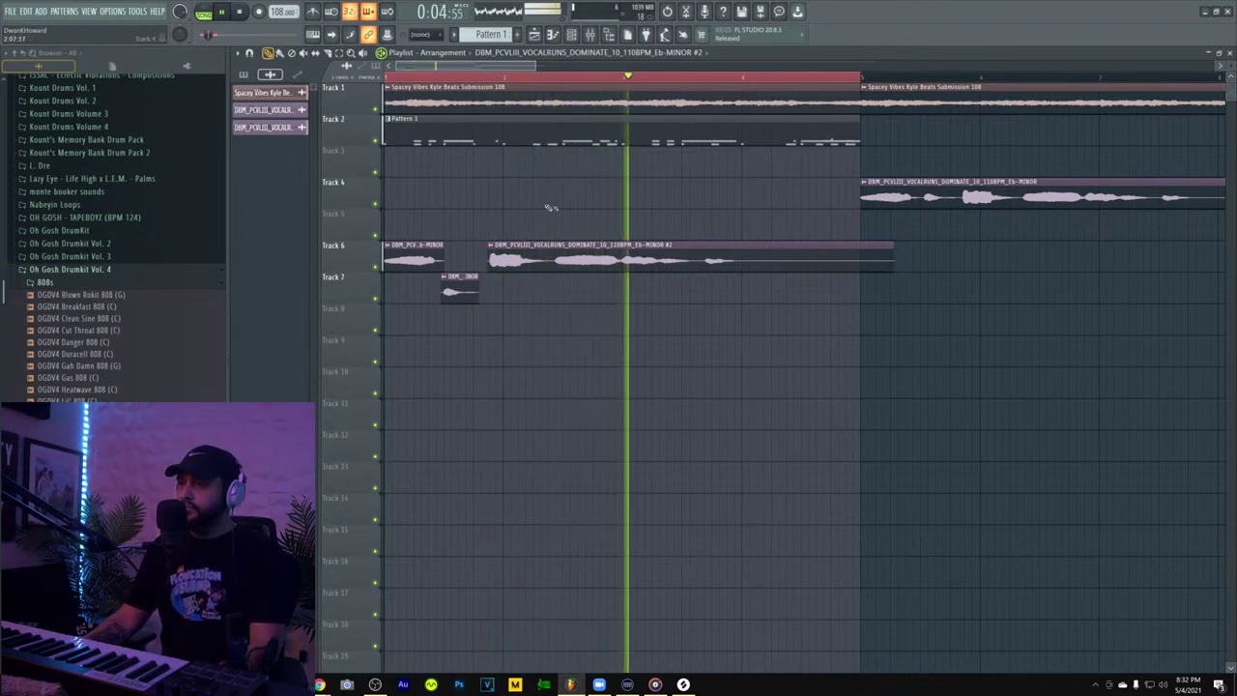
pyautogui.press('space')
pyautogui.press('space')
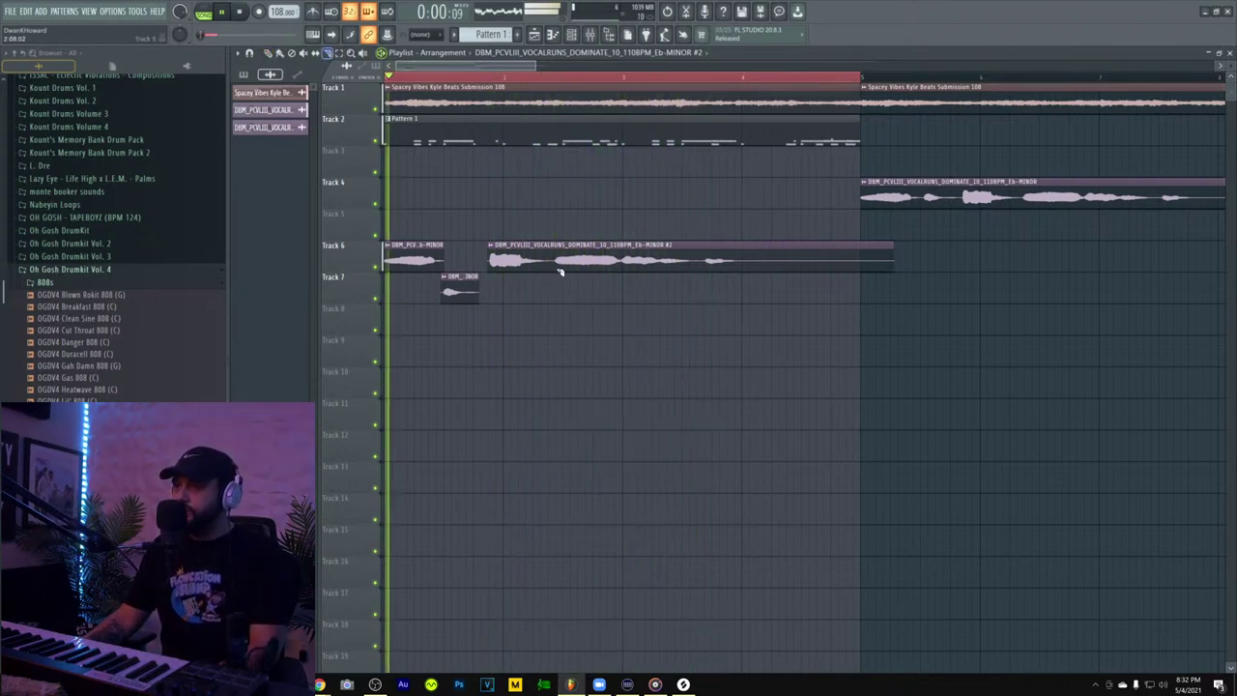
# - Slice the long Track 6 vocal after its opening phrase and move the remainder slightly earlier on Track 7, compressed to end near bar 5
pyautogui.moveTo(558, 270); pyautogui.dragTo(558, 250)
pyautogui.press('space')
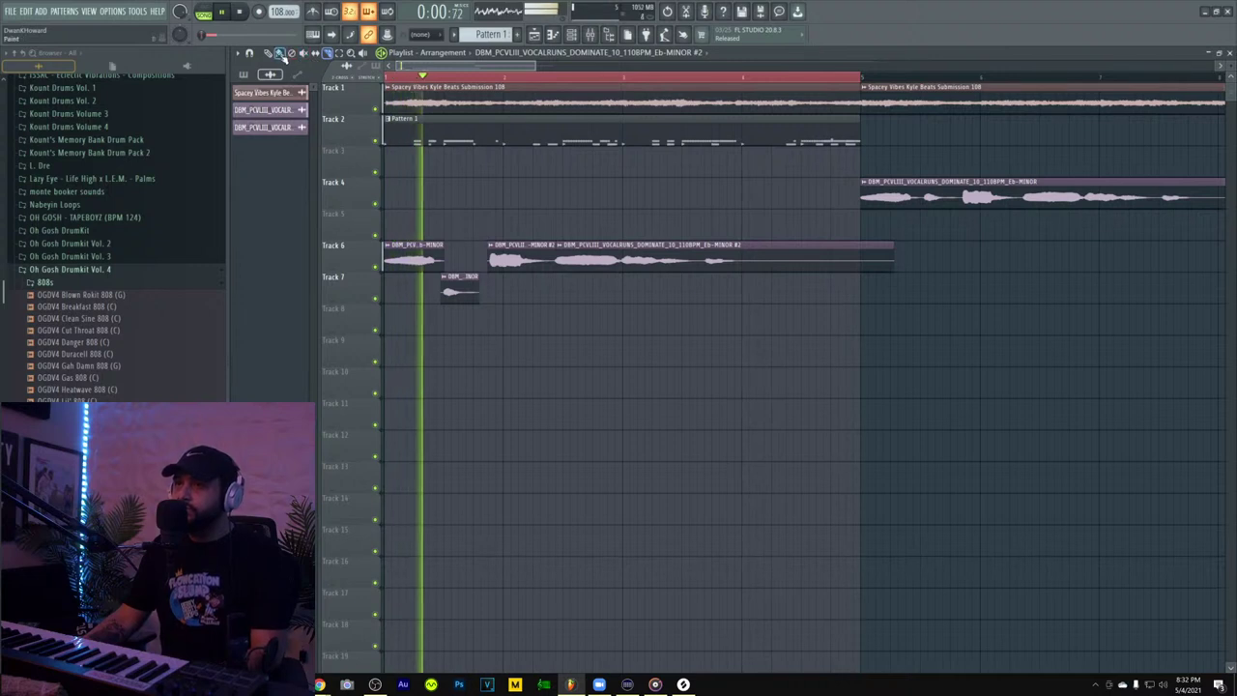
pyautogui.click(269, 53)
pyautogui.moveTo(657, 264); pyautogui.dragTo(649, 292)
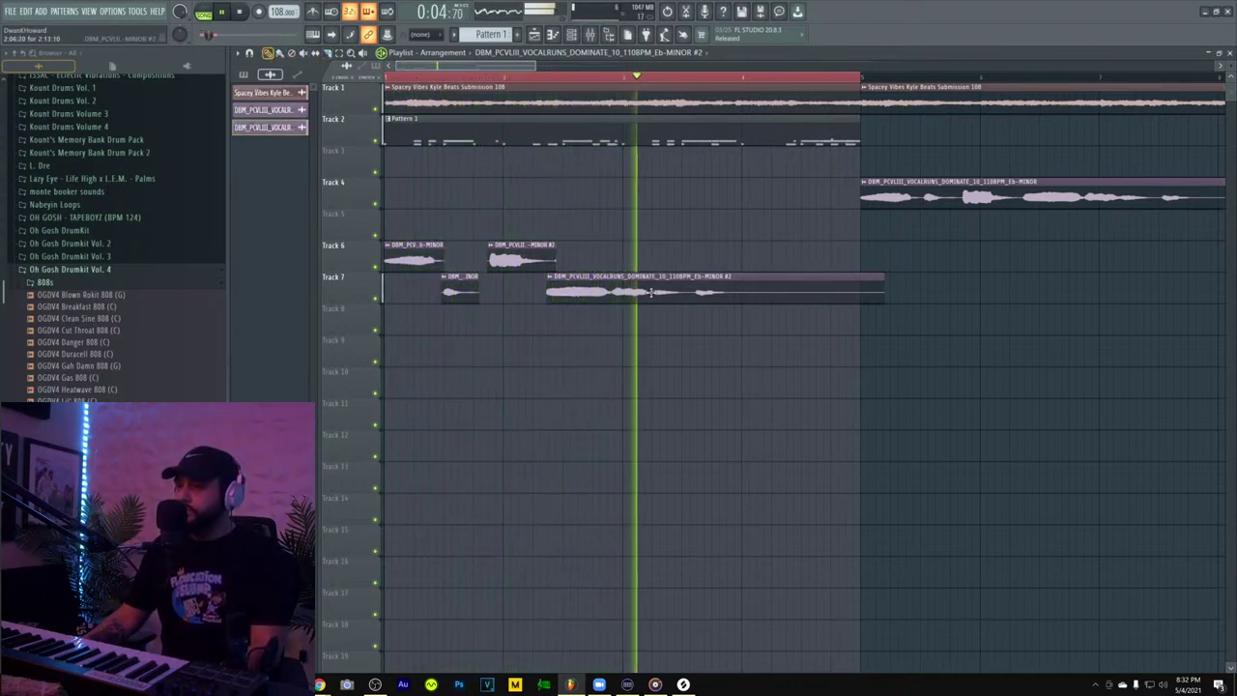
pyautogui.press('space')
pyautogui.press('space')
pyautogui.moveTo(883, 290); pyautogui.dragTo(864, 290)
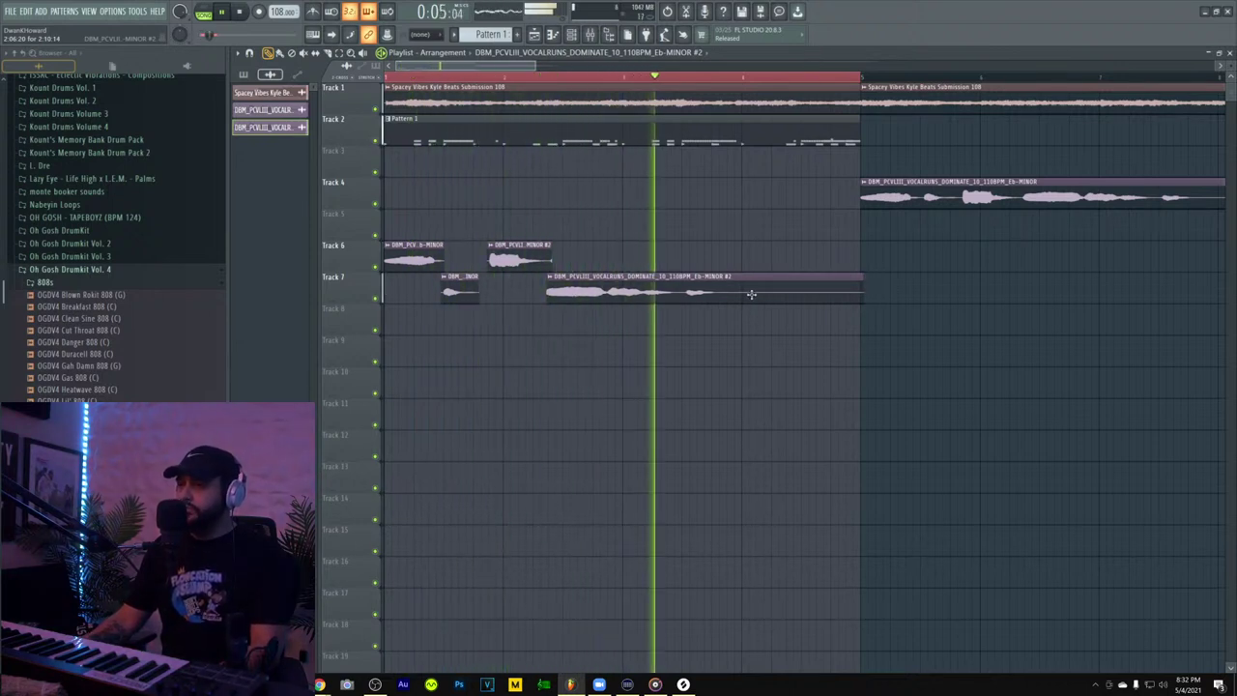
# - Make the long Track 7 vocal slice unique and stretch it to a length of about 3:06:10
pyautogui.click(555, 283)
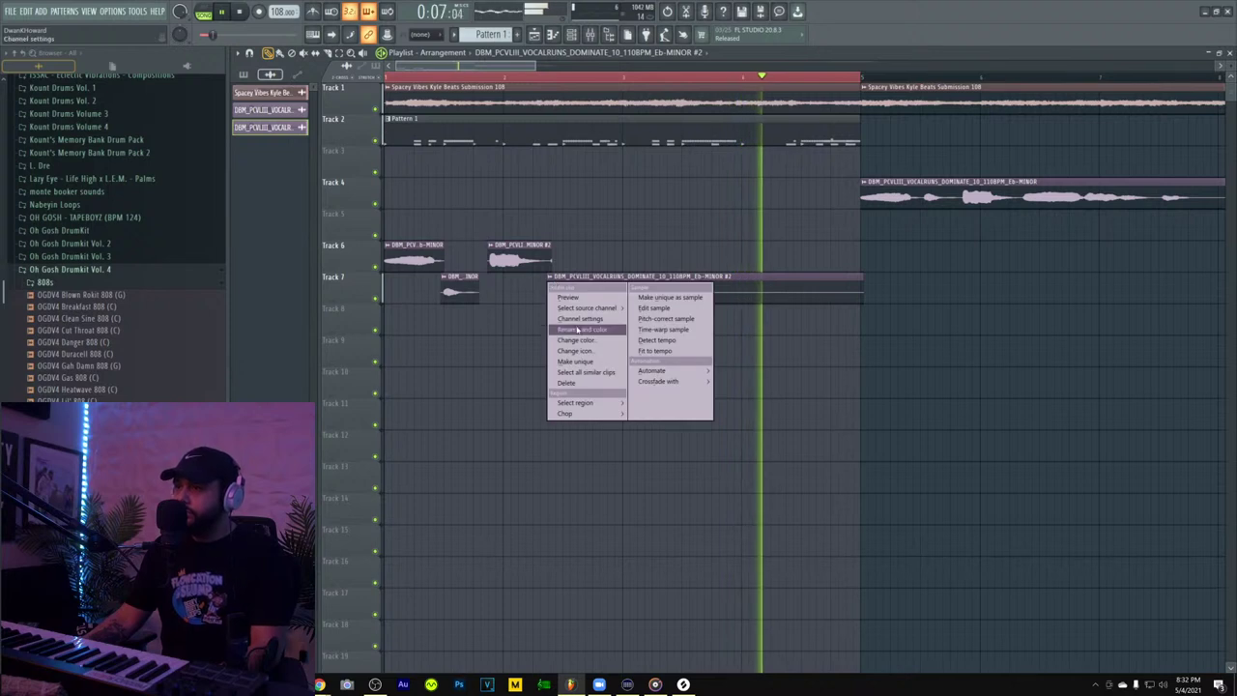
pyautogui.click(599, 364)
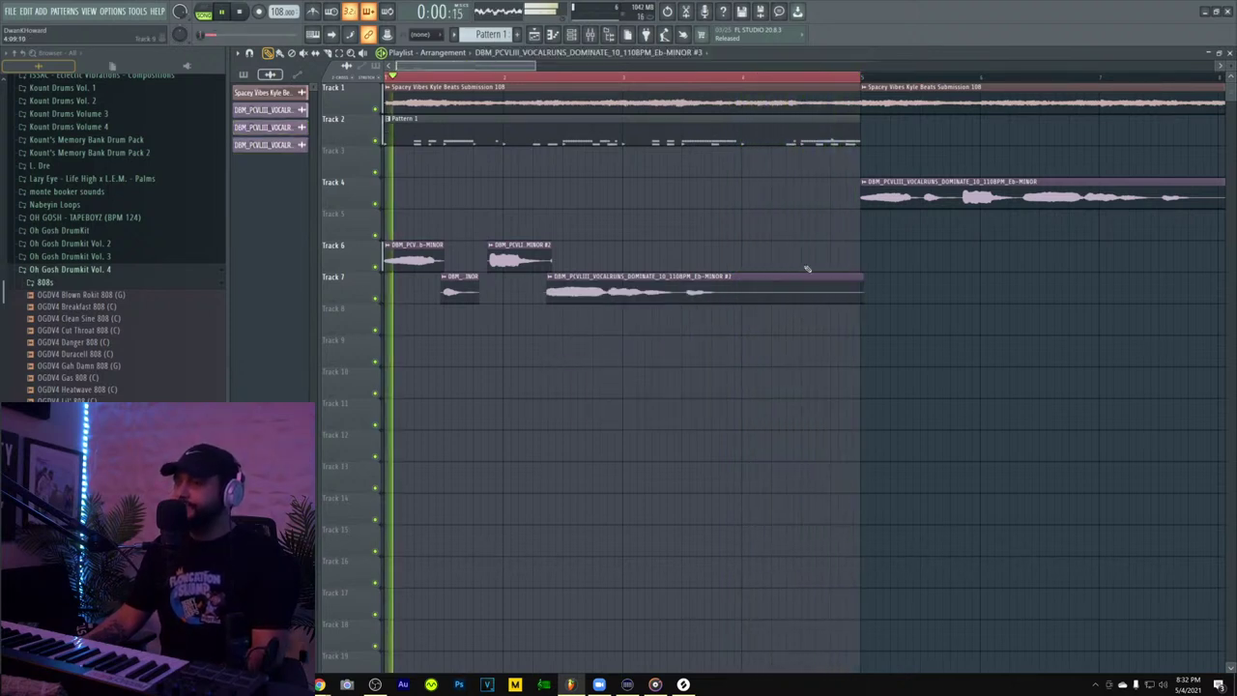
pyautogui.moveTo(864, 286); pyautogui.dragTo(945, 293)
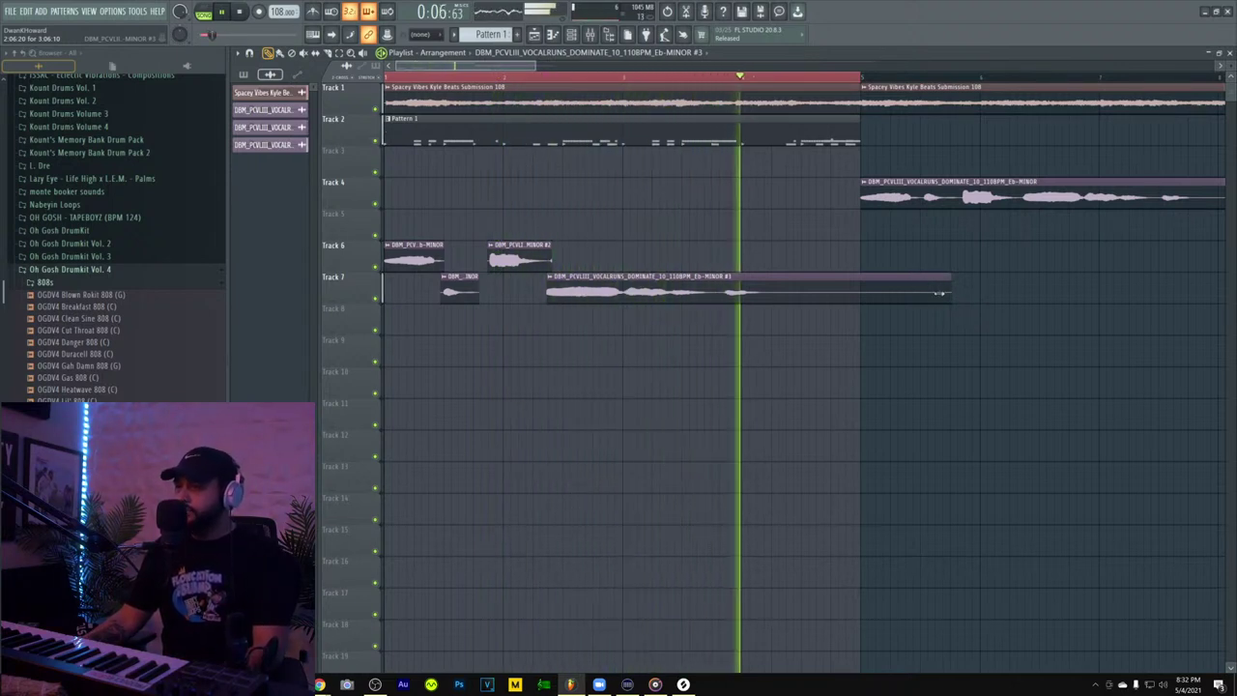
# - Slice the long Track 7 vocal on both sides of its last short phrase
pyautogui.click(328, 54)
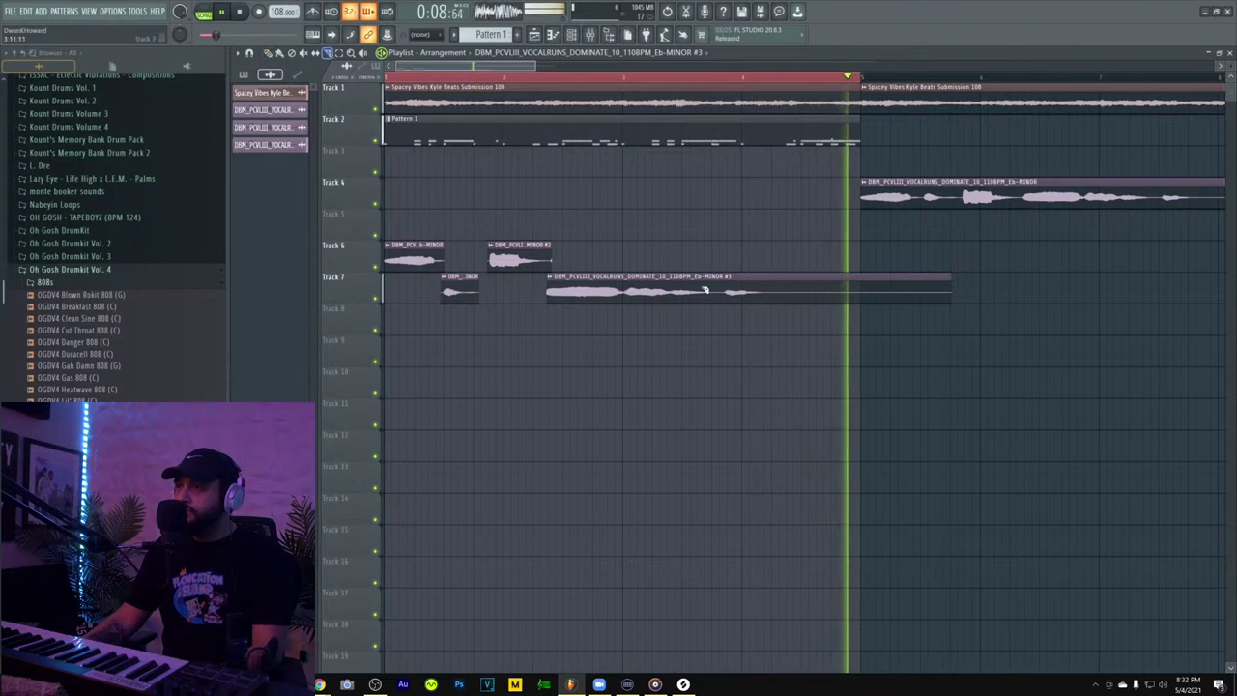
pyautogui.moveTo(722, 308); pyautogui.dragTo(722, 263)
pyautogui.moveTo(763, 309)
pyautogui.mouseDown()
pyautogui.moveTo(764, 254)
pyautogui.moveTo(775, 314)
pyautogui.mouseUp()
pyautogui.hotkey('ctrl', 'z')
pyautogui.click(269, 54)
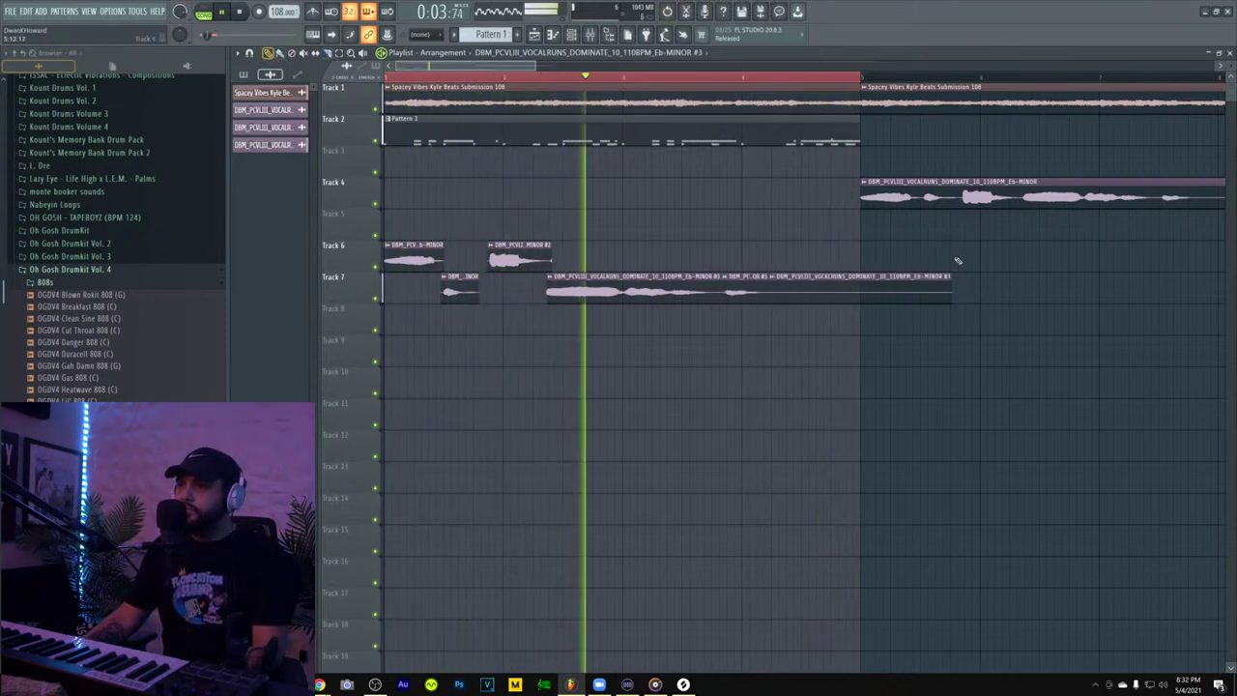
# - Delete the silent tail slice on Track 7 and move the last short phrase late into bar 4, trimmed to end at bar 5
pyautogui.rightClick(877, 297)
pyautogui.moveTo(746, 290); pyautogui.dragTo(850, 291)
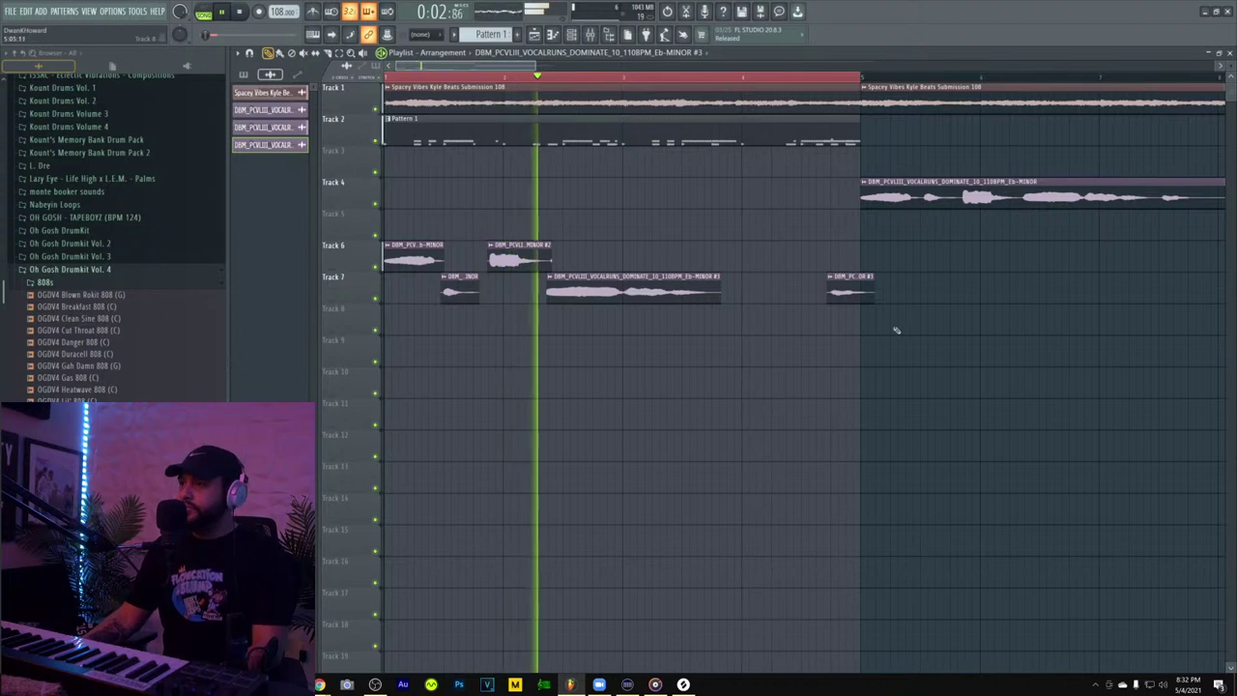
pyautogui.hotkey('ctrl', 'z')
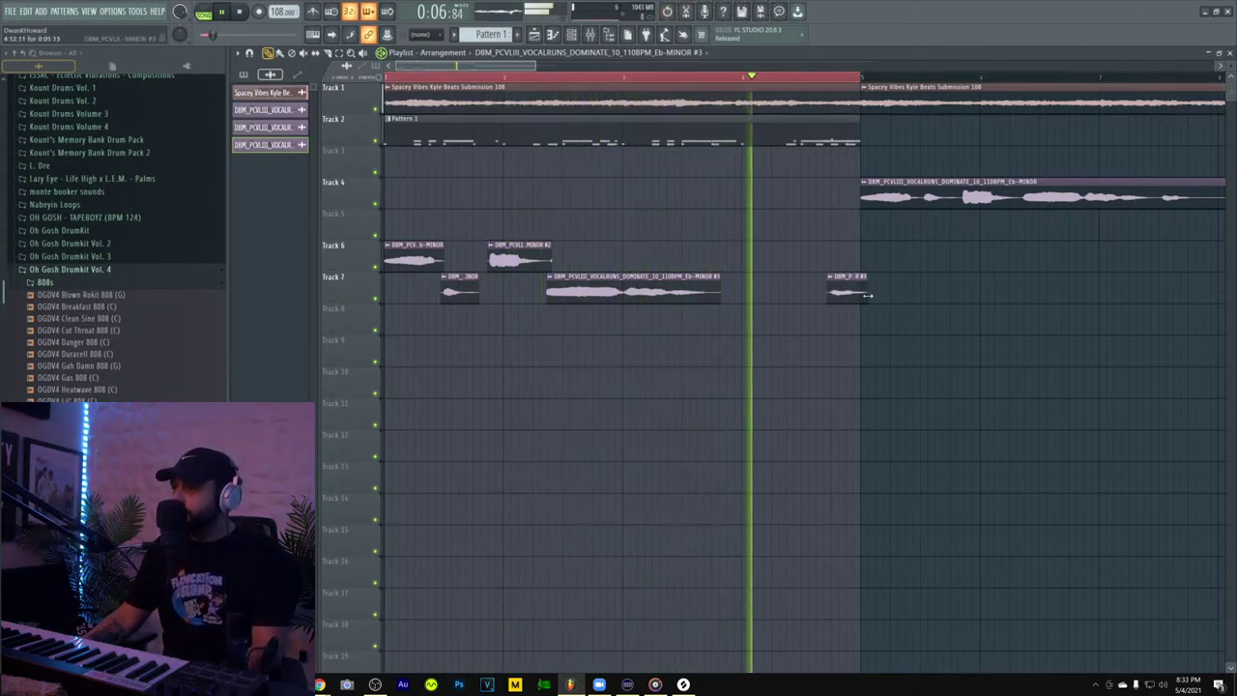
pyautogui.moveTo(878, 294); pyautogui.dragTo(858, 292)
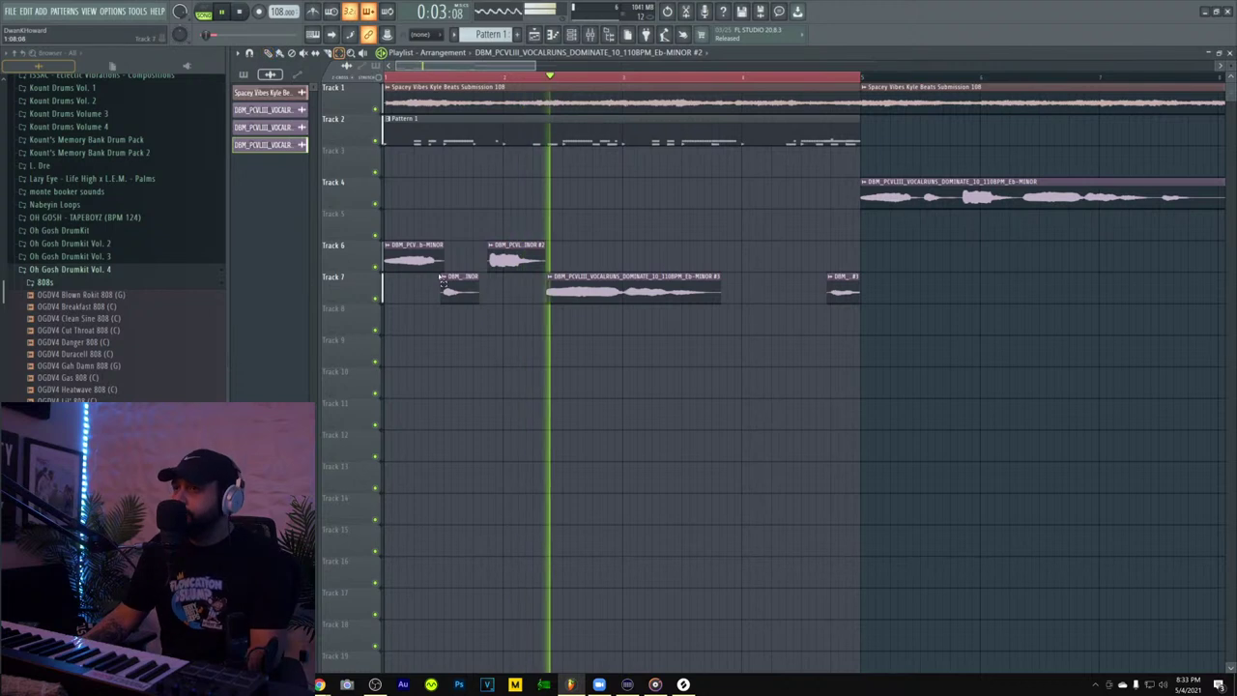
# - Select all the vocal slices on Tracks 6 and 7 in bars 1 to 4 and consolidate them into one audio clip
pyautogui.moveTo(412, 243); pyautogui.dragTo(868, 338)
pyautogui.press('space')
pyautogui.hotkey('ctrl', 'alt', 'c')
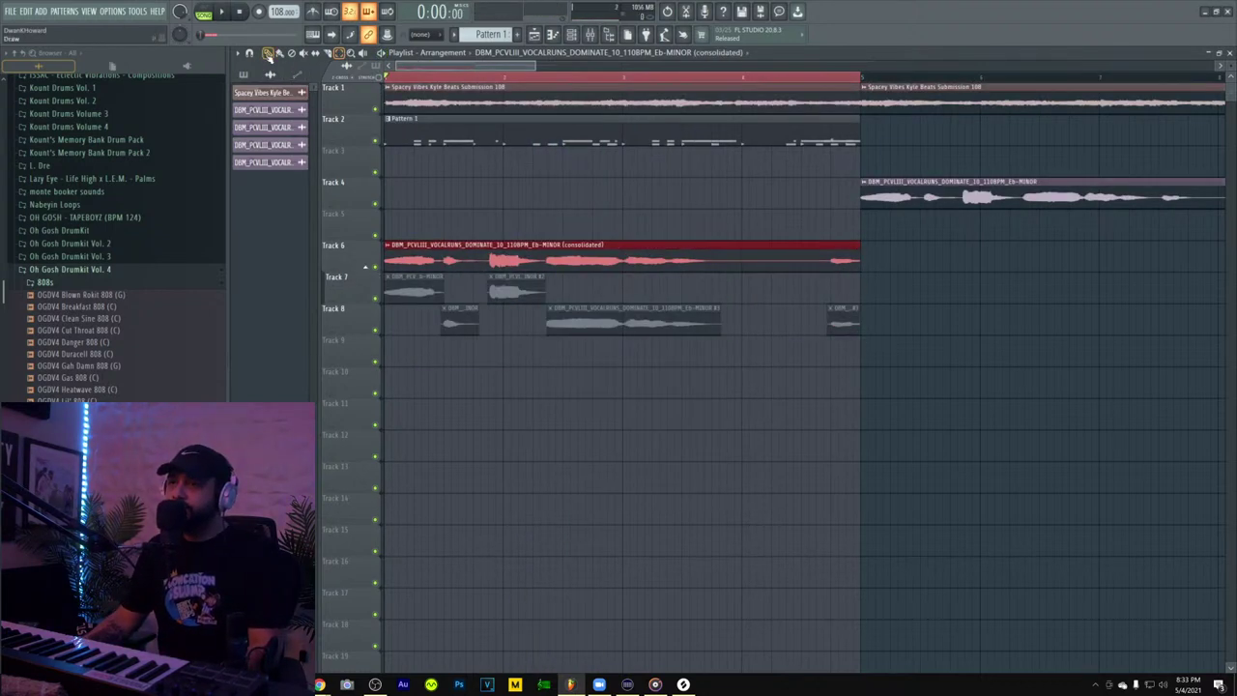
# - Delete the muted original vocal slices from Tracks 7 and 8, keeping only the consolidated clip
pyautogui.rightClick(575, 327)
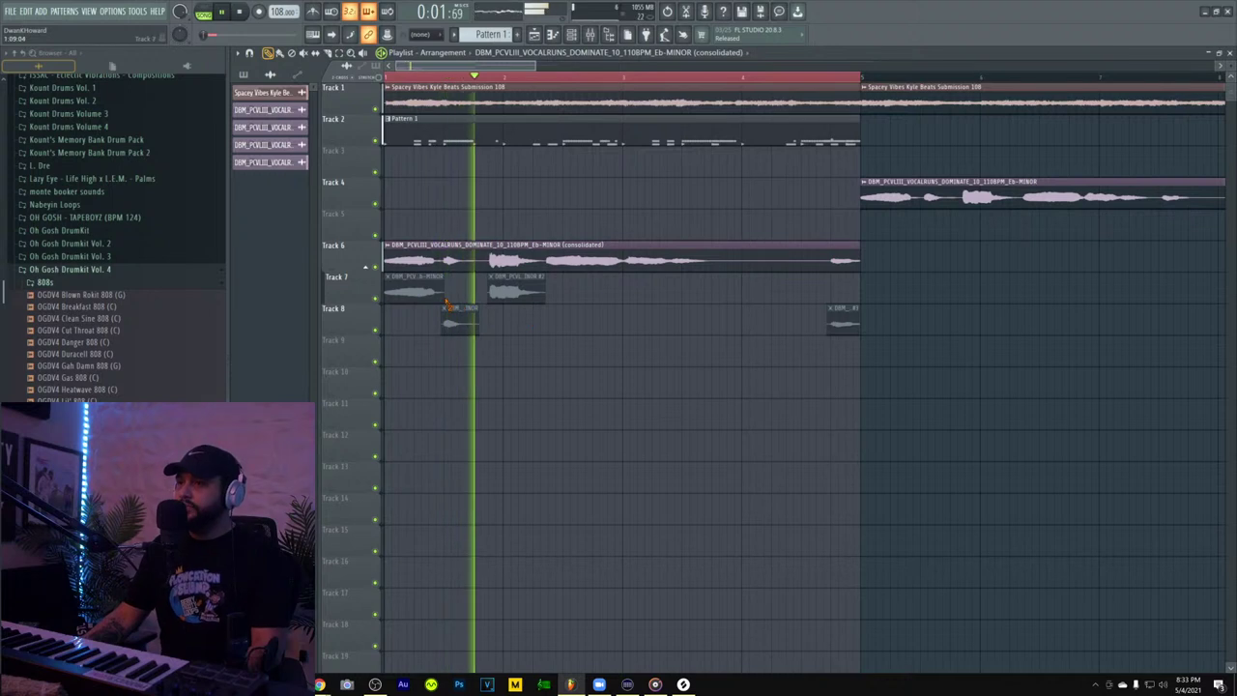
pyautogui.rightClick(431, 293)
pyautogui.rightClick(512, 294)
pyautogui.rightClick(460, 320)
pyautogui.rightClick(843, 322)
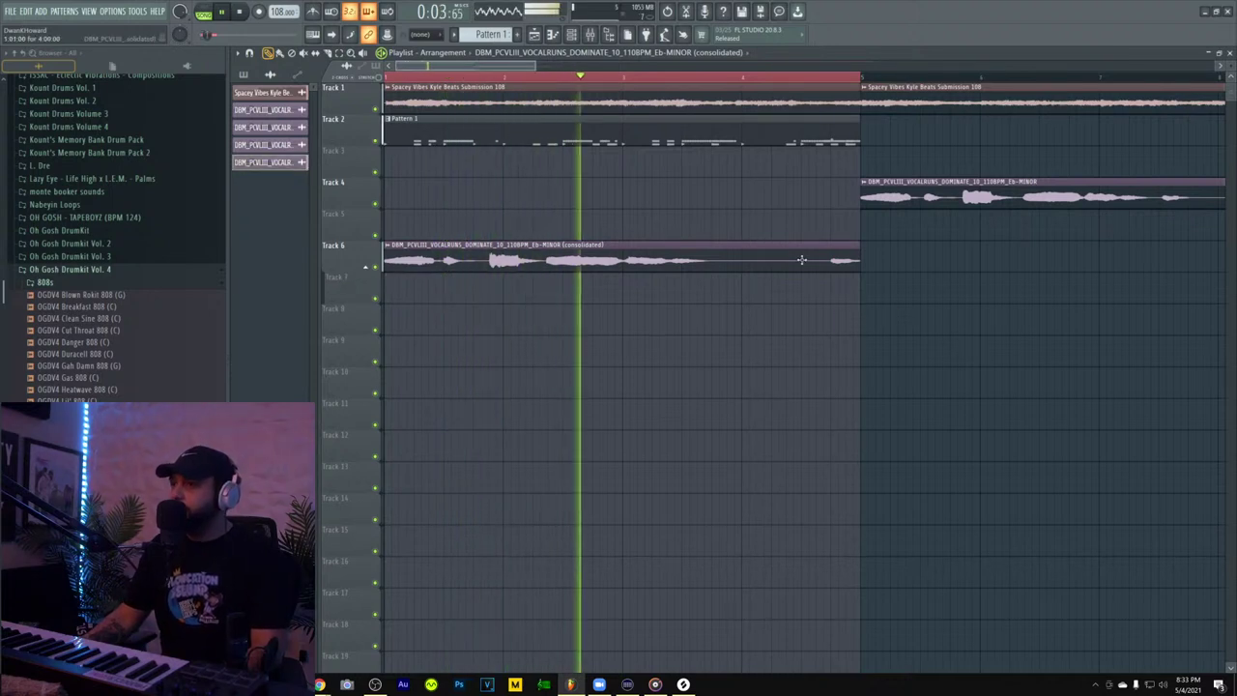
# - Open the consolidated vocal's channel settings and route the channel to mixer Insert 6
pyautogui.doubleClick(580, 255)
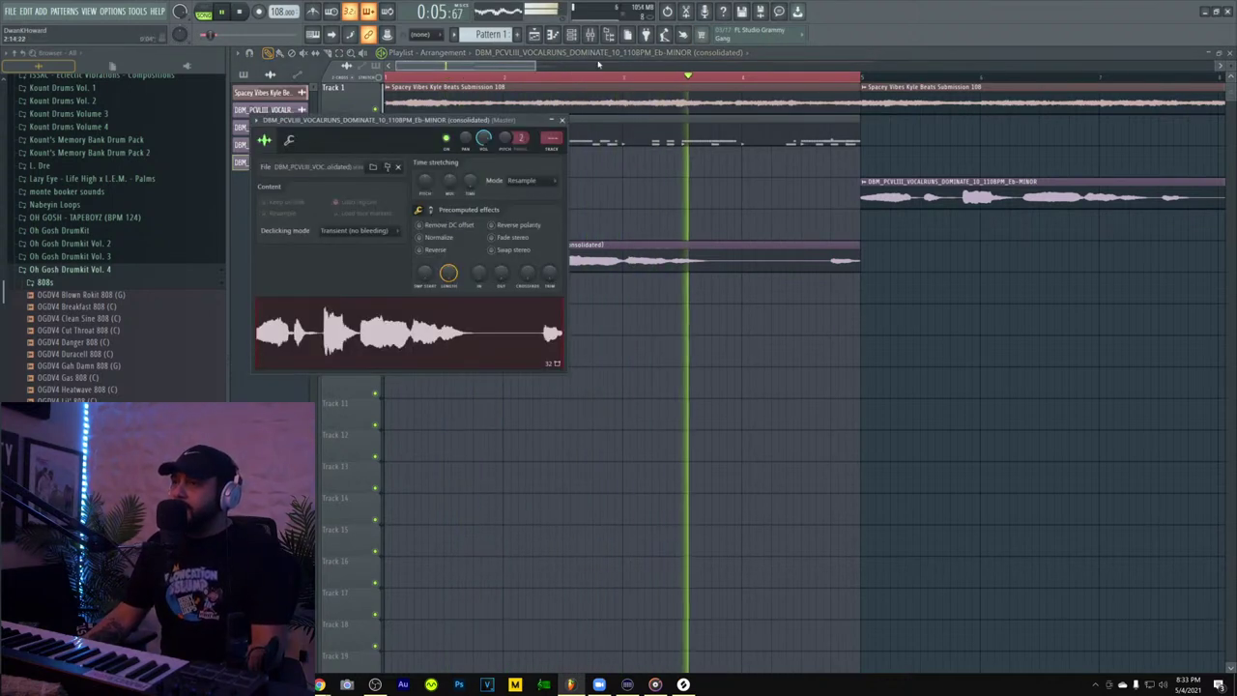
pyautogui.click(590, 35)
pyautogui.rightClick(770, 237)
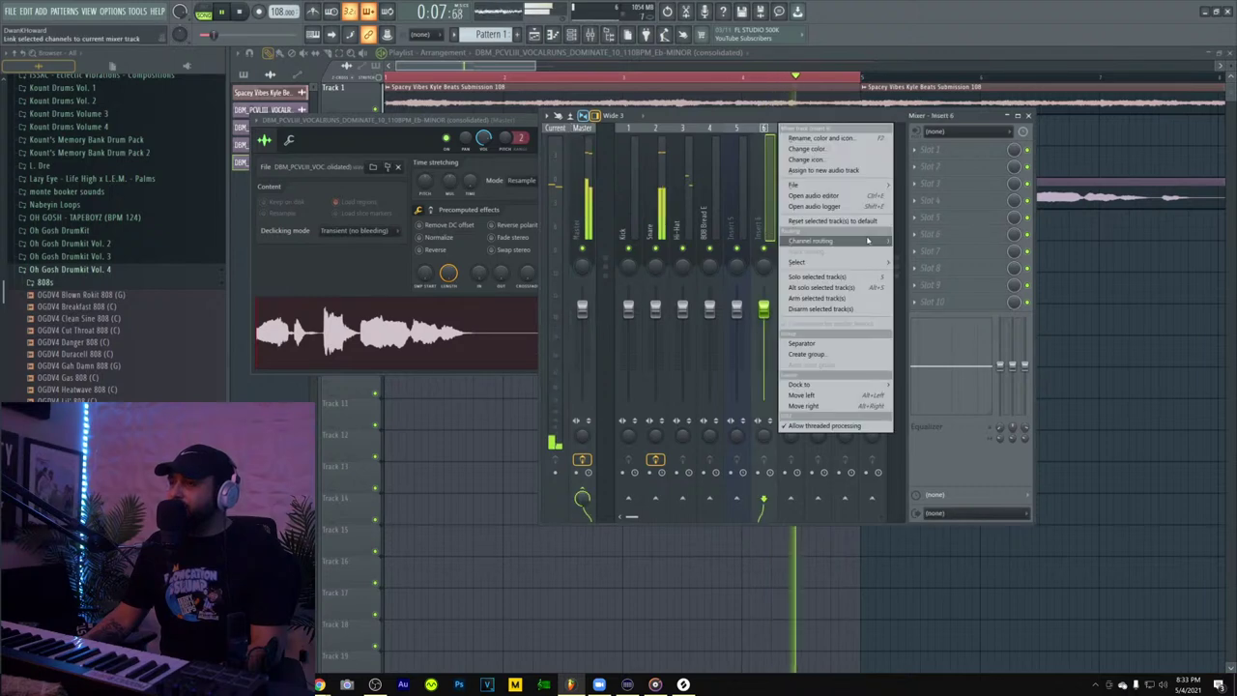
pyautogui.moveTo(870, 240)
pyautogui.click(977, 239)
# - Load ValhallaVintageVerb as the first effect on the vocal's mixer Insert 6, with the Clear Chamber preset and a 3.20 s decay
pyautogui.click(951, 153)
pyautogui.moveTo(931, 164)
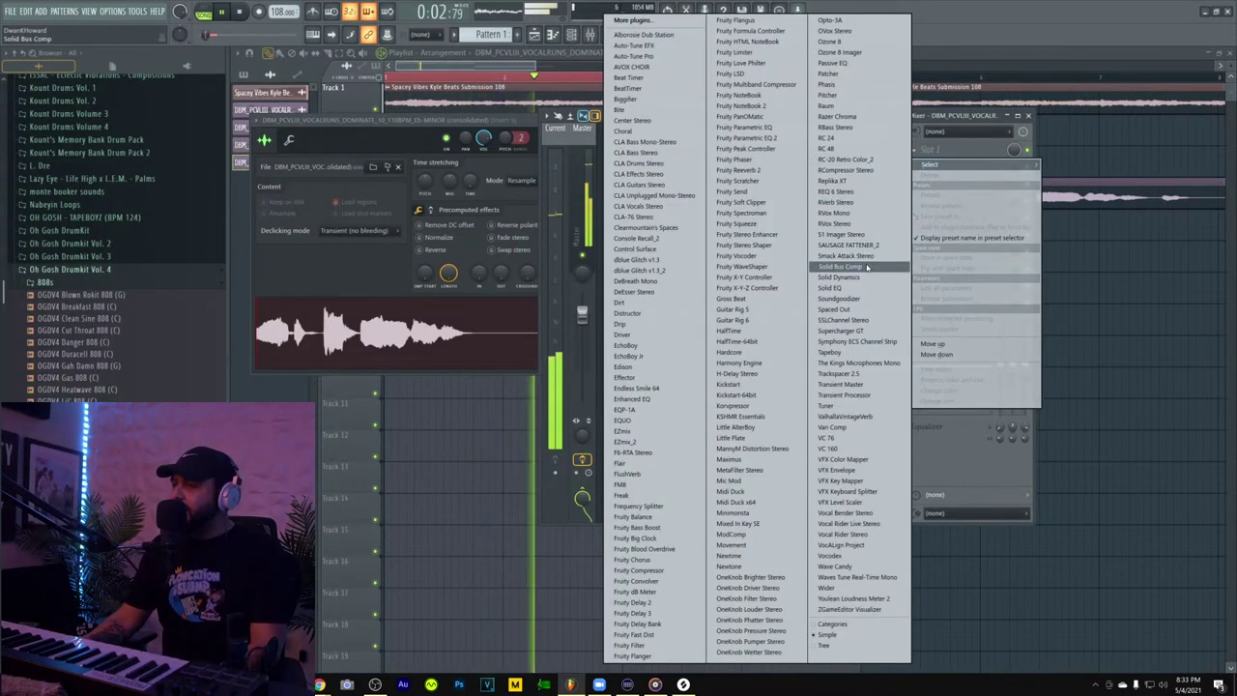
pyautogui.click(860, 416)
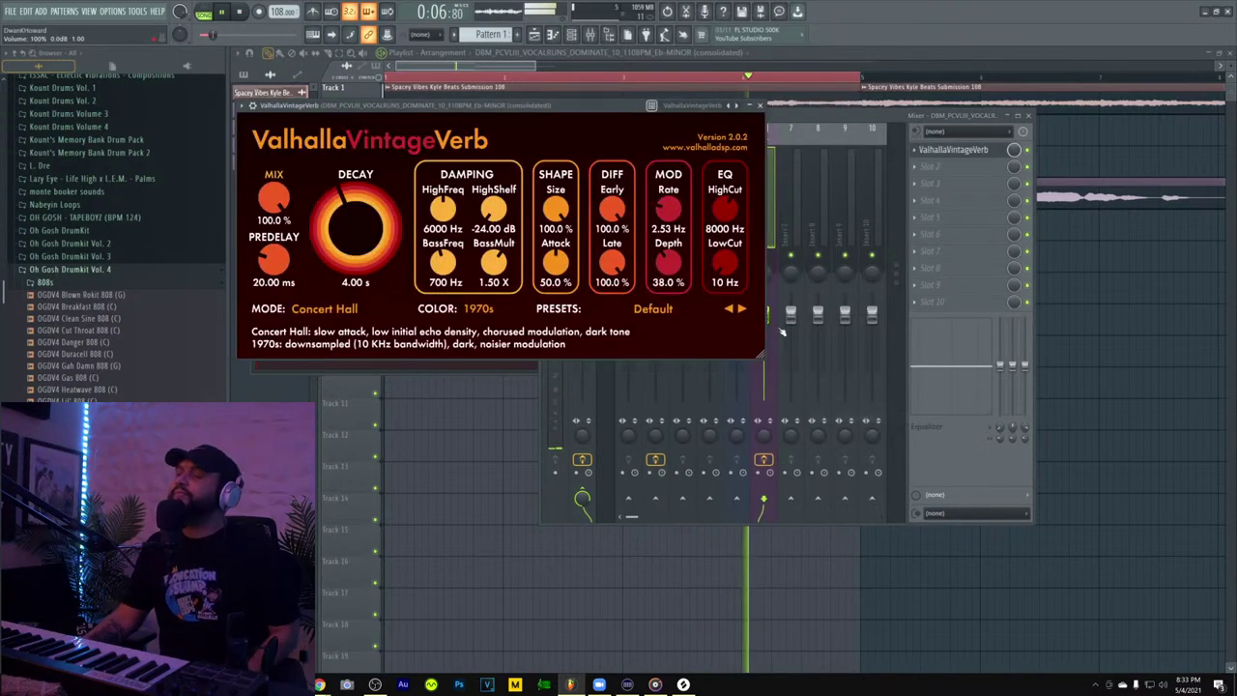
pyautogui.click(742, 309)
pyautogui.click(742, 311)
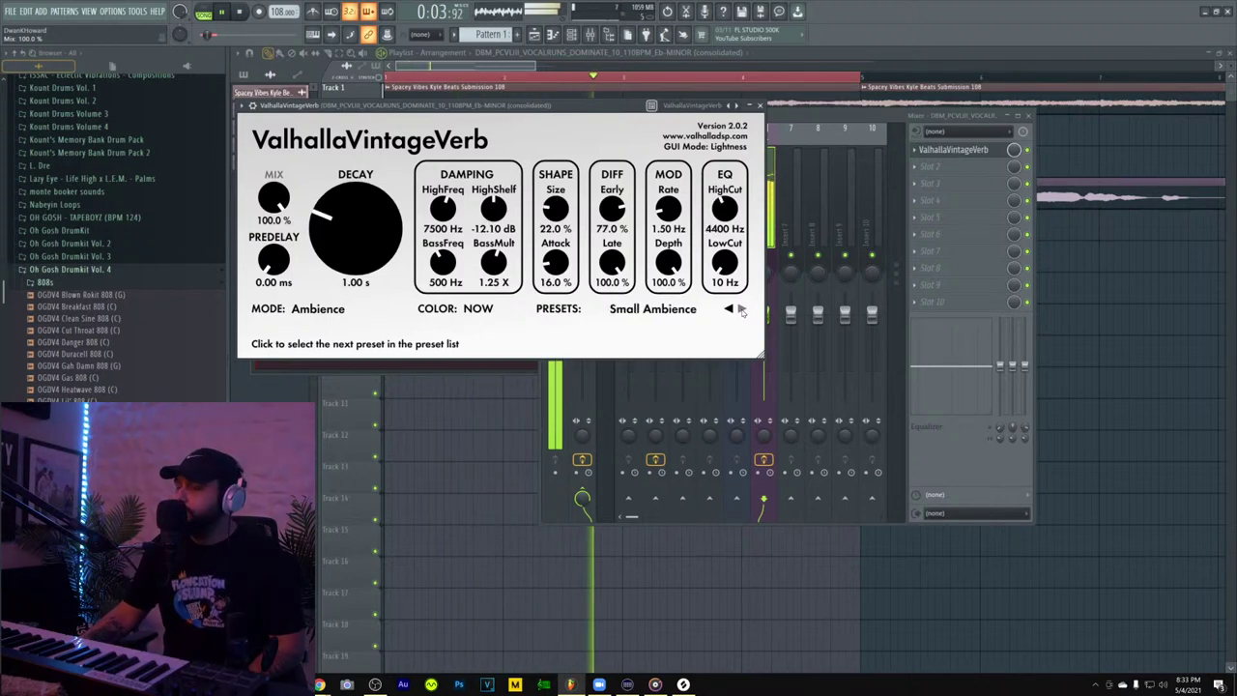
pyautogui.click(741, 310)
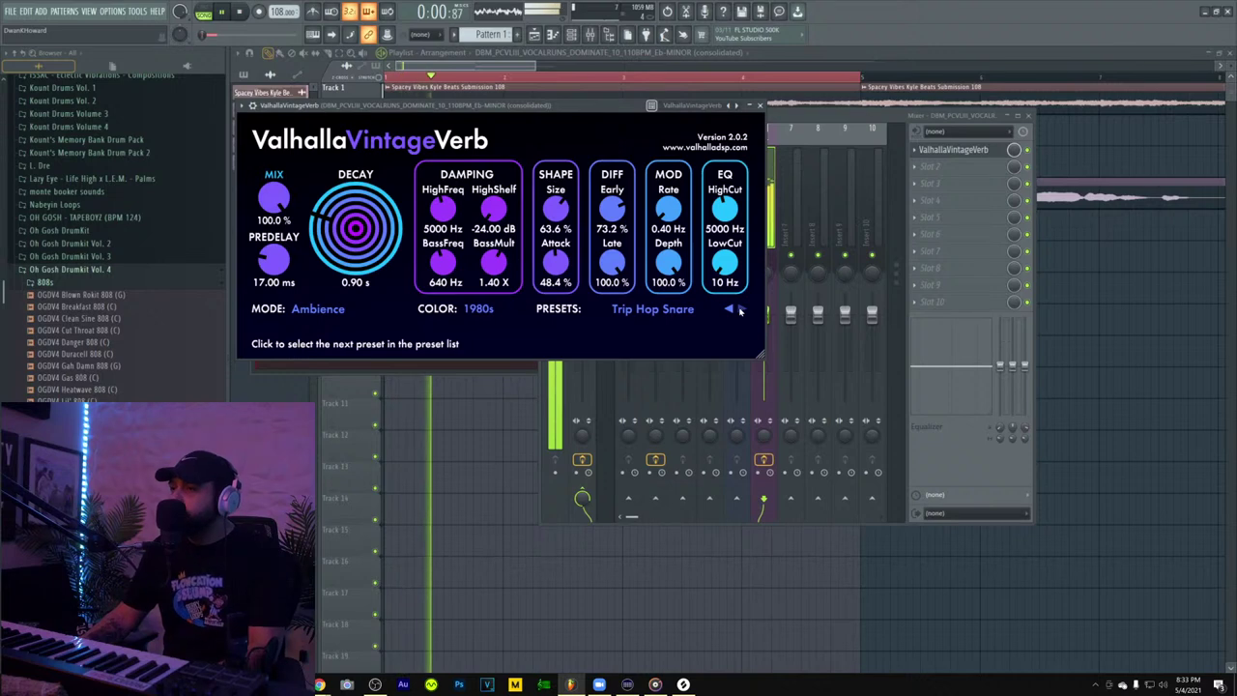
pyautogui.click(741, 310)
pyautogui.click(741, 310)
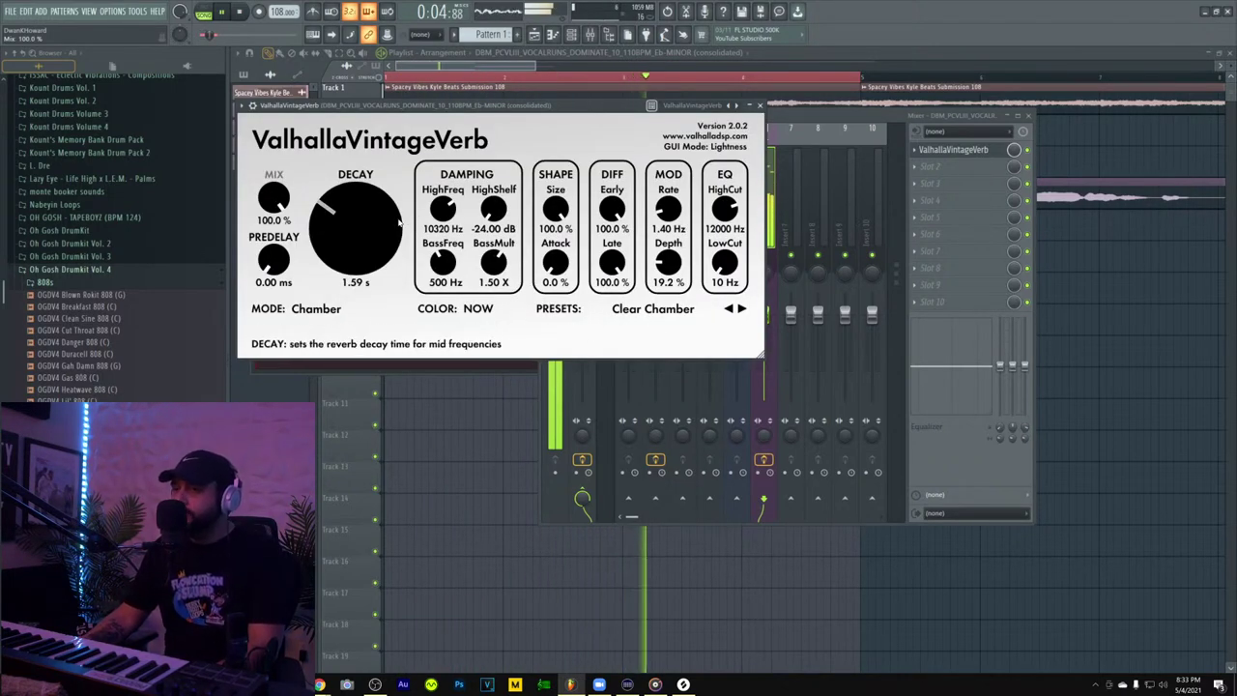
# - Add Fruity Love Philter as the second effect on the vocal's insert and apply its Simple highpass preset
pyautogui.click(921, 179)
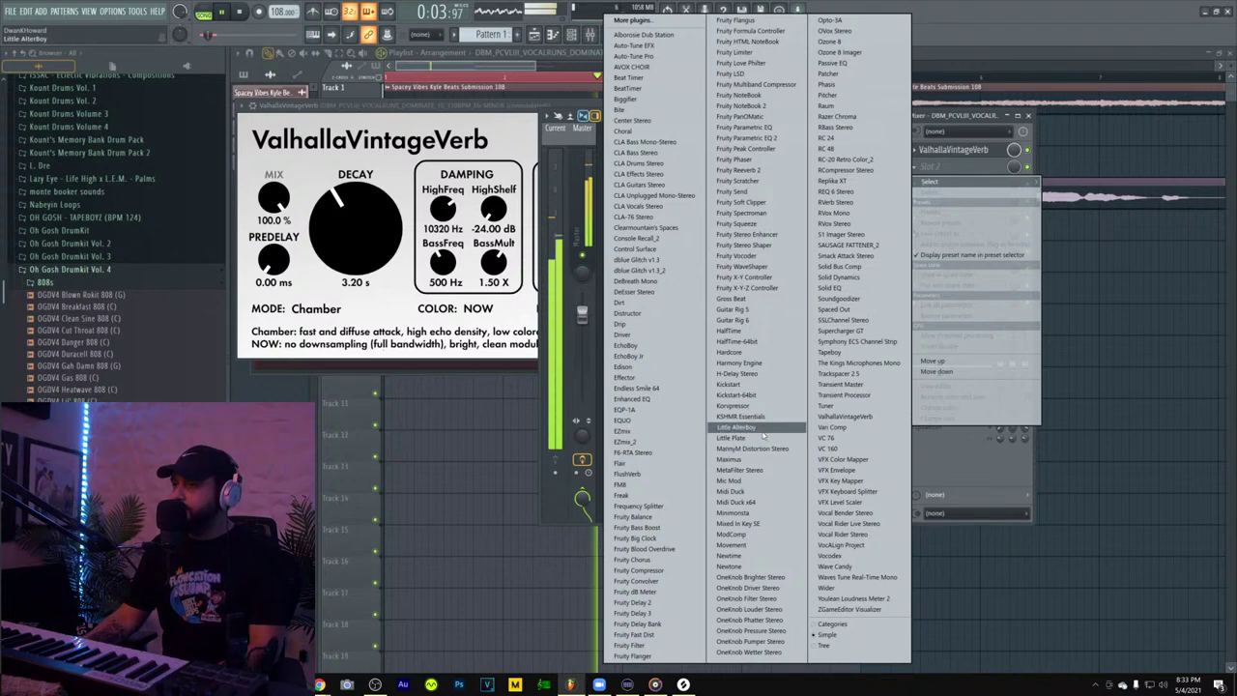
pyautogui.click(773, 65)
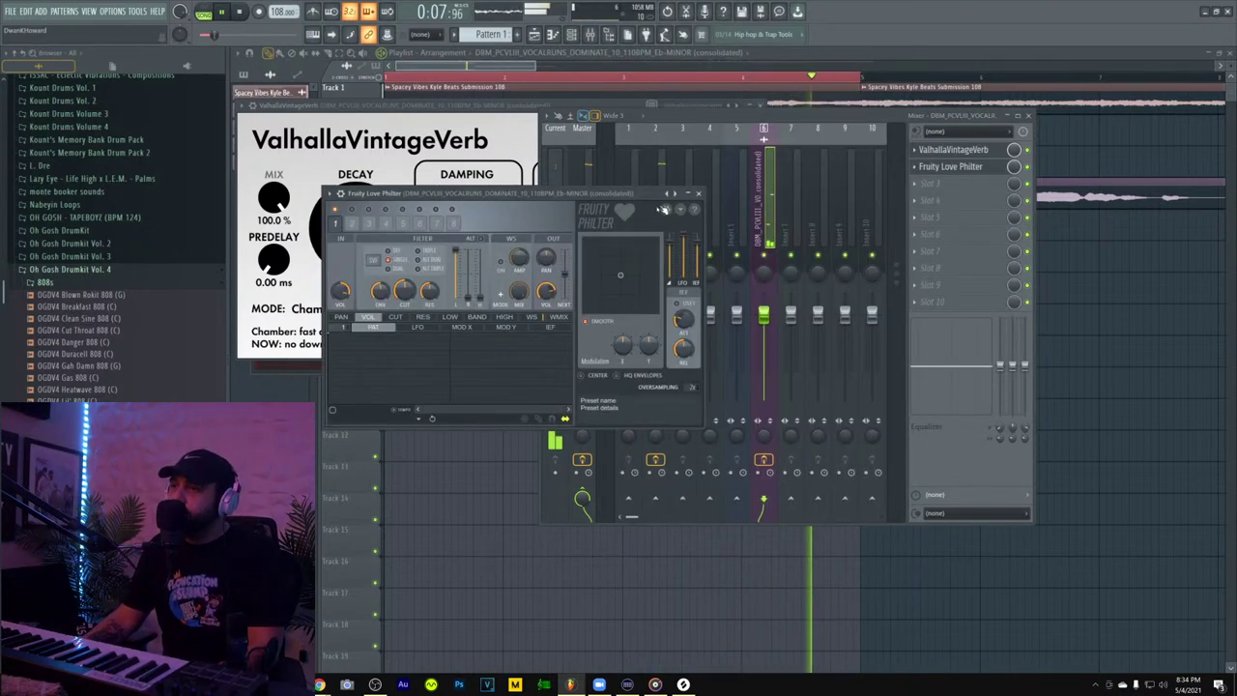
pyautogui.rightClick(666, 194)
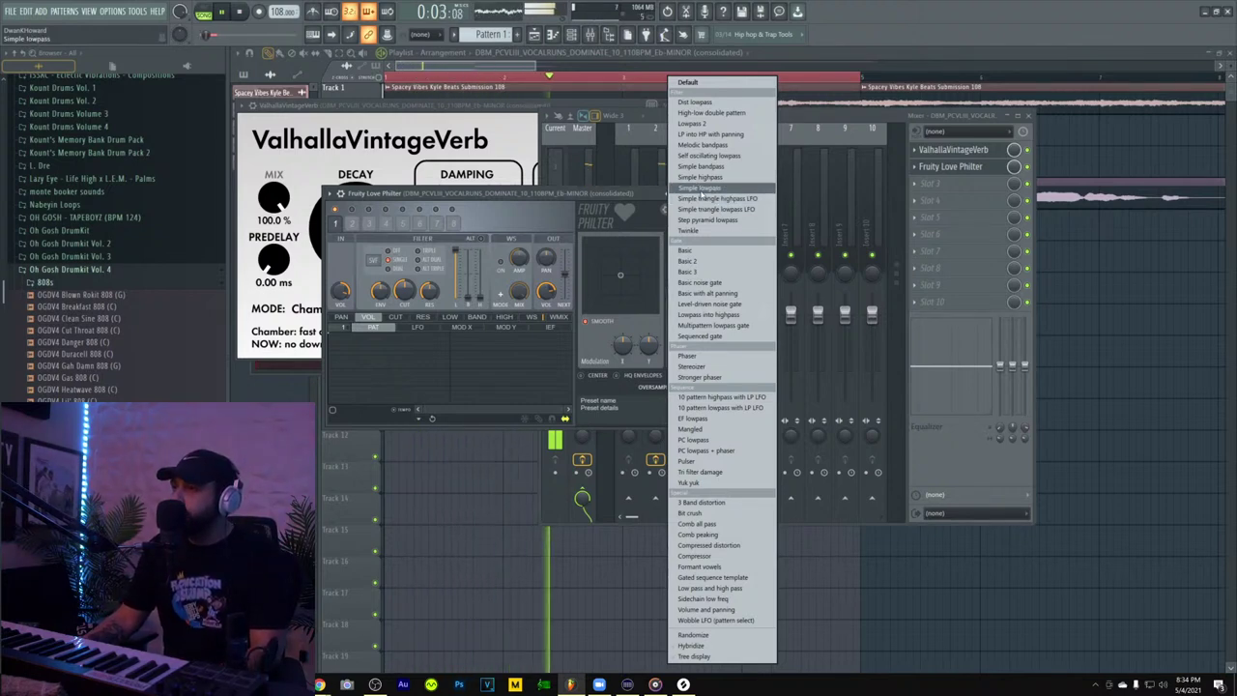
pyautogui.click(703, 177)
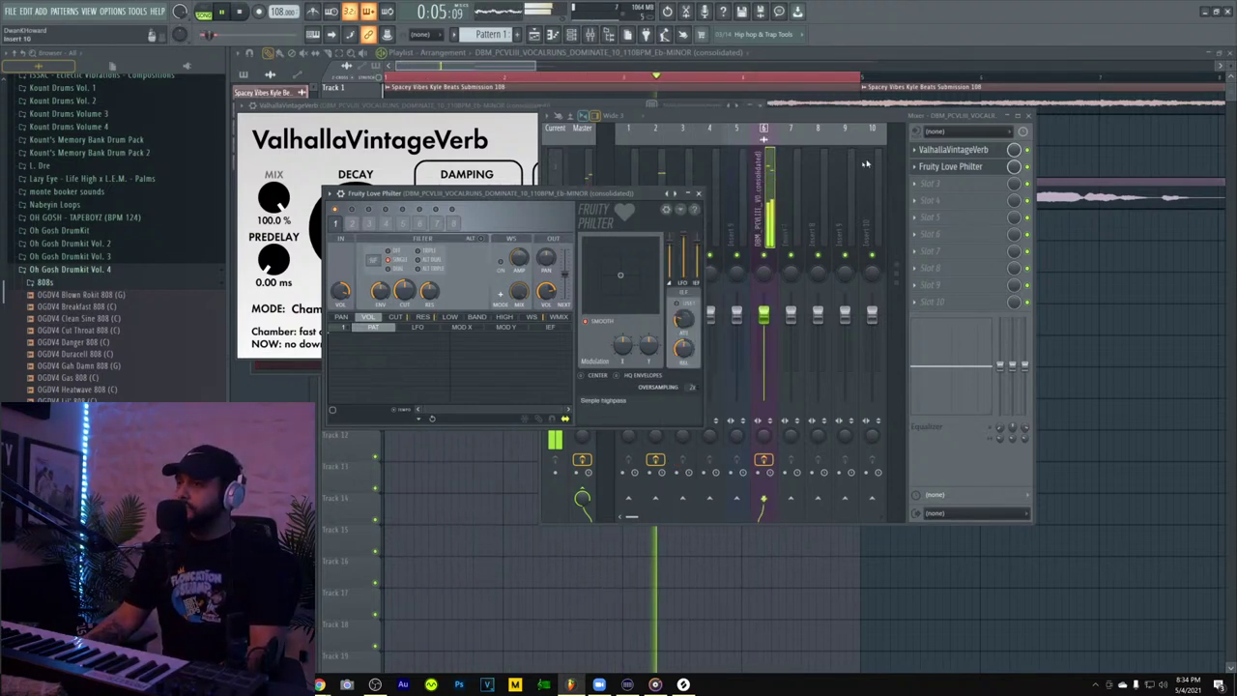
pyautogui.click(1032, 115)
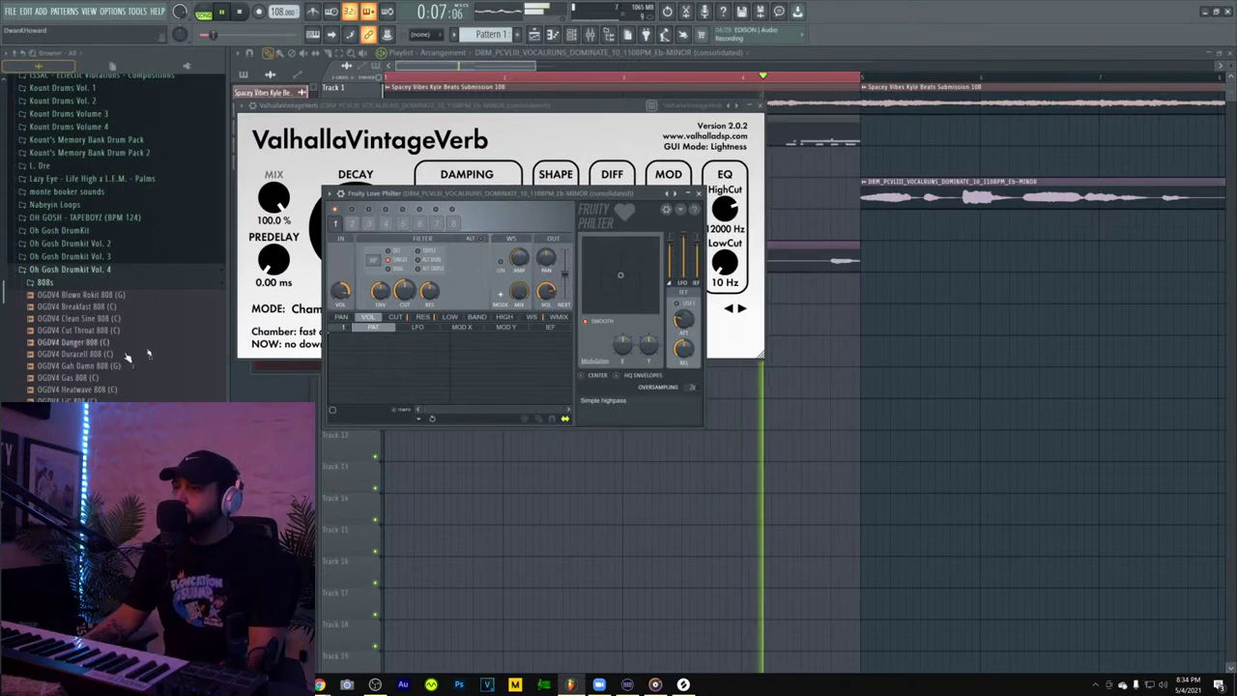
# - Clear the open plugin windows and set the consolidated vocal clip's time-stretching mode to Stretch
pyautogui.rightClick(525, 511)
pyautogui.scroll(3, 113, 307)
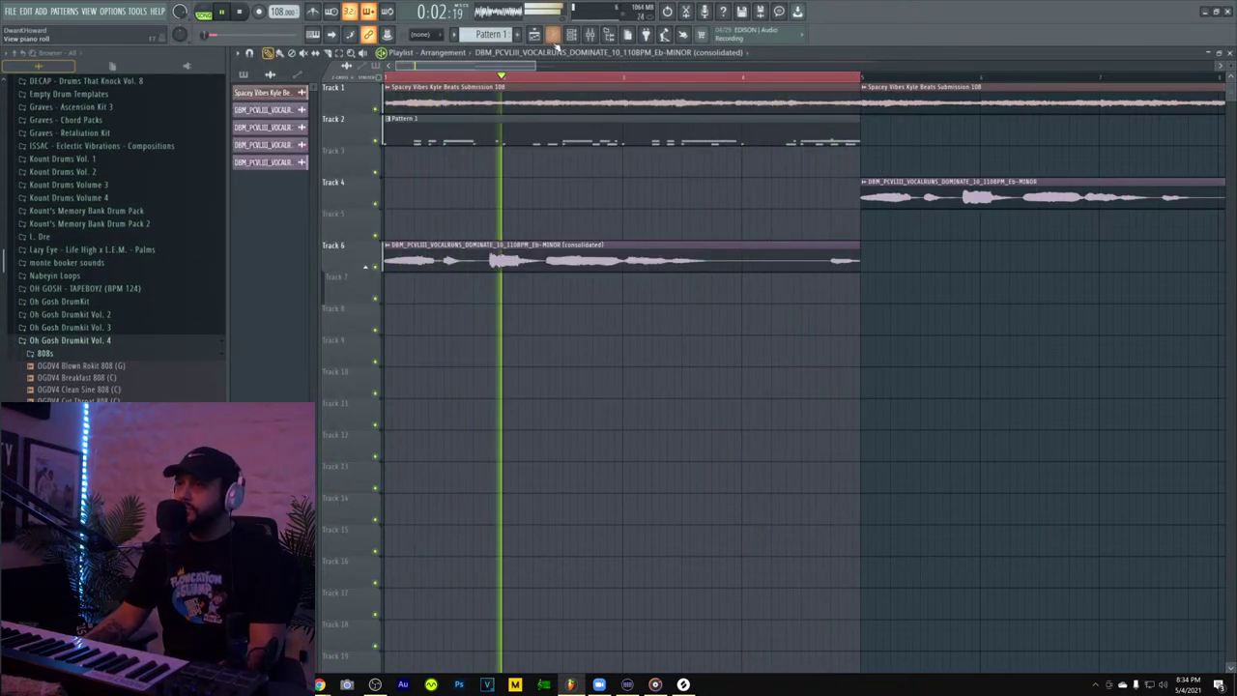
pyautogui.click(573, 34)
pyautogui.click(573, 34)
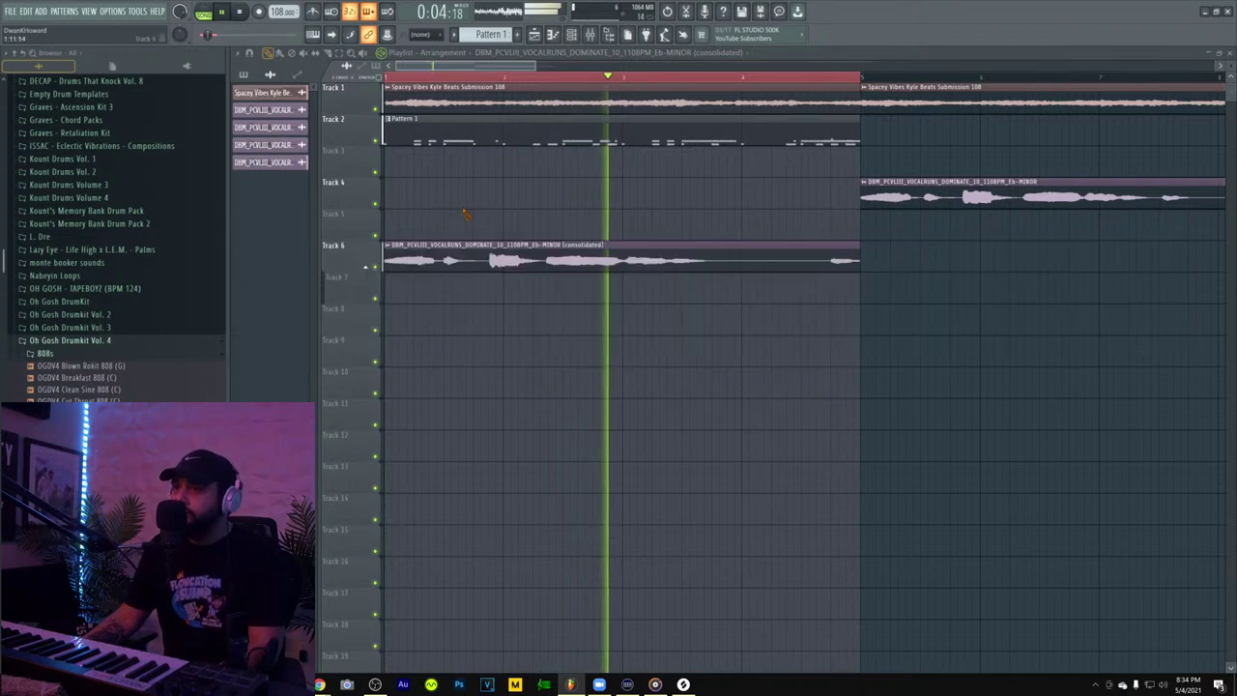
pyautogui.doubleClick(475, 259)
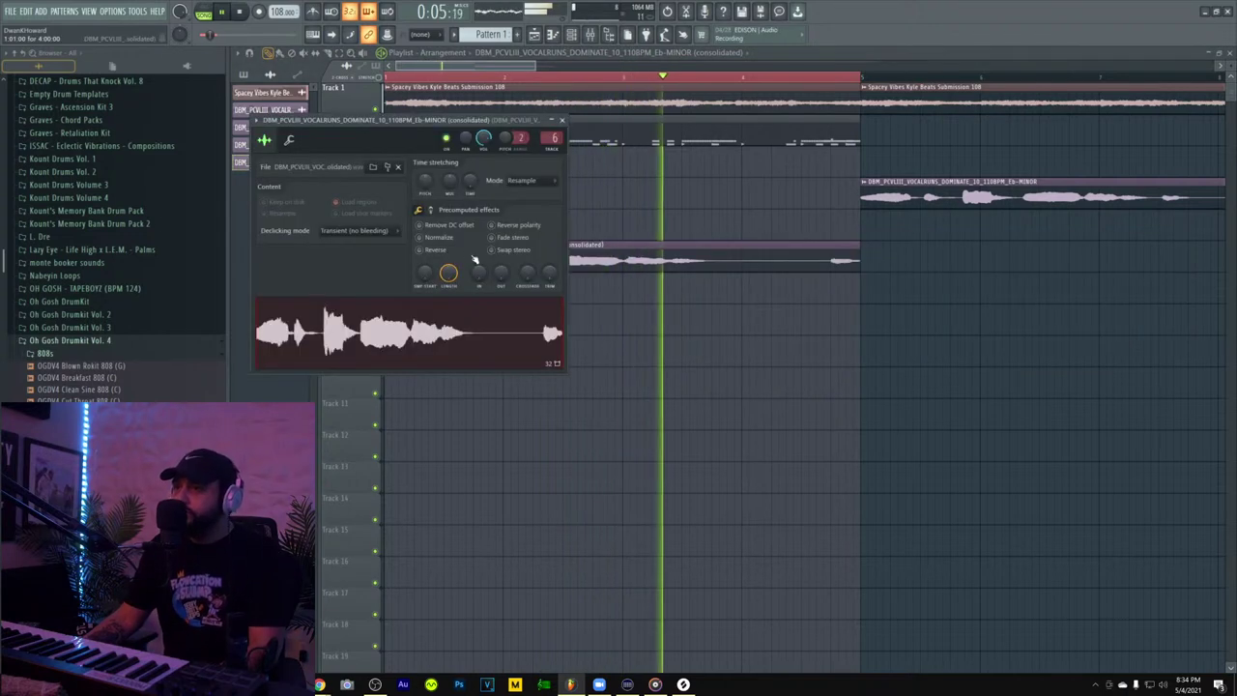
pyautogui.click(527, 180)
pyautogui.click(546, 207)
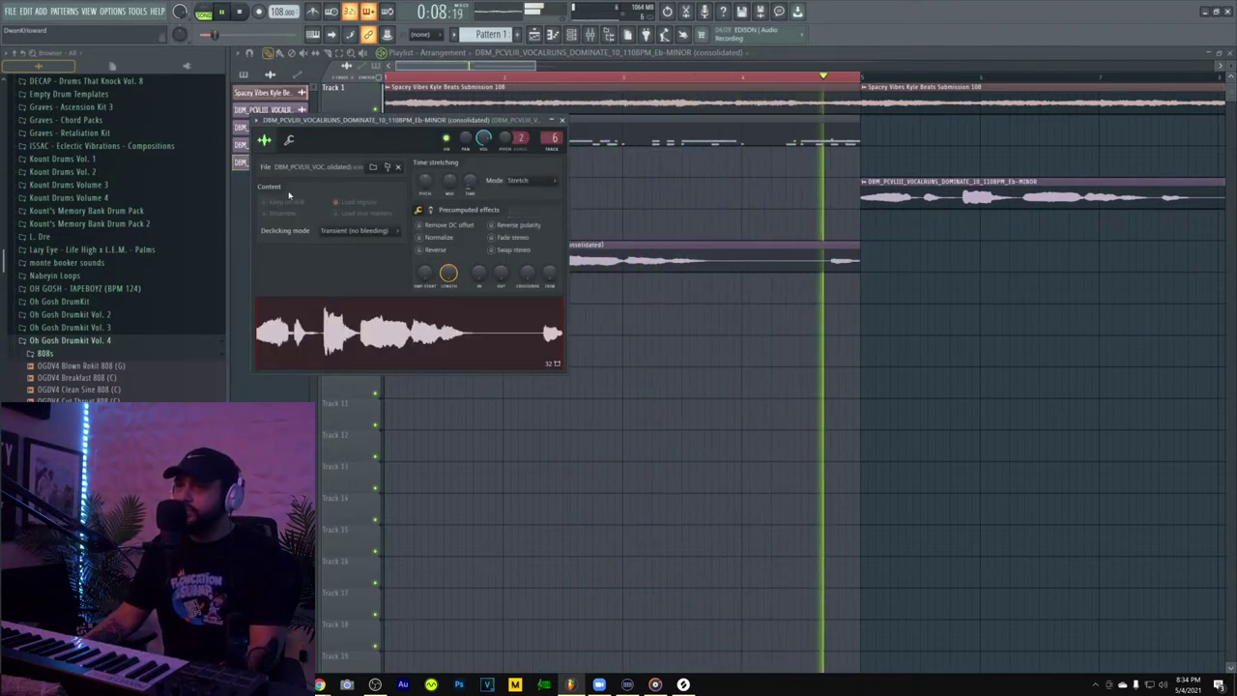
pyautogui.click(290, 141)
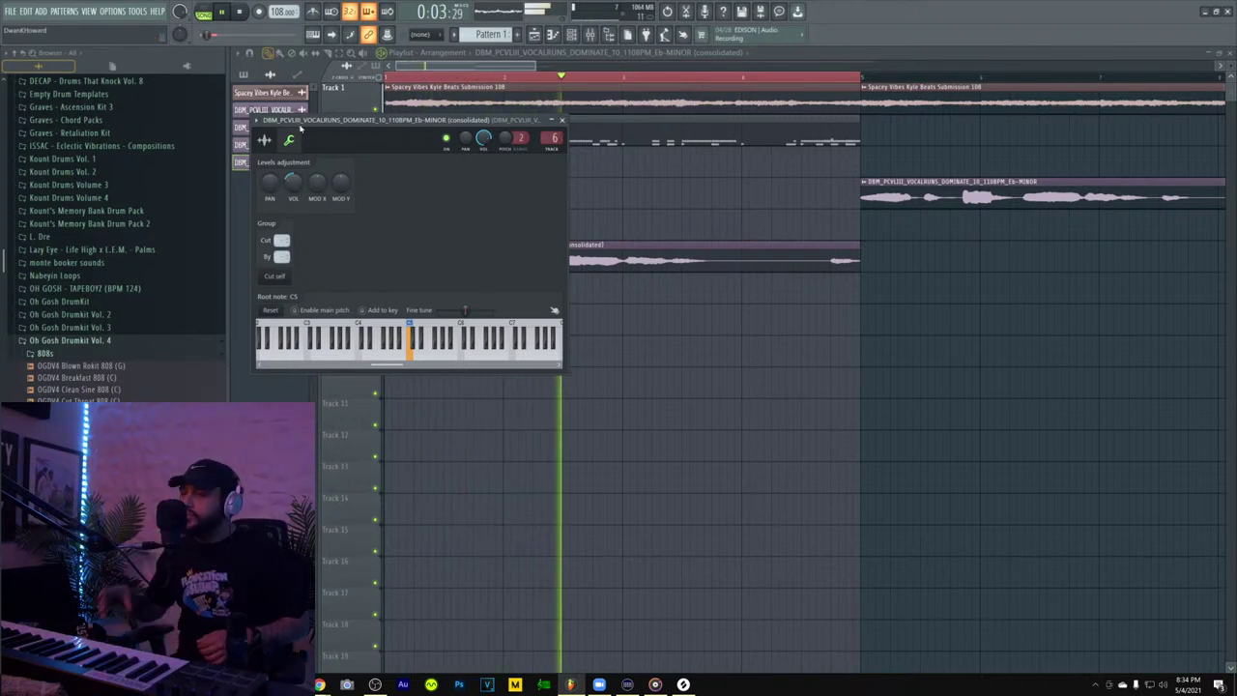
# - Bring up the channel rack and switch its filter group from Audio to All
pyautogui.click(571, 36)
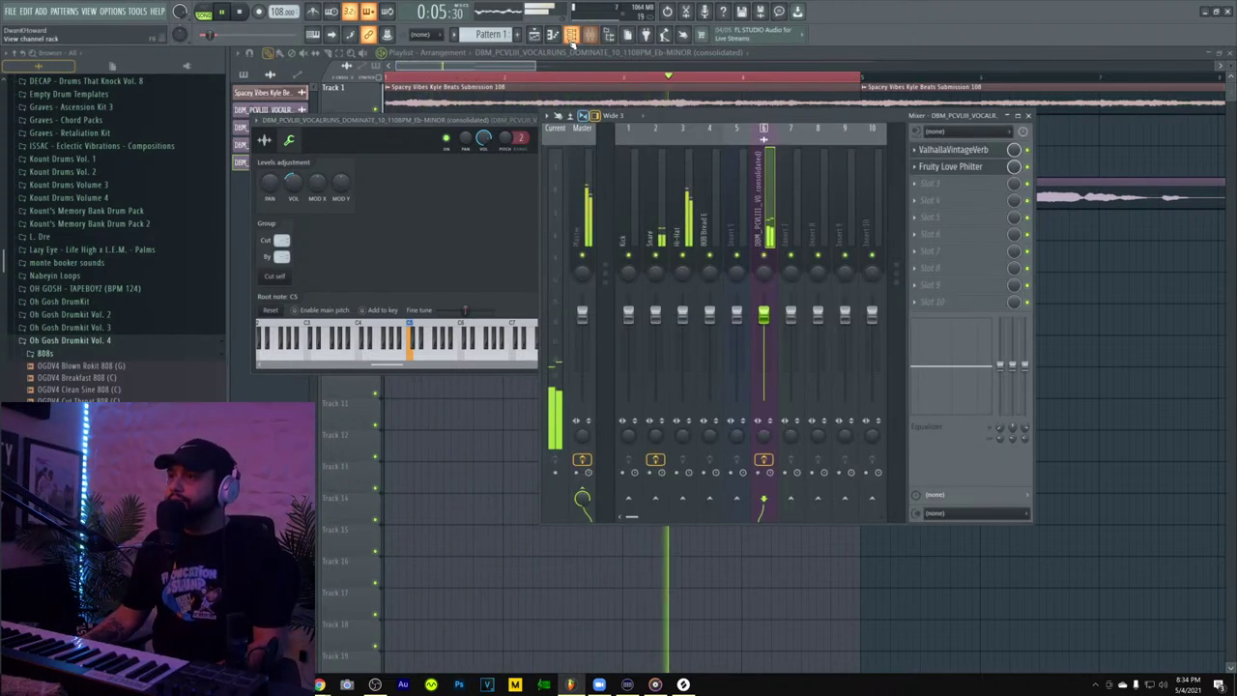
pyautogui.press('F6')
pyautogui.click(409, 234)
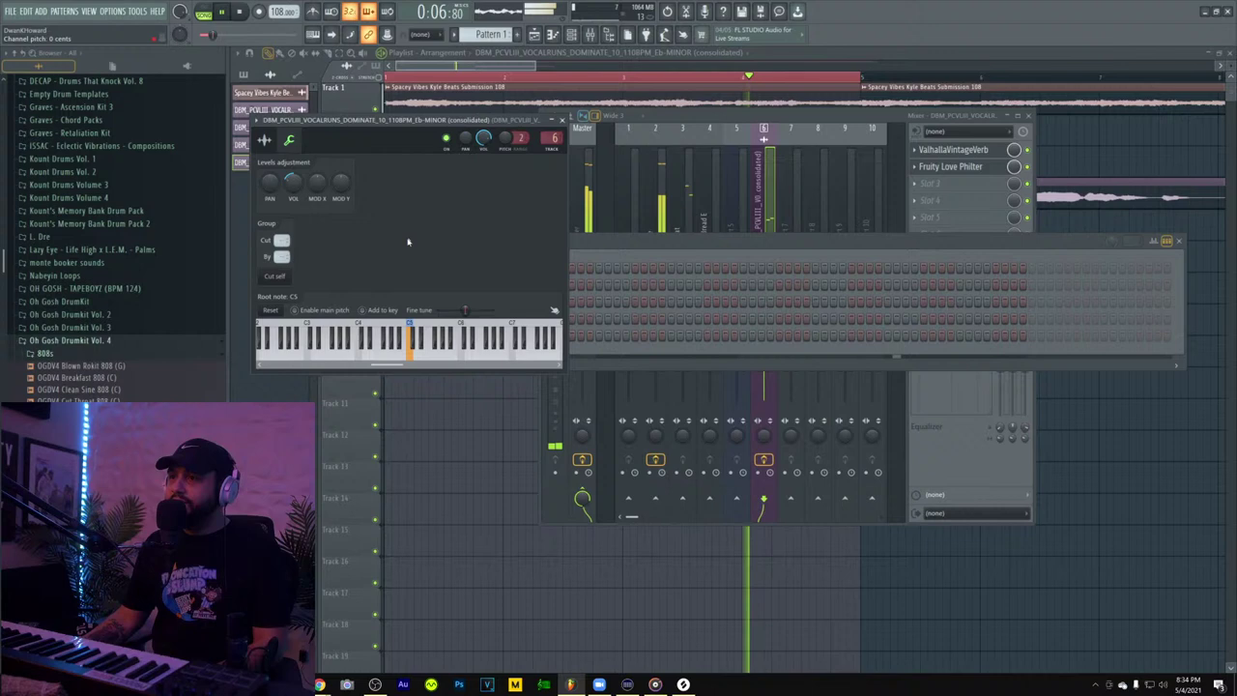
pyautogui.click(609, 241)
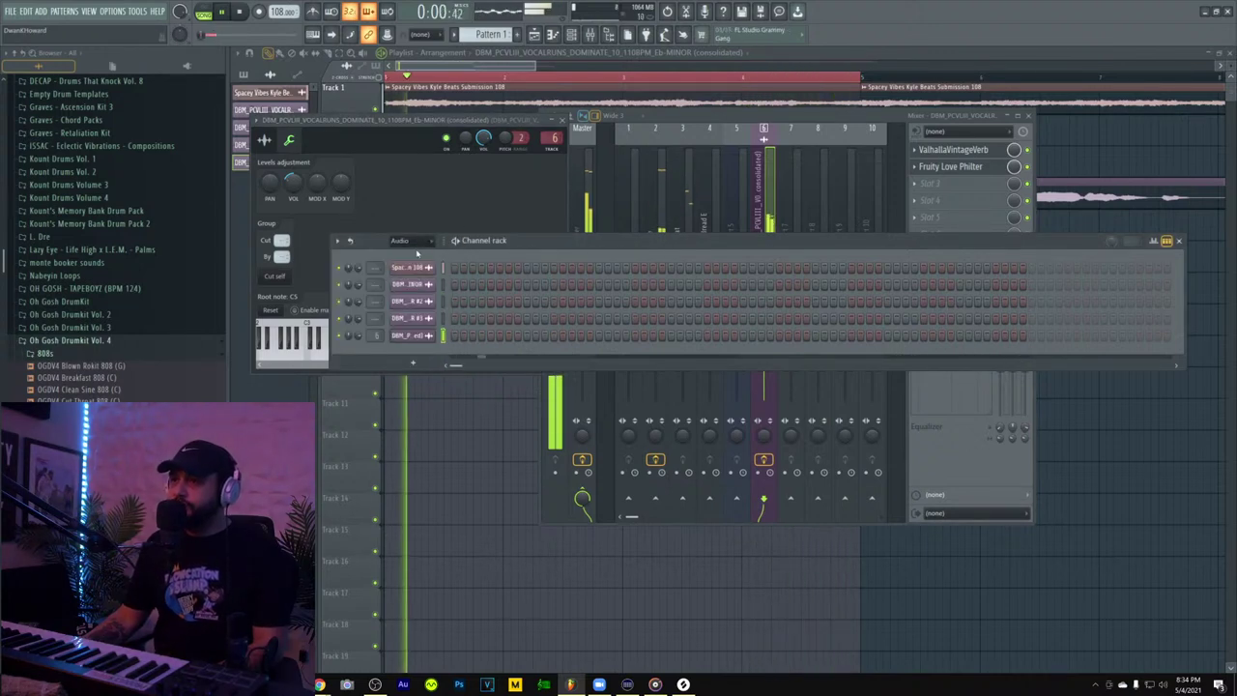
pyautogui.click(415, 242)
pyautogui.click(420, 252)
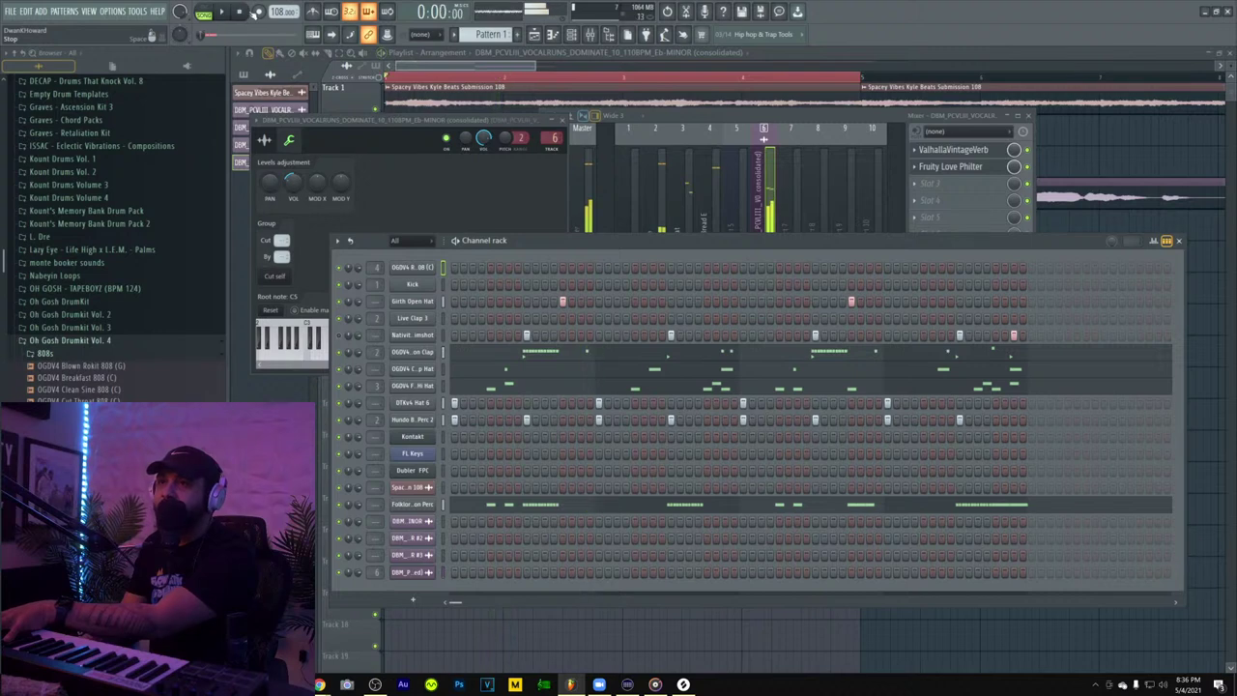
# - Record a four-bar OGDV4 Rowdy 808 line live into Pattern 1, using D#5 notes with one short D#6 late in bar 4
pyautogui.click(259, 13)
pyautogui.click(628, 405)
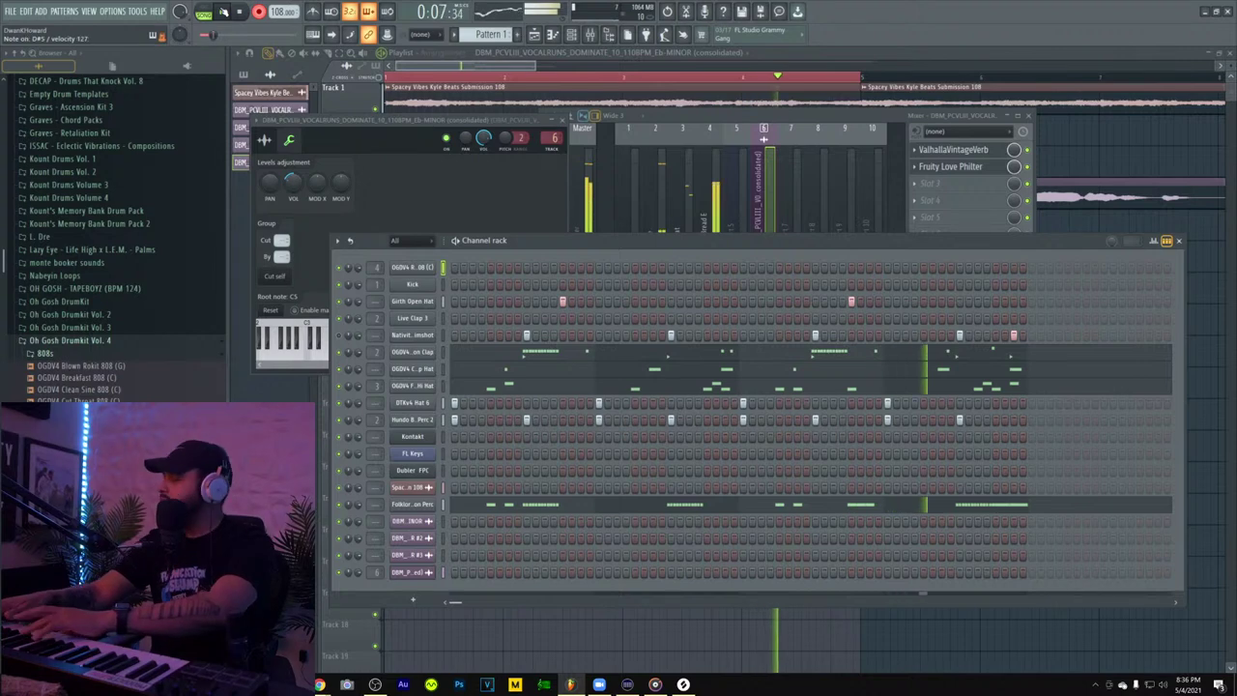
pyautogui.click(223, 11)
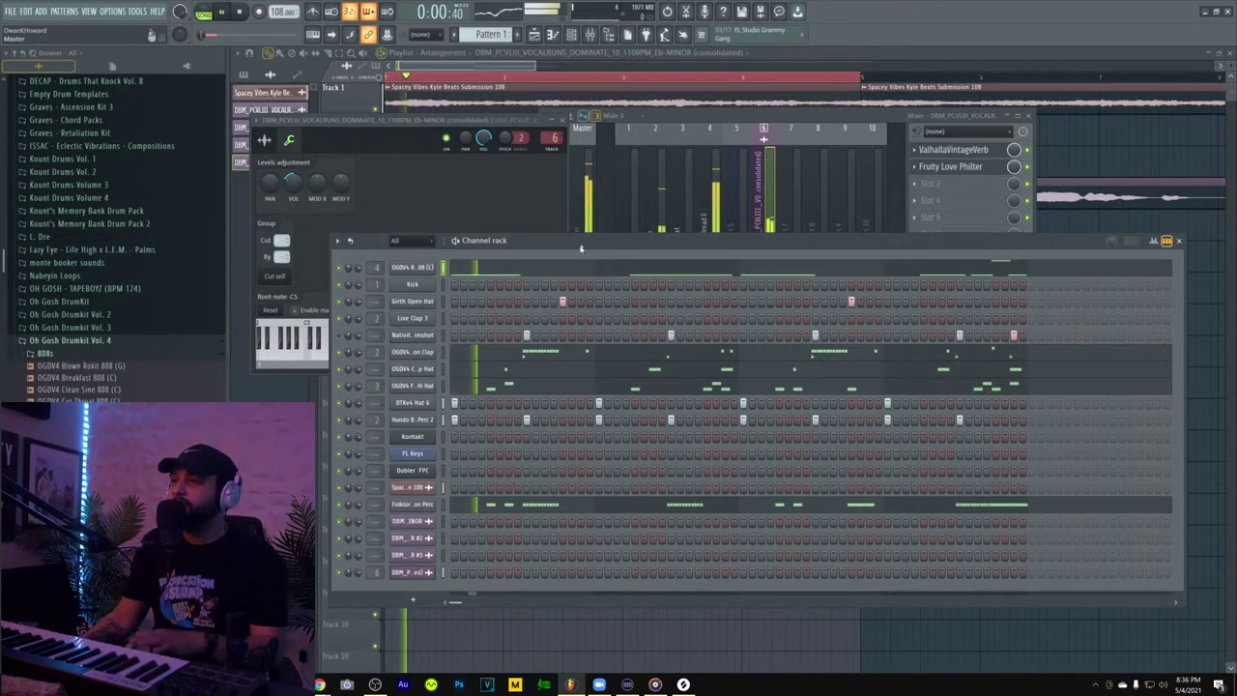
# - Open the OGDV4 Rowdy 808's piano roll and the main snap and quantization options
pyautogui.press('F7')
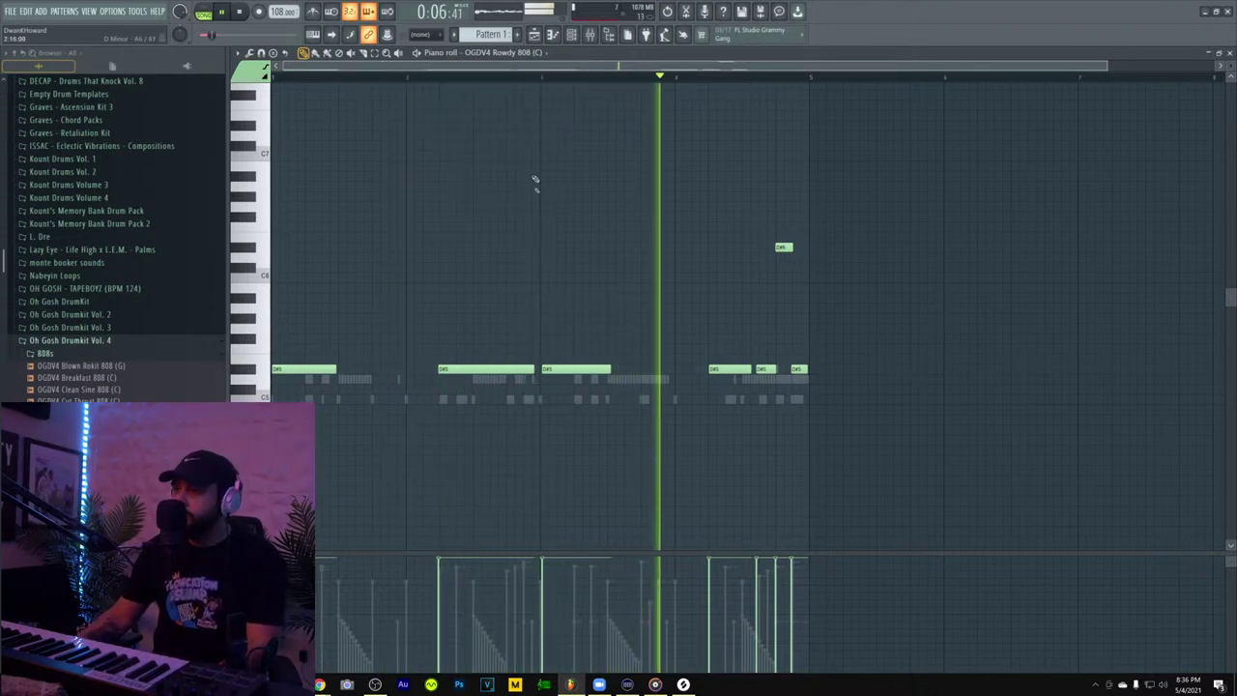
pyautogui.click(444, 36)
pyautogui.click(430, 36)
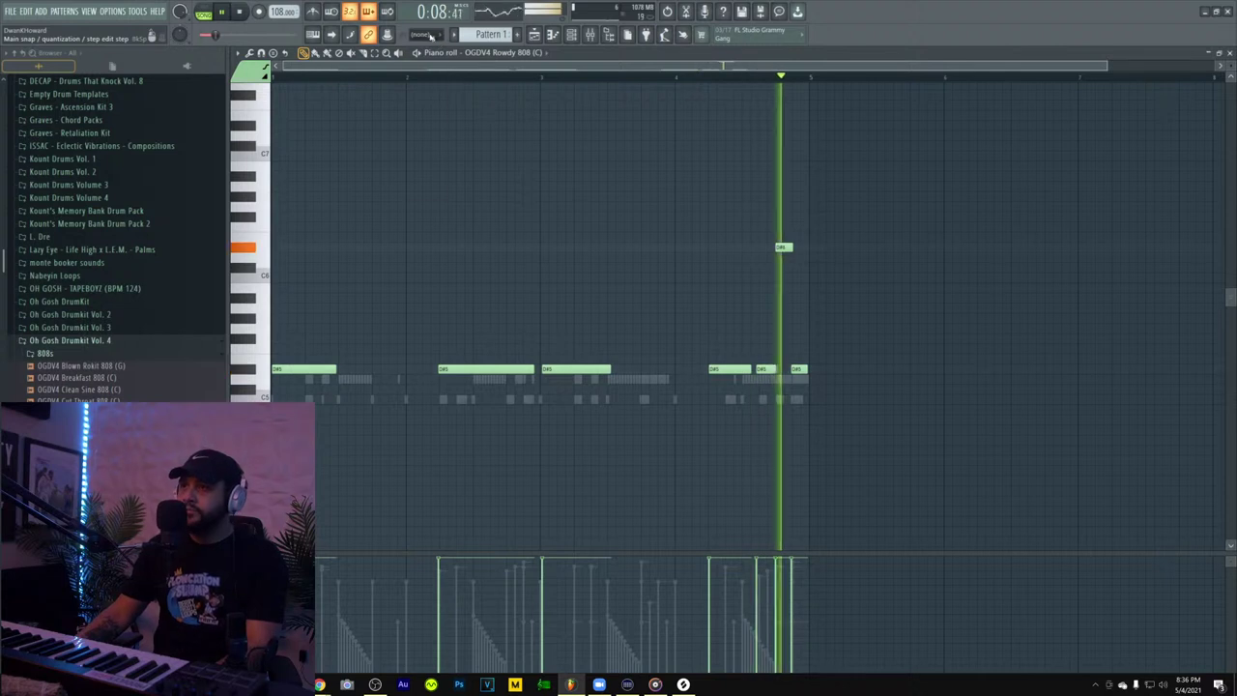
# - Set snapping to Line and place two short D#6 notes side by side near the end of bar 4
pyautogui.click(429, 38)
pyautogui.click(424, 47)
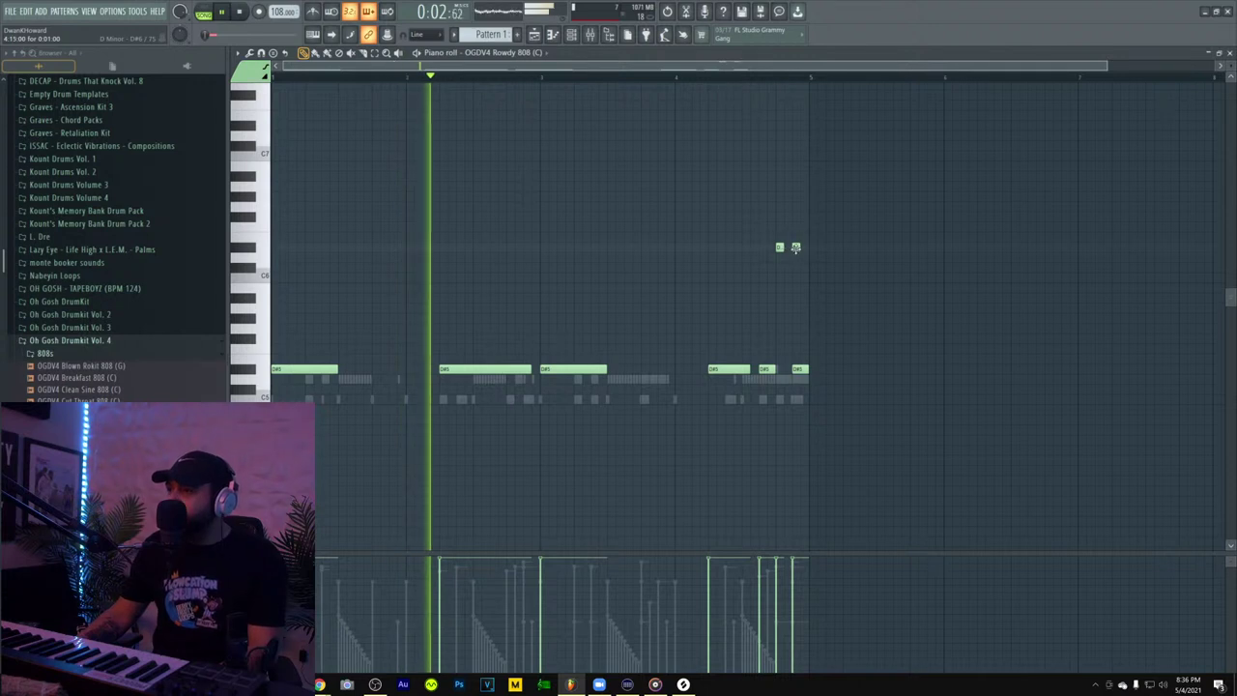
pyautogui.click(794, 248)
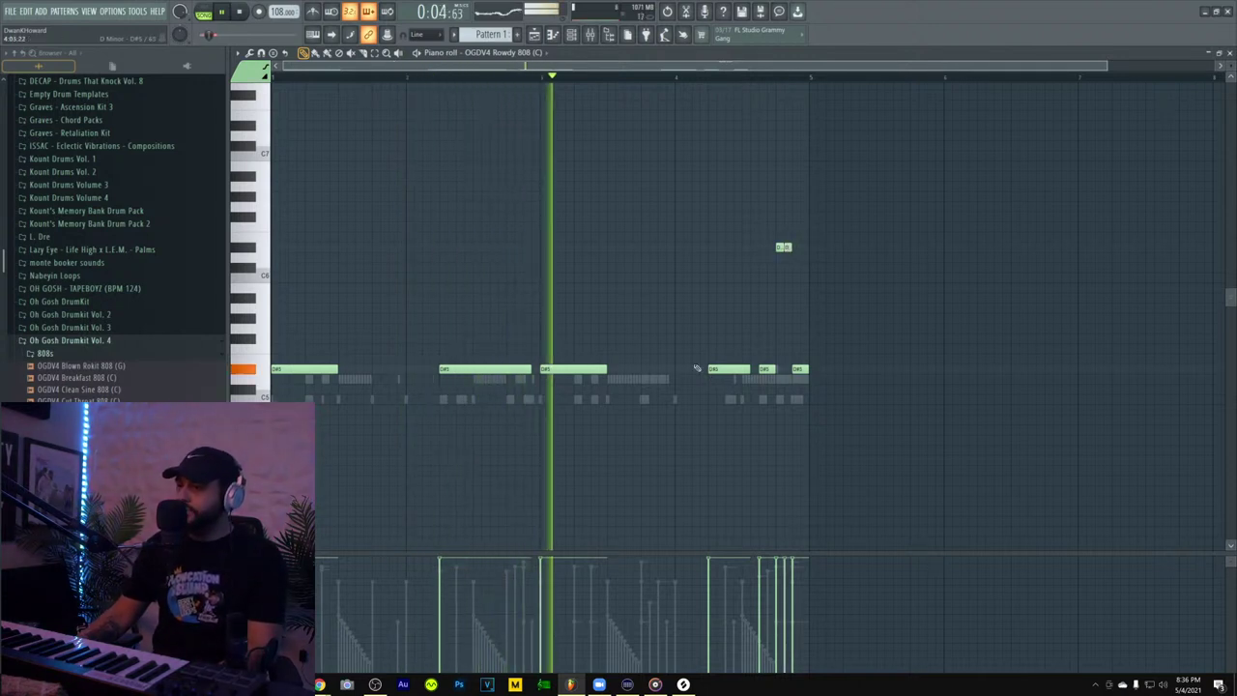
# - Try a short C5 note in the second half of bar 3
pyautogui.click(635, 399)
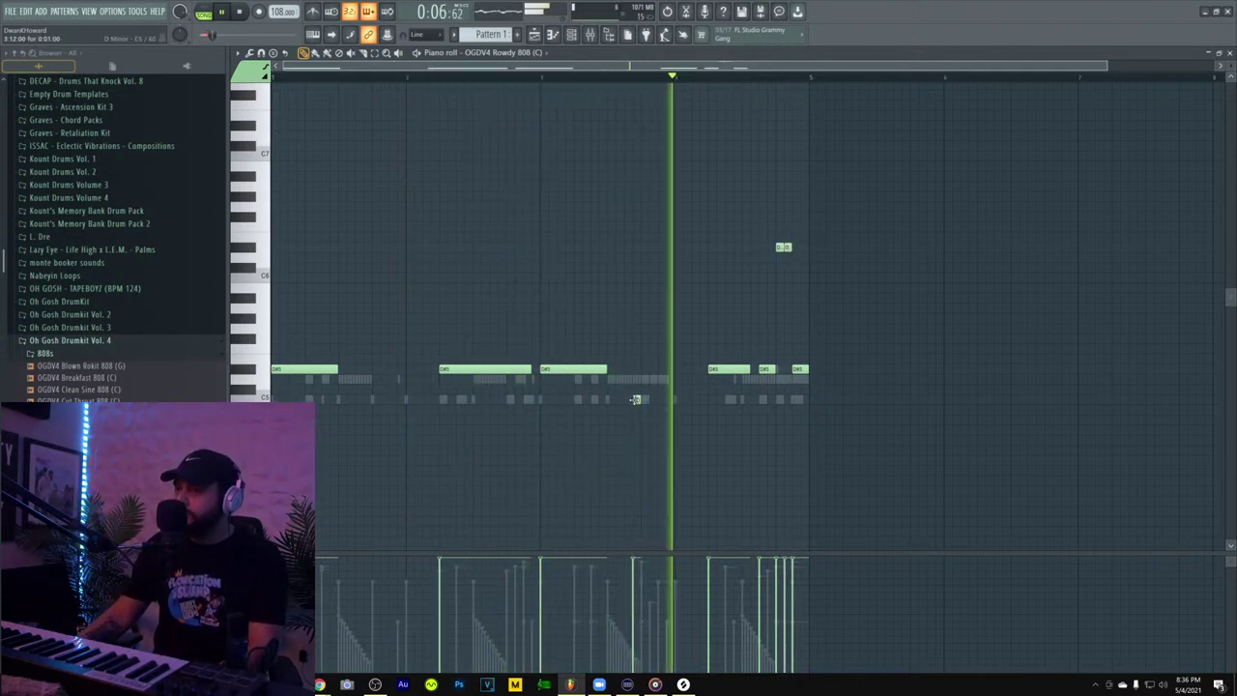
# - Place a short G#6 note at the end of bar 2 and trim the D#5 note before it to end where it starts
pyautogui.scroll(-3, 335, 215)
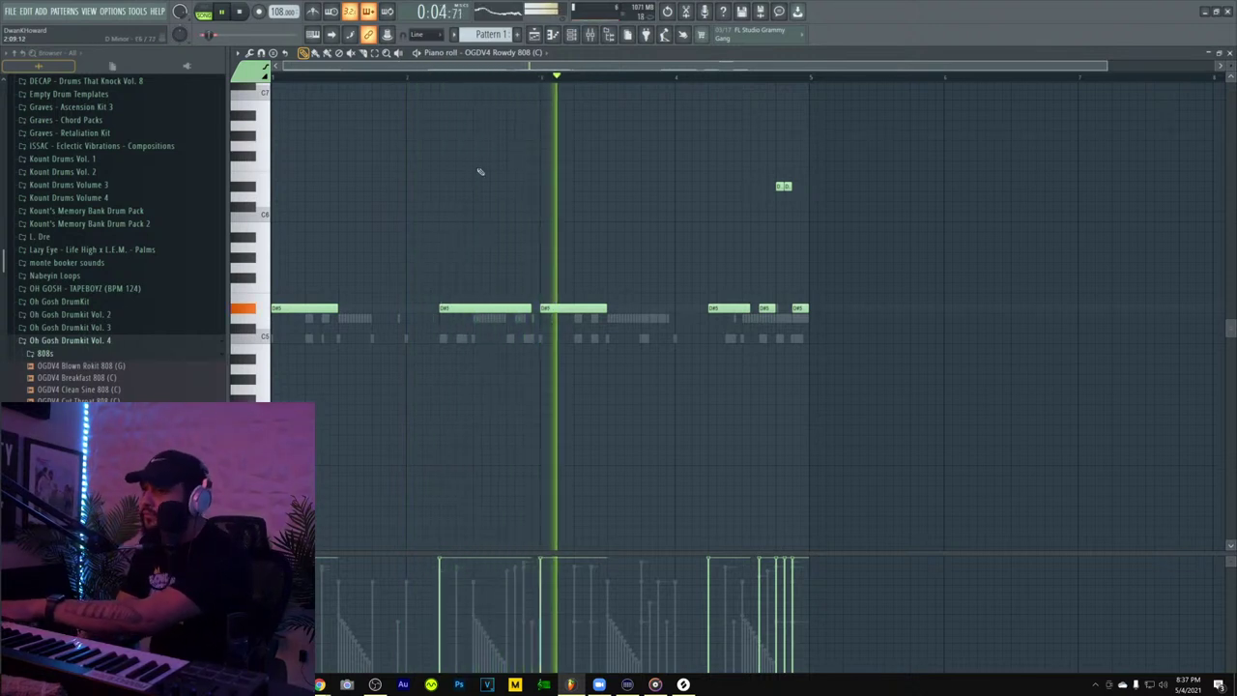
pyautogui.click(527, 136)
pyautogui.press('space')
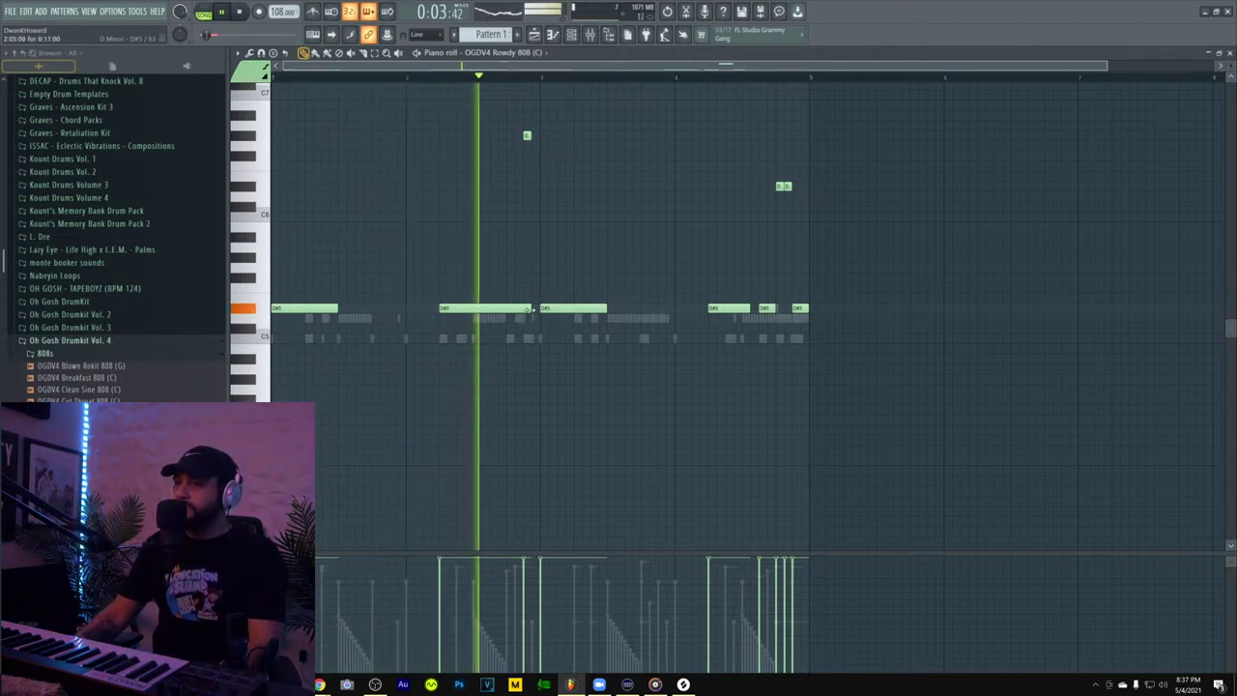
pyautogui.moveTo(527, 314); pyautogui.dragTo(539, 311)
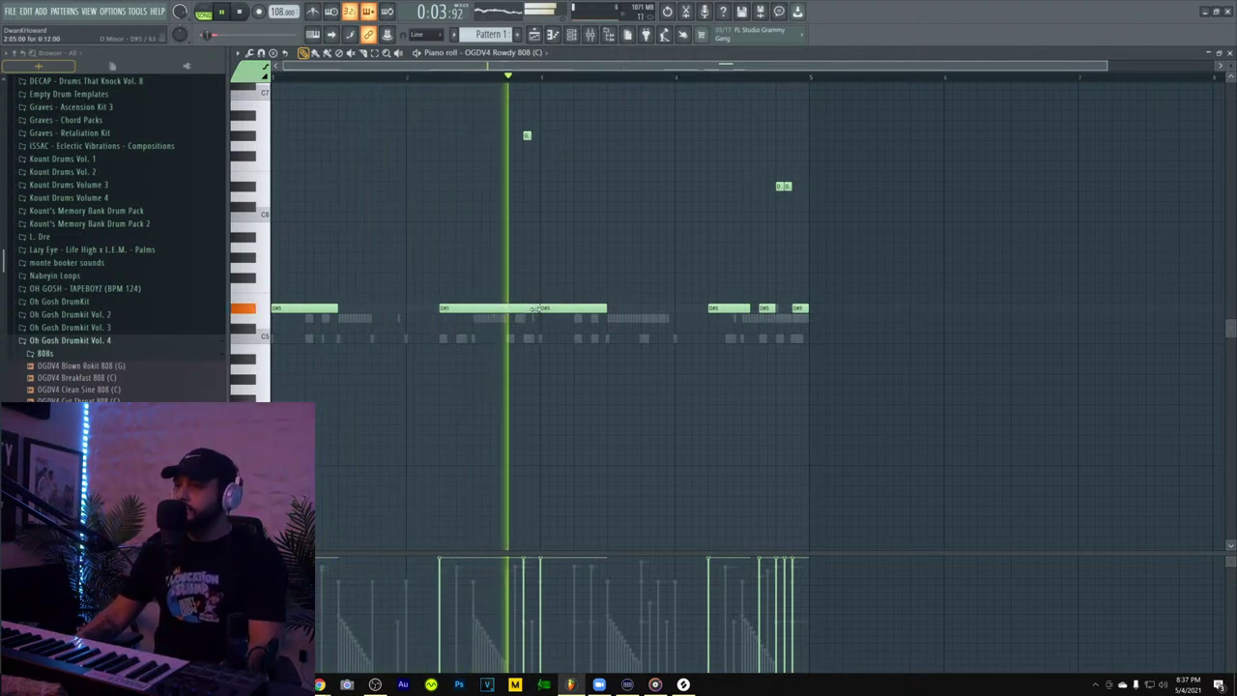
pyautogui.click(526, 136)
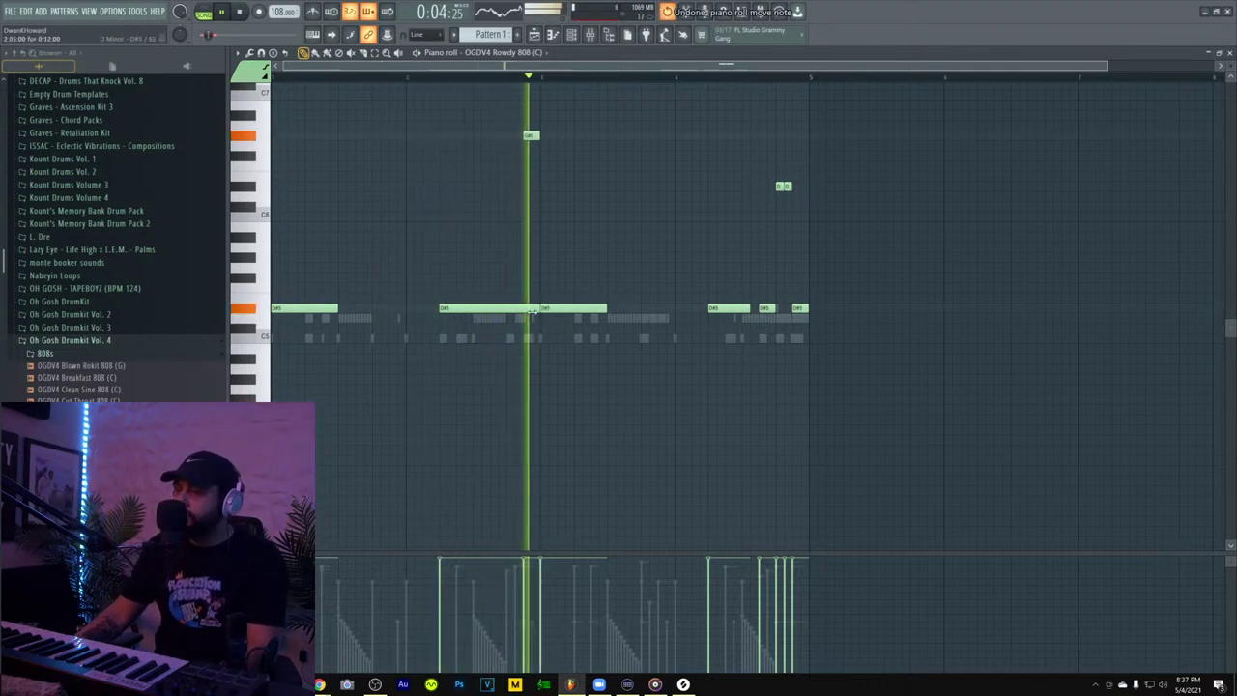
pyautogui.press('space')
pyautogui.hotkey('ctrl', 'z')
pyautogui.moveTo(524, 309); pyautogui.dragTo(517, 310)
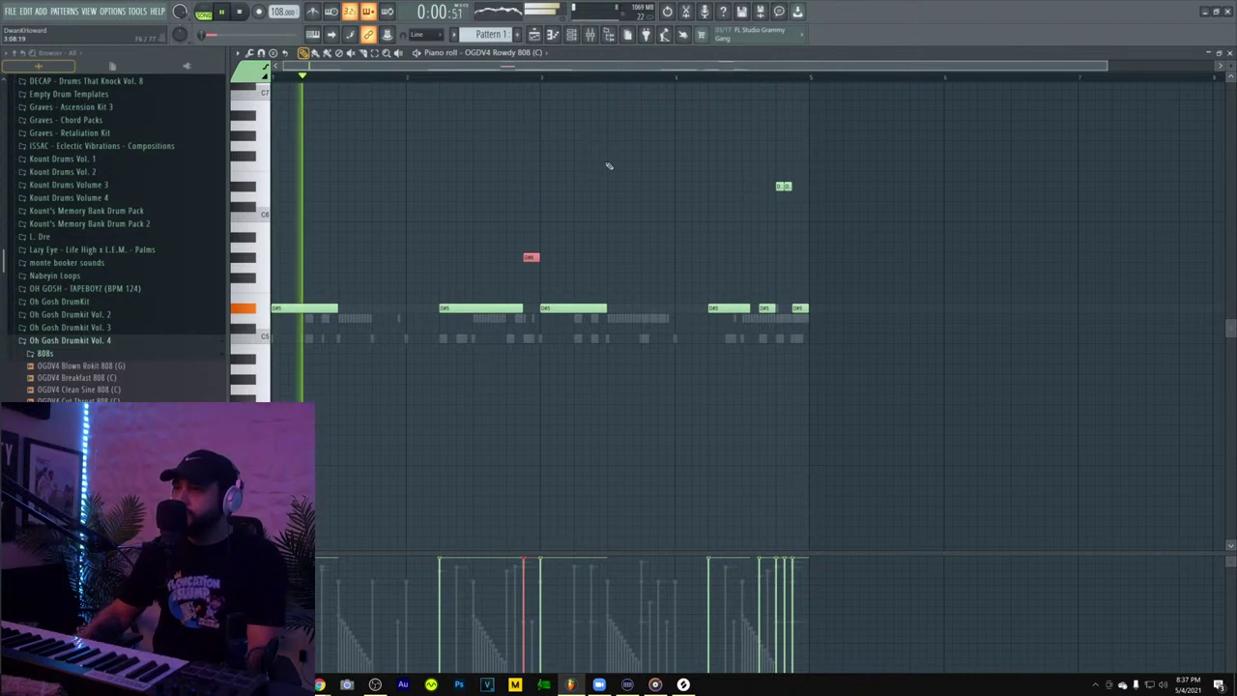
pyautogui.hotkey('ctrl', 'Up')
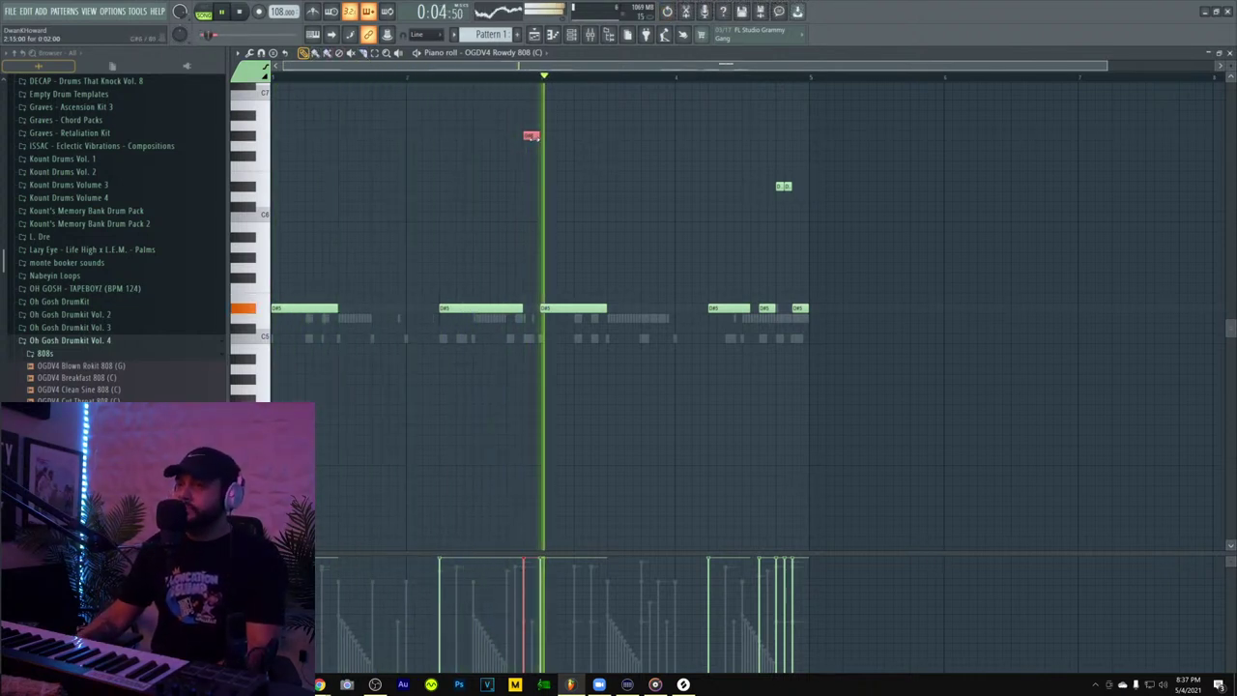
# - Add two quieter, shorter notes just before the G#6 note in bar 2, one octave higher at G#7
pyautogui.moveTo(532, 136); pyautogui.dragTo(515, 137)
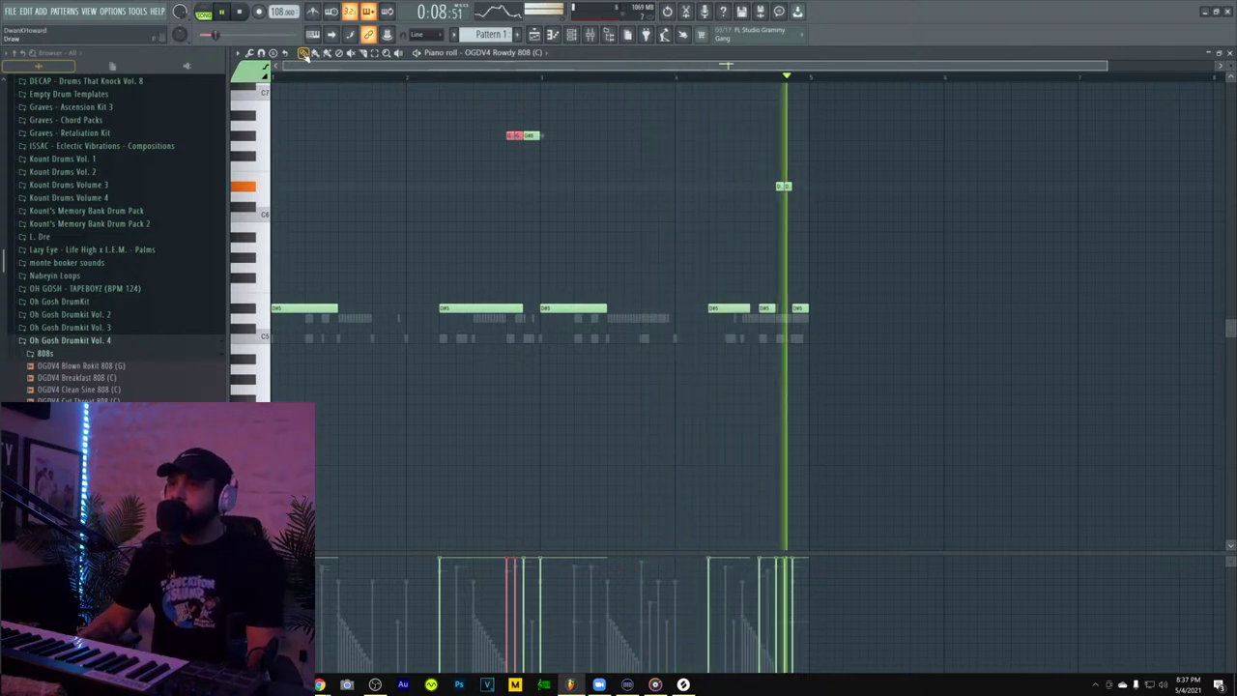
pyautogui.scroll(1, 525, 257)
pyautogui.hotkey('ctrl', 'Up')
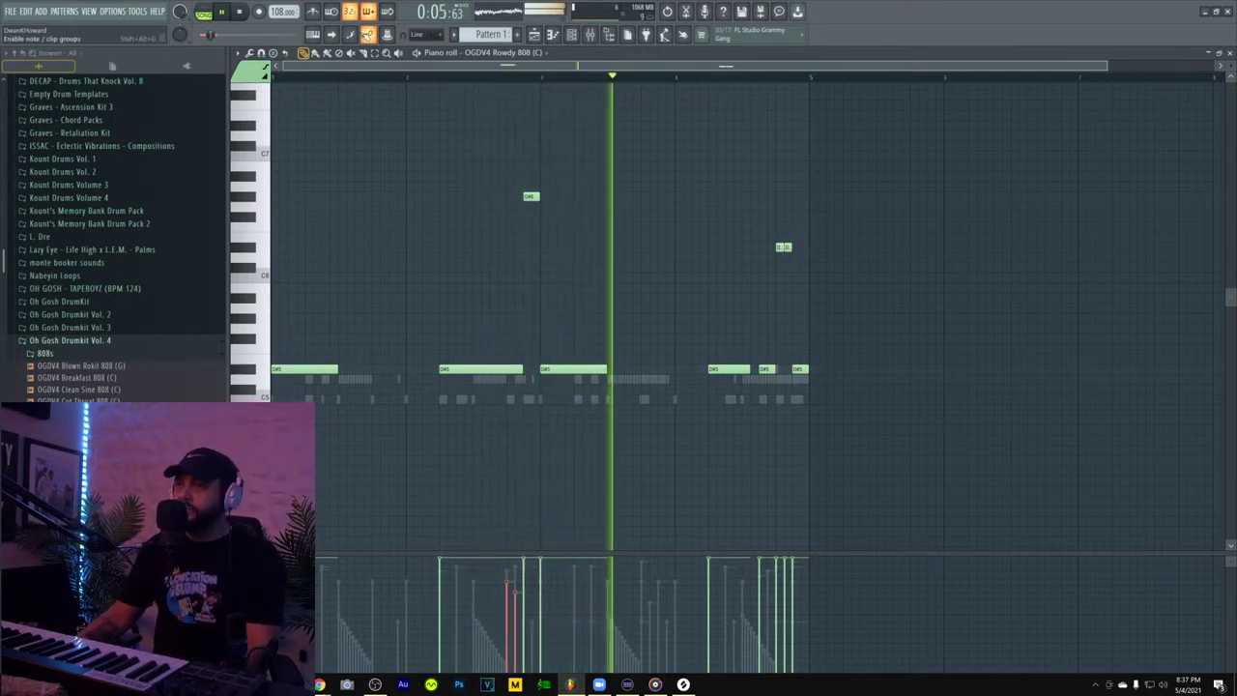
pyautogui.press('space')
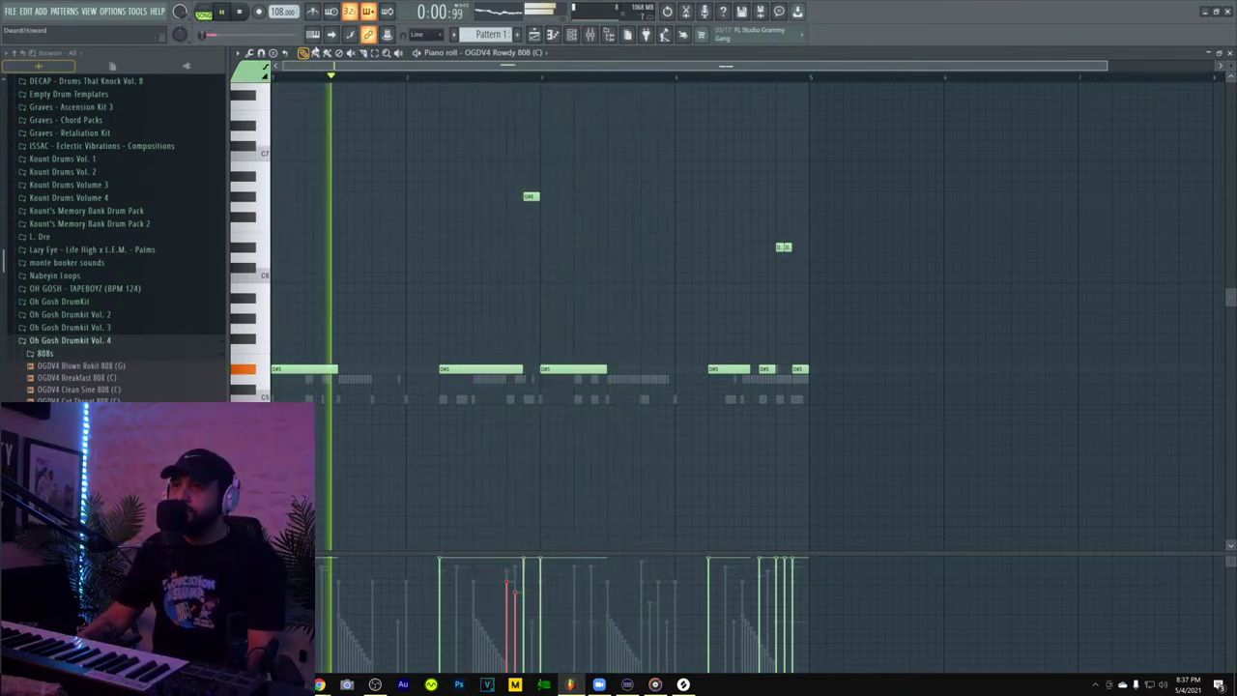
# - Try the D#5 note at the start of bar 3 at the lower pitches C#5 and B4, undoing the last move
pyautogui.scroll(-3, 489, 180)
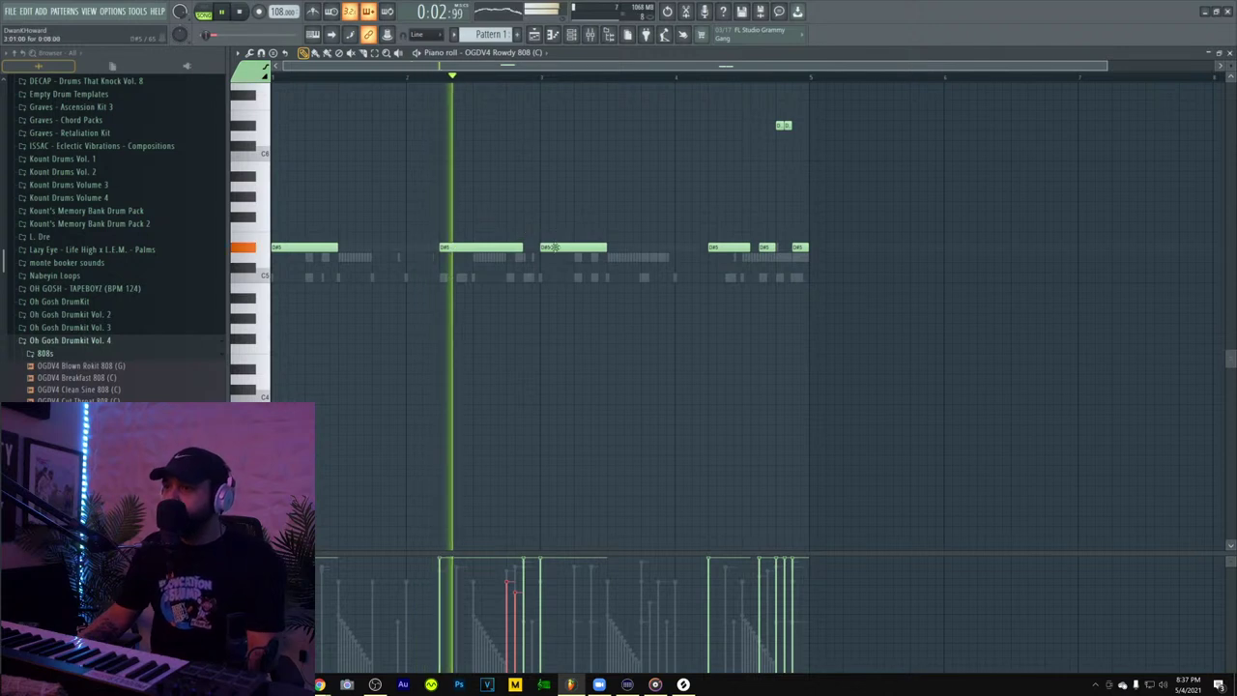
pyautogui.moveTo(544, 247); pyautogui.dragTo(547, 267)
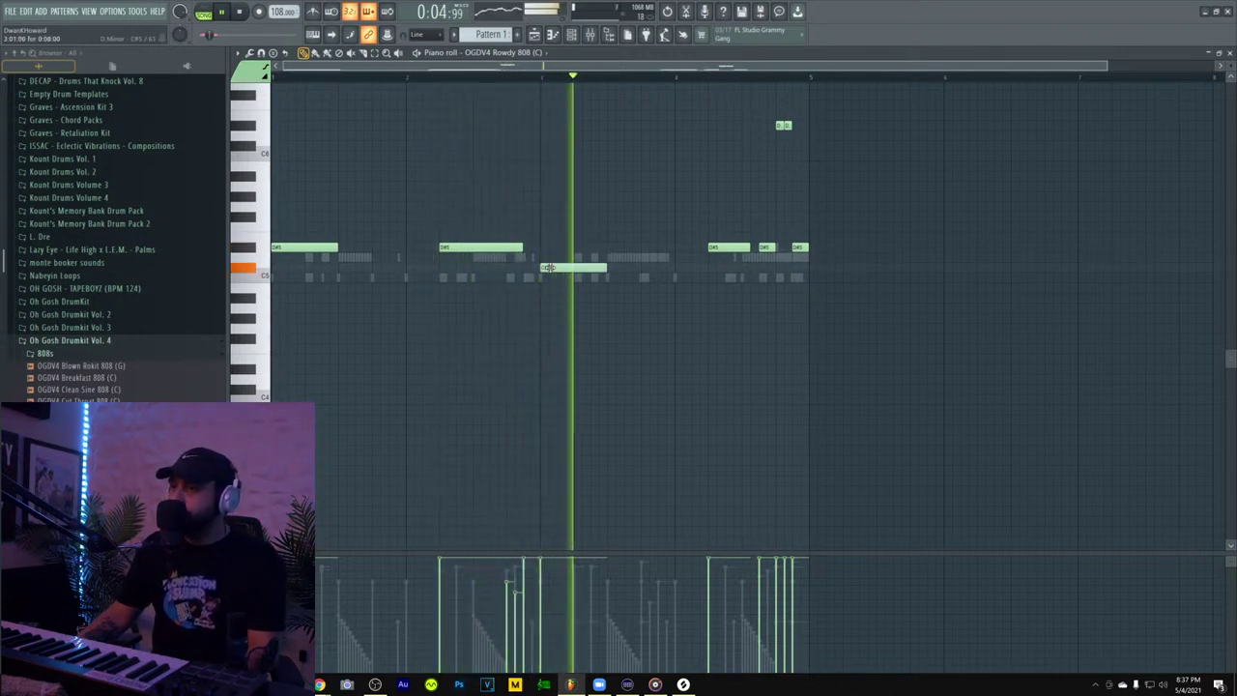
pyautogui.press('space')
pyautogui.press('space')
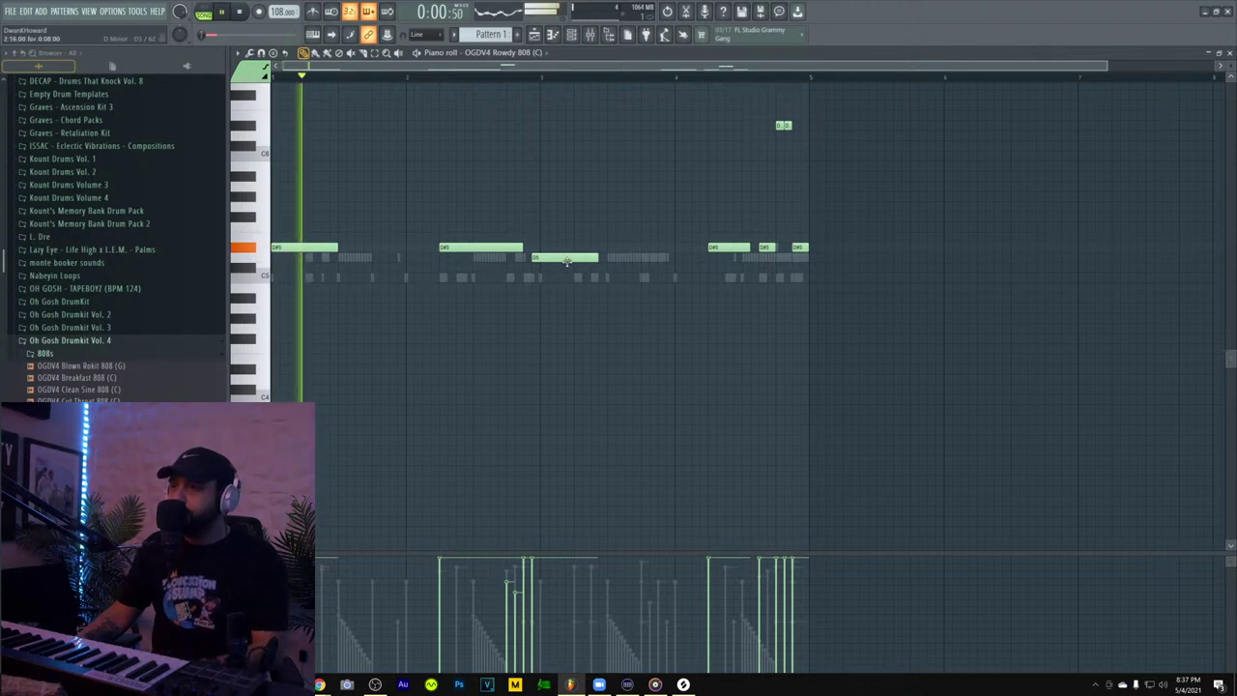
pyautogui.moveTo(567, 261); pyautogui.dragTo(562, 288)
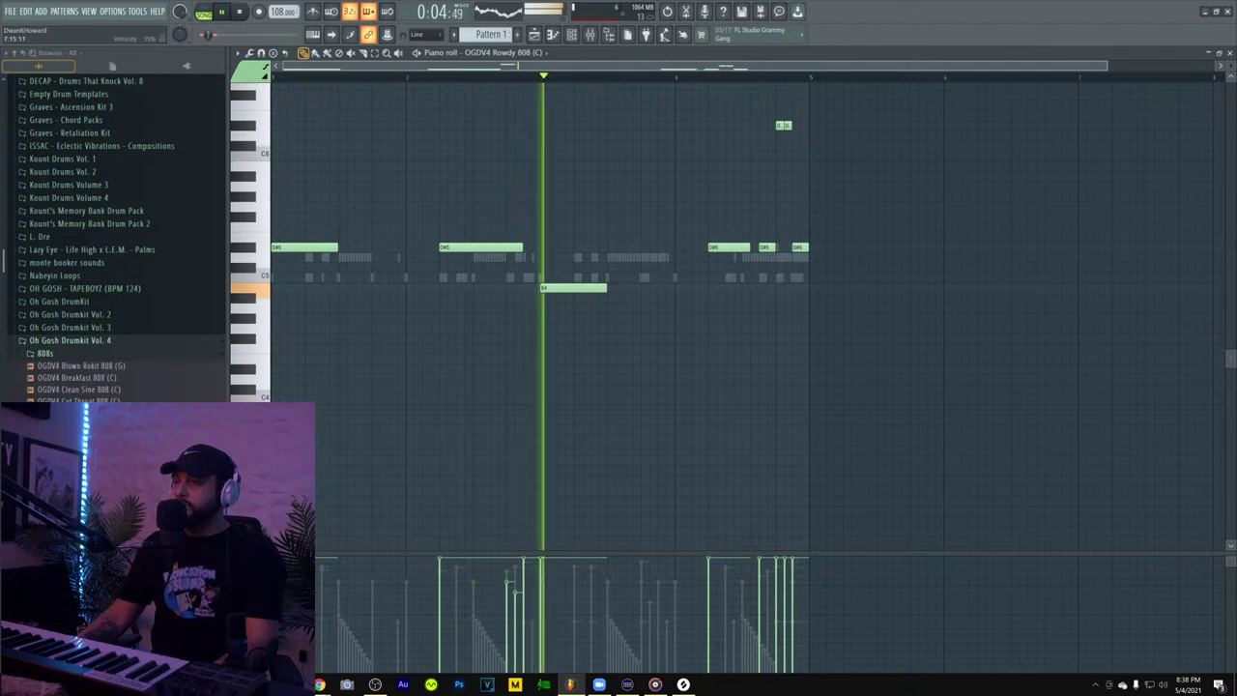
pyautogui.hotkey('ctrl', 'z')
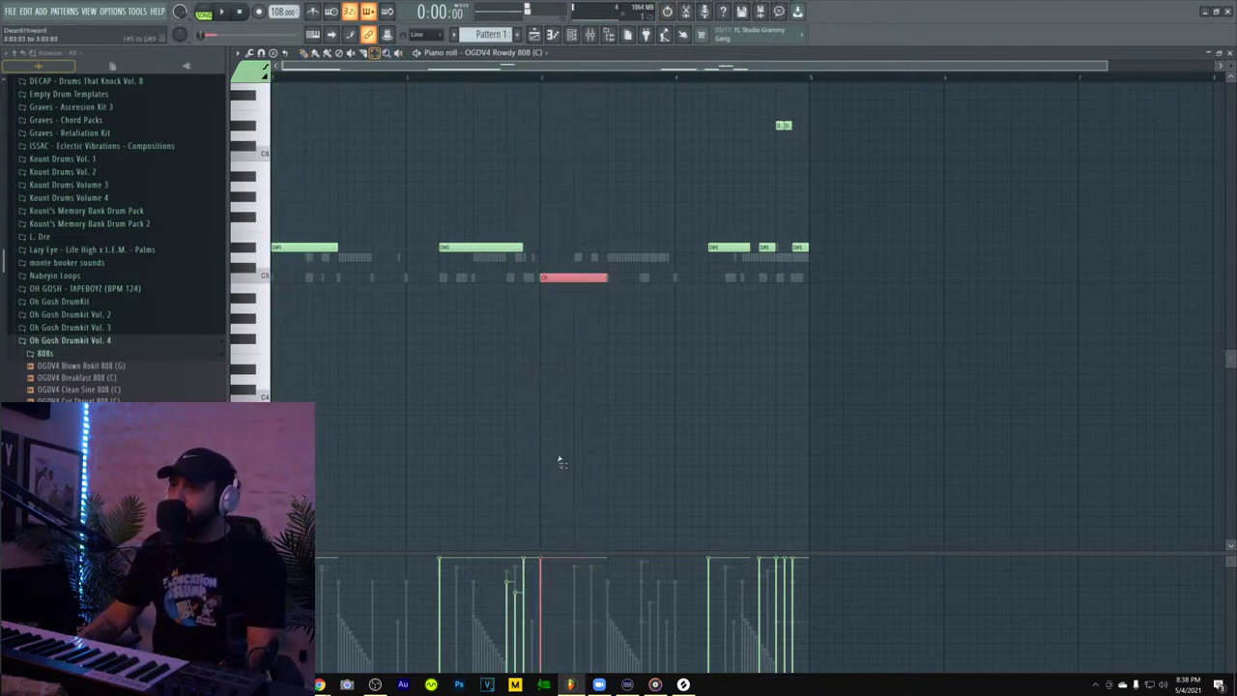
# - Try the note at the start of bar 3 in the higher octave at C6, C#6 and G#6
pyautogui.scroll(4, 638, 372)
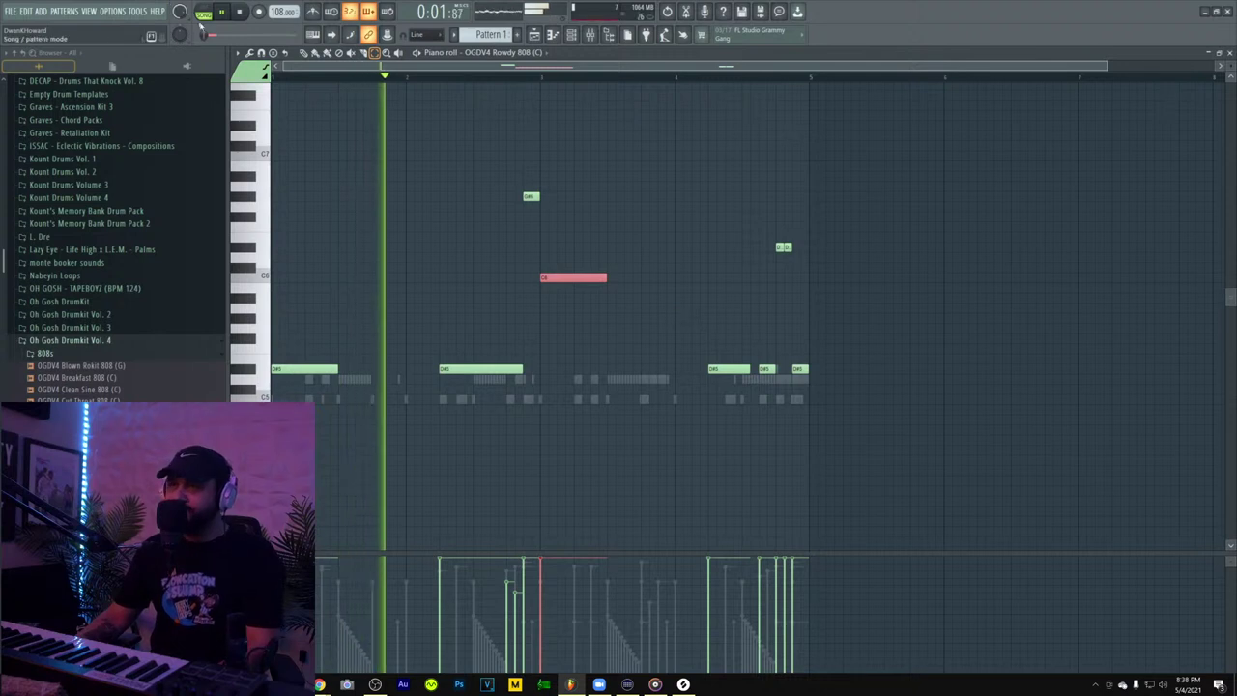
pyautogui.click(304, 54)
pyautogui.keyDown('ctrl'); pyautogui.click(487, 265); pyautogui.keyUp('ctrl')
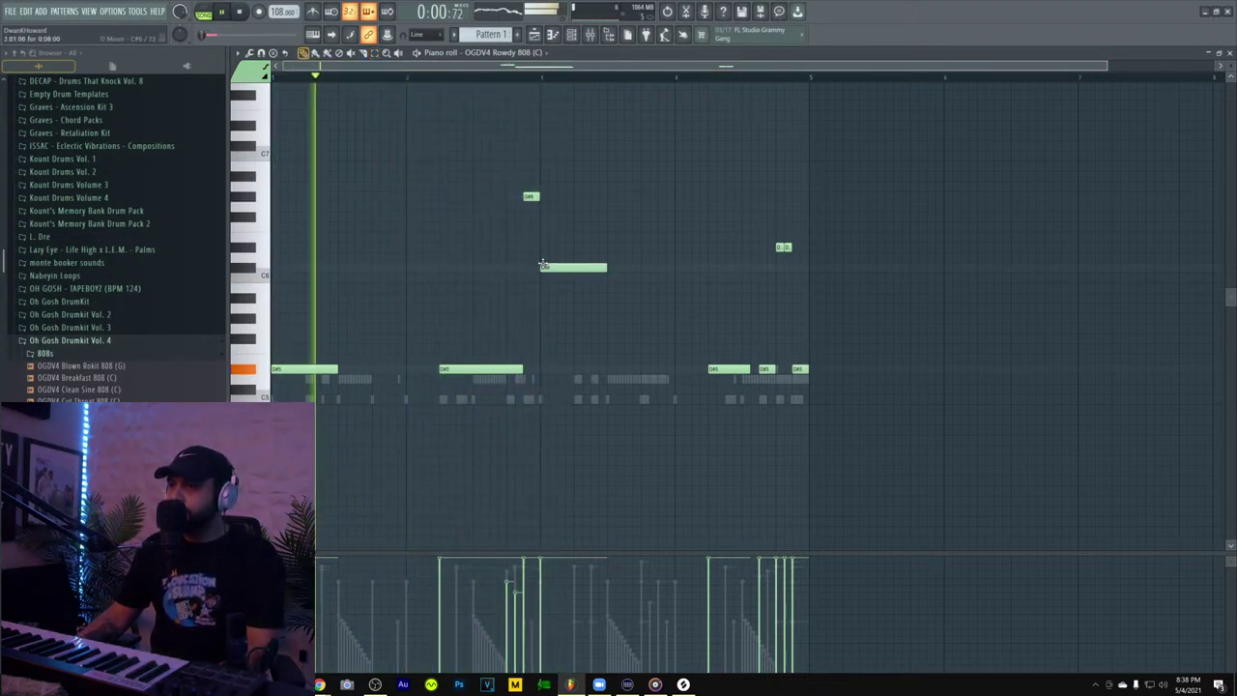
pyautogui.press('space')
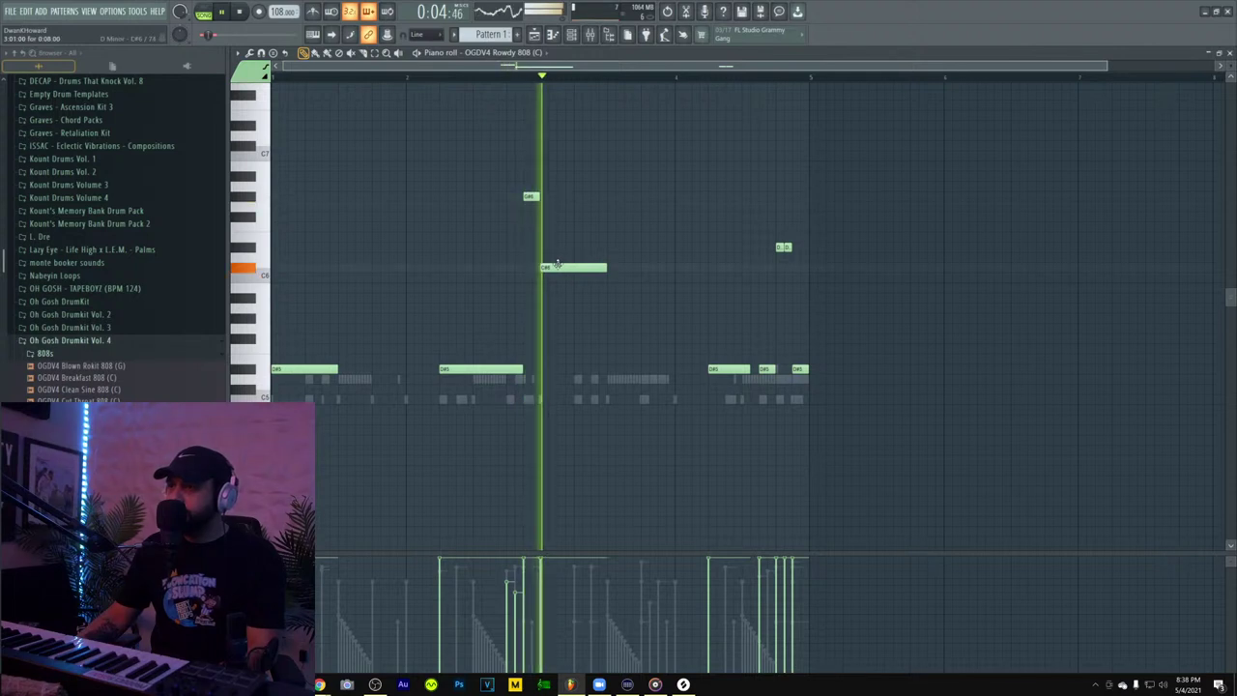
pyautogui.moveTo(556, 263); pyautogui.dragTo(554, 198)
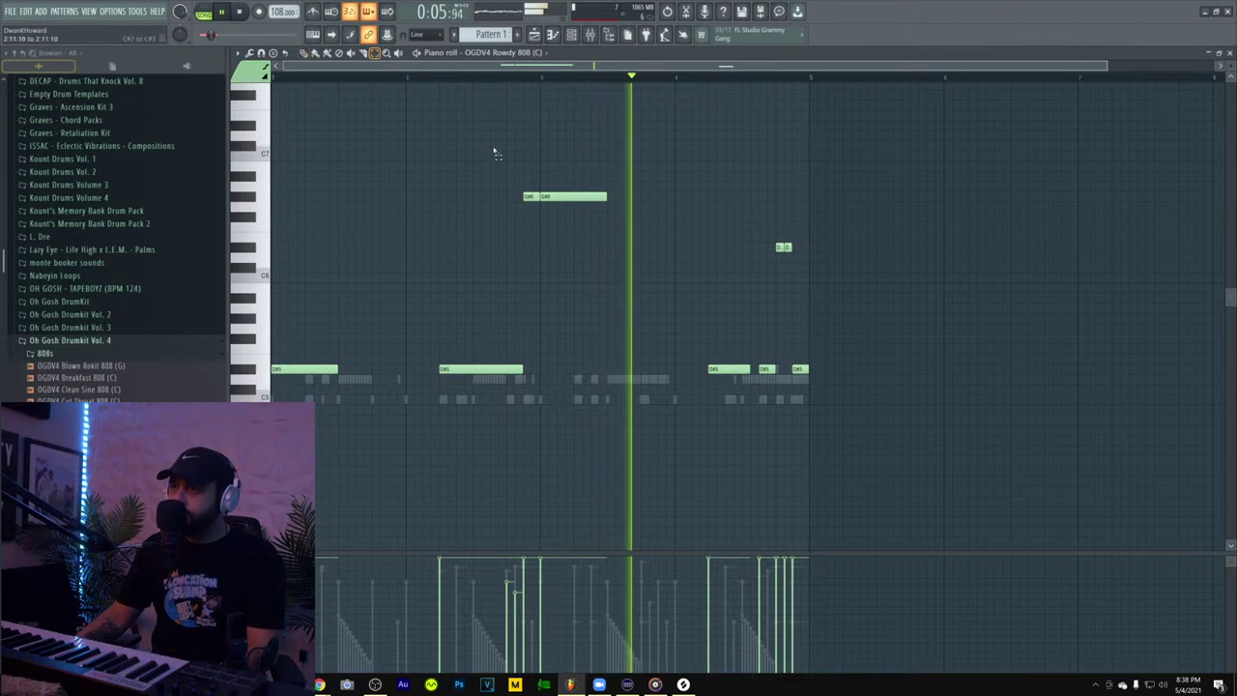
# - Transpose the note at the start of bar 3 down two octaves to G#4 and back up one to G#5
pyautogui.moveTo(555, 152); pyautogui.dragTo(590, 287)
pyautogui.hotkey('ctrl', 'Down')
pyautogui.hotkey('ctrl', 'Down')
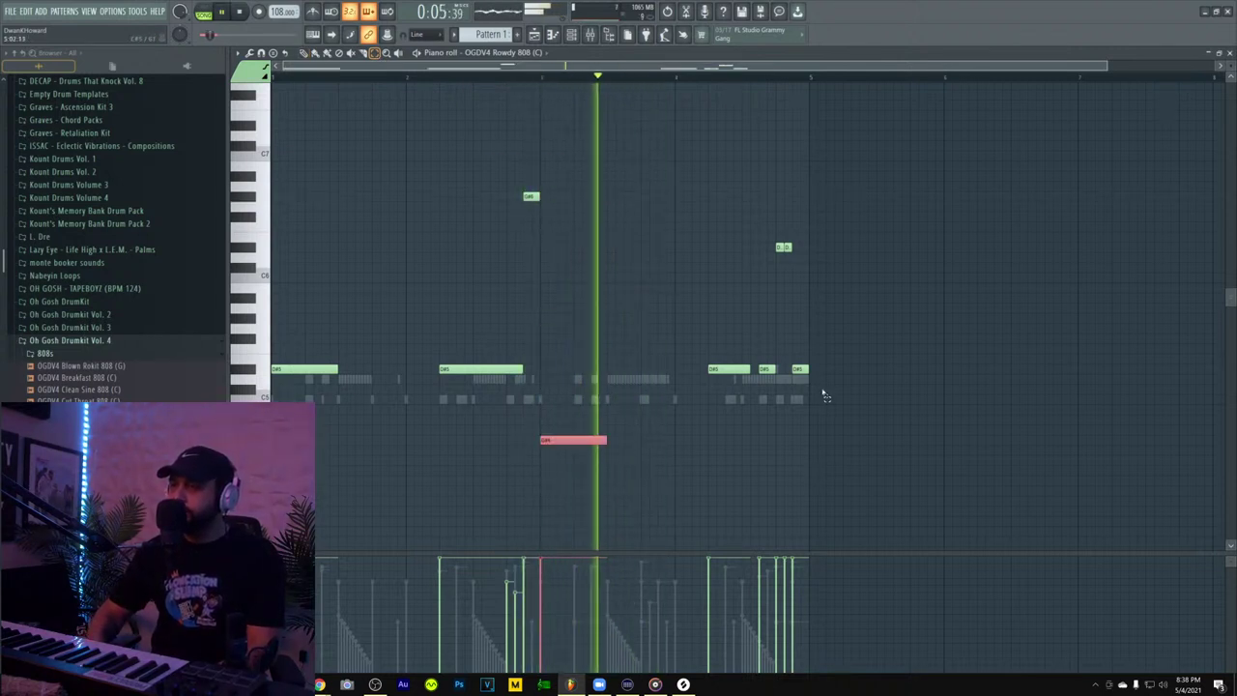
pyautogui.hotkey('ctrl', 'Up')
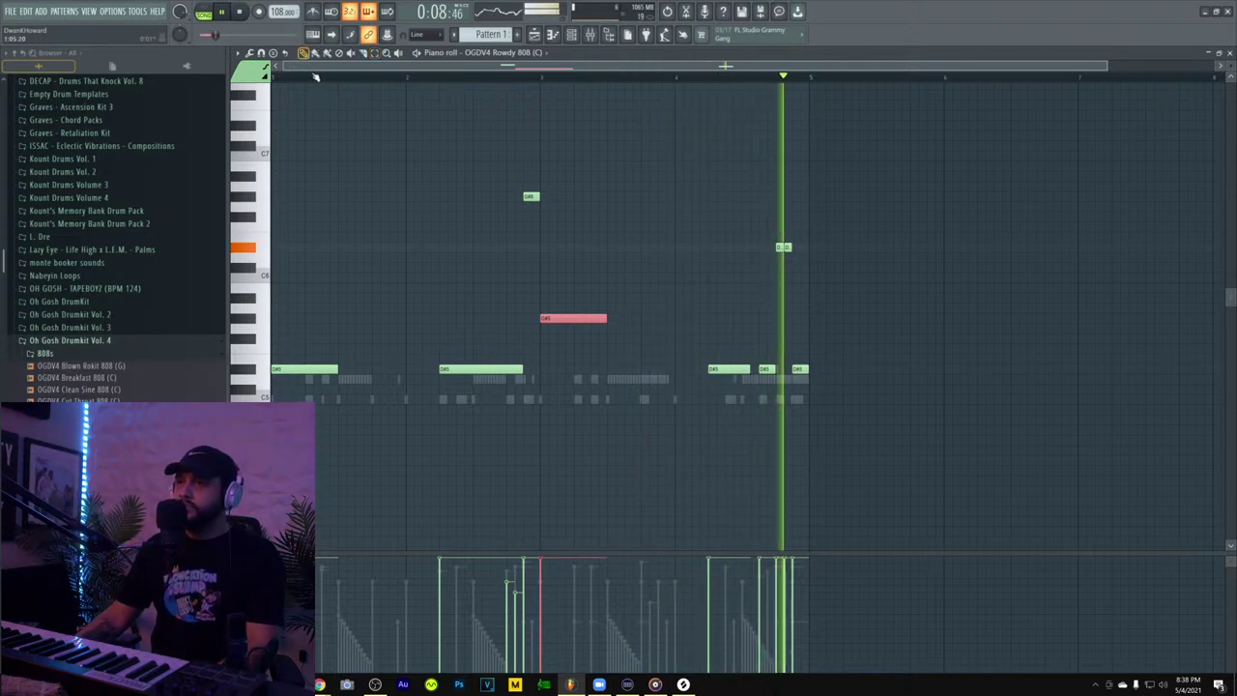
# - Move the note at the start of bar 3 back to D#5 and replay the pattern
pyautogui.scroll(-4, 422, 268)
pyautogui.scroll(6, 409, 268)
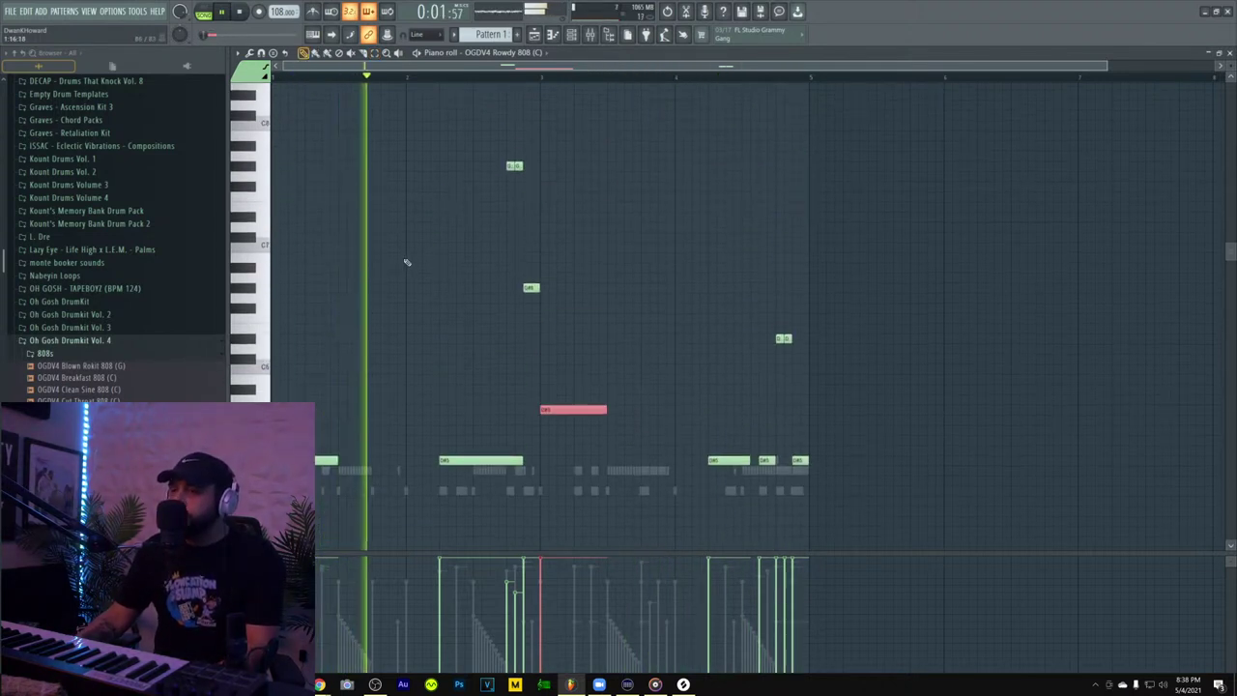
pyautogui.scroll(-5, 406, 263)
pyautogui.scroll(1, 404, 261)
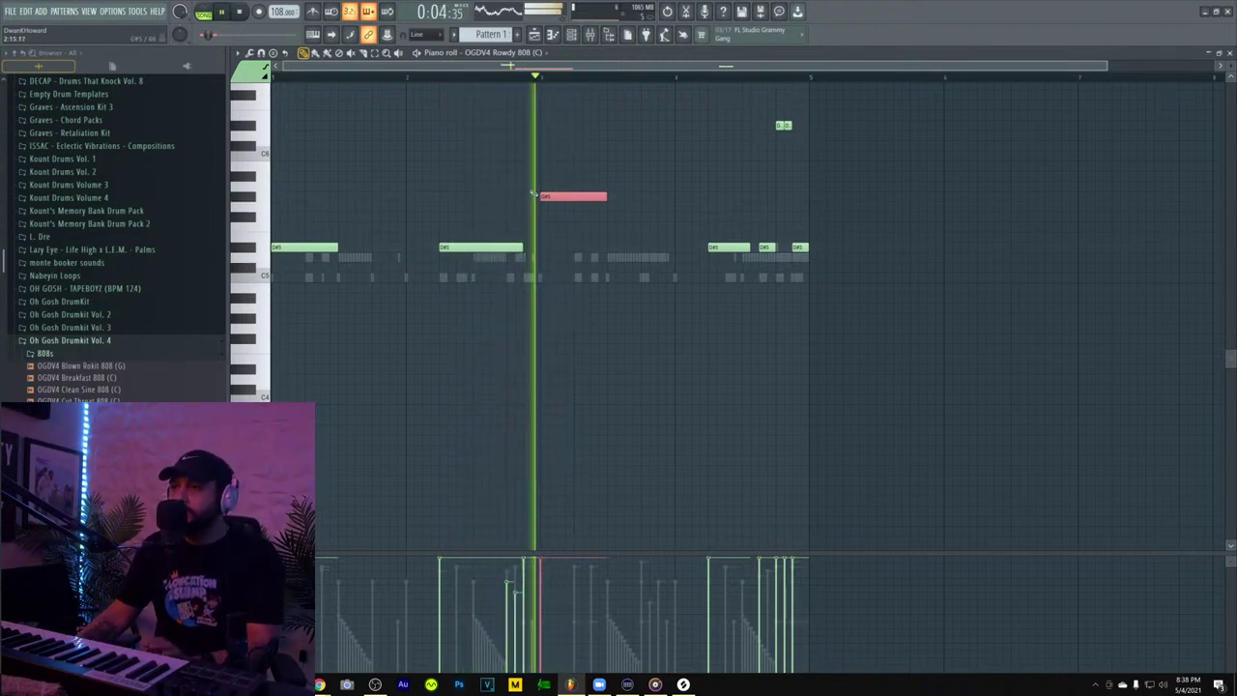
pyautogui.press('space')
pyautogui.press('space')
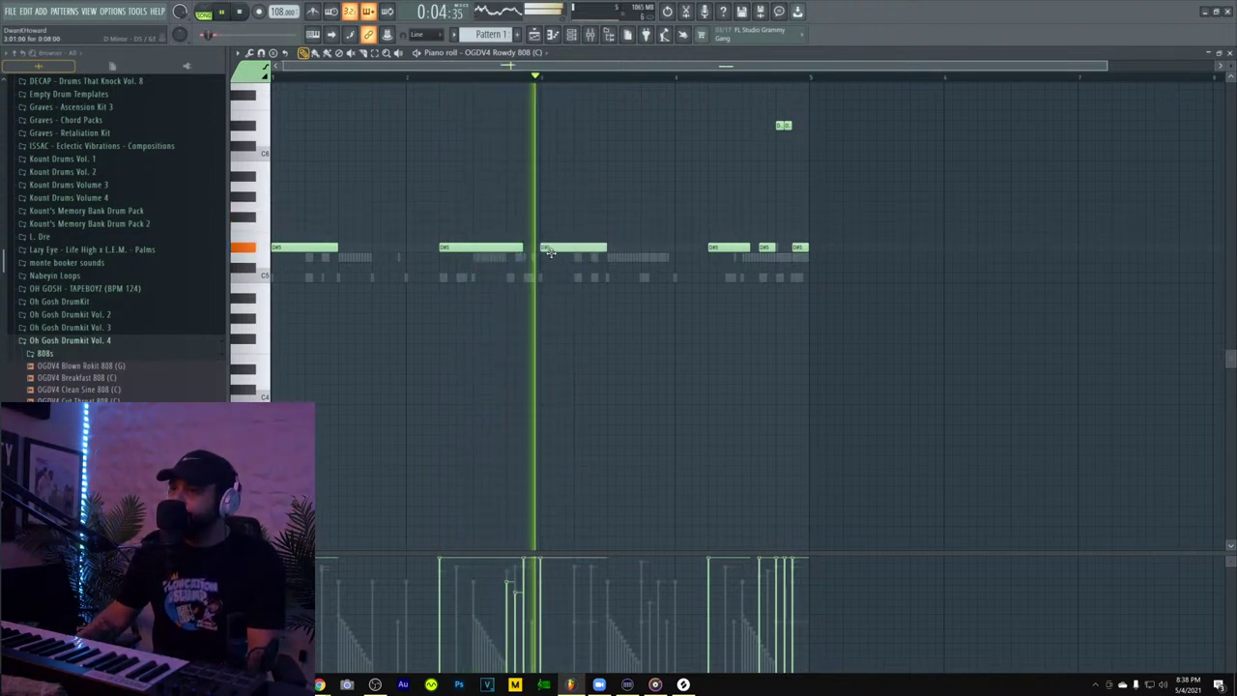
# - Add a half-bar C#5 note in the last quarter of bar 3, discarding a first attempt at C5
pyautogui.click(640, 281)
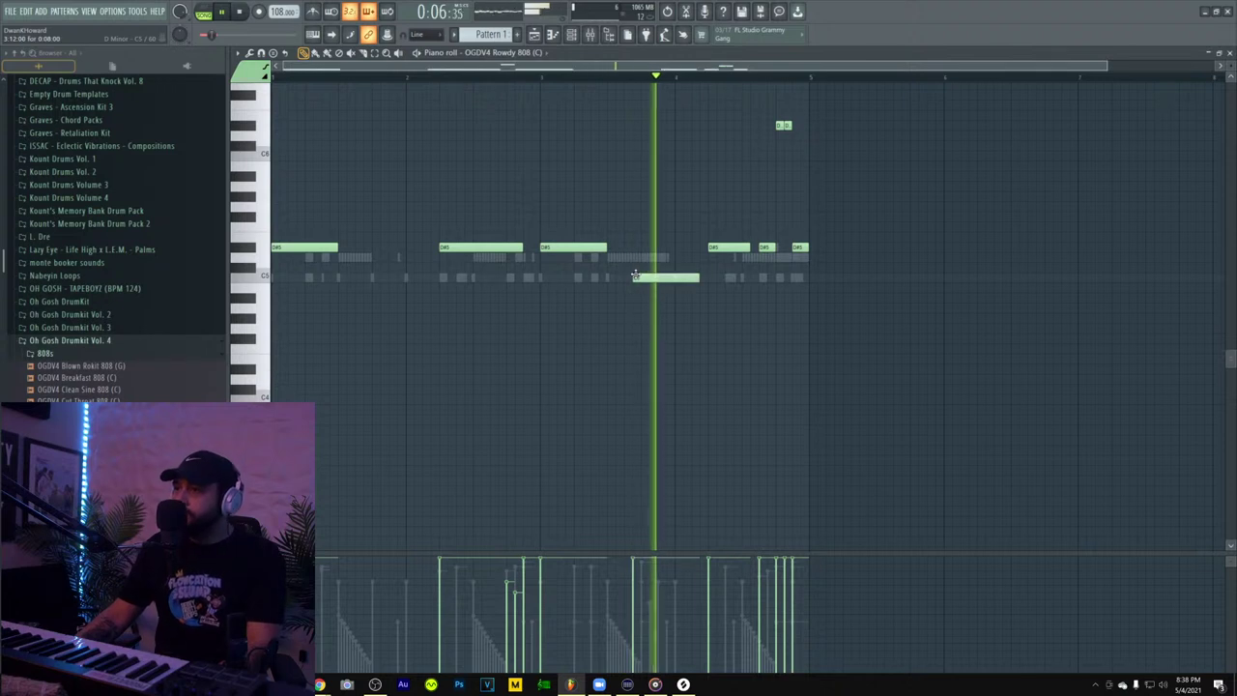
pyautogui.rightClick(647, 281)
pyautogui.press('space')
pyautogui.press('space')
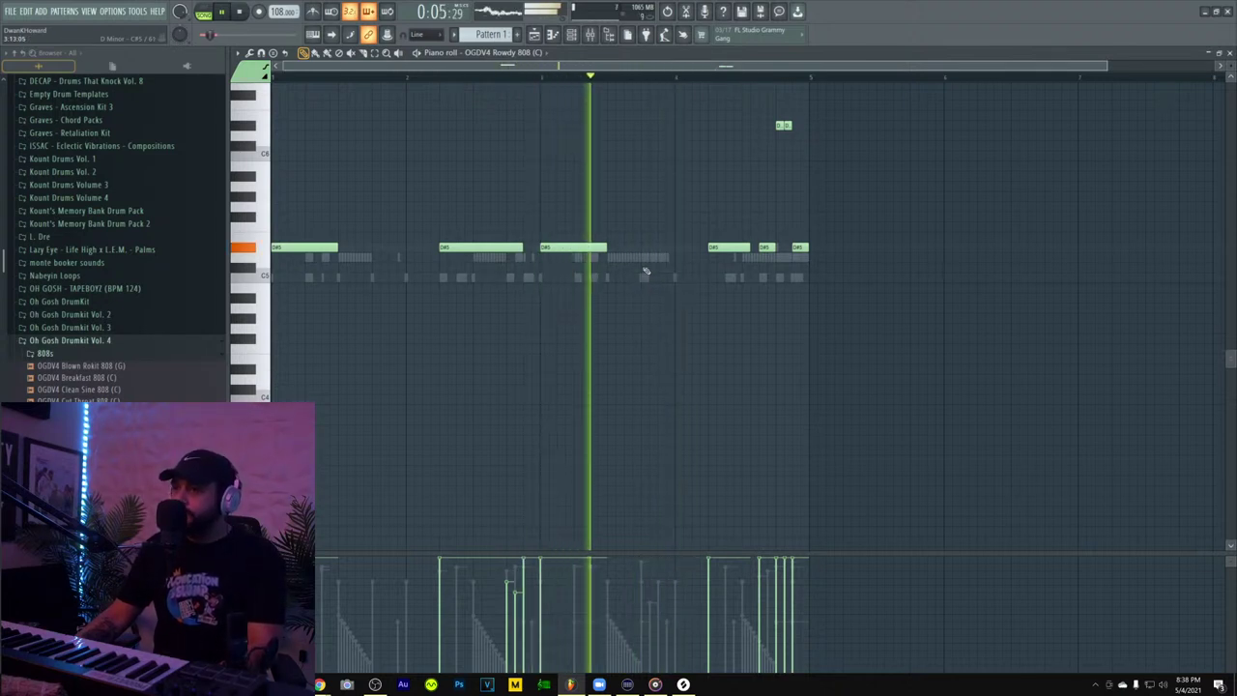
pyautogui.click(644, 268)
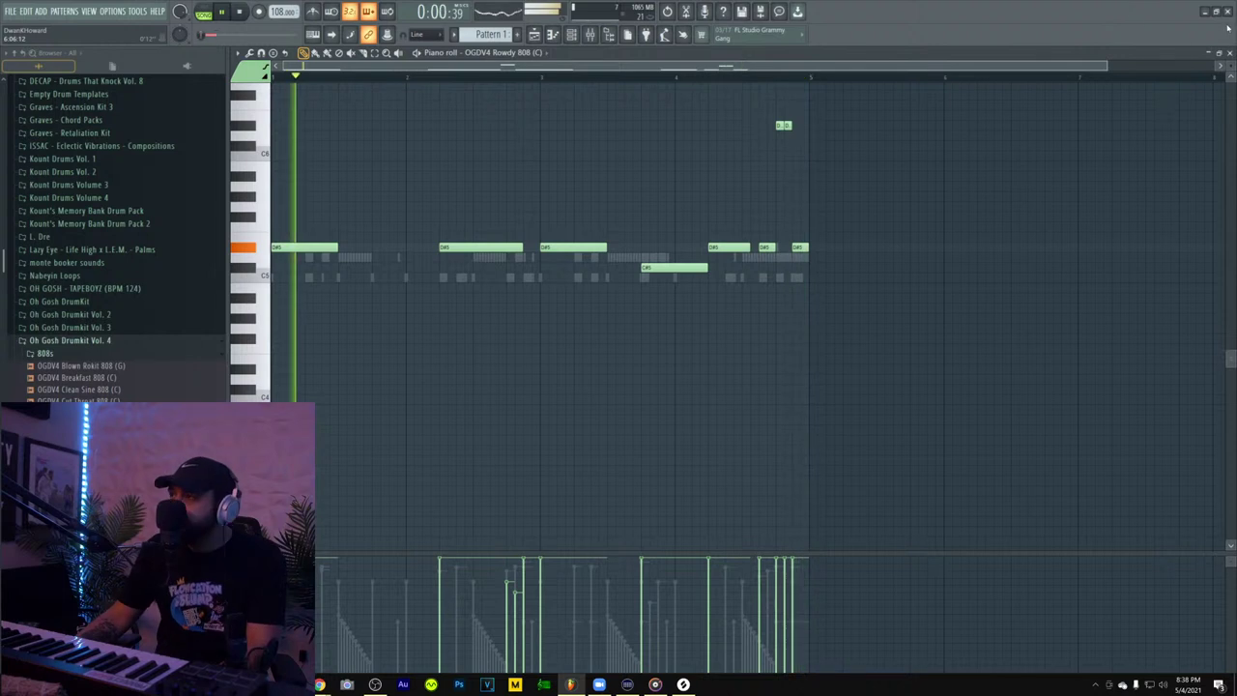
# - Check the channel rack and reopen the piano roll of the Rowdy 808 channel
pyautogui.click(1231, 53)
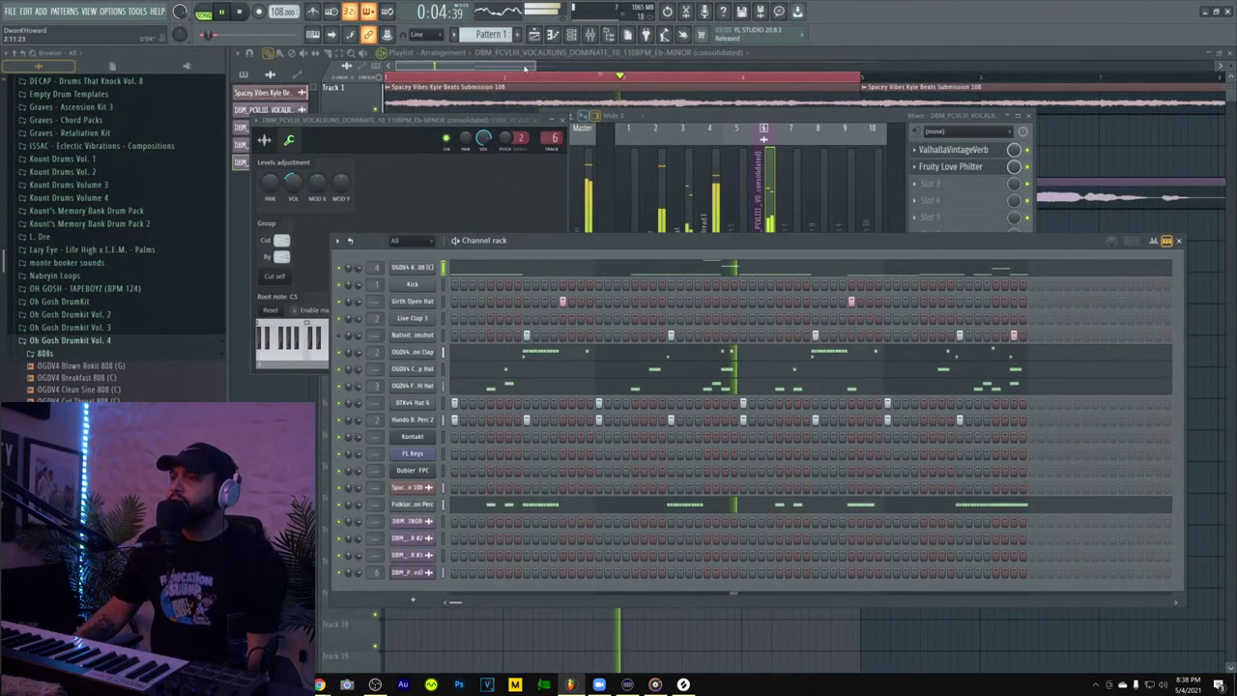
pyautogui.click(749, 267)
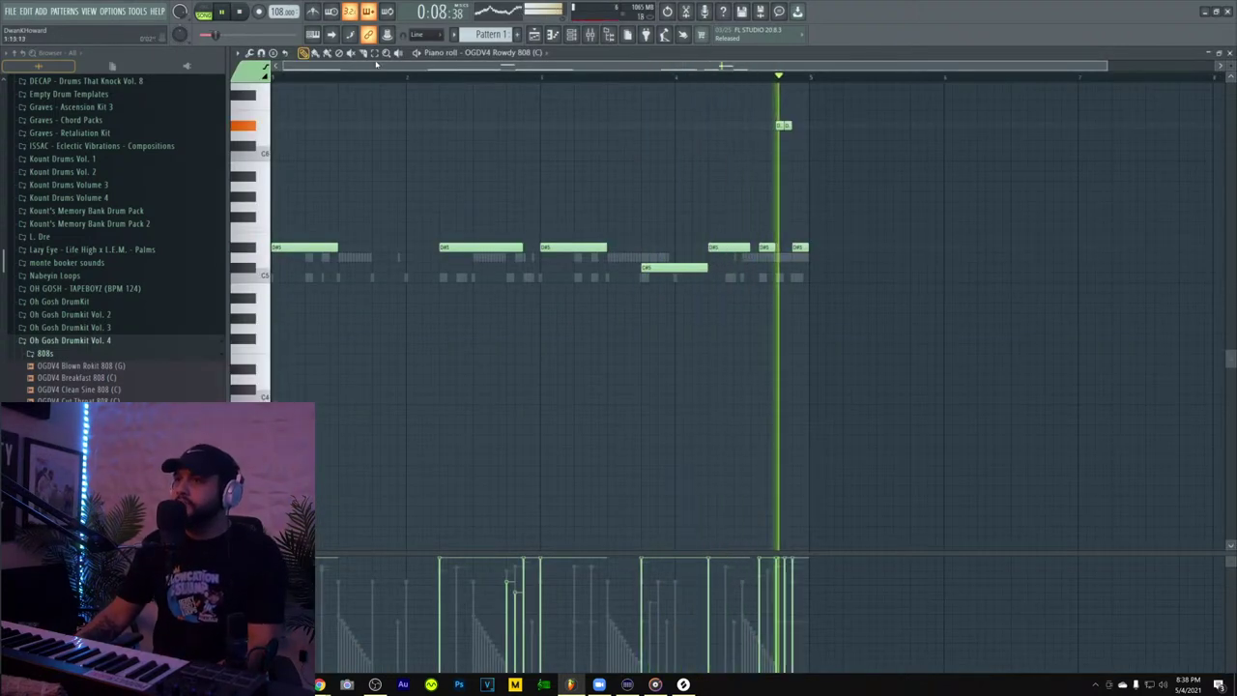
# - Try chopping the first D#5 note of bar 4 with snapping at 1/3 step
pyautogui.click(419, 34)
pyautogui.click(423, 103)
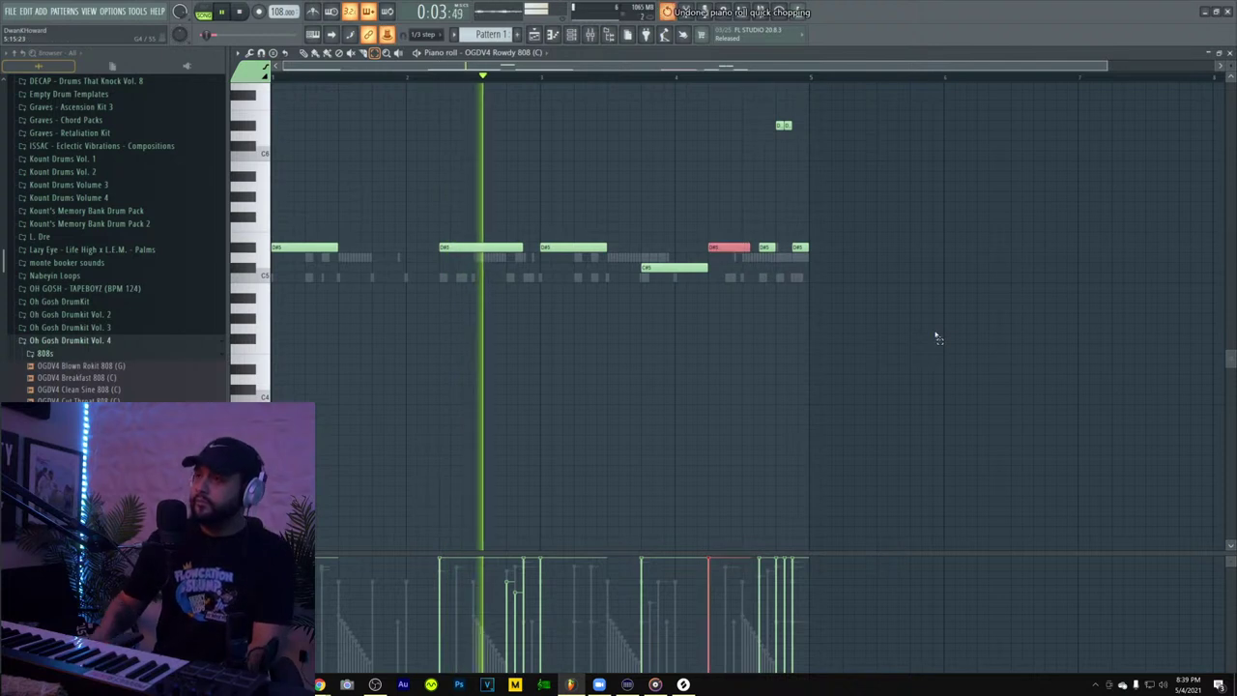
# - Chop the first D#5 note of bar 4 with snapping at 1/3 beat and raise the pieces an octave to D#6
pyautogui.click(423, 34)
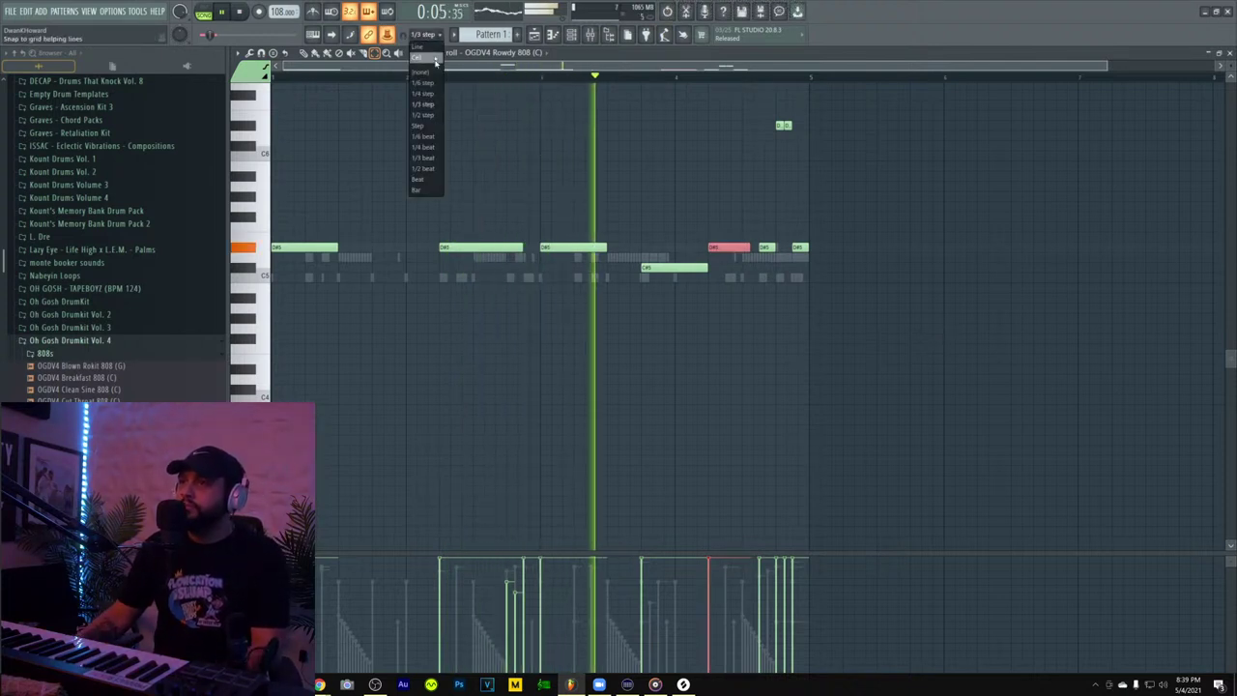
pyautogui.click(435, 158)
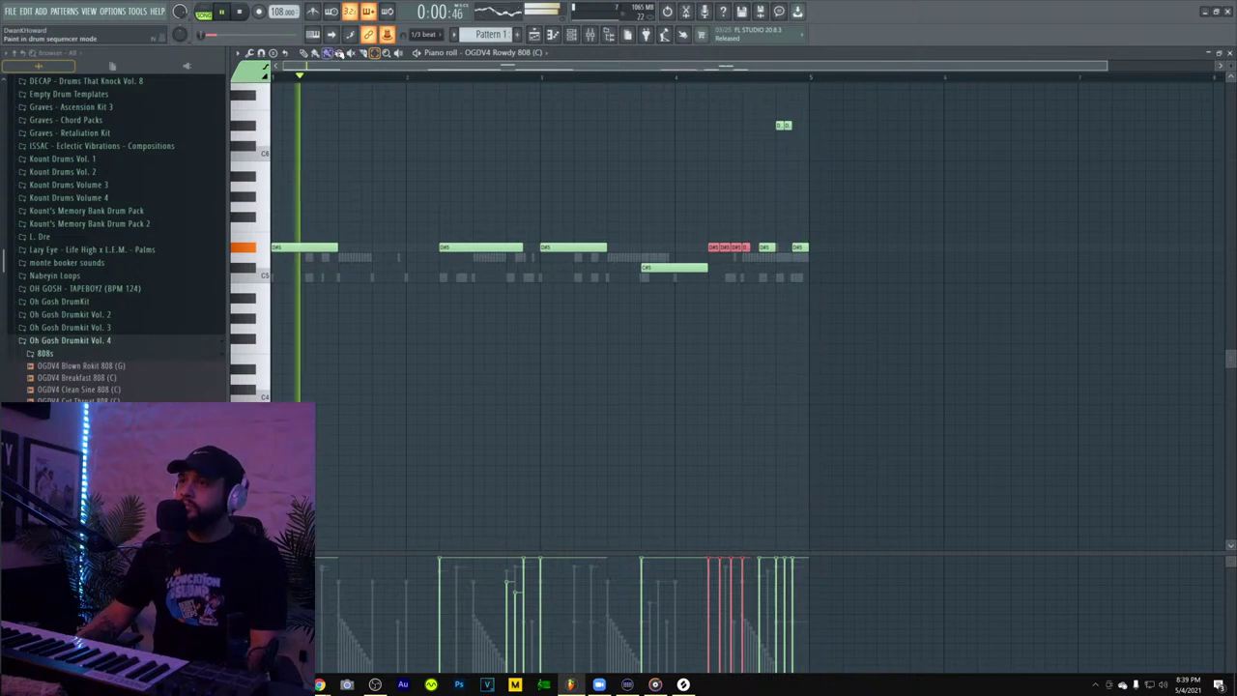
pyautogui.hotkey('ctrl', 'Up')
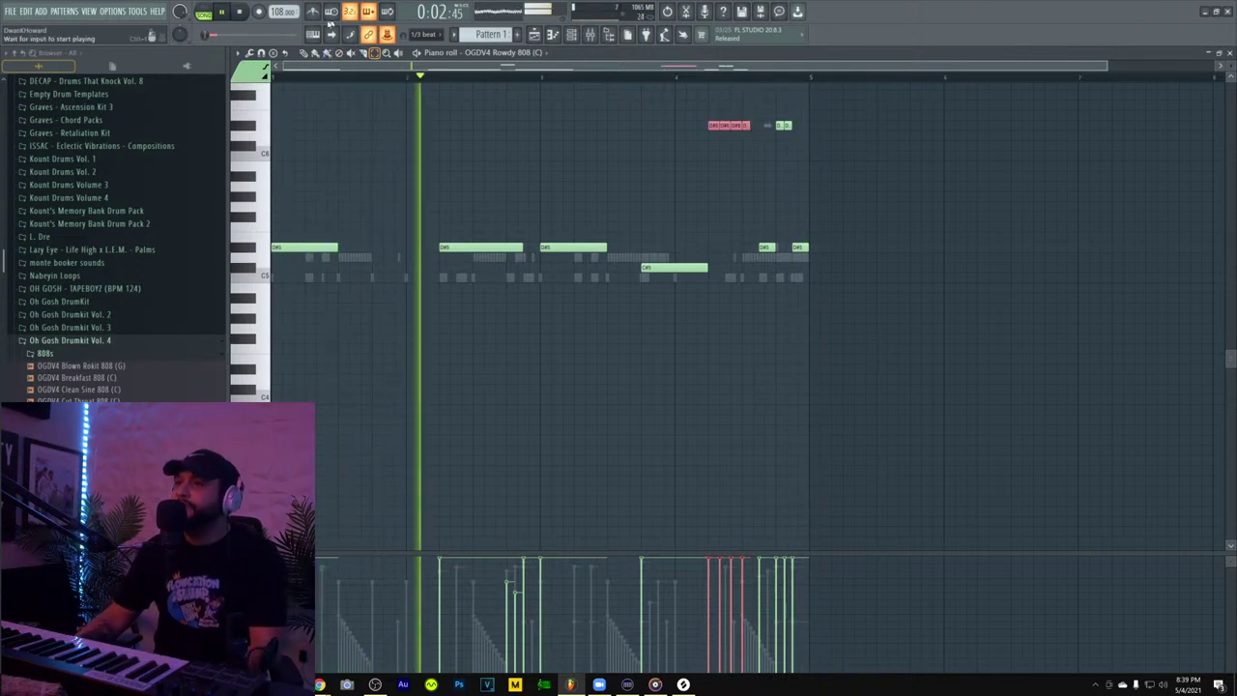
# - Set the snap to Line and close the 808's piano roll
pyautogui.click(410, 35)
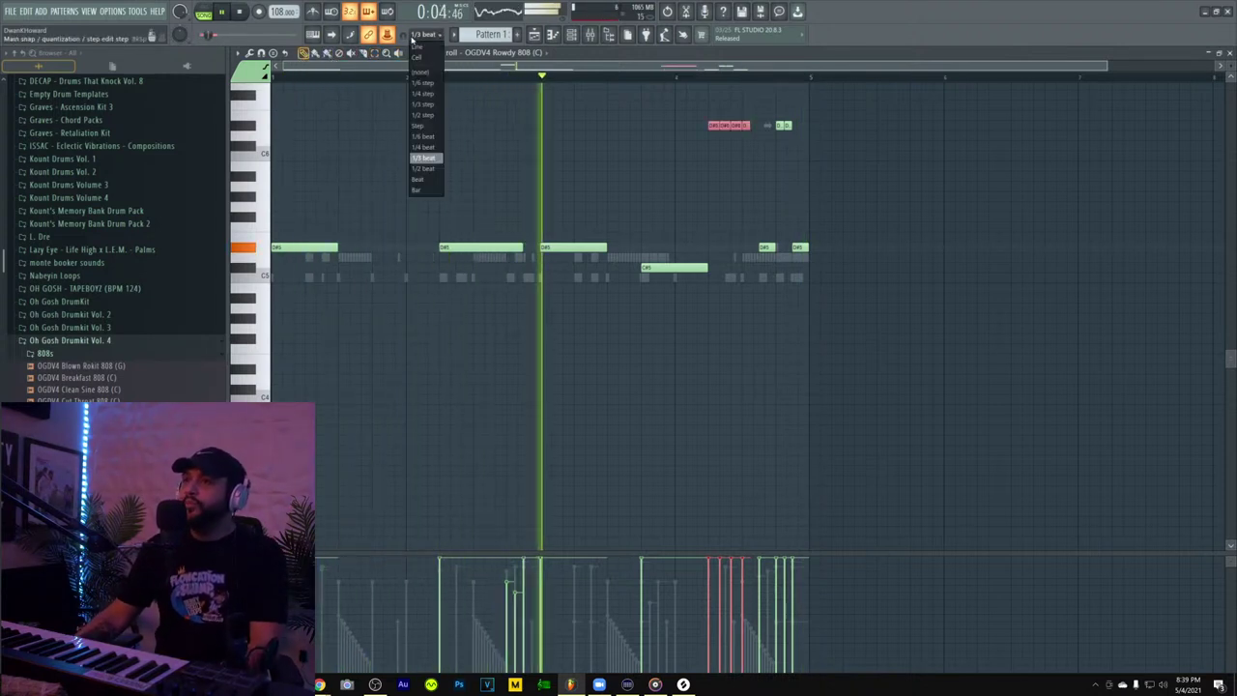
pyautogui.click(417, 46)
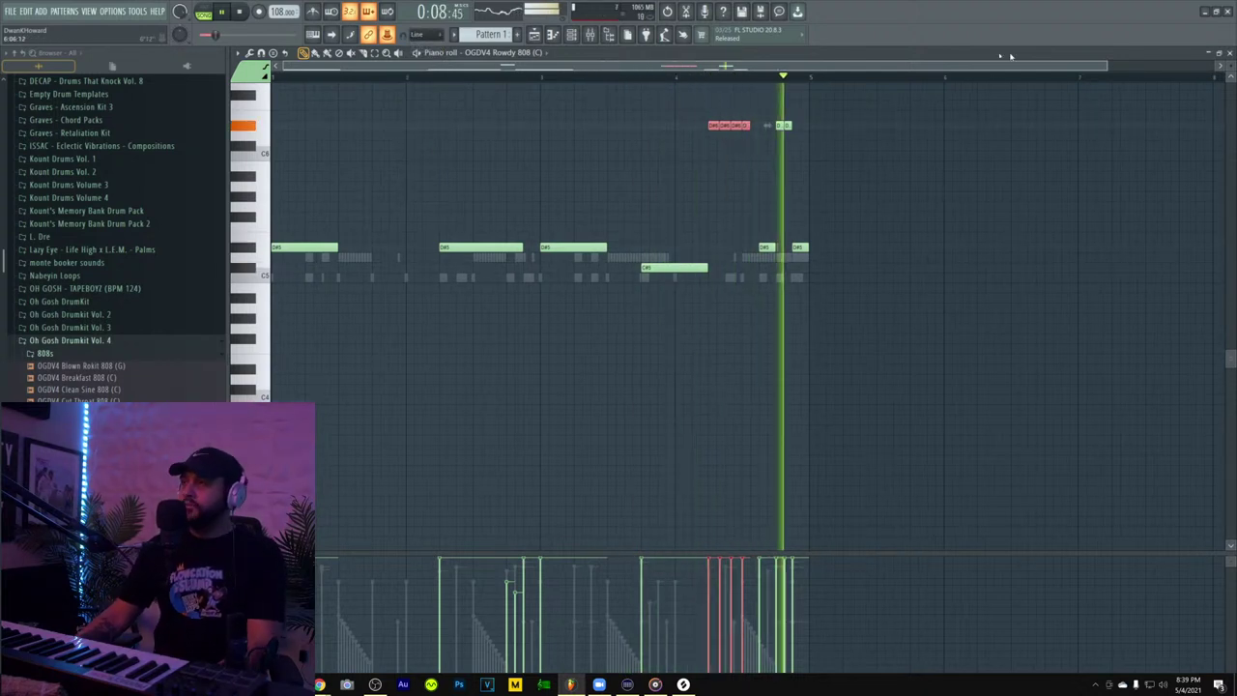
pyautogui.click(1231, 55)
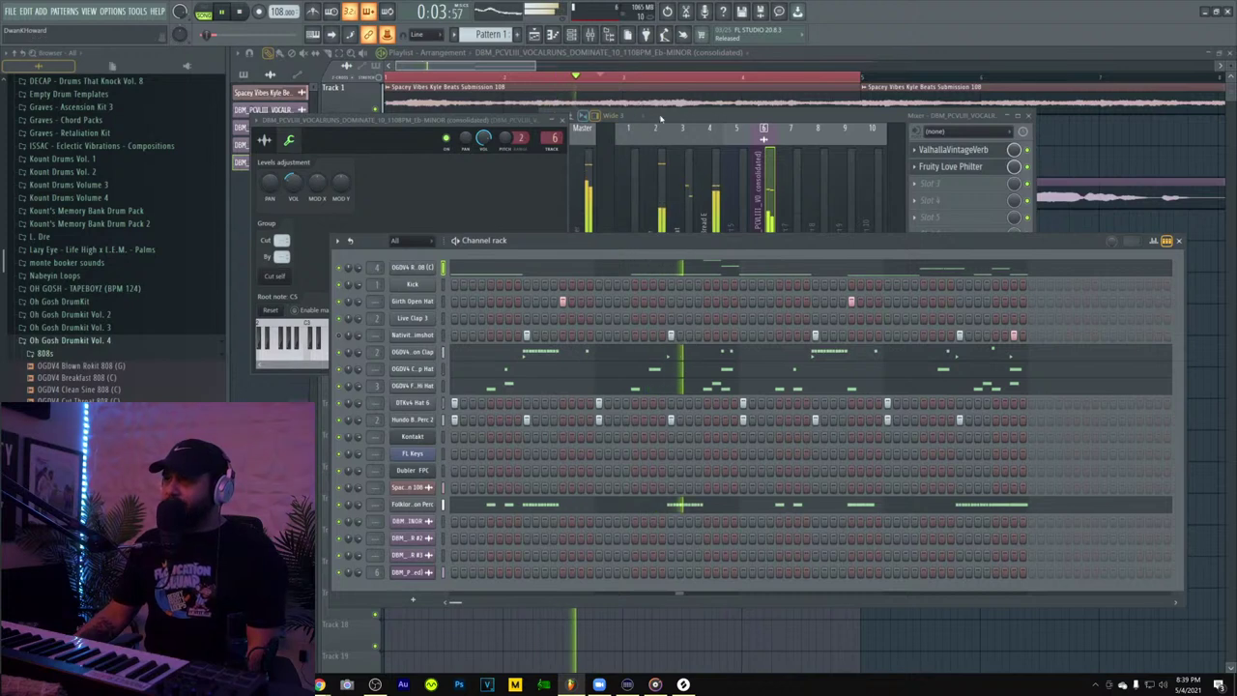
# - Load Fruity Fast Dist into the first effect slot of the 808 Bread E mixer track
pyautogui.click(716, 186)
pyautogui.click(712, 227)
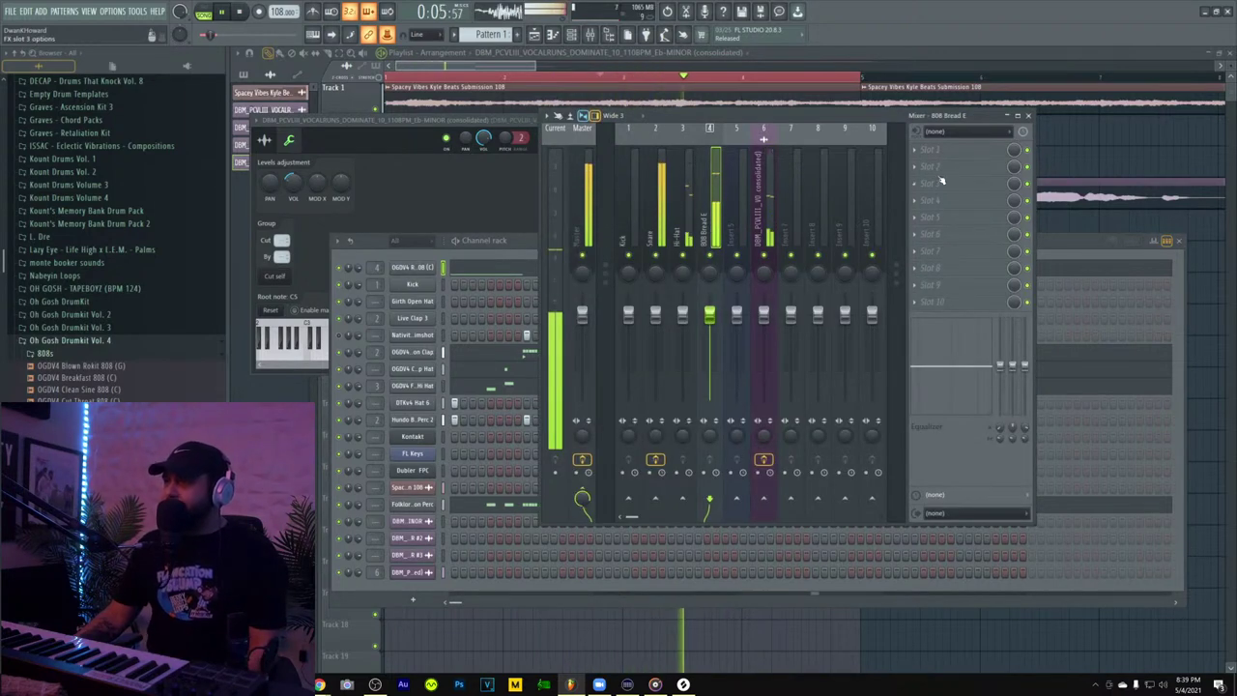
pyautogui.click(930, 150)
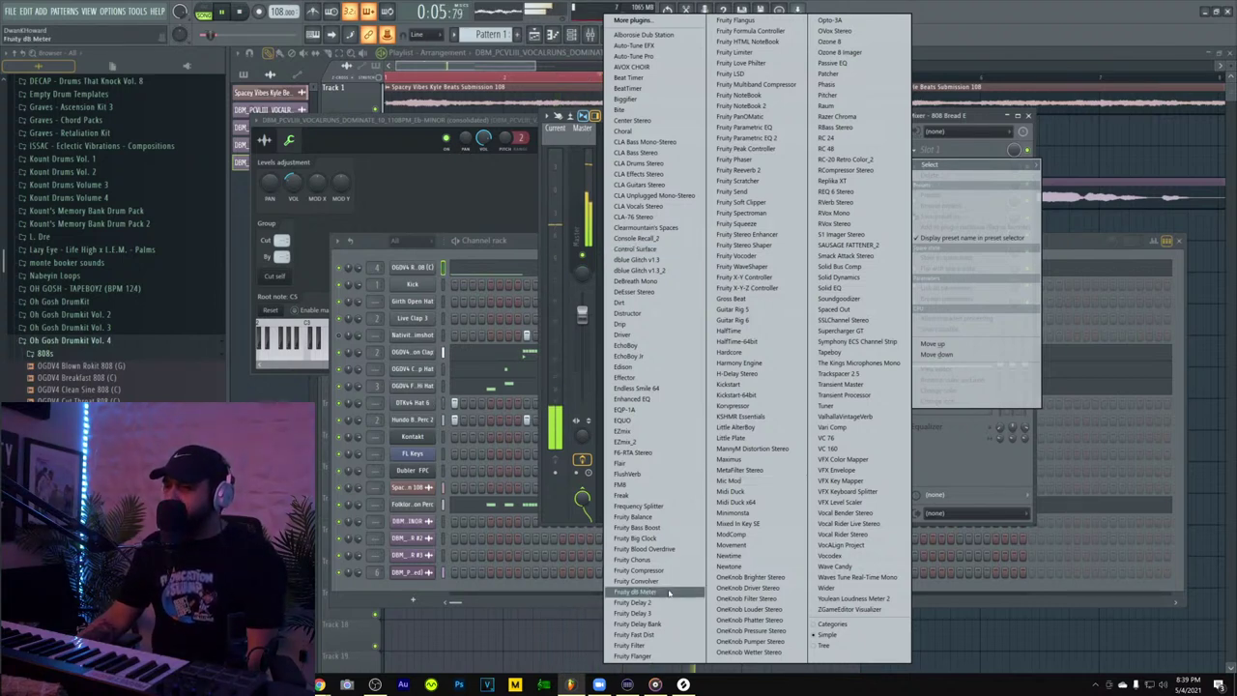
pyautogui.click(636, 634)
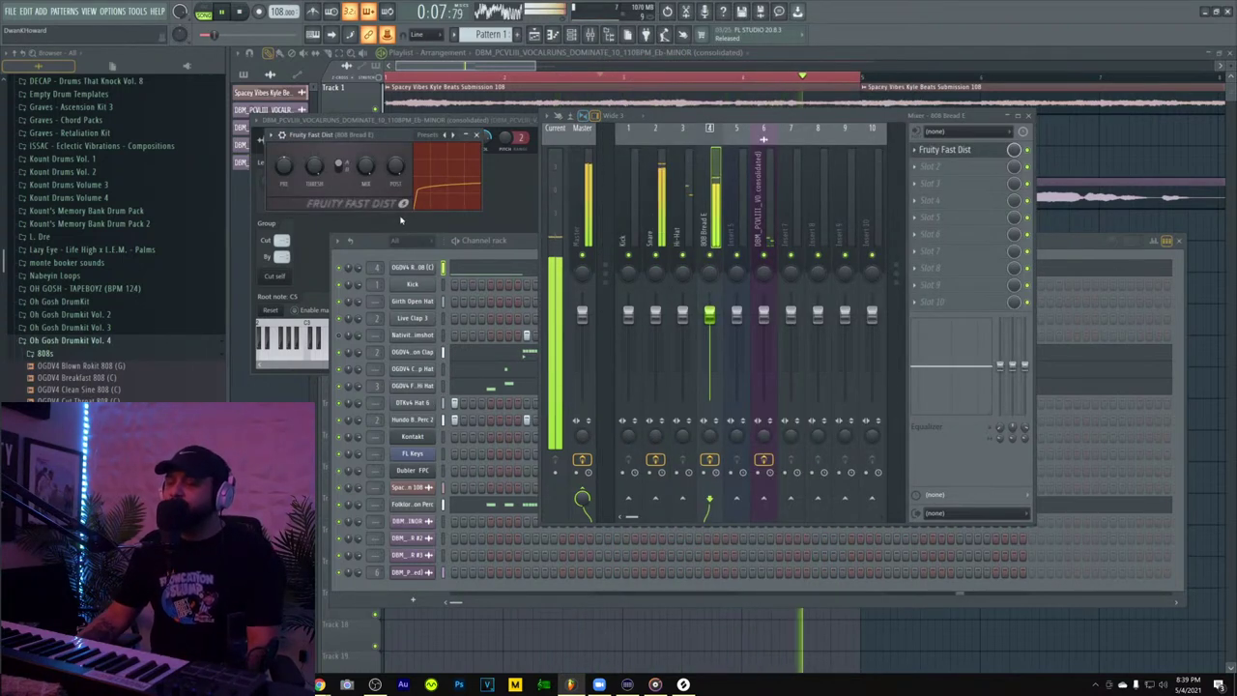
# - Switch Fruity Fast Dist to distortion type B, adjust its post gain and pre amp, and close the plugin and the mixer
pyautogui.click(339, 171)
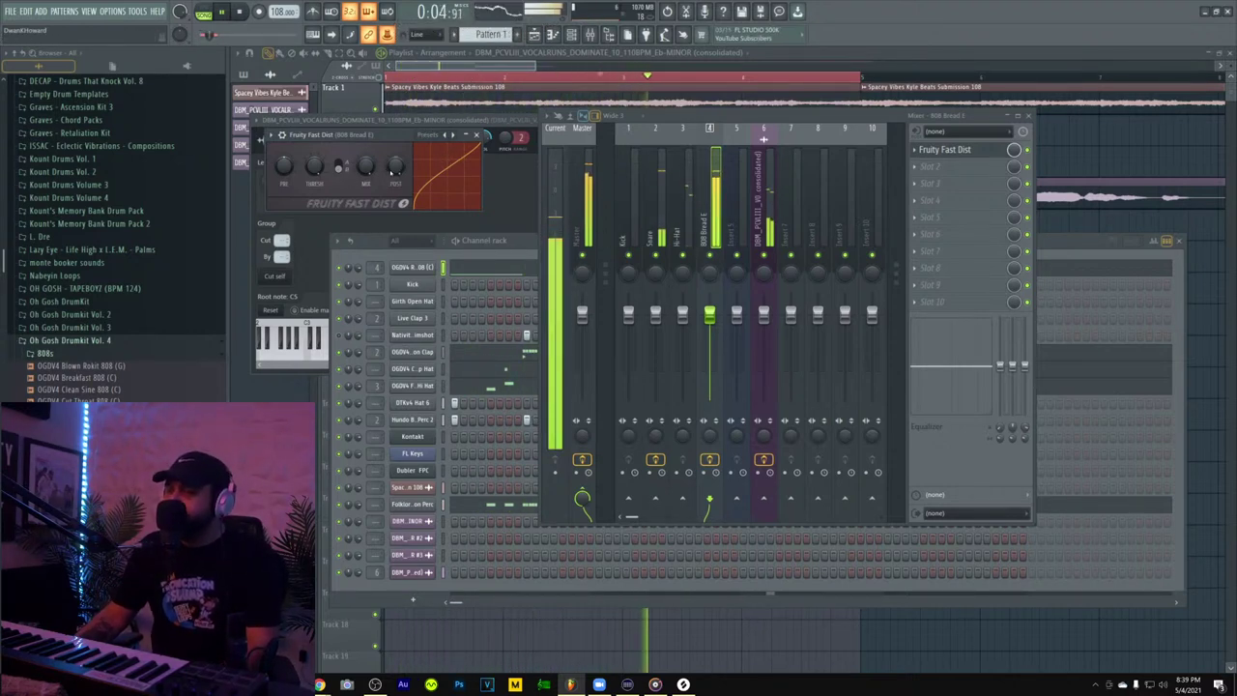
pyautogui.moveTo(391, 172); pyautogui.dragTo(392, 170)
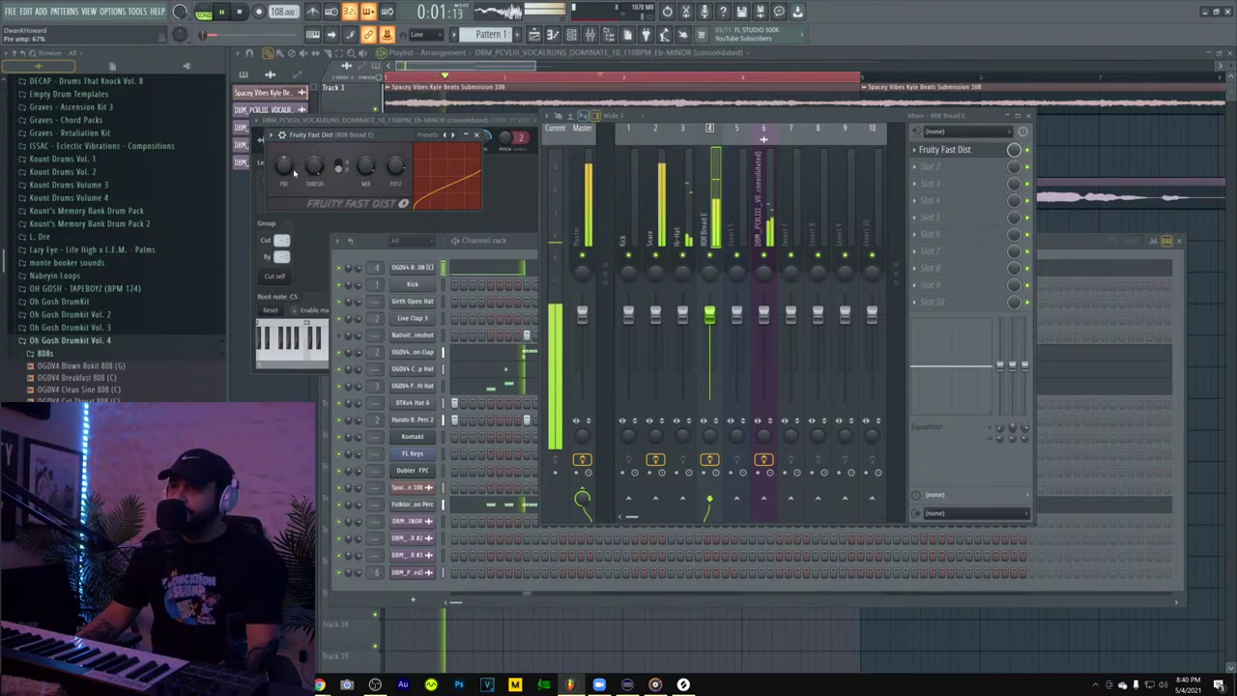
pyautogui.moveTo(292, 170); pyautogui.dragTo(292, 160)
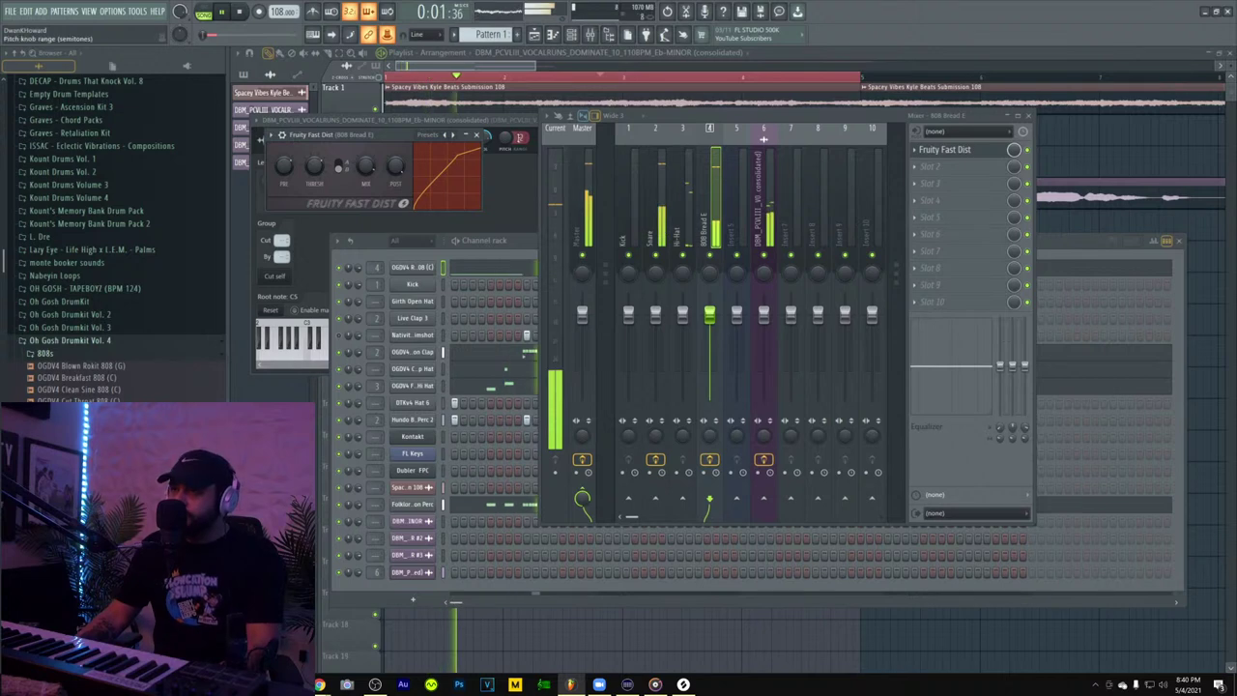
pyautogui.click(478, 136)
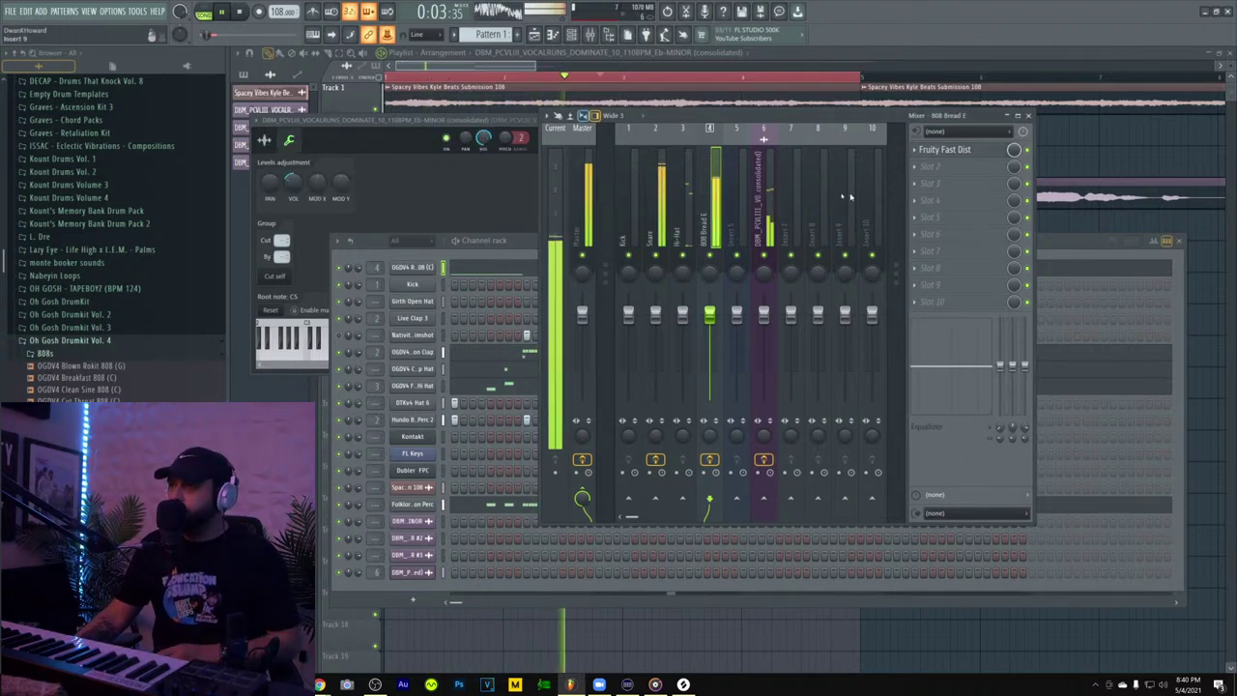
pyautogui.click(1029, 114)
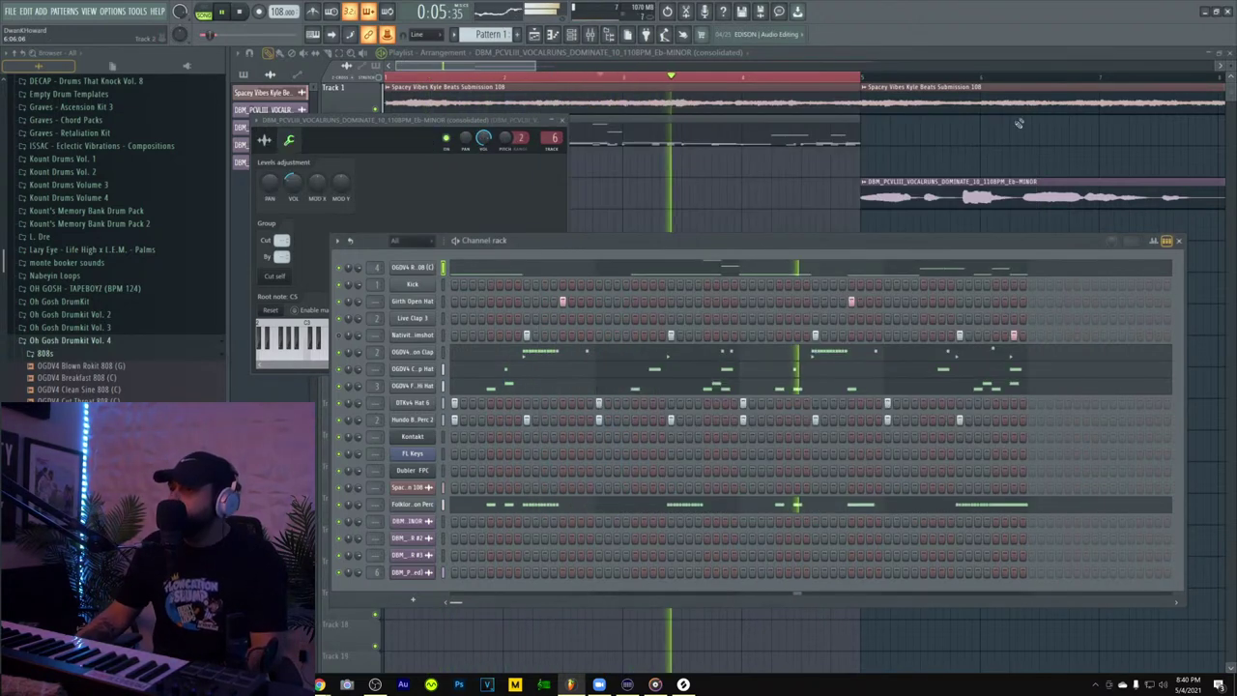
# - Load RBass Stereo into the second effect slot of the 808 Bread E mixer track
pyautogui.click(592, 35)
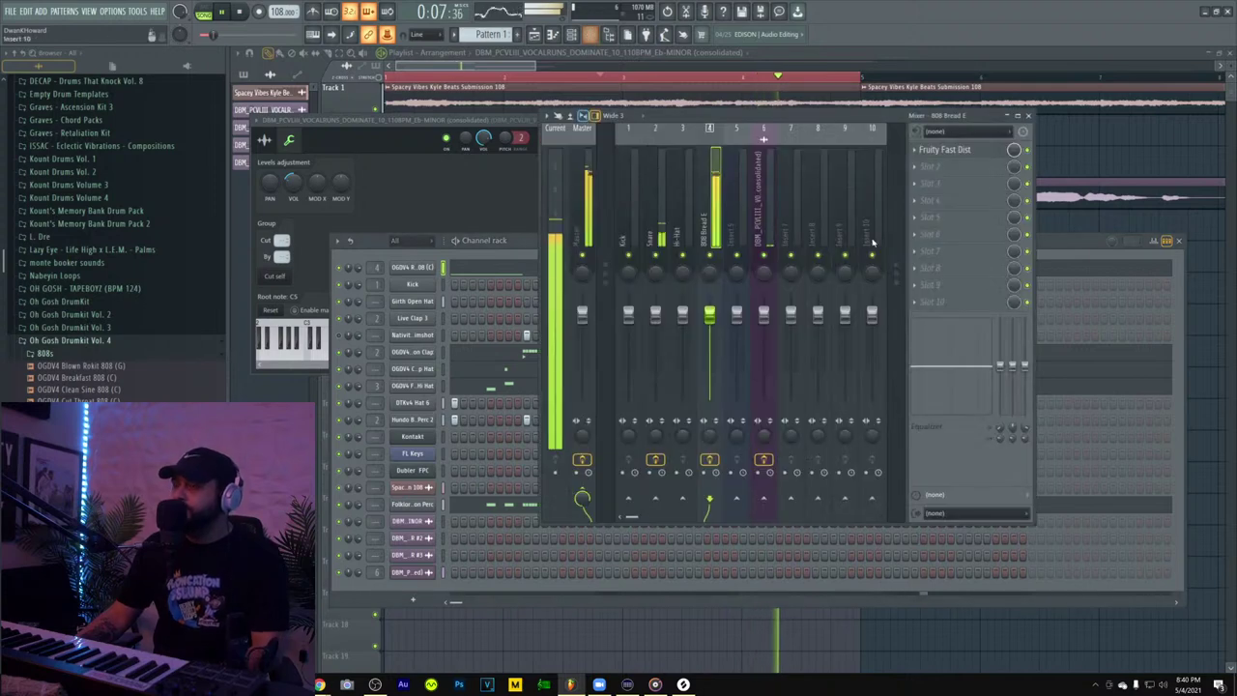
pyautogui.click(936, 171)
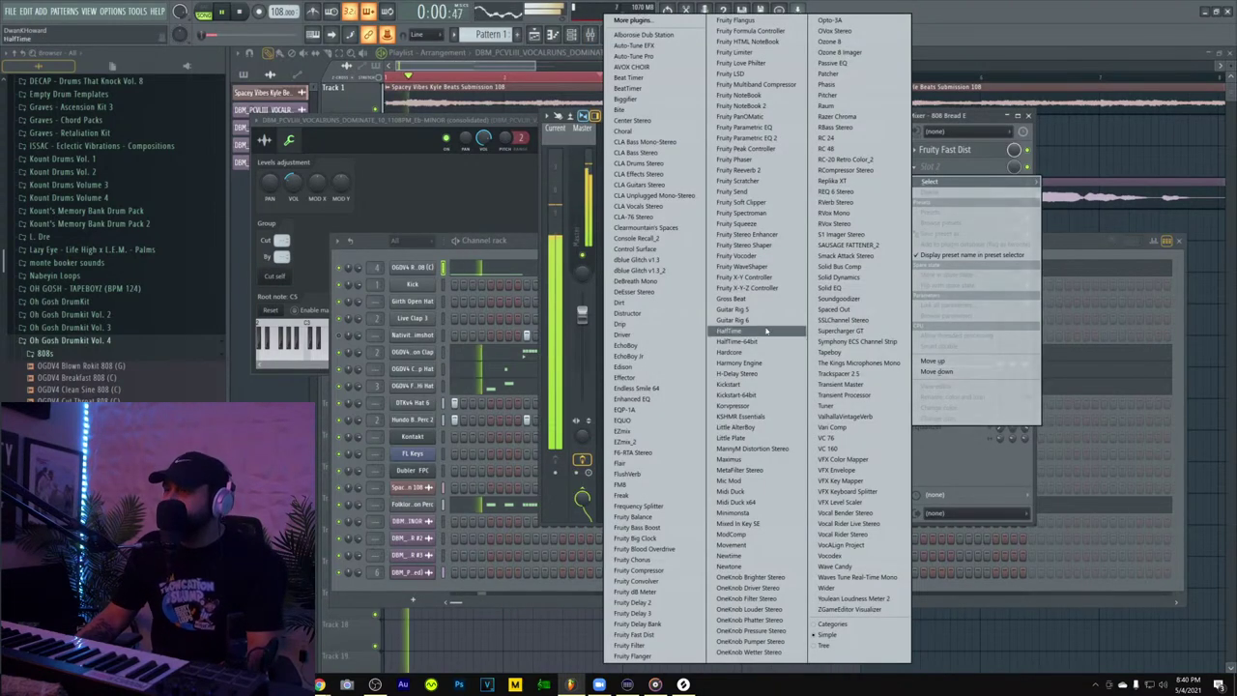
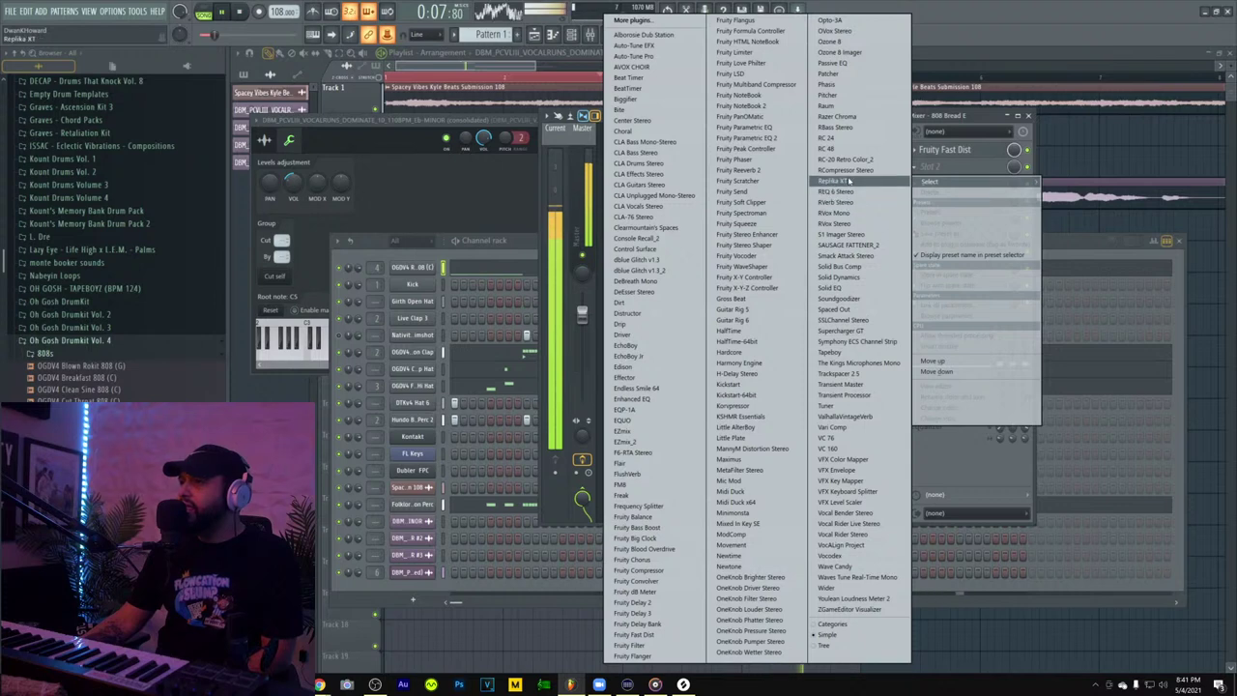
pyautogui.click(845, 129)
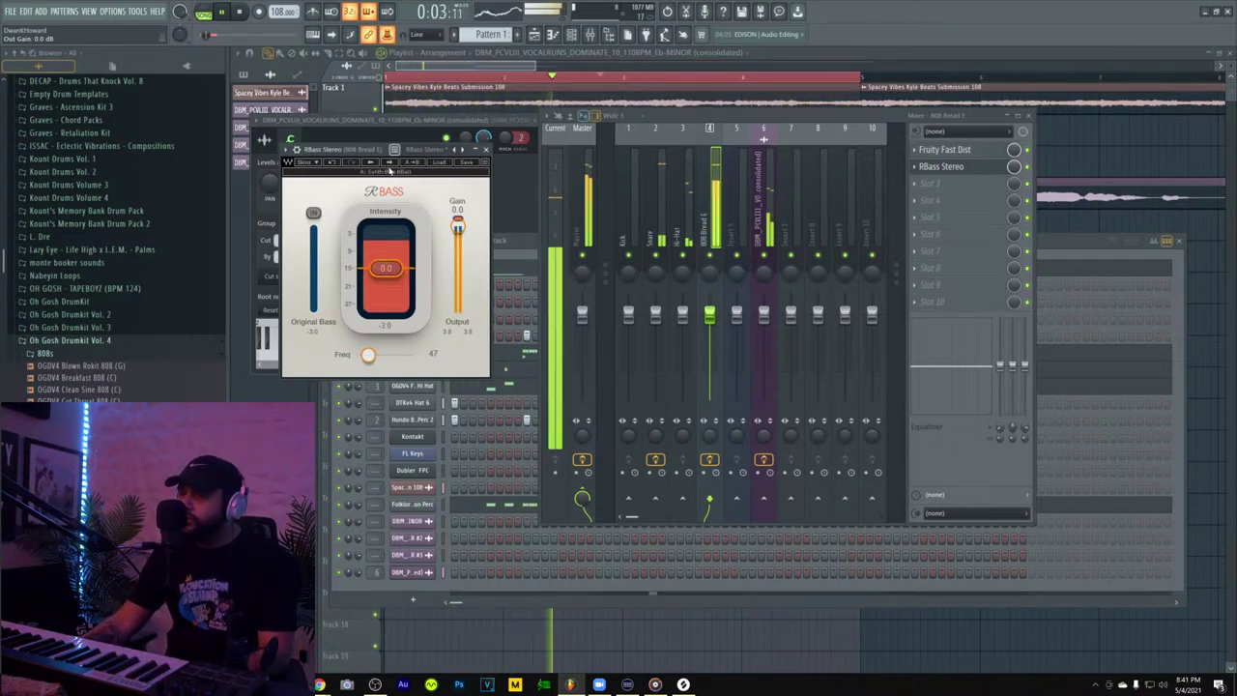
# - Load the artist preset Big Bottoms in RBass and slightly lower the 808 track's mixer fader, closing the mixer when done
pyautogui.click(433, 167)
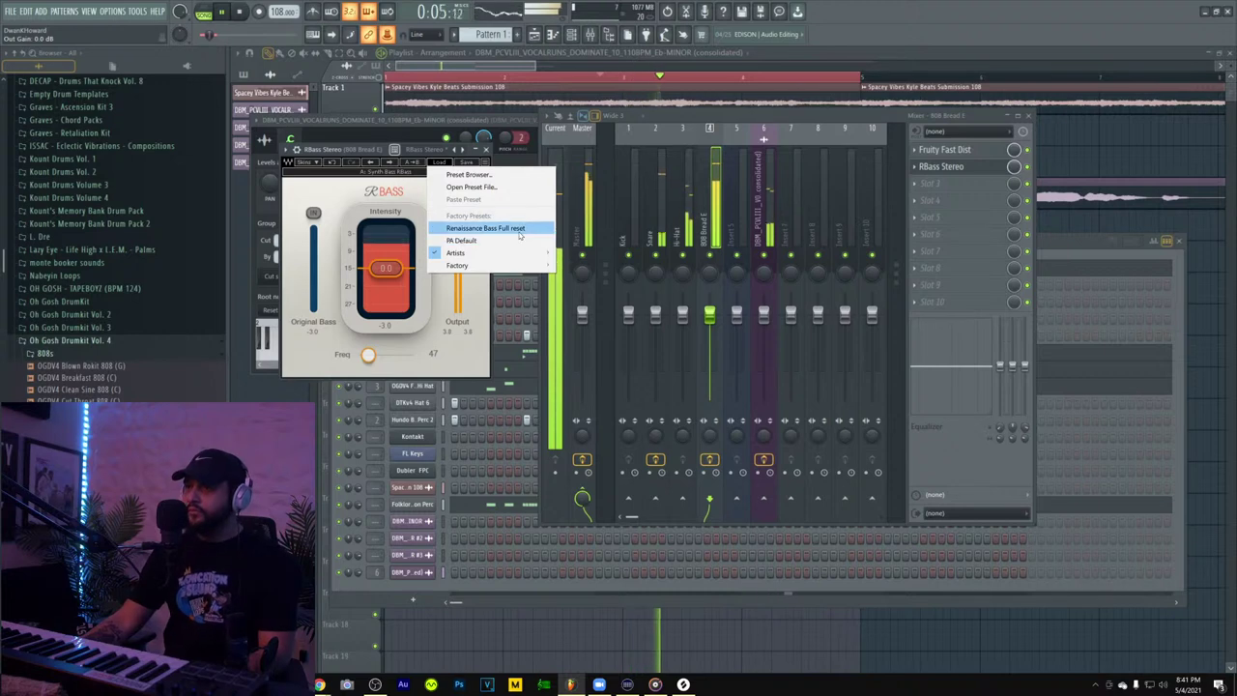
pyautogui.moveTo(552, 255)
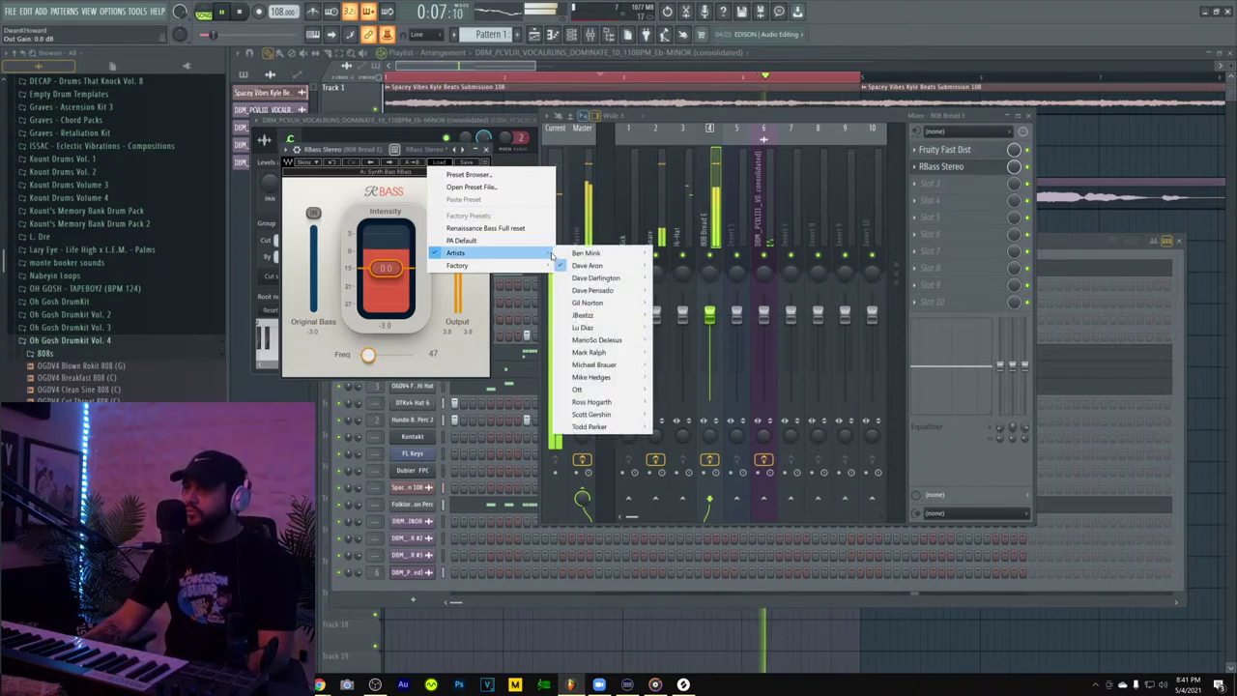
pyautogui.moveTo(604, 290)
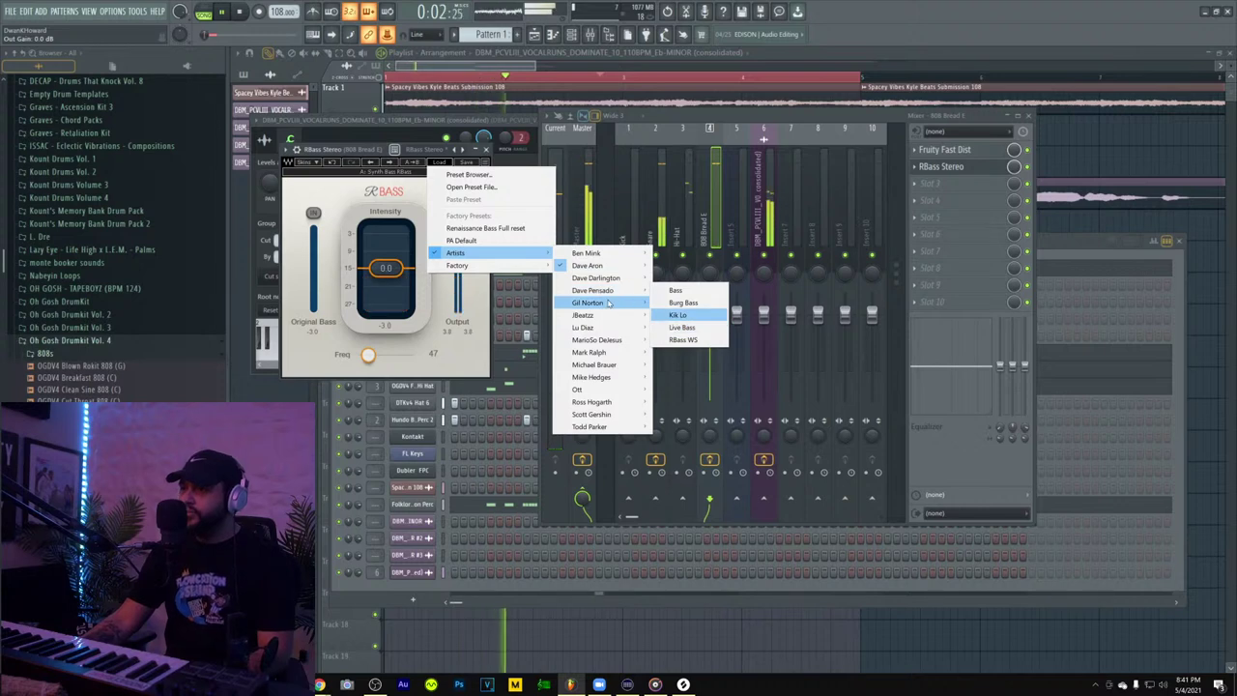
pyautogui.click(587, 279)
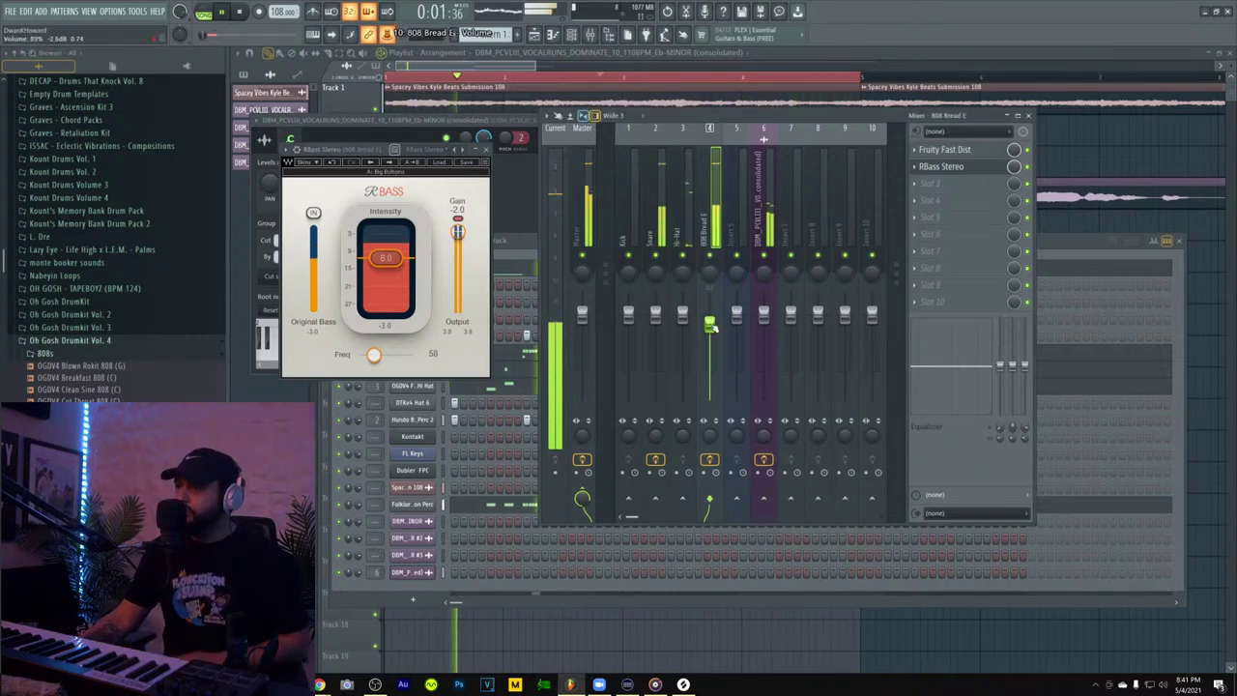
pyautogui.click(1030, 116)
pyautogui.click(725, 187)
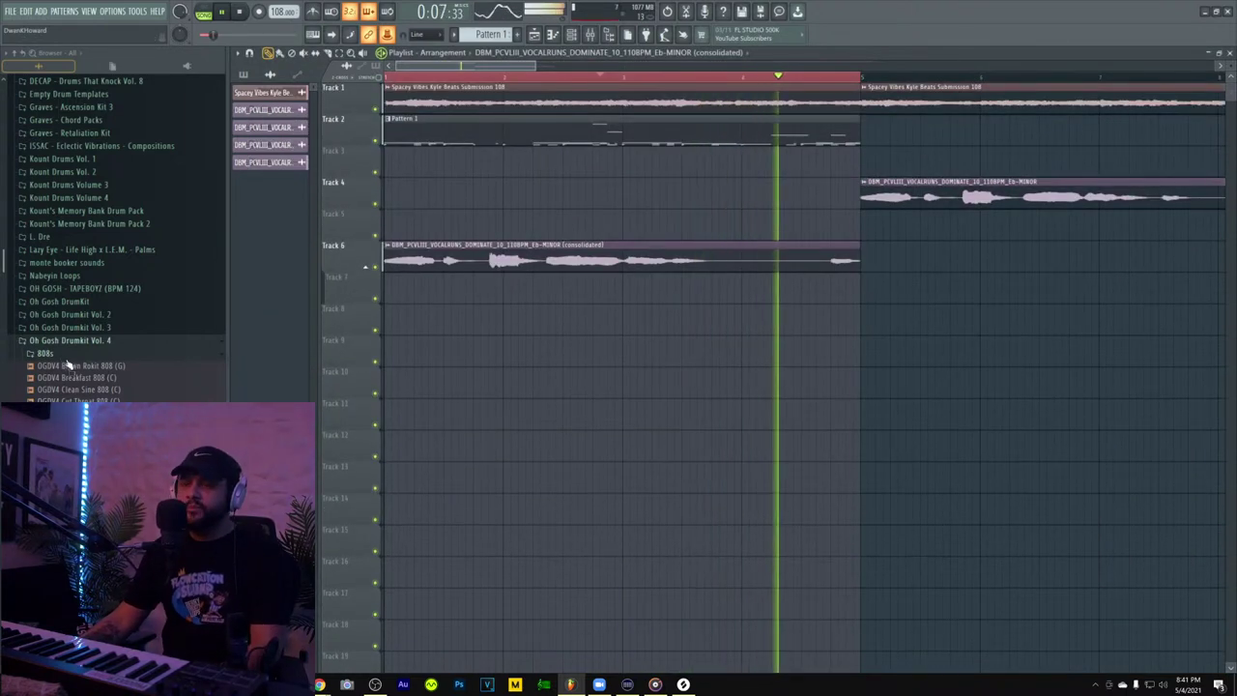
# - Audition hi-hat loops from the Hi Hat Loops folder of Oh Gosh Drumkit Vol. 4
pyautogui.scroll(-10, 222, 339)
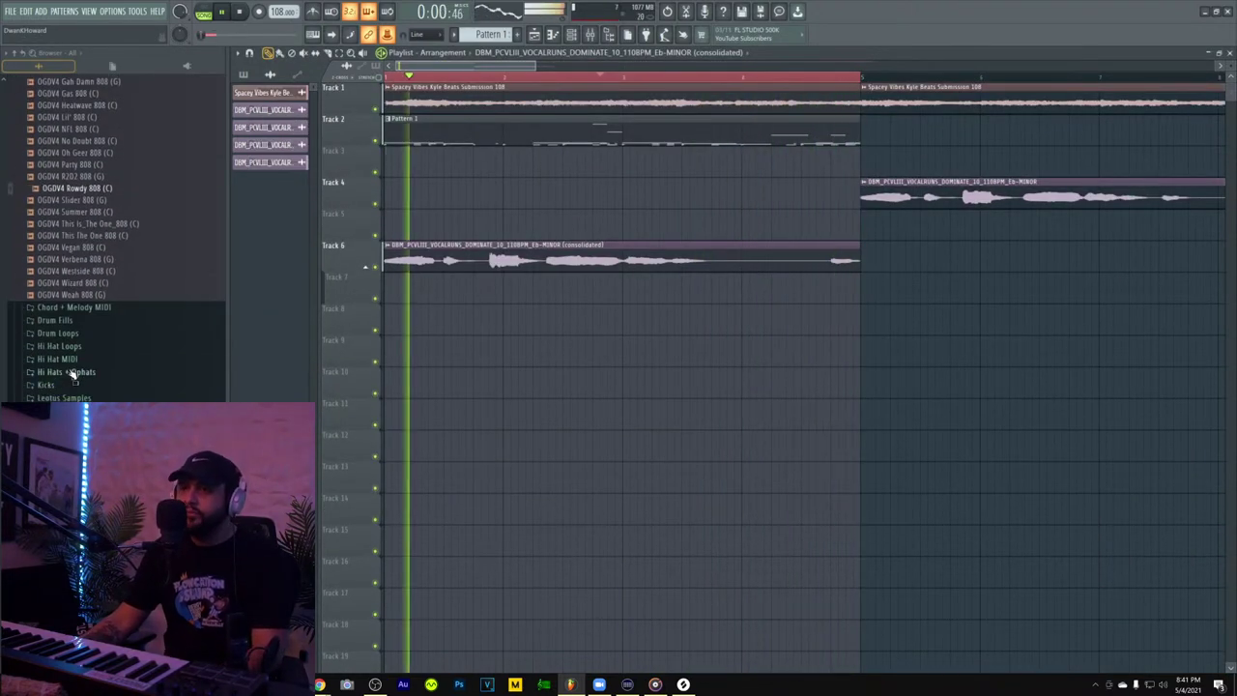
pyautogui.click(69, 347)
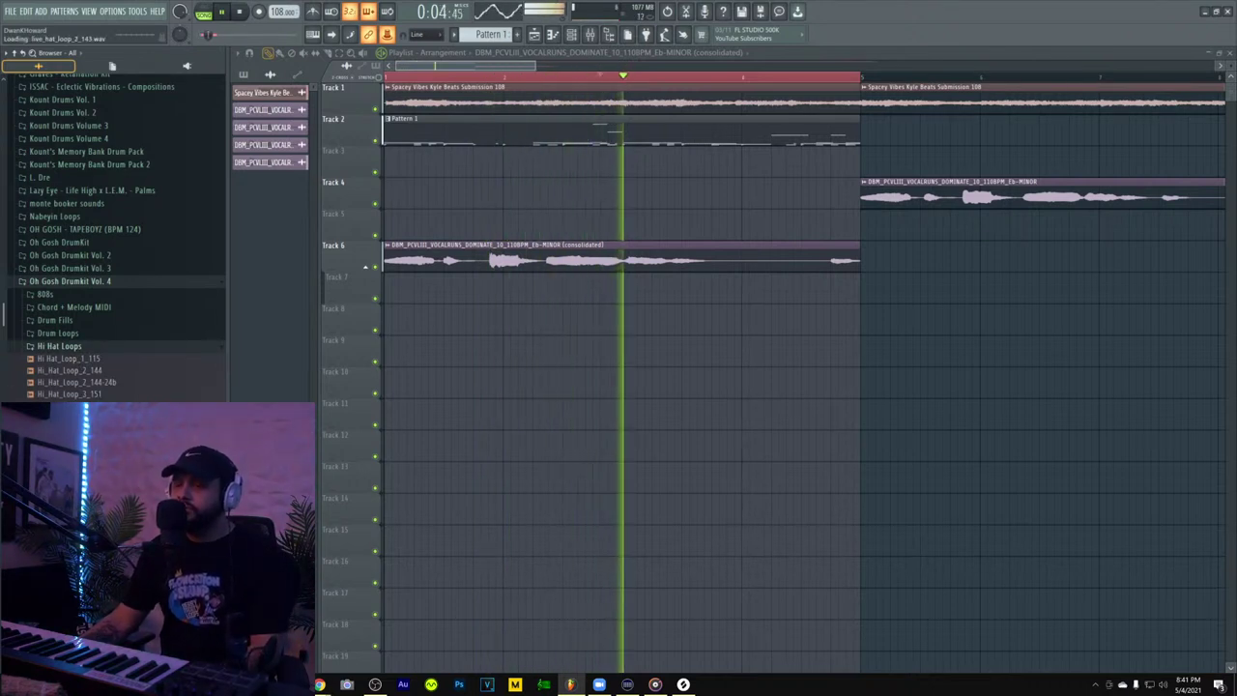
pyautogui.scroll(-5, 77, 395)
pyautogui.scroll(-5, 80, 387)
pyautogui.scroll(-5, 111, 357)
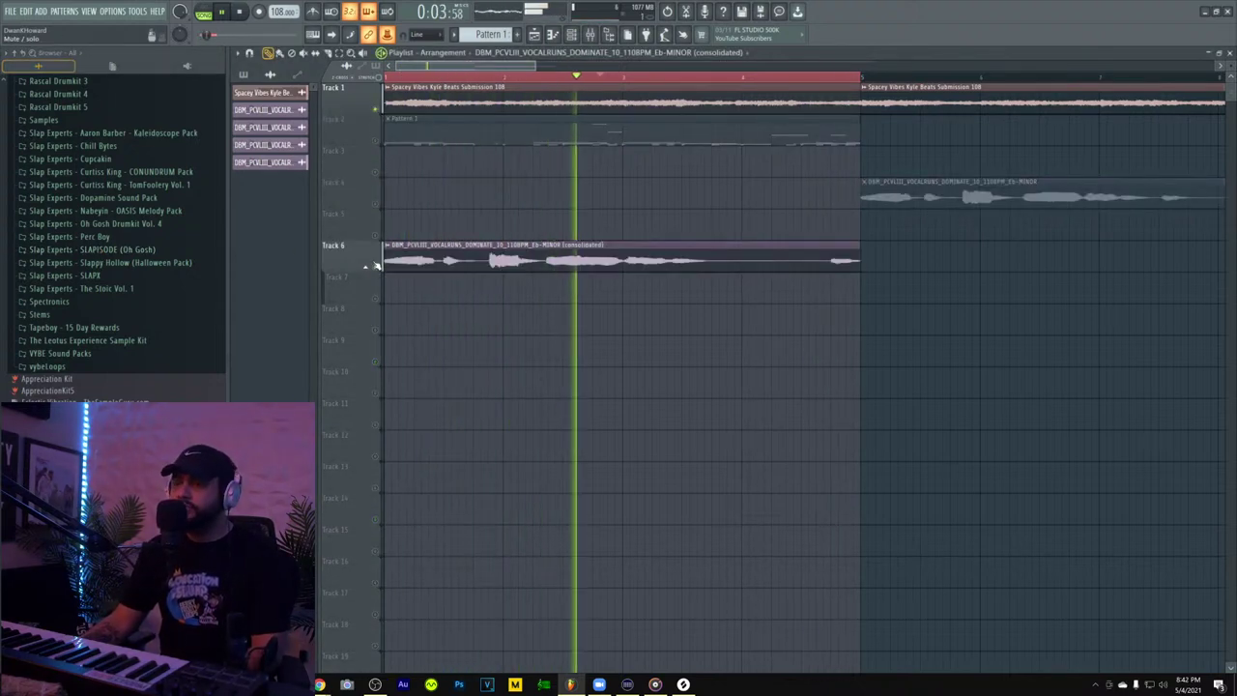
# - Look through the other drum kit and sample pack folders under Drums For Reason for suitable sounds
pyautogui.scroll(2, 87, 256)
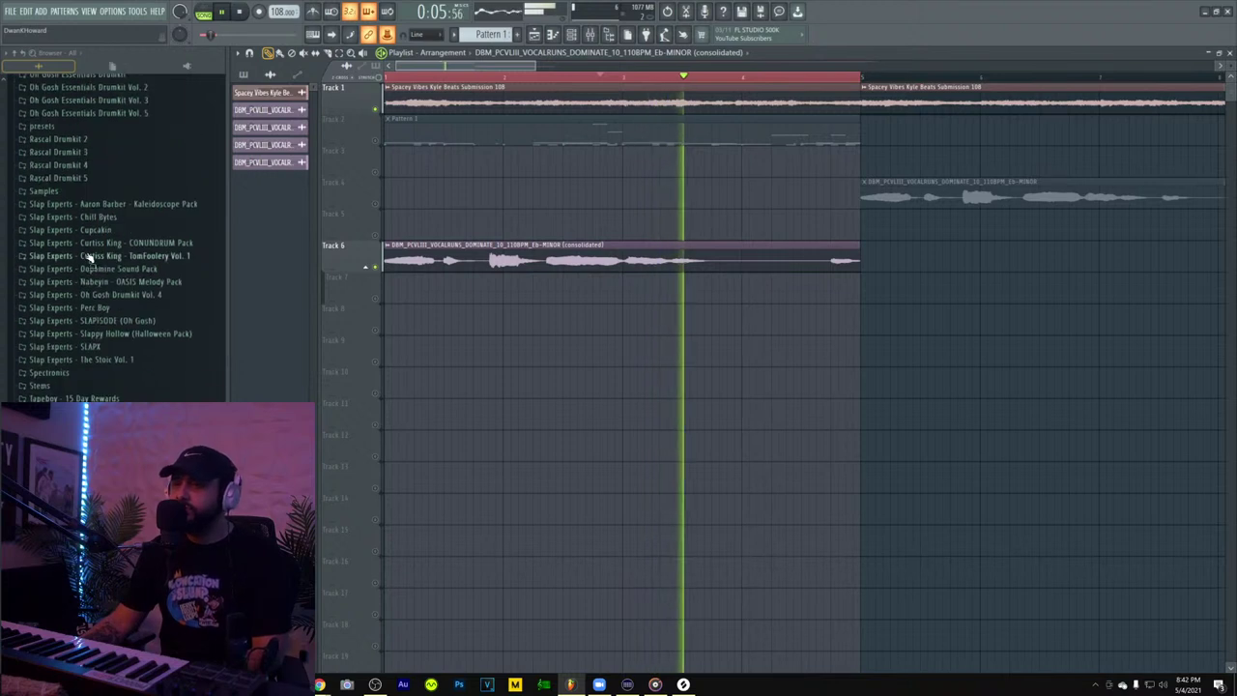
pyautogui.scroll(10, 85, 256)
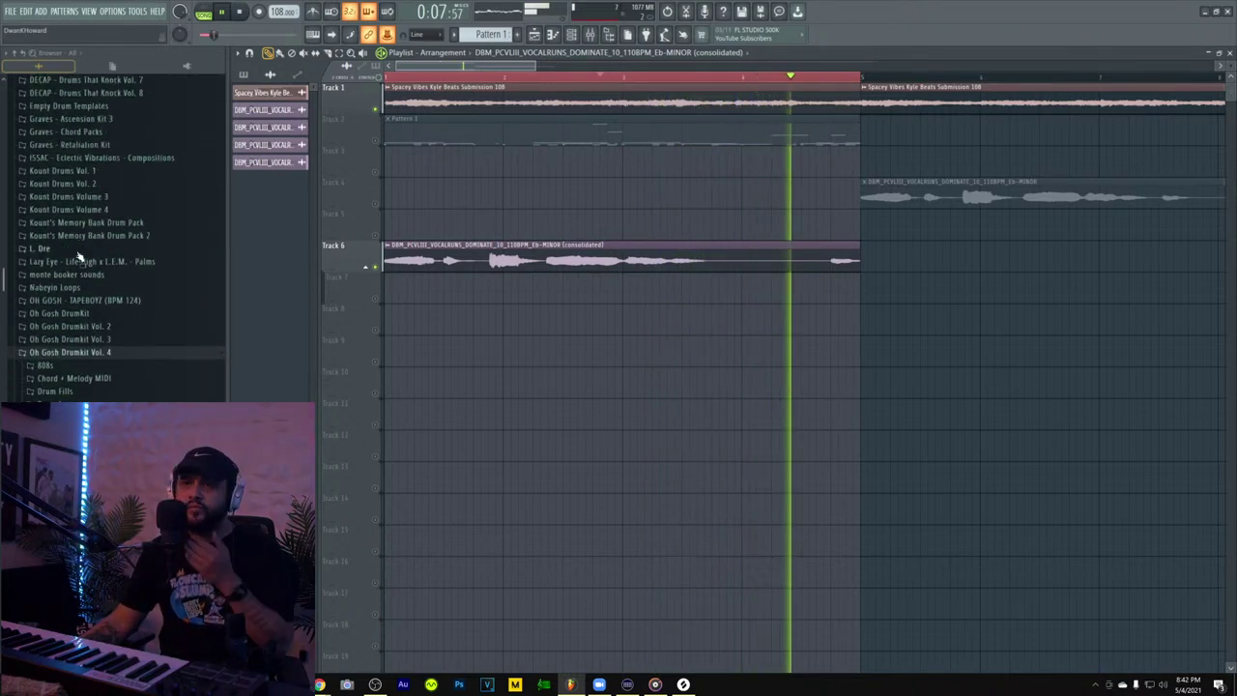
pyautogui.scroll(10, 85, 260)
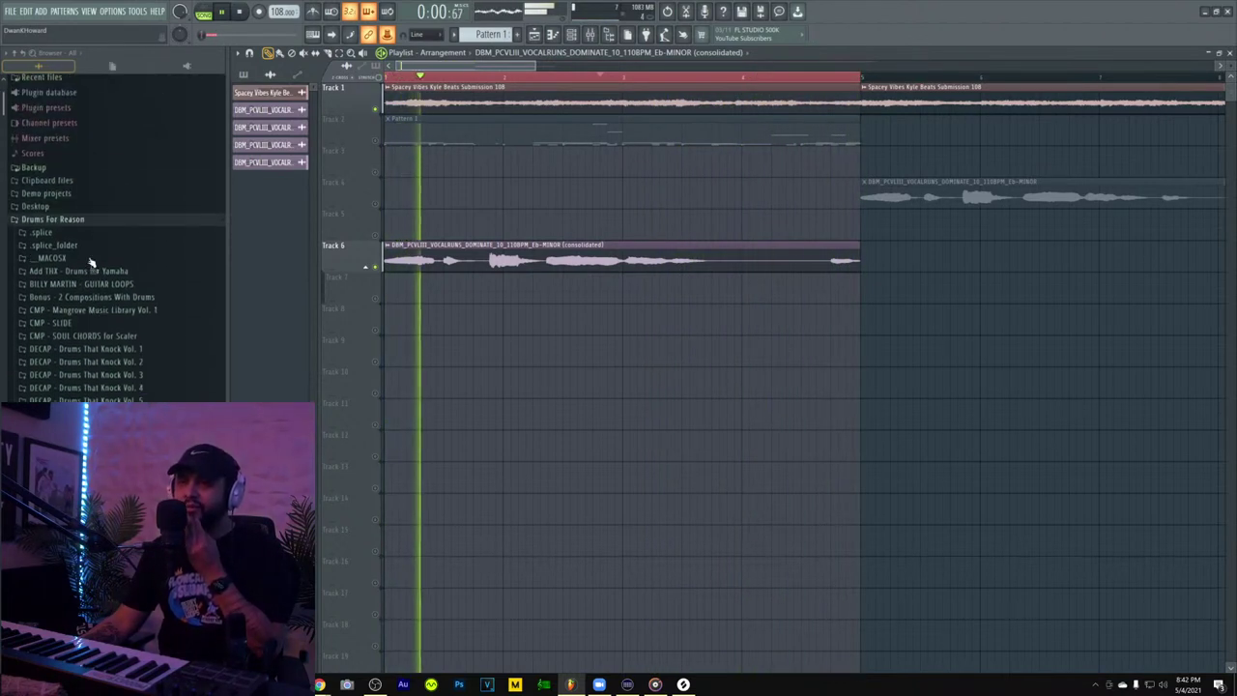
pyautogui.scroll(1, 90, 262)
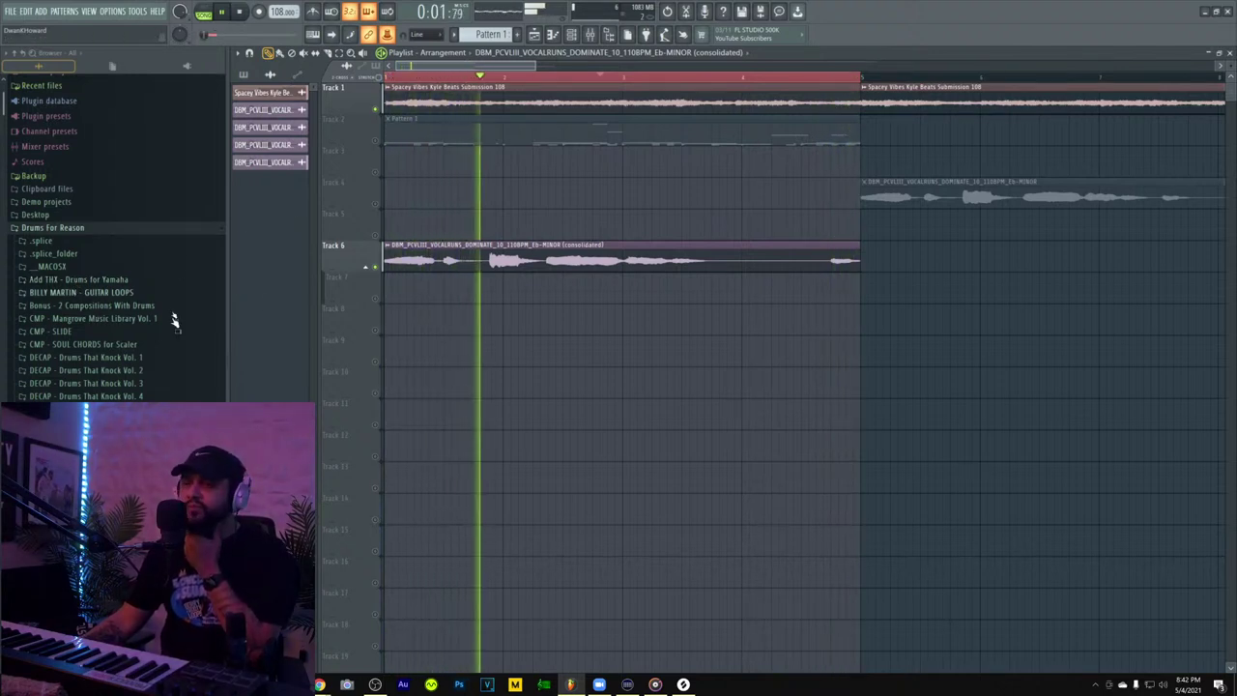
pyautogui.scroll(-1, 116, 365)
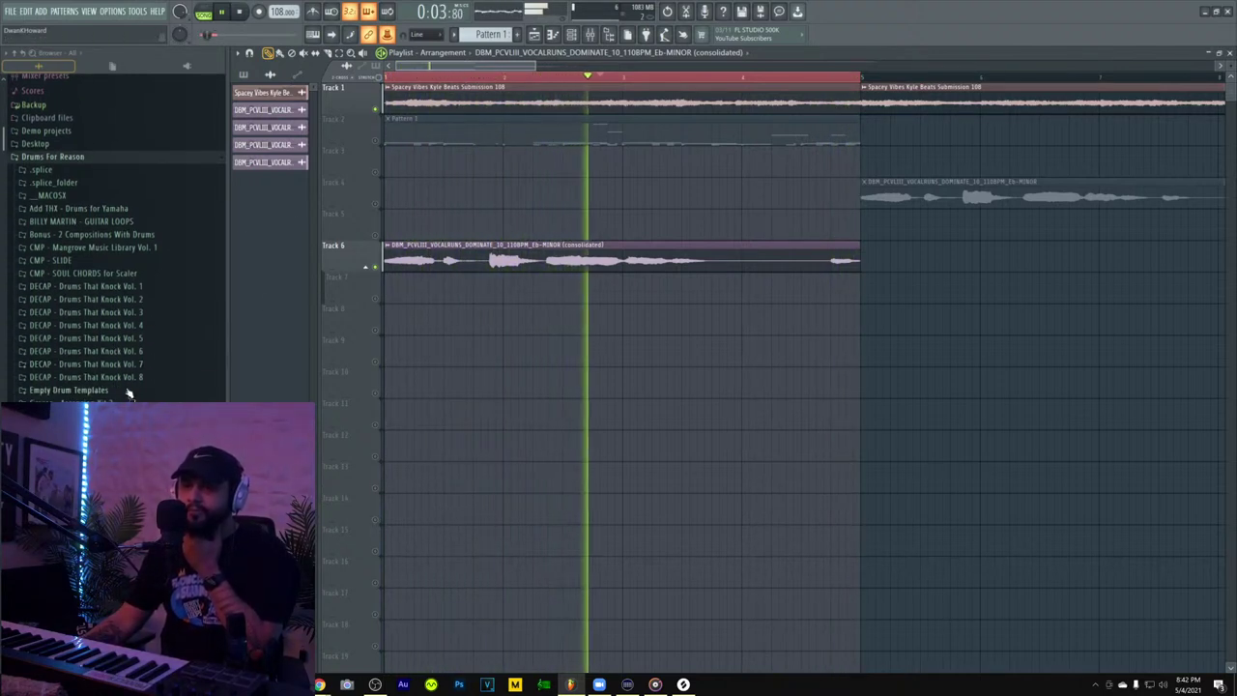
pyautogui.scroll(1, 128, 400)
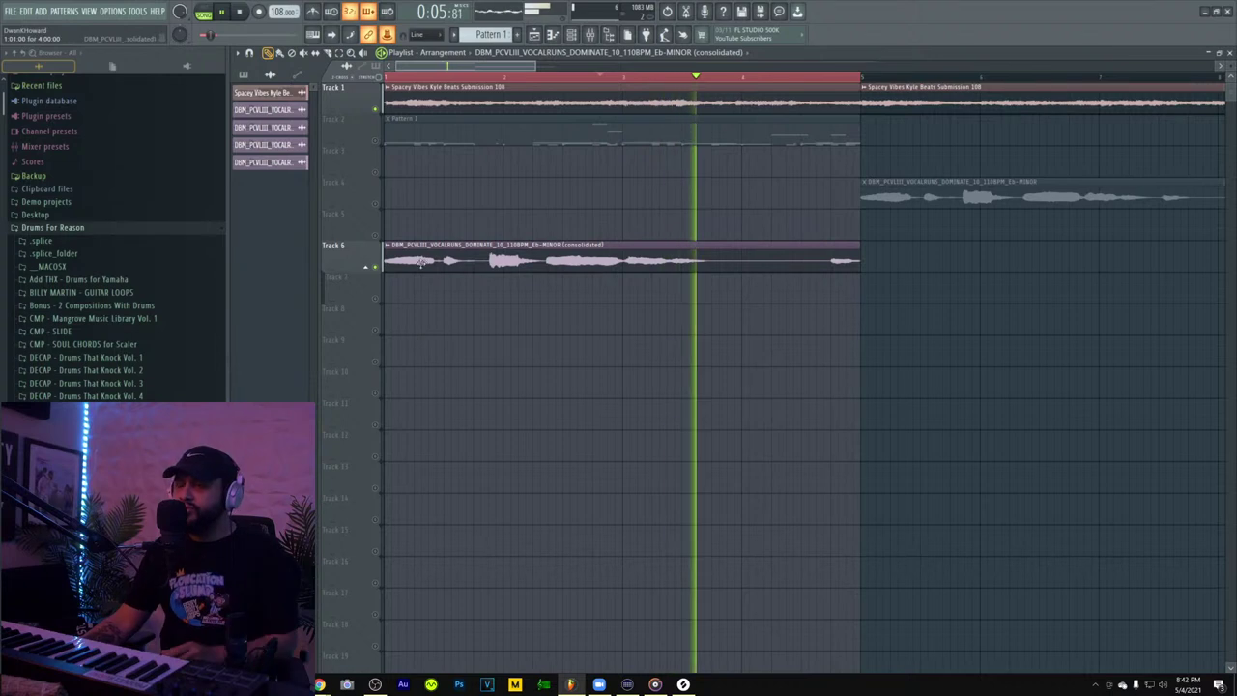
# - Solo the Pattern 1 track and audition the Finesse, Hungry and Open It Up hi-hat loops from DECAP - Drums That Knock Vol. 8
pyautogui.rightClick(379, 143)
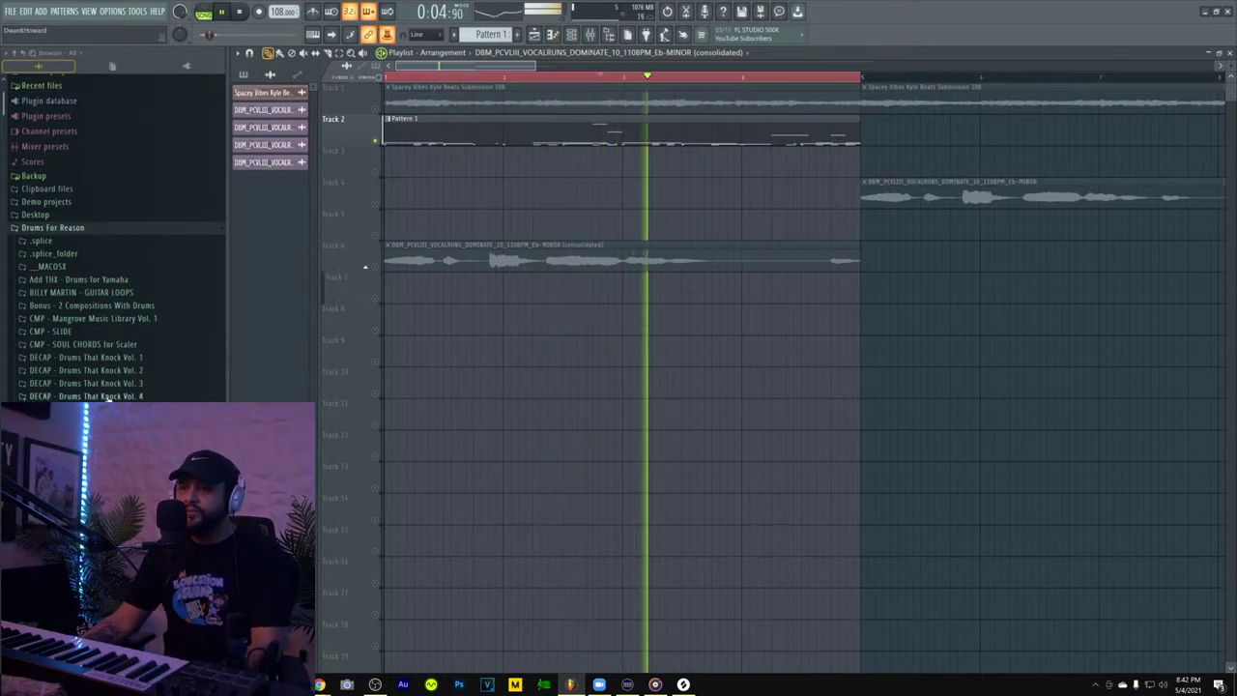
pyautogui.scroll(-5, 106, 391)
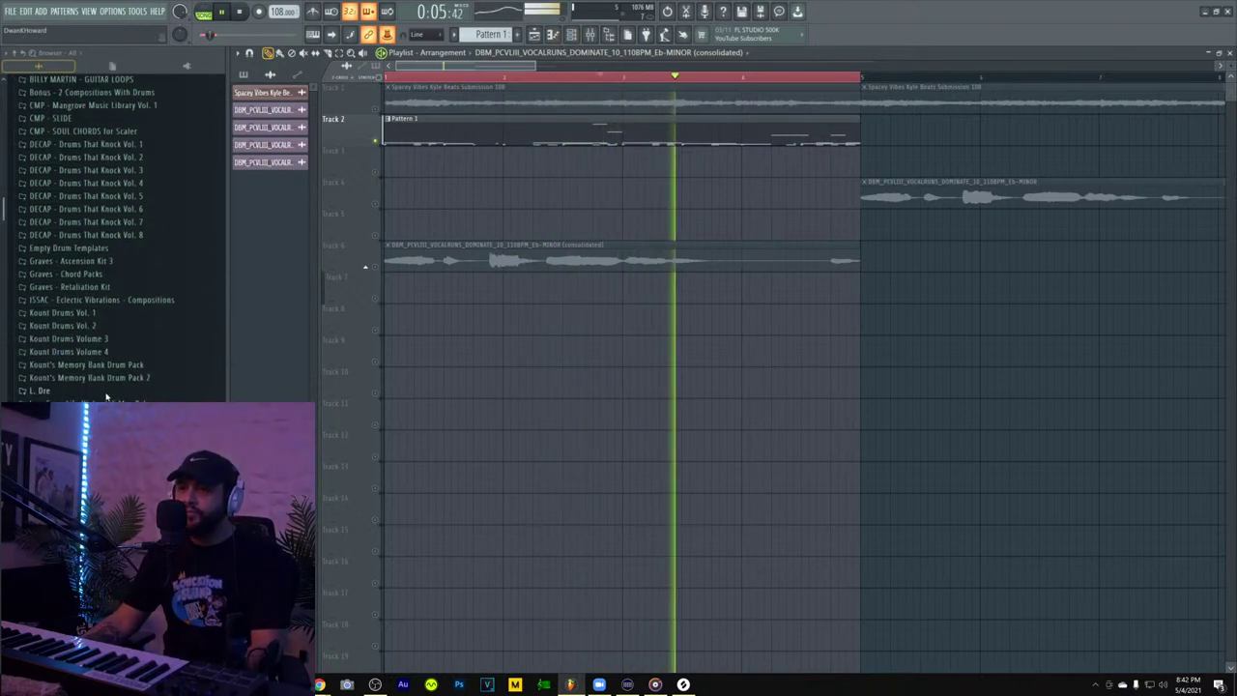
pyautogui.click(85, 235)
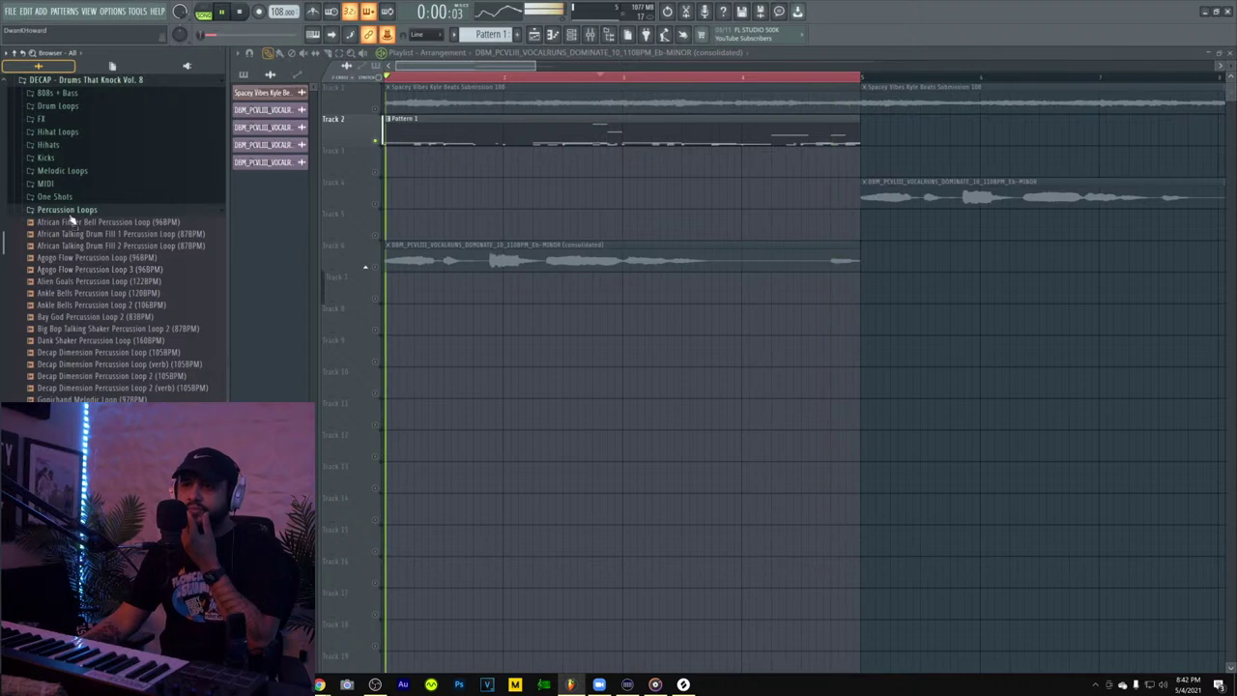
pyautogui.click(58, 132)
pyautogui.click(72, 181)
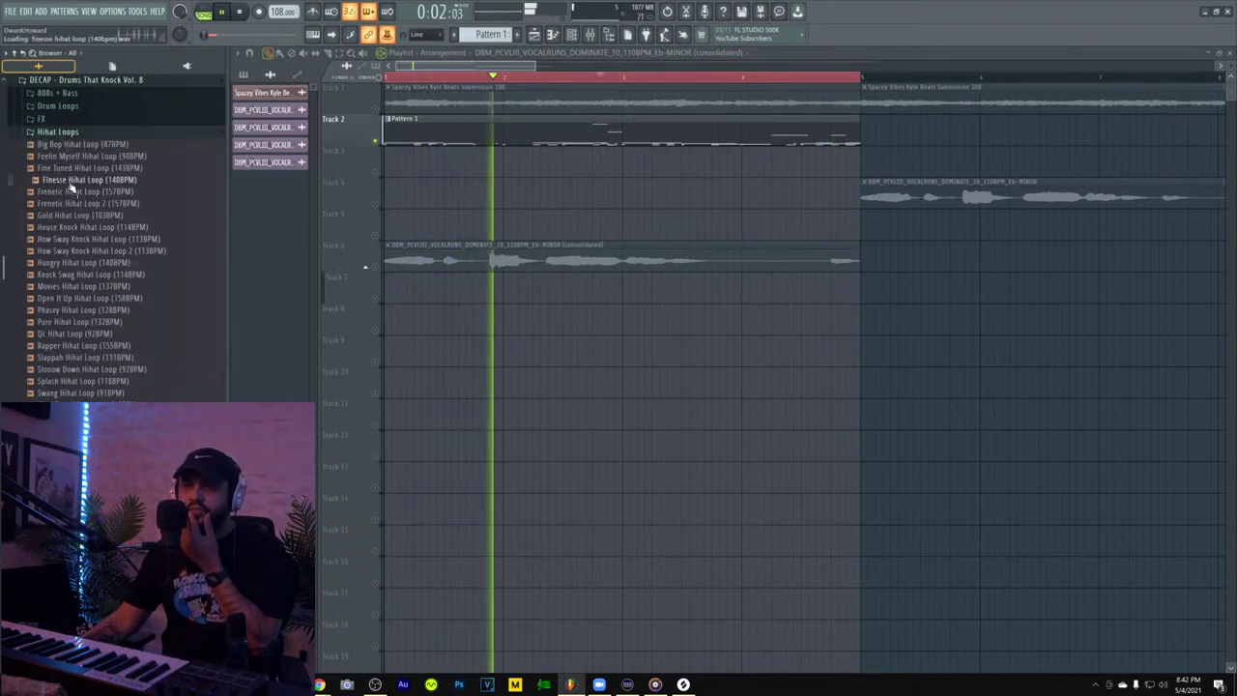
pyautogui.click(91, 262)
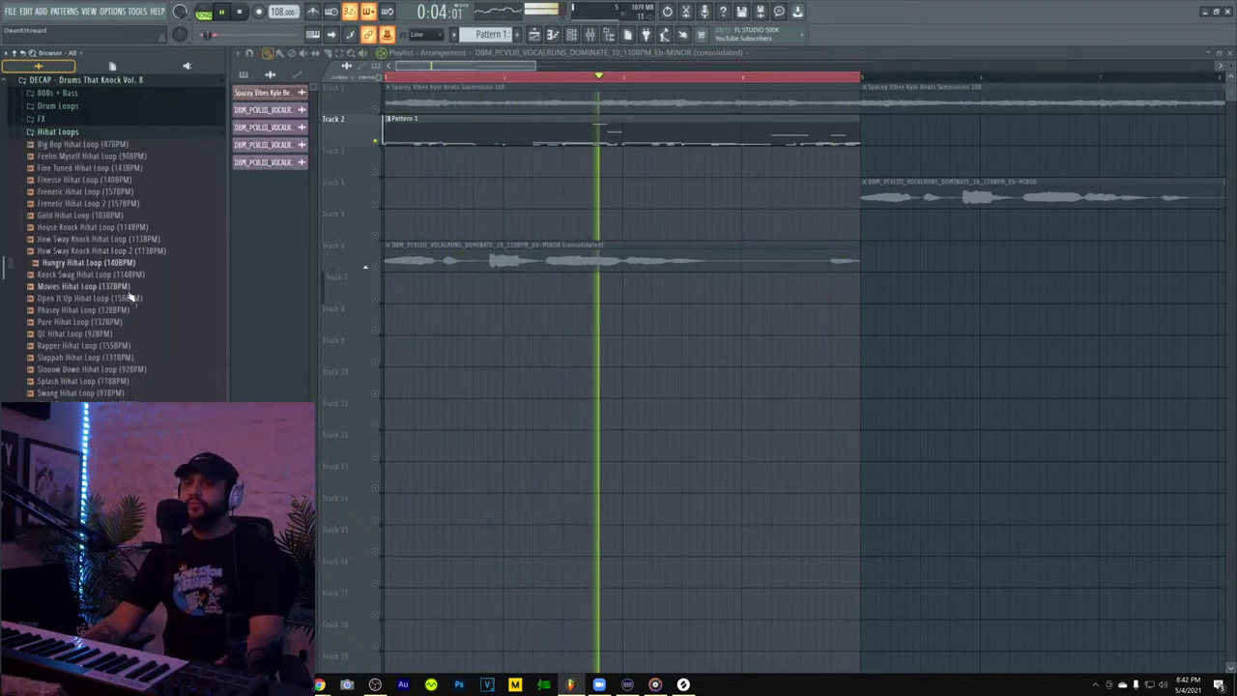
pyautogui.click(131, 299)
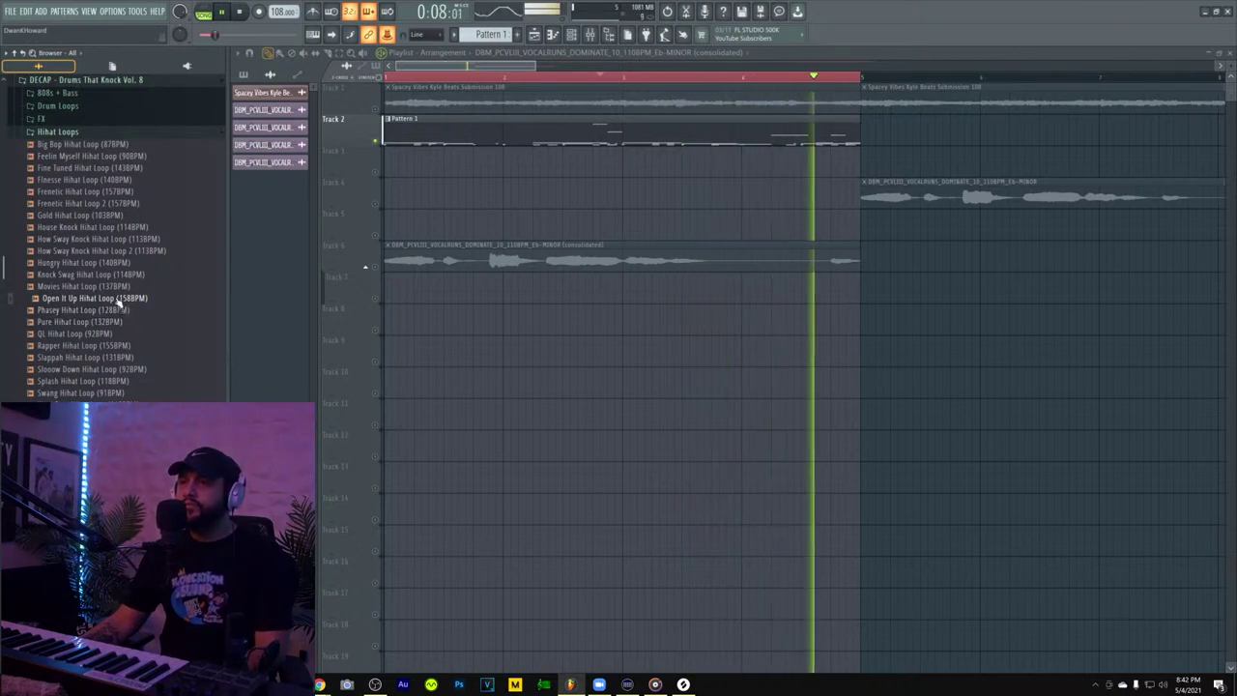
# - Place the Open It Up Hihat Loop (158BPM) at the start of Track 9 and fit it using its embedded tempo of 131 BPM
pyautogui.moveTo(121, 302); pyautogui.dragTo(409, 339)
pyautogui.click(392, 342)
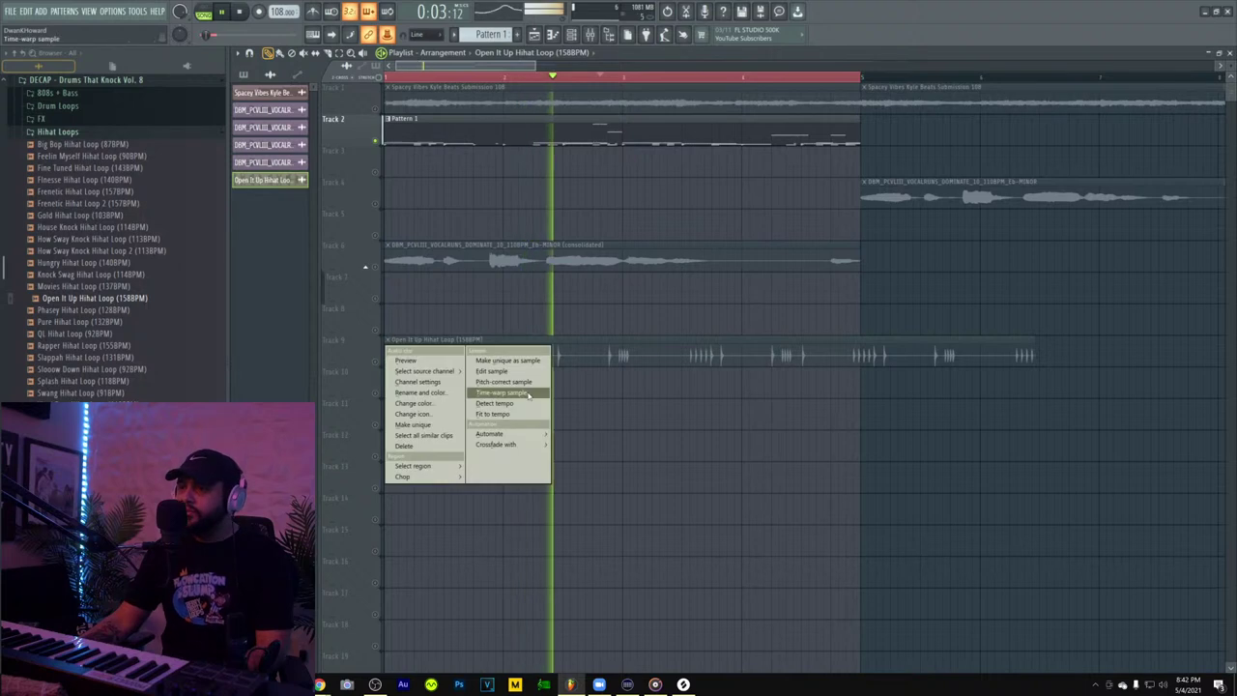
pyautogui.click(527, 414)
pyautogui.click(621, 355)
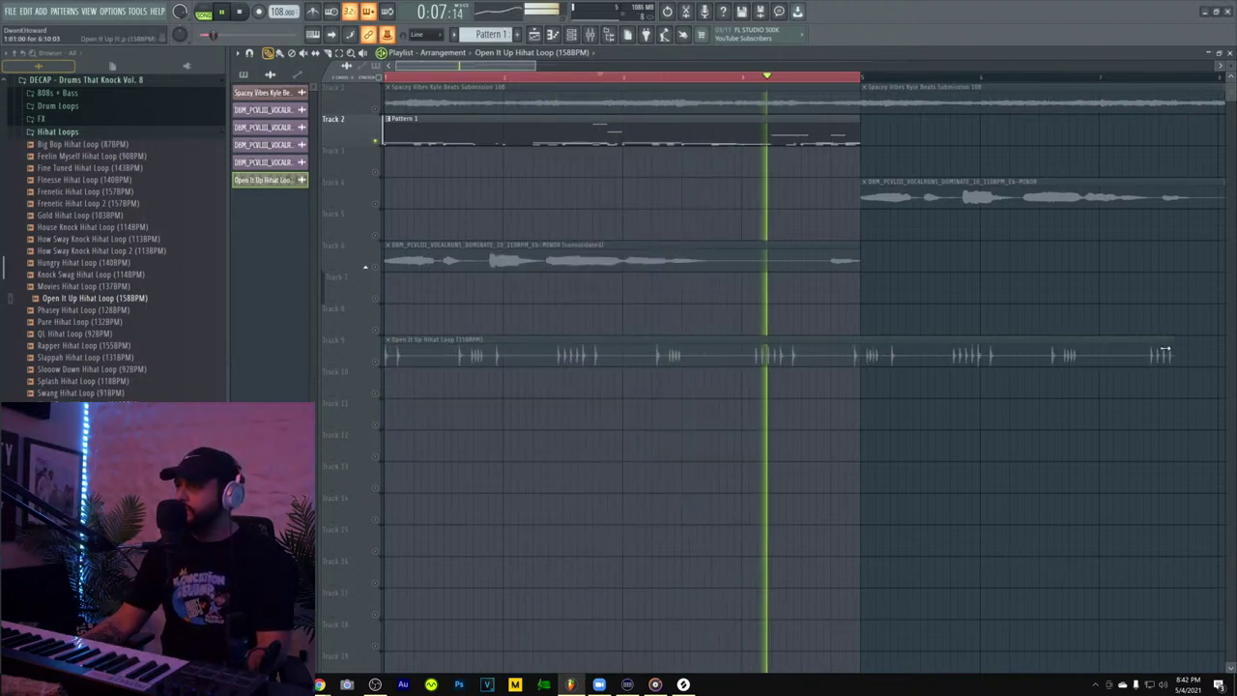
# - Refit the hi-hat loop on Track 9 to the project tempo, entering 158 BPM as its original tempo
pyautogui.click(388, 342)
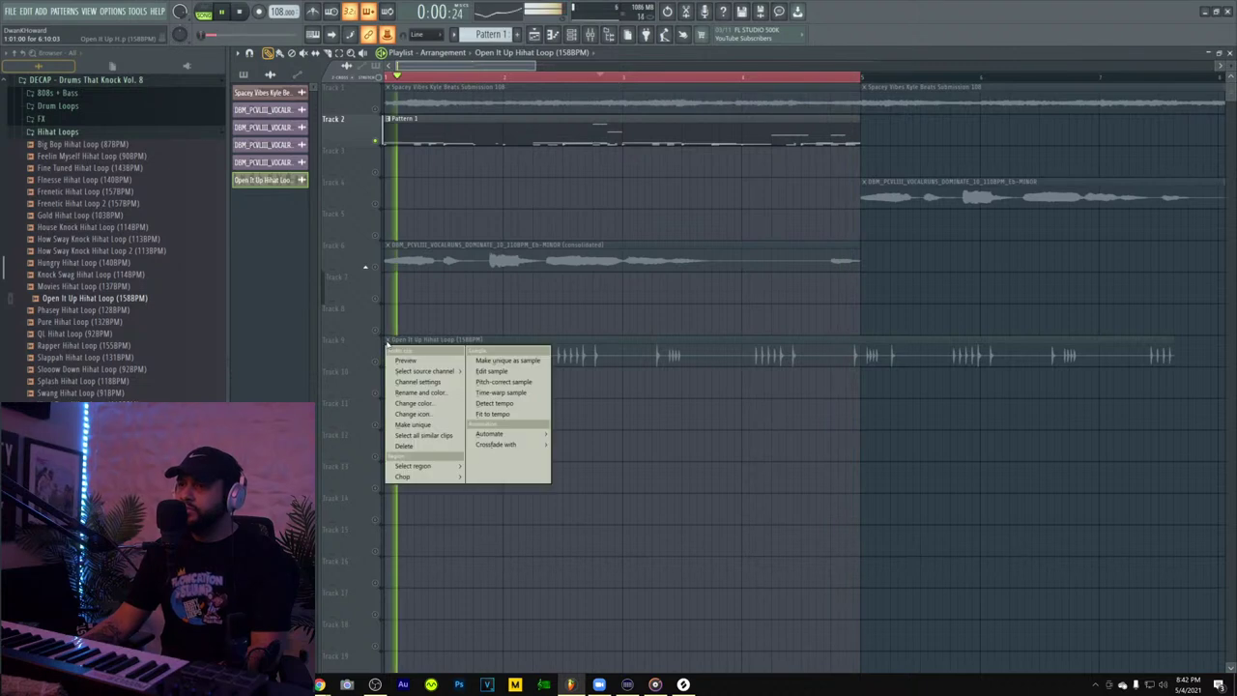
pyautogui.click(493, 414)
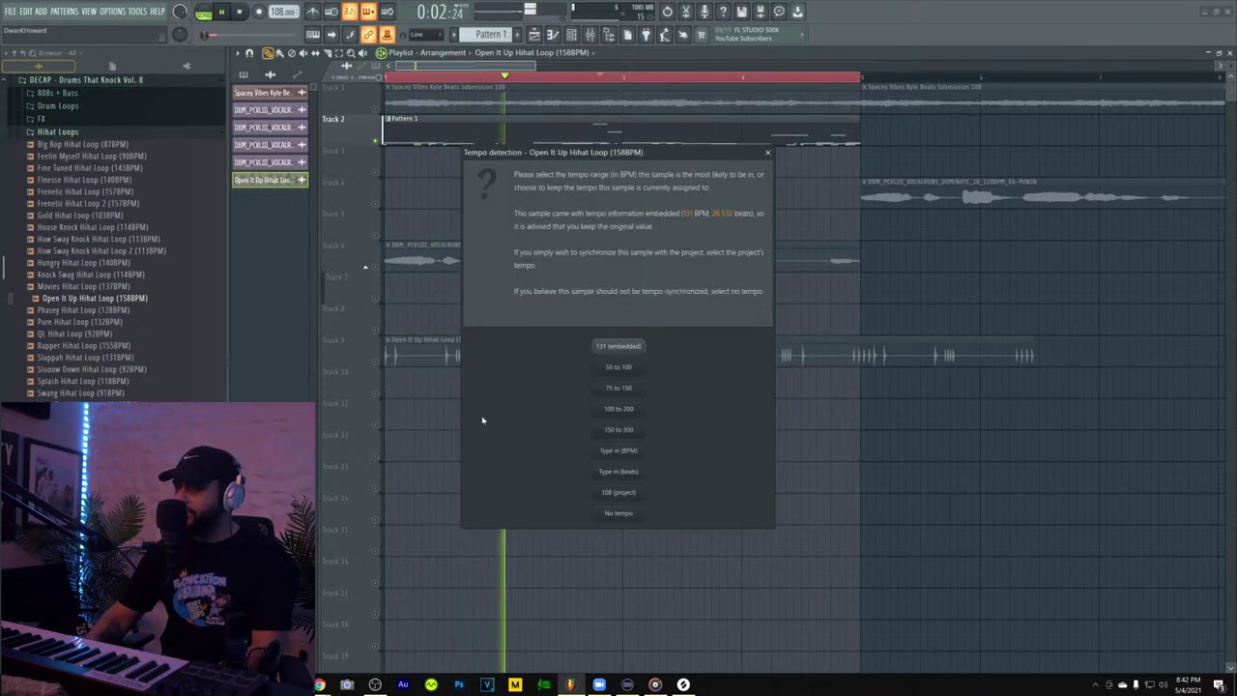
pyautogui.click(631, 456)
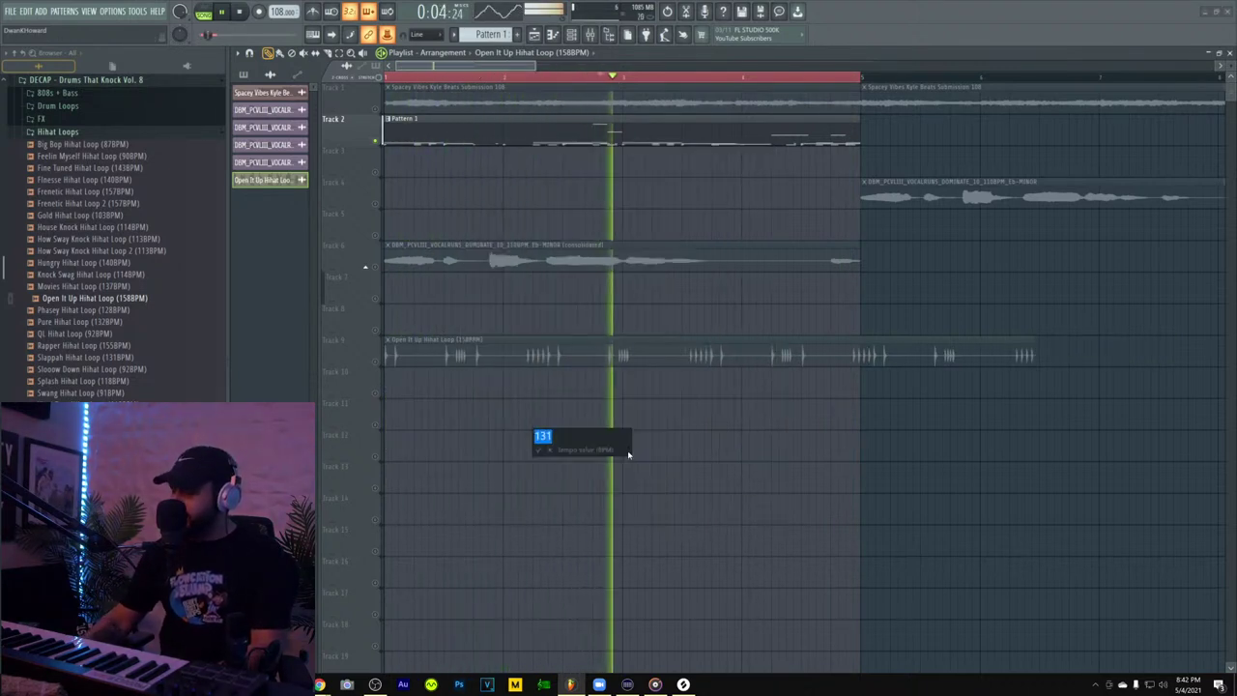
pyautogui.write('158')
pyautogui.press('Return')
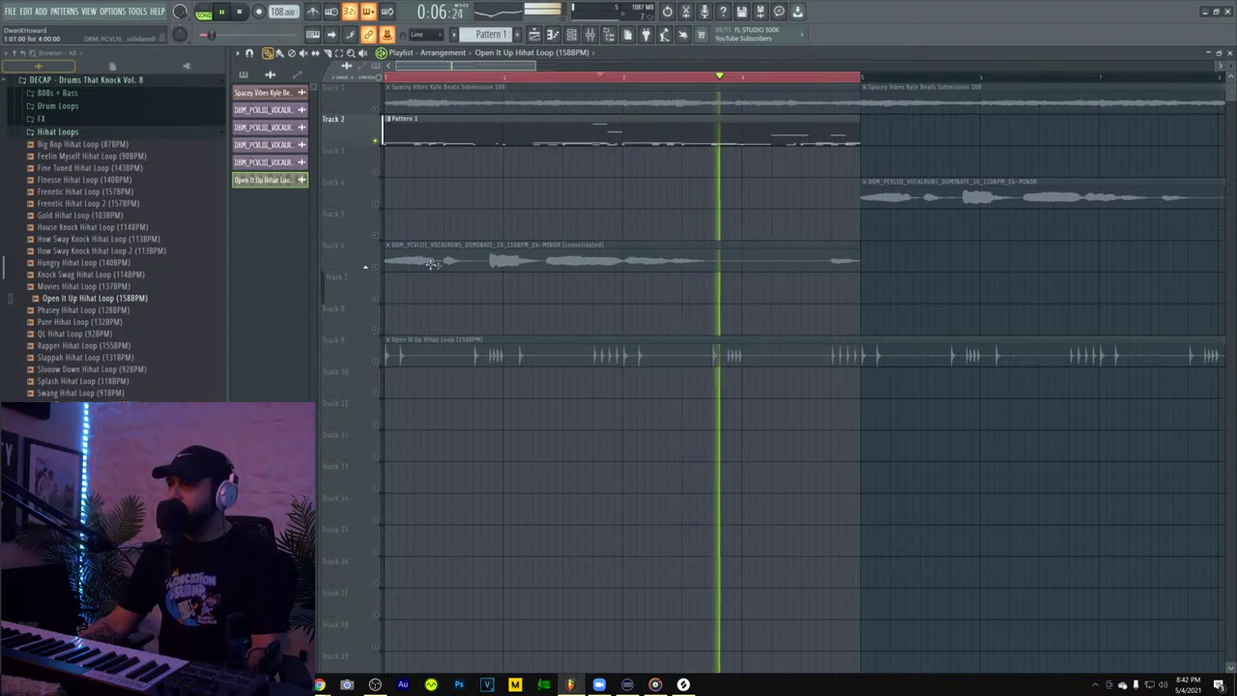
# - Unmute Track 9 and cut off the part of the hi-hat loop beyond the start of bar 5
pyautogui.click(377, 363)
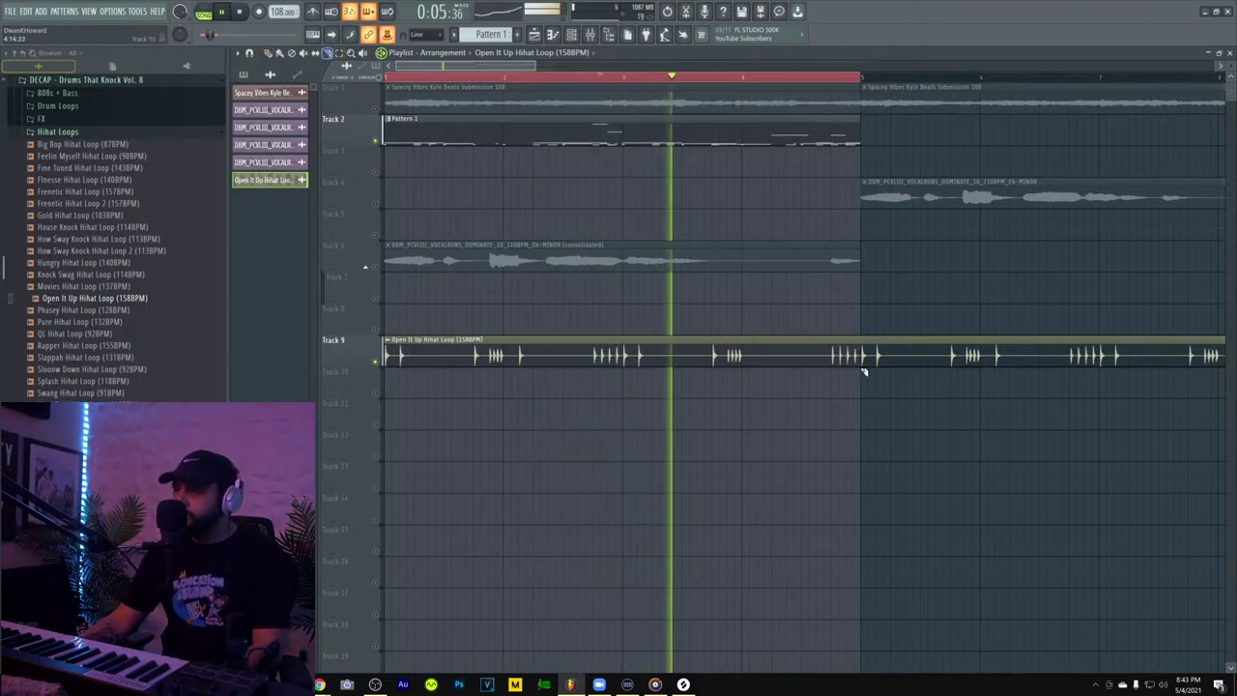
pyautogui.moveTo(865, 372); pyautogui.dragTo(865, 342)
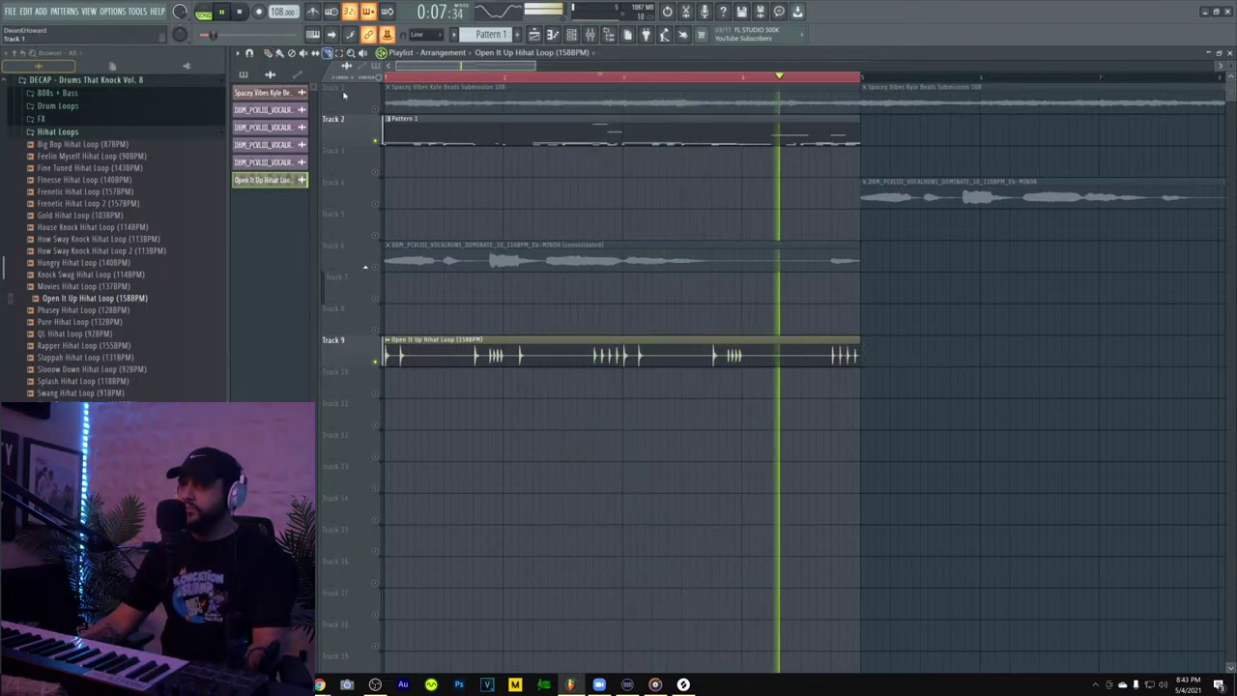
# - Look through the drum kit folders and audition percussion loops from Percussion Loop Bytes in Slap Experts - Chill Bytes
pyautogui.scroll(-2, 129, 352)
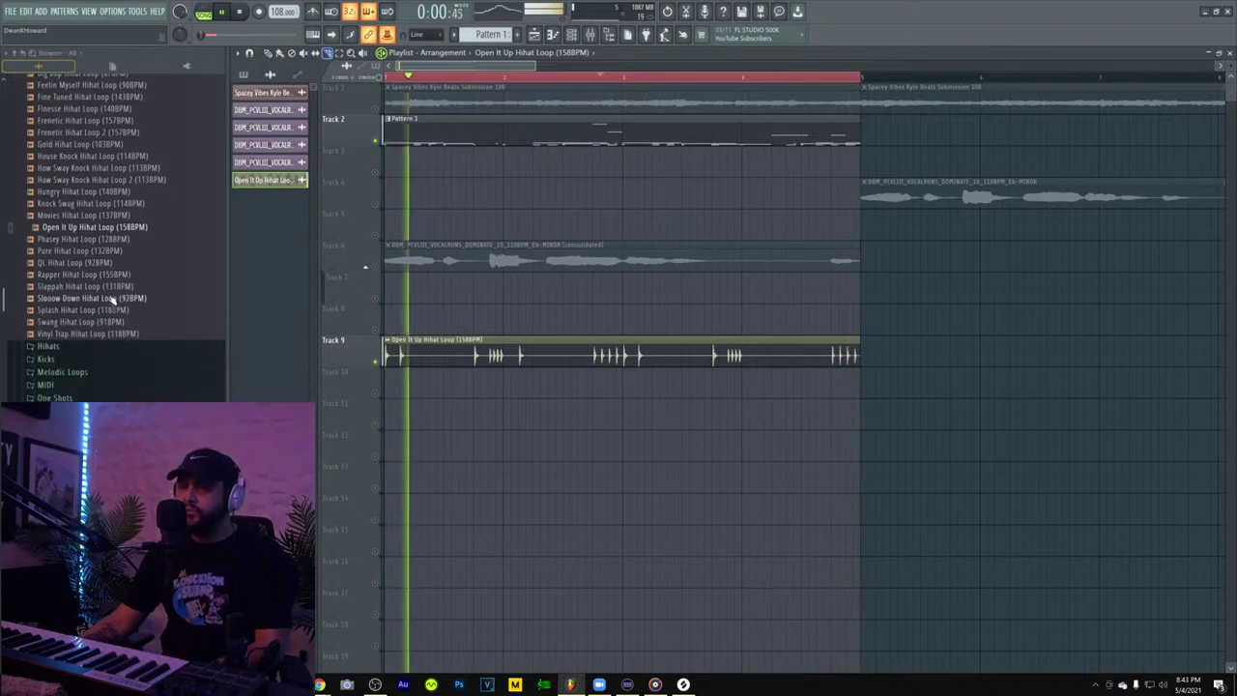
pyautogui.scroll(-6, 117, 237)
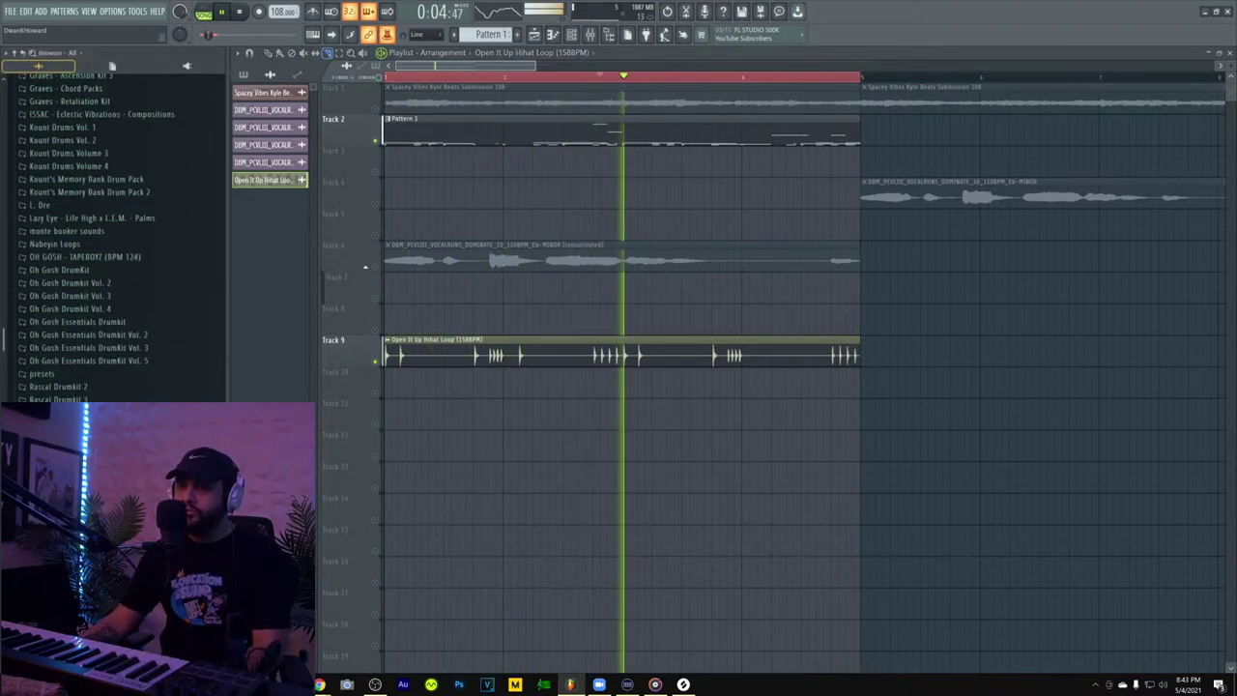
pyautogui.scroll(-4, 106, 342)
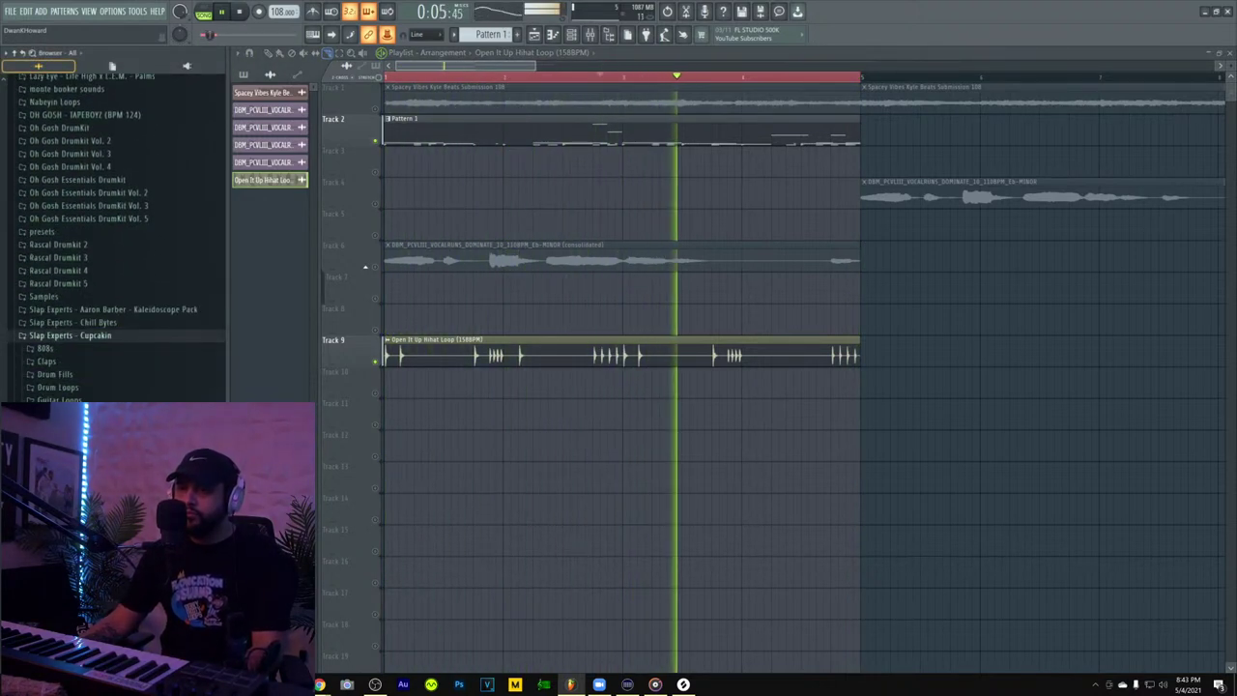
pyautogui.click(95, 325)
pyautogui.click(69, 340)
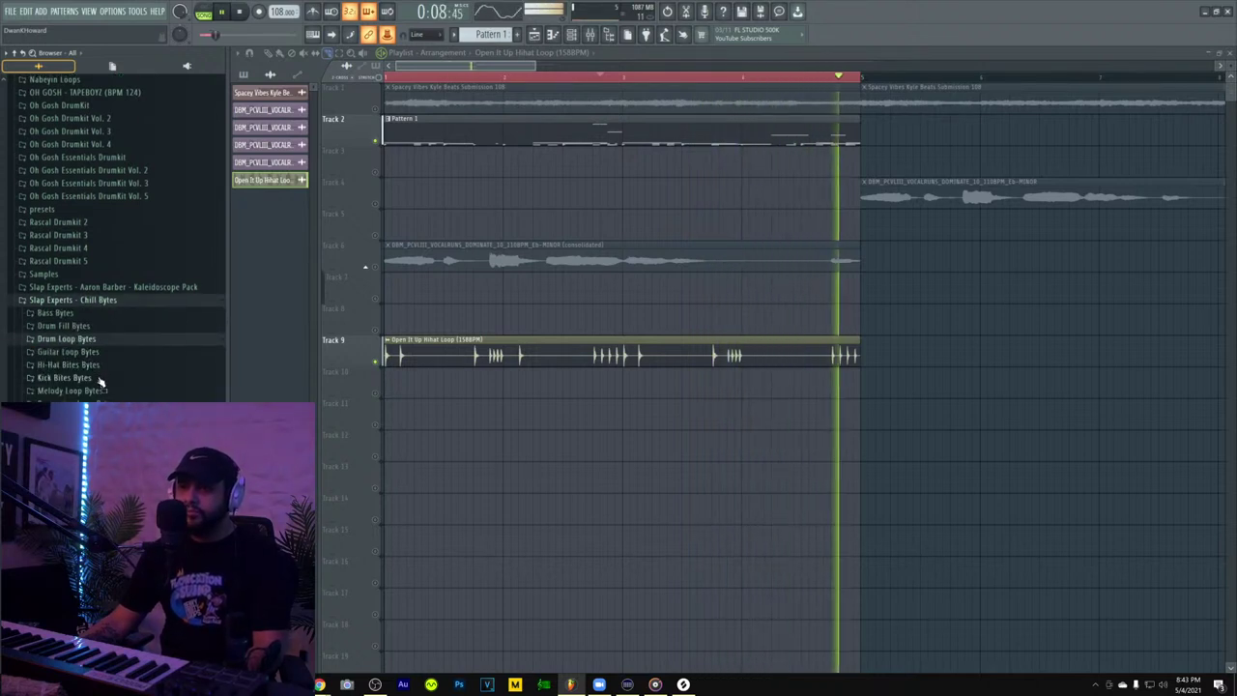
pyautogui.click(110, 488)
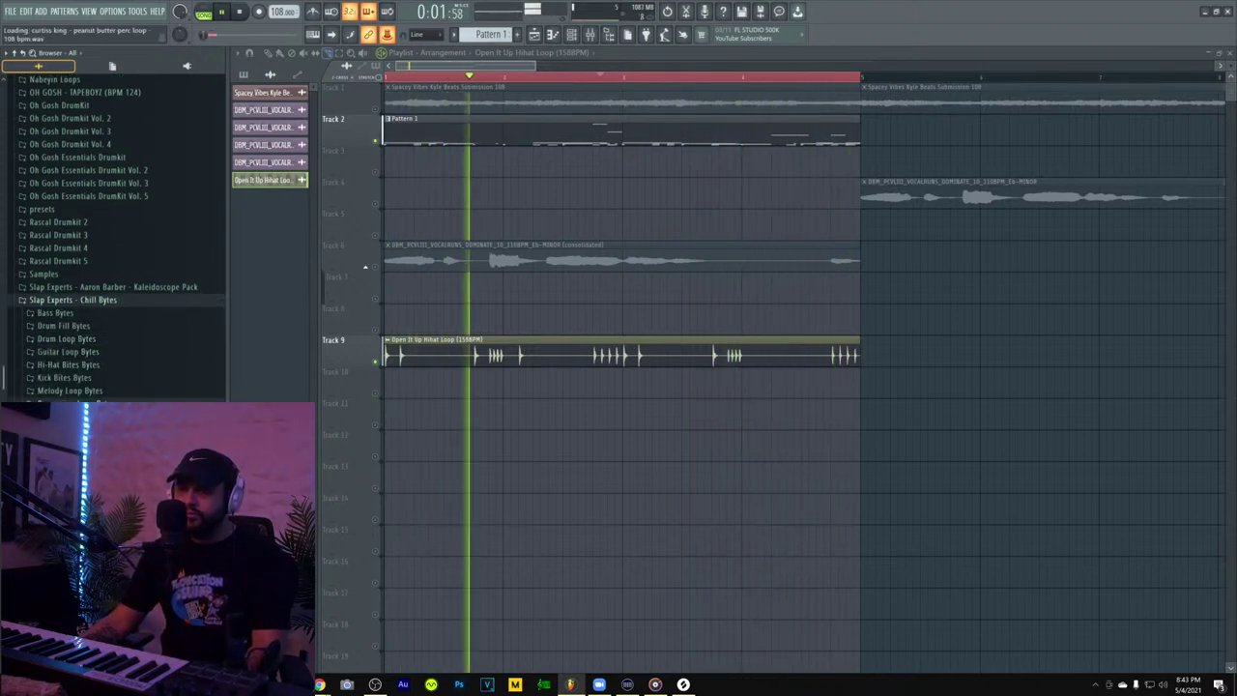
pyautogui.scroll(-3, 109, 487)
pyautogui.click(109, 361)
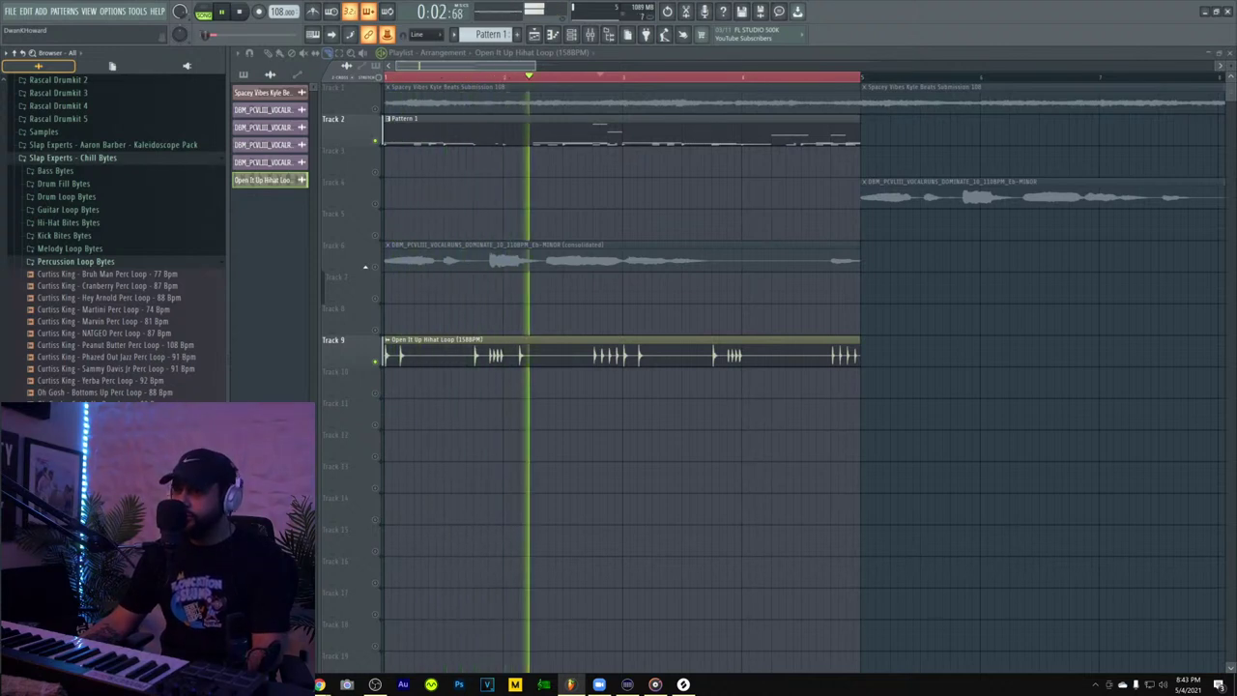
# - Place the Oh Gosh - In my Bag Perc Loop at the start of Track 10 and fit it using its embedded 140 BPM tempo
pyautogui.moveTo(97, 404); pyautogui.dragTo(418, 414)
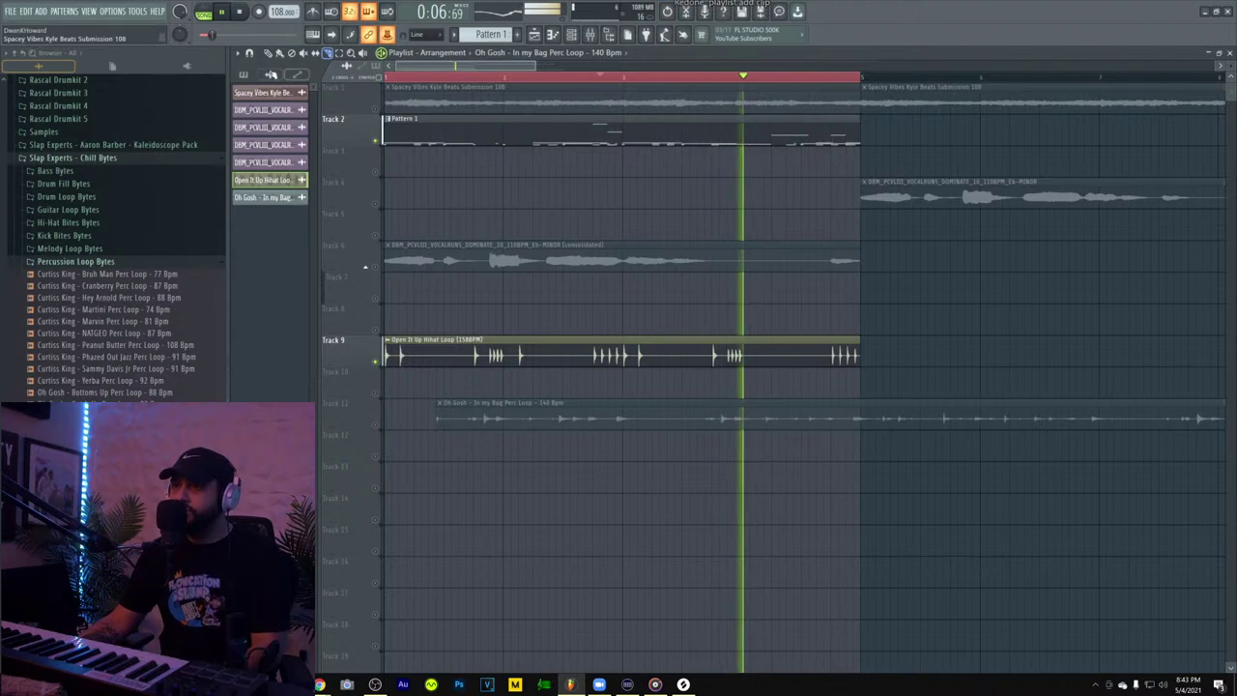
pyautogui.moveTo(446, 410); pyautogui.dragTo(394, 379)
pyautogui.click(393, 379)
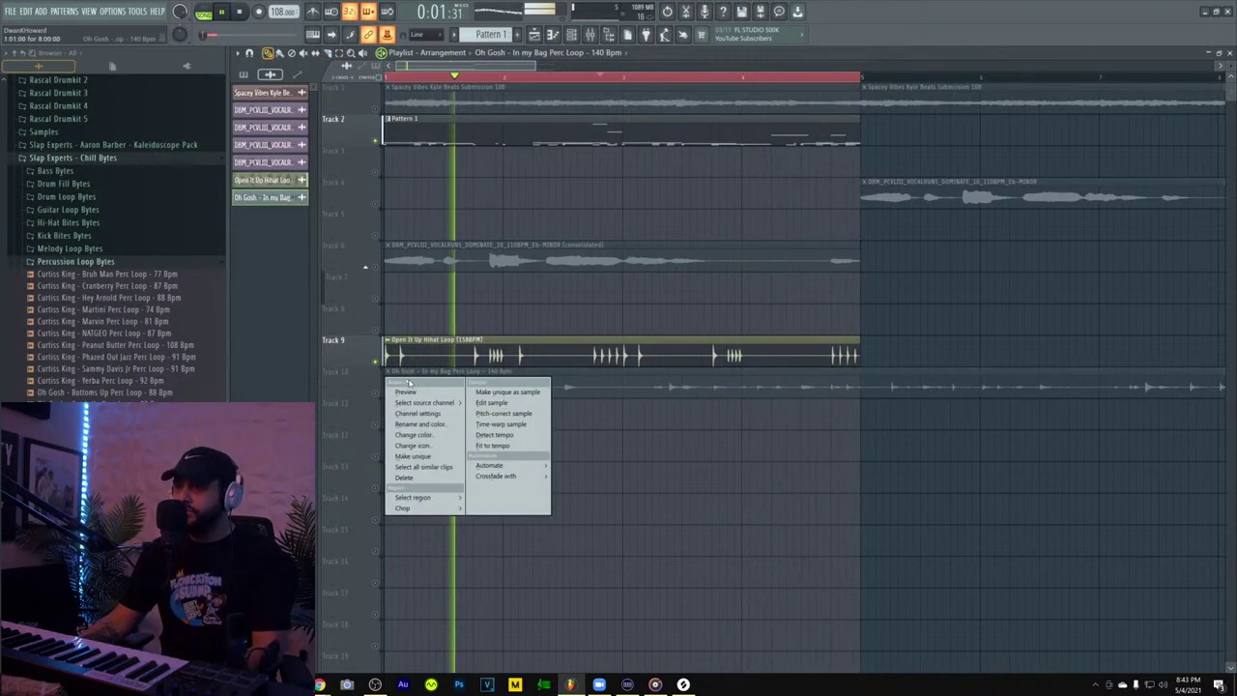
pyautogui.click(488, 437)
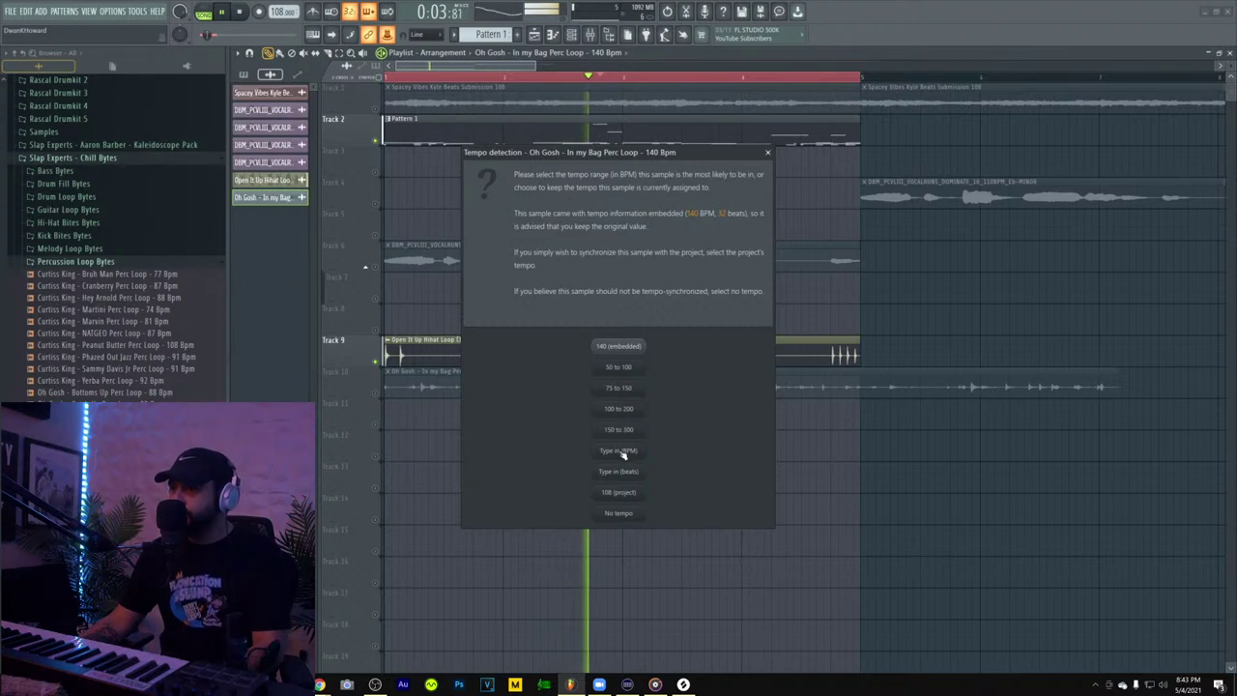
pyautogui.click(625, 348)
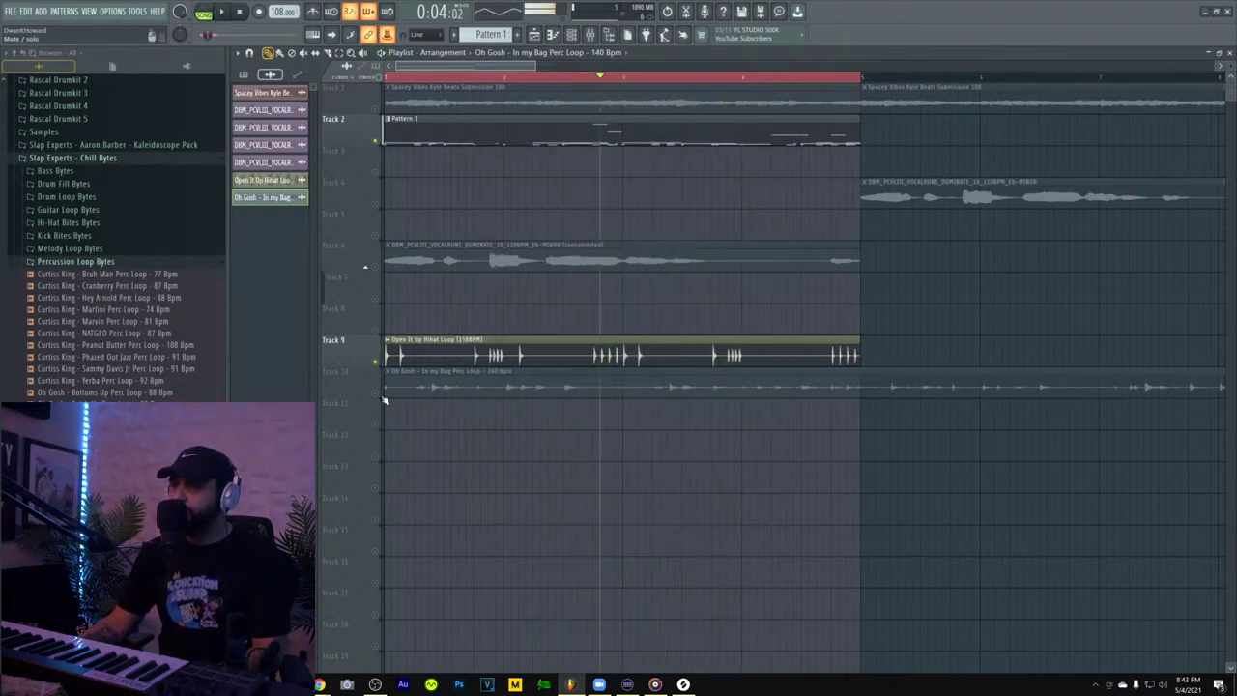
pyautogui.press('space')
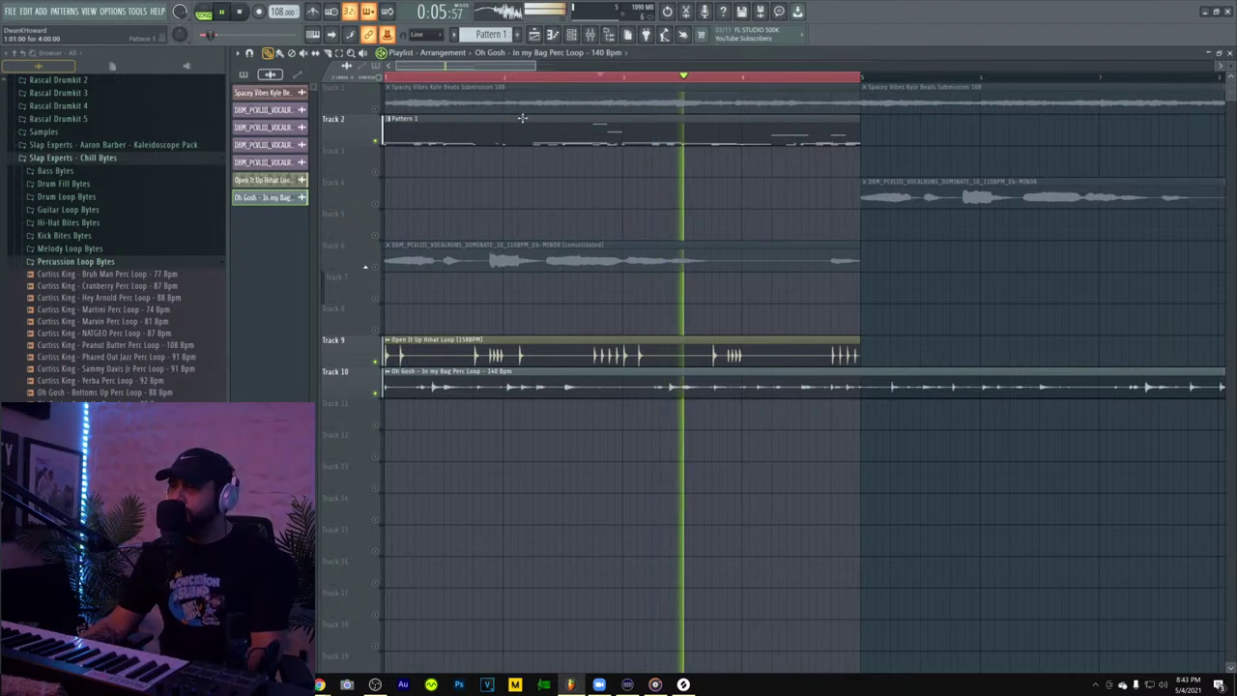
# - Slice the percussion loop on Track 10 at bar 5 and remove the excess
pyautogui.moveTo(533, 68); pyautogui.dragTo(559, 71)
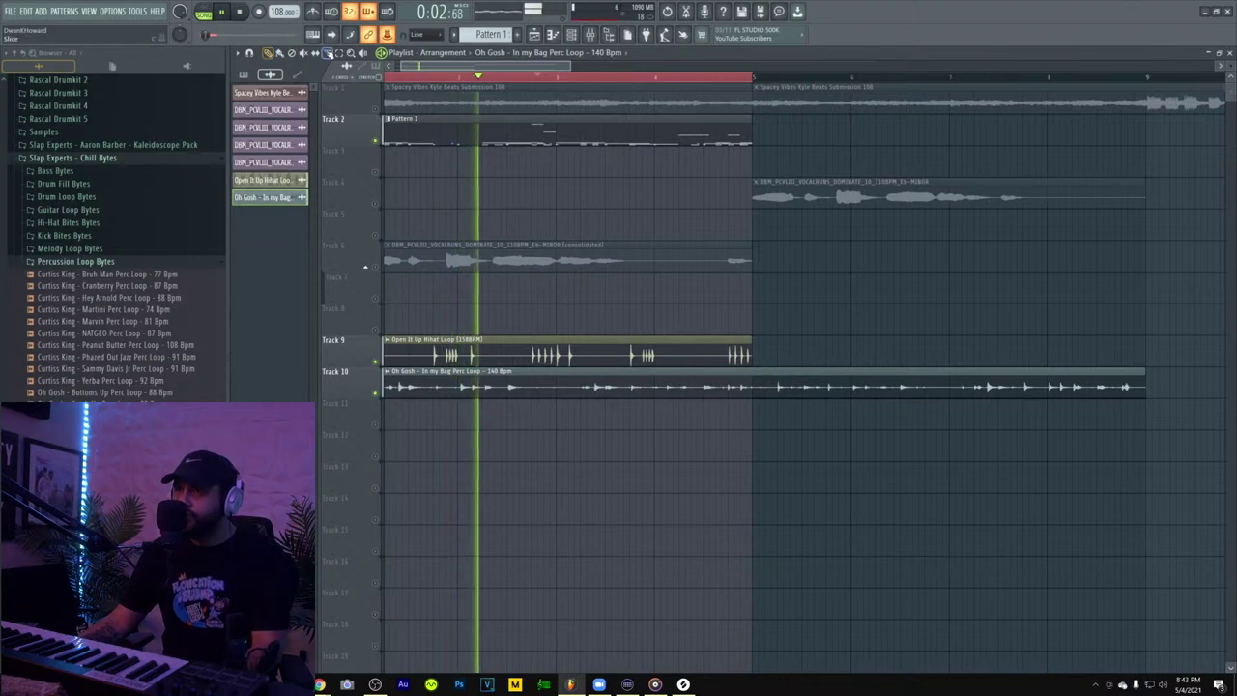
pyautogui.moveTo(751, 381); pyautogui.dragTo(753, 376)
pyautogui.click(279, 53)
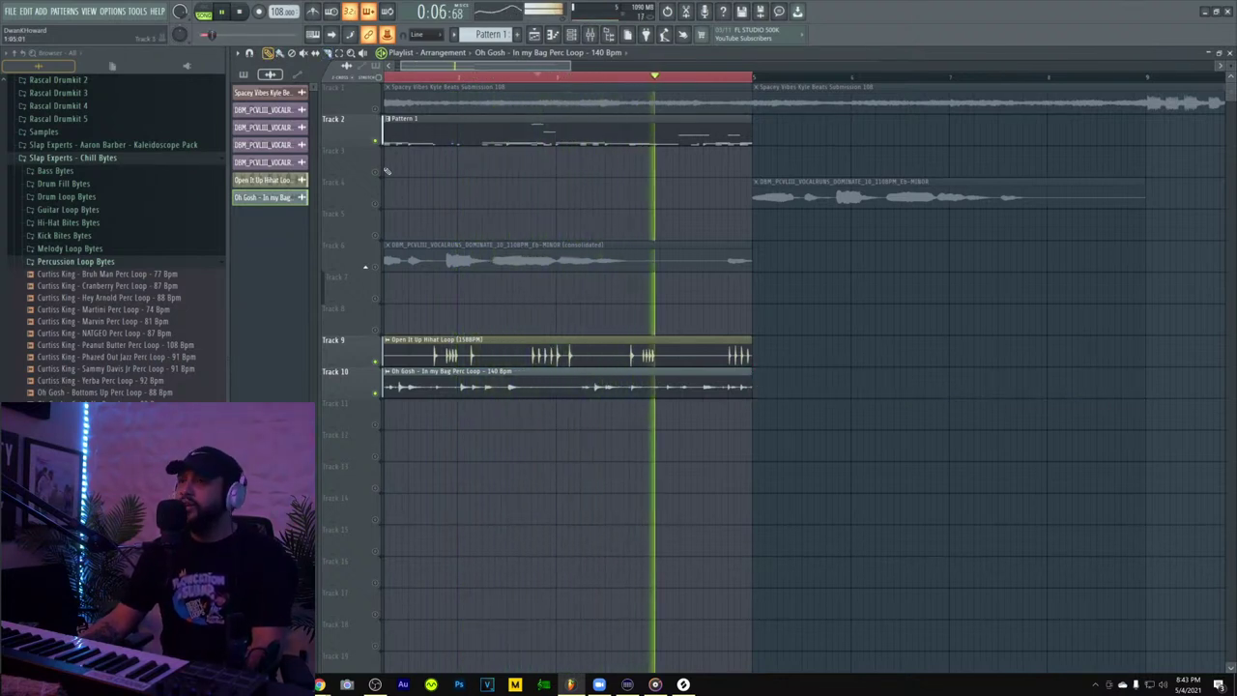
# - Unmute the vocal on Track 6, briefly solo Track 1, and bring all playlist tracks back into playback
pyautogui.click(376, 268)
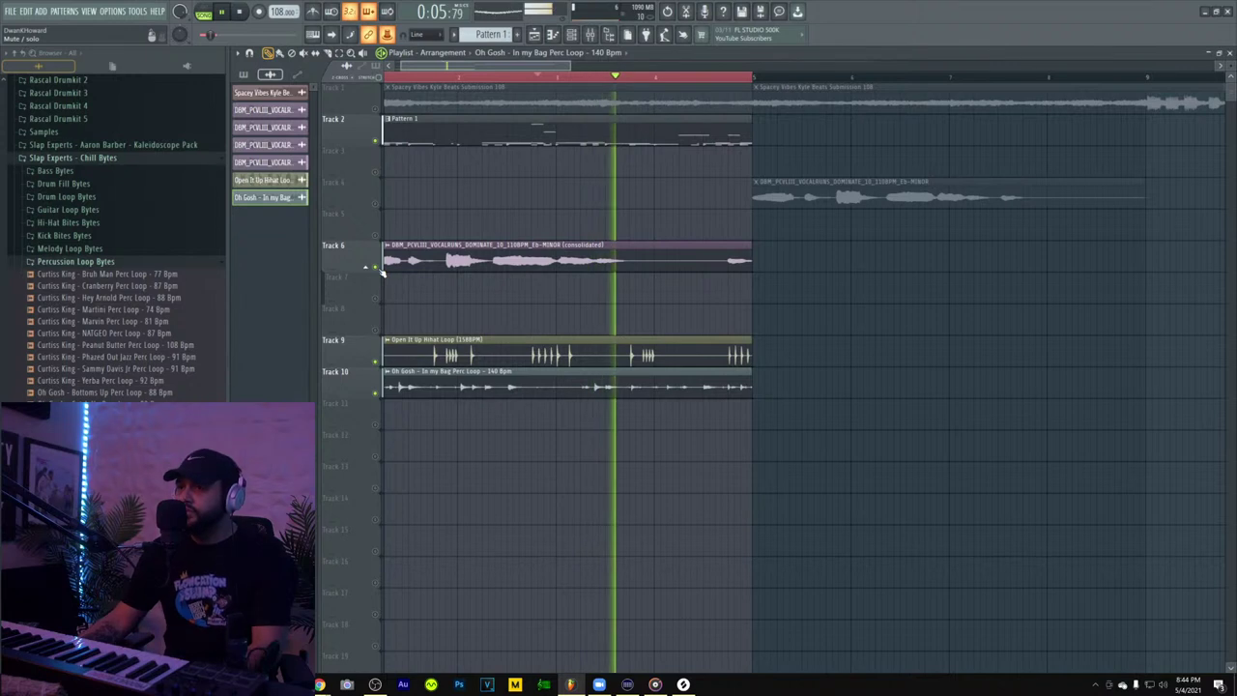
pyautogui.rightClick(376, 109)
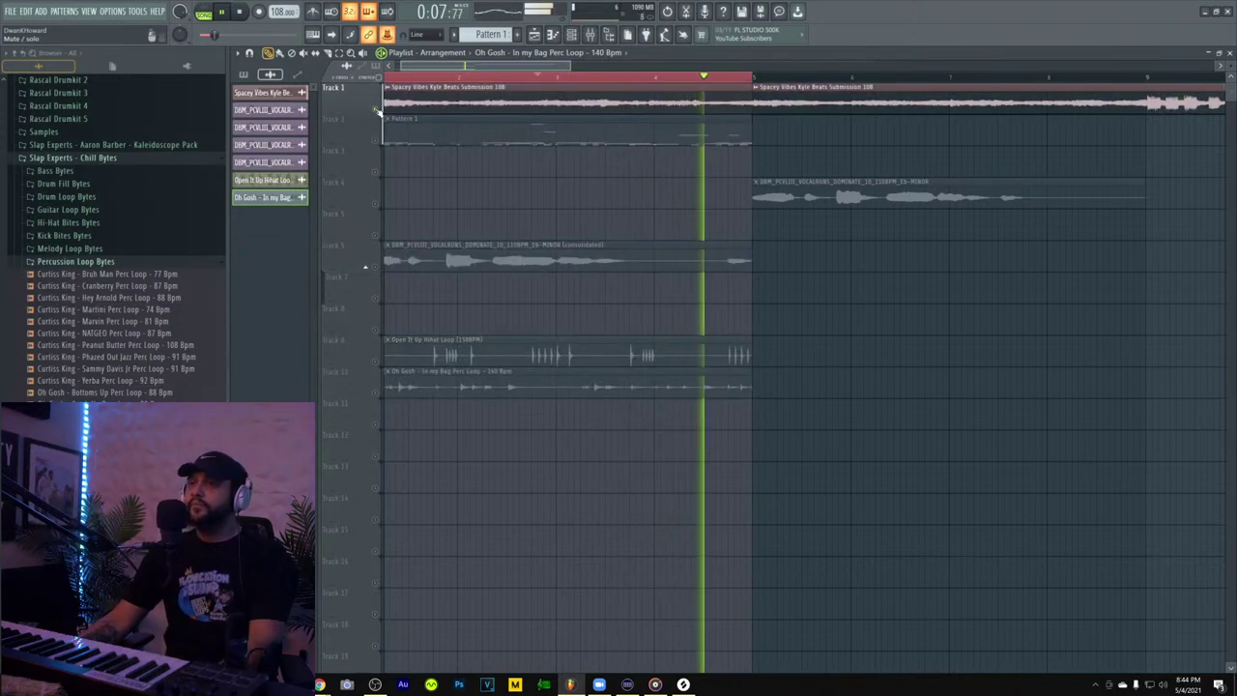
pyautogui.rightClick(376, 111)
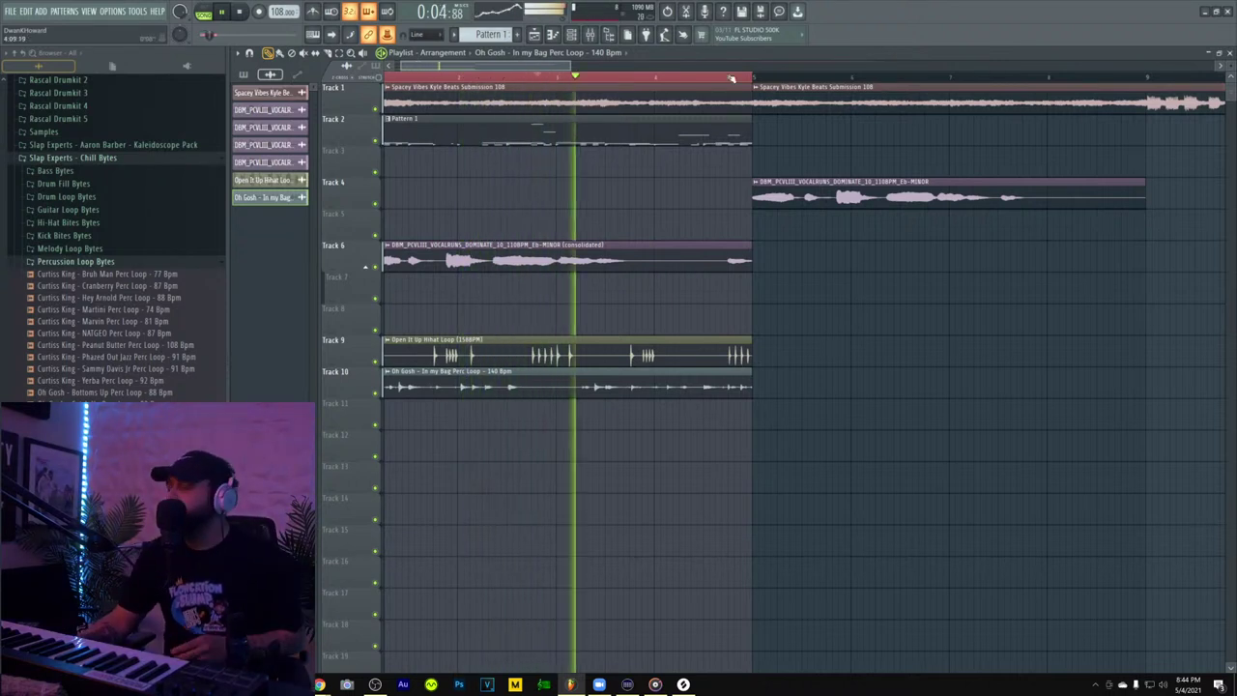
# - Open the channel rack with all channels displayed and collapse the Percussion Loop Bytes folder
pyautogui.click(574, 35)
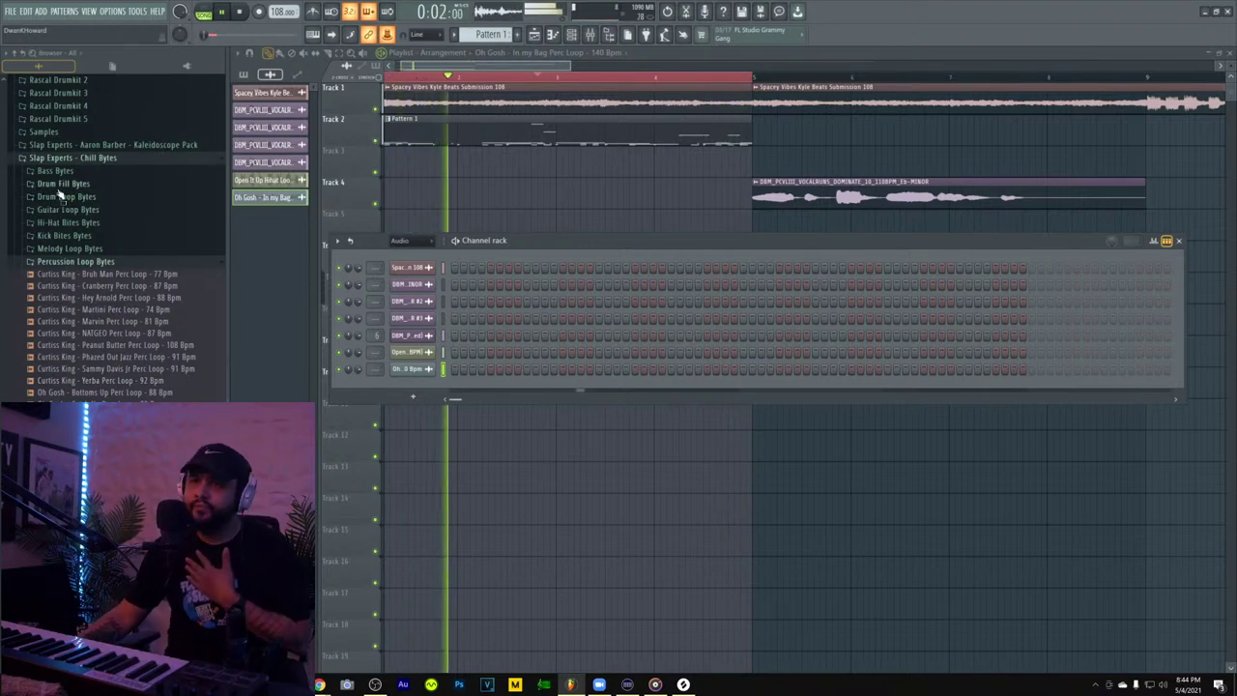
pyautogui.click(77, 262)
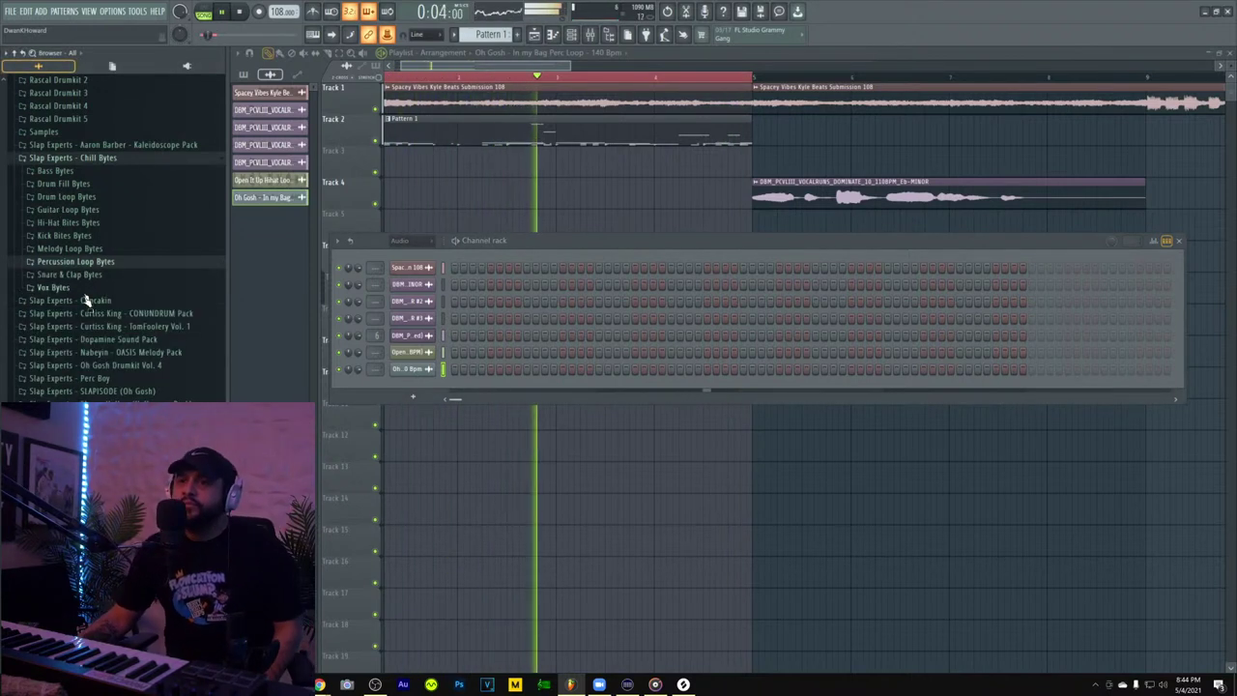
pyautogui.click(400, 244)
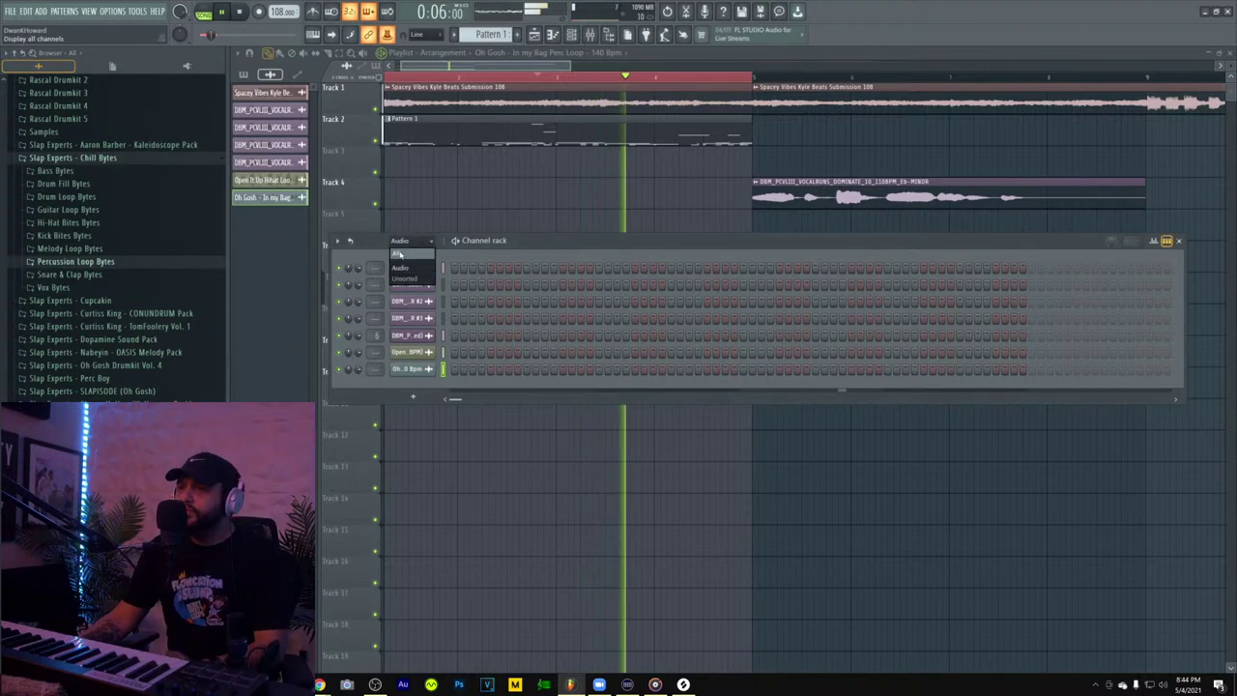
pyautogui.click(401, 254)
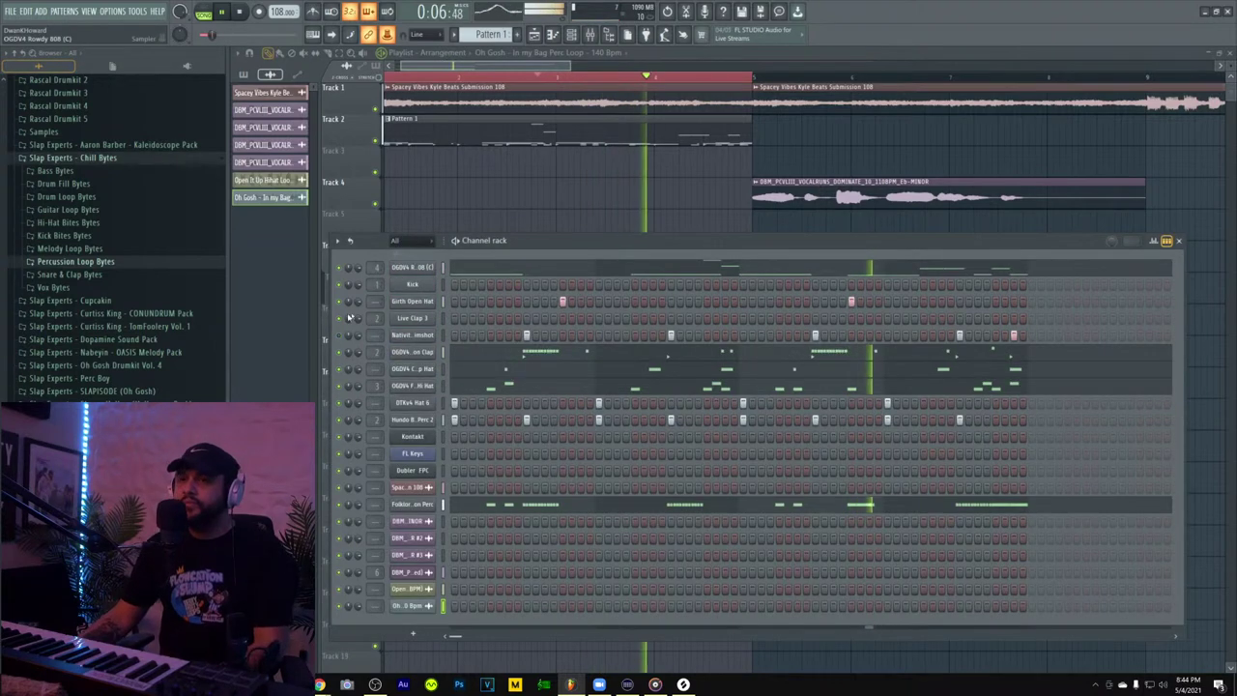
# - Audition kicks from Kick Bites Bytes, replace the Kick channel's sample with Joker Kick, and open its piano roll
pyautogui.click(66, 238)
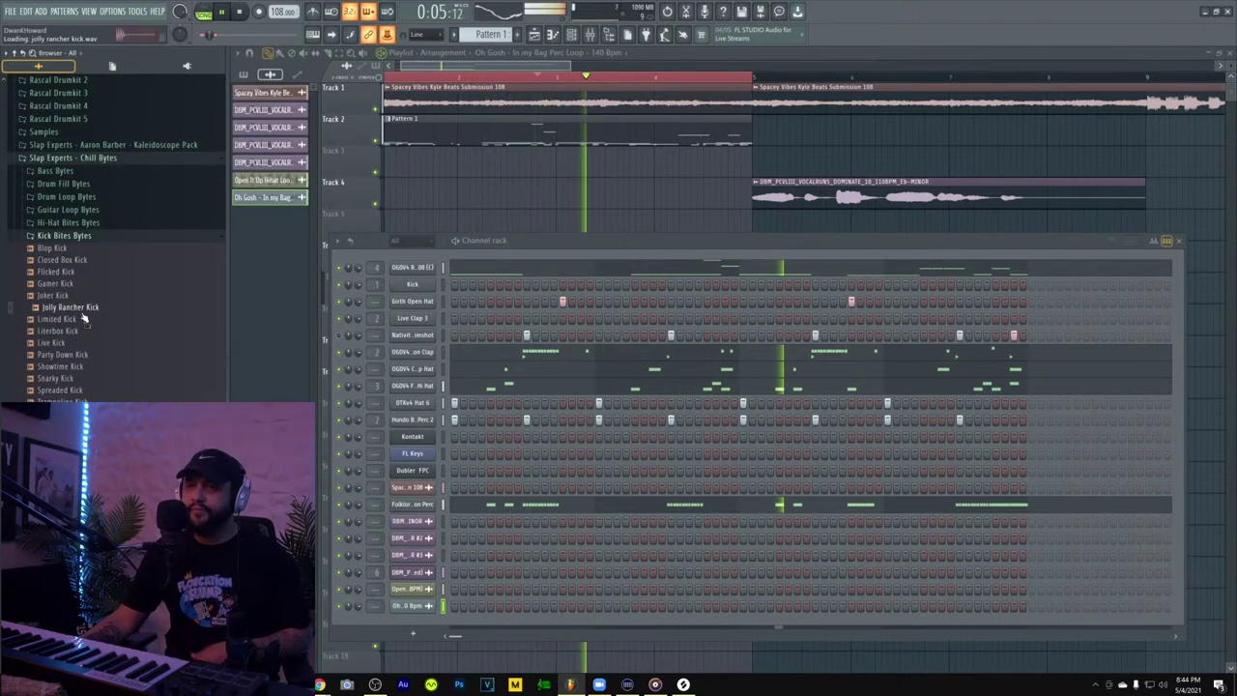
pyautogui.moveTo(425, 288); pyautogui.dragTo(427, 290)
pyautogui.rightClick(428, 290)
pyautogui.click(441, 288)
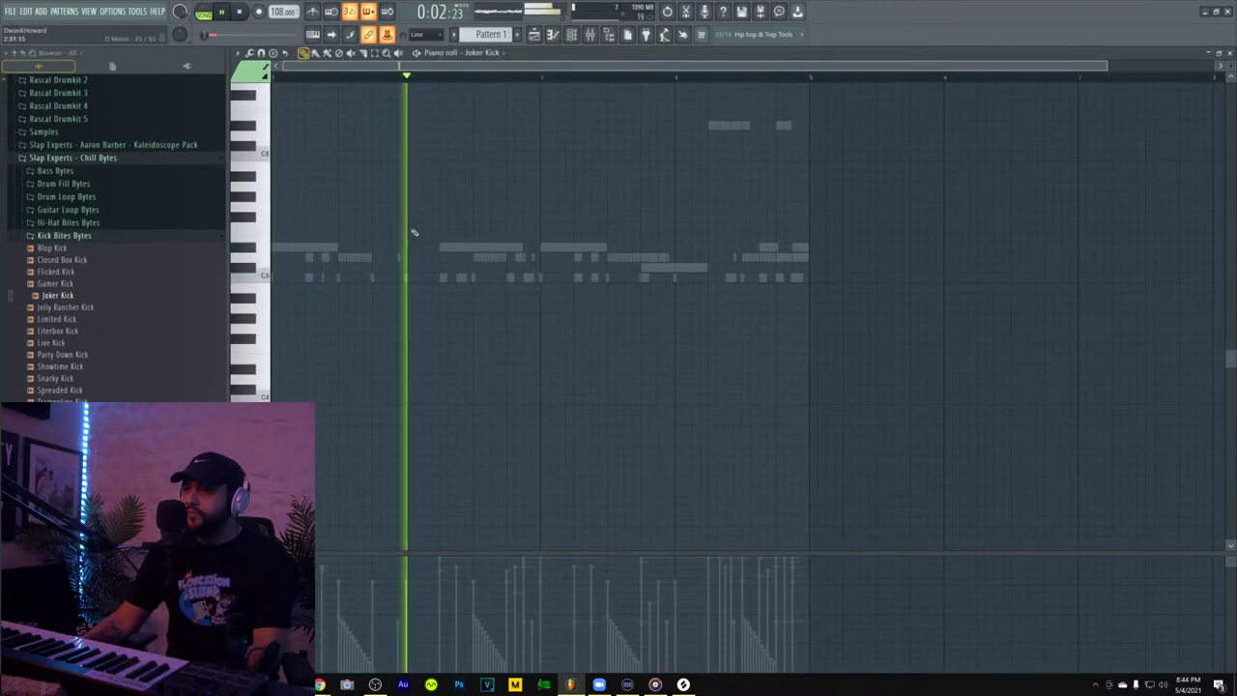
# - Try two Joker Kick notes on C5 near the start of bar 2 against the playing beat, removing them again
pyautogui.press('space')
pyautogui.press('space')
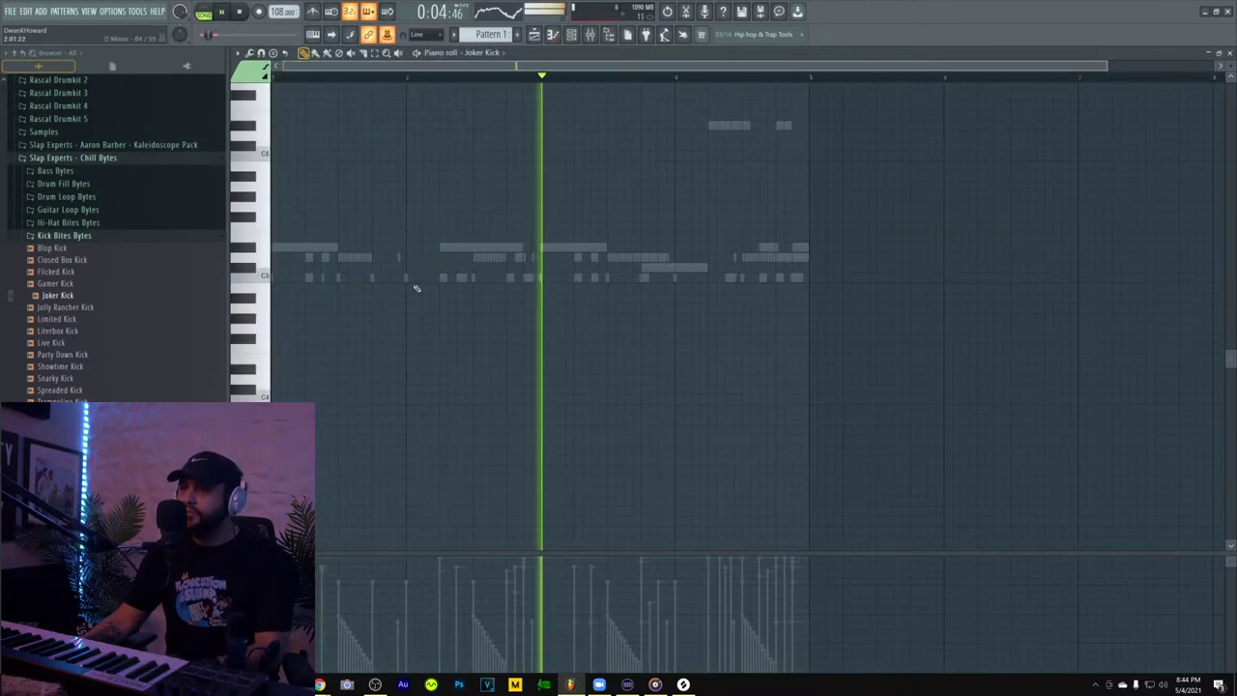
pyautogui.click(417, 278)
pyautogui.moveTo(406, 270)
pyautogui.mouseDown()
pyautogui.moveTo(456, 278)
pyautogui.moveTo(418, 277)
pyautogui.mouseUp()
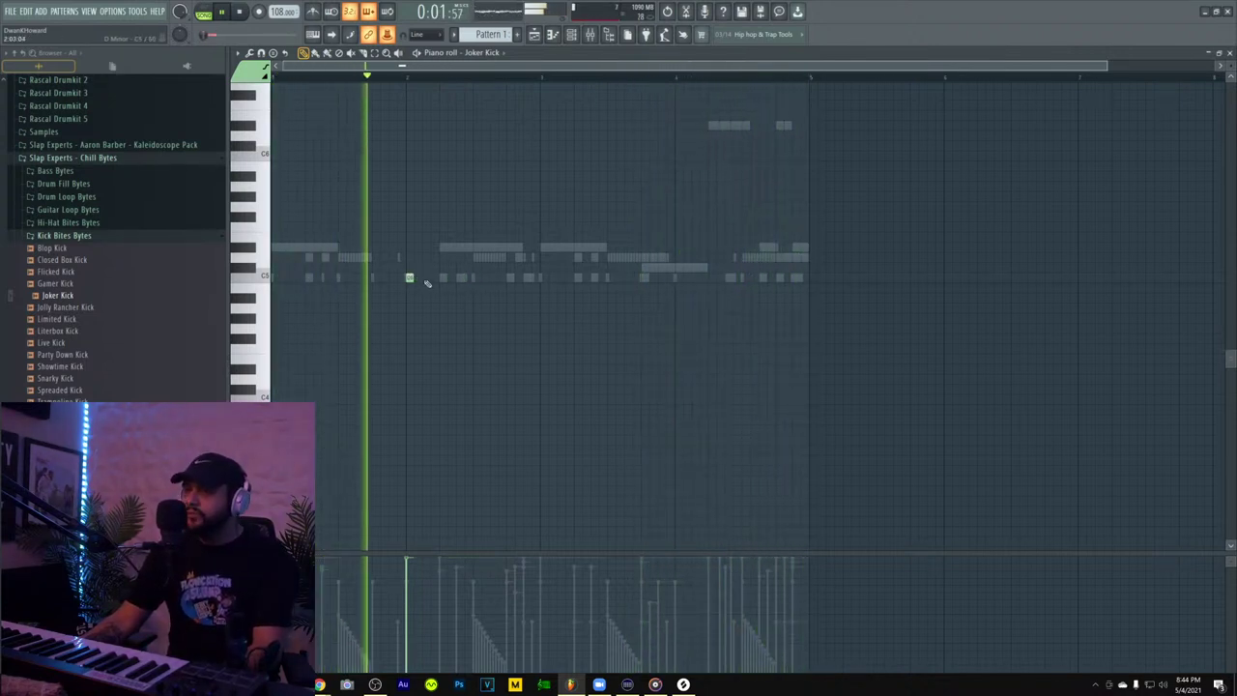
pyautogui.click(423, 278)
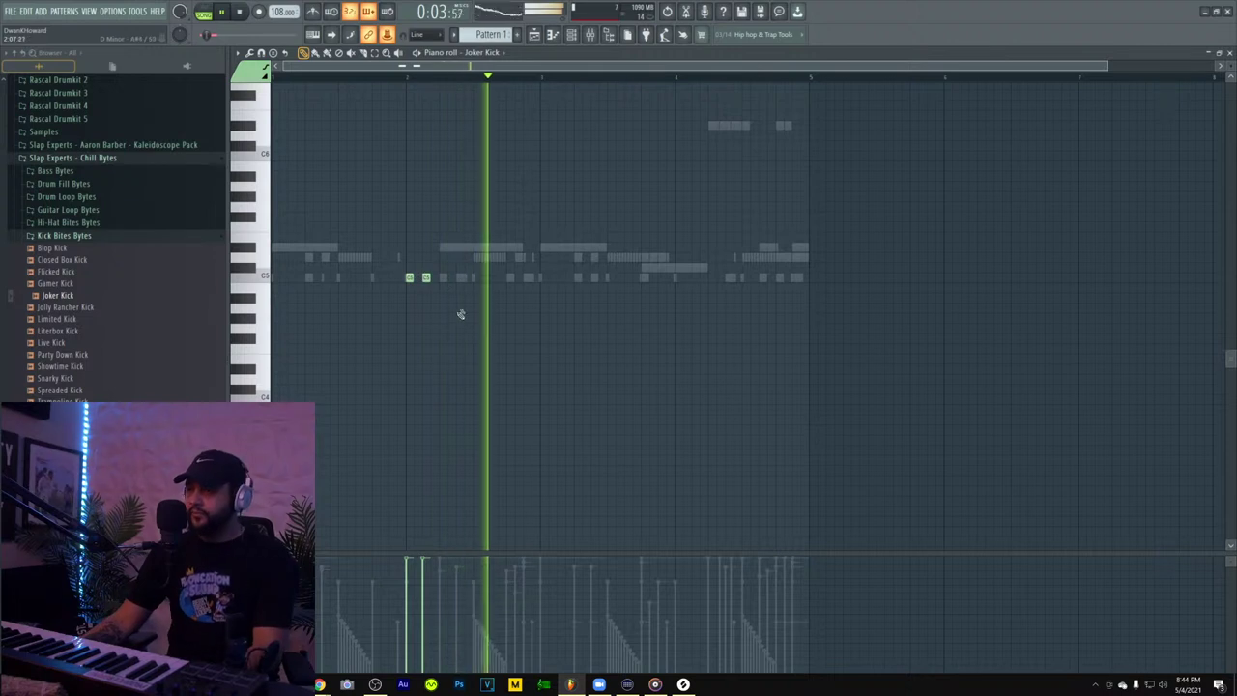
pyautogui.rightClick(426, 278)
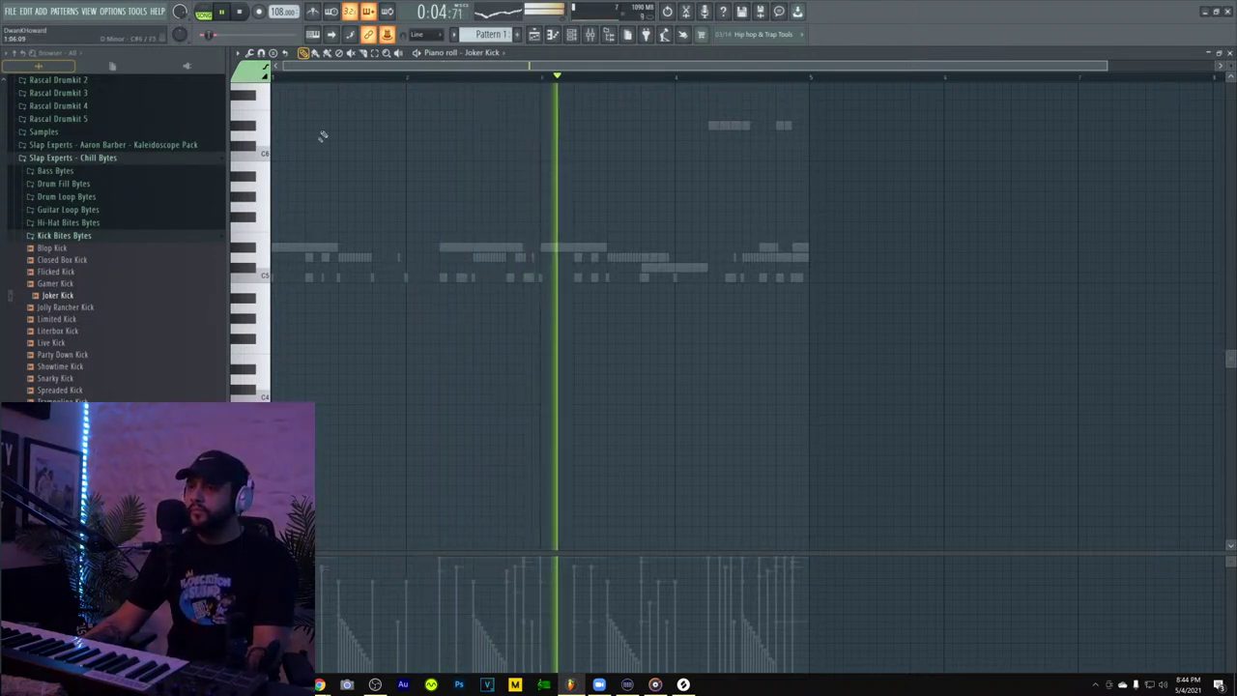
pyautogui.press('space')
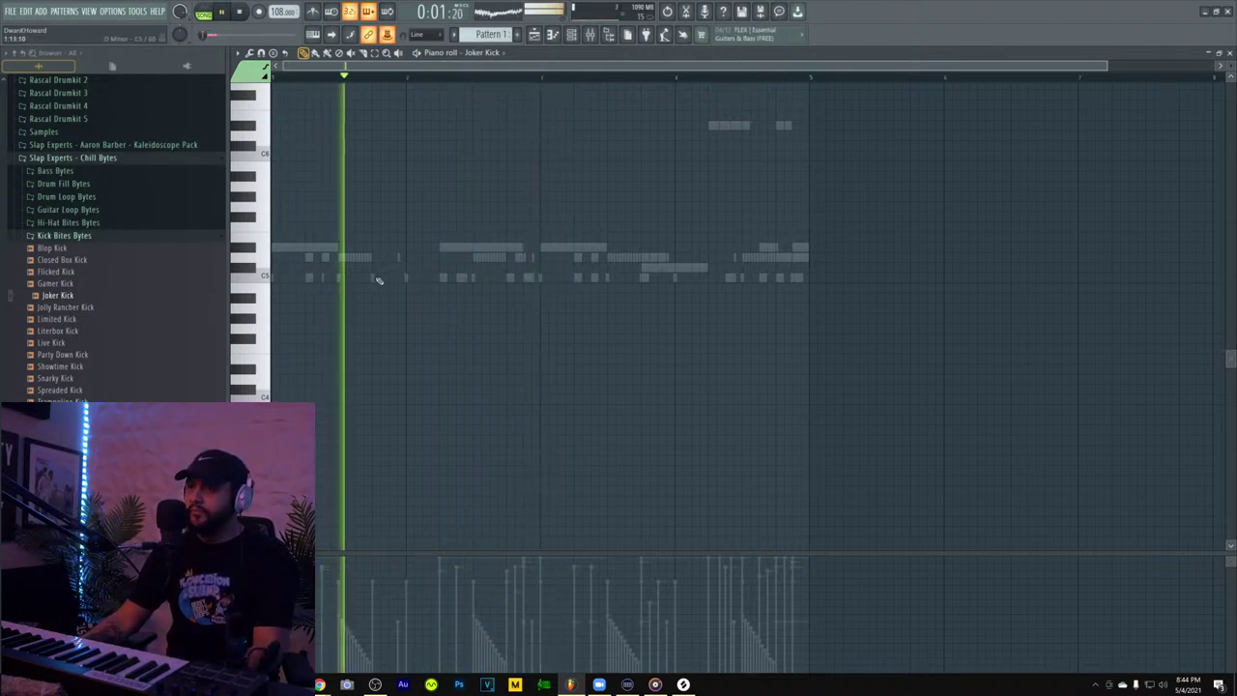
# - Place Joker Kick notes on C5 through bar 1, early in bar 2, and on the downbeat of bar 3
pyautogui.click(424, 279)
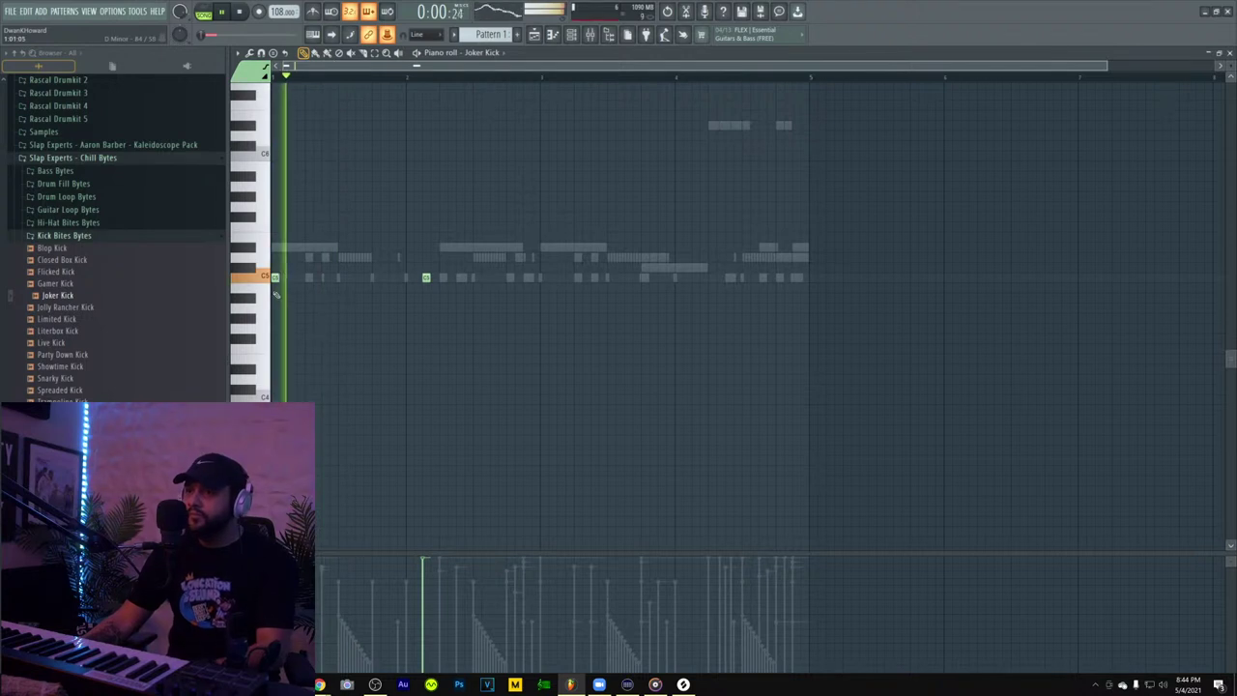
pyautogui.click(384, 276)
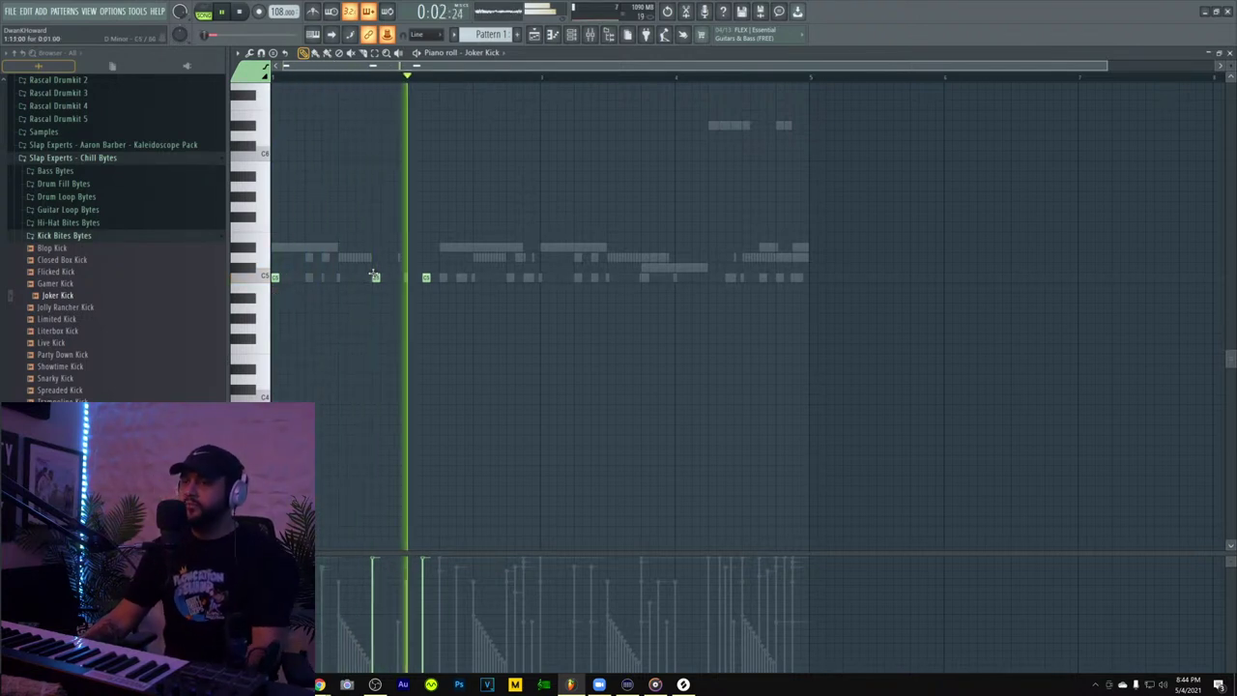
pyautogui.press('space')
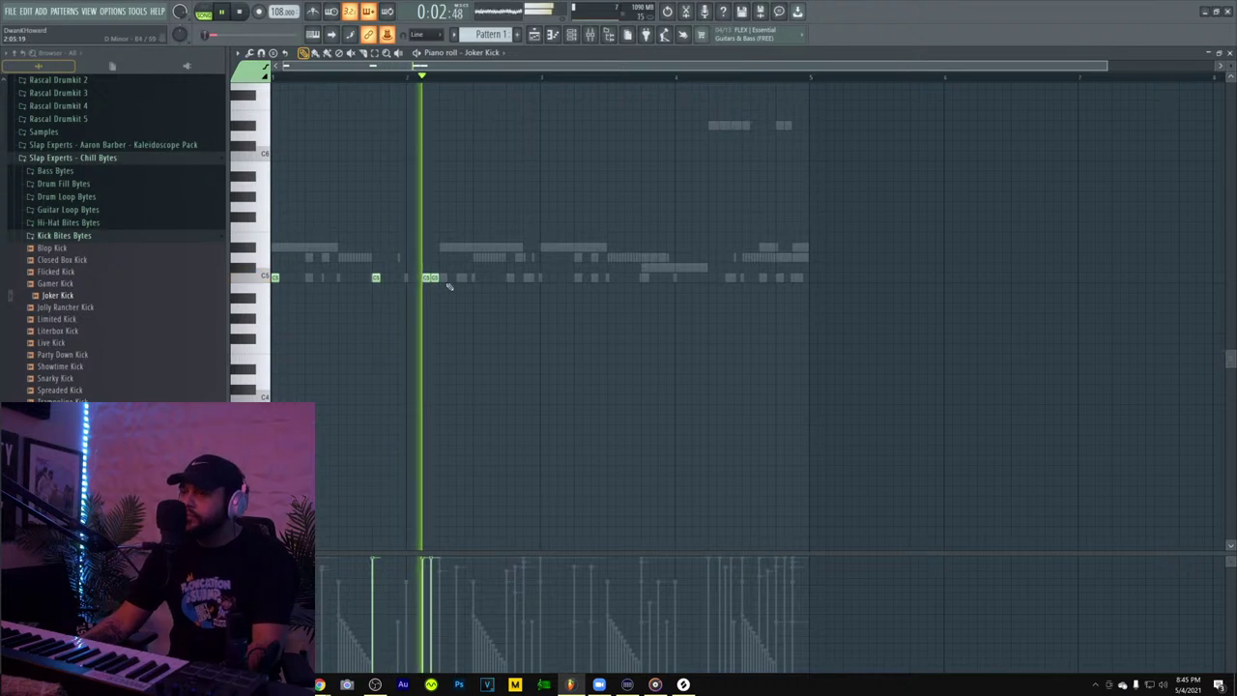
pyautogui.click(436, 278)
pyautogui.click(536, 278)
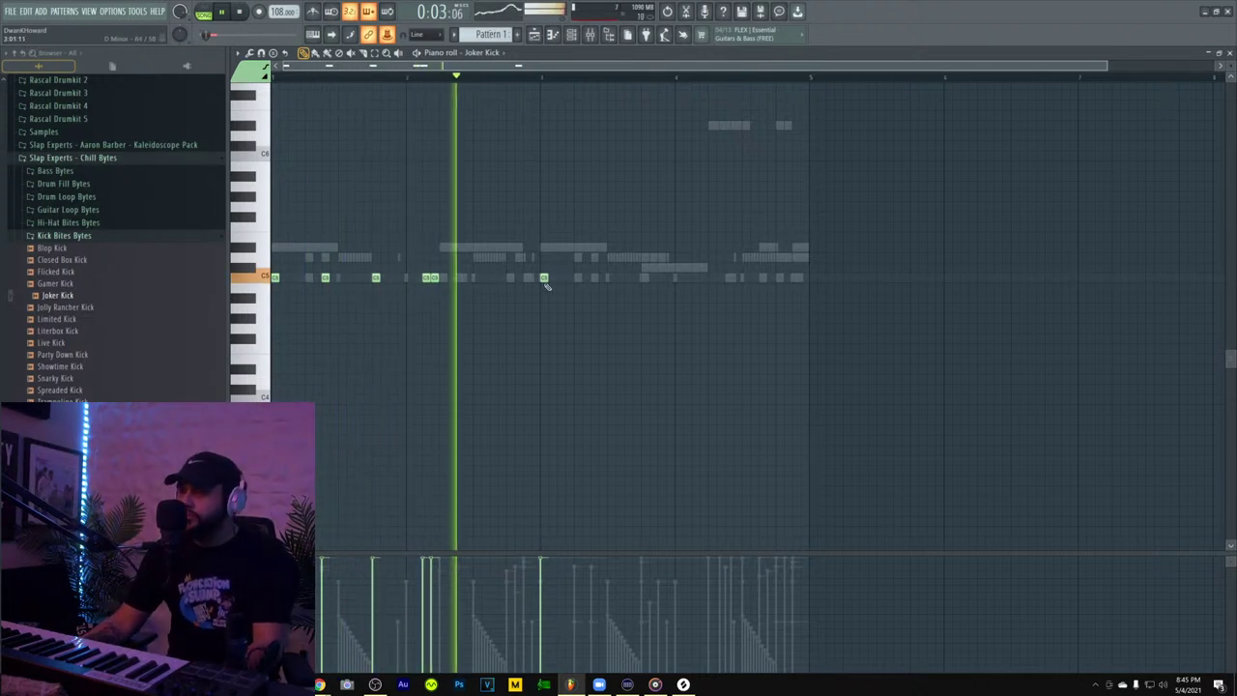
# - Add C5 kick notes in the last beats of bars 3 and 4 and just before bar 3
pyautogui.click(646, 278)
pyautogui.click(662, 278)
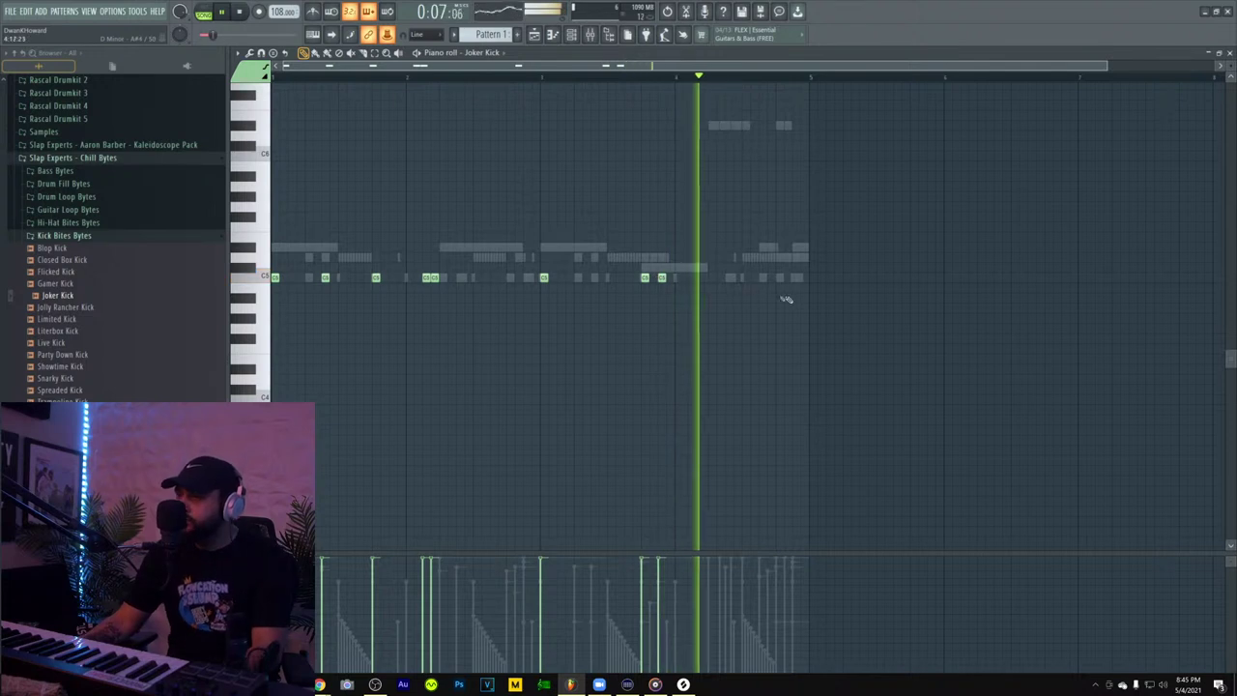
pyautogui.click(783, 277)
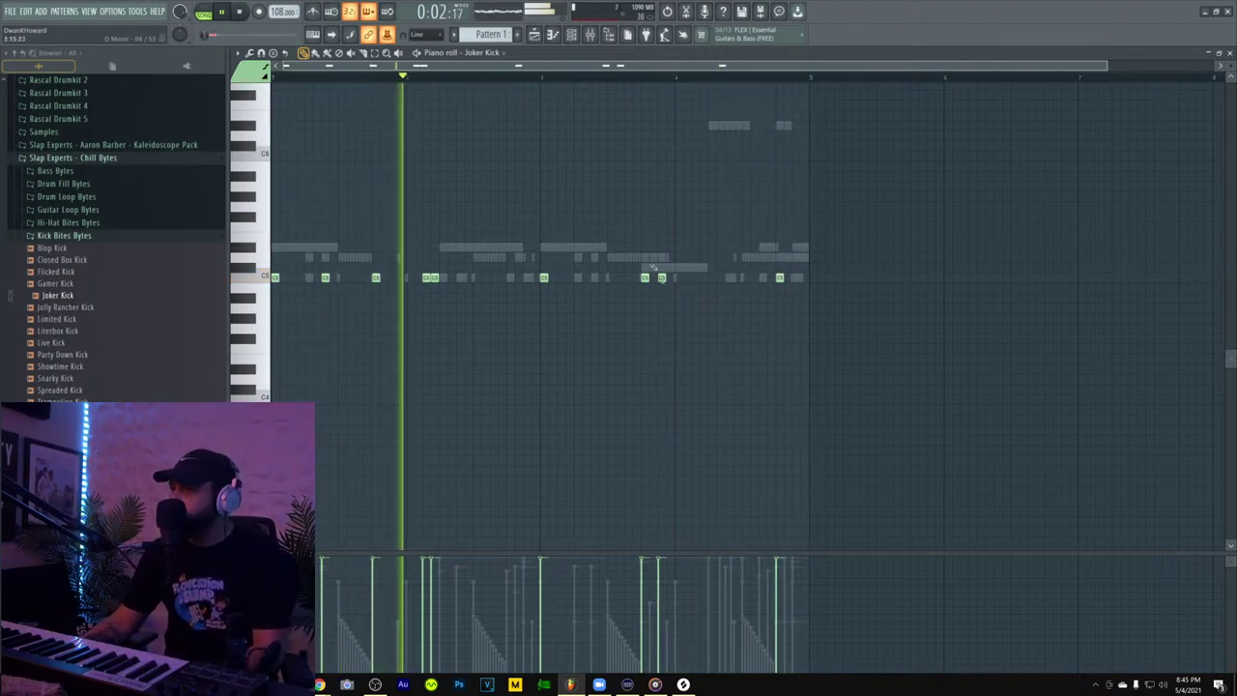
pyautogui.click(533, 279)
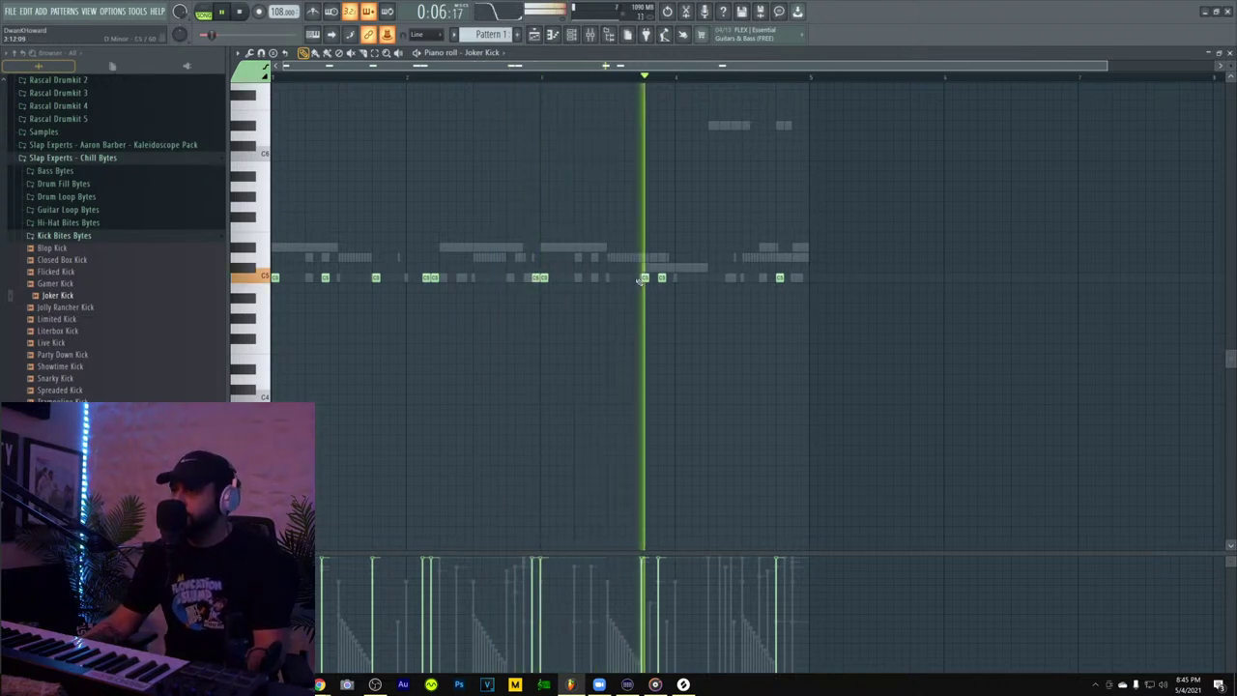
# - Try kick notes in the middle and at the start of bar 4, keeping only one shortly after the bar begins
pyautogui.click(735, 280)
pyautogui.rightClick(734, 279)
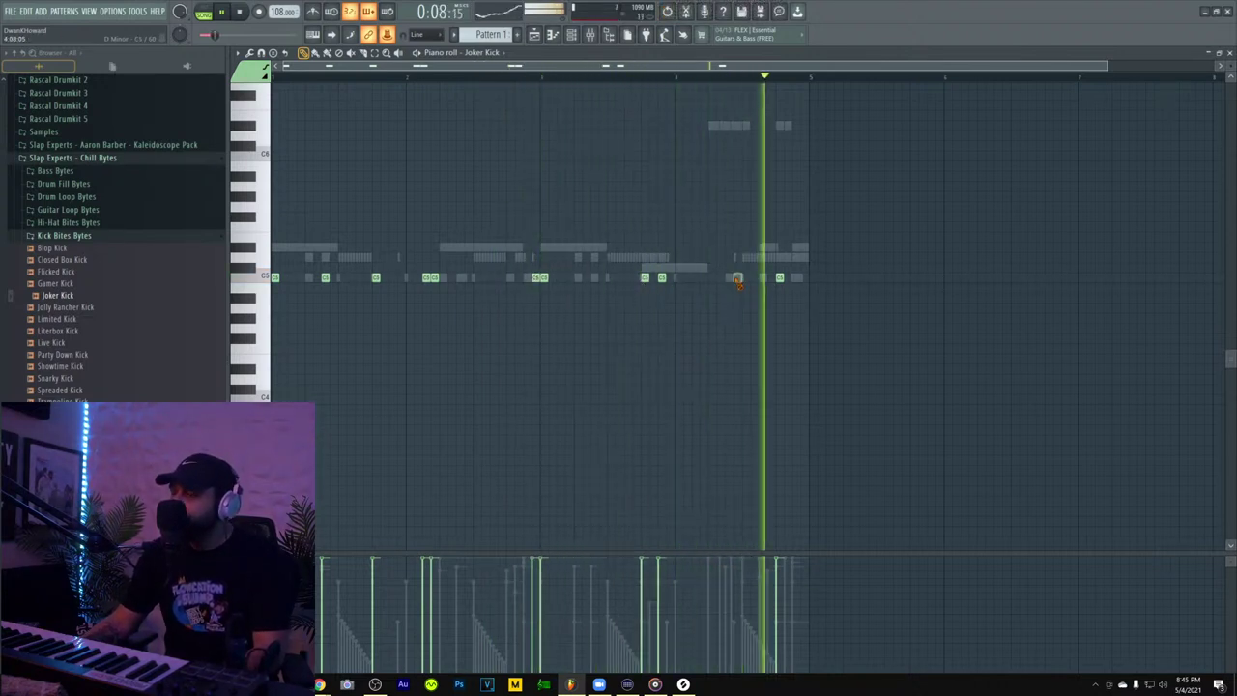
pyautogui.click(615, 76)
pyautogui.click(678, 279)
pyautogui.press('space')
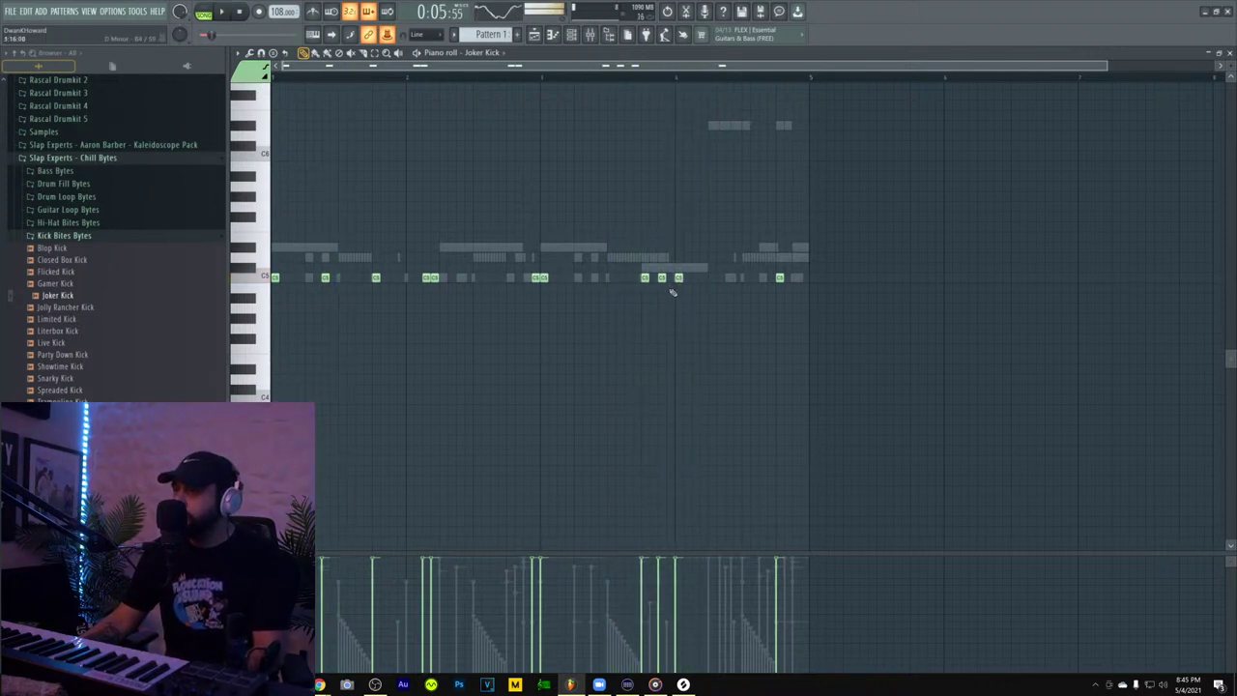
pyautogui.press('space')
pyautogui.rightClick(678, 278)
pyautogui.click(693, 277)
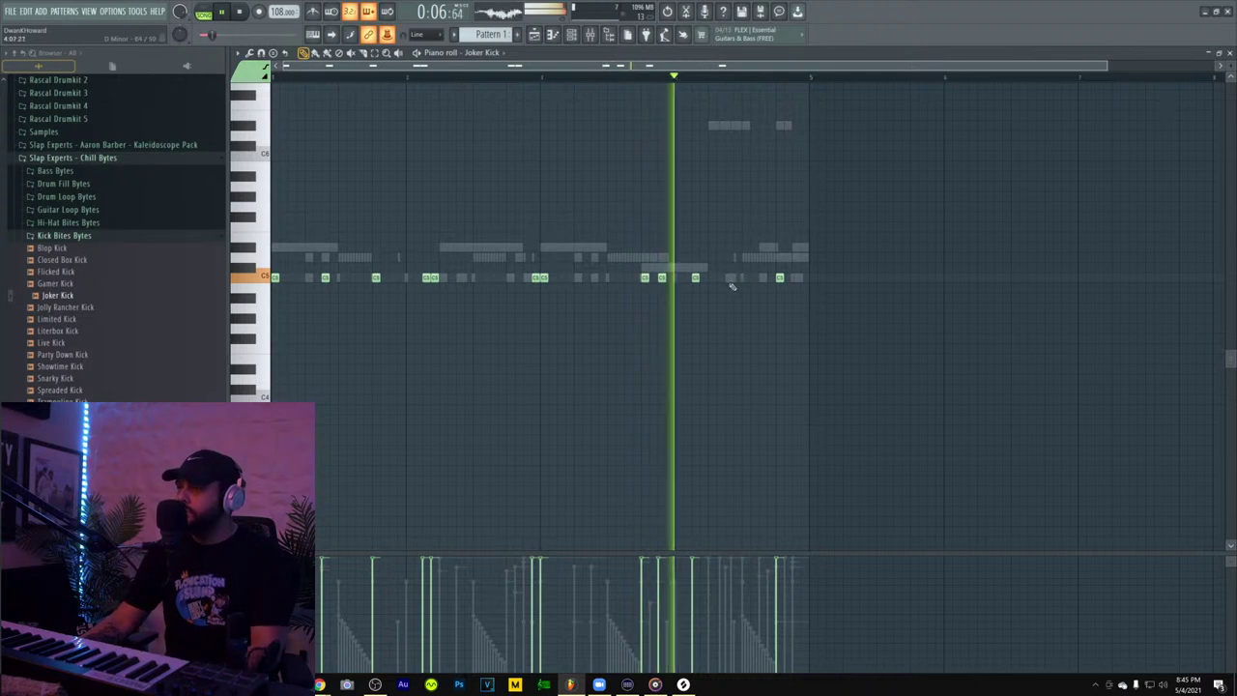
pyautogui.press('space')
pyautogui.press('space')
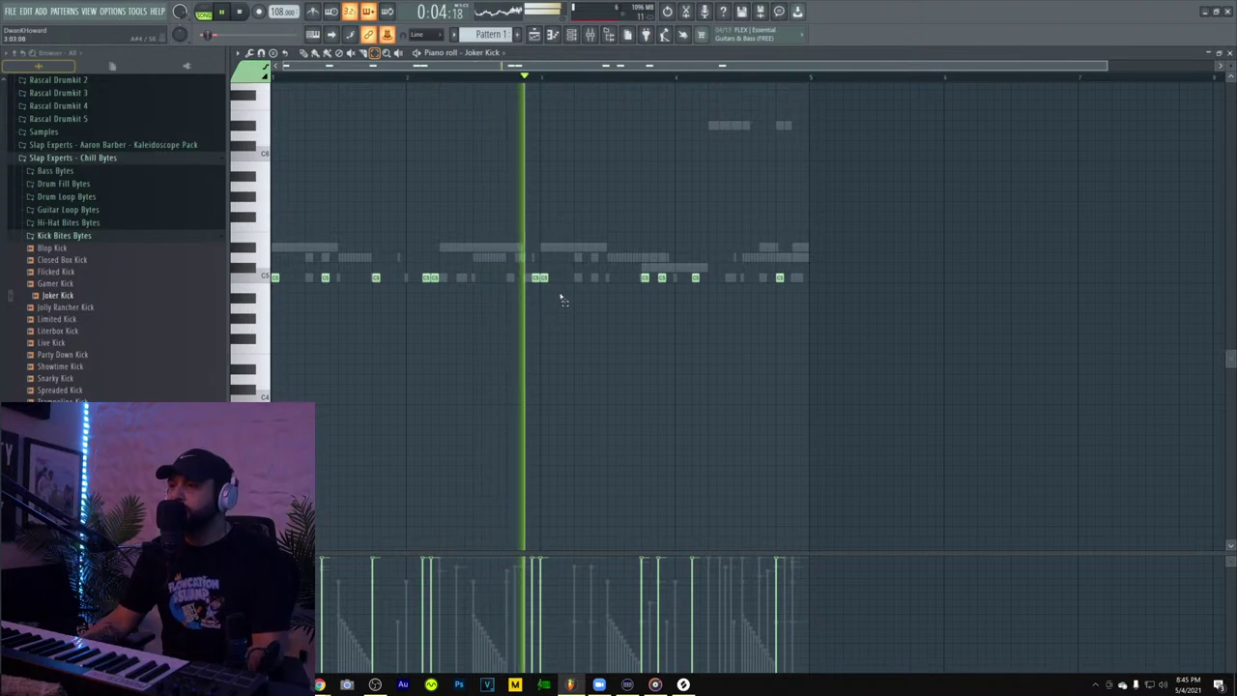
# - Copy the first beat-4 kick of bar 3 ahead of itself as a two-step note and chop it at 1/3 step snap
pyautogui.click(645, 278)
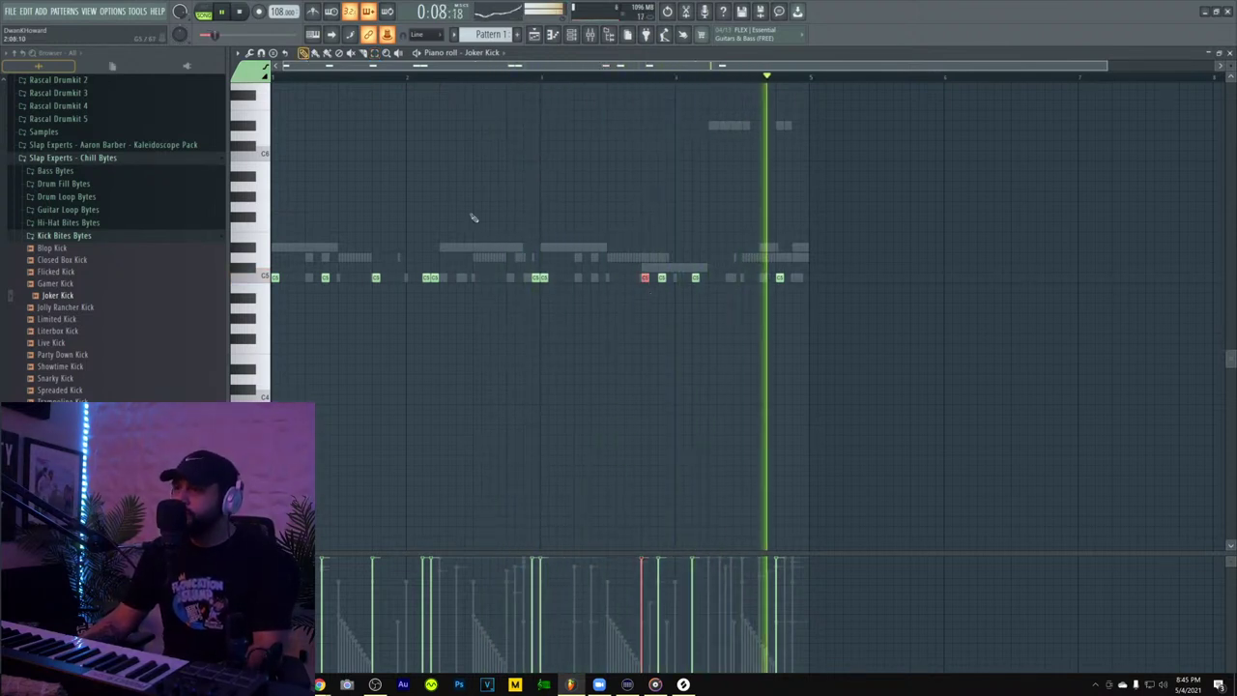
pyautogui.moveTo(646, 279)
pyautogui.keyDown('shift'); pyautogui.mouseDown()
pyautogui.moveTo(629, 279)
pyautogui.moveTo(641, 278)
pyautogui.mouseUp(); pyautogui.keyUp('shift')
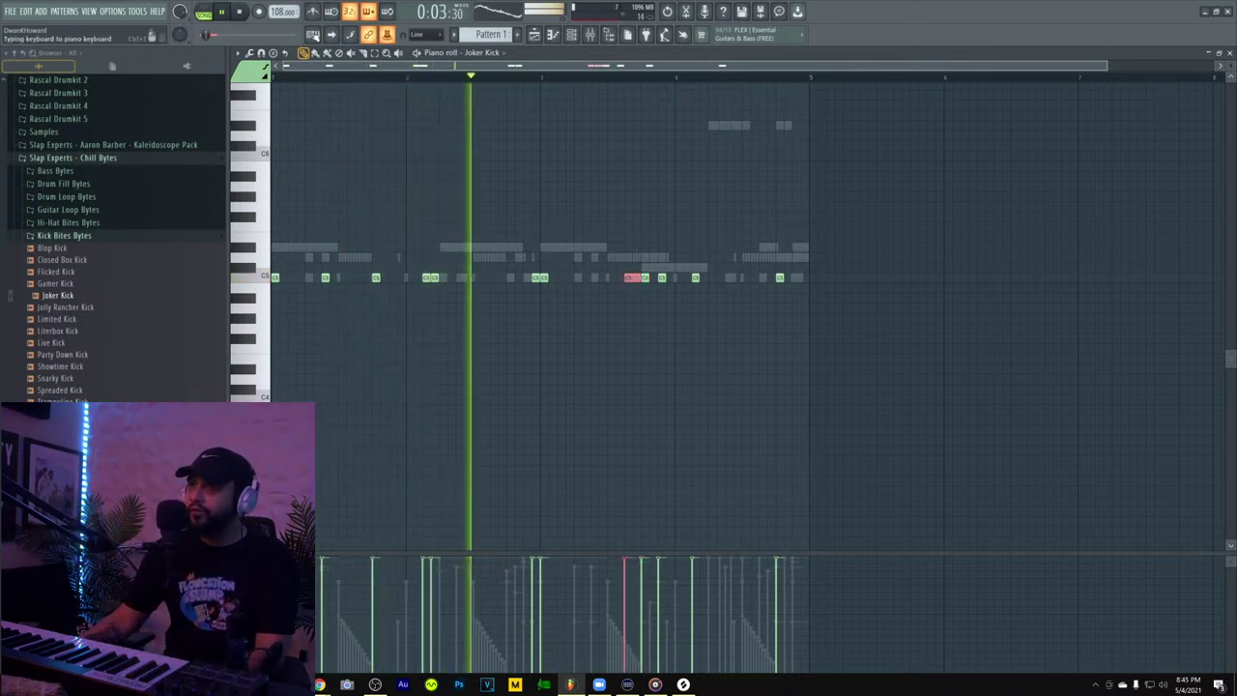
pyautogui.click(425, 35)
pyautogui.click(434, 104)
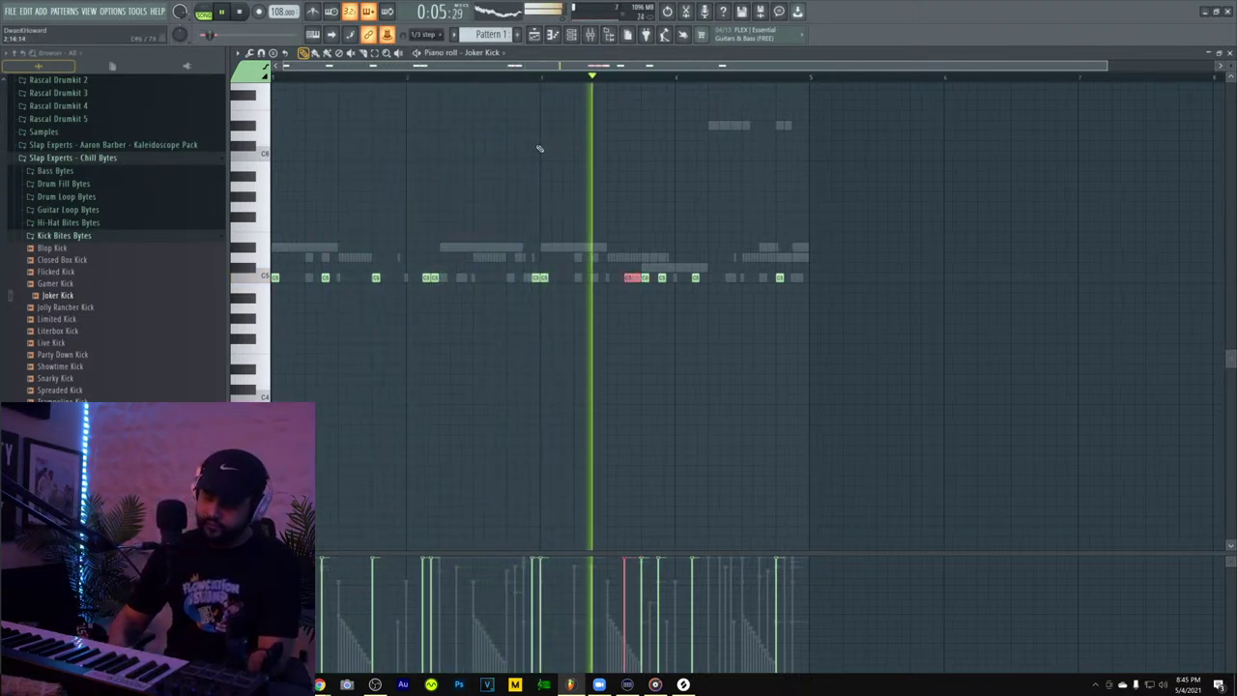
pyautogui.hotkey('ctrl', 'u')
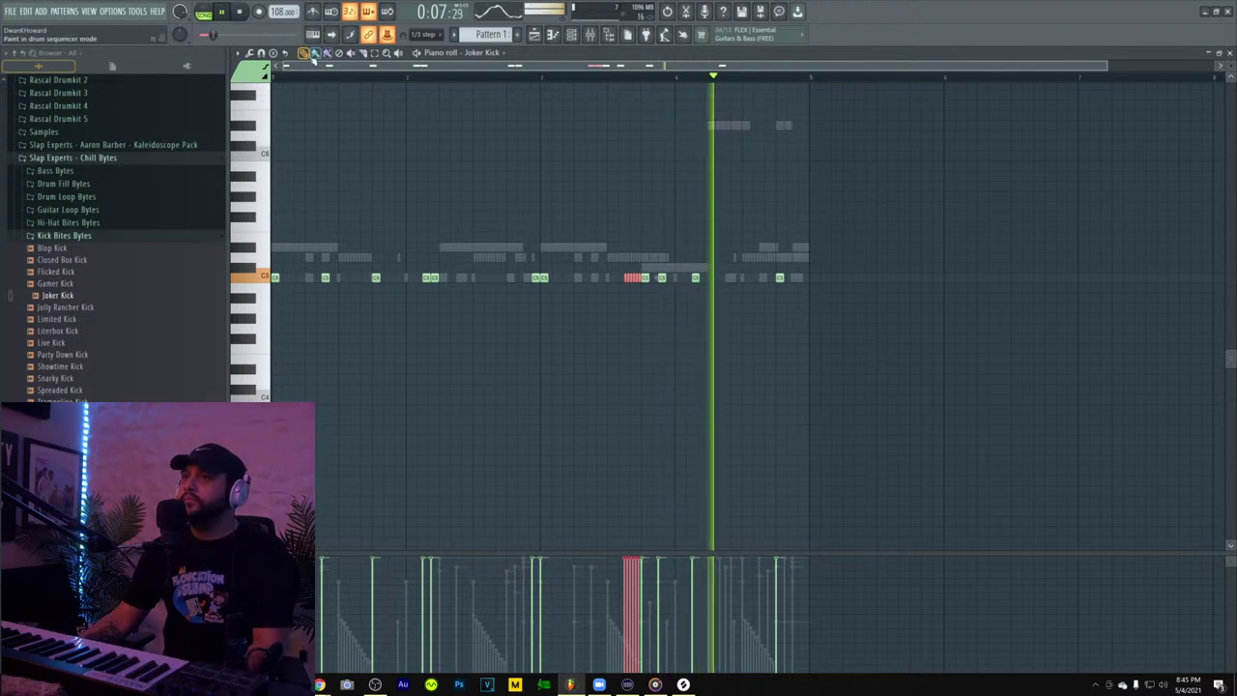
# - Shape the kick roll's velocities into a dip and copy the roll to beat 4 of bar 4, one semitone lower
pyautogui.moveTo(684, 606); pyautogui.dragTo(606, 627)
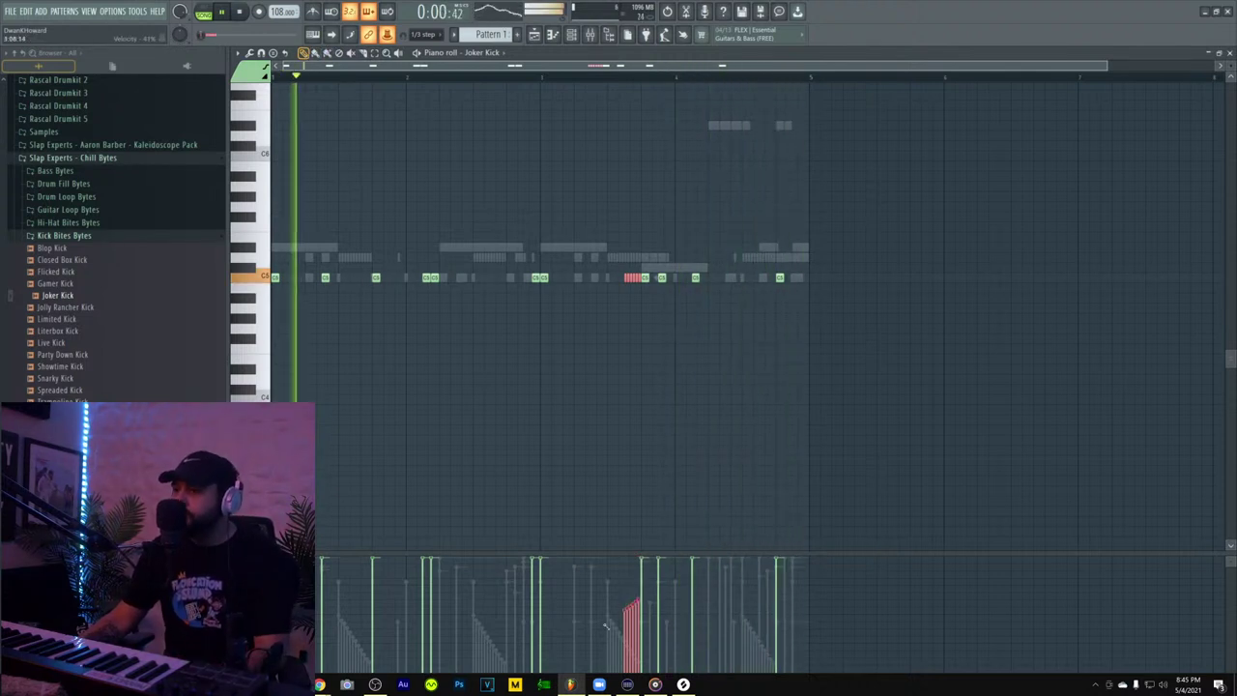
pyautogui.moveTo(618, 562)
pyautogui.mouseDown()
pyautogui.moveTo(657, 602)
pyautogui.moveTo(661, 653)
pyautogui.mouseUp()
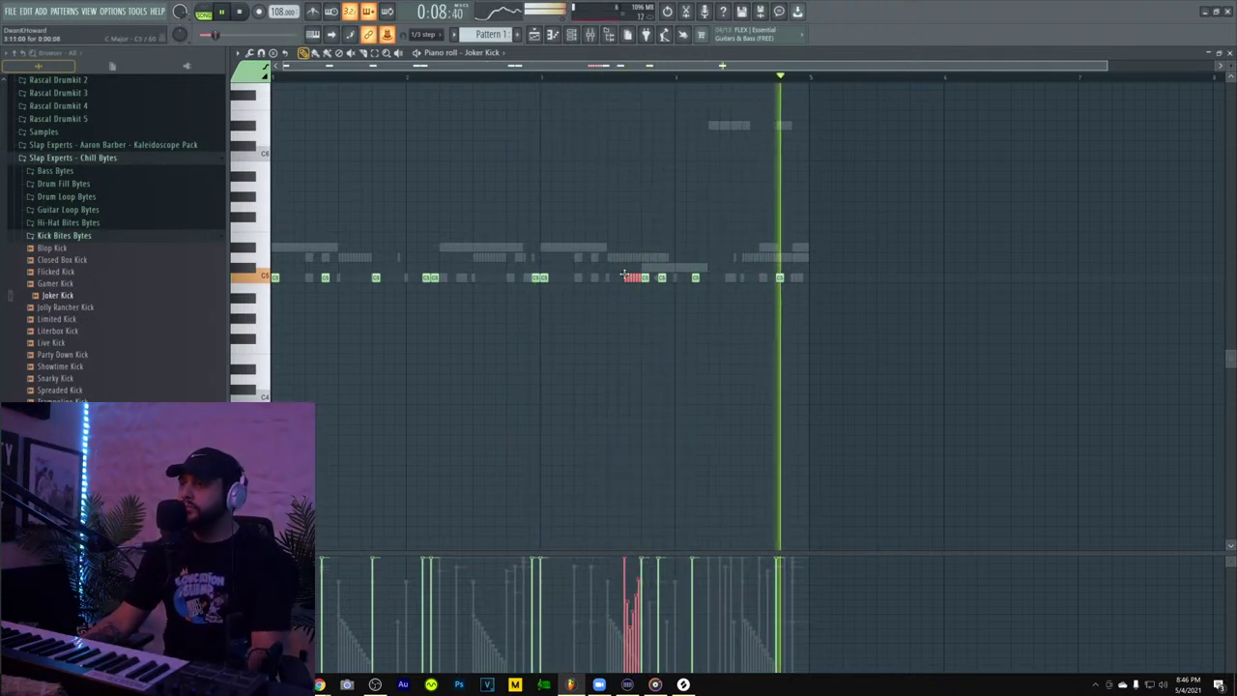
pyautogui.moveTo(626, 277); pyautogui.dragTo(781, 287)
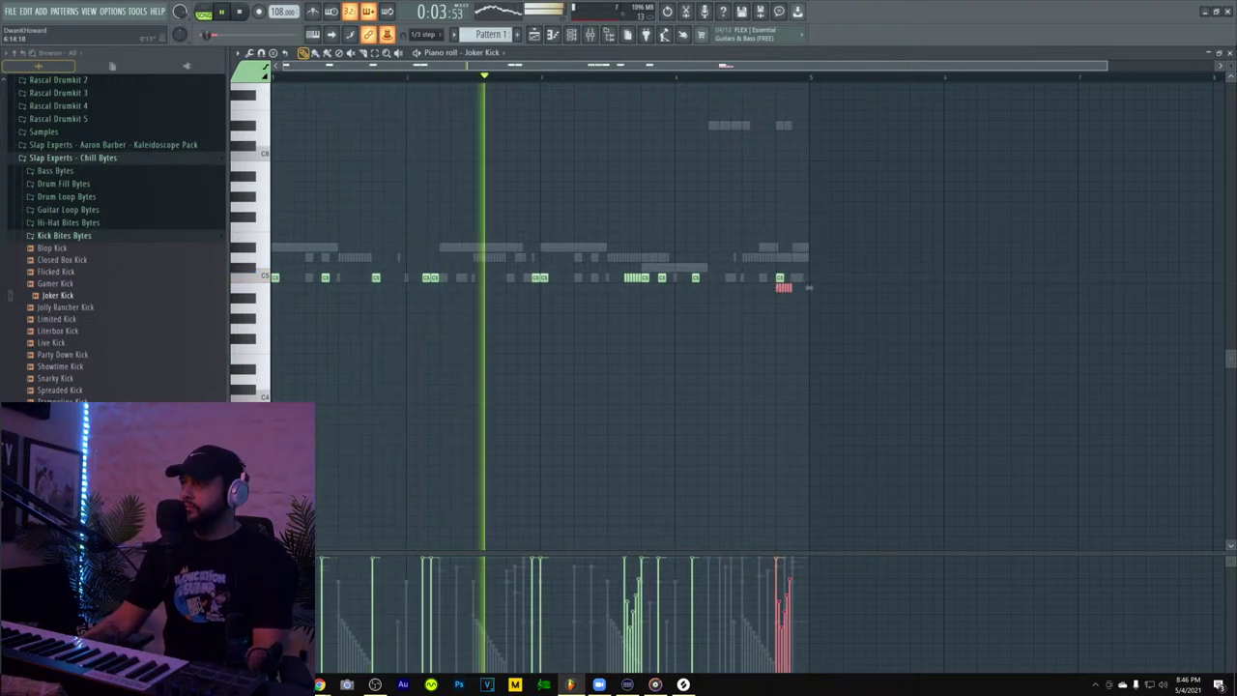
pyautogui.click(1232, 53)
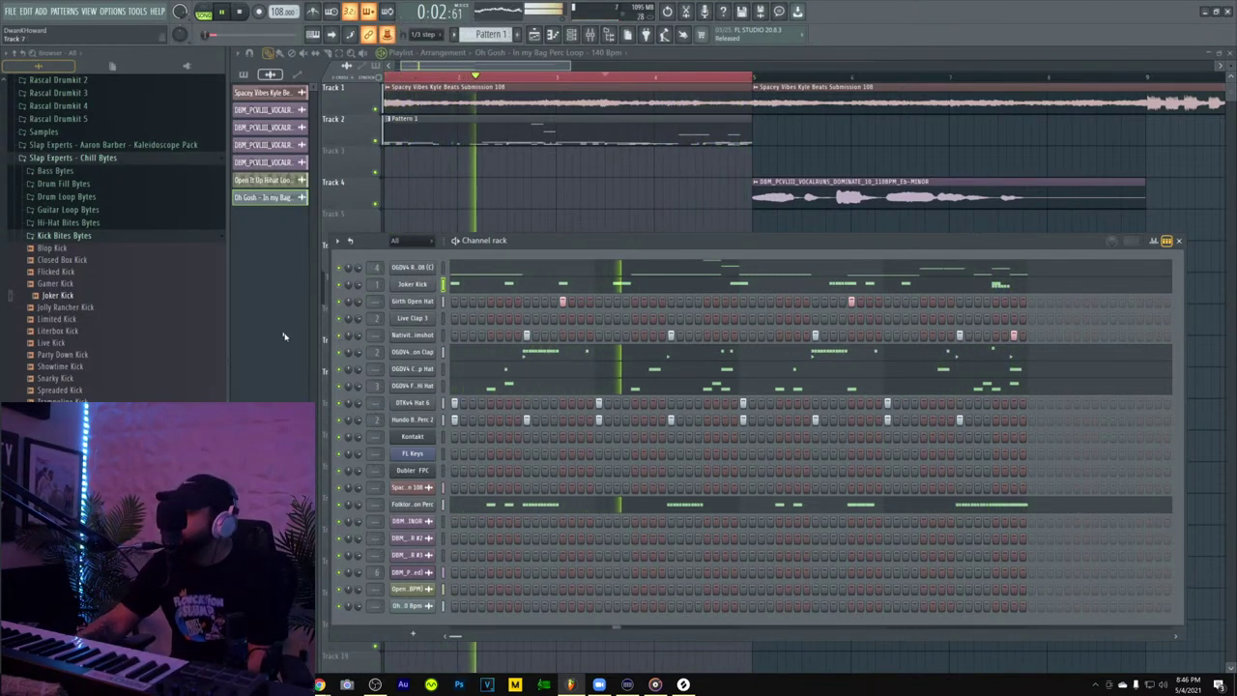
# - Clone the Nativity Rimshot channel and replace the clone's sample with Diary Snare from the Snare & Clap Bytes folder
pyautogui.scroll(-4, 116, 232)
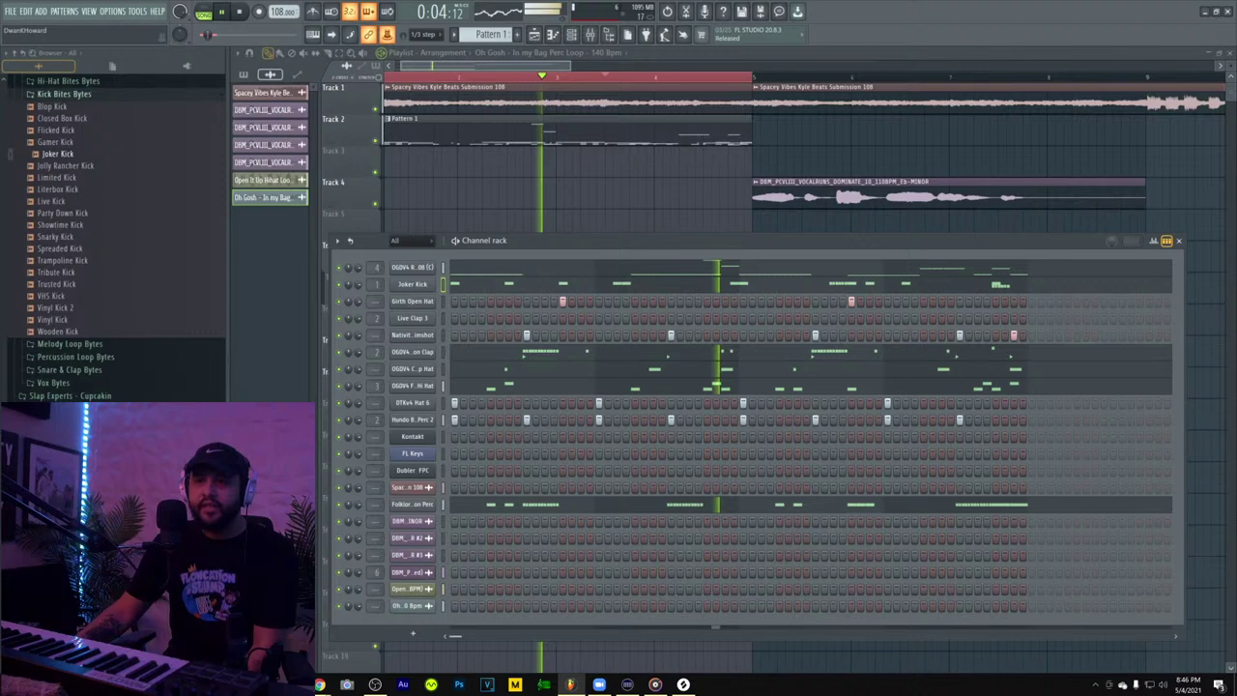
pyautogui.click(104, 372)
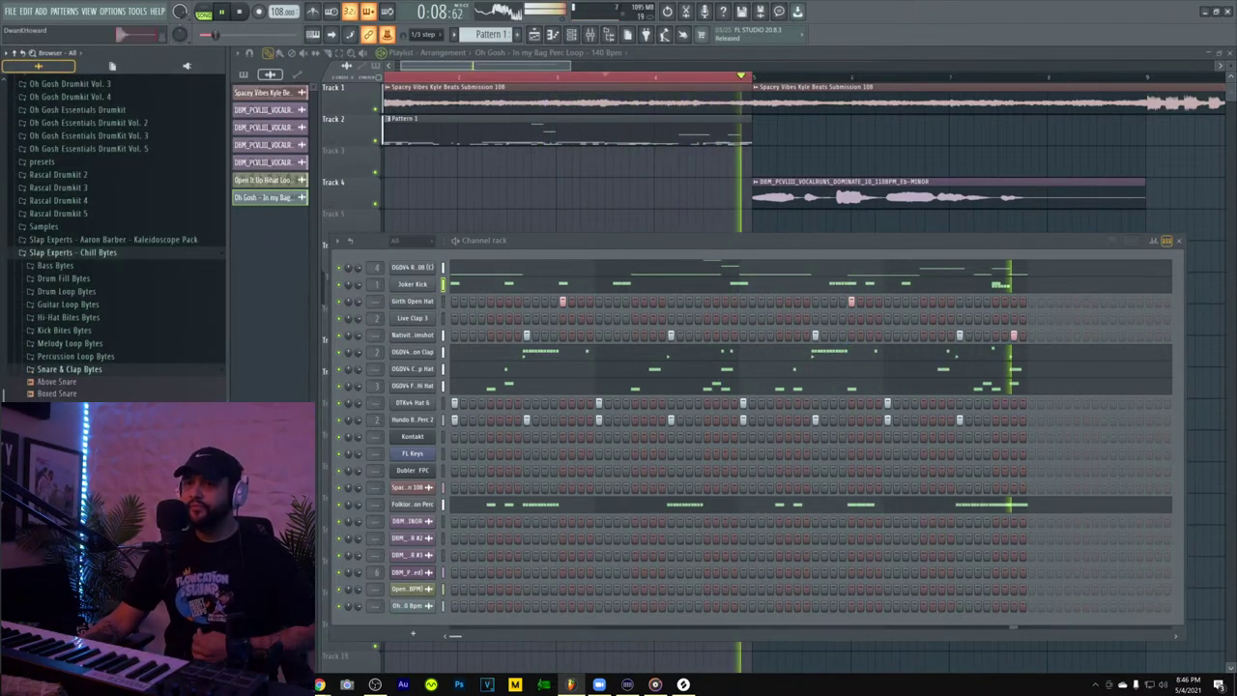
pyautogui.rightClick(423, 350)
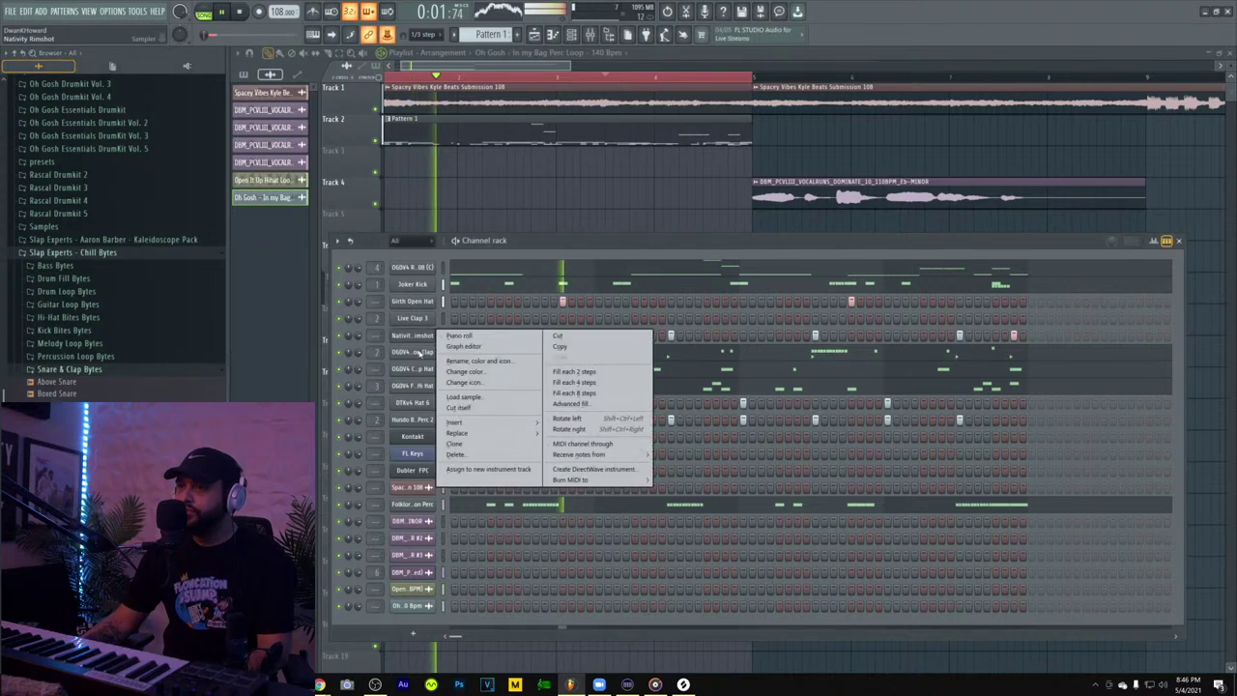
pyautogui.click(461, 444)
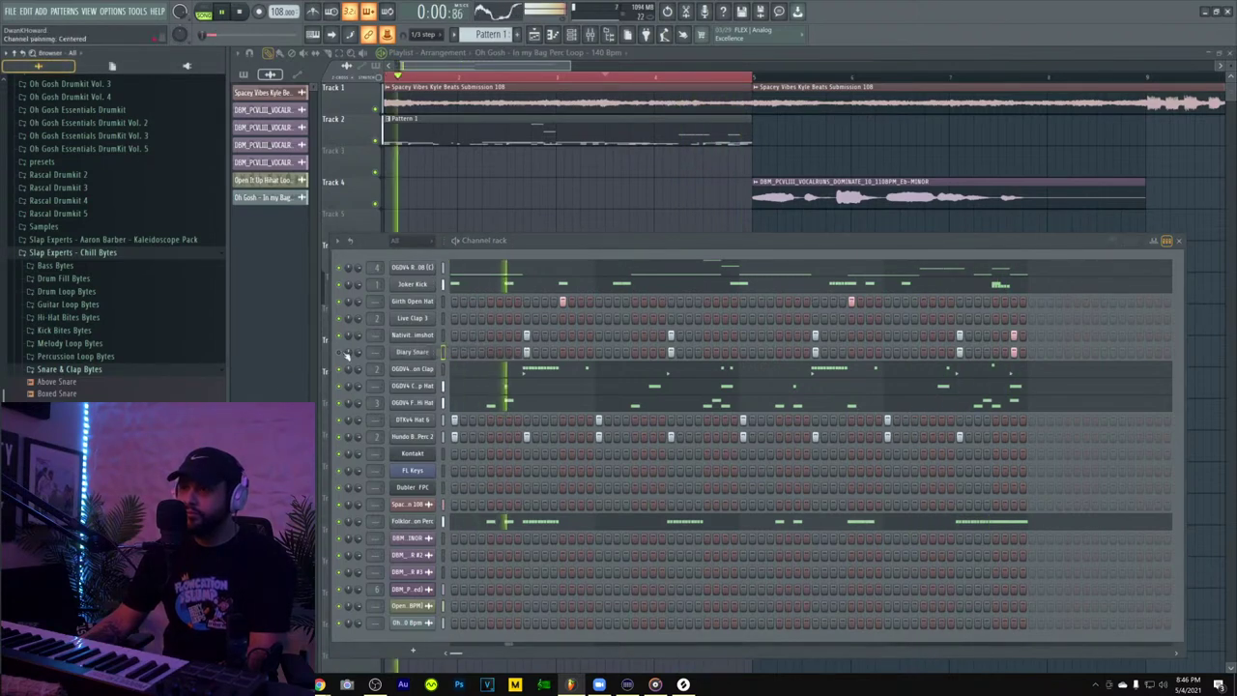
pyautogui.click(407, 352)
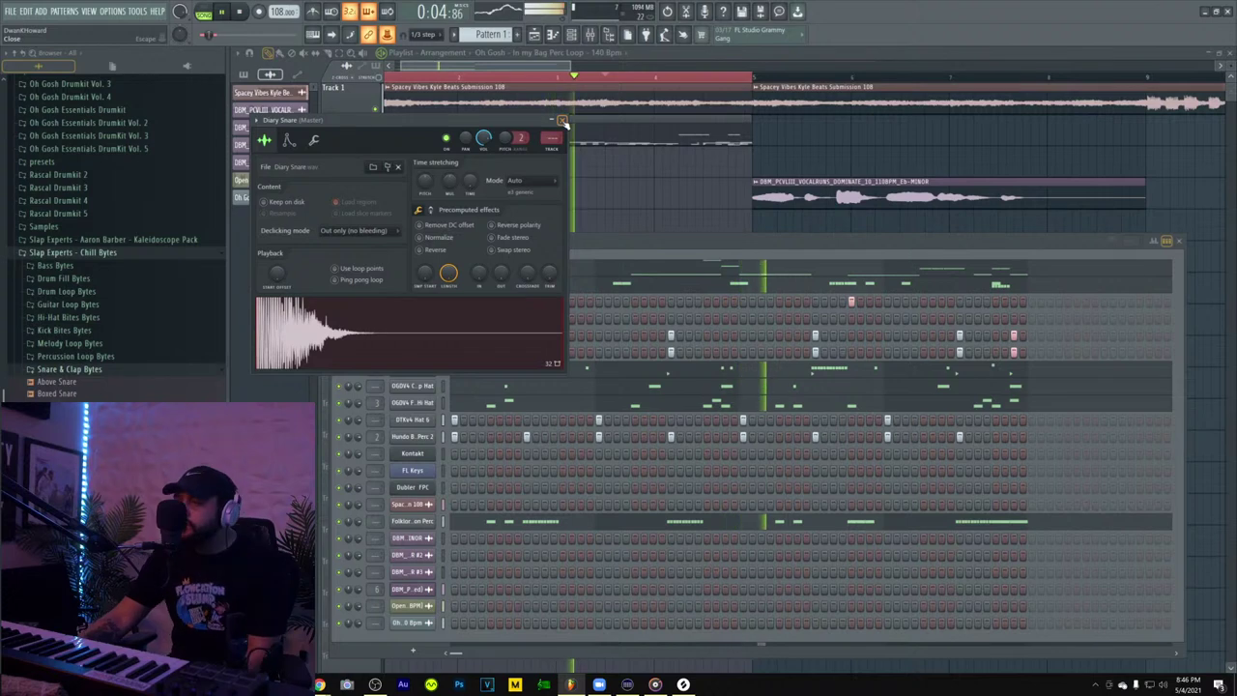
pyautogui.click(563, 120)
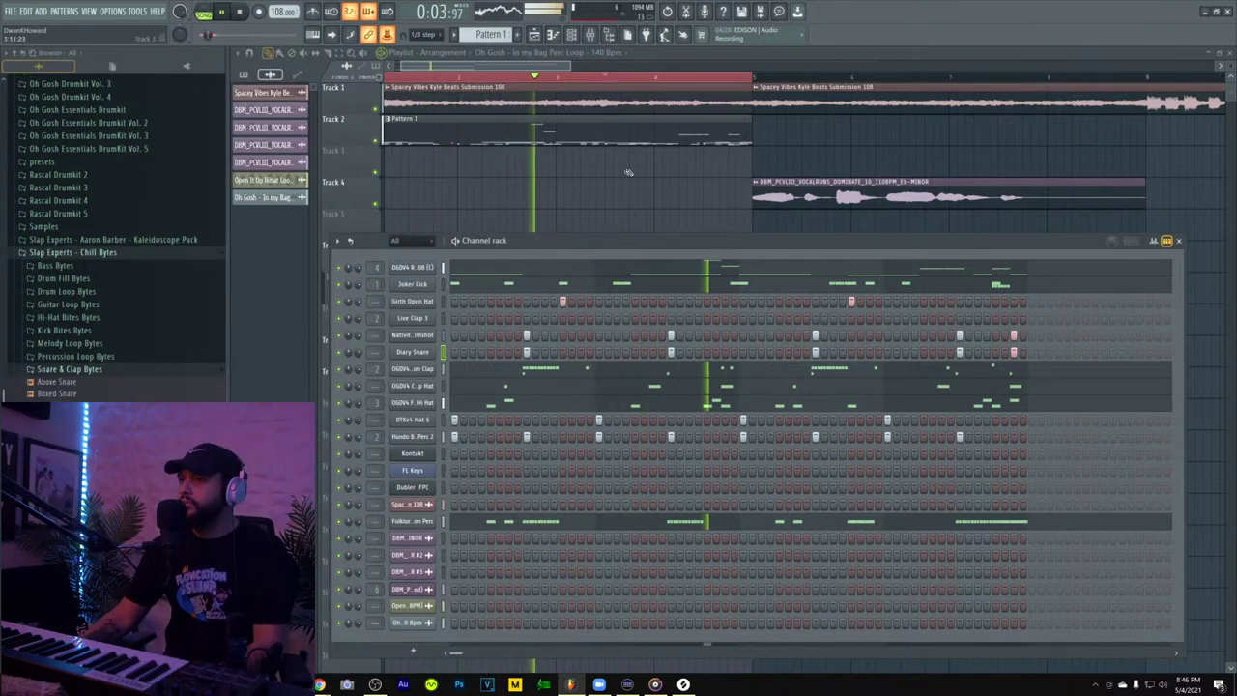
# - Hide the channel rack, clear the playlist's four-bar time selection, and restart playback from the beginning
pyautogui.press('F6')
pyautogui.moveTo(571, 64); pyautogui.dragTo(651, 93)
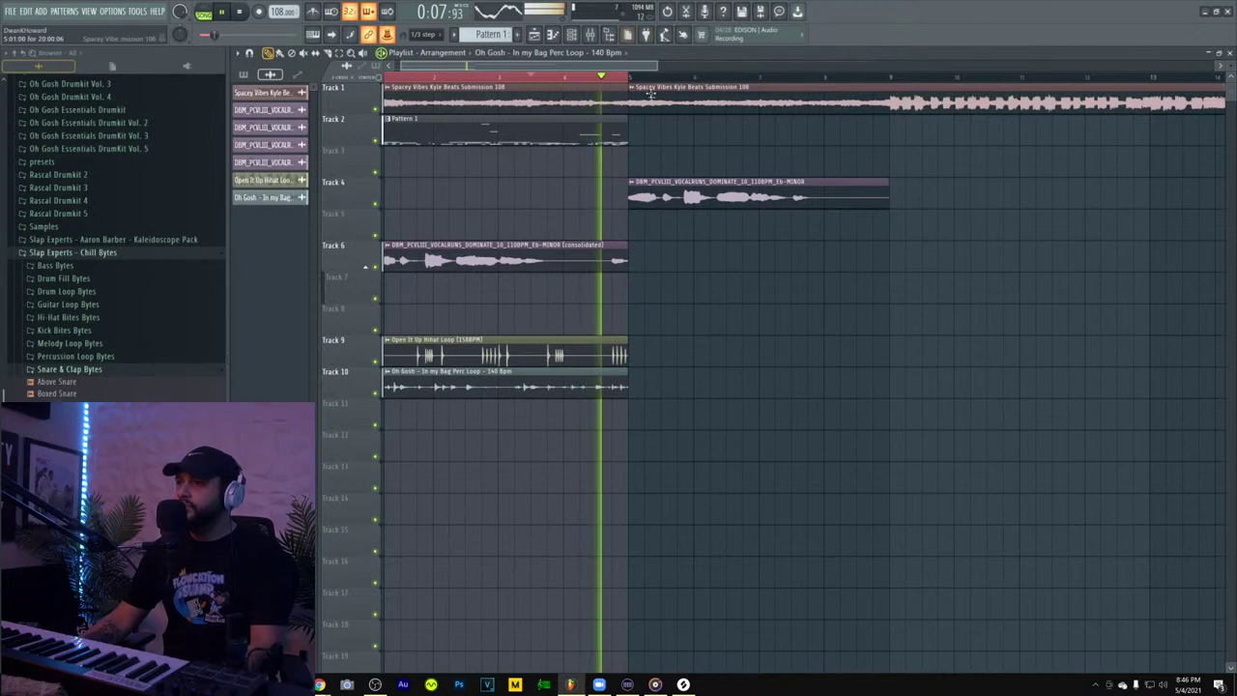
pyautogui.rightClick(632, 79)
pyautogui.click(632, 78)
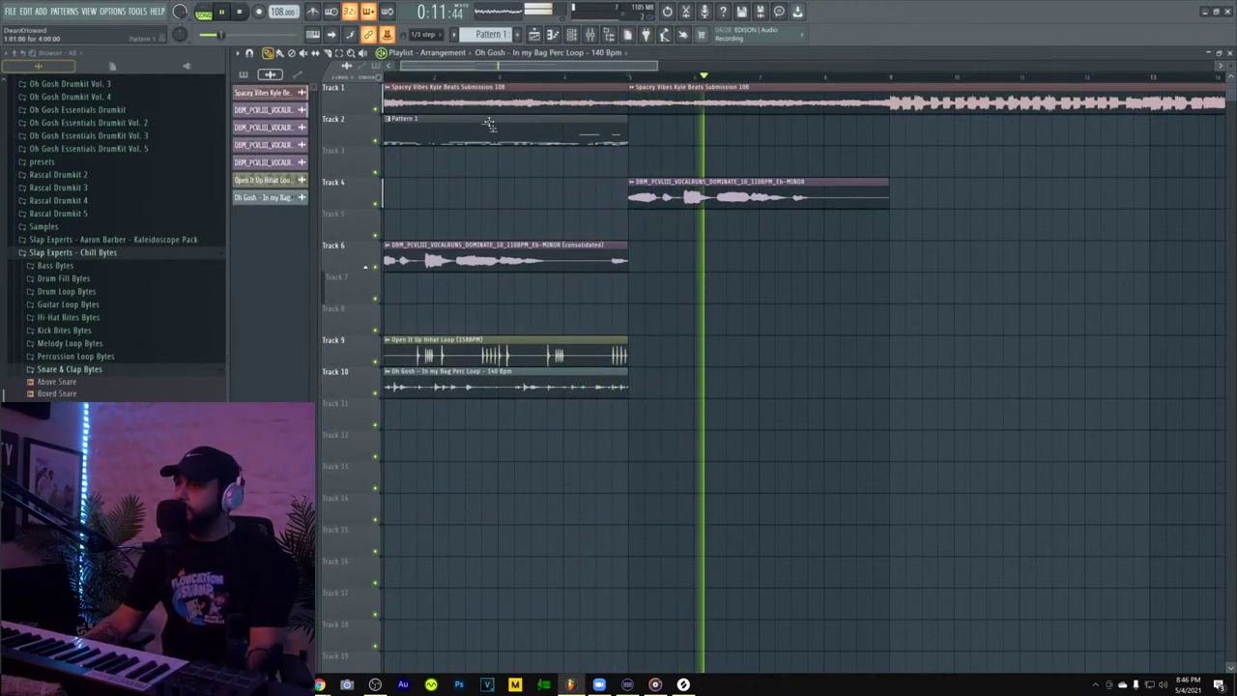
pyautogui.press('space')
pyautogui.press('space')
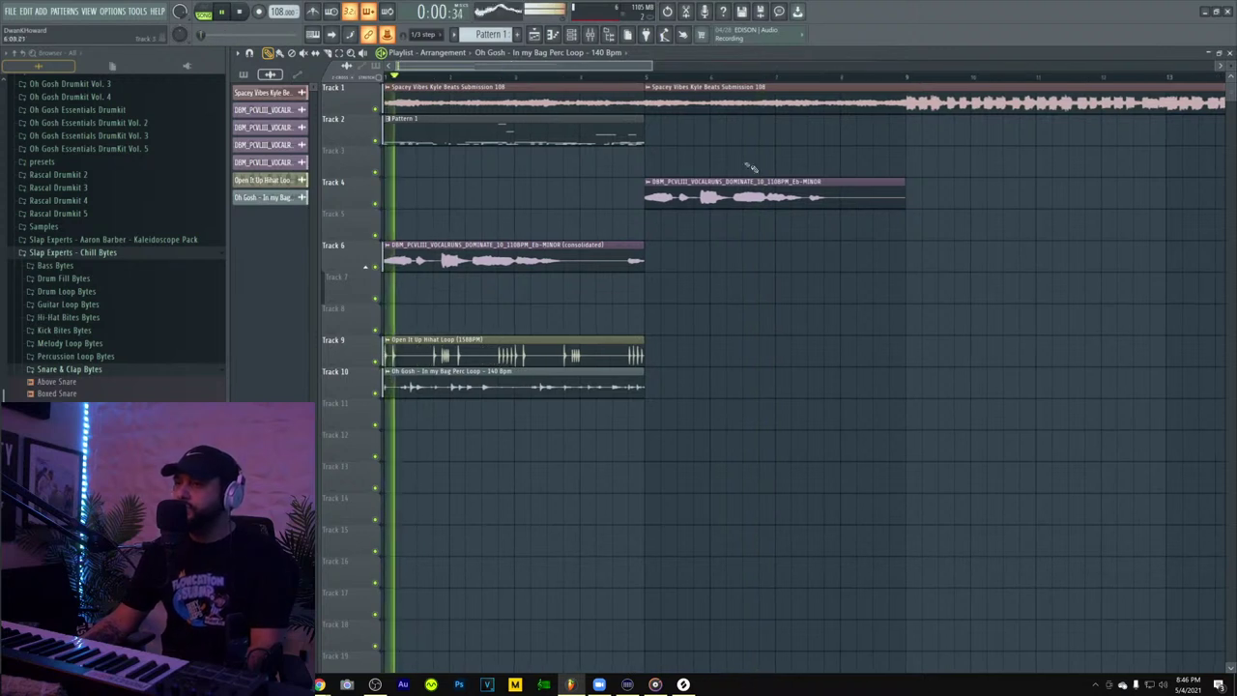
# - Delete the vocal clip on Track 4 and duplicate the consolidated Track 6 vocal at bar 5 using Line snap
pyautogui.rightClick(732, 186)
pyautogui.moveTo(483, 243); pyautogui.dragTo(751, 242)
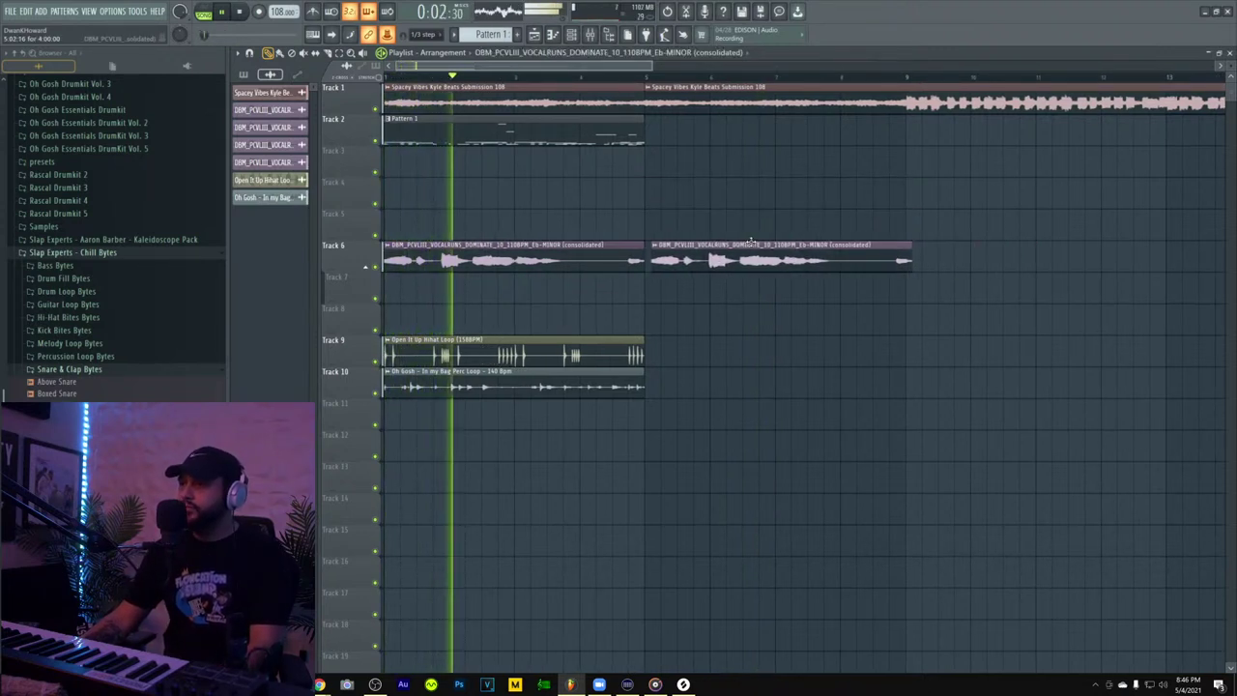
pyautogui.rightClick(752, 241)
pyautogui.click(422, 34)
pyautogui.click(425, 58)
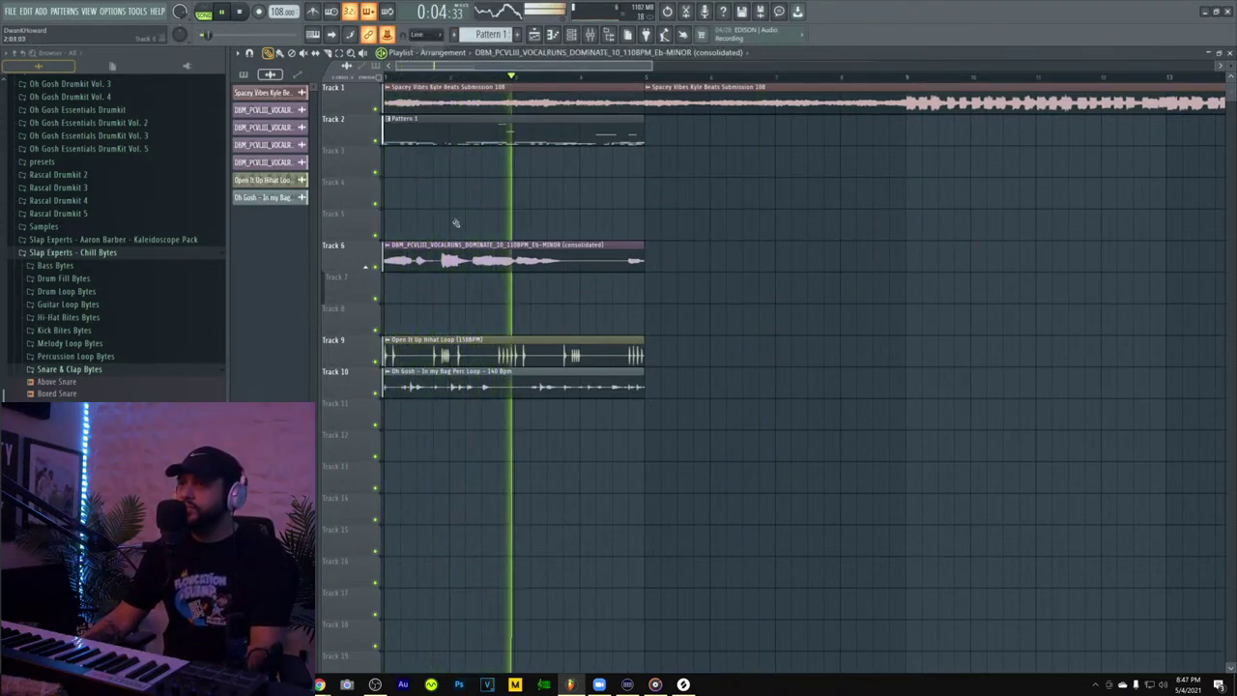
pyautogui.moveTo(441, 256); pyautogui.dragTo(703, 259)
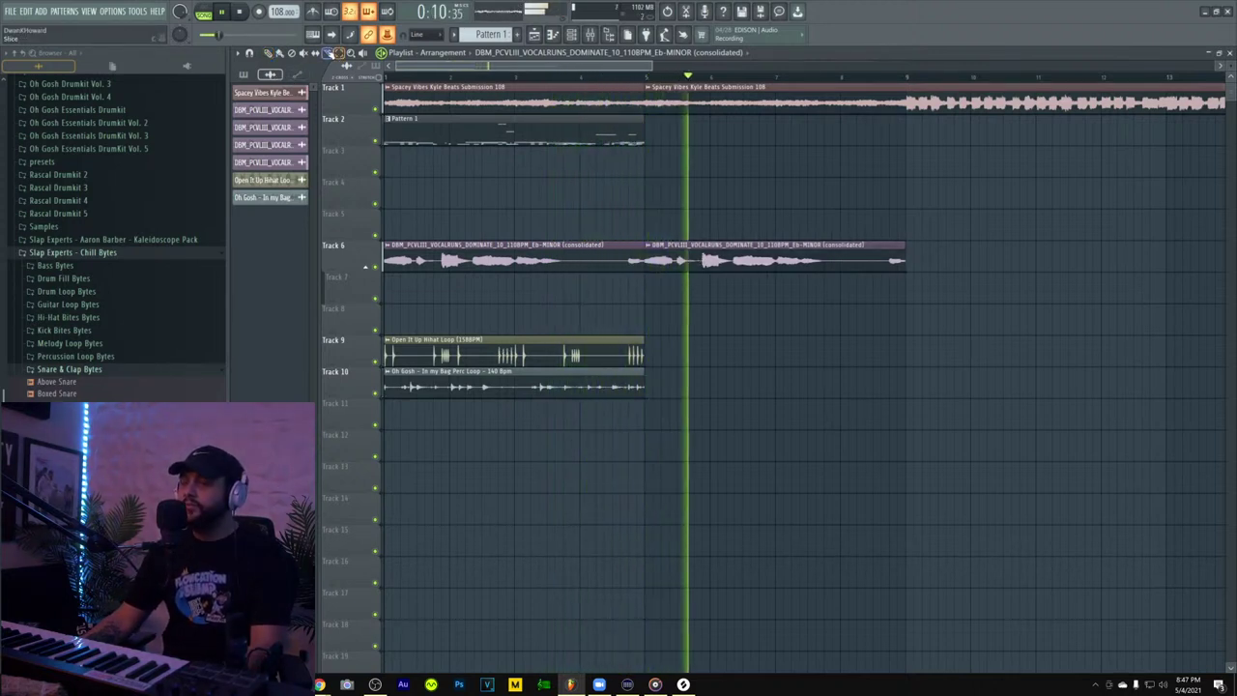
# - Slice the second Spacey Vibes clip on Track 1 at bar 9
pyautogui.click(328, 53)
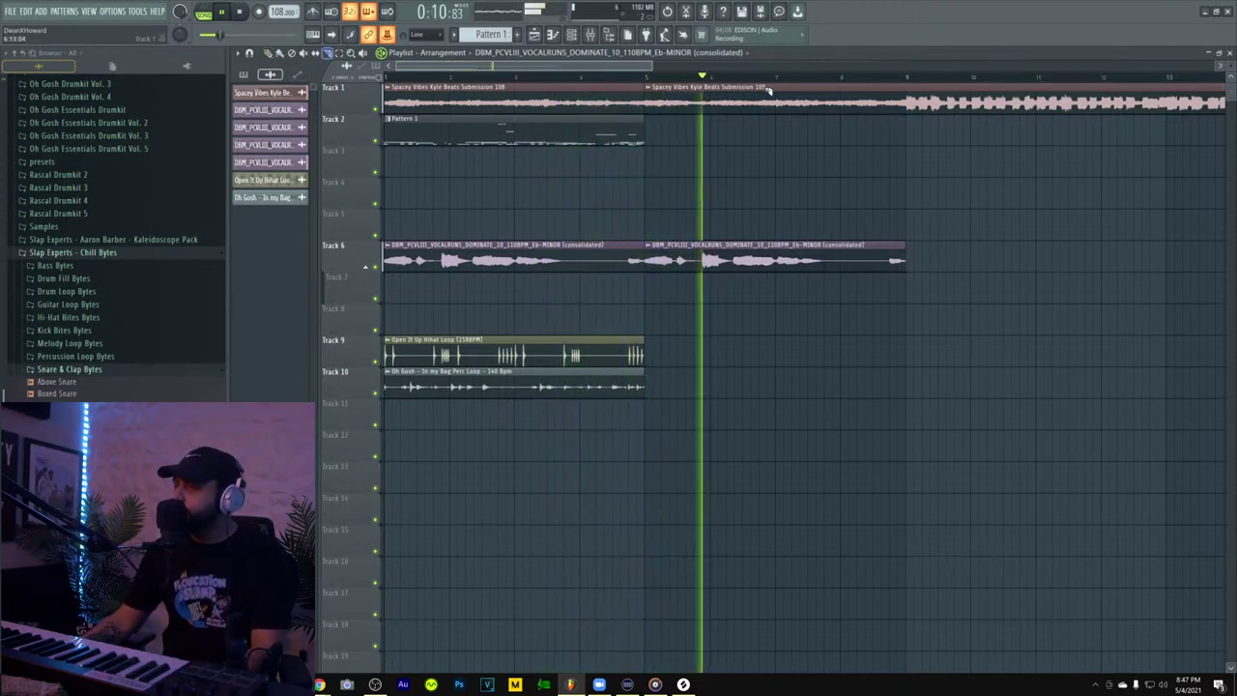
pyautogui.click(909, 97)
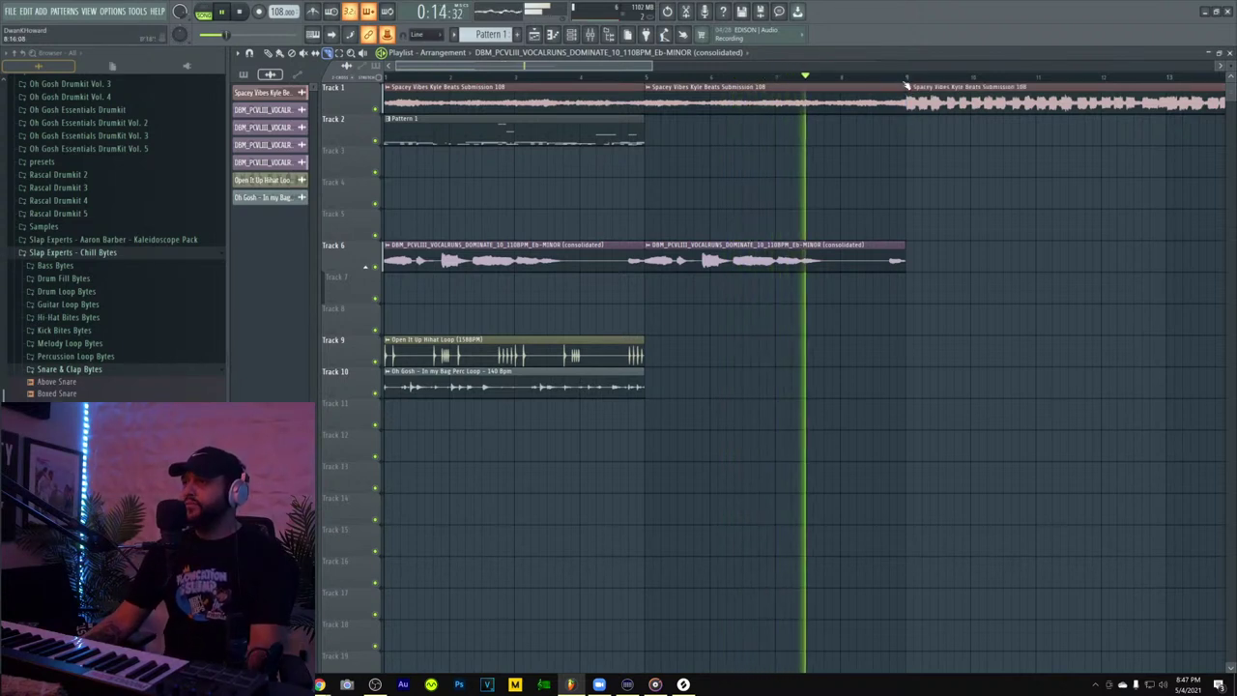
pyautogui.scroll(-2, 749, 73)
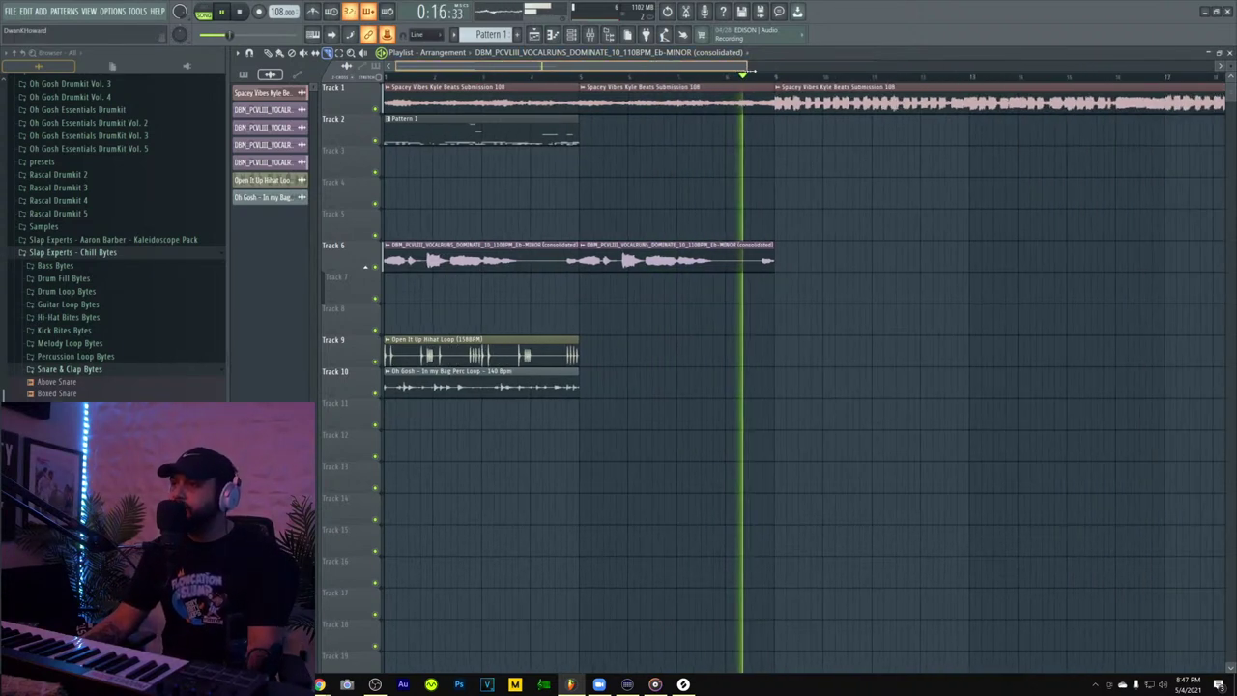
pyautogui.scroll(-1, 749, 73)
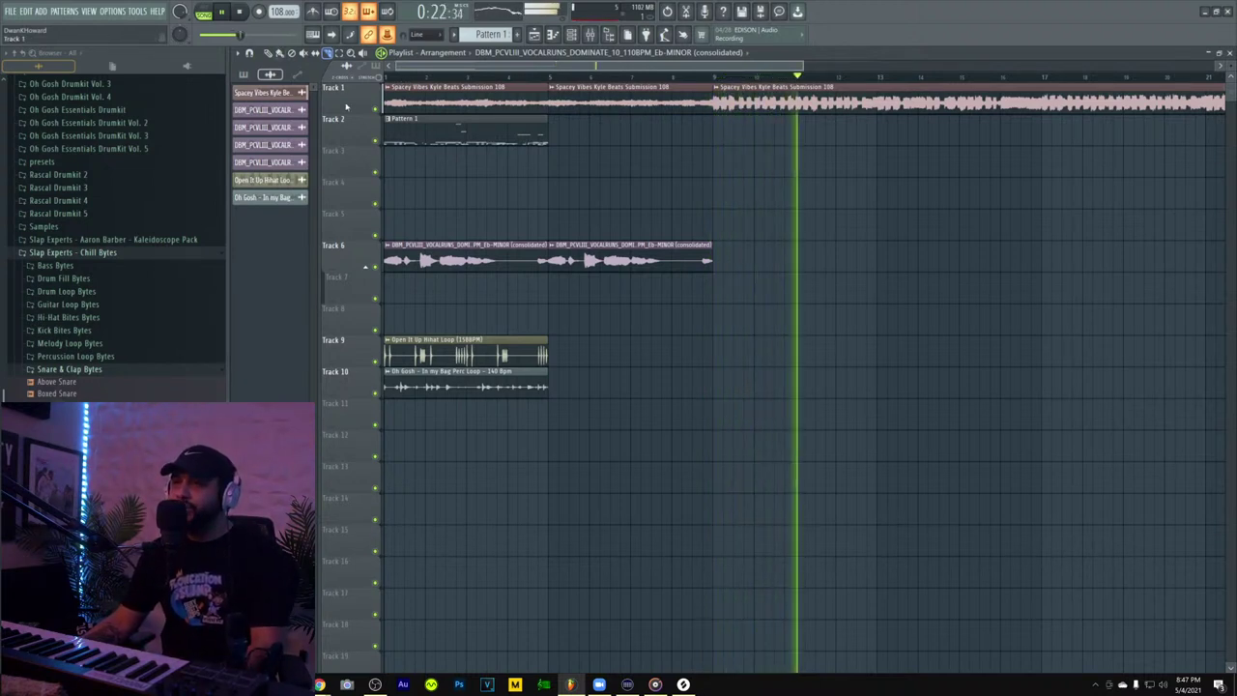
# - Create a new pattern and place it on Track 2 at bar 9, extending its clip to four bars
pyautogui.click(244, 74)
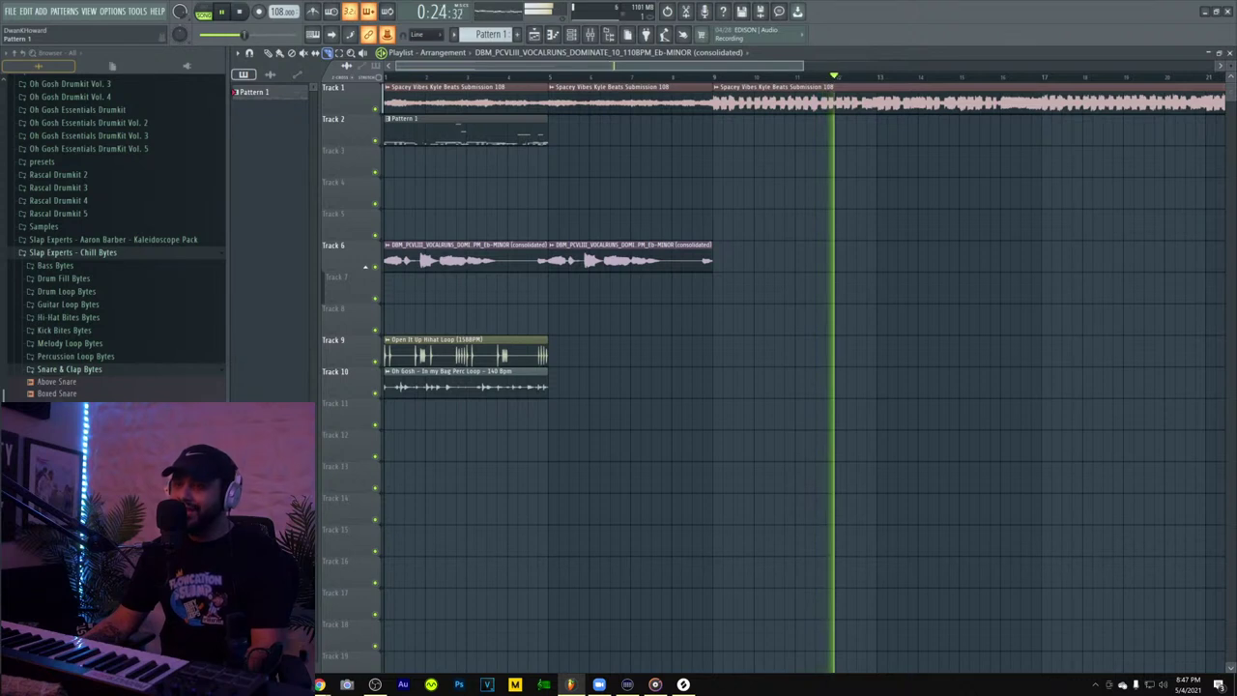
pyautogui.press('F4')
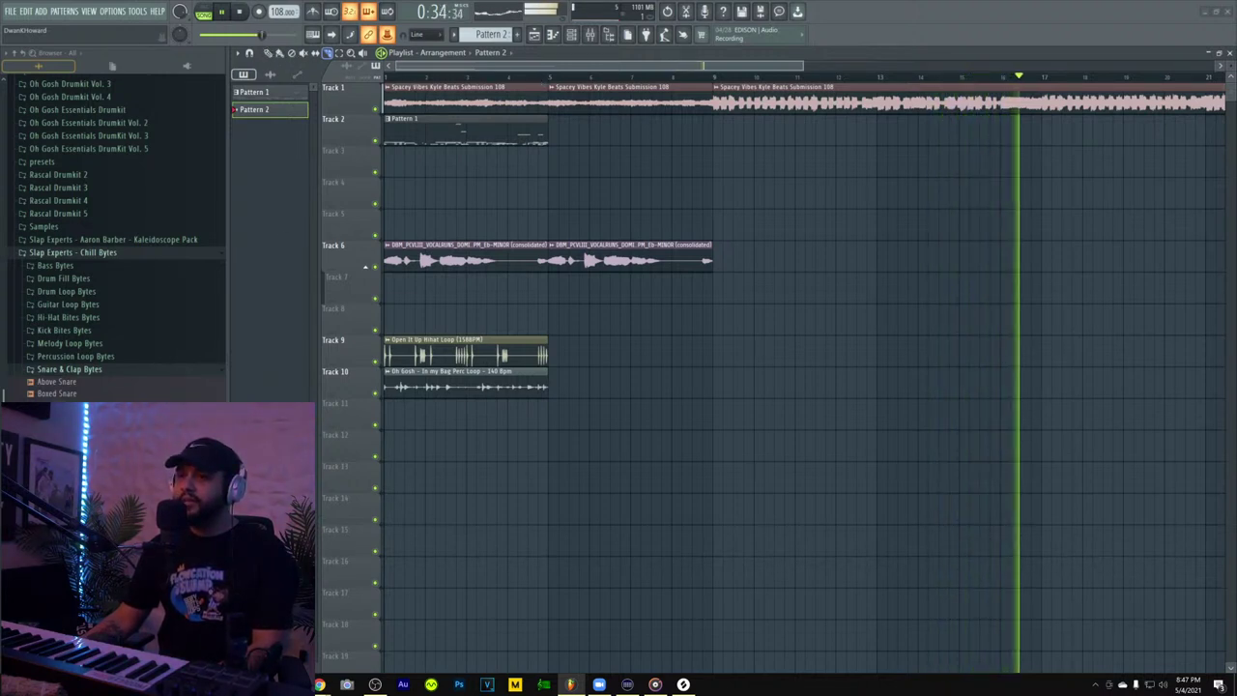
pyautogui.press('space')
pyautogui.press('space')
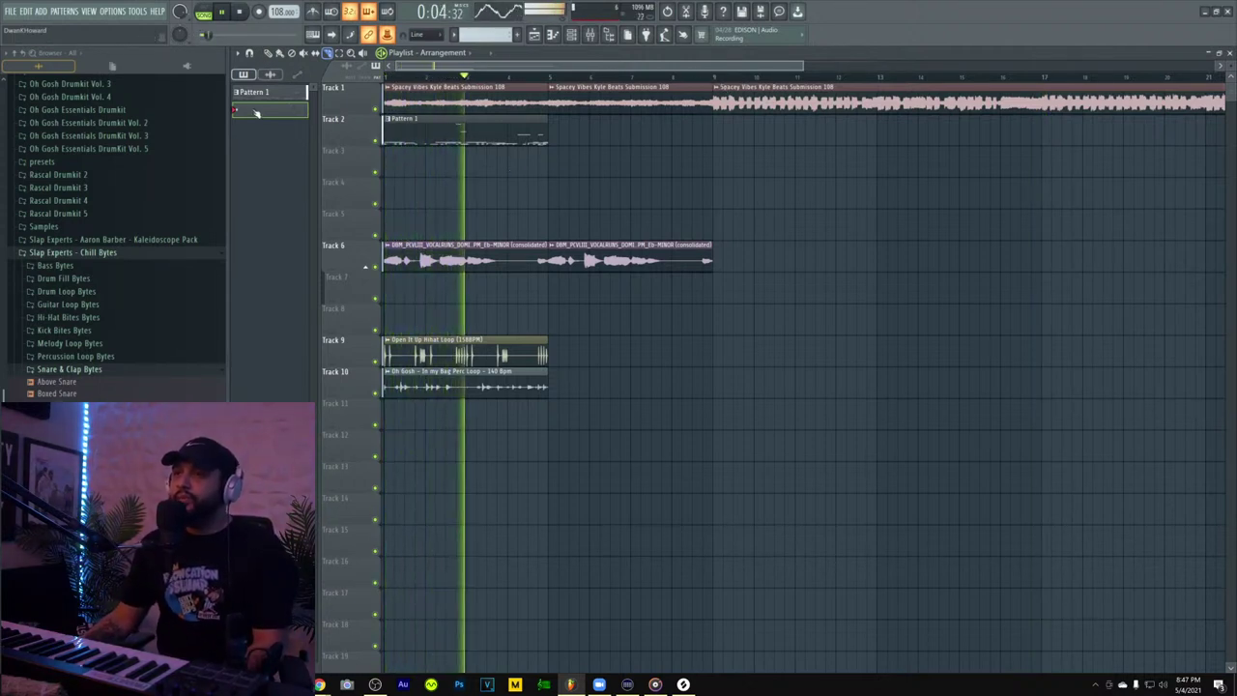
pyautogui.click(719, 140)
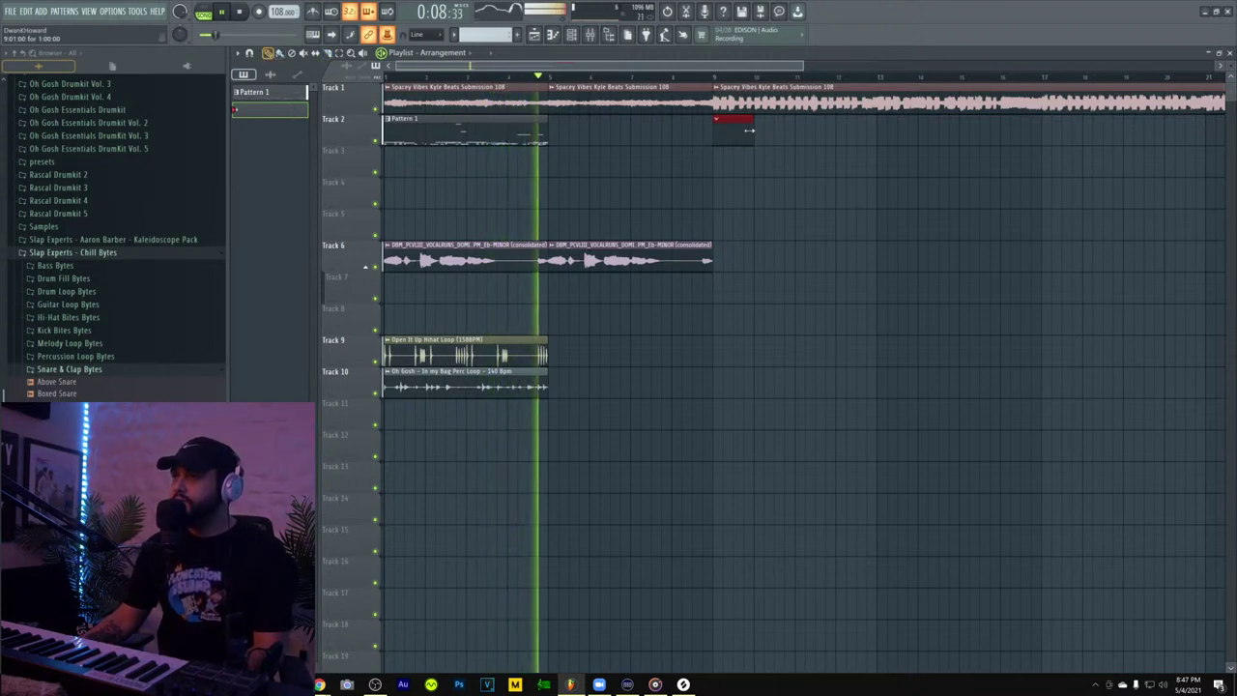
pyautogui.moveTo(751, 130); pyautogui.dragTo(876, 129)
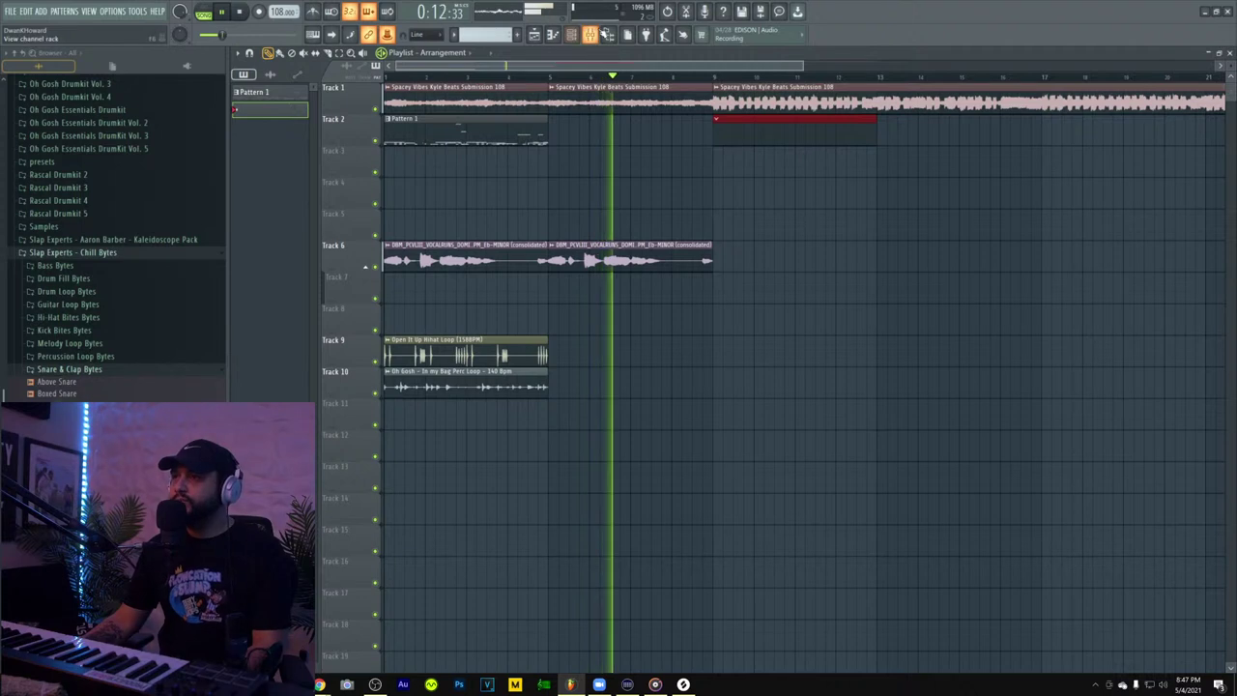
# - Fill every second step of the OGDV4 Freshy Hi Hat channel in the new pattern
pyautogui.click(595, 34)
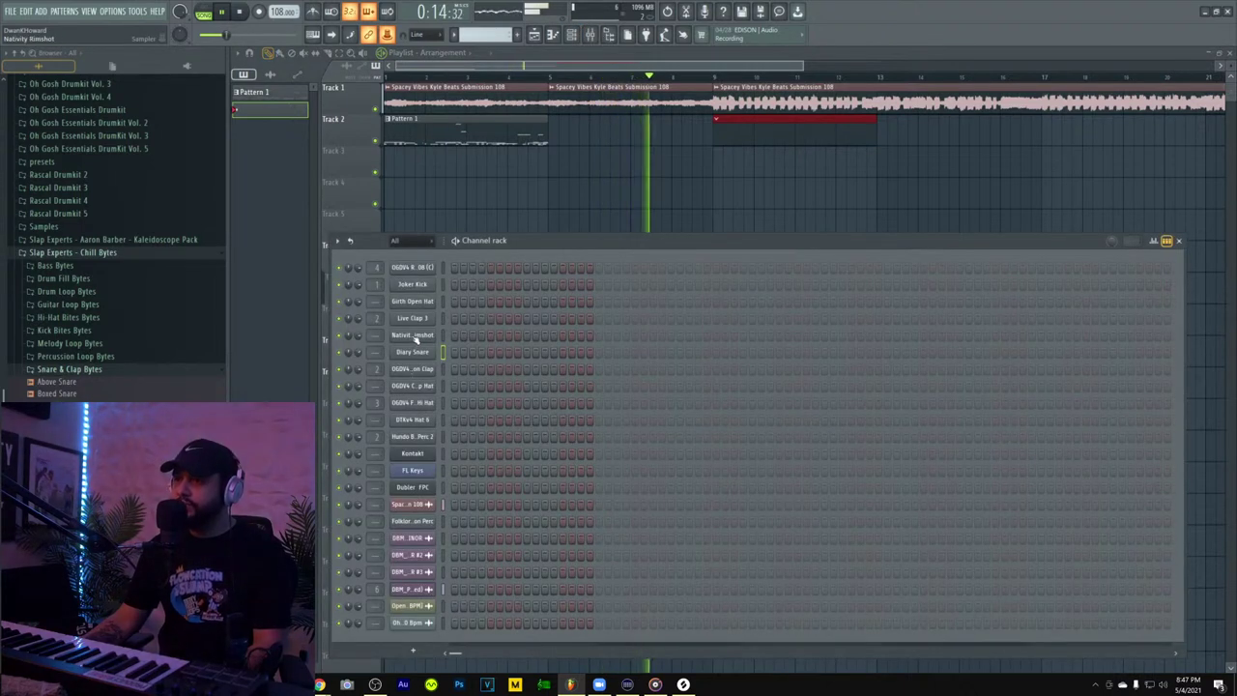
pyautogui.rightClick(424, 302)
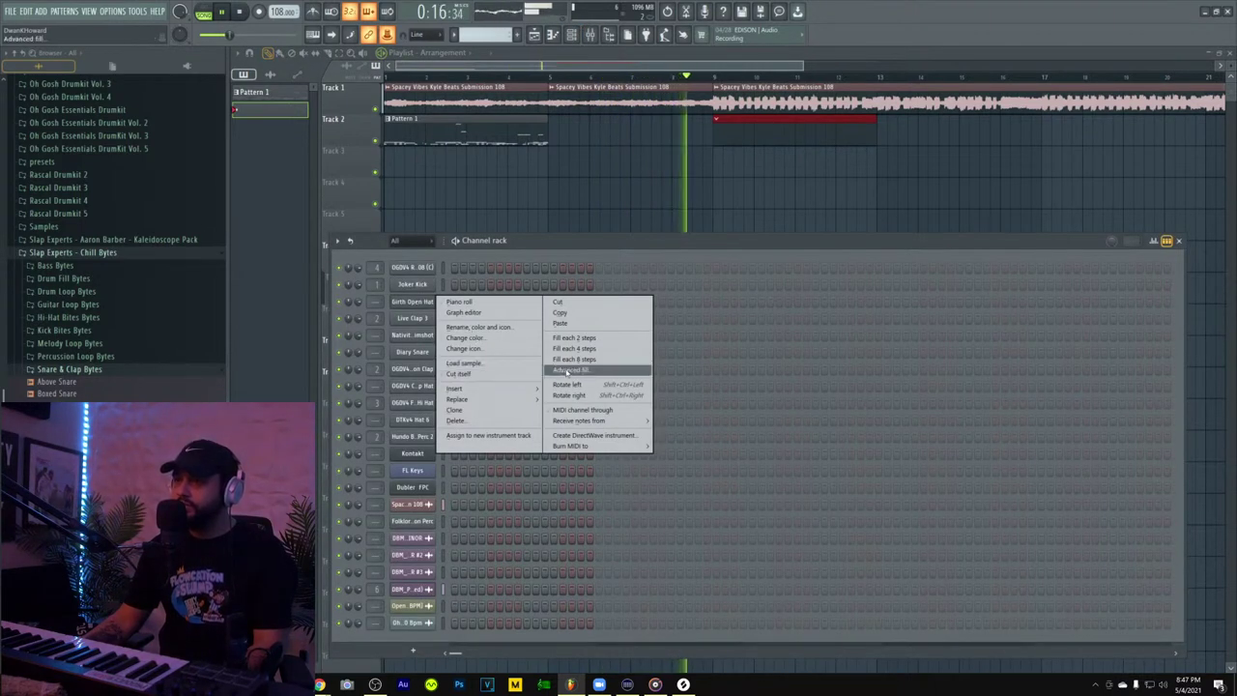
pyautogui.click(568, 338)
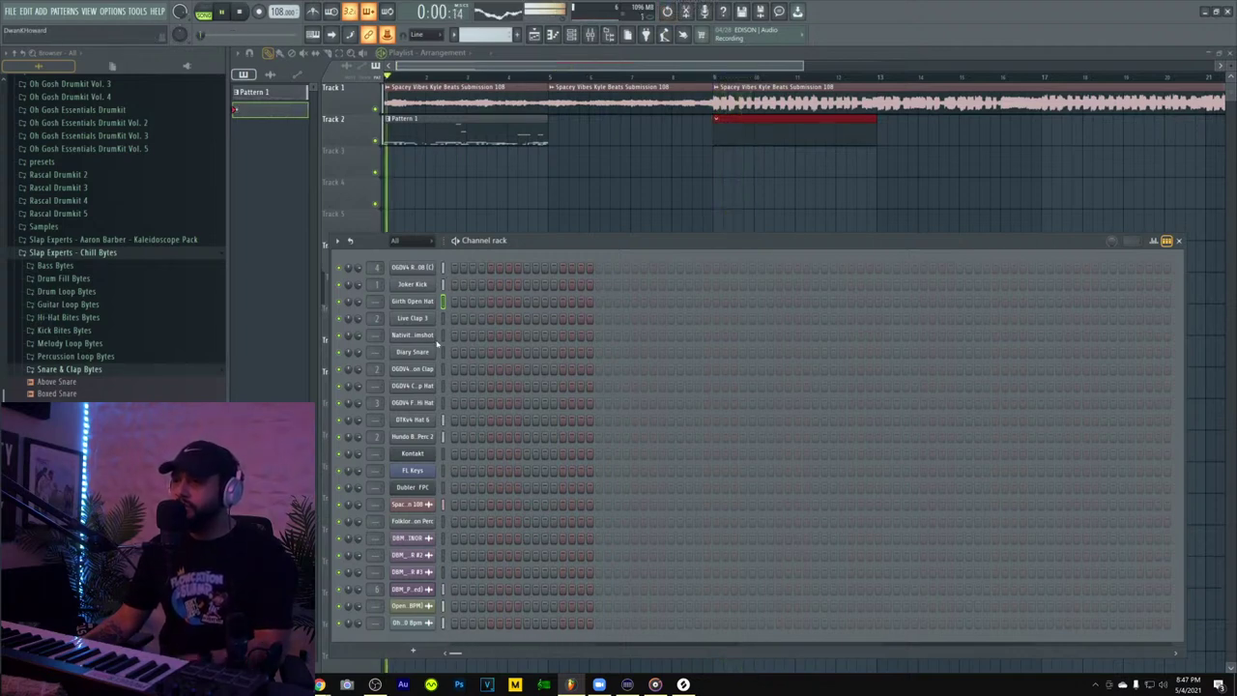
pyautogui.click(434, 386)
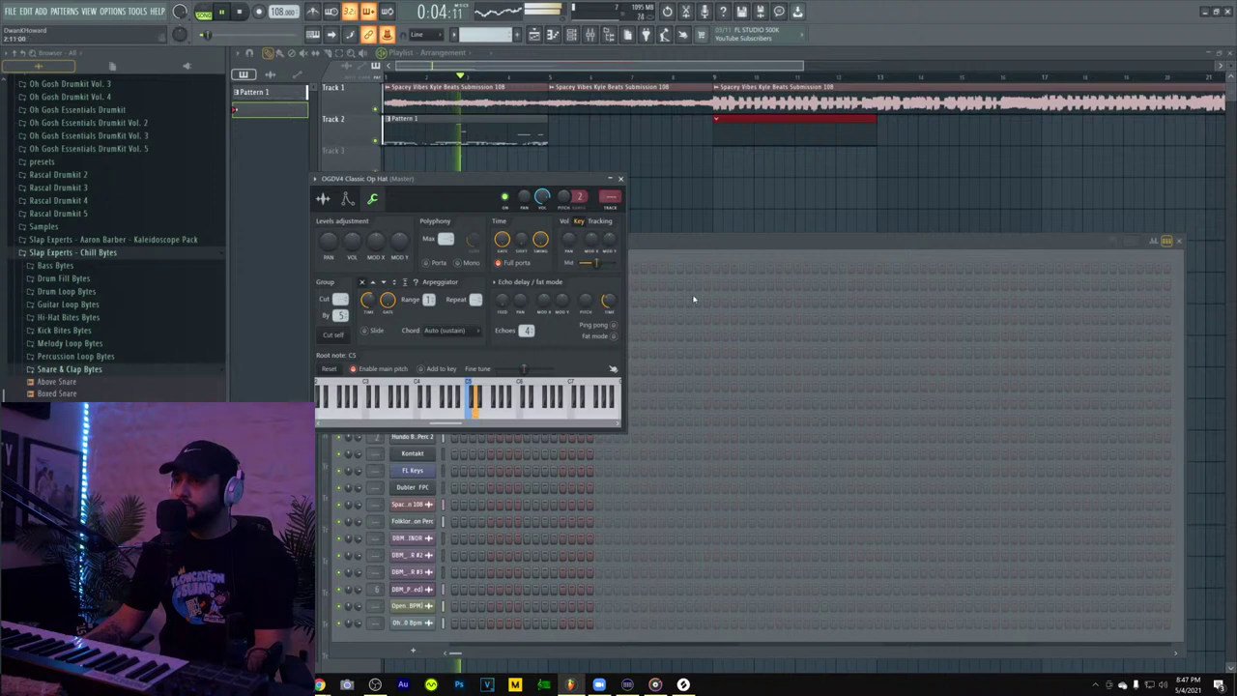
pyautogui.click(689, 259)
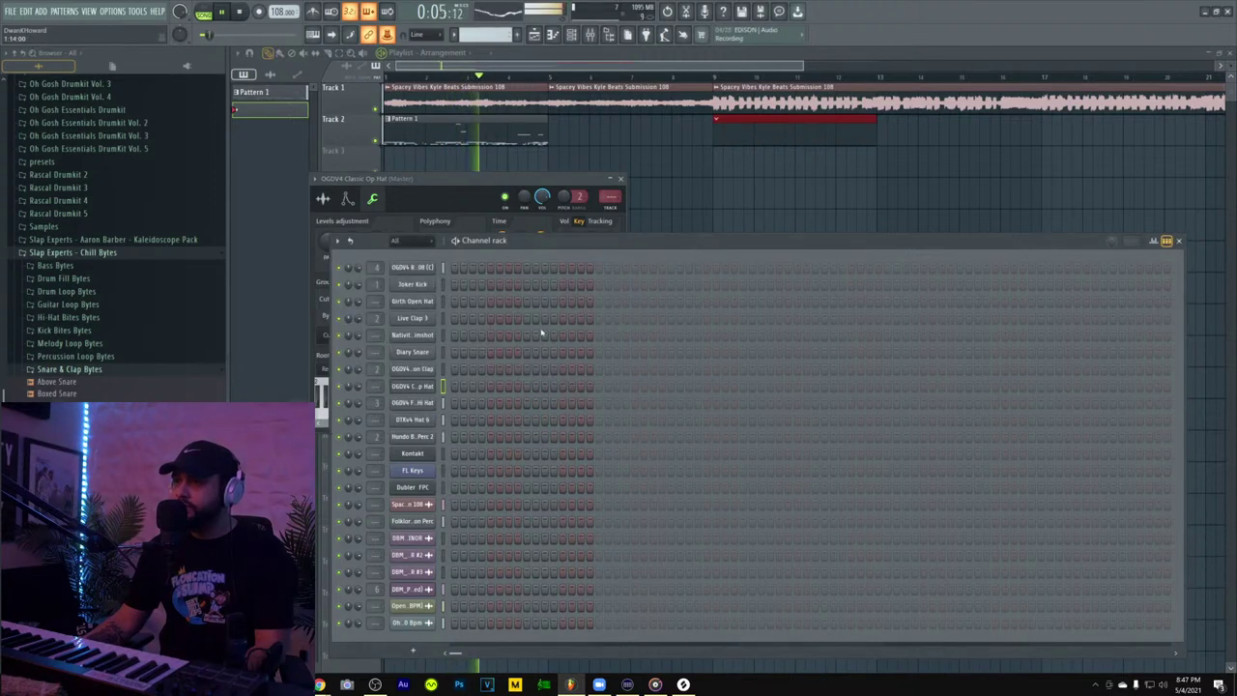
pyautogui.rightClick(429, 404)
pyautogui.click(577, 440)
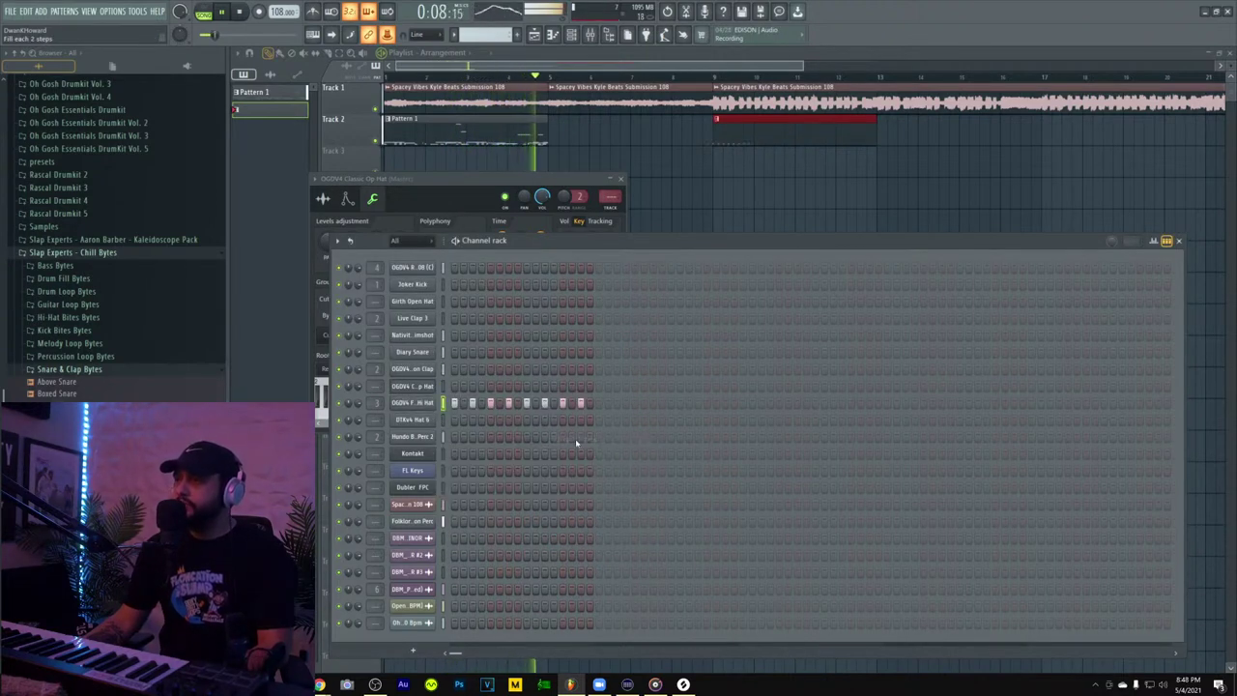
# - Bring the Freshy Hi Hat steps into the piano roll and repeat them to fill four bars
pyautogui.rightClick(416, 406)
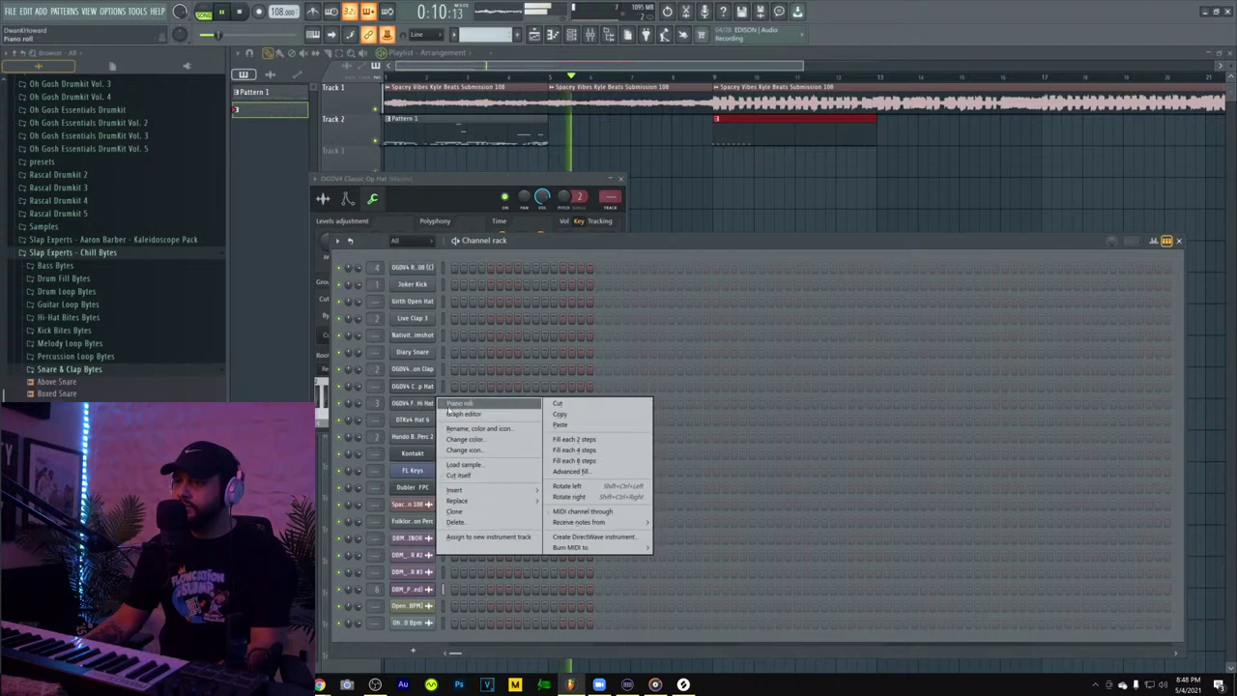
pyautogui.click(448, 410)
pyautogui.hotkey('ctrl', 'b')
pyautogui.hotkey('ctrl', 'b')
pyautogui.hotkey('ctrl', 'b')
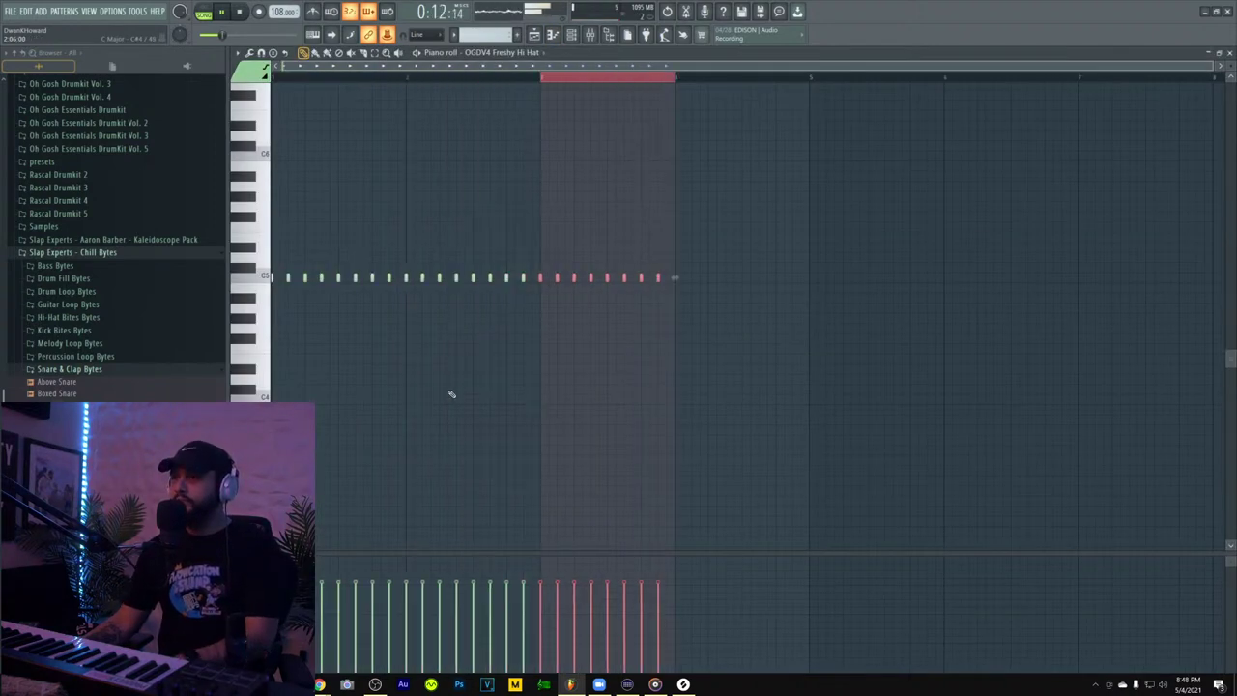
# - Quantize all the hi-hat notes with the 16_loose feel template and return to the playlist
pyautogui.hotkey('ctrl', 'a')
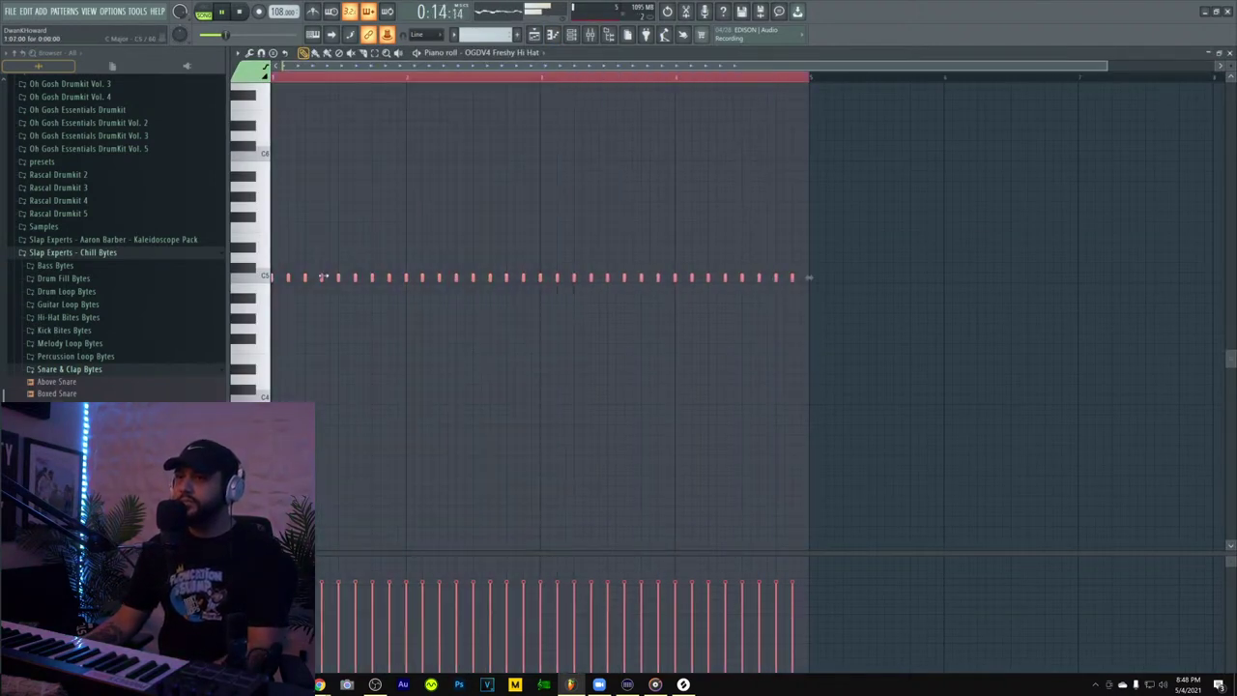
pyautogui.hotkey('alt', 'q')
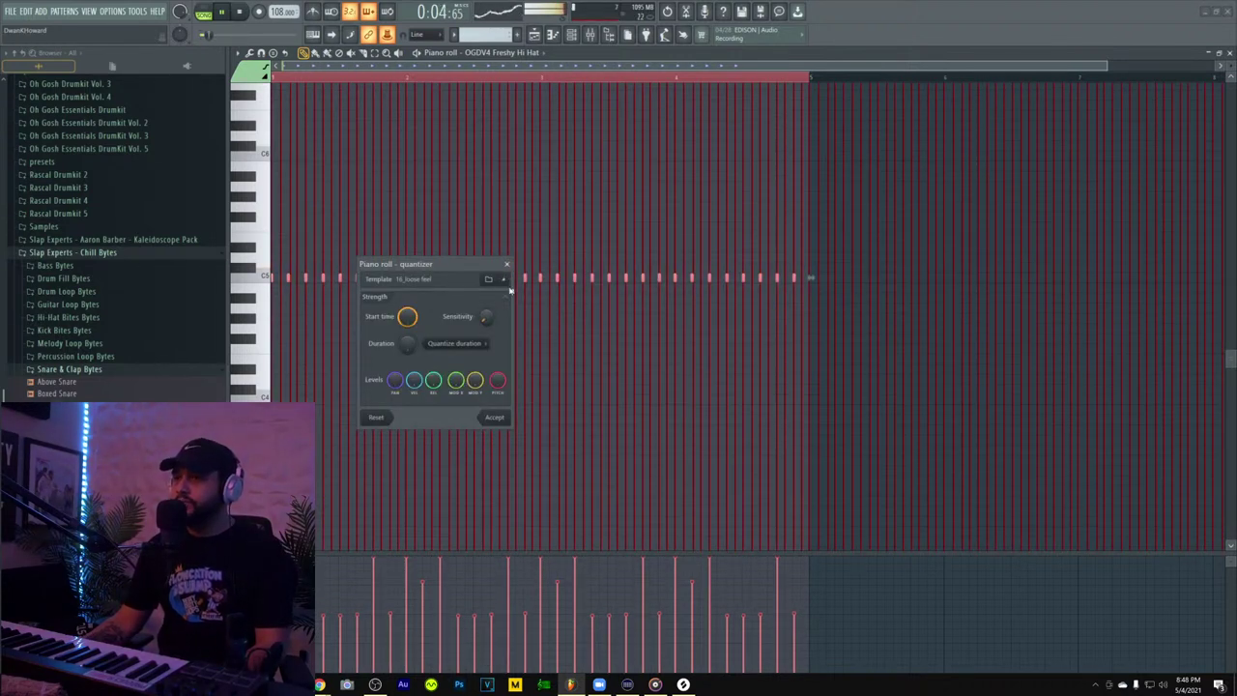
pyautogui.click(505, 417)
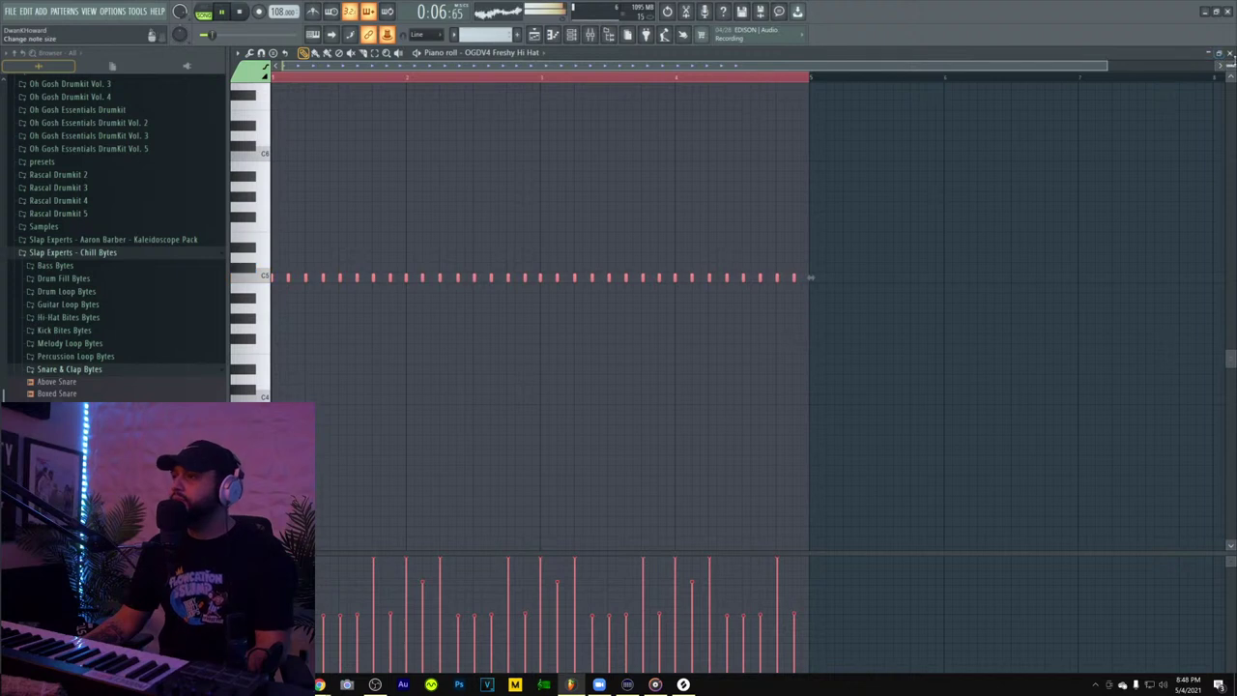
pyautogui.press('F7')
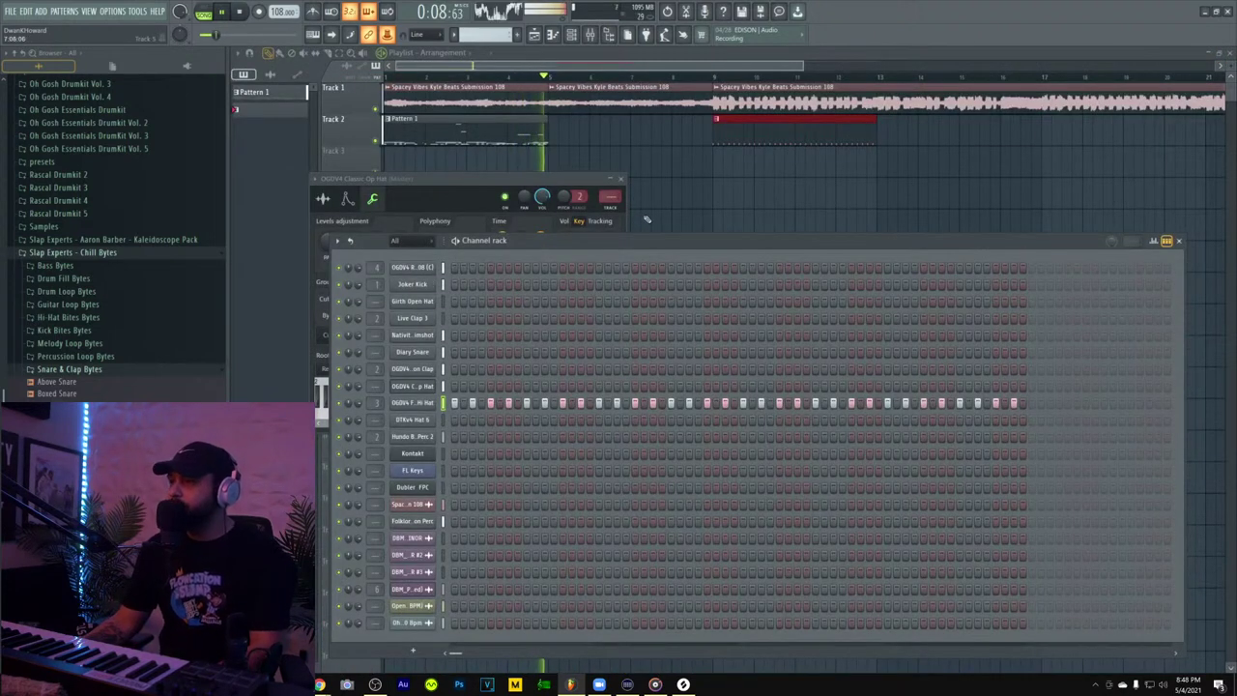
pyautogui.press('F5')
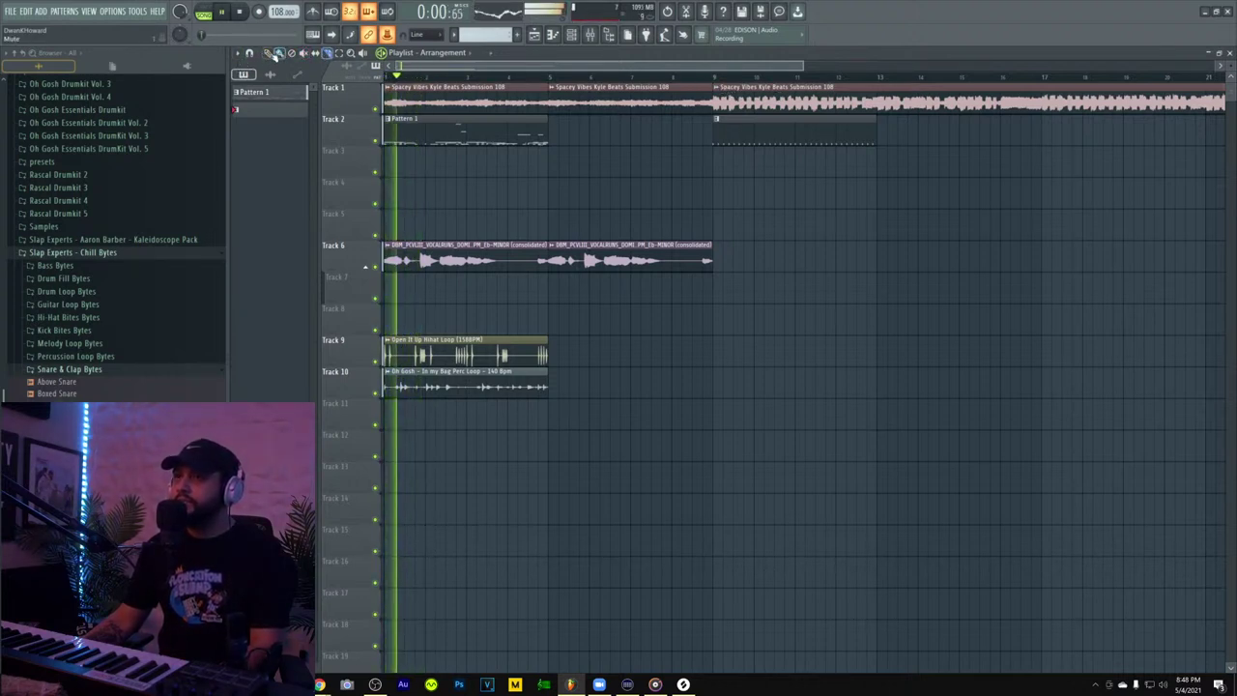
# - Audition the arrangement from bar 9 and make the Spacey Vibes clip starting there unique
pyautogui.click(717, 77)
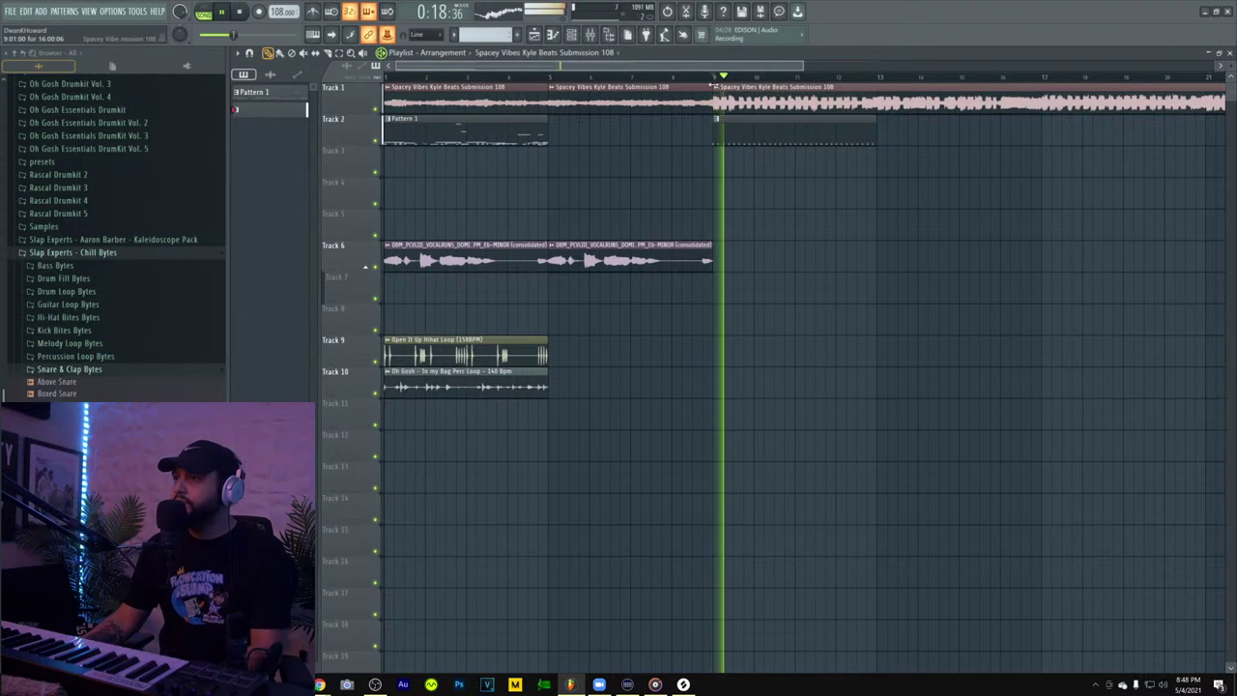
pyautogui.moveTo(714, 77); pyautogui.dragTo(632, 77)
pyautogui.click(717, 88)
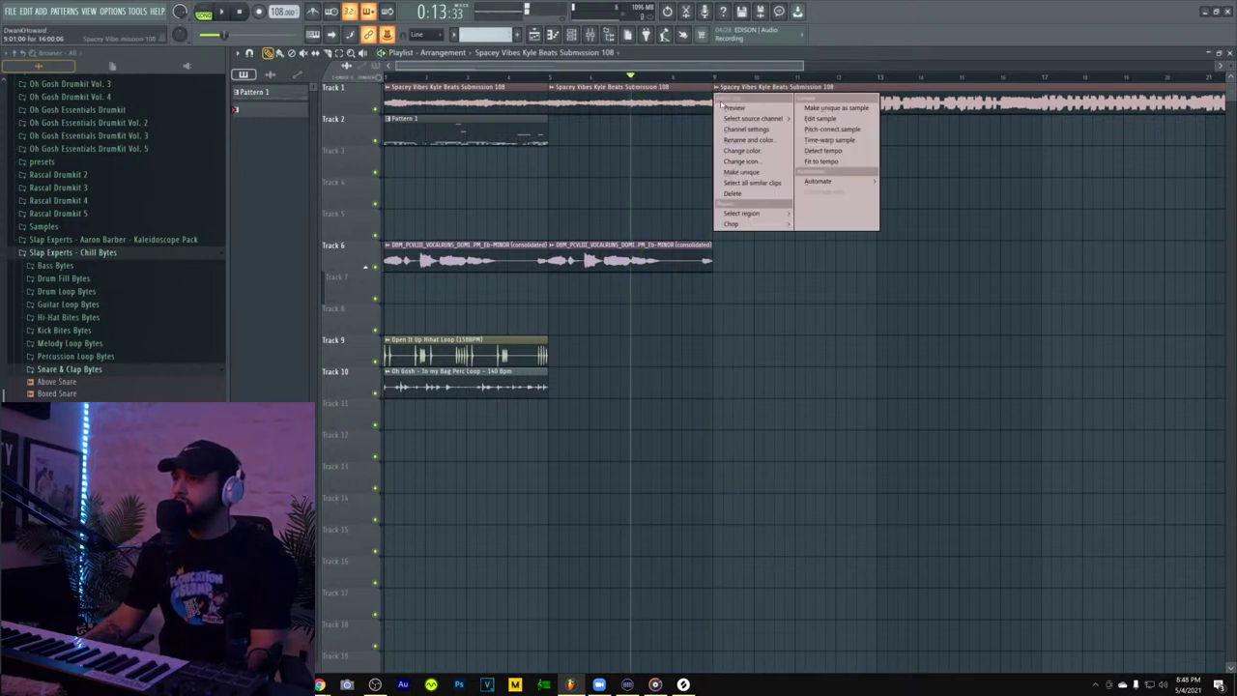
pyautogui.click(769, 172)
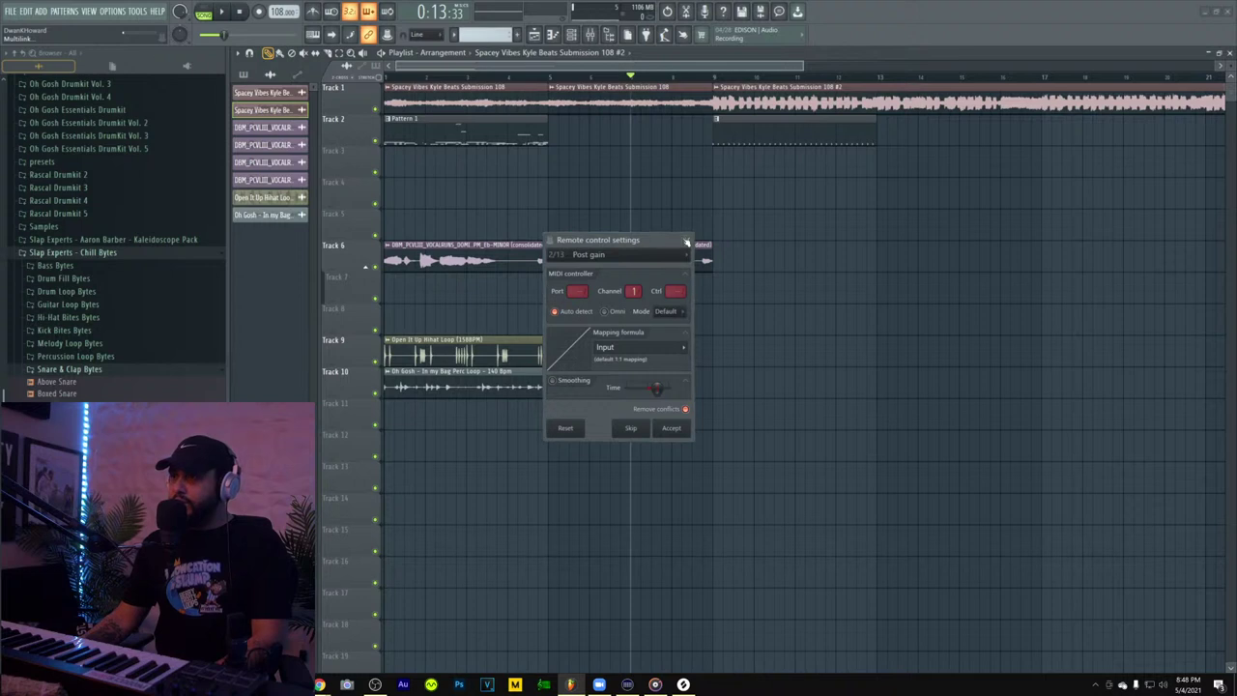
pyautogui.click(687, 242)
pyautogui.press('space')
# - Restore the accidentally deleted Spacey Vibes clip at bar 9 and look over its channel settings
pyautogui.rightClick(717, 89)
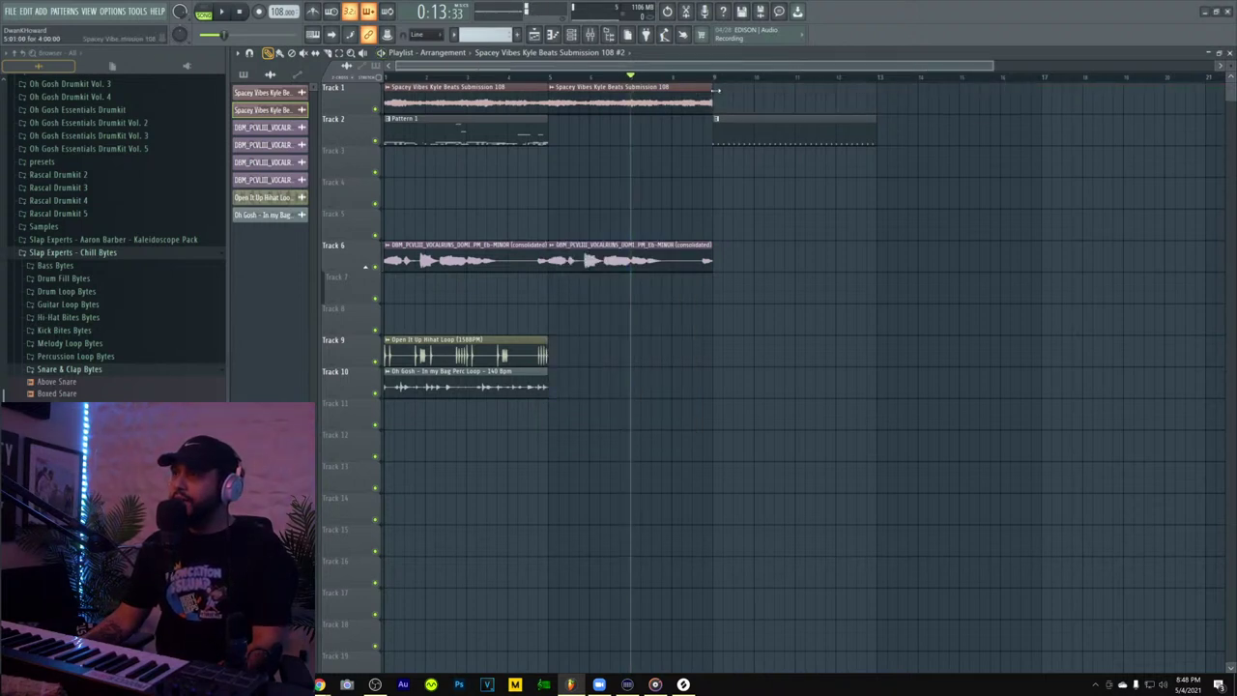
pyautogui.hotkey('ctrl', 'z')
pyautogui.click(716, 88)
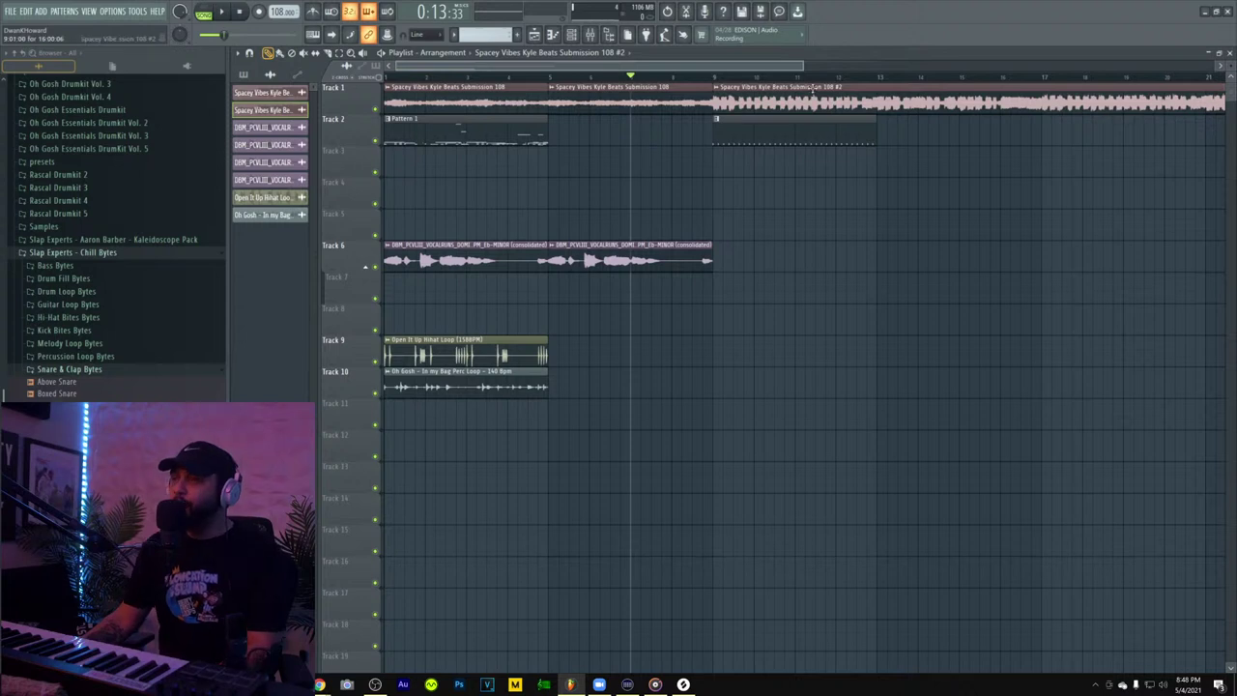
pyautogui.doubleClick(827, 87)
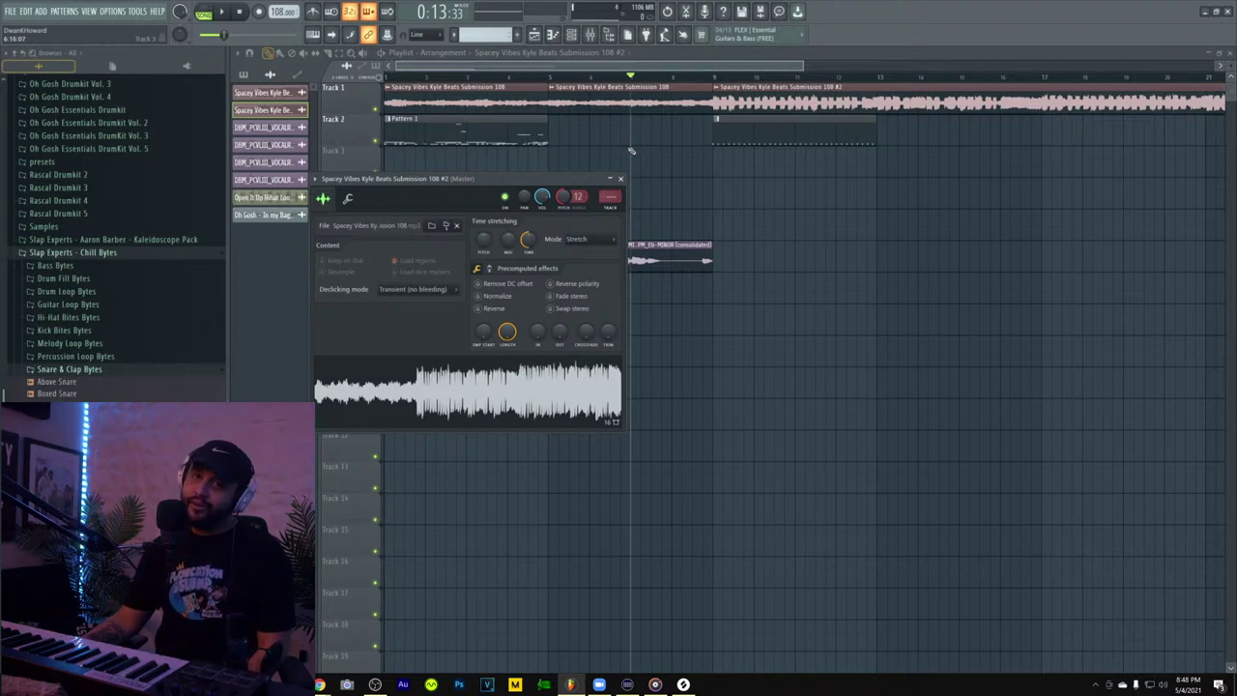
pyautogui.click(620, 178)
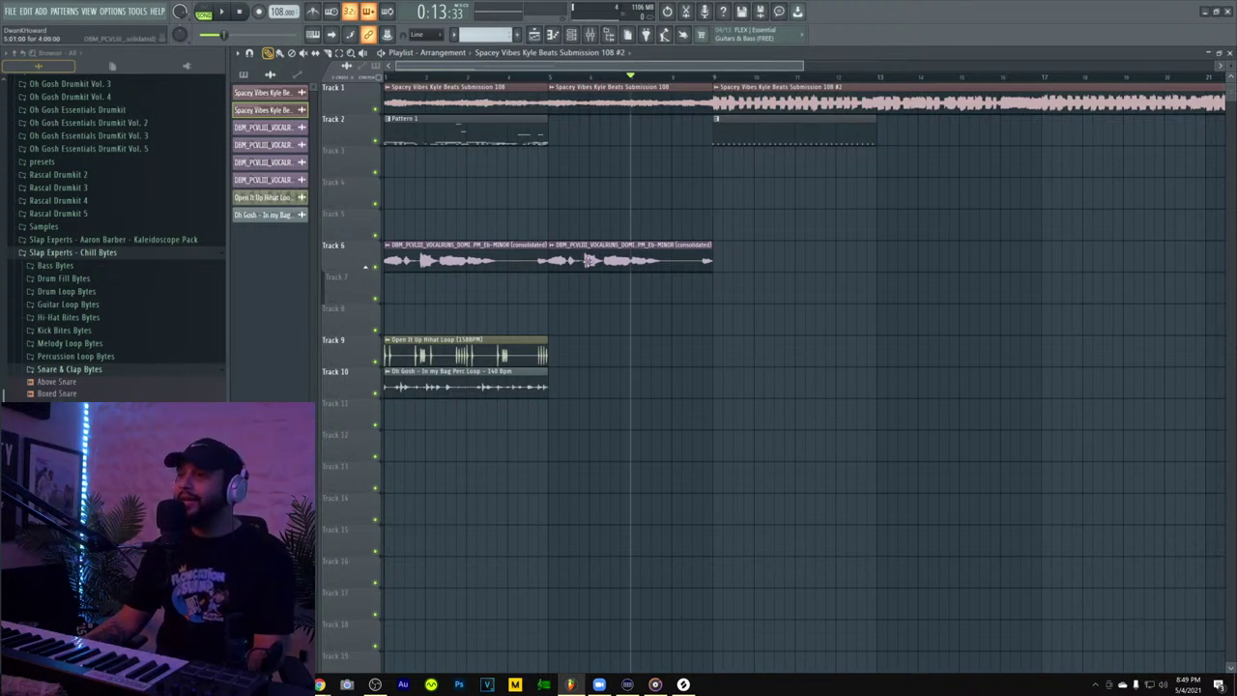
# - Duplicate the Track 6 vocal clip at bar 9 and the Track 2 hi-hat pattern clip at bar 13
pyautogui.moveTo(587, 261); pyautogui.dragTo(708, 245)
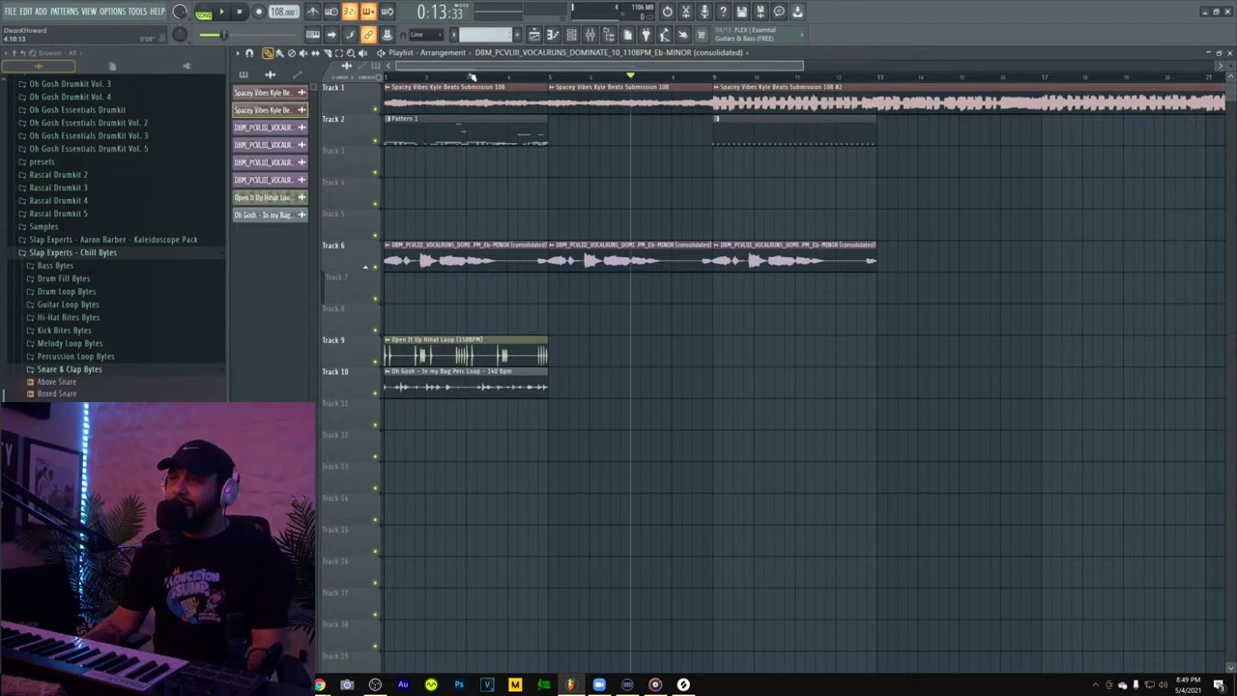
pyautogui.press('space')
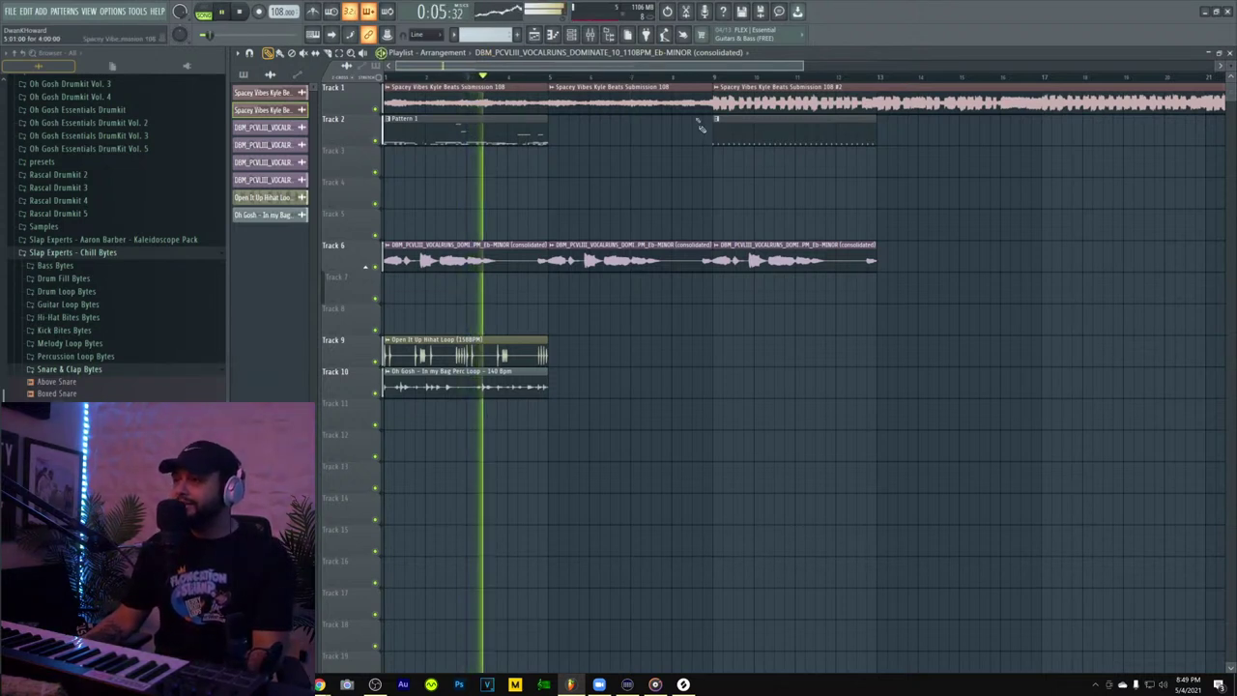
pyautogui.moveTo(774, 127); pyautogui.dragTo(937, 126)
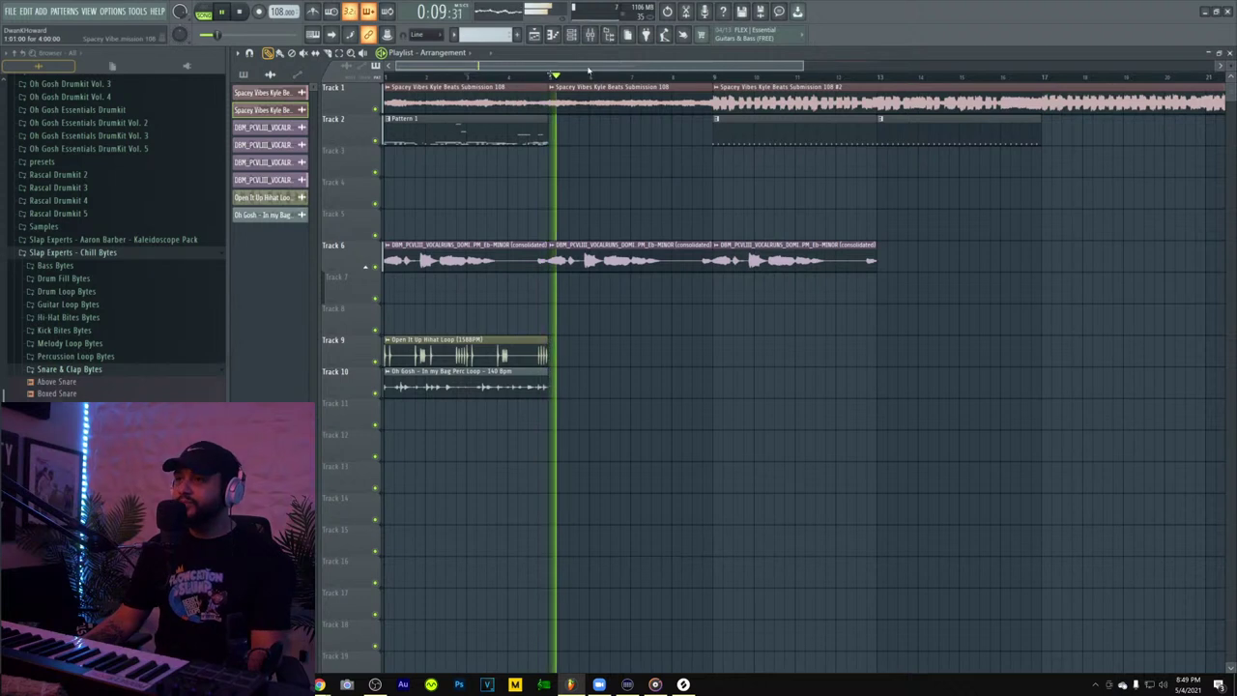
# - Check the pitch control in the channel settings of the unique Spacey Vibes clip, then close them
pyautogui.doubleClick(741, 103)
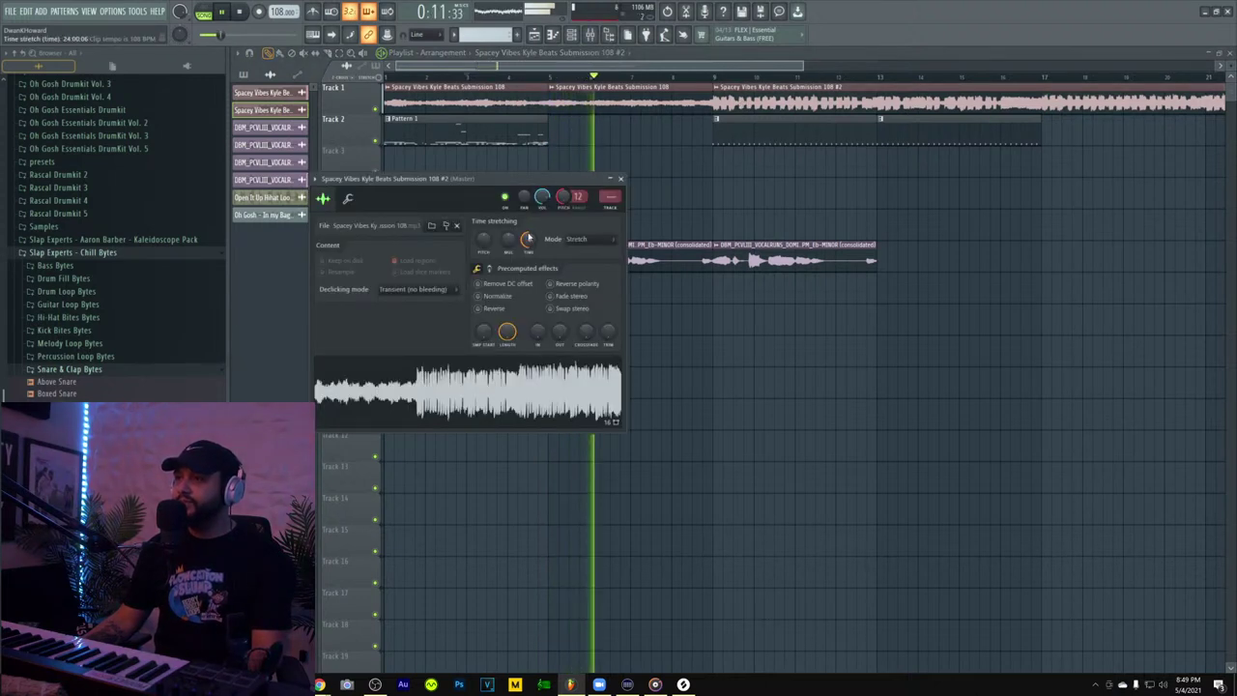
pyautogui.rightClick(563, 199)
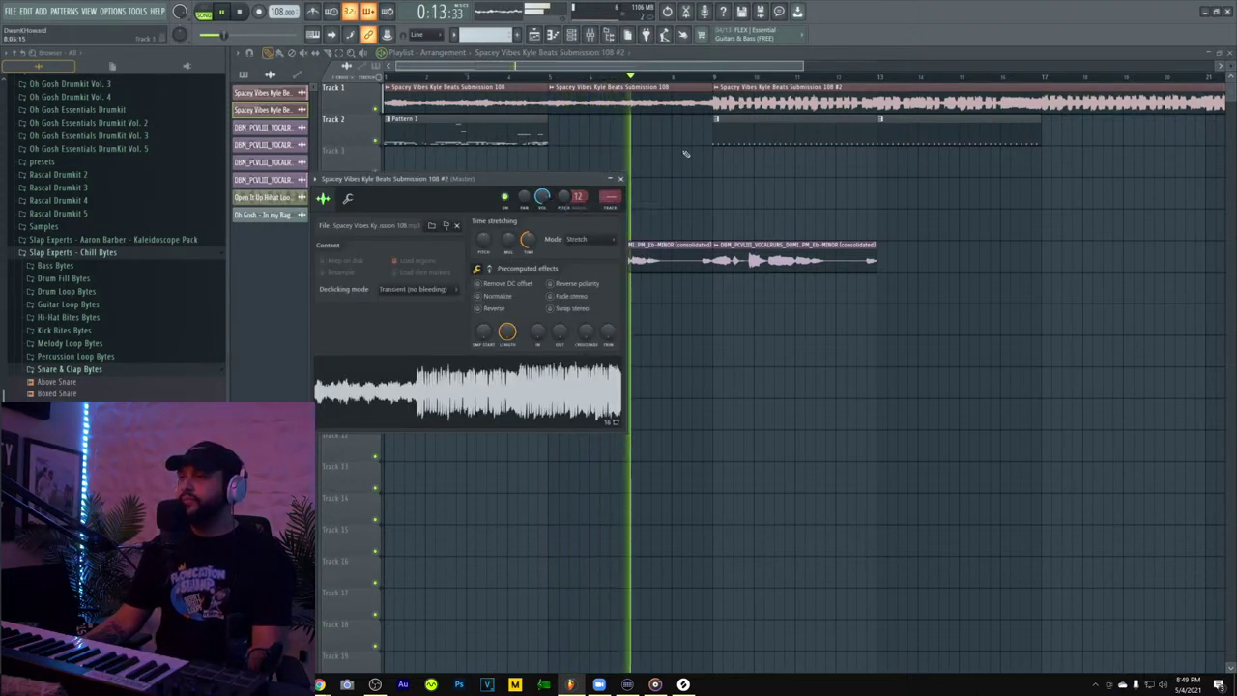
pyautogui.press('Escape')
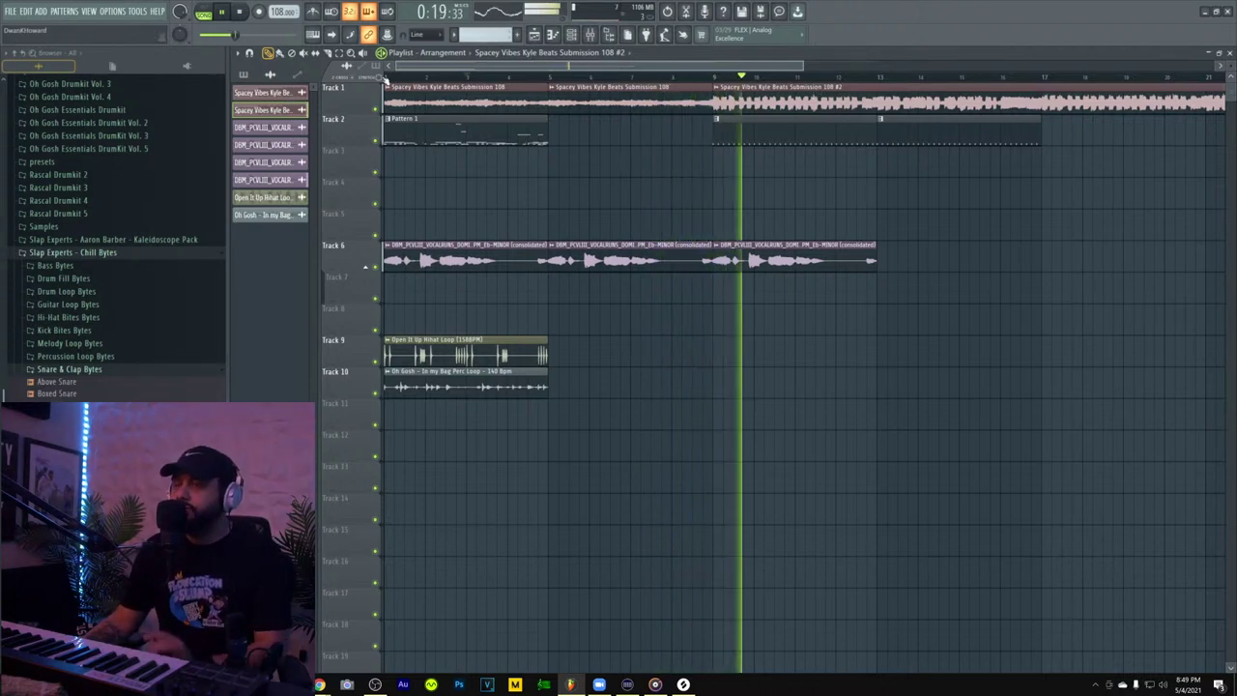
# - Clone all the Freshy Hi Hat notes one step later so that every step is filled
pyautogui.doubleClick(745, 136)
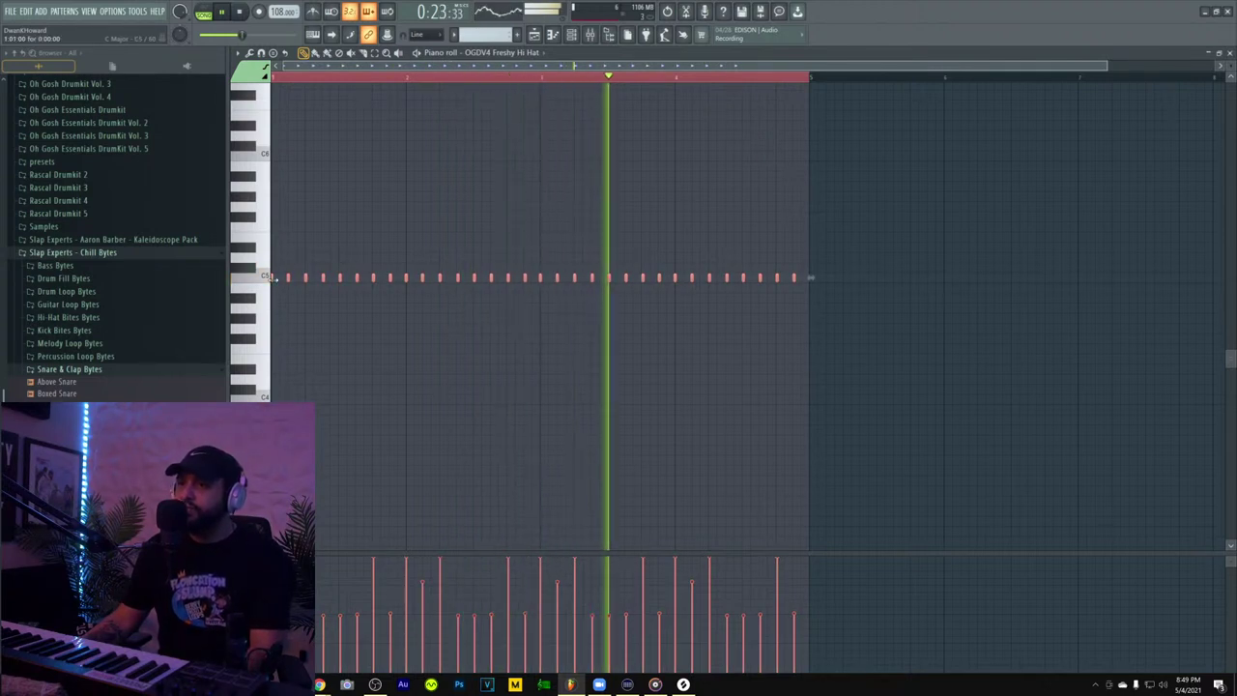
pyautogui.moveTo(272, 280); pyautogui.dragTo(280, 280)
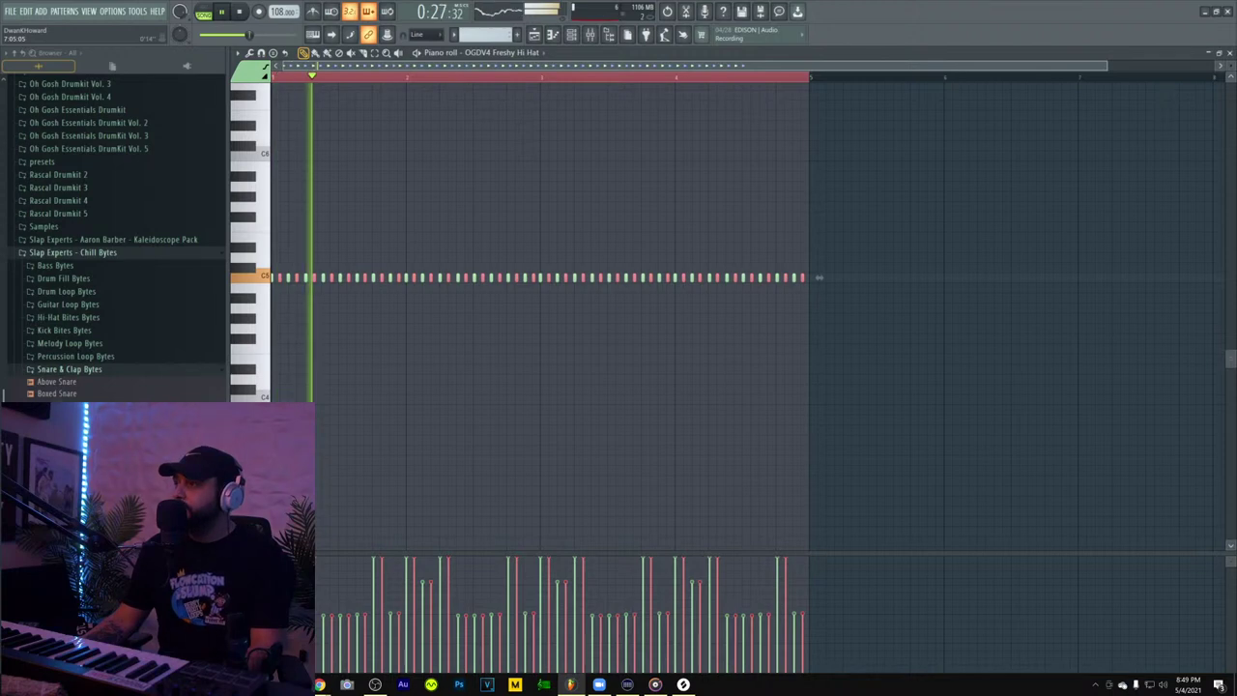
pyautogui.press('Escape')
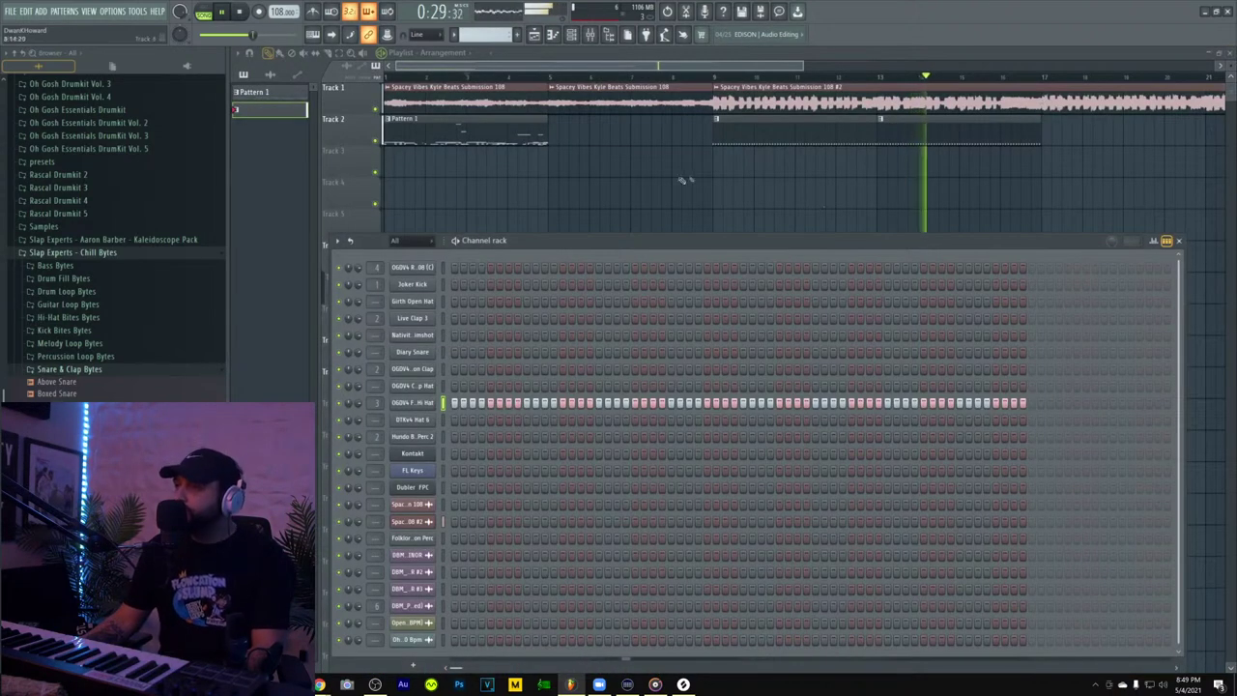
# - Select the playlist's time range from bar 9 to bar 17 for looped playback
pyautogui.click(683, 685)
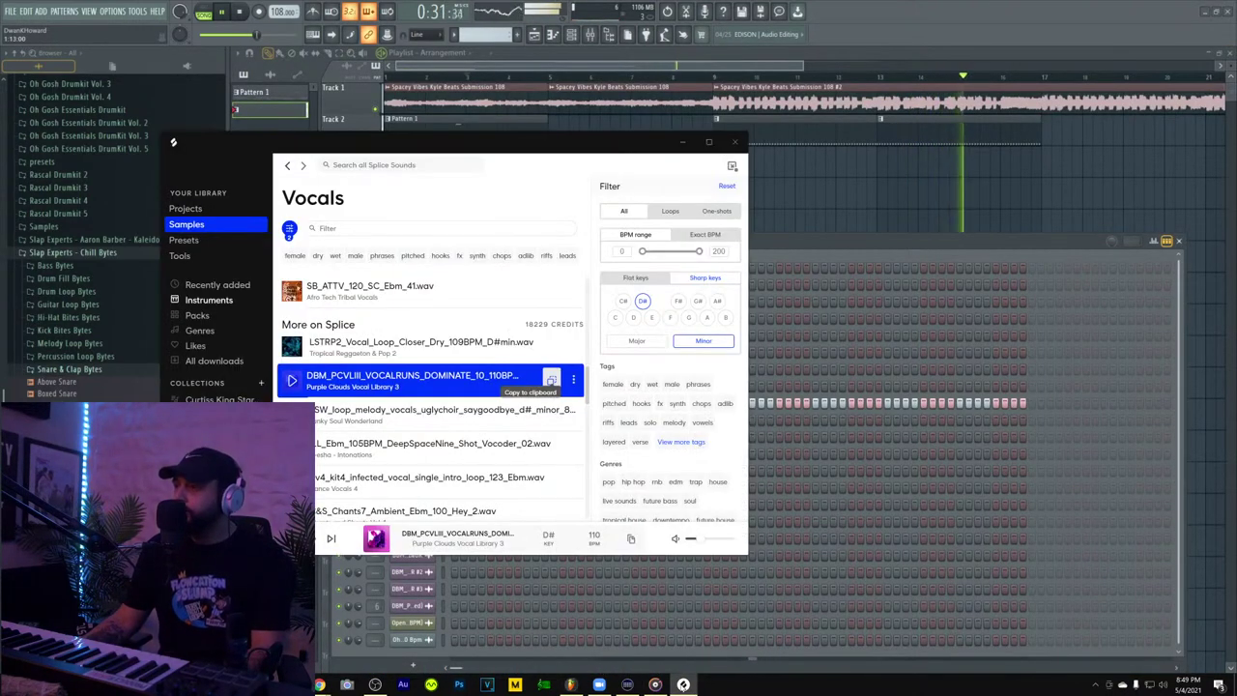
pyautogui.click(334, 62)
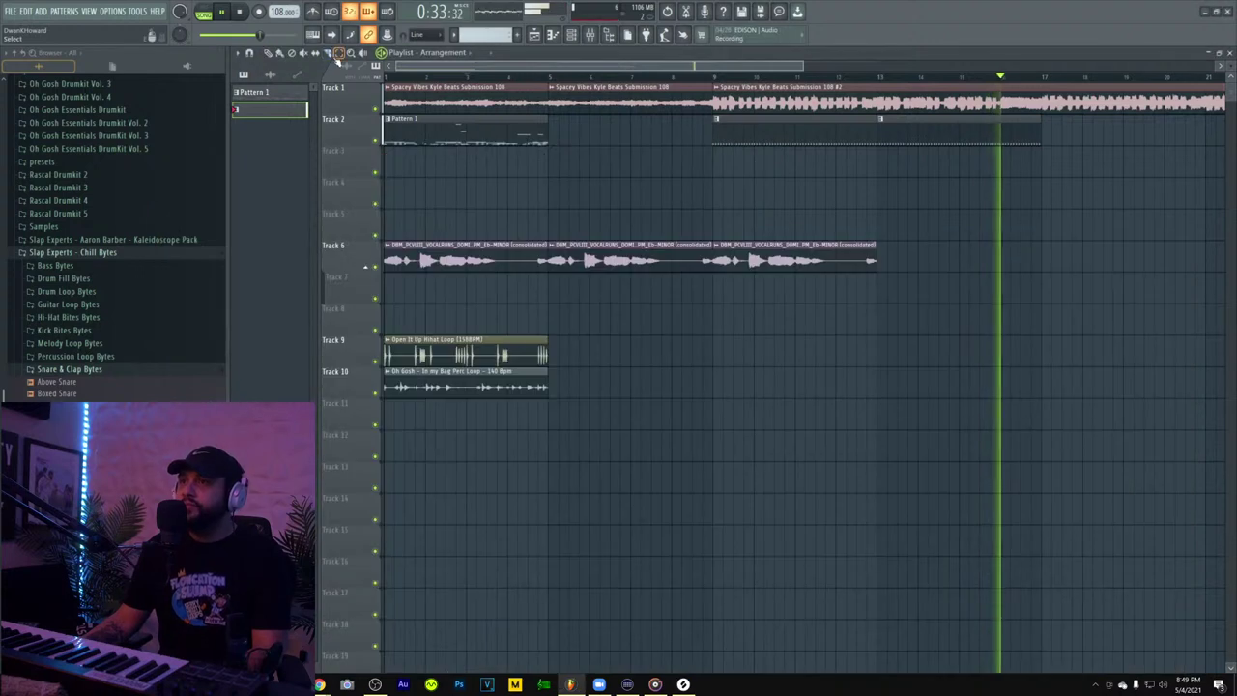
pyautogui.moveTo(716, 80); pyautogui.dragTo(1042, 85)
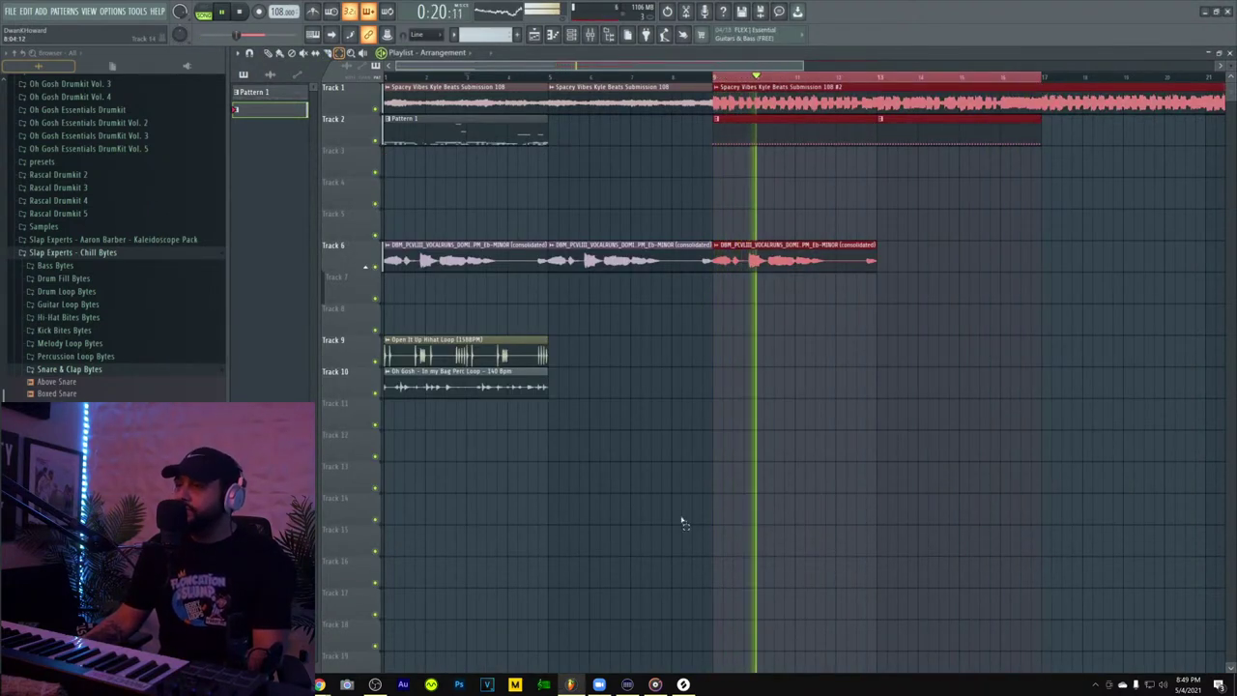
# - Make the Track 6 vocal clip at bar 9 unique and duplicate it at bar 13
pyautogui.click(716, 246)
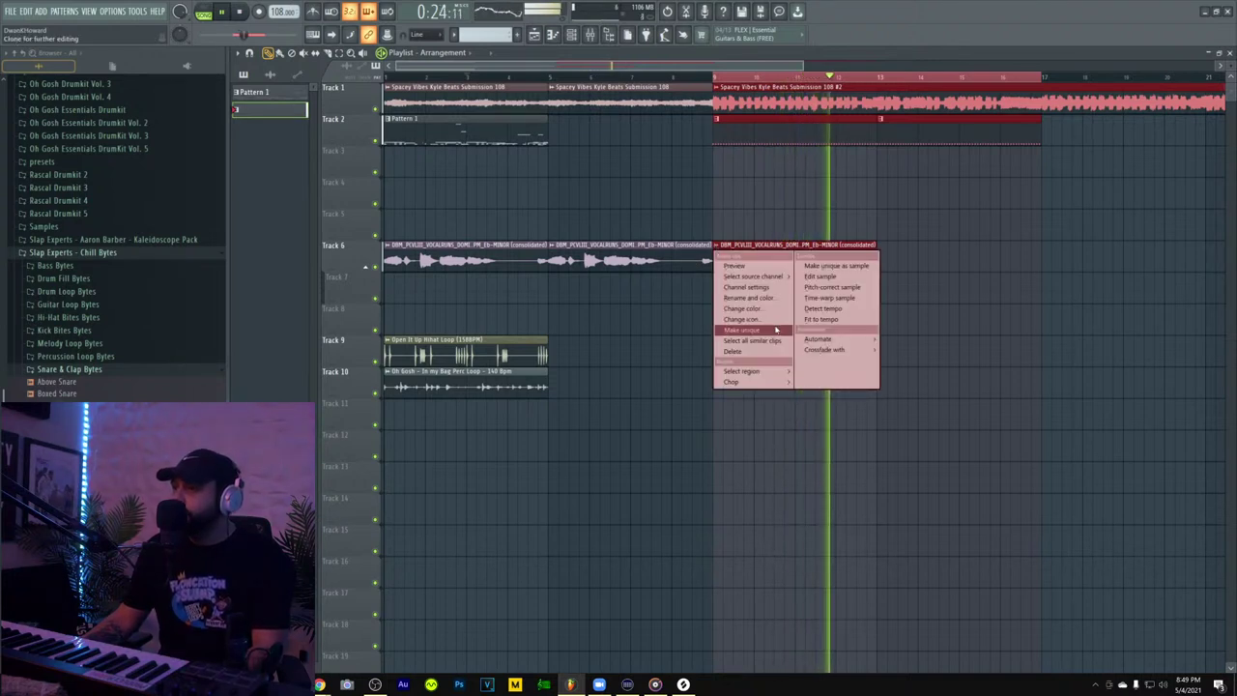
pyautogui.click(779, 330)
pyautogui.moveTo(819, 261); pyautogui.dragTo(963, 261)
# - Set the channel pitch range of the unique vocal clip to 12 semitones
pyautogui.doubleClick(756, 249)
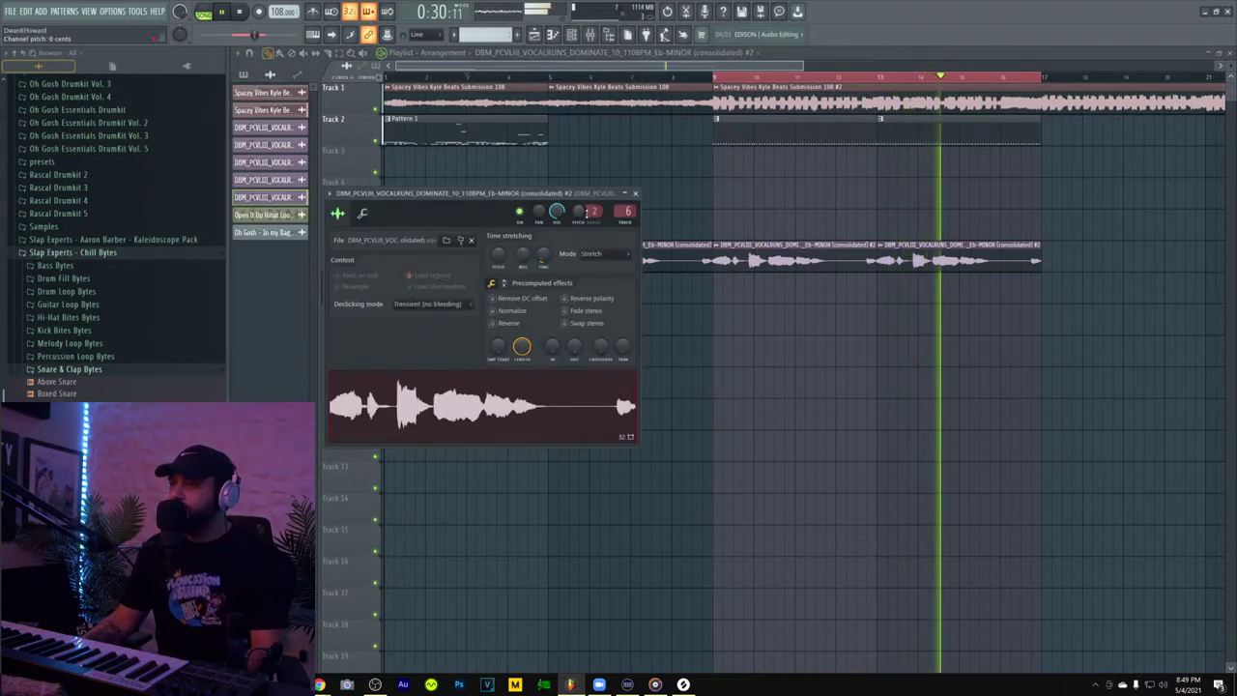
pyautogui.moveTo(595, 210); pyautogui.dragTo(594, 198)
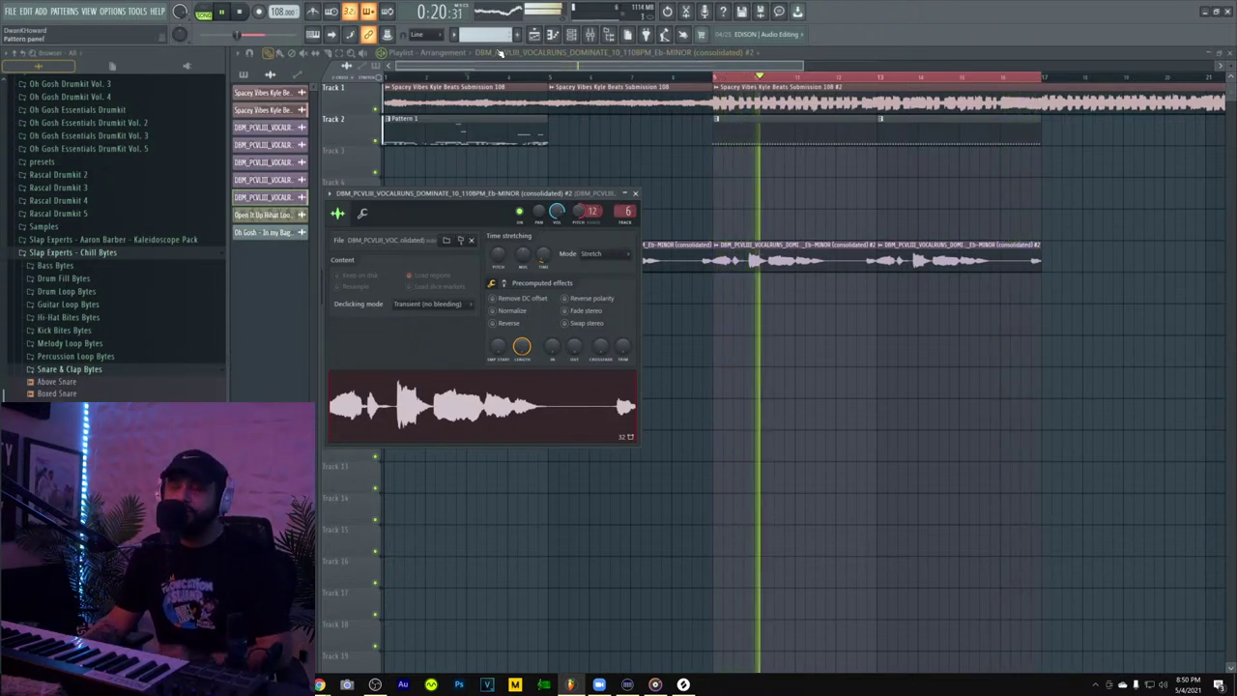
# - Switch to Splice, show only loops among the drum samples, and search them for "detroit"
pyautogui.click(686, 685)
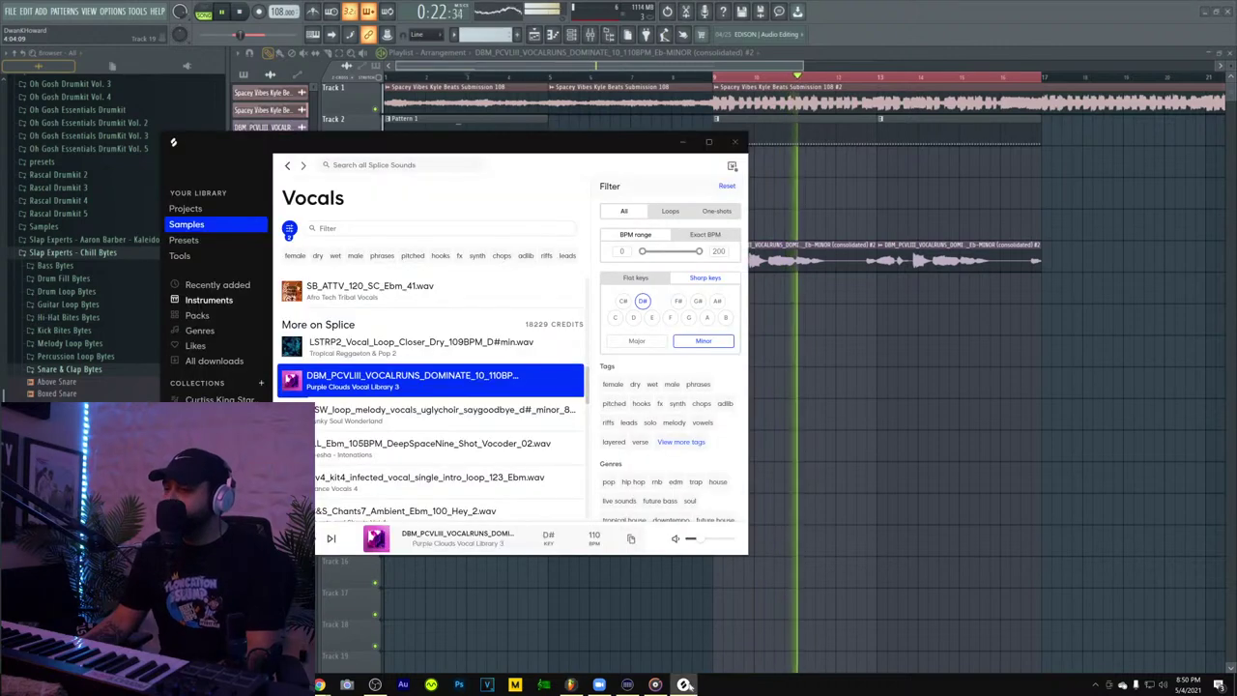
pyautogui.click(211, 300)
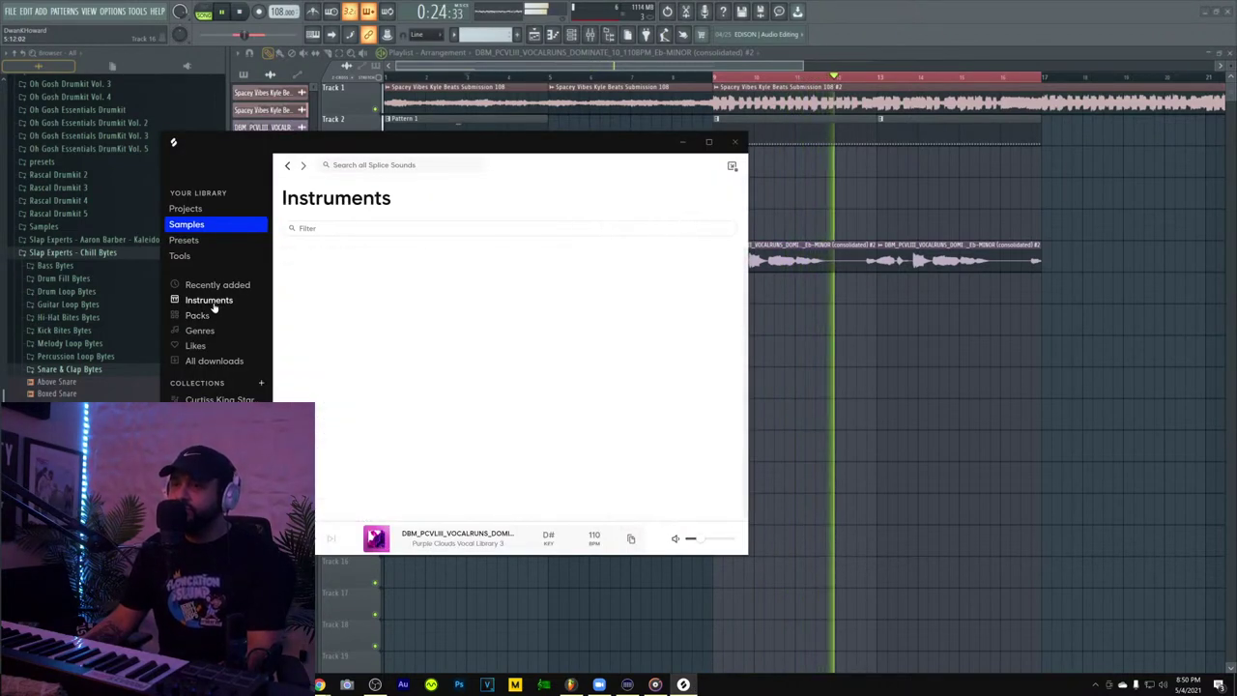
pyautogui.click(367, 304)
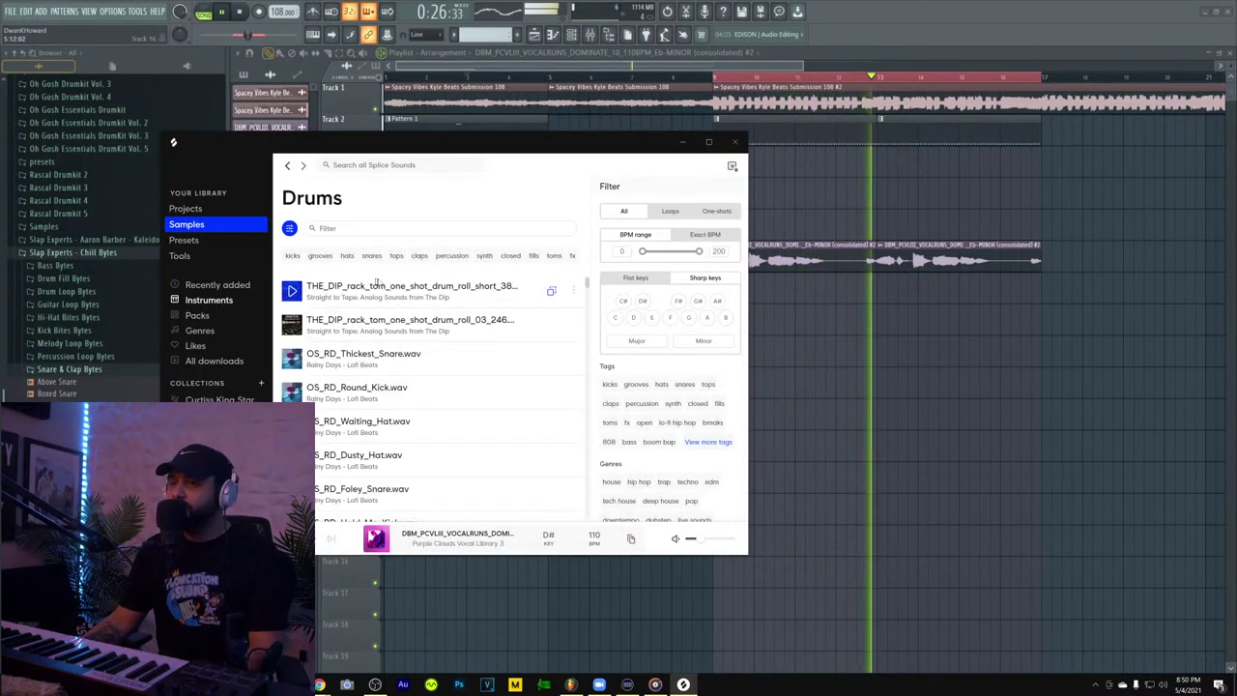
pyautogui.click(670, 211)
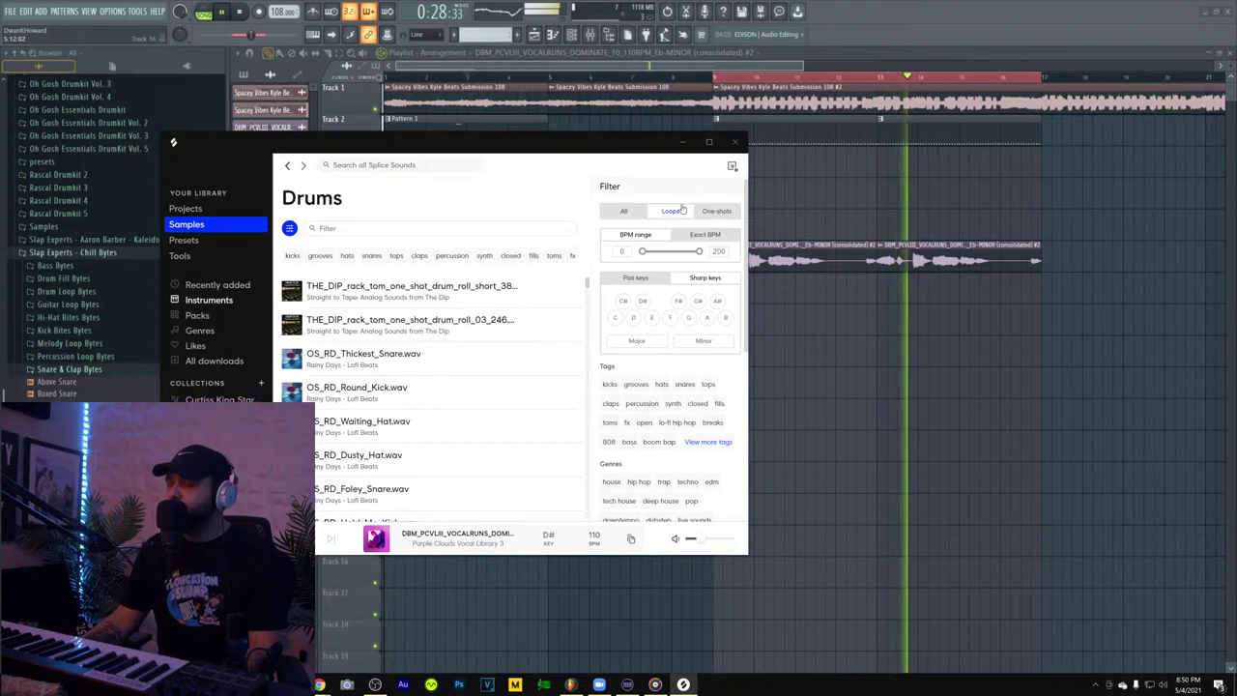
pyautogui.click(349, 227)
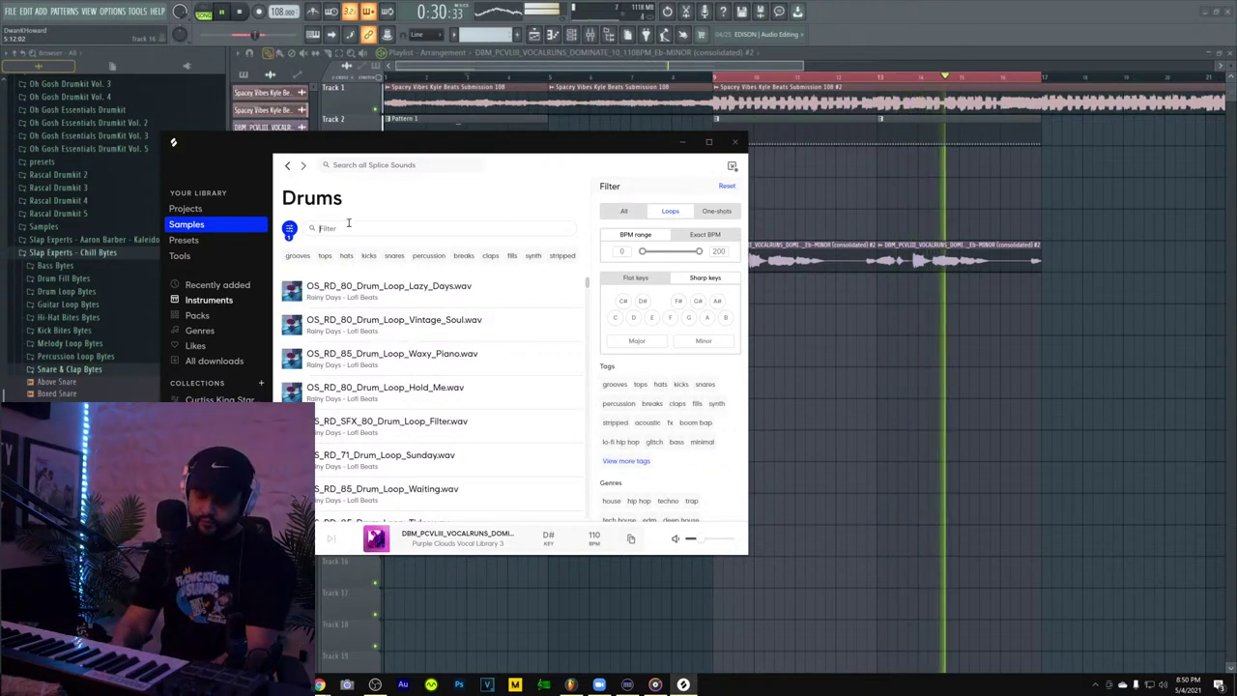
pyautogui.write('detroit')
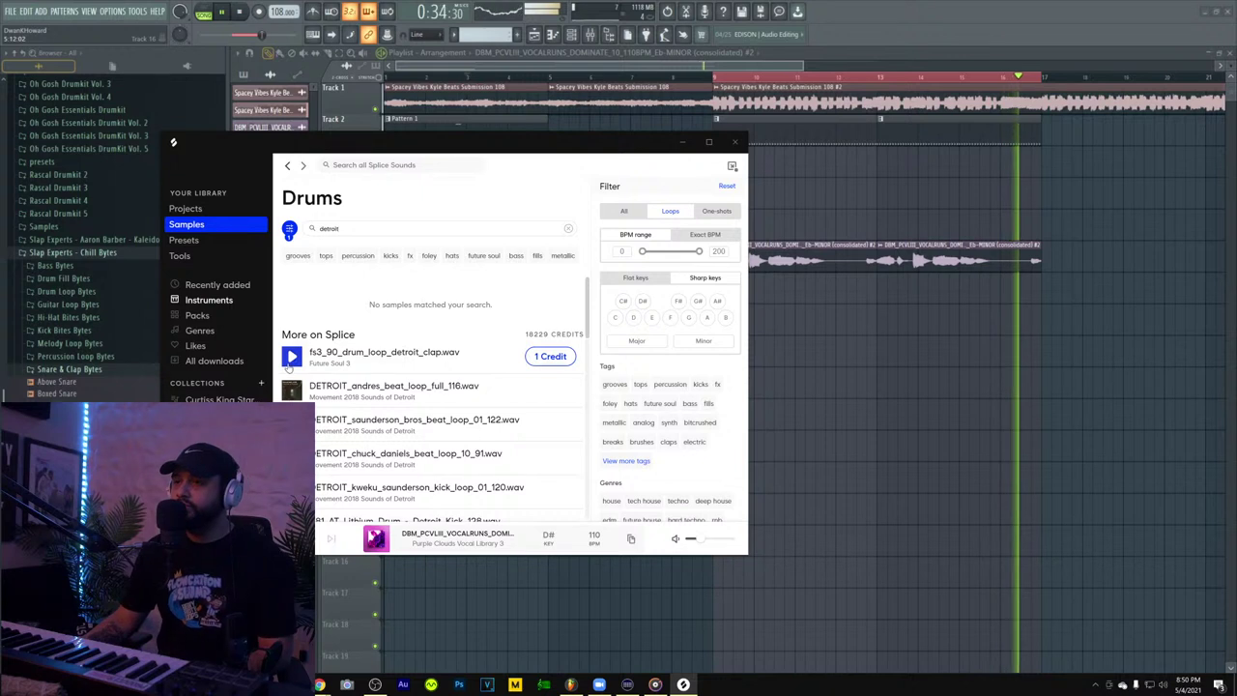
# - Audition several of the Detroit drum, kick and top loops among the search results
pyautogui.click(291, 356)
pyautogui.click(291, 390)
pyautogui.scroll(-1, 291, 382)
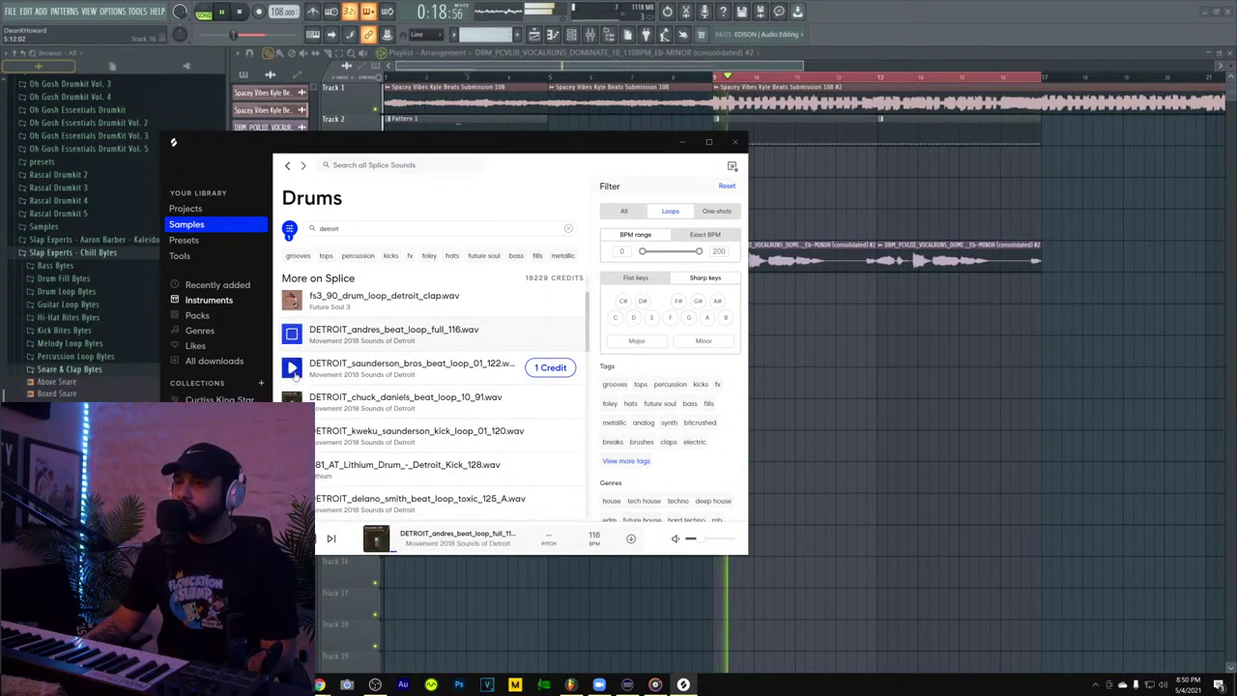
pyautogui.click(291, 358)
pyautogui.scroll(-1, 291, 329)
pyautogui.click(296, 406)
pyautogui.scroll(-2, 296, 406)
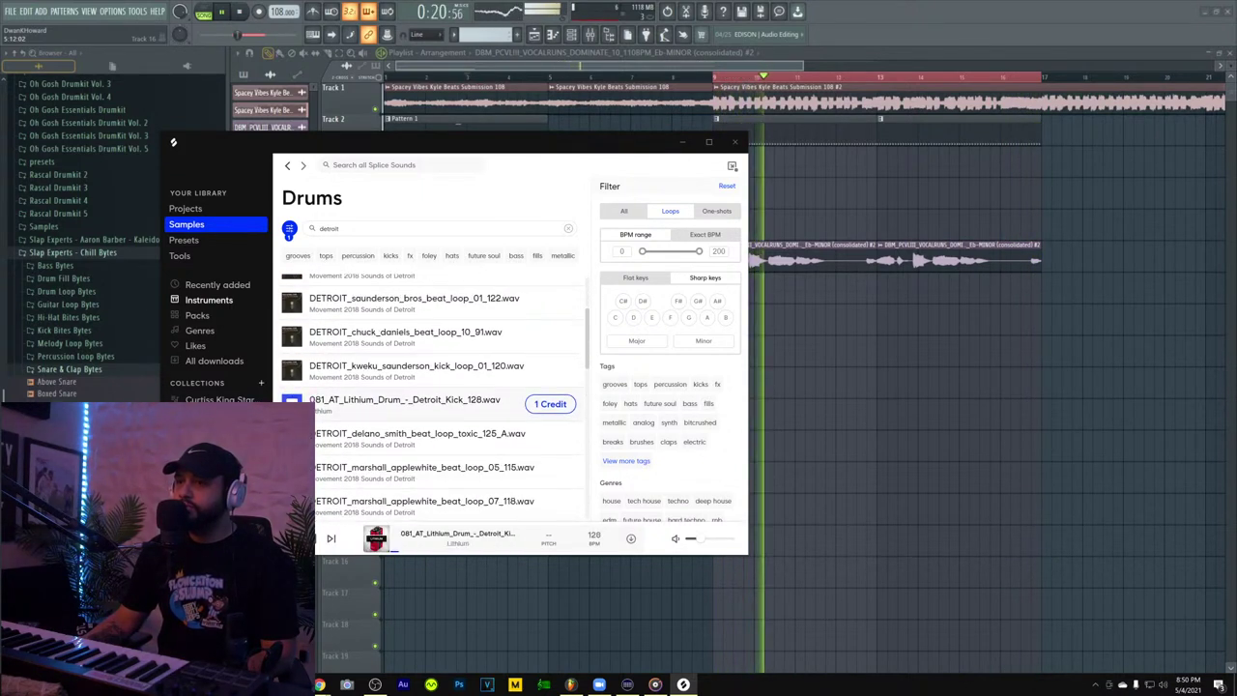
pyautogui.click(295, 406)
pyautogui.scroll(-1, 296, 406)
pyautogui.scroll(-5, 296, 401)
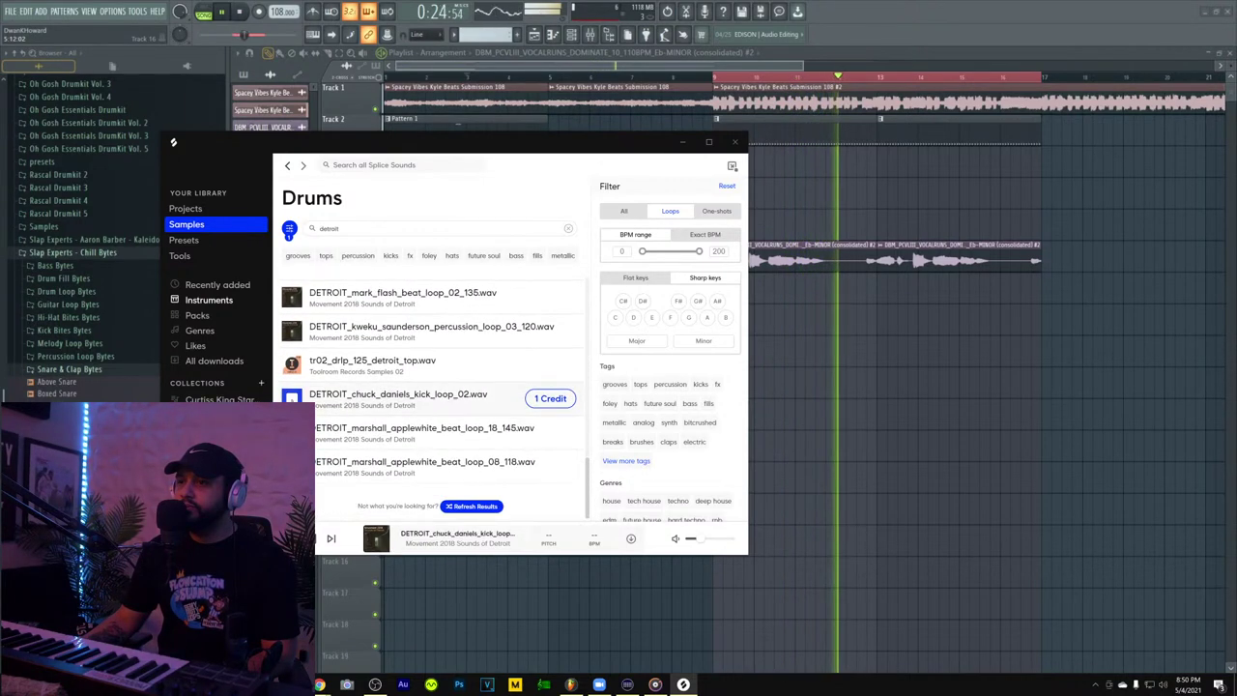
pyautogui.click(292, 363)
pyautogui.scroll(3, 347, 358)
pyautogui.scroll(4, 347, 357)
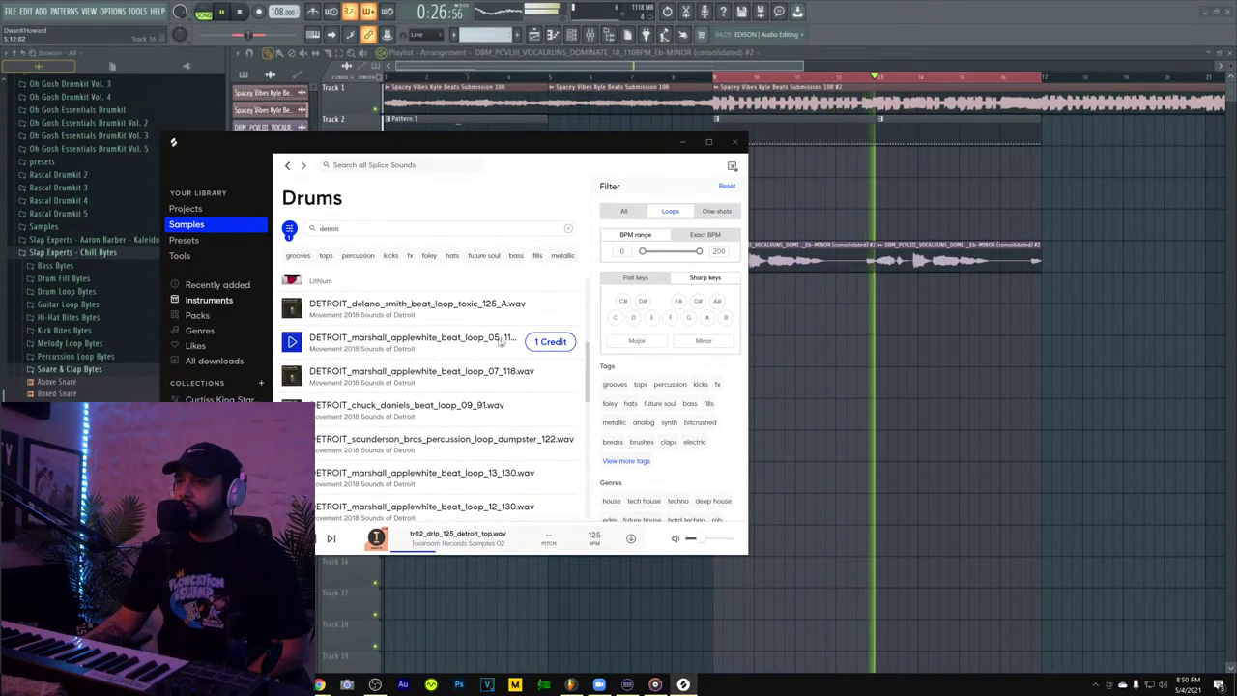
pyautogui.scroll(-2, 676, 445)
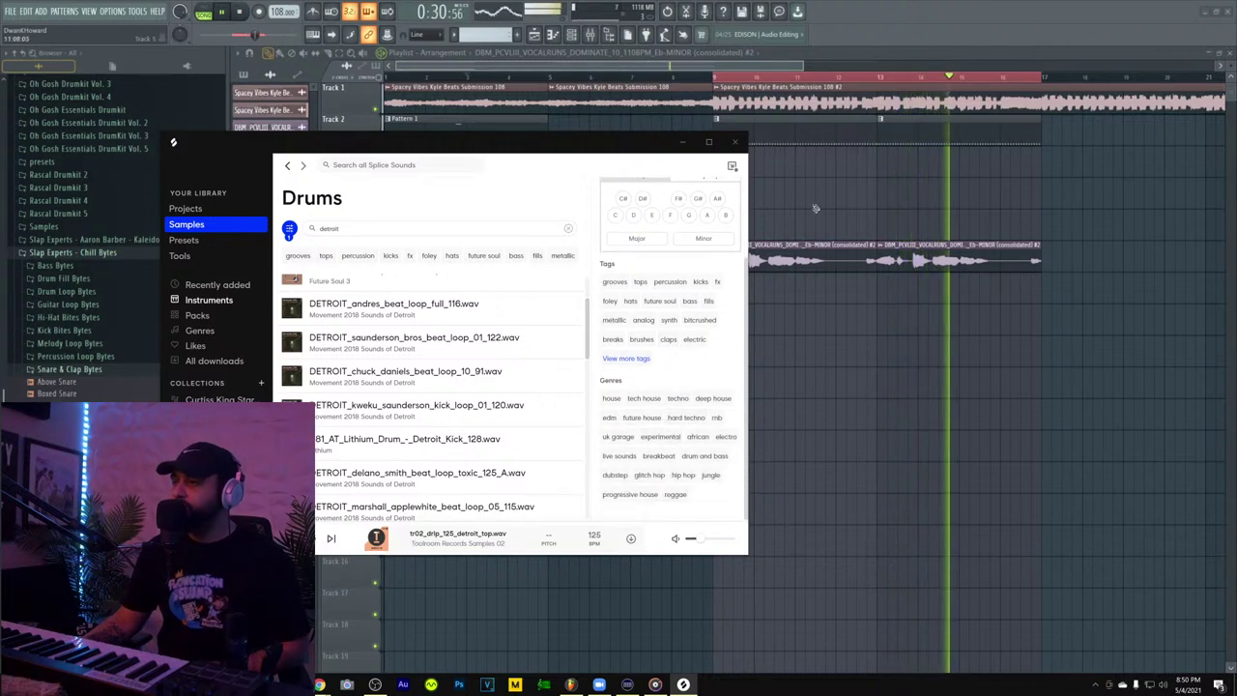
# - Show the mixer in FL Studio, and search all of Splice's drum samples for "lex snare"
pyautogui.click(507, 73)
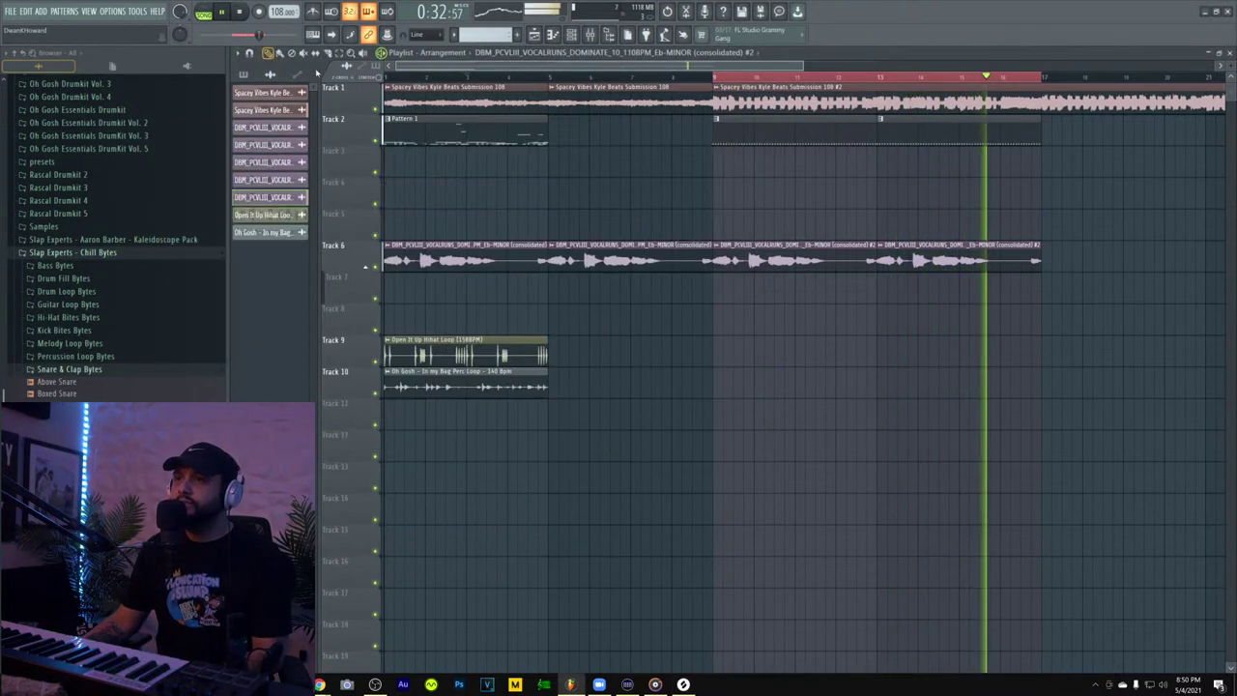
pyautogui.click(590, 35)
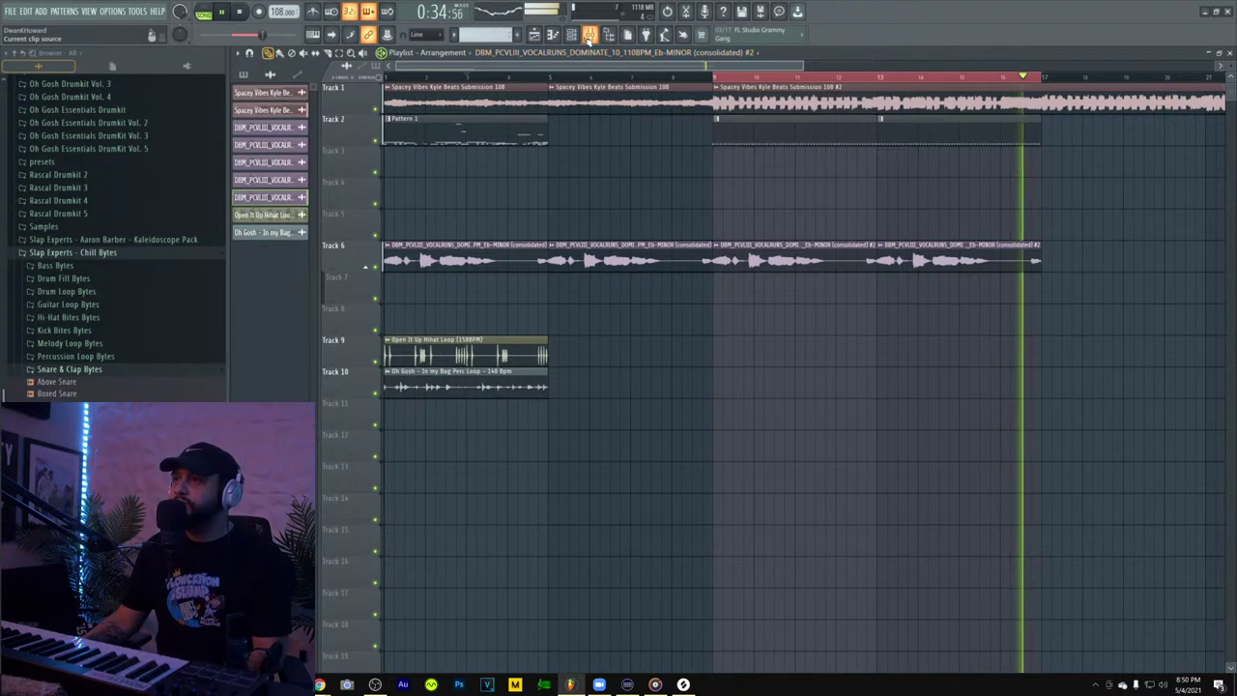
pyautogui.click(692, 687)
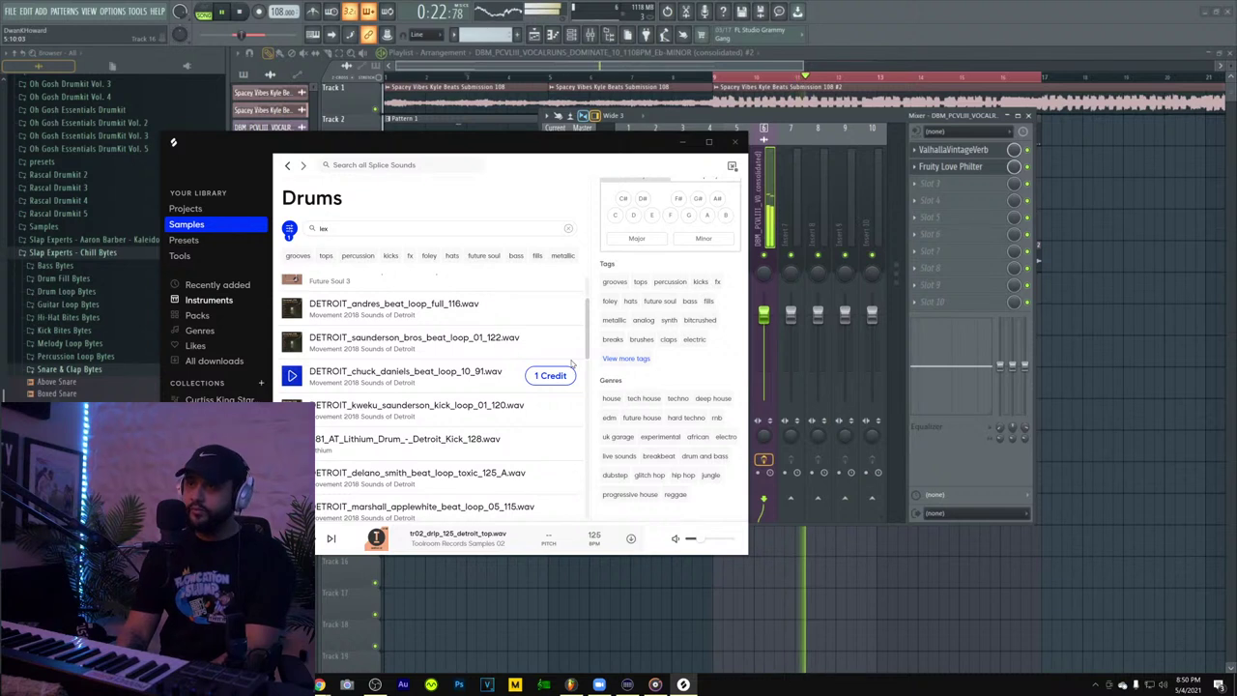
pyautogui.scroll(2, 687, 259)
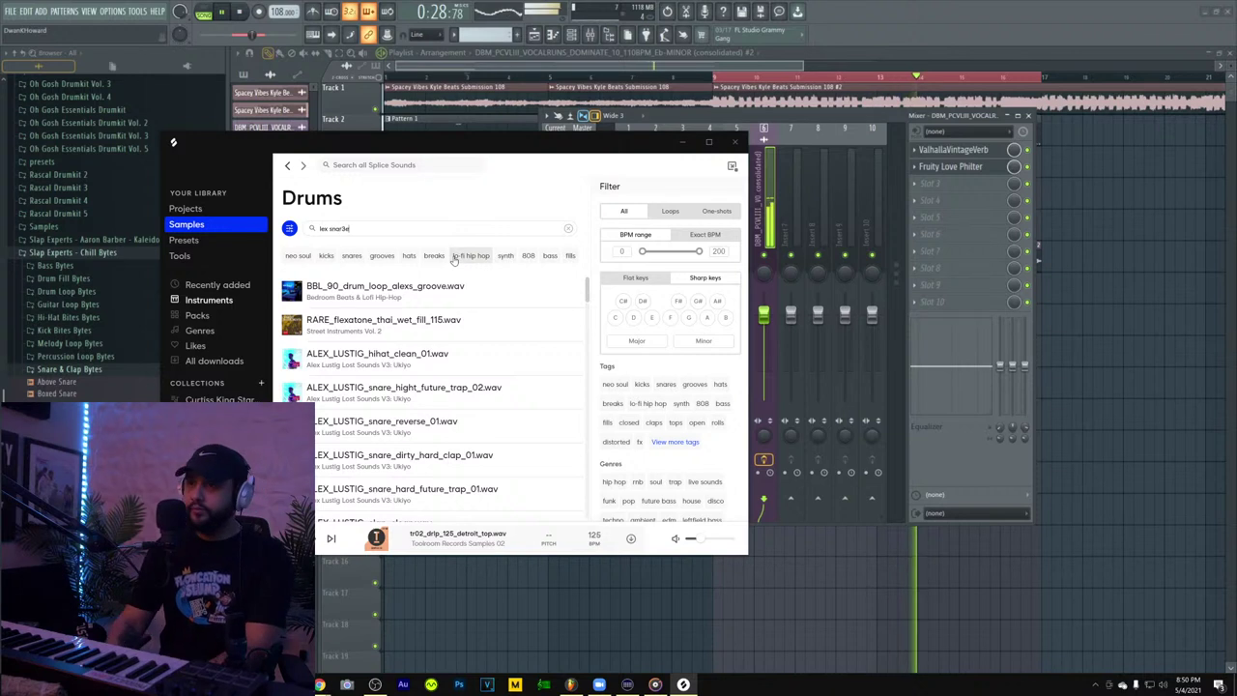
pyautogui.press('BackSpace')
pyautogui.write('\\')
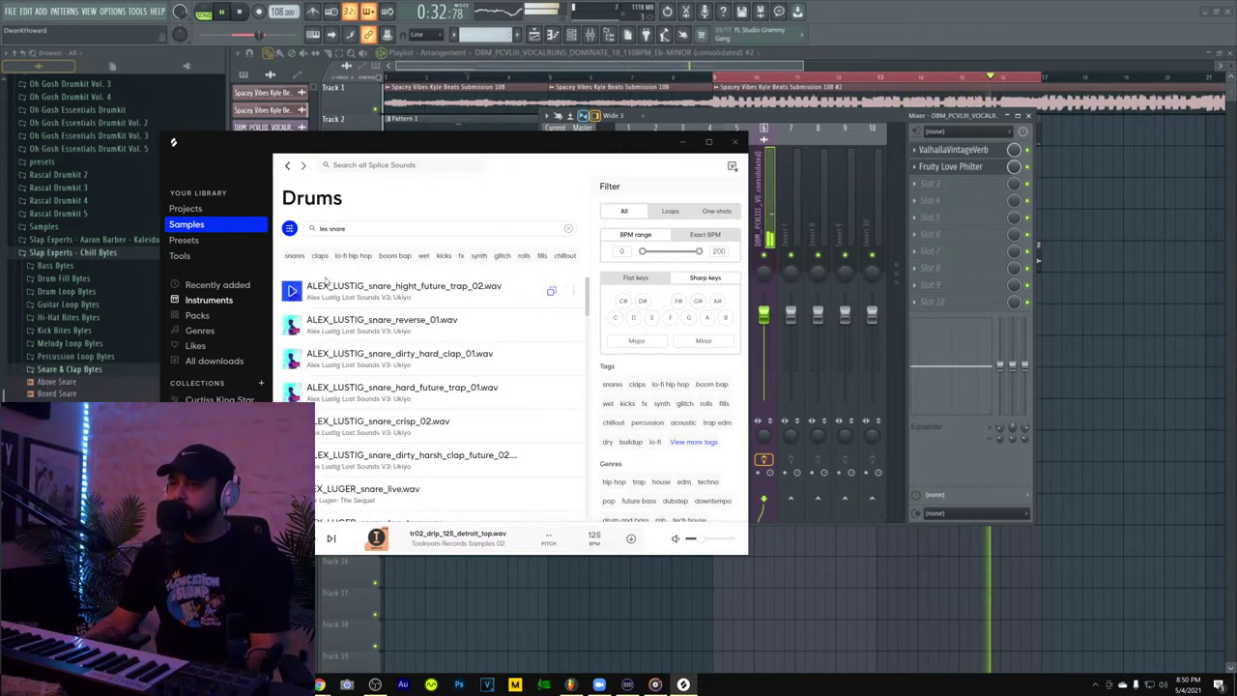
# - Audition the Lex Luger snare samples, including the live, top trap and detuned versions
pyautogui.scroll(-1, 336, 368)
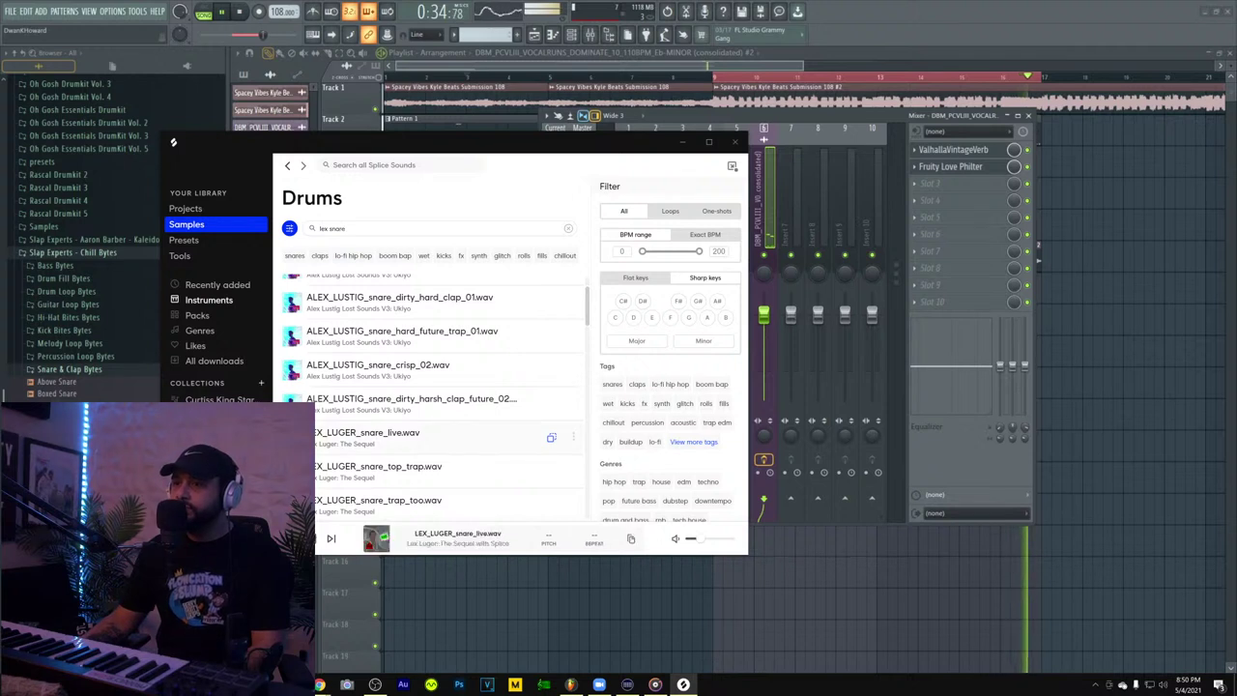
pyautogui.press('Down')
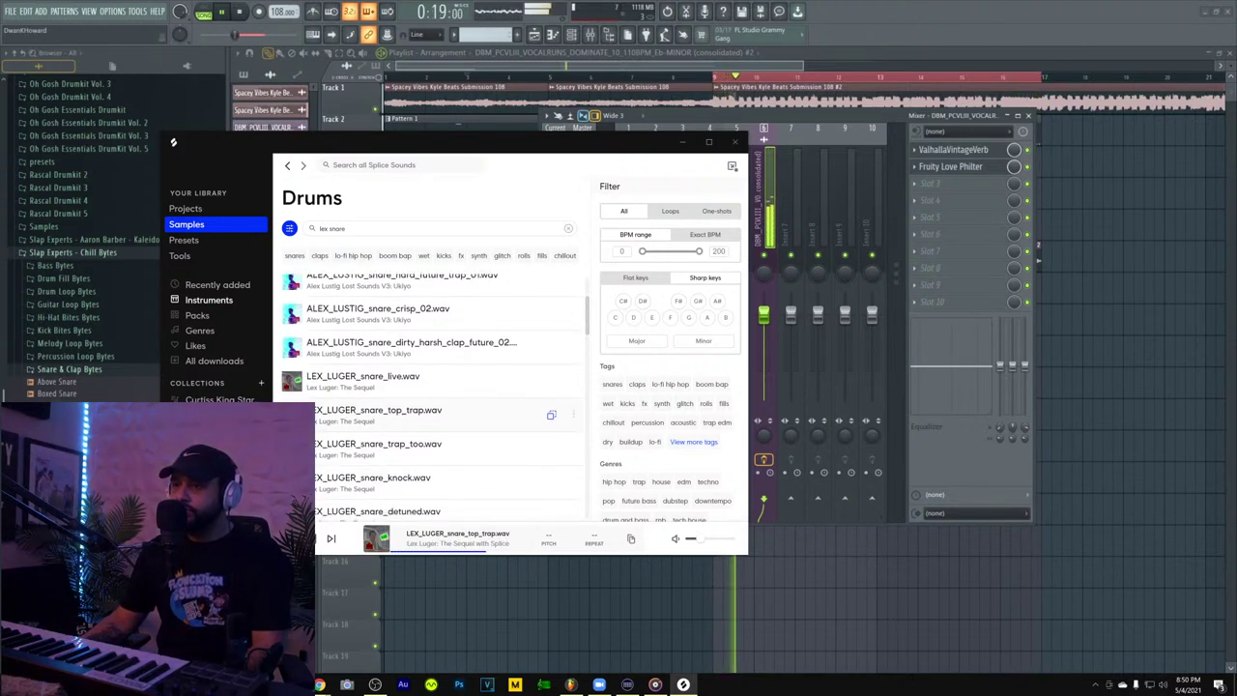
pyautogui.scroll(-1, 435, 437)
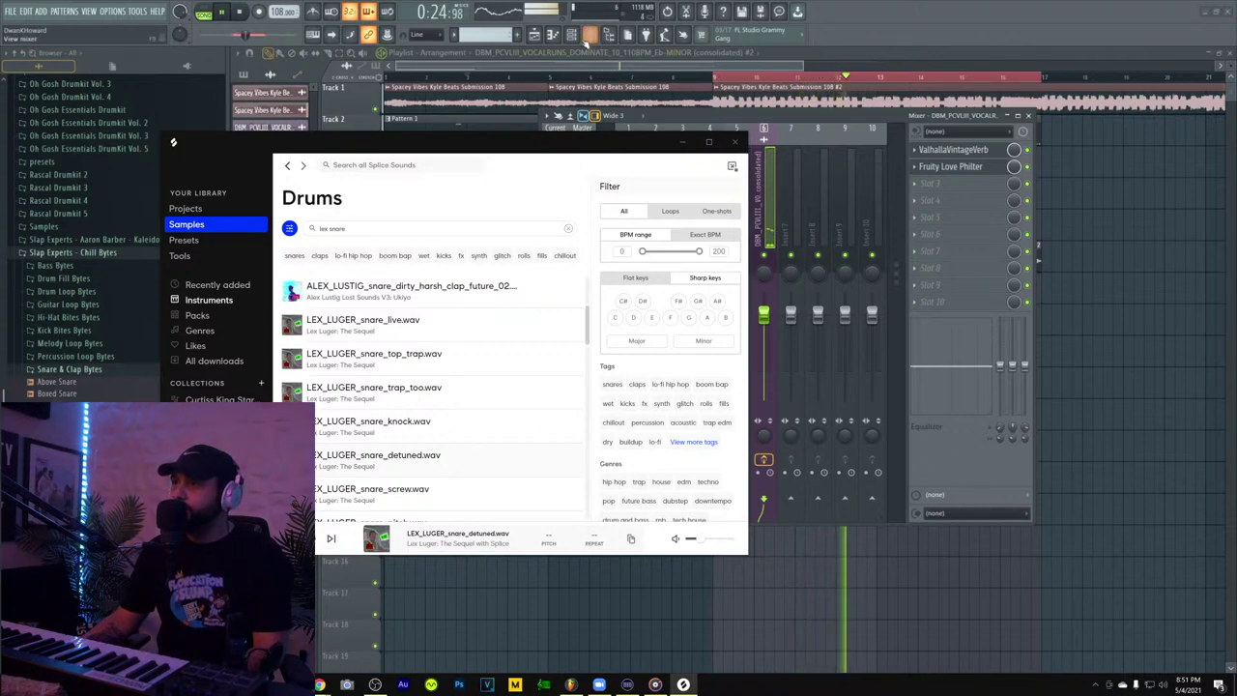
pyautogui.click(576, 35)
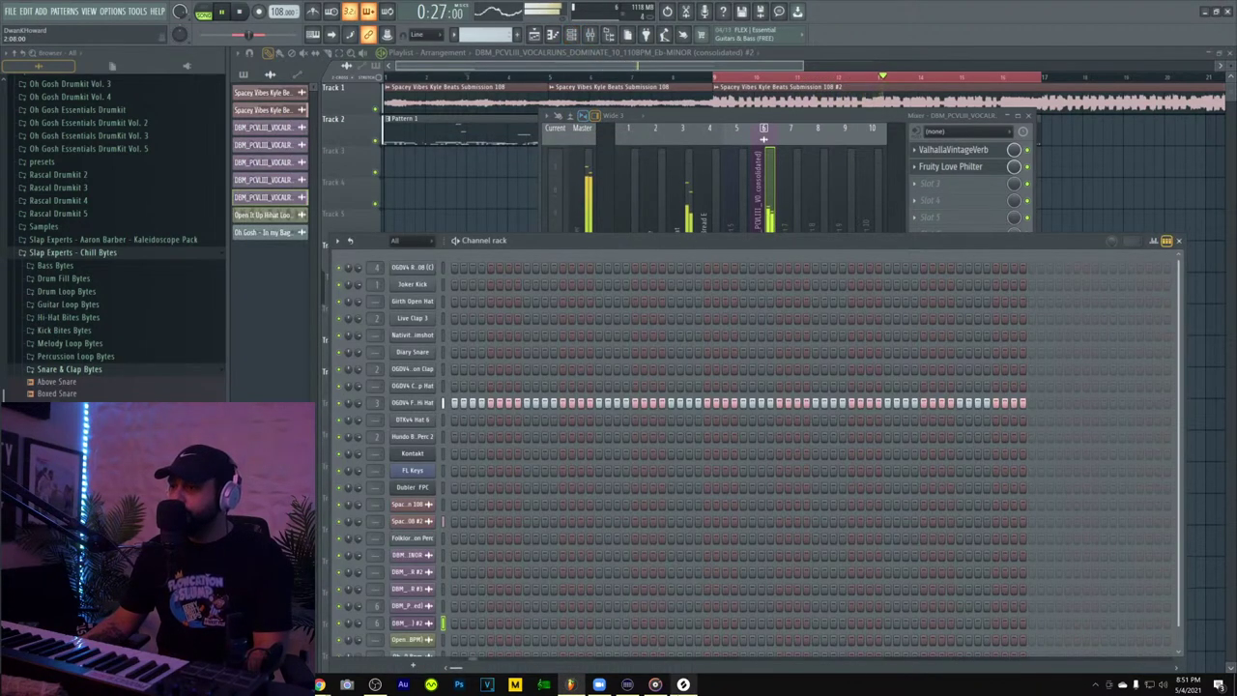
pyautogui.click(683, 685)
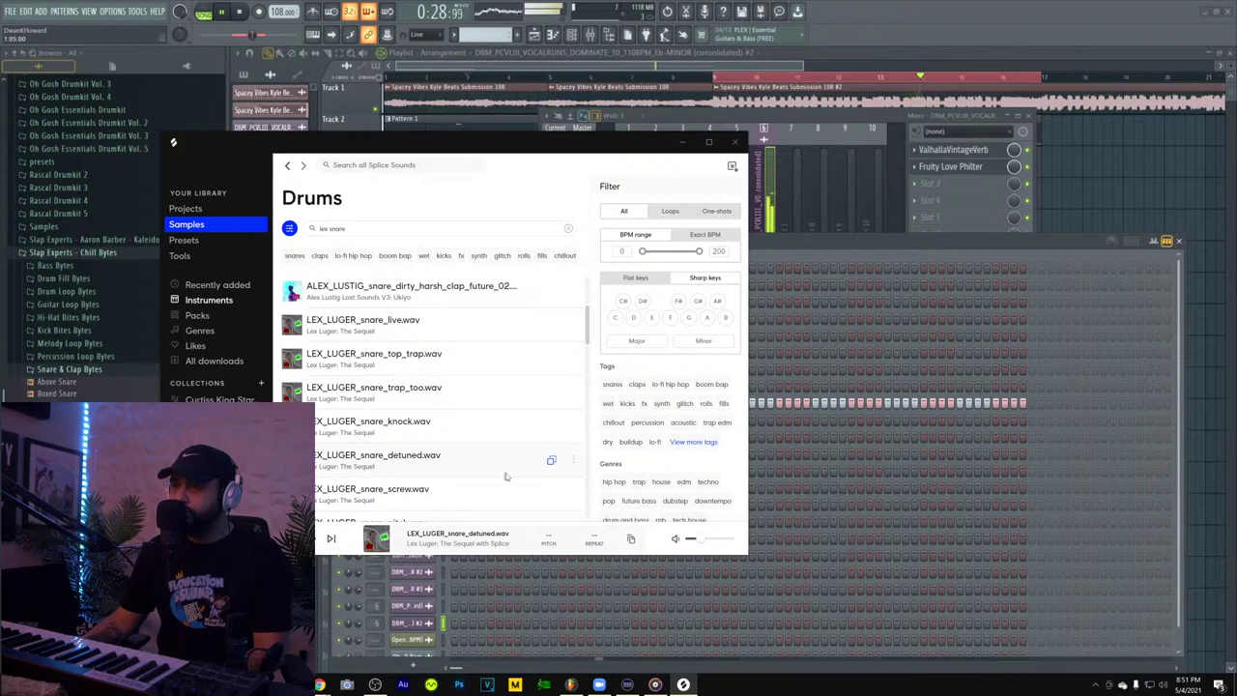
pyautogui.moveTo(552, 464); pyautogui.dragTo(718, 441)
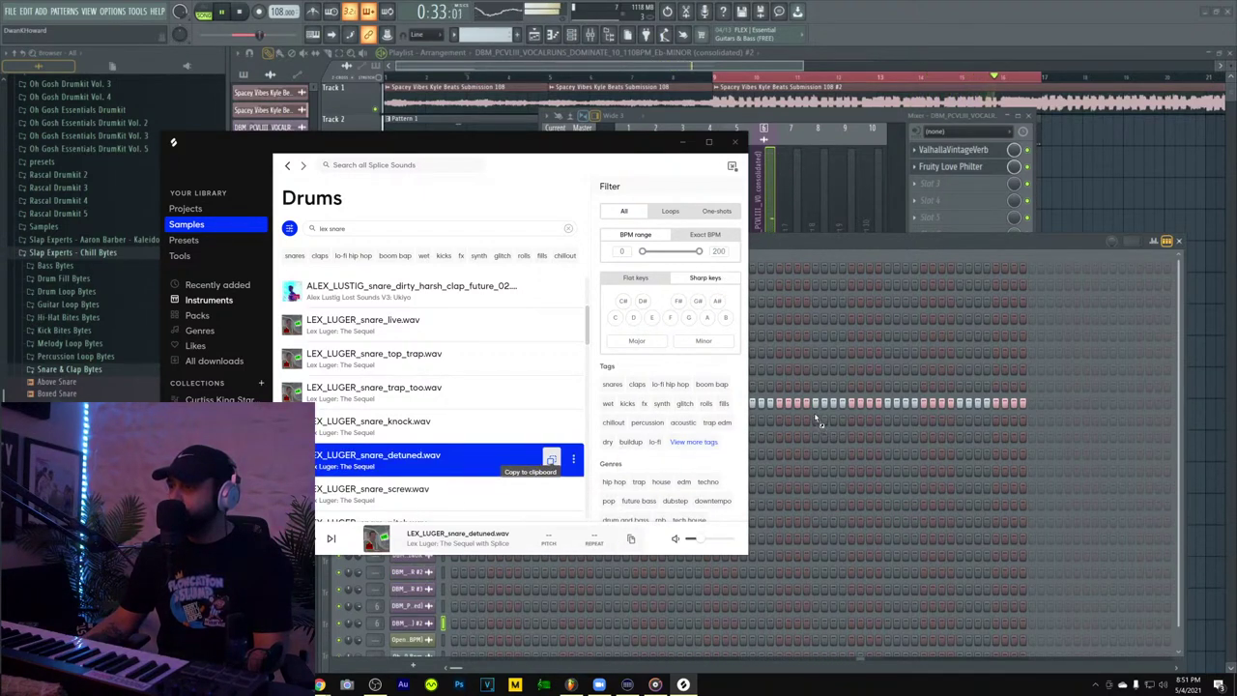
pyautogui.moveTo(504, 451); pyautogui.dragTo(463, 204)
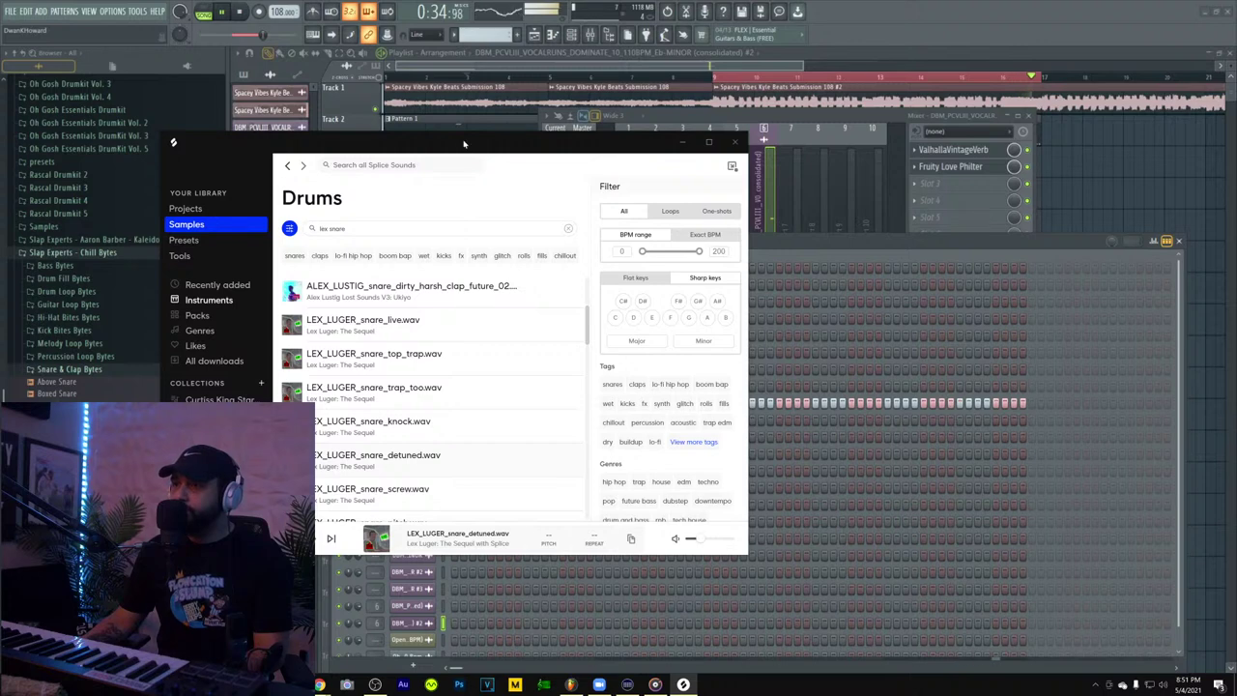
pyautogui.moveTo(463, 144); pyautogui.dragTo(871, 144)
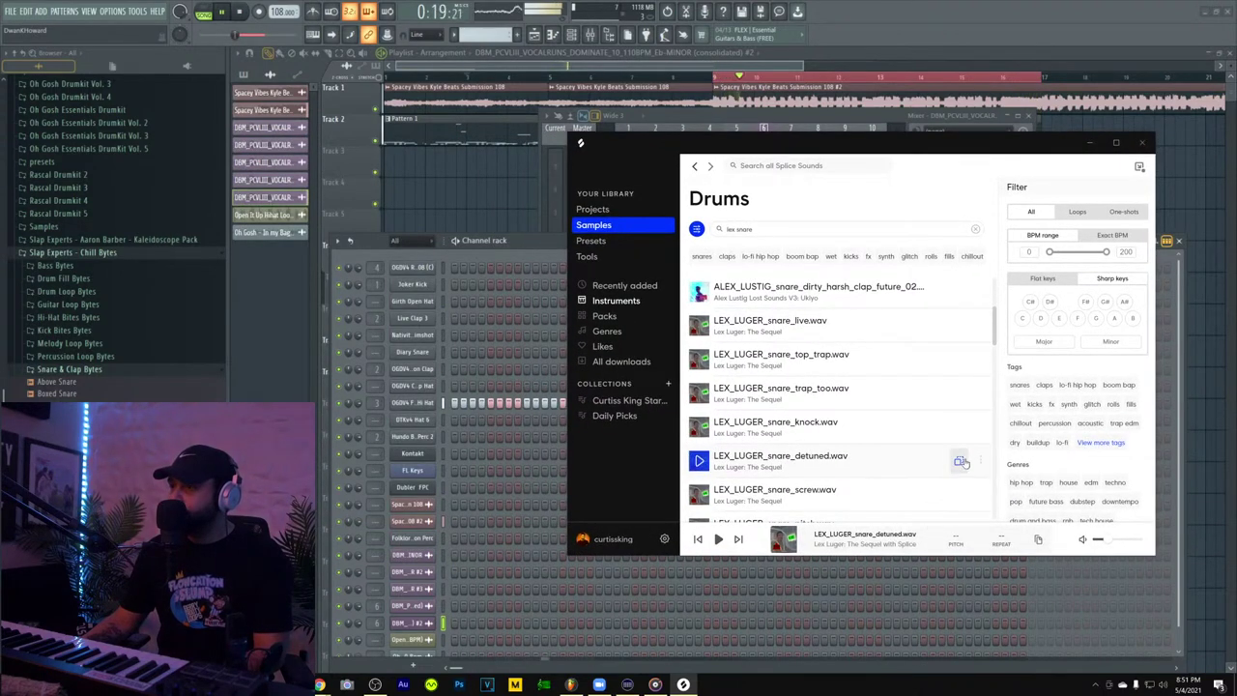
pyautogui.moveTo(962, 462); pyautogui.dragTo(757, 489)
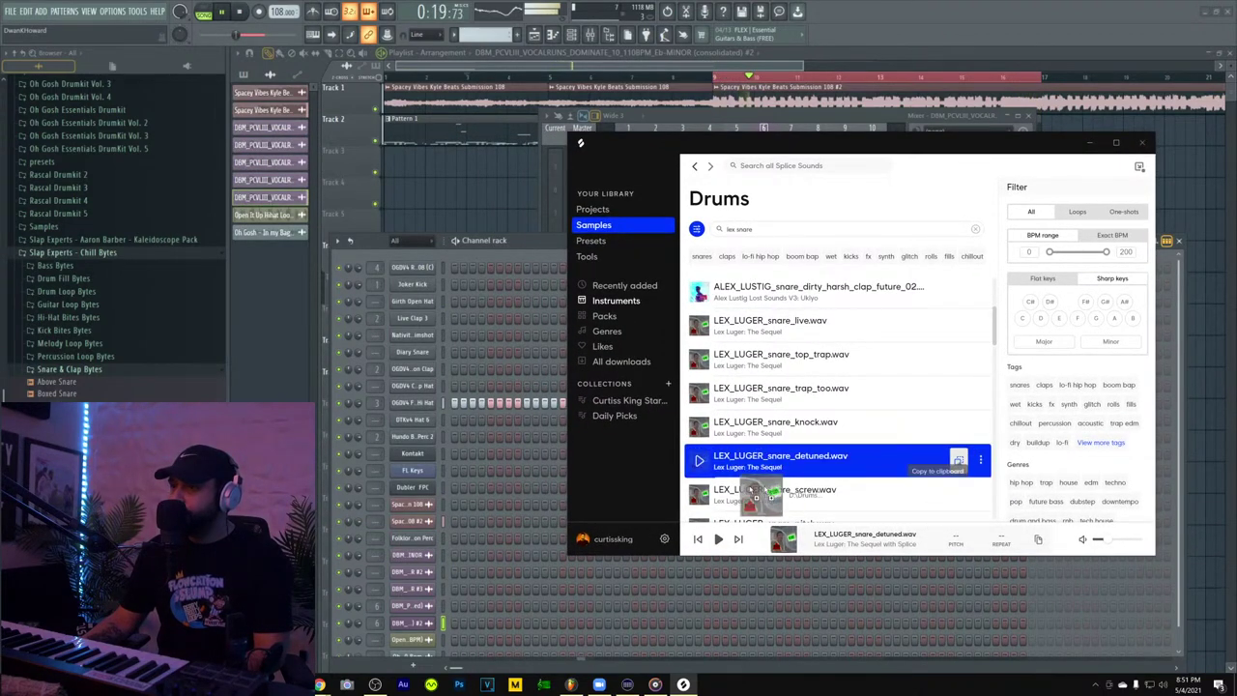
pyautogui.moveTo(444, 416); pyautogui.dragTo(432, 418)
# - Program the detuned Lex Luger snare in its piano roll with C5 hits on steps 5 and 13 of bars 1 to 4
pyautogui.rightClick(422, 422)
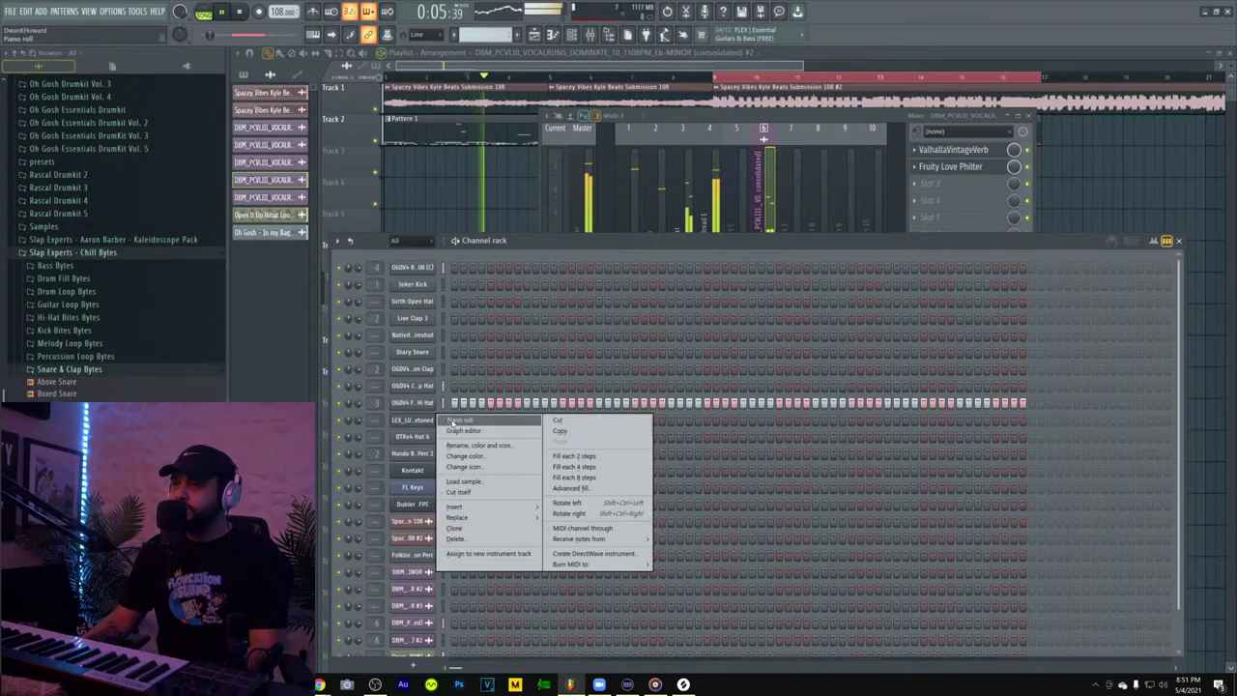
pyautogui.click(437, 428)
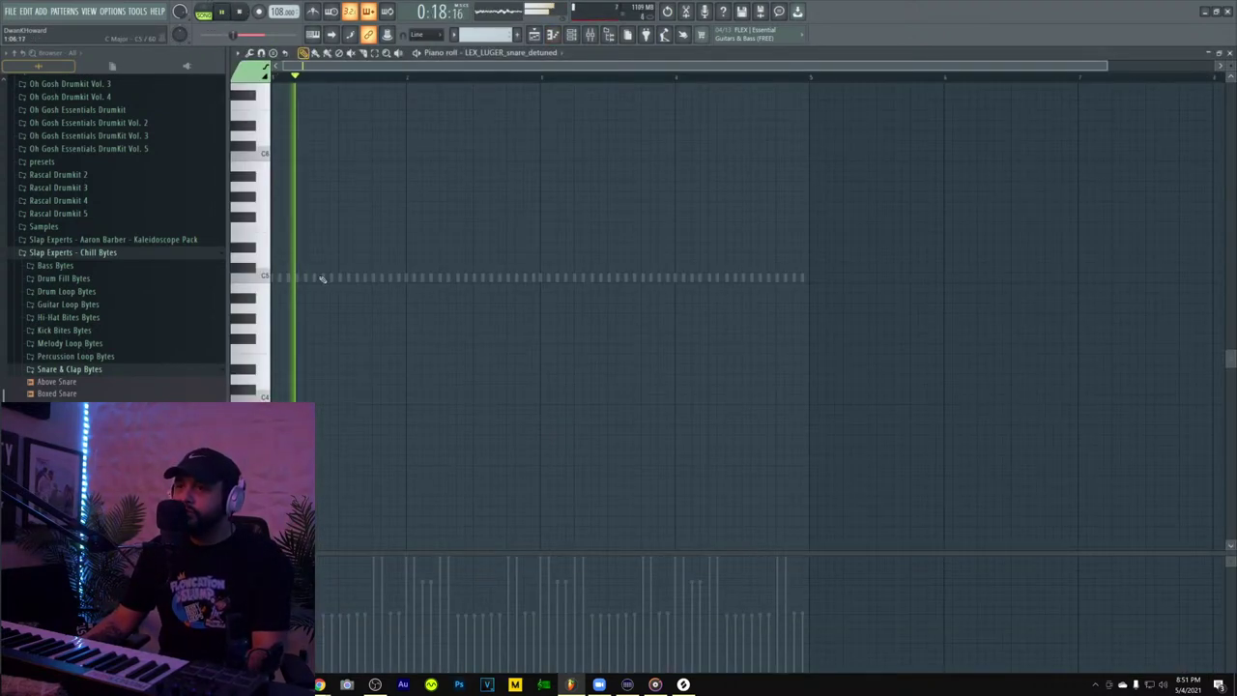
pyautogui.click(373, 279)
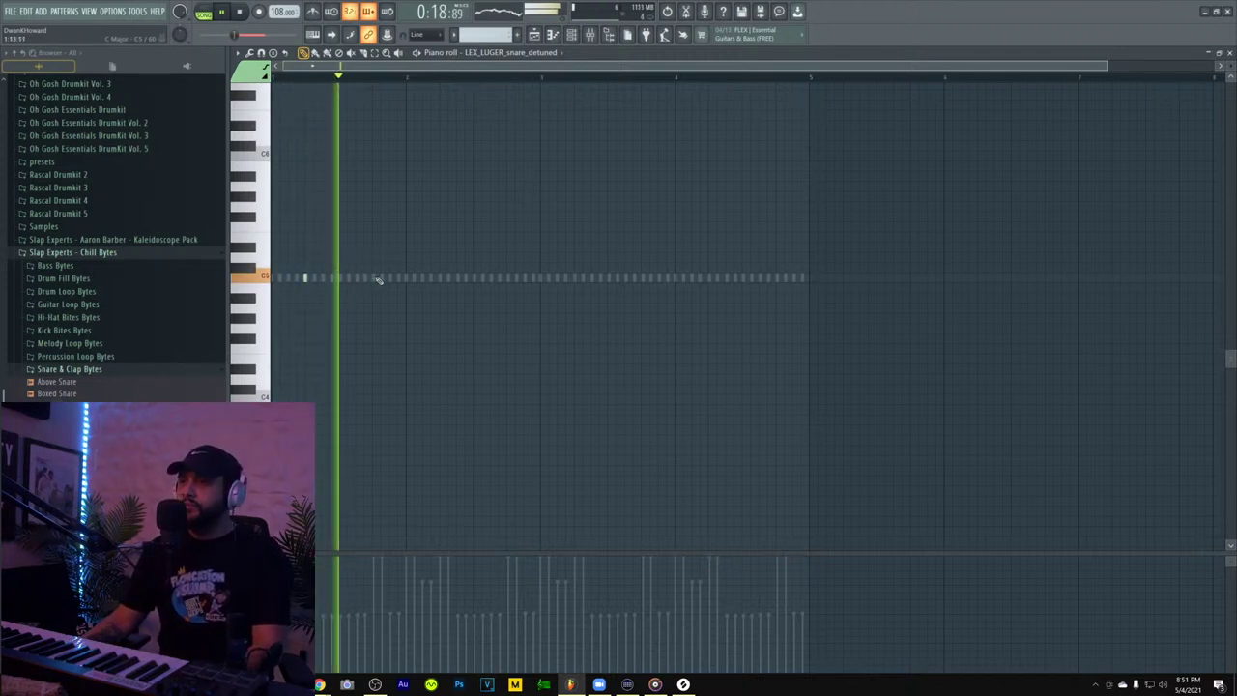
pyautogui.click(439, 279)
pyautogui.click(507, 278)
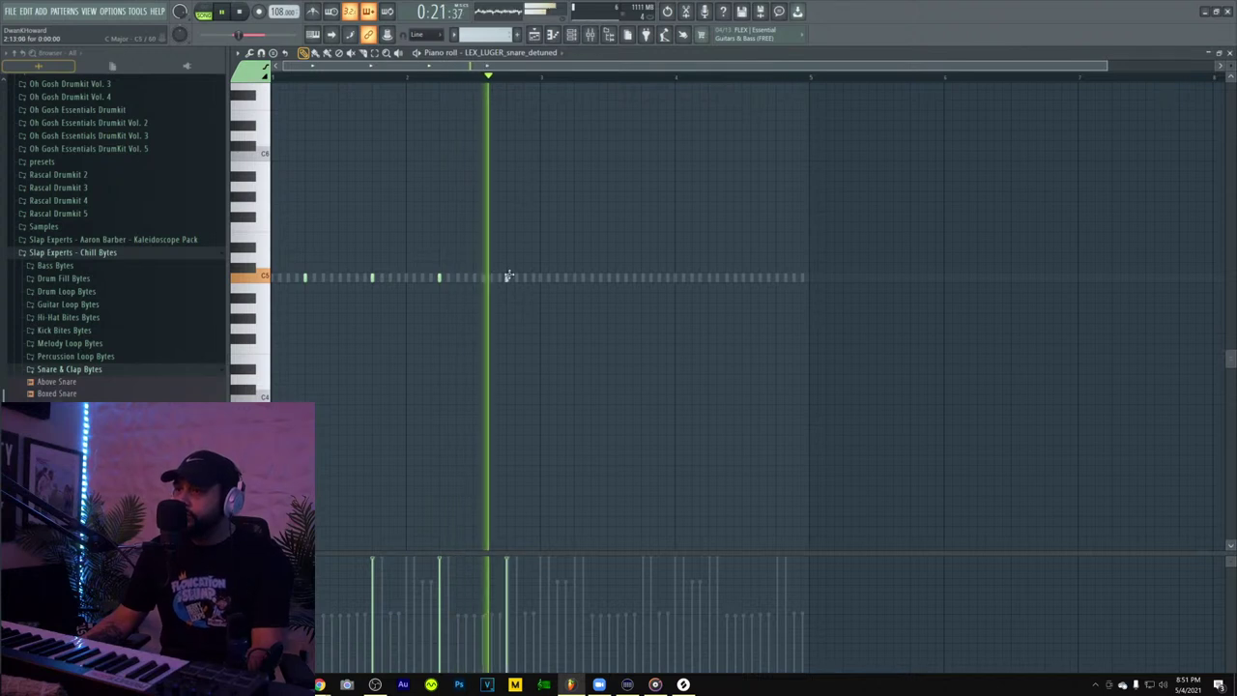
pyautogui.click(574, 278)
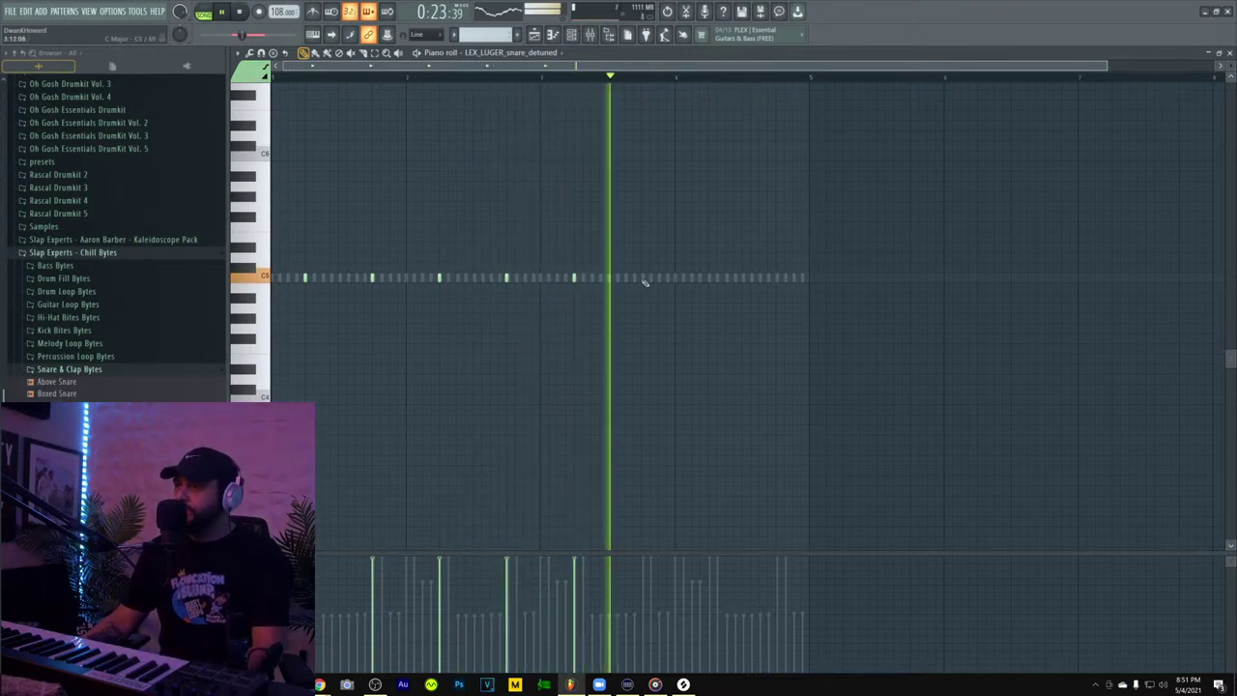
pyautogui.click(708, 278)
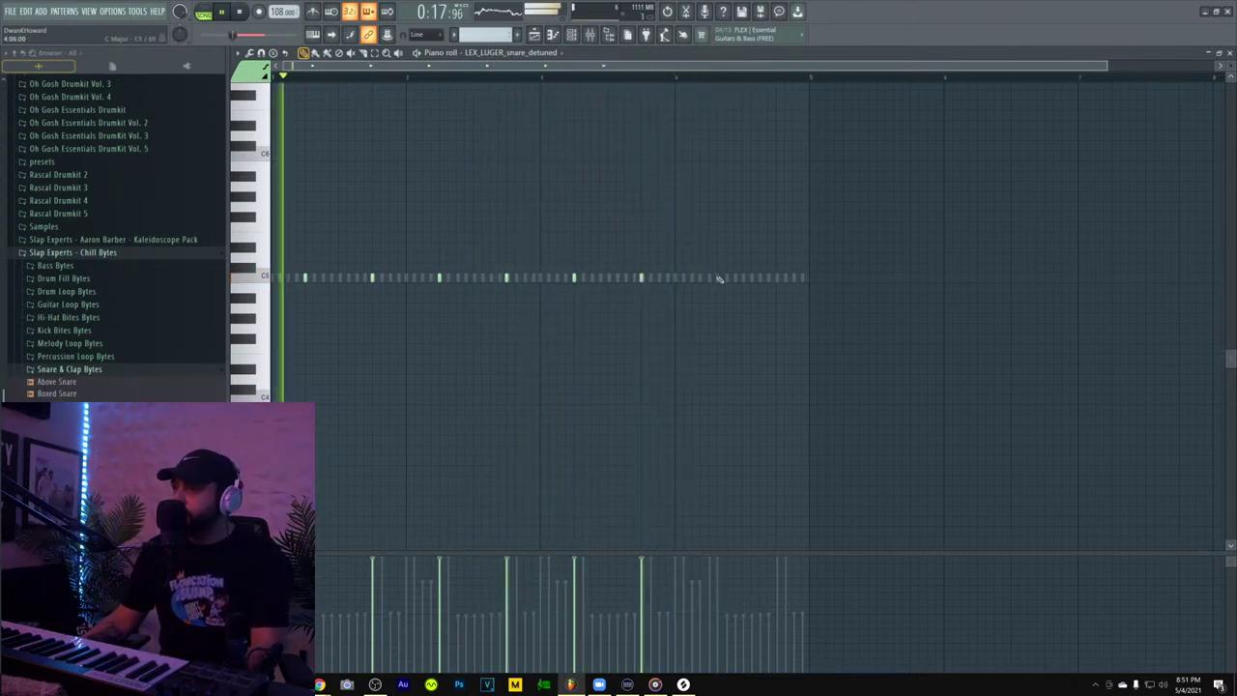
pyautogui.click(776, 278)
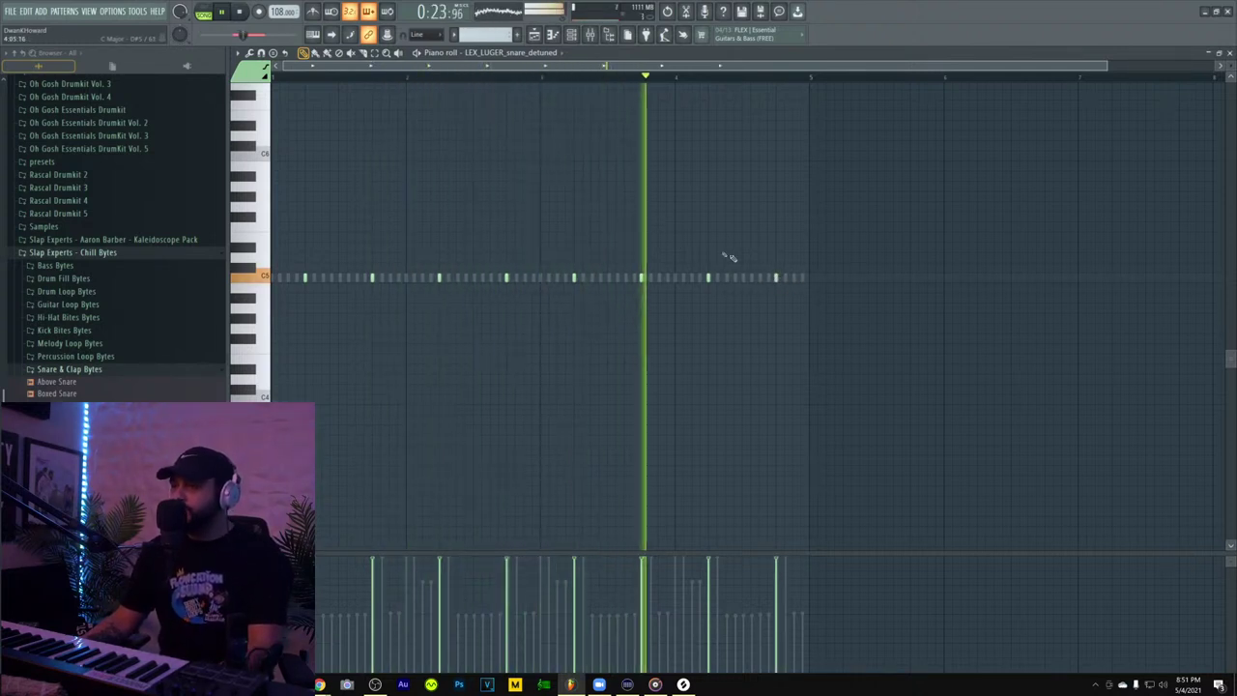
pyautogui.click(1231, 53)
# - Route the detuned Lex Luger snare to mixer track 2 (Snare), and trim its sample to a 51% end offset
pyautogui.click(425, 422)
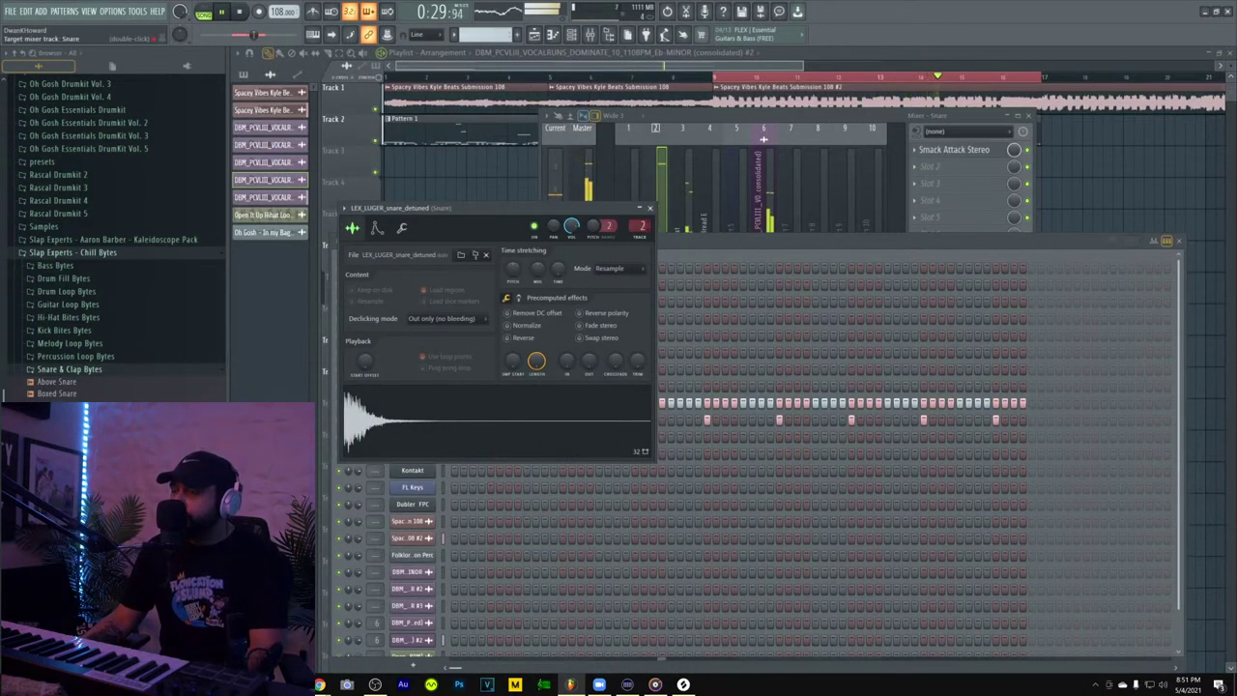
pyautogui.click(651, 209)
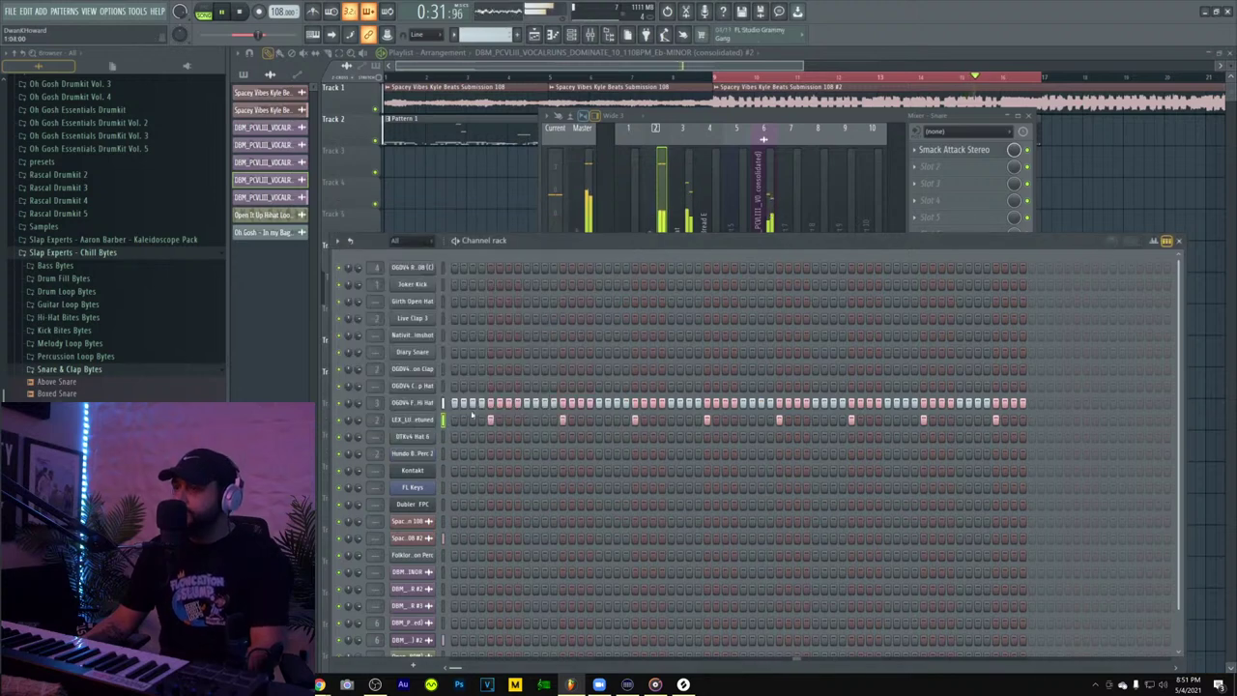
pyautogui.click(418, 417)
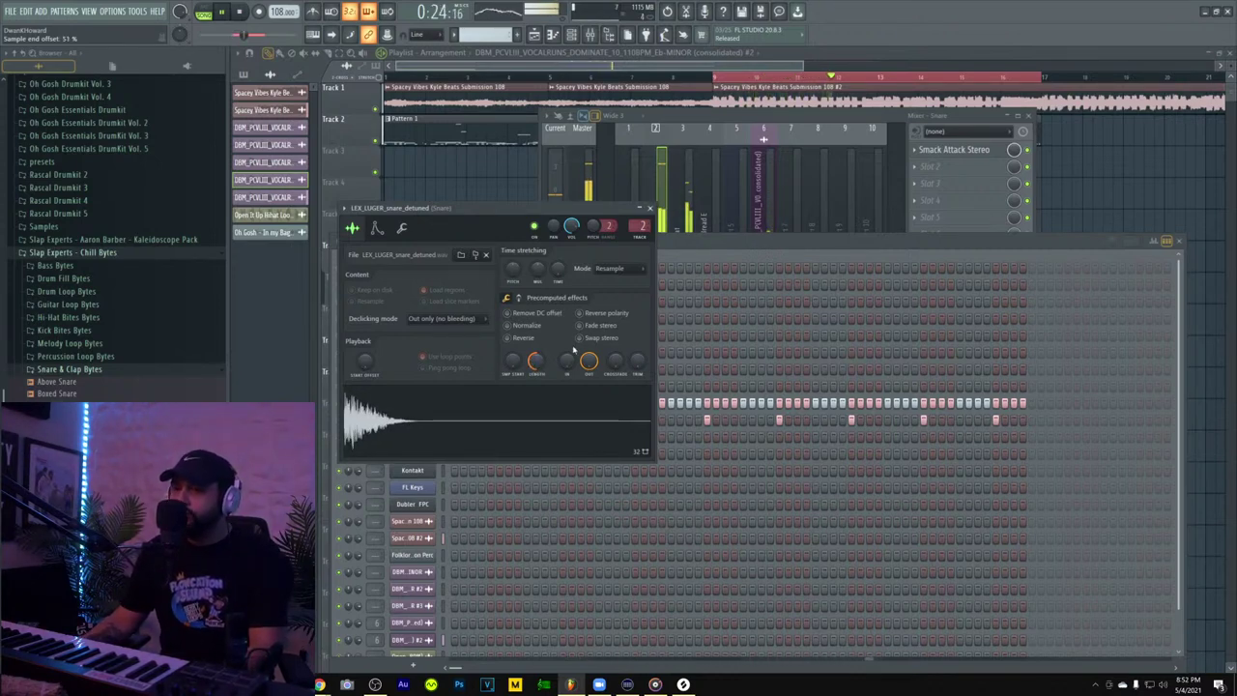
pyautogui.click(651, 209)
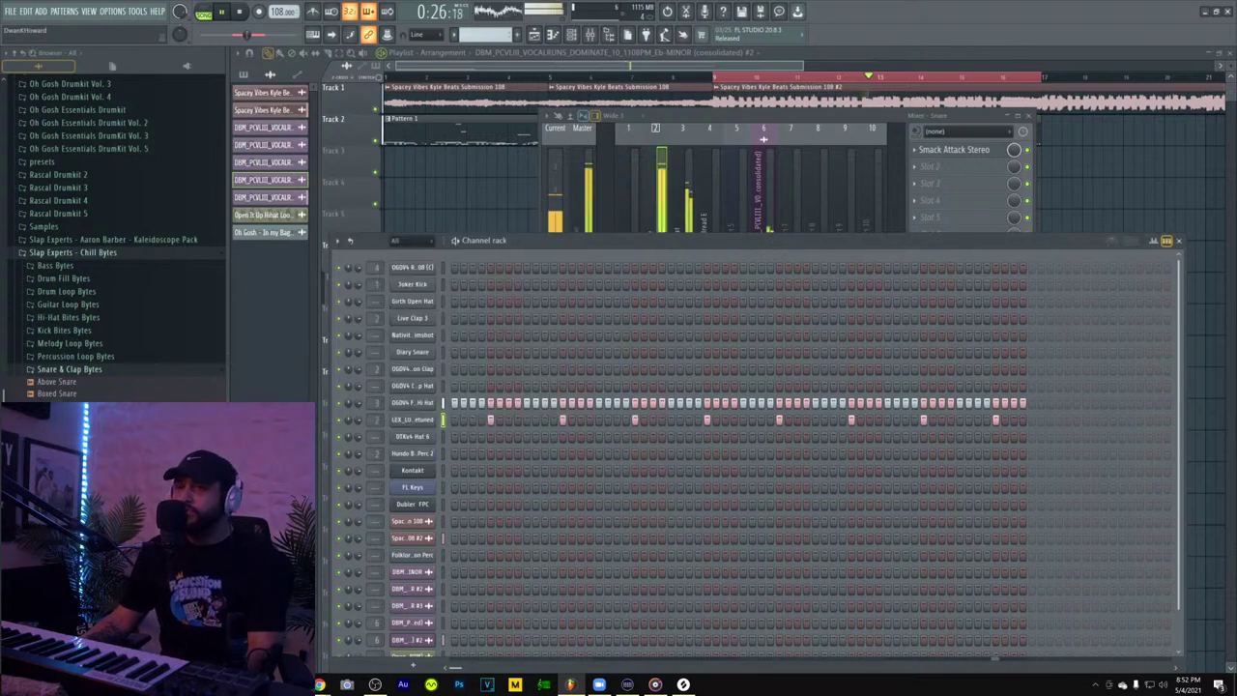
# - Collapse the Snare & Clap Bytes folder, and transpose all Freshy Hi Hat notes down to C#4 in the piano roll
pyautogui.click(56, 370)
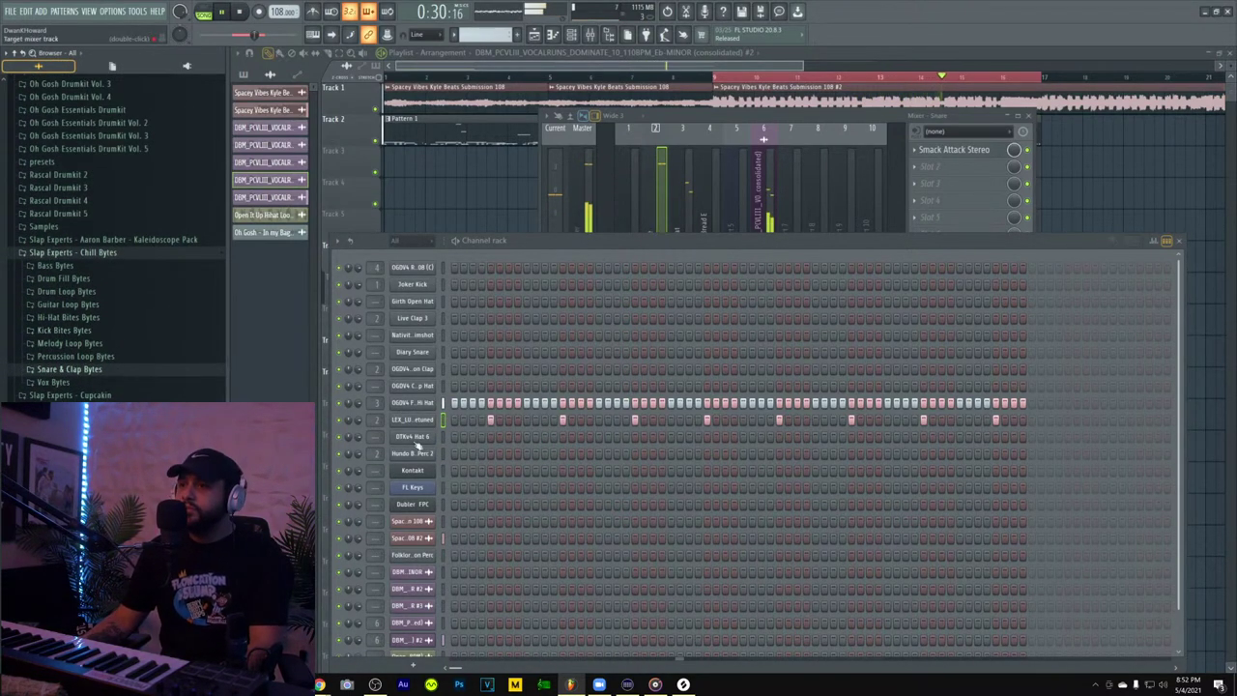
pyautogui.rightClick(416, 403)
pyautogui.click(453, 403)
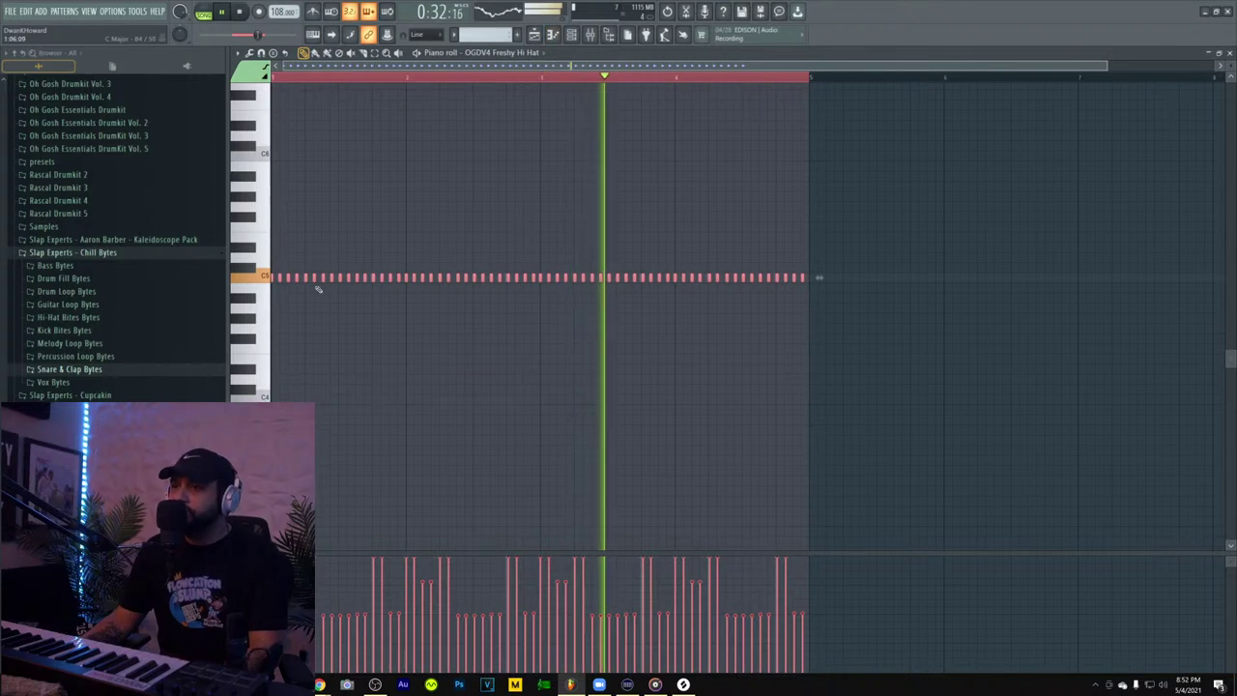
pyautogui.moveTo(311, 327); pyautogui.dragTo(334, 401)
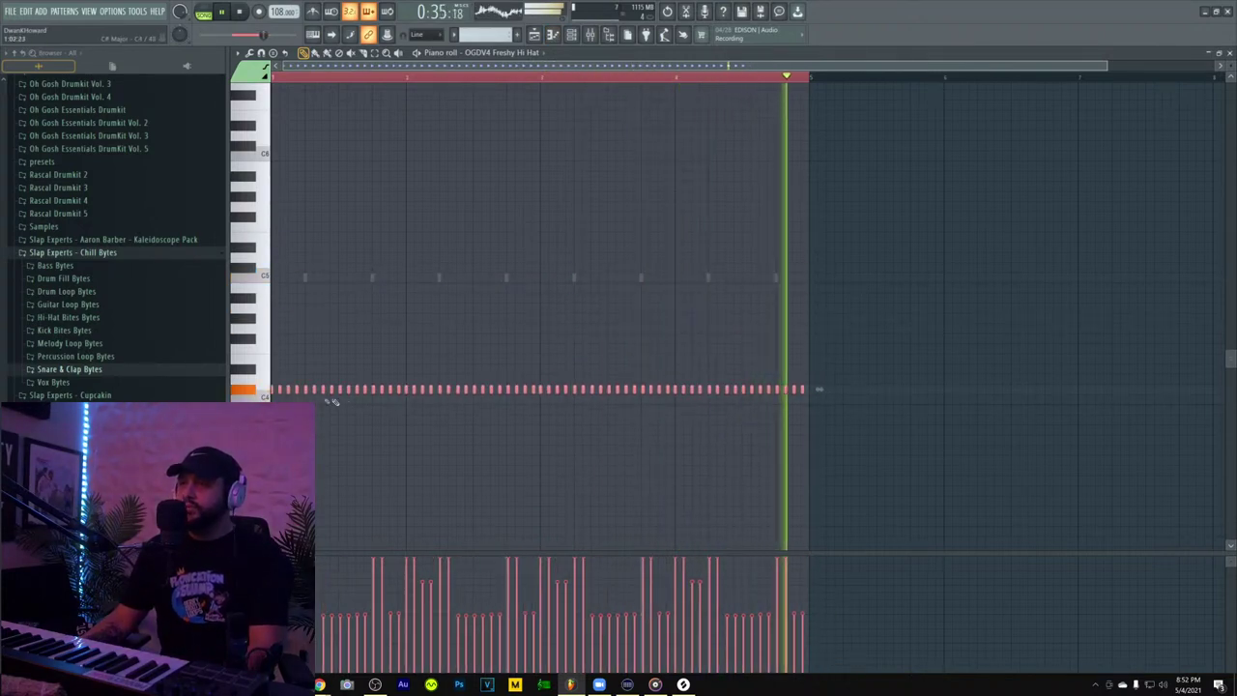
pyautogui.click(1230, 53)
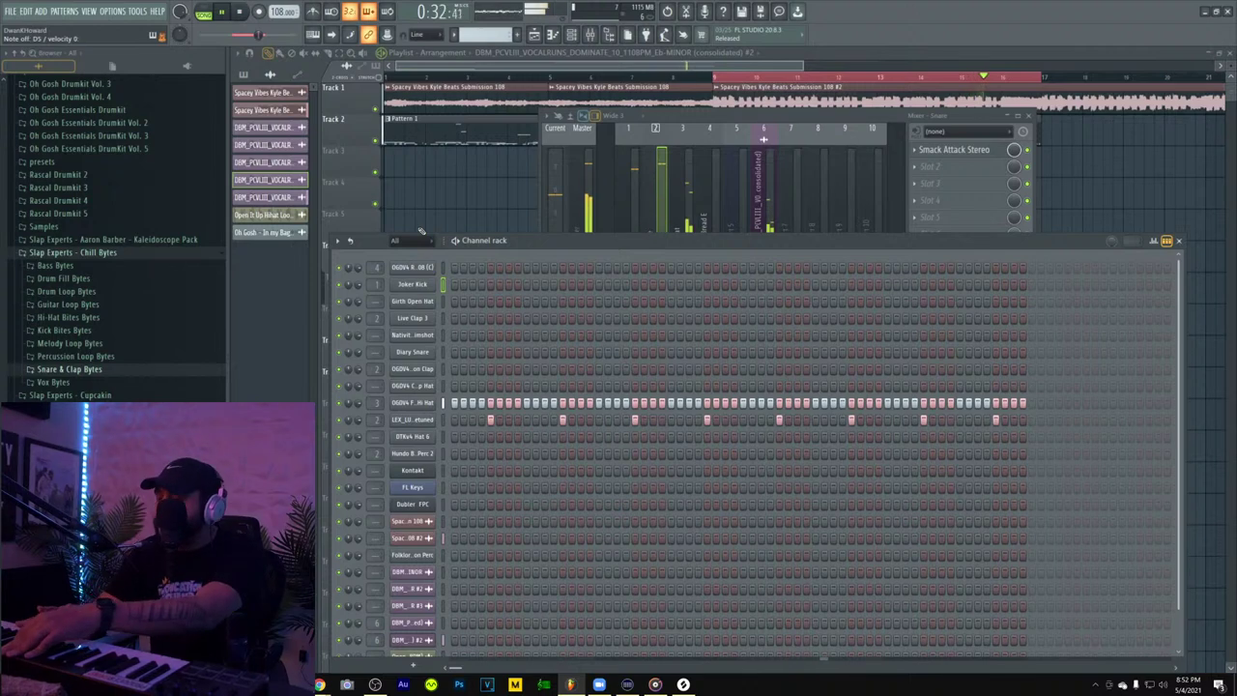
# - Open the Joker Kick's piano roll and place C5 hits on steps 1, 4 and 7 of bar 1, auditioning as they are added
pyautogui.rightClick(420, 286)
pyautogui.click(463, 295)
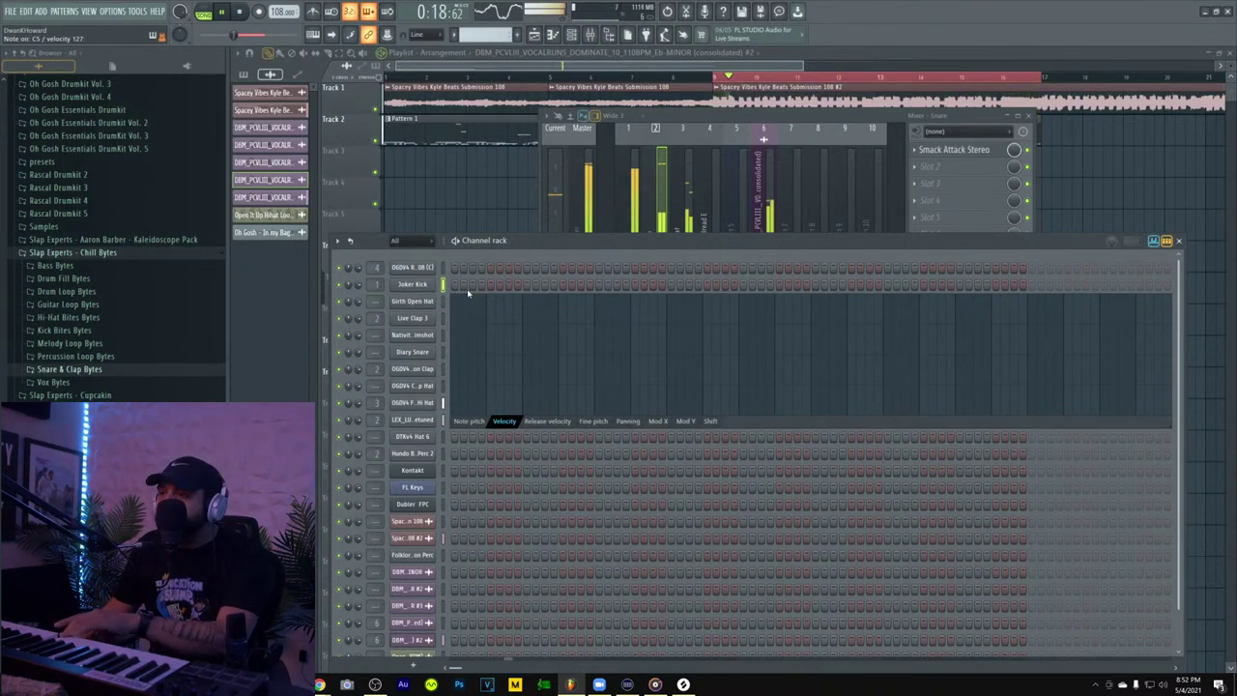
pyautogui.rightClick(419, 289)
pyautogui.click(450, 285)
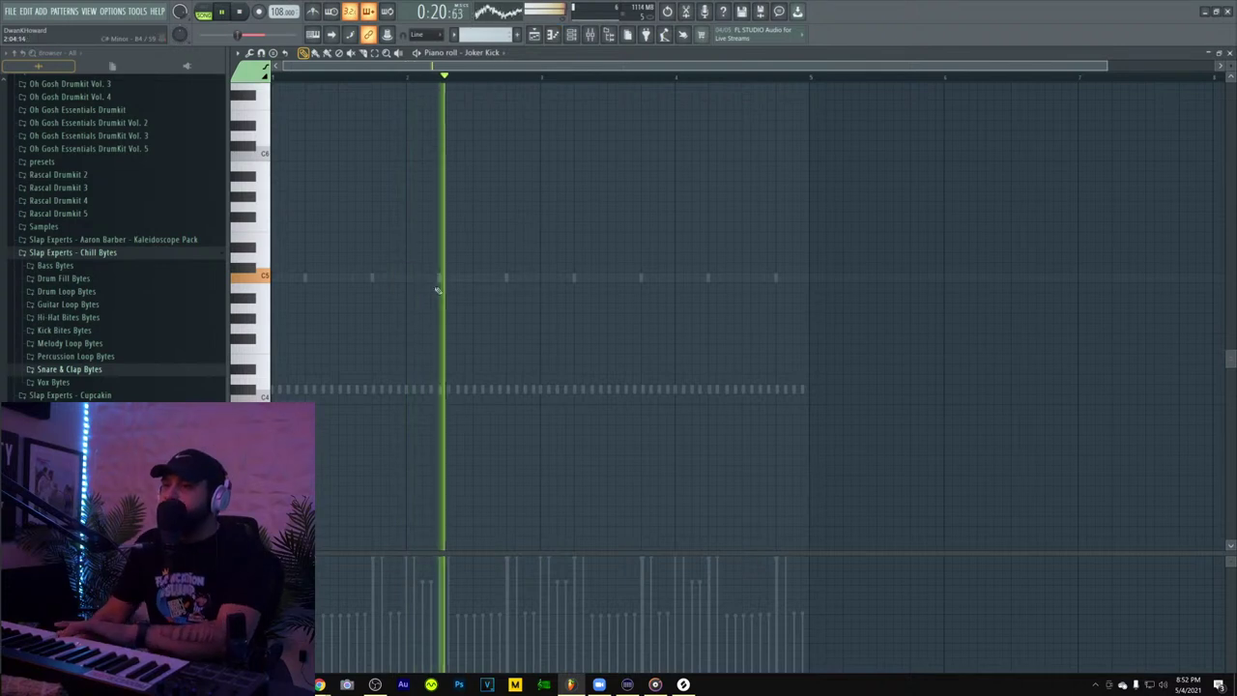
pyautogui.click(268, 277)
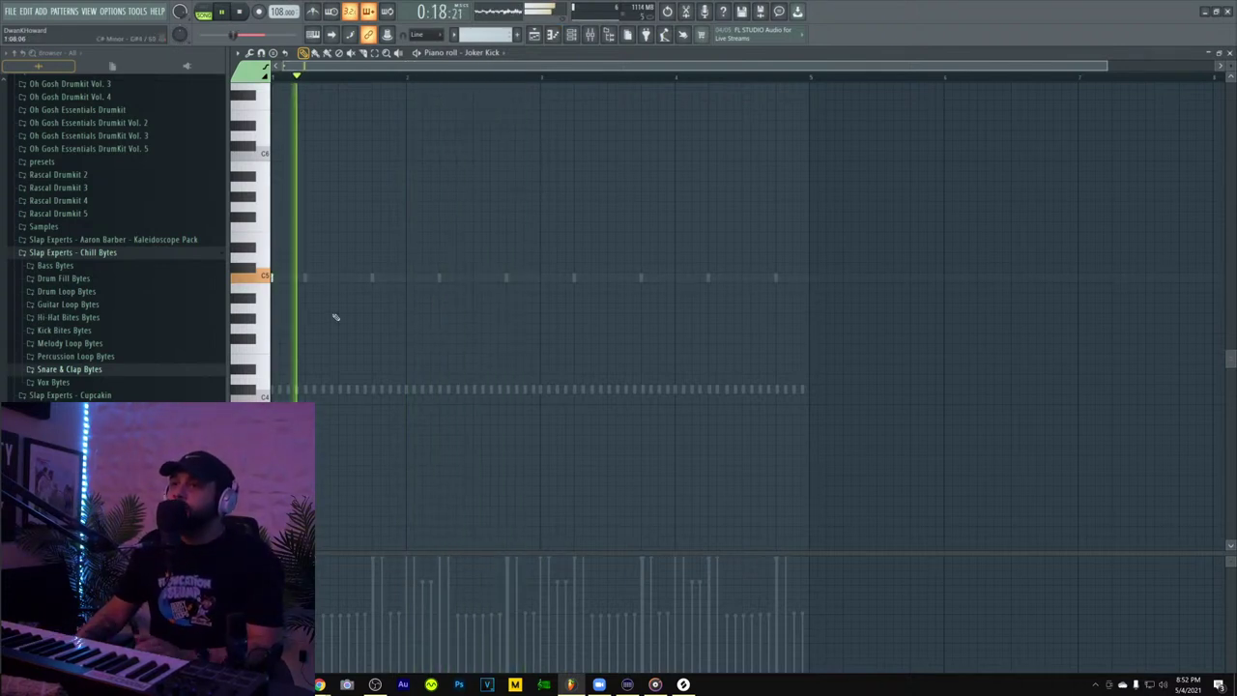
pyautogui.press('space')
pyautogui.click(304, 278)
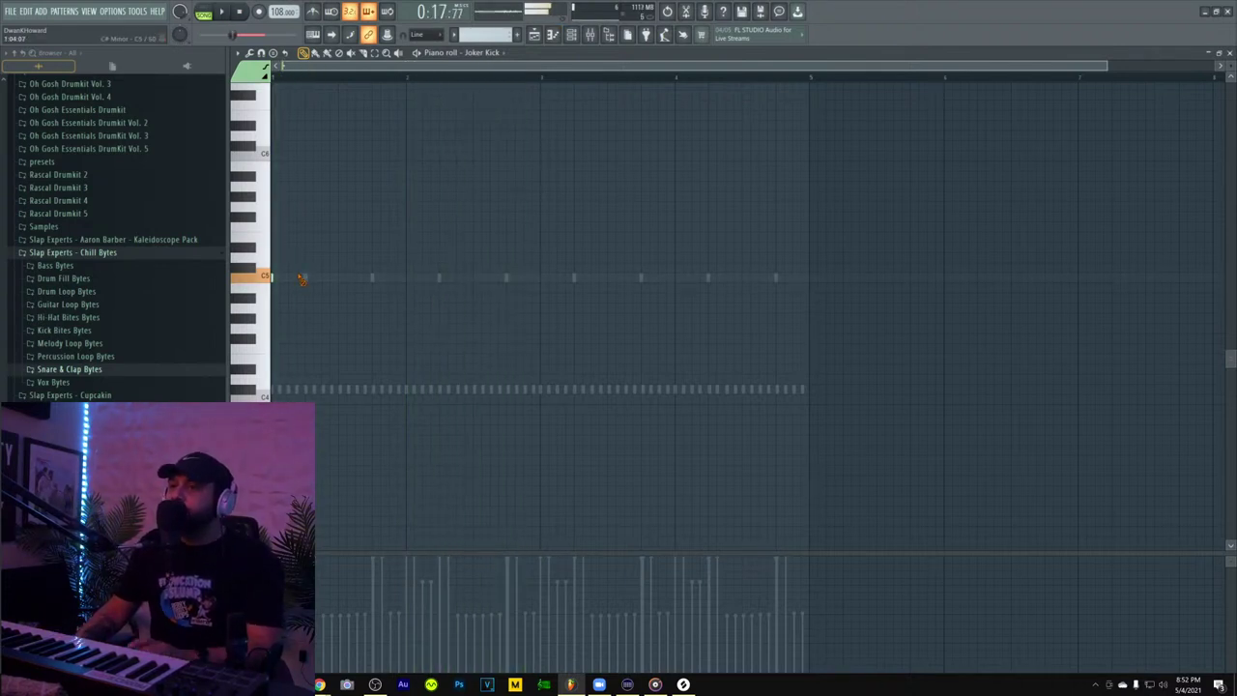
pyautogui.press('space')
pyautogui.press('space')
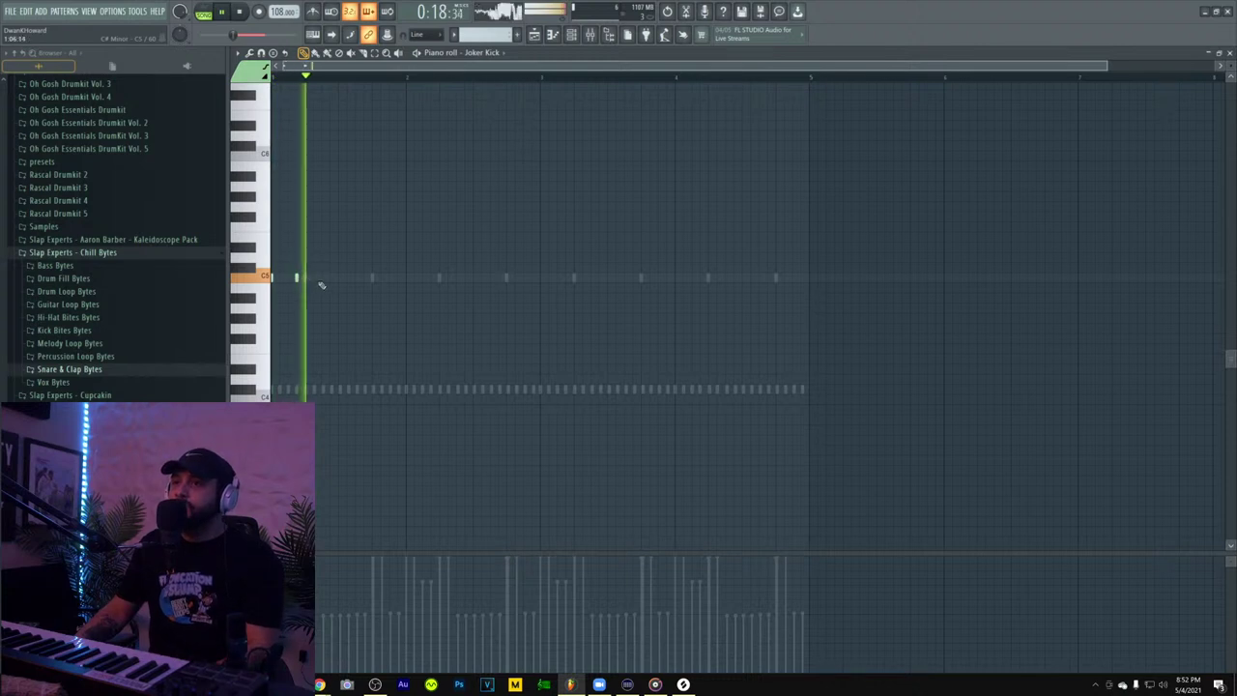
pyautogui.click(321, 278)
pyautogui.press('space')
pyautogui.press('space')
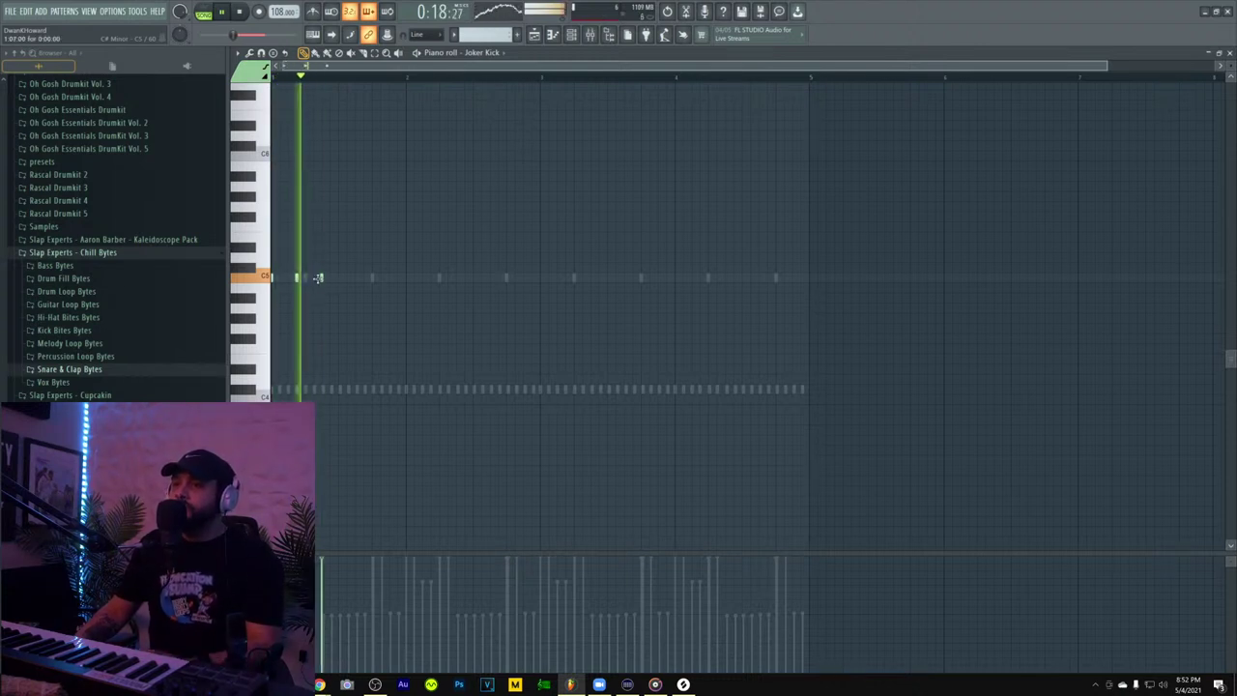
# - Repeat the Joker Kick hits on steps 1, 4 and 7 of bars 2 and 3
pyautogui.click(405, 277)
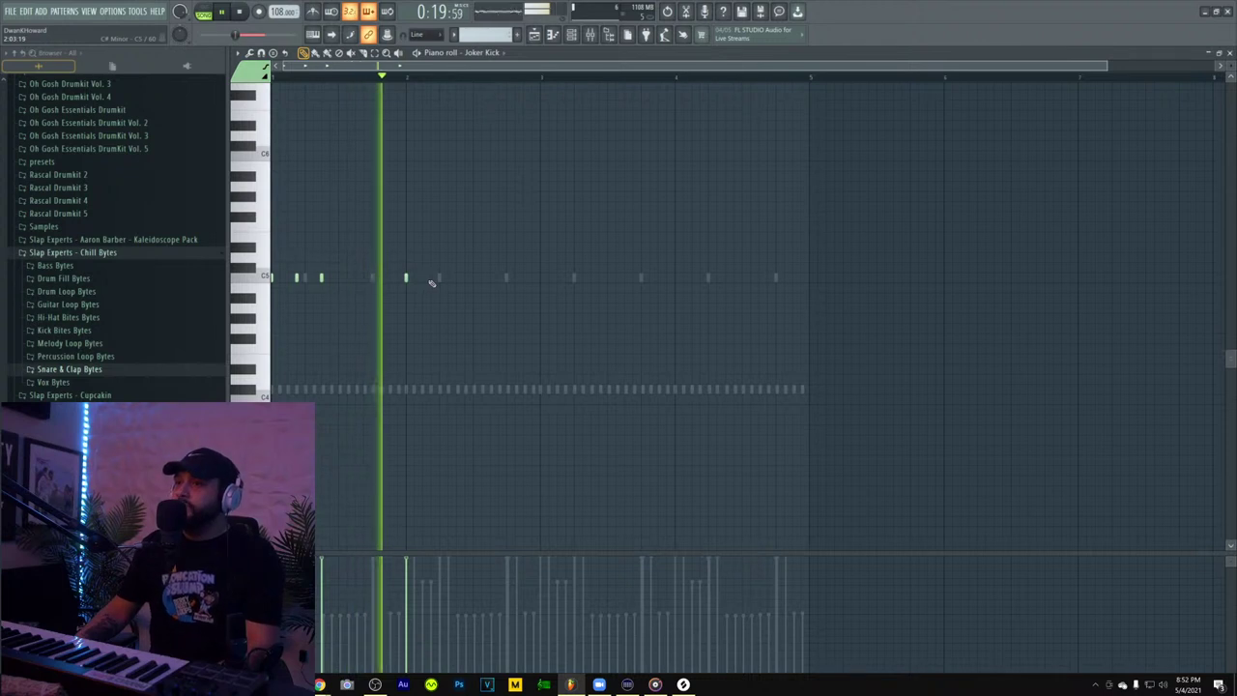
pyautogui.click(431, 278)
pyautogui.click(456, 279)
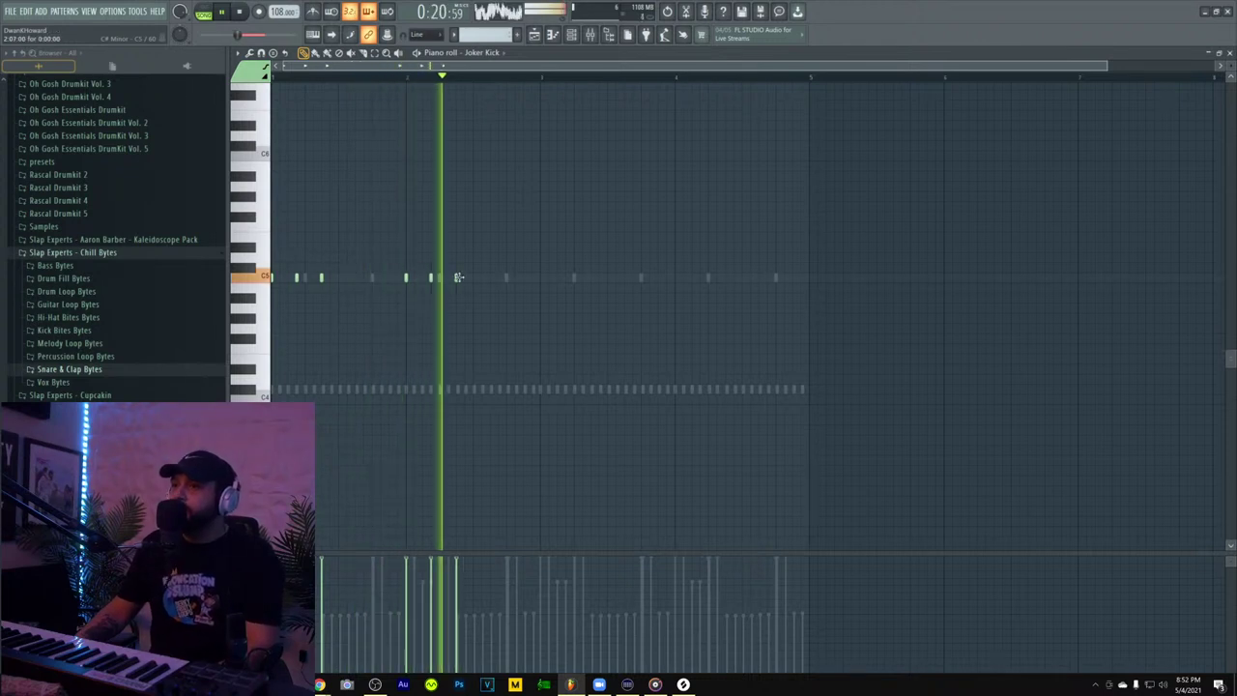
pyautogui.click(542, 278)
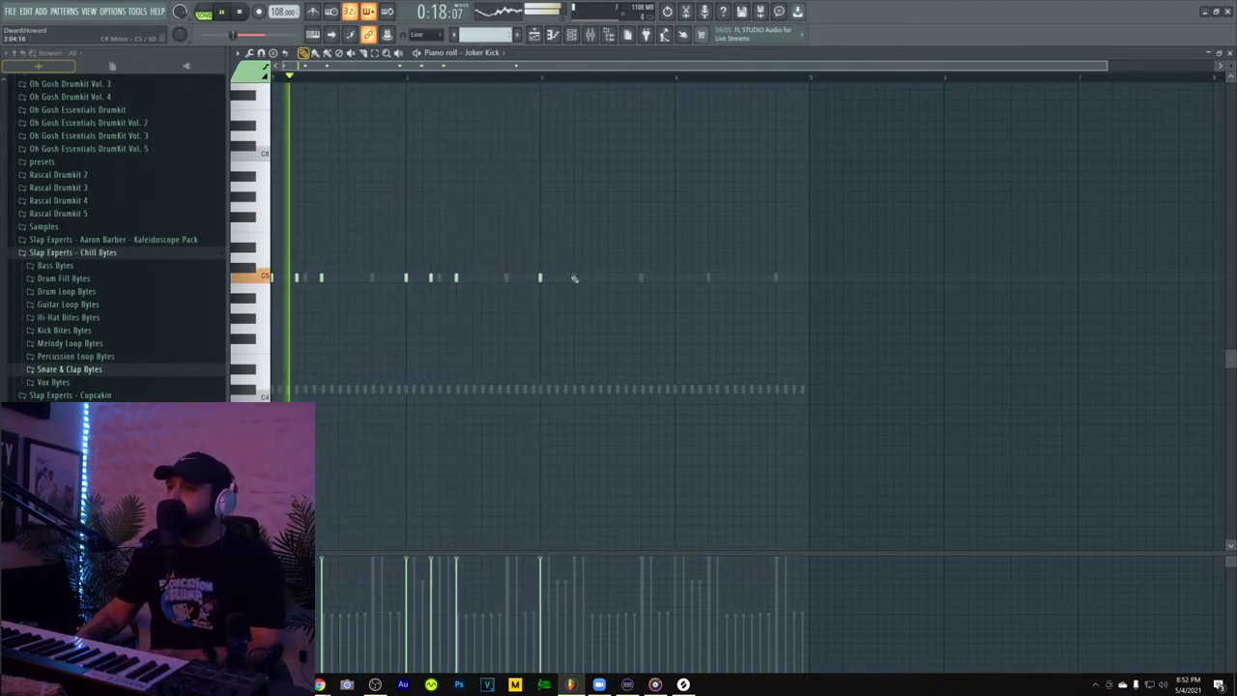
pyautogui.click(565, 279)
pyautogui.click(591, 279)
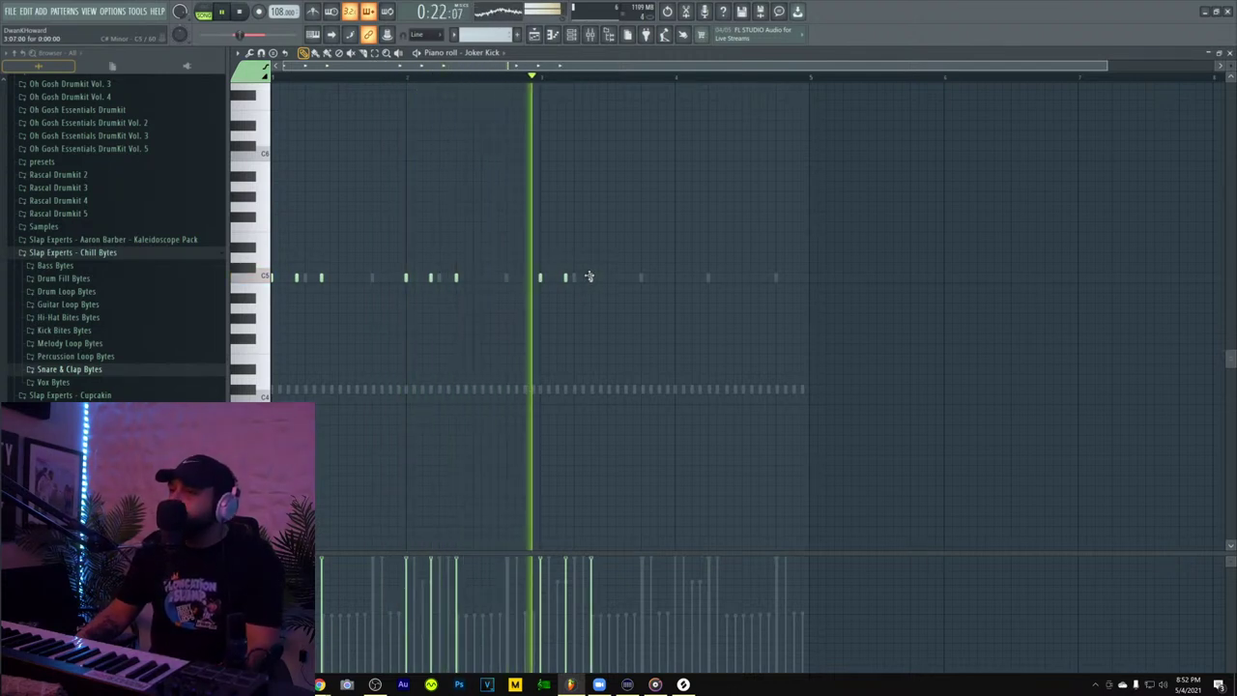
# - Place Joker Kick hits on steps 1, 4, 7 and 15 of bar 4, and replay the pattern
pyautogui.click(674, 279)
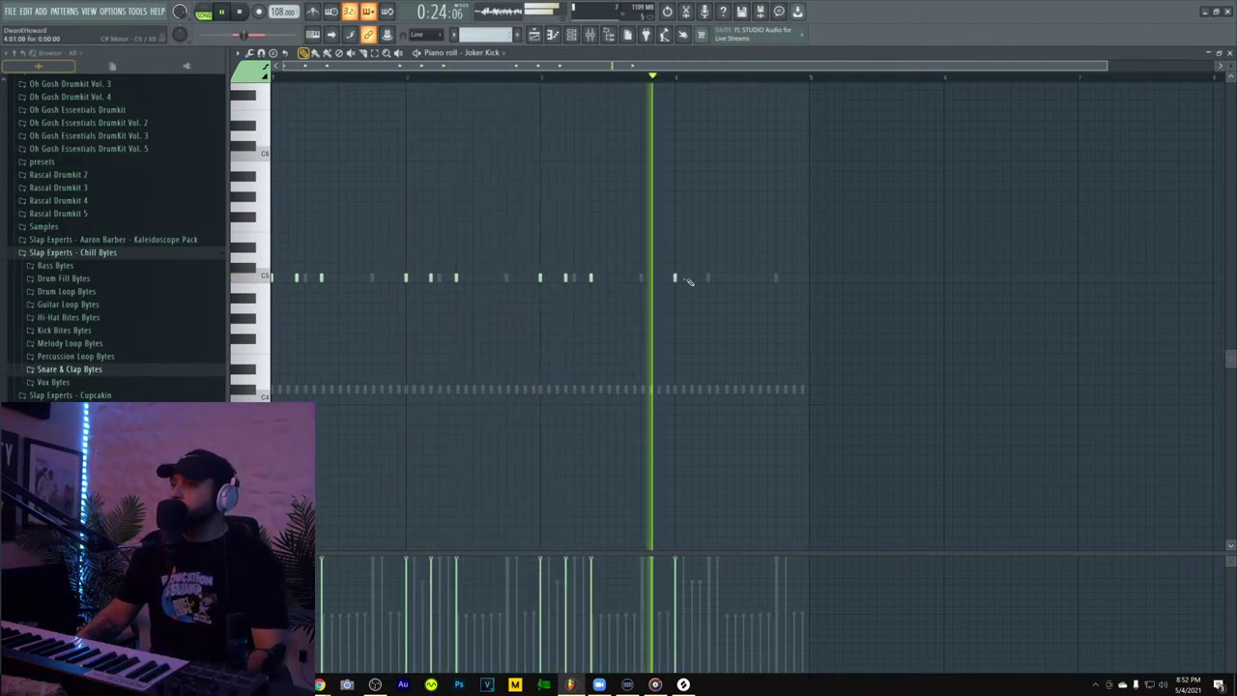
pyautogui.click(700, 278)
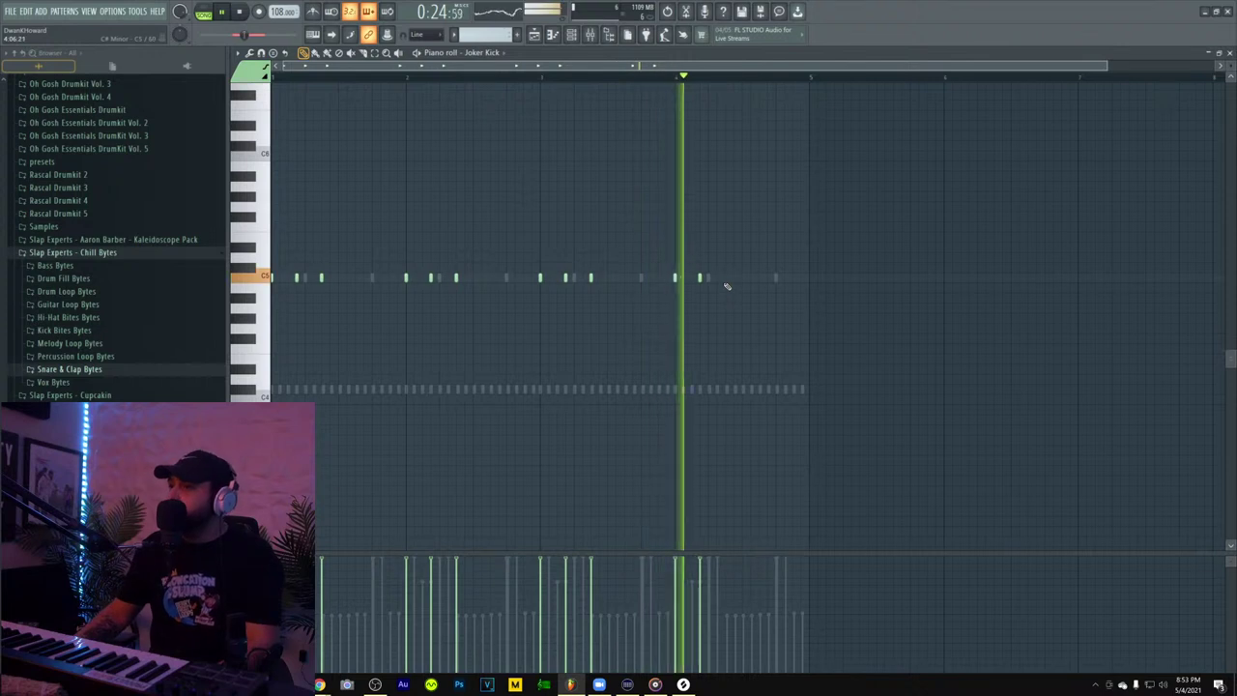
pyautogui.click(725, 278)
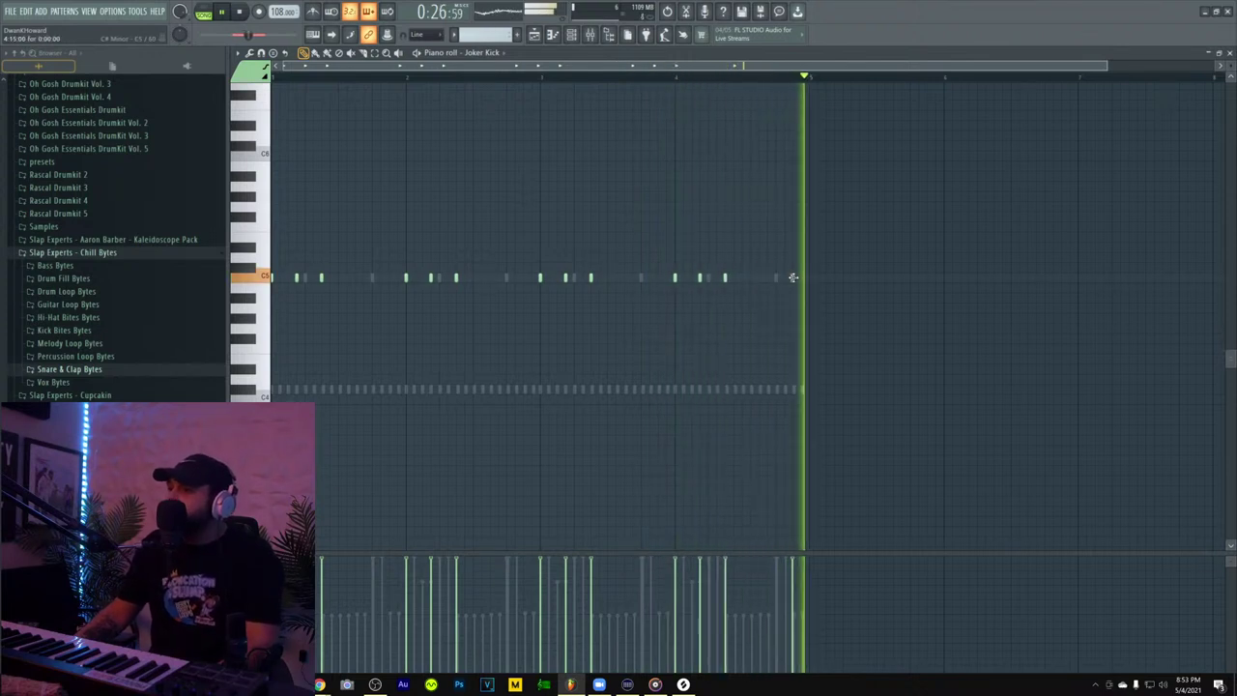
pyautogui.press('space')
pyautogui.press('space')
# - Clear the stray kick near the end of bar 1 and add a Joker Kick hit on step 15, replaying the pattern
pyautogui.rightClick(397, 280)
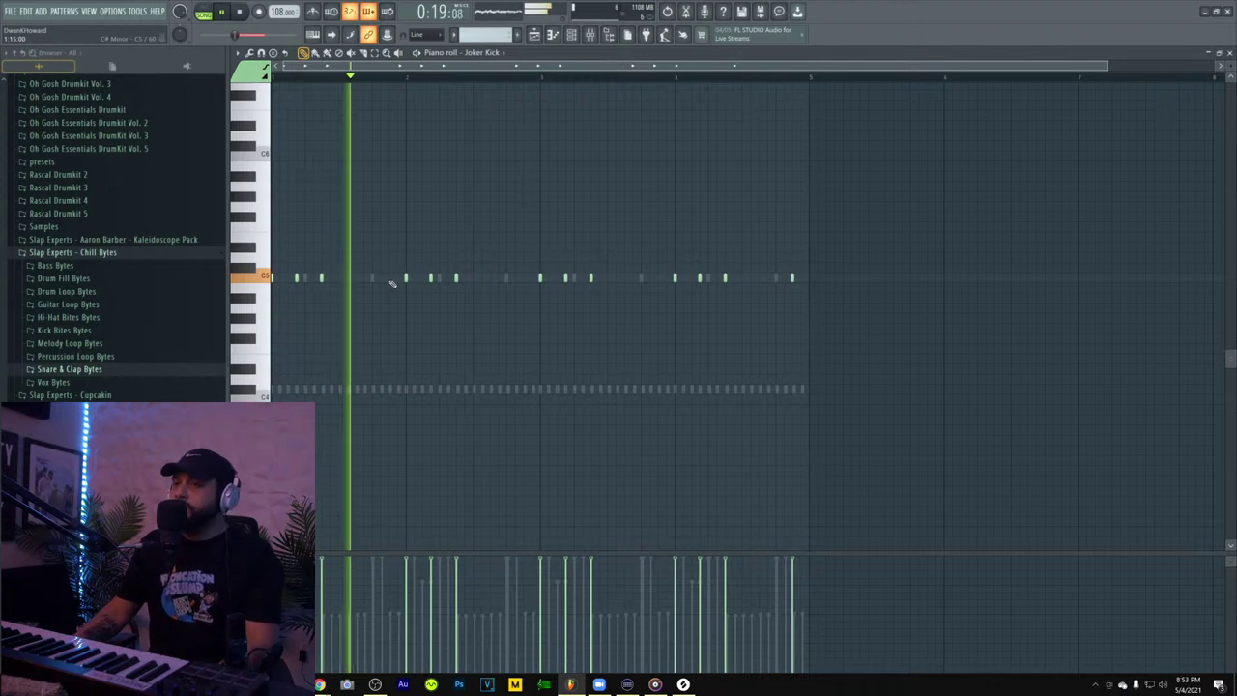
pyautogui.press('space')
pyautogui.press('space')
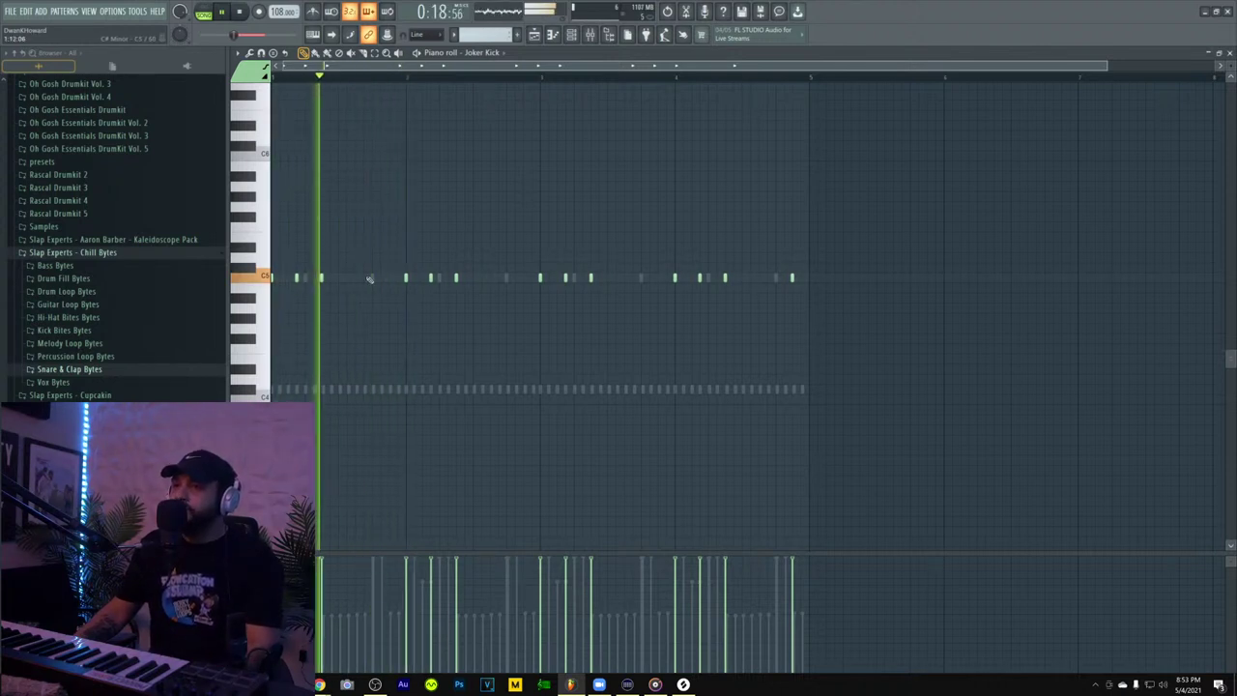
pyautogui.click(390, 278)
pyautogui.press('space')
pyautogui.press('space')
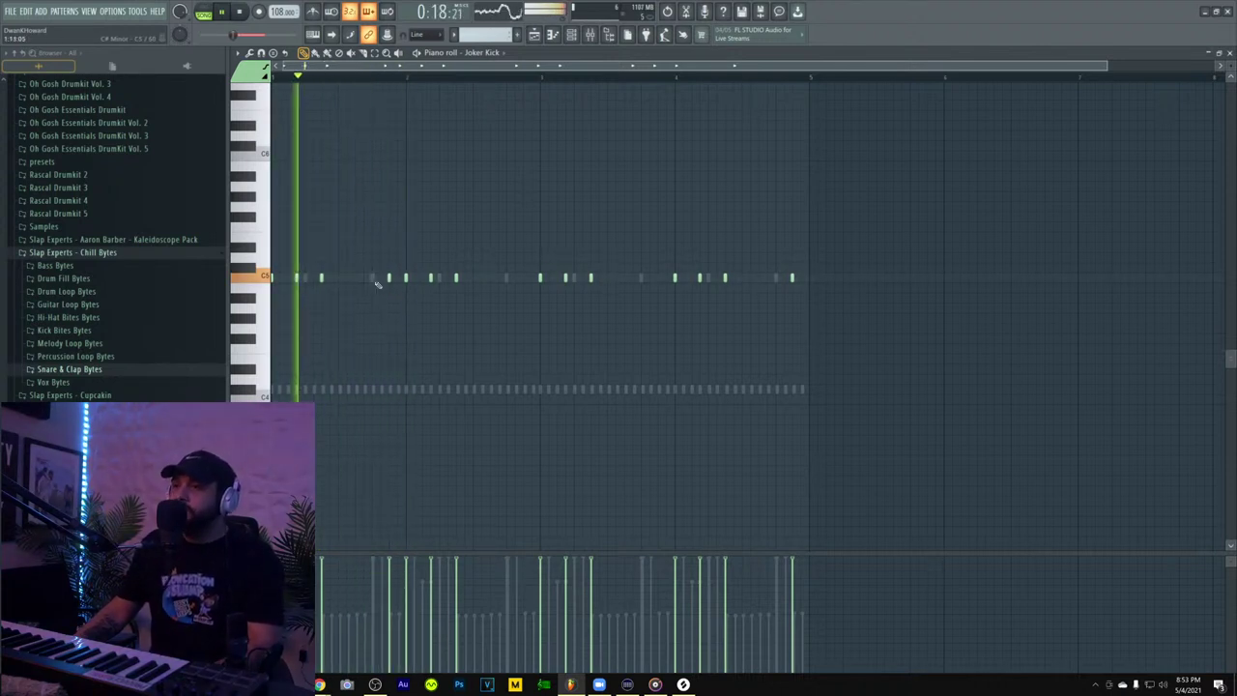
# - Try an extra Joker Kick hit on step 12 of bar 1 while replaying the pattern, and remove it
pyautogui.press('space')
pyautogui.press('space')
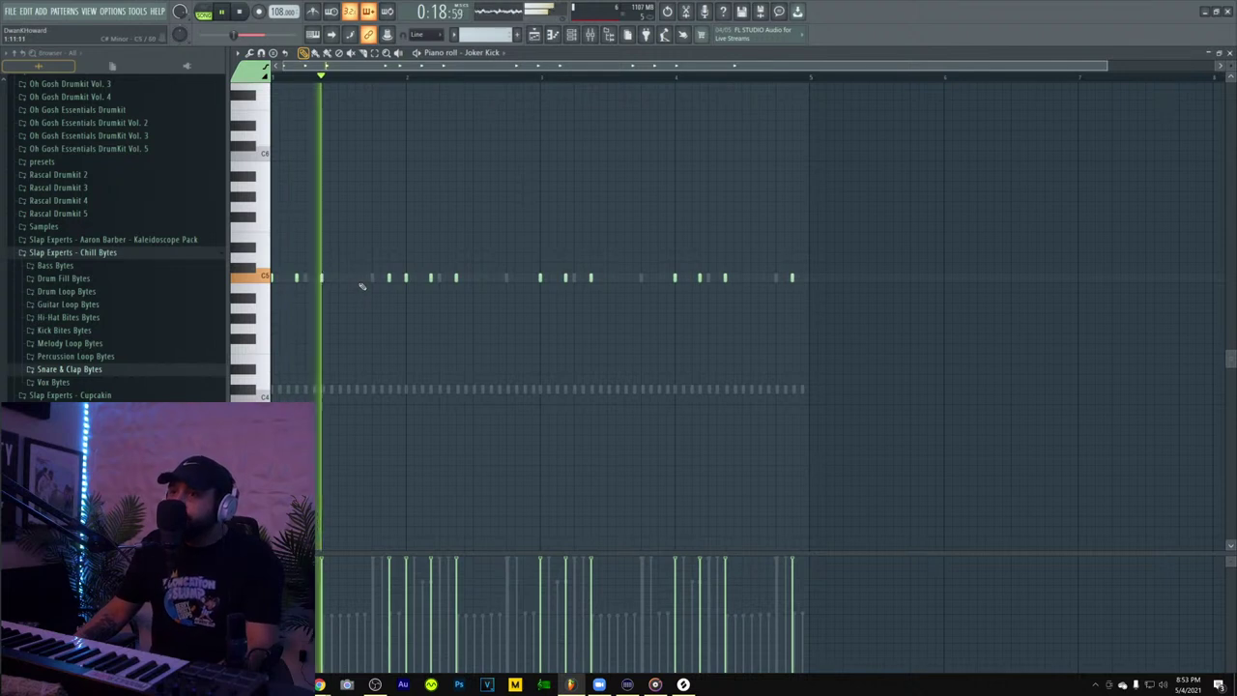
pyautogui.click(364, 278)
pyautogui.press('space')
pyautogui.press('space')
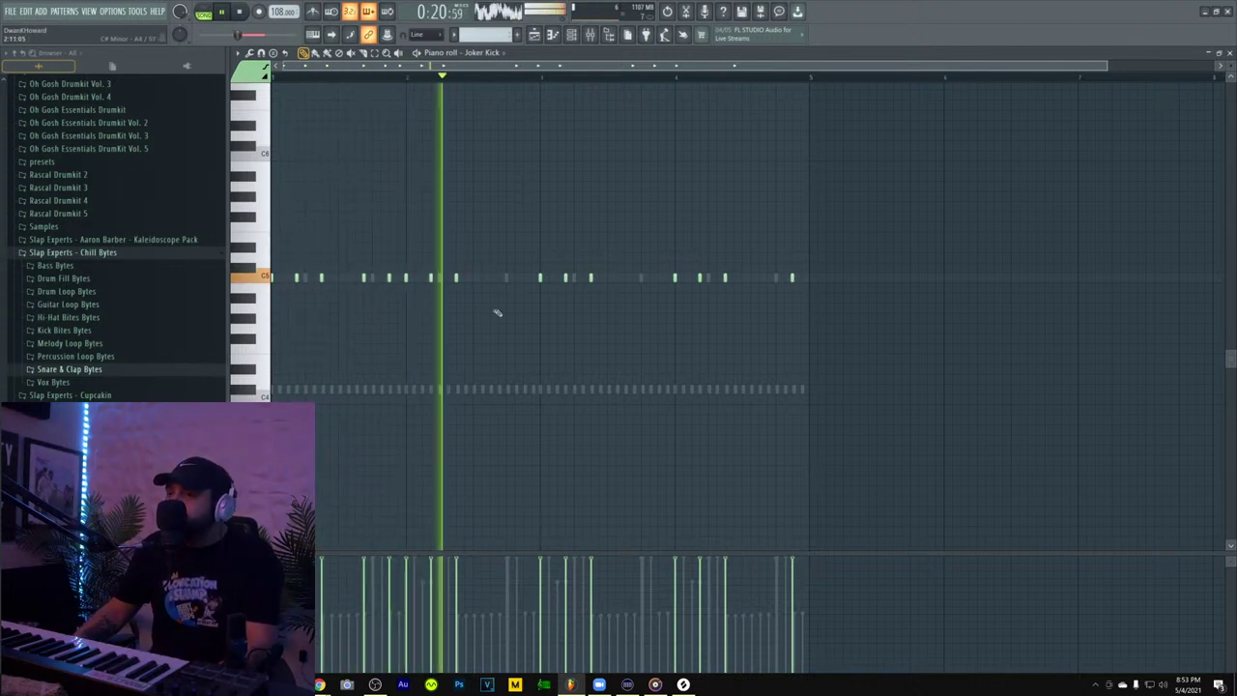
pyautogui.press('space')
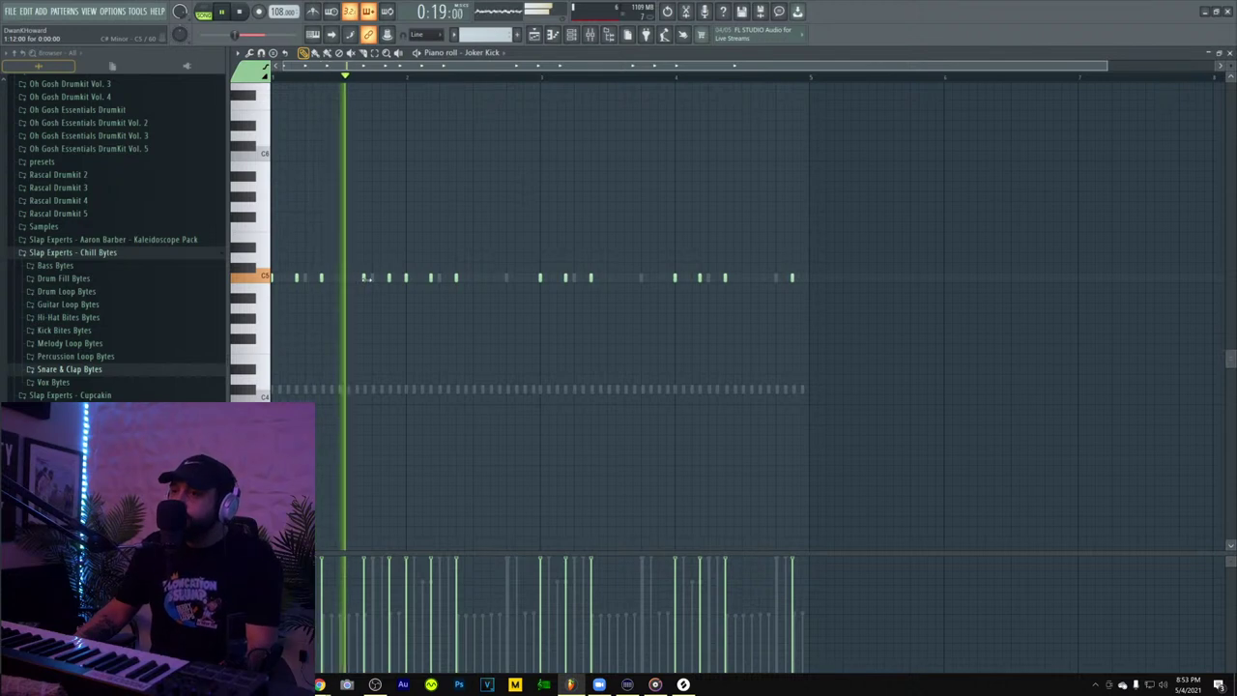
pyautogui.rightClick(365, 277)
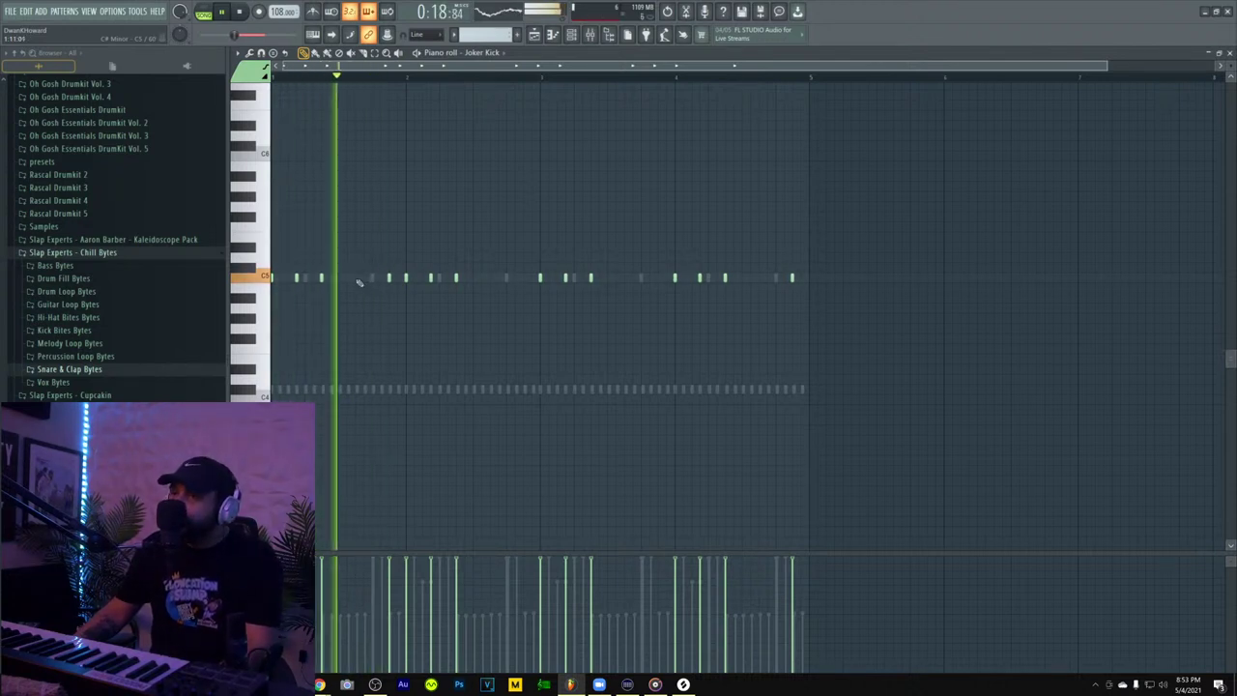
# - Place Joker Kick hits on step 11 of all four bars and remove the one on step 15 of bar 1, replaying the pattern
pyautogui.press('space')
pyautogui.press('space')
pyautogui.click(356, 278)
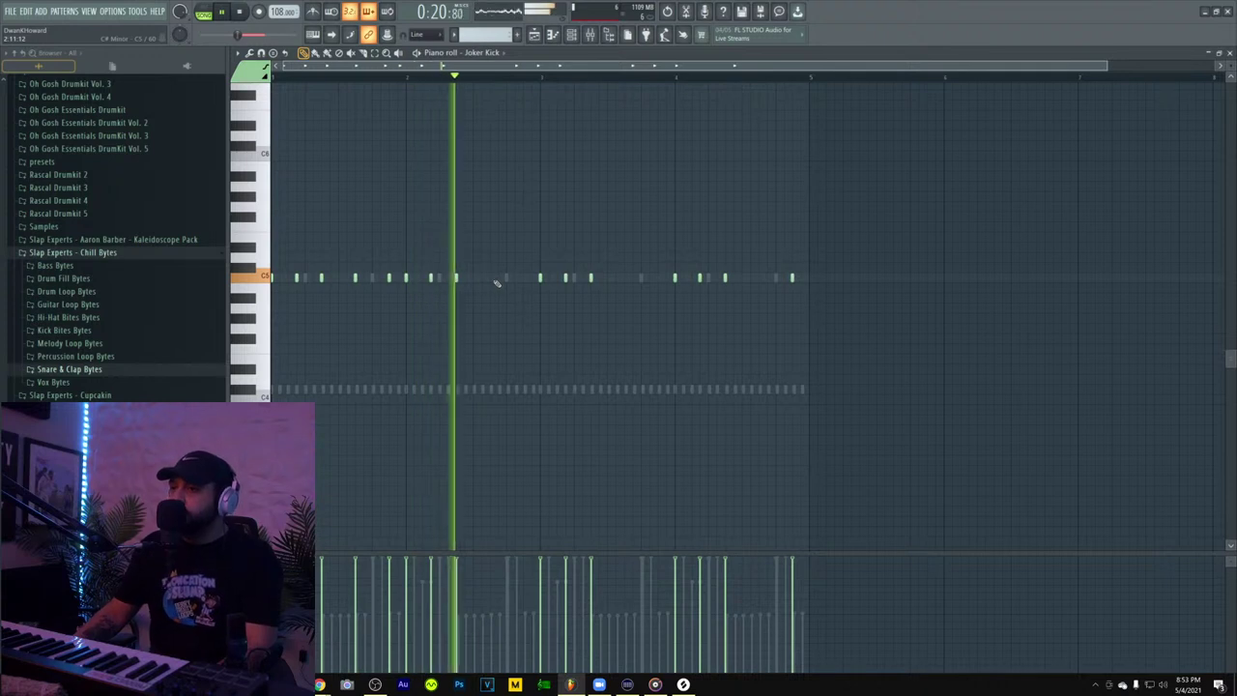
pyautogui.press('space')
pyautogui.press('space')
pyautogui.rightClick(388, 279)
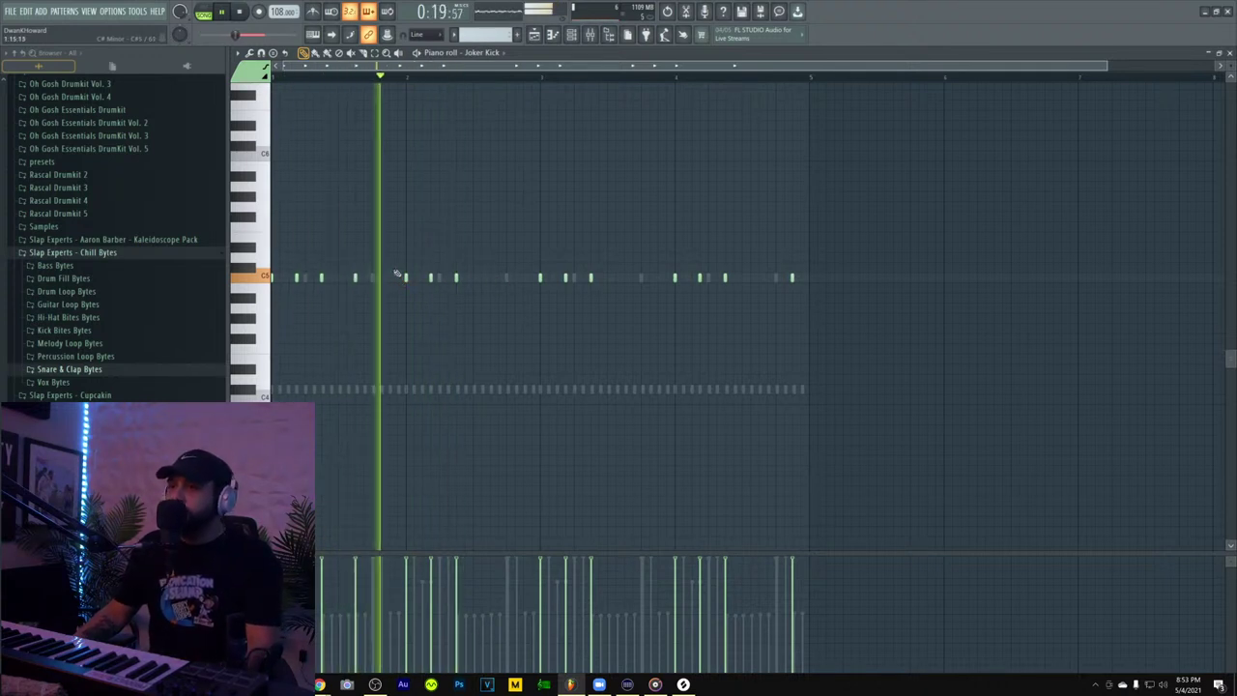
pyautogui.click(490, 278)
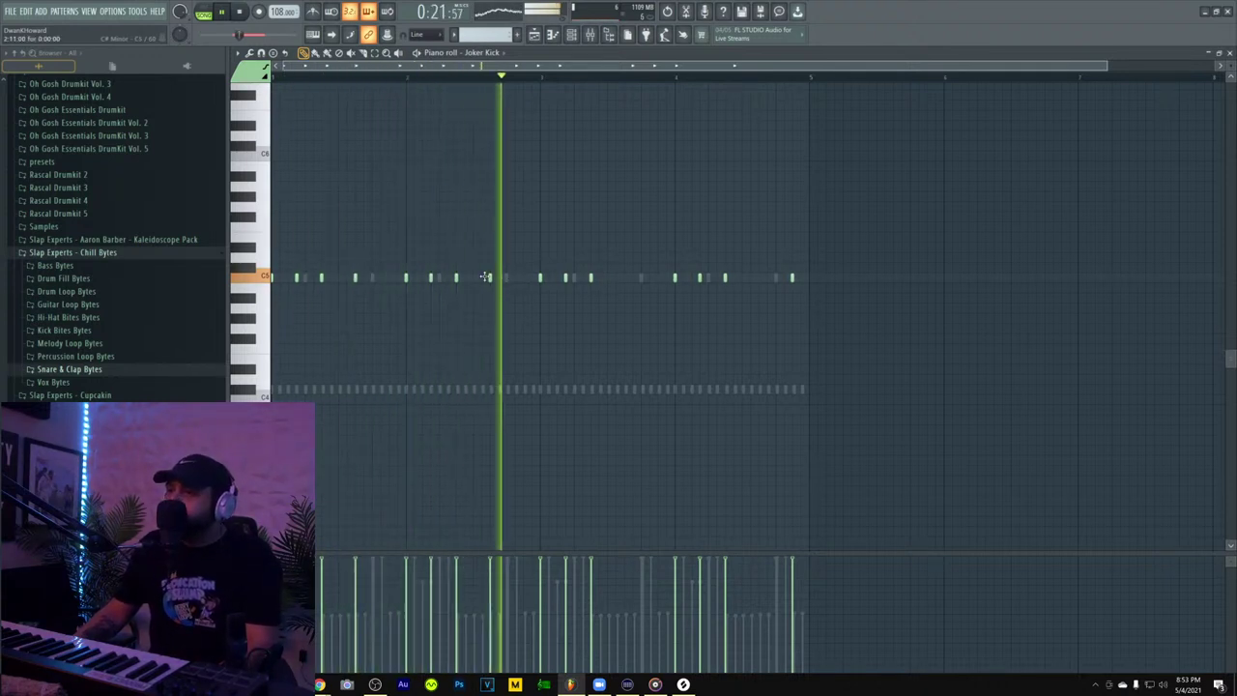
pyautogui.click(625, 278)
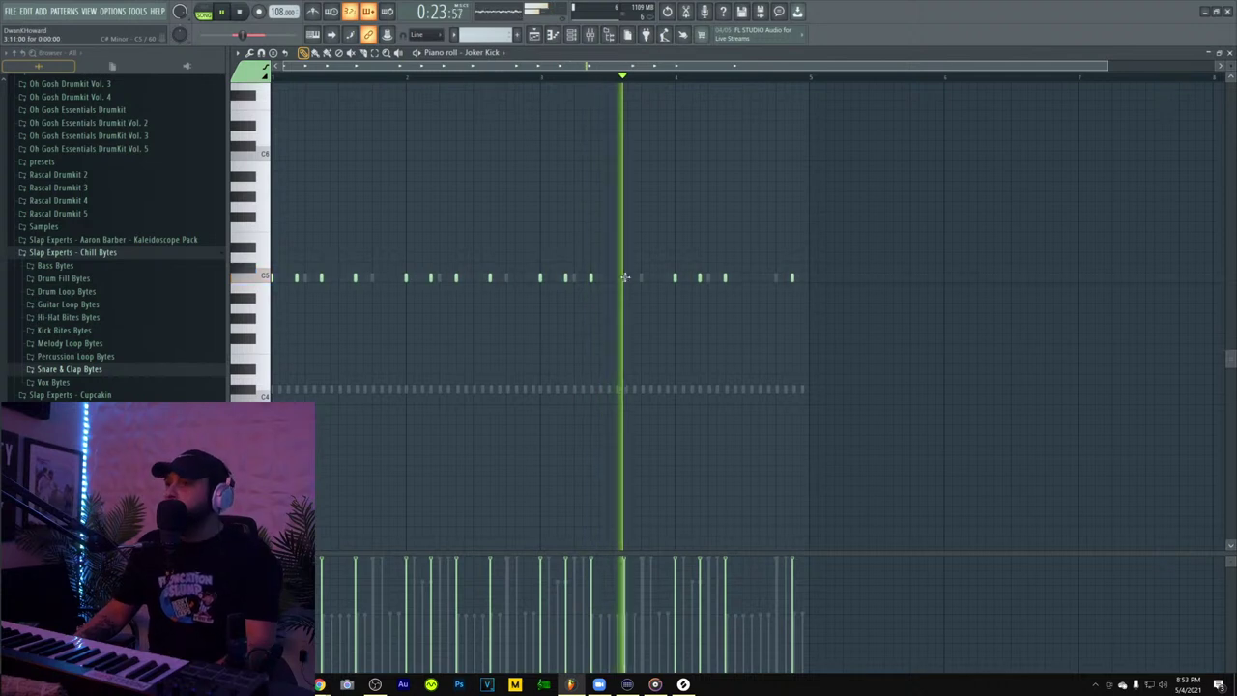
pyautogui.click(761, 280)
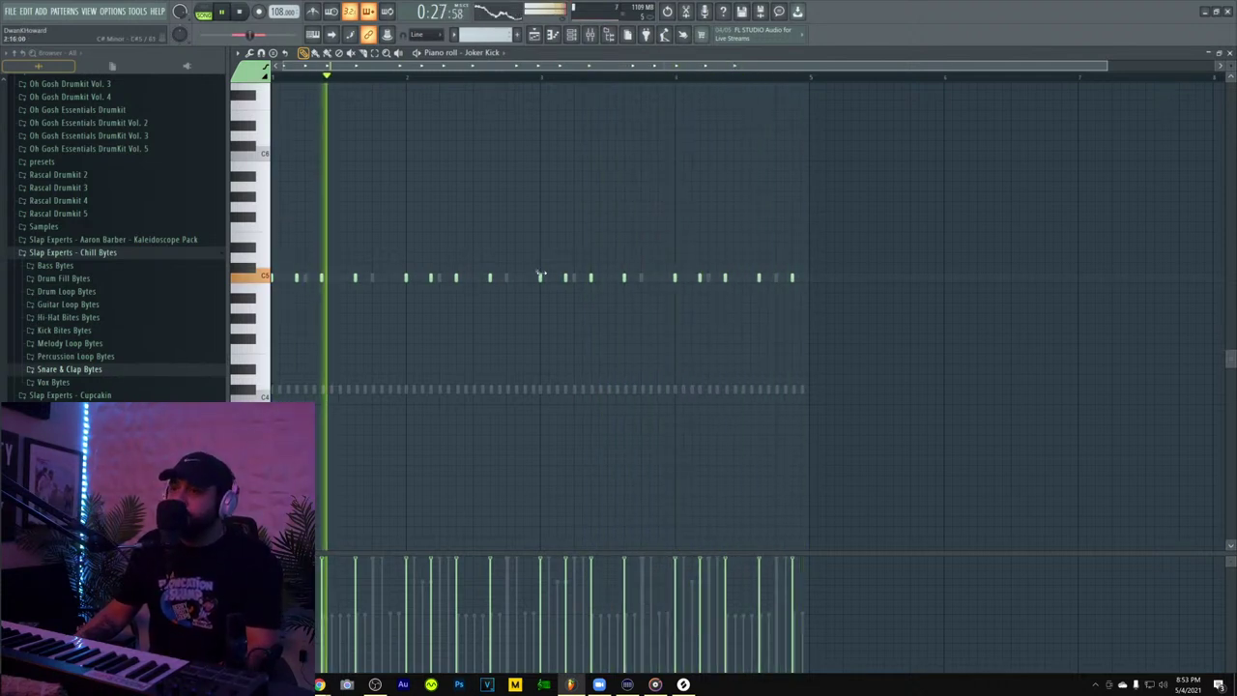
# - Remove the Joker Kick hit on step 15 of bar 4, and try hits on step 15 of bars 2 and 3 during playback
pyautogui.rightClick(793, 279)
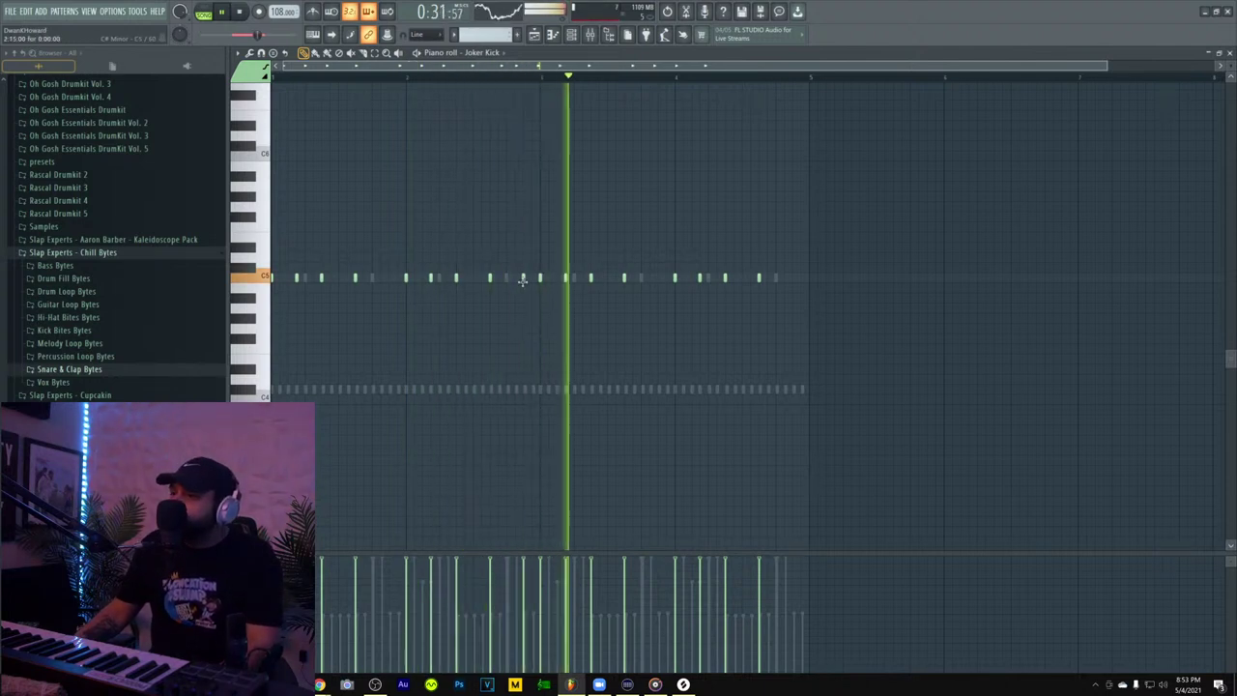
pyautogui.click(657, 278)
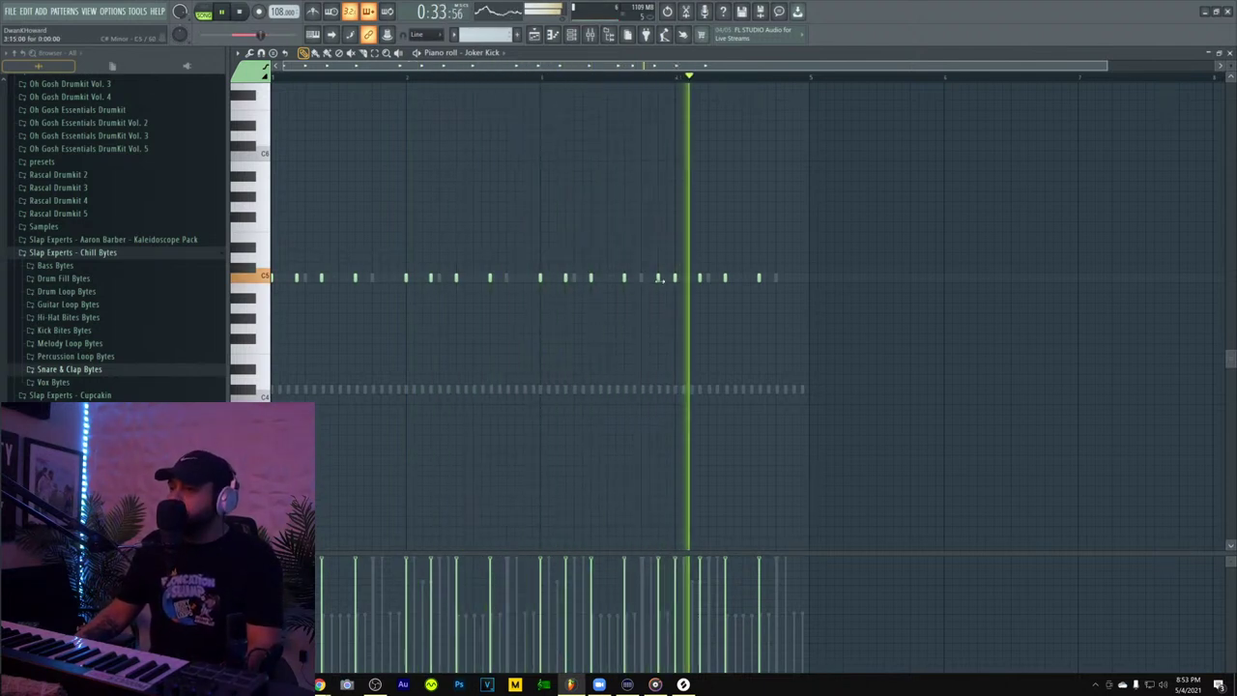
pyautogui.press('space')
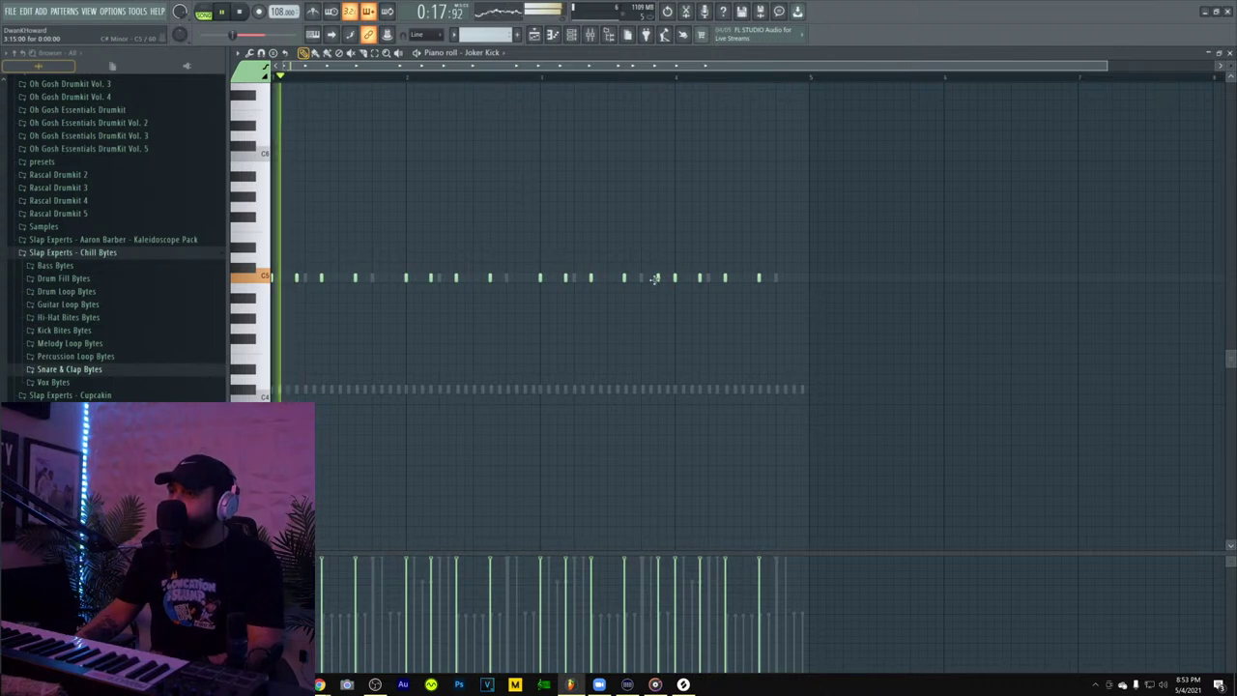
pyautogui.press('space')
pyautogui.press('space')
pyautogui.rightClick(659, 279)
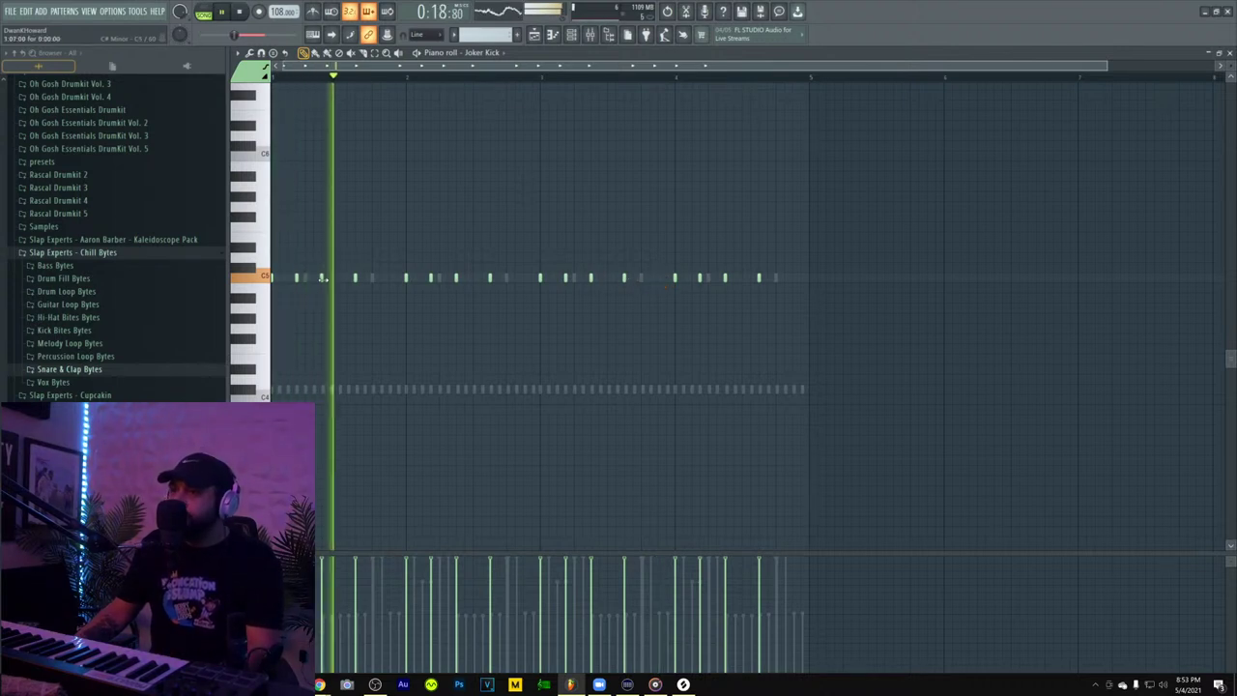
# - Place Joker Kick hits on step 16 of bars 1, 2 and 4, plus one on step 15 of bar 4
pyautogui.hotkey('ctrl', 'z')
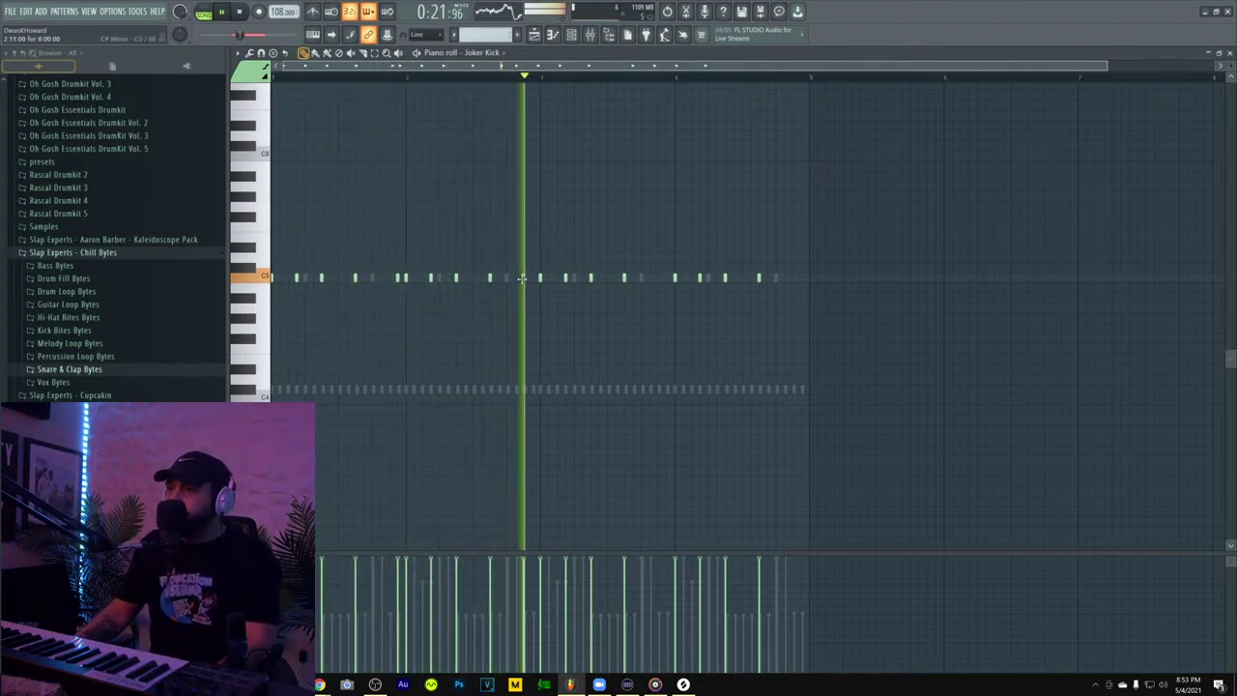
pyautogui.press('space')
pyautogui.press('space')
pyautogui.moveTo(522, 280); pyautogui.dragTo(527, 278)
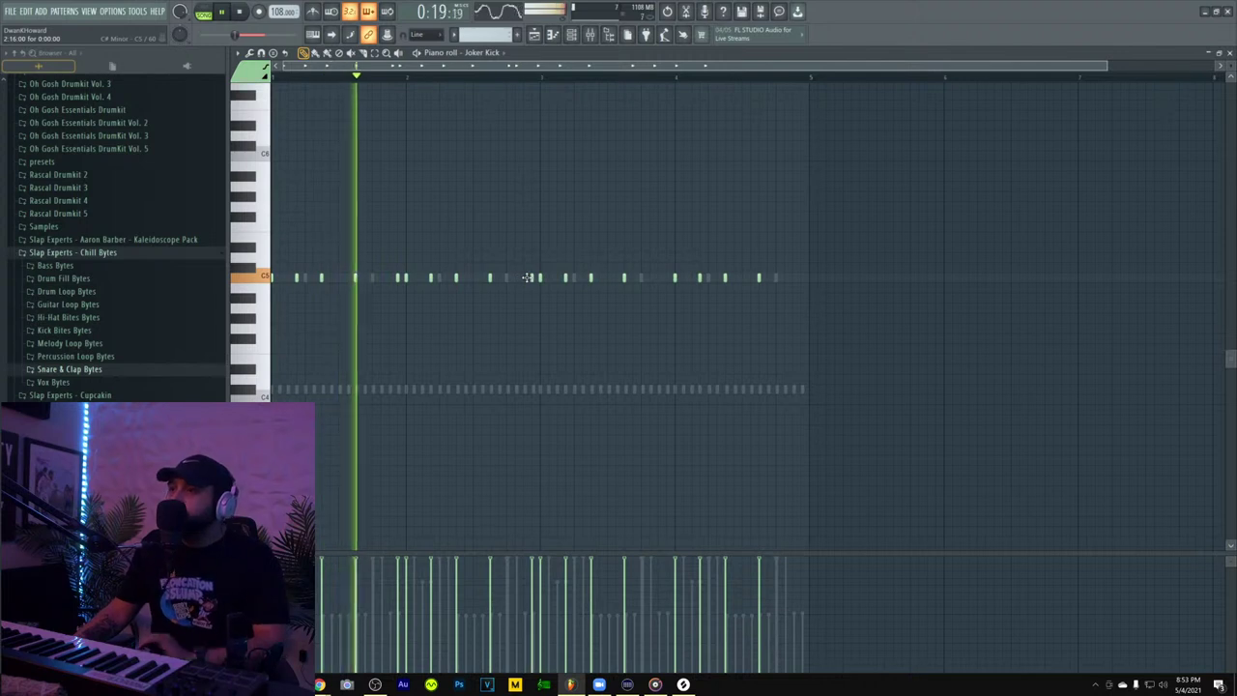
pyautogui.click(814, 279)
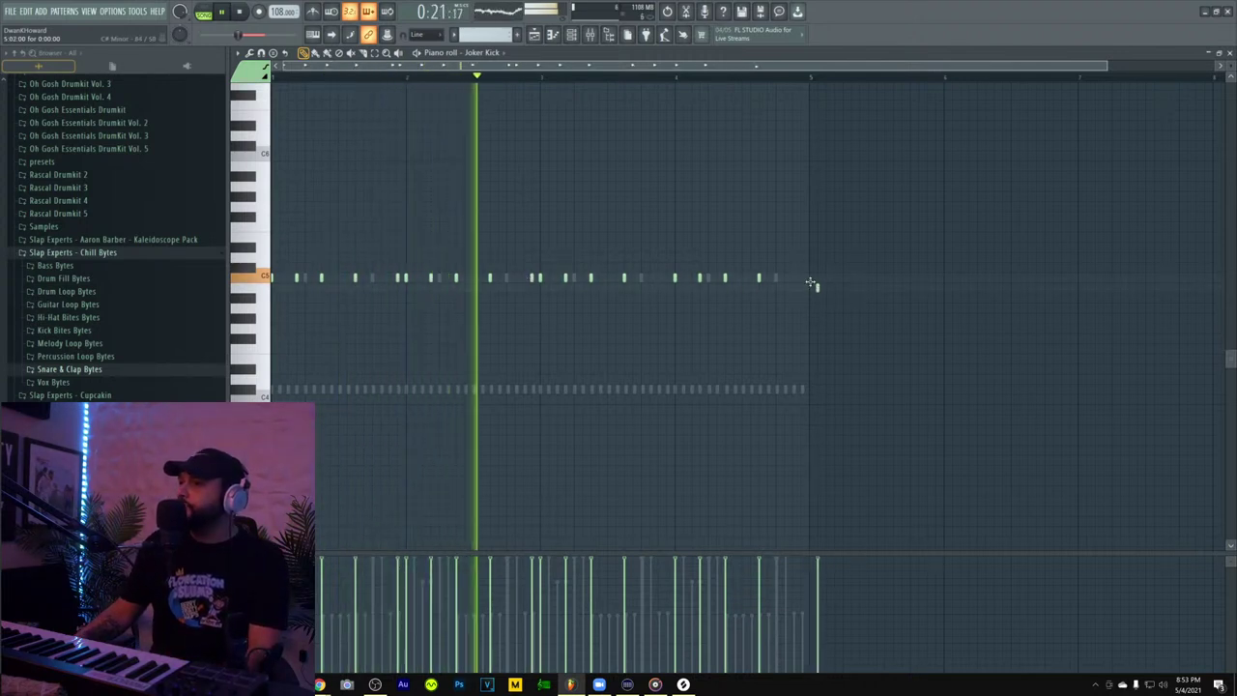
pyautogui.moveTo(810, 282); pyautogui.dragTo(799, 275)
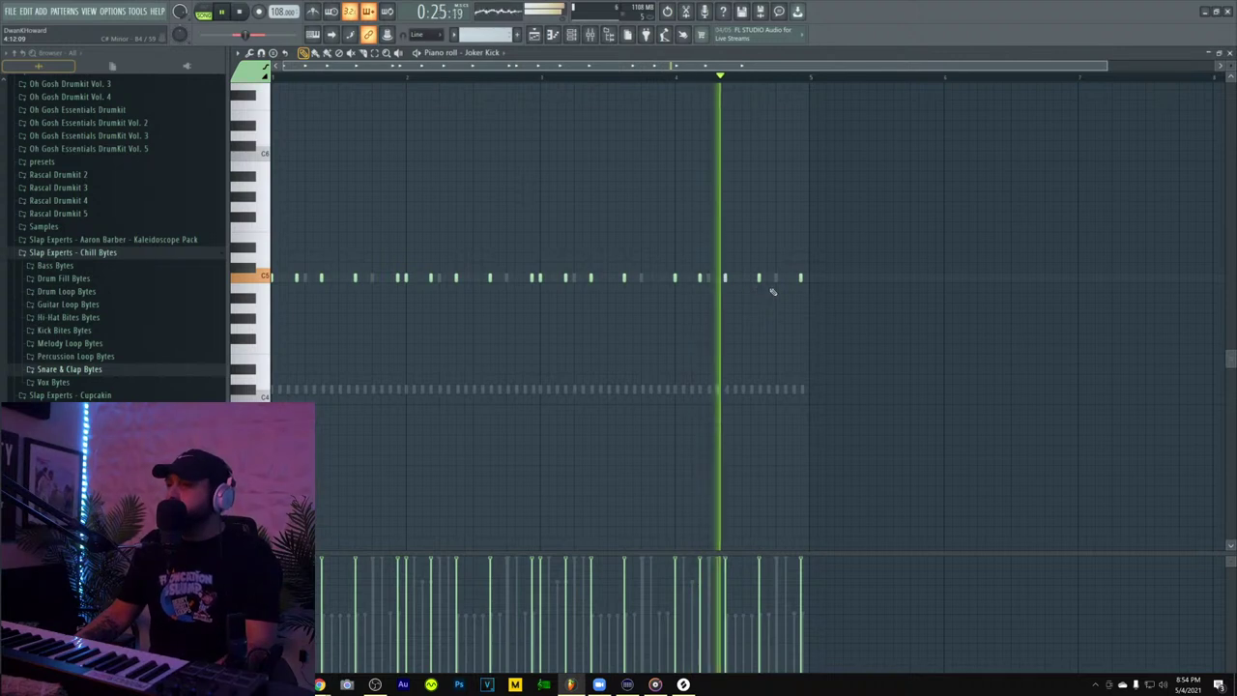
pyautogui.click(792, 278)
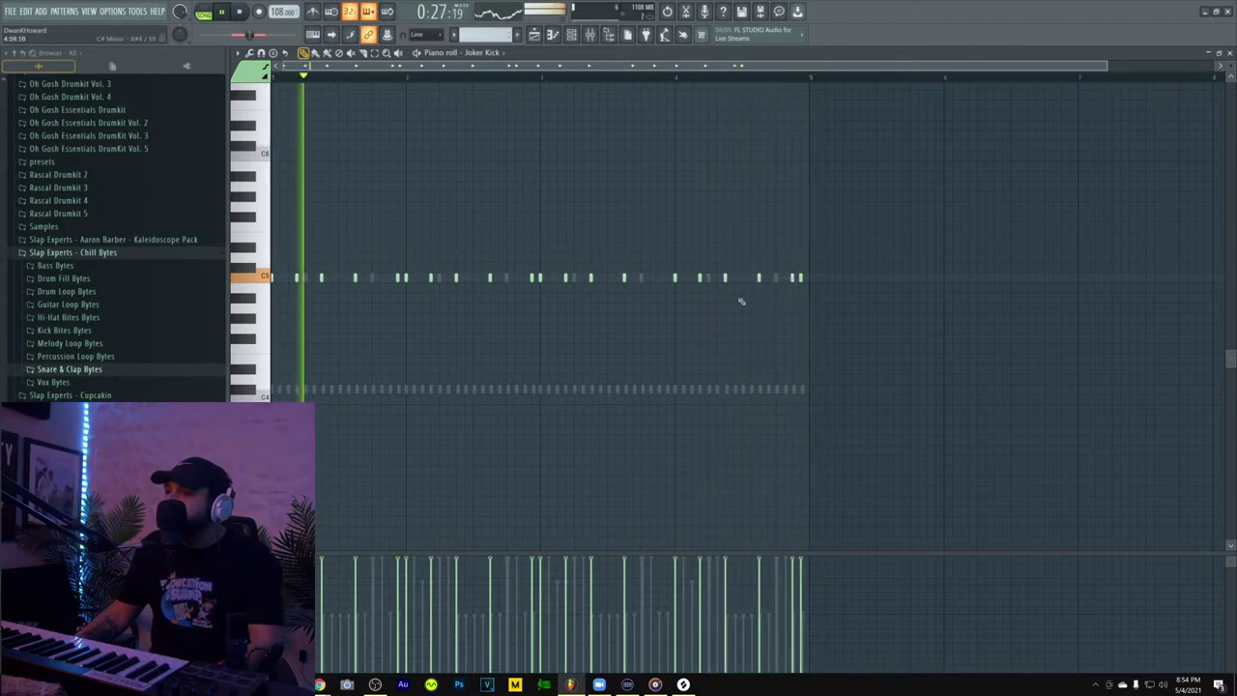
# - Try an extra Joker Kick hit on step 15 of bar 1, clear steps 15 and 16 of that bar, and close the piano roll
pyautogui.click(390, 278)
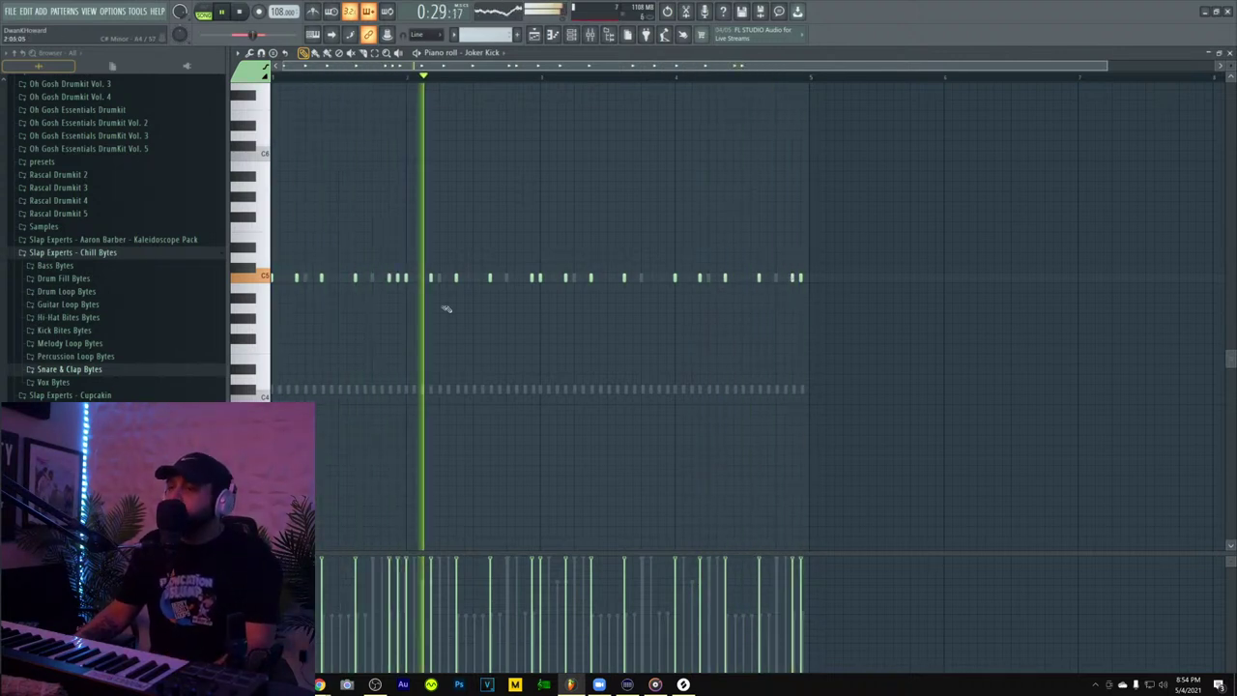
pyautogui.rightClick(390, 279)
pyautogui.rightClick(398, 278)
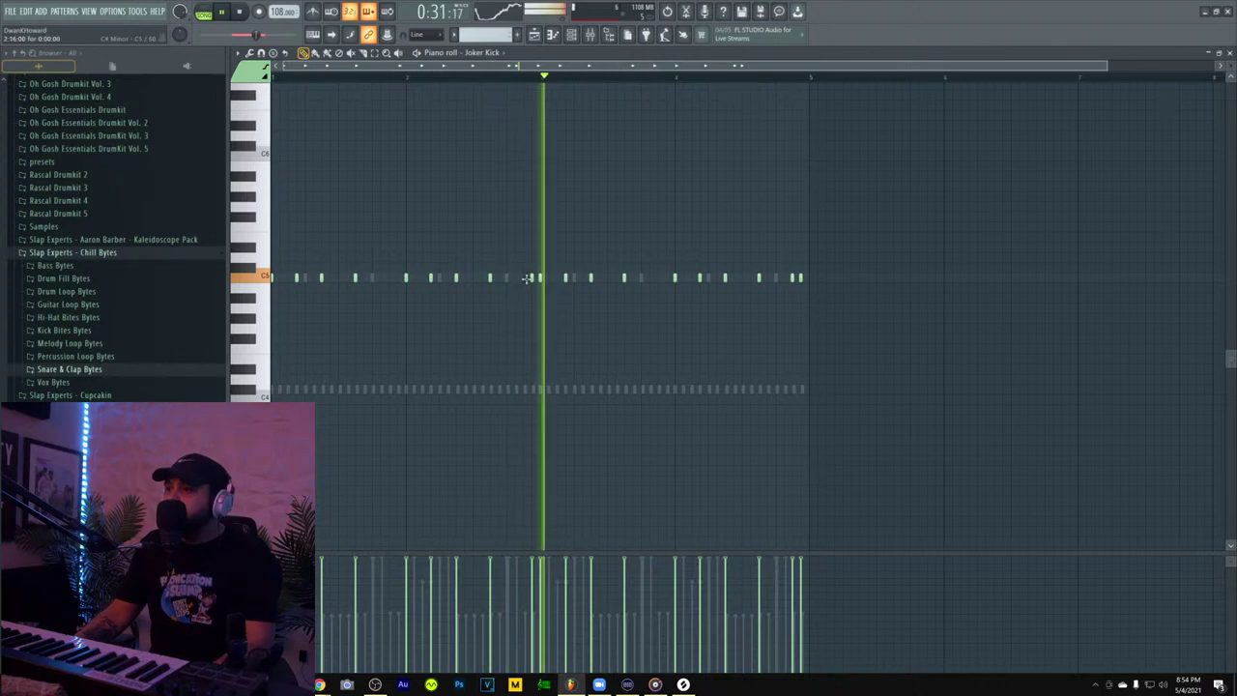
pyautogui.click(1214, 50)
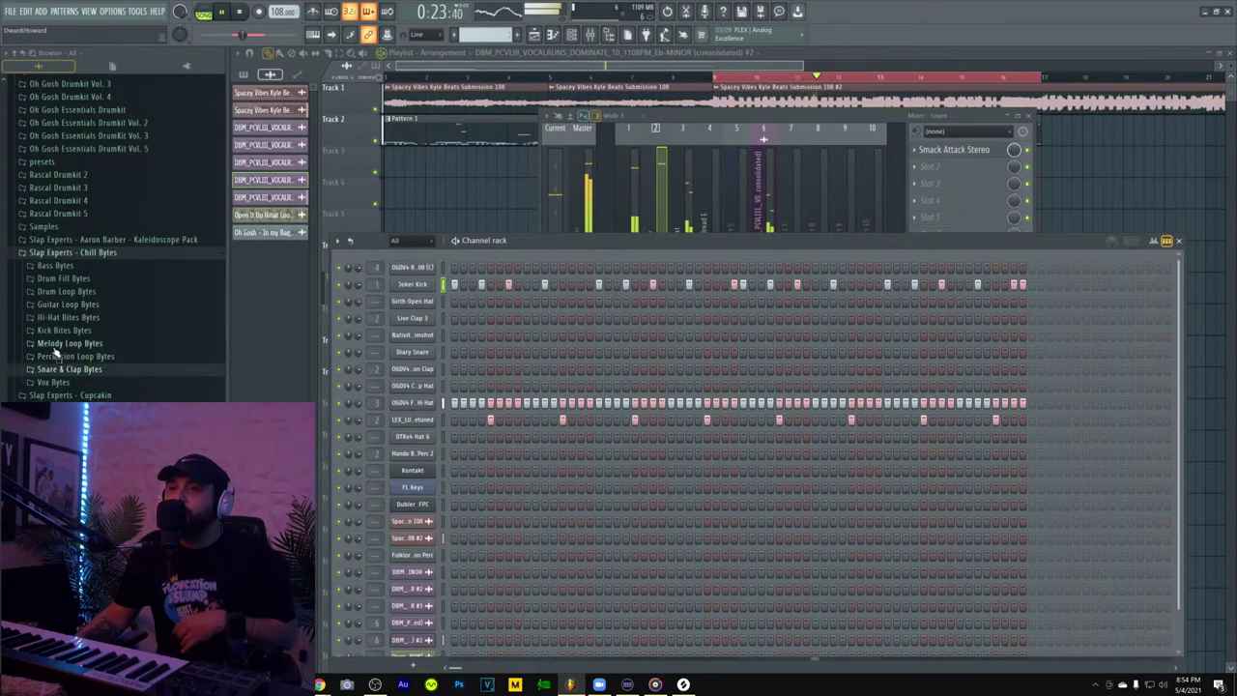
# - Open the Vox Bytes sample folder and bring the Also Mando Vox sample into the project as an audio clip
pyautogui.scroll(-4, 77, 317)
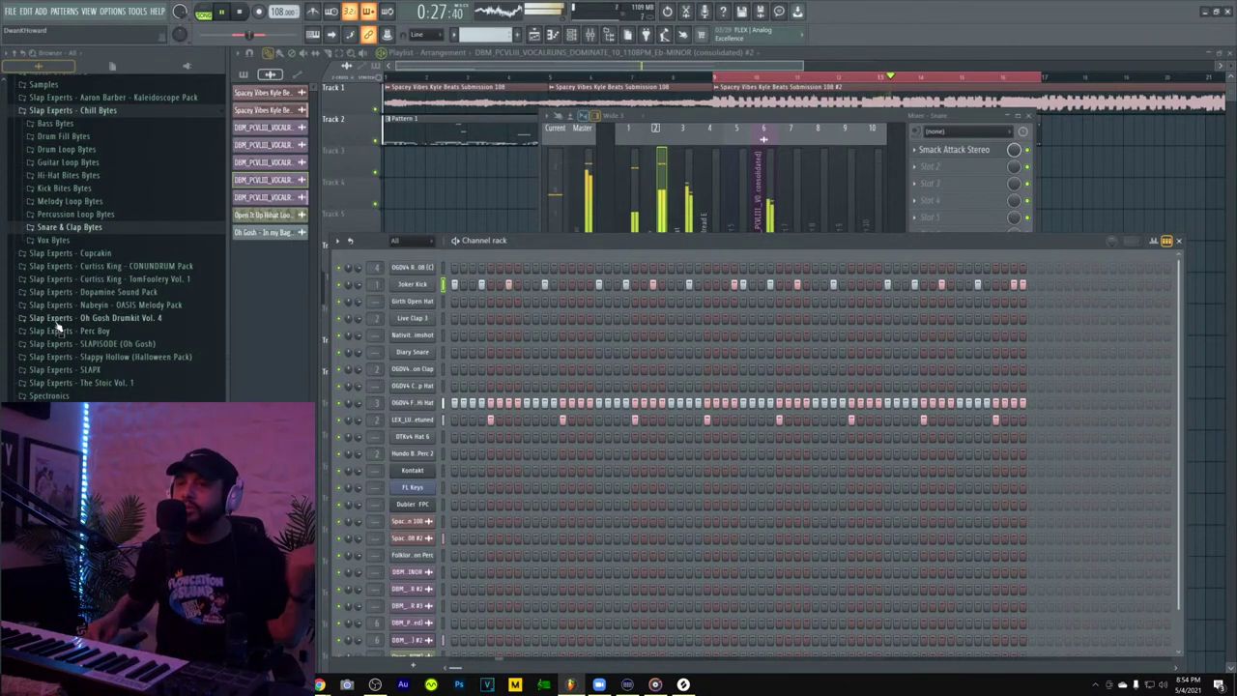
pyautogui.scroll(2, 71, 290)
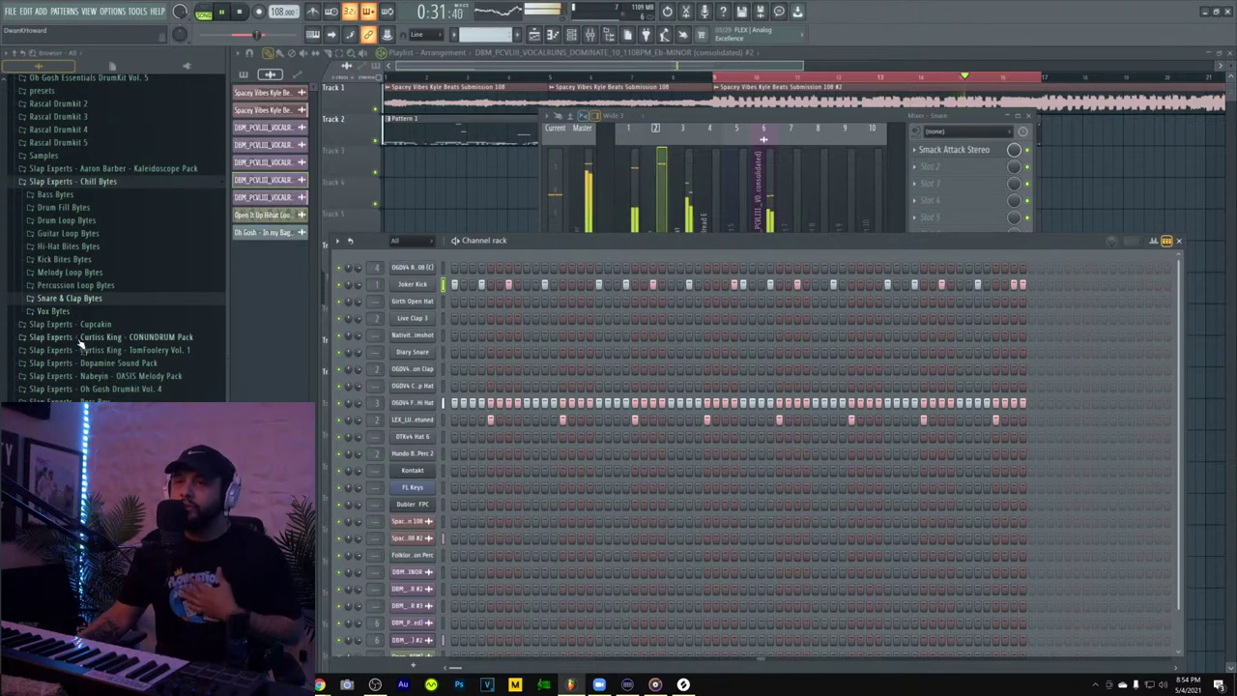
pyautogui.click(55, 311)
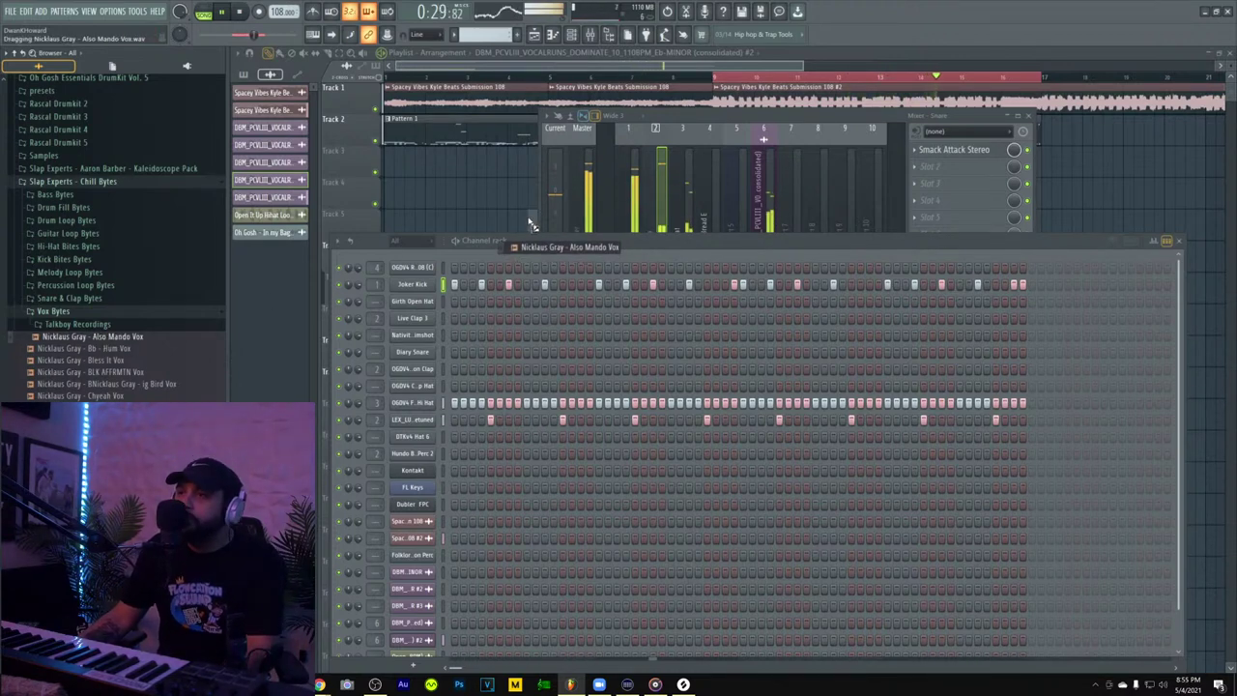
pyautogui.moveTo(530, 224); pyautogui.dragTo(635, 34)
pyautogui.click(574, 36)
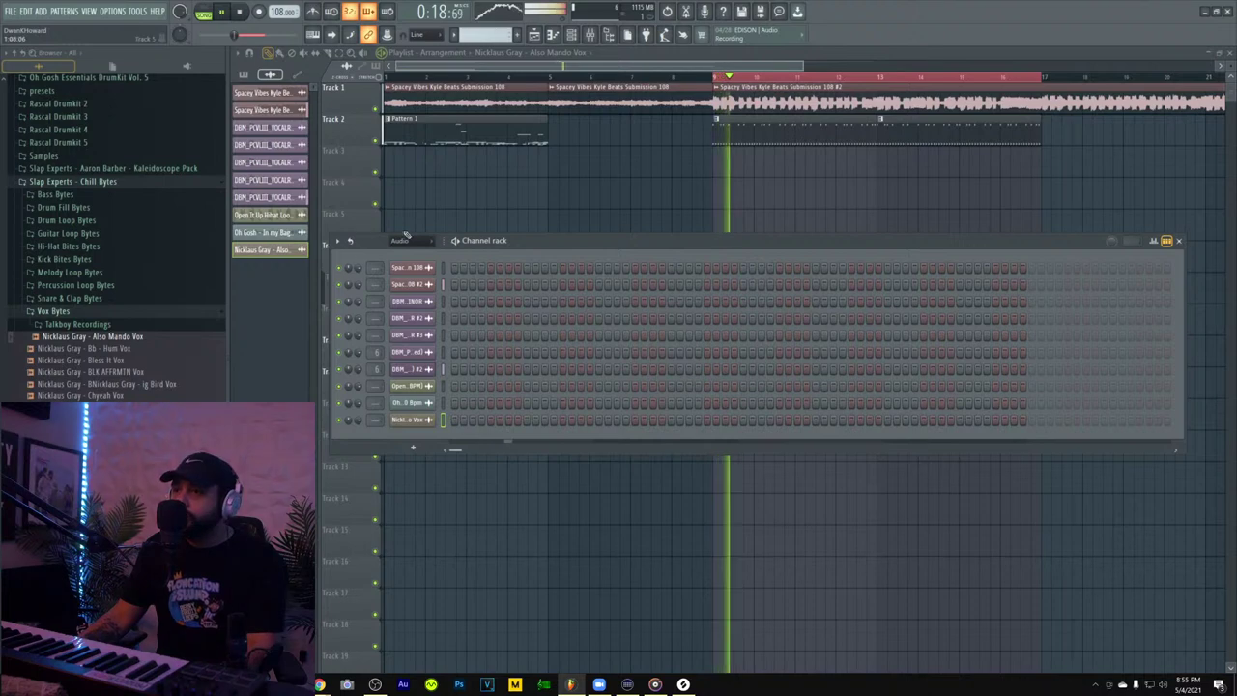
# - Show all channels, add Also Mando Vox as a sampler channel above Diary Snare, and place a hit on step 11 of bar 1
pyautogui.click(407, 240)
pyautogui.click(405, 252)
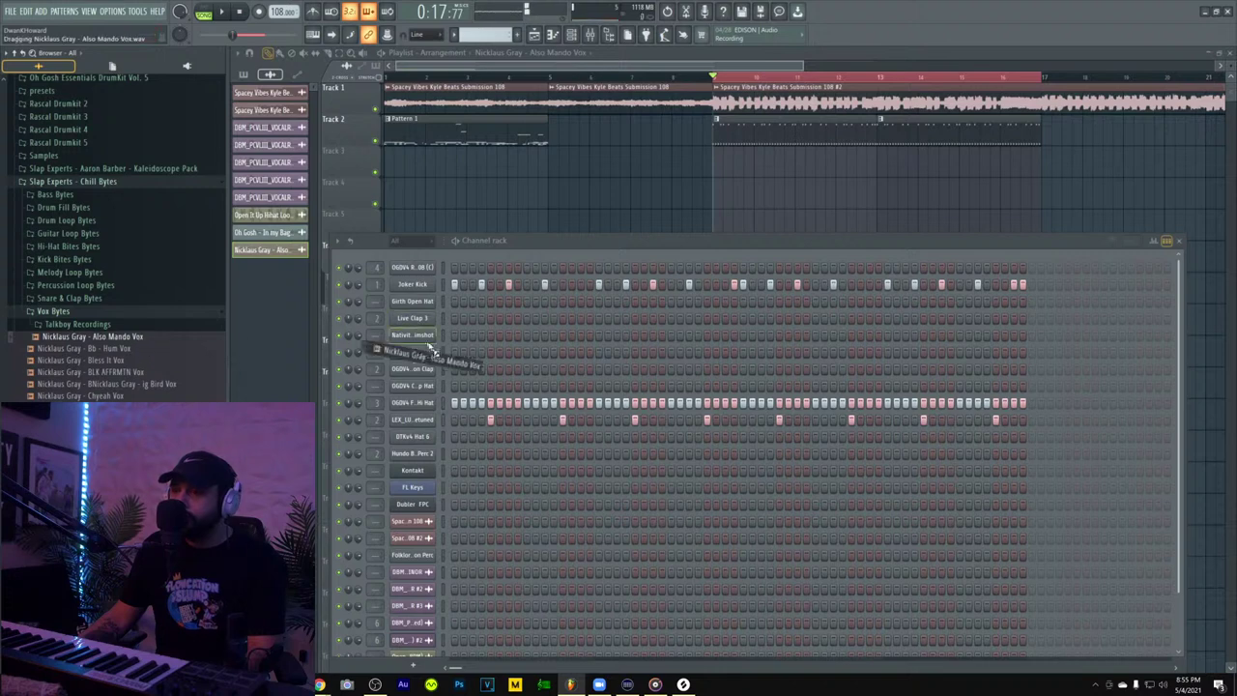
pyautogui.moveTo(432, 354); pyautogui.dragTo(448, 353)
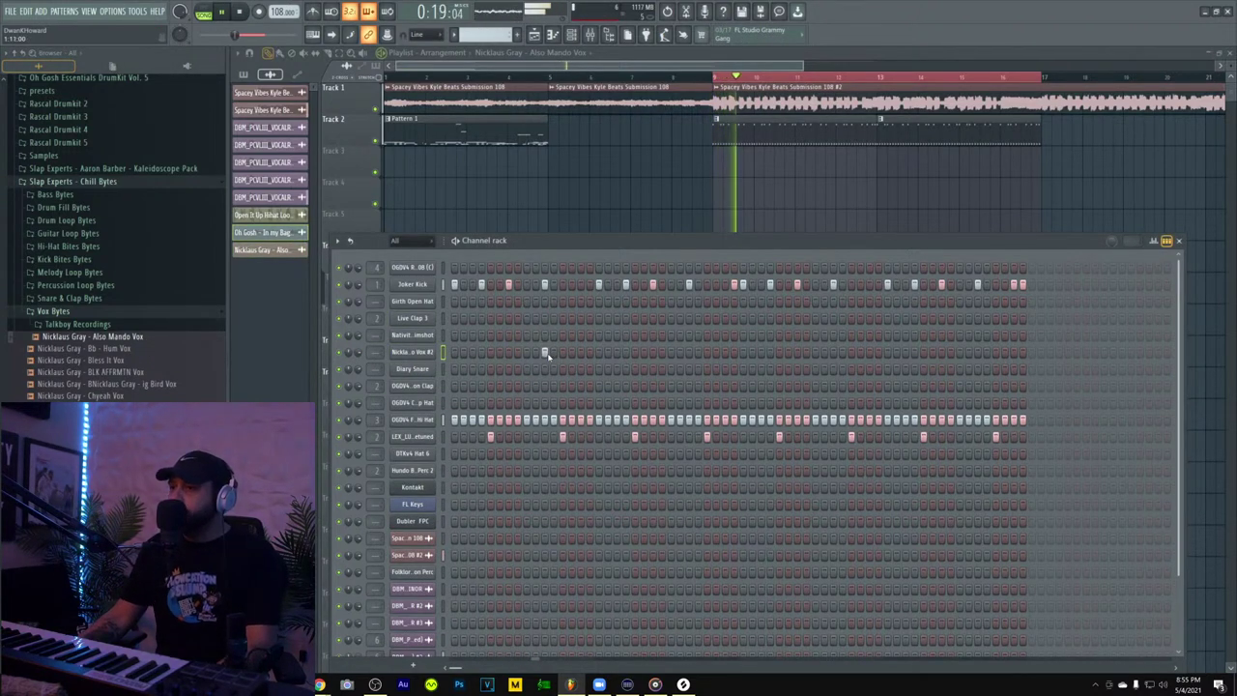
# - Set the Also Mando Vox channel's time-stretching mode to Stretch and repeat its hit on step 11 of bars 2 to 4
pyautogui.click(410, 353)
pyautogui.click(546, 181)
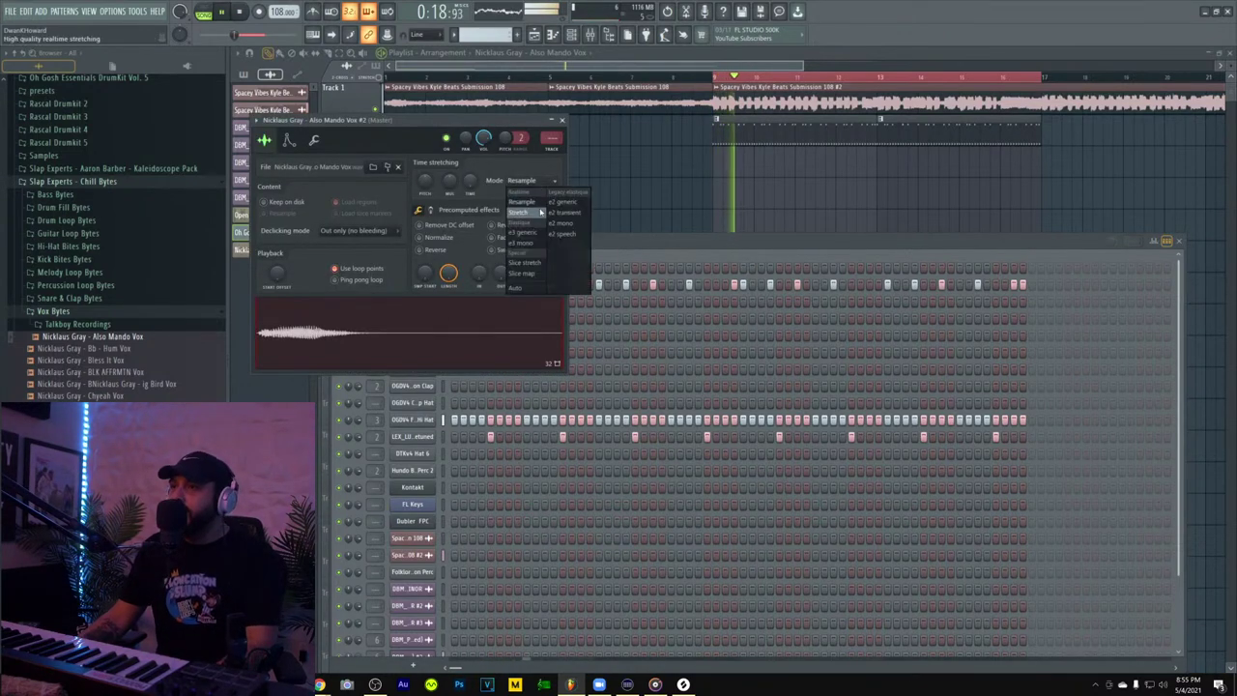
pyautogui.click(546, 253)
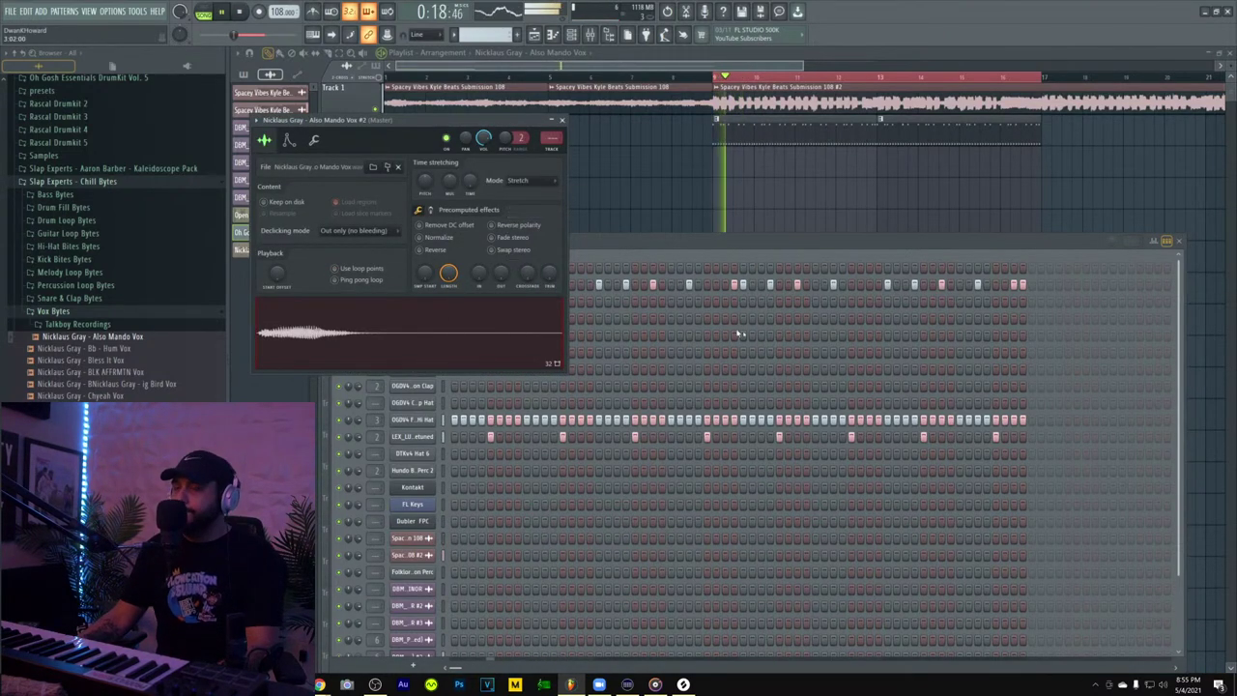
pyautogui.click(699, 256)
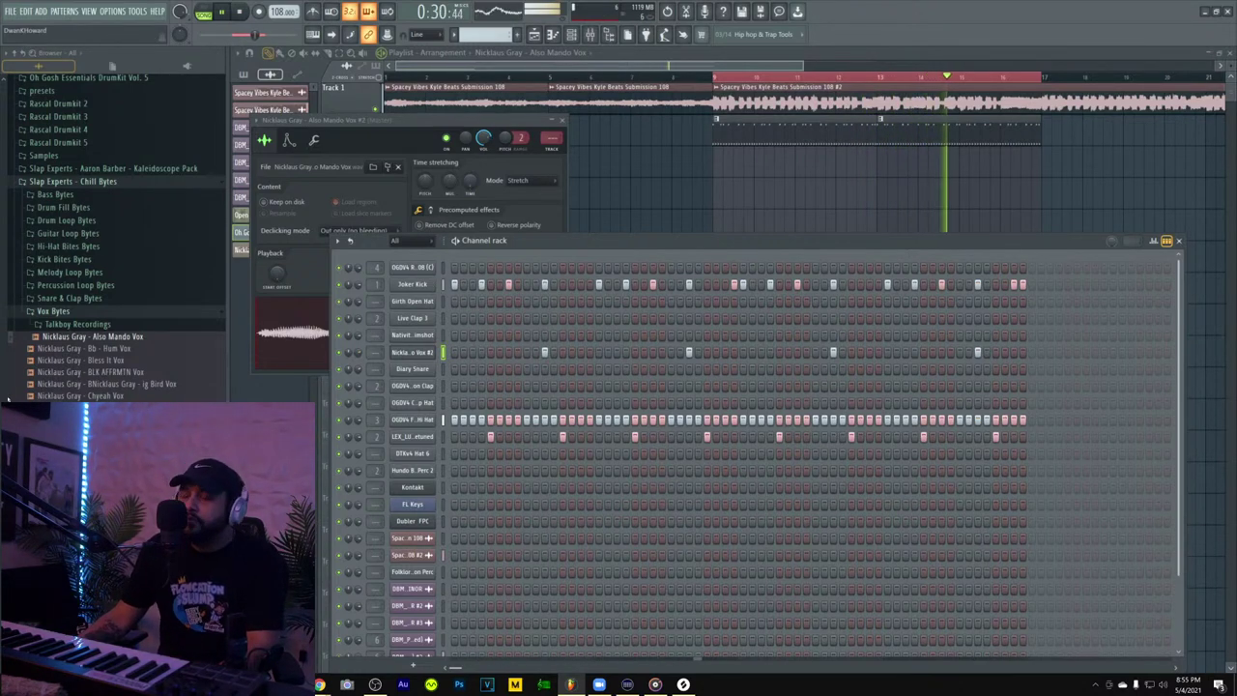
# - Add the IGottaSecret Open Hat sample as a channel with hits on steps 1, 4, 7, 11 and 13 of bar 1
pyautogui.scroll(5, 23, 306)
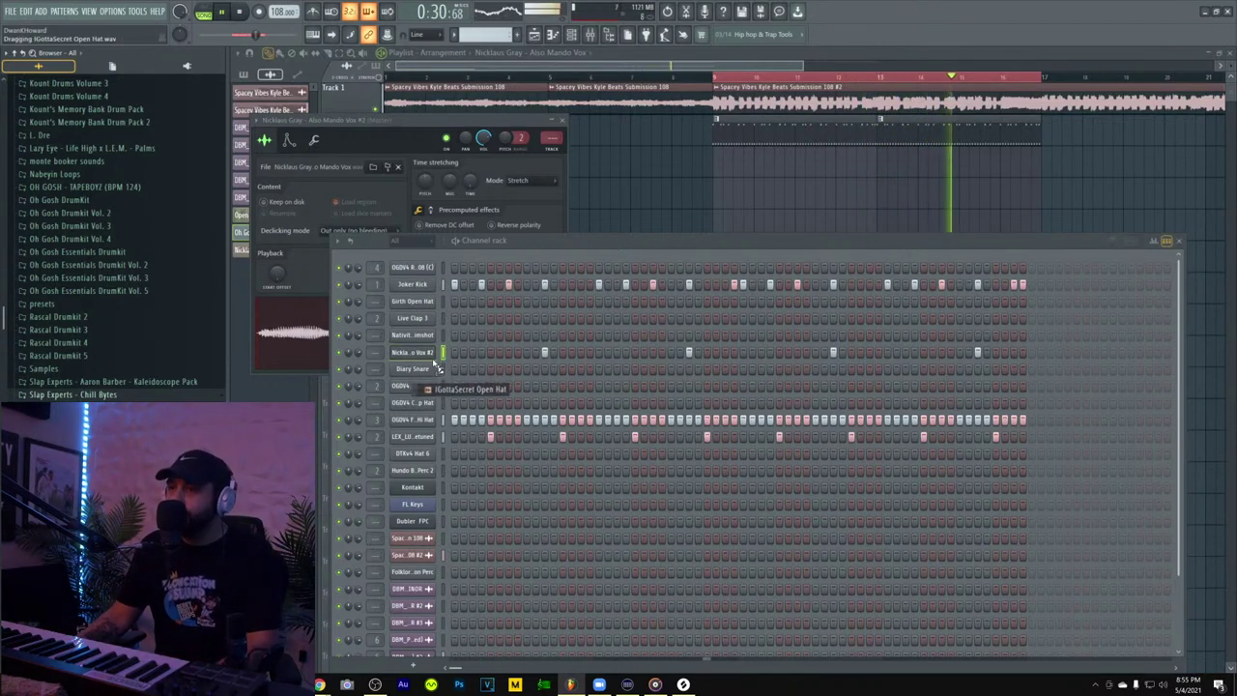
pyautogui.moveTo(428, 371); pyautogui.dragTo(432, 368)
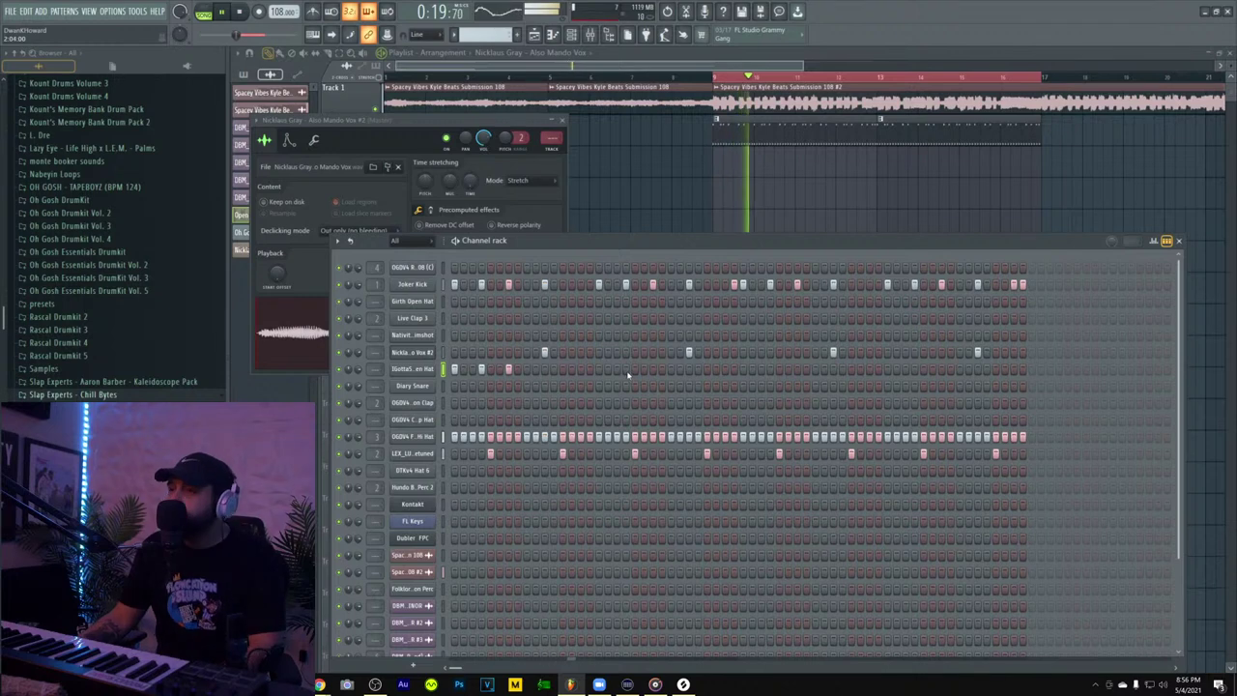
pyautogui.rightClick(424, 371)
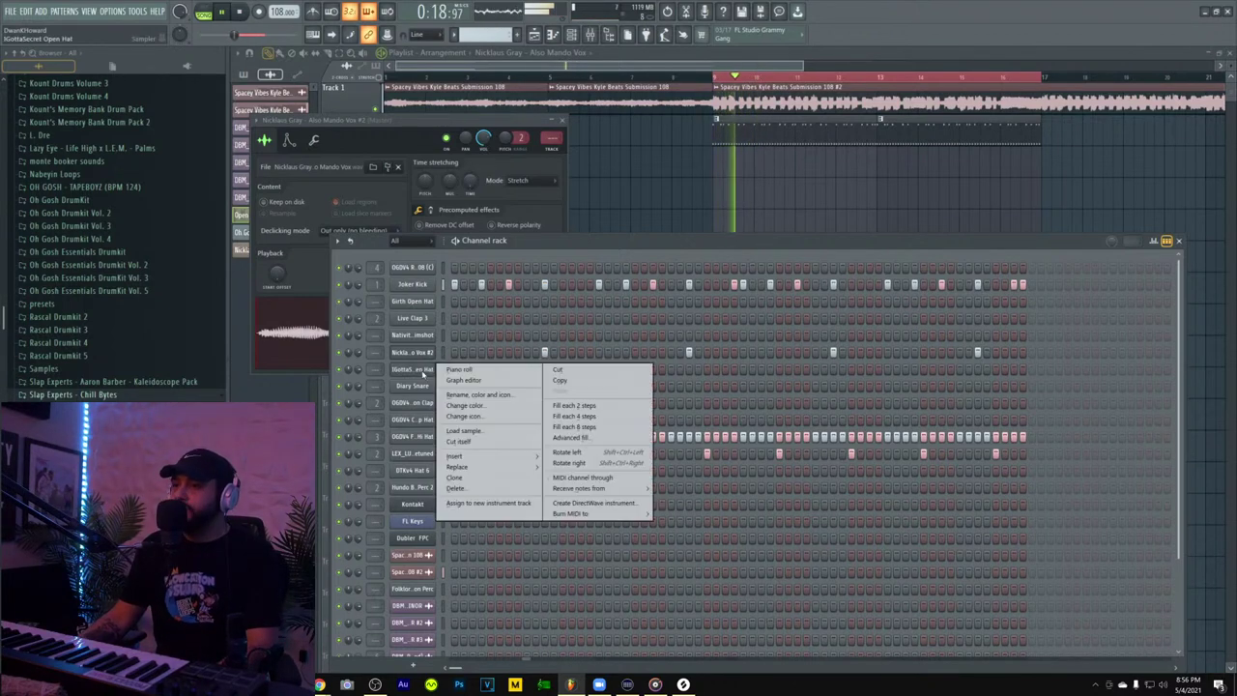
pyautogui.click(458, 370)
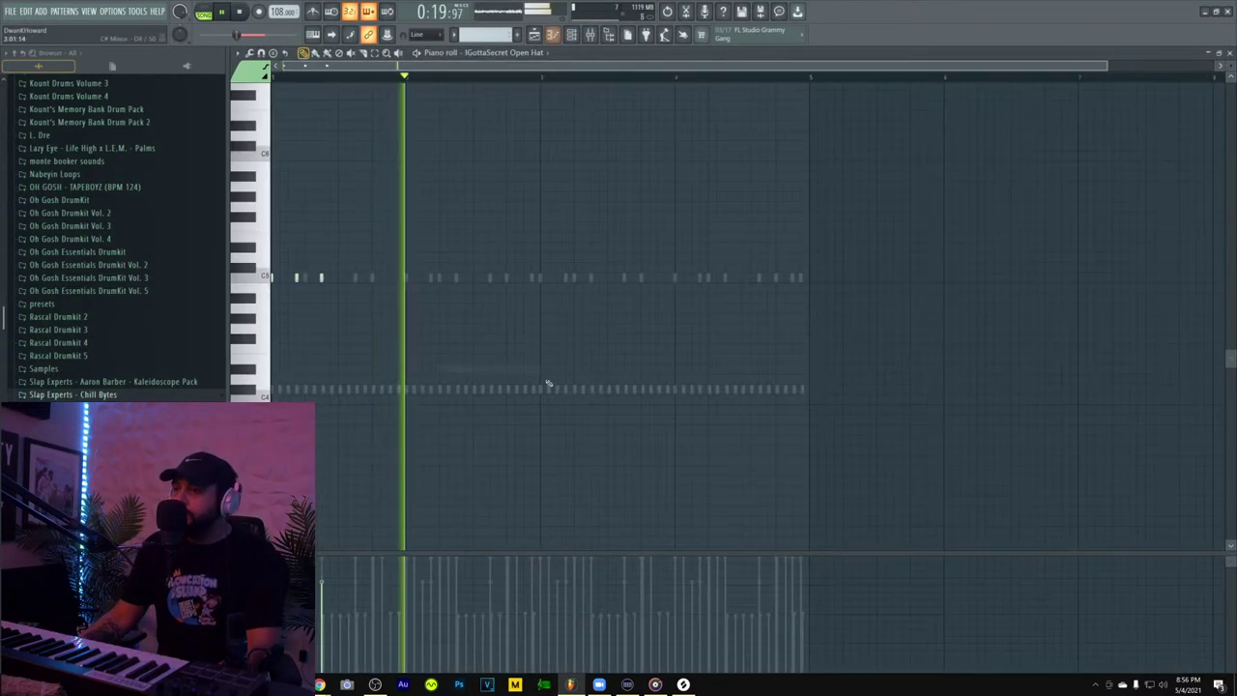
pyautogui.press('space')
pyautogui.click(355, 278)
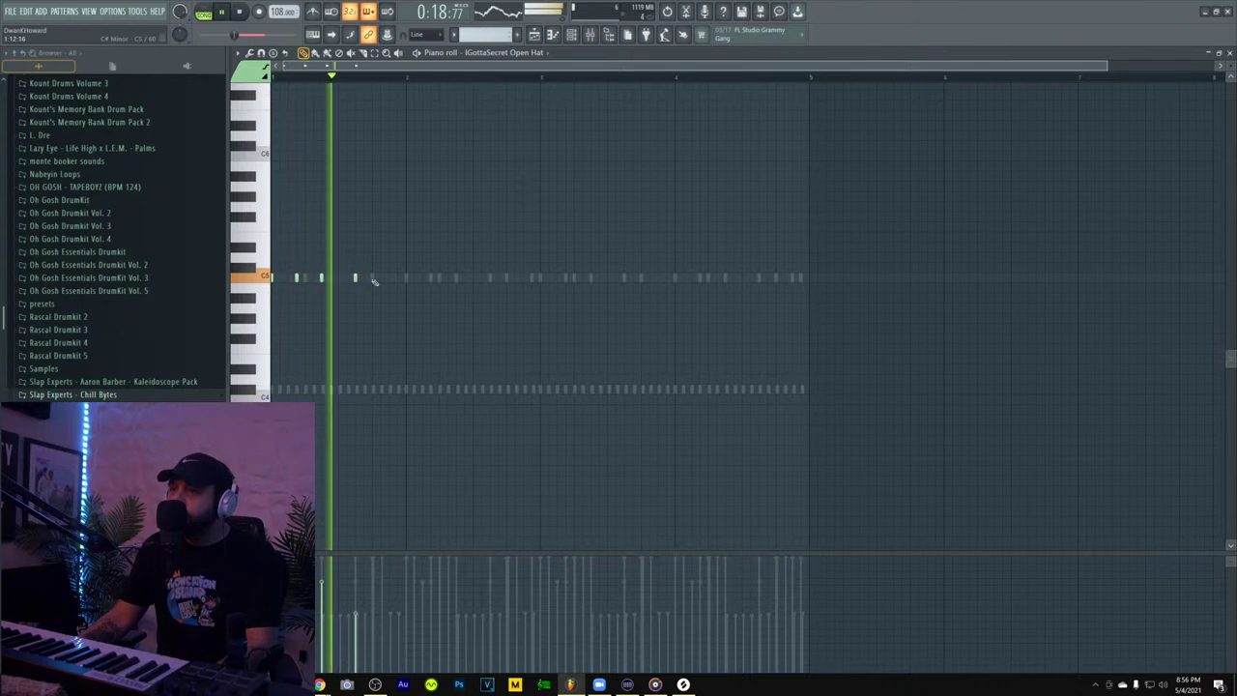
pyautogui.click(372, 279)
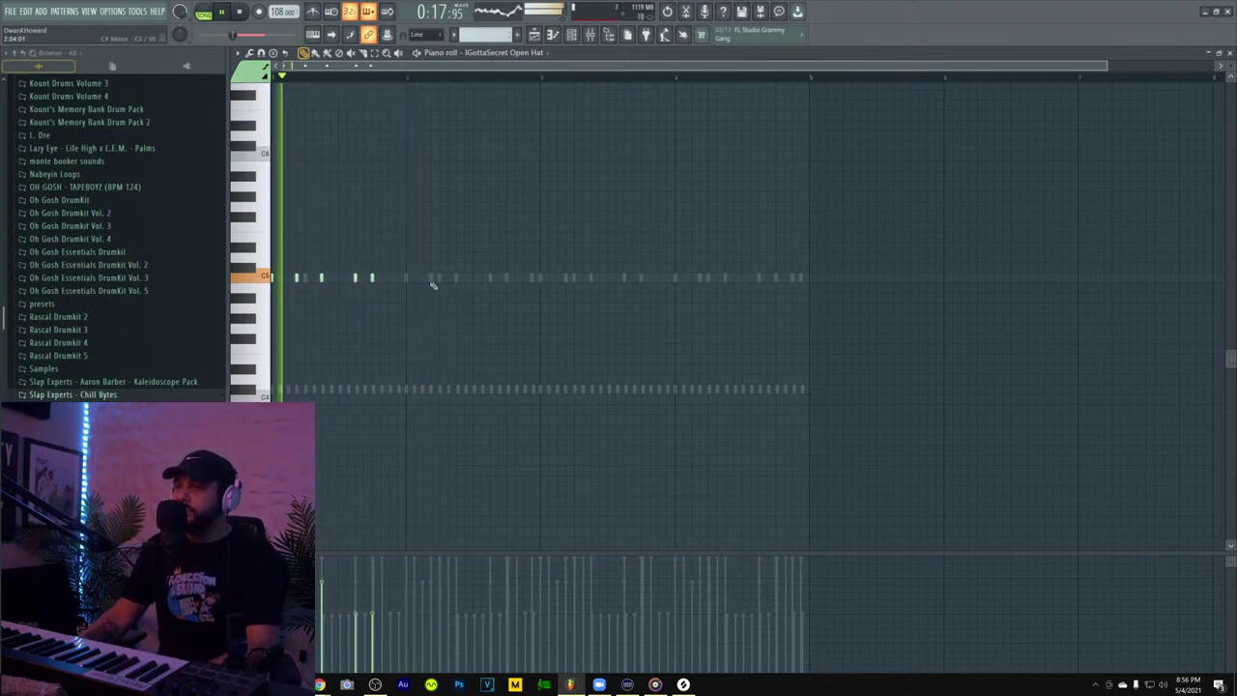
# - Try duplicating all the open-hat hits after the pattern's end, and undo the duplication
pyautogui.hotkey('ctrl', 'a')
pyautogui.hotkey('ctrl', 'b')
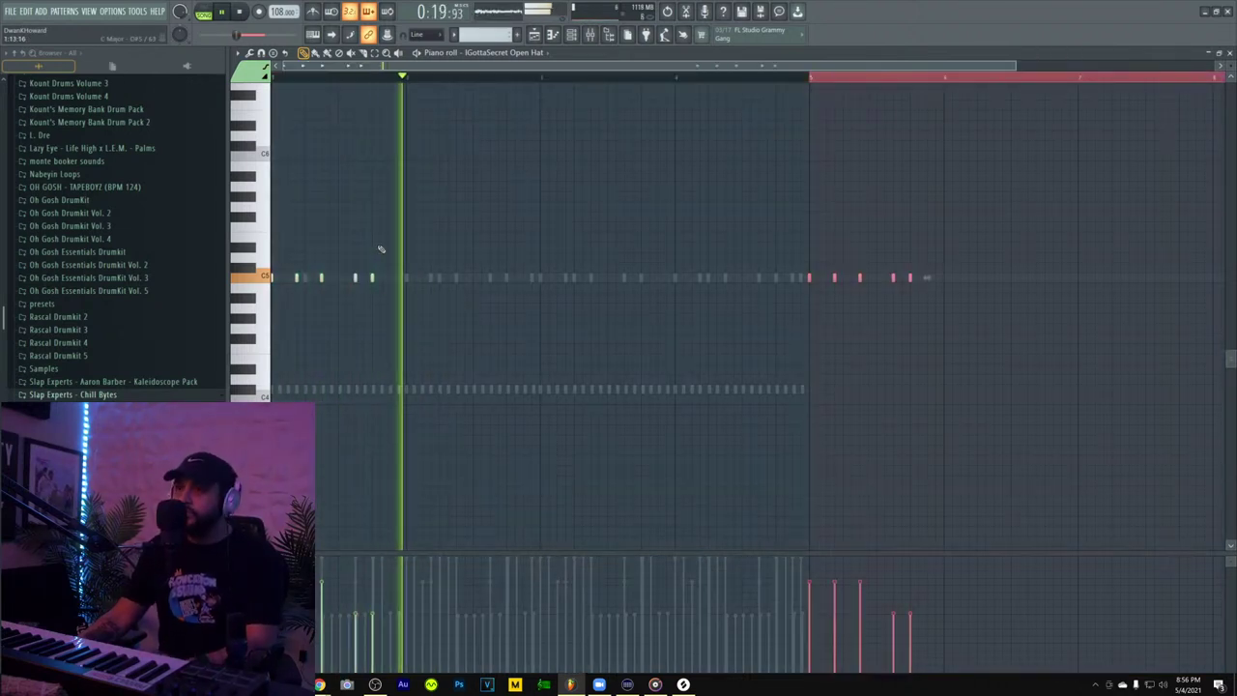
pyautogui.hotkey('ctrl', 'z')
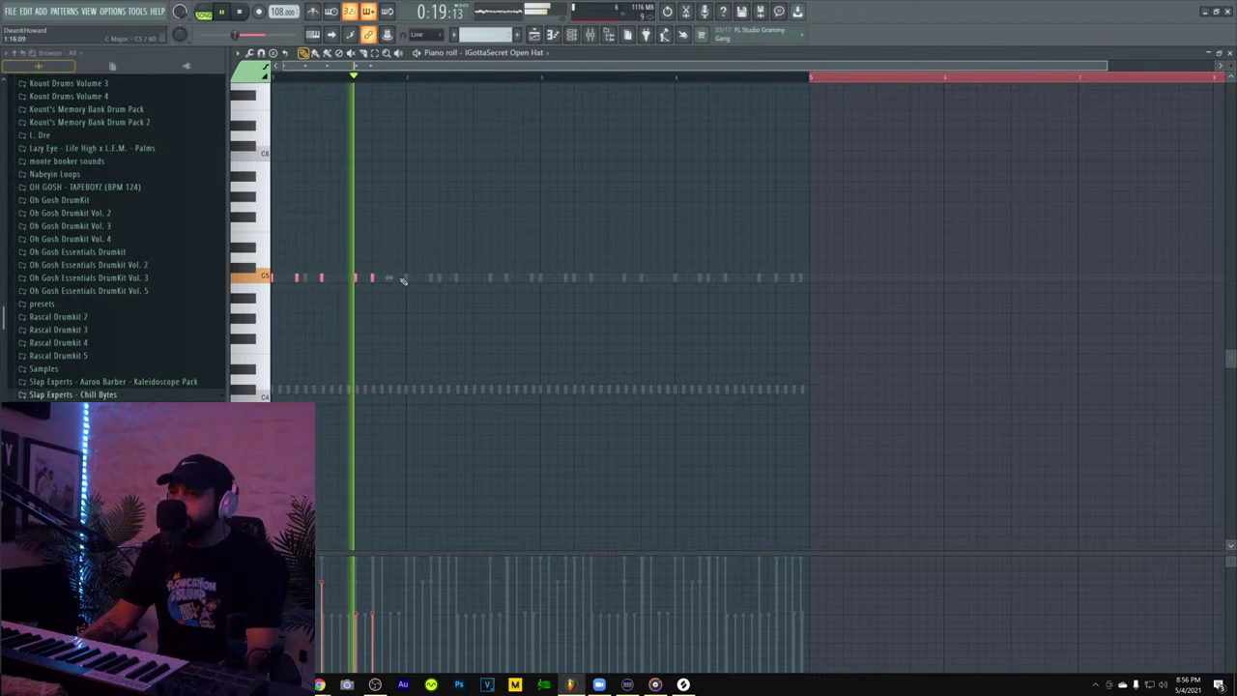
# - Place an open-hat hit on step 1 of bar 2 and replay the pattern
pyautogui.click(407, 277)
pyautogui.press('space')
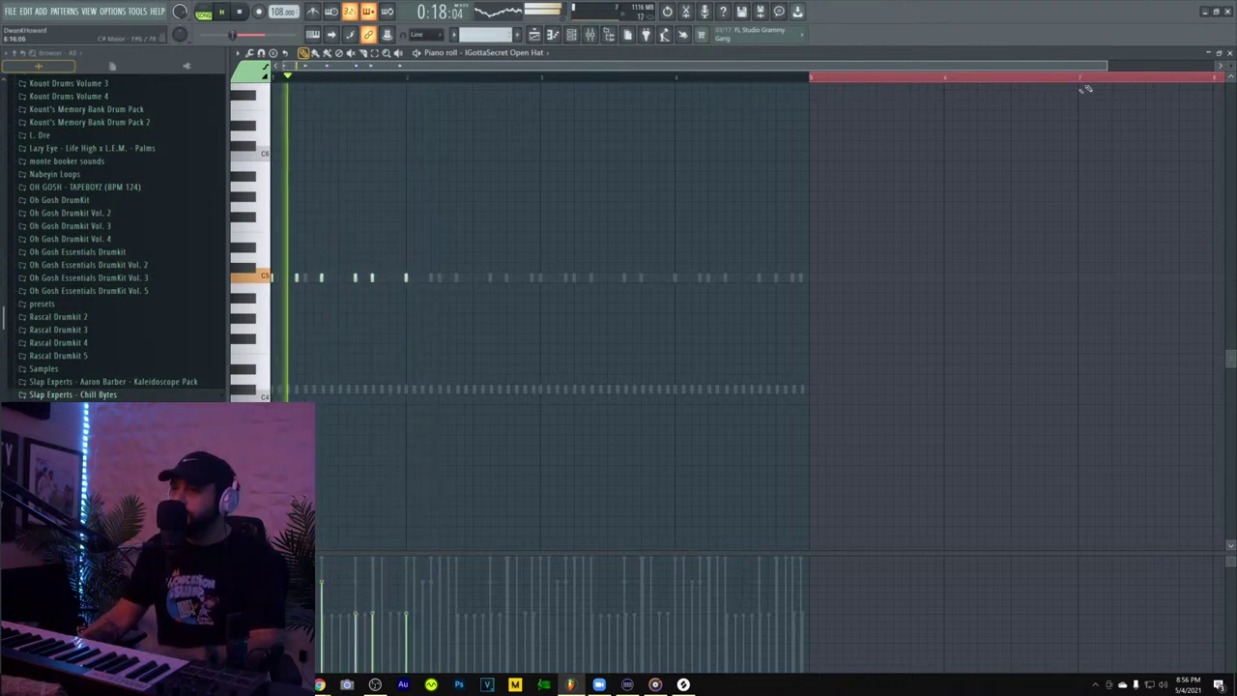
# - Reduce the IGottaSecret Open Hat to hits on steps 1, 4 and 7 of bar 1, and copy these three hits to bar 2
pyautogui.click(1229, 54)
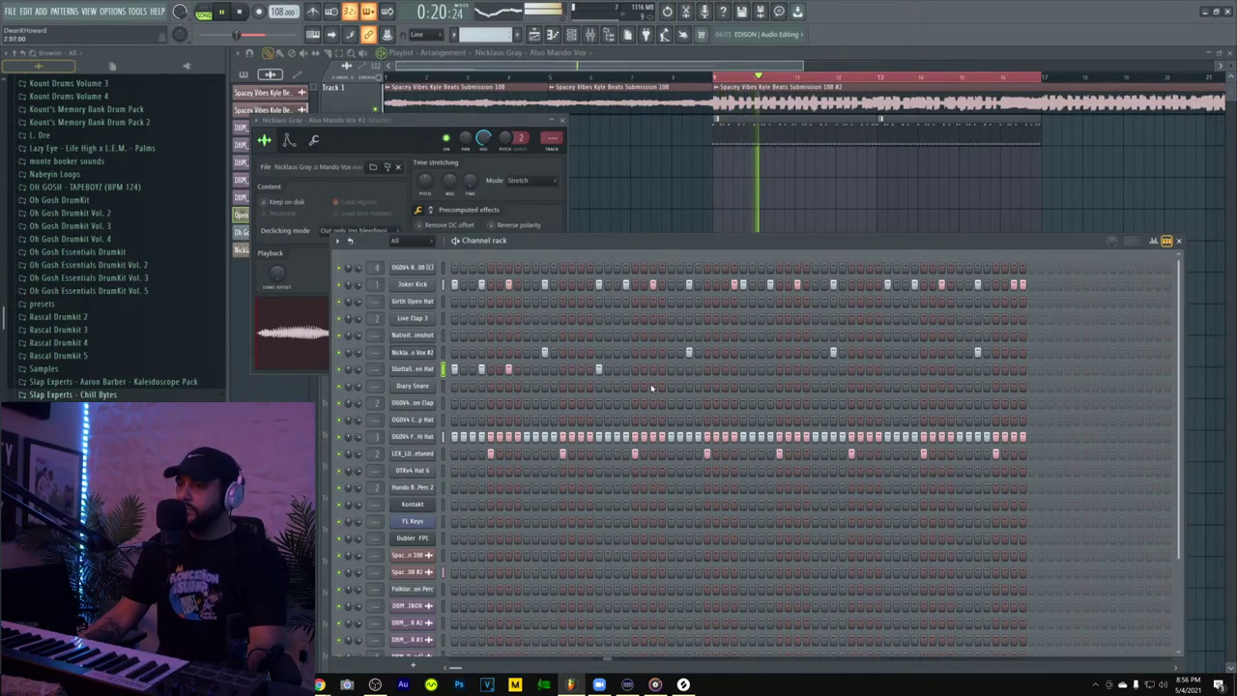
pyautogui.click(413, 368)
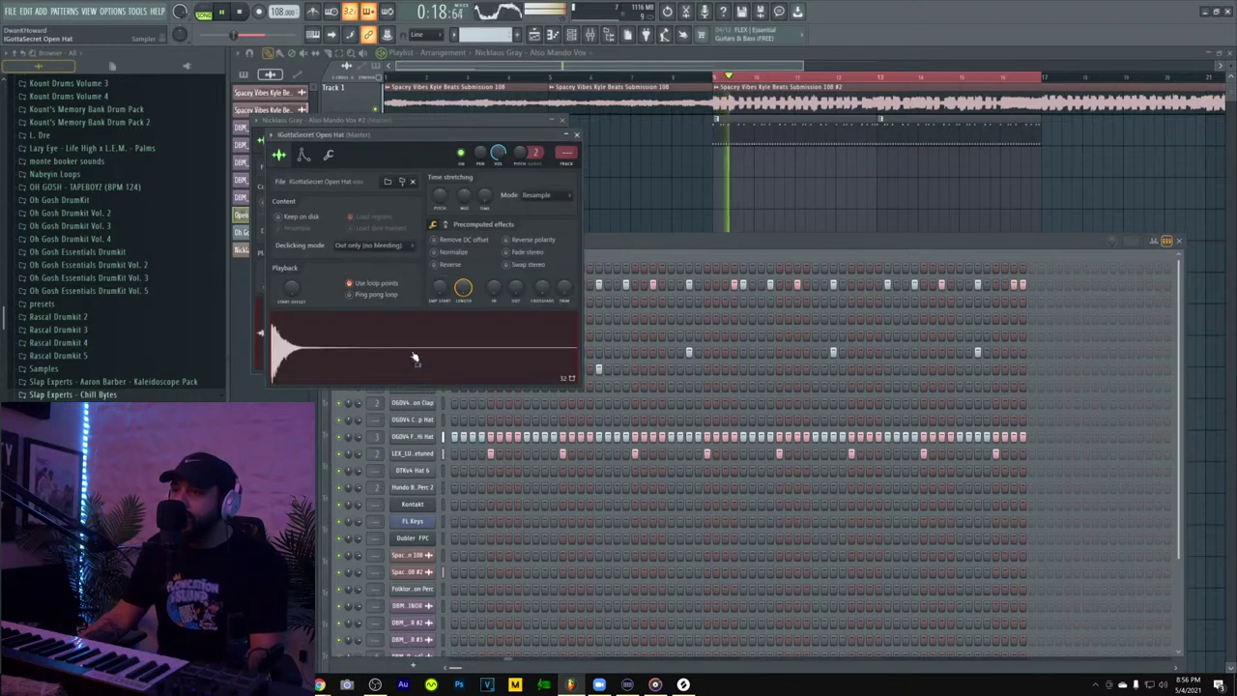
pyautogui.click(606, 261)
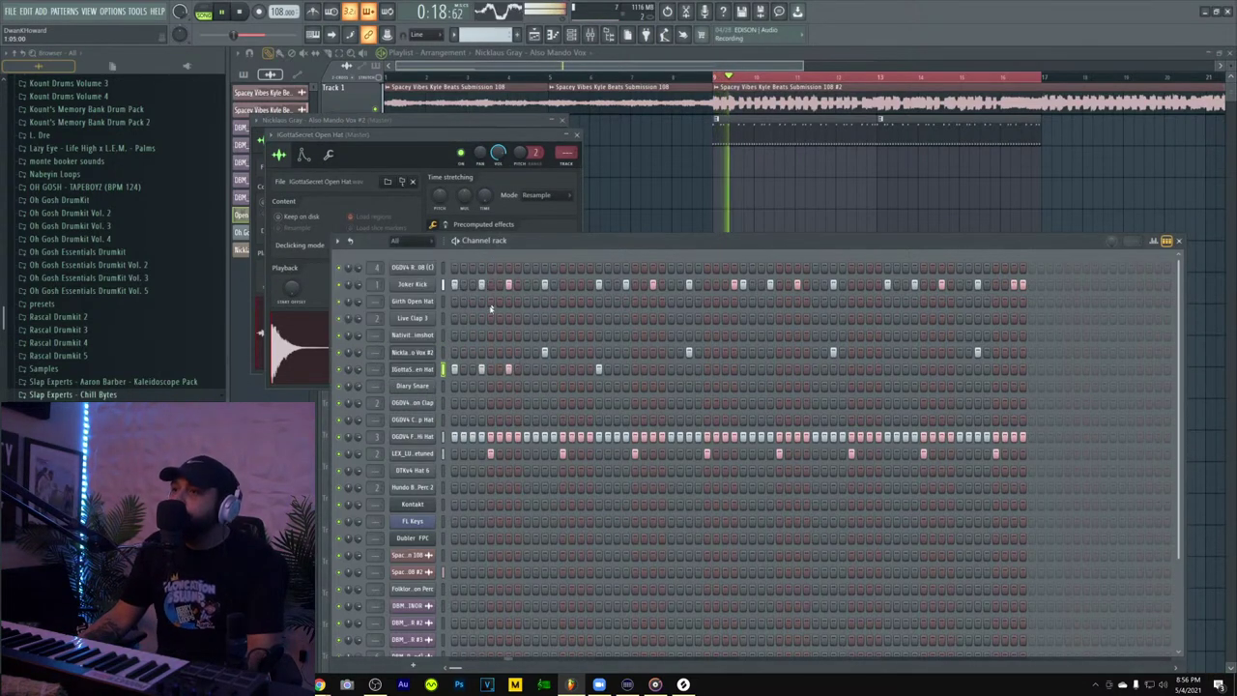
pyautogui.rightClick(418, 371)
pyautogui.click(455, 370)
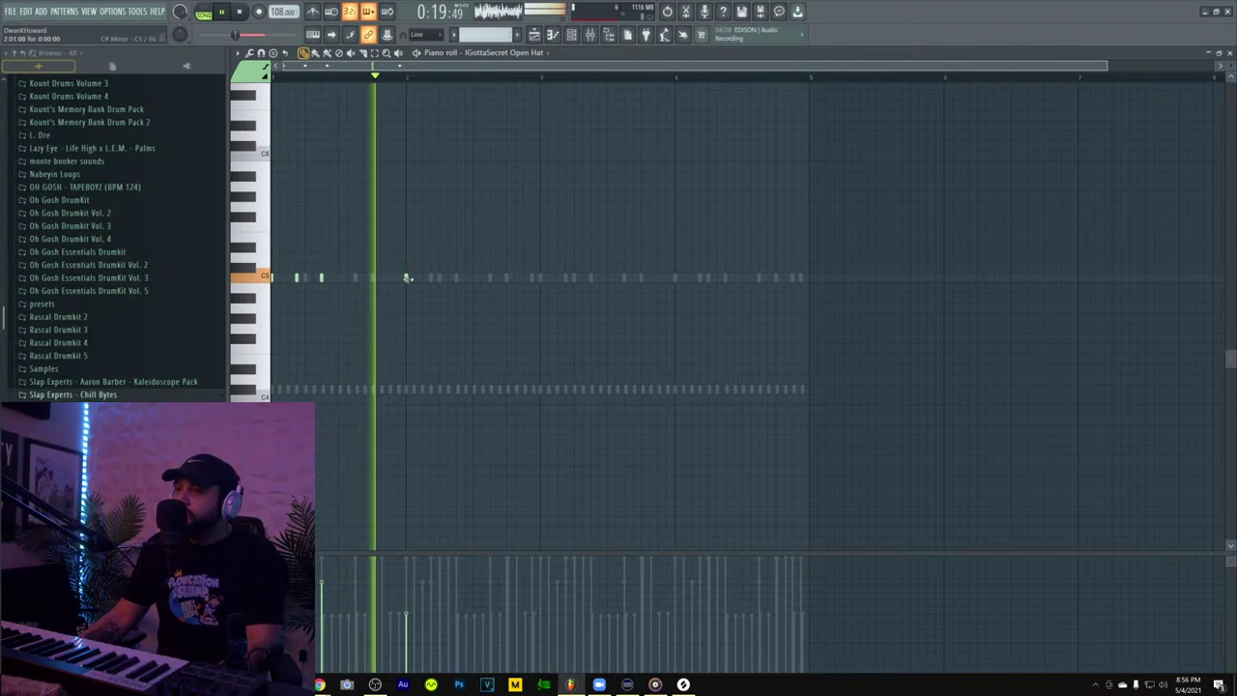
pyautogui.press('space')
pyautogui.press('space')
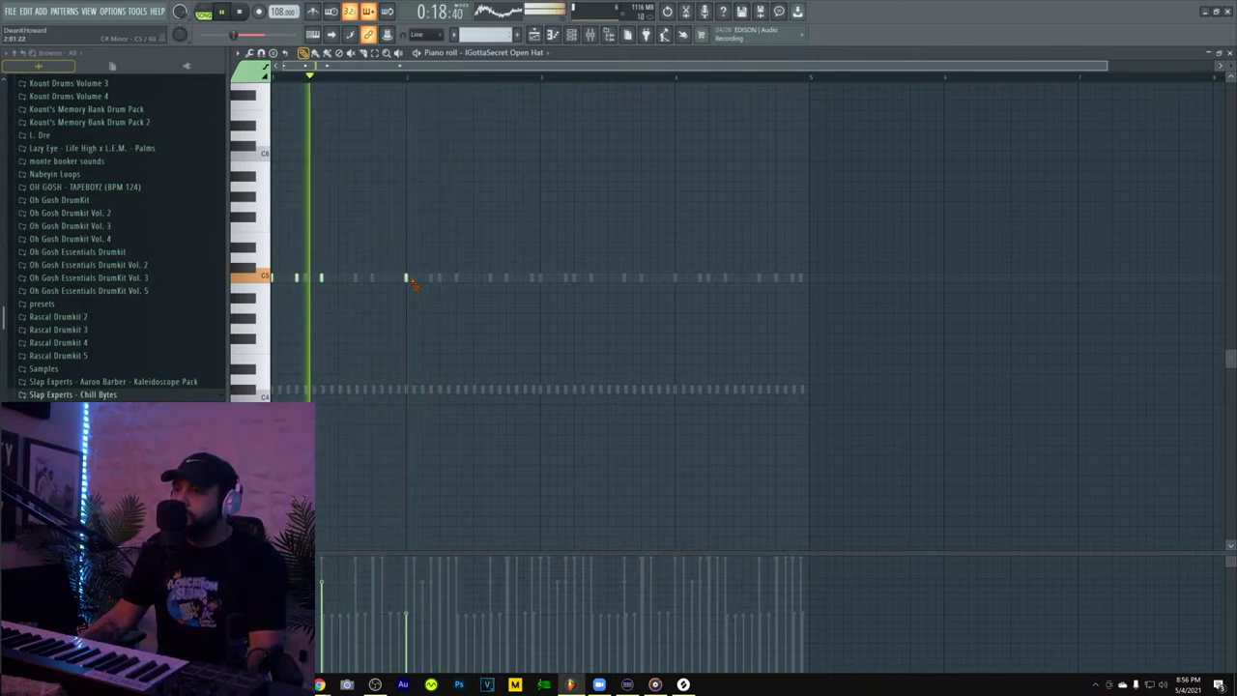
pyautogui.hotkey('ctrl', 'z')
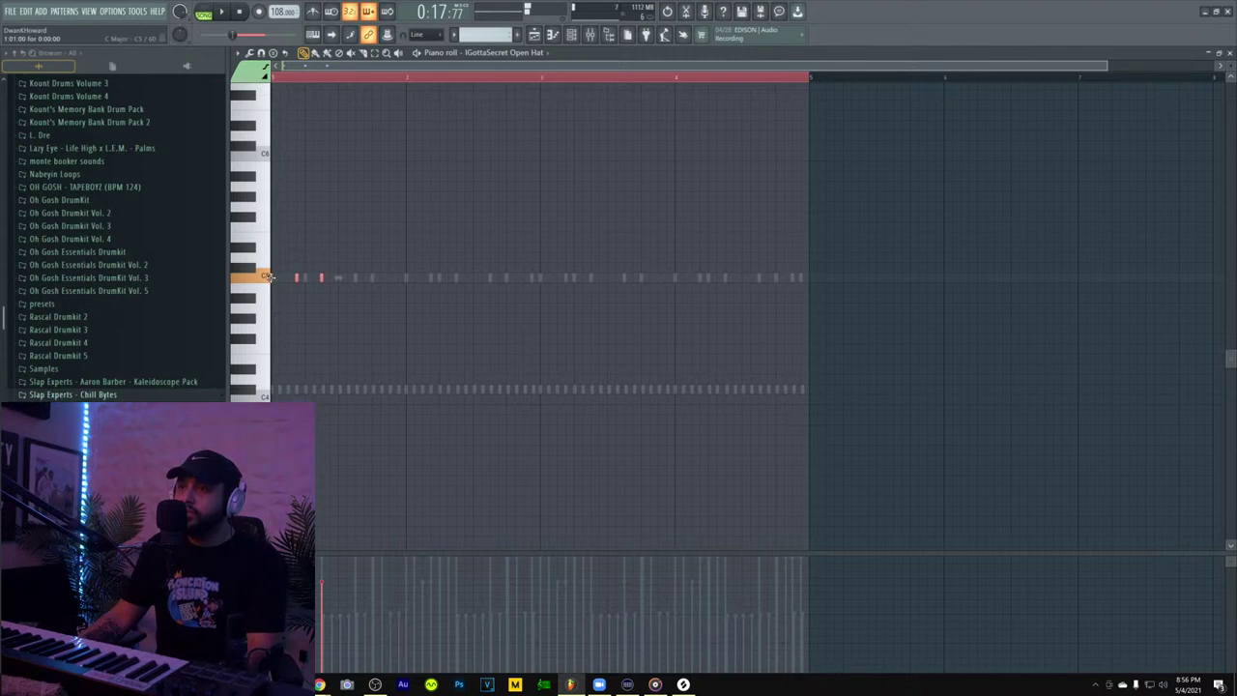
pyautogui.press('space')
pyautogui.moveTo(333, 286); pyautogui.dragTo(407, 275)
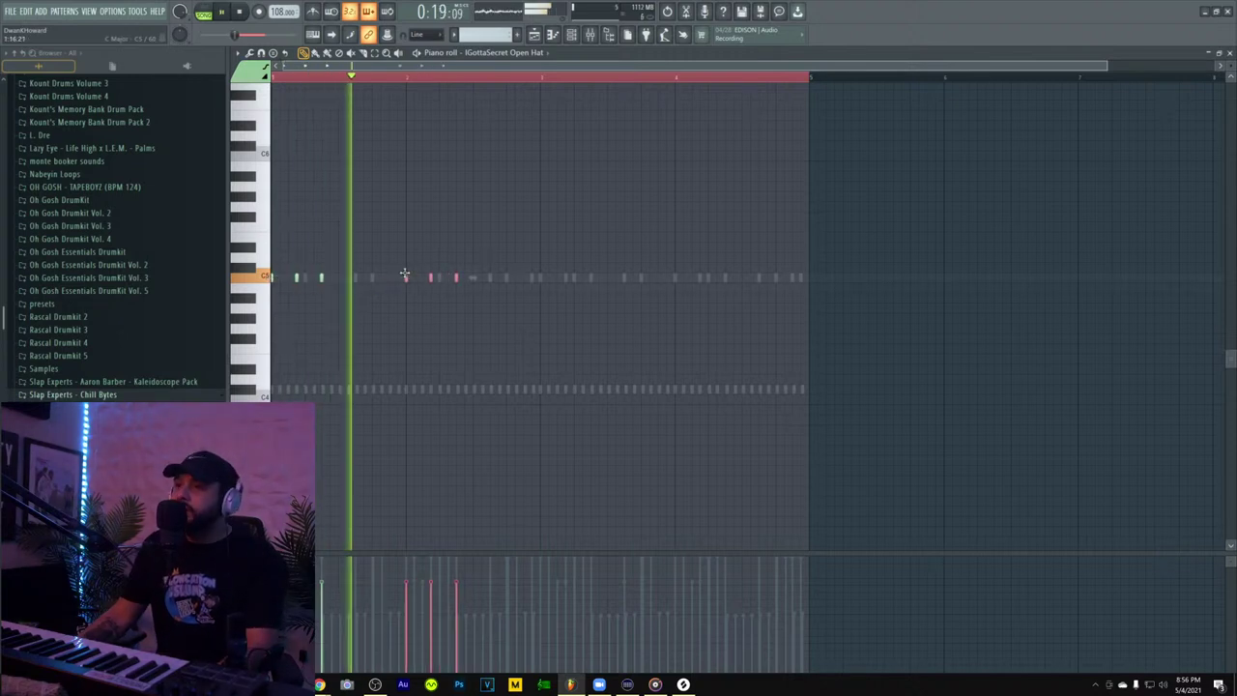
# - Try duplicating the open-hat hits of bars 1 and 2 after the pattern's end, and delete the copies
pyautogui.hotkey('ctrl', 'a')
pyautogui.hotkey('ctrl', 'b')
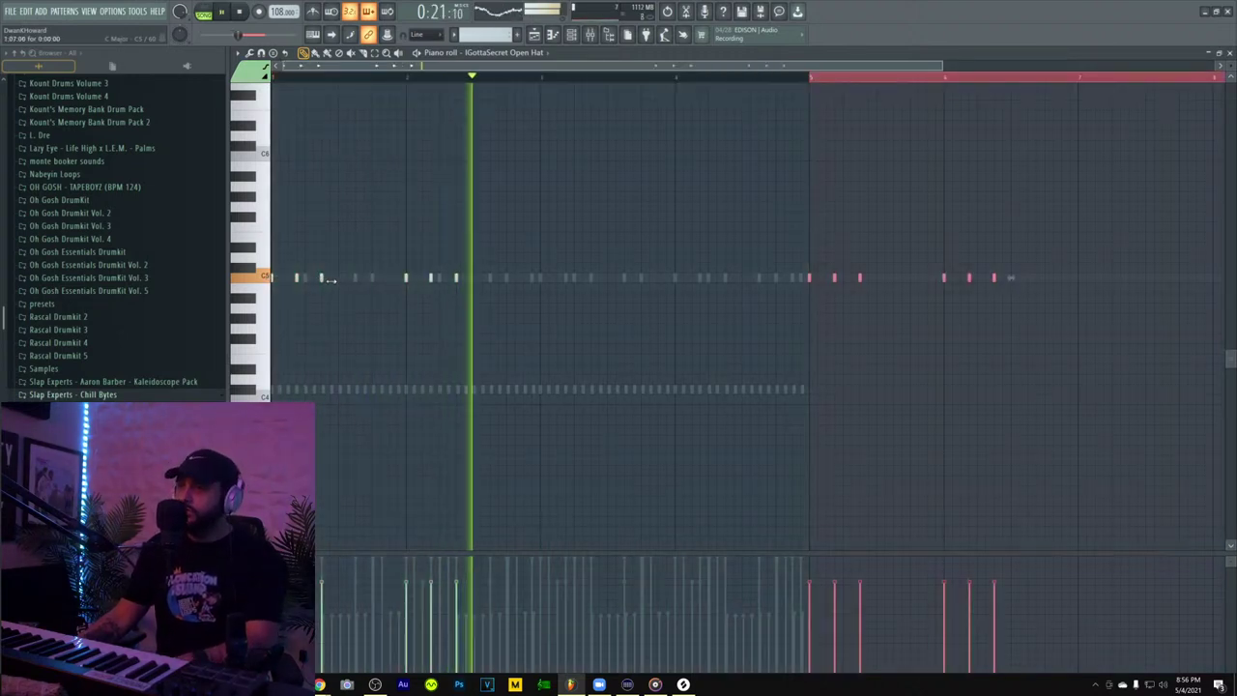
pyautogui.press('Delete')
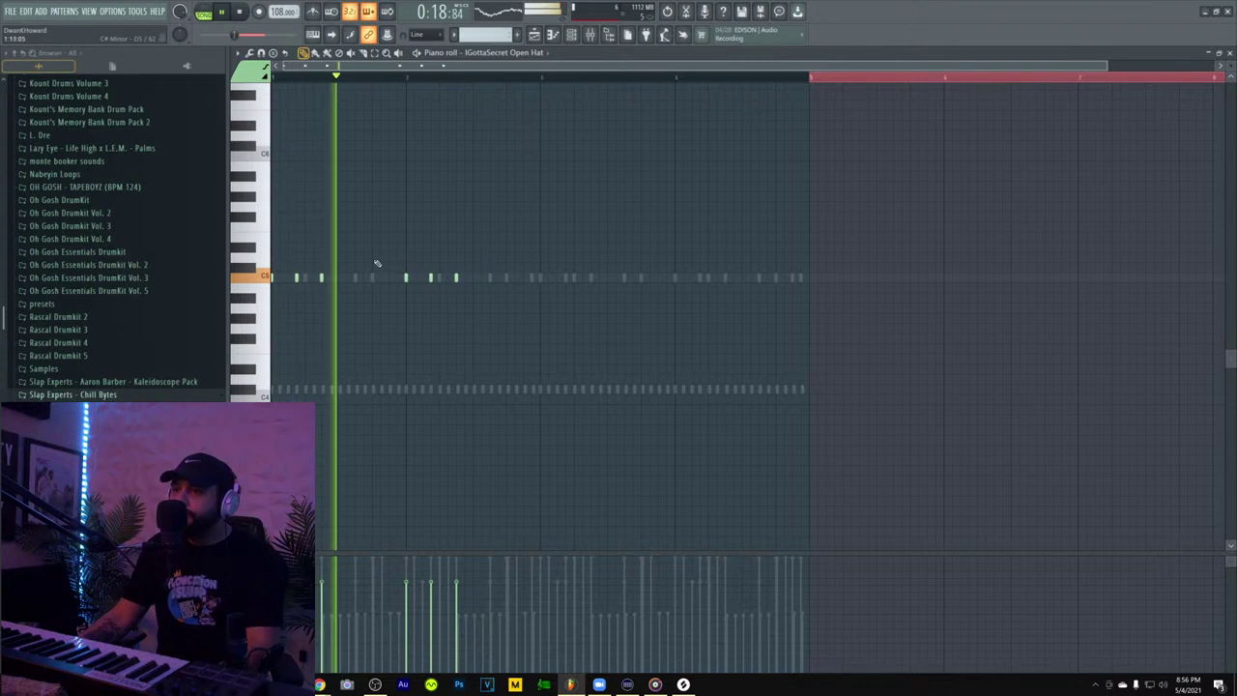
# - Copy the open-hat hits of bars 1 and 2 to the same steps of bars 3 and 4, keeping them on C5
pyautogui.hotkey('ctrl', 'a')
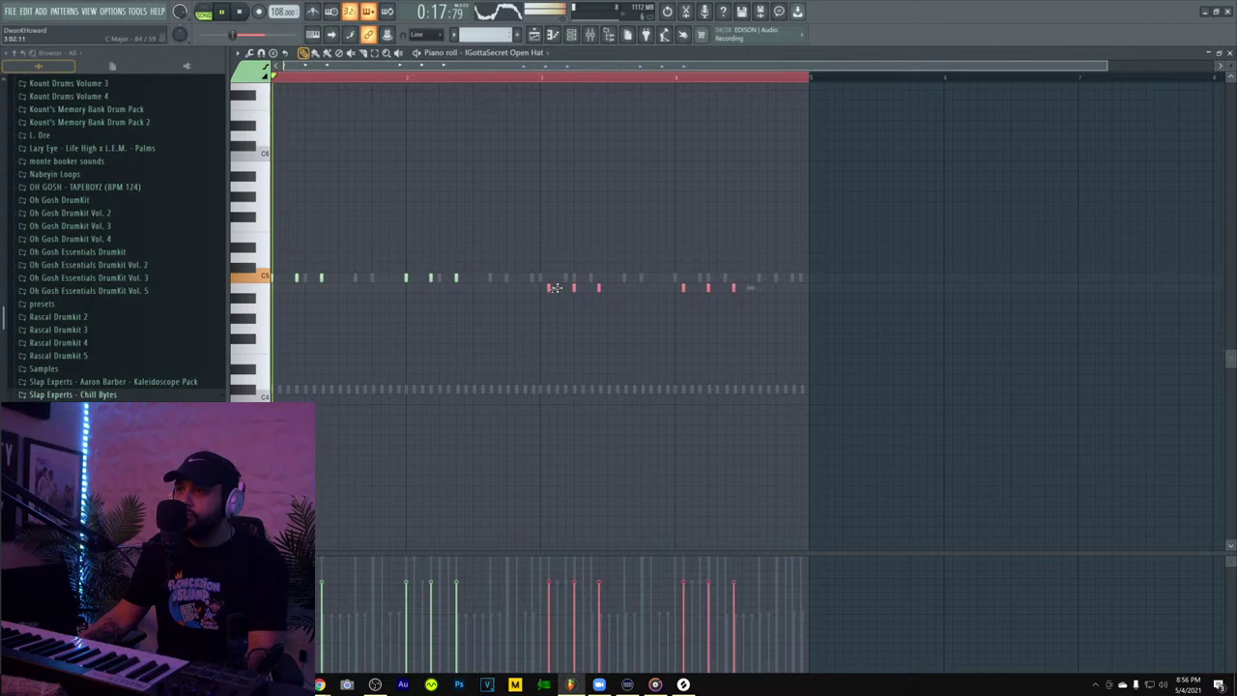
pyautogui.moveTo(557, 288); pyautogui.dragTo(555, 277)
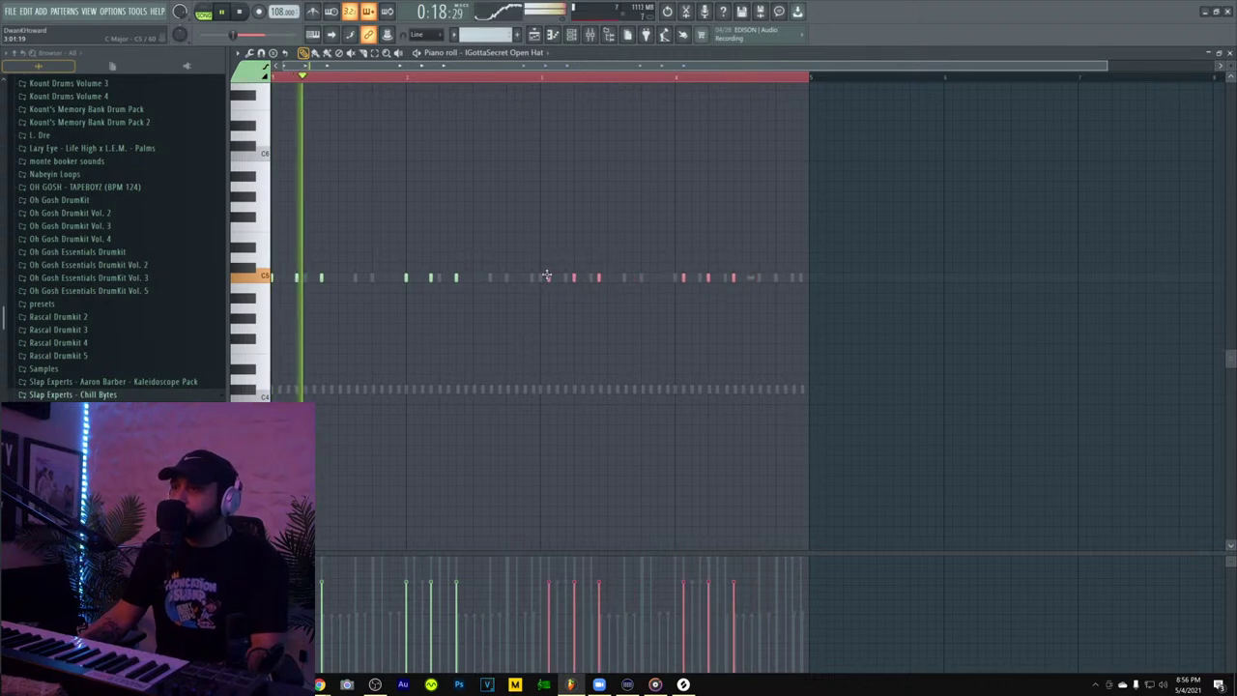
pyautogui.keyDown('ctrl'); pyautogui.click(442, 256); pyautogui.keyUp('ctrl')
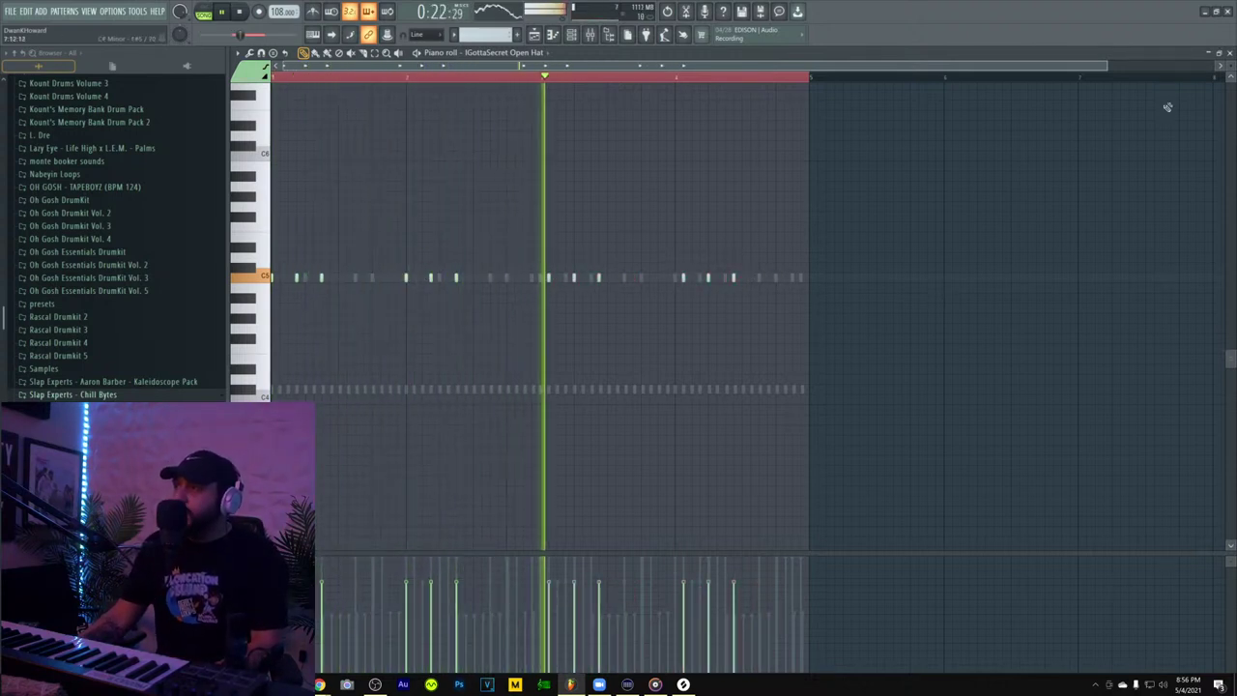
pyautogui.moveTo(753, 262); pyautogui.dragTo(538, 279)
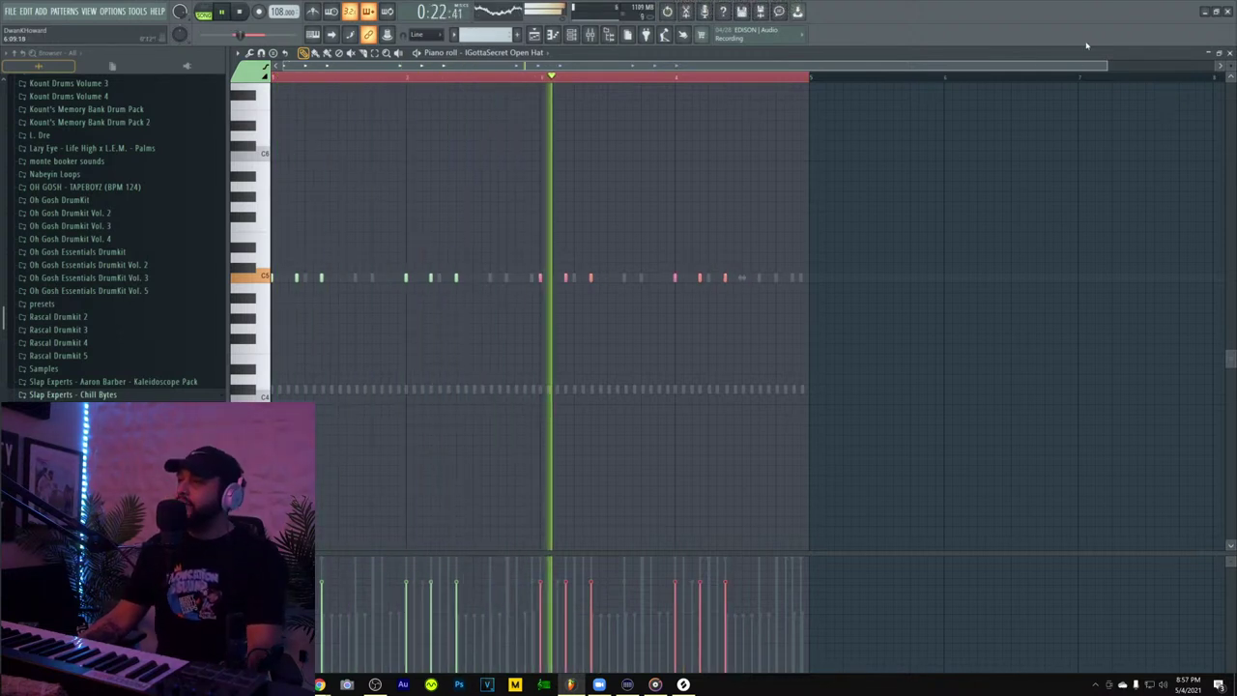
pyautogui.click(1230, 53)
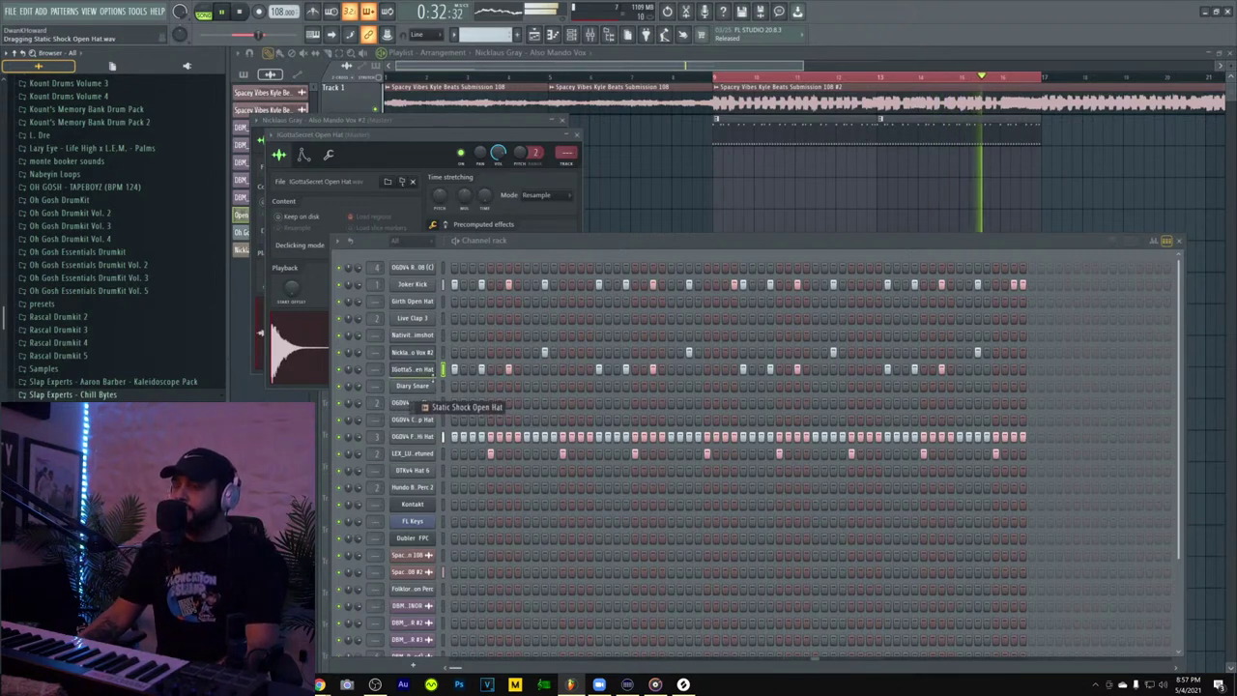
# - Add the Static Shock Open Hat sample as a channel below the IGottaSecret Open Hat, with hits on step 7 of bars 1 and 3
pyautogui.moveTo(425, 407); pyautogui.dragTo(426, 398)
pyautogui.rightClick(435, 386)
pyautogui.click(461, 386)
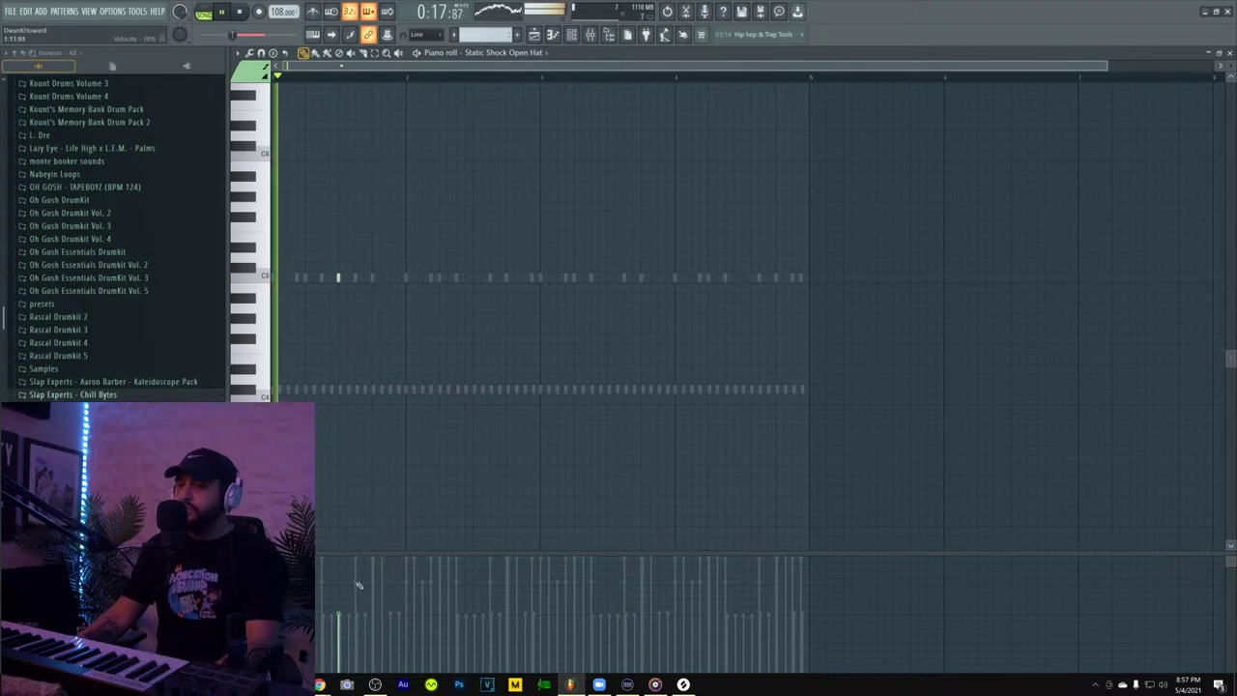
pyautogui.press('space')
pyautogui.click(322, 278)
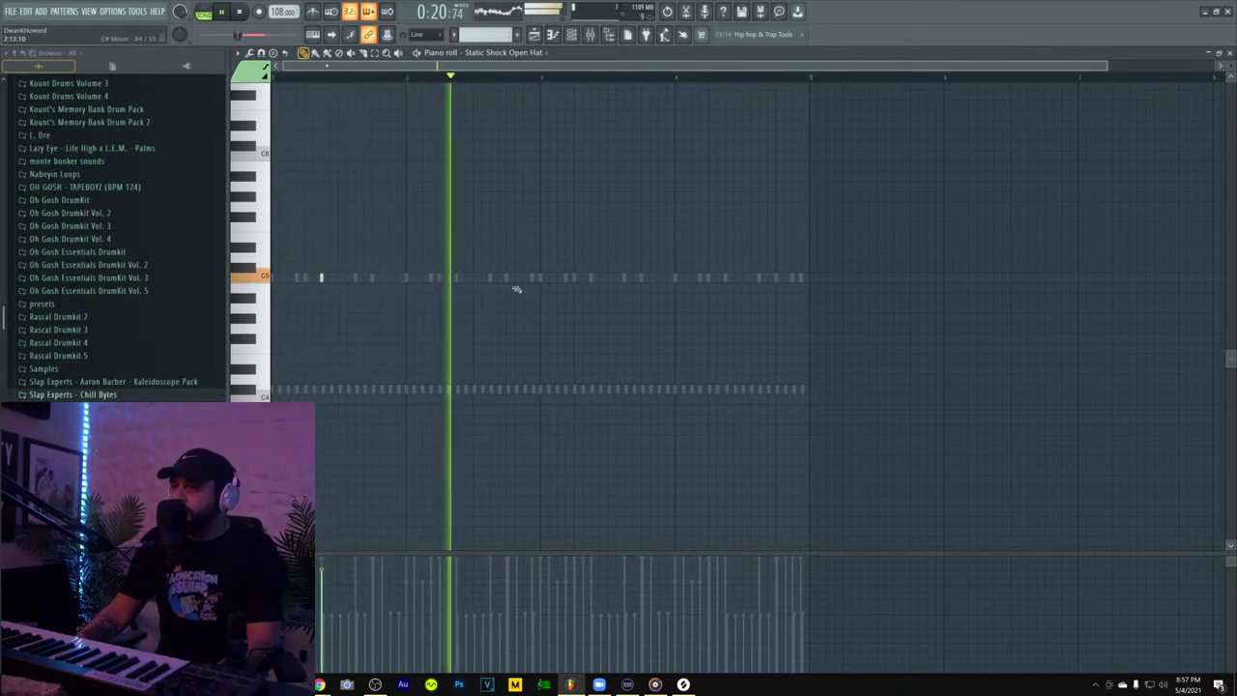
pyautogui.click(593, 279)
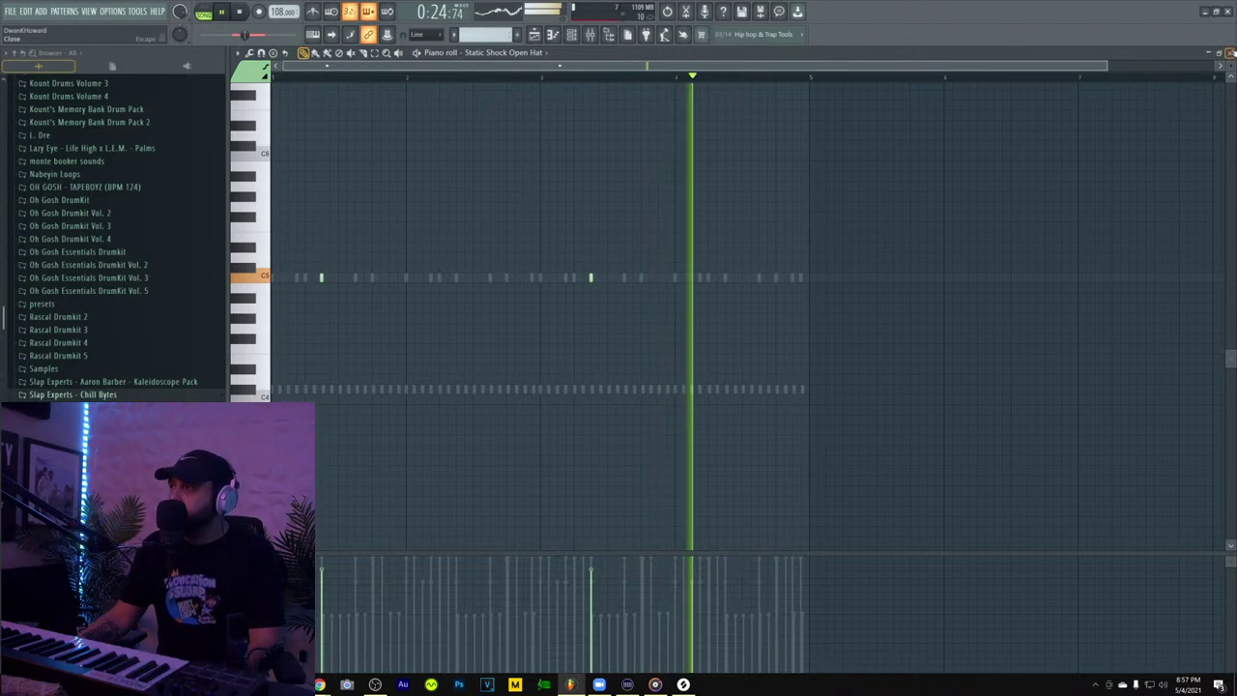
pyautogui.click(1230, 53)
# - Look over the Static Shock Open Hat channel's sample and miscellaneous settings, and close its window
pyautogui.click(401, 386)
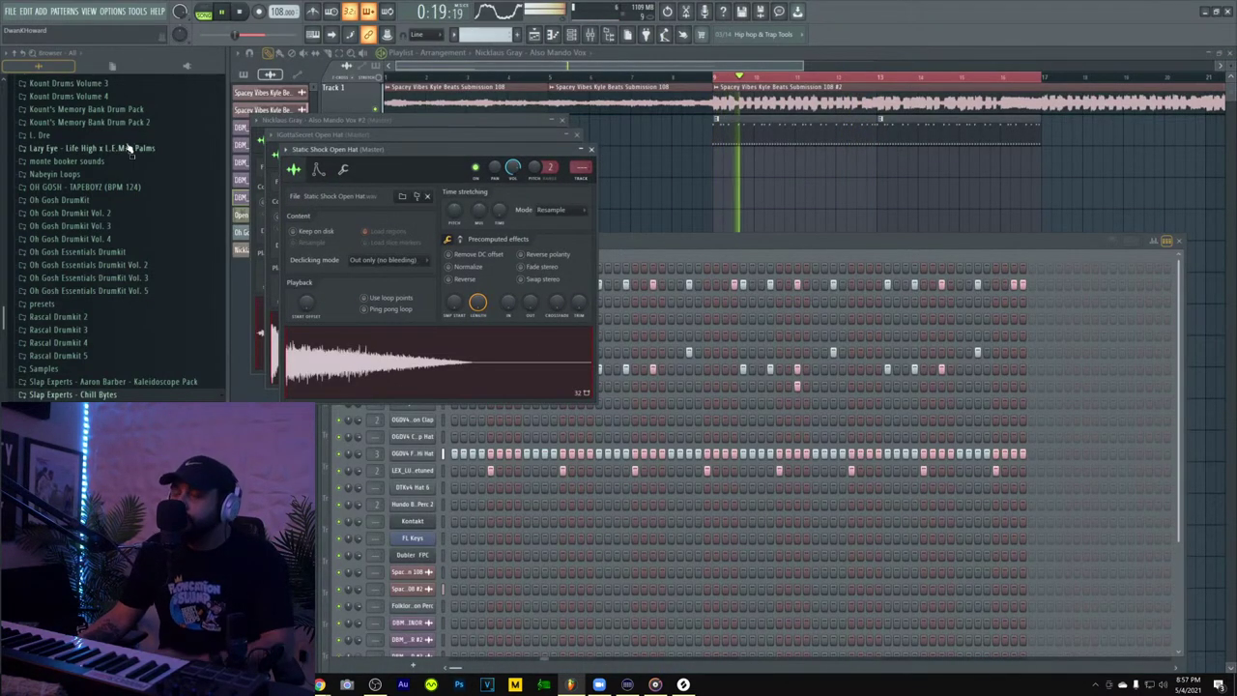
pyautogui.click(349, 173)
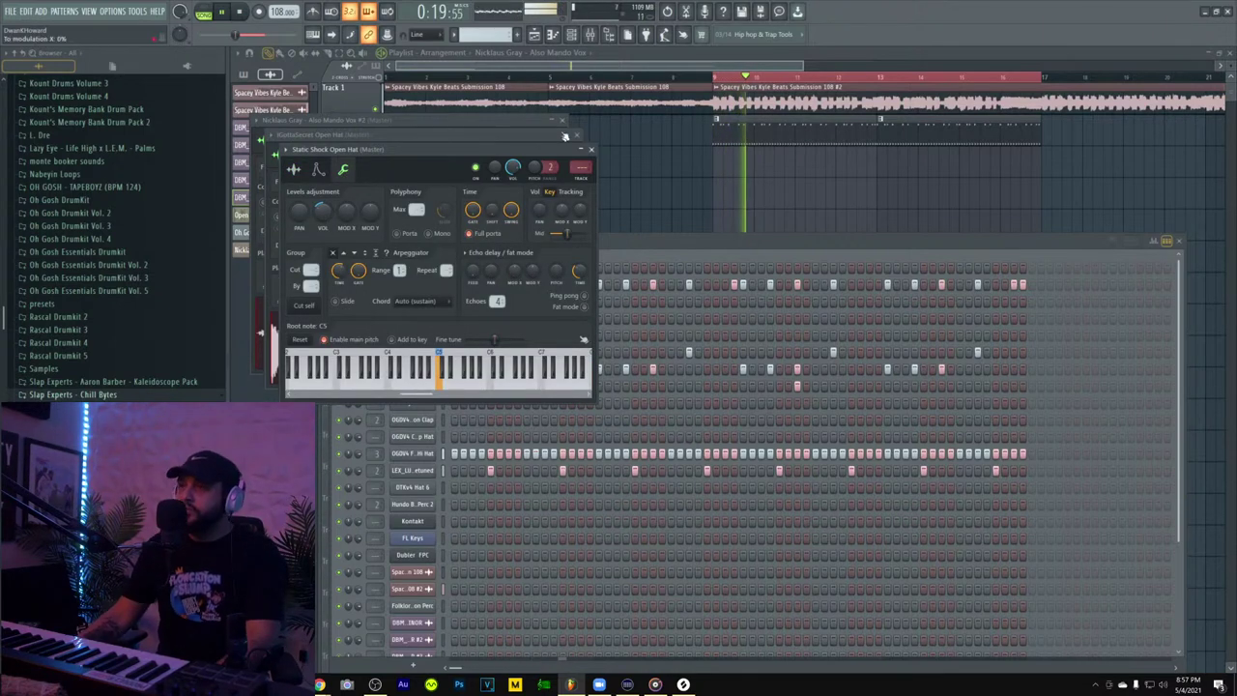
pyautogui.click(593, 151)
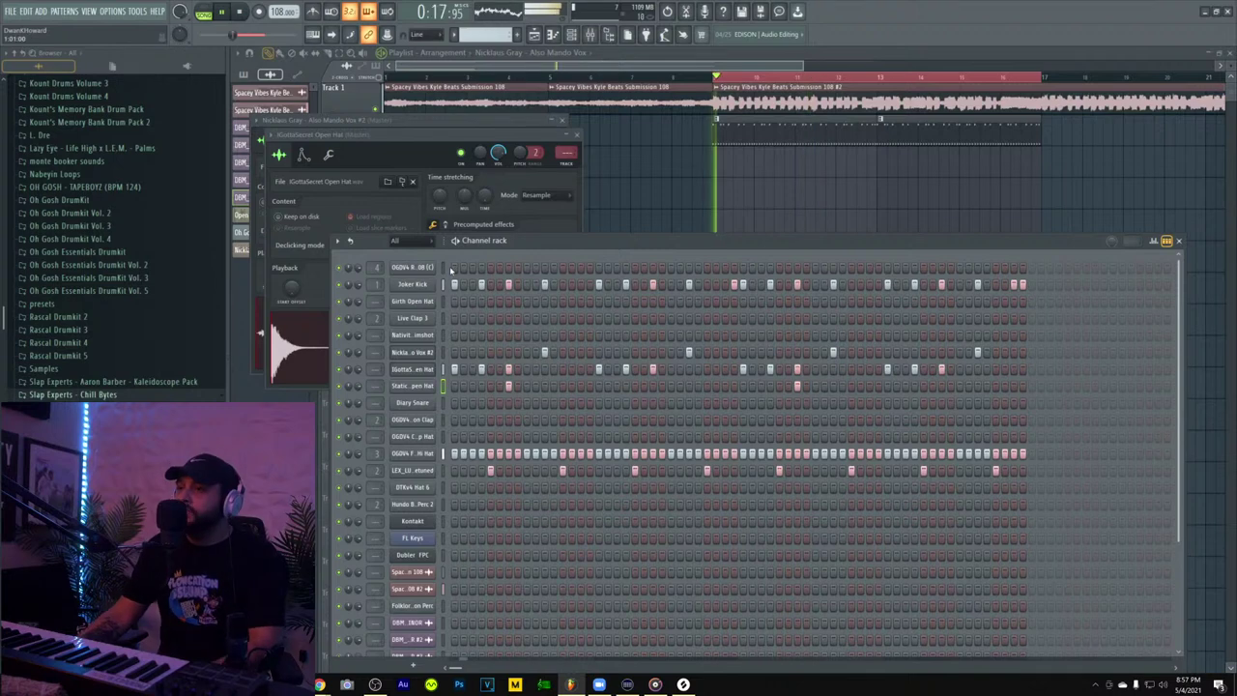
# - Add extra Joker Kick hits on step 15 of bar 2 and step 14 of bar 4, and replay the section
pyautogui.rightClick(424, 283)
pyautogui.click(454, 287)
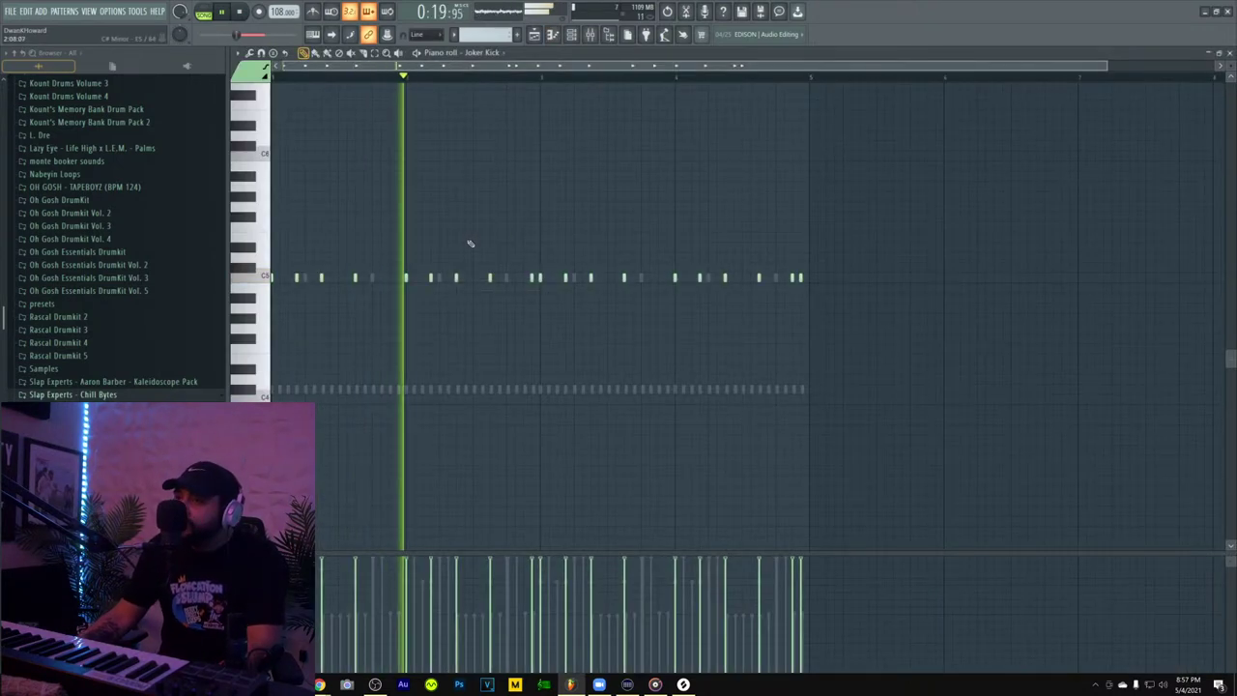
pyautogui.click(514, 279)
pyautogui.press('space')
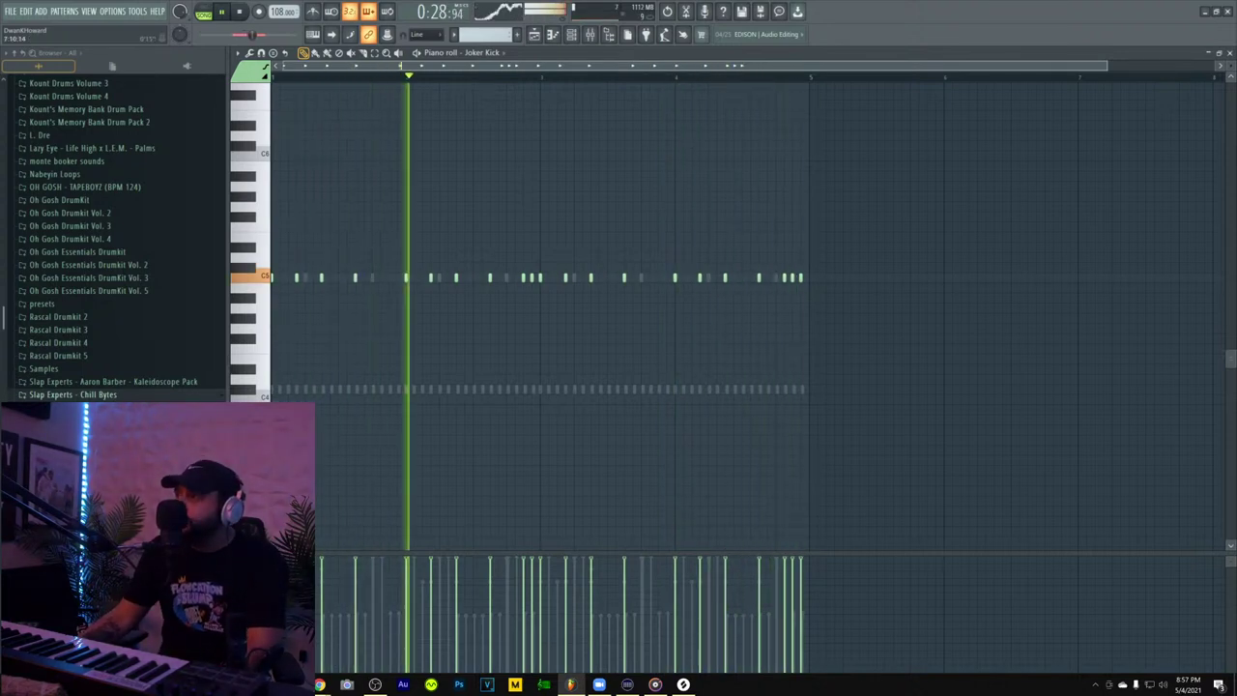
pyautogui.click(1231, 54)
# - Clear the playlist's time selection, play the song from bar 1, and repeat the Pattern 1 clip at bar 5 on Track 2
pyautogui.click(701, 142)
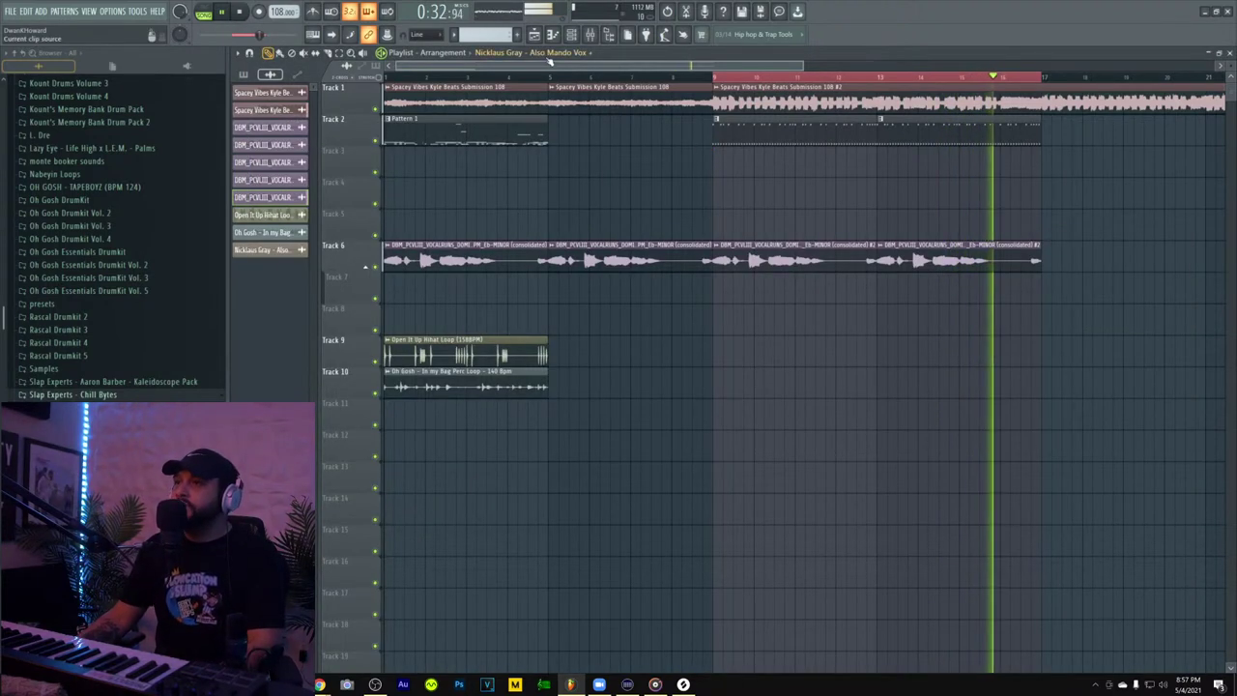
pyautogui.doubleClick(394, 77)
pyautogui.click(385, 77)
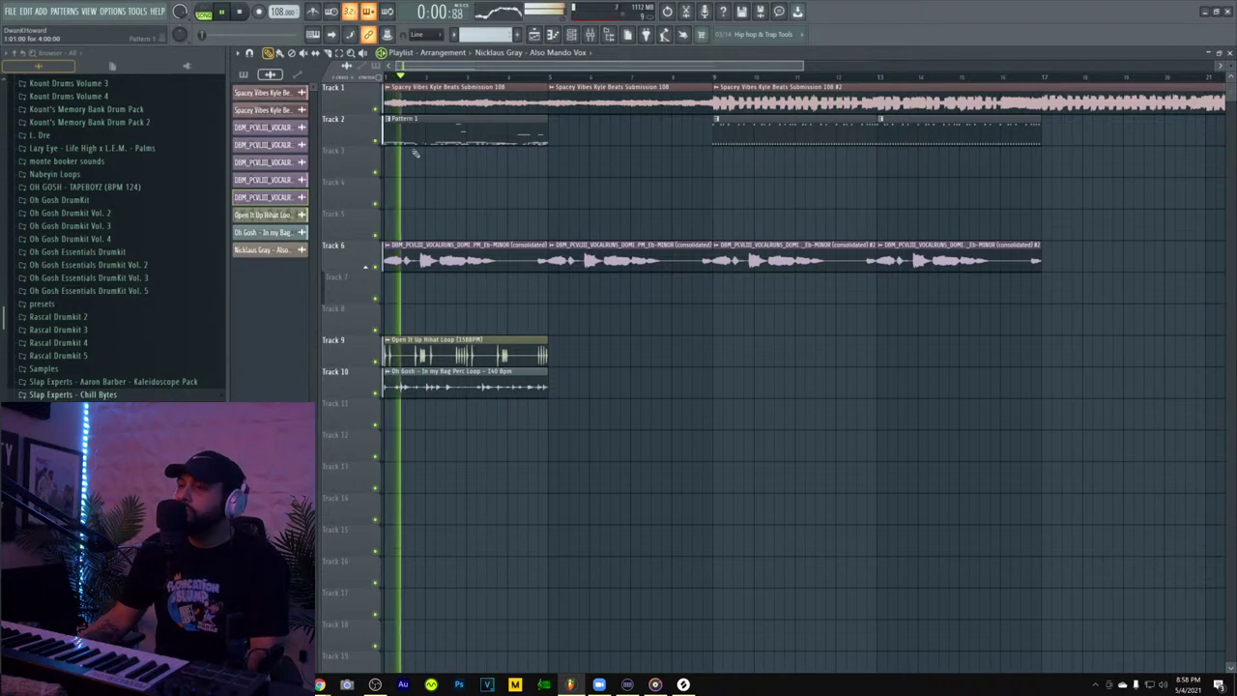
pyautogui.moveTo(414, 130); pyautogui.dragTo(578, 141)
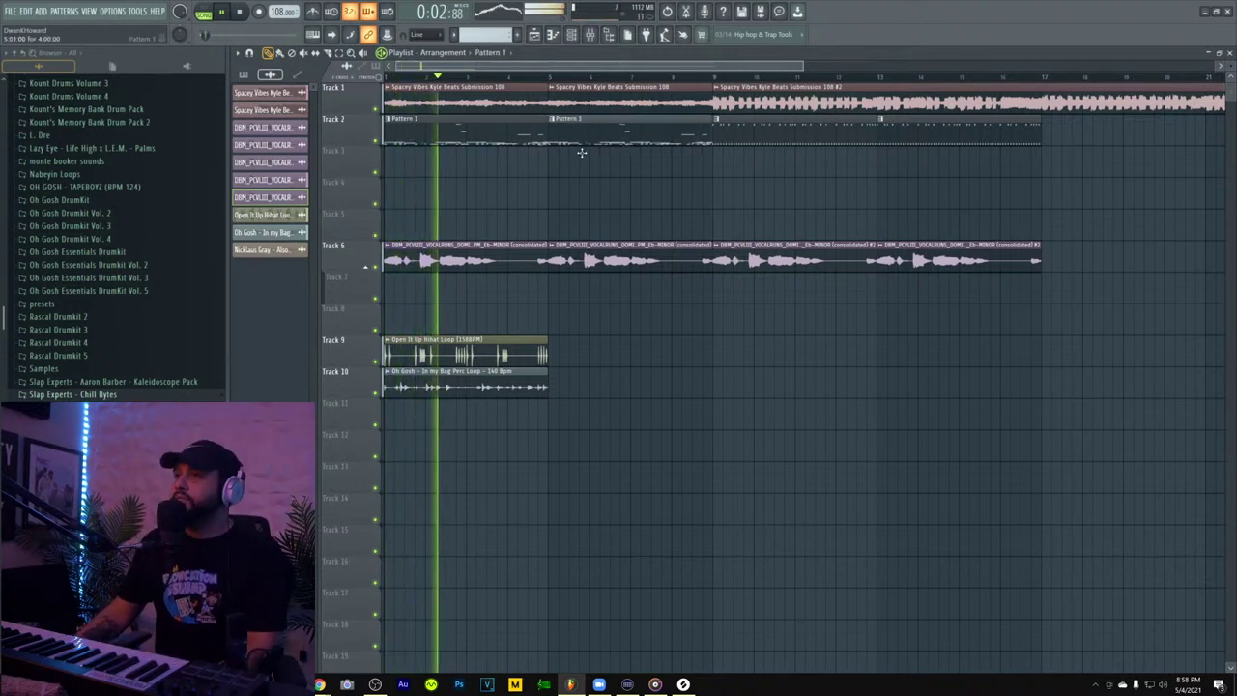
pyautogui.rightClick(575, 138)
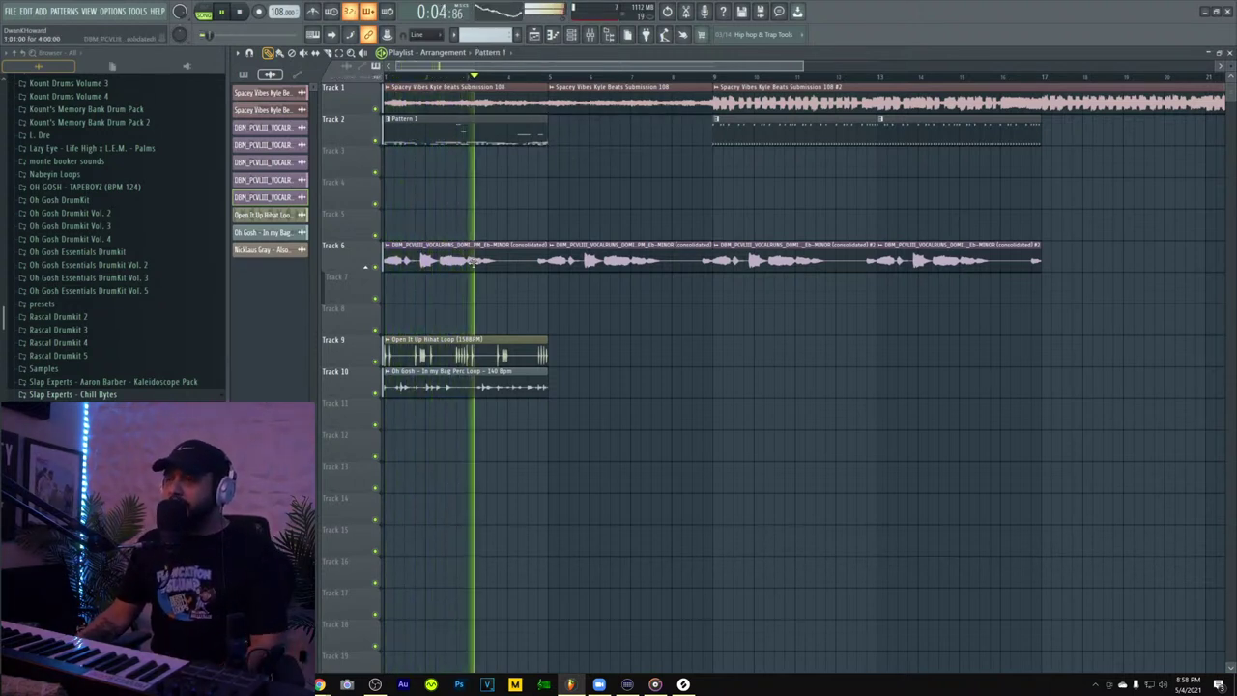
pyautogui.press('space')
pyautogui.press('space')
pyautogui.moveTo(409, 114); pyautogui.dragTo(574, 118)
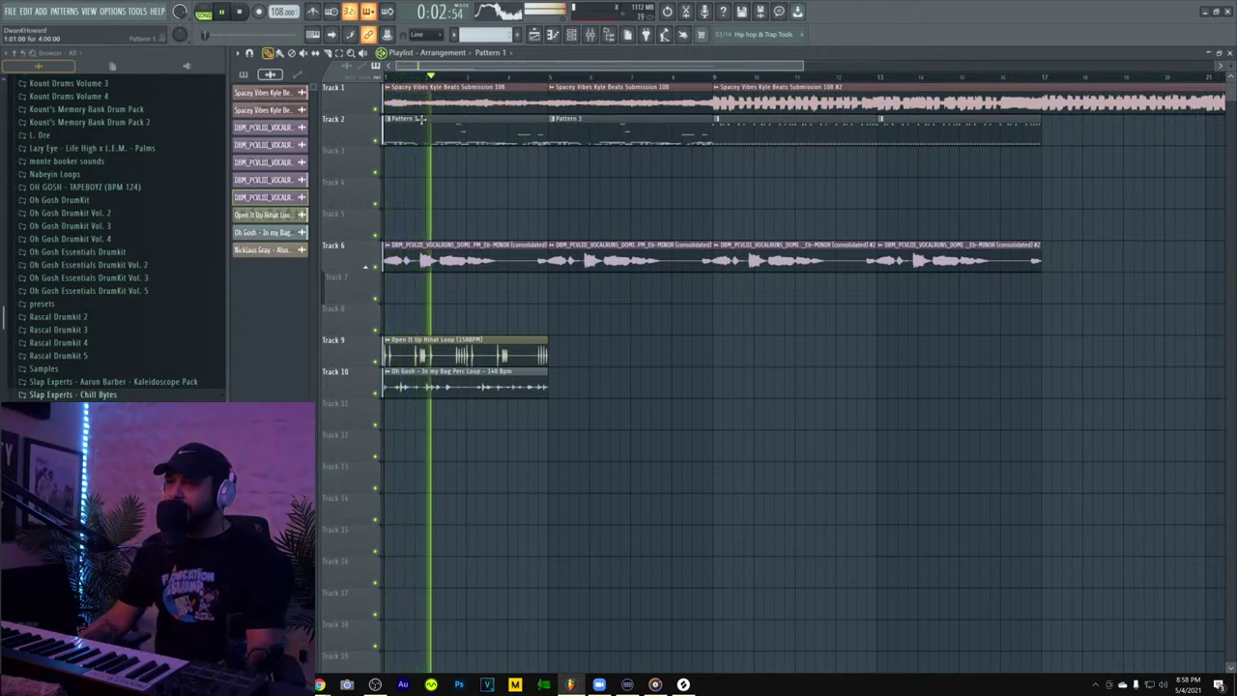
# - Move both Pattern 1 clips from Track 2 to Track 12, starting at bars 1 and 5
pyautogui.moveTo(418, 120); pyautogui.dragTo(402, 438)
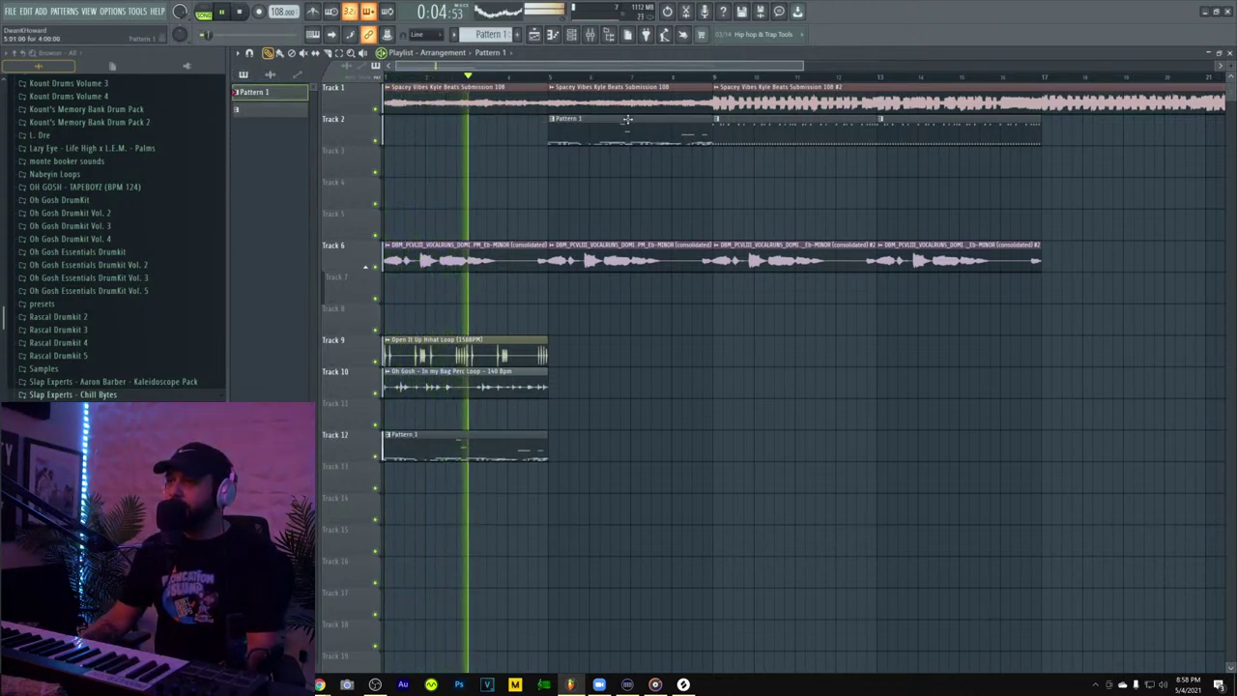
pyautogui.moveTo(622, 141); pyautogui.dragTo(612, 458)
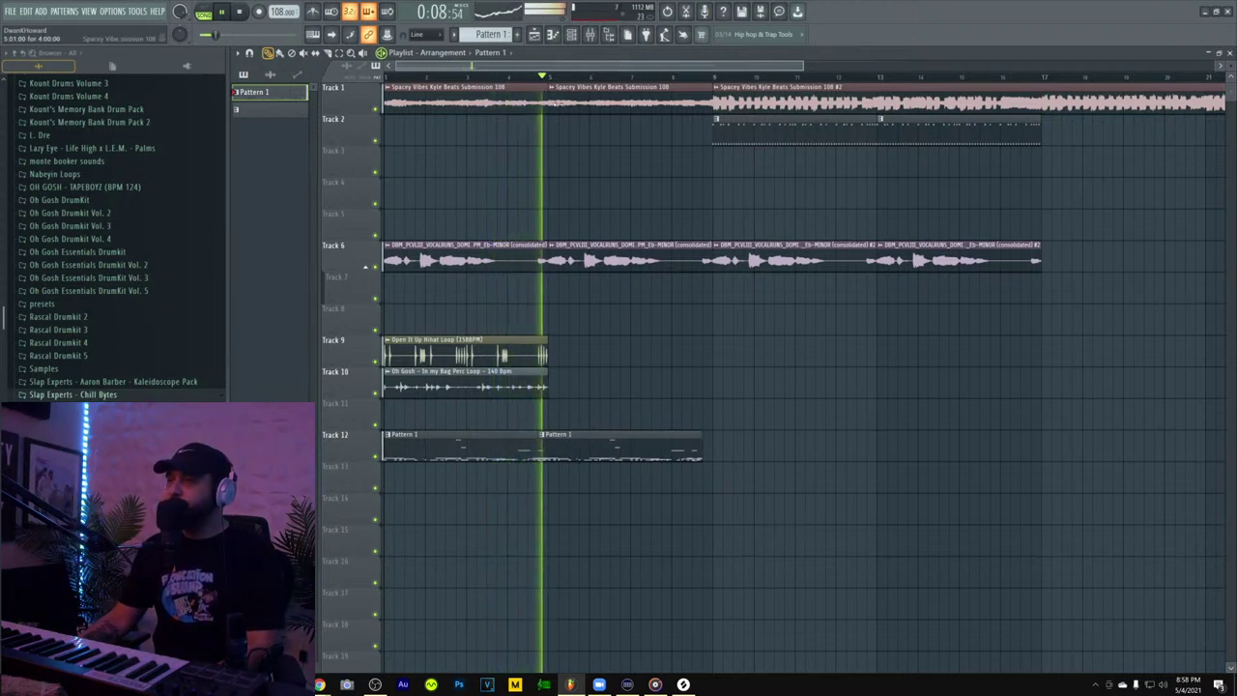
pyautogui.press('space')
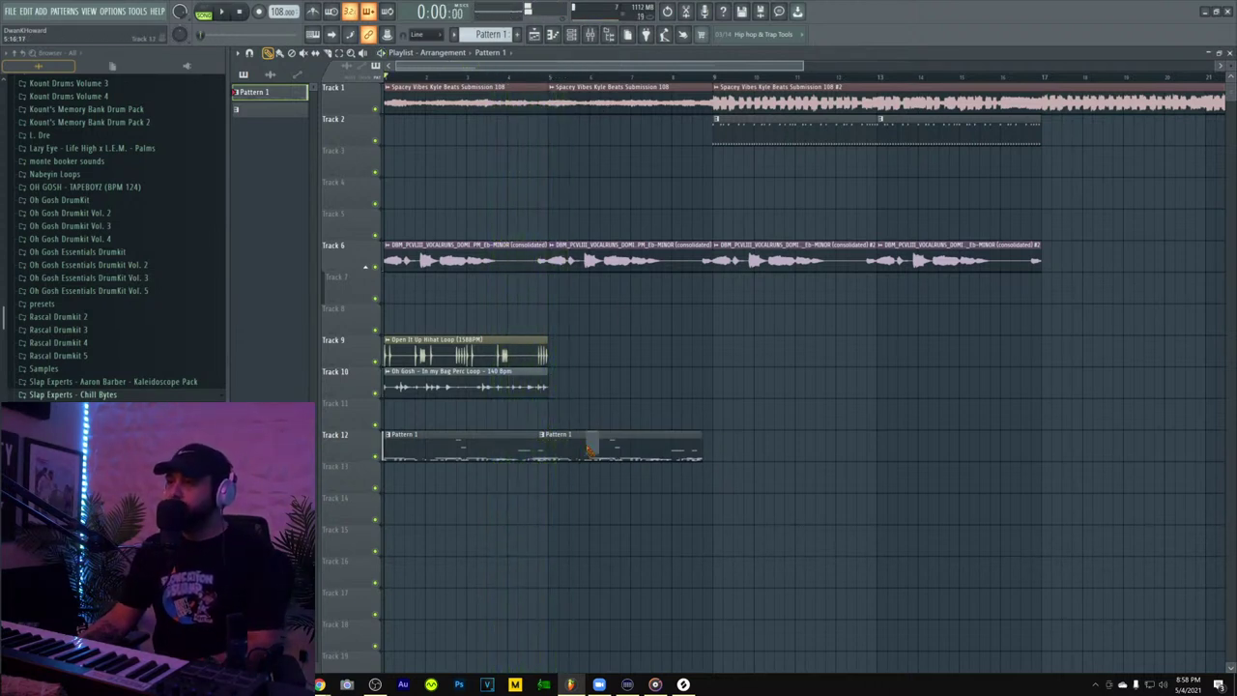
pyautogui.press('space')
pyautogui.moveTo(590, 451); pyautogui.dragTo(599, 451)
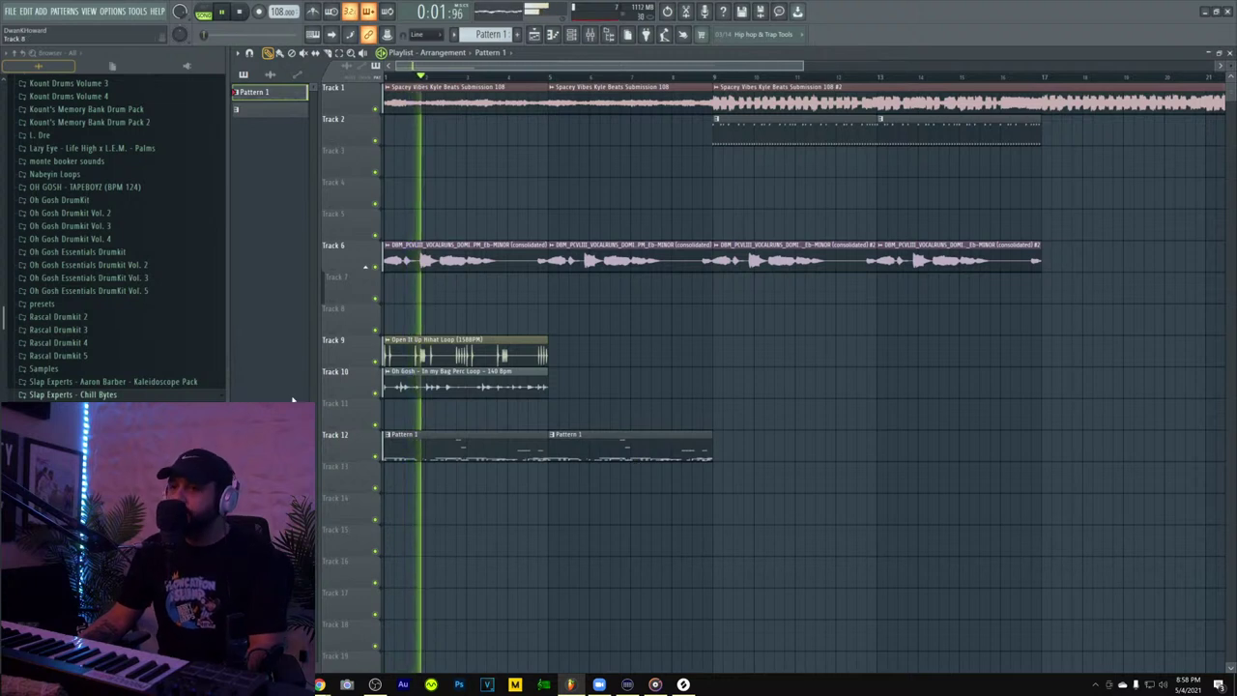
pyautogui.scroll(-3, 116, 290)
pyautogui.scroll(-3, 116, 290)
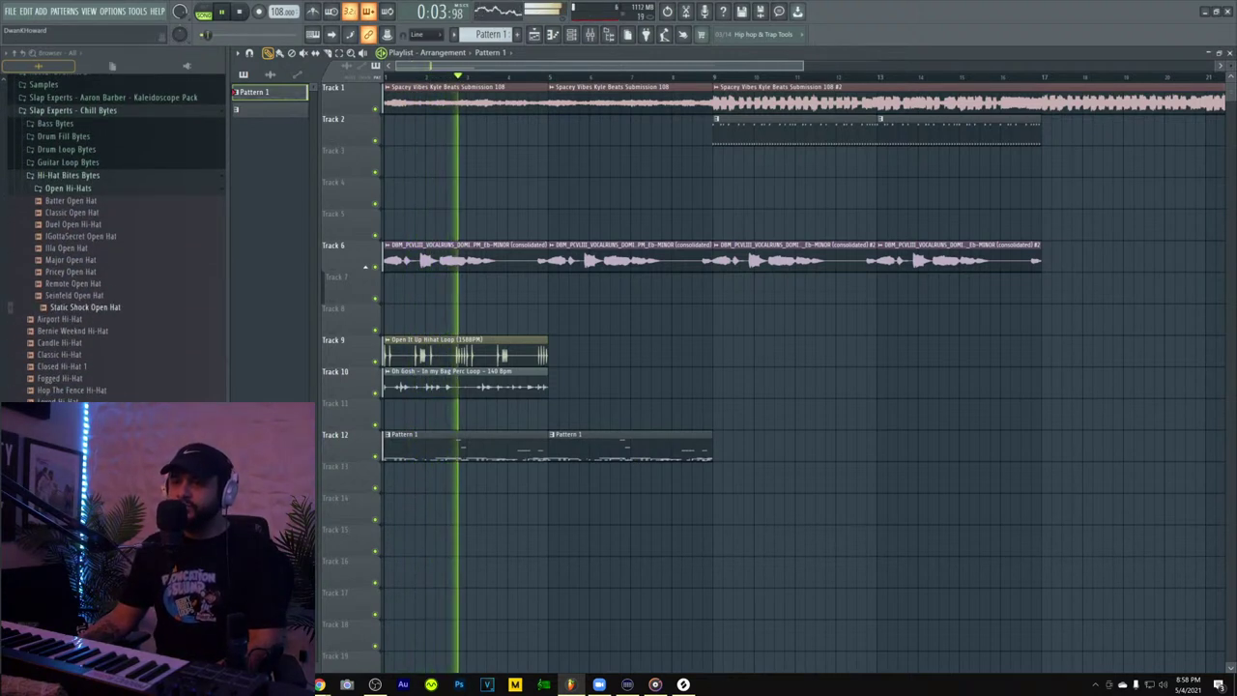
pyautogui.scroll(4, 116, 290)
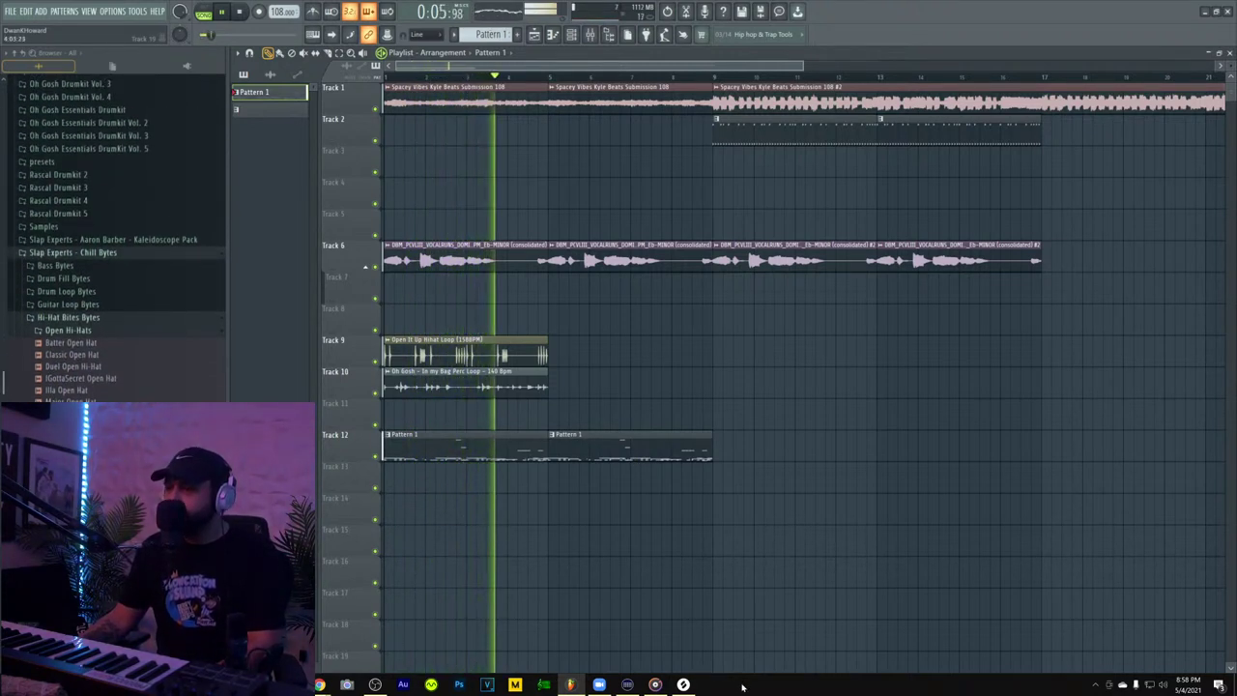
# - Repeat the Open It Up Hihat Loop and In my Bag Perc Loop clips at bar 5 on their own tracks
pyautogui.moveTo(425, 358); pyautogui.dragTo(587, 356)
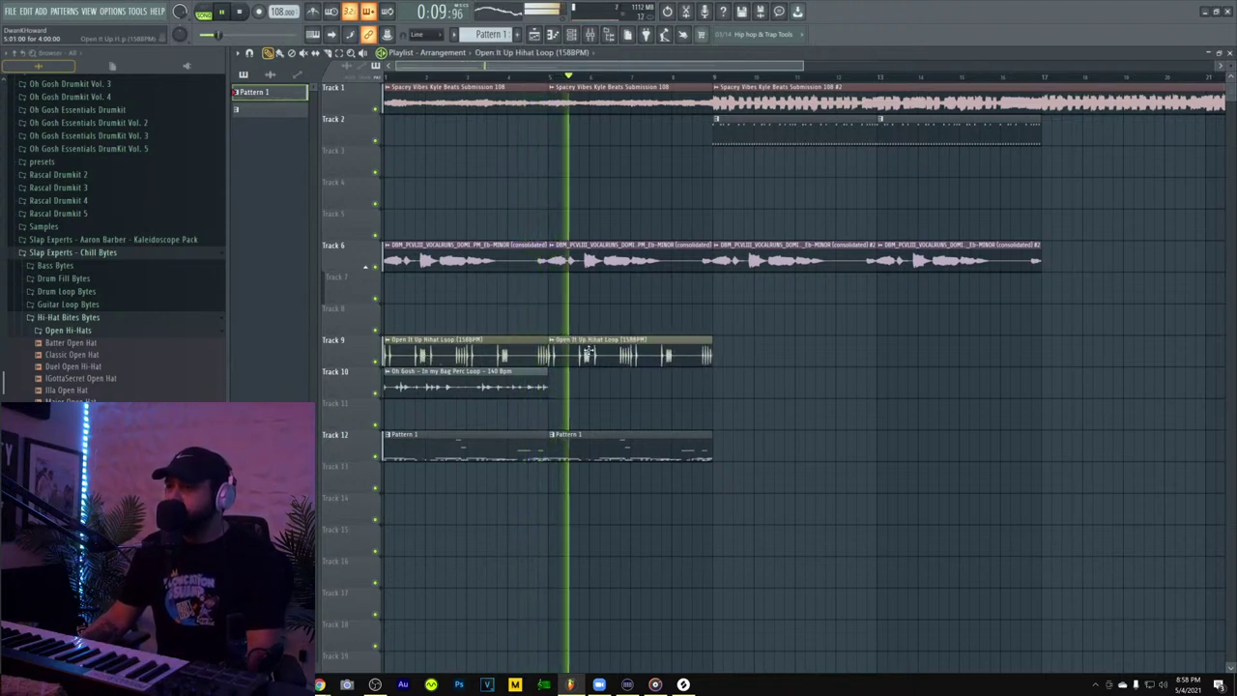
pyautogui.moveTo(428, 384); pyautogui.dragTo(588, 371)
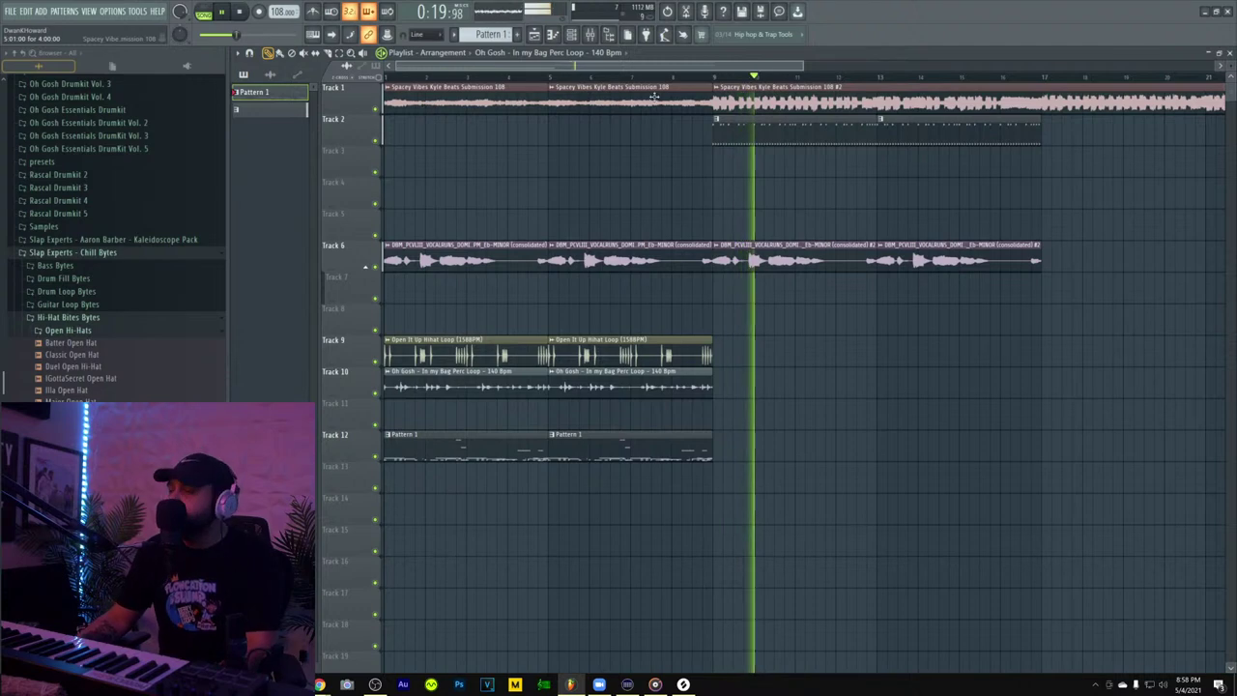
# - Open the bar-9 drum pattern on Track 2, view its Joker Kick notes across all four bars, and return to the playlist
pyautogui.doubleClick(769, 125)
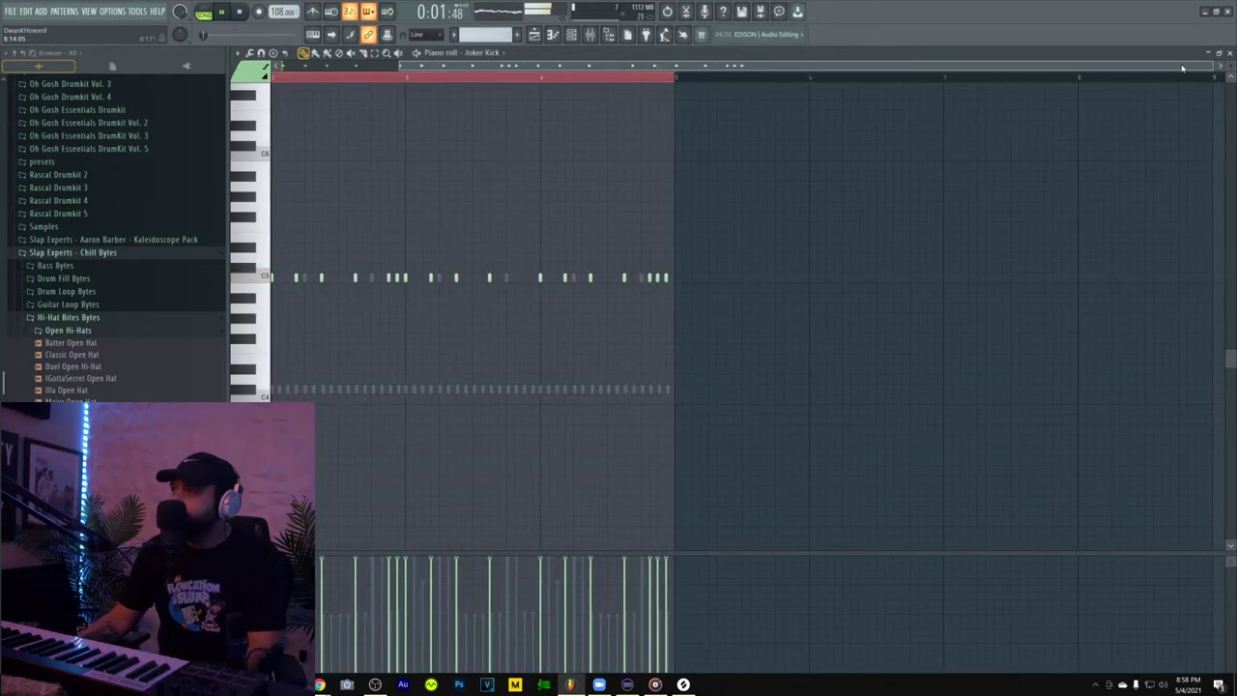
pyautogui.moveTo(1183, 69); pyautogui.dragTo(955, 81)
pyautogui.click(1230, 54)
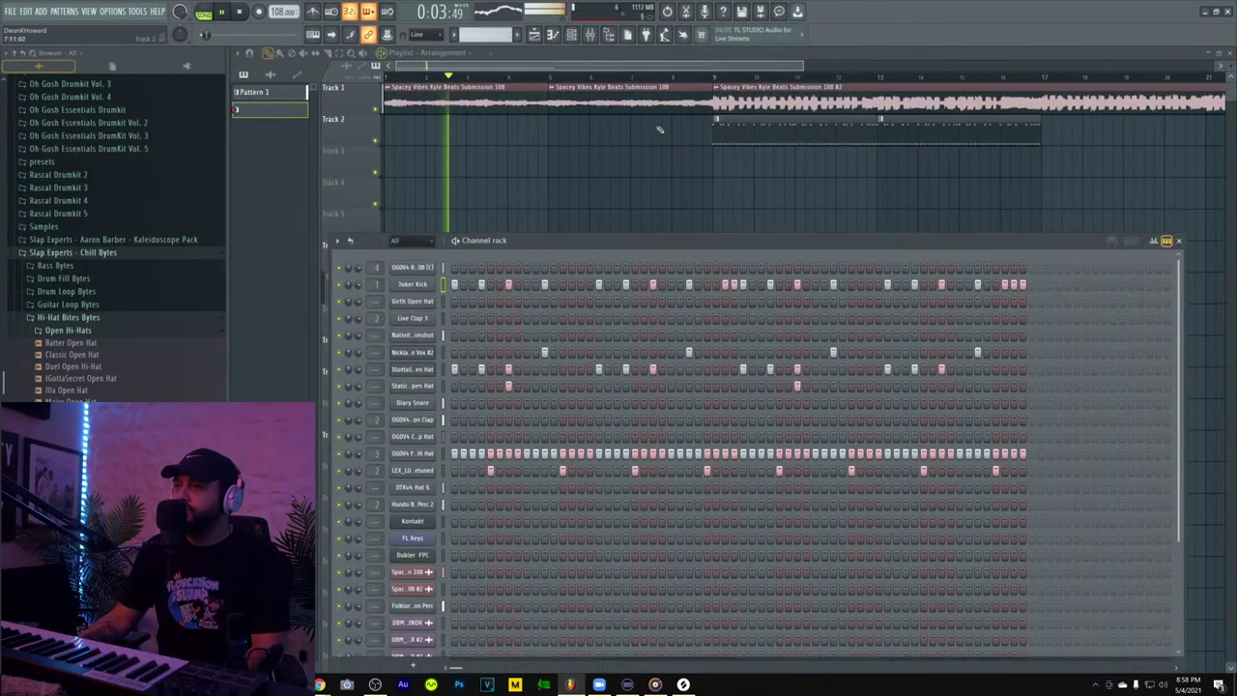
pyautogui.click(643, 160)
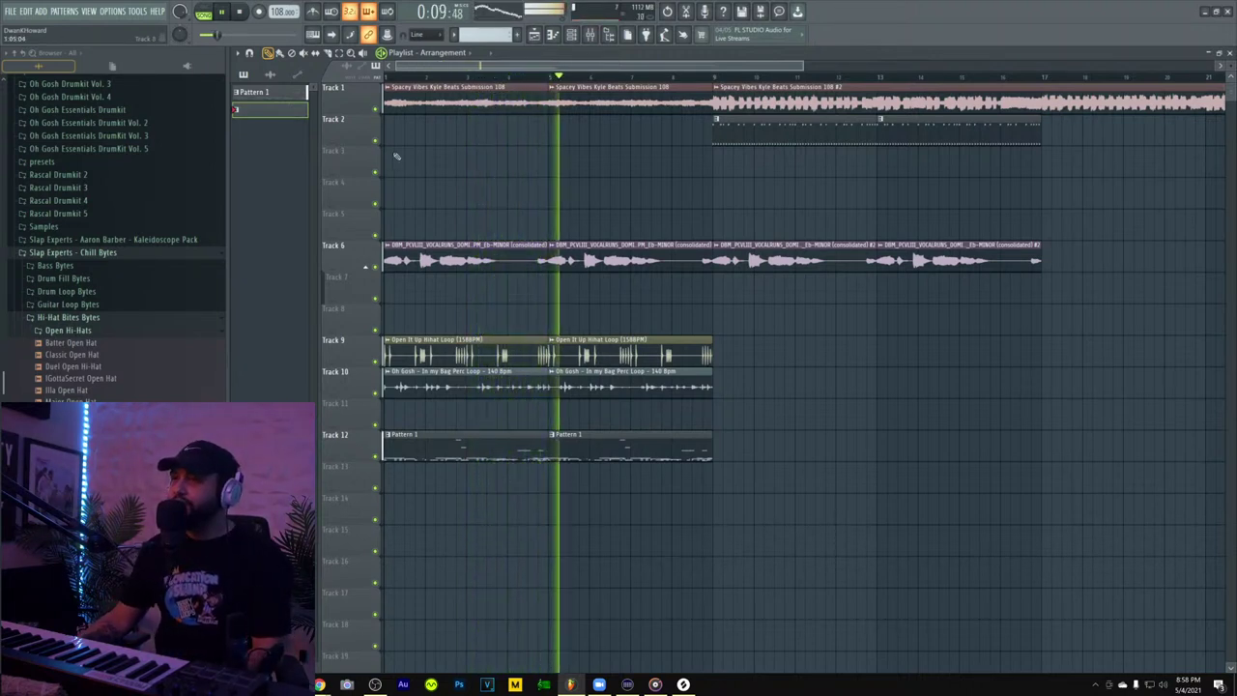
# - Replace the Track 6 vocal clip at bar 1 with the #2 vocal clip from bar 9
pyautogui.moveTo(445, 209); pyautogui.dragTo(559, 489)
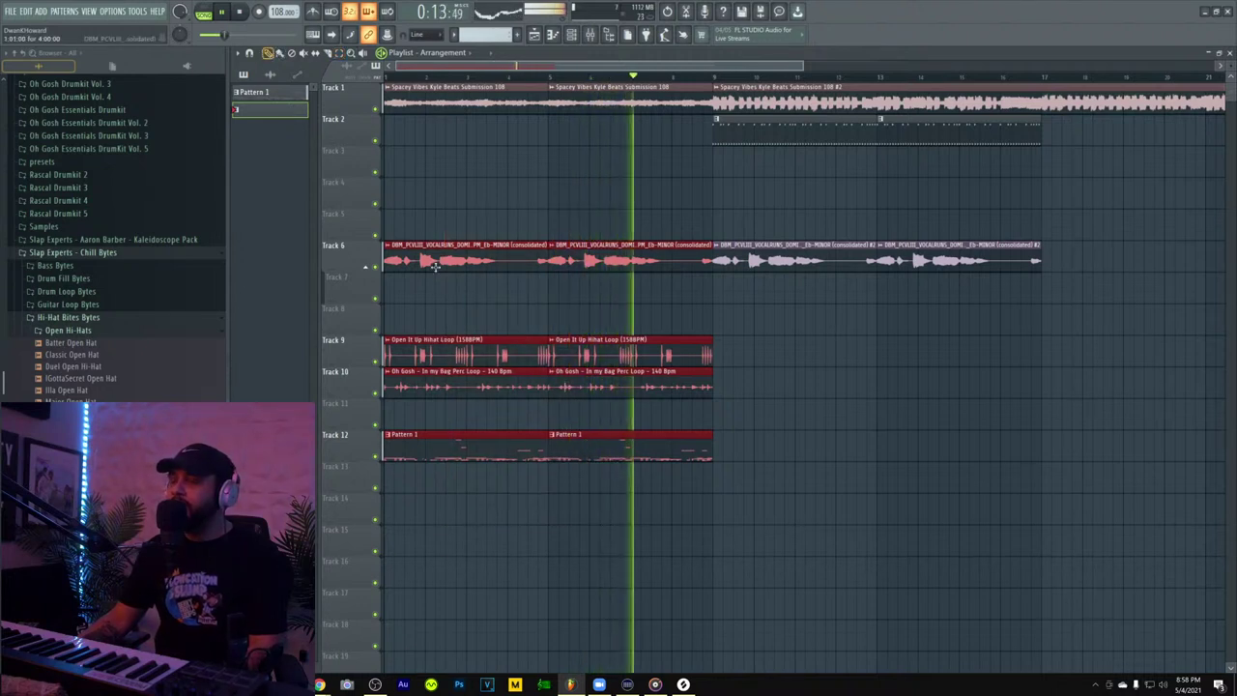
pyautogui.keyDown('ctrl'); pyautogui.click(462, 210); pyautogui.keyUp('ctrl')
pyautogui.rightClick(495, 256)
pyautogui.press('space')
pyautogui.moveTo(821, 248); pyautogui.dragTo(3, 250)
pyautogui.press('space')
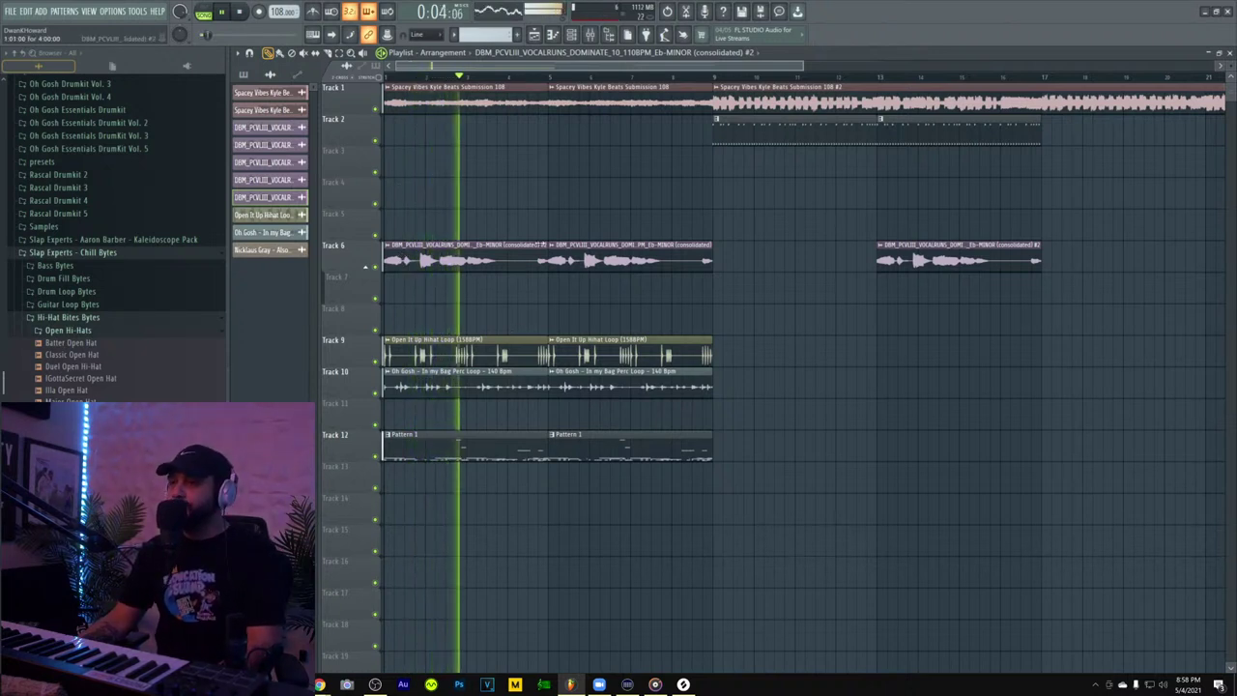
# - Move the original vocal clip from bar 5 to just past bar 19 on Track 6, and copy the #2 vocal clip to bar 5
pyautogui.rightClick(629, 257)
pyautogui.hotkey('ctrl', 'z')
pyautogui.moveTo(609, 261); pyautogui.dragTo(1196, 259)
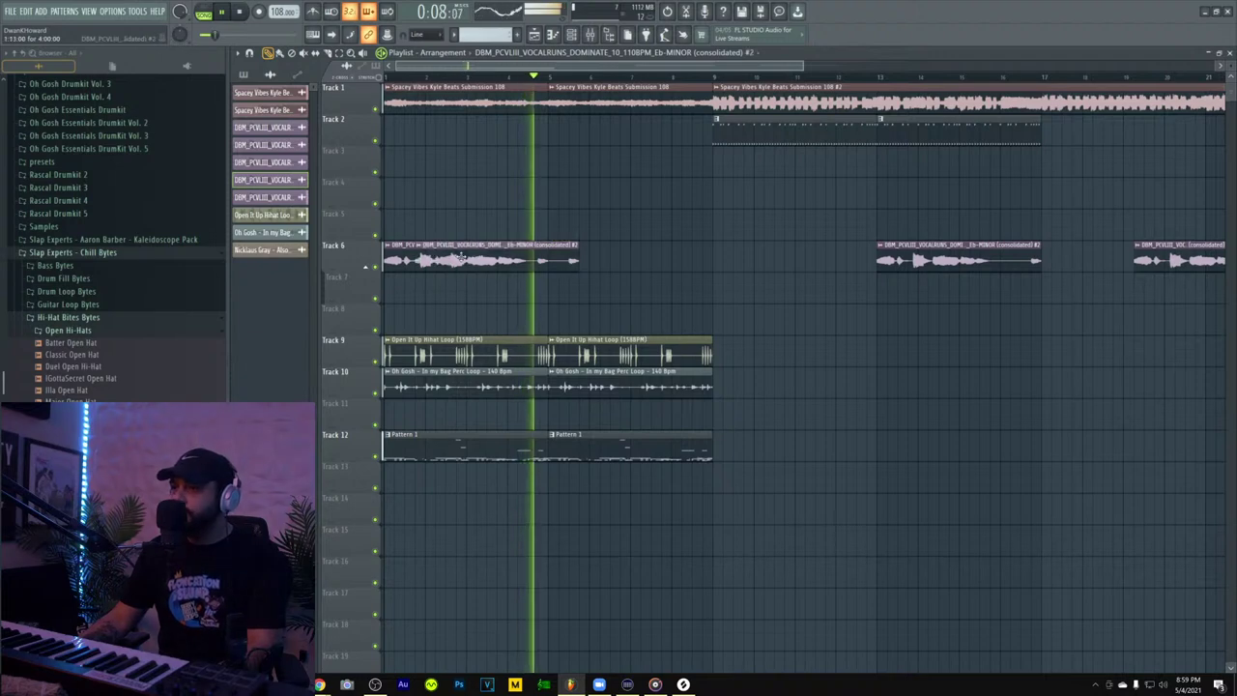
pyautogui.click(599, 253)
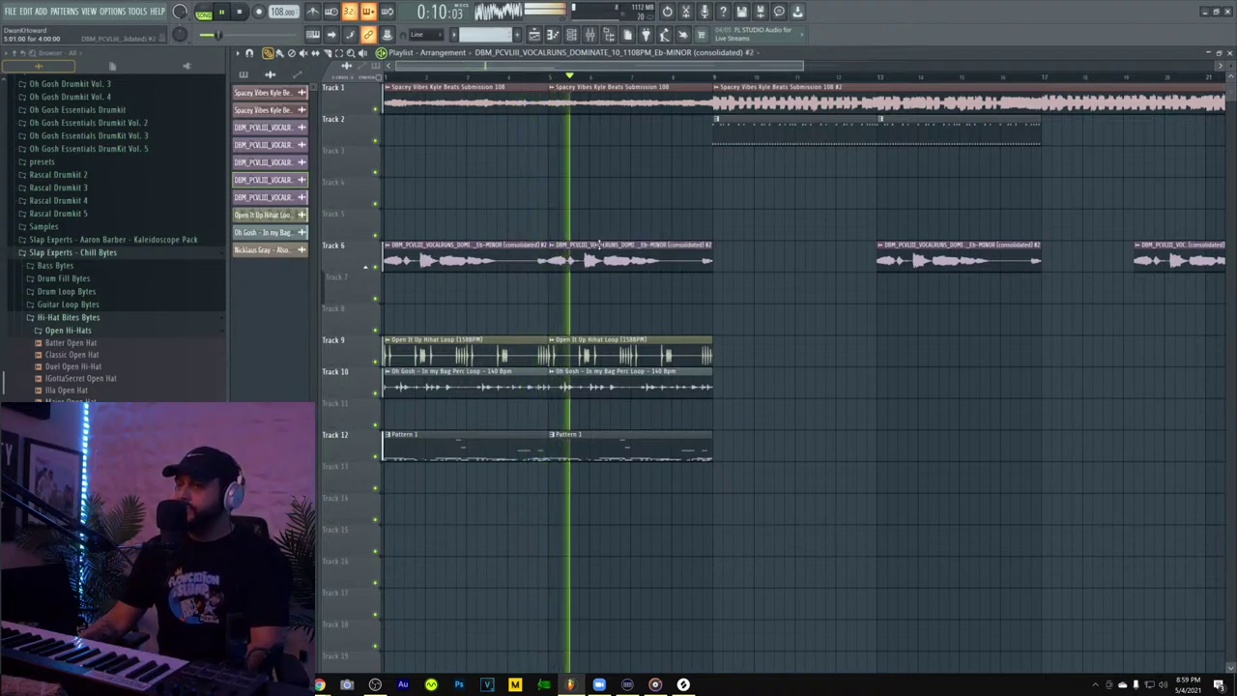
pyautogui.scroll(-4, 481, 167)
pyautogui.scroll(4, 386, 161)
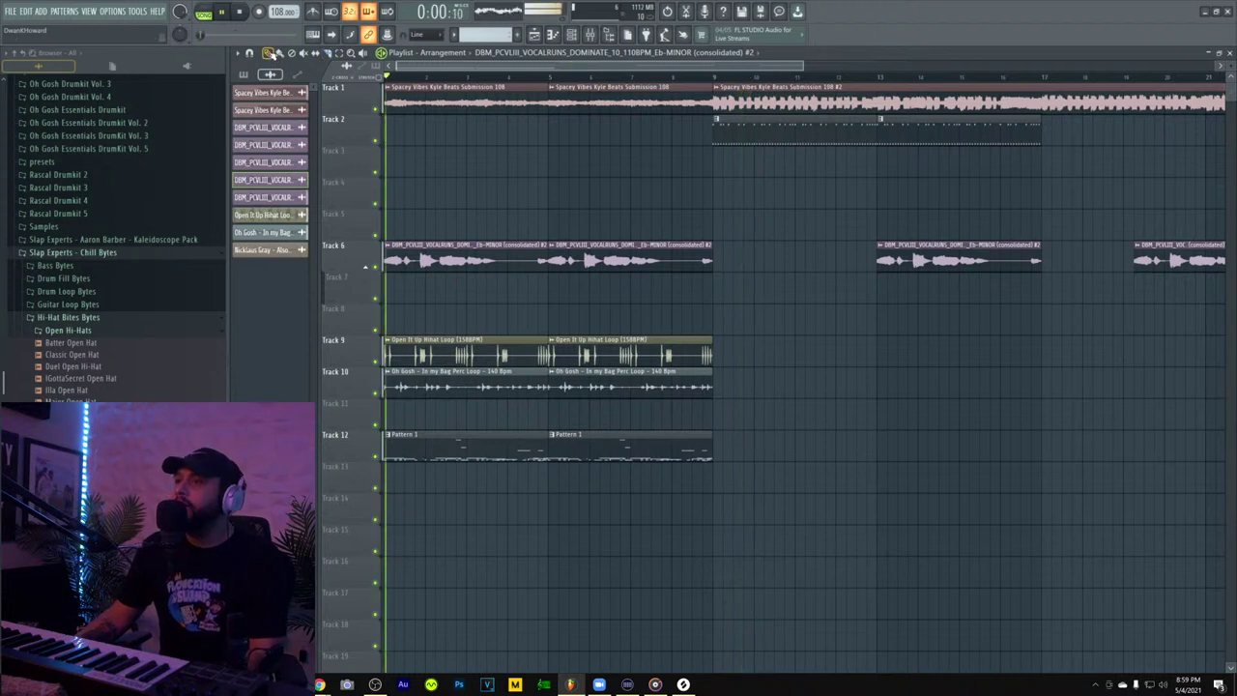
# - Make the Track 1 Spacey Vibes clip at bar 5 unique, reset its channel pitch, and close its settings
pyautogui.click(553, 87)
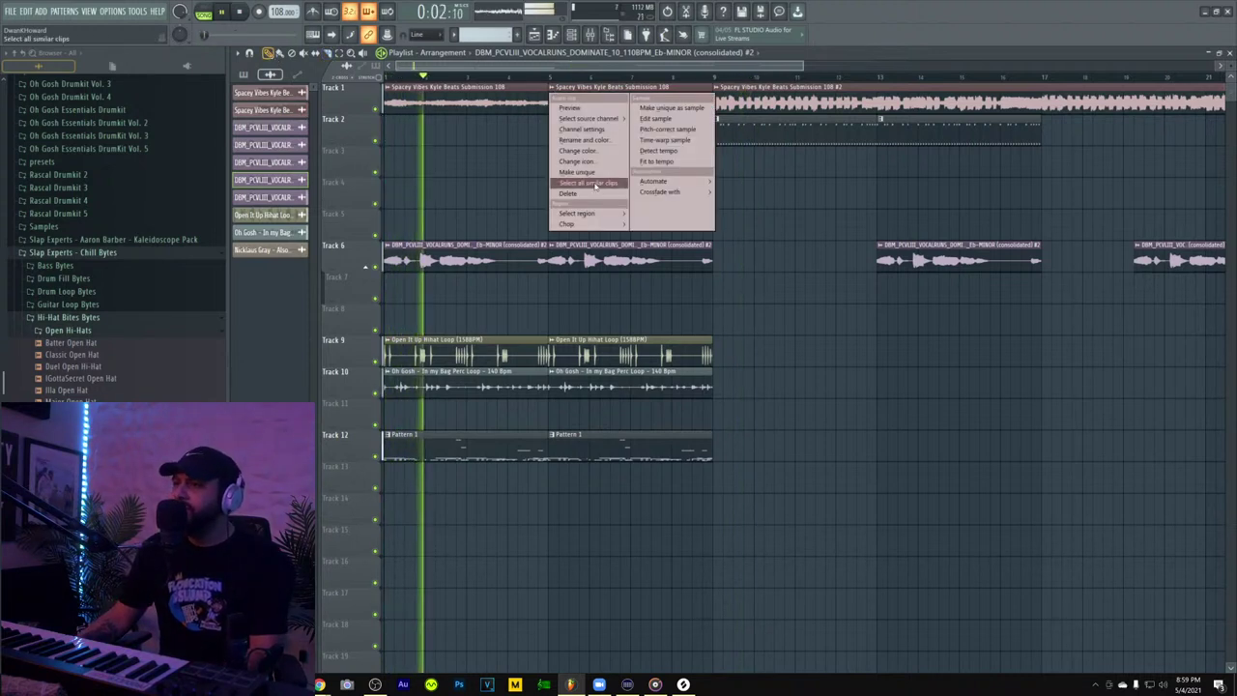
pyautogui.click(594, 176)
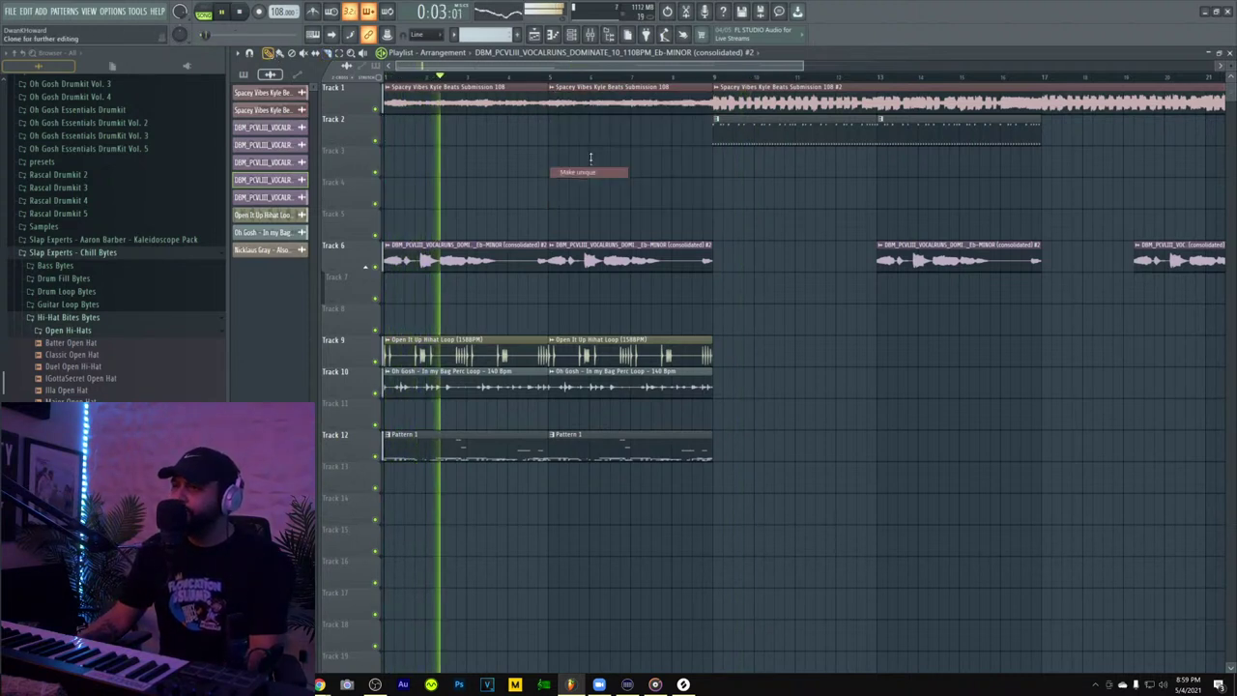
pyautogui.doubleClick(571, 104)
pyautogui.rightClick(545, 183)
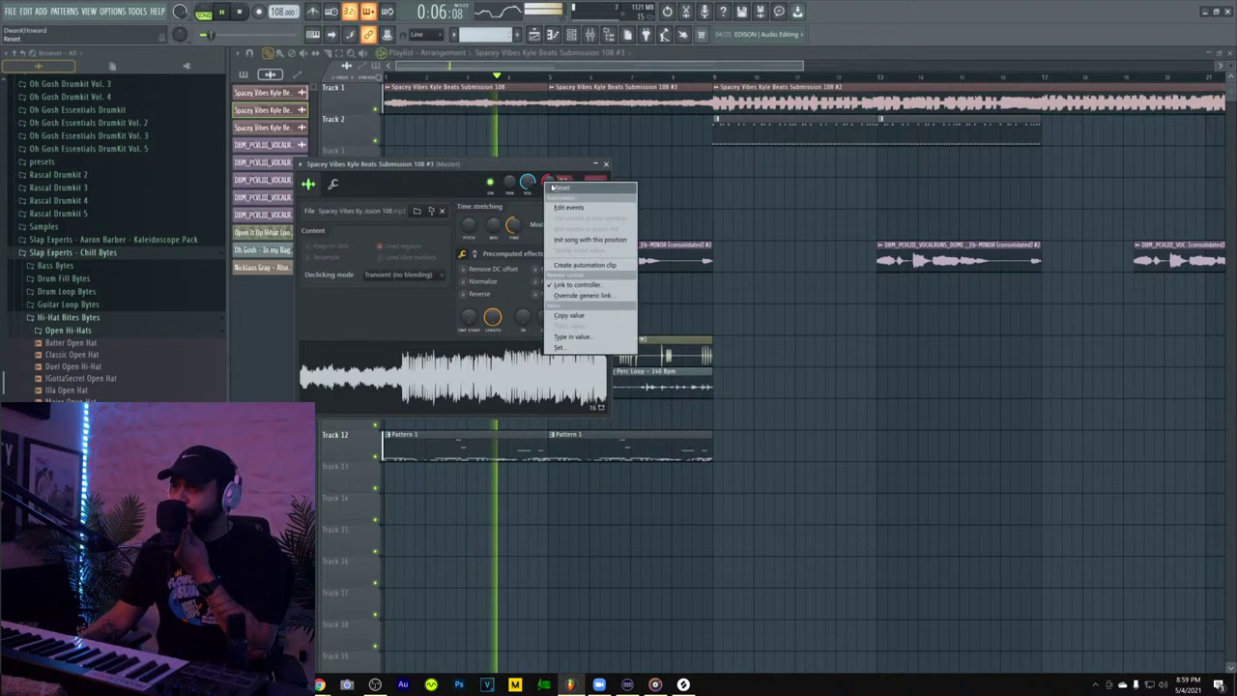
pyautogui.click(552, 190)
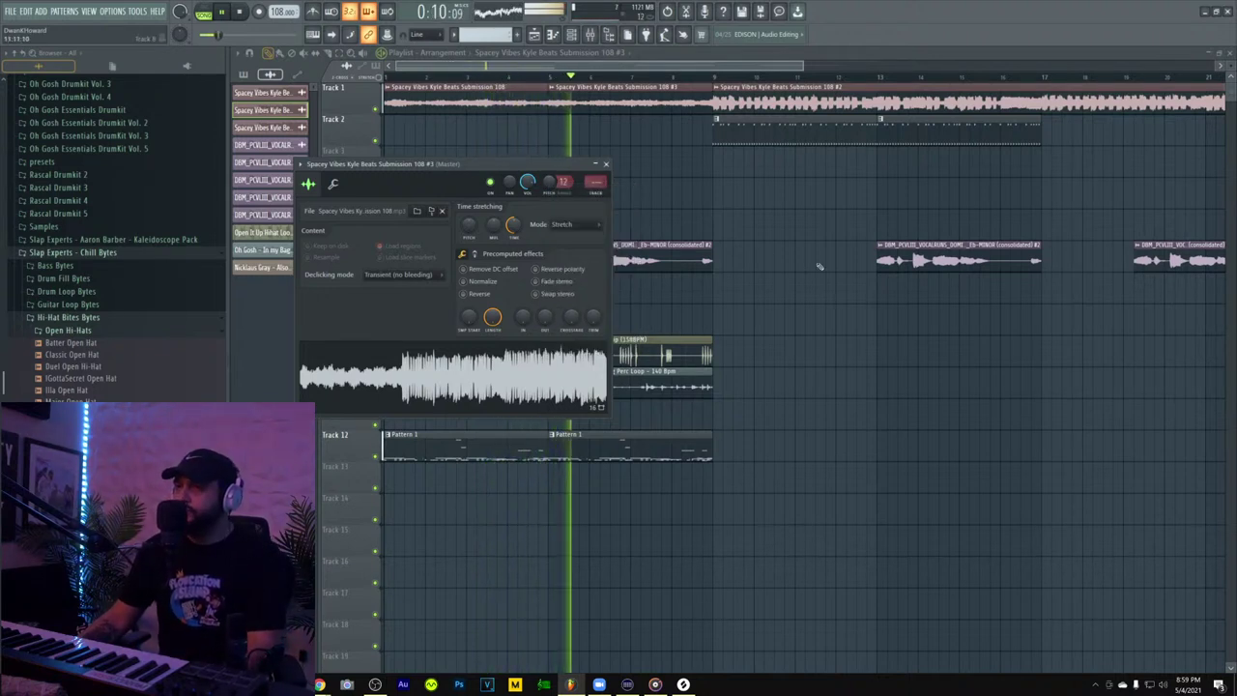
pyautogui.rightClick(558, 139)
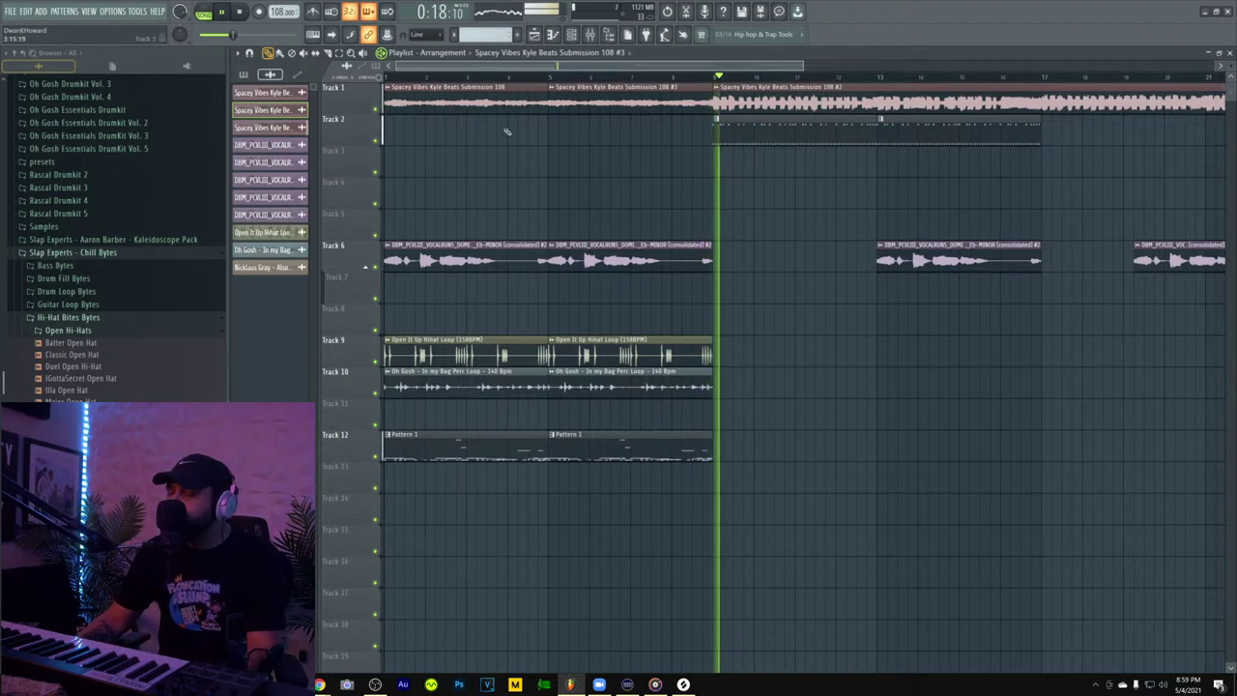
# - Move the first Static open hat hit of the bar-9 drum pattern to step 1, and return to the playlist
pyautogui.doubleClick(743, 122)
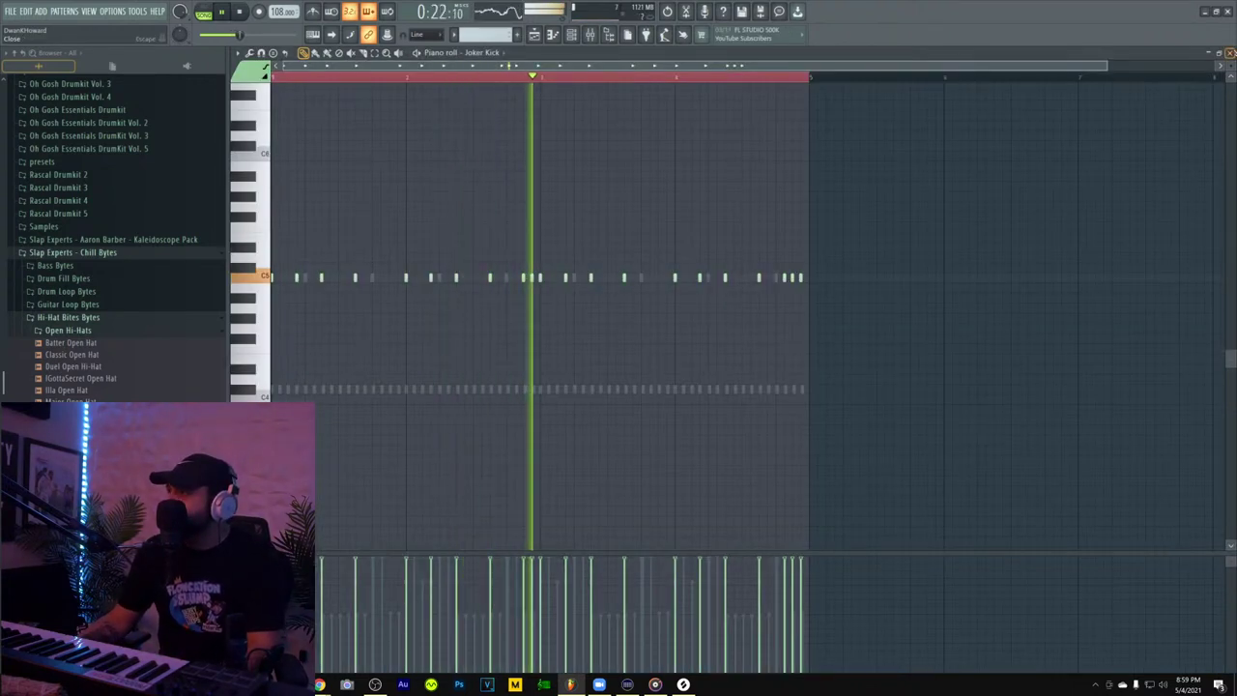
pyautogui.click(1231, 55)
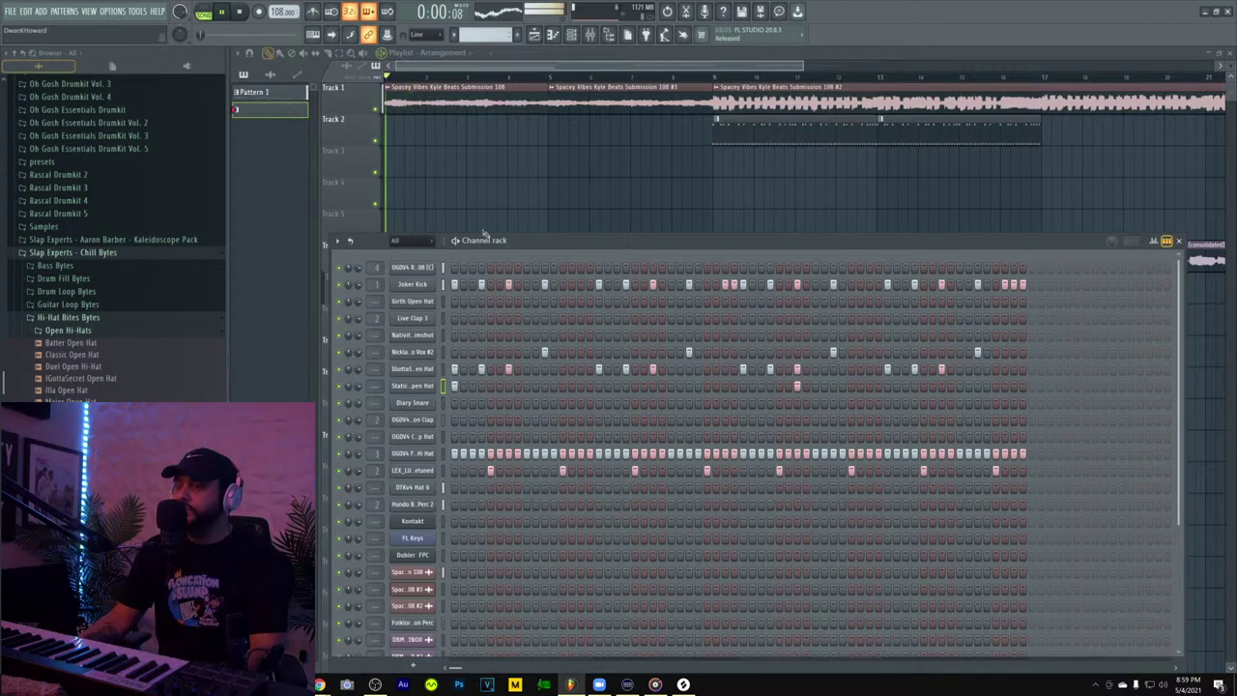
pyautogui.press('F6')
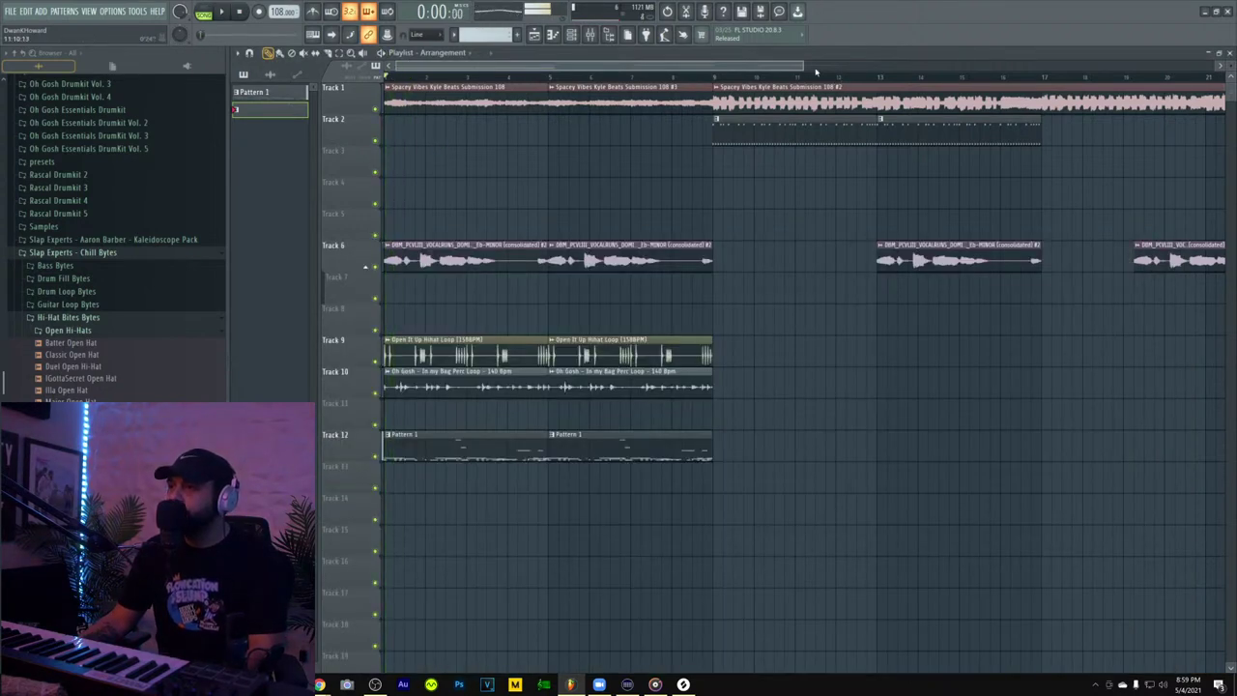
# - Slice the opening clips on Tracks 1 to 12 at beat 3 of bar 1
pyautogui.moveTo(804, 66); pyautogui.dragTo(539, 66)
pyautogui.press('space')
pyautogui.press('space')
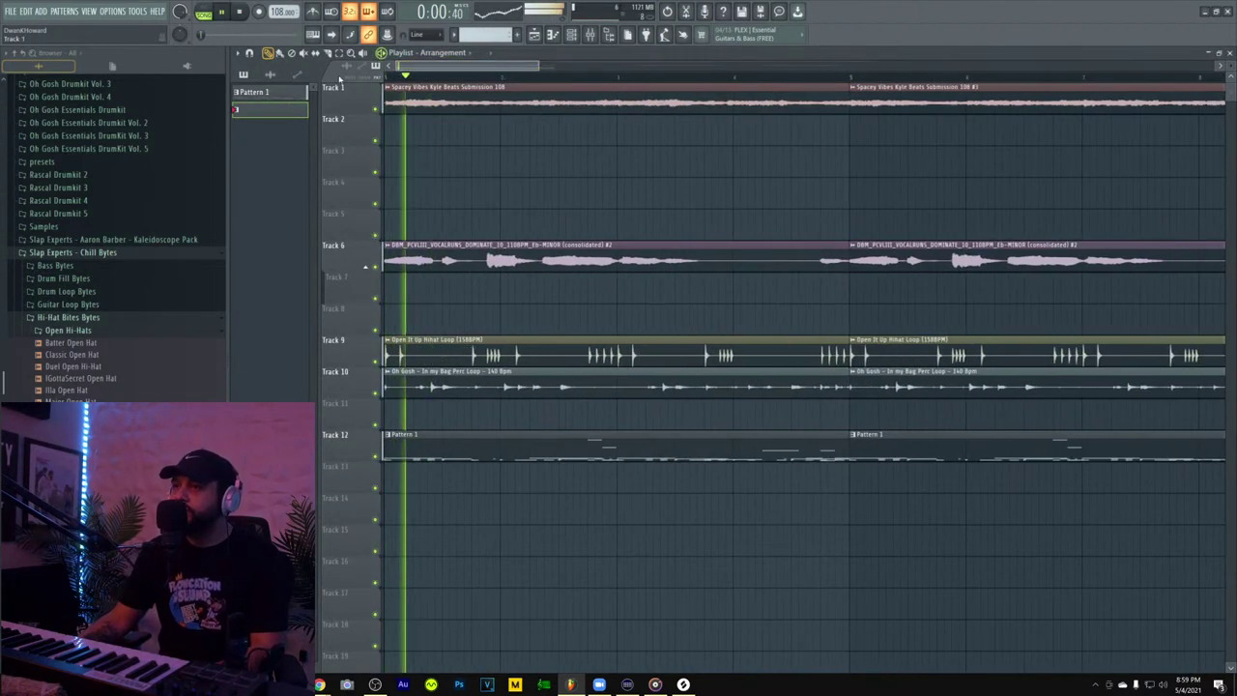
pyautogui.press('space')
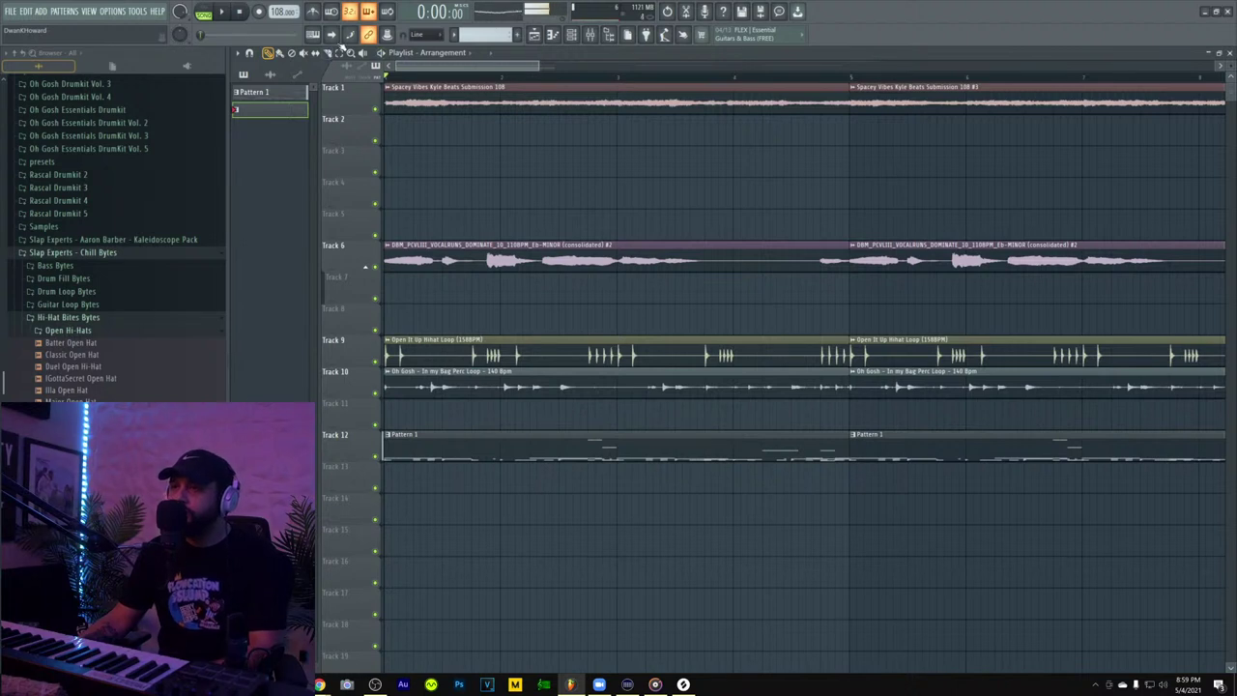
pyautogui.press('space')
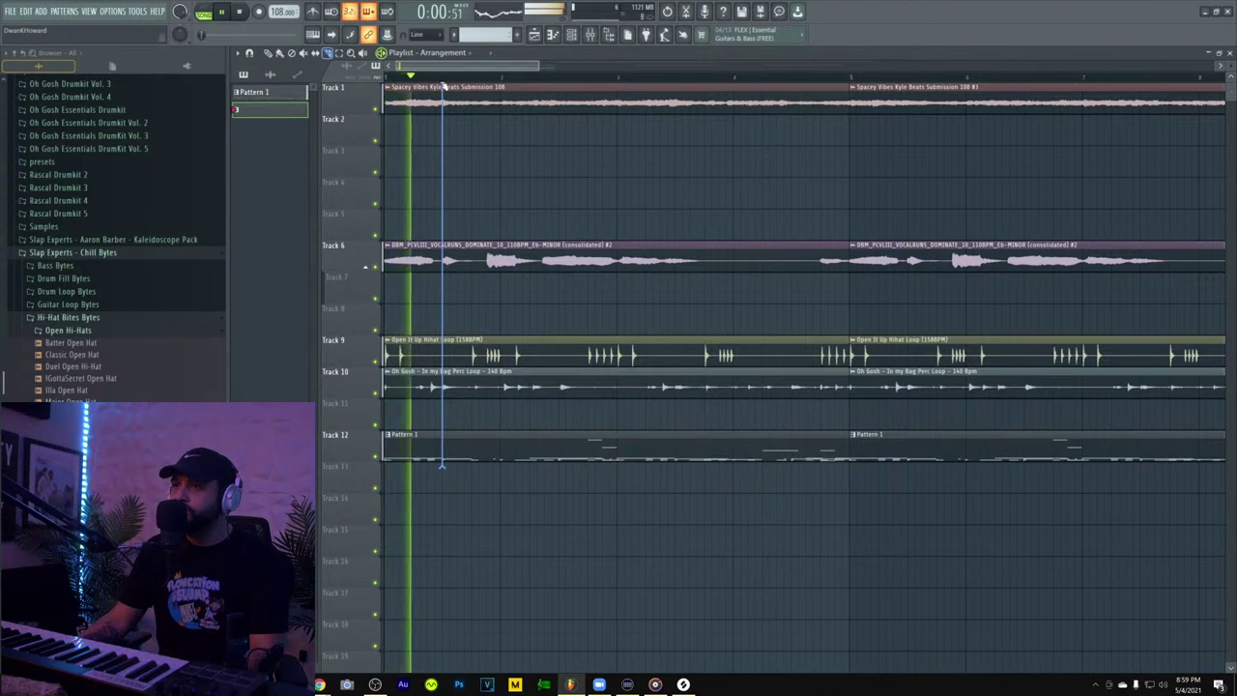
pyautogui.moveTo(442, 464); pyautogui.dragTo(442, 86)
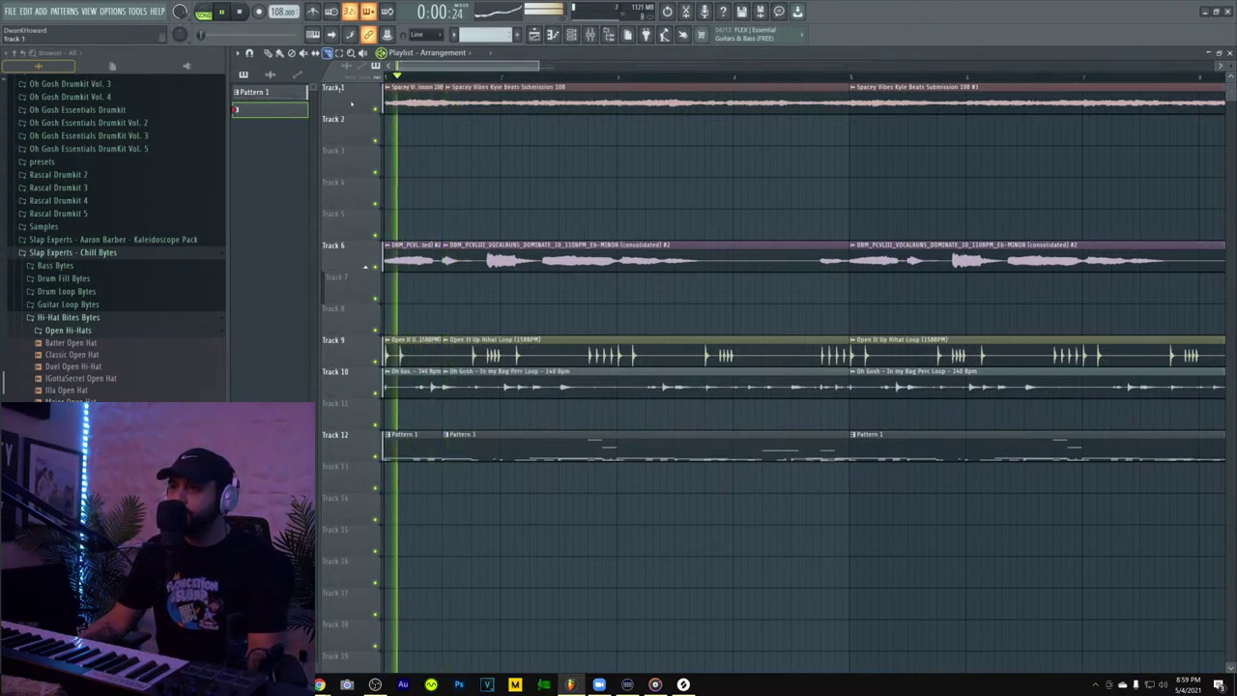
# - Select every clip in the playlist and shift the whole arrangement two bars later so it starts at bar 3
pyautogui.hotkey('ctrl', 'a')
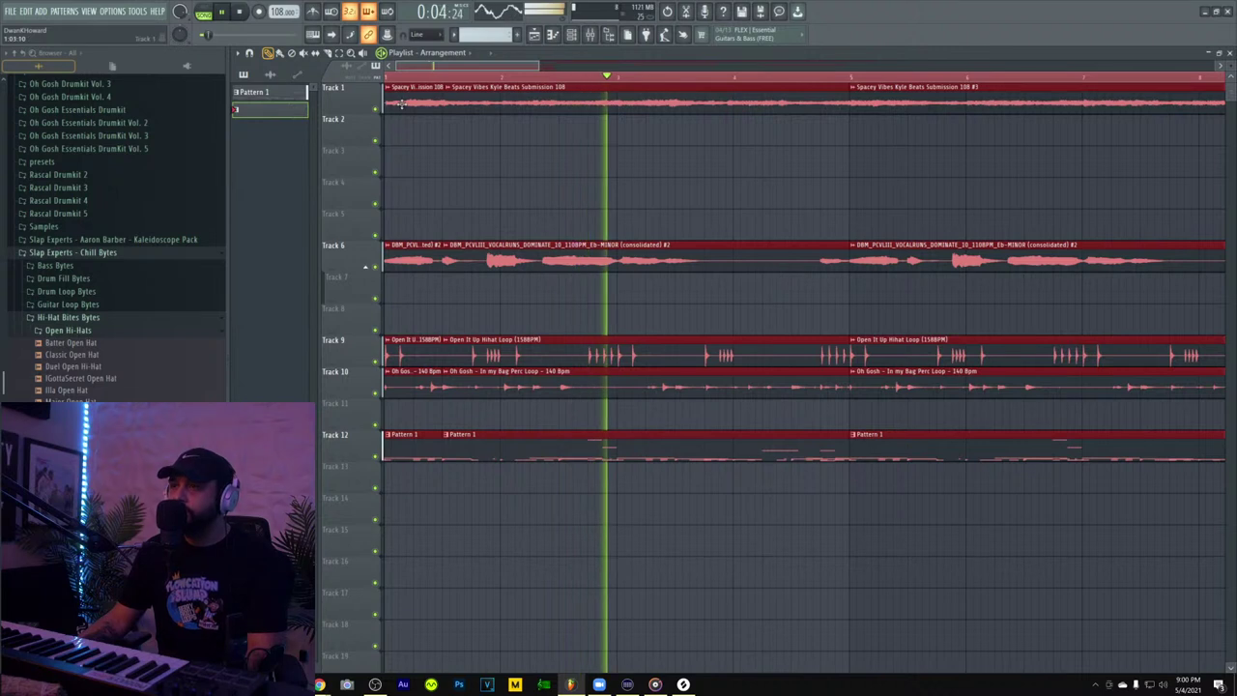
pyautogui.moveTo(402, 104); pyautogui.dragTo(519, 105)
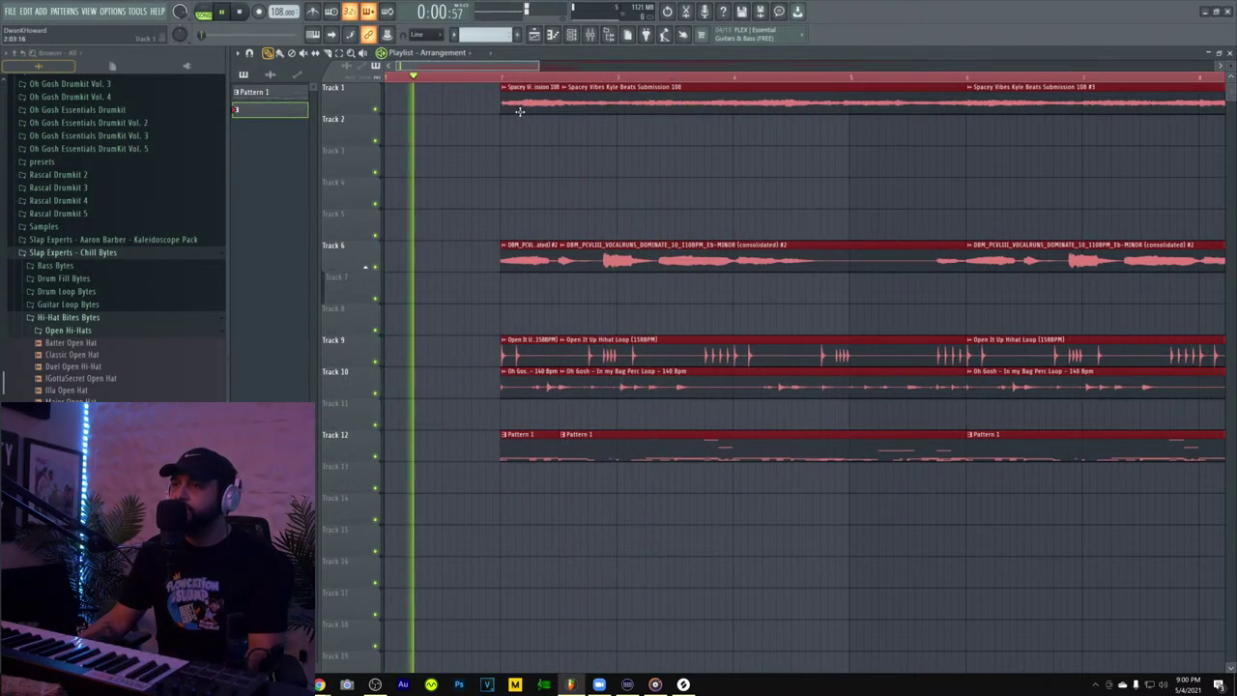
pyautogui.press('space')
pyautogui.moveTo(519, 106); pyautogui.dragTo(401, 104)
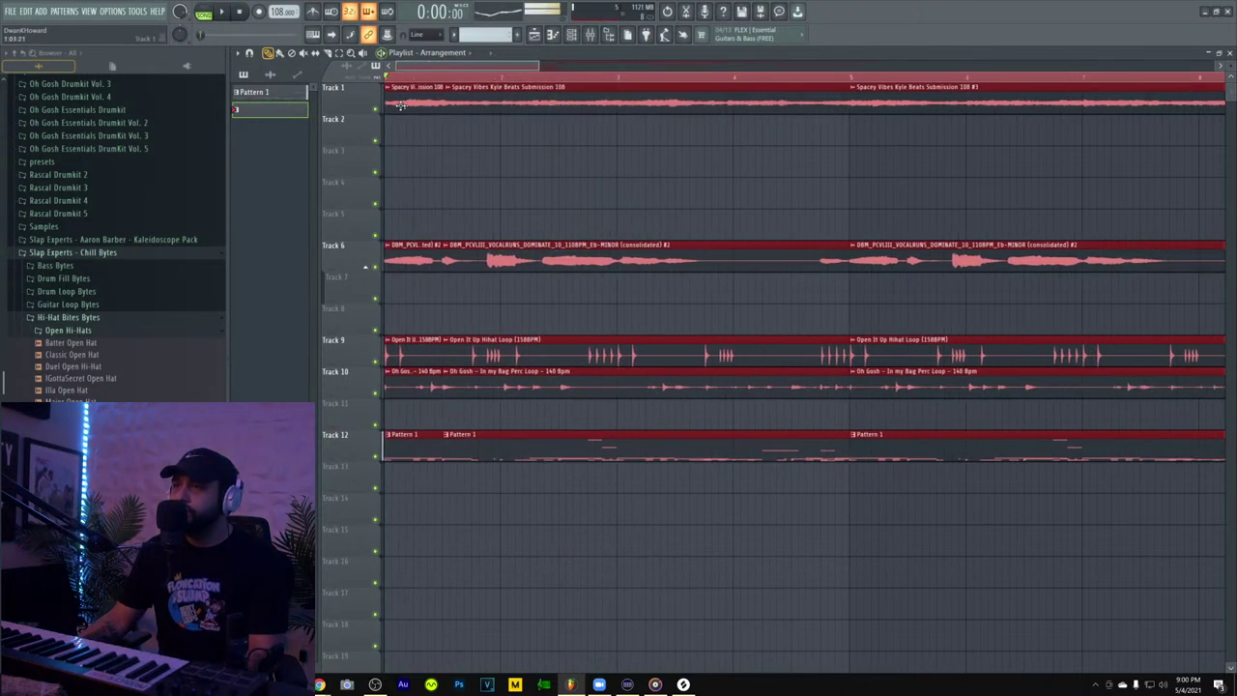
pyautogui.press('space')
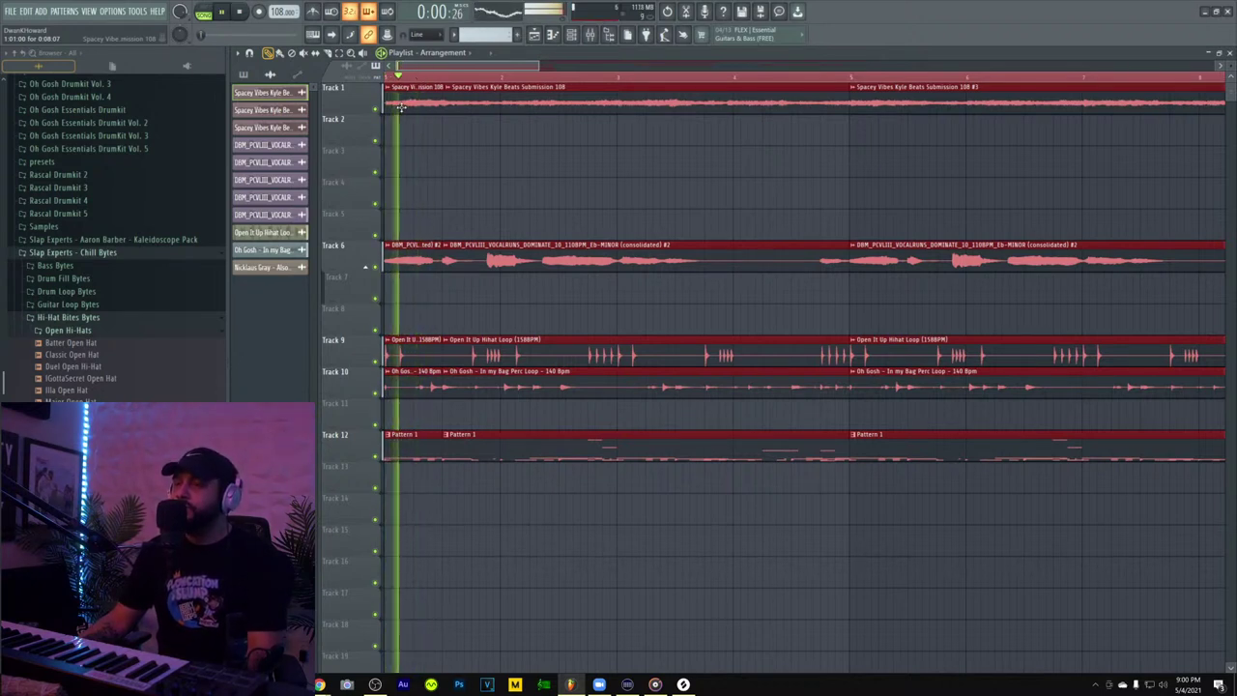
pyautogui.moveTo(401, 107); pyautogui.dragTo(634, 120)
pyautogui.press('space')
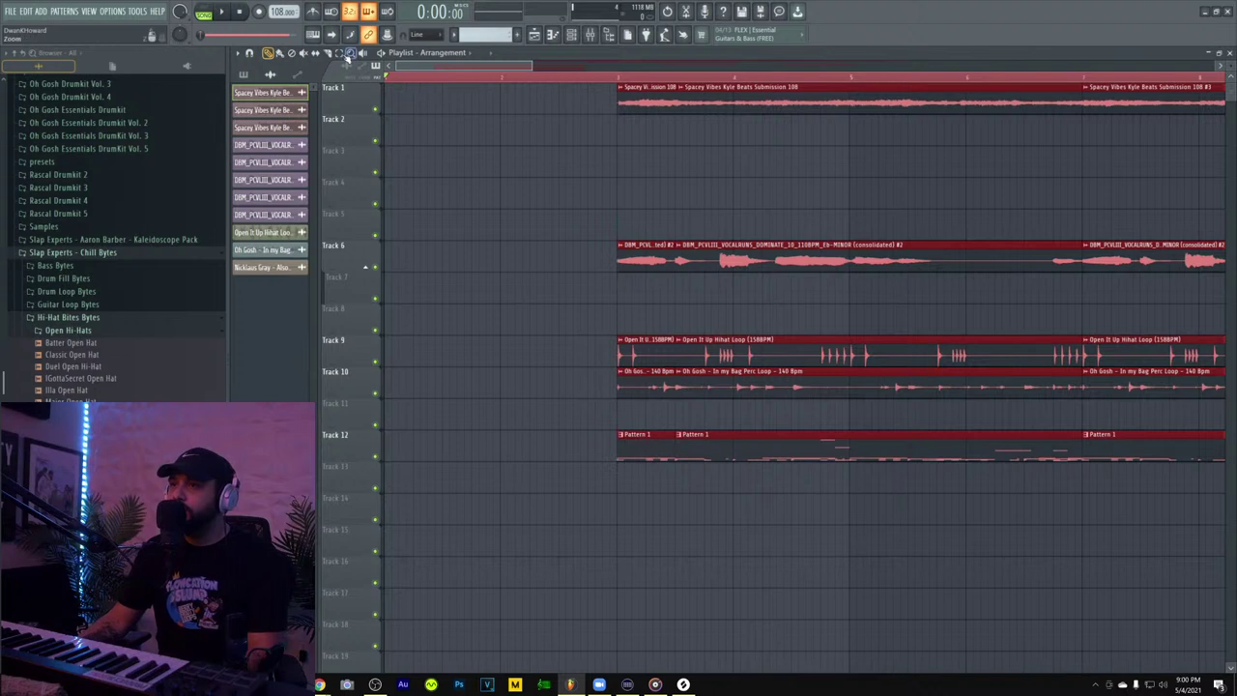
# - Copy the half-bar slices at bar 3 on all tracks to bar 1
pyautogui.moveTo(585, 80); pyautogui.dragTo(664, 512)
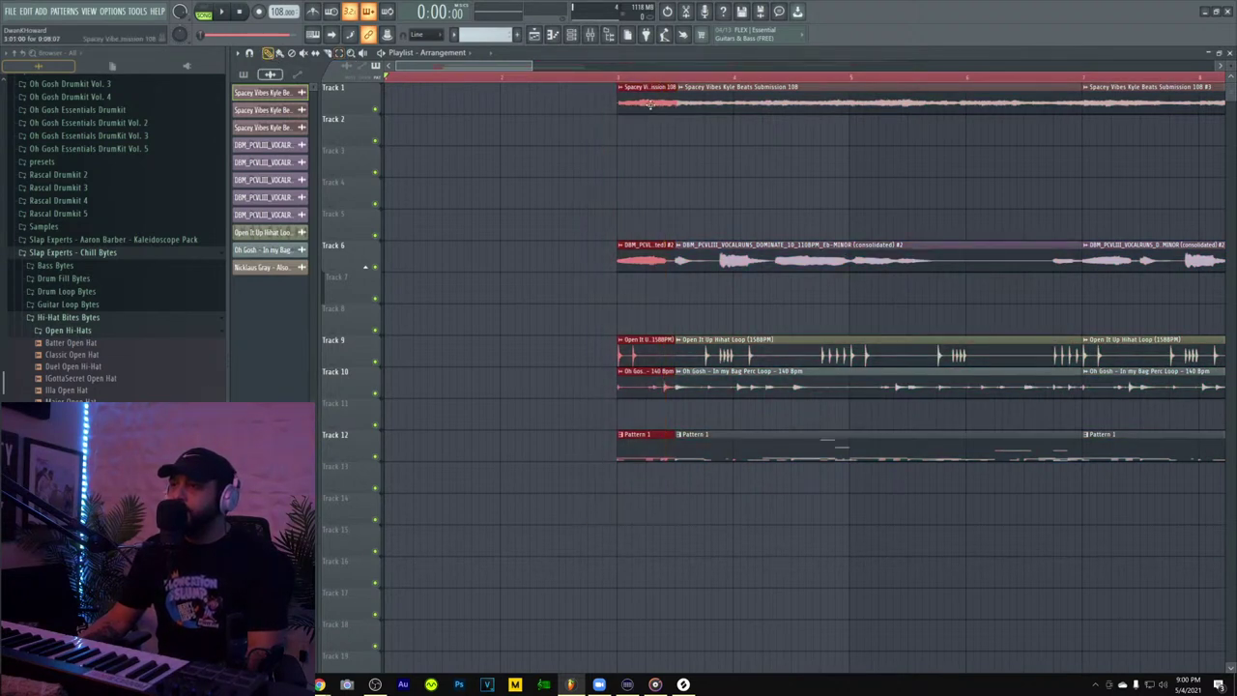
pyautogui.moveTo(649, 104); pyautogui.dragTo(7, 113)
# - Try repeating the half-bar slices after bar 1, undo the repeats, and try shorter slice lengths
pyautogui.hotkey('ctrl', 'b')
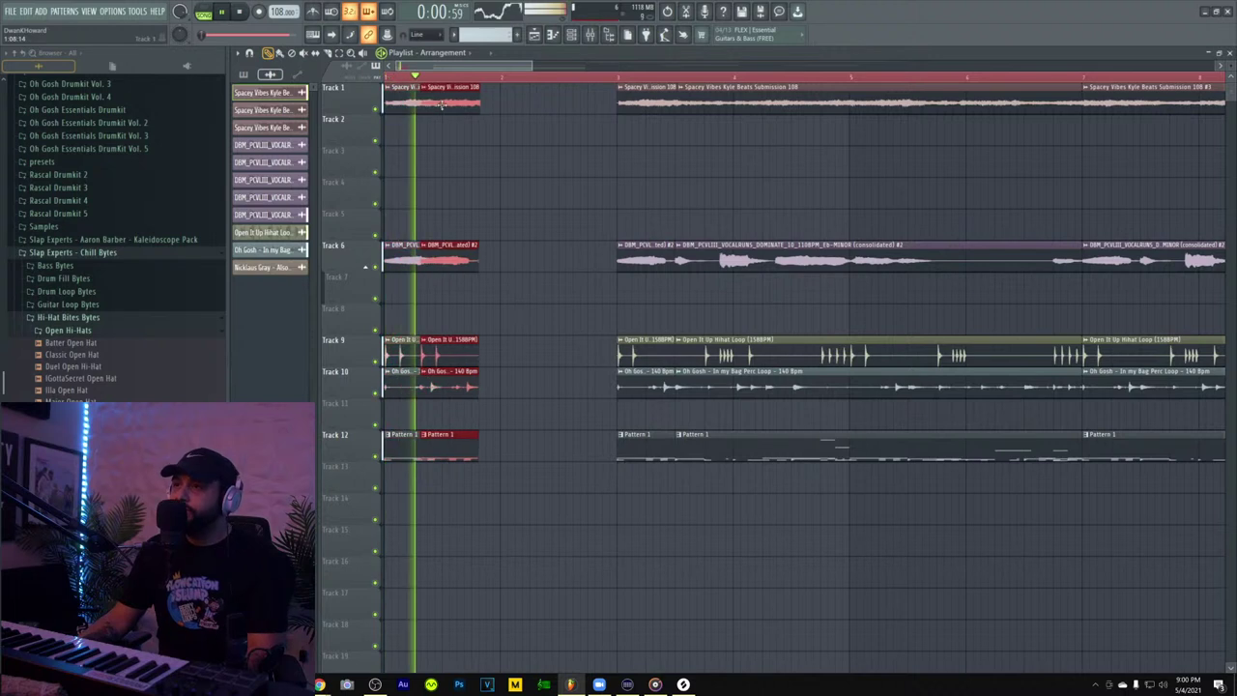
pyautogui.press('space')
pyautogui.hotkey('ctrl', 'b')
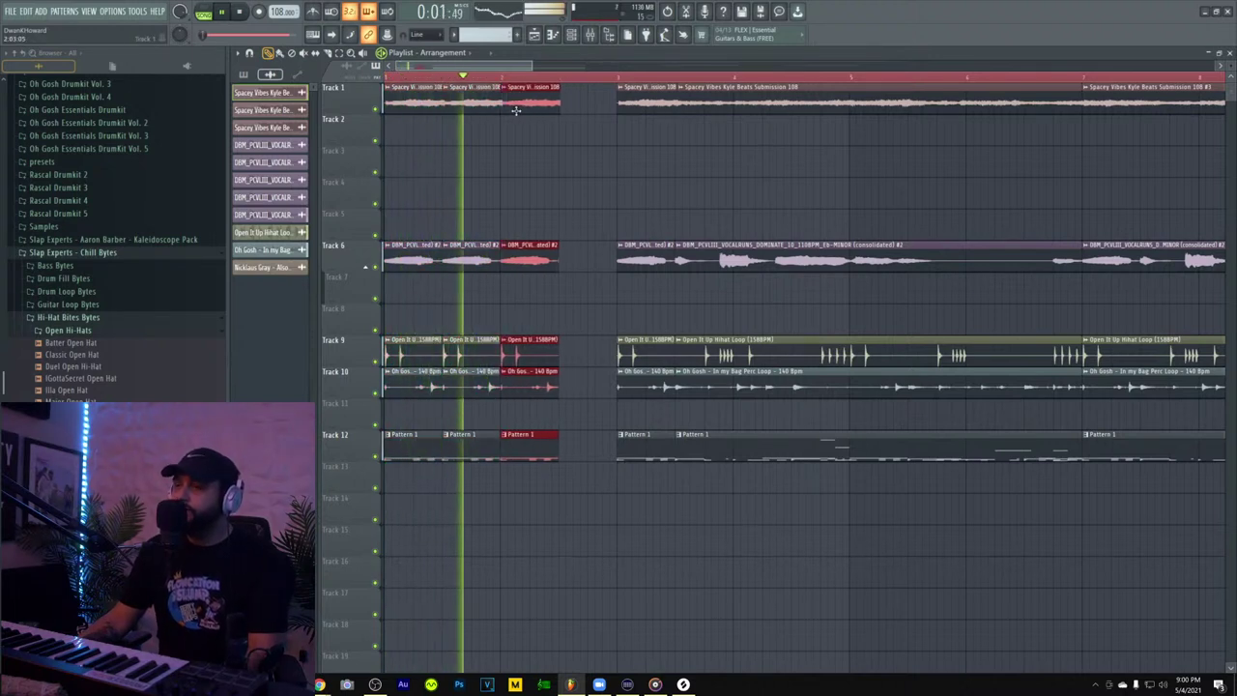
pyautogui.hotkey('ctrl', 'alt', 'z')
pyautogui.hotkey('ctrl', 'alt', 'z')
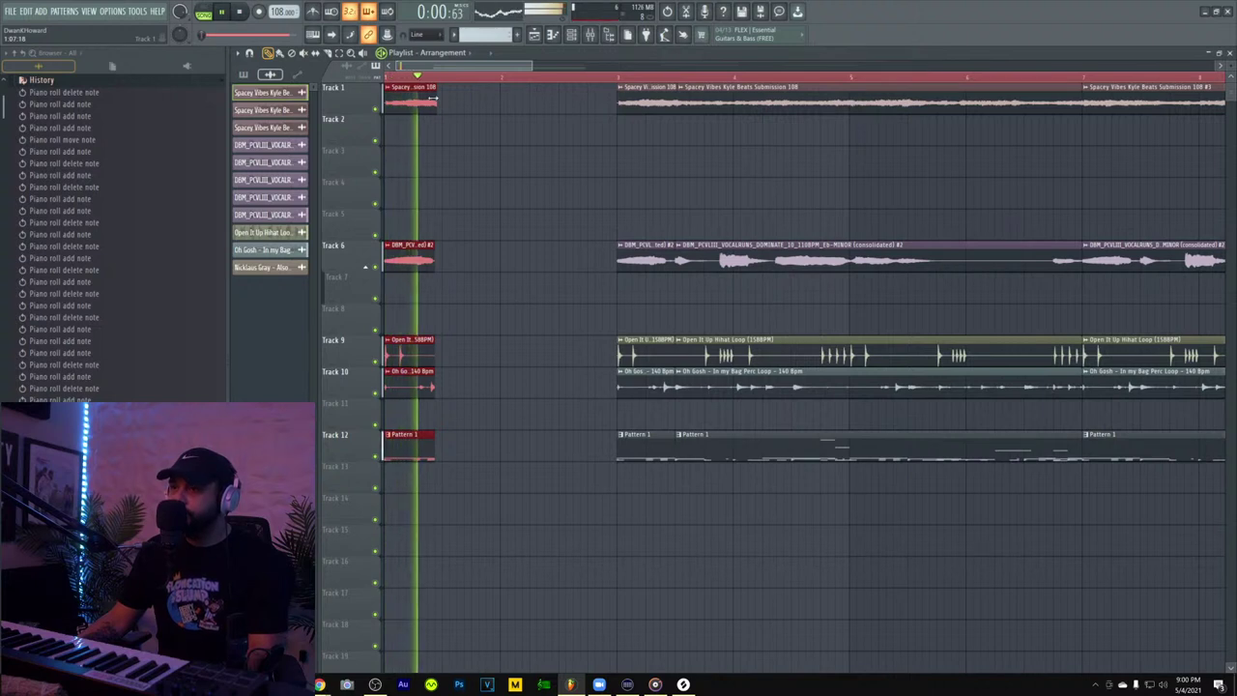
pyautogui.press('space')
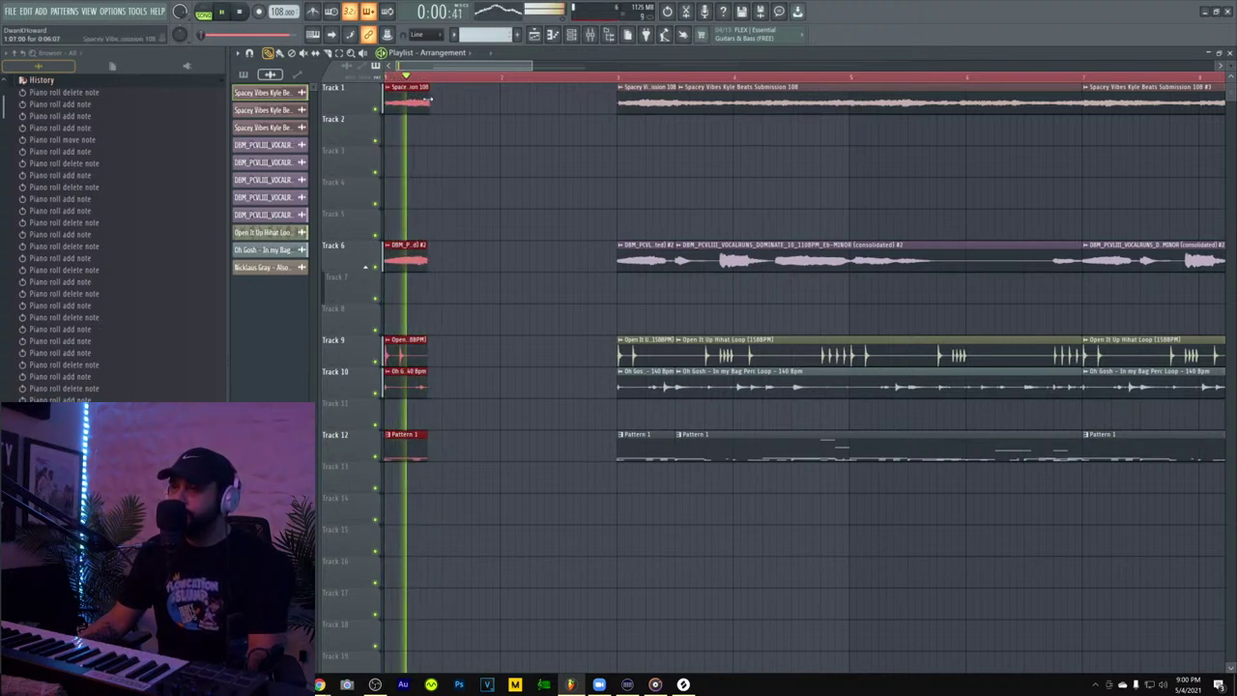
# - Restore the opening slices to half a bar and repeat them back to back until they fill bars 1 and 2
pyautogui.moveTo(429, 98); pyautogui.dragTo(452, 103)
pyautogui.hotkey('ctrl', 'b')
pyautogui.press('space')
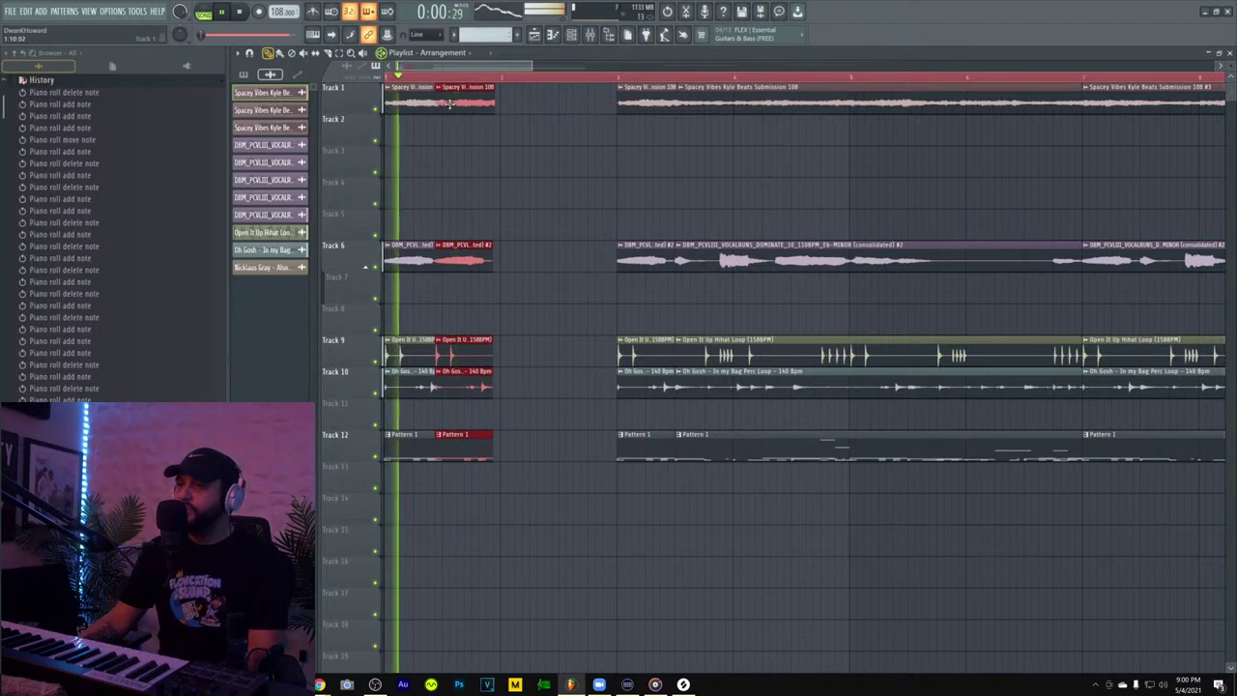
pyautogui.moveTo(449, 103); pyautogui.dragTo(582, 103)
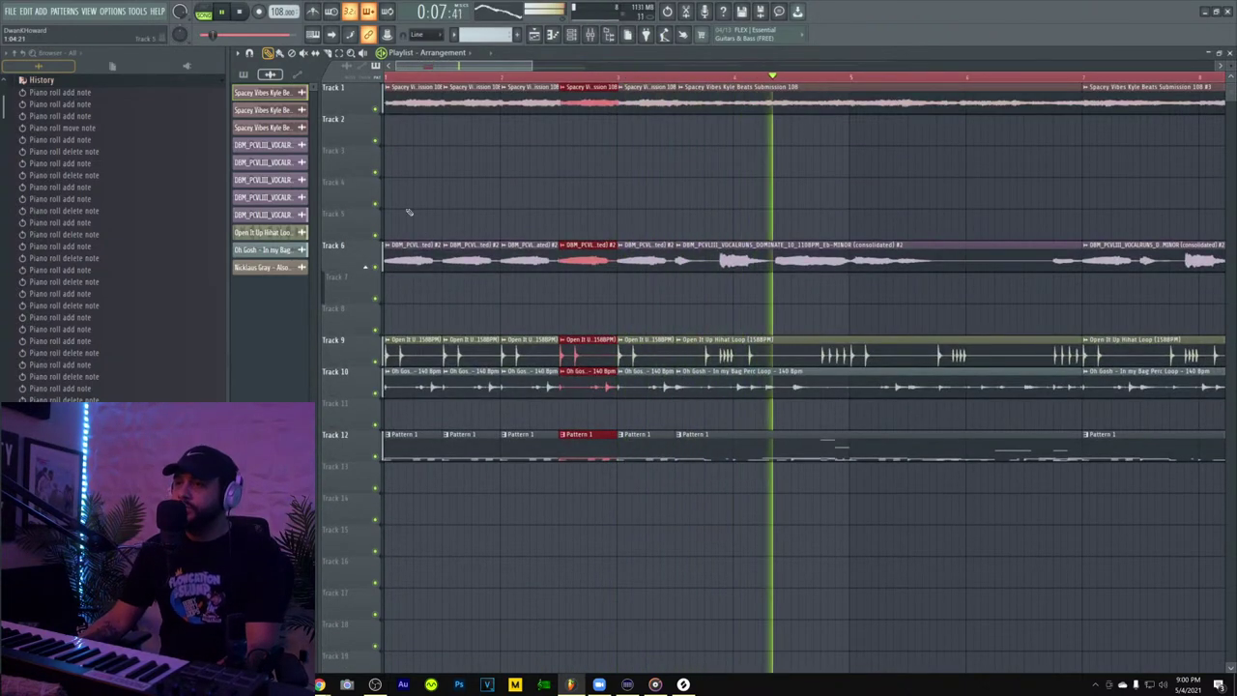
# - Slice the hi-hat loop, perc loop and Pattern 1 clips at bar 10 and delete their remainders up to bar 11
pyautogui.scroll(-3, 400, 166)
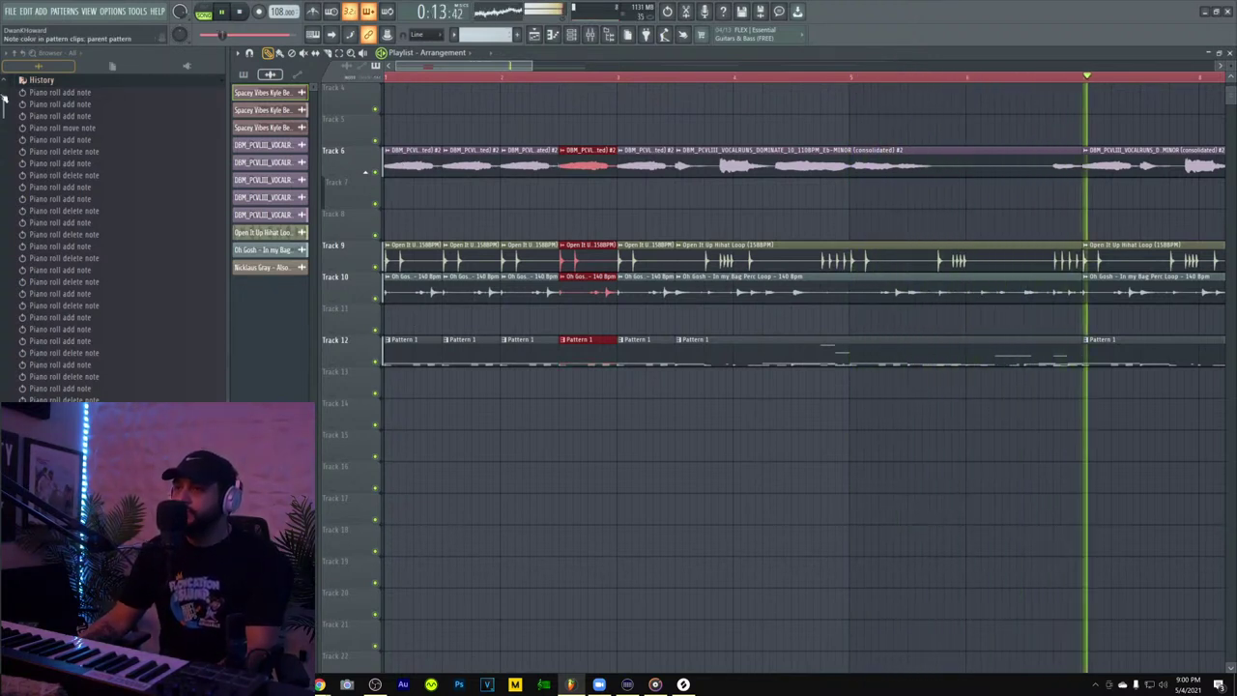
pyautogui.scroll(3, 803, 377)
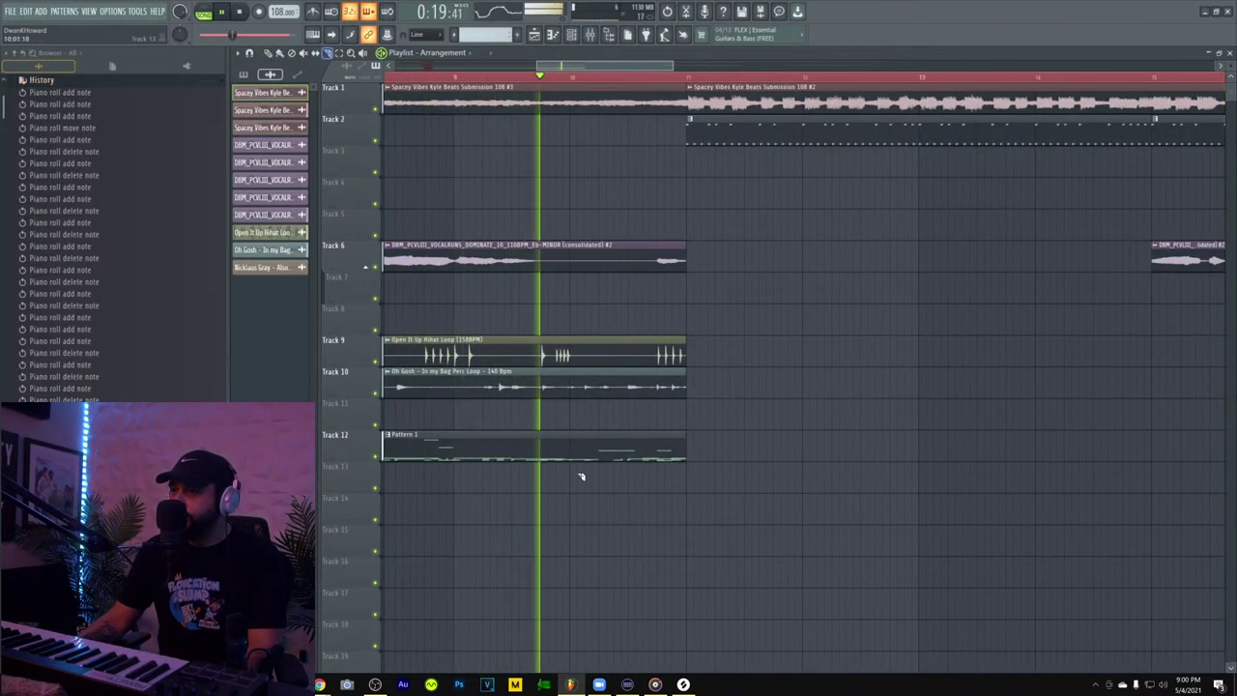
pyautogui.moveTo(578, 475); pyautogui.dragTo(571, 320)
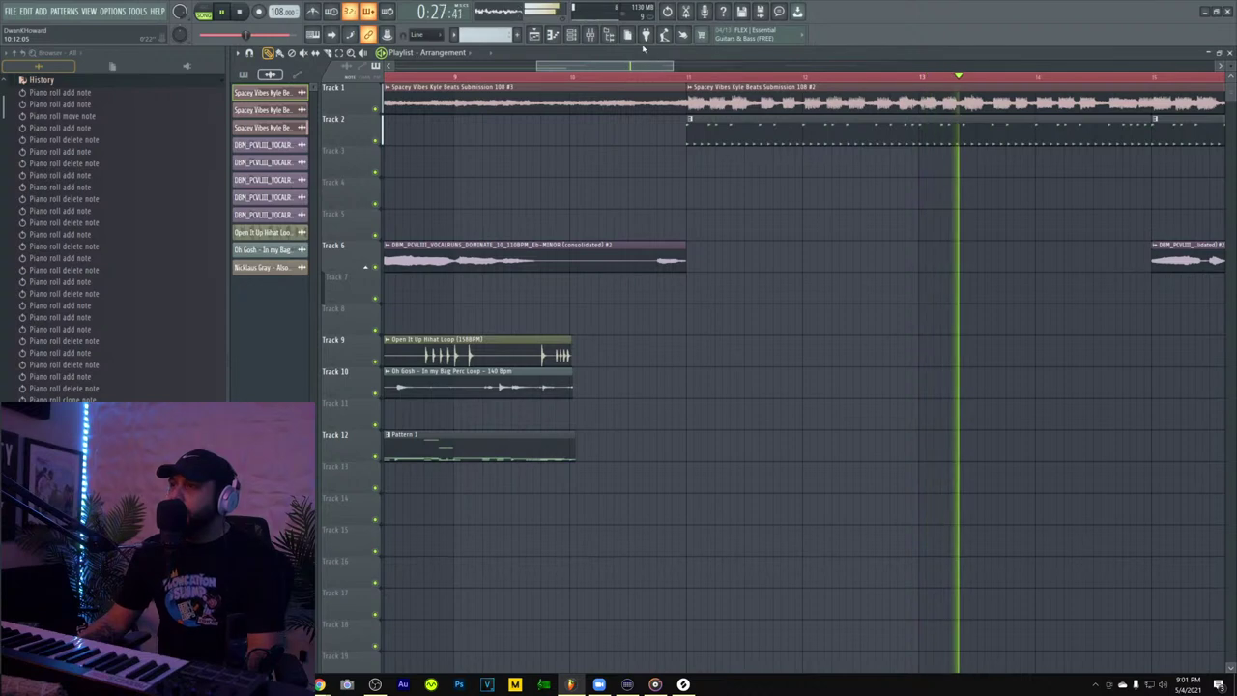
# - Clear the Mando Vox #2 steps in the channel rack and play the arrangement from bar 1
pyautogui.press('F6')
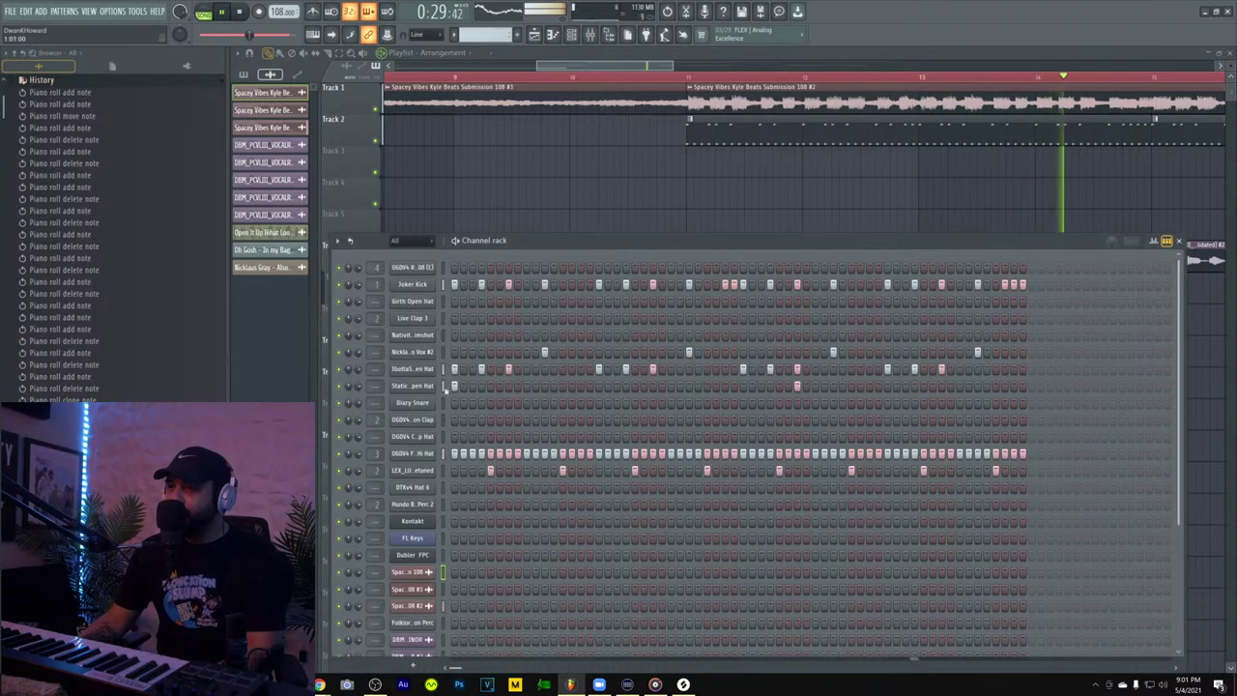
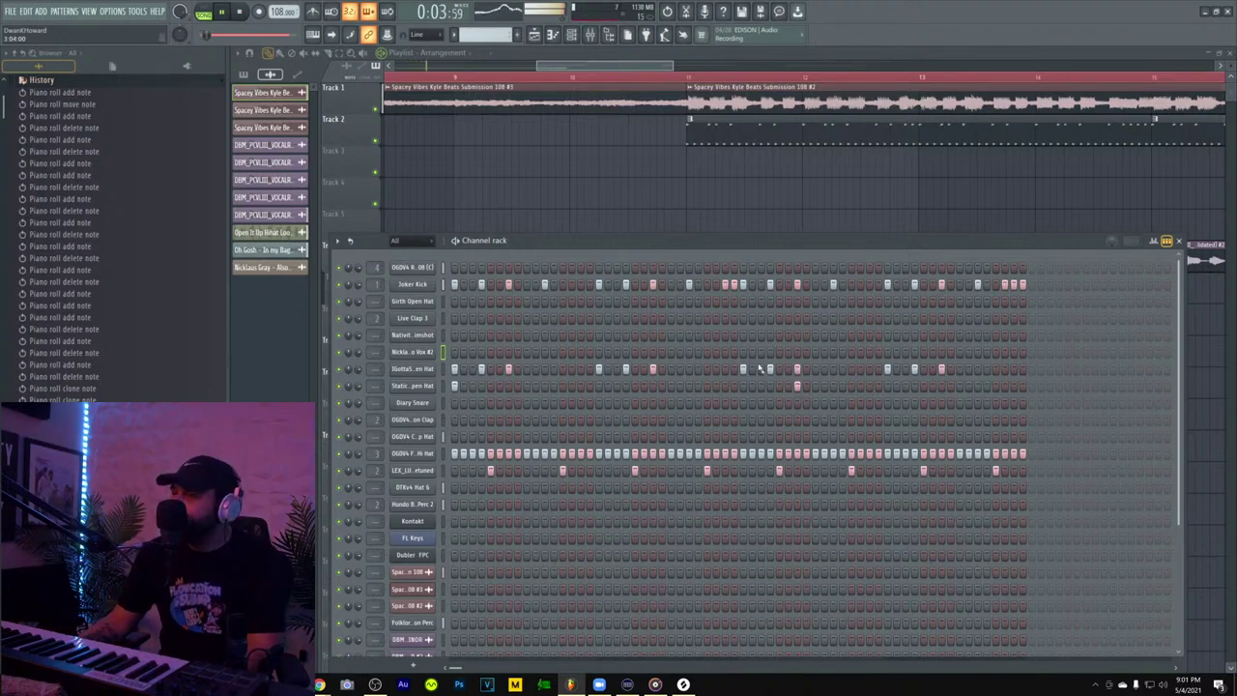
pyautogui.press('space')
pyautogui.moveTo(582, 64); pyautogui.dragTo(433, 65)
pyautogui.press('space')
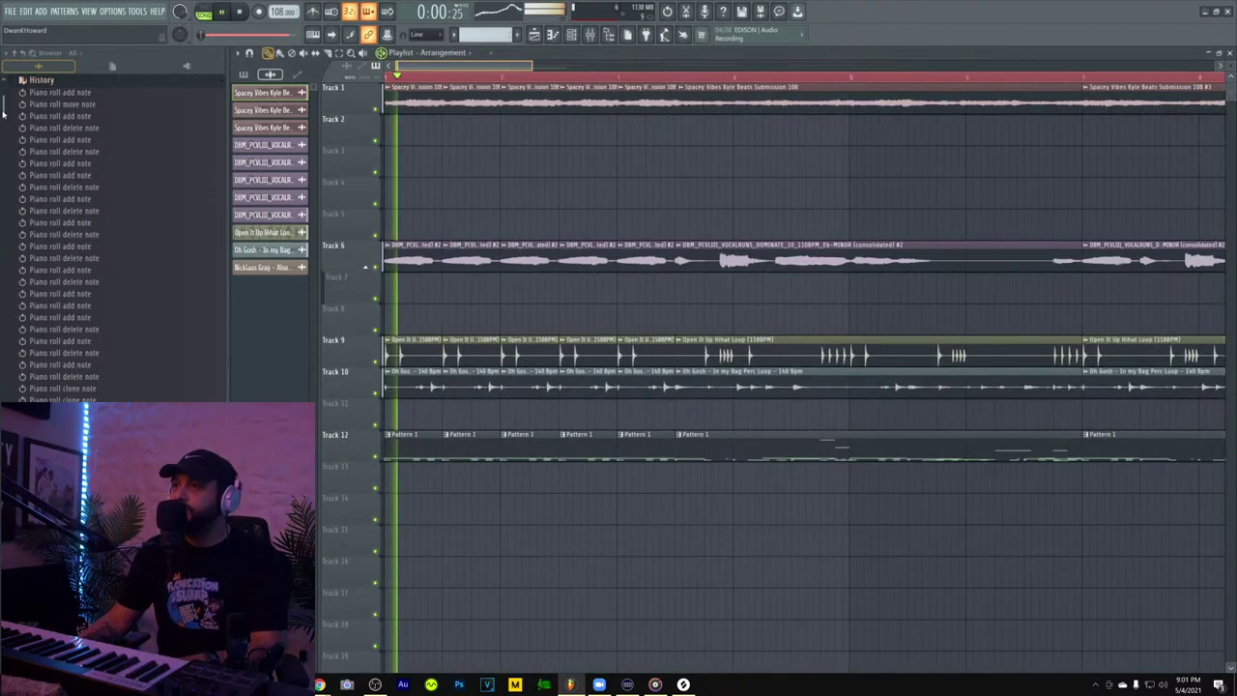
# - Delete the hi-hat loop and perc loop slices throughout bar 1
pyautogui.press('space')
pyautogui.press('space')
pyautogui.press('space')
pyautogui.rightClick(424, 355)
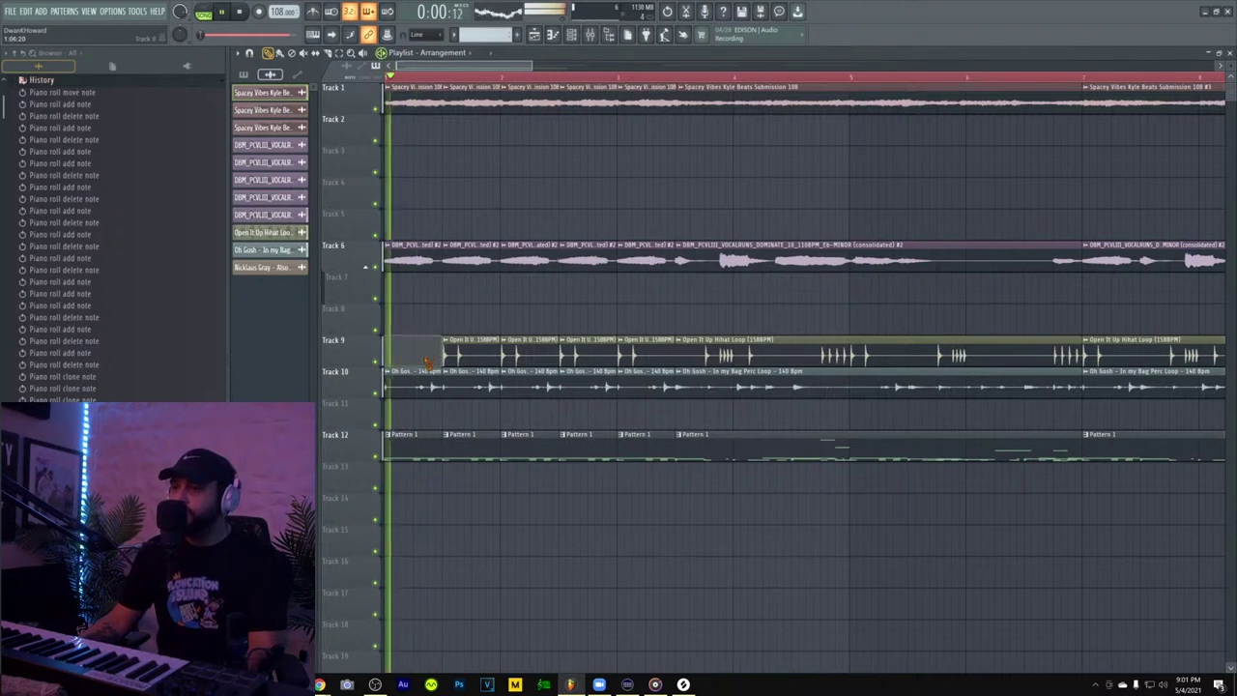
pyautogui.rightClick(423, 384)
pyautogui.rightClick(462, 385)
pyautogui.rightClick(464, 360)
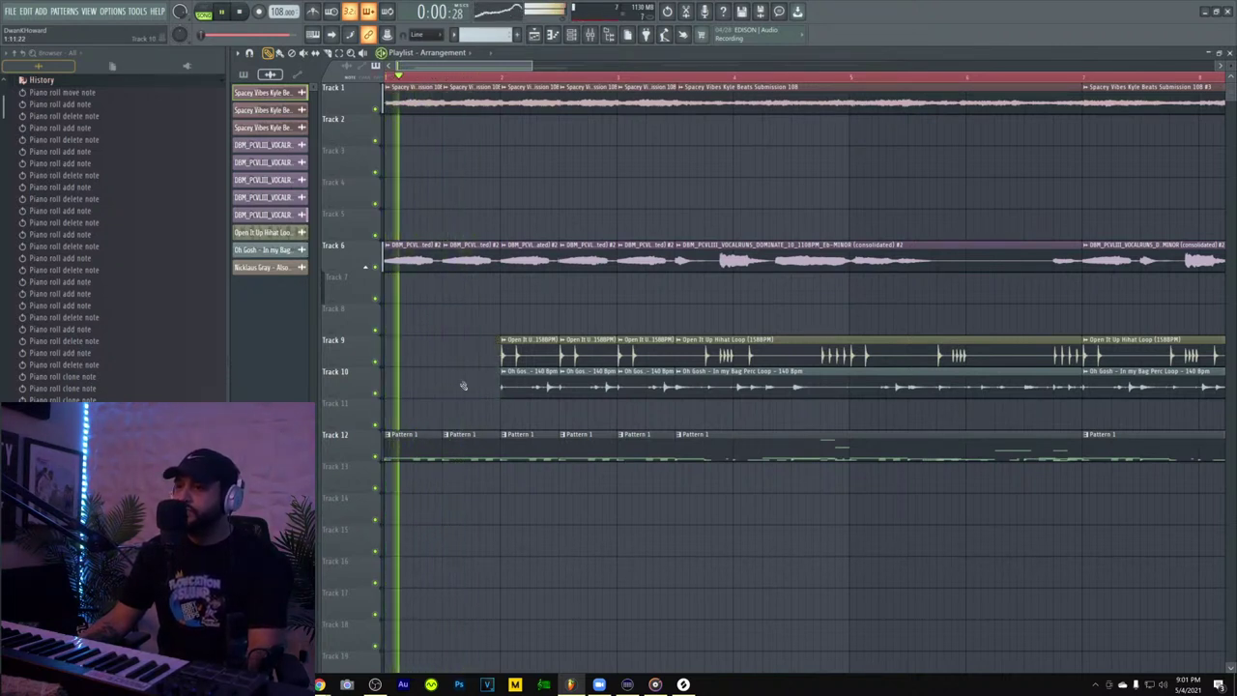
# - Shorten the first Pattern 1 slice in bar 1 to a quarter bar and delete the half-bar slice following it
pyautogui.press('space')
pyautogui.press('space')
pyautogui.moveTo(441, 435); pyautogui.dragTo(411, 434)
pyautogui.press('space')
pyautogui.press('space')
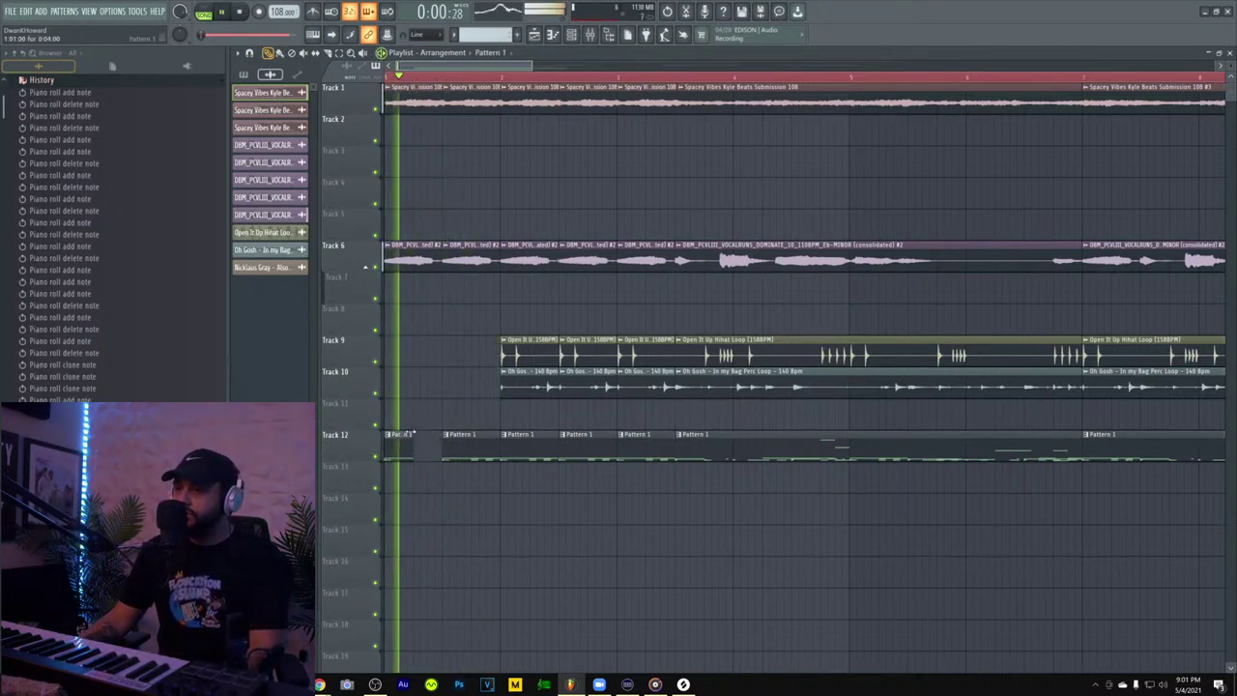
pyautogui.rightClick(458, 434)
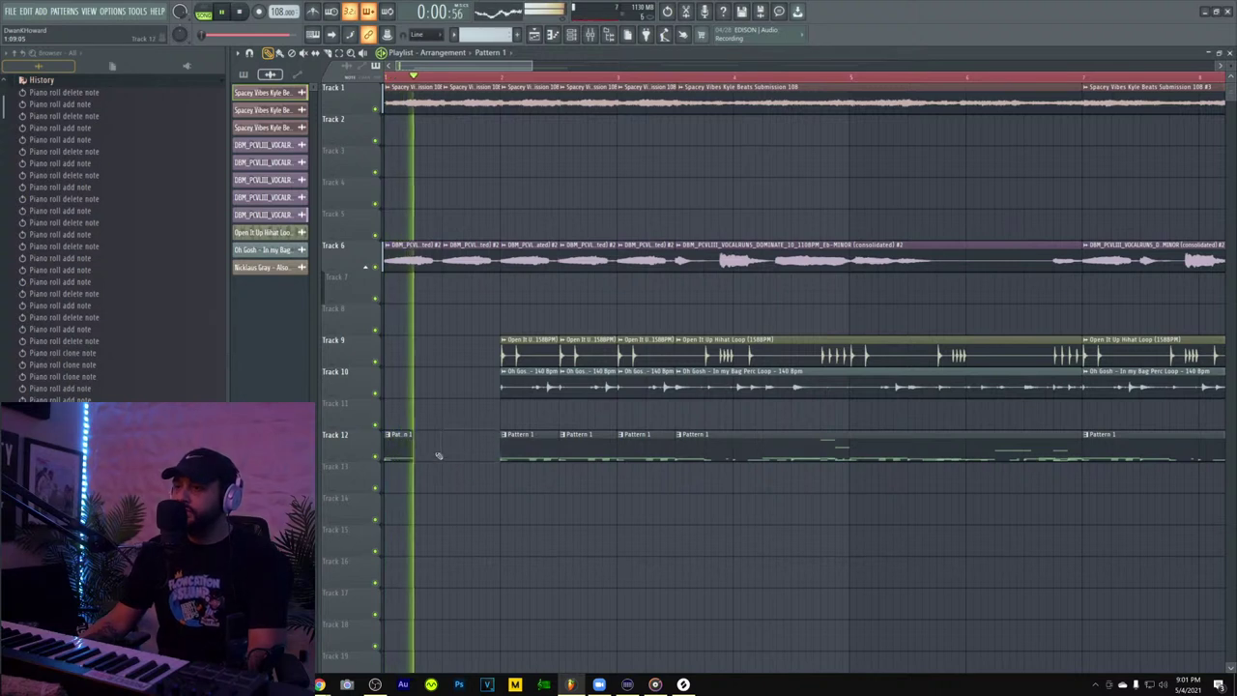
# - Repeat the quarter-bar Pattern 1 slice within bar 1 and delete the first half-bar Pattern 1 slice in bar 2
pyautogui.moveTo(445, 447)
pyautogui.mouseDown()
pyautogui.moveTo(501, 444)
pyautogui.moveTo(436, 444)
pyautogui.mouseUp()
pyautogui.press('space')
pyautogui.press('space')
pyautogui.rightClick(540, 451)
pyautogui.press('space')
pyautogui.press('space')
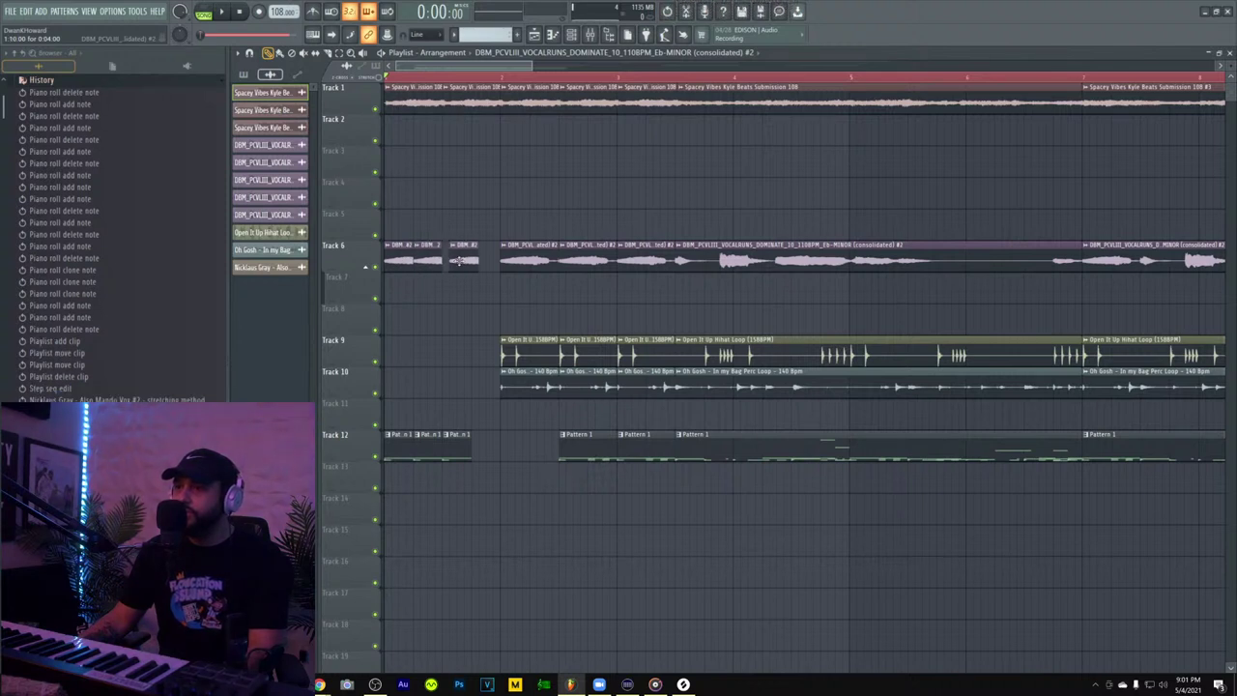
# - Undo the quarter-bar vocal slices in bar 1 to restore the half-bar vocal chops
pyautogui.press('space')
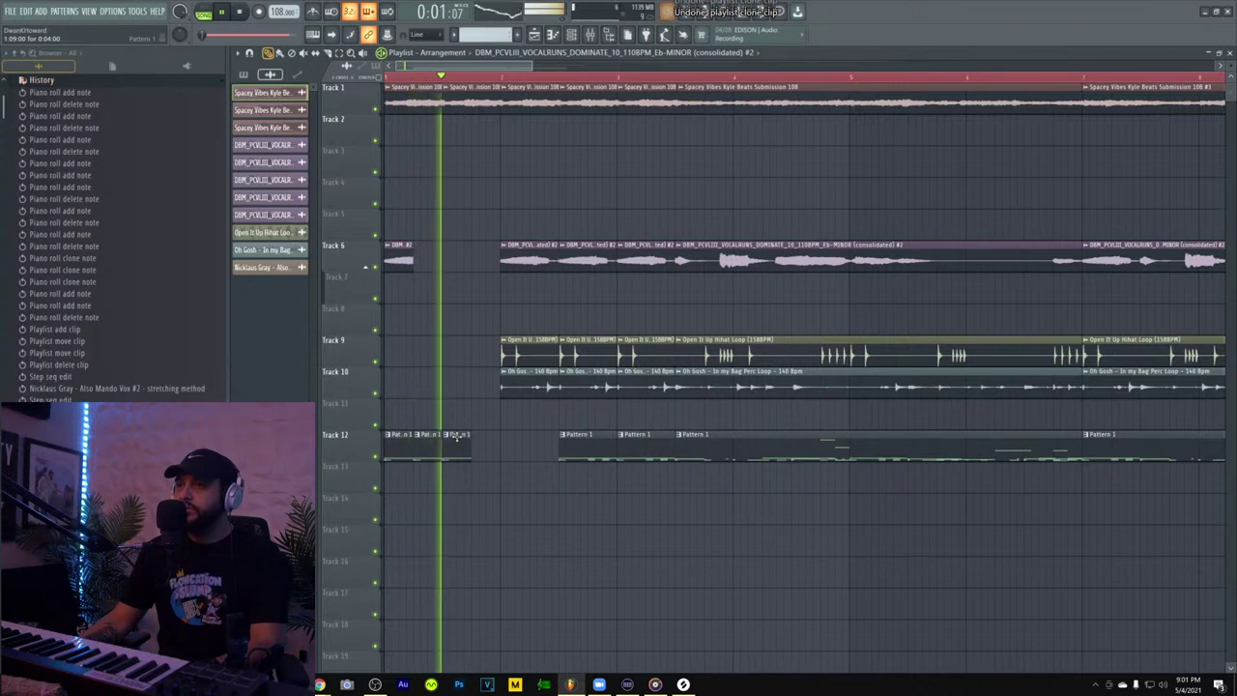
pyautogui.hotkey('ctrl', 'z')
pyautogui.hotkey('ctrl', 'z')
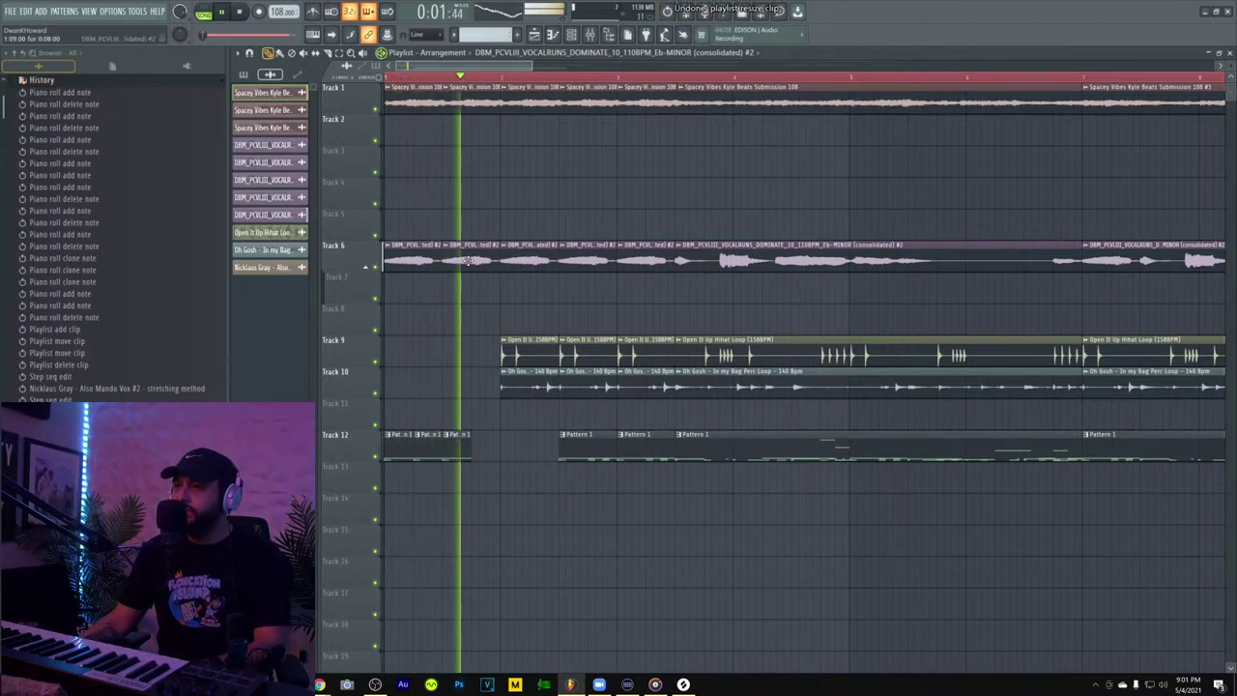
# - Delete the middle Pattern 1 slice in bar 1 and the remaining hi-hat, perc and Pattern 1 slices in bar 2
pyautogui.rightClick(426, 449)
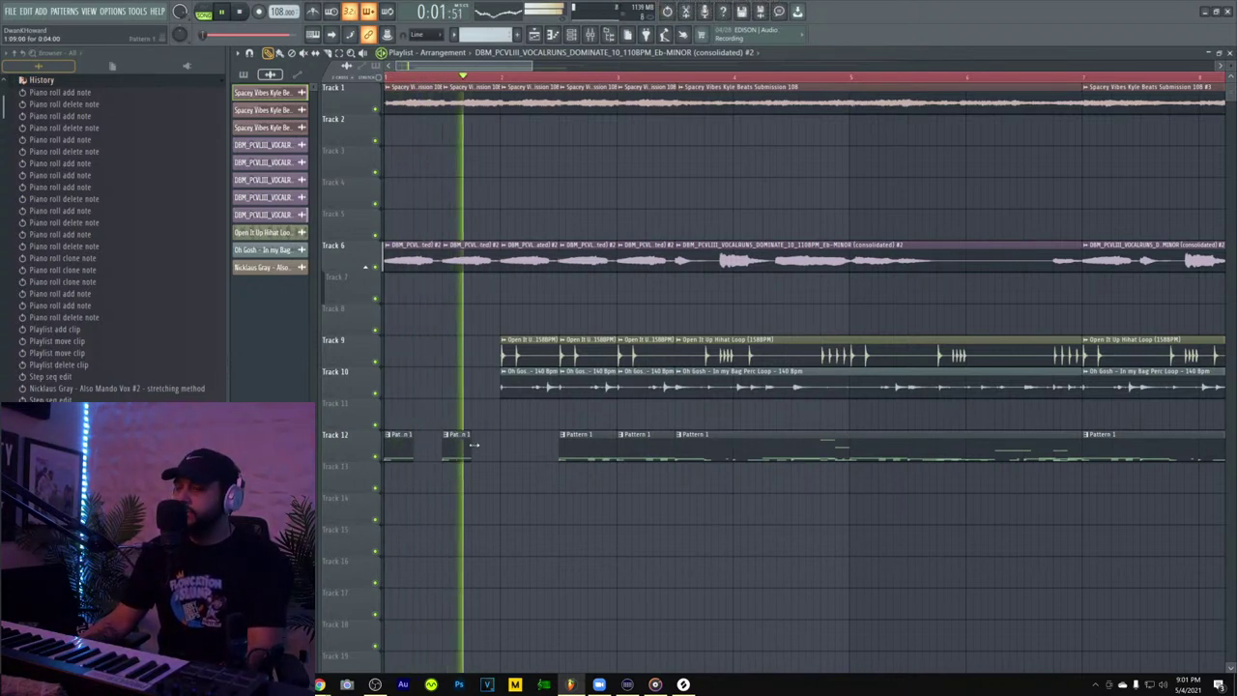
pyautogui.rightClick(527, 356)
pyautogui.rightClick(538, 385)
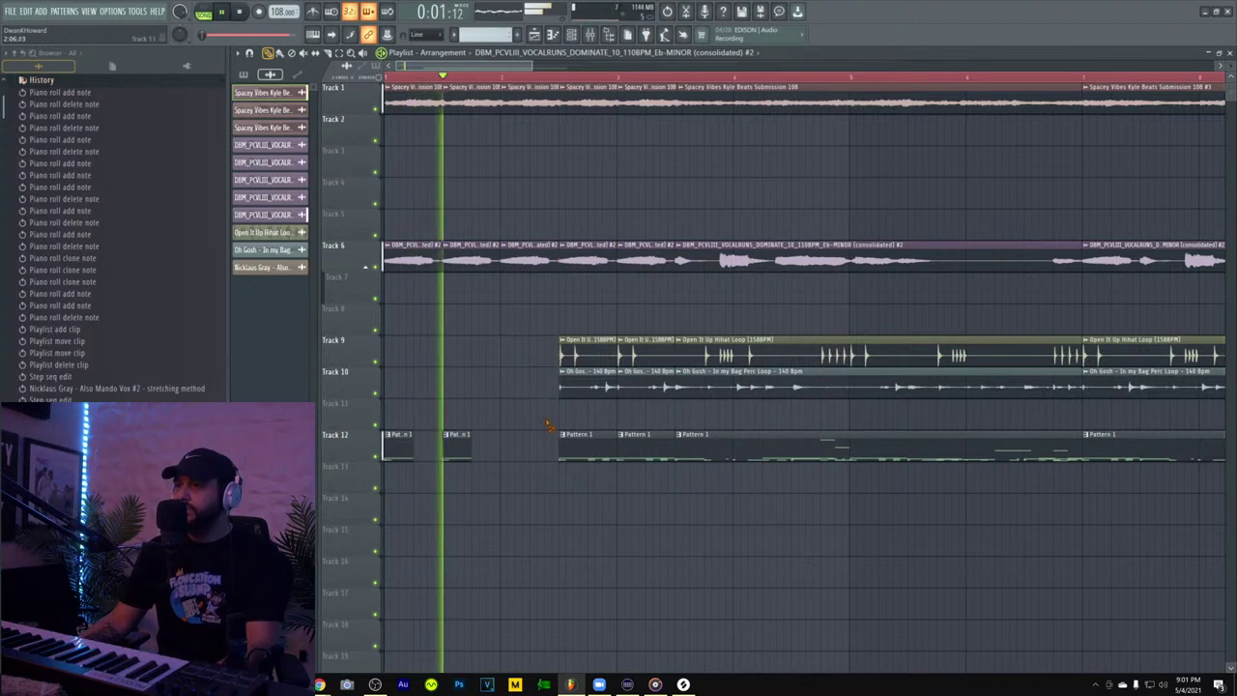
pyautogui.rightClick(581, 387)
pyautogui.rightClick(595, 358)
pyautogui.rightClick(587, 448)
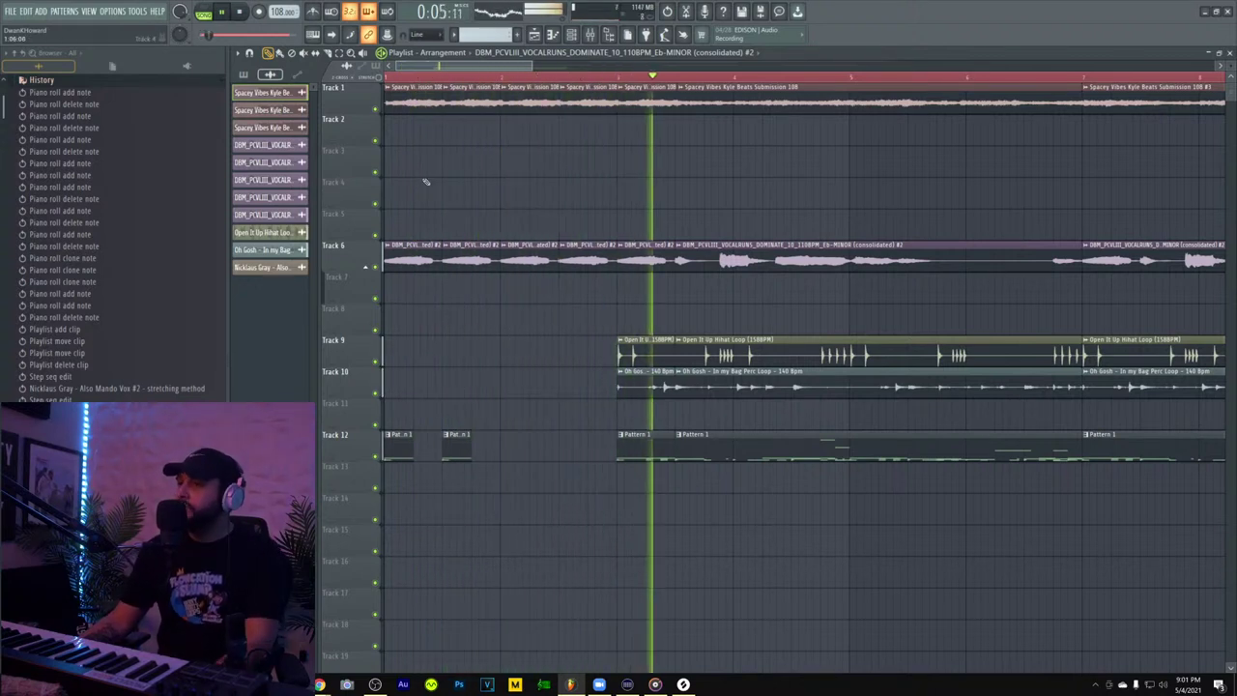
# - Copy the second quarter-bar Pattern 1 slice from bar 1 to the start of bar 2
pyautogui.click(330, 52)
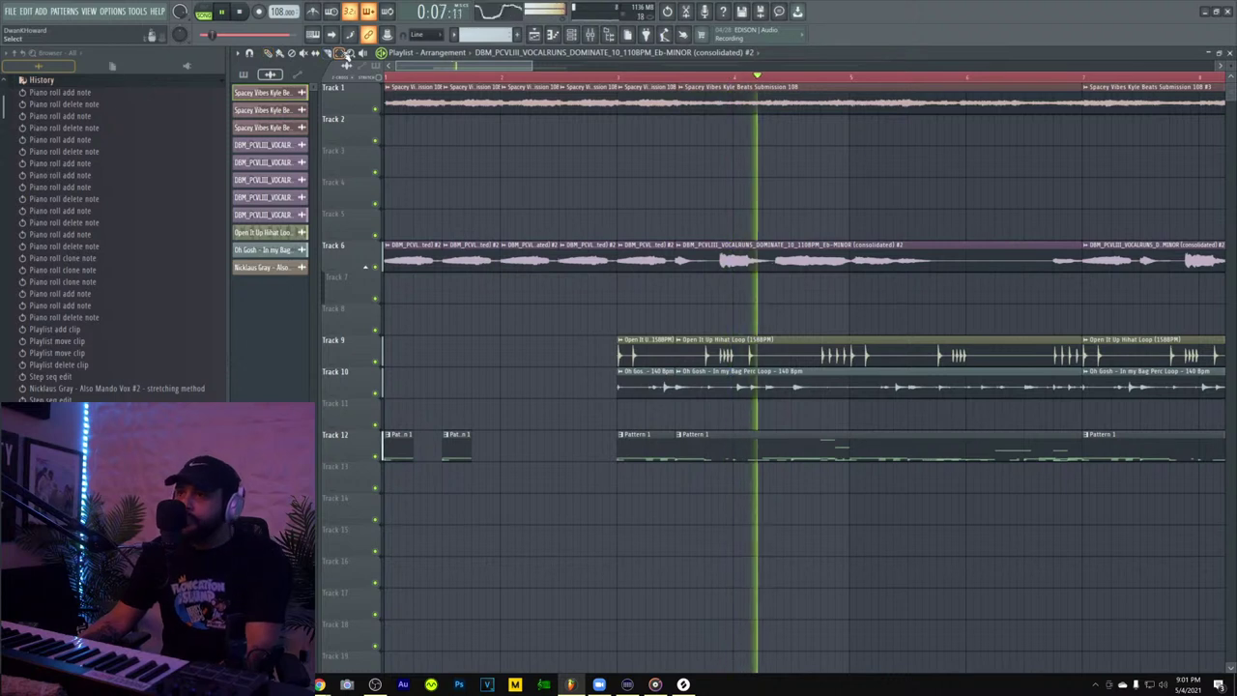
pyautogui.moveTo(431, 369); pyautogui.dragTo(456, 483)
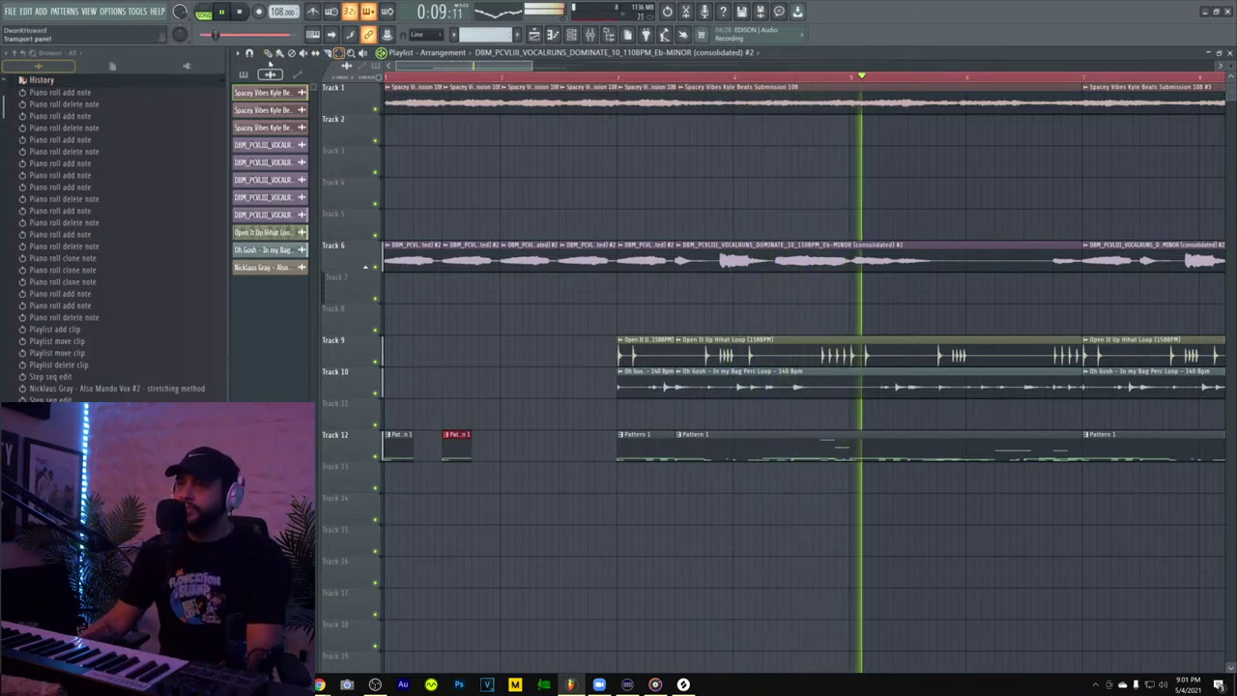
pyautogui.click(510, 443)
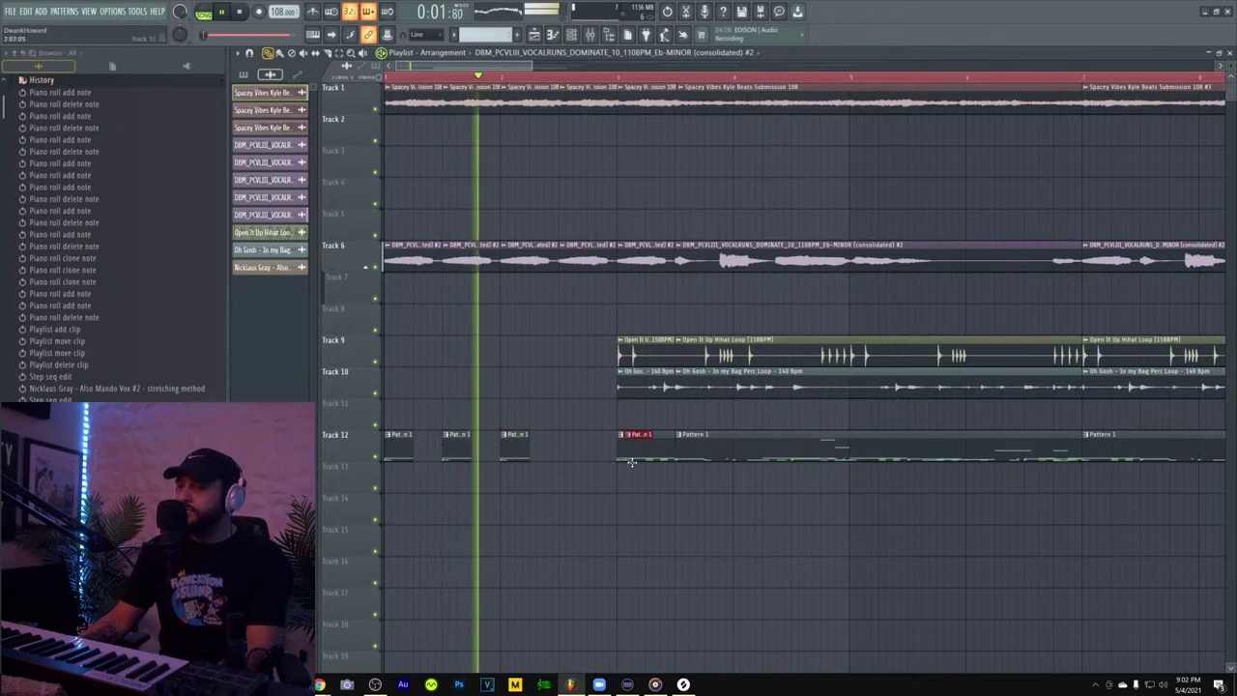
# - Fill the half bar before bar 3 with two short Pattern 1 clips on Track 12 and two halved vocal clips on Track 6
pyautogui.click(568, 442)
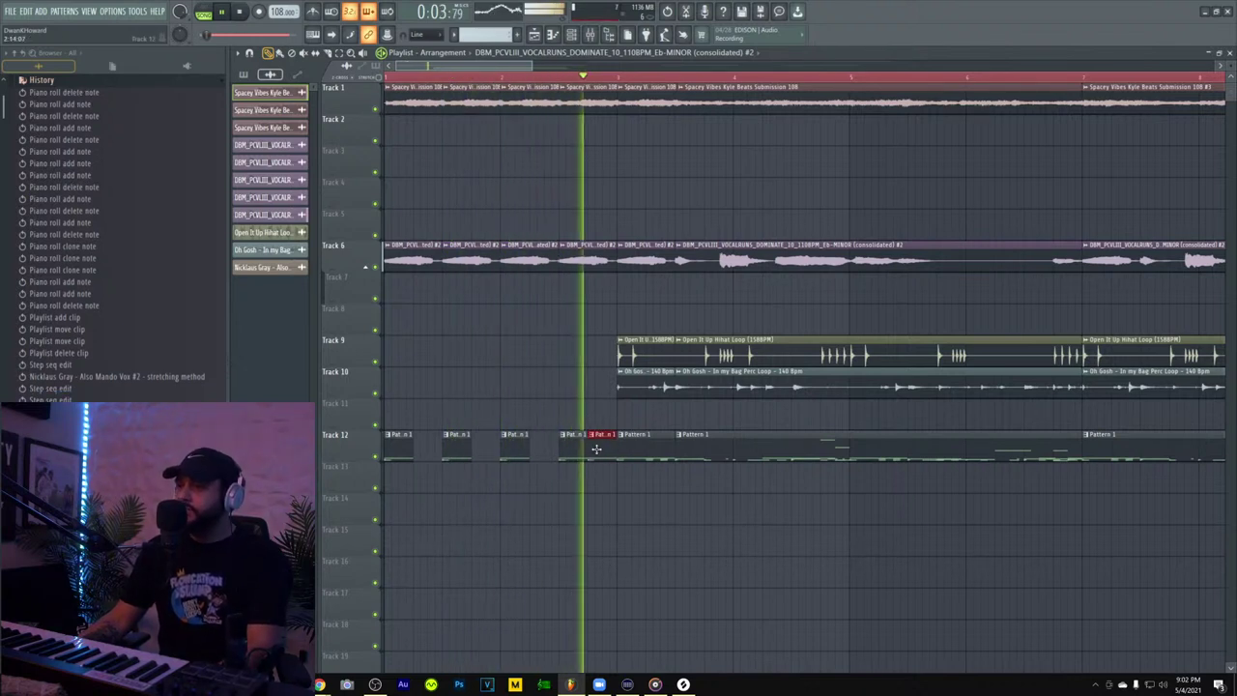
pyautogui.click(597, 443)
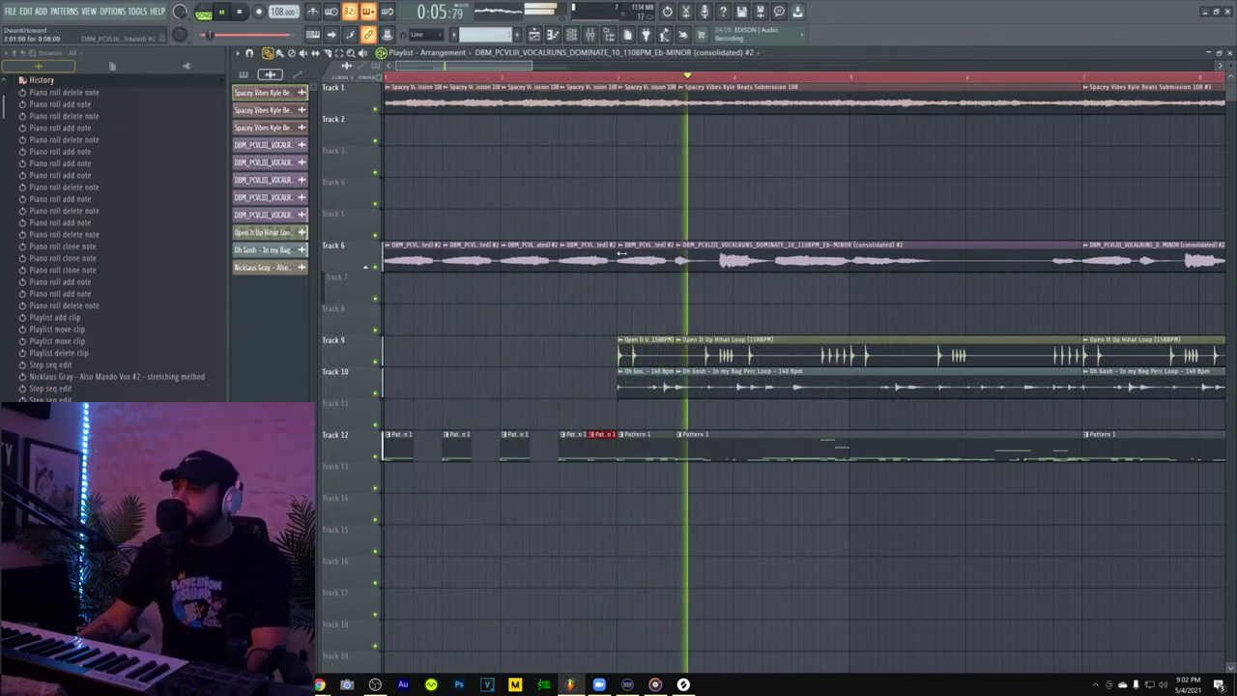
pyautogui.hotkey('ctrl', 'z')
pyautogui.moveTo(613, 253); pyautogui.dragTo(585, 255)
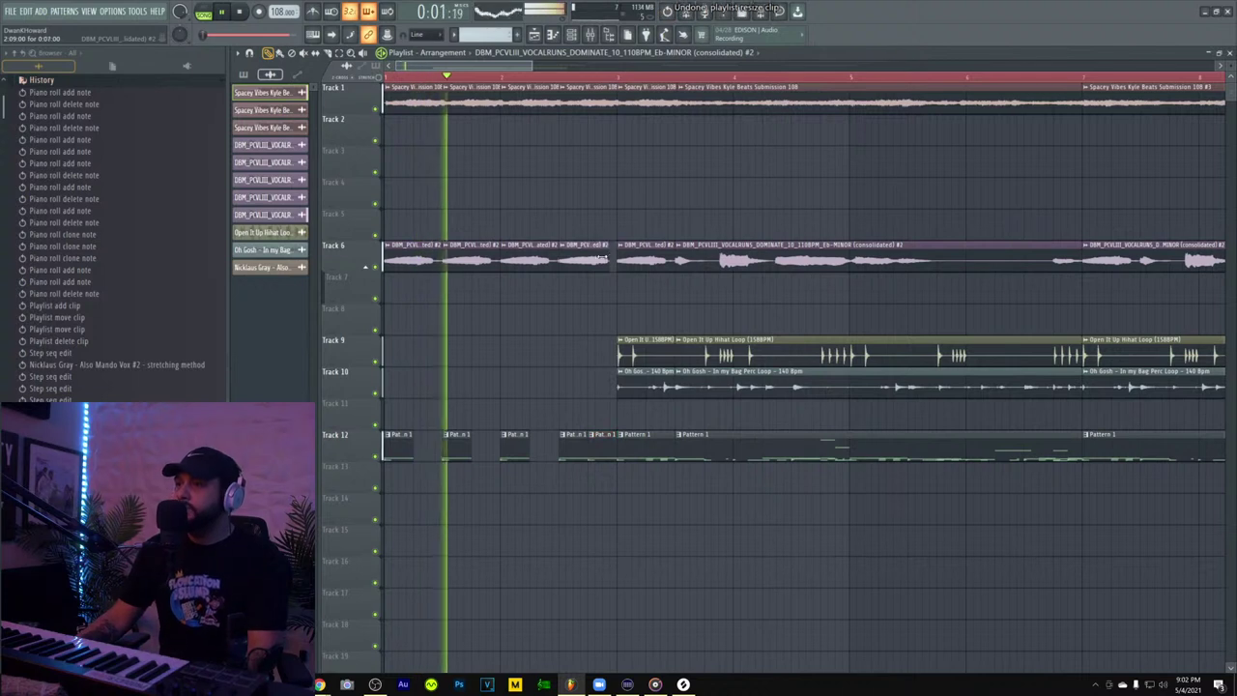
pyautogui.click(599, 264)
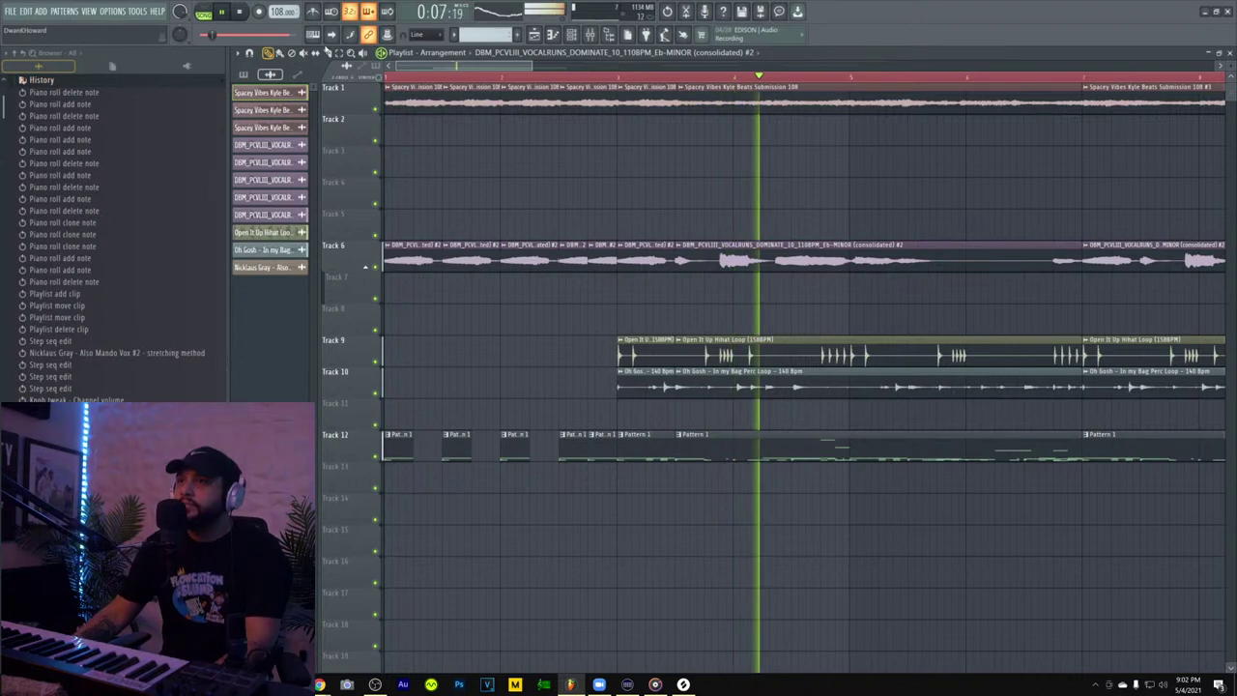
# - Try a half-time rhythm in the bar 11 drum pattern by clearing the LEX channel's early hits and placing one on step 9
pyautogui.moveTo(413, 67); pyautogui.dragTo(505, 83)
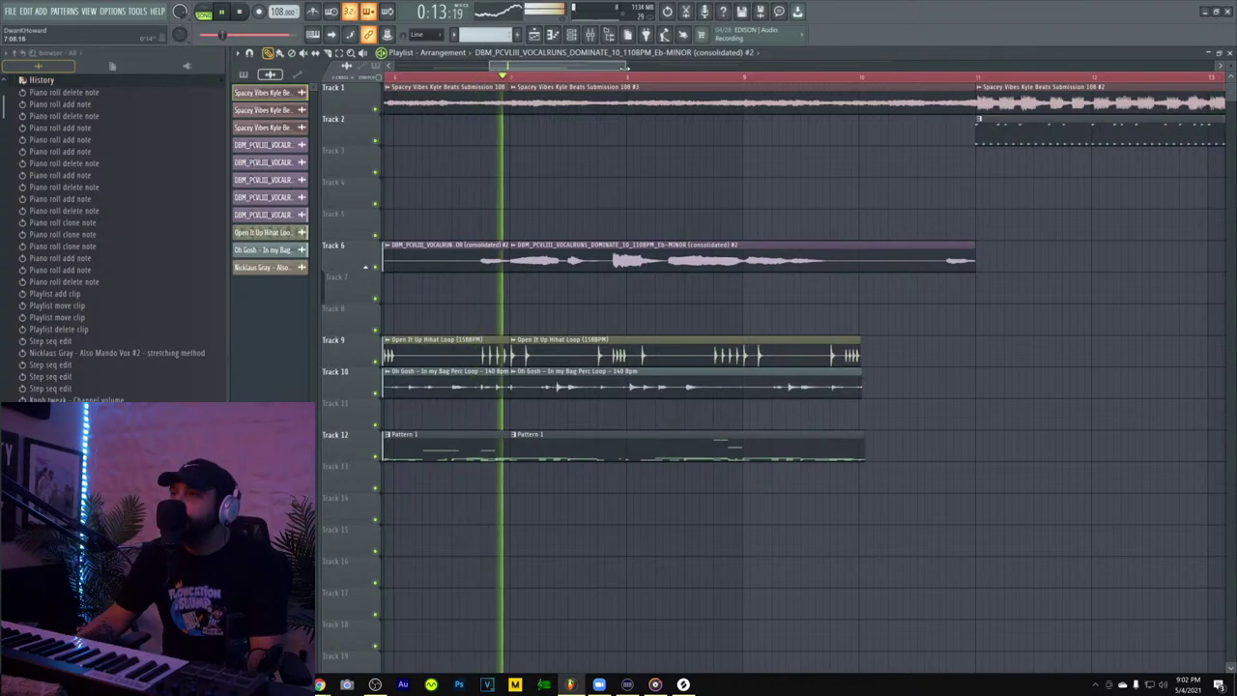
pyautogui.moveTo(626, 67); pyautogui.dragTo(801, 66)
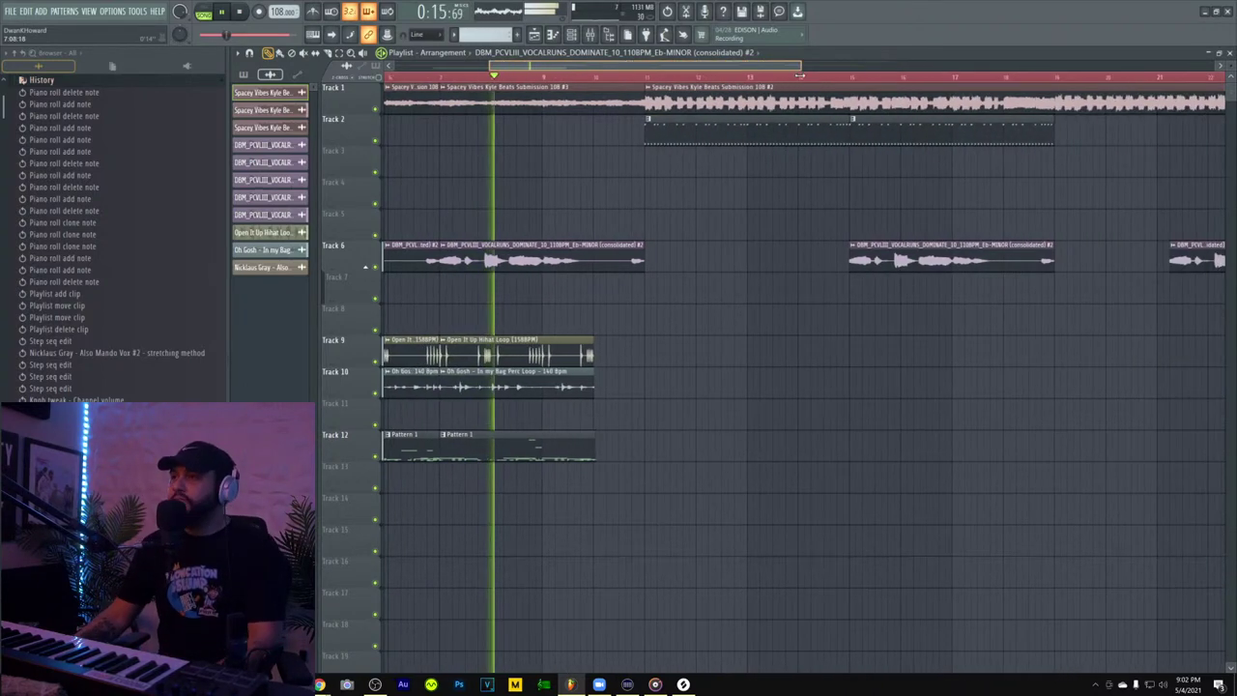
pyautogui.doubleClick(665, 131)
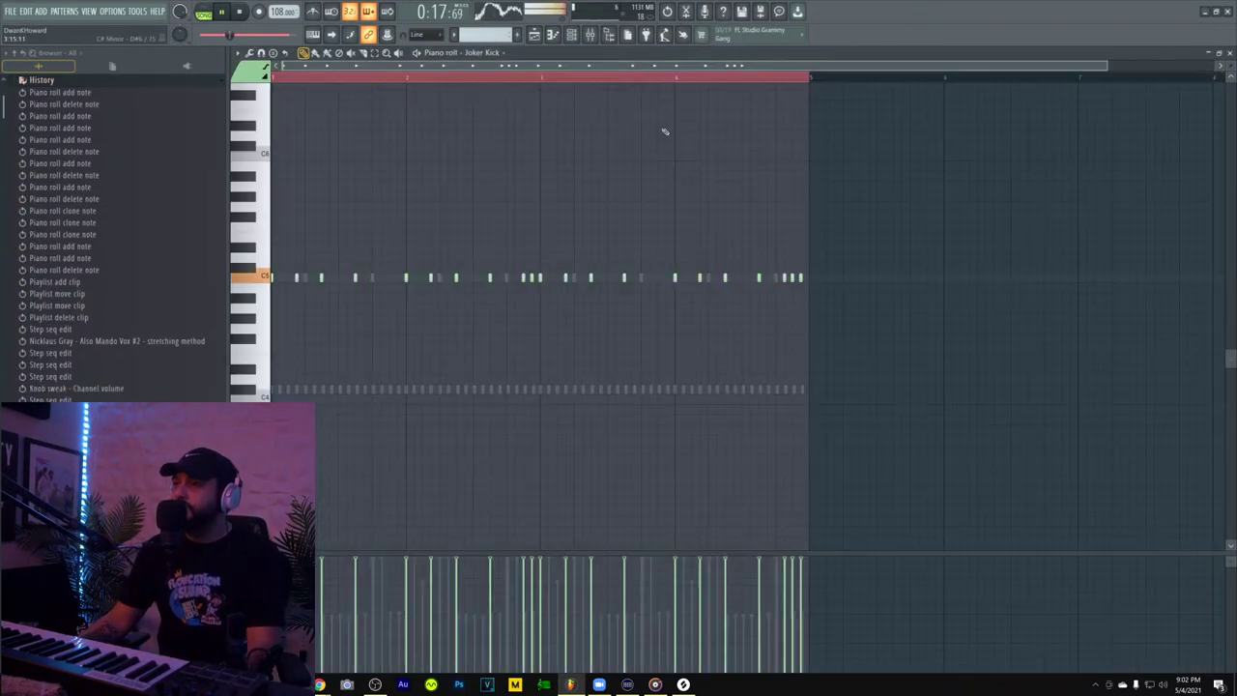
pyautogui.click(1230, 52)
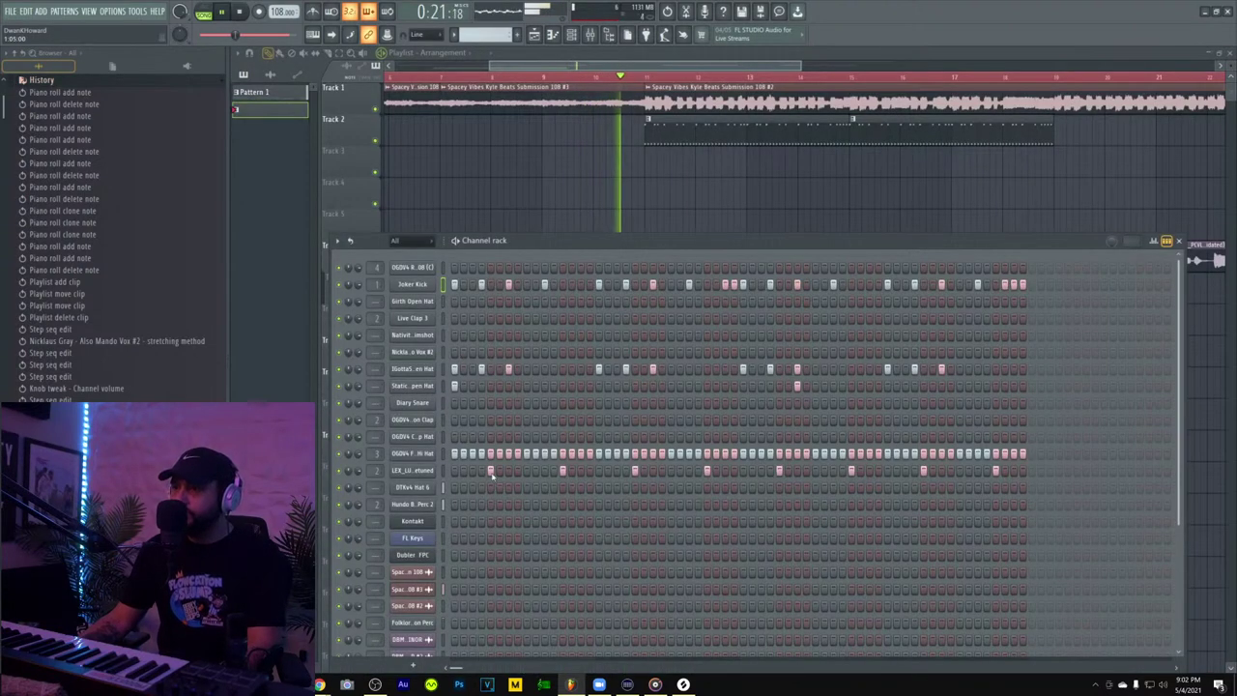
pyautogui.moveTo(484, 476); pyautogui.dragTo(738, 476)
pyautogui.click(527, 471)
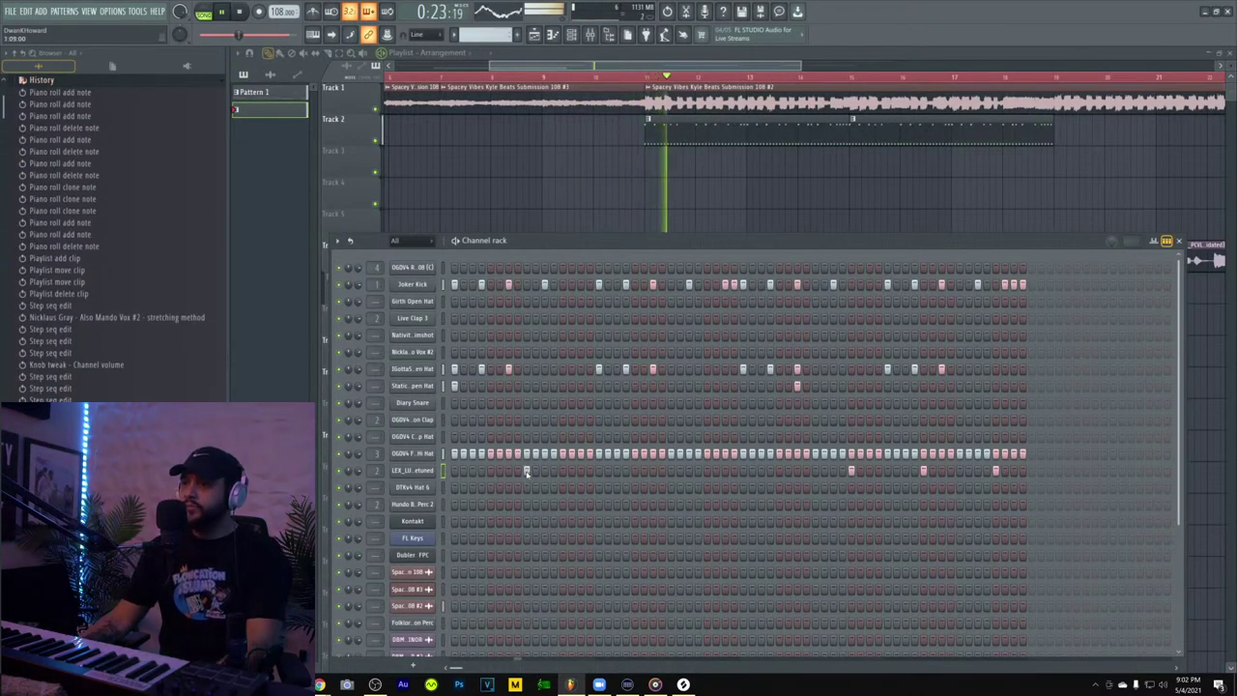
pyautogui.hotkey('alt', 'Delete')
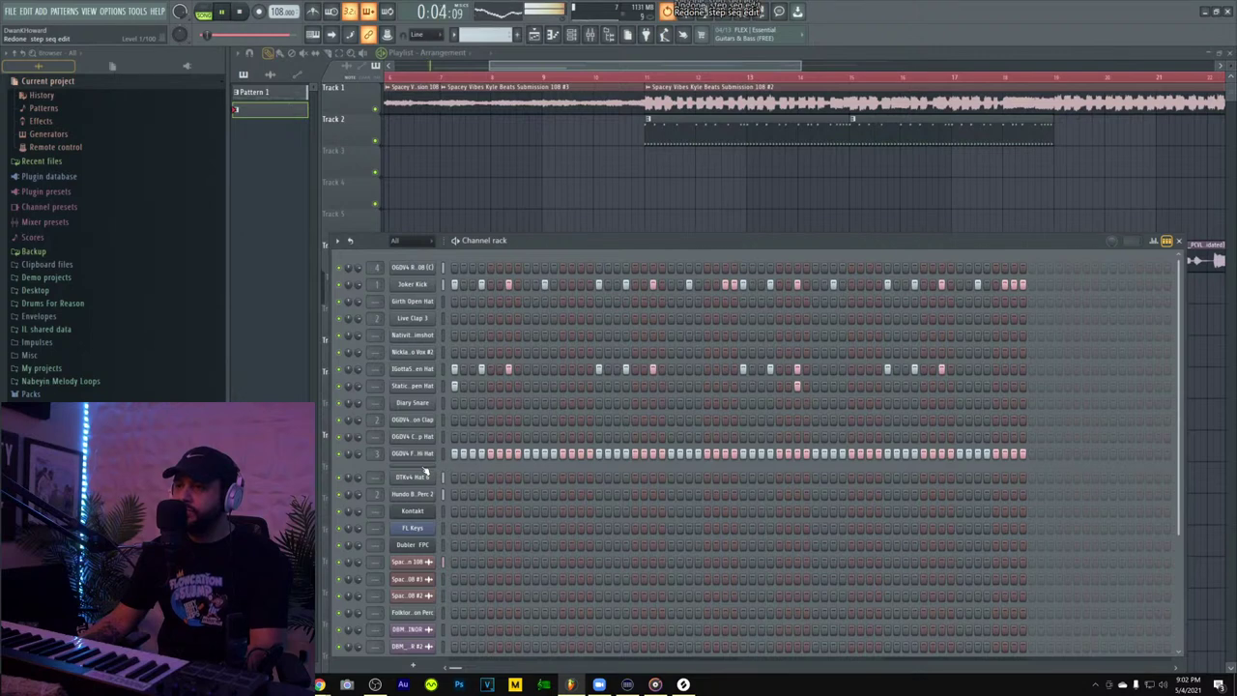
pyautogui.hotkey('ctrl', 'z')
pyautogui.hotkey('ctrl', 'shift', 'z')
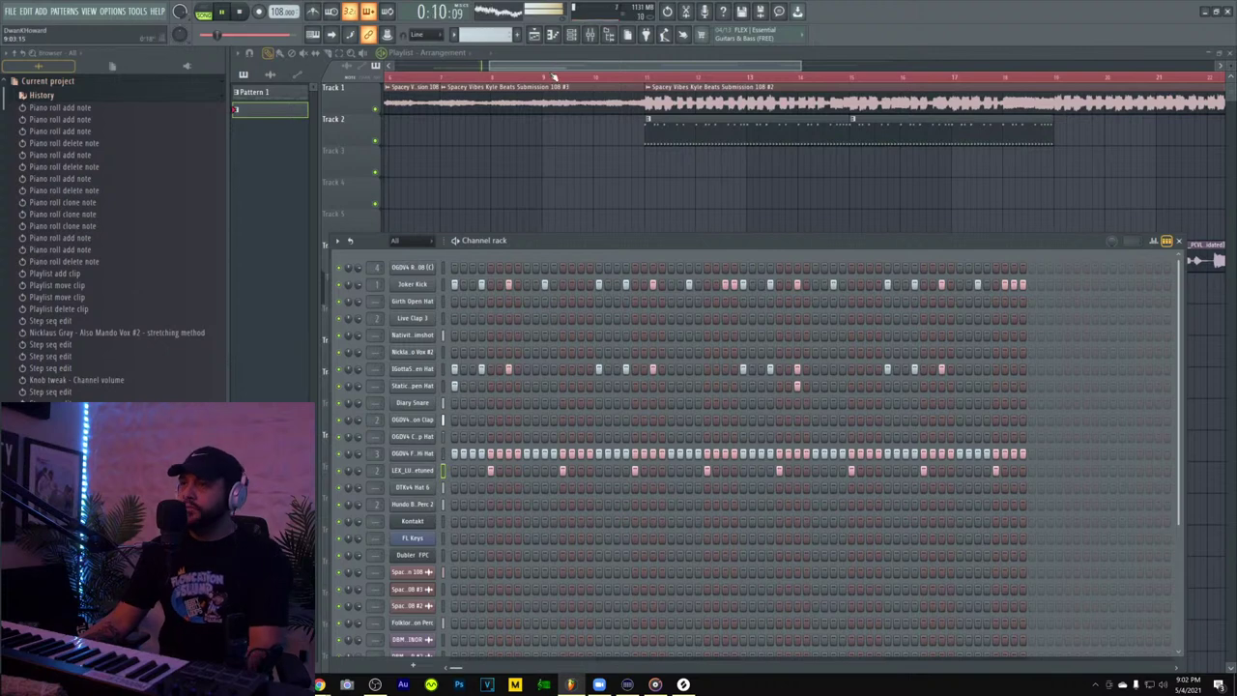
# - Copy the one-beat Spacey Vibes and drum pattern slices at bar 11 to bar 10, on Tracks 2 and 3
pyautogui.moveTo(550, 68); pyautogui.dragTo(566, 99)
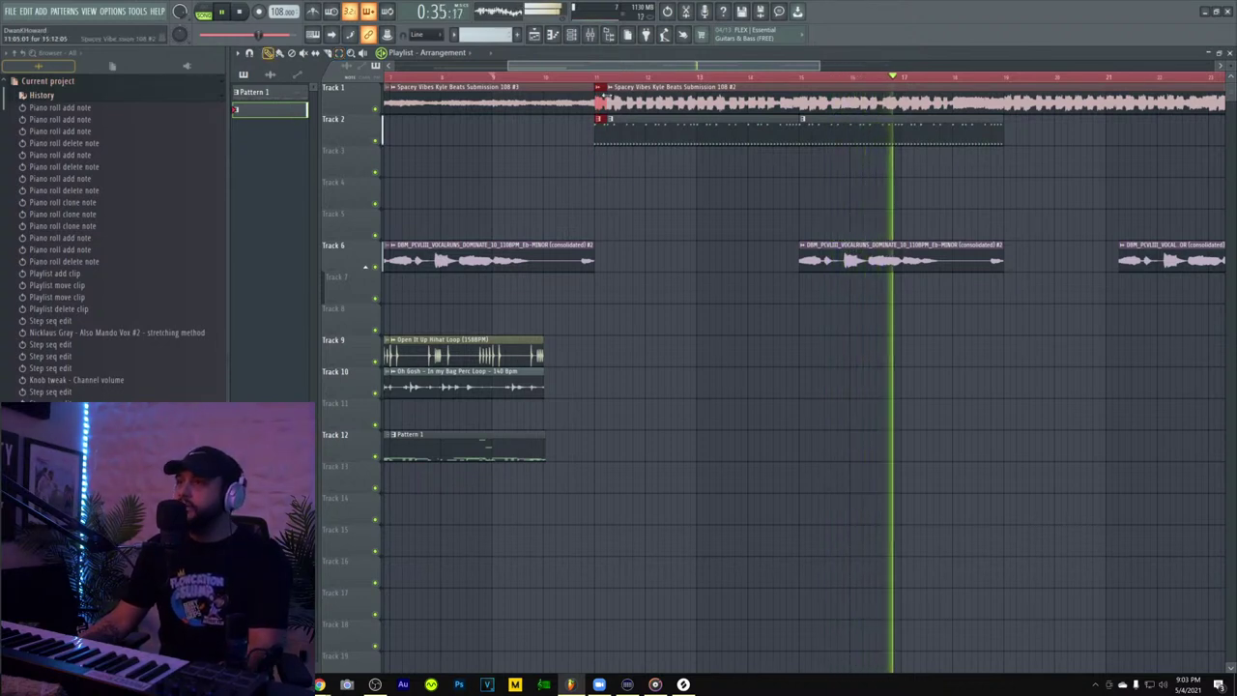
pyautogui.moveTo(598, 100)
pyautogui.mouseDown()
pyautogui.moveTo(573, 131)
pyautogui.moveTo(548, 131)
pyautogui.mouseUp()
pyautogui.press('space')
pyautogui.press('space')
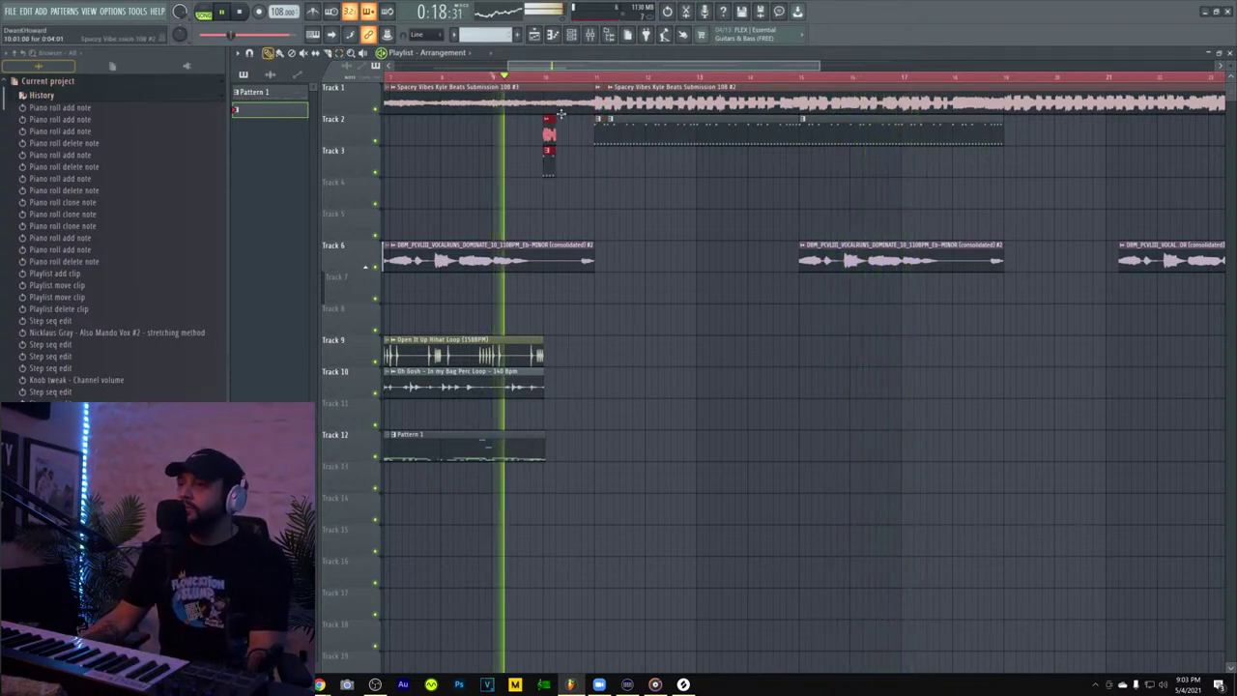
pyautogui.press('space')
pyautogui.press('space')
# - Trim the Spacey Vibes clip on Track 1 so it ends at bar 10, and play the transition
pyautogui.moveTo(596, 94); pyautogui.dragTo(543, 106)
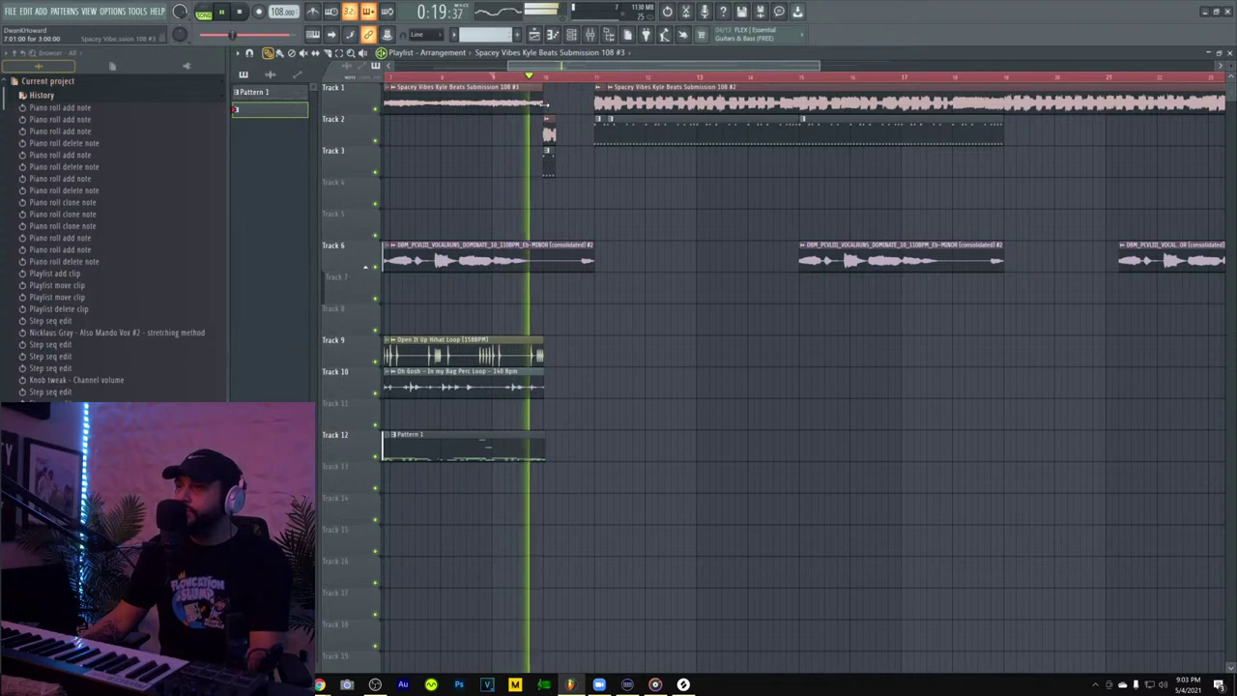
pyautogui.press('space')
pyautogui.press('space')
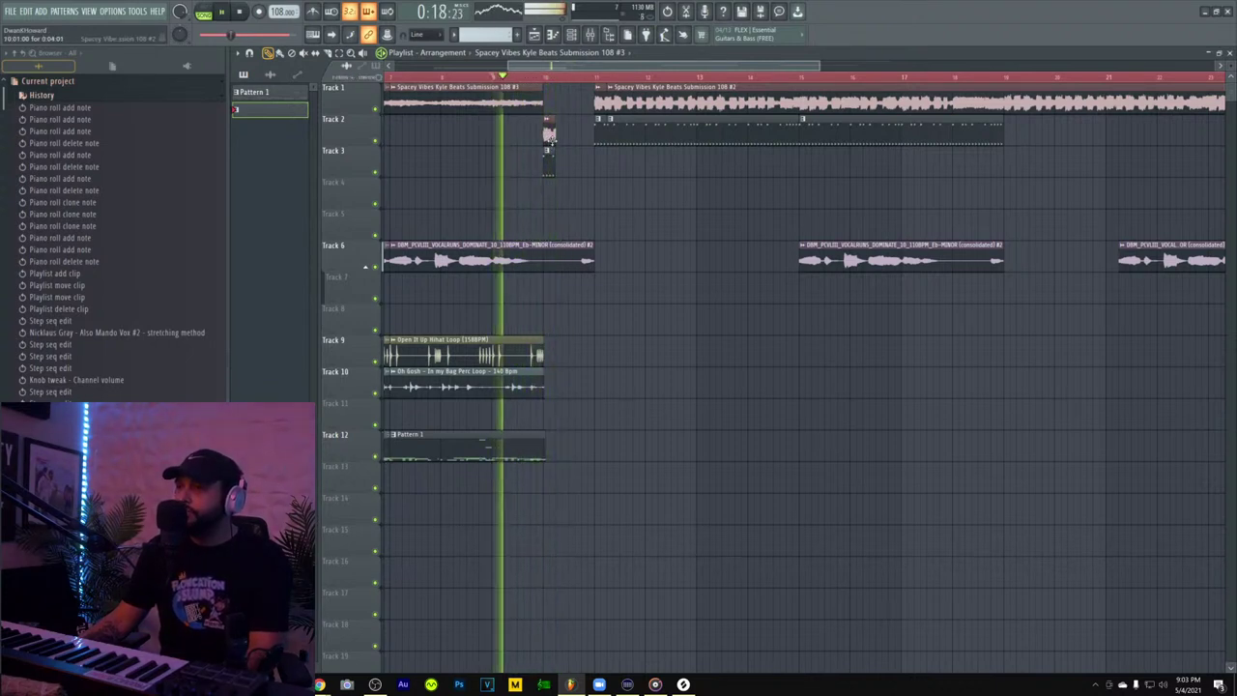
# - Delete the drum slice on Track 3 and repeat the one-beat Spacey Vibes slice four times across bar 10 on Track 2
pyautogui.rightClick(552, 166)
pyautogui.click(549, 134)
pyautogui.click(562, 134)
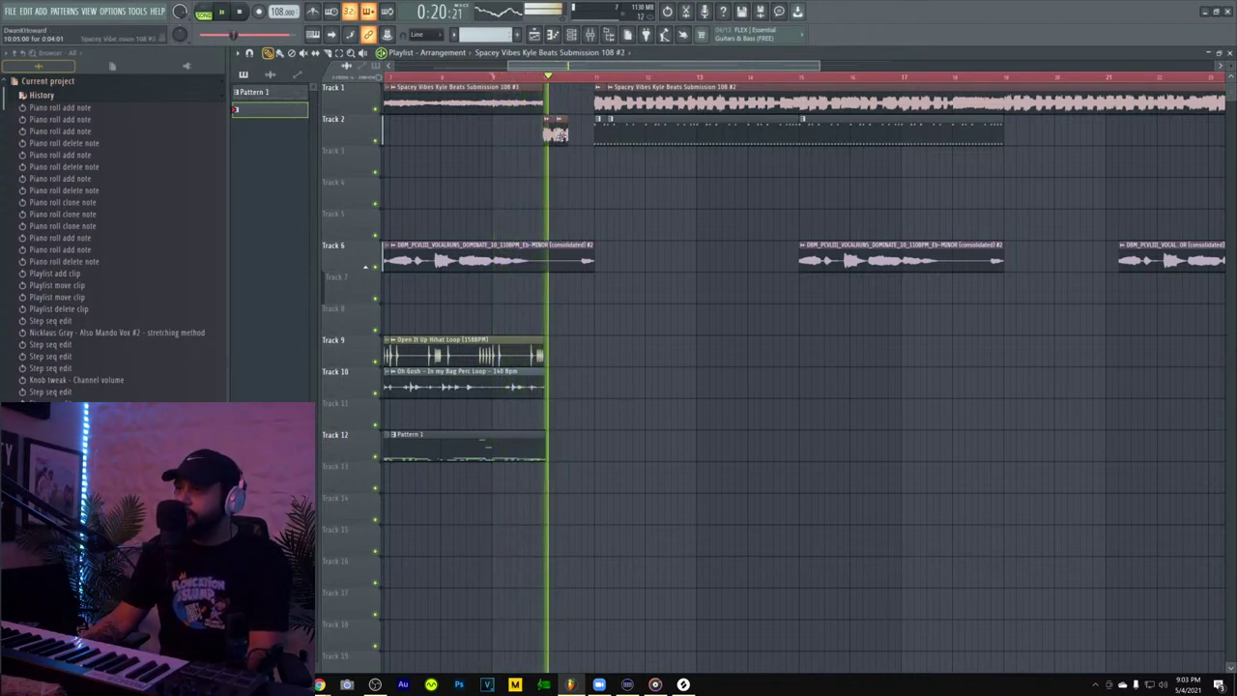
pyautogui.press('space')
pyautogui.press('space')
pyautogui.click(575, 135)
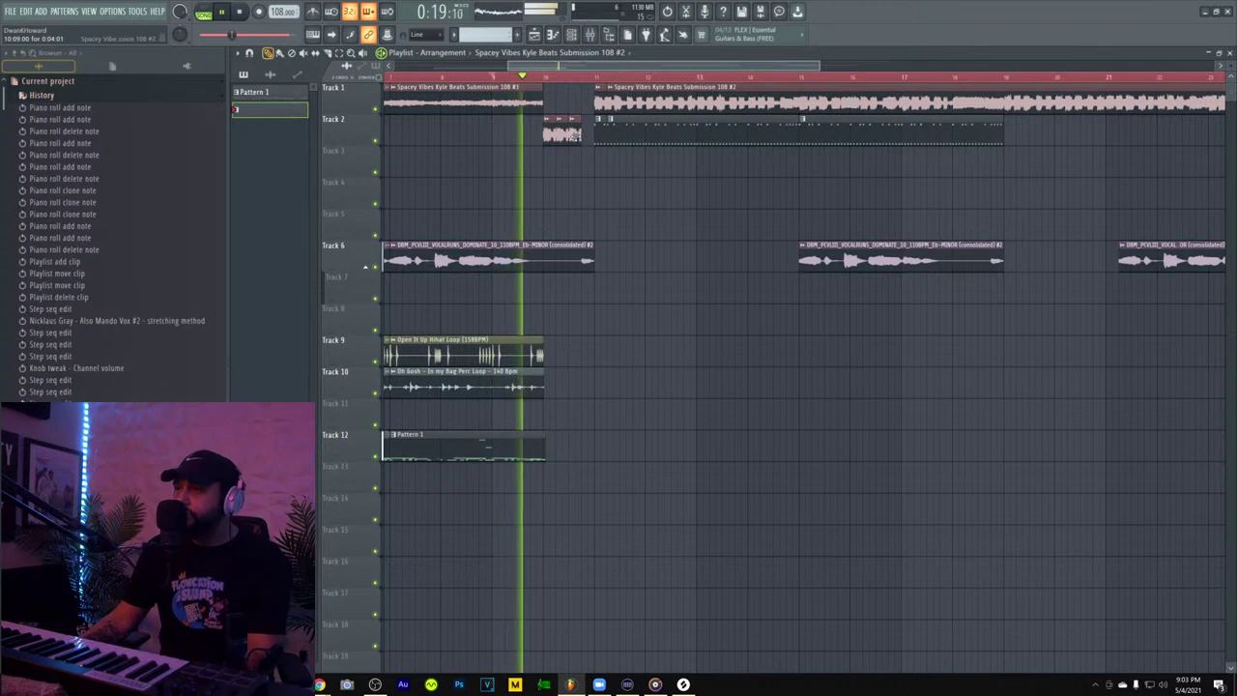
pyautogui.moveTo(578, 134); pyautogui.dragTo(590, 135)
pyautogui.click(577, 134)
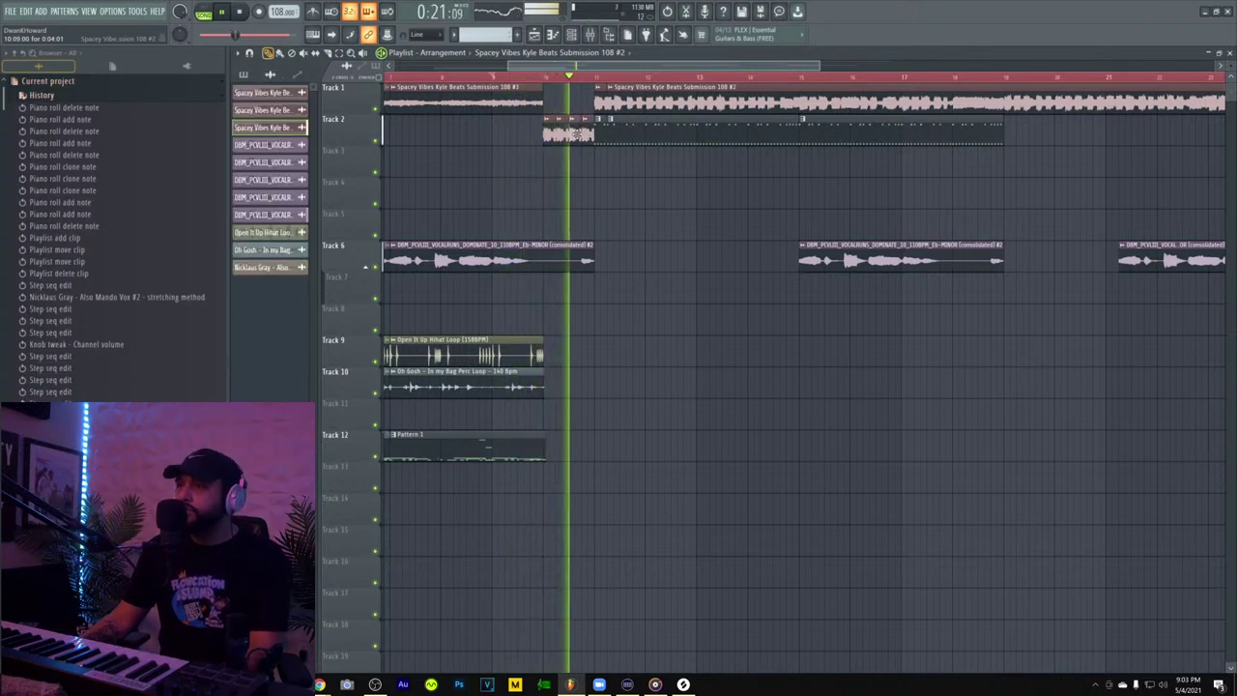
pyautogui.press('space')
pyautogui.press('space')
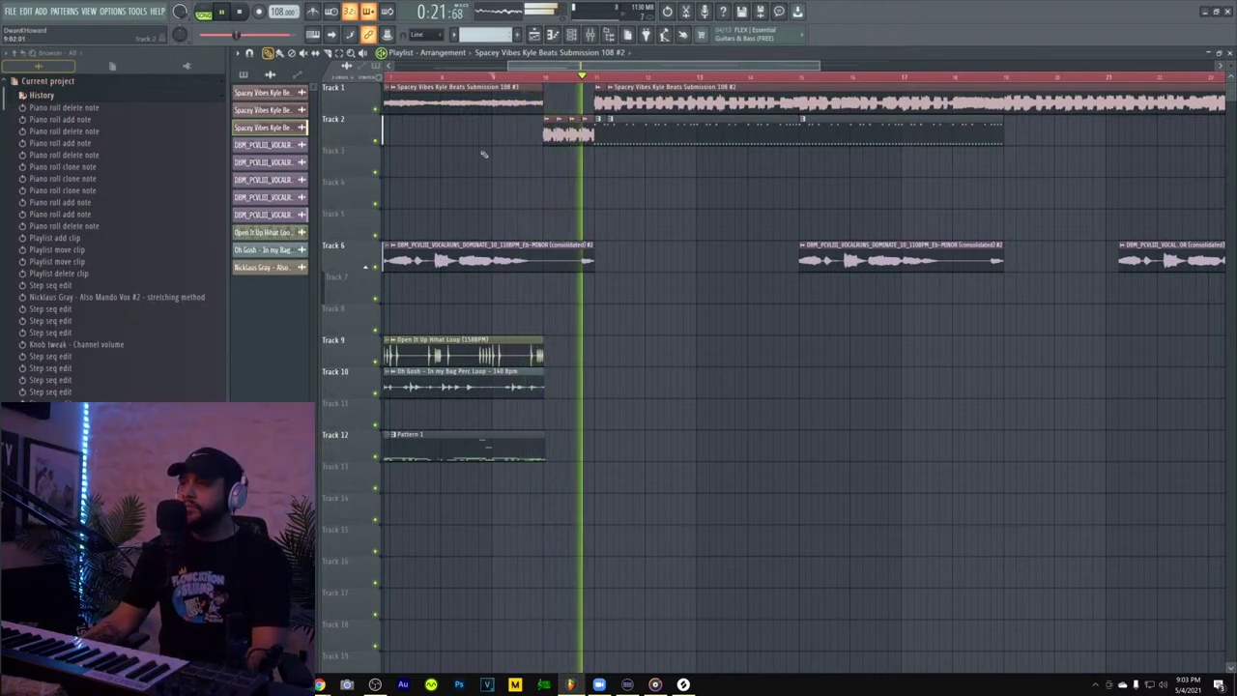
# - Copy the bar 15 vocal clip on Track 6 to bar 11
pyautogui.press('space')
pyautogui.press('space')
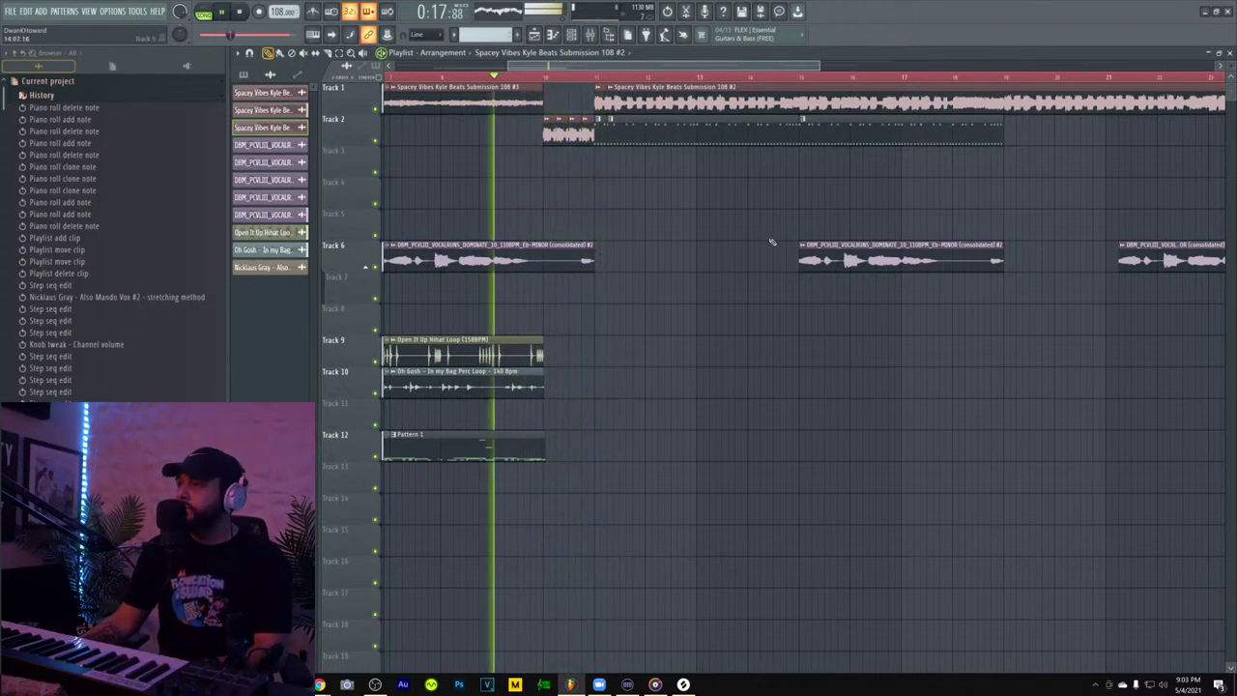
pyautogui.moveTo(829, 258); pyautogui.dragTo(629, 242)
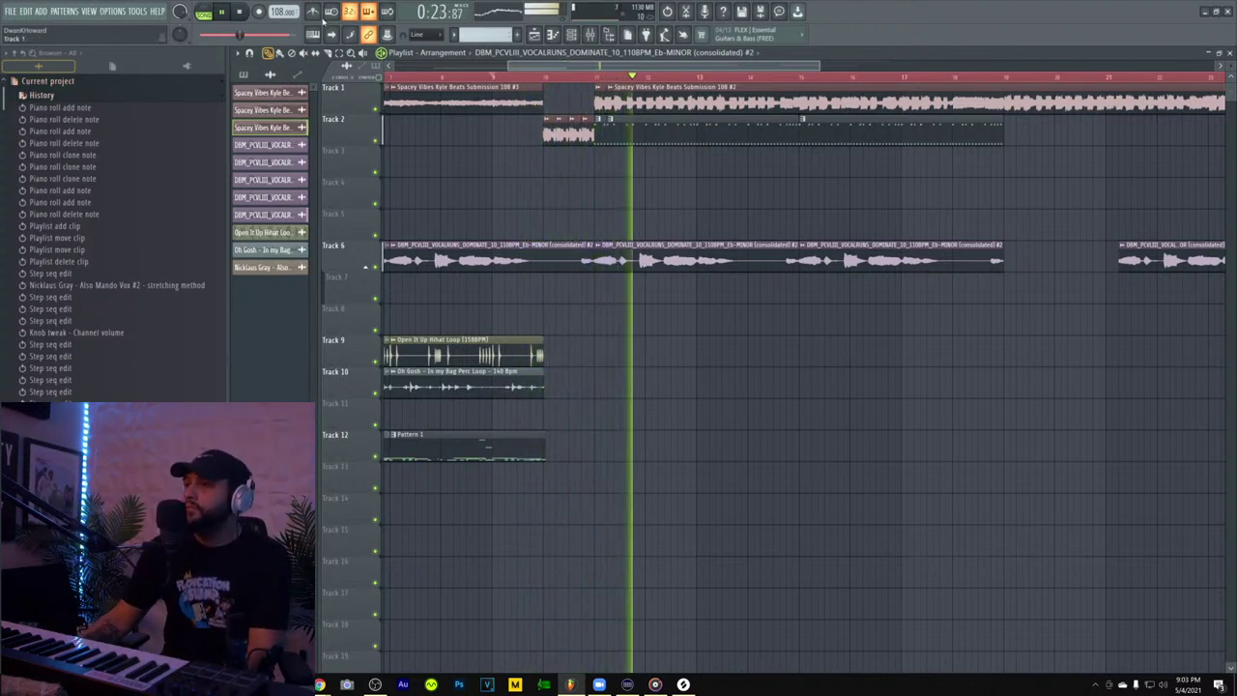
# - Replace the sliced drum pattern clips at bar 11 on Track 2 with one full four-bar clip and play the section
pyautogui.rightClick(612, 130)
pyautogui.press('space')
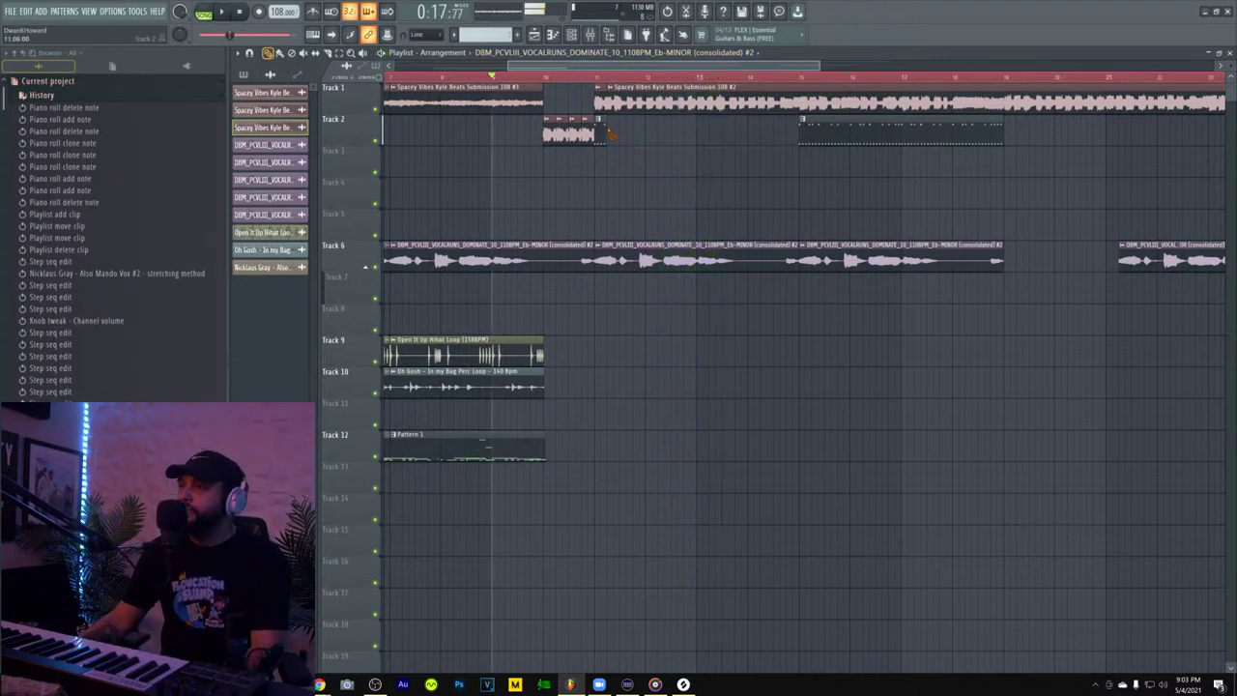
pyautogui.press('space')
pyautogui.click(608, 131)
pyautogui.rightClick(616, 132)
pyautogui.moveTo(613, 131); pyautogui.dragTo(802, 142)
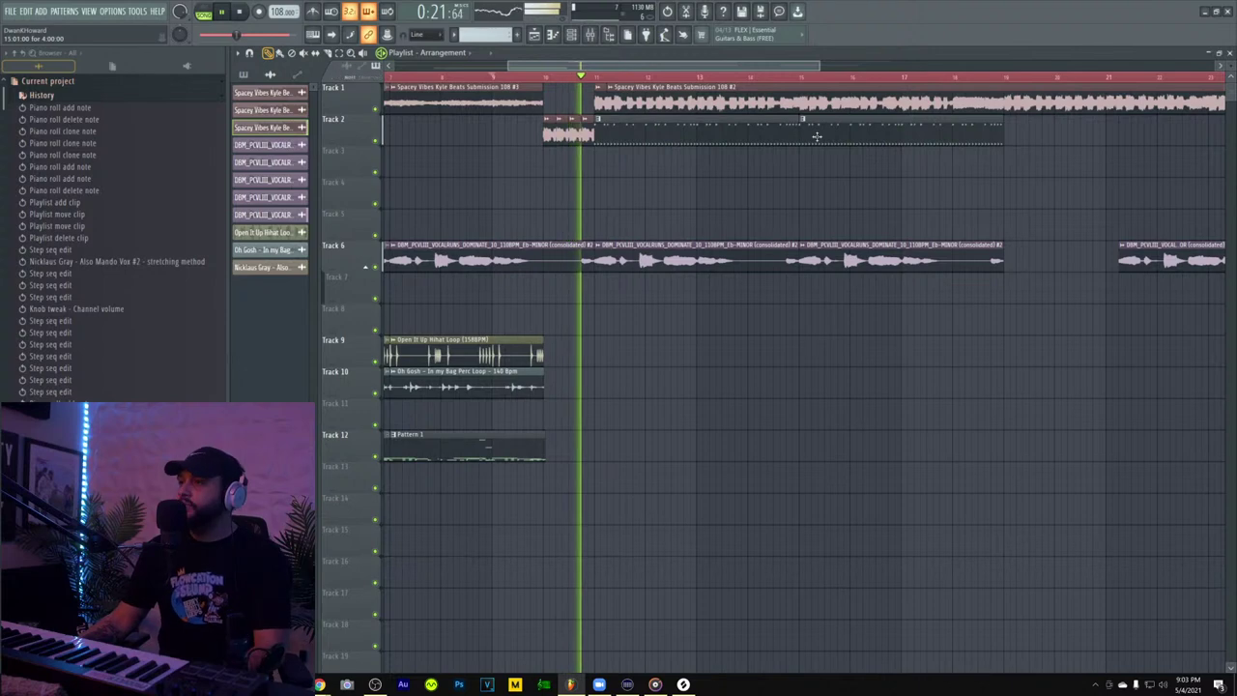
pyautogui.rightClick(832, 140)
pyautogui.hotkey('ctrl', 'z')
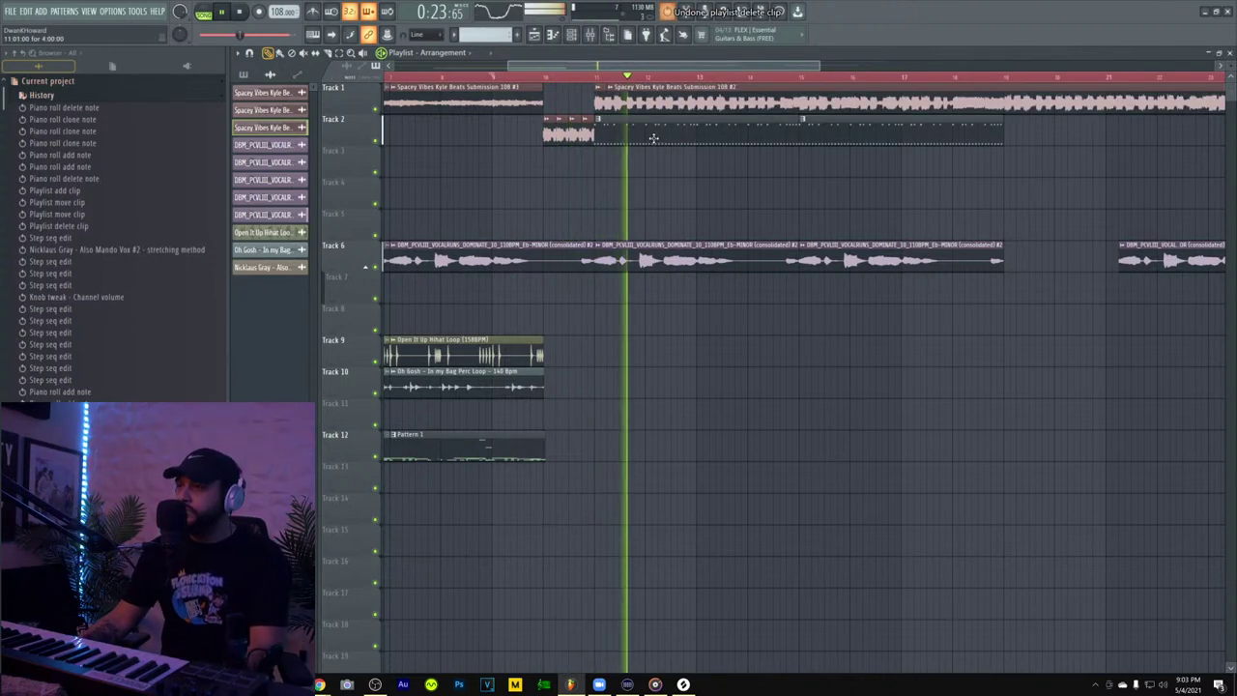
pyautogui.press('space')
pyautogui.press('space')
pyautogui.press('space')
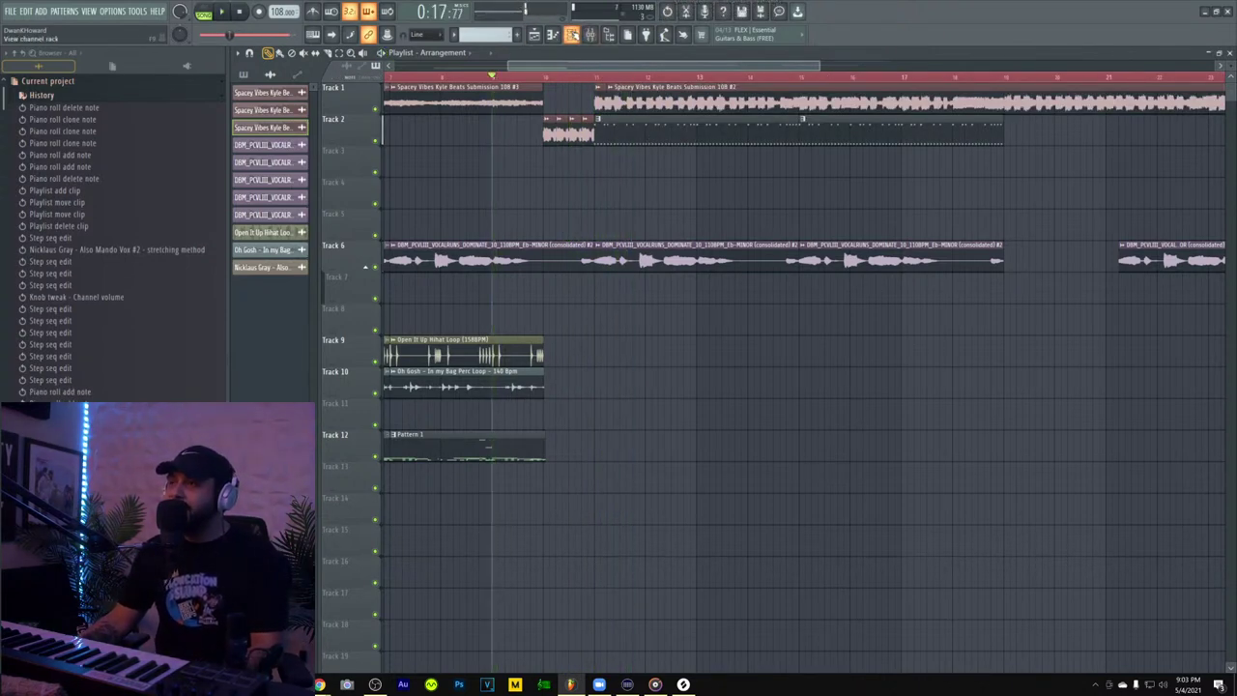
# - Clear the OGDV4 hi-hat channel's steps in the drum pattern and refill it on every 2 steps
pyautogui.click(572, 34)
pyautogui.press('space')
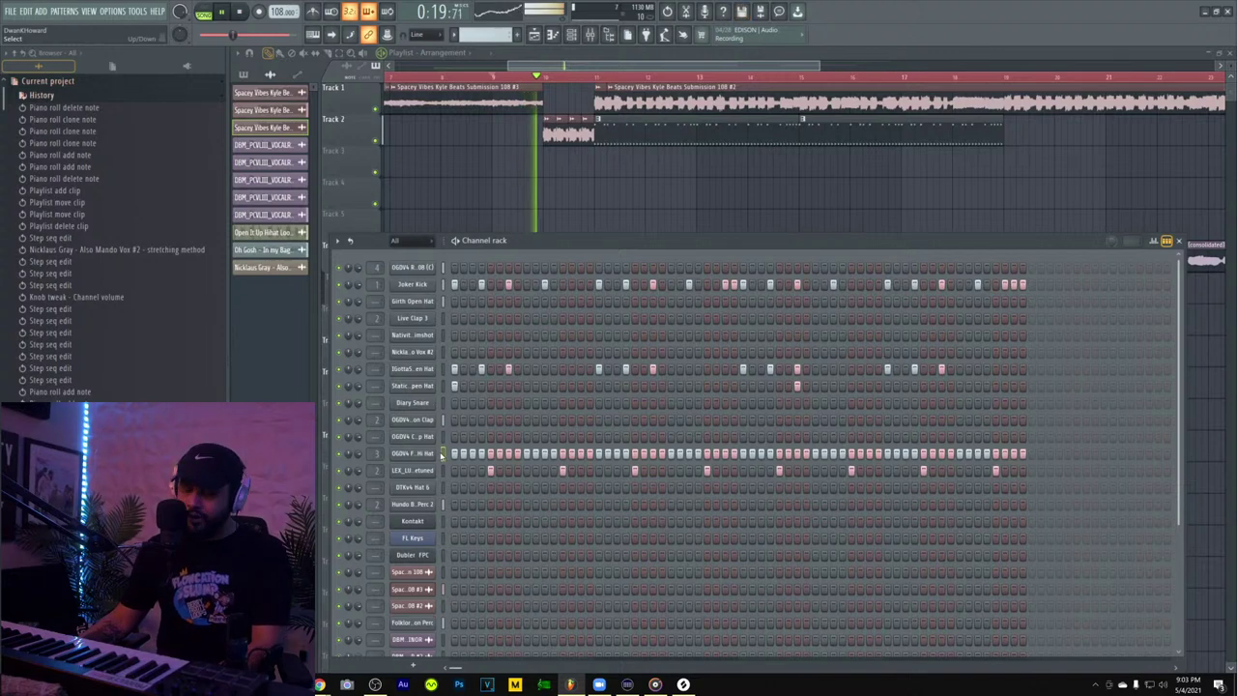
pyautogui.hotkey('ctrl', 'x')
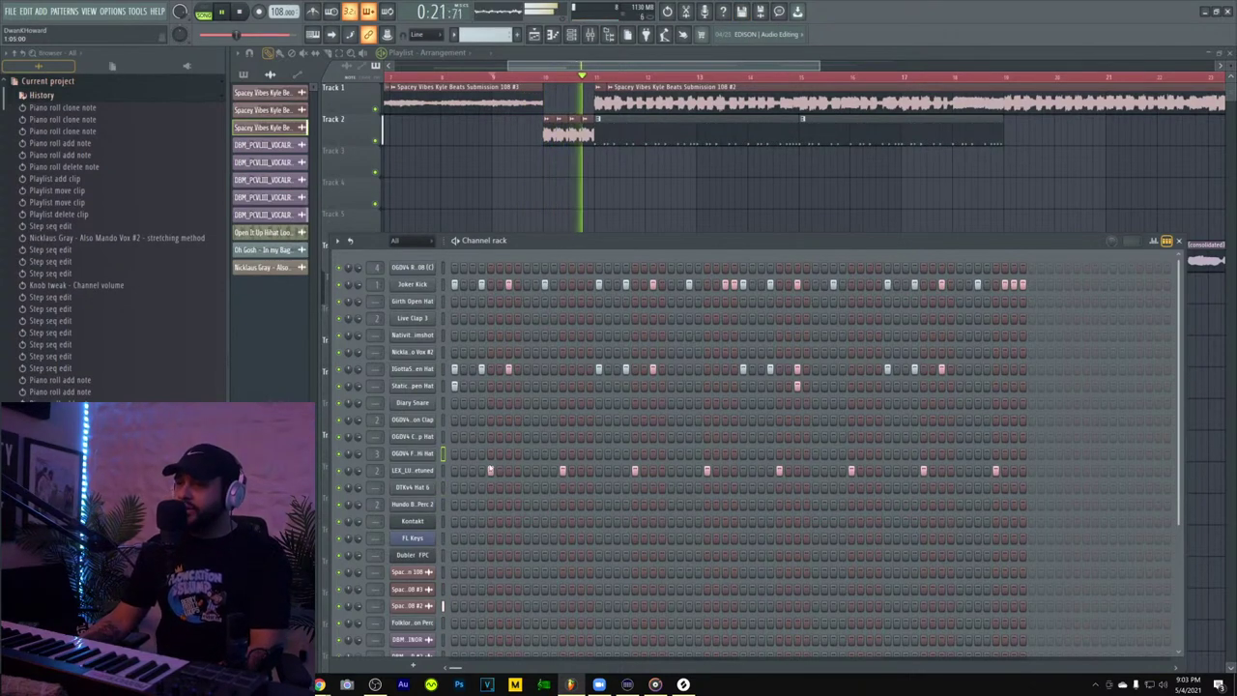
pyautogui.rightClick(431, 454)
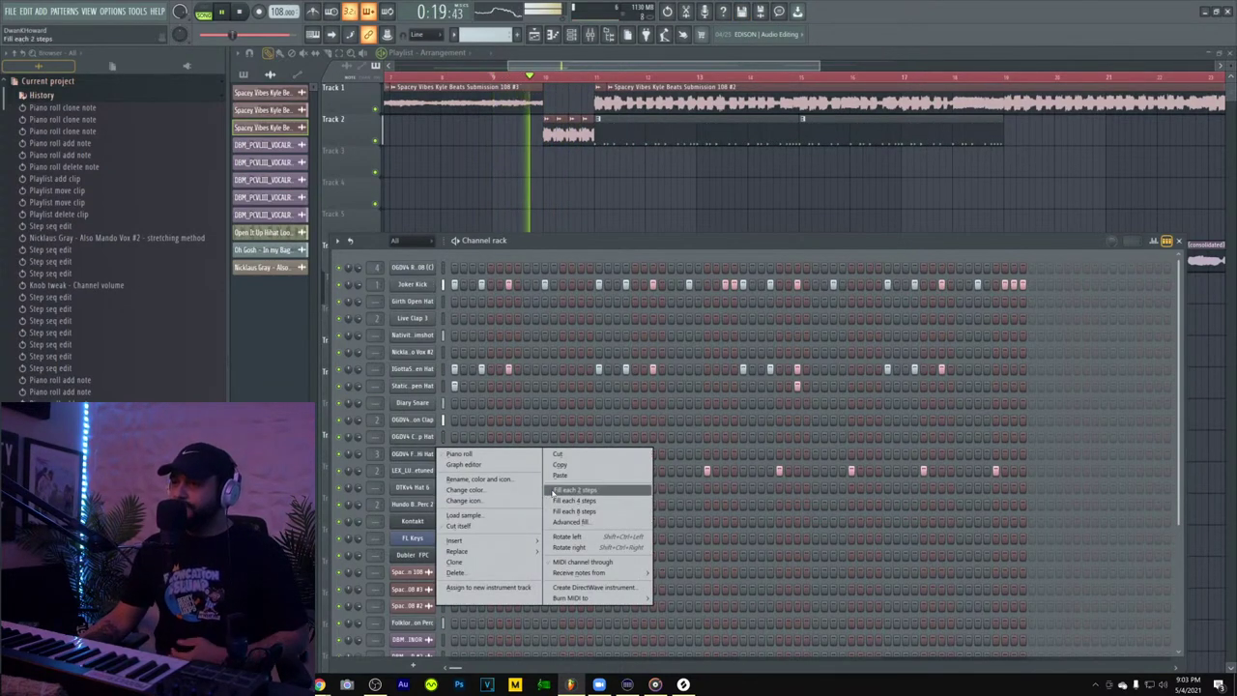
pyautogui.click(554, 493)
# - Remove the LEX channel's existing hits and place new ones on steps 9 and 25 for a half-time rhythm
pyautogui.click(490, 470)
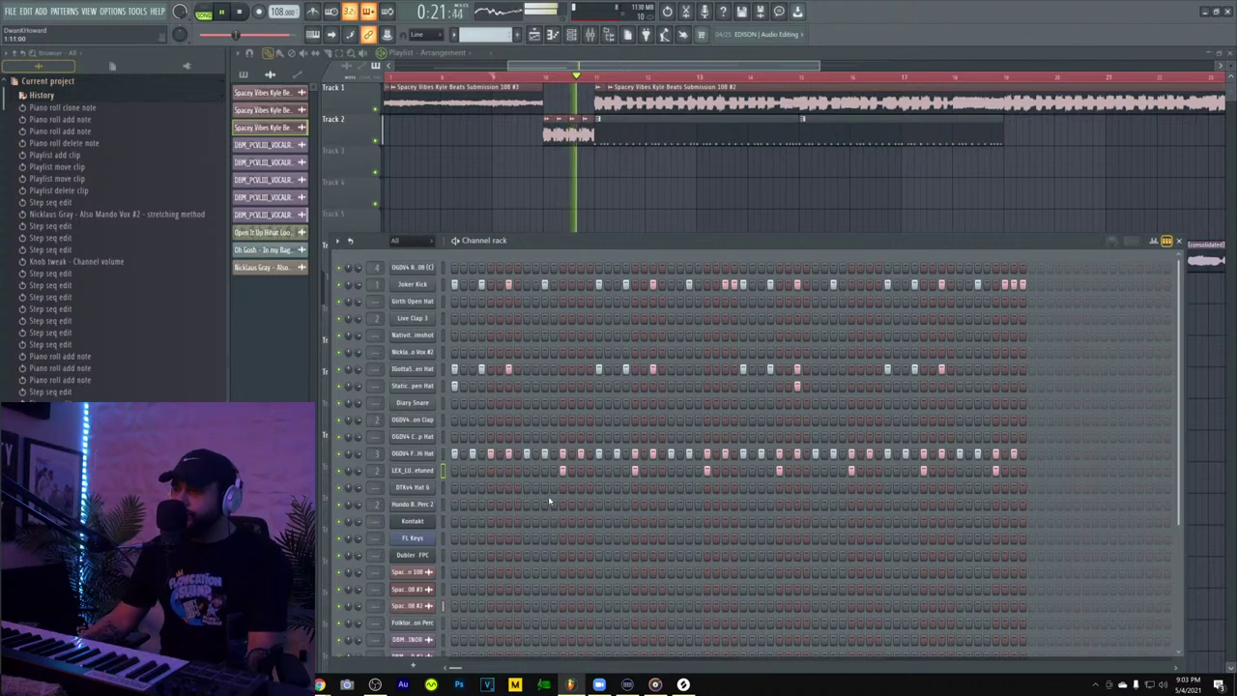
pyautogui.rightClick(564, 472)
pyautogui.click(527, 472)
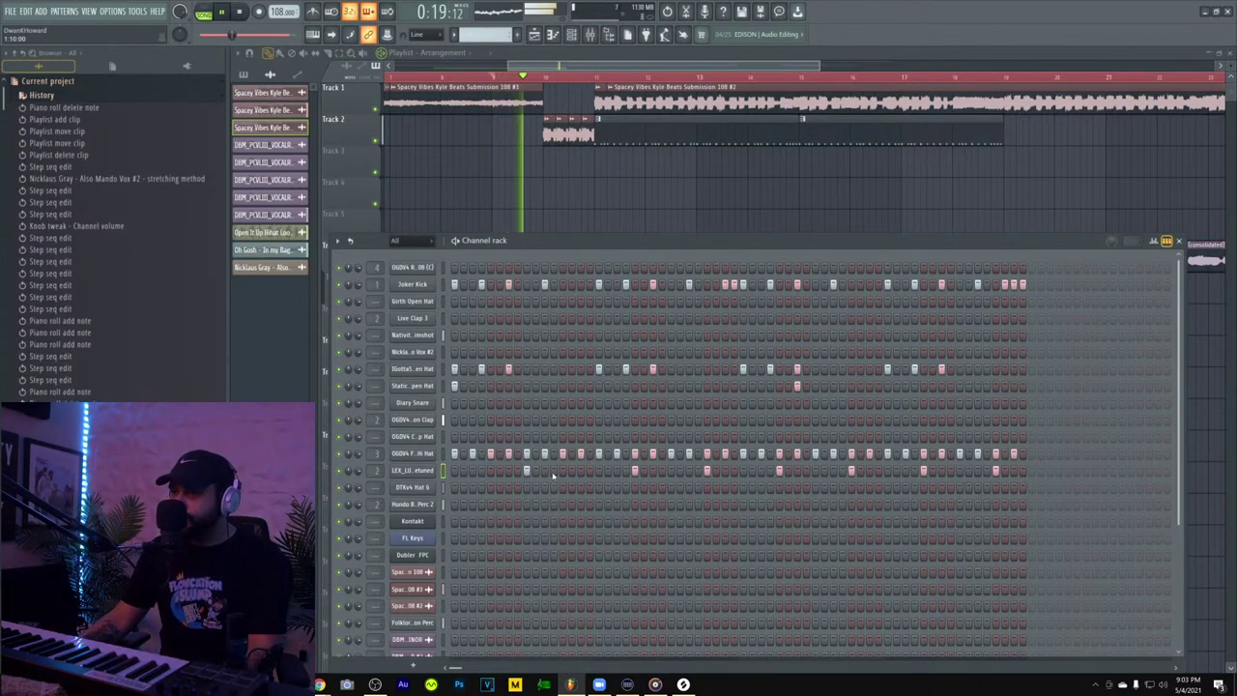
pyautogui.moveTo(623, 473); pyautogui.dragTo(803, 475)
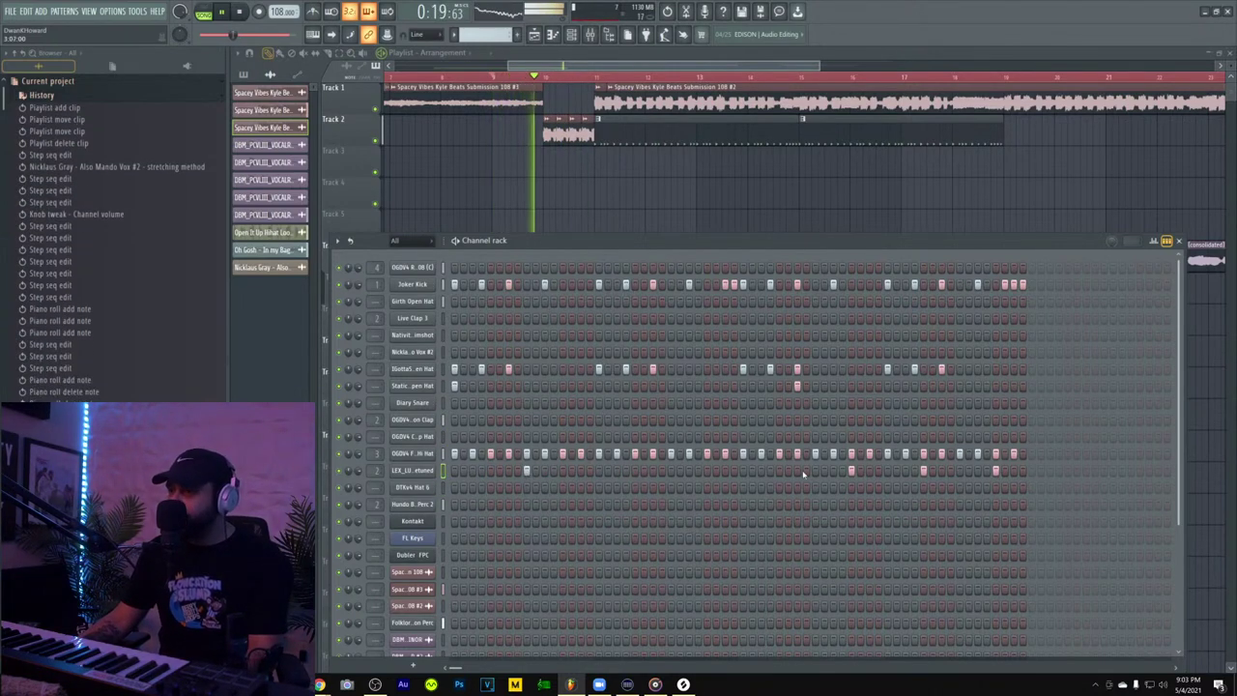
pyautogui.click(671, 471)
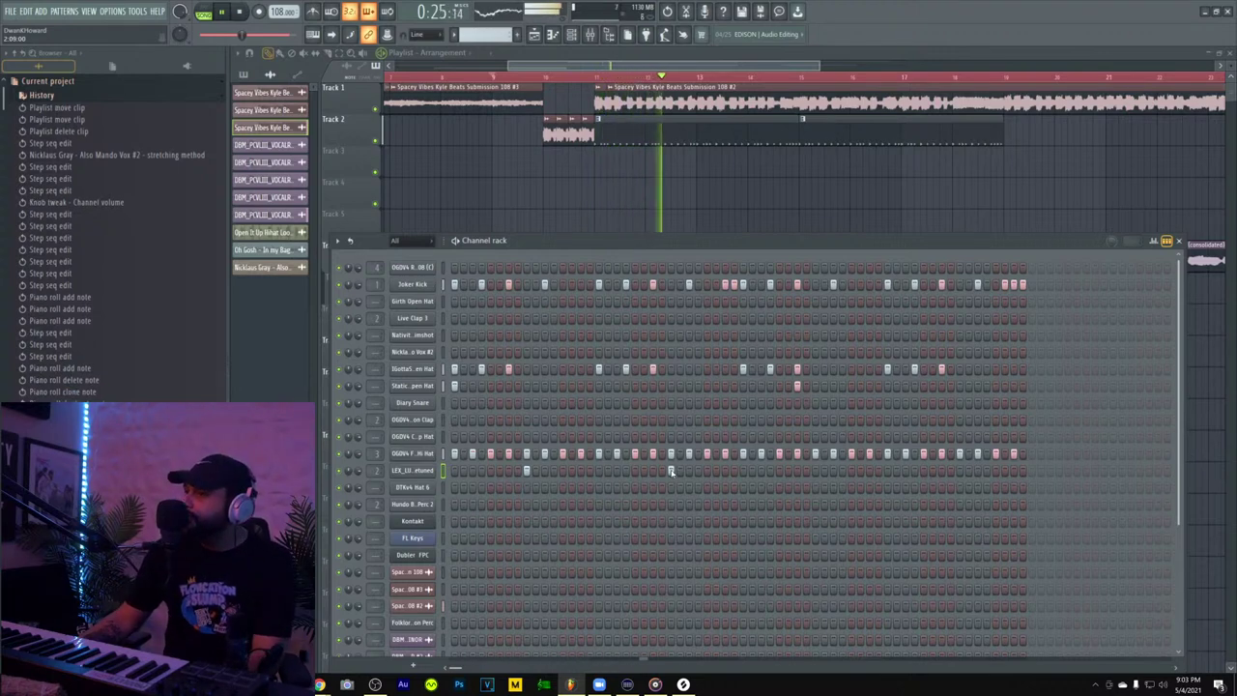
# - Remove all Joker Kick hits except those on steps 1 and 7, and add LEX hits on steps 41, 57 and 63
pyautogui.rightClick(482, 286)
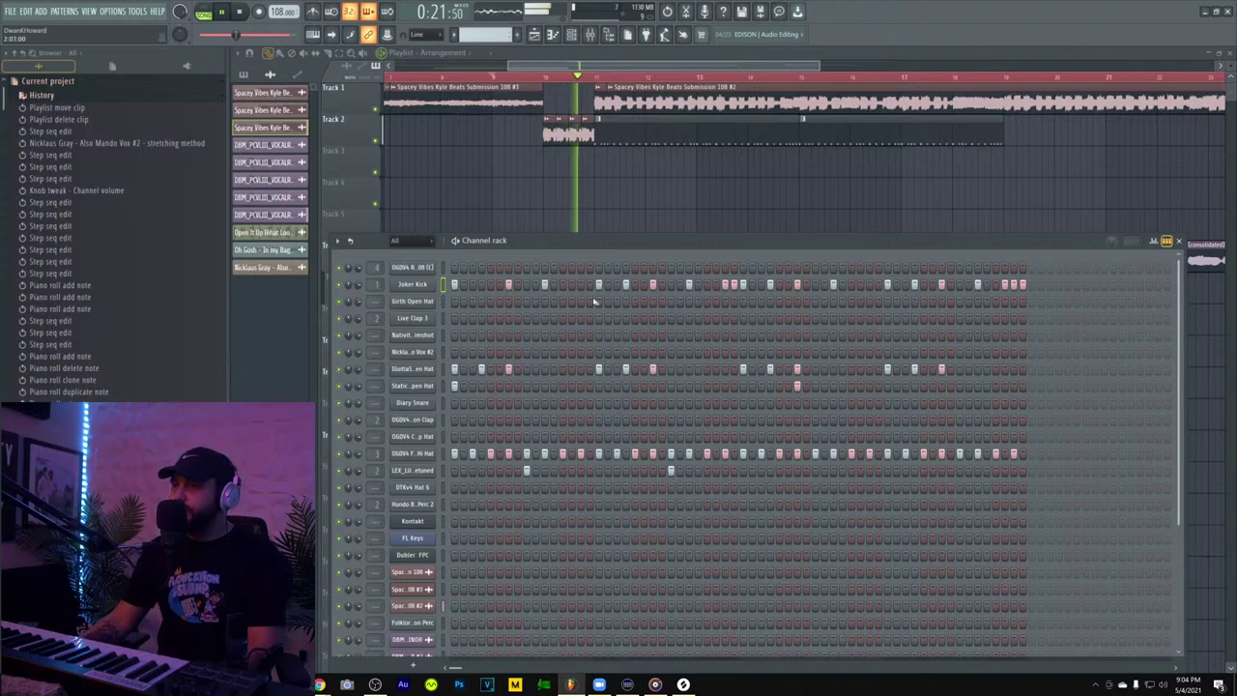
pyautogui.moveTo(544, 285); pyautogui.dragTo(841, 324)
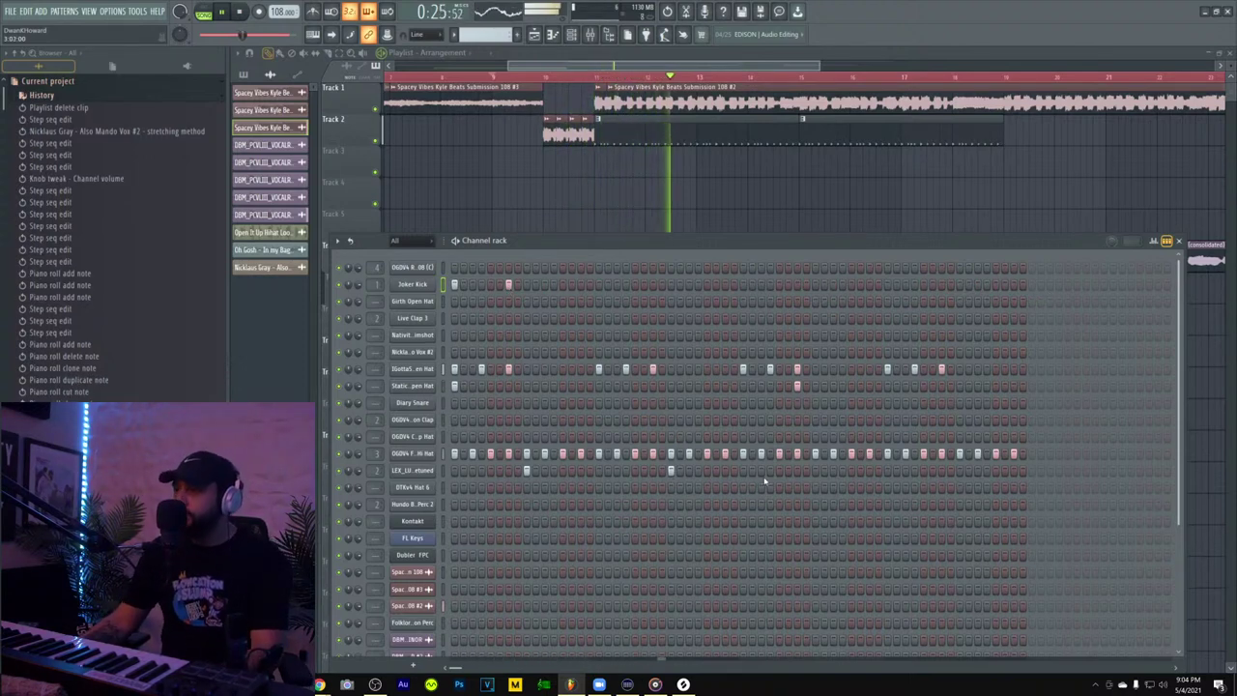
pyautogui.click(816, 471)
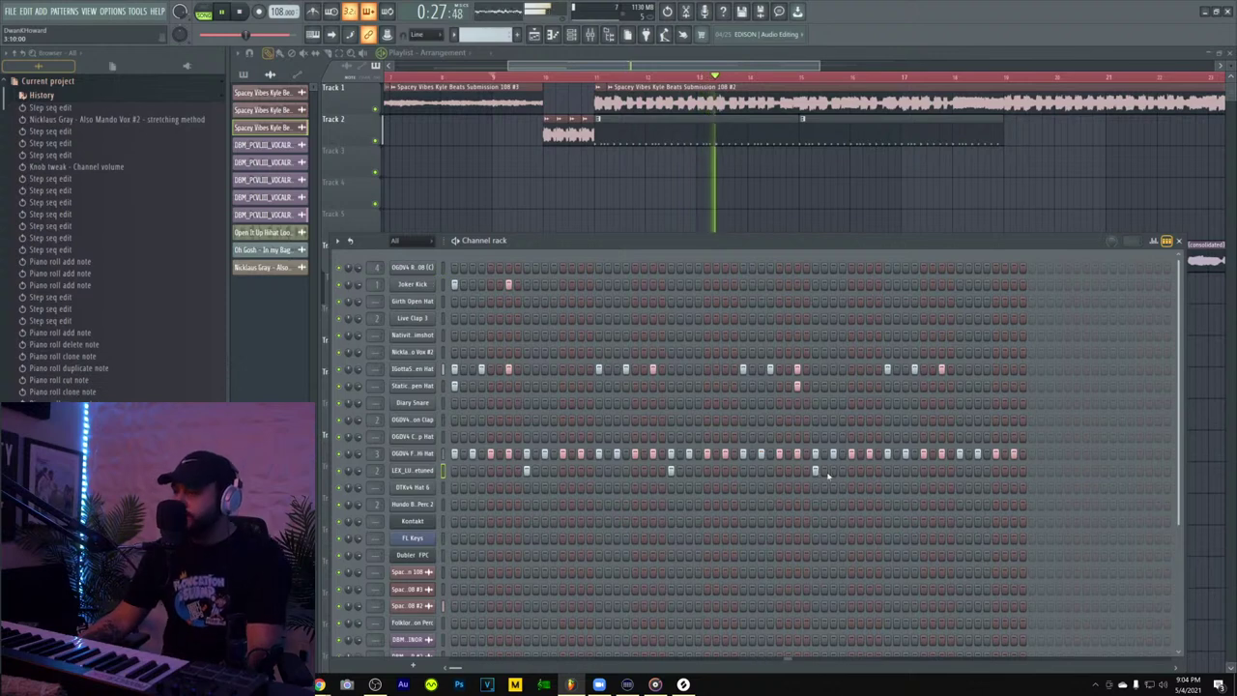
pyautogui.click(960, 471)
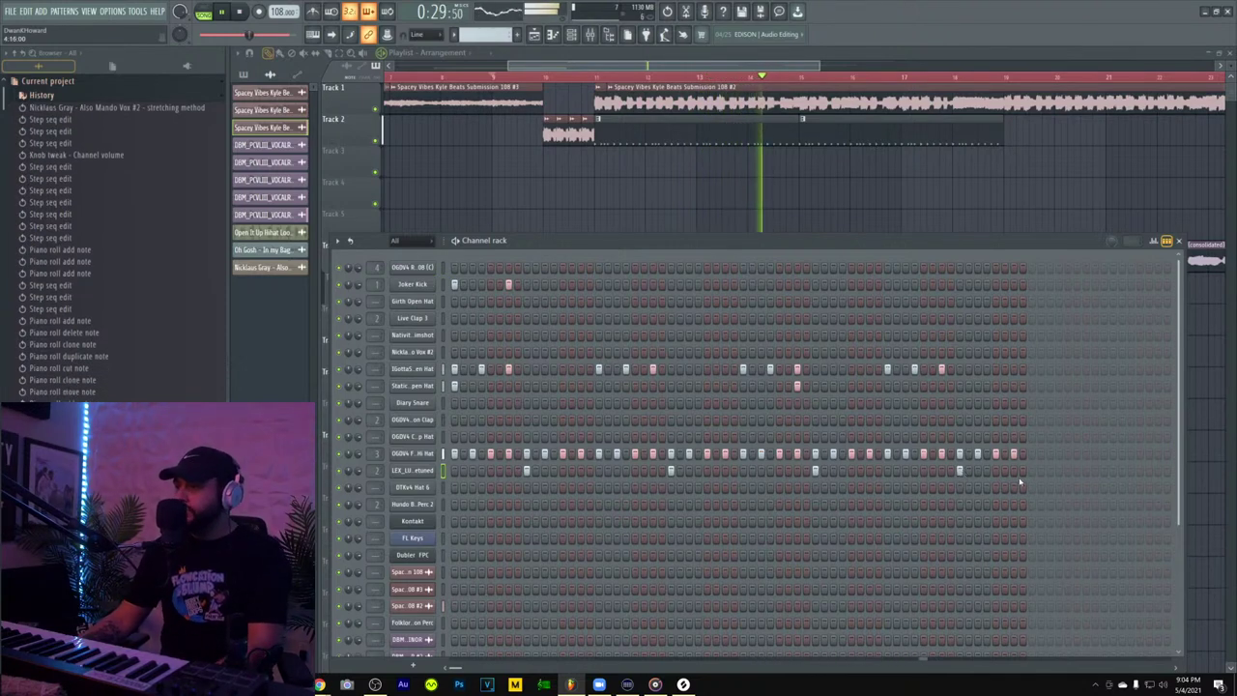
pyautogui.click(1015, 471)
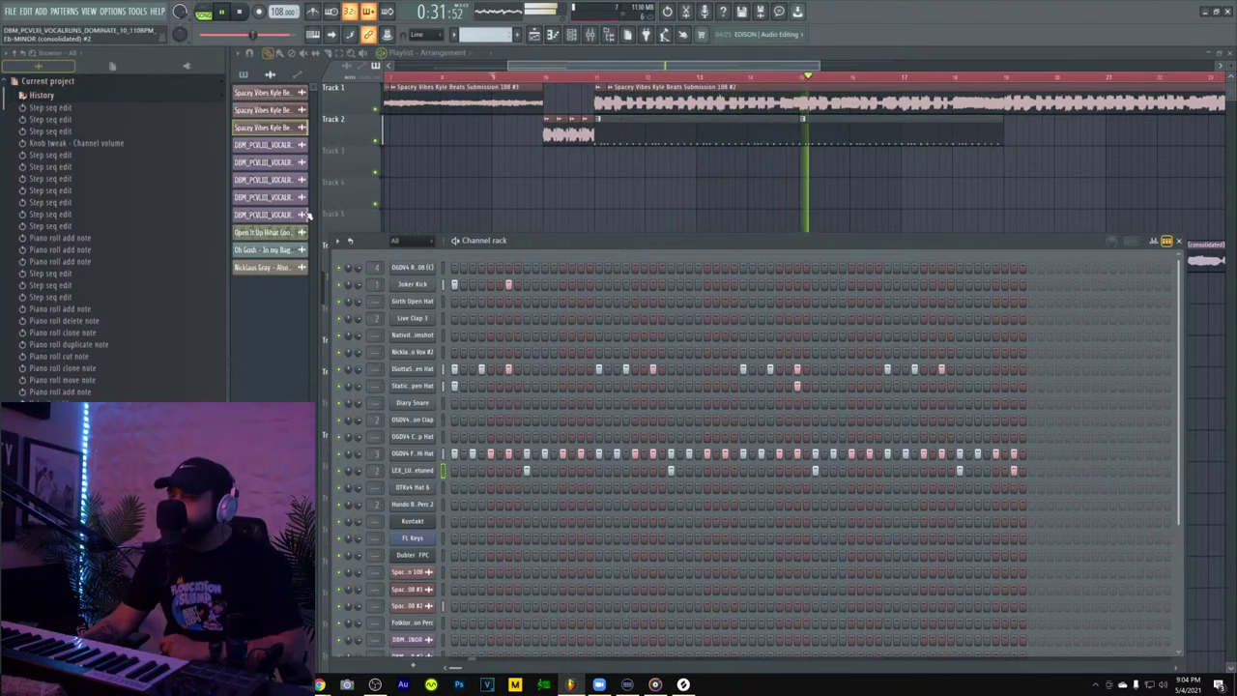
# - Try a Joker Kick hit on step 25, remove it, and place one on step 33 instead
pyautogui.click(673, 285)
pyautogui.rightClick(674, 285)
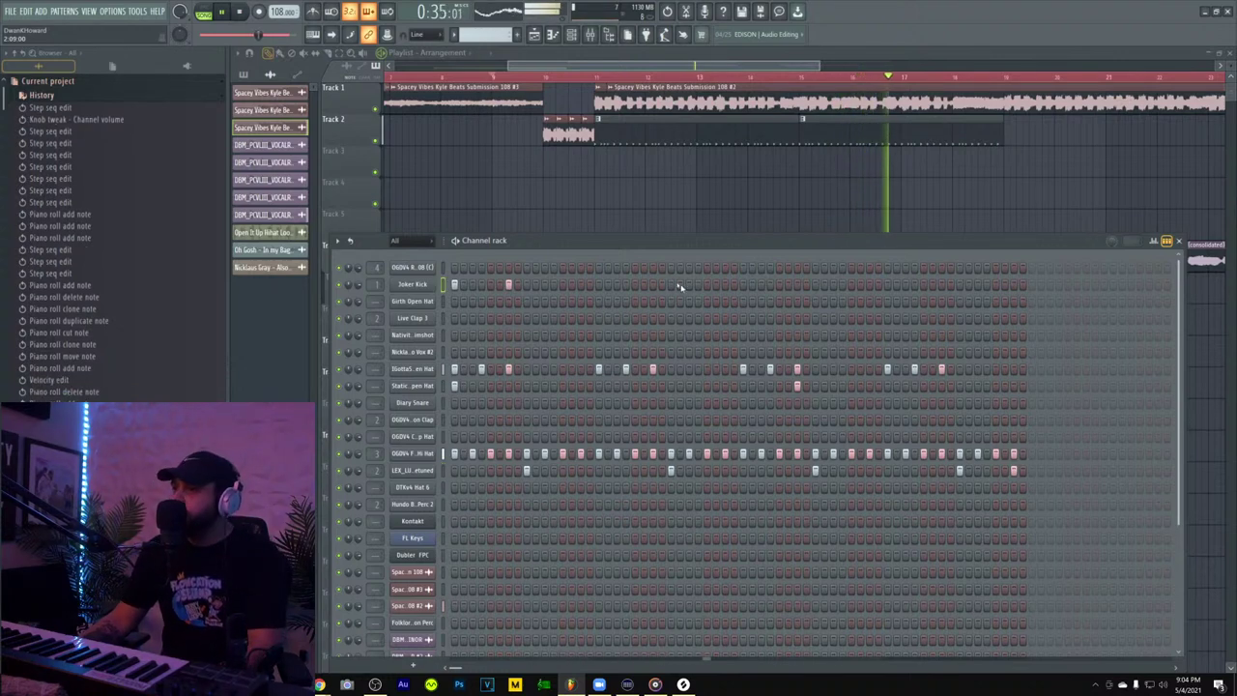
pyautogui.click(743, 285)
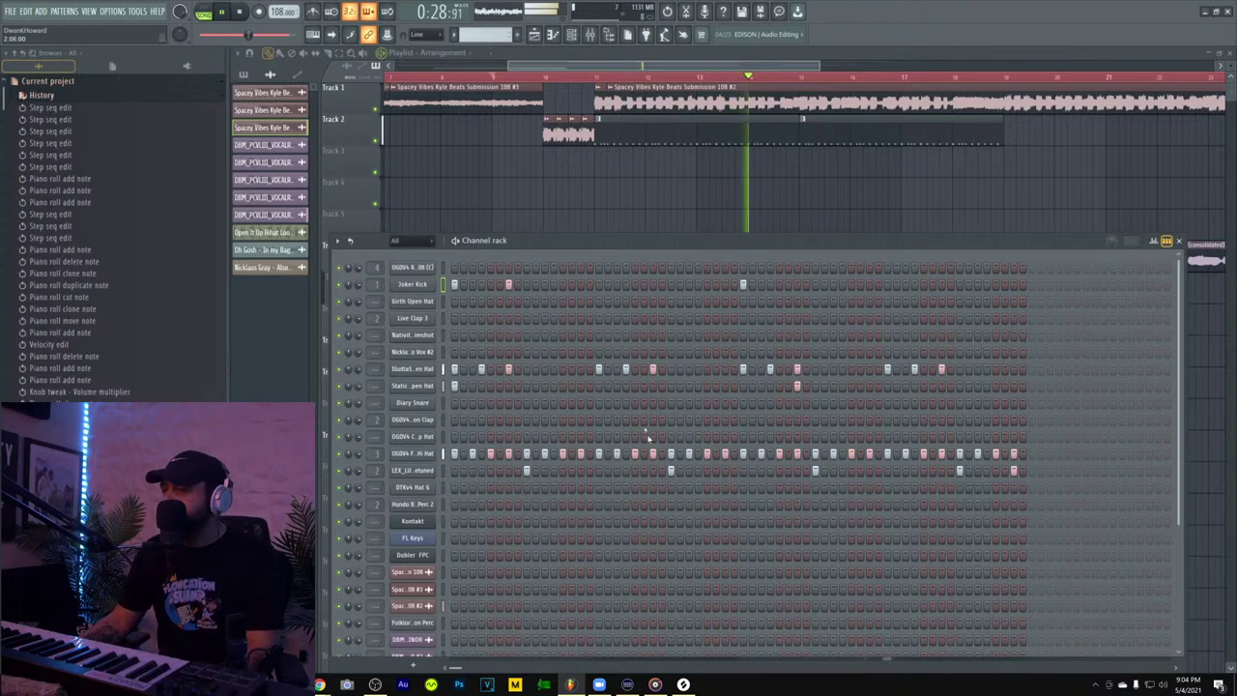
# - Check the Static Shock Open Hat's sample settings and remove that channel's hit on step 39
pyautogui.scroll(-1, 654, 452)
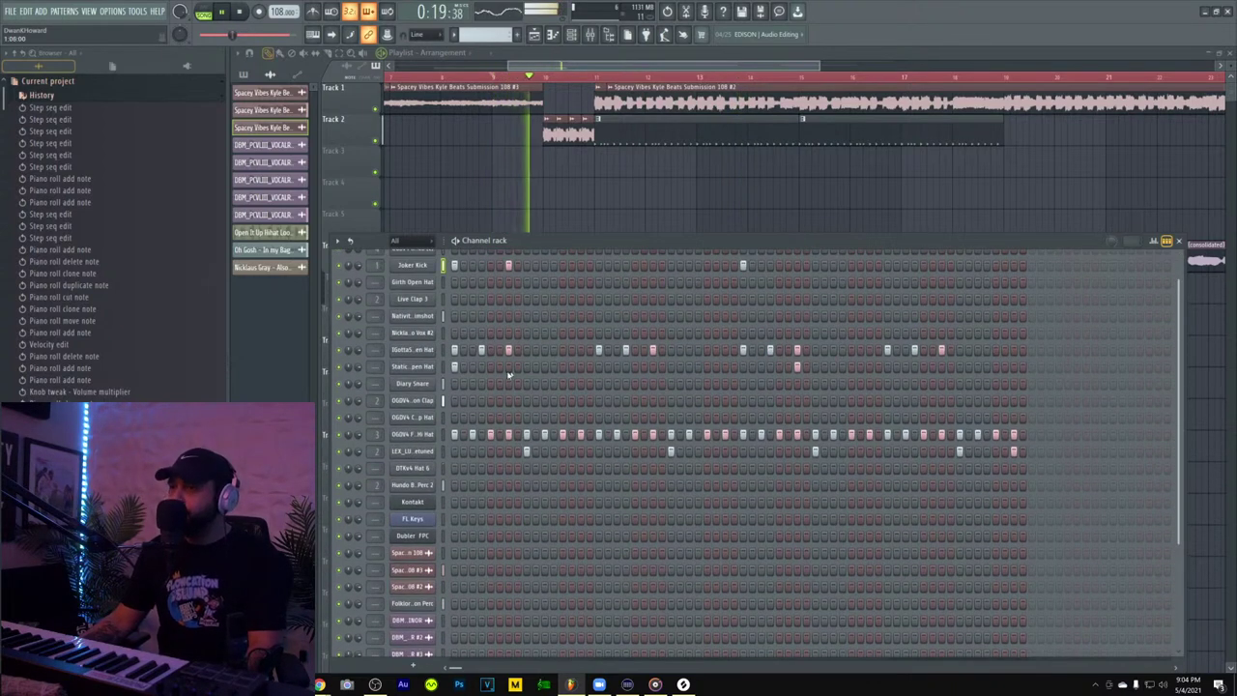
pyautogui.click(426, 368)
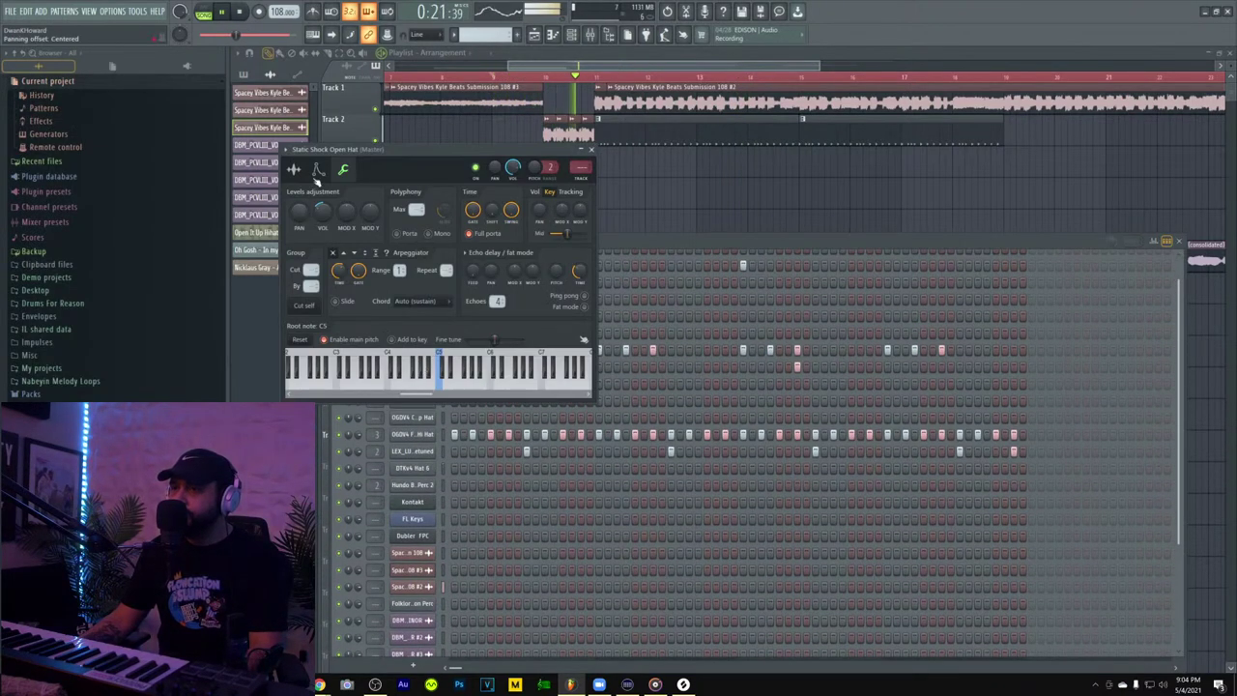
pyautogui.click(294, 169)
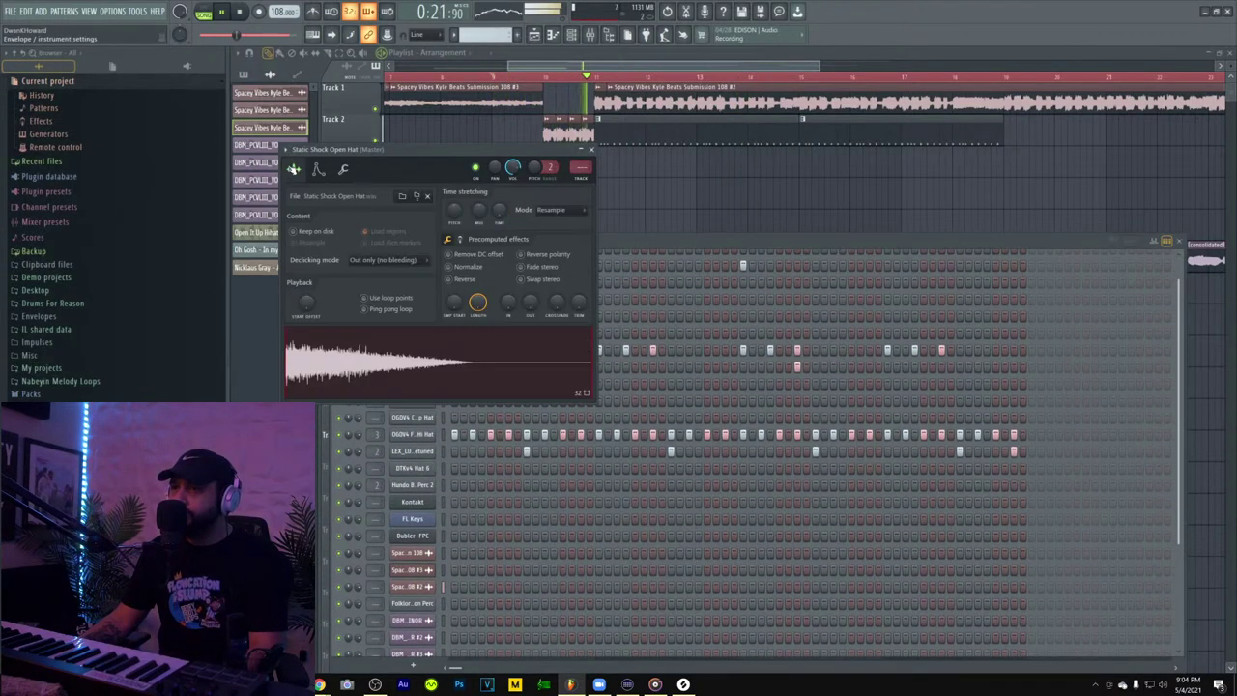
pyautogui.click(619, 244)
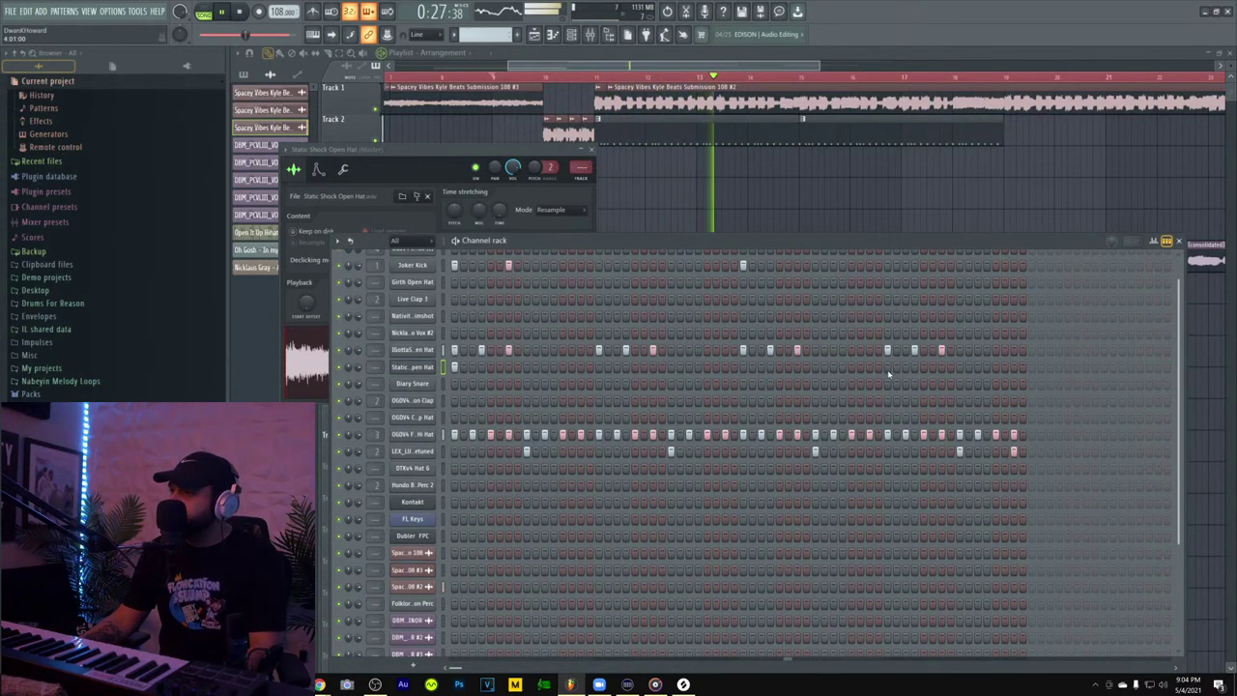
# - Fill the gaps between the OGDV4 Freshy Hi Hat notes so they fall on every step of the four-bar pattern
pyautogui.rightClick(419, 435)
pyautogui.click(575, 471)
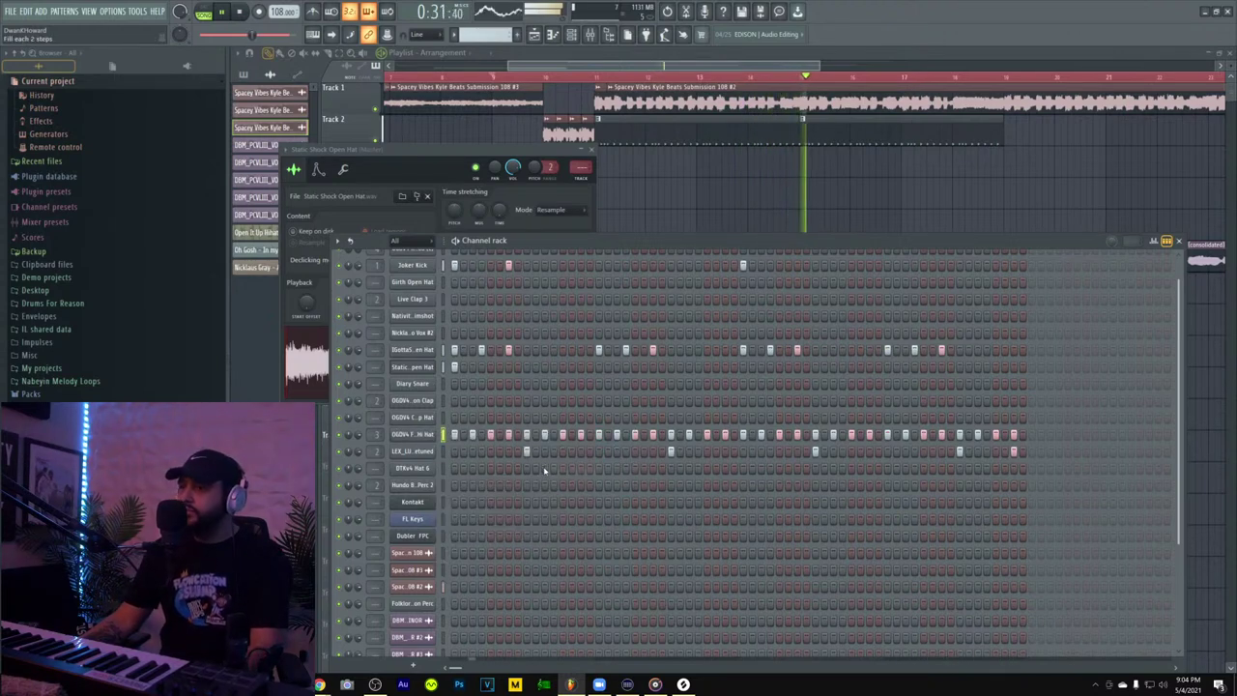
pyautogui.rightClick(435, 437)
pyautogui.click(454, 438)
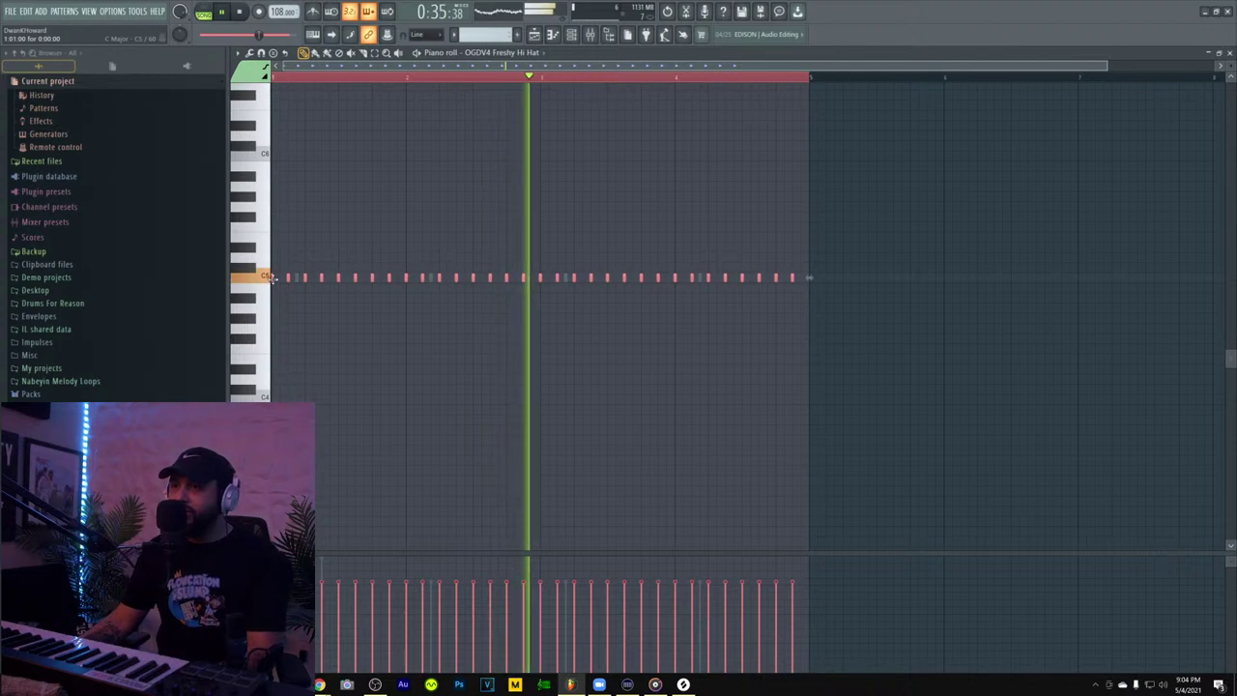
pyautogui.moveTo(277, 279); pyautogui.dragTo(286, 279)
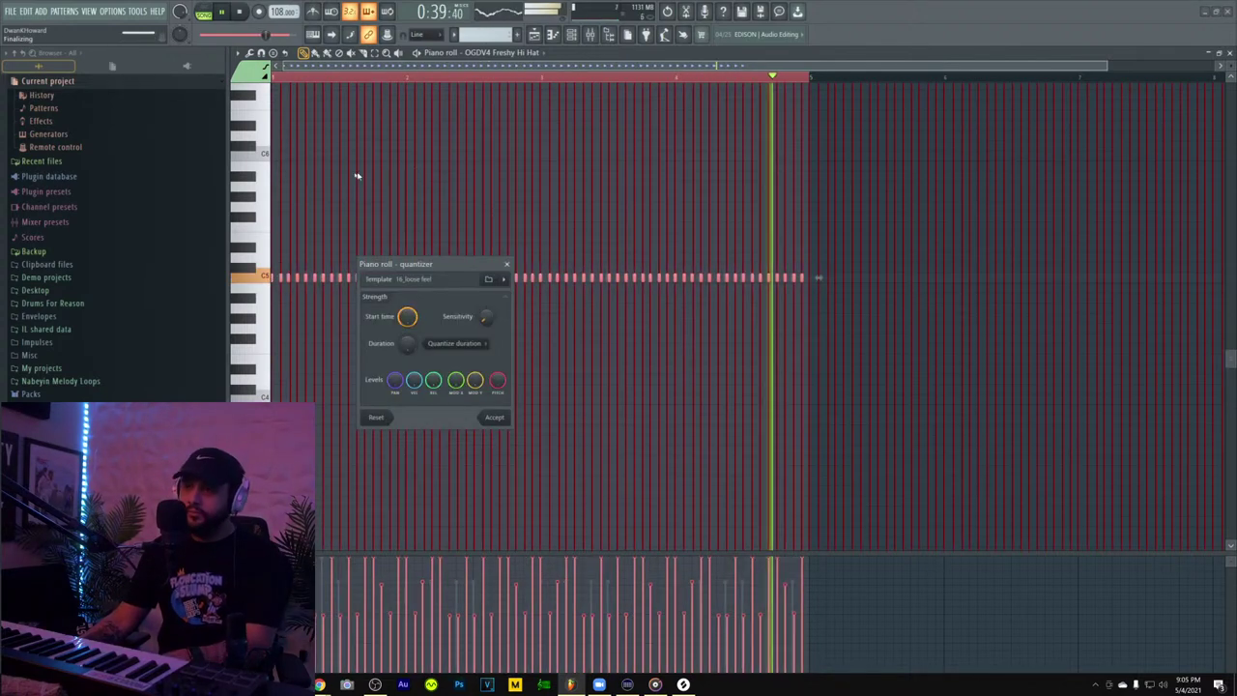
# - Quantize all the hi-hat notes with the 16_loose feel template and close the piano roll
pyautogui.hotkey('ctrl', 'a')
pyautogui.hotkey('alt', 'q')
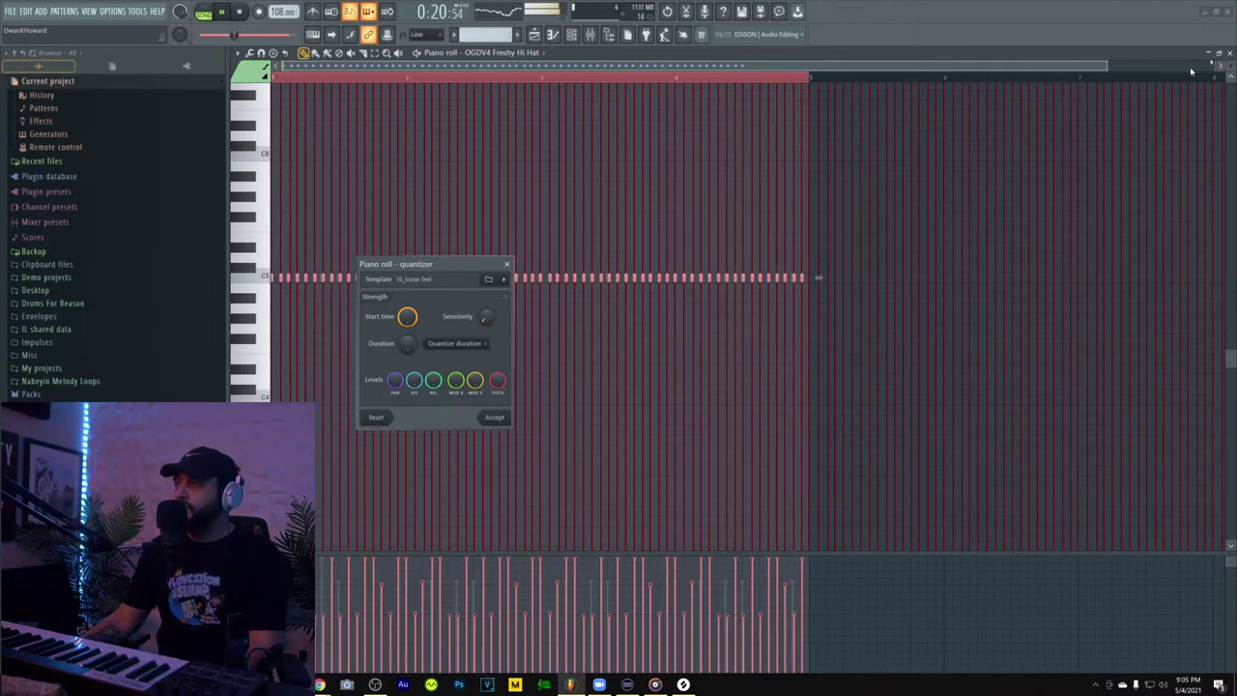
pyautogui.click(494, 417)
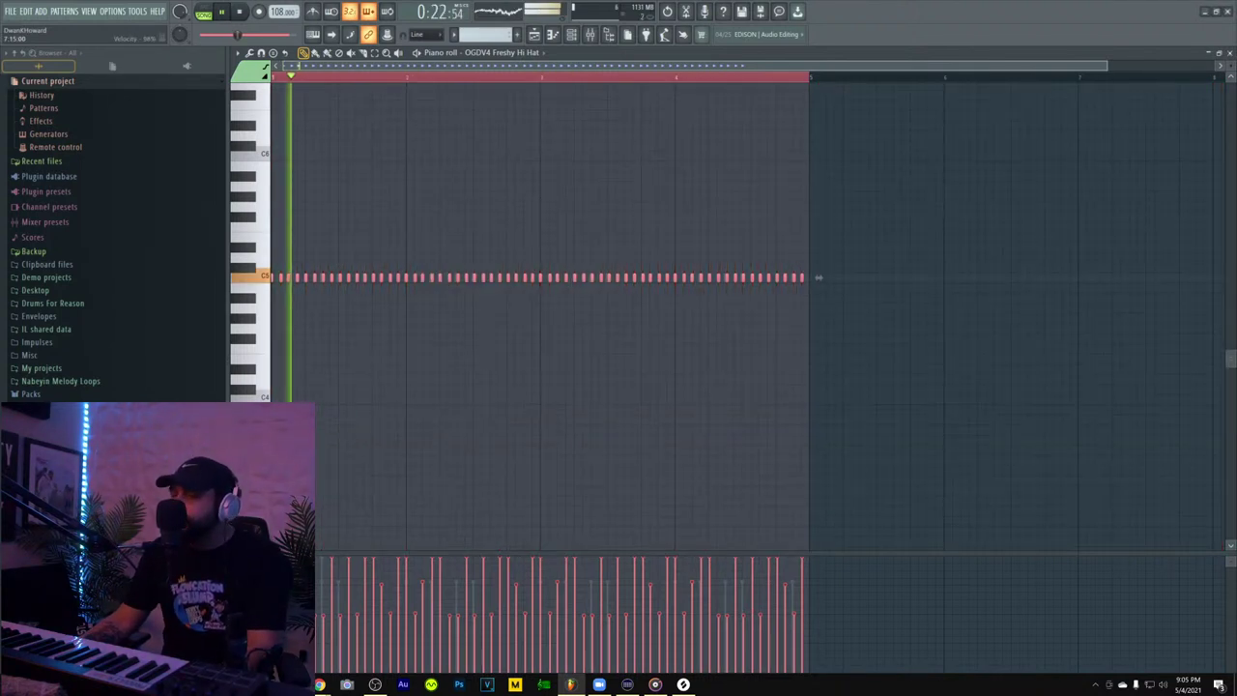
pyautogui.click(1227, 53)
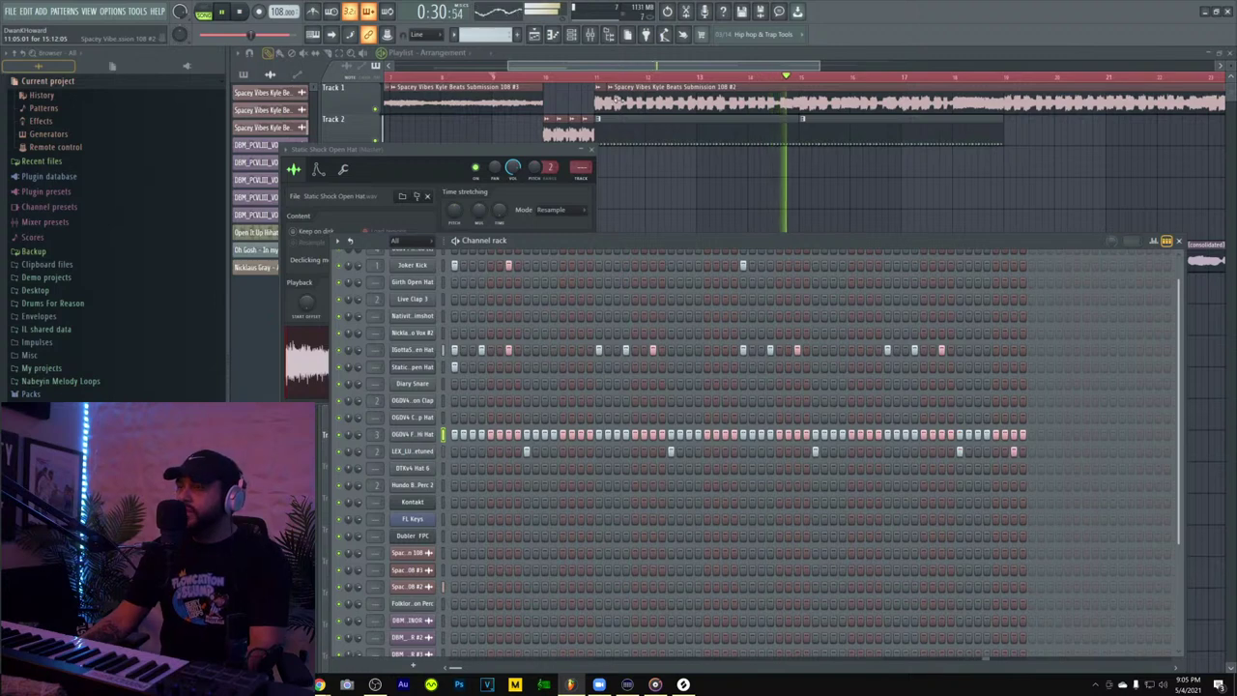
# - Place another melody clip at bar 19 on Track 1 and extend the clip starting at bar 11 up to it
pyautogui.moveTo(613, 98); pyautogui.dragTo(913, 117)
pyautogui.moveTo(972, 118); pyautogui.dragTo(1006, 108)
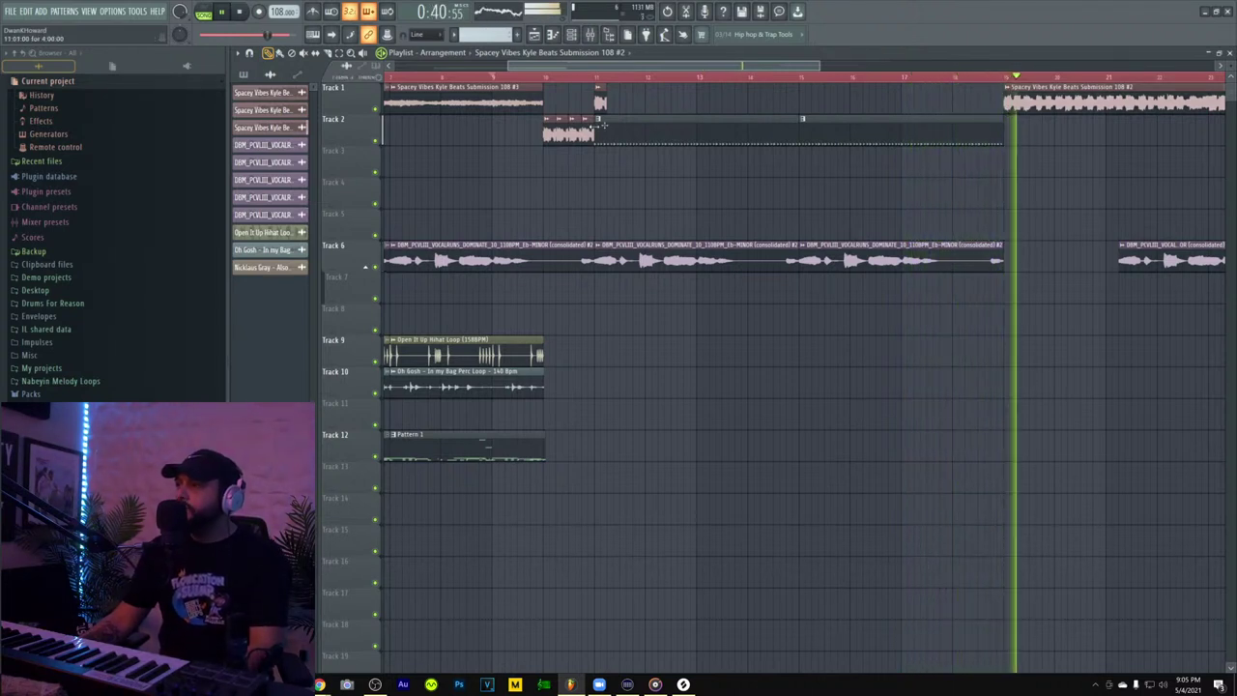
pyautogui.moveTo(606, 103); pyautogui.dragTo(999, 87)
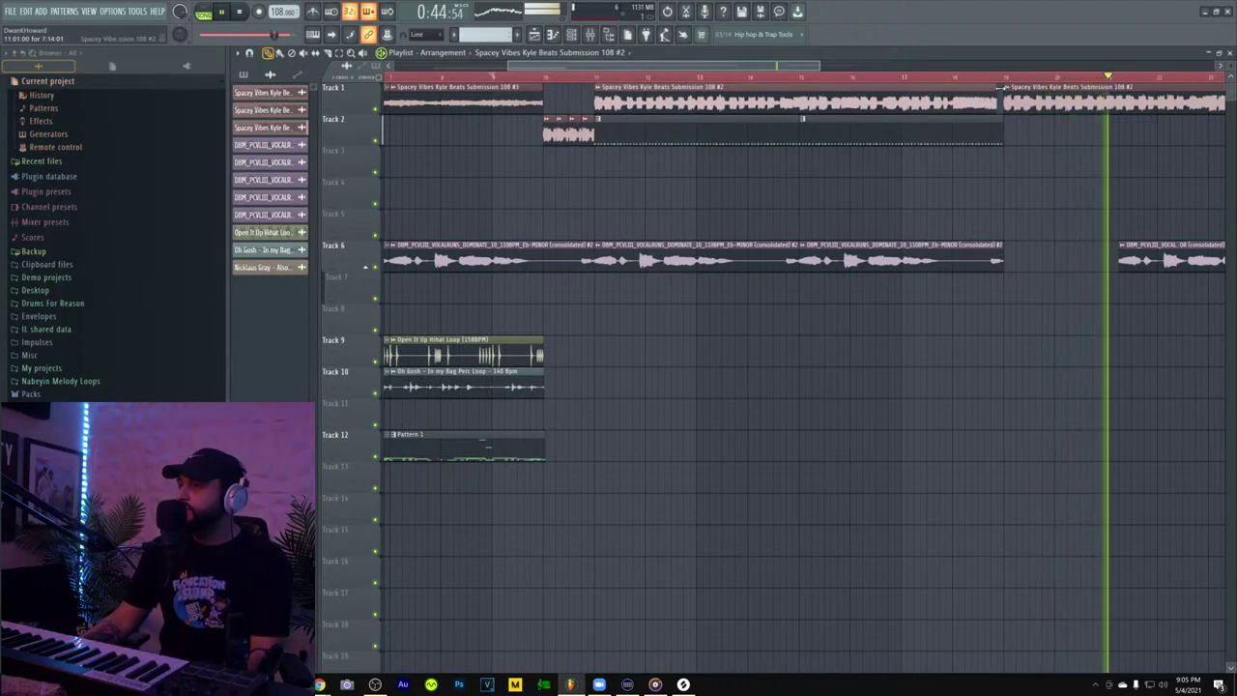
# - Delete the separate vocal clip past bar 21 on Track 6 and clear the playlist's time selection
pyautogui.rightClick(1150, 259)
pyautogui.moveTo(757, 67); pyautogui.dragTo(885, 72)
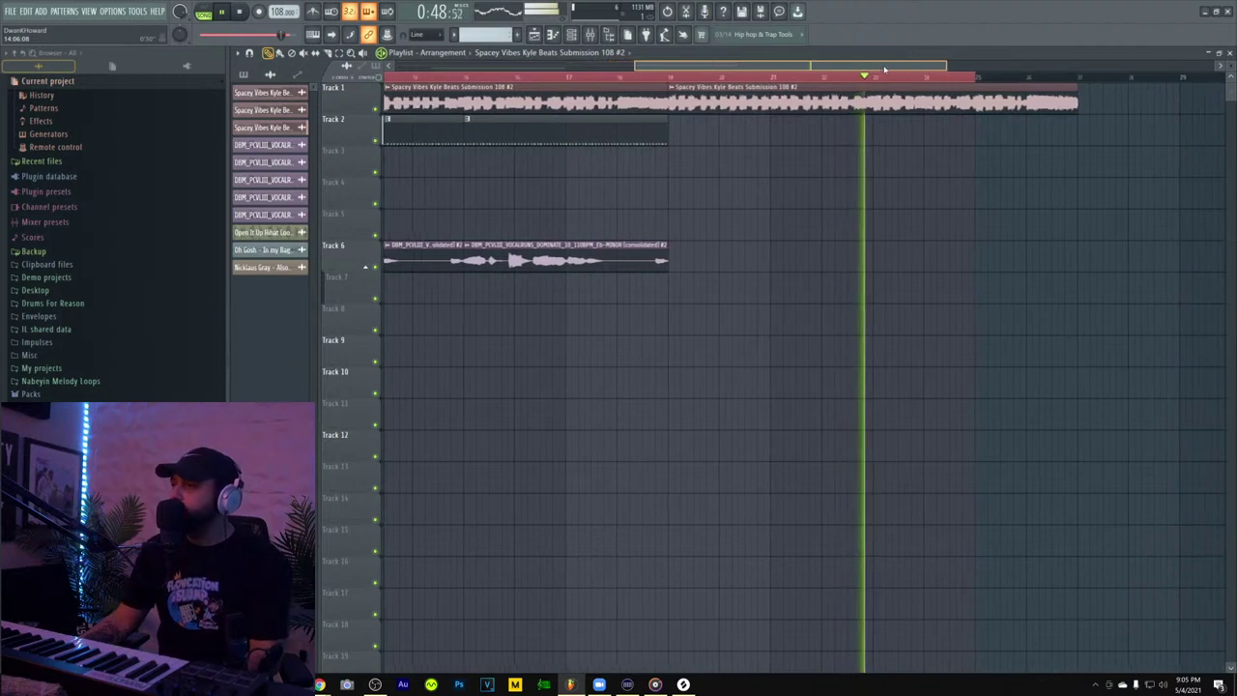
pyautogui.doubleClick(972, 79)
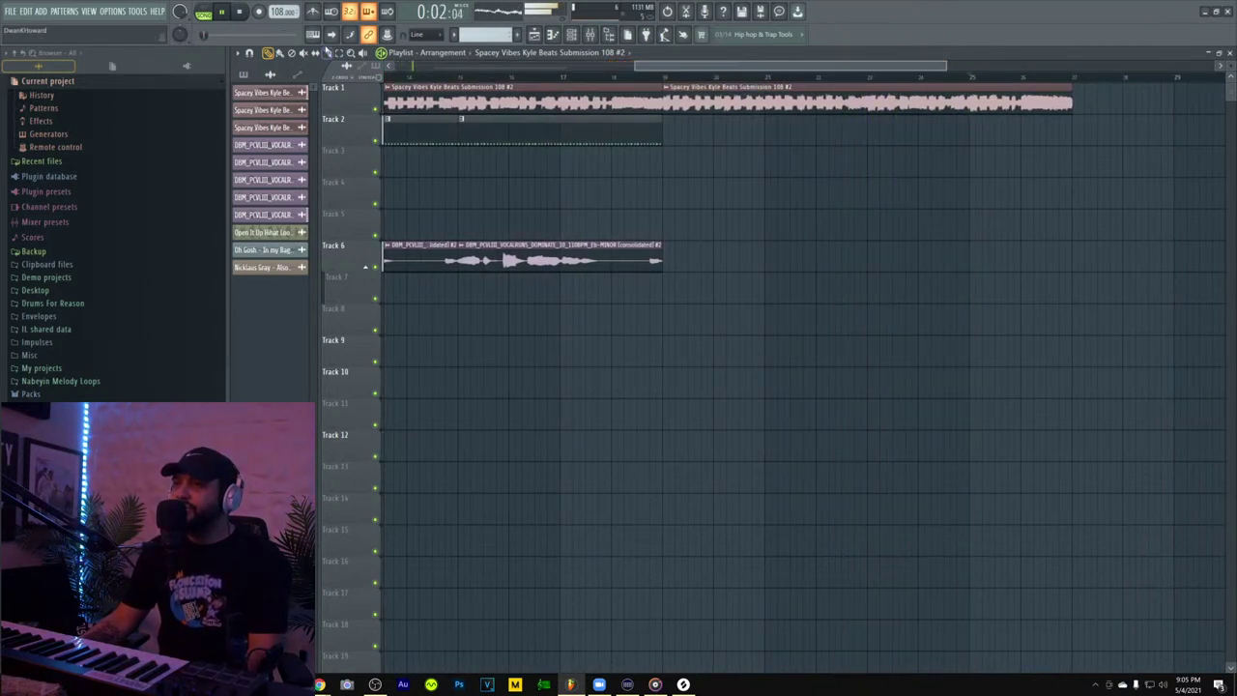
pyautogui.click(667, 88)
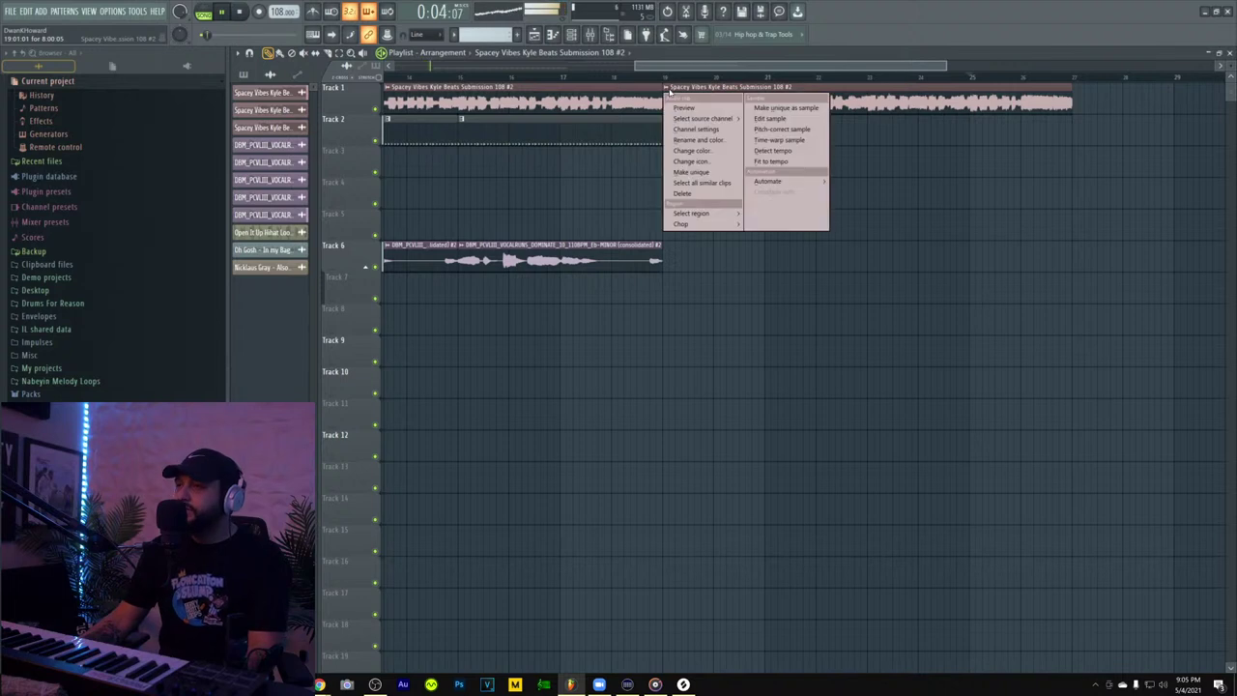
# - Play the intro from the start and repeat the short Track 12 drum slice on the last beat of bar 2
pyautogui.click(678, 67)
pyautogui.moveTo(678, 67); pyautogui.dragTo(440, 68)
pyautogui.press('space')
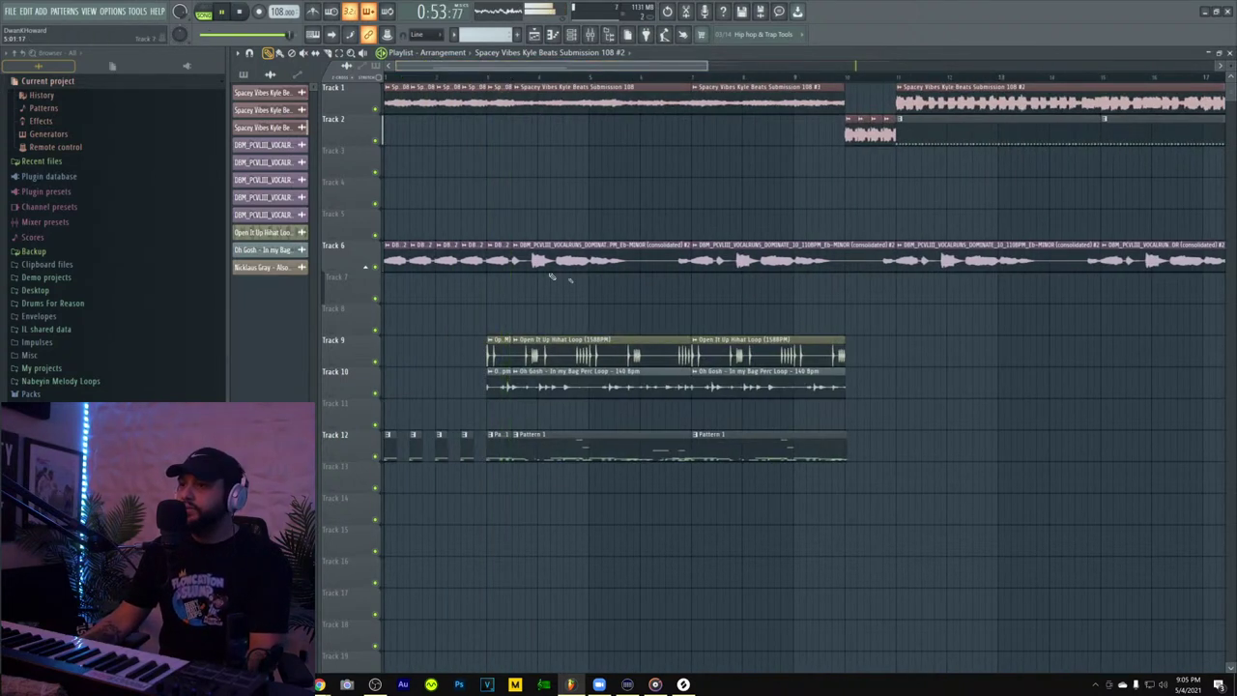
pyautogui.press('space')
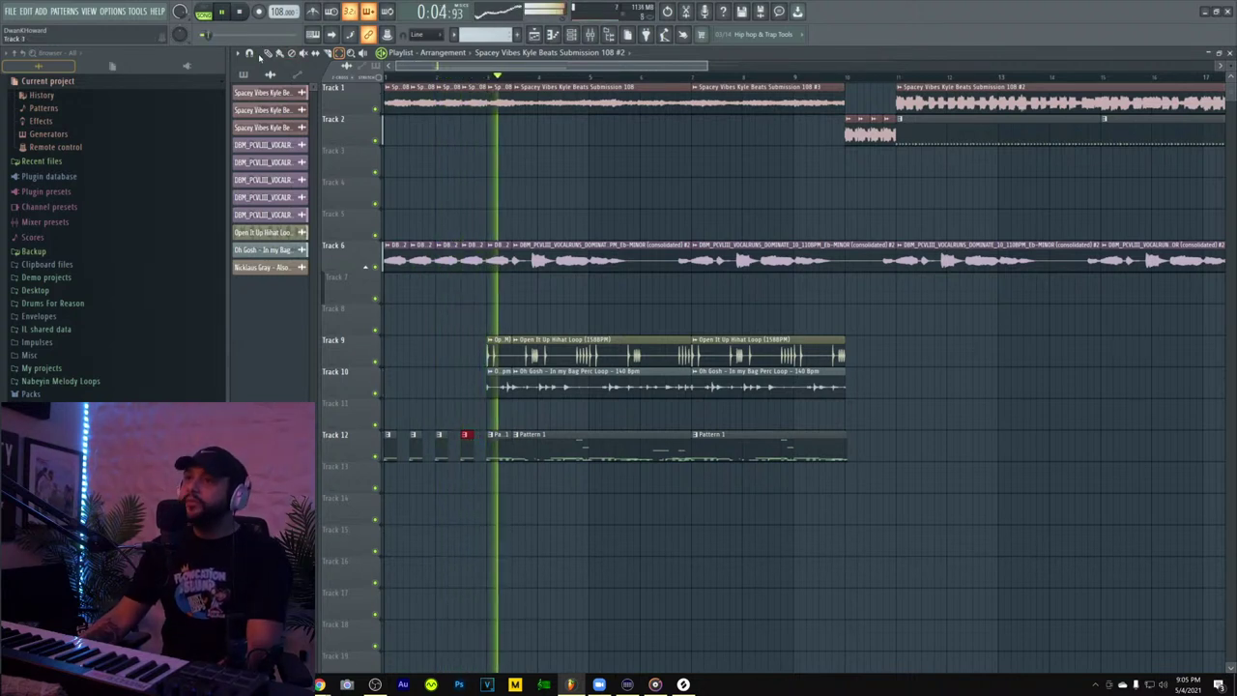
pyautogui.click(478, 452)
pyautogui.press('space')
pyautogui.press('space')
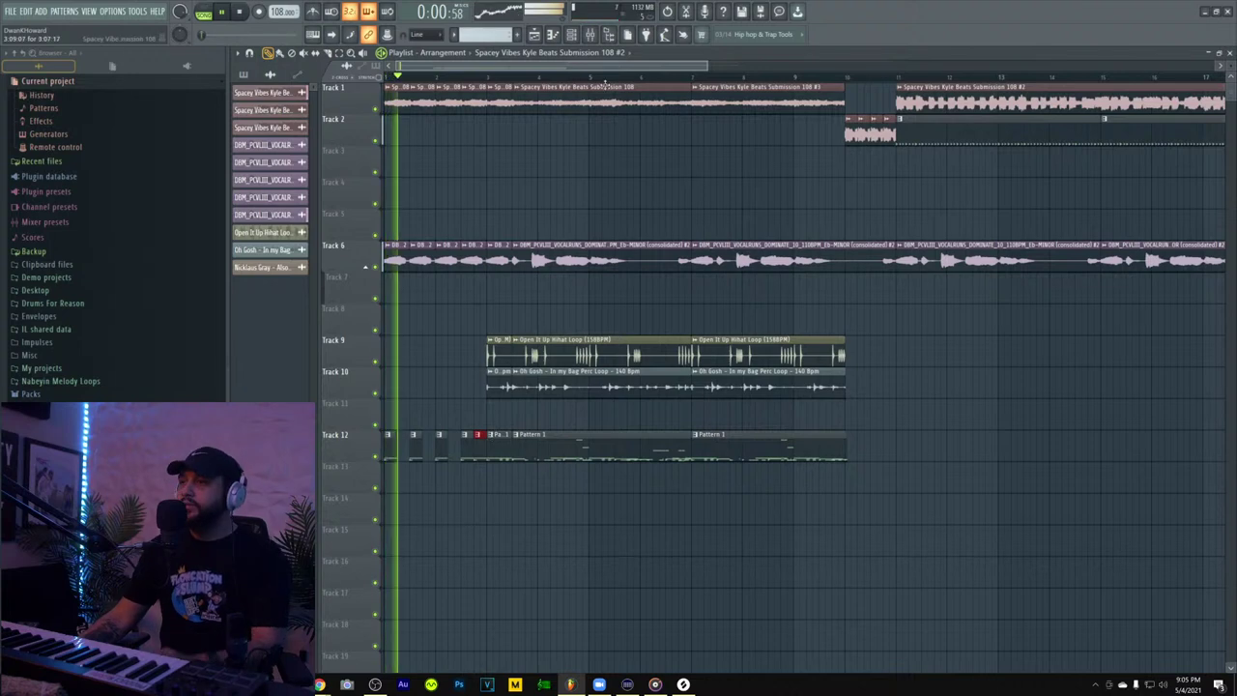
# - Shorten the last Track 6 vocal slice in bar 2 to one beat, repeat it on the last beat, and replay the intro
pyautogui.click(572, 36)
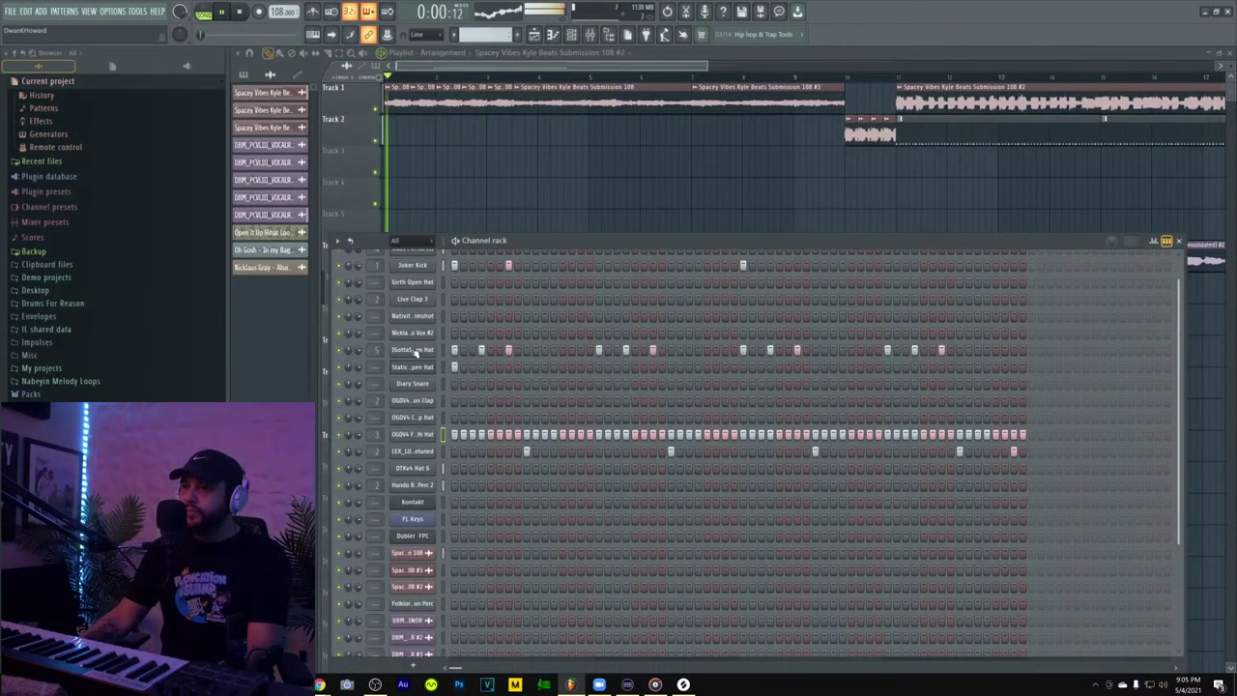
pyautogui.press('F6')
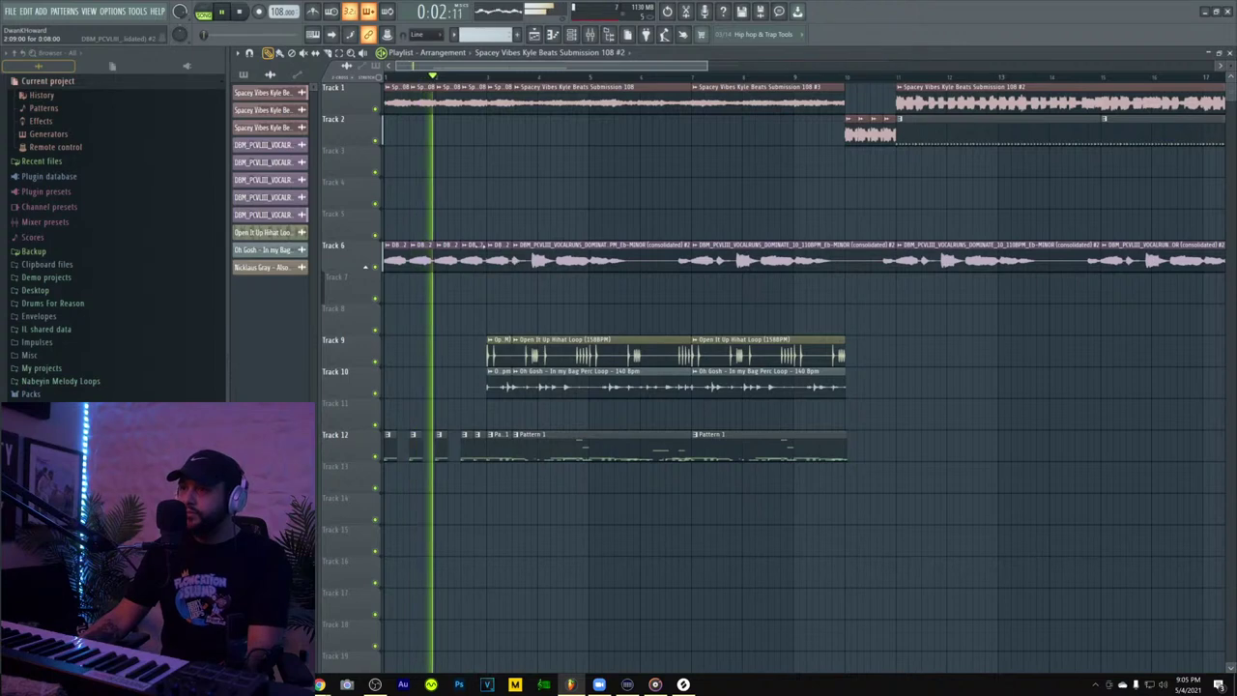
pyautogui.moveTo(484, 247); pyautogui.dragTo(471, 247)
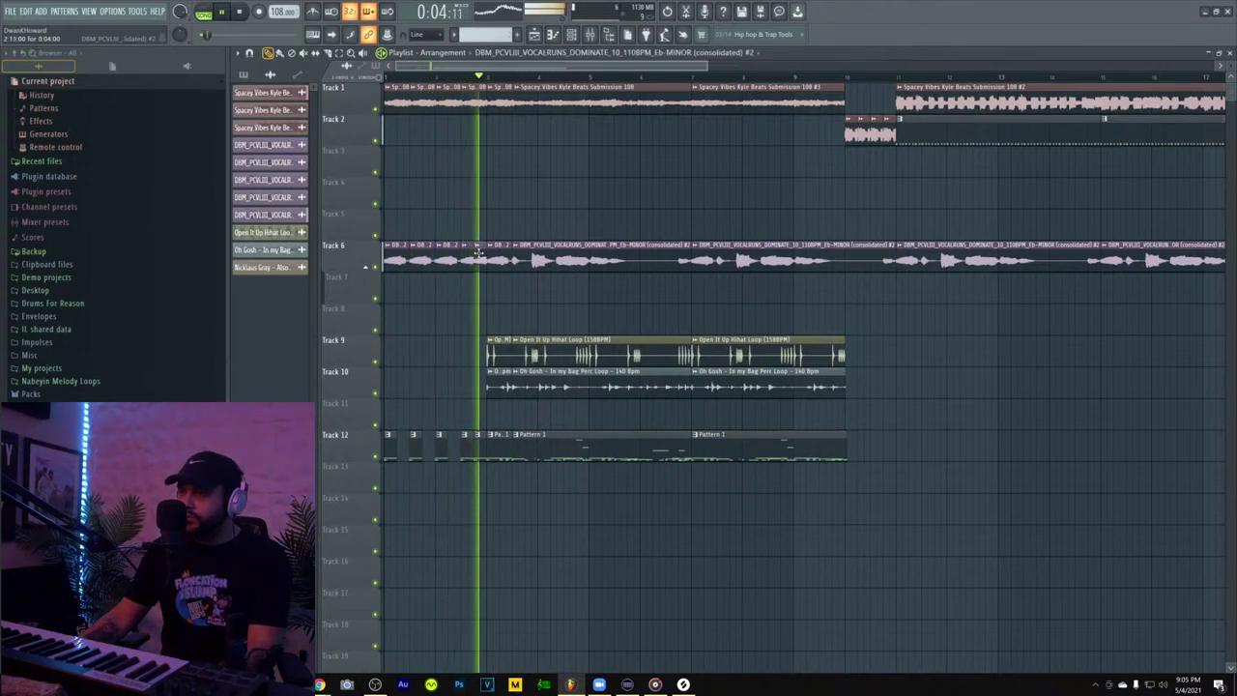
pyautogui.press('space')
pyautogui.press('space')
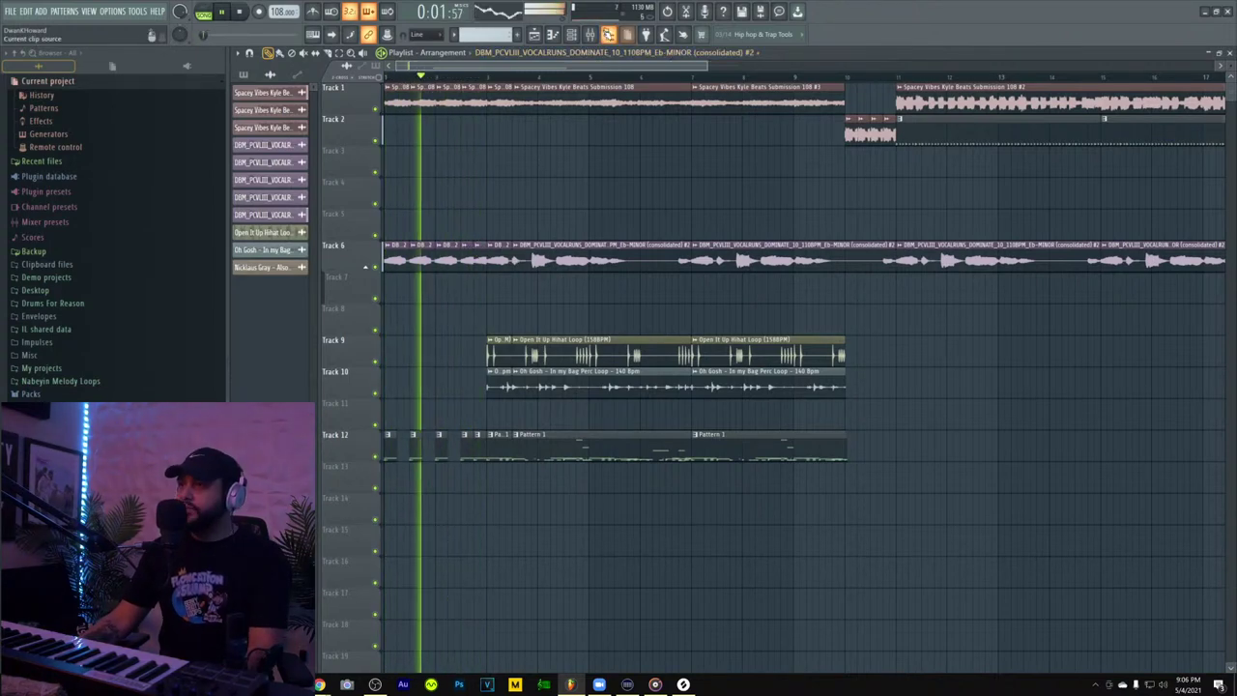
# - Look through the drum pattern's channels and make Pattern 1 the current pattern
pyautogui.click(578, 38)
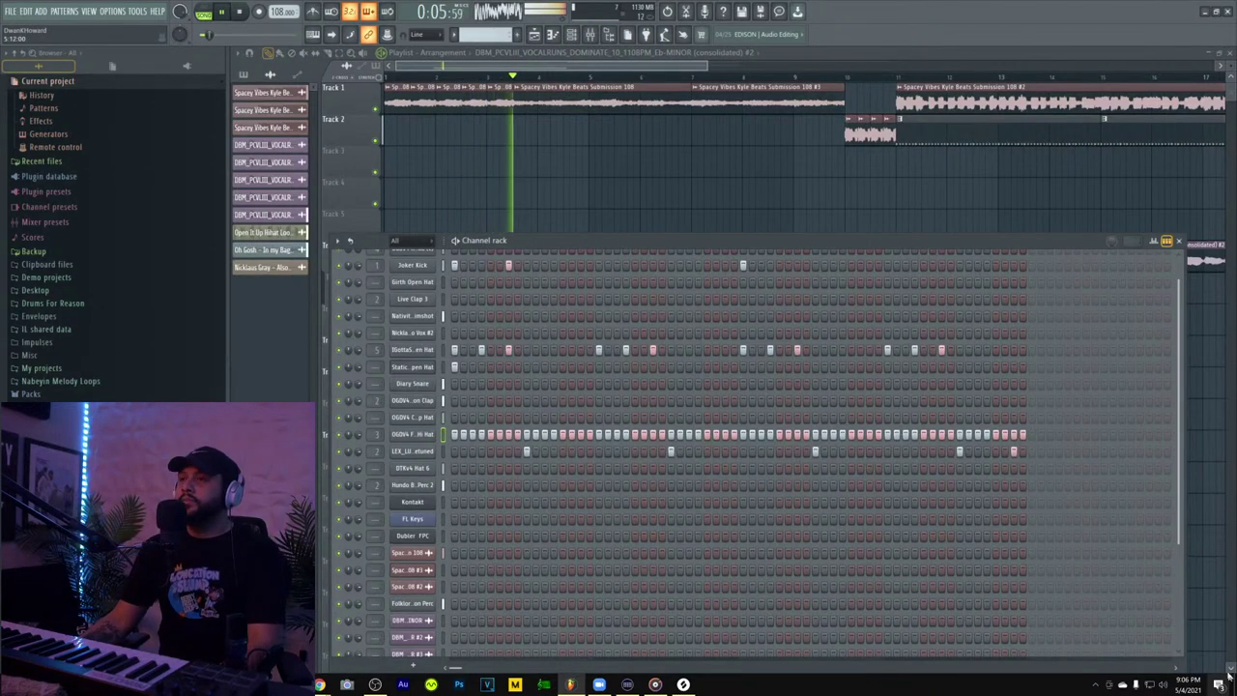
pyautogui.scroll(1, 539, 363)
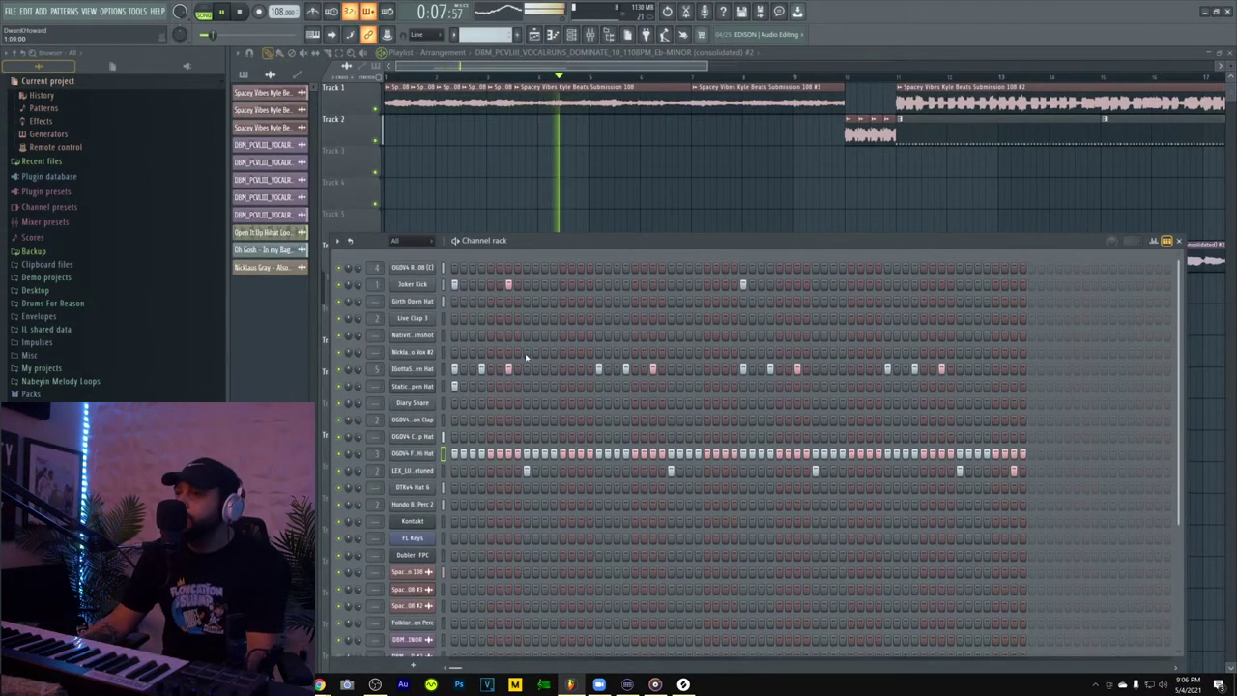
pyautogui.scroll(-6, 425, 422)
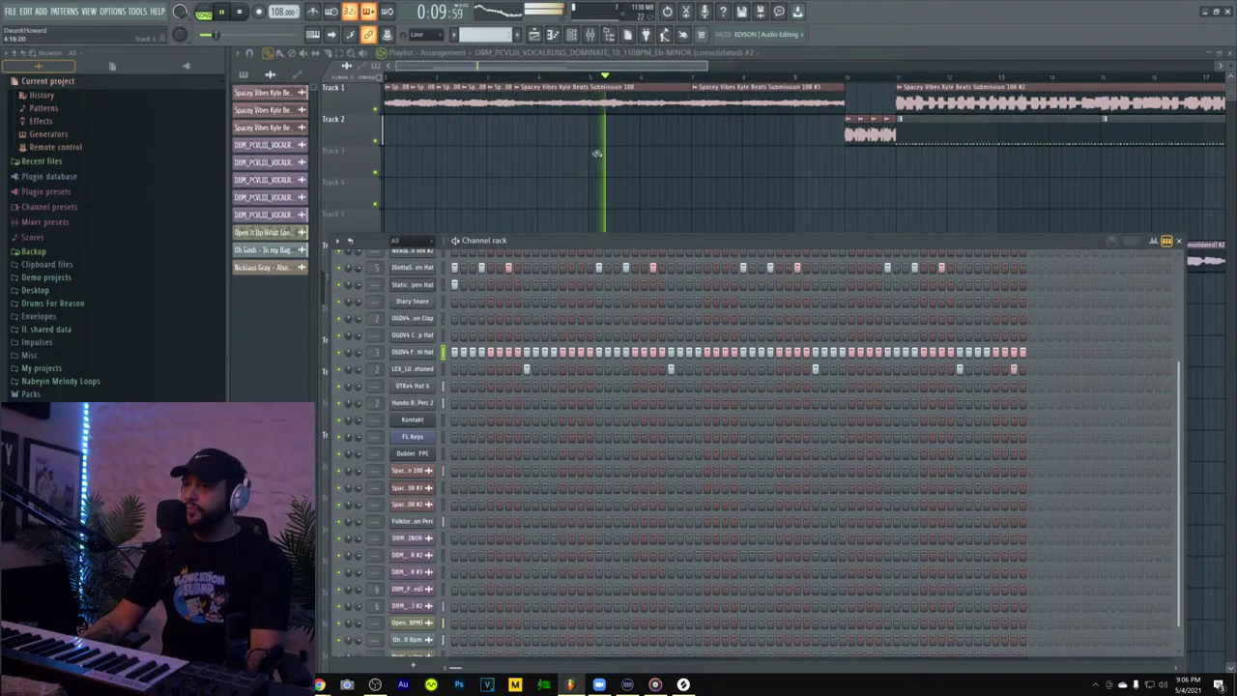
pyautogui.press('F6')
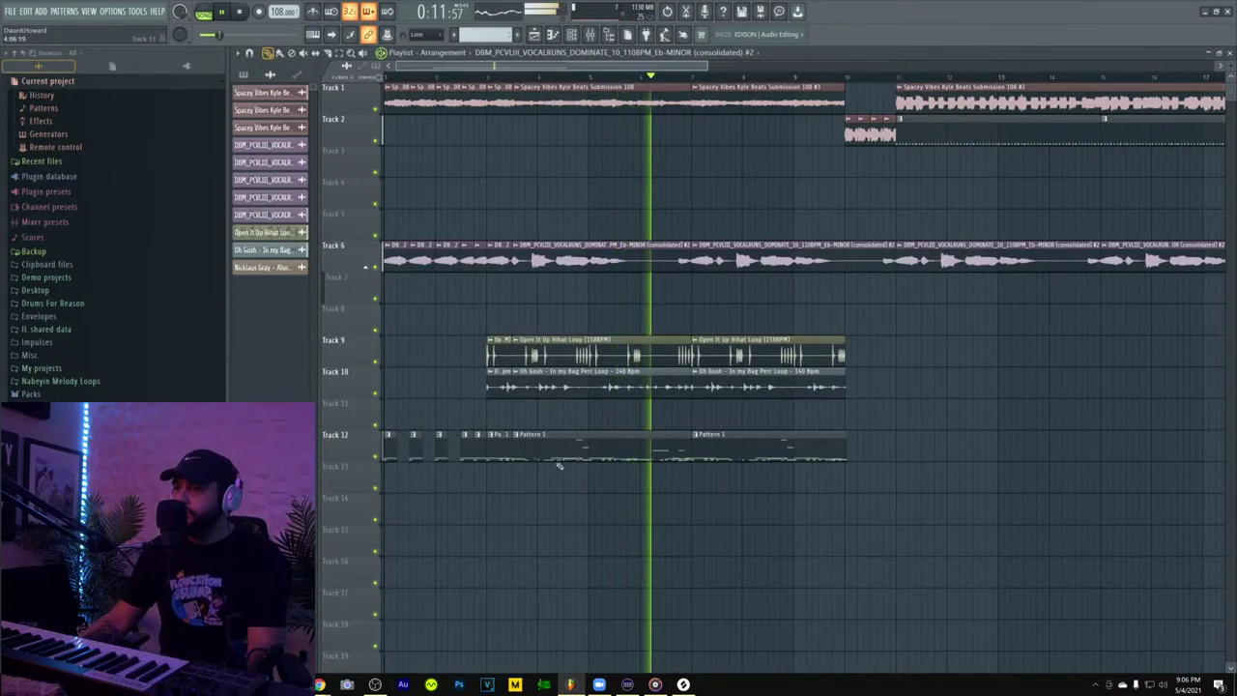
pyautogui.press('F7')
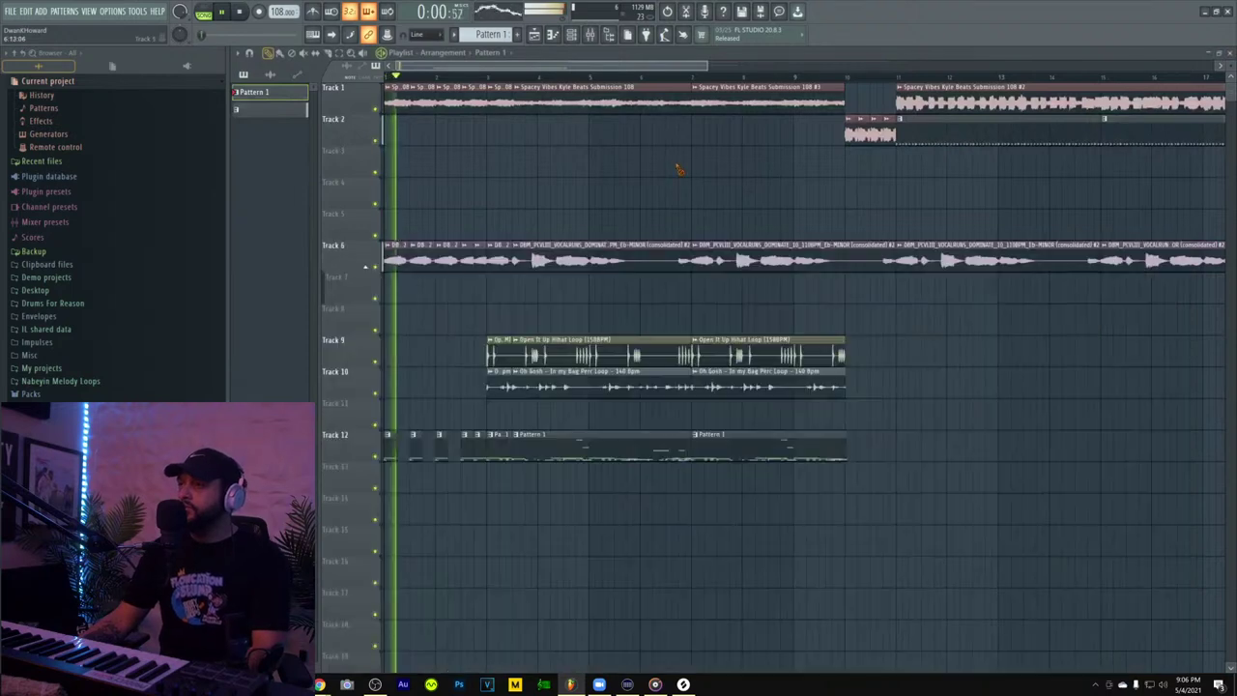
# - Inspect the channel settings of the Track 1 melody clip at bar 7 and the drum channels during playback
pyautogui.click(696, 88)
pyautogui.click(717, 111)
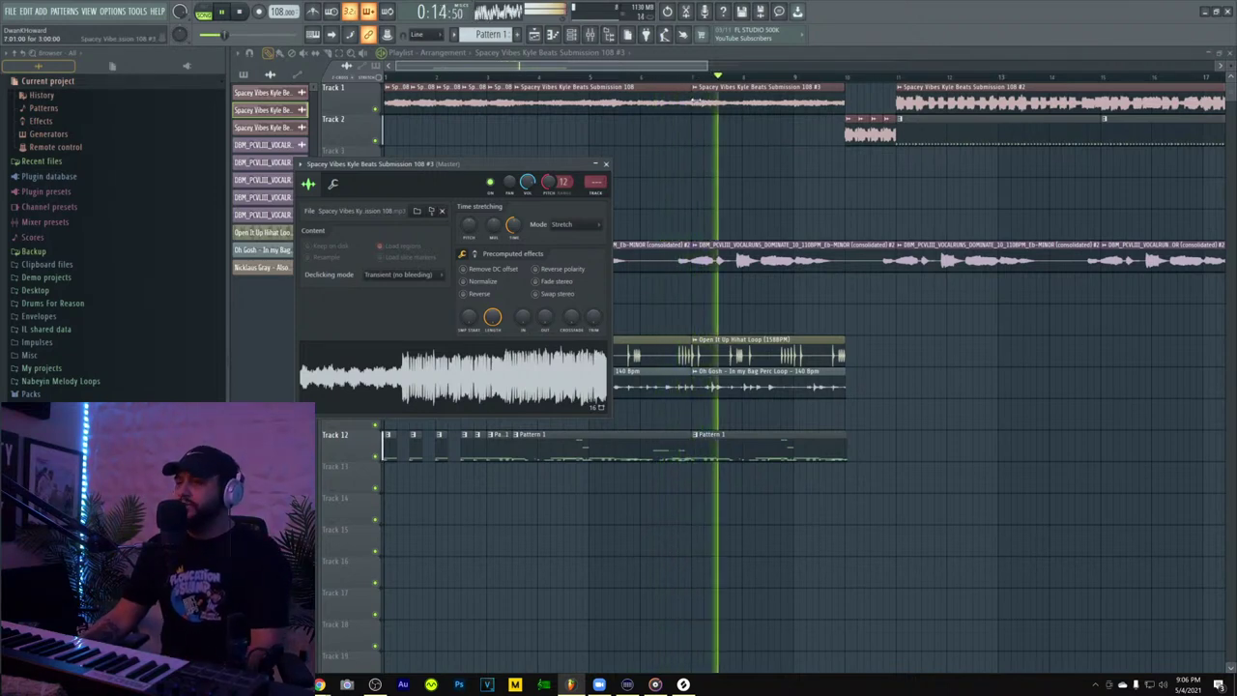
pyautogui.click(572, 36)
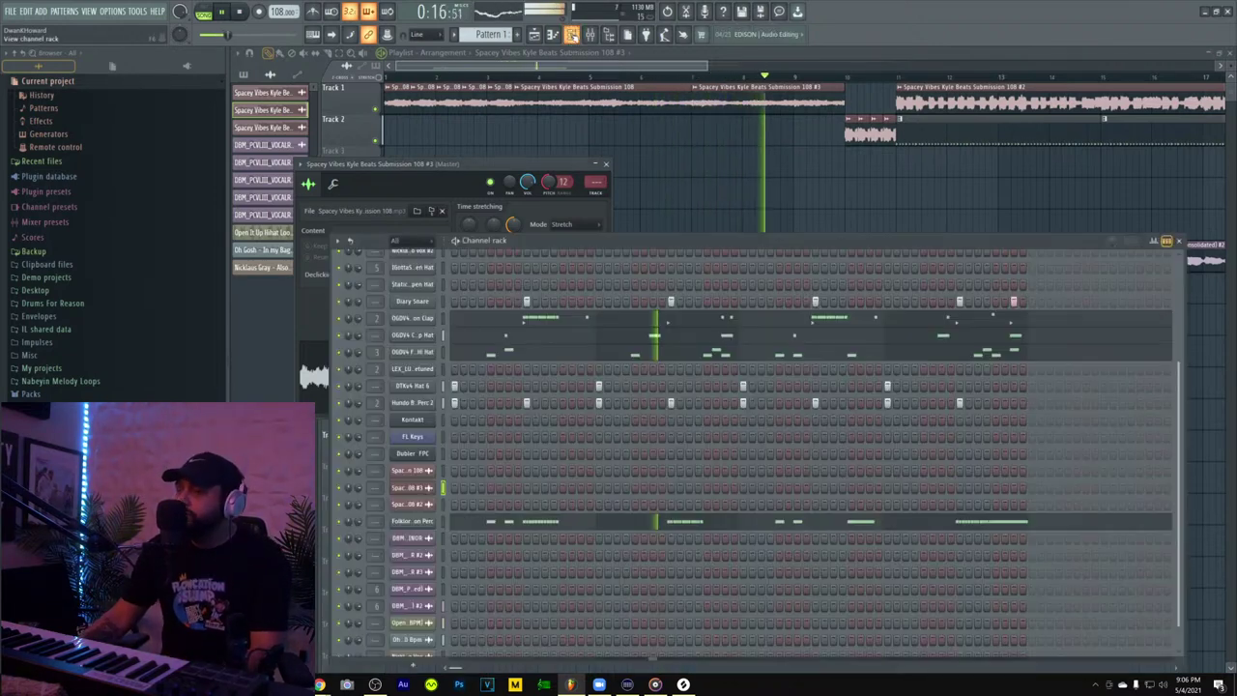
pyautogui.rightClick(680, 169)
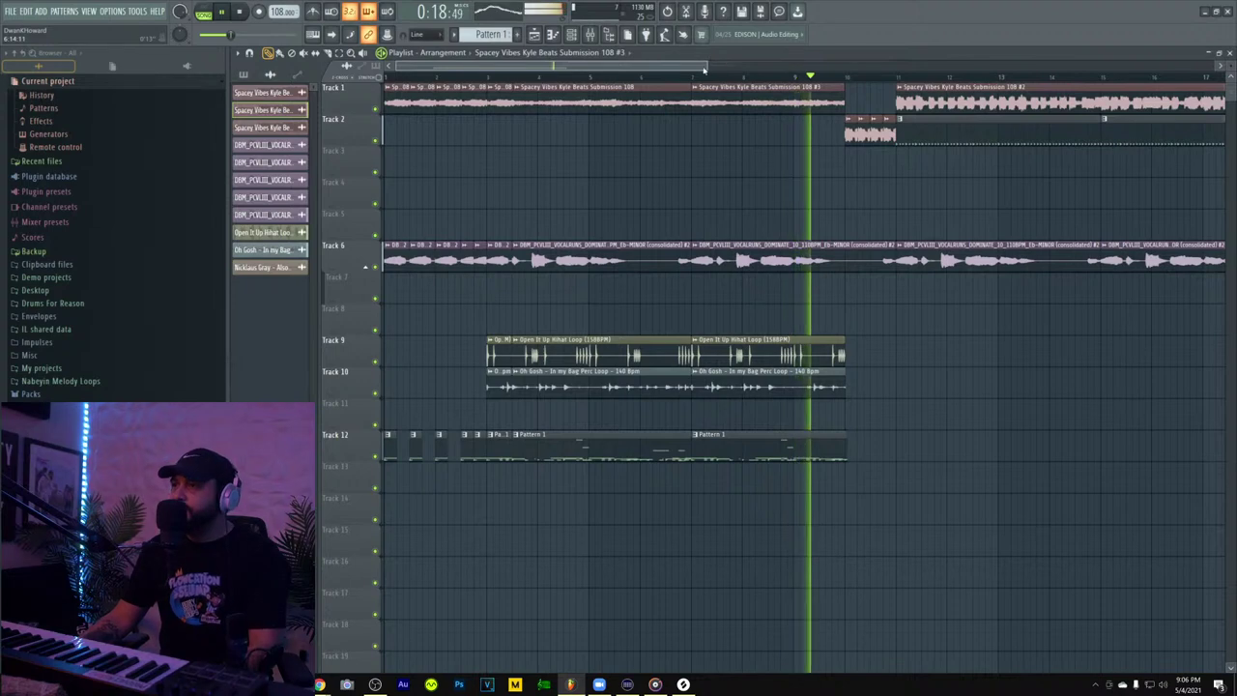
# - Route the channel of the Track 1 melody clip at bar 11 to mixer track 7
pyautogui.scroll(-4, 419, 109)
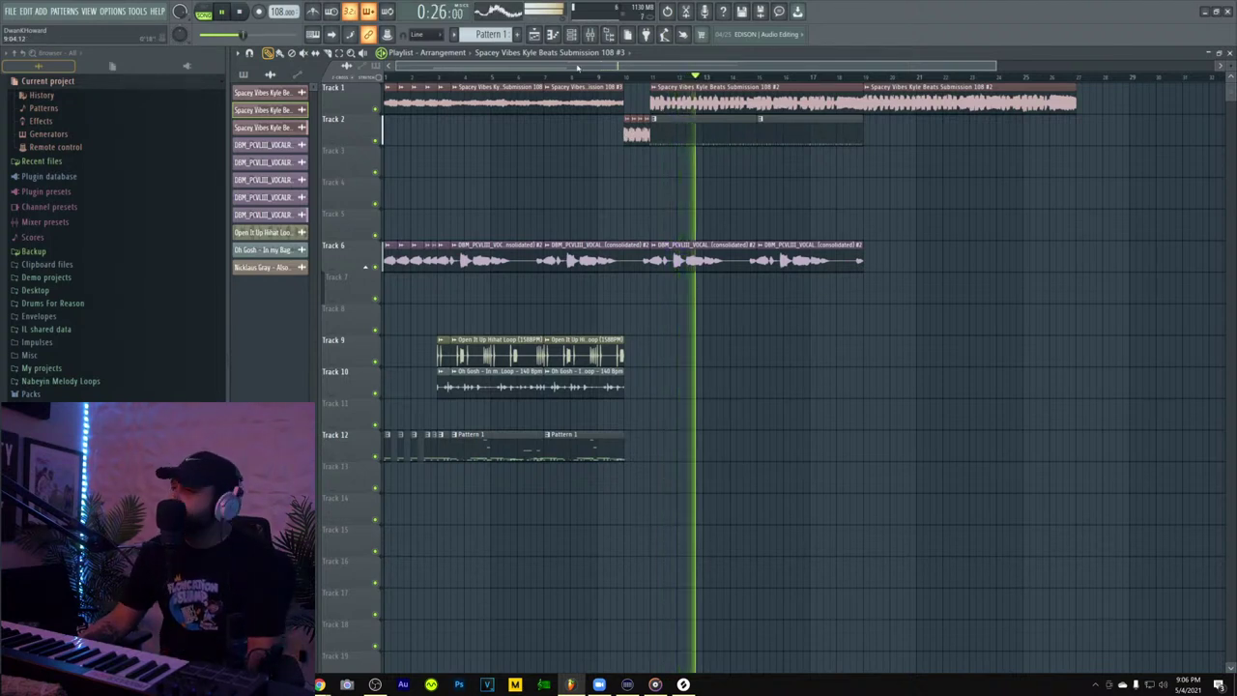
pyautogui.doubleClick(667, 87)
pyautogui.click(591, 37)
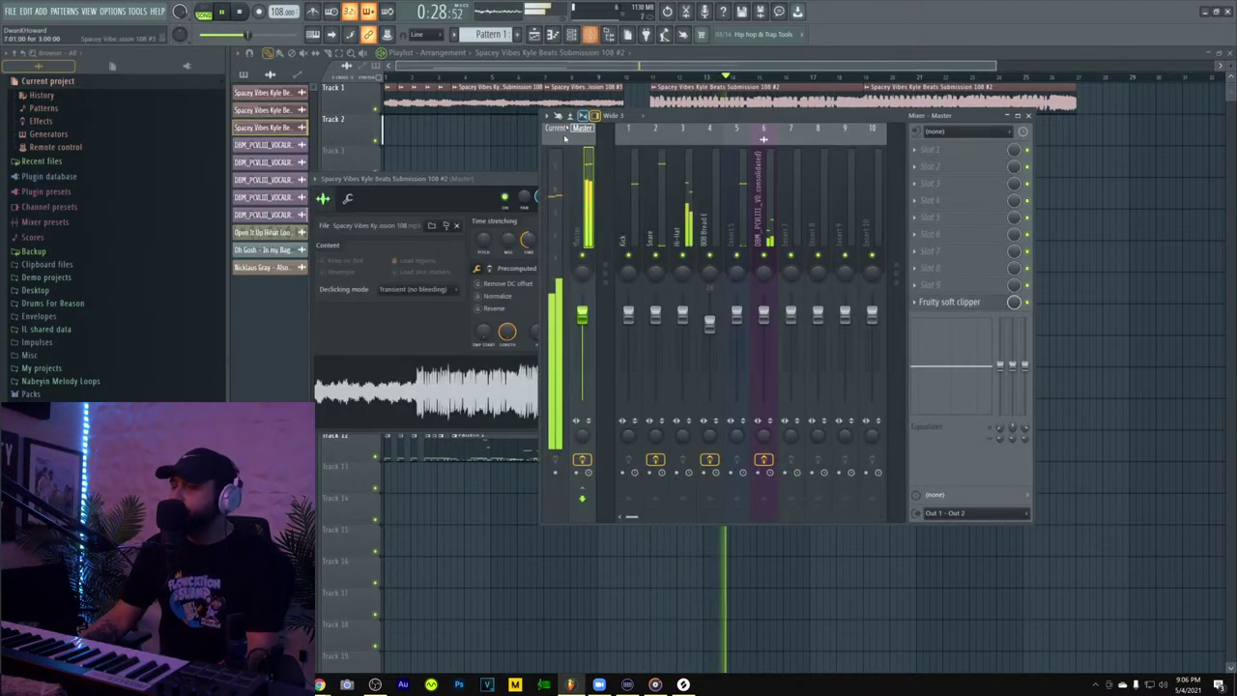
pyautogui.rightClick(800, 231)
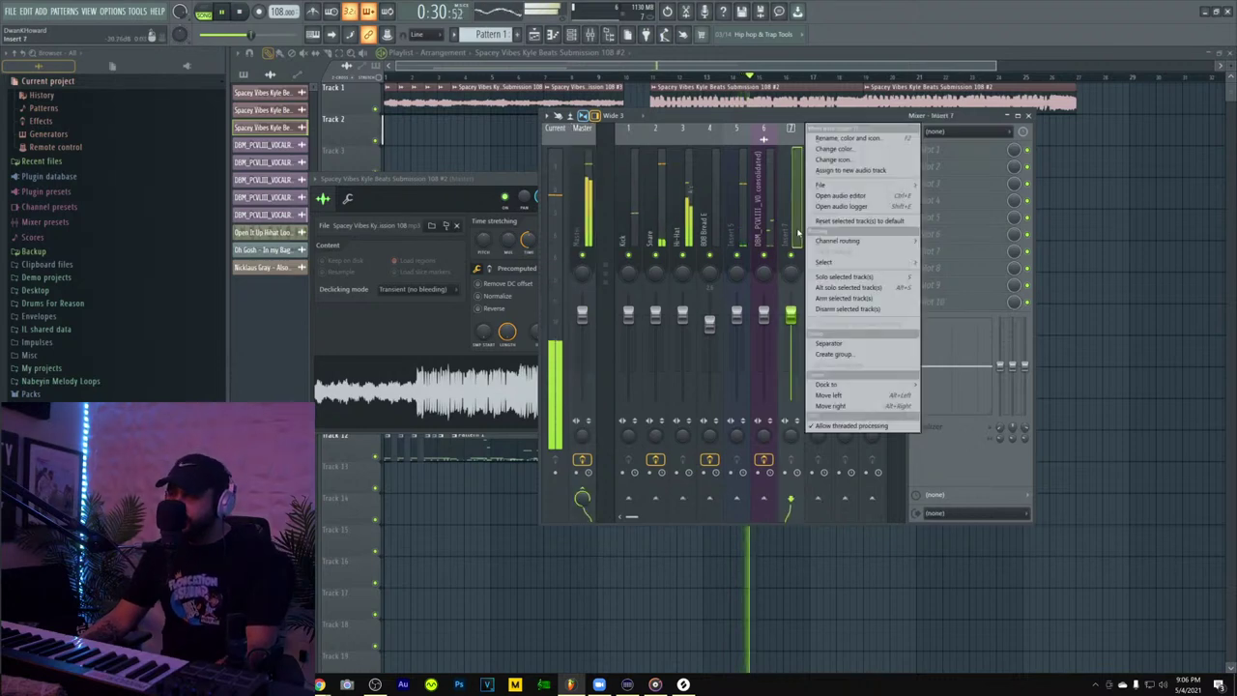
pyautogui.click(930, 241)
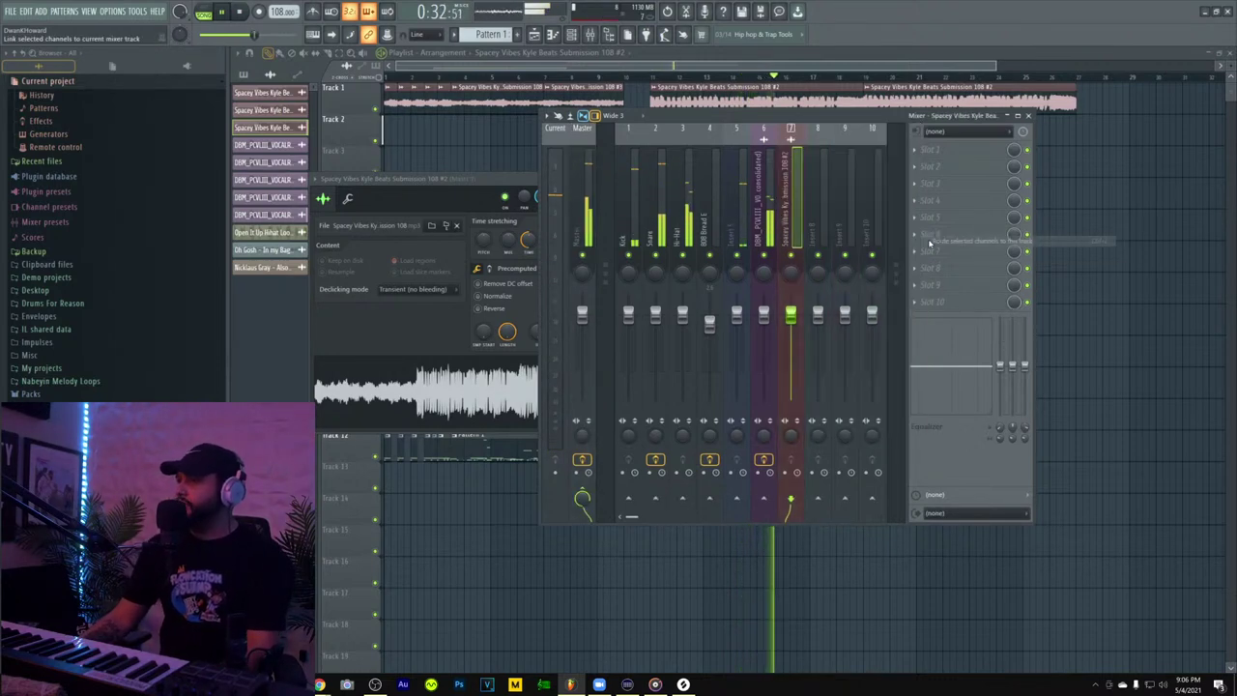
pyautogui.click(924, 172)
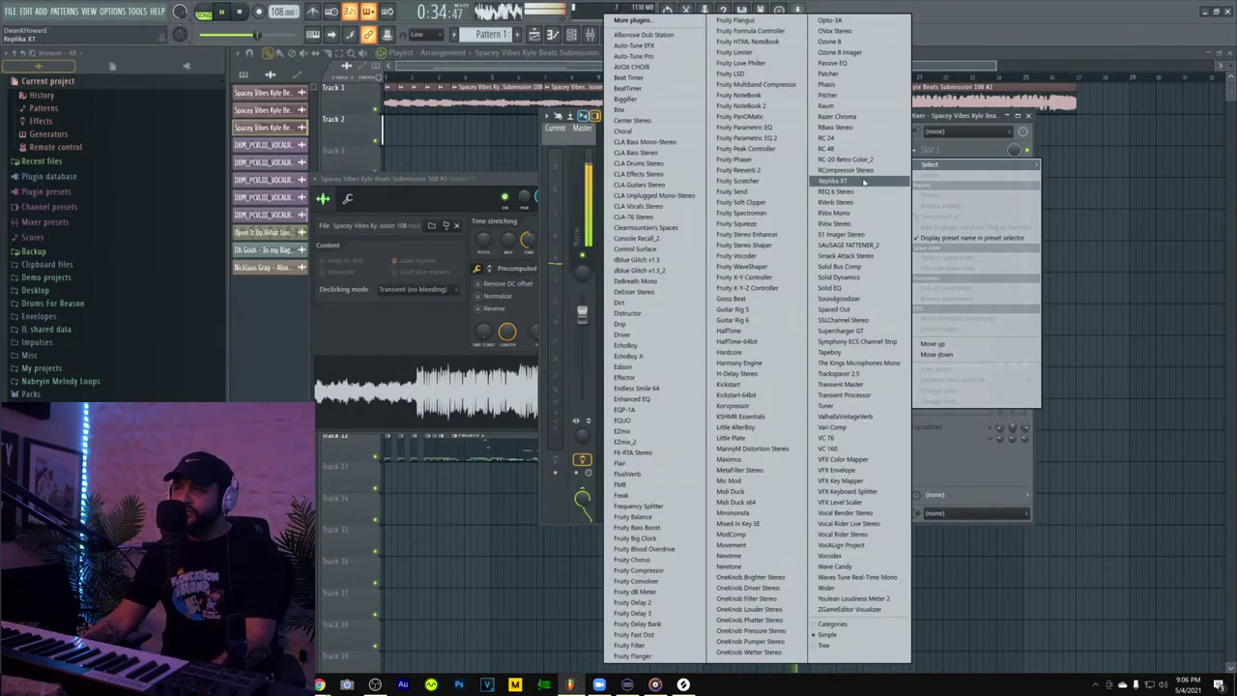
pyautogui.click(1093, 158)
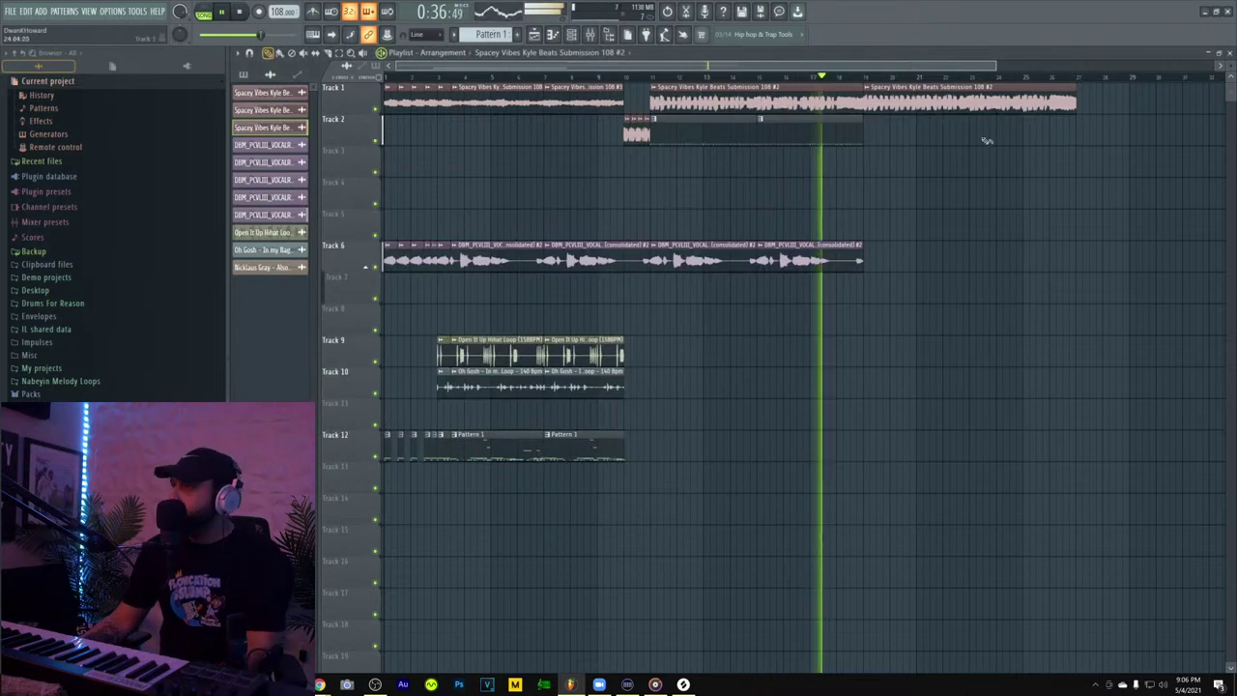
# - Make the Track 1 melody clip at bar 19 unique
pyautogui.click(881, 101)
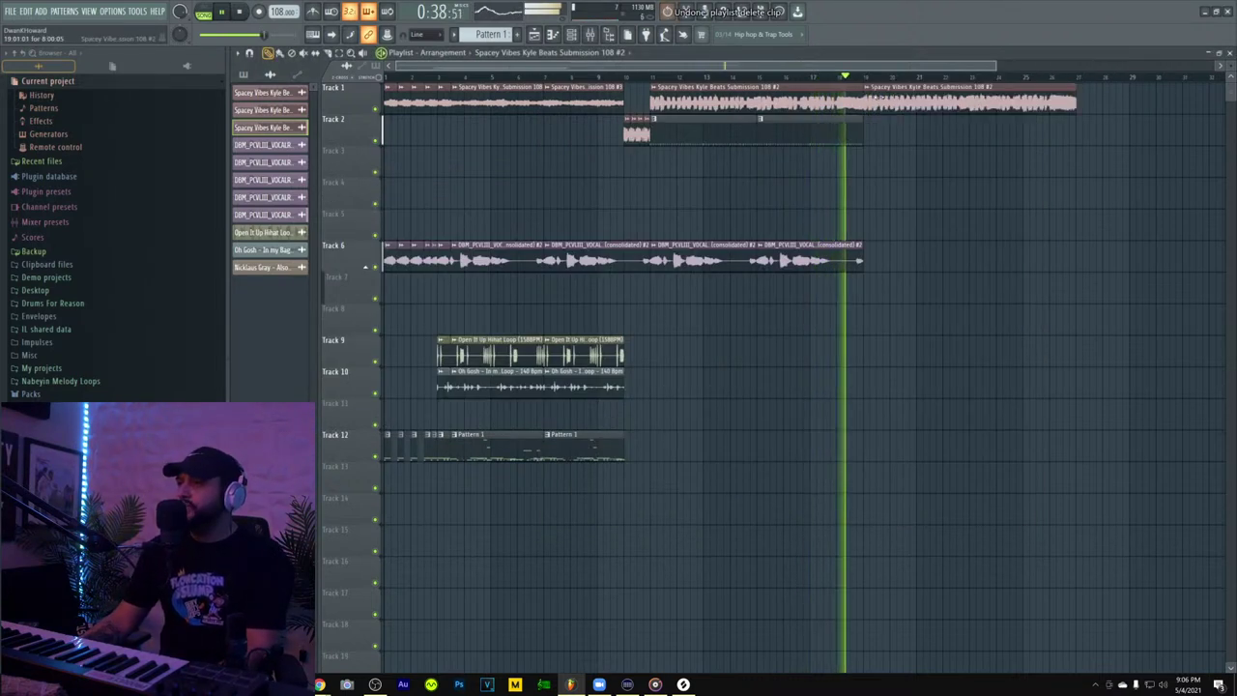
pyautogui.click(868, 88)
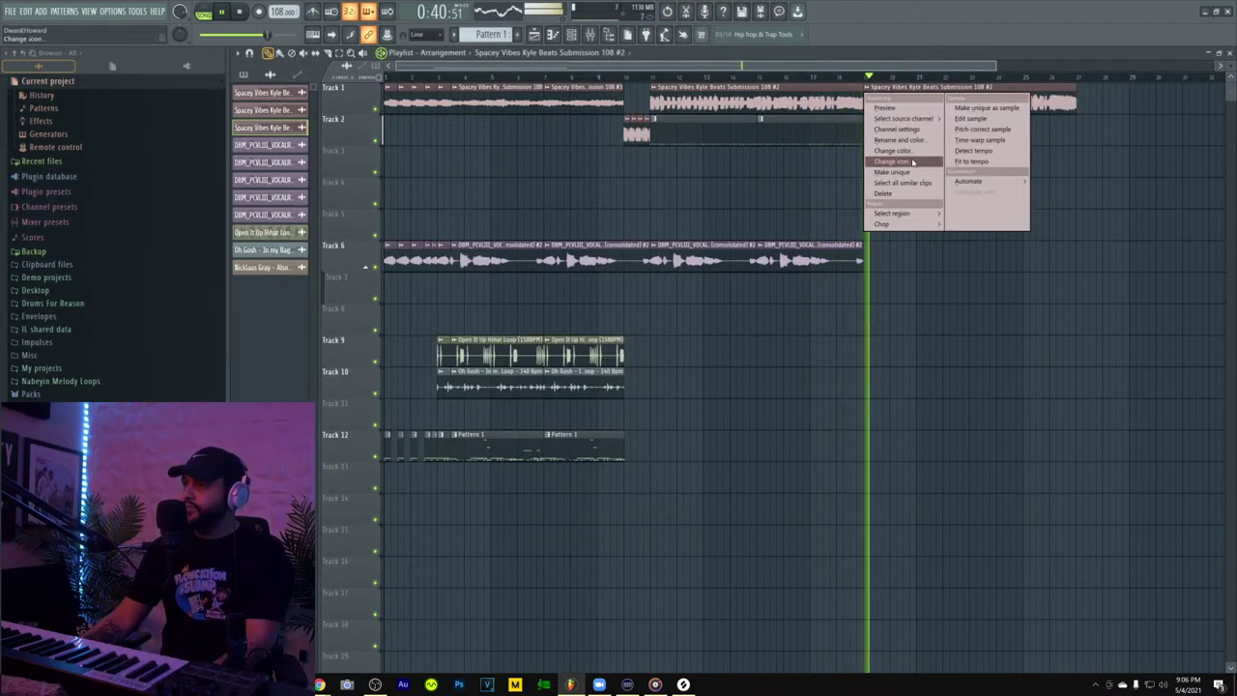
pyautogui.click(895, 171)
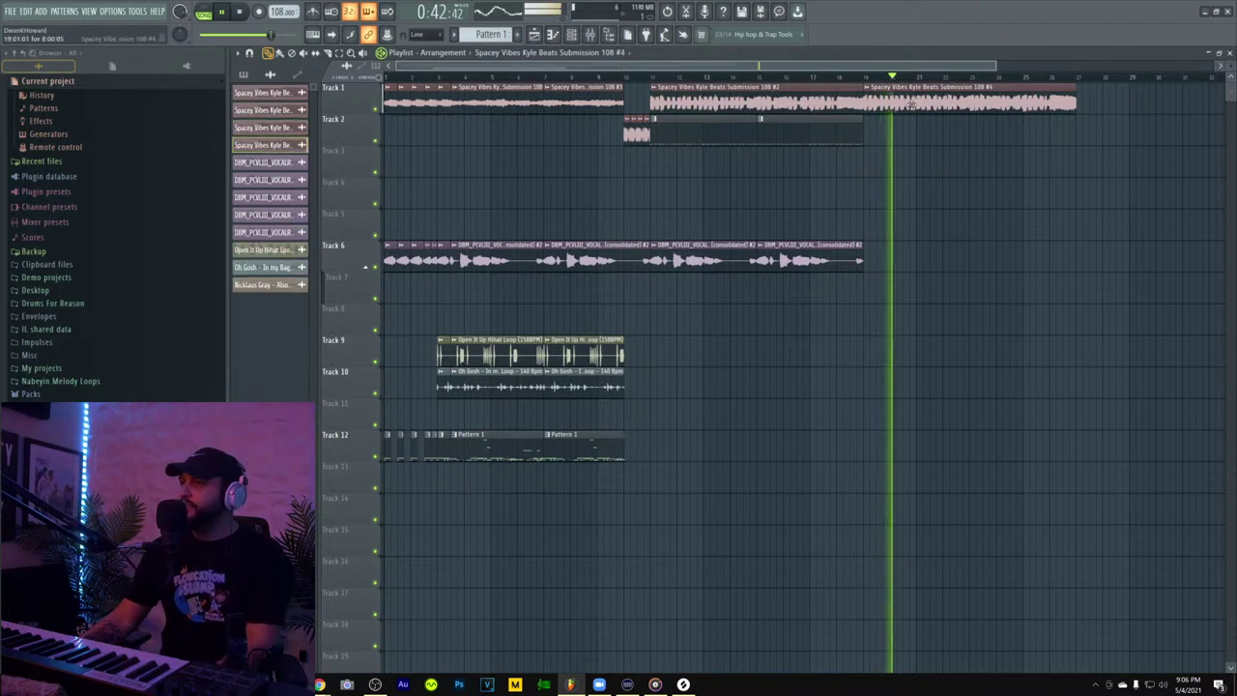
# - Try a lower precomputed filter cutoff on the bar 19 melody clip and reset it to its default
pyautogui.click(489, 269)
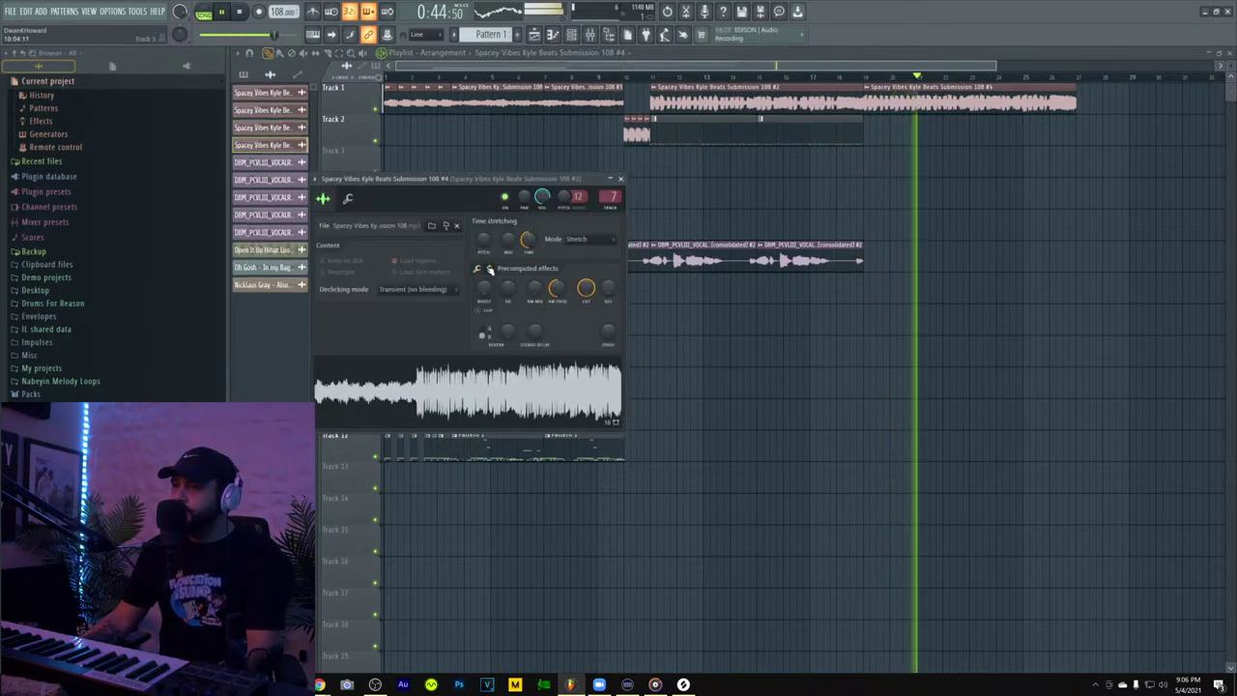
pyautogui.moveTo(586, 289); pyautogui.dragTo(586, 336)
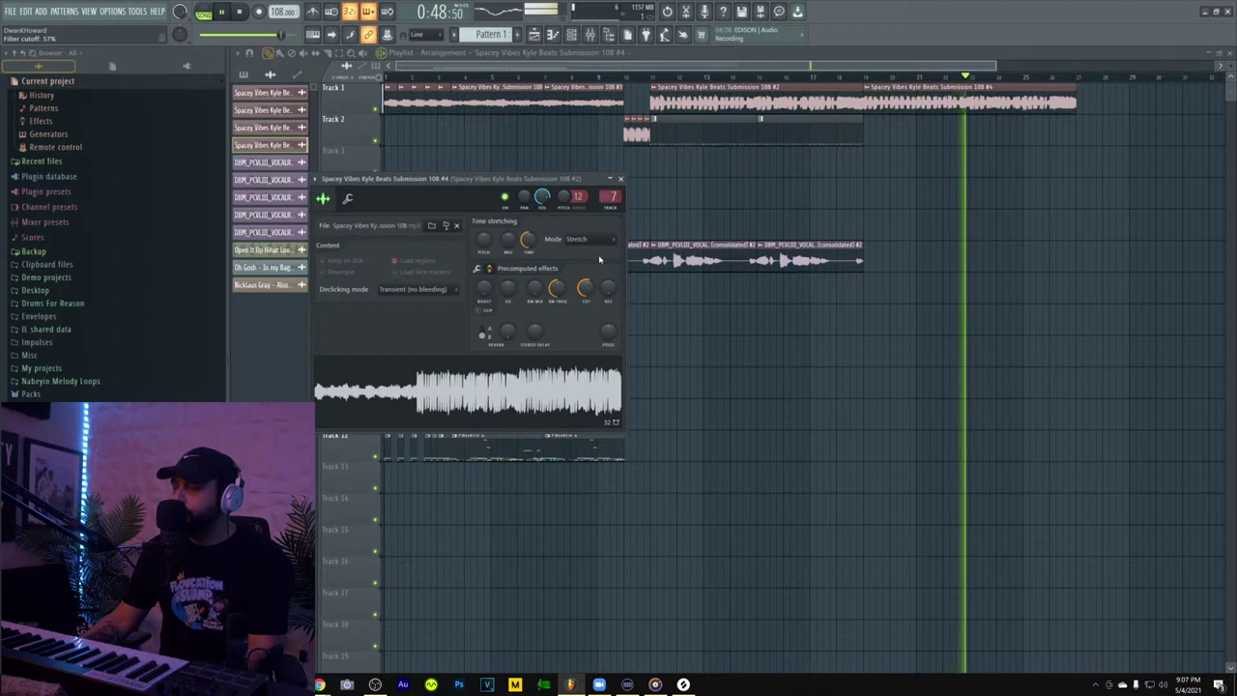
pyautogui.rightClick(590, 287)
pyautogui.click(607, 292)
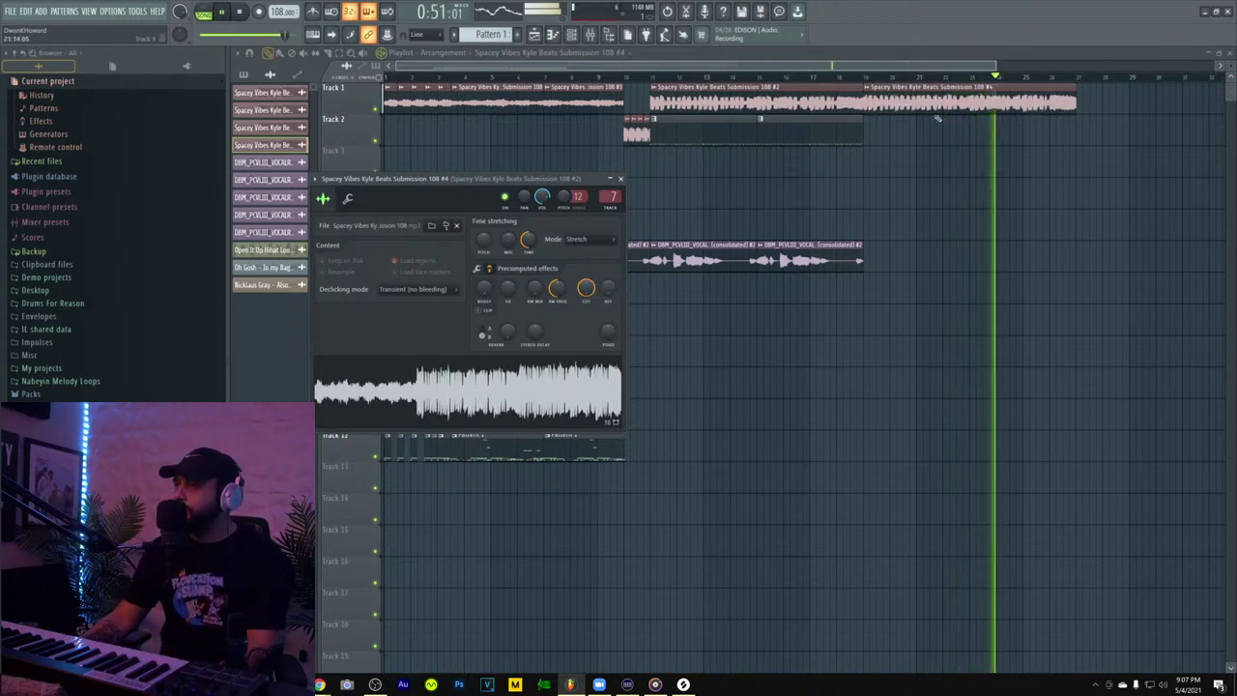
# - Route the bar 19 melody clip's channel to mixer track 8 and load the Little Plate reverb in its first effect slot
pyautogui.click(591, 35)
pyautogui.rightClick(829, 235)
pyautogui.moveTo(894, 241)
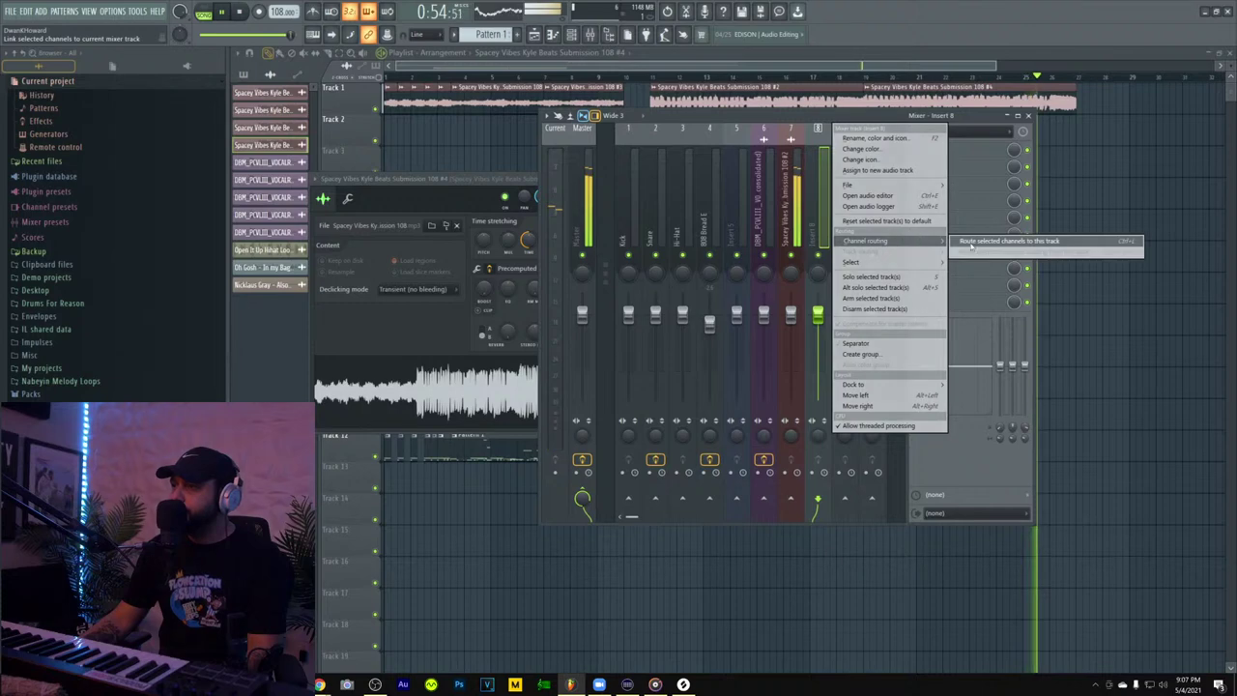
pyautogui.click(968, 241)
pyautogui.click(936, 153)
pyautogui.moveTo(930, 165)
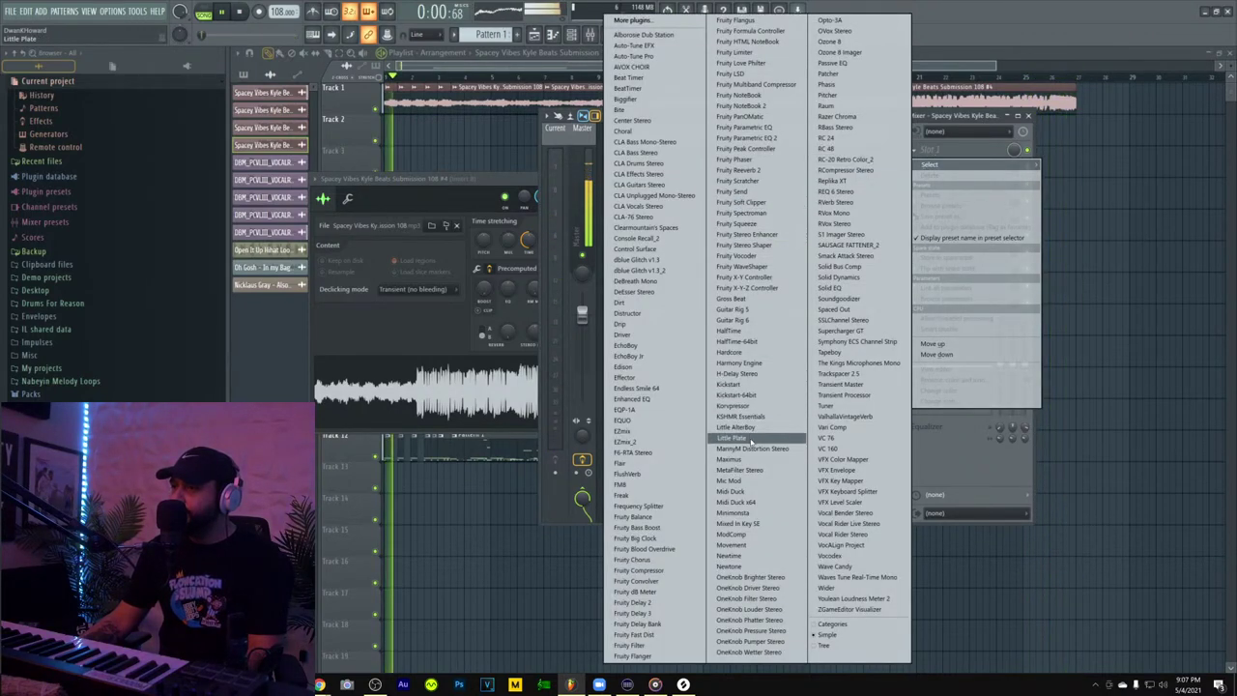
pyautogui.click(752, 441)
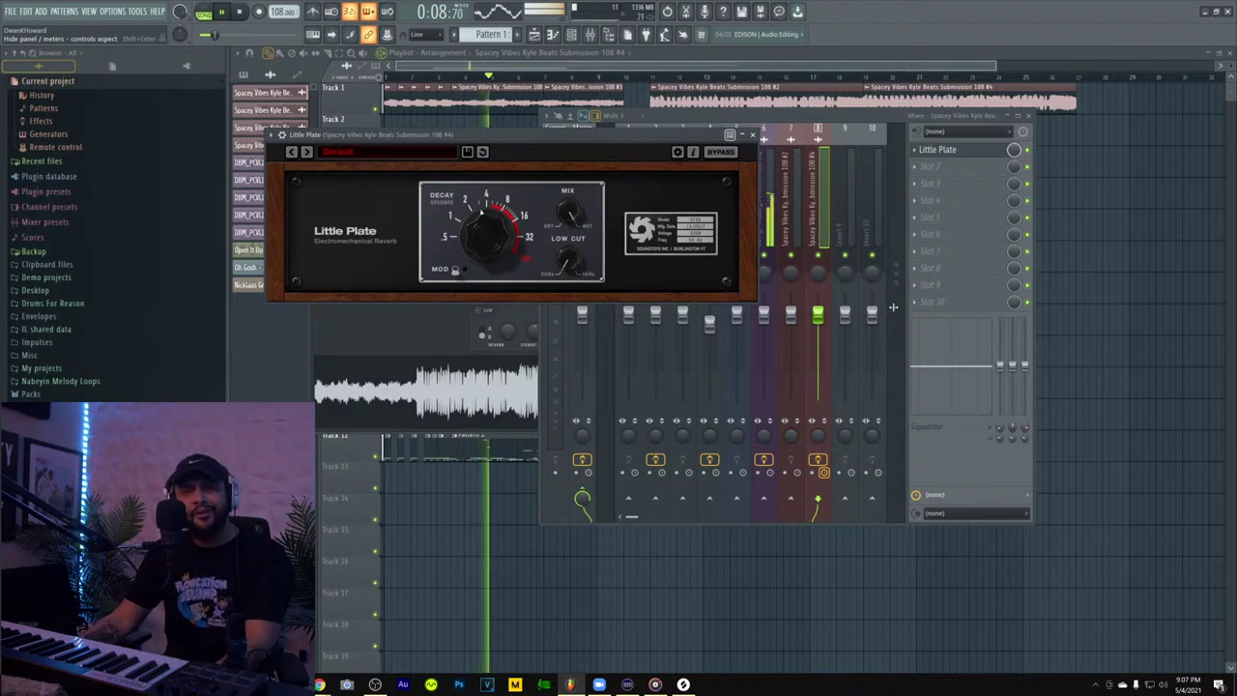
# - Load the Underground Vocals preset from the Vocals presets in Little Plate and return to the playlist
pyautogui.click(426, 152)
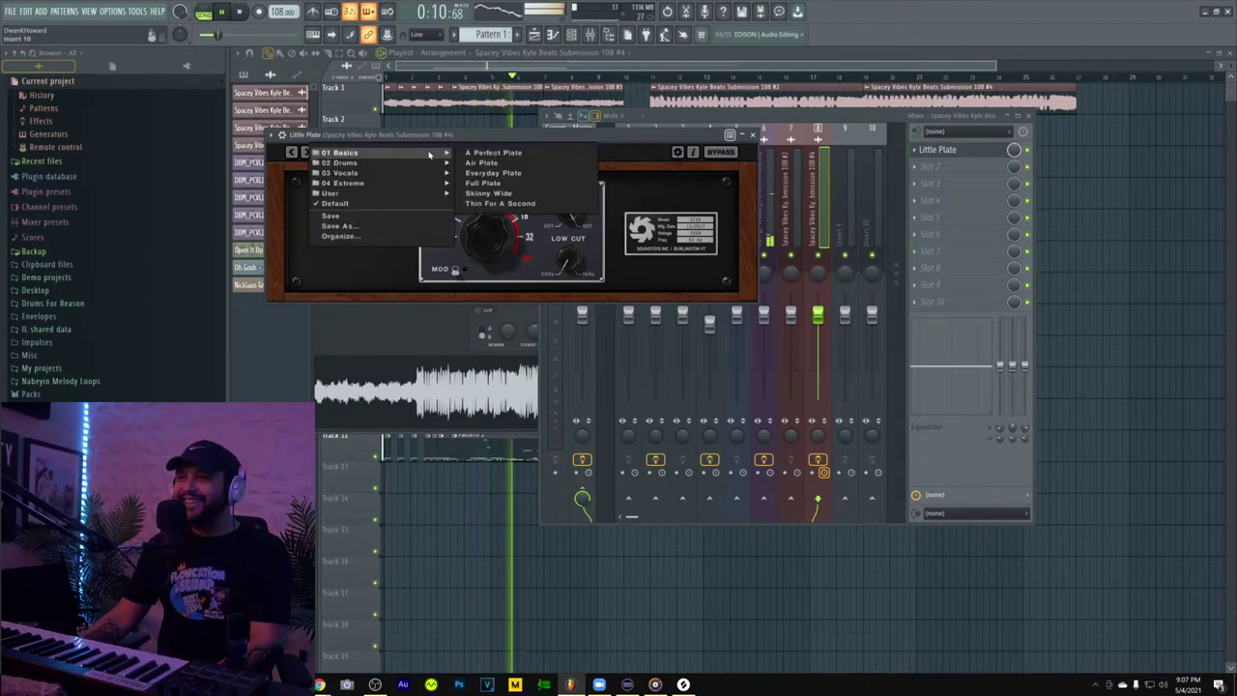
pyautogui.moveTo(425, 177)
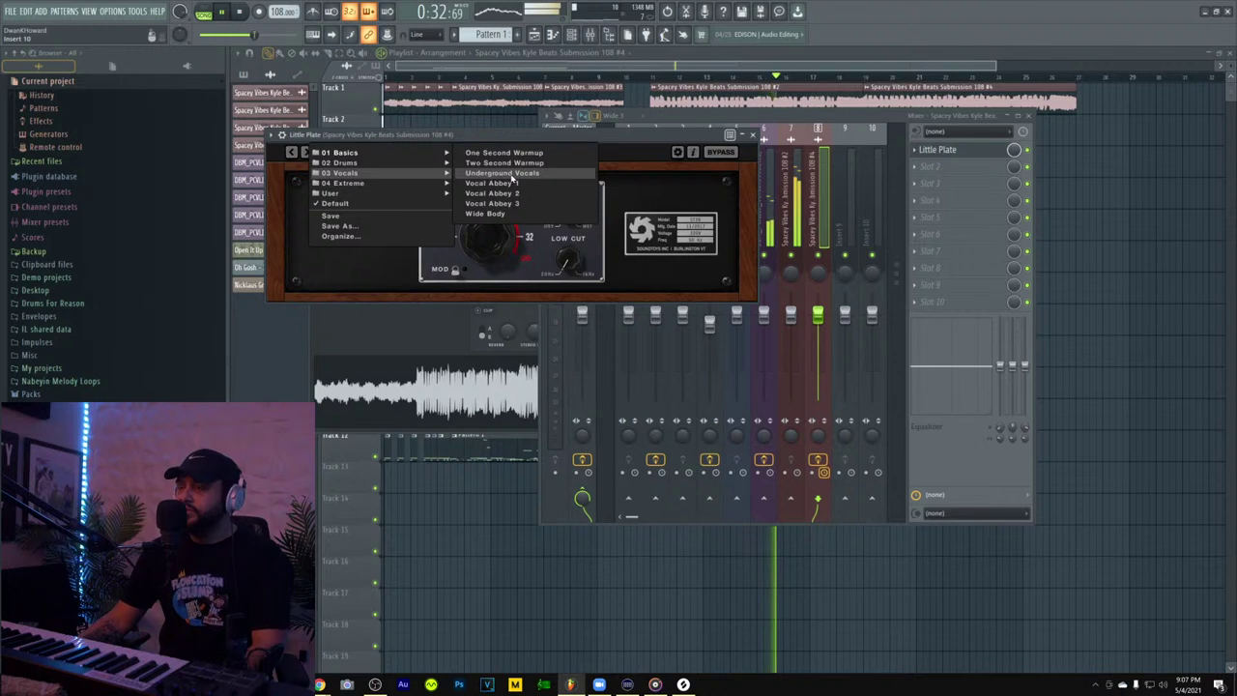
pyautogui.click(512, 175)
pyautogui.click(1117, 197)
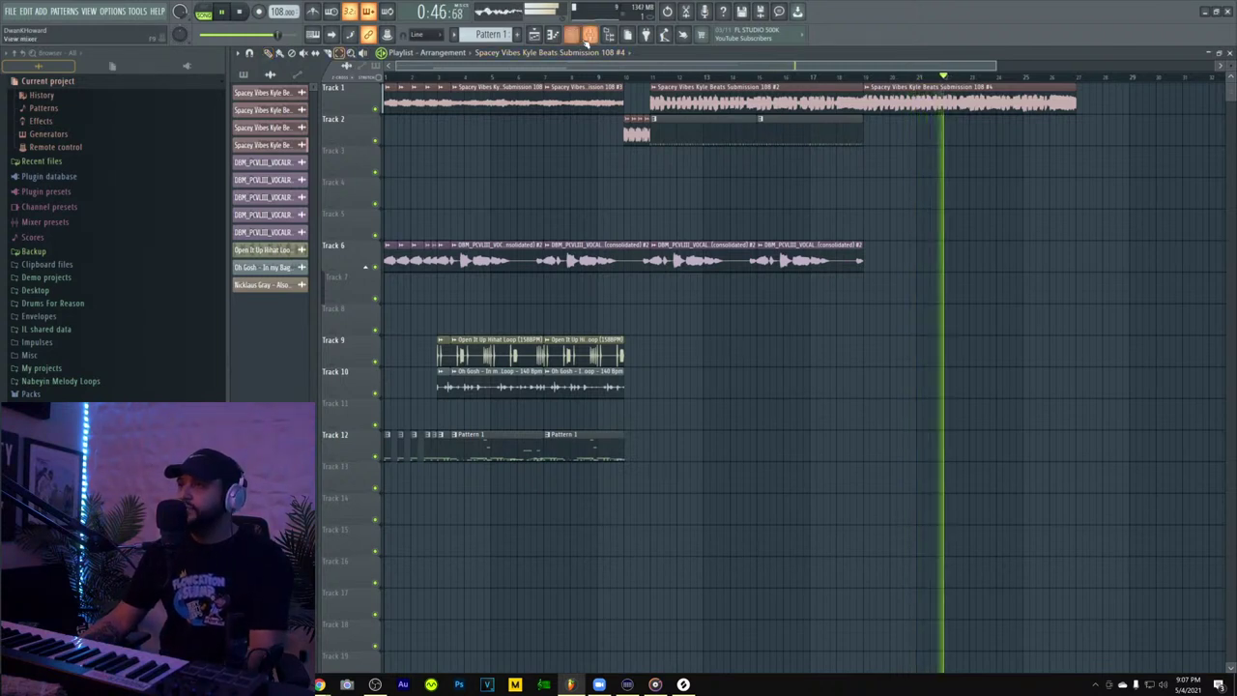
# - Check the Little Plate settings on mixer track 8 while listening, and restart playback from the beginning
pyautogui.click(590, 35)
pyautogui.click(970, 160)
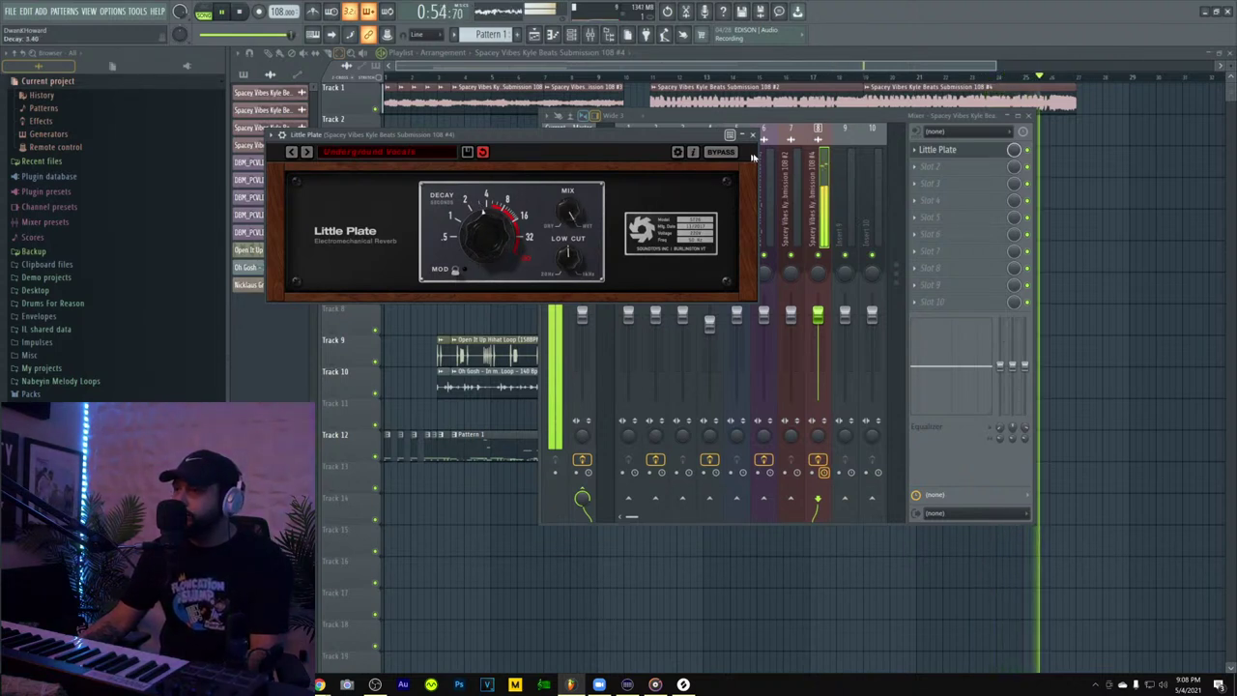
pyautogui.click(916, 172)
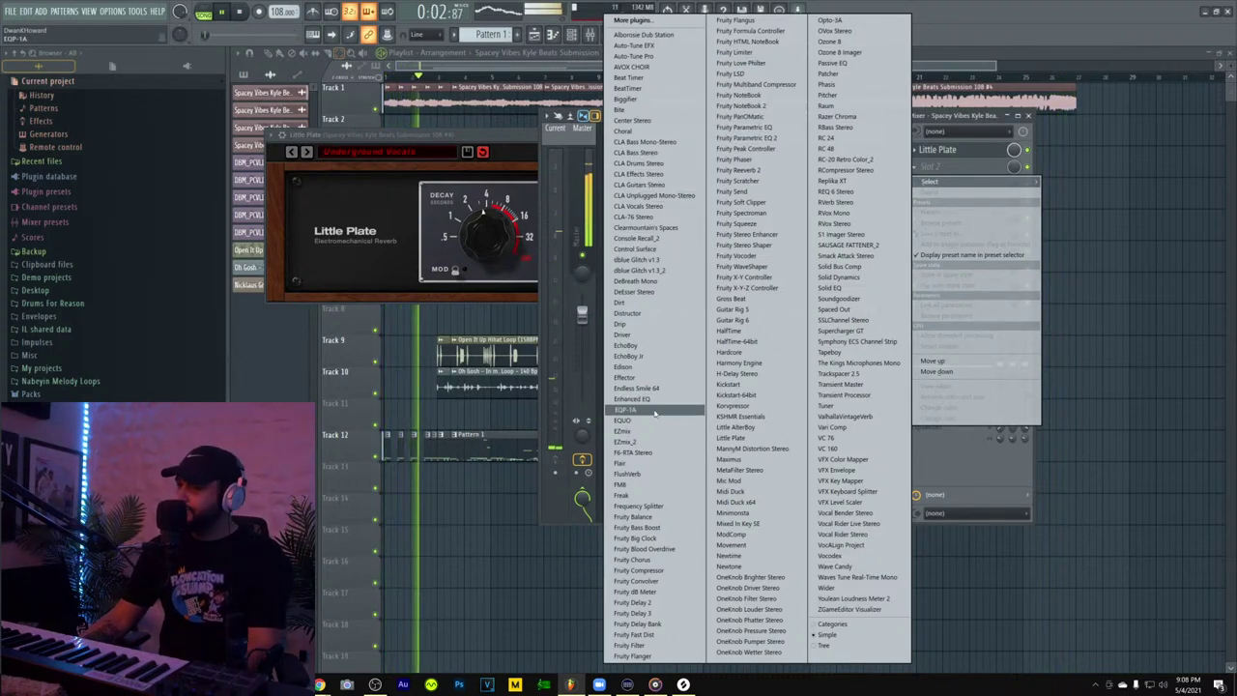
pyautogui.click(468, 124)
pyautogui.press('space')
pyautogui.press('space')
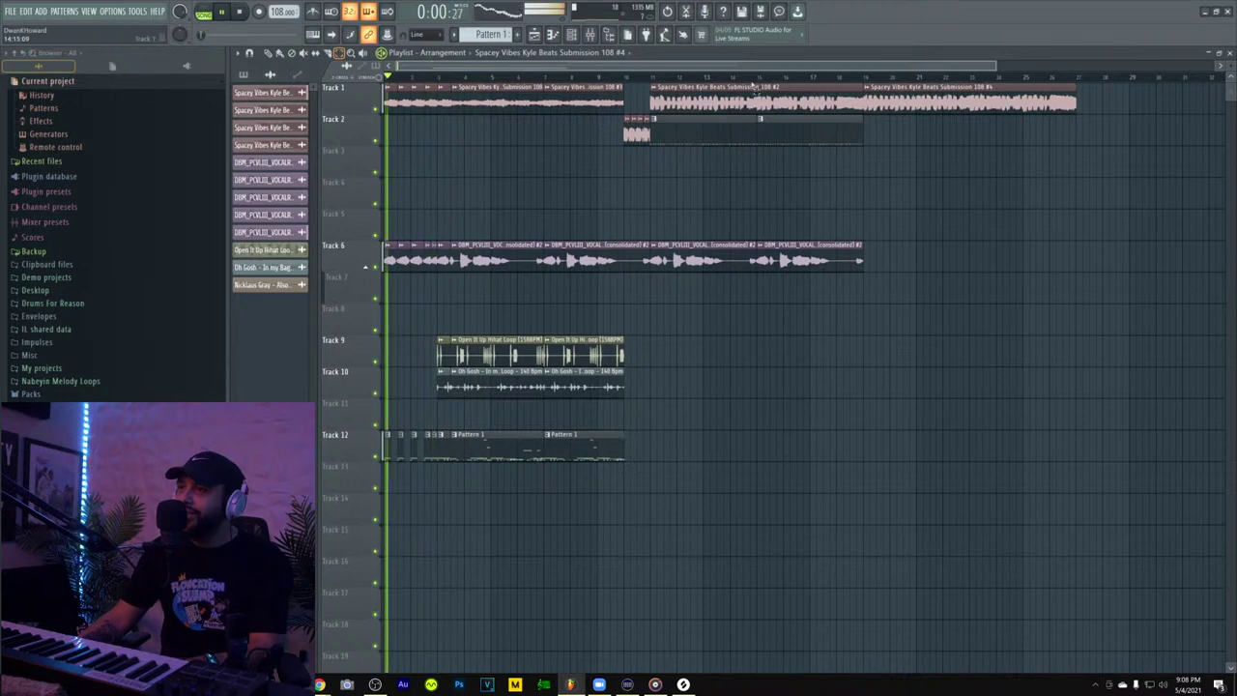
# - Repeat one-beat slices of the Track 12 drums and the Track 6 vocal on beat 2 of bar 2, and replay the intro
pyautogui.moveTo(996, 67); pyautogui.dragTo(515, 122)
pyautogui.press('space')
pyautogui.press('space')
pyautogui.click(269, 53)
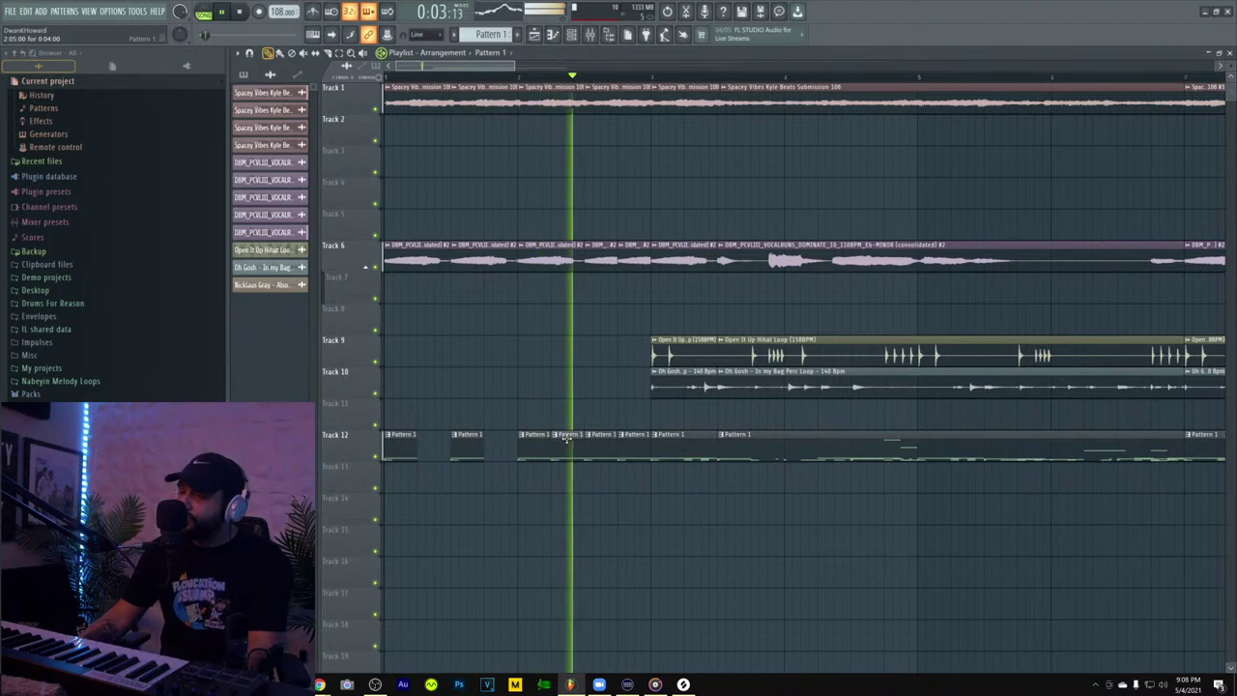
pyautogui.click(566, 439)
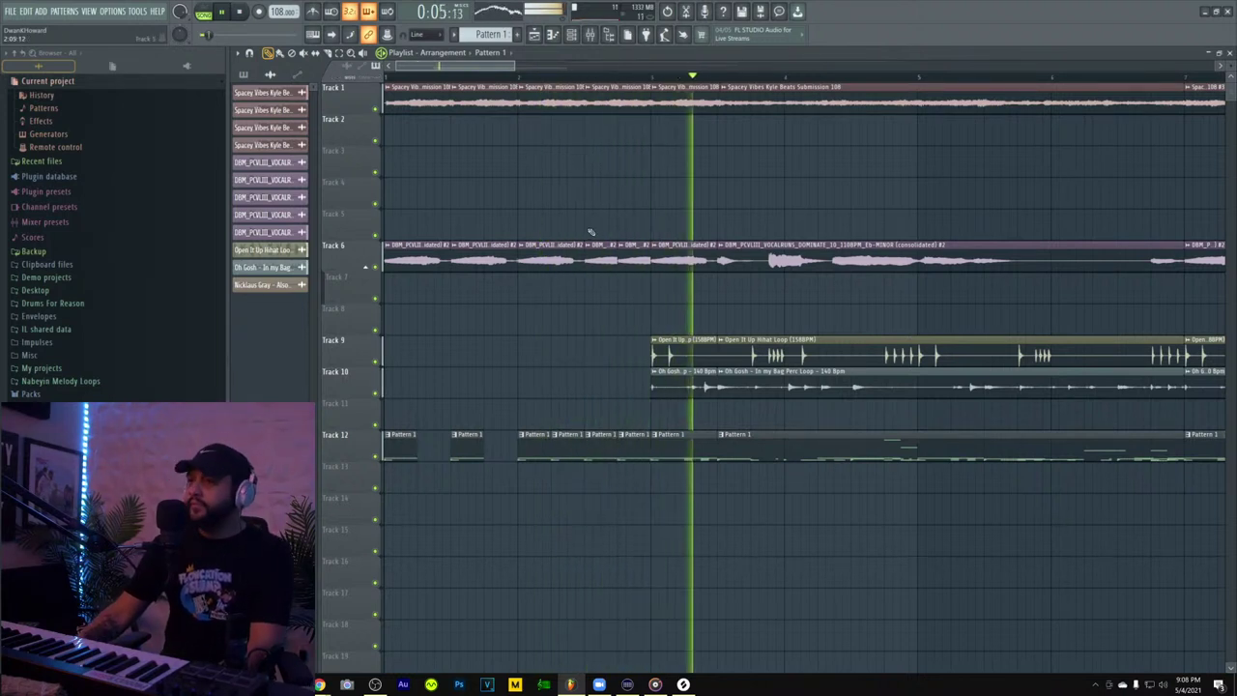
pyautogui.press('space')
pyautogui.press('space')
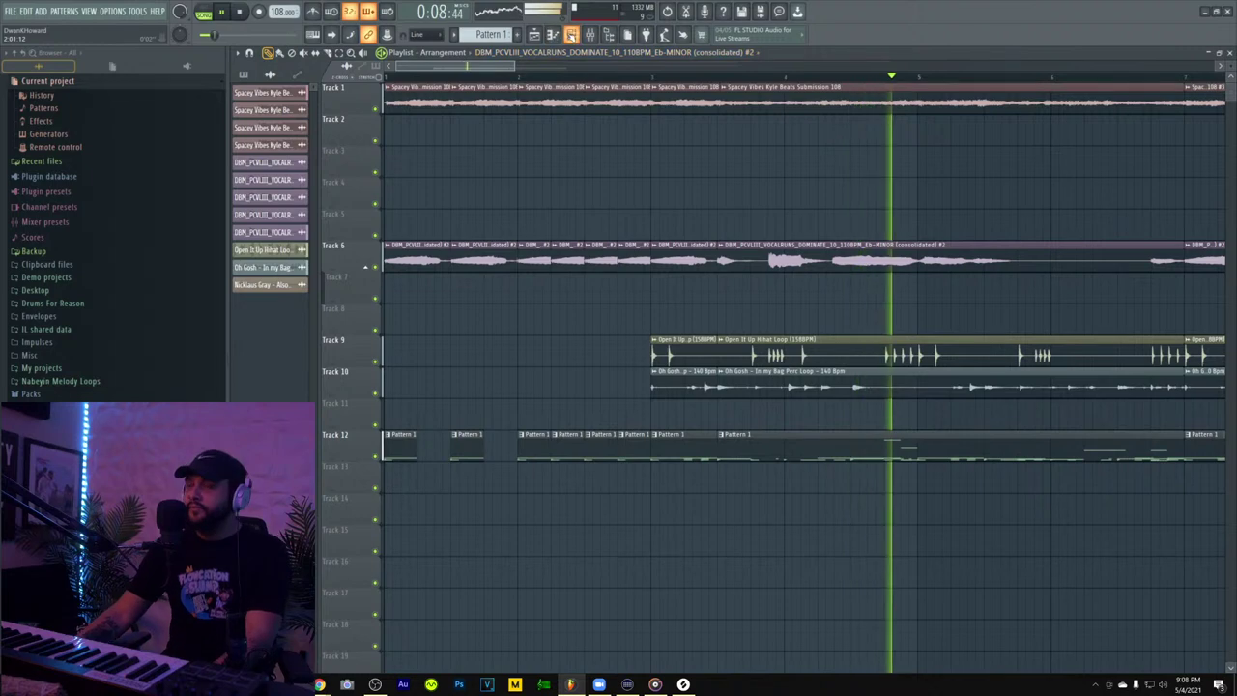
# - Review the drum pattern's channels and open the Nativity Rimshot channel's volume events
pyautogui.click(571, 36)
pyautogui.scroll(3, 464, 354)
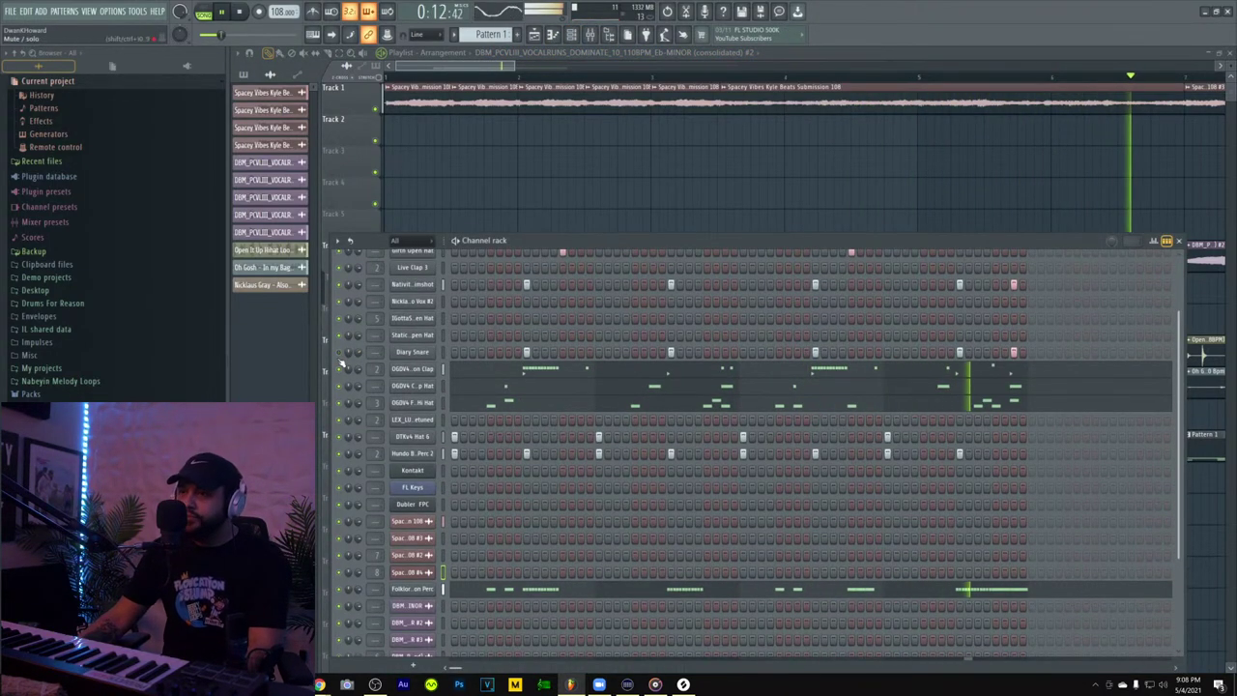
pyautogui.click(366, 318)
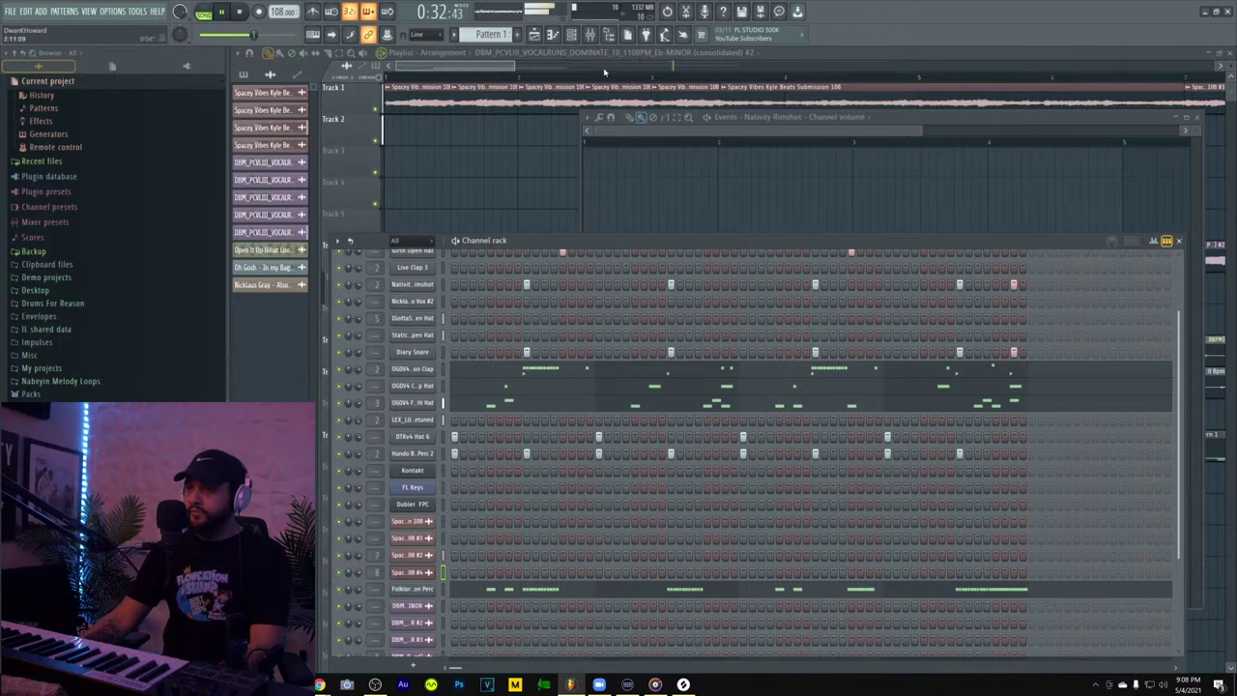
# - Play the transition from bar 9 into the drop
pyautogui.moveTo(501, 66); pyautogui.dragTo(635, 63)
pyautogui.click(596, 79)
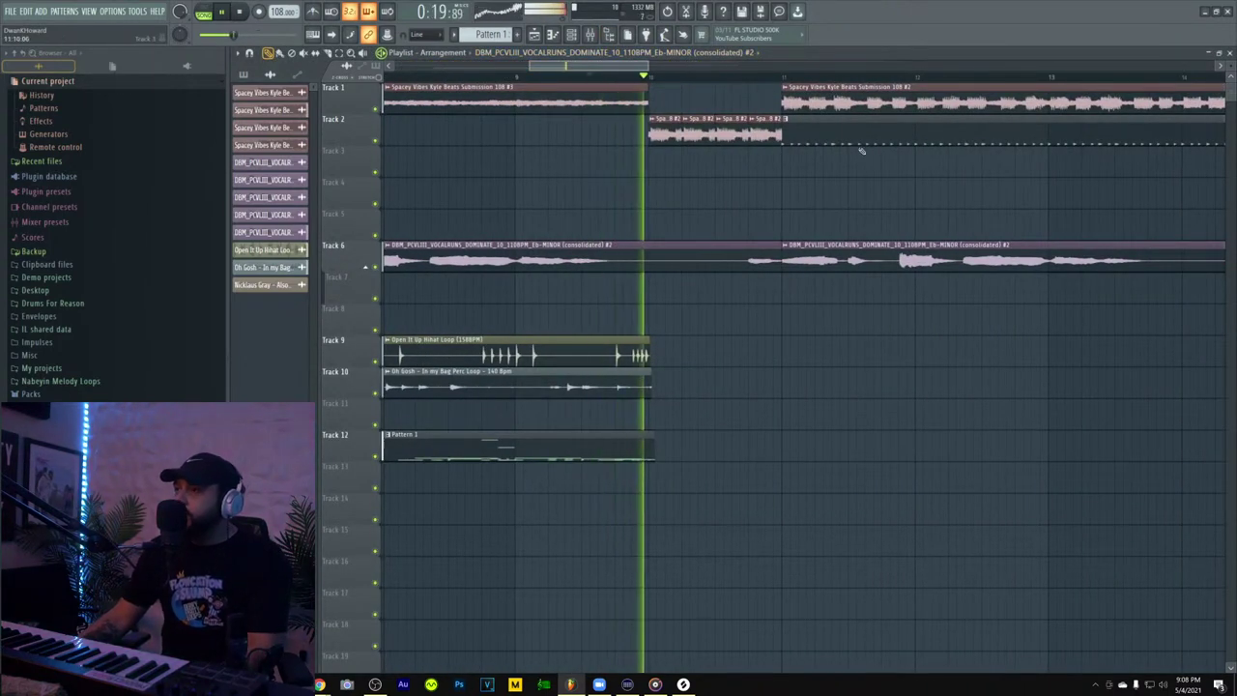
pyautogui.scroll(-3, 677, 70)
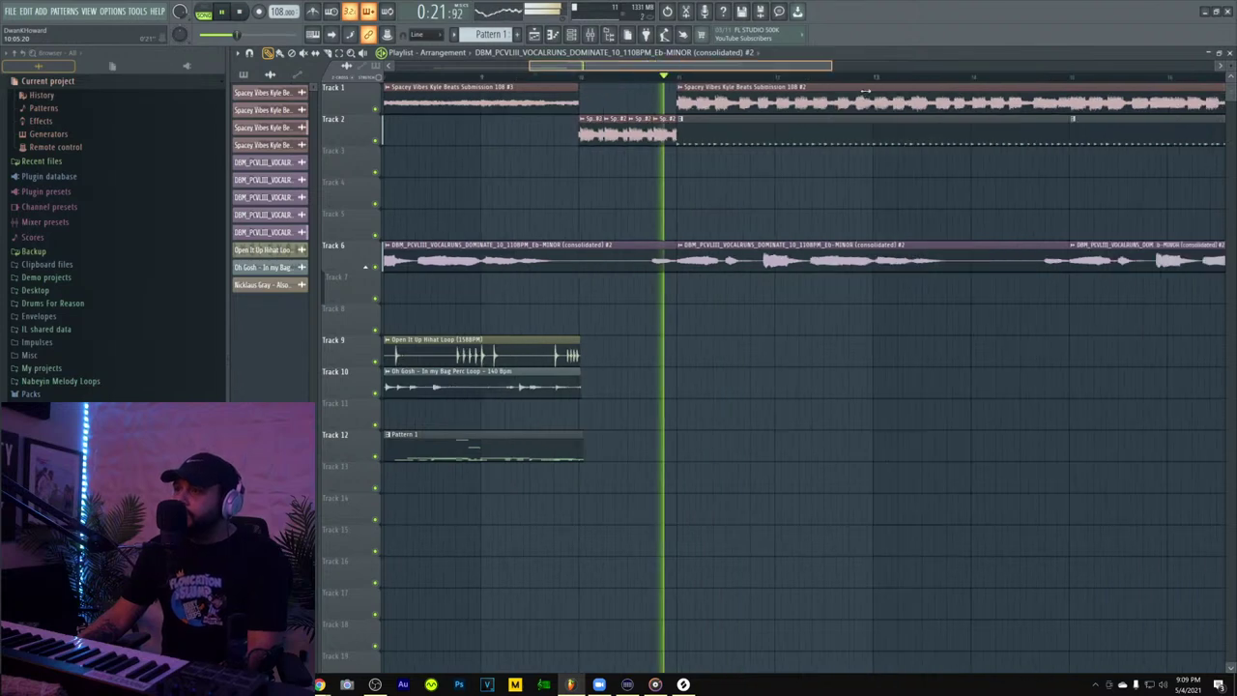
# - Select the drop's clips from bar 11 to bar 19 and play that section from its start
pyautogui.click(339, 54)
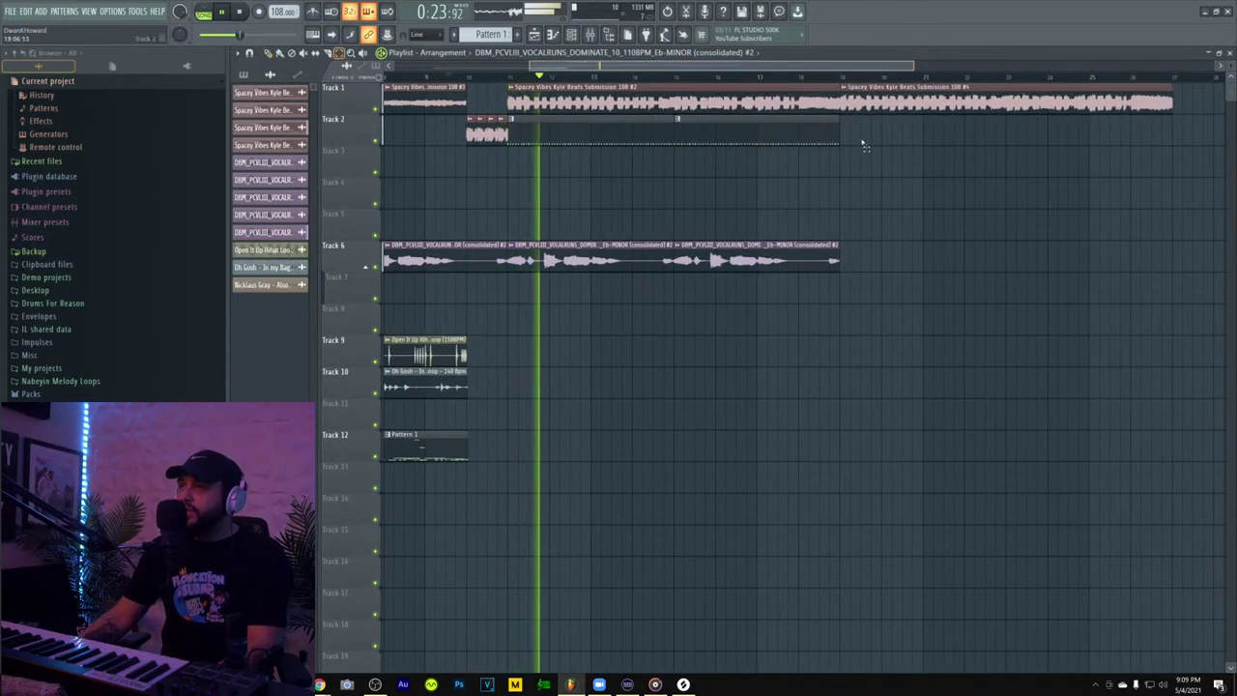
pyautogui.moveTo(839, 279); pyautogui.dragTo(462, 98)
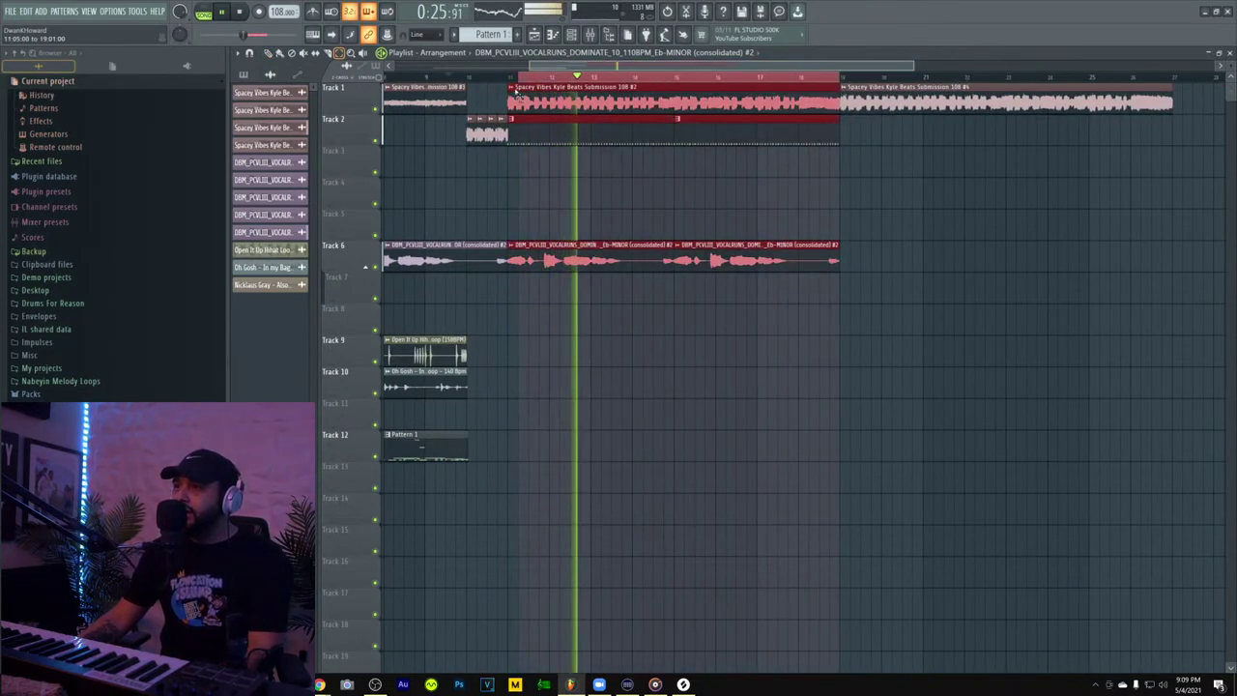
pyautogui.click(240, 11)
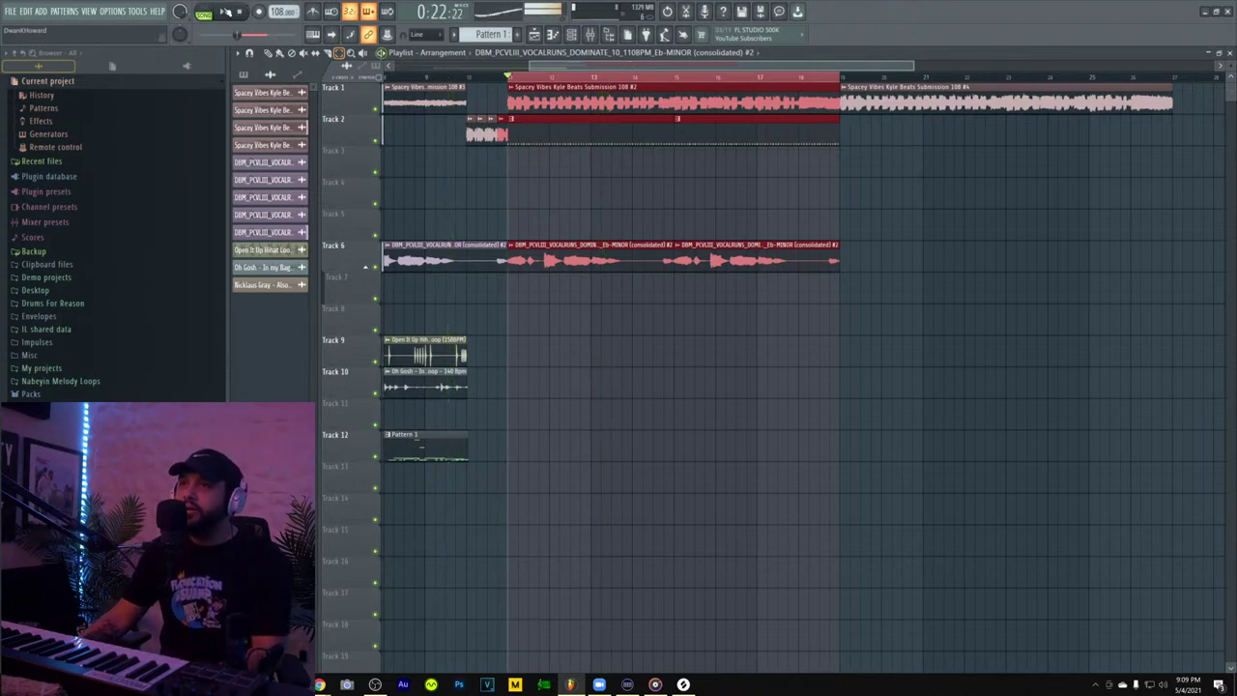
pyautogui.click(224, 11)
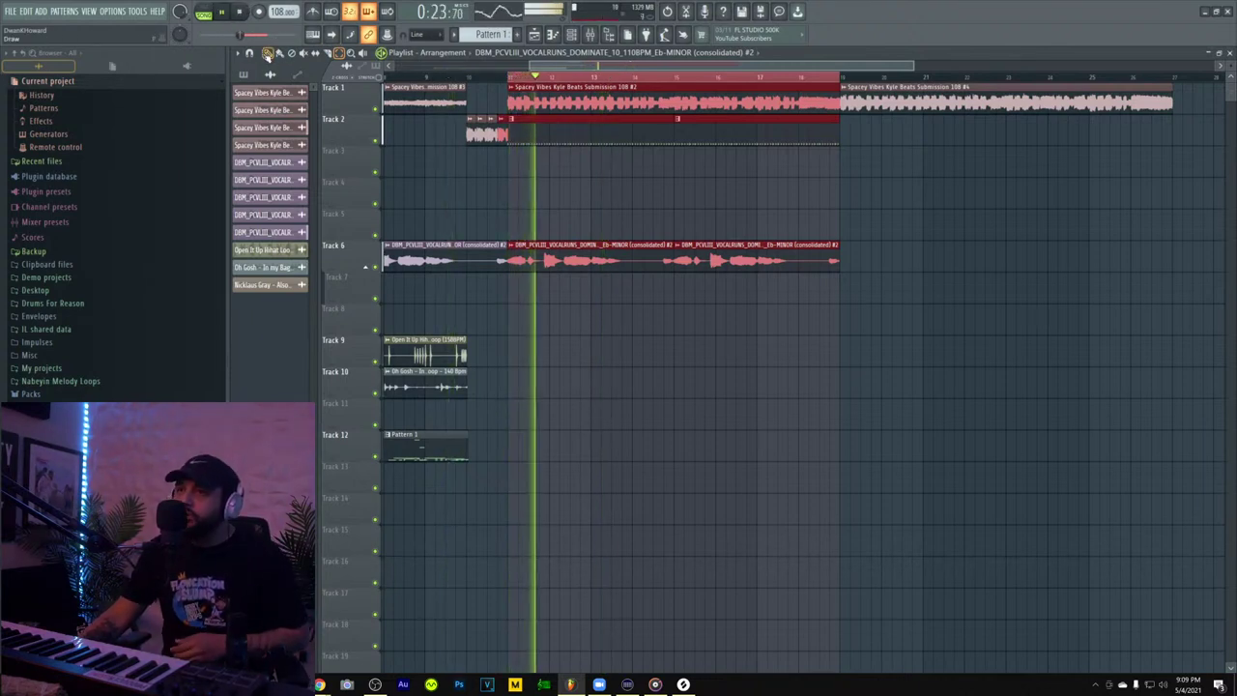
pyautogui.press('F9')
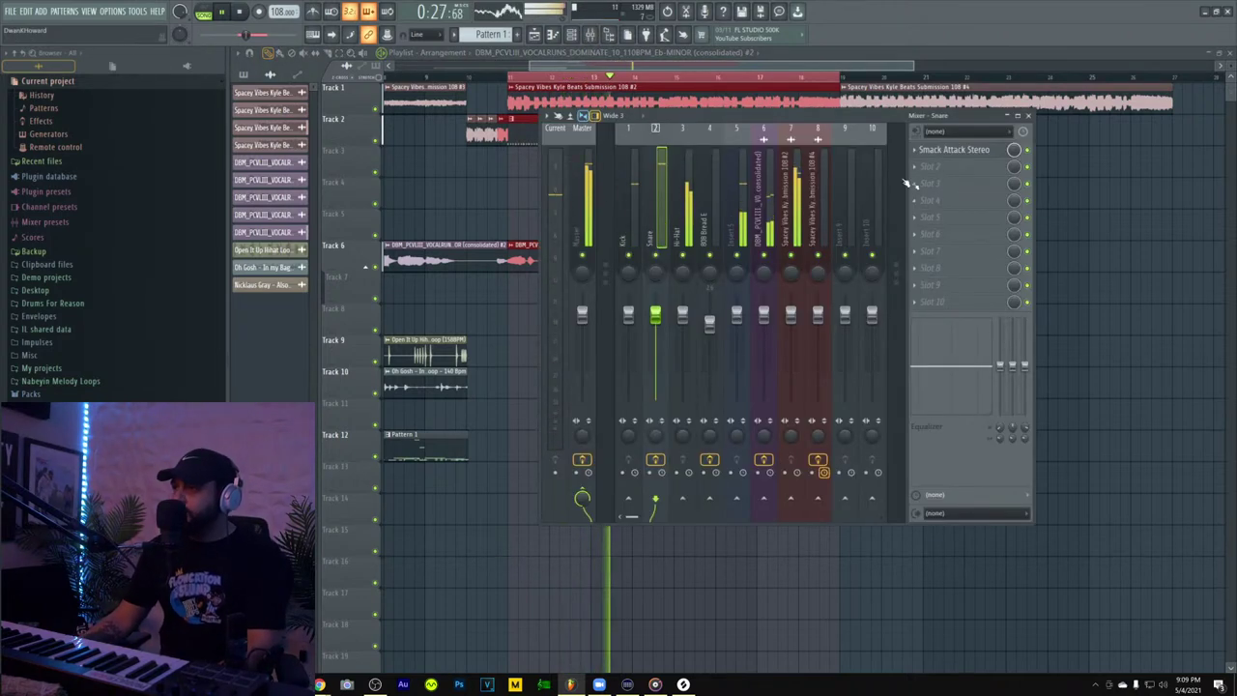
pyautogui.press('F9')
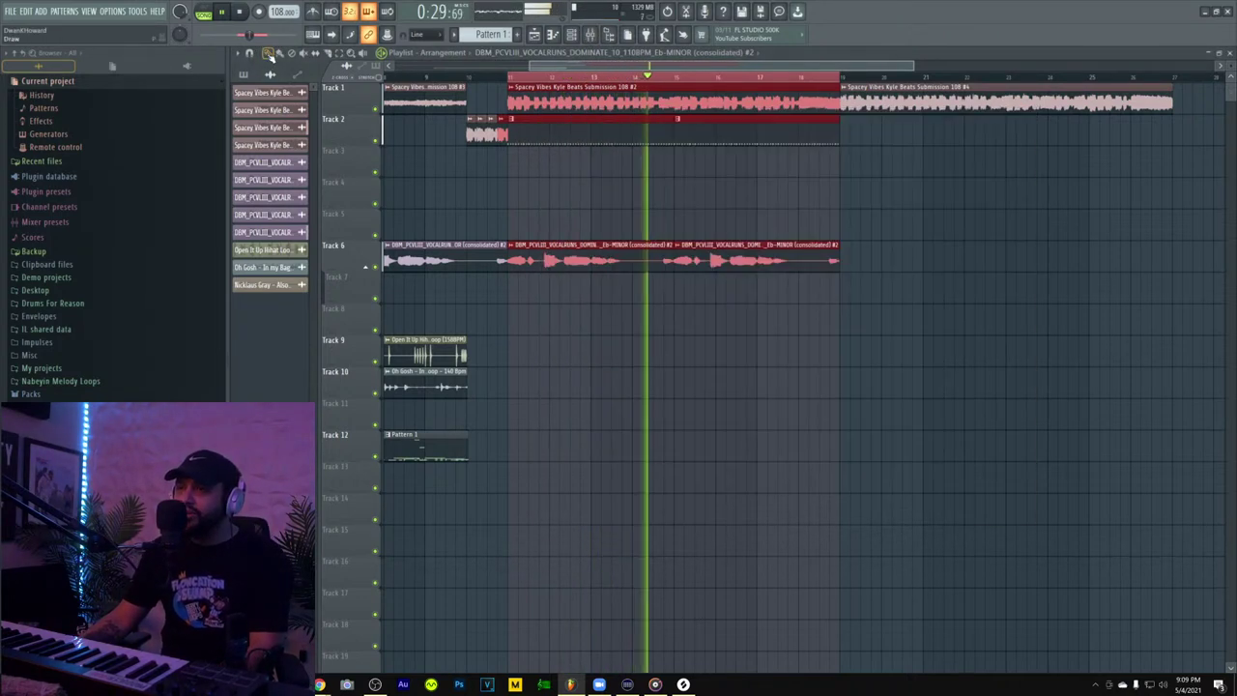
# - Add Joker Kick notes at C5 on step 4 of bar 1 and on steps 5, 6 and 7 of bar 2 in the drop pattern
pyautogui.press('F7')
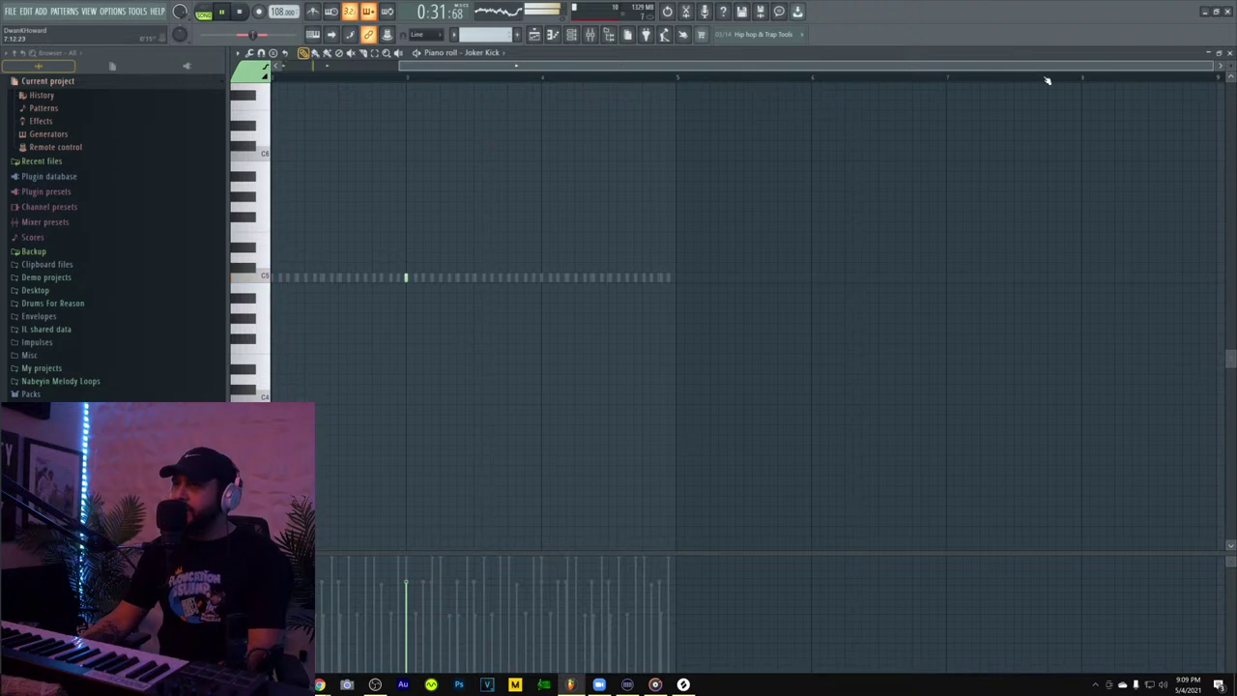
pyautogui.click(1226, 54)
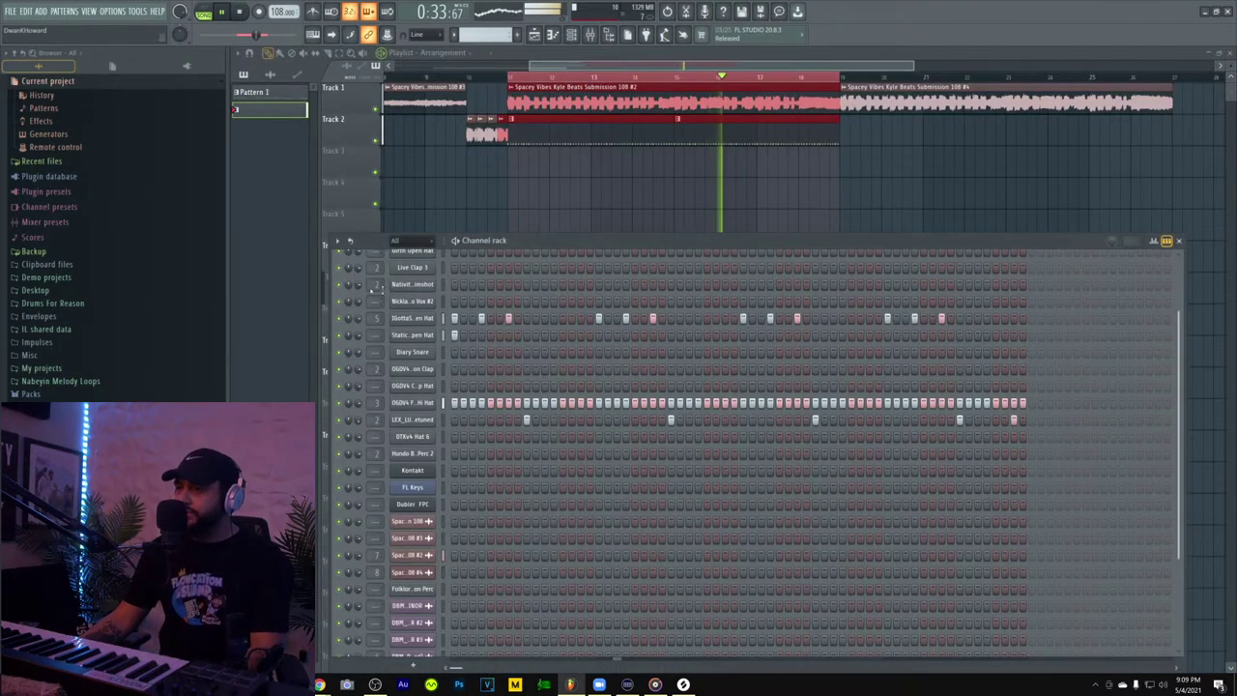
pyautogui.scroll(3, 489, 336)
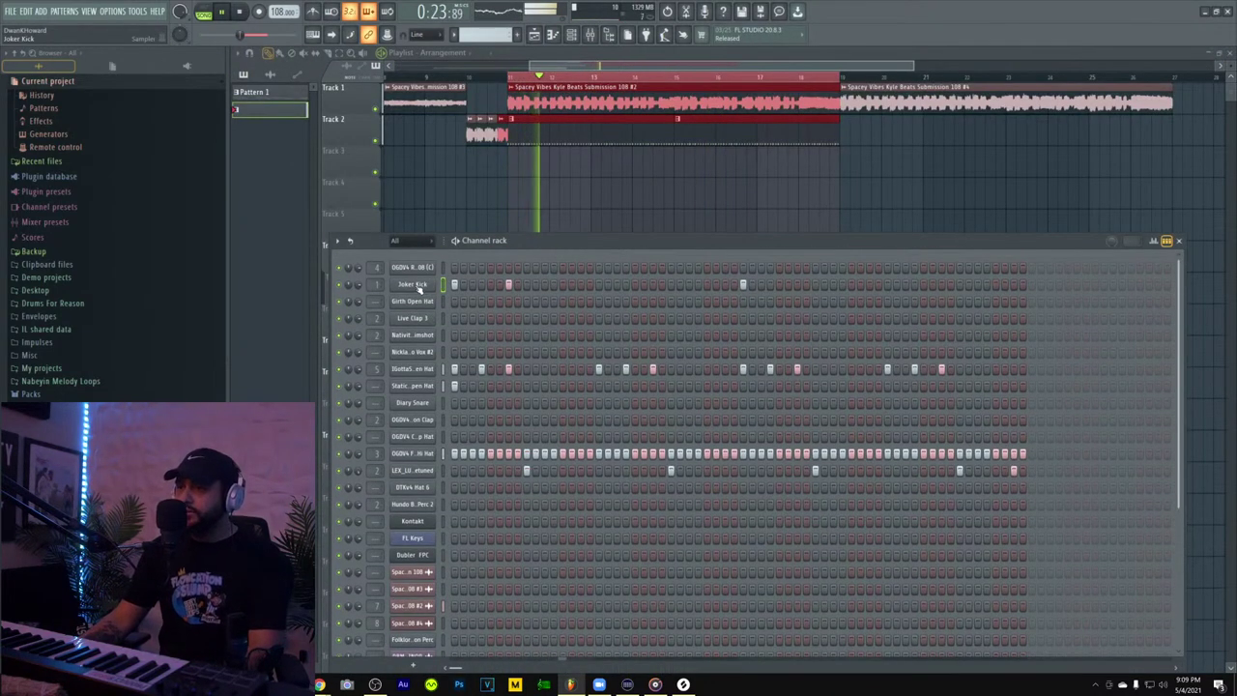
pyautogui.rightClick(440, 286)
pyautogui.click(464, 288)
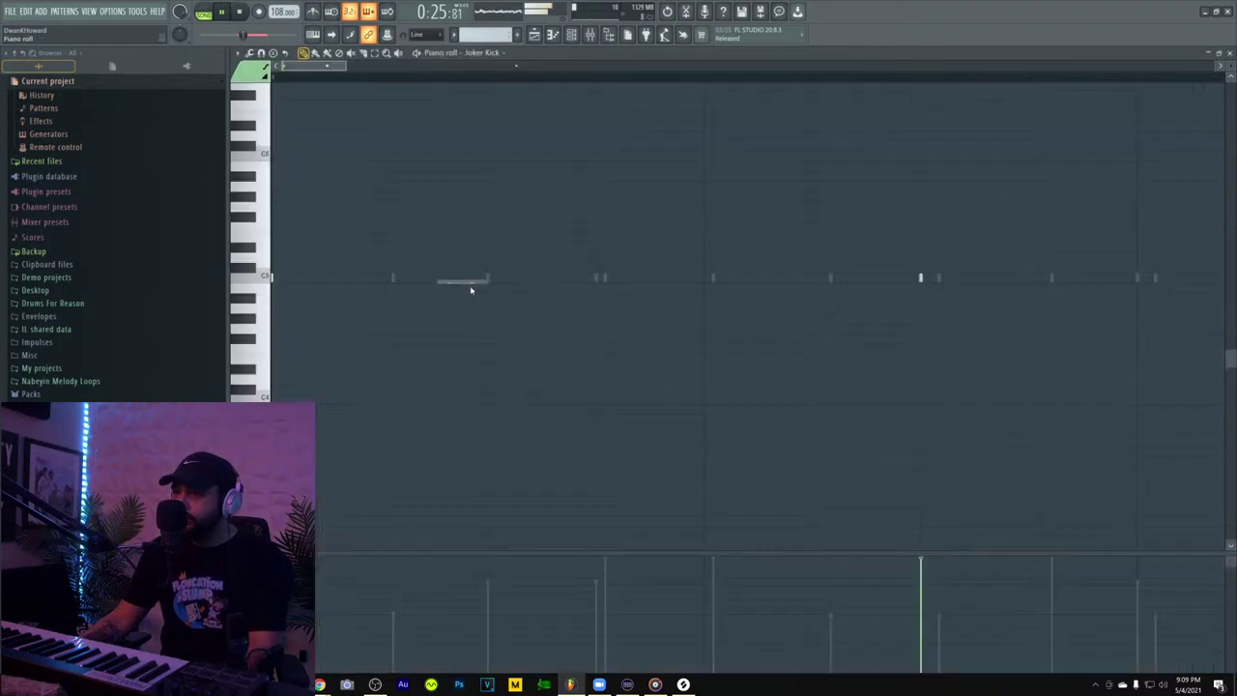
pyautogui.press('space')
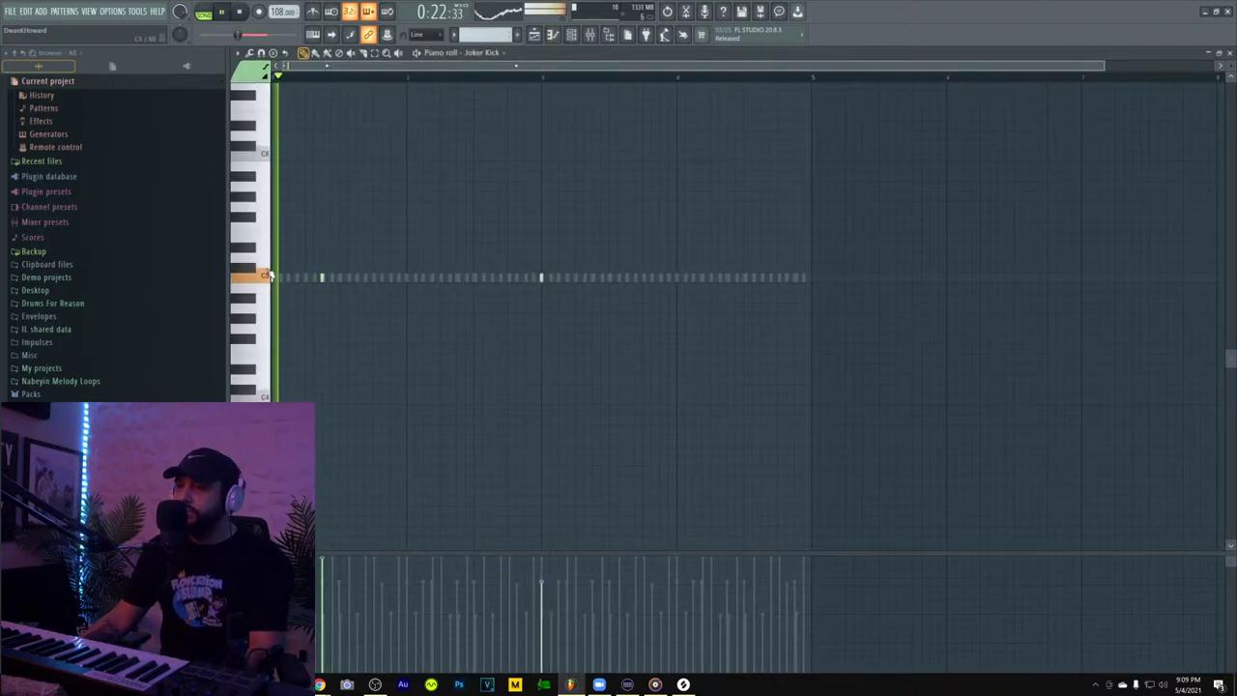
pyautogui.click(445, 279)
pyautogui.click(451, 279)
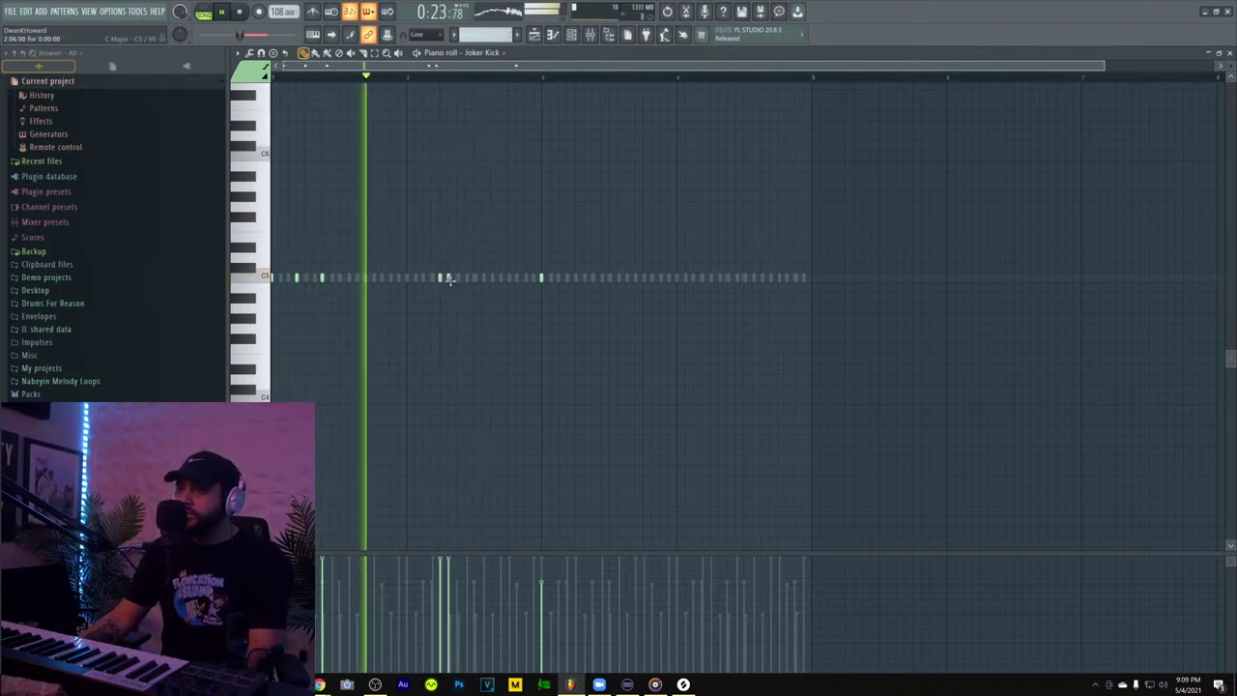
pyautogui.scroll(1, 456, 279)
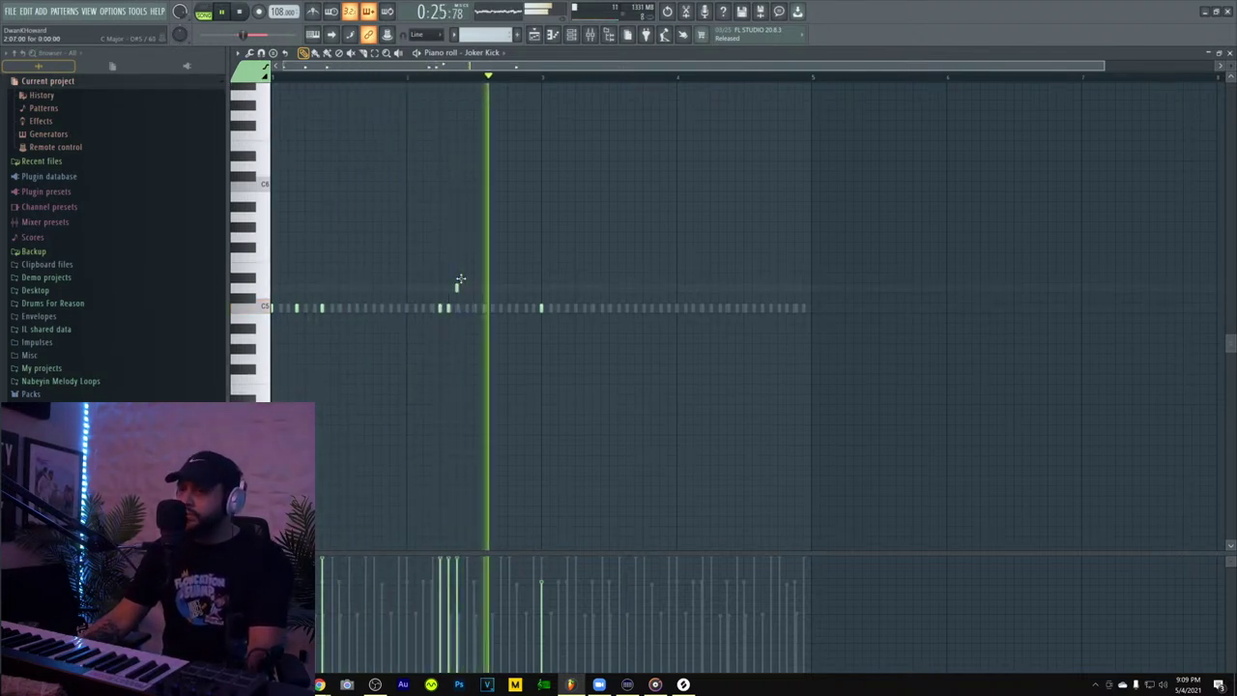
pyautogui.click(465, 309)
pyautogui.moveTo(466, 317); pyautogui.dragTo(460, 311)
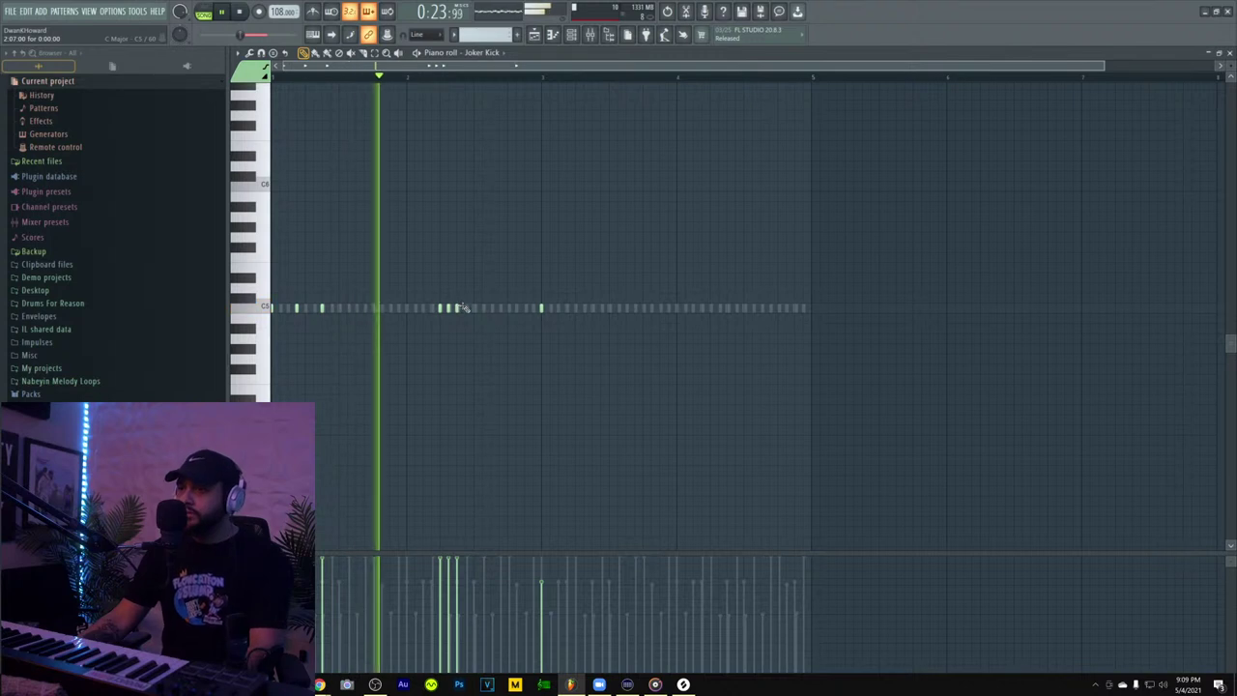
# - Add two more C5 Joker Kick notes on steps 11 and 15 of bar 2 and replay the drop
pyautogui.click(525, 309)
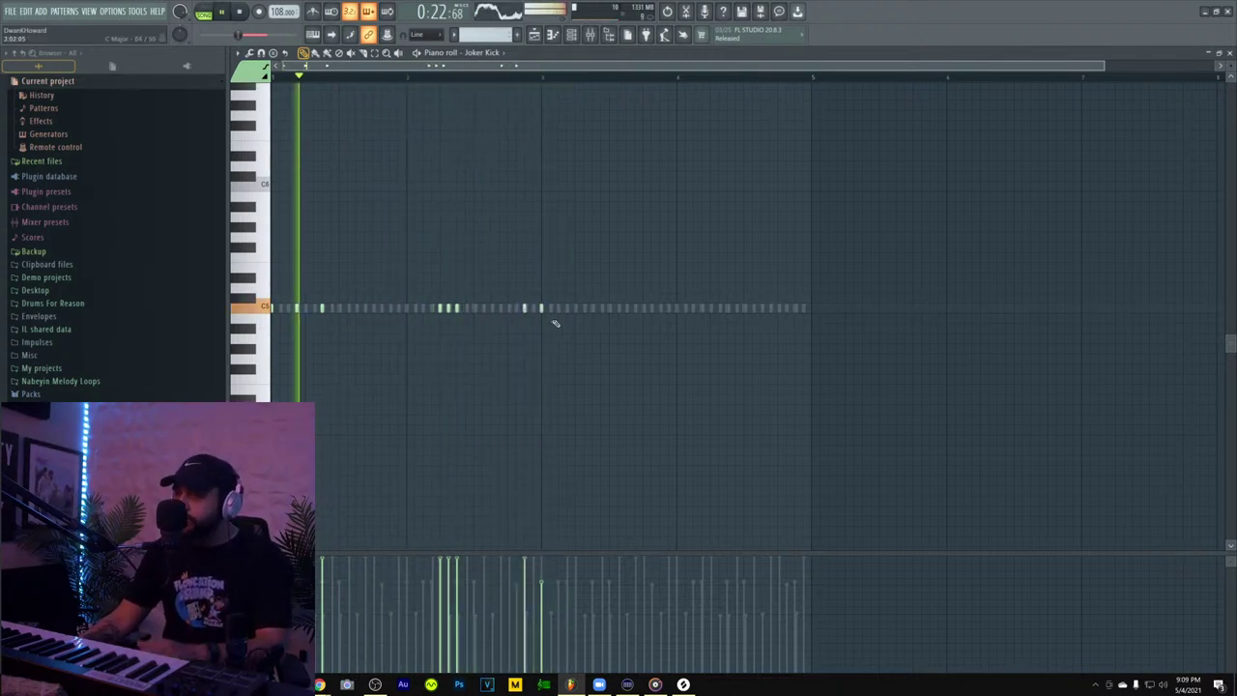
pyautogui.press('space')
pyautogui.click(493, 309)
pyautogui.press('space')
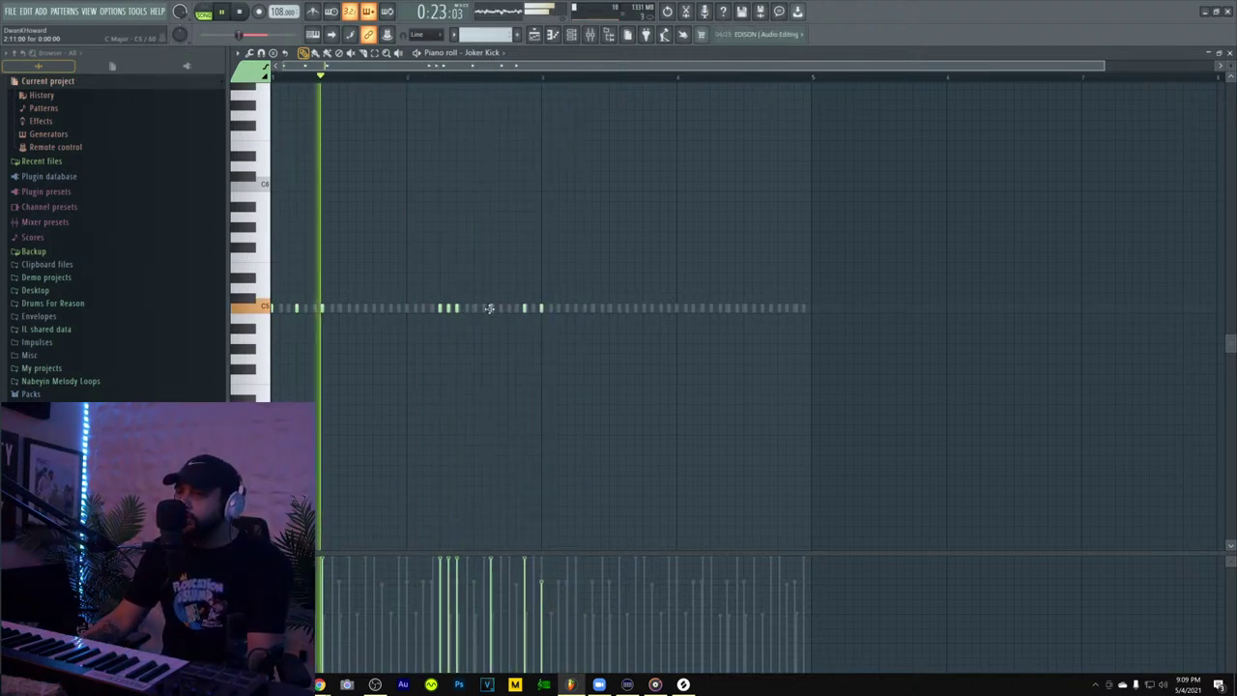
# - Copy all the Joker Kick notes so the two-bar phrase repeats from bar 3, and delete the doubled note there
pyautogui.hotkey('ctrl', 'a')
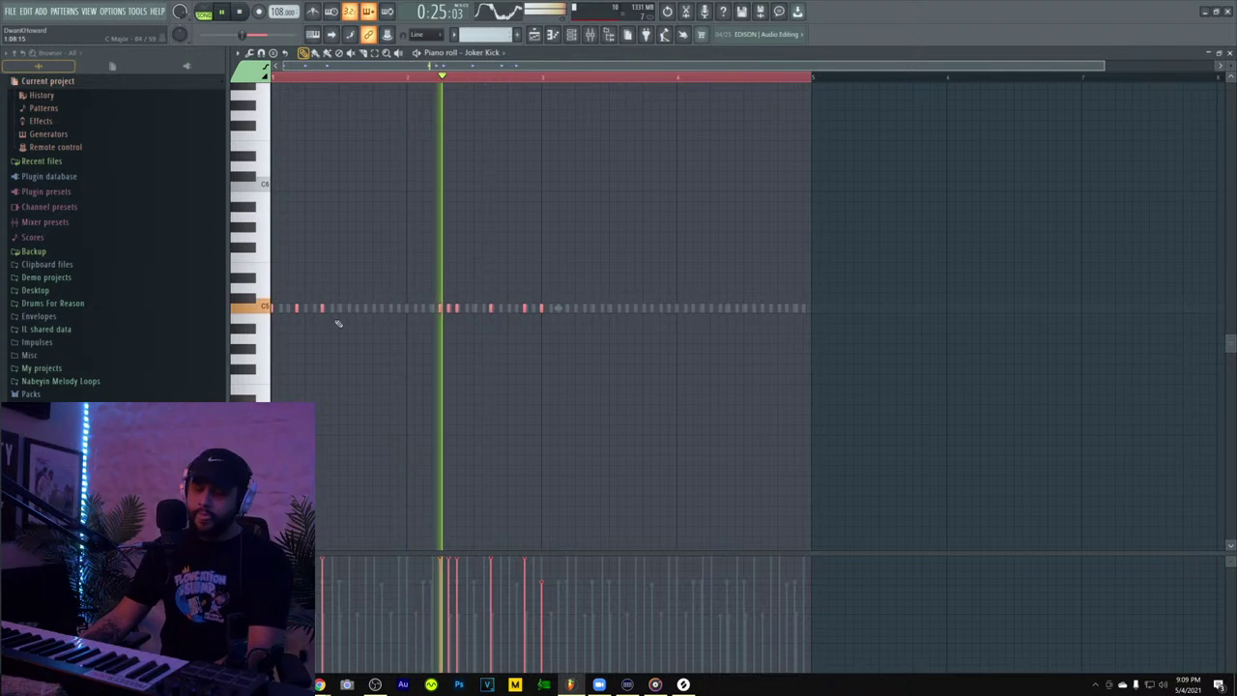
pyautogui.hotkey('ctrl', 'b')
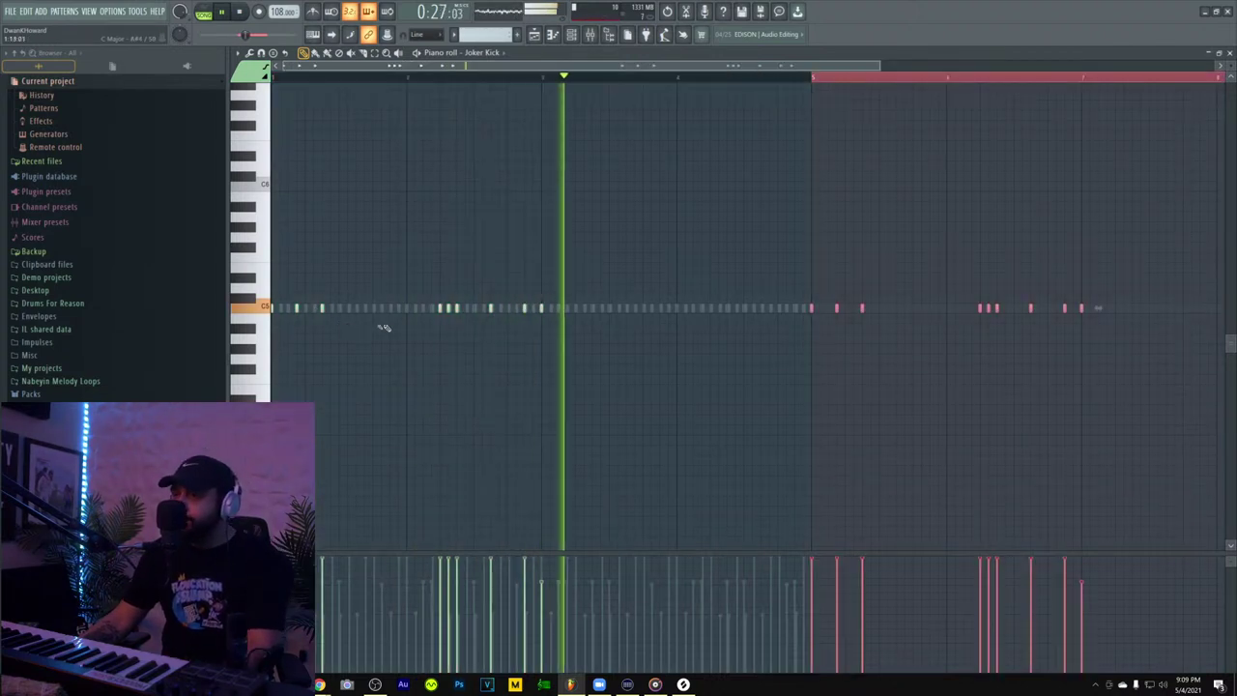
pyautogui.hotkey('ctrl', 'z')
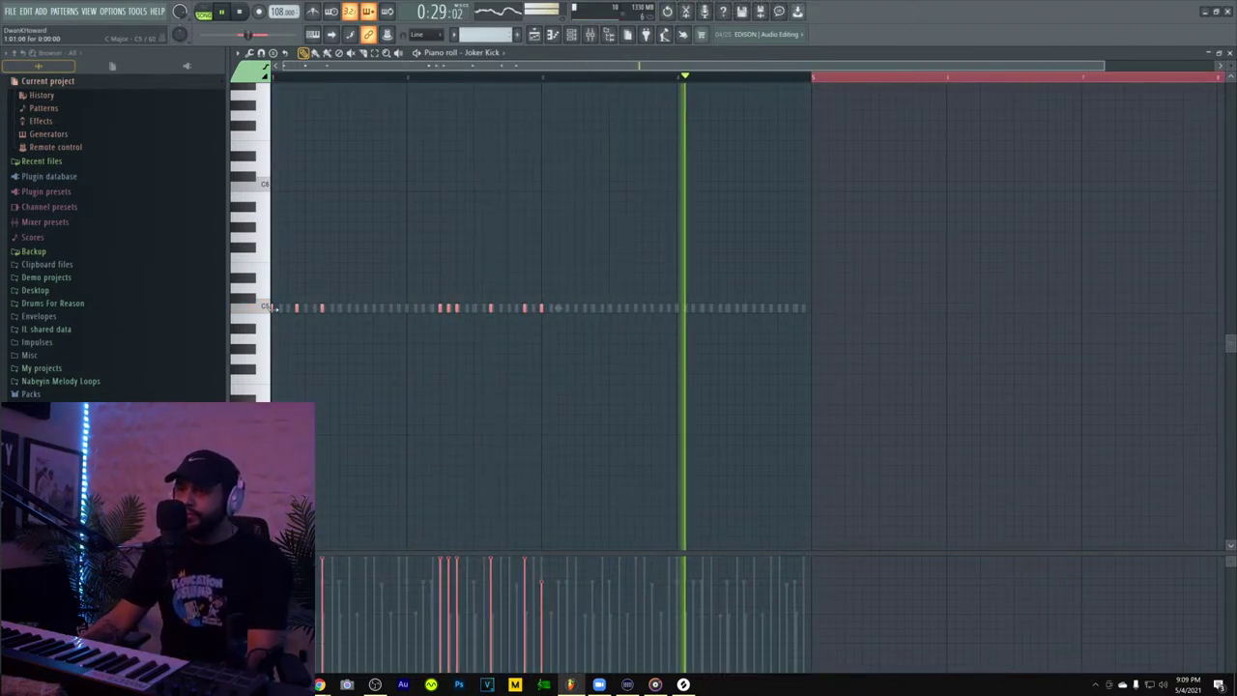
pyautogui.moveTo(273, 308); pyautogui.dragTo(545, 313)
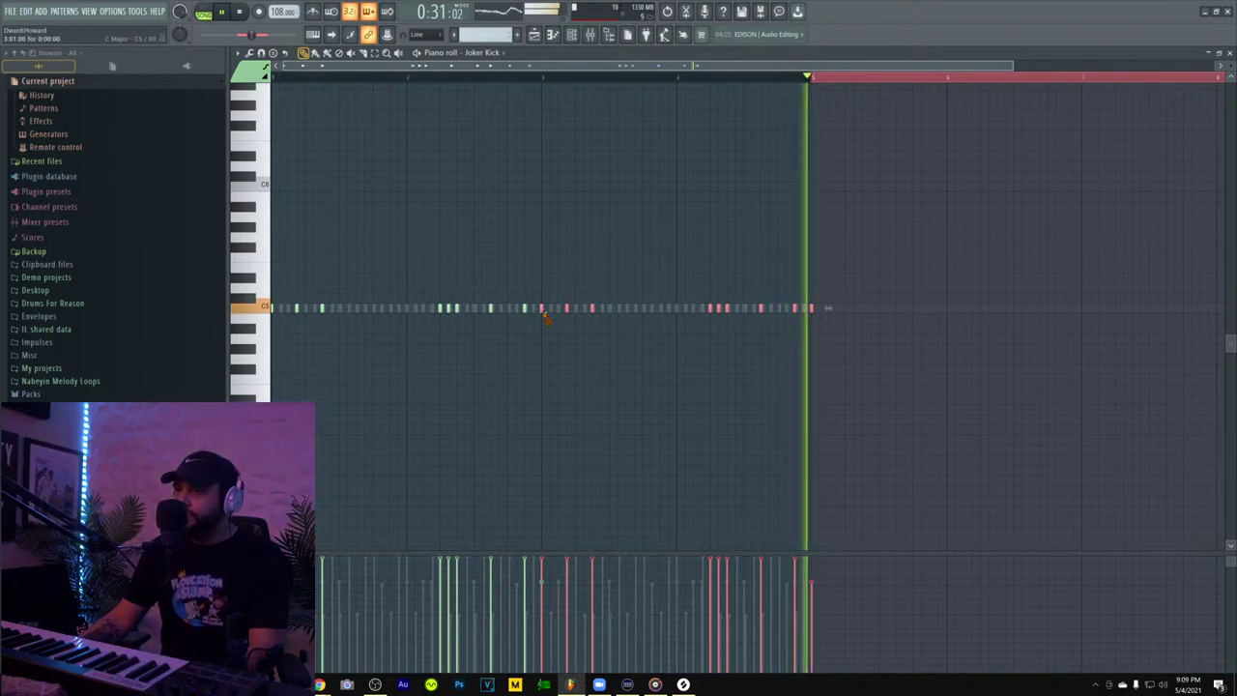
pyautogui.rightClick(546, 311)
pyautogui.rightClick(545, 311)
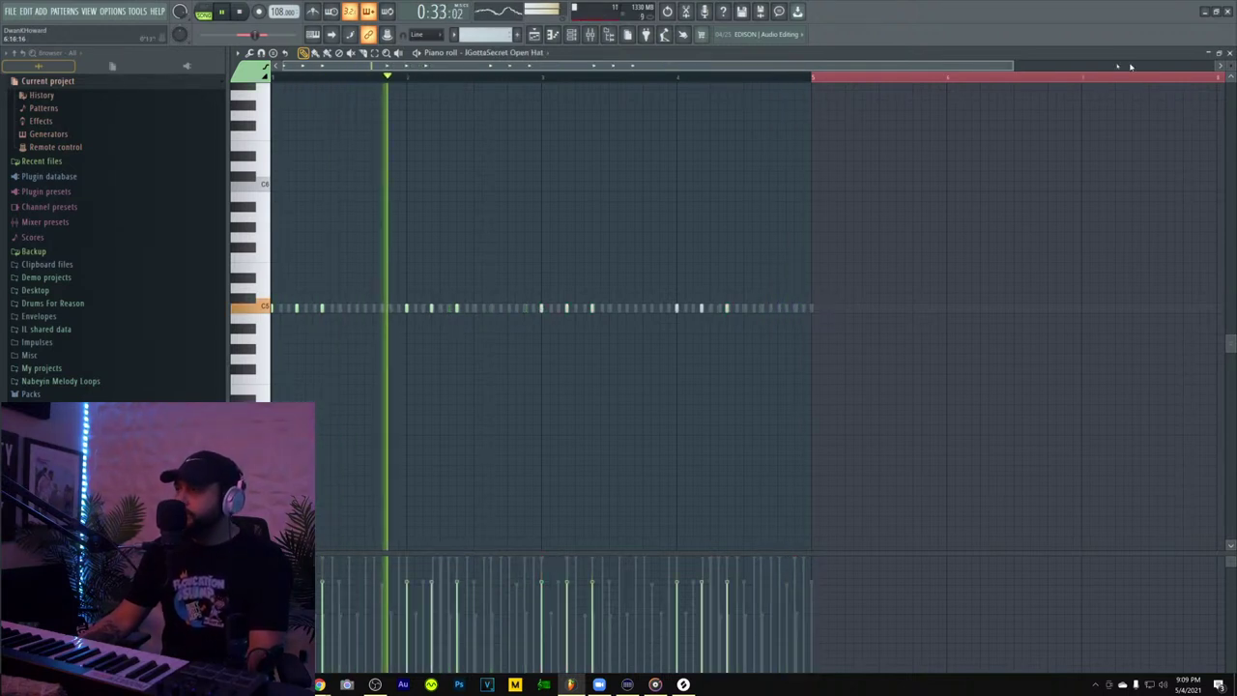
pyautogui.click(1231, 53)
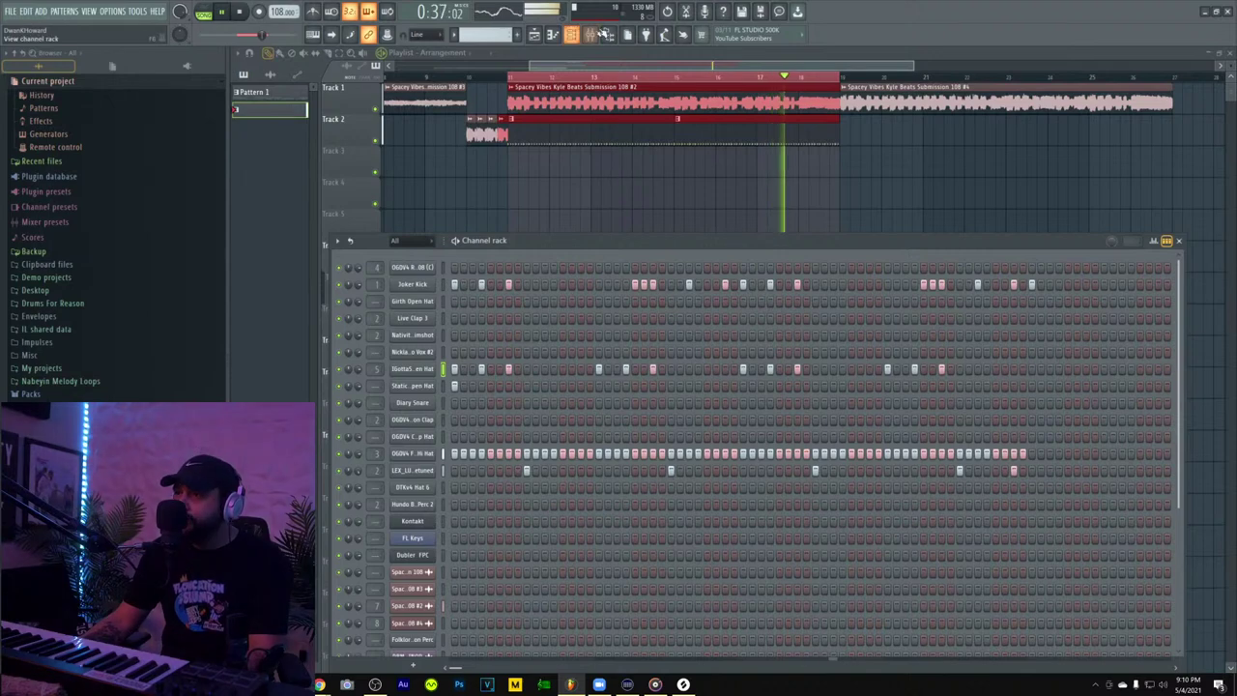
# - Add Fruity Soft Clipper to the first effect slot of the Kick mixer track and clear the open windows
pyautogui.click(590, 35)
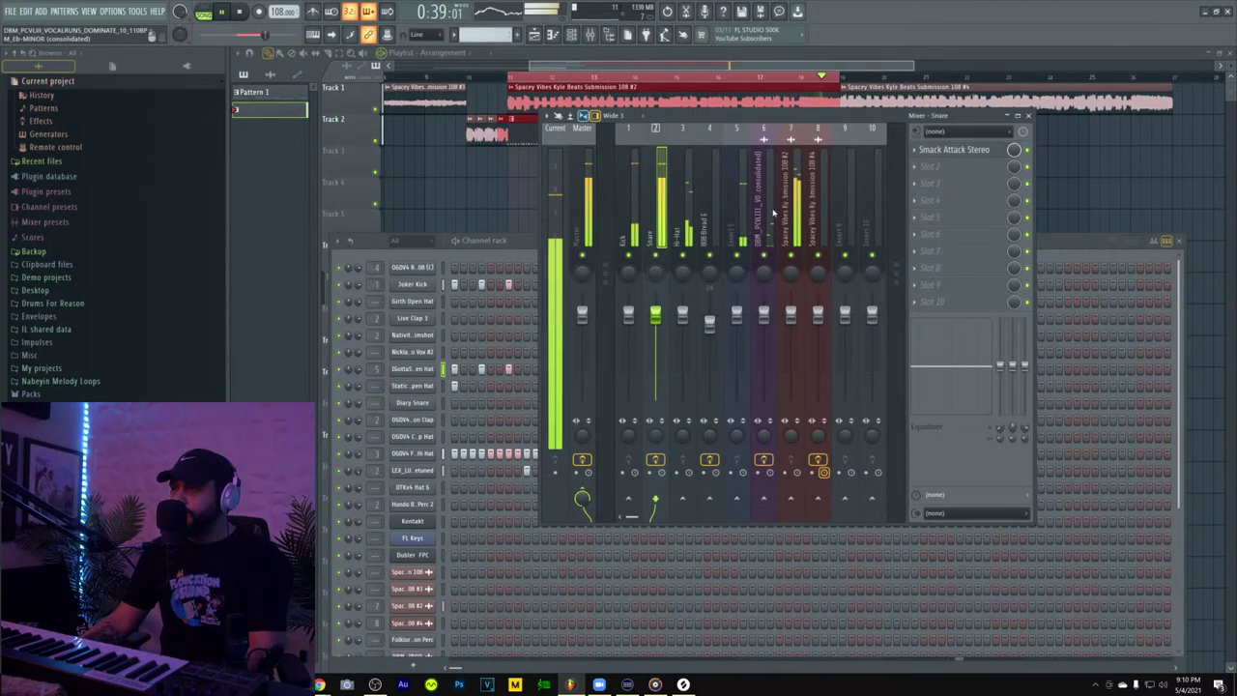
pyautogui.click(640, 232)
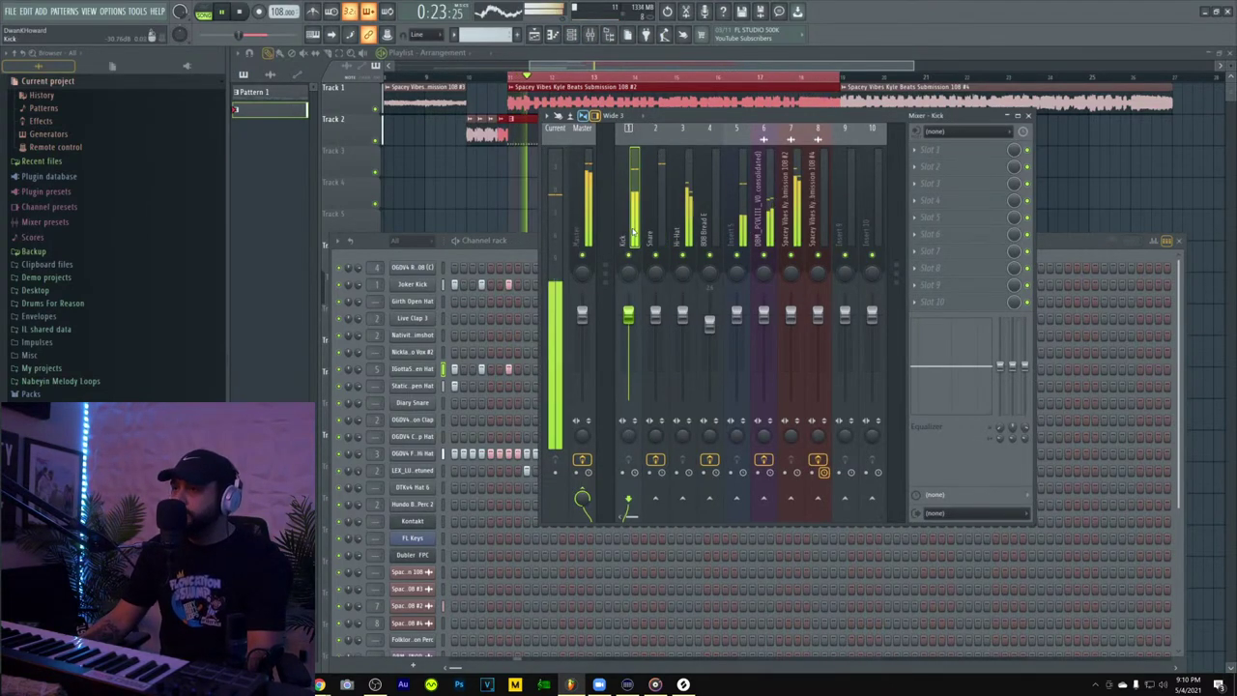
pyautogui.click(942, 167)
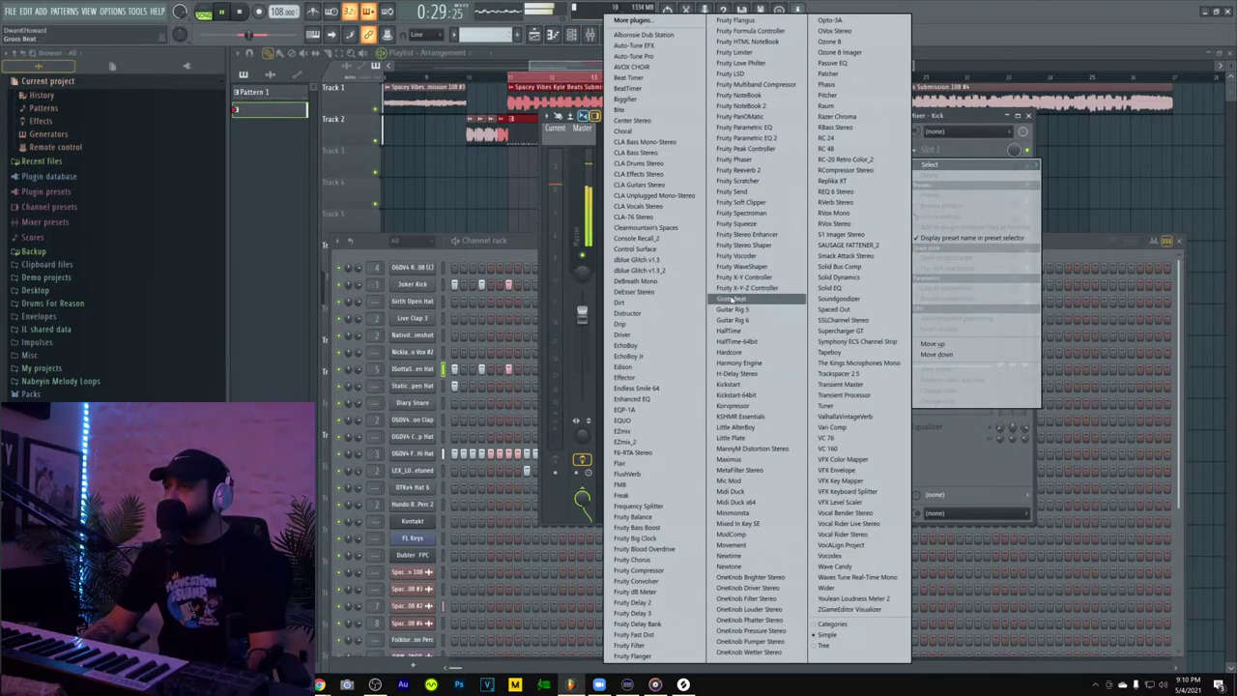
pyautogui.click(745, 202)
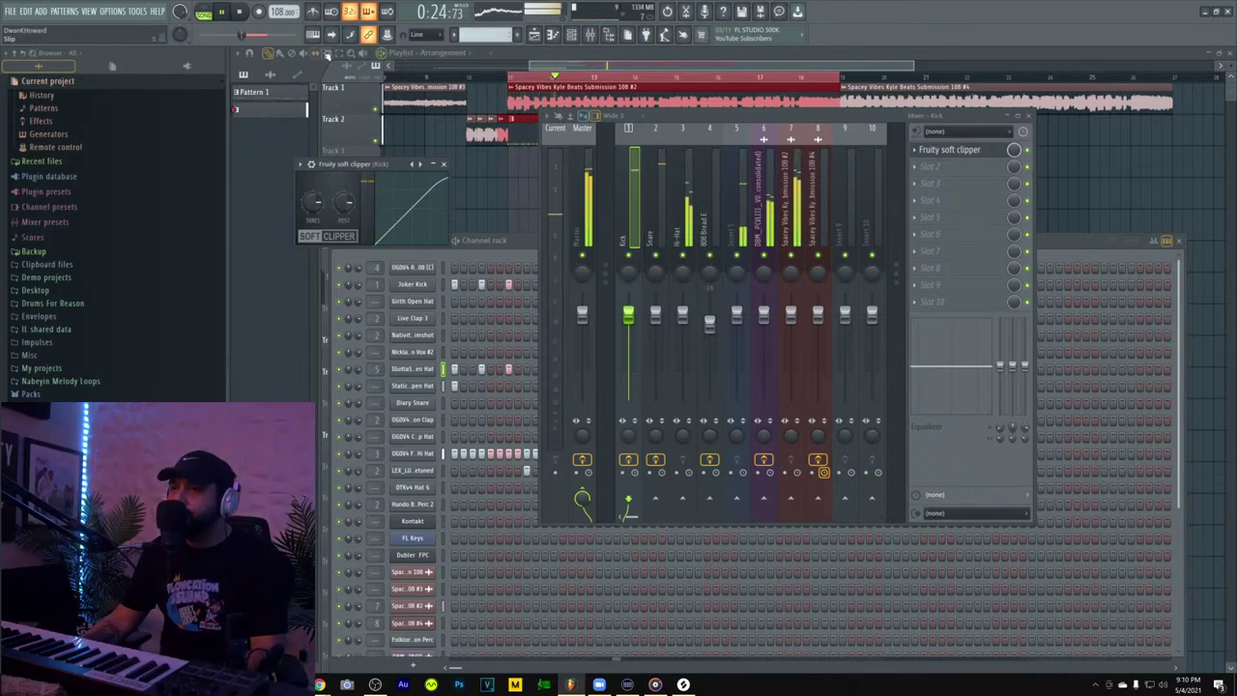
pyautogui.press('F12')
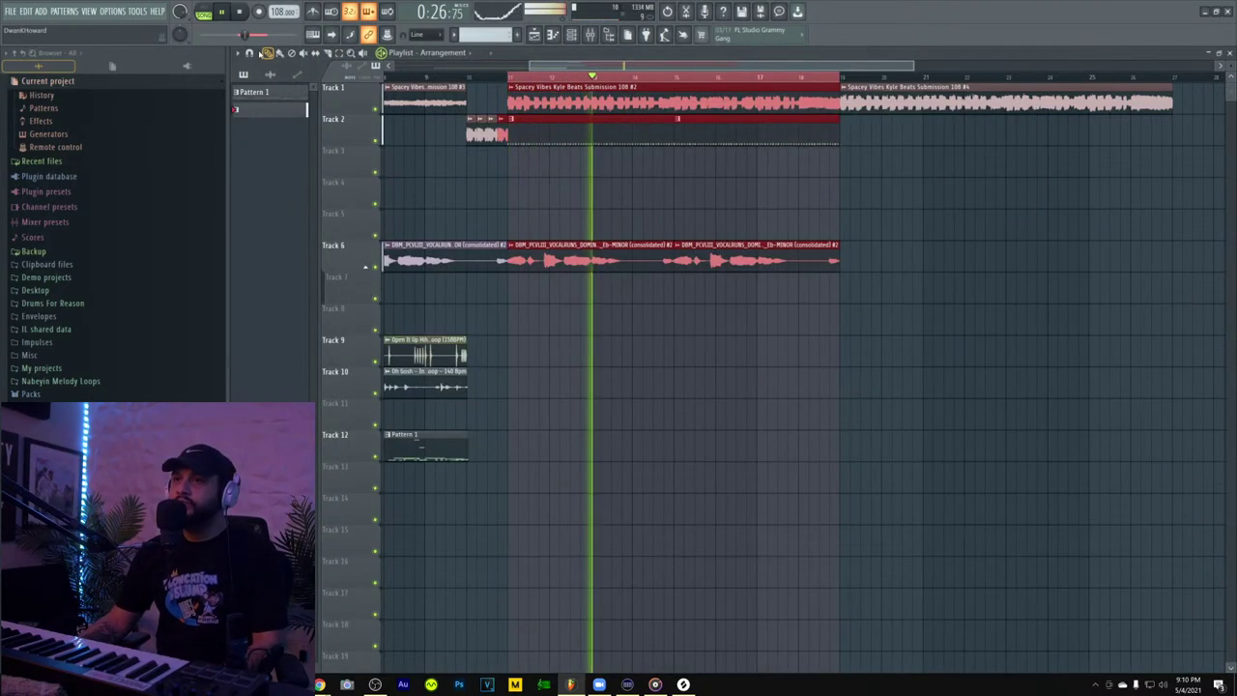
# - Browse the Drums For Reason folder and replay the drop with the Kick mixer track in view
pyautogui.click(145, 302)
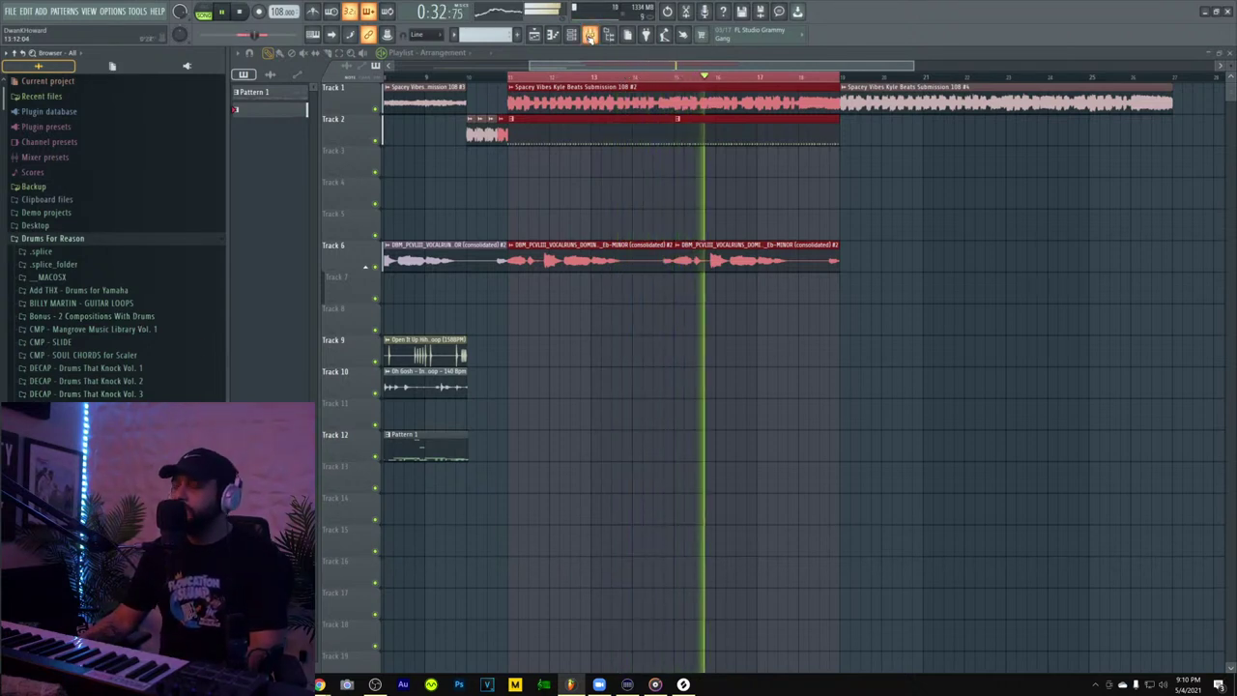
pyautogui.click(590, 36)
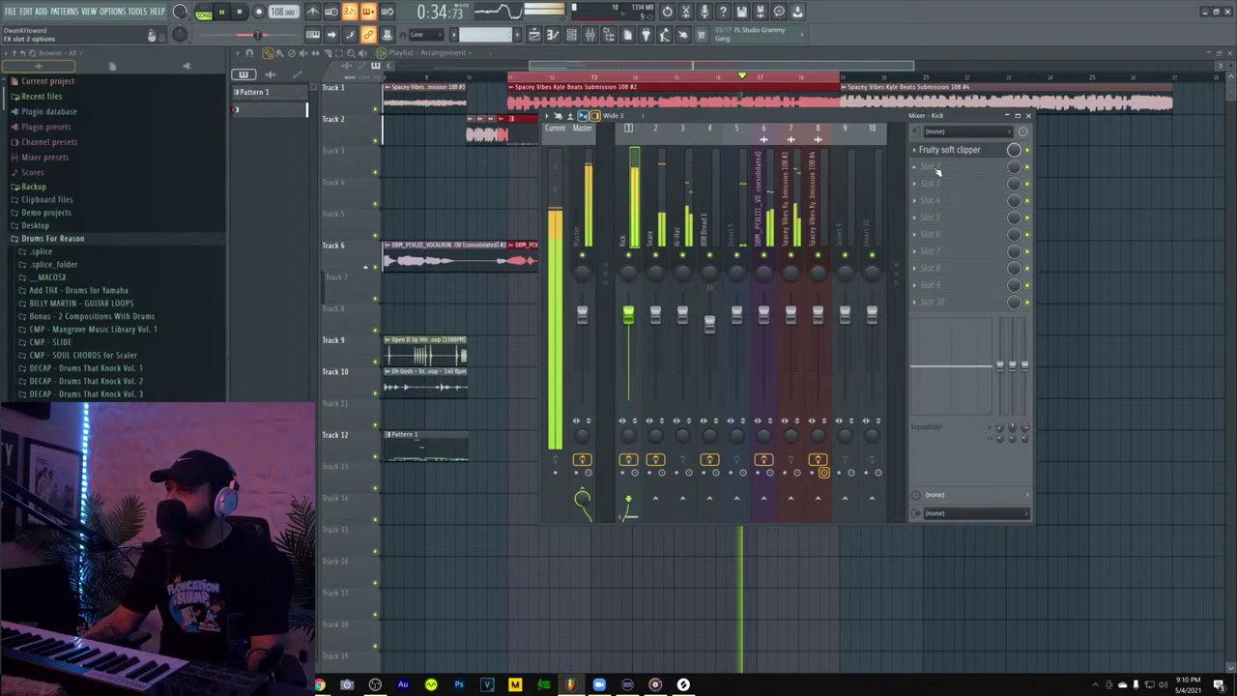
pyautogui.press('space')
pyautogui.press('space')
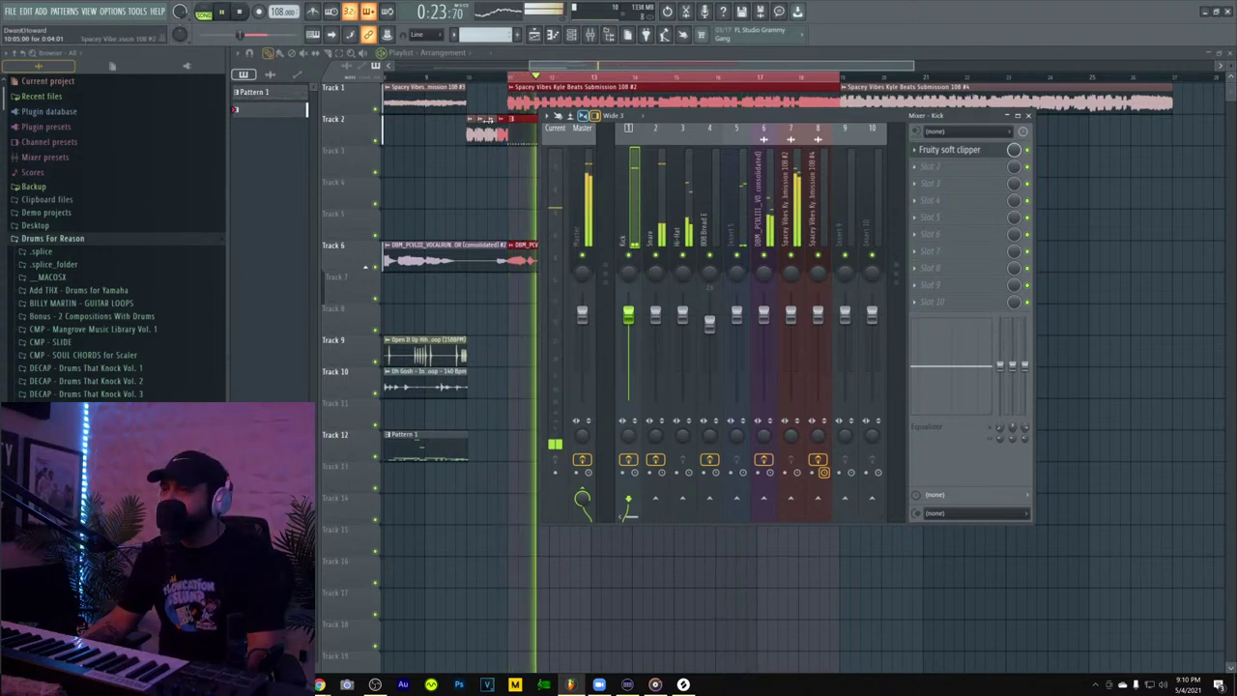
pyautogui.press('space')
pyautogui.press('space')
# - Replay the drop while examining the IGottaSecret Open Hat notes, the Kick mixer track and the pattern's channel steps
pyautogui.click(554, 39)
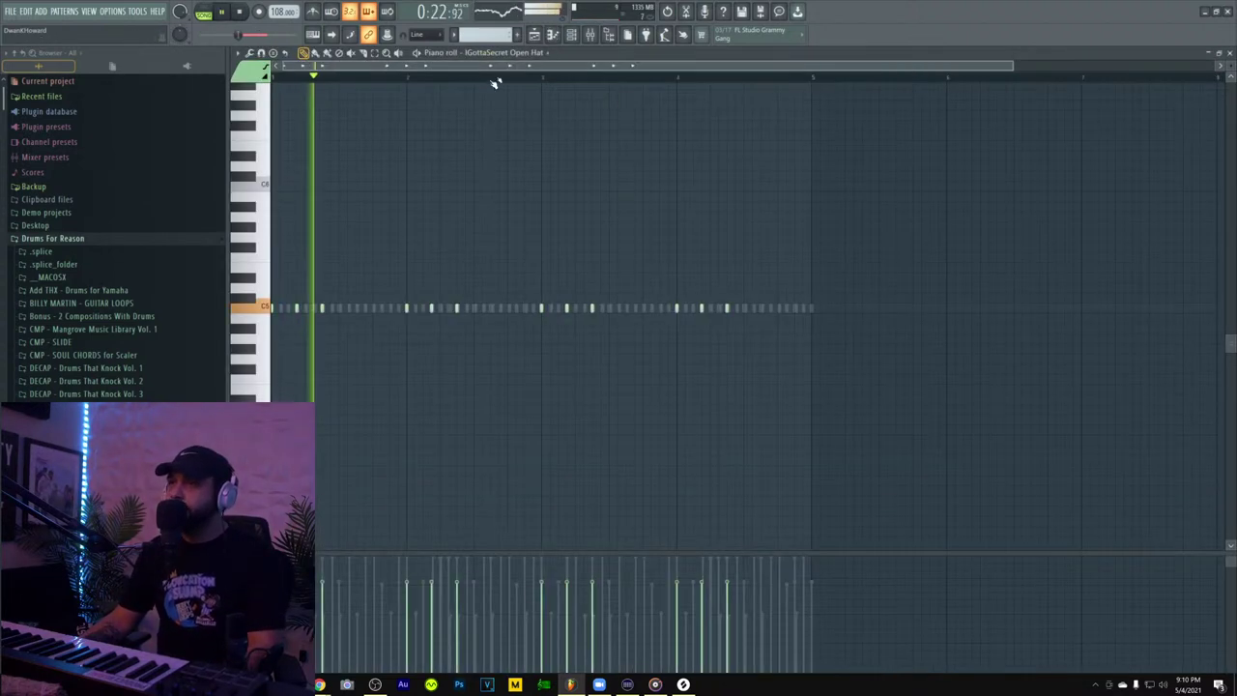
pyautogui.press('space')
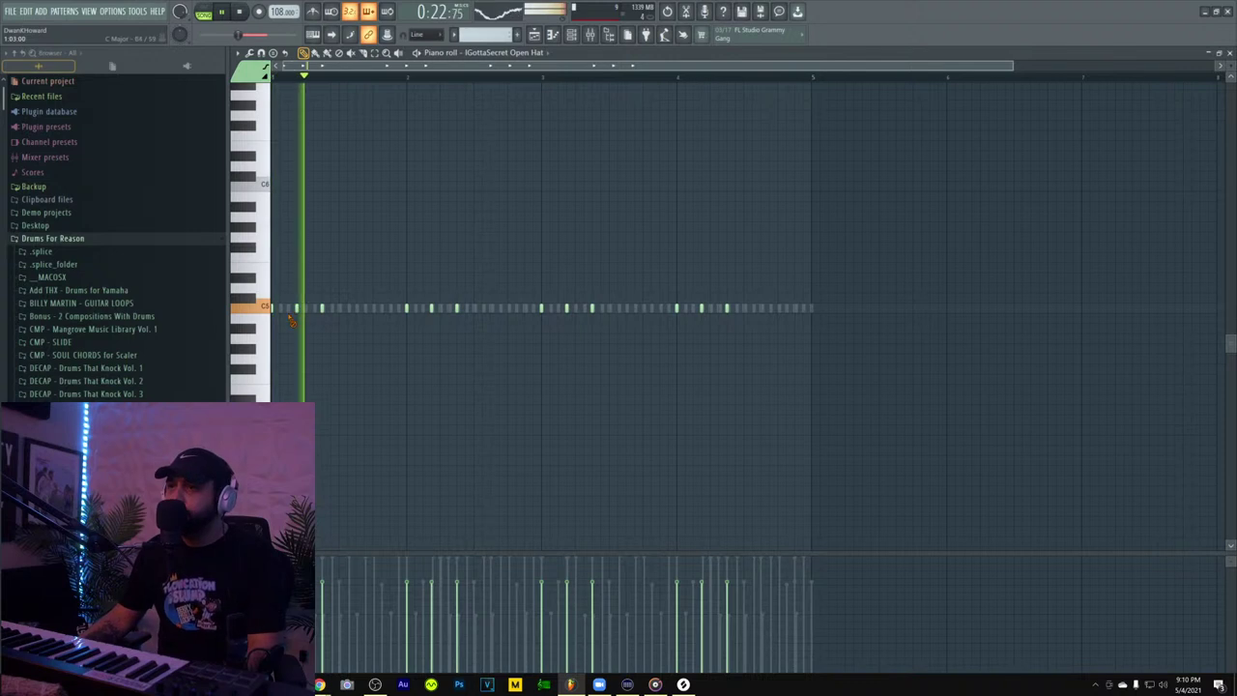
pyautogui.press('space')
pyautogui.hotkey('ctrl', 'z')
pyautogui.press('space')
pyautogui.hotkey('ctrl', 'z')
pyautogui.press('space')
pyautogui.press('space')
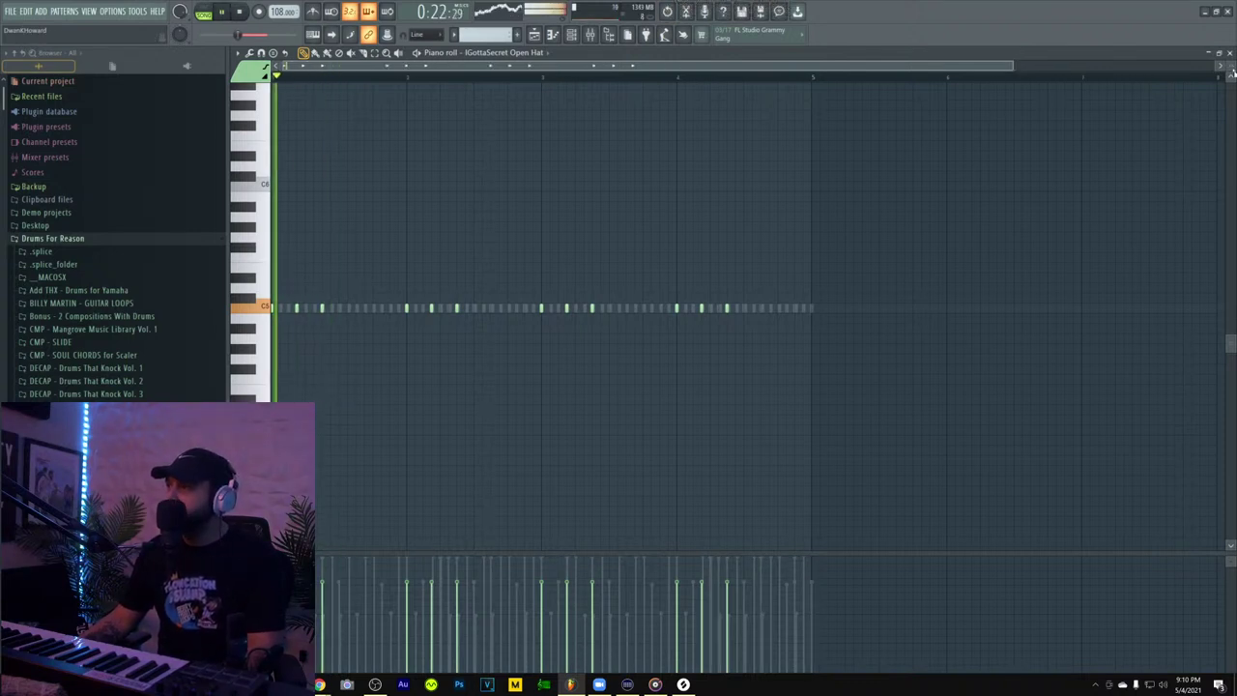
pyautogui.click(1229, 53)
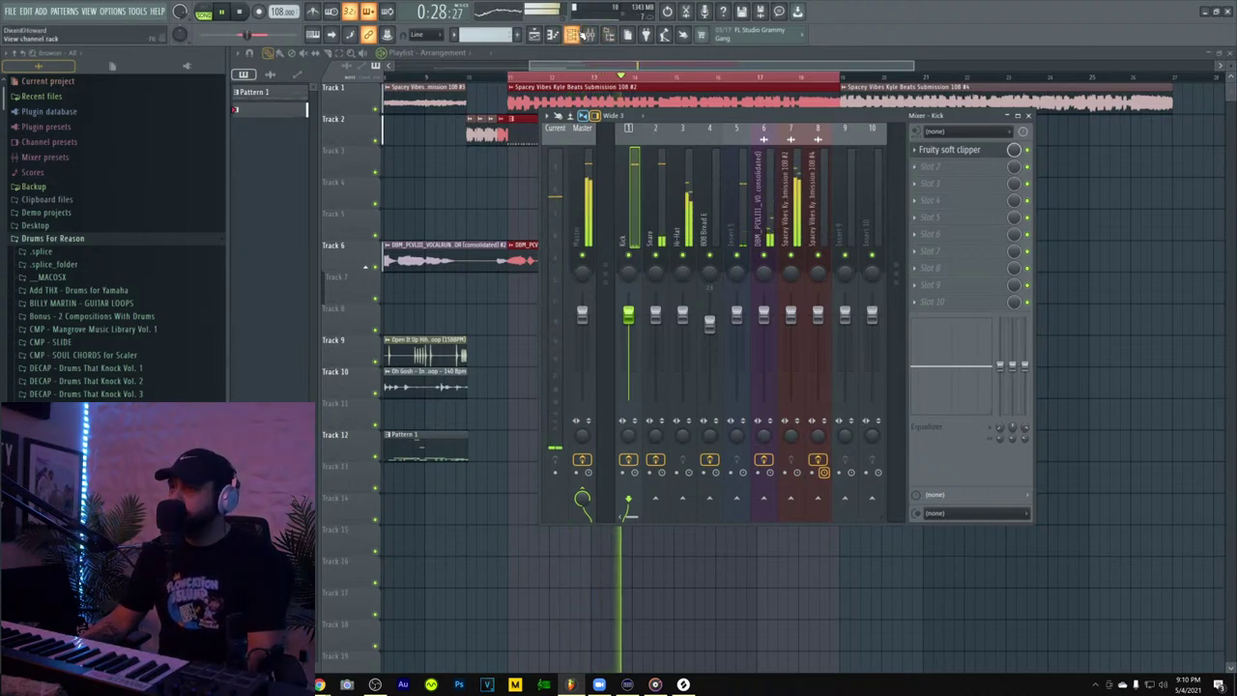
pyautogui.click(578, 35)
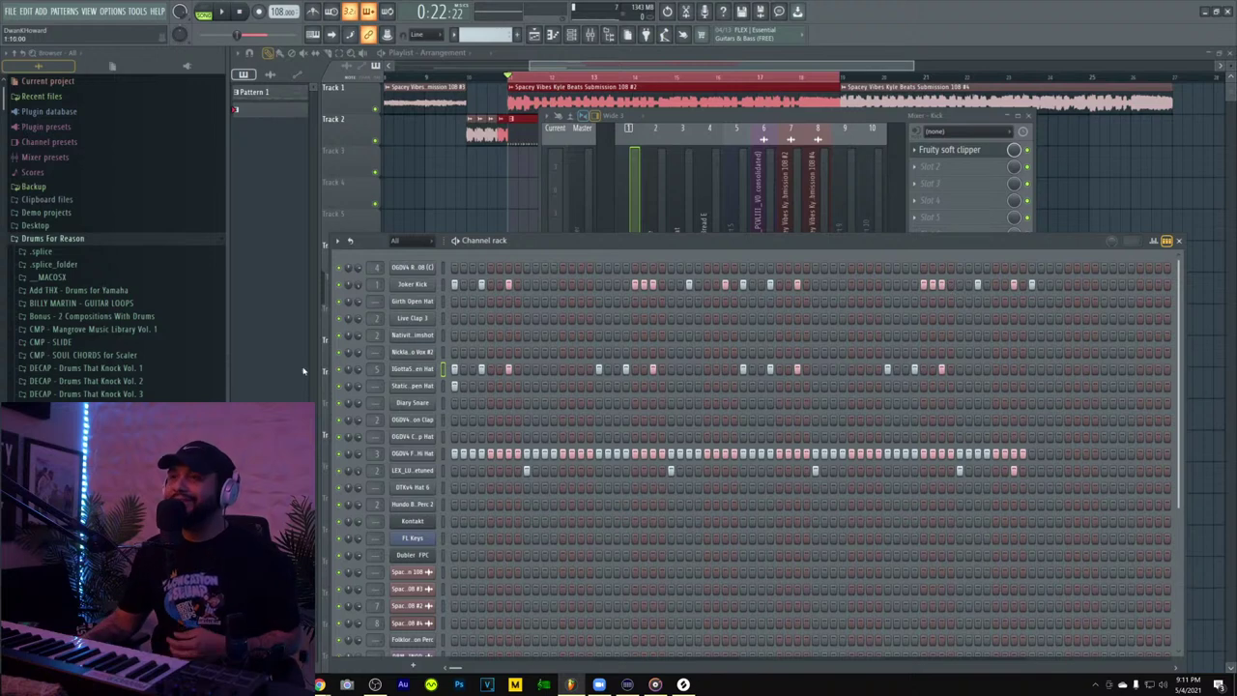
# - Clear the drop selection in the playlist and play the arrangement from bar 1
pyautogui.click(276, 55)
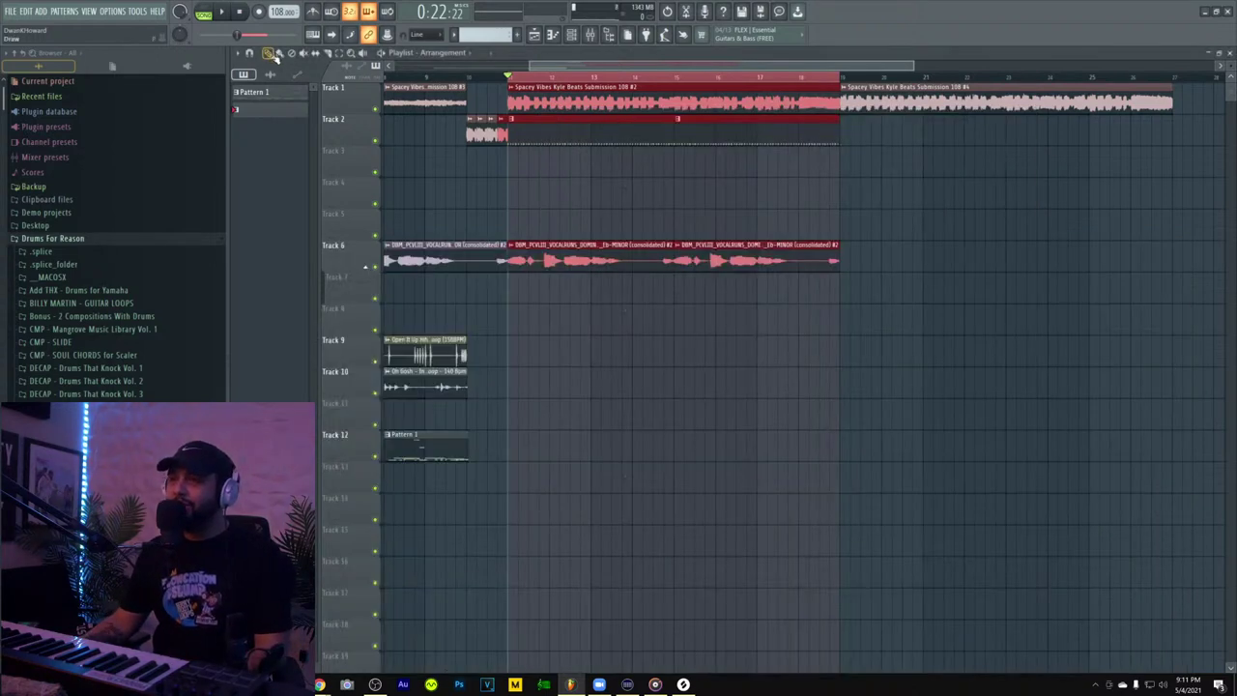
pyautogui.moveTo(633, 68); pyautogui.dragTo(254, 58)
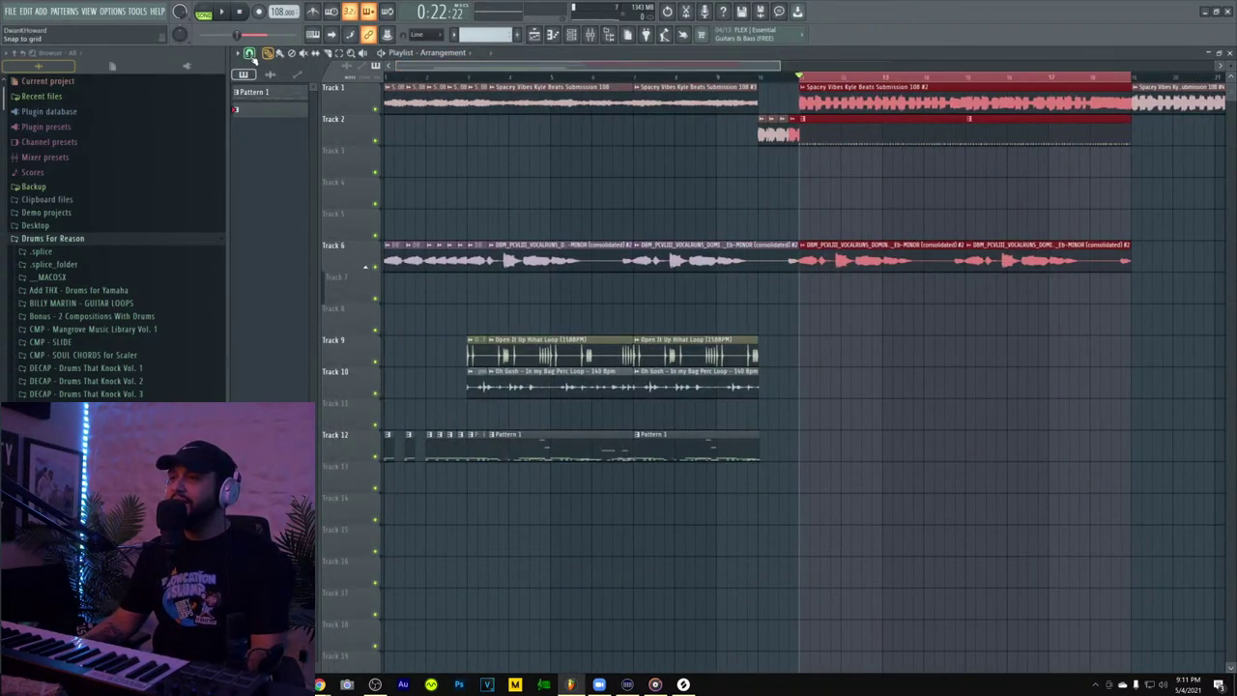
pyautogui.click(389, 77)
pyautogui.press('space')
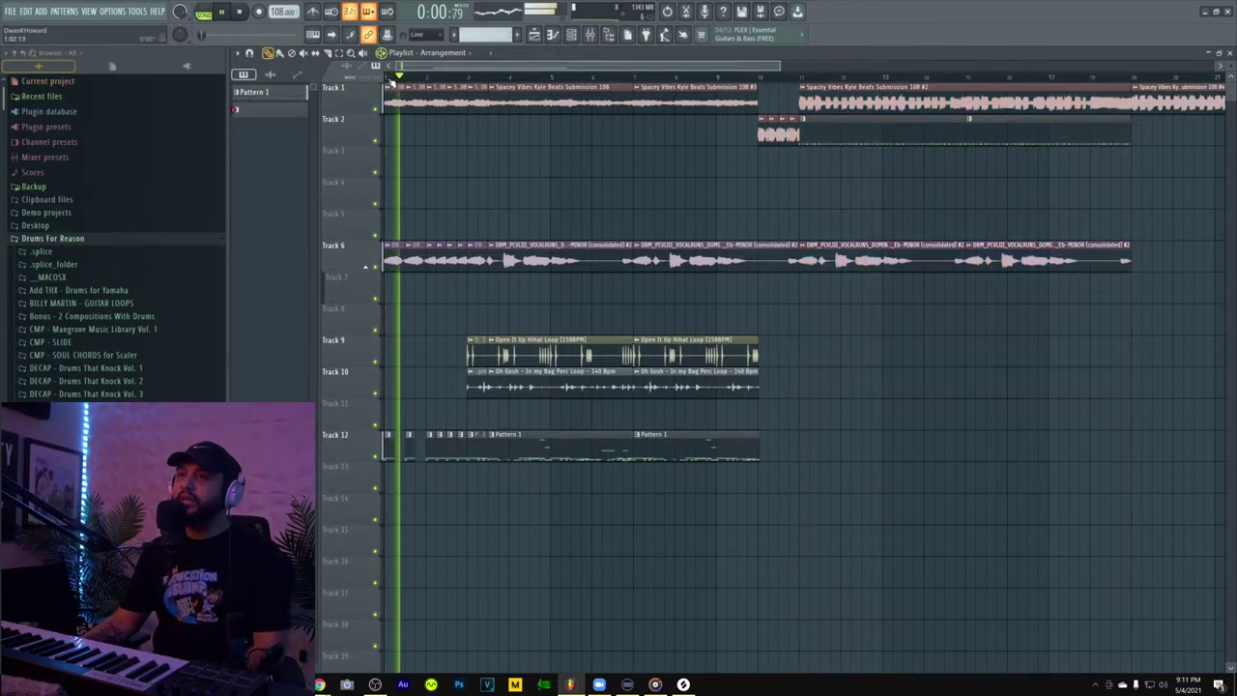
pyautogui.click(10, 10)
pyautogui.click(10, 11)
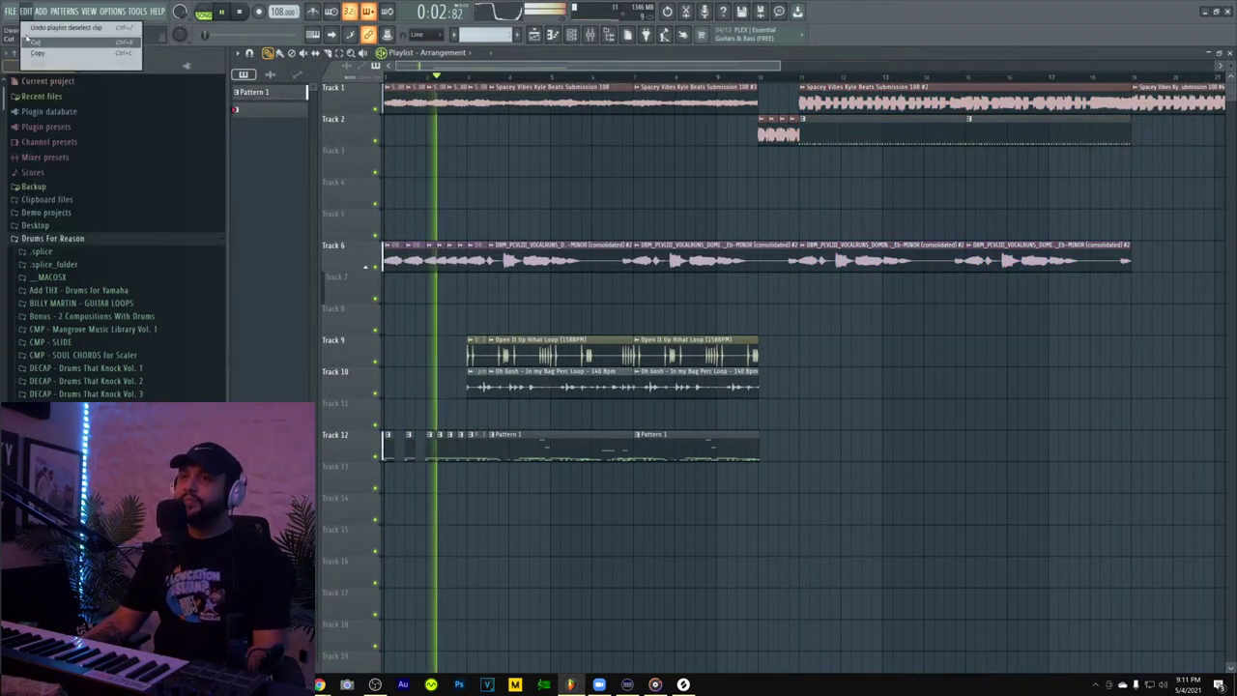
# - Examine Pattern 1's 808 notes and channel steps while replaying the arrangement into the half-time drop
pyautogui.click(10, 10)
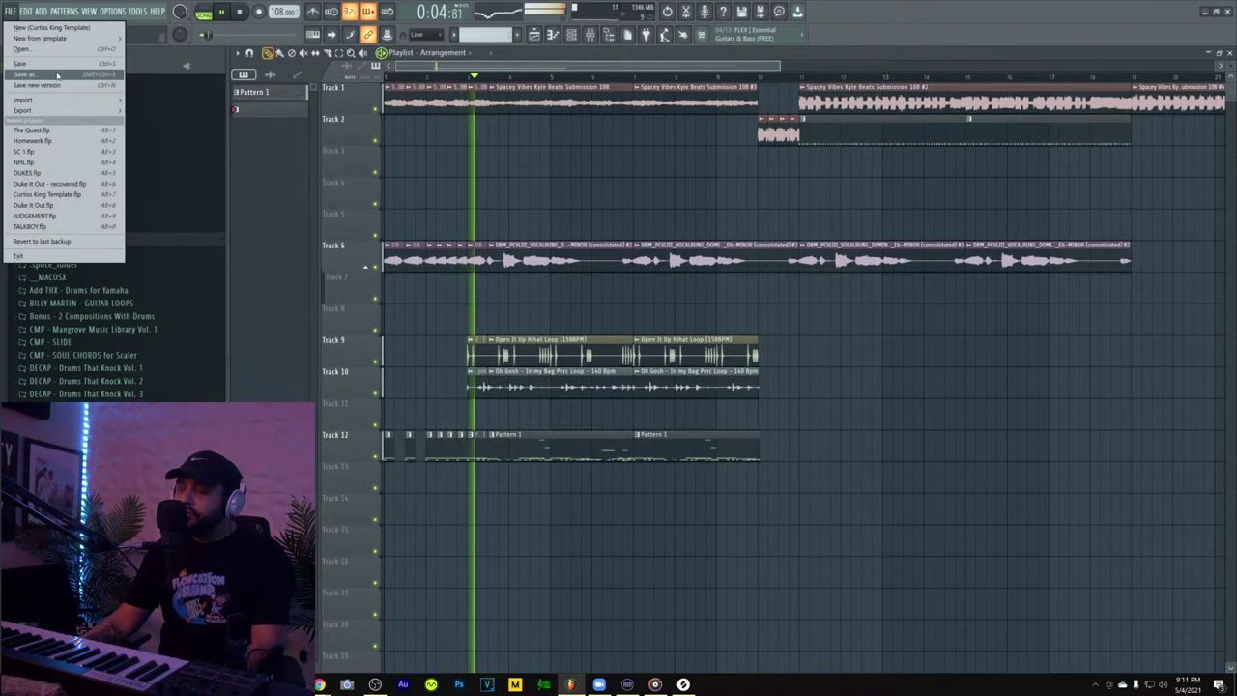
pyautogui.click(543, 155)
pyautogui.doubleClick(558, 450)
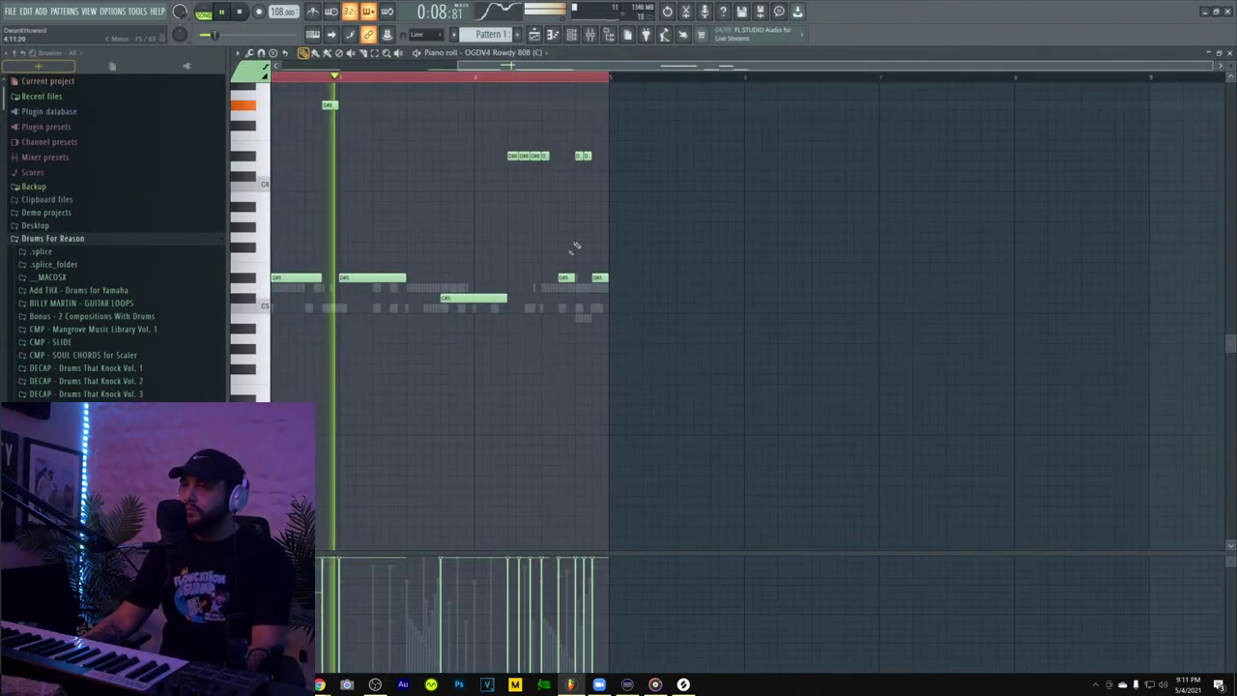
pyautogui.click(1229, 54)
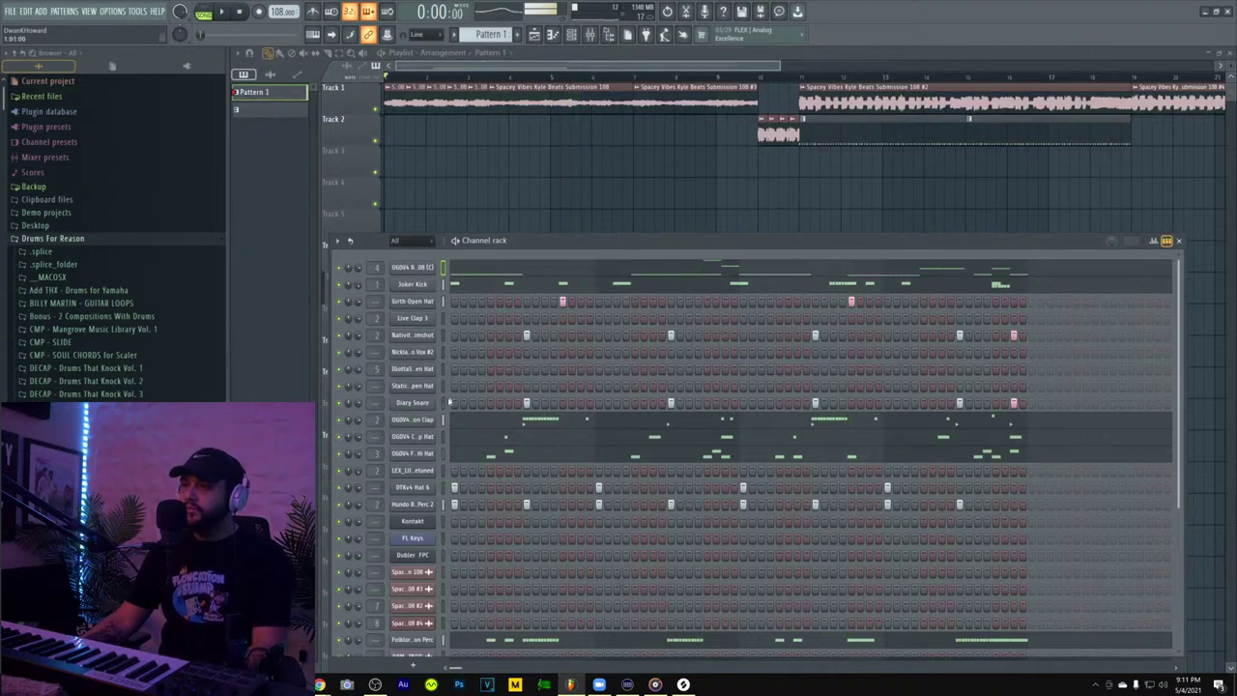
pyautogui.press('space')
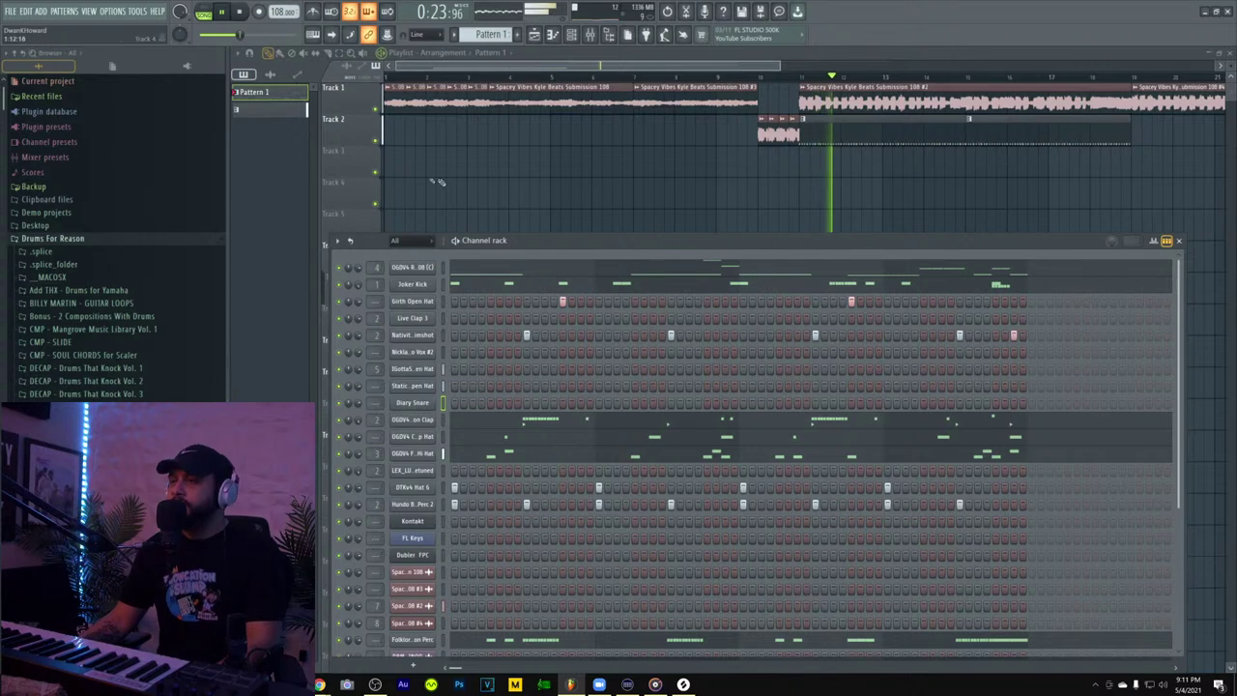
pyautogui.click(574, 35)
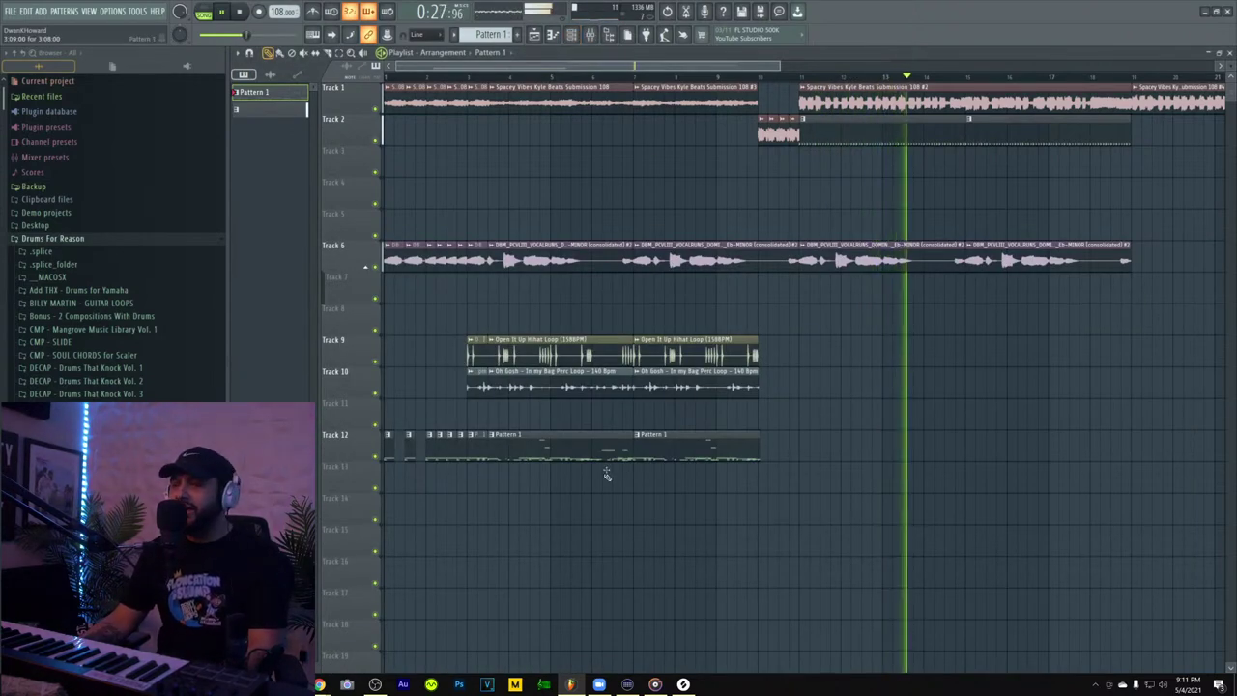
# - Switch to Splice and browse the Percussion samples in the library's instruments
pyautogui.click(683, 684)
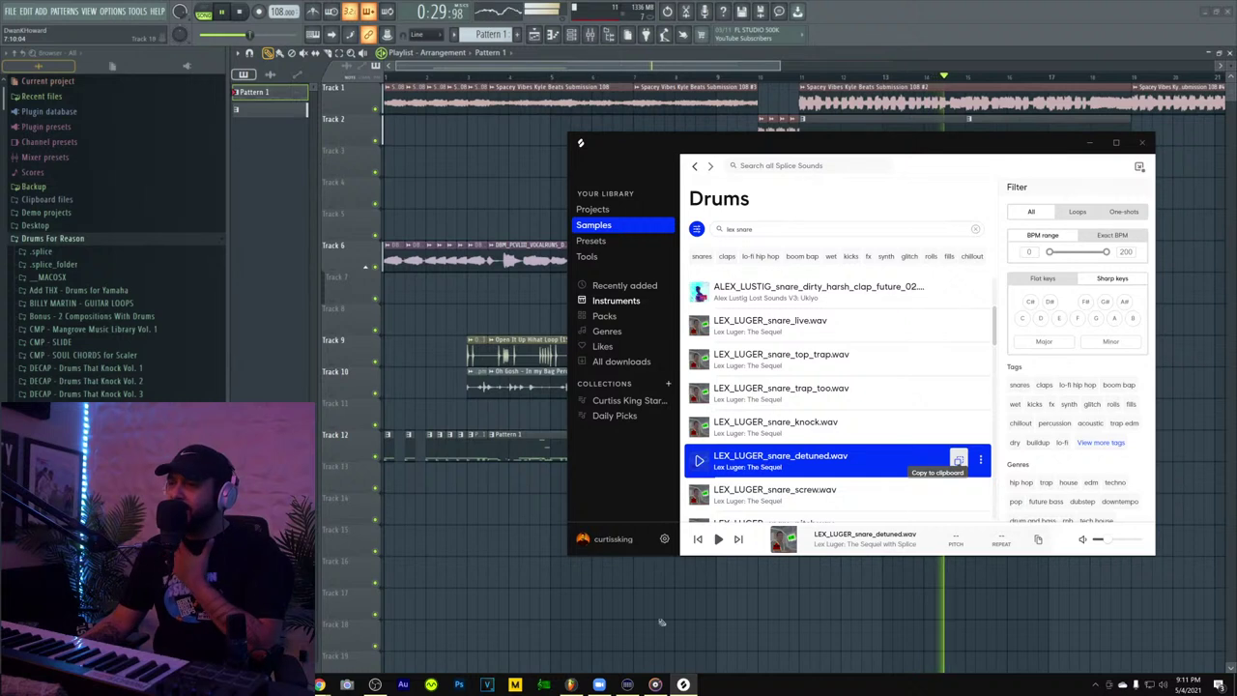
pyautogui.click(615, 302)
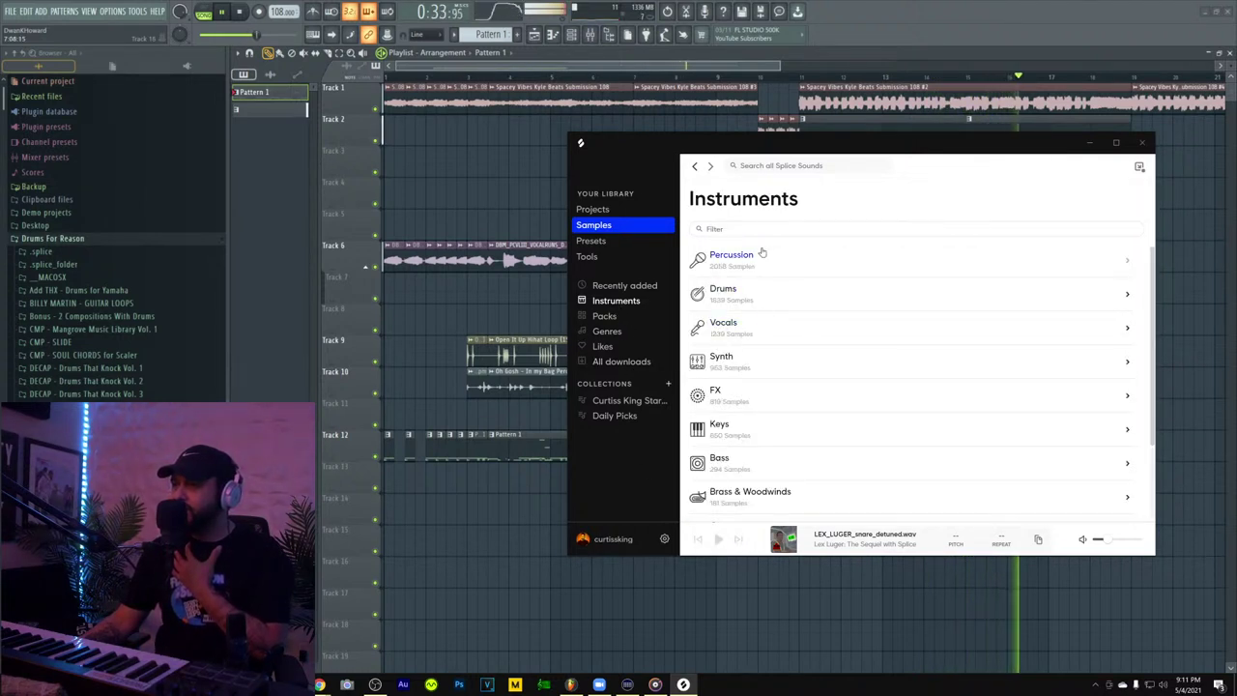
pyautogui.click(760, 254)
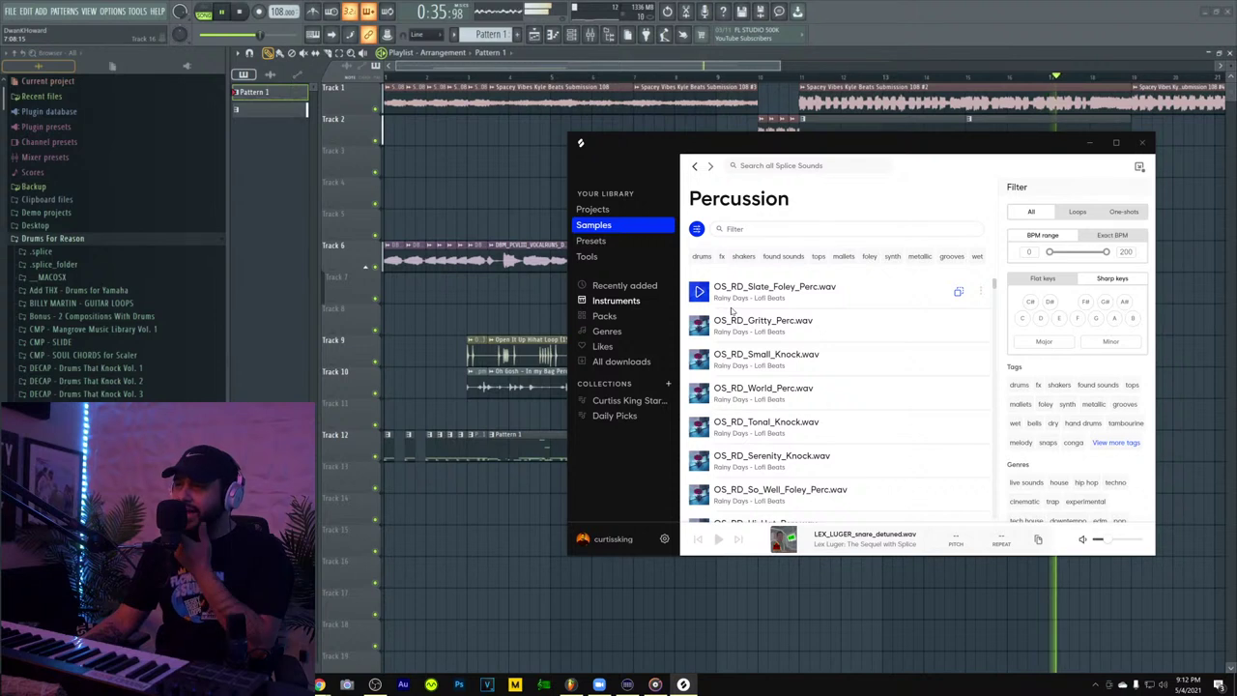
pyautogui.click(639, 304)
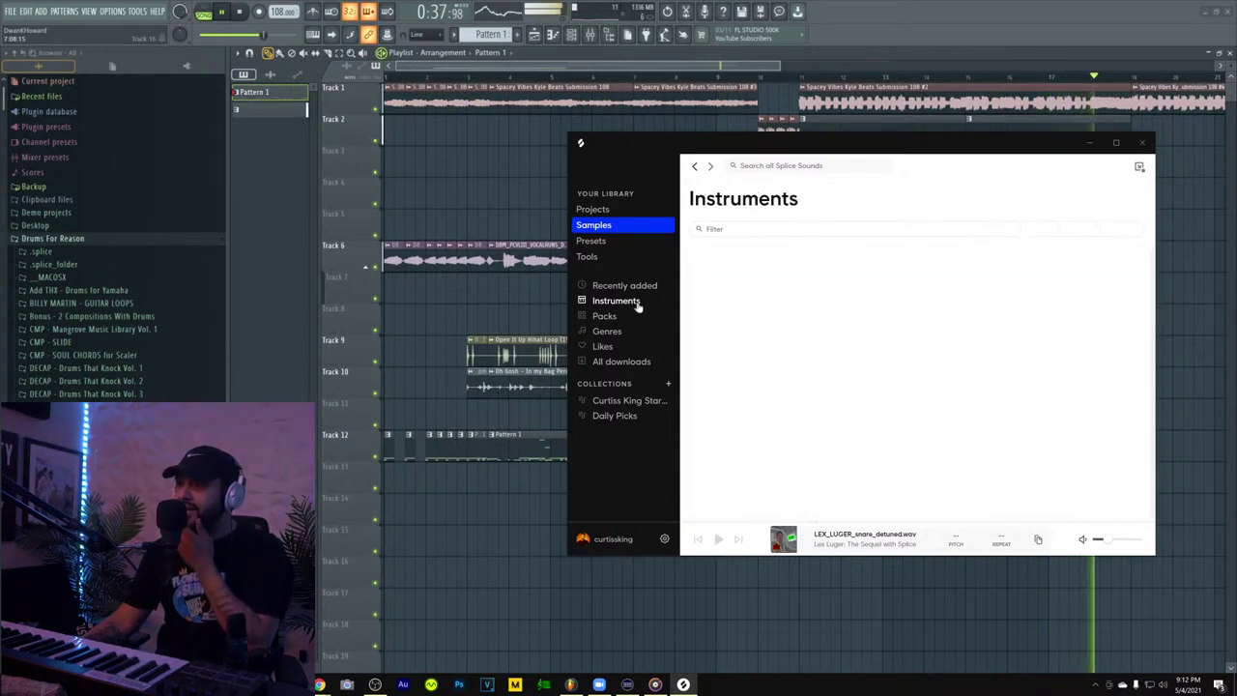
pyautogui.click(764, 278)
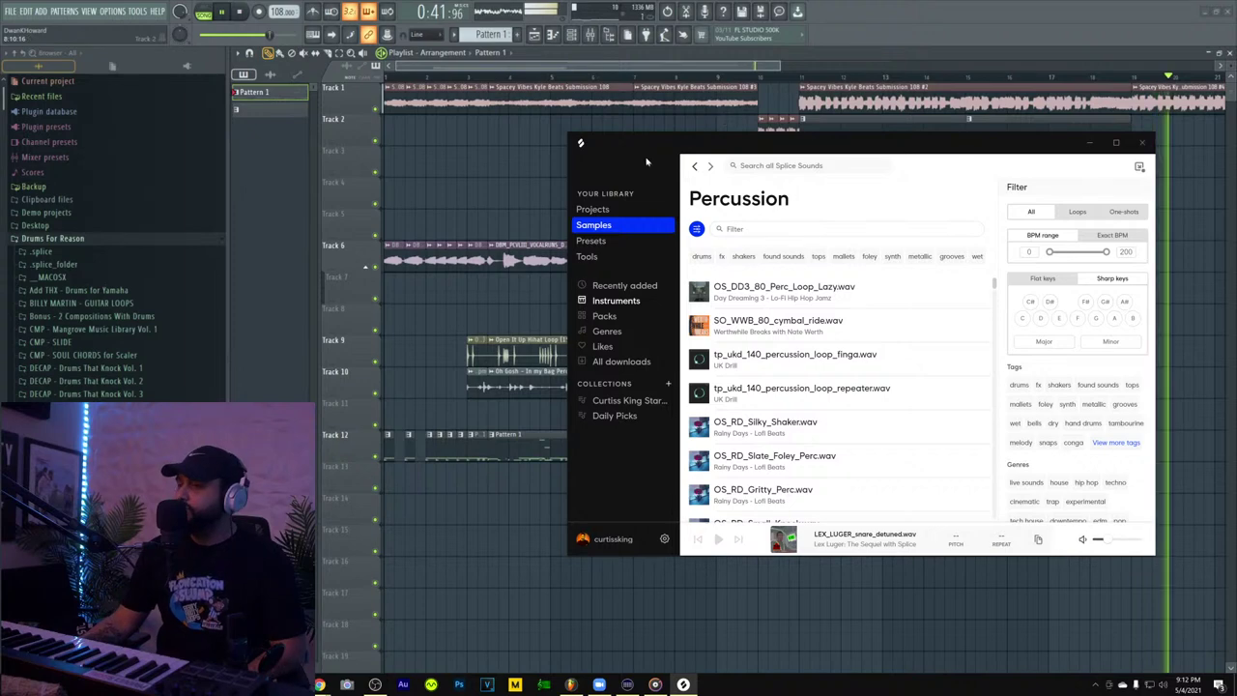
# - Try a copy of the long Pattern 1 clip on Track 12 beneath the last melody clip, around bars 20 to 23
pyautogui.moveTo(782, 67); pyautogui.dragTo(920, 67)
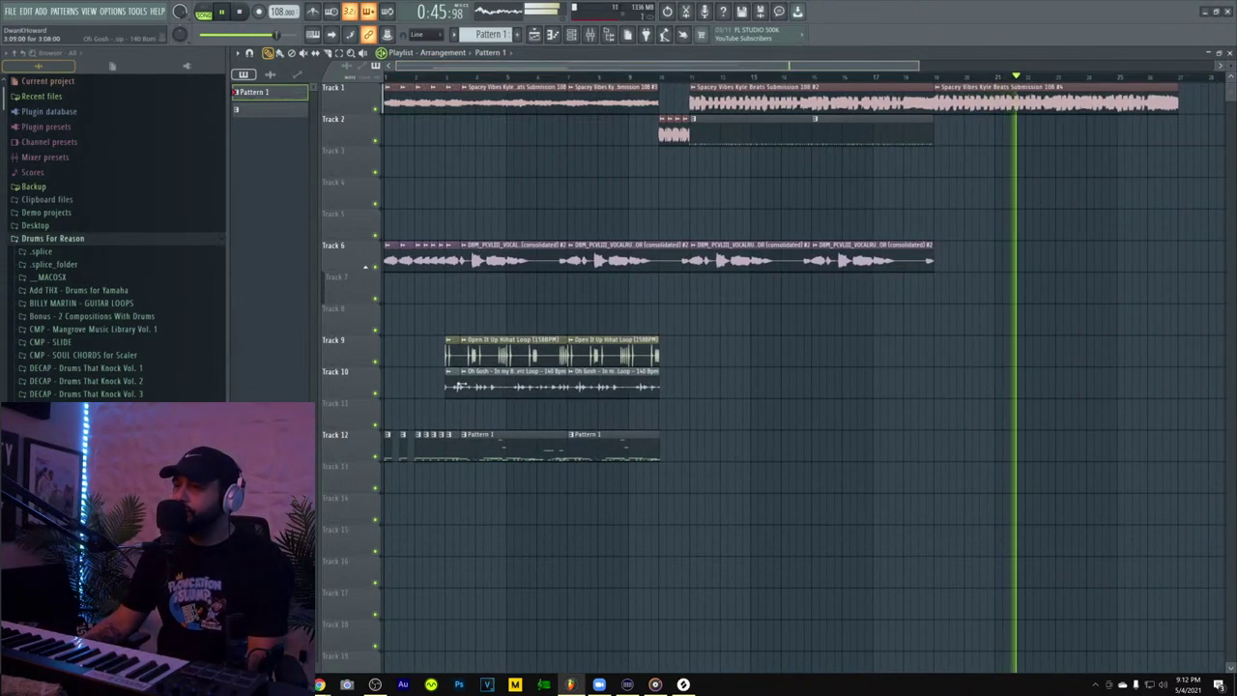
pyautogui.moveTo(486, 443); pyautogui.dragTo(1082, 435)
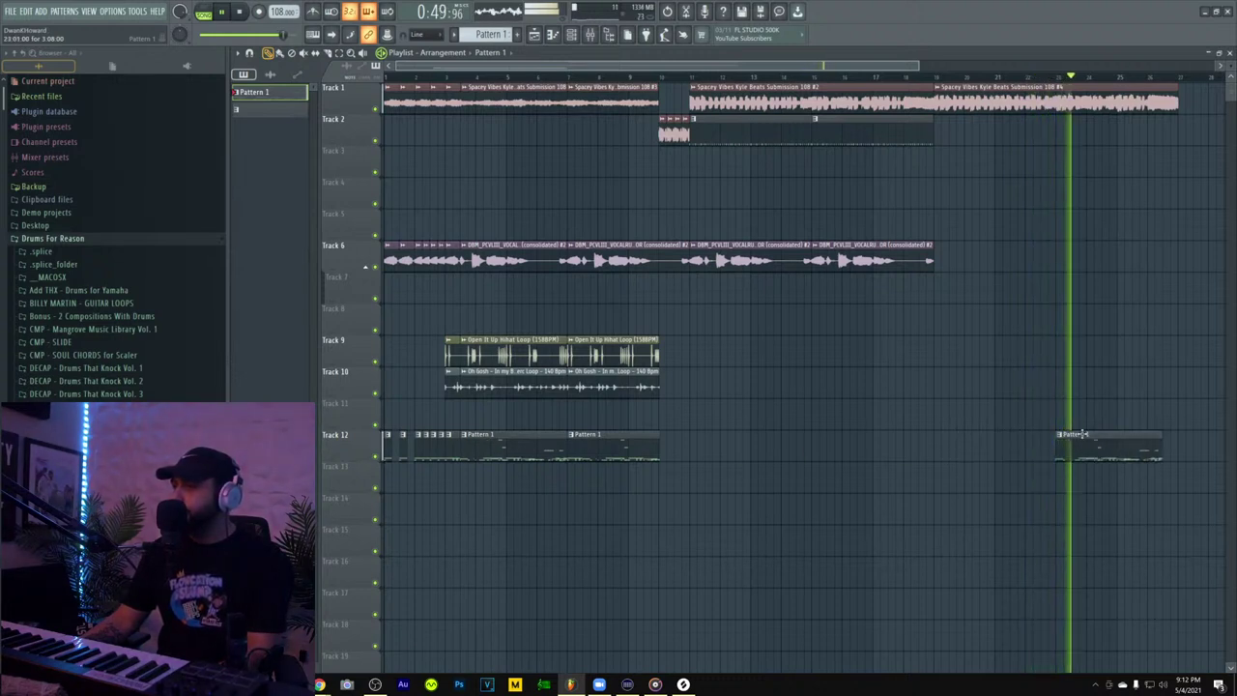
pyautogui.click(880, 78)
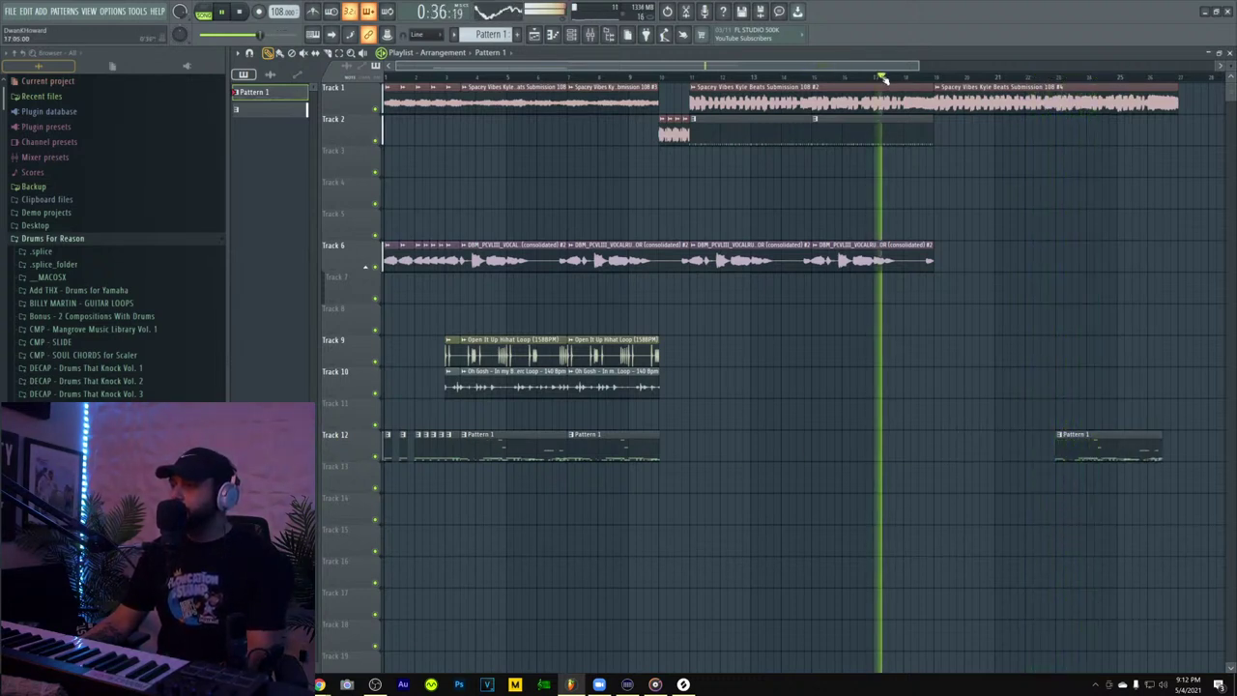
pyautogui.moveTo(1100, 435); pyautogui.dragTo(1023, 434)
pyautogui.press('space')
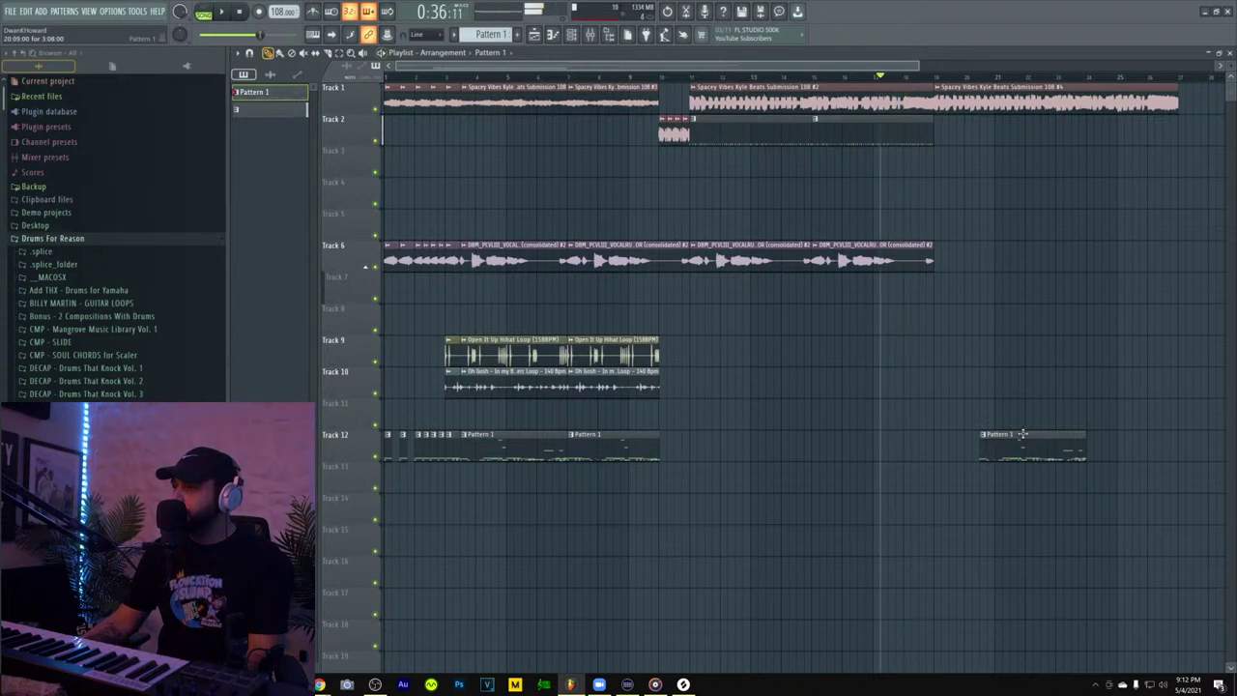
pyautogui.rightClick(1022, 434)
pyautogui.press('space')
# - Split Pattern 1 by channel and delete its two long combined clips from Track 12
pyautogui.rightClick(286, 98)
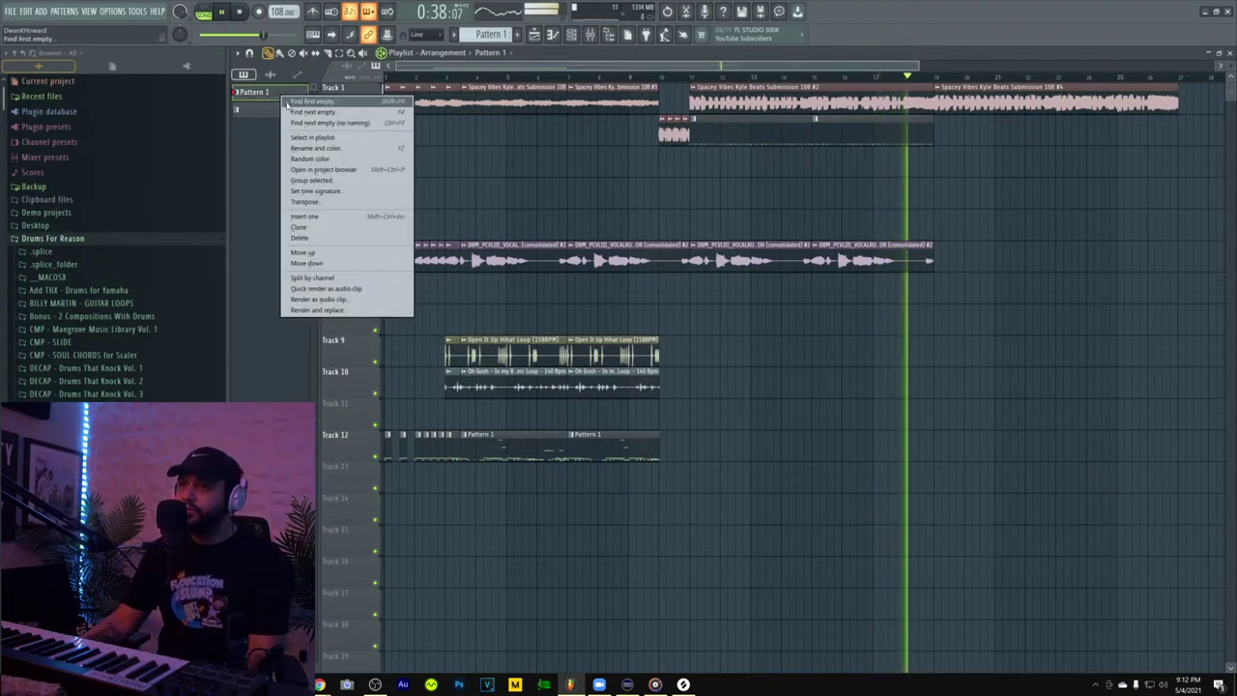
pyautogui.click(339, 278)
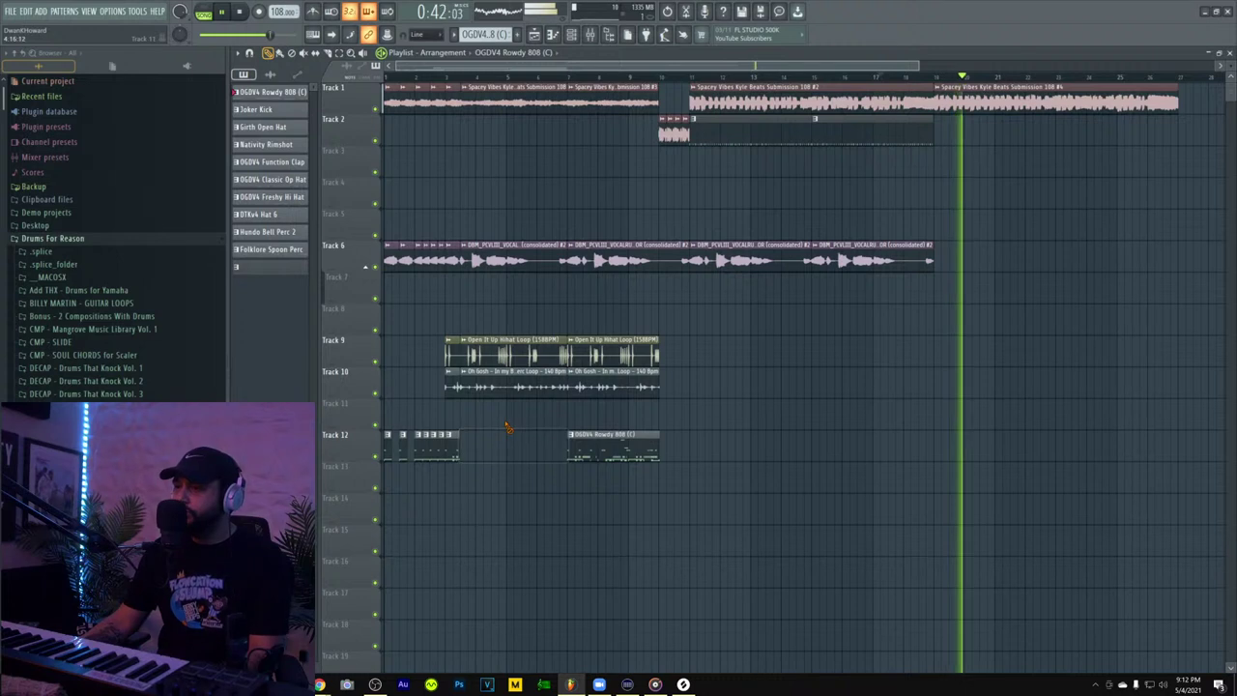
pyautogui.rightClick(627, 455)
pyautogui.click(228, 80)
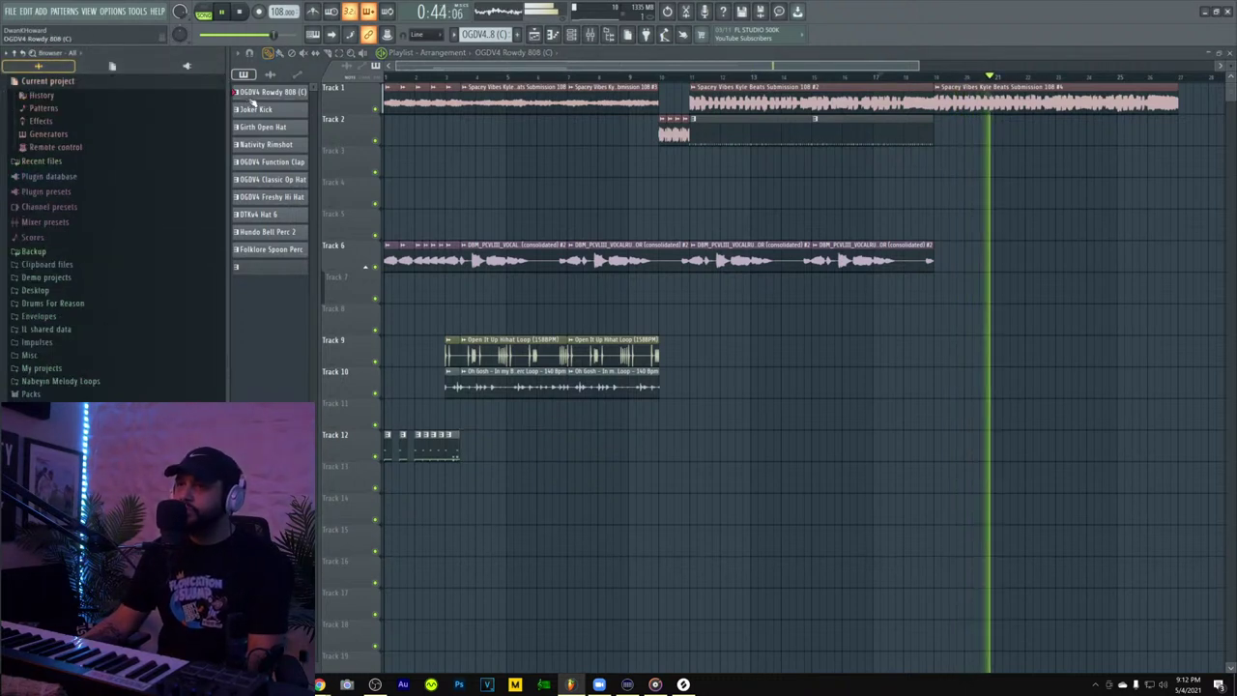
# - Place all ten split drum patterns on Tracks 11 to 20 from bar 7 and delete the leftover short clip after bar 3 on Track 12
pyautogui.click(281, 250)
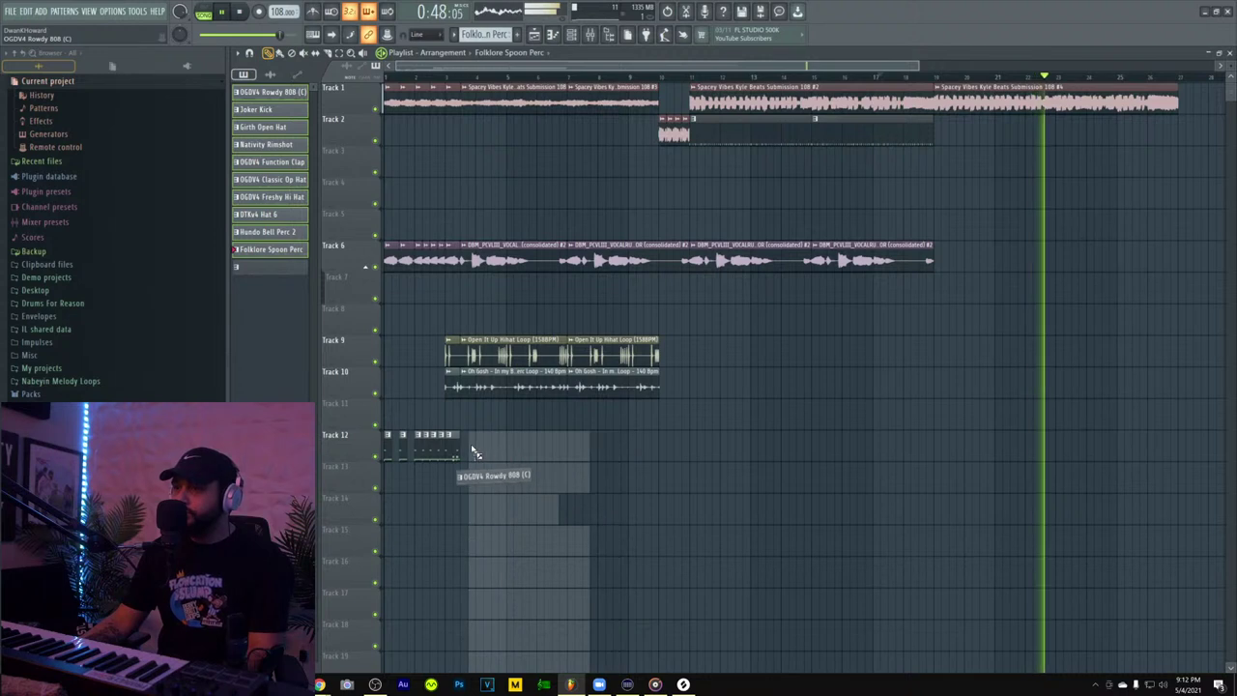
pyautogui.moveTo(473, 447); pyautogui.dragTo(600, 424)
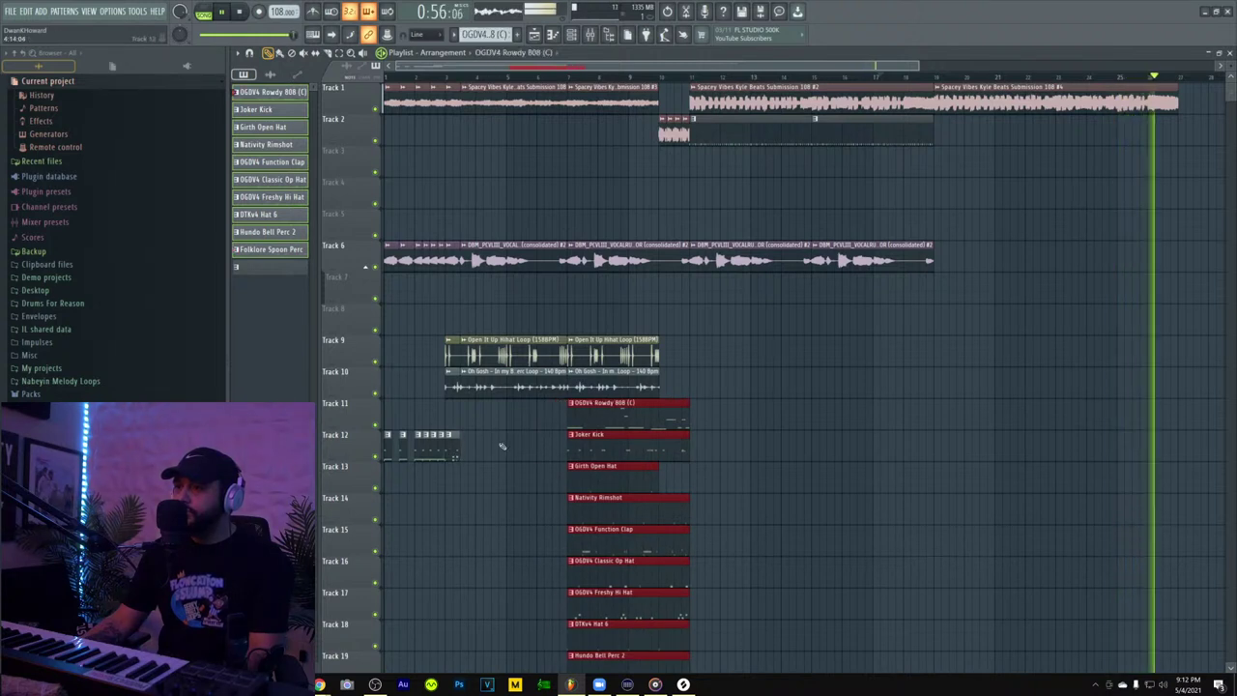
pyautogui.click(455, 447)
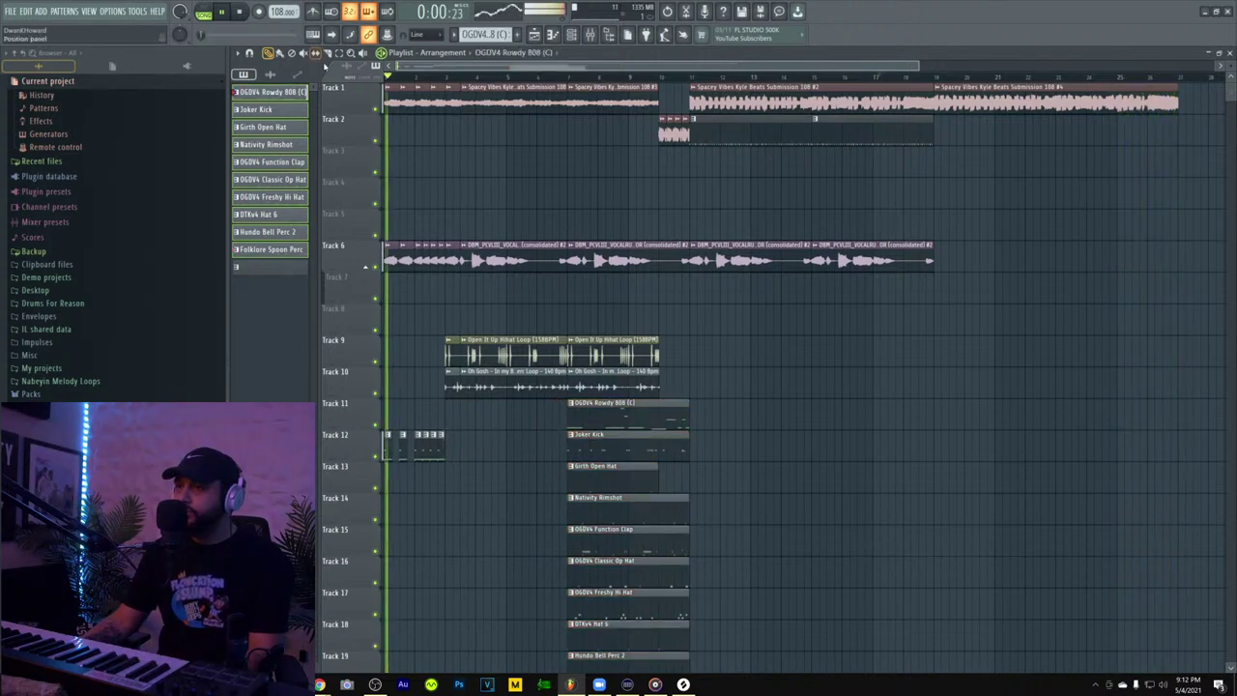
# - Select the ten split drum clips on Tracks 11 to 20 and duplicate them so the copies start at bar 3
pyautogui.scroll(-2, 581, 366)
pyautogui.moveTo(585, 307); pyautogui.dragTo(744, 678)
pyautogui.click(261, 35)
pyautogui.press('space')
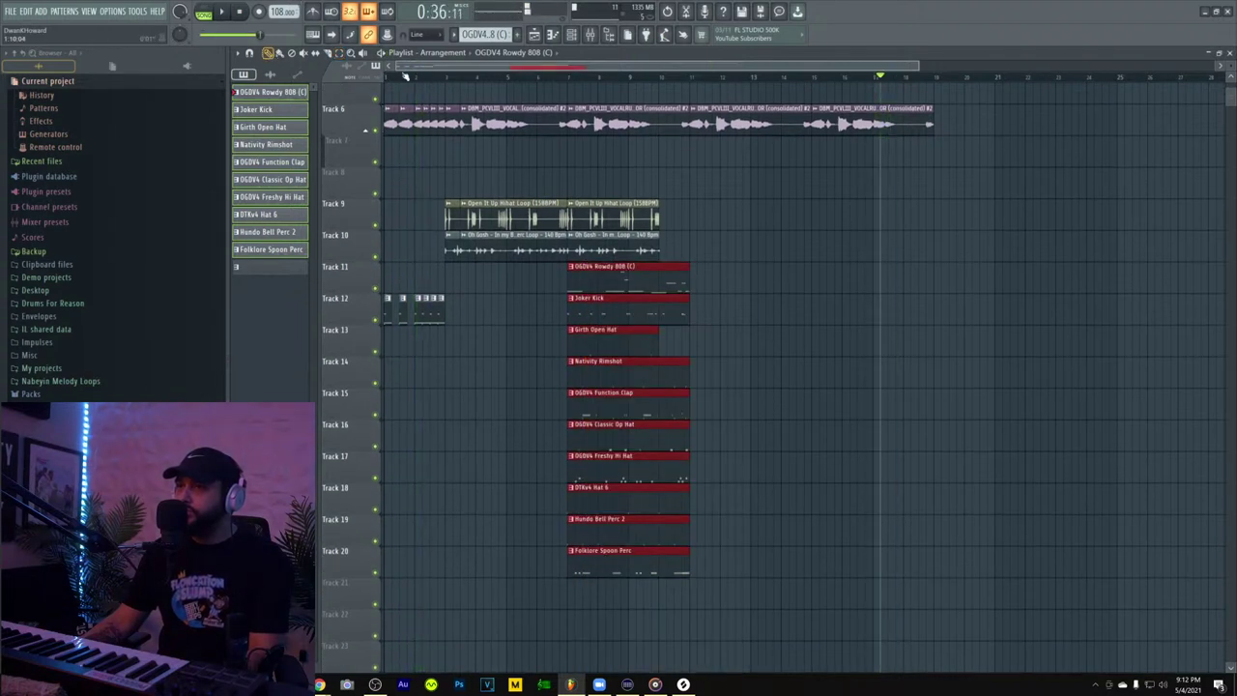
pyautogui.moveTo(629, 271); pyautogui.dragTo(454, 262)
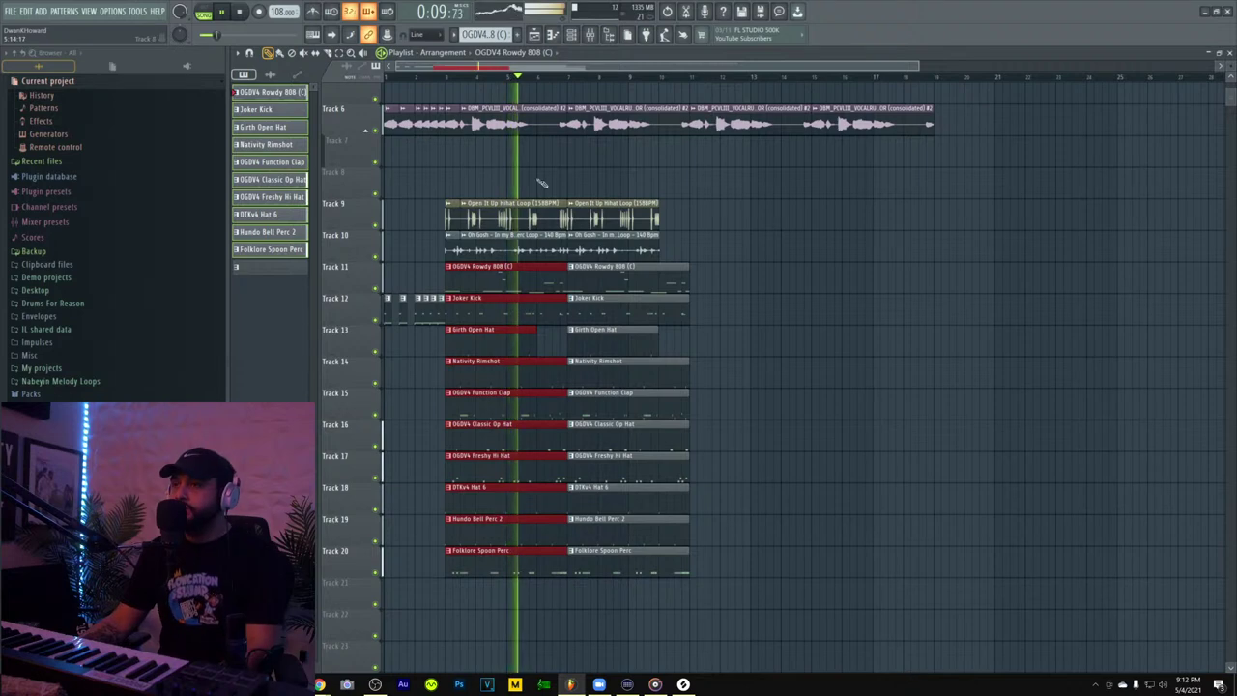
# - Delete both Nativity Rimshot clips from Track 14 during playback
pyautogui.scroll(1, 543, 184)
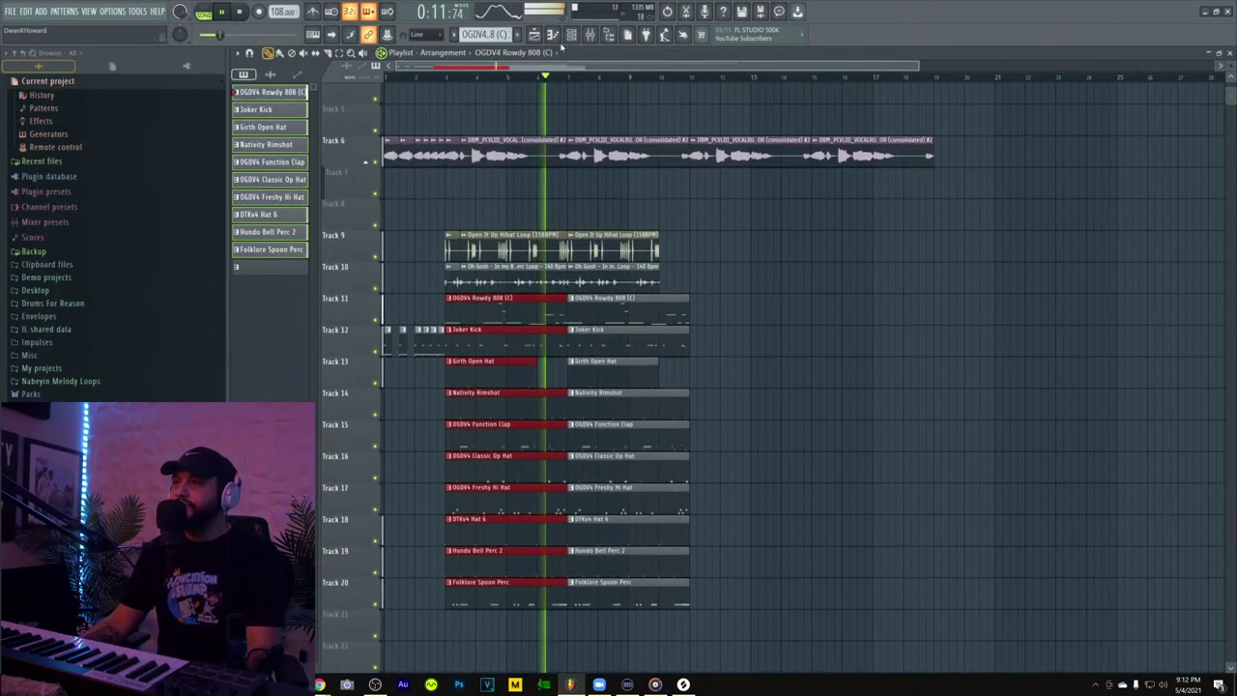
pyautogui.scroll(-2, 522, 329)
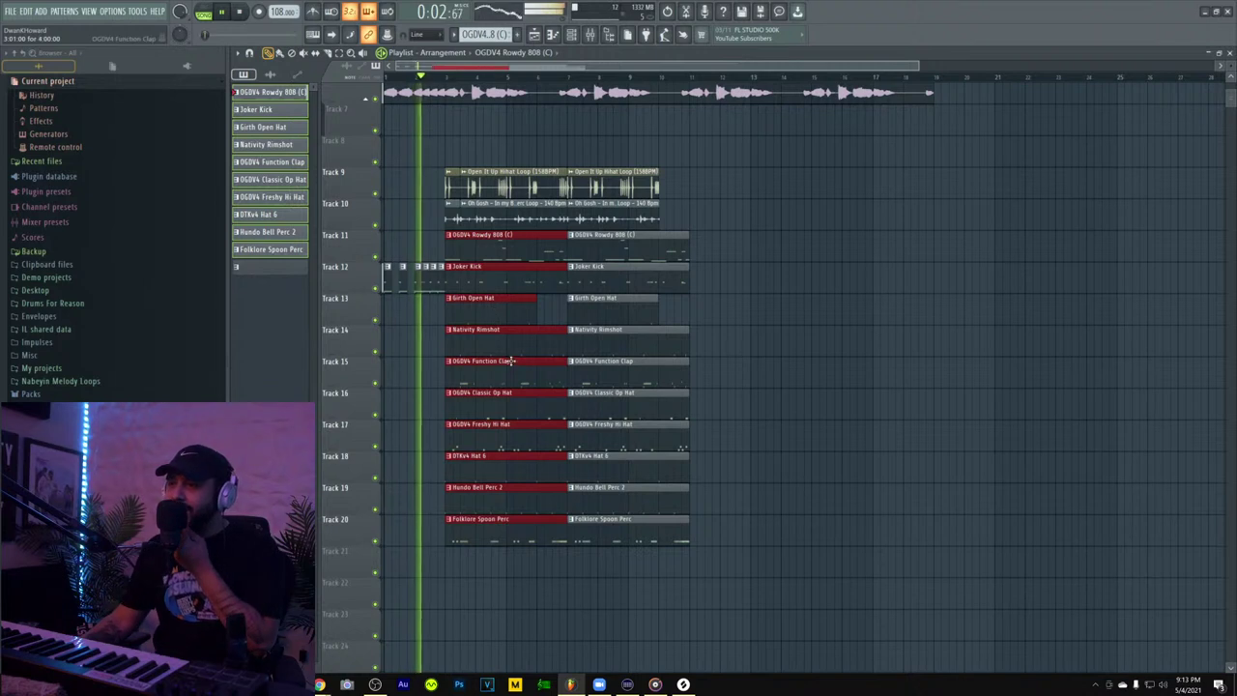
pyautogui.rightClick(470, 338)
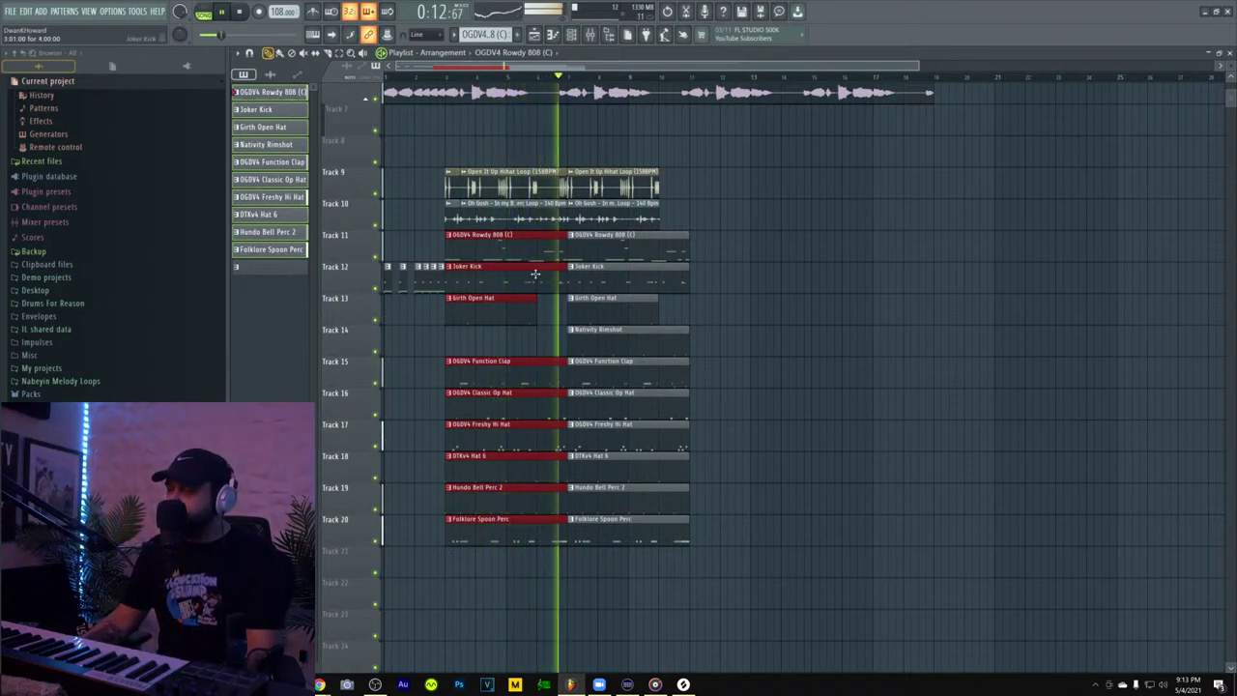
pyautogui.scroll(-1, 533, 387)
pyautogui.scroll(5, 540, 357)
pyautogui.scroll(-5, 503, 281)
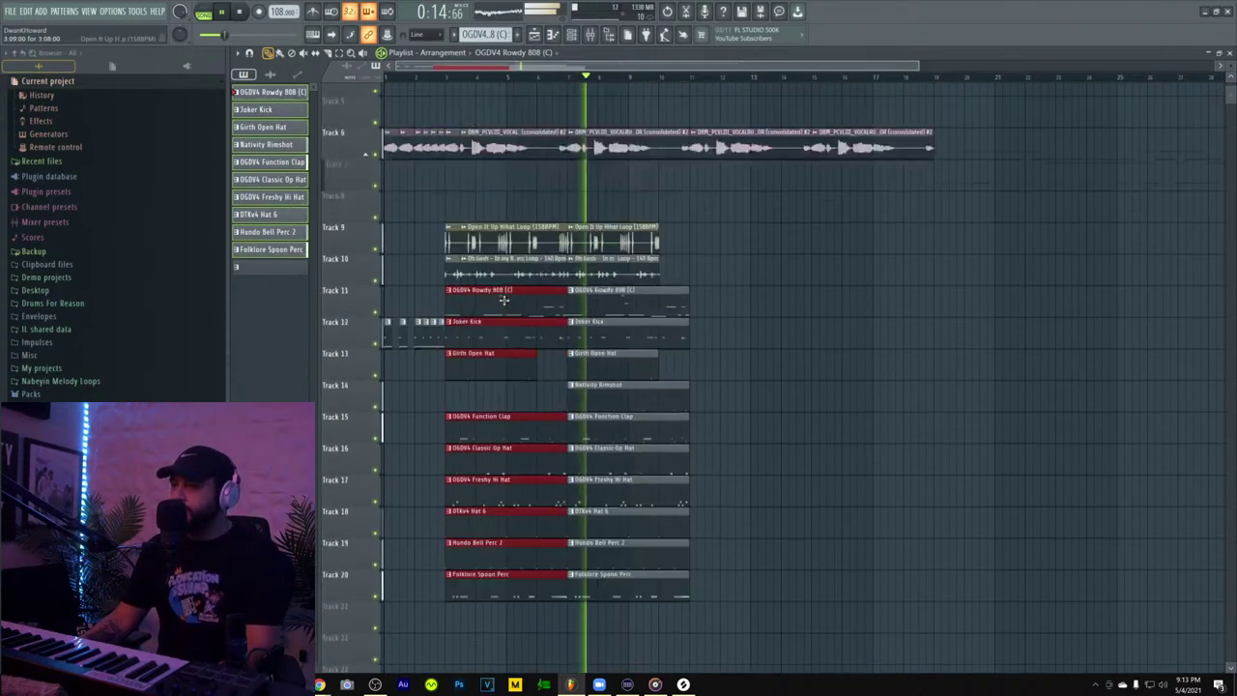
pyautogui.rightClick(604, 310)
pyautogui.scroll(4, 604, 309)
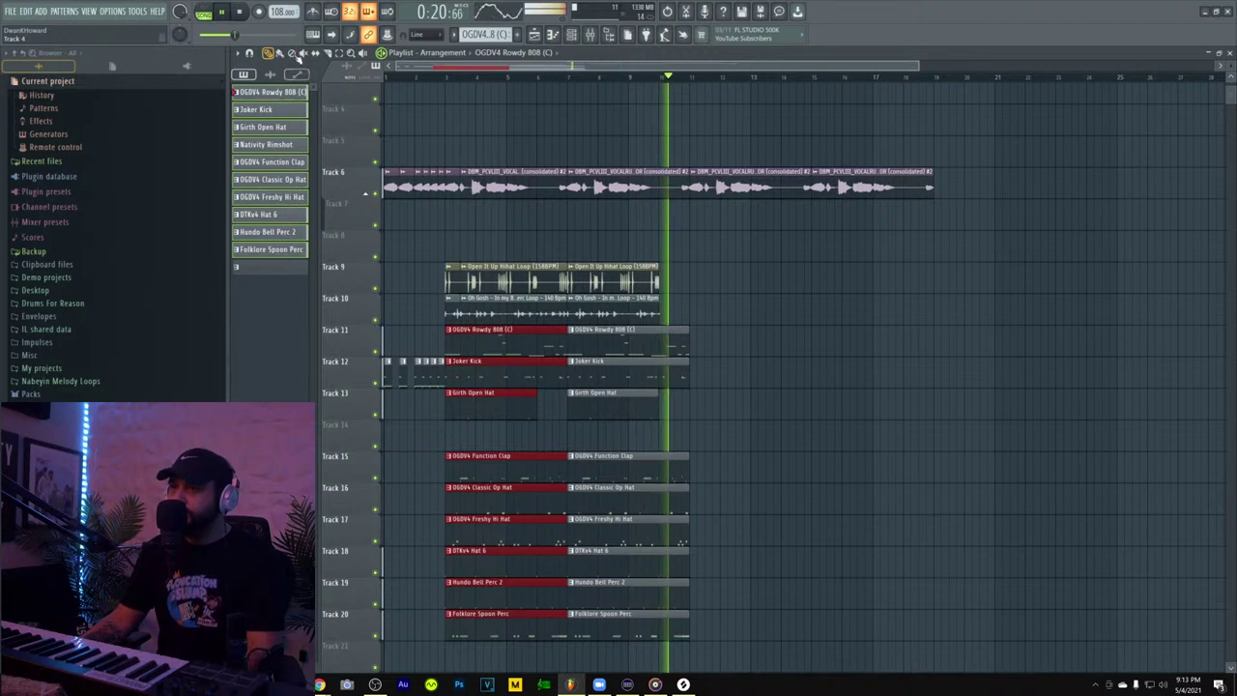
# - Slice the drum clips on Tracks 15 to 20 at bar 10 and remove the parts beyond it
pyautogui.press('space')
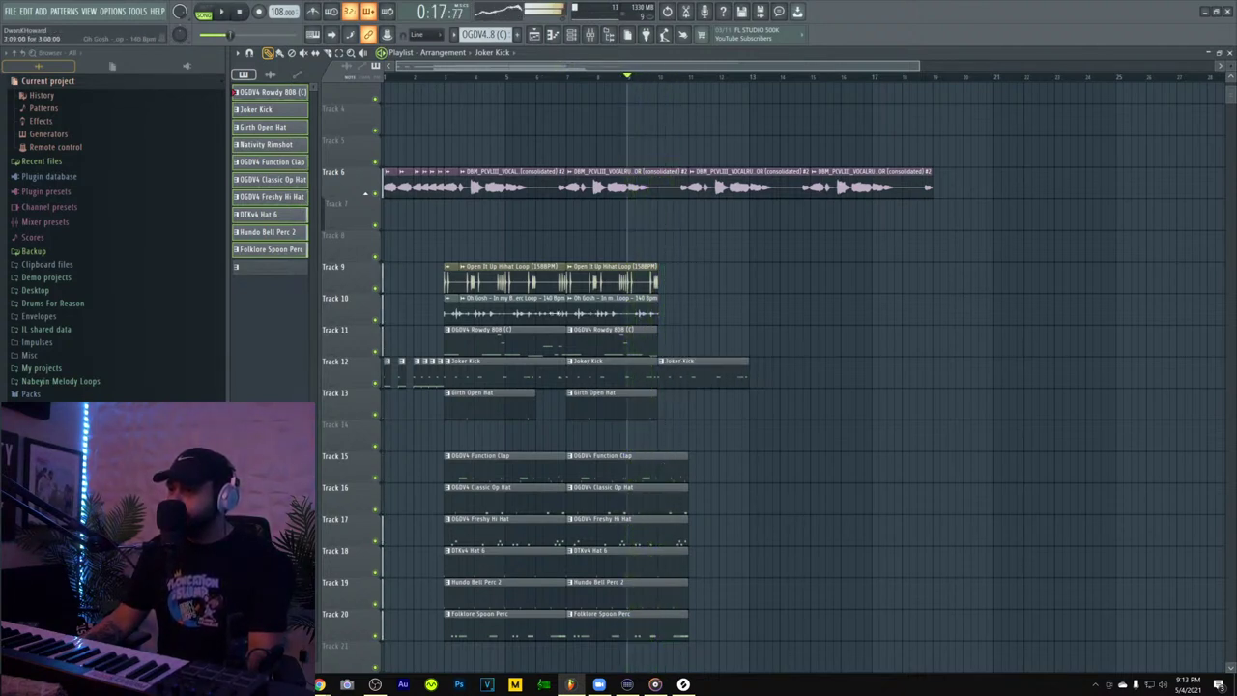
pyautogui.scroll(-3, 573, 384)
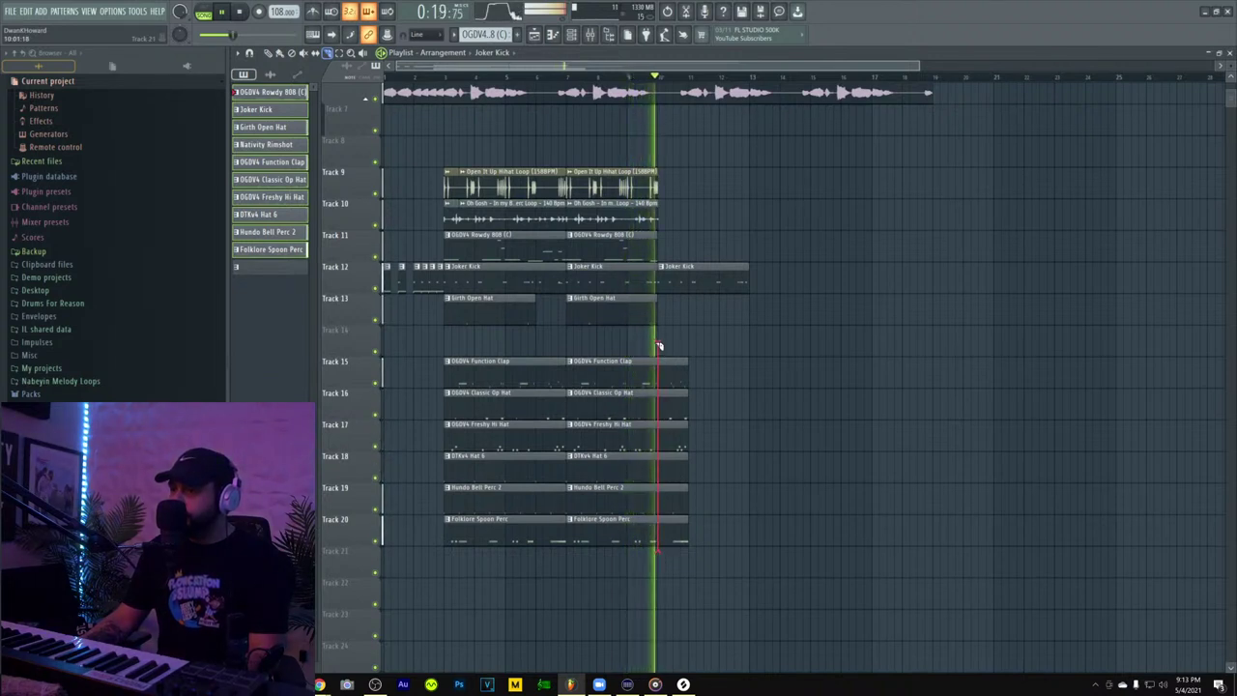
pyautogui.moveTo(659, 345); pyautogui.dragTo(658, 338)
pyautogui.press('KP_Divide')
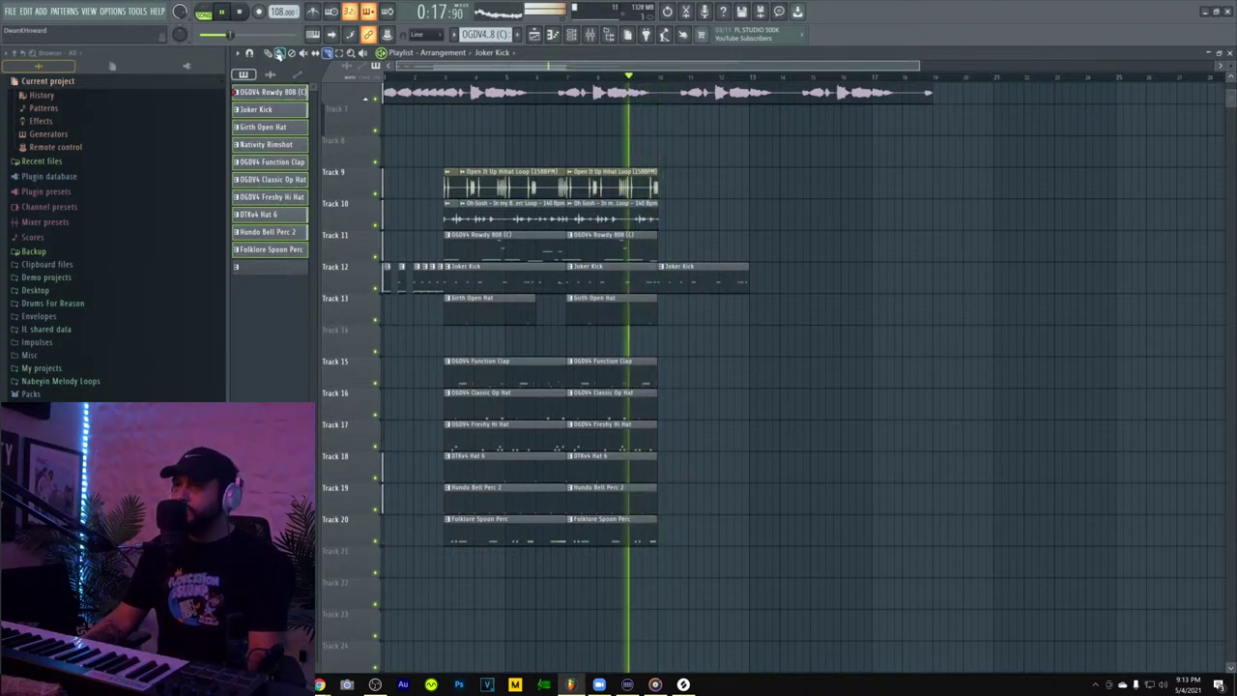
# - Shorten the Joker Kick clip at bar 10 on Track 12 to four steps and repeat it as three consecutive stutter clips
pyautogui.scroll(4, 759, 232)
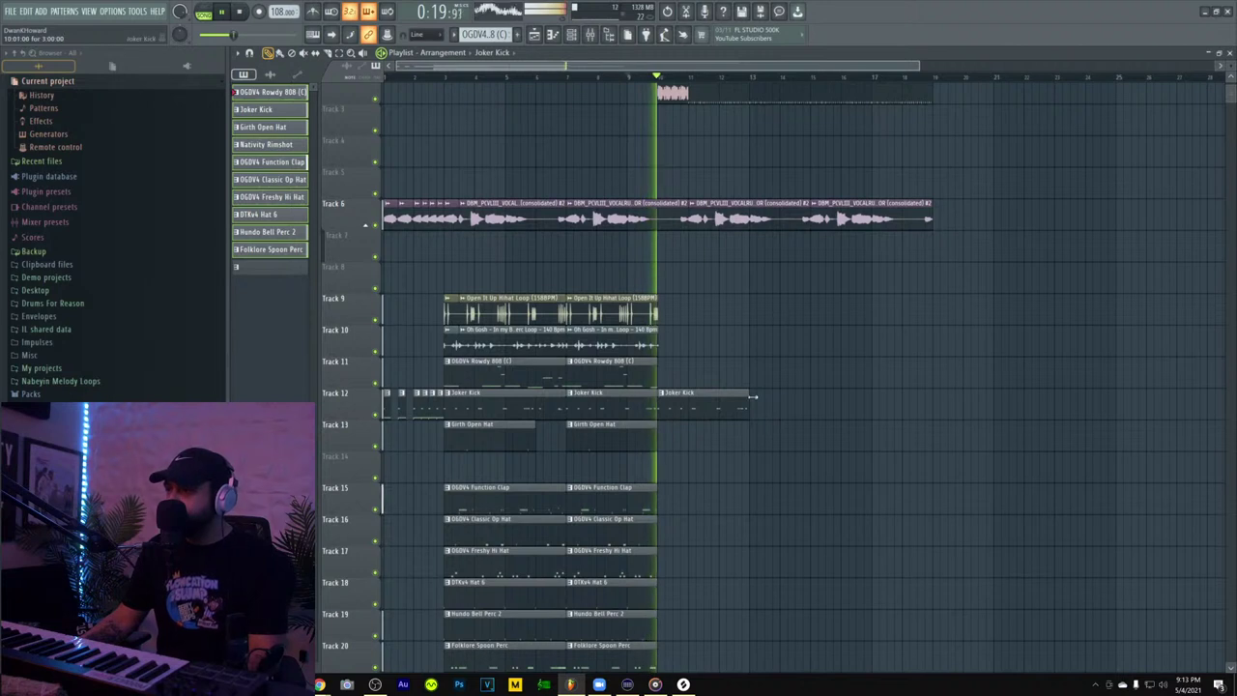
pyautogui.moveTo(752, 396); pyautogui.dragTo(681, 408)
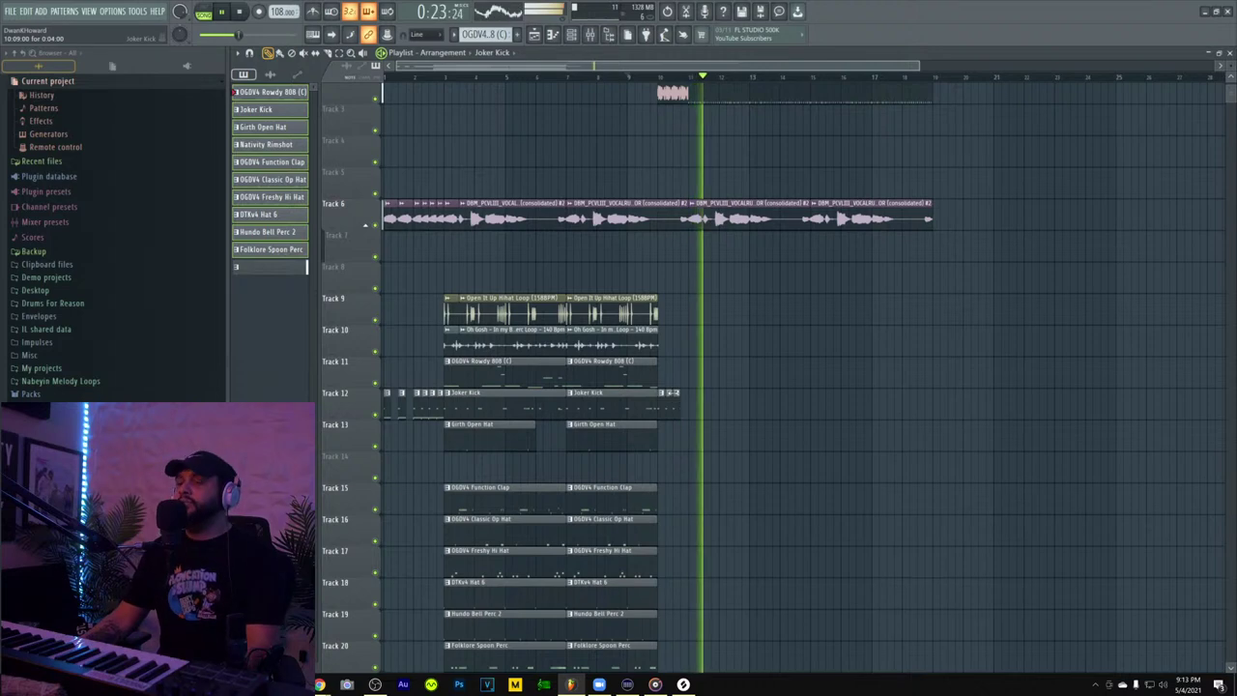
pyautogui.scroll(1, 608, 310)
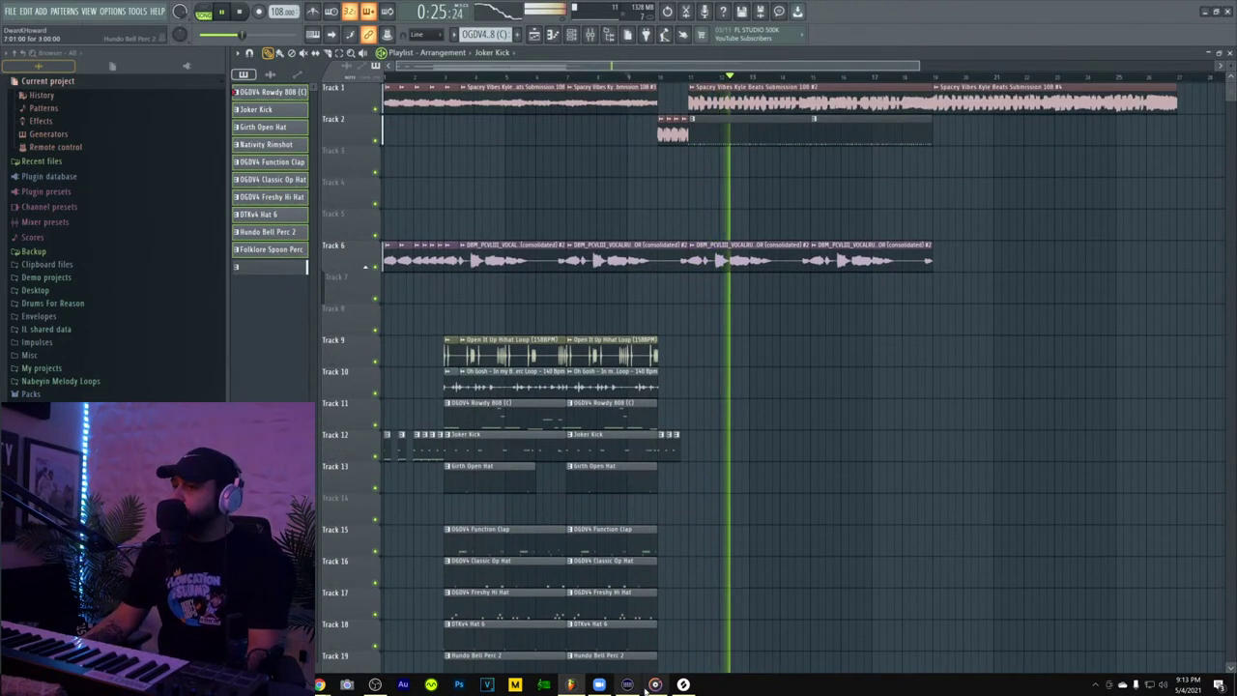
# - Search Splice sounds for "transi" and bring KSHMR_Orchestral_Crash_Transition_05.wav from the results into the FL Studio playlist
pyautogui.click(683, 684)
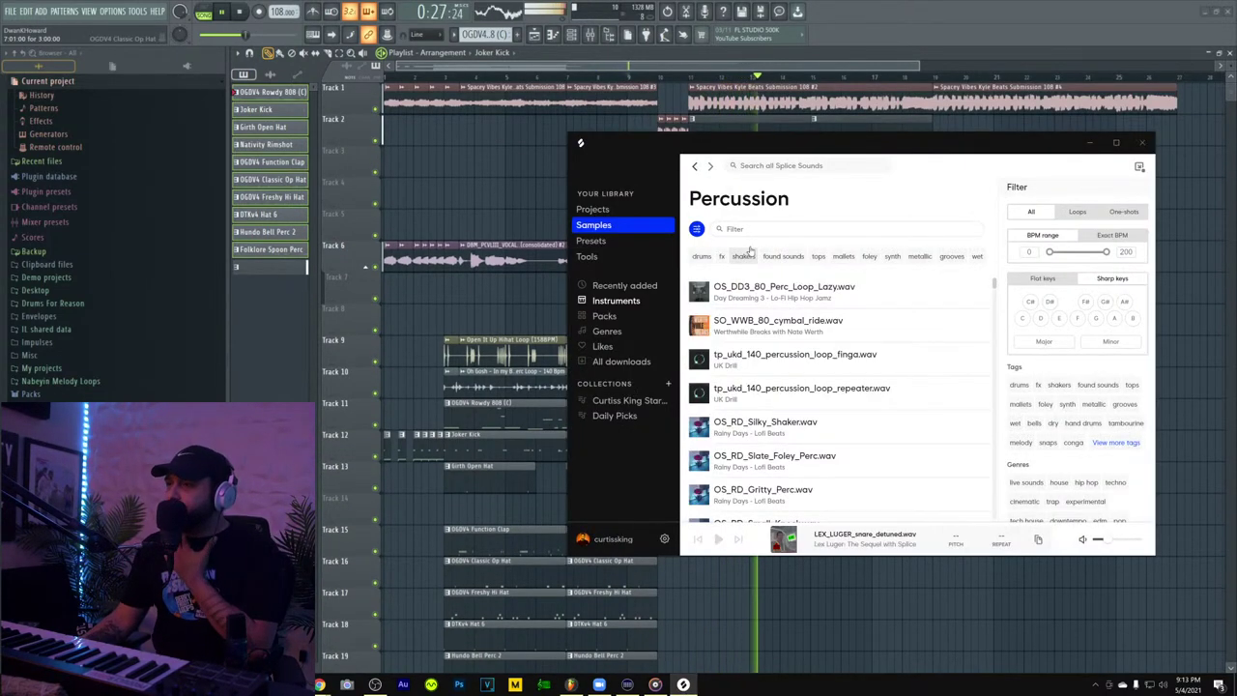
pyautogui.click(654, 288)
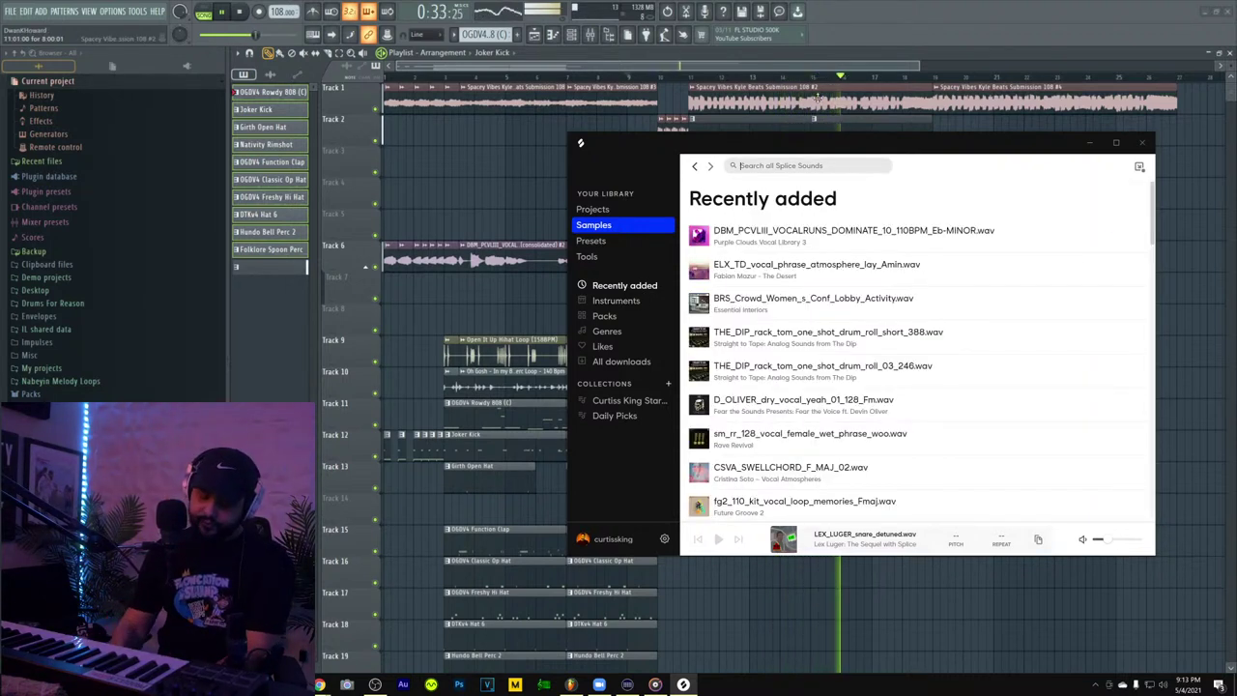
pyautogui.write('transi')
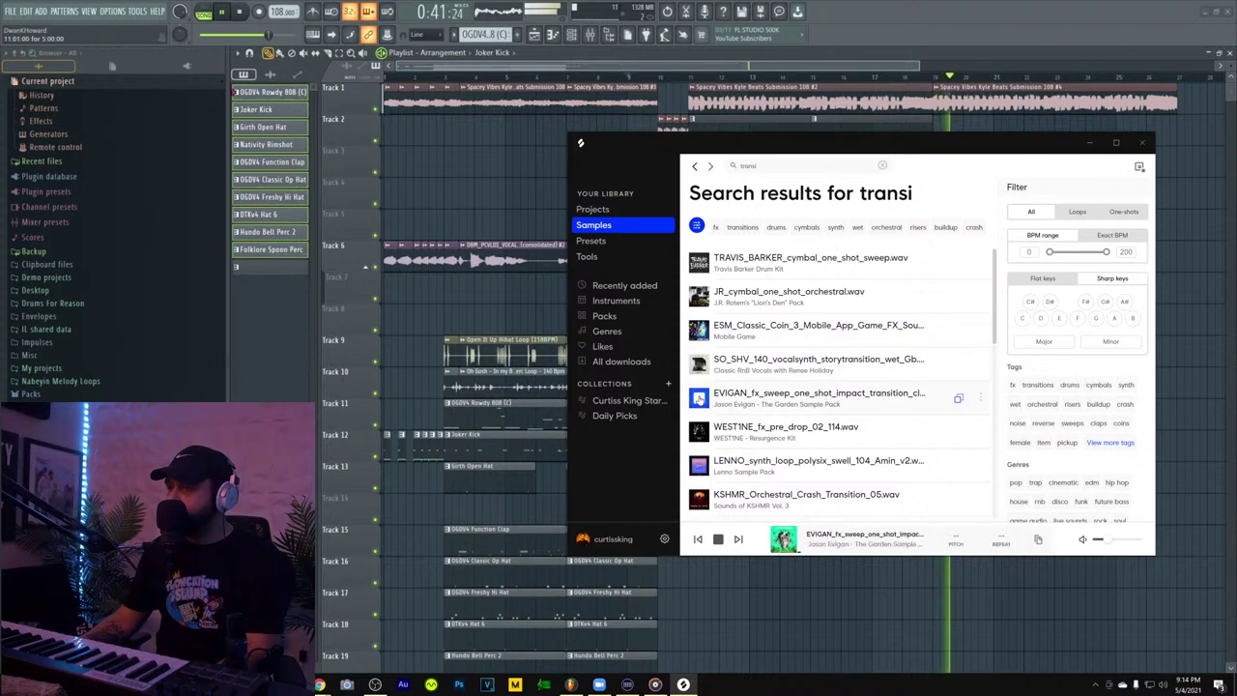
pyautogui.scroll(-2, 700, 397)
pyautogui.scroll(-4, 699, 398)
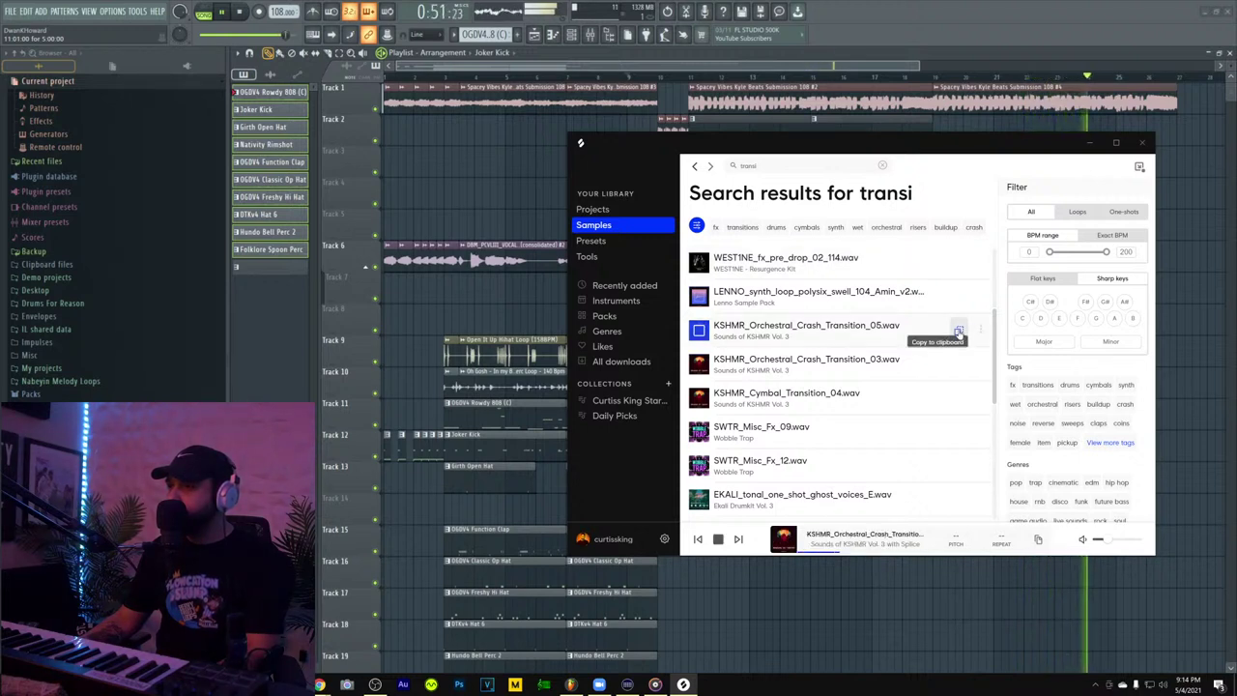
pyautogui.moveTo(958, 331); pyautogui.dragTo(936, 570)
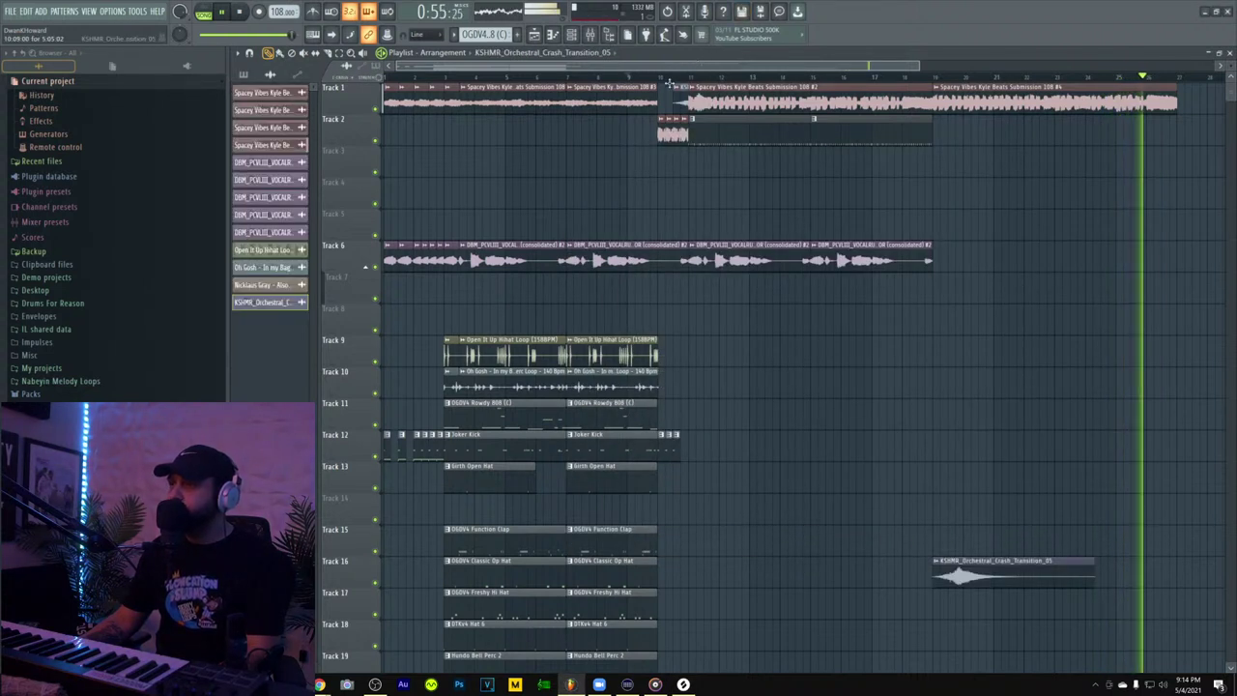
# - Delete the stray crash transition clip on Track 1 and place the remaining one on Track 7 at bar 10, checking it in playback
pyautogui.rightClick(678, 88)
pyautogui.click(651, 77)
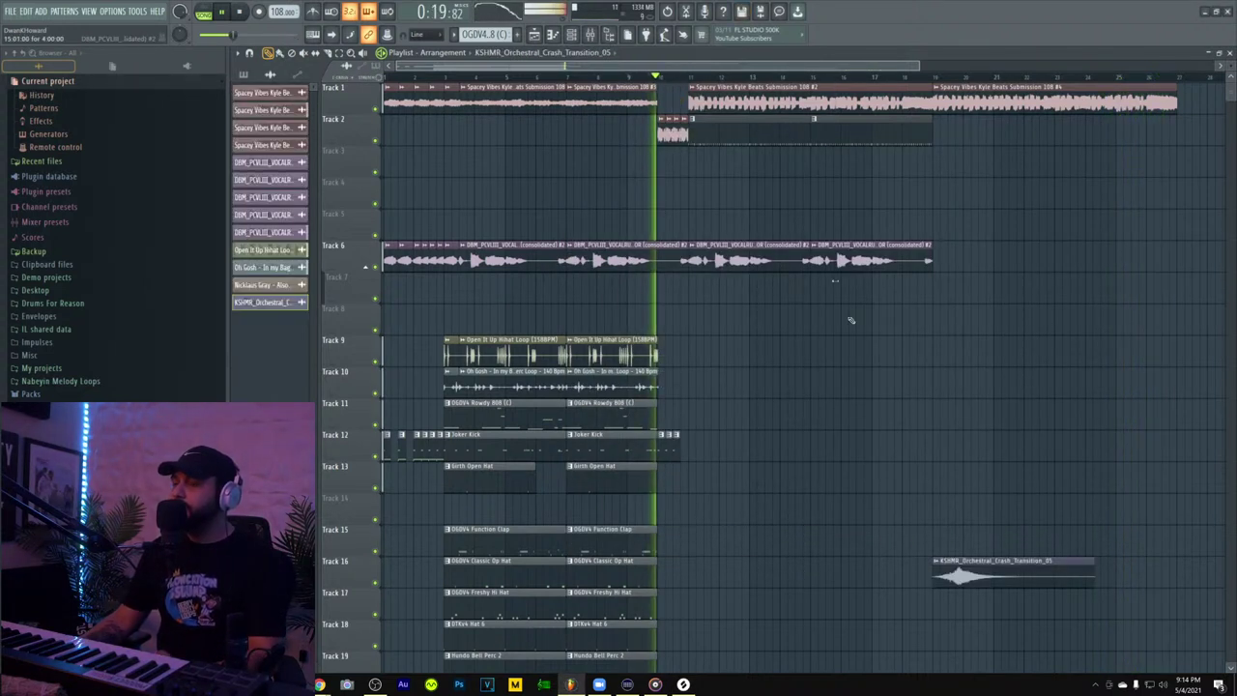
pyautogui.moveTo(957, 561); pyautogui.dragTo(691, 304)
pyautogui.press('space')
pyautogui.press('space')
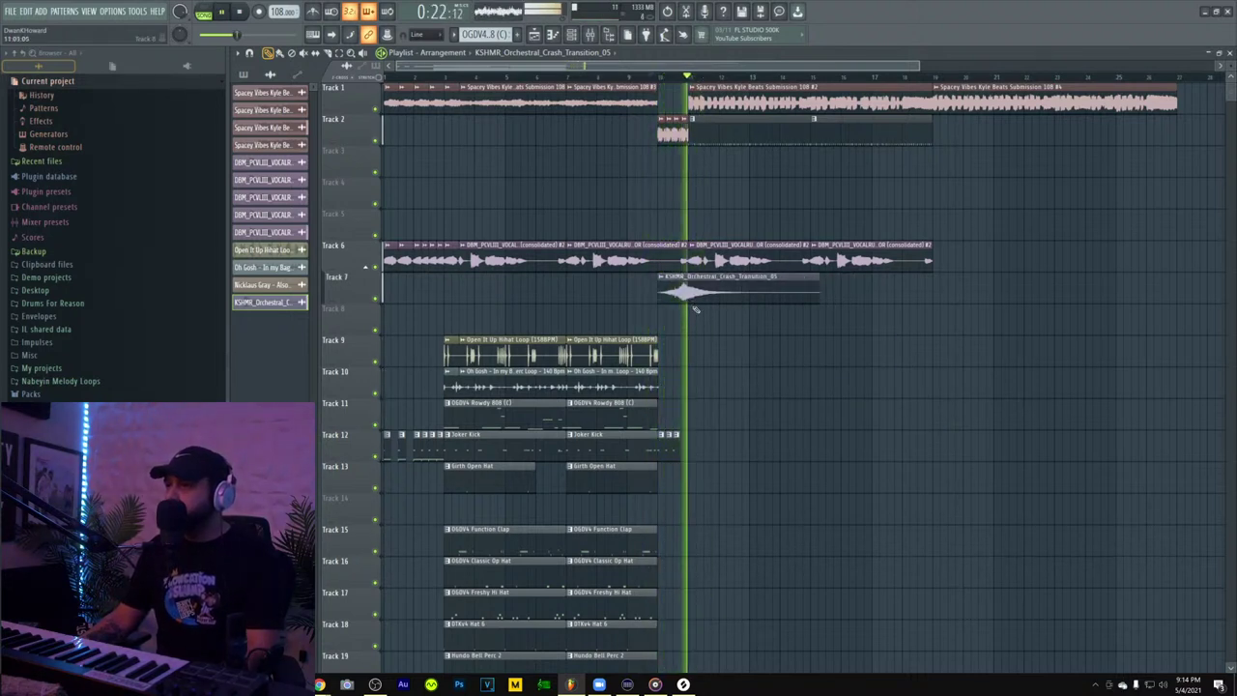
# - Nudge the crash transition clip slightly later using 1/6 step snap, restore Line snap, and duplicate the clip to bar 18 on Track 7
pyautogui.click(418, 34)
pyautogui.click(425, 95)
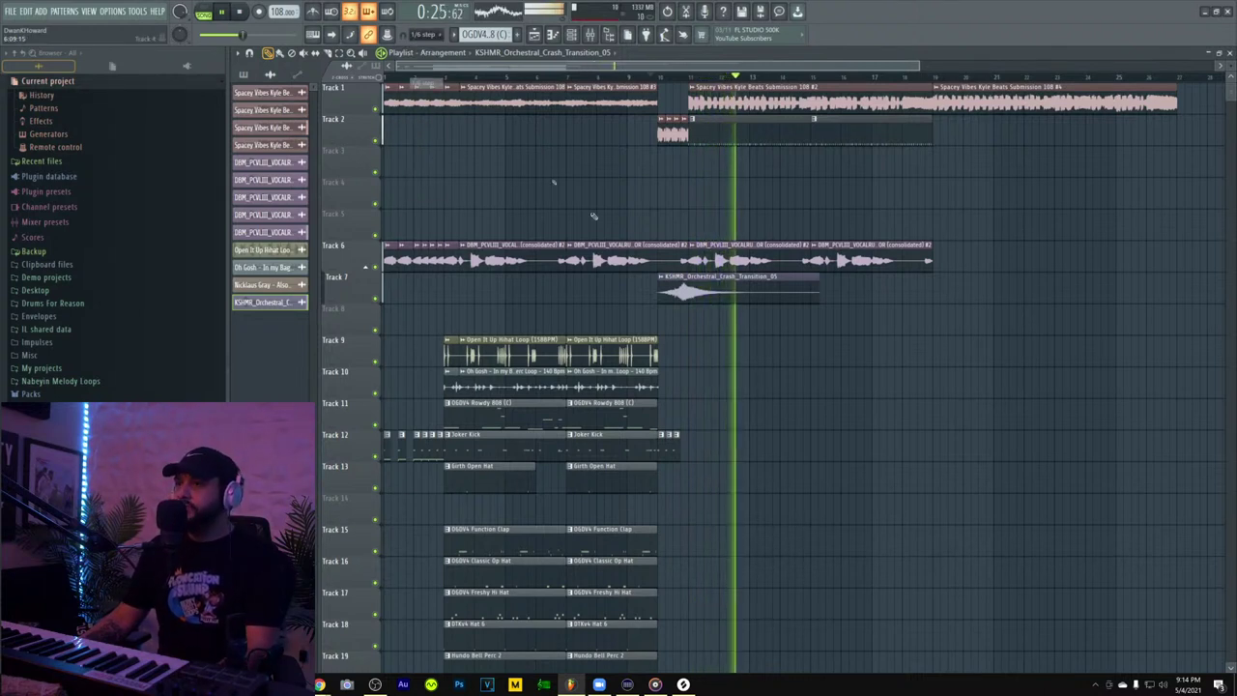
pyautogui.moveTo(693, 299); pyautogui.dragTo(696, 298)
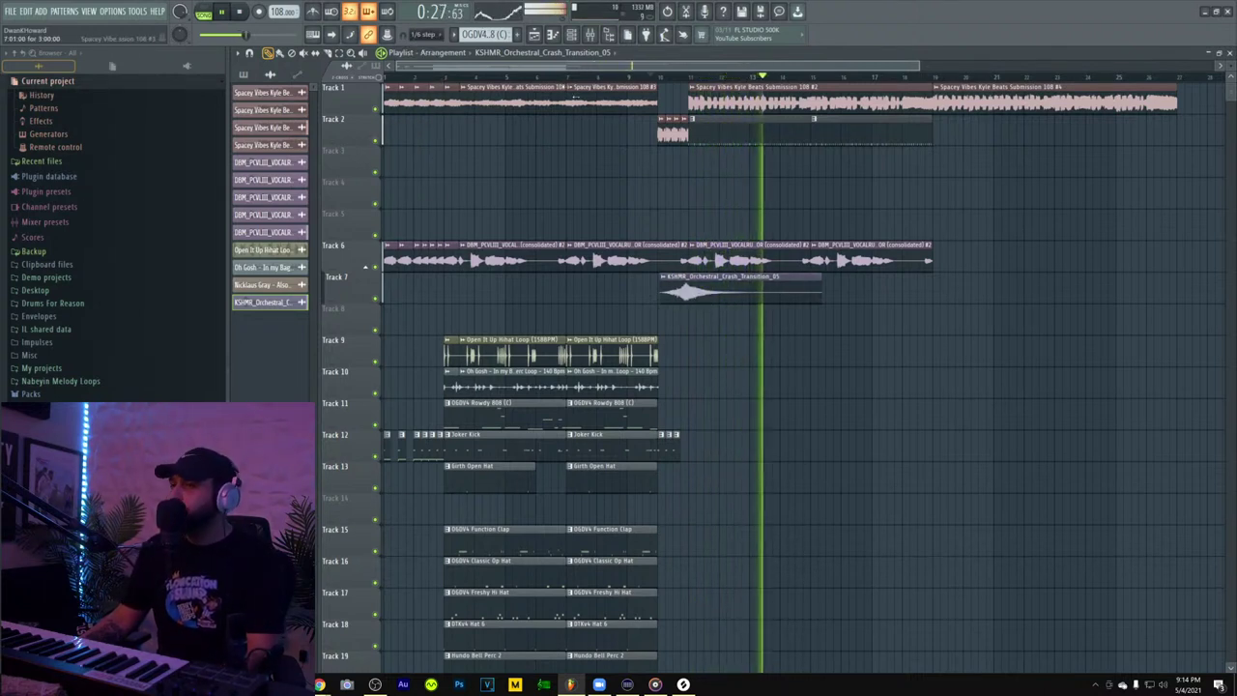
pyautogui.click(418, 34)
pyautogui.click(425, 56)
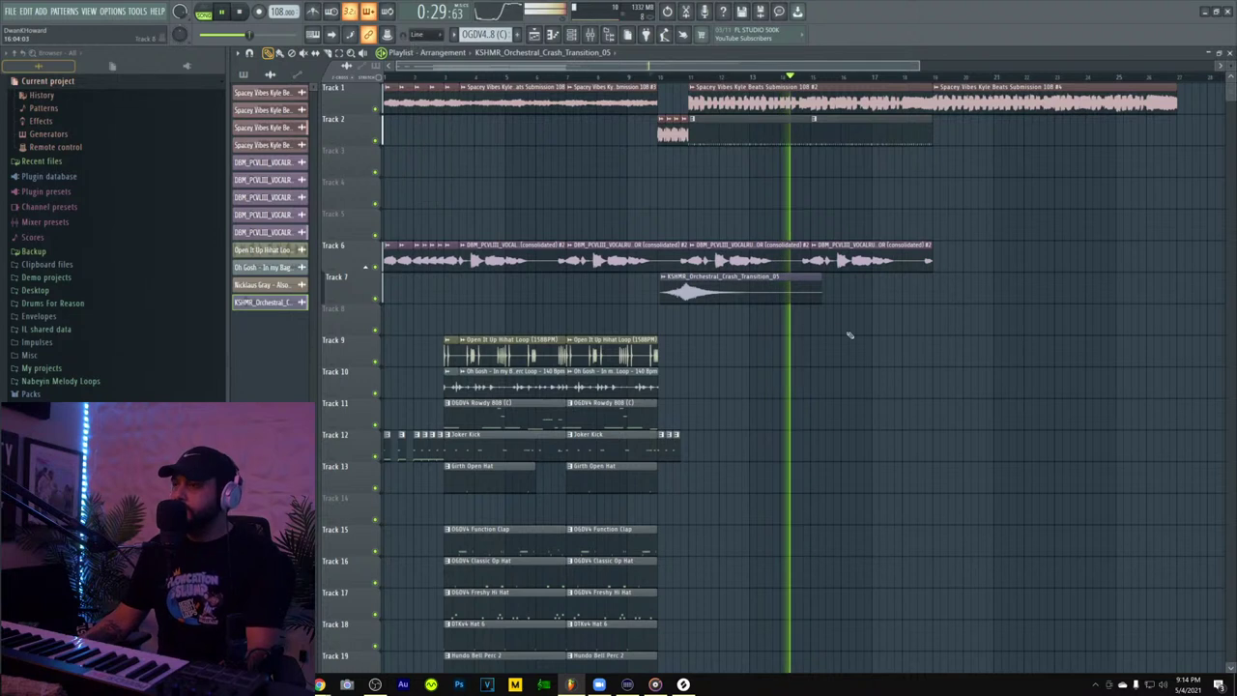
pyautogui.moveTo(743, 288); pyautogui.dragTo(986, 280)
# - Select the full-length drum clips on Tracks 11 to 20 and move them together so they start at bar 19
pyautogui.scroll(-3, 986, 281)
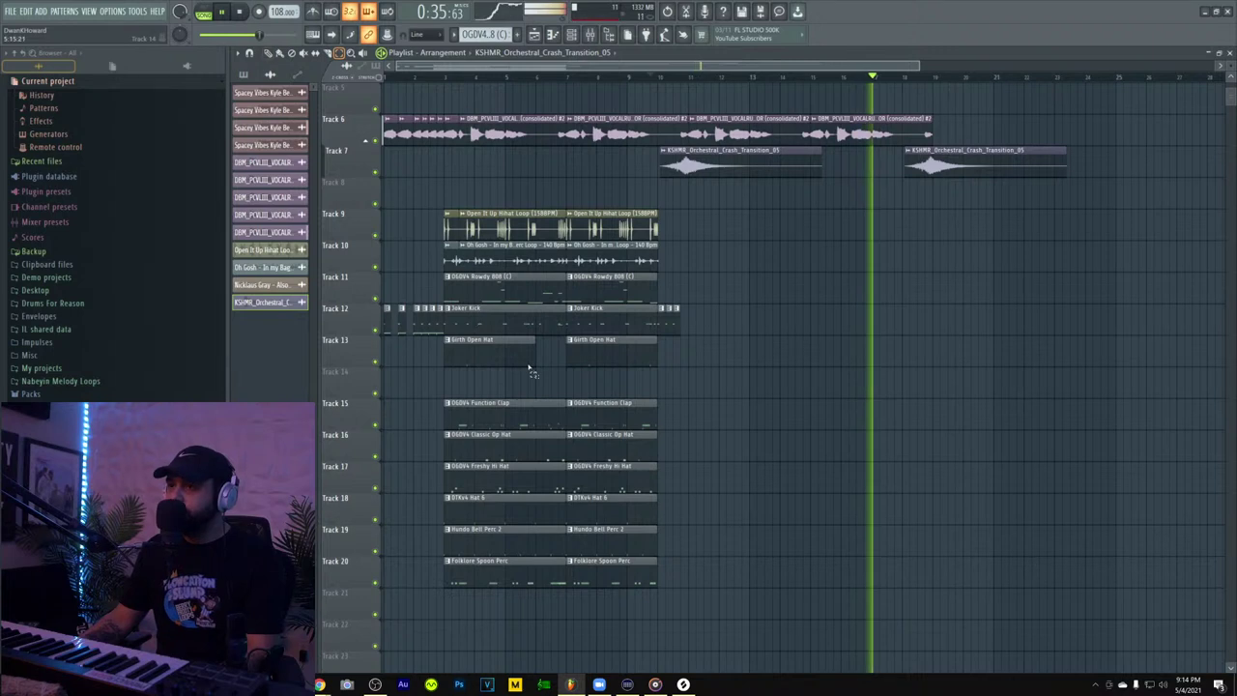
pyautogui.moveTo(464, 271); pyautogui.dragTo(628, 619)
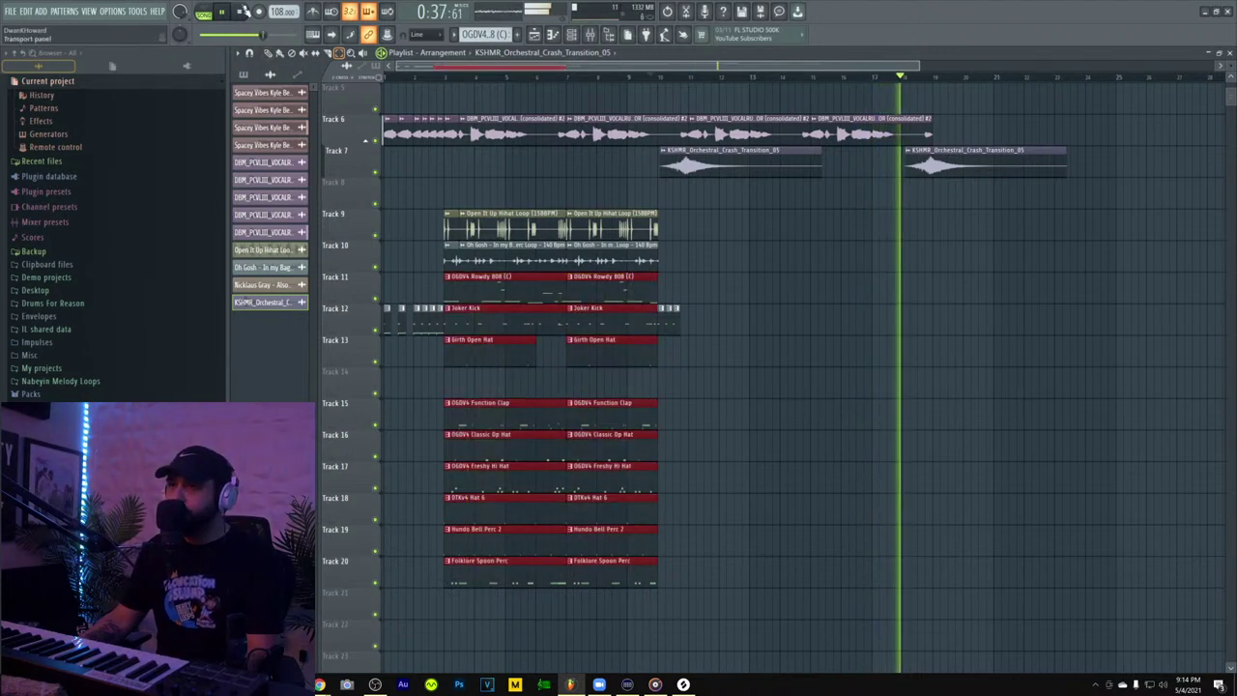
pyautogui.moveTo(472, 308); pyautogui.dragTo(957, 308)
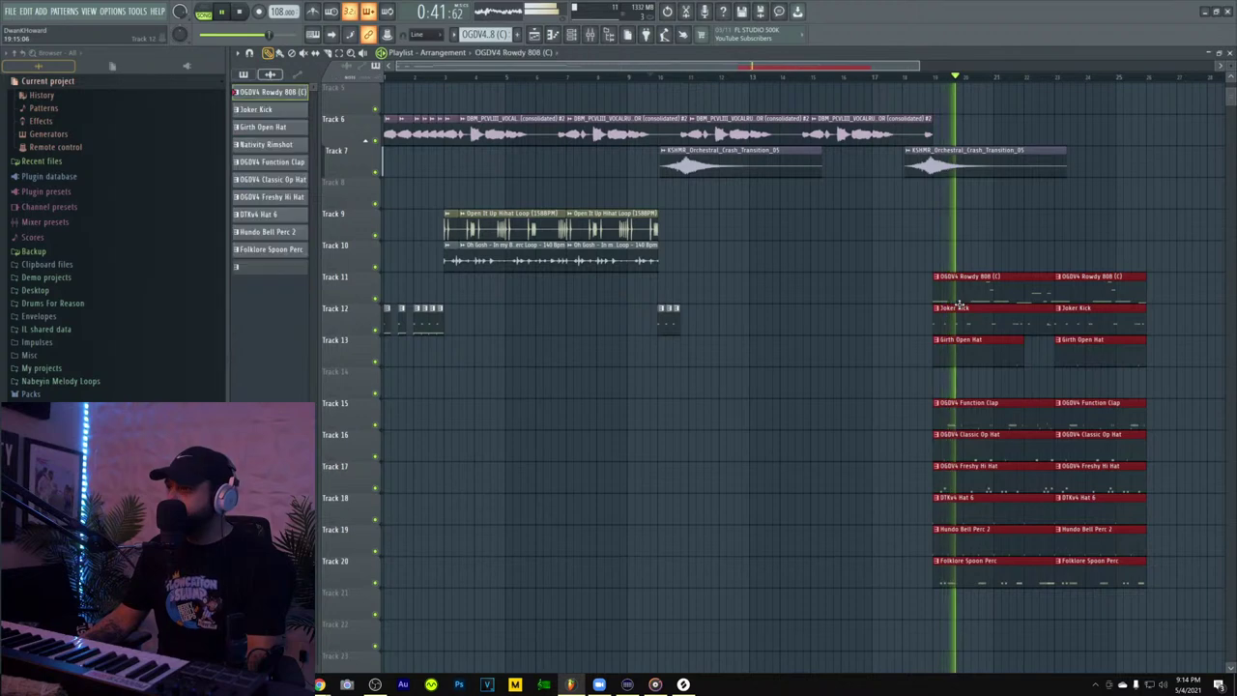
# - Delete the OGDV4 Rowdy 808 clip that starts at bar 19 on Track 11
pyautogui.rightClick(965, 293)
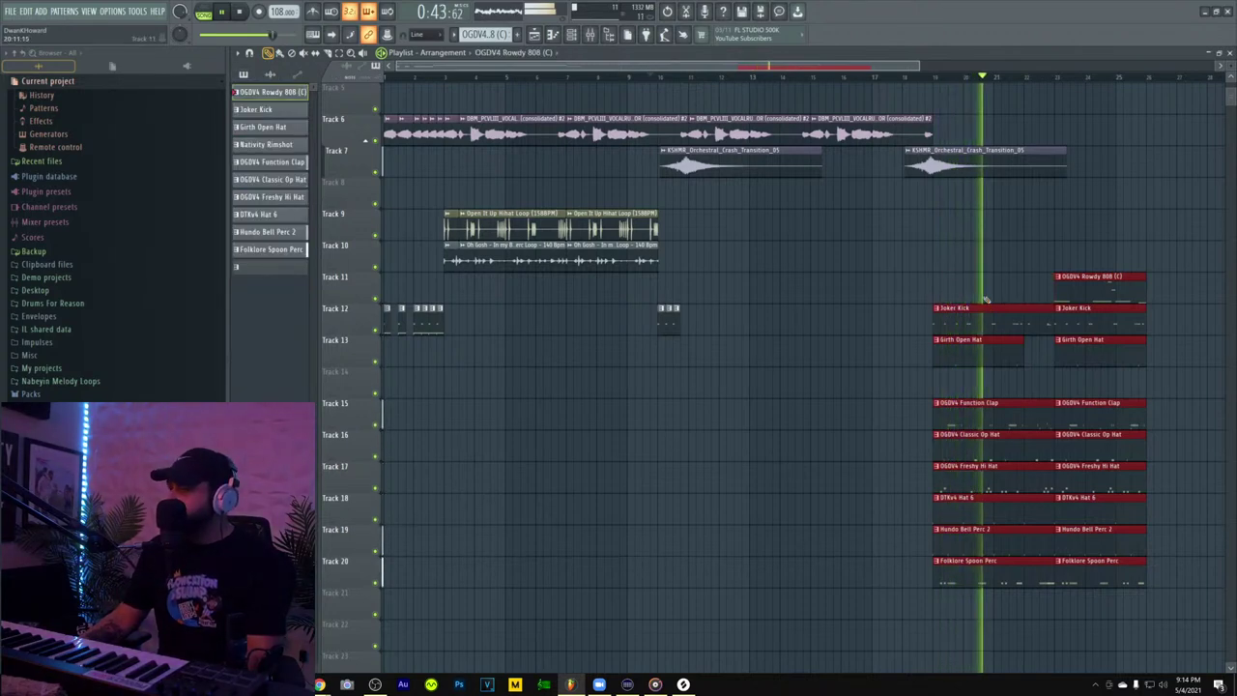
pyautogui.scroll(-1, 966, 272)
pyautogui.scroll(3, 959, 261)
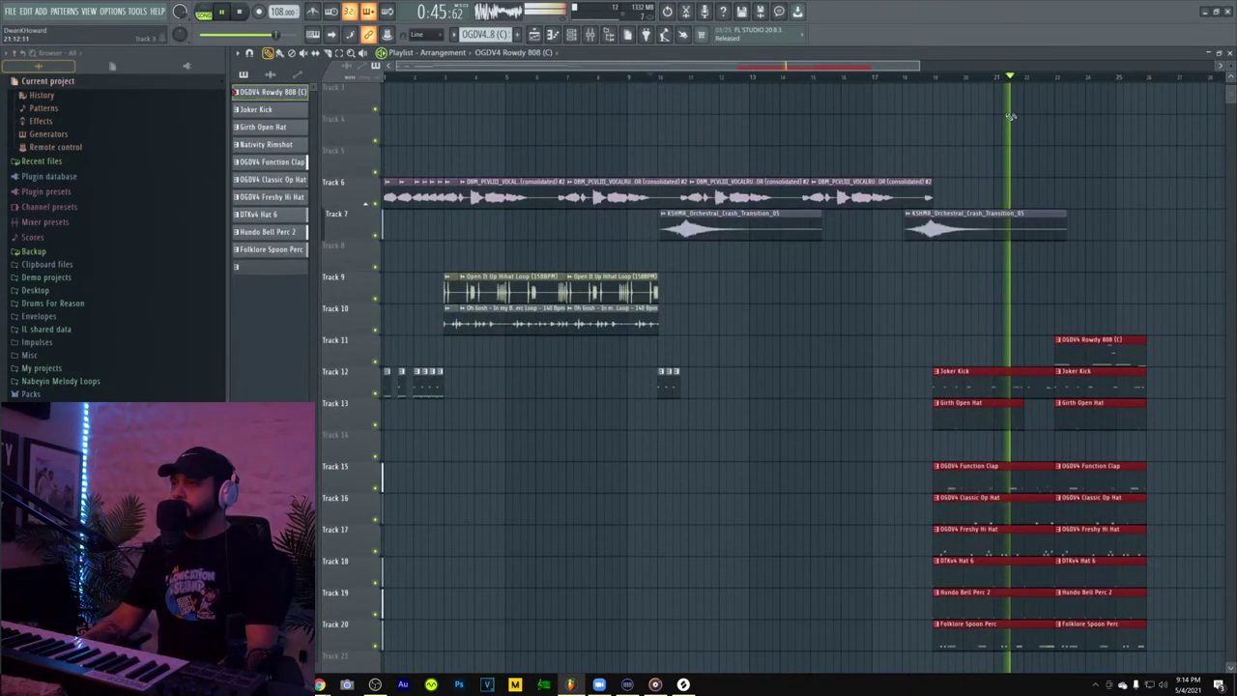
pyautogui.scroll(2, 679, 131)
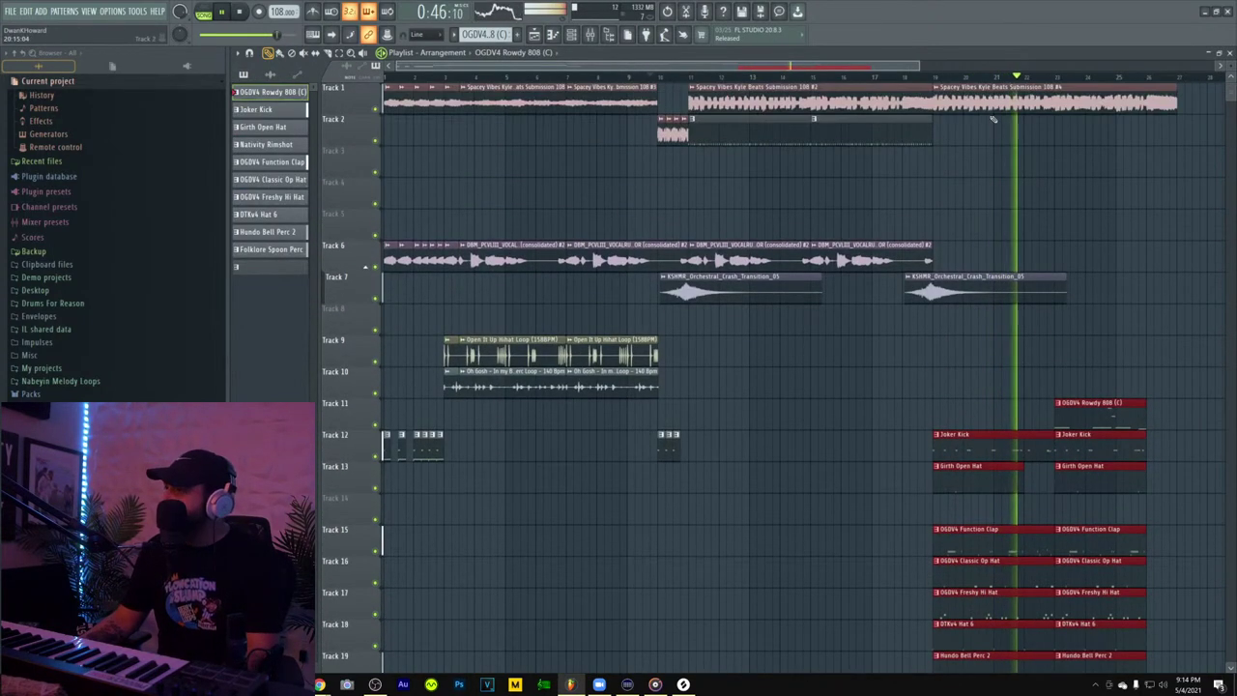
pyautogui.click(882, 77)
pyautogui.doubleClick(984, 100)
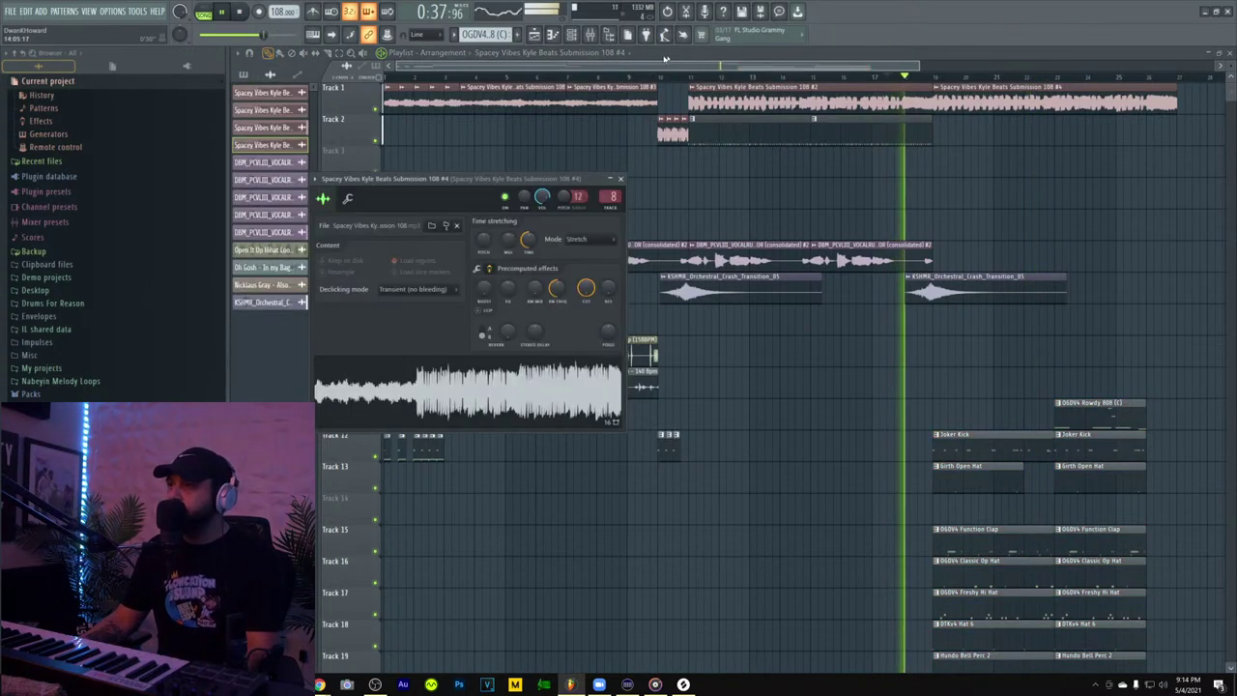
pyautogui.click(589, 35)
pyautogui.click(590, 35)
pyautogui.click(589, 35)
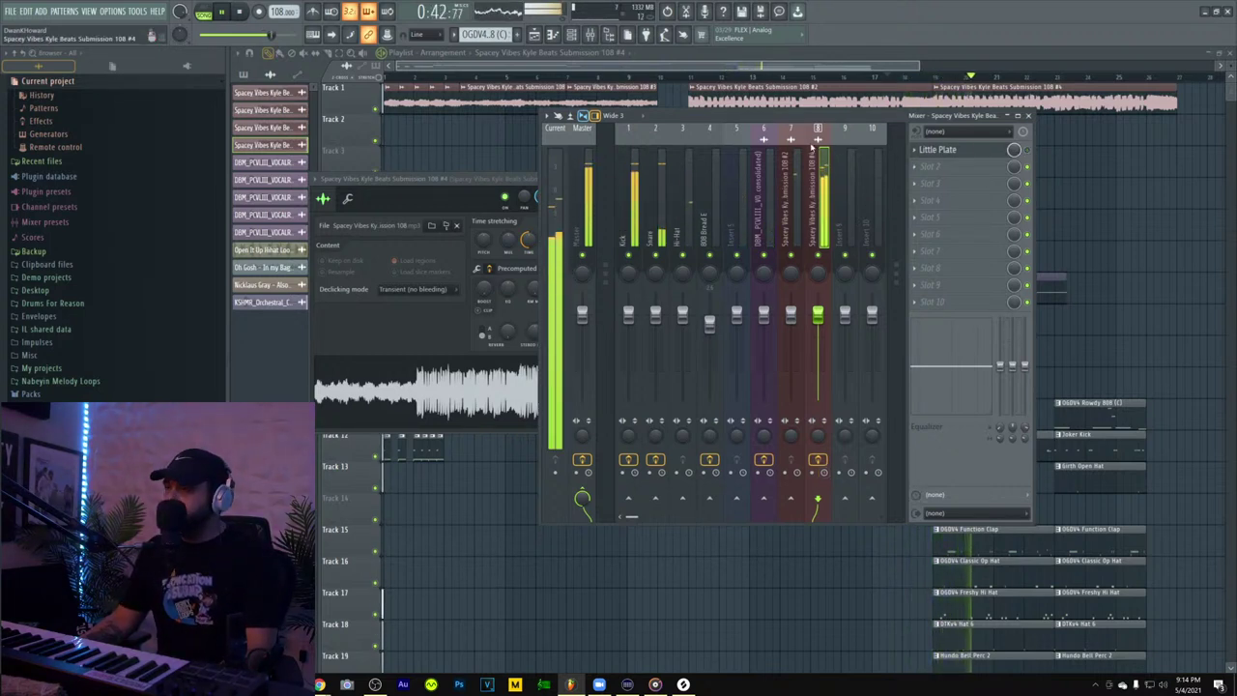
pyautogui.click(935, 178)
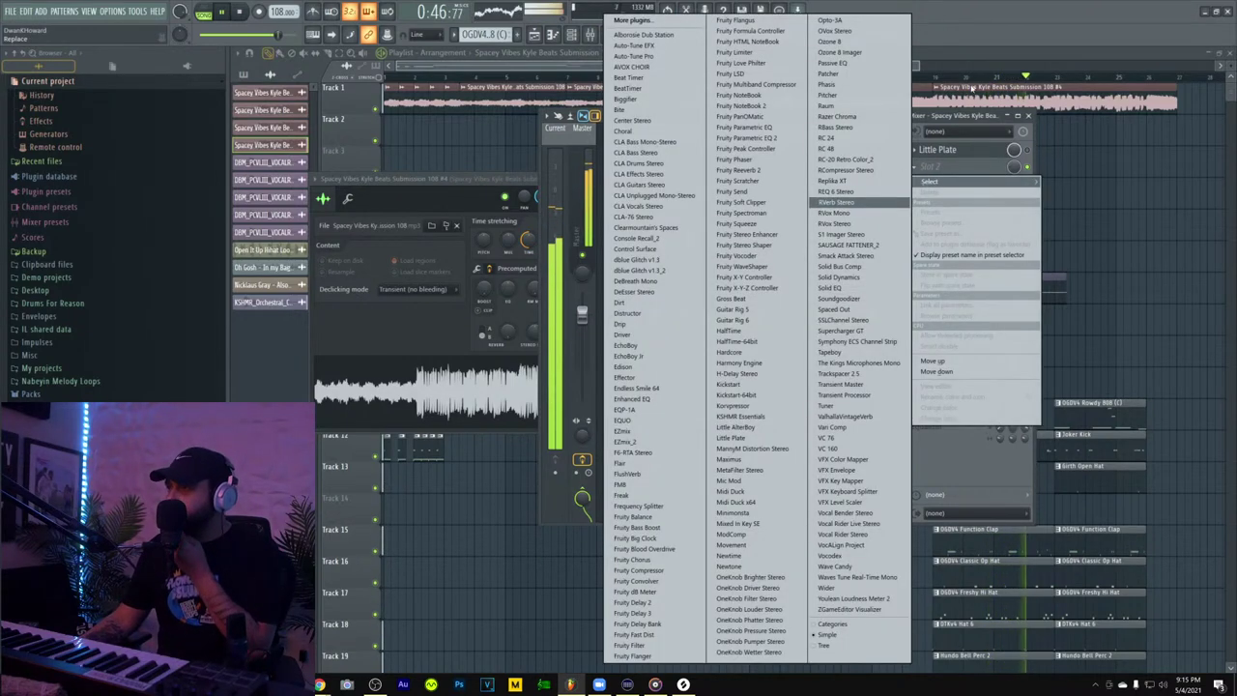
pyautogui.click(929, 116)
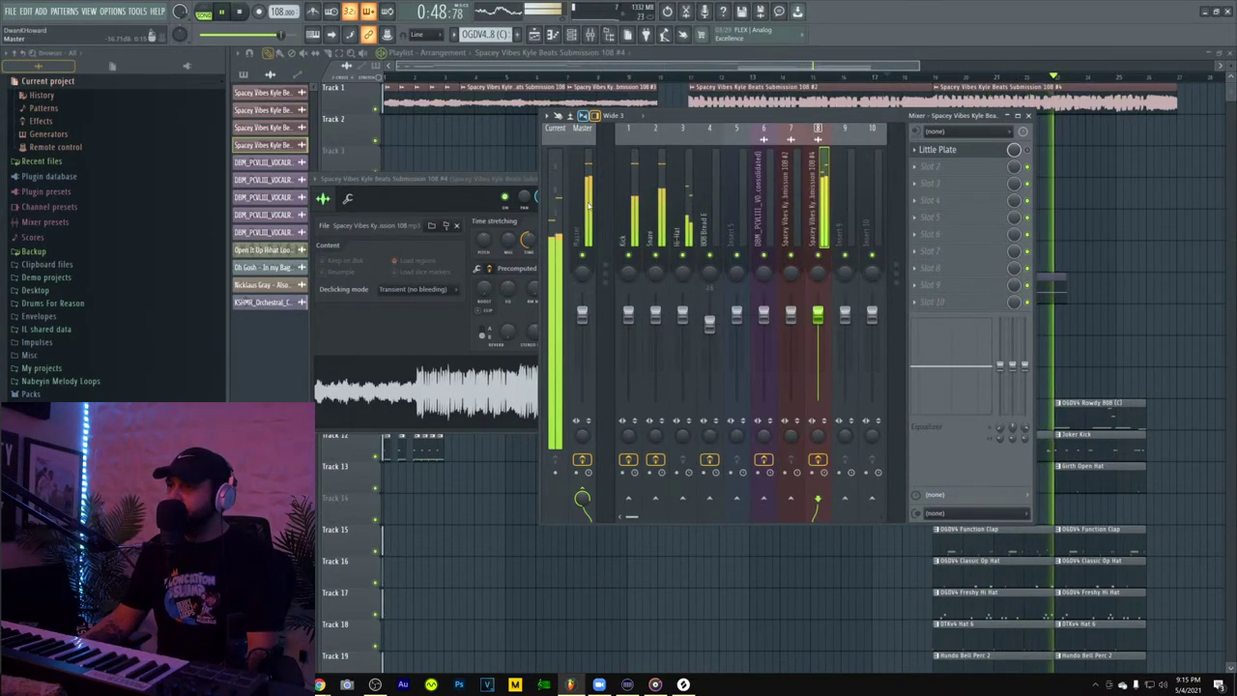
# - Select the Master mixer track and delete the remaining OGDV4 Rowdy 808 clip from Track 11
pyautogui.click(582, 174)
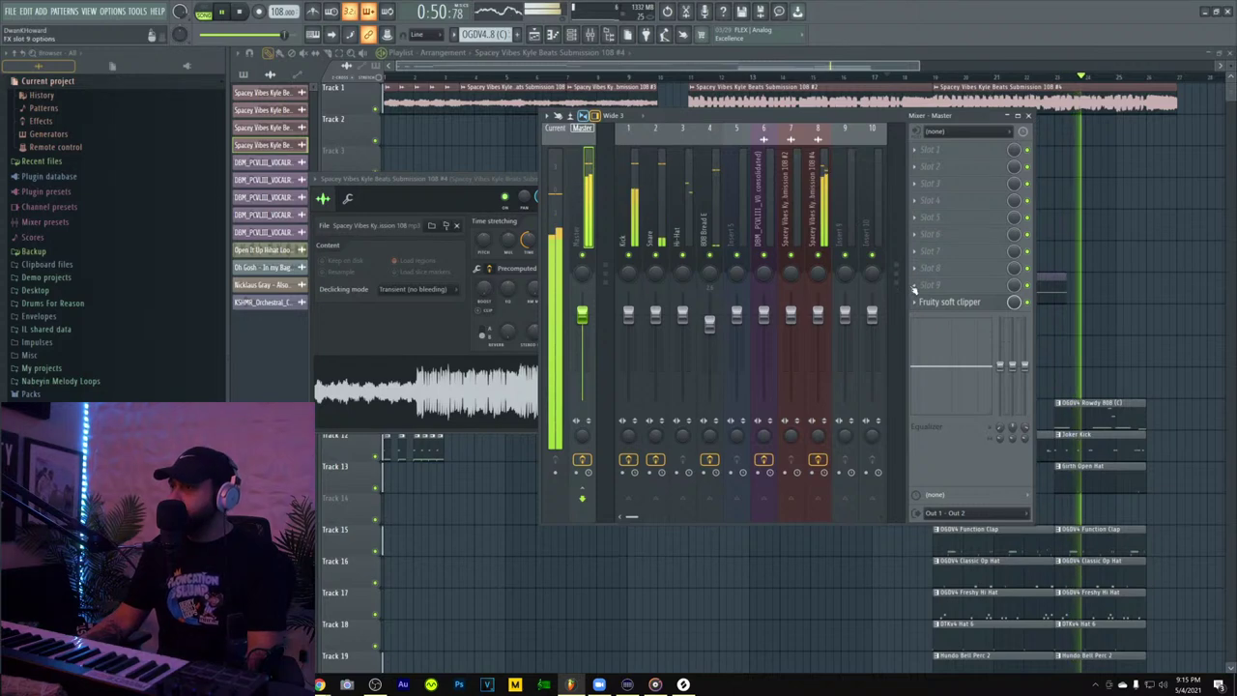
pyautogui.rightClick(1130, 407)
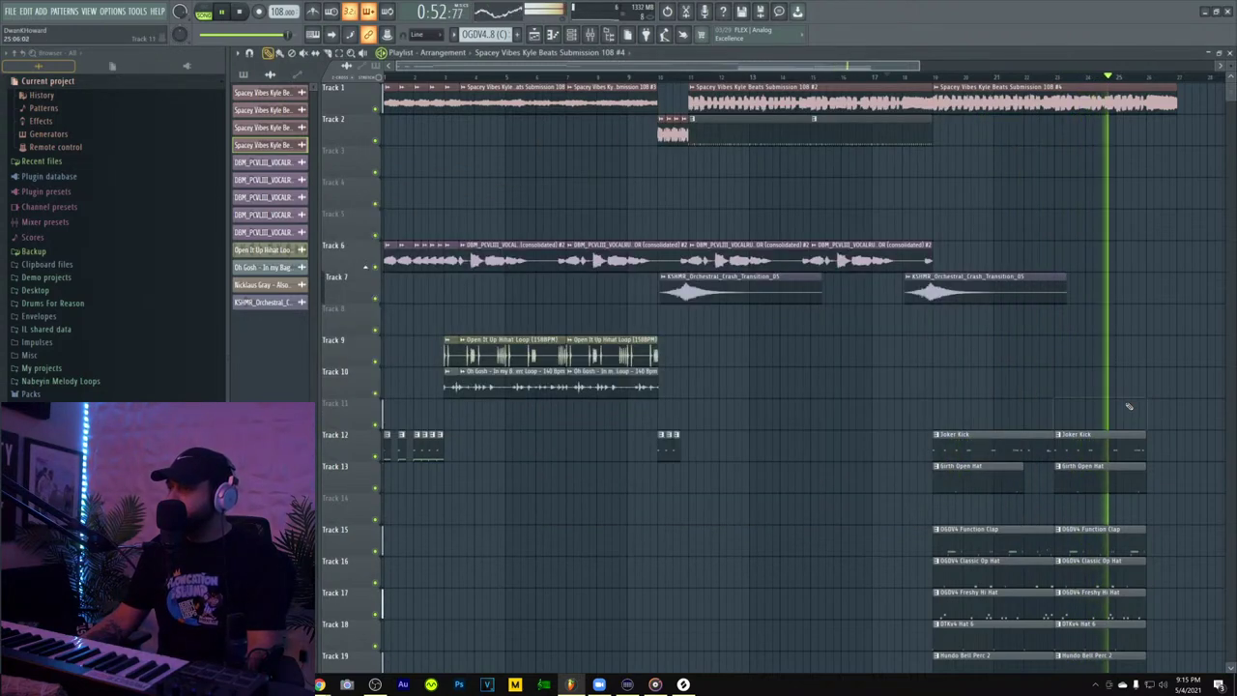
pyautogui.click(805, 77)
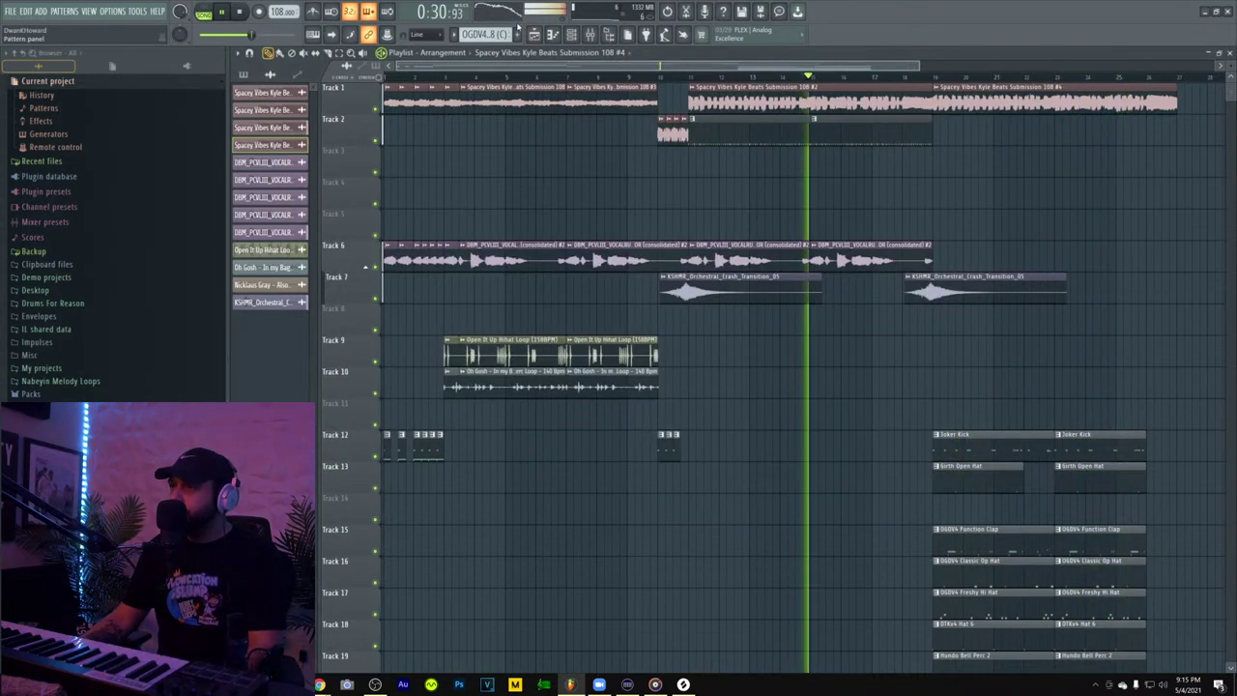
# - Load EZmix_2 into the first effect slot of the Master mixer track
pyautogui.click(592, 33)
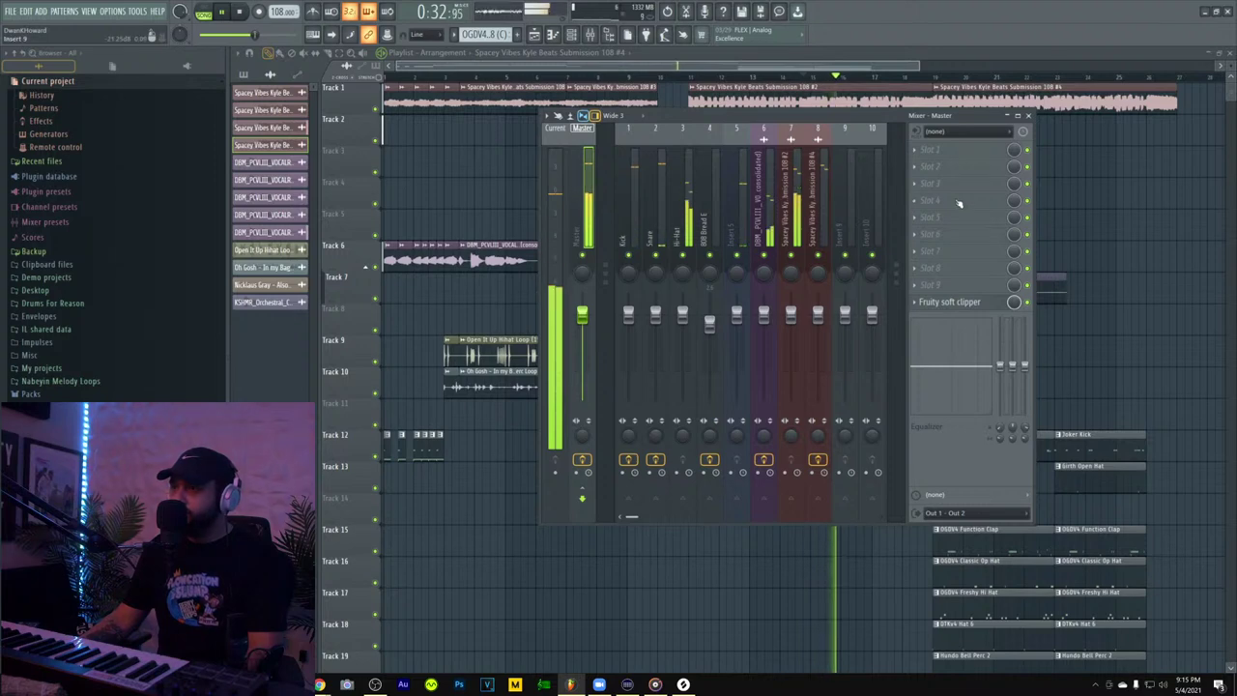
pyautogui.click(942, 155)
pyautogui.moveTo(930, 164)
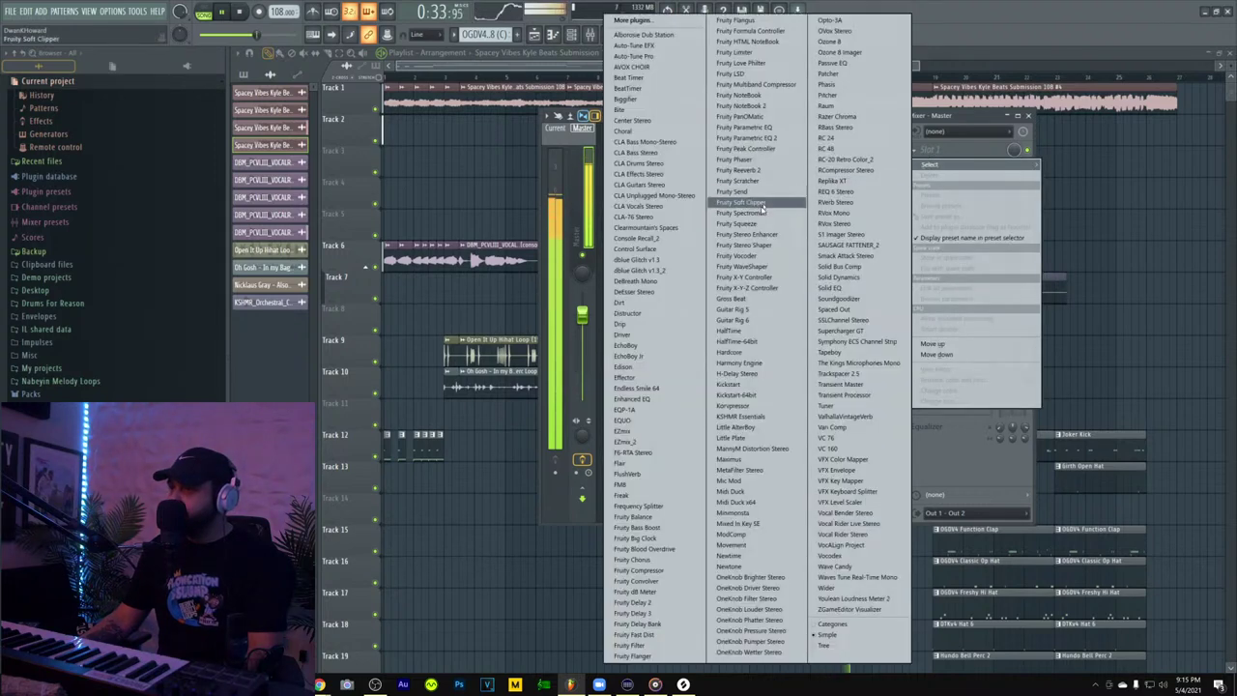
pyautogui.click(657, 442)
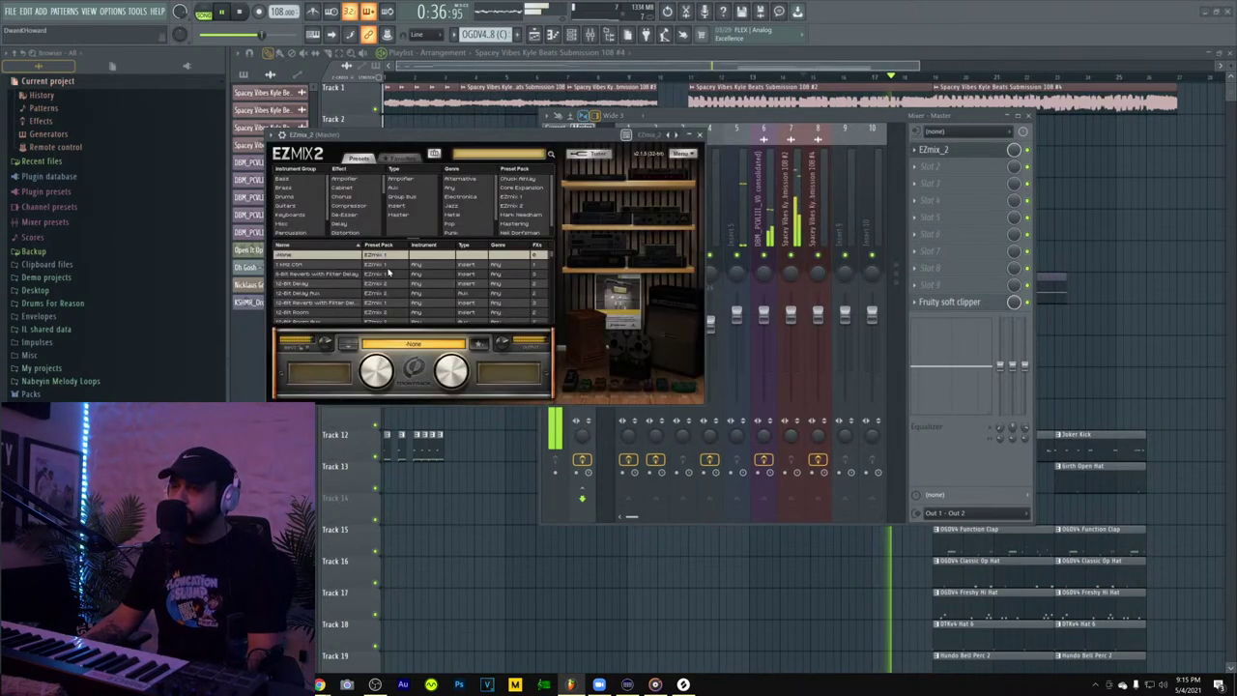
# - Audition EZmix_2 presets such as Acoustic Guitar, 8-Bit Reverb with Filter Delay and 12-Bit Delay Aux, settling on 12-Bit Room Aux
pyautogui.scroll(-5, 331, 298)
pyautogui.click(331, 299)
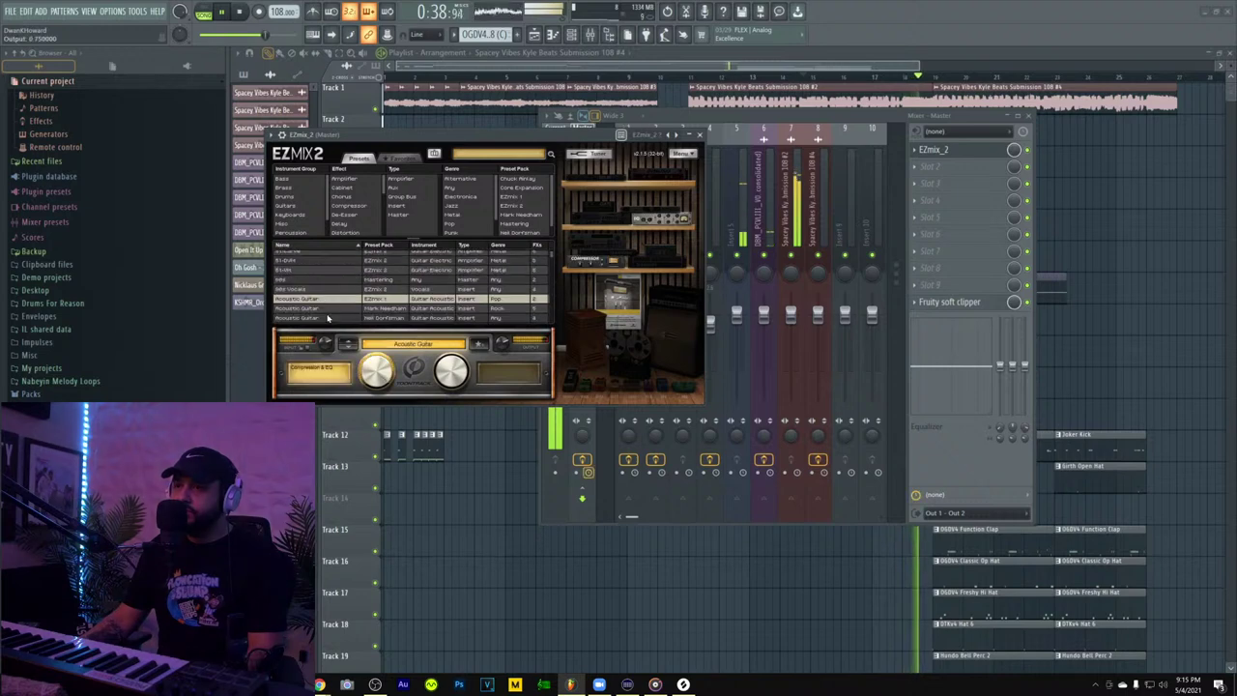
pyautogui.scroll(5, 323, 280)
pyautogui.click(338, 257)
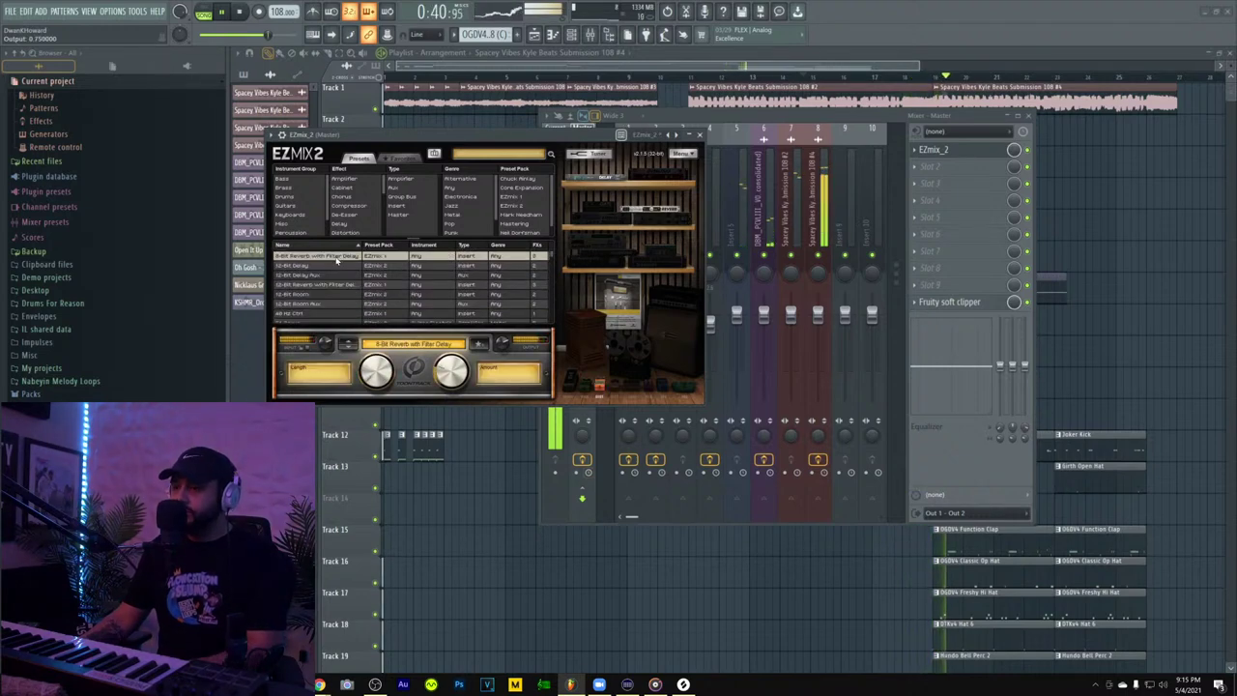
pyautogui.click(338, 295)
pyautogui.click(340, 276)
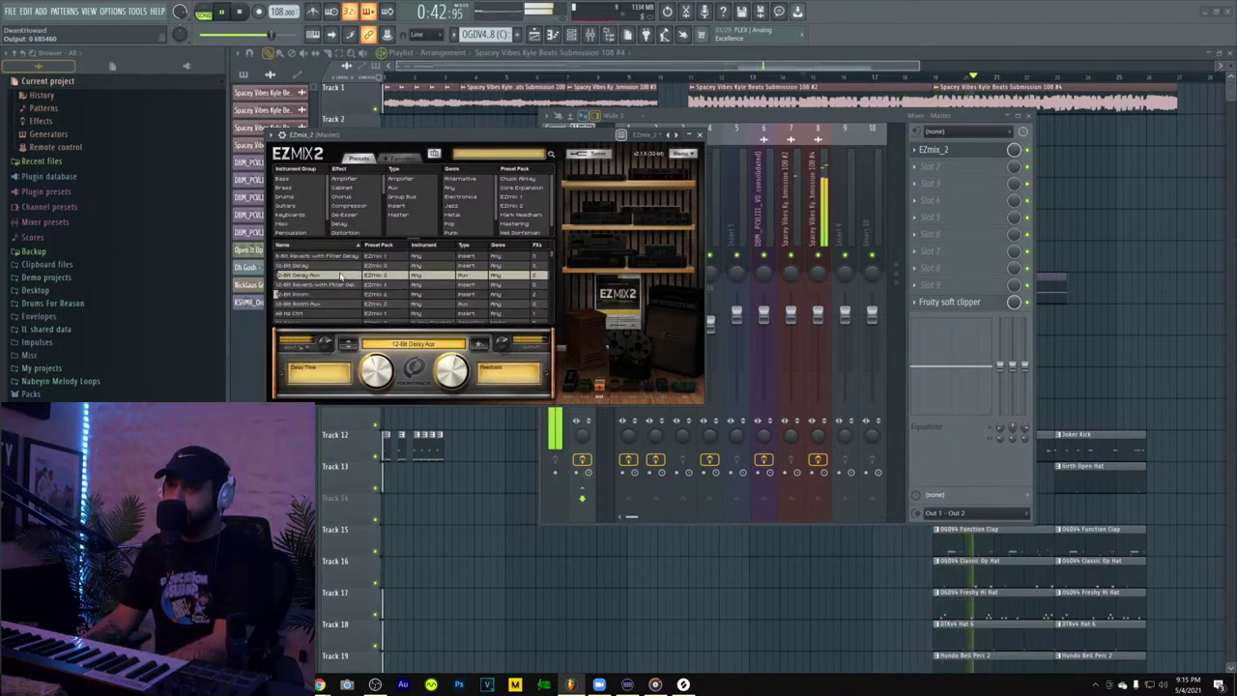
pyautogui.click(336, 295)
pyautogui.click(334, 304)
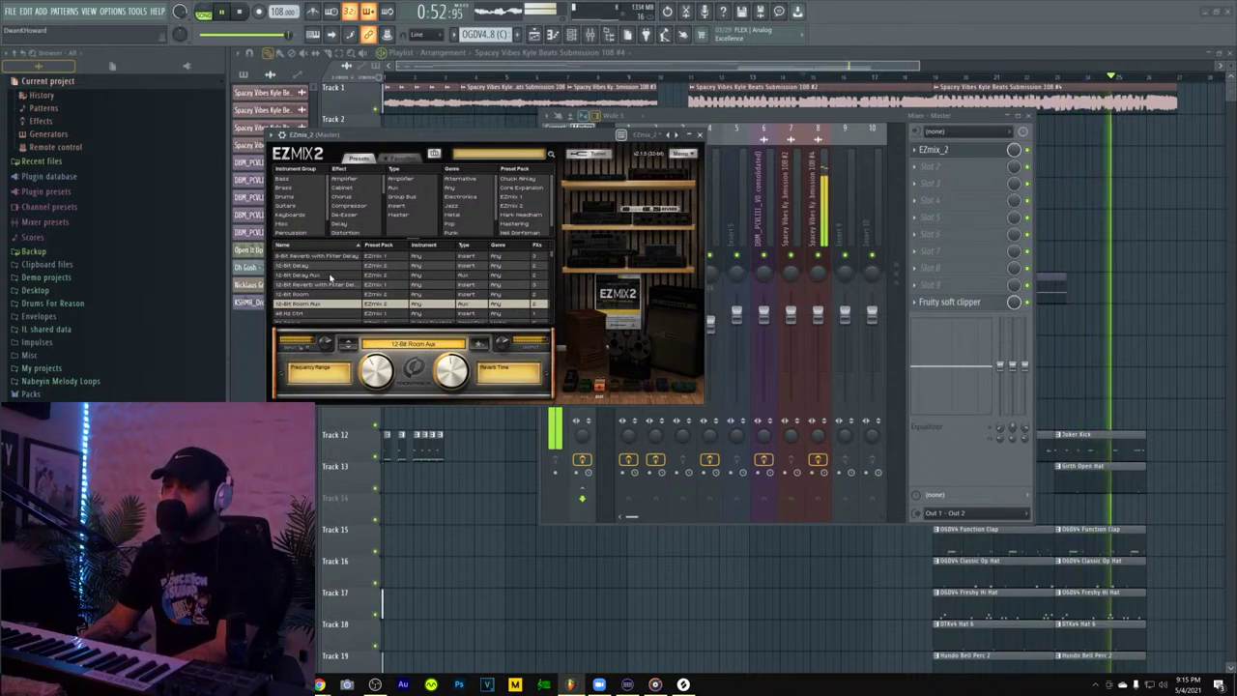
pyautogui.click(328, 276)
pyautogui.scroll(1, 332, 290)
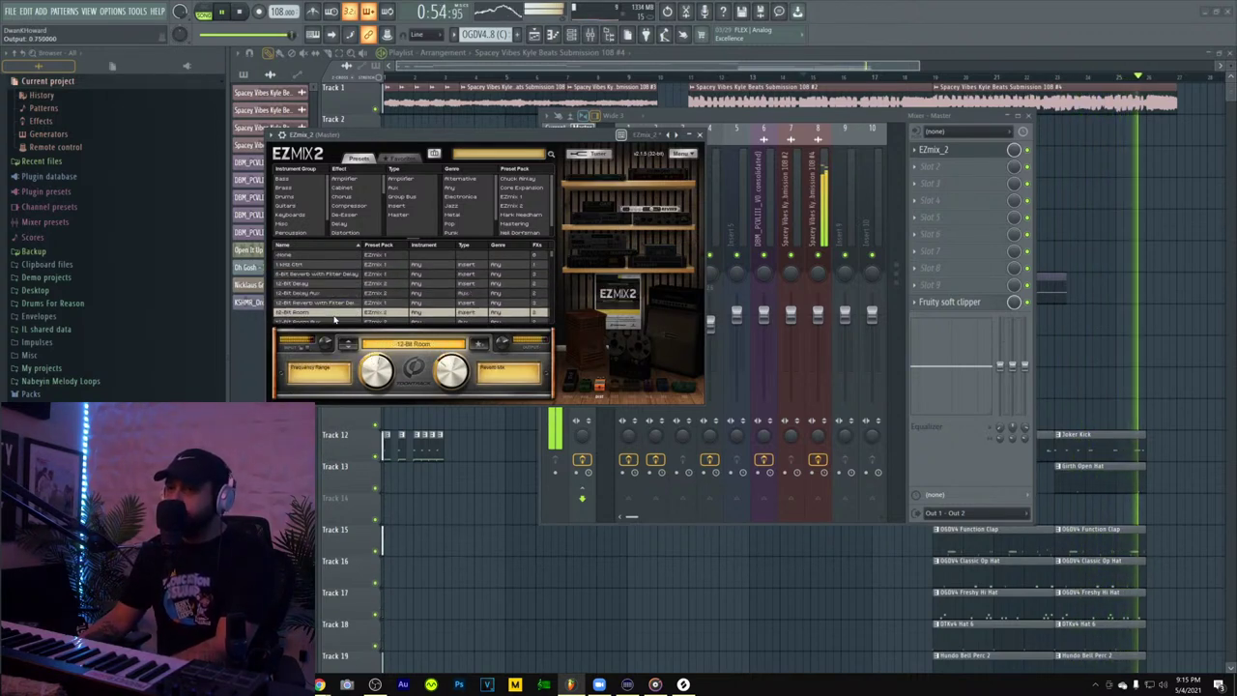
pyautogui.click(333, 321)
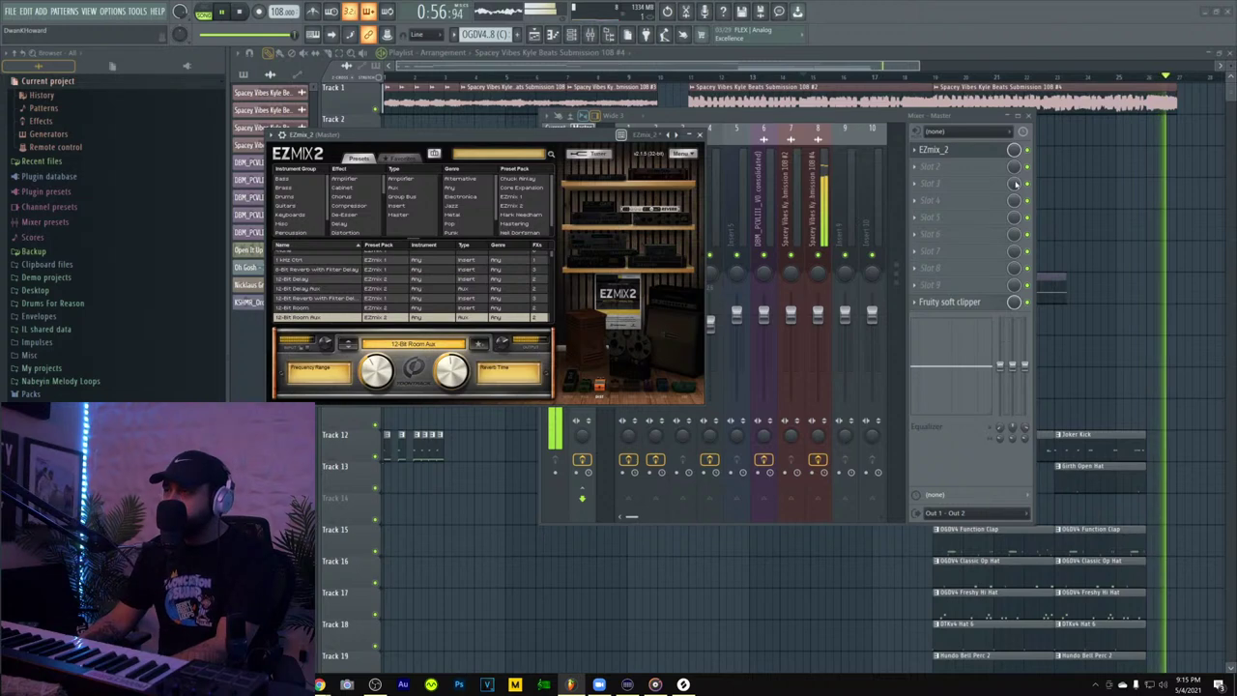
# - Create an automation clip for the Master track's EZmix_2 mix level and return to the playlist
pyautogui.rightClick(1013, 151)
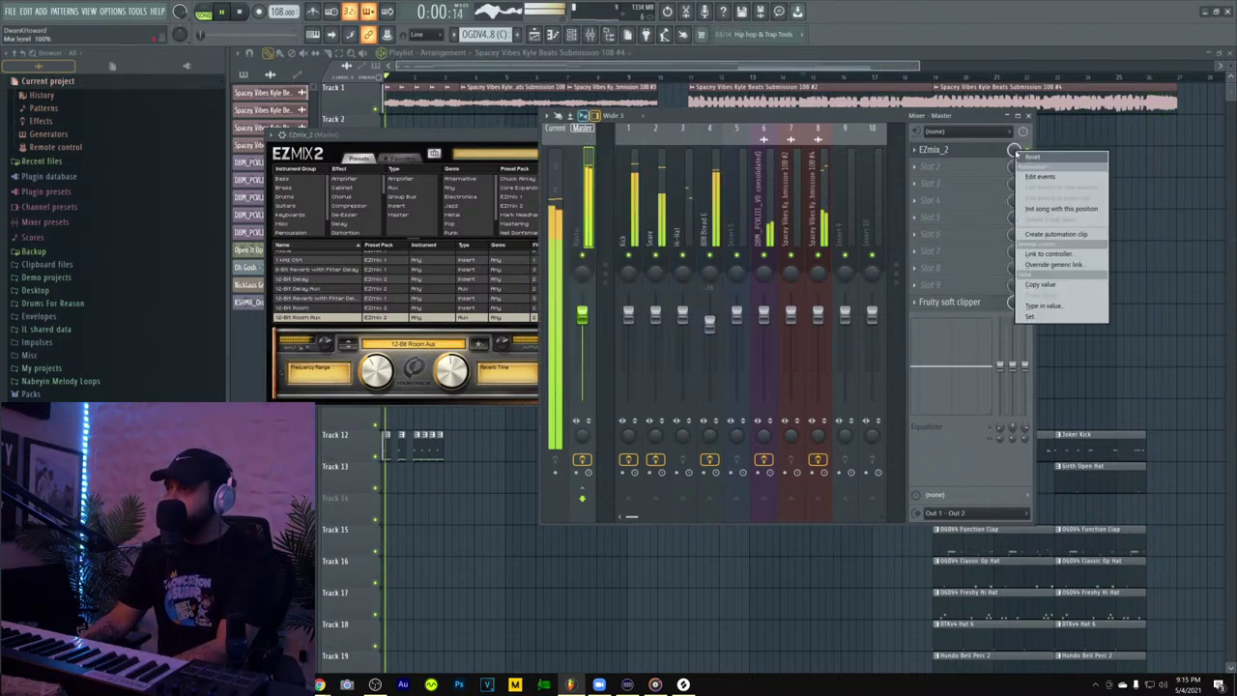
pyautogui.click(1067, 234)
pyautogui.rightClick(599, 544)
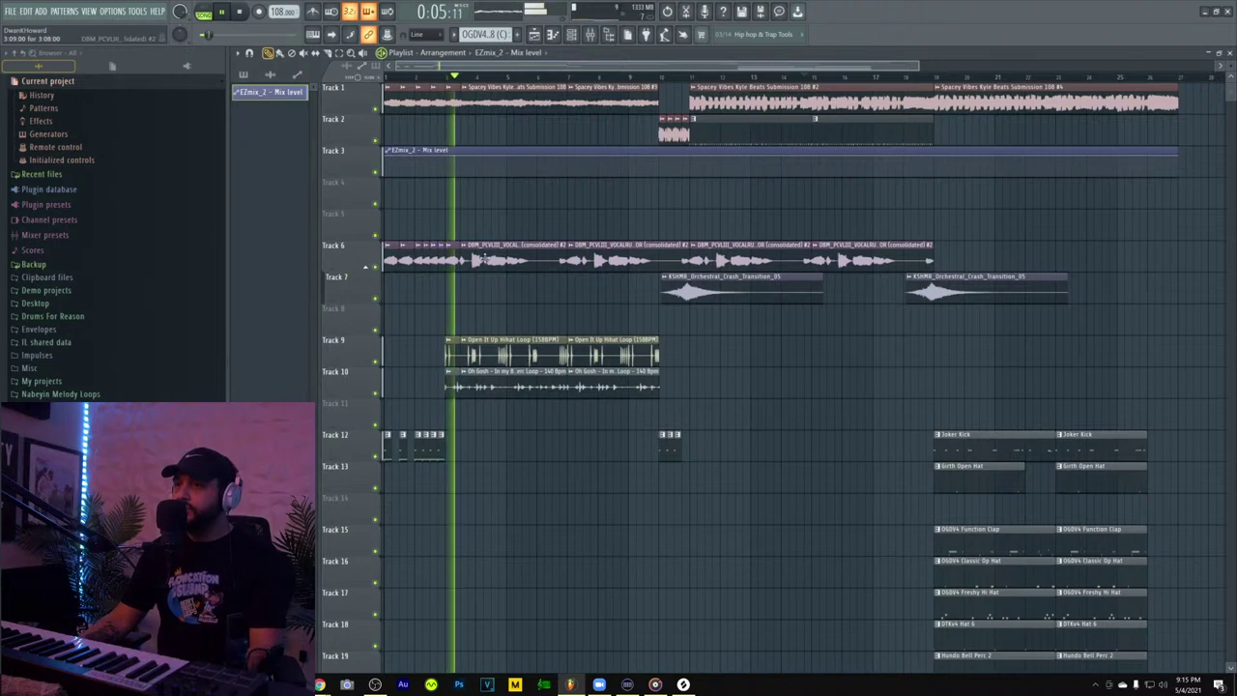
pyautogui.scroll(-5, 459, 177)
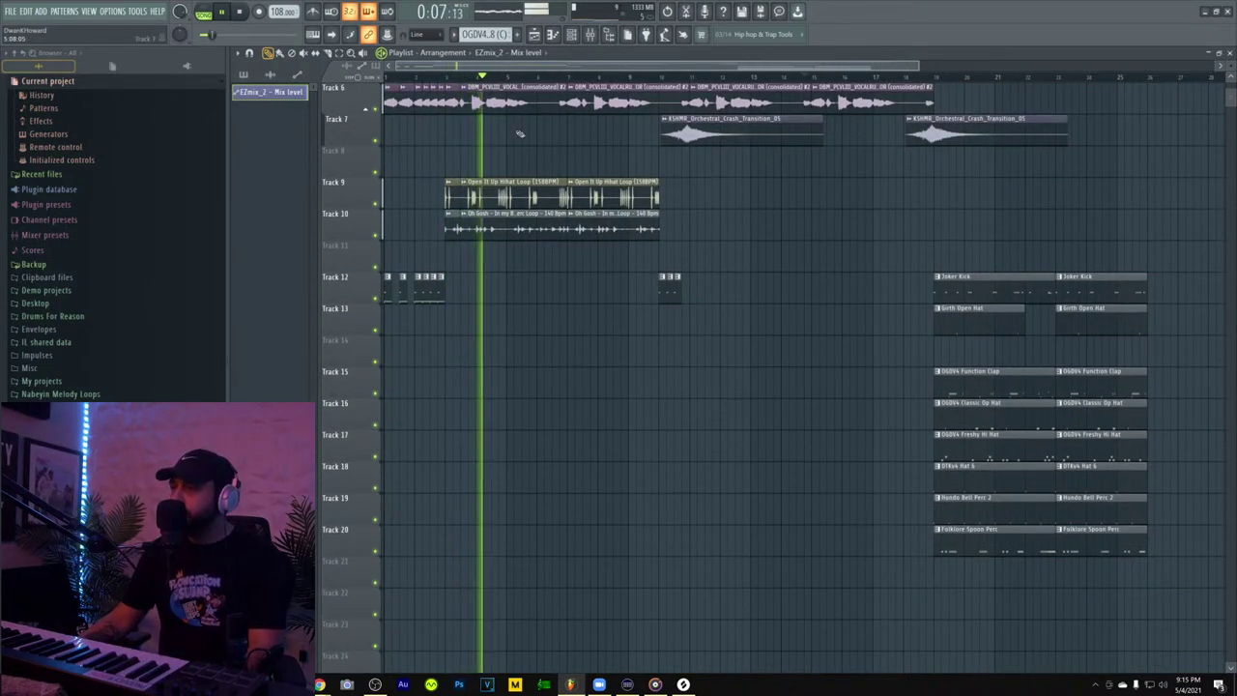
# - Copy the split drum clips on Tracks 12 to 20 from bar 19 so that the duplicates start at bar 3
pyautogui.click(340, 53)
pyautogui.moveTo(926, 240); pyautogui.dragTo(1160, 673)
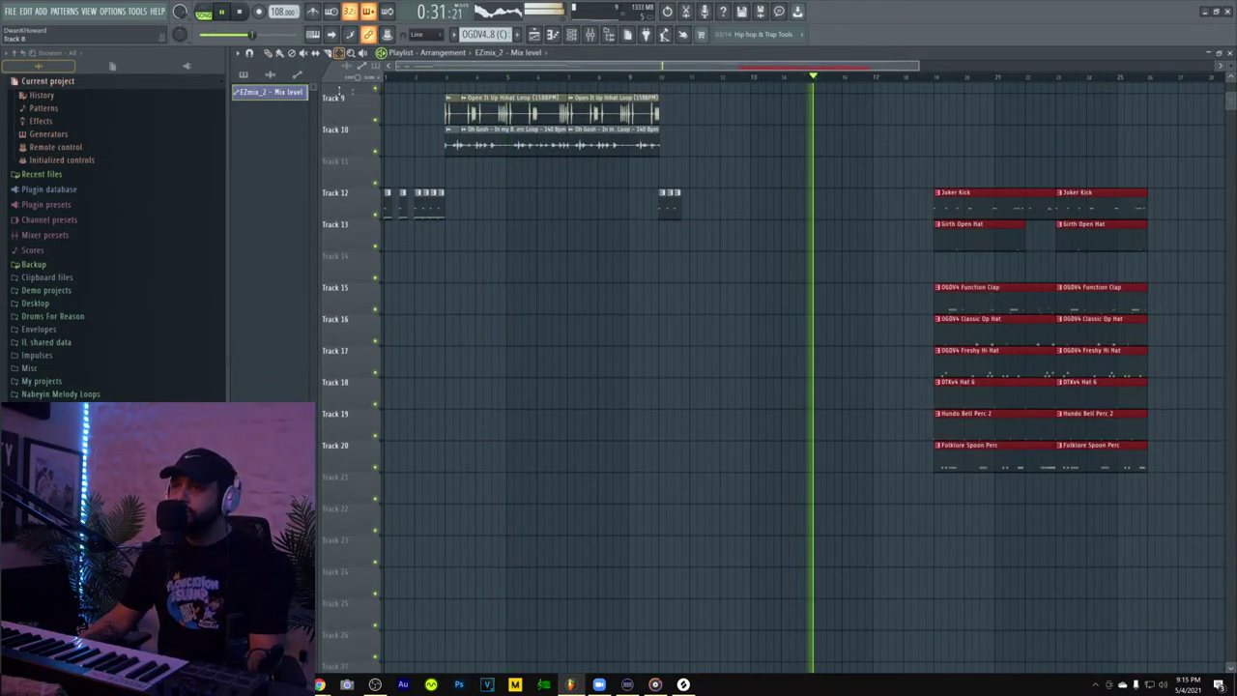
pyautogui.click(269, 53)
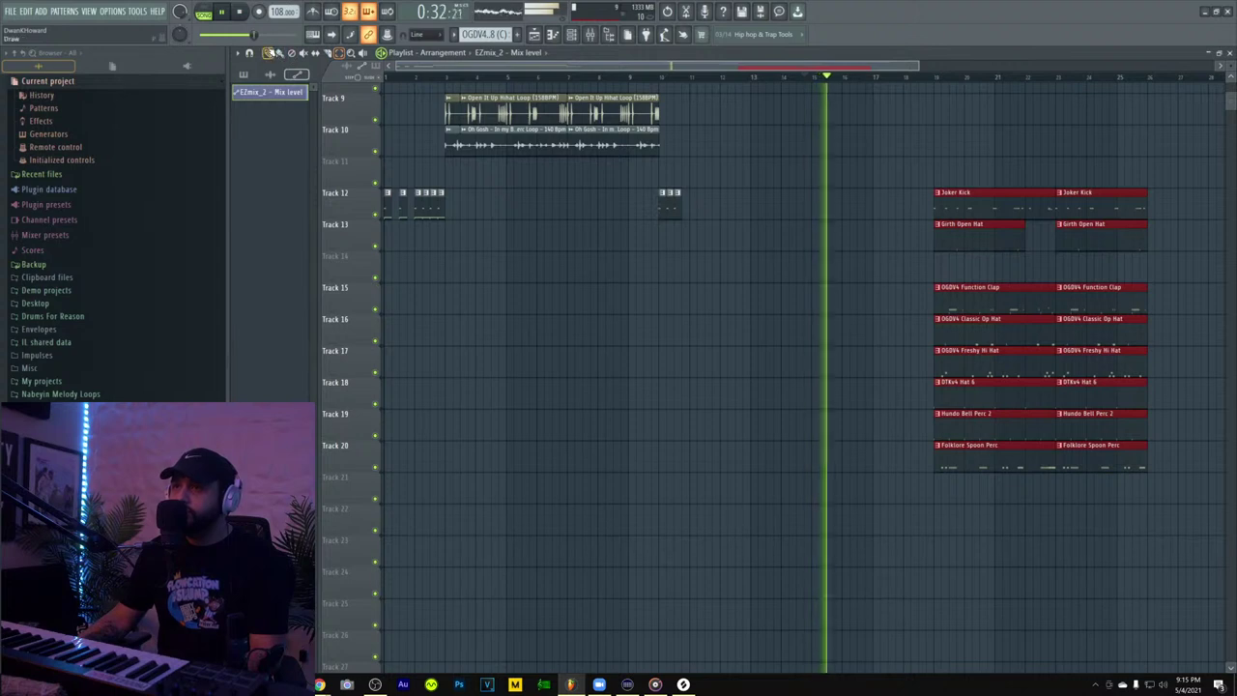
pyautogui.moveTo(977, 214); pyautogui.dragTo(494, 191)
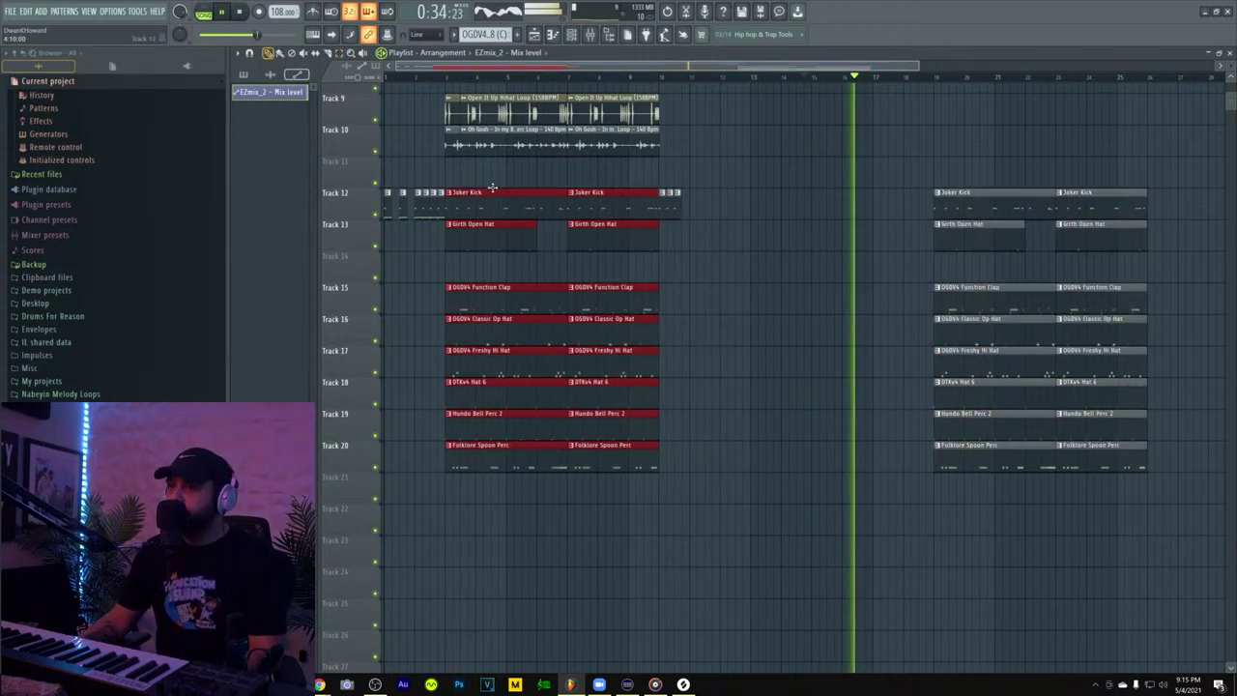
# - Add points to the EZmix_2 mix level automation so it stays high until about bar 2 and curves down to its minimum by bar 3
pyautogui.click(409, 77)
pyautogui.scroll(3, 445, 87)
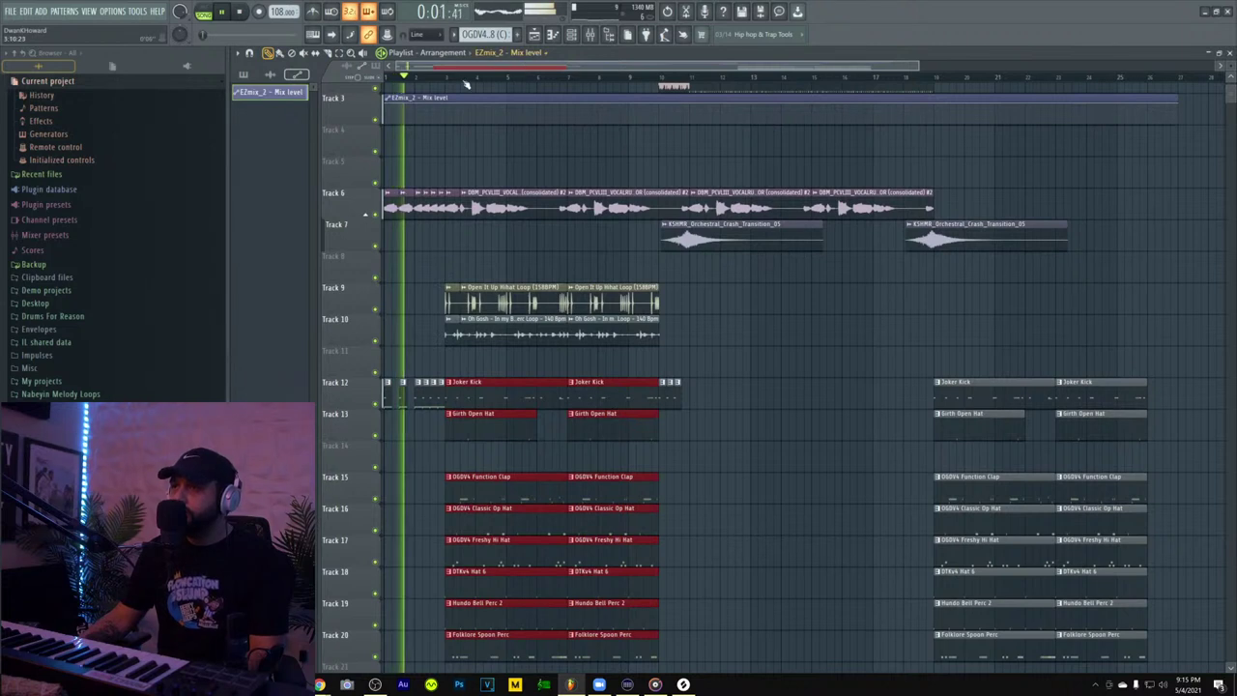
pyautogui.press('space')
pyautogui.press('space')
pyautogui.rightClick(416, 106)
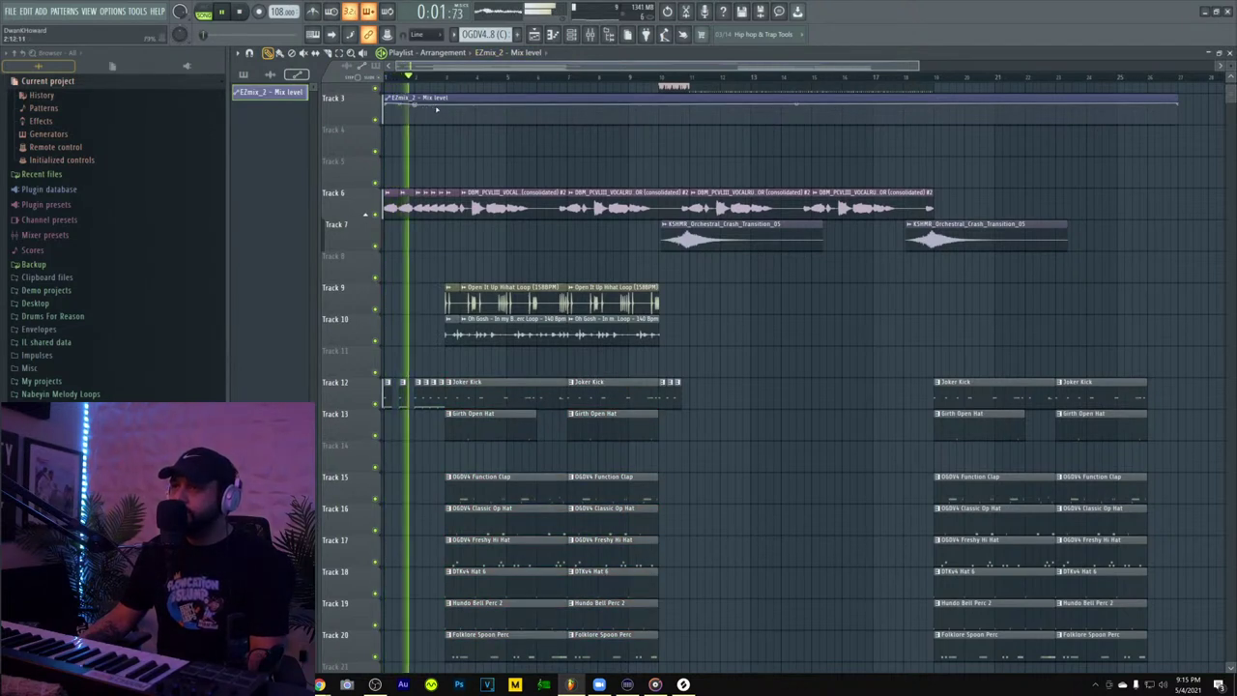
pyautogui.moveTo(436, 109); pyautogui.dragTo(437, 124)
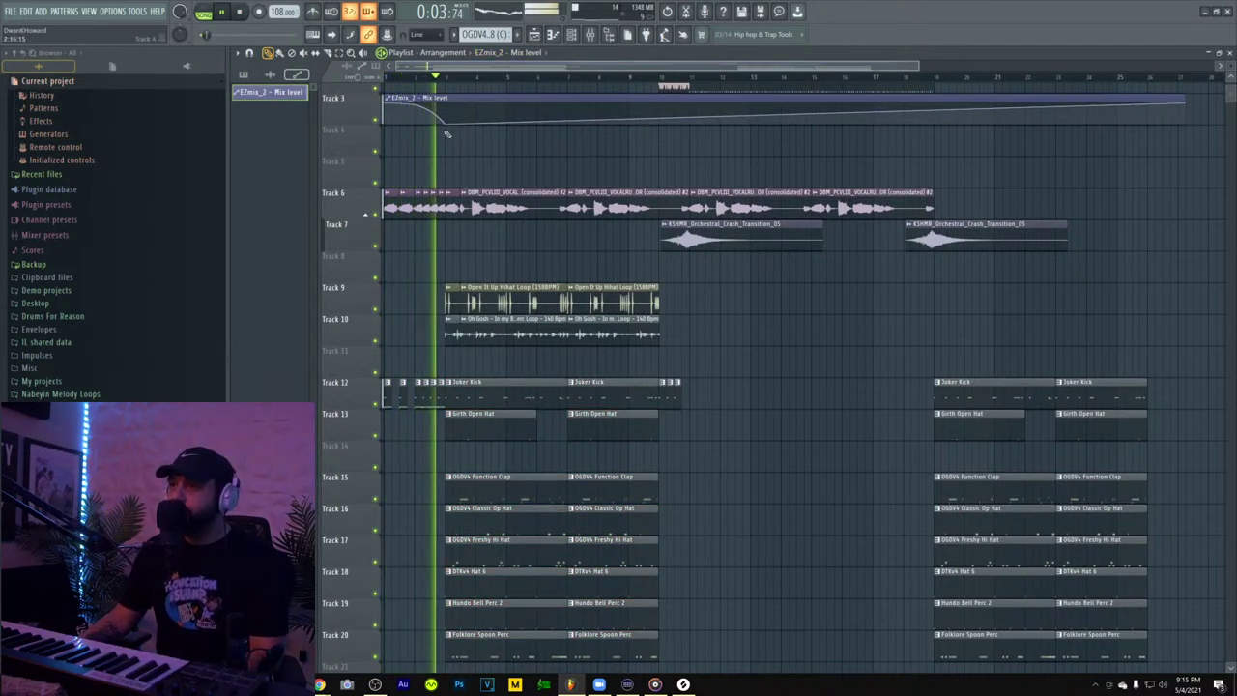
# - Hold the EZmix_2 mix level automation at its minimum until bar 10 and curve it back up to high by bar 11
pyautogui.rightClick(629, 123)
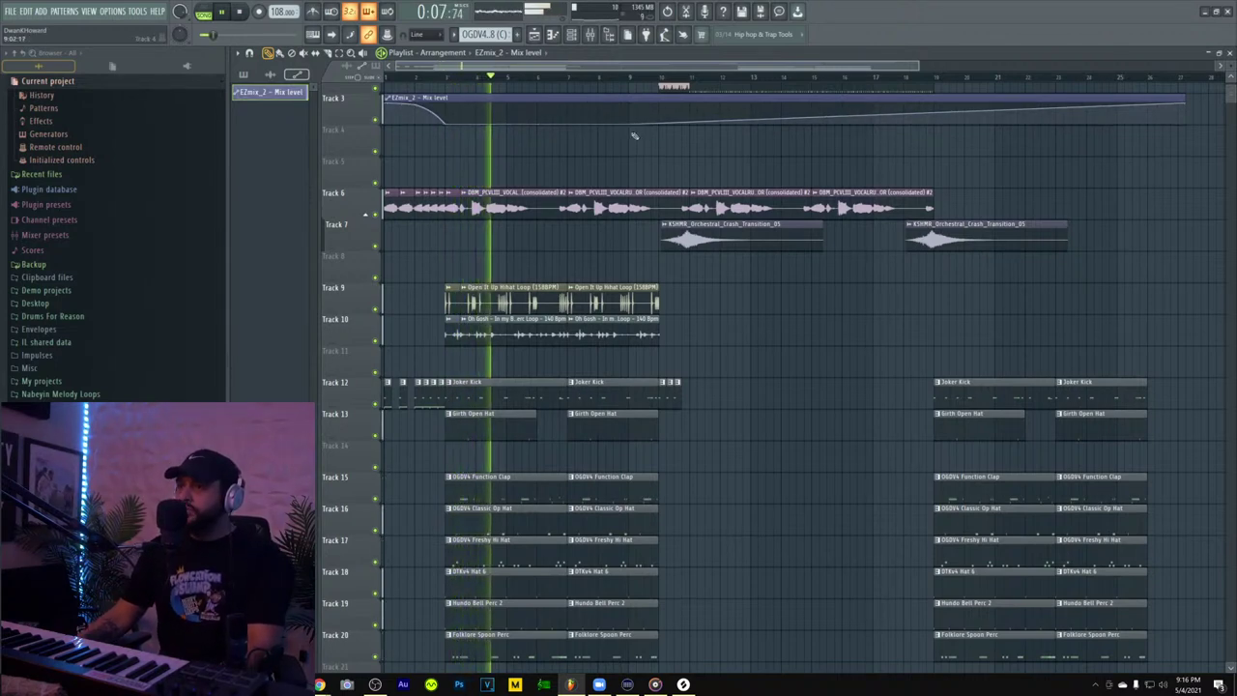
pyautogui.scroll(-5, 634, 135)
pyautogui.scroll(7, 636, 143)
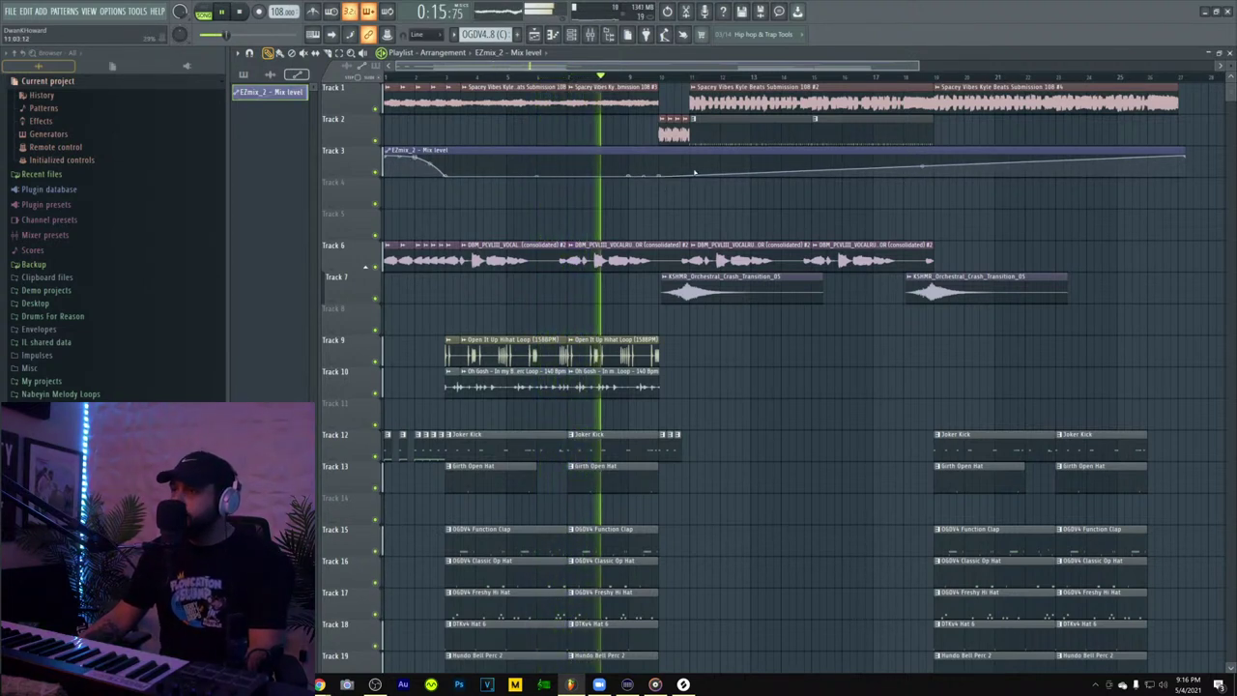
pyautogui.moveTo(702, 175); pyautogui.dragTo(691, 155)
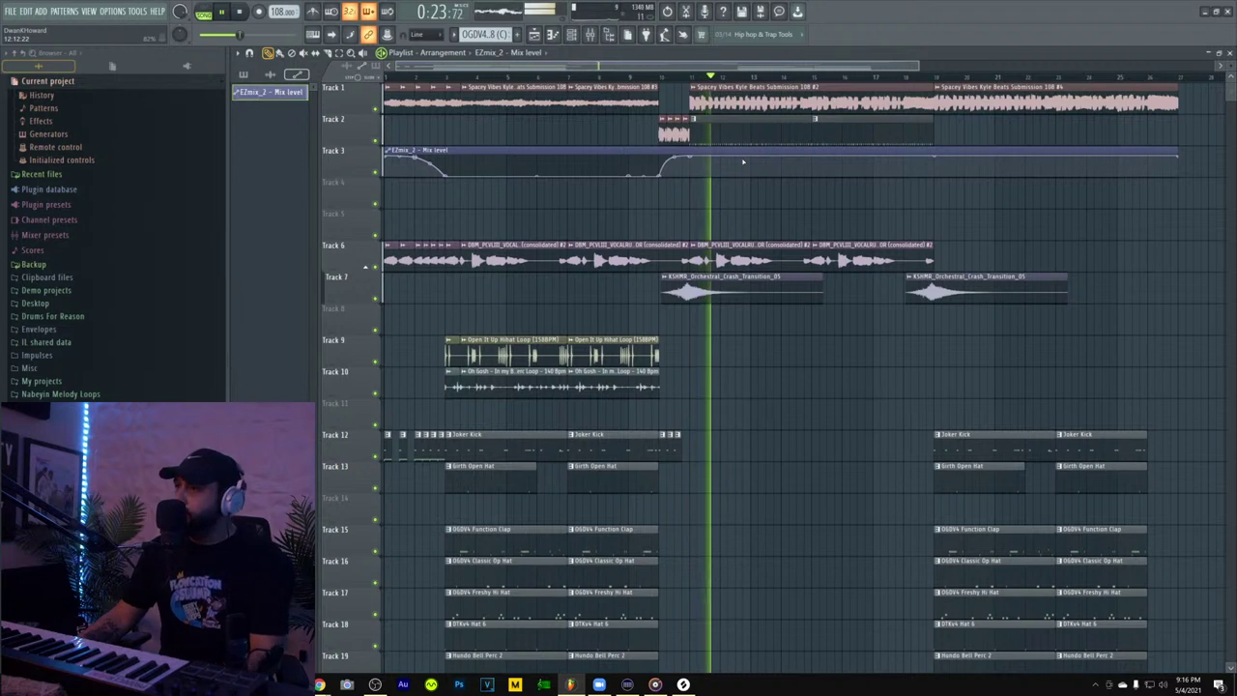
# - Curve the EZmix_2 mix level automation down from about bar 13 to its minimum by about bar 17
pyautogui.rightClick(873, 153)
pyautogui.hotkey('ctrl', 'z')
pyautogui.moveTo(873, 153); pyautogui.dragTo(865, 178)
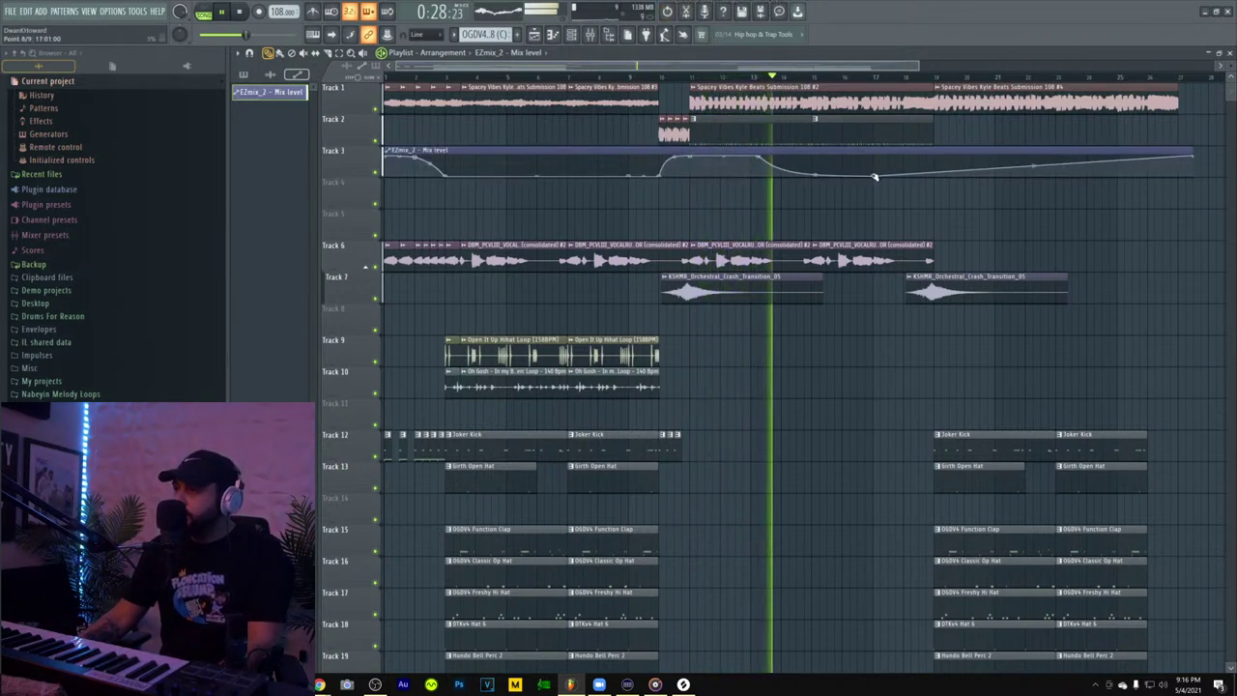
pyautogui.click(673, 77)
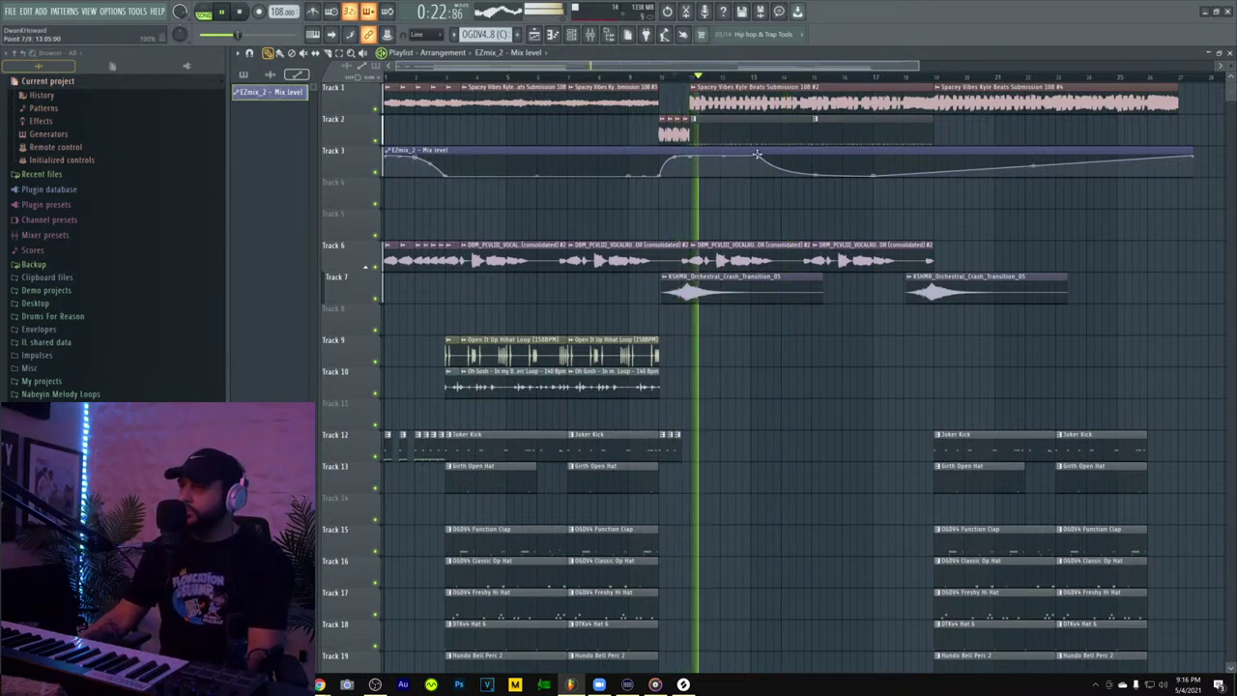
pyautogui.moveTo(759, 153); pyautogui.dragTo(751, 155)
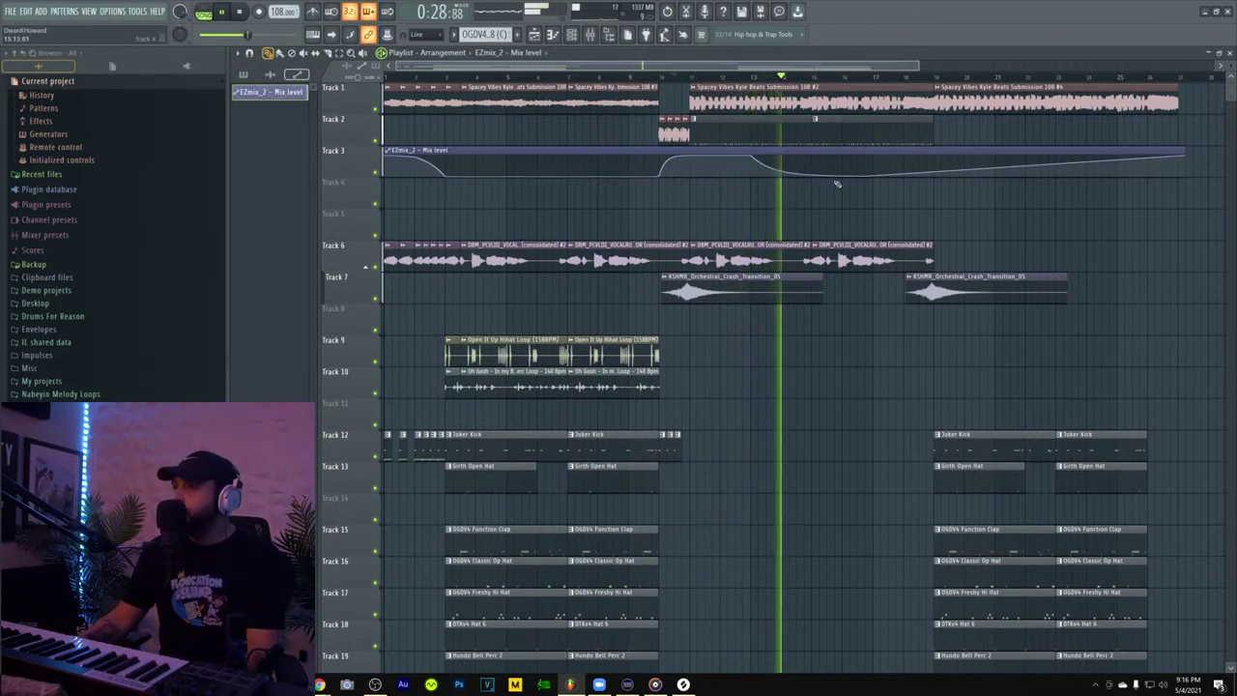
# - Keep the EZmix_2 mix level automation at its minimum until just before bar 19, and raise it back to high from there on
pyautogui.moveTo(820, 176); pyautogui.dragTo(939, 113)
pyautogui.rightClick(873, 172)
pyautogui.rightClick(929, 176)
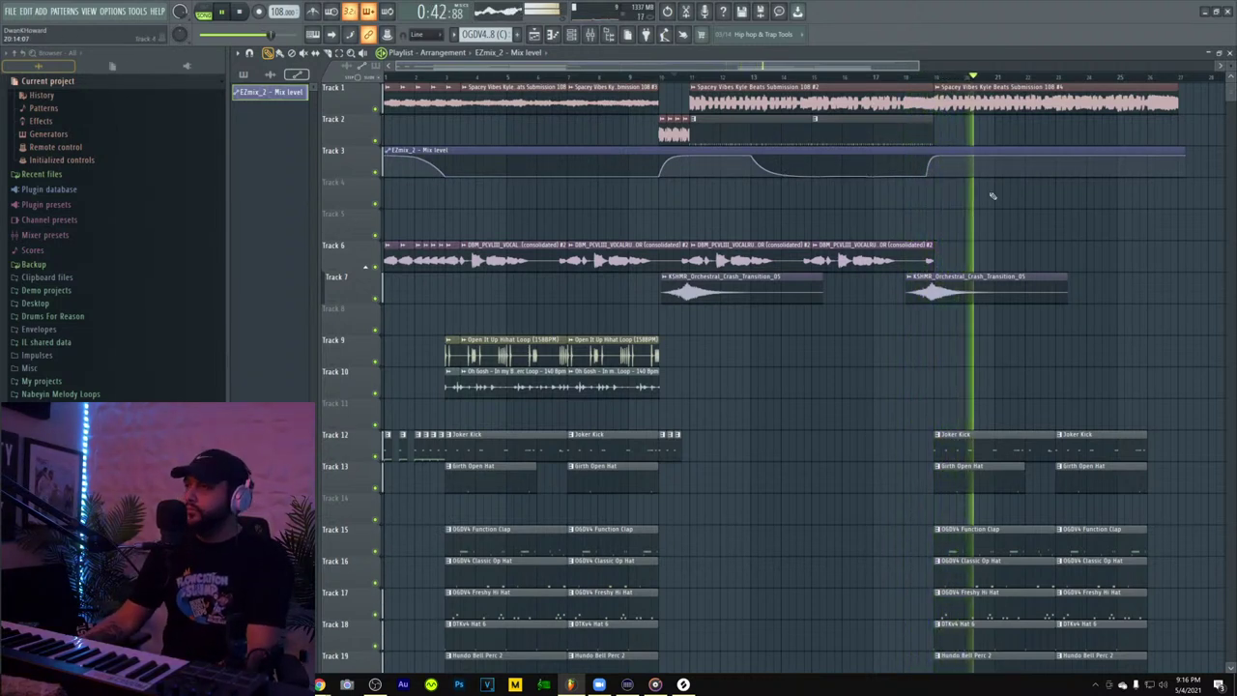
# - Lower the volume level adjustment of the Spacey Vibes Kyle Beats Submission 108 #4 audio clip while playing the section before bar 19
pyautogui.doubleClick(966, 107)
pyautogui.click(591, 36)
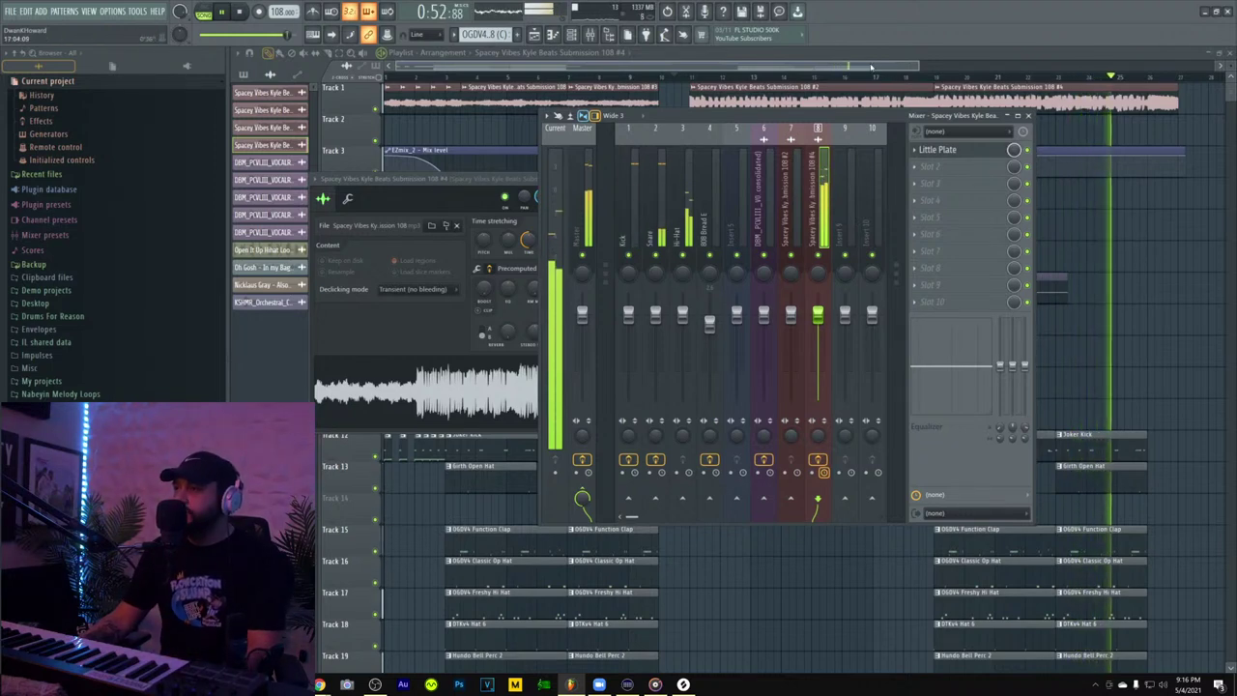
pyautogui.moveTo(871, 68); pyautogui.dragTo(982, 67)
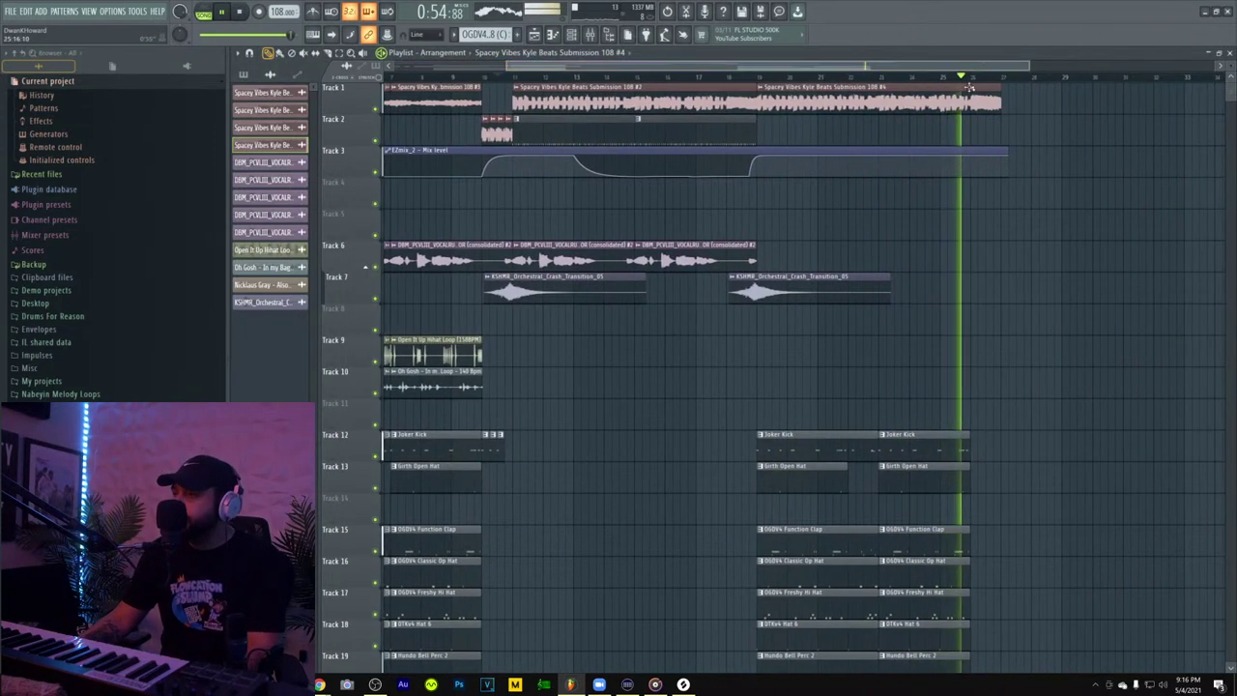
pyautogui.scroll(-3, 981, 141)
pyautogui.scroll(3, 981, 141)
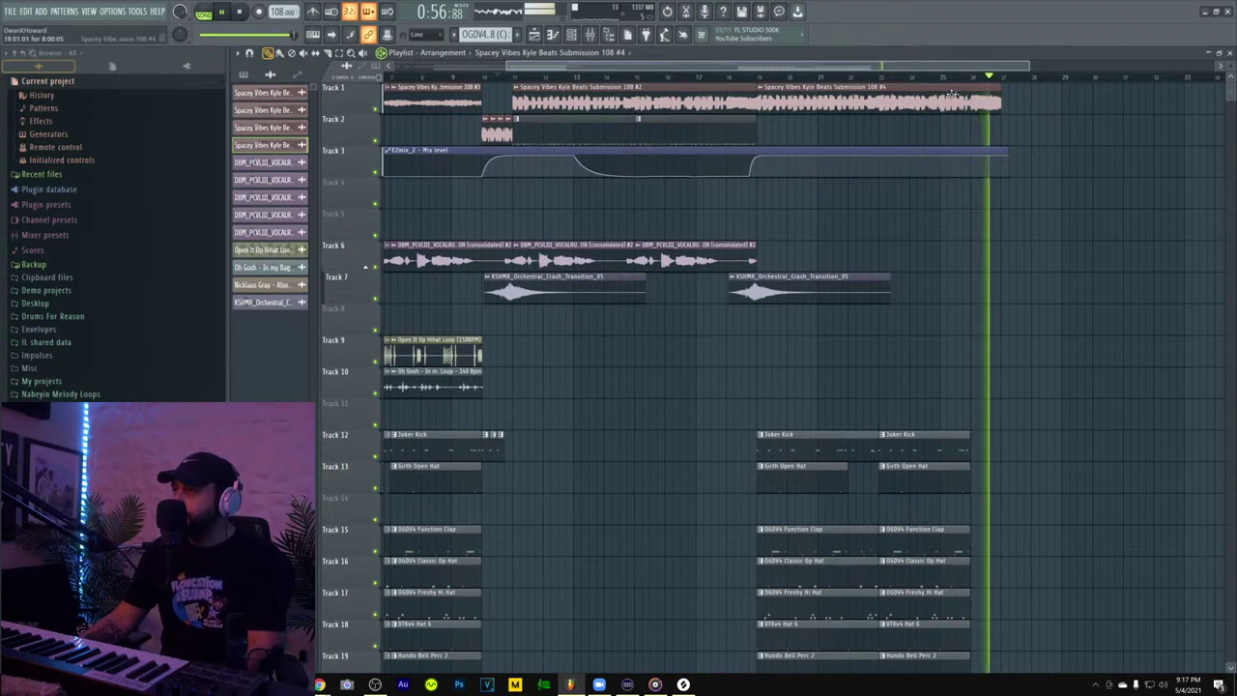
pyautogui.click(669, 76)
pyautogui.doubleClick(776, 87)
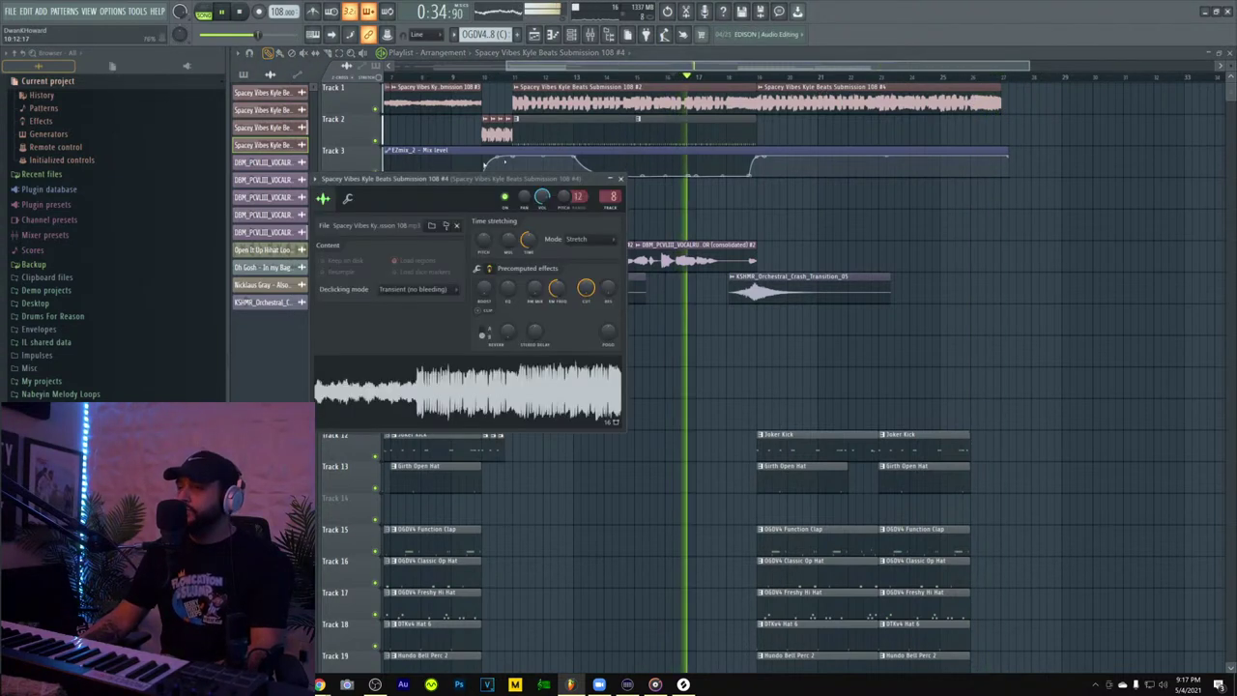
pyautogui.click(348, 198)
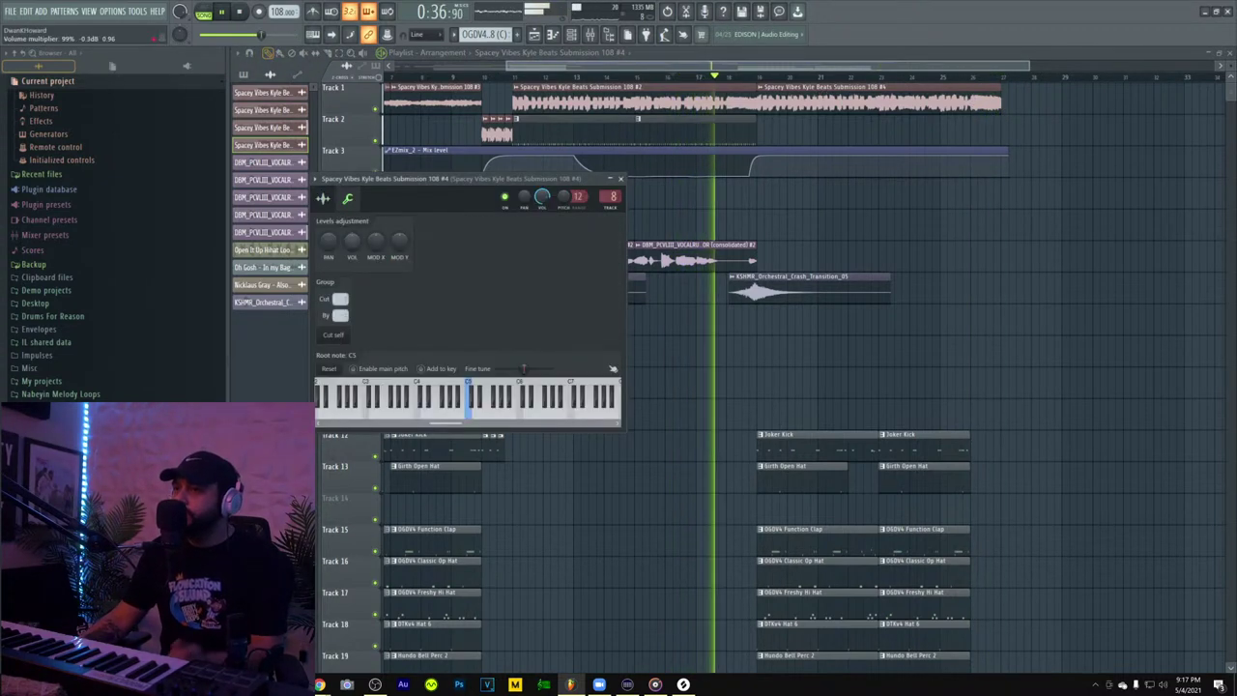
pyautogui.moveTo(351, 240); pyautogui.dragTo(346, 228)
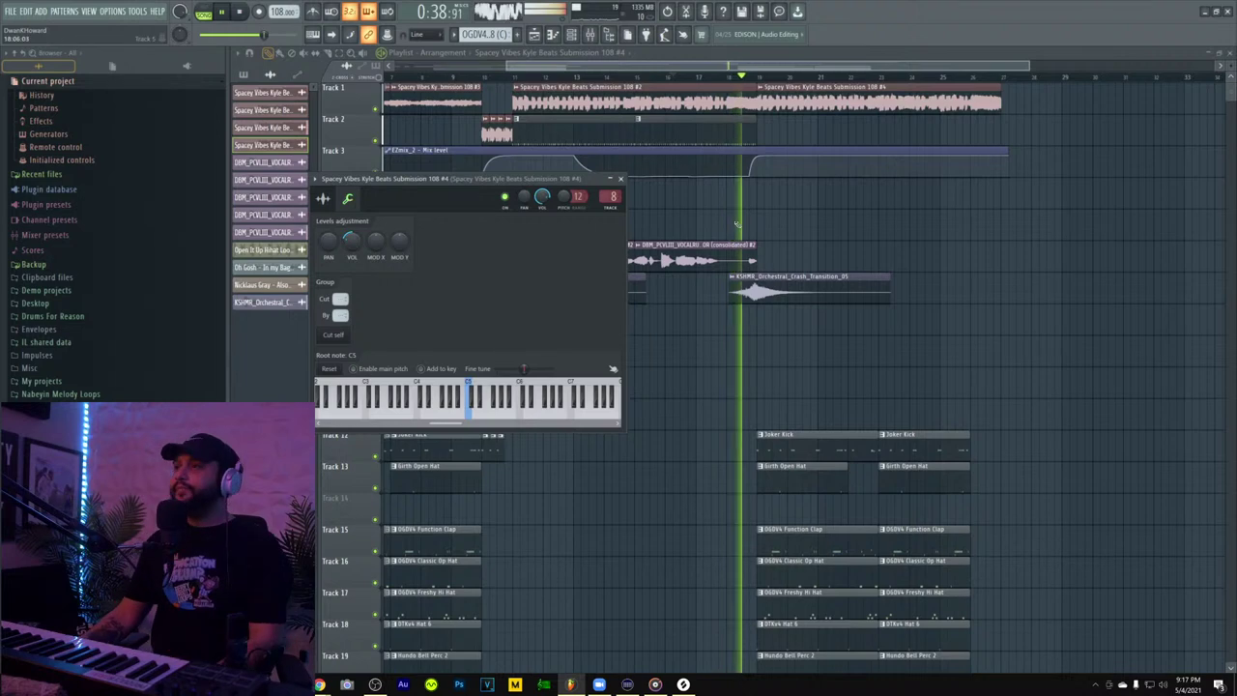
# - Close the clip's channel settings and review the drum clips and full arrangement during playback
pyautogui.scroll(-3, 717, 218)
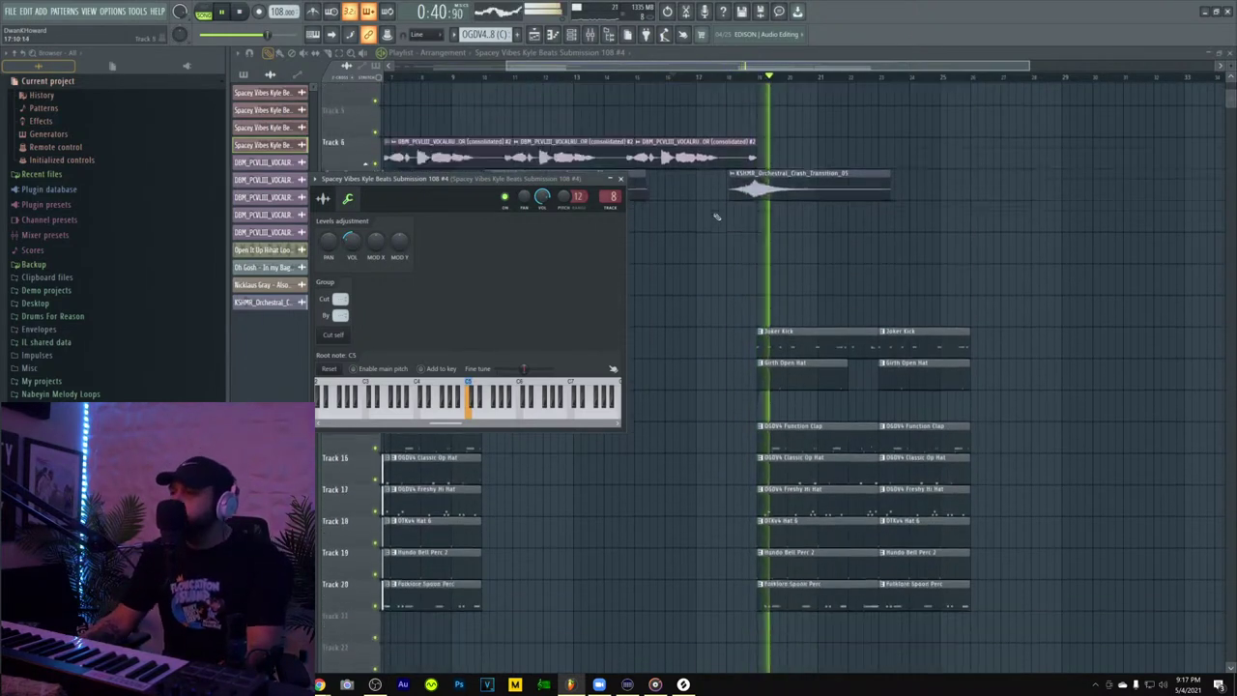
pyautogui.scroll(3, 716, 218)
pyautogui.scroll(-3, 714, 219)
pyautogui.press('Escape')
pyautogui.scroll(-4, 729, 321)
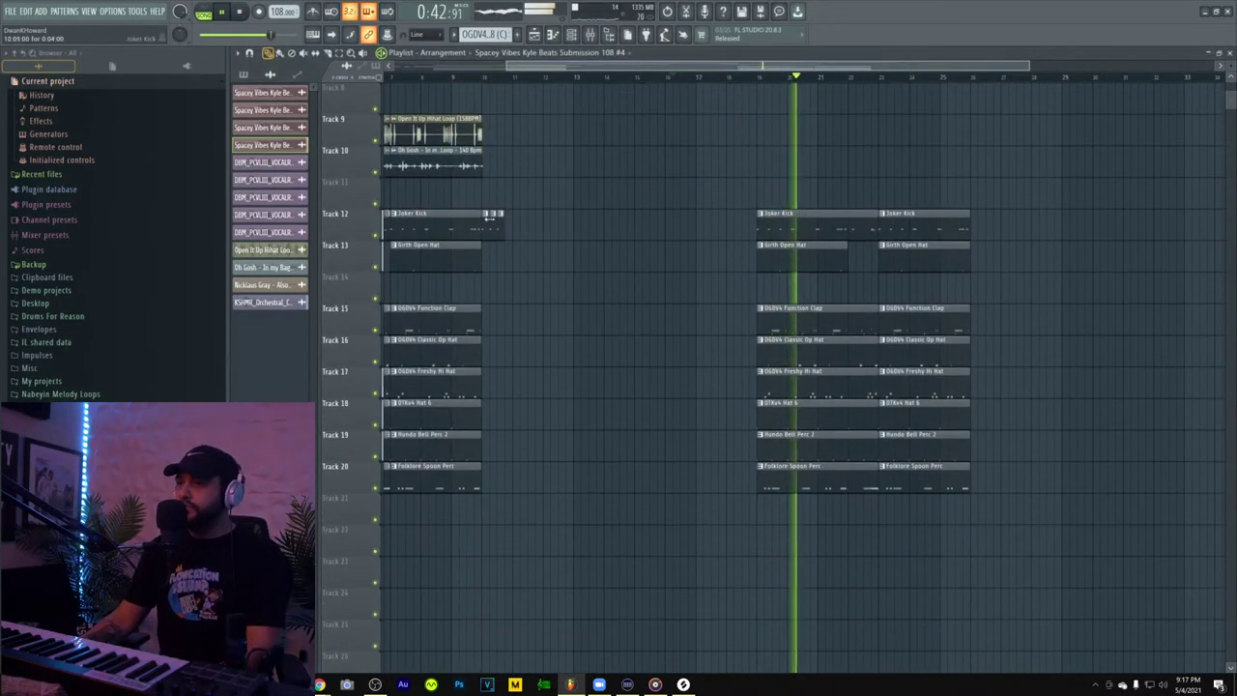
pyautogui.moveTo(569, 68); pyautogui.dragTo(499, 68)
pyautogui.scroll(6, 746, 155)
pyautogui.scroll(1, 755, 113)
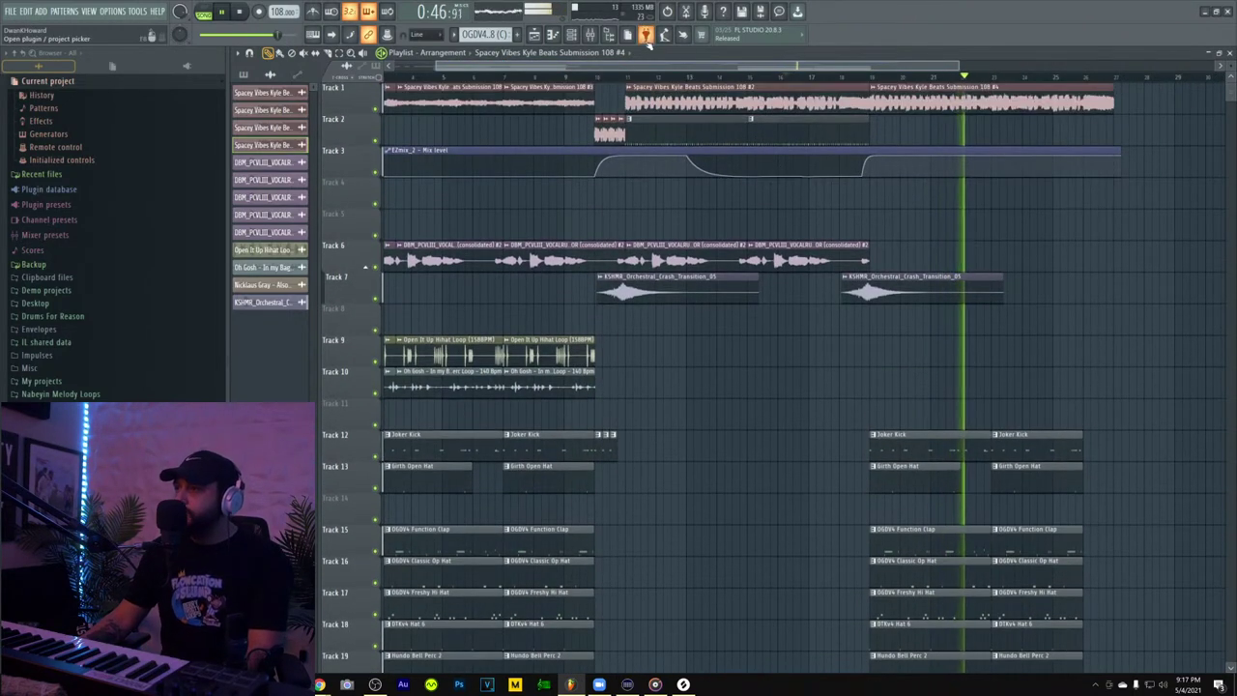
# - Reopen the Spacey Vibes Kyle Beats Submission 108 #4 channel settings and raise its volume level adjustment slightly
pyautogui.doubleClick(901, 100)
pyautogui.click(349, 199)
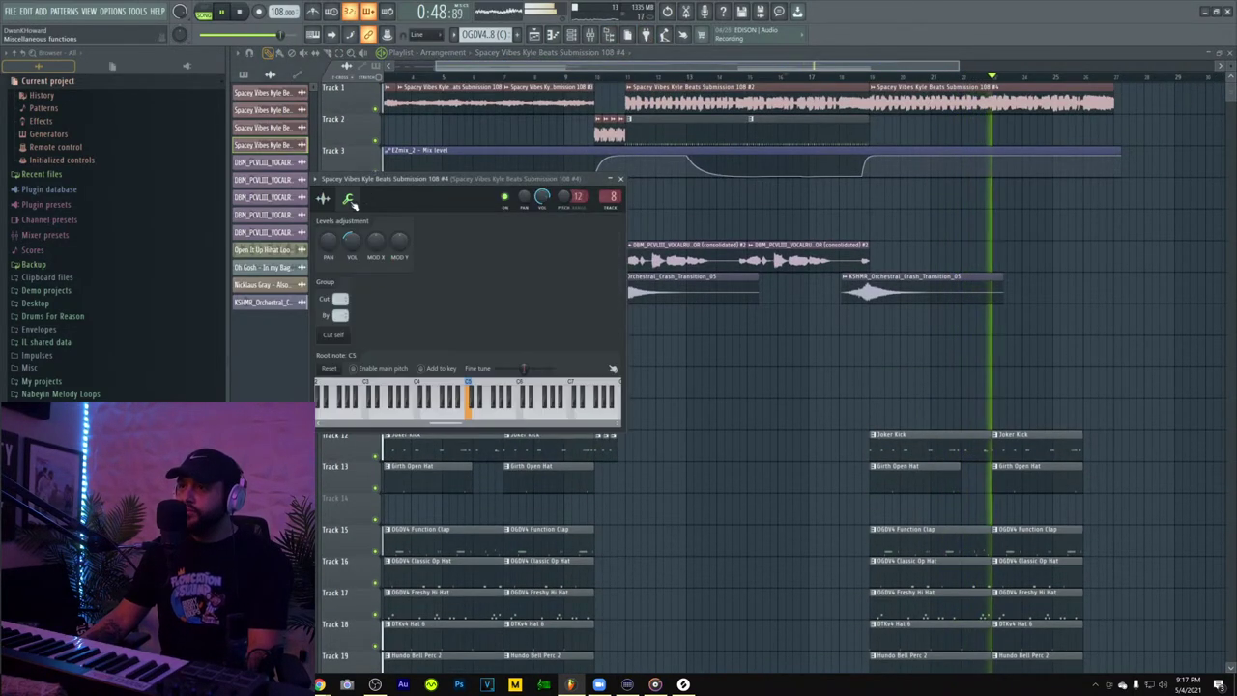
pyautogui.moveTo(352, 242); pyautogui.dragTo(352, 227)
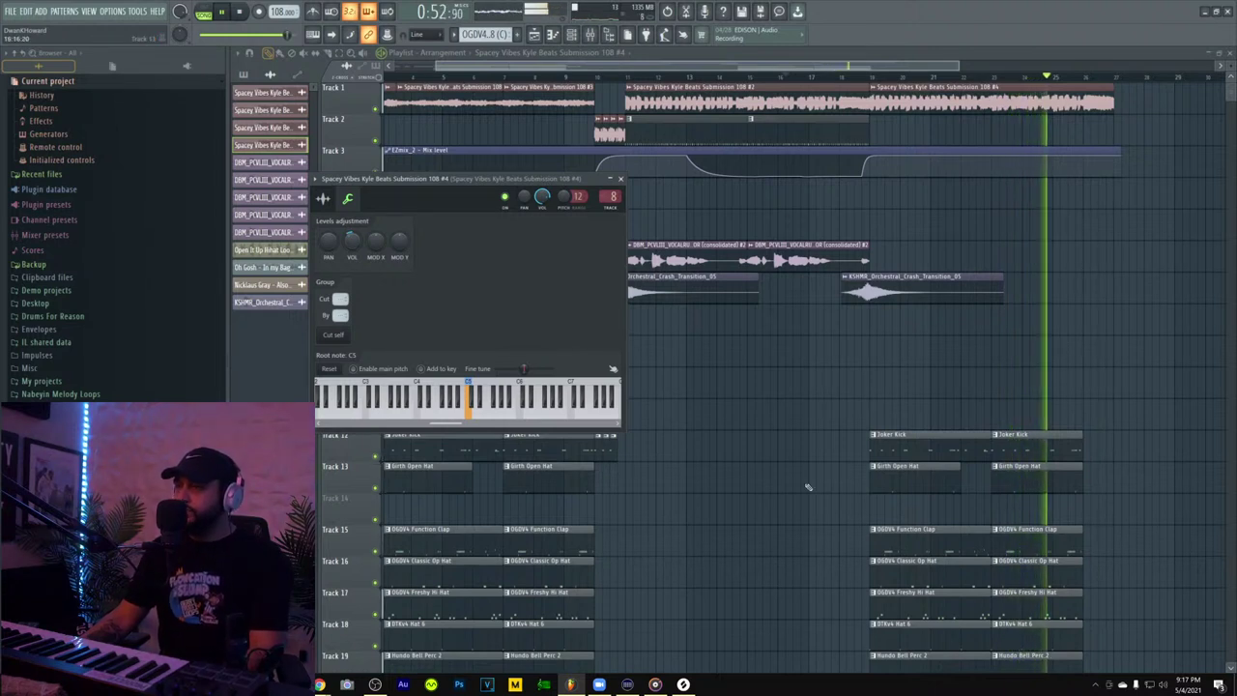
# - Load Fruity Parametric EQ 2 into mixer track 8's second effect slot and cut the low end with a high-pass on band 1
pyautogui.press('F9')
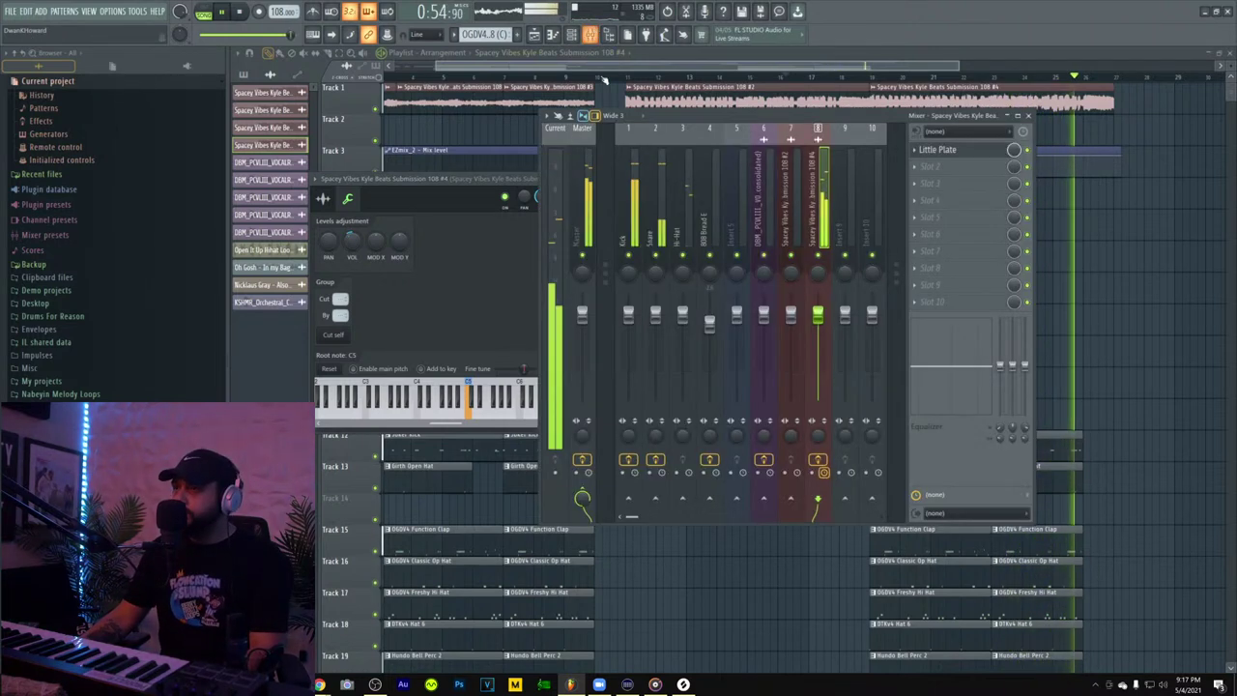
pyautogui.click(926, 168)
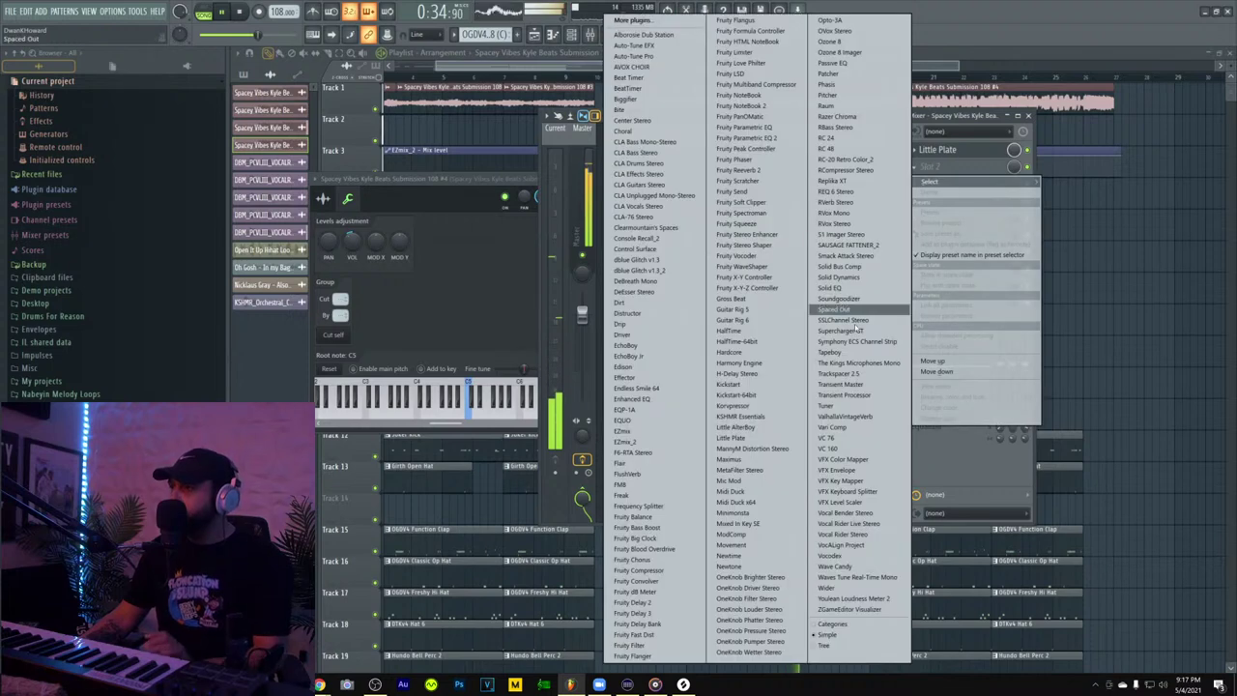
pyautogui.click(750, 138)
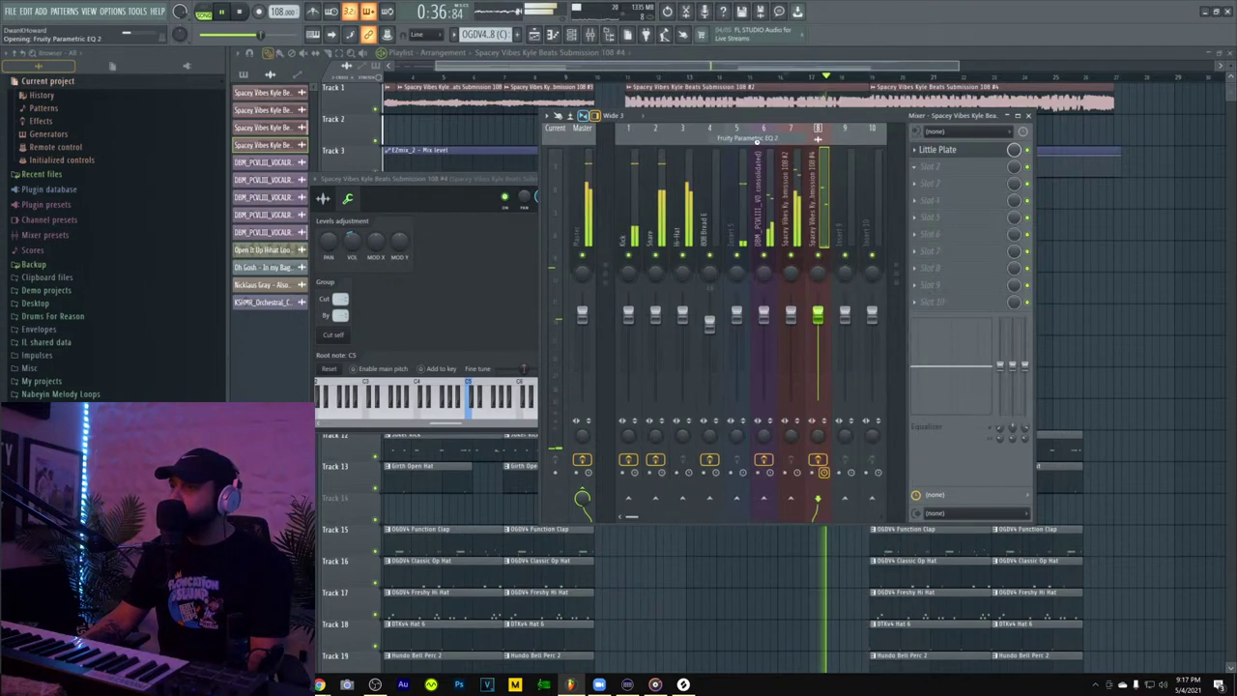
pyautogui.moveTo(595, 167); pyautogui.dragTo(595, 165)
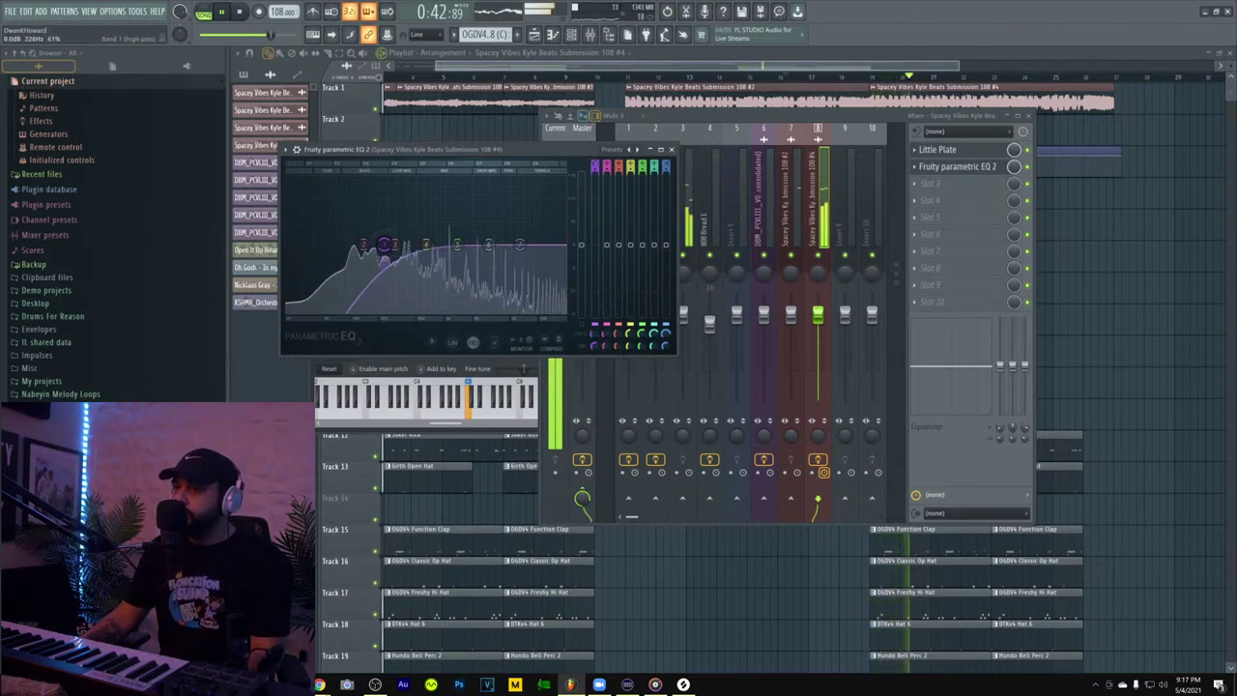
pyautogui.moveTo(384, 244); pyautogui.dragTo(429, 244)
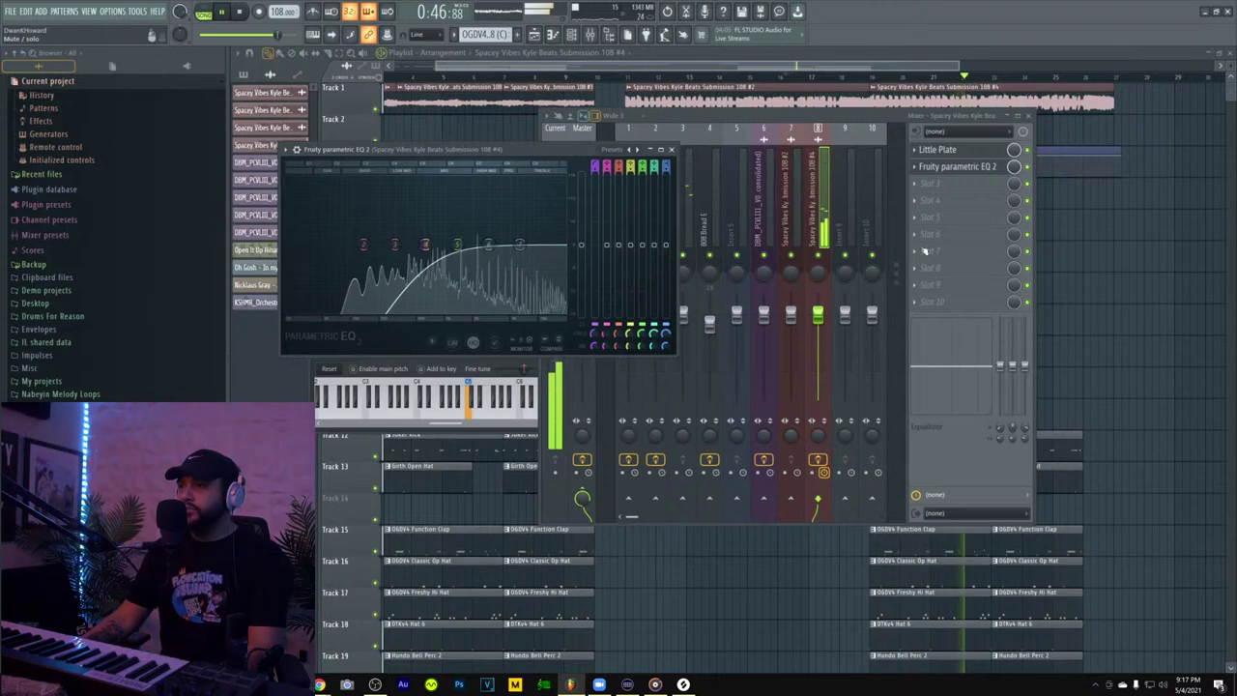
# - Load RCompressor Stereo into mixer track 8's third effect slot, using the Bouncy factory preset with threshold -18.6 and gain 7.8
pyautogui.click(939, 182)
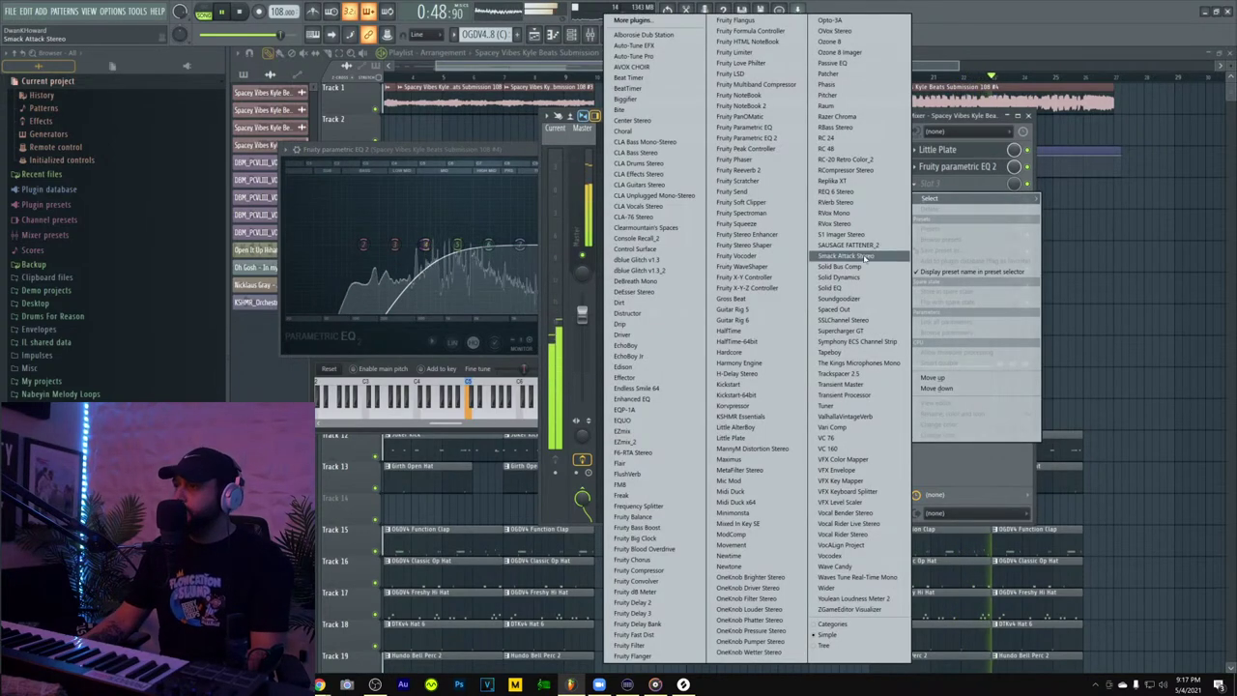
pyautogui.click(843, 170)
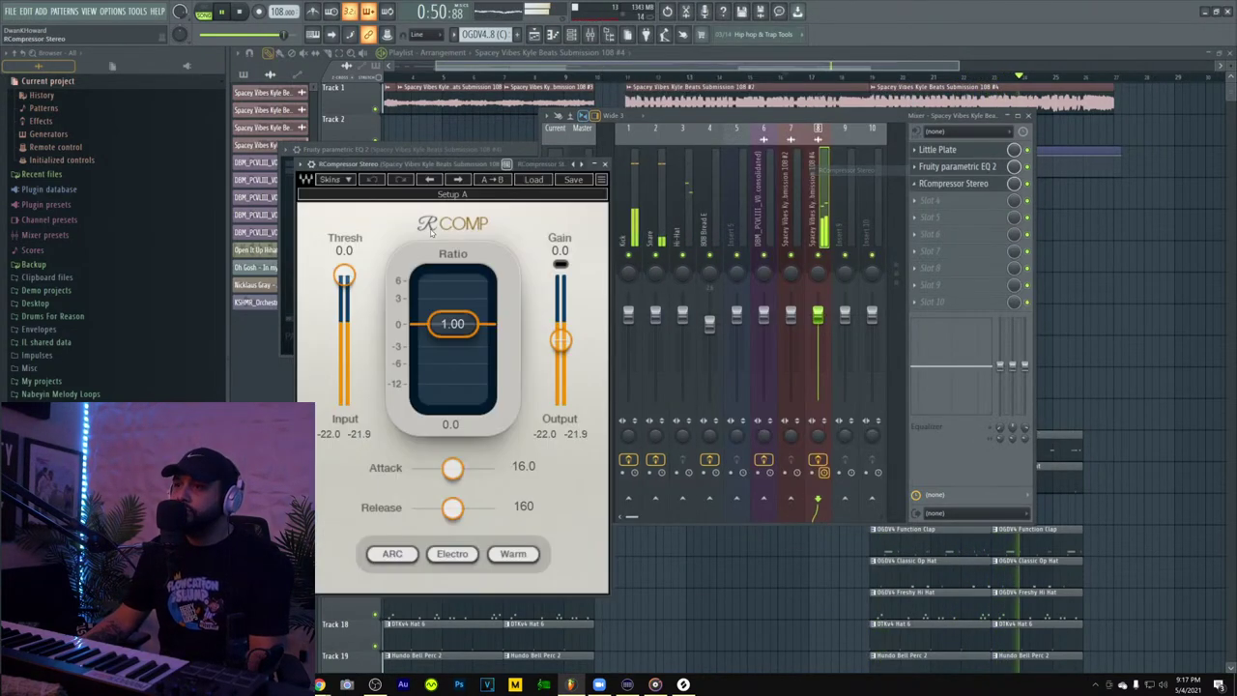
pyautogui.click(534, 181)
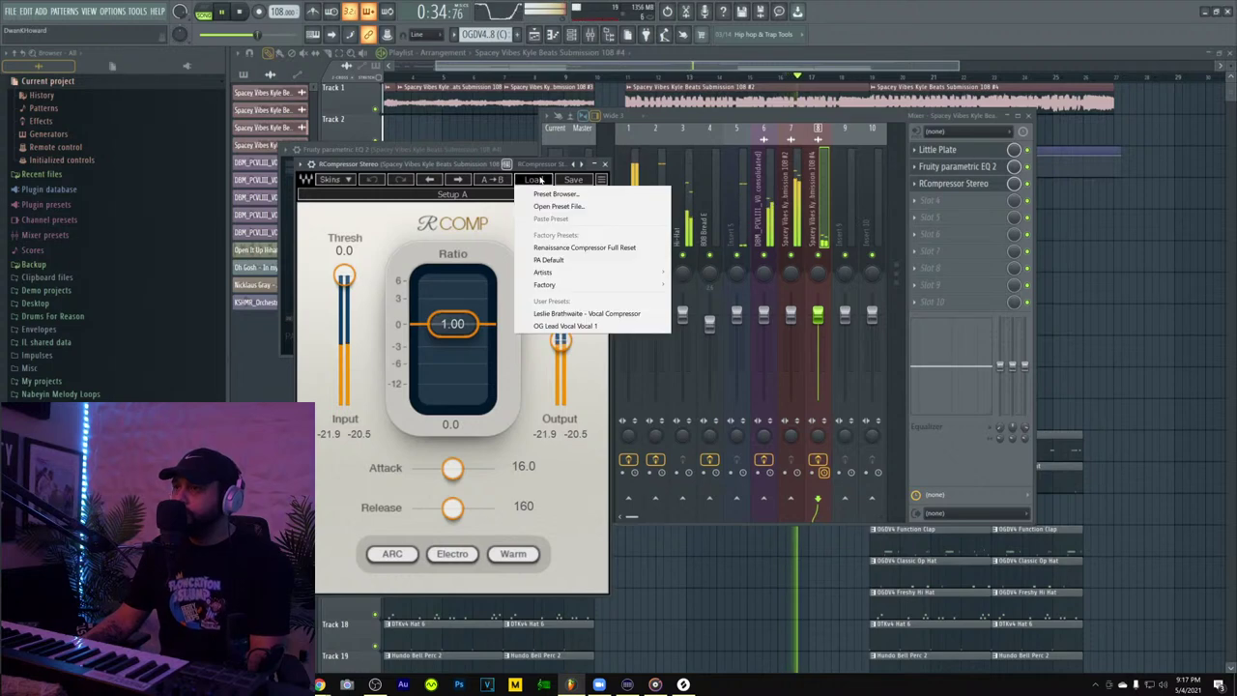
pyautogui.moveTo(662, 285)
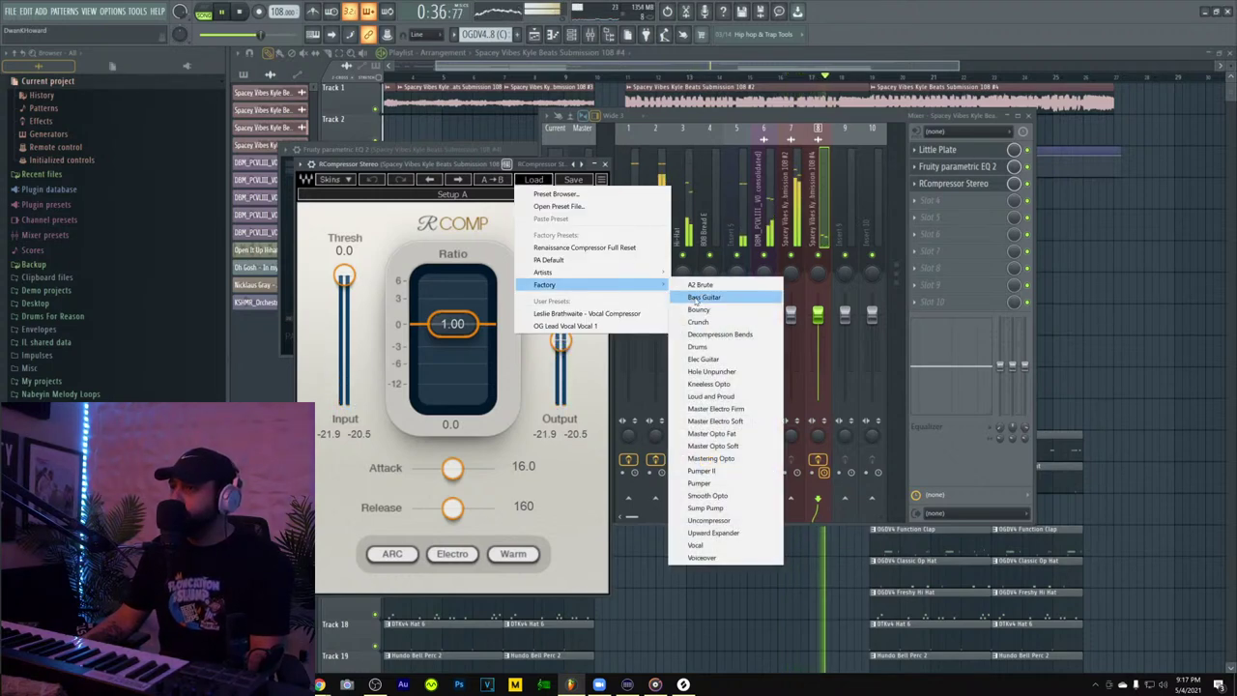
pyautogui.click(699, 311)
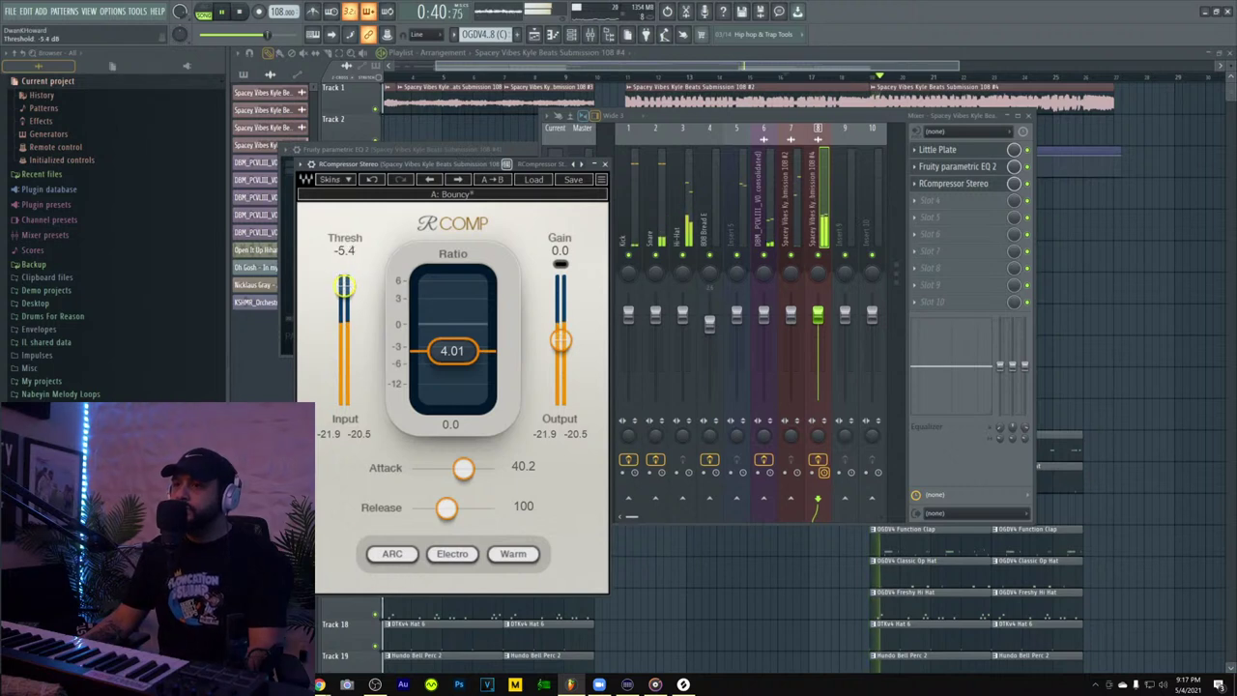
pyautogui.moveTo(344, 286); pyautogui.dragTo(344, 353)
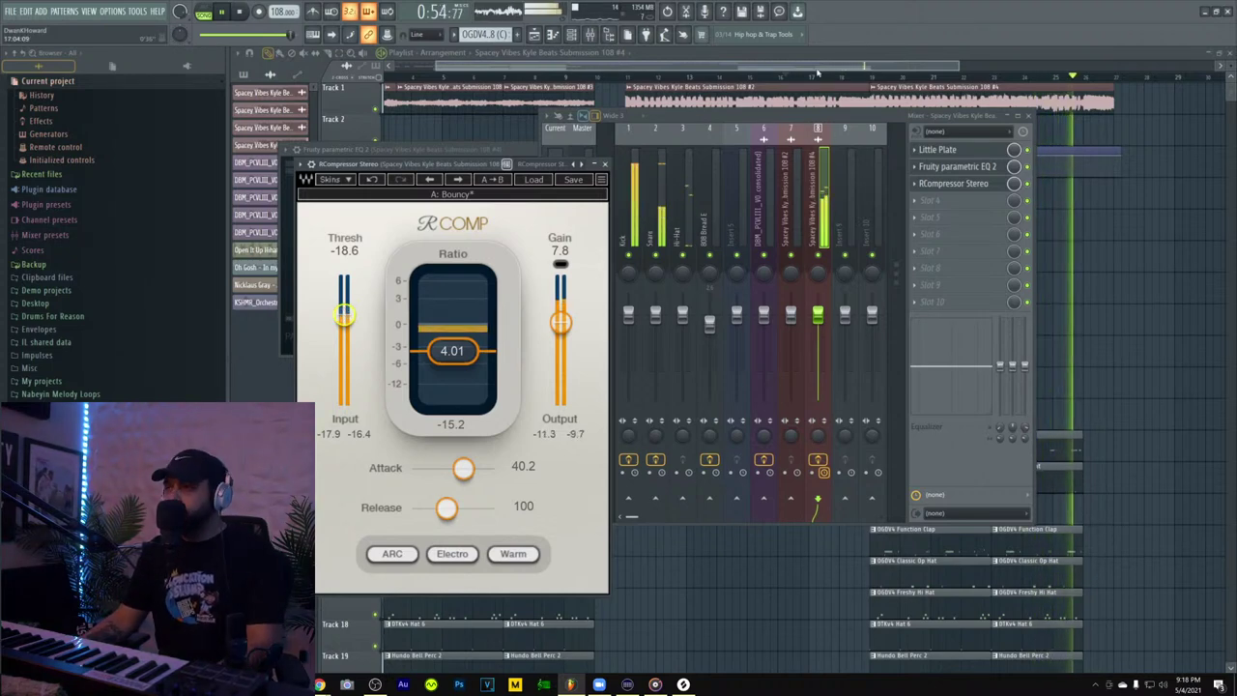
# - Copy the Open It Up hi-hat loop and Oh Gosh perc loop to bar 19 on Tracks 9 and 10, extending both to bar 26
pyautogui.press('F12')
pyautogui.click(787, 78)
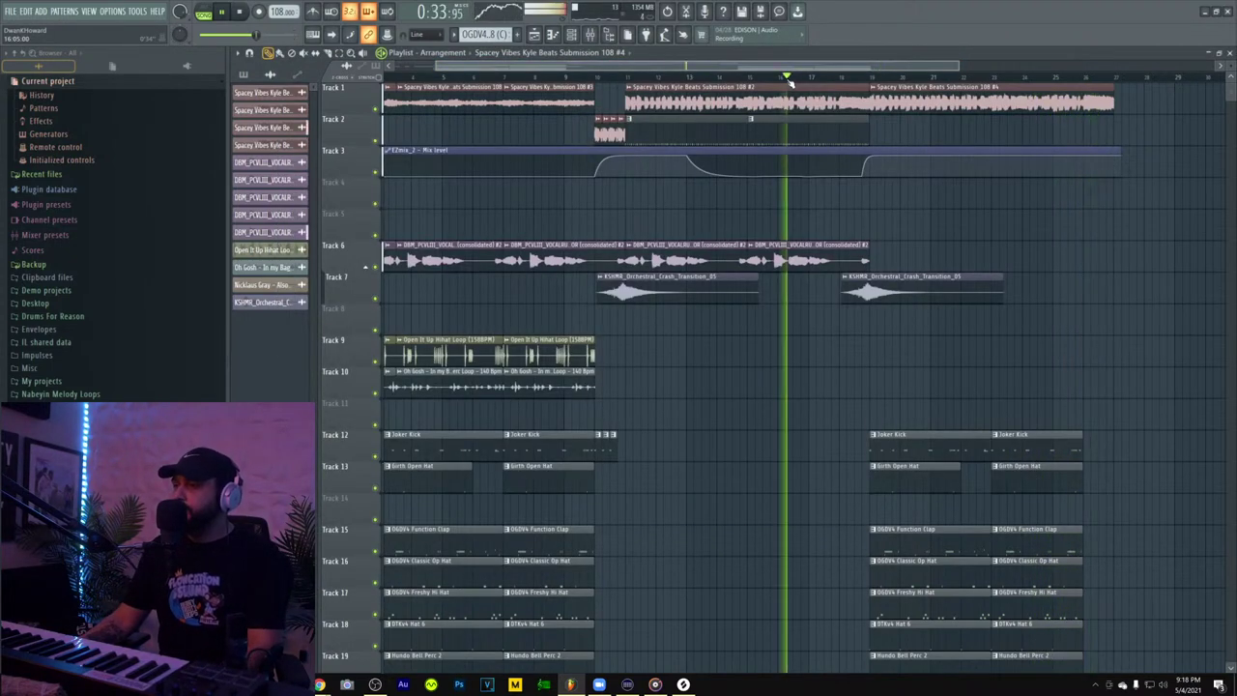
pyautogui.scroll(-4, 709, 273)
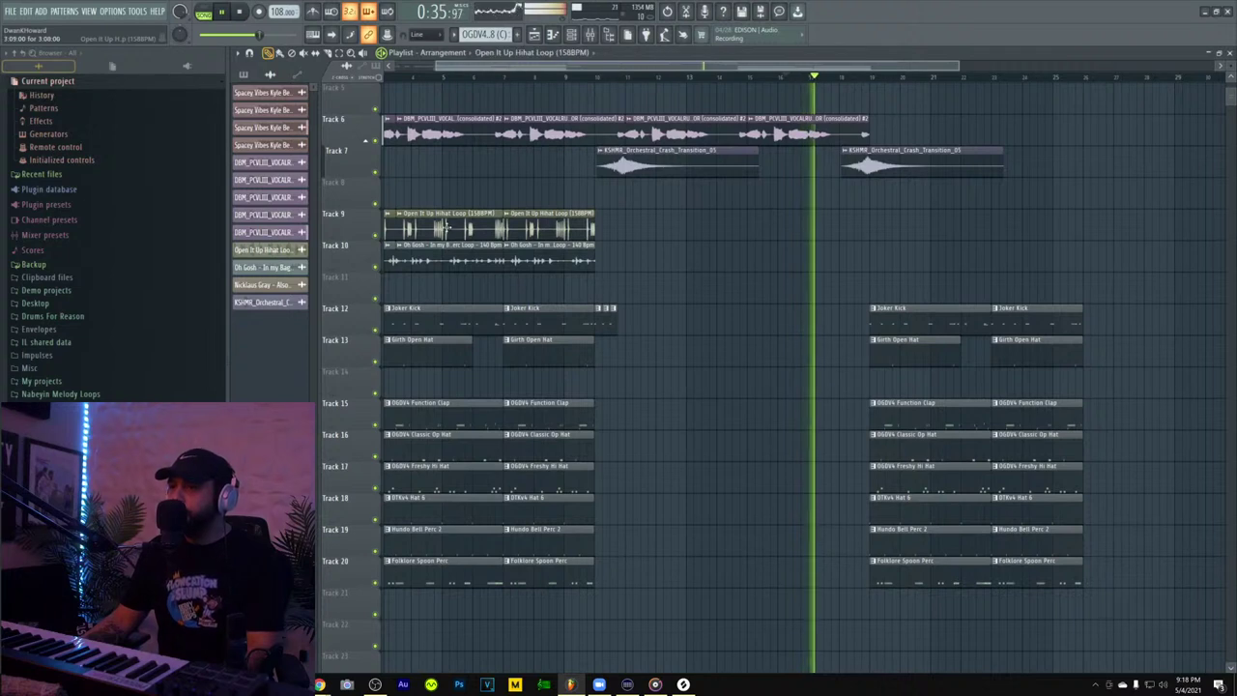
pyautogui.moveTo(447, 228); pyautogui.dragTo(1031, 216)
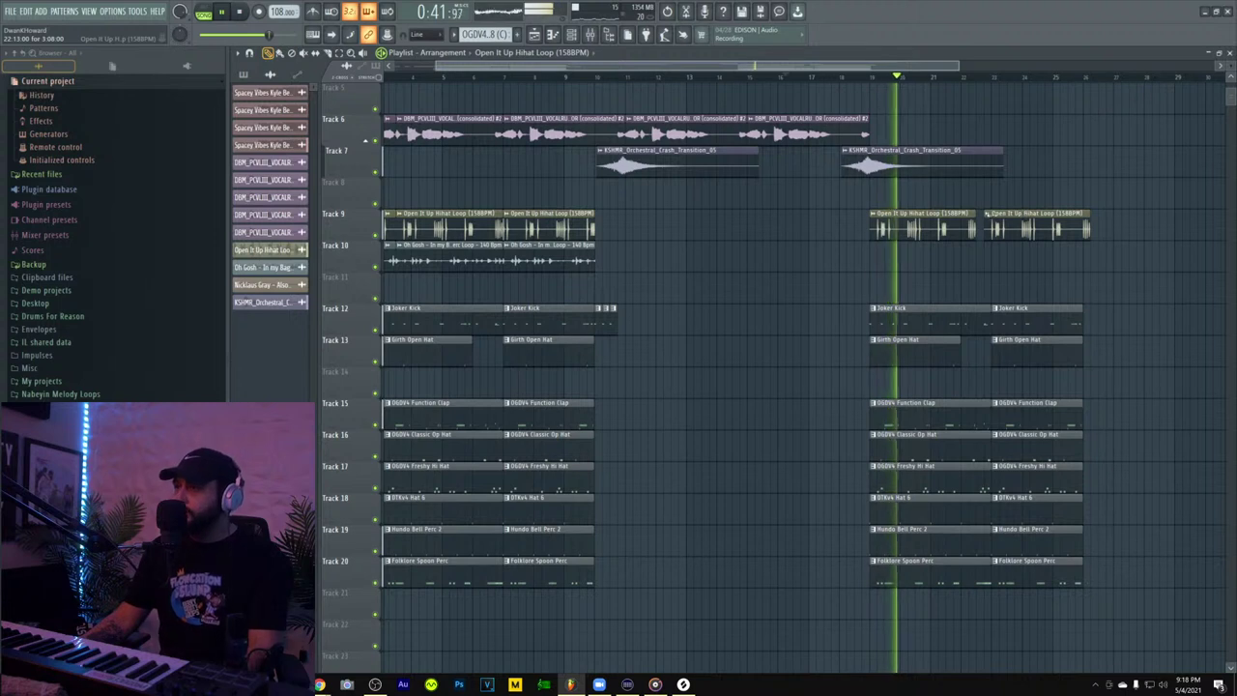
pyautogui.rightClick(1015, 222)
pyautogui.moveTo(957, 224); pyautogui.dragTo(1083, 221)
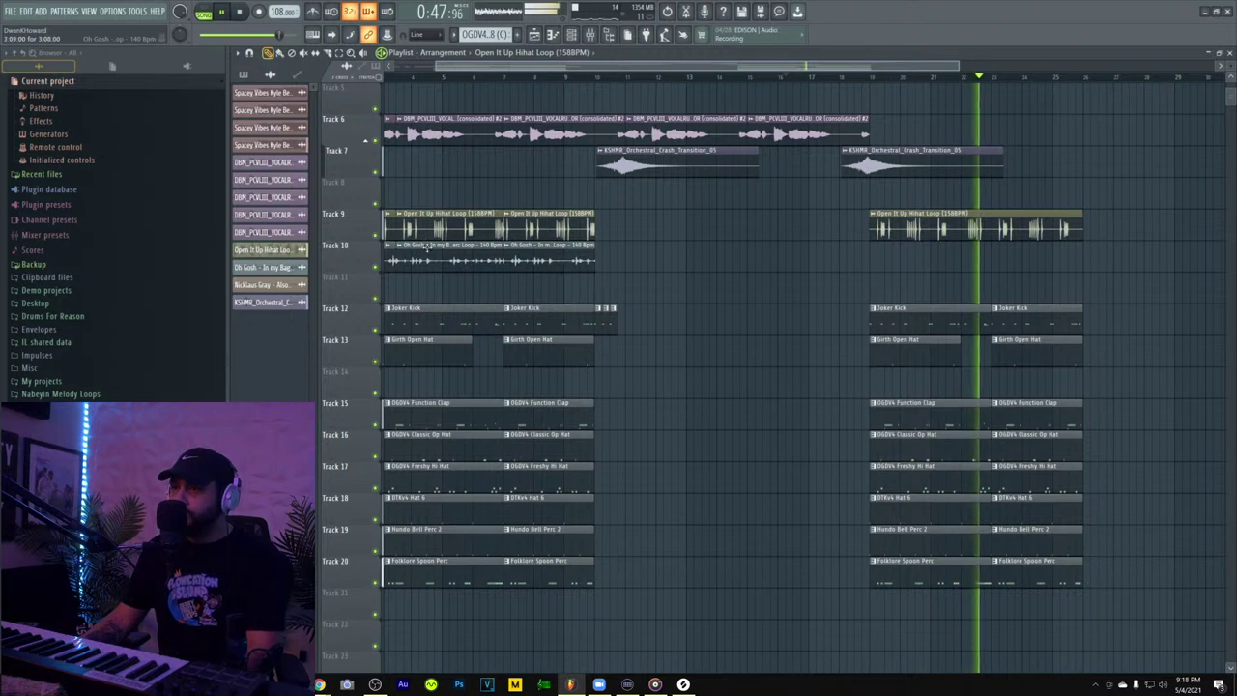
pyautogui.moveTo(427, 248); pyautogui.dragTo(909, 253)
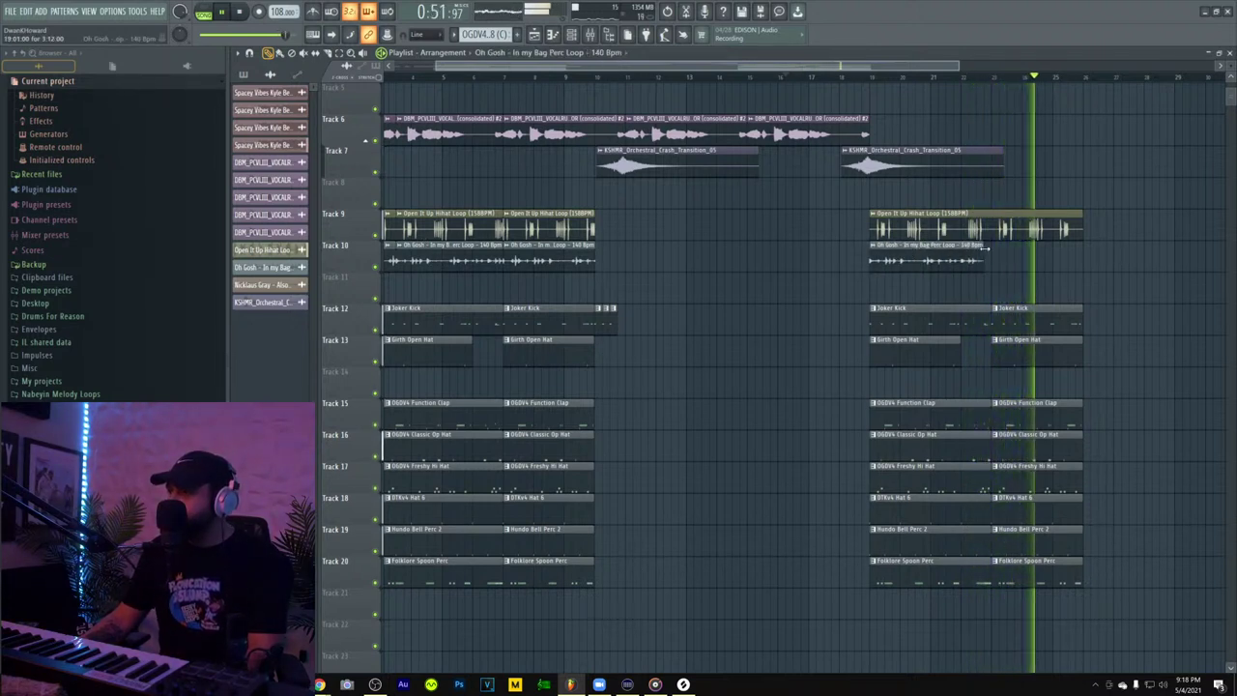
pyautogui.moveTo(986, 248); pyautogui.dragTo(1088, 249)
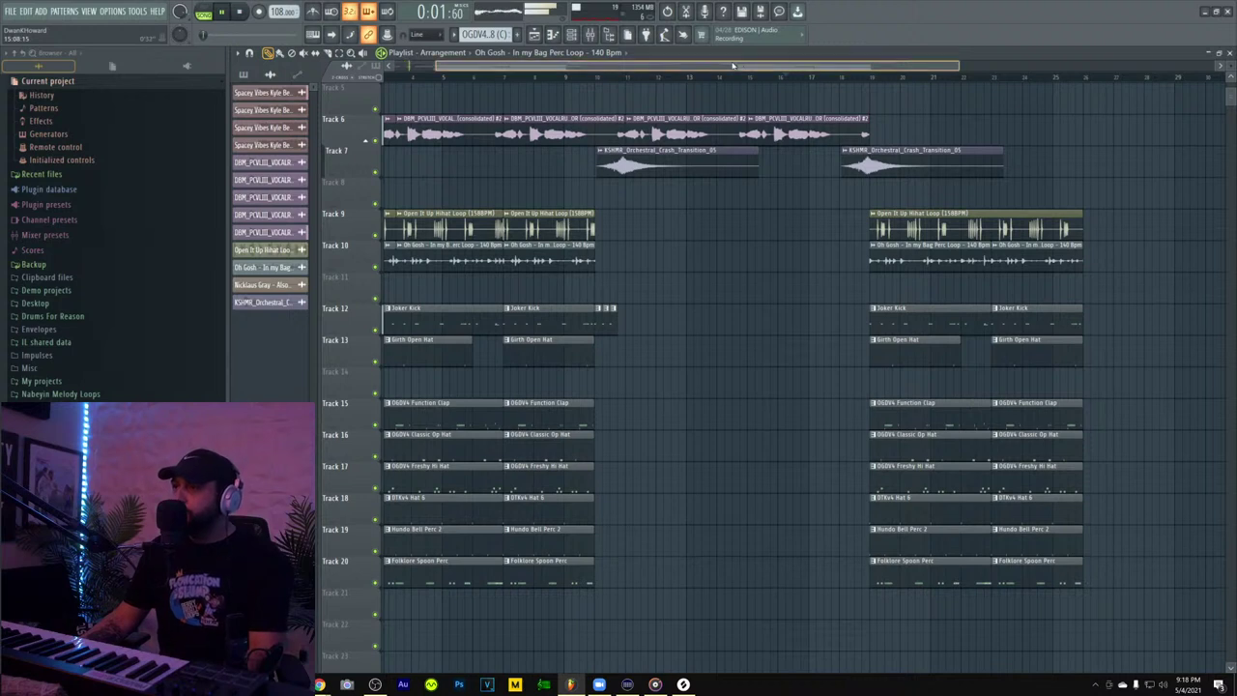
# - Place the OGDV4 Rowdy 808 (C) pattern on Track 11 at bar 3 and repeat it at bar 7
pyautogui.moveTo(733, 66); pyautogui.dragTo(221, 171)
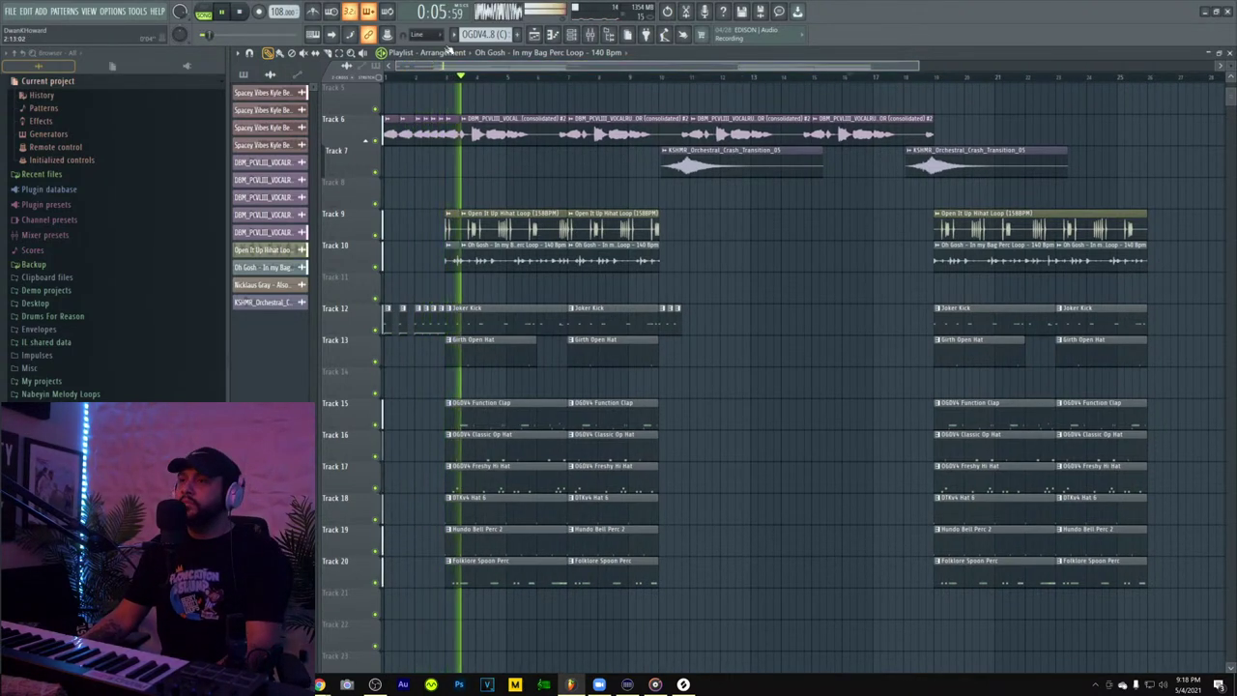
pyautogui.press('space')
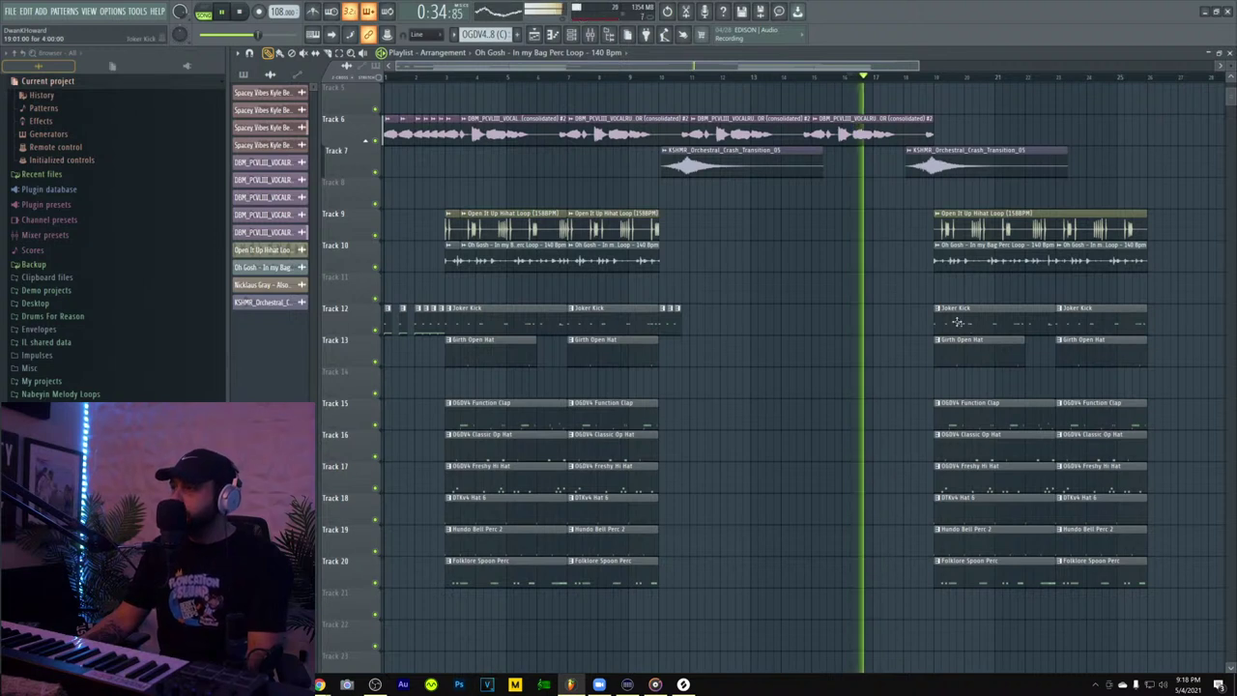
pyautogui.click(244, 76)
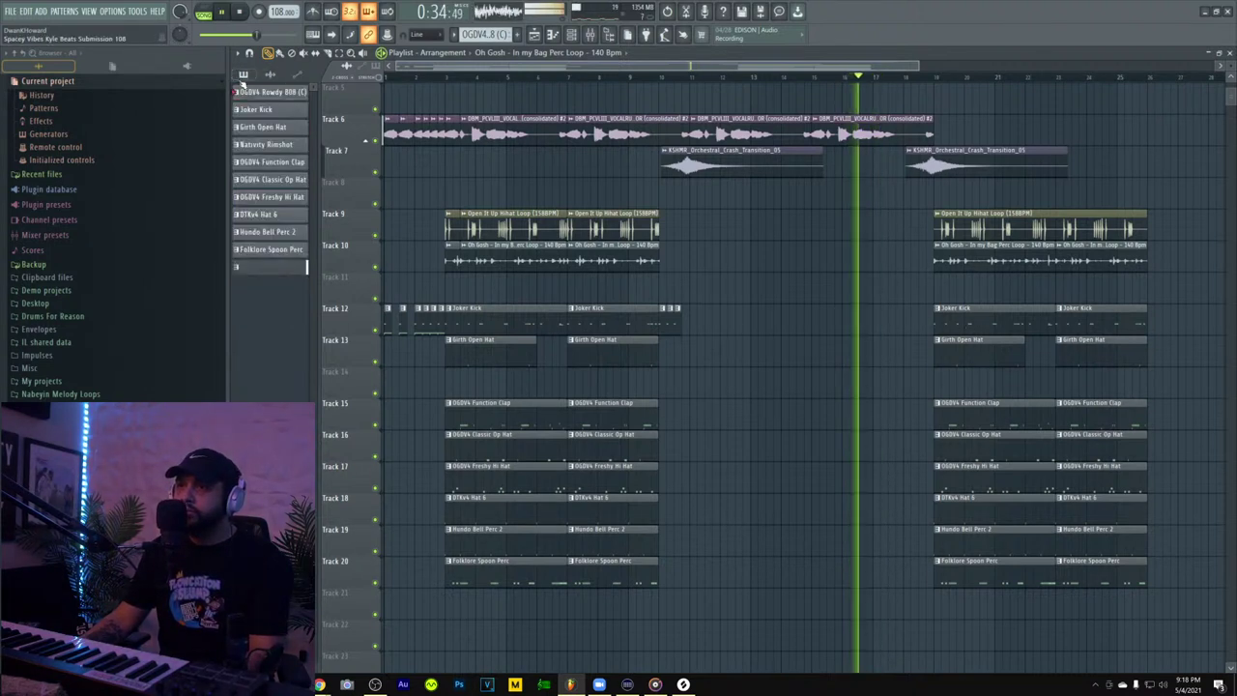
pyautogui.moveTo(261, 95); pyautogui.dragTo(444, 289)
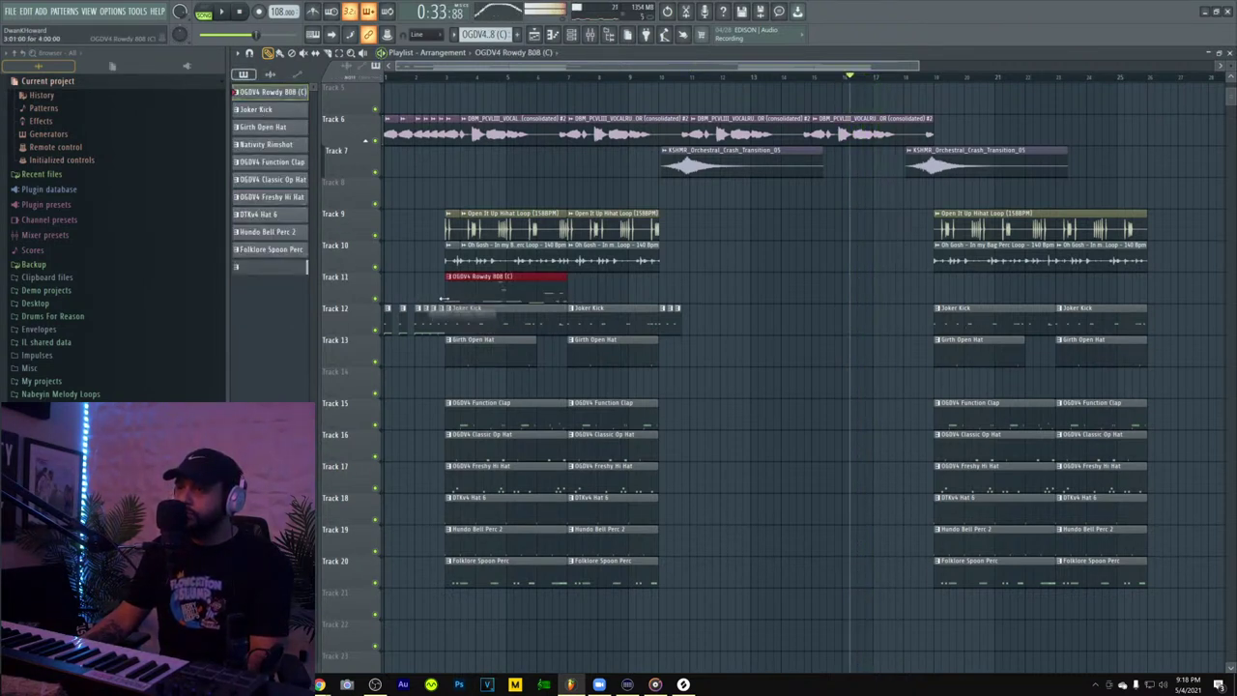
pyautogui.moveTo(406, 78); pyautogui.dragTo(381, 80)
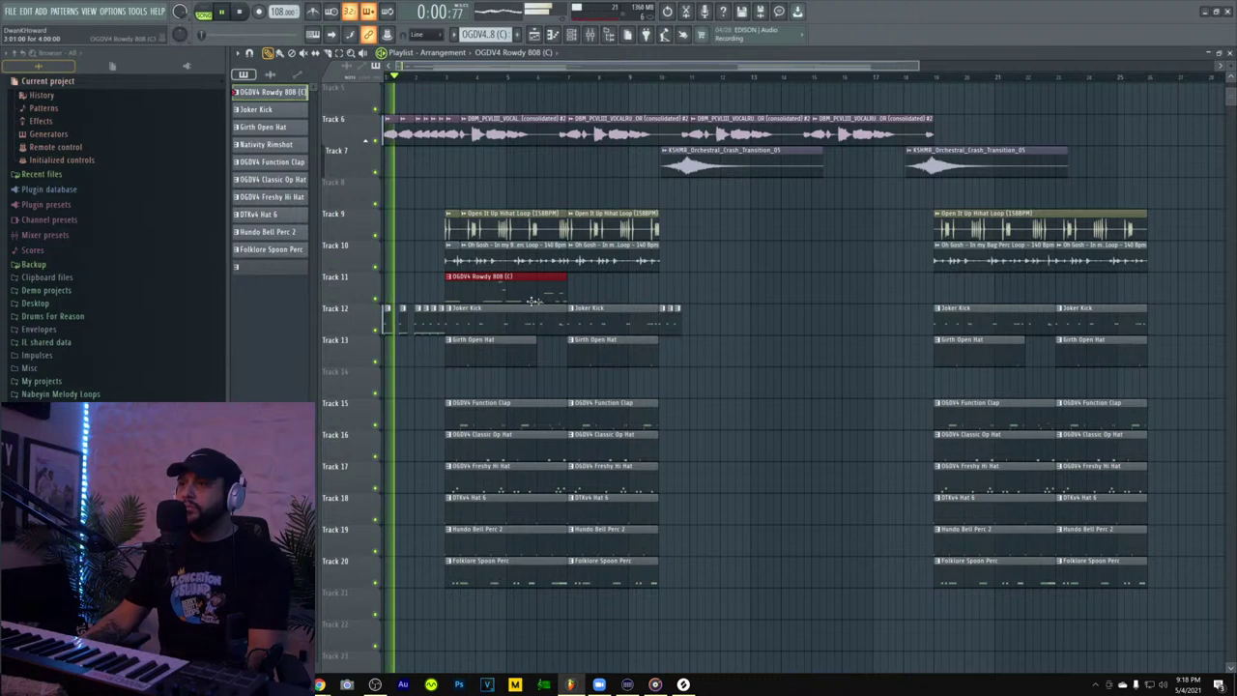
pyautogui.moveTo(469, 287); pyautogui.dragTo(591, 264)
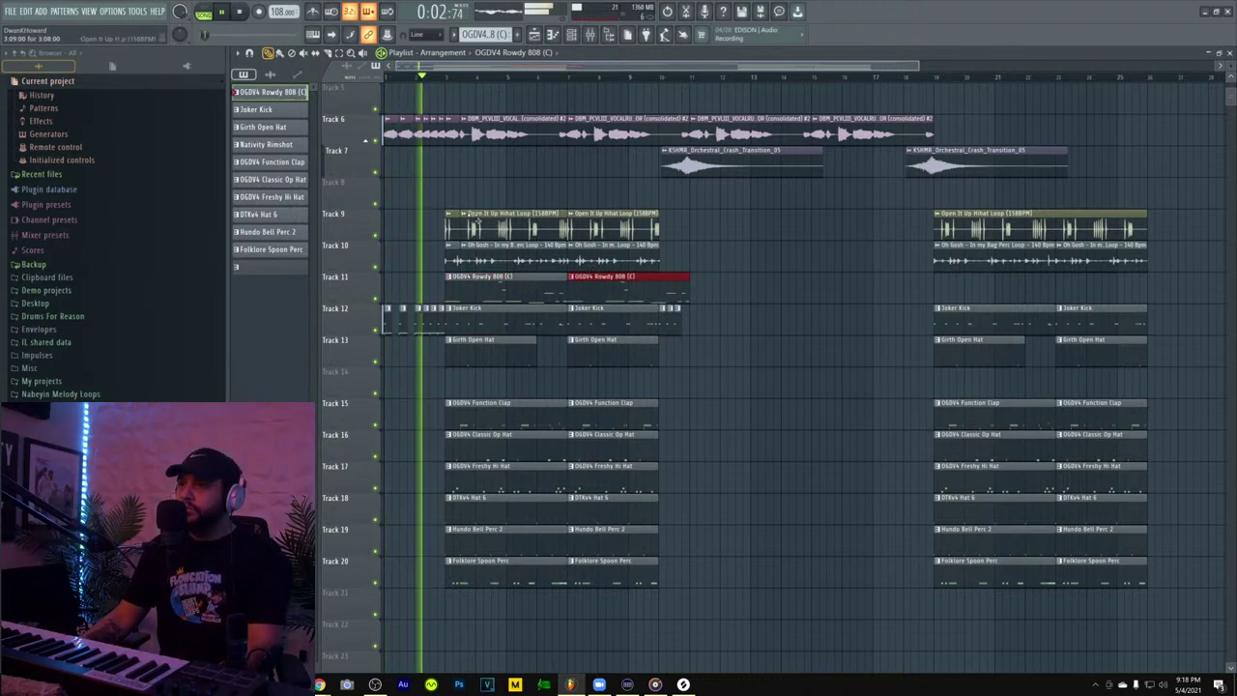
# - Tighten the opening drop in Track 3's EZmix_2 Mix level automation so it falls at bar 2, undoing the accidental clip deletion
pyautogui.scroll(4, 580, 259)
pyautogui.click(385, 78)
pyautogui.rightClick(420, 153)
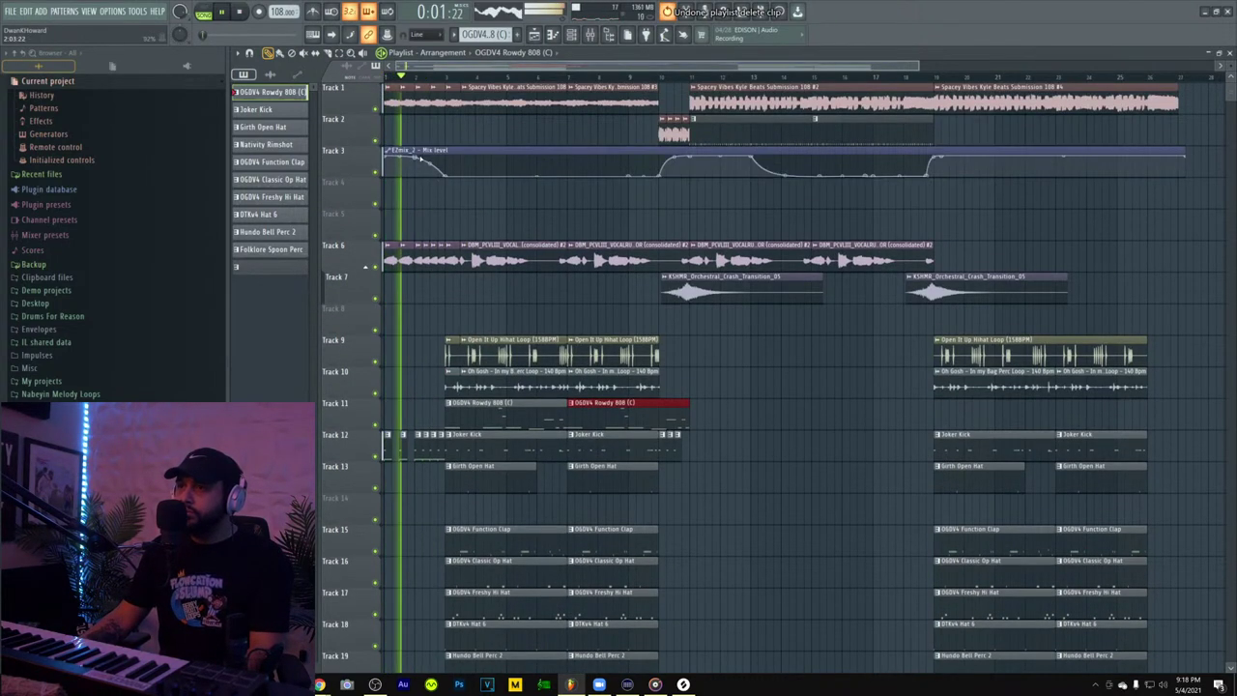
pyautogui.hotkey('ctrl', 'z')
pyautogui.press('space')
pyautogui.press('space')
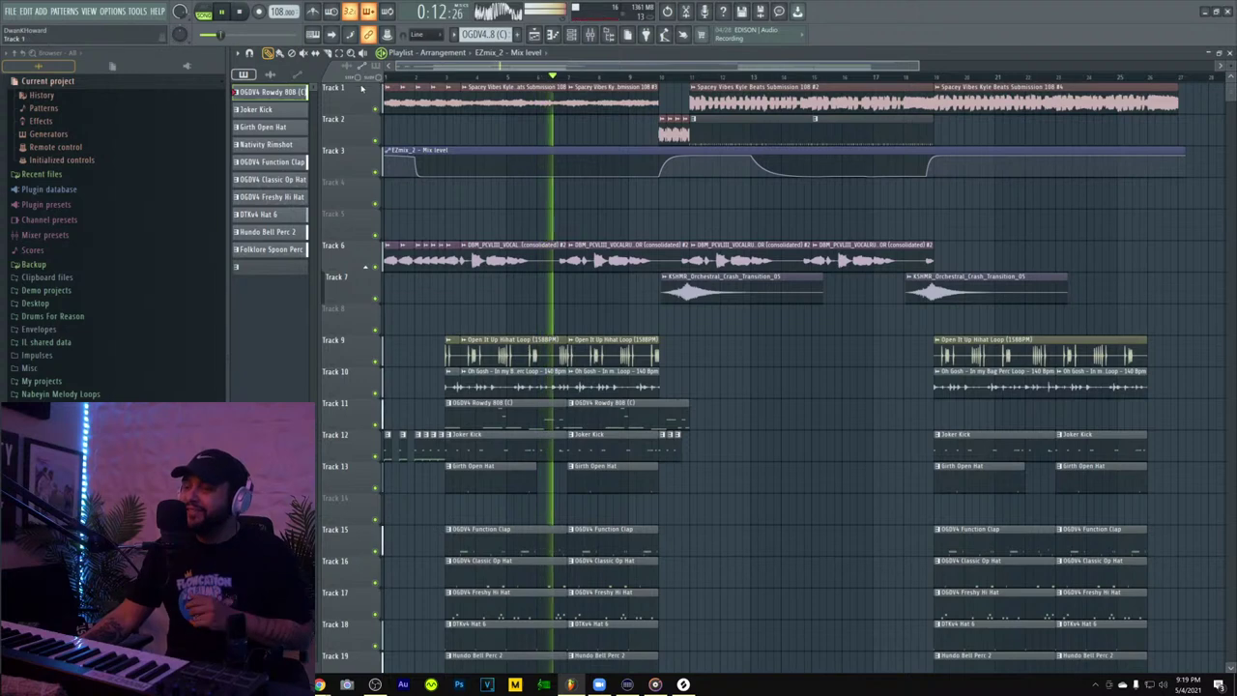
# - Slice the second Rowdy 808 clip on Track 11 at bar 10 and remove the part past the drums' end
pyautogui.scroll(-4, 458, 105)
pyautogui.scroll(3, 596, 164)
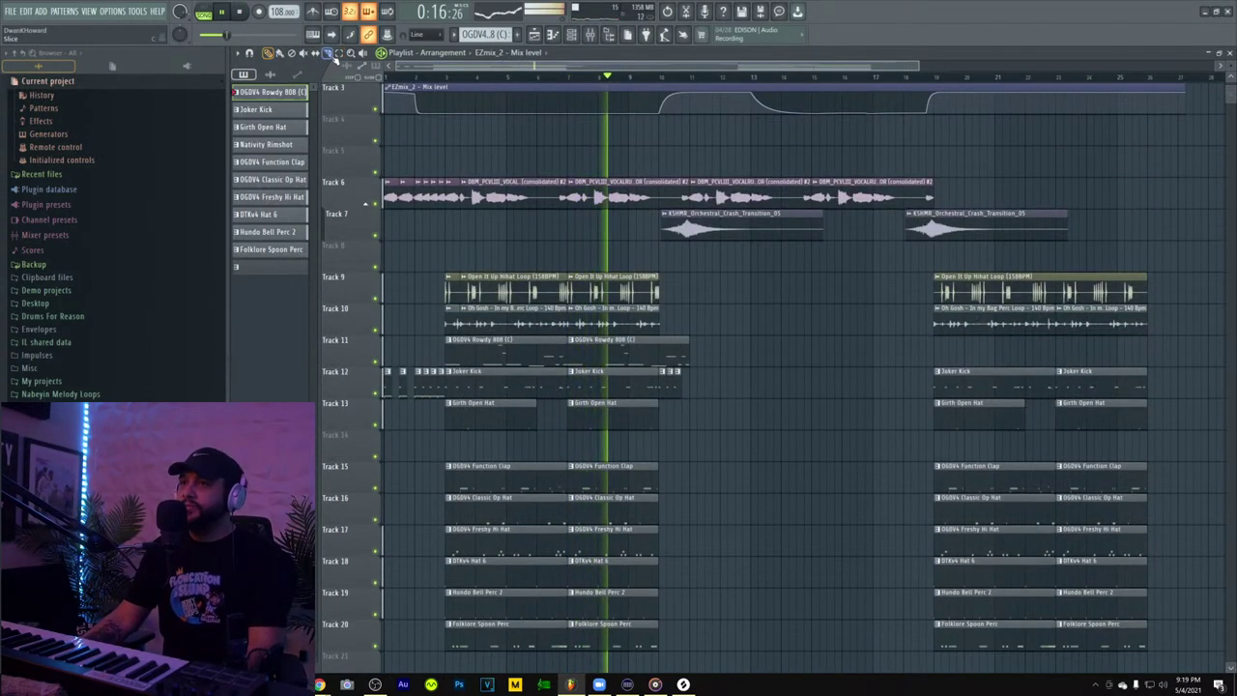
pyautogui.scroll(-1, 711, 326)
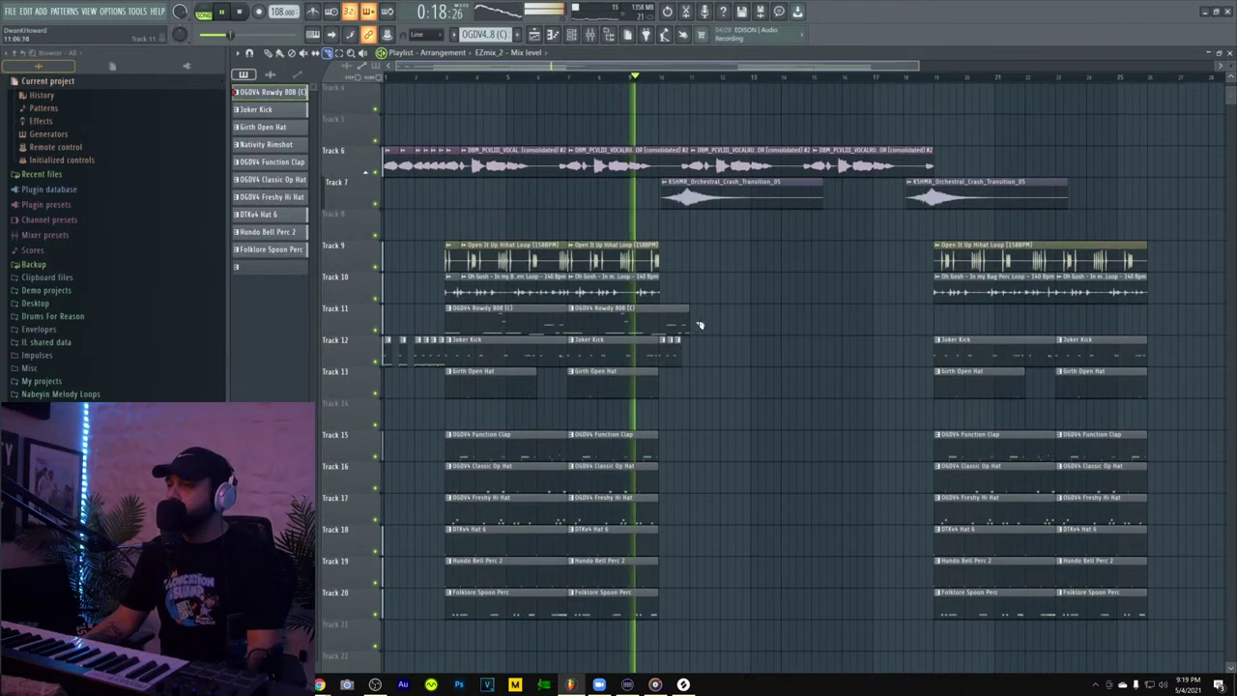
pyautogui.scroll(2, 678, 306)
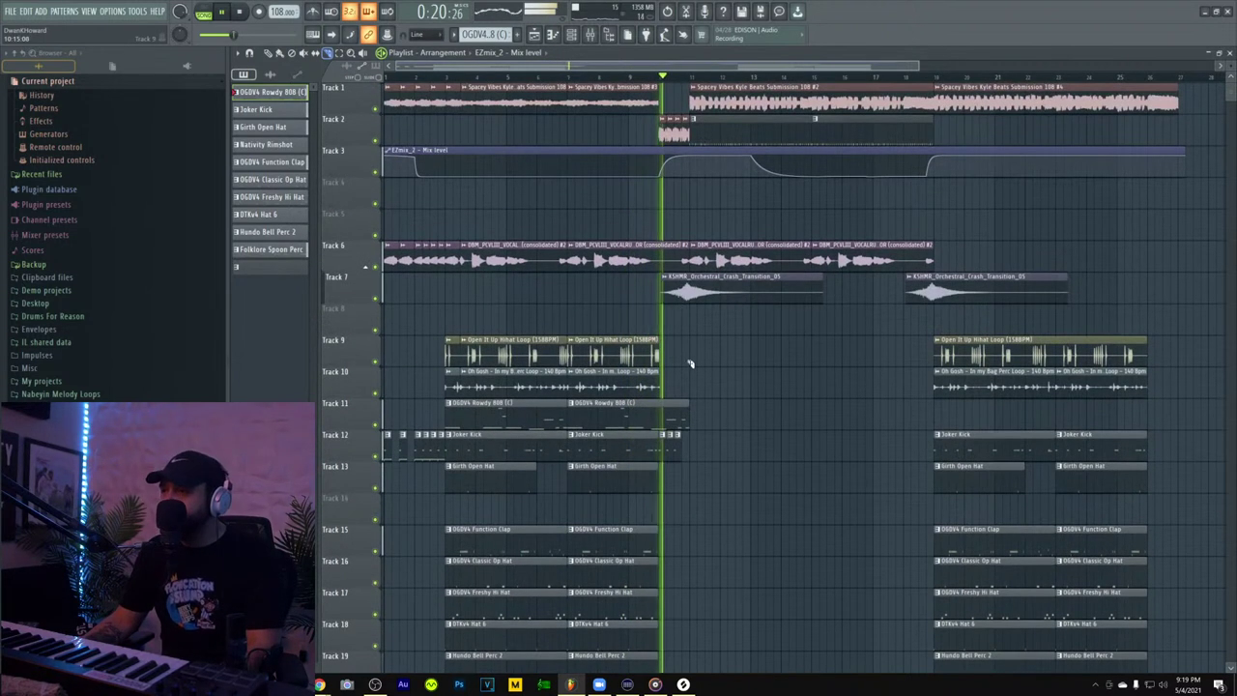
pyautogui.press('space')
pyautogui.press('space')
pyautogui.moveTo(665, 453); pyautogui.dragTo(661, 403)
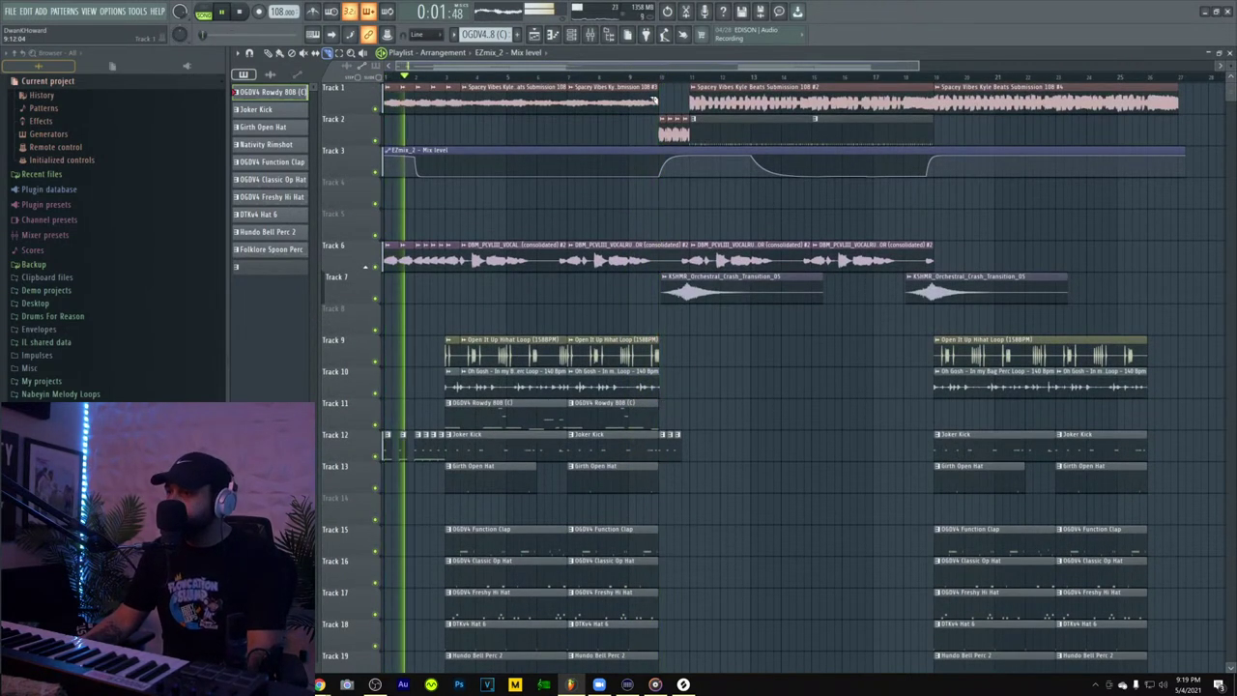
# - Delete the short Joker Kick hits after bar 10 on Track 12
pyautogui.click(582, 78)
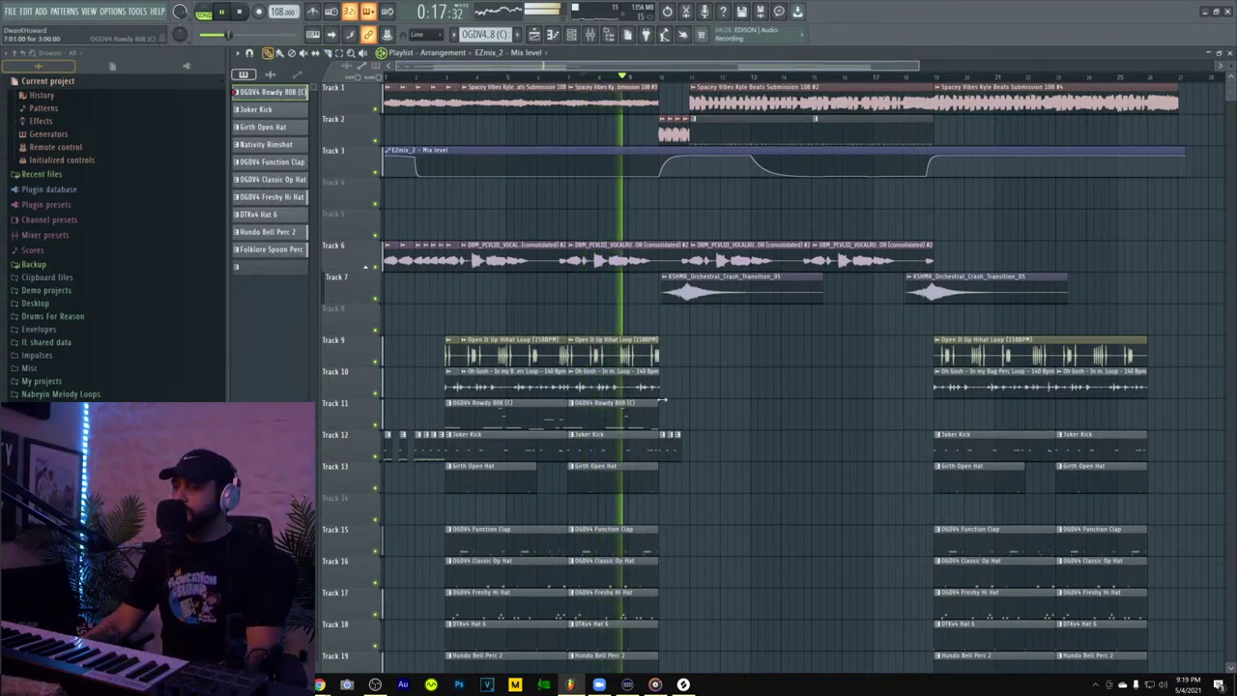
pyautogui.scroll(-4, 667, 401)
pyautogui.scroll(3, 665, 404)
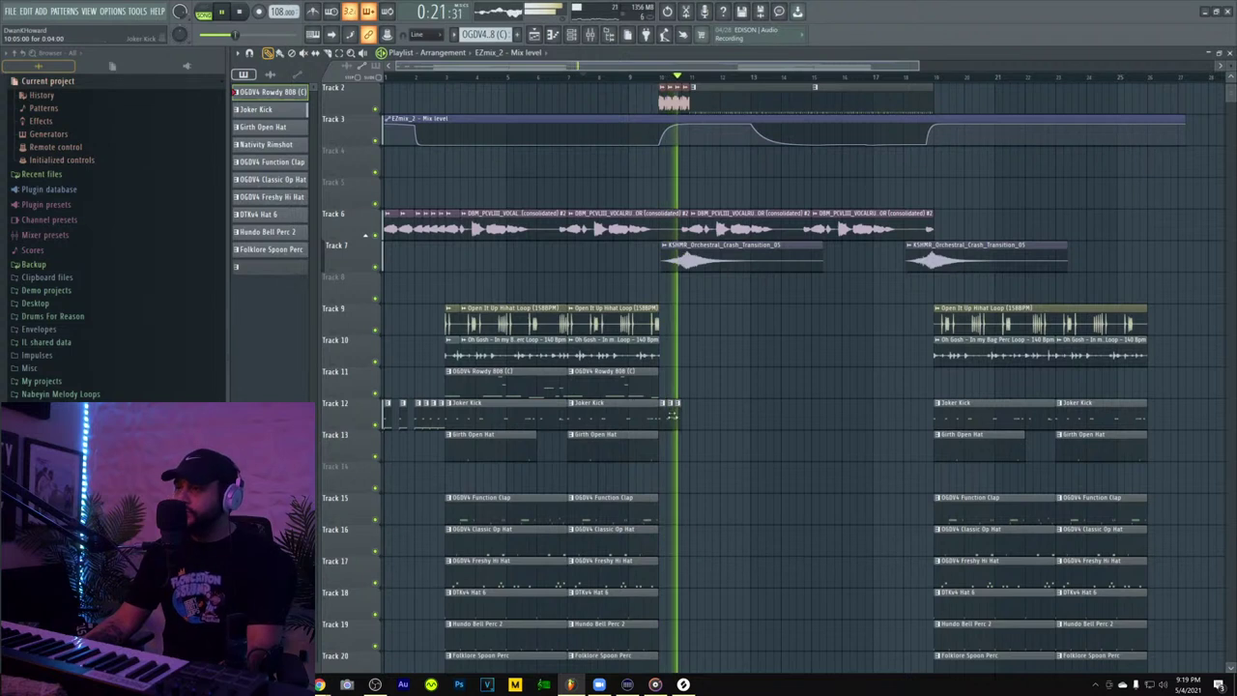
pyautogui.rightClick(670, 420)
pyautogui.rightClick(677, 420)
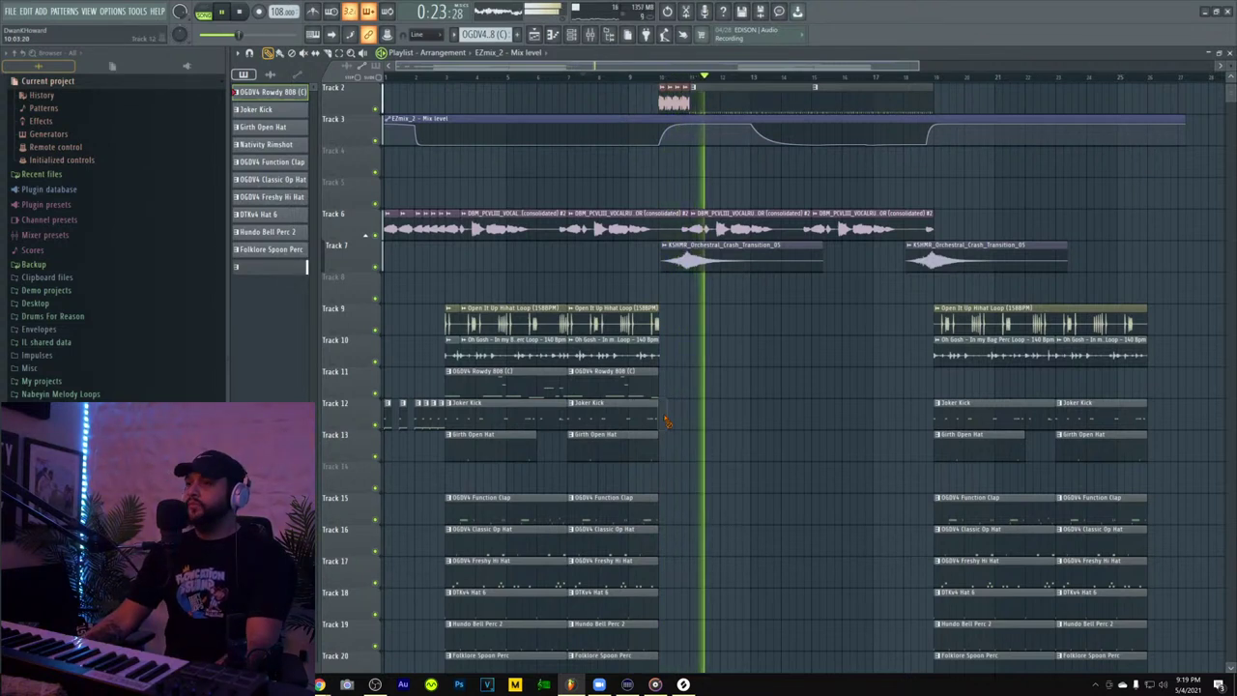
pyautogui.scroll(1, 712, 332)
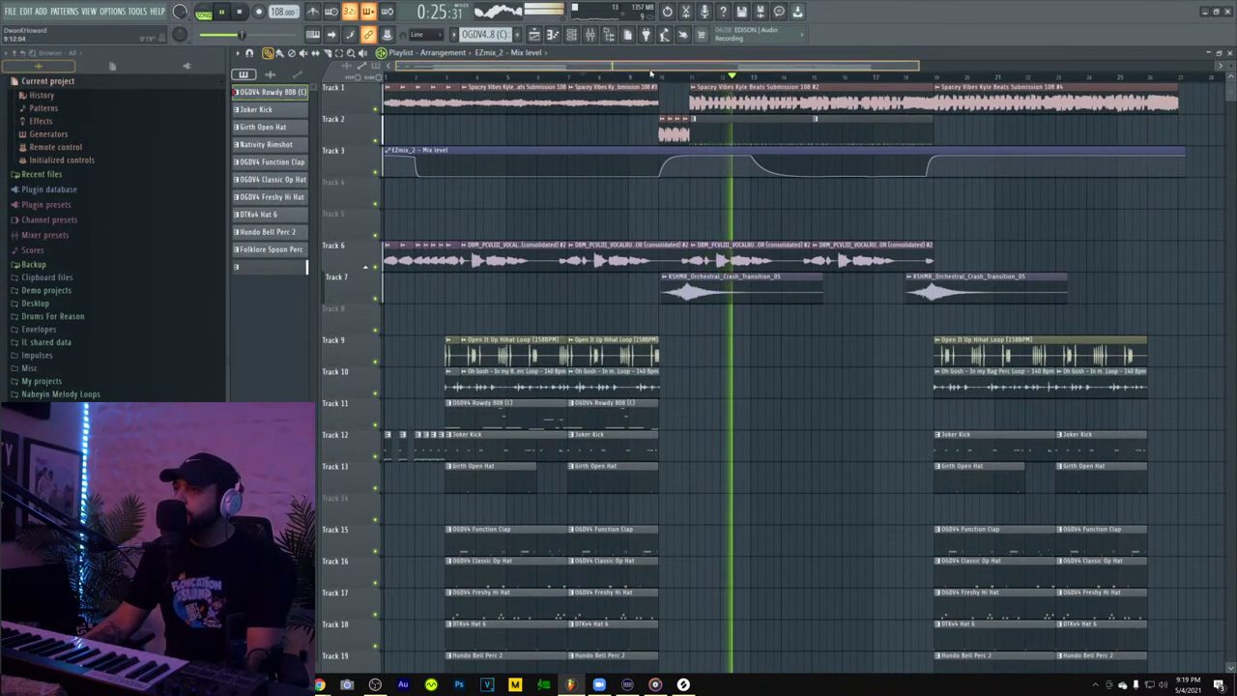
# - Examine the unnamed Track 2 pattern's kick notes and channel steps, and review the arrangement through the final section during playback
pyautogui.click(639, 77)
pyautogui.doubleClick(726, 126)
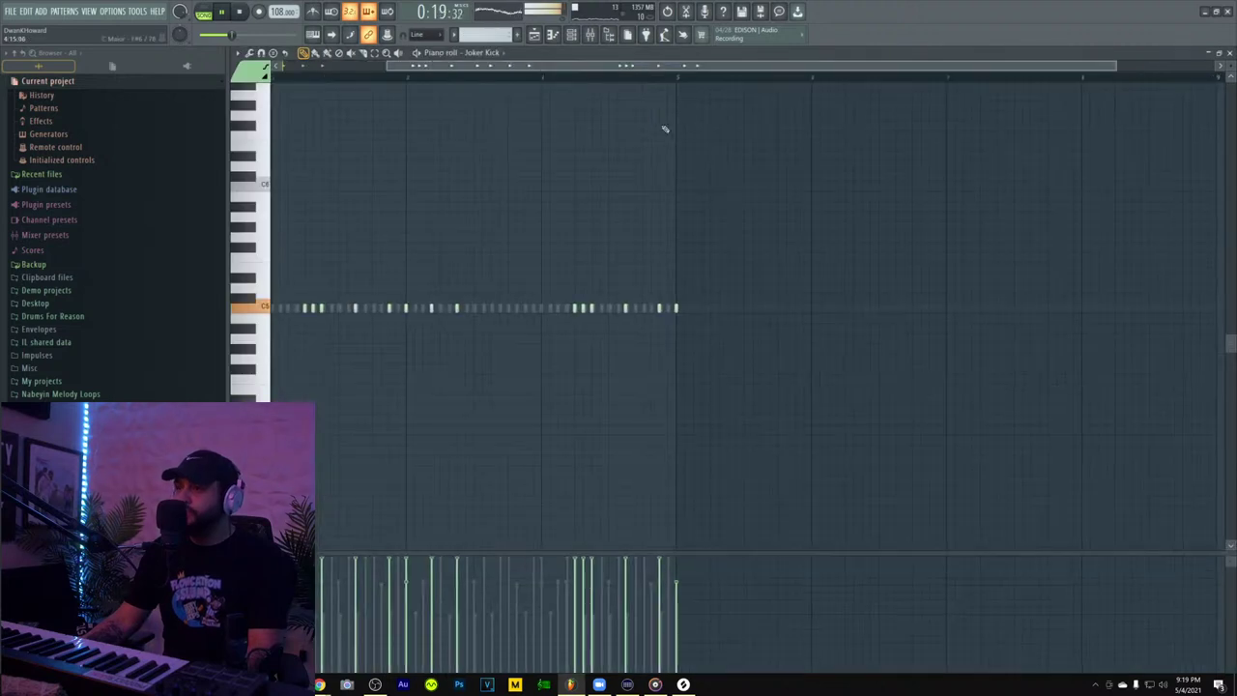
pyautogui.click(1230, 53)
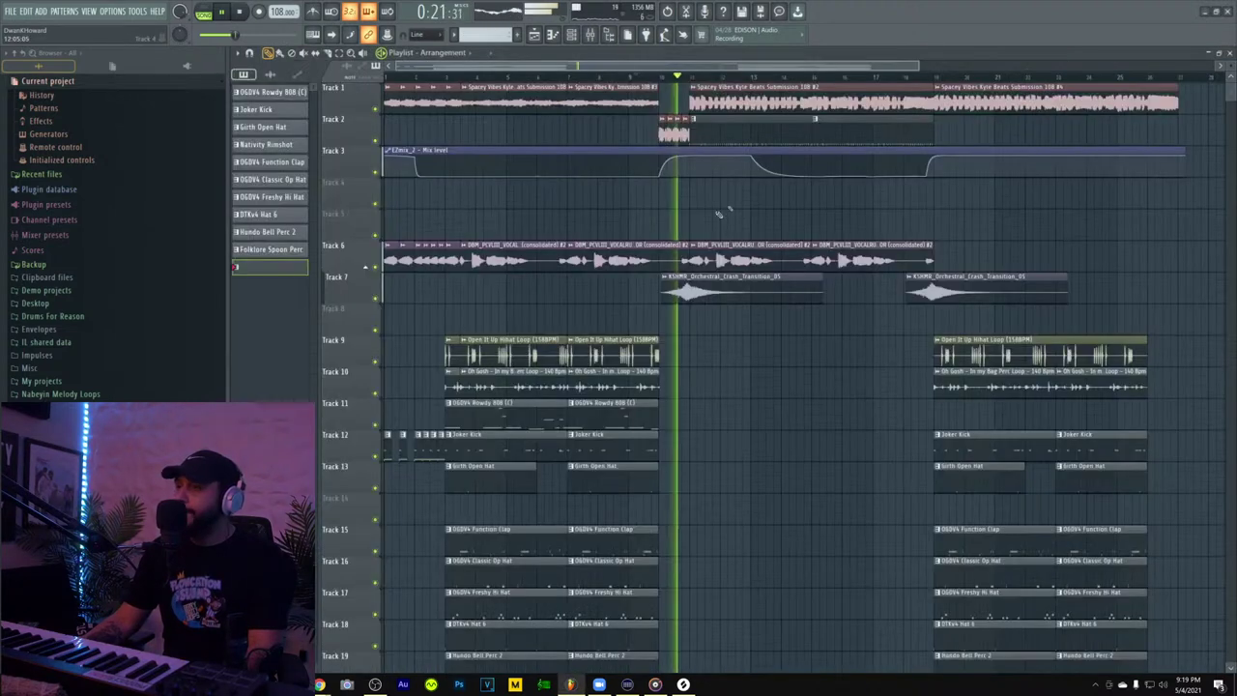
pyautogui.click(639, 77)
pyautogui.click(573, 35)
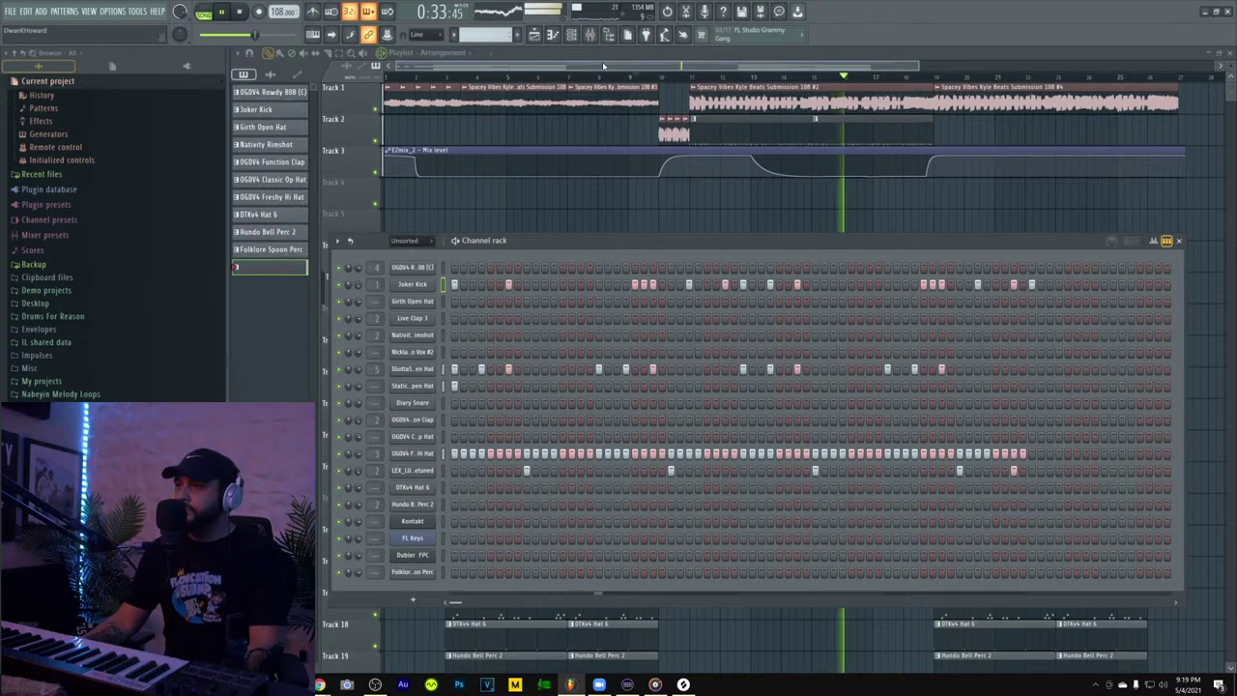
pyautogui.click(584, 35)
pyautogui.moveTo(622, 69); pyautogui.dragTo(745, 62)
pyautogui.scroll(-3, 709, 171)
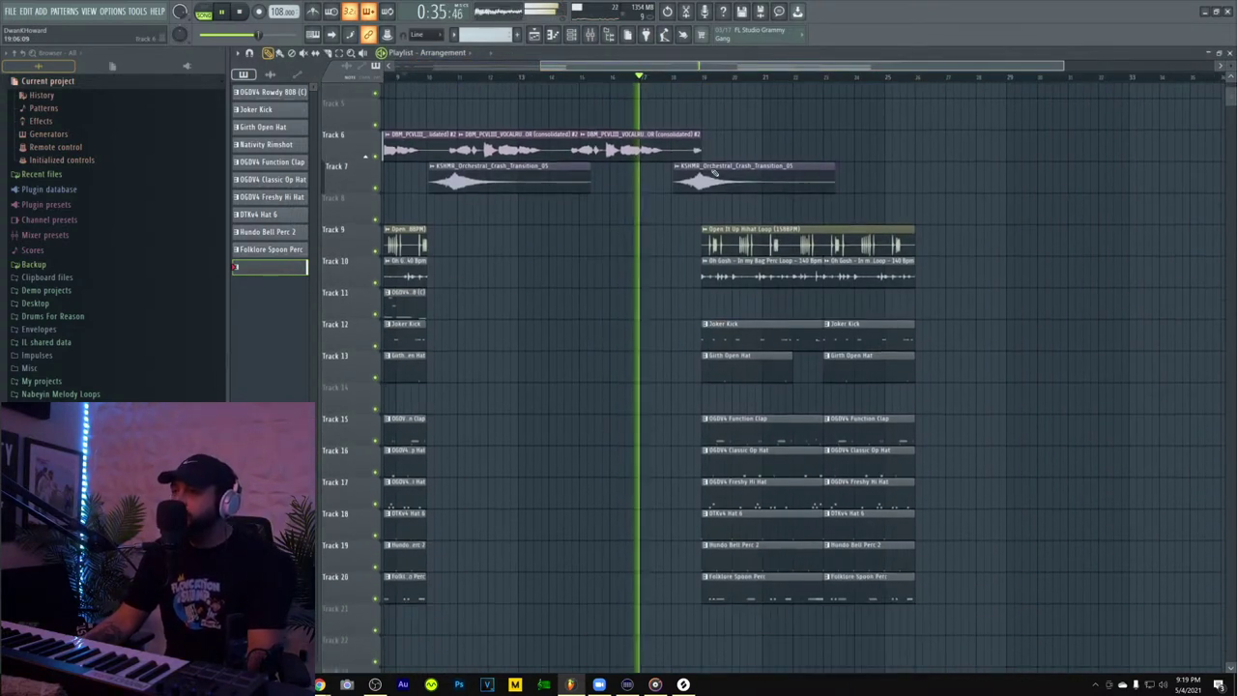
pyautogui.scroll(3, 711, 171)
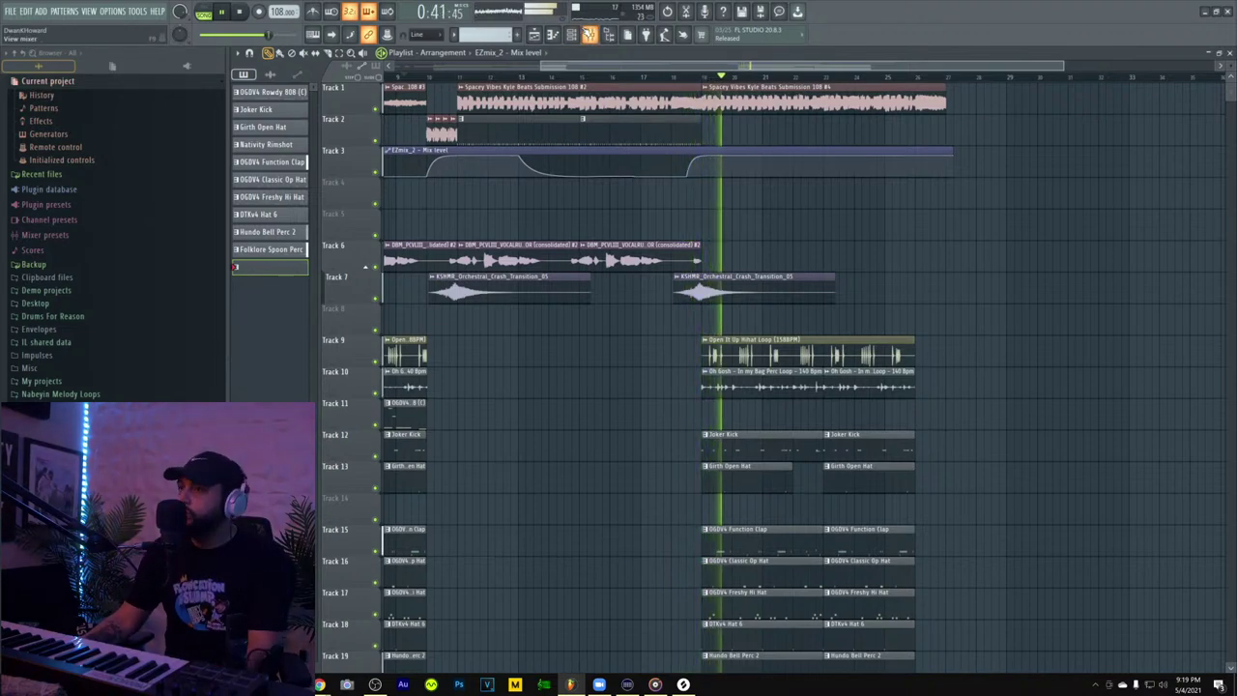
# - Load dblue Glitch v1.3_2 into the Master track's ninth effect slot, ahead of Fruity soft clipper, and bring its window into view
pyautogui.press('F9')
pyautogui.click(588, 215)
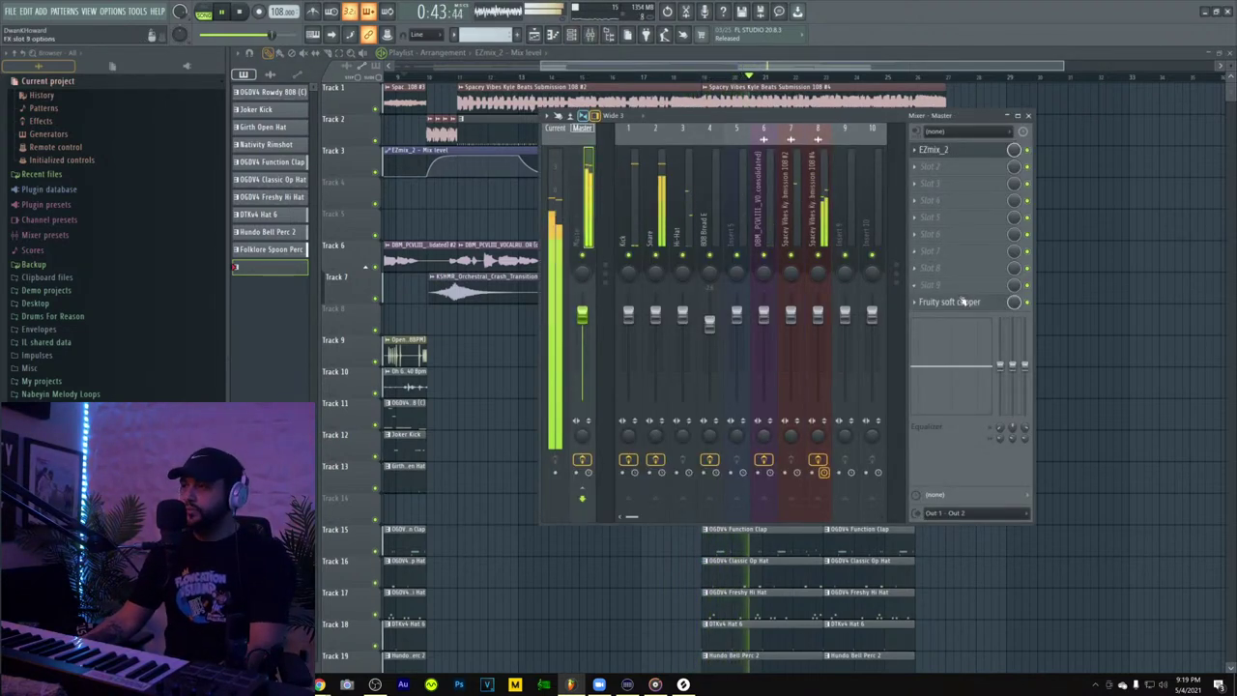
pyautogui.rightClick(954, 302)
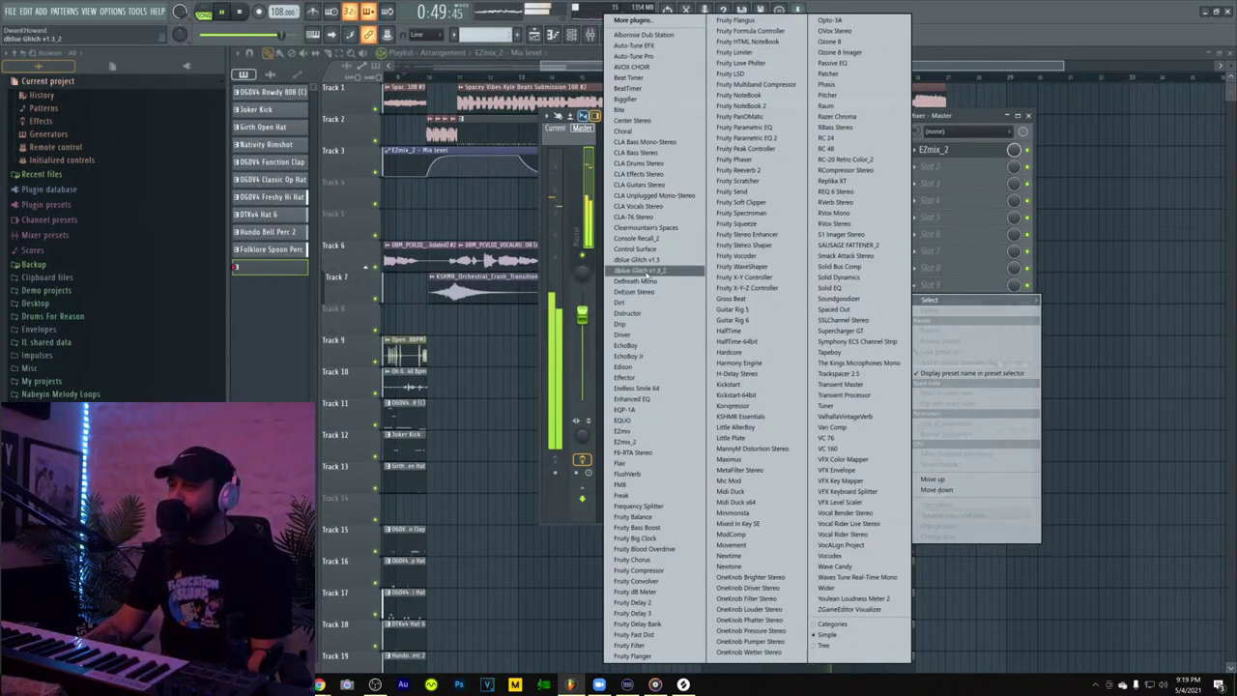
pyautogui.click(640, 271)
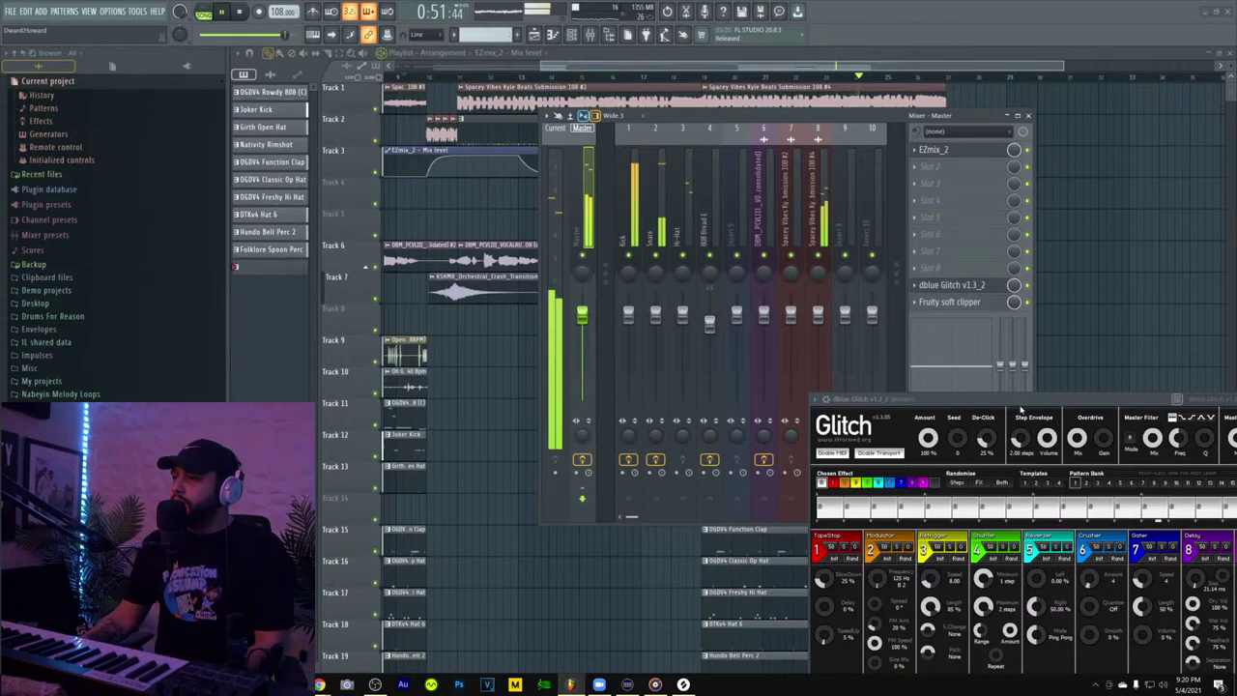
pyautogui.moveTo(1008, 399); pyautogui.dragTo(703, 198)
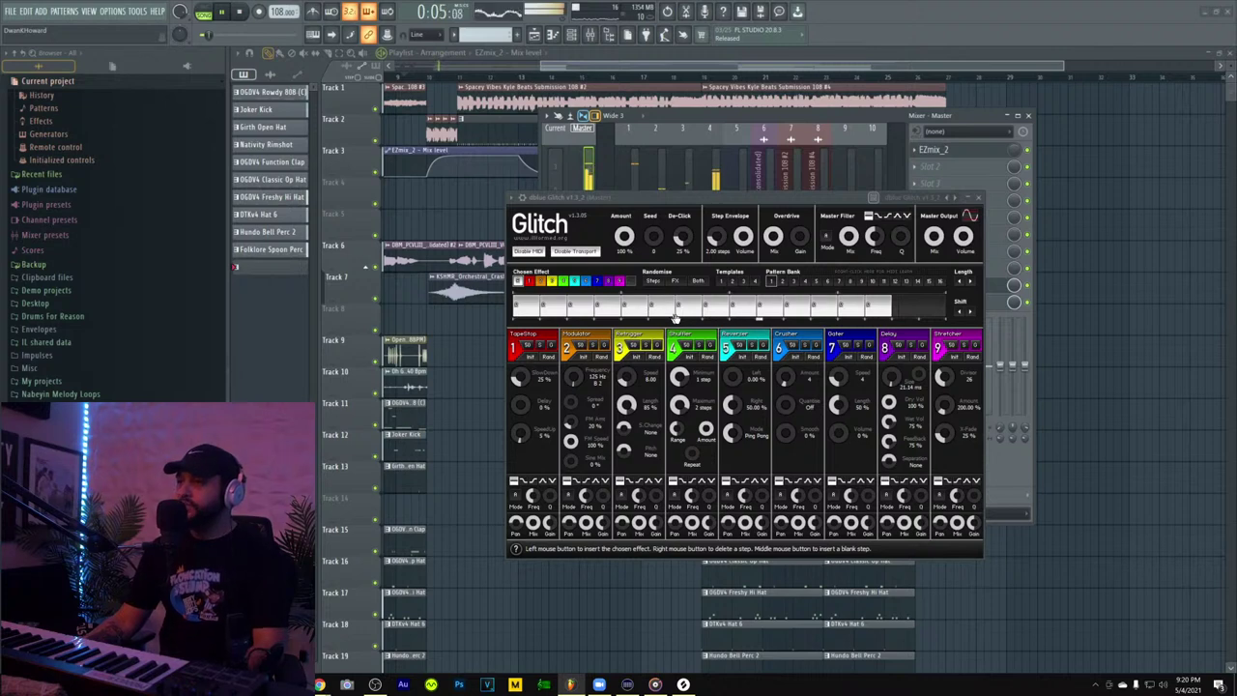
# - Insert the Delay effect at steps 11 and 12 of the Glitch pattern and delete the blank steps at its start
pyautogui.click(786, 309)
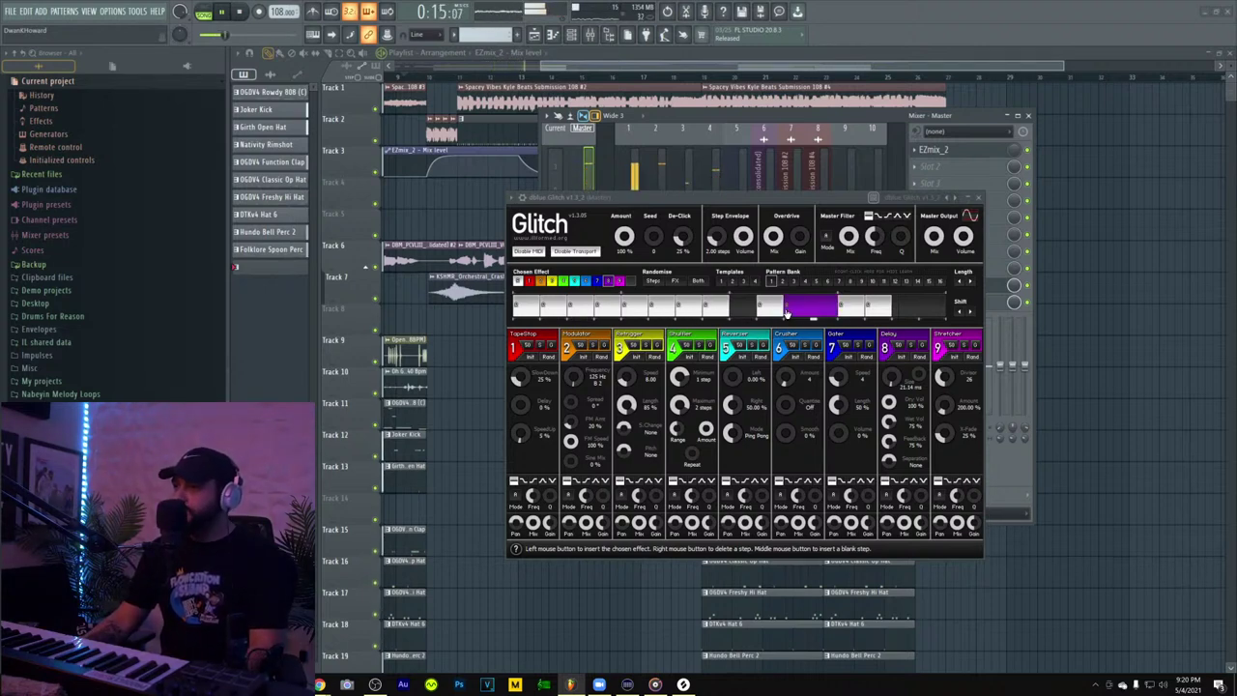
pyautogui.rightClick(813, 312)
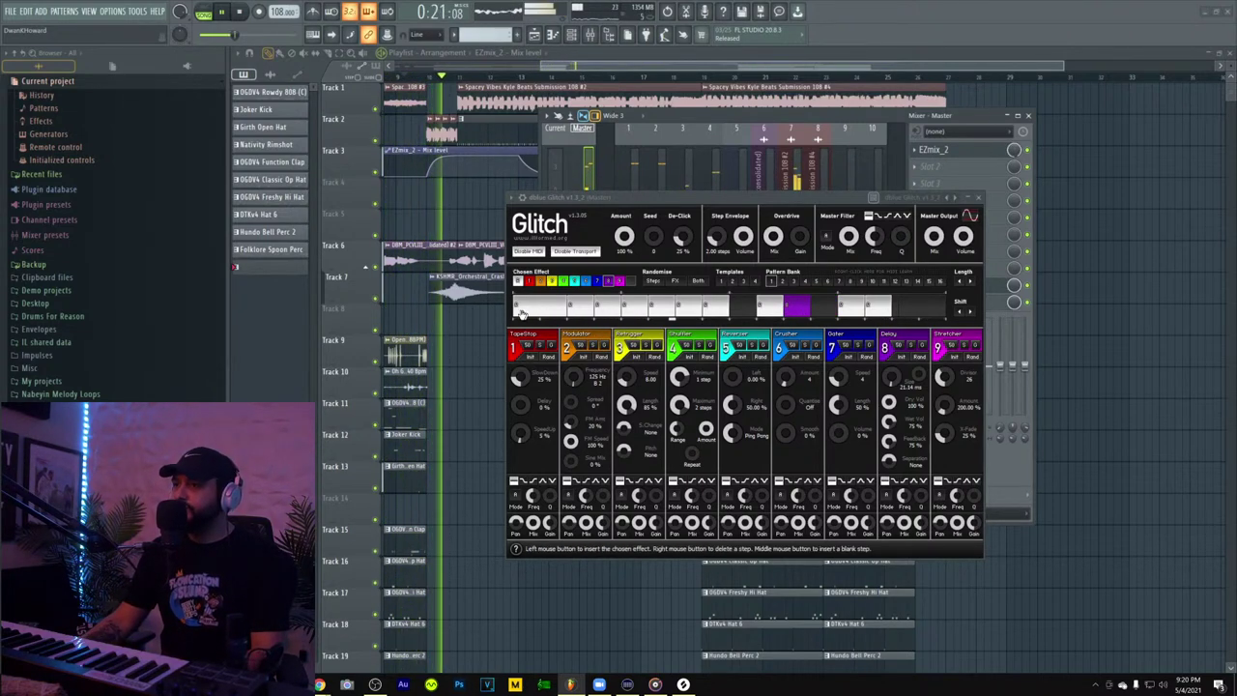
pyautogui.rightClick(553, 311)
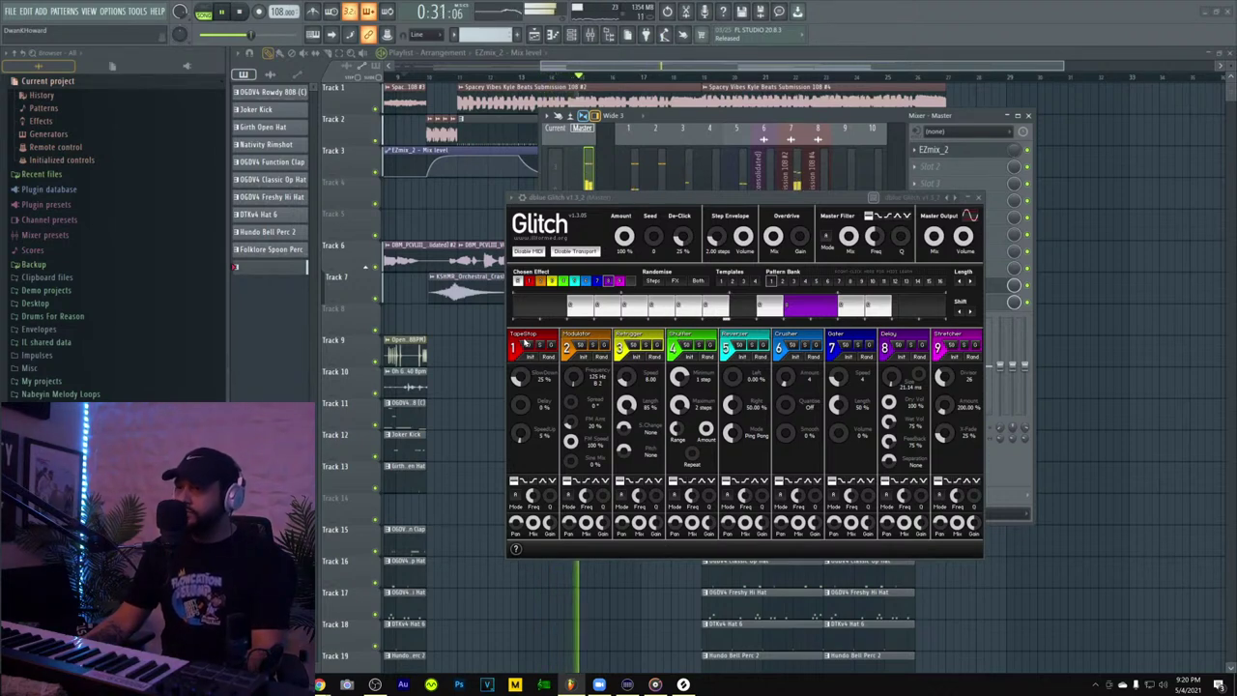
# - Insert TapeStop at step 7 and Reverser at step 6 of the Glitch pattern, and delete blank steps around the effects
pyautogui.click(685, 310)
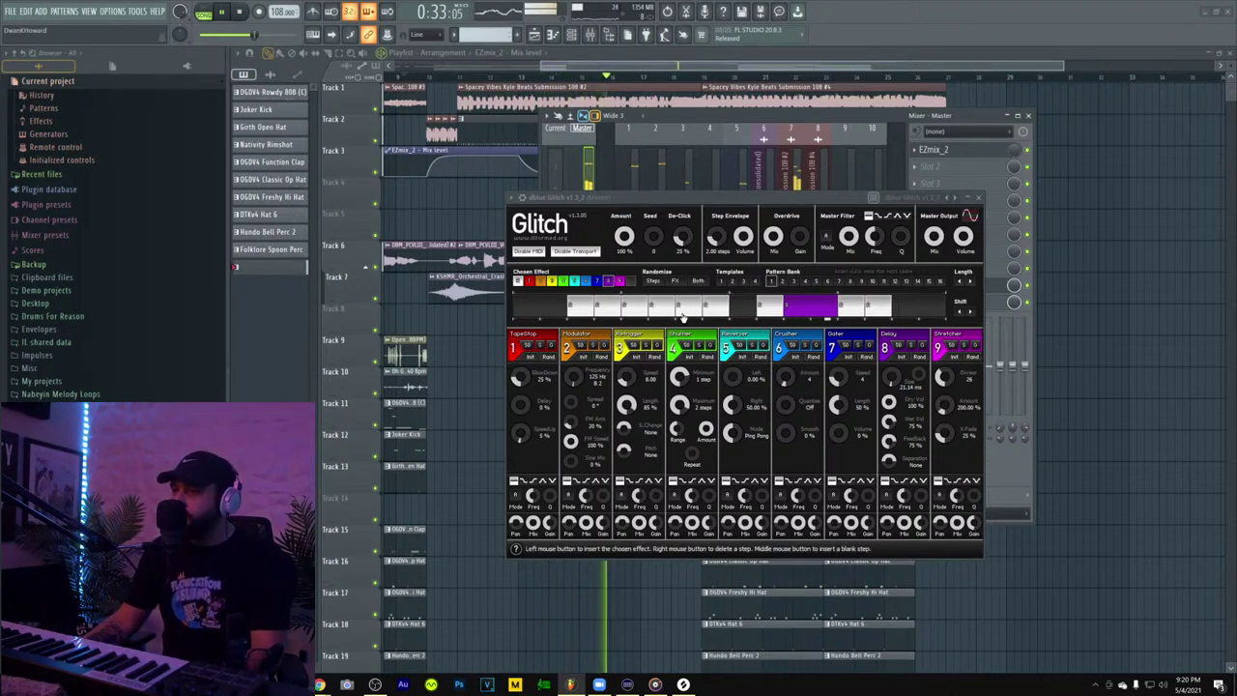
pyautogui.click(683, 312)
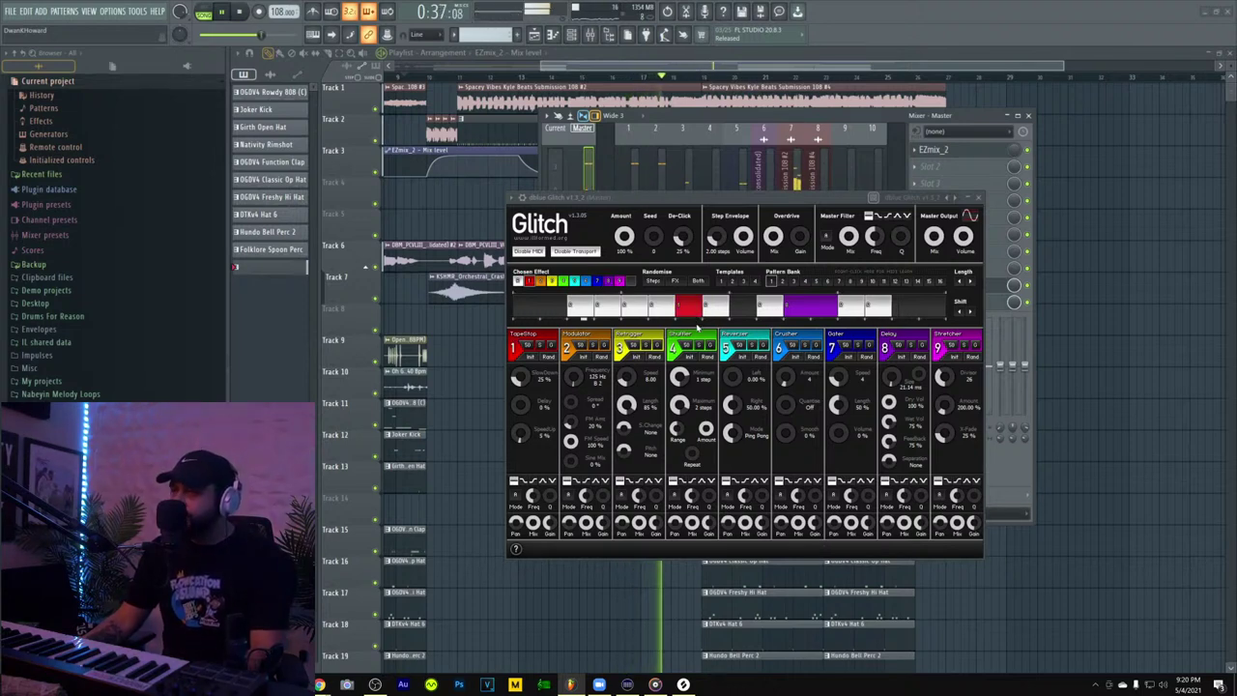
pyautogui.click(740, 342)
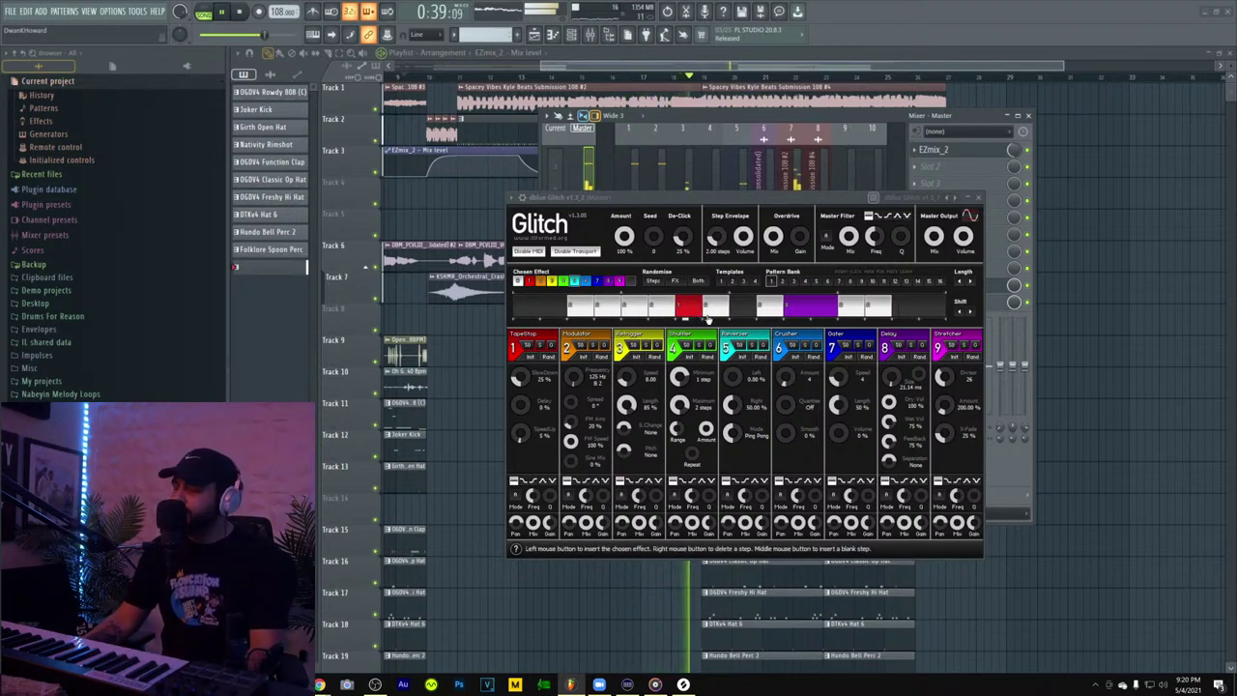
pyautogui.click(652, 315)
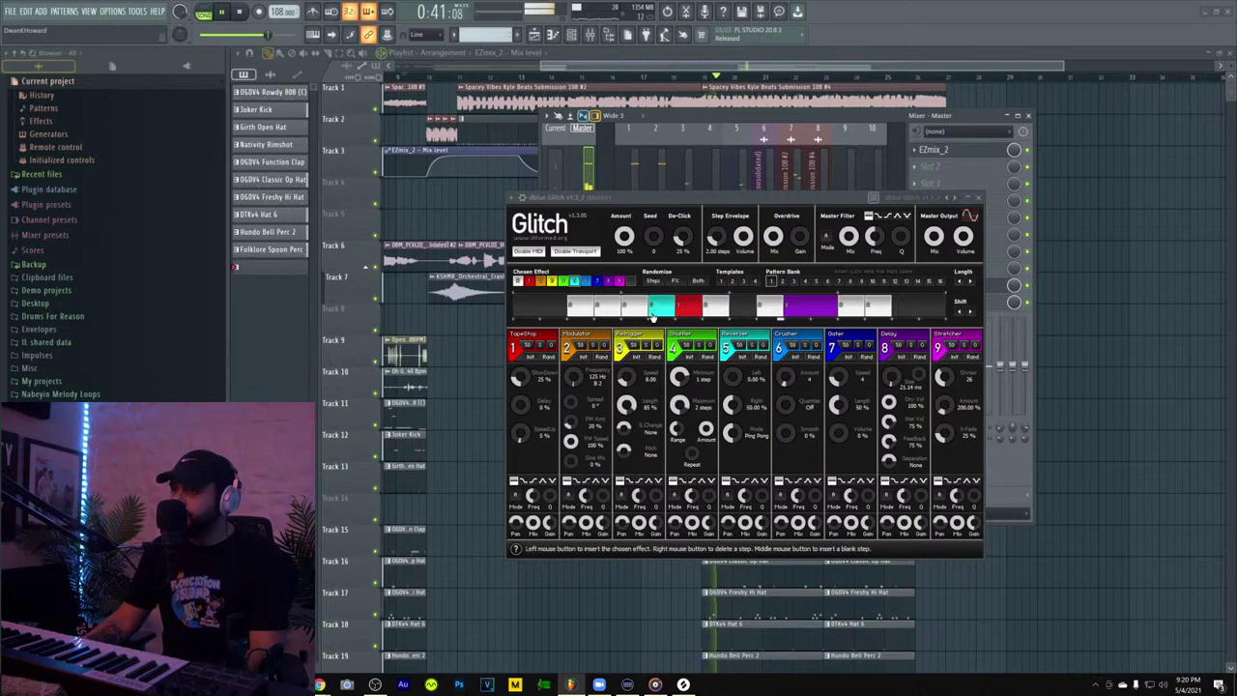
pyautogui.rightClick(635, 313)
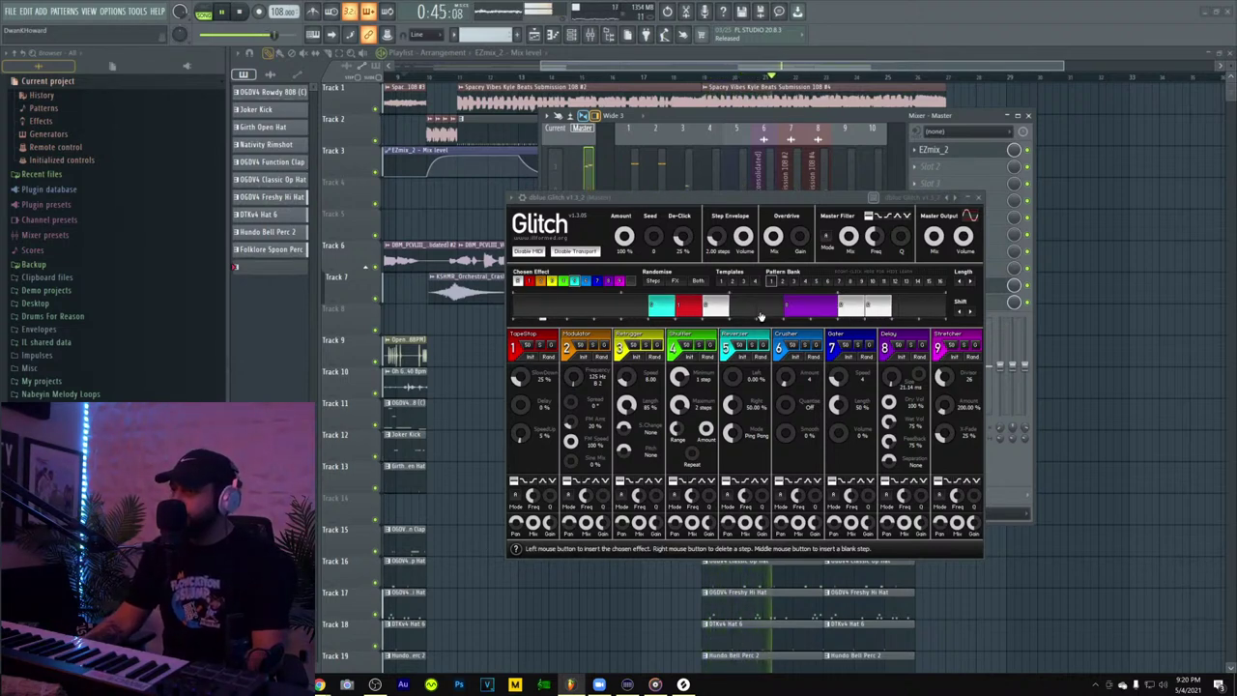
pyautogui.rightClick(843, 307)
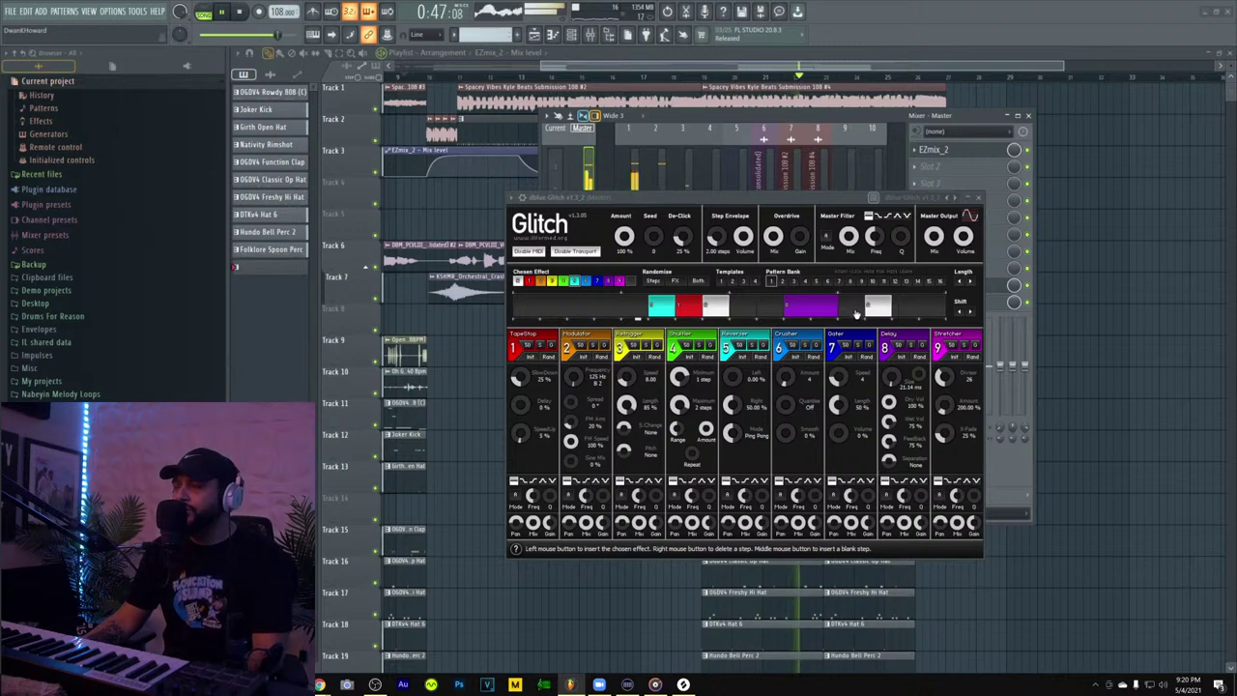
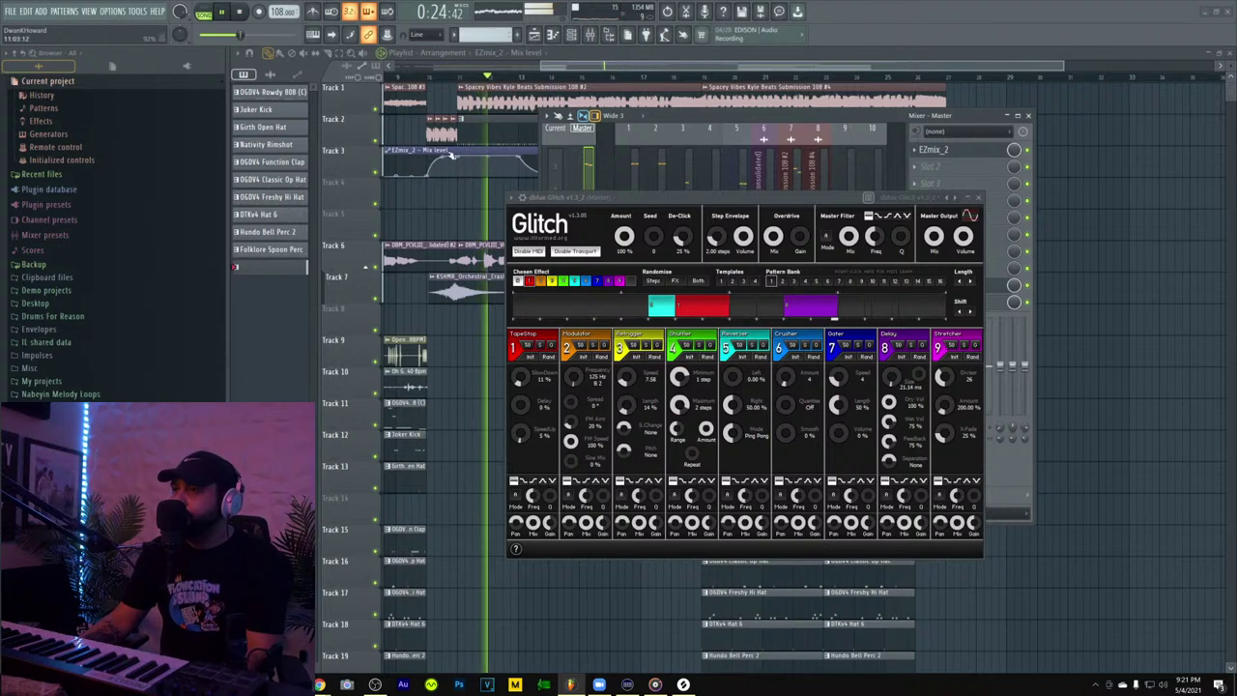
# - Make the EZmix_2 mix level automation drop abruptly just before bar 12 and delete the extra points after the drop
pyautogui.click(482, 169)
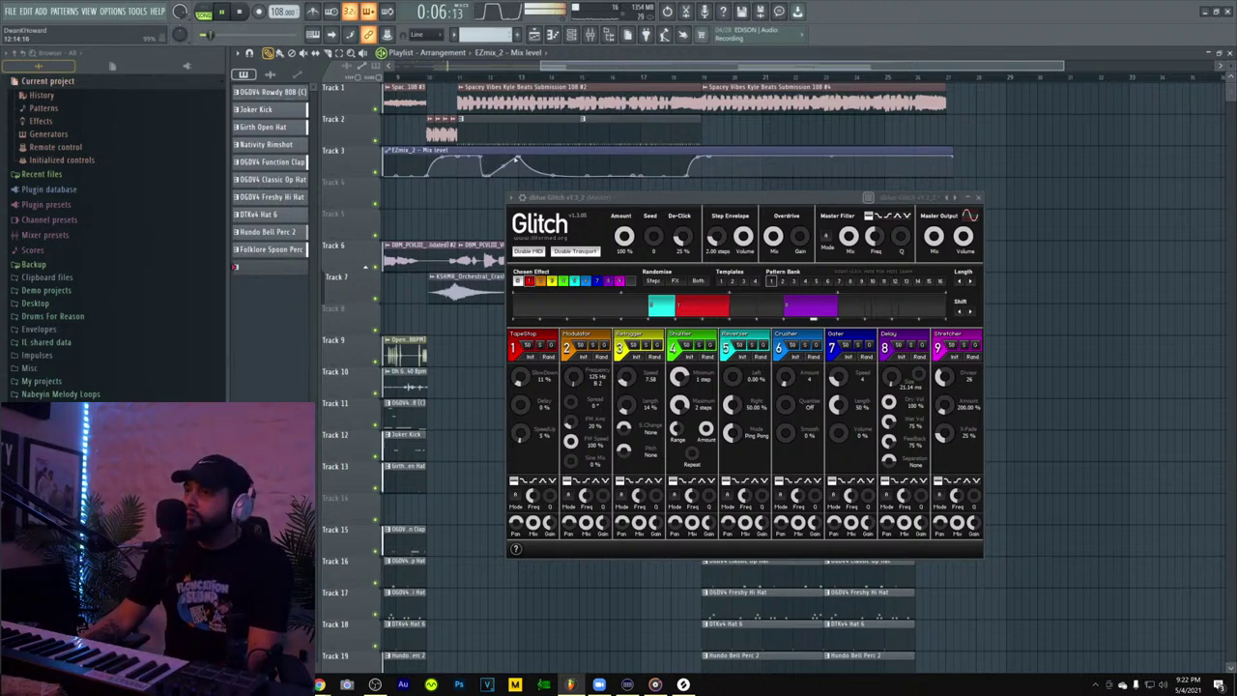
pyautogui.rightClick(517, 157)
pyautogui.click(539, 173)
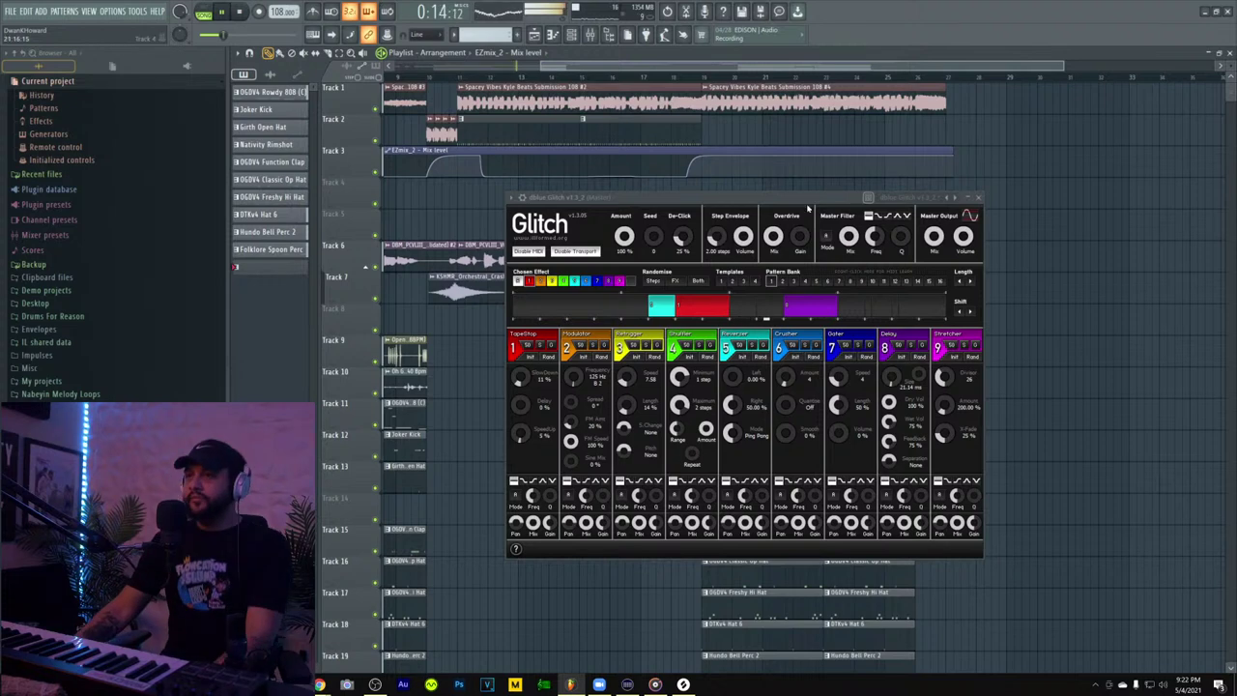
# - Close the dblue Glitch window and the mixer to uncover the whole playlist
pyautogui.moveTo(650, 66); pyautogui.dragTo(366, 65)
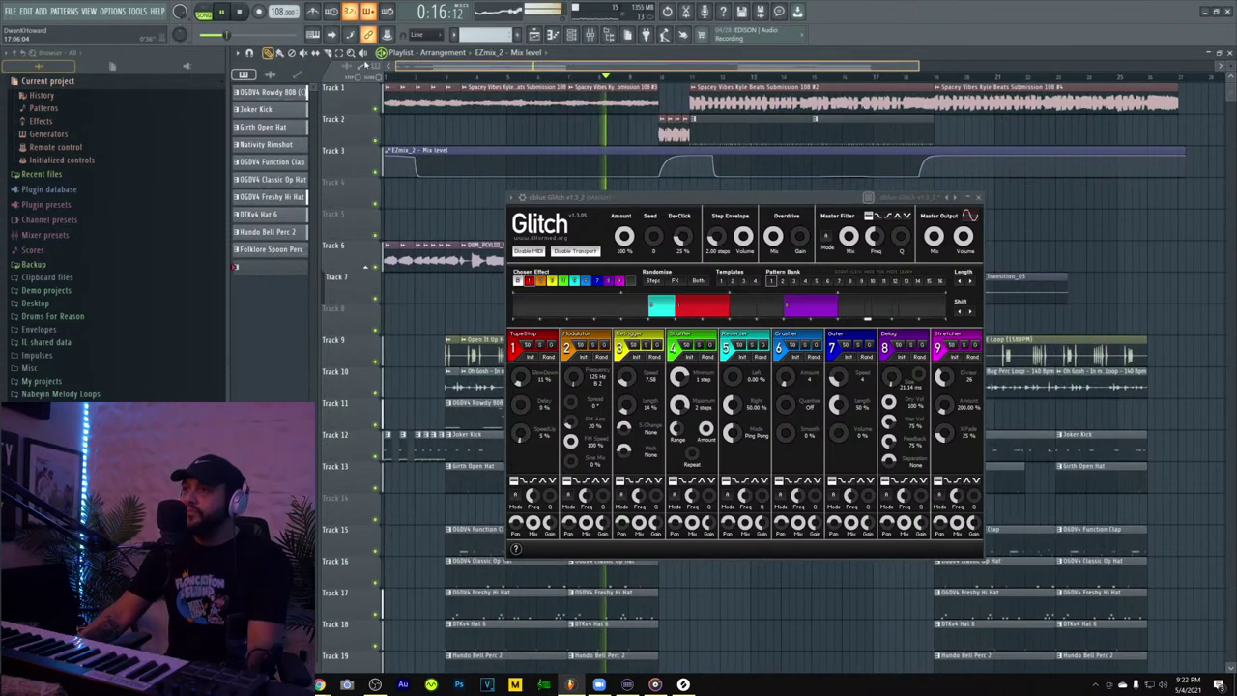
pyautogui.click(980, 197)
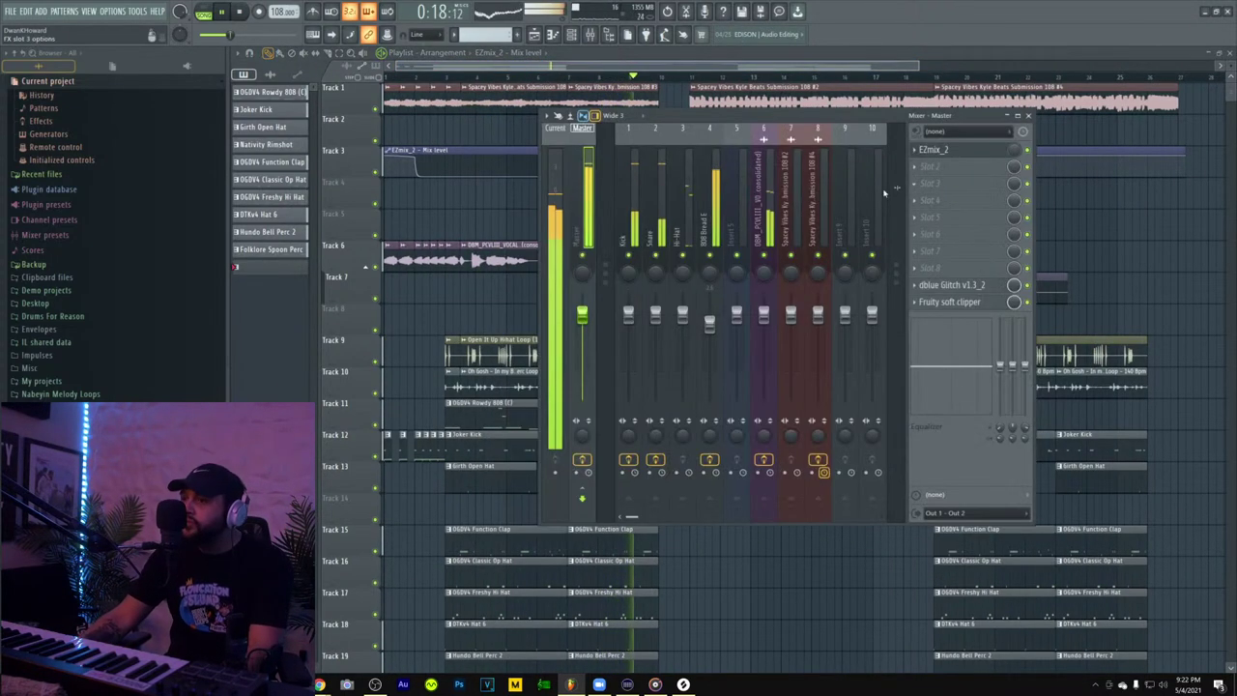
pyautogui.click(591, 35)
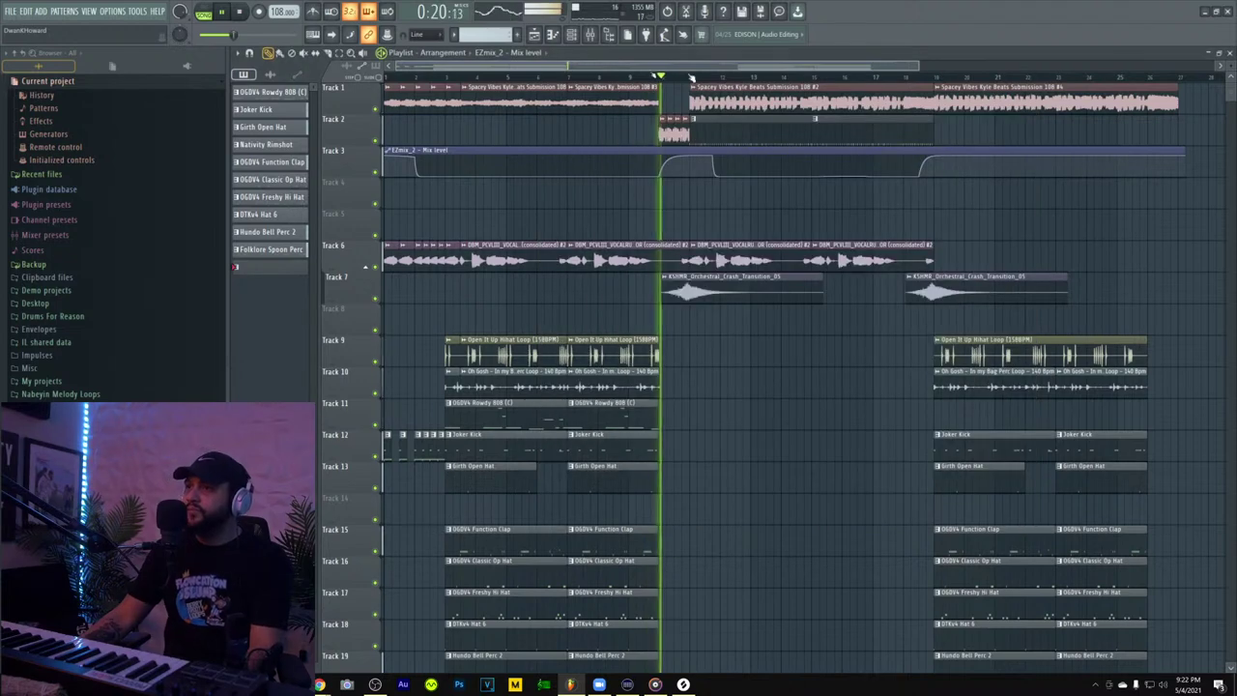
# - Make the Joker Kick clip at bar 7 on Track 12 unique and open its notes for editing
pyautogui.moveTo(918, 66); pyautogui.dragTo(621, 77)
pyautogui.scroll(-4, 856, 283)
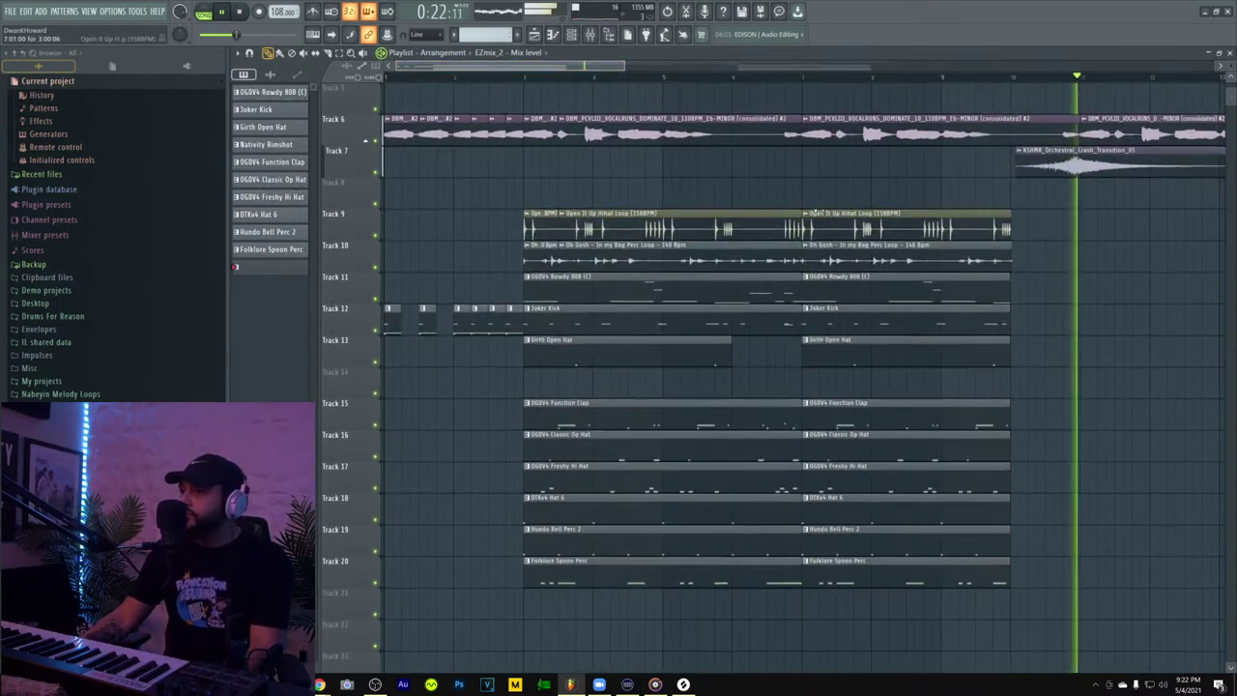
pyautogui.click(806, 310)
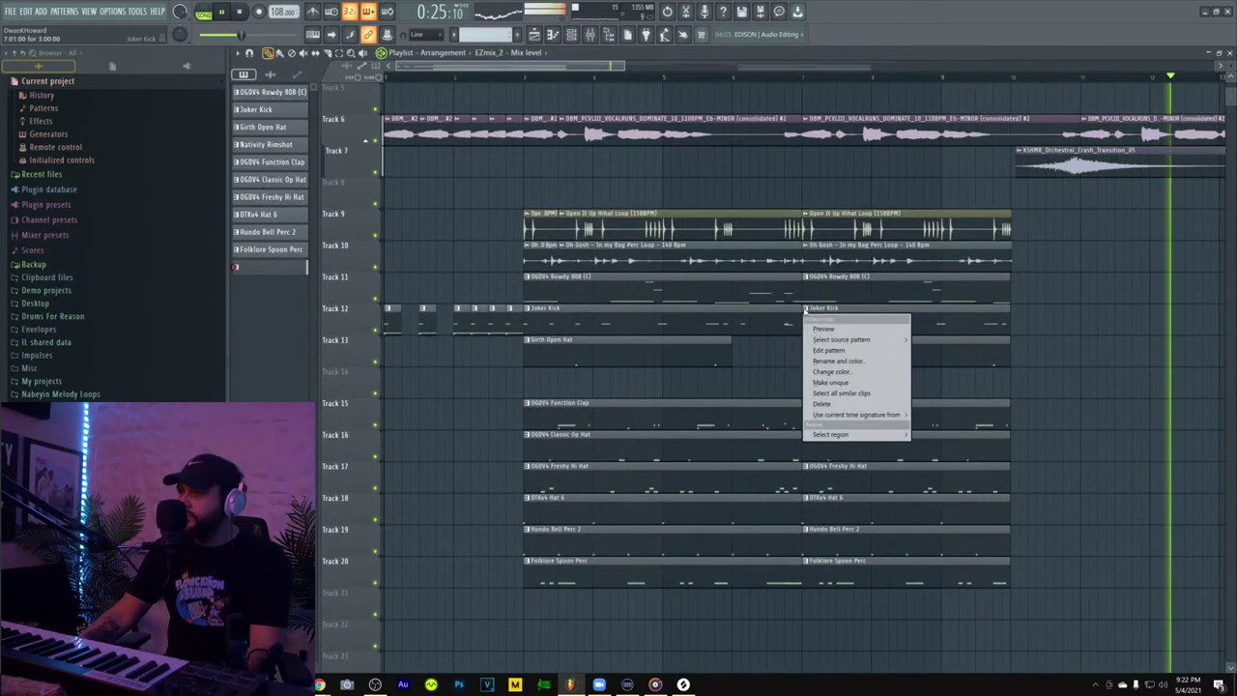
pyautogui.click(831, 383)
pyautogui.doubleClick(833, 332)
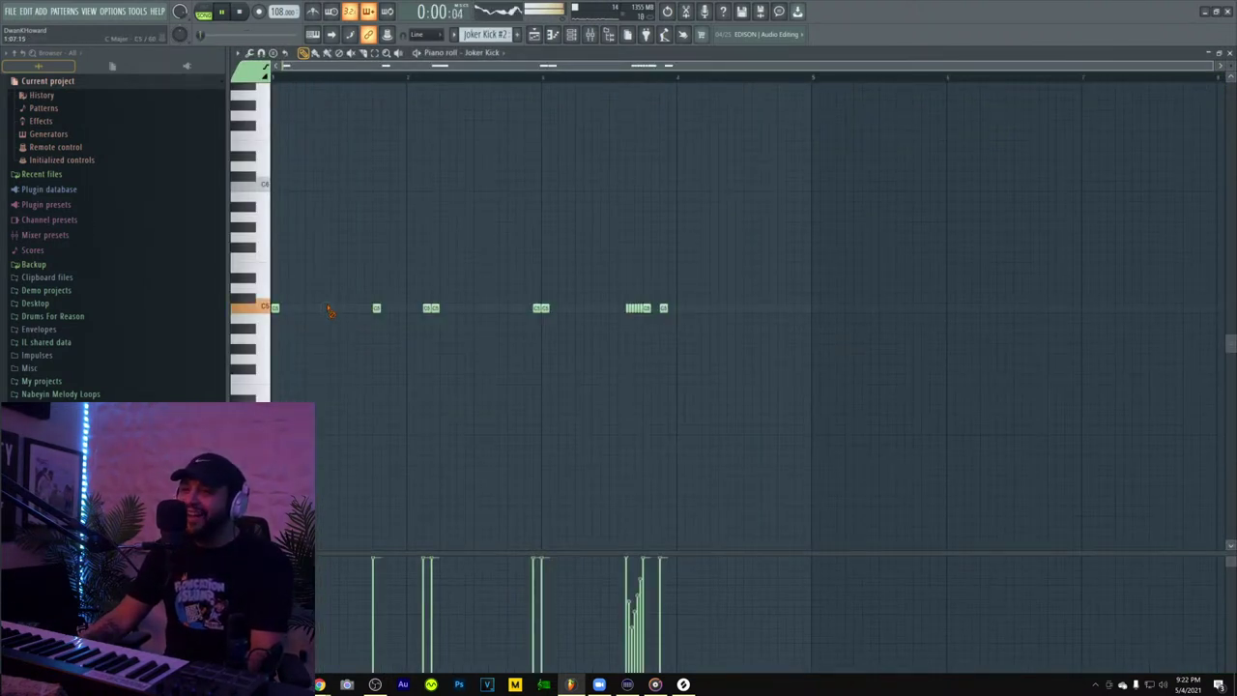
# - Add extra C5 kick hits in bars 1 and 3 of Joker Kick #2 with Line snapping, and close the piano roll
pyautogui.click(426, 34)
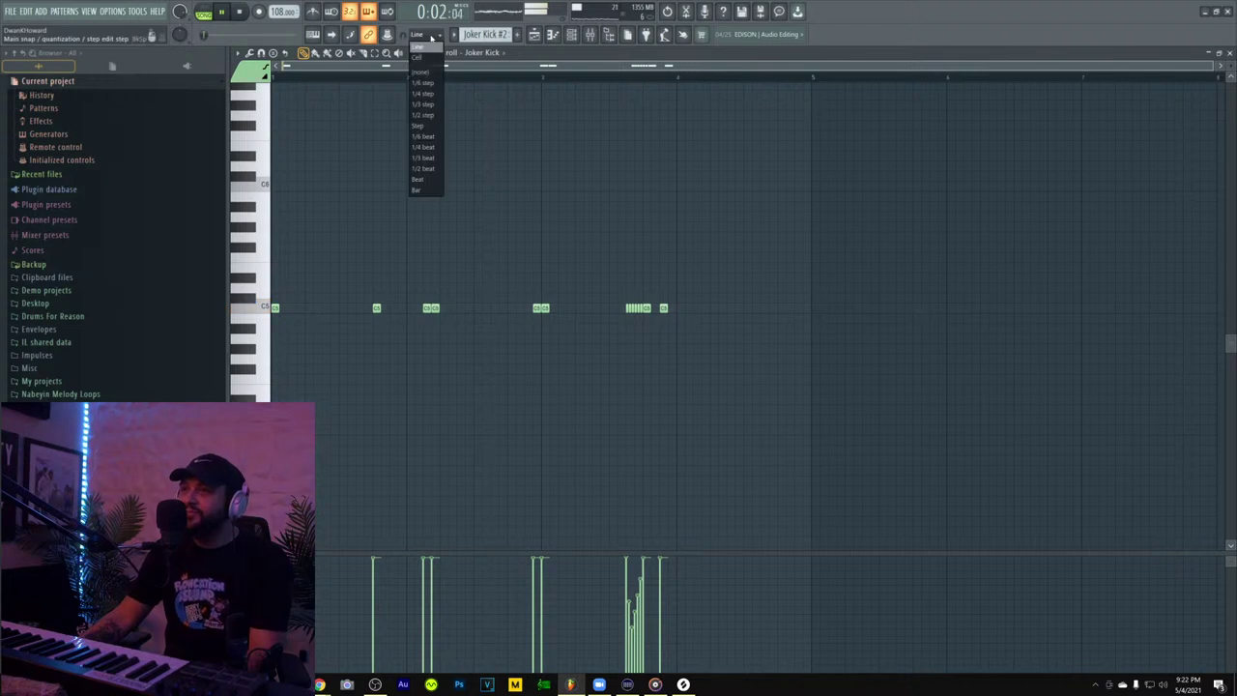
pyautogui.click(430, 46)
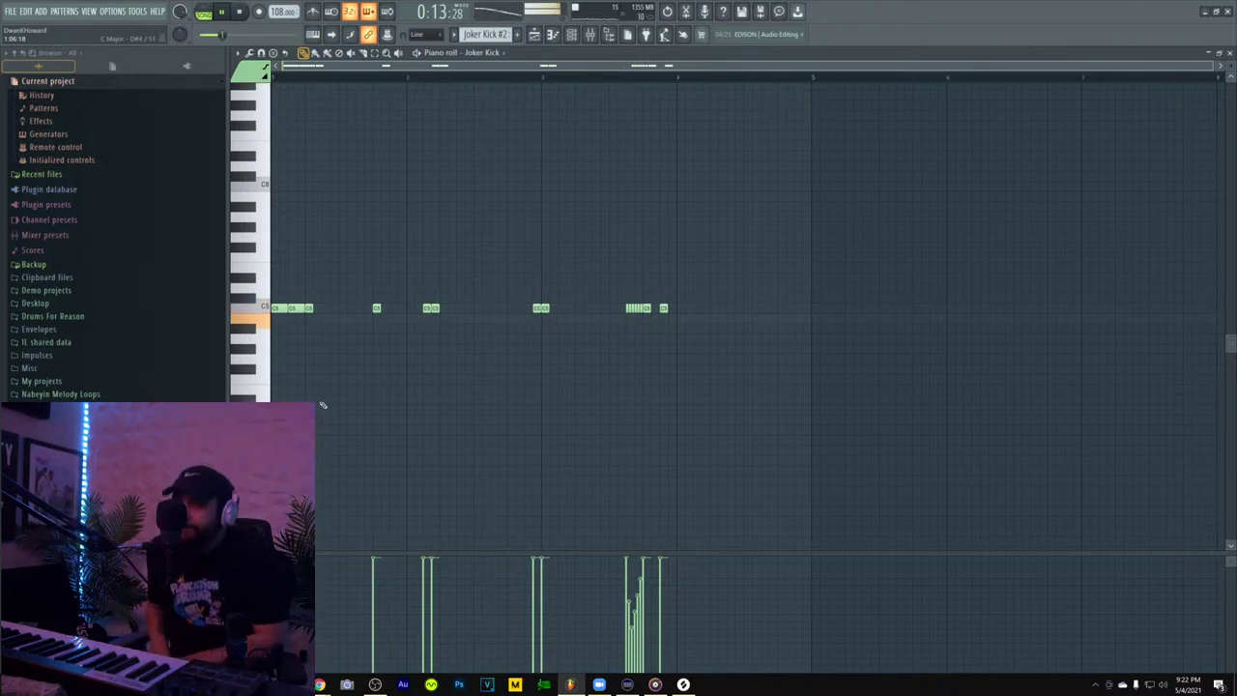
pyautogui.click(562, 308)
pyautogui.click(578, 308)
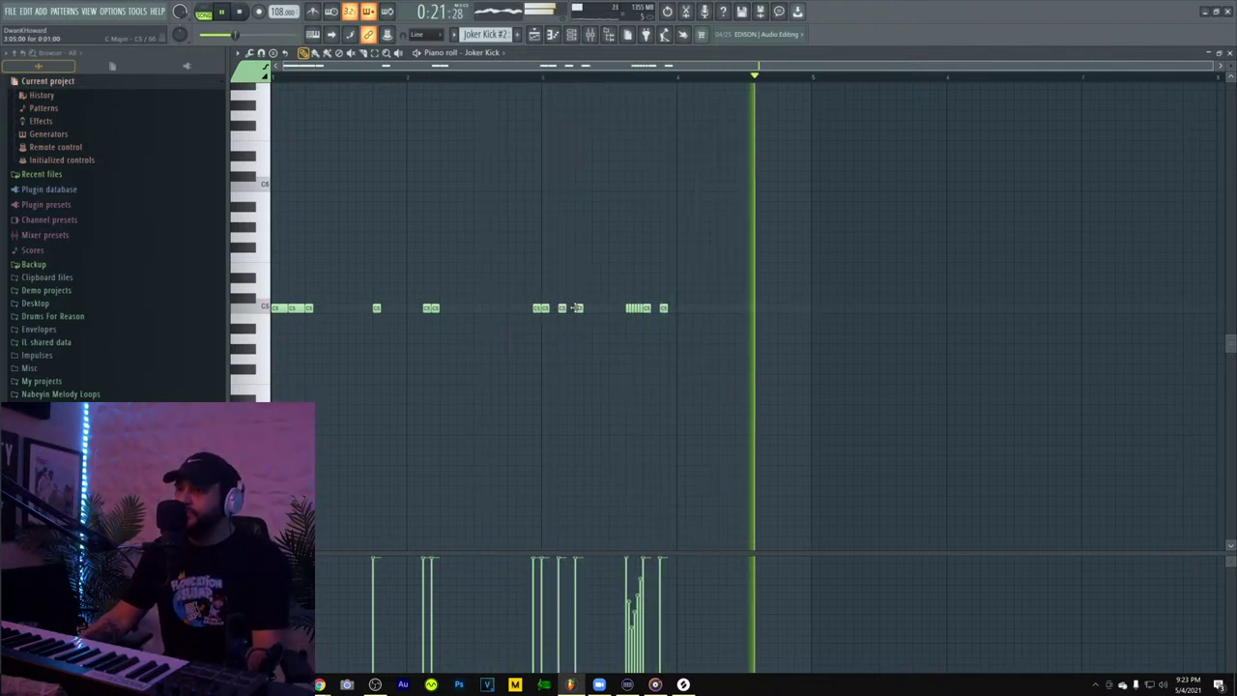
pyautogui.click(1229, 53)
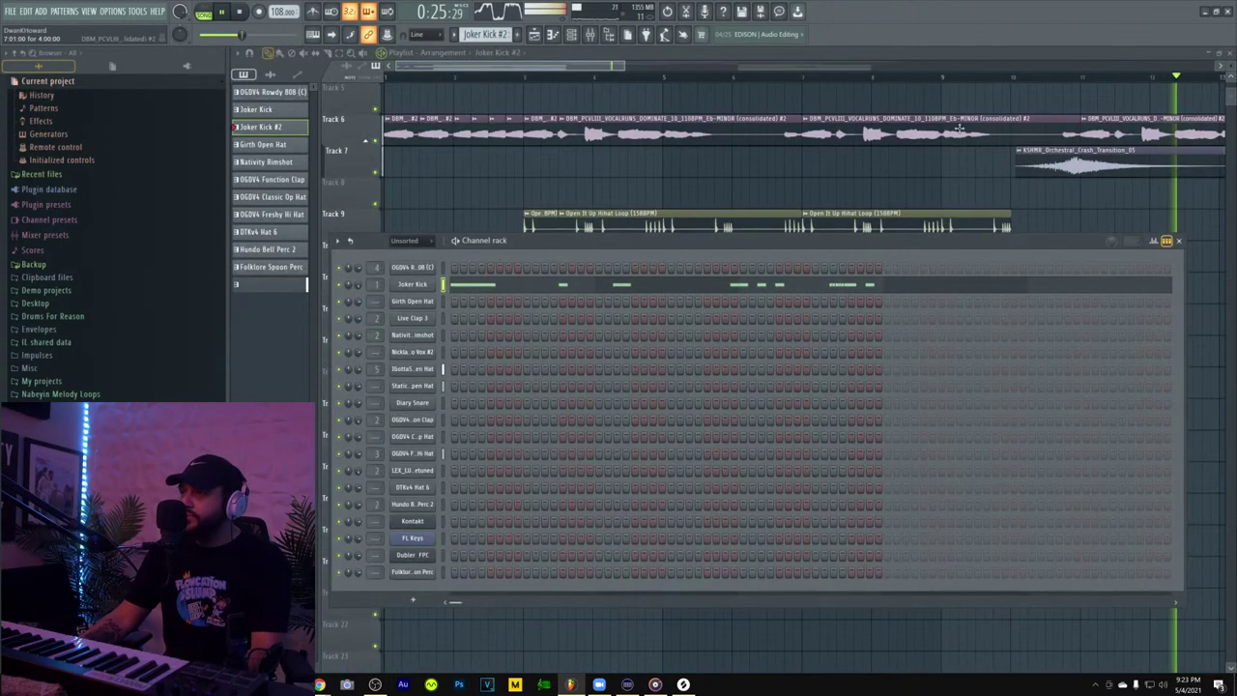
# - Review the drop section after bar 10 in the arrangement during playback
pyautogui.moveTo(608, 69); pyautogui.dragTo(738, 73)
pyautogui.scroll(3, 717, 160)
pyautogui.press('space')
pyautogui.press('space')
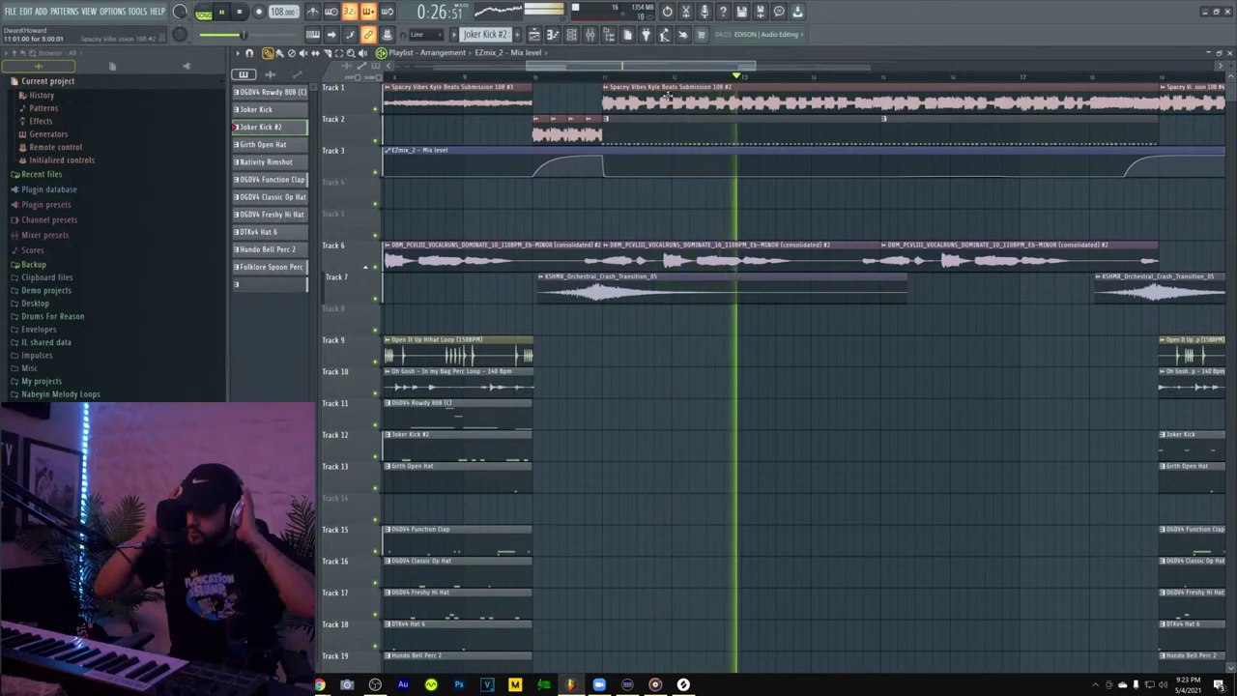
pyautogui.doubleClick(713, 53)
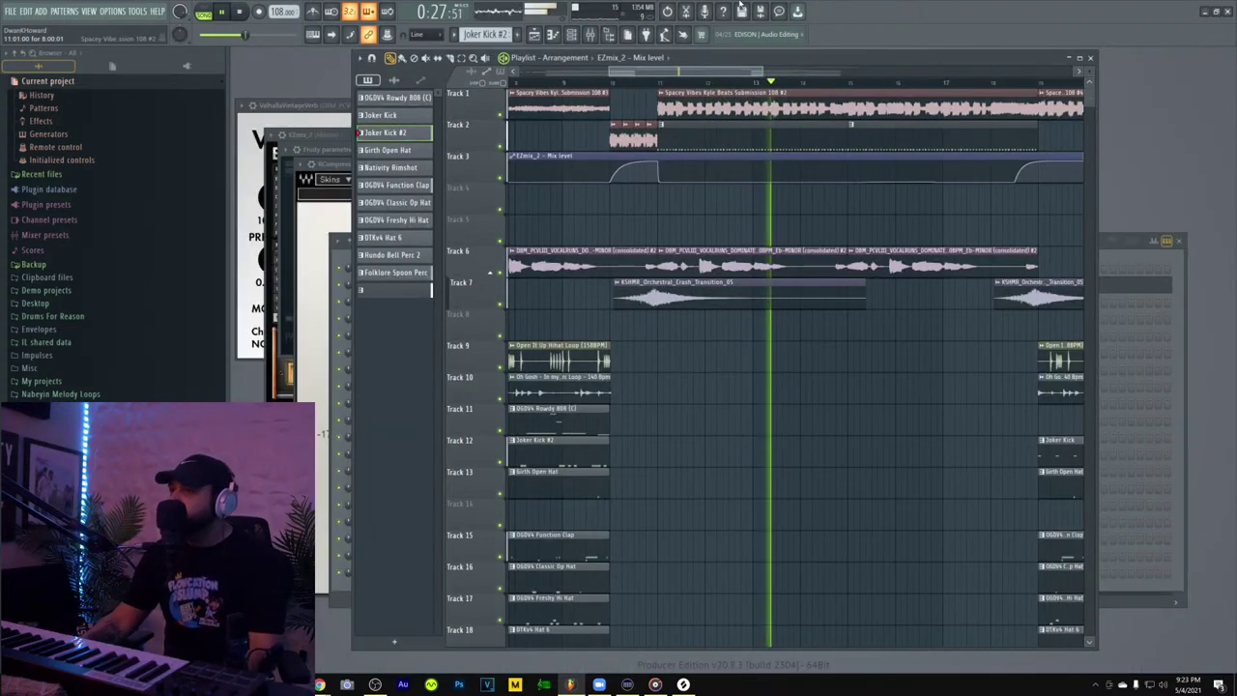
pyautogui.doubleClick(828, 58)
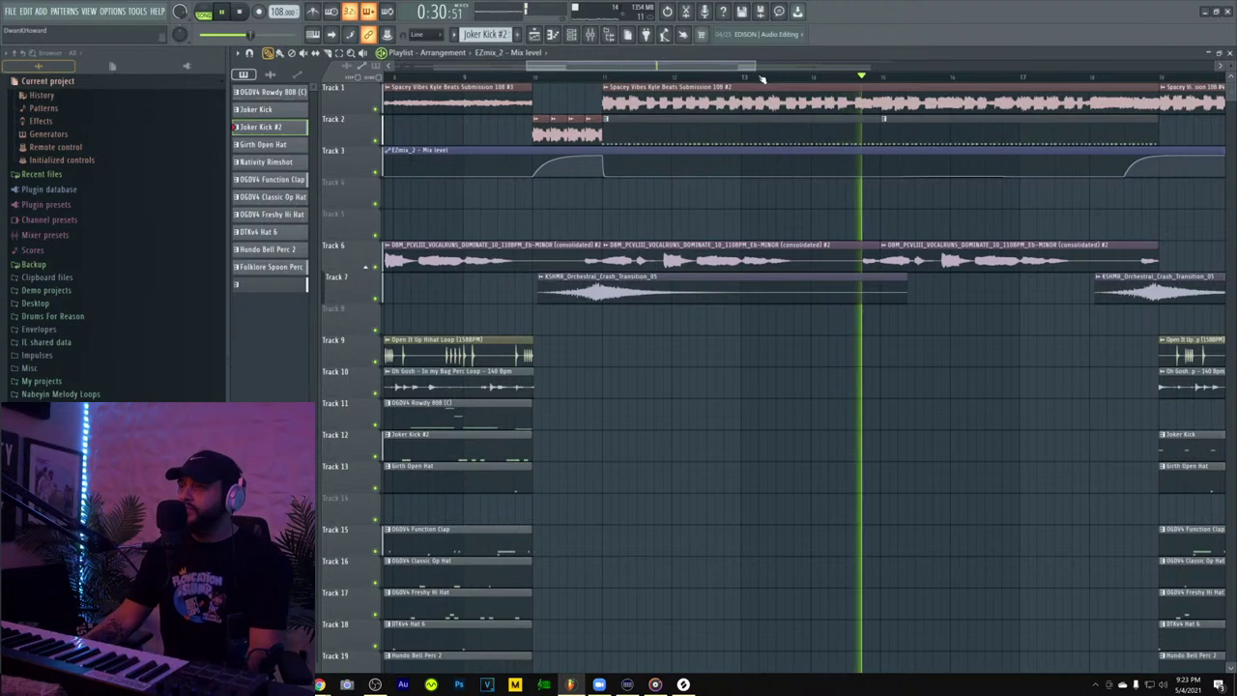
pyautogui.moveTo(756, 66); pyautogui.dragTo(993, 46)
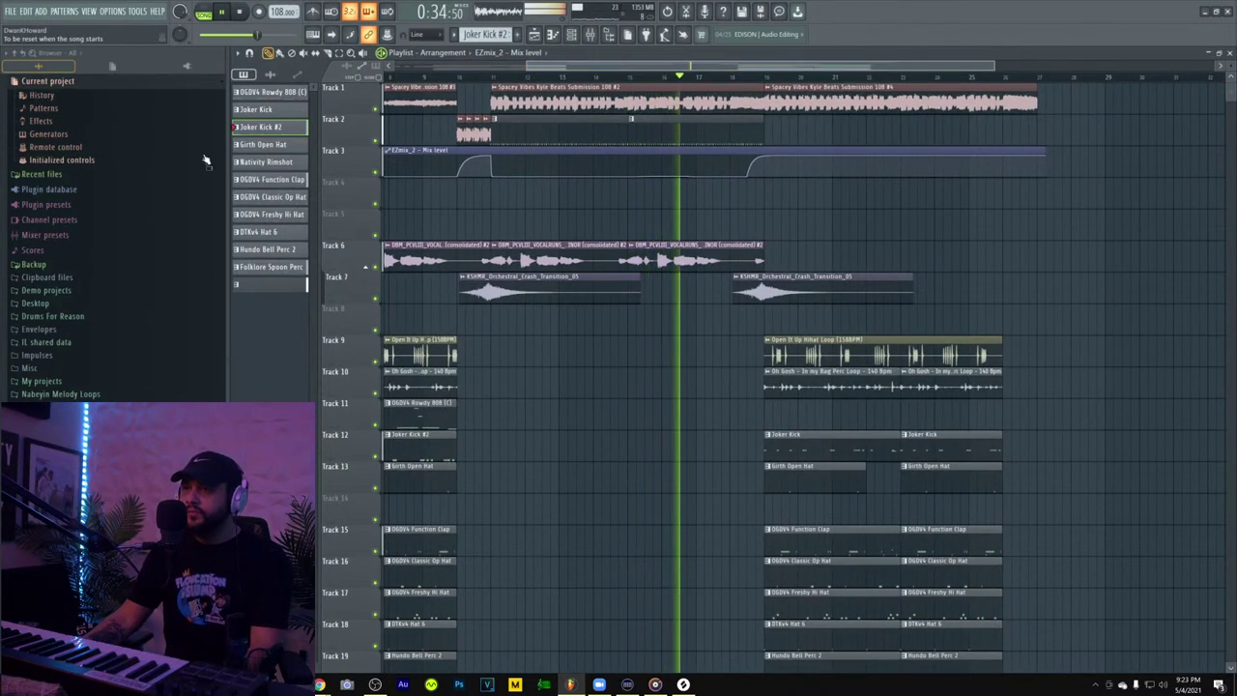
# - Make the Track 6 vocal runs clip at bar 11 unique and reset its channel pitch to the default
pyautogui.click(270, 75)
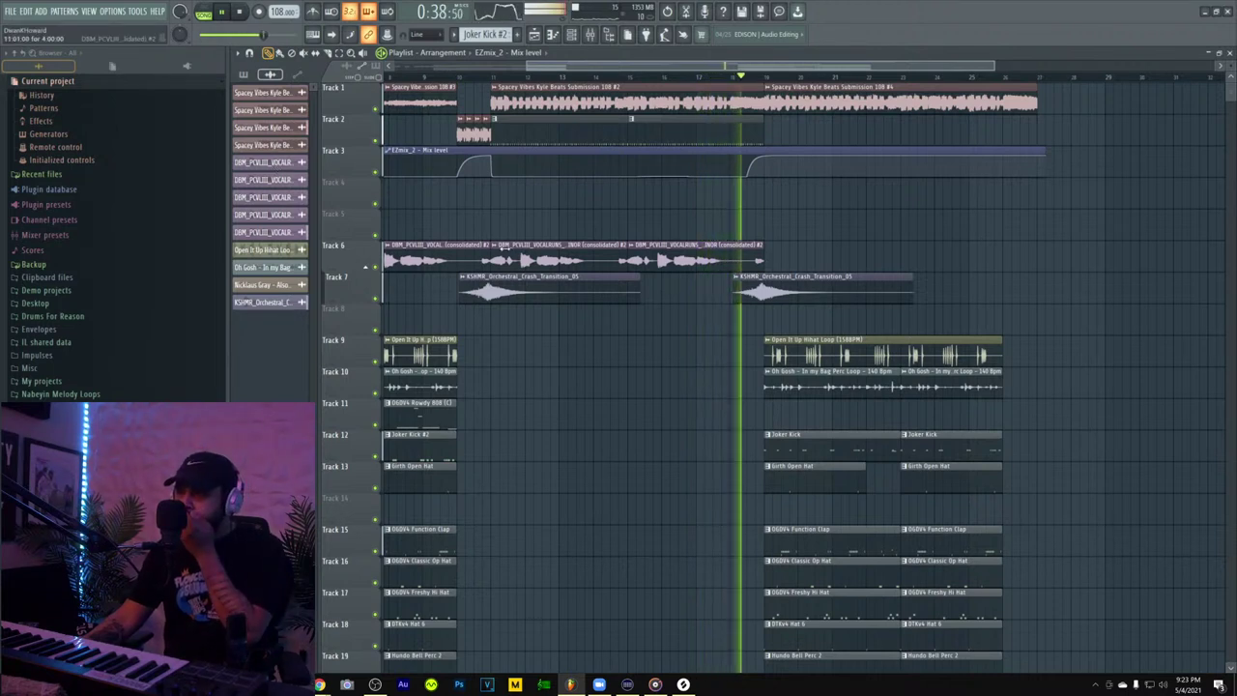
pyautogui.rightClick(495, 258)
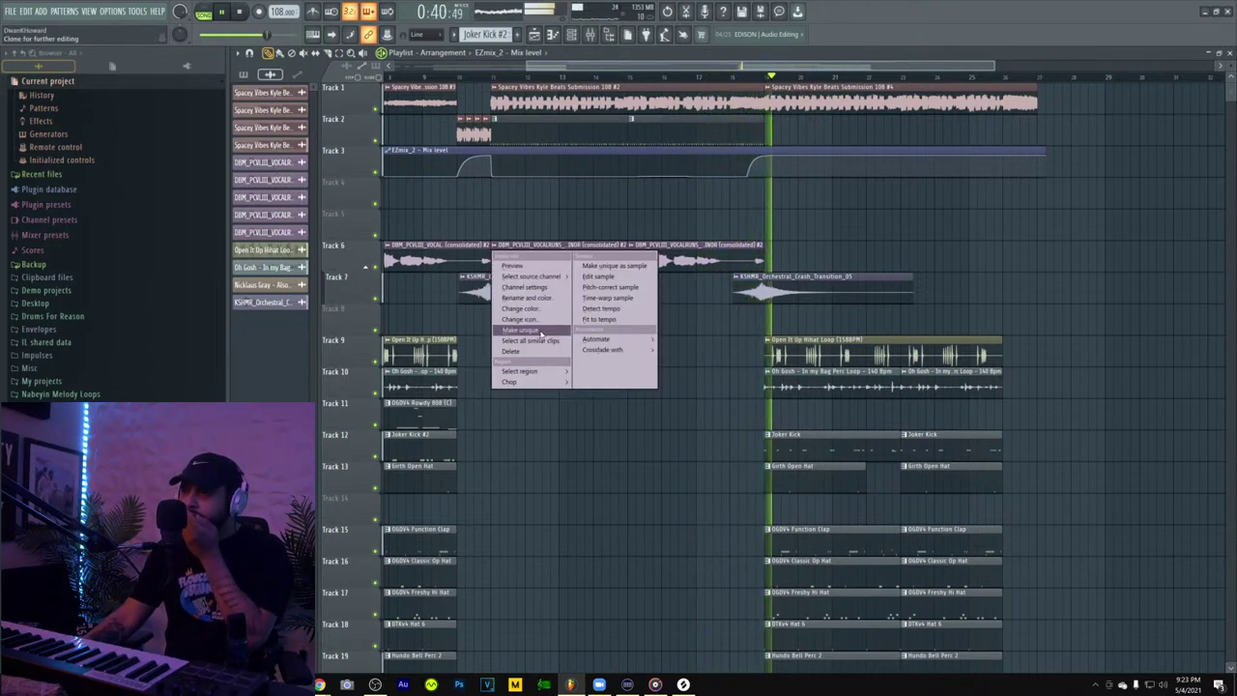
pyautogui.click(584, 308)
pyautogui.doubleClick(583, 243)
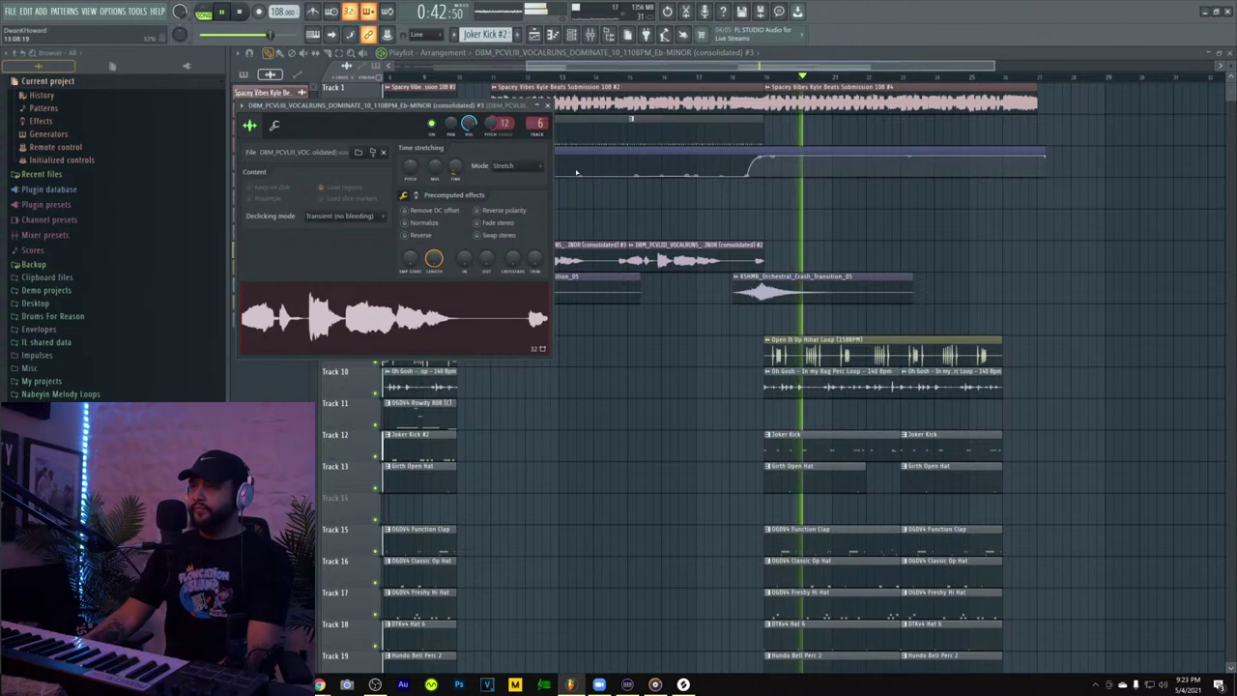
pyautogui.rightClick(492, 123)
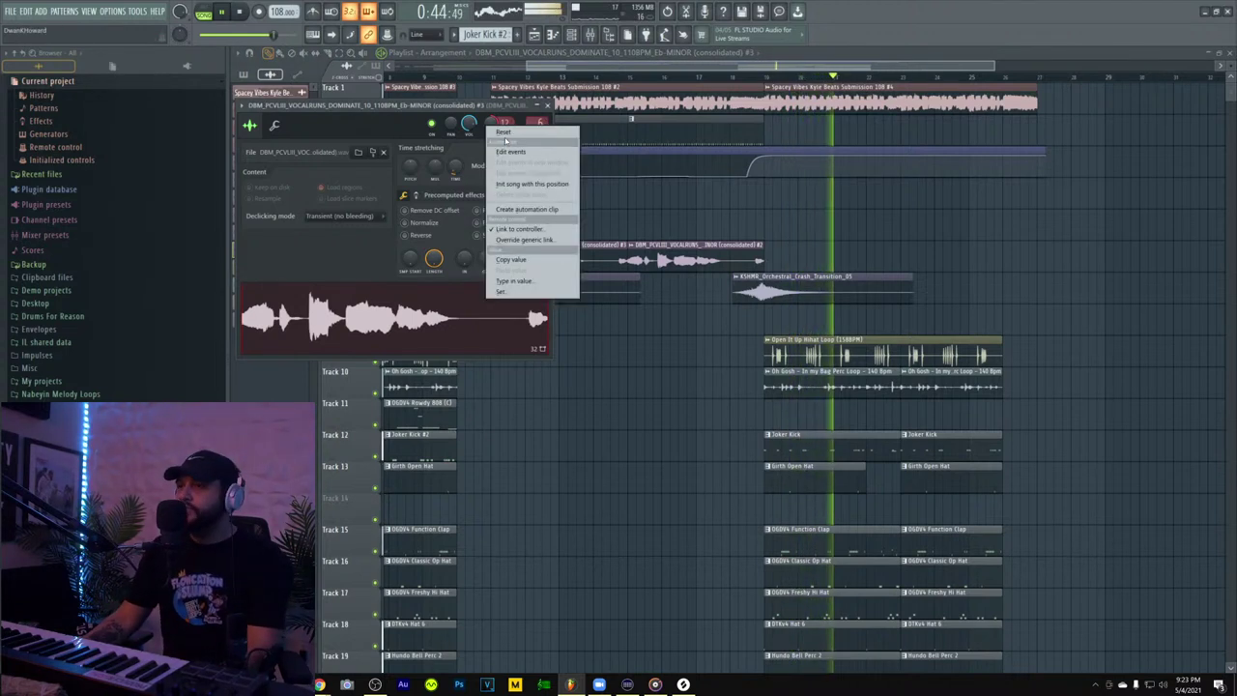
pyautogui.click(505, 135)
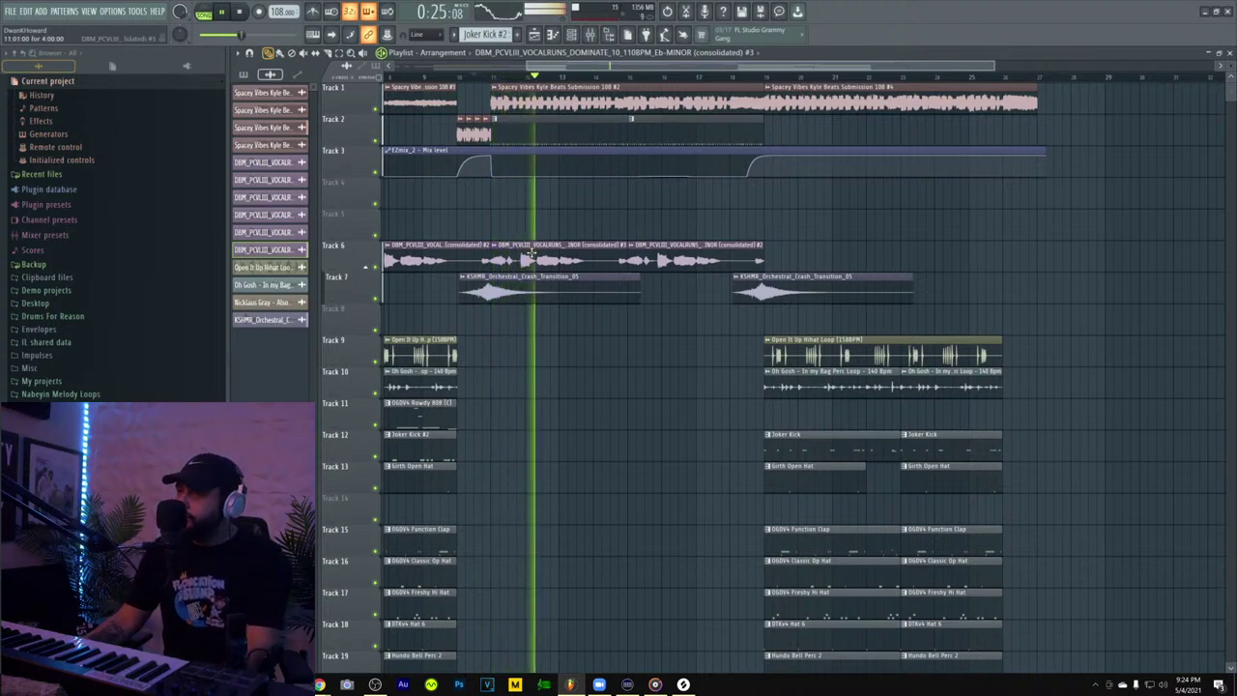
# - Place a unique copy of the vocal runs clip at bar 19 on Track 6 and duplicate it to bar 23
pyautogui.click(781, 252)
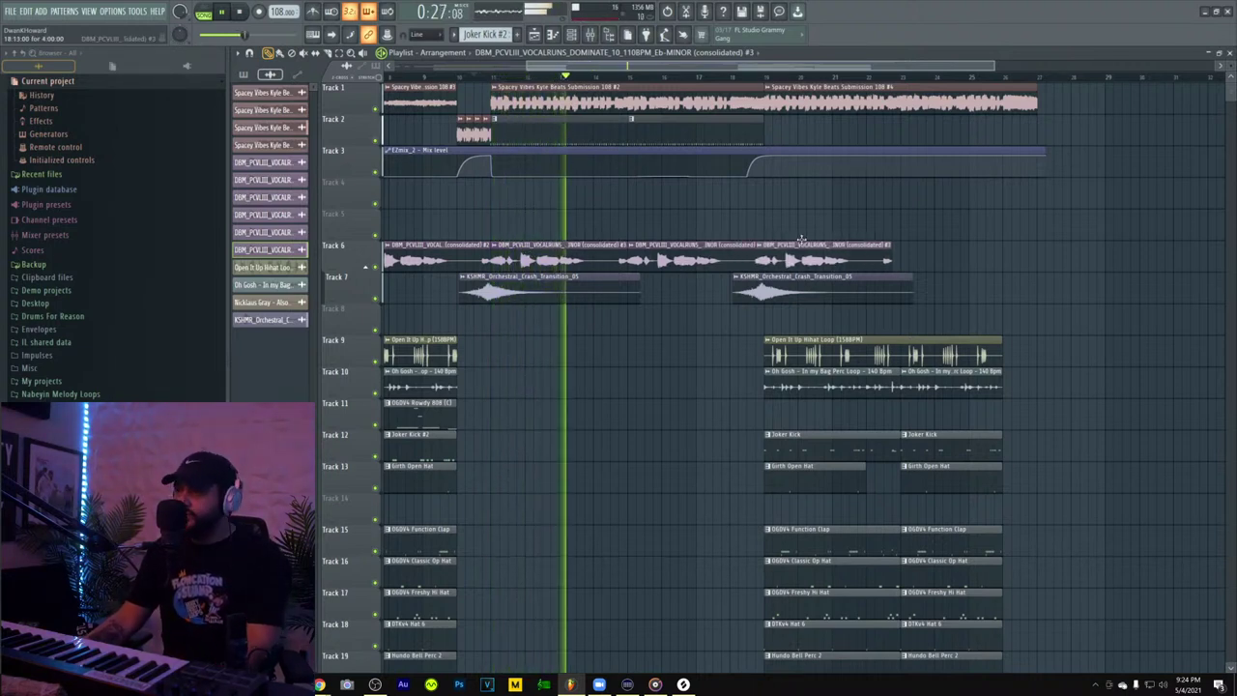
pyautogui.rightClick(785, 249)
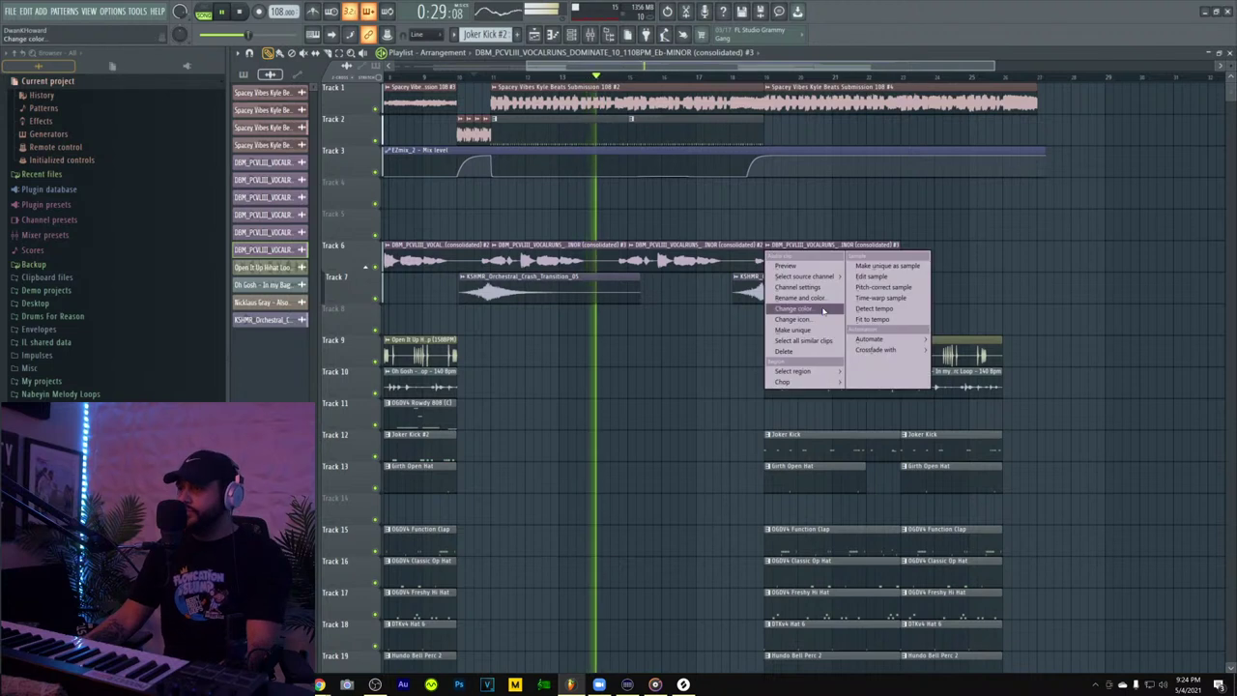
pyautogui.click(813, 330)
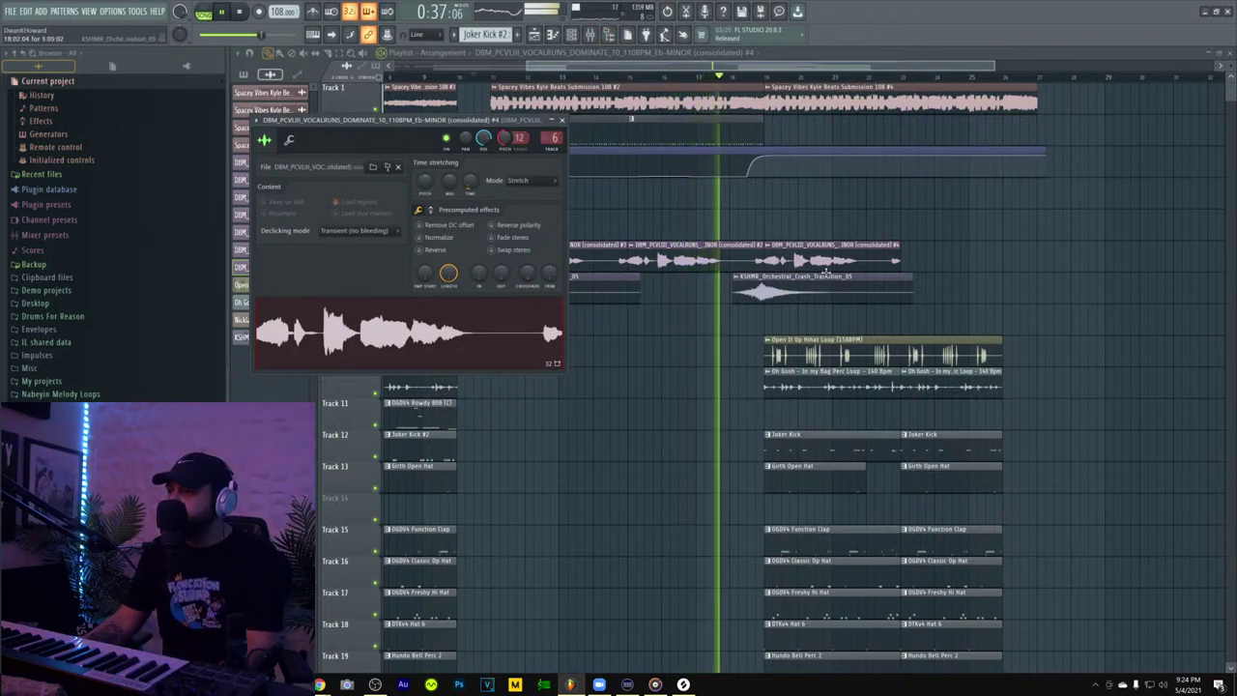
pyautogui.hotkey('ctrl', 'z')
pyautogui.moveTo(828, 254)
pyautogui.mouseDown()
pyautogui.moveTo(974, 250)
pyautogui.moveTo(959, 249)
pyautogui.mouseUp()
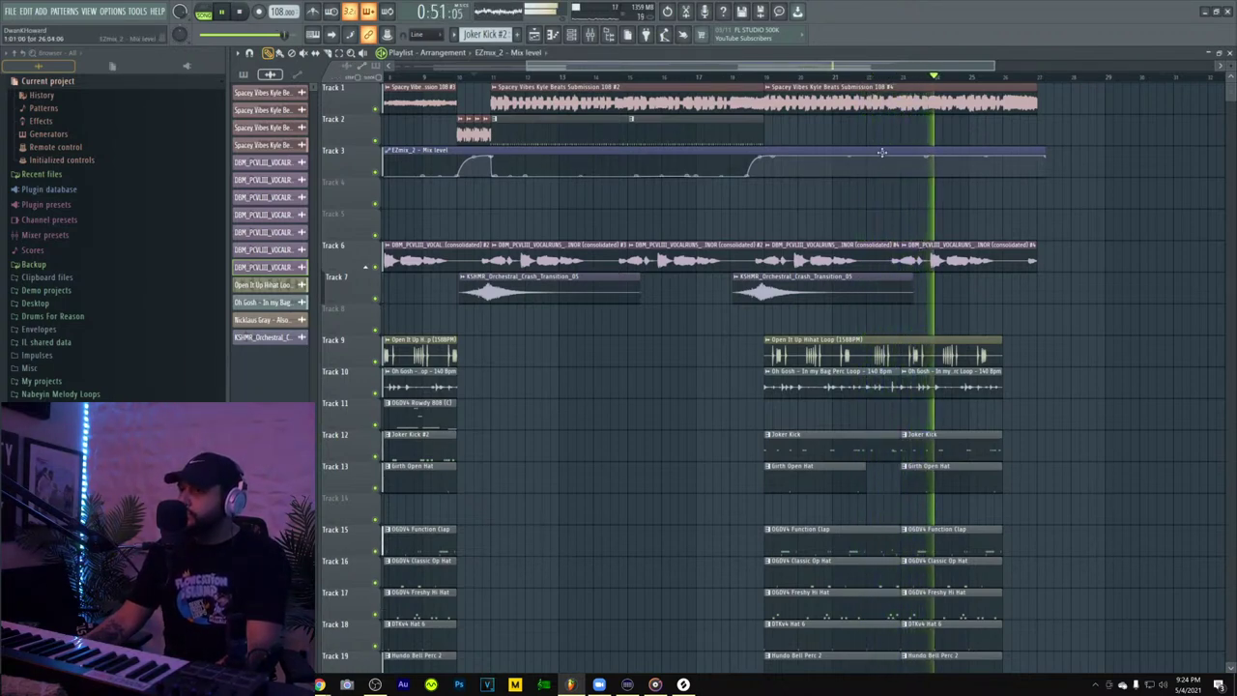
# - Shape the EZmix_2 mix level automation on Track 3 into alternating dips and peaks from about bar 20 to bar 27
pyautogui.scroll(-3, 873, 153)
pyautogui.scroll(3, 873, 152)
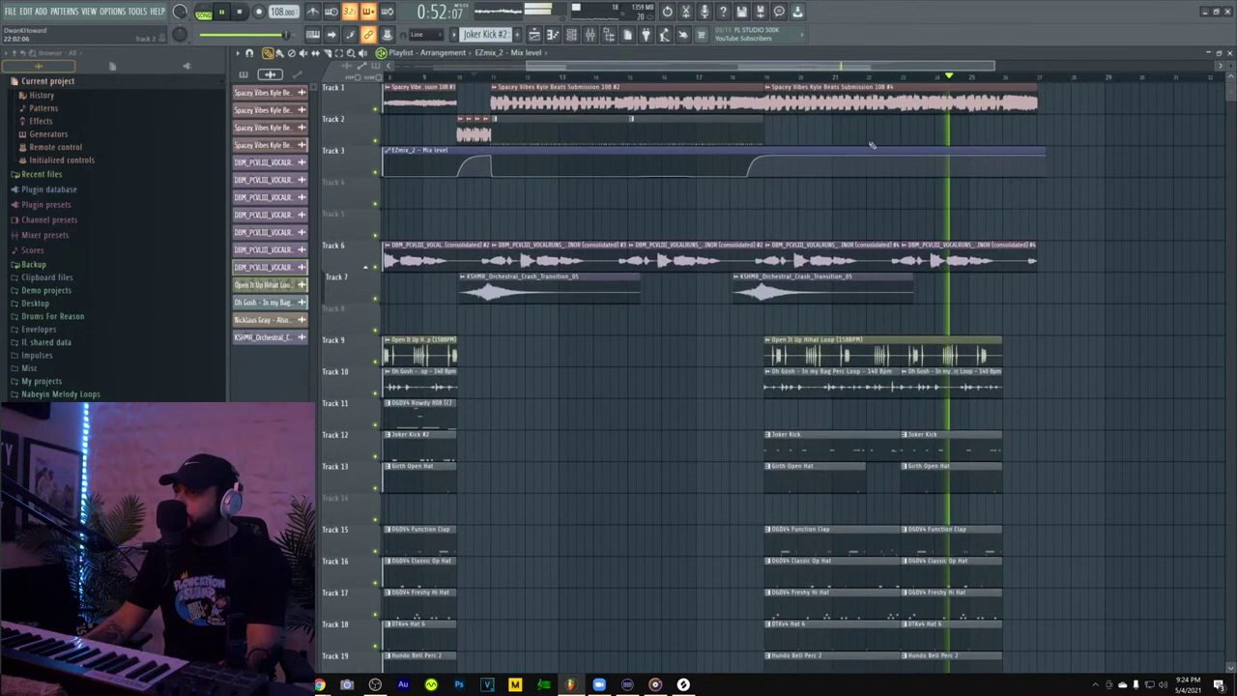
pyautogui.click(711, 77)
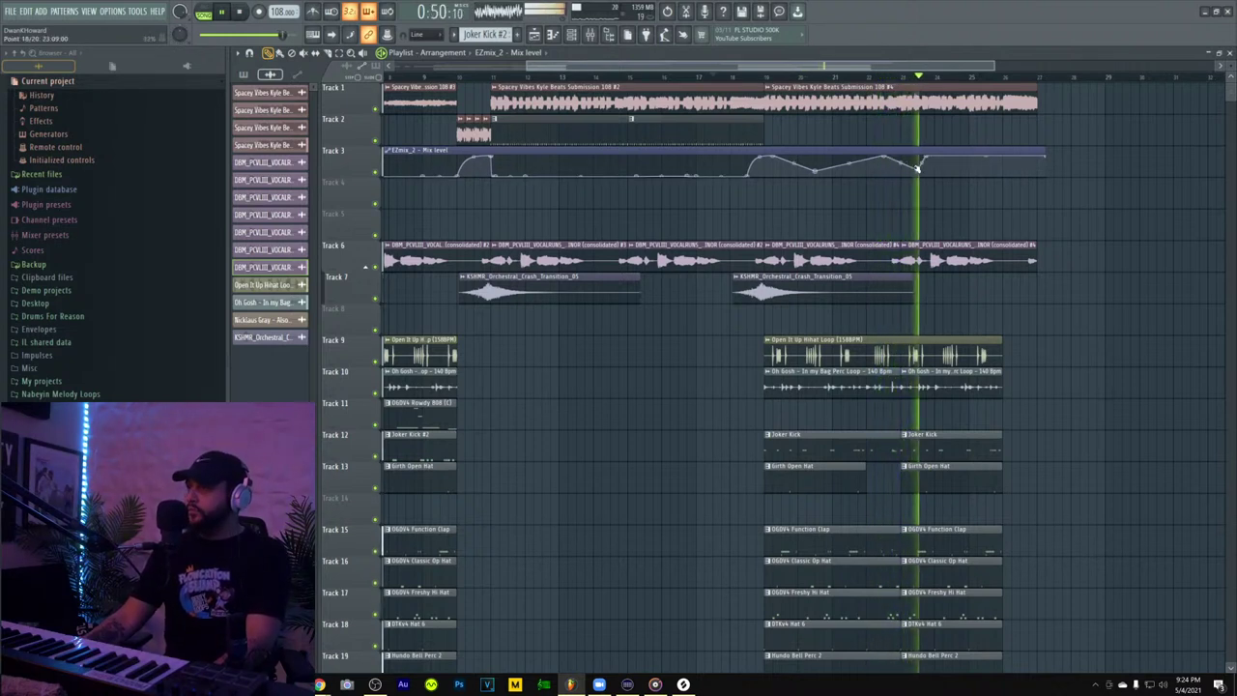
pyautogui.rightClick(954, 169)
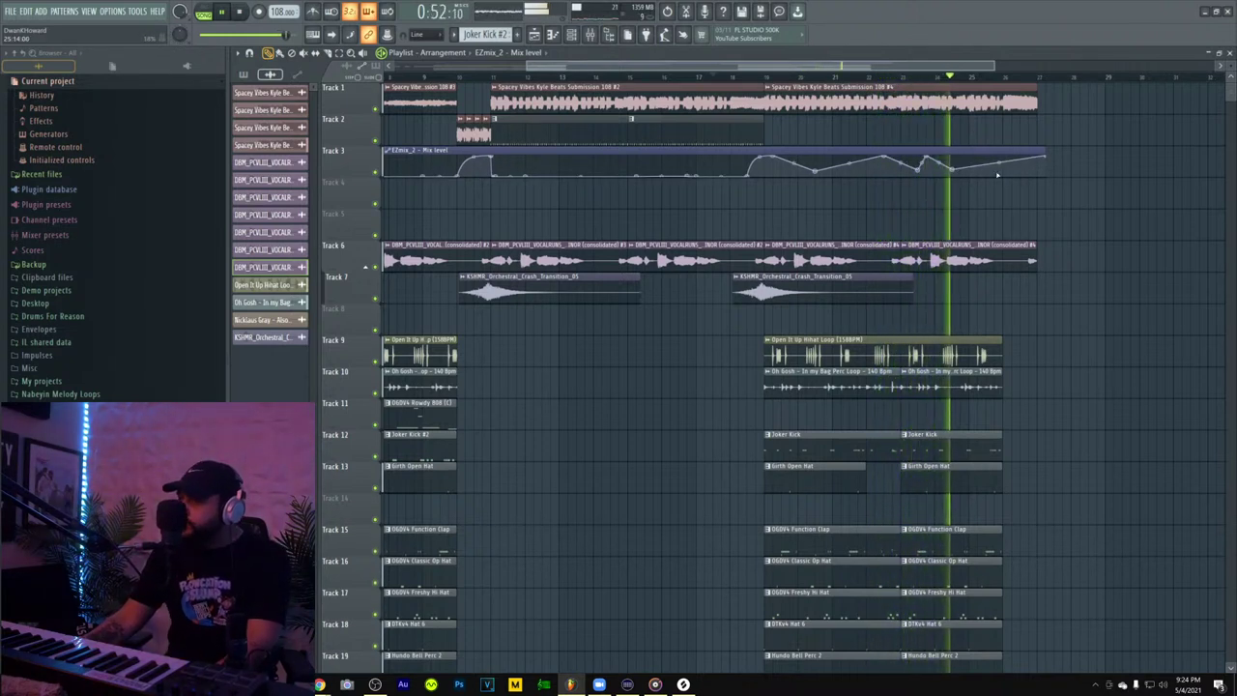
pyautogui.rightClick(981, 157)
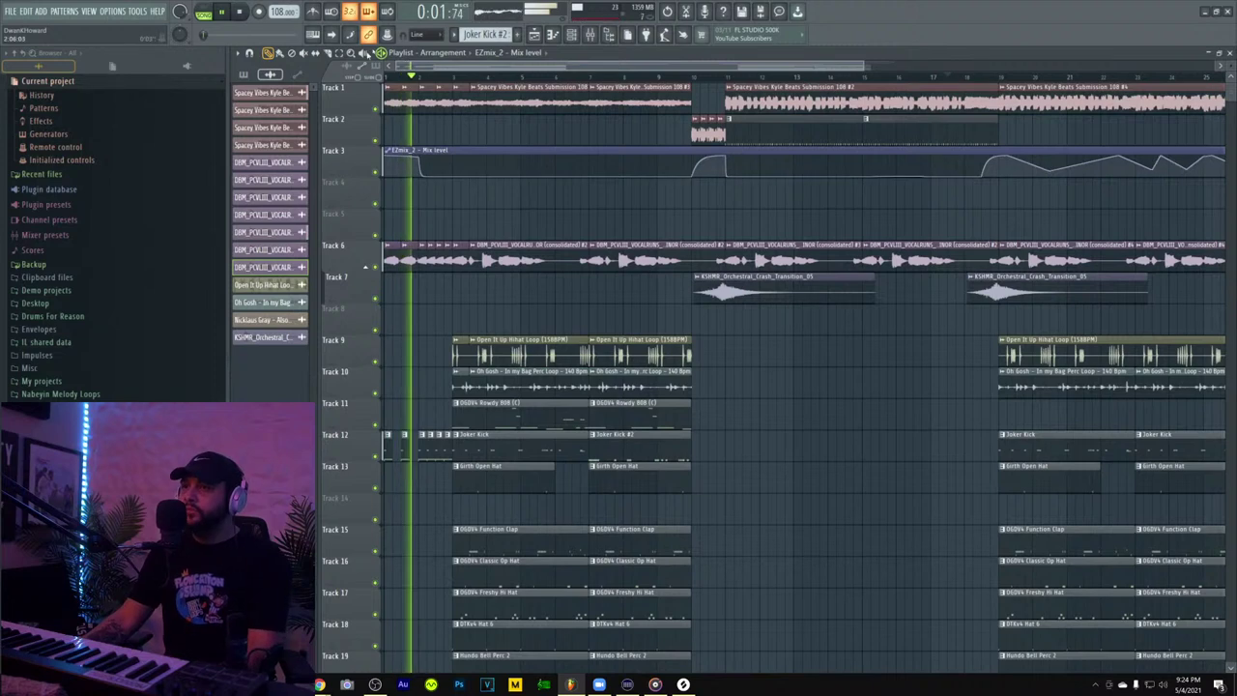
# - Select all clips in the arrangement and save the project as GORMET
pyautogui.hotkey('ctrl', 'a')
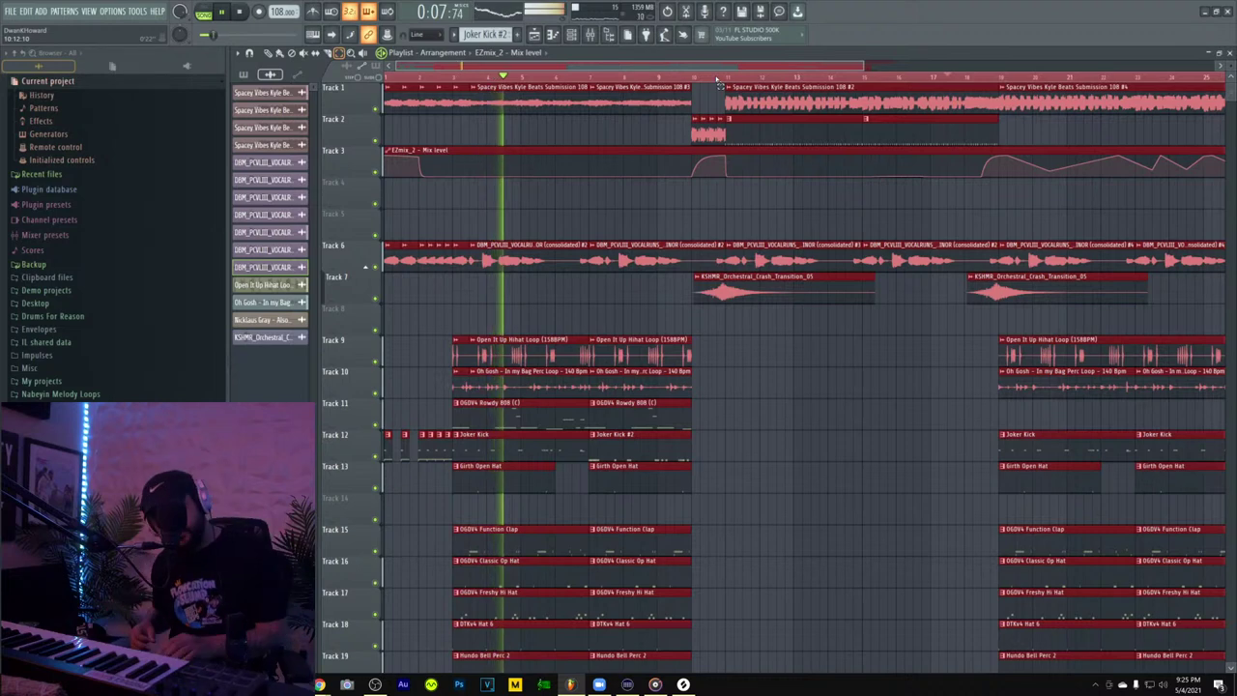
pyautogui.hotkey('ctrl', 'shift', 's')
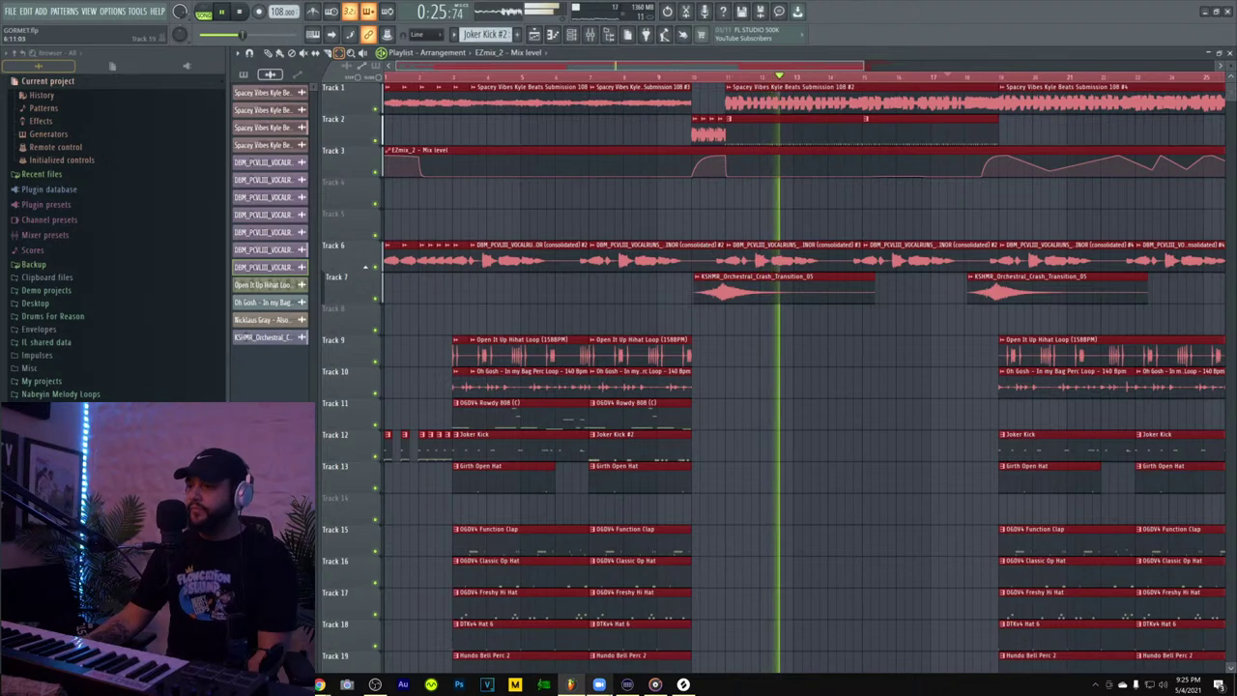
pyautogui.click(684, 684)
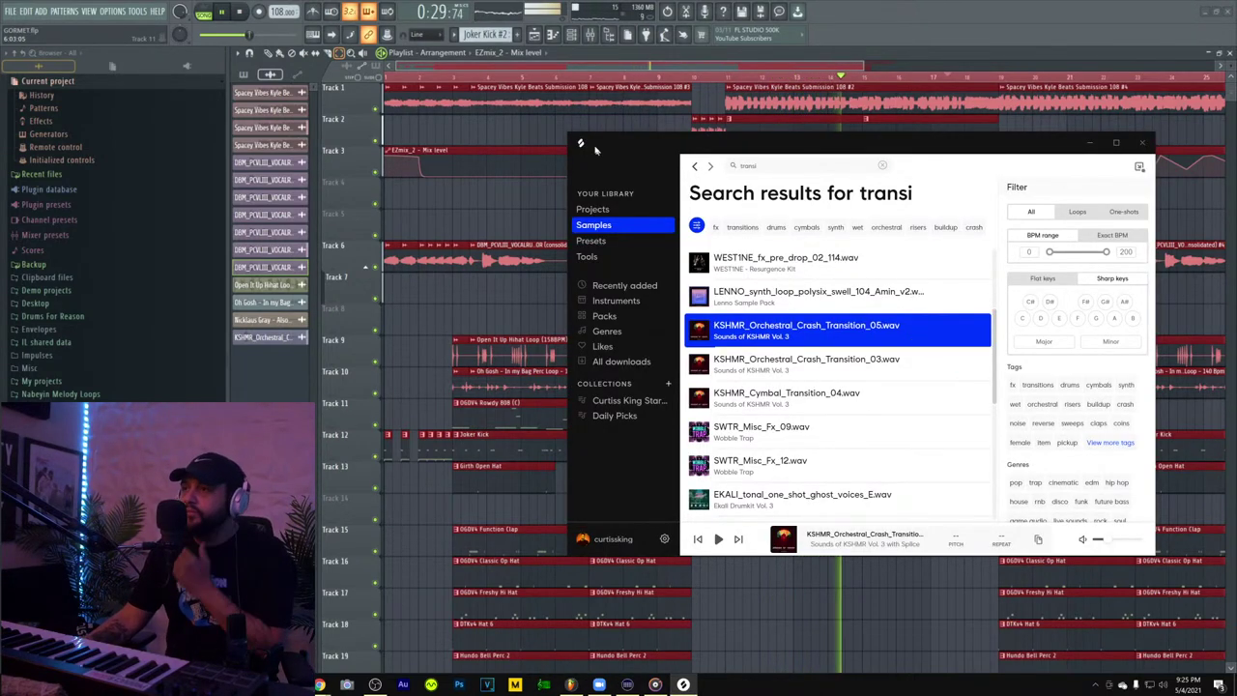
pyautogui.click(546, 127)
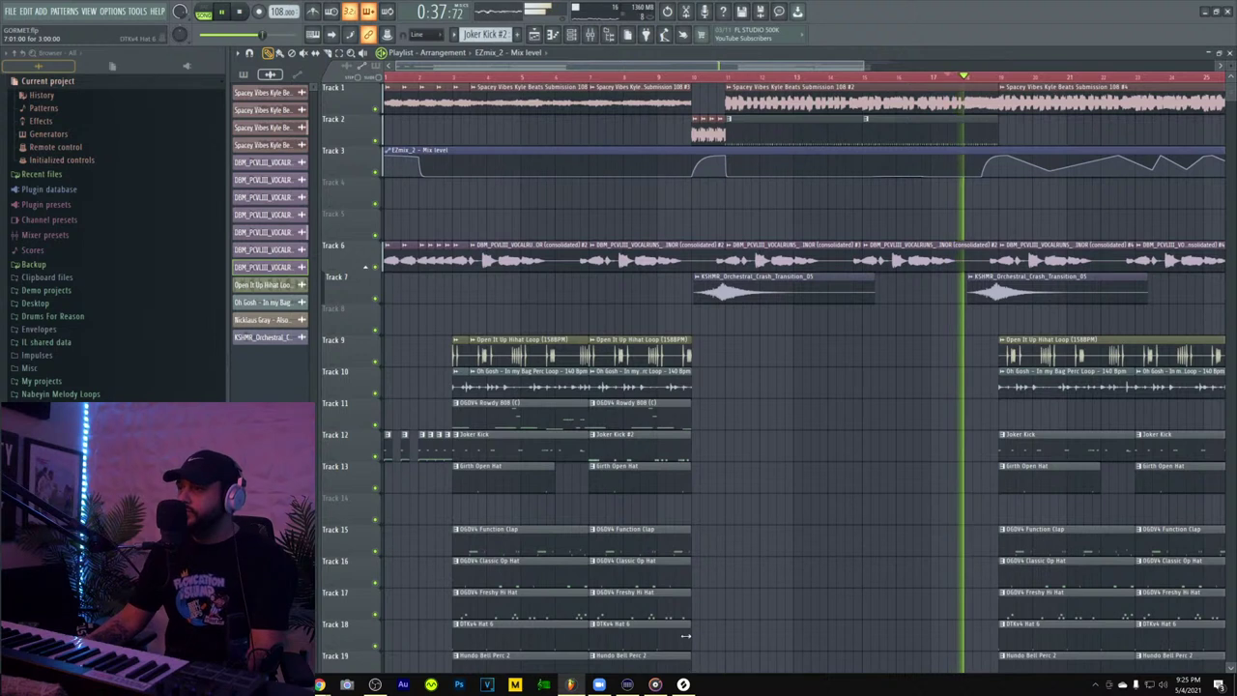
# - Slice the audio and pattern clips vertically through the middle of bar 19, from Track 20 up to Track 1
pyautogui.moveTo(832, 65); pyautogui.dragTo(967, 65)
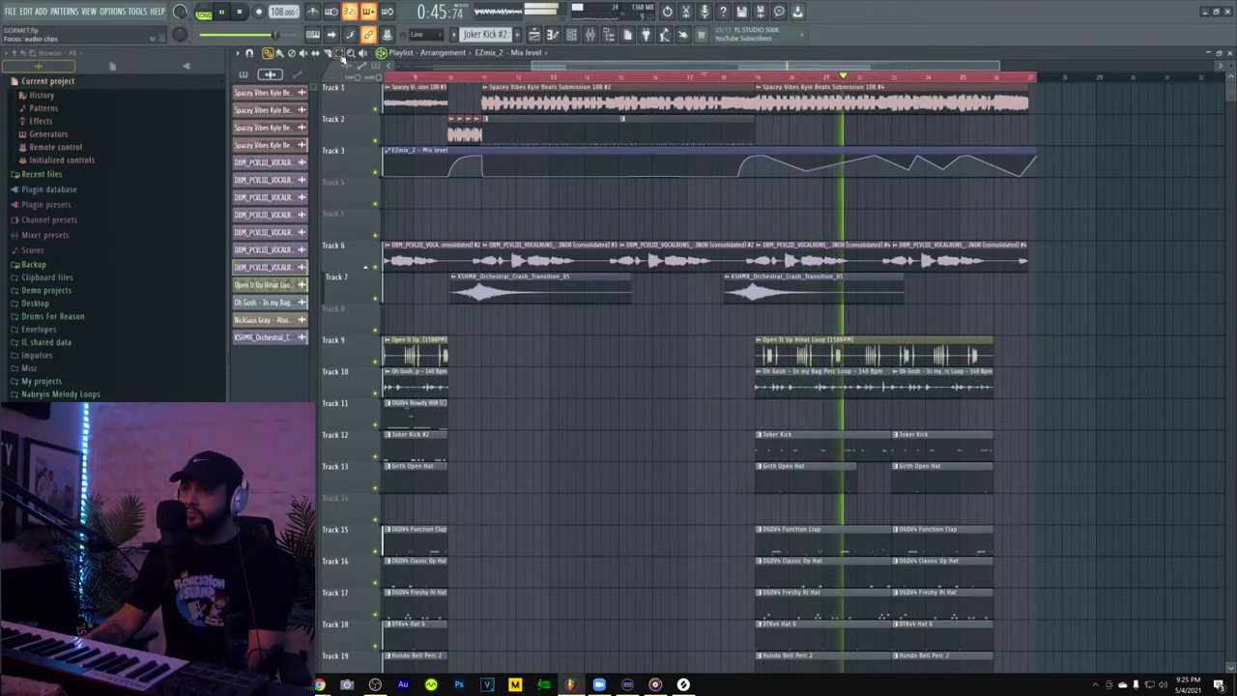
pyautogui.scroll(-4, 855, 387)
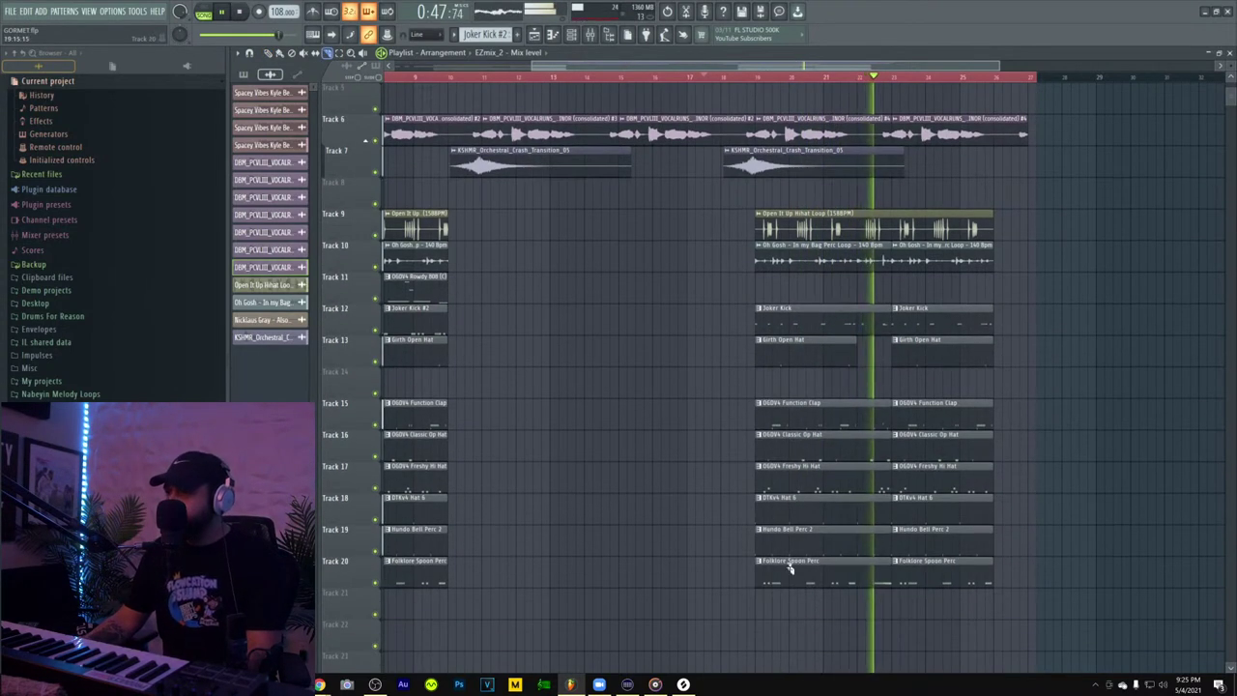
pyautogui.moveTo(771, 598); pyautogui.dragTo(775, 210)
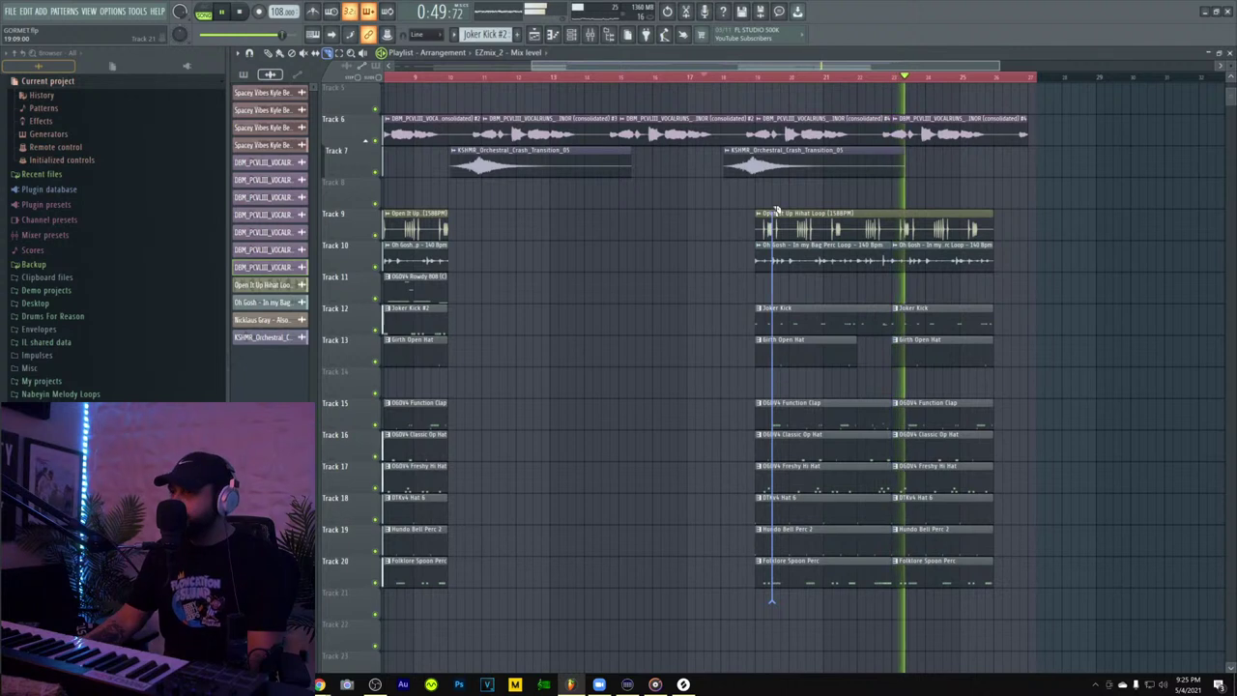
pyautogui.moveTo(776, 113); pyautogui.dragTo(779, 116)
pyautogui.scroll(4, 774, 118)
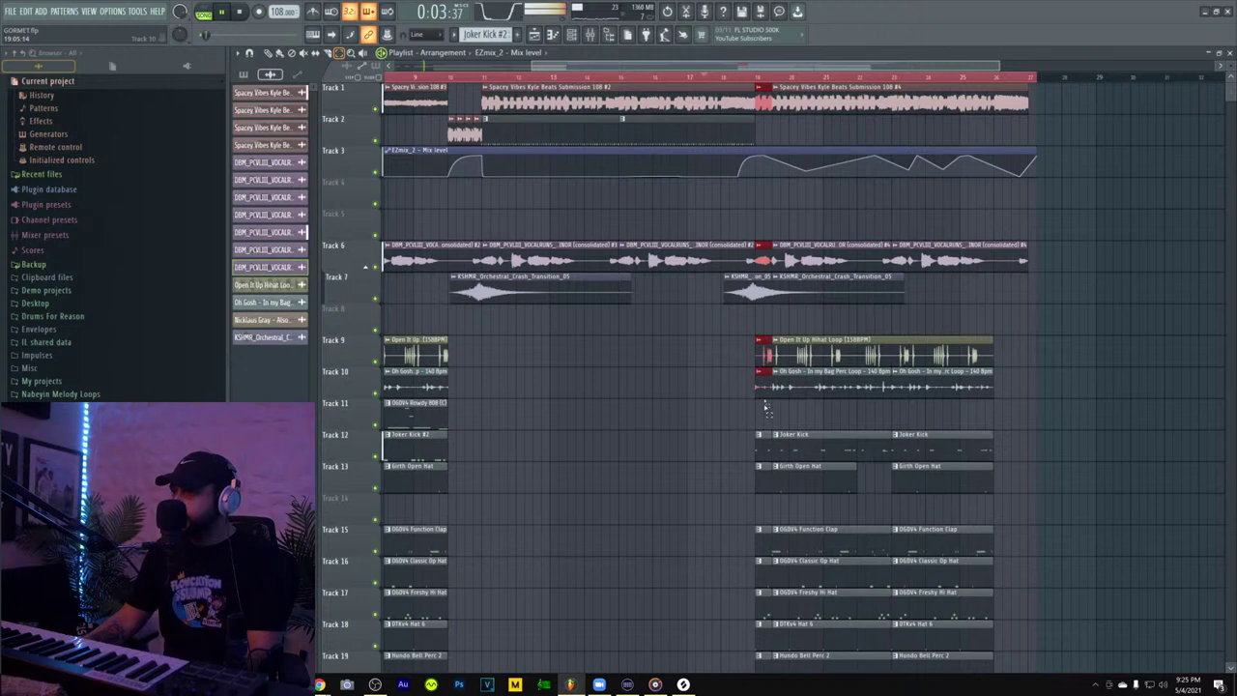
# - Select the half-bar slices at bar 19, excluding the crash transition, and move them to bar 18, three tracks lower
pyautogui.scroll(-2, 763, 551)
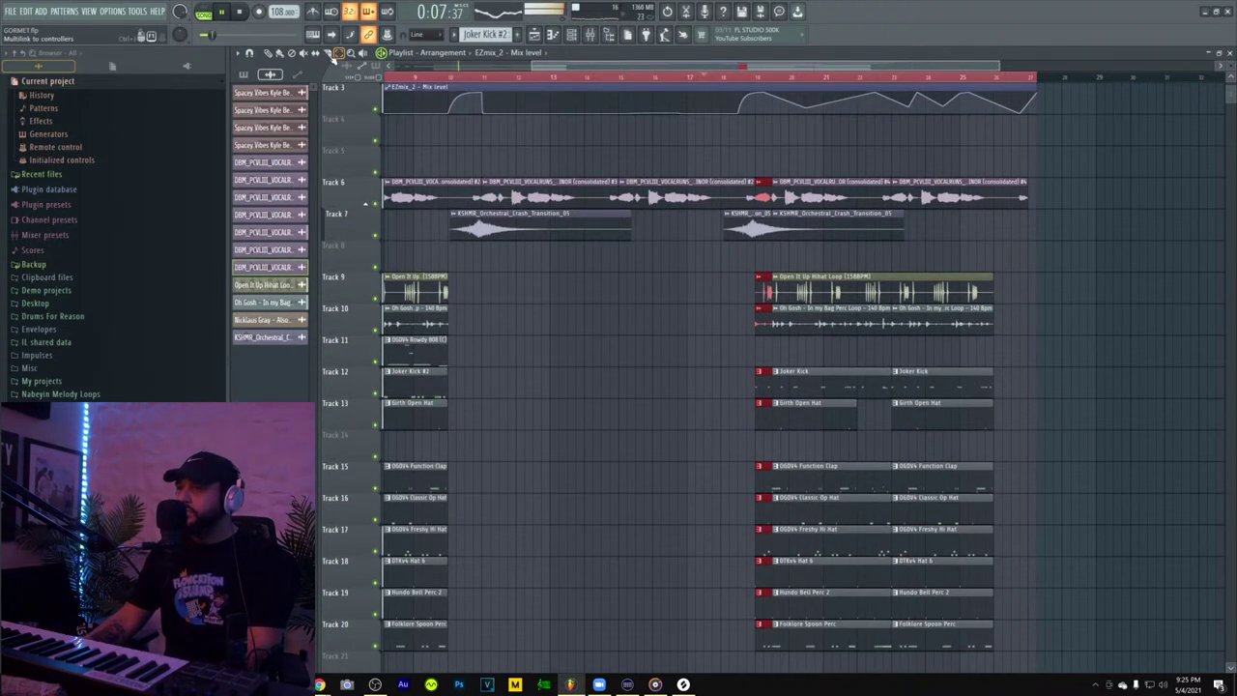
pyautogui.scroll(2, 626, 235)
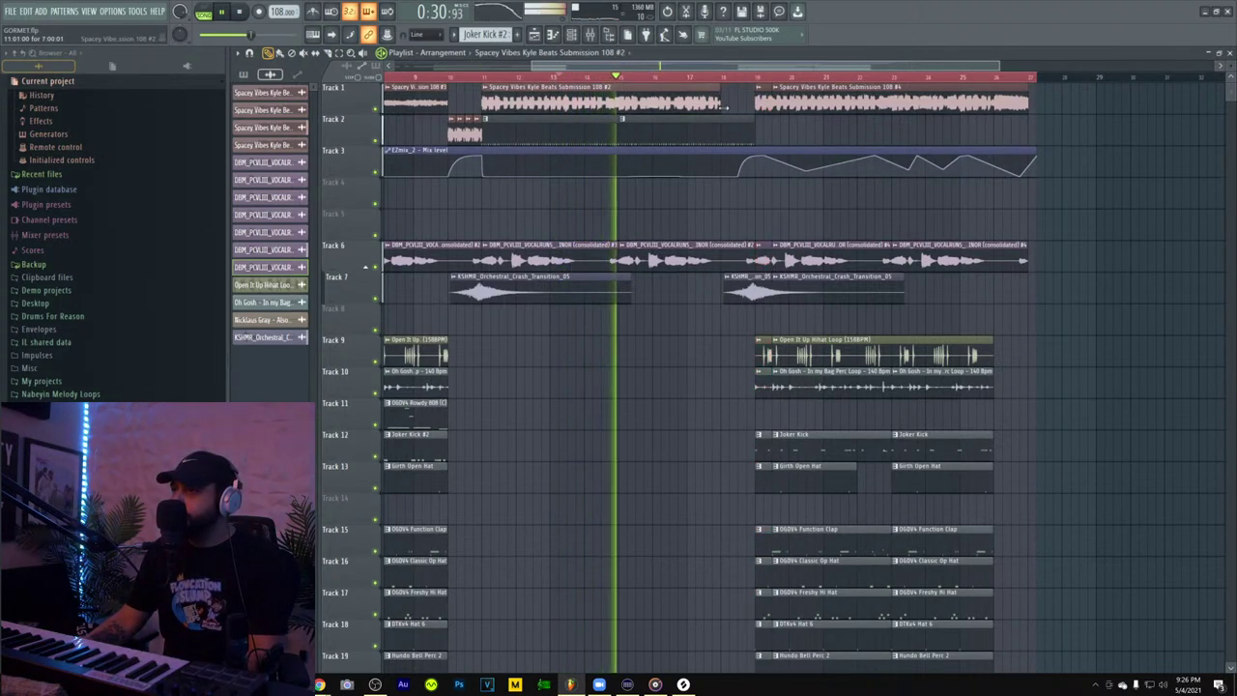
pyautogui.hotkey('ctrl', 'z')
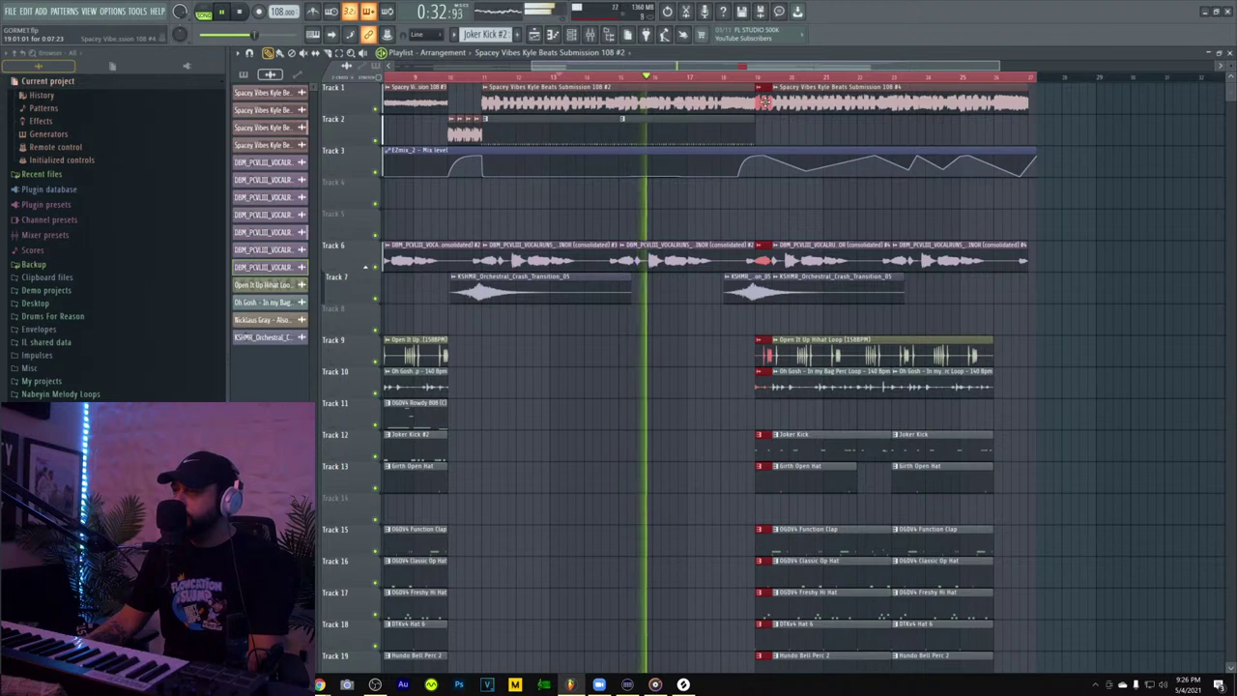
pyautogui.moveTo(762, 104); pyautogui.dragTo(730, 189)
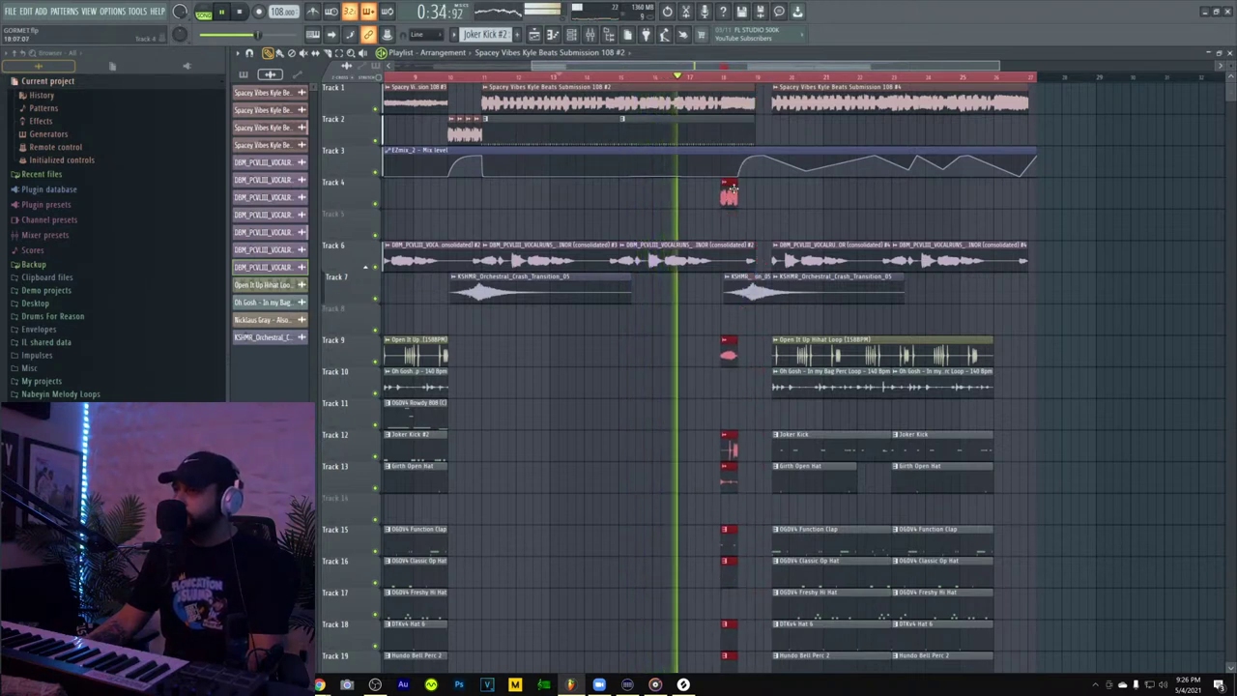
# - Shorten the Track 1 melody #2 and Track 2 clips to end at bar 18, and extend melody #4's start back to bar 19
pyautogui.moveTo(754, 106); pyautogui.dragTo(717, 108)
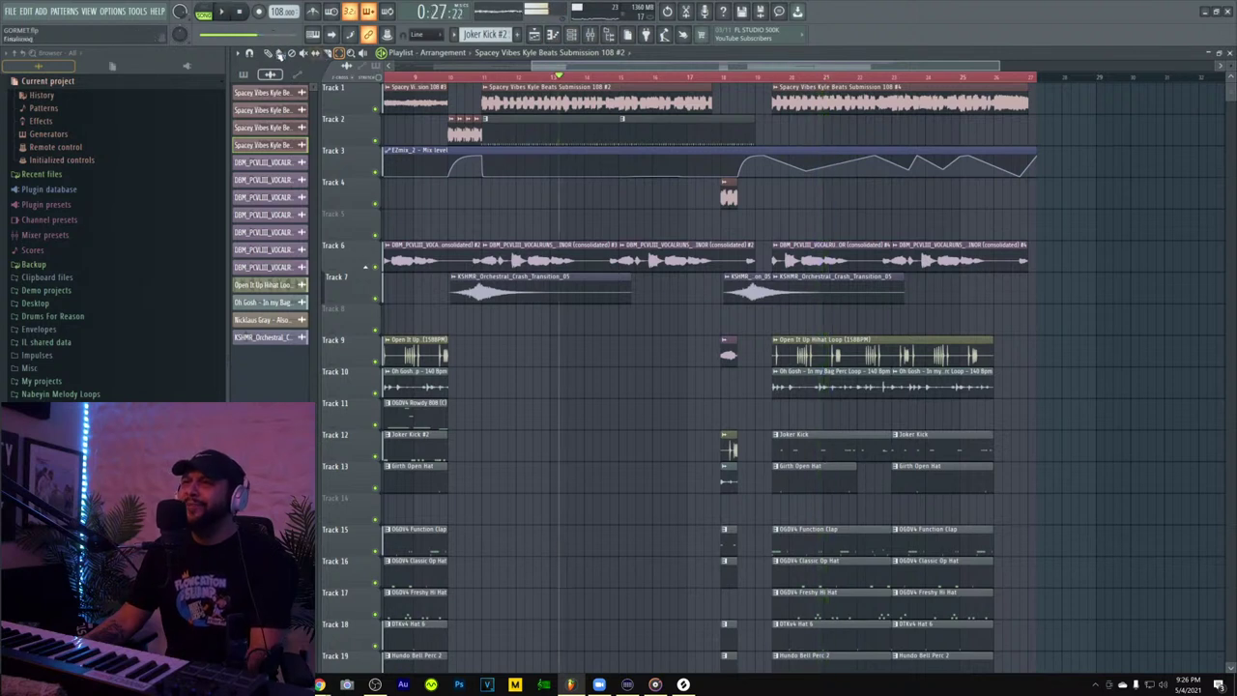
pyautogui.press('space')
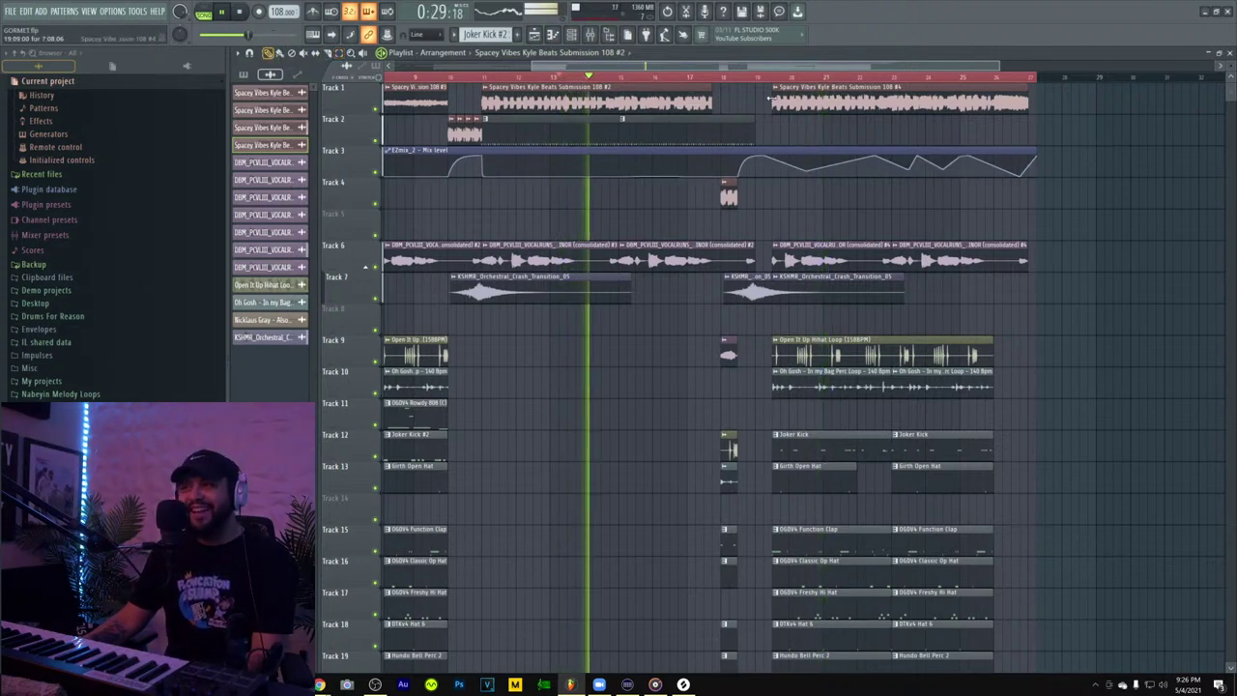
pyautogui.moveTo(772, 98); pyautogui.dragTo(755, 100)
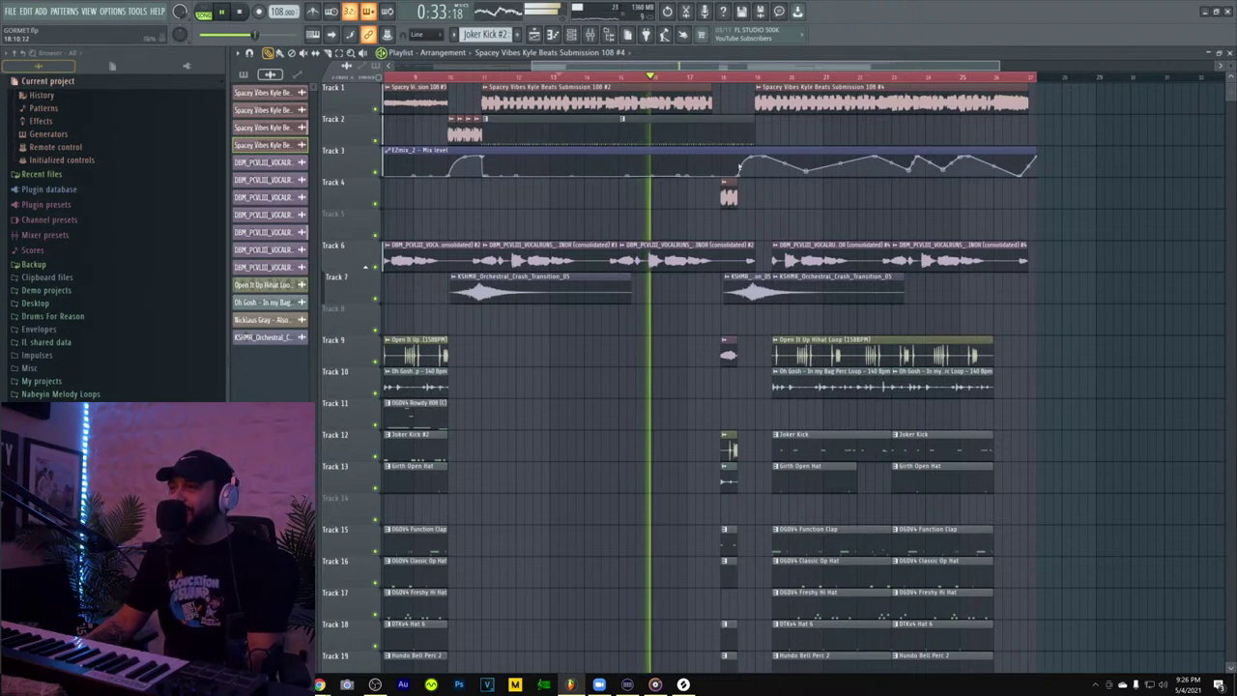
pyautogui.moveTo(751, 128); pyautogui.dragTo(716, 127)
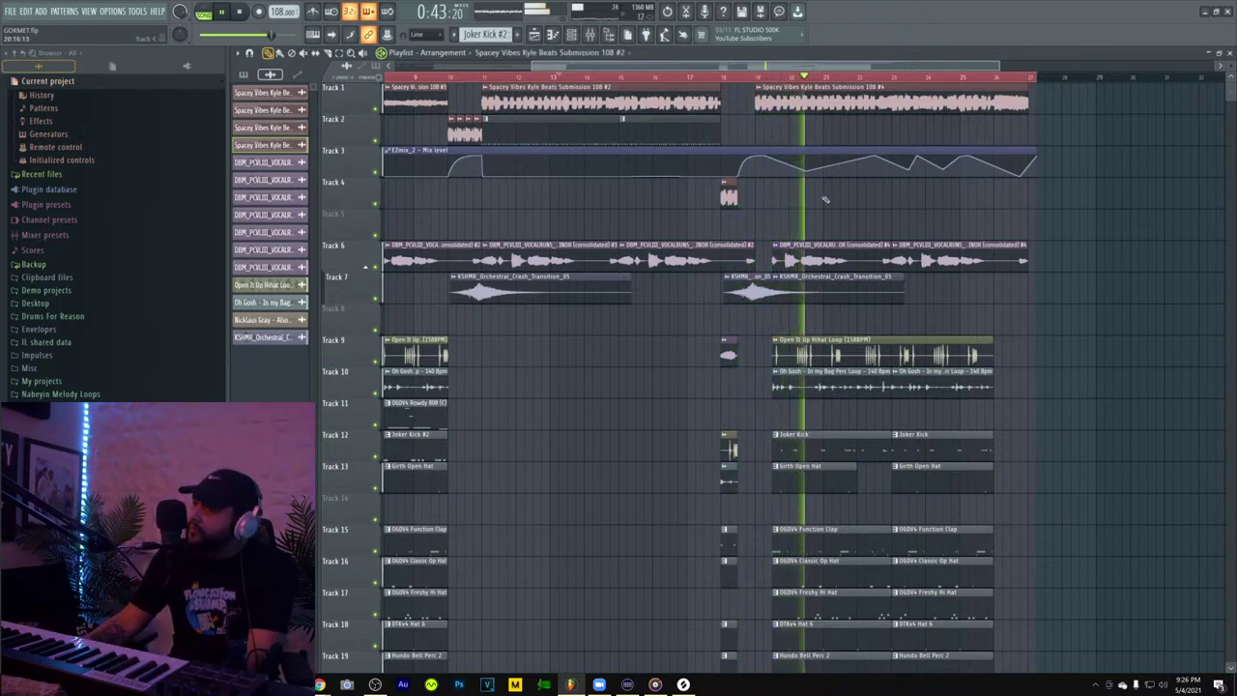
# - Trim the first Joker Kick clip's start to bar 19 step 13, and the Track 9 hihat and Track 10 perc loop starts to about bar 20
pyautogui.scroll(-5, 828, 224)
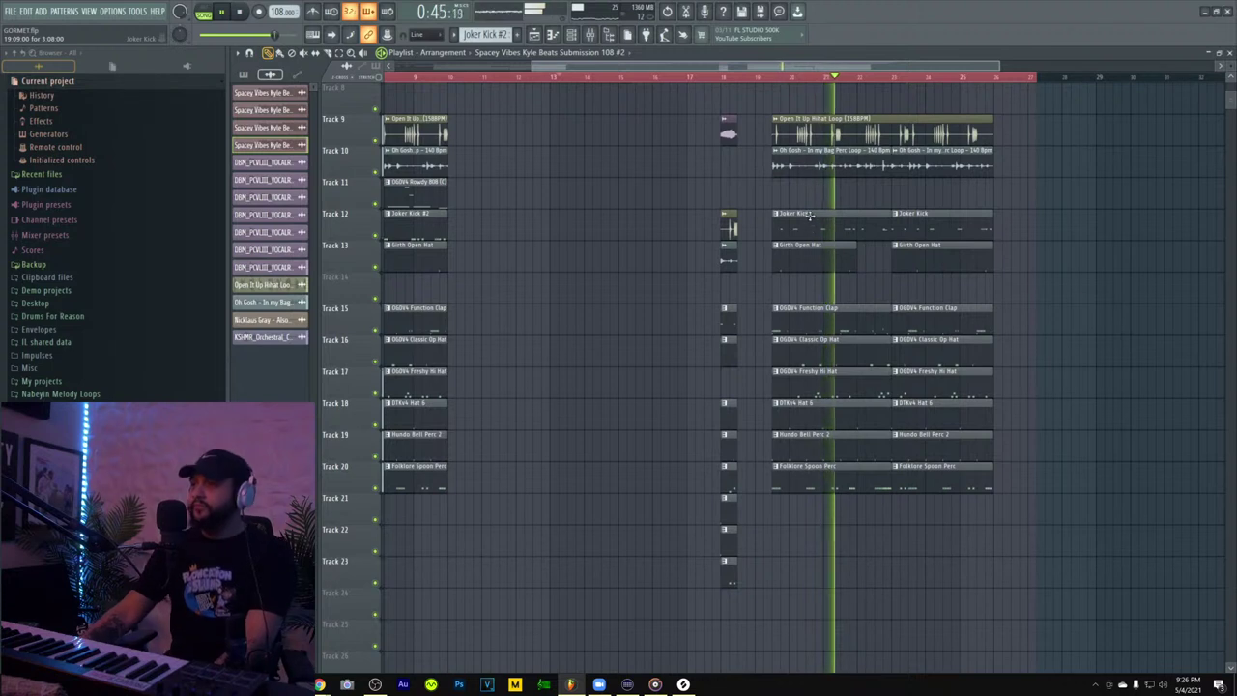
pyautogui.press('space')
pyautogui.press('space')
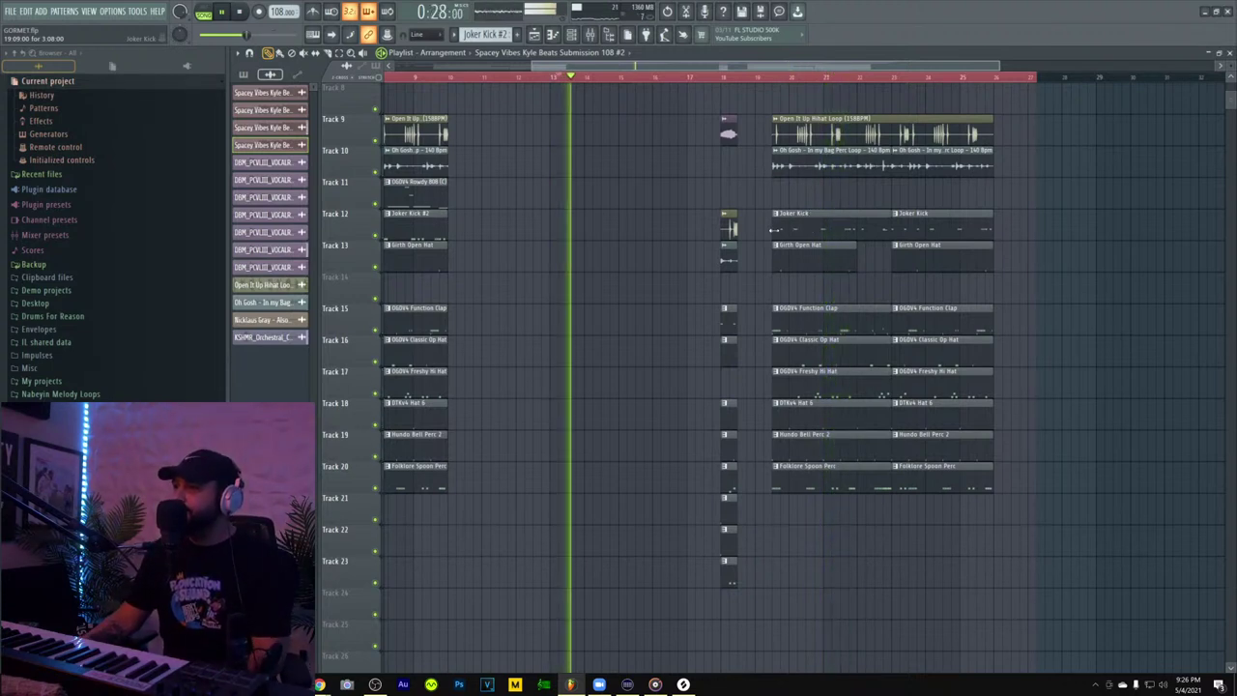
pyautogui.moveTo(775, 226)
pyautogui.mouseDown()
pyautogui.moveTo(712, 219)
pyautogui.moveTo(781, 228)
pyautogui.mouseUp()
pyautogui.scroll(4, 791, 334)
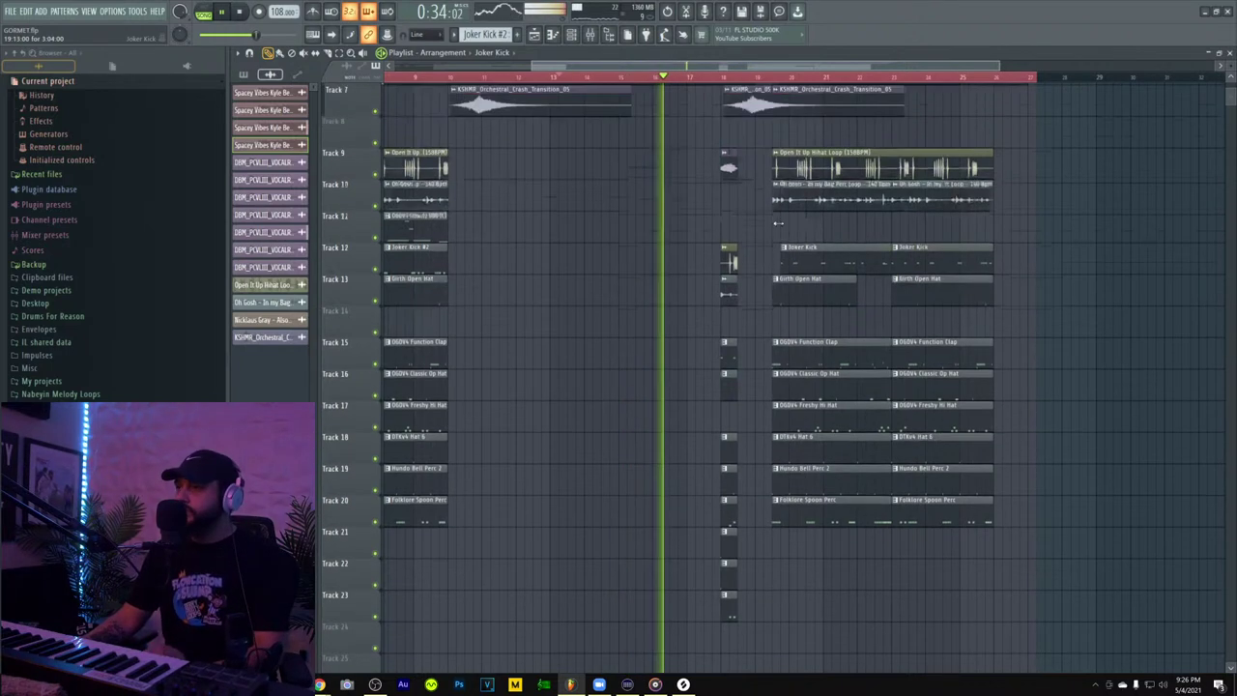
pyautogui.moveTo(781, 341); pyautogui.dragTo(781, 344)
pyautogui.moveTo(774, 292); pyautogui.dragTo(798, 261)
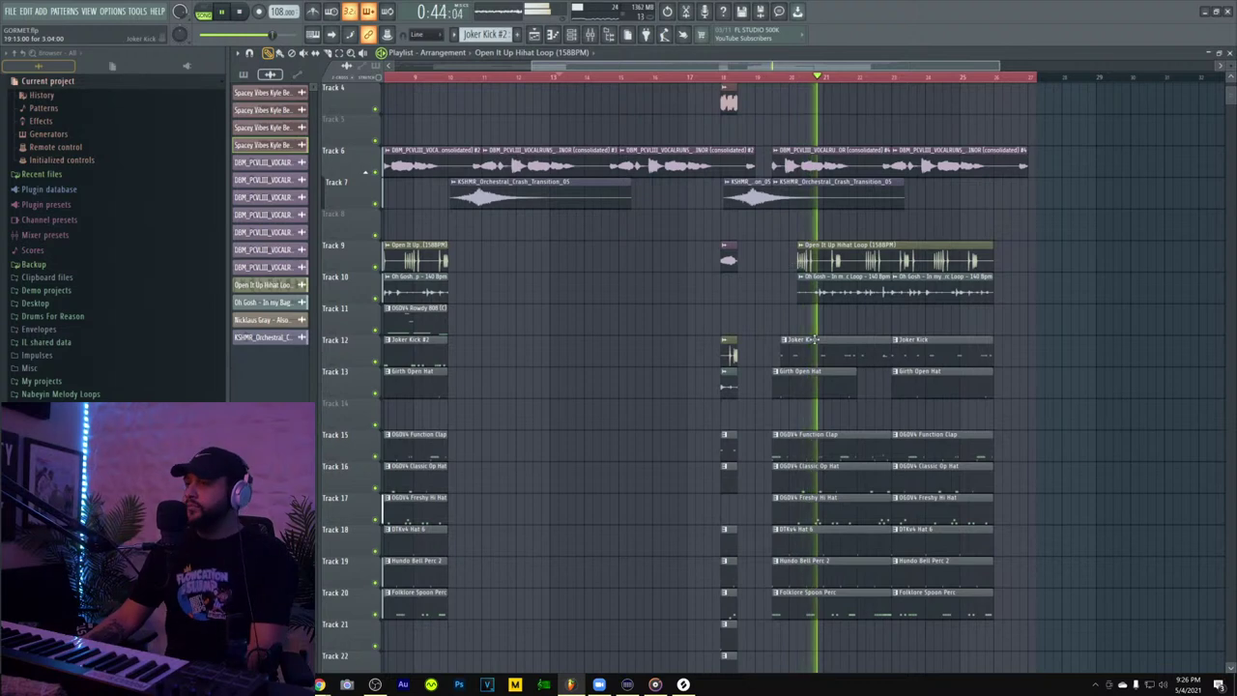
# - Delete the second of the paired C5 kicks early in bar 2 of the Joker Kick pattern and close the piano roll
pyautogui.doubleClick(807, 354)
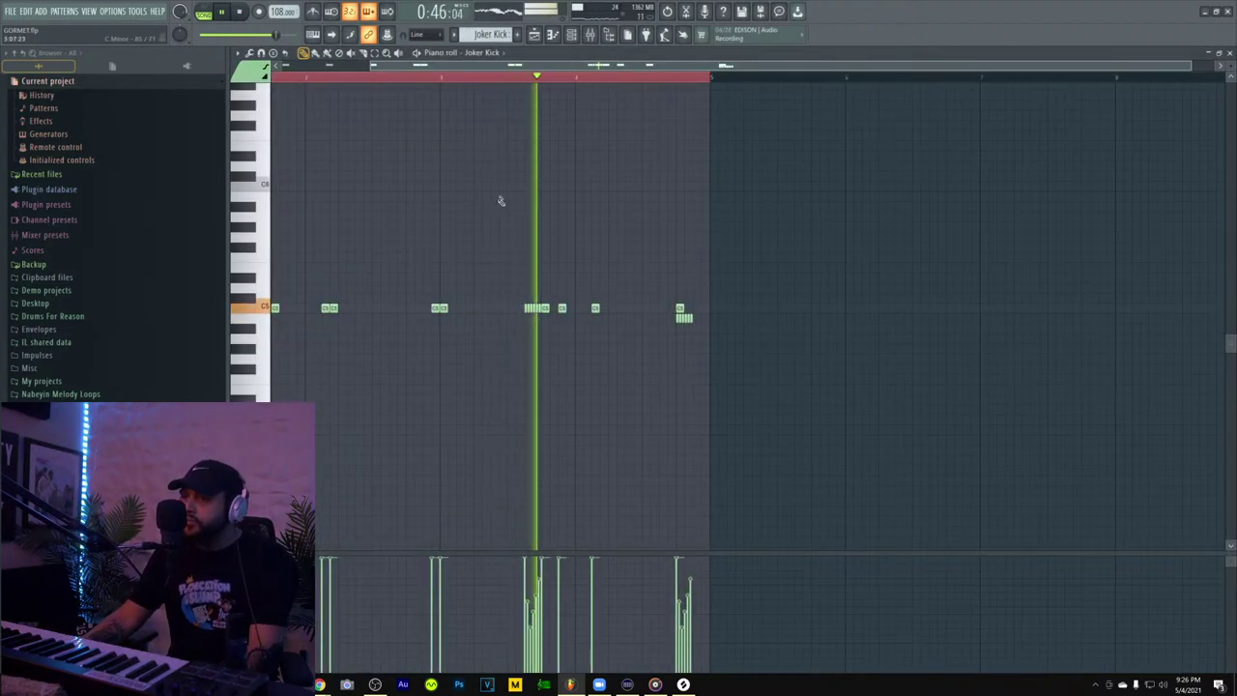
pyautogui.moveTo(512, 65); pyautogui.dragTo(323, 75)
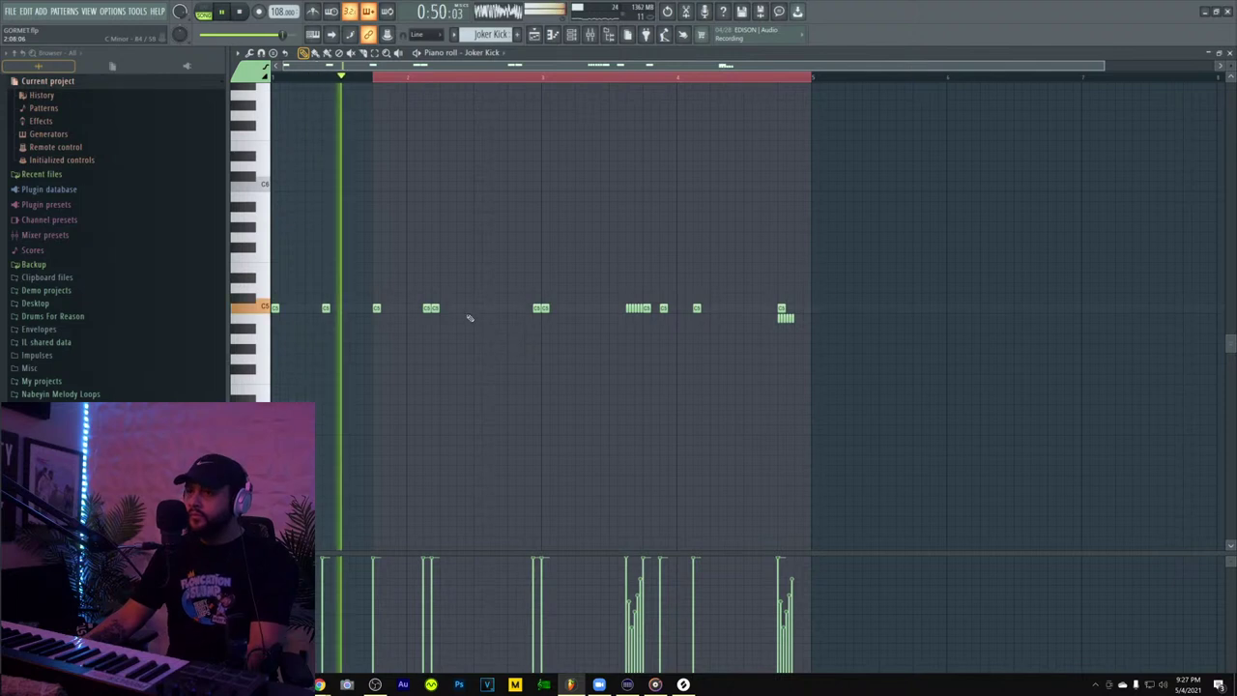
pyautogui.rightClick(435, 307)
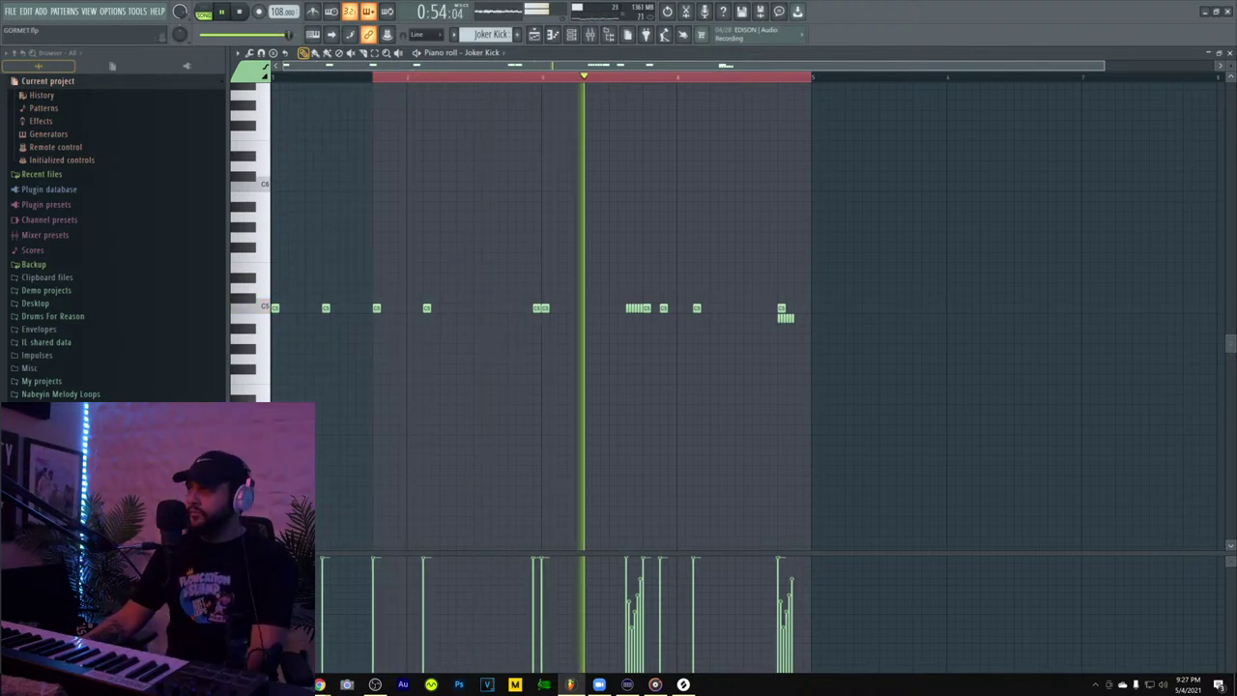
pyautogui.click(1228, 53)
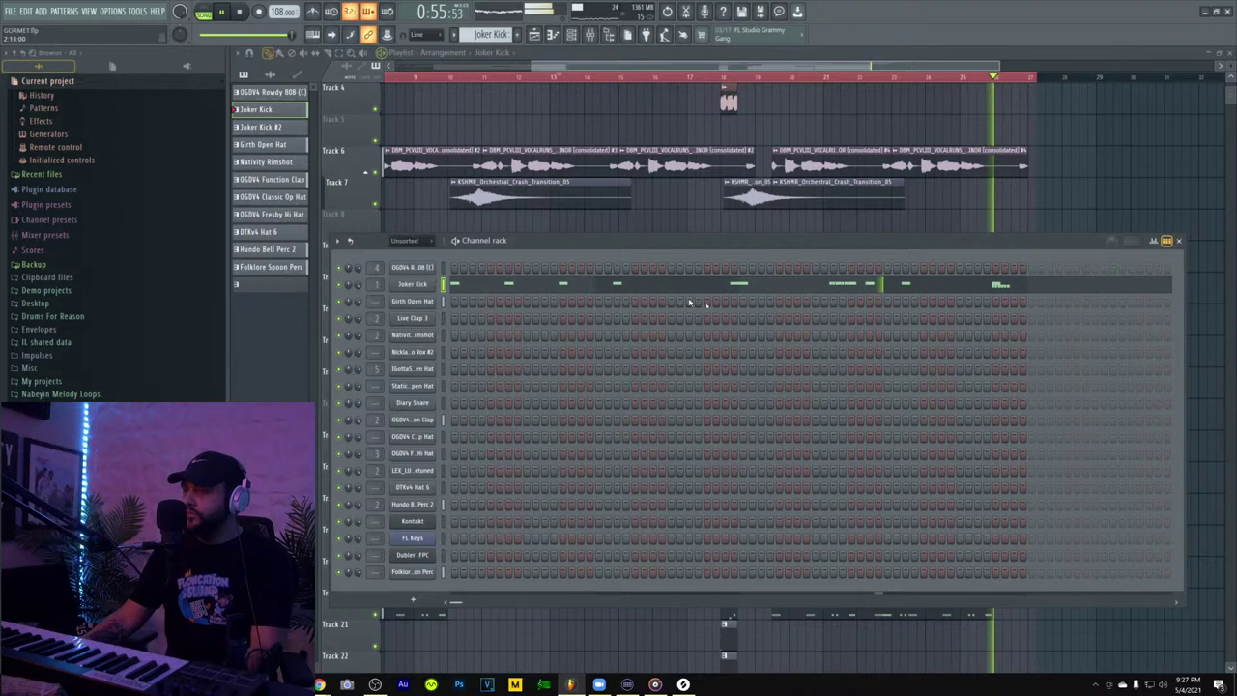
# - Replay the transition from about bar 18 and extend the start of the first Joker Kick clip on Track 12 back to bar 19
pyautogui.click(704, 77)
pyautogui.scroll(-3, 765, 132)
pyautogui.scroll(3, 744, 127)
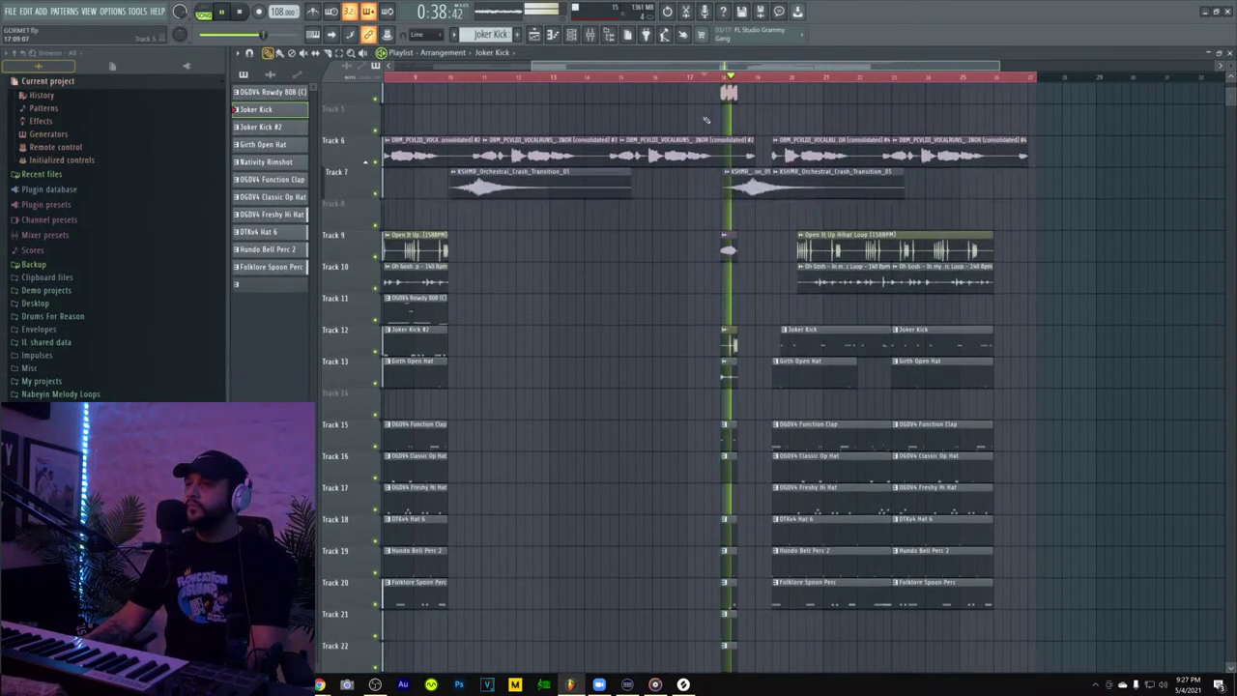
pyautogui.scroll(-3, 706, 120)
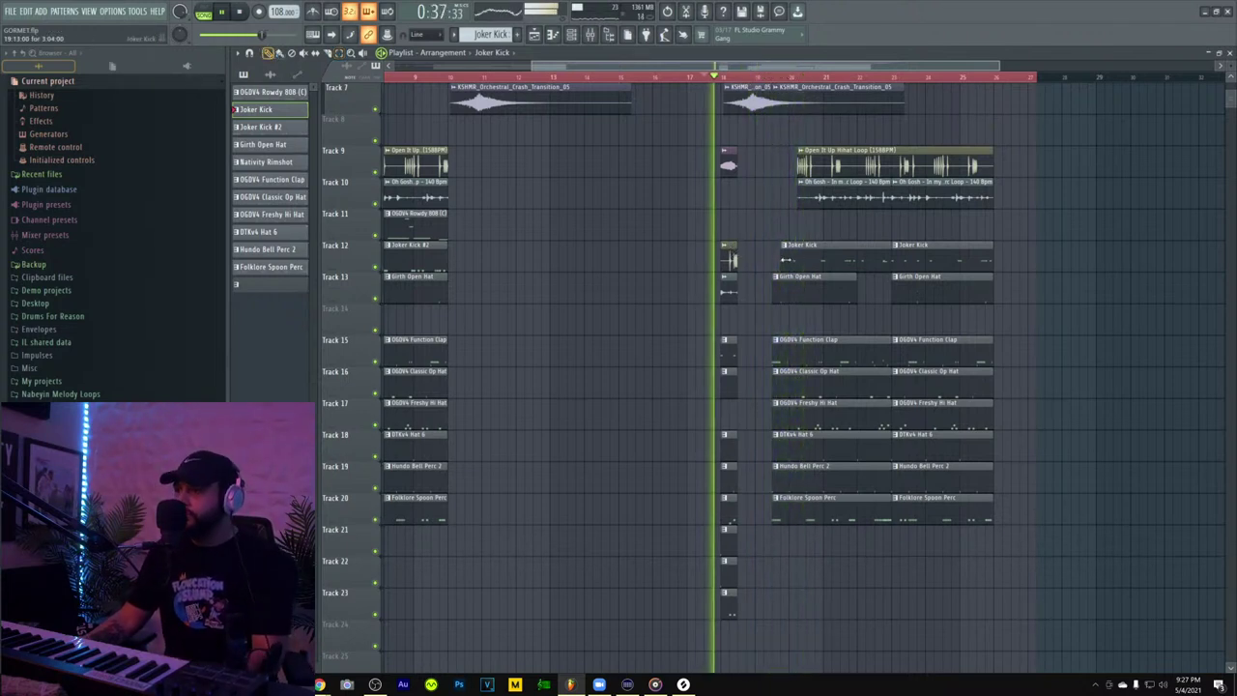
pyautogui.moveTo(783, 256); pyautogui.dragTo(558, 260)
pyautogui.scroll(5, 655, 190)
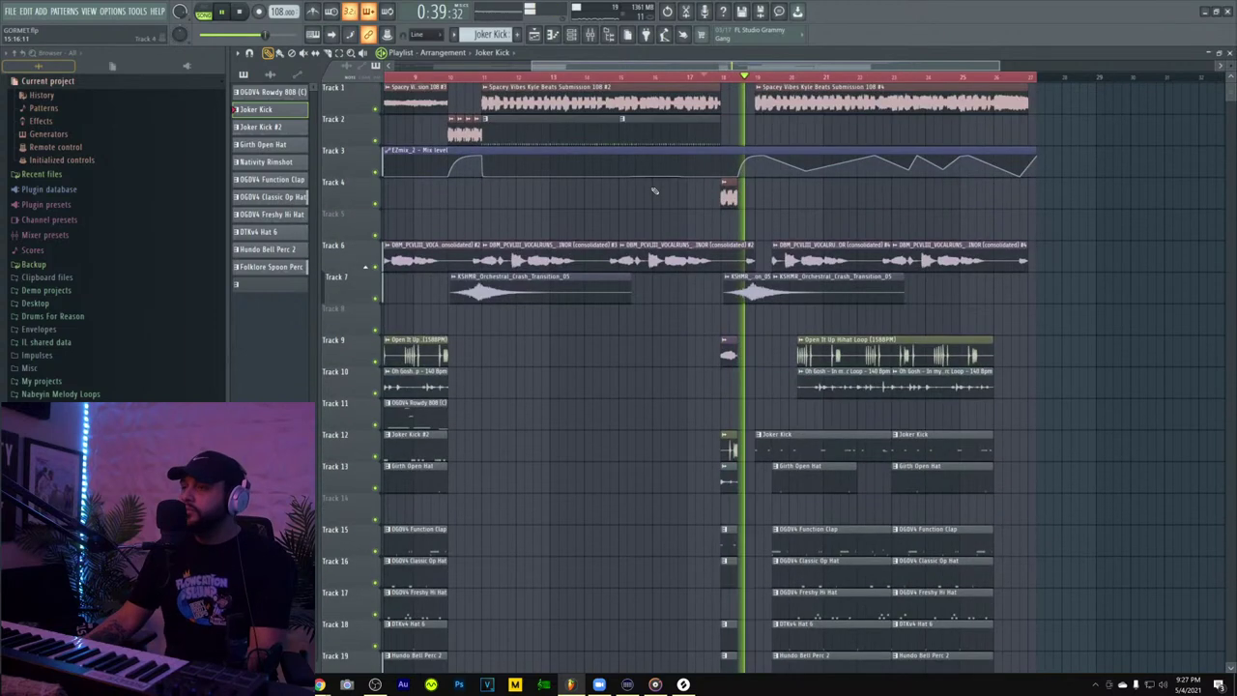
pyautogui.scroll(-1, 655, 191)
pyautogui.scroll(1, 656, 194)
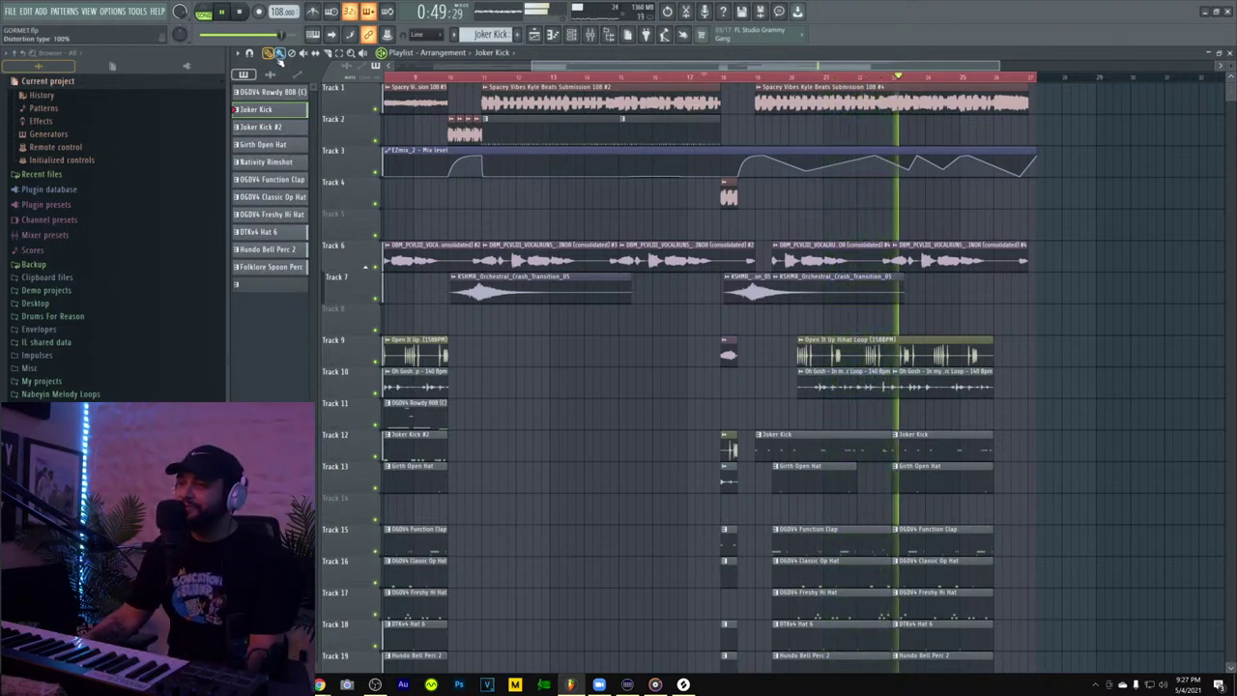
# - Stop playback, return to the start of the arrangement and save the project as GOURMET in the Projects folder
pyautogui.moveTo(582, 70); pyautogui.dragTo(224, 116)
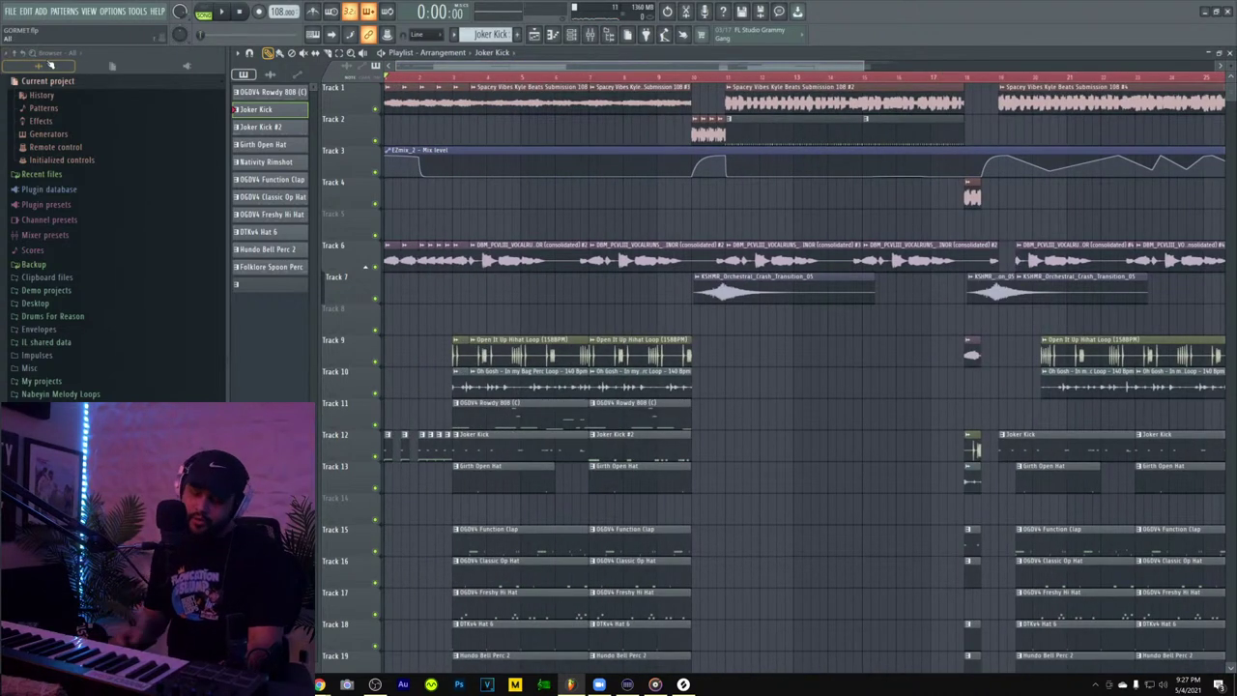
pyautogui.hotkey('ctrl', 's')
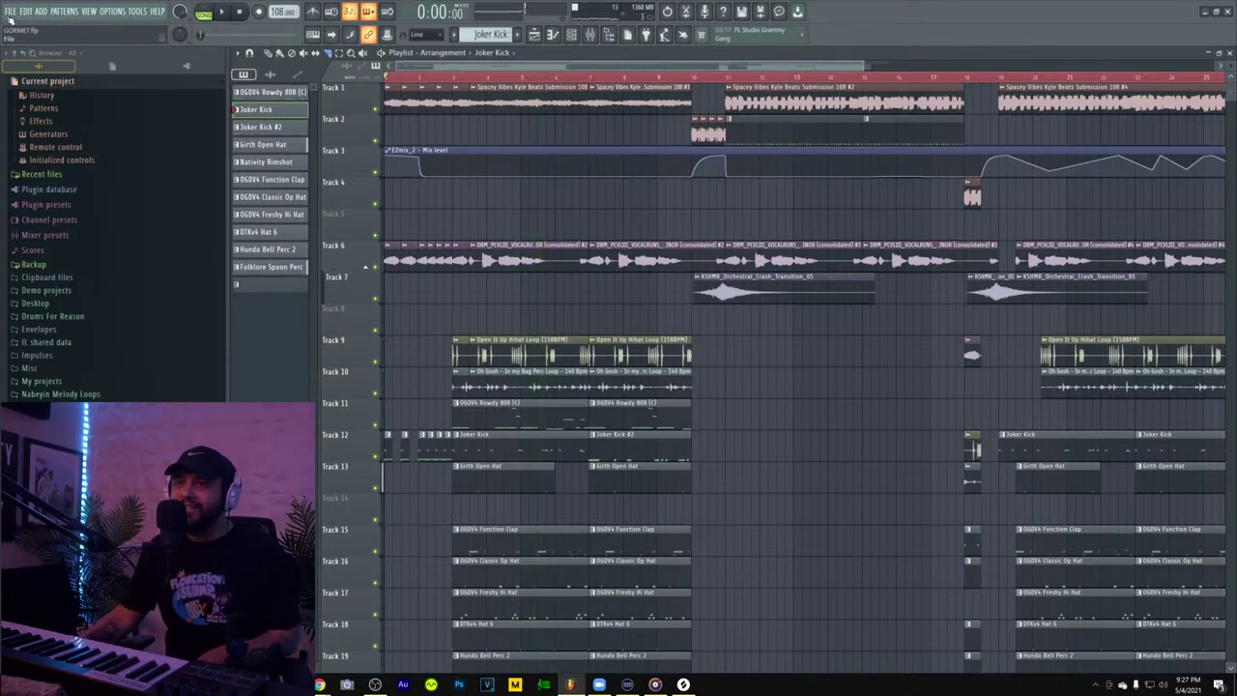
pyautogui.click(11, 13)
pyautogui.click(29, 74)
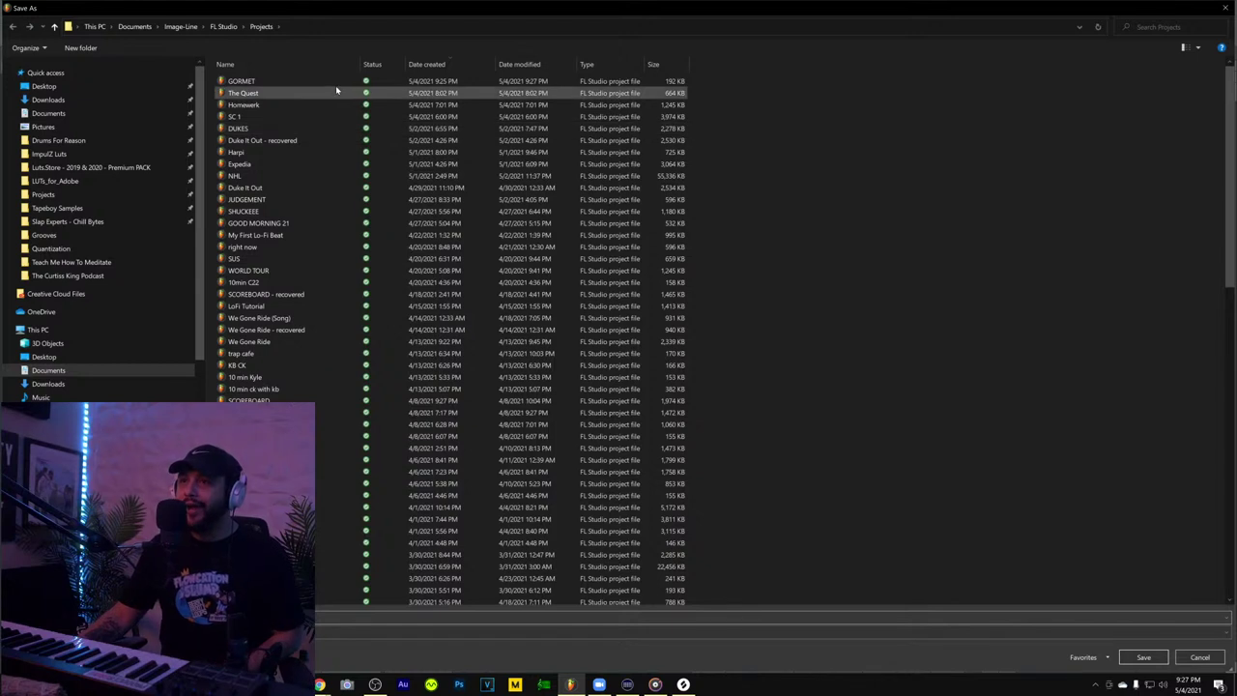
pyautogui.scroll(-1, 319, 81)
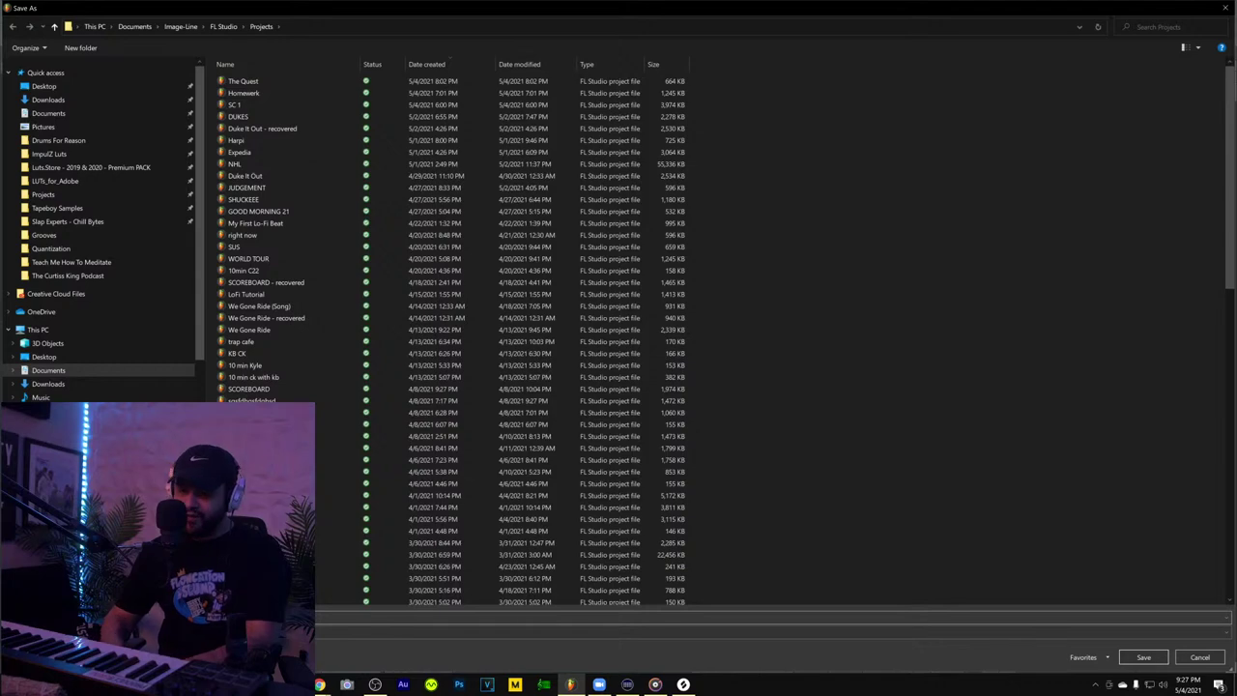
pyautogui.press('Return')
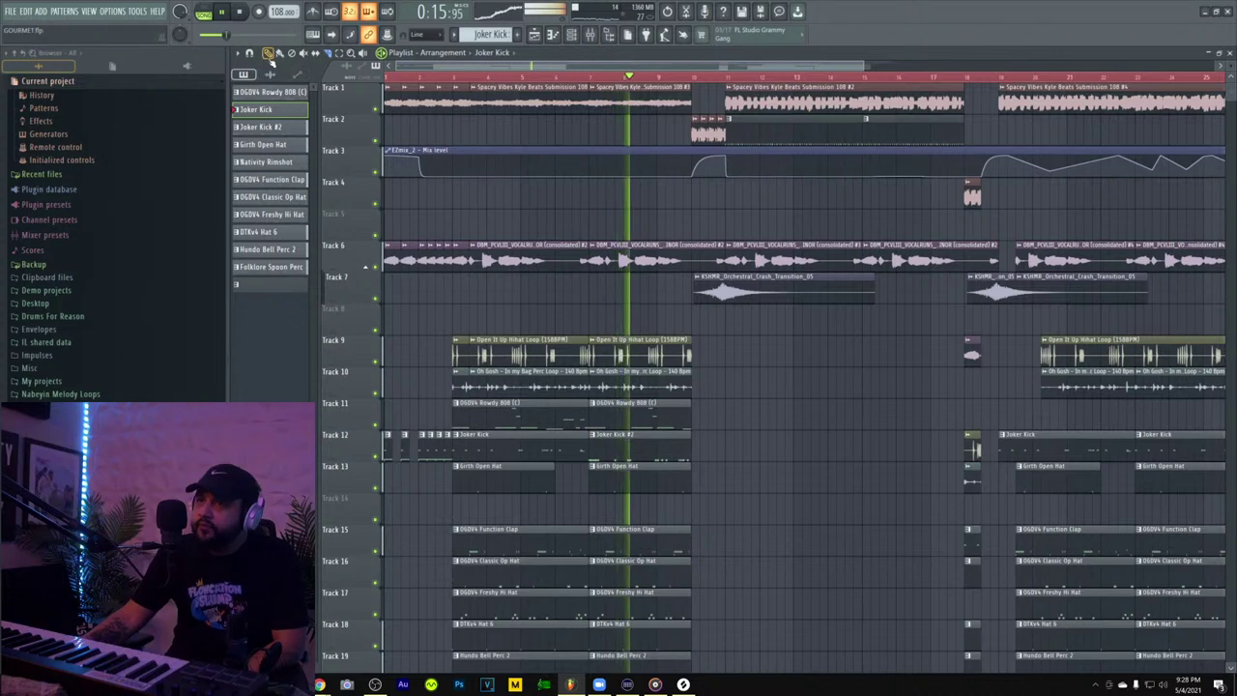
# - Play the arrangement from the start and check all tracks and the mixer levels through the drop and second transition
pyautogui.scroll(-5, 610, 320)
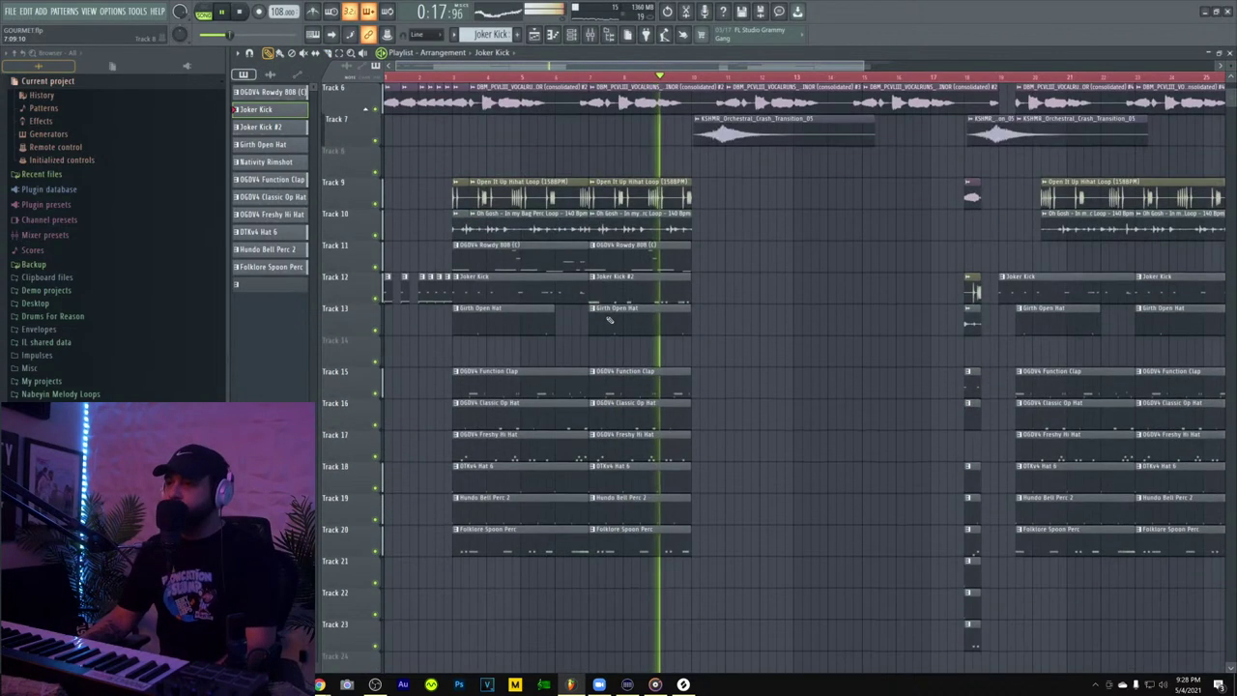
pyautogui.scroll(4, 604, 310)
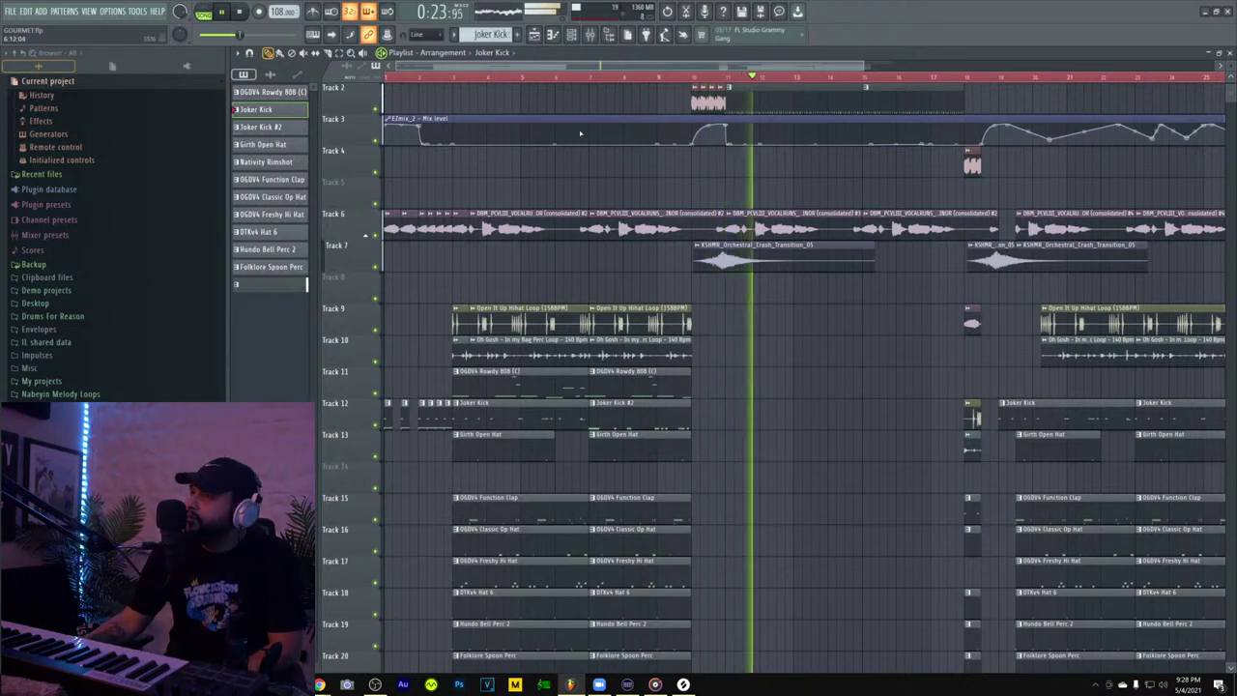
pyautogui.click(592, 34)
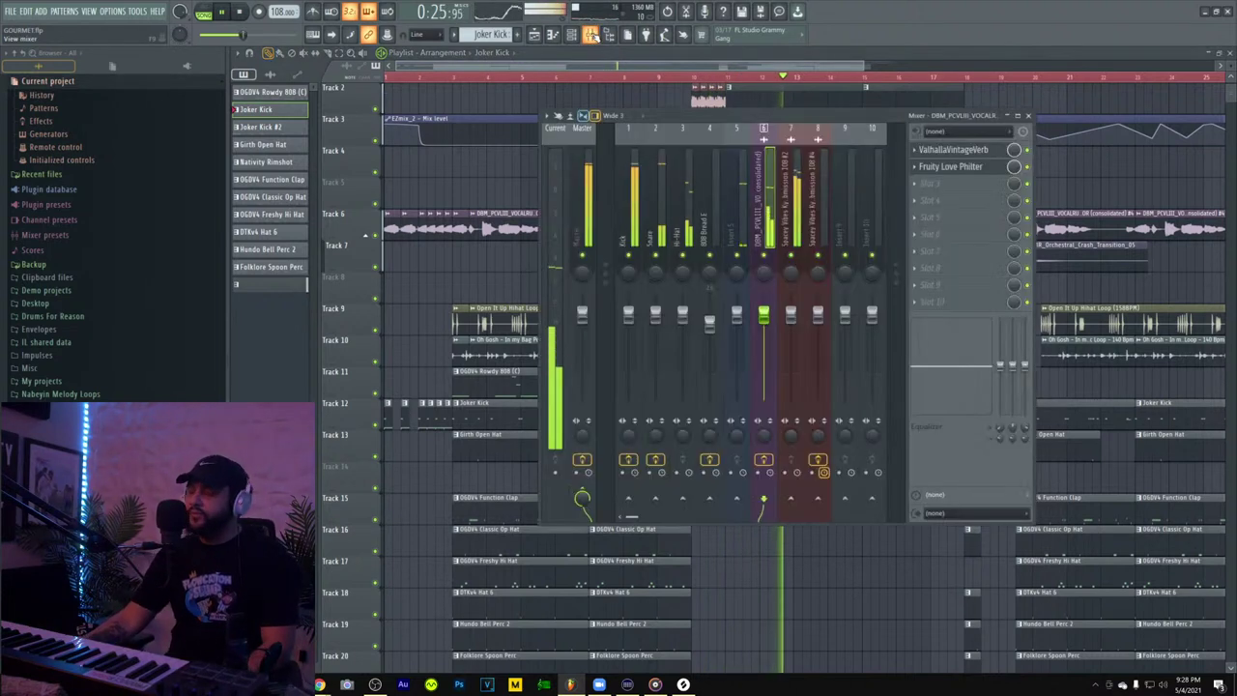
pyautogui.moveTo(775, 67); pyautogui.dragTo(874, 69)
pyautogui.scroll(2, 726, 174)
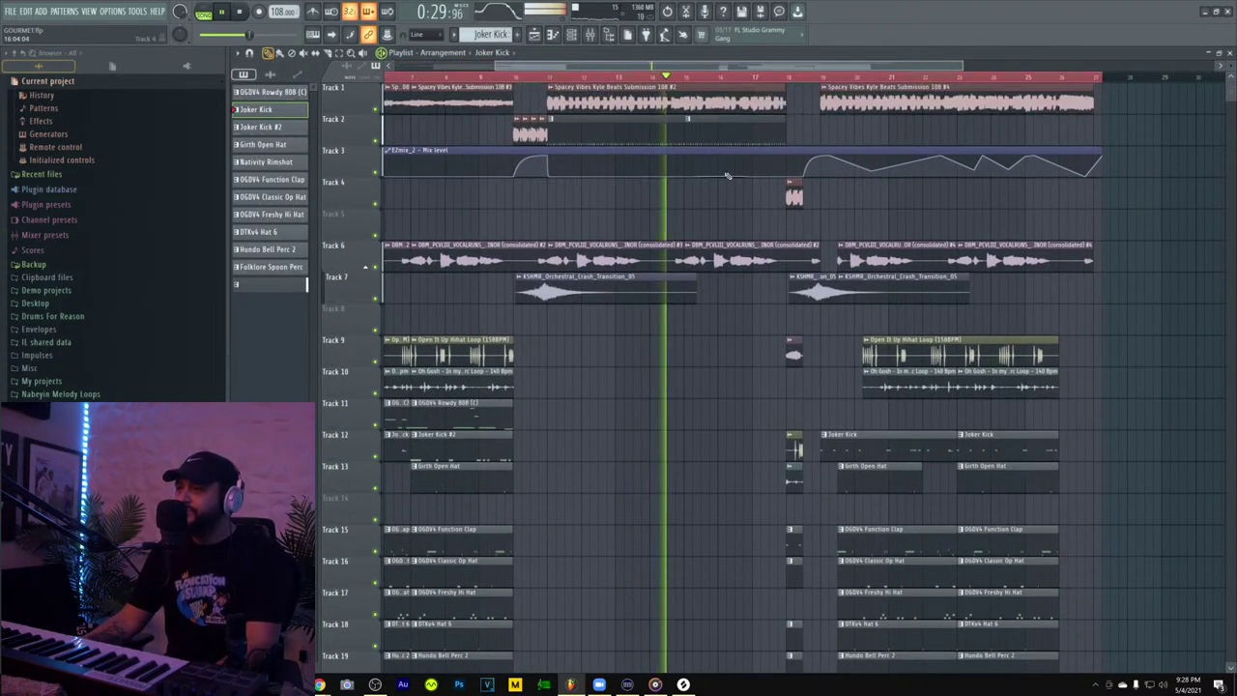
pyautogui.scroll(-5, 725, 179)
pyautogui.scroll(5, 724, 184)
pyautogui.scroll(-6, 724, 183)
pyautogui.scroll(6, 723, 184)
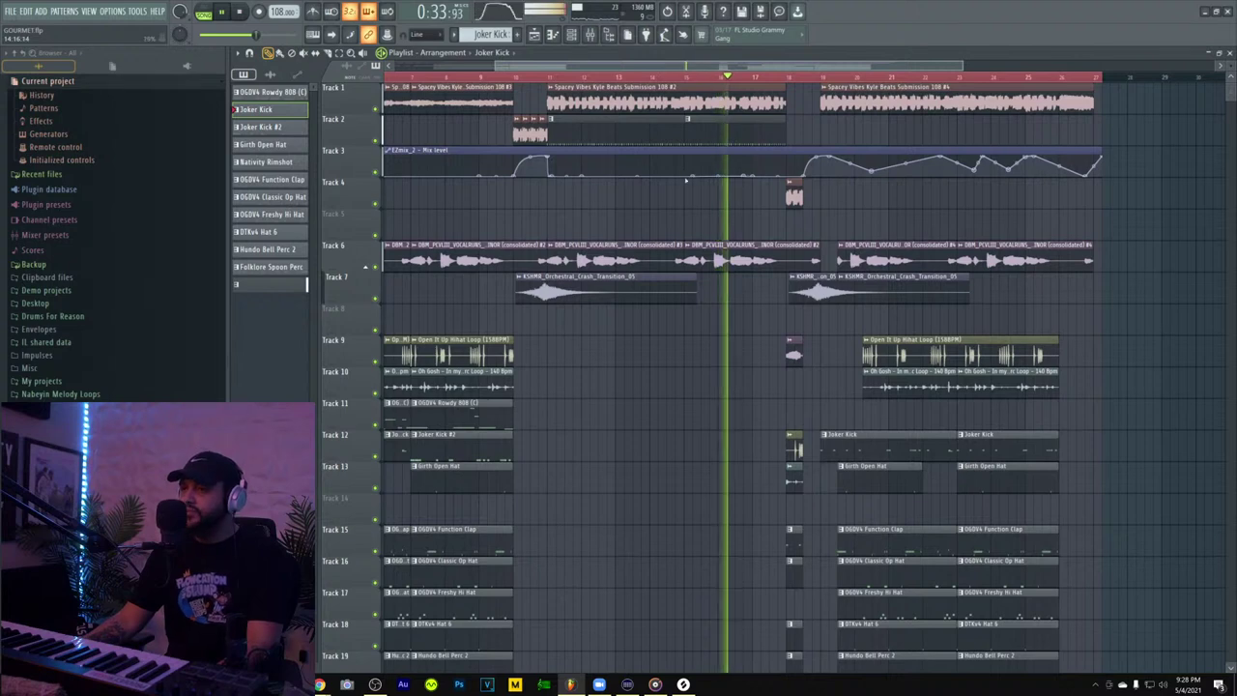
pyautogui.scroll(-5, 686, 180)
pyautogui.scroll(5, 687, 179)
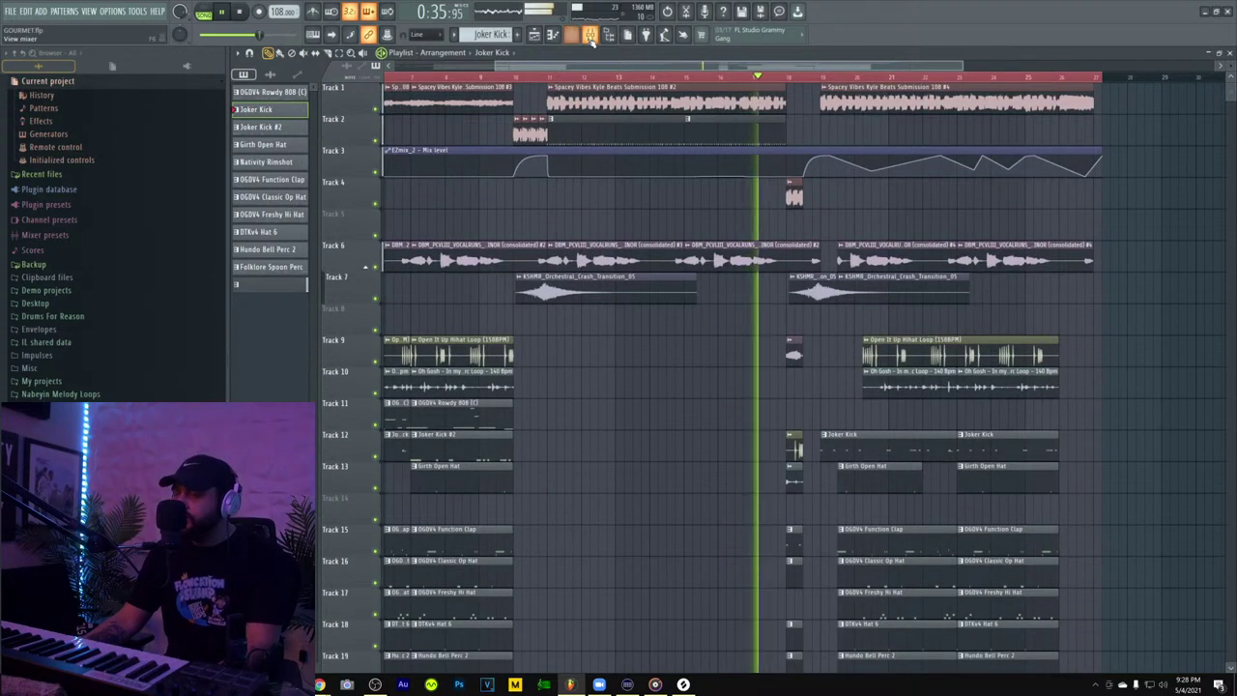
pyautogui.scroll(-2, 754, 184)
pyautogui.scroll(2, 782, 198)
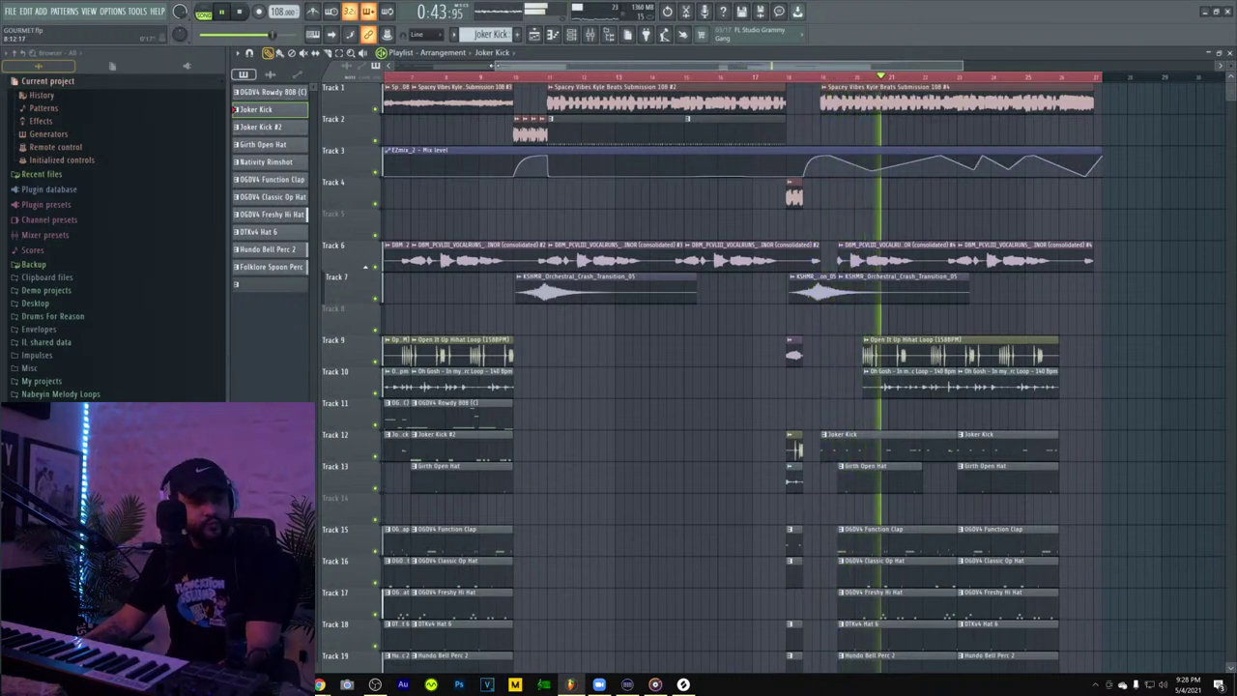
# - Copy the OGDV4 Rowdy 808 (C) clip on Track 11, make the copy unique and place it at bar 23
pyautogui.scroll(-4, 619, 283)
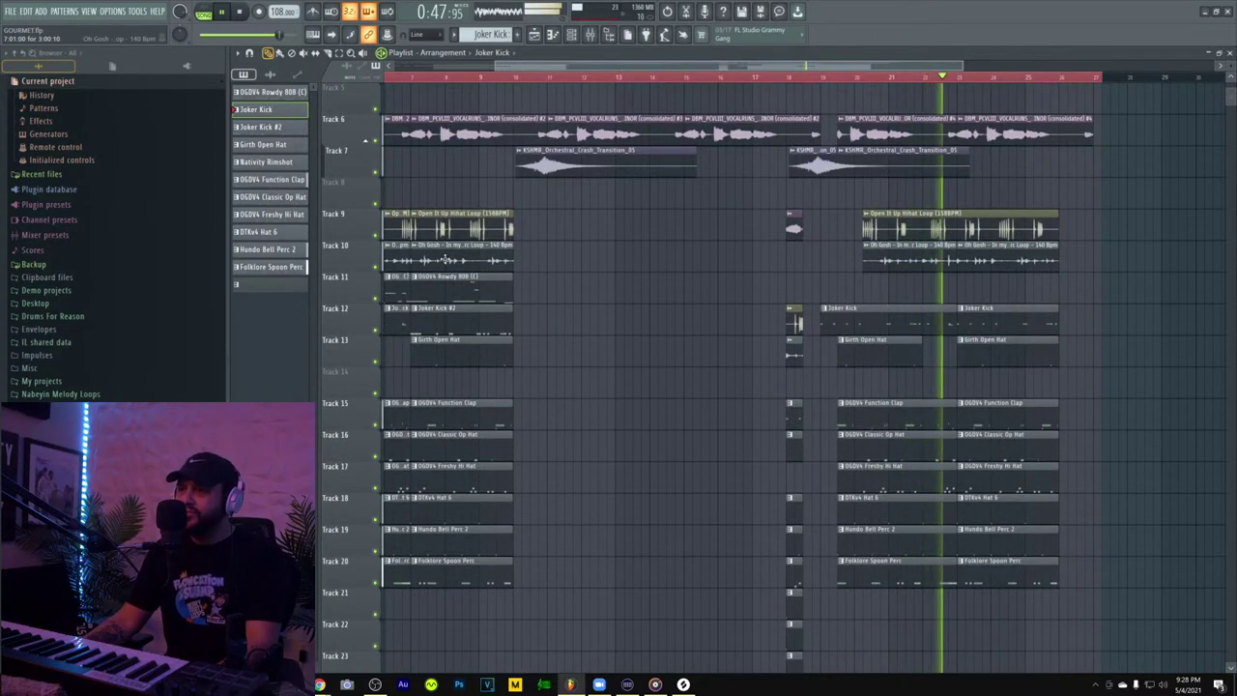
pyautogui.moveTo(434, 290); pyautogui.dragTo(783, 279)
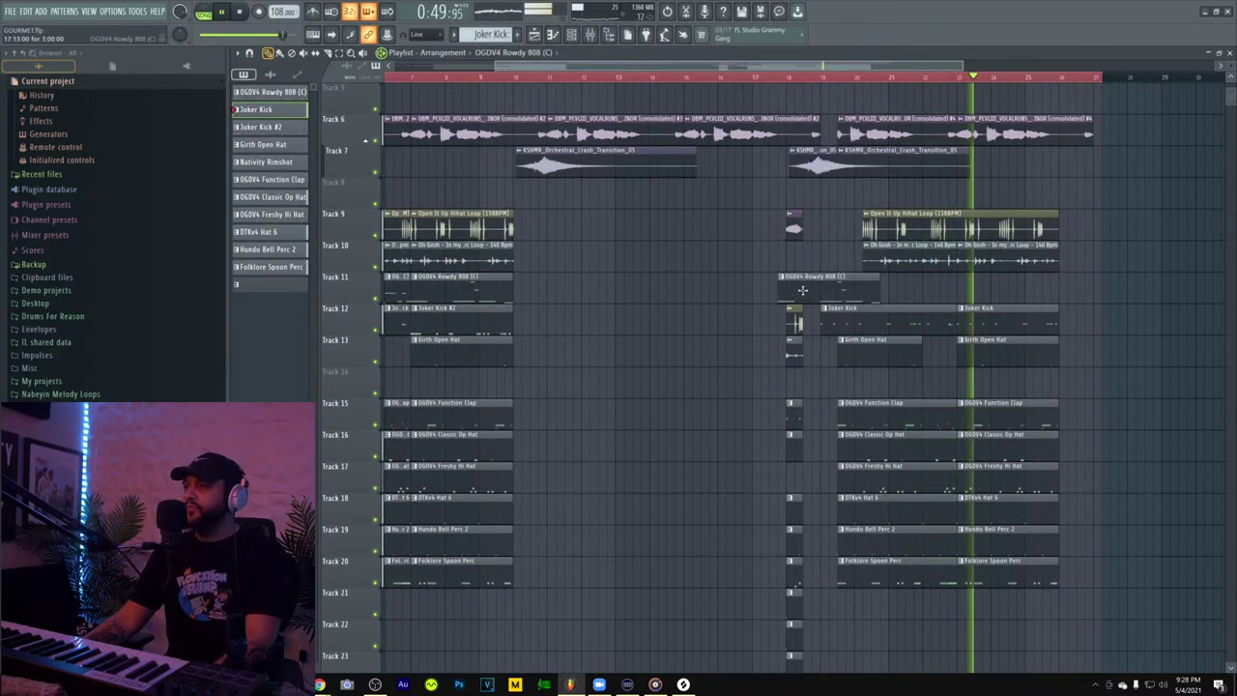
pyautogui.rightClick(783, 280)
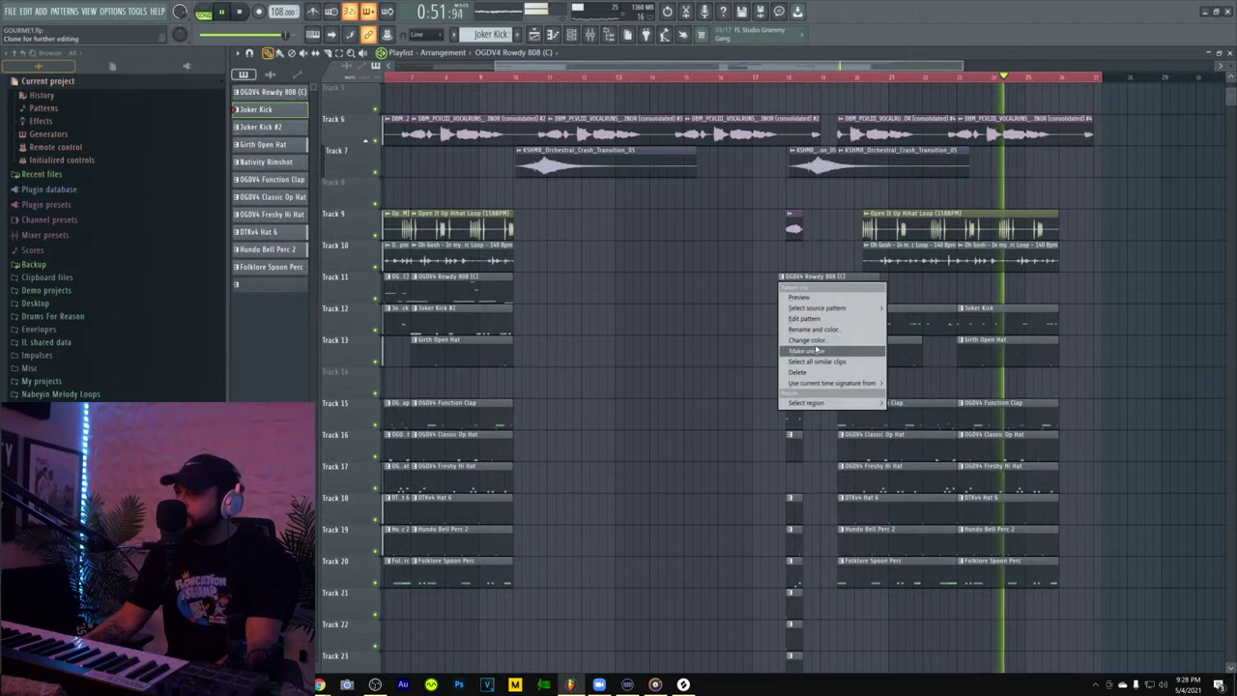
pyautogui.click(807, 351)
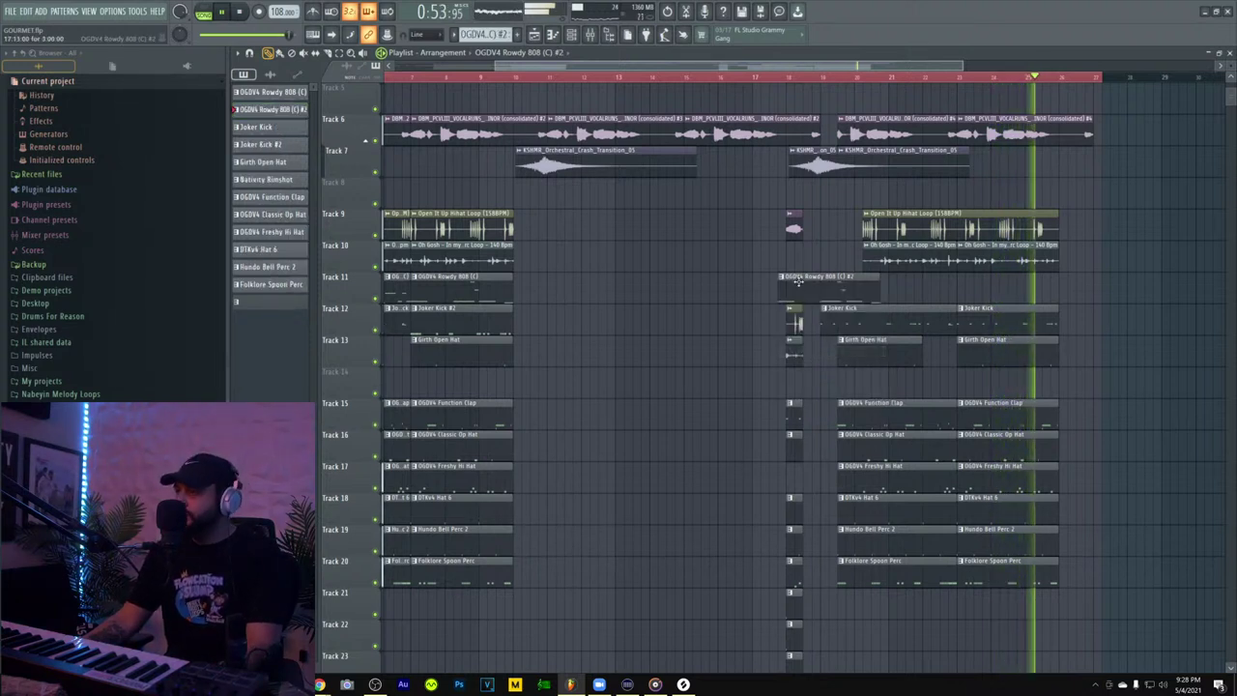
pyautogui.moveTo(801, 288); pyautogui.dragTo(889, 284)
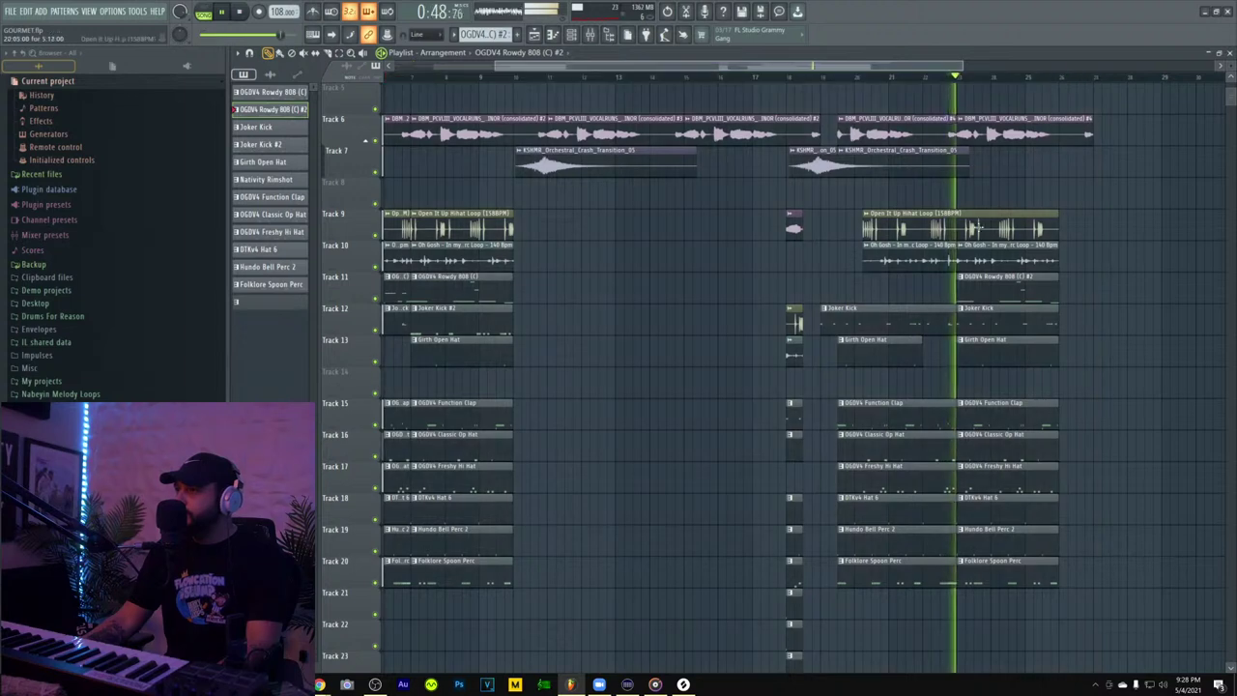
# - Delete the high note at the end of bar 2 in the unique Rowdy 808 pattern and close the piano roll
pyautogui.doubleClick(1000, 282)
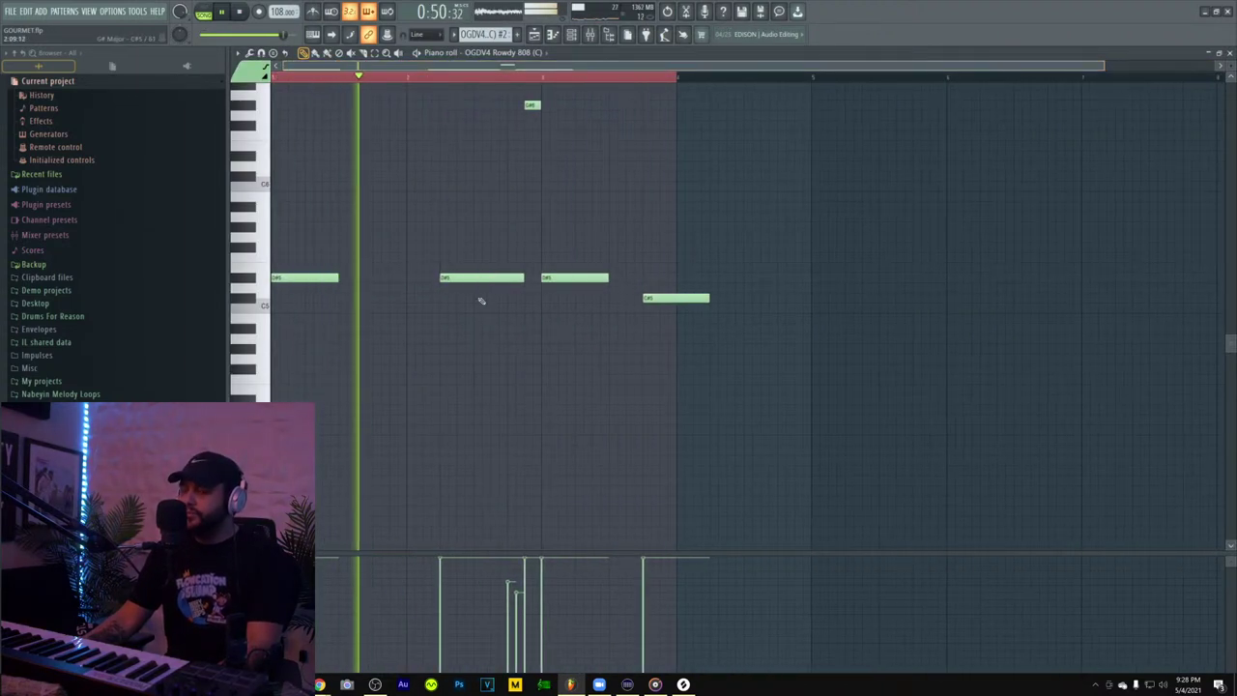
pyautogui.rightClick(532, 104)
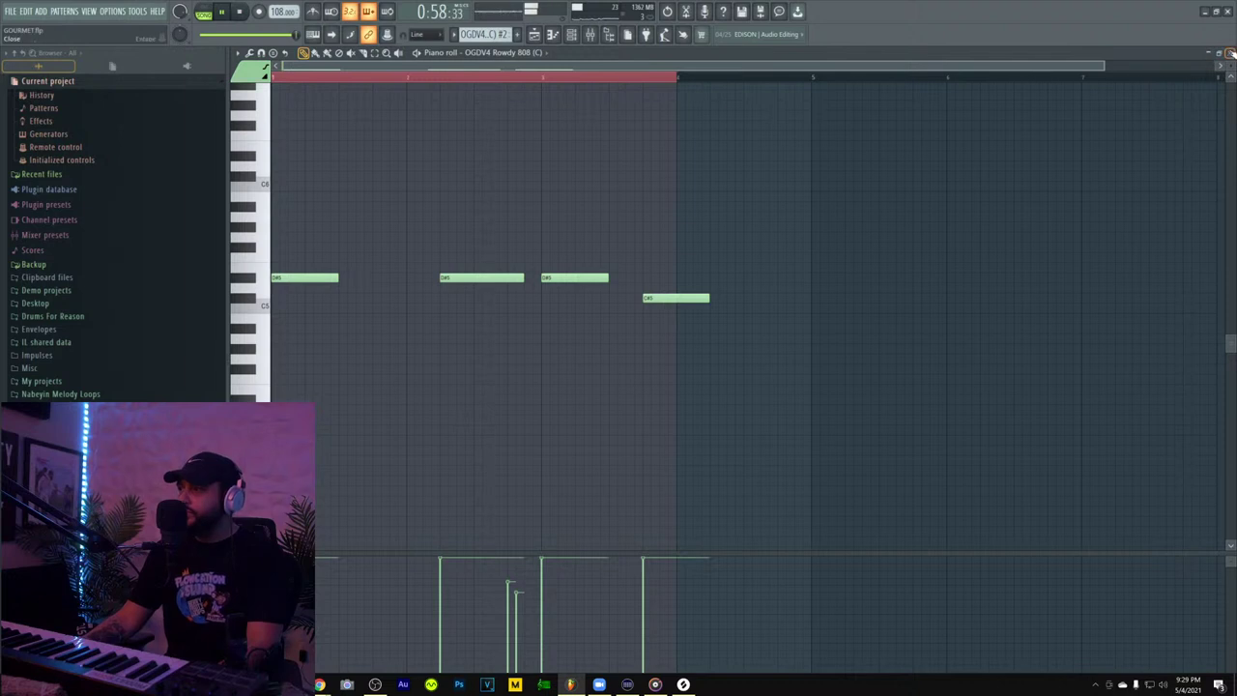
pyautogui.click(1229, 53)
# - Replay from bar 18 and add another unique Rowdy 808 clip on Track 11, fitted from bar 20 to mid-bar 22
pyautogui.click(790, 88)
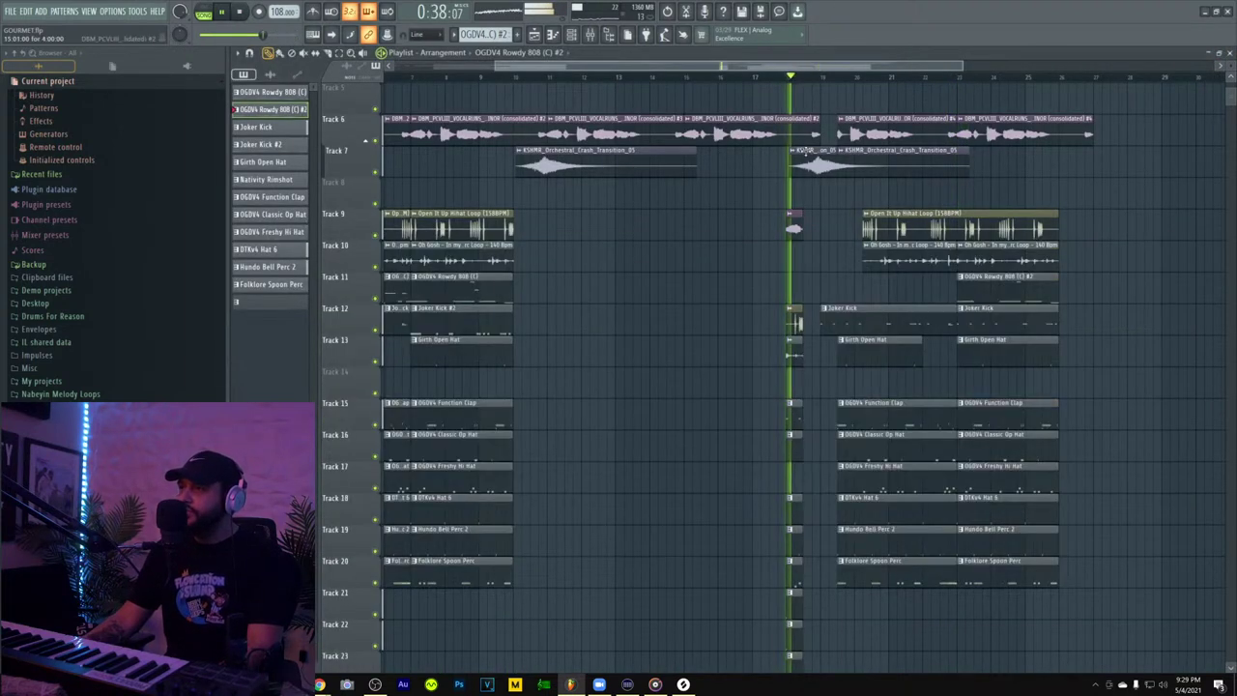
pyautogui.moveTo(909, 303); pyautogui.dragTo(850, 290)
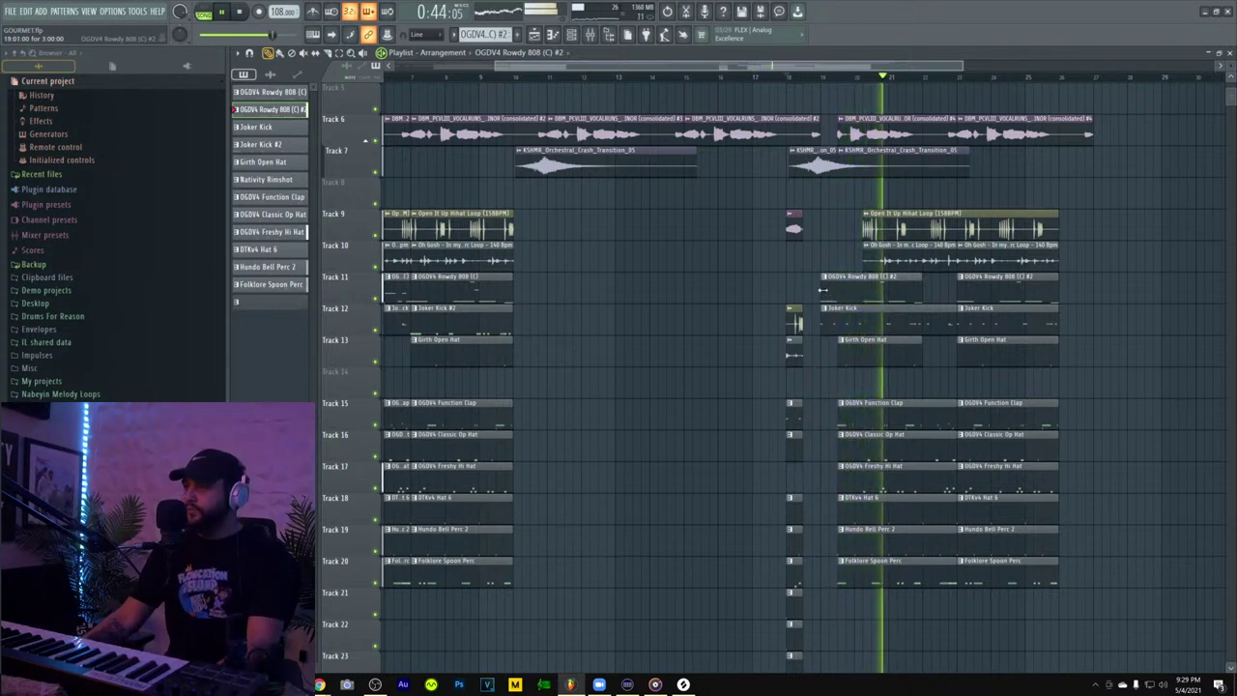
pyautogui.moveTo(823, 289); pyautogui.dragTo(853, 294)
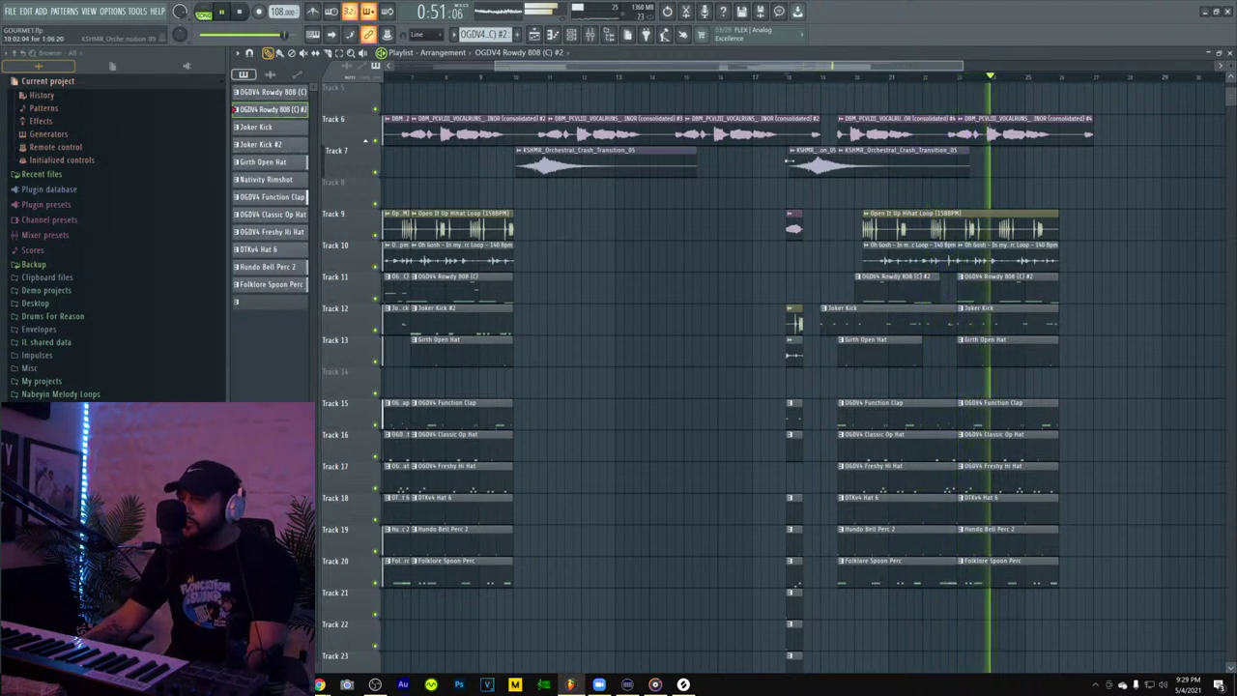
# - Select all clips in the playlist and stop playback
pyautogui.scroll(4, 788, 169)
pyautogui.hotkey('ctrl', 'a')
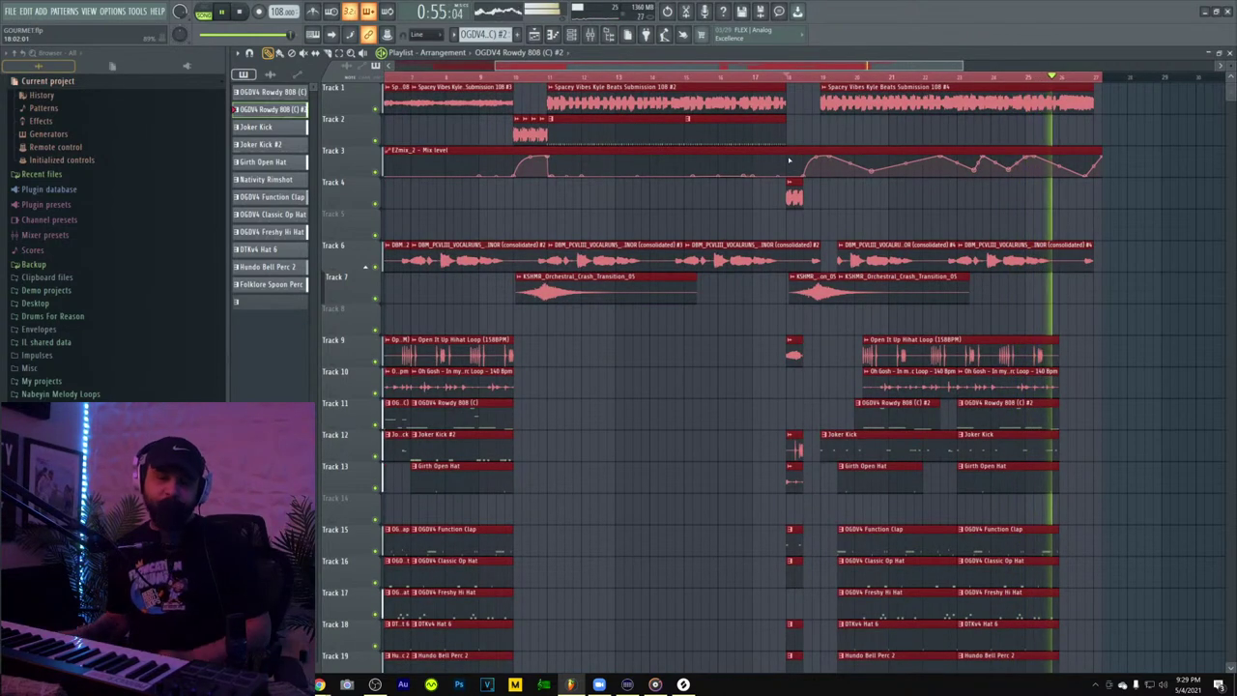
pyautogui.press('space')
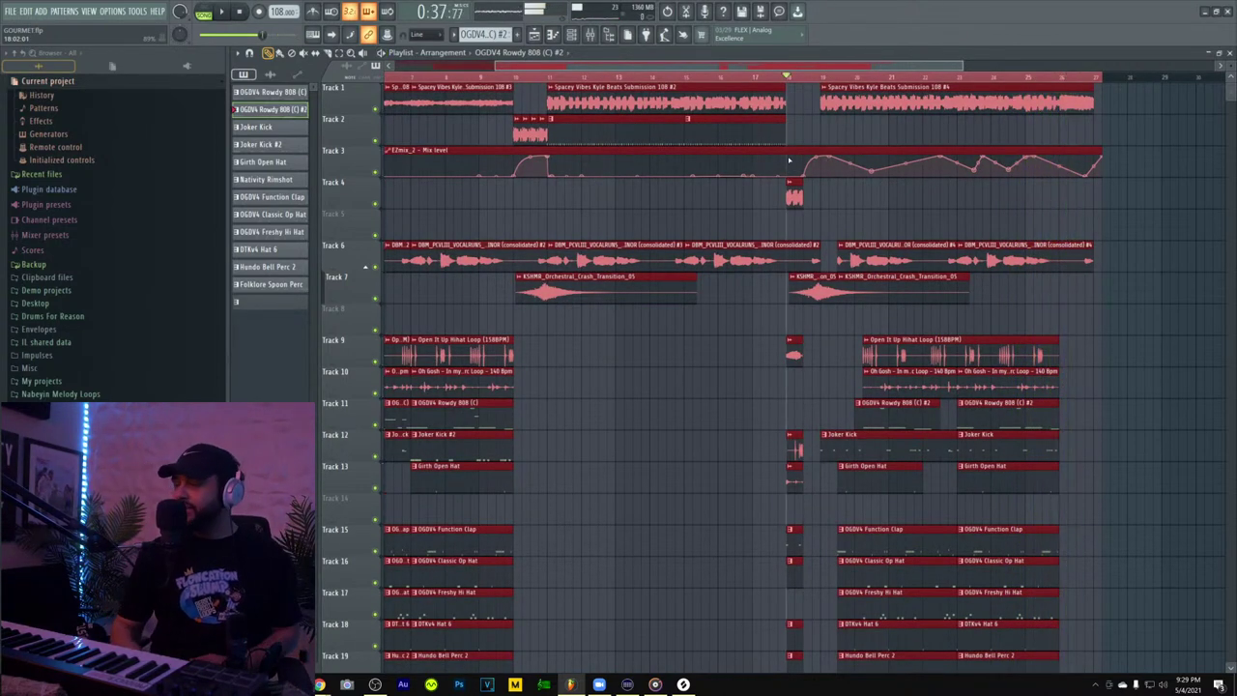